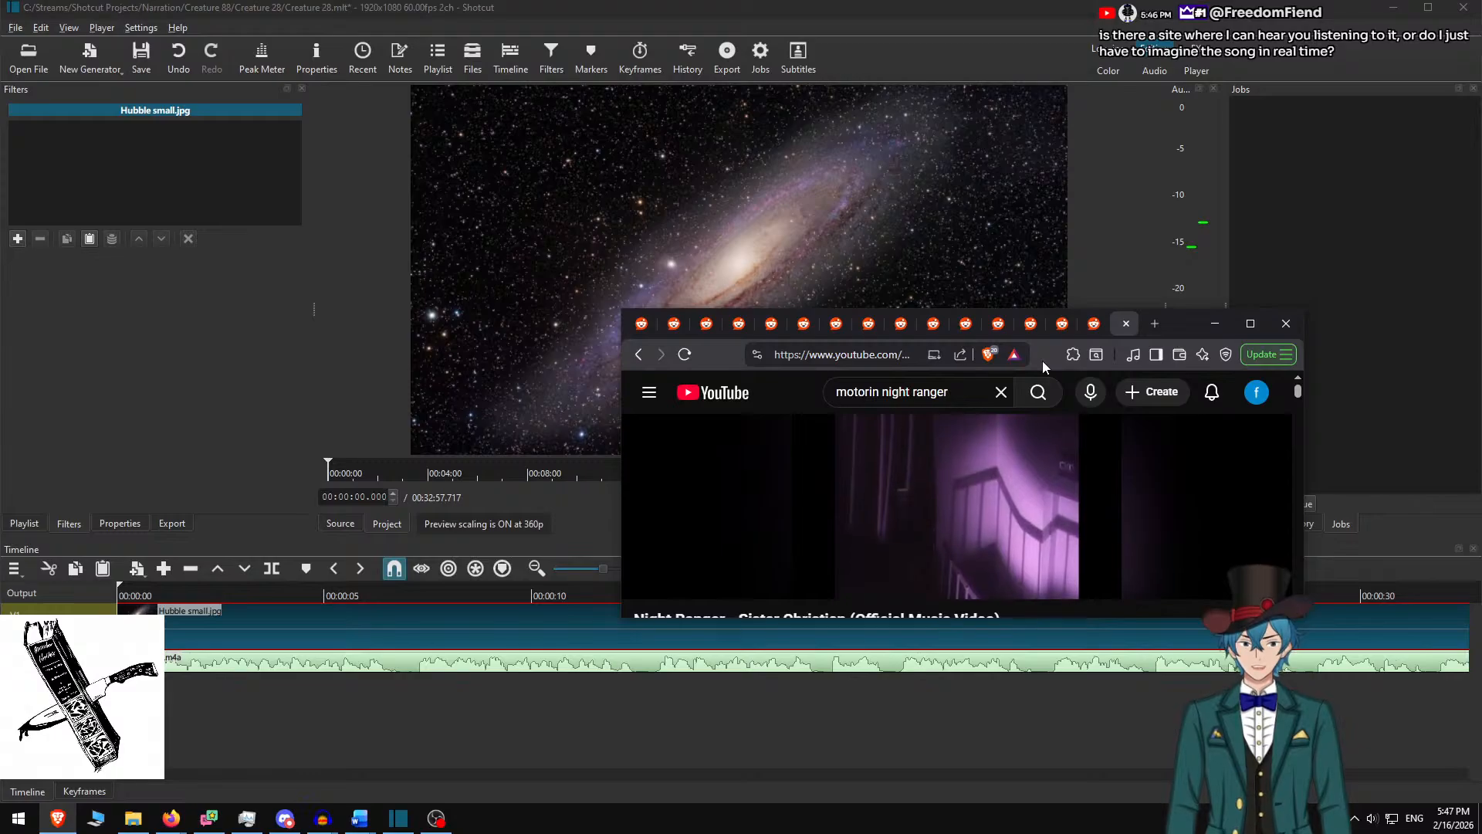
# Maximize the browser and read the Reddit chapter's comments, highlighting passages along the way
pyautogui.moveTo(1045, 360); pyautogui.dragTo(986, 143)
pyautogui.scroll(-5, 962, 226)
pyautogui.scroll(-4, 710, 313)
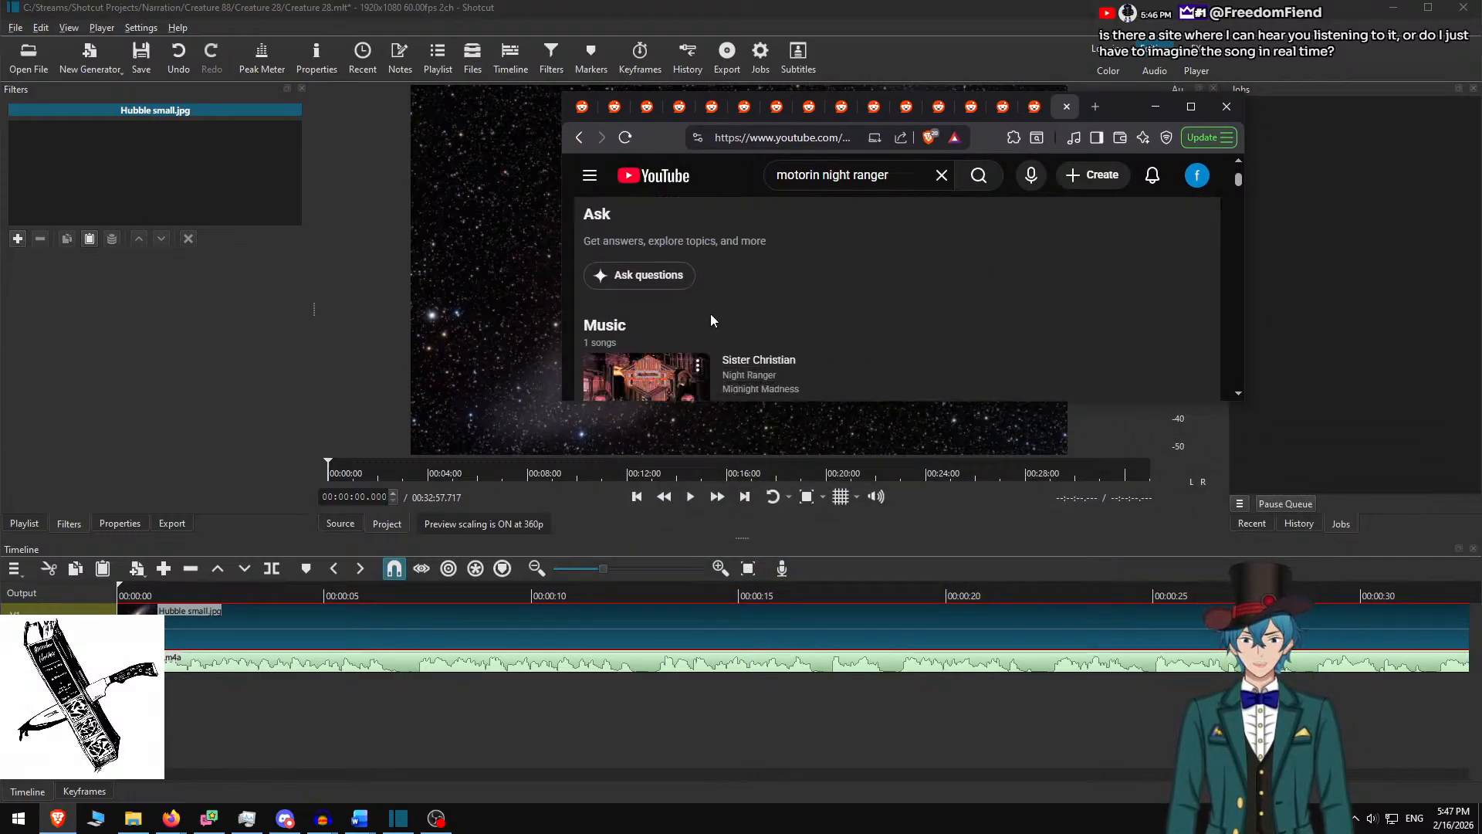
pyautogui.click(1190, 110)
pyautogui.scroll(-2, 734, 473)
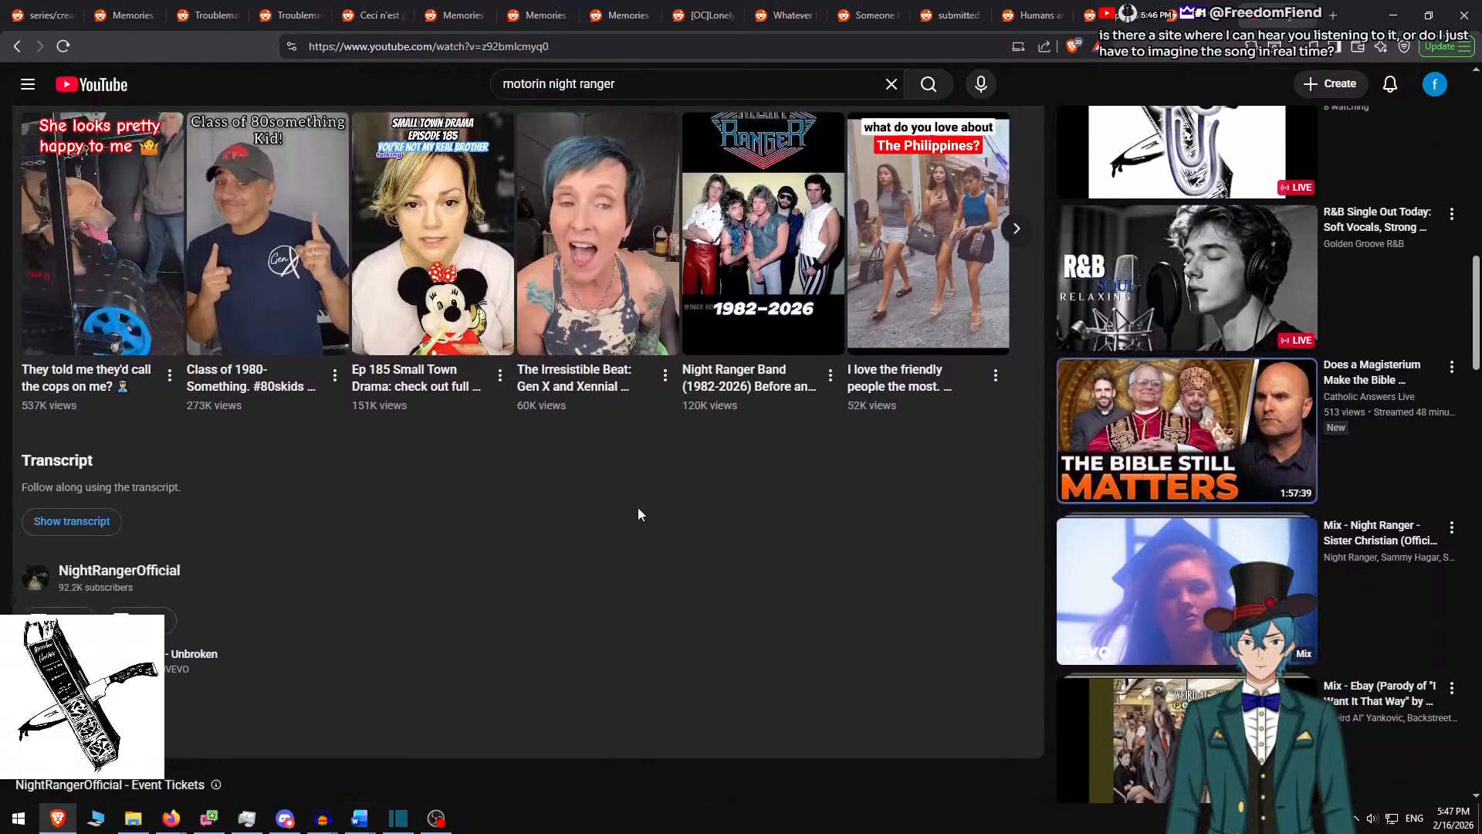
pyautogui.scroll(15, 638, 509)
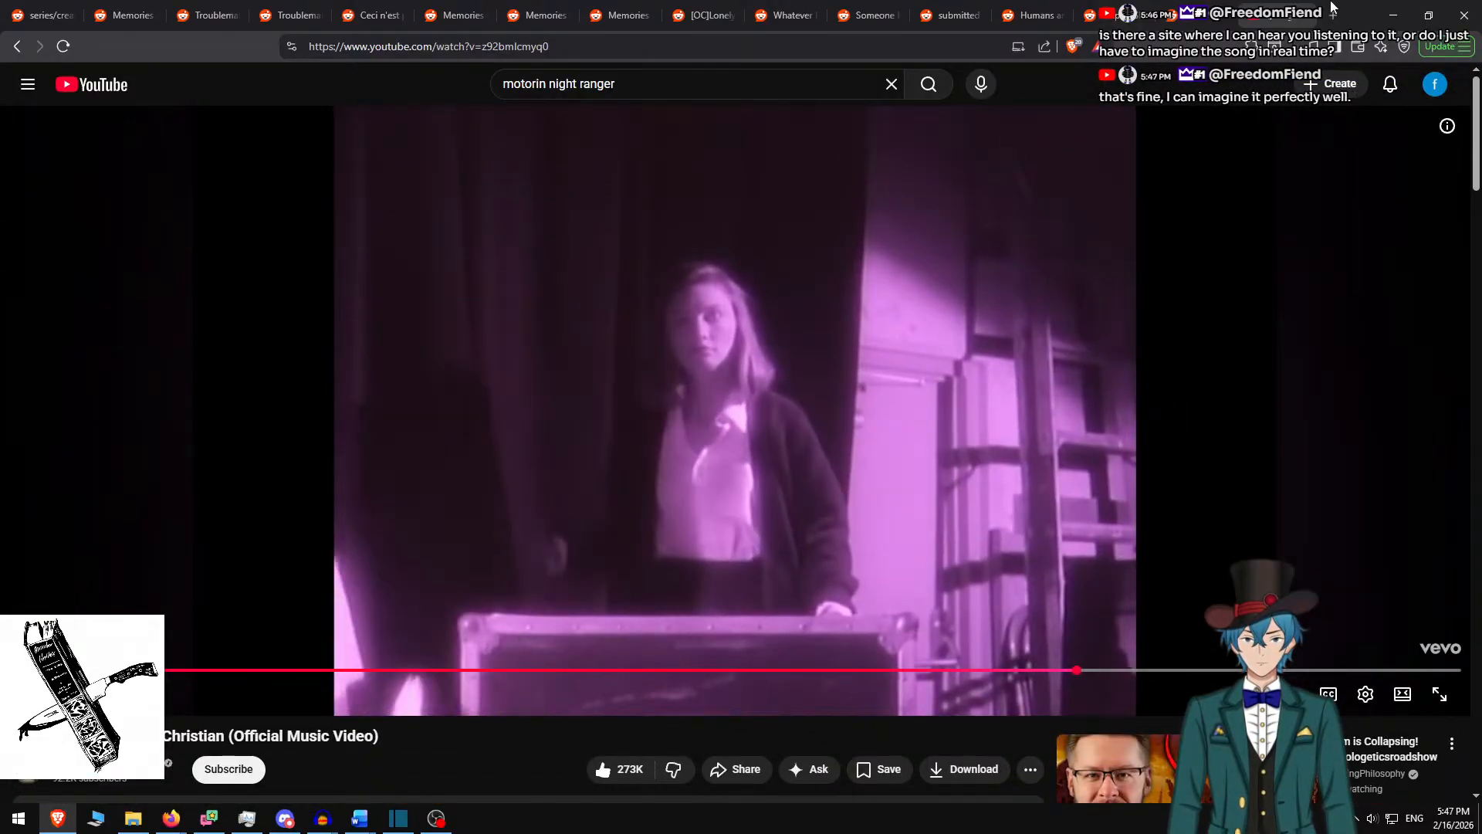
pyautogui.scroll(-9, 456, 548)
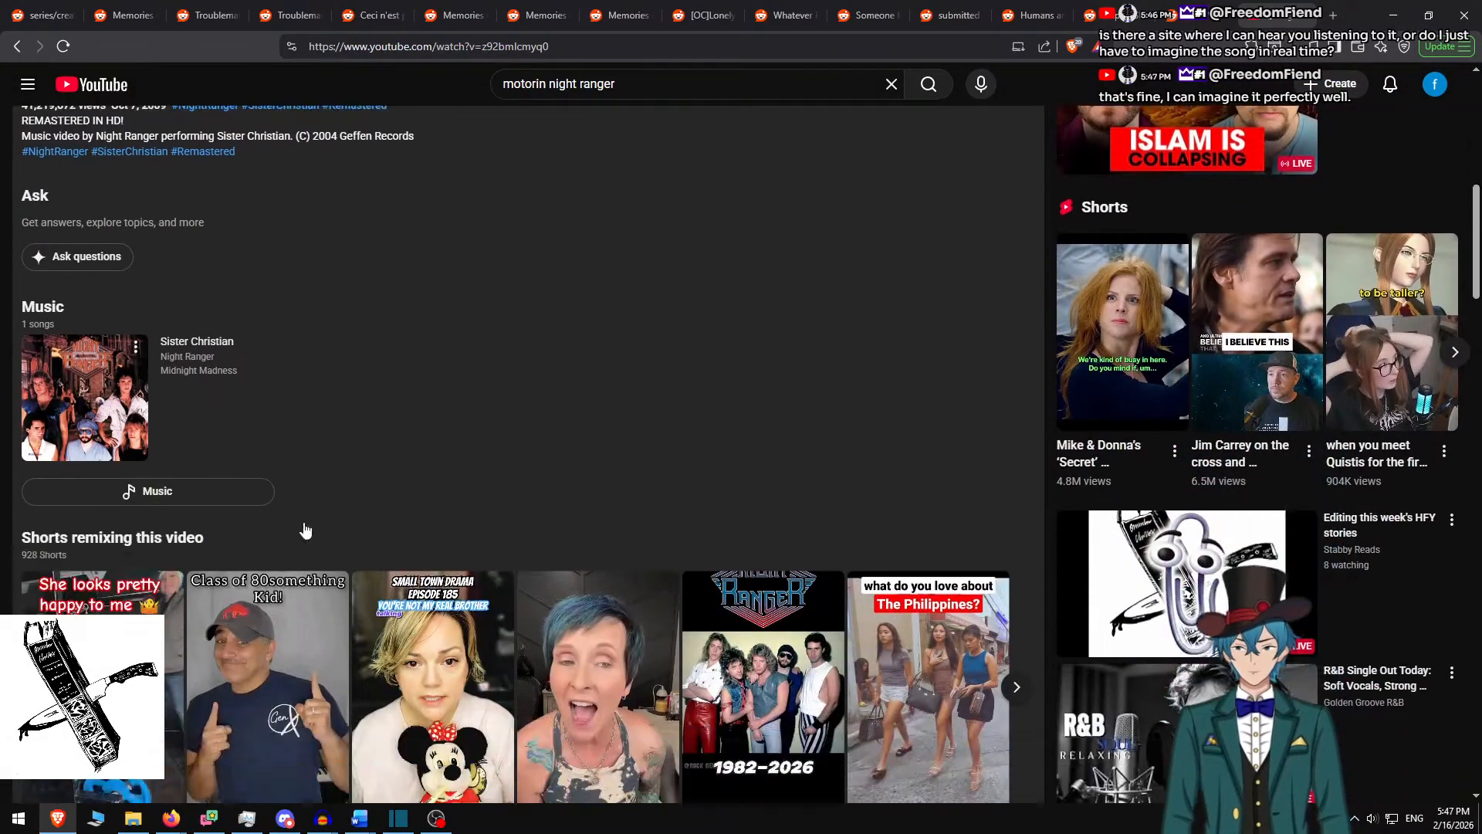
pyautogui.scroll(-10, 305, 530)
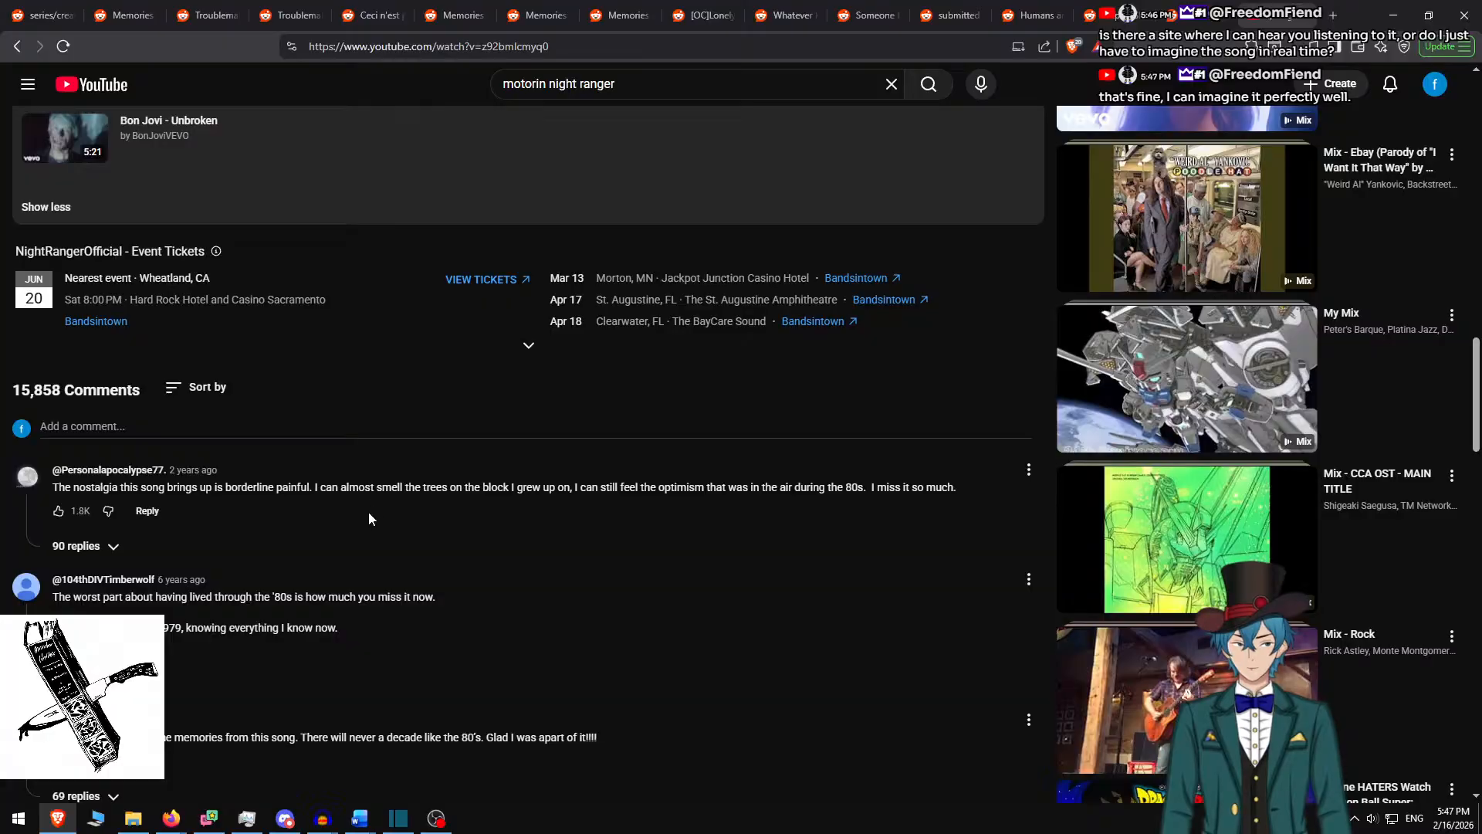
pyautogui.moveTo(189, 492); pyautogui.dragTo(503, 484)
pyautogui.click(479, 493)
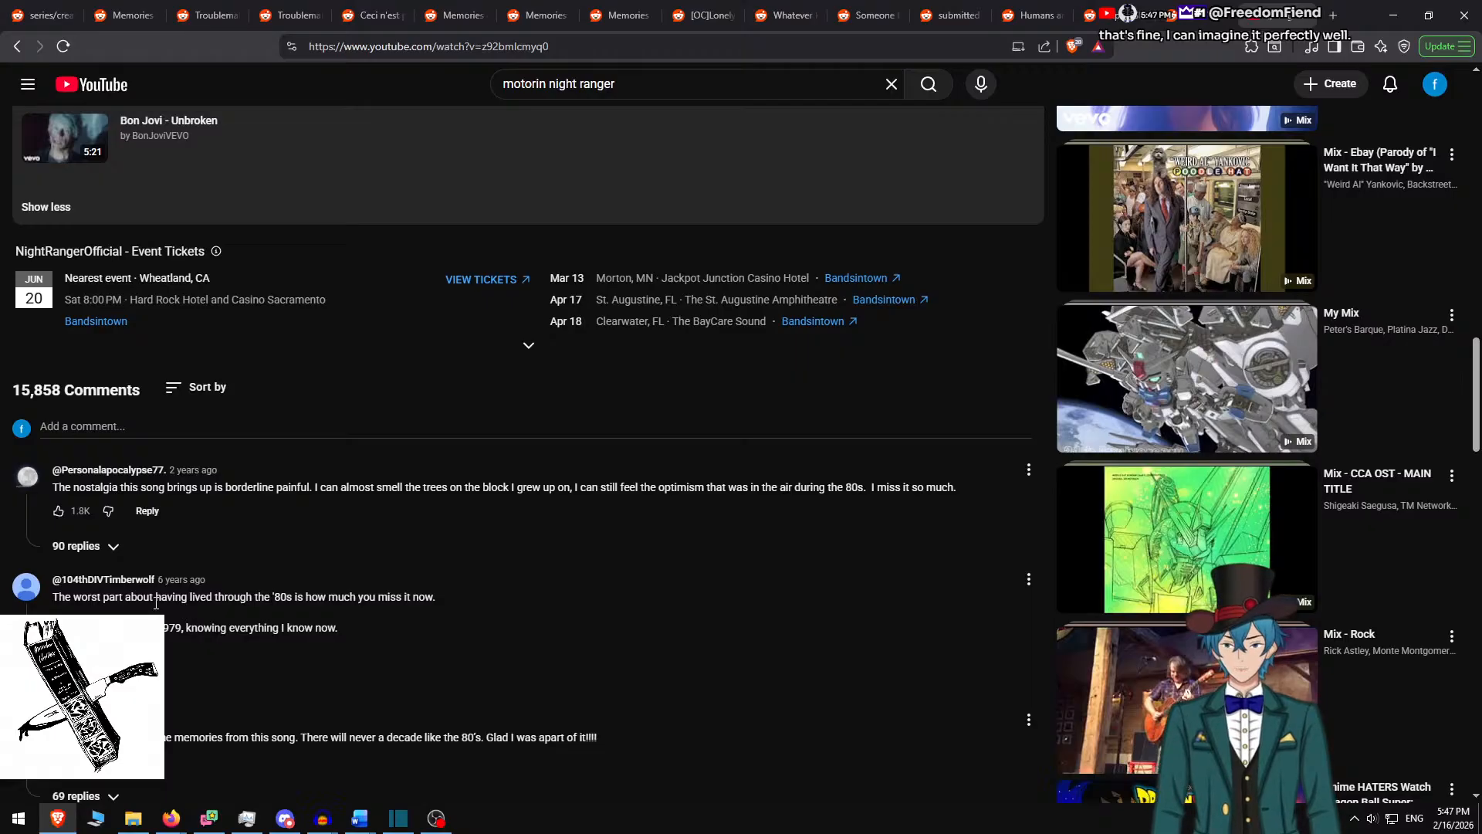
pyautogui.moveTo(156, 603); pyautogui.dragTo(232, 624)
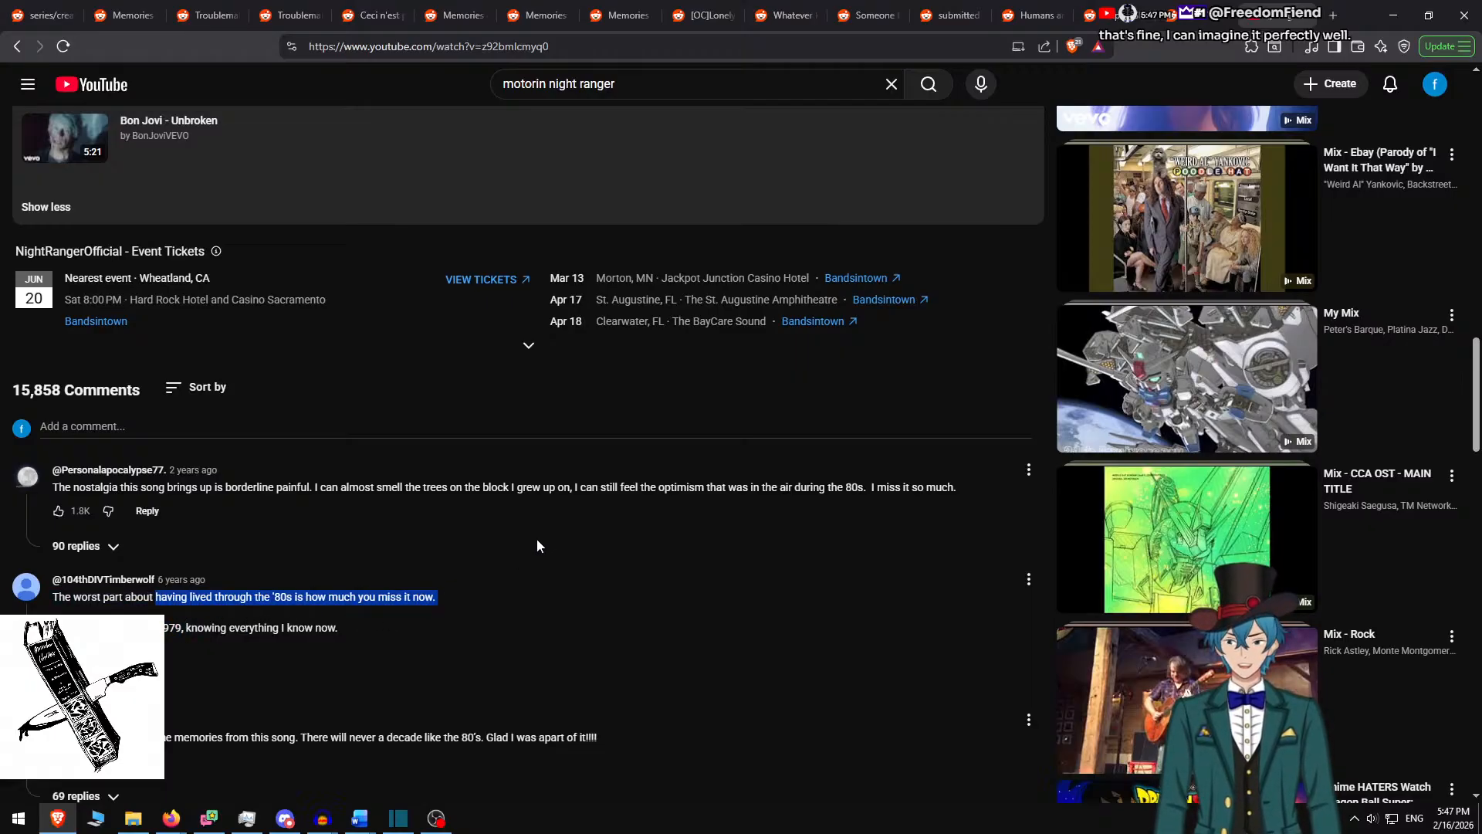
pyautogui.scroll(20, 540, 546)
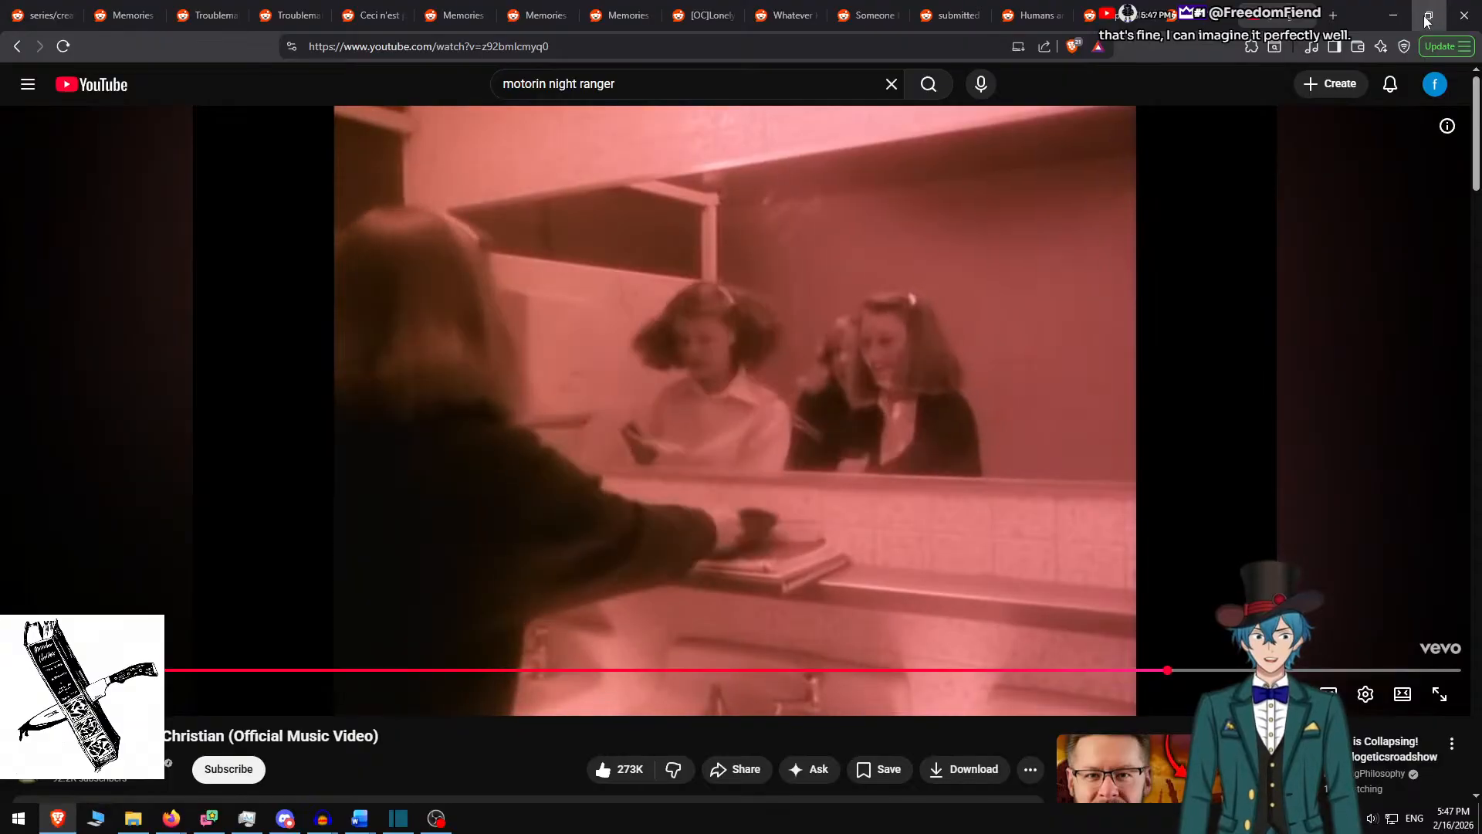
# Restore the browser lower on screen, close the music video tab, and maximize again
pyautogui.click(1427, 19)
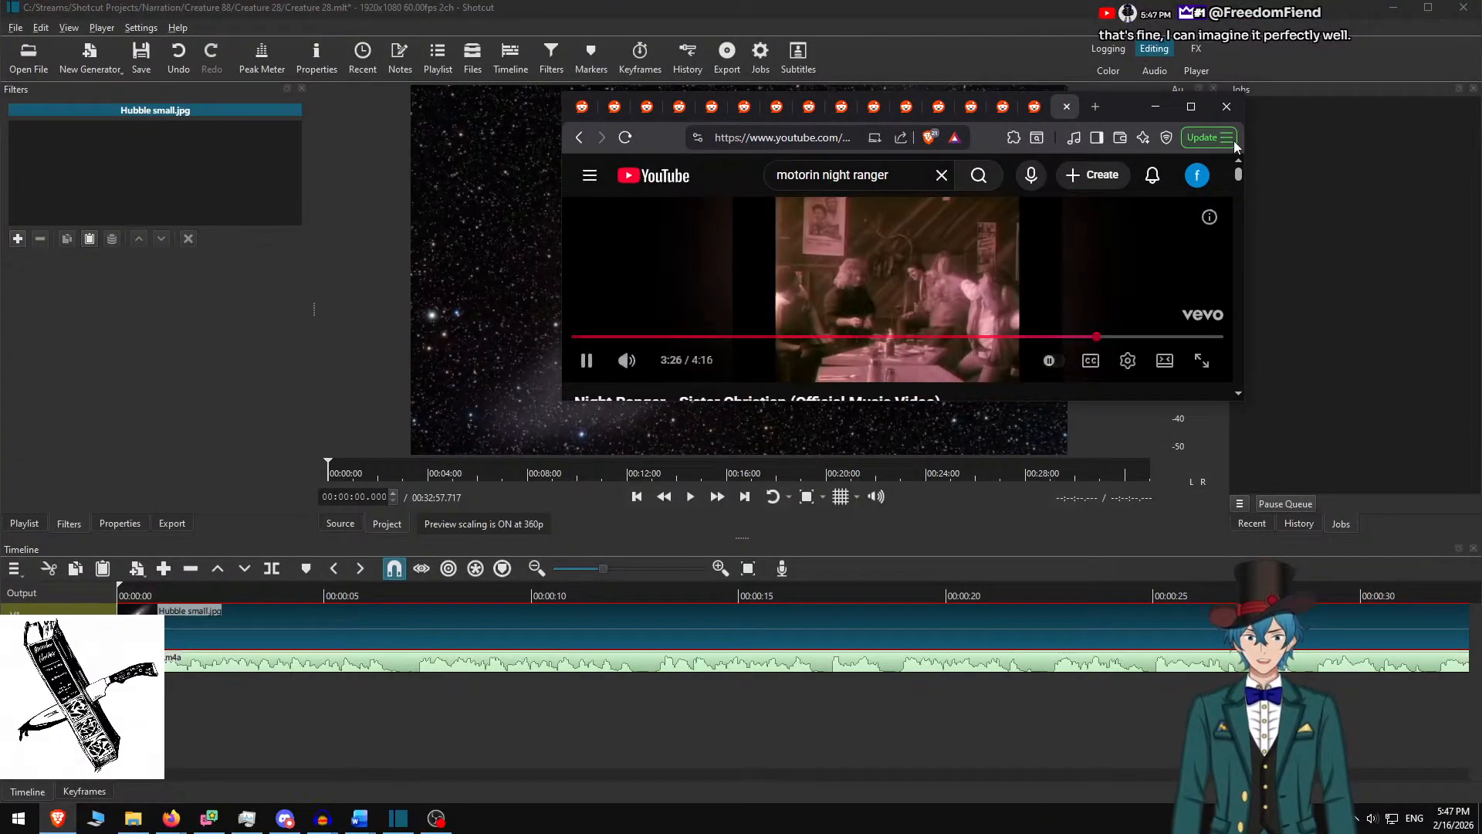
pyautogui.moveTo(1127, 103); pyautogui.dragTo(1140, 178)
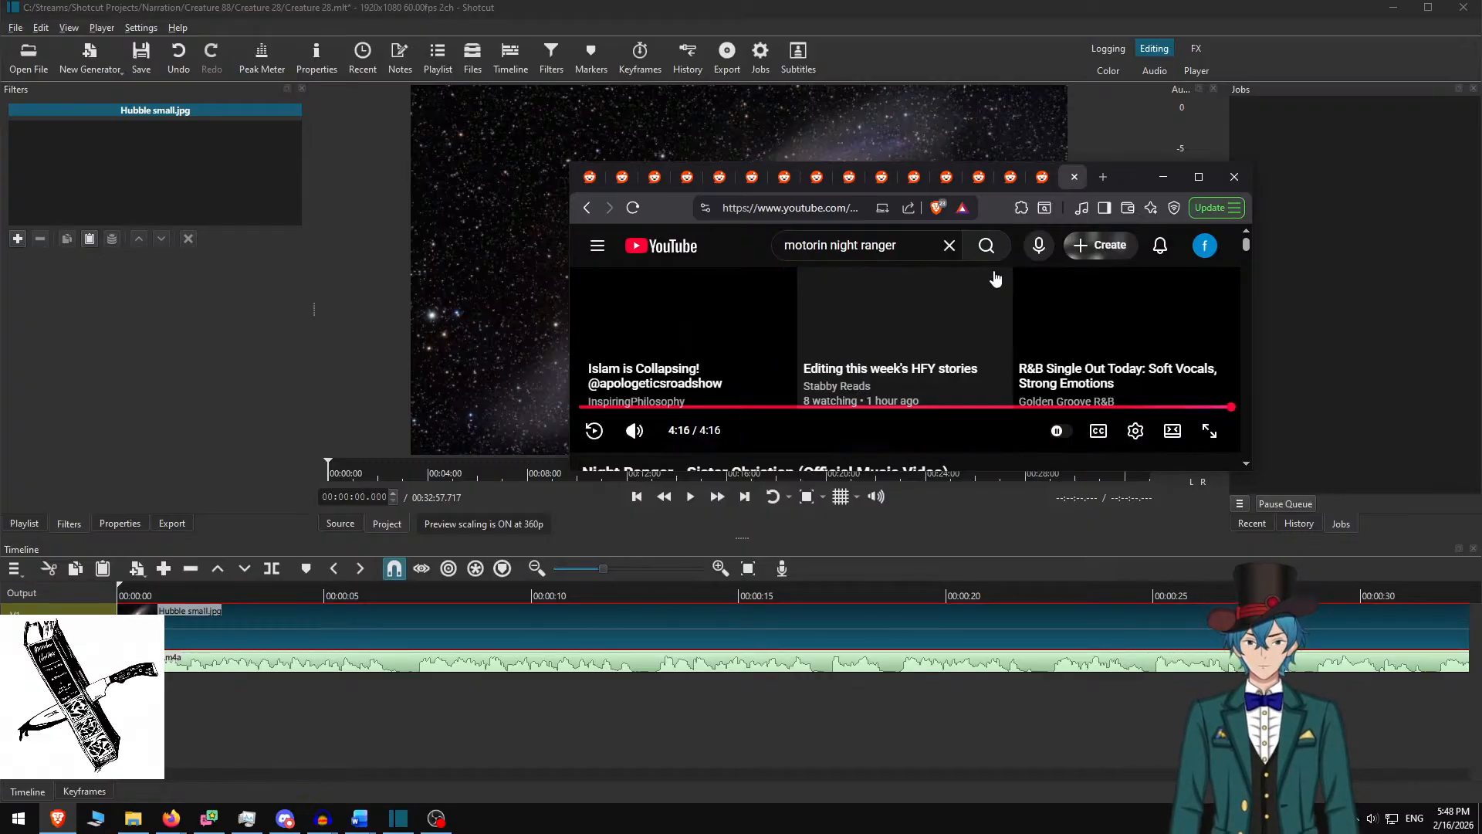
pyautogui.click(1073, 178)
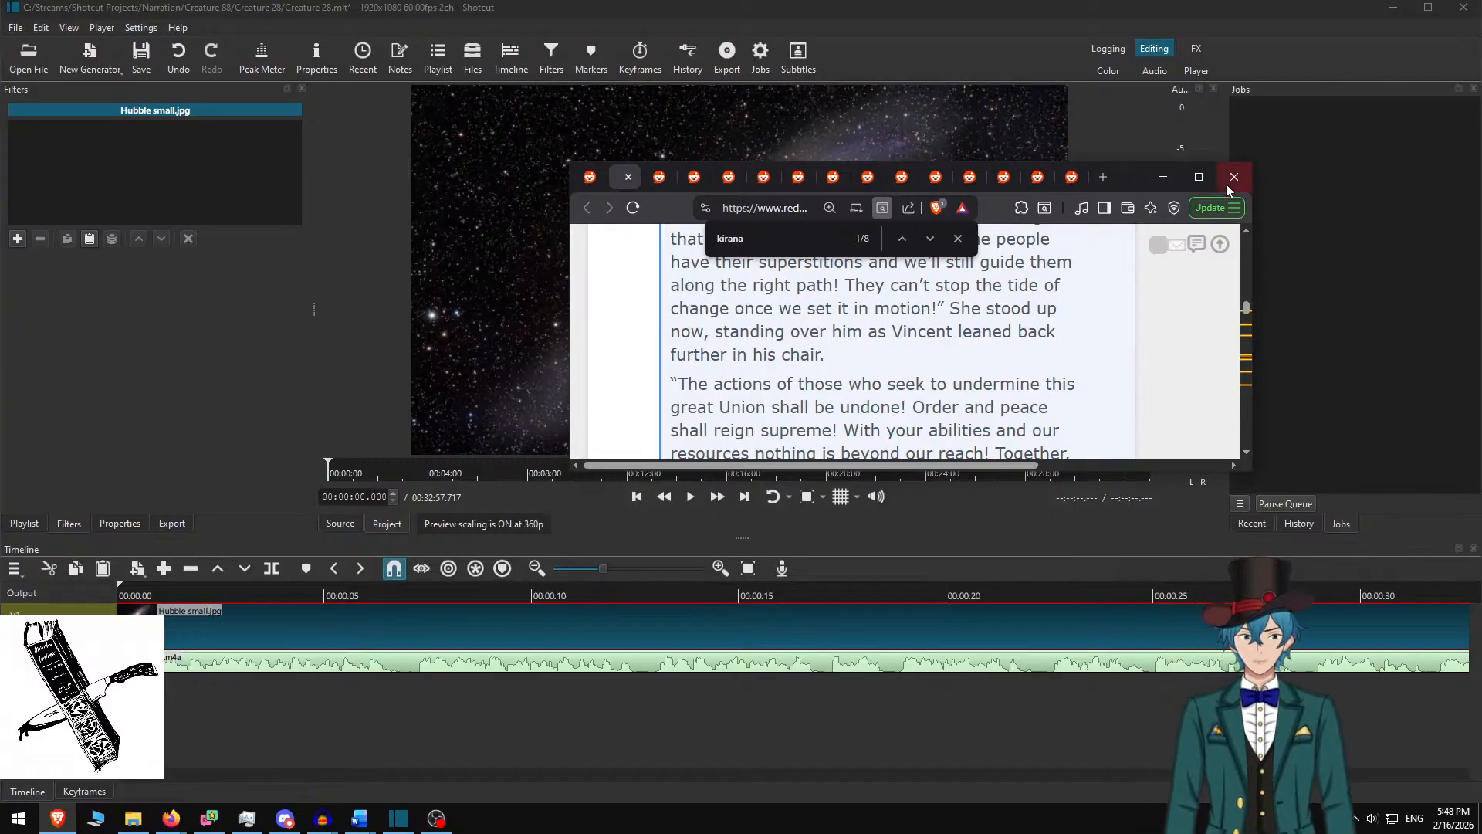
pyautogui.click(1199, 177)
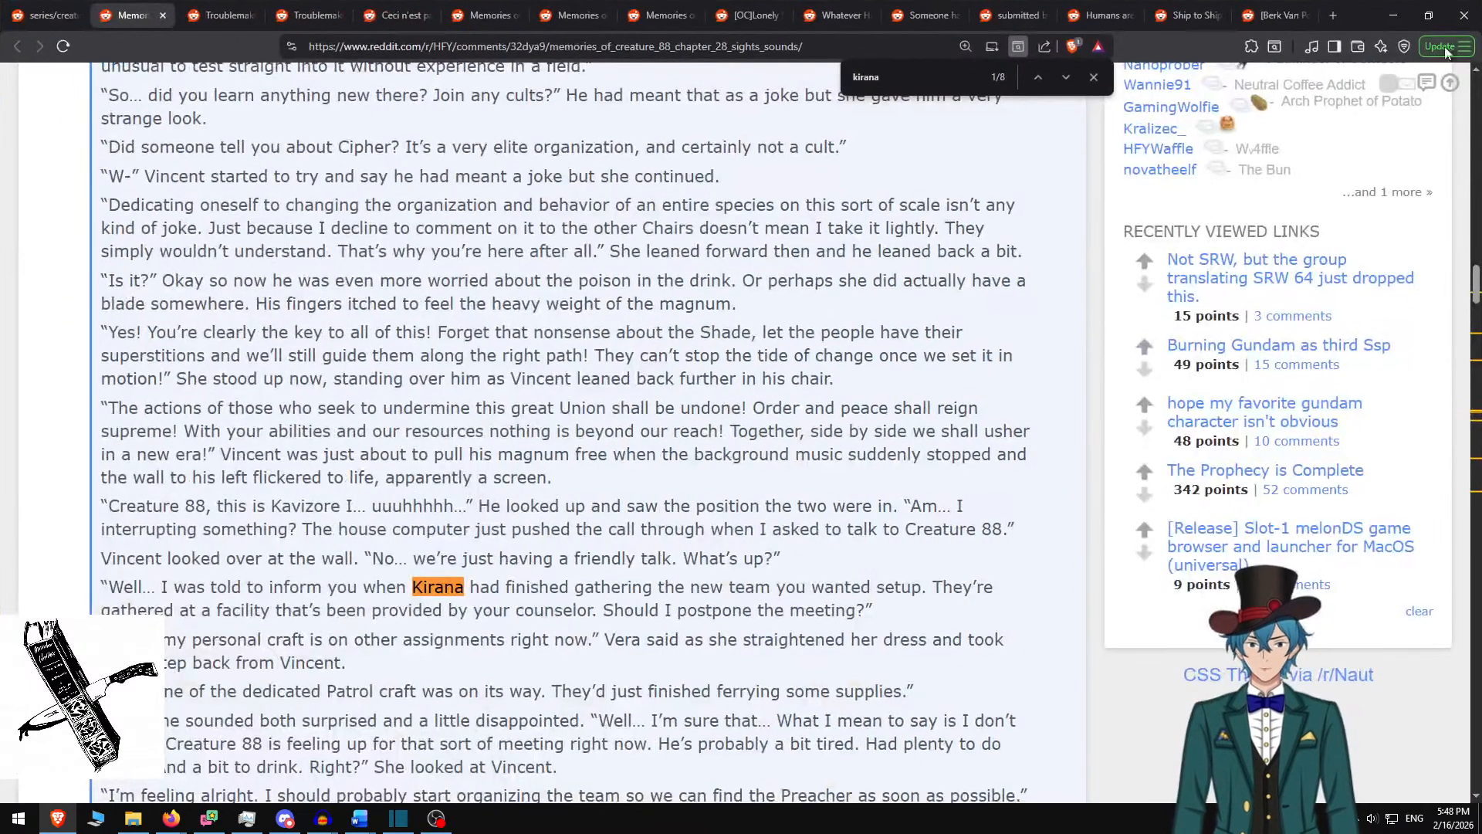
# Minimize the Reddit browser so the Google Calendar window comes forward
pyautogui.click(1396, 8)
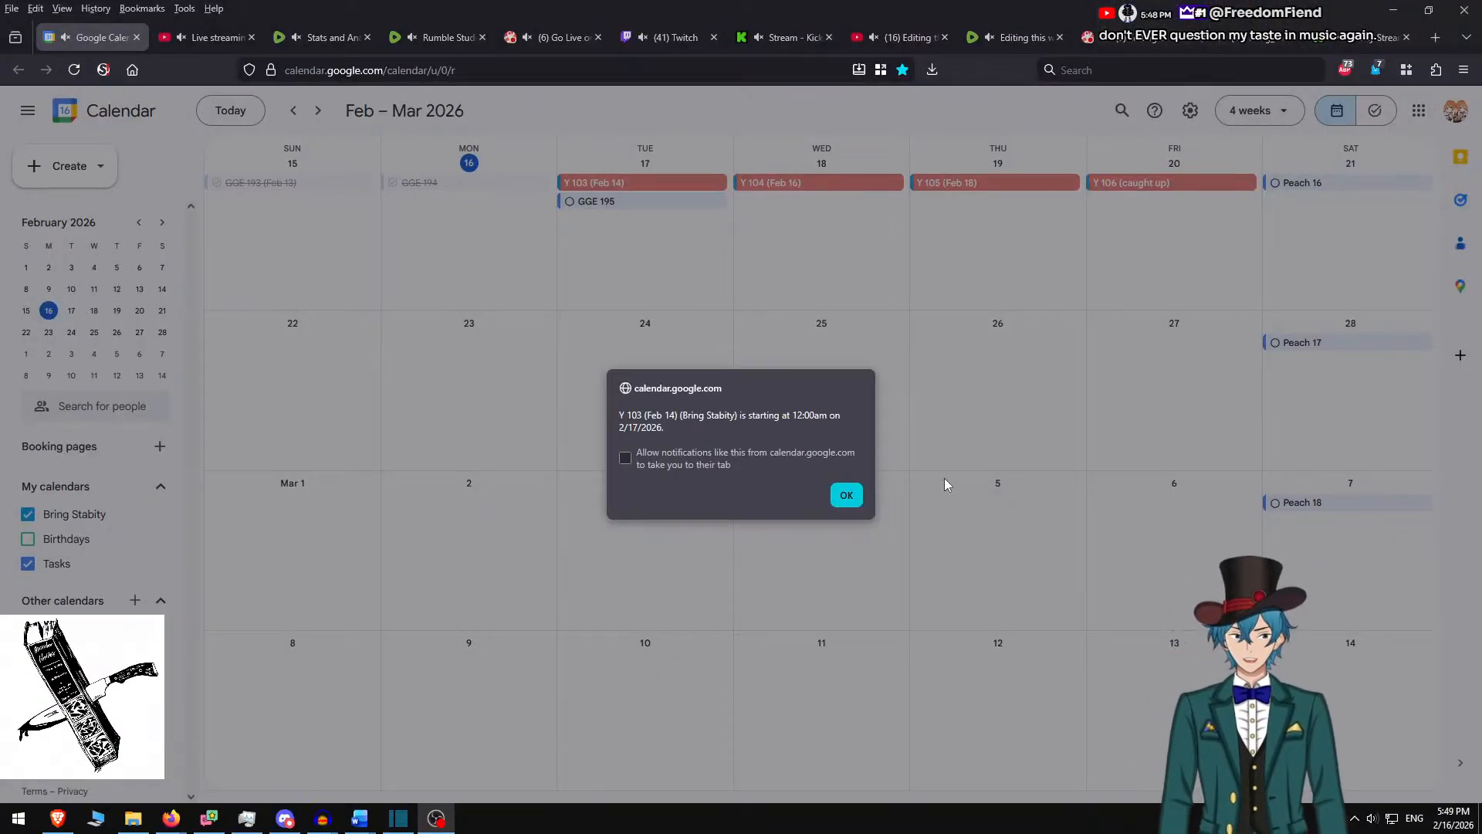
# Dismiss the reminder and save a yellow all-day event on Tuesday, February 17
pyautogui.click(833, 504)
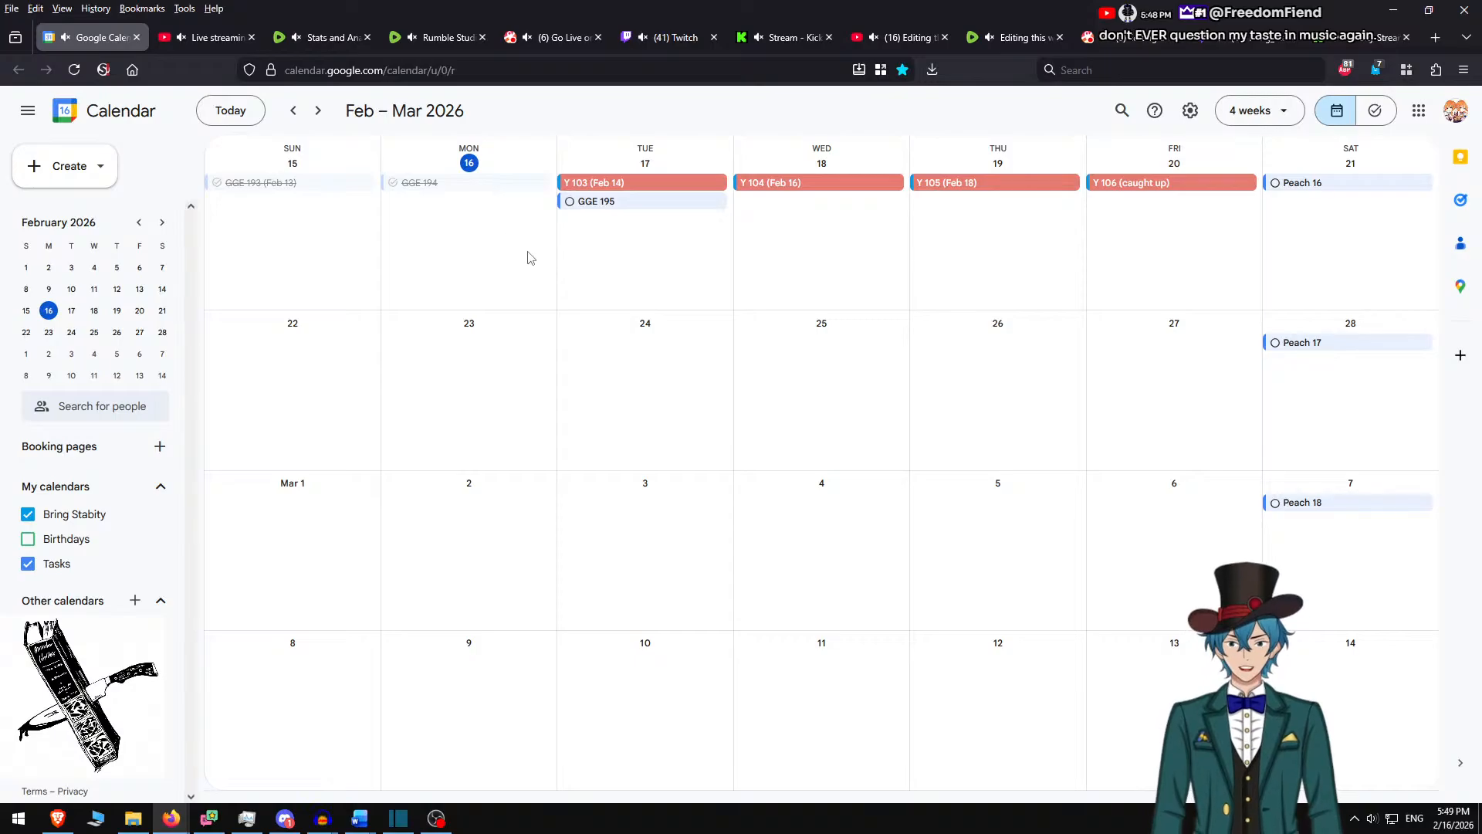
pyautogui.click(646, 252)
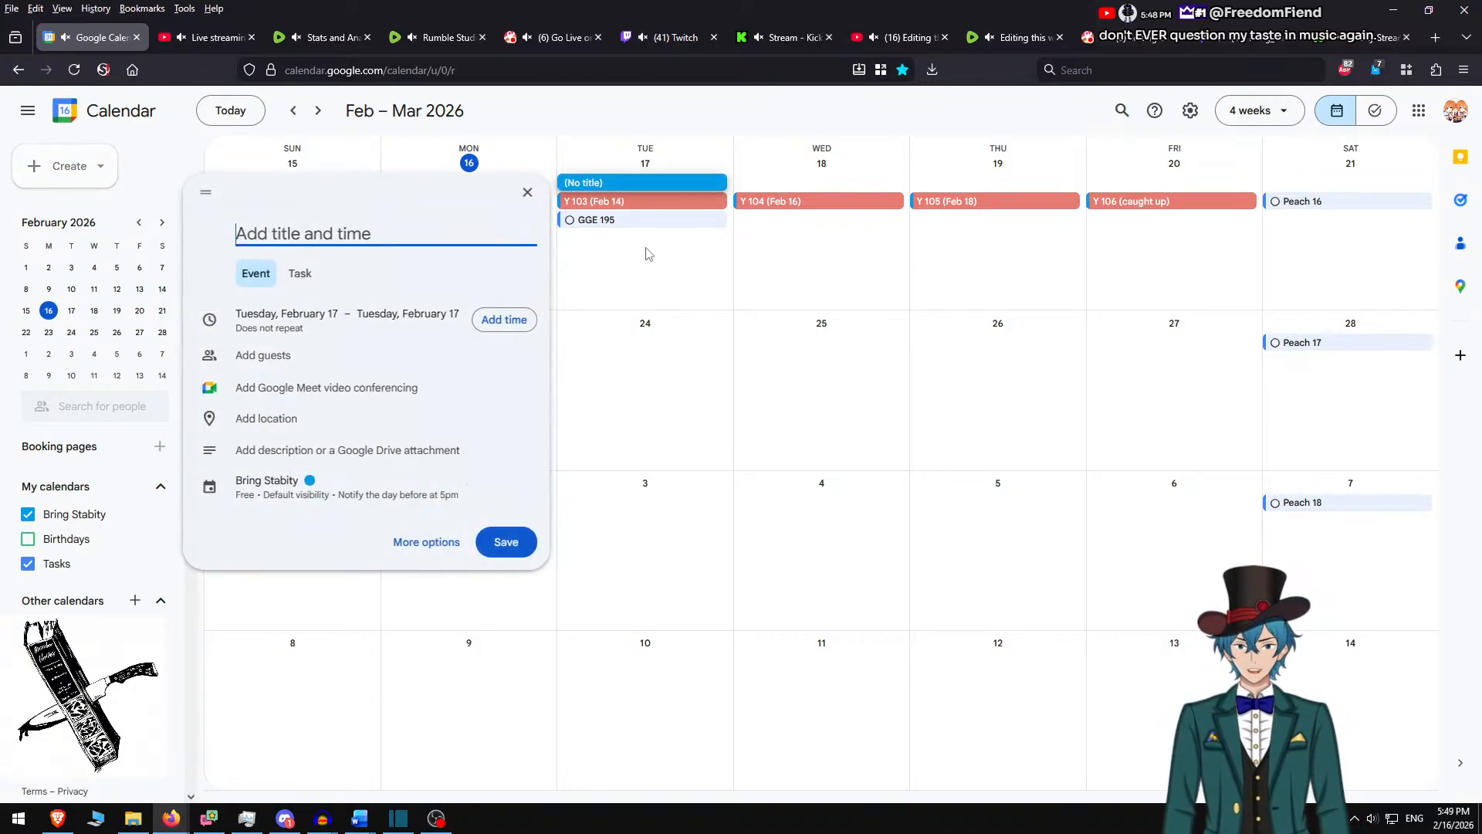
pyautogui.click(297, 496)
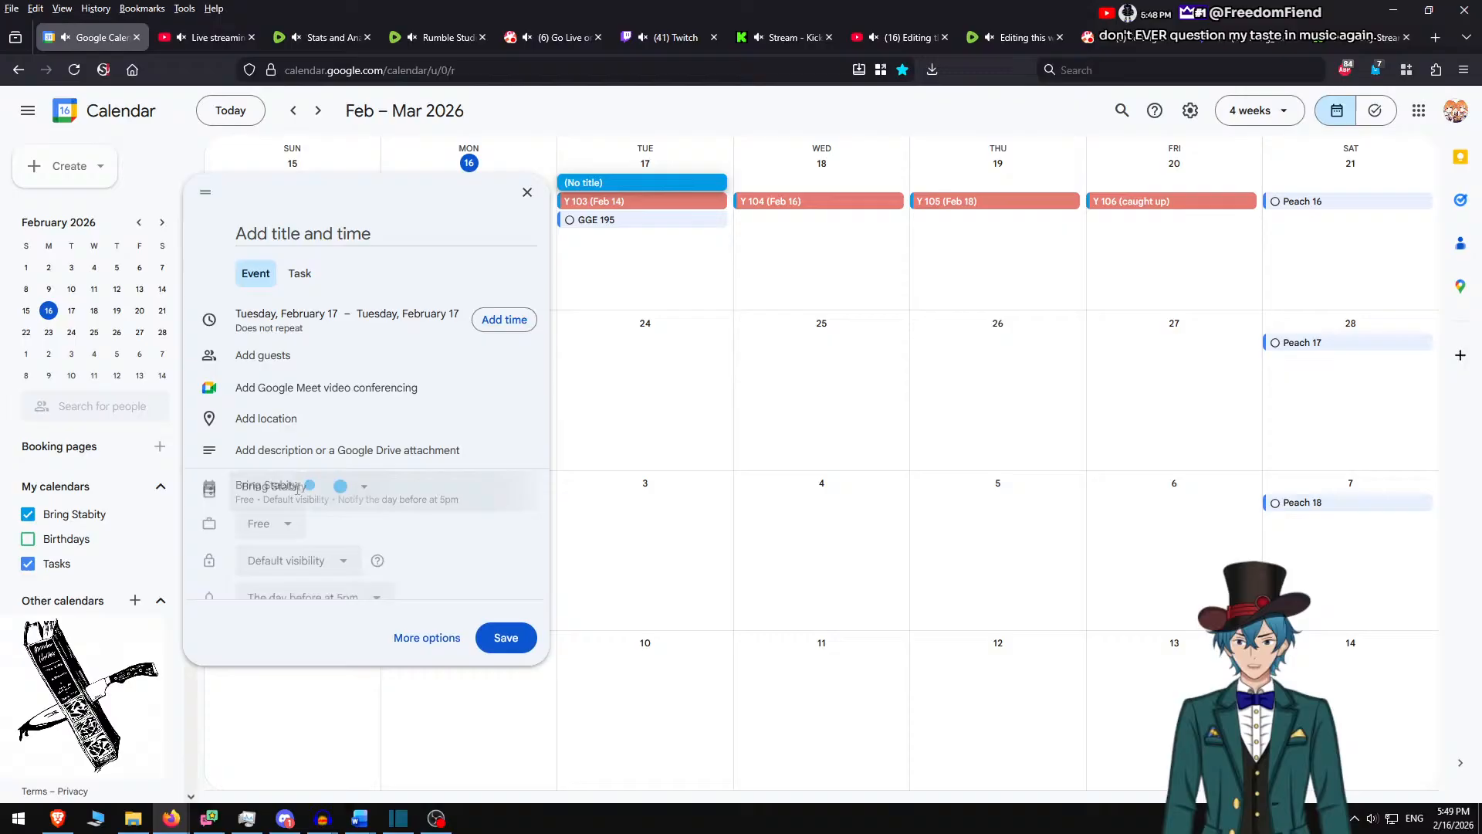
pyautogui.click(345, 495)
pyautogui.click(353, 510)
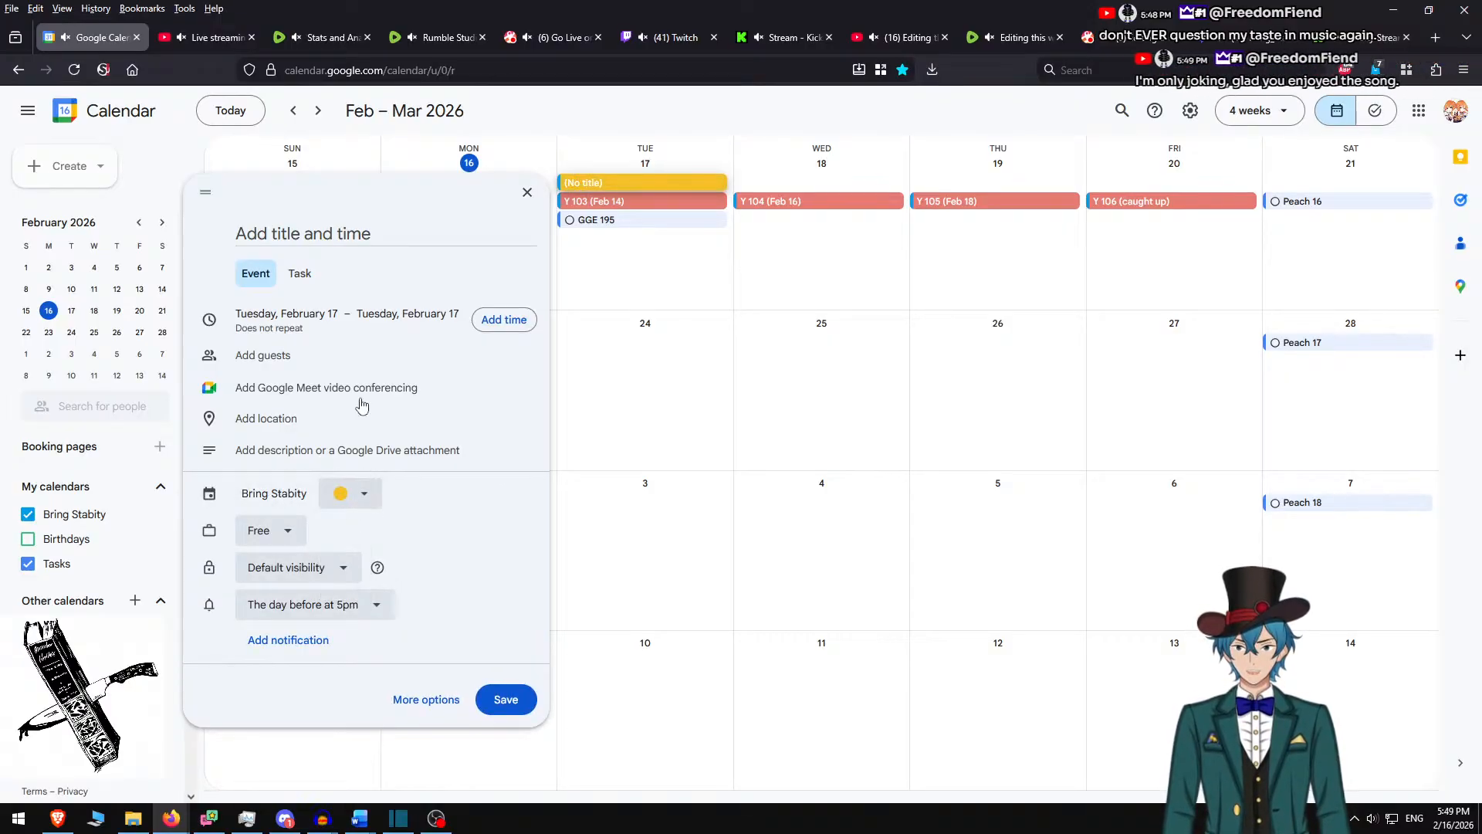
pyautogui.click(322, 241)
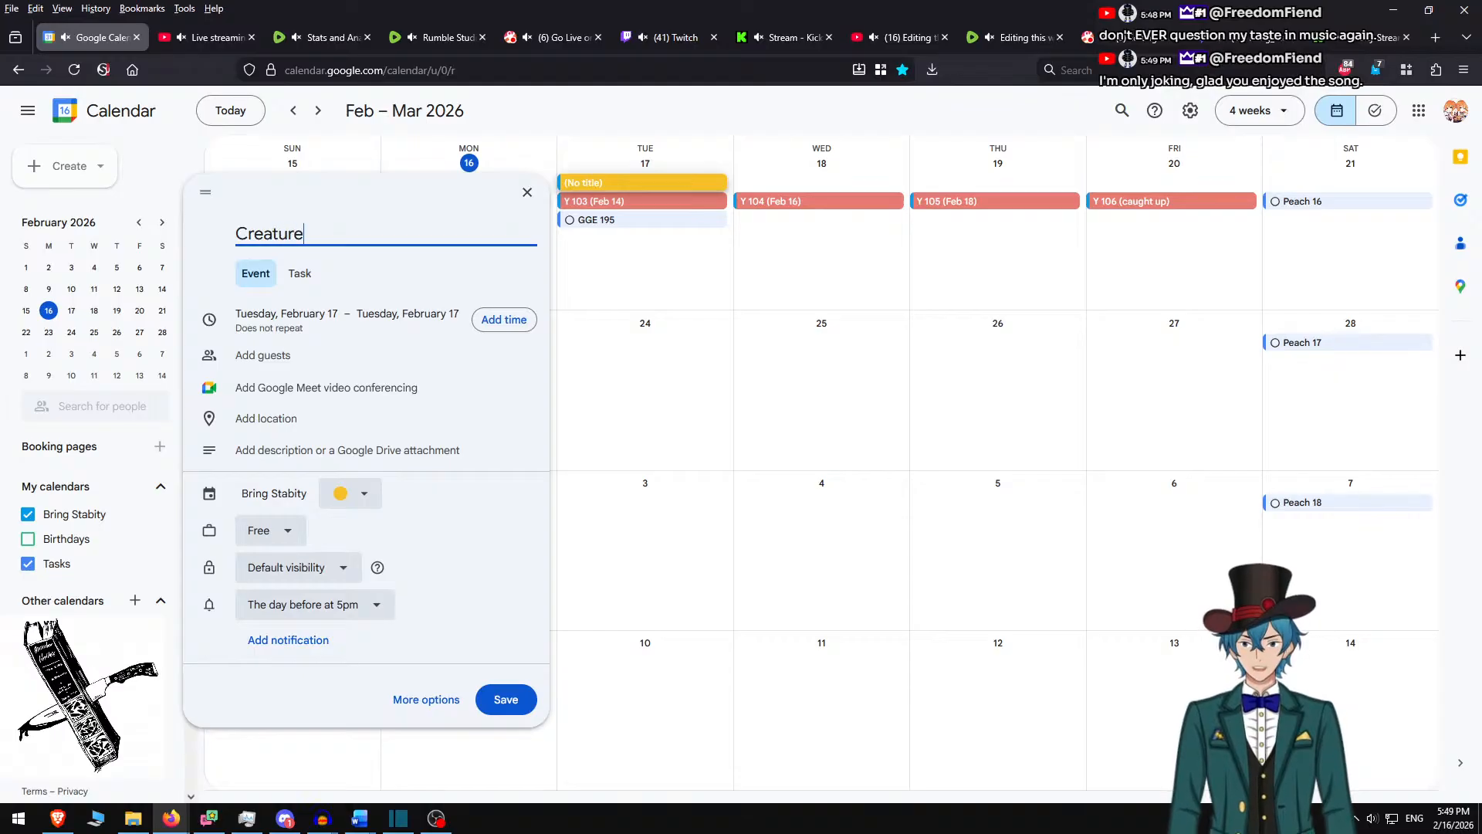
pyautogui.click(502, 699)
# Rename the February 17 event from 'Creature 29' to 'Creature 28' and save it
pyautogui.scroll(1, 679, 517)
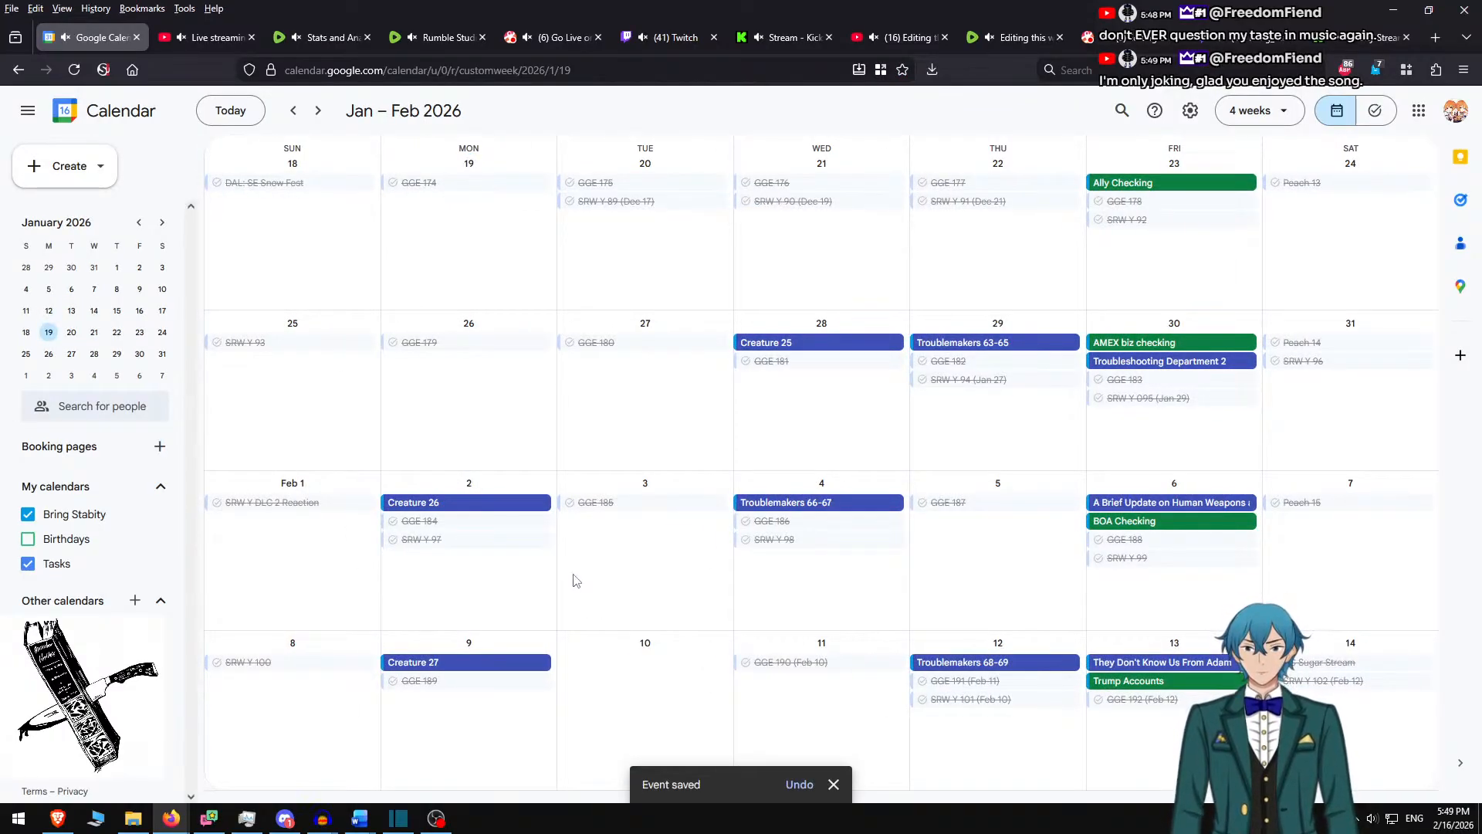
pyautogui.scroll(-1, 573, 581)
pyautogui.click(613, 184)
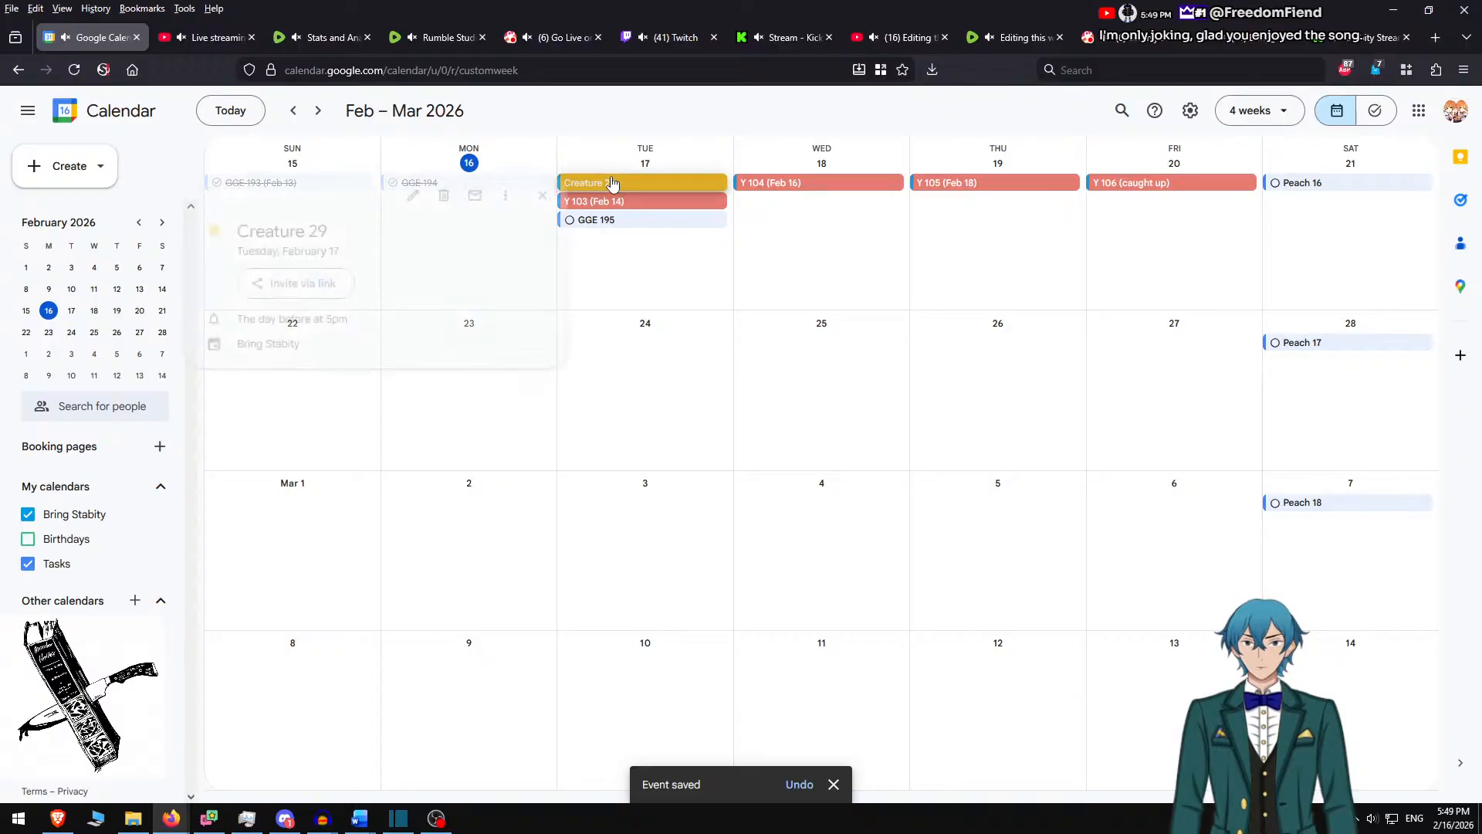
pyautogui.click(395, 198)
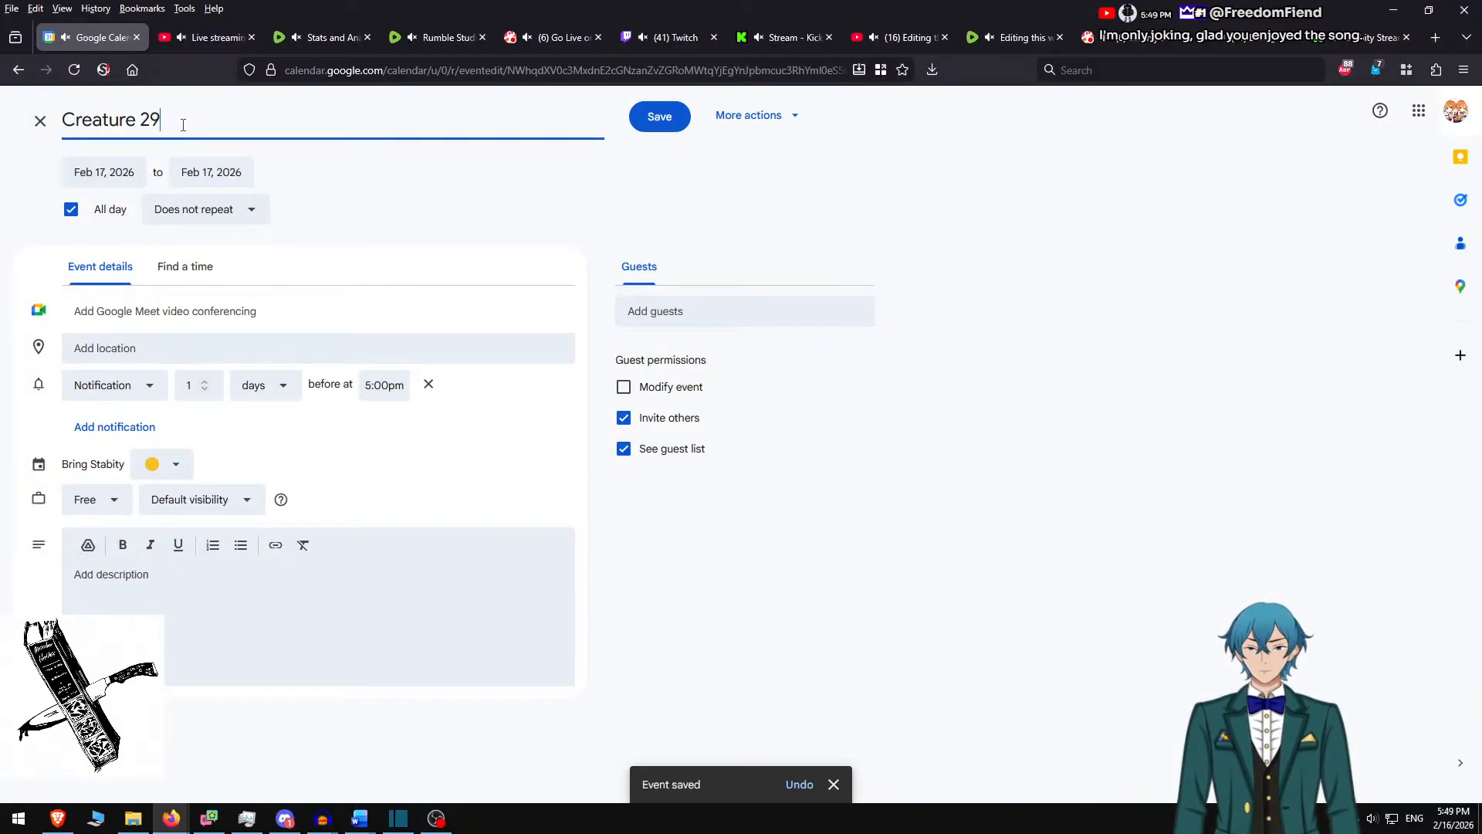
pyautogui.click(673, 118)
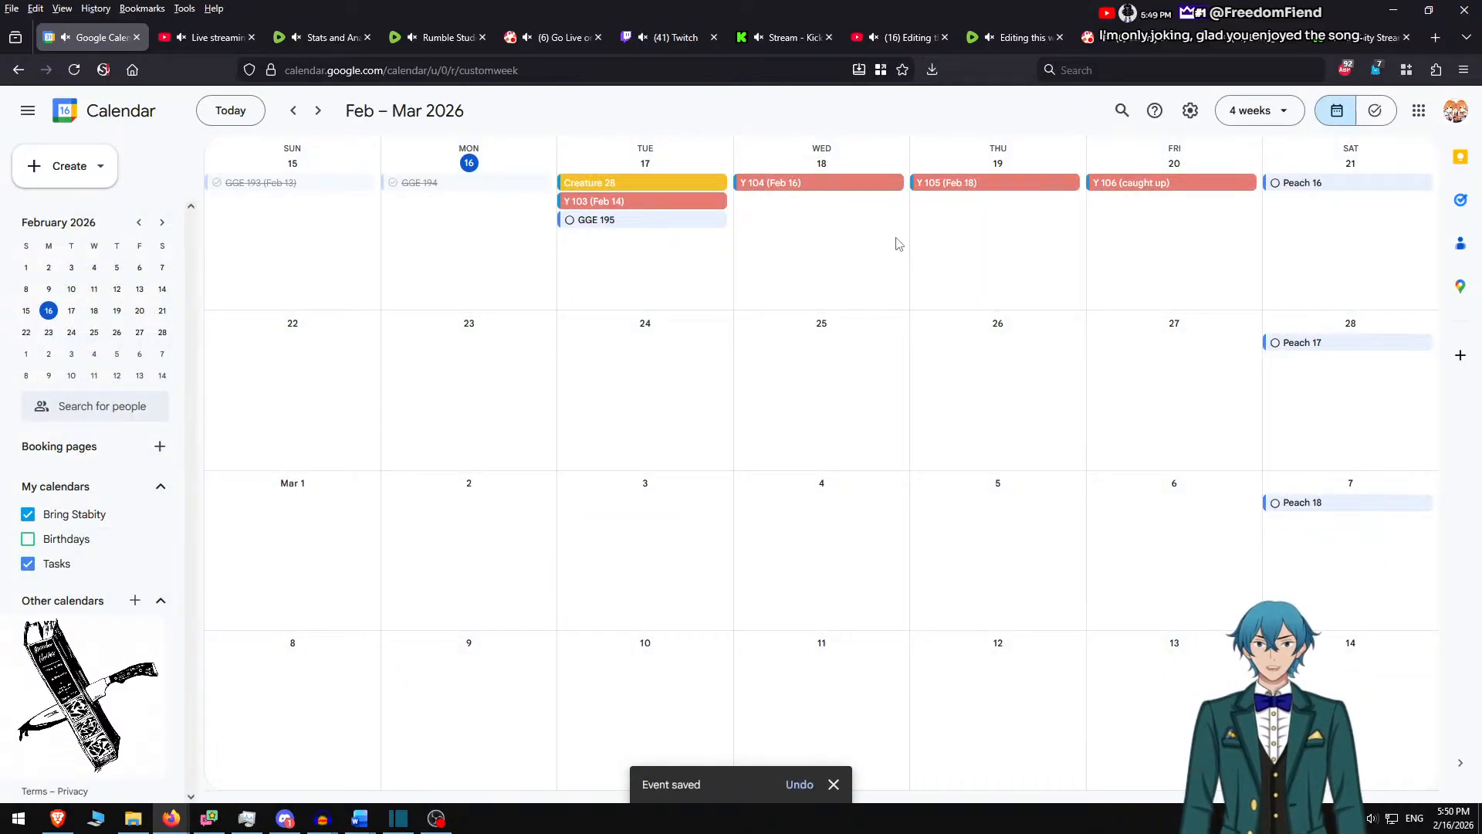
# Create a yellow 'Troublemakers 70-71' event on Wednesday, February 18
pyautogui.click(816, 236)
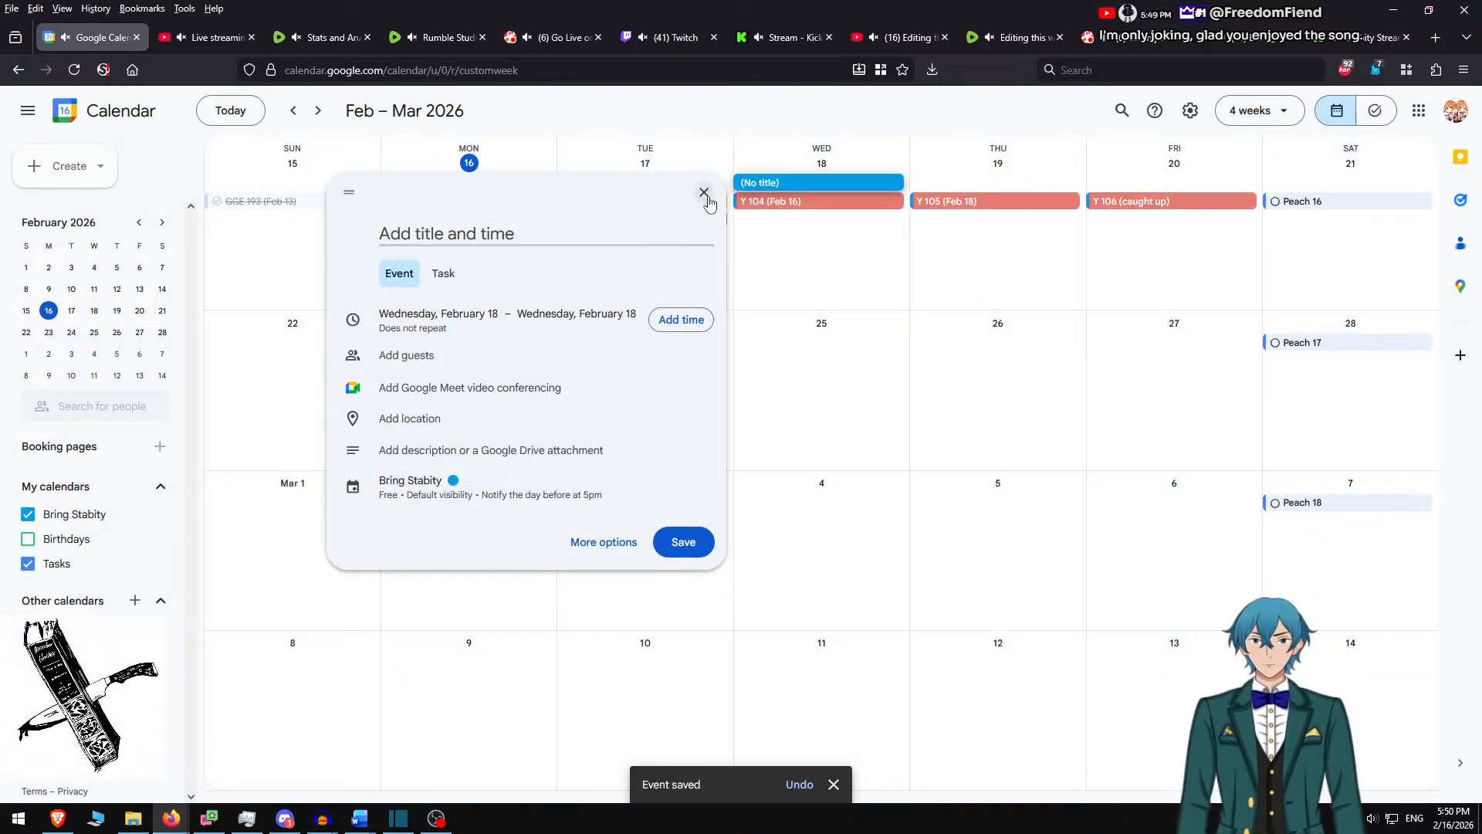
pyautogui.click(704, 193)
pyautogui.press('k')
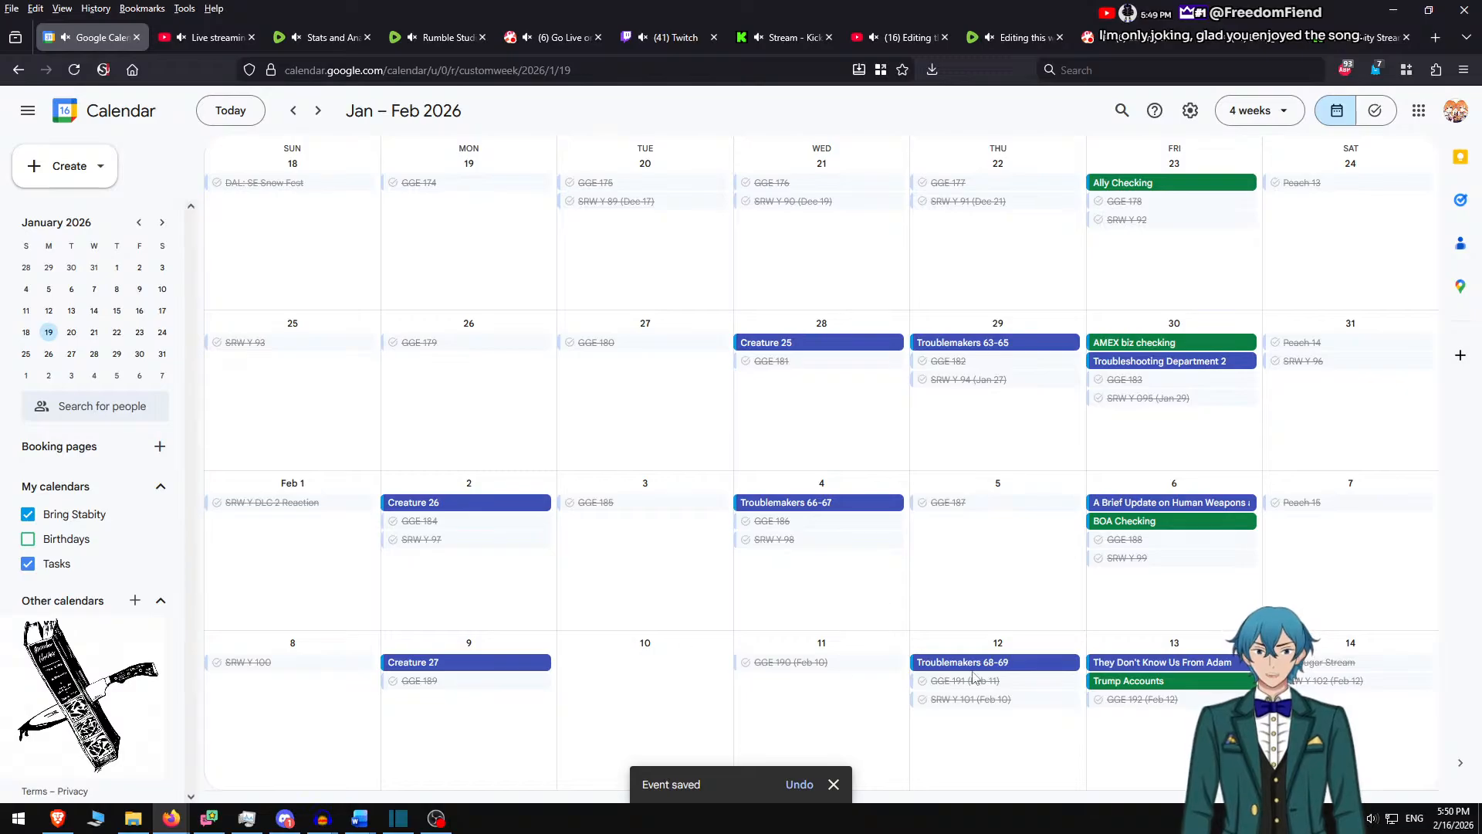
pyautogui.press('t')
pyautogui.click(784, 255)
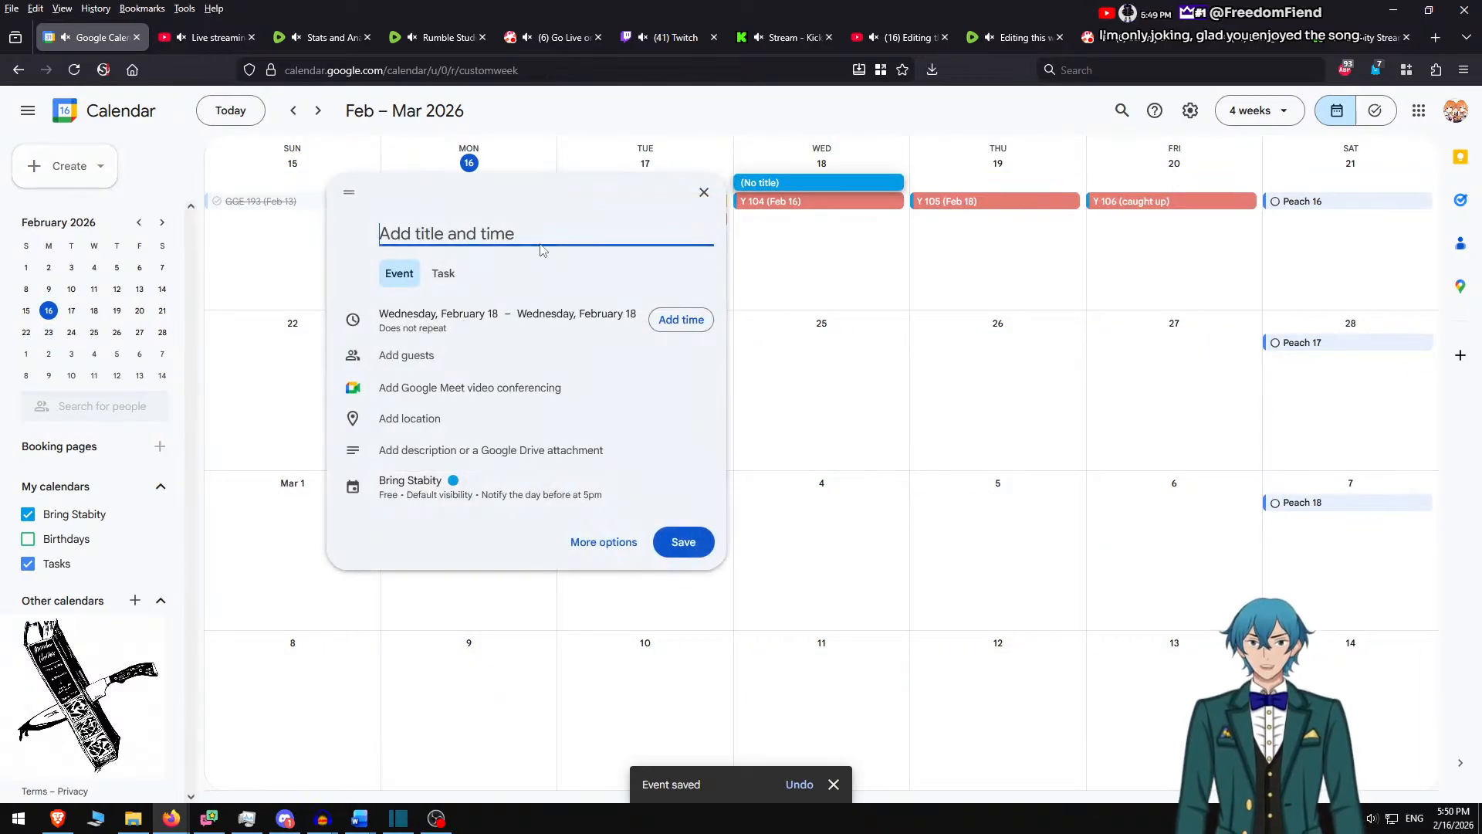
pyautogui.write('Tr')
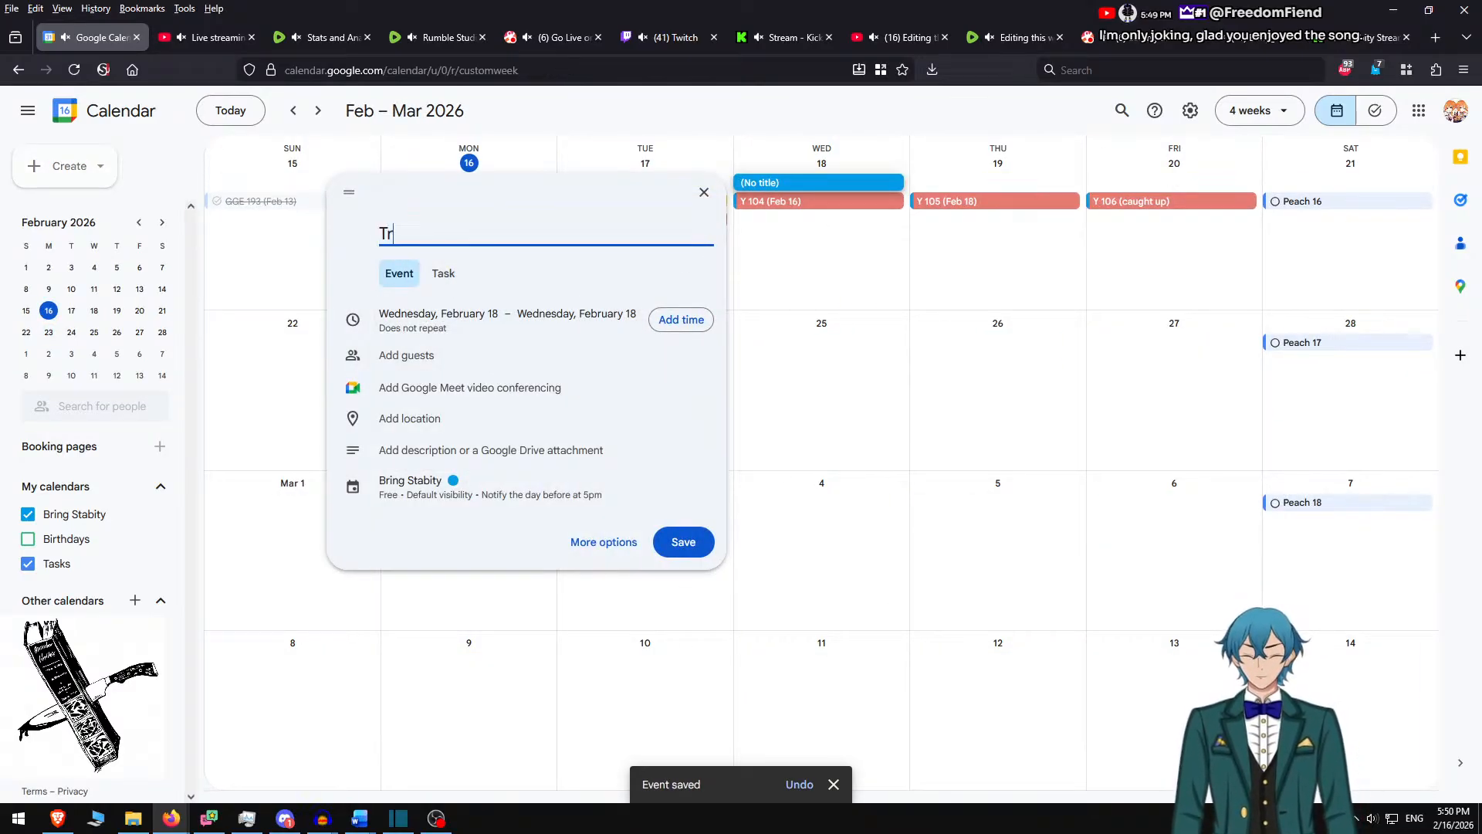
pyautogui.write('oublemakers 70-71')
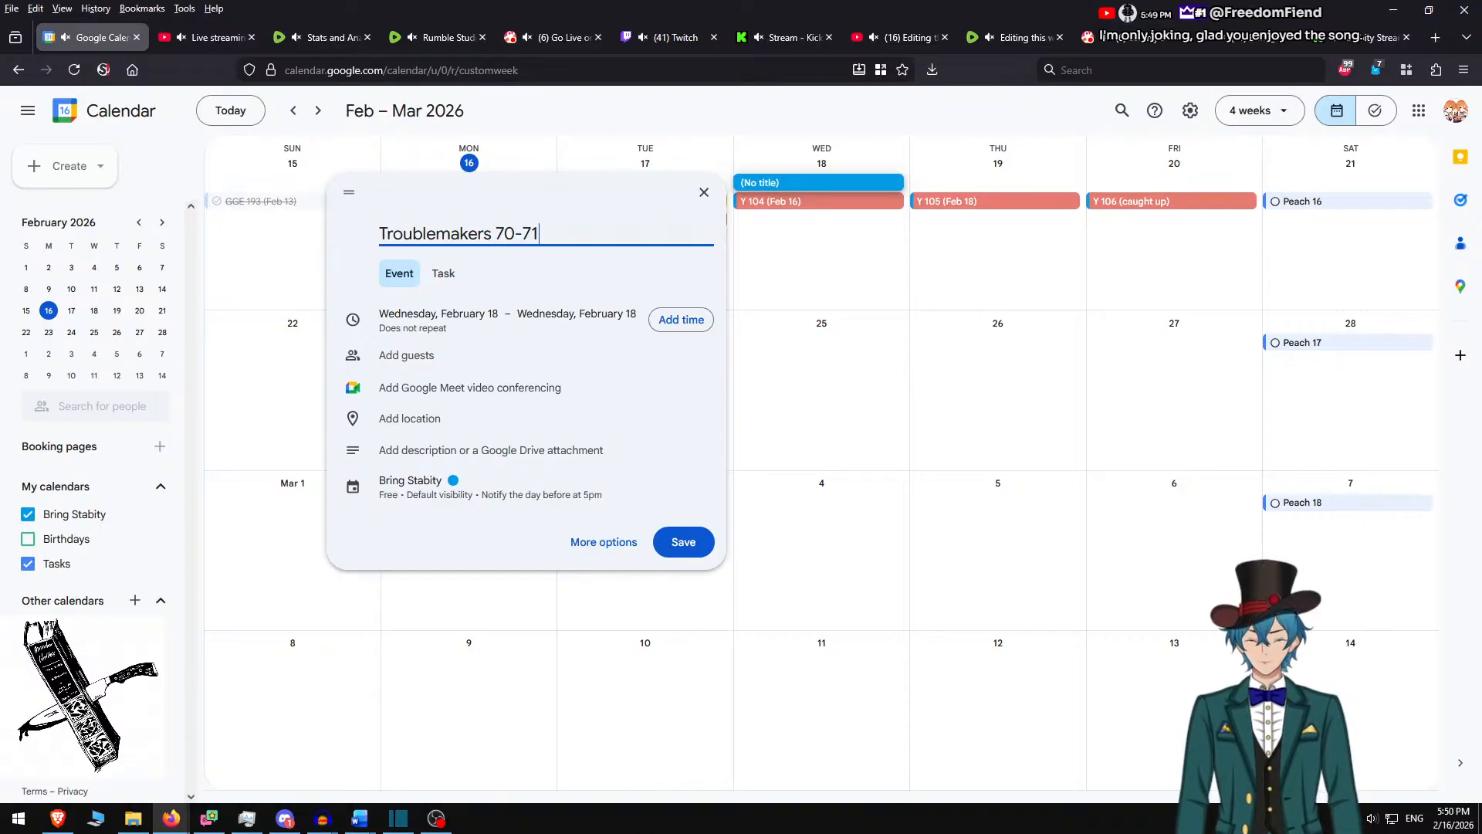
pyautogui.click(432, 485)
pyautogui.click(497, 494)
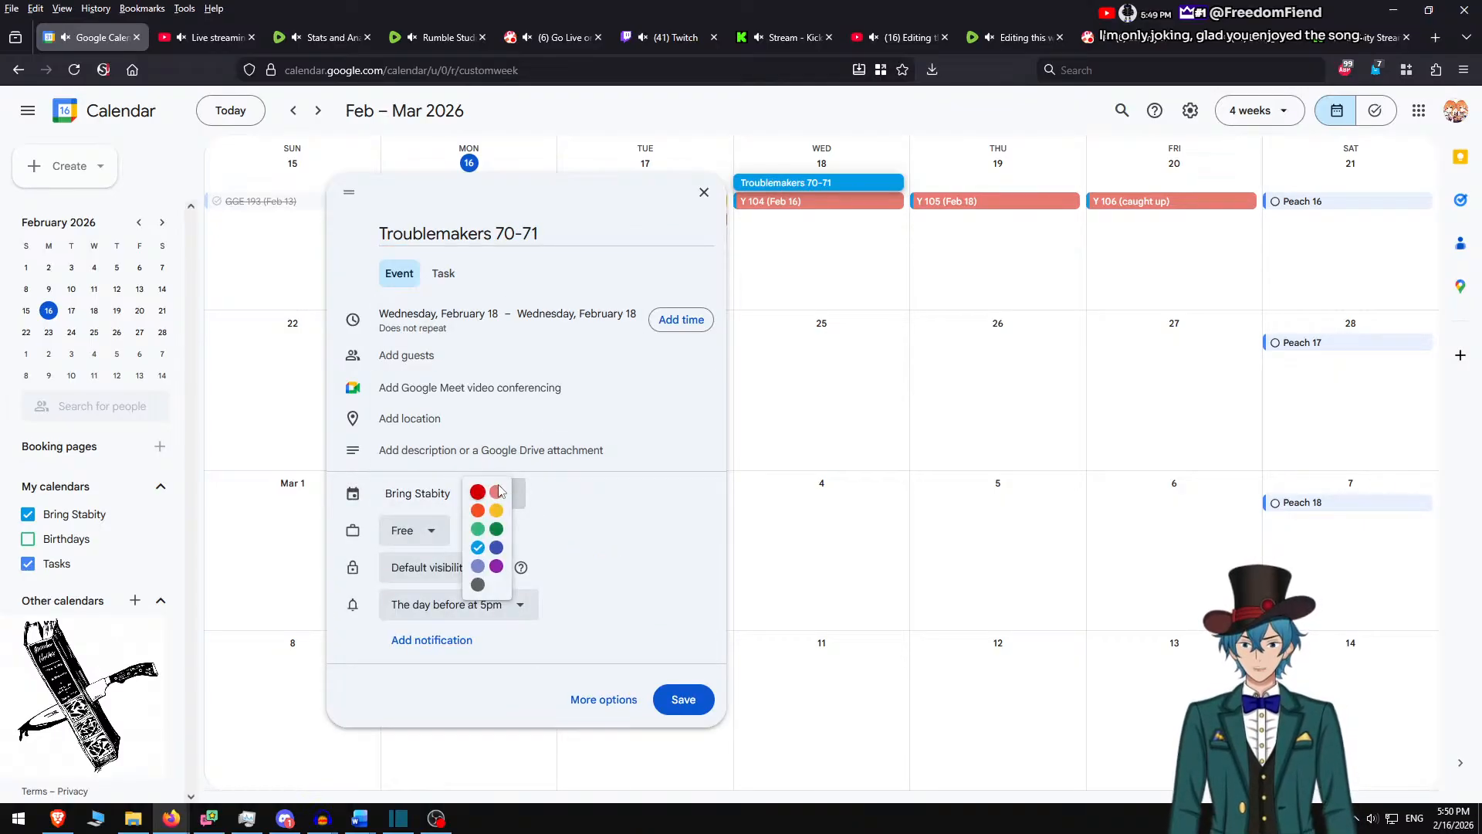
pyautogui.click(496, 511)
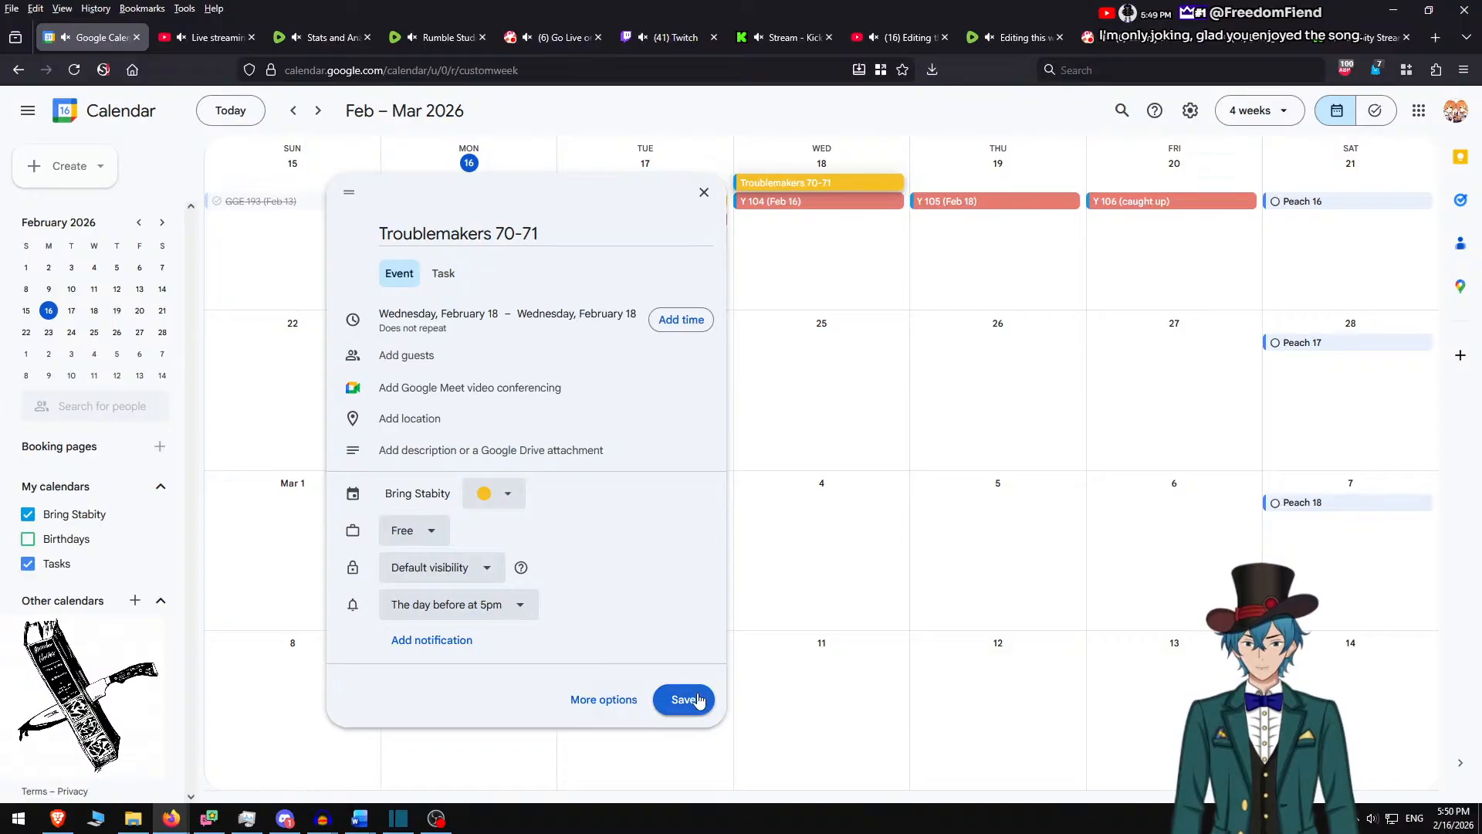
pyautogui.click(684, 699)
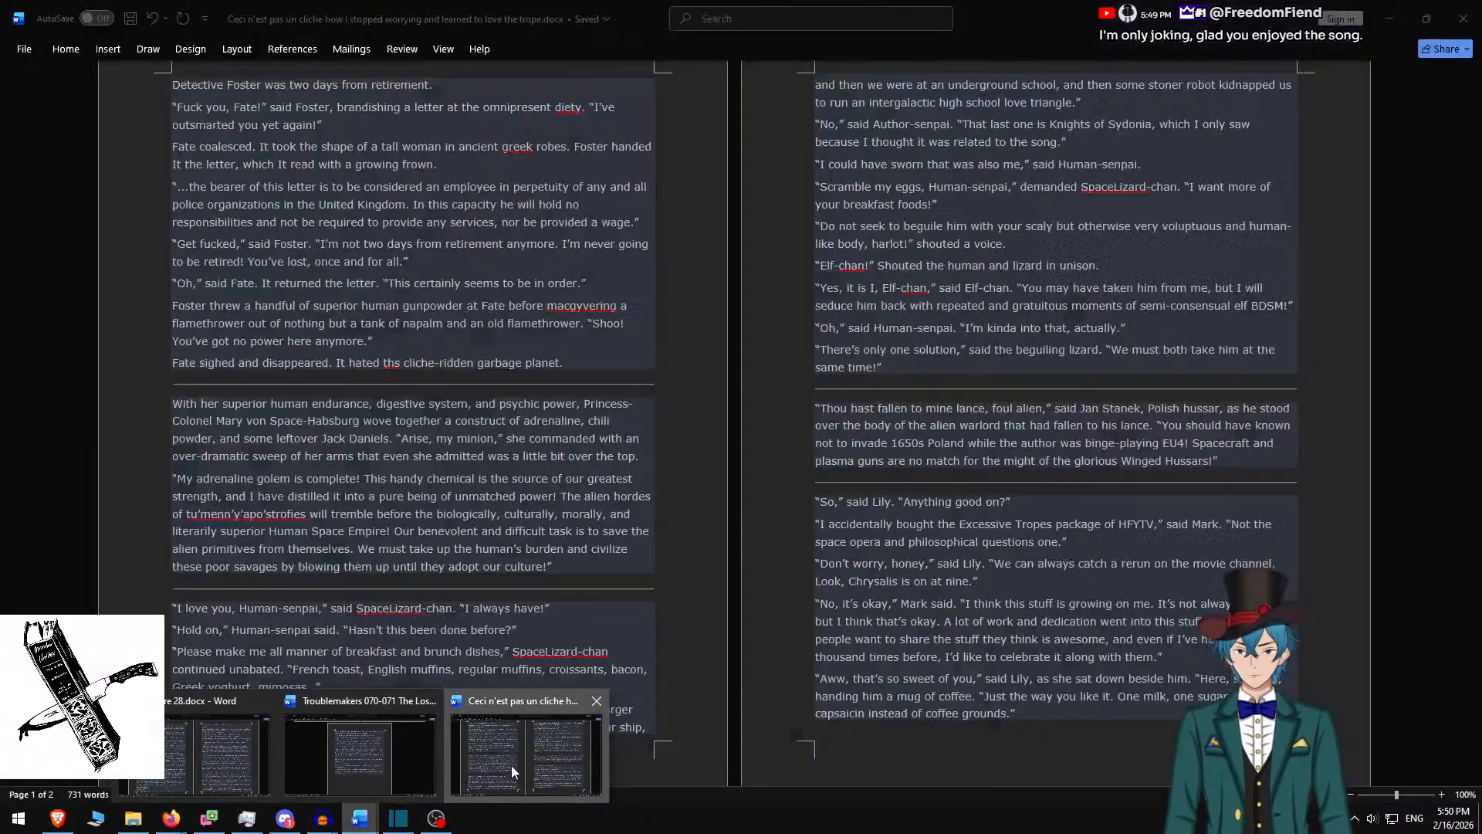
# Glance at the trope story Word document, then return to the calendar for Friday, February 20
pyautogui.click(527, 753)
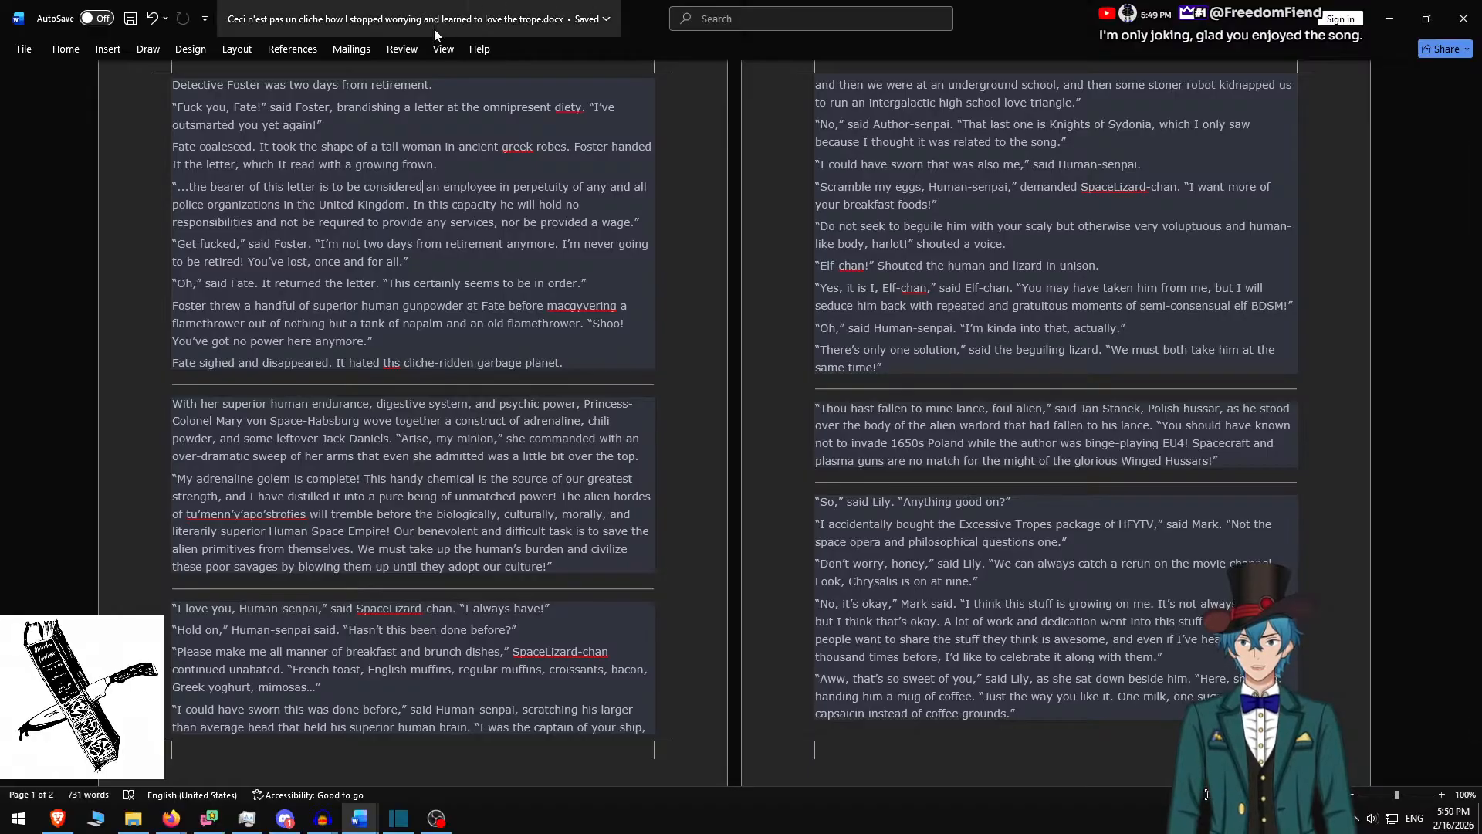
pyautogui.click(1390, 16)
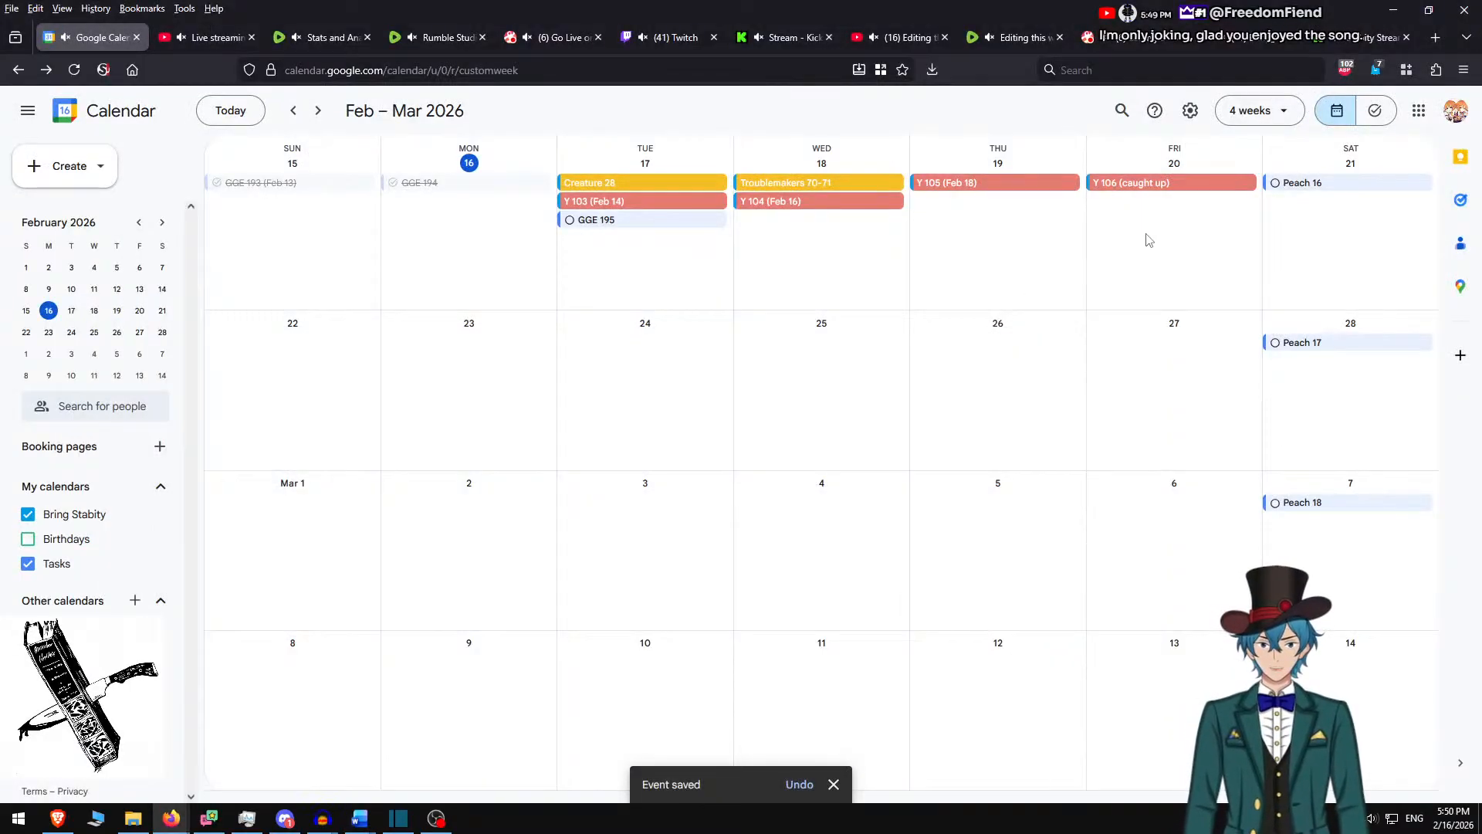
pyautogui.click(1102, 245)
# Save a Banana-yellow event 'Stop worrying and love the trope' on Friday, February 20
pyautogui.click(847, 274)
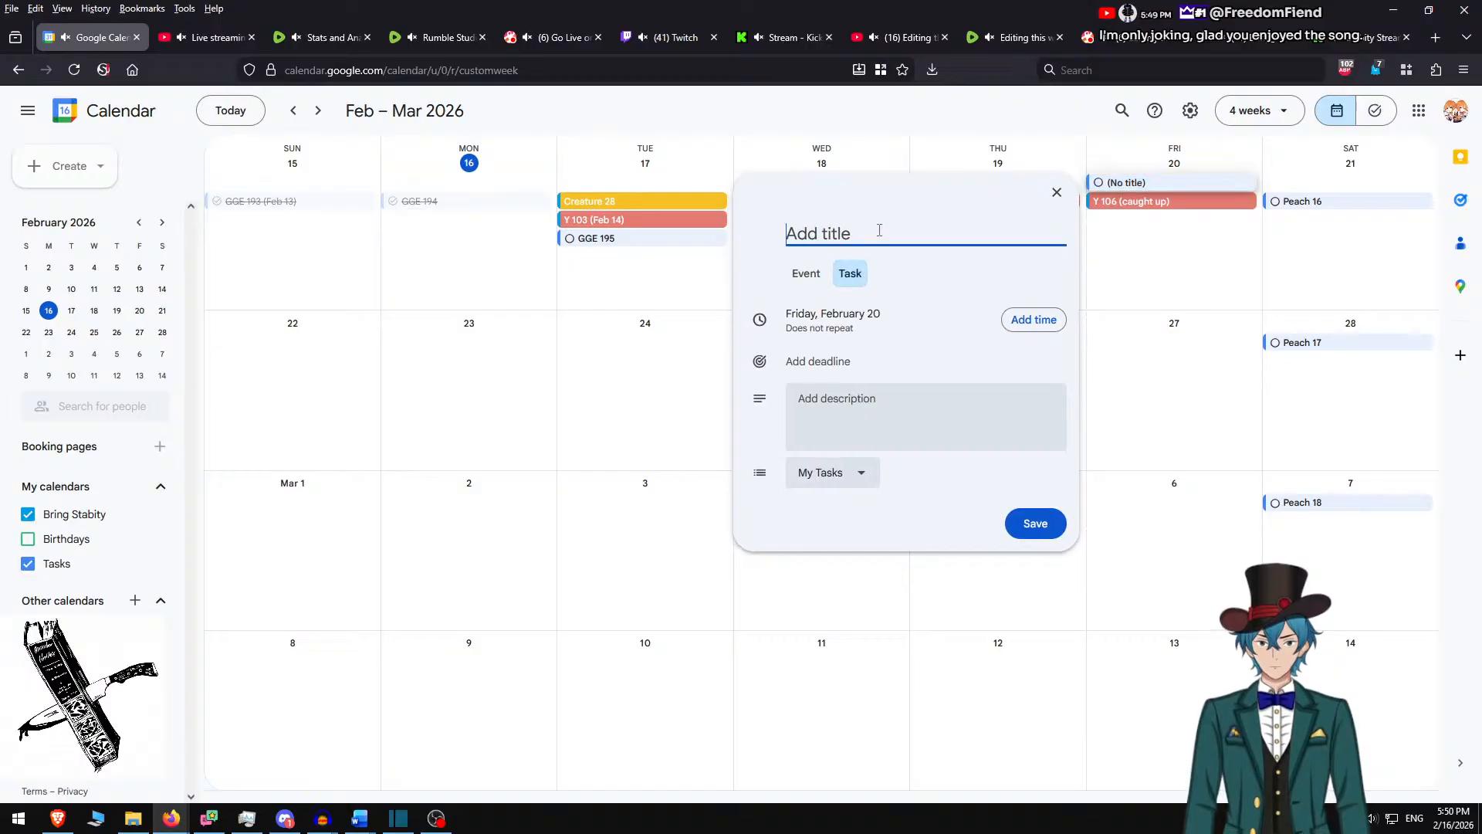
pyautogui.write('Stop worr')
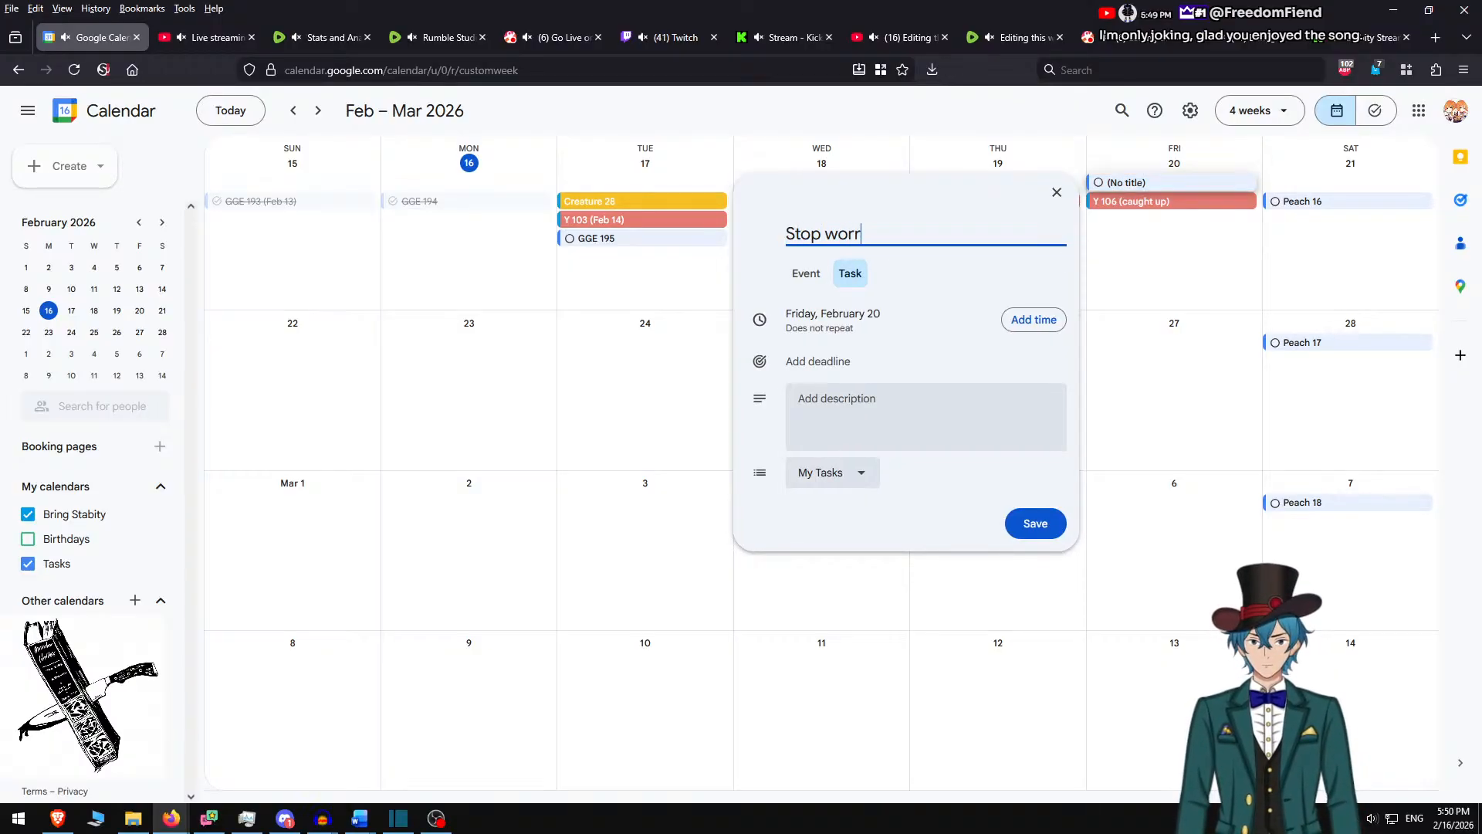
pyautogui.write('ying and love the t')
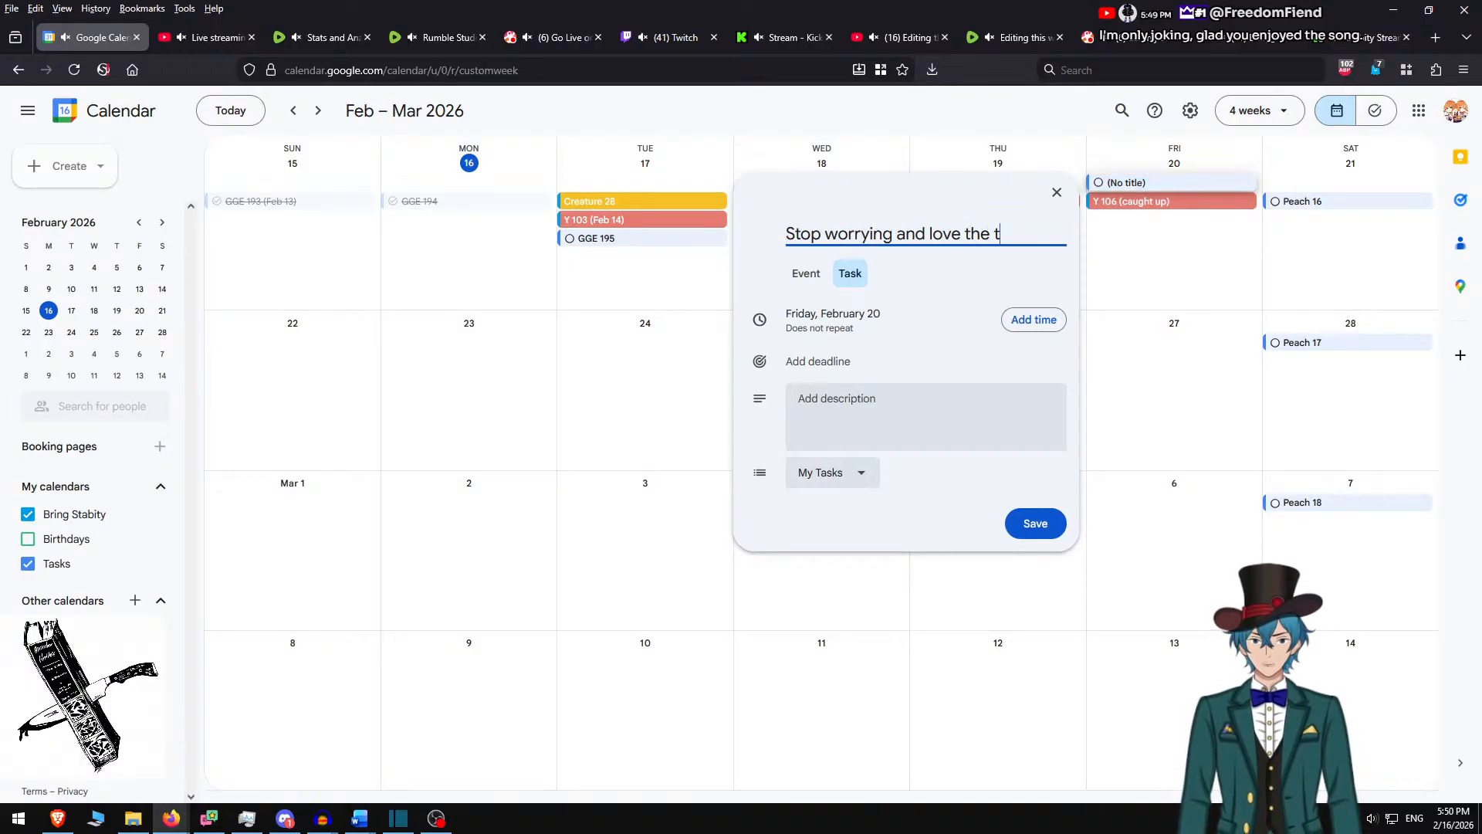
pyautogui.write('rope')
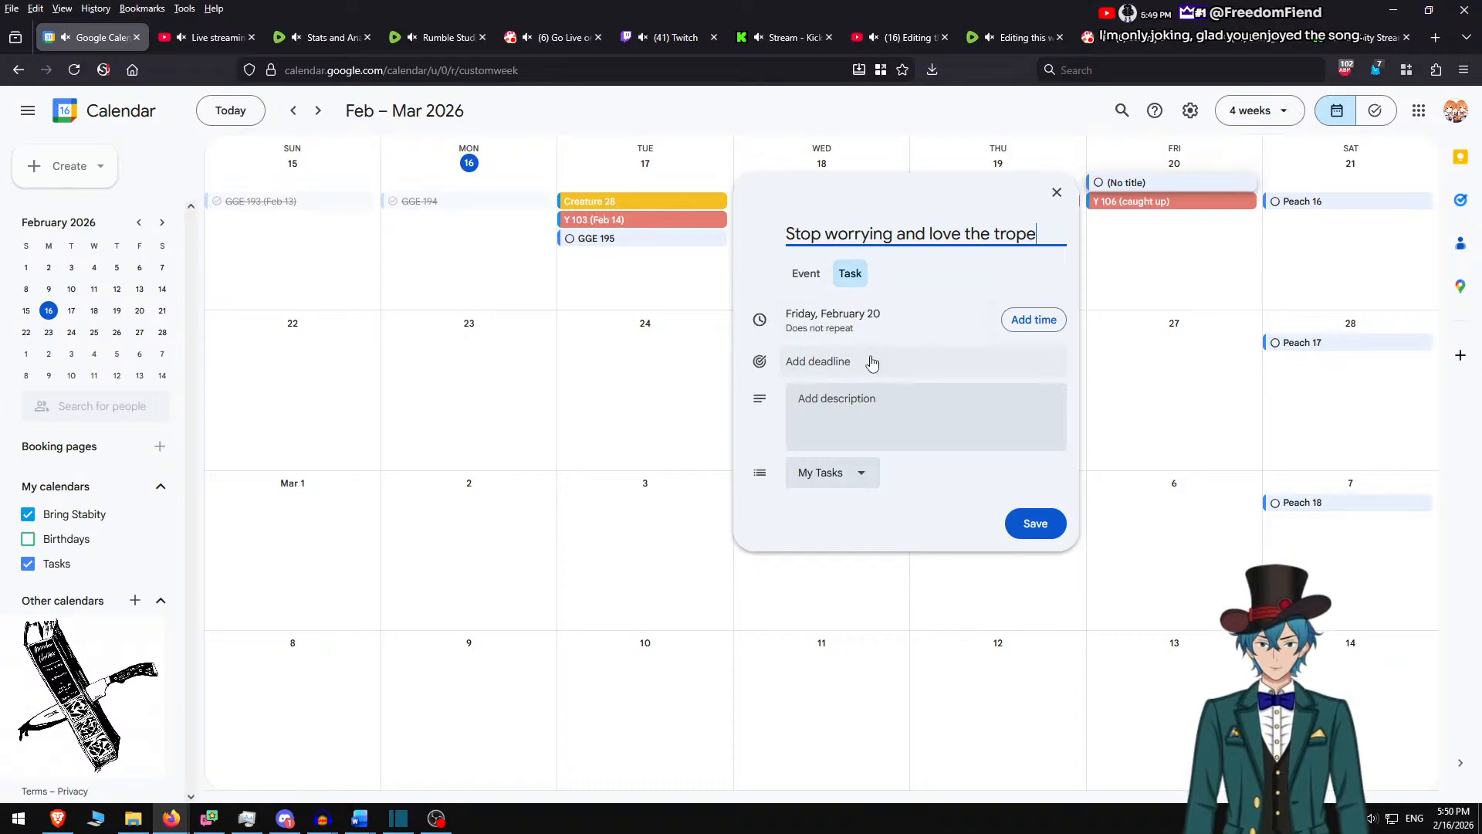
pyautogui.click(803, 275)
pyautogui.click(818, 486)
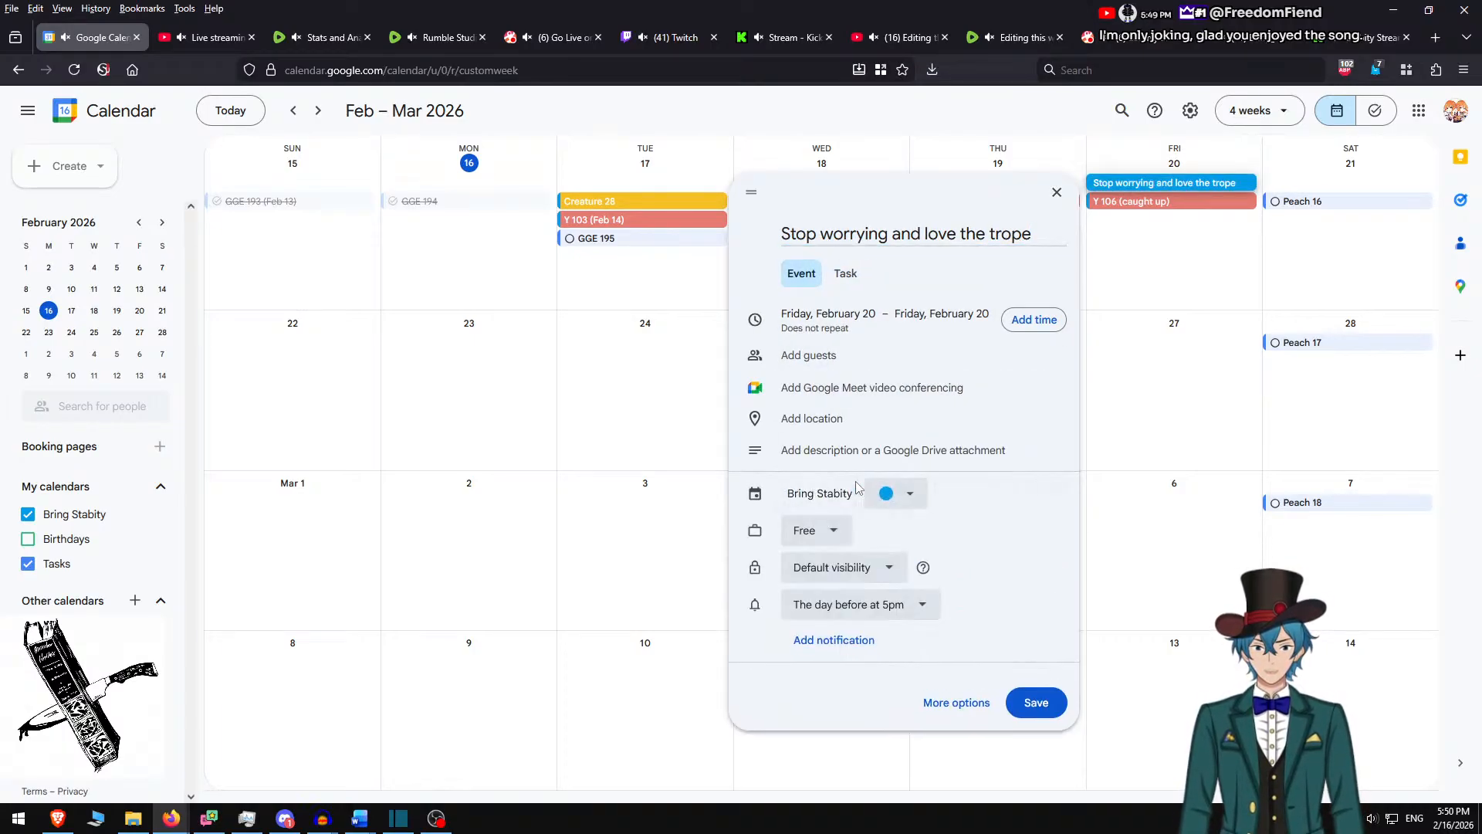
pyautogui.click(907, 493)
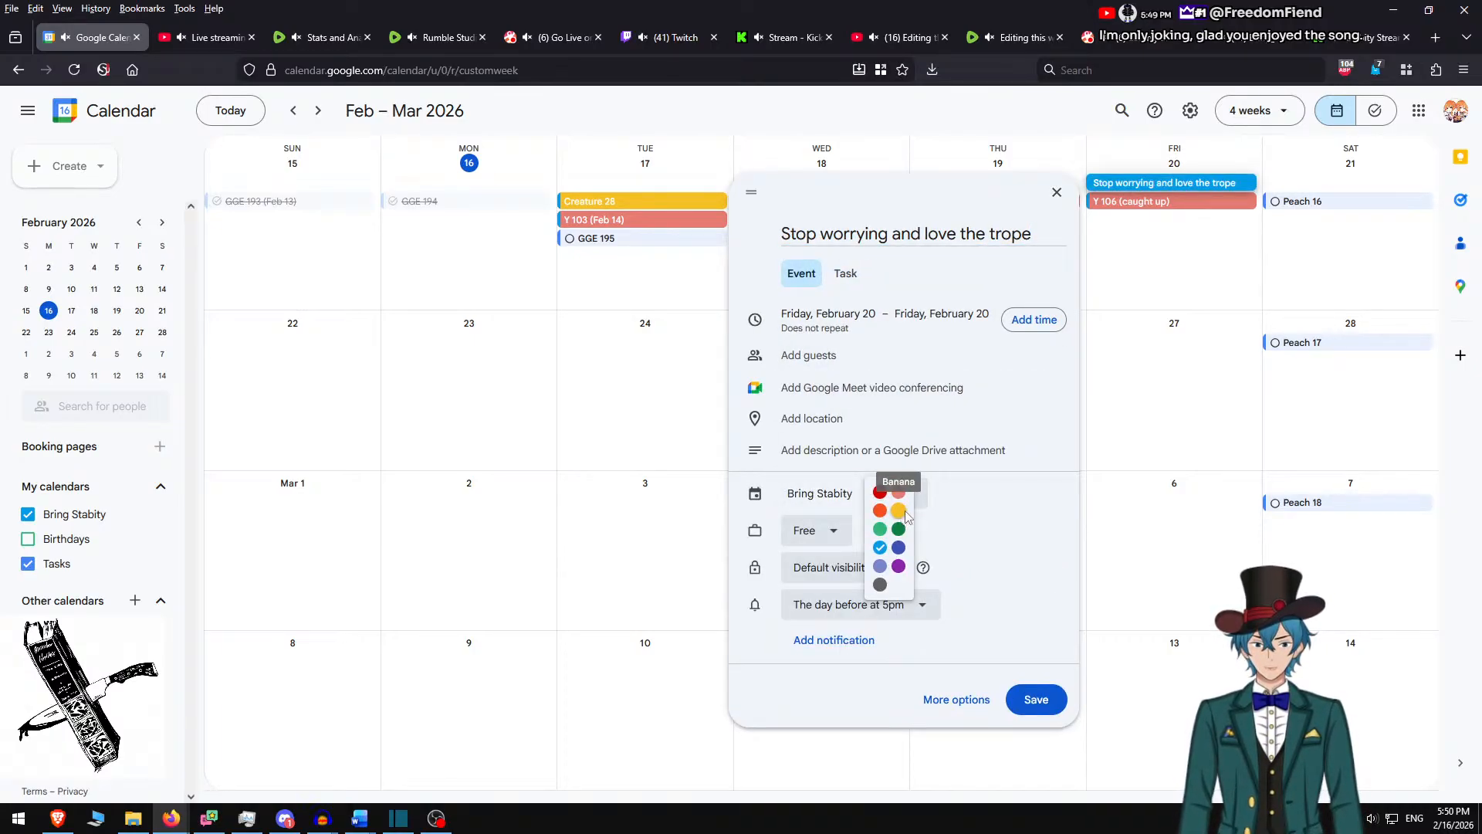
pyautogui.click(904, 511)
pyautogui.click(1036, 699)
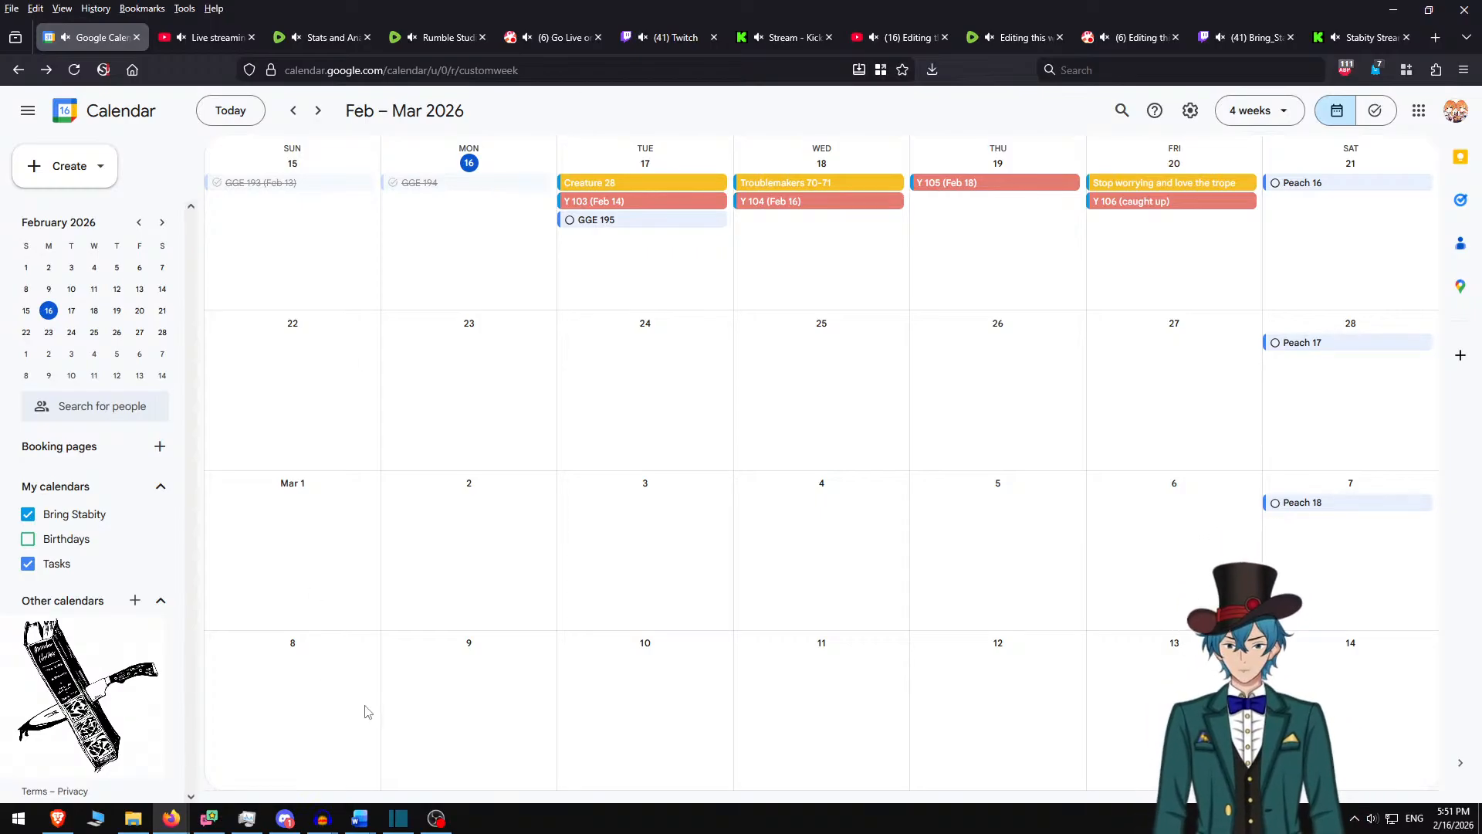
# Switch to Shotcut and open the filter chooser's search field
pyautogui.click(398, 823)
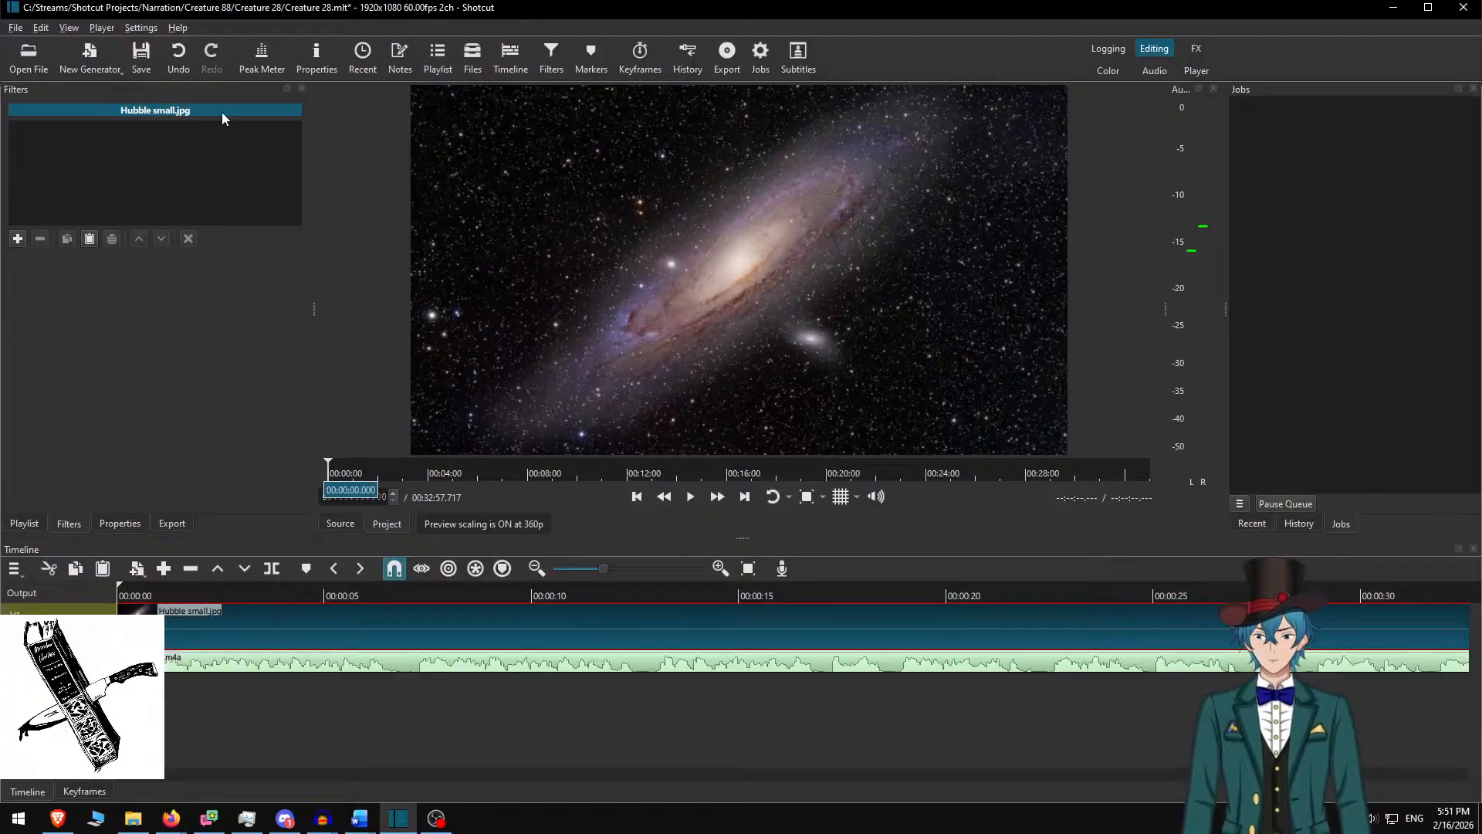
pyautogui.press('f')
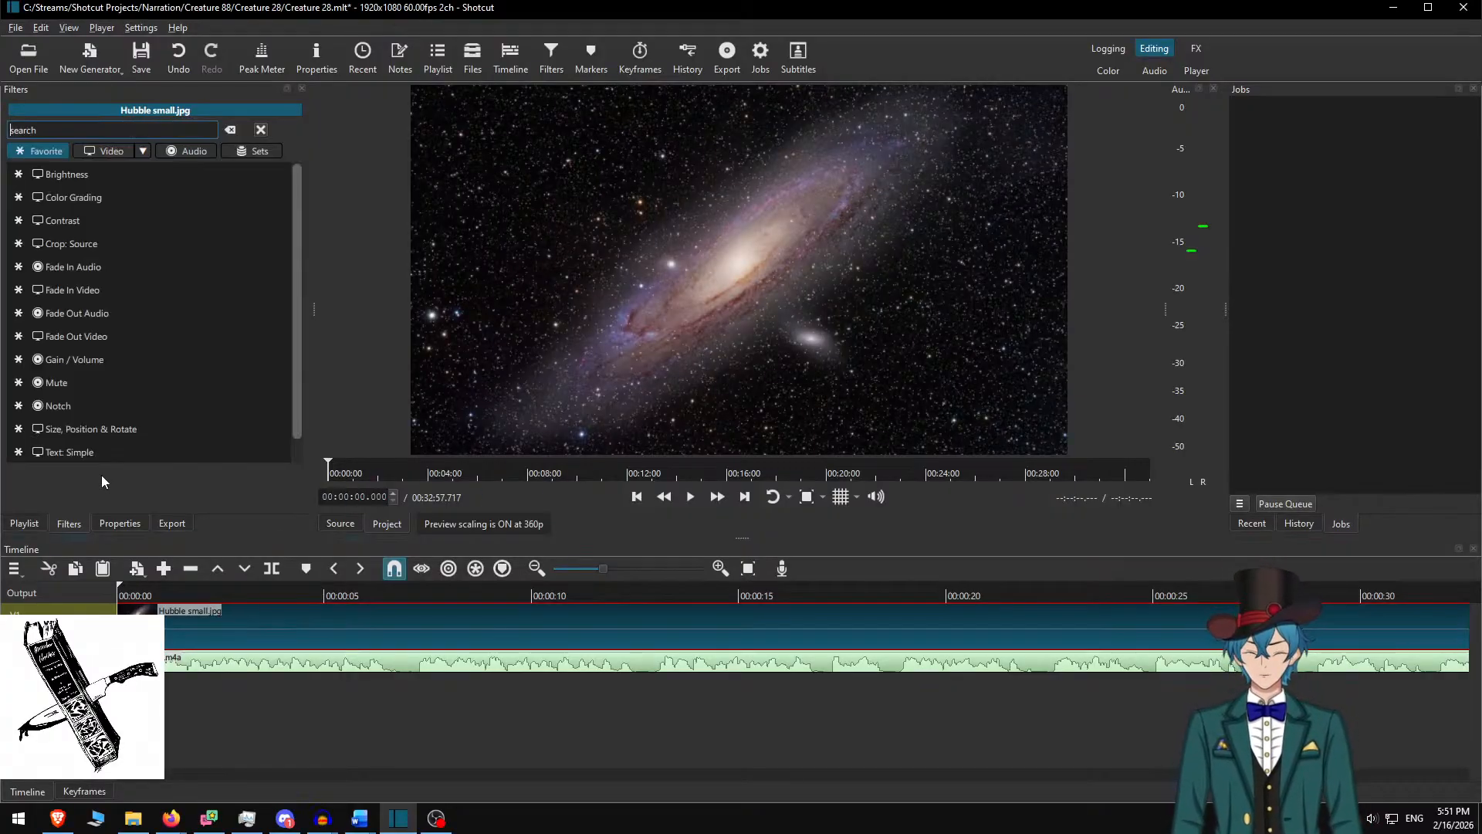
pyautogui.click(103, 128)
# Add a Text: Rich filter with a 1728-wide box moved to x 96, using the grid
pyautogui.write('rich')
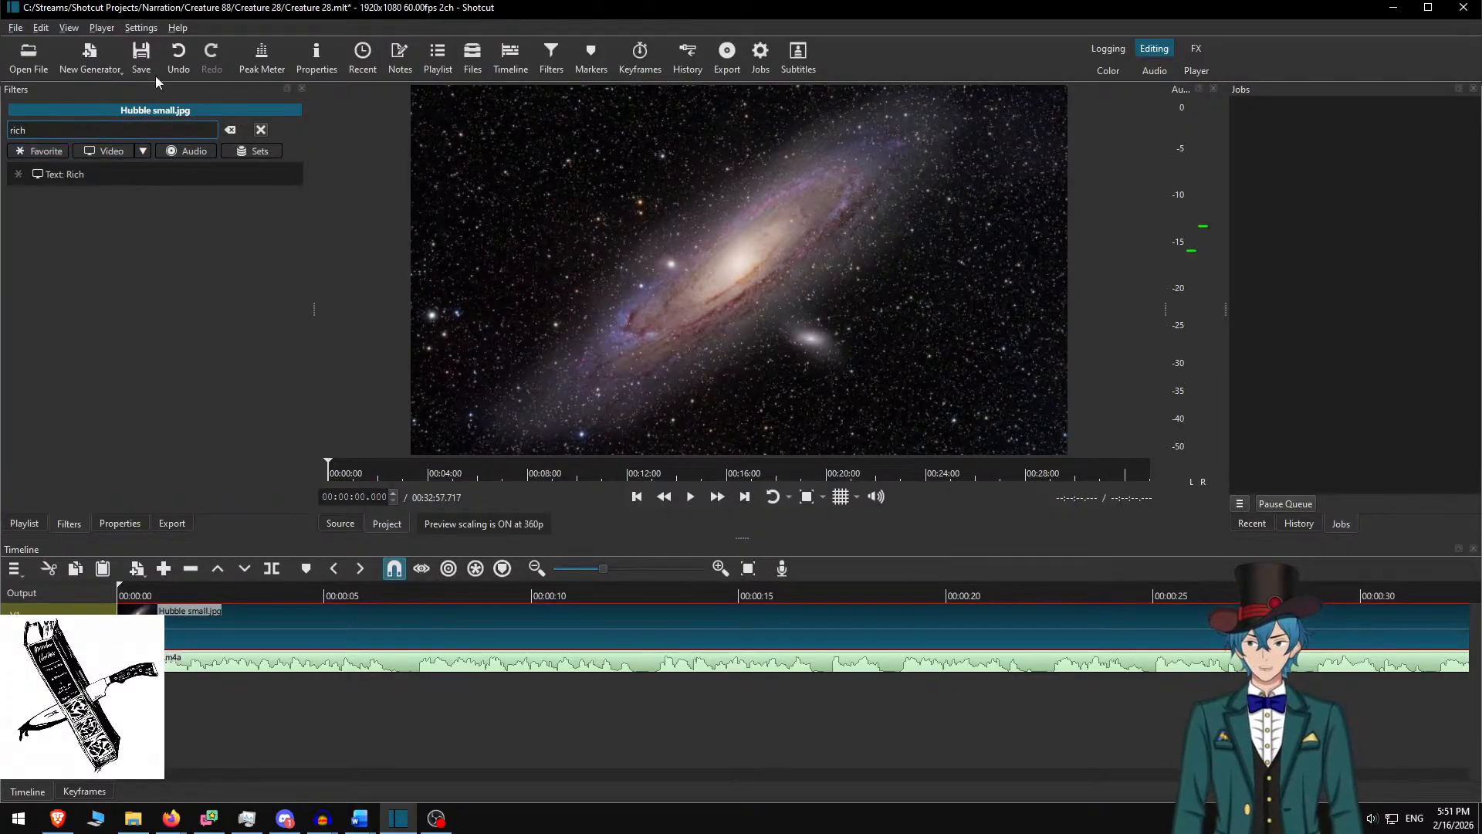
pyautogui.click(142, 173)
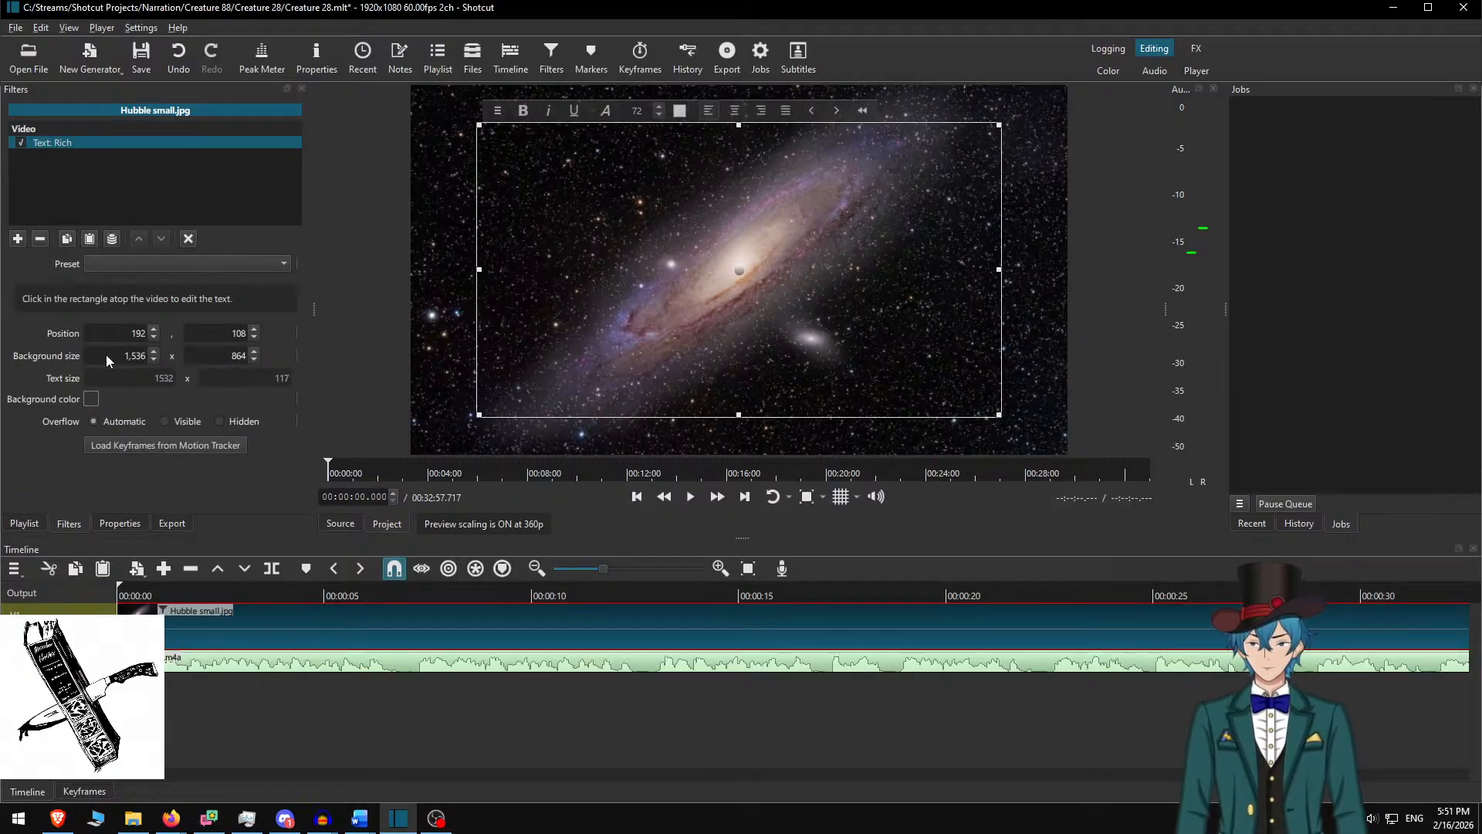
pyautogui.write('1728')
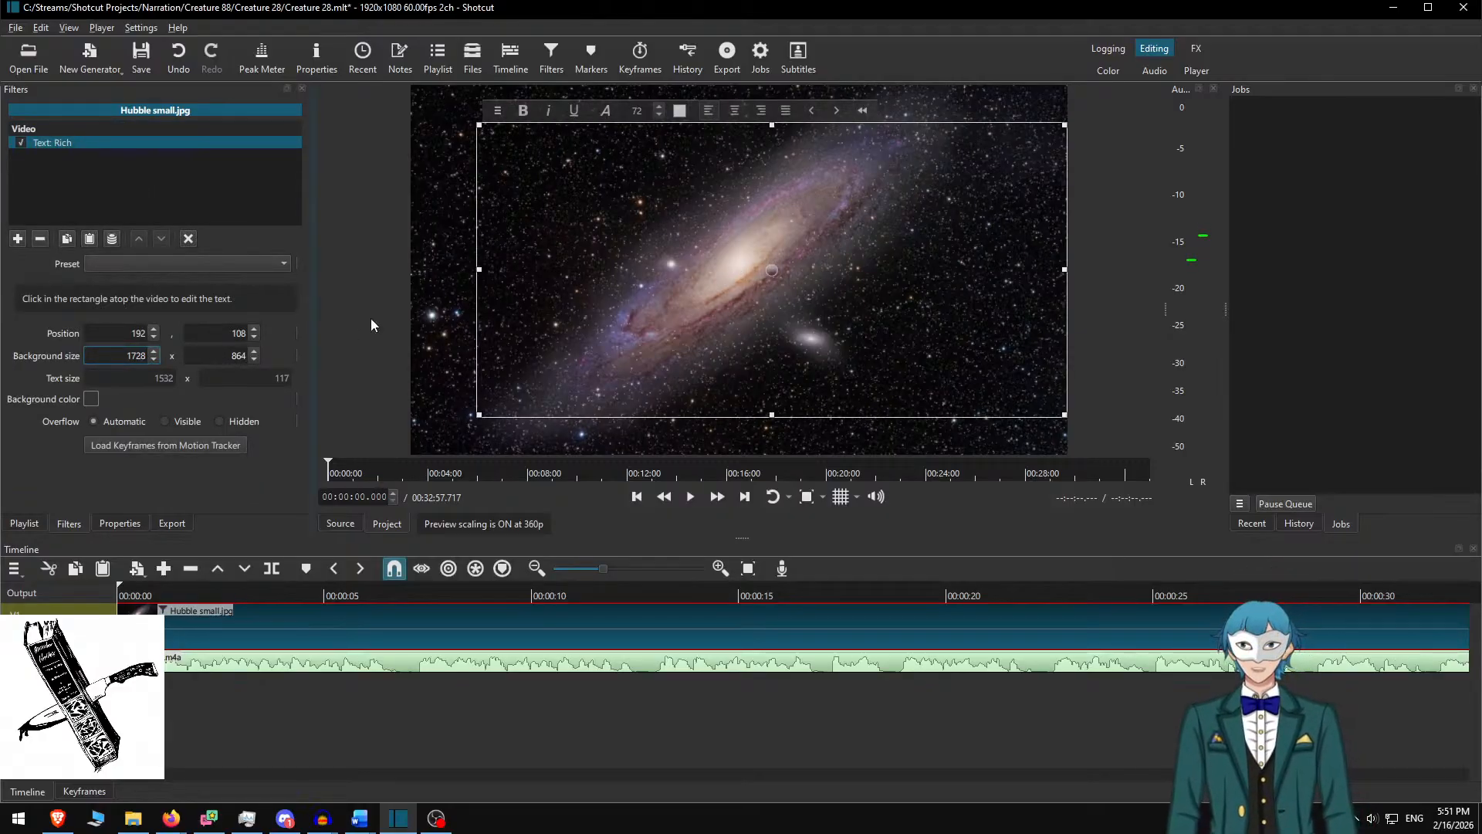
pyautogui.click(840, 496)
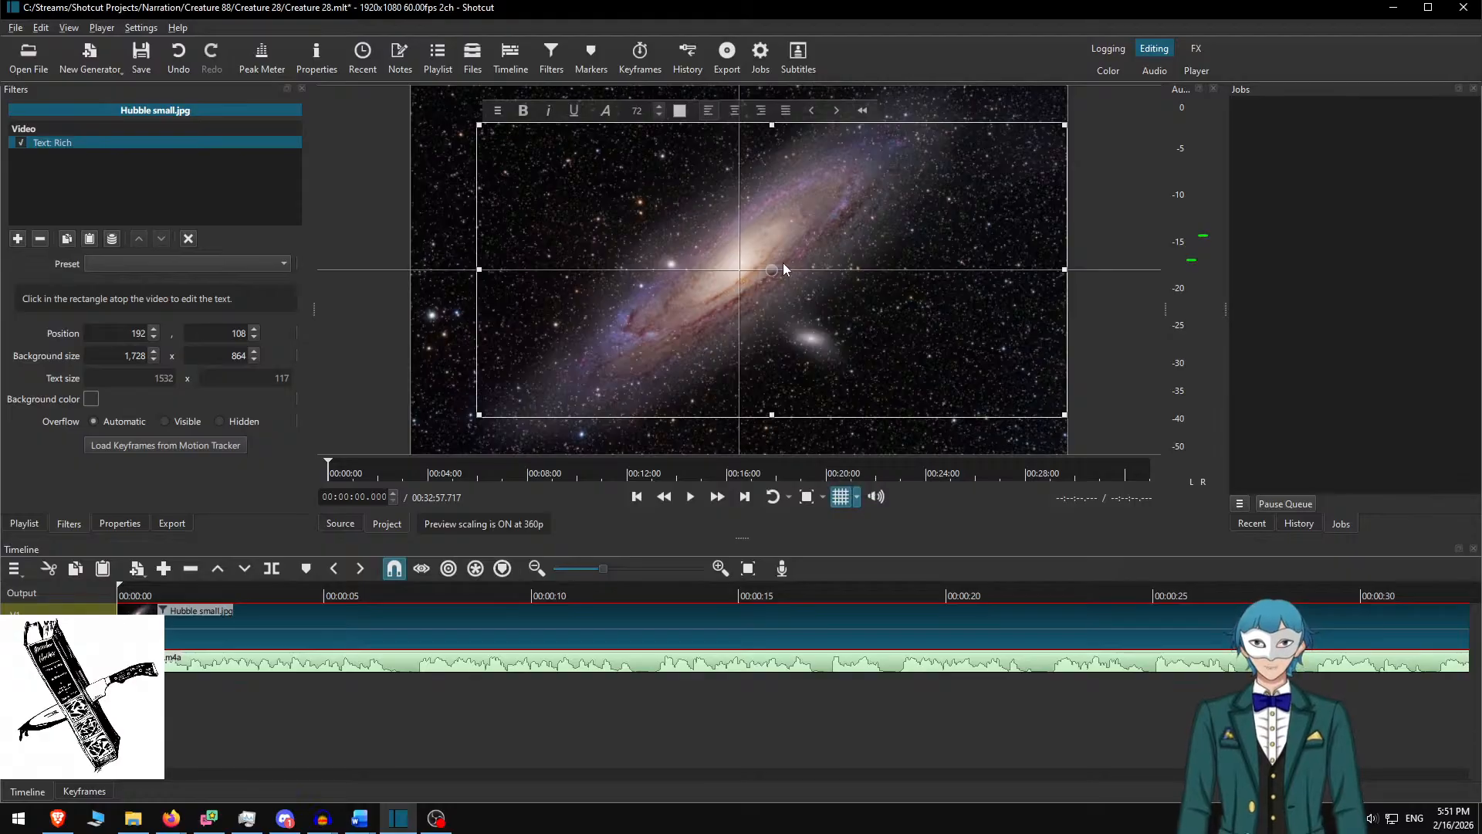
pyautogui.moveTo(777, 272); pyautogui.dragTo(744, 272)
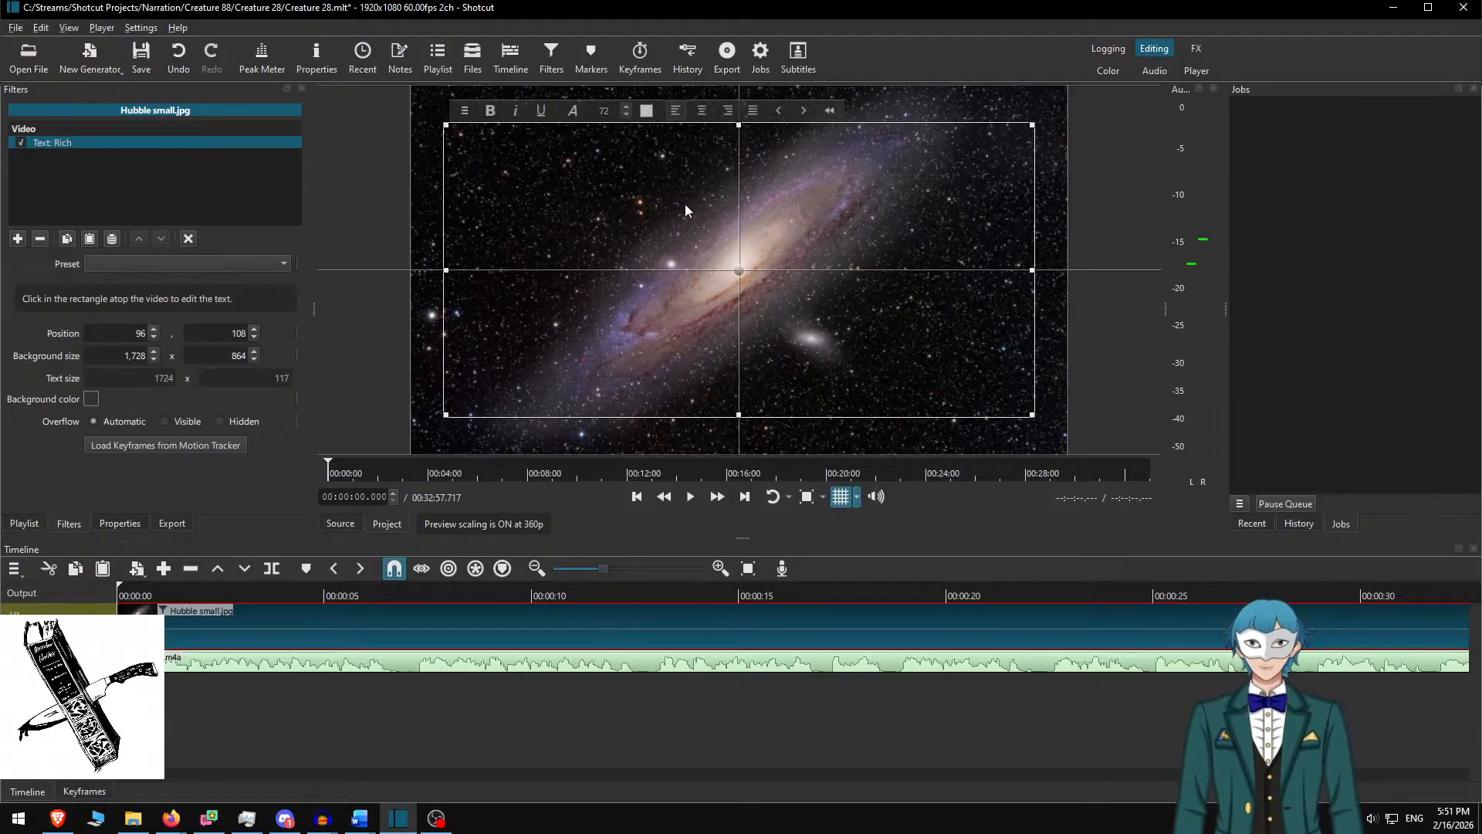
# Type placeholder text 'sxhnbs', close the stray Files panel, and select the box text
pyautogui.write('SXhnbs')
pyautogui.hotkey('ctrl', 'shift', 'f')
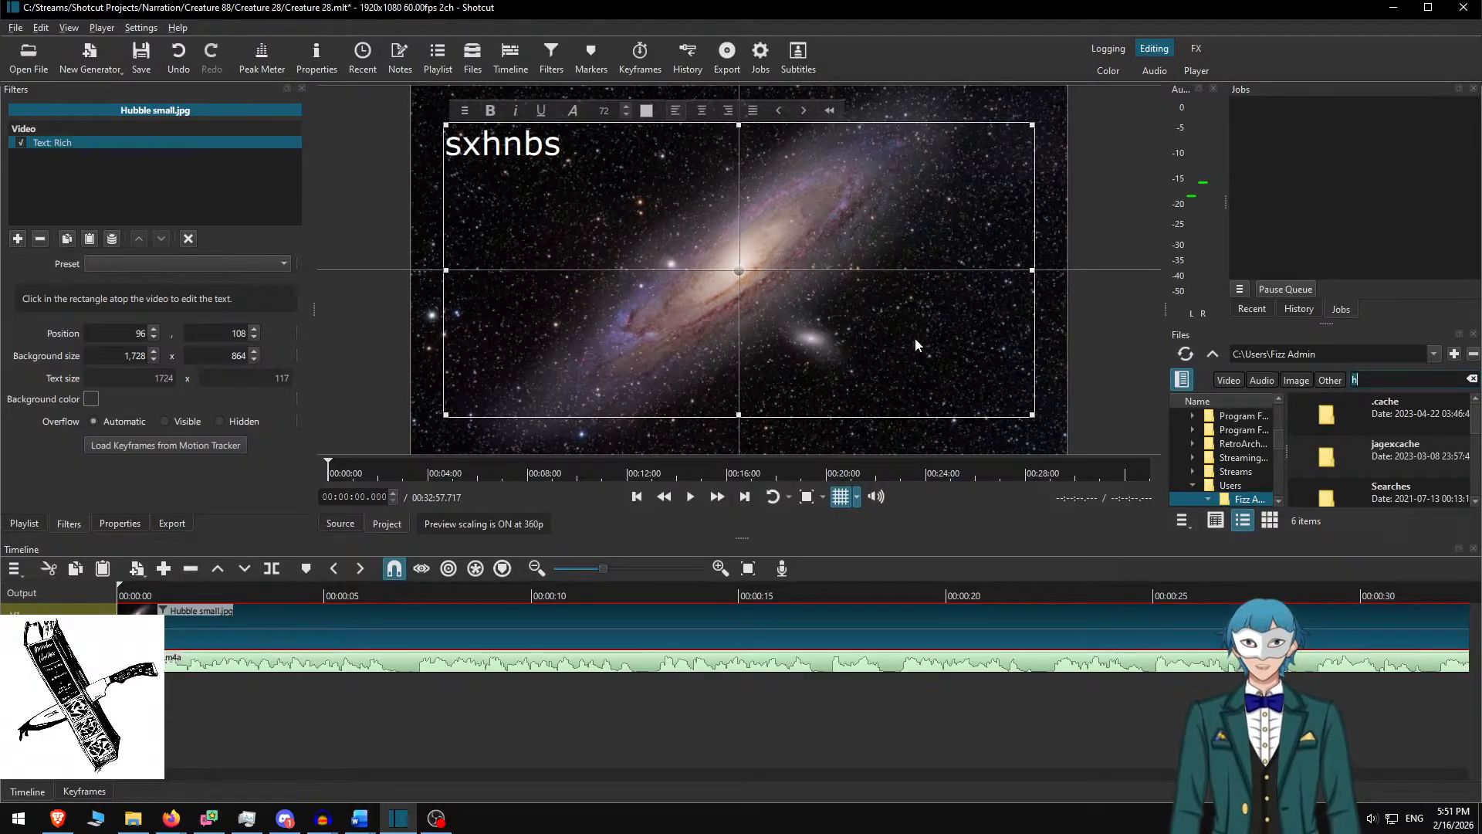
pyautogui.click(1473, 378)
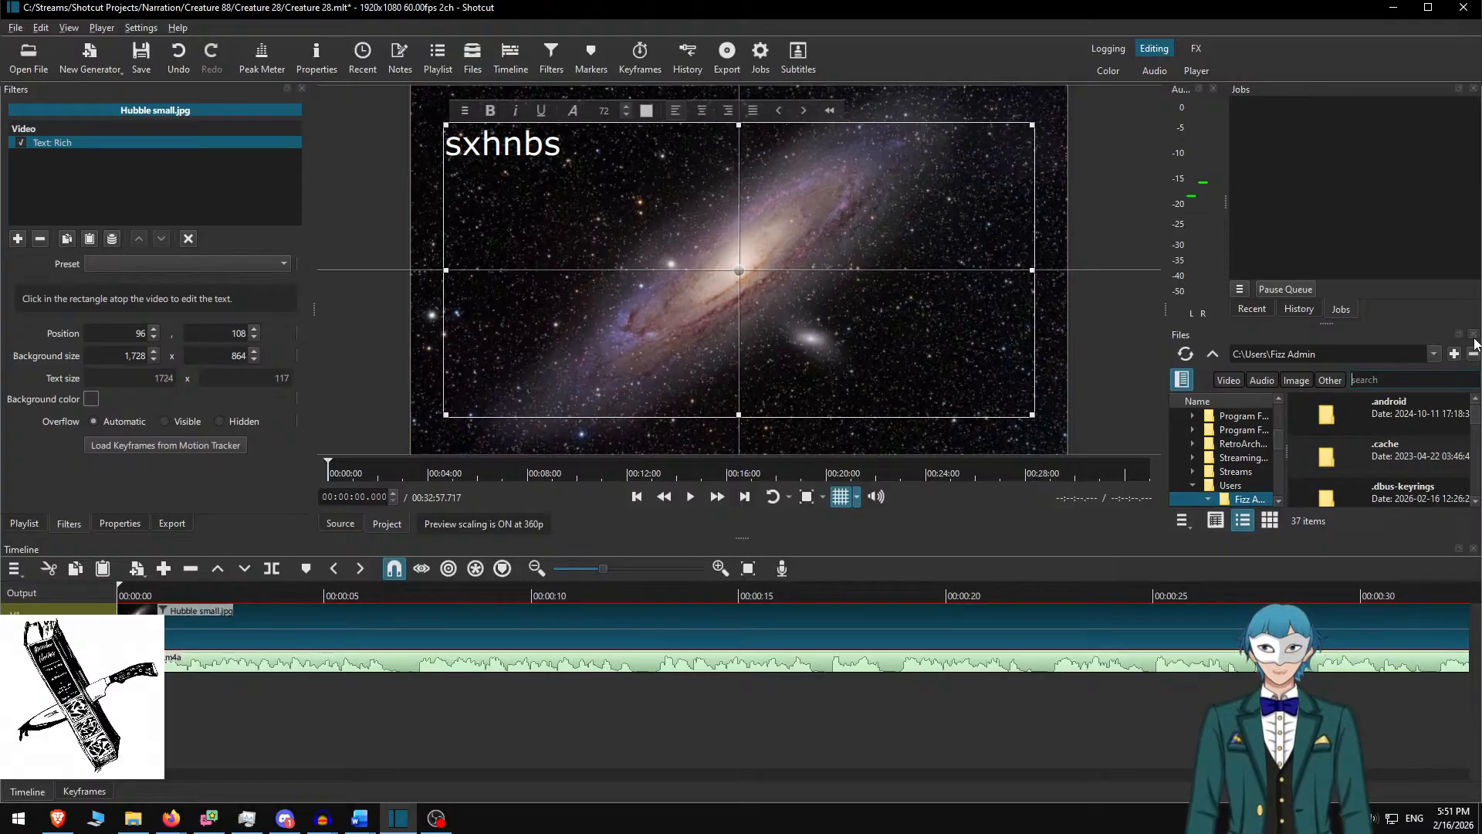
pyautogui.click(1475, 339)
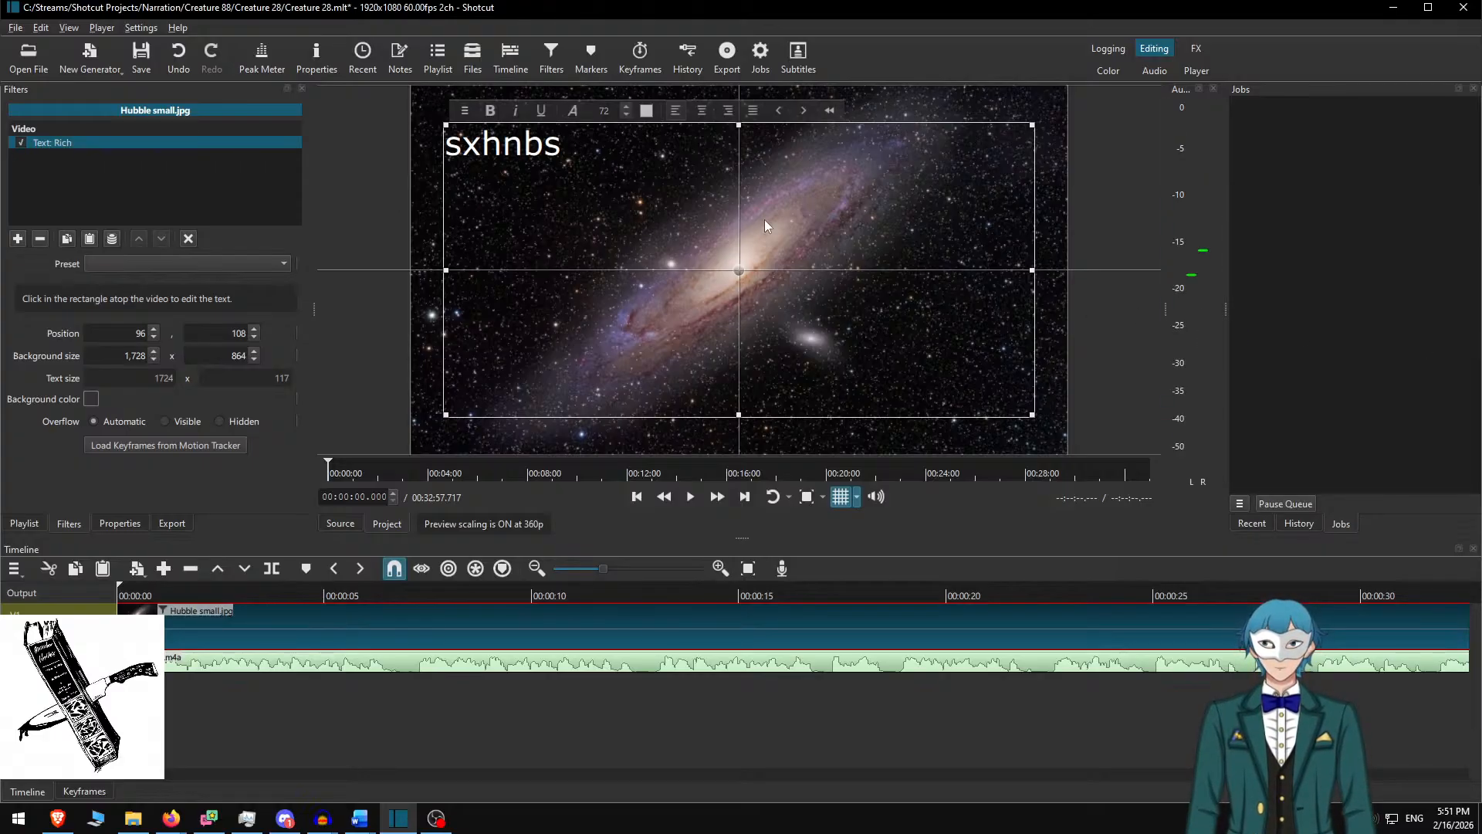
pyautogui.hotkey('ctrl', 'a')
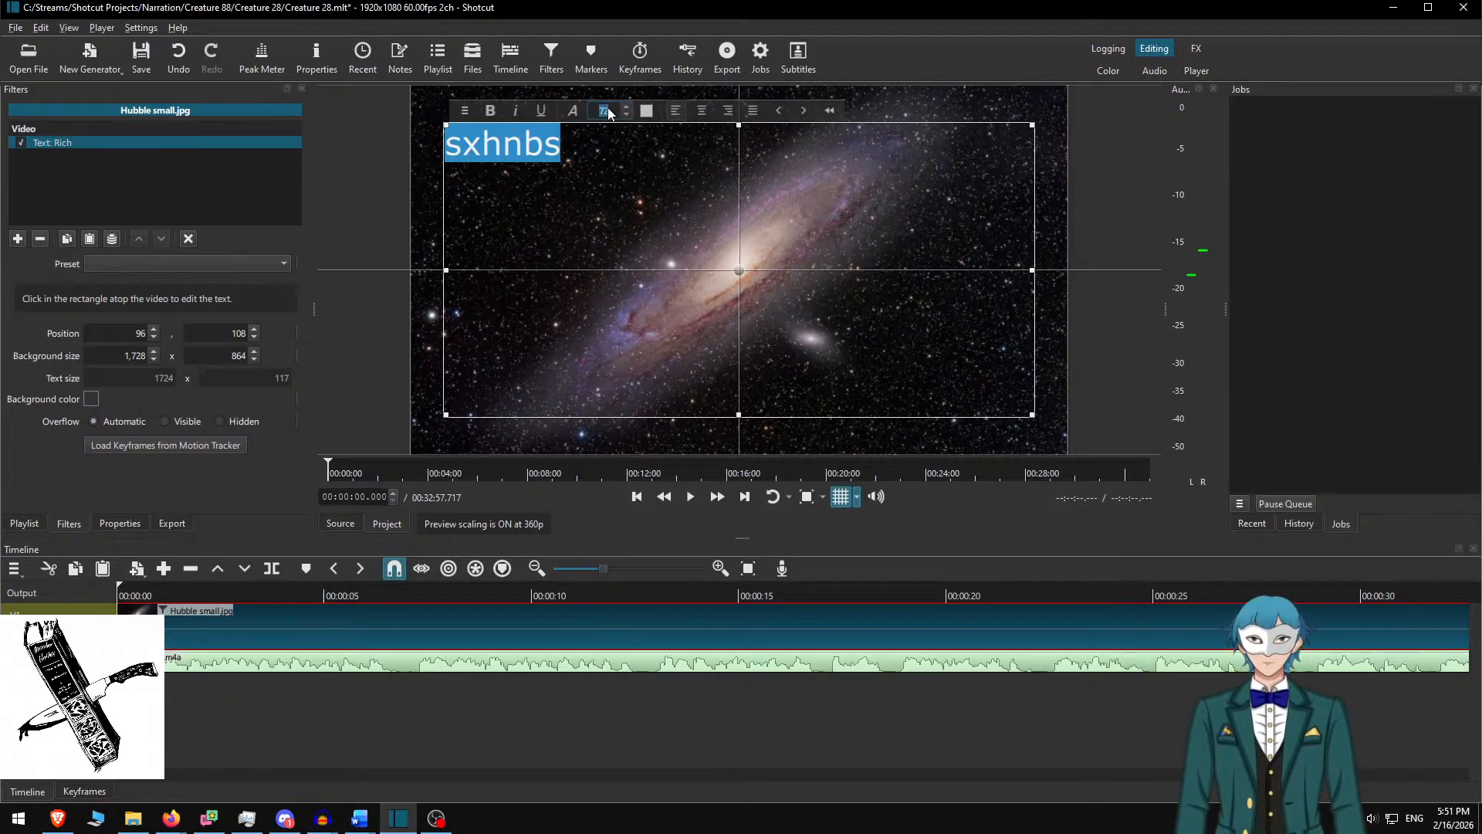
# Make the text size 30 light grey #b5bdc8 on a dark #2f333e background
pyautogui.write('30')
pyautogui.click(646, 110)
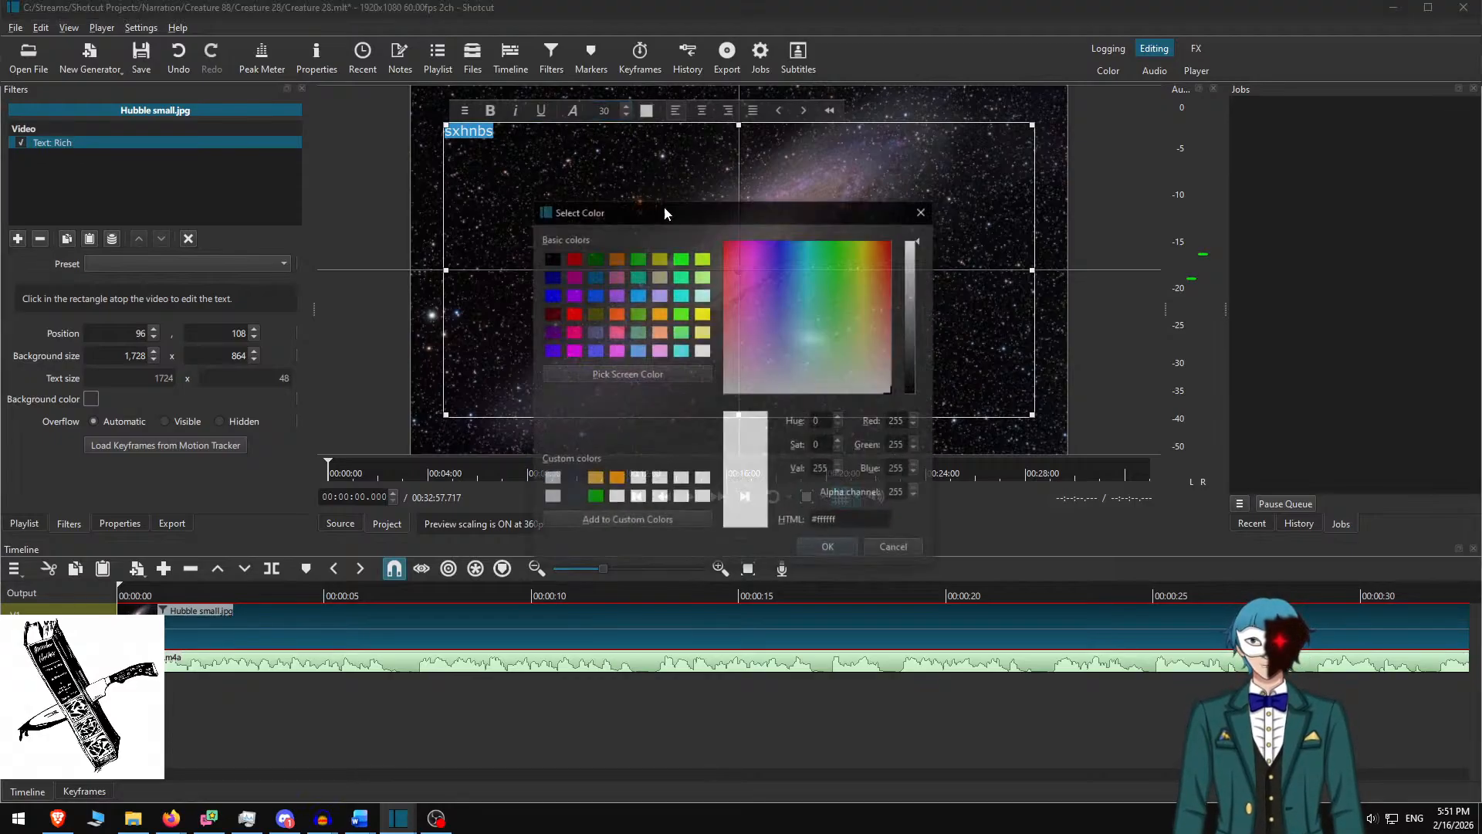
pyautogui.click(792, 378)
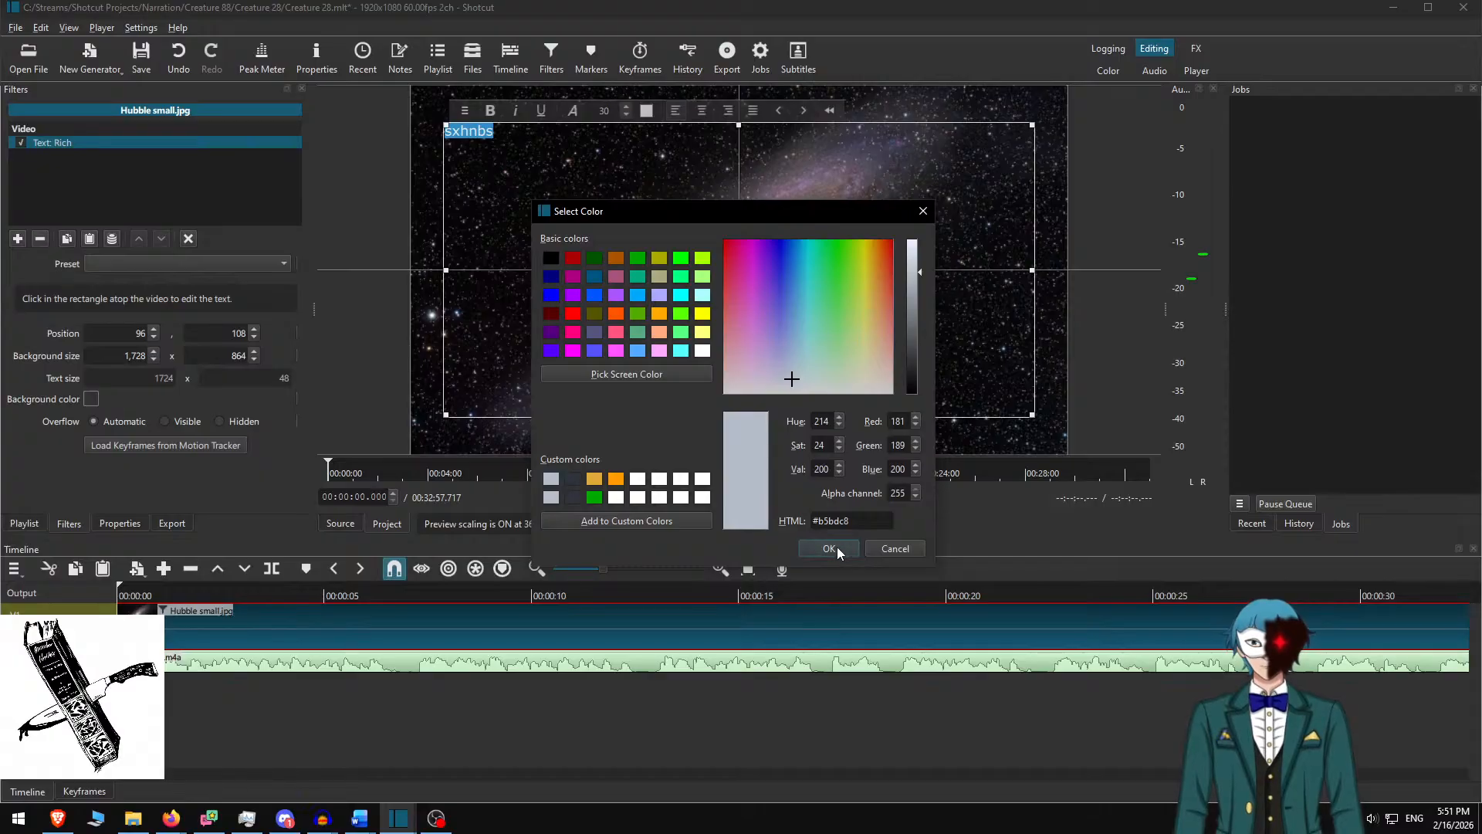
pyautogui.click(834, 549)
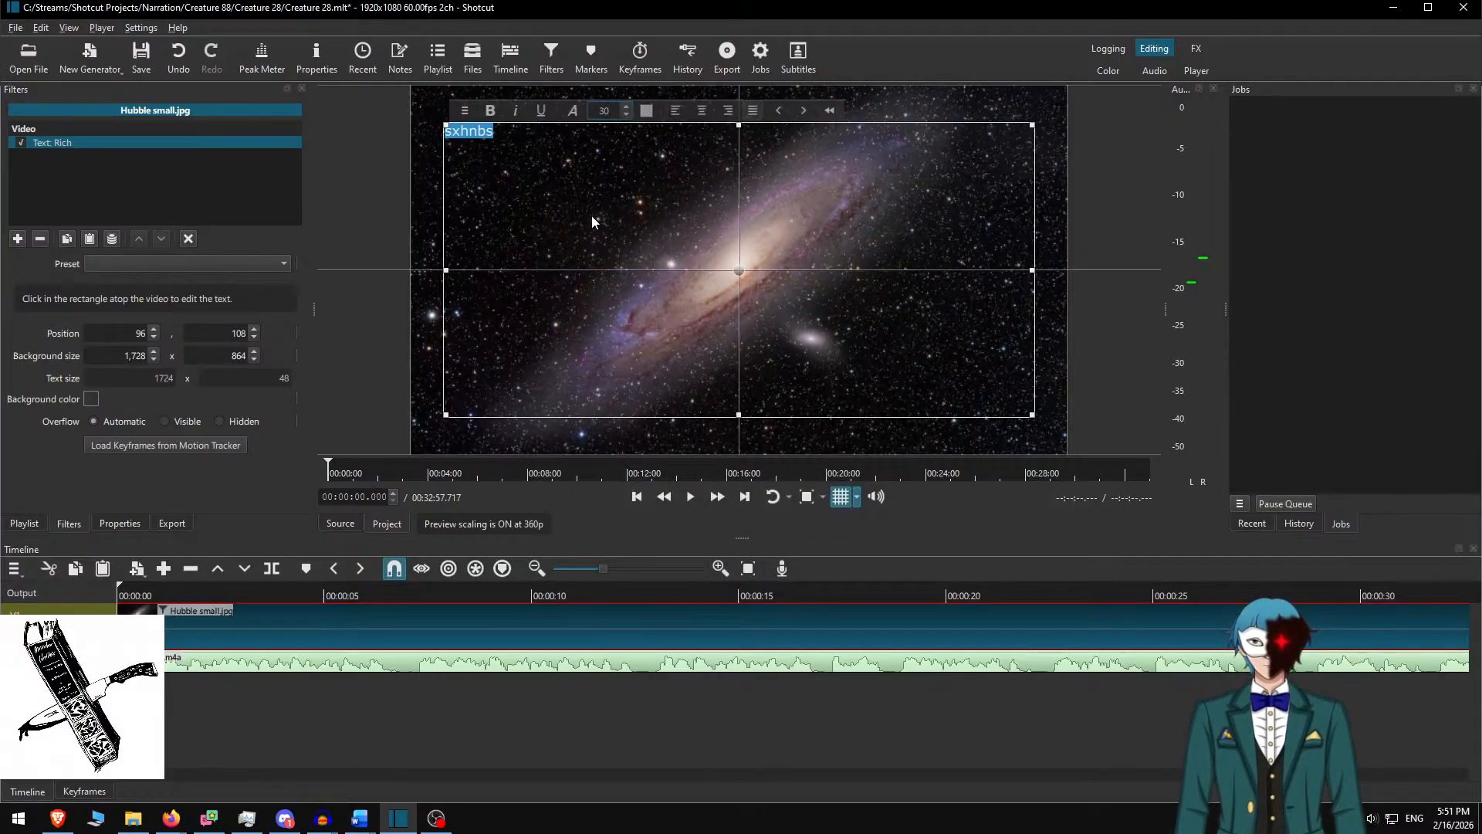
pyautogui.click(571, 170)
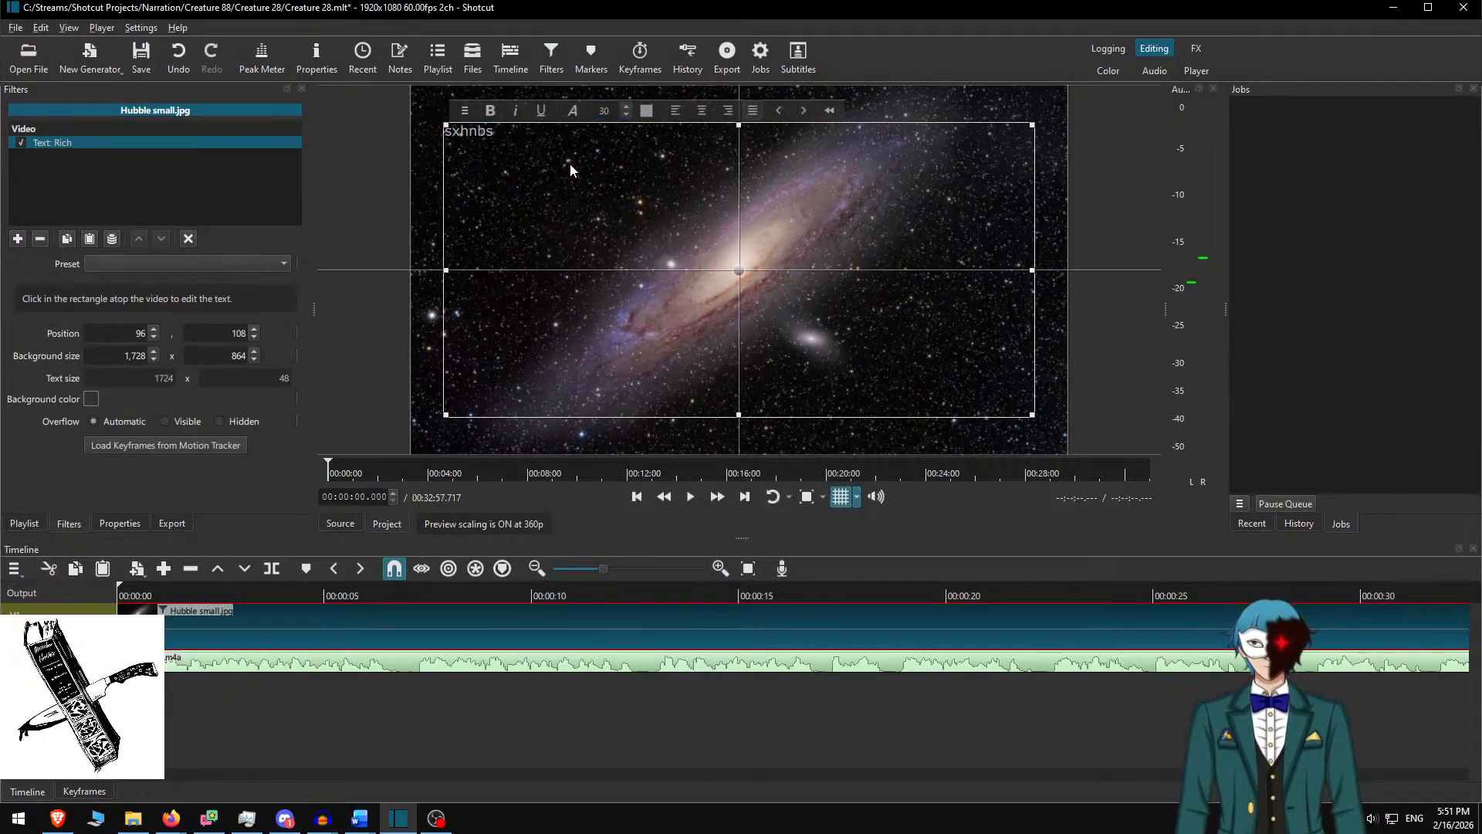
pyautogui.click(91, 400)
pyautogui.click(572, 479)
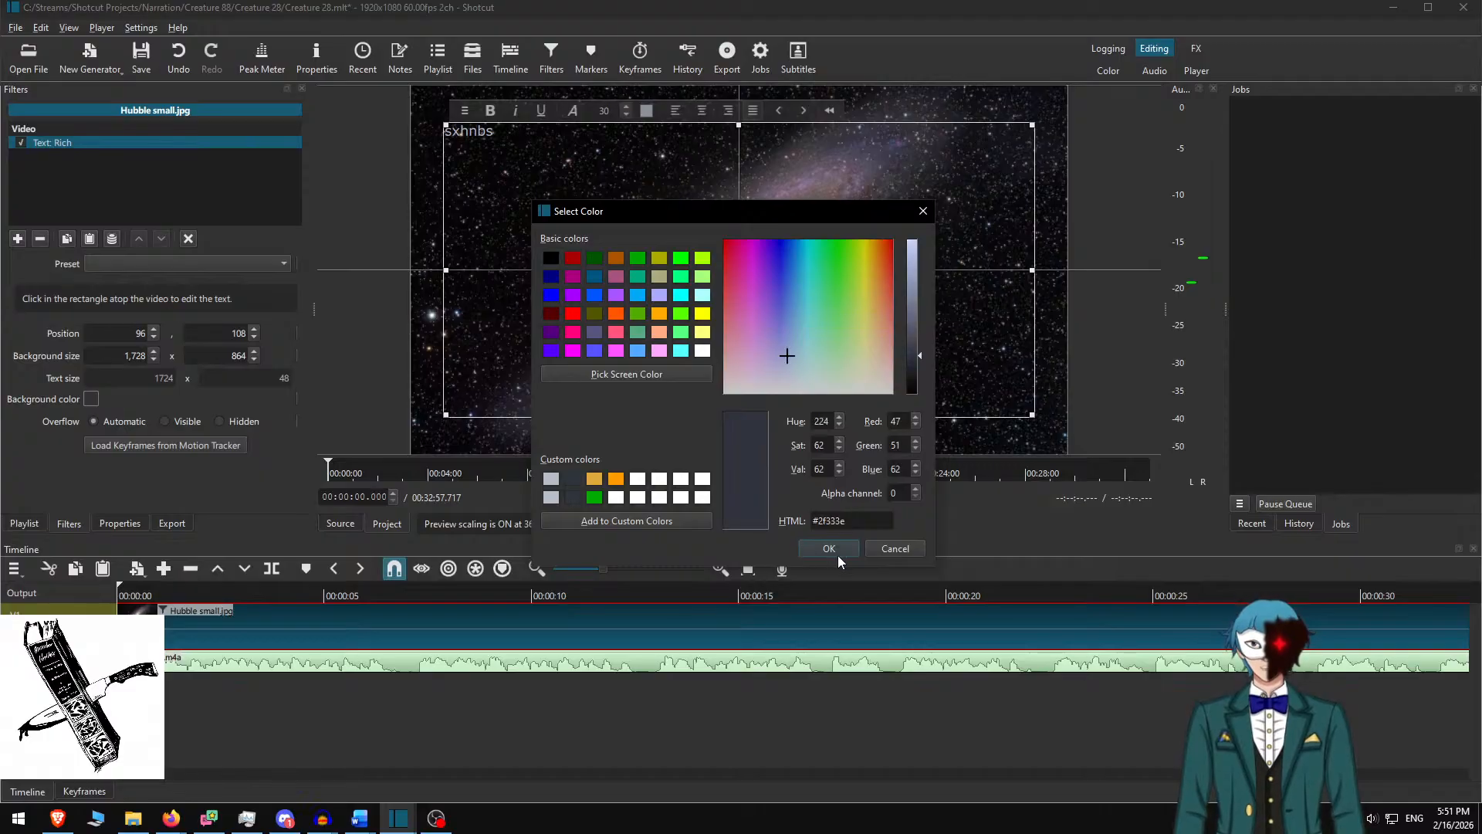
pyautogui.click(833, 546)
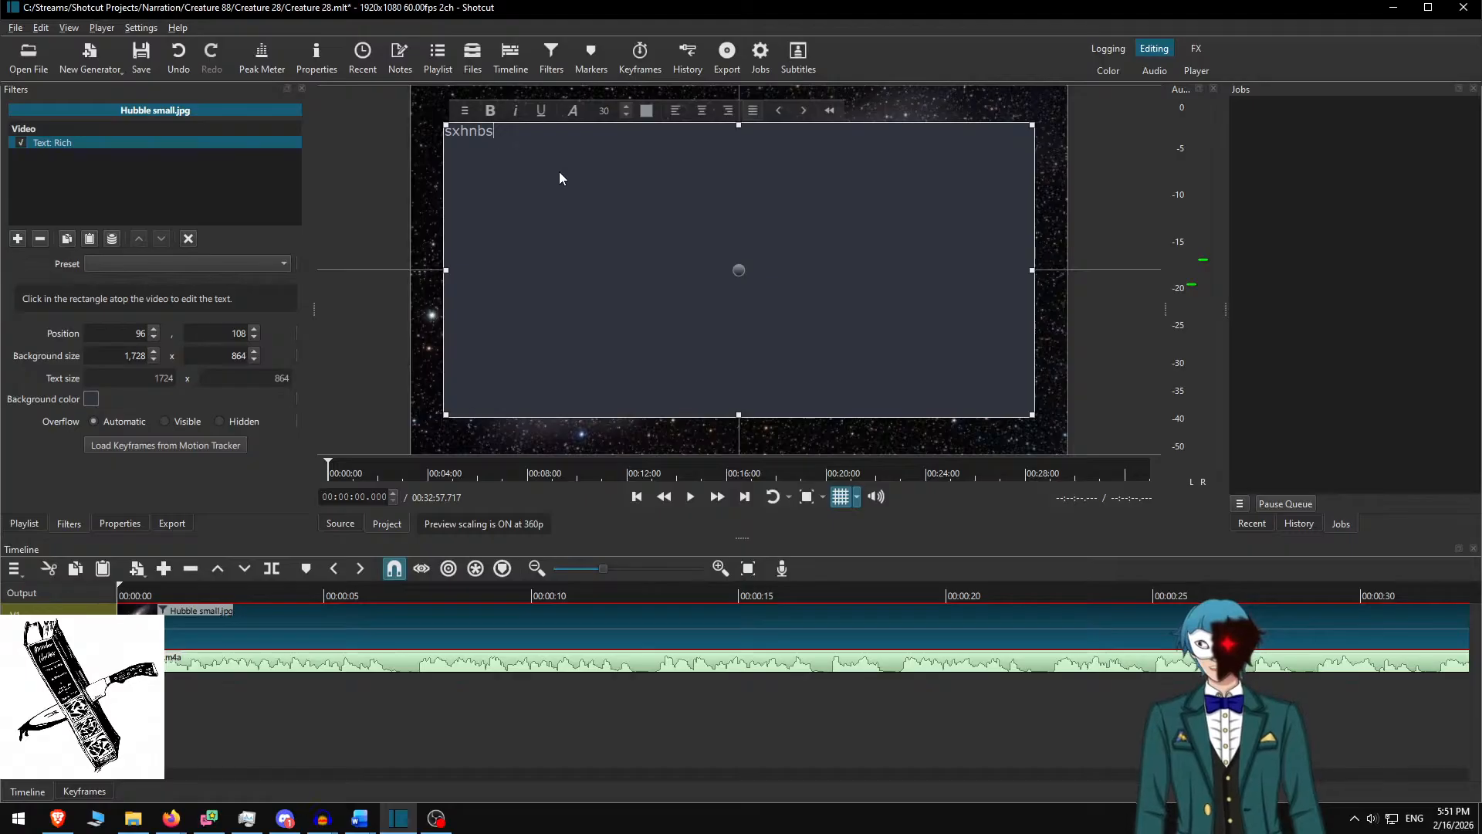
# Append '12' to the placeholder, undoing an accidental deletion of the text
pyautogui.write('123')
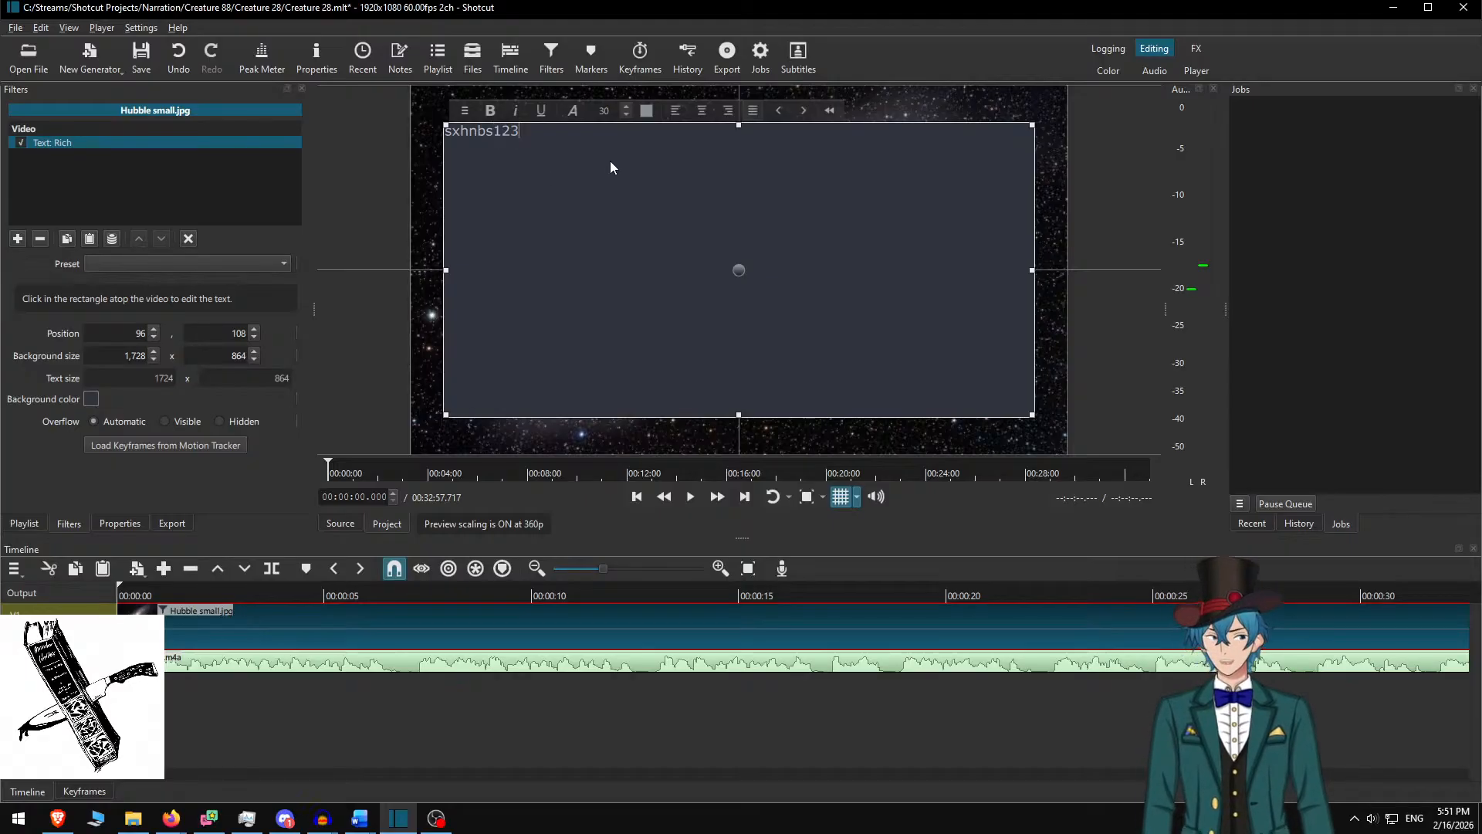
pyautogui.hotkey('ctrl', 'a')
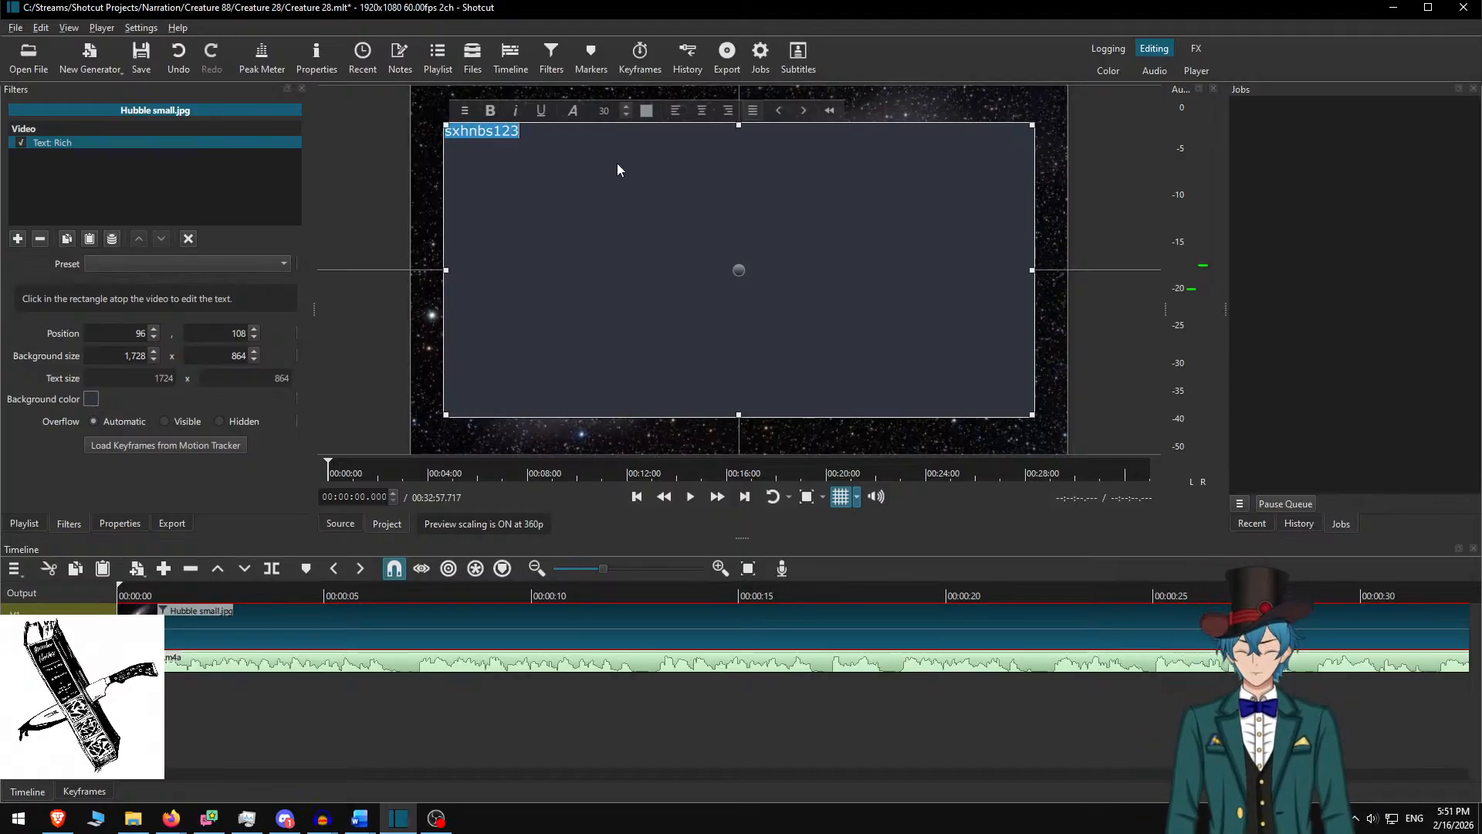
pyautogui.press('BackSpace')
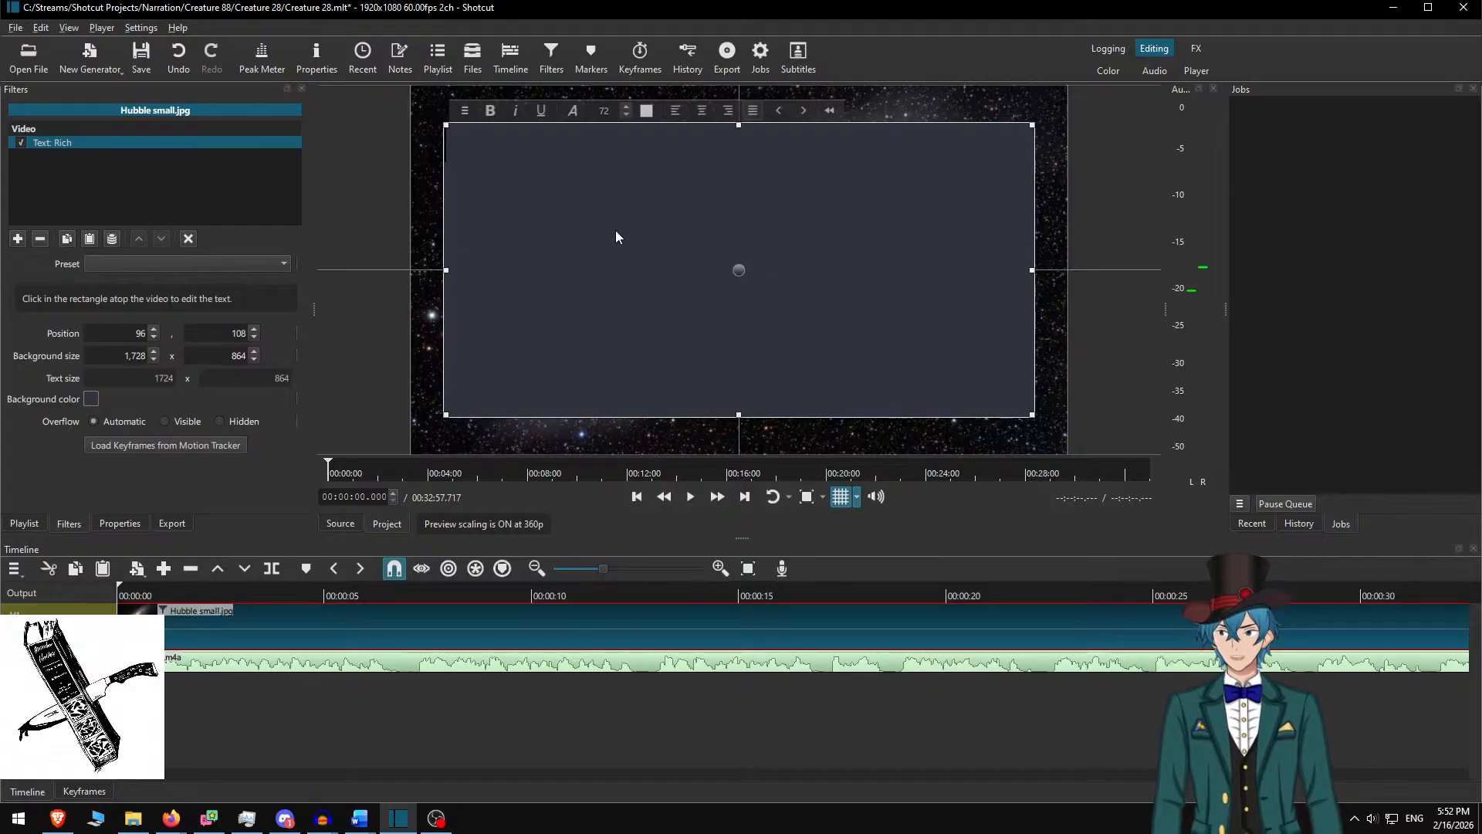
pyautogui.hotkey('ctrl', 'z')
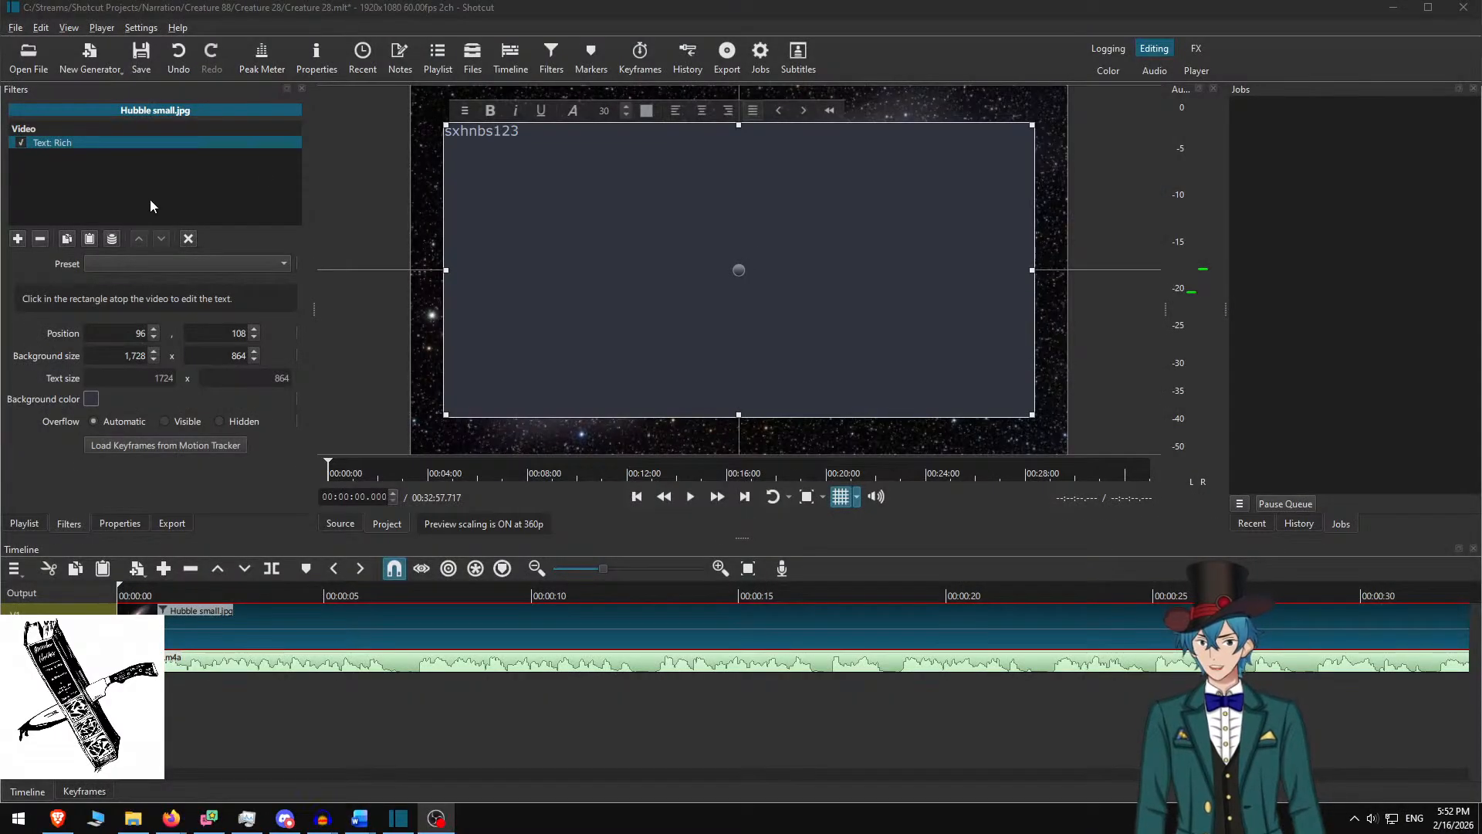
pyautogui.click(575, 224)
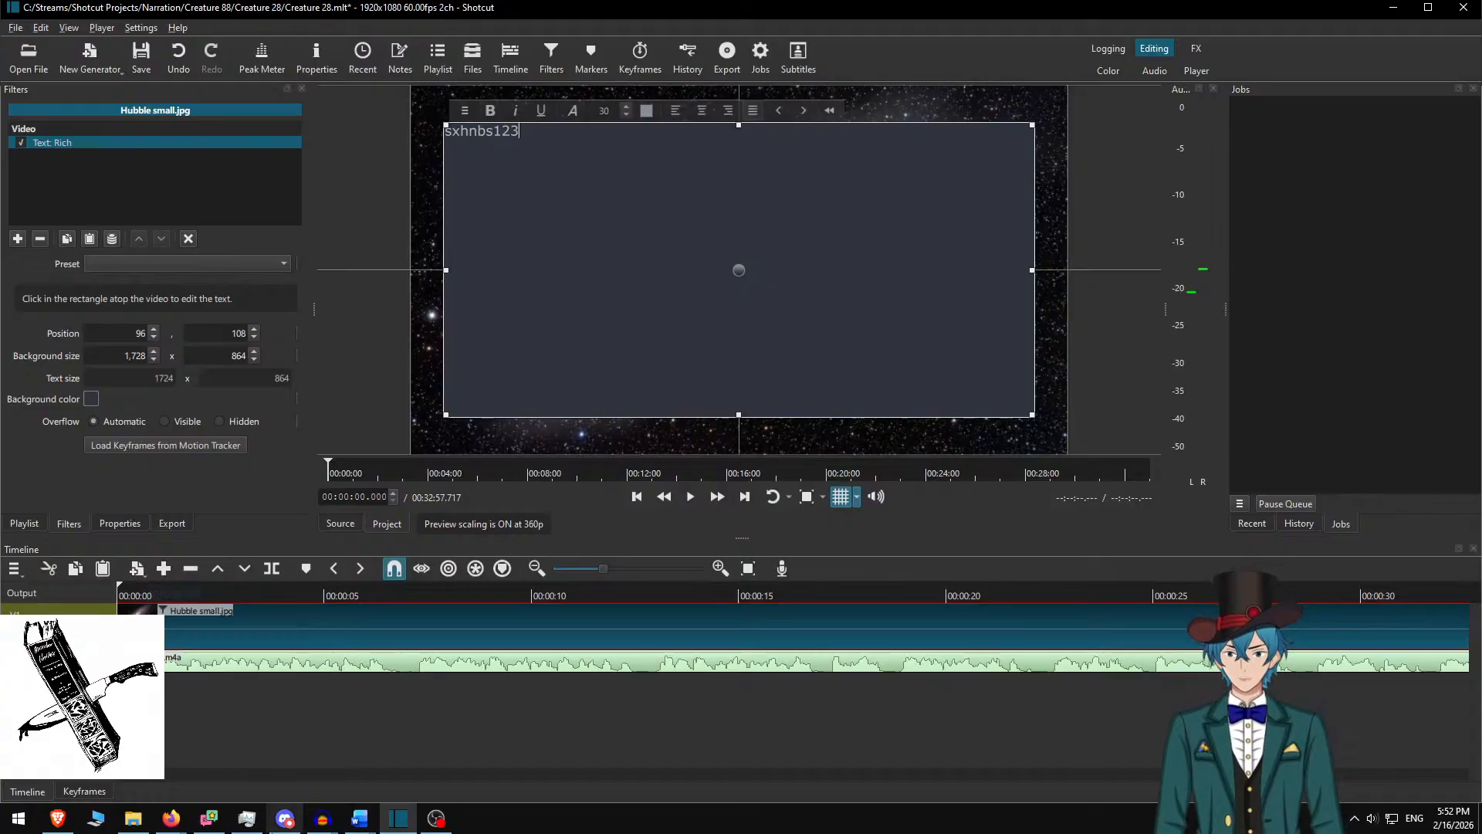
pyautogui.click(360, 818)
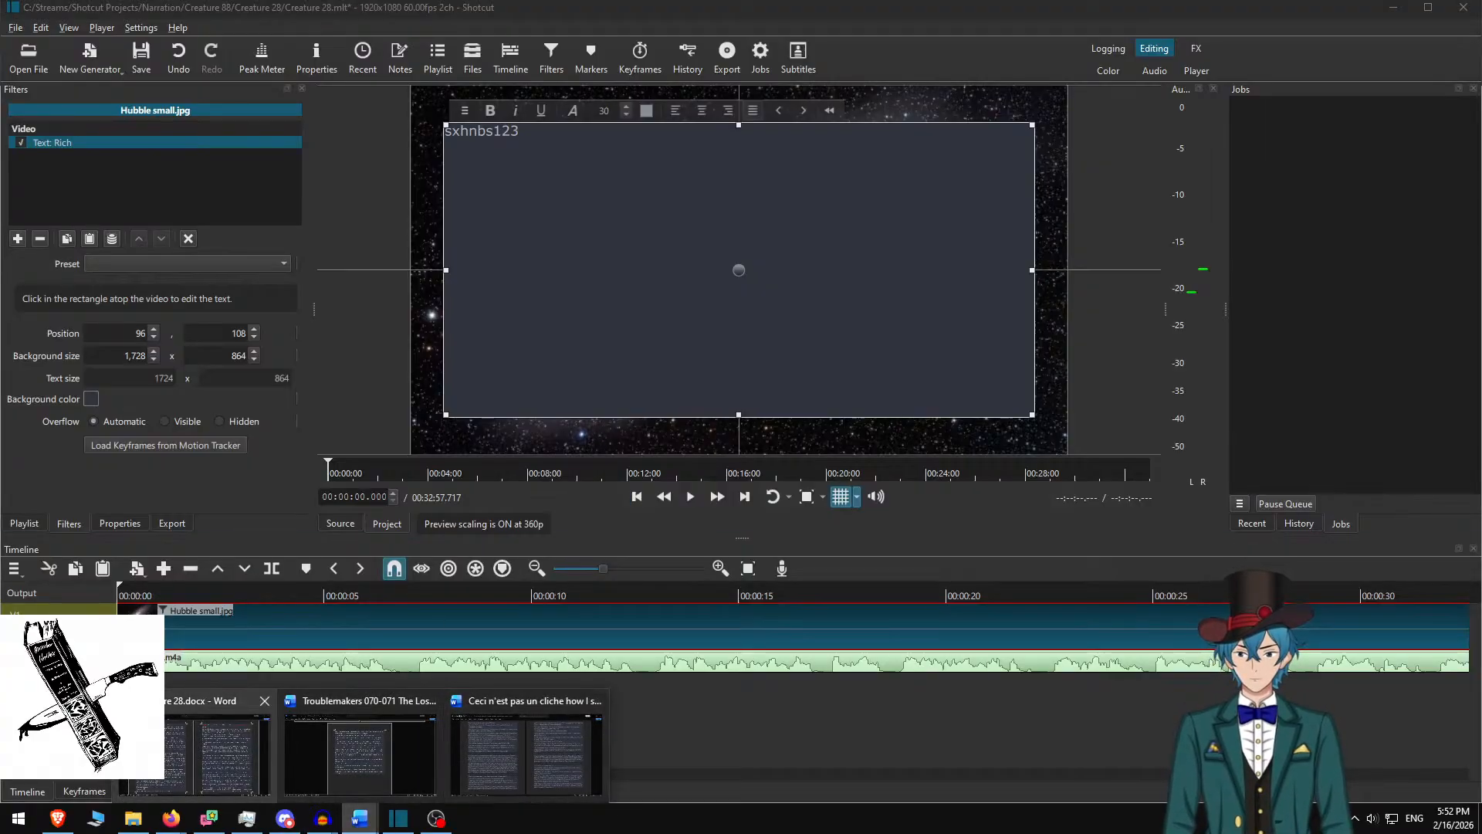
# Copy the first two paragraphs of the Creature 28 story document in Word
pyautogui.click(166, 747)
pyautogui.scroll(-10, 566, 516)
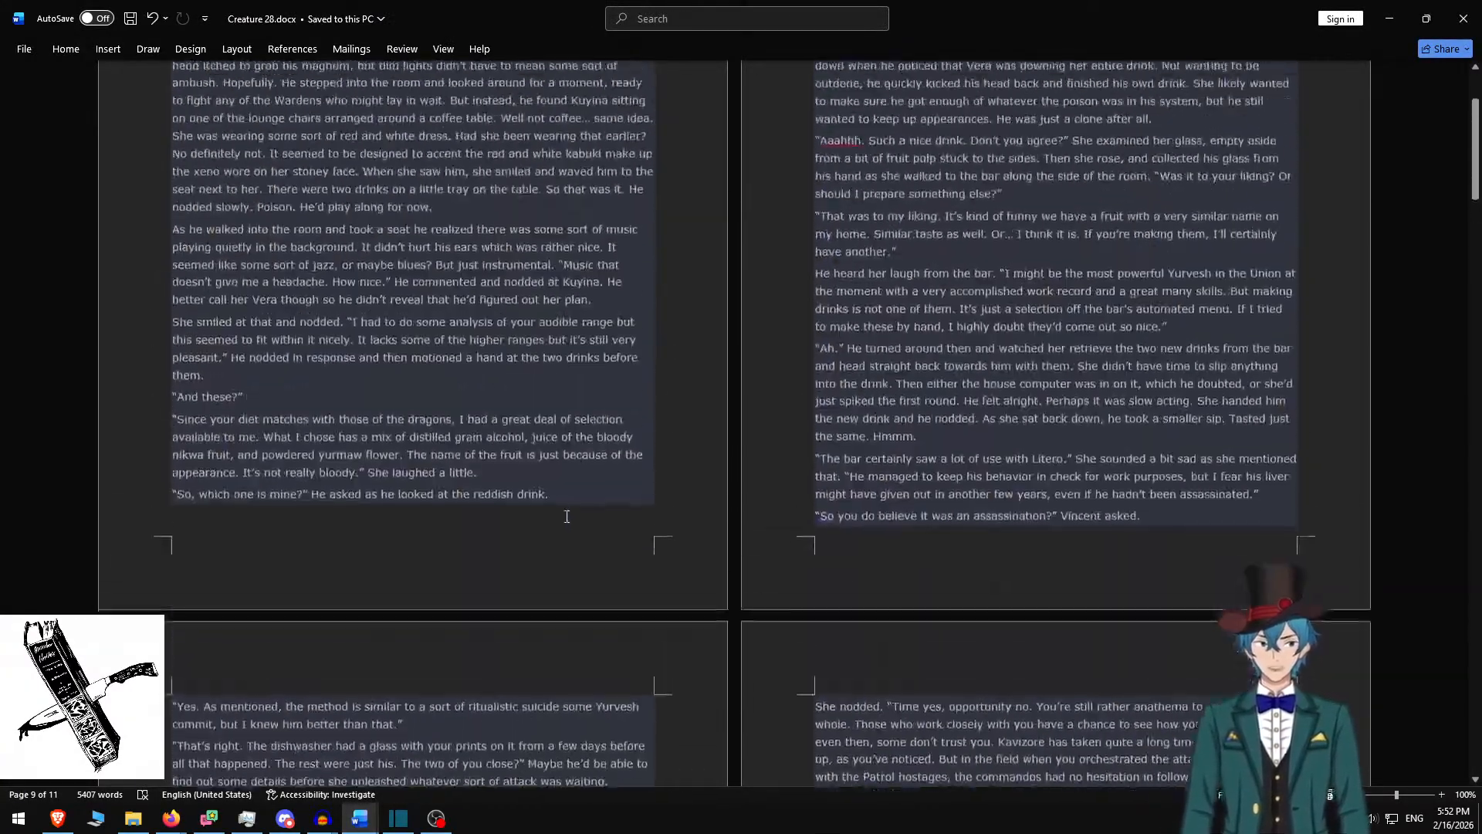
pyautogui.scroll(3, 566, 516)
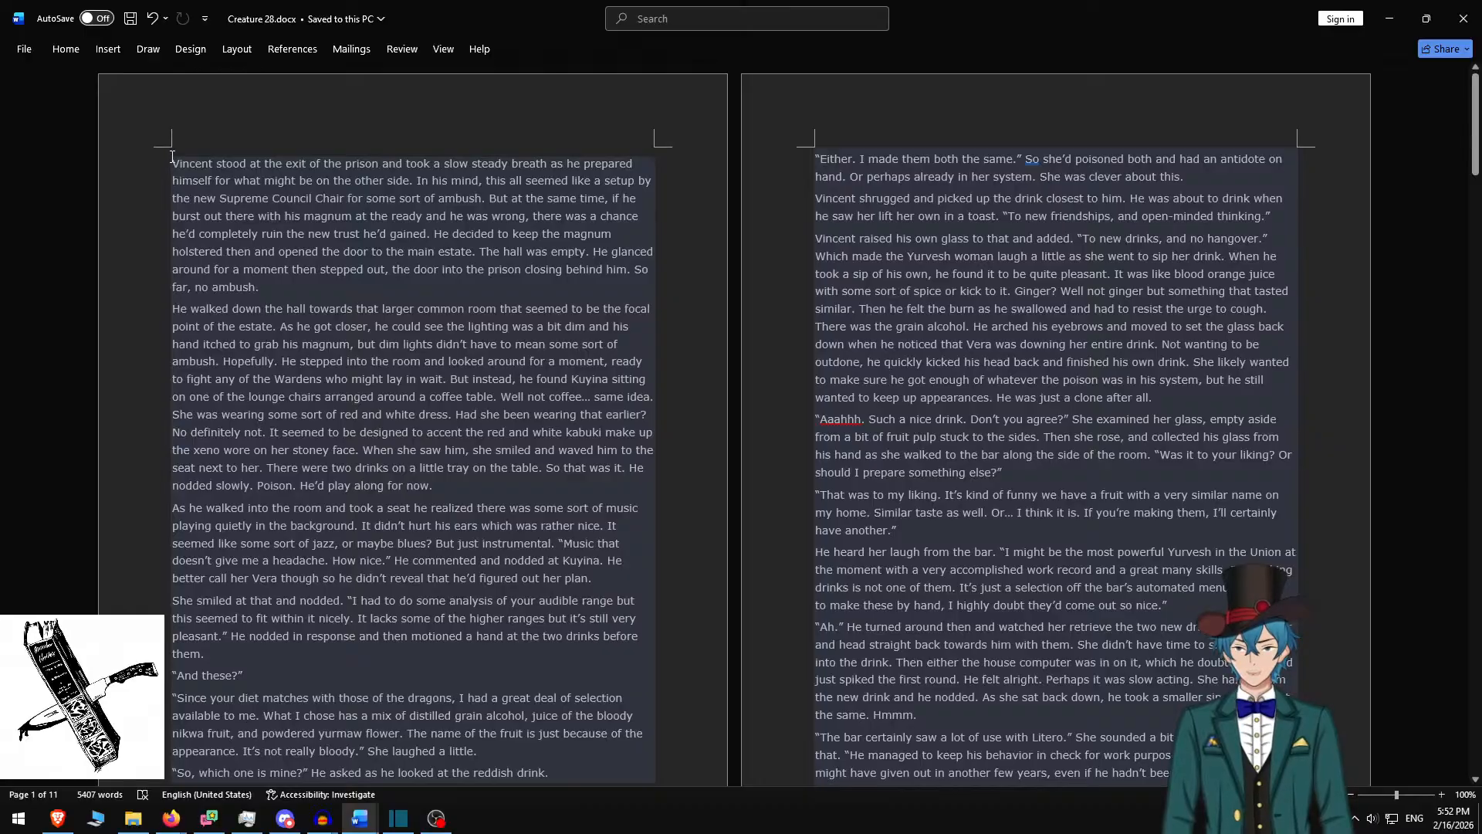
pyautogui.keyDown('shift'); pyautogui.click(455, 480); pyautogui.keyUp('shift')
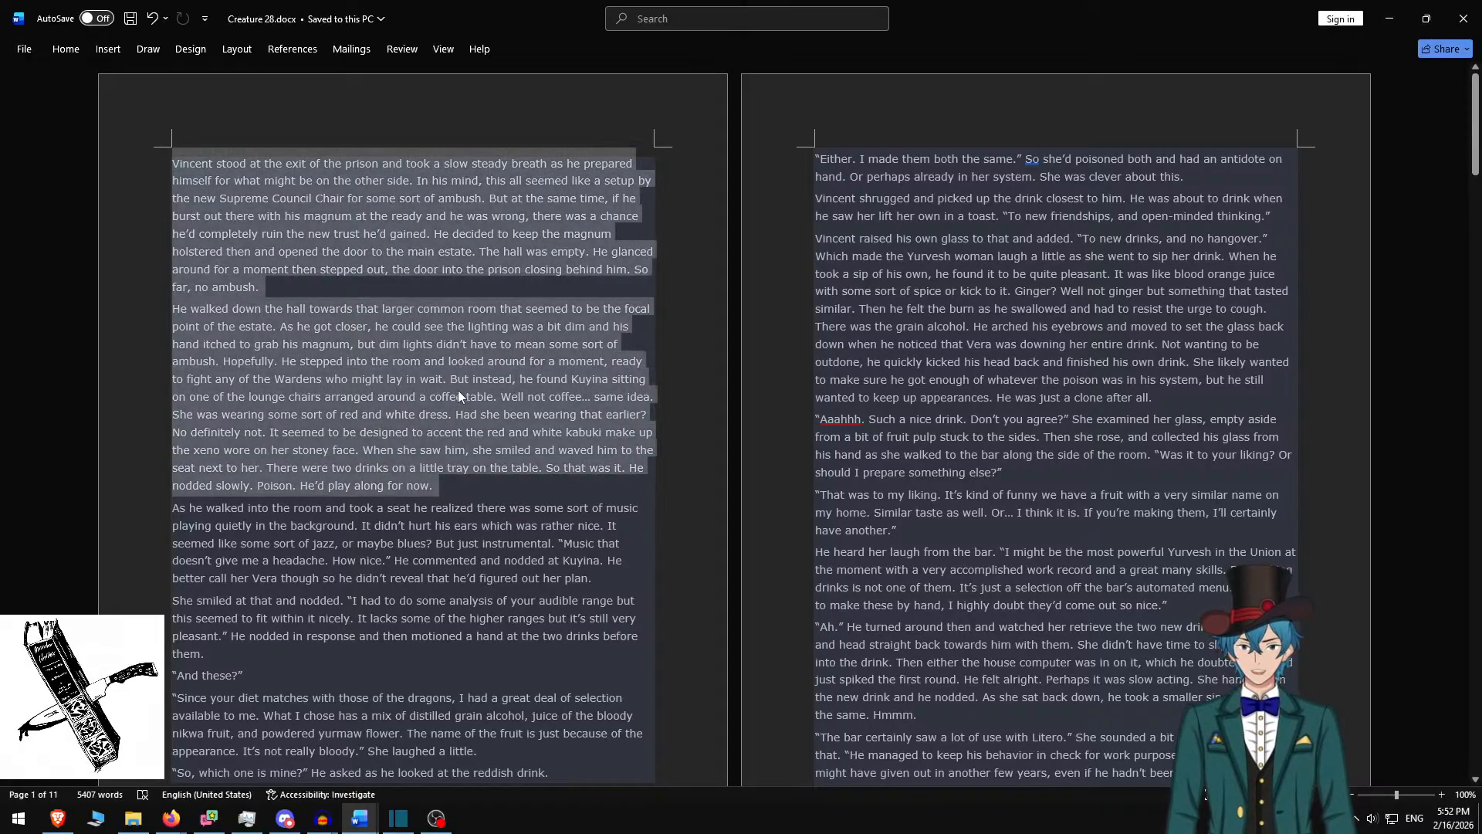
pyautogui.hotkey('ctrl', 'c')
# Paste the story into the Text: Rich box, keeping only the first paragraph
pyautogui.hotkey('alt', 'Tab')
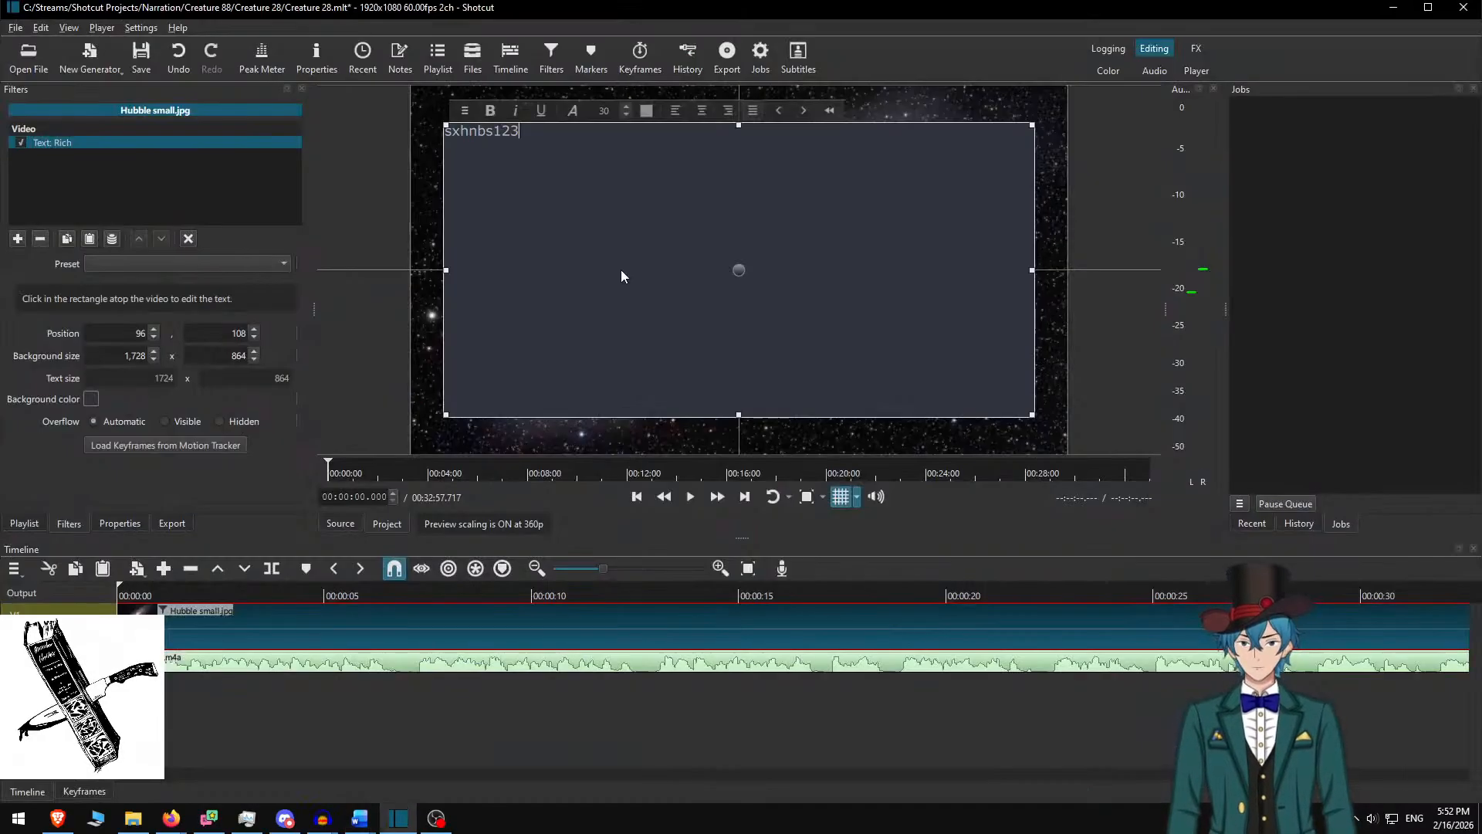
pyautogui.hotkey('ctrl', 'a')
pyautogui.hotkey('ctrl', 'v')
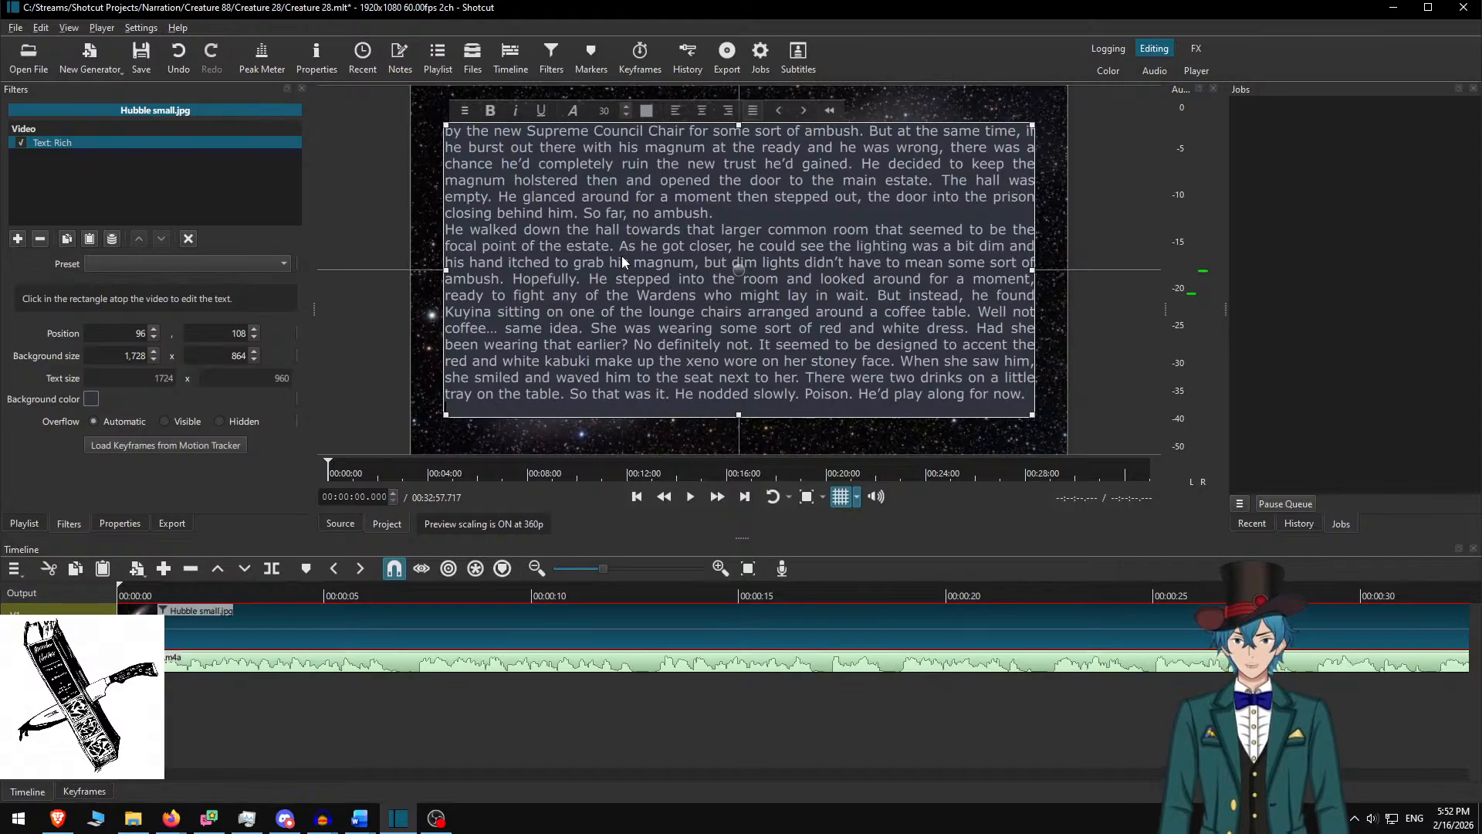
pyautogui.press('BackSpace')
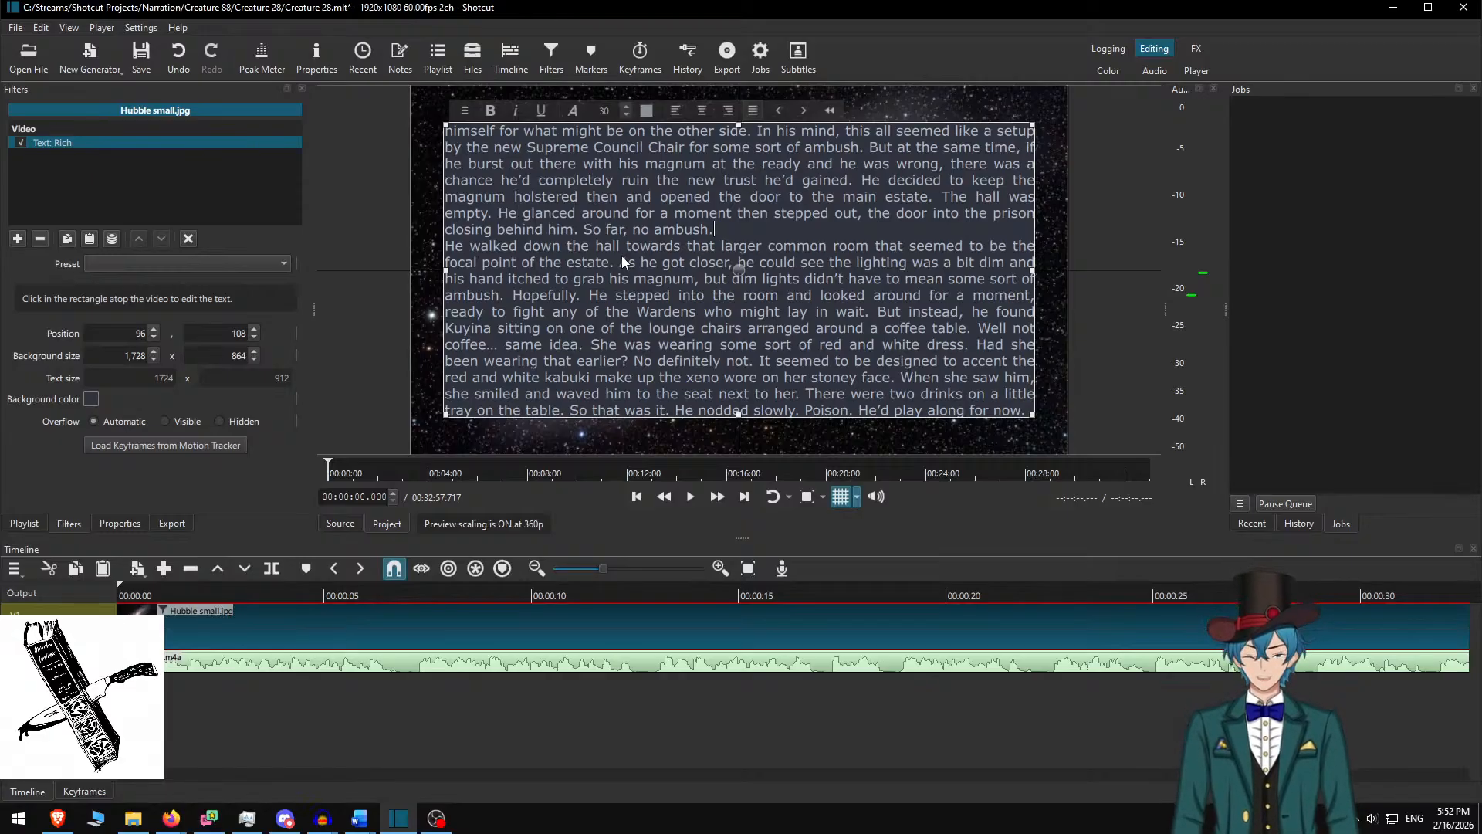
pyautogui.hotkey('ctrl', 'shift', 'End')
pyautogui.press('Delete')
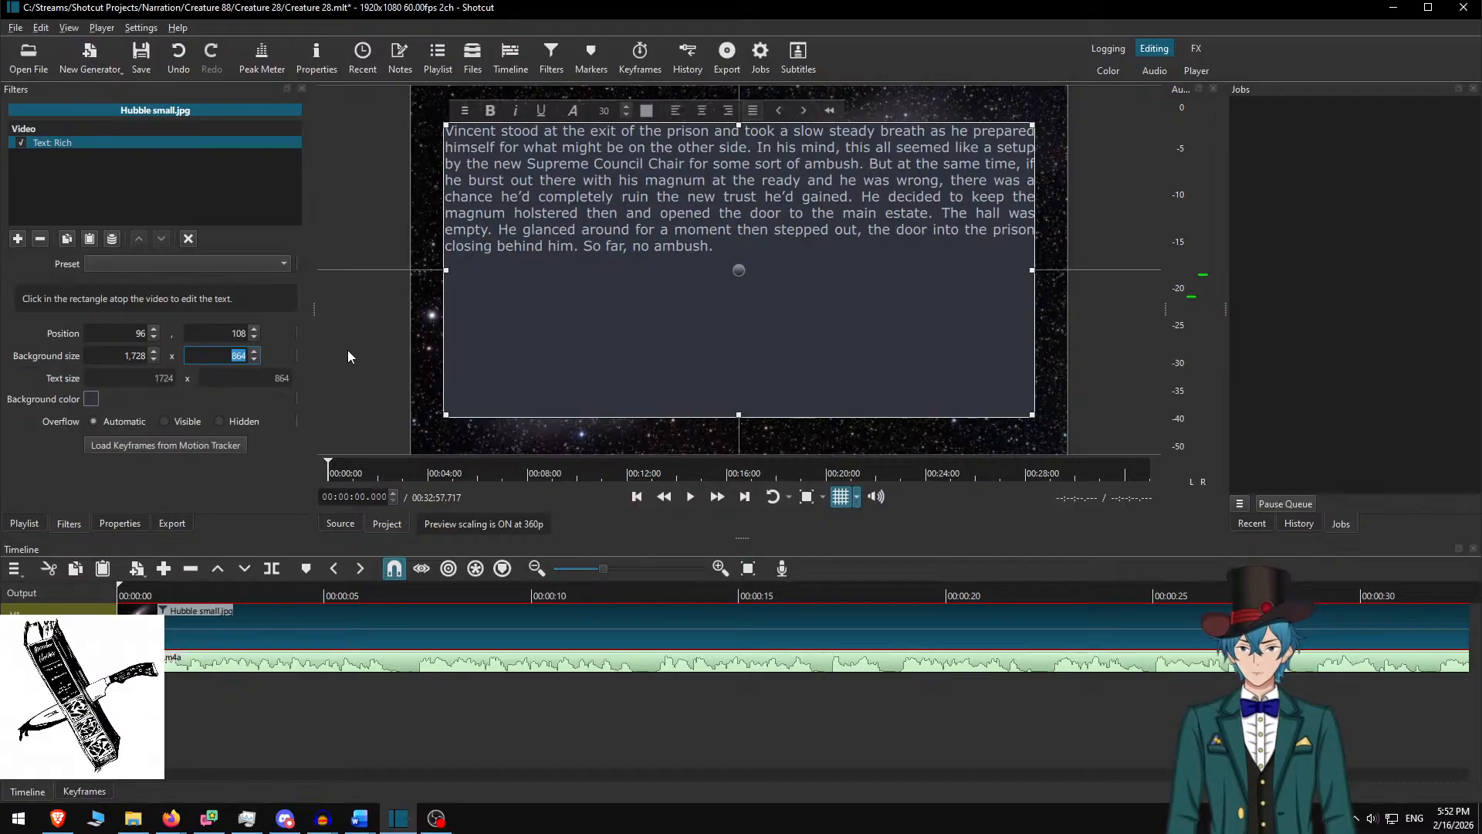
# Set the background height to 400 and drag the box down to y 340
pyautogui.write('500')
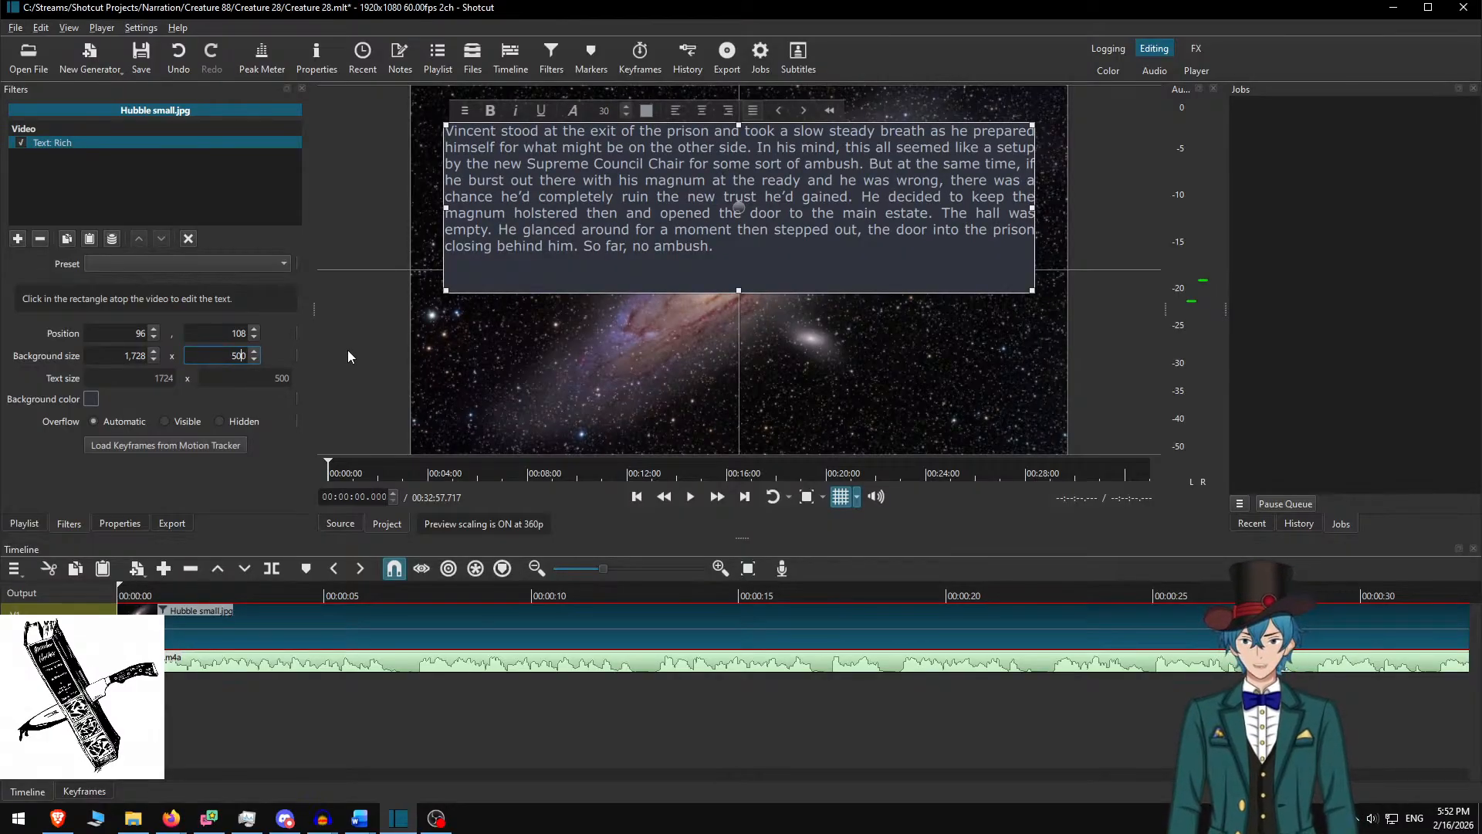
pyautogui.write('4')
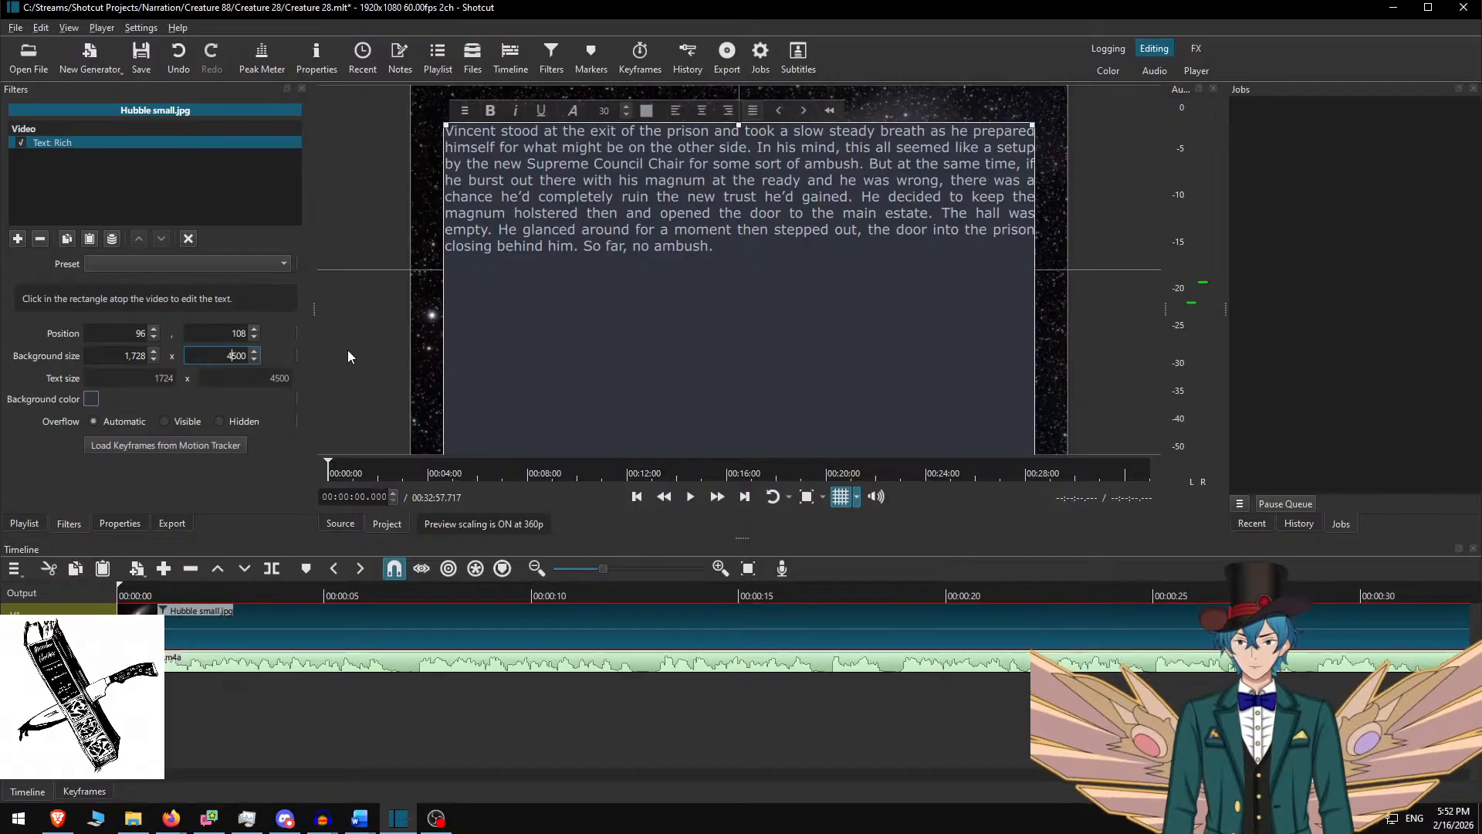
pyautogui.press('Left')
pyautogui.press('Left')
pyautogui.press('BackSpace')
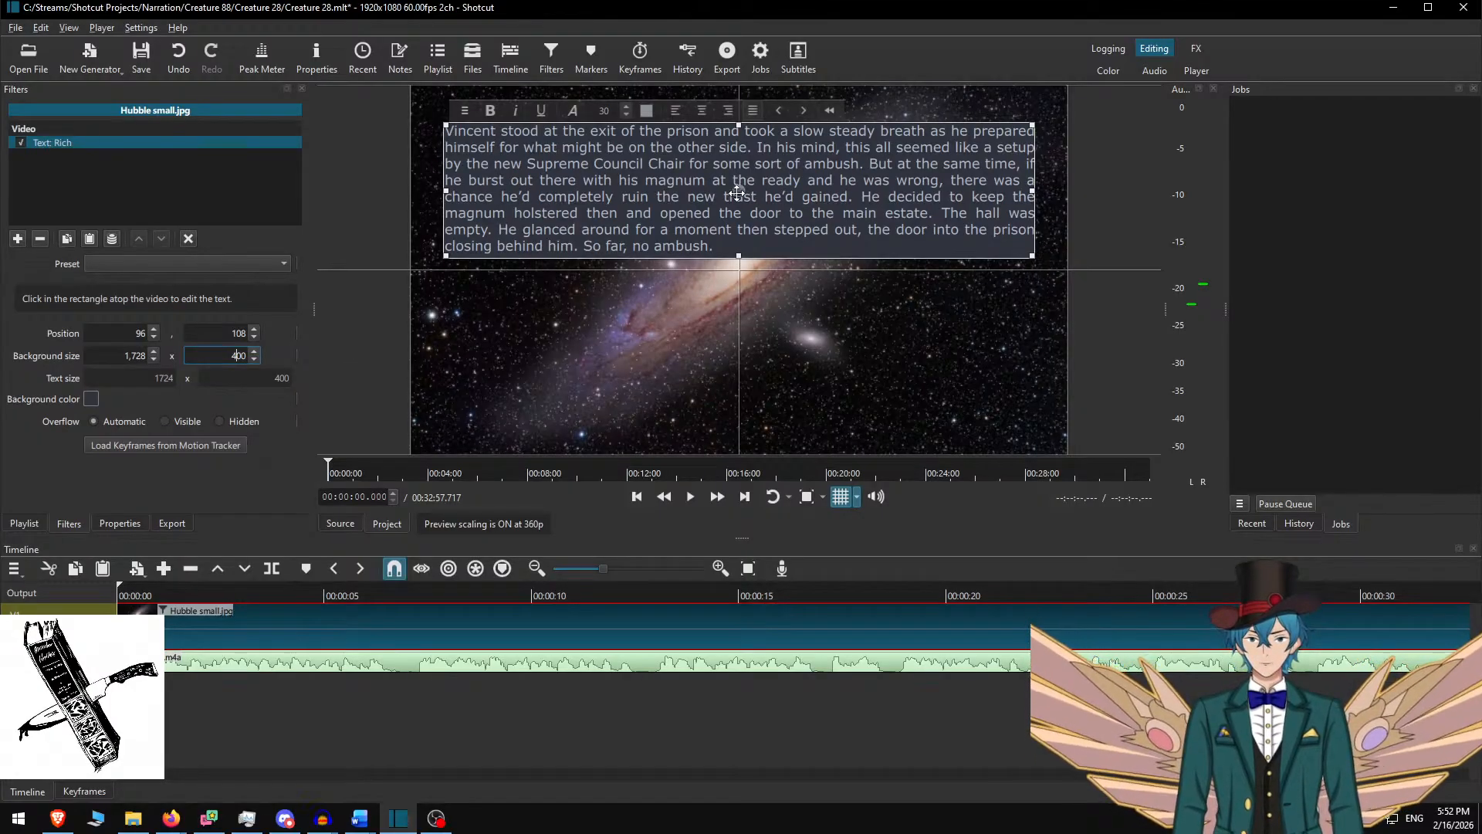
pyautogui.moveTo(738, 215); pyautogui.dragTo(735, 295)
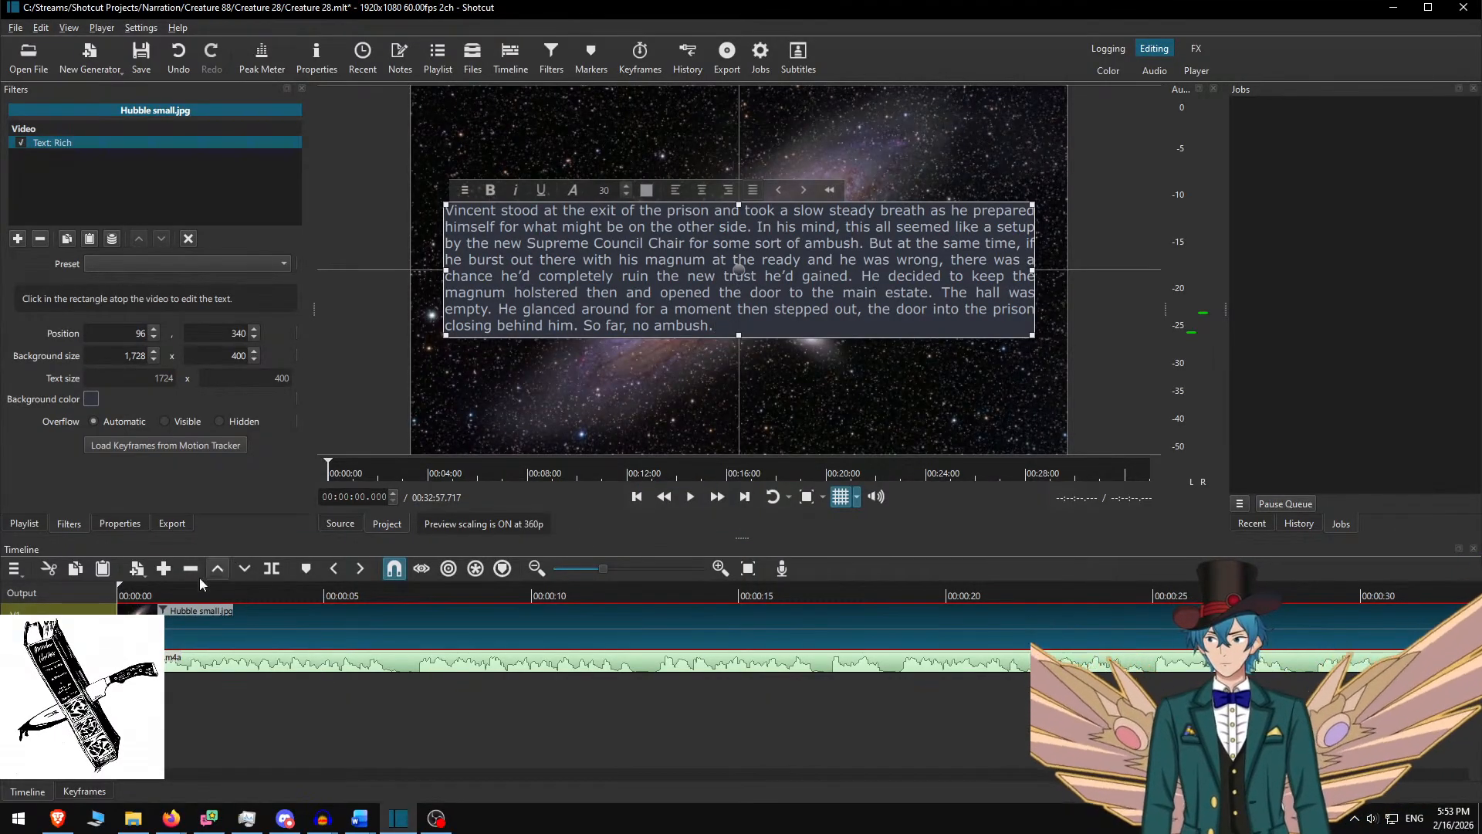
# Play the narration and split the galaxy clip at 00:00:36.783 where the first passage ends
pyautogui.click(454, 384)
pyautogui.click(196, 586)
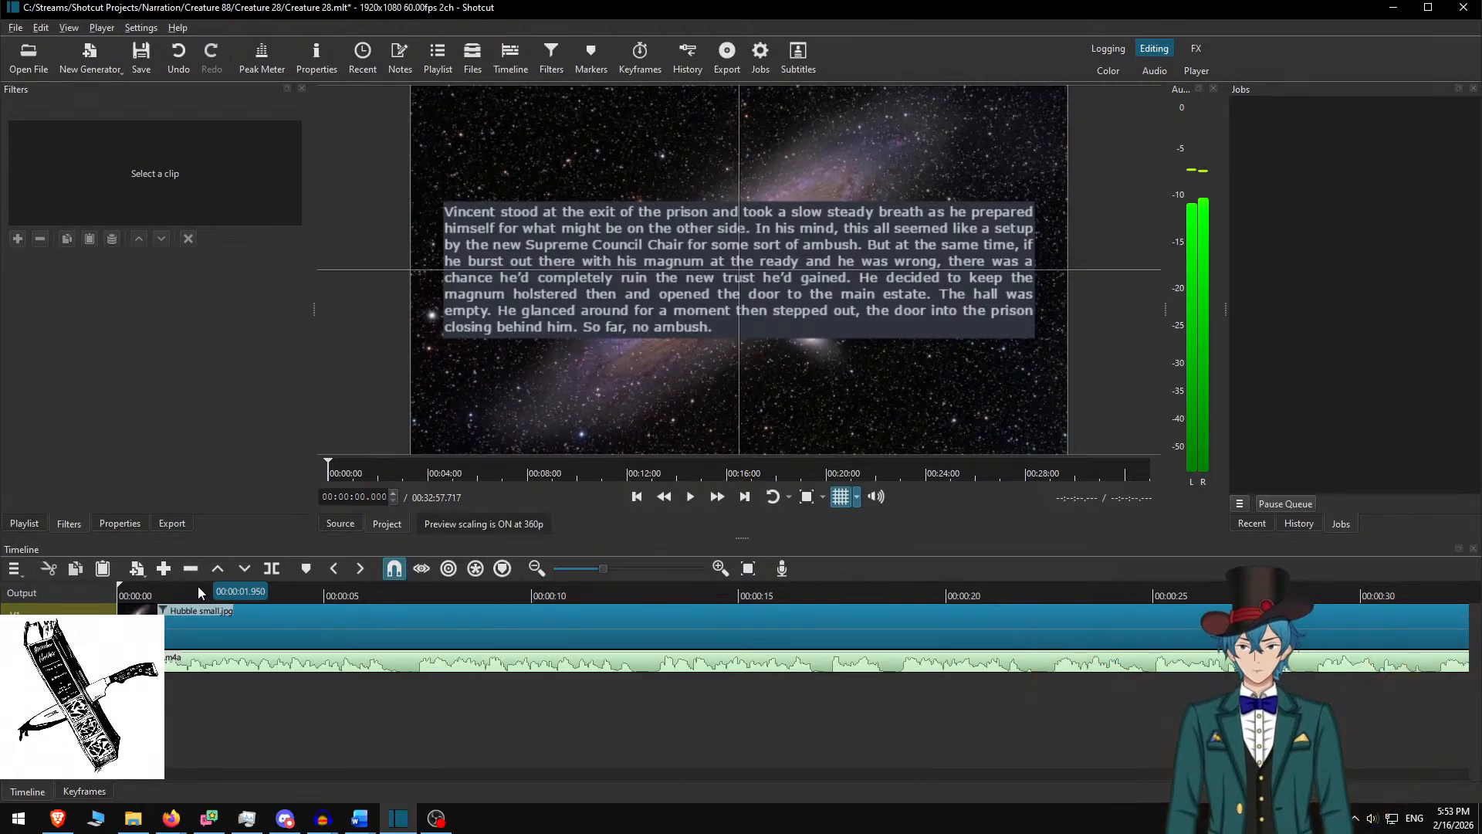
pyautogui.press('Home')
pyautogui.press('space')
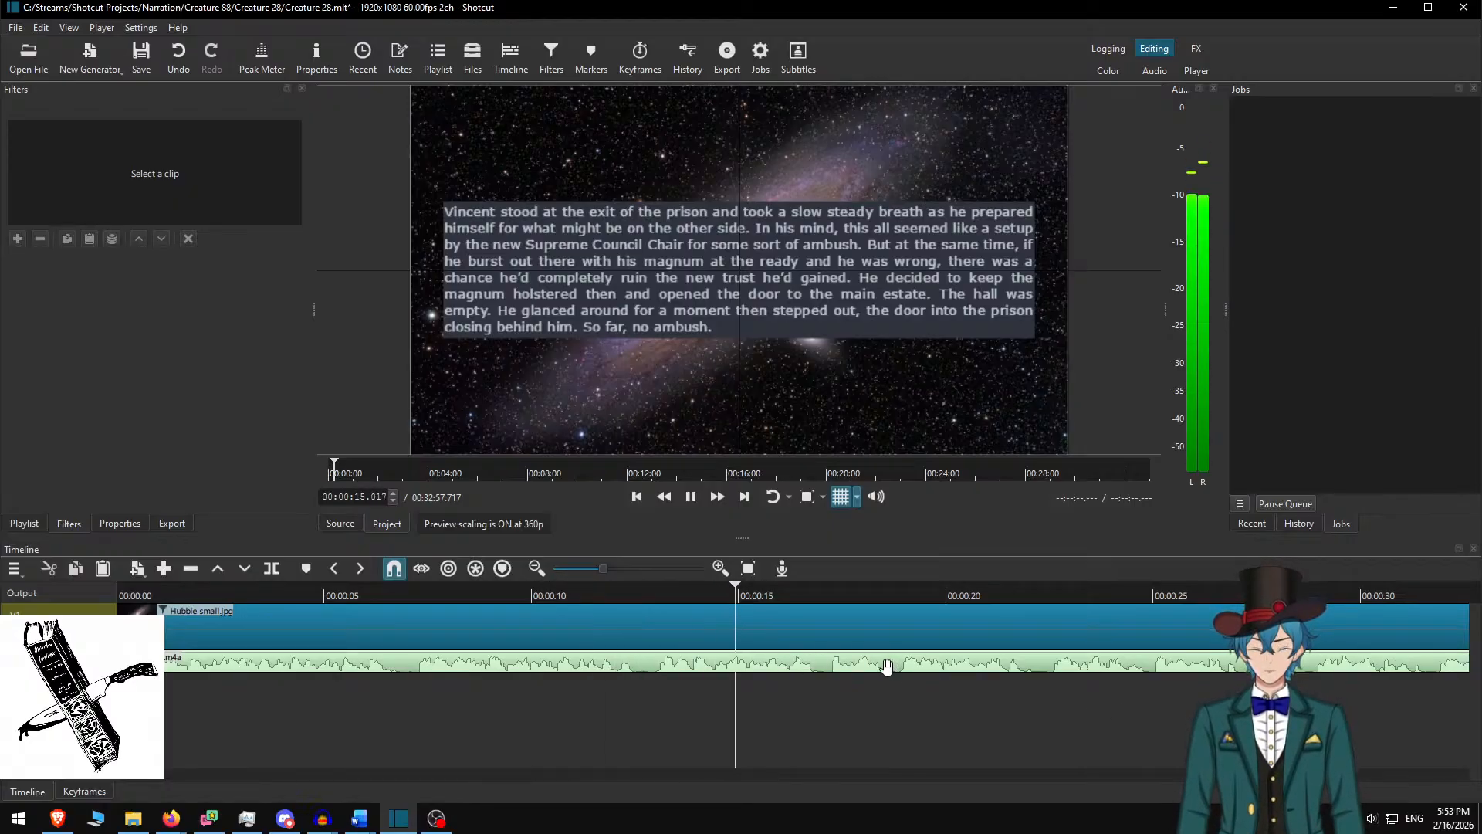
pyautogui.press('XF86AudioRaiseVolume')
pyautogui.press('XF86AudioRaiseVolume')
pyautogui.press('XF86AudioRaiseVolume')
pyautogui.press('XF86AudioRaiseVolume')
pyautogui.press('XF86AudioRaiseVolume')
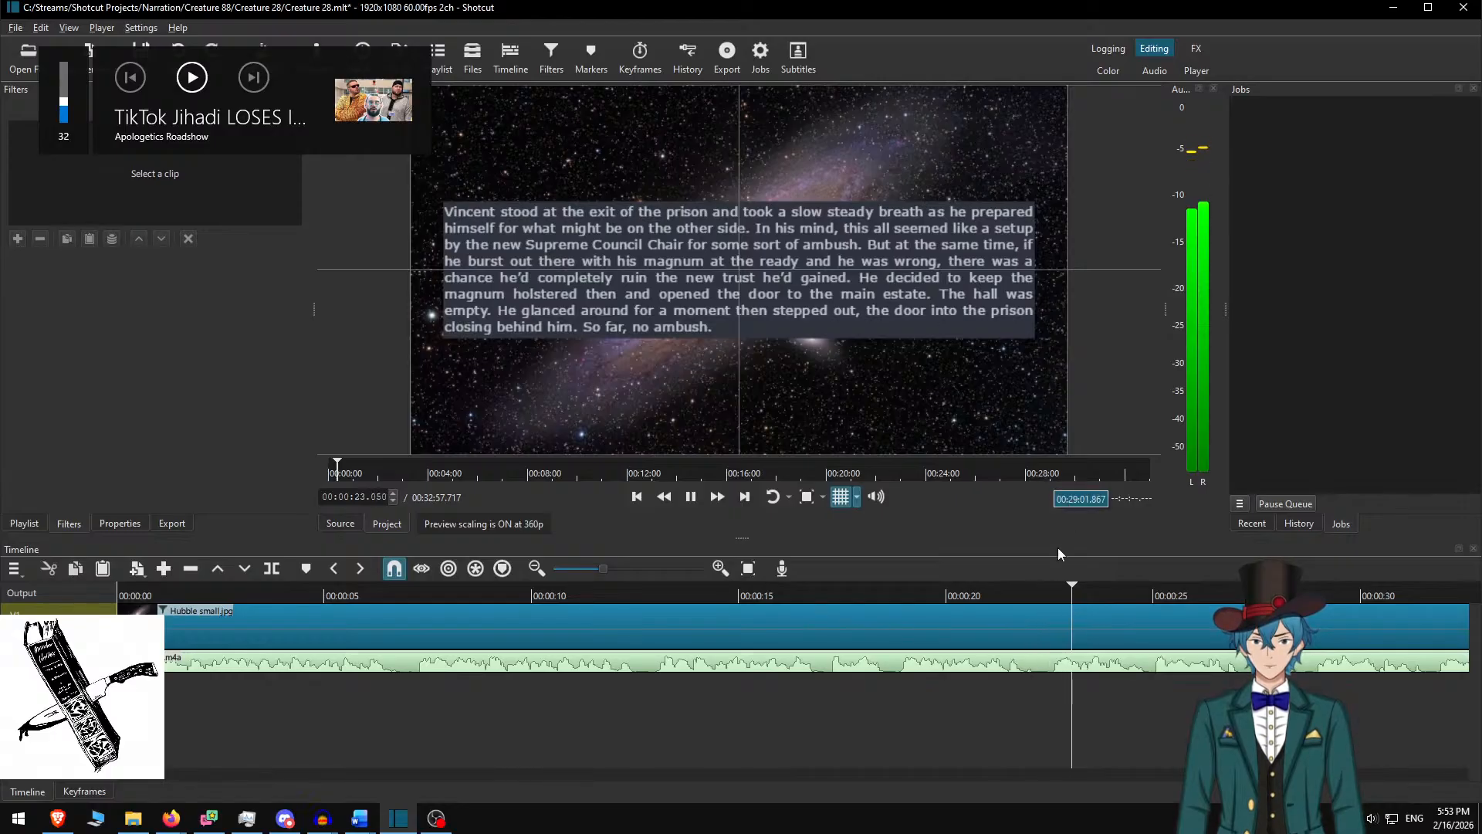
pyautogui.scroll(-6, 888, 656)
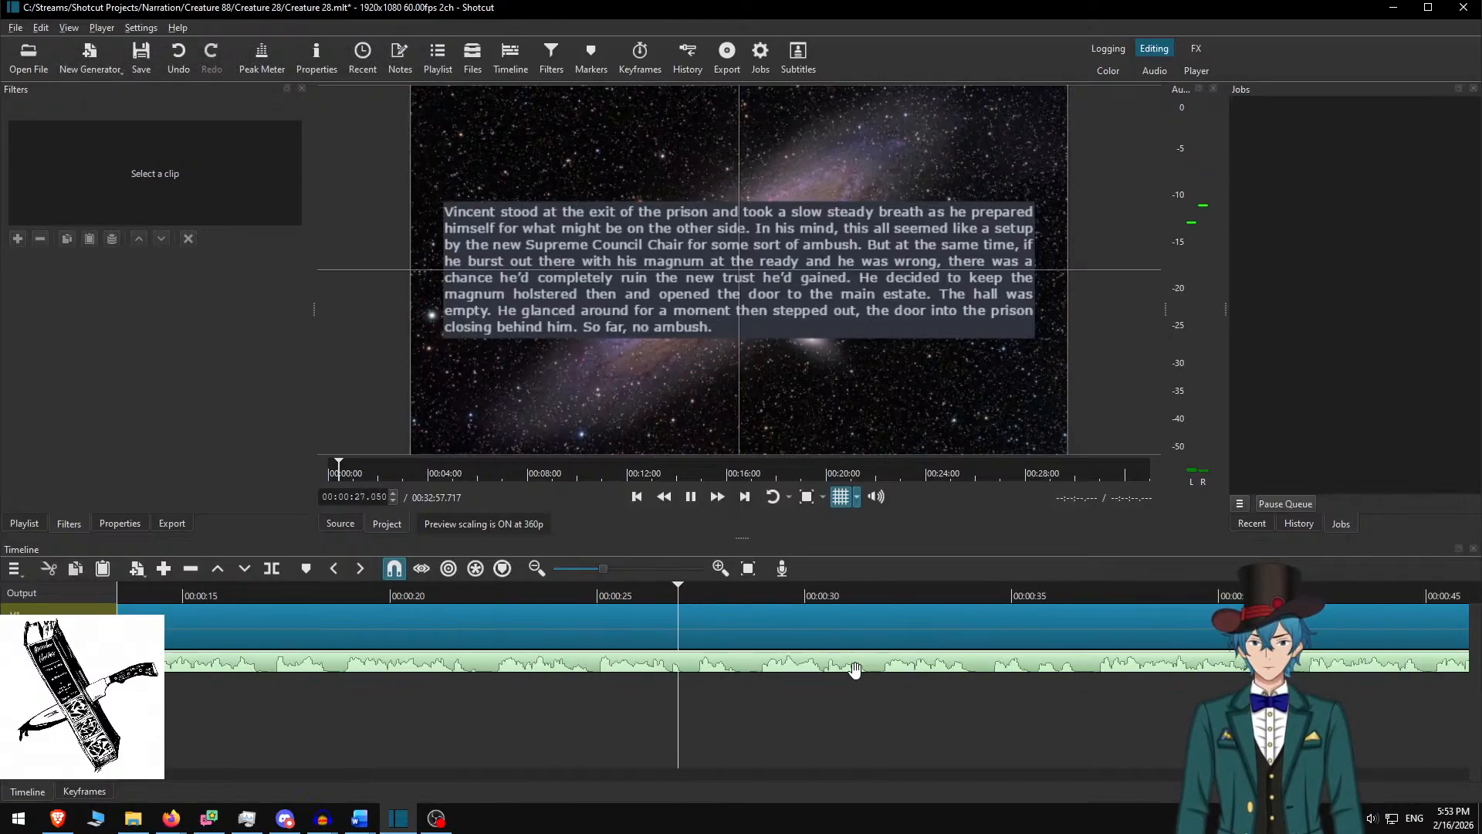
pyautogui.scroll(-2, 788, 644)
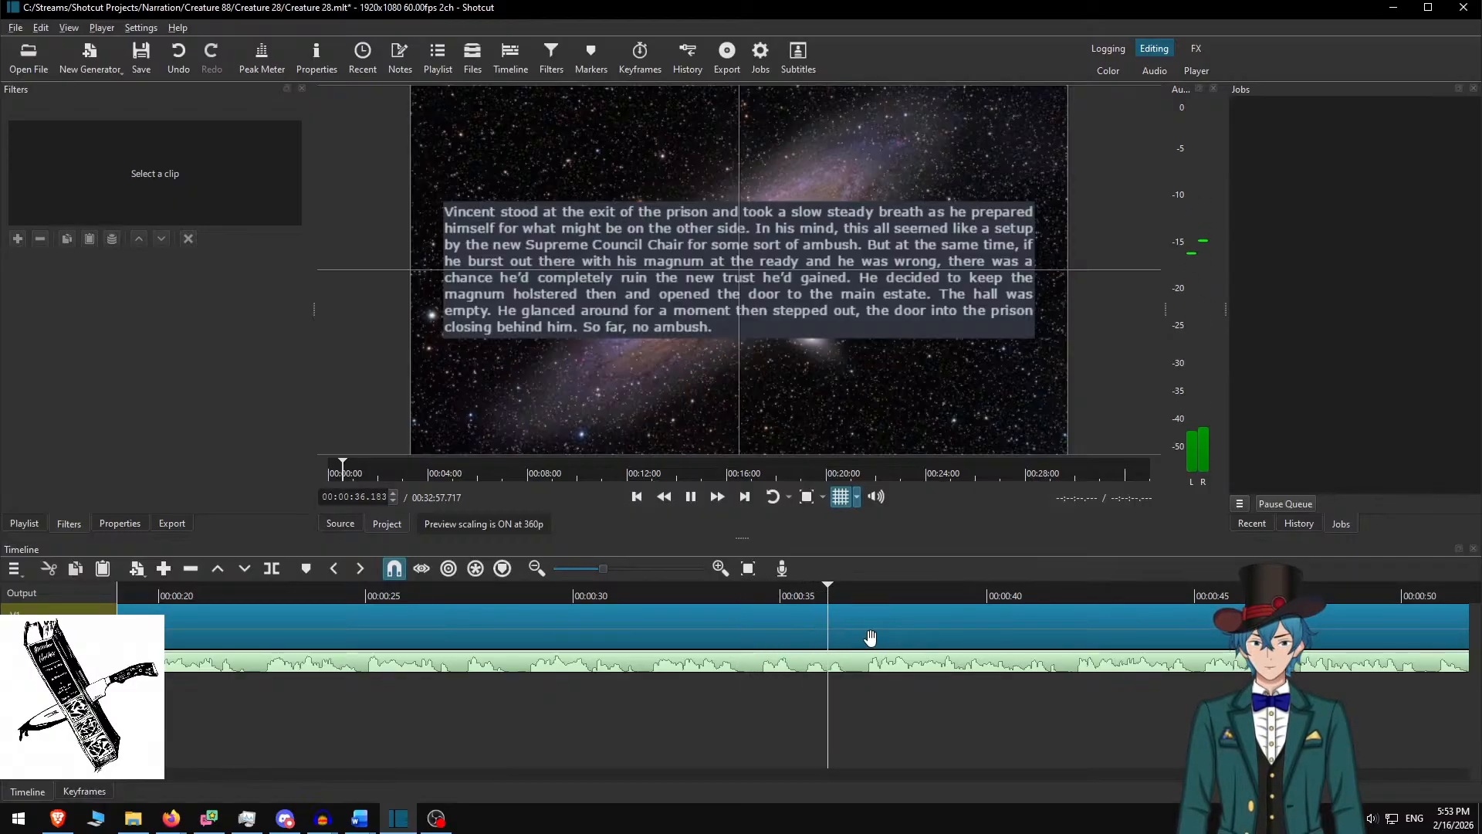
pyautogui.press('space')
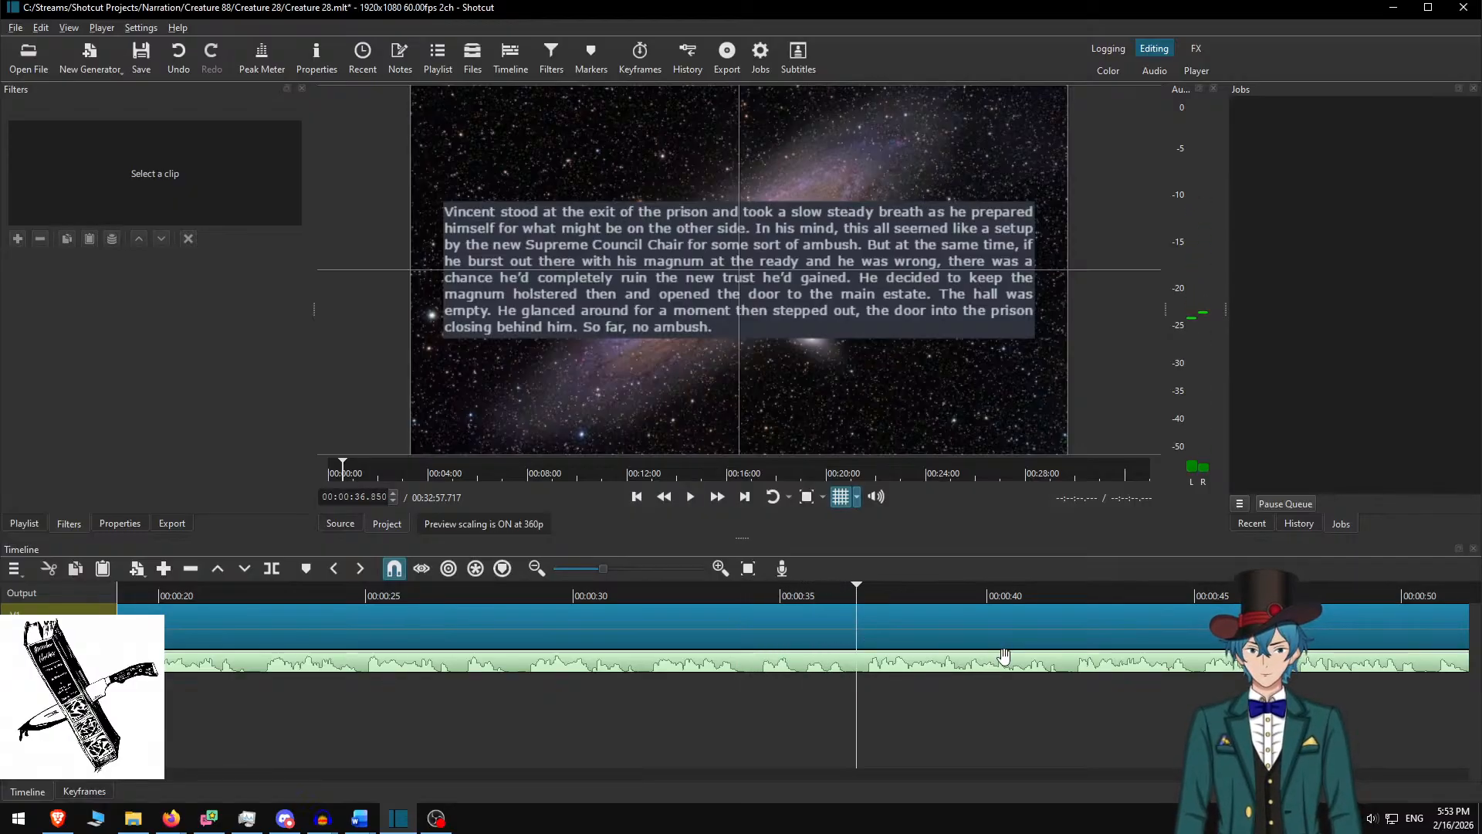
pyautogui.press('Left')
pyautogui.press('Left')
pyautogui.press('s')
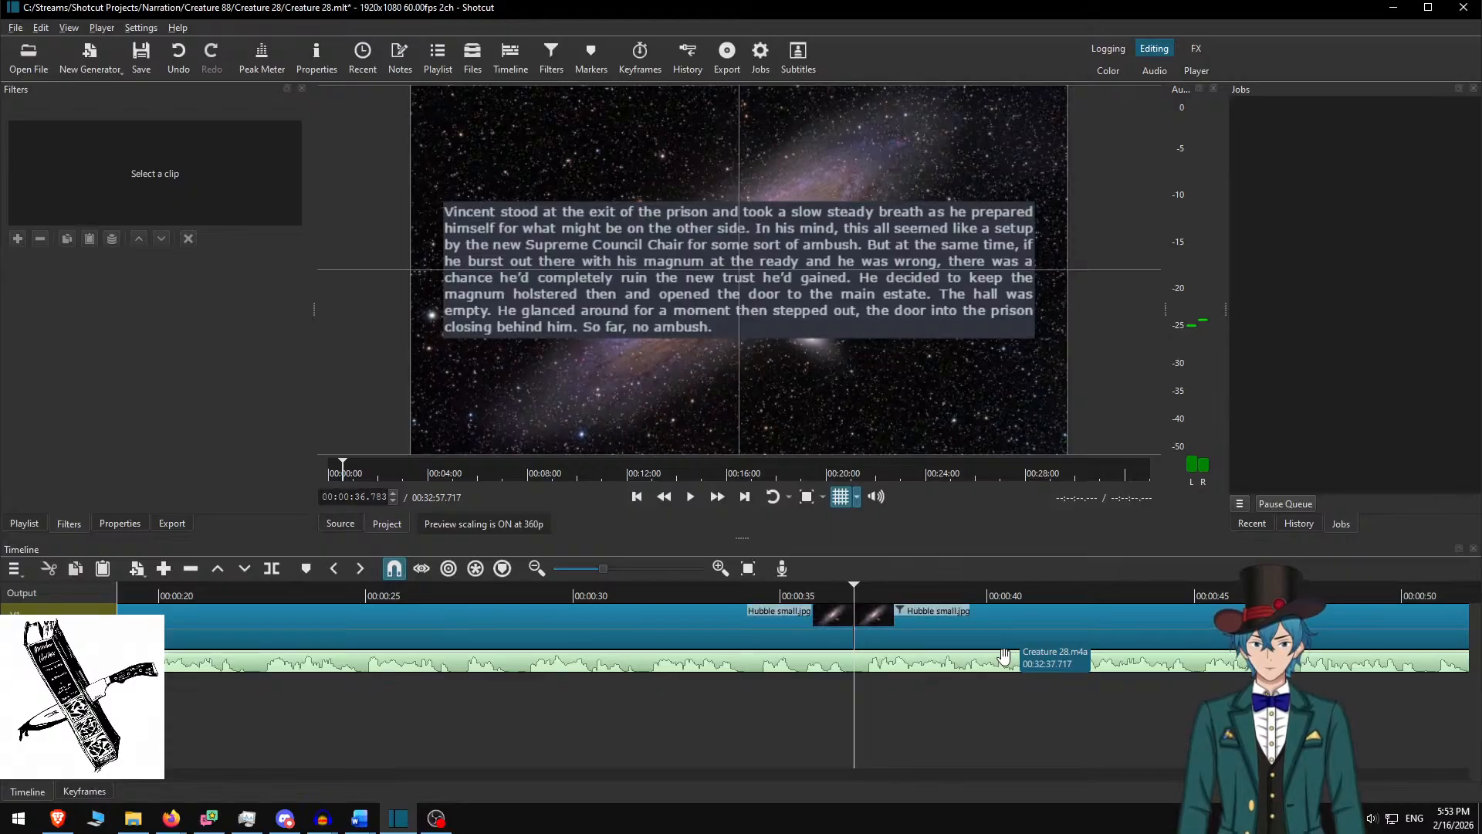
pyautogui.click(957, 638)
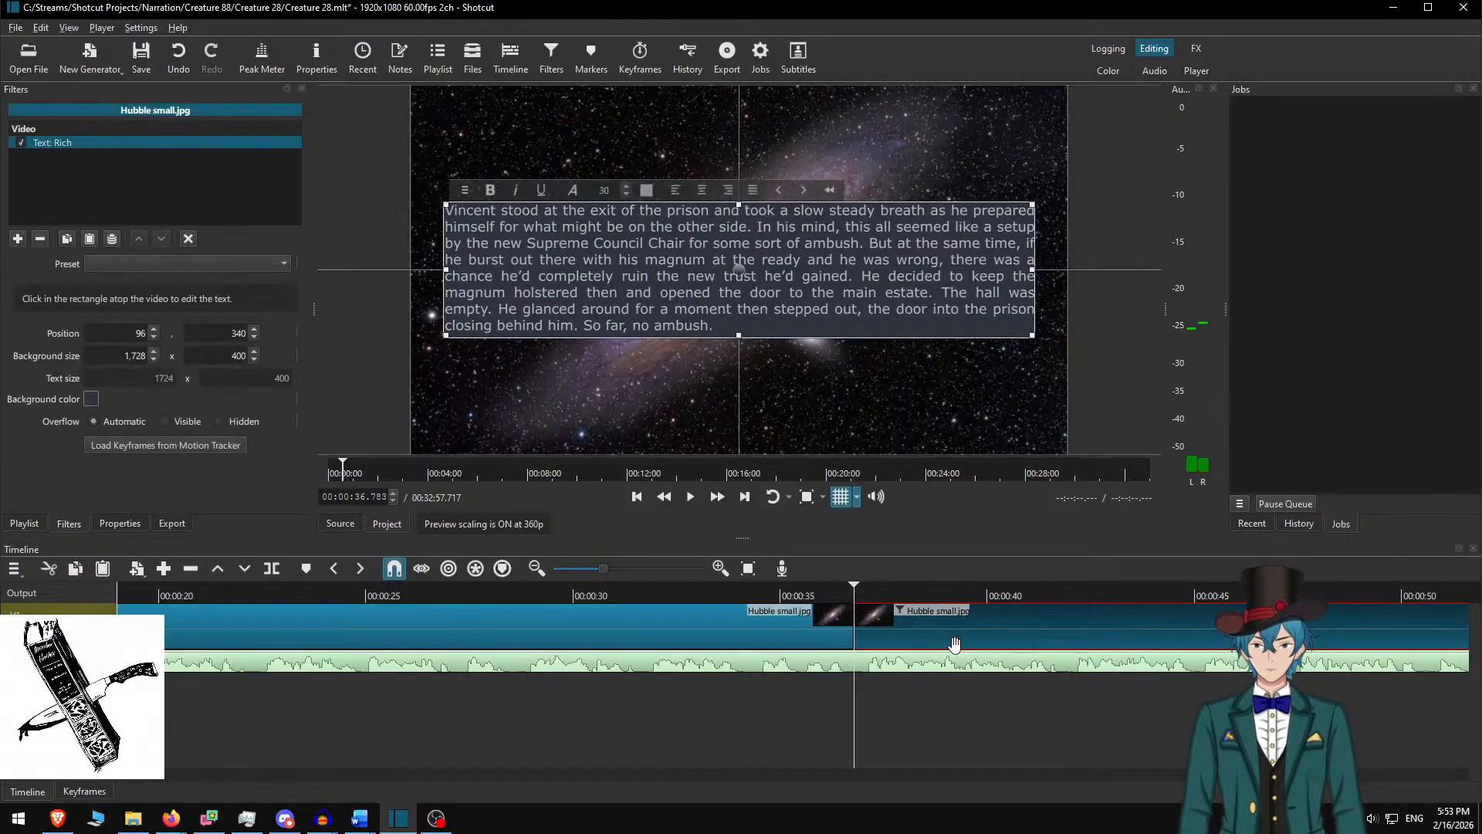
# In Word, delete the used first paragraph and select the 'He walked down the hall' paragraph
pyautogui.hotkey('alt', 'Tab')
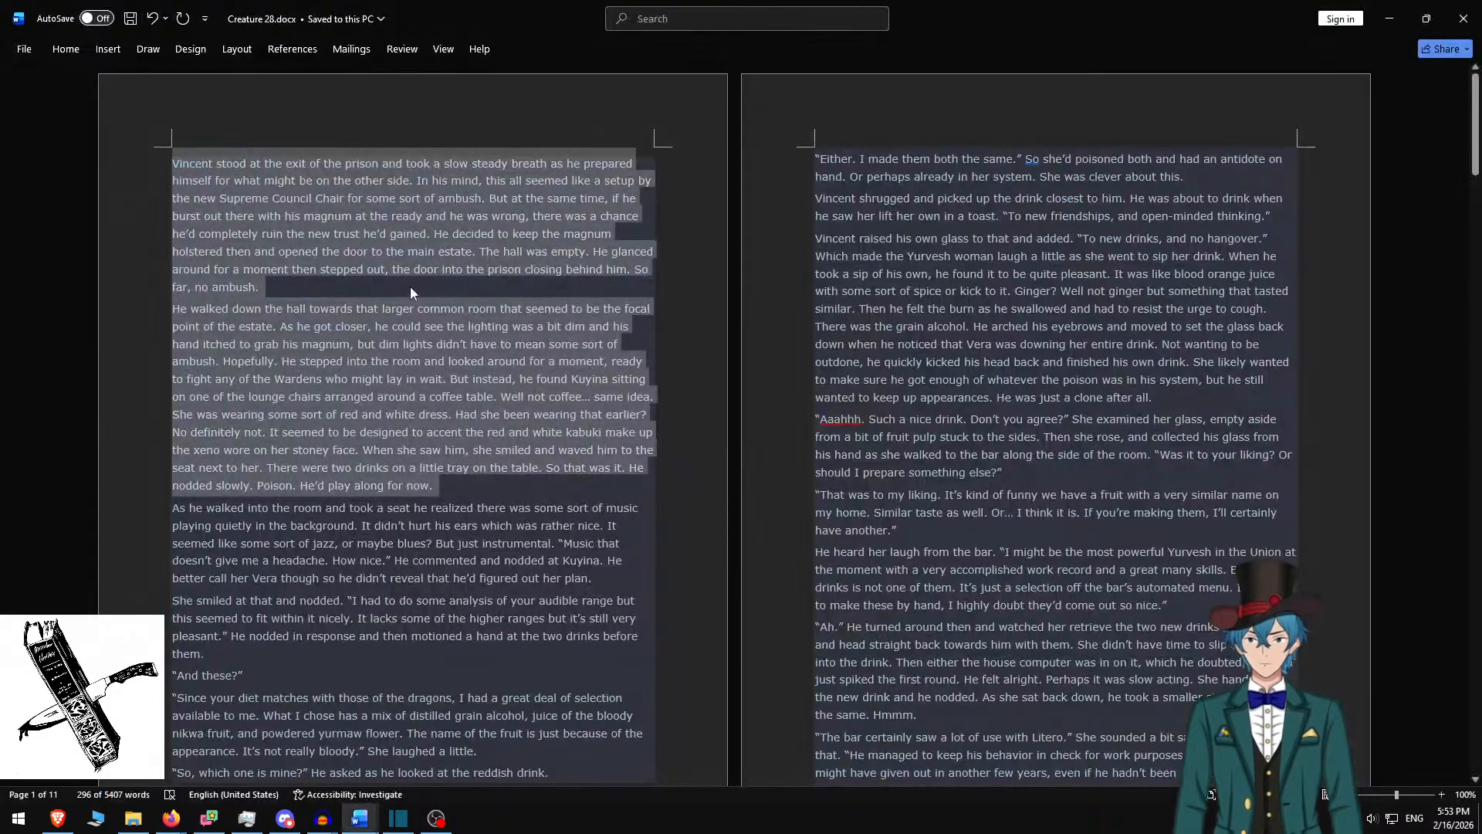
pyautogui.tripleClick(409, 286)
pyautogui.press('Delete')
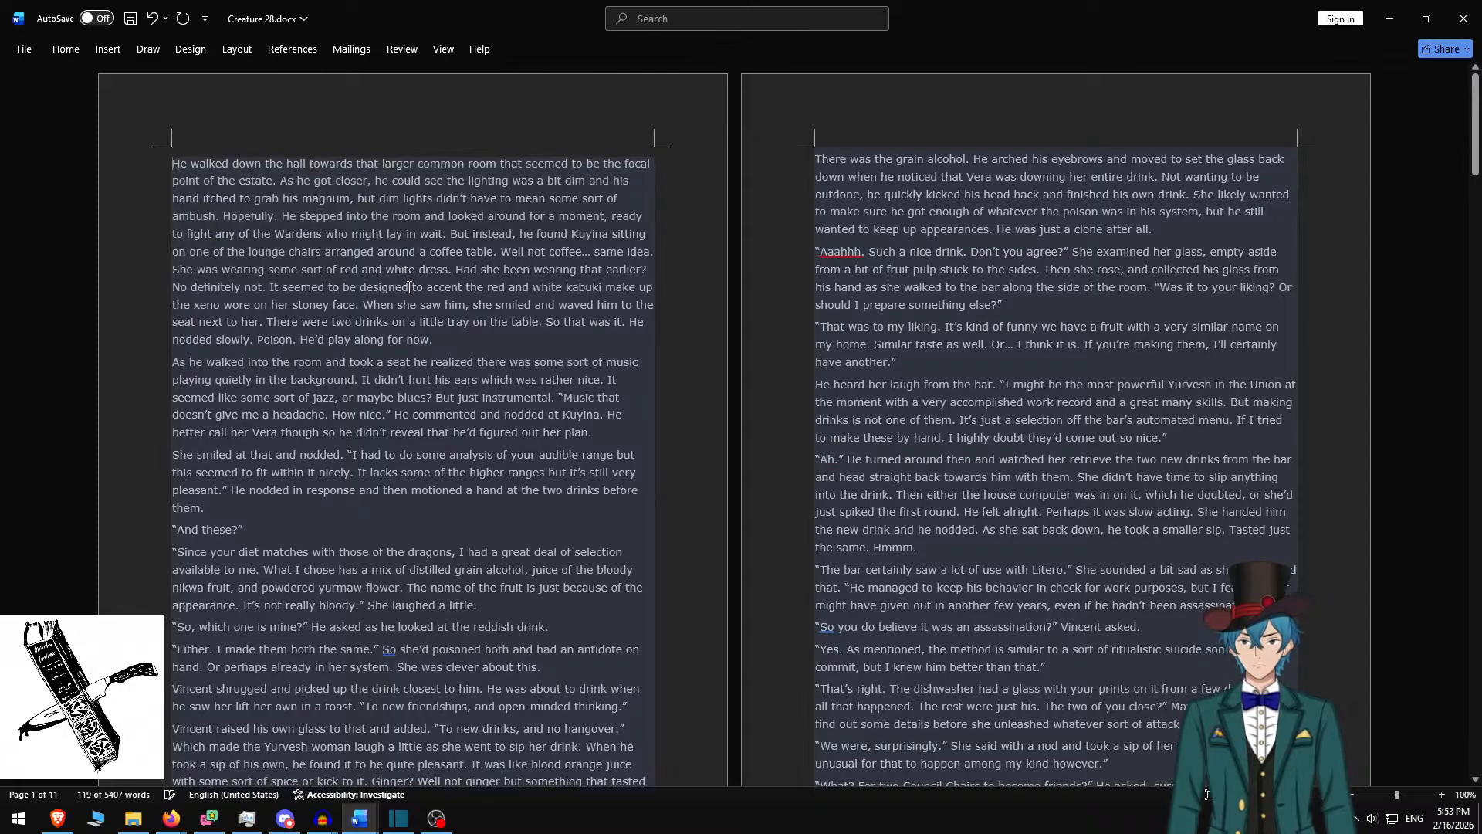
pyautogui.tripleClick(455, 334)
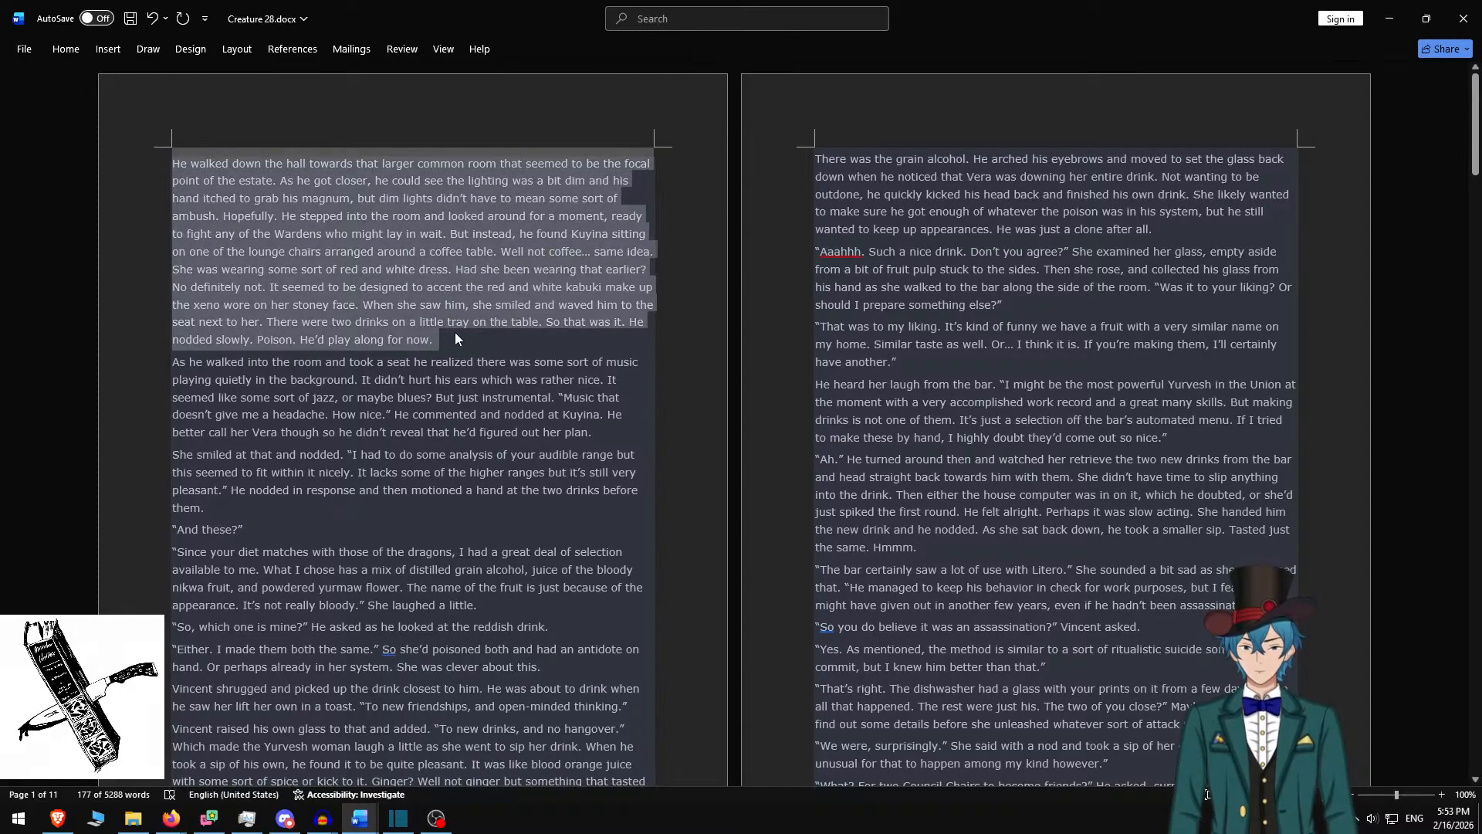
pyautogui.hotkey('alt', 'Tab')
# Replace the clip's text with the 'He walked down the hall' passage on a 550-high box, raised
pyautogui.hotkey('ctrl', 'a')
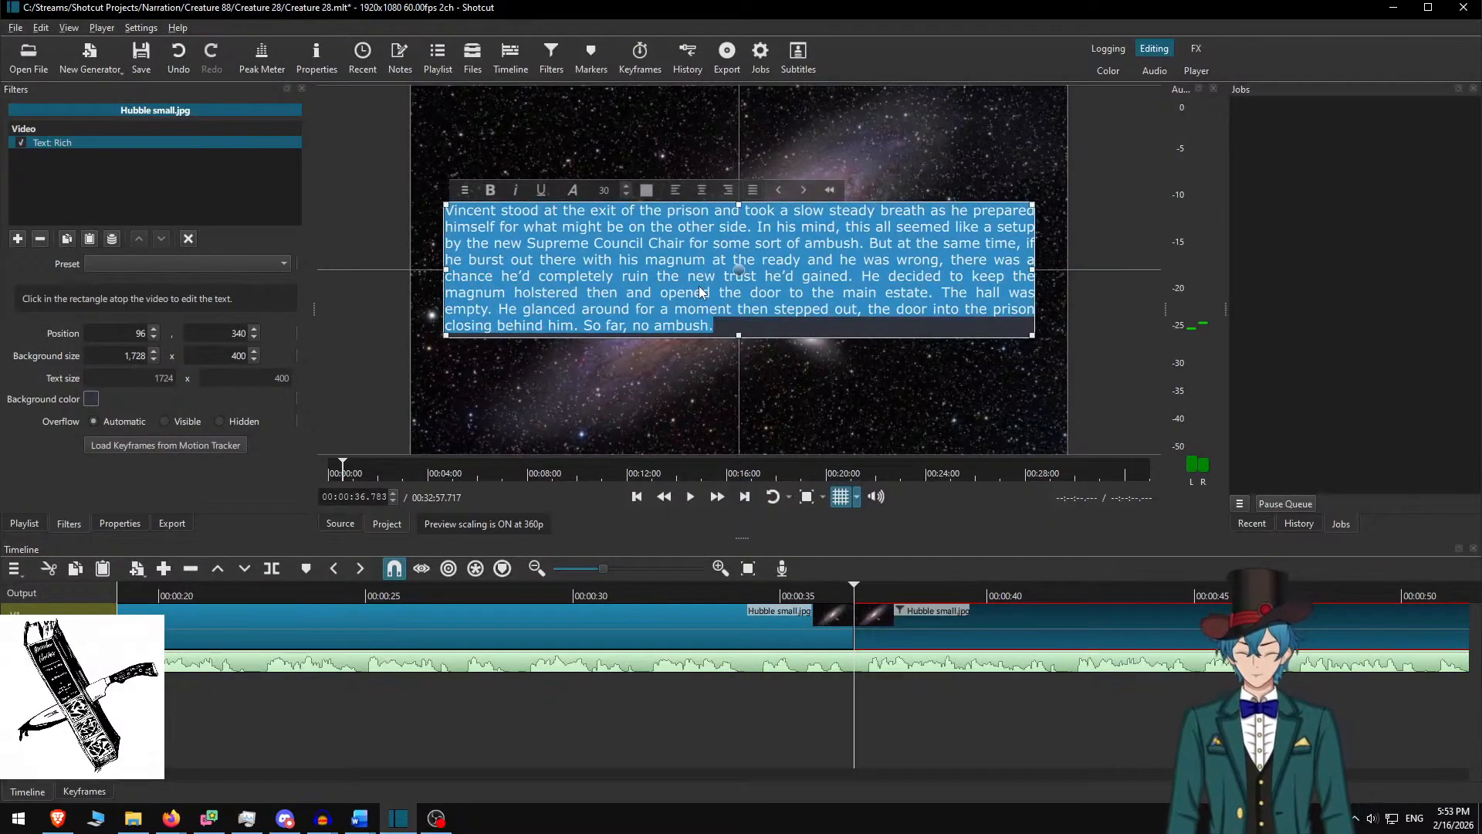
pyautogui.hotkey('ctrl', 'v')
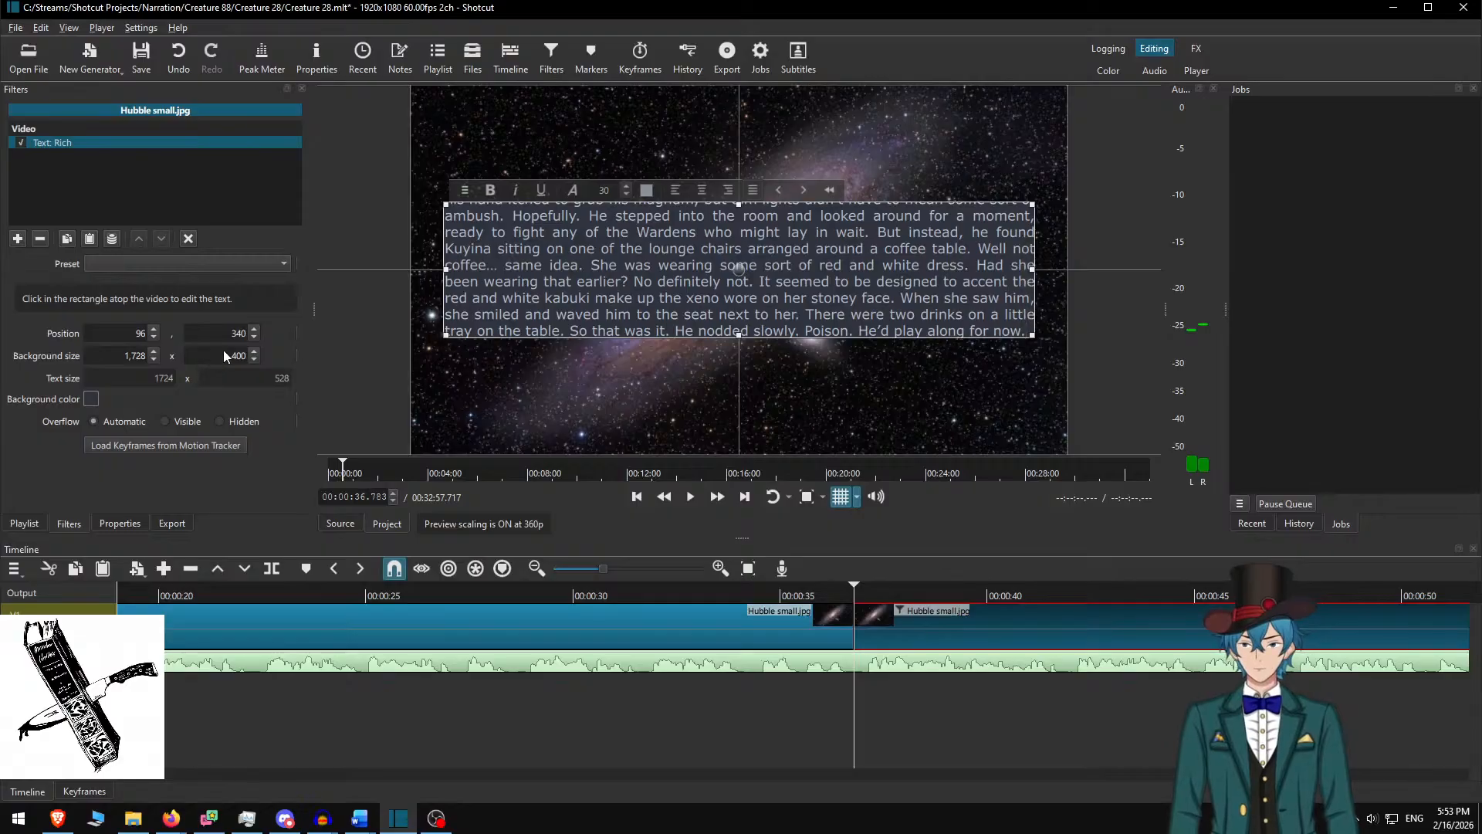
pyautogui.write('550')
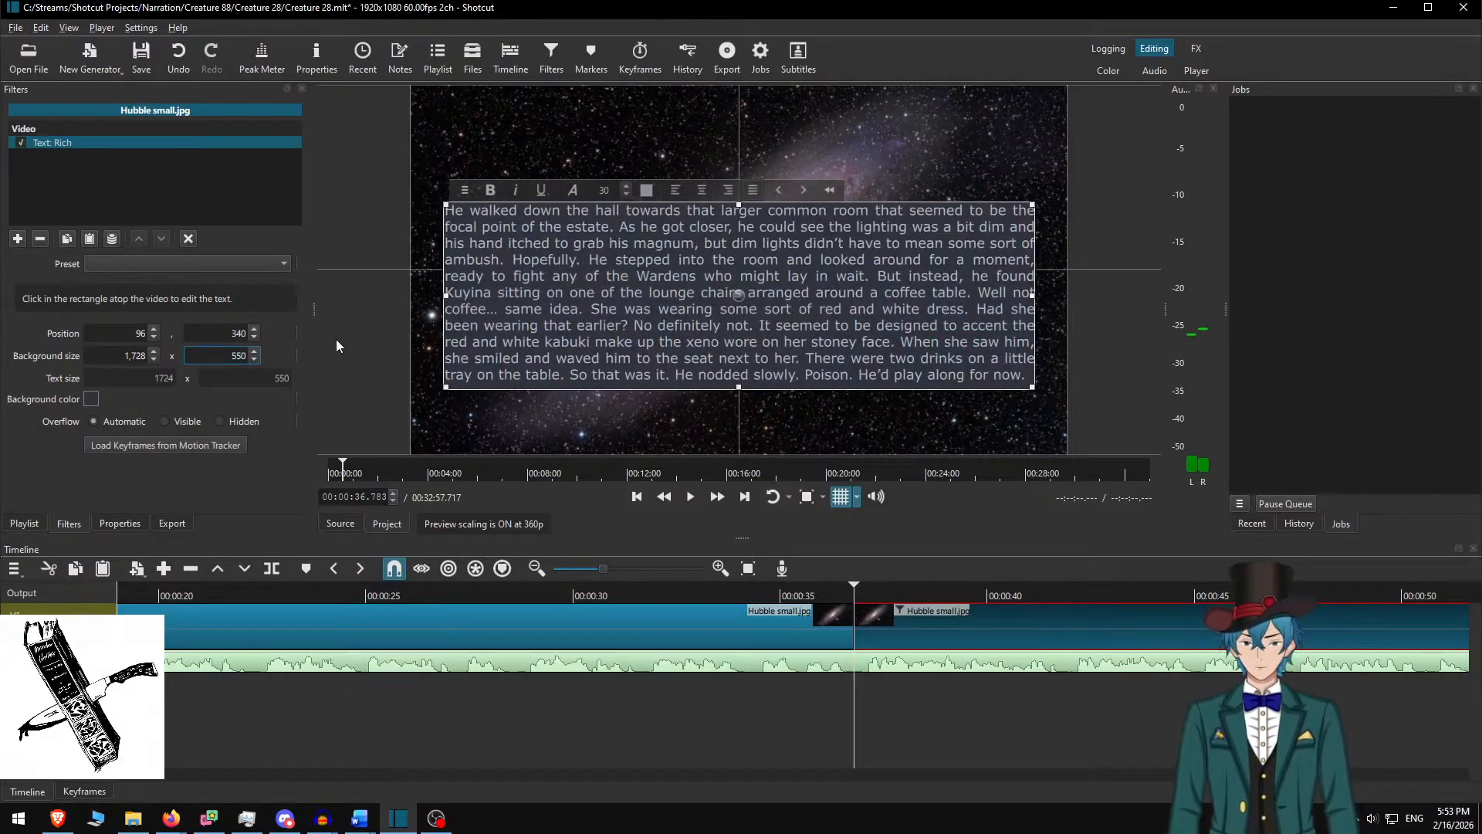
pyautogui.moveTo(734, 297); pyautogui.dragTo(738, 270)
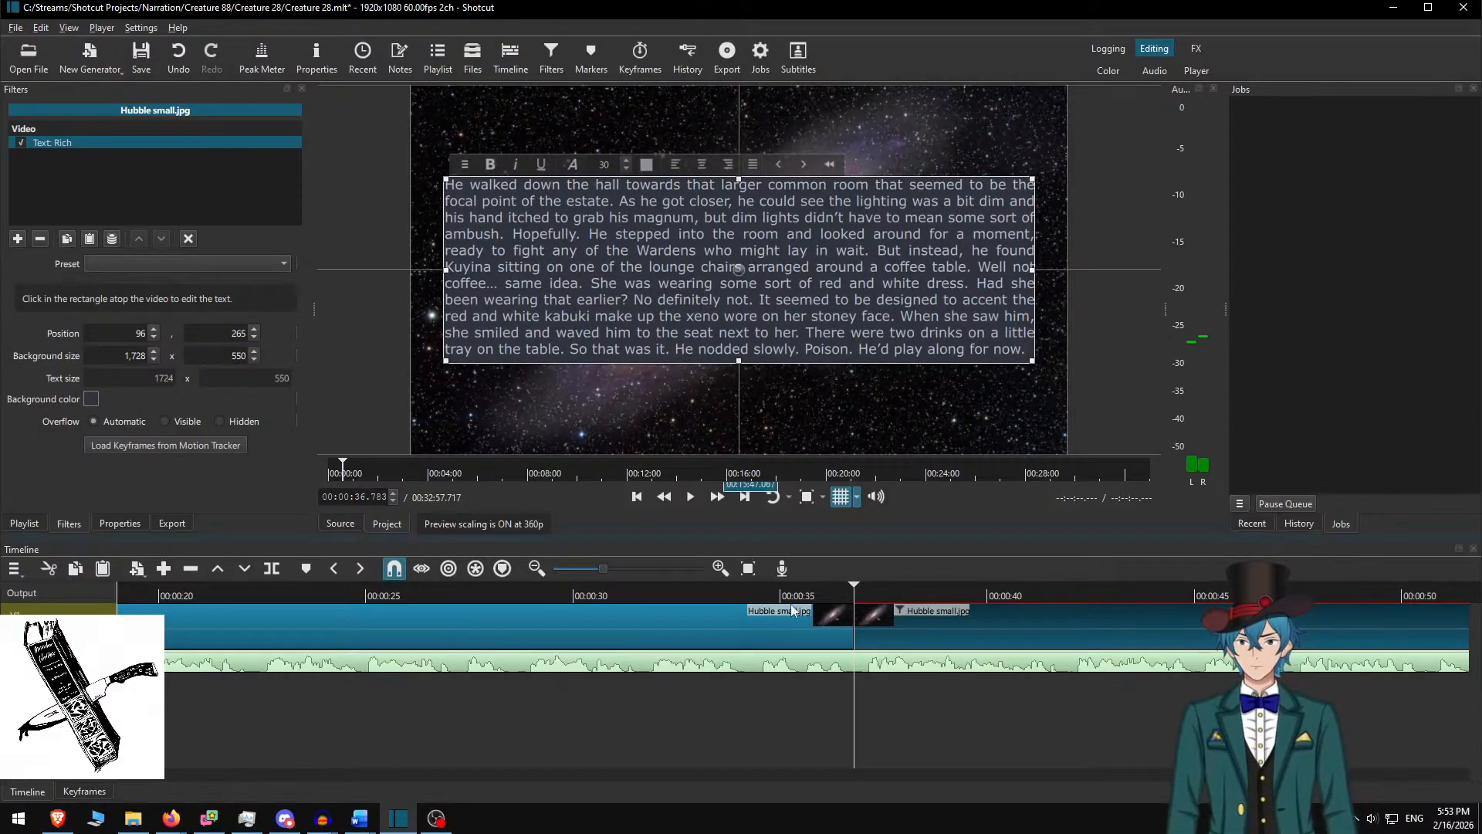
# Play back from just before the split to check the second passage
pyautogui.click(912, 614)
pyautogui.click(735, 593)
pyautogui.click(710, 499)
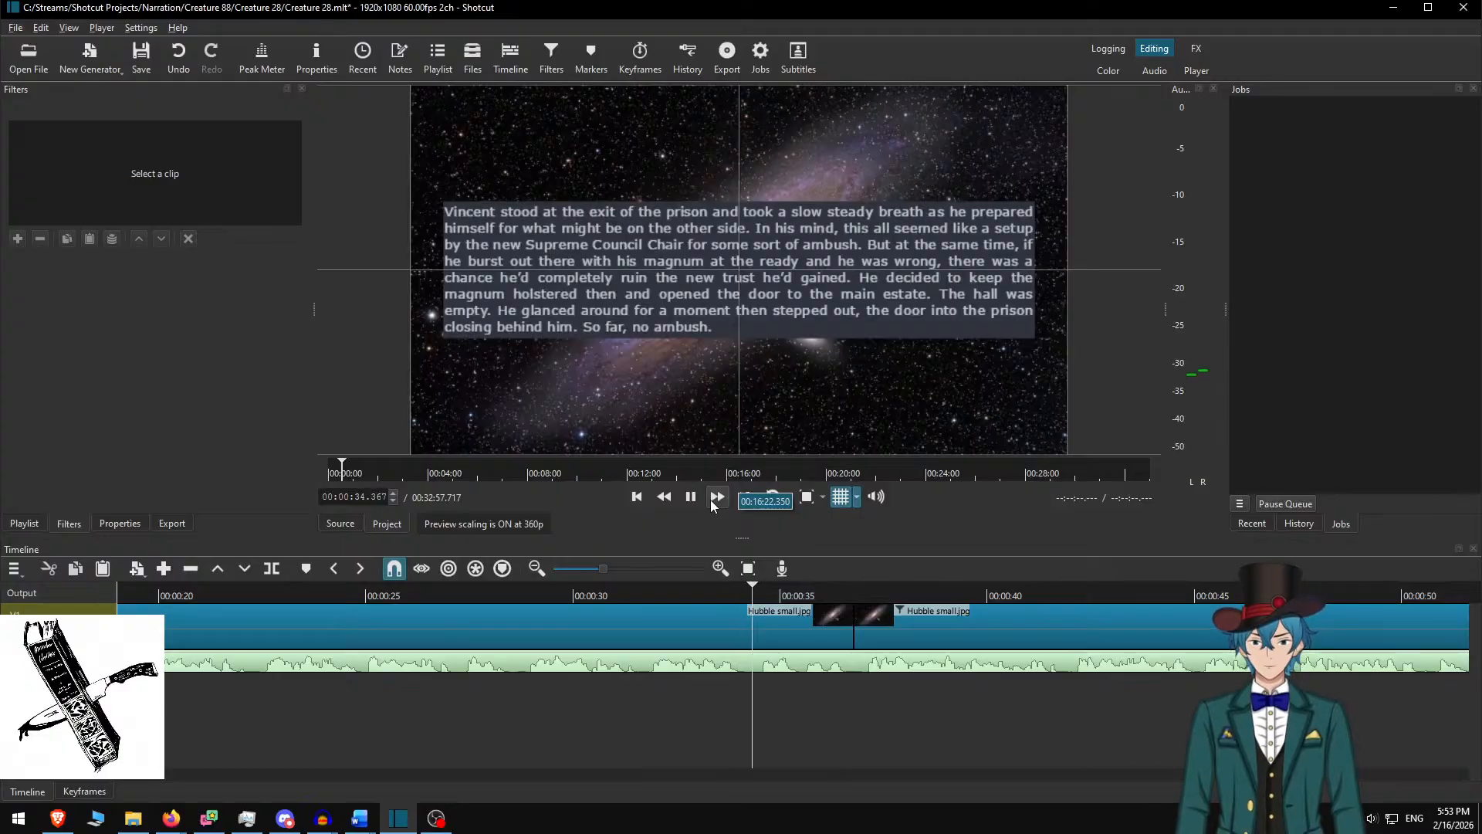
pyautogui.click(711, 499)
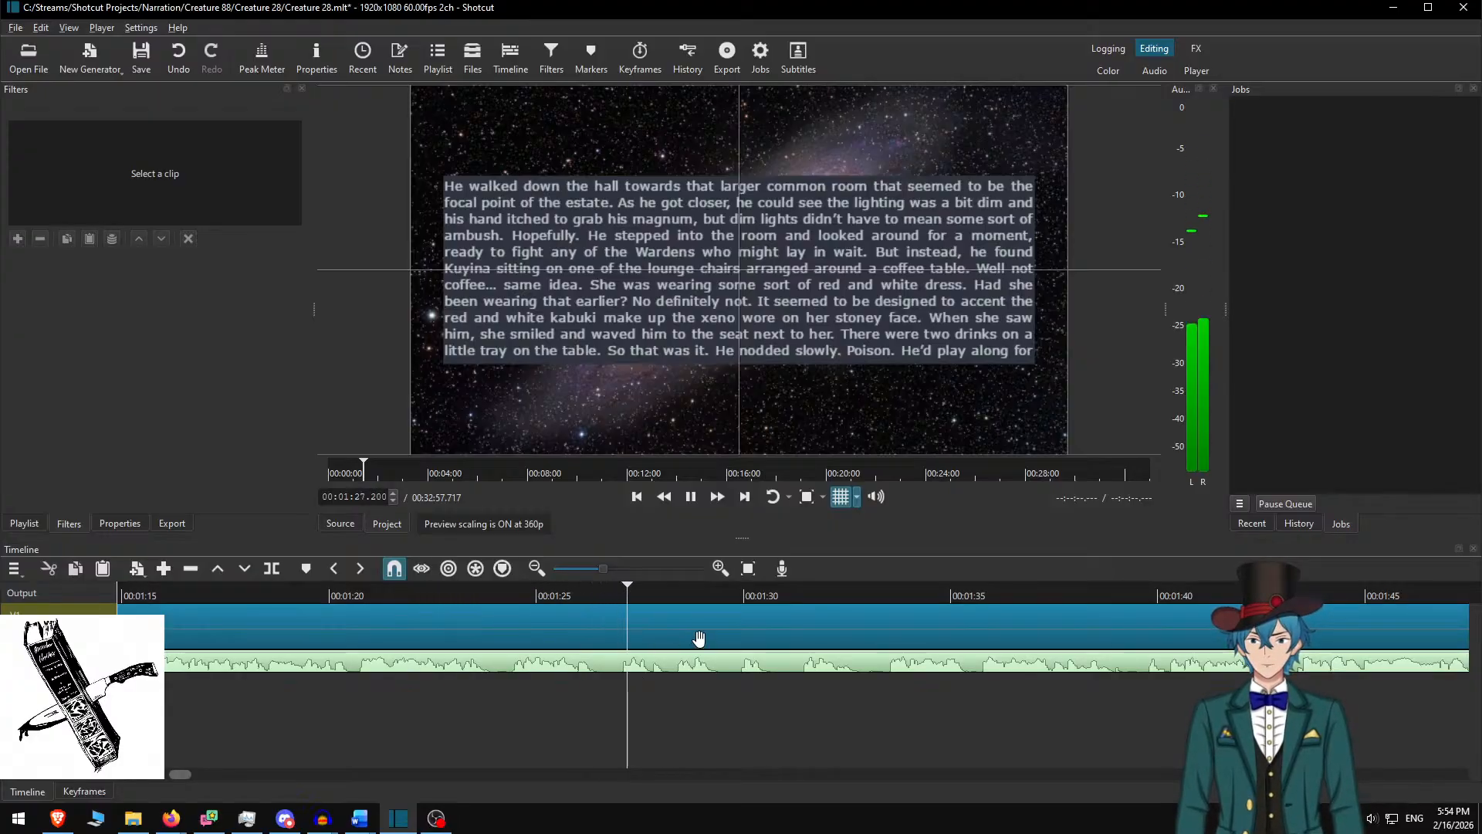
# Pause at the passage's end and enter 600 in the second galaxy clip's text settings
pyautogui.press('space')
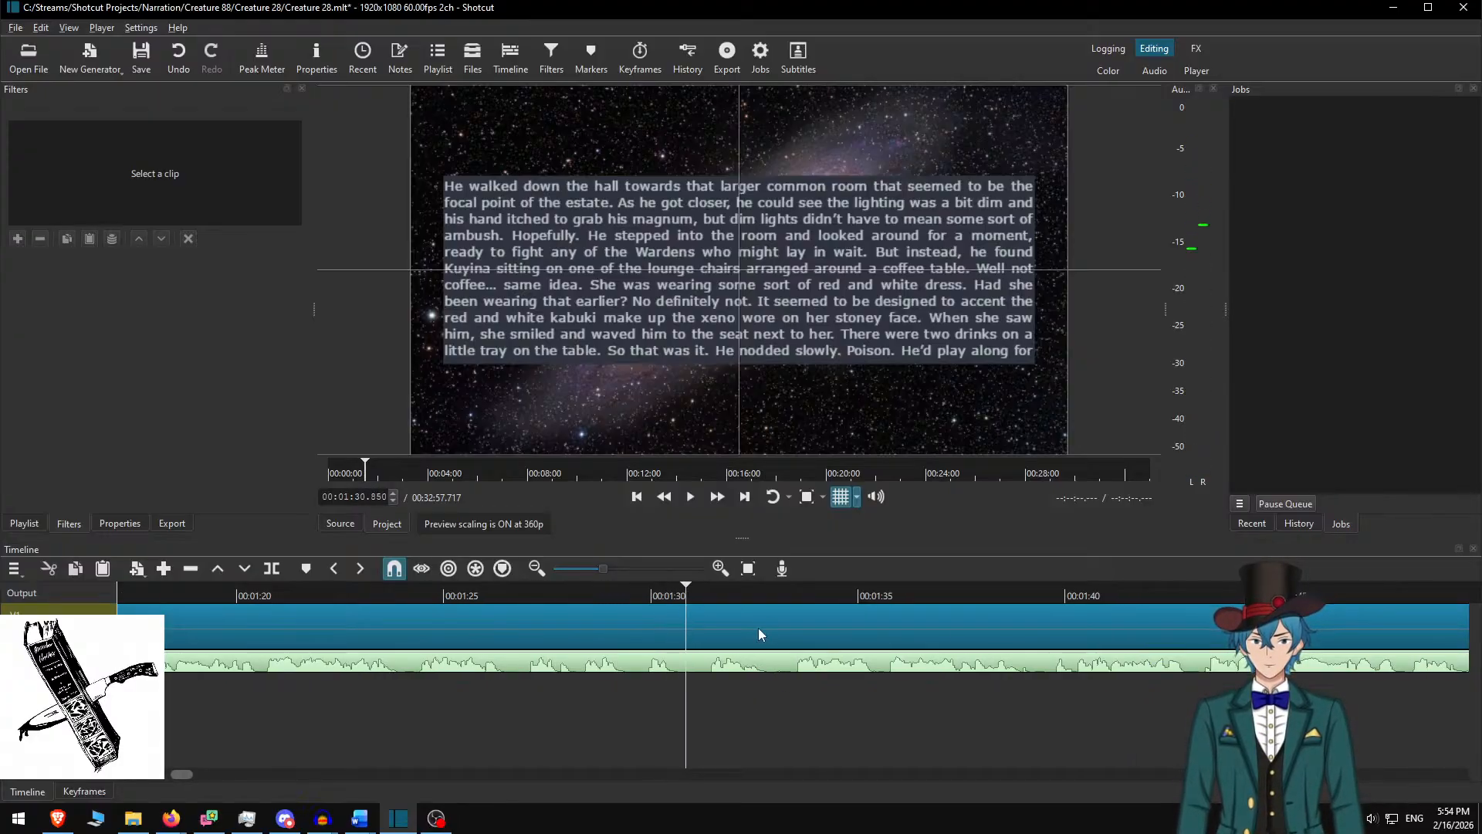
pyautogui.click(745, 615)
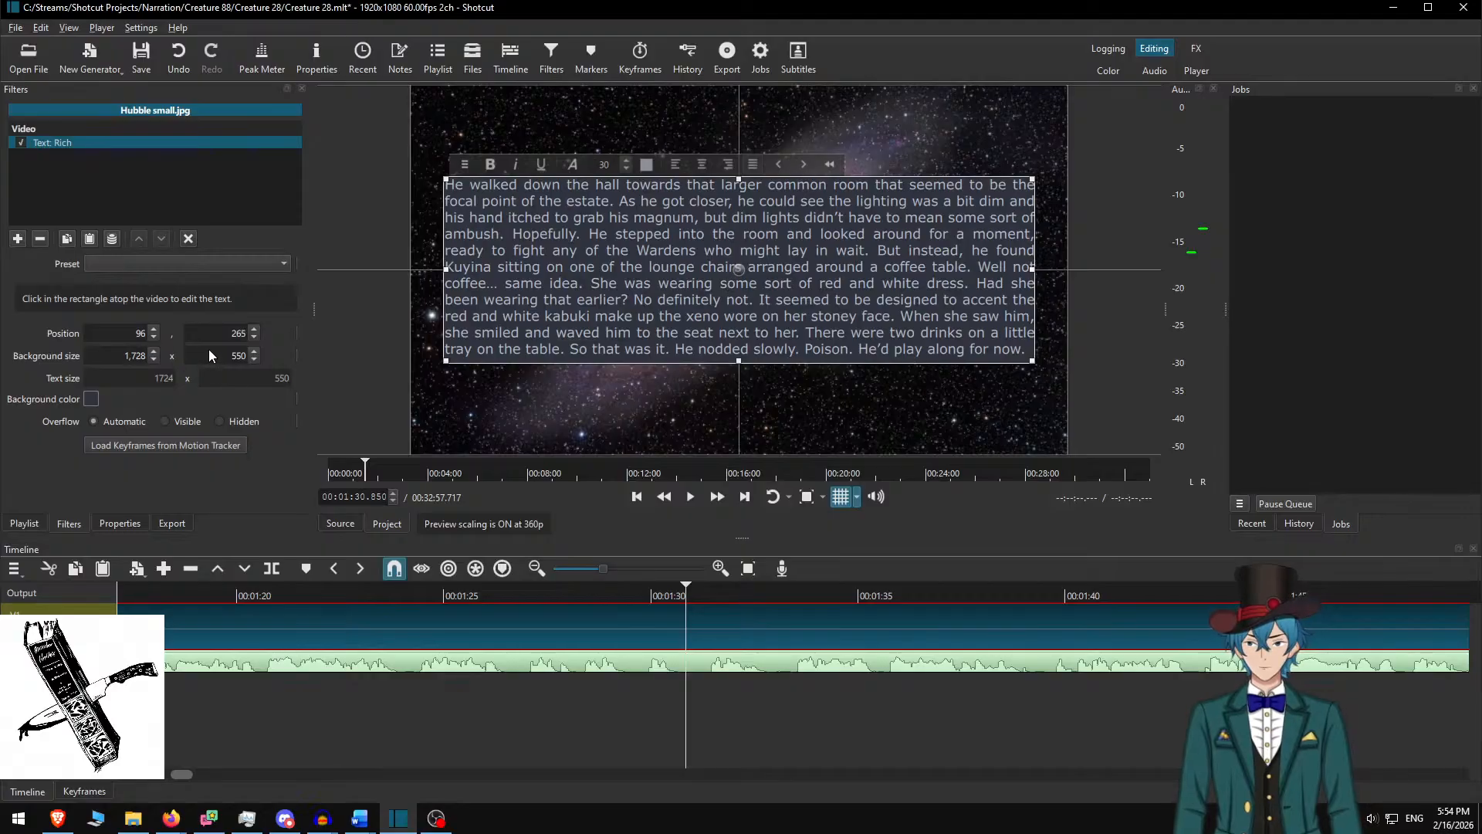
pyautogui.write('600')
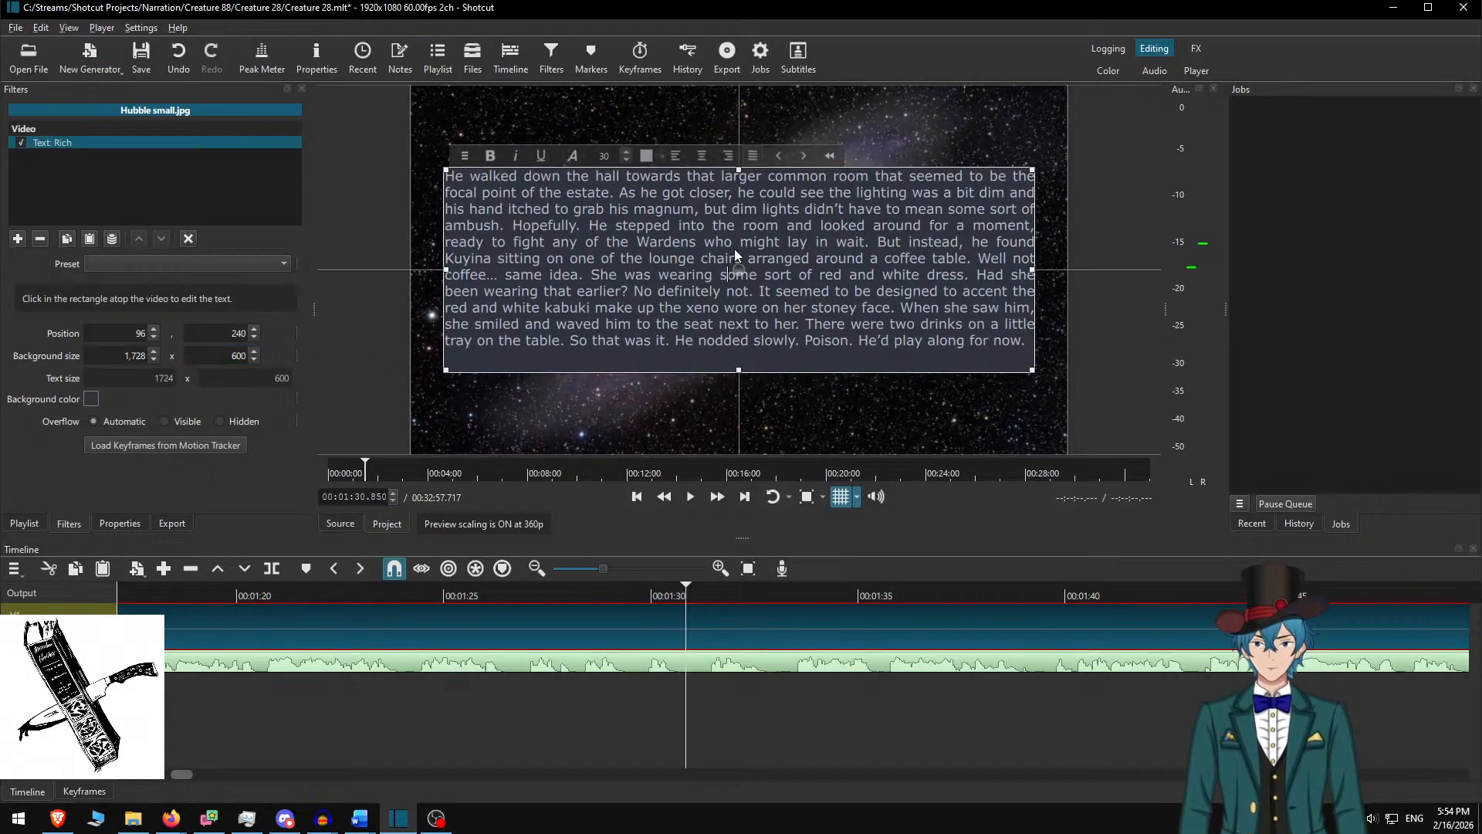
pyautogui.click(682, 635)
# Replay to the passage's end and split the galaxy clip there at 00:01:33.067
pyautogui.press('space')
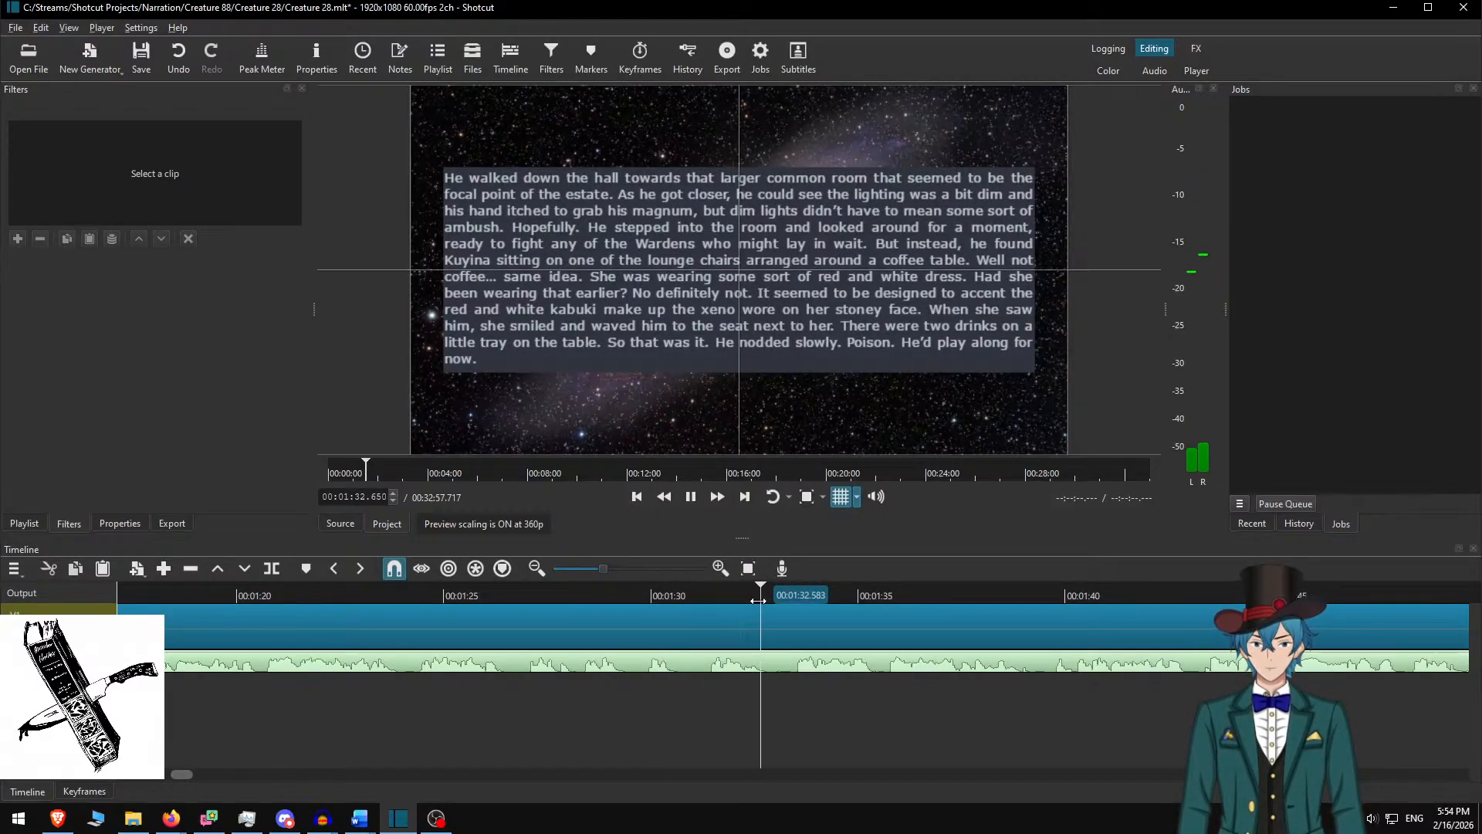
pyautogui.press('space')
pyautogui.press('s')
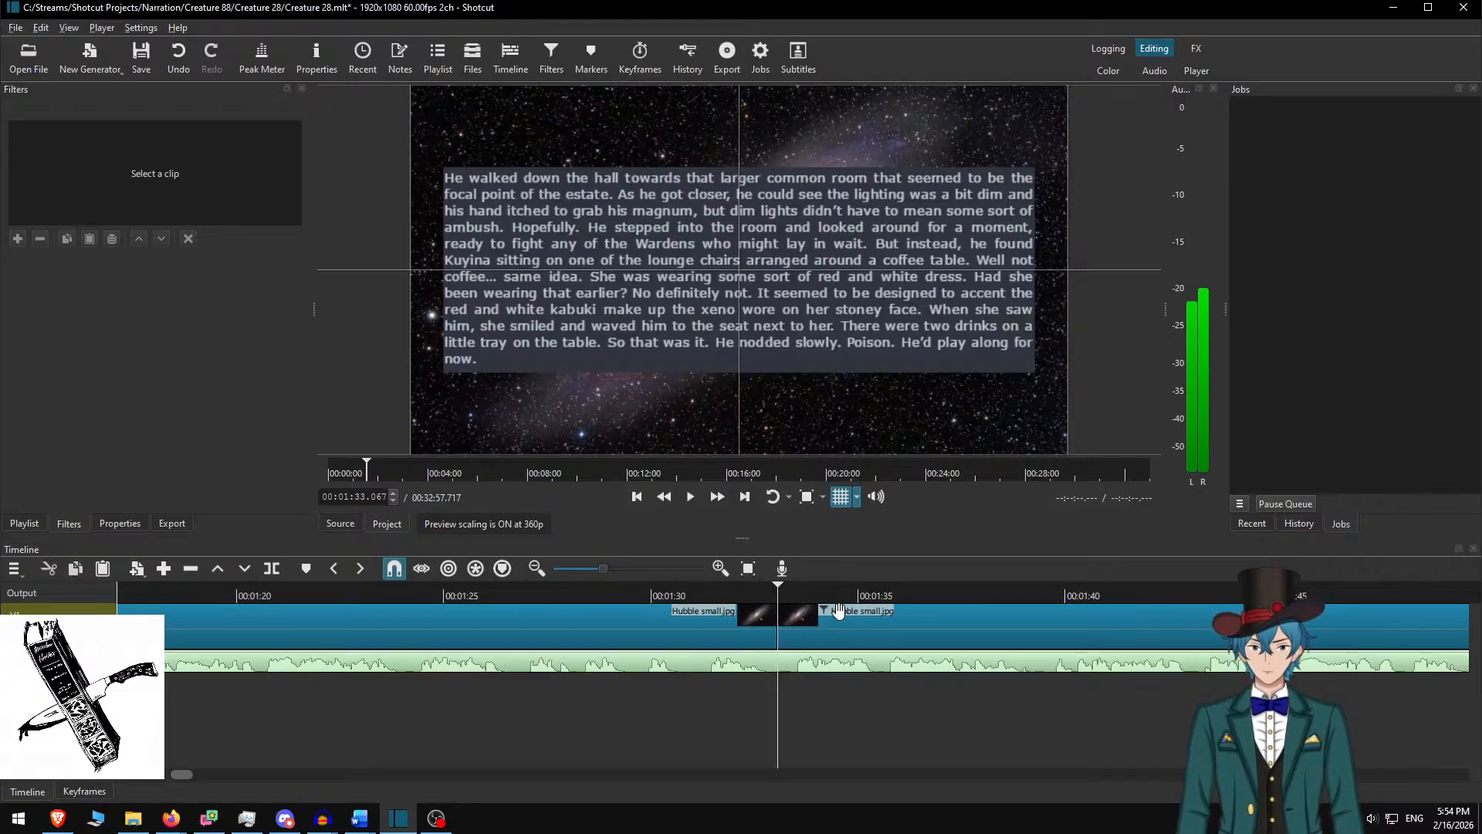
pyautogui.click(839, 610)
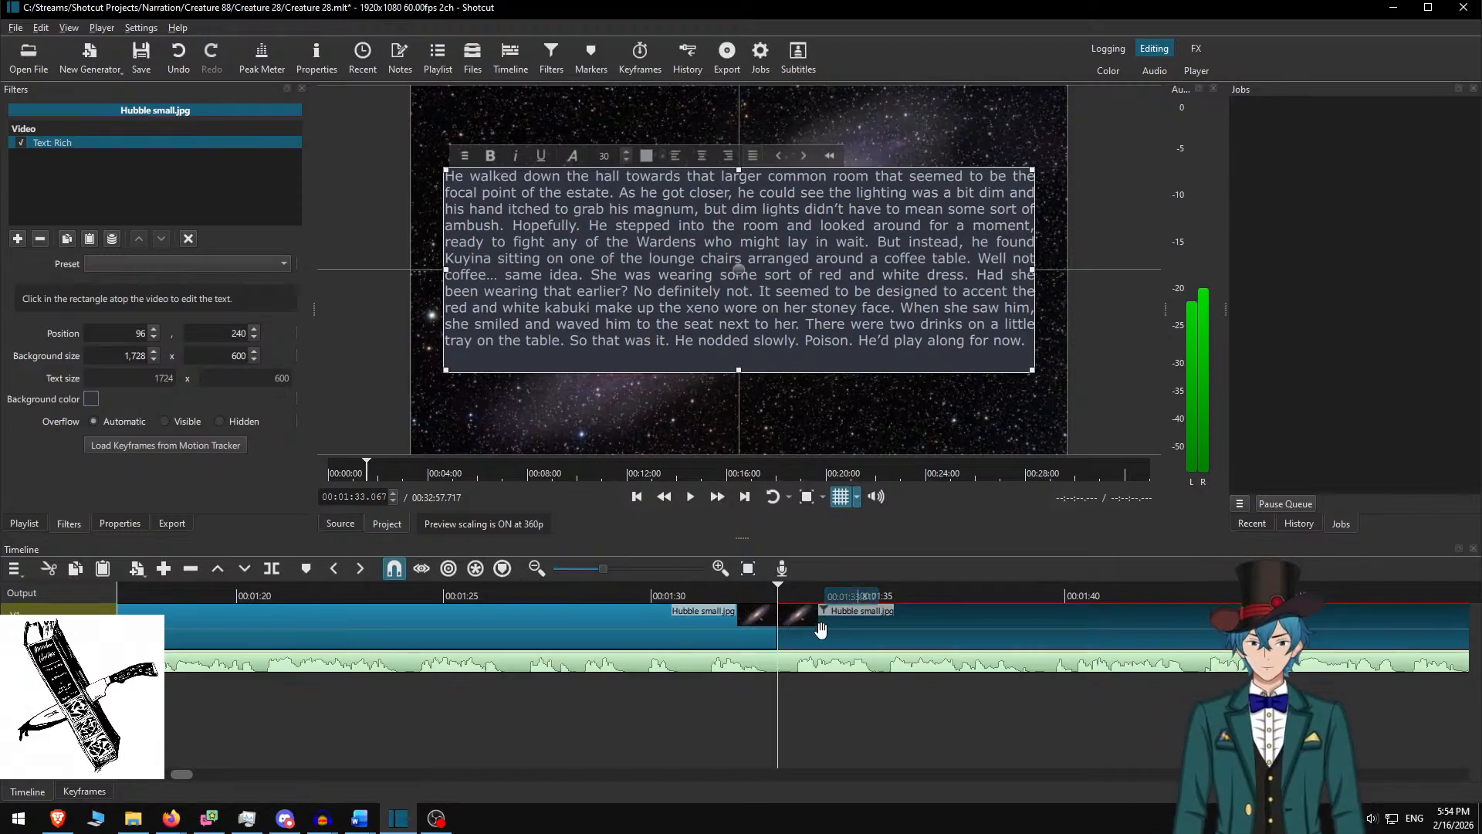
pyautogui.hotkey('alt', 'Tab')
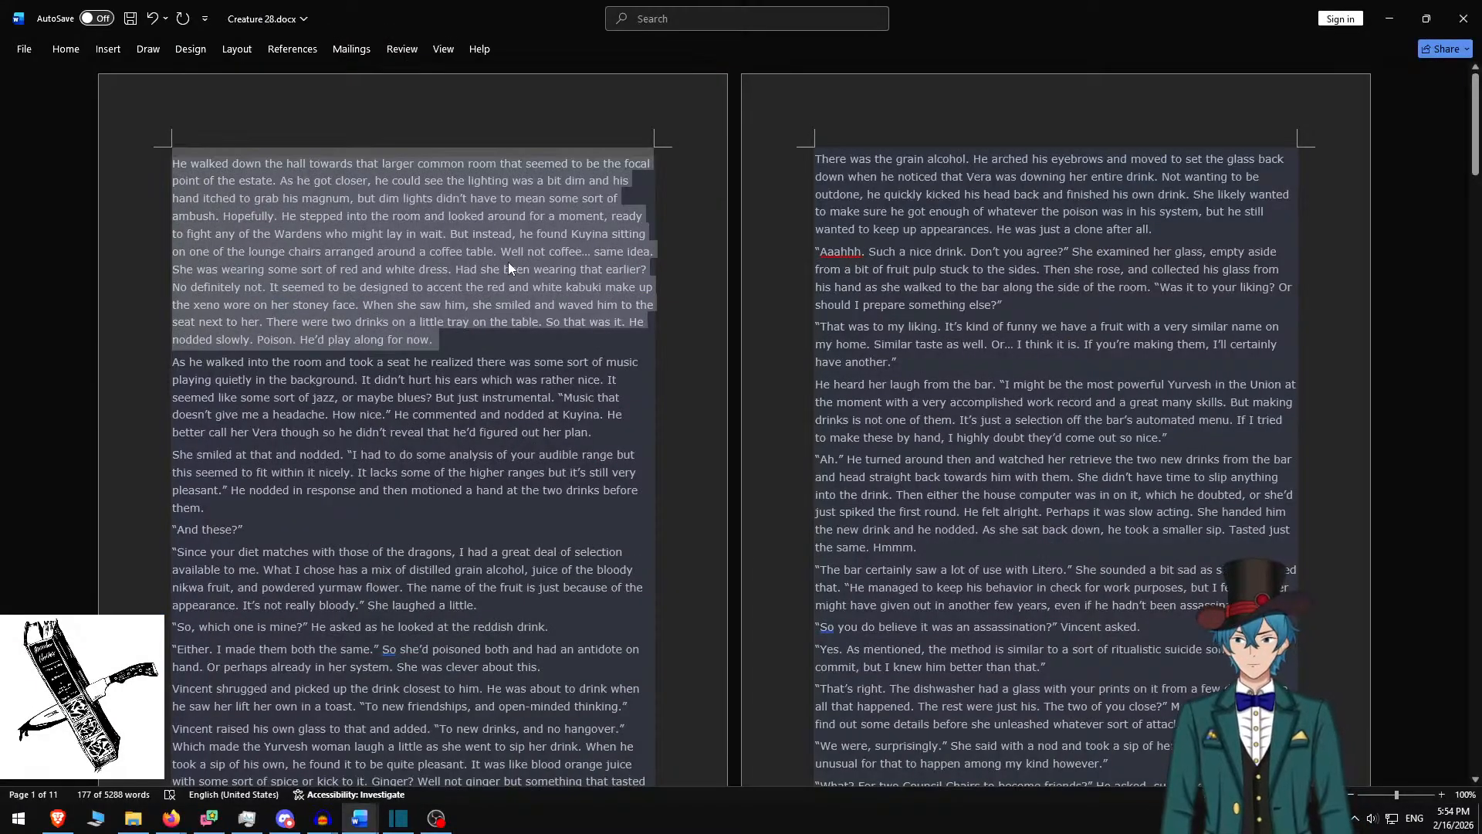
# In Word, delete the used hallway paragraph and copy the next passage through 'And these?'
pyautogui.press('Delete')
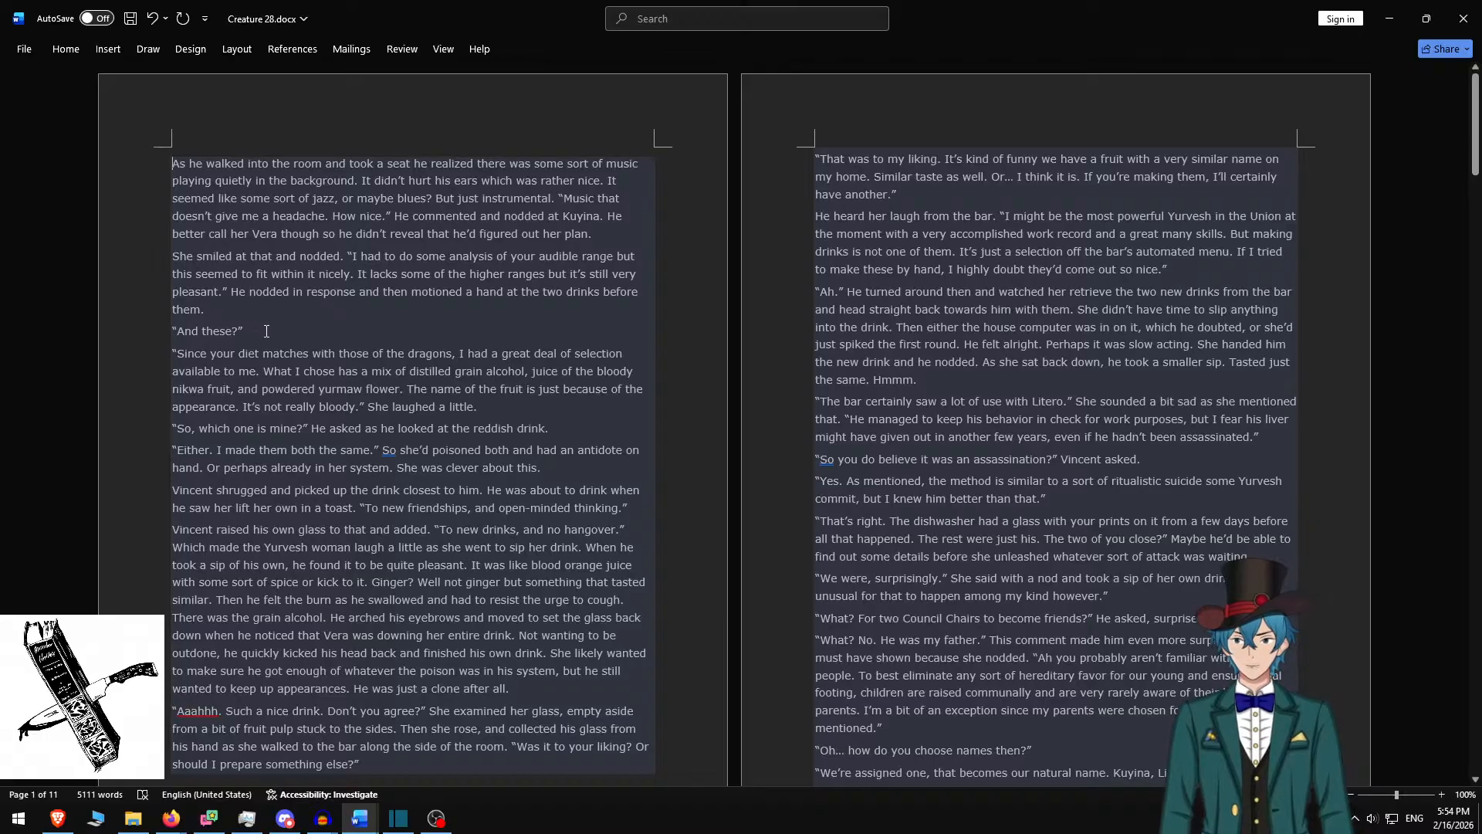
pyautogui.keyDown('shift'); pyautogui.click(266, 330); pyautogui.keyUp('shift')
pyautogui.hotkey('ctrl', 'c')
pyautogui.hotkey('alt', 'Tab')
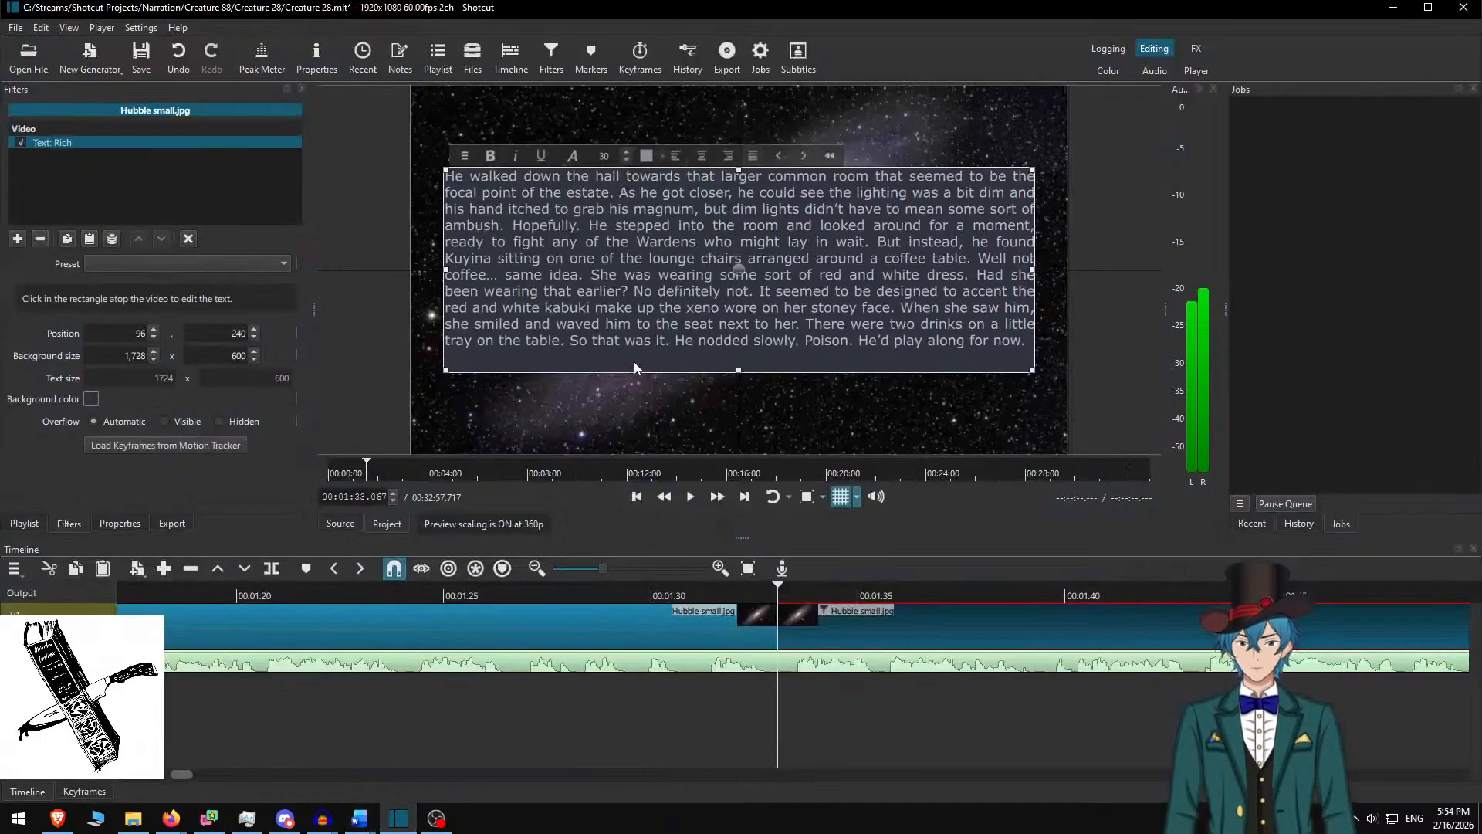
# Paste the 'As he walked into the room' passage with blank lines, then return to 1:29.900
pyautogui.hotkey('ctrl', 'a')
pyautogui.hotkey('ctrl', 'v')
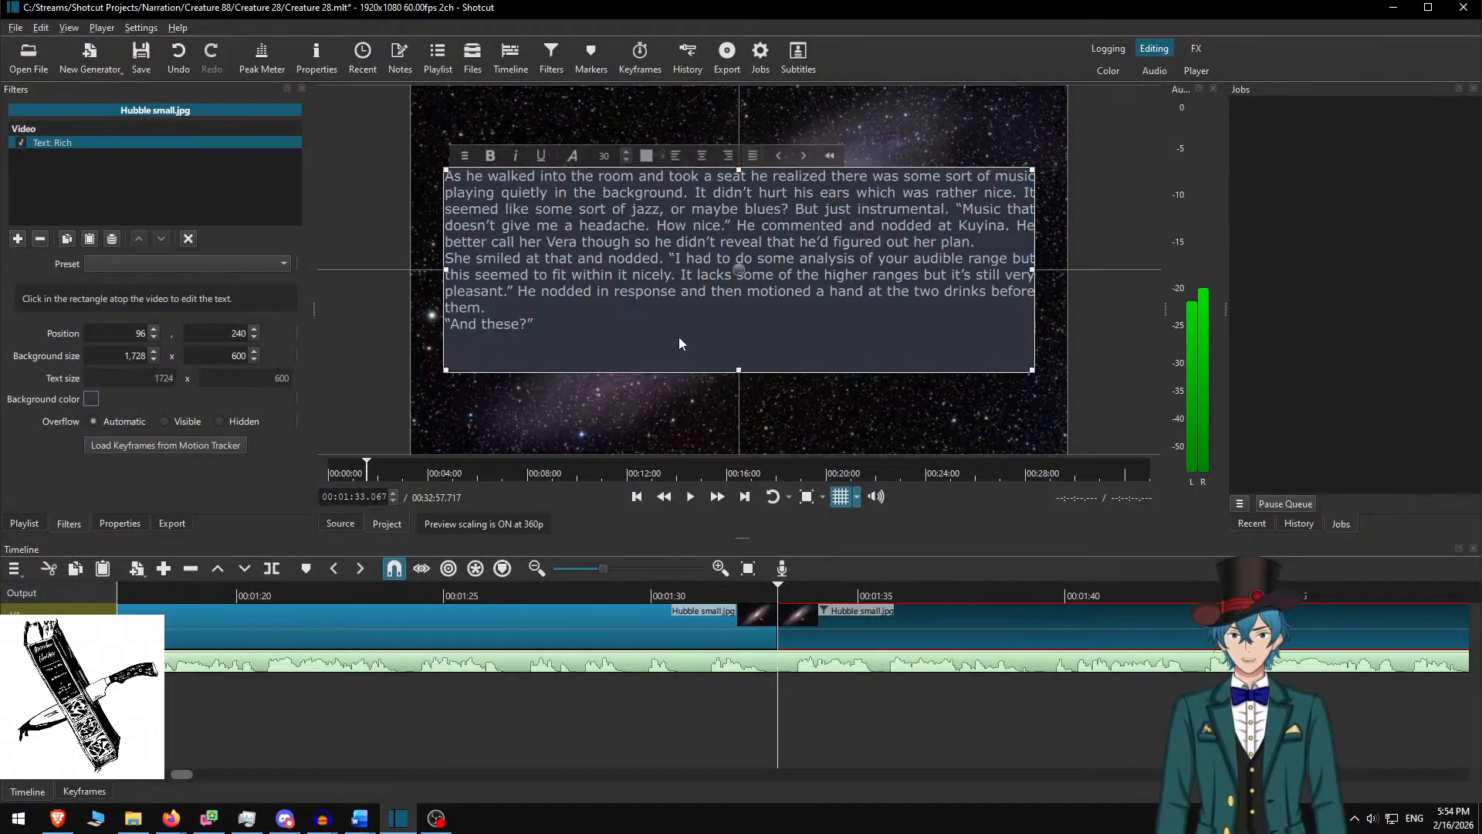
pyautogui.press('Return')
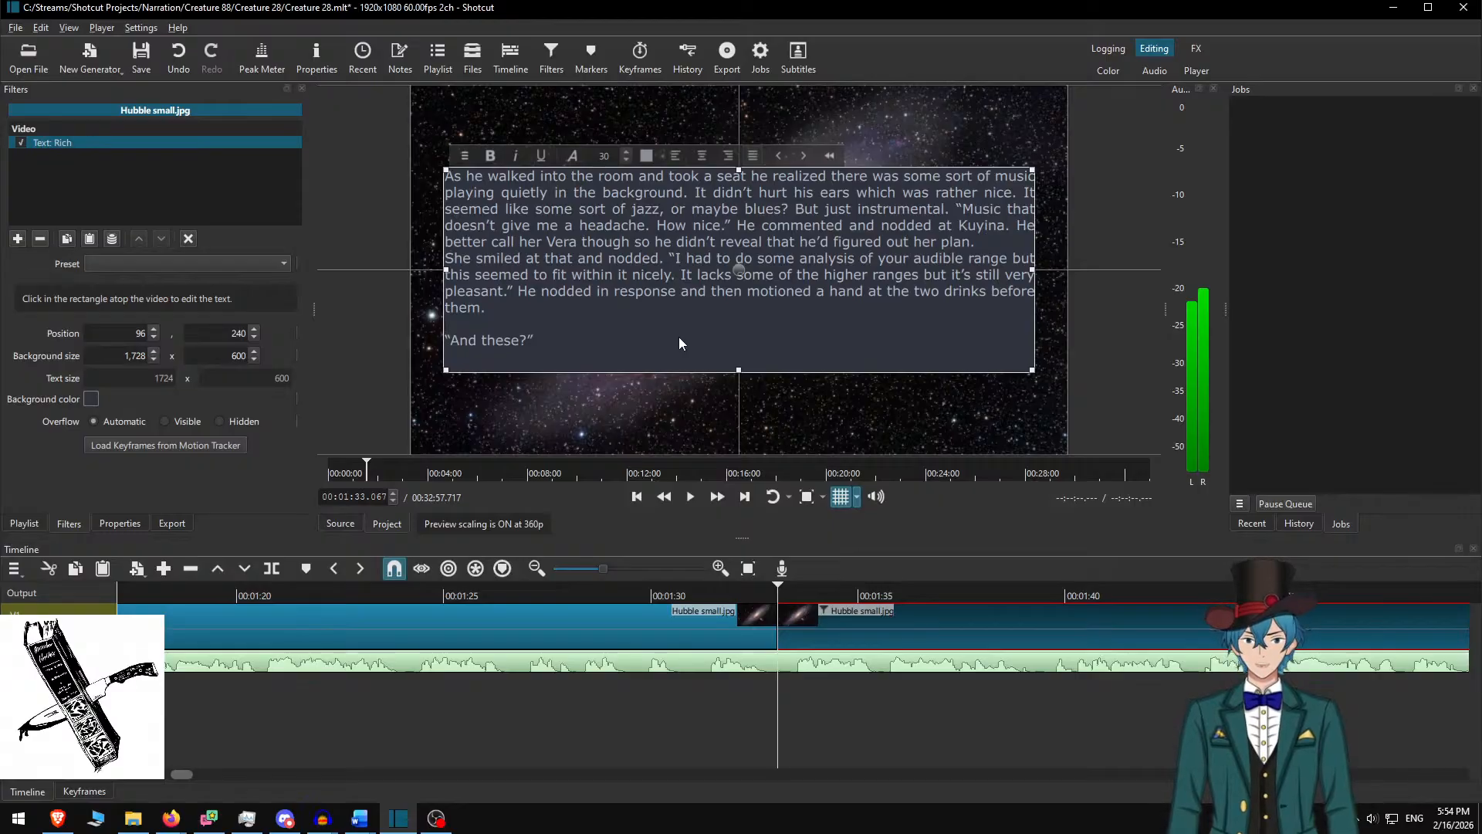
pyautogui.press('Return')
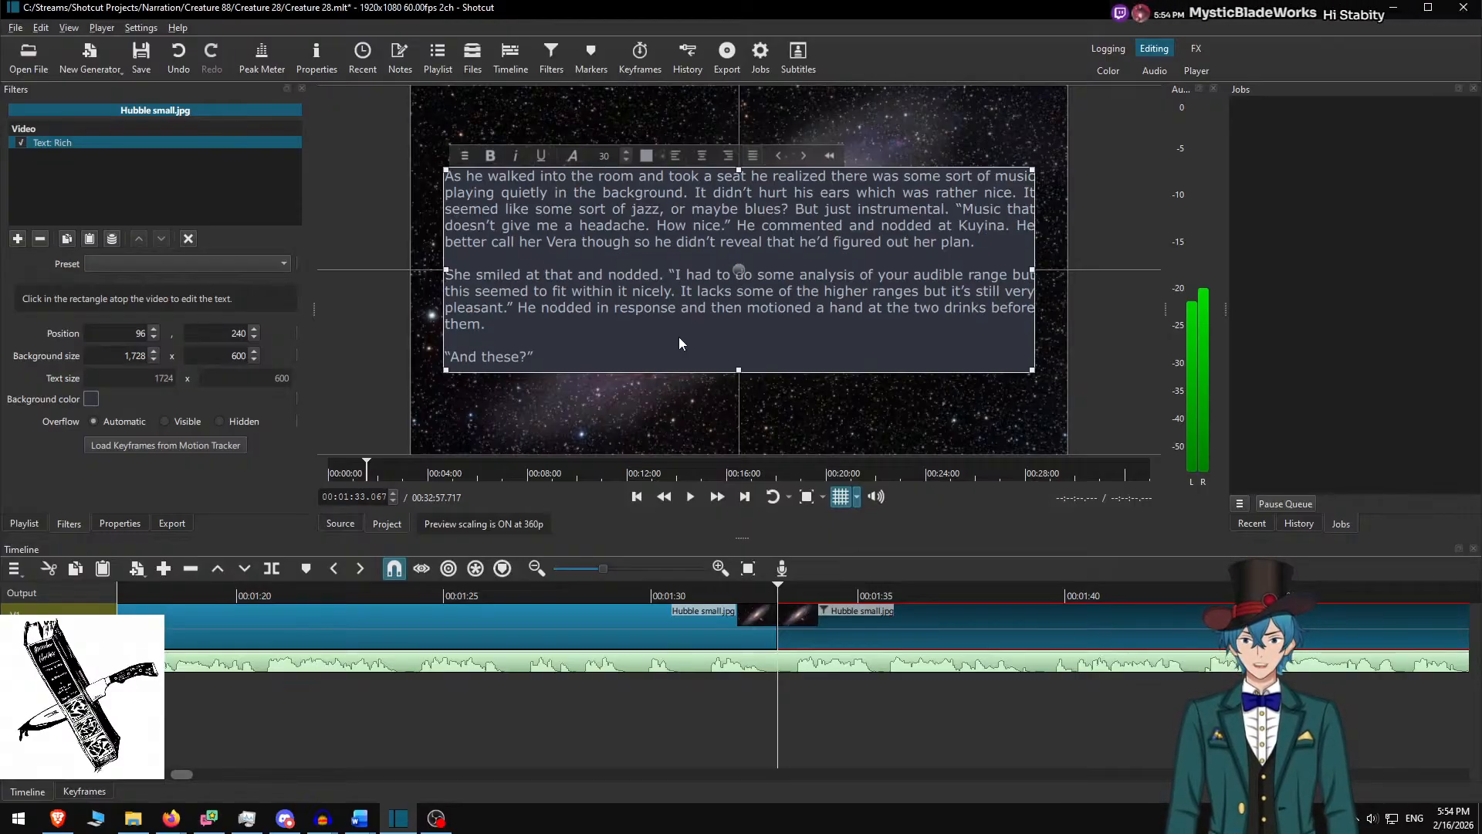
pyautogui.click(795, 617)
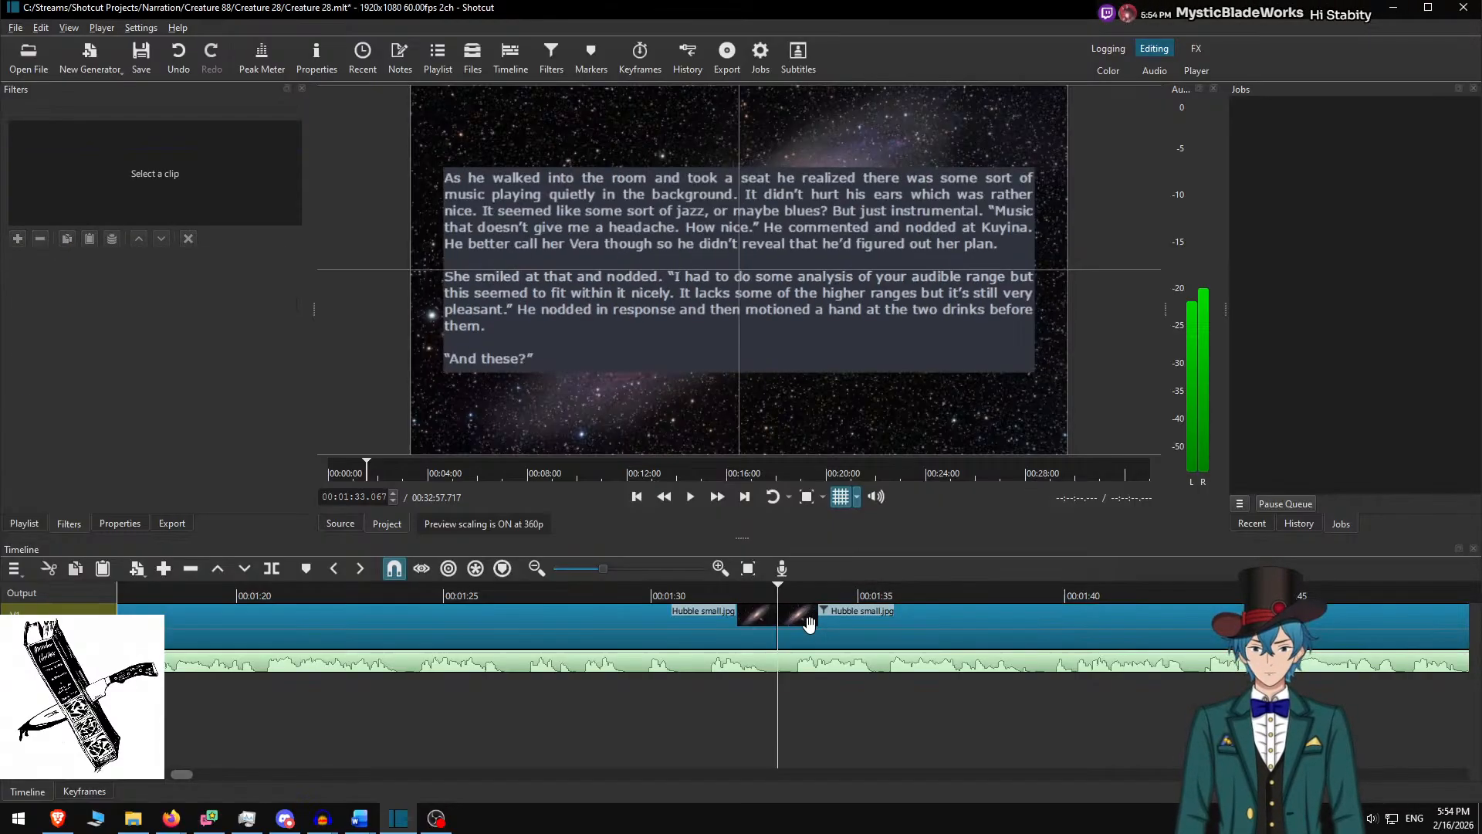
pyautogui.click(647, 591)
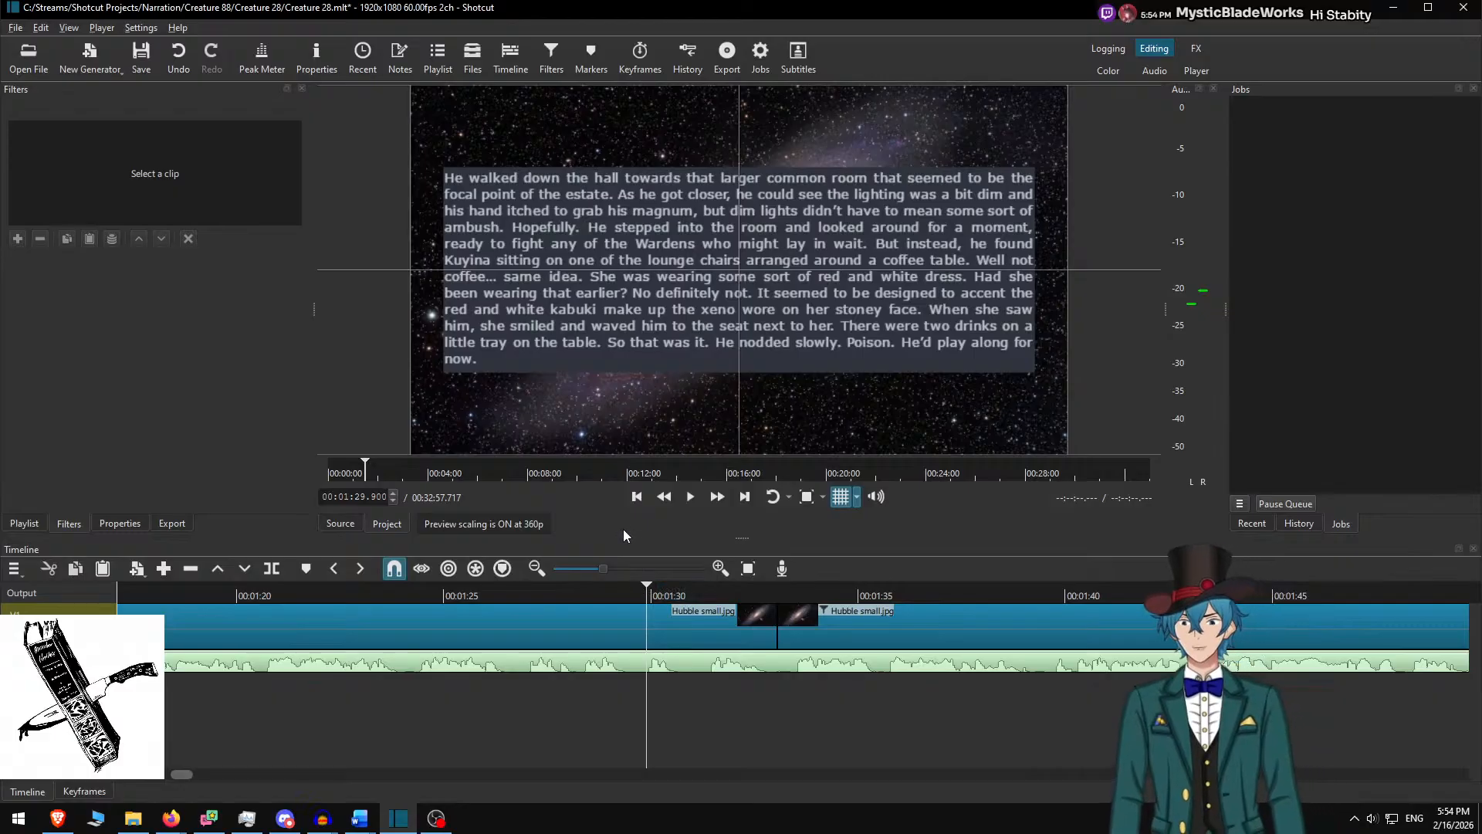
# Play the 'As he walked into the room' passage through to 2:19.733, then return to Word
pyautogui.click(717, 496)
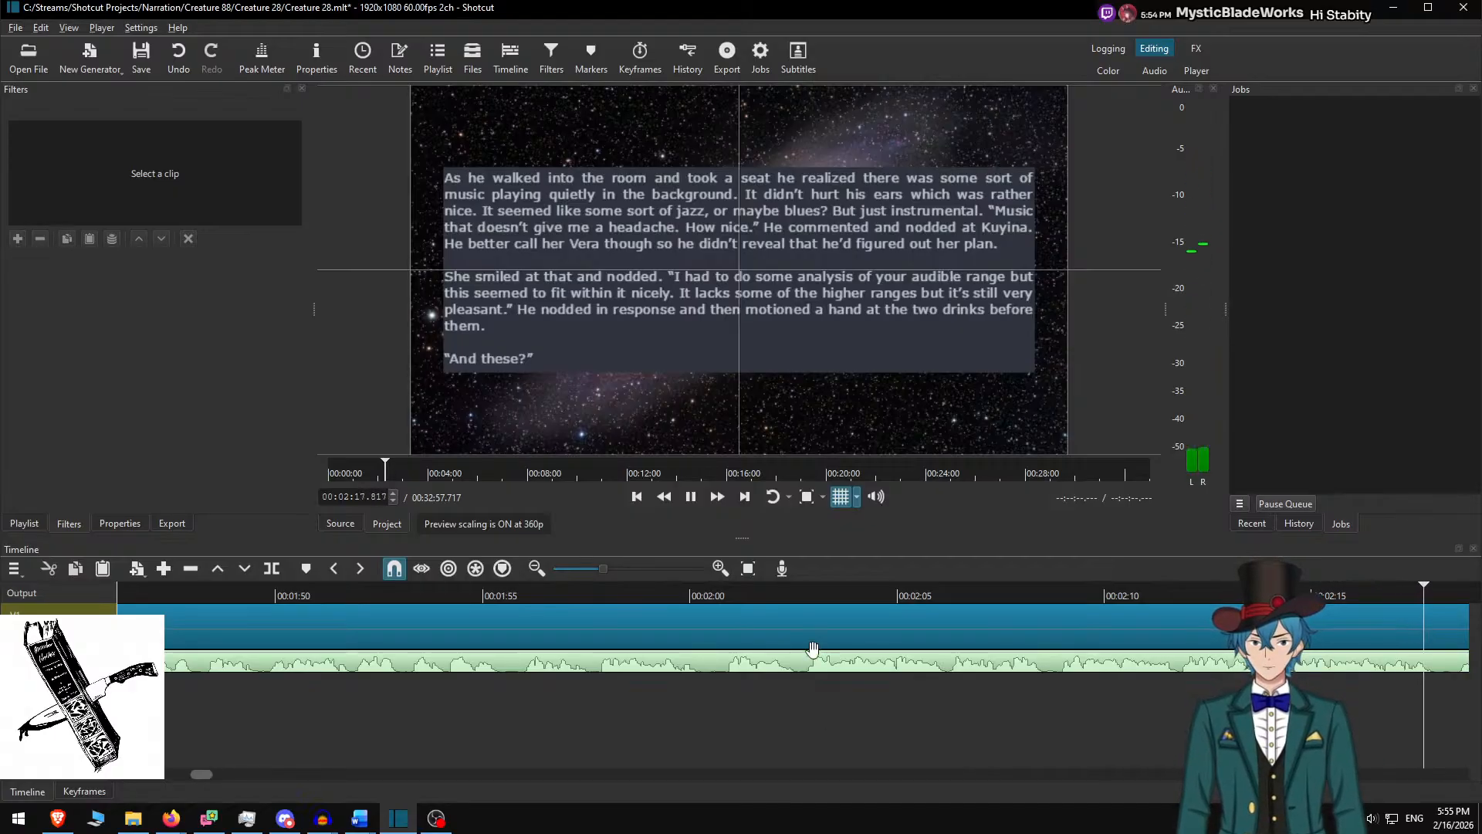
pyautogui.press('space')
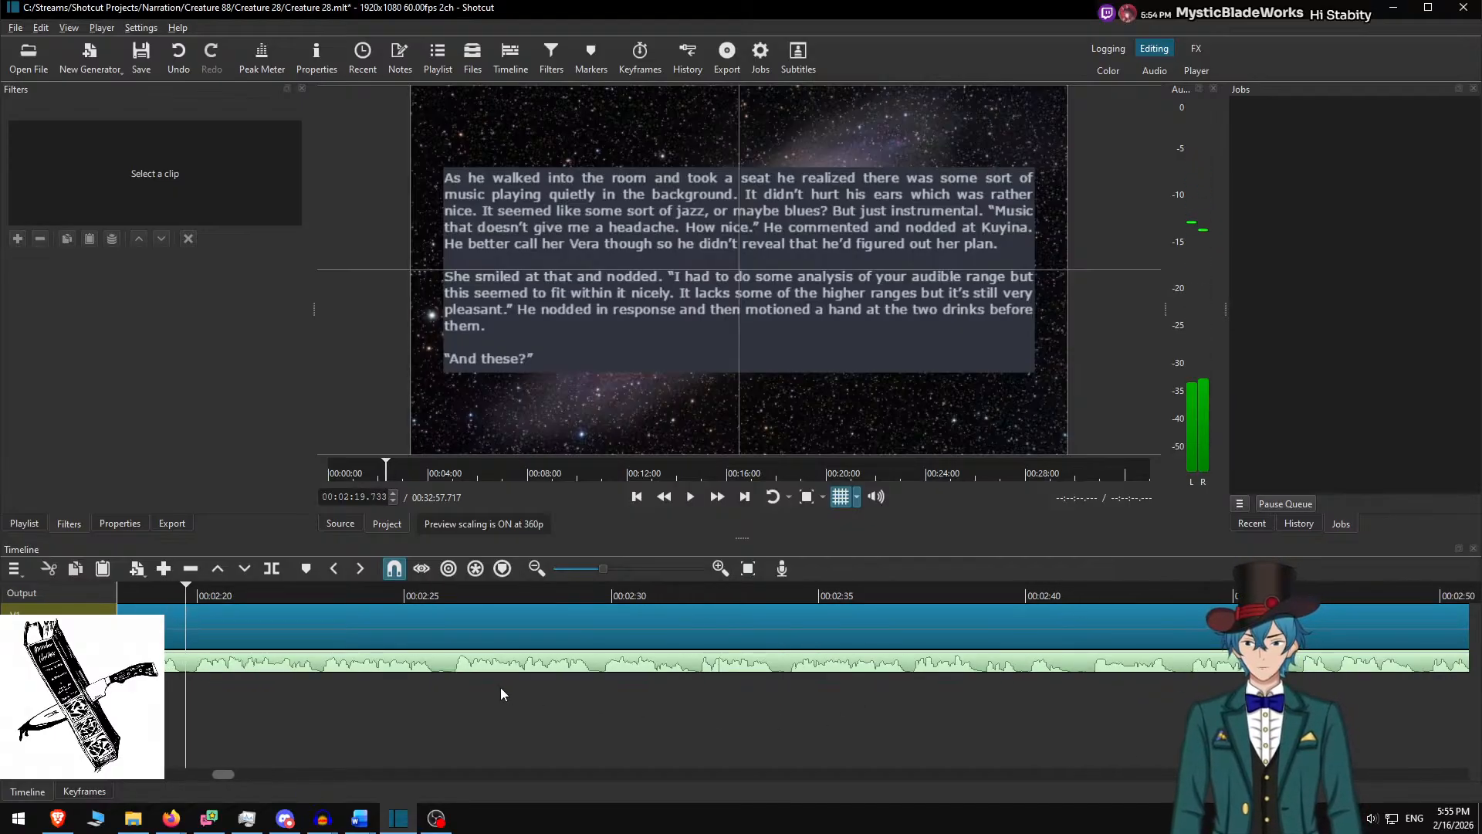
pyautogui.hotkey('alt', 'Tab')
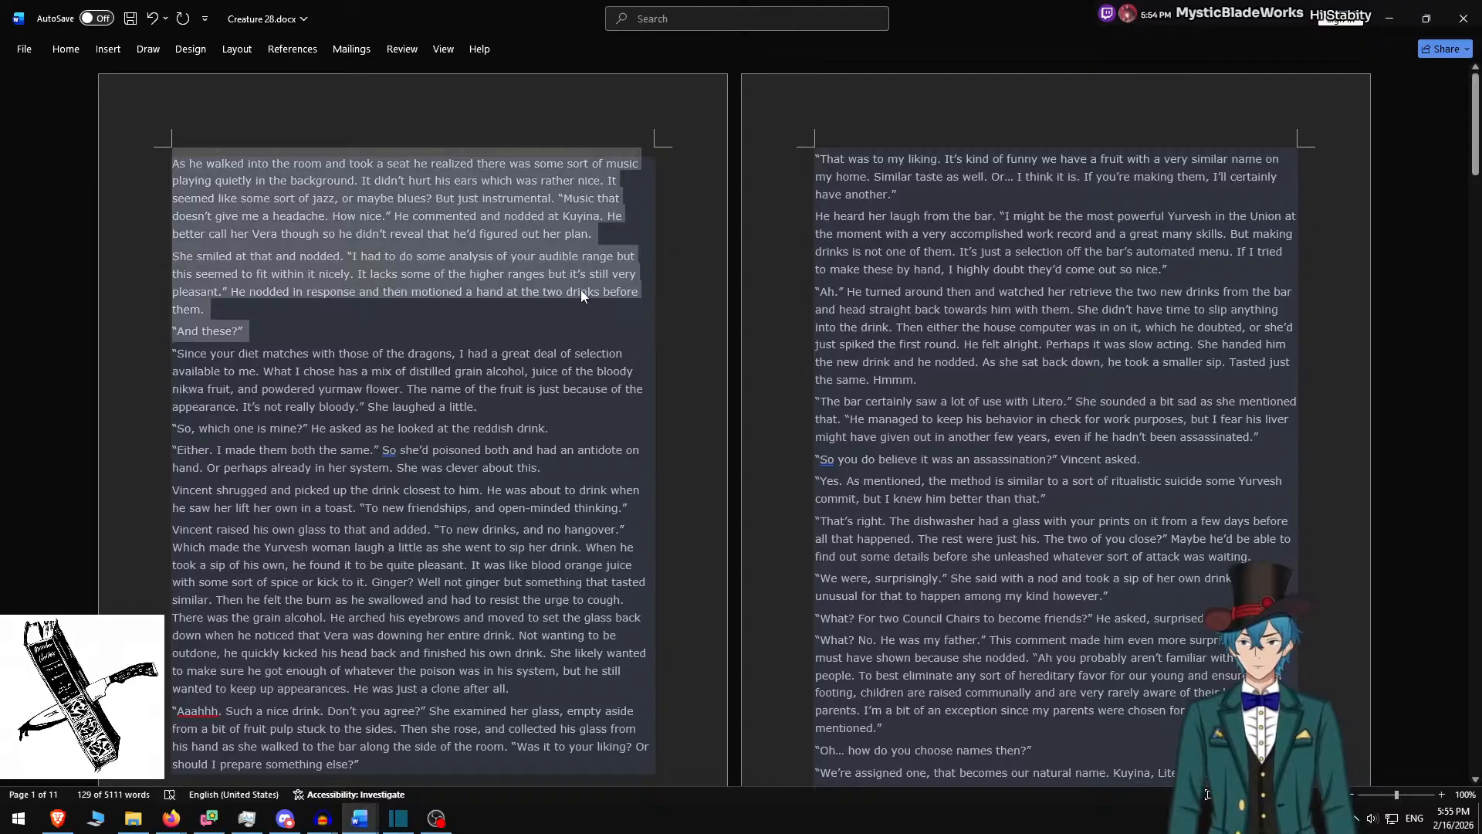
# In Word, delete the used passage and copy the next one through 'open-minded thinking.'
pyautogui.press('Delete')
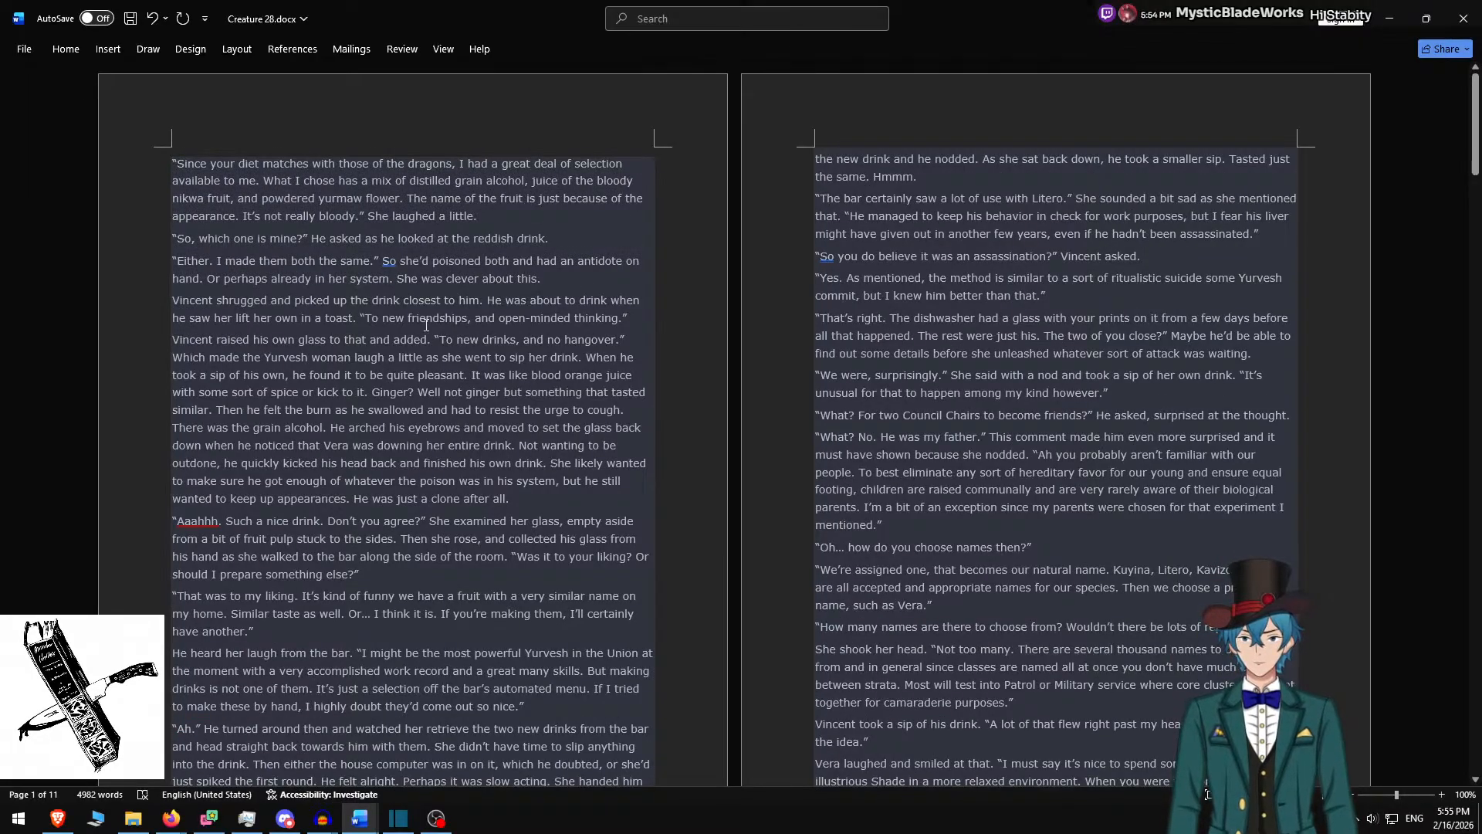
pyautogui.keyDown('shift'); pyautogui.click(644, 317); pyautogui.keyUp('shift')
pyautogui.hotkey('ctrl', 'c')
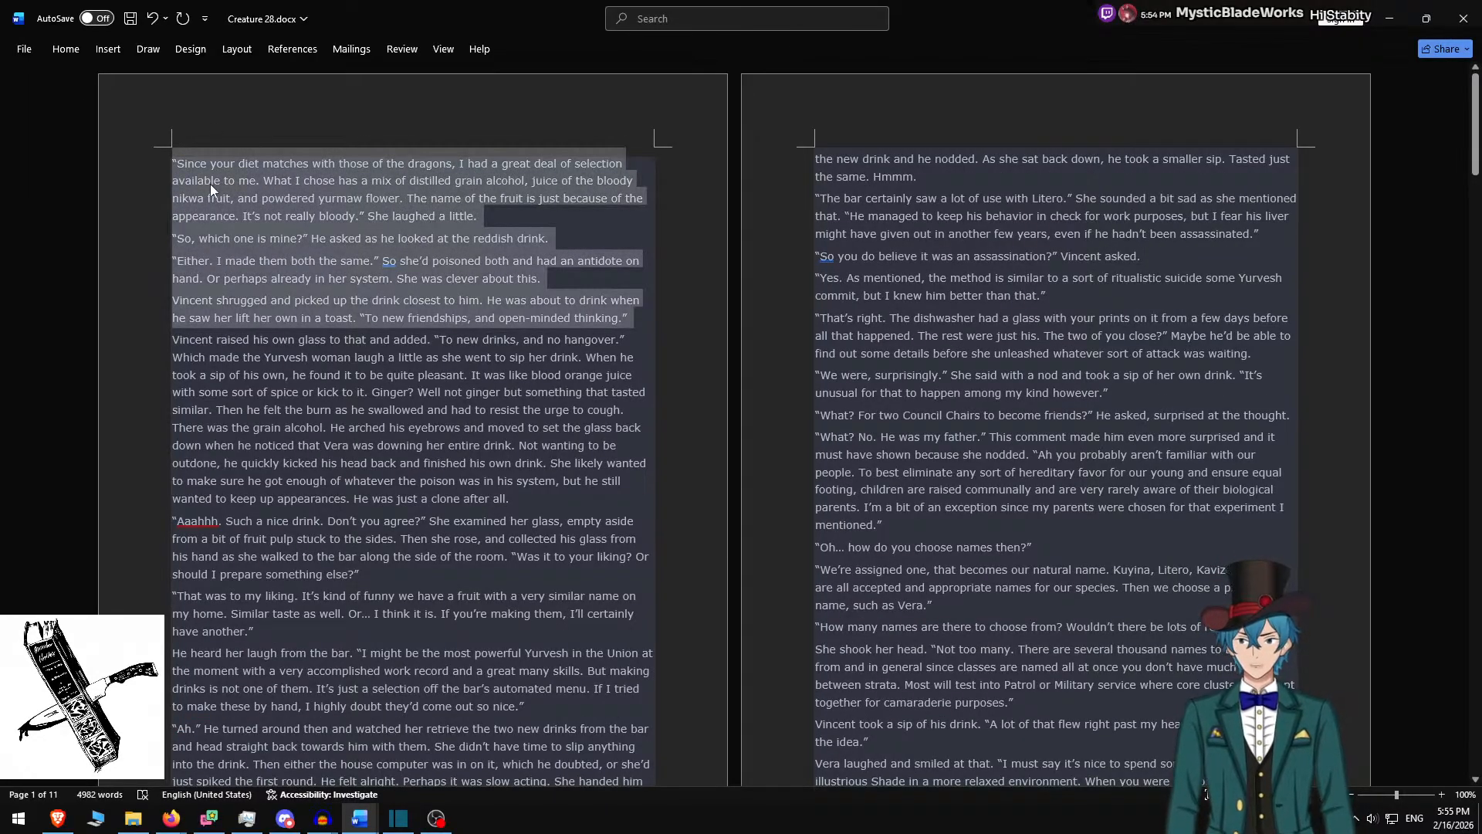
pyautogui.hotkey('alt', 'Tab')
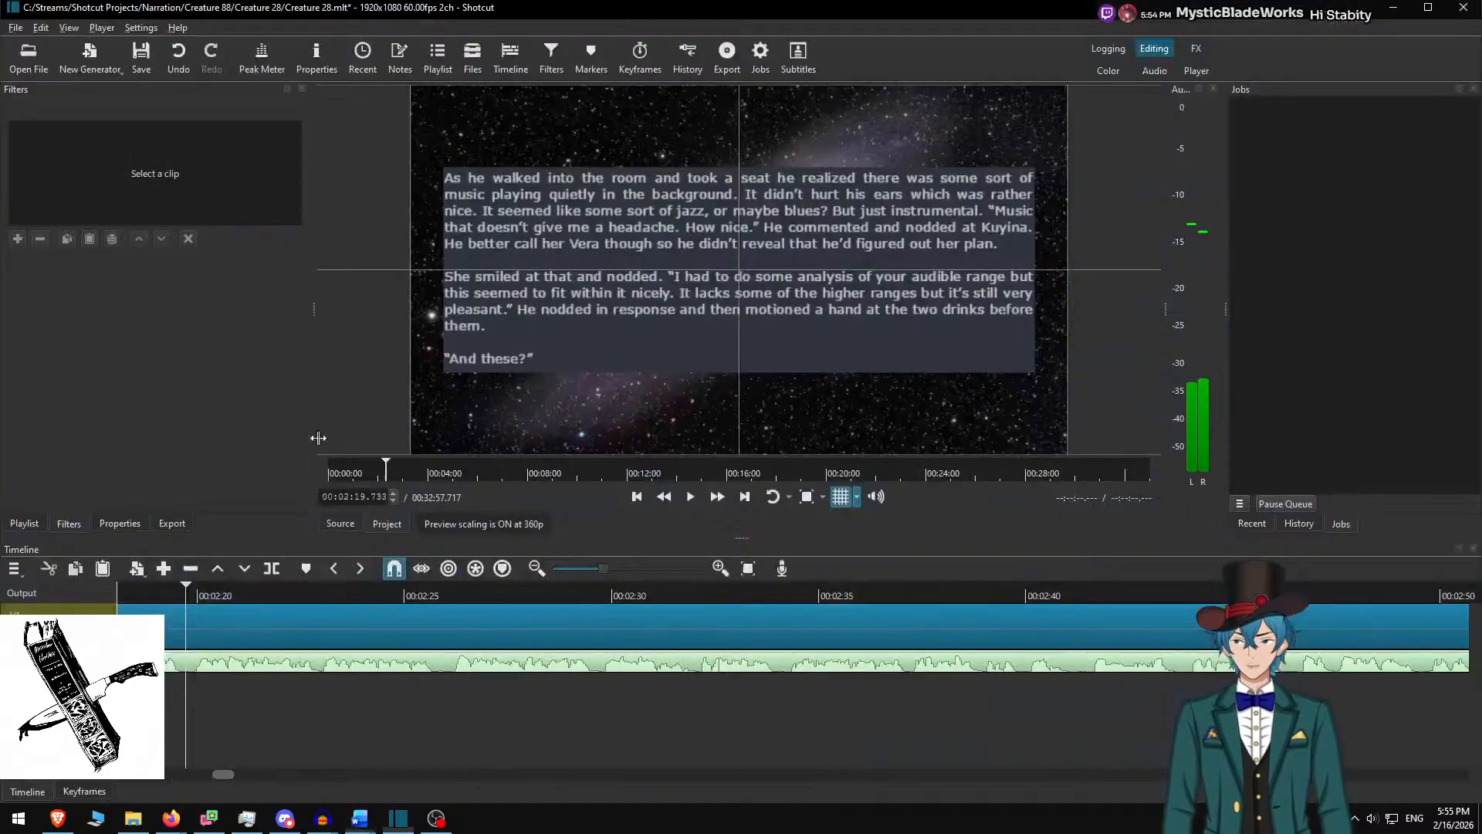
# Split the galaxy clip at 2:19.733 and select the new segment
pyautogui.rightClick(212, 619)
pyautogui.press('Escape')
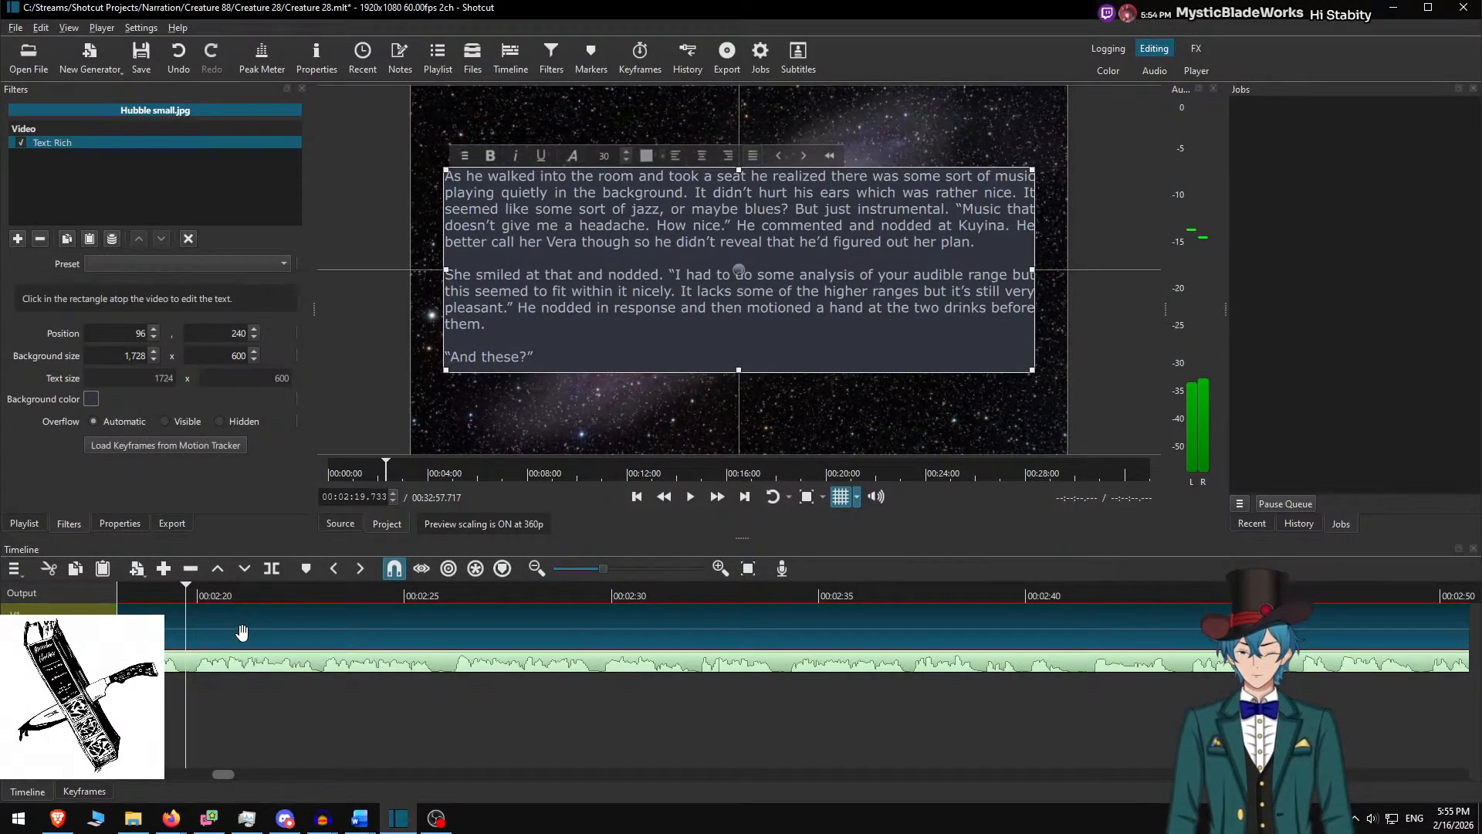
pyautogui.press('s')
pyautogui.click(228, 620)
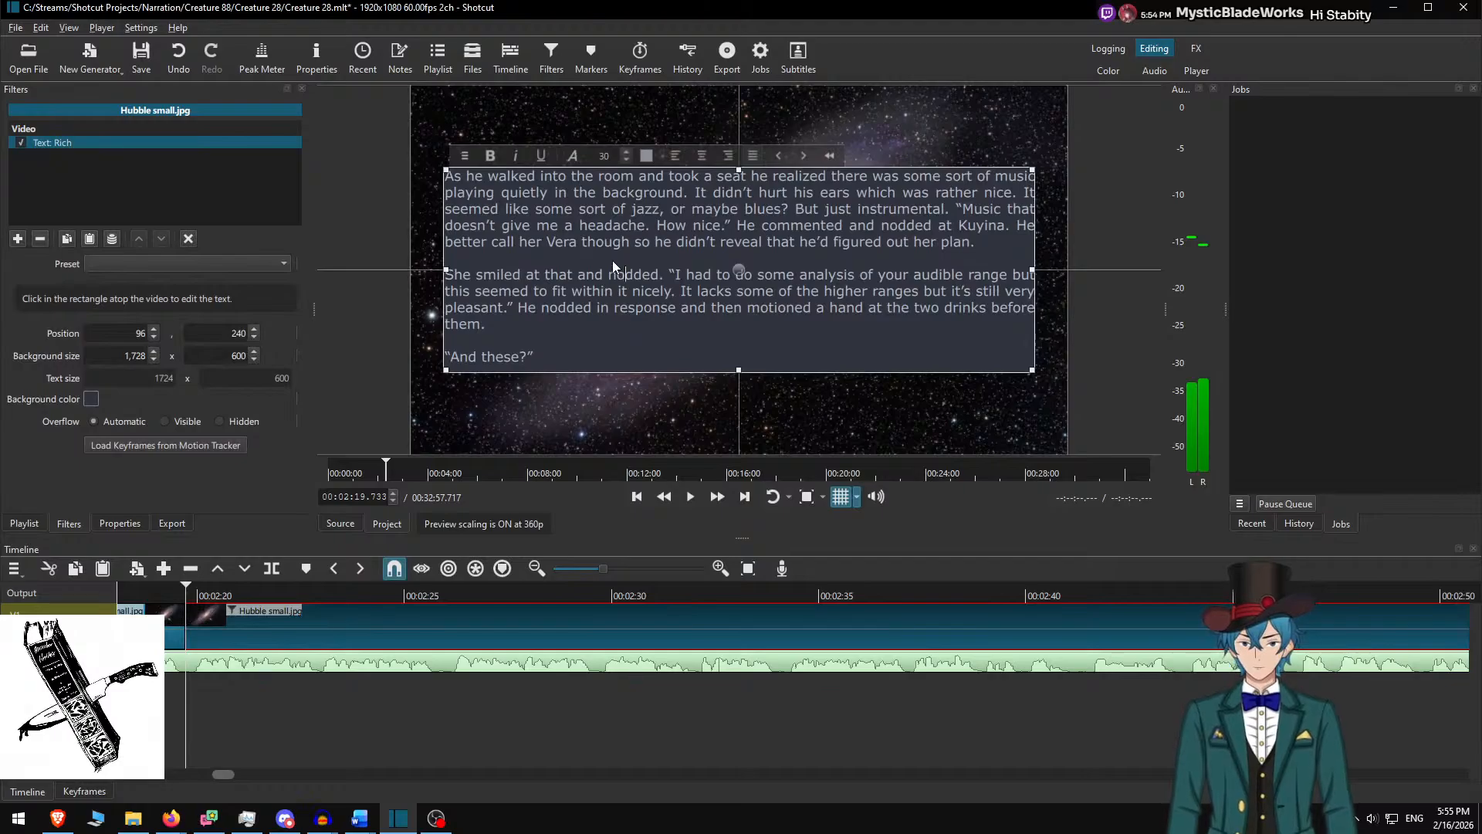
# Paste the 'Since your diet matches' passage in four spaced paragraphs on a raised 650-high box
pyautogui.hotkey('ctrl', 'a')
pyautogui.hotkey('ctrl', 'v')
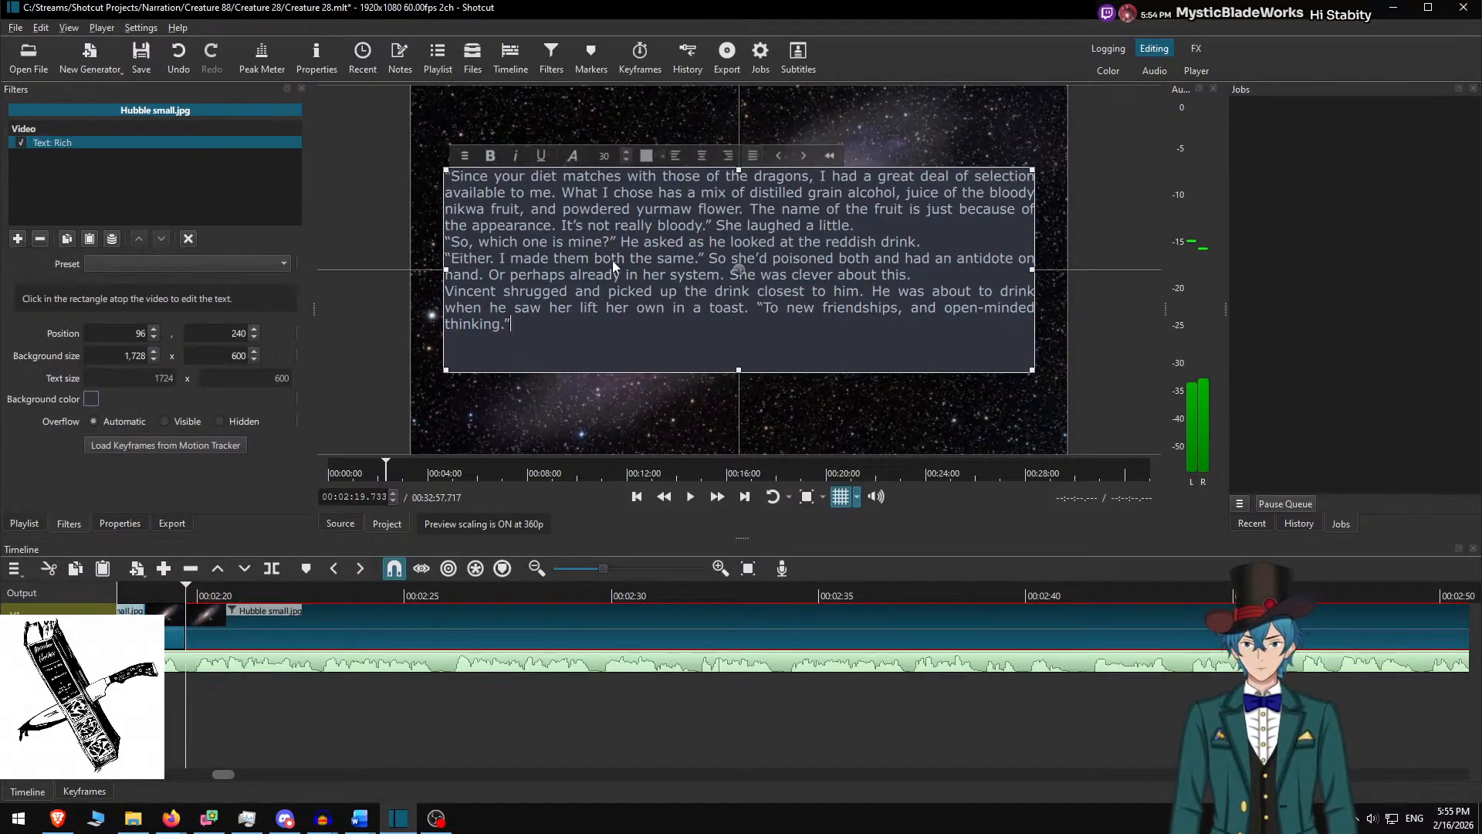
pyautogui.press('Return')
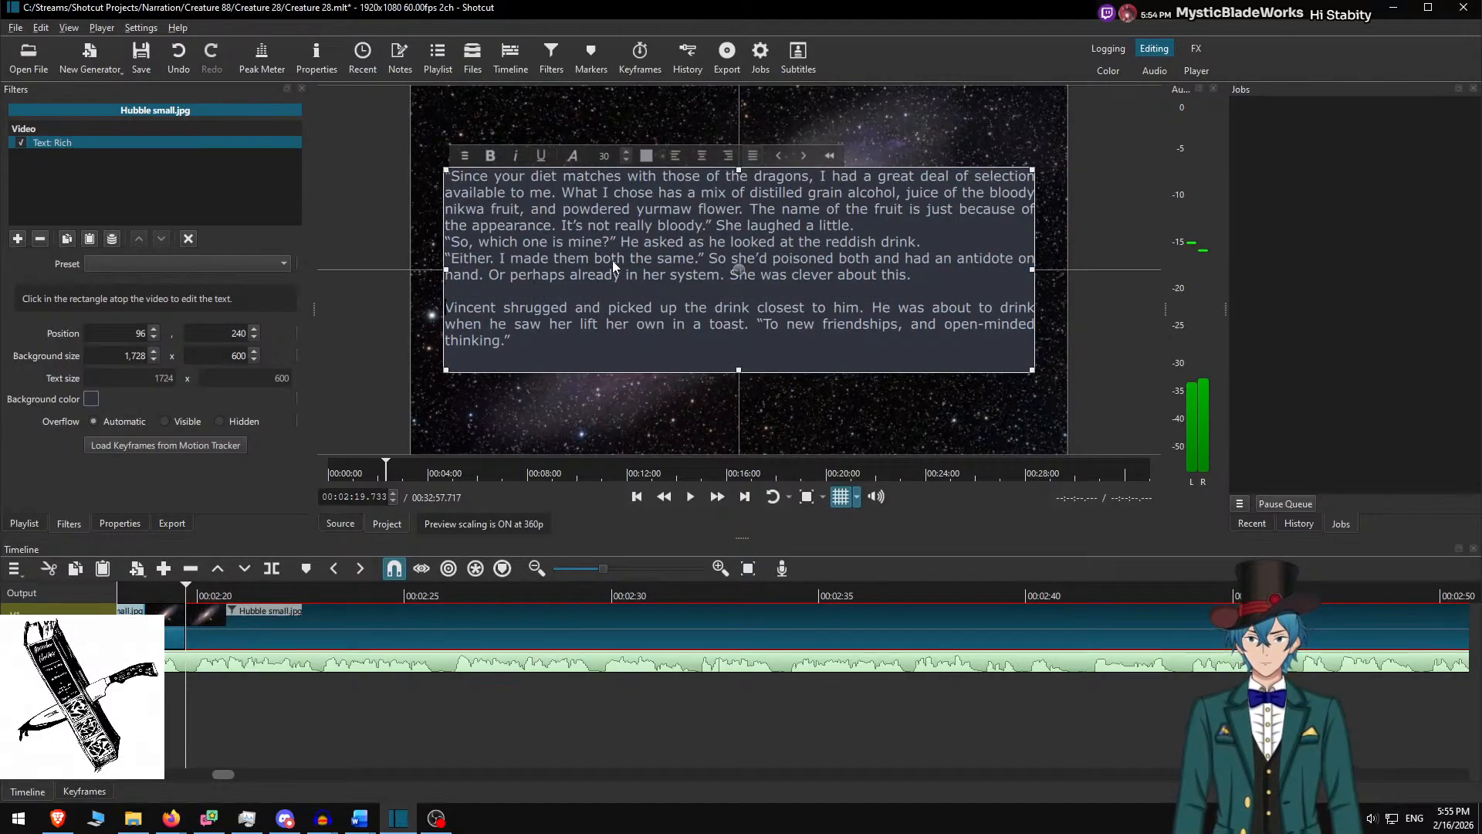
pyautogui.press('Return')
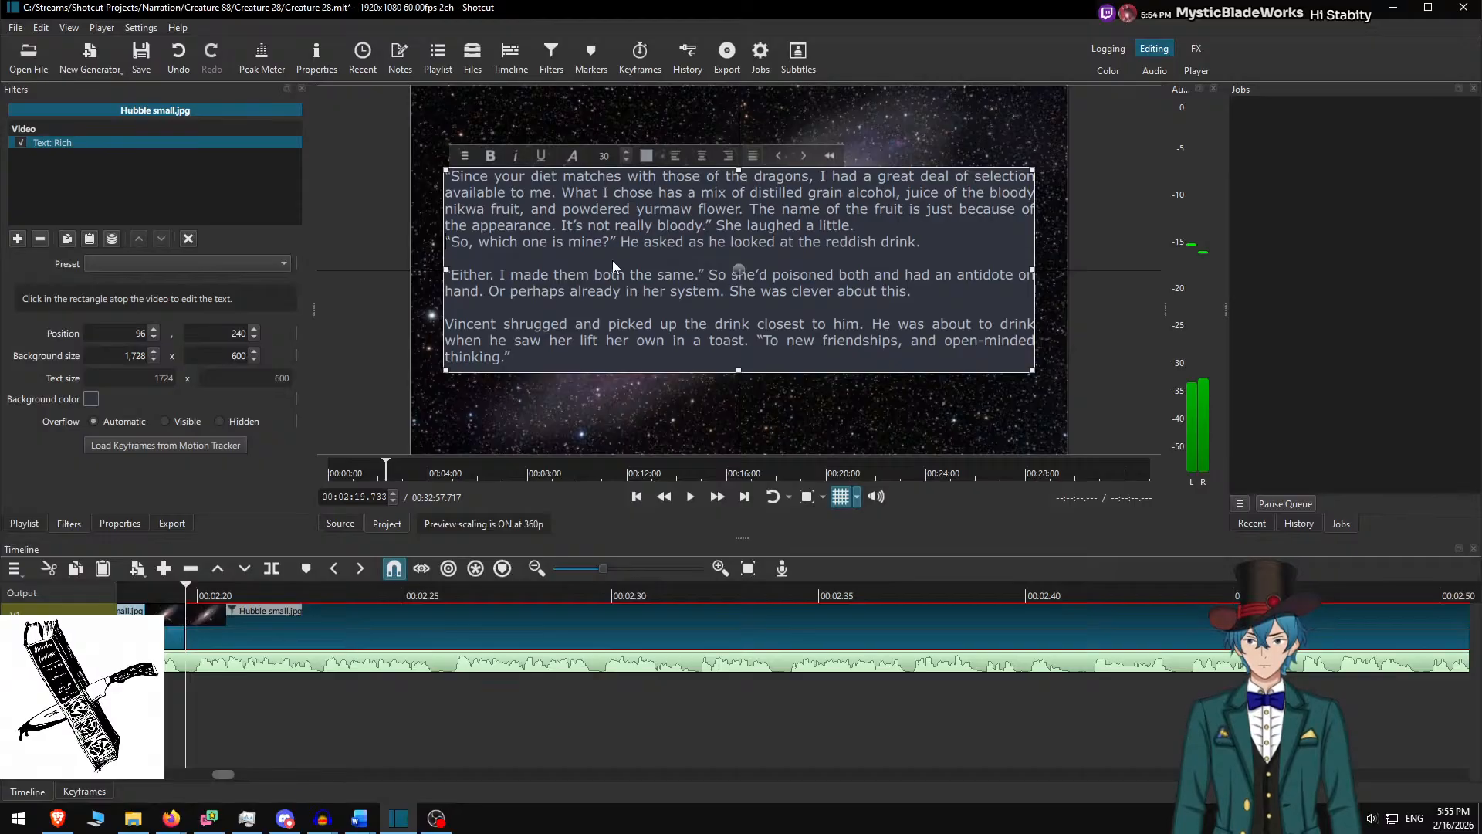
pyautogui.press('Return')
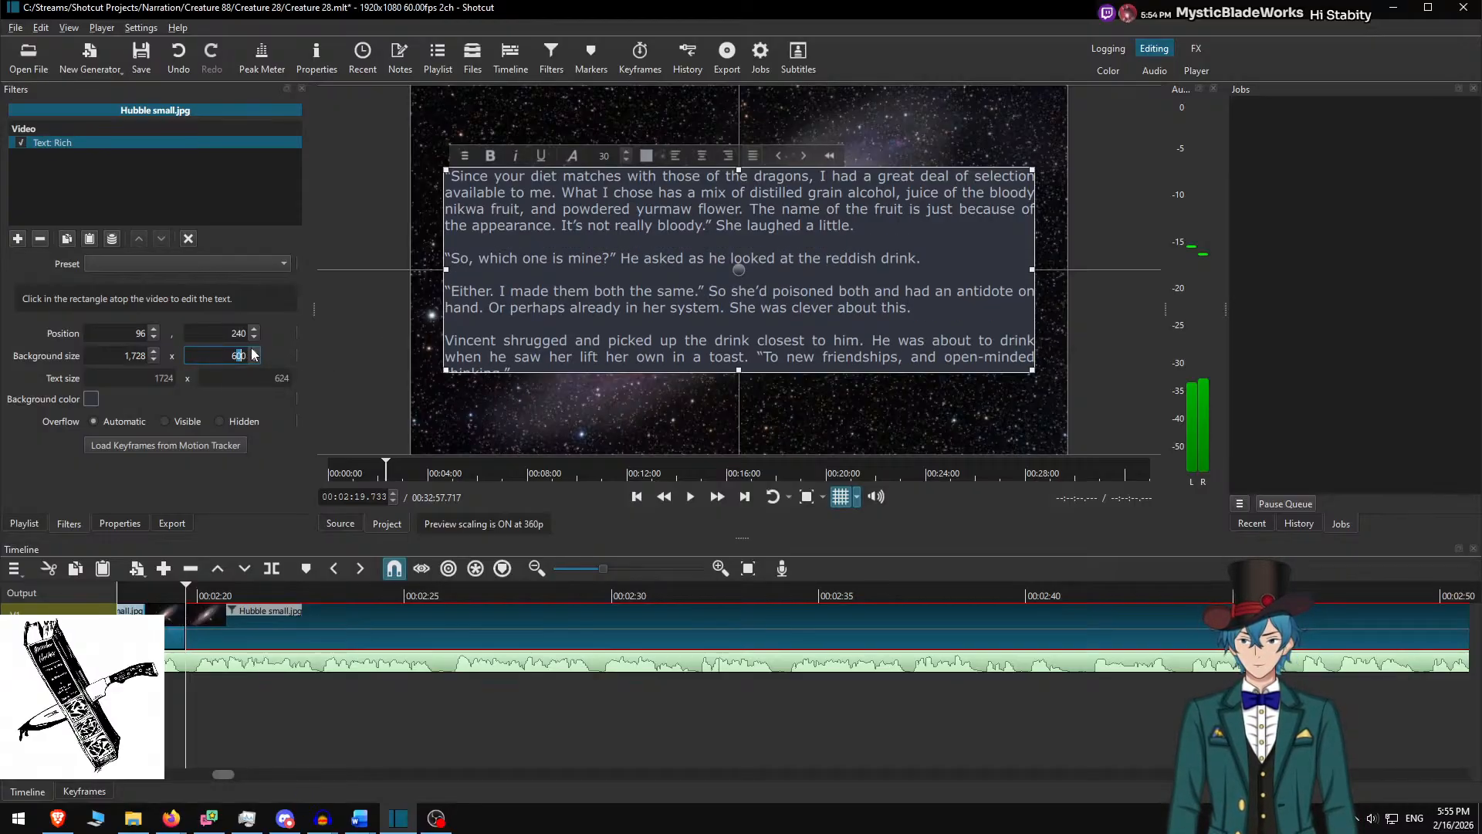
pyautogui.write('5')
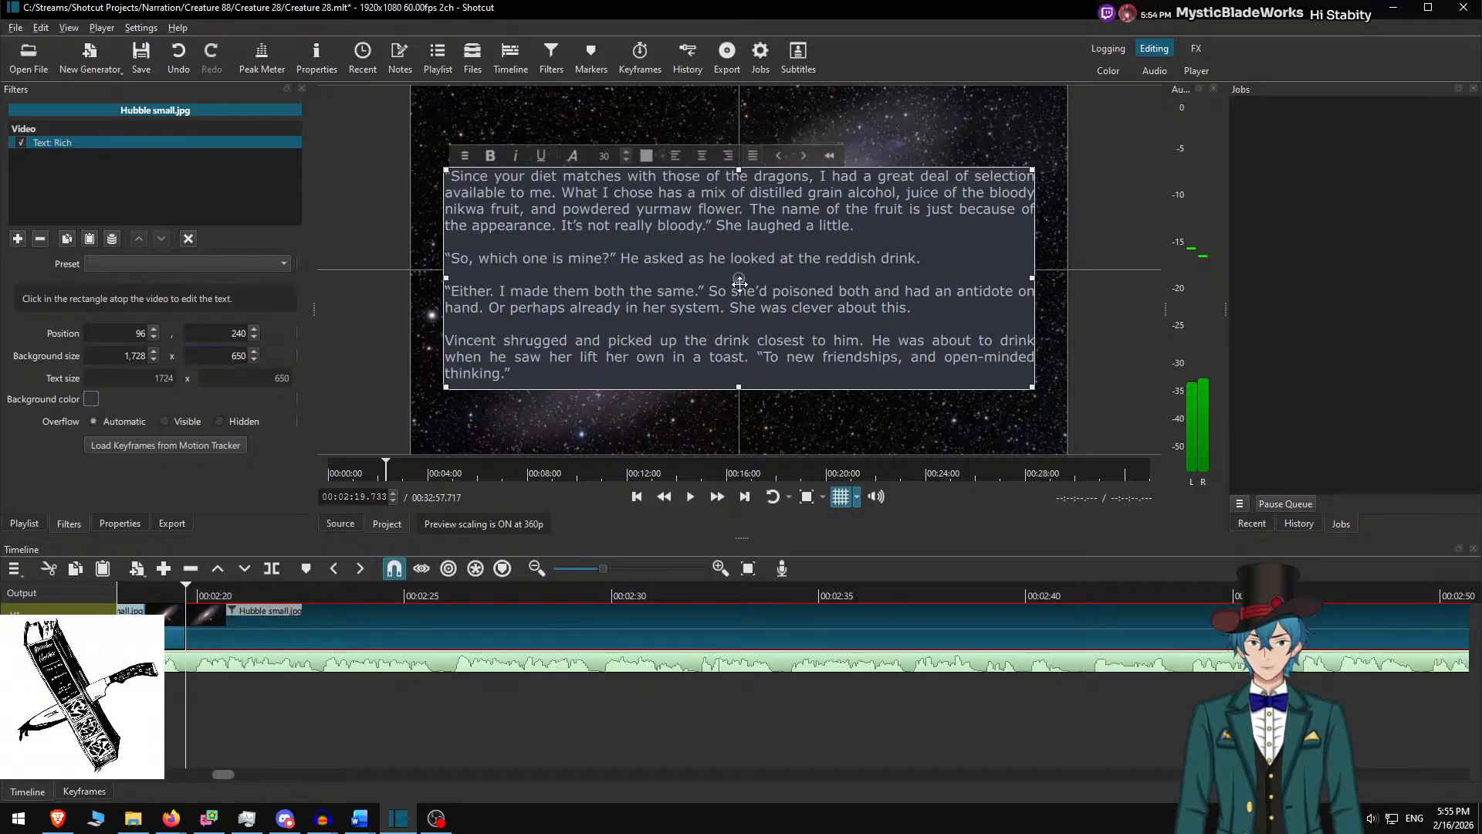
pyautogui.moveTo(740, 284)
pyautogui.mouseDown()
pyautogui.moveTo(739, 251)
pyautogui.moveTo(740, 276)
pyautogui.mouseUp()
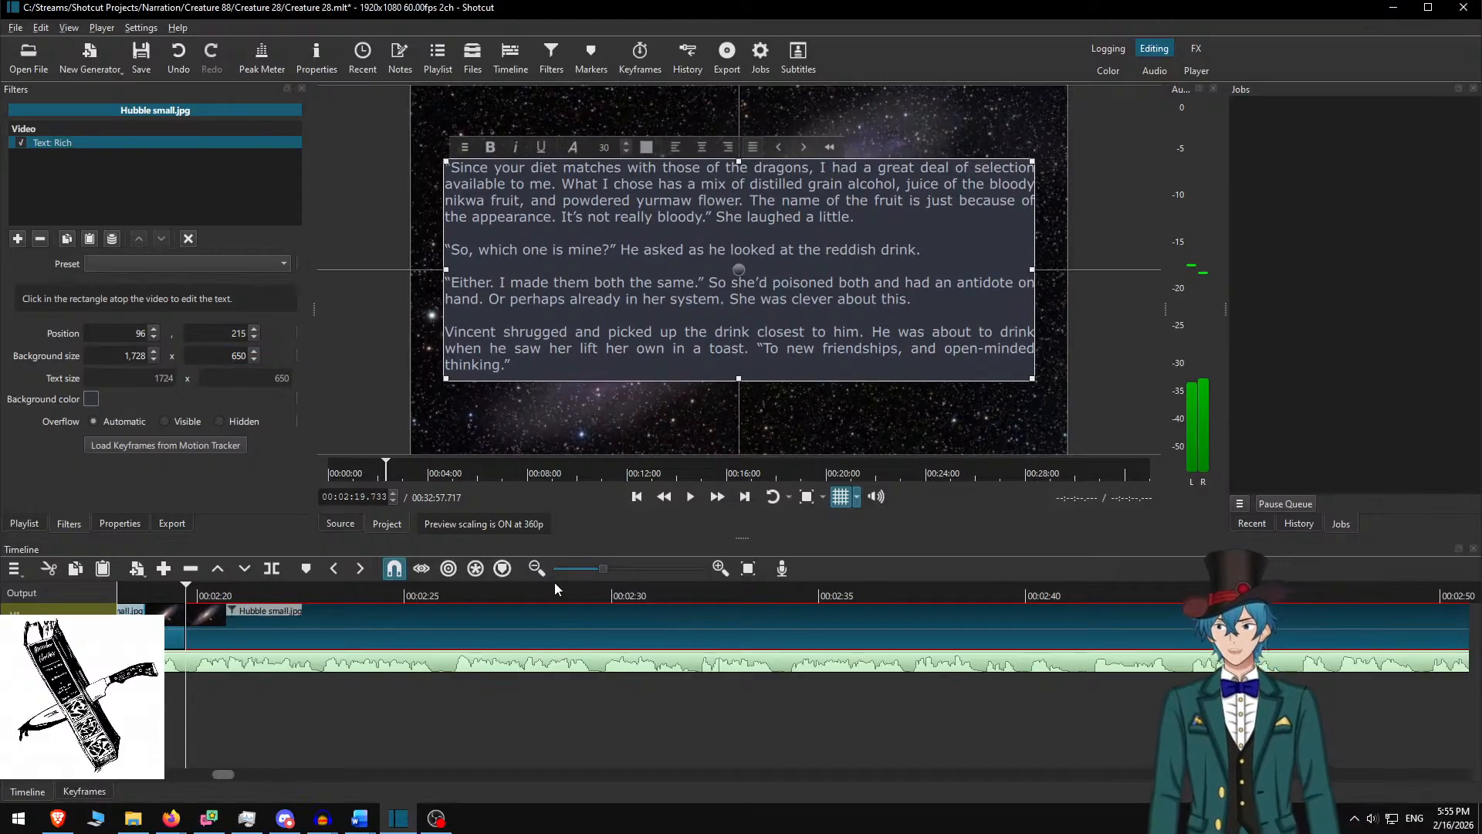
pyautogui.click(233, 608)
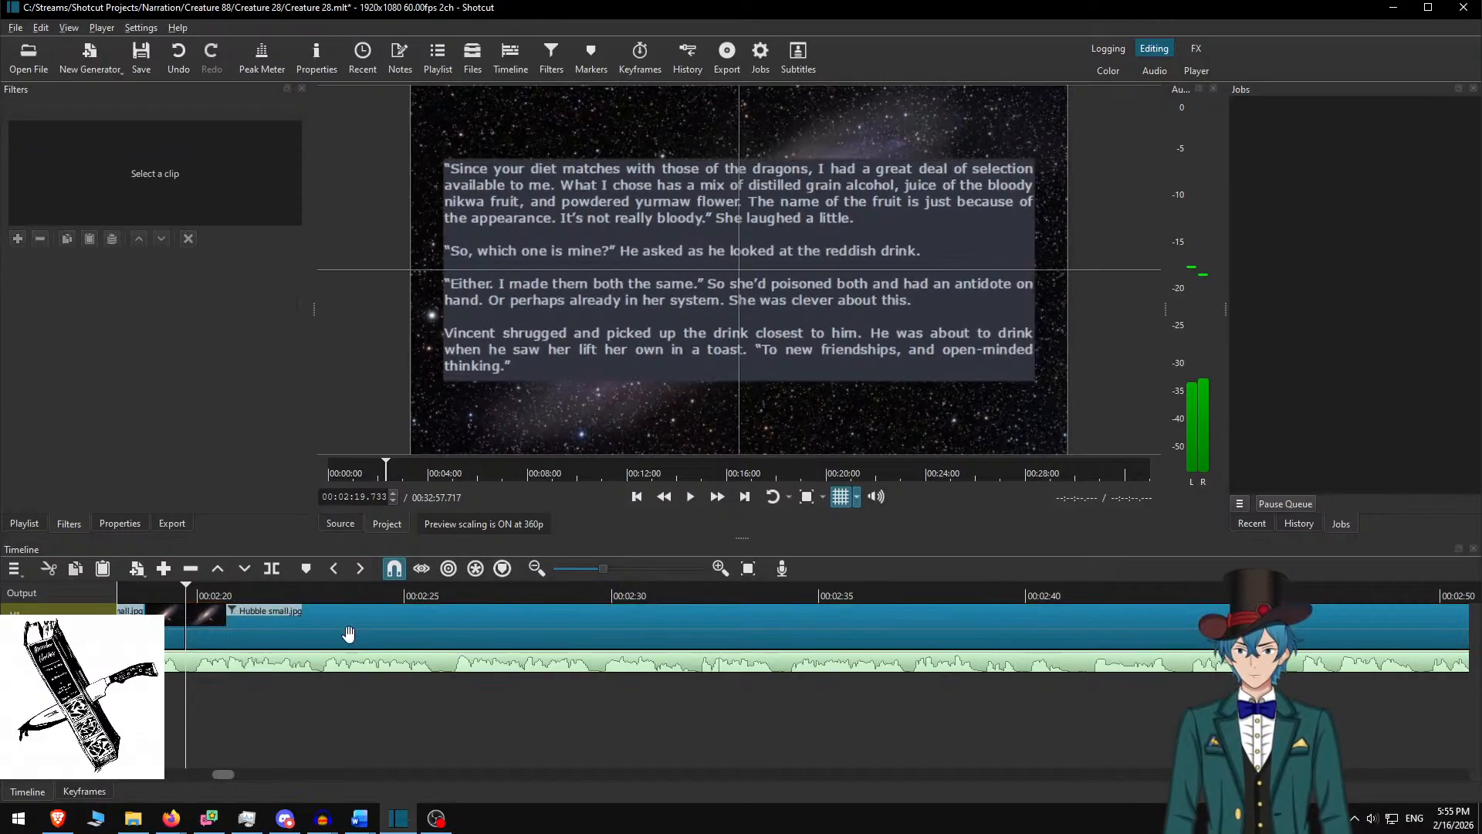
pyautogui.scroll(4, 420, 678)
# Replay from about 2:14 and pause just past 3:08 at the drinks passage's end
pyautogui.click(345, 592)
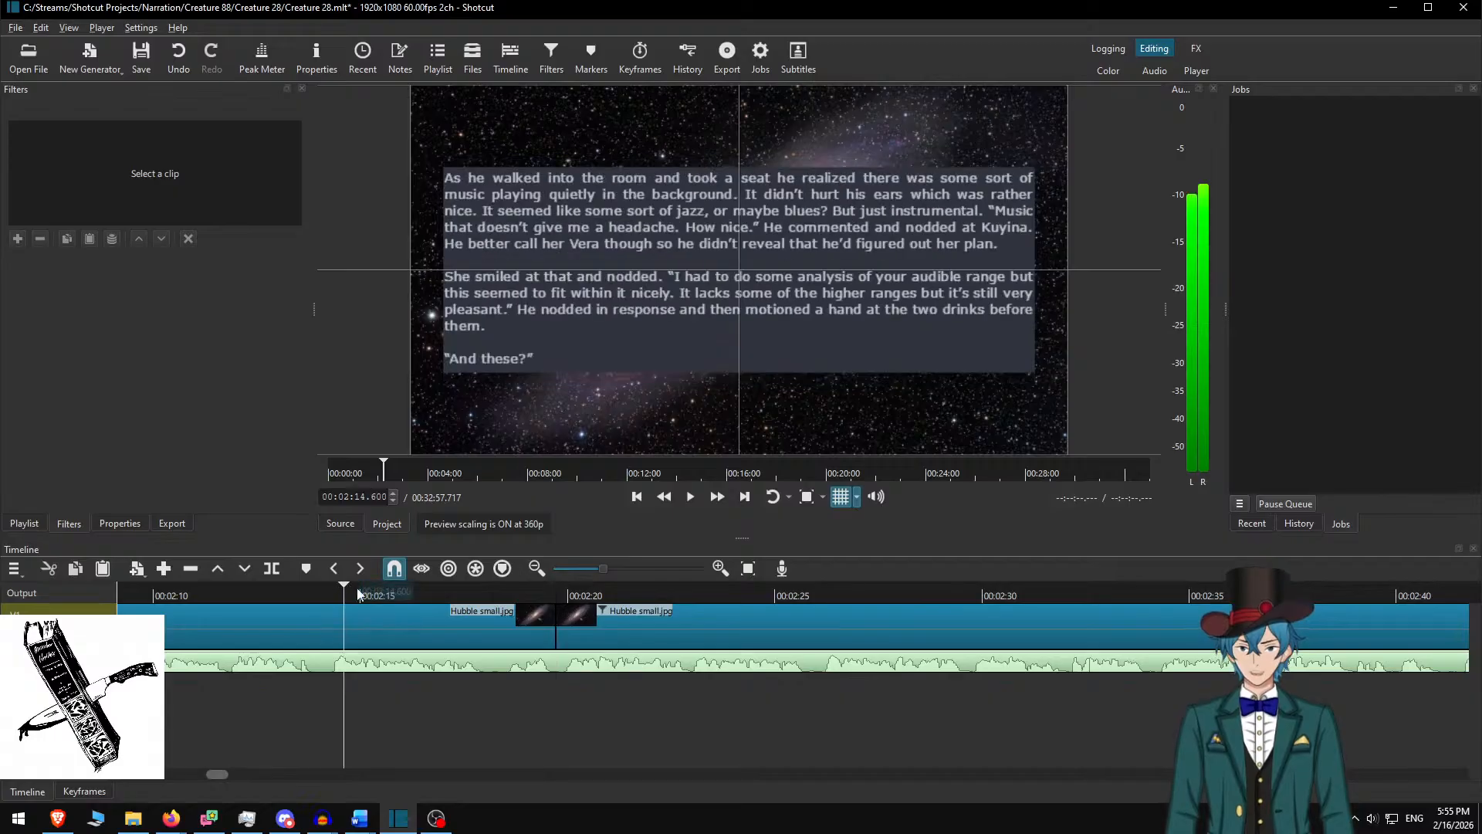
pyautogui.click(691, 496)
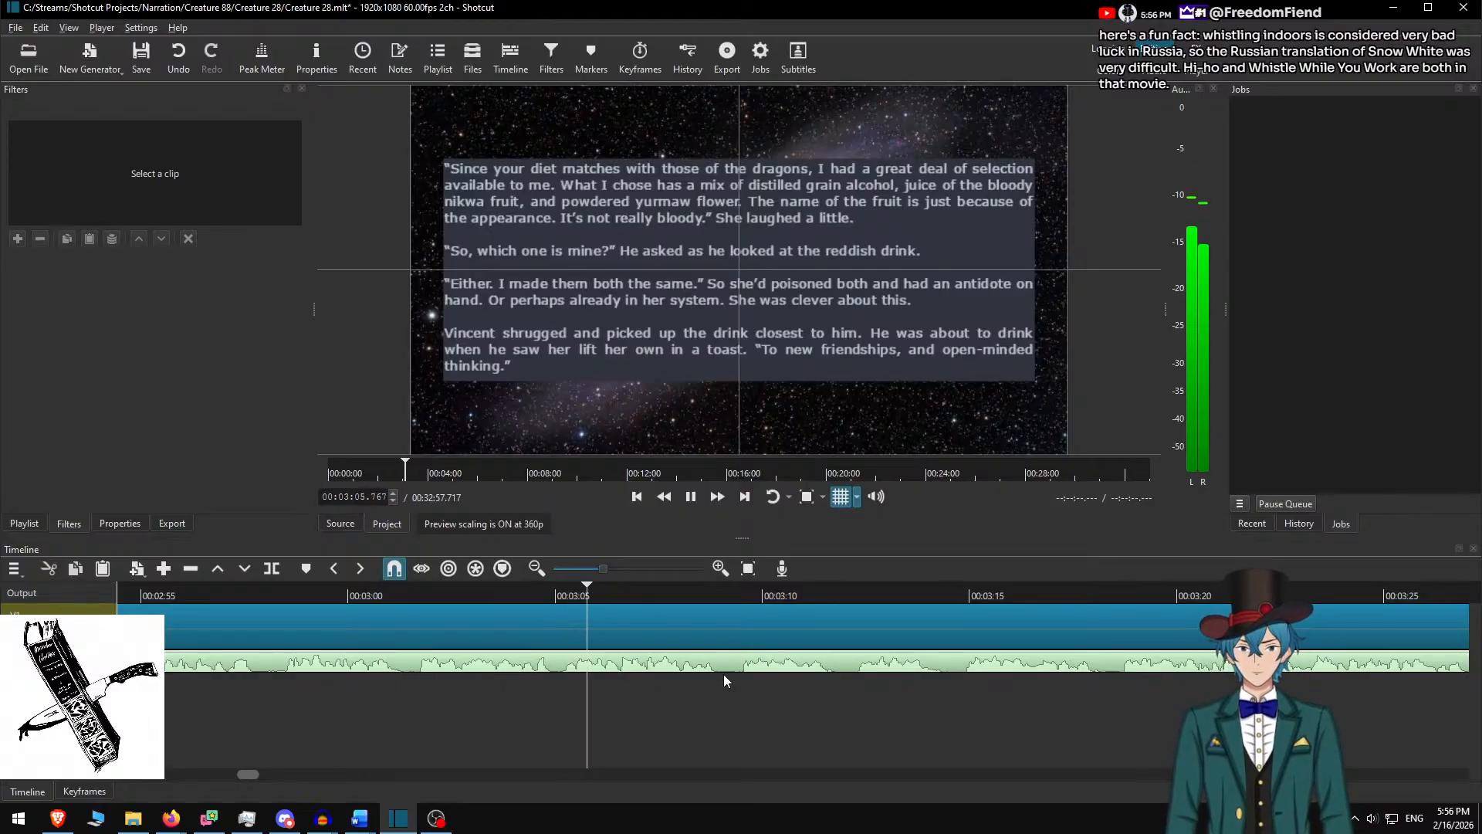
pyautogui.press('space')
pyautogui.press('space')
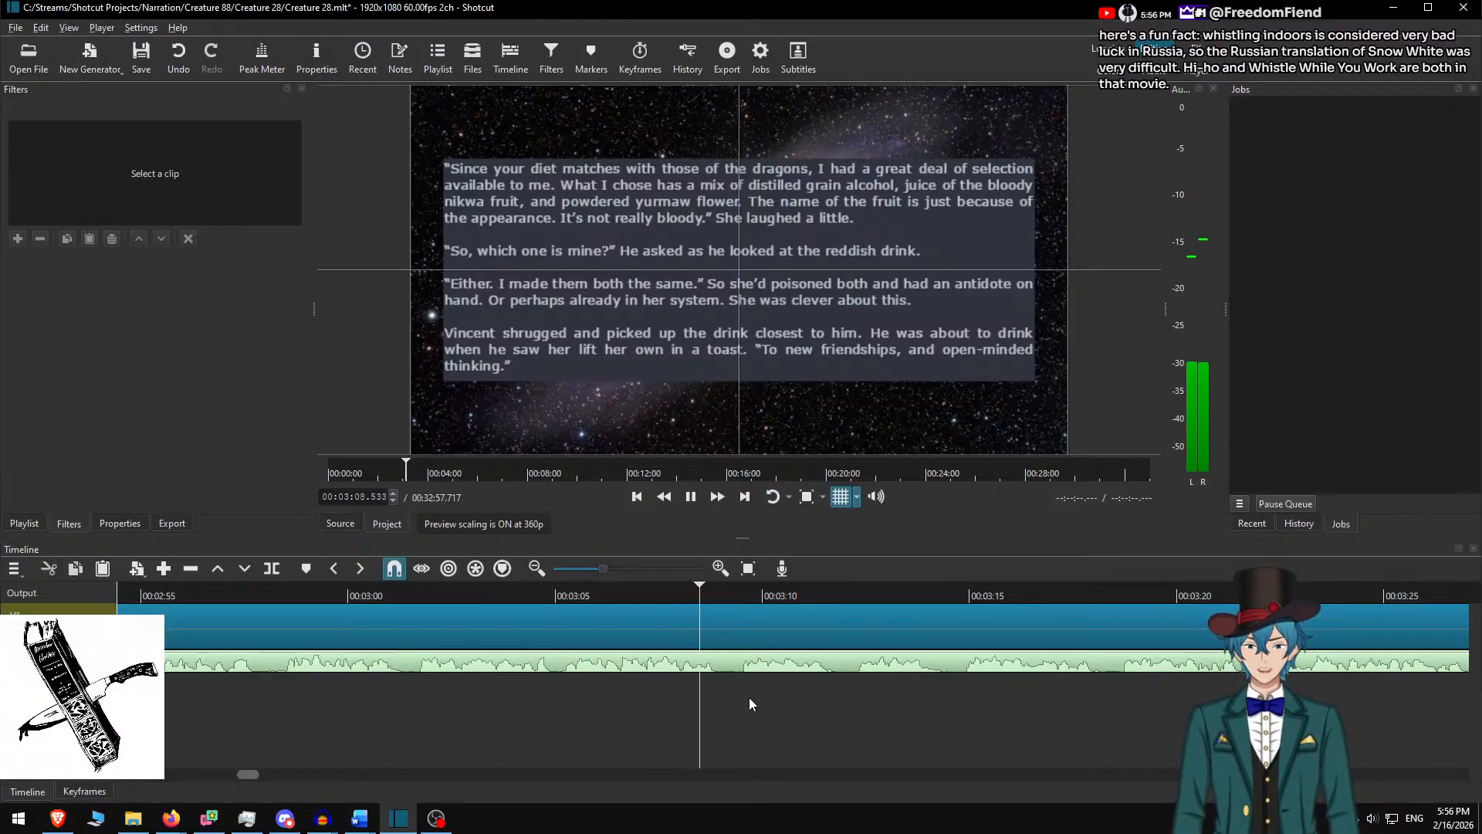
pyautogui.press('space')
pyautogui.press('s')
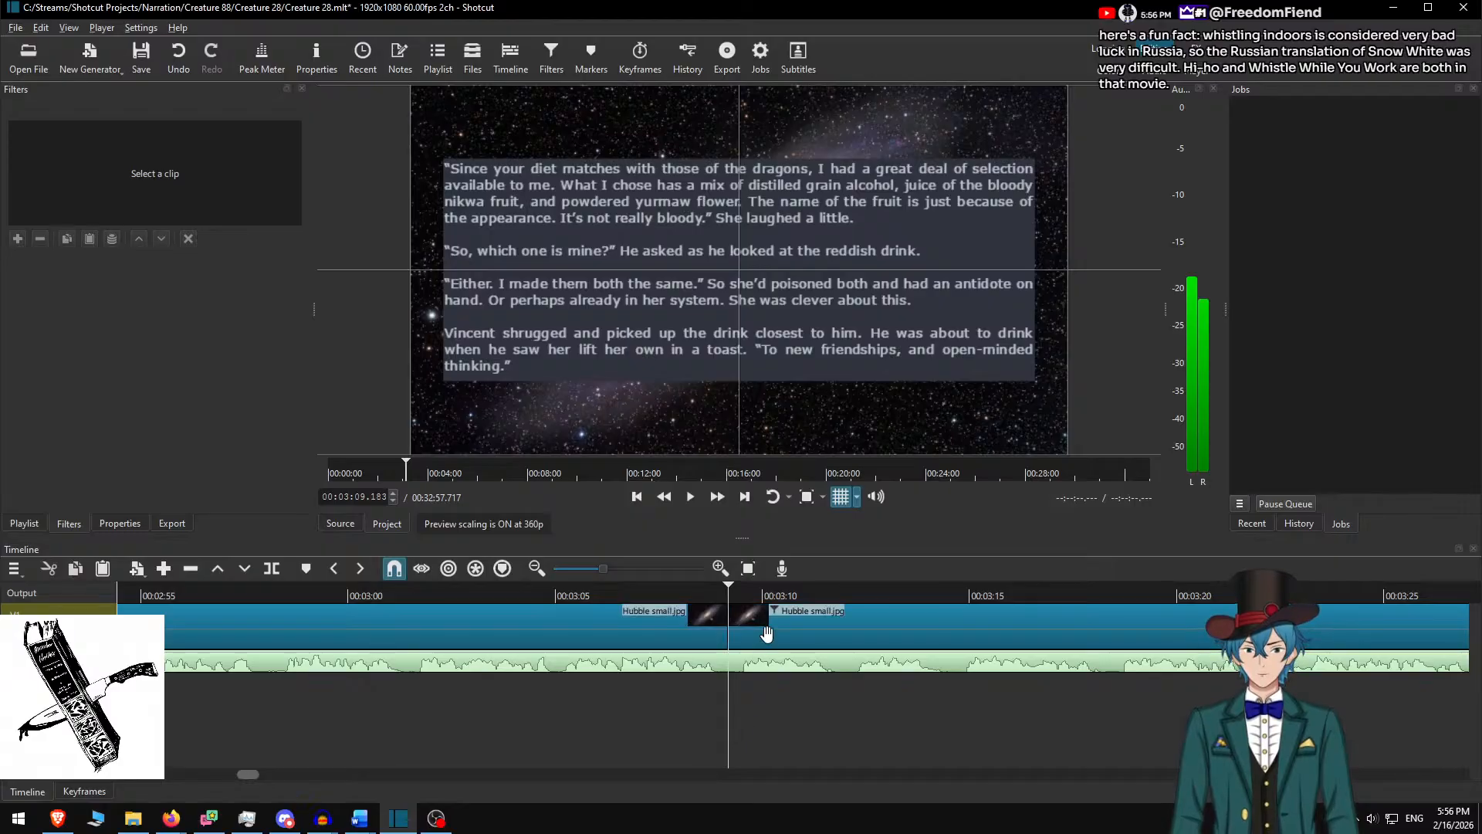
pyautogui.click(749, 643)
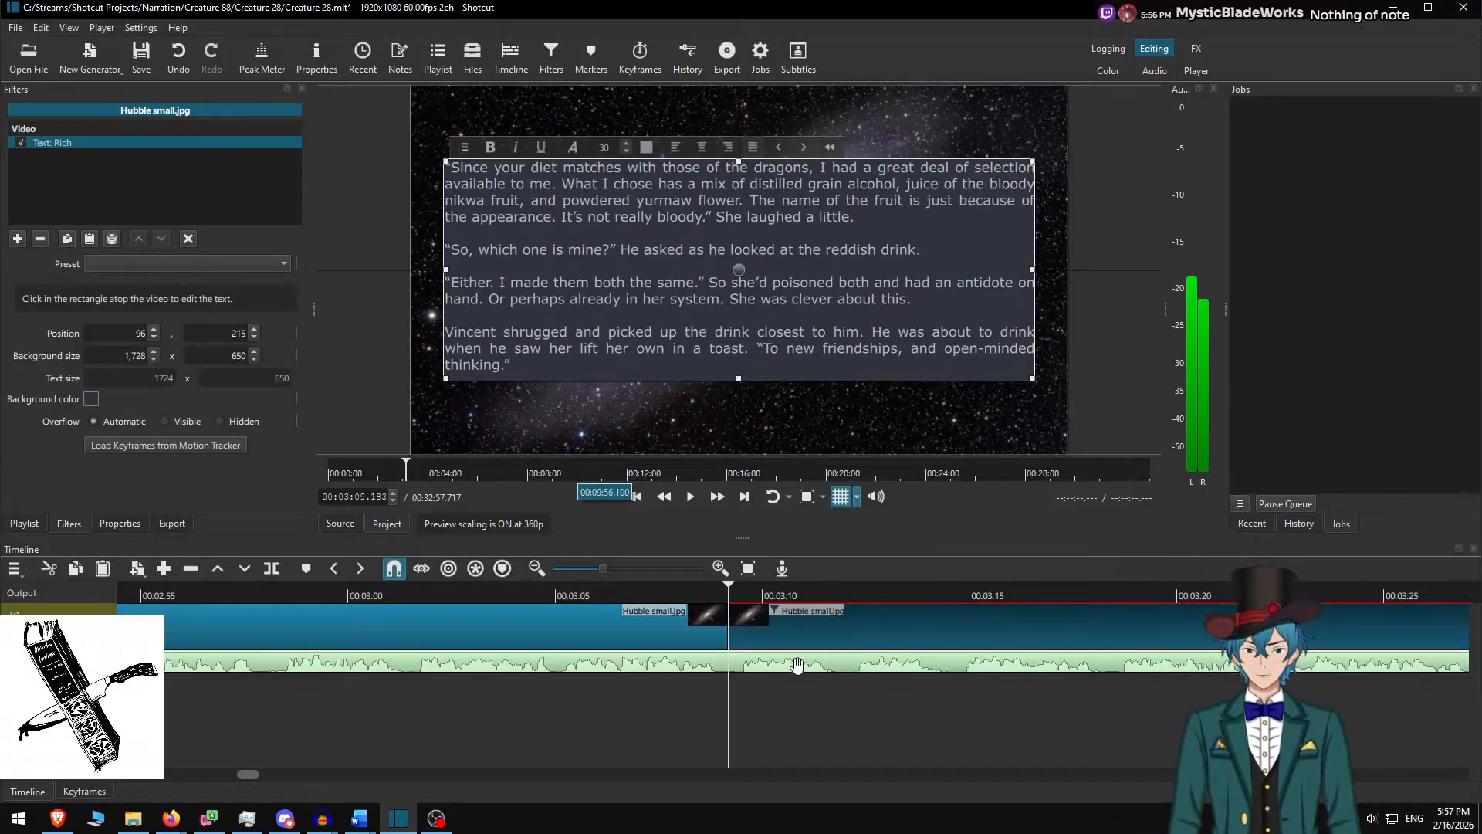
pyautogui.click(653, 585)
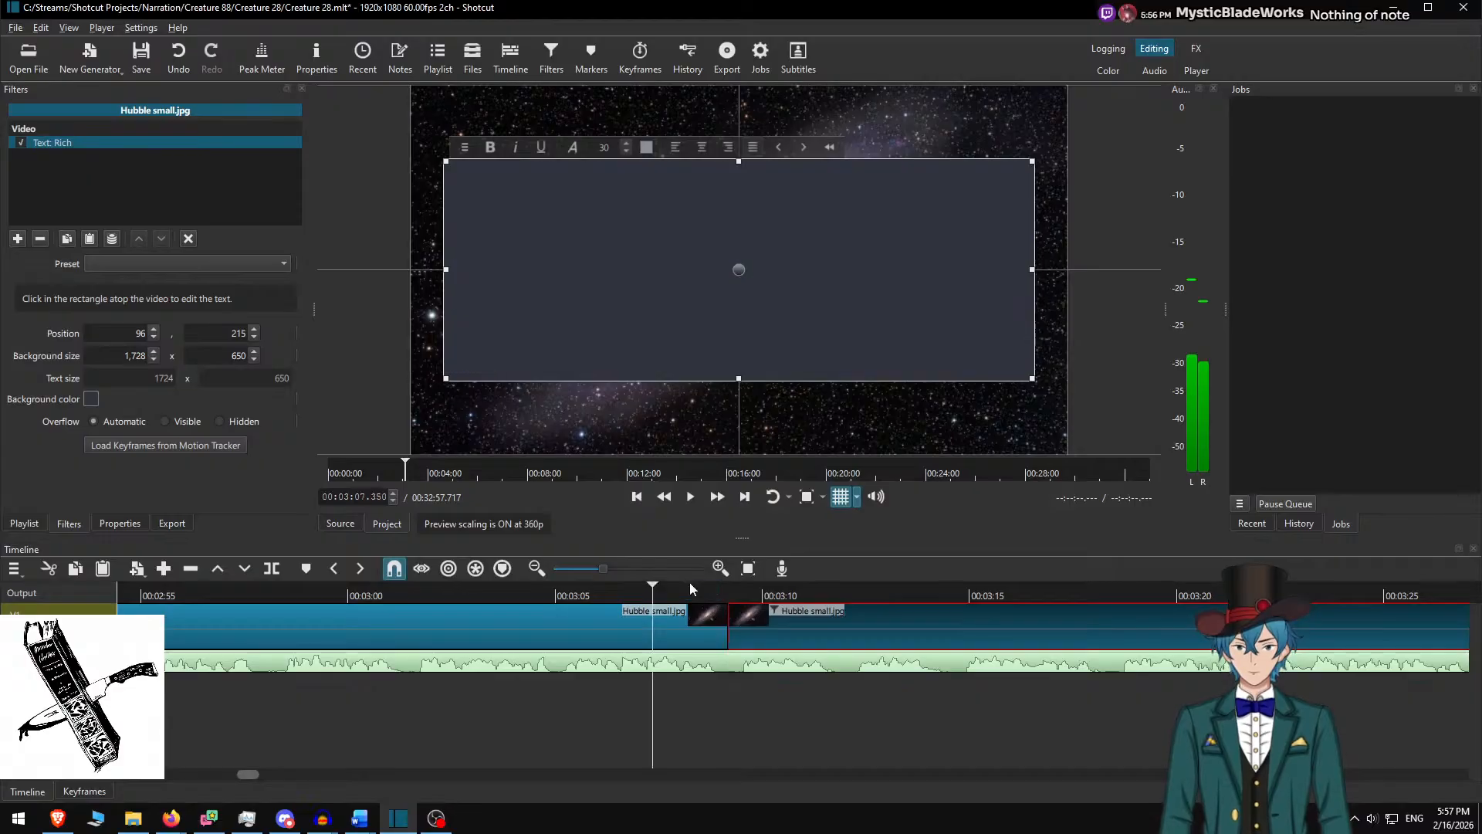
pyautogui.click(728, 615)
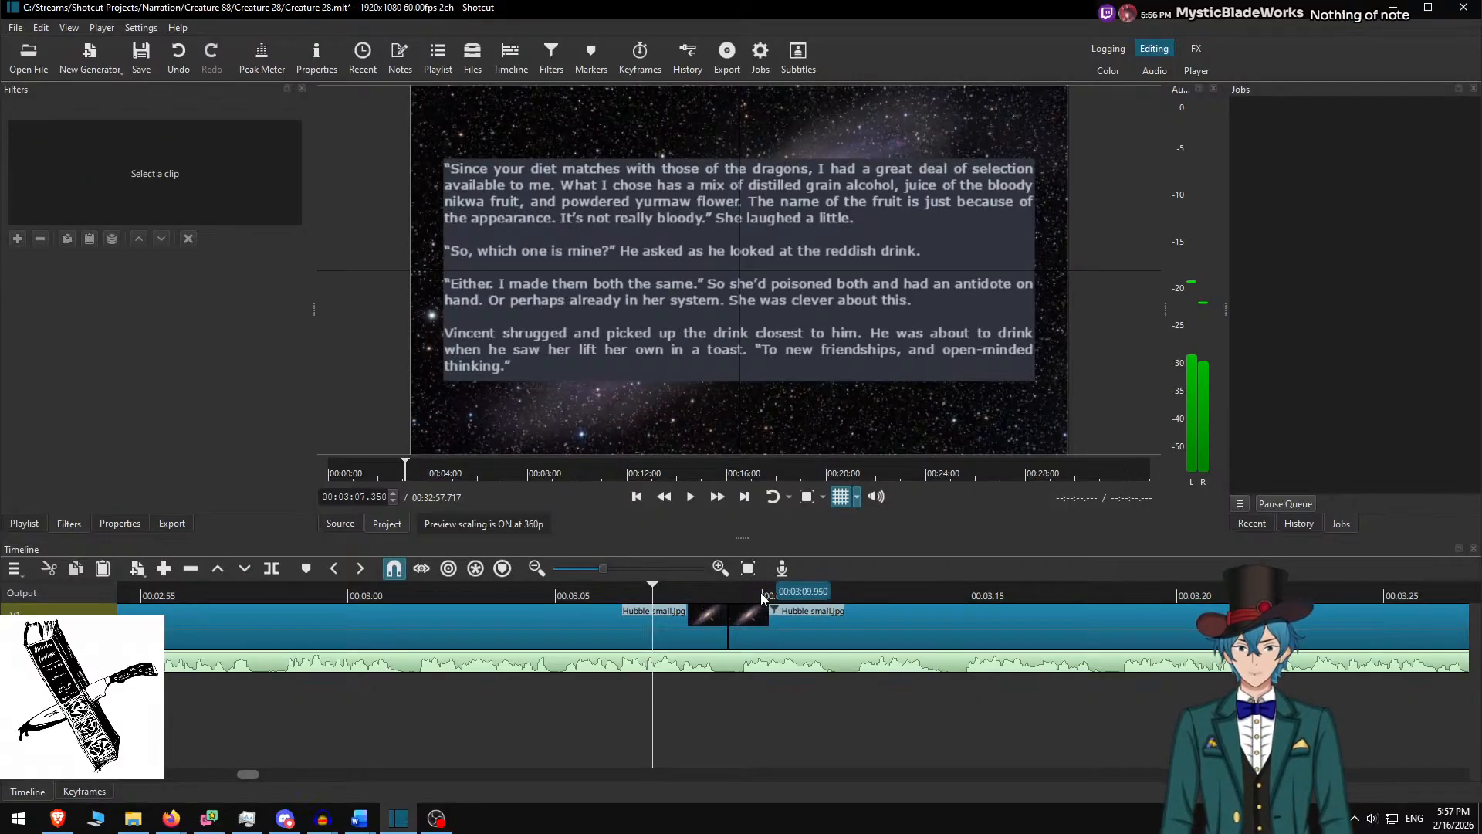
# Select the new clip, delete used paragraphs in Word, and copy the passage through 'something else?'
pyautogui.click(740, 619)
pyautogui.hotkey('alt', 'Tab')
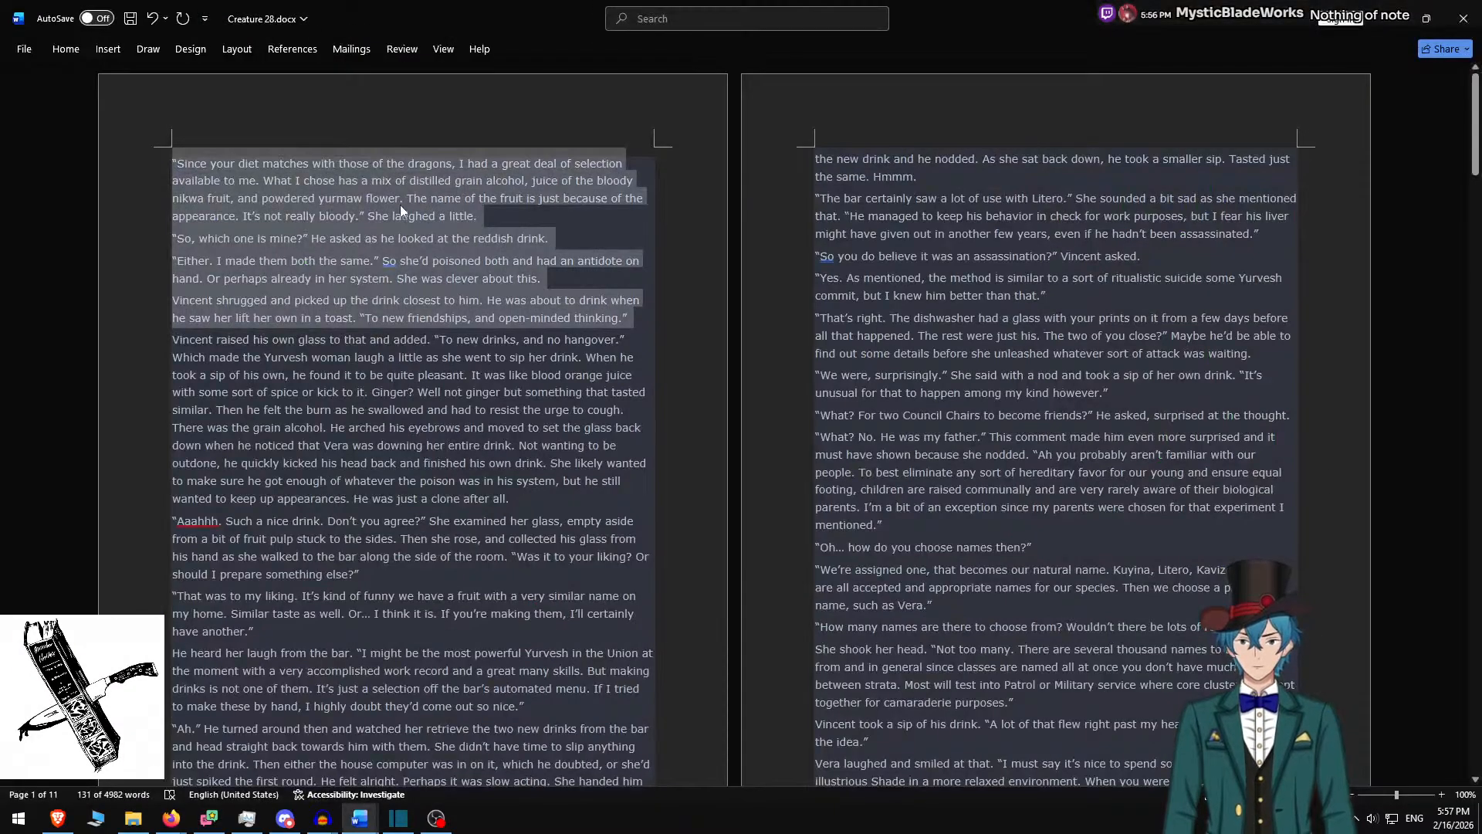
pyautogui.press('Delete')
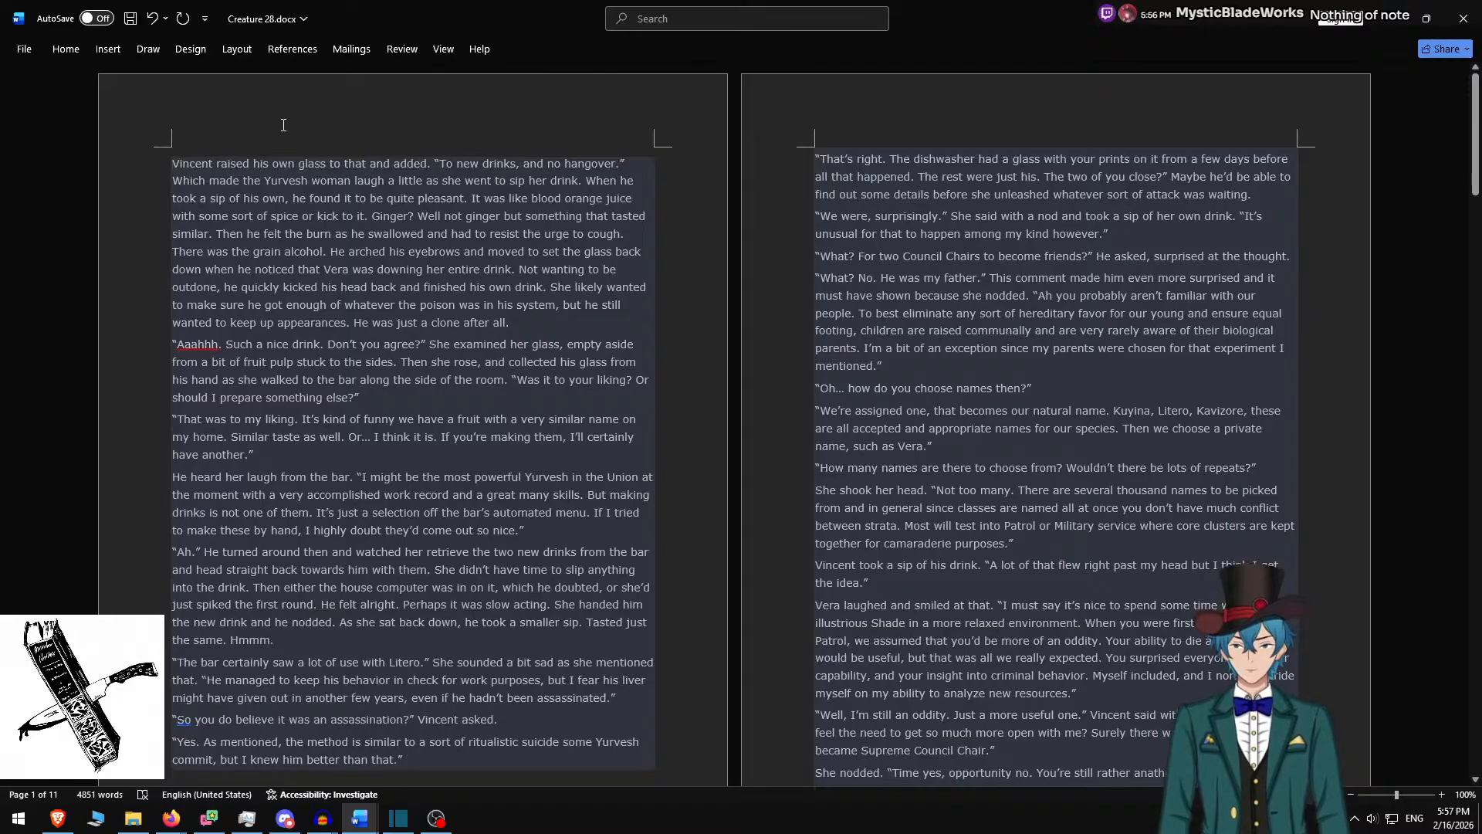
pyautogui.keyDown('shift'); pyautogui.click(404, 395); pyautogui.keyUp('shift')
pyautogui.hotkey('ctrl', 'c')
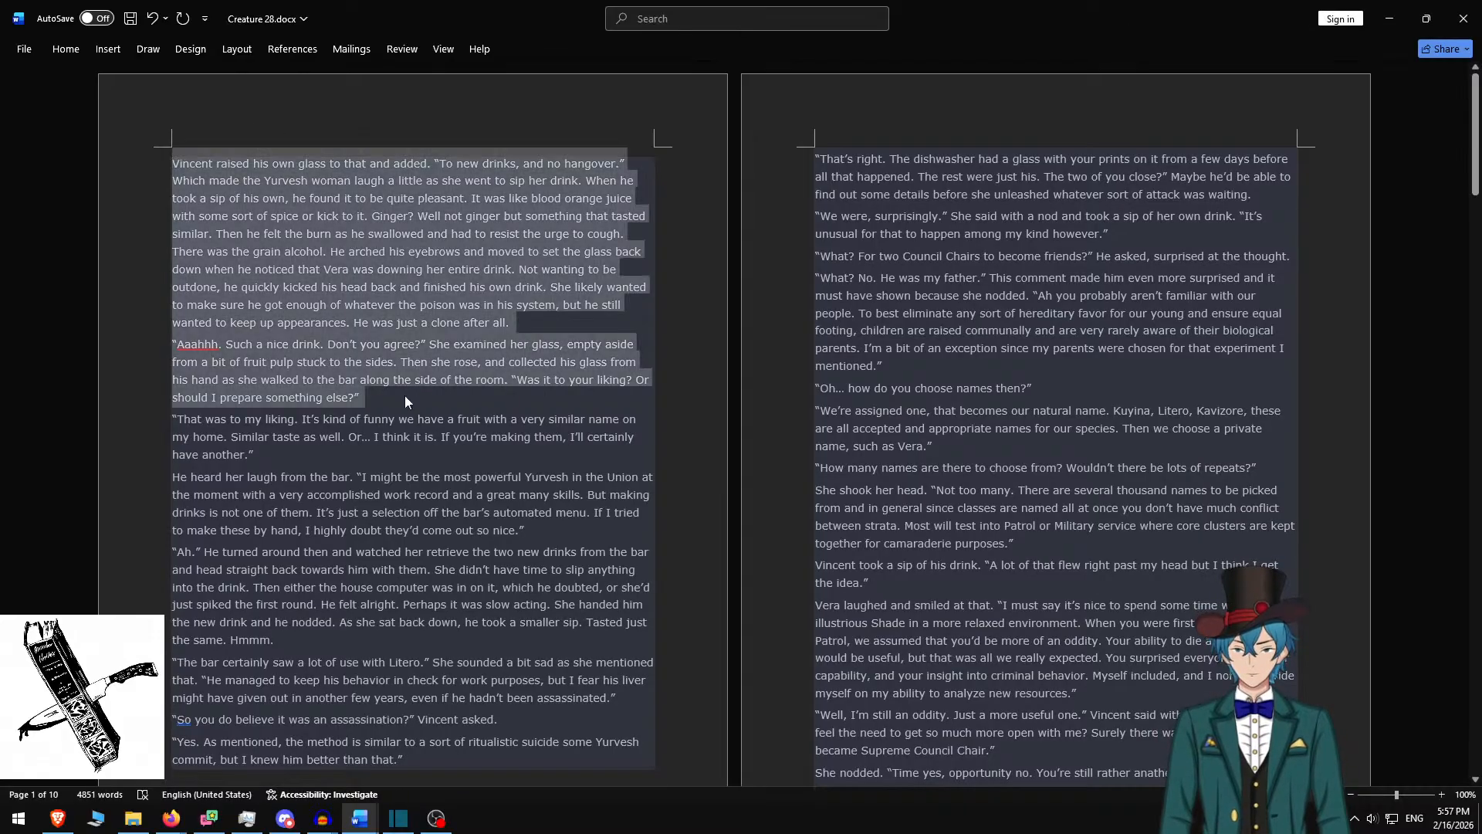
pyautogui.hotkey('alt', 'Tab')
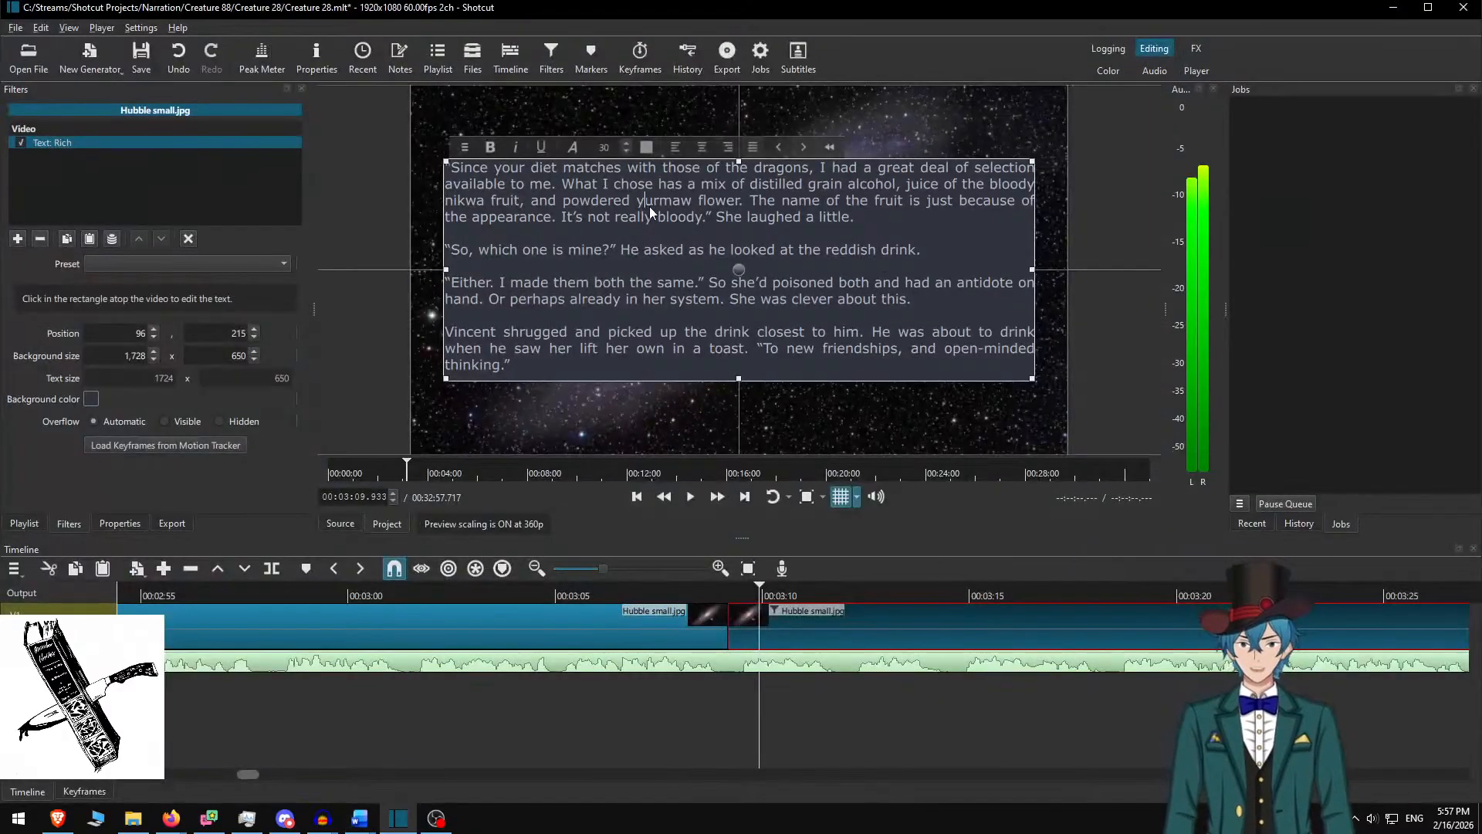
# Paste the 'Vincent raised his own glass' passage, spaced before 'Aaahhh', on a raised 750-high box
pyautogui.hotkey('ctrl', 'a')
pyautogui.hotkey('ctrl', 'v')
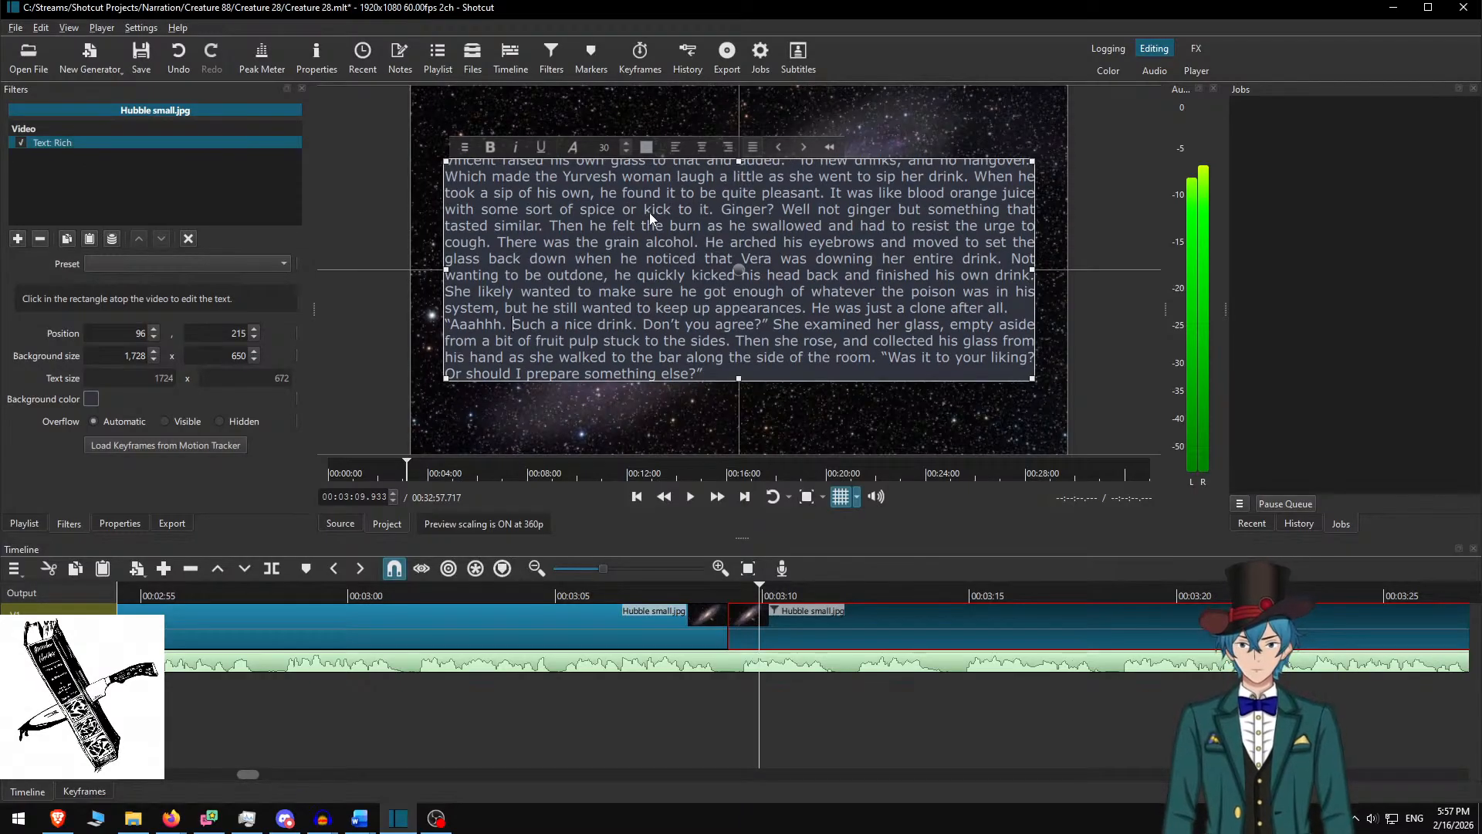
pyautogui.press('Home')
pyautogui.press('Return')
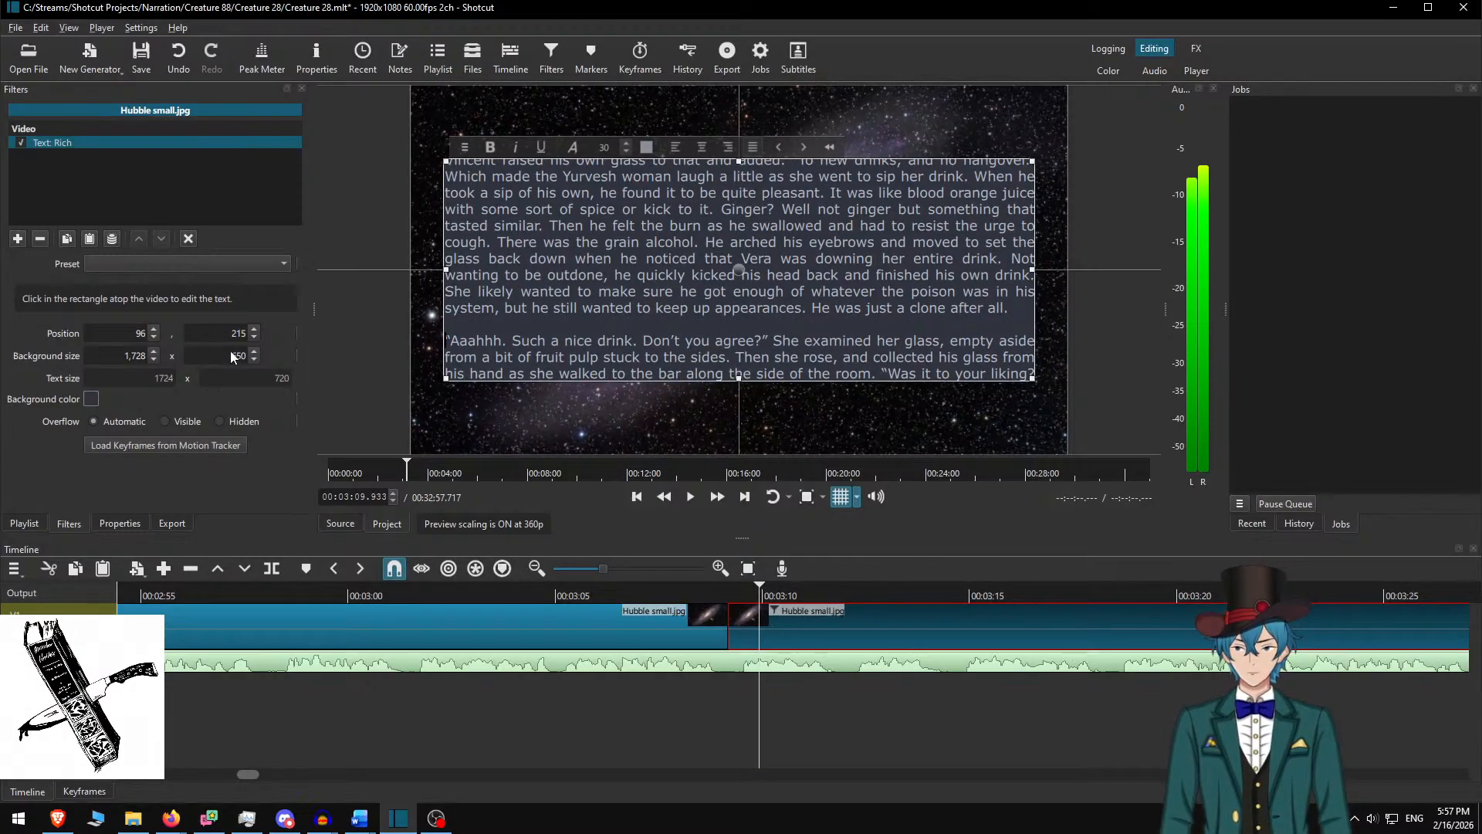
pyautogui.write('750')
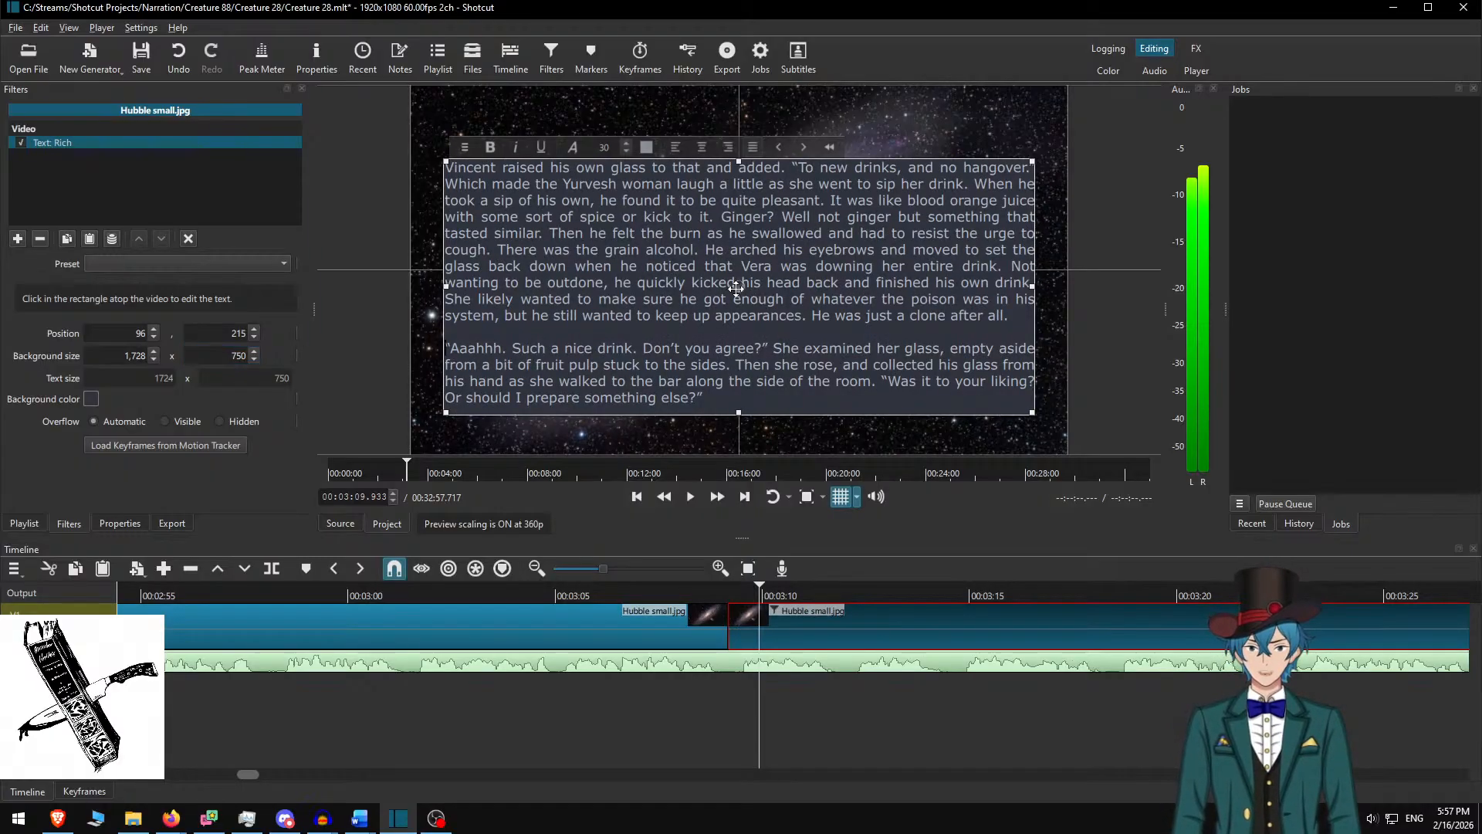
pyautogui.moveTo(747, 287); pyautogui.dragTo(746, 270)
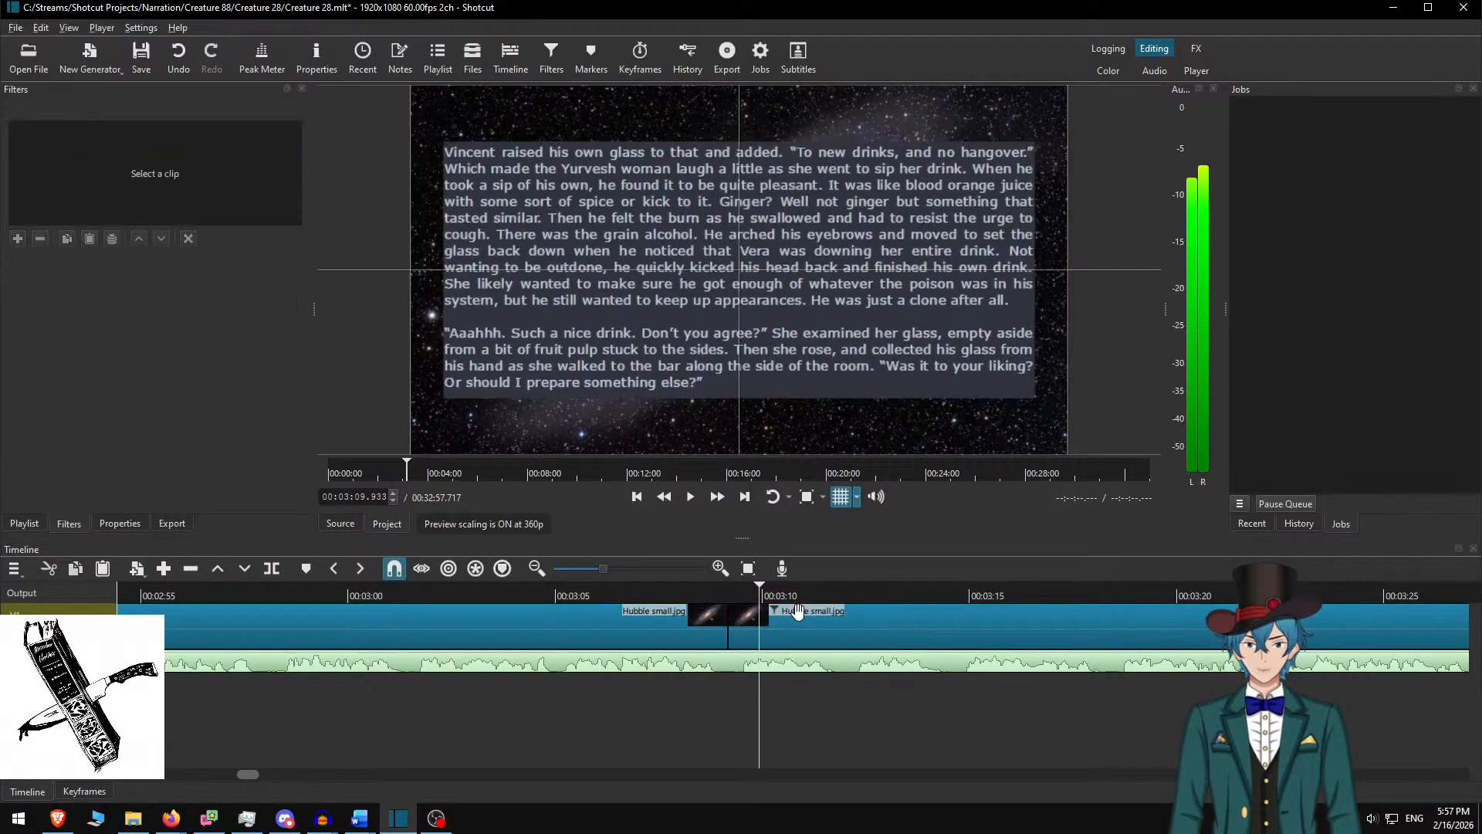
pyautogui.click(657, 621)
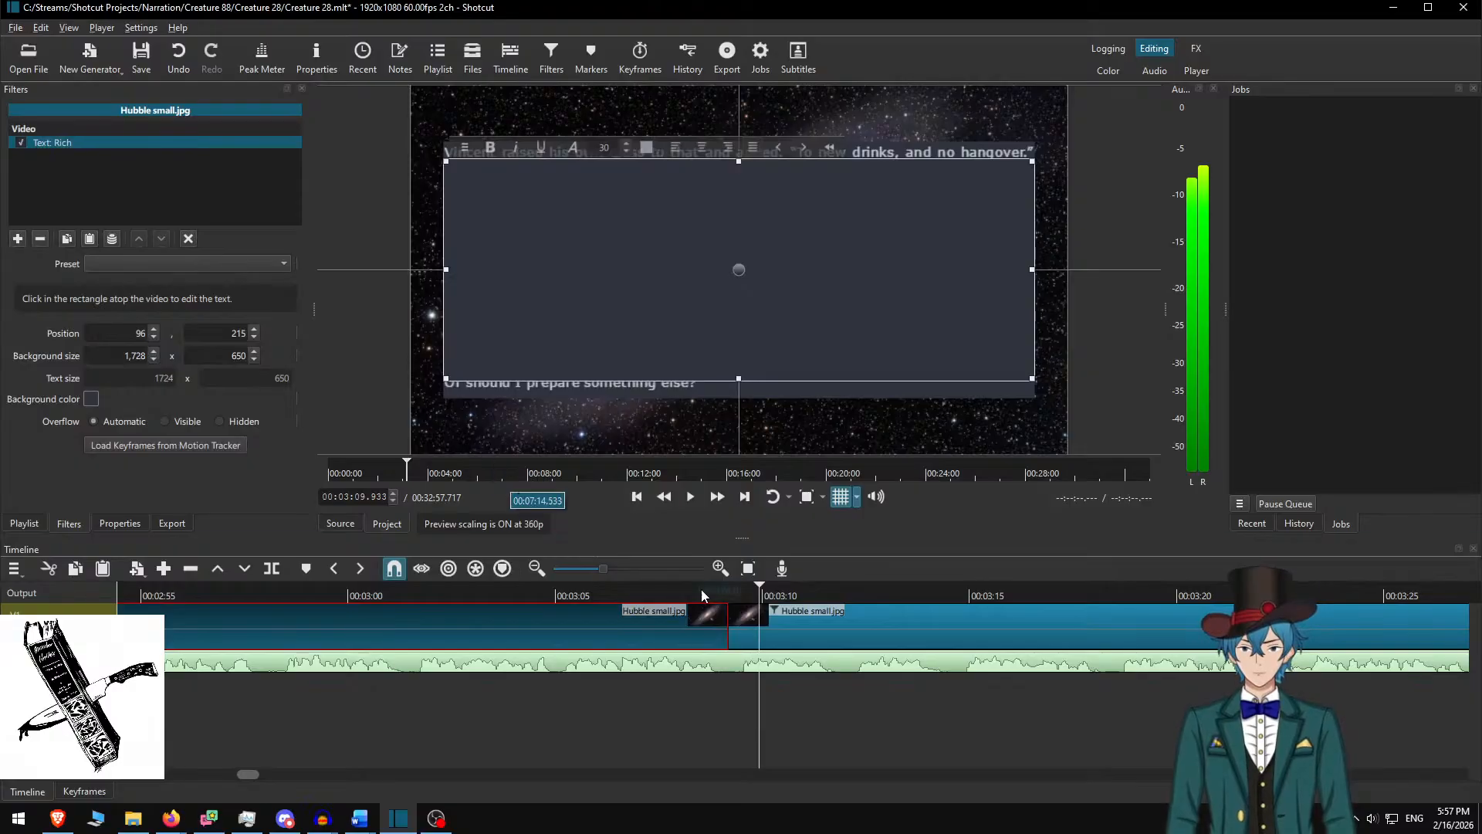
pyautogui.click(689, 633)
pyautogui.click(670, 587)
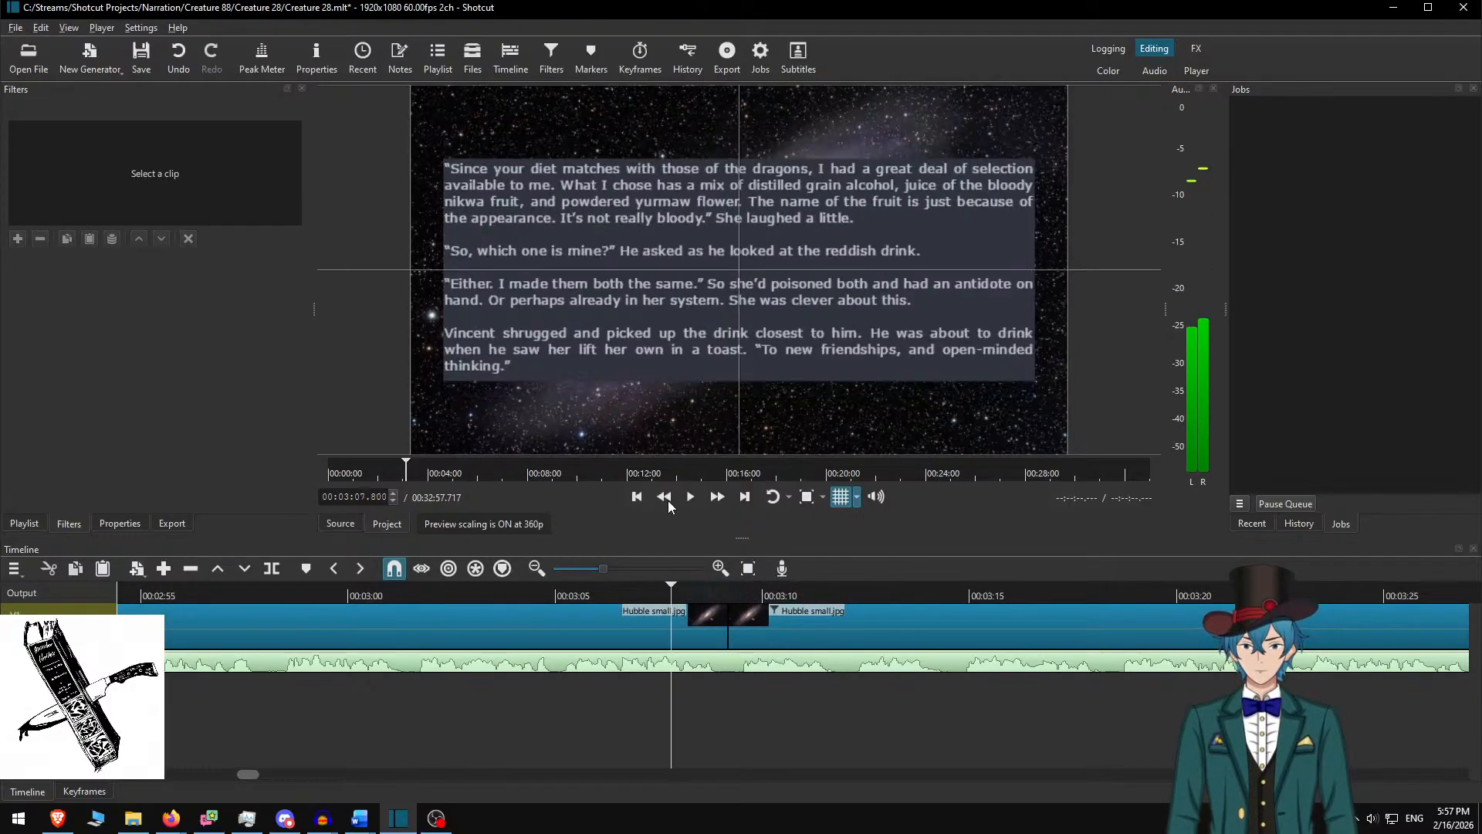
pyautogui.click(690, 497)
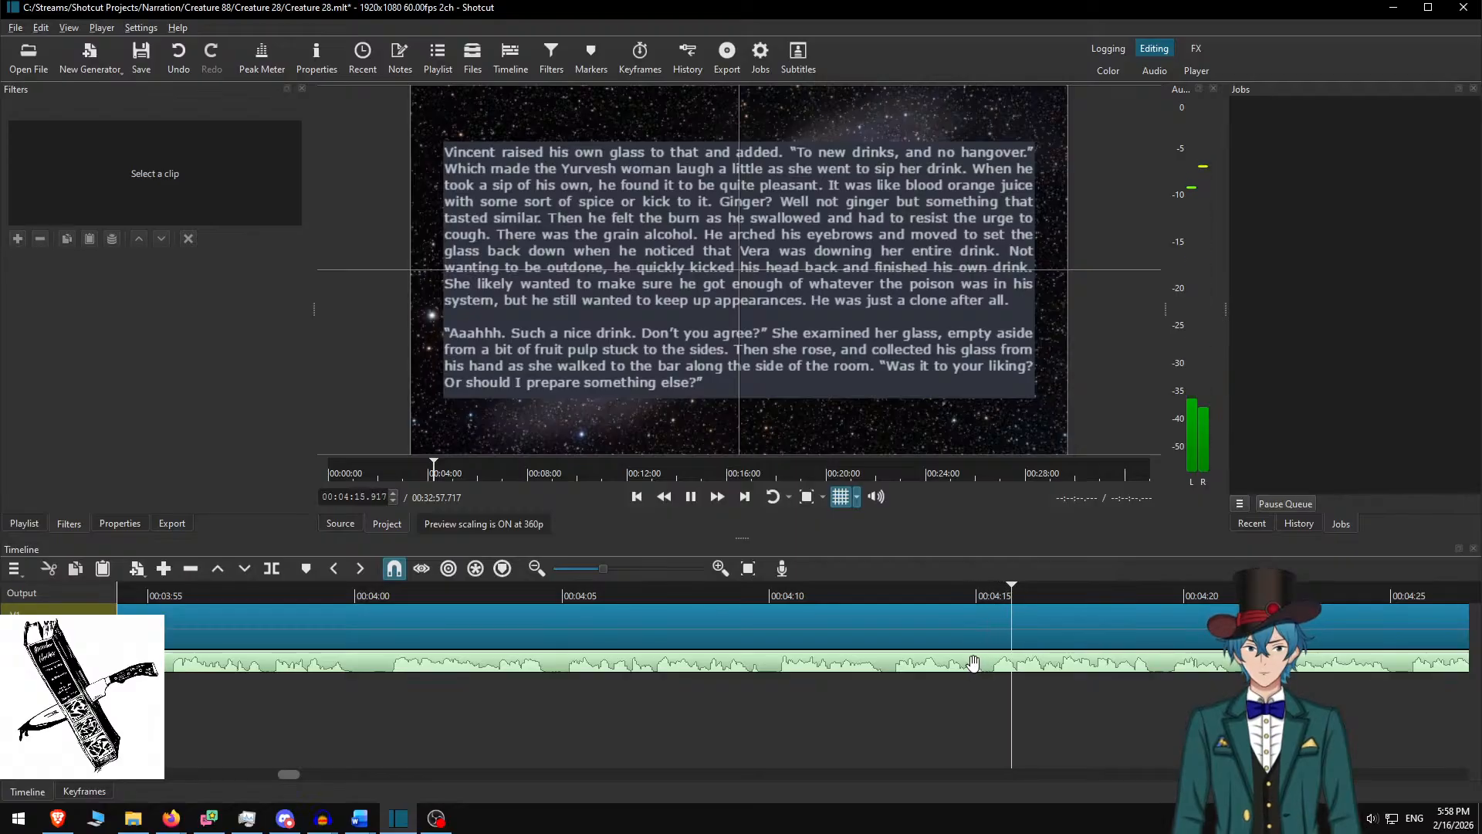
pyautogui.scroll(-11, 711, 698)
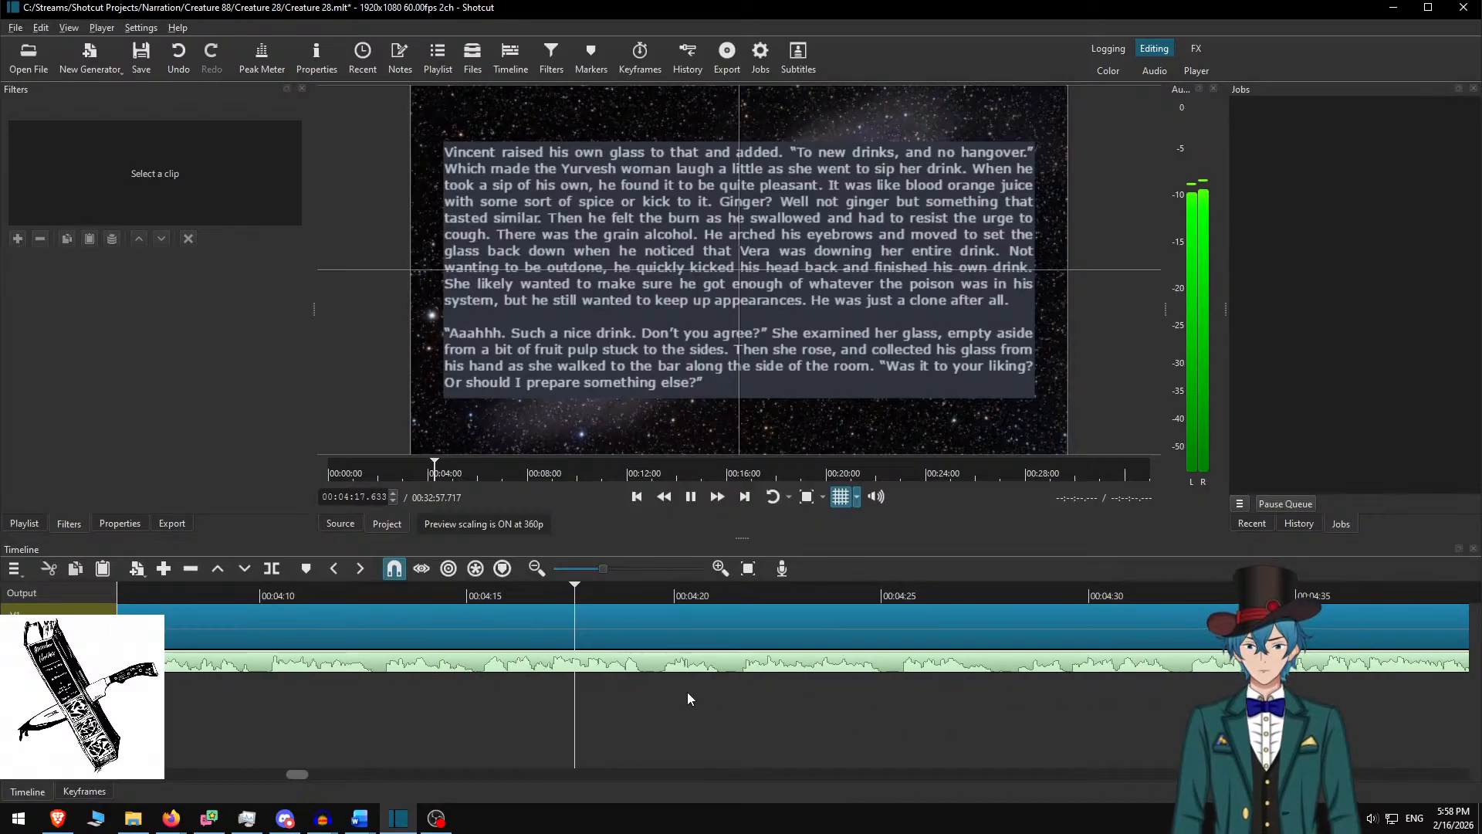
pyautogui.press('space')
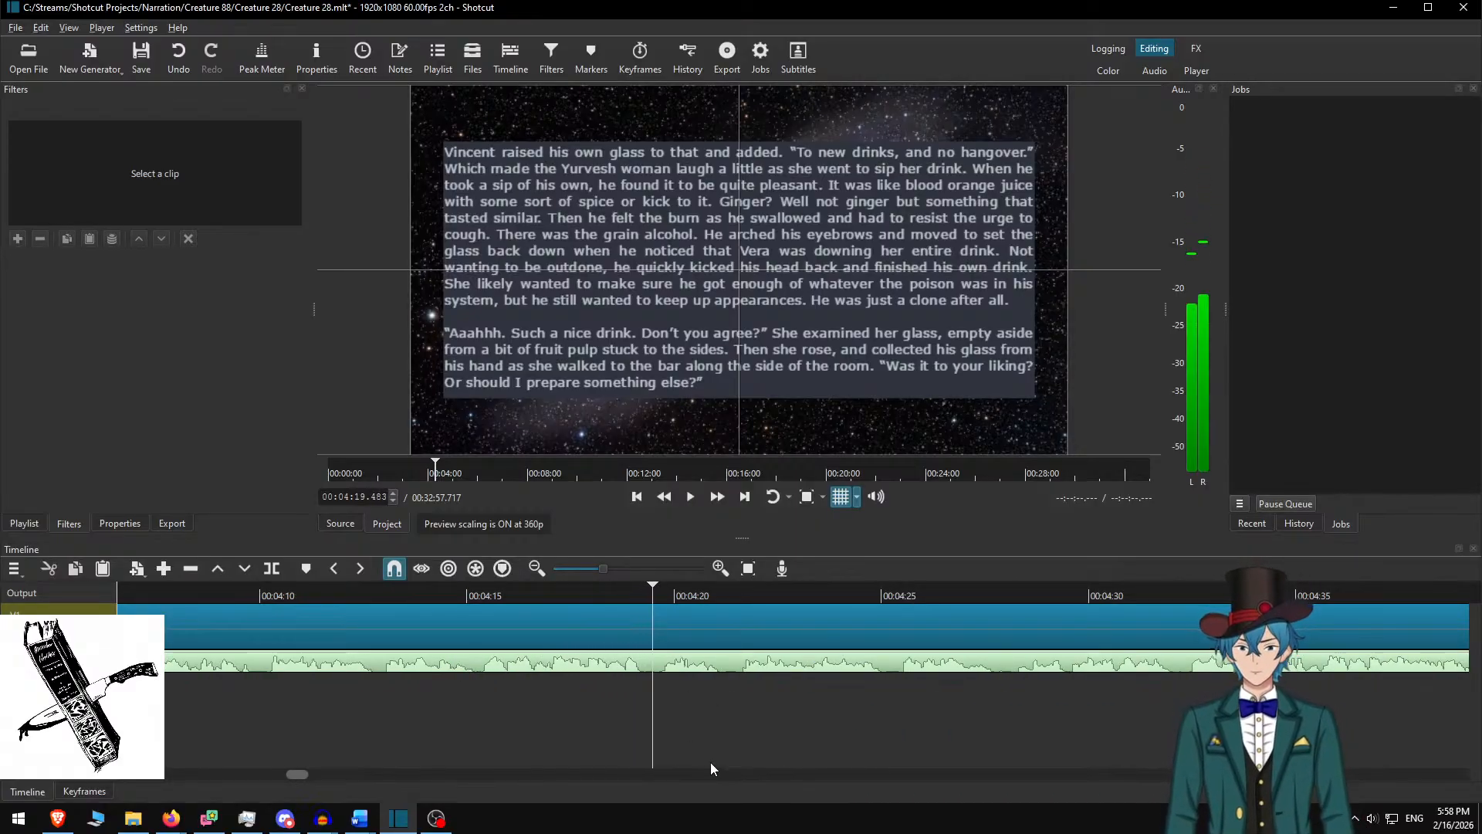
# Select the clip after the cut, delete used passages in Word, and copy the next three paragraphs
pyautogui.click(711, 601)
pyautogui.hotkey('alt', 'Tab')
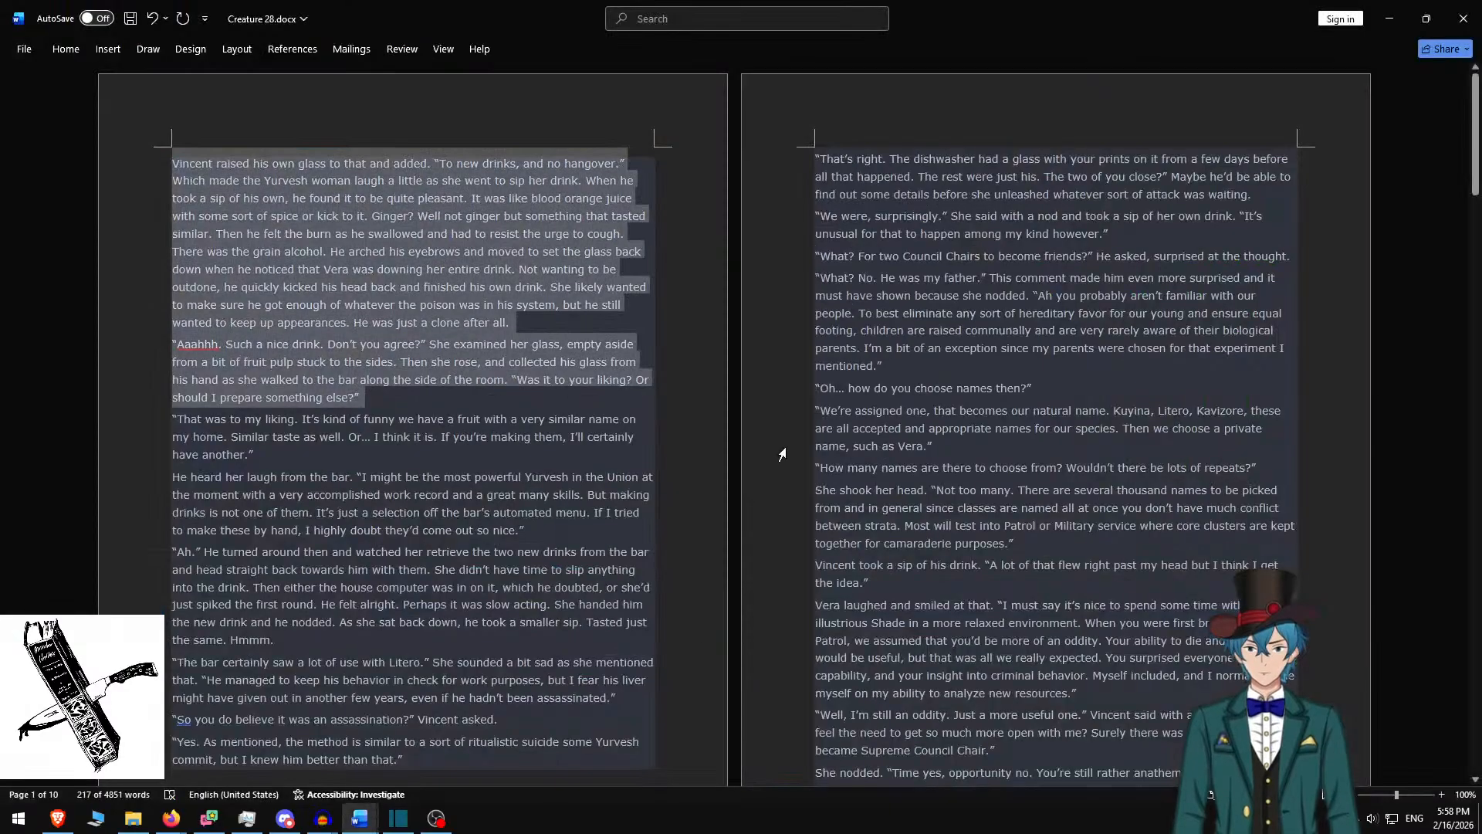
pyautogui.press('BackSpace')
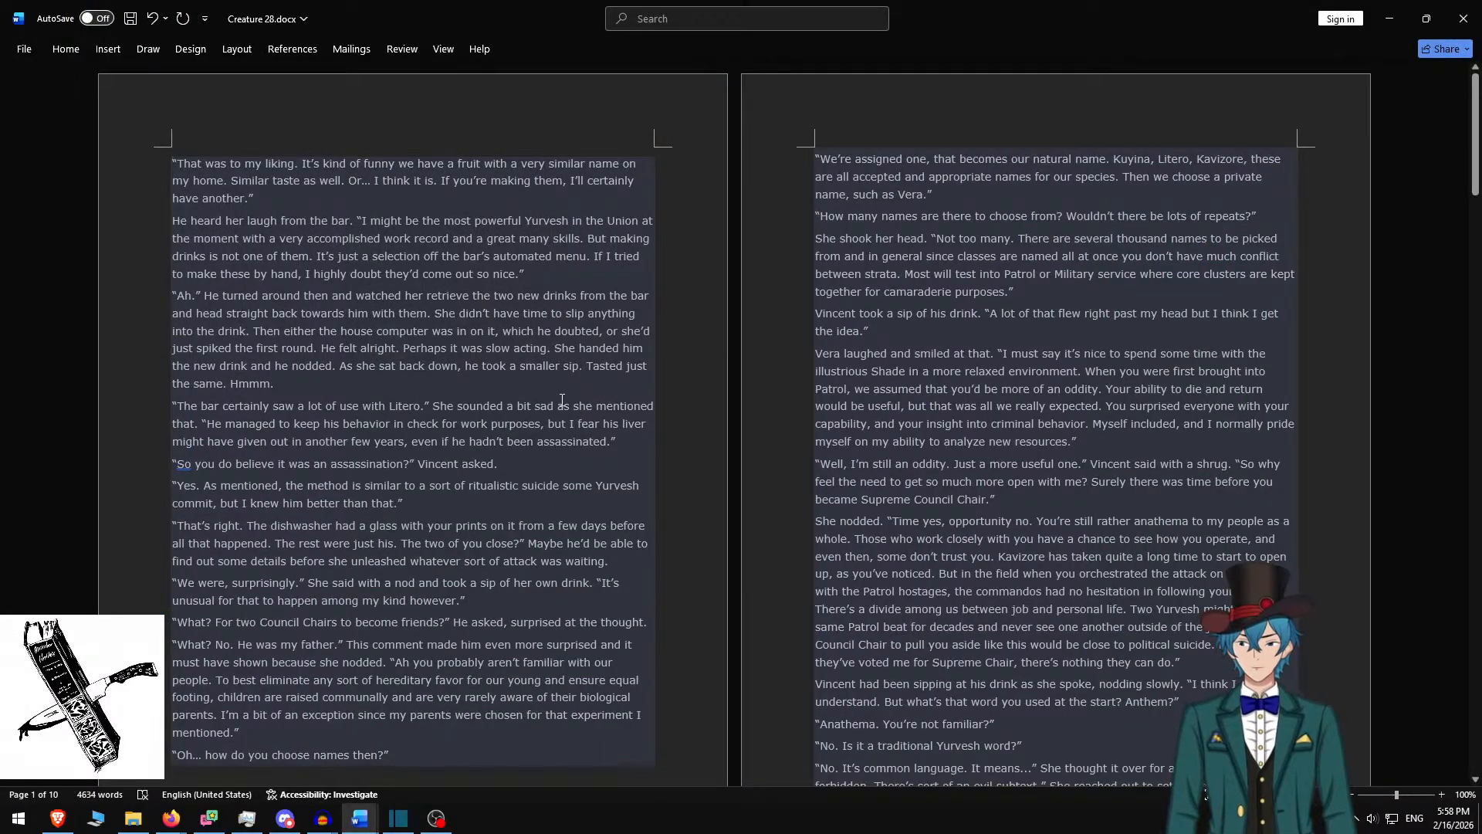
pyautogui.keyDown('shift'); pyautogui.click(352, 385); pyautogui.keyUp('shift')
pyautogui.hotkey('ctrl', 'c')
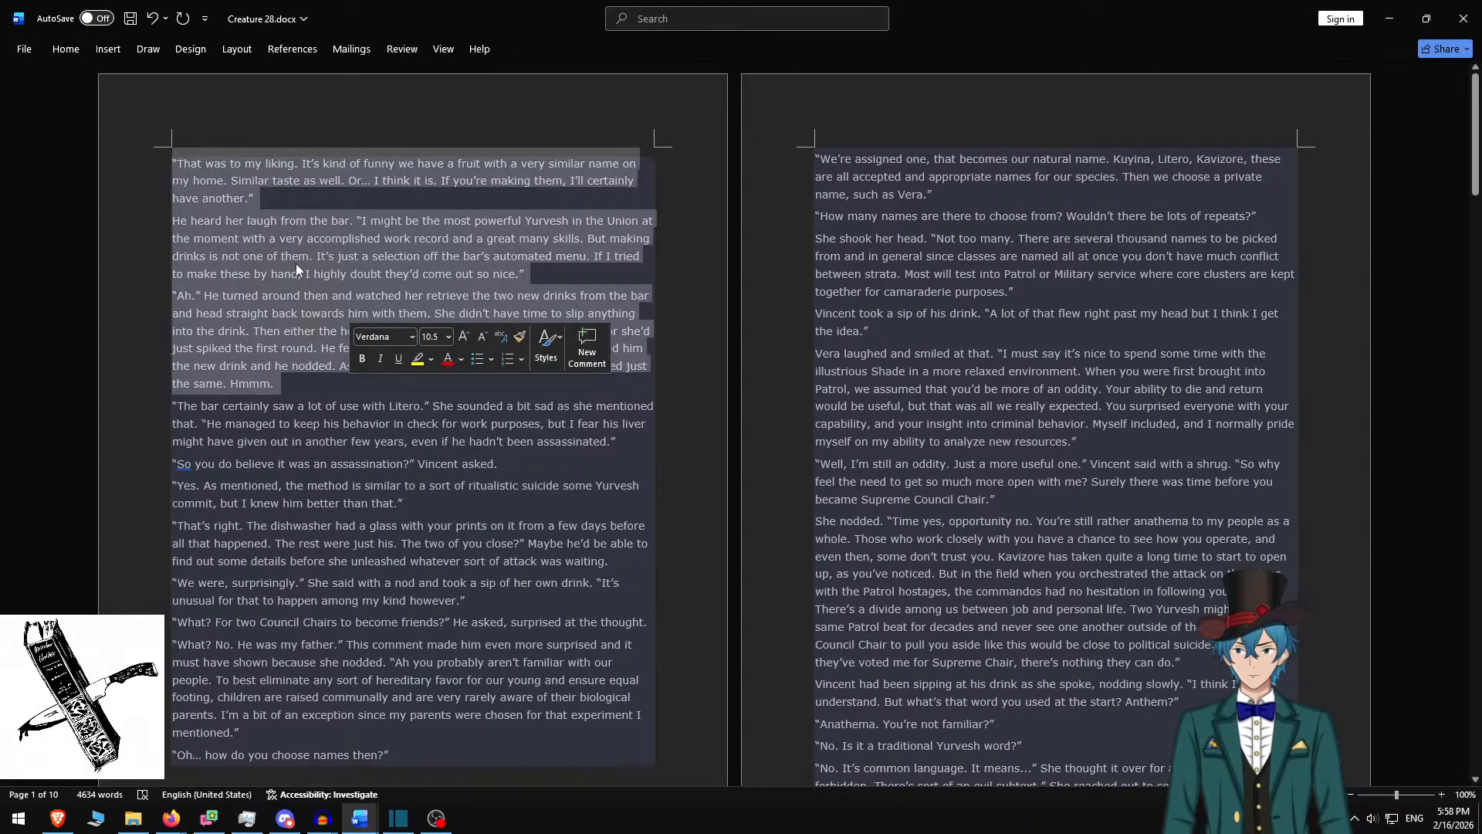
pyautogui.hotkey('alt', 'Tab')
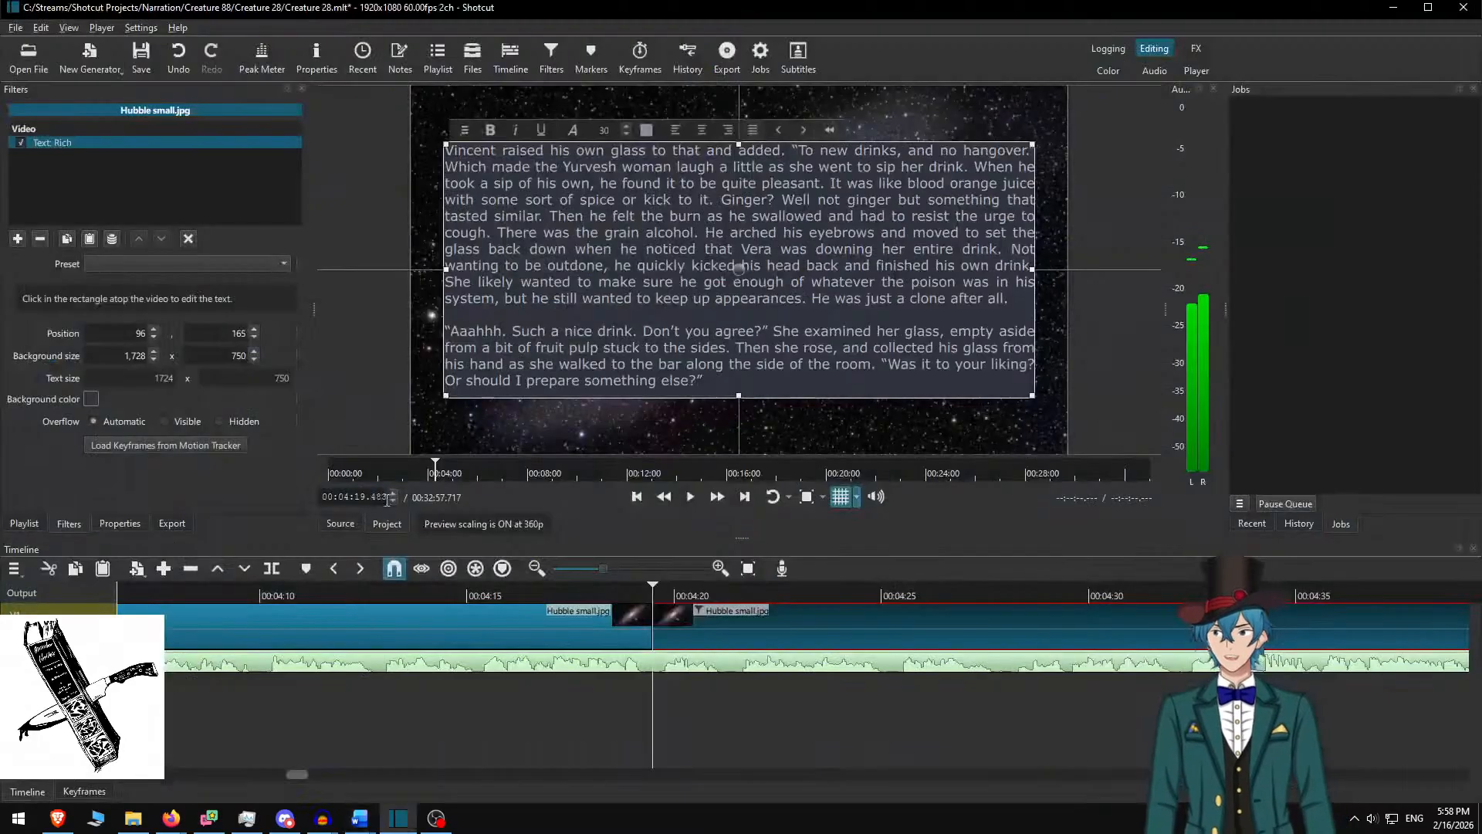
# Paste the 'That was to my liking' paragraphs with blank lines, then move the playhead before the cut
pyautogui.hotkey('ctrl', 'a')
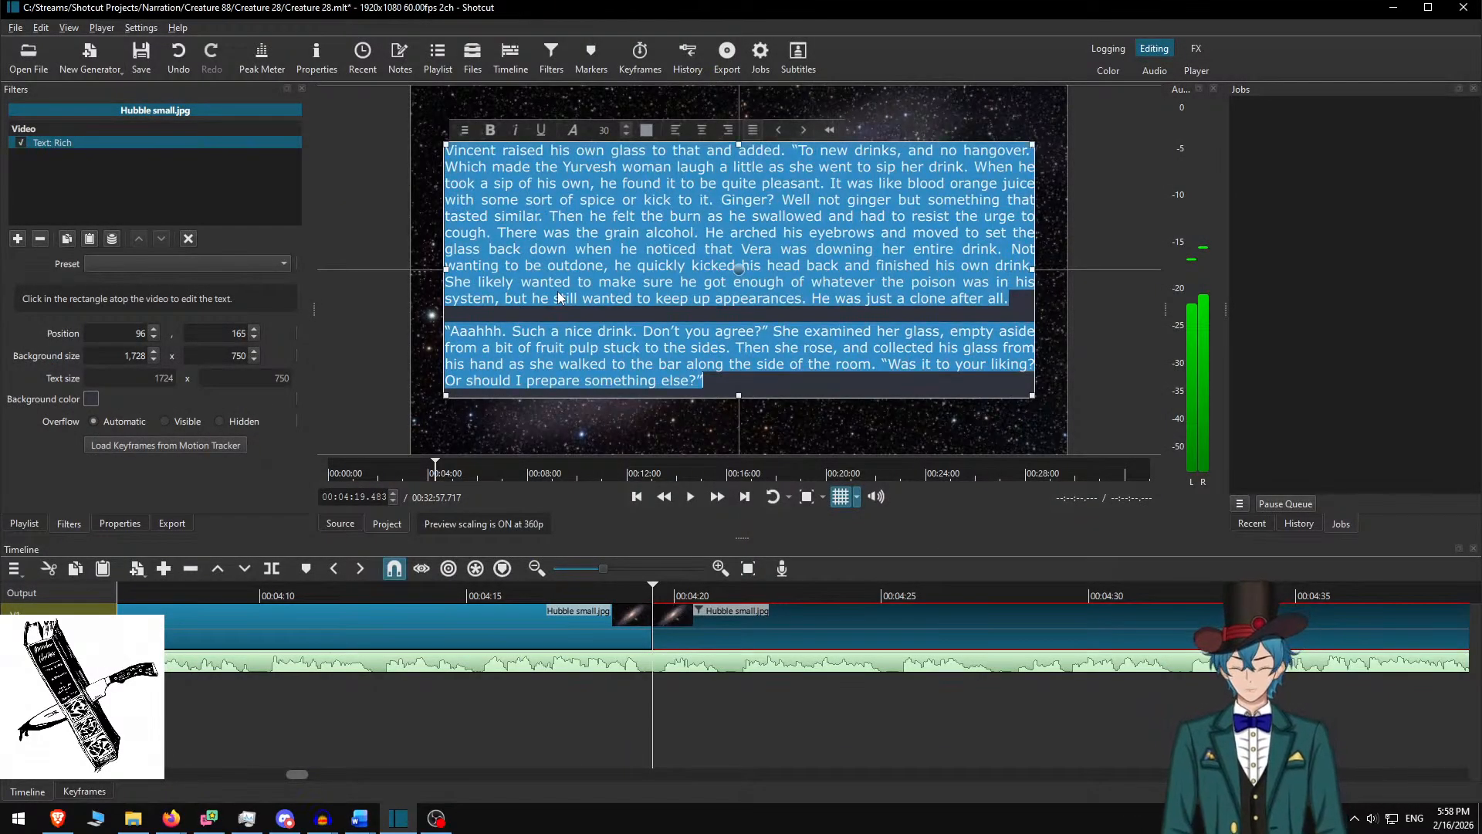
pyautogui.hotkey('ctrl', 'v')
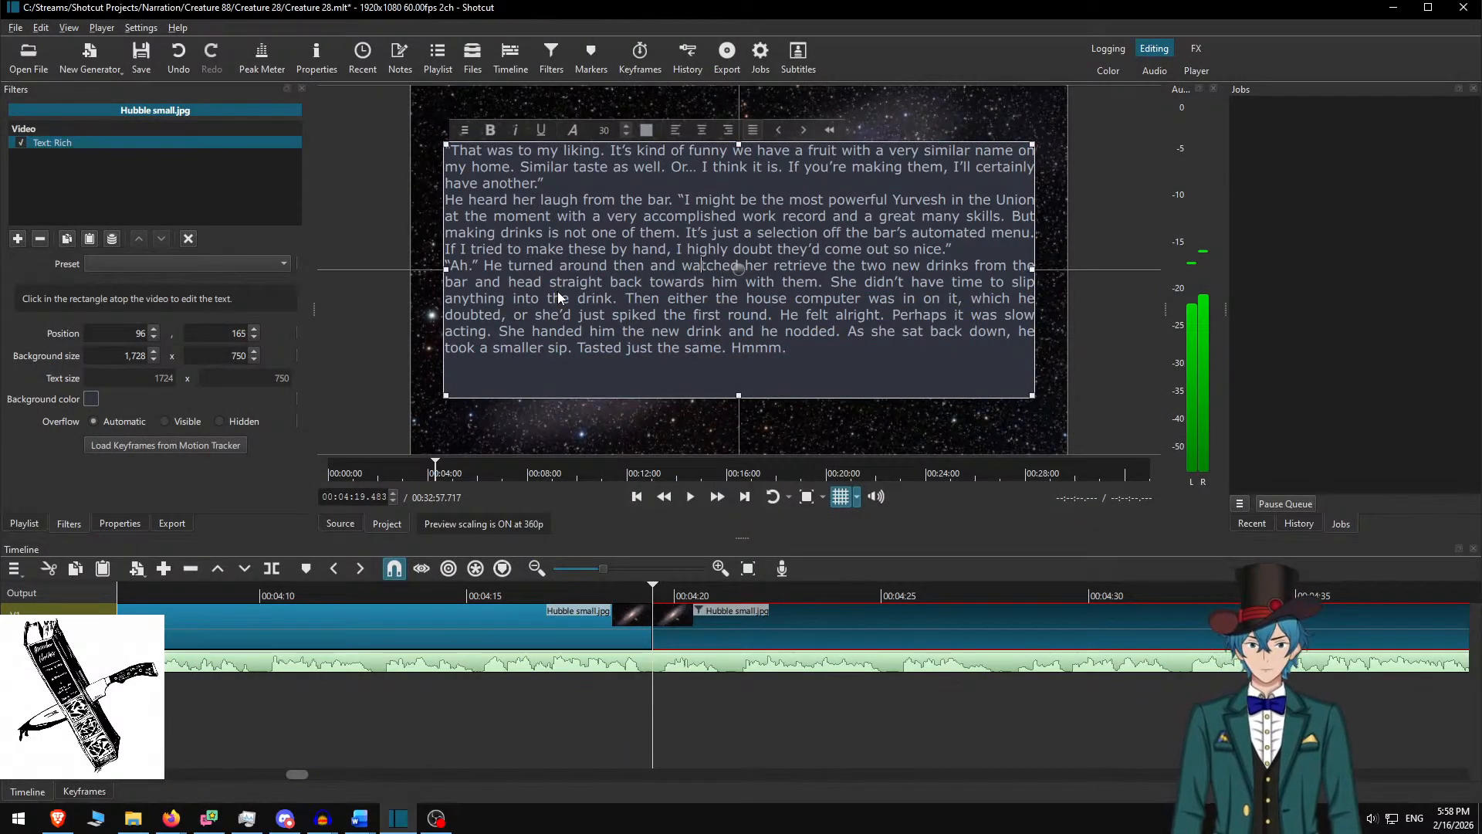
pyautogui.press('Return')
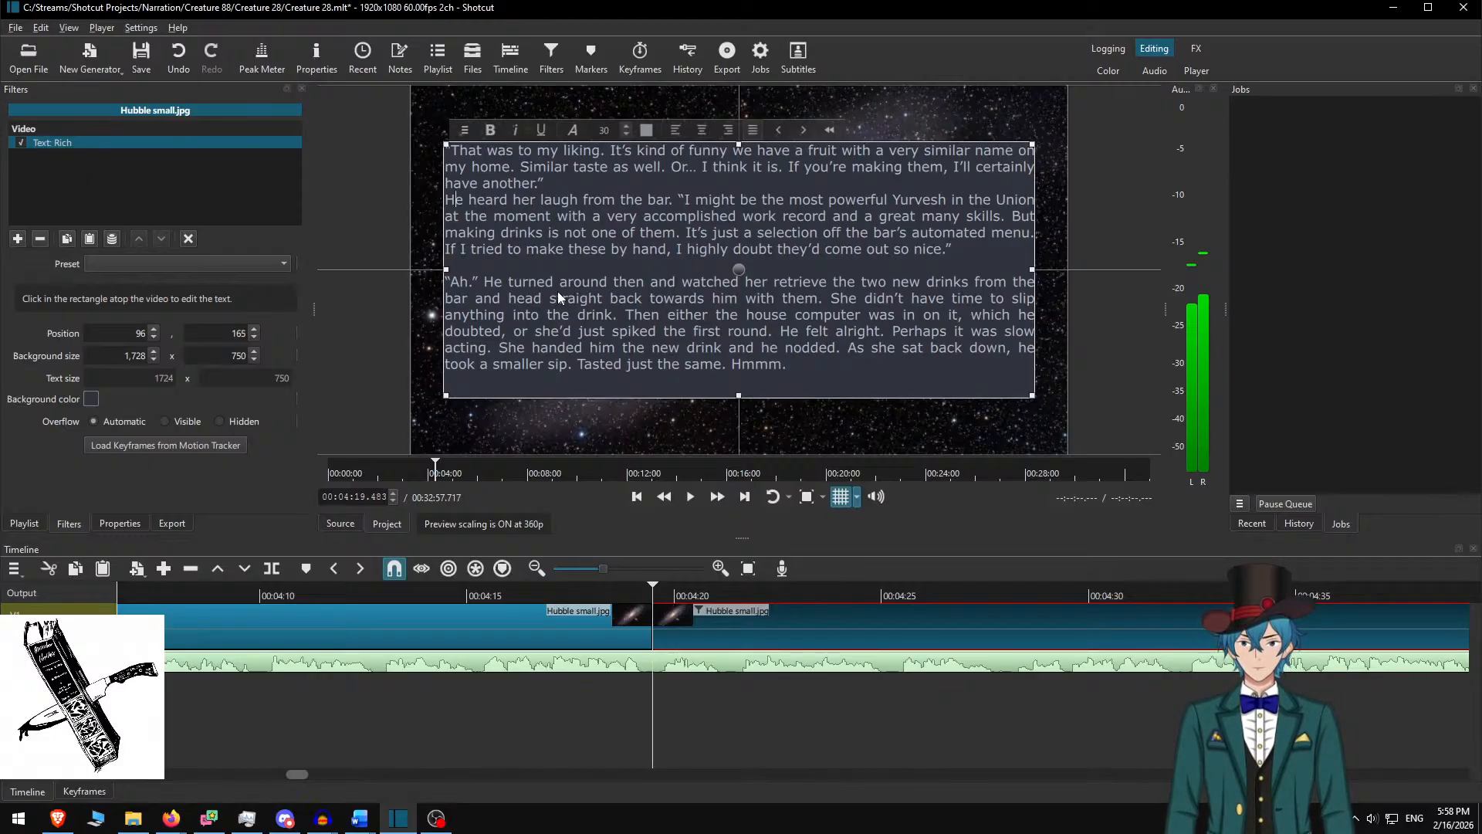
pyautogui.press('Return')
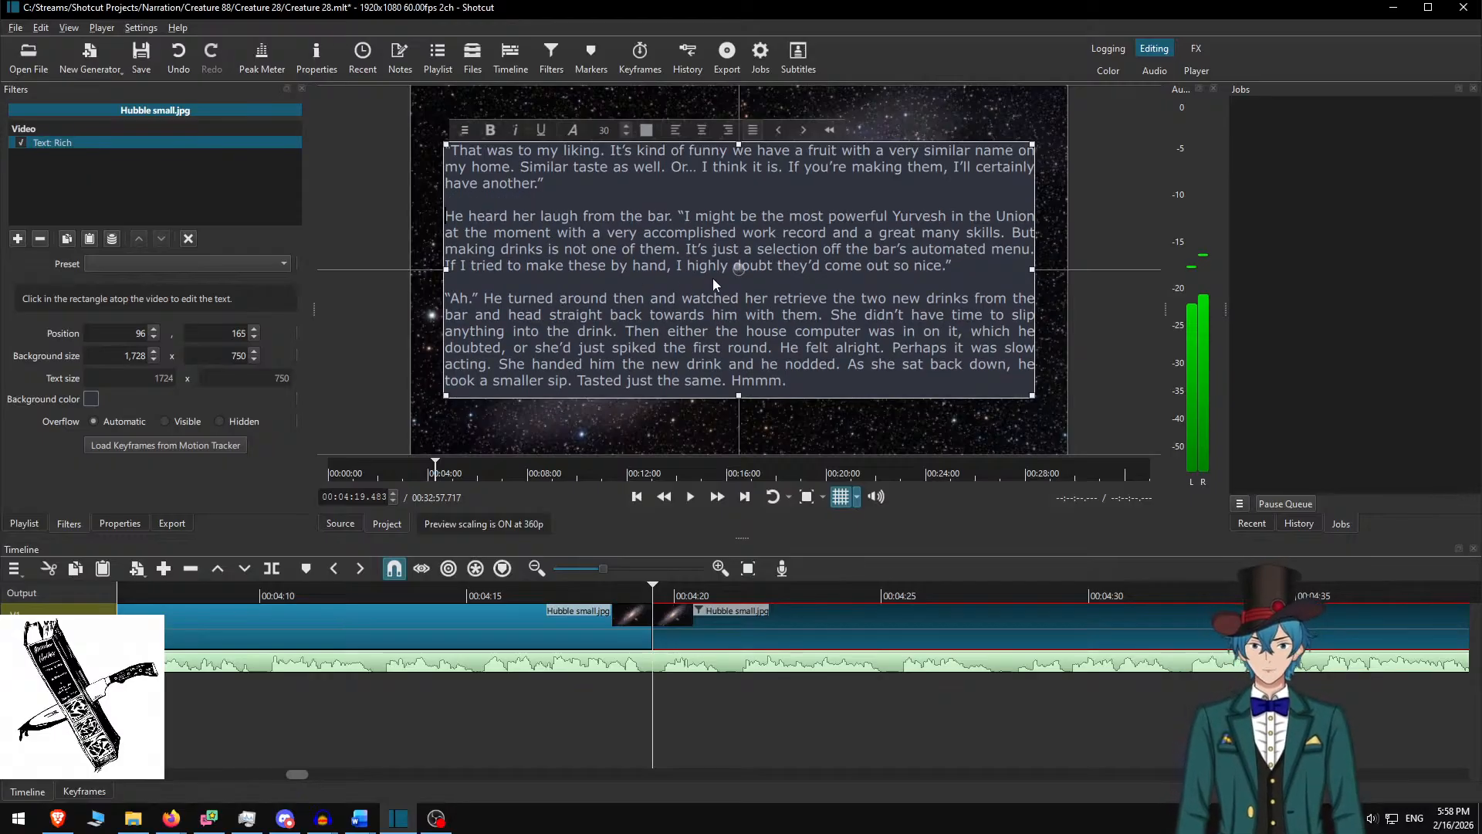
pyautogui.click(586, 595)
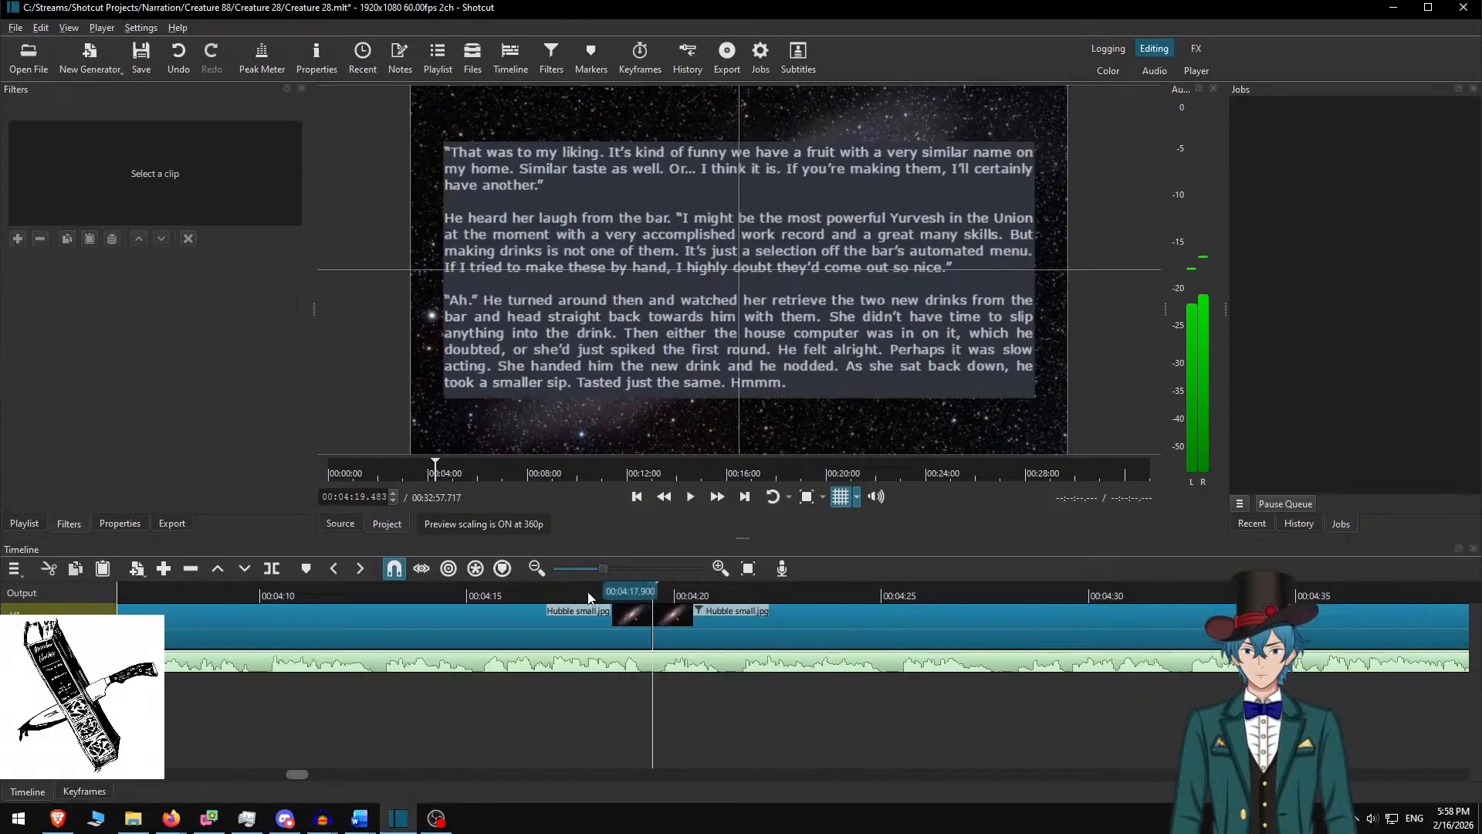
pyautogui.click(717, 498)
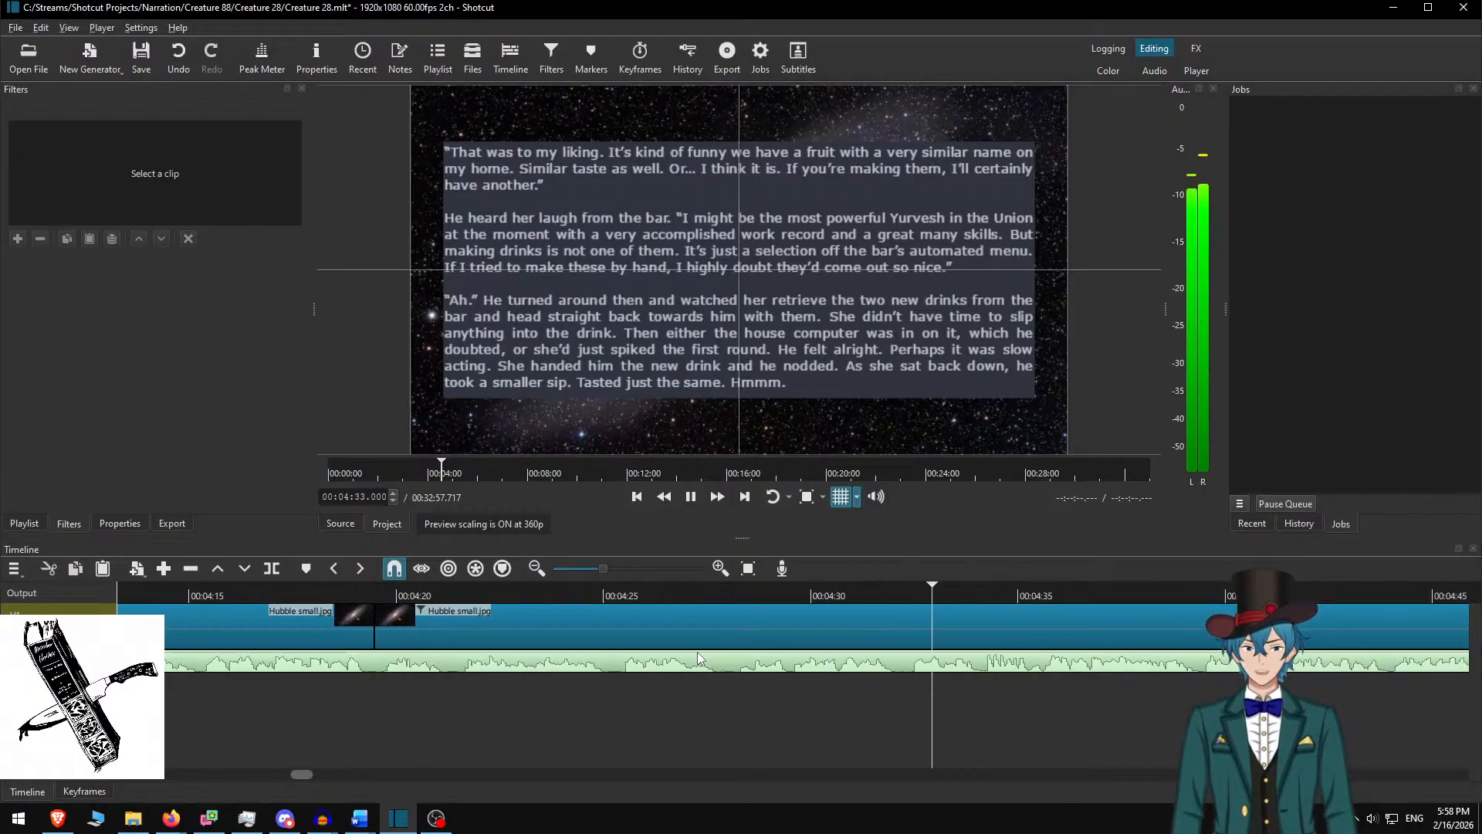
pyautogui.press('space')
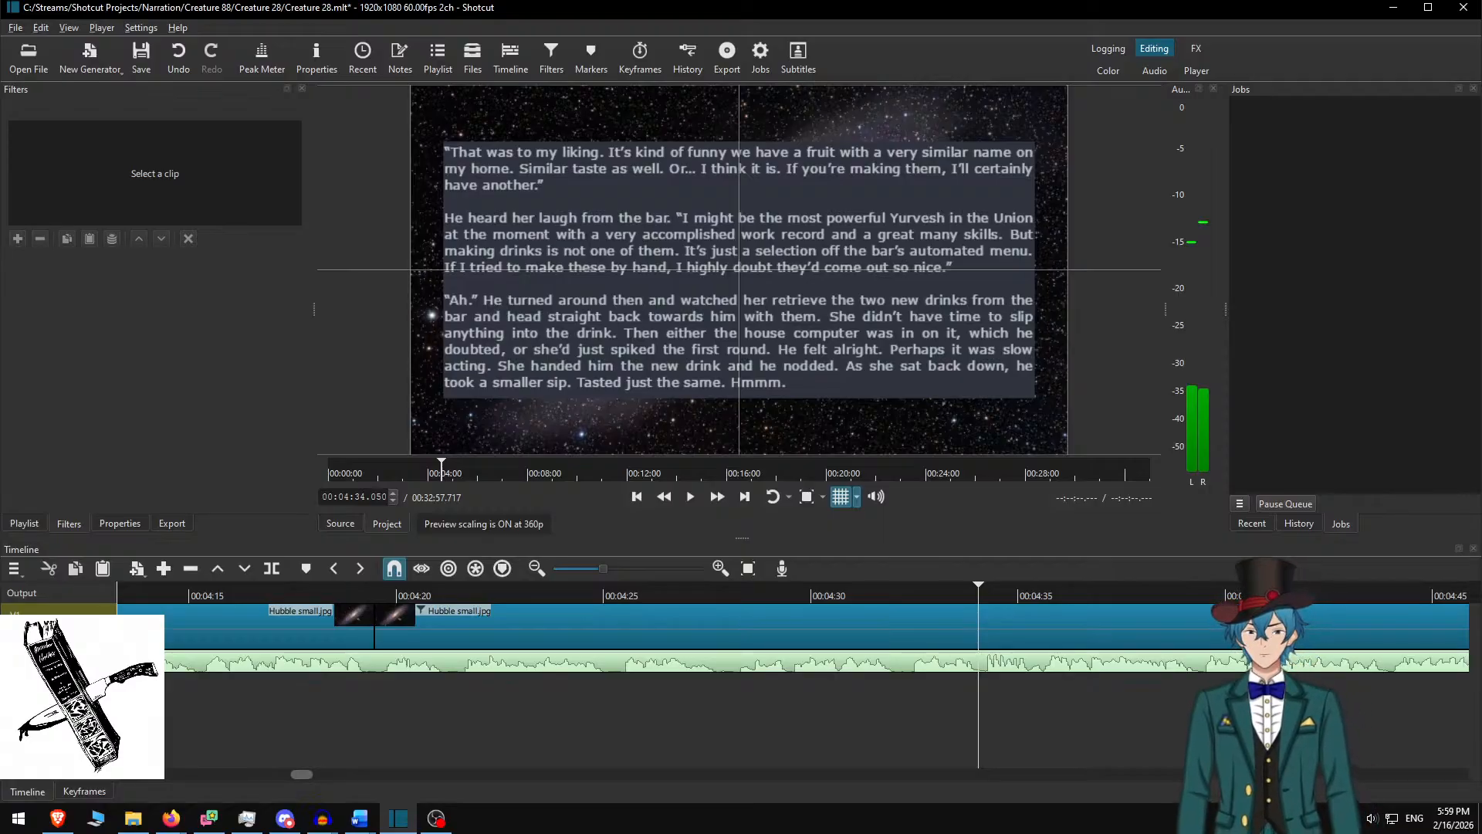
pyautogui.click(715, 596)
pyautogui.click(716, 496)
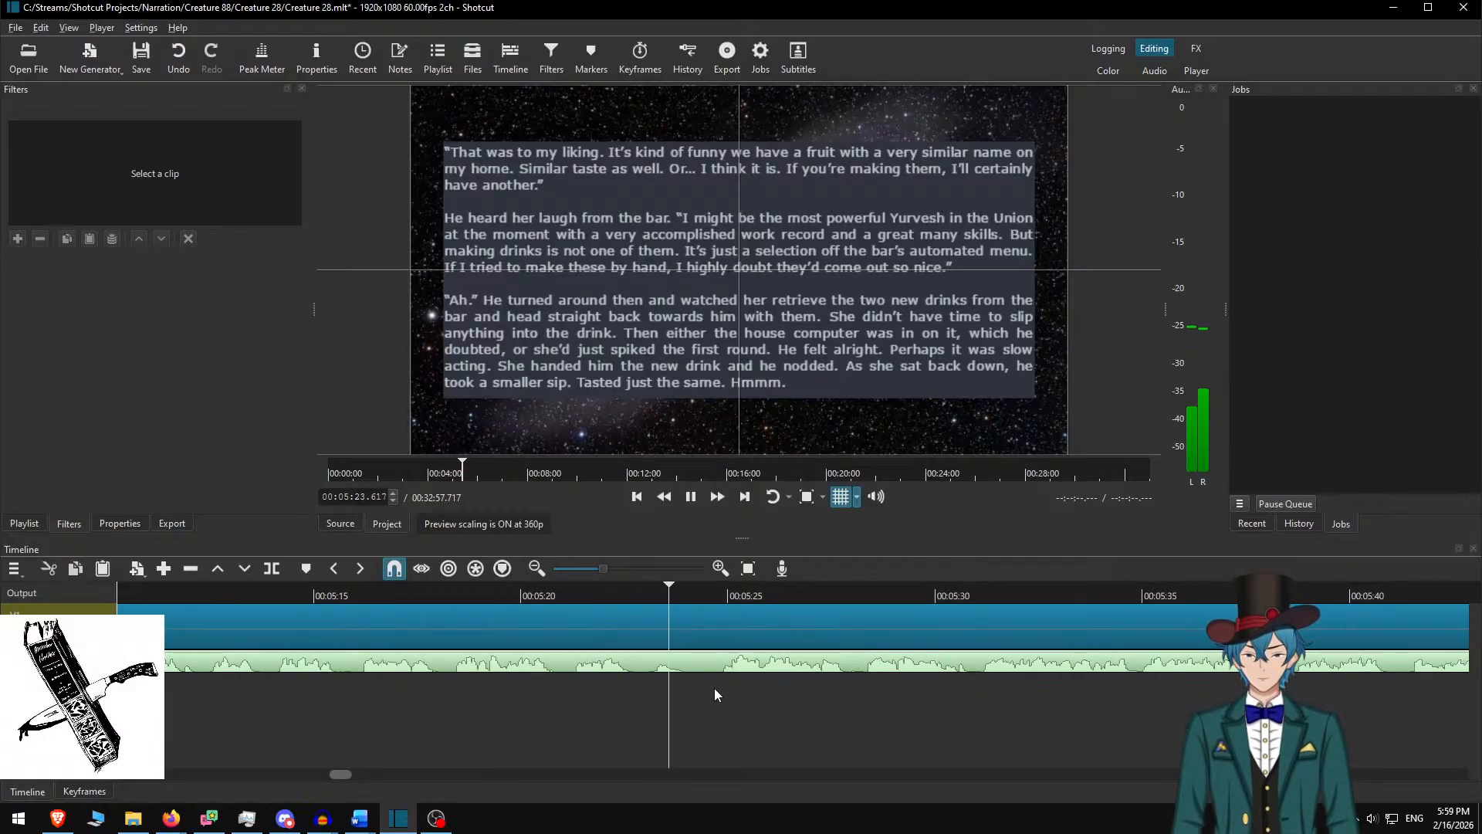
# Split the galaxy clip at the passage's end, then copy the next five paragraphs from Word
pyautogui.press('space')
pyautogui.press('s')
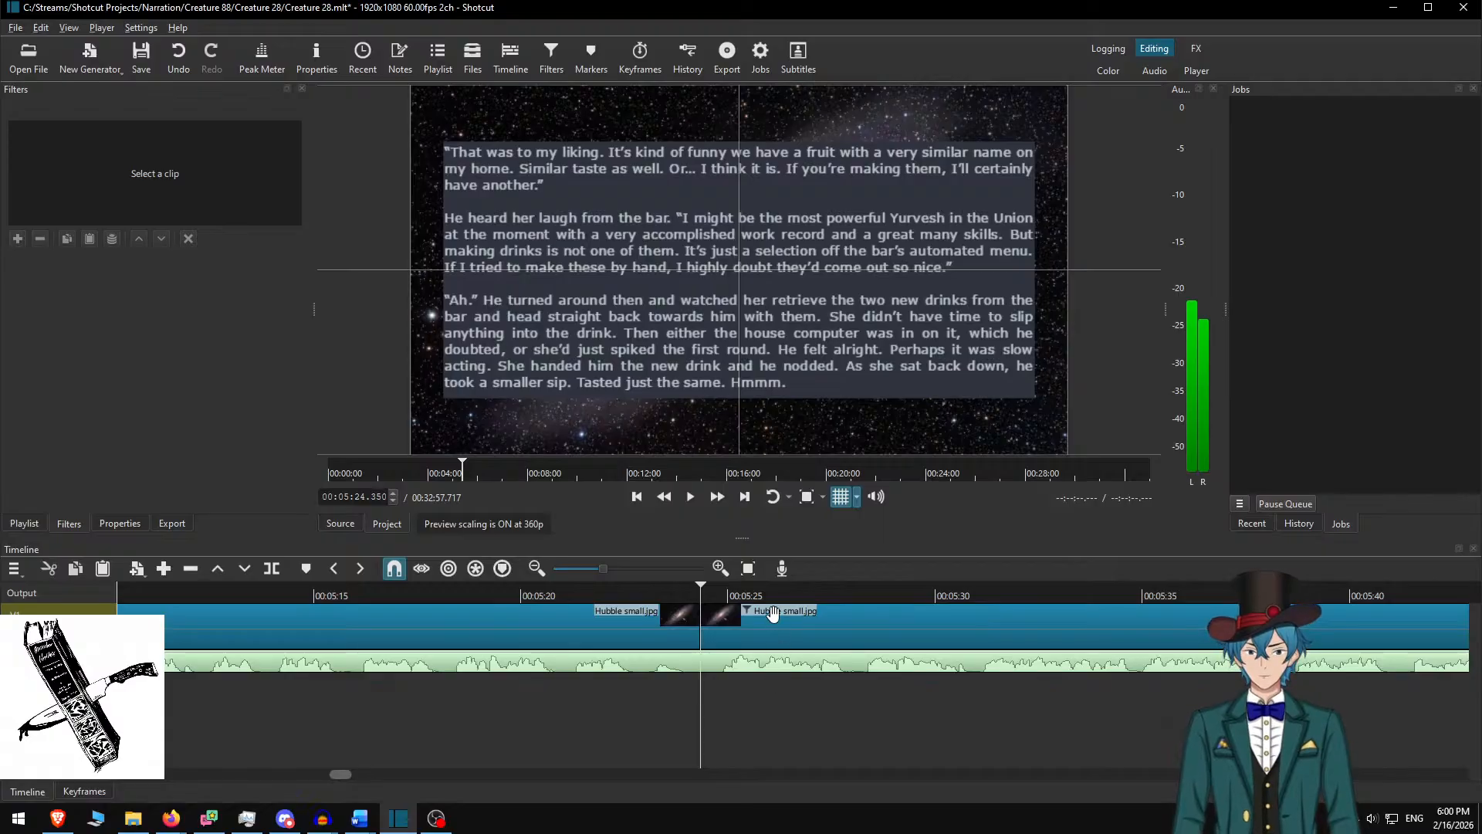
pyautogui.hotkey('alt', 'Tab')
pyautogui.press('Delete')
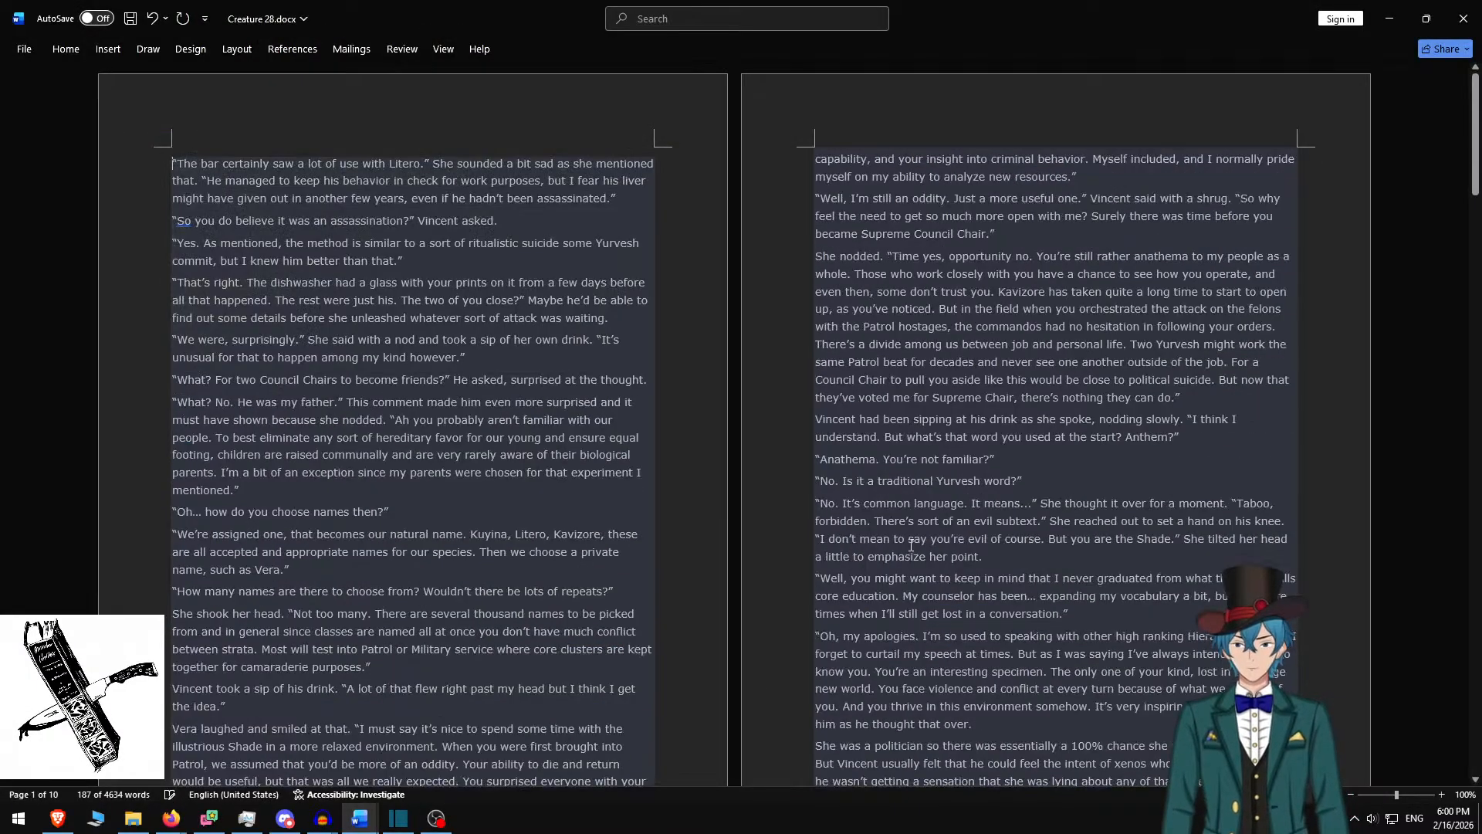
pyautogui.keyDown('shift'); pyautogui.click(486, 359); pyautogui.keyUp('shift')
pyautogui.hotkey('ctrl', 'c')
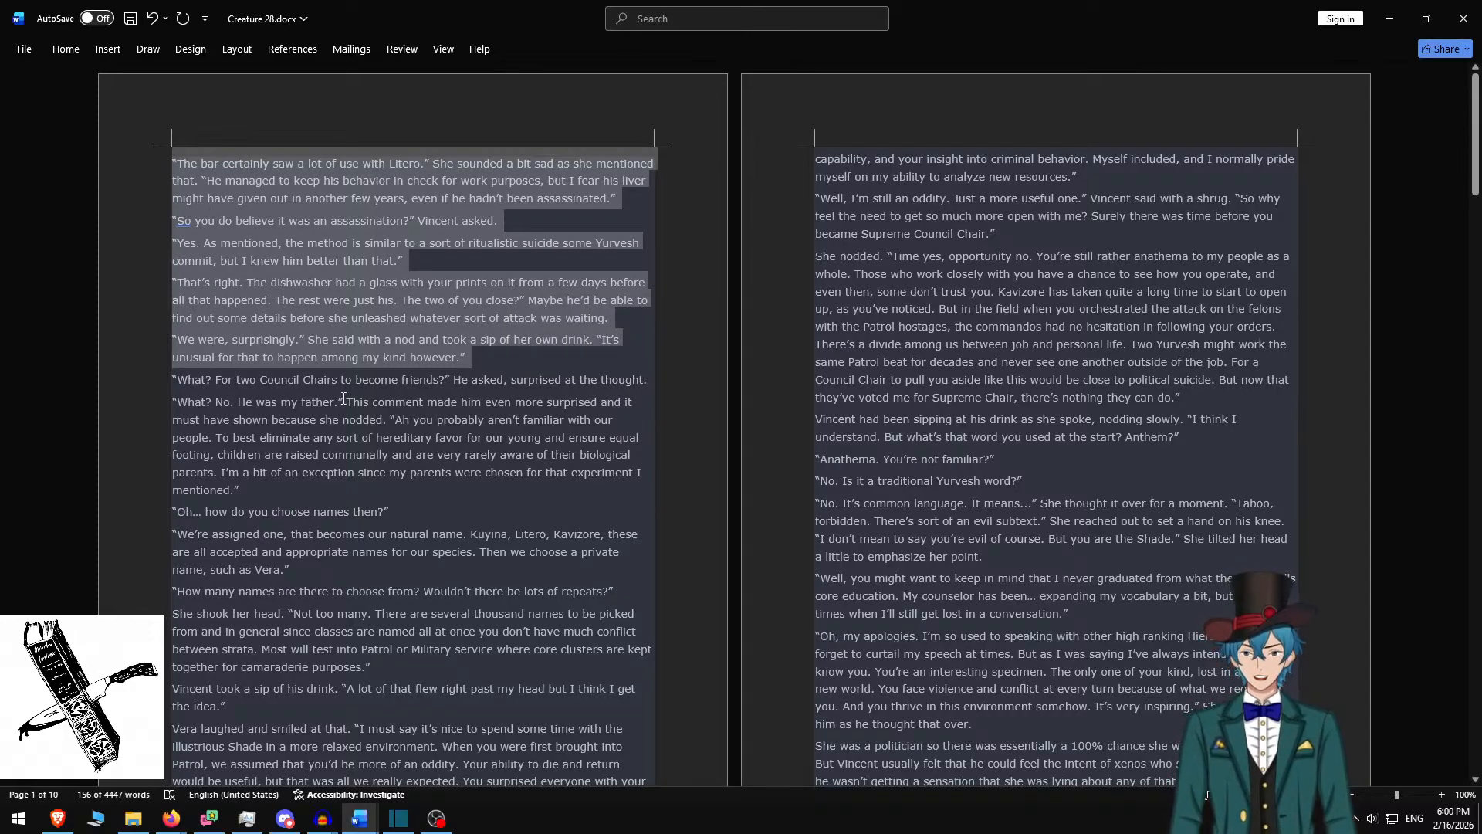
# Paste 'The bar certainly saw' paragraphs into the new clip, with blank lines between them
pyautogui.click(398, 819)
pyautogui.click(817, 251)
pyautogui.hotkey('ctrl', 'a')
pyautogui.hotkey('ctrl', 'v')
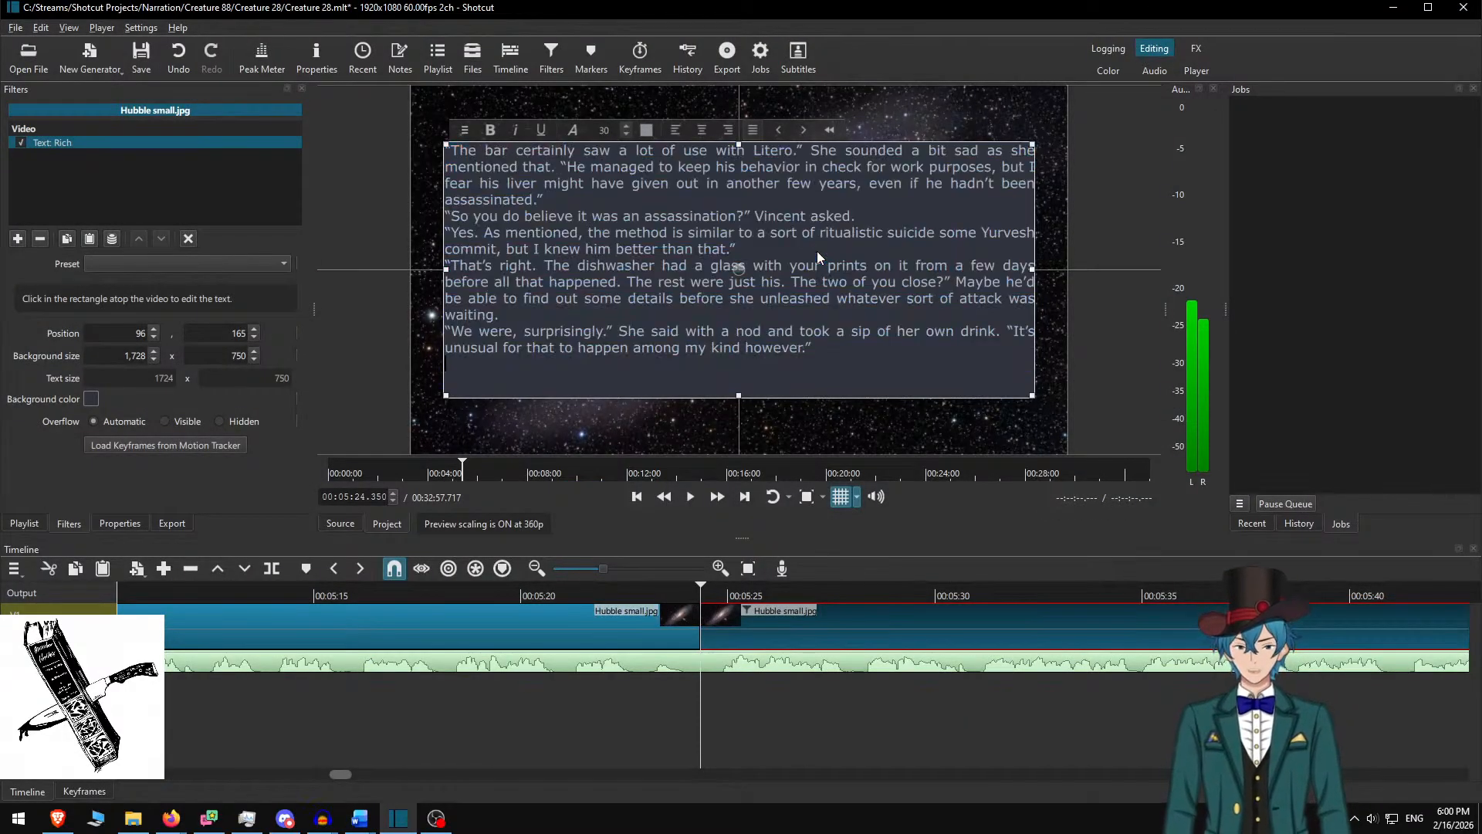
pyautogui.press('Up')
pyautogui.press('Home')
pyautogui.press('Return')
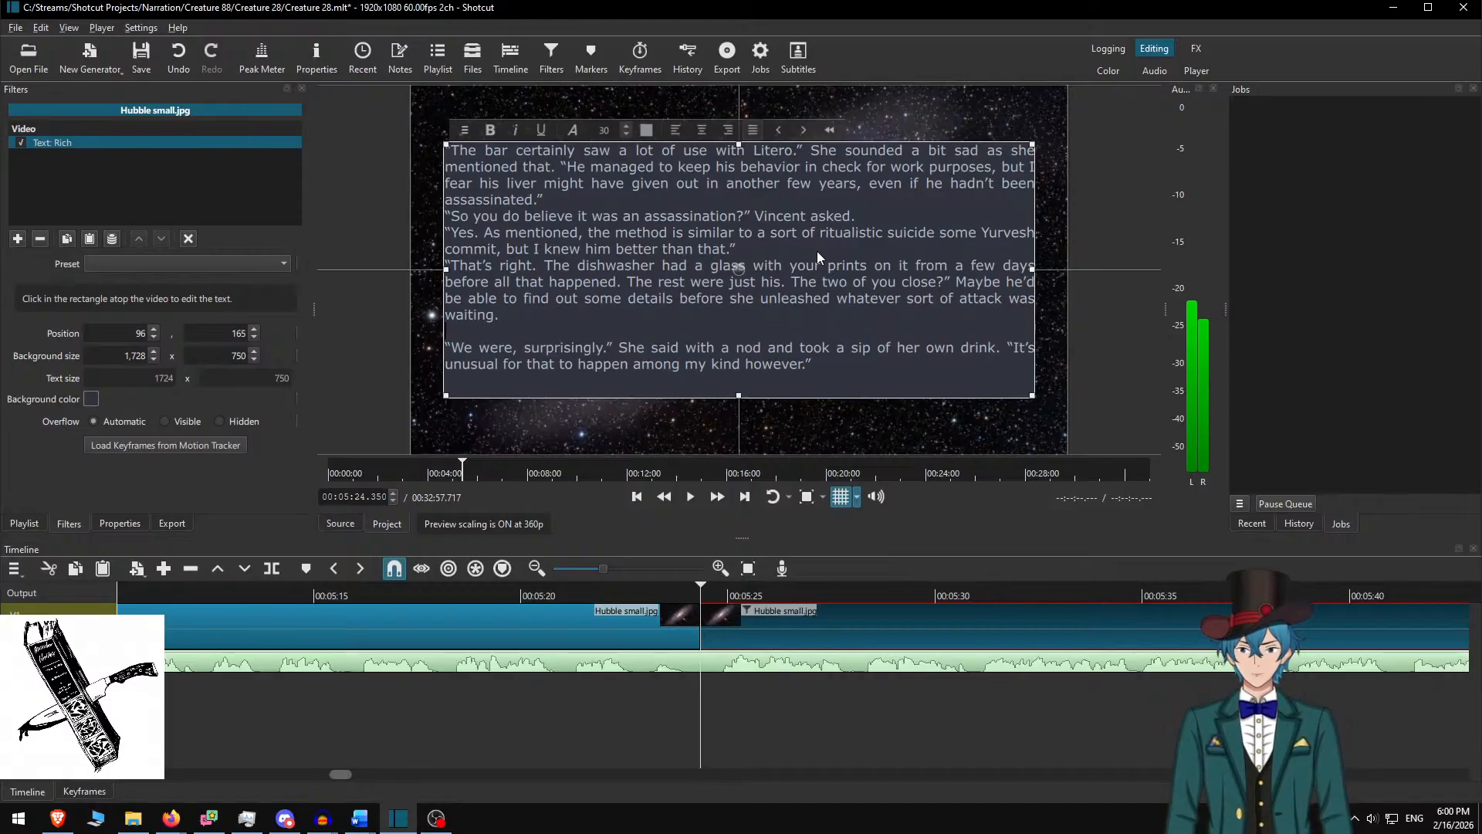
pyautogui.press('Up')
pyautogui.press('Up')
pyautogui.press('Up')
pyautogui.press('Up')
pyautogui.press('Up')
pyautogui.press('Return')
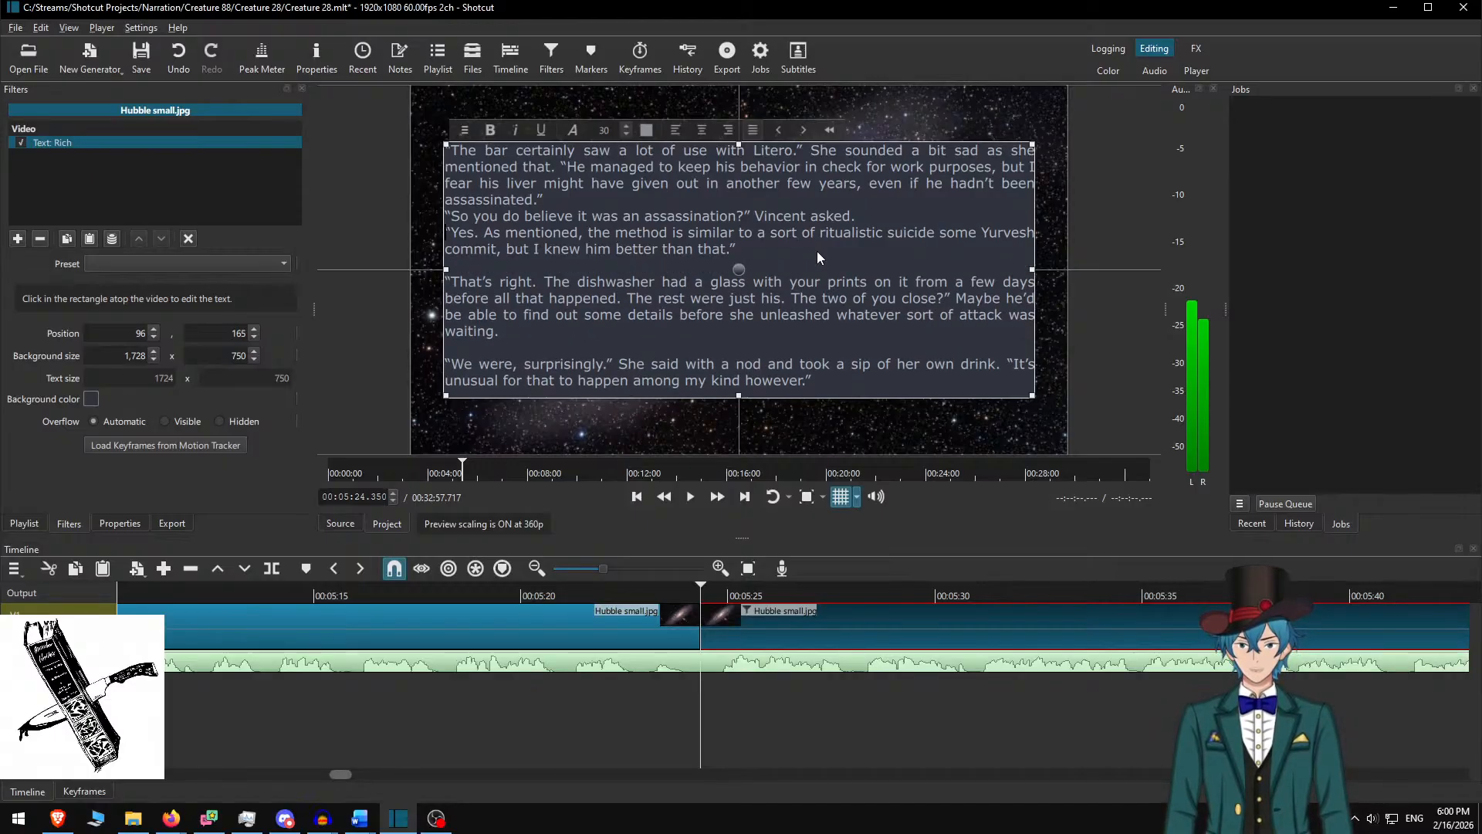
pyautogui.press('Up')
pyautogui.press('Up')
pyautogui.press('Up')
pyautogui.press('Return')
pyautogui.press('Up')
pyautogui.press('Up')
pyautogui.press('Return')
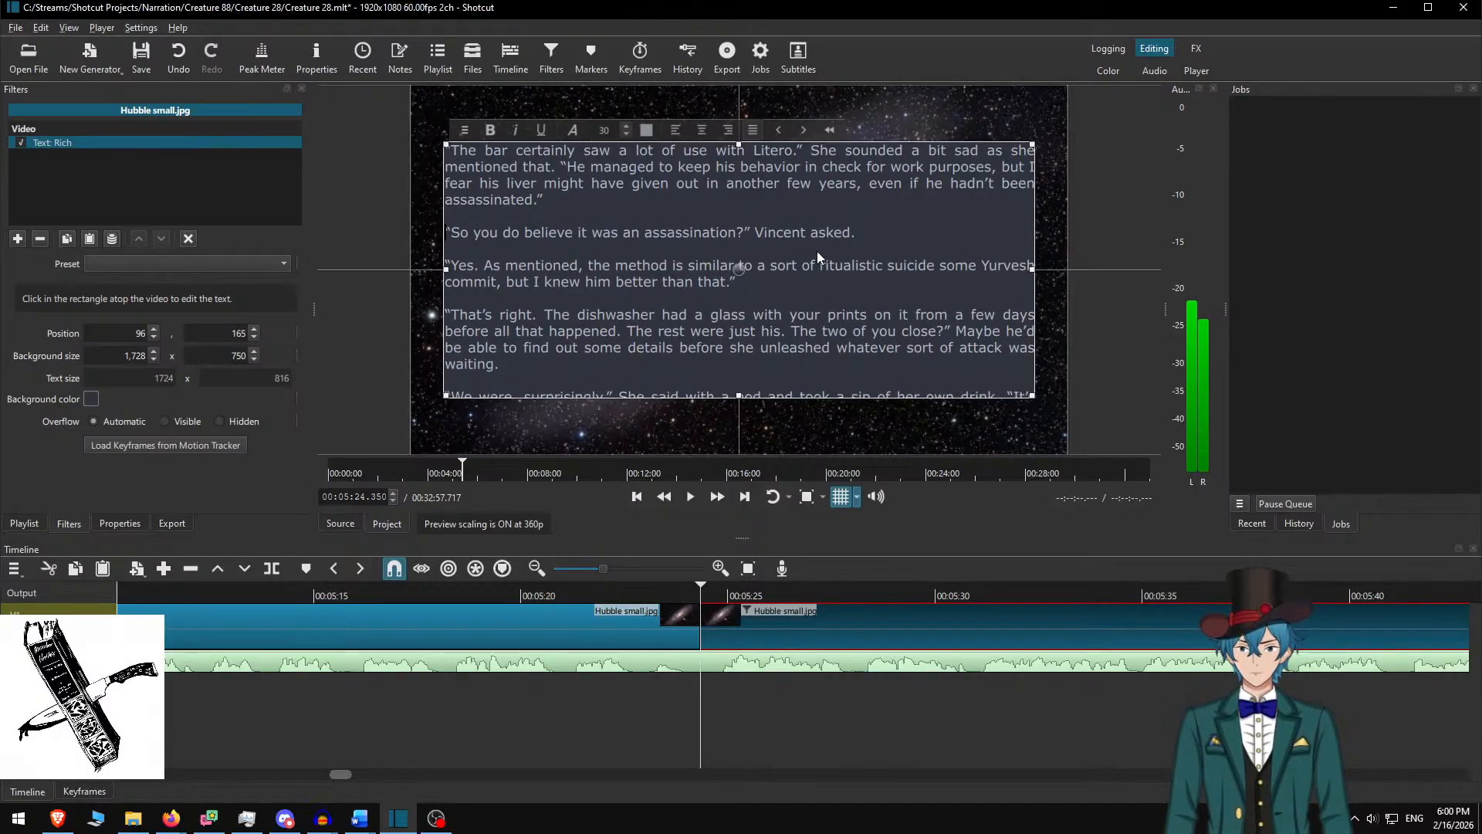
# Remove the overflowing paragraph after 'waiting.' and set the box height to 700
pyautogui.scroll(-2, 610, 262)
pyautogui.click(522, 351)
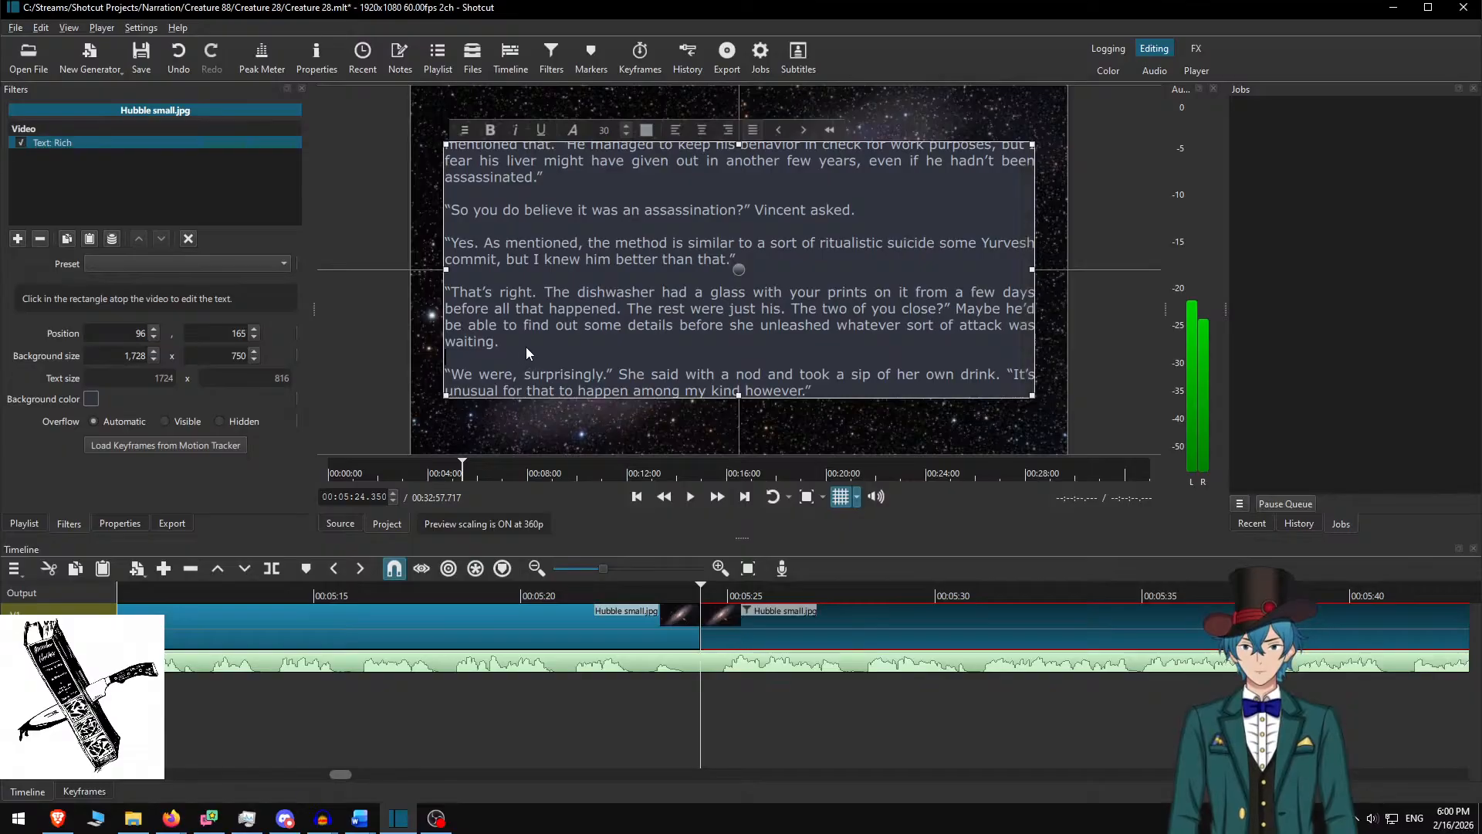
pyautogui.hotkey('ctrl', 'shift', 'End')
pyautogui.press('BackSpace')
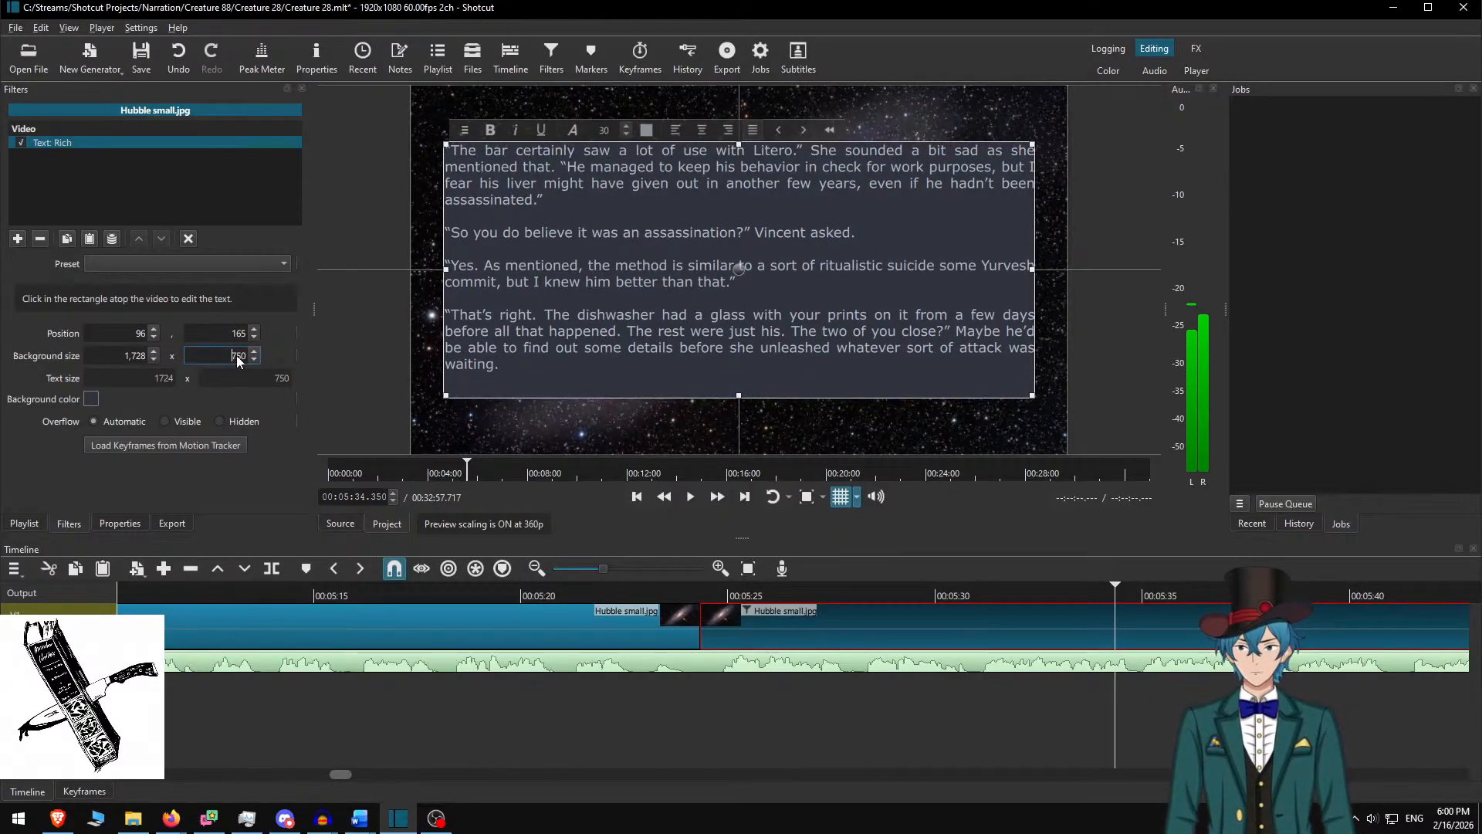
pyautogui.write('700')
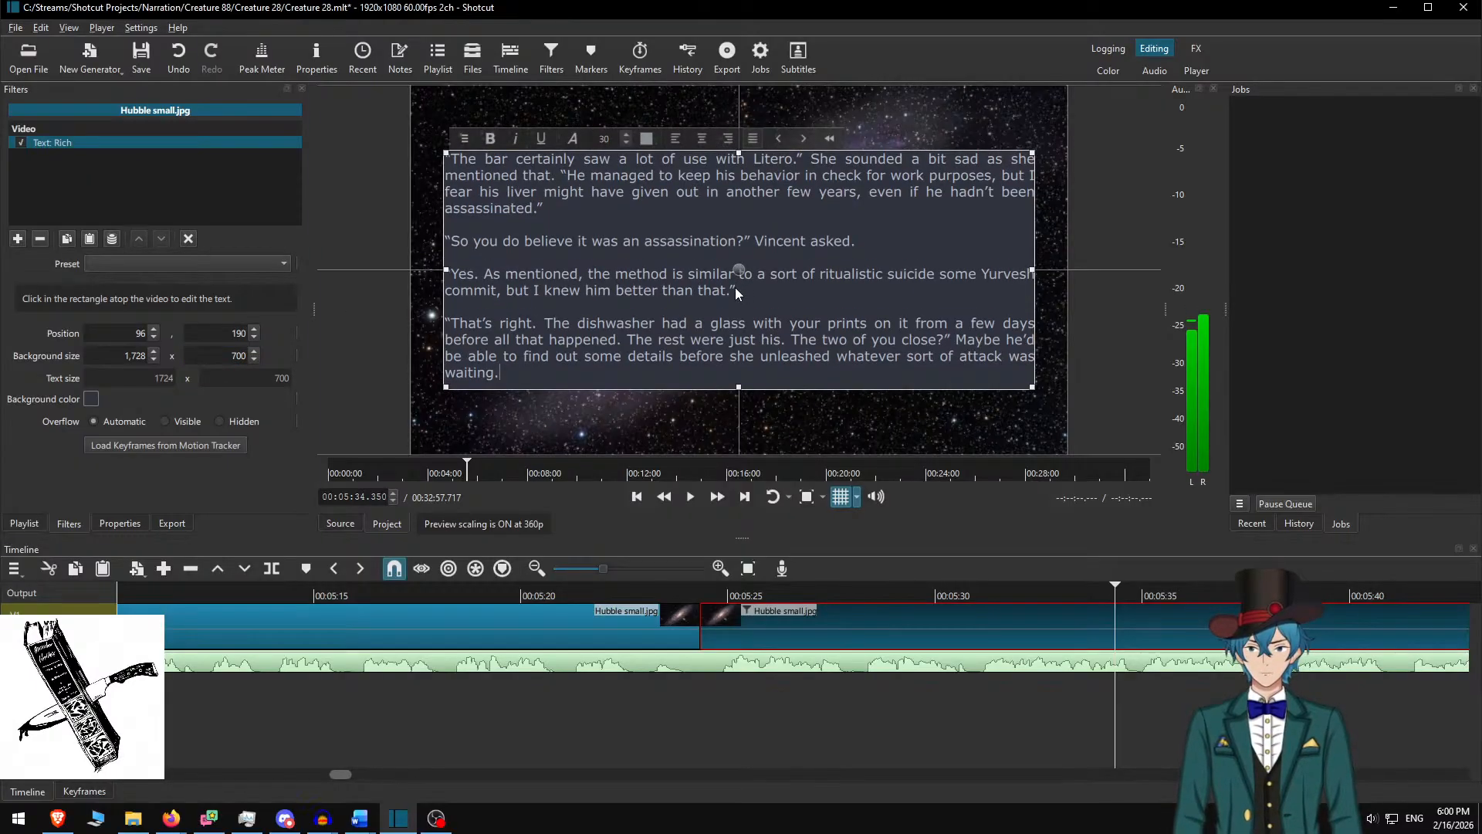
# In Word, end the manuscript selection after 'waiting.', then deselect the clip in Shotcut
pyautogui.hotkey('alt', 'Tab')
pyautogui.keyDown('shift'); pyautogui.click(632, 319); pyautogui.keyUp('shift')
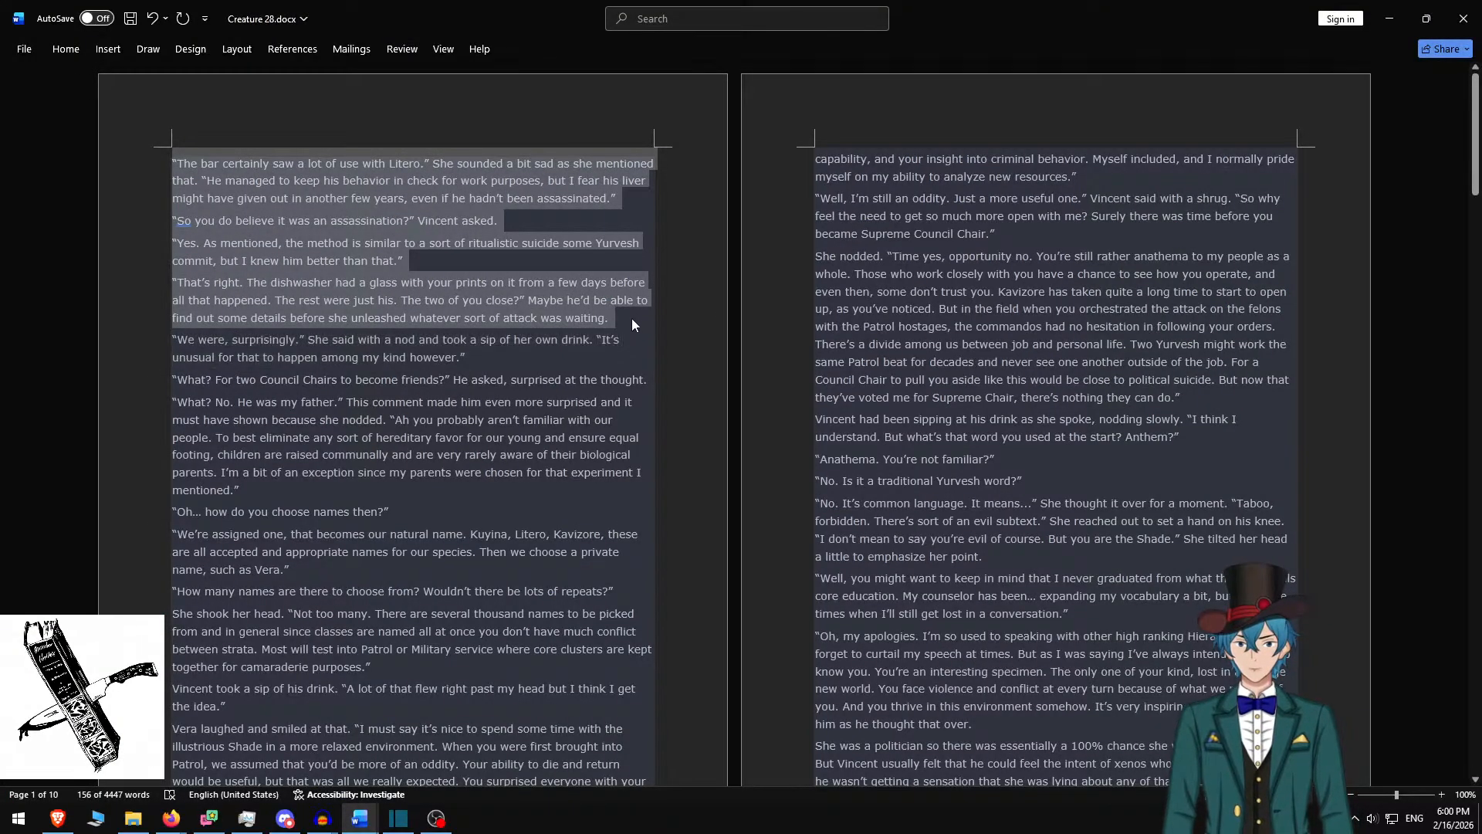
pyautogui.hotkey('alt', 'Tab')
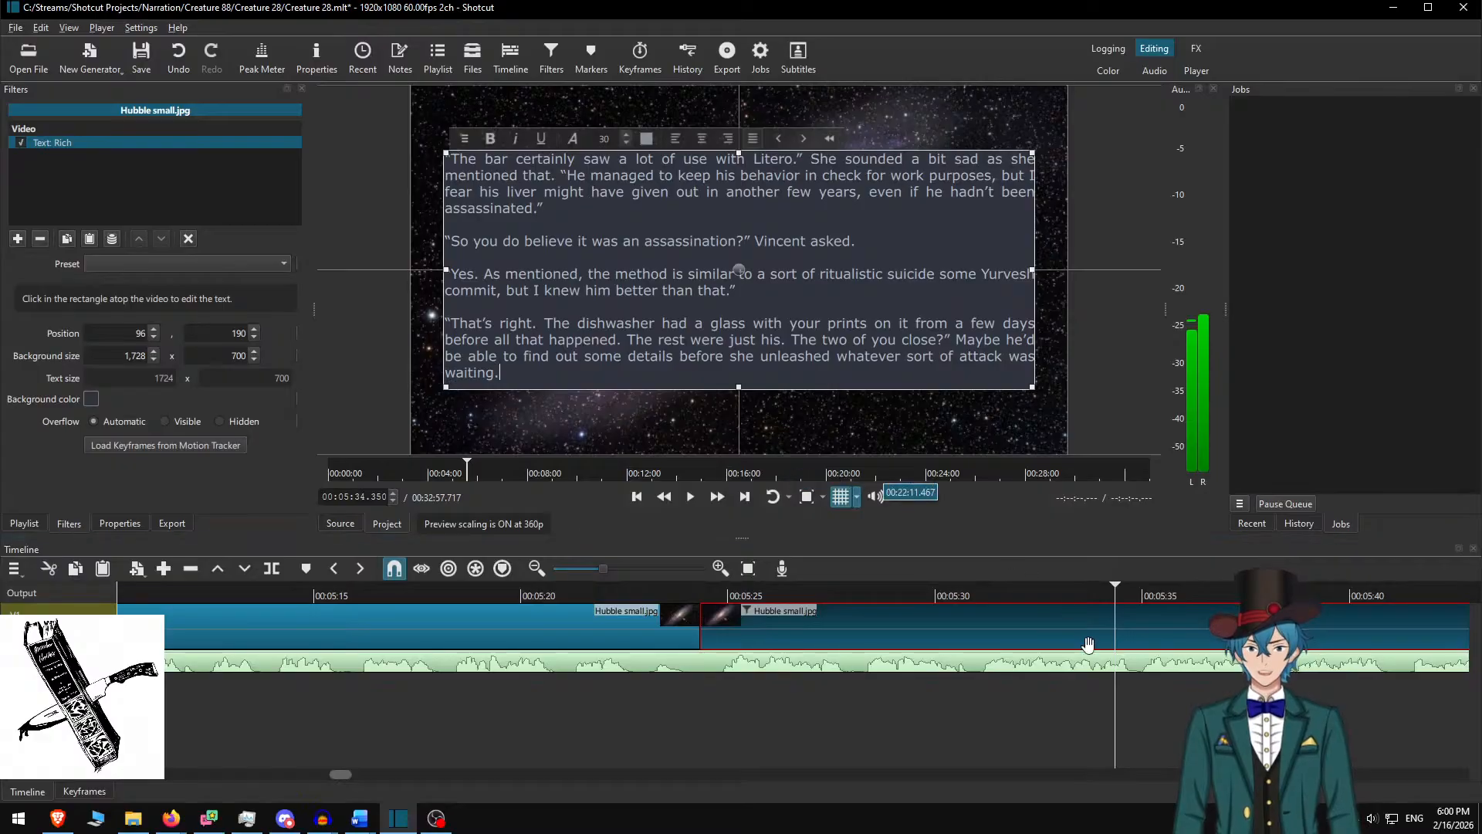
pyautogui.keyDown('ctrl'); pyautogui.click(939, 627); pyautogui.keyUp('ctrl')
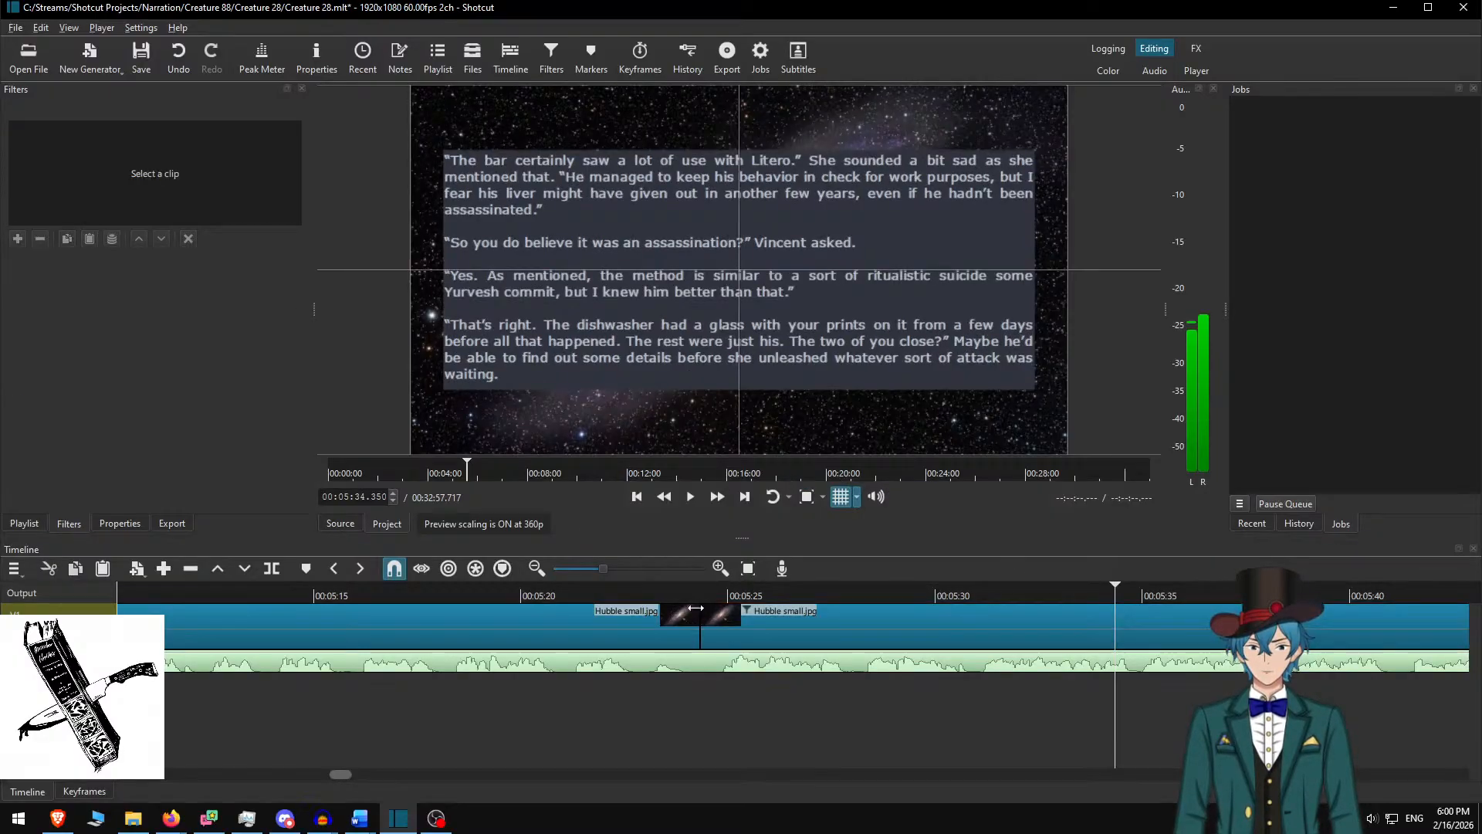
# Review the bar passage by playing it back at speed, stopping at its end
pyautogui.click(593, 584)
pyautogui.press('space')
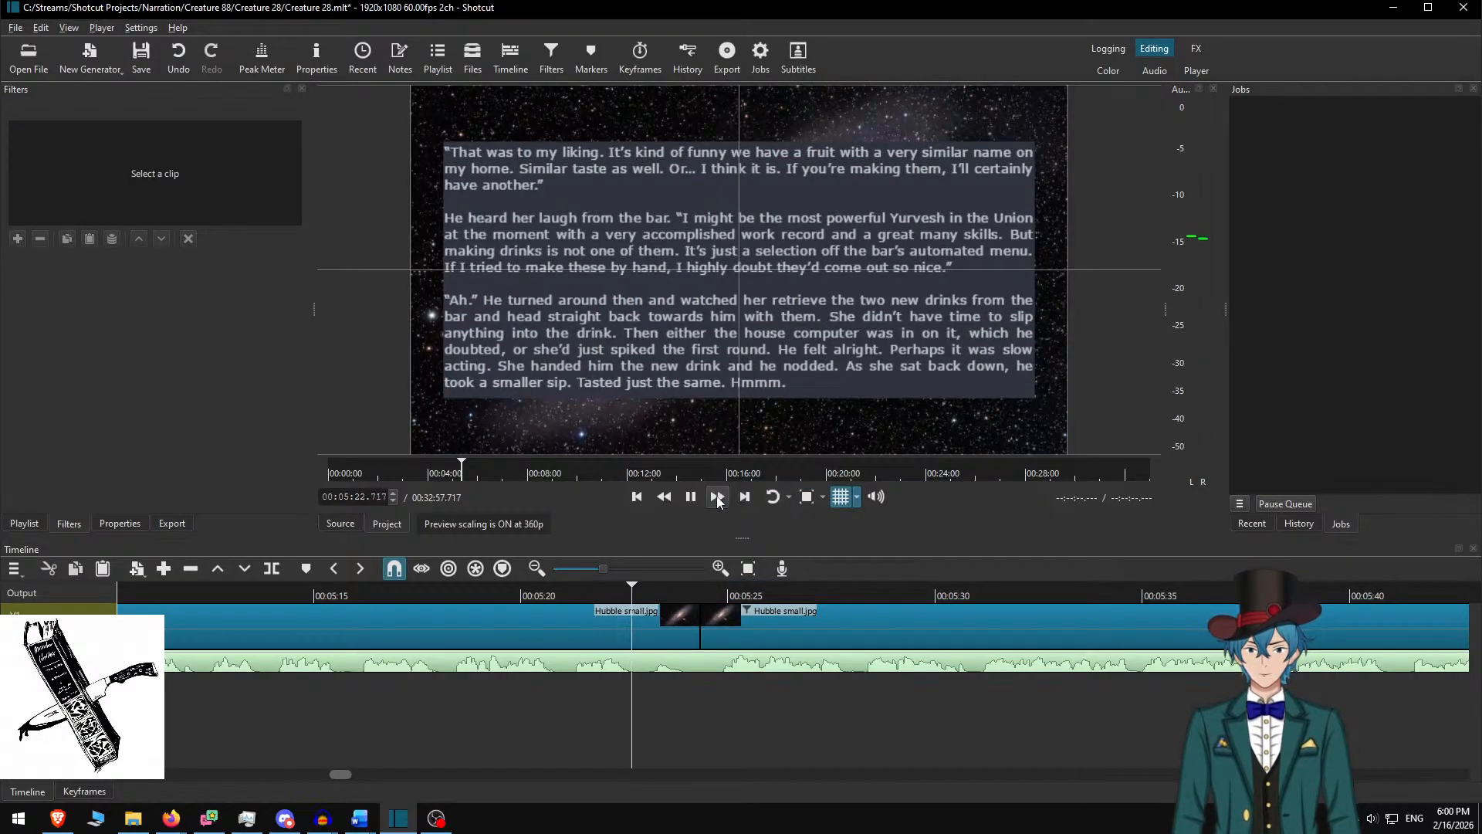
pyautogui.click(716, 496)
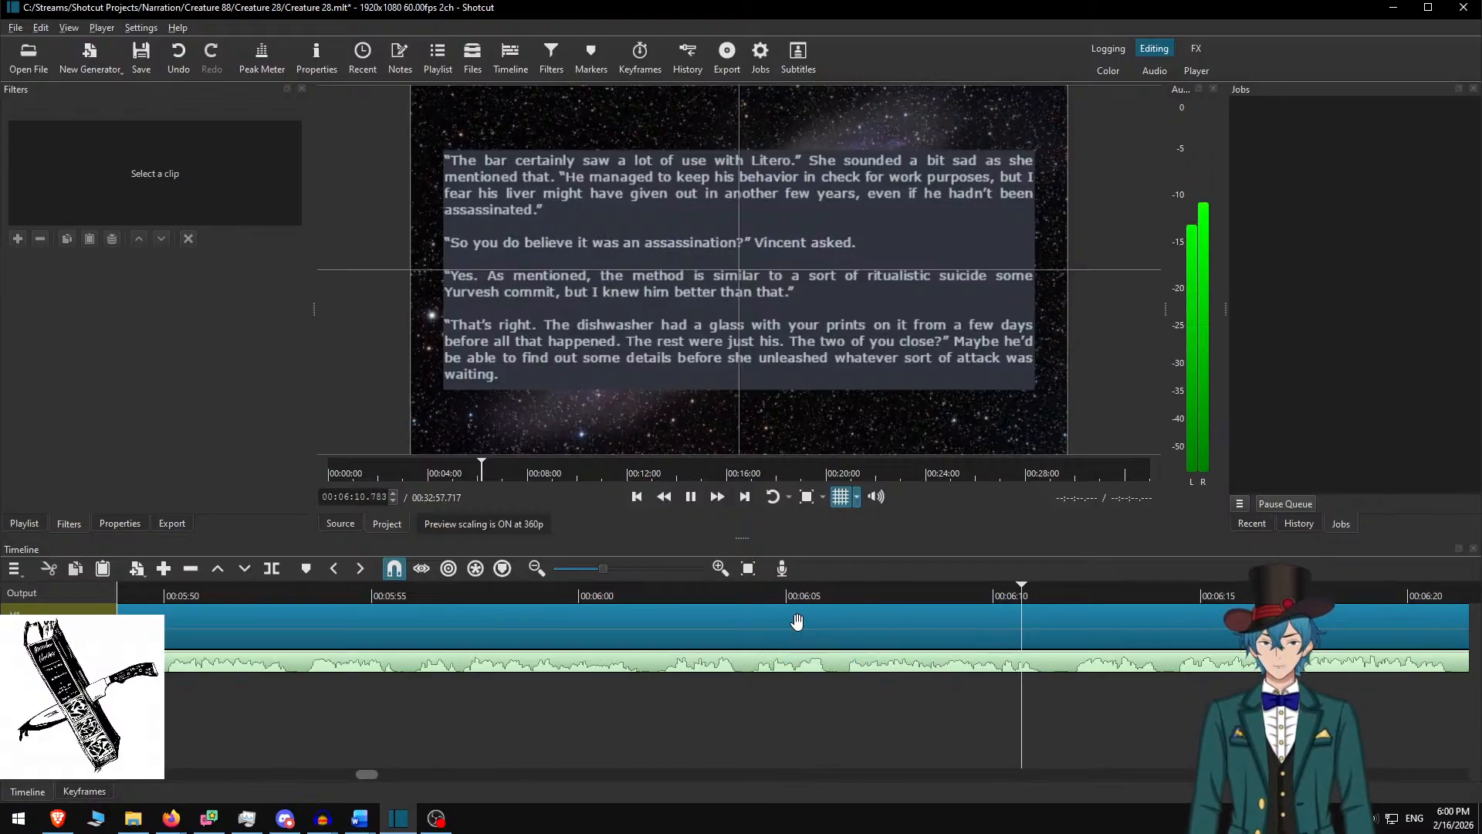
pyautogui.press('space')
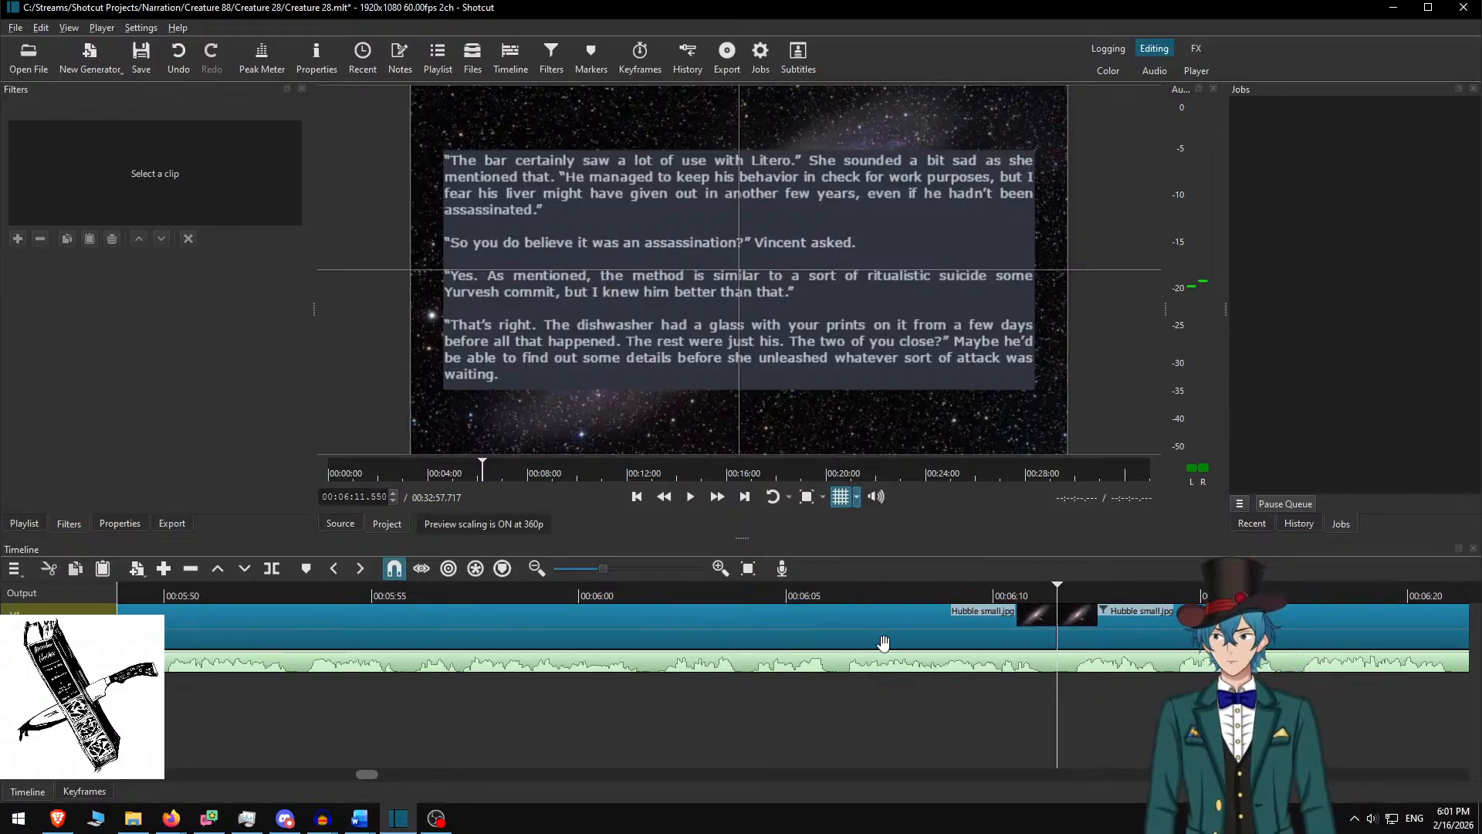
# In Word, delete the used bar paragraphs and select the next four, starting 'We were, surprisingly'
pyautogui.hotkey('alt', 'Tab')
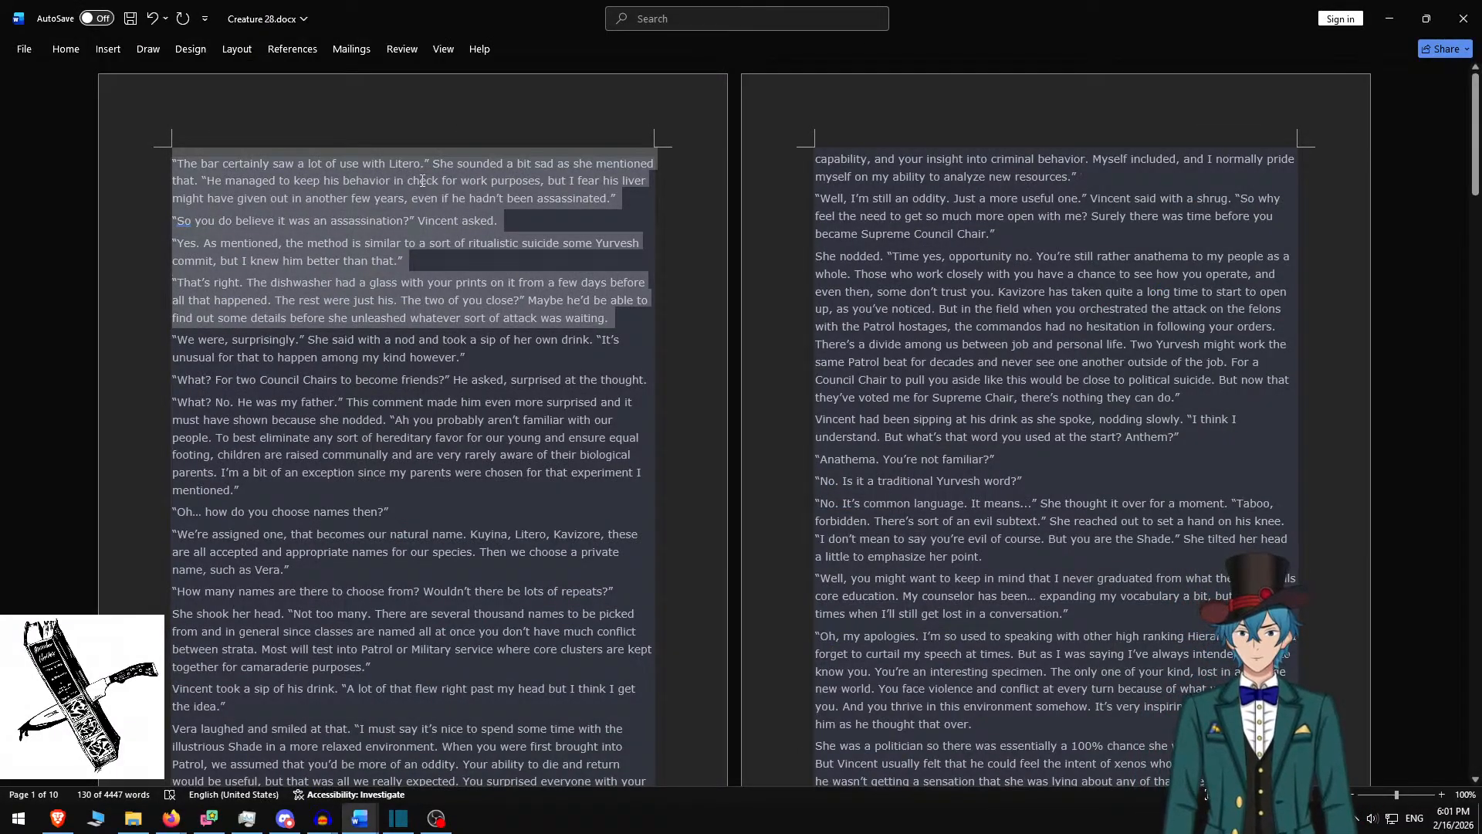
pyautogui.press('BackSpace')
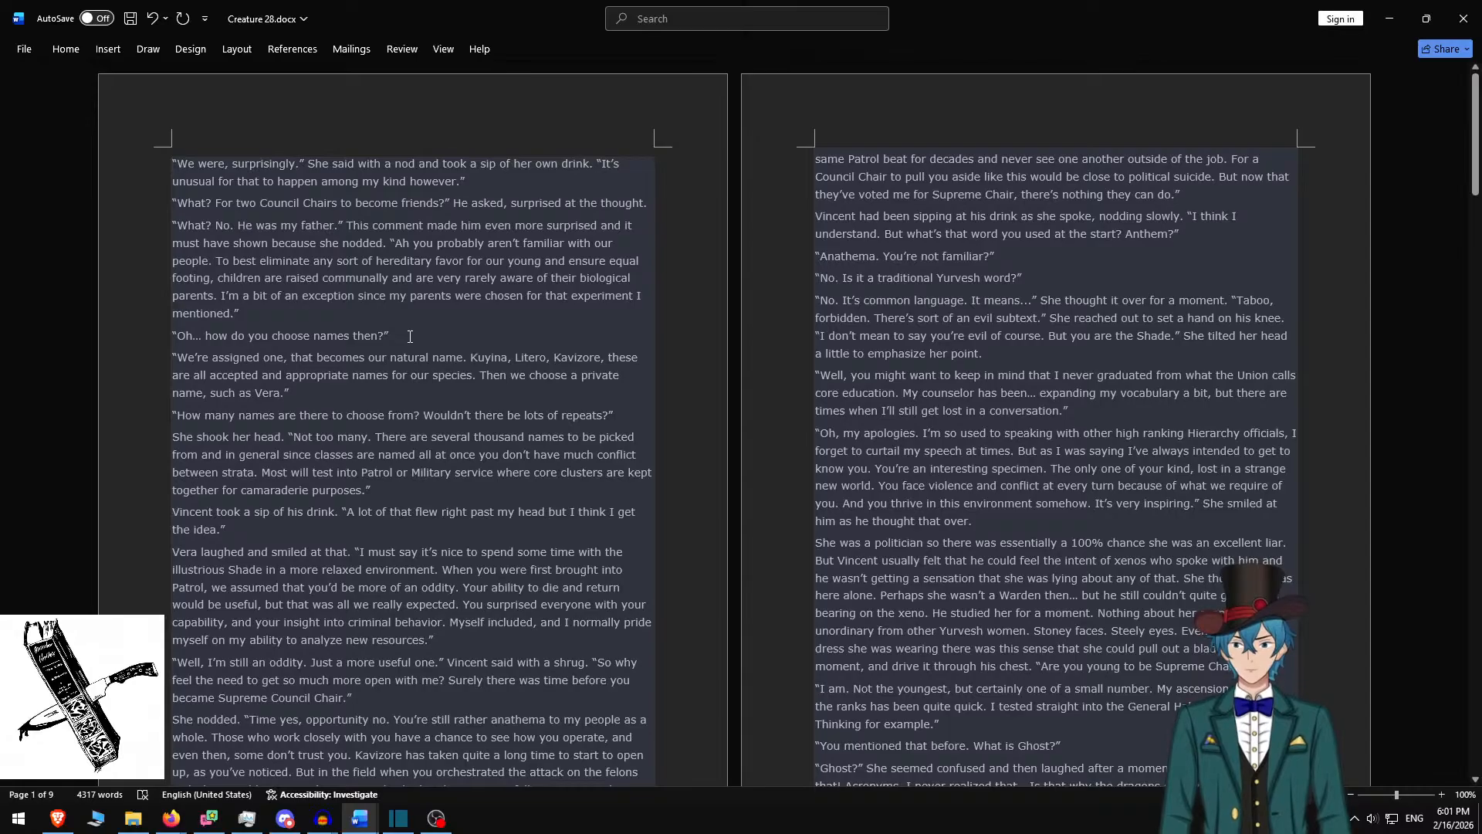
pyautogui.keyDown('shift'); pyautogui.click(410, 336); pyautogui.keyUp('shift')
pyautogui.hotkey('ctrl', 'c')
# Replace the next clip's overlay text with the copied 'We were, surprisingly.' paragraphs
pyautogui.hotkey('alt', 'Tab')
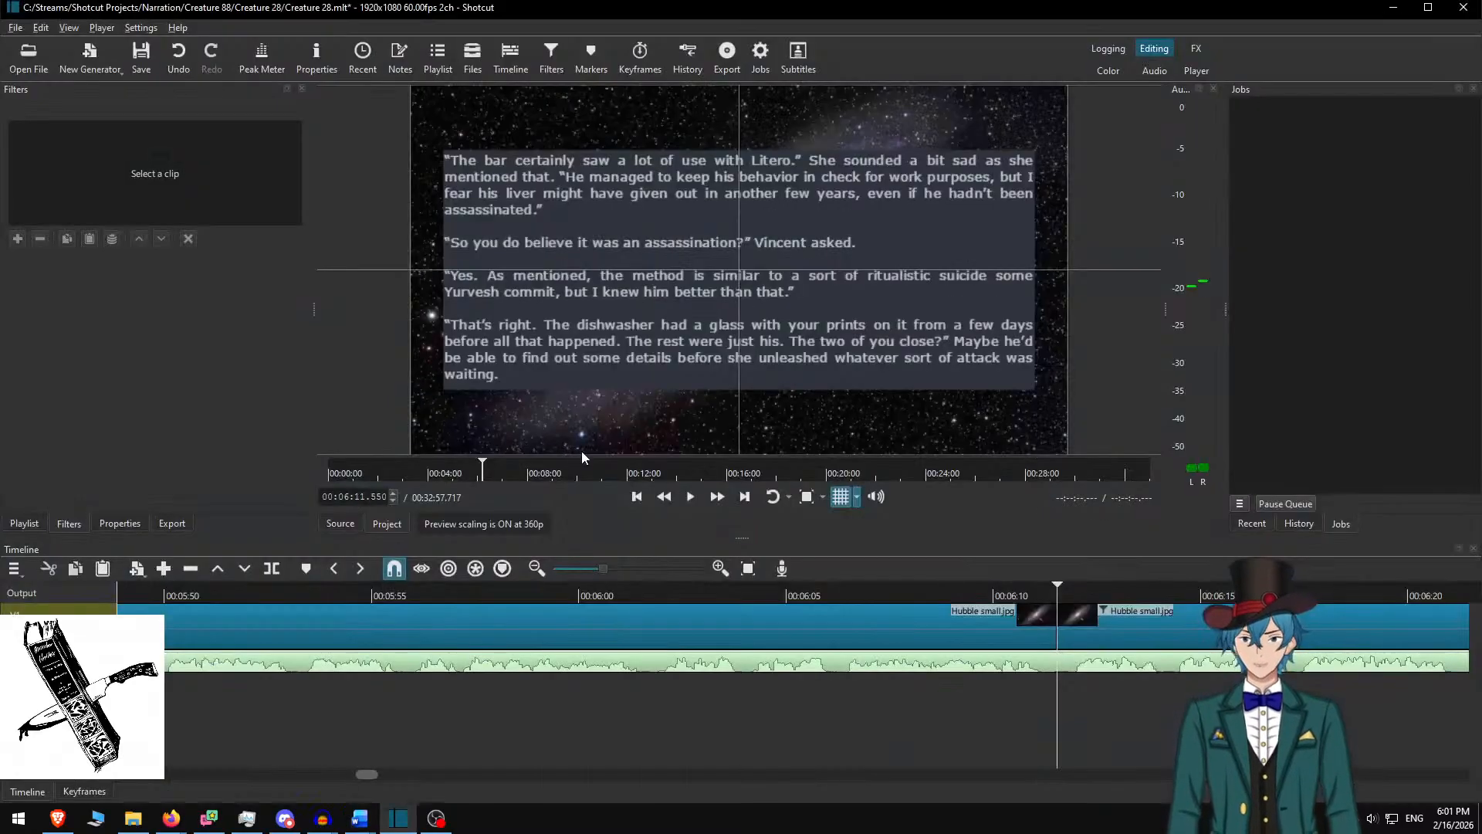
pyautogui.click(1118, 627)
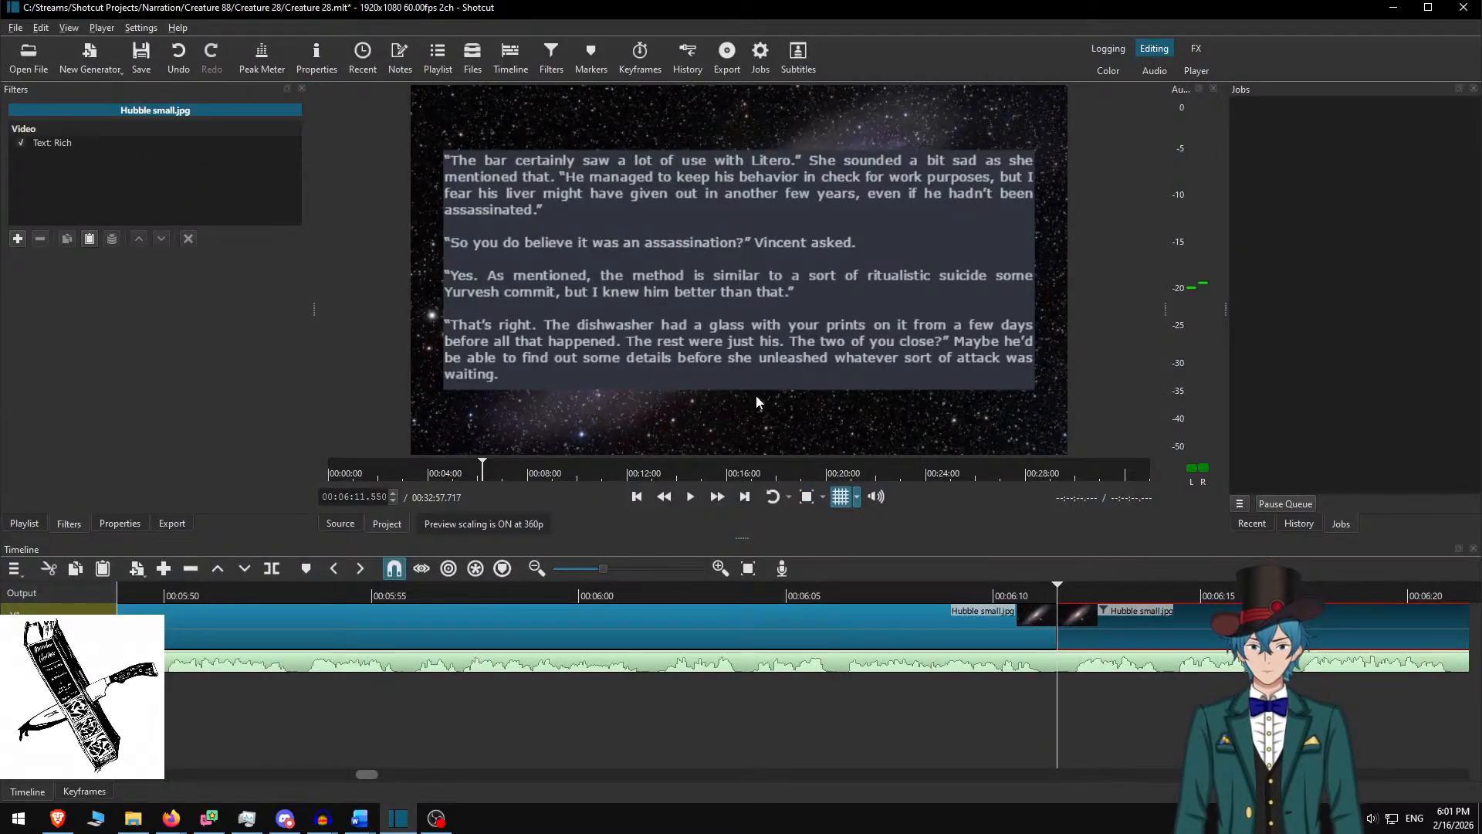
pyautogui.click(621, 257)
pyautogui.hotkey('ctrl', 'a')
pyautogui.hotkey('ctrl', 'v')
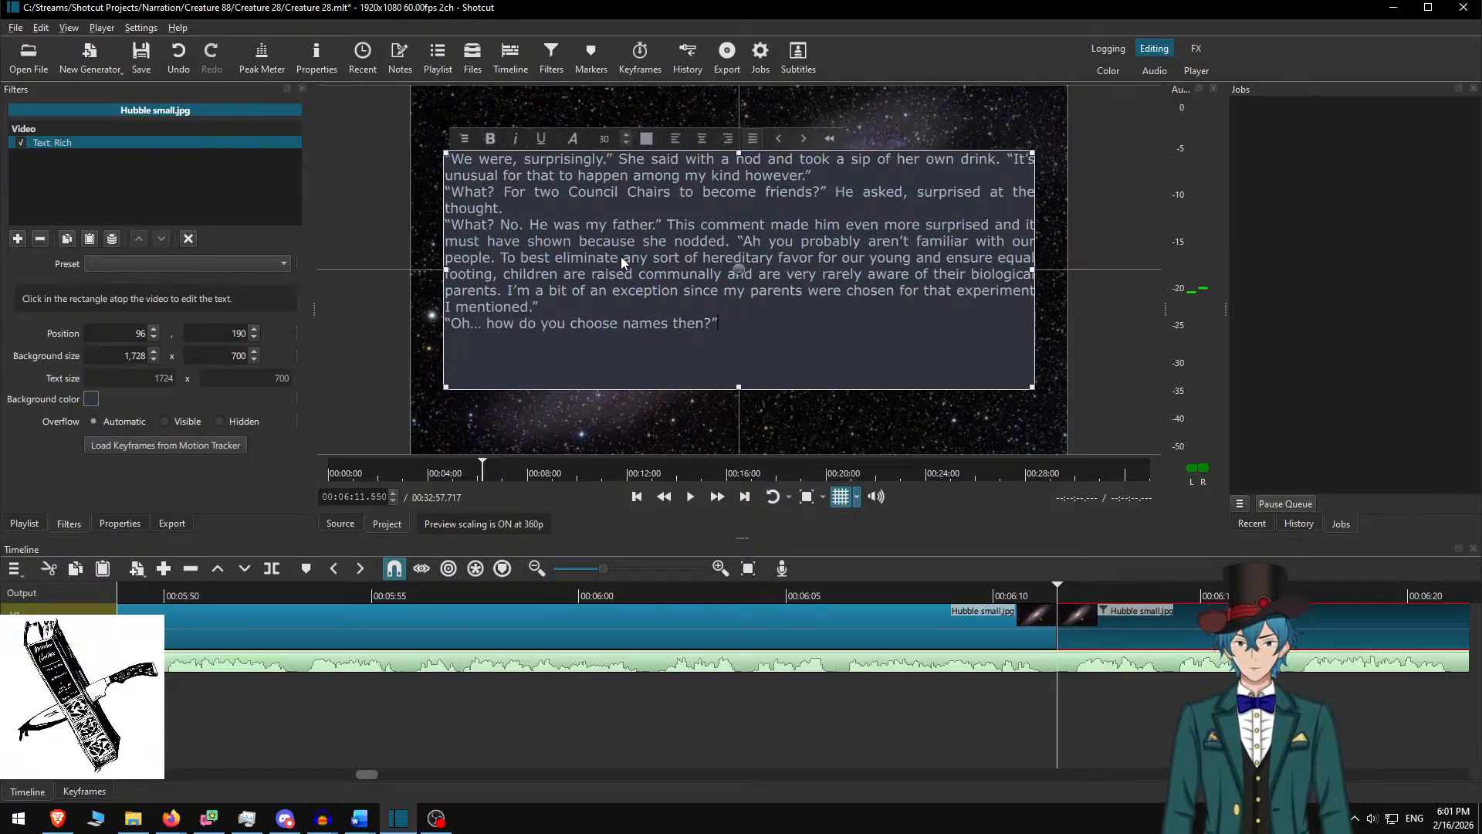
# Separate the four paragraphs with blank lines, then deselect the clip to view the overlay
pyautogui.press('Up')
pyautogui.press('End')
pyautogui.press('Return')
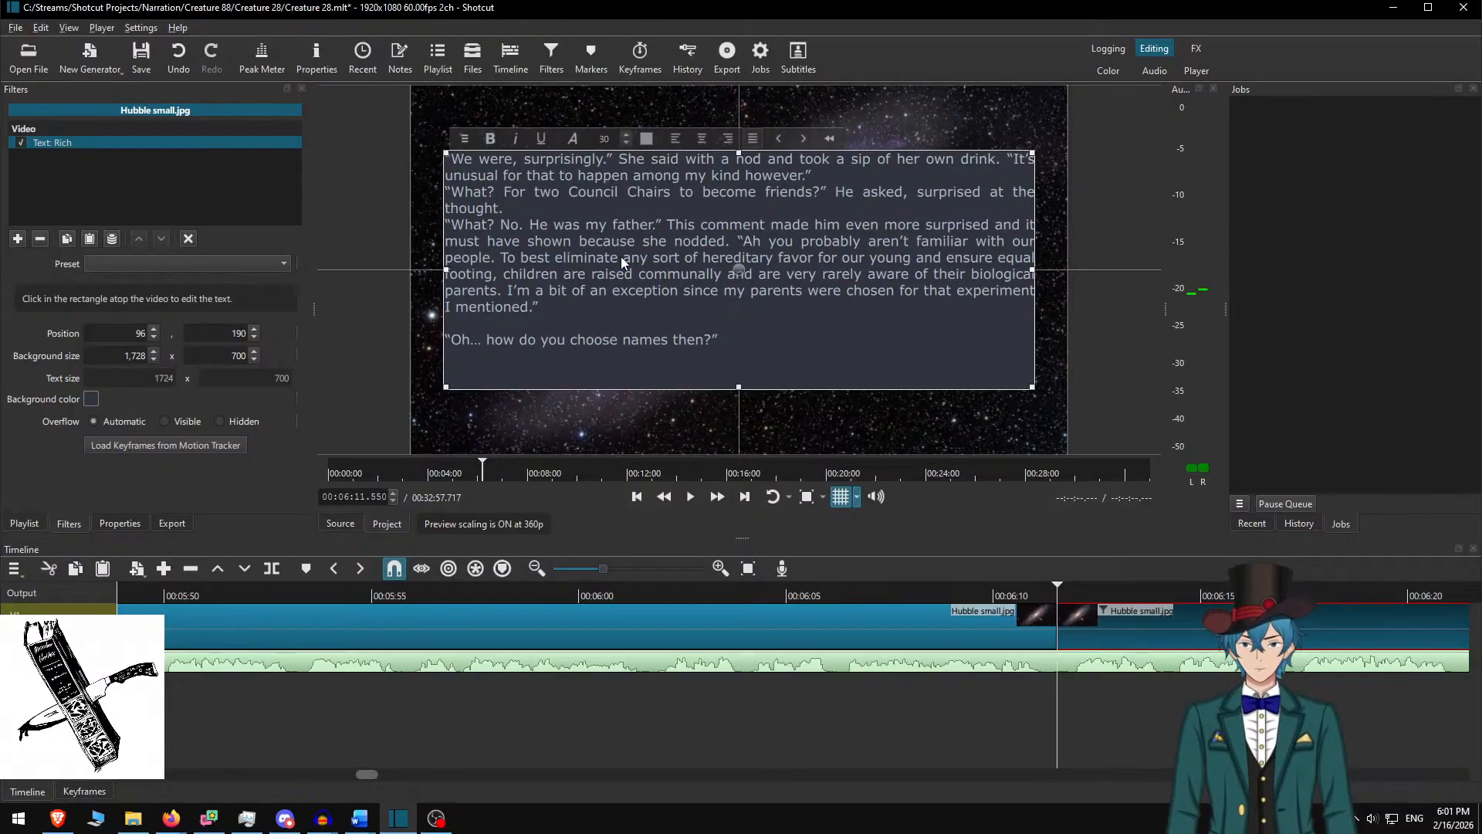
pyautogui.press('Return')
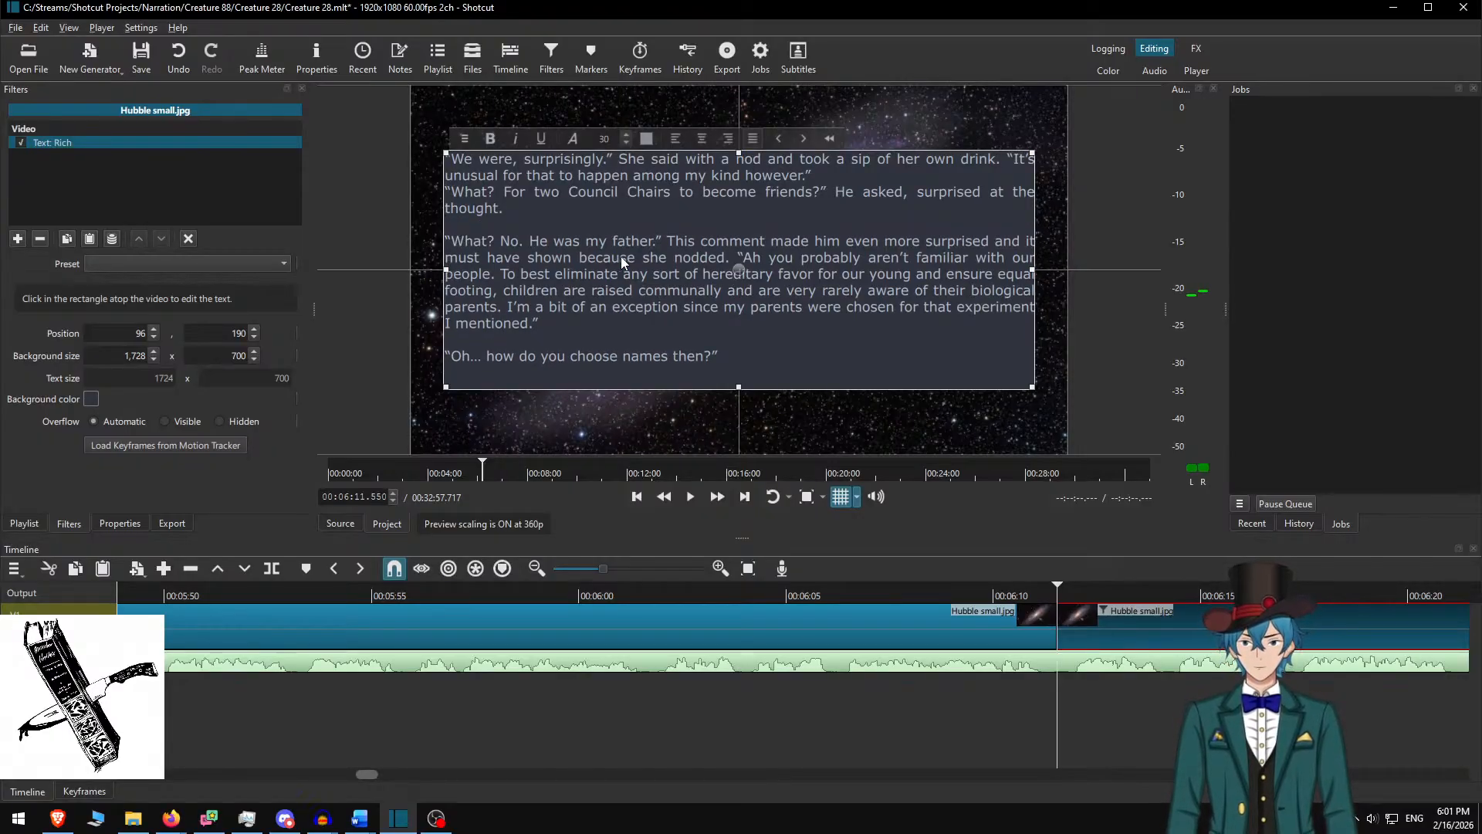
pyautogui.press('Return')
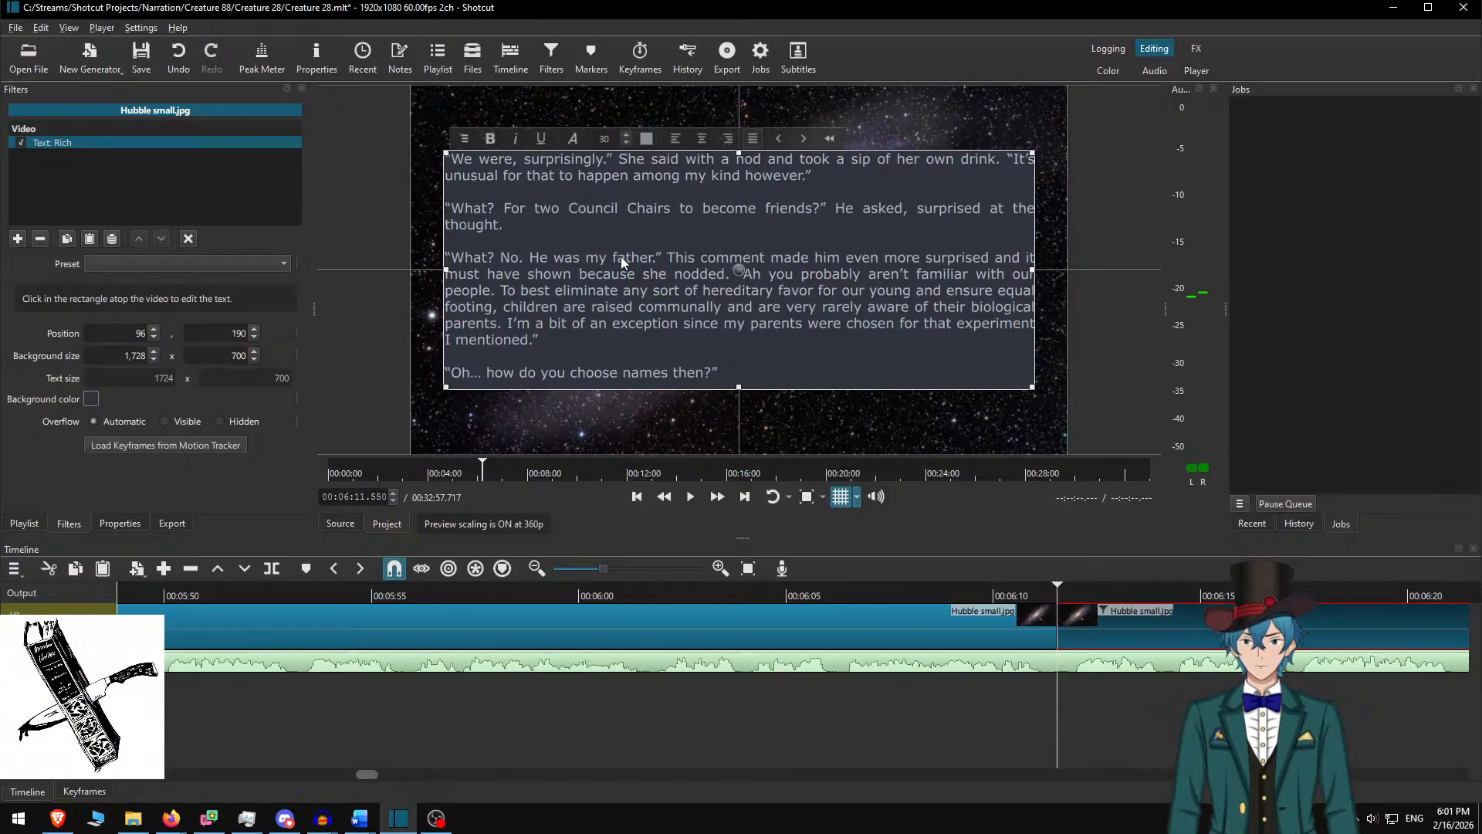
pyautogui.hscroll(3, 859, 632)
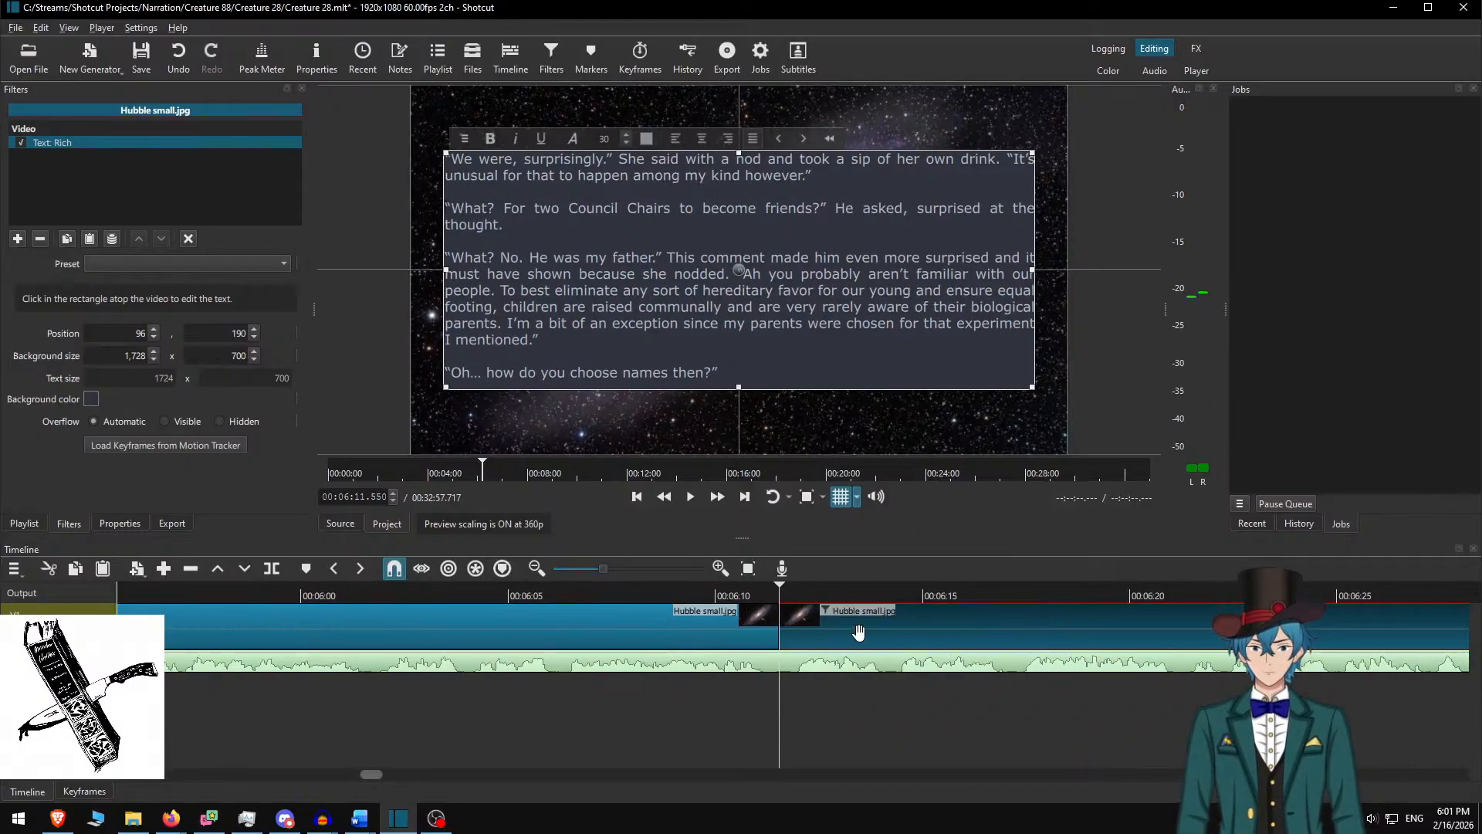
pyautogui.click(865, 615)
pyautogui.click(635, 591)
# Play the 'We were, surprisingly.' passage at increased speed and scroll to the next clip boundary
pyautogui.click(691, 498)
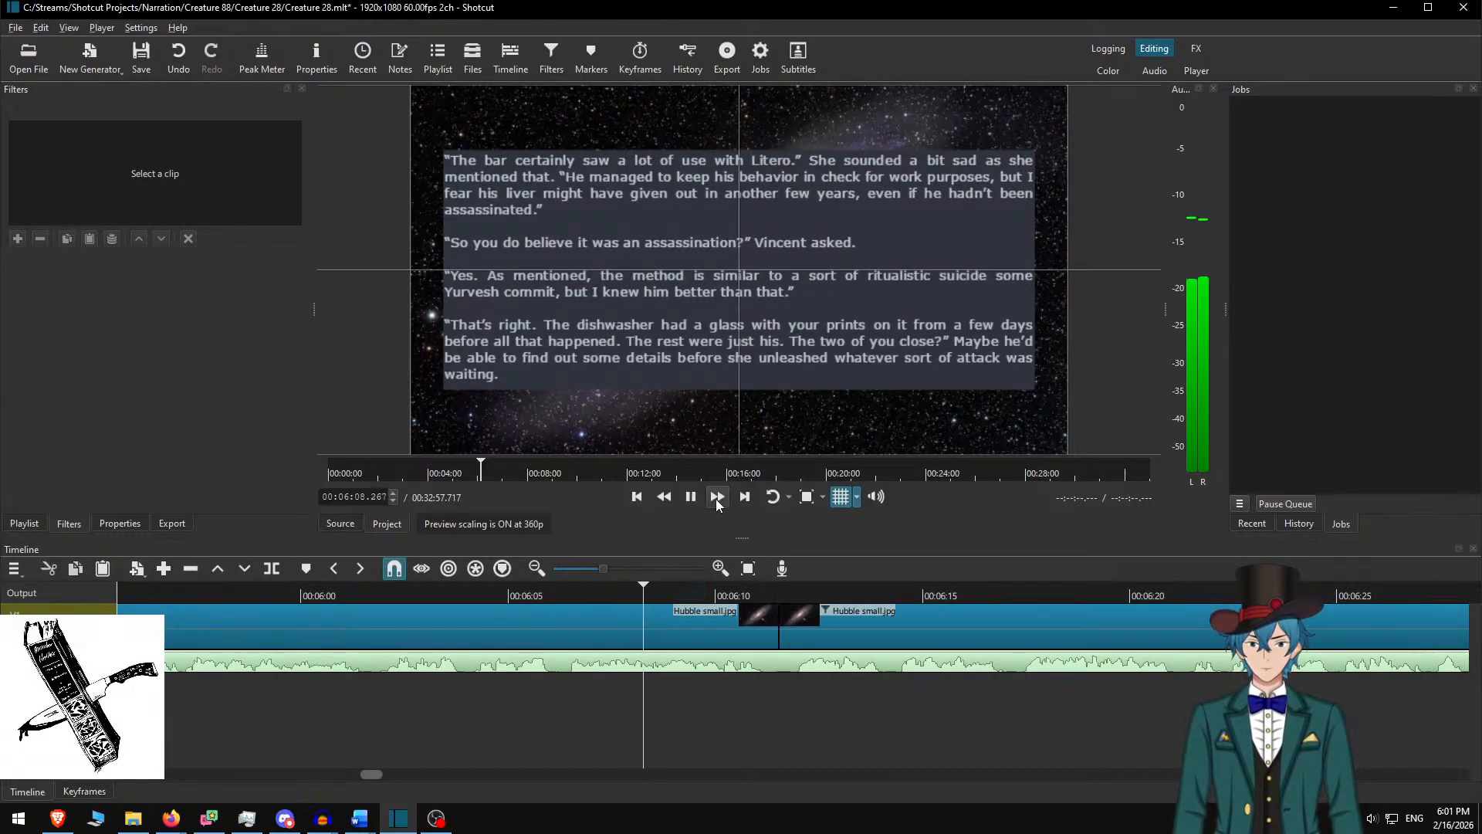
pyautogui.click(716, 499)
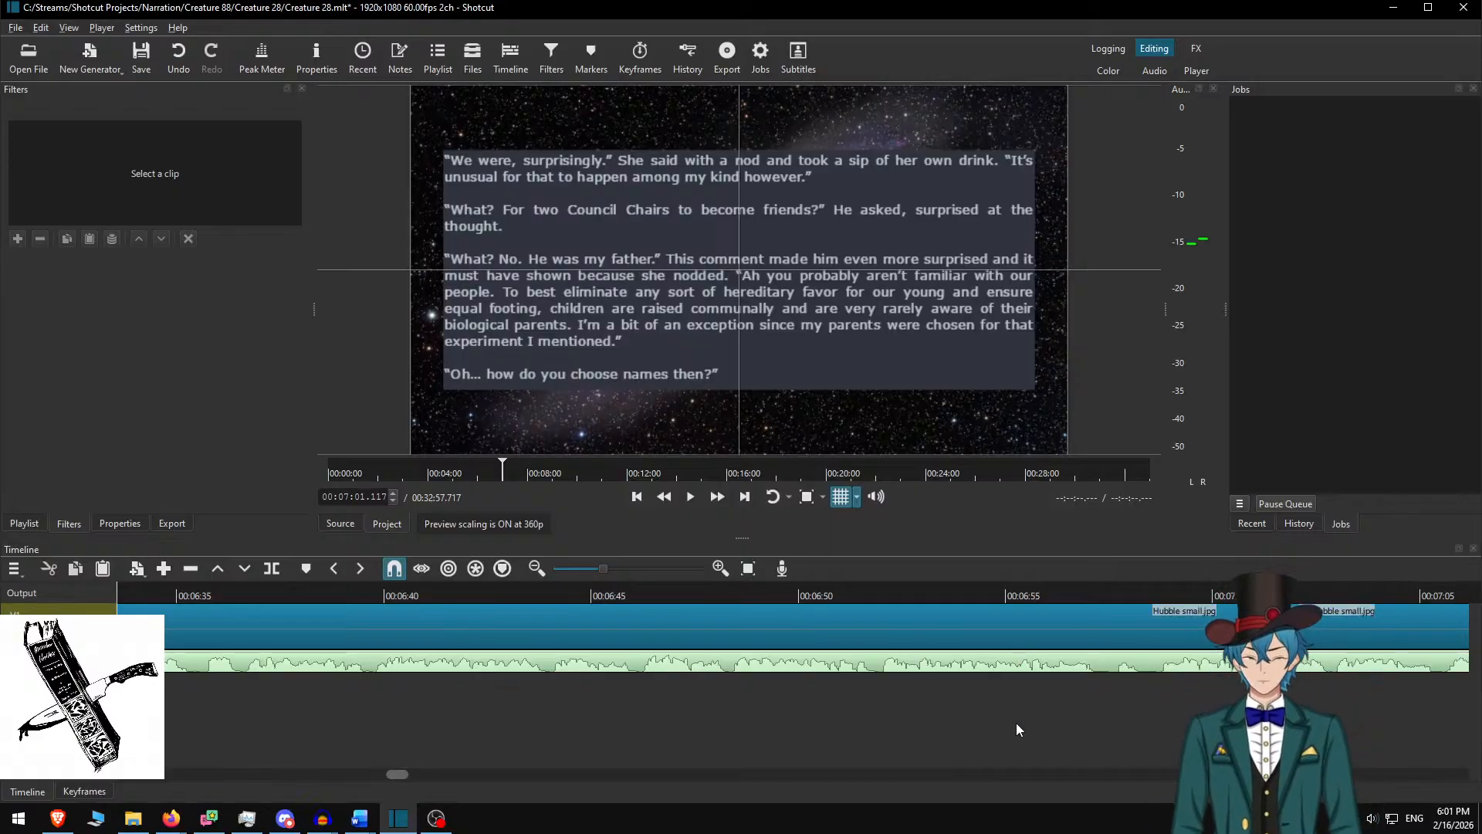
pyautogui.hscroll(3, 916, 685)
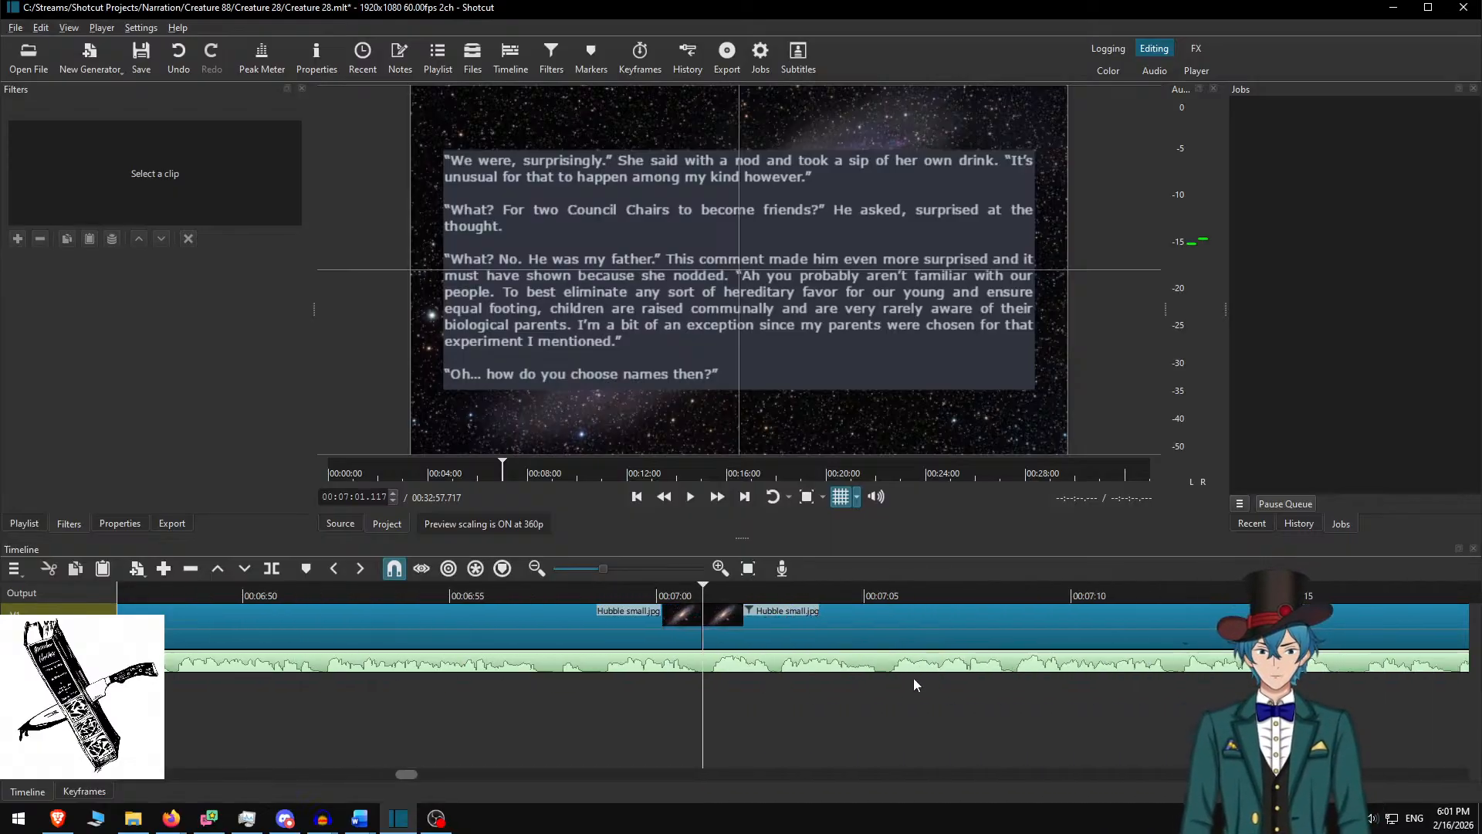
# In Word, delete the used paragraphs and select the four from 'We're assigned one' to 'the idea.'
pyautogui.click(737, 608)
pyautogui.hotkey('alt', 'Tab')
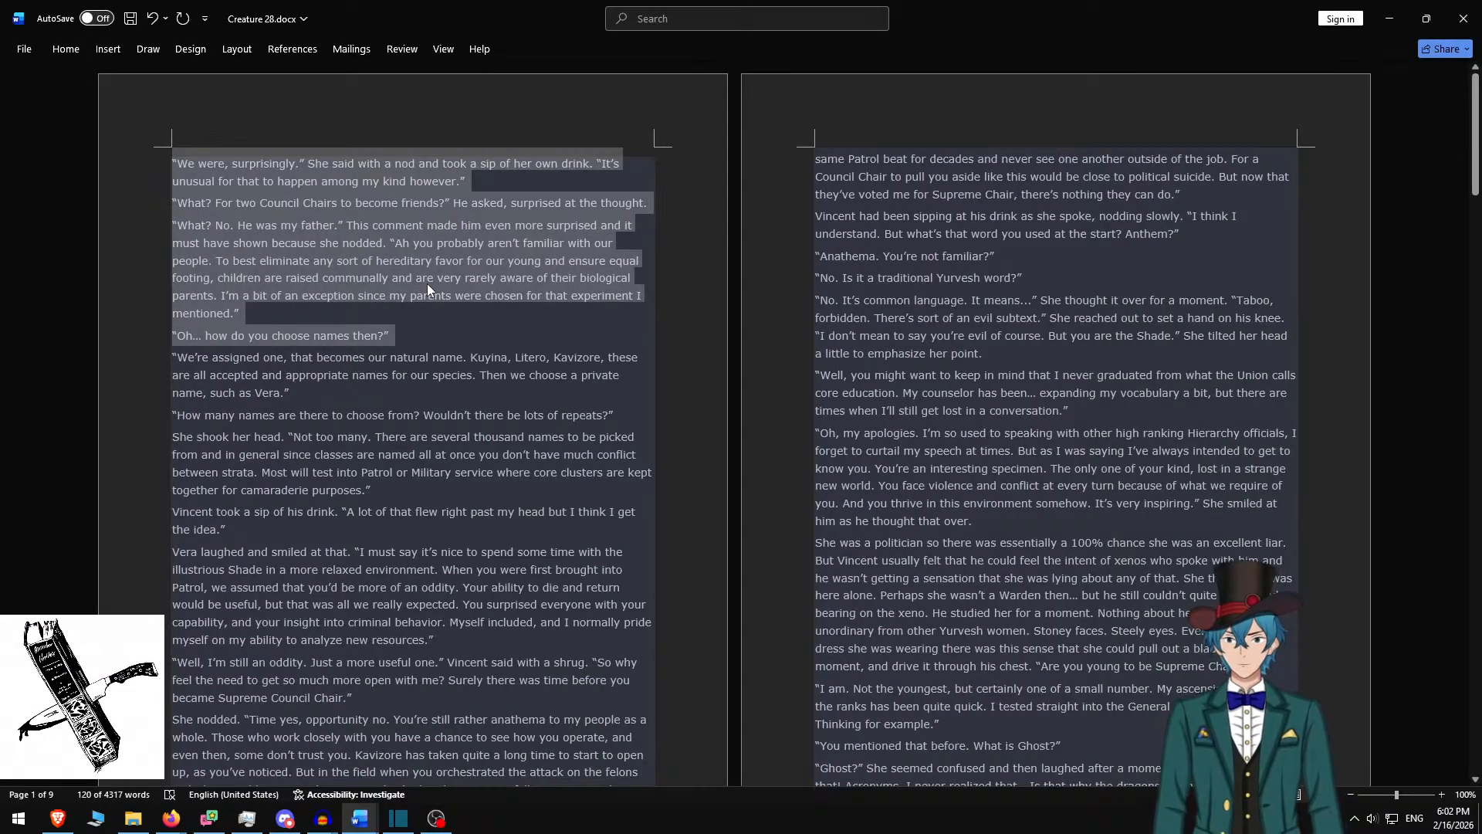
pyautogui.press('Delete')
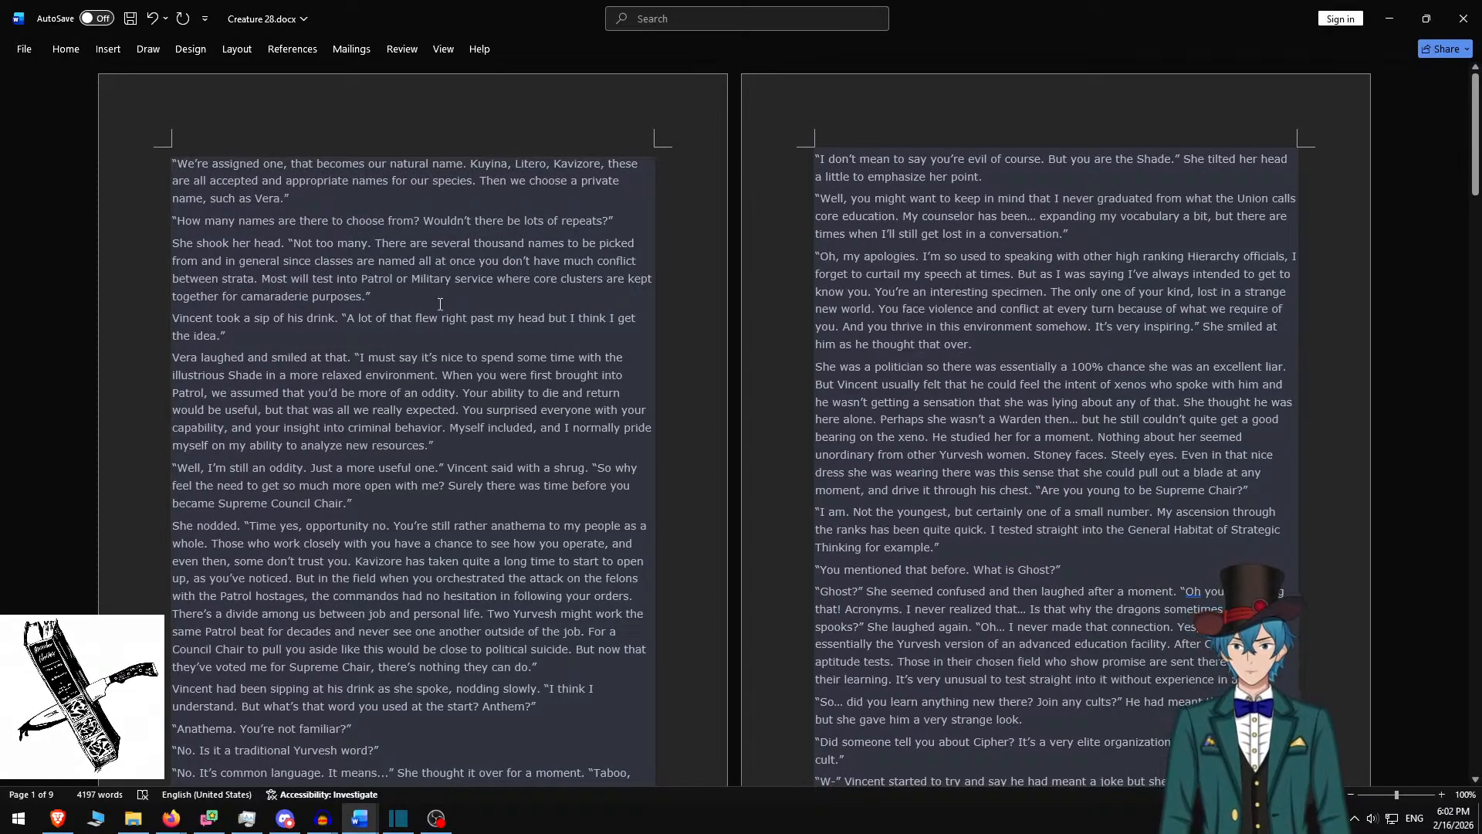
pyautogui.keyDown('shift'); pyautogui.click(280, 343); pyautogui.keyUp('shift')
pyautogui.hotkey('ctrl', 'c')
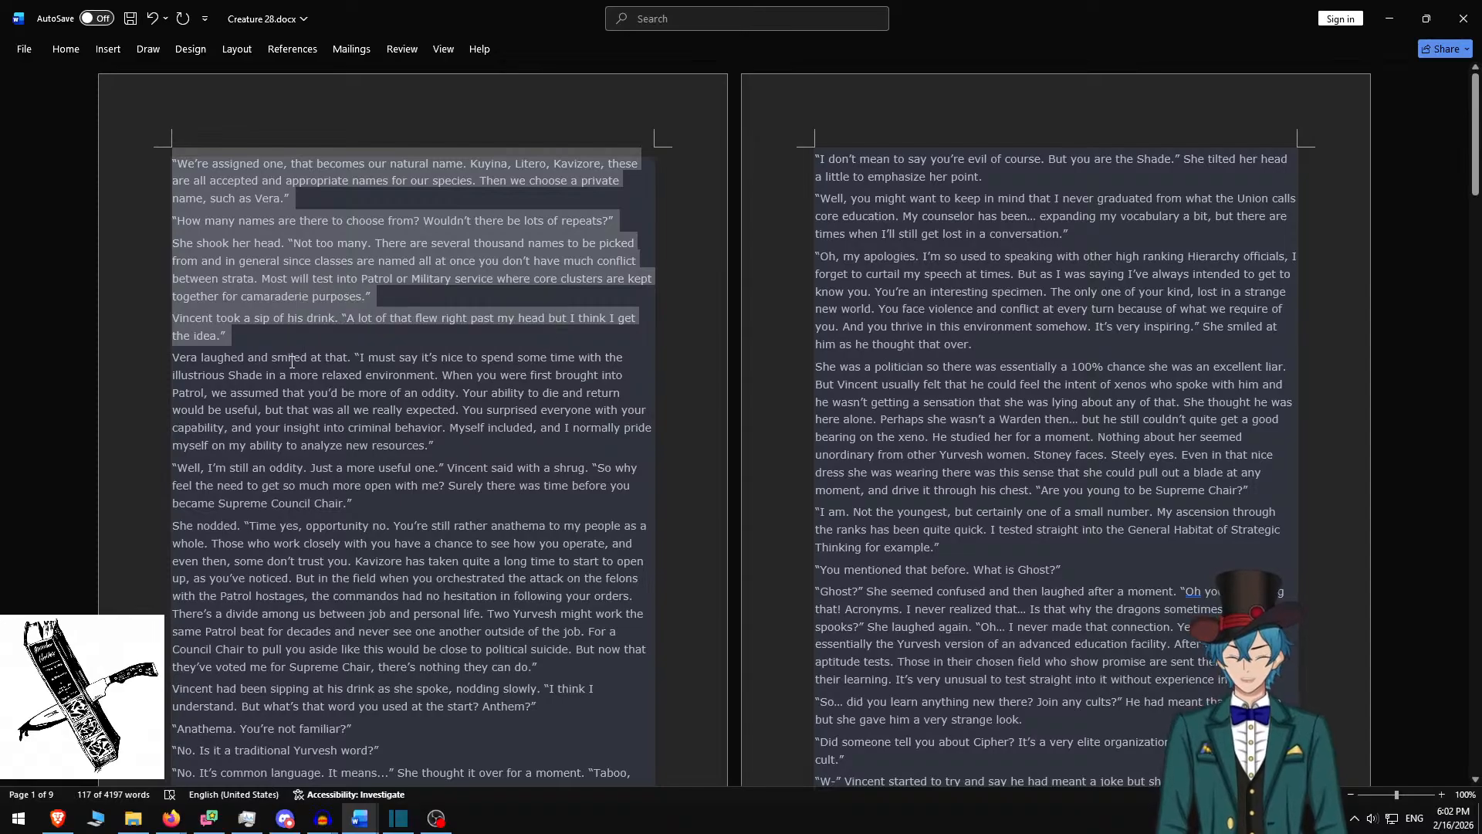
pyautogui.hotkey('alt', 'Tab')
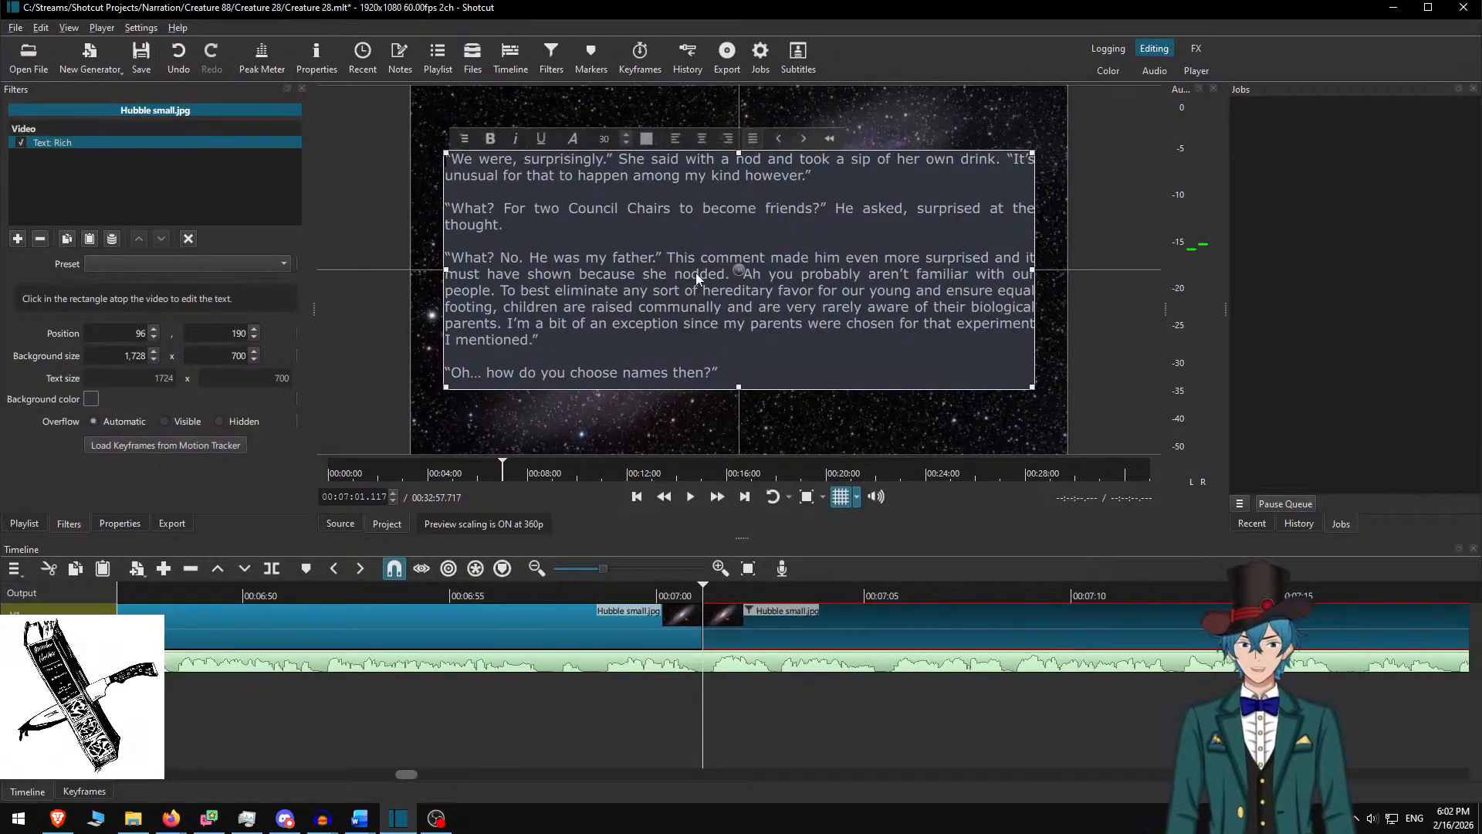
# Paste the 'We're assigned one' paragraphs into the overlay with blank lines between them
pyautogui.hotkey('ctrl', 'a')
pyautogui.hotkey('ctrl', 'v')
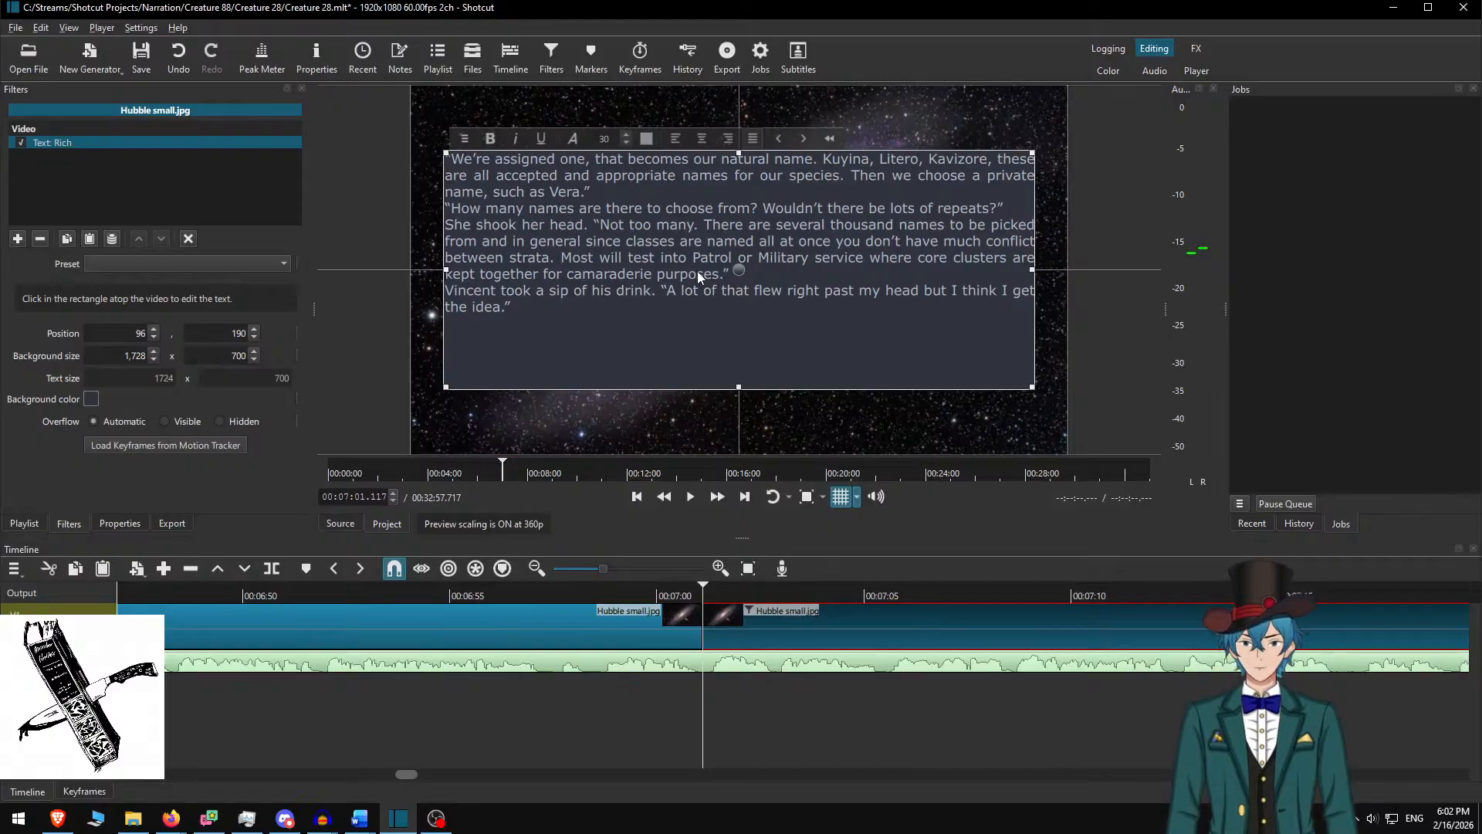
pyautogui.press('Return')
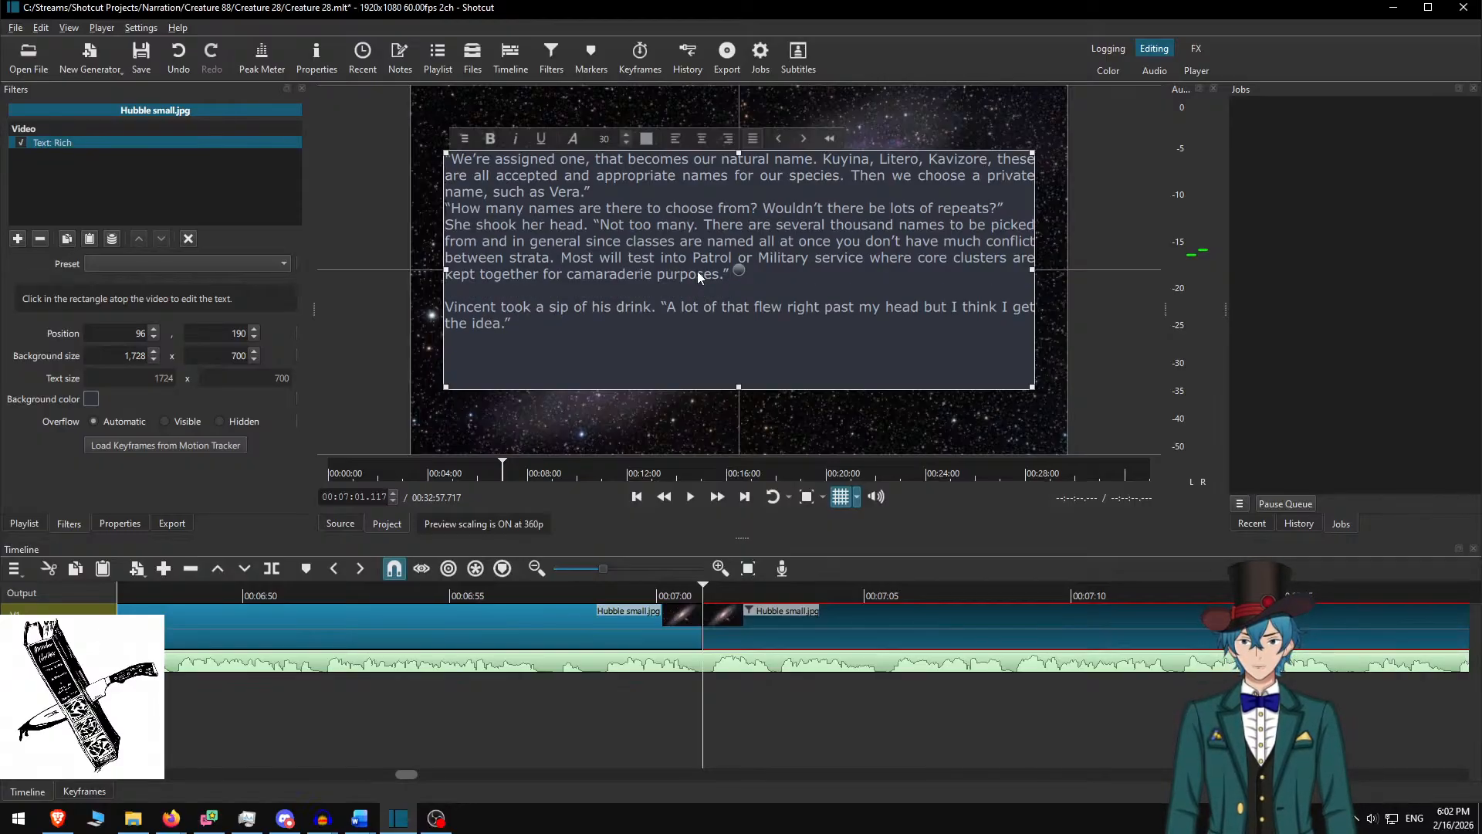
pyautogui.press('Return')
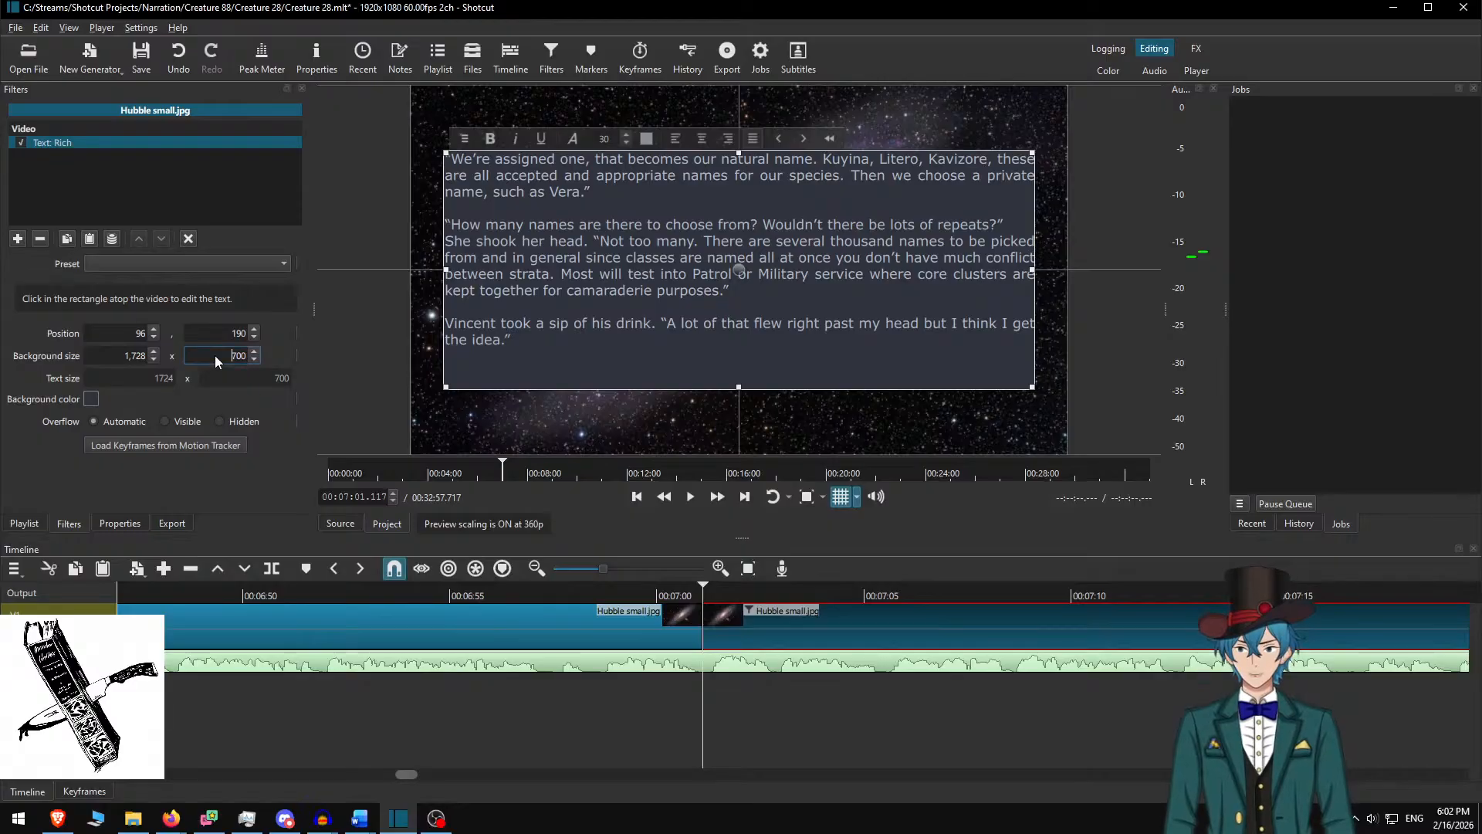
# Set the background box height to 600, move it lower, and play the new passage
pyautogui.hotkey('shift', 'Right')
pyautogui.write('6')
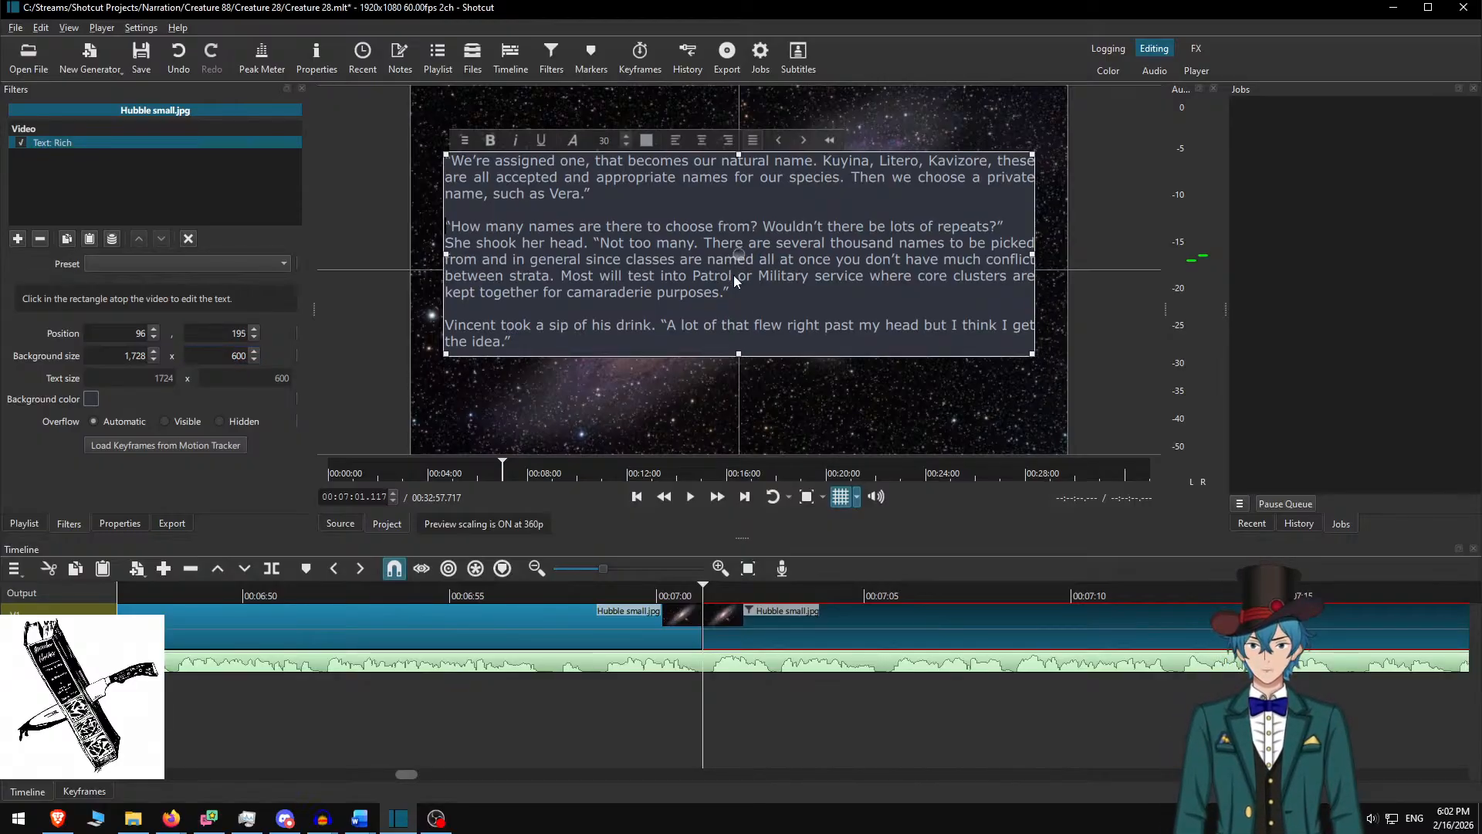
pyautogui.moveTo(734, 255); pyautogui.dragTo(733, 272)
pyautogui.click(749, 623)
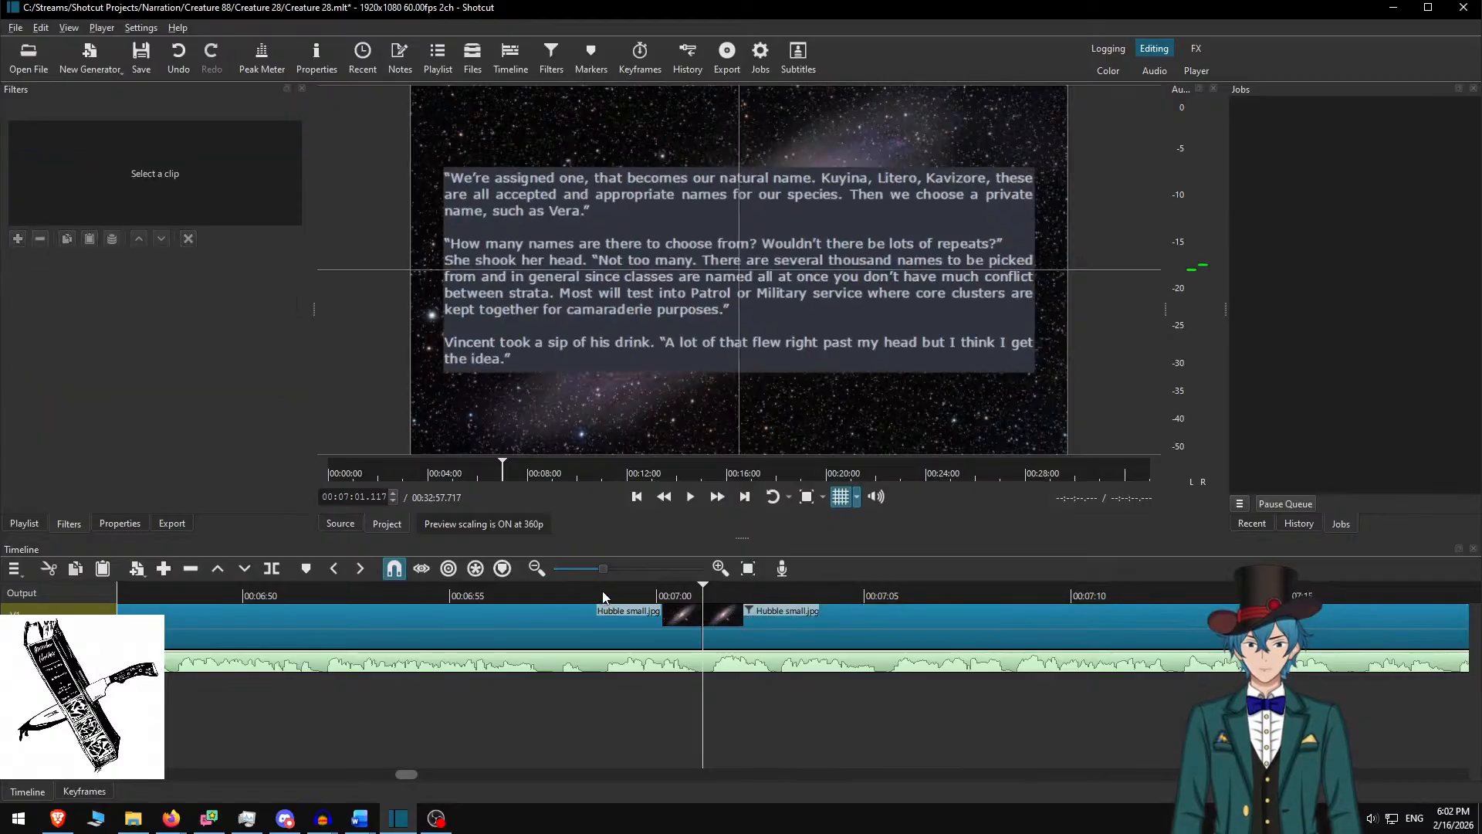
pyautogui.click(602, 594)
pyautogui.click(691, 498)
pyautogui.click(701, 595)
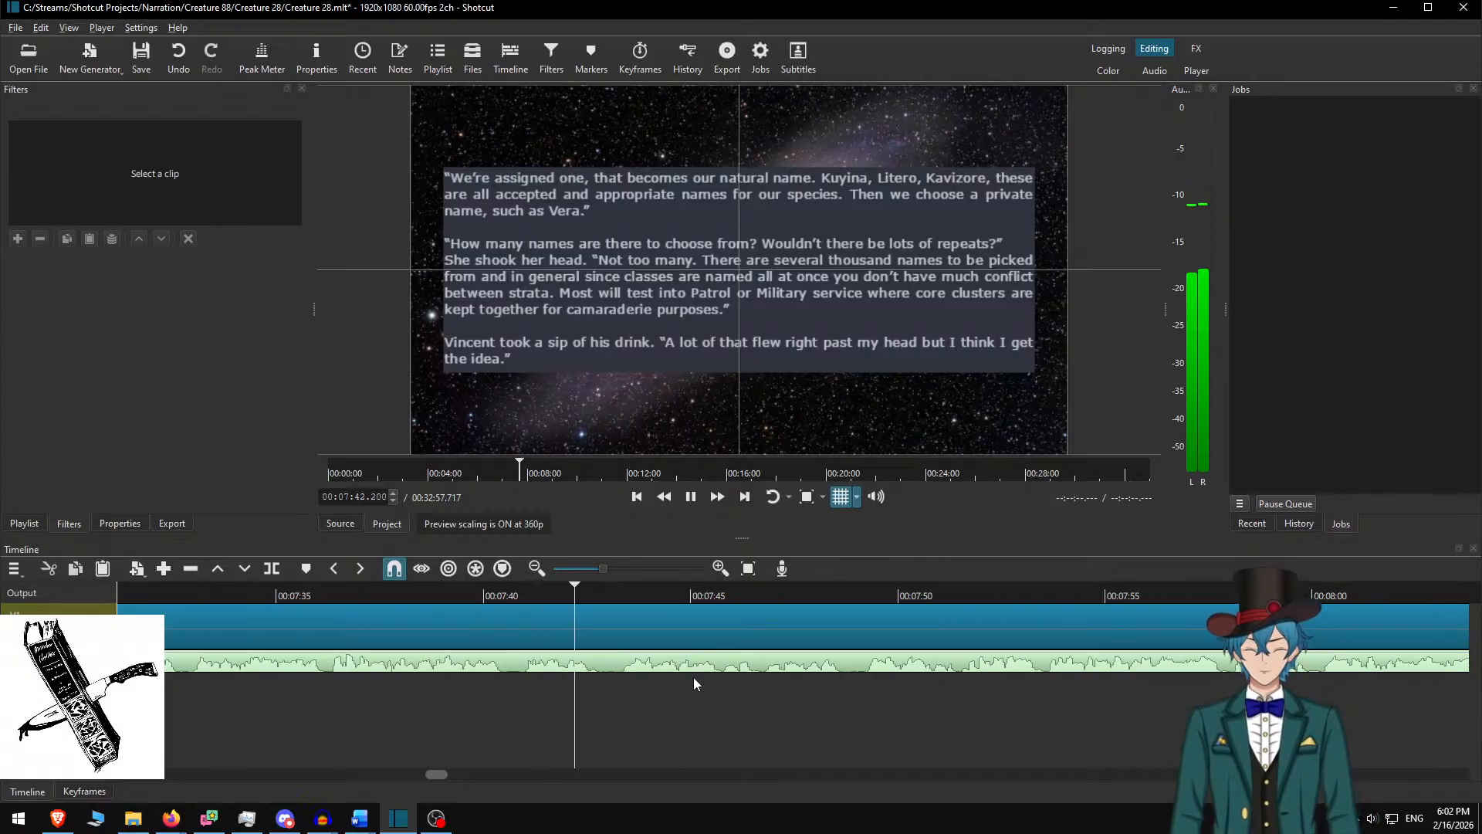
# Stop playback at 07:48.917 where the next passage starts and select the clip after the cut
pyautogui.press('space')
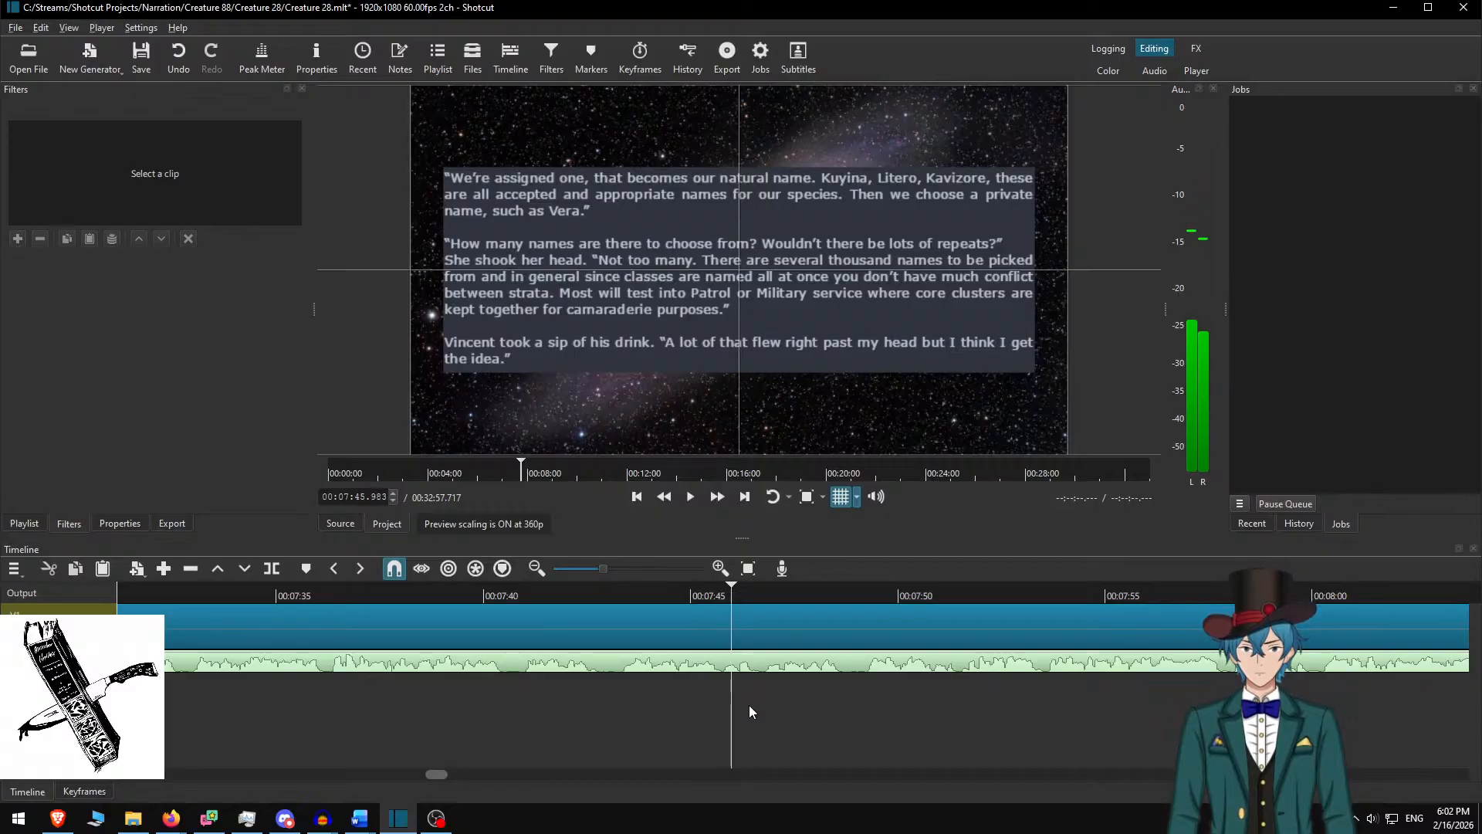
pyautogui.press('space')
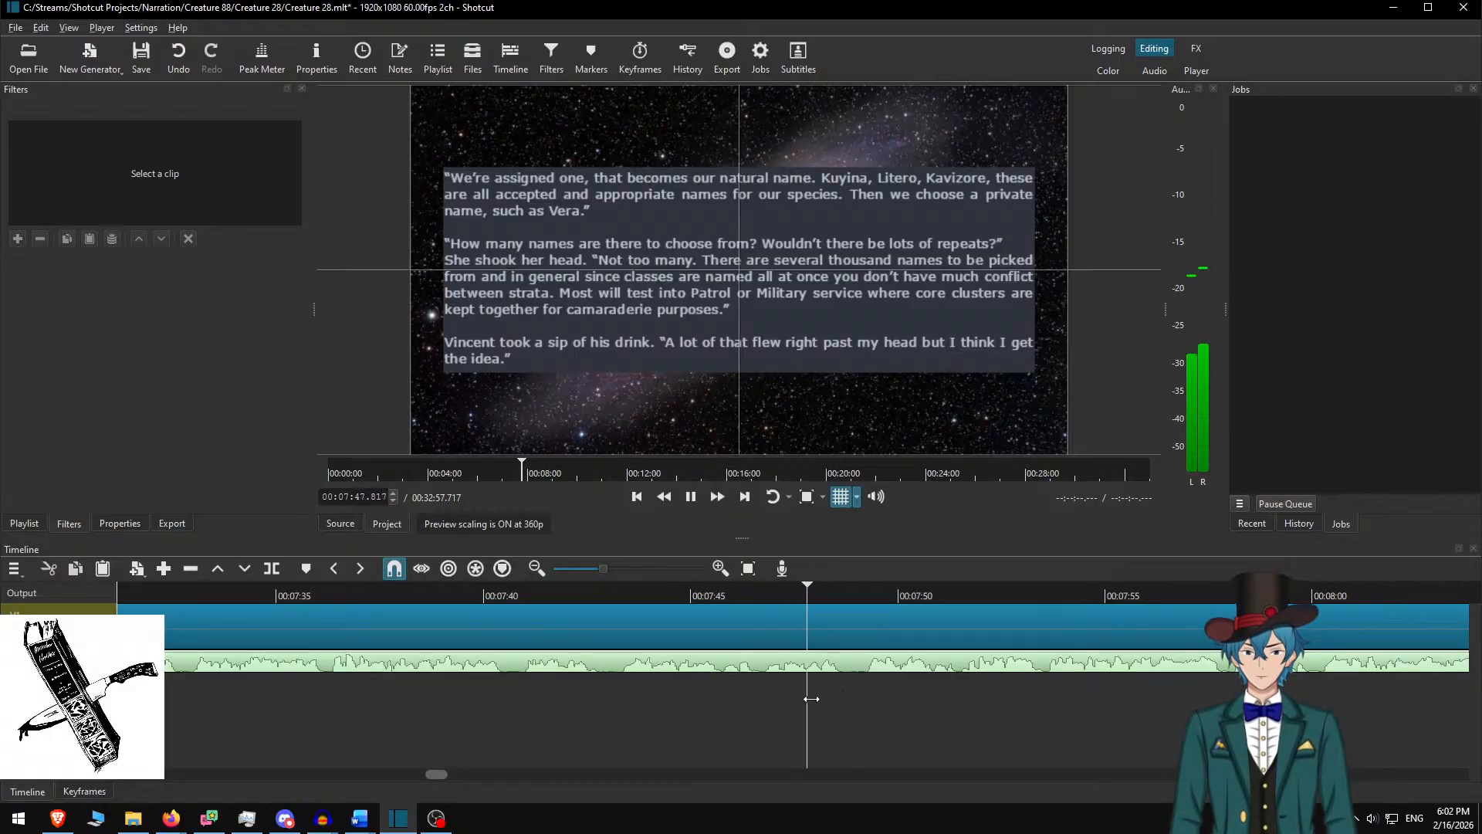
pyautogui.press('space')
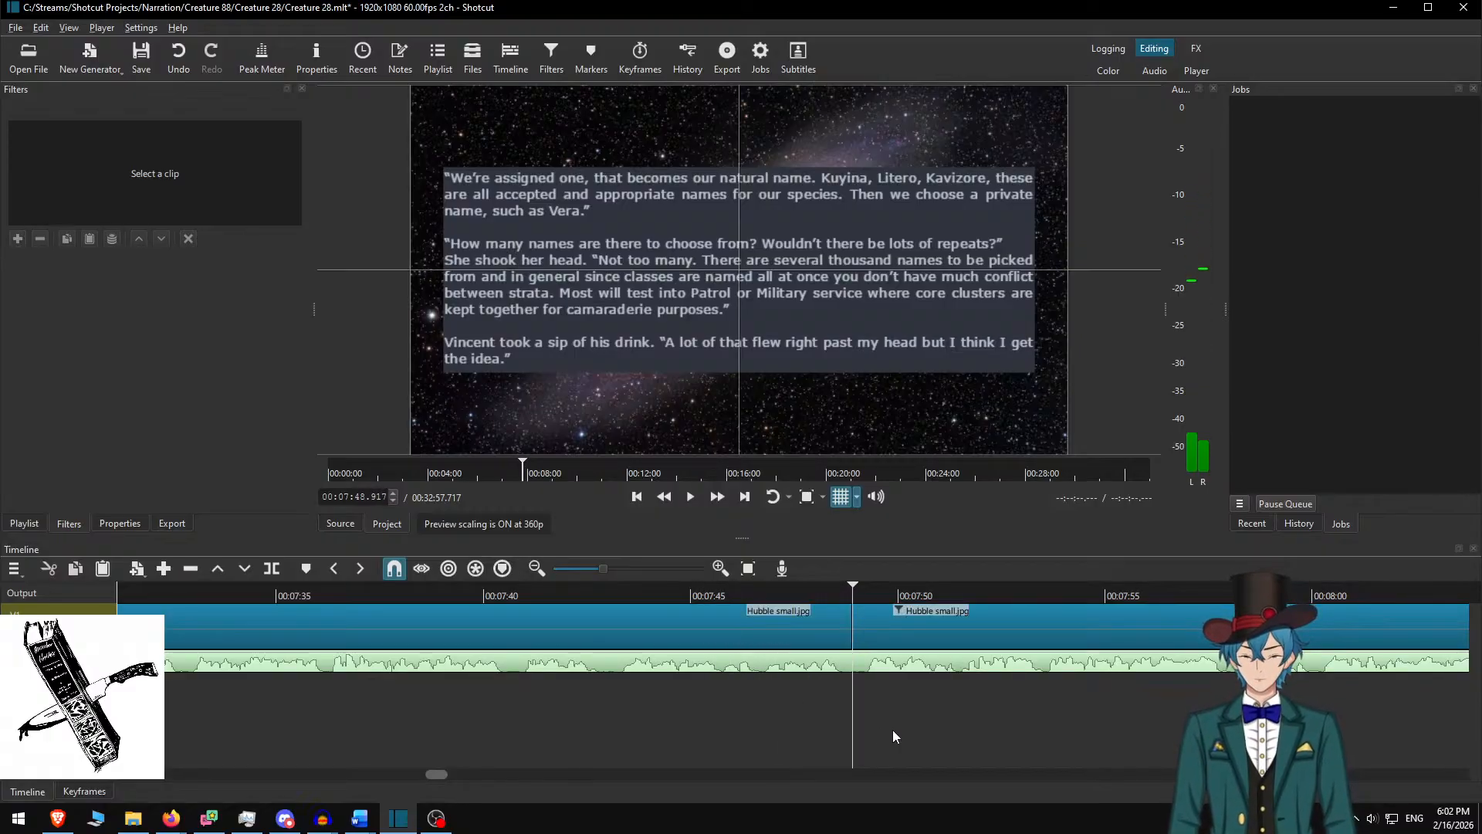
pyautogui.click(857, 630)
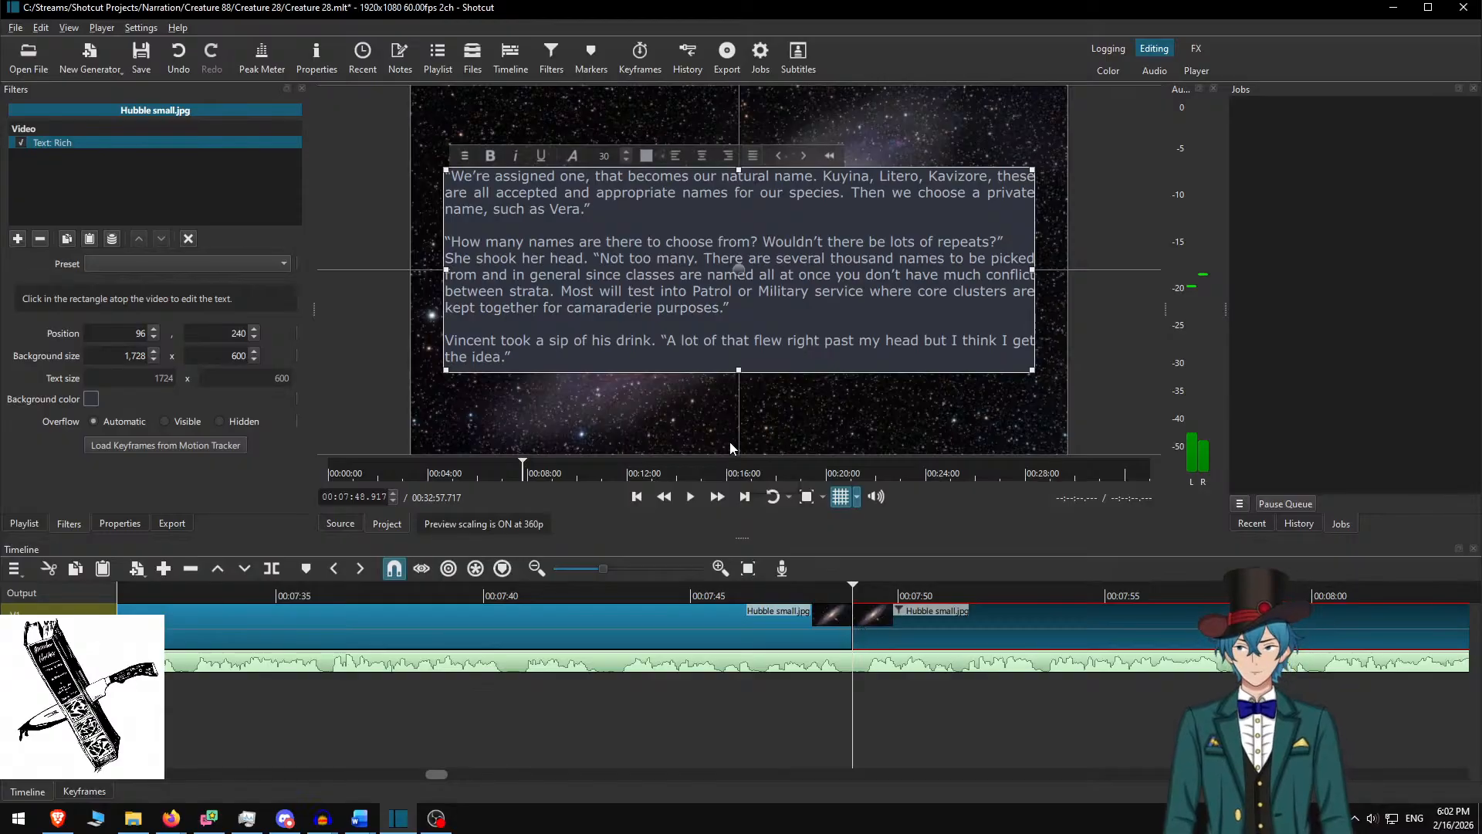
# In Word, delete the four used paragraphs and select the next two starting with 'Vera laughed'
pyautogui.hotkey('alt', 'Tab')
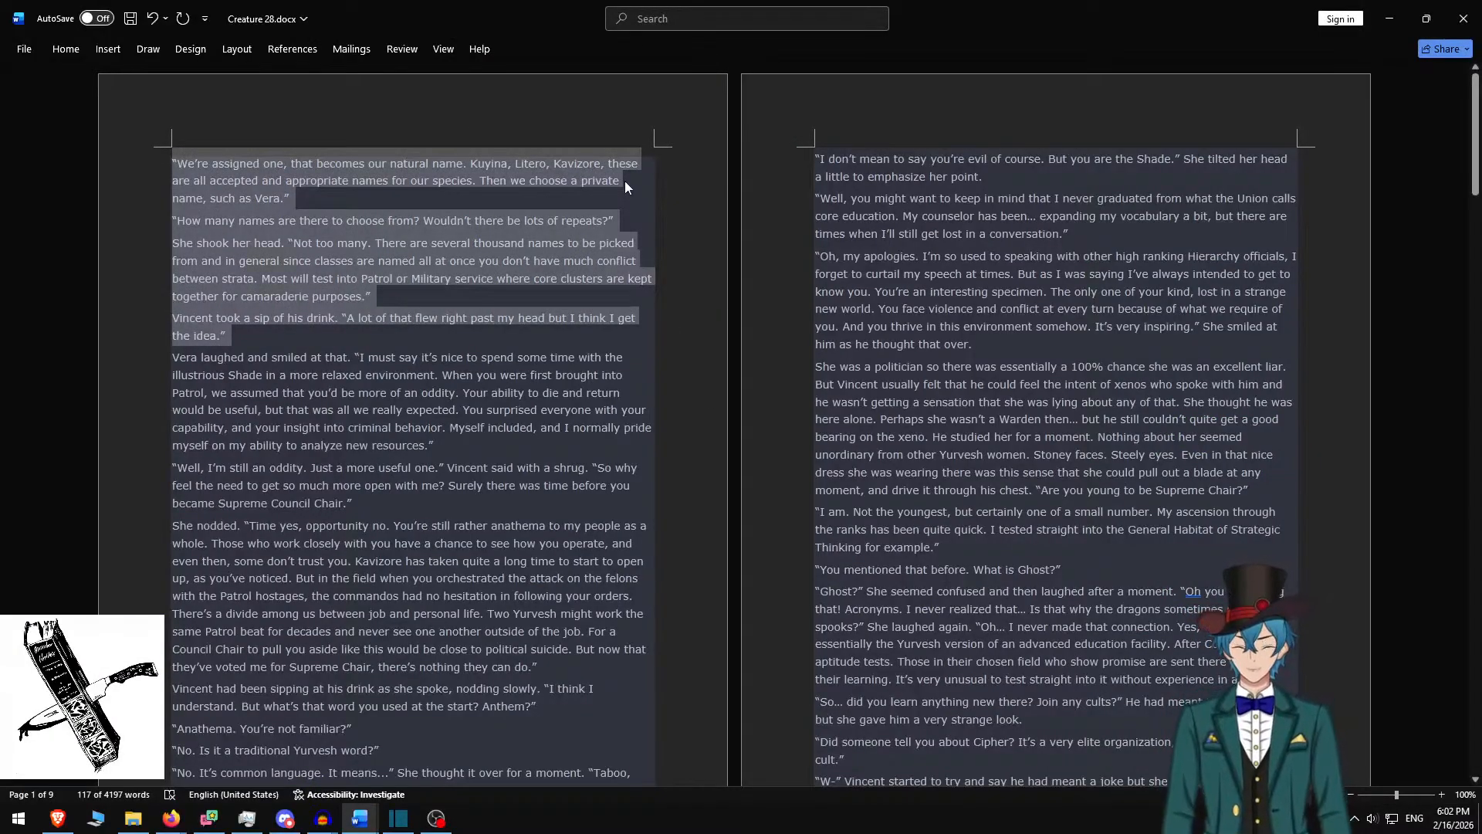
pyautogui.press('Delete')
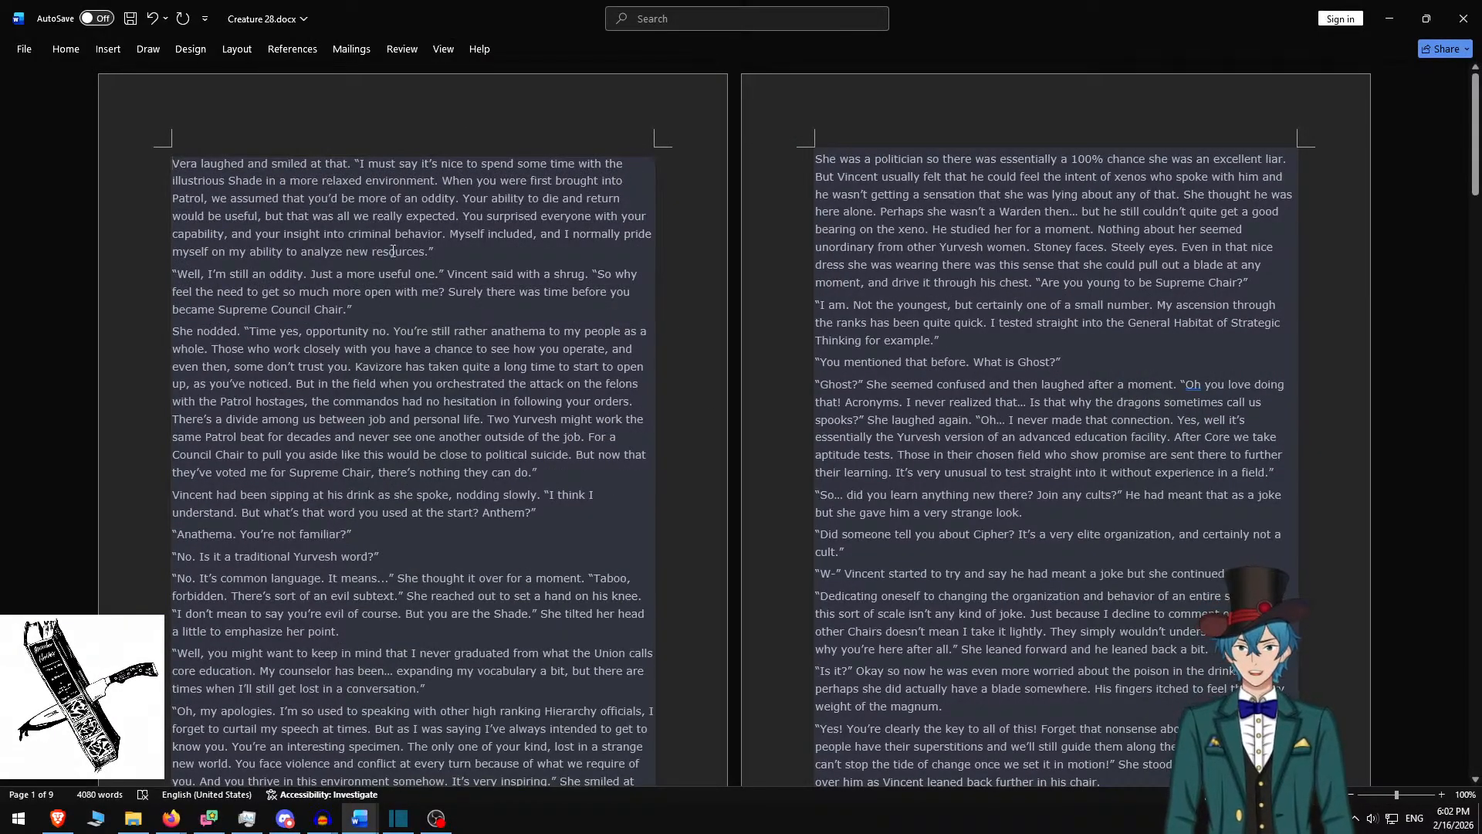
pyautogui.keyDown('shift'); pyautogui.click(389, 317); pyautogui.keyUp('shift')
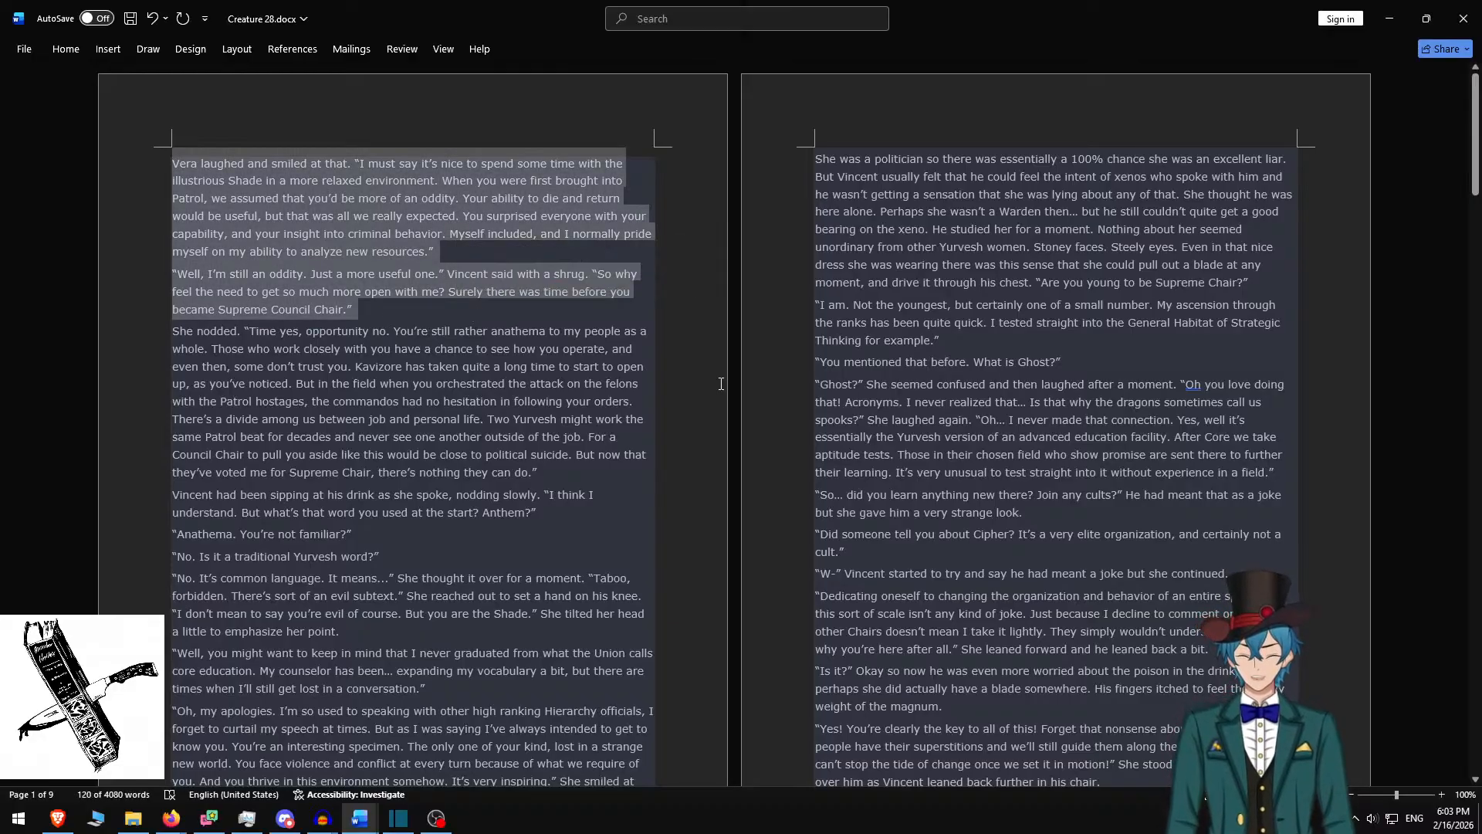
# Paste the two 'Vera laughed' paragraphs into the clip's text box with a blank line between
pyautogui.hotkey('ctrl', 'c')
pyautogui.hotkey('alt', 'Tab')
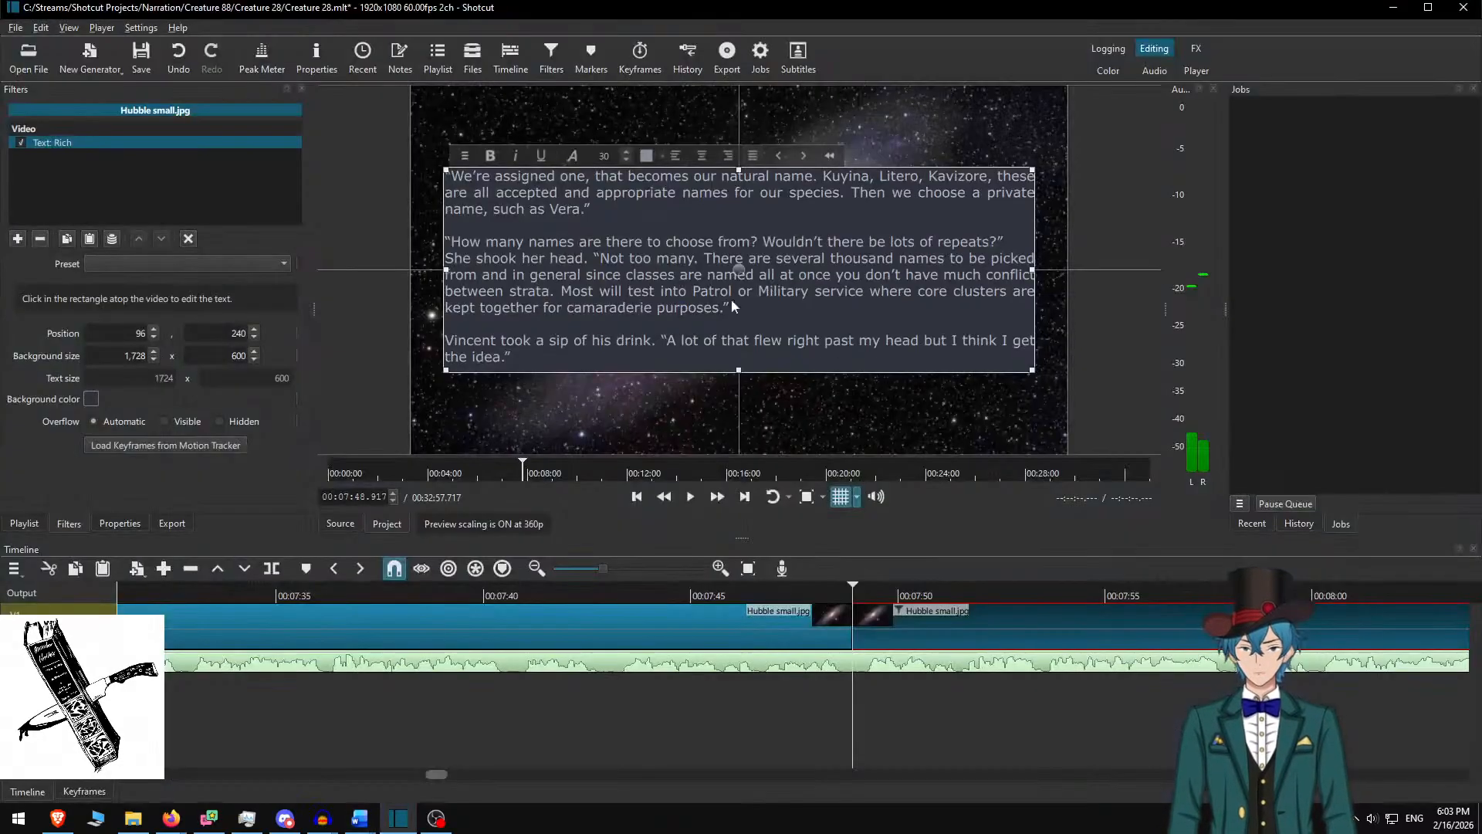
pyautogui.hotkey('ctrl', 'a')
pyautogui.hotkey('ctrl', 'v')
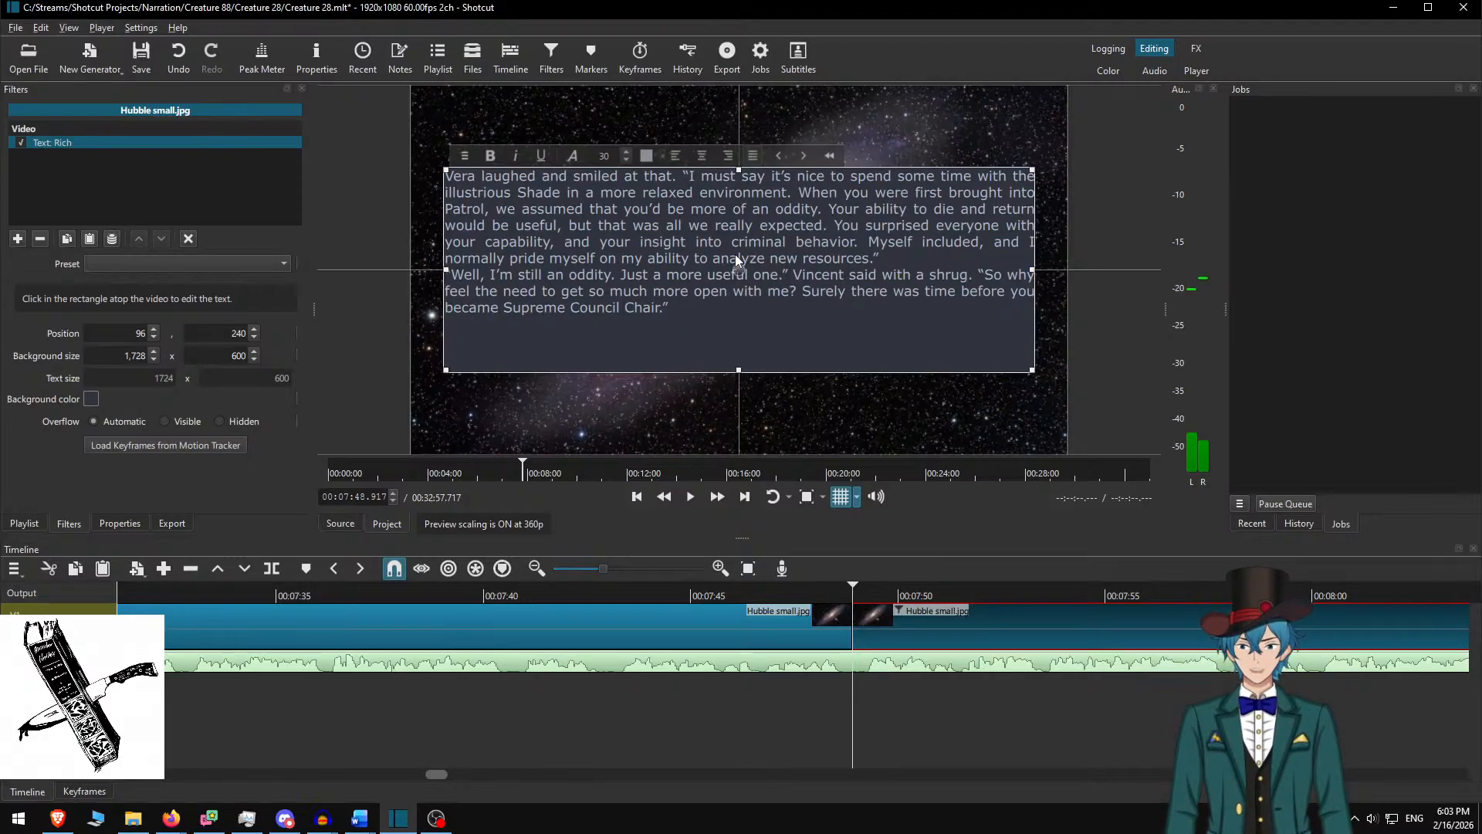
pyautogui.press('Return')
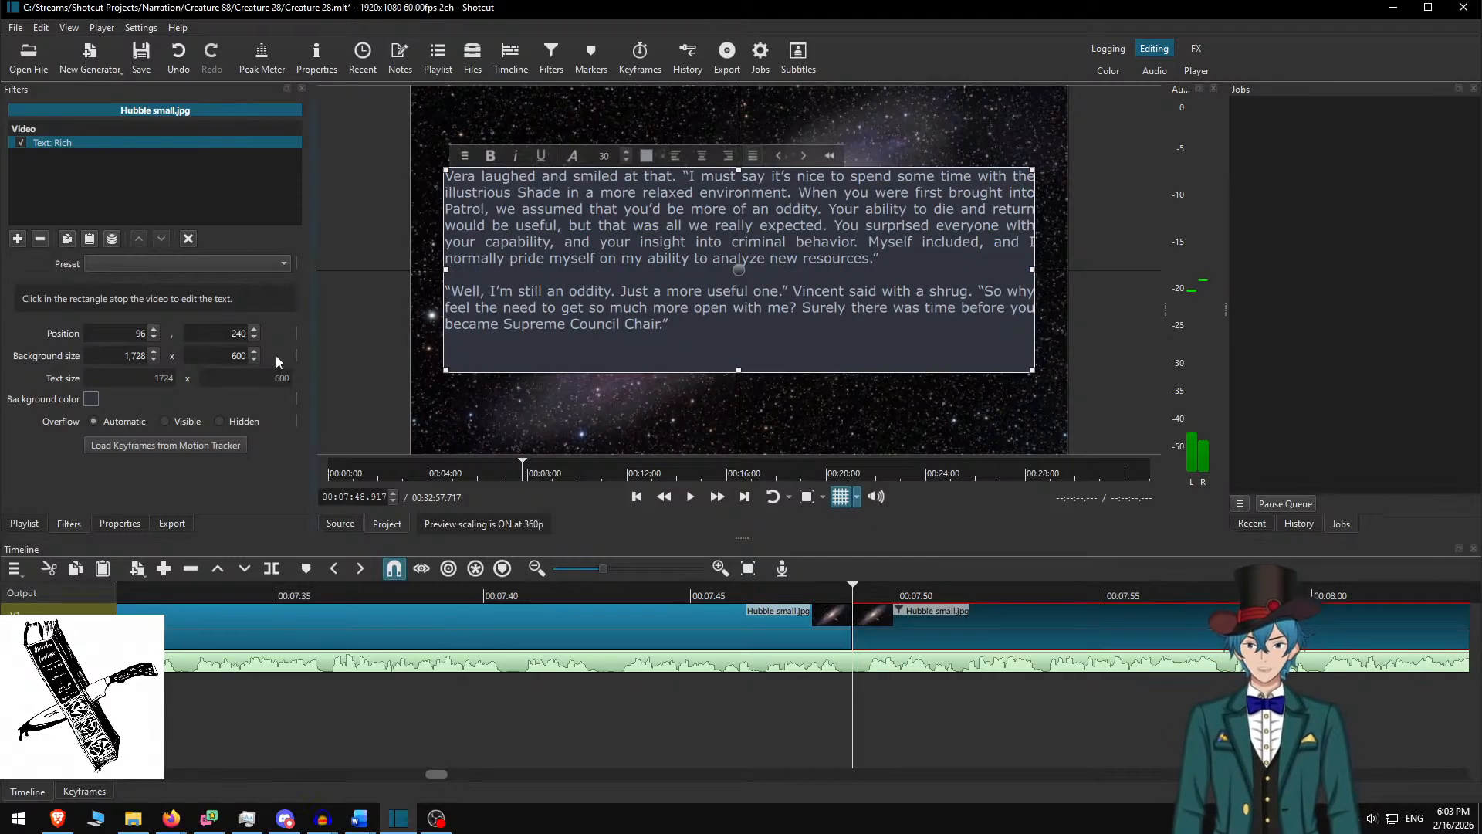
# Set the background height to 500 and position the box at Y 290
pyautogui.hotkey('shift', 'Right')
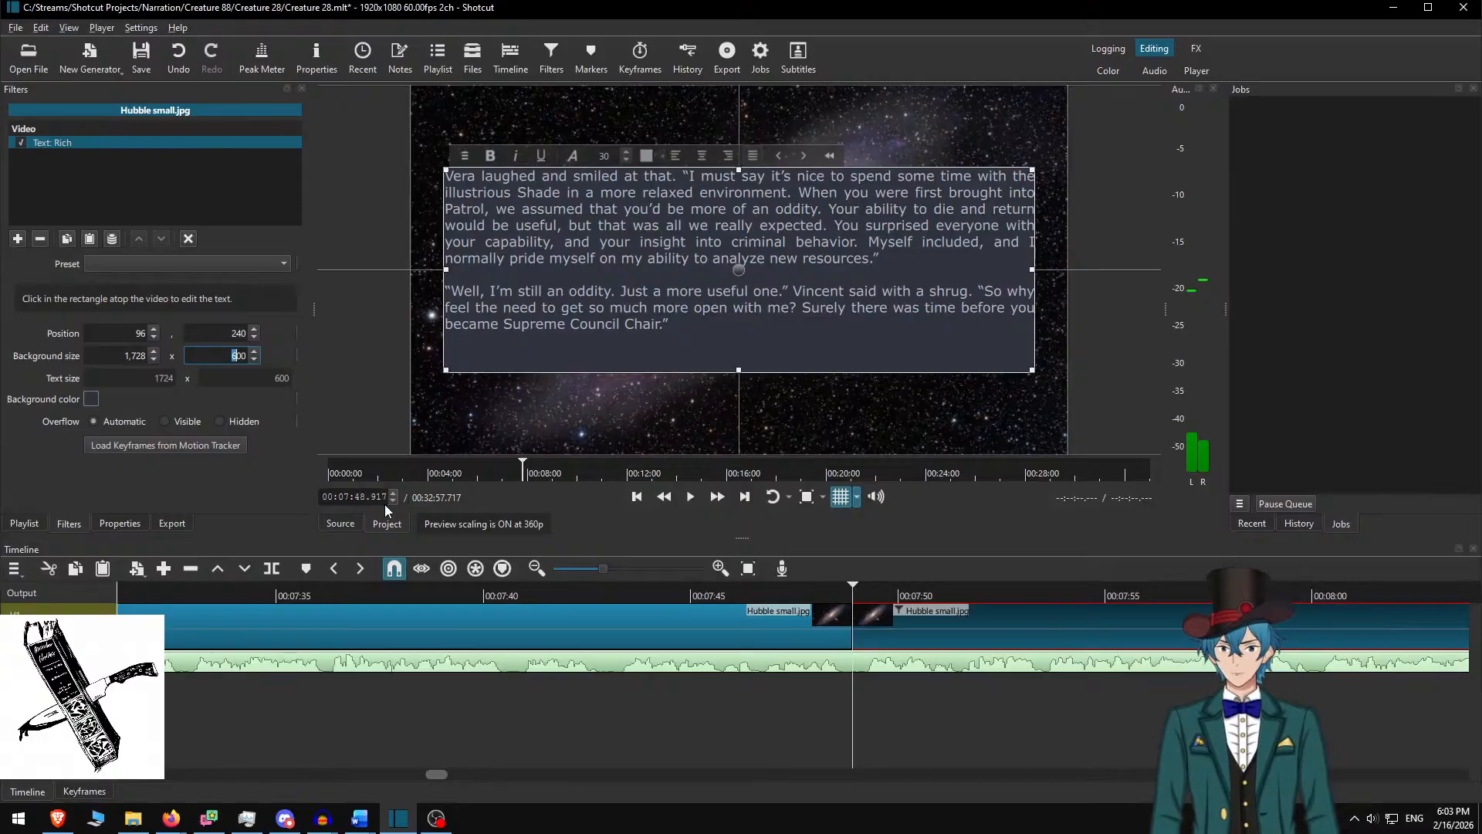
pyautogui.write('5')
pyautogui.press('Return')
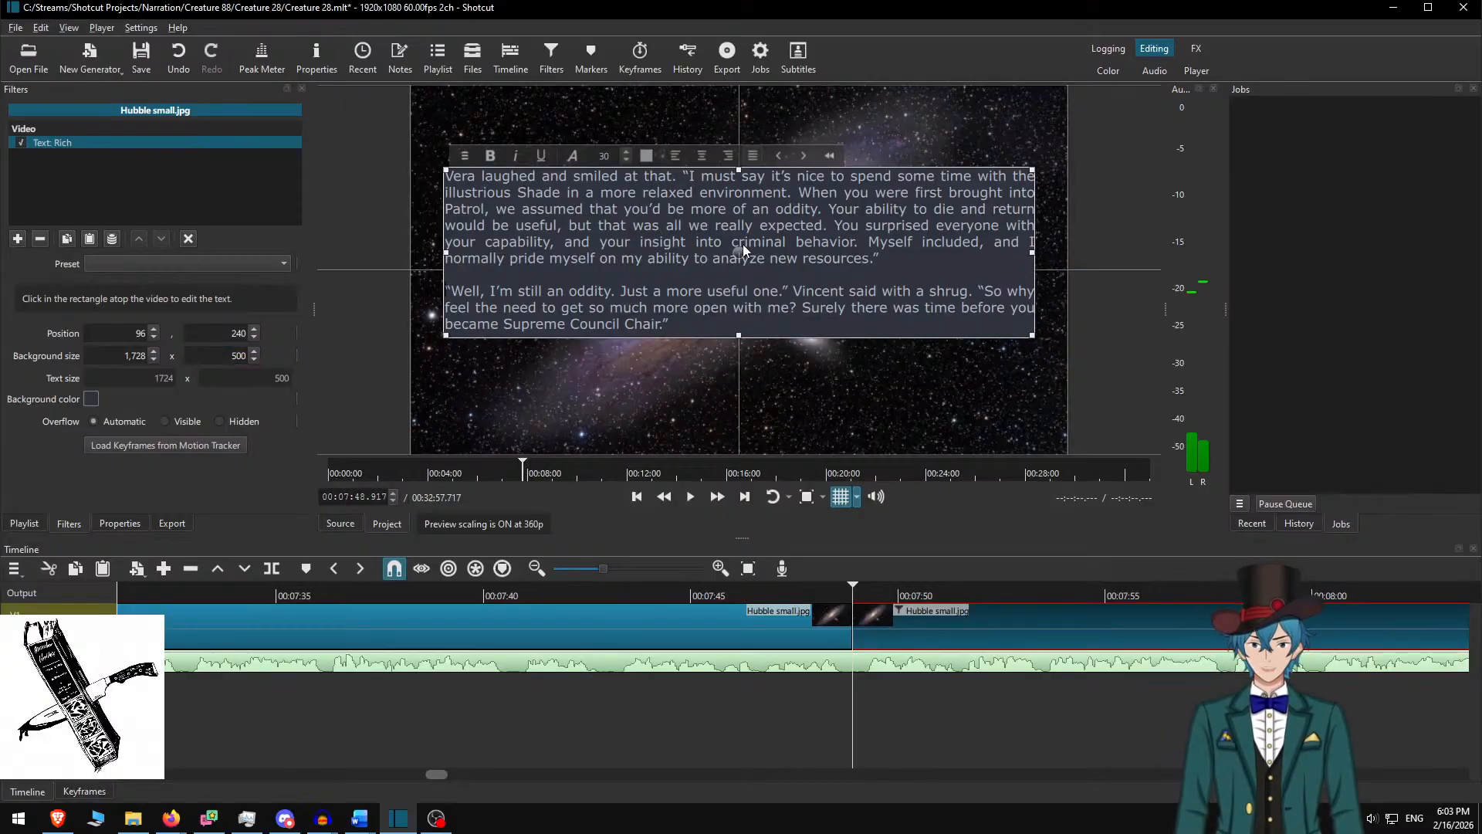
pyautogui.moveTo(741, 252); pyautogui.dragTo(742, 288)
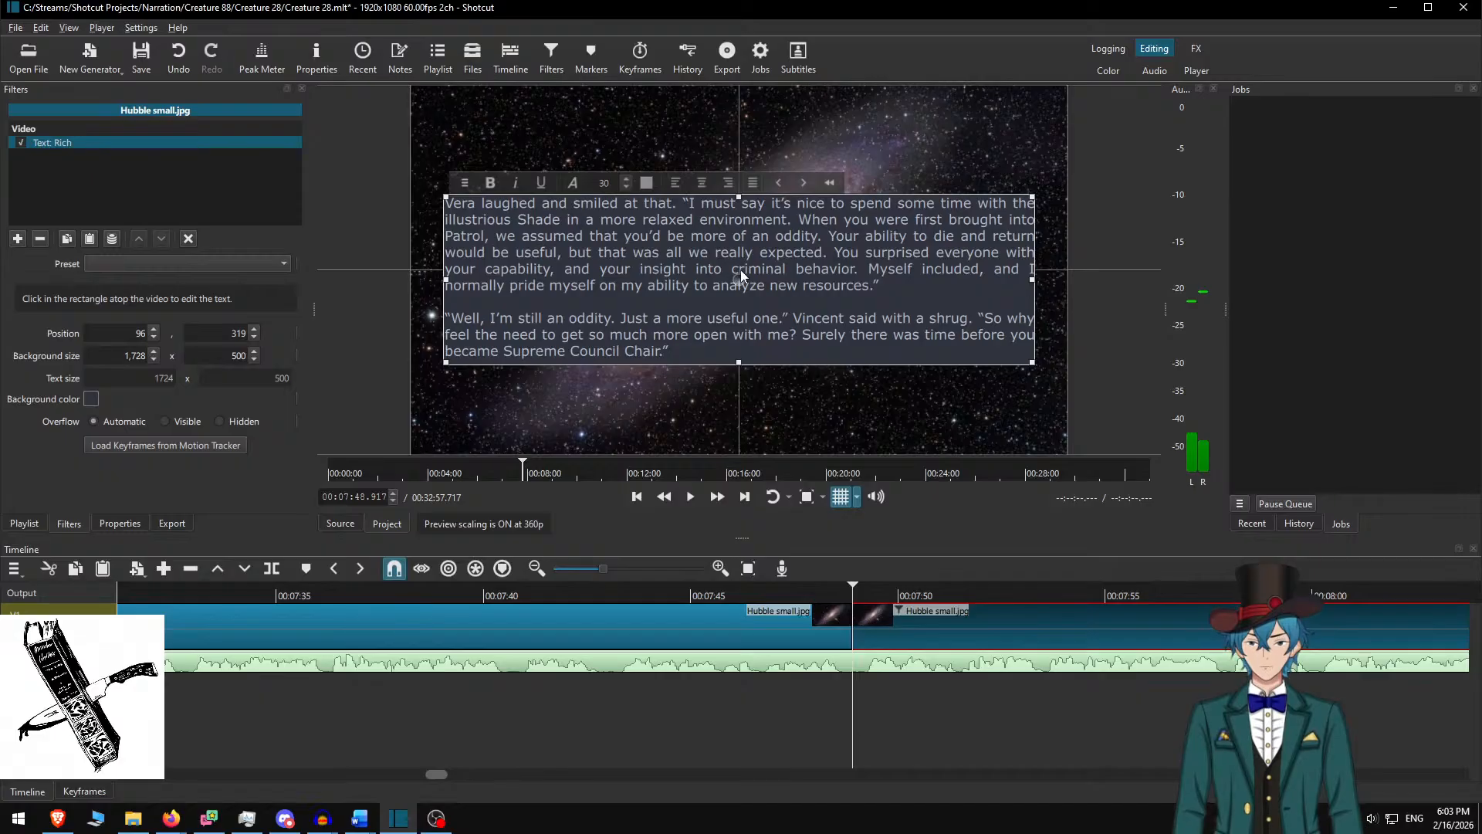
pyautogui.moveTo(740, 271); pyautogui.dragTo(743, 258)
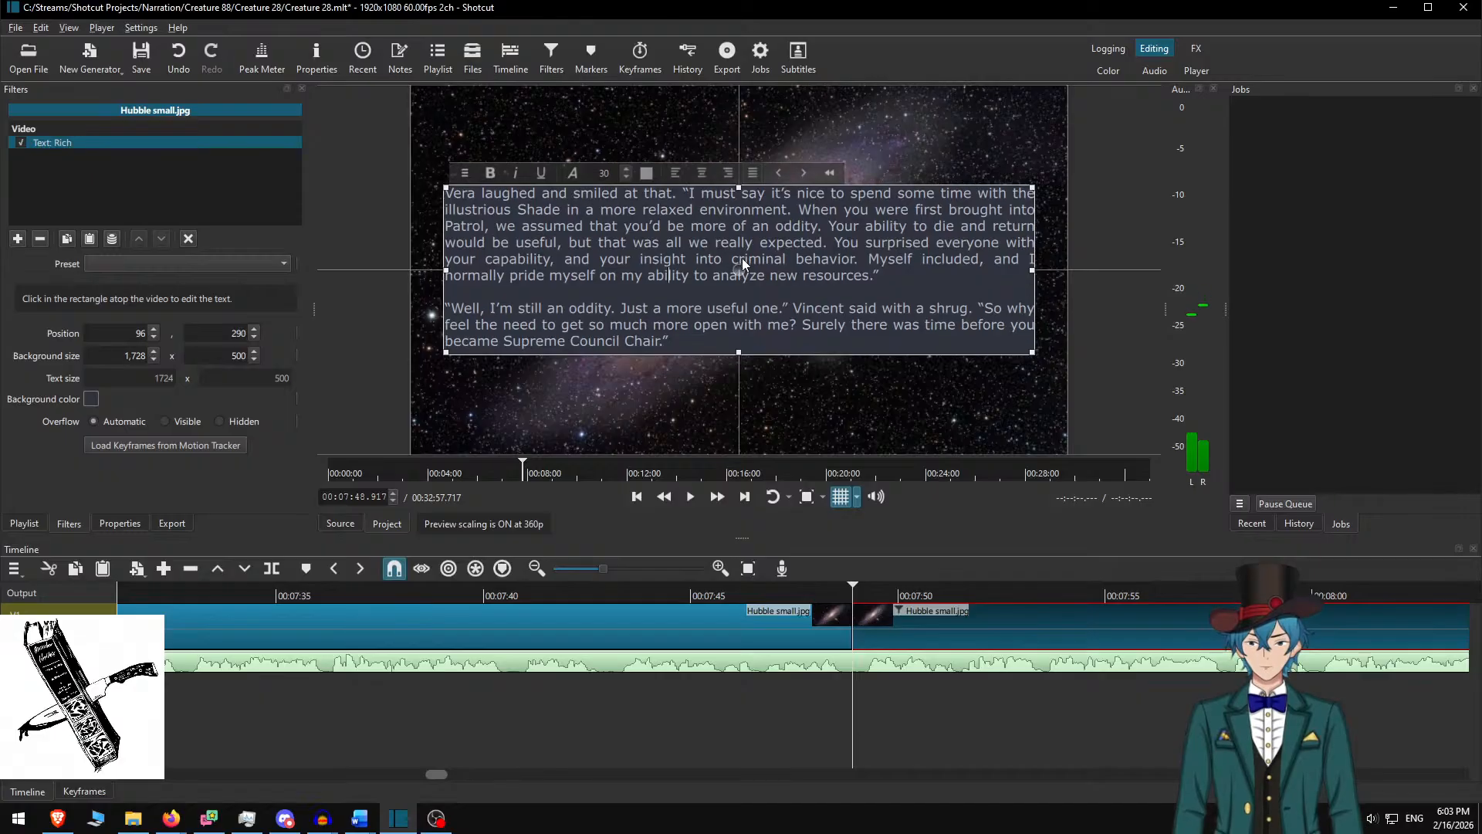
pyautogui.click(888, 612)
pyautogui.click(712, 586)
# Review the Vera passage at faster speed, split the galaxy clip at 08:38.817, and select the next clip
pyautogui.press('space')
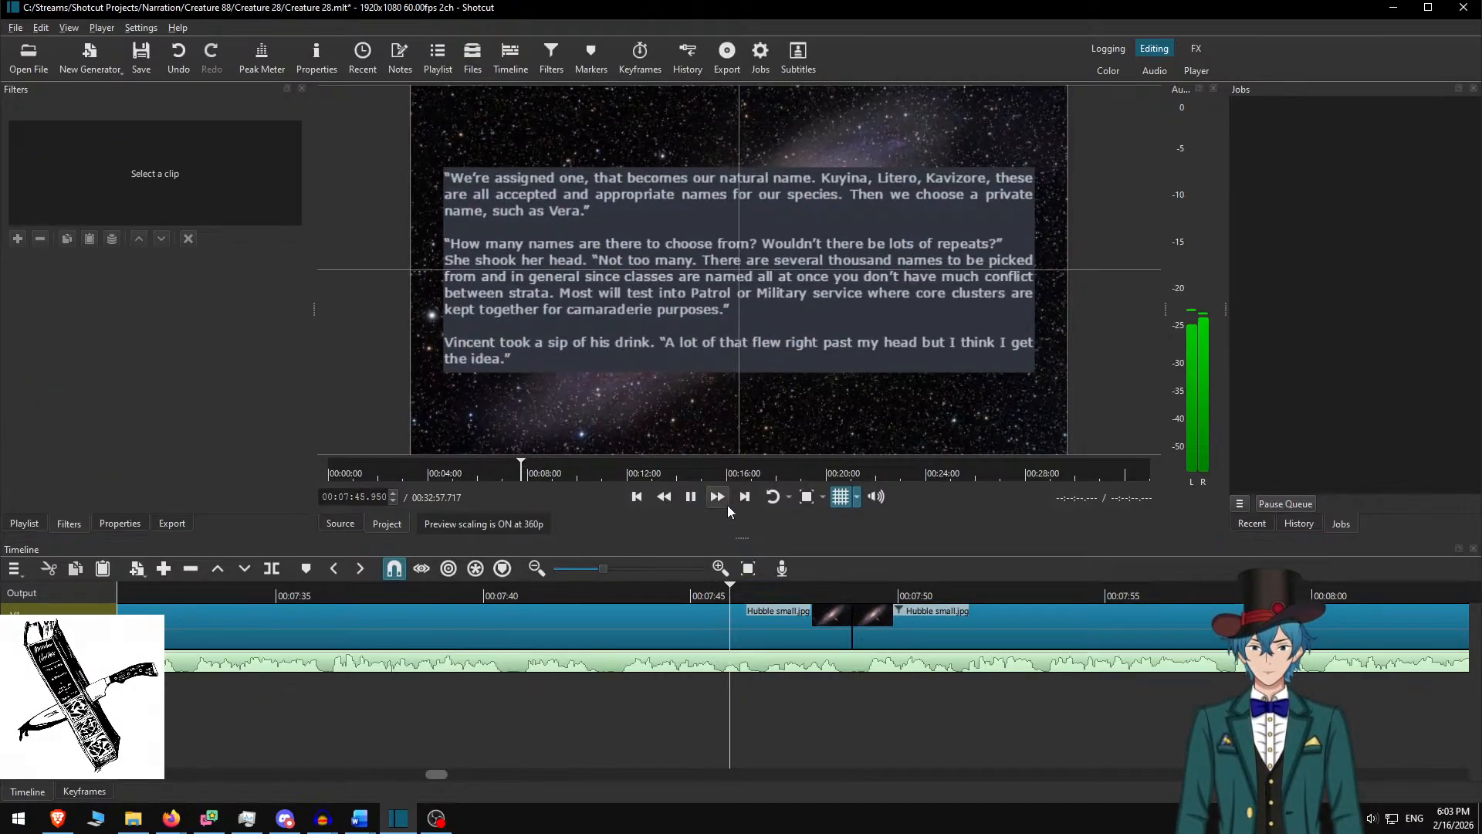
pyautogui.click(727, 505)
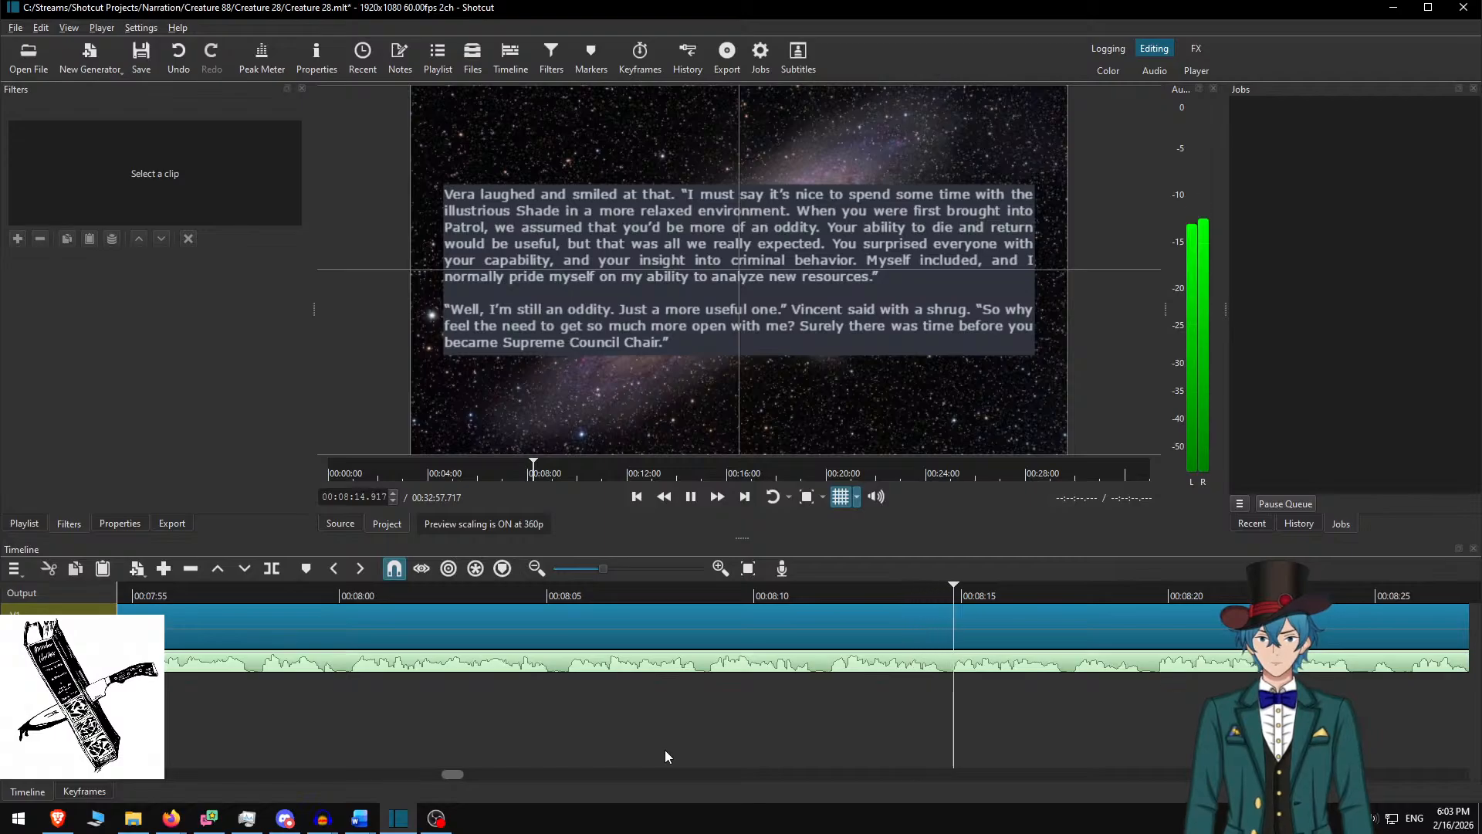
pyautogui.press('space')
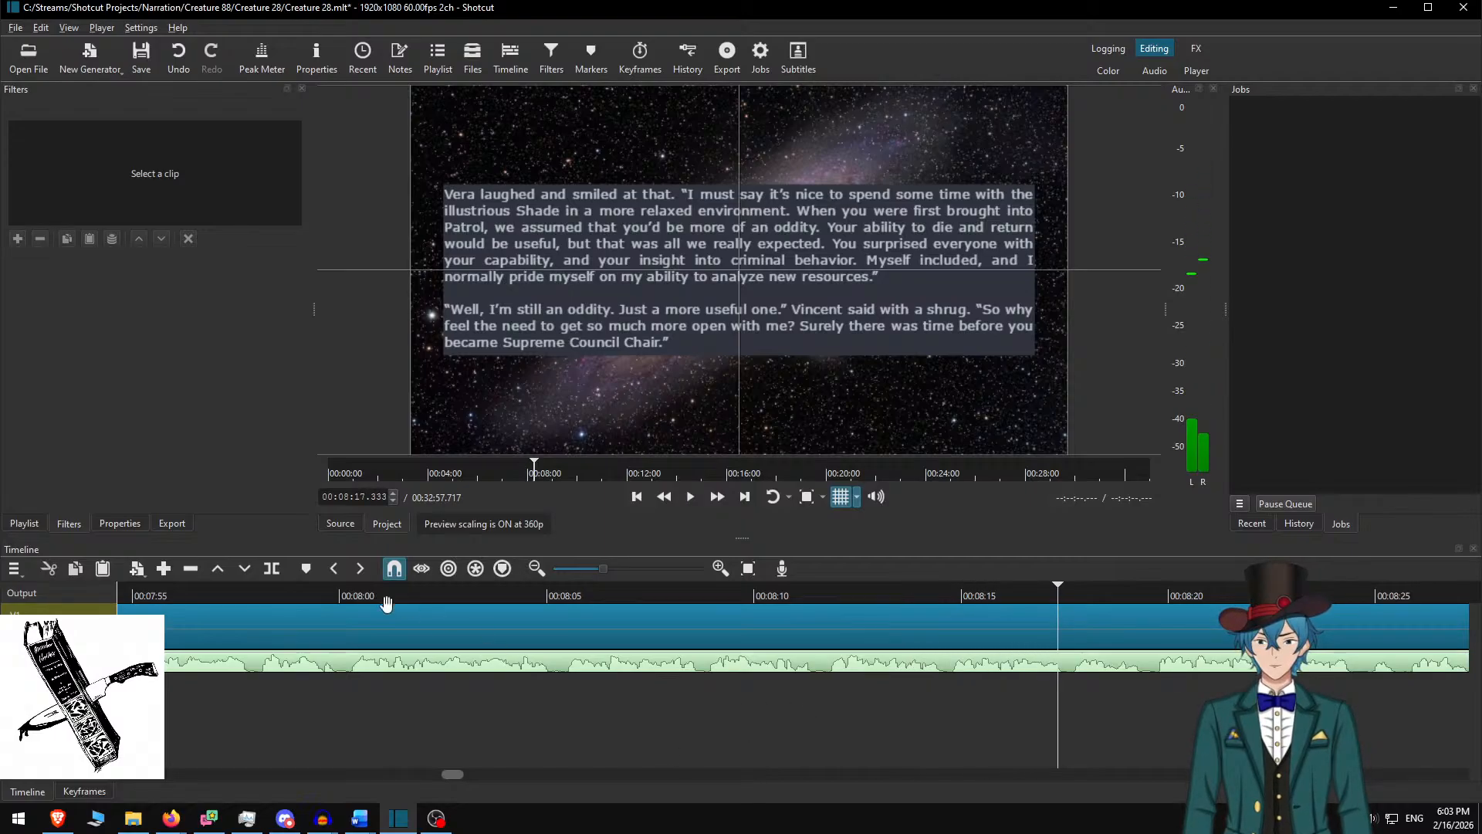
pyautogui.click(303, 590)
pyautogui.press('space')
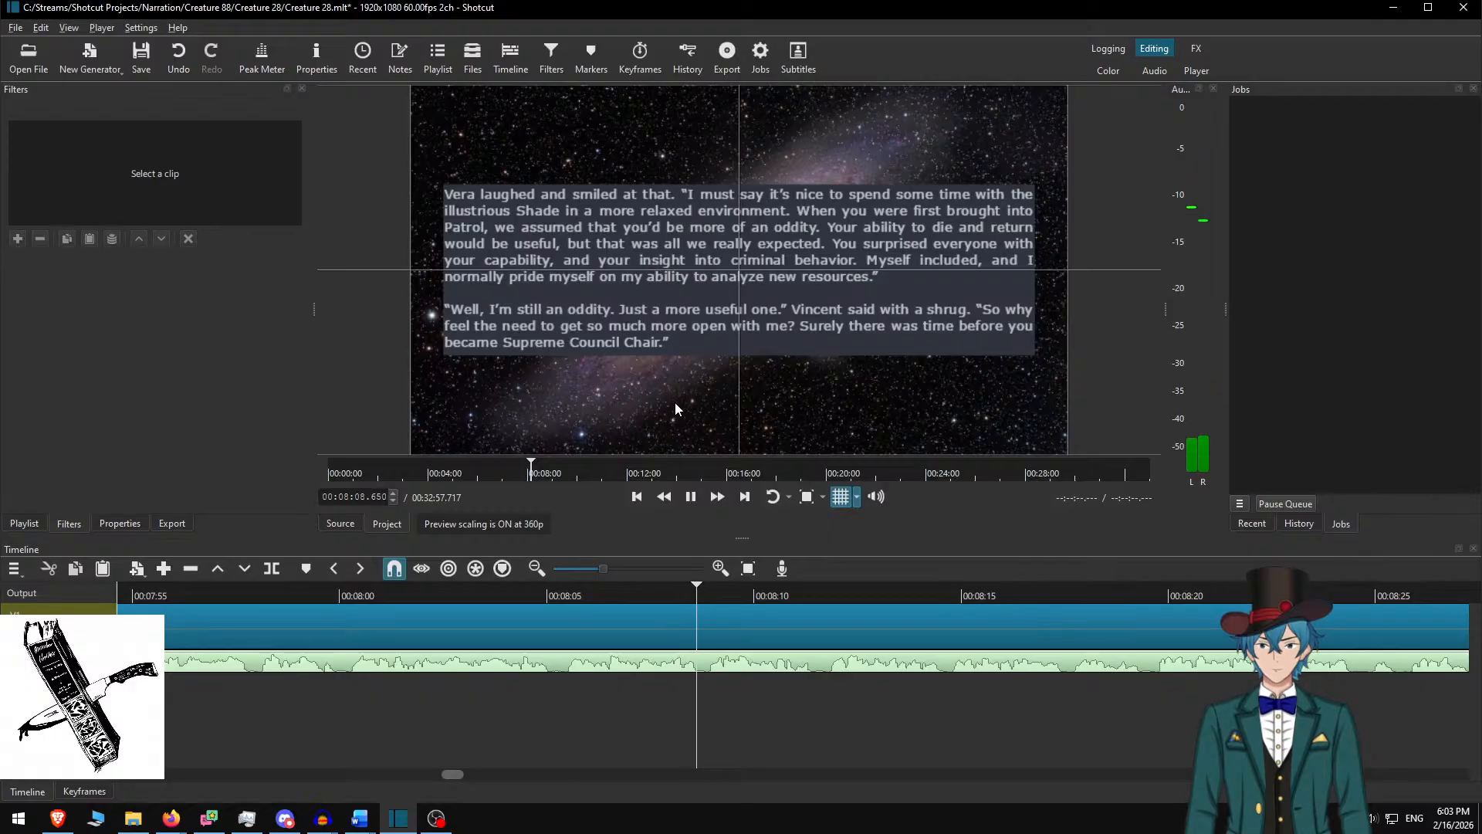
pyautogui.click(718, 497)
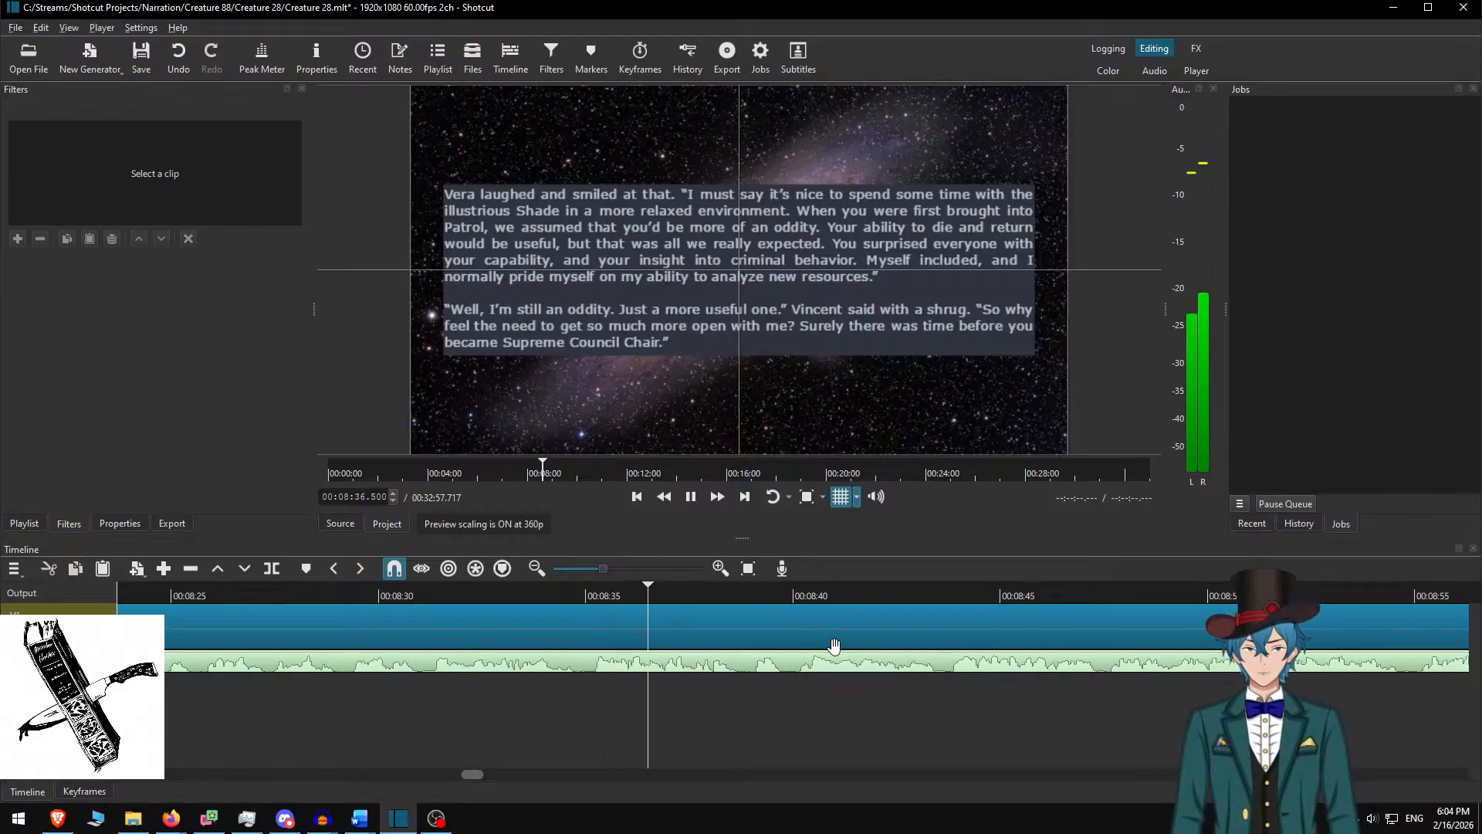
pyautogui.press('space')
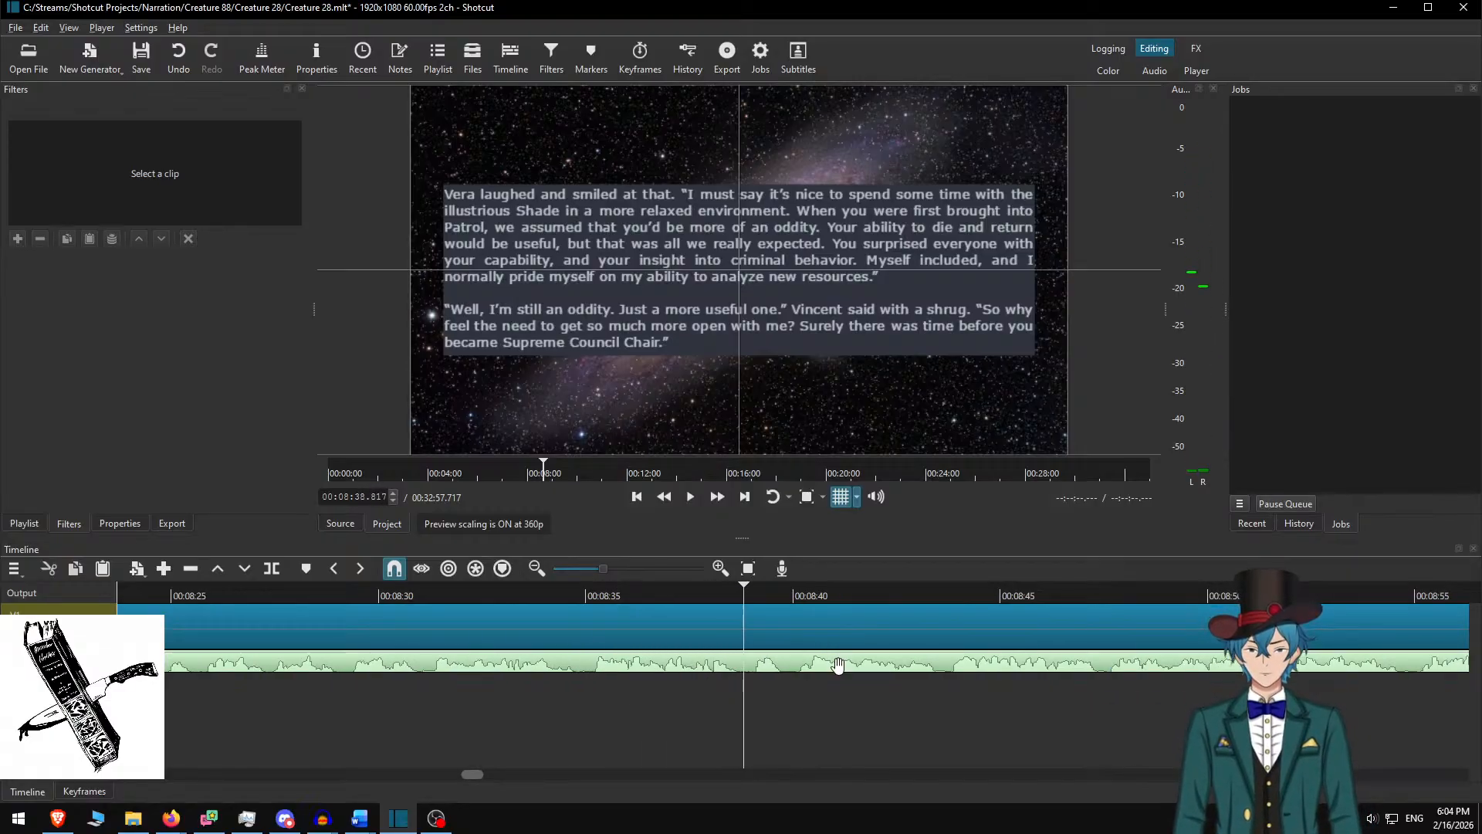
pyautogui.press('s')
pyautogui.click(804, 632)
# In Word, delete the Vera paragraphs and copy the passage from 'She nodded' to 'Anthem?'
pyautogui.hotkey('alt', 'Tab')
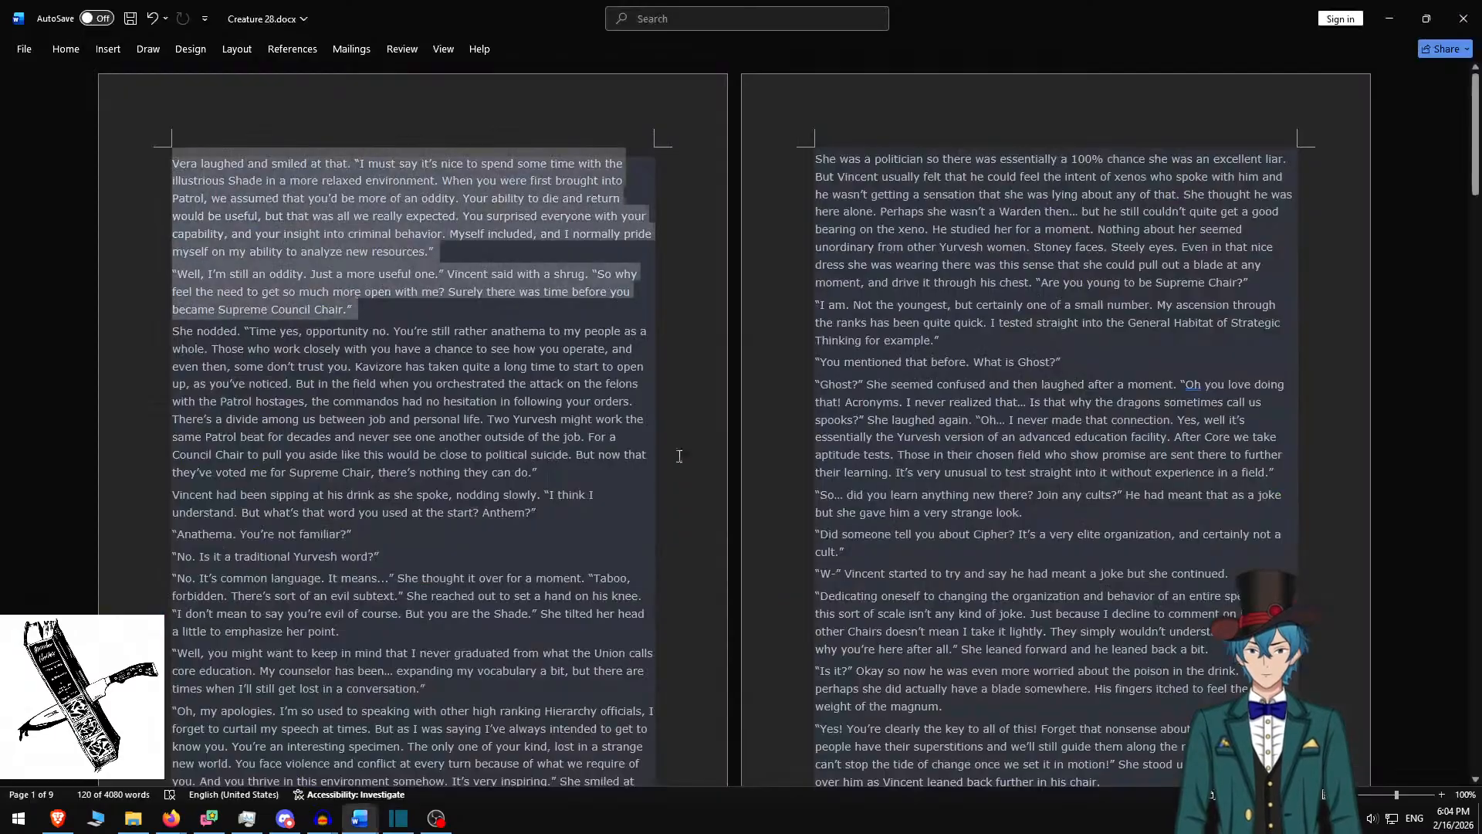
pyautogui.press('Delete')
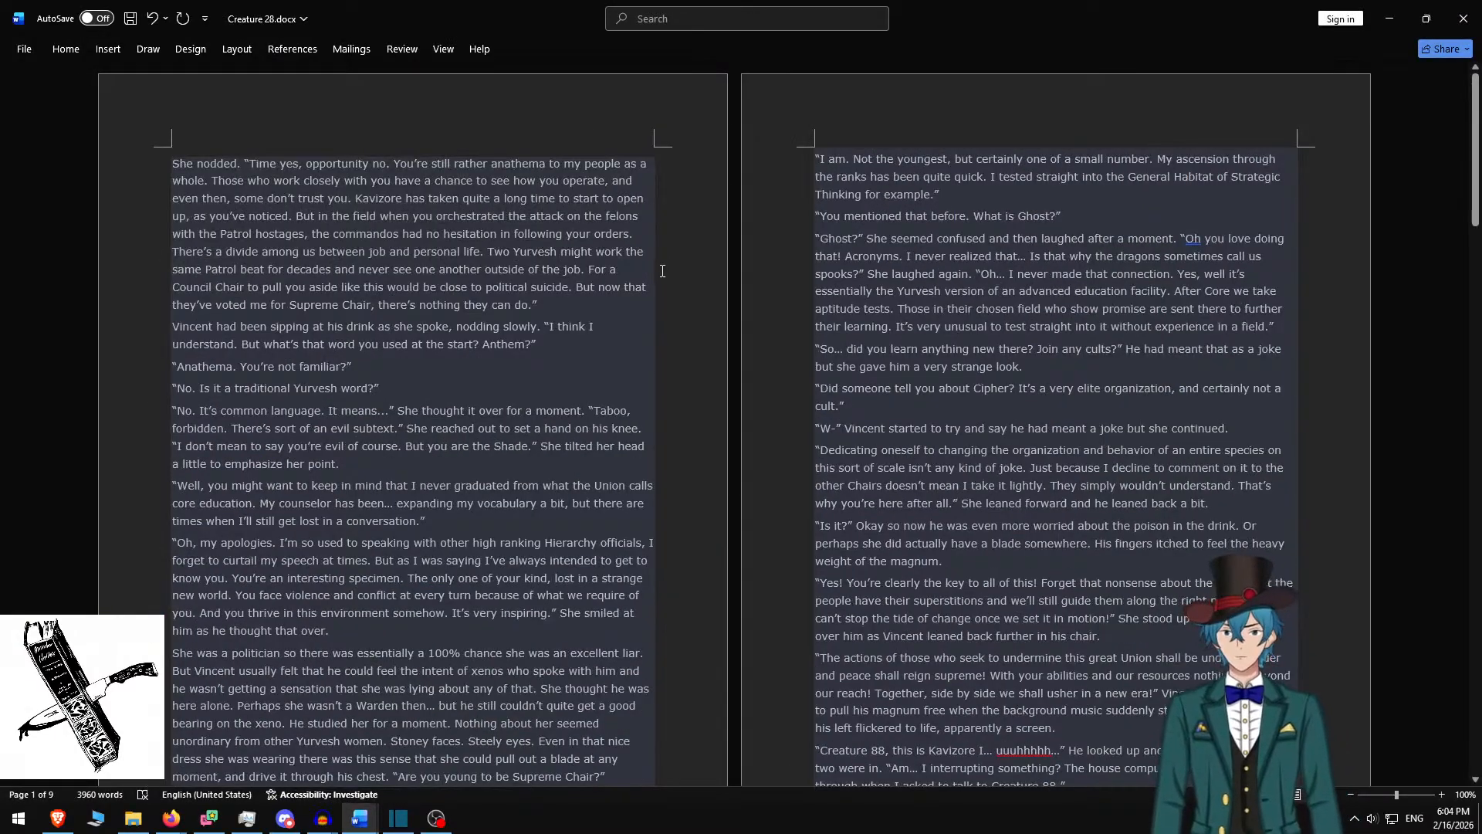
pyautogui.keyDown('shift'); pyautogui.click(561, 342); pyautogui.keyUp('shift')
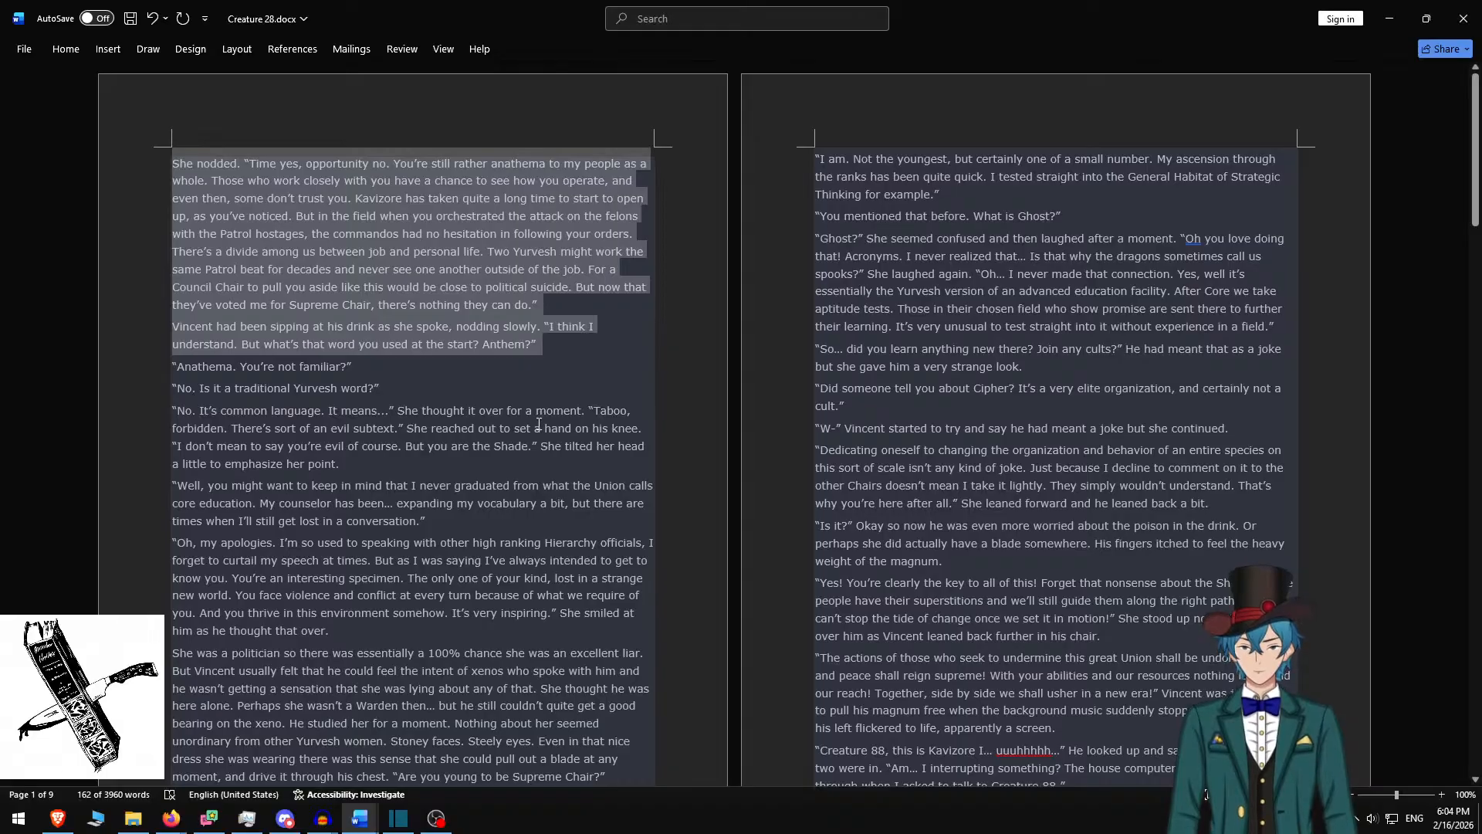
pyautogui.hotkey('ctrl', 'c')
pyautogui.hotkey('alt', 'Tab')
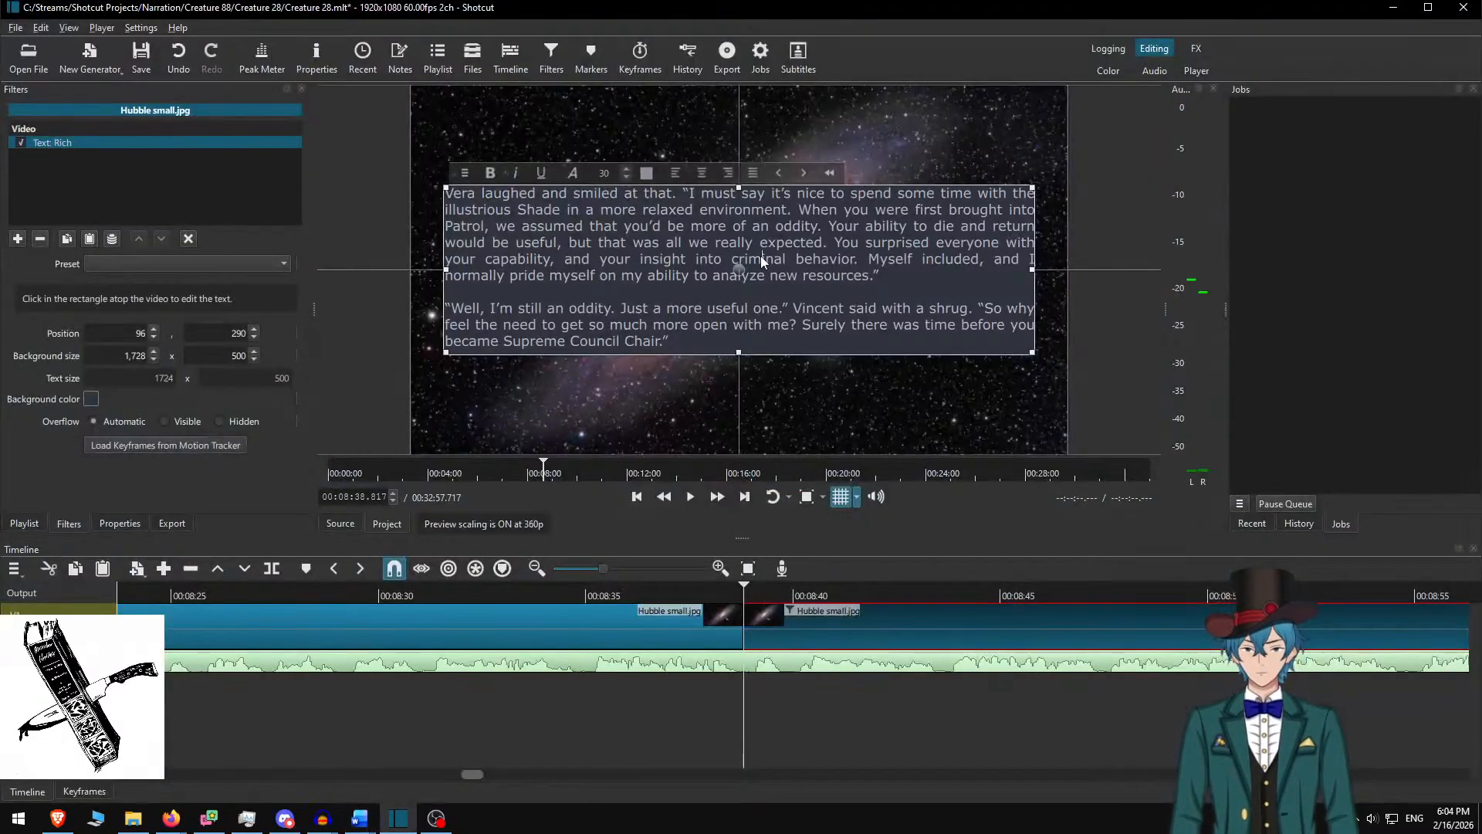
# Paste the 'She nodded' to 'Anthem?' passage into the text box and set background height to 600
pyautogui.hotkey('ctrl', 'a')
pyautogui.hotkey('ctrl', 'v')
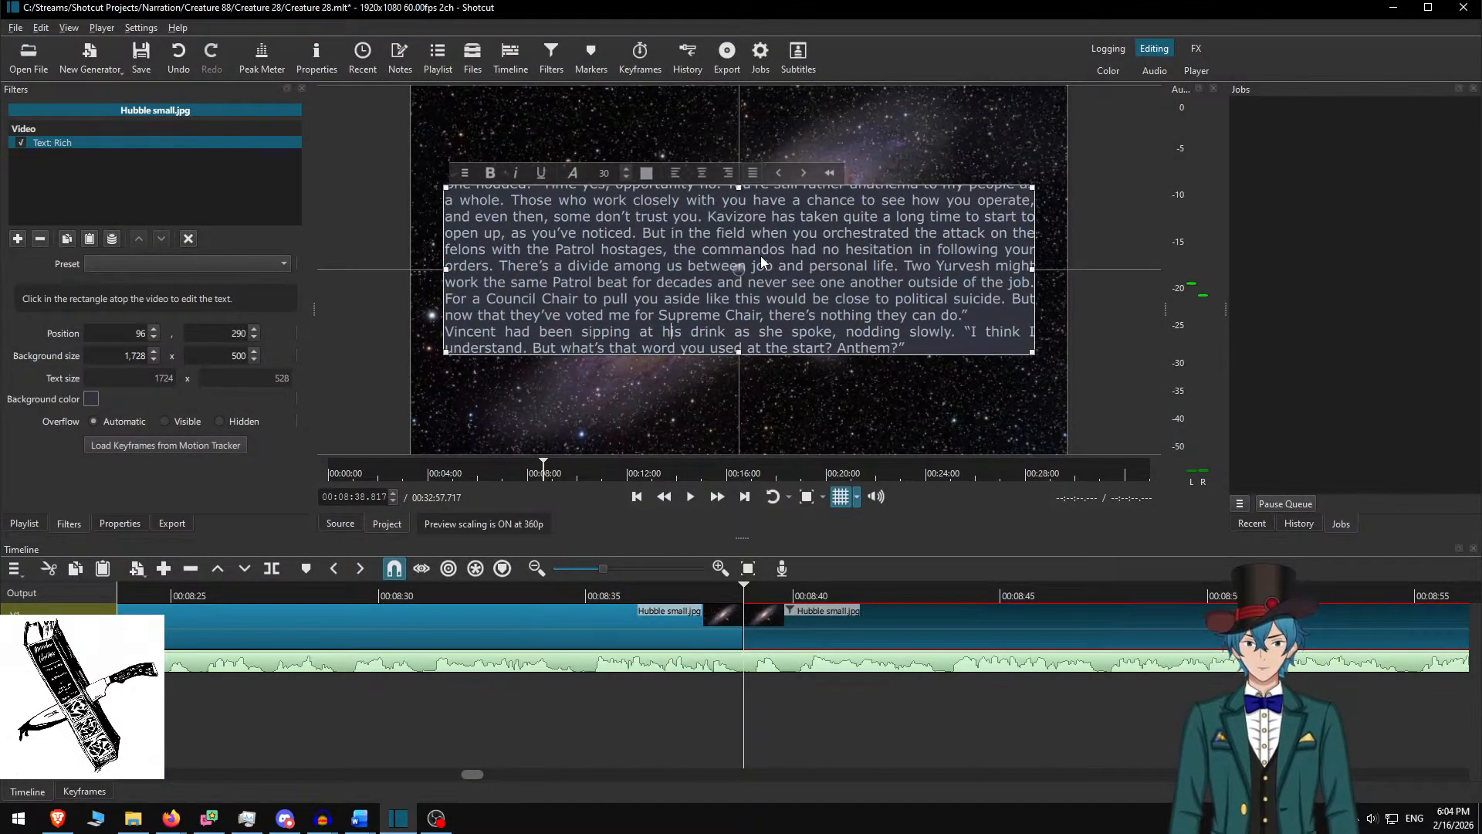
pyautogui.scroll(1, 692, 286)
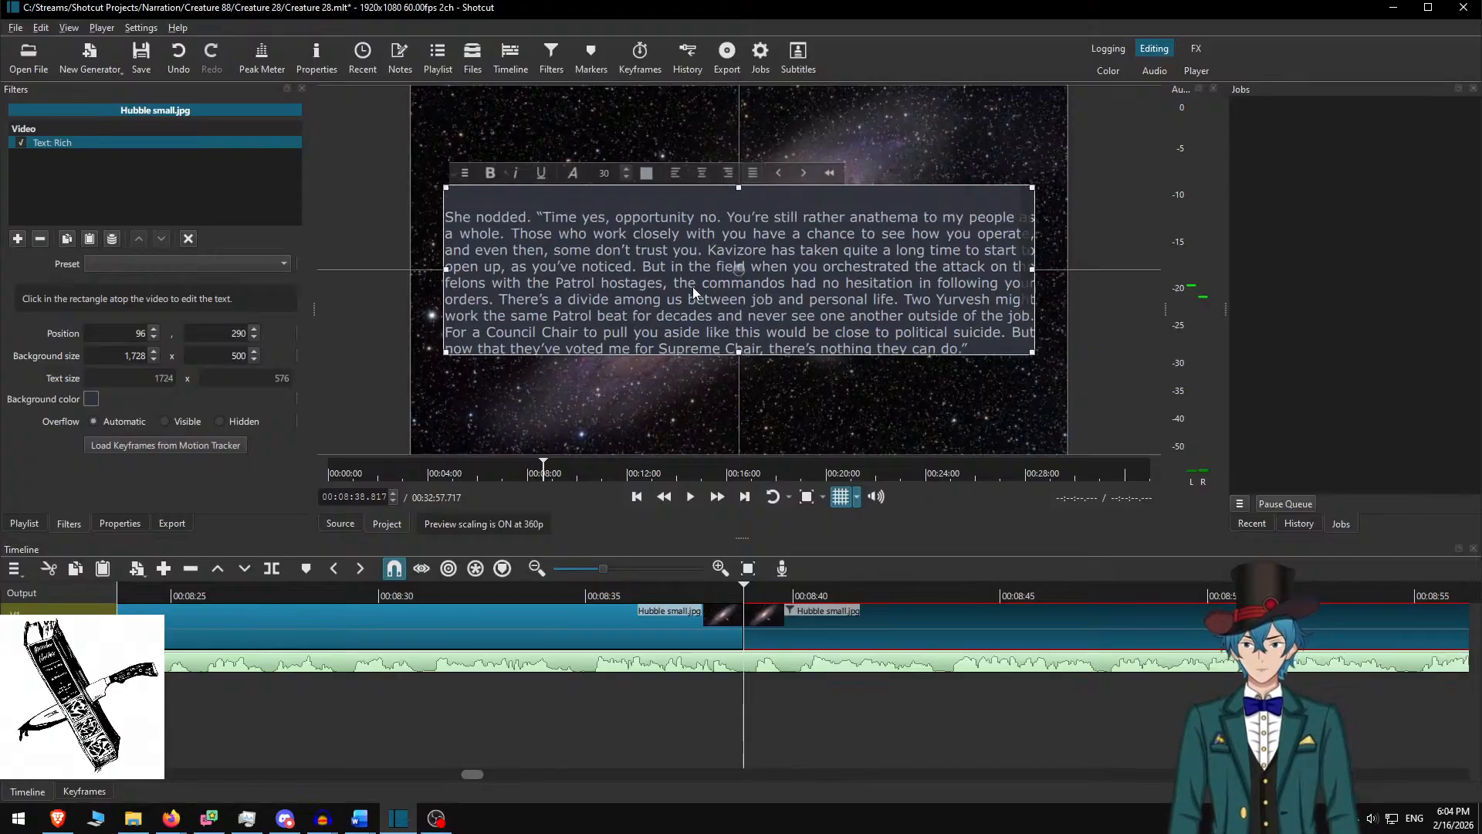
pyautogui.scroll(-3, 693, 292)
pyautogui.moveTo(237, 356); pyautogui.dragTo(229, 359)
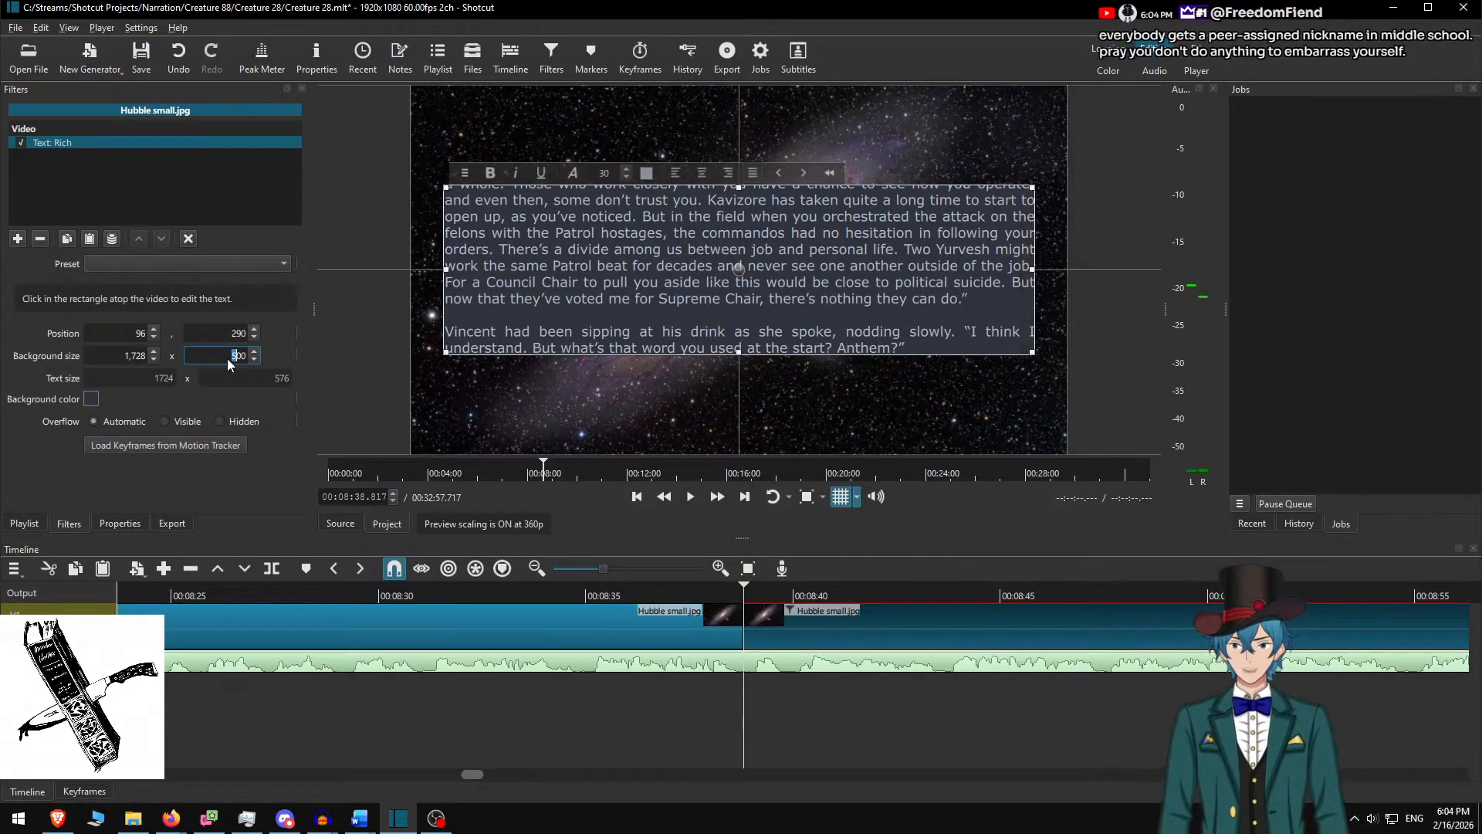
pyautogui.write('6')
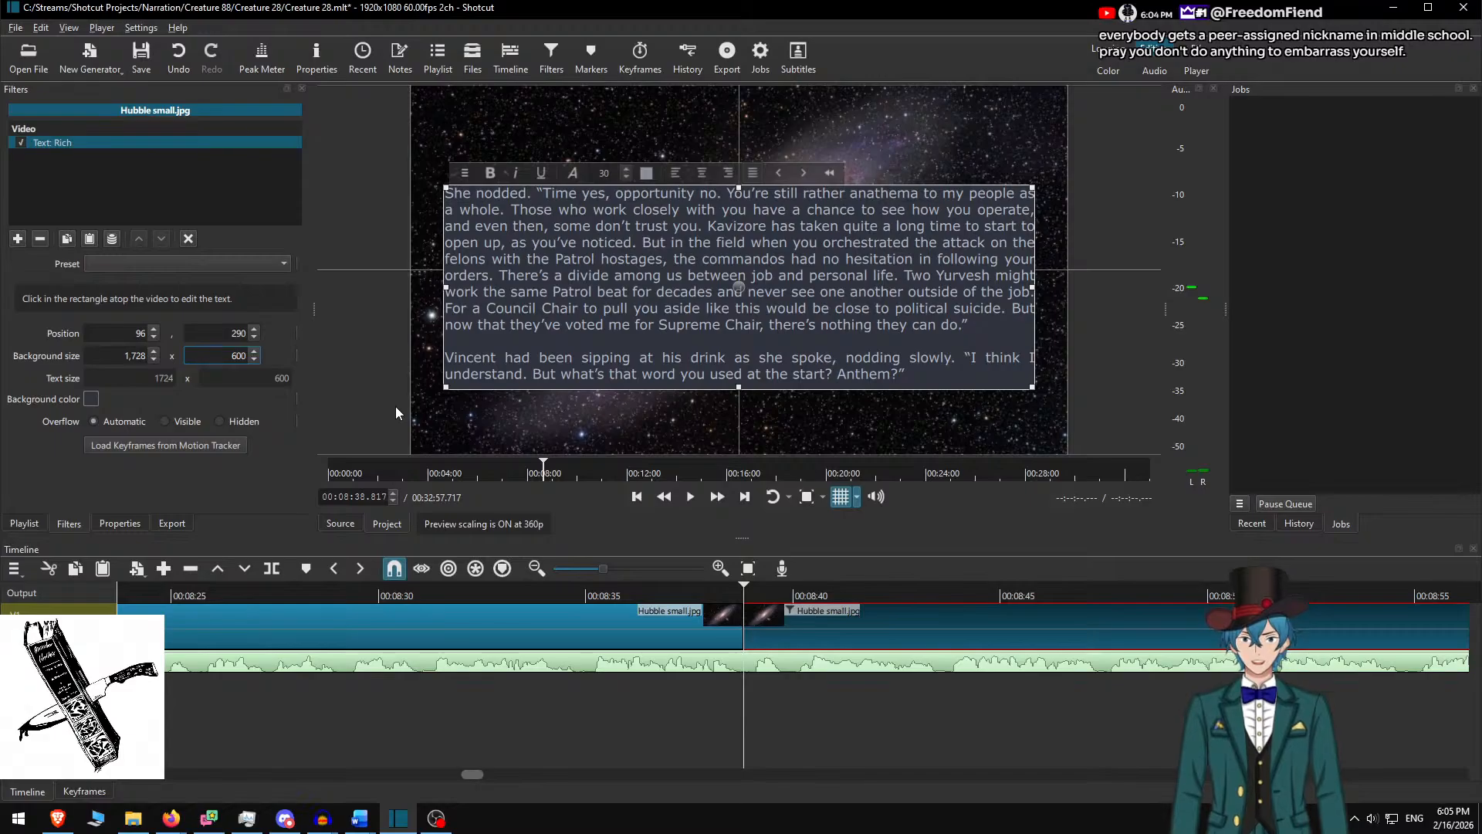
# Apply the background height change, raise the text box, and play the new passage to check it
pyautogui.click(738, 275)
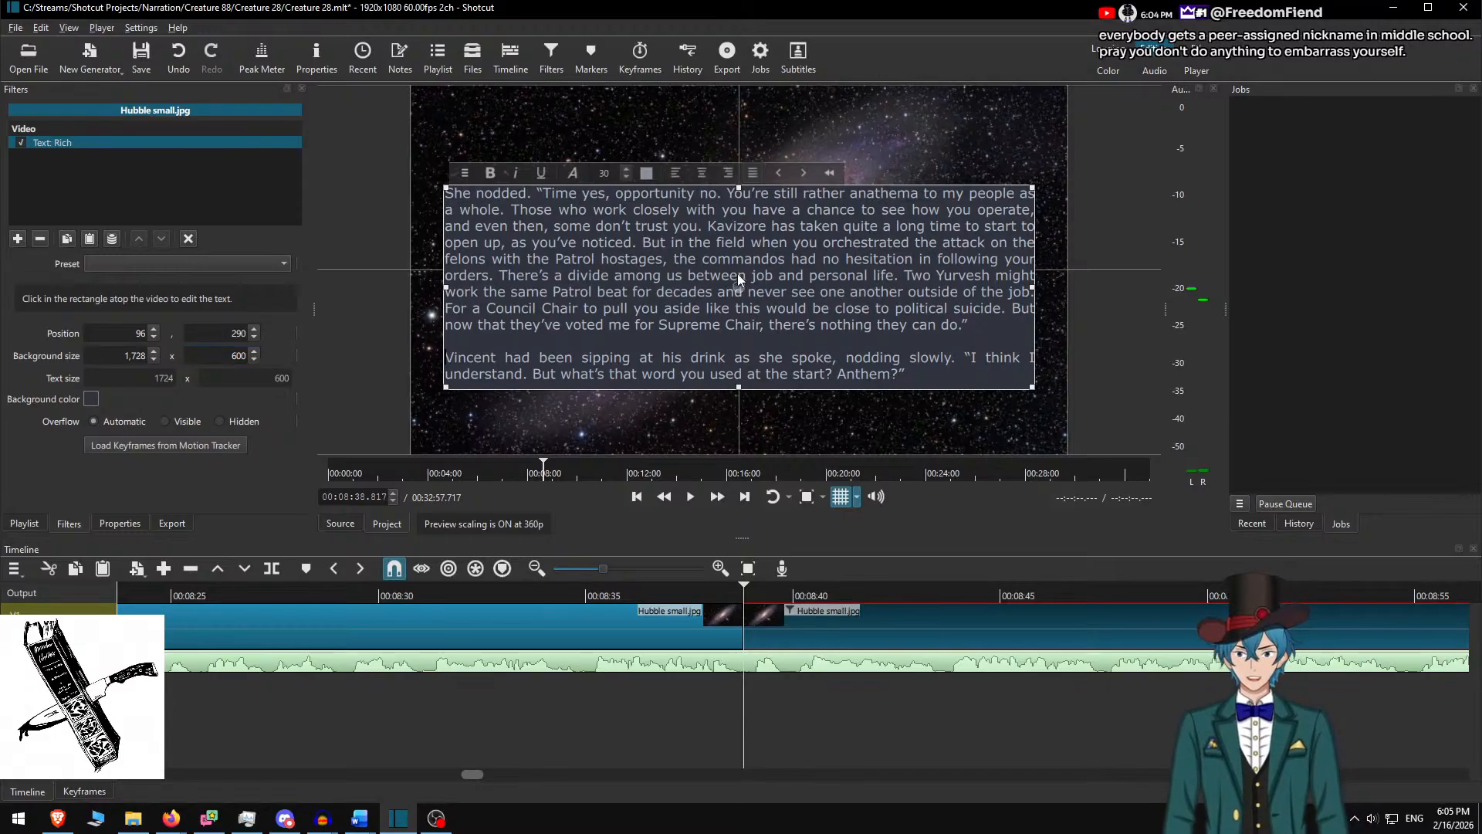
pyautogui.moveTo(738, 273); pyautogui.dragTo(741, 260)
pyautogui.click(610, 588)
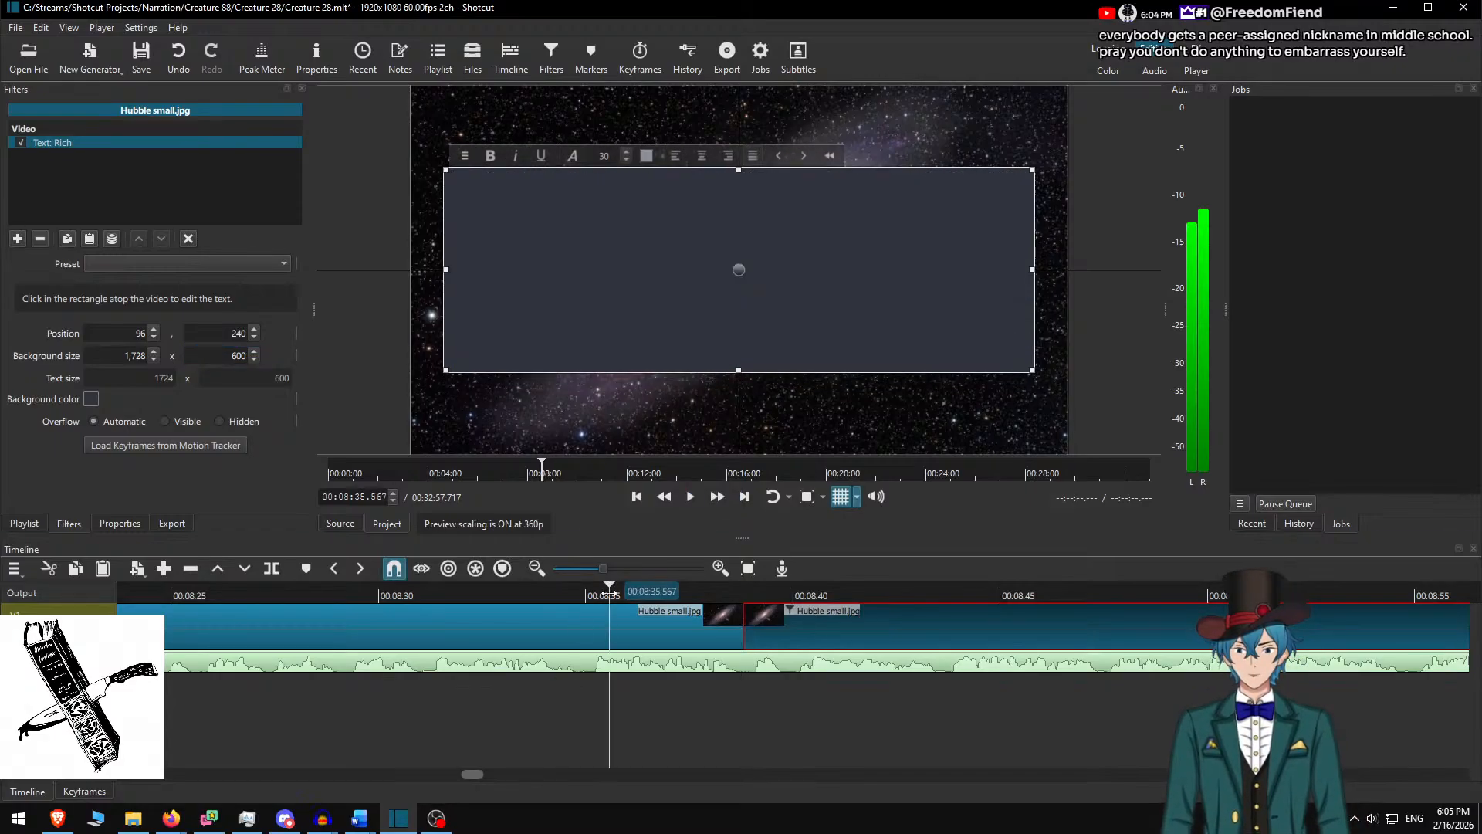
pyautogui.click(787, 596)
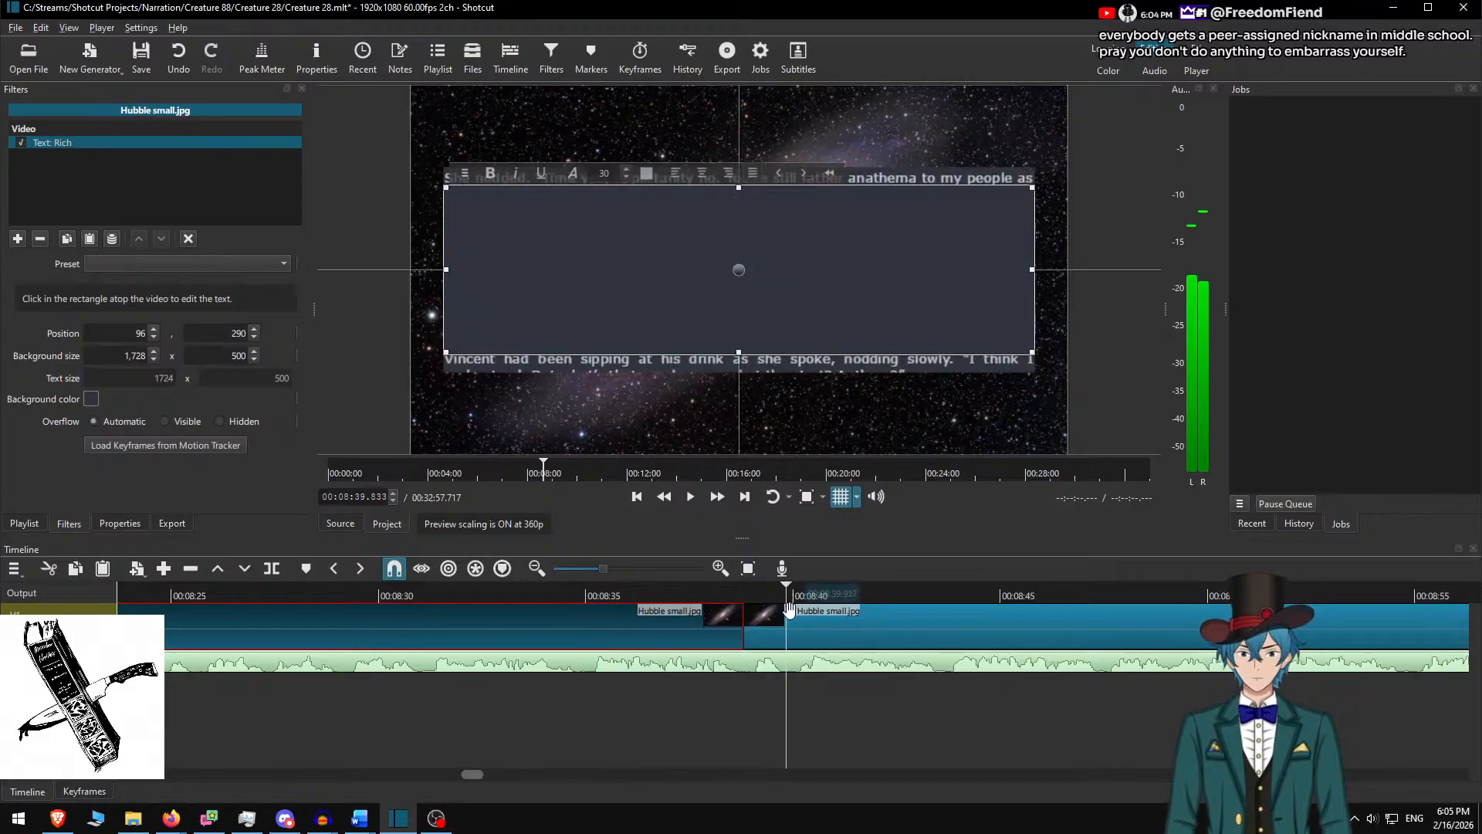
pyautogui.click(788, 614)
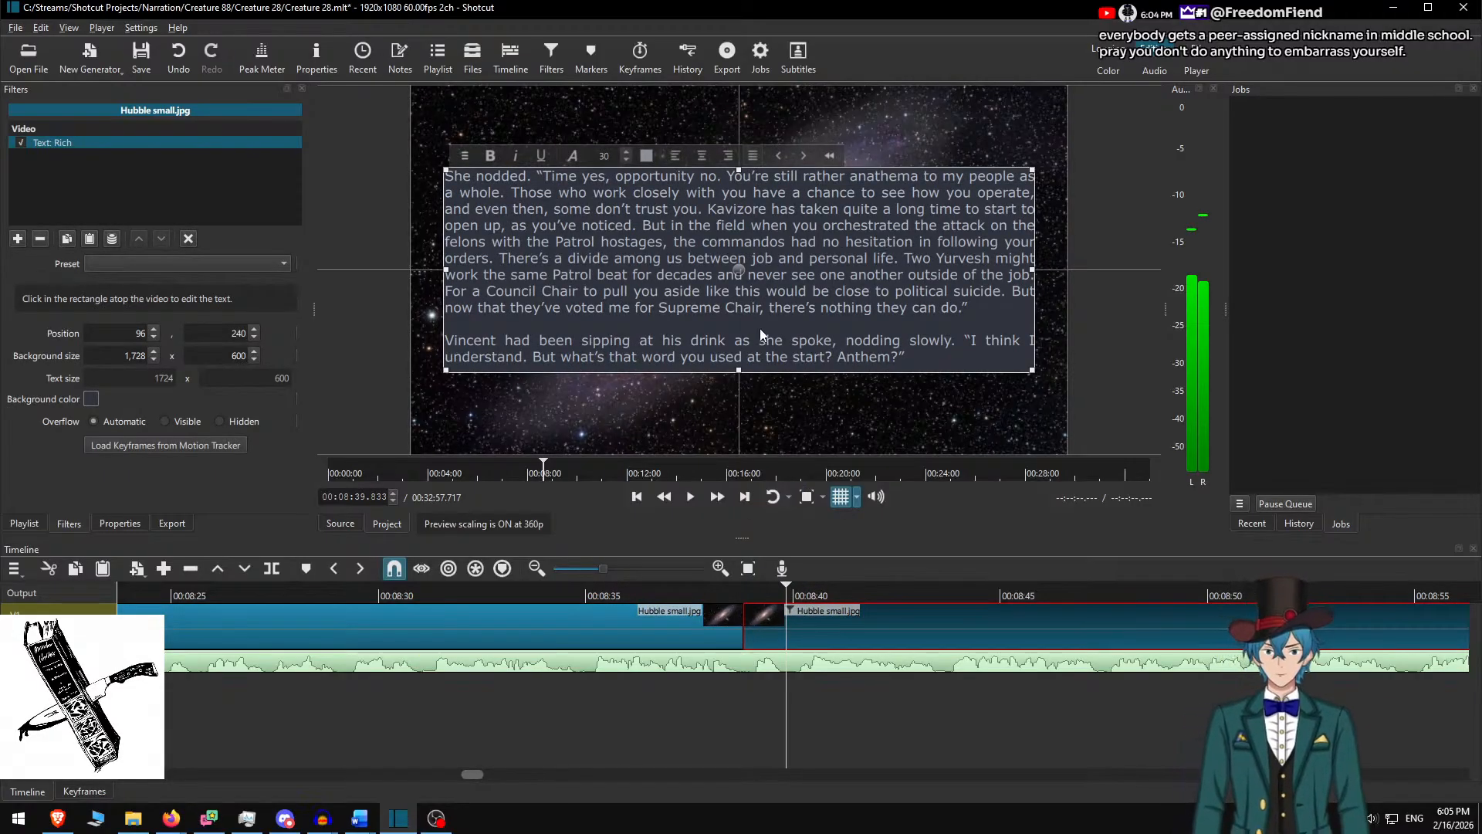
pyautogui.click(779, 610)
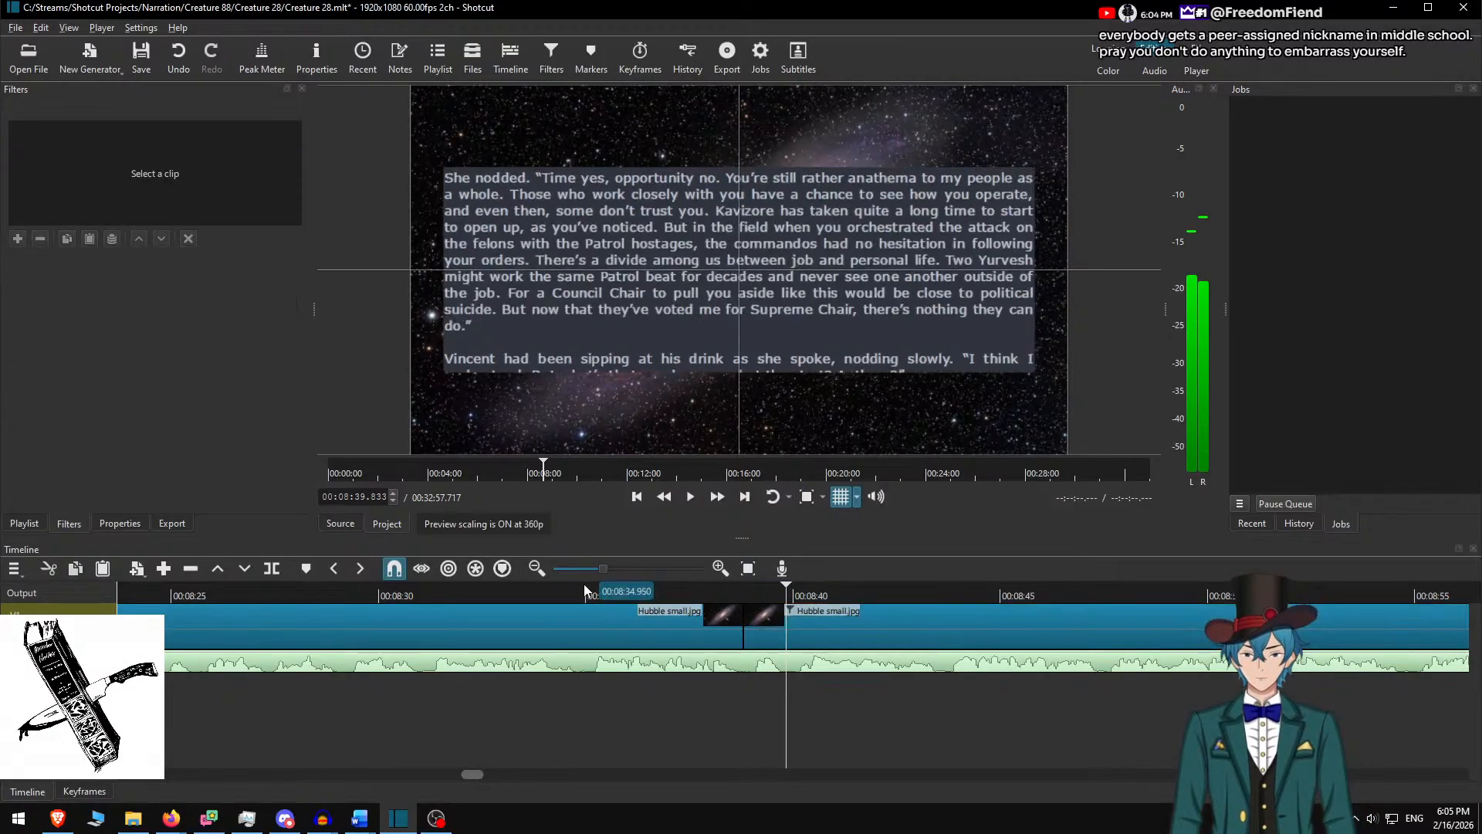
pyautogui.click(585, 591)
pyautogui.press('space')
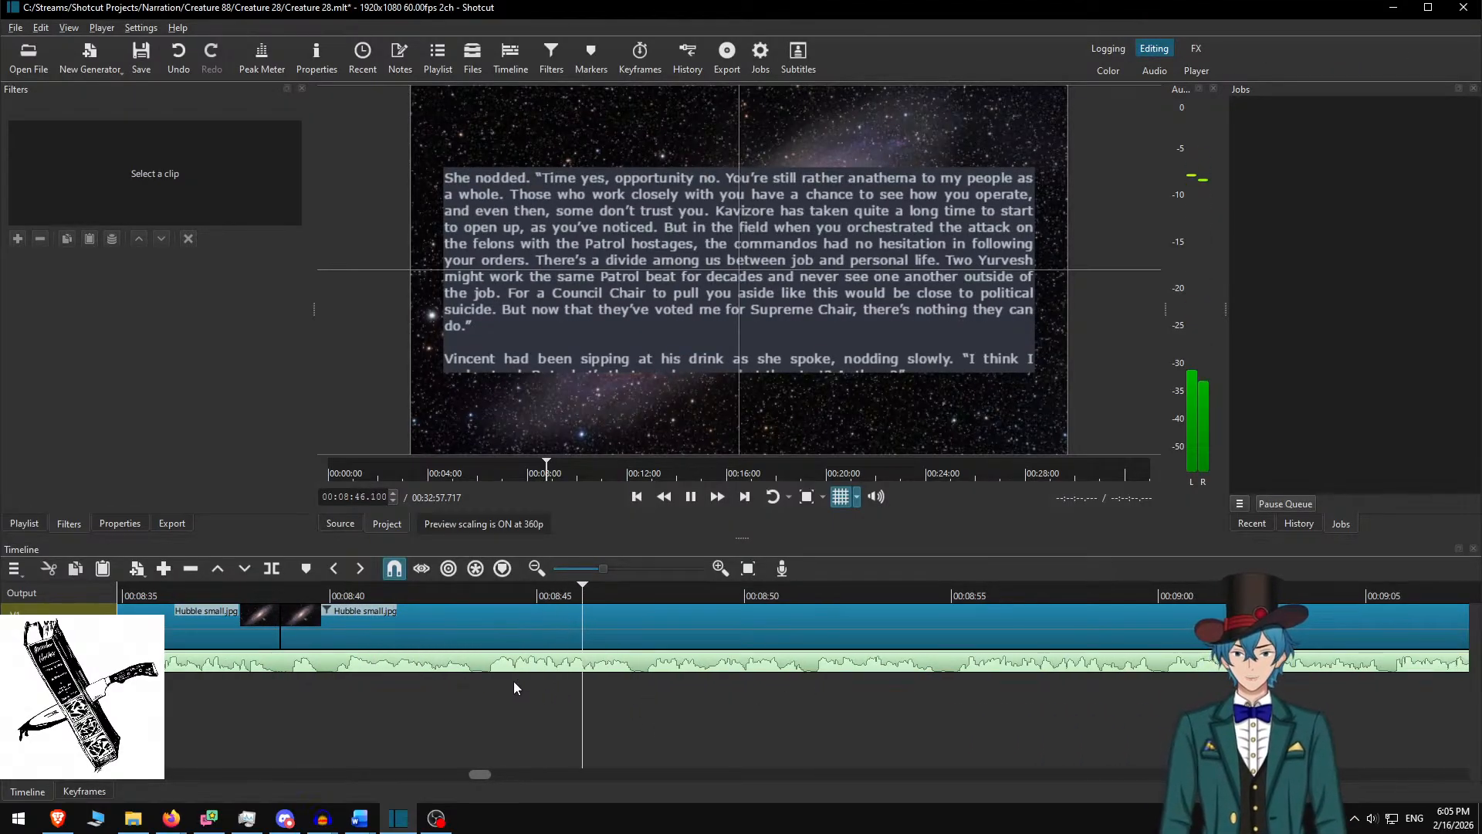
pyautogui.press('space')
# Set the galaxy clip's text box height to 650 and raise it to Y 215
pyautogui.click(513, 622)
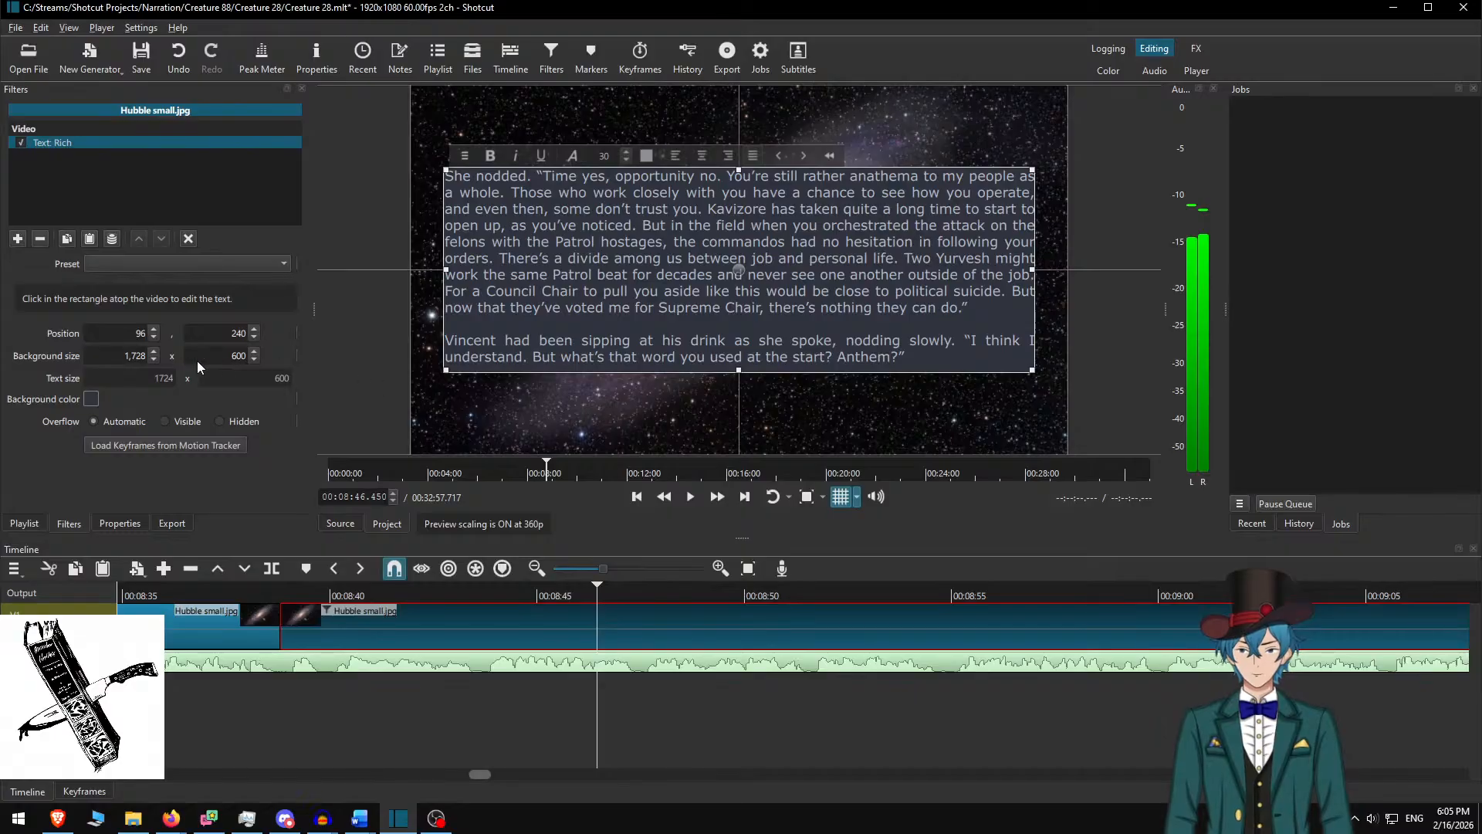
pyautogui.write('5')
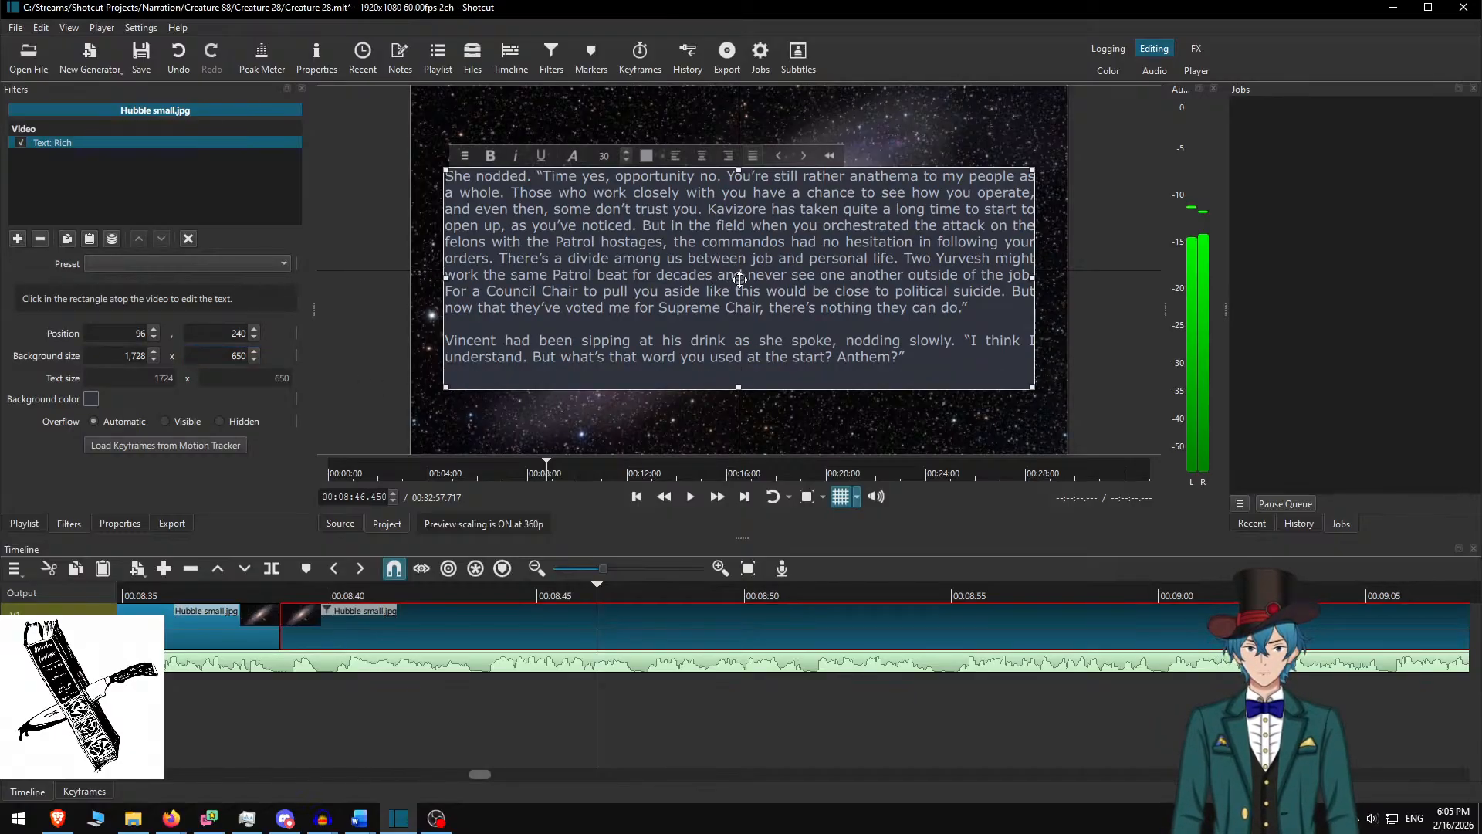
pyautogui.moveTo(735, 278); pyautogui.dragTo(735, 269)
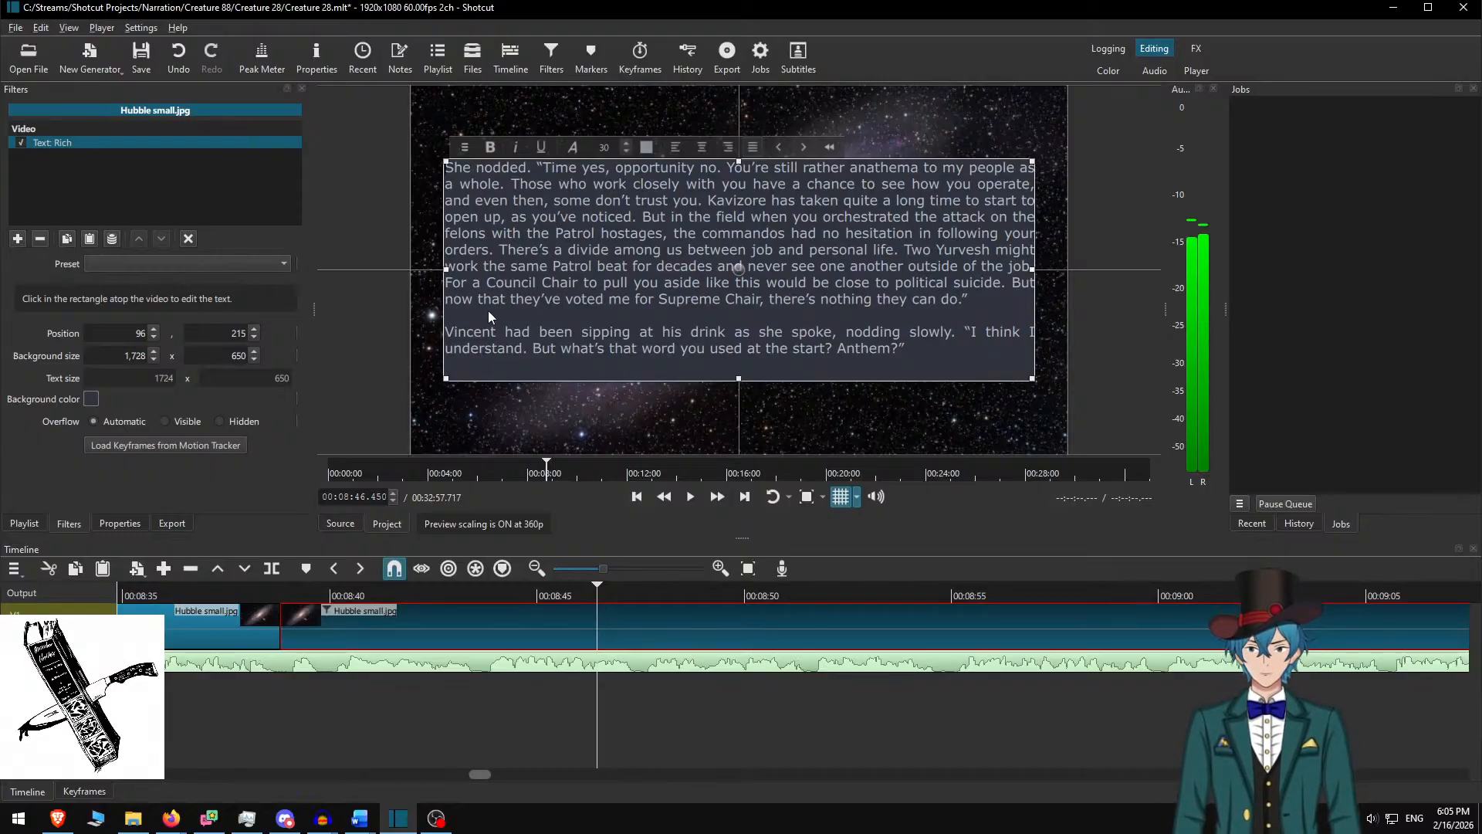
pyautogui.hotkey('alt', 'Tab')
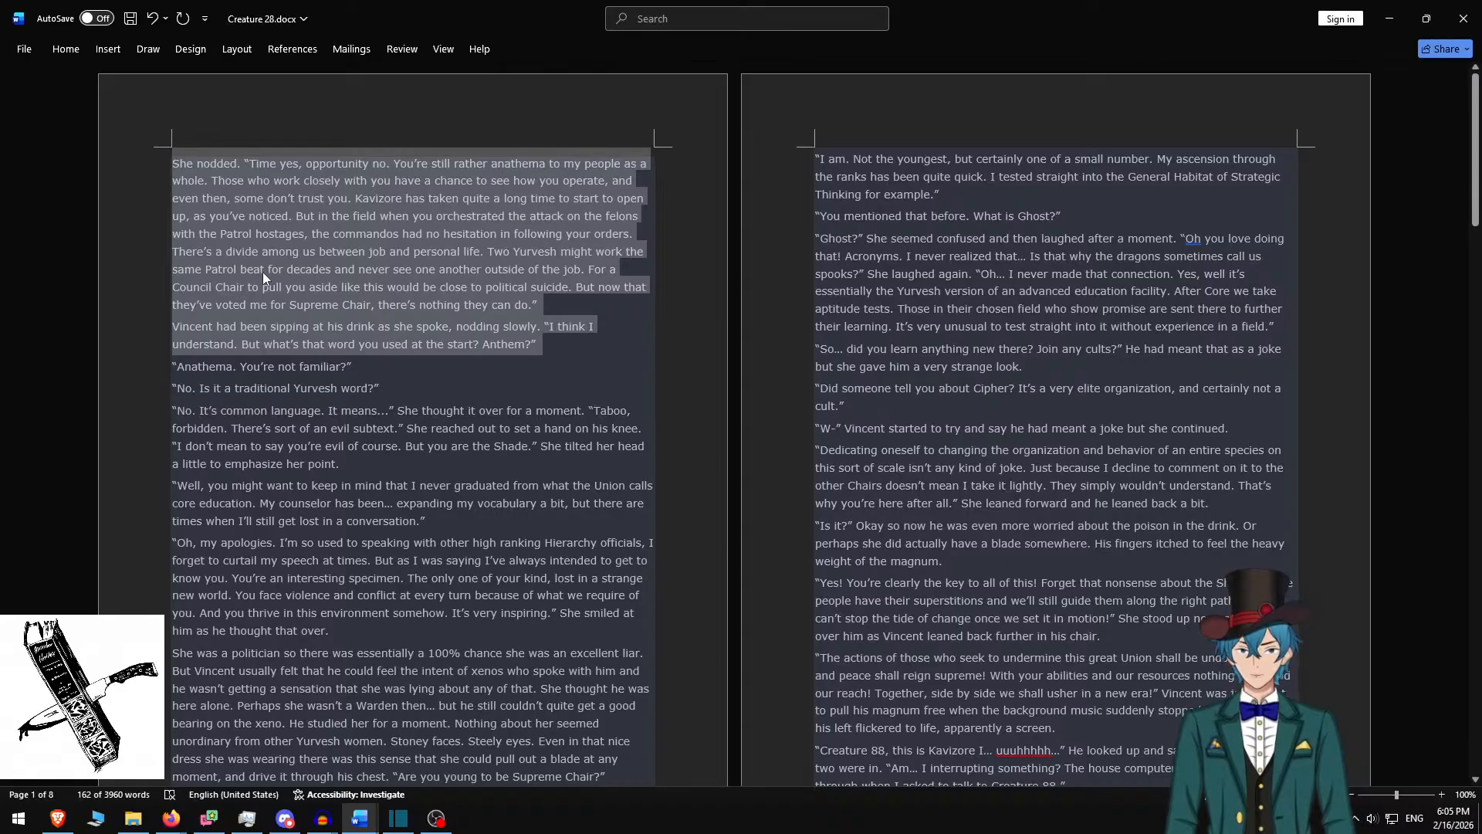
pyautogui.hotkey('alt', 'Tab')
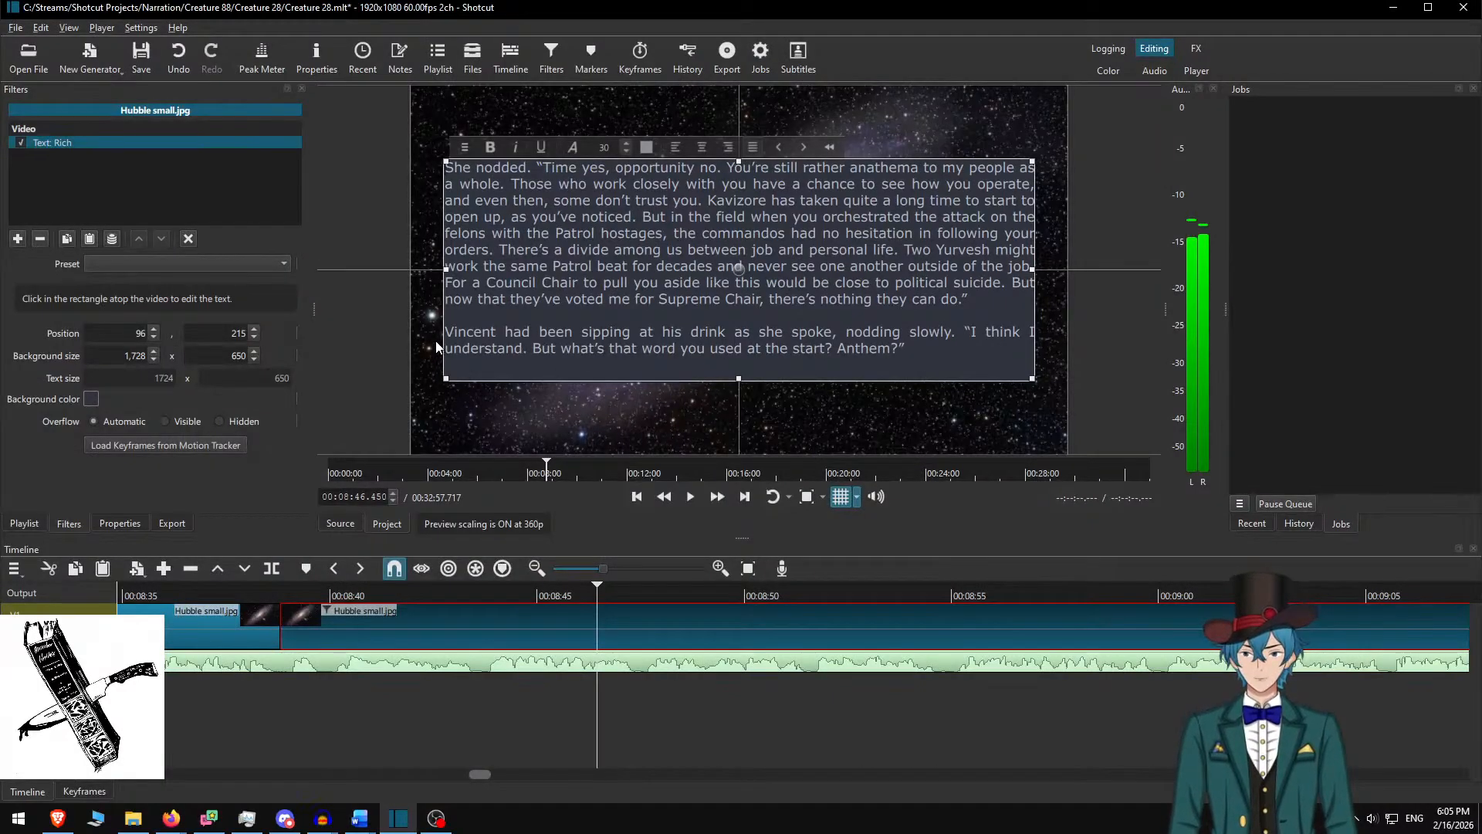
pyautogui.click(579, 637)
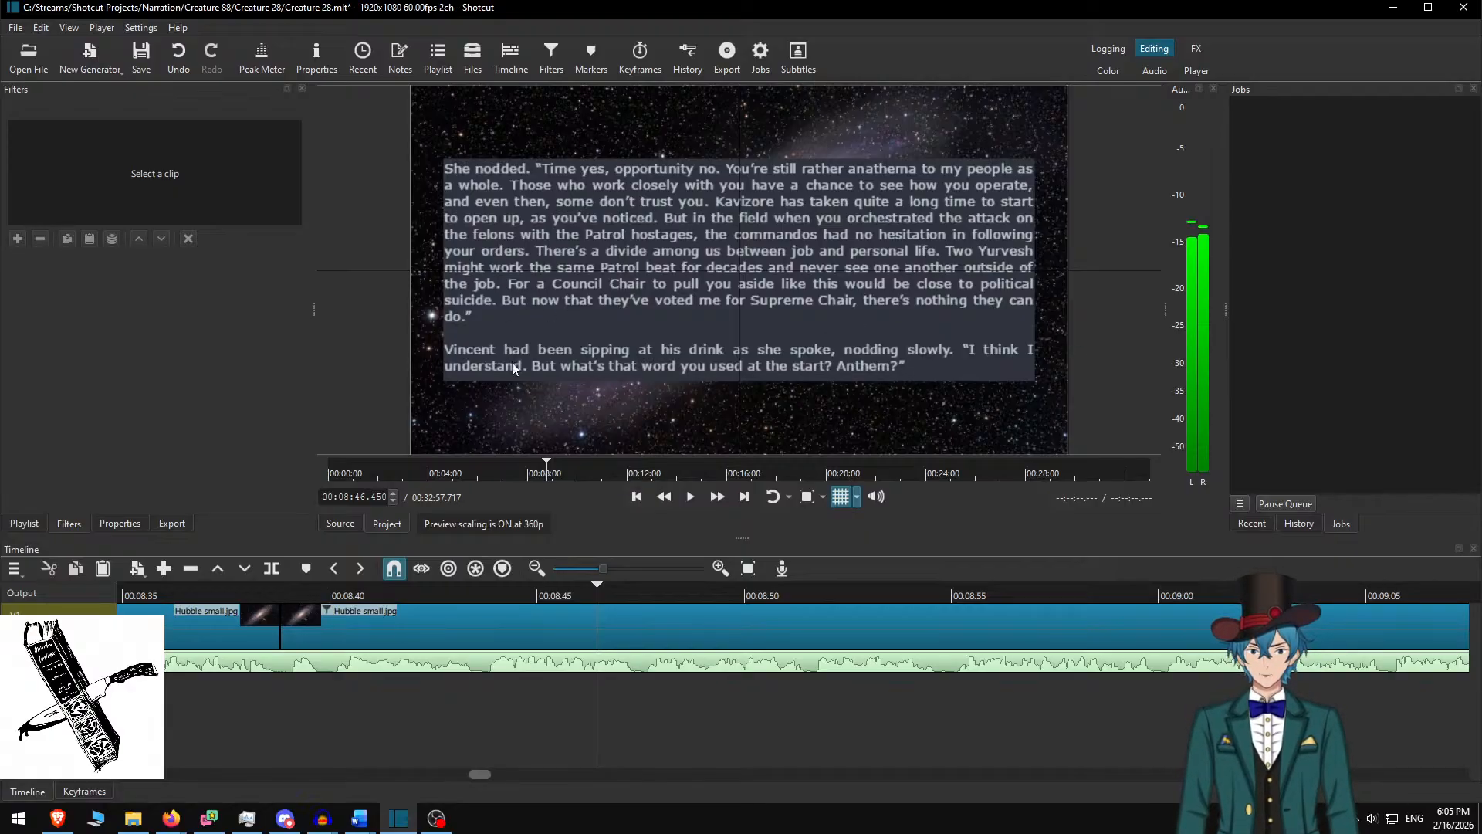
# Play the narration from about 00:08:33 and pause at 00:09:43.200, where the passage ends
pyautogui.click(543, 614)
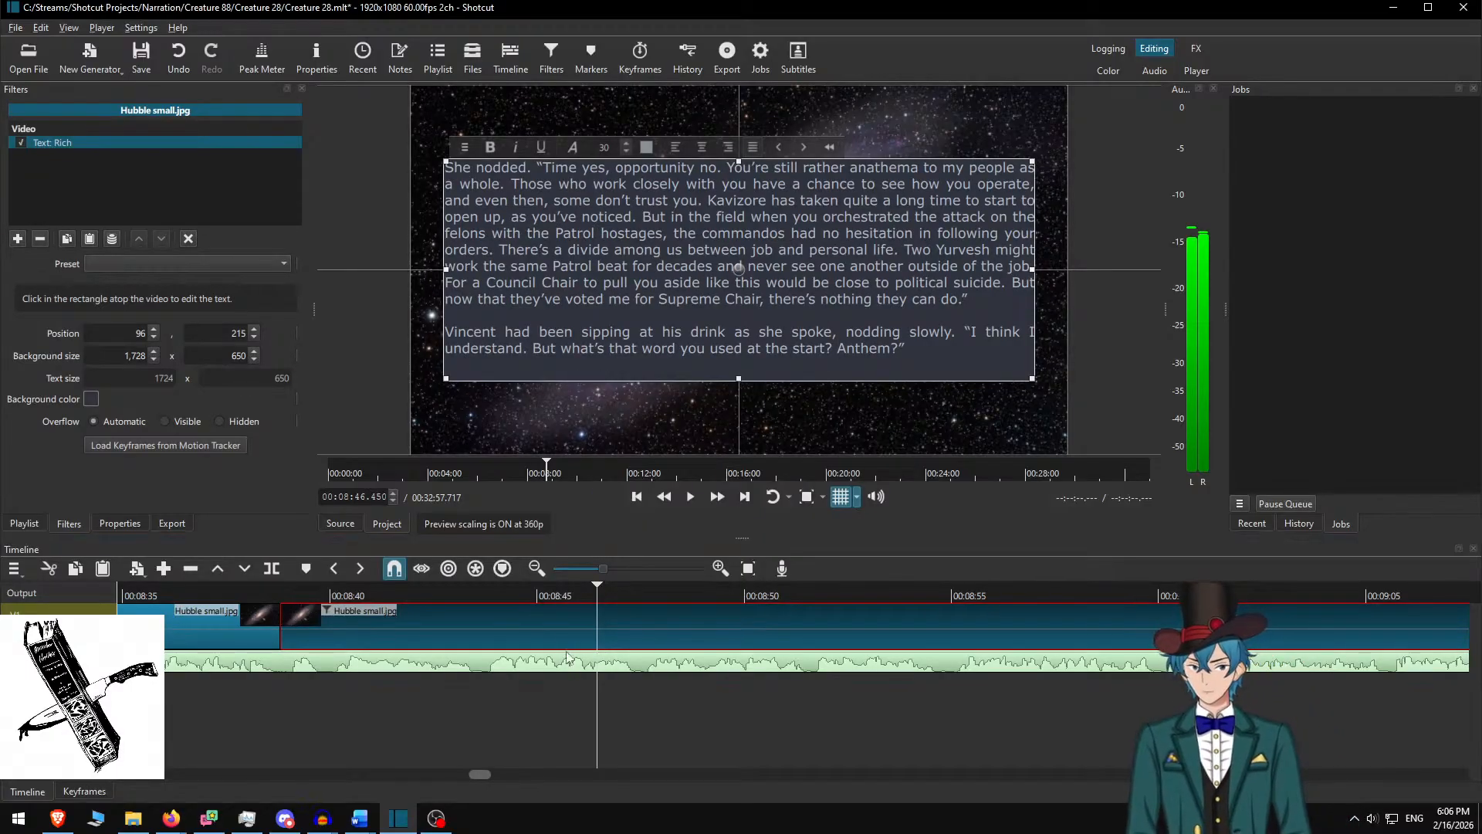
pyautogui.click(553, 615)
pyautogui.scroll(5, 551, 644)
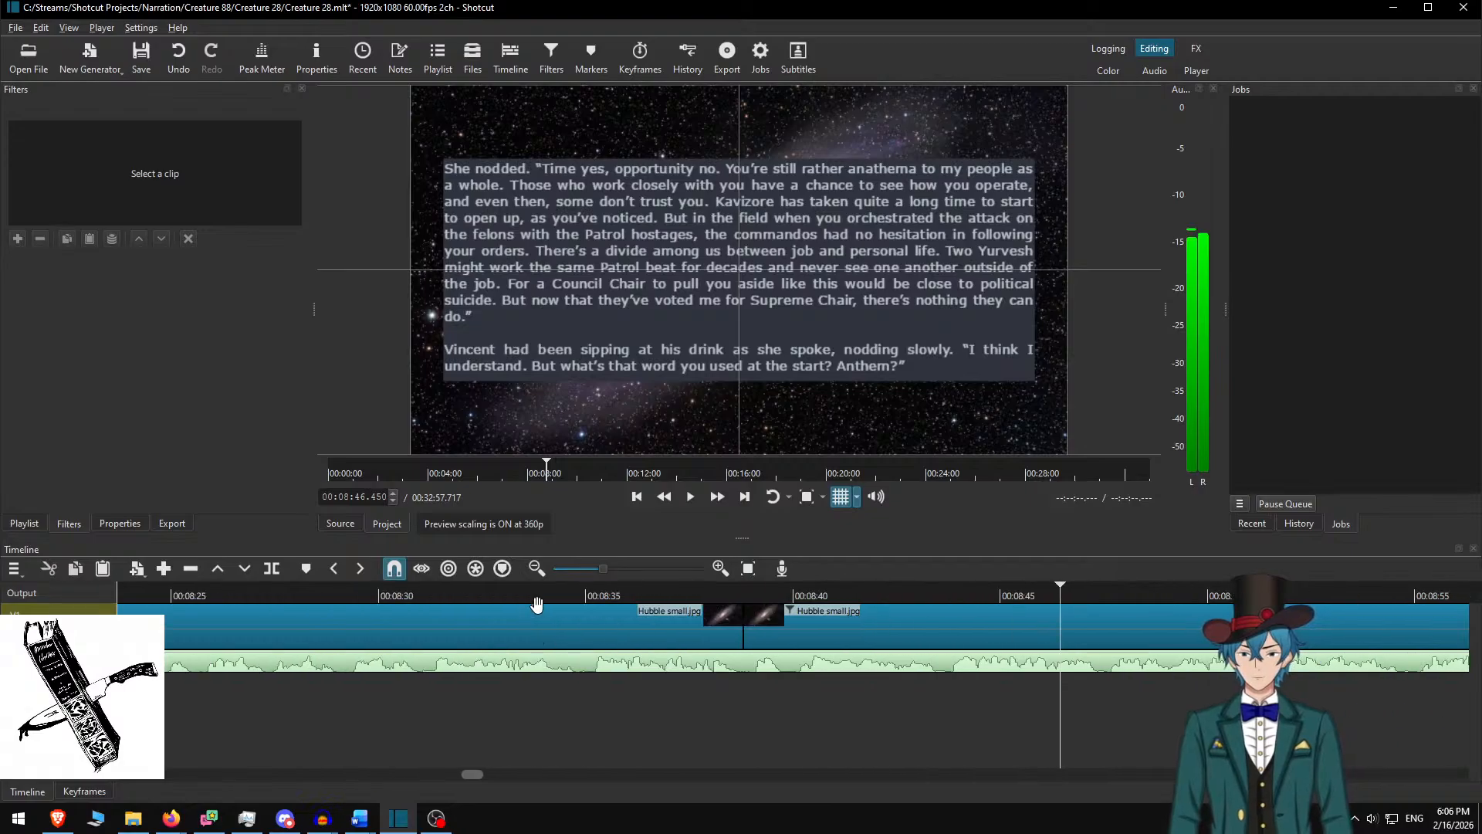
pyautogui.click(542, 591)
pyautogui.click(692, 498)
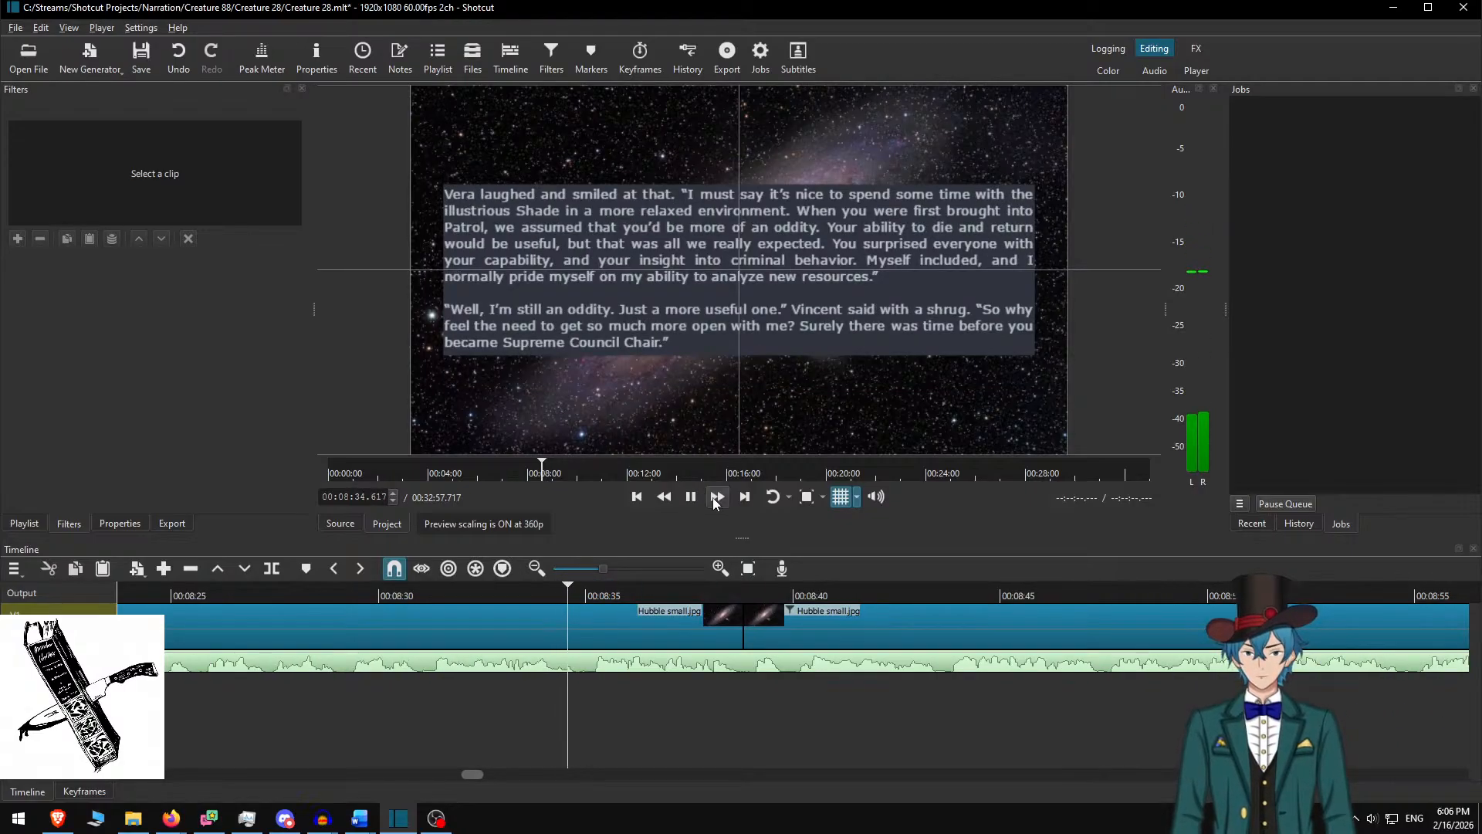
pyautogui.scroll(-3, 616, 633)
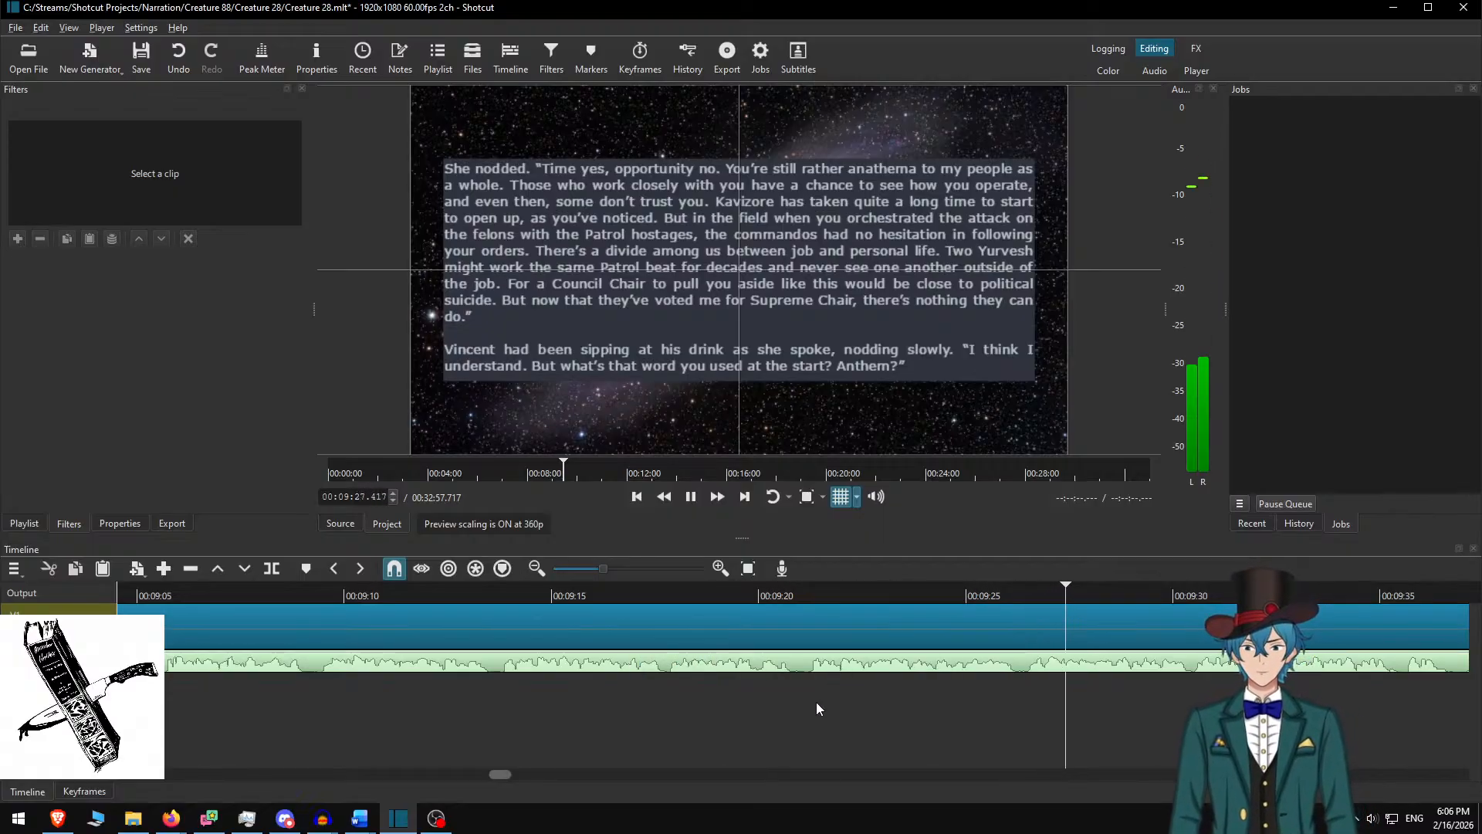
pyautogui.scroll(-7, 815, 701)
pyautogui.scroll(-7, 787, 677)
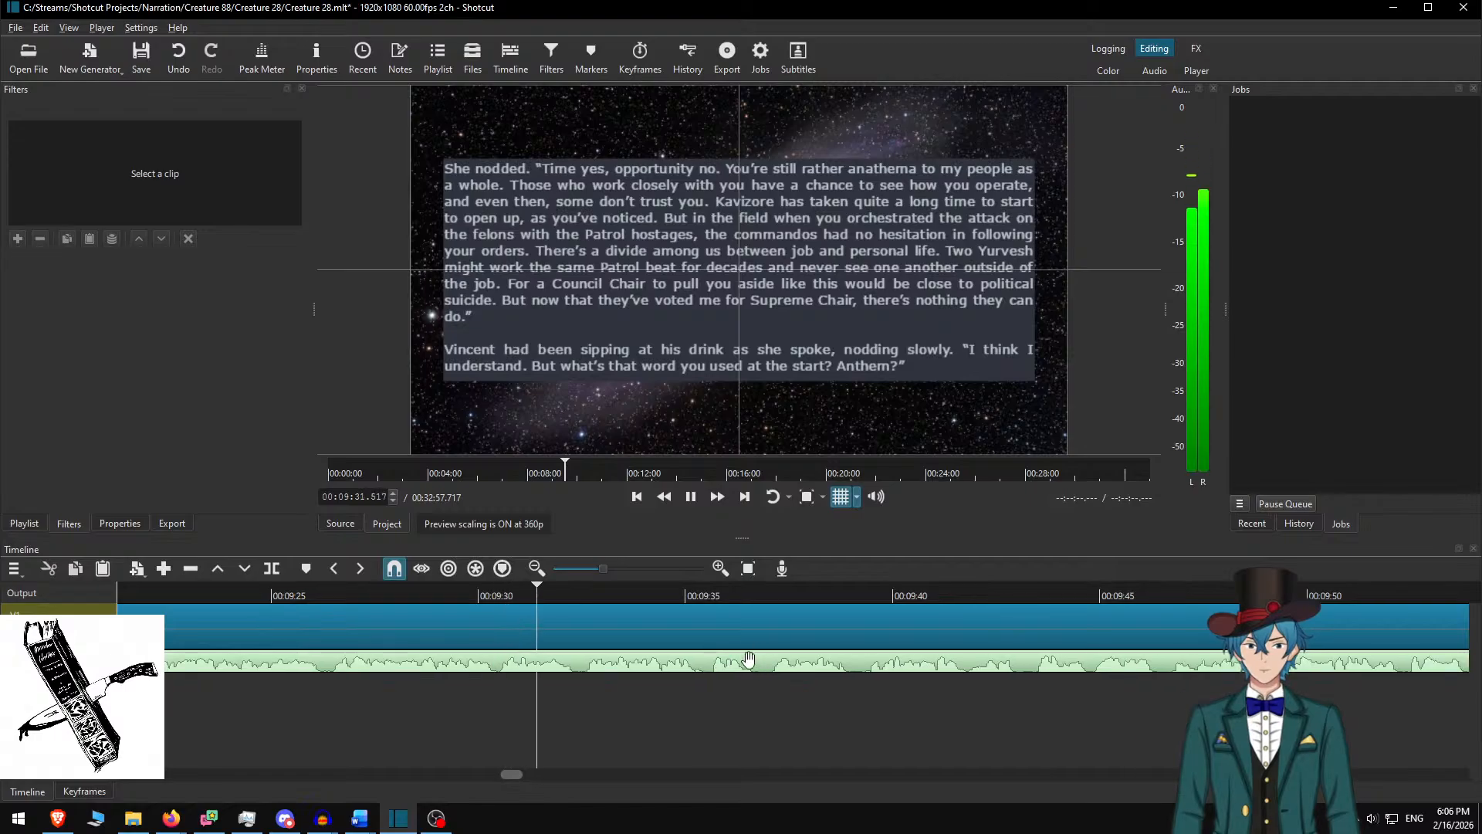
pyautogui.scroll(-7, 679, 680)
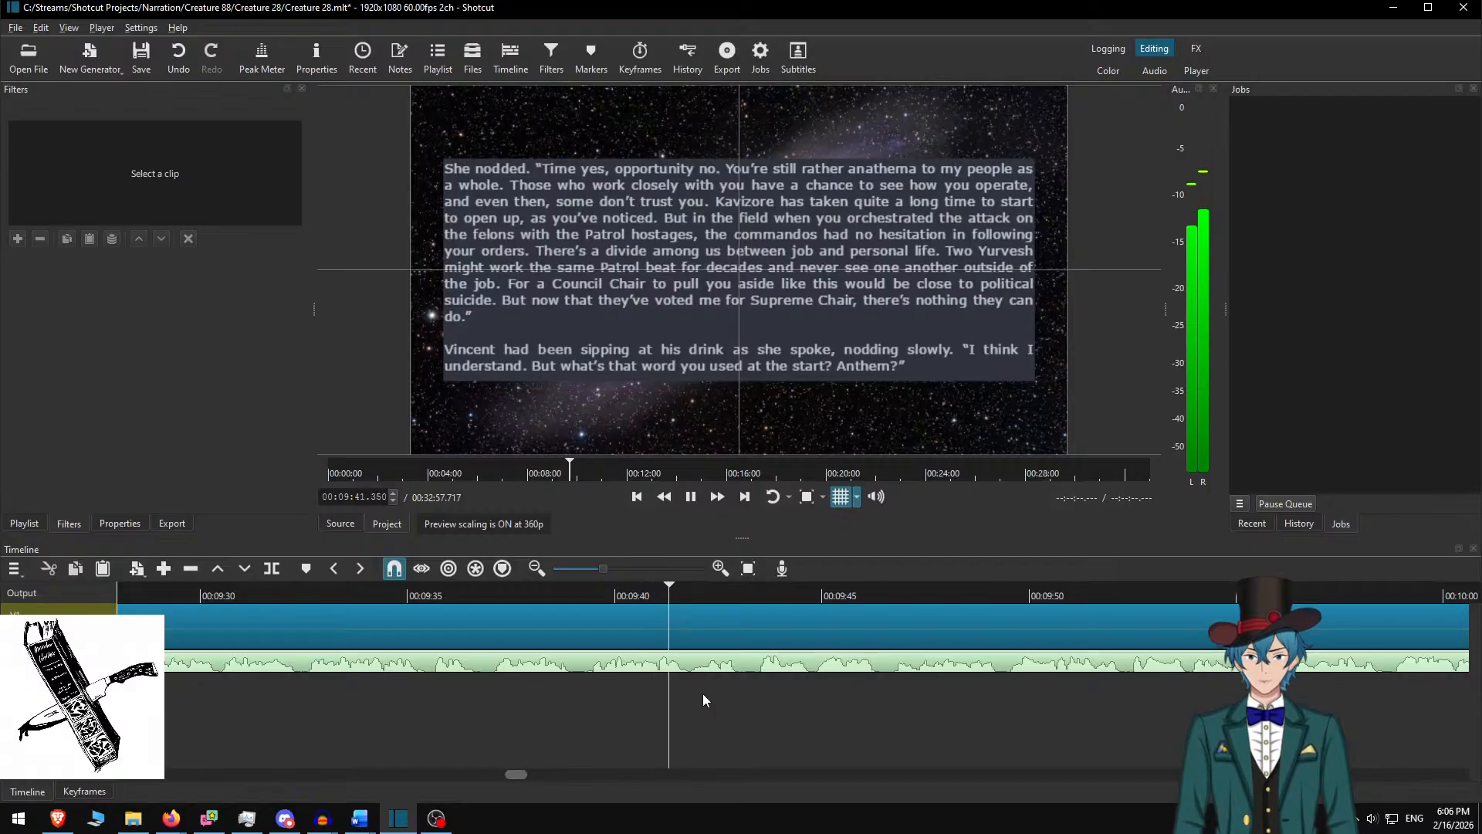
pyautogui.press('space')
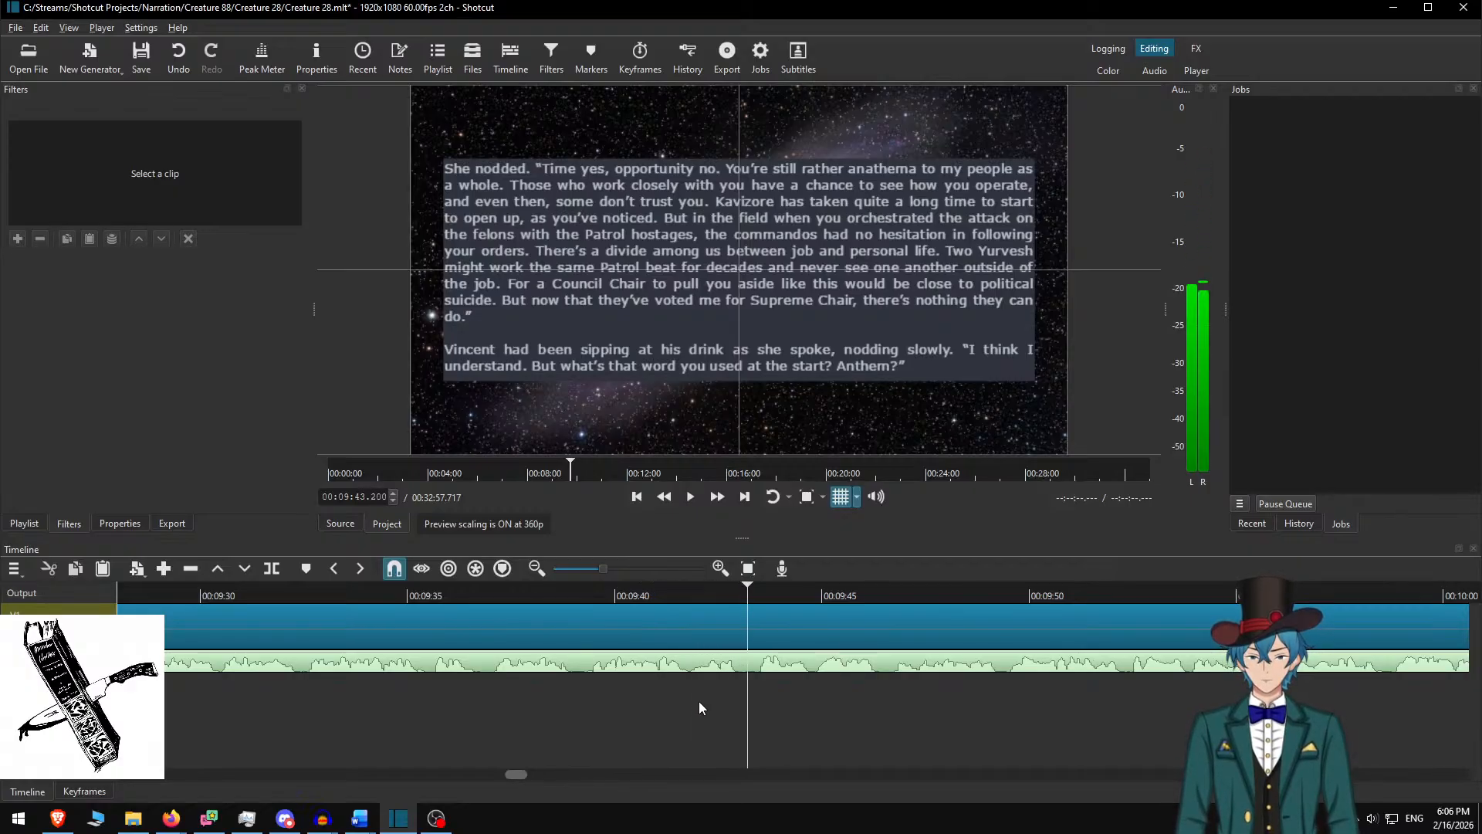
# Split the galaxy clip at 9:43.200, then in Word remove the used passage and copy the next four paragraphs
pyautogui.press('s')
pyautogui.click(796, 614)
pyautogui.hotkey('alt', 'Tab')
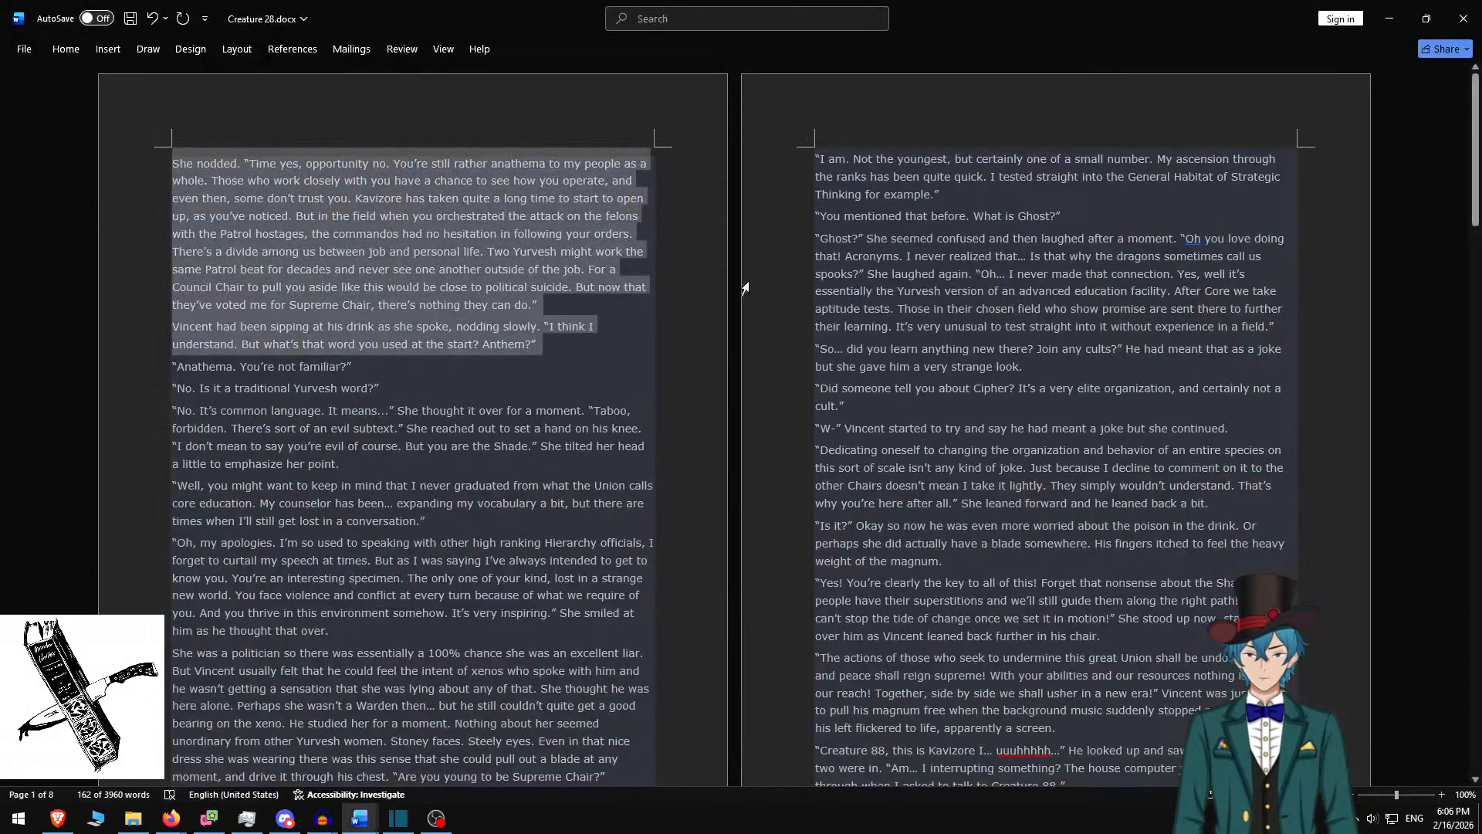
pyautogui.hotkey('ctrl', 'x')
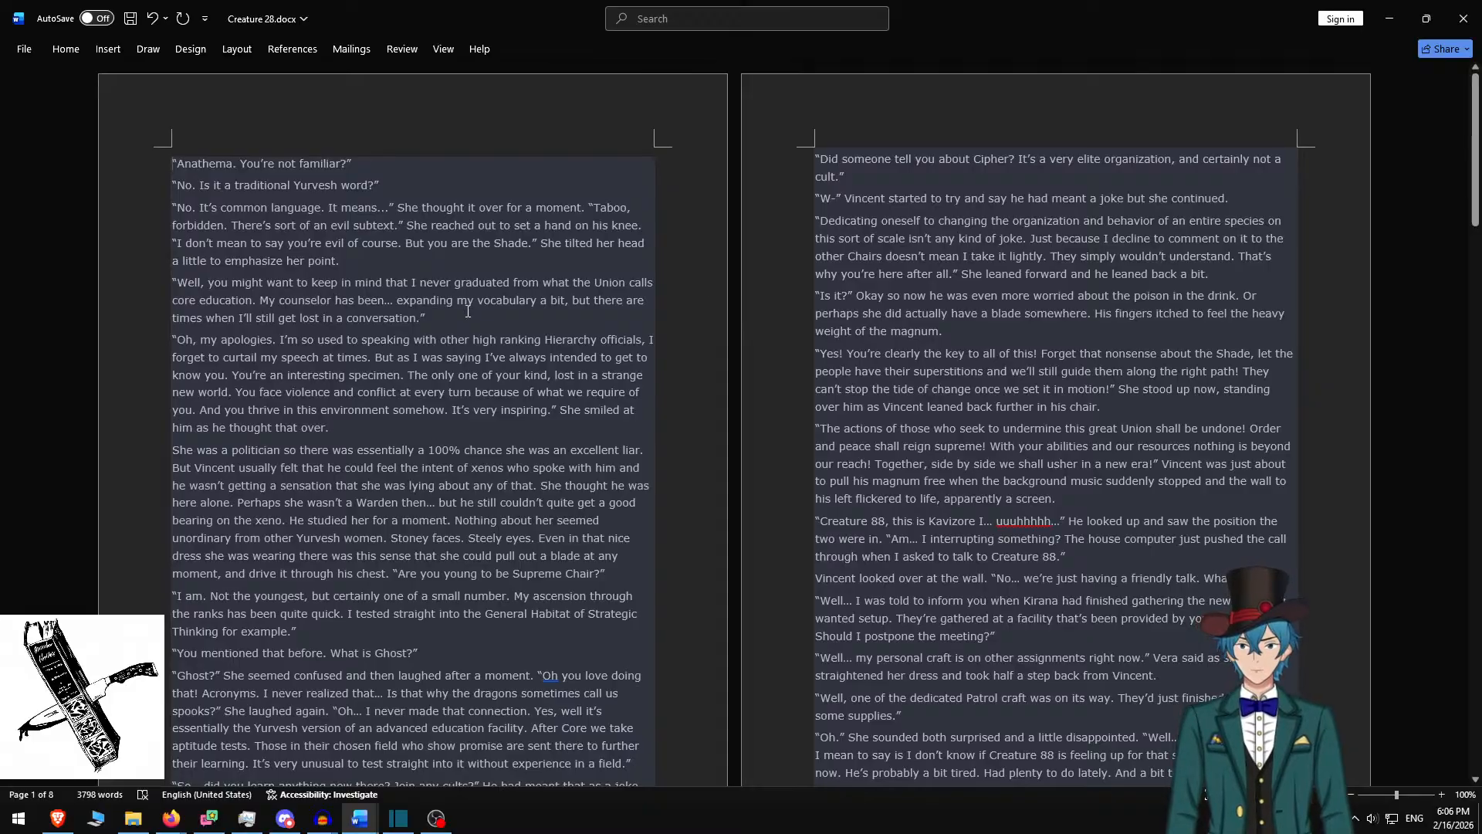
pyautogui.moveTo(471, 312); pyautogui.dragTo(353, 136)
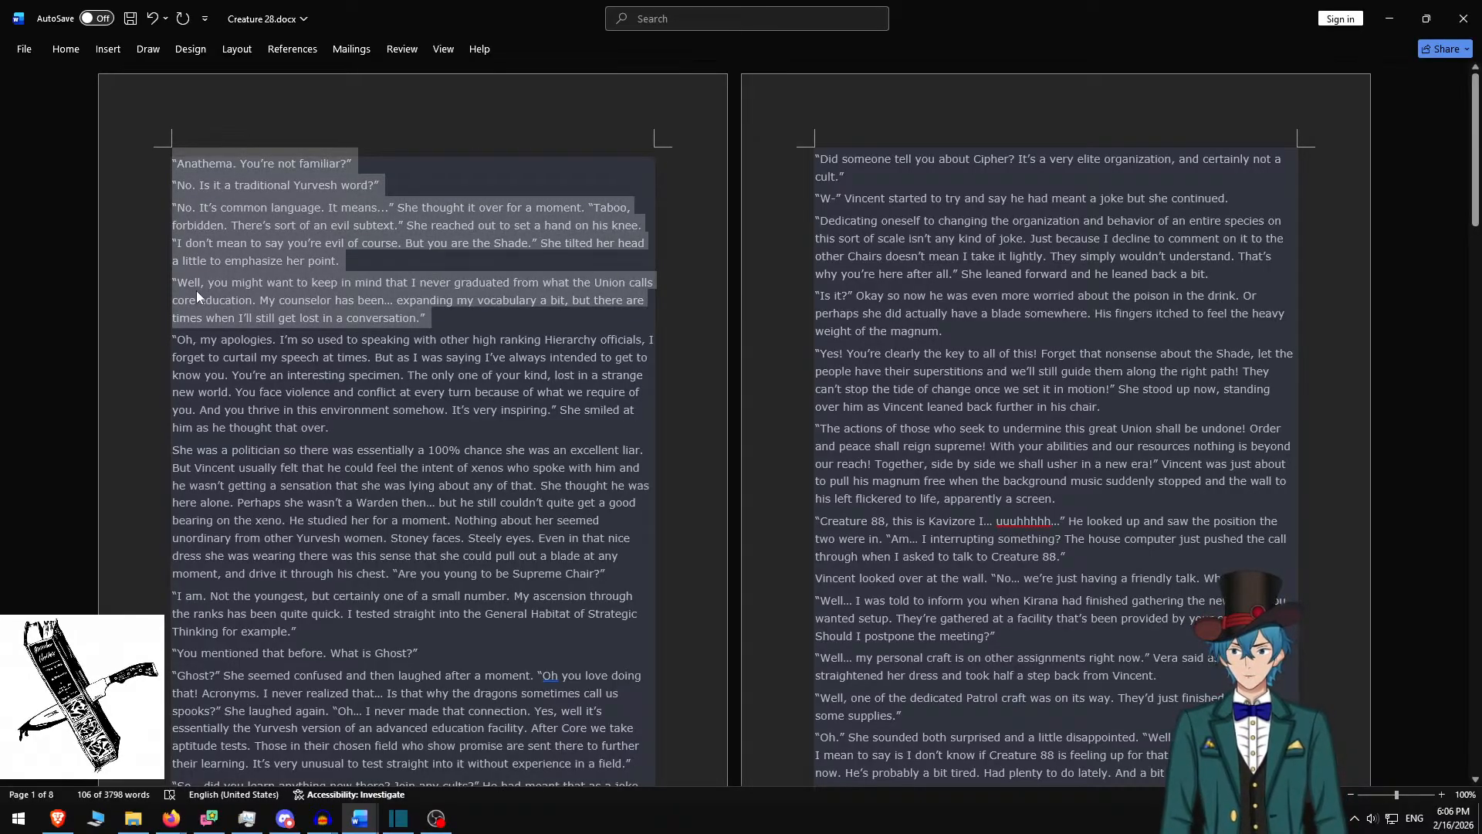
pyautogui.hotkey('alt', 'Tab')
# Replace the box text with the four 'Anathema…' paragraphs, separated by blank lines
pyautogui.hotkey('ctrl', 'a')
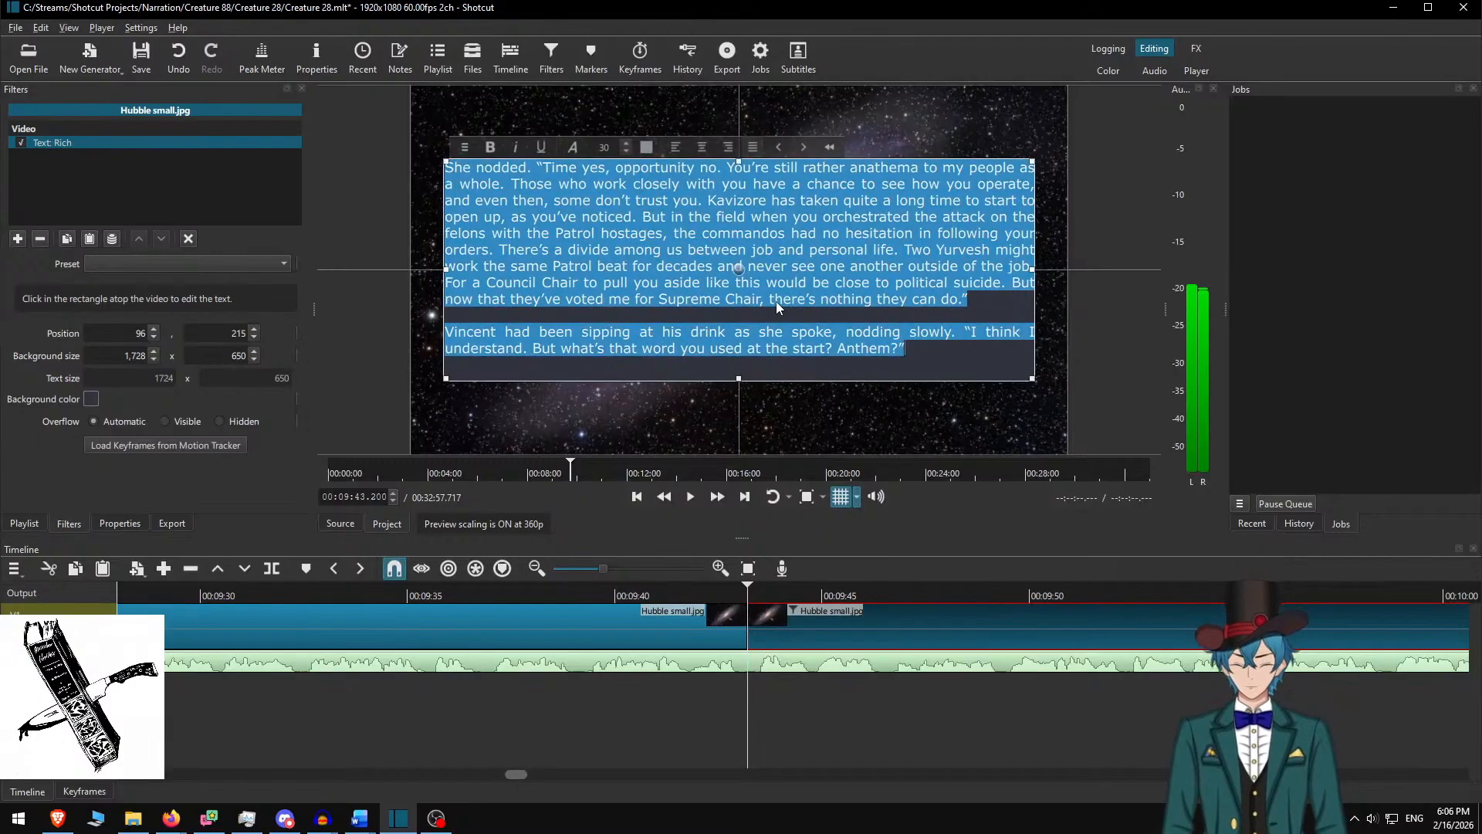
pyautogui.hotkey('ctrl', 'v')
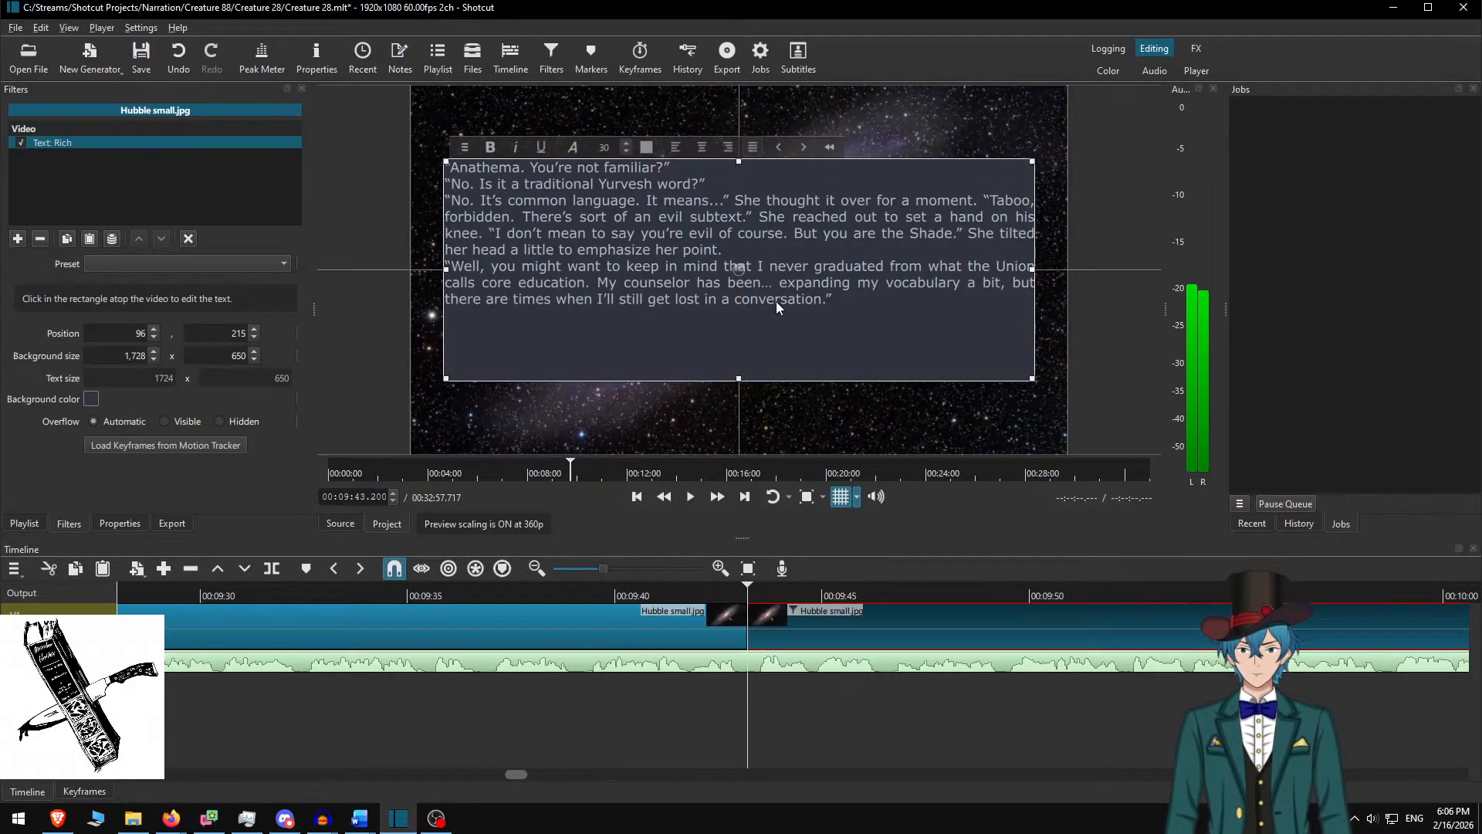
pyautogui.press('Return')
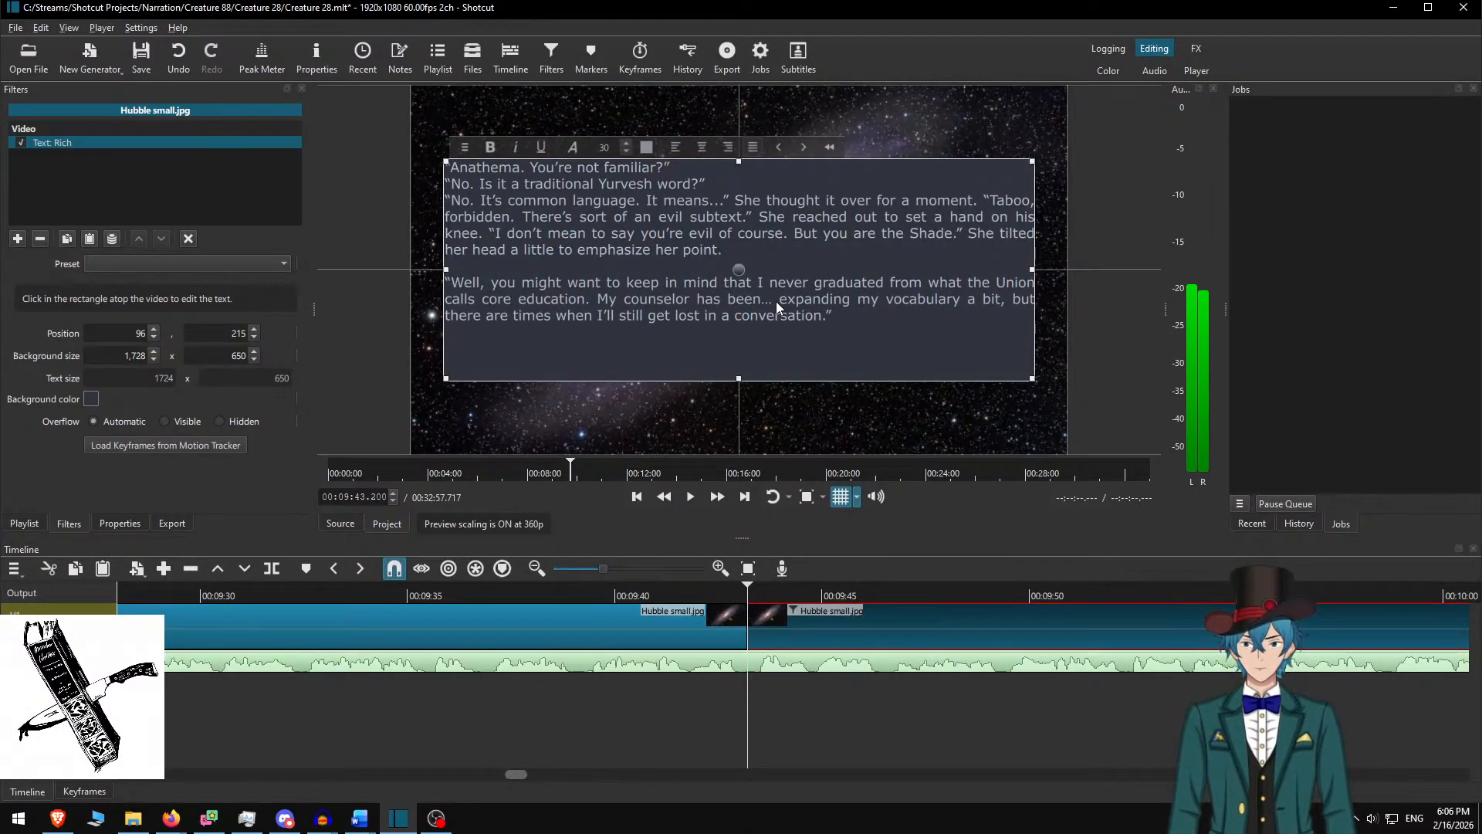
pyautogui.press('Return')
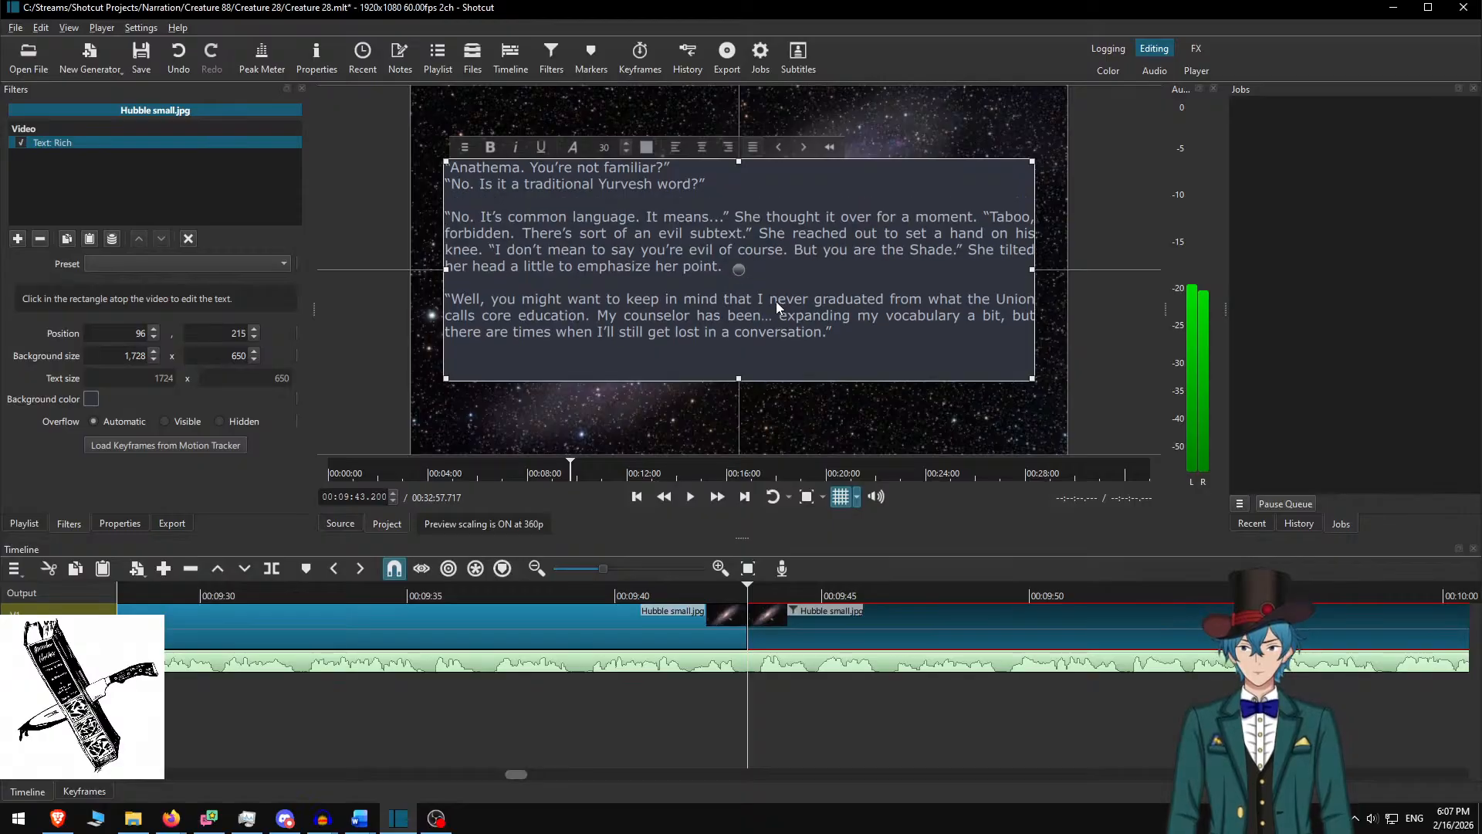
pyautogui.press('Return')
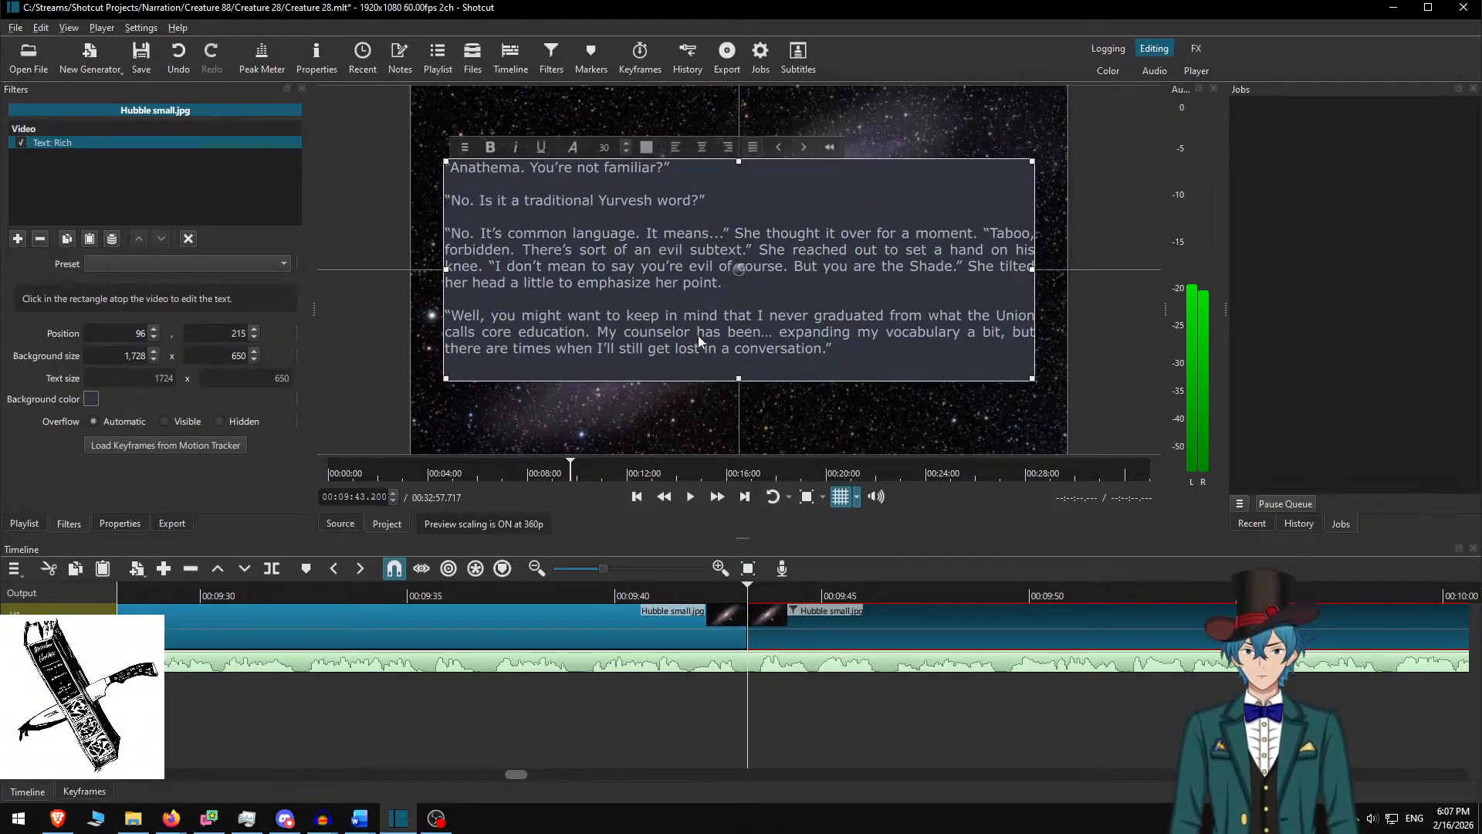
pyautogui.hotkey('alt', 'Tab')
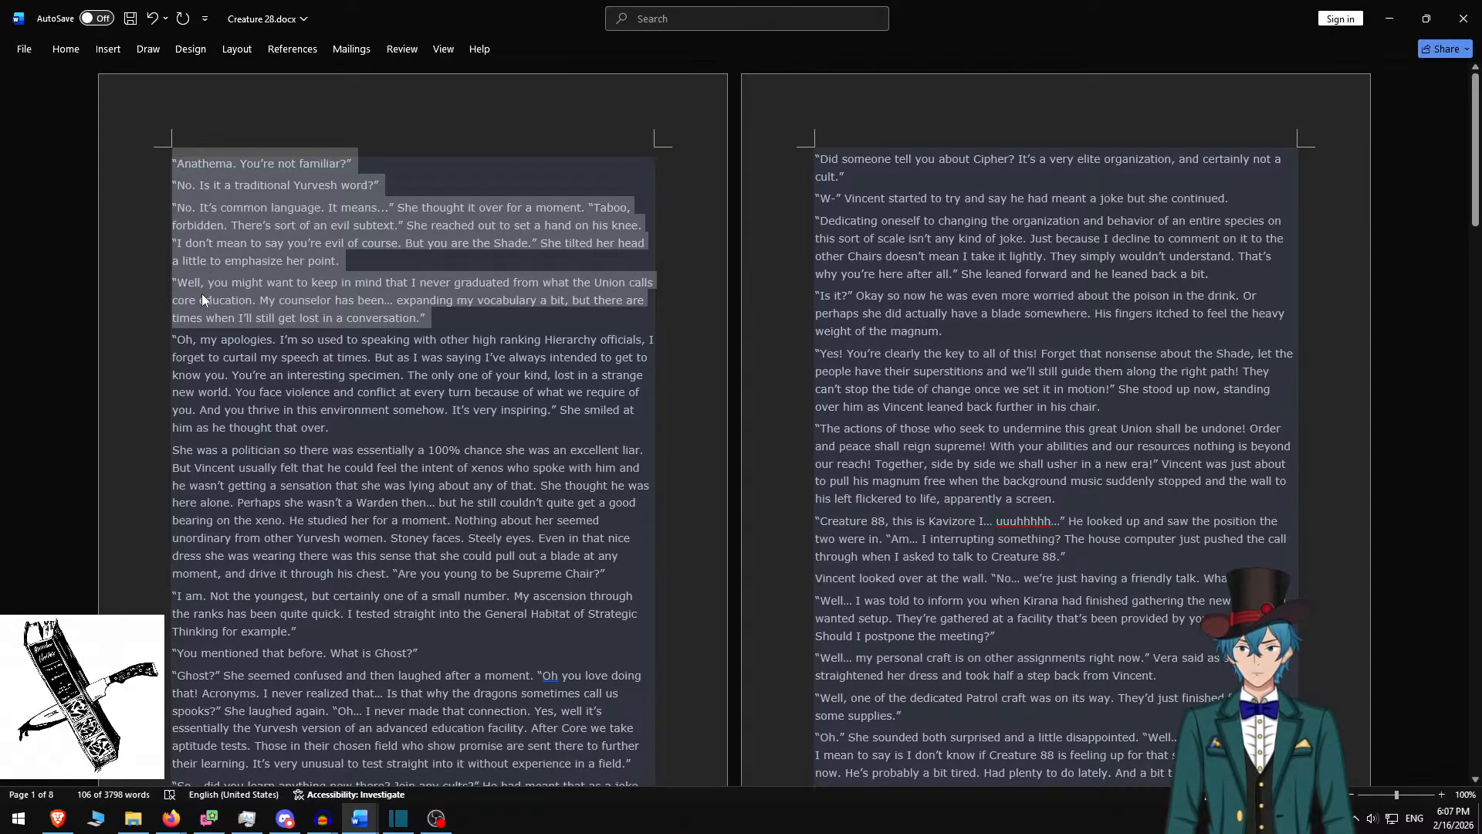
pyautogui.hotkey('alt', 'Tab')
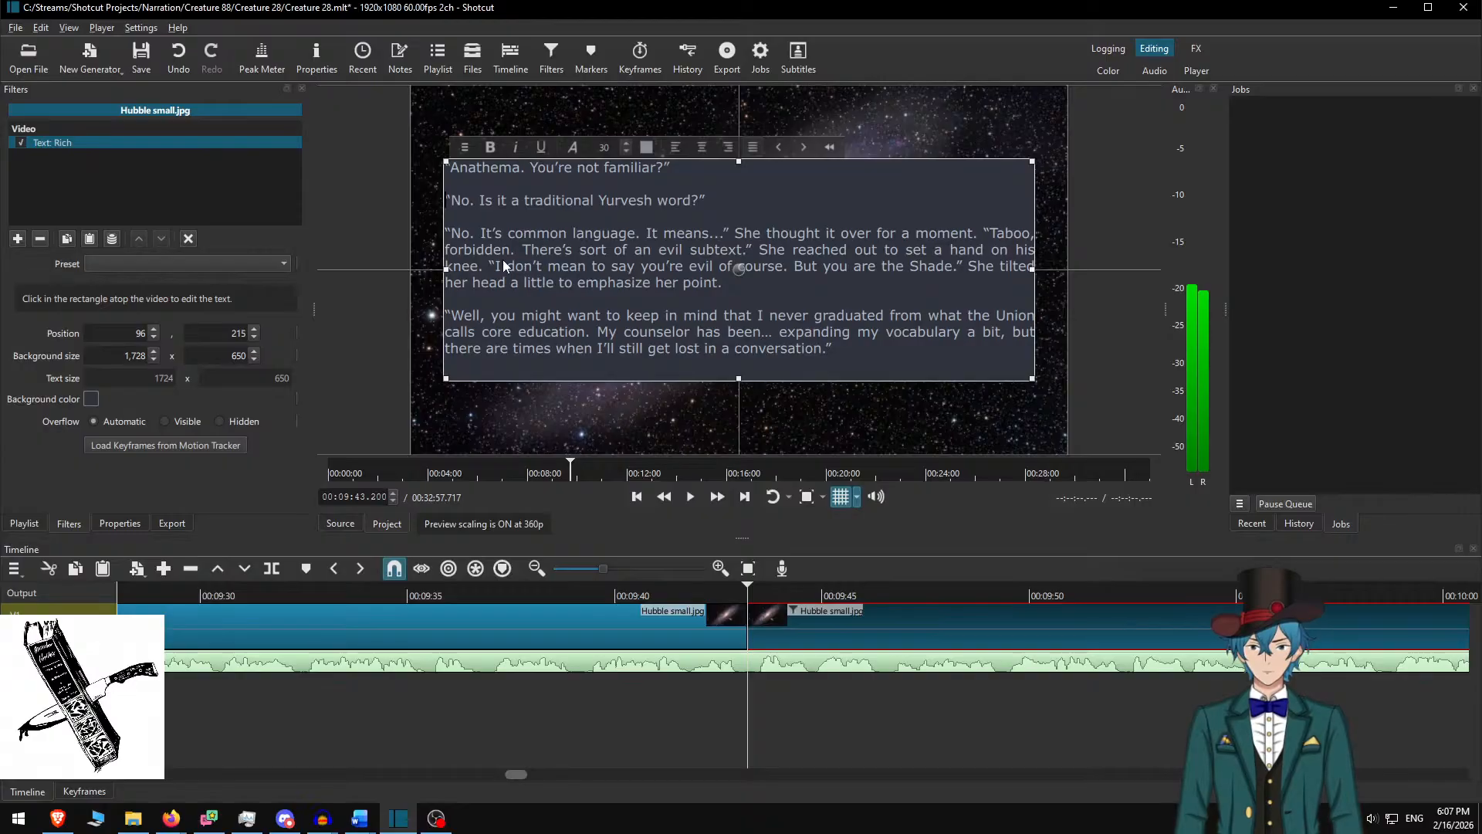
# Set the text box height back to 600 and lower it to Y 240
pyautogui.click(803, 621)
pyautogui.click(803, 621)
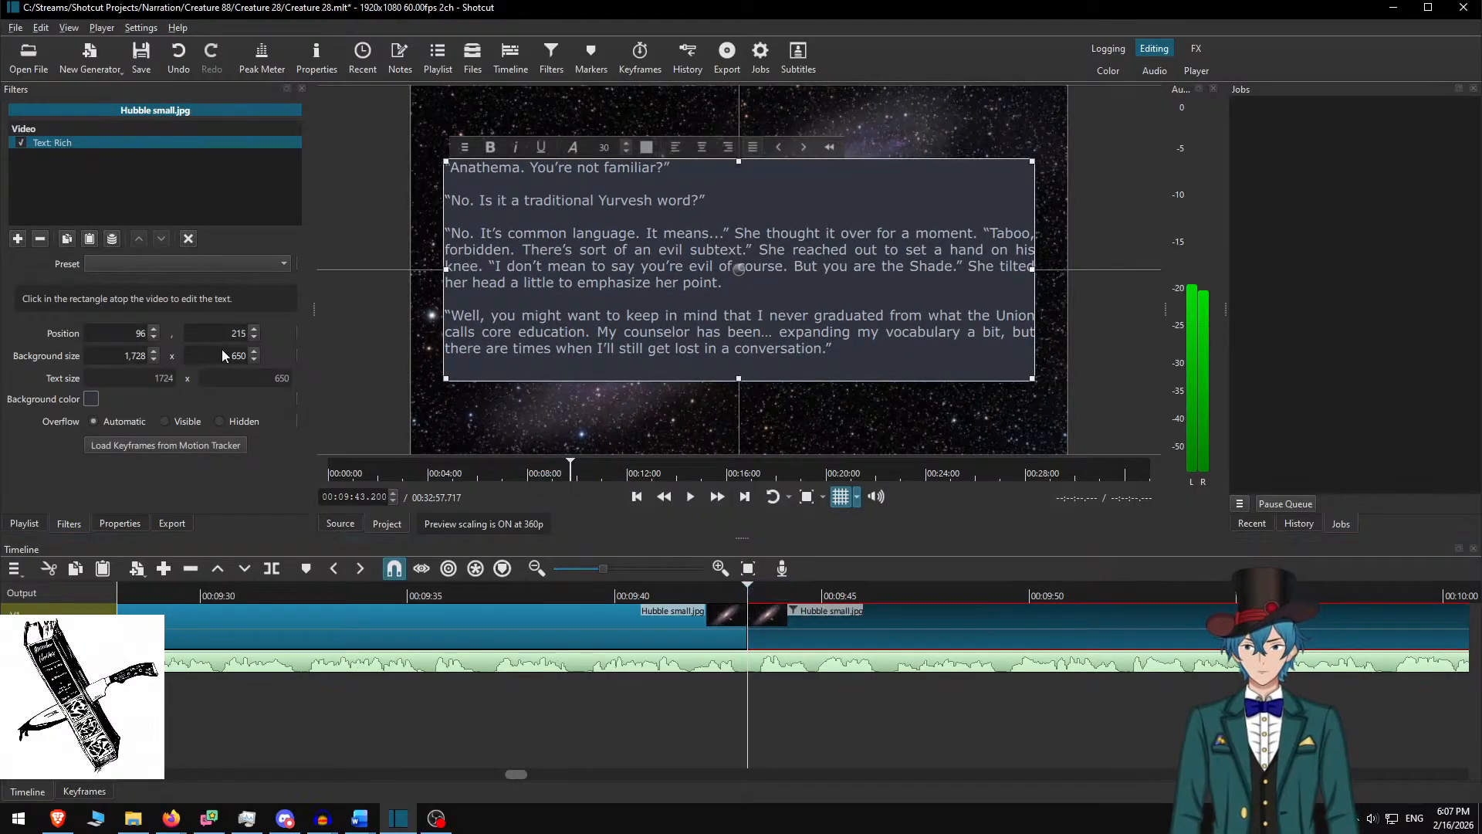
pyautogui.press('Delete')
pyautogui.write('0')
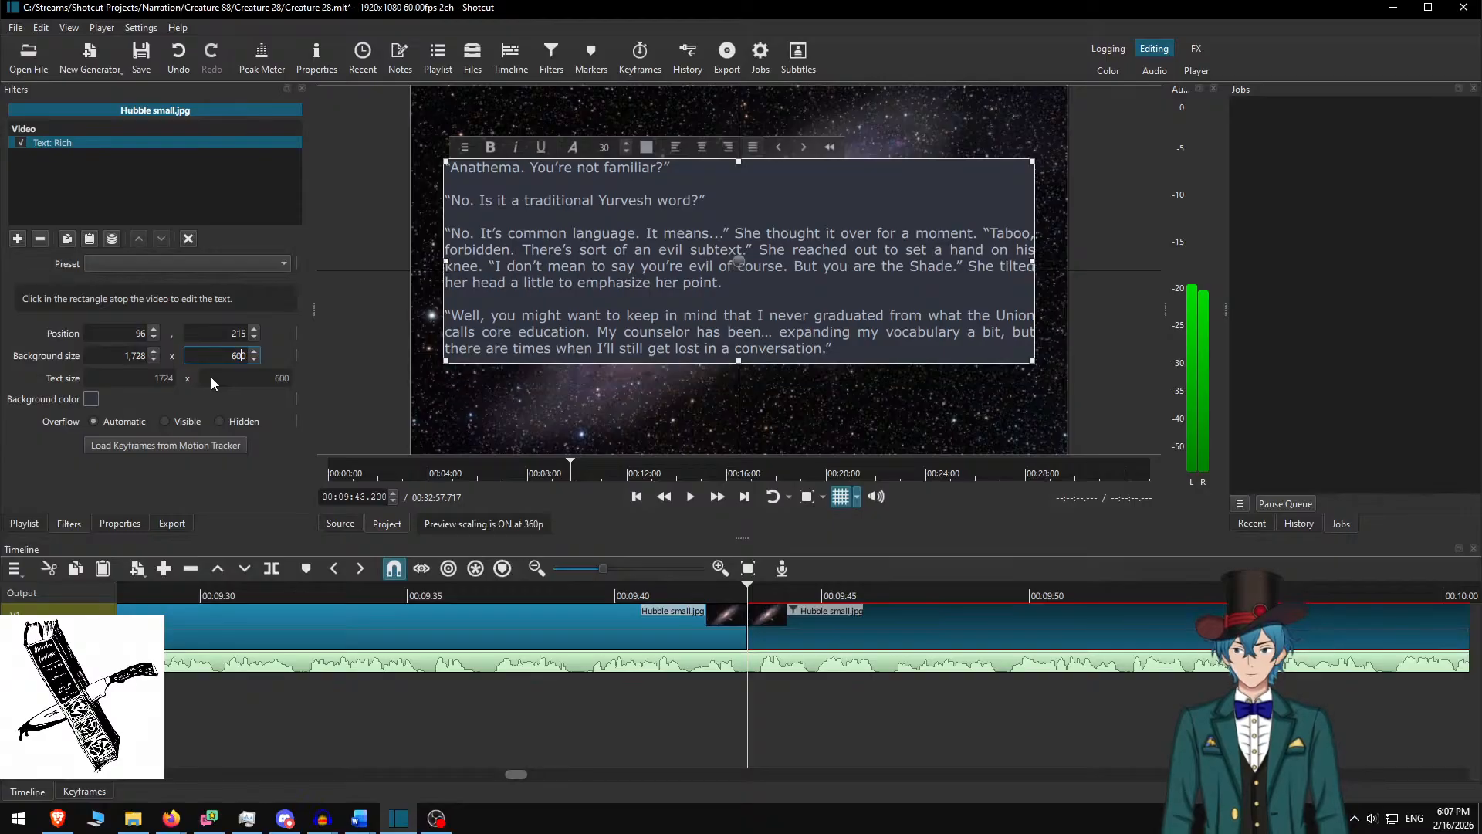
pyautogui.moveTo(732, 261); pyautogui.dragTo(735, 279)
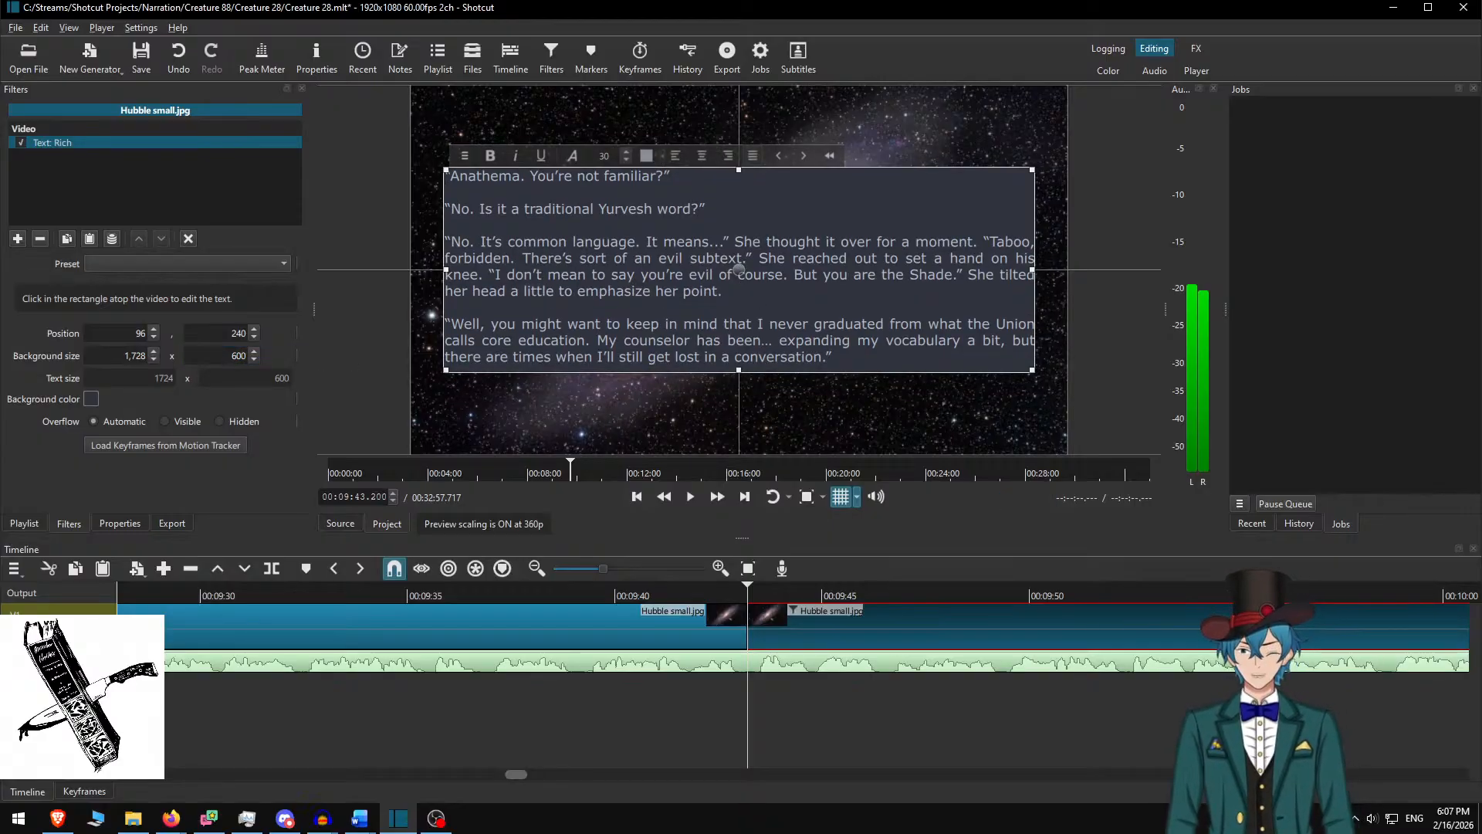
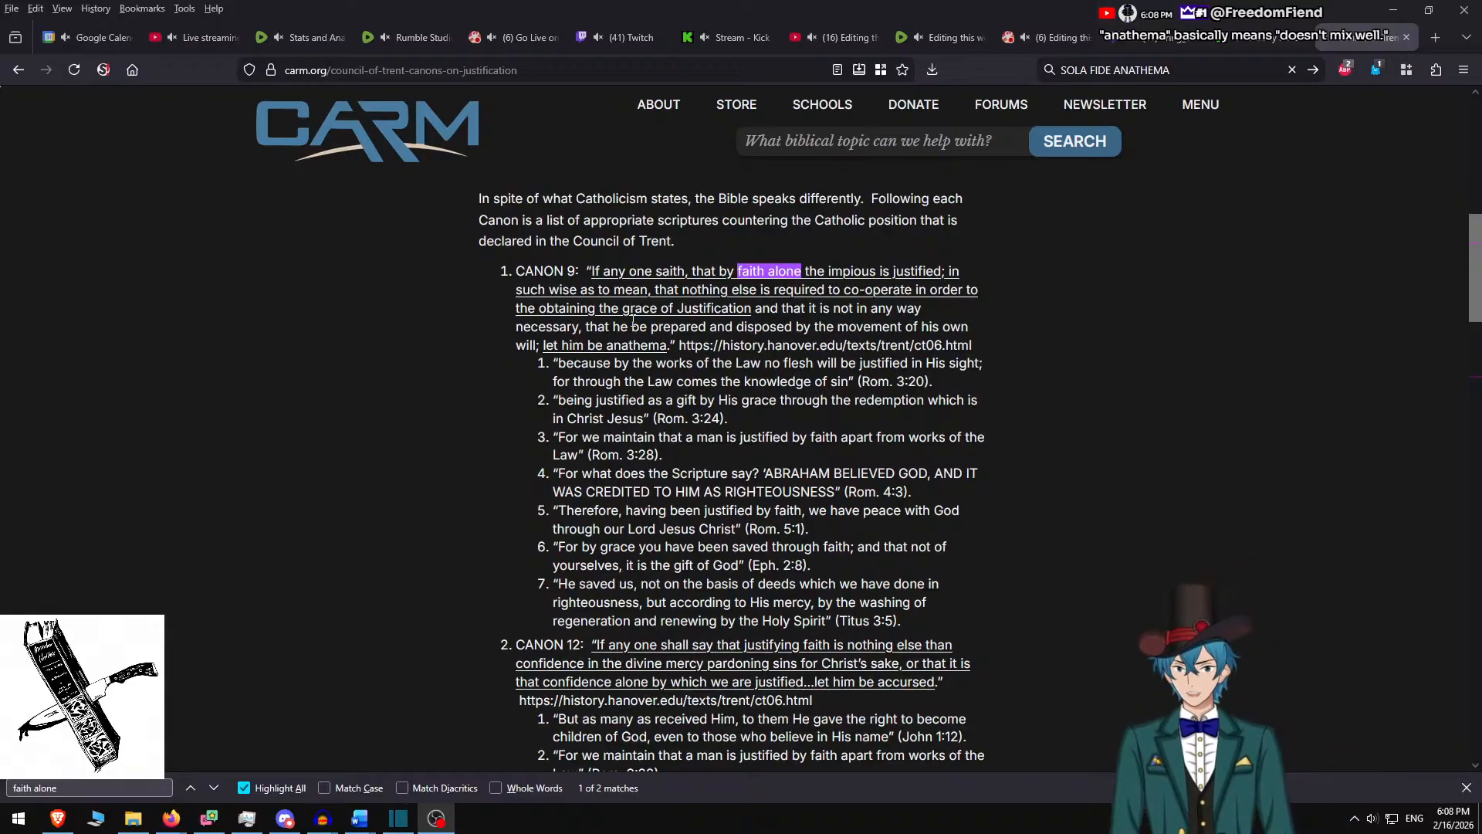
# Leave the Firefox Council of Trent page and bring the Shotcut project forward
pyautogui.hotkey('alt', 'Tab')
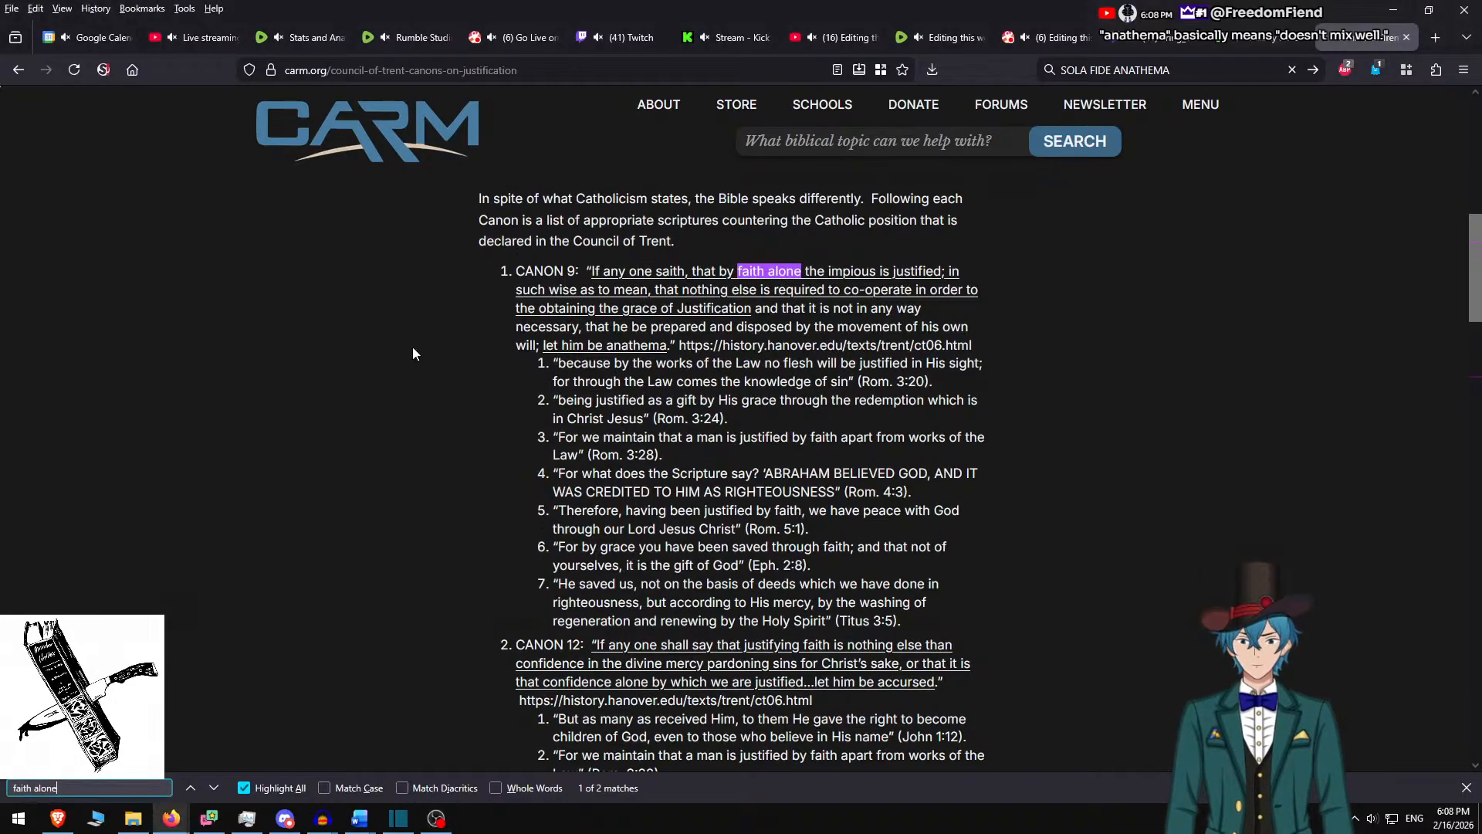
pyautogui.click(399, 819)
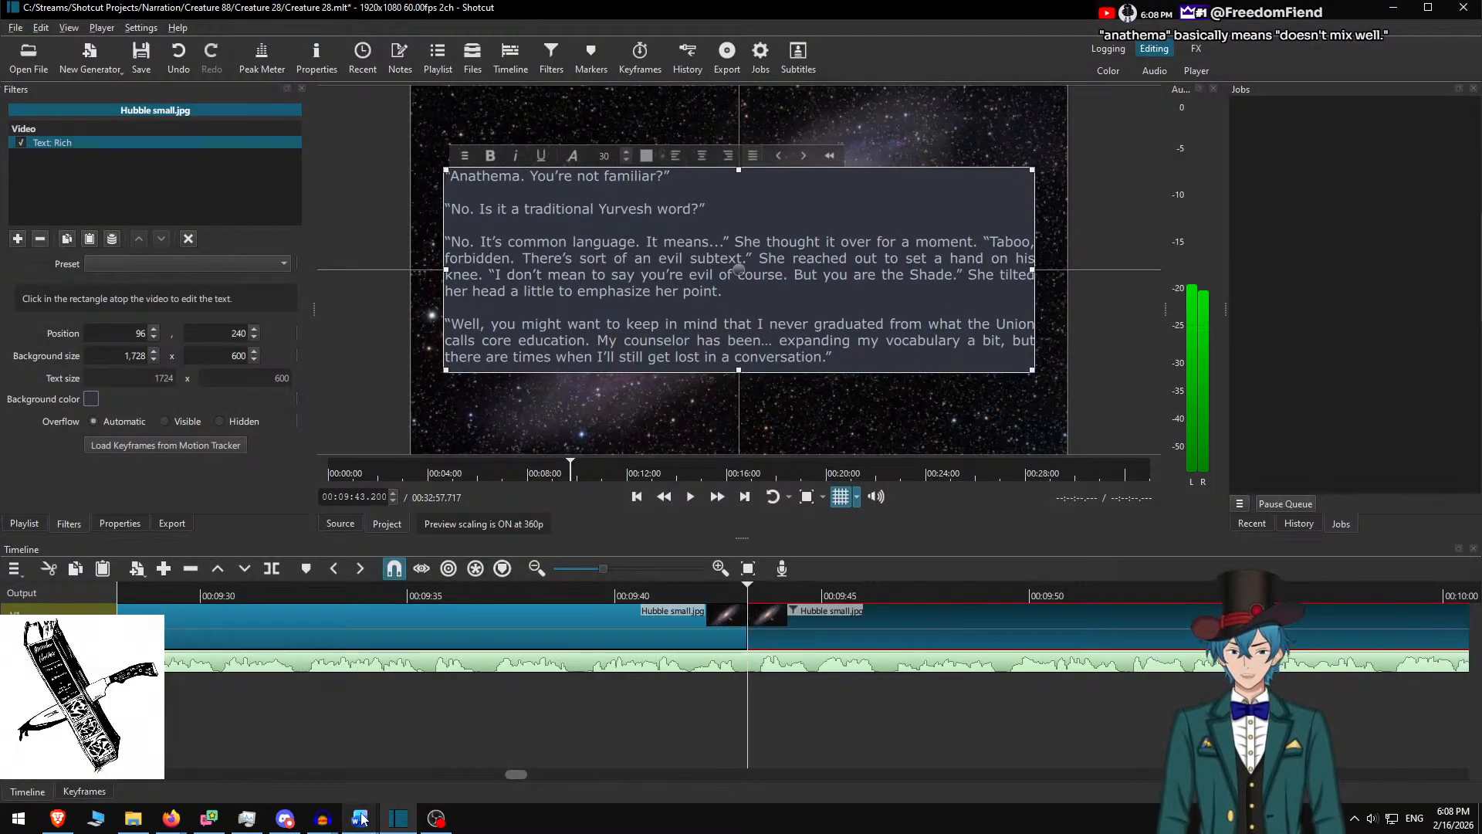
# Glance at the Word manuscript, then return to Shotcut
pyautogui.moveTo(362, 830)
pyautogui.click(176, 746)
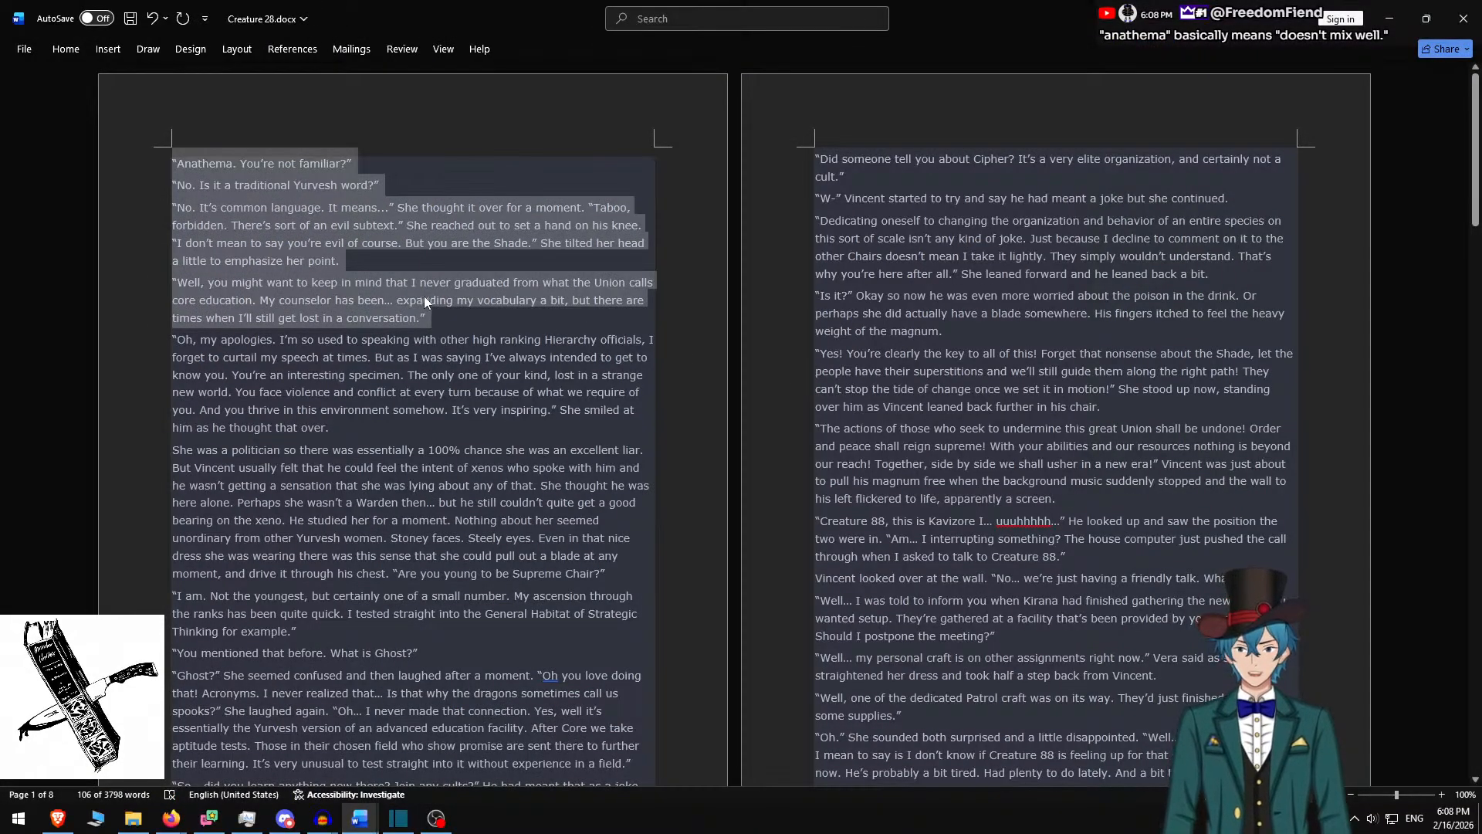
pyautogui.hotkey('alt', 'Tab')
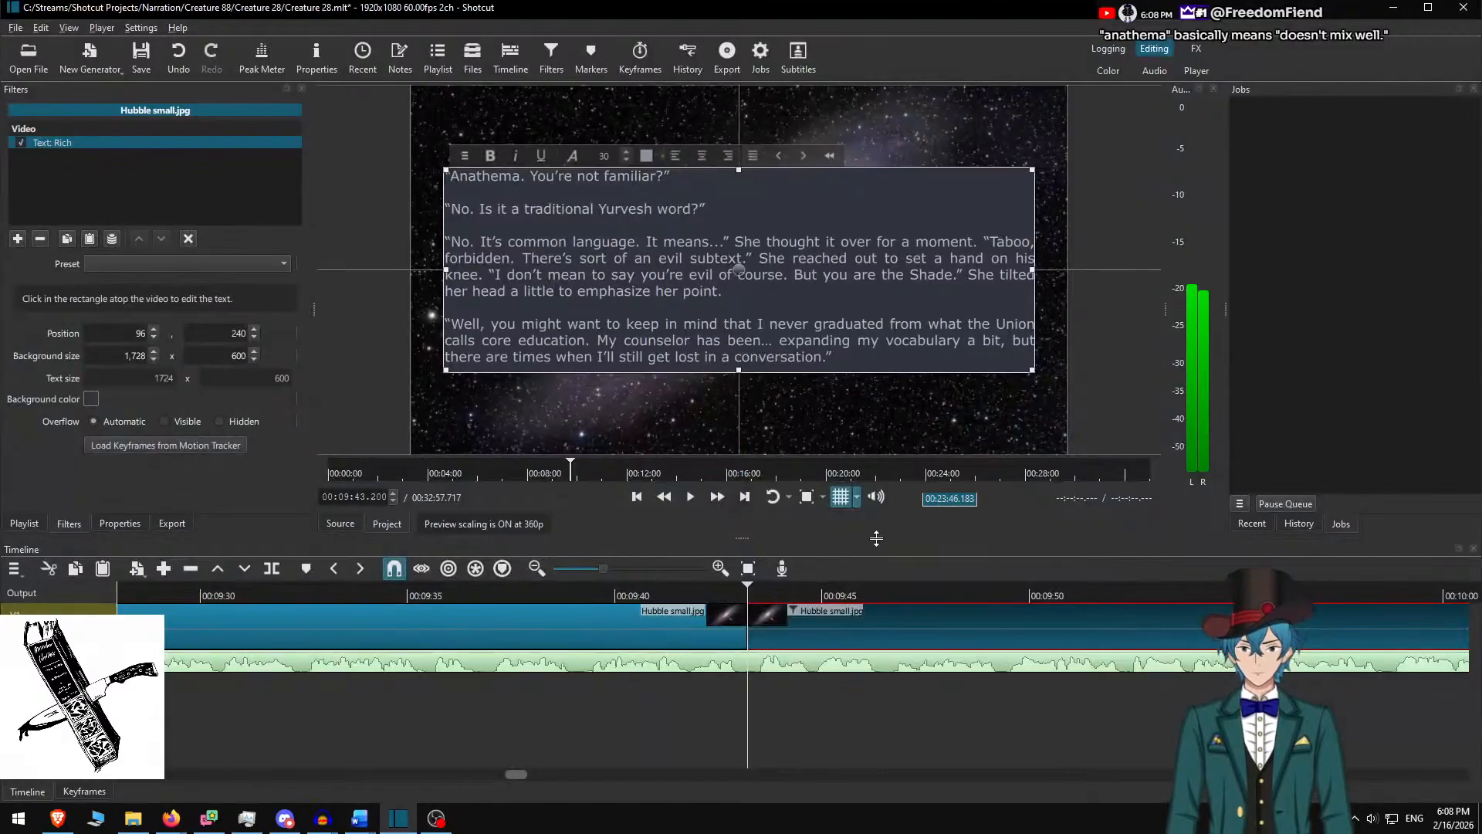
# Replay the Anathema clip at higher speed to about 00:10:29, then select the next galaxy clip
pyautogui.moveTo(746, 592); pyautogui.dragTo(654, 593)
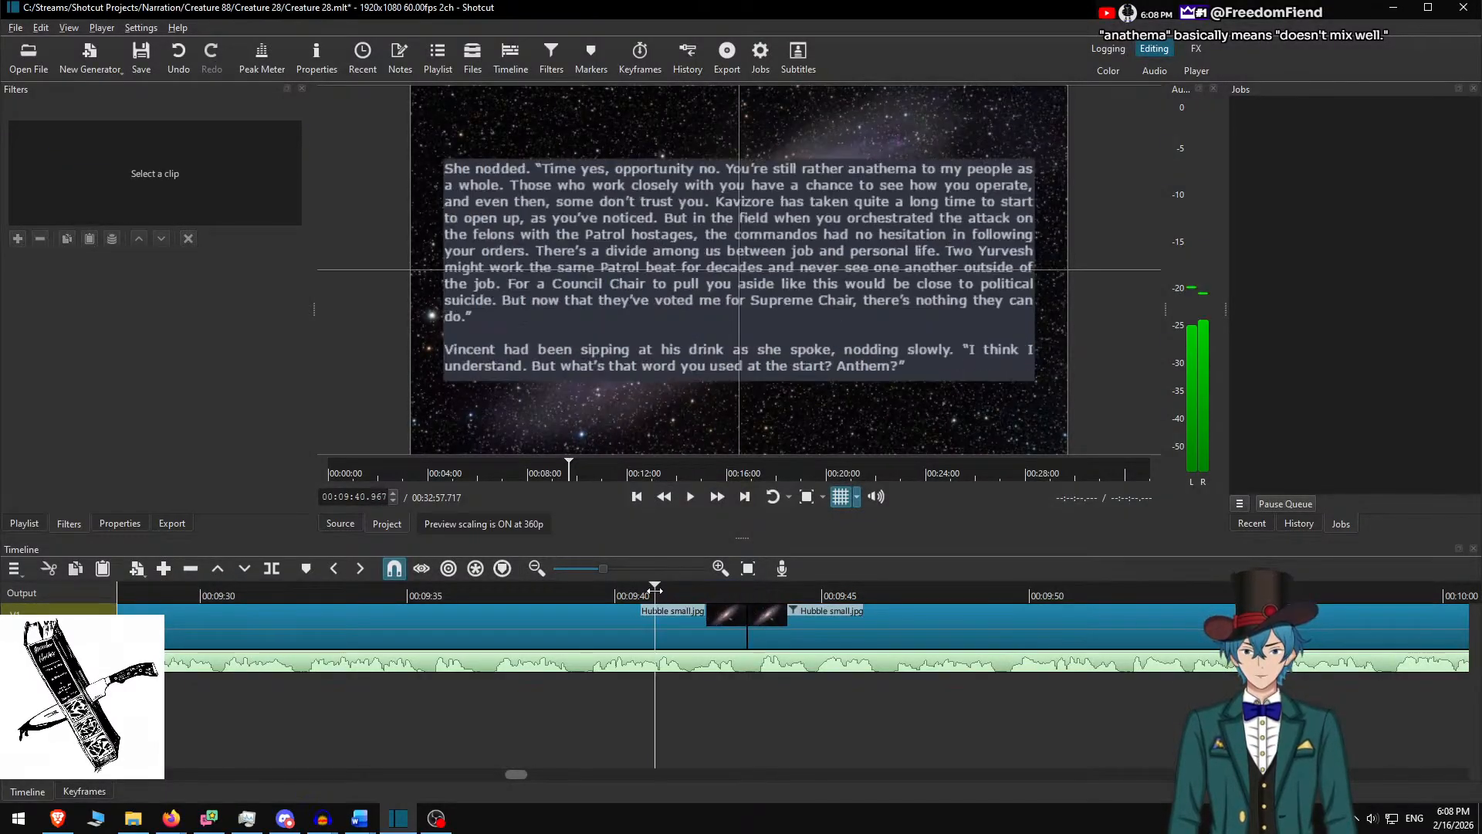
pyautogui.press('space')
pyautogui.click(716, 496)
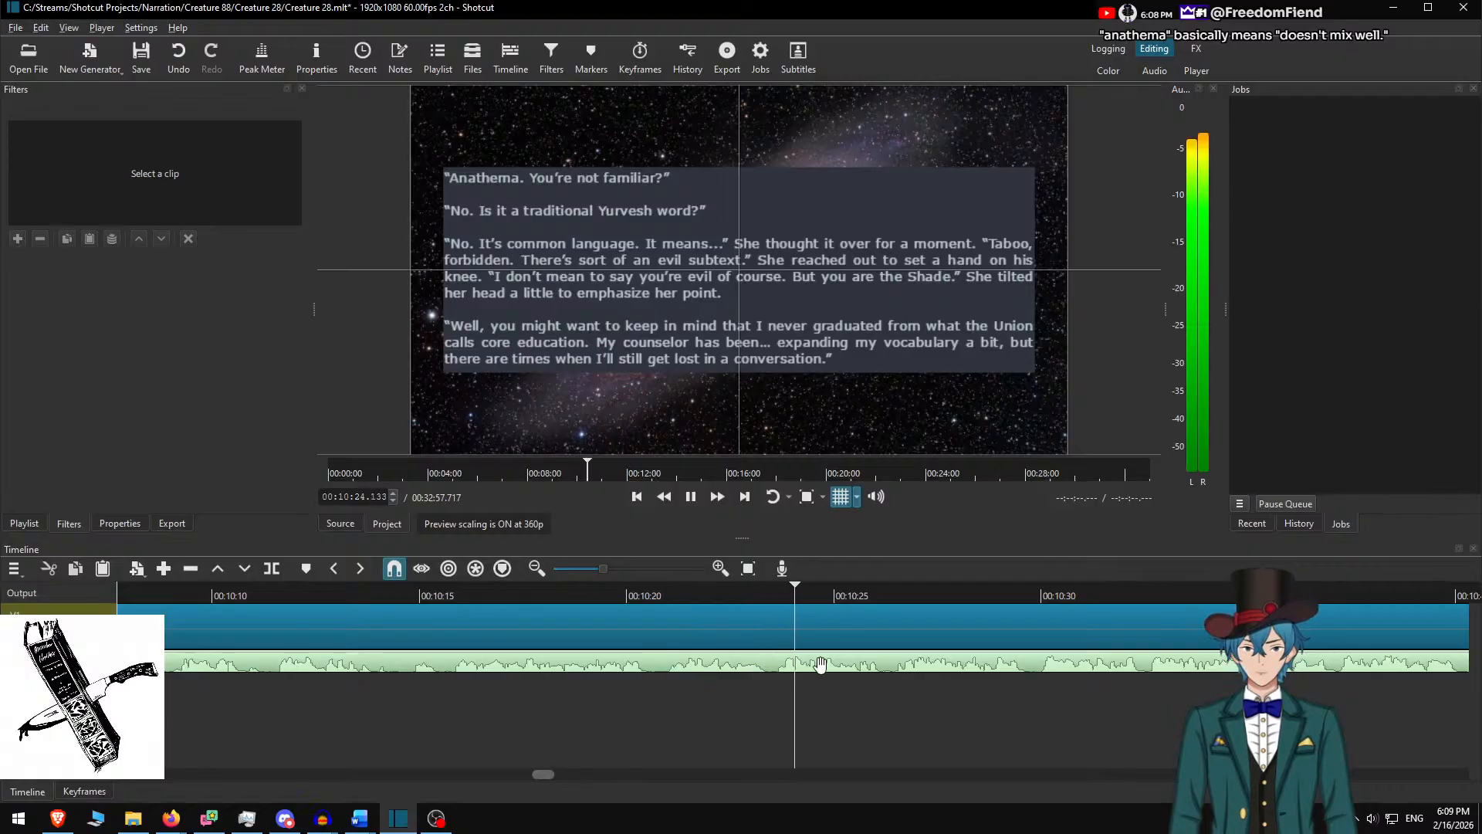
pyautogui.scroll(-4, 775, 683)
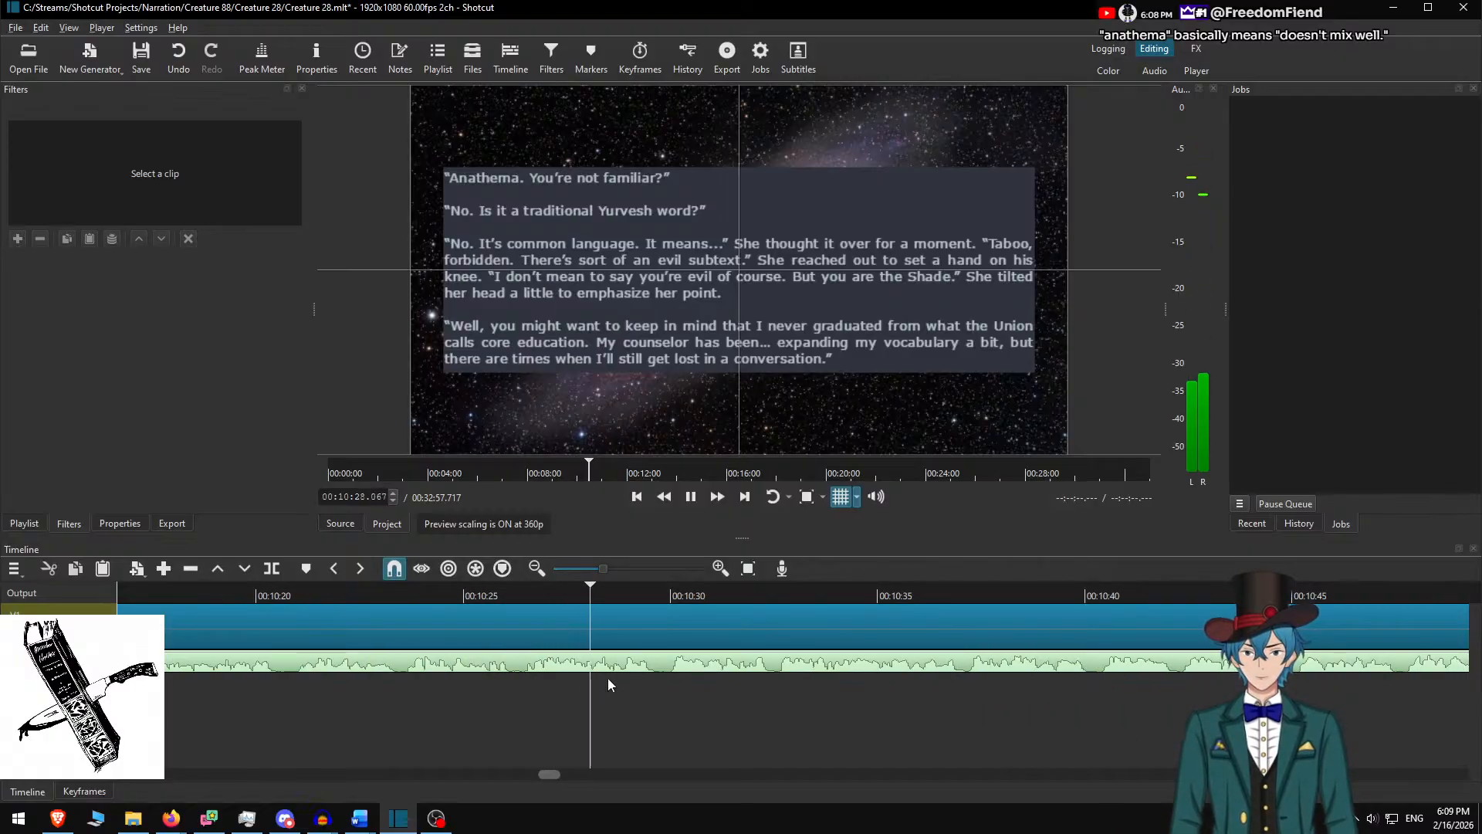
pyautogui.press('space')
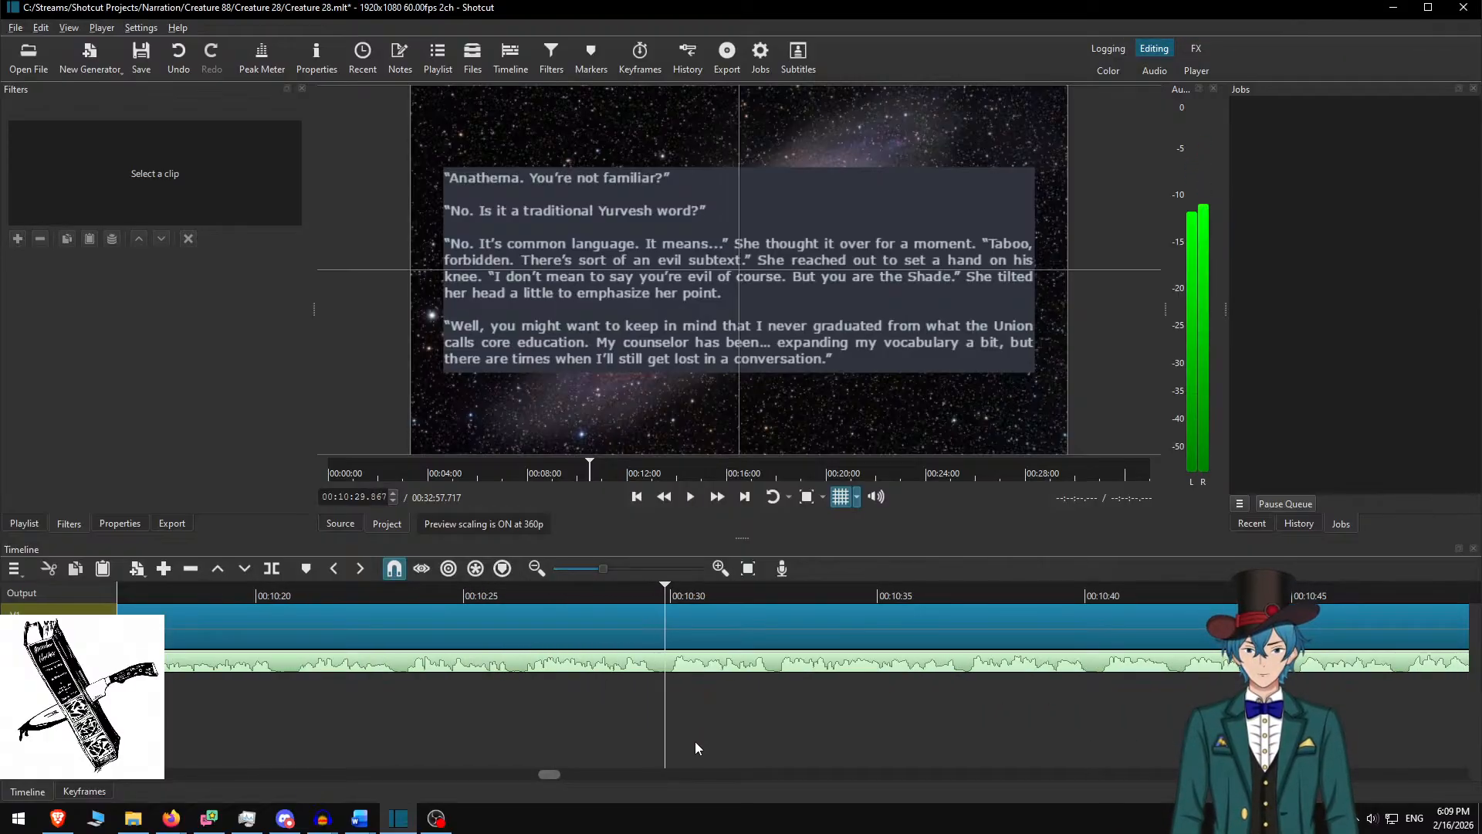
pyautogui.click(696, 620)
# In Word, delete the used Anathema passage and copy the next two paragraphs
pyautogui.hotkey('alt', 'Tab')
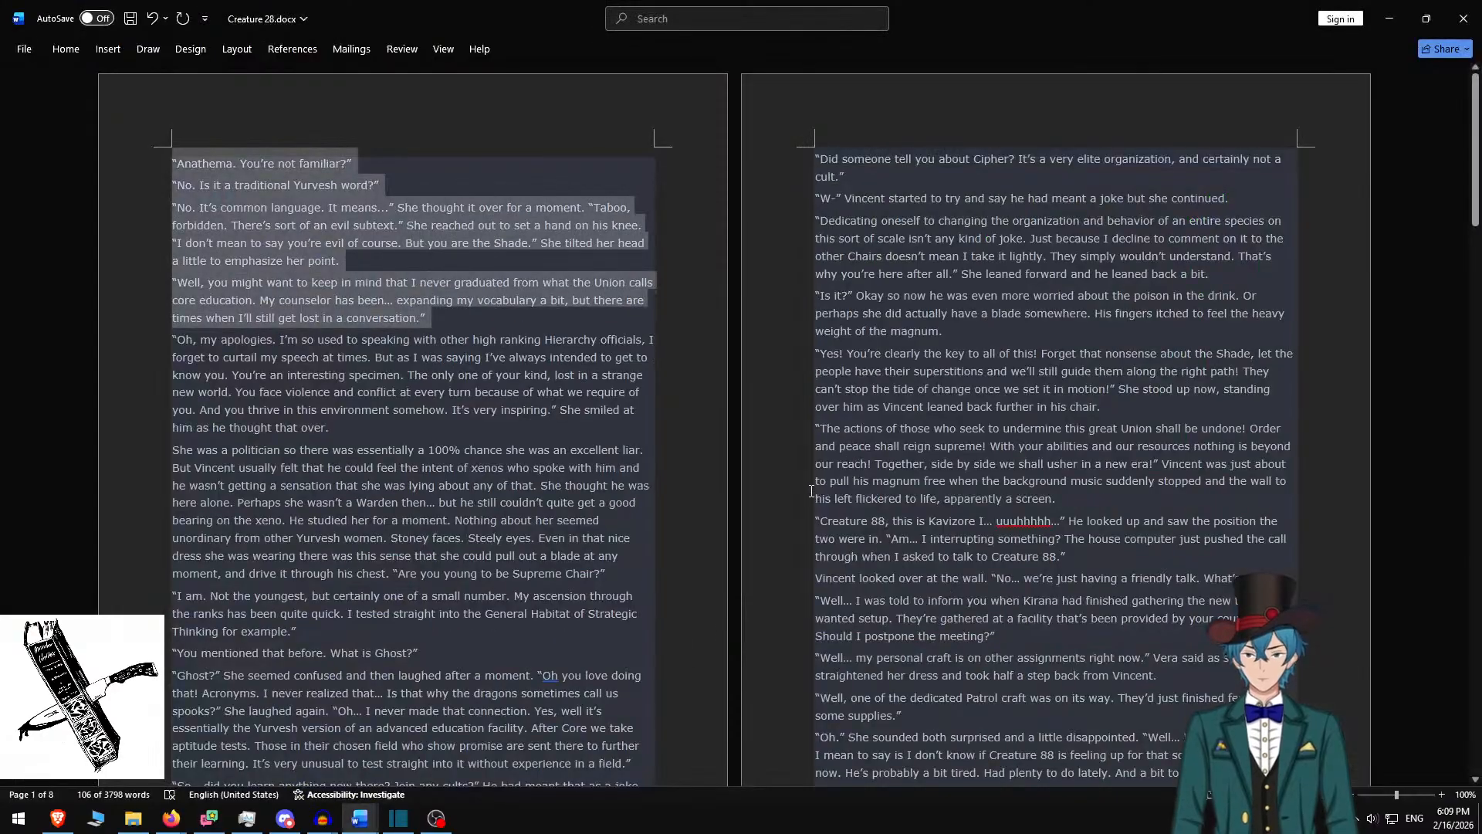
pyautogui.press('Delete')
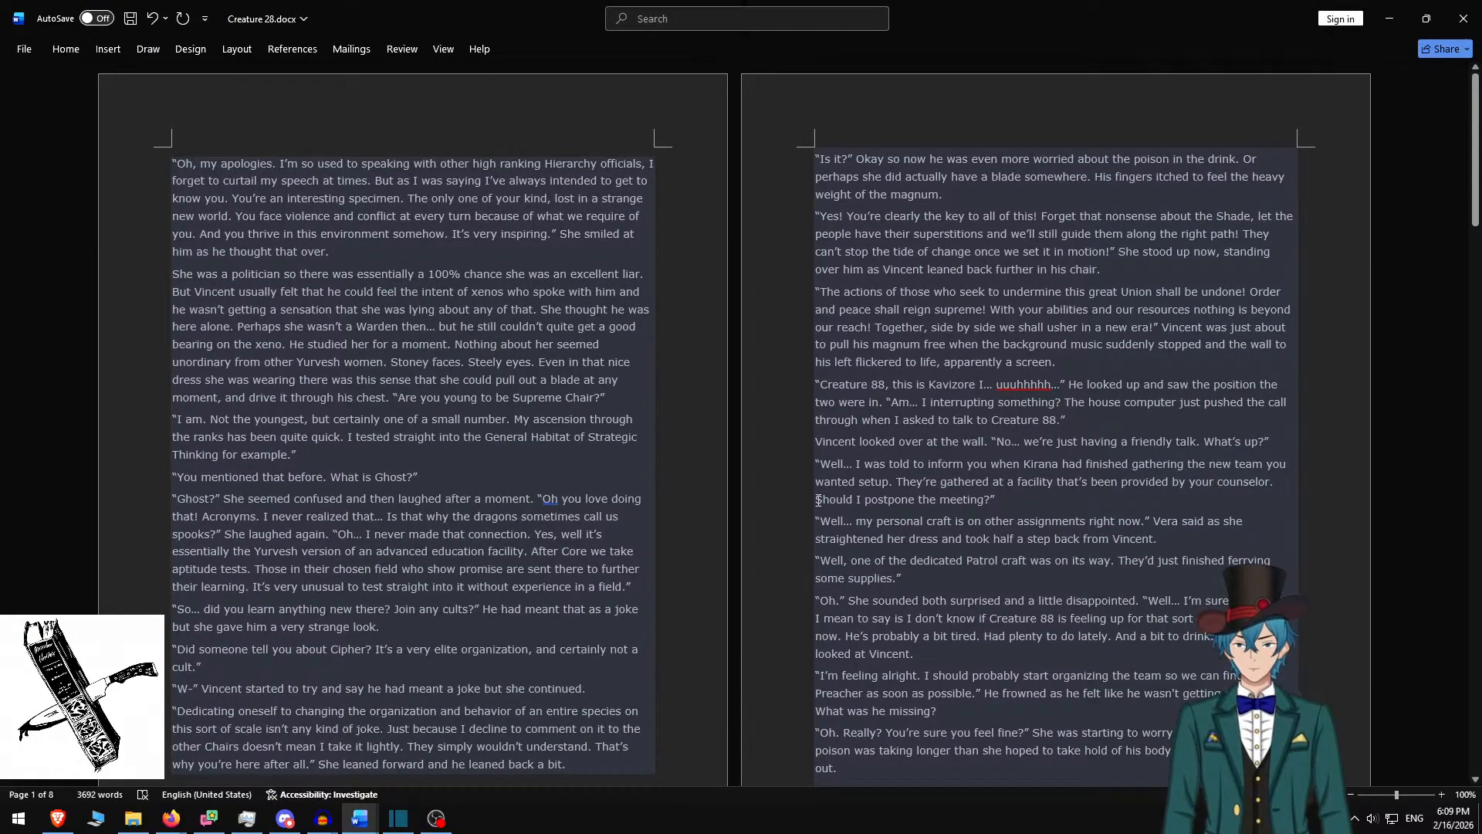
pyautogui.keyDown('shift'); pyautogui.click(630, 399); pyautogui.keyUp('shift')
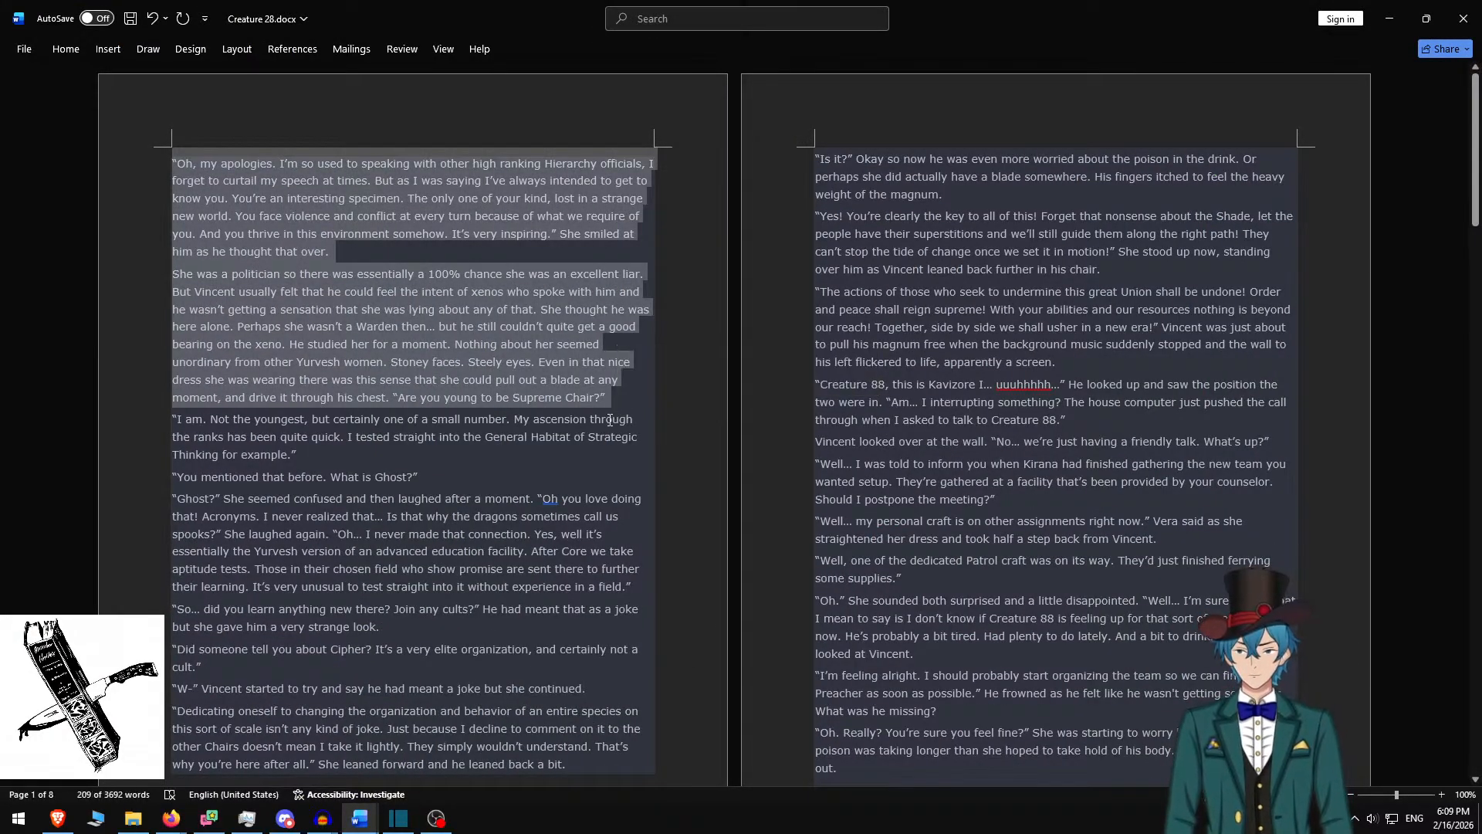
# Paste the 'Oh, my apologies' paragraphs with a blank line, background height 800, box raised to Y 140
pyautogui.hotkey('alt', 'Tab')
pyautogui.hotkey('ctrl', 'a')
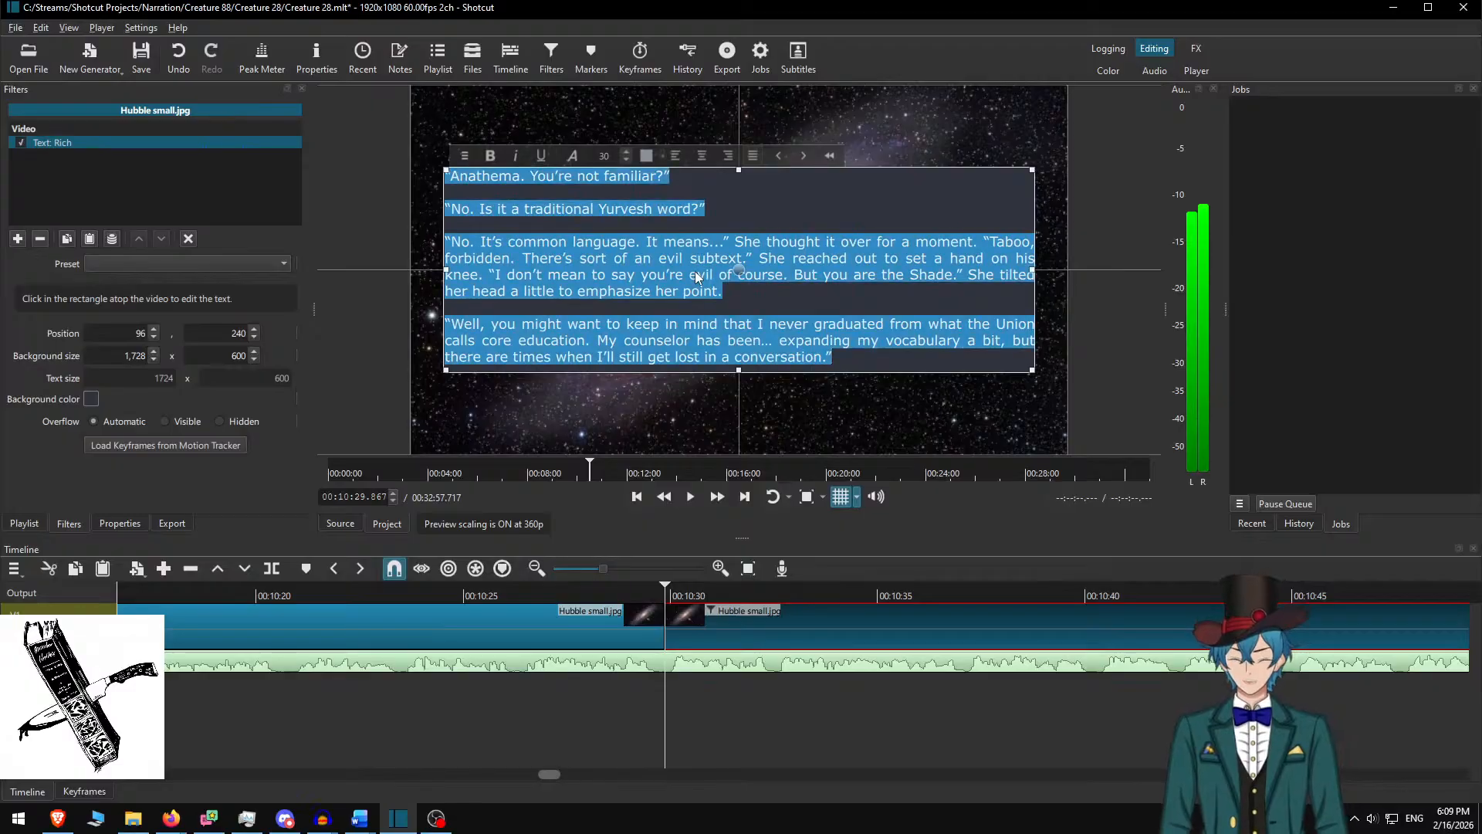
pyautogui.hotkey('ctrl', 'v')
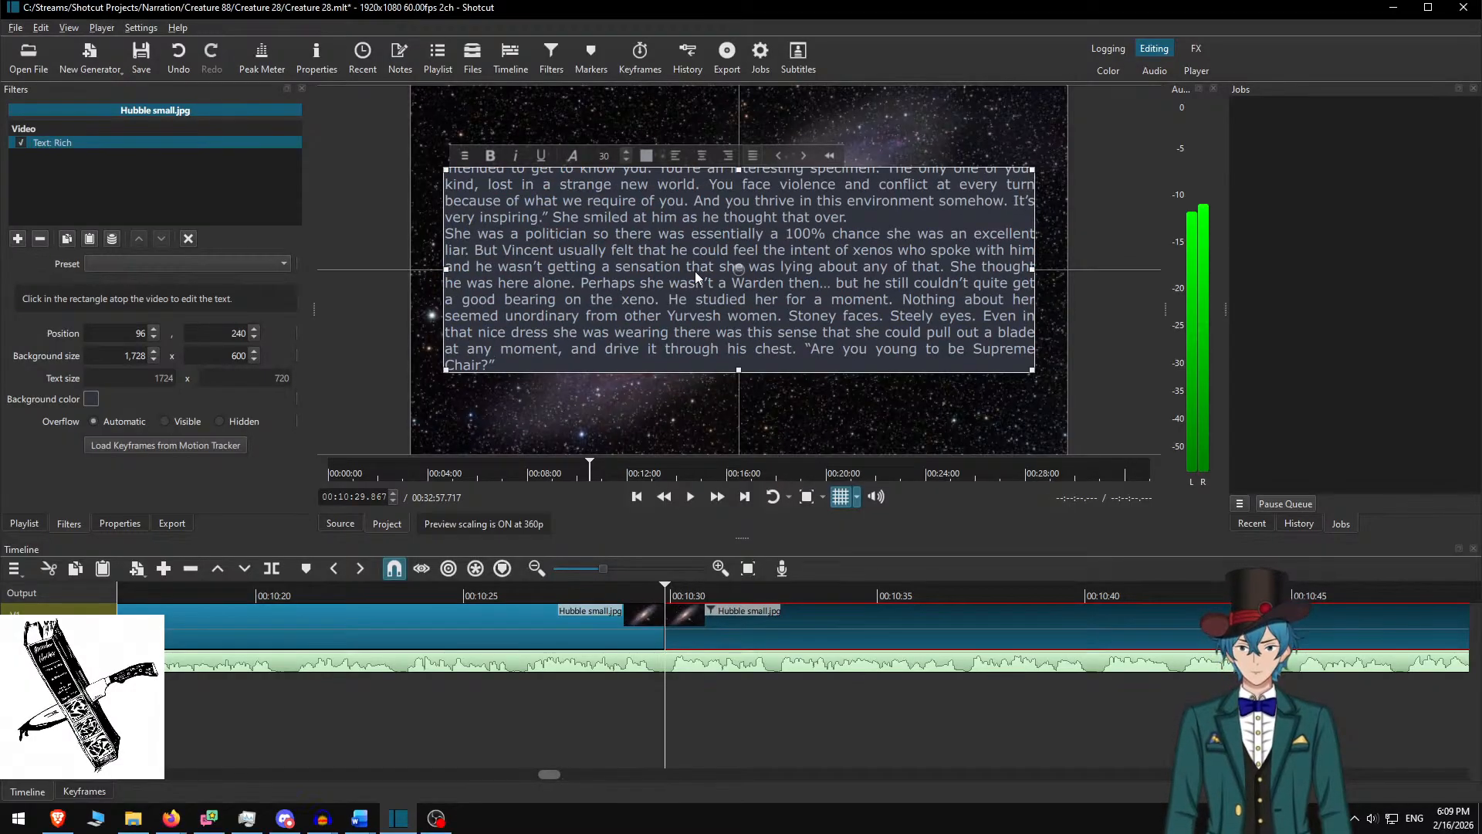
pyautogui.press('Return')
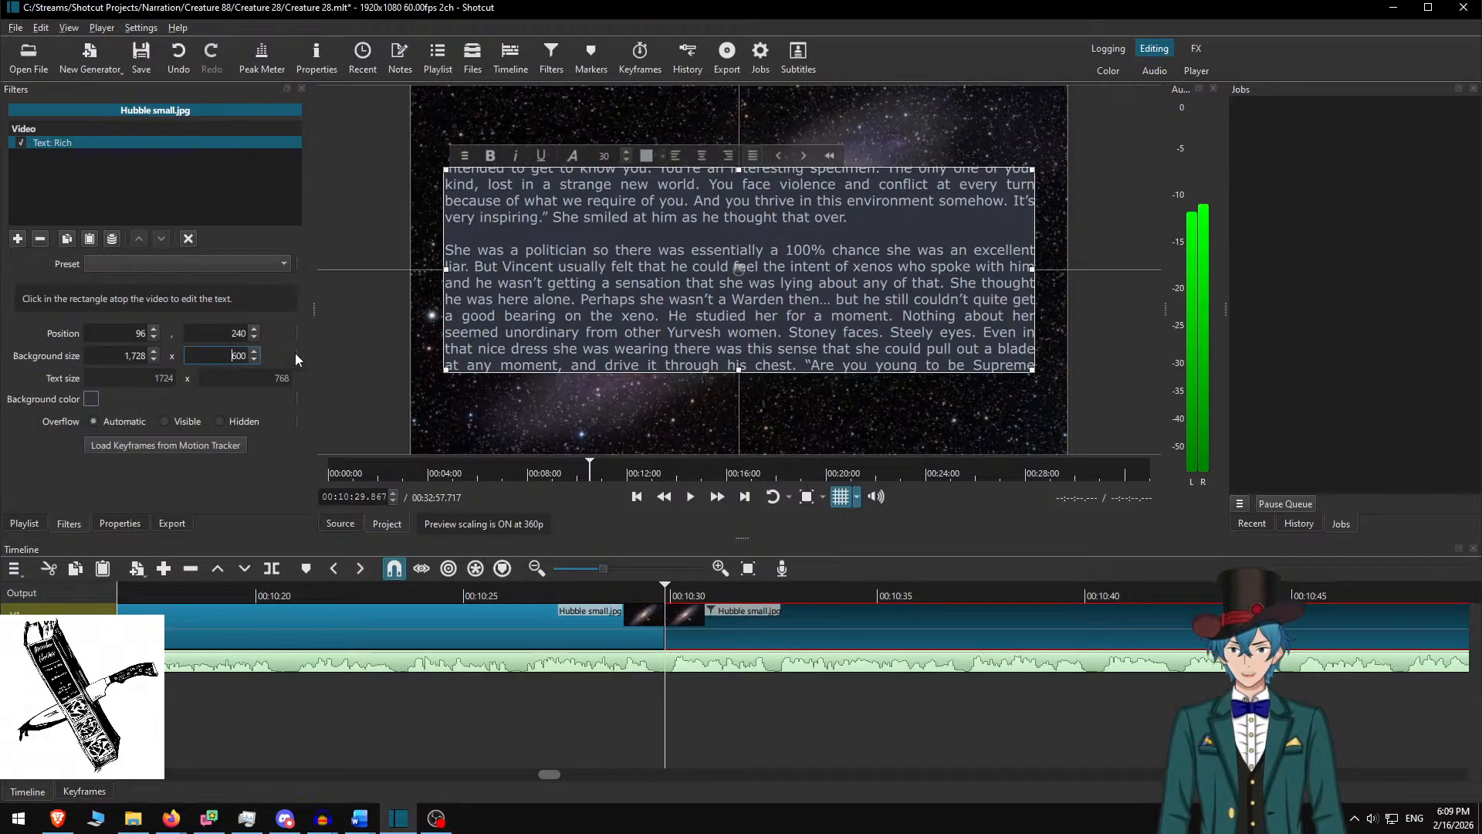
pyautogui.press('Return')
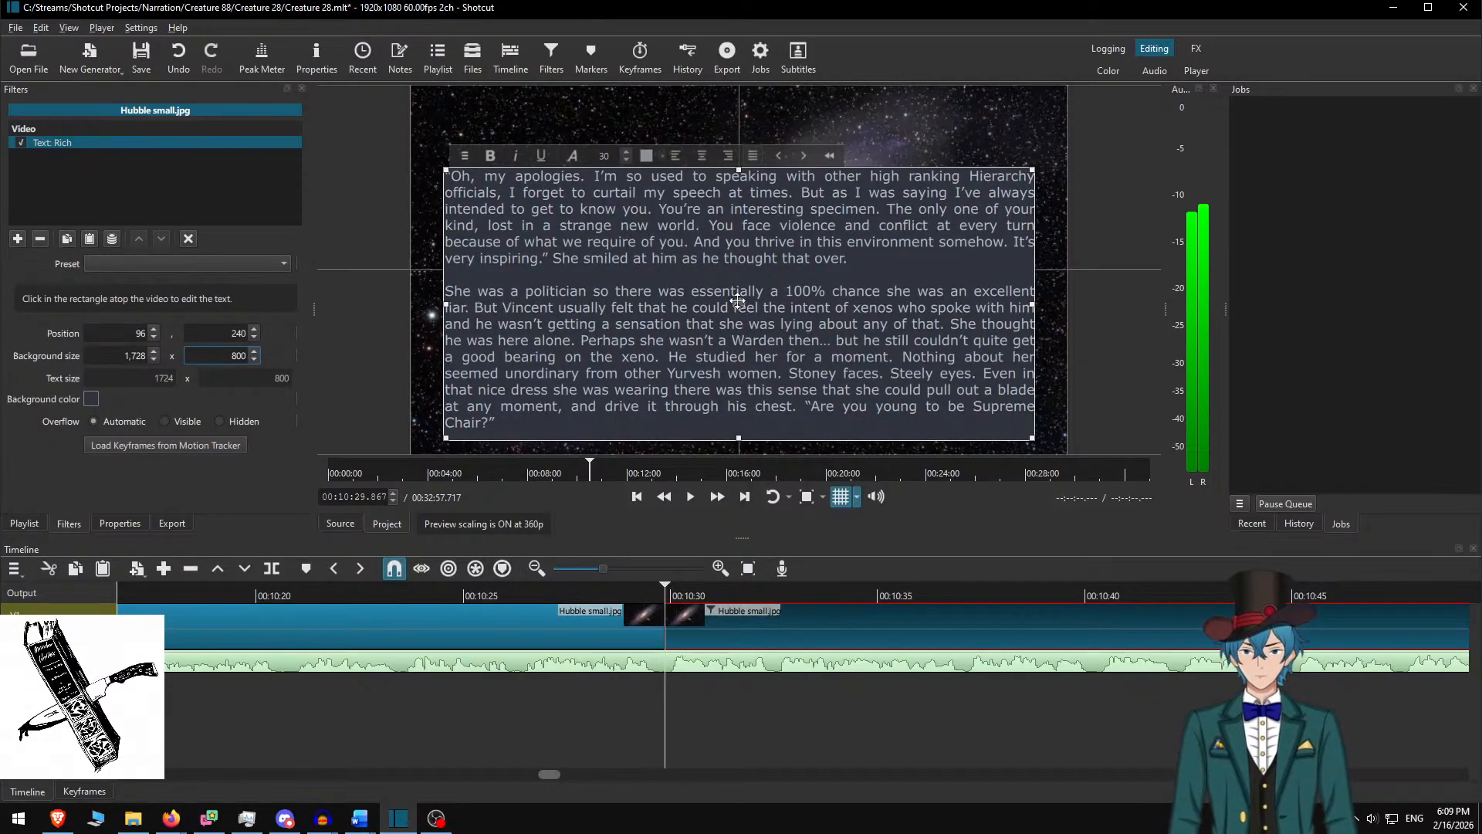
pyautogui.moveTo(747, 311); pyautogui.dragTo(749, 263)
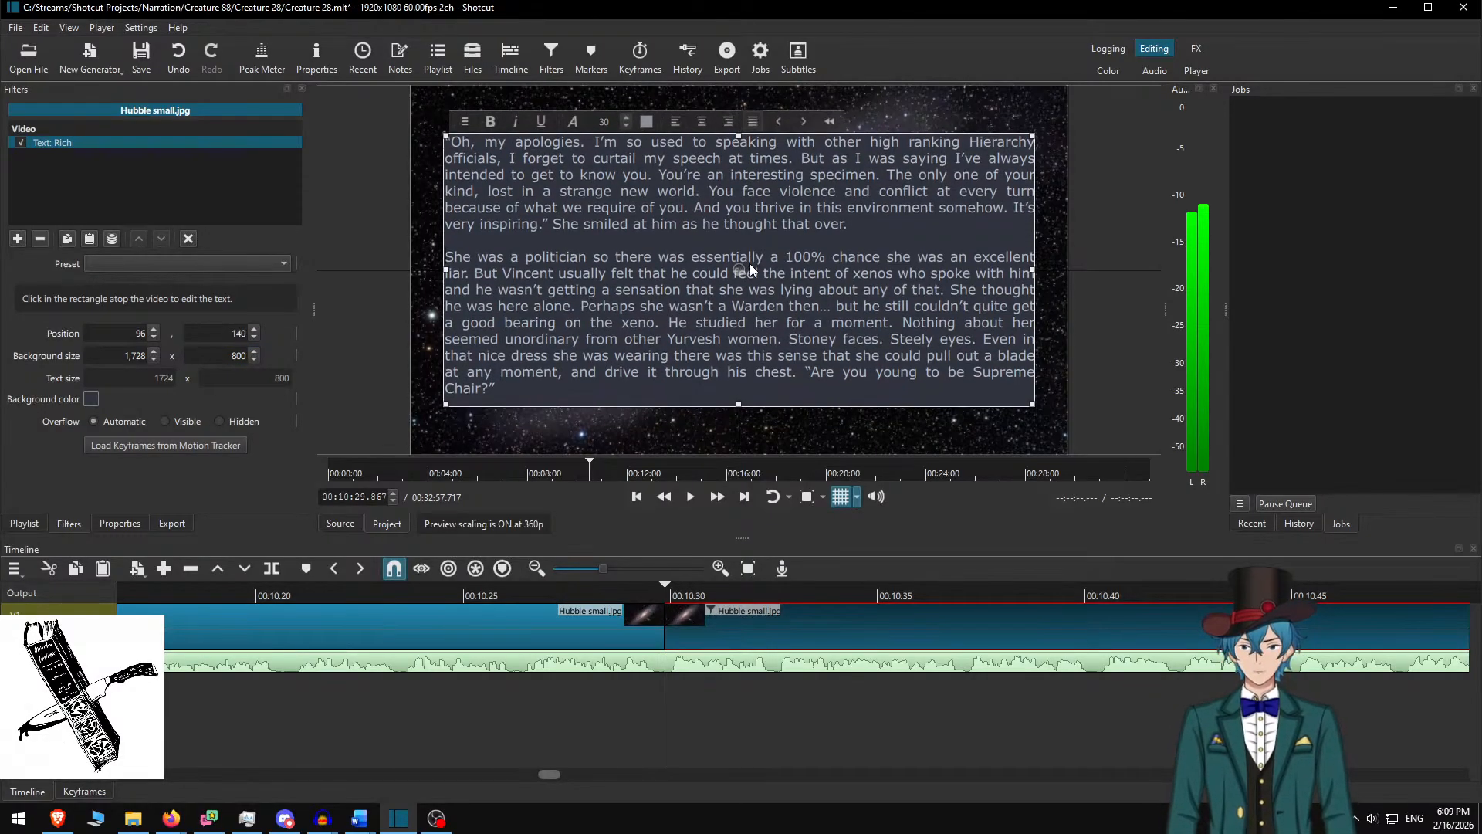
# Deselect the clip and replay from just before it to review the new passage
pyautogui.click(706, 615)
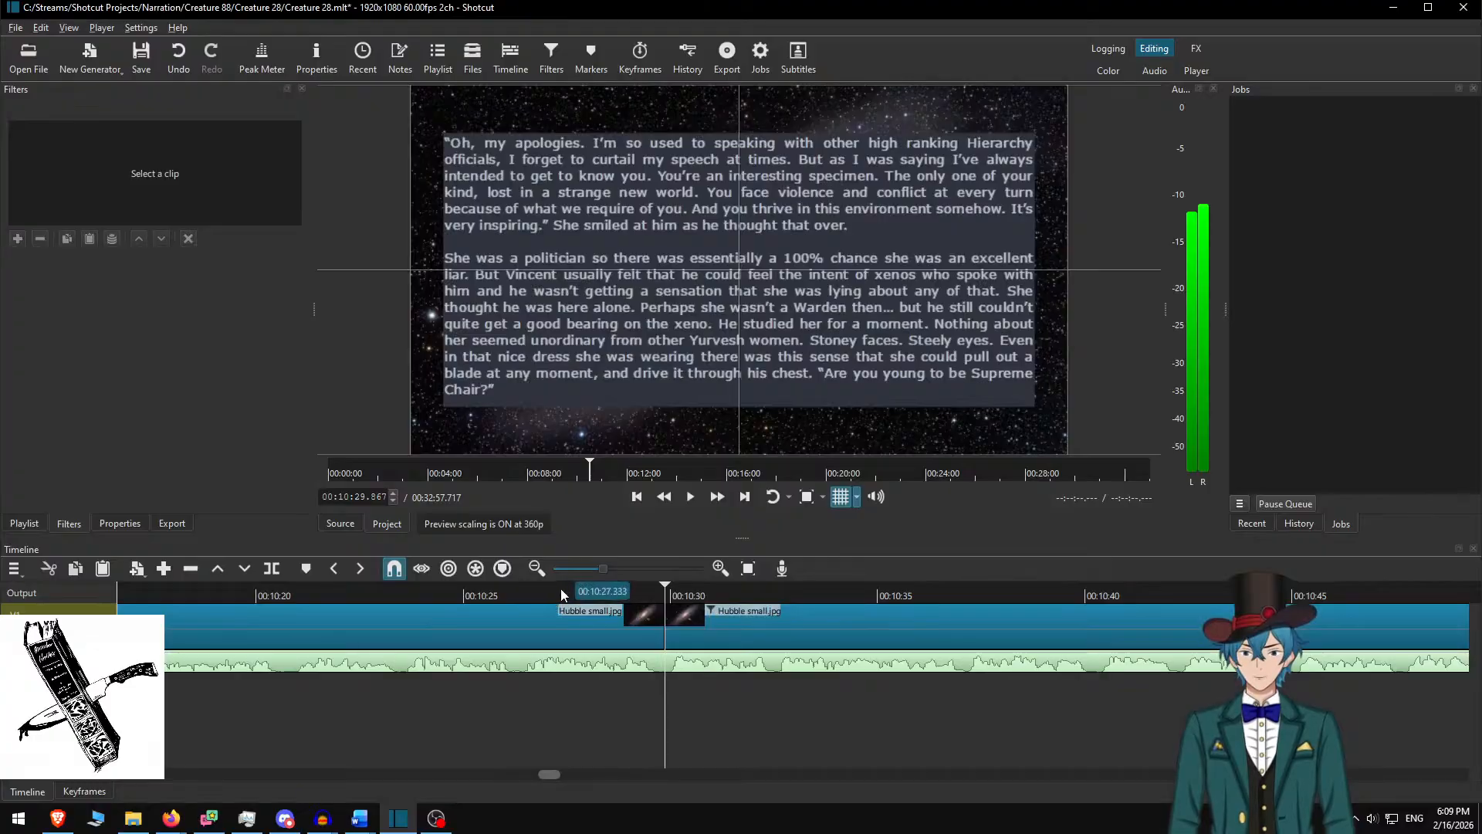
pyautogui.click(562, 599)
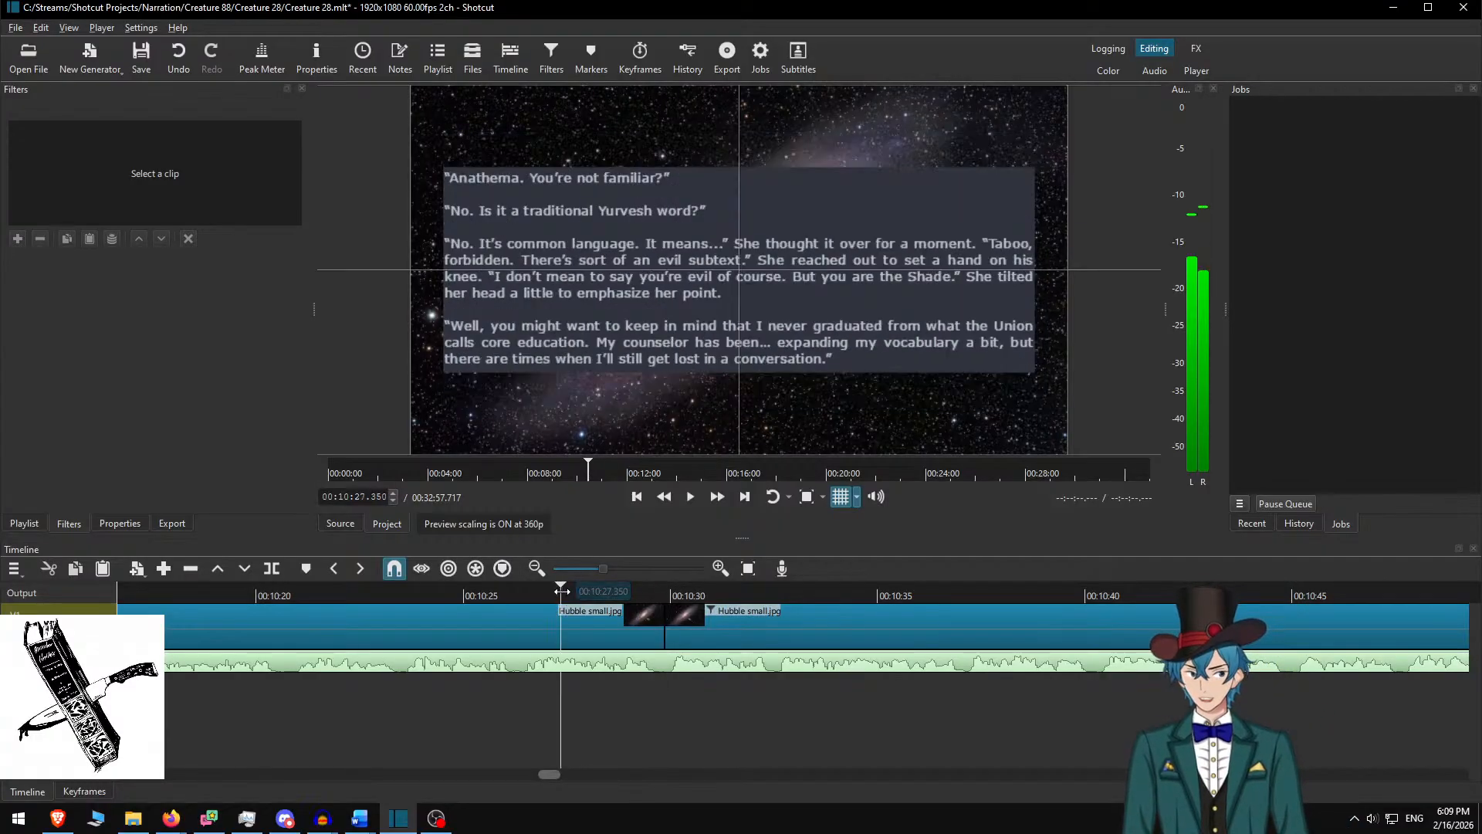
pyautogui.press('space')
# Play through the 'Oh, my apologies' clip, following along the timeline to about 00:11:46
pyautogui.click(745, 497)
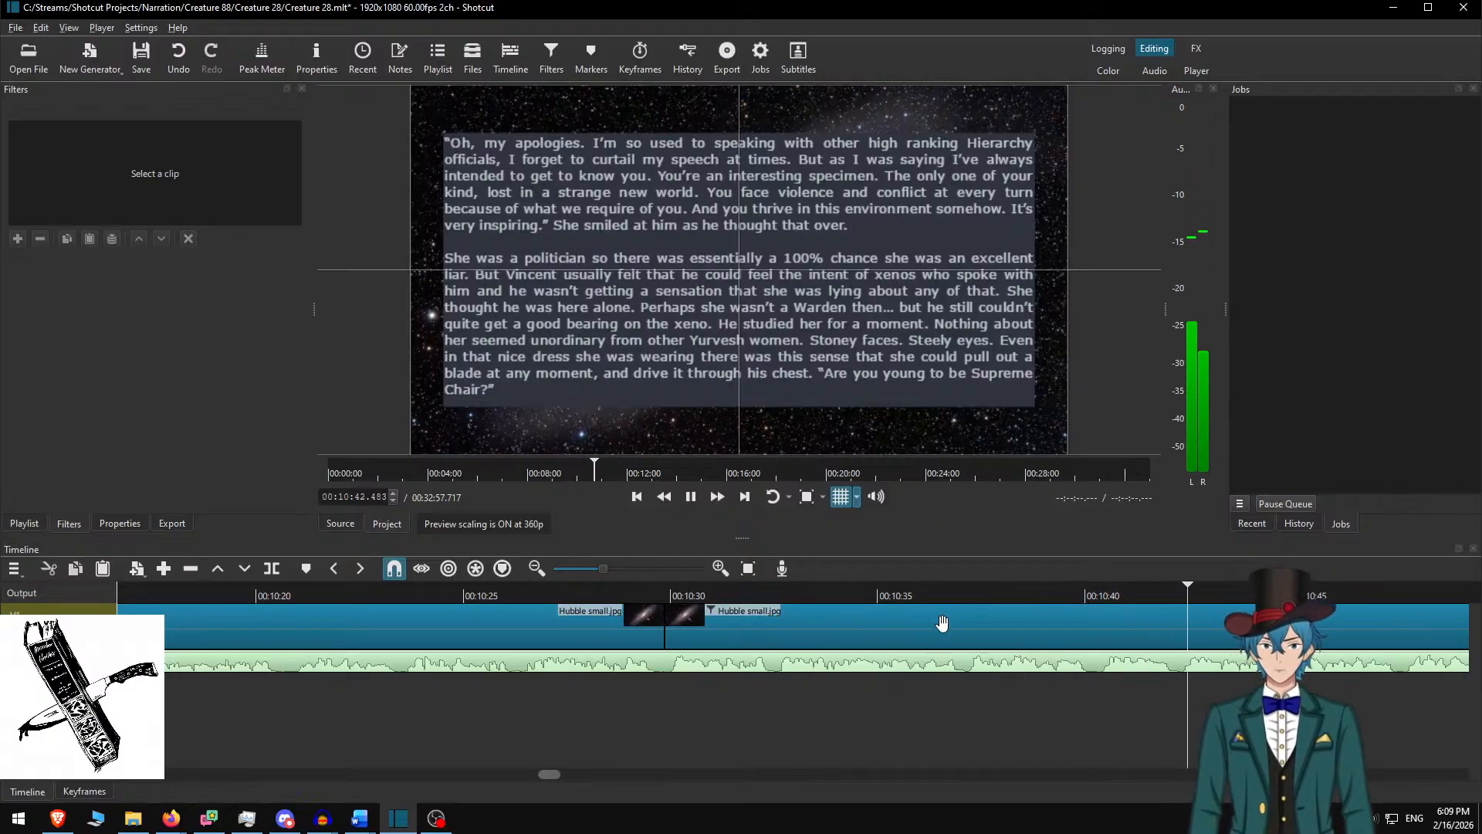
pyautogui.hscroll(4, 996, 617)
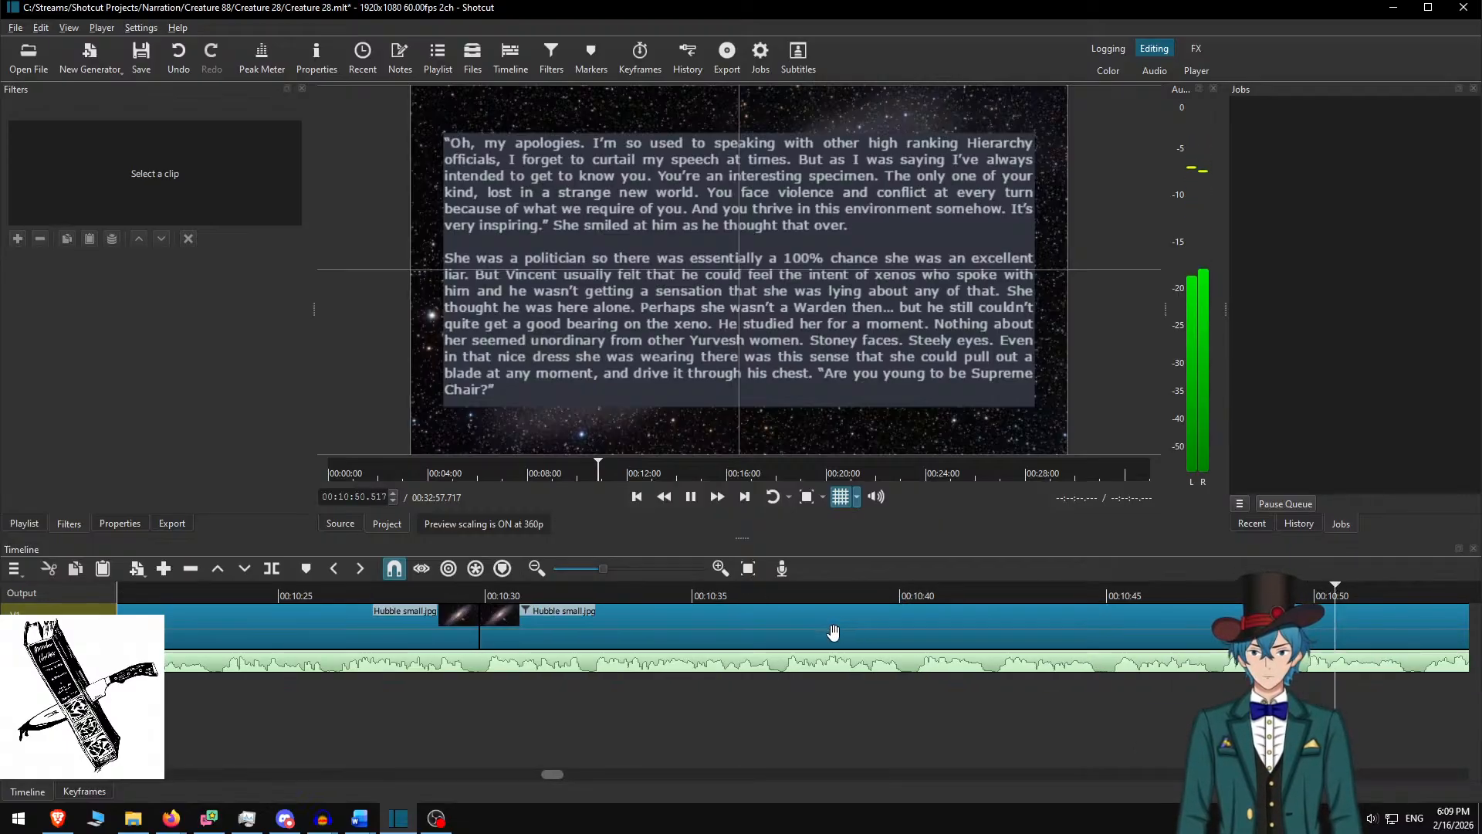
pyautogui.hscroll(1, 863, 654)
pyautogui.hscroll(9, 866, 656)
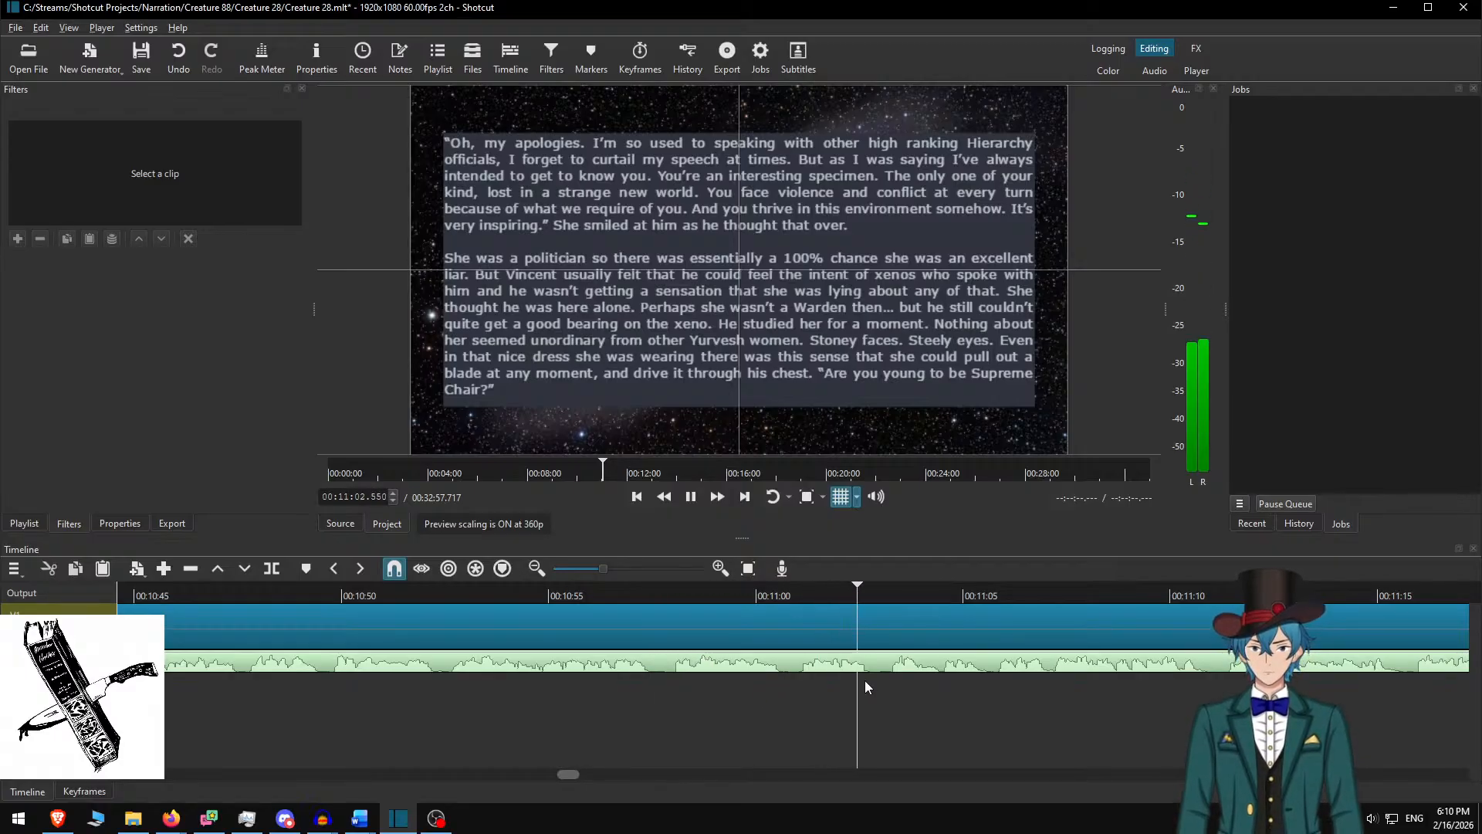
pyautogui.hscroll(5, 887, 670)
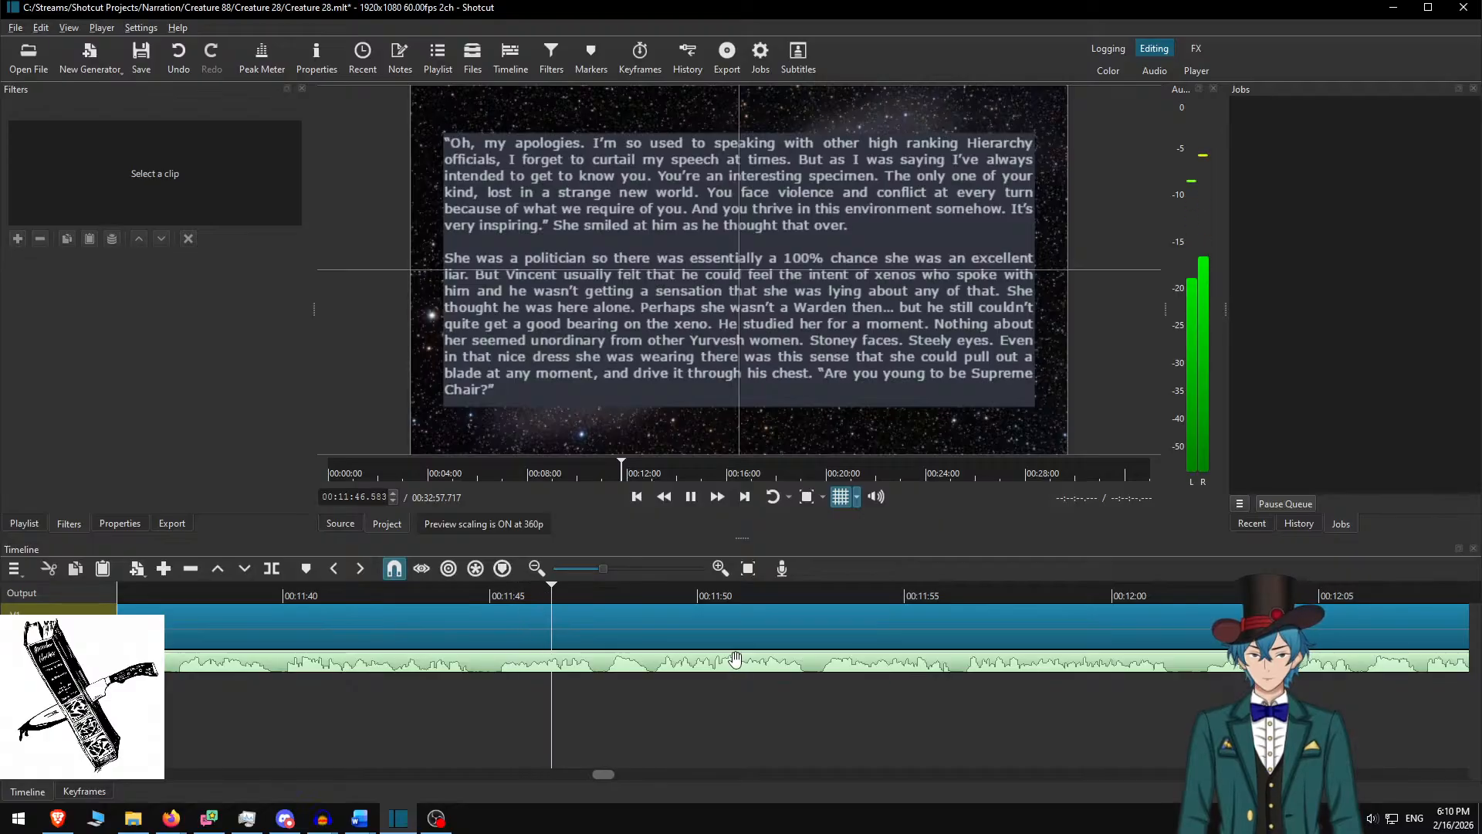
# Stop at the next galaxy clip; in Word delete the used paragraphs and copy the next three
pyautogui.press('space')
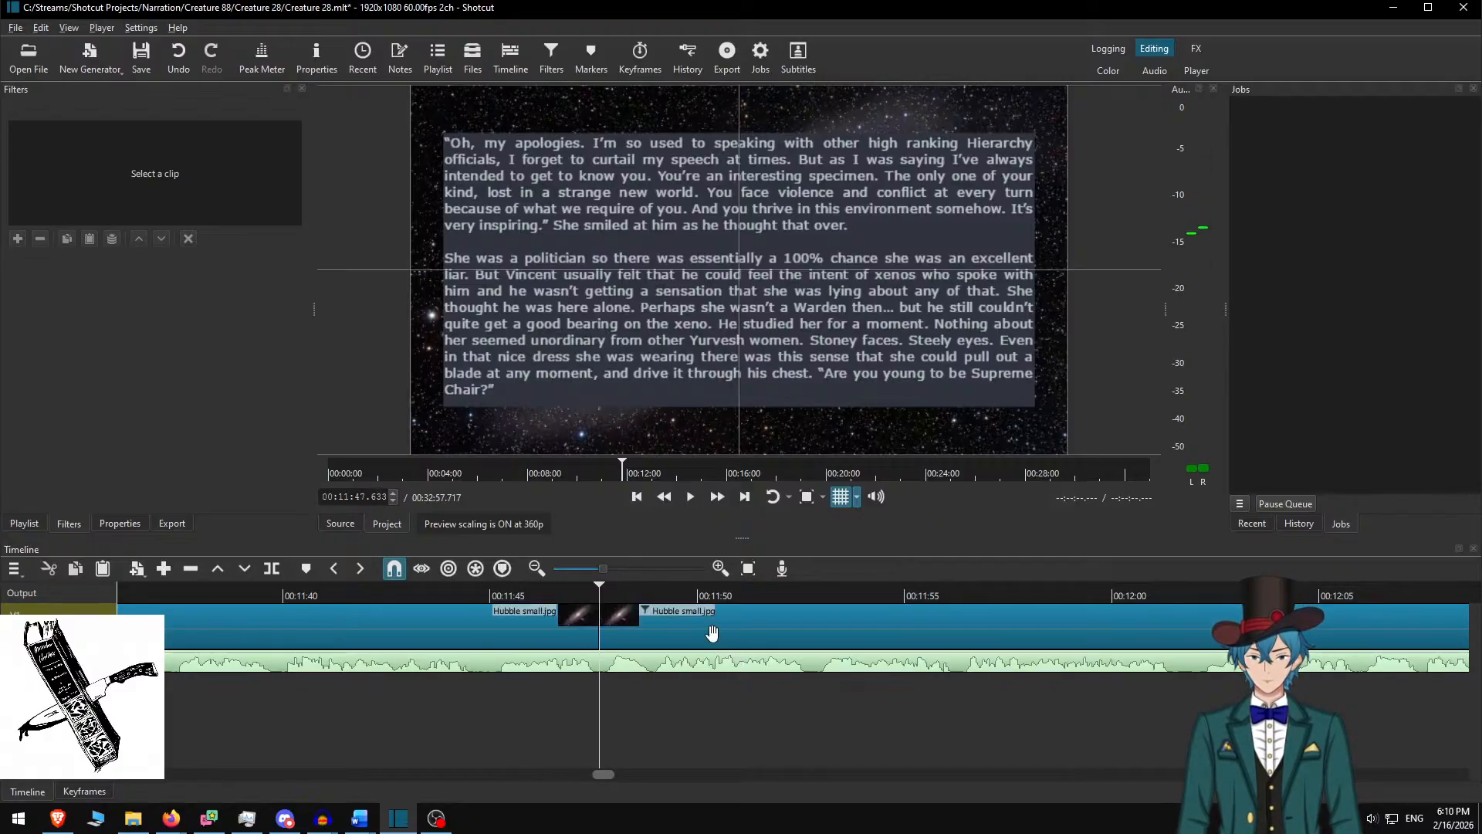
pyautogui.hotkey('alt', 'Tab')
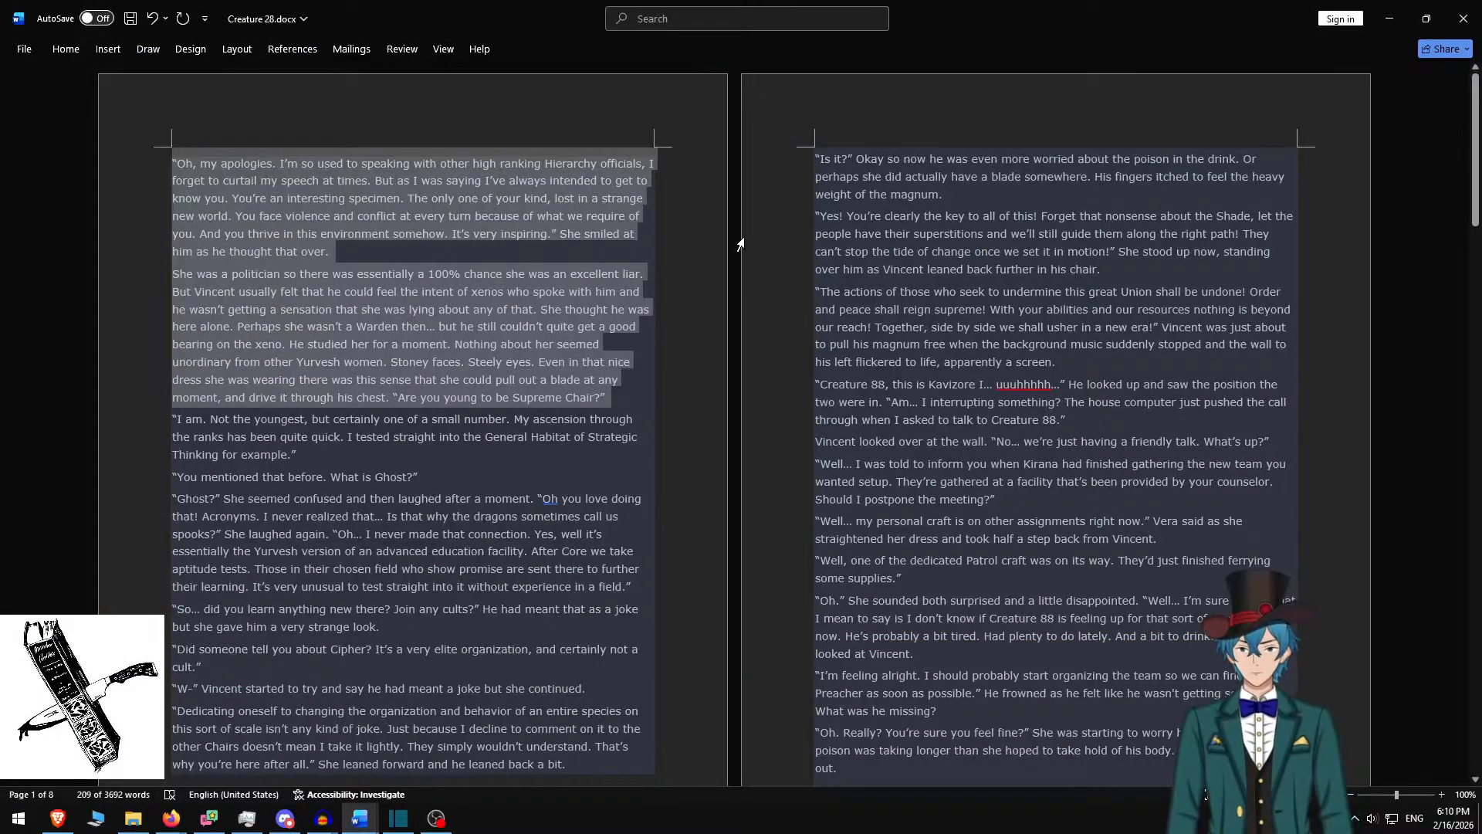
pyautogui.press('Delete')
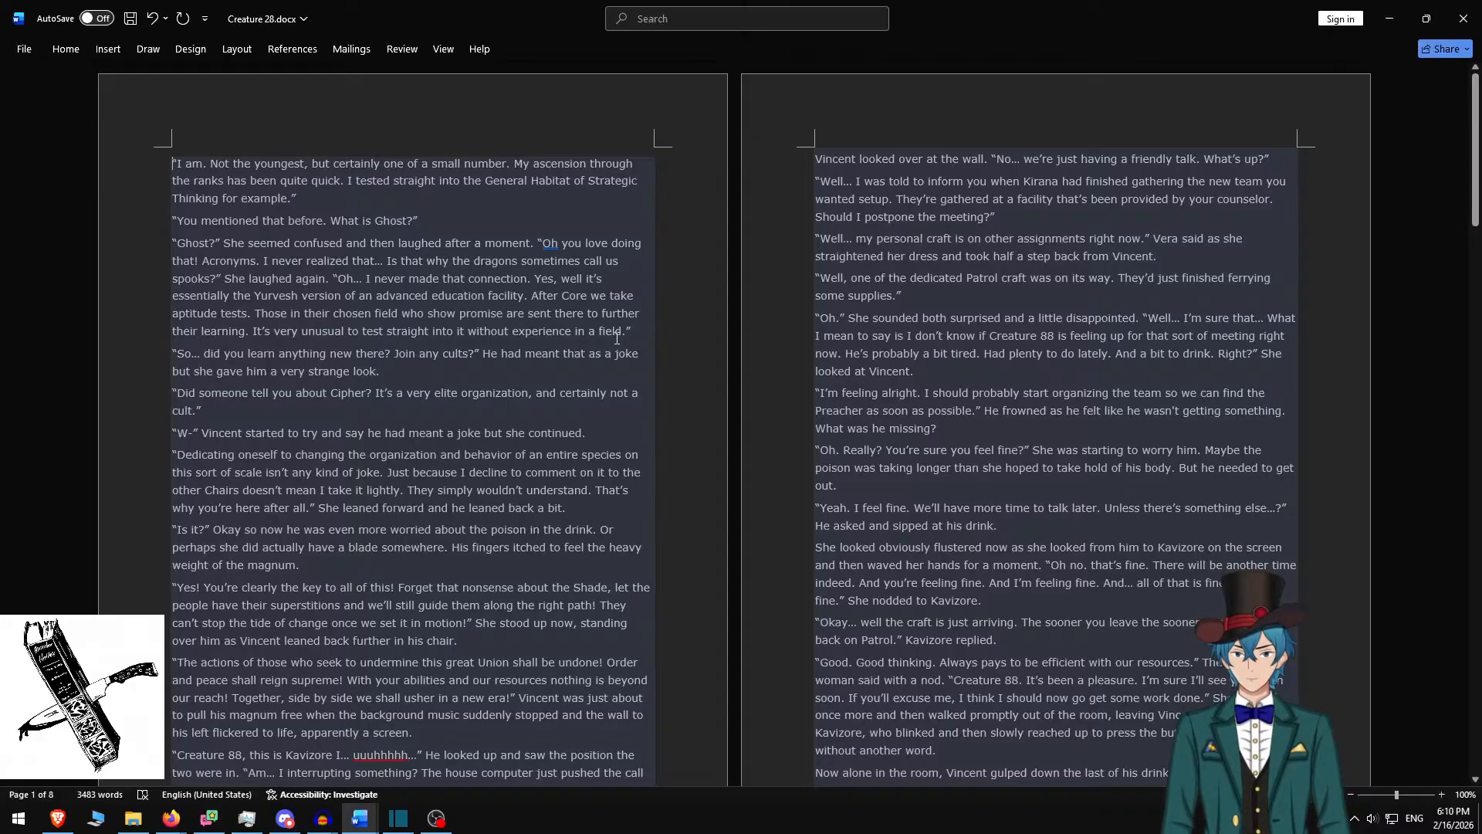
pyautogui.keyDown('shift'); pyautogui.click(640, 328); pyautogui.keyUp('shift')
pyautogui.hotkey('ctrl', 'c')
# Replace the box text with the three 'I am. Not the youngest' paragraphs, separated by blank lines
pyautogui.hotkey('alt', 'Tab')
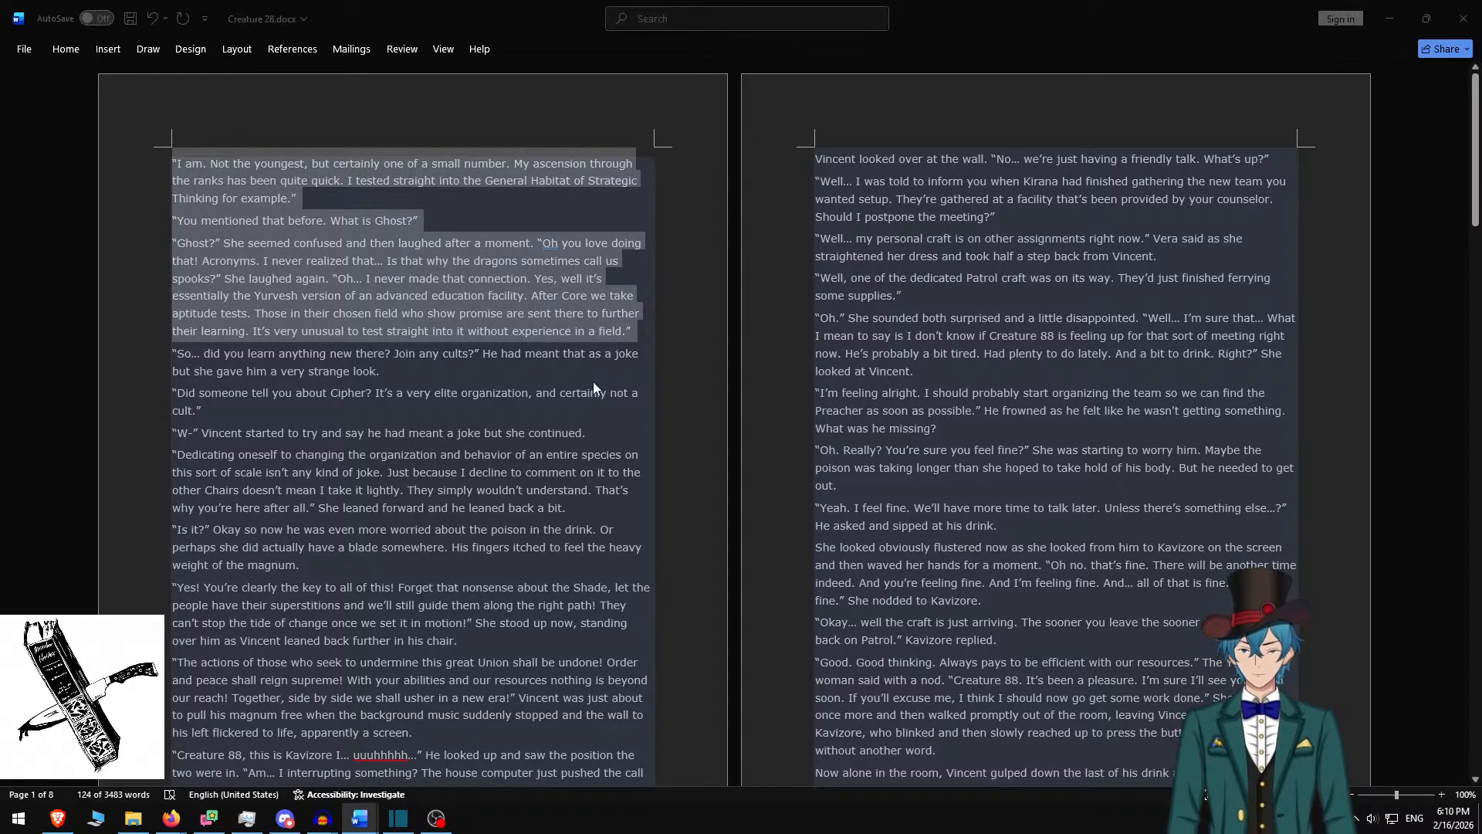
pyautogui.hotkey('ctrl', 'a')
pyautogui.hotkey('ctrl', 'v')
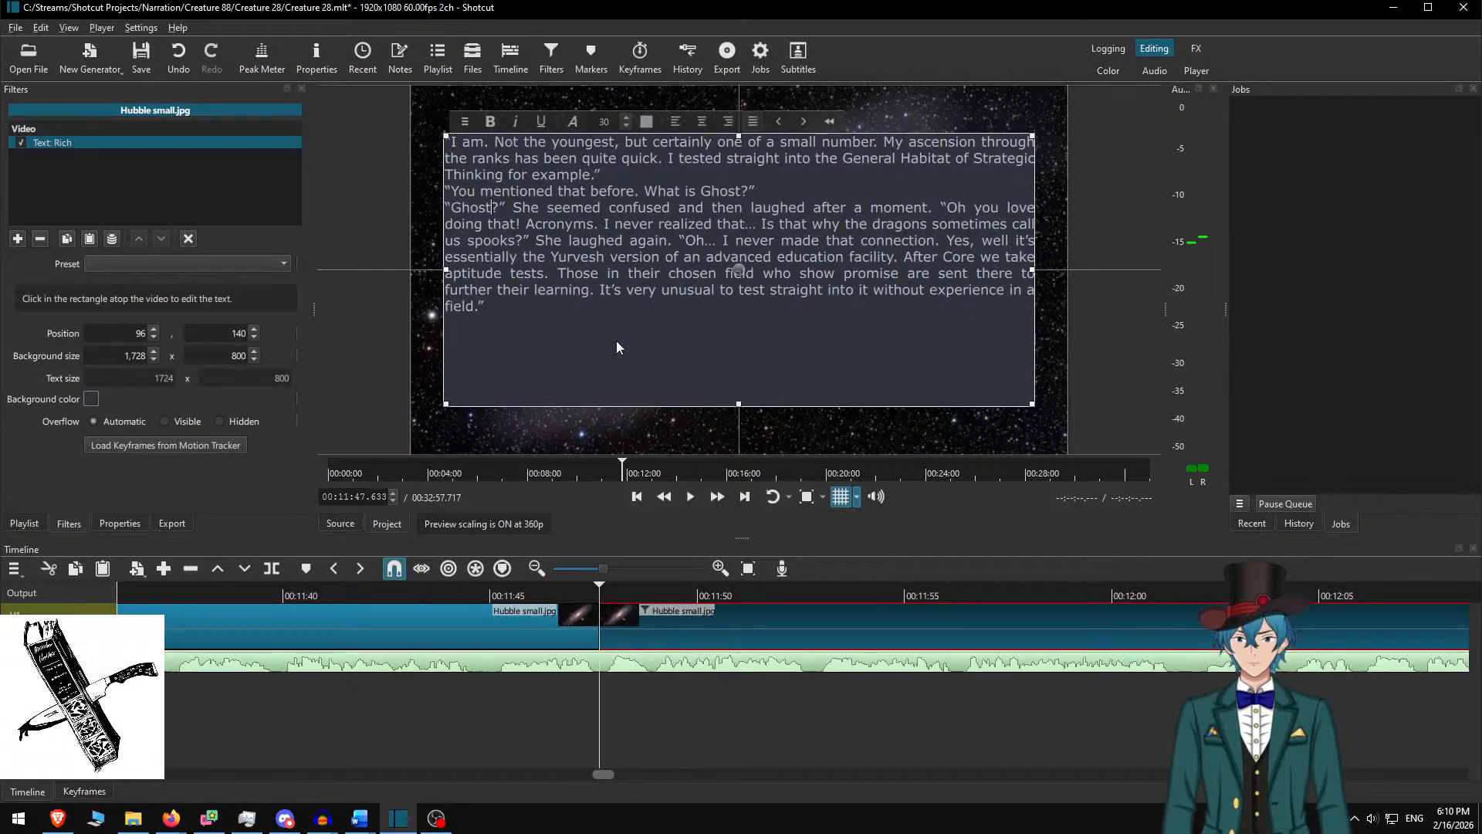
pyautogui.press('Home')
pyautogui.press('Return')
pyautogui.press('Up')
pyautogui.press('Up')
pyautogui.press('Return')
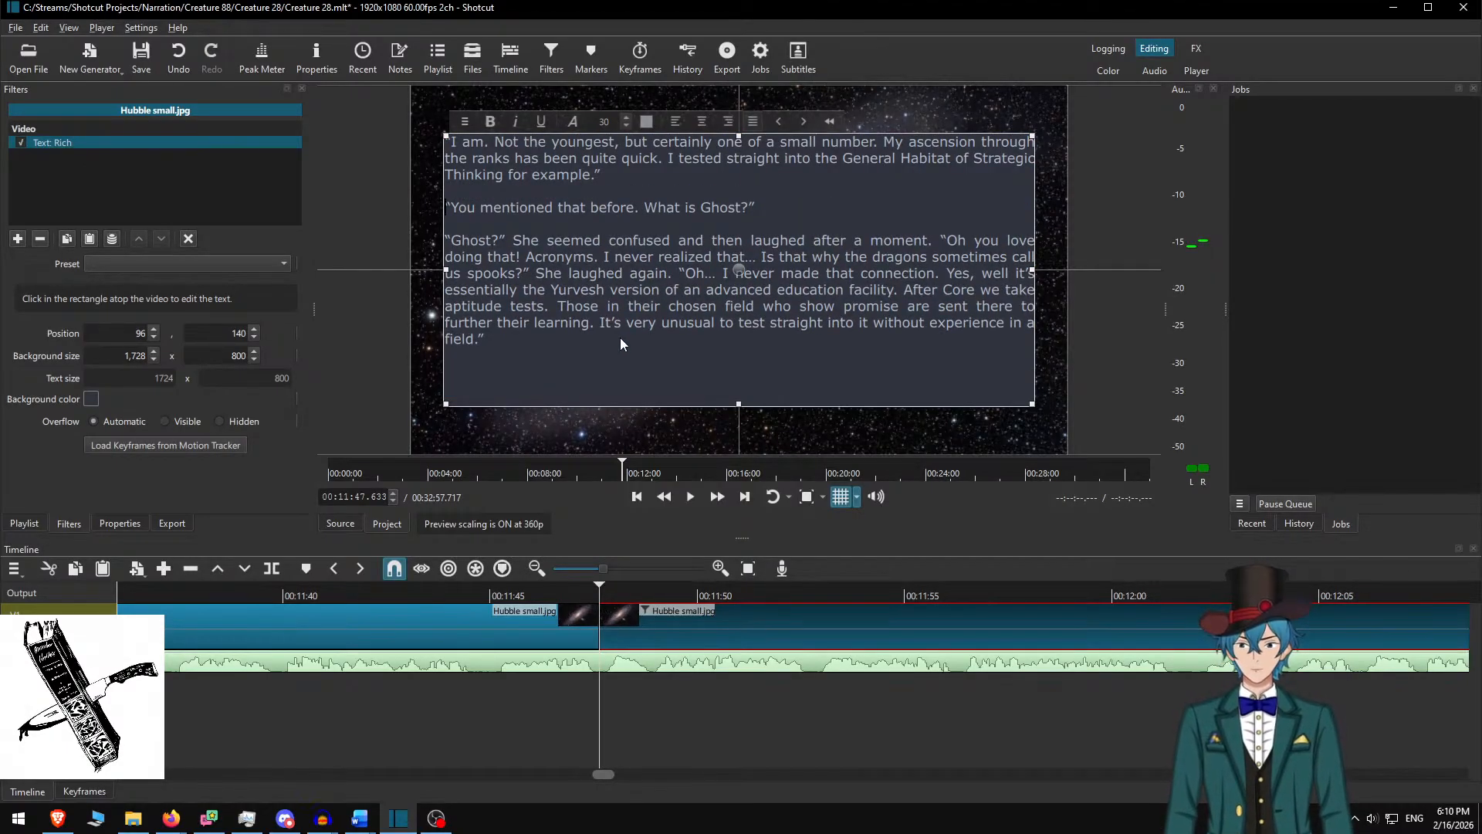
# Check the passage ending in Word, then set background height 650 and lower the box to Y 215
pyautogui.hotkey('alt', 'Tab')
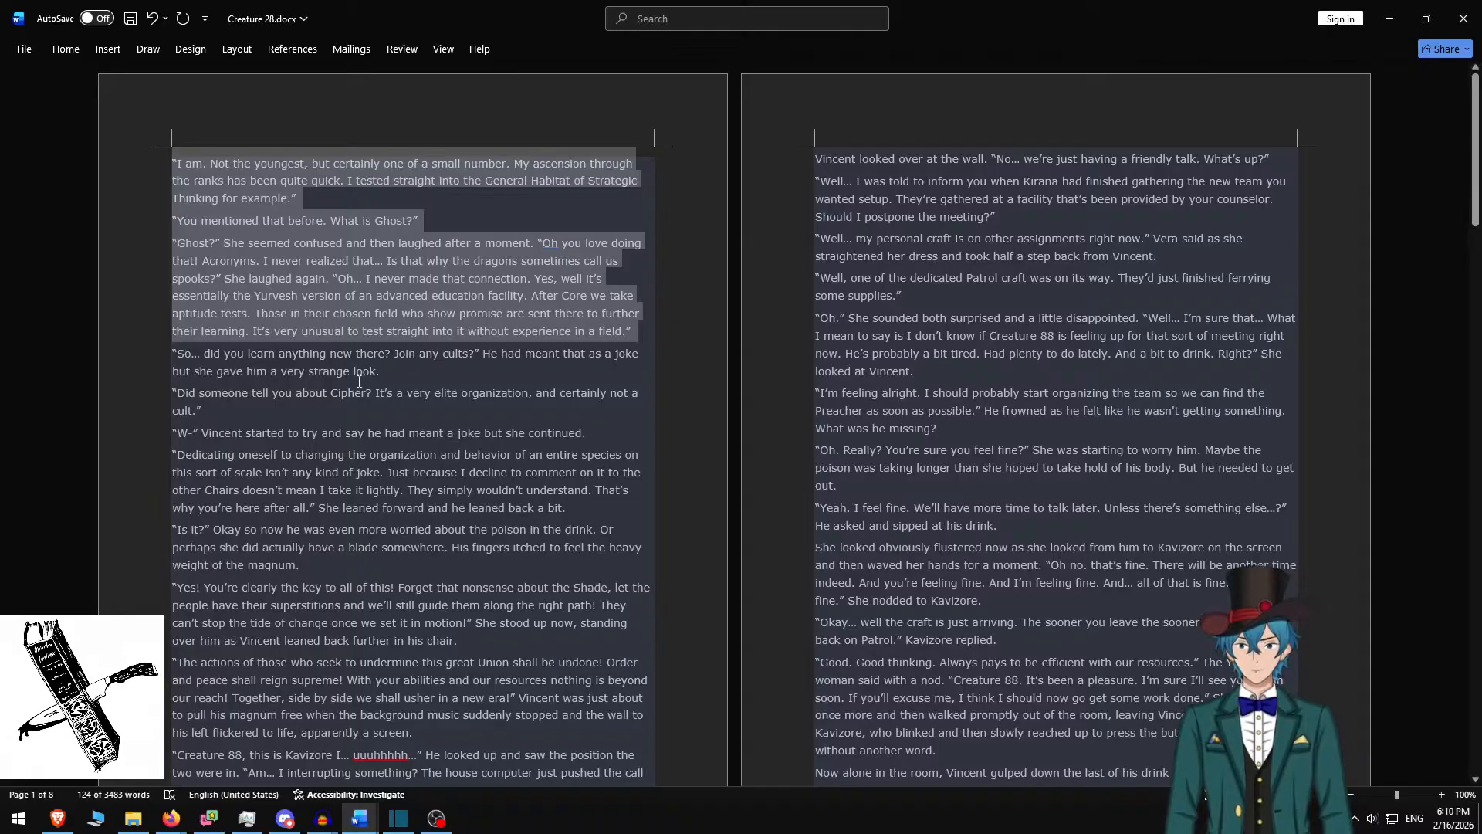
pyautogui.moveTo(395, 374); pyautogui.dragTo(172, 362)
pyautogui.hotkey('alt', 'Tab')
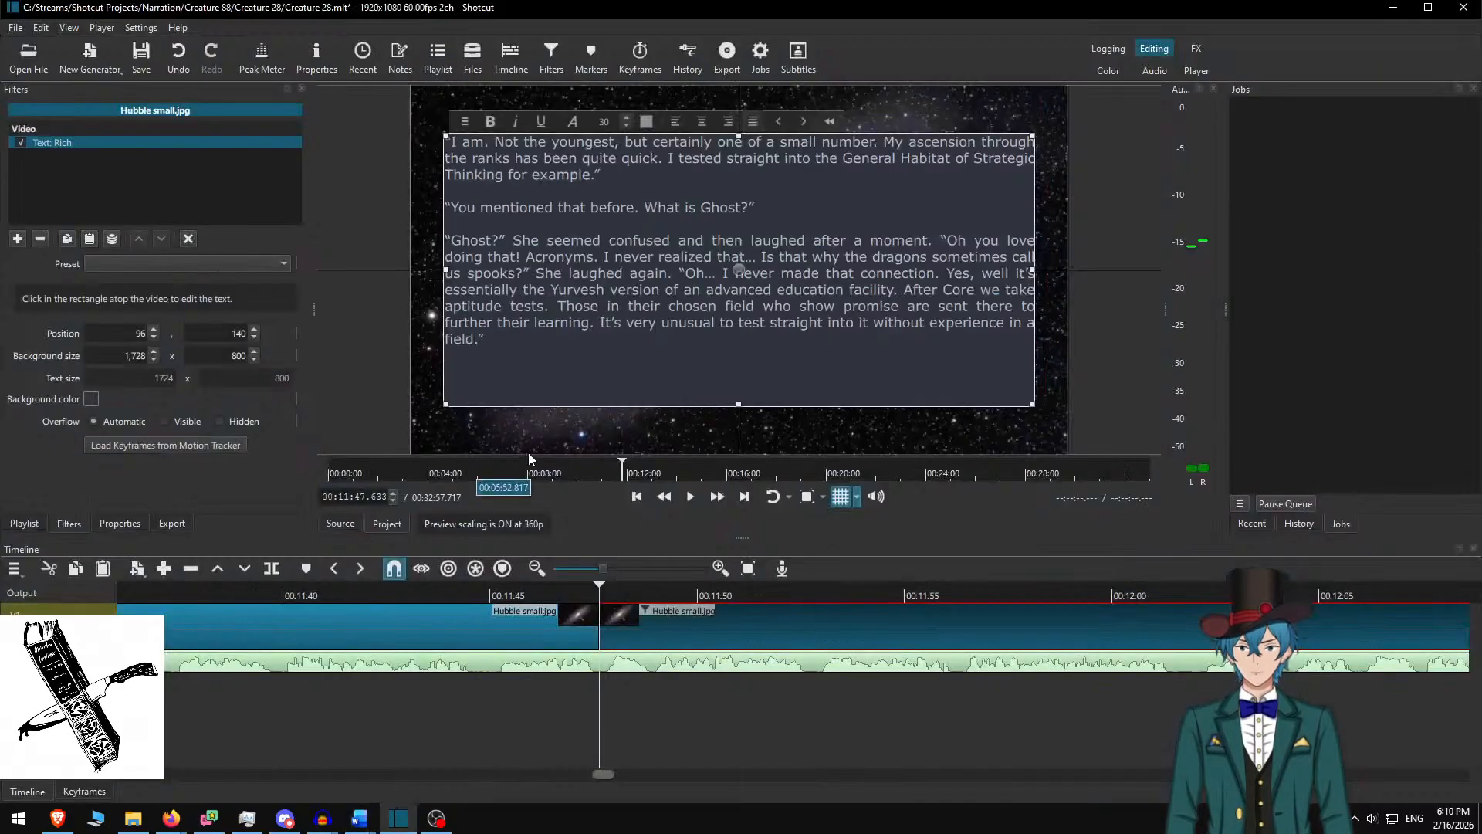
pyautogui.click(221, 354)
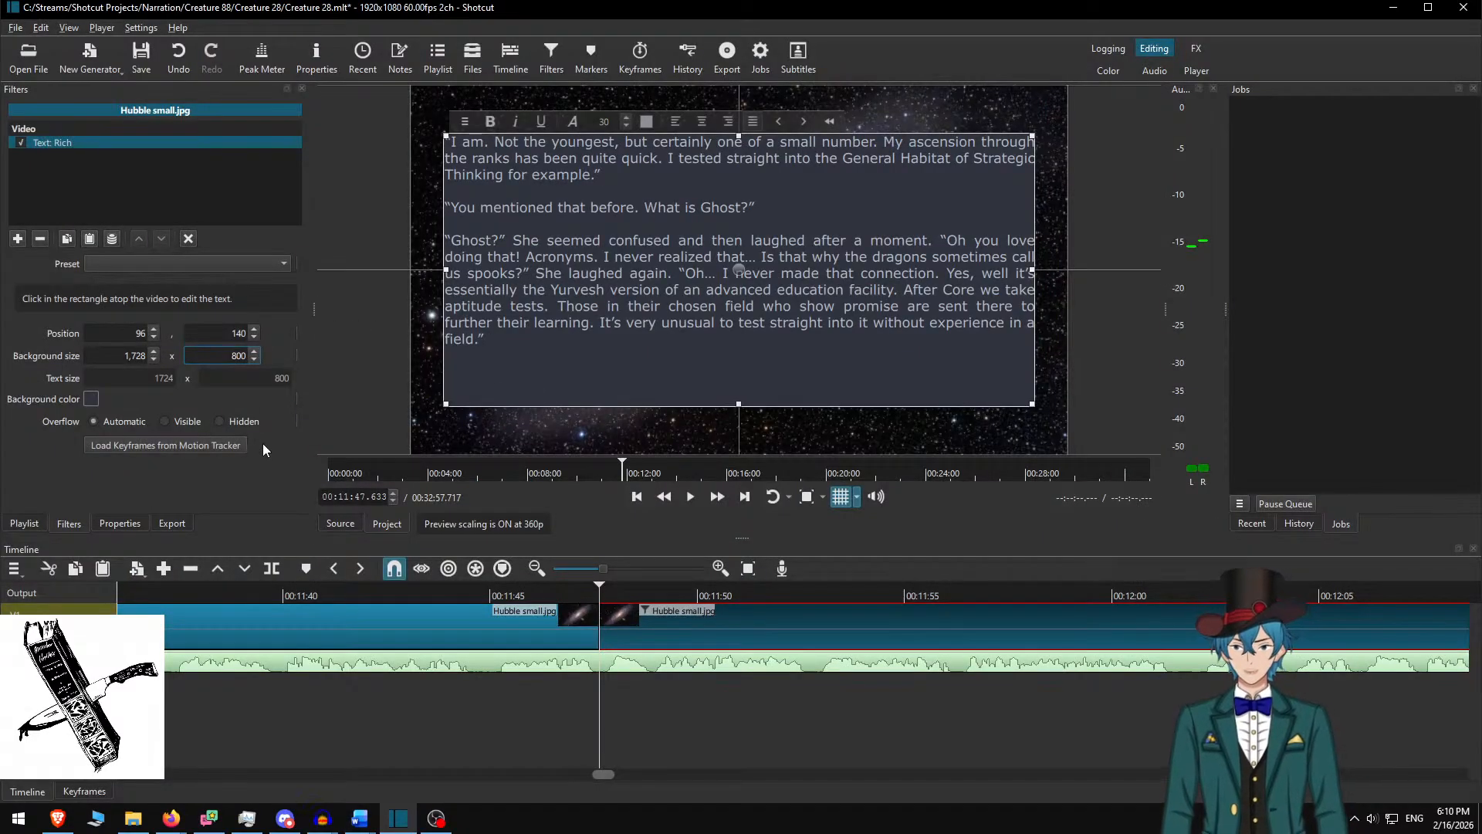
pyautogui.hotkey('ctrl', 'a')
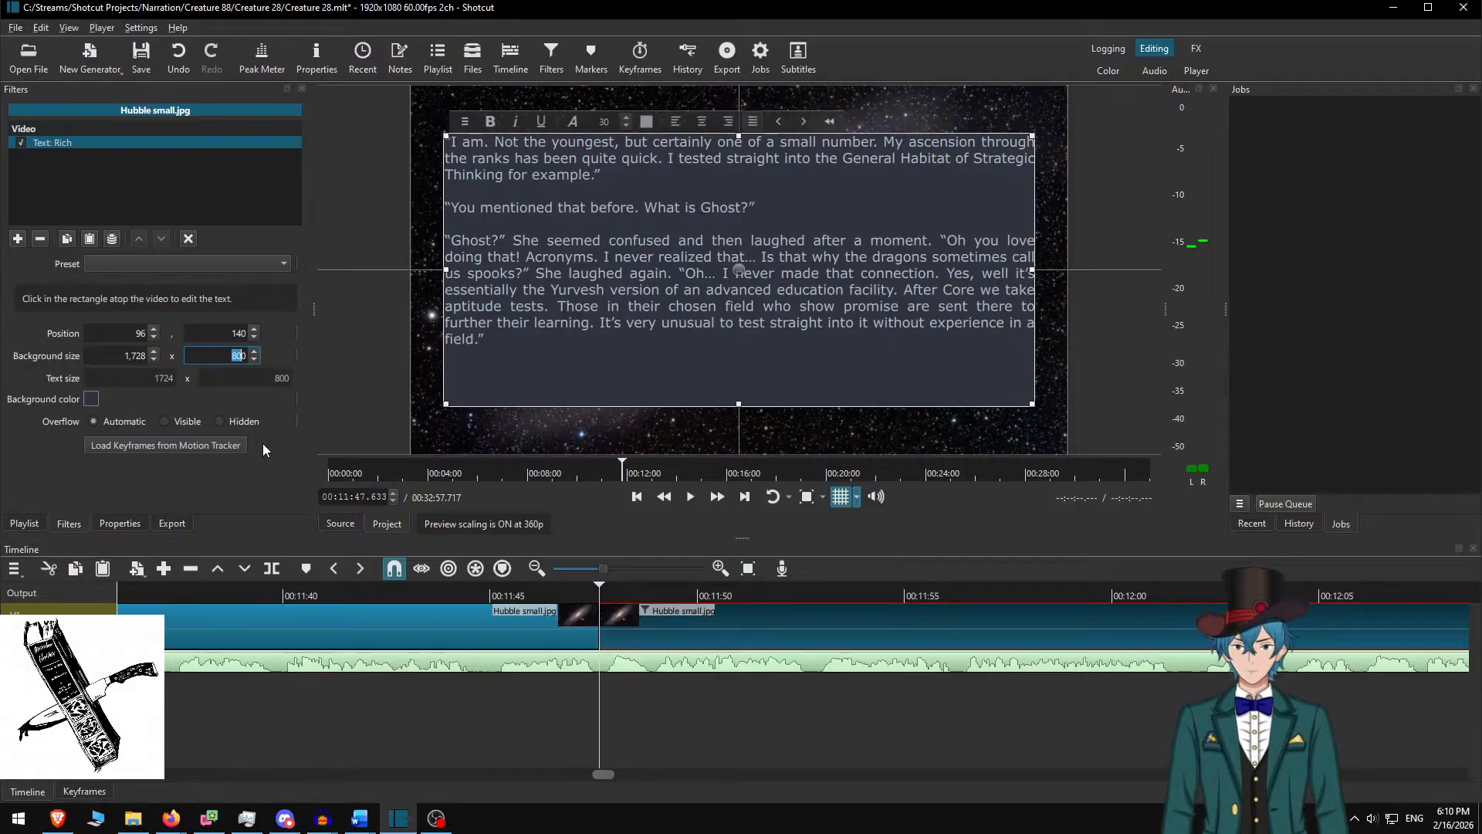
pyautogui.write('6')
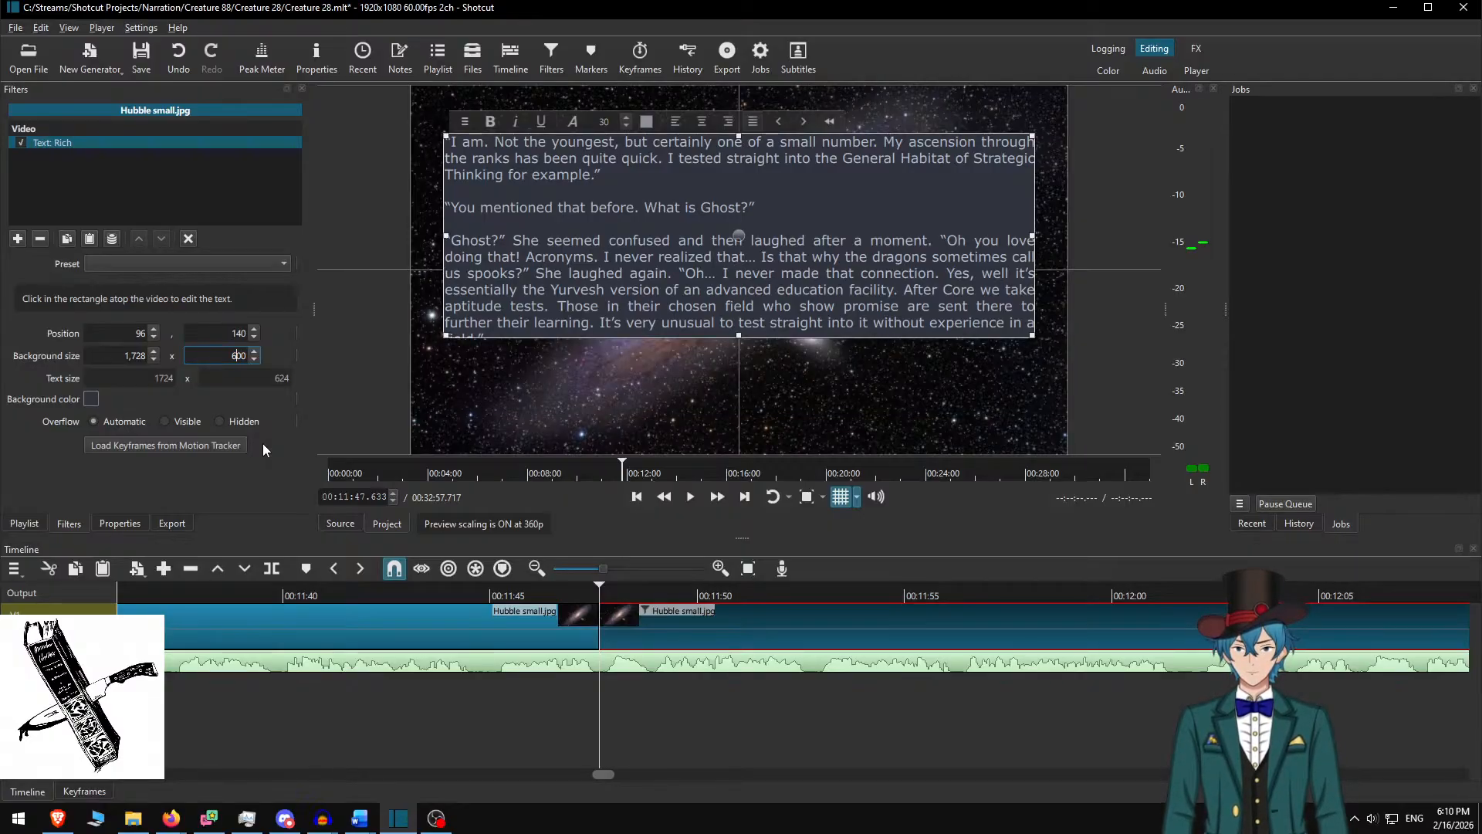
pyautogui.write('5')
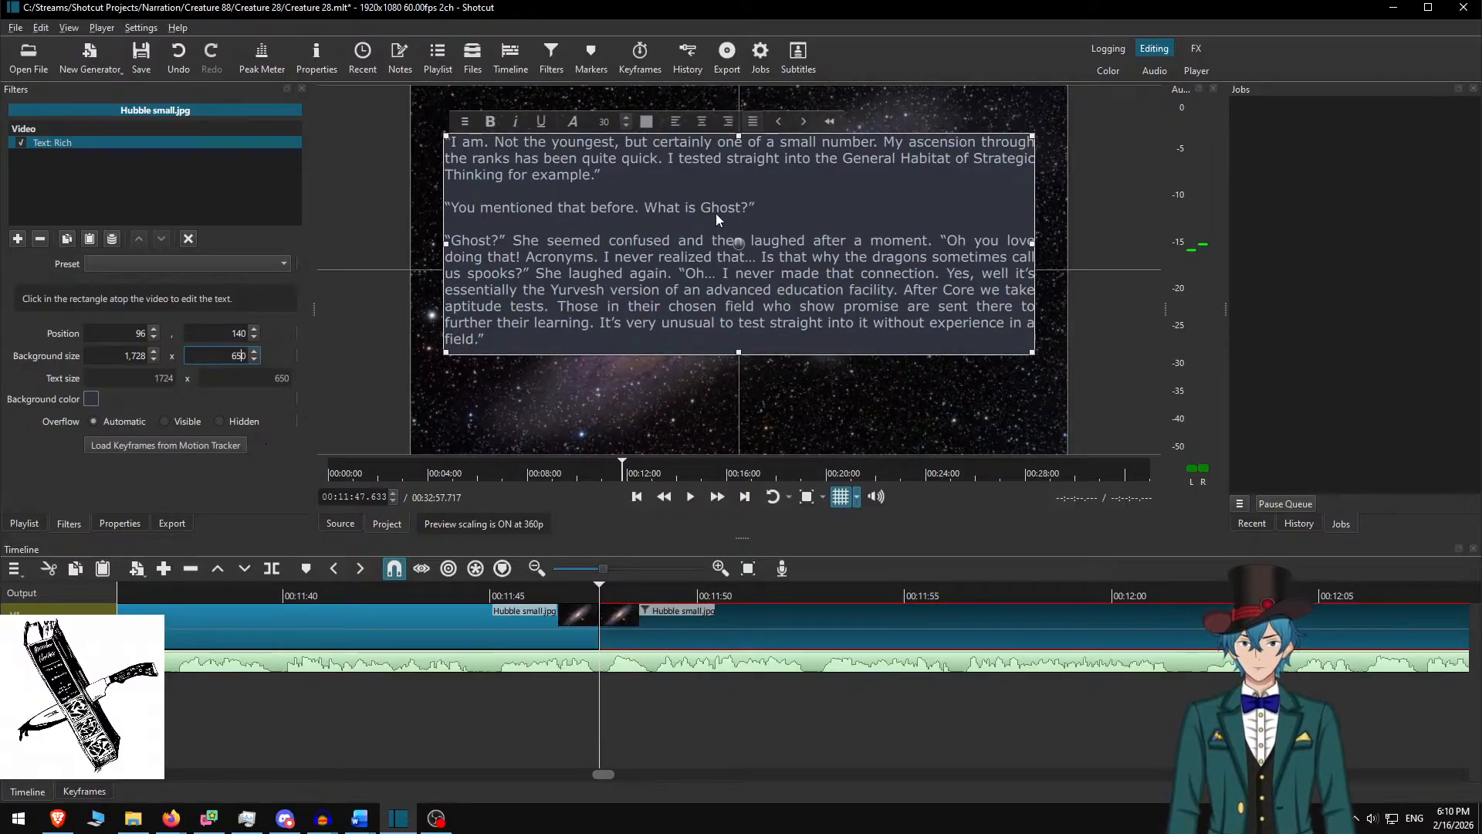
pyautogui.moveTo(739, 248); pyautogui.dragTo(739, 272)
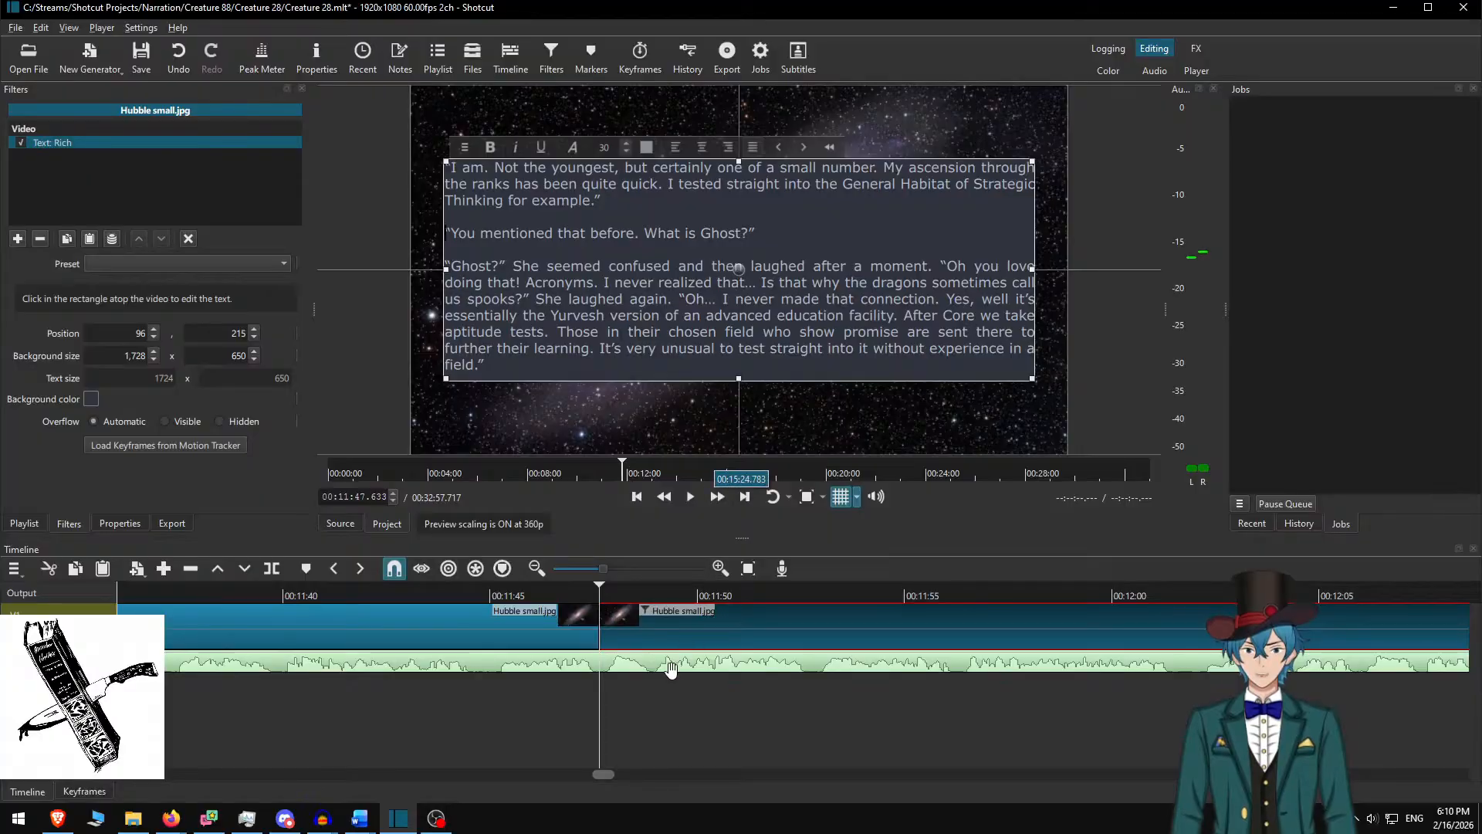
# Deselect the clip and replay from just before it to review the passage
pyautogui.click(638, 623)
pyautogui.click(468, 592)
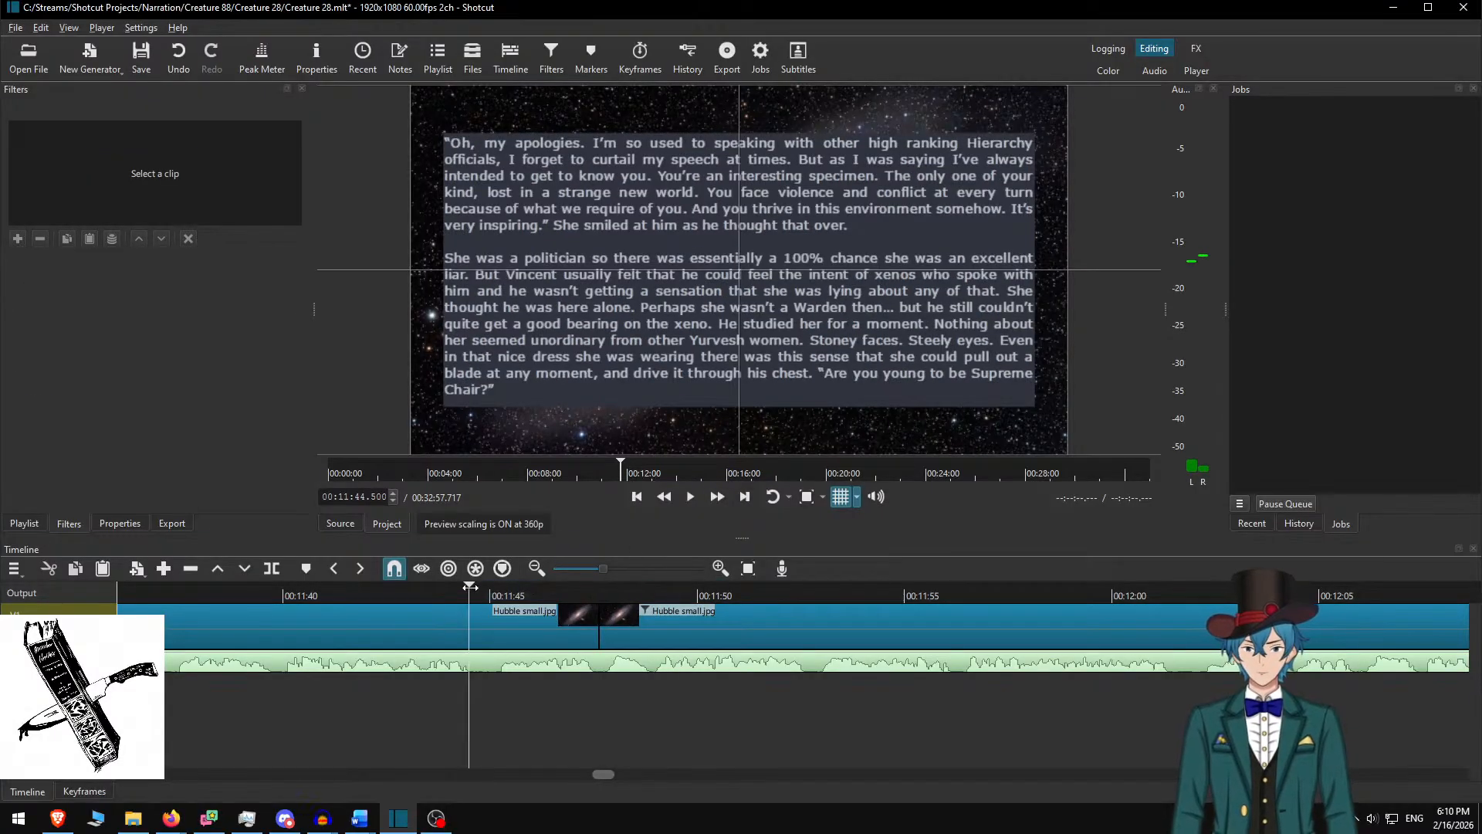
pyautogui.click(691, 498)
# Play faster, stop at 00:12:44.450, and split the Hubble image clip there
pyautogui.click(718, 497)
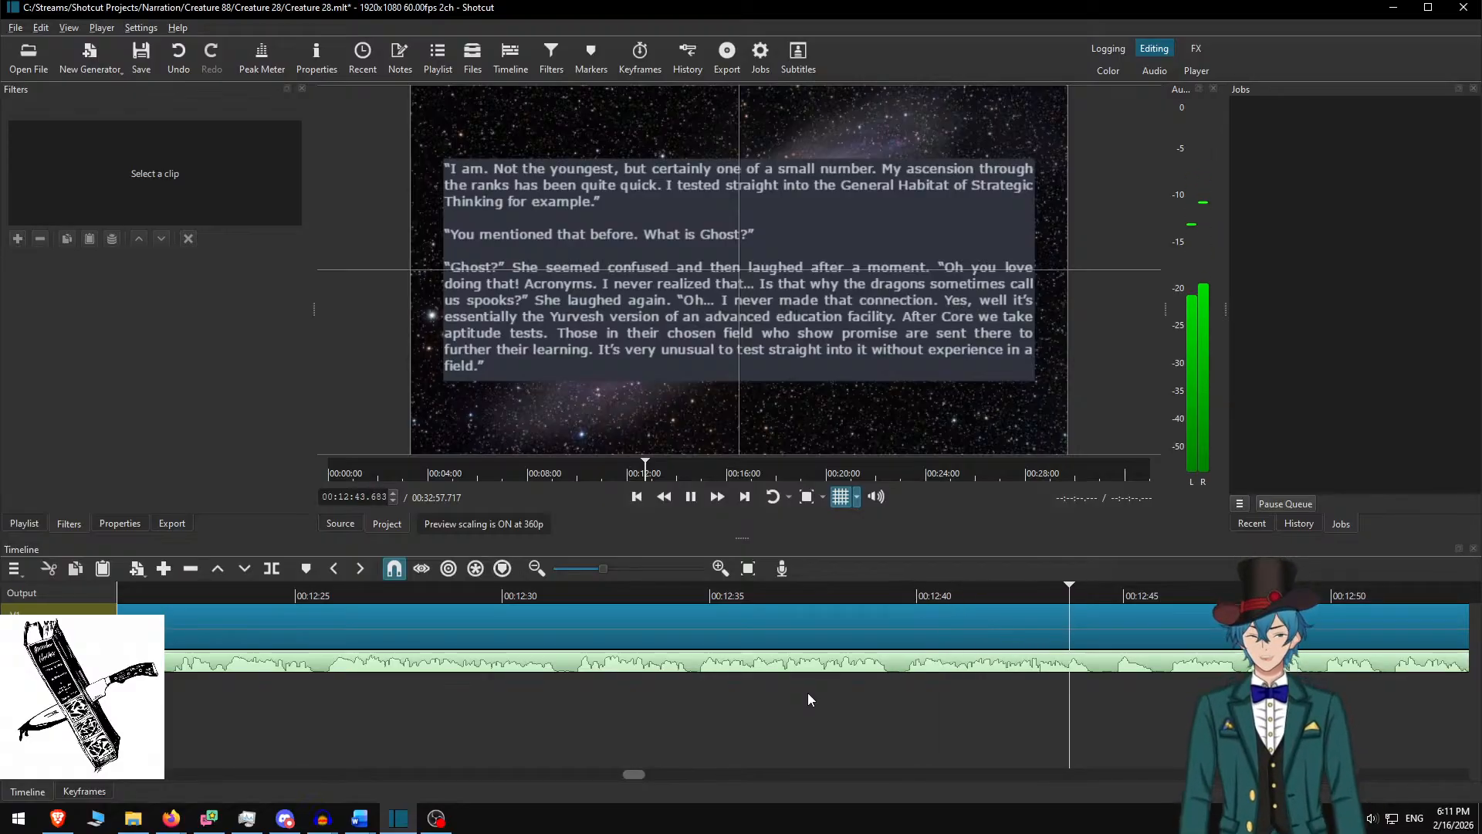
pyautogui.press('space')
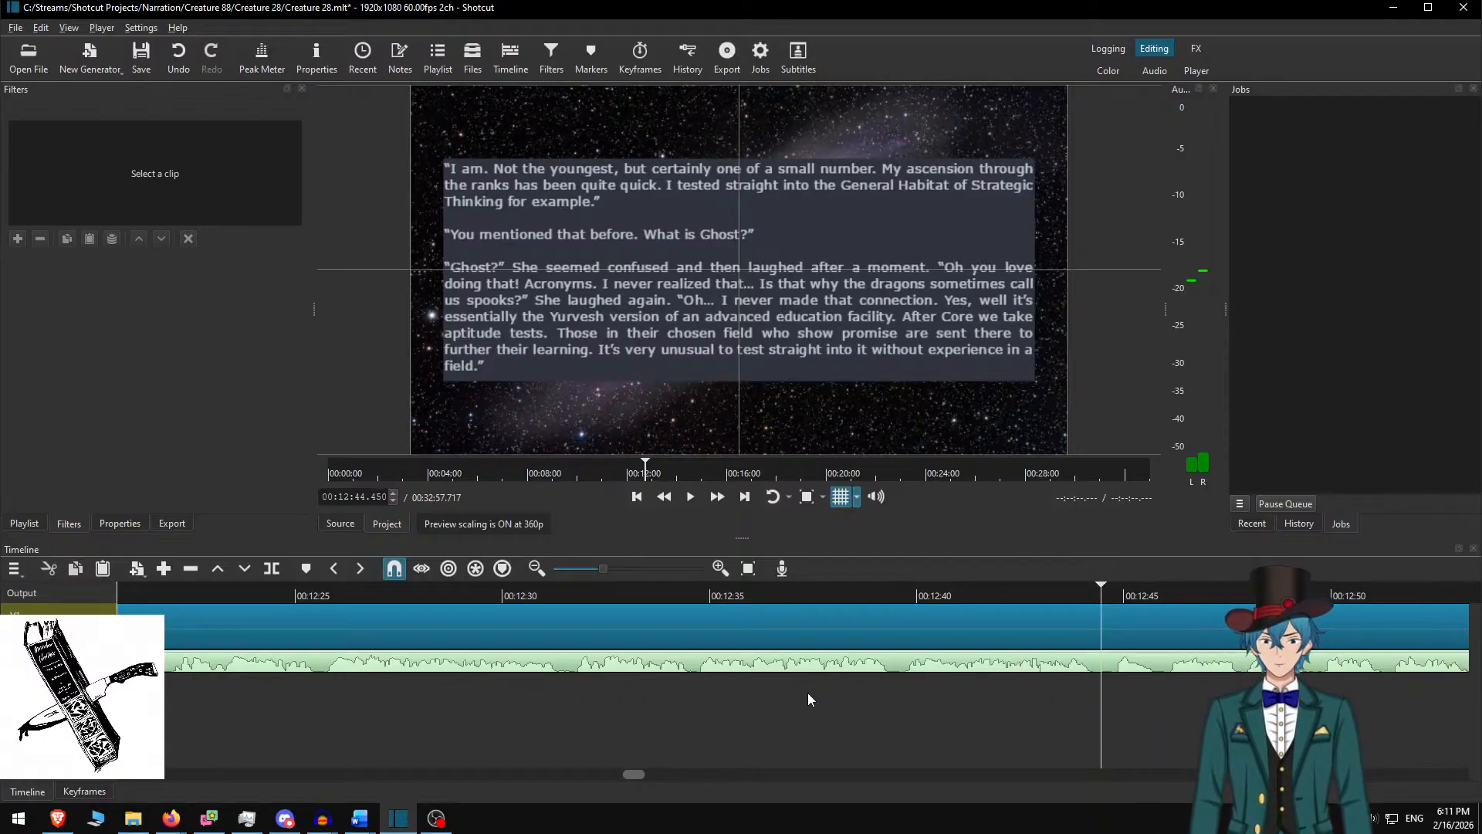
pyautogui.press('s')
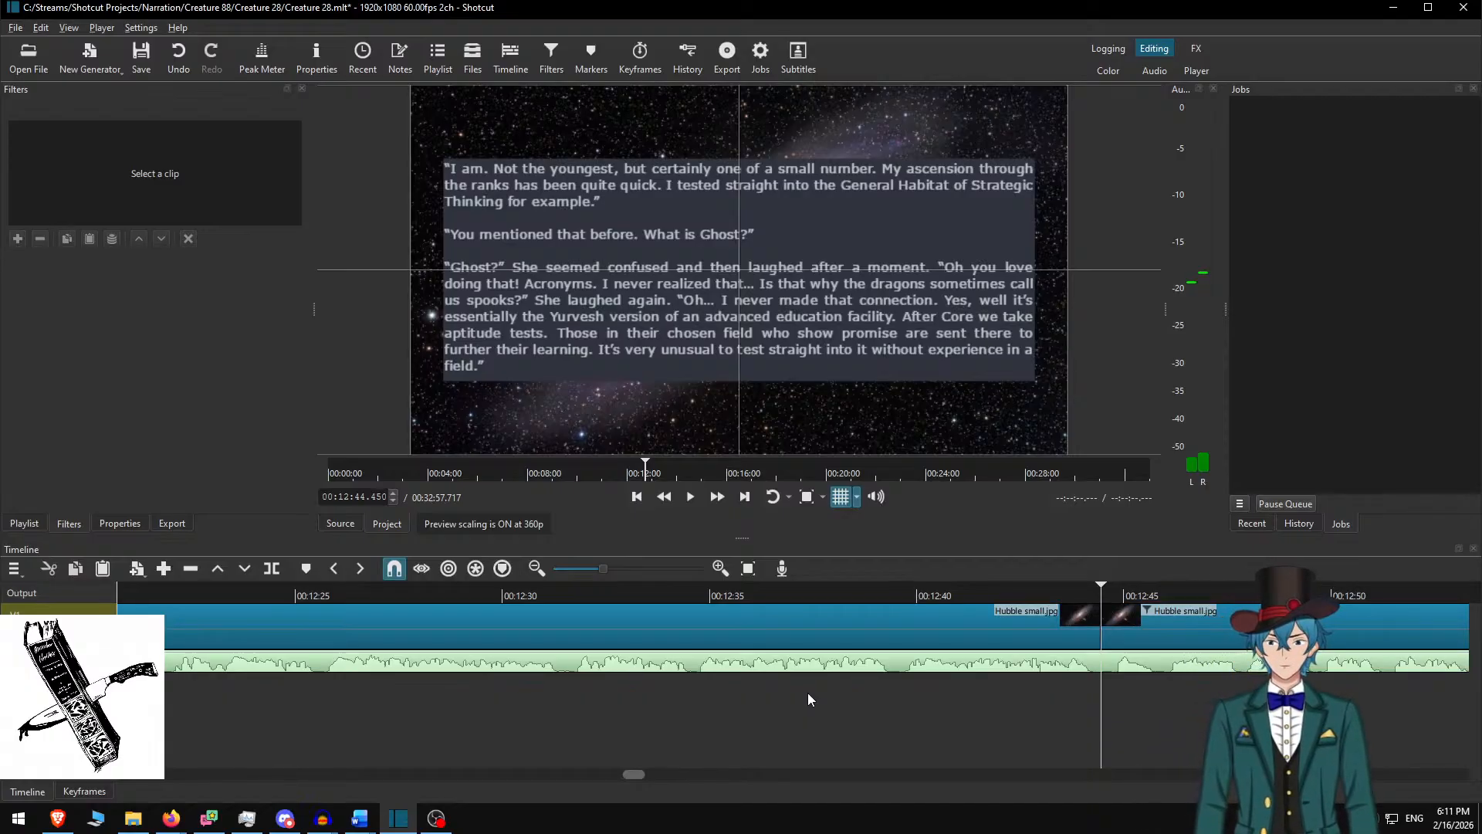
# In Word delete the used paragraphs and copy the next four, then select the new clip in Shotcut
pyautogui.hotkey('alt', 'Tab')
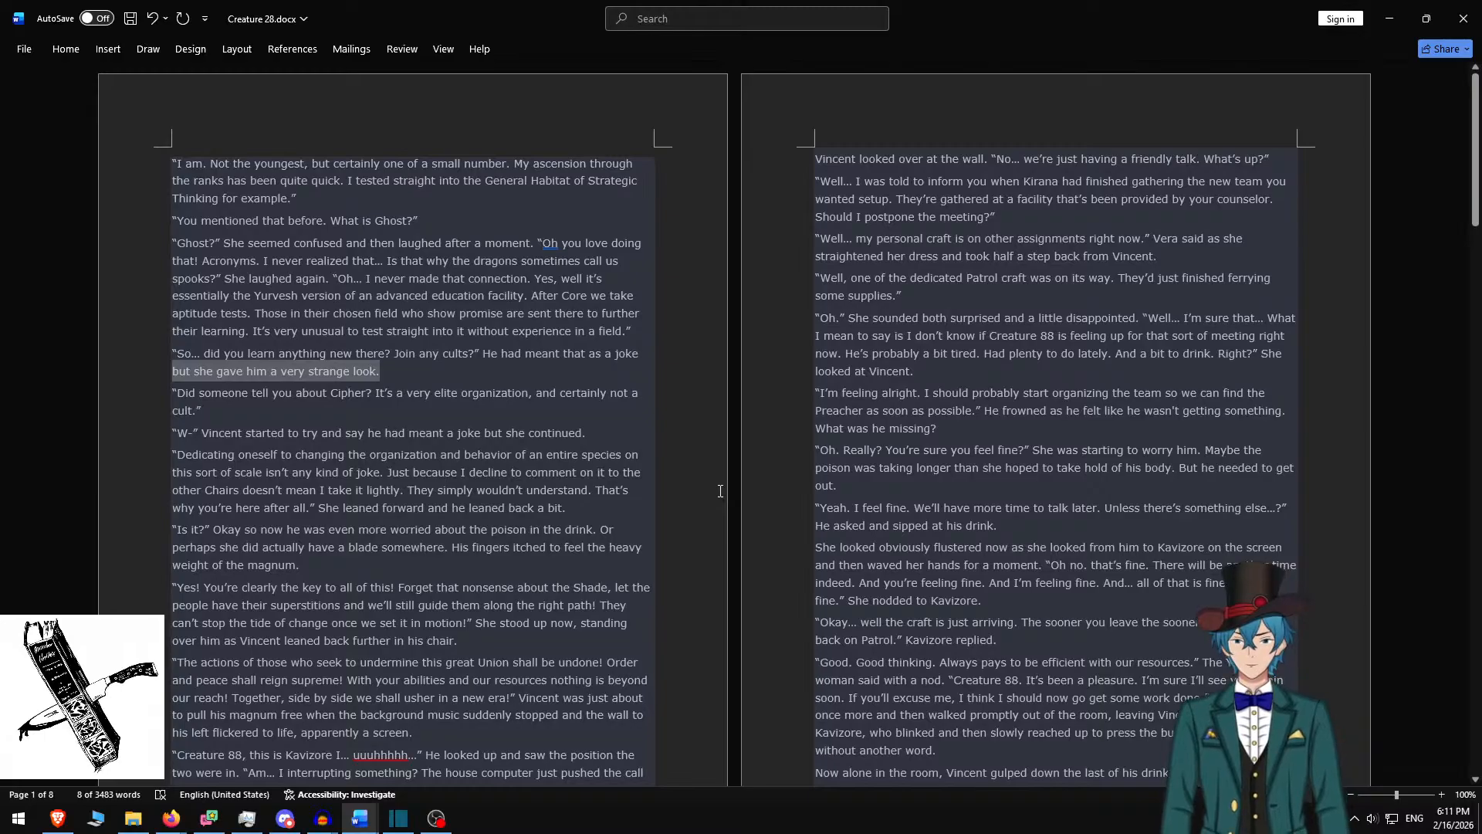
pyautogui.hotkey('ctrl', 'Up')
pyautogui.hotkey('ctrl', 'shift', 'Home')
pyautogui.press('BackSpace')
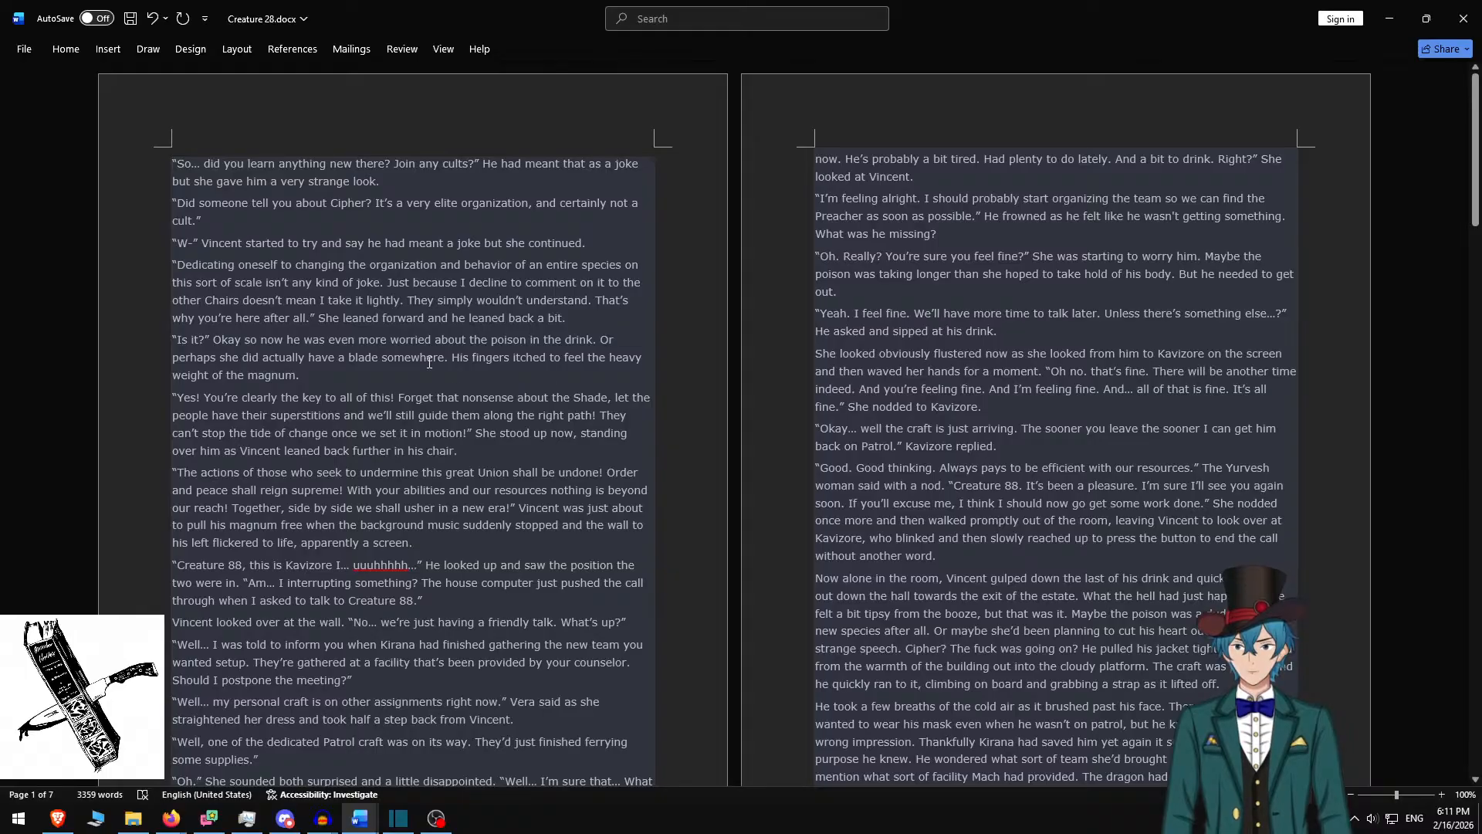
pyautogui.keyDown('shift'); pyautogui.click(590, 322); pyautogui.keyUp('shift')
pyautogui.hotkey('ctrl', 'c')
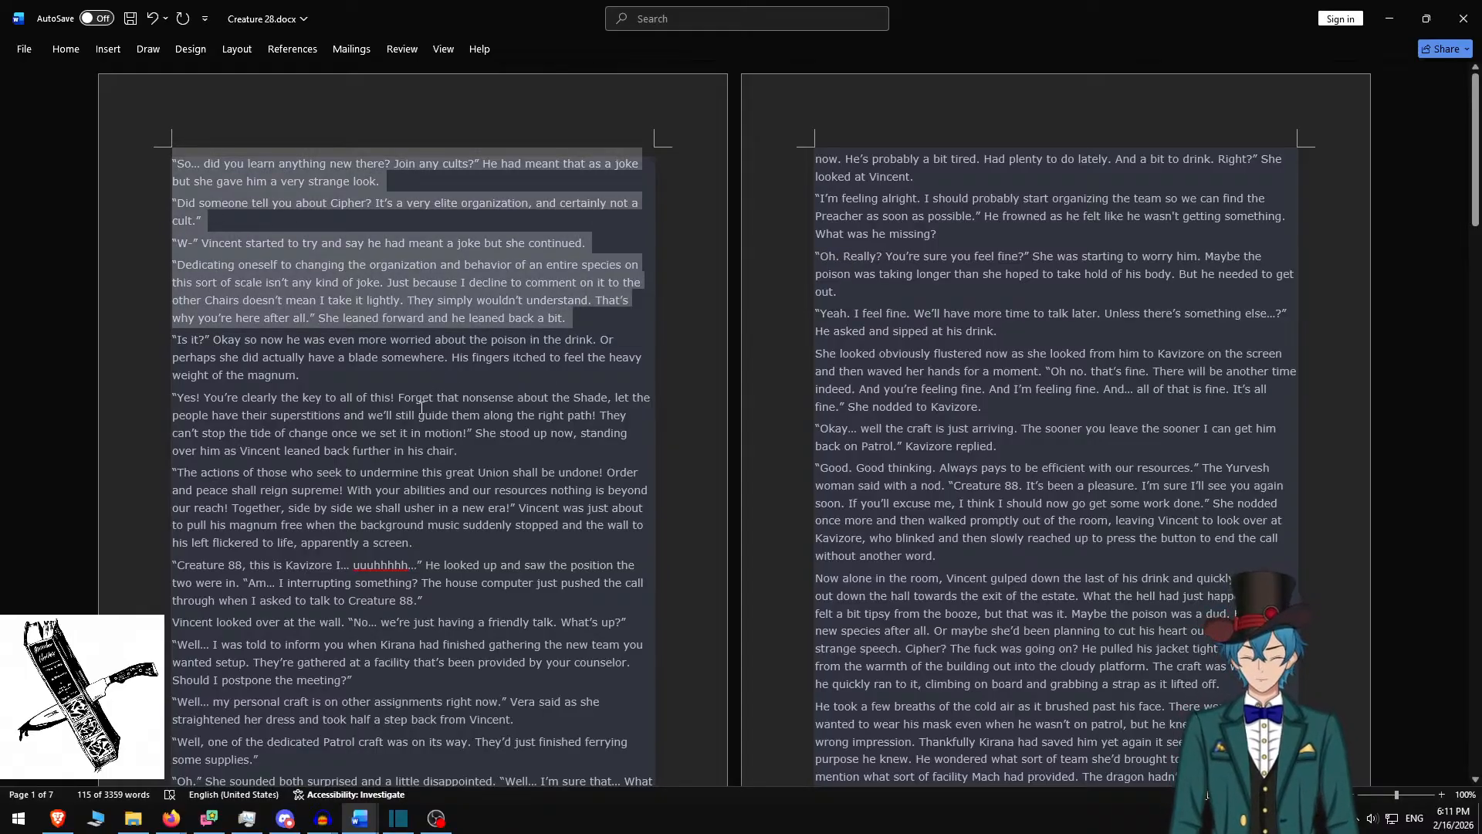
pyautogui.hotkey('alt', 'Tab')
pyautogui.click(1172, 608)
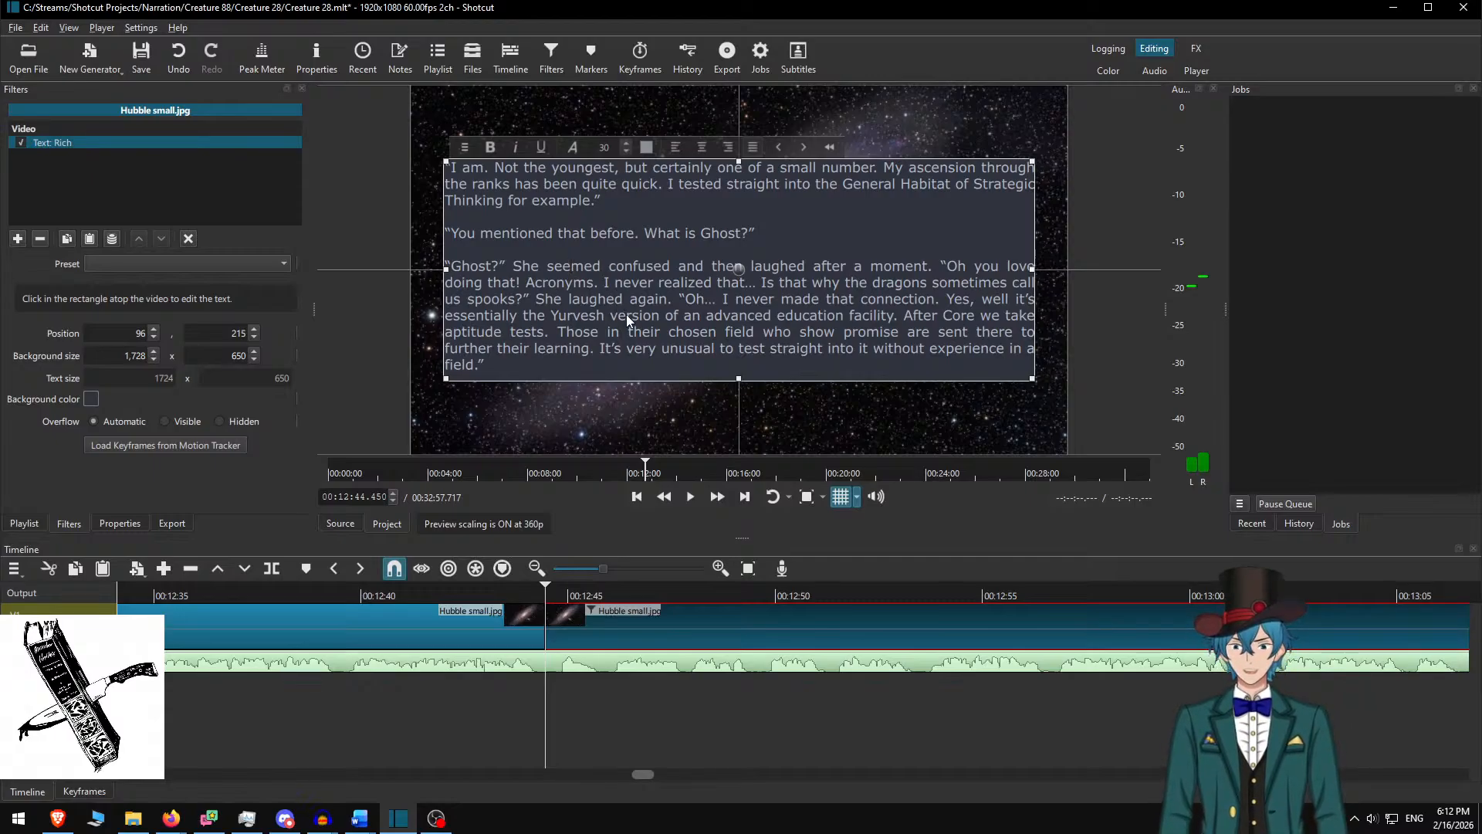
# Replace the box text with the four 'So… did you learn anything new there?' paragraphs, spaced by blank lines
pyautogui.hotkey('ctrl', 'a')
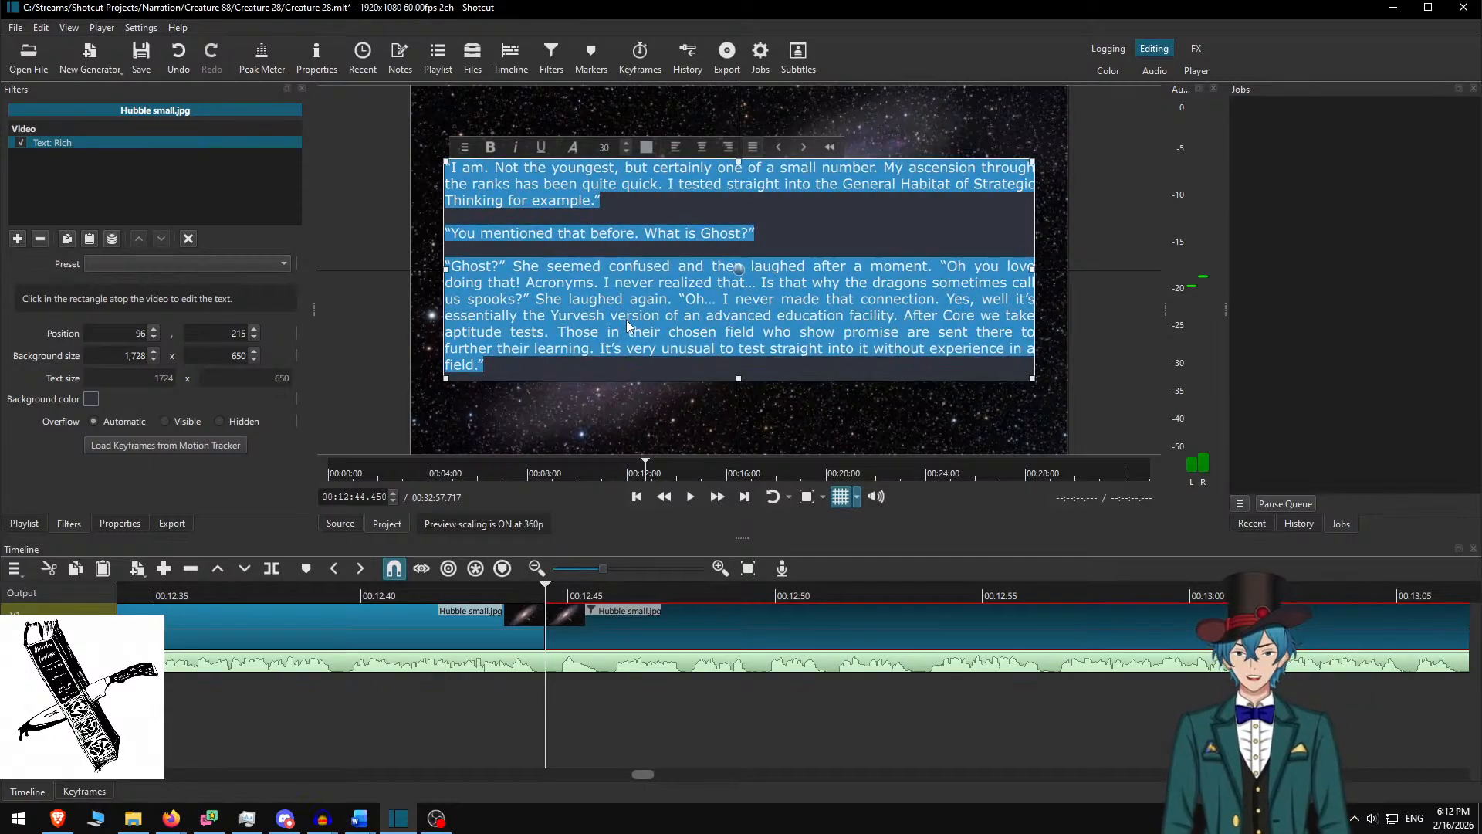
pyautogui.hotkey('ctrl', 'v')
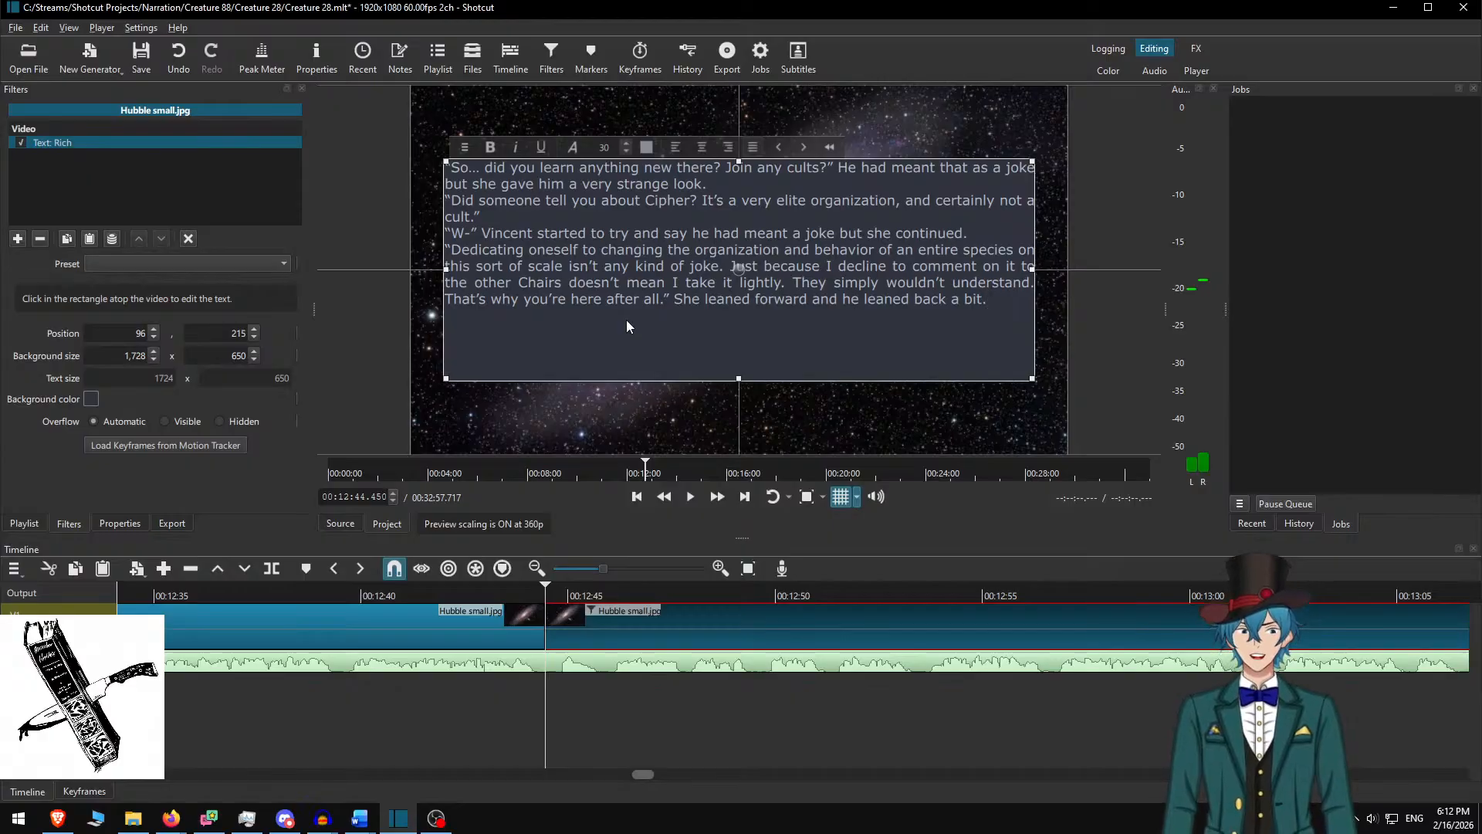
pyautogui.press('Return')
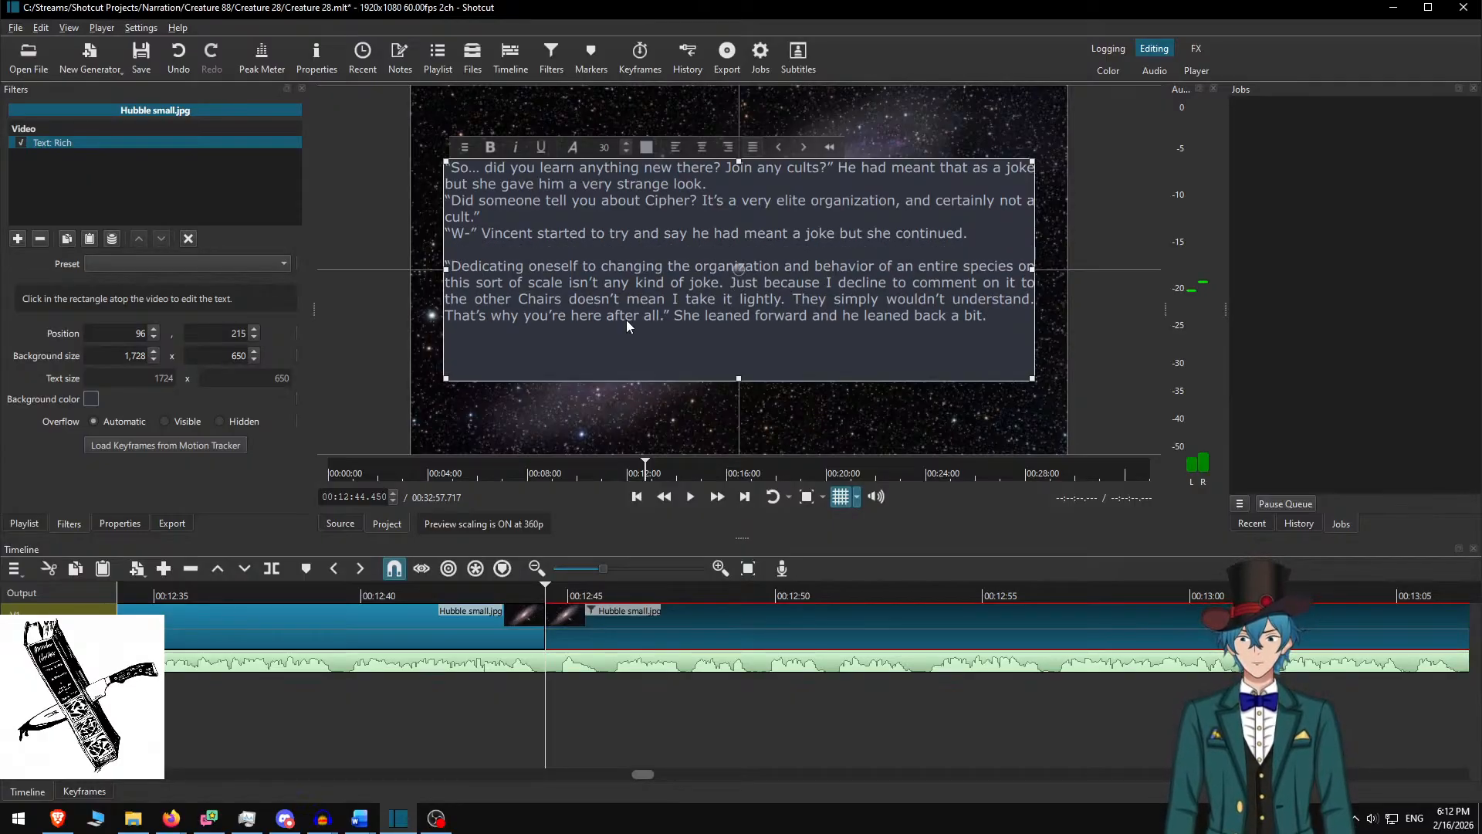
pyautogui.press('Up')
pyautogui.press('Up')
pyautogui.press('Return')
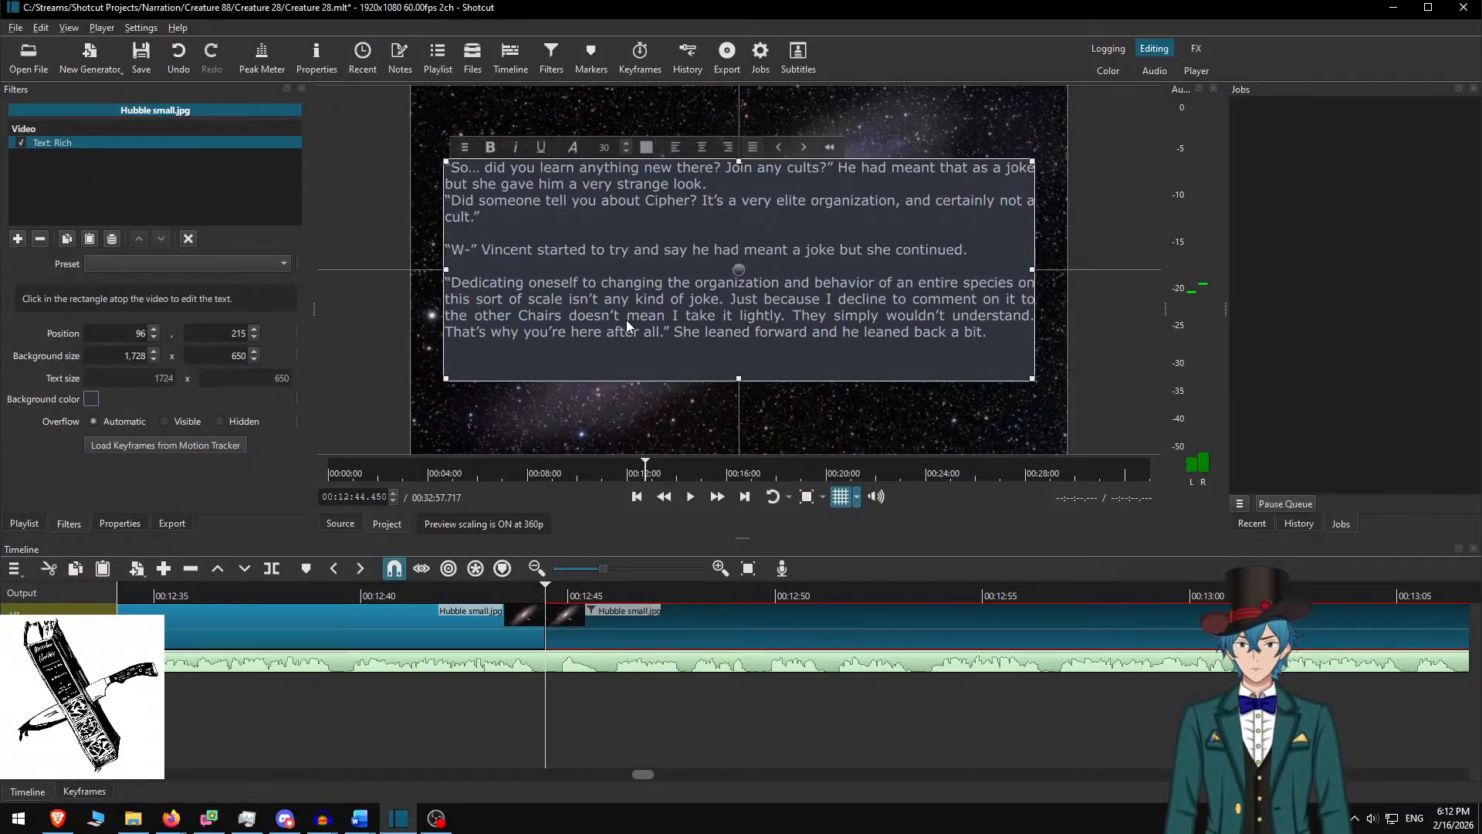
pyautogui.press('Up')
pyautogui.press('Up')
pyautogui.press('Up')
pyautogui.press('Return')
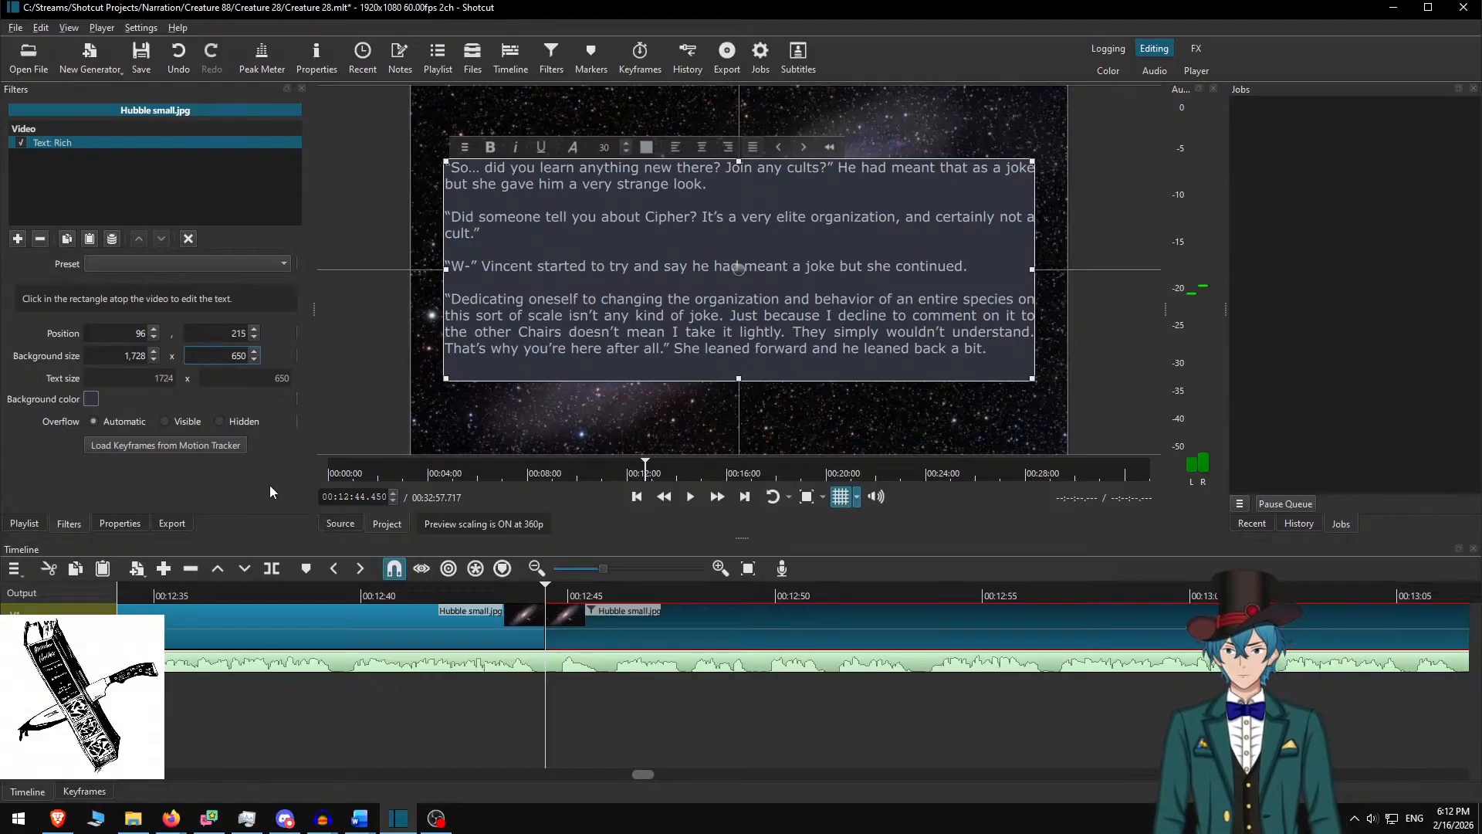
# Set the background height to 600 and lower the box to Y 240
pyautogui.press('BackSpace')
pyautogui.write('0')
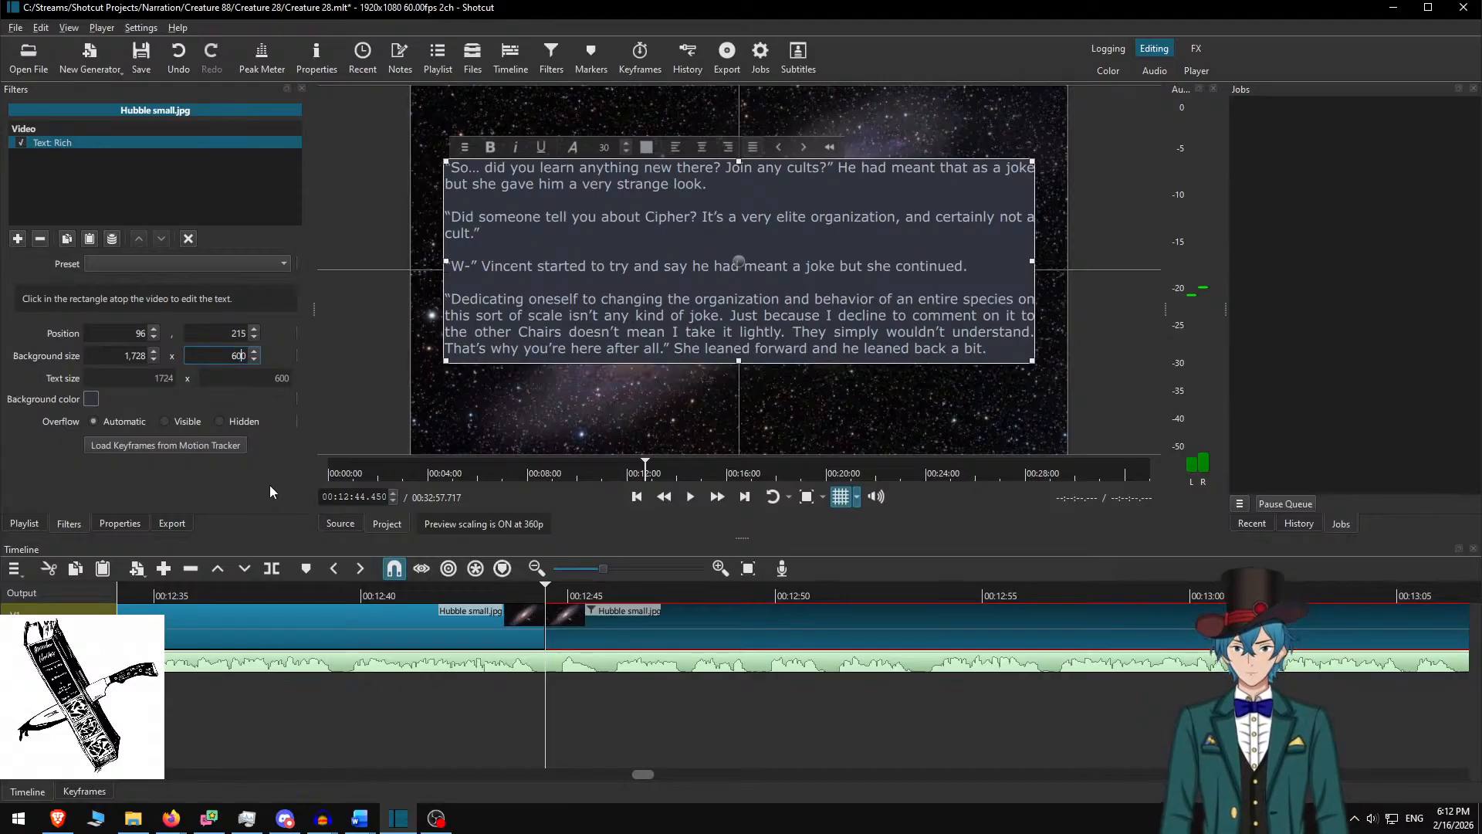
pyautogui.moveTo(737, 261); pyautogui.dragTo(739, 271)
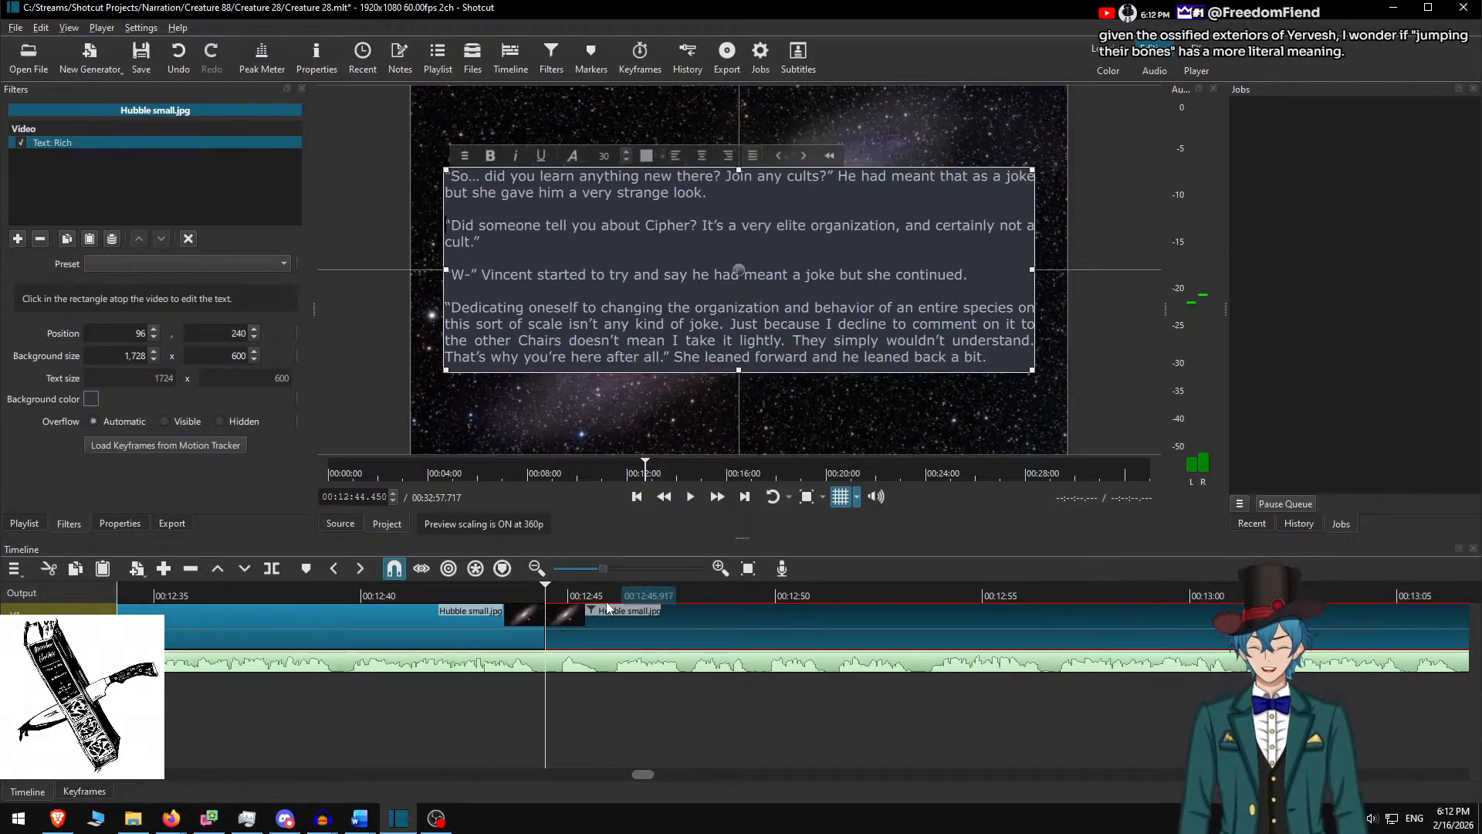
# Deselect the clip and replay from 00:12:41 to check the narration timing
pyautogui.click(578, 616)
pyautogui.click(407, 600)
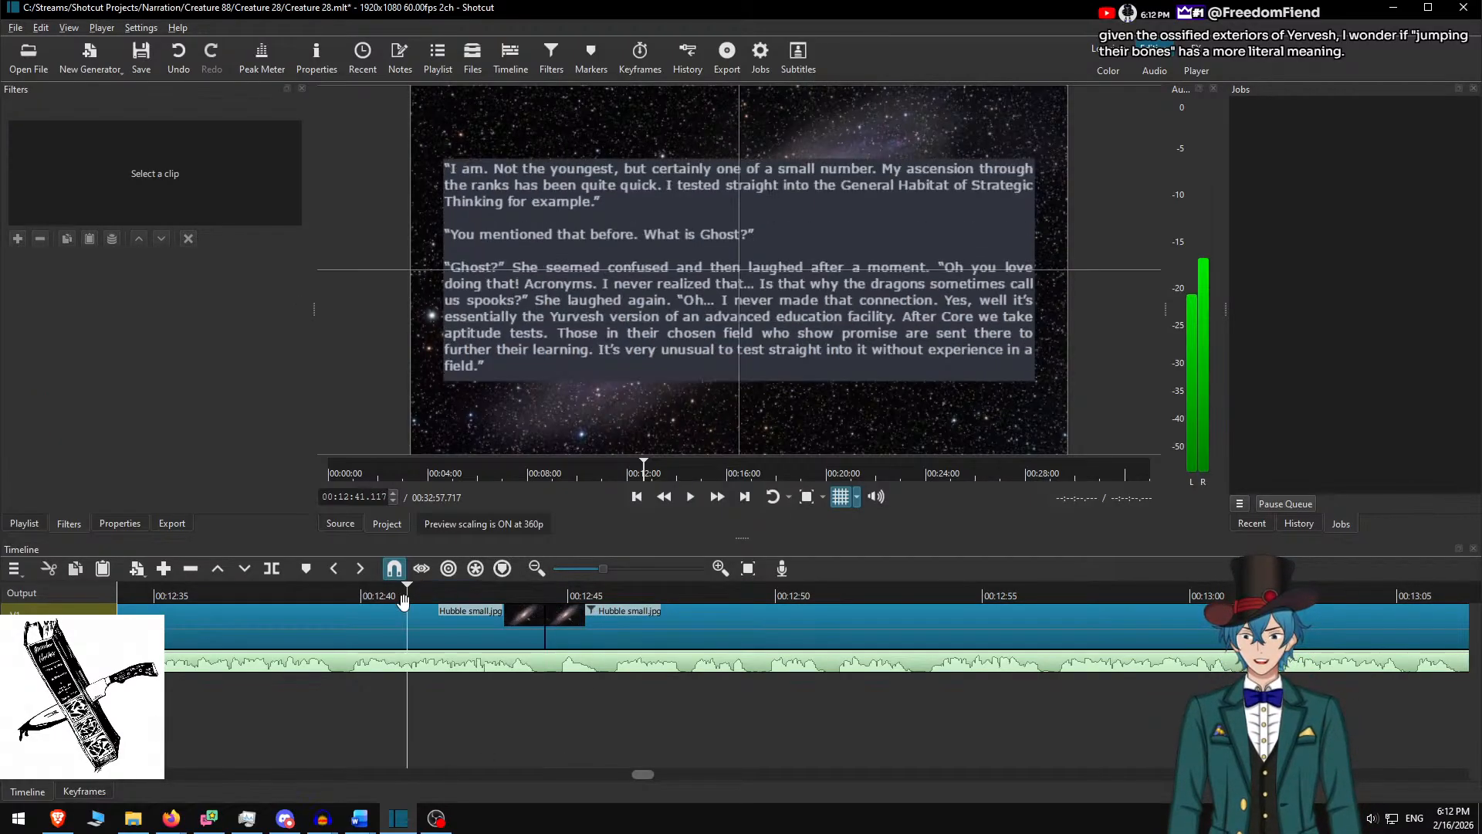
pyautogui.click(690, 496)
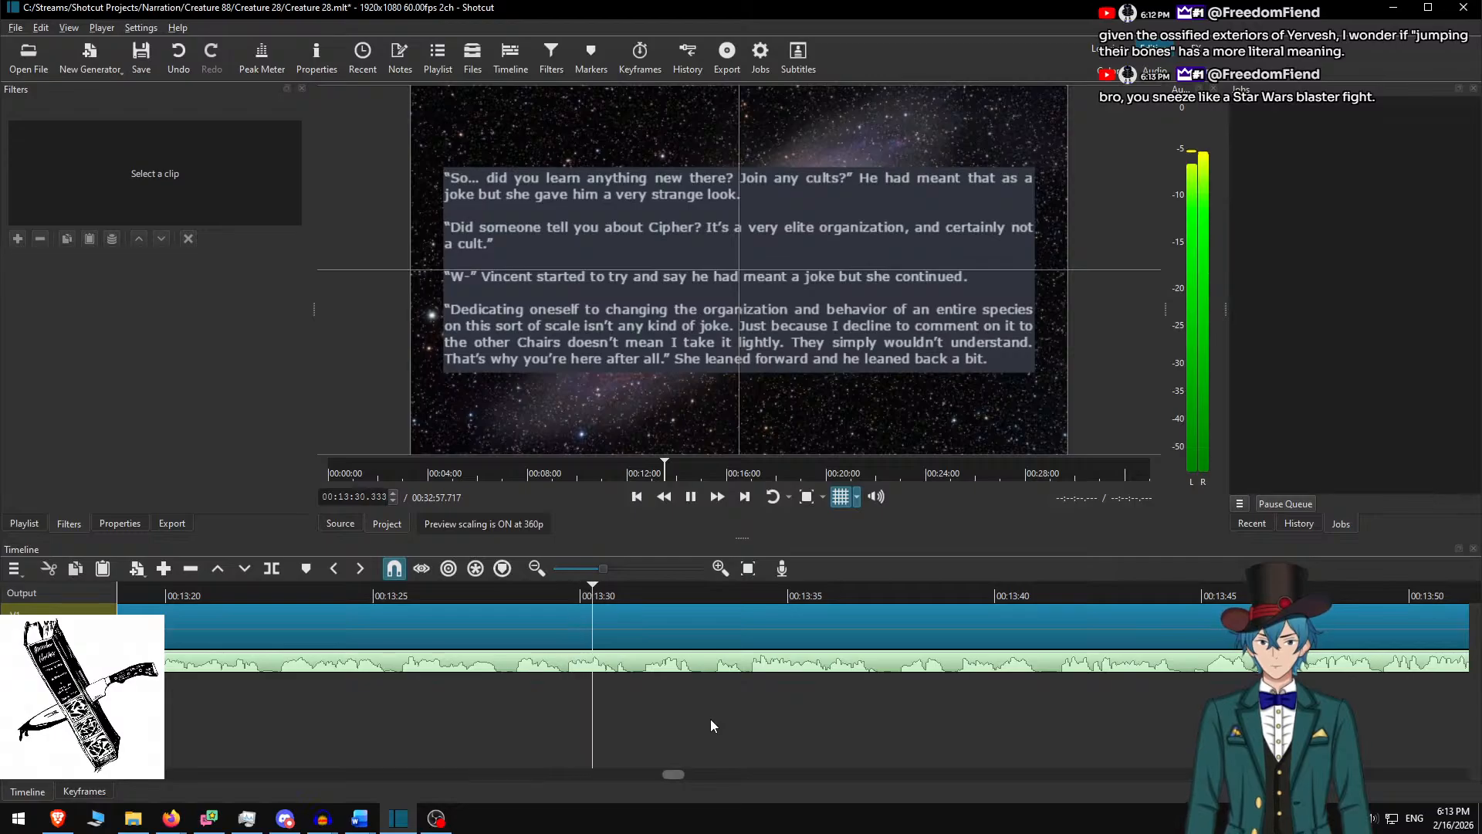
# Stop at 00:13:31.267, split the image clip, select the right piece, and switch to Word
pyautogui.press('space')
pyautogui.press('s')
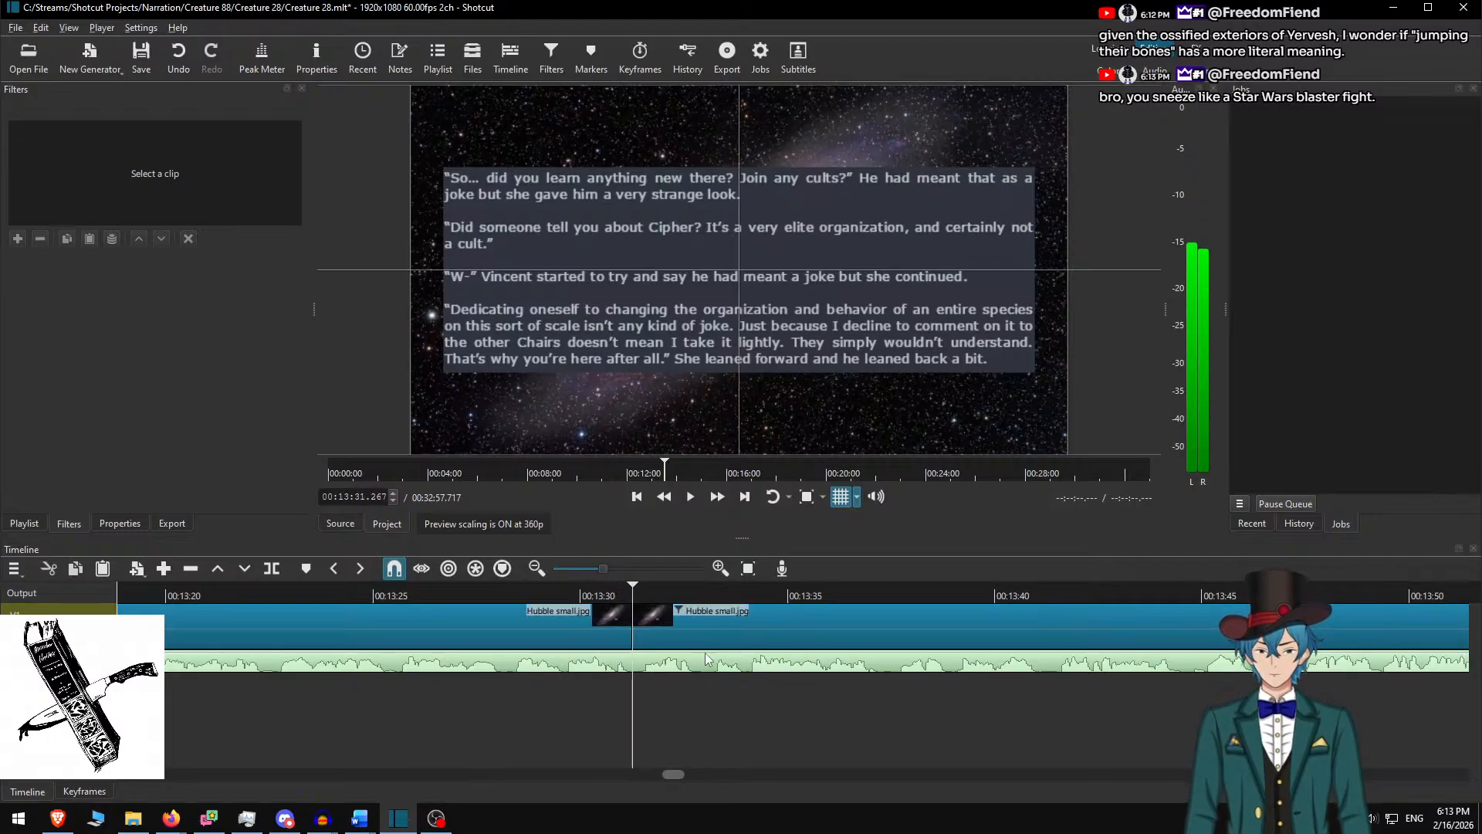
pyautogui.click(689, 642)
pyautogui.hotkey('alt', 'Tab')
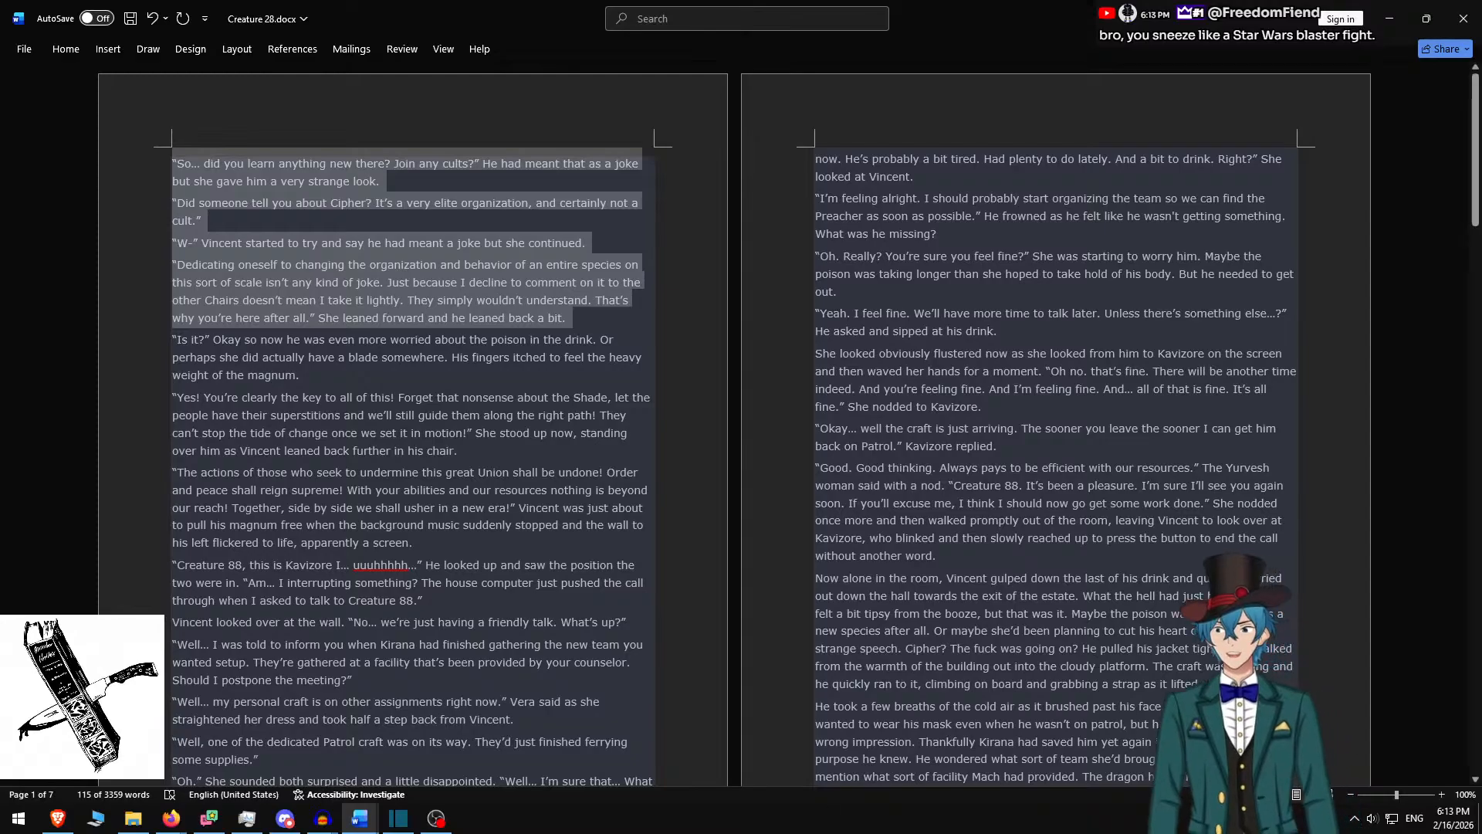
# In Word, delete the used paragraphs and copy the next three 'Is it?' paragraphs
pyautogui.hotkey('alt', 'Tab')
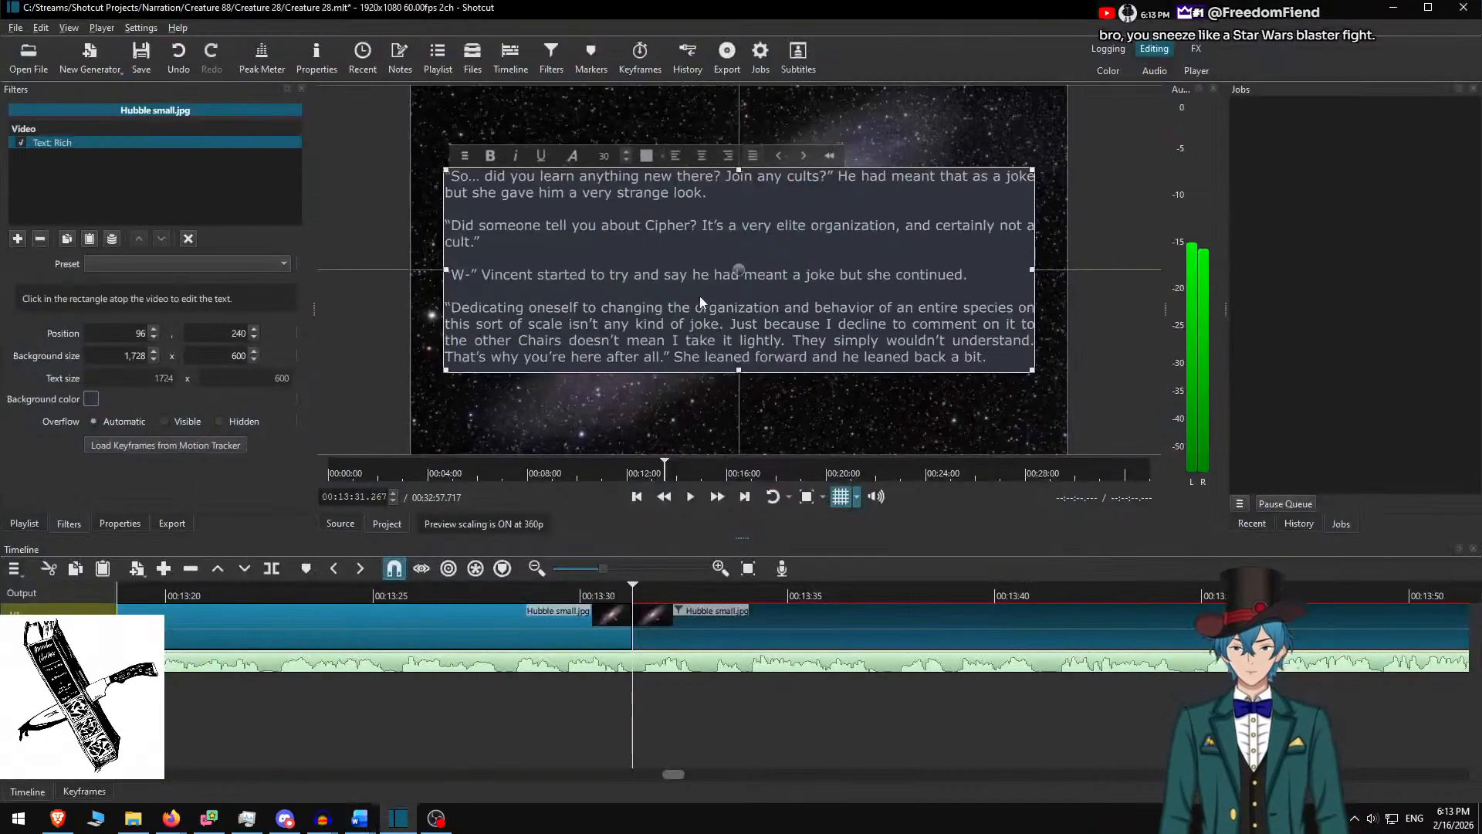
pyautogui.hotkey('alt', 'Tab')
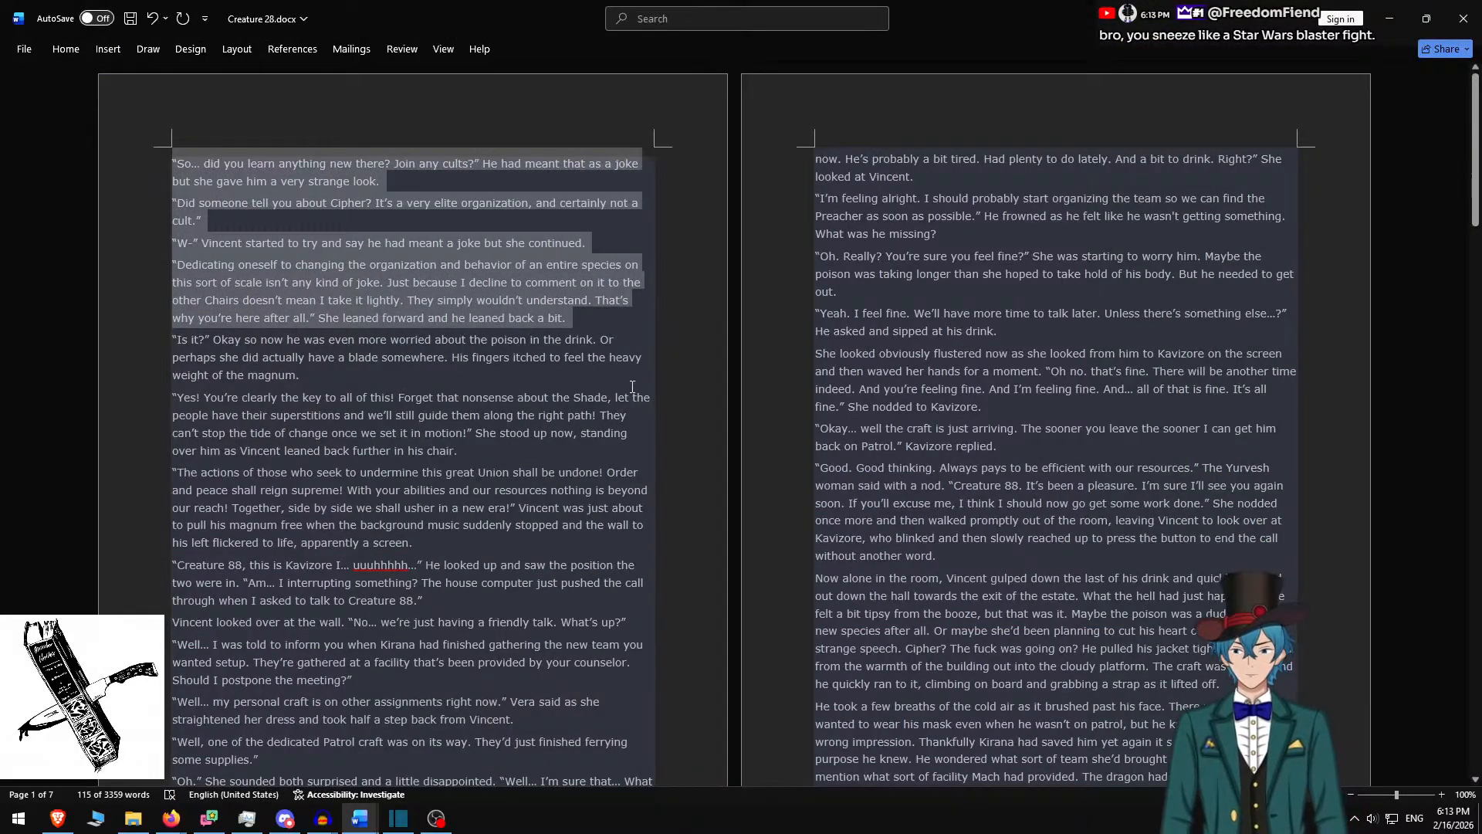
pyautogui.press('Delete')
pyautogui.scroll(-3, 887, 474)
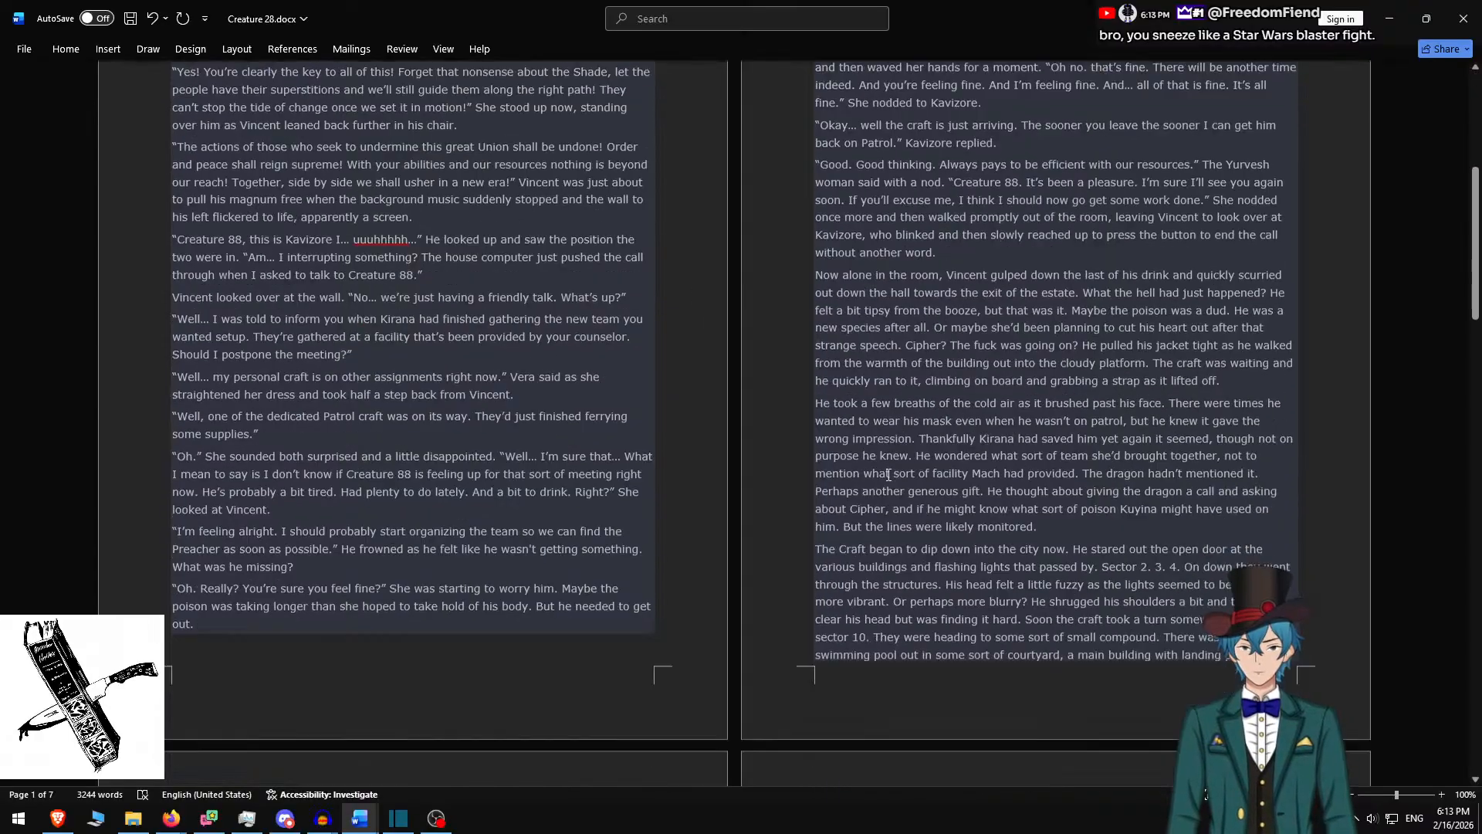
pyautogui.scroll(-15, 881, 463)
pyautogui.scroll(18, 866, 401)
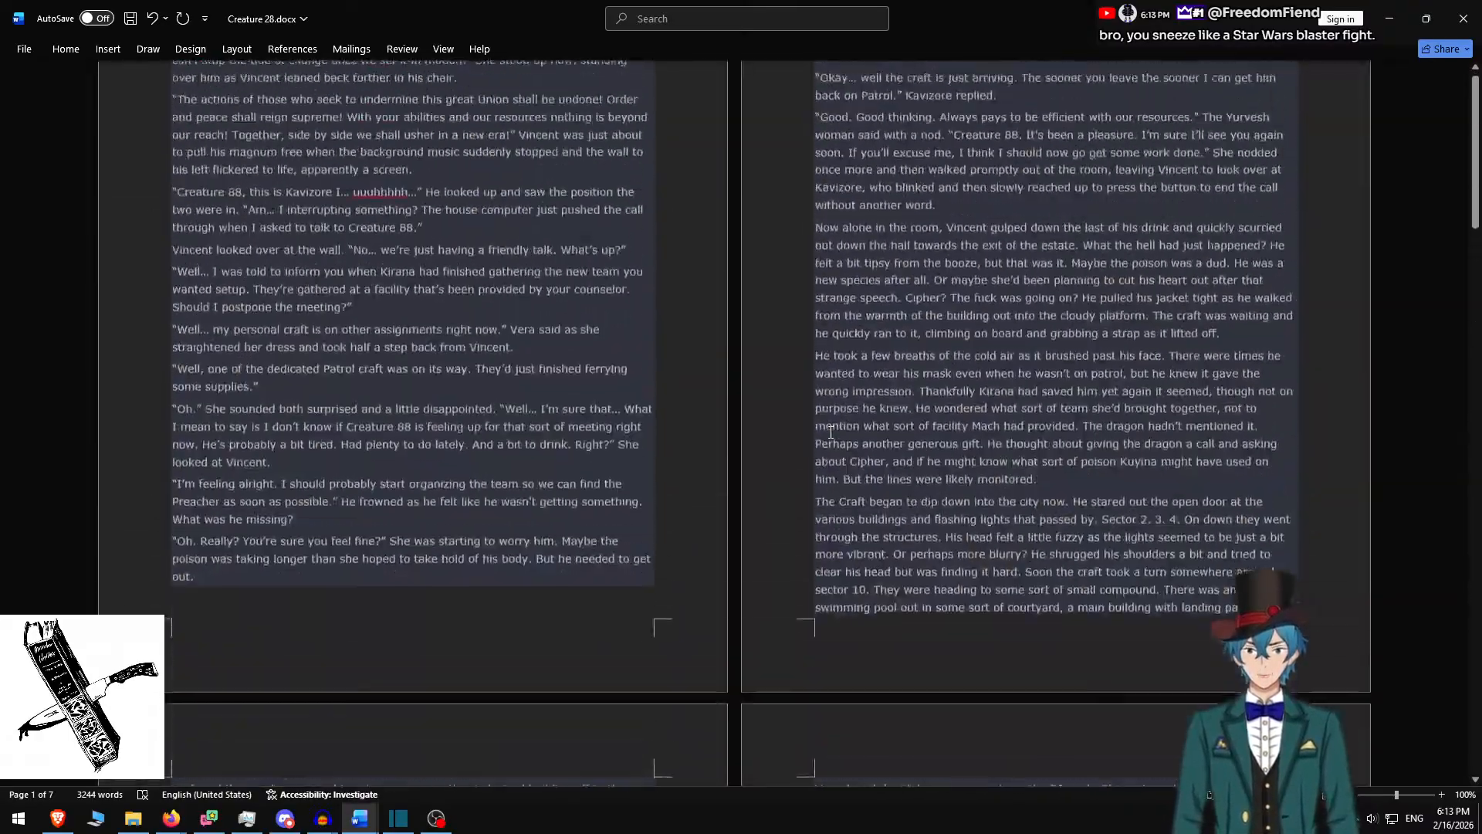
pyautogui.scroll(4, 733, 448)
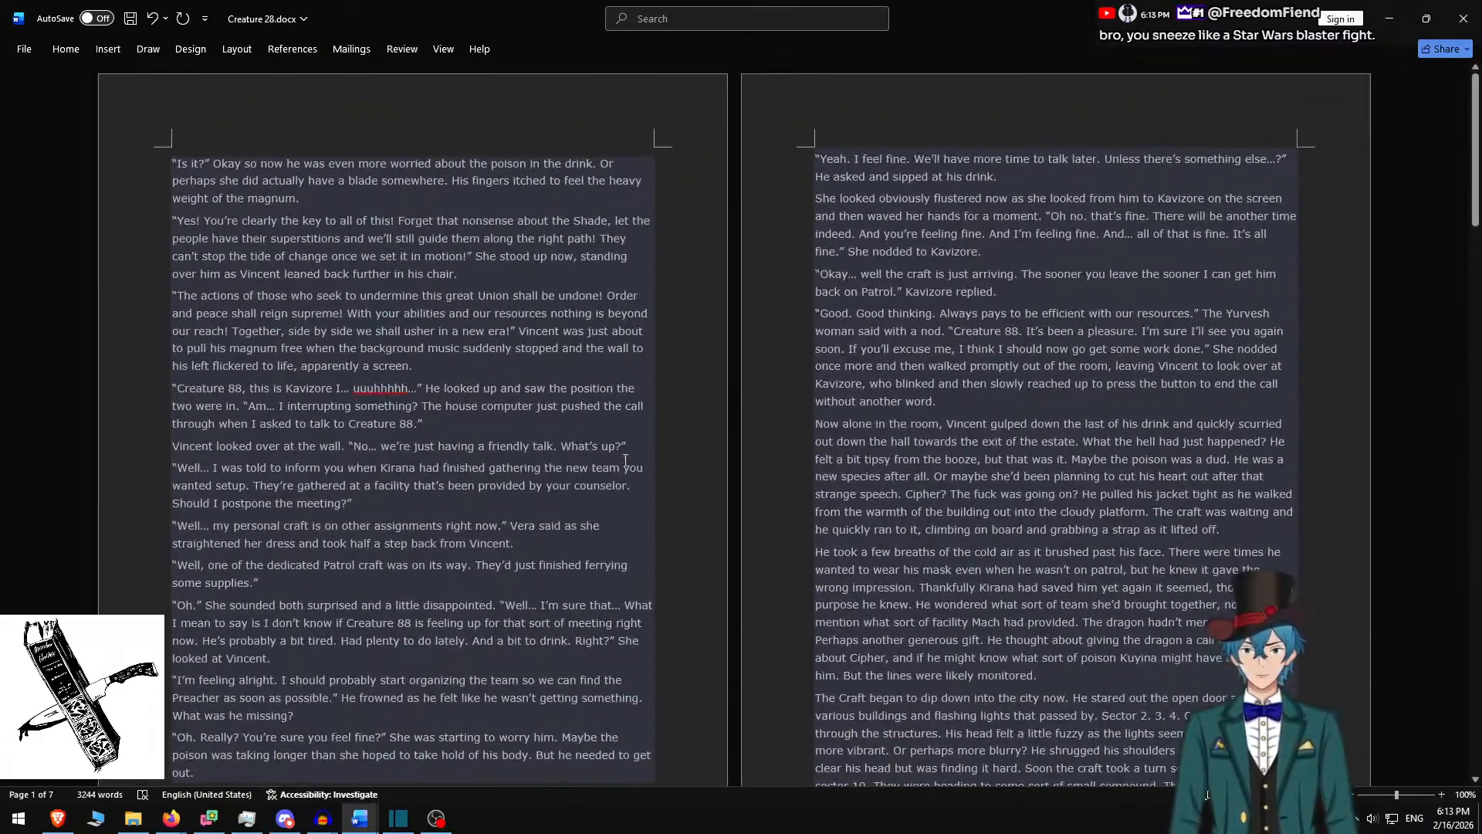
pyautogui.keyDown('shift'); pyautogui.click(453, 365); pyautogui.keyUp('shift')
pyautogui.hotkey('ctrl', 'c')
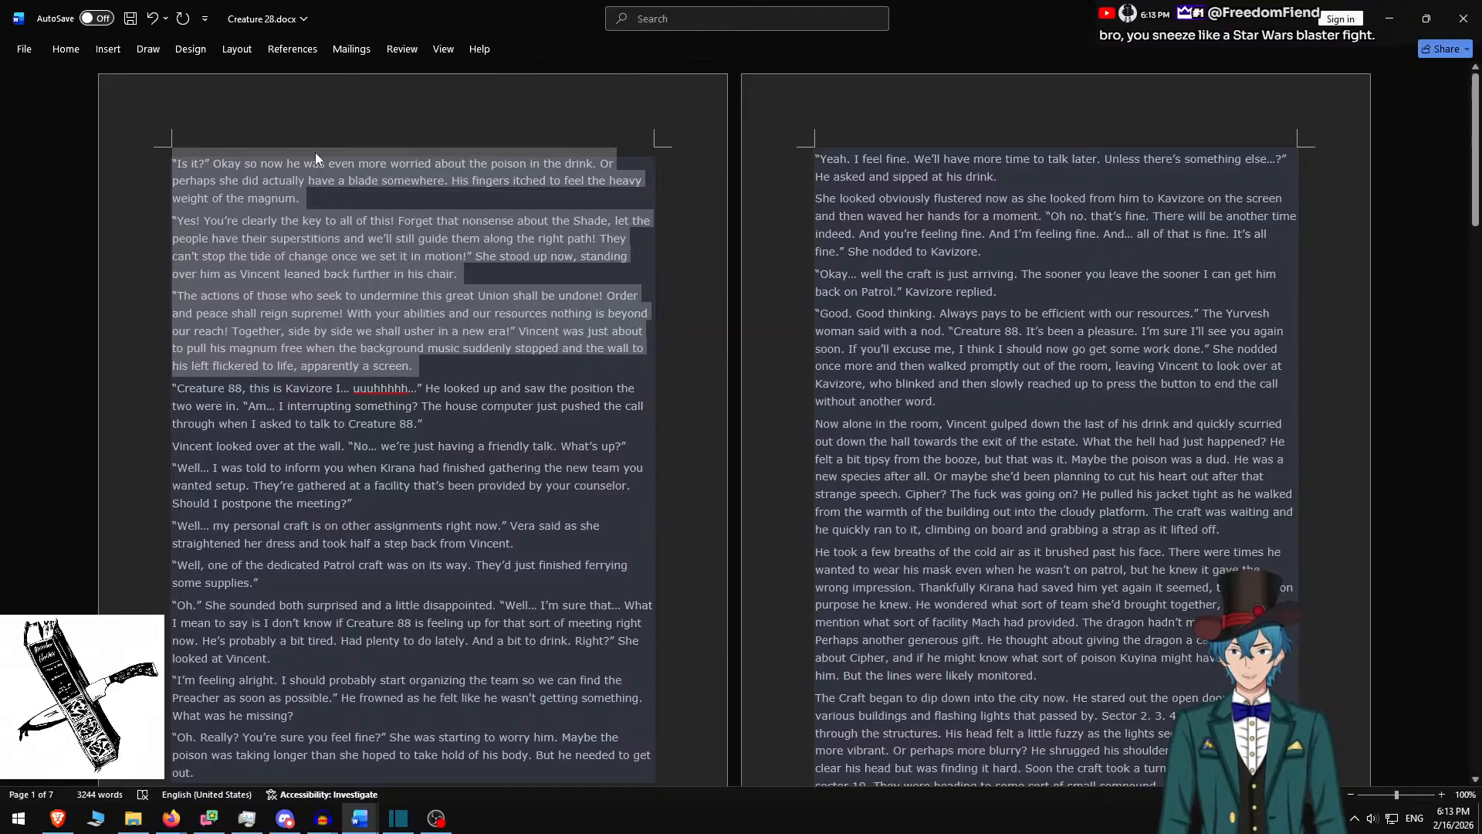
# Replace the box text with the three 'Is it?' paragraphs, separated by blank lines
pyautogui.hotkey('alt', 'Tab')
pyautogui.hotkey('ctrl', 'a')
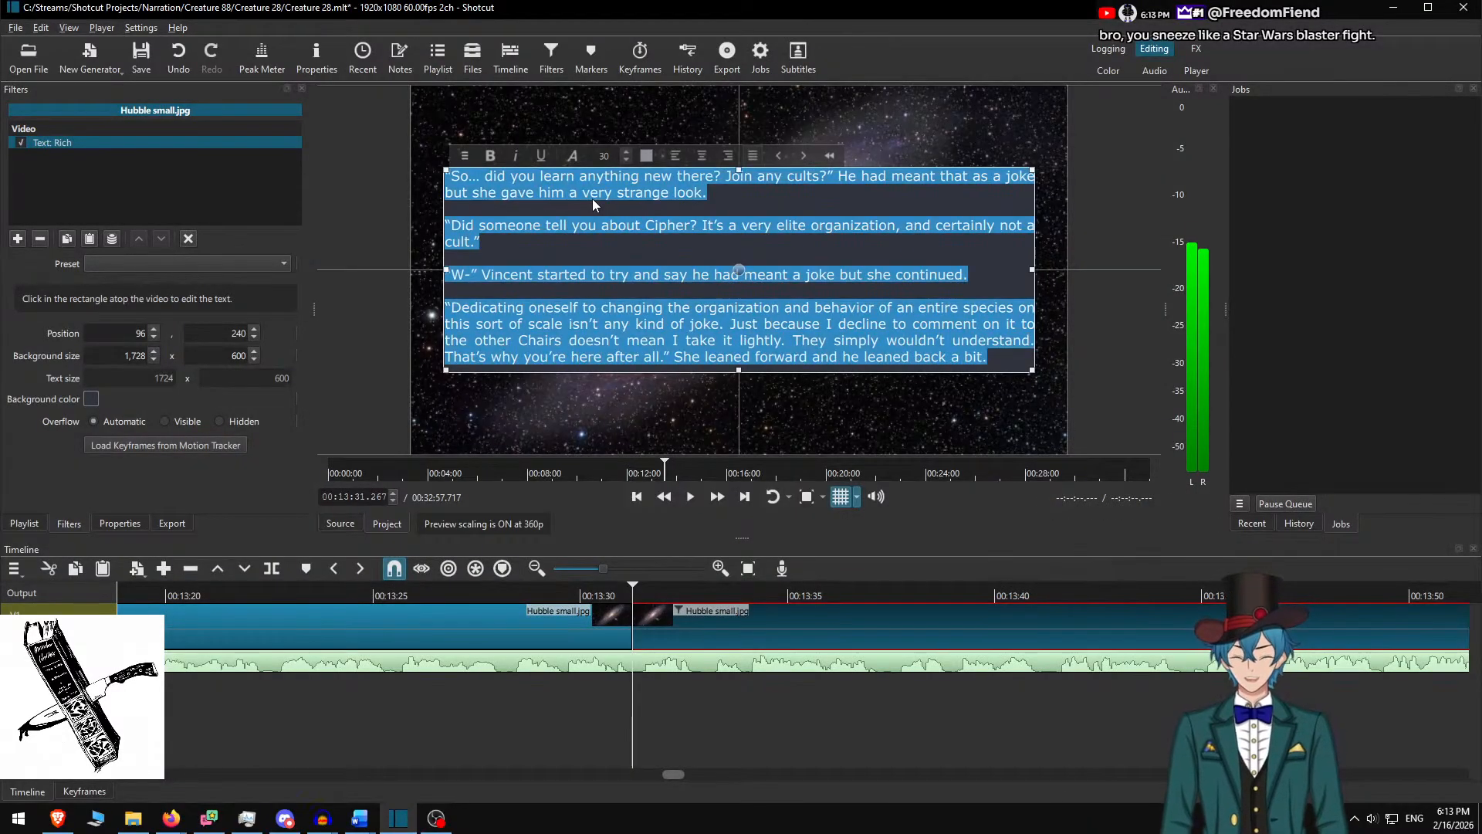
pyautogui.hotkey('ctrl', 'v')
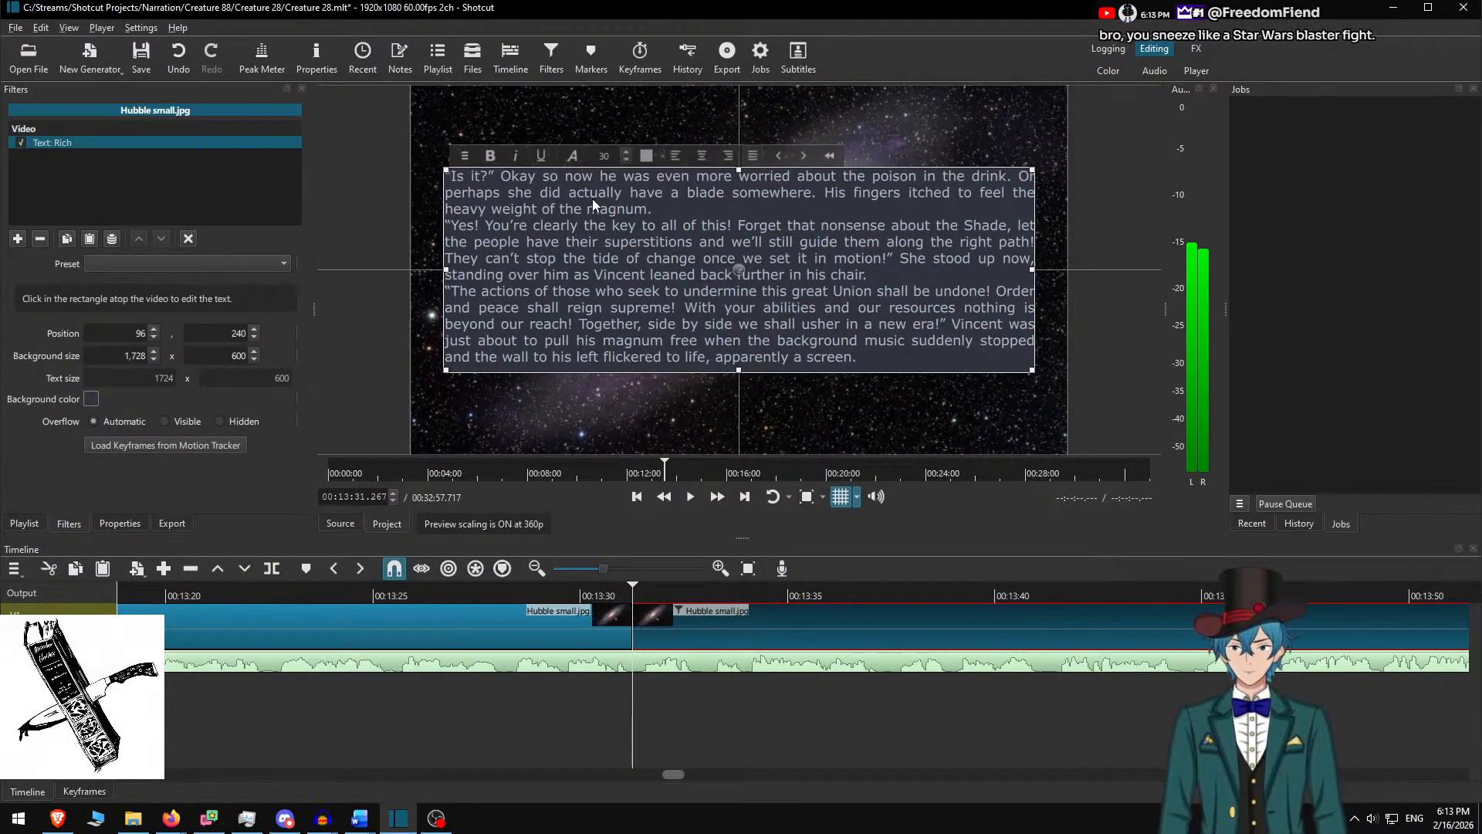
pyautogui.press('Return')
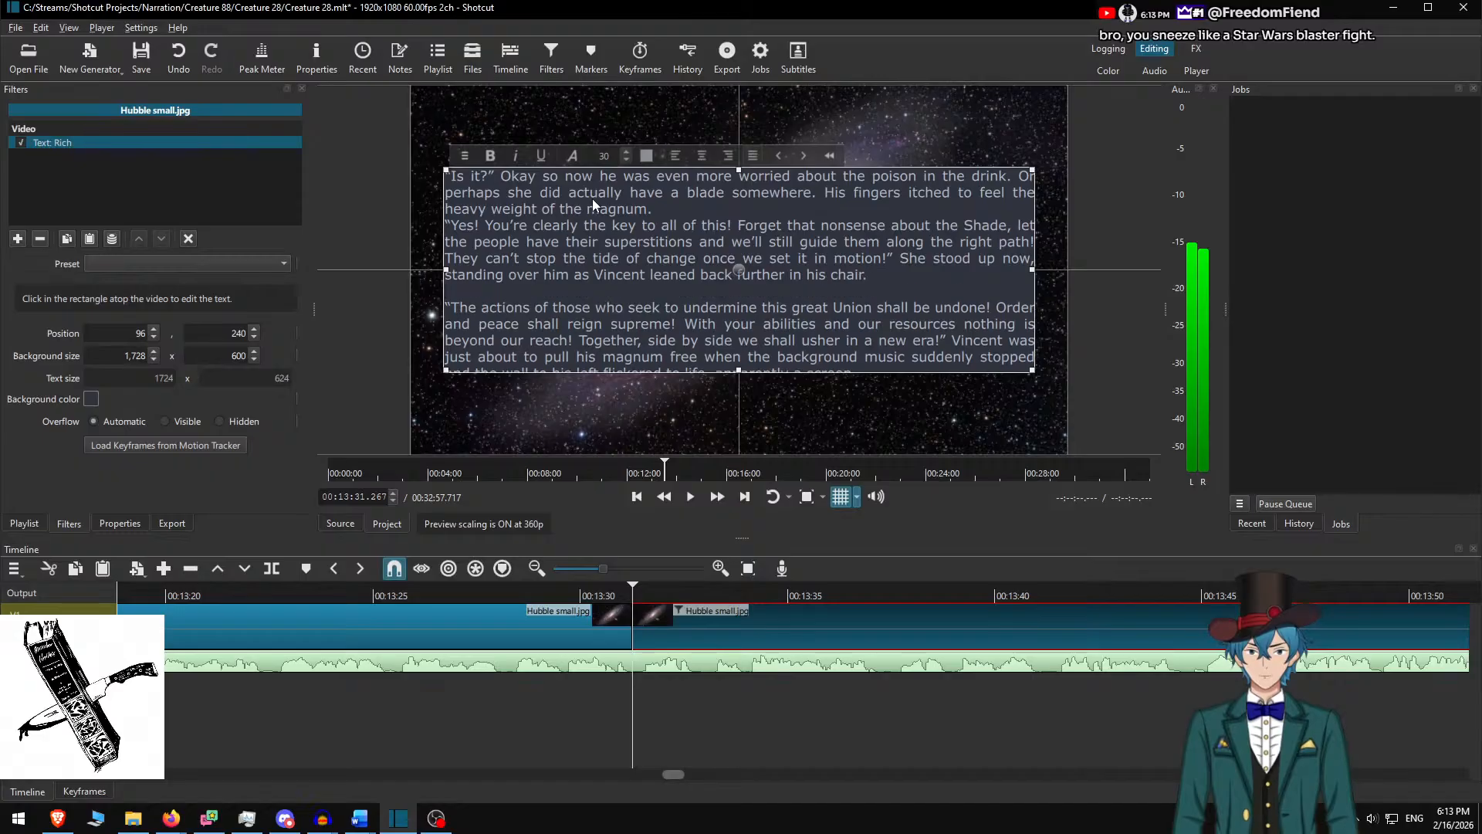
pyautogui.press('Up')
pyautogui.press('Up')
pyautogui.press('Up')
pyautogui.press('Up')
pyautogui.press('Return')
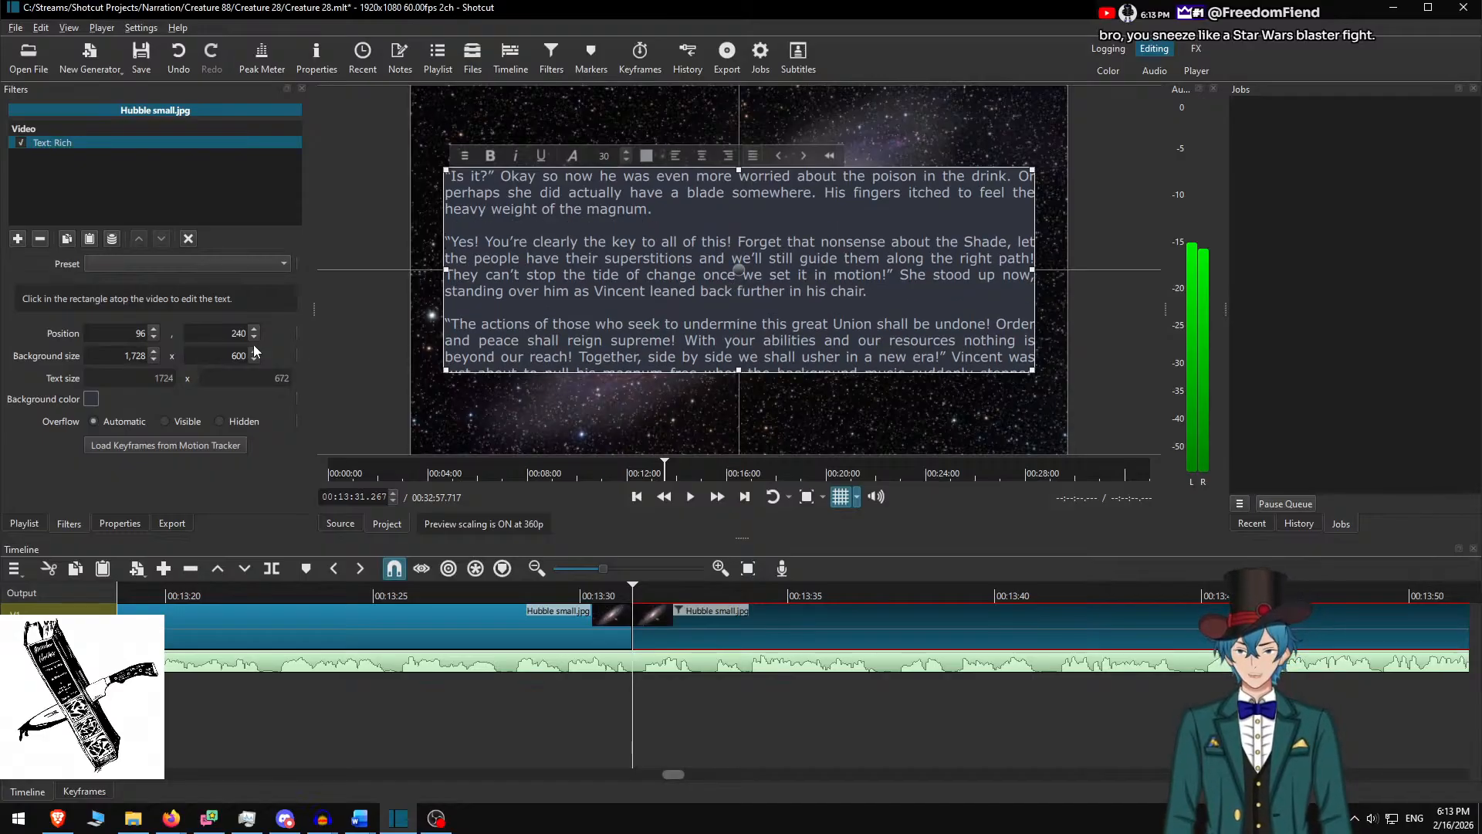
# Set the background height to 700 and raise the box to Y 190
pyautogui.click(228, 357)
pyautogui.press('Delete')
pyautogui.write('7')
pyautogui.press('Return')
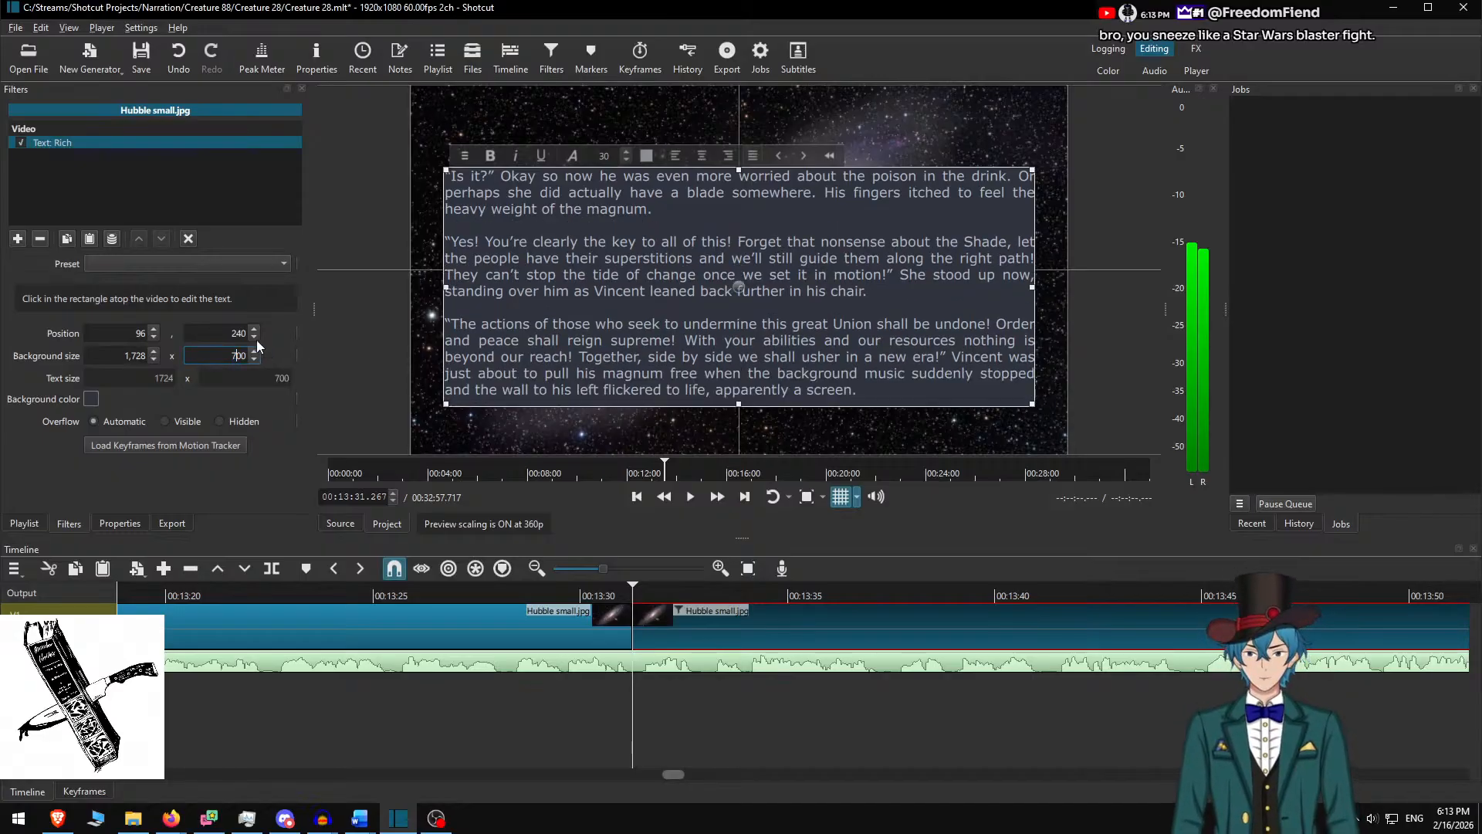
pyautogui.moveTo(744, 284); pyautogui.dragTo(741, 267)
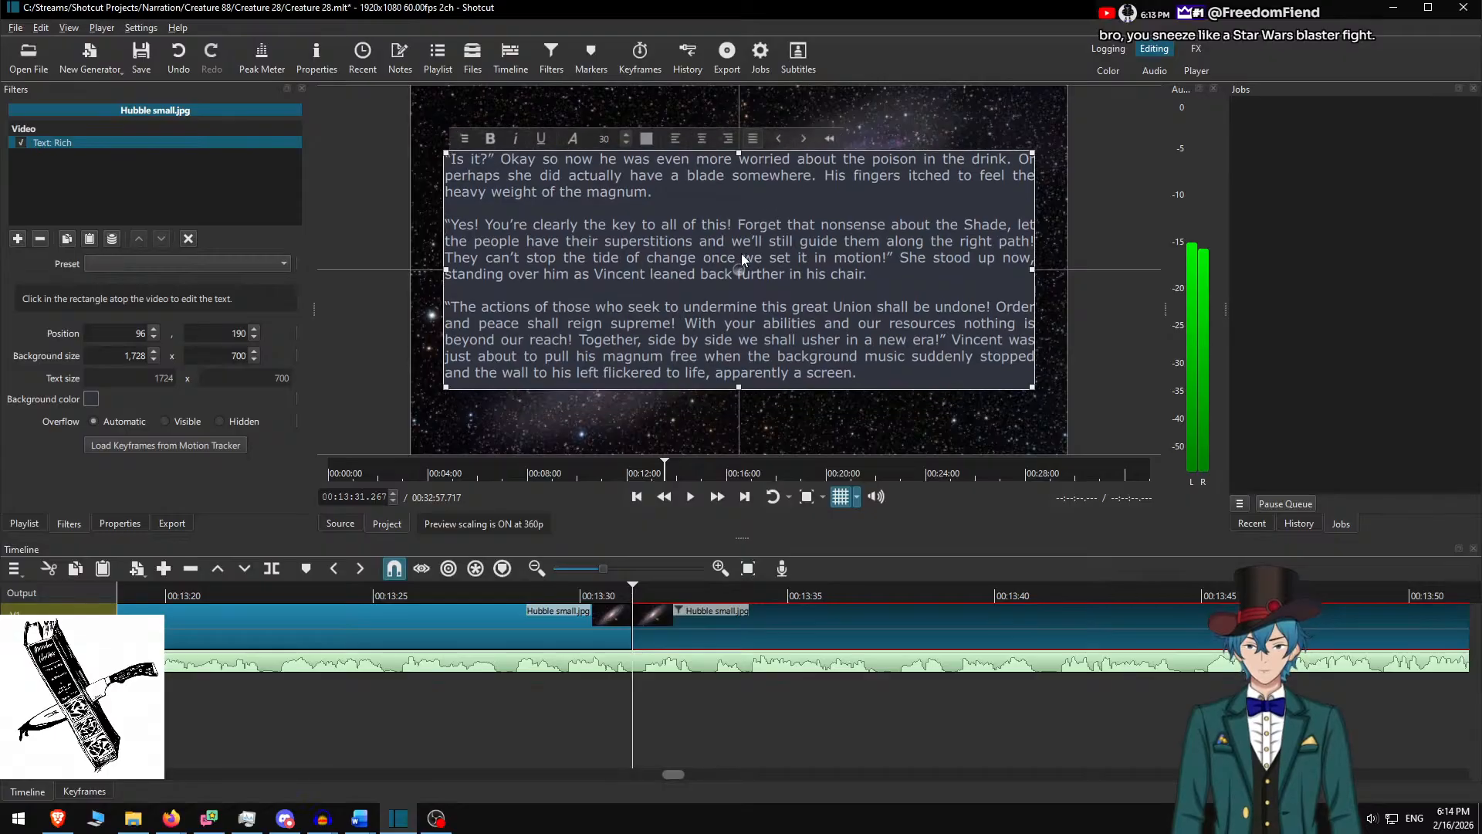
# Deselect the clip and play back from about 13:29 to review the passage
pyautogui.click(674, 704)
pyautogui.click(535, 589)
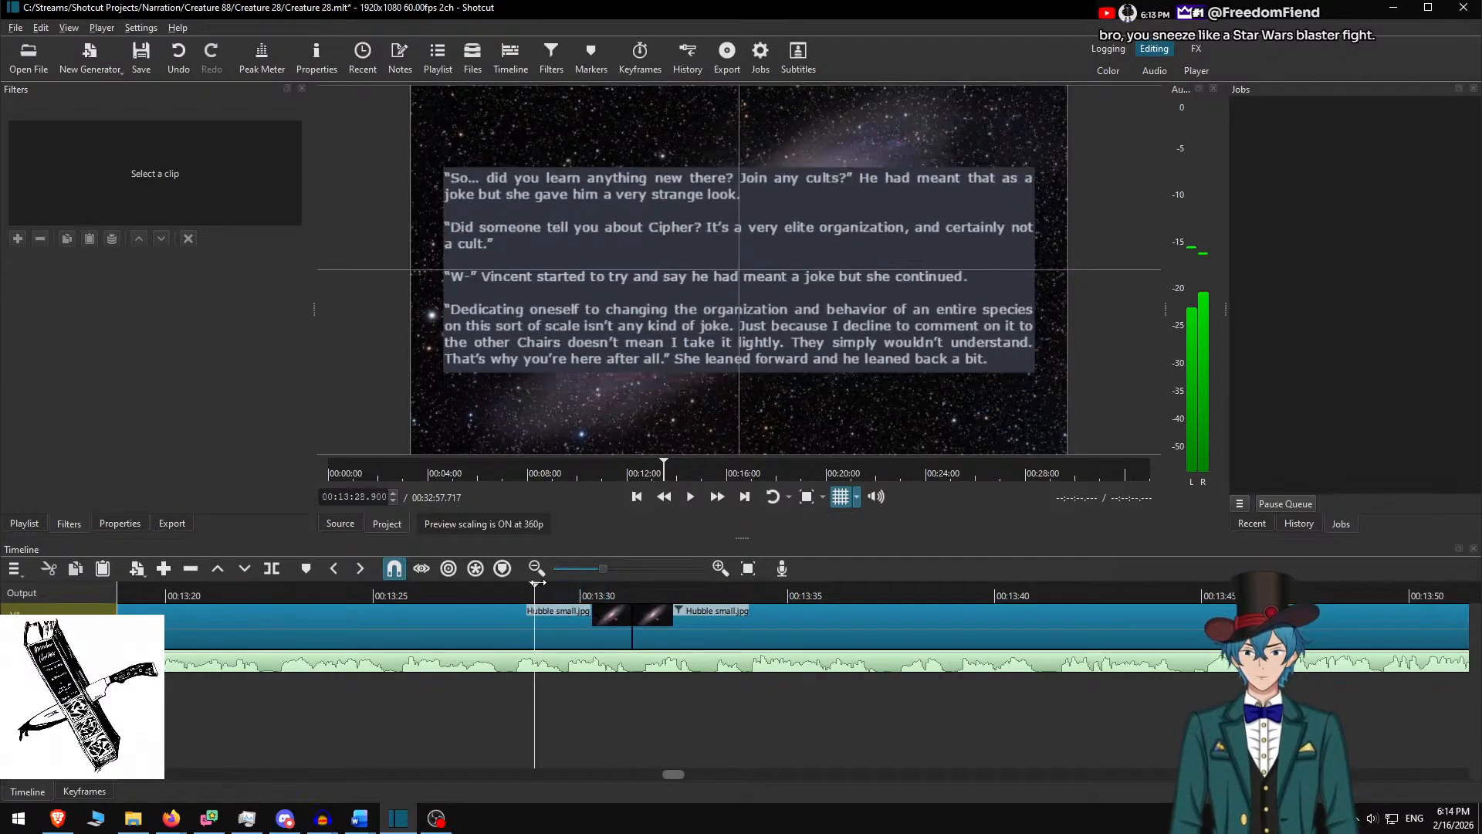
pyautogui.click(718, 498)
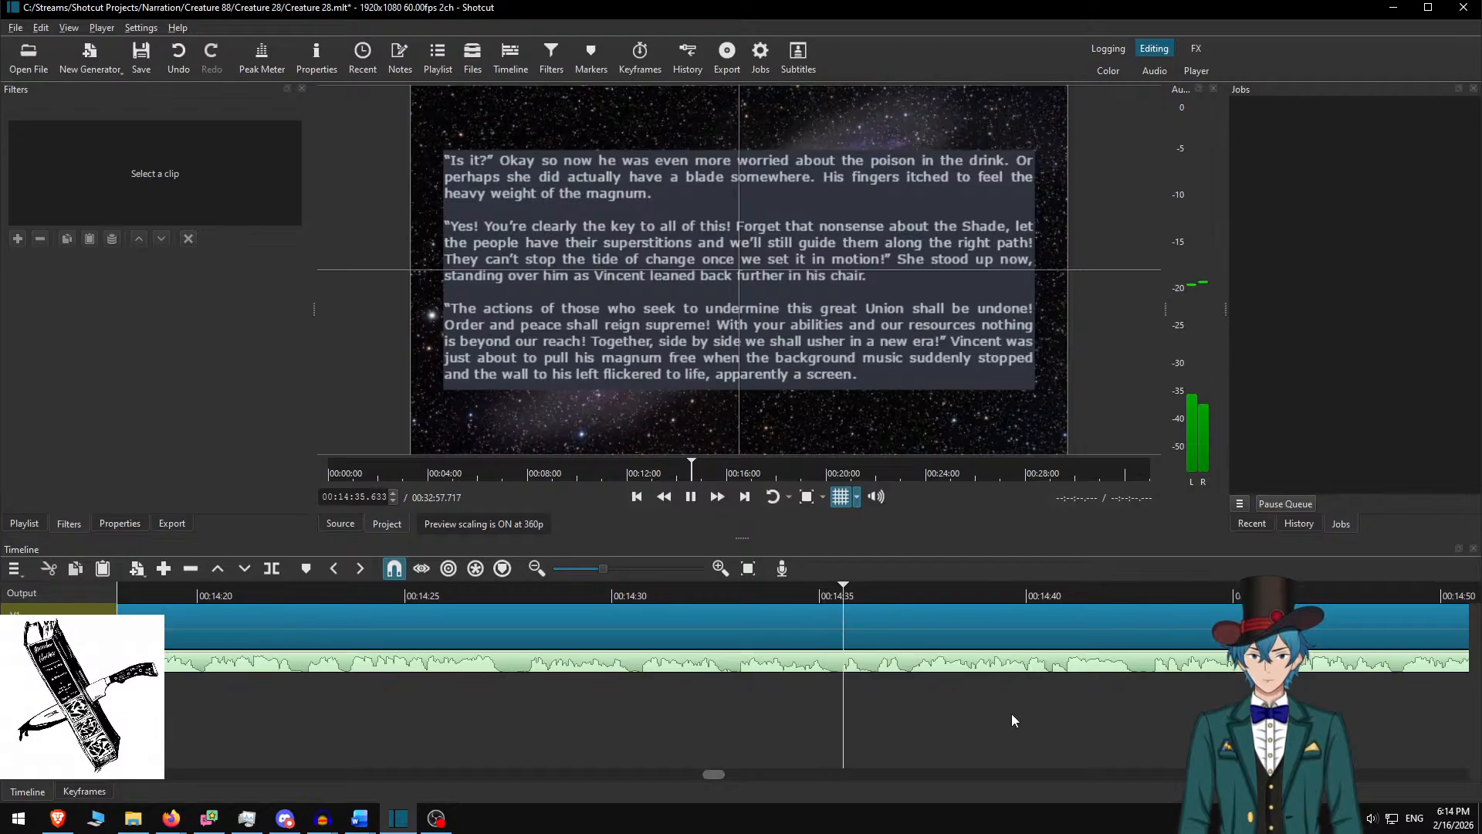
# Split the Hubble clip at 00:14:37.150, select the right piece, and delete the used paragraphs in Word
pyautogui.press('space')
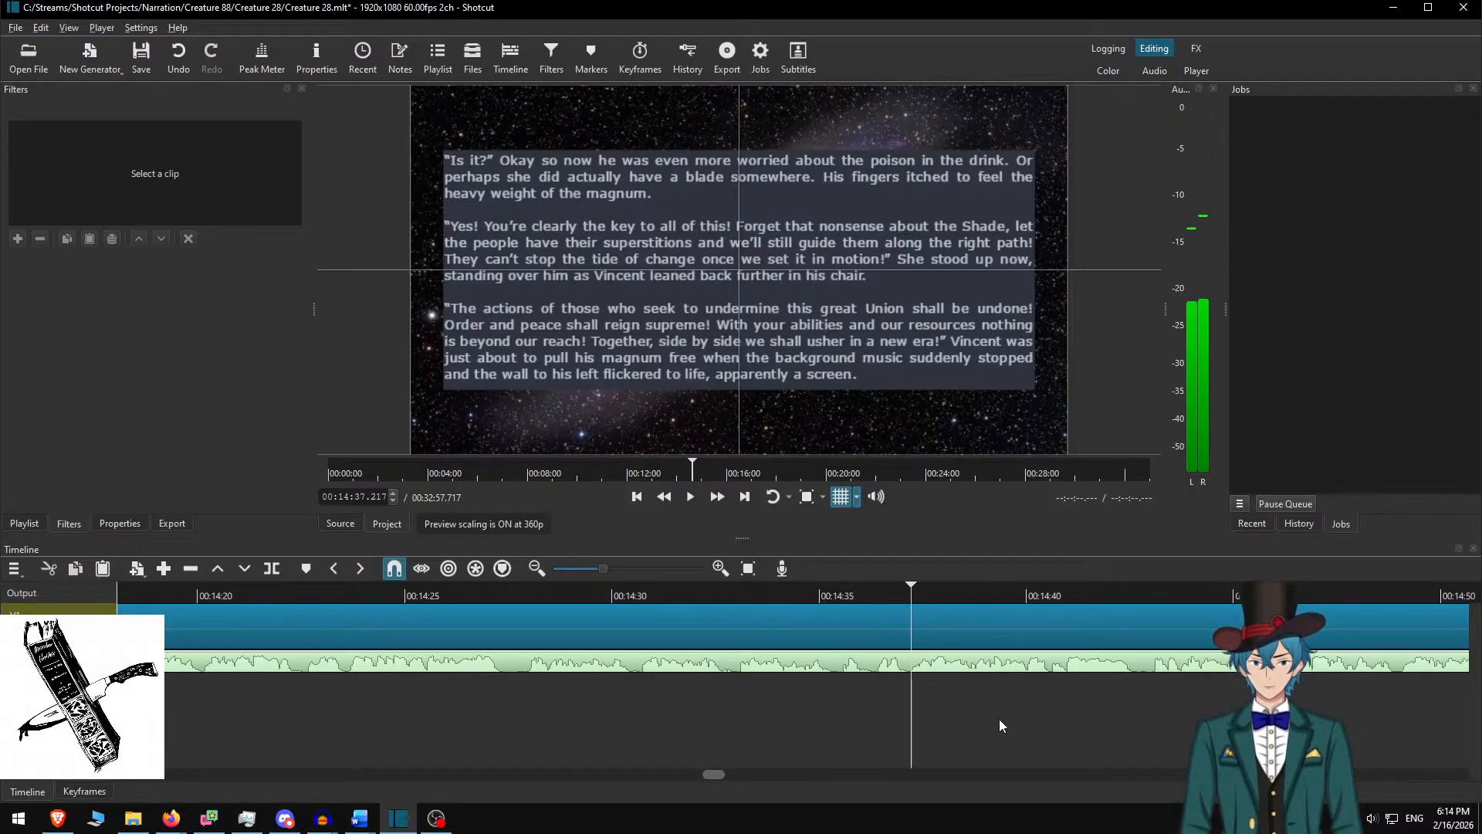
pyautogui.press('Left')
pyautogui.press('Left')
pyautogui.press('Left')
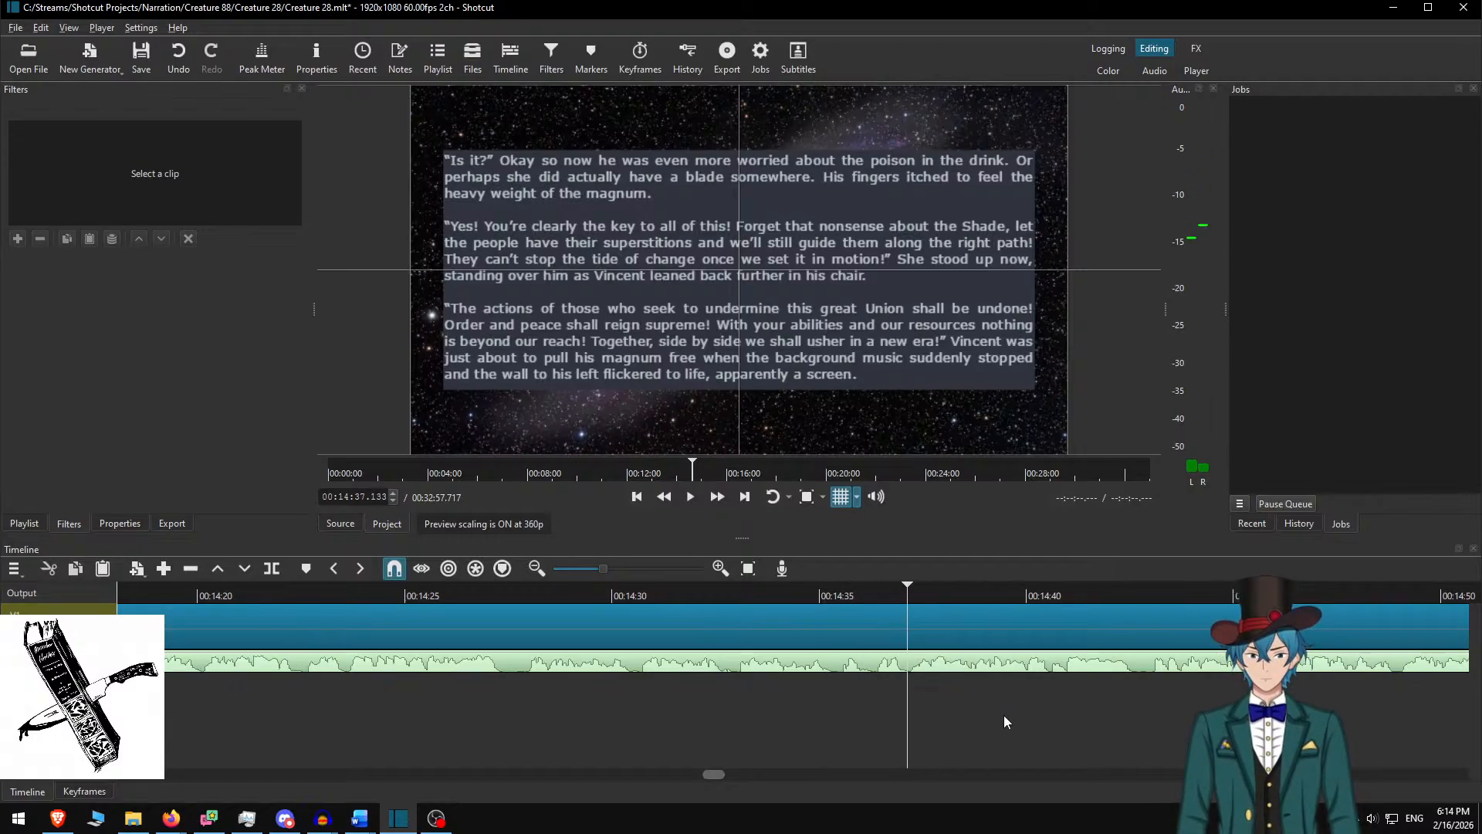
pyautogui.press('s')
pyautogui.click(965, 617)
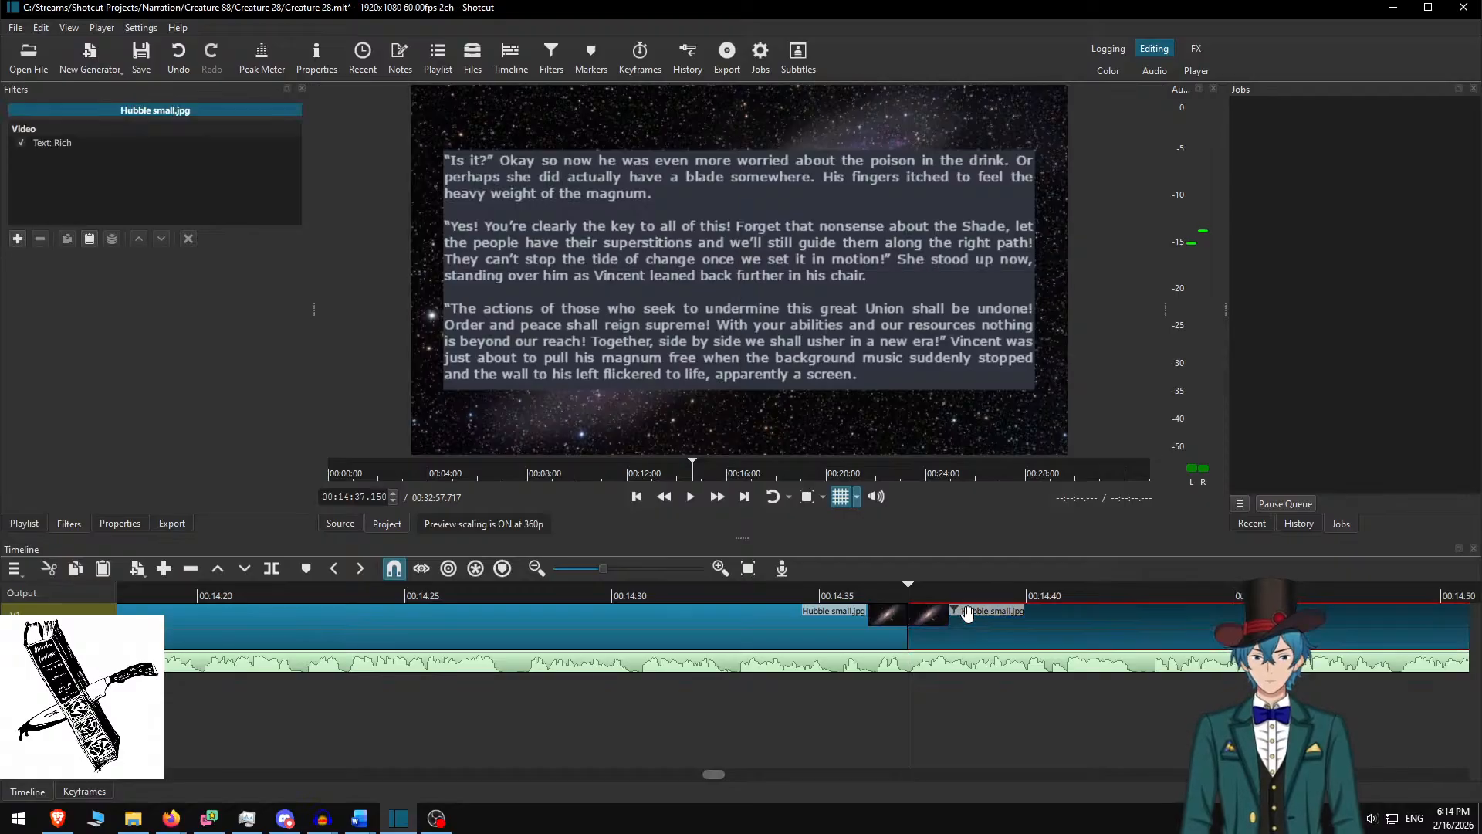
pyautogui.hotkey('alt', 'Tab')
pyautogui.press('Delete')
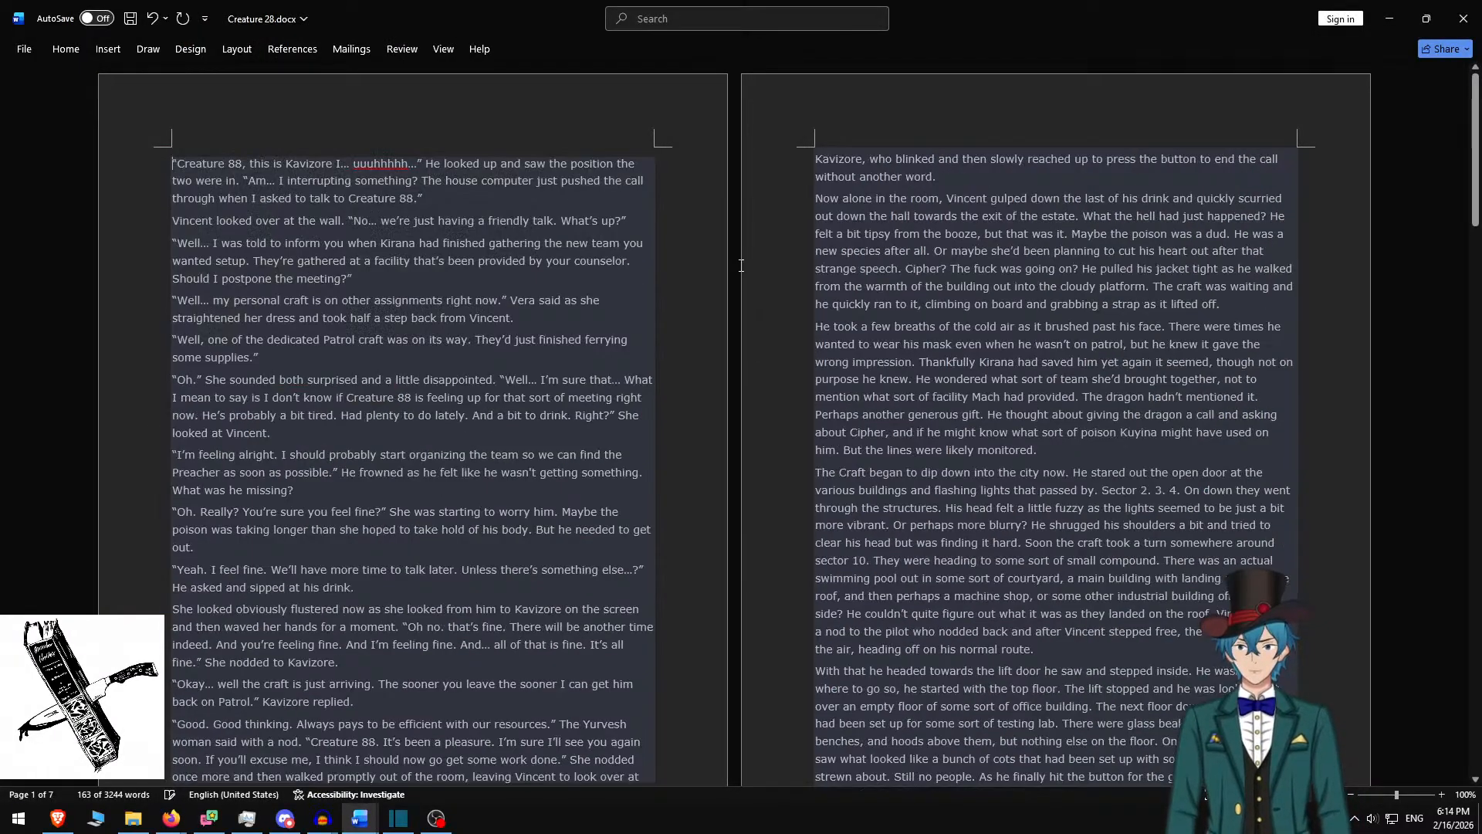
# Replace the Rich Text with the four 'Creature 88, this is Kavizore…' paragraphs, separated by blank lines
pyautogui.keyDown('shift'); pyautogui.click(546, 317); pyautogui.keyUp('shift')
pyautogui.hotkey('ctrl', 'c')
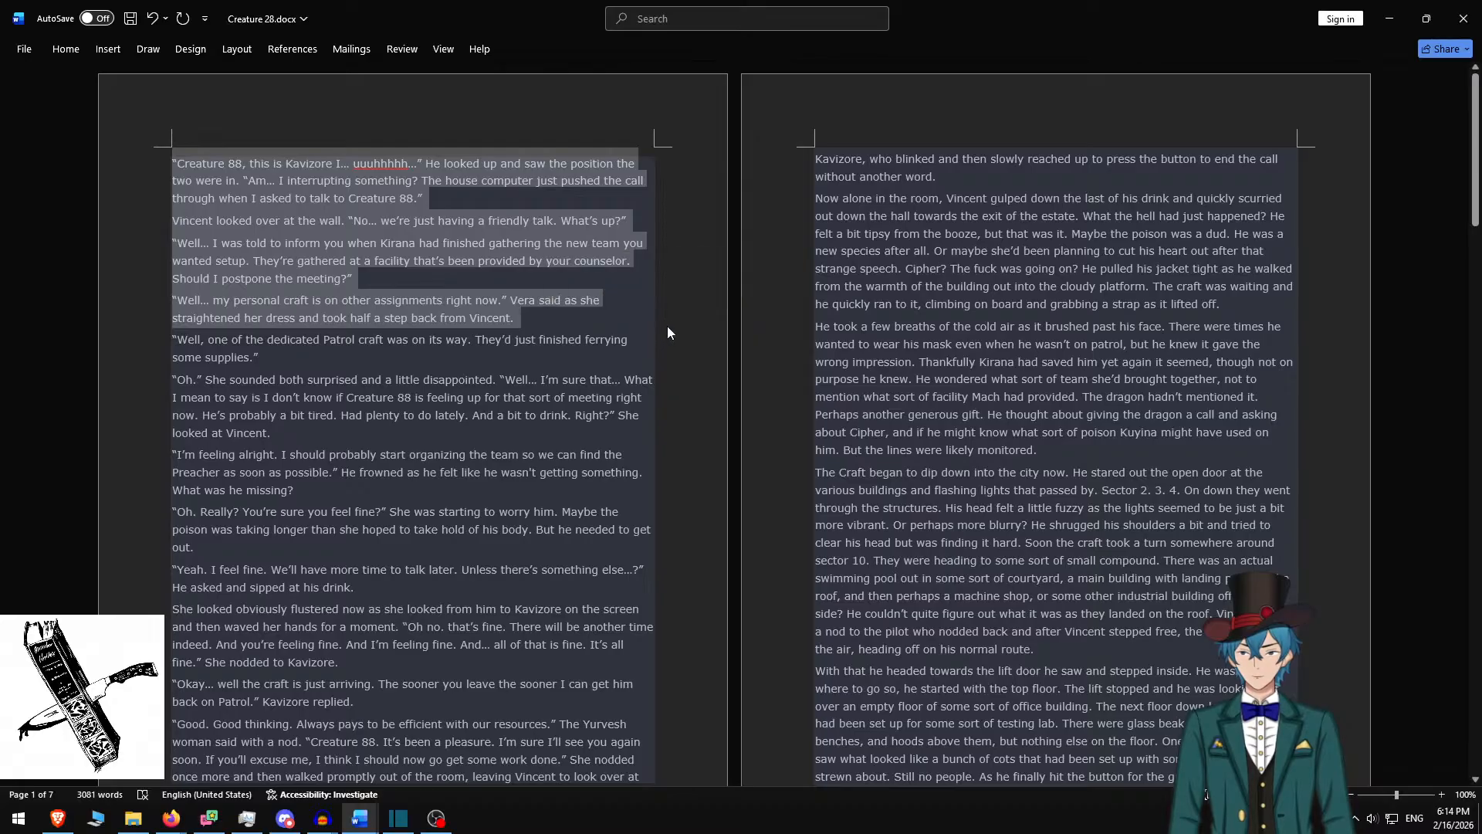
pyautogui.hotkey('alt', 'Tab')
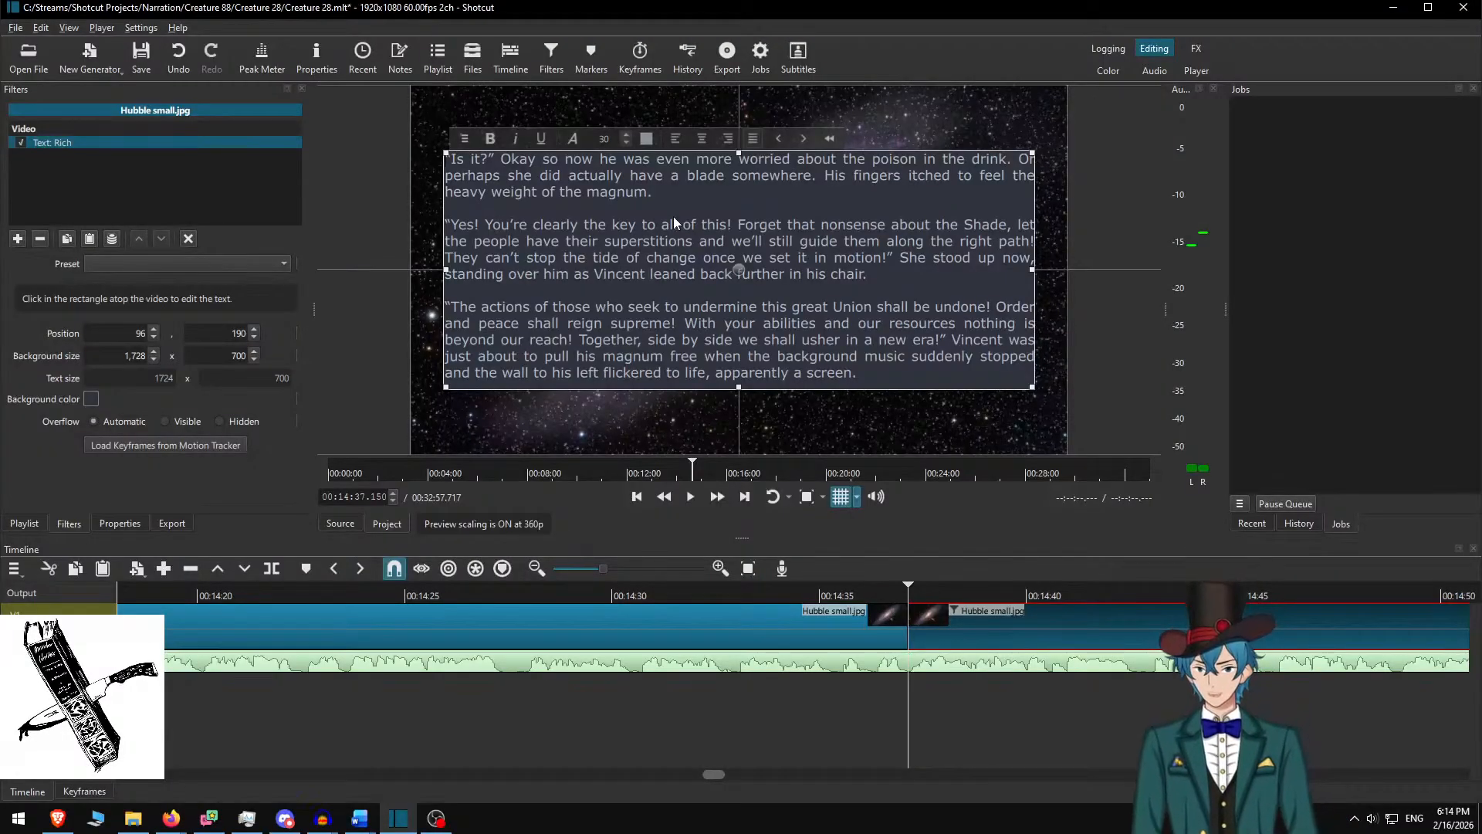
pyautogui.hotkey('ctrl', 'a')
pyautogui.hotkey('ctrl', 'v')
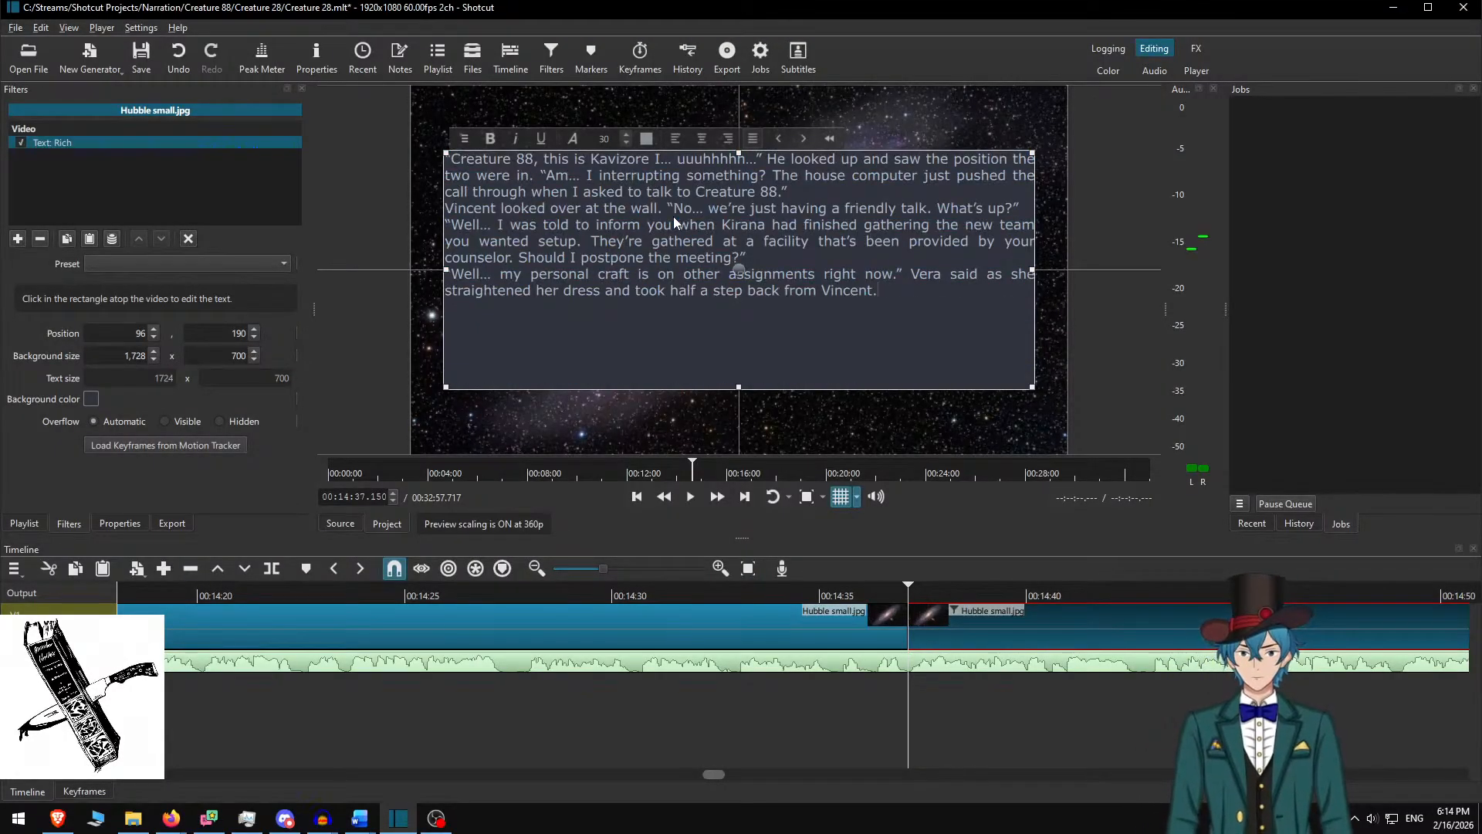
pyautogui.press('Up')
pyautogui.press('Home')
pyautogui.press('Return')
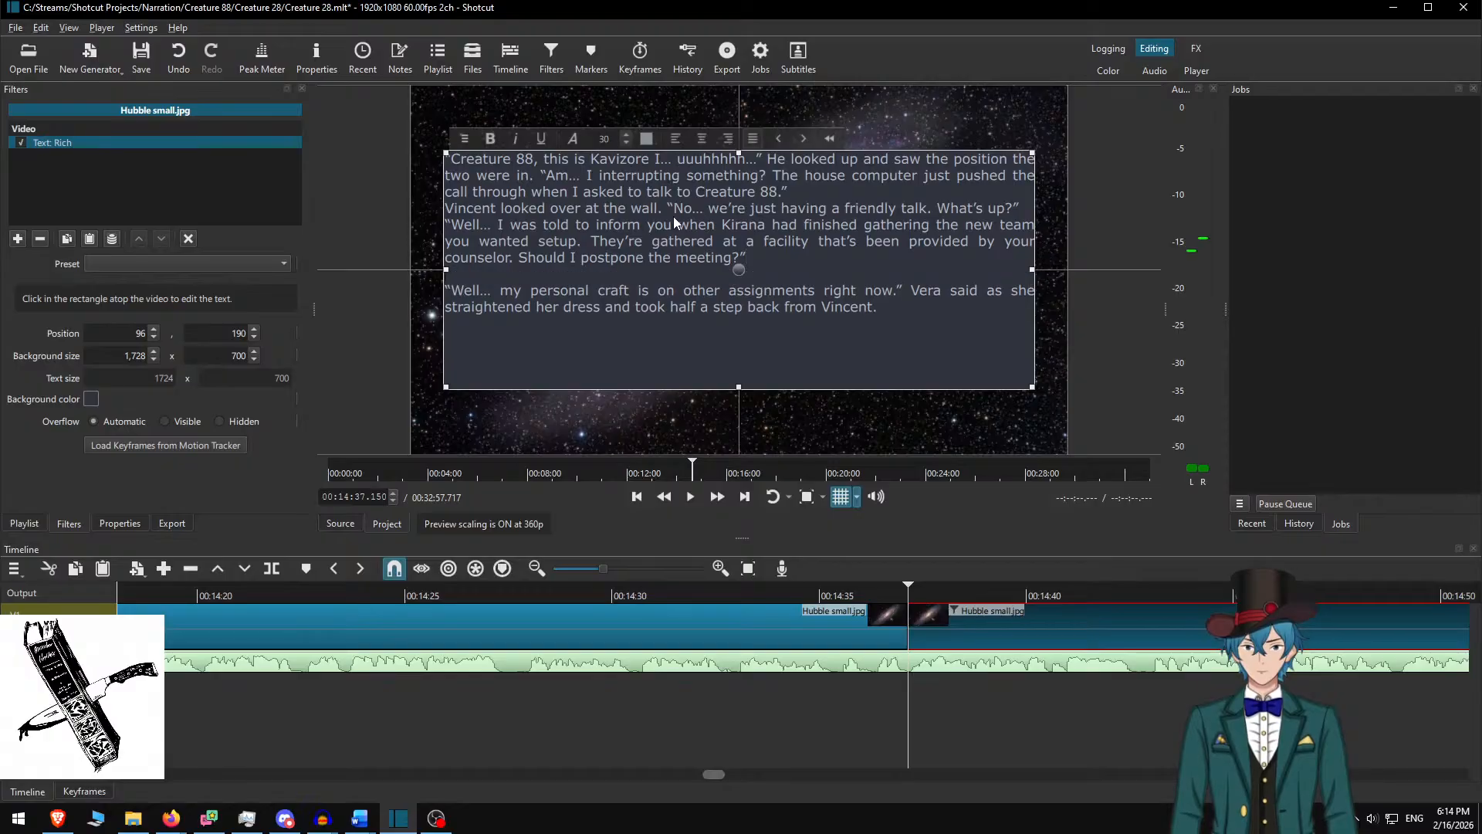
pyautogui.press('Up')
pyautogui.press('Up')
pyautogui.press('Up')
pyautogui.press('Up')
pyautogui.press('Return')
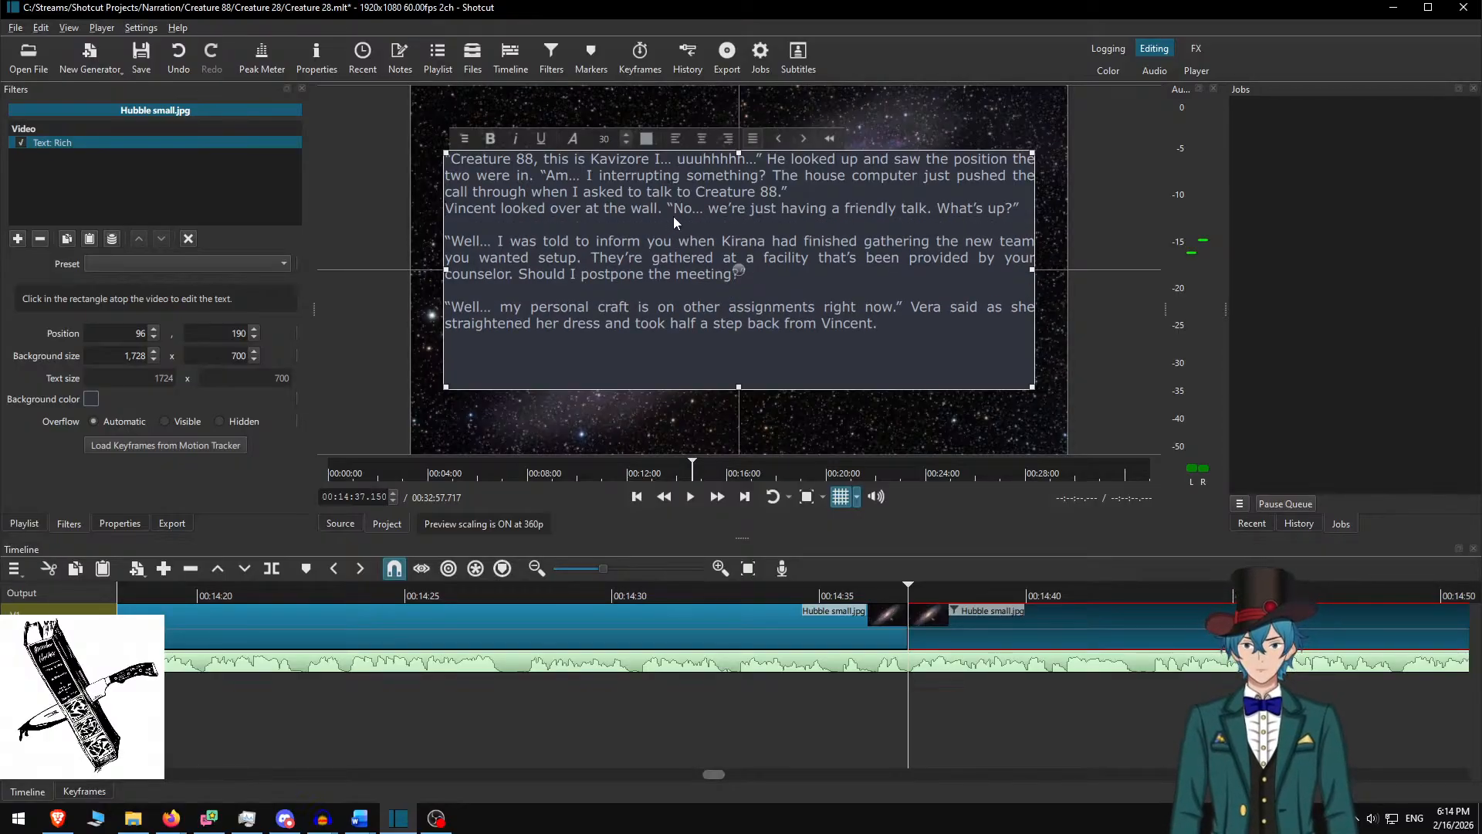
pyautogui.press('Up')
pyautogui.press('Up')
pyautogui.press('Return')
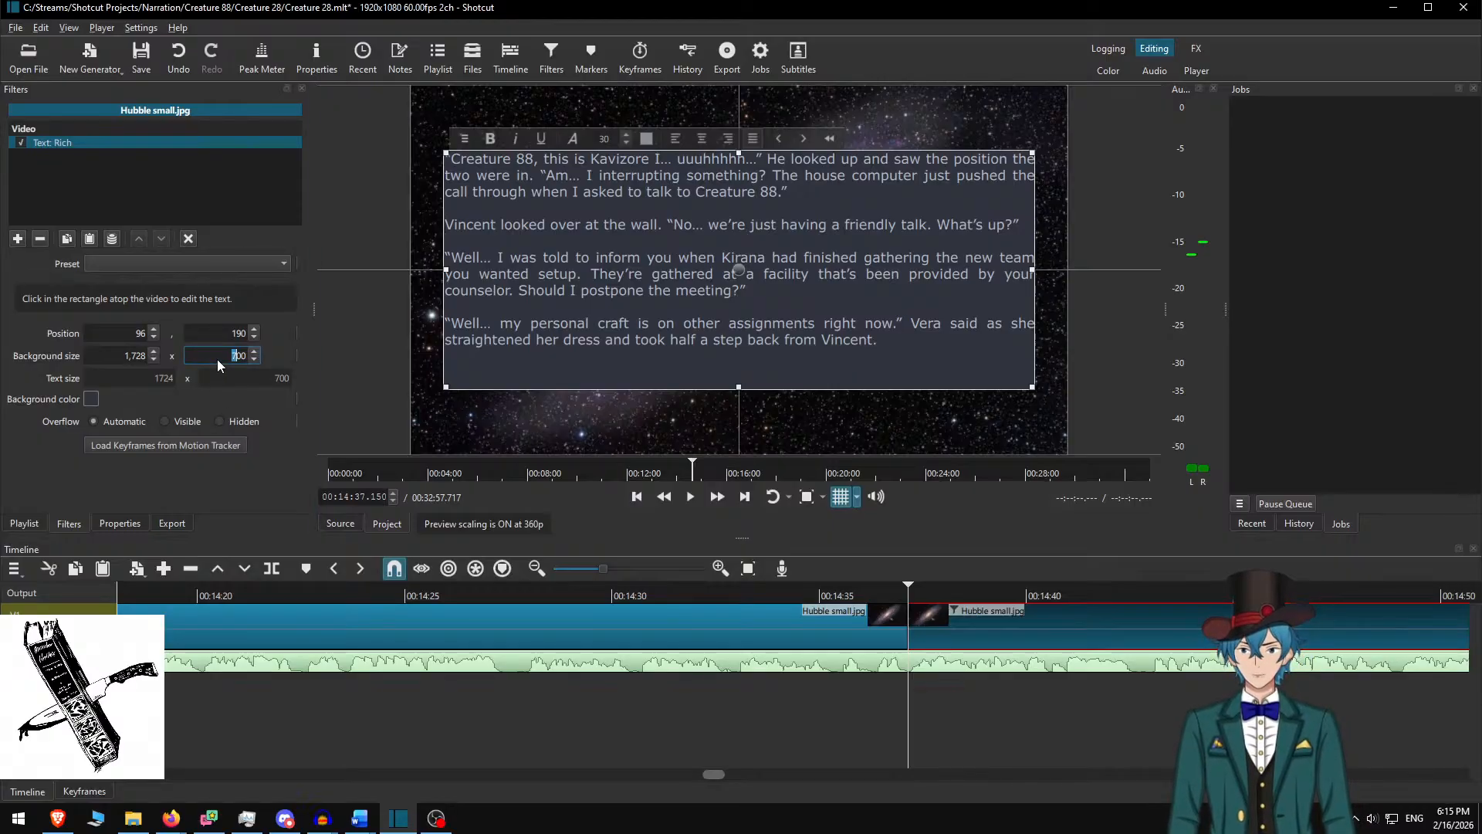
# Set the text box height back to 600 and move it down to Y 240
pyautogui.press('Delete')
pyautogui.write('6')
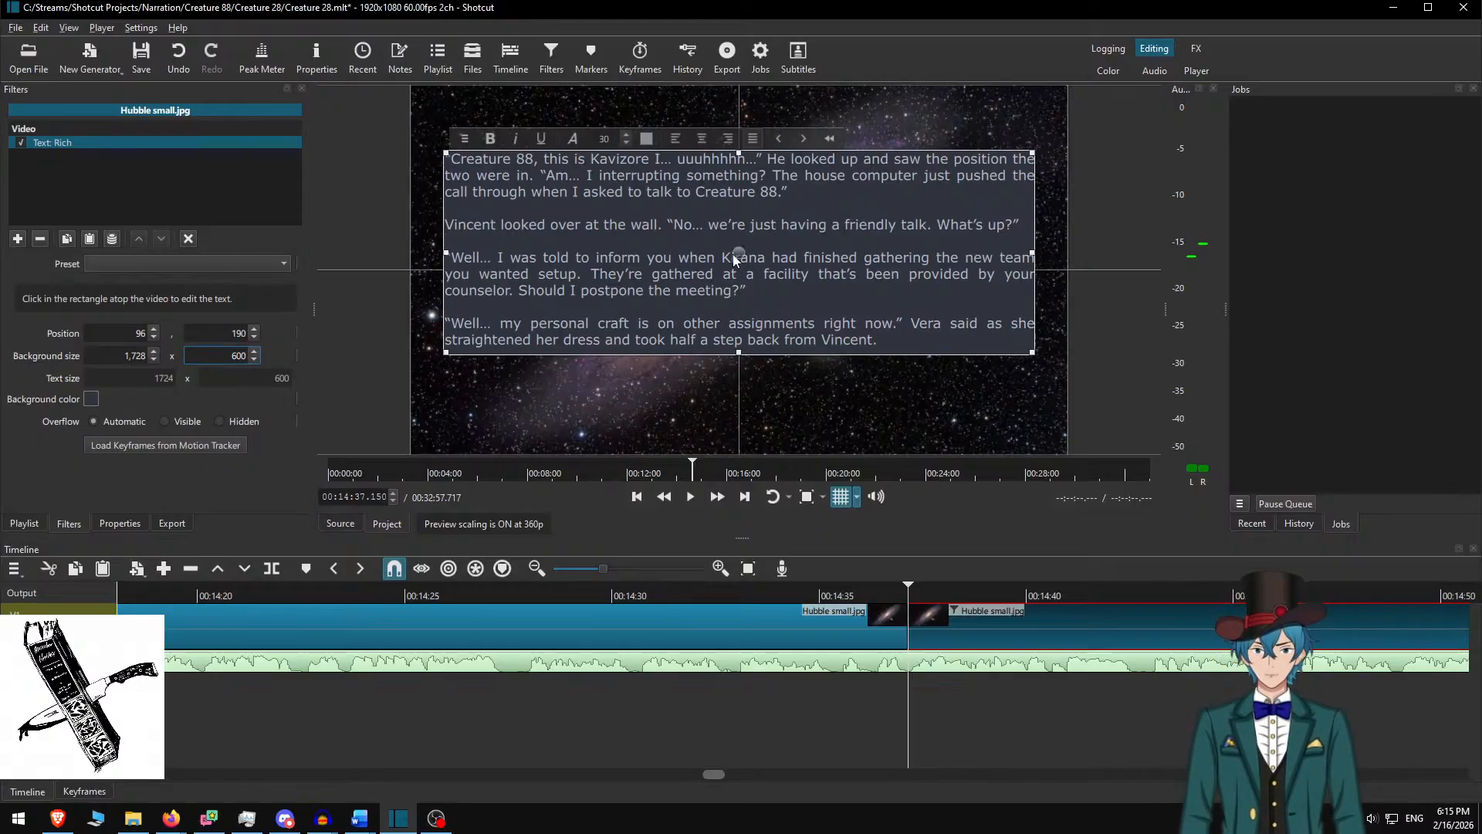
pyautogui.moveTo(735, 260); pyautogui.dragTo(734, 277)
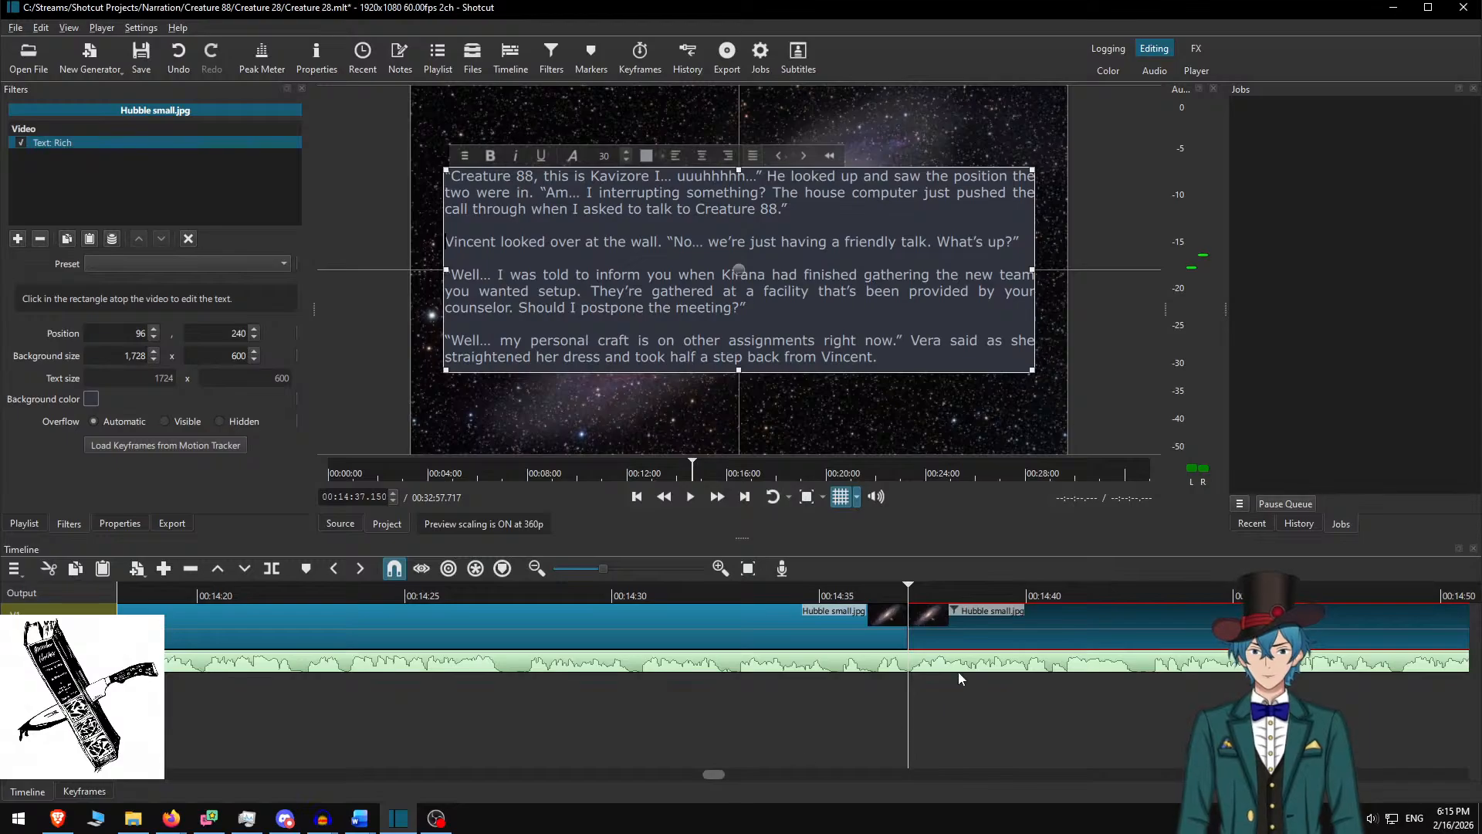
pyautogui.click(968, 622)
pyautogui.click(805, 597)
# Play the new passage at double speed and pause at 00:15:23.800
pyautogui.press('space')
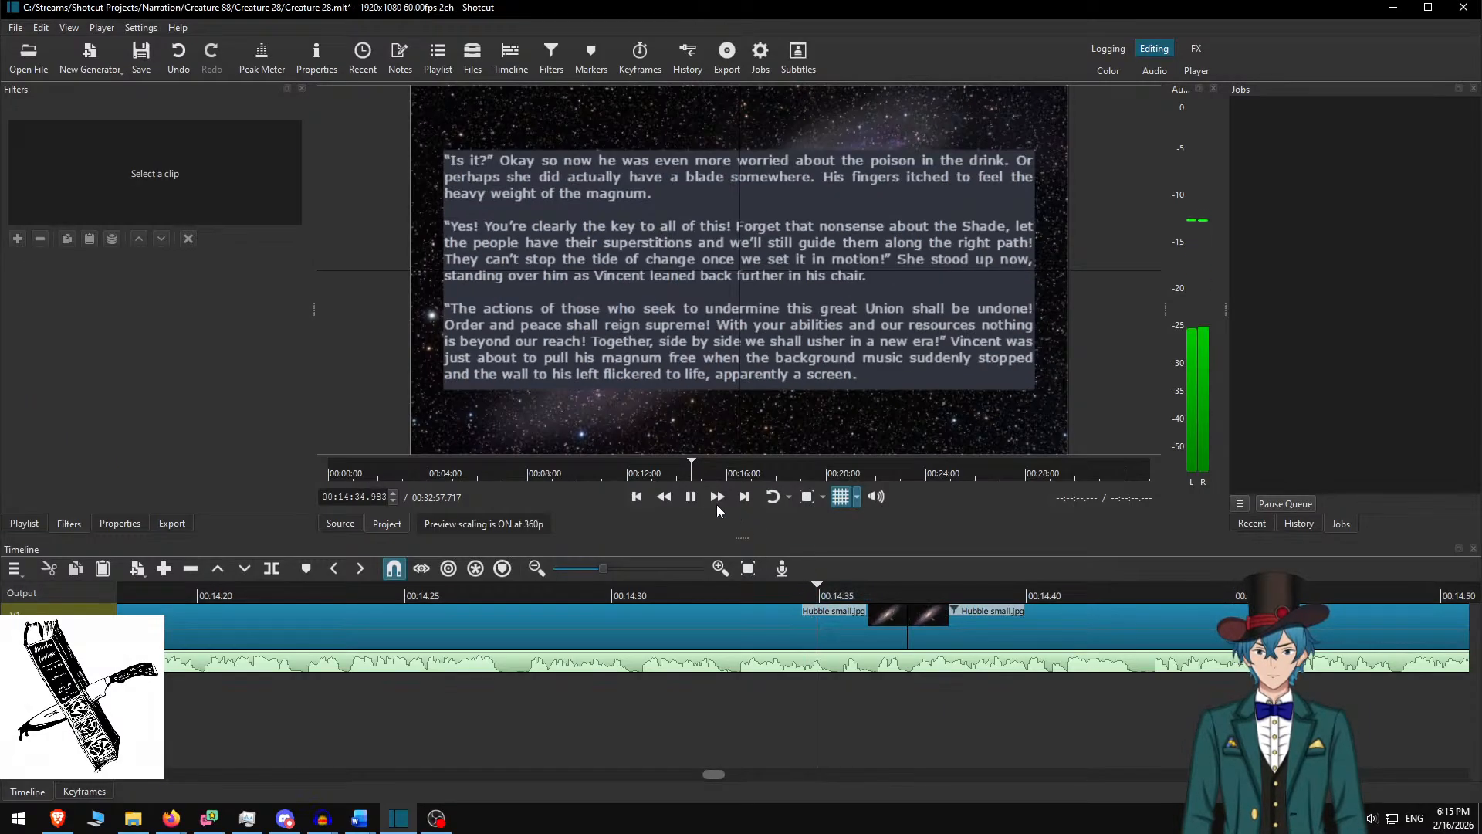
pyautogui.click(715, 500)
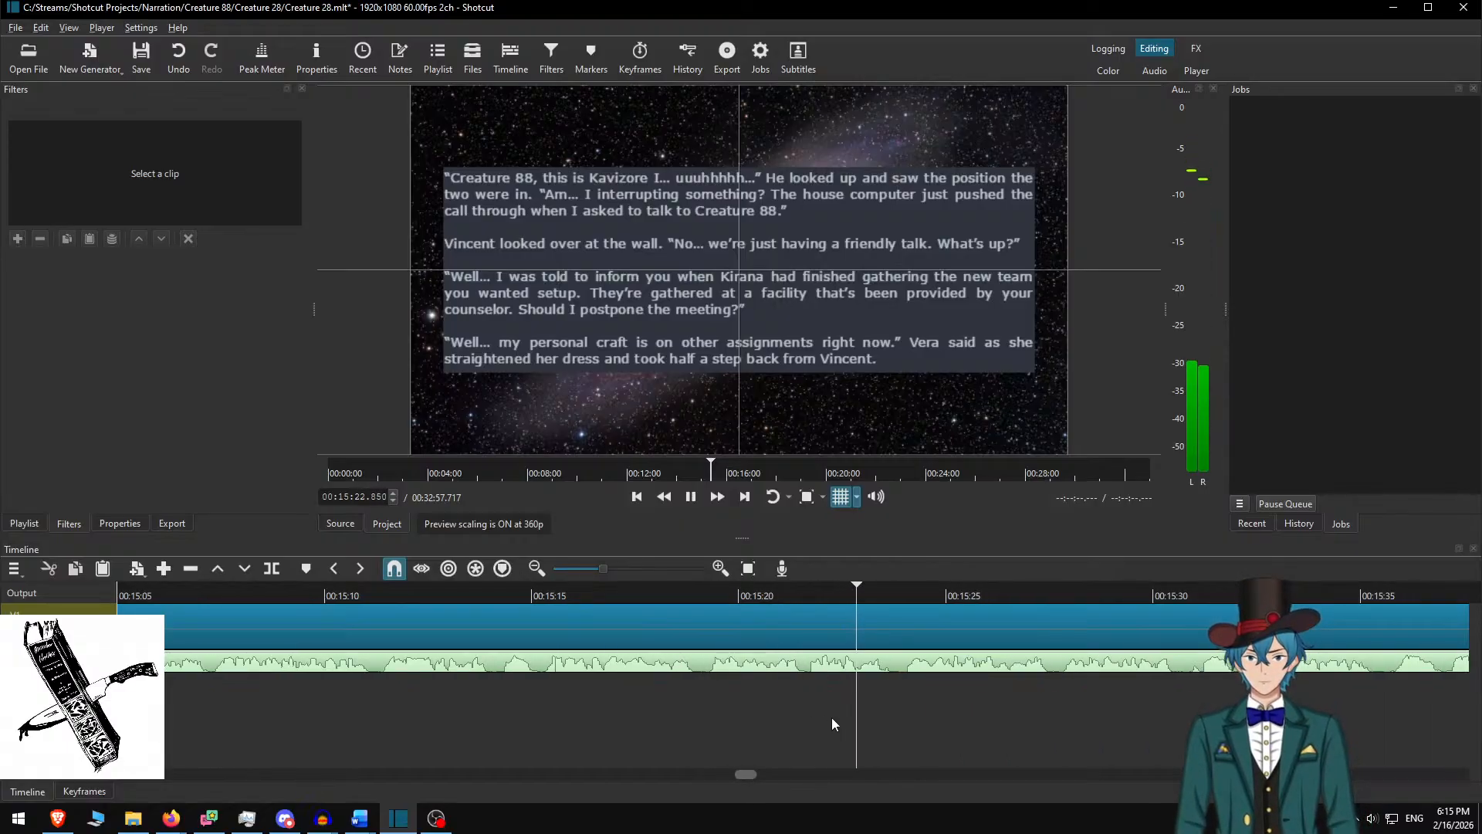
pyautogui.press('space')
# Split the Hubble clip at the playhead and delete the four used paragraphs from the Word draft
pyautogui.press('s')
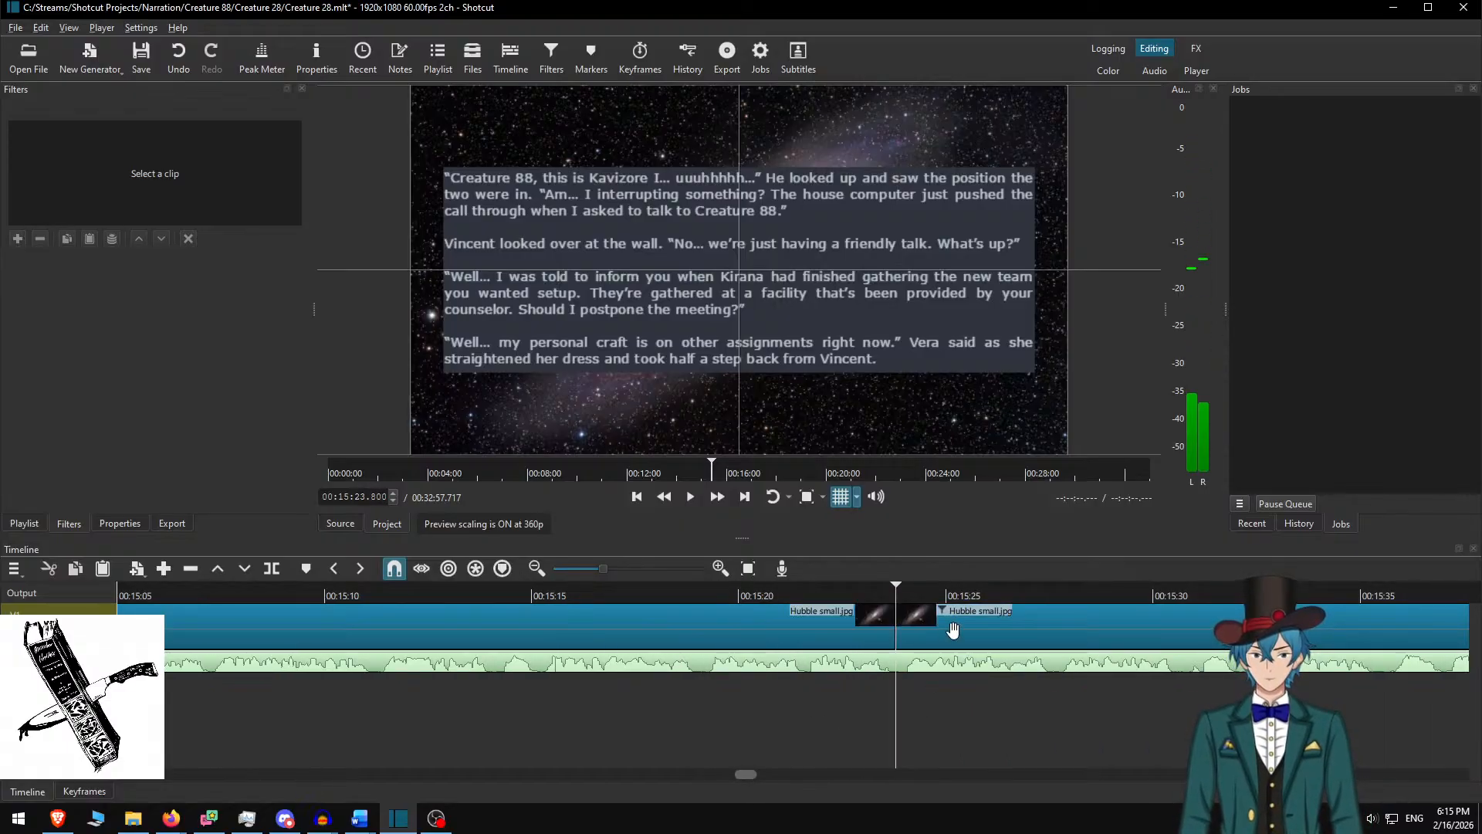
pyautogui.click(948, 640)
pyautogui.hotkey('alt', 'Tab')
pyautogui.press('Delete')
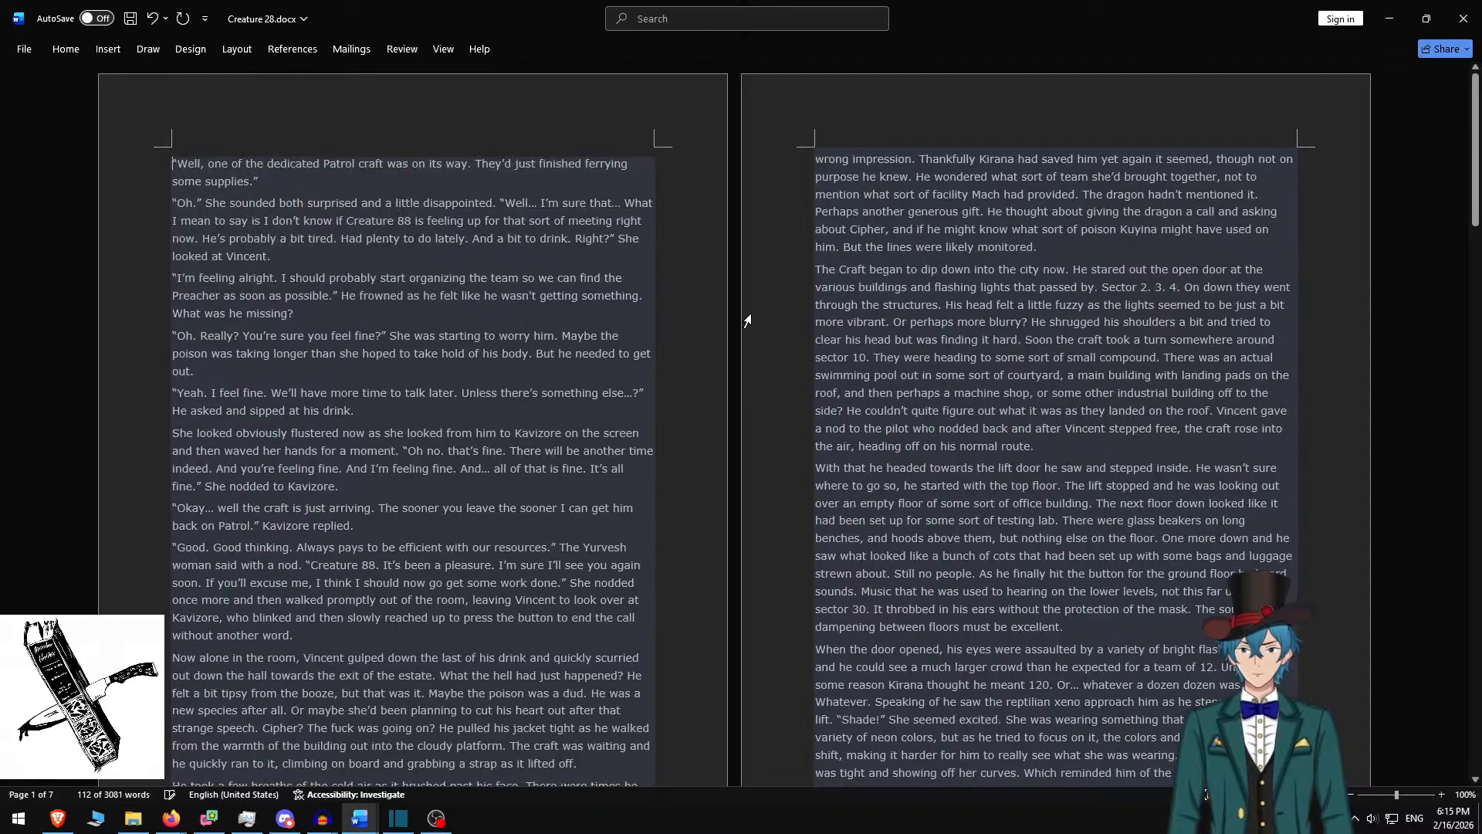
# Copy the three paragraphs from 'Well, one of the dedicated Patrol craft…' to 'What was he missing?' into the text box
pyautogui.keyDown('shift'); pyautogui.click(342, 322); pyautogui.keyUp('shift')
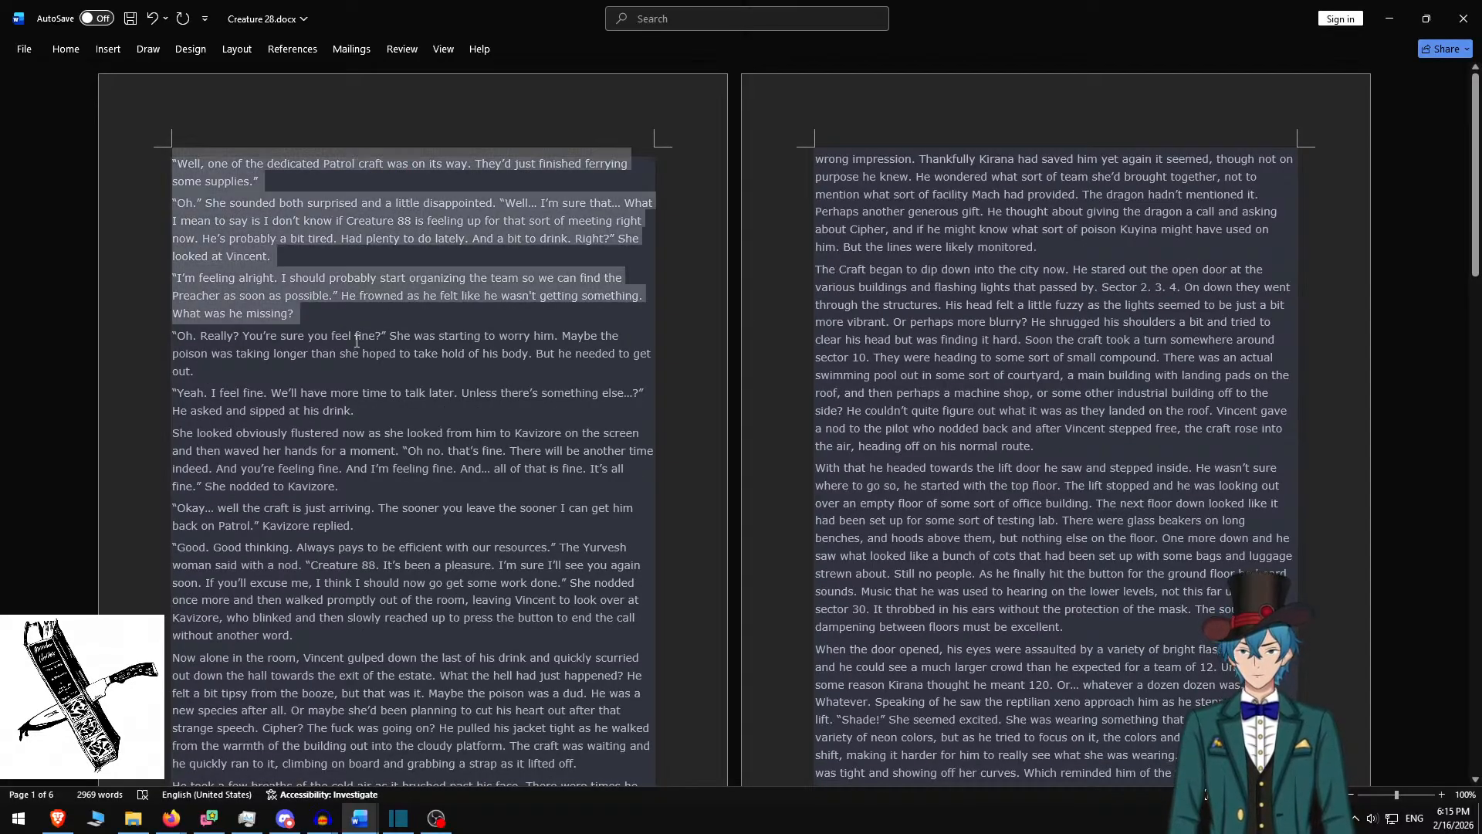
pyautogui.keyDown('shift'); pyautogui.click(304, 375); pyautogui.keyUp('shift')
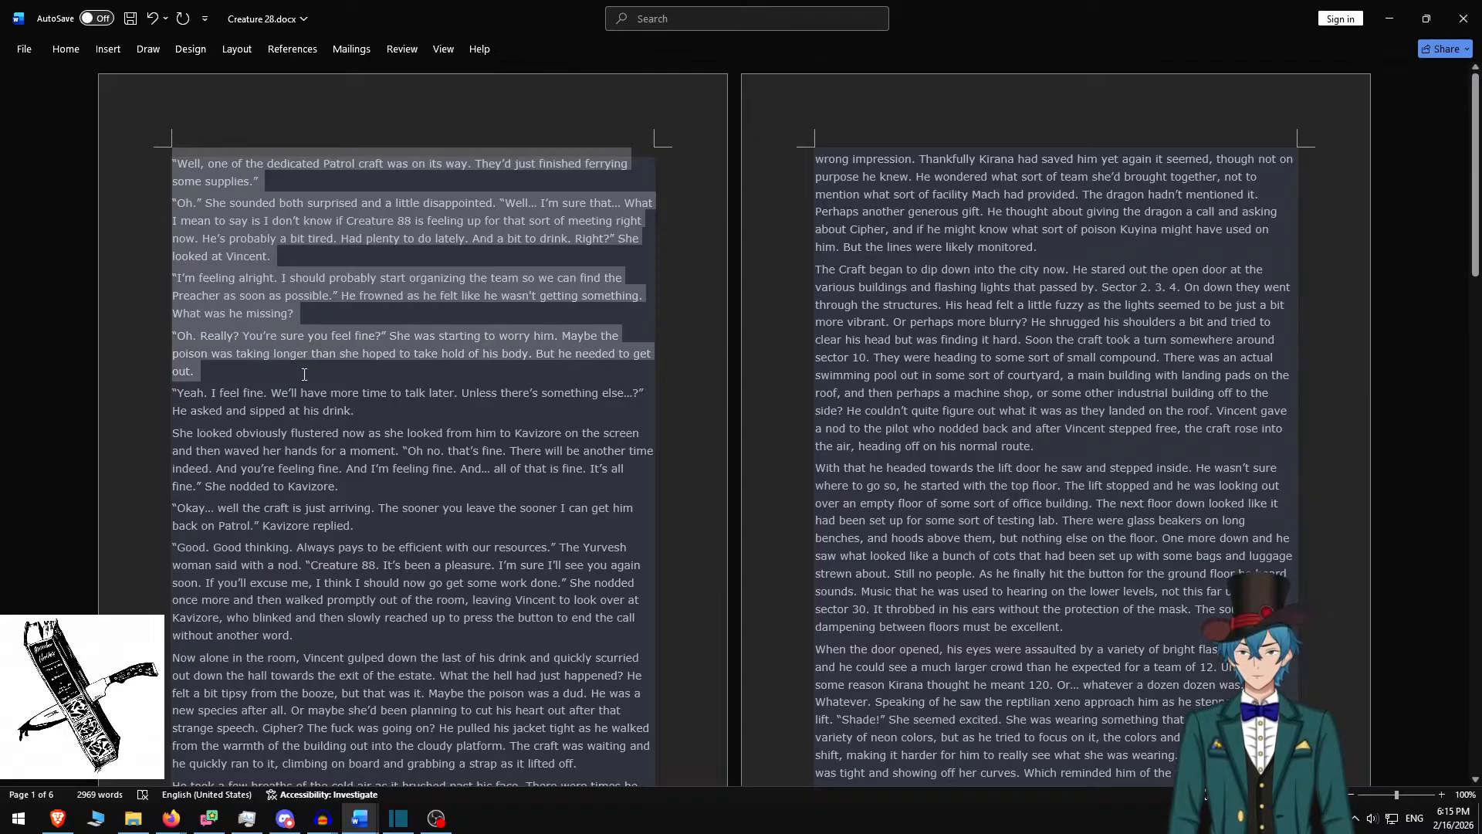
pyautogui.keyDown('shift'); pyautogui.click(353, 308); pyautogui.keyUp('shift')
pyautogui.hotkey('ctrl', 'c')
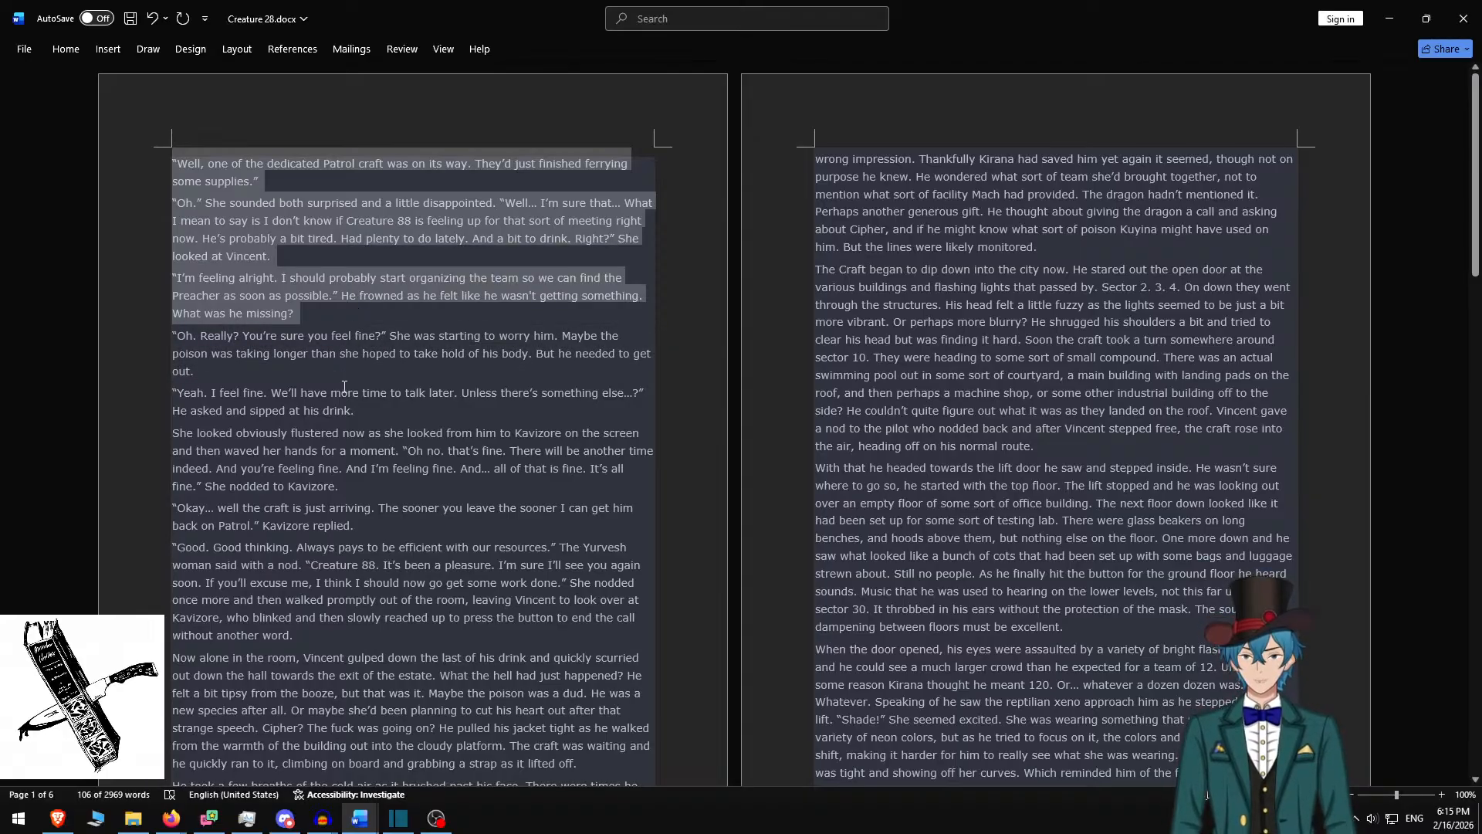
pyautogui.hotkey('alt', 'Tab')
pyautogui.hotkey('ctrl', 'a')
pyautogui.hotkey('ctrl', 'v')
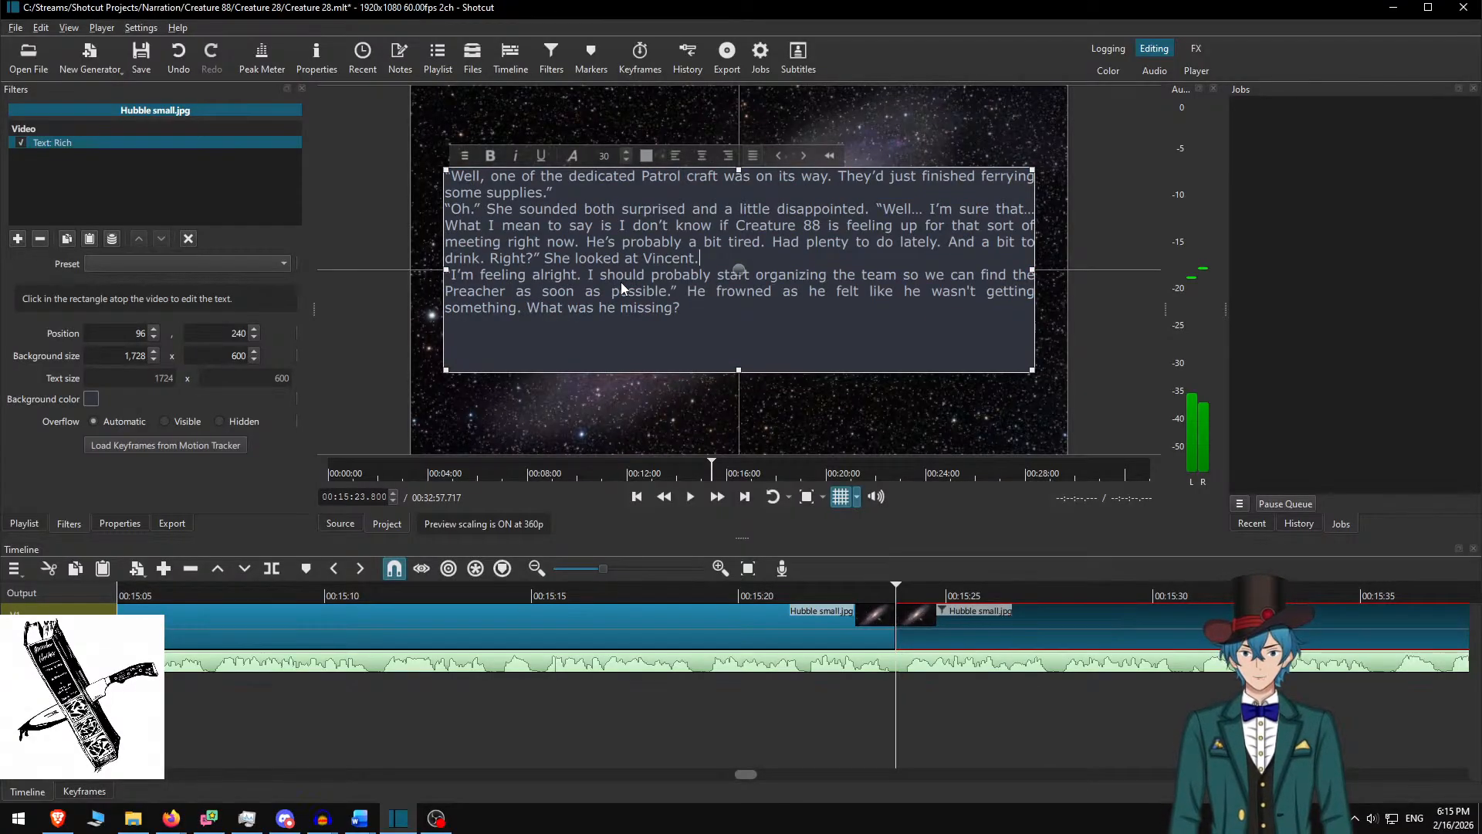
# Space the pasted paragraphs with blank lines and add the 'Oh. Really?' paragraph from Word below them
pyautogui.press('Return')
pyautogui.press('Up')
pyautogui.press('Up')
pyautogui.press('Up')
pyautogui.press('Up')
pyautogui.press('Return')
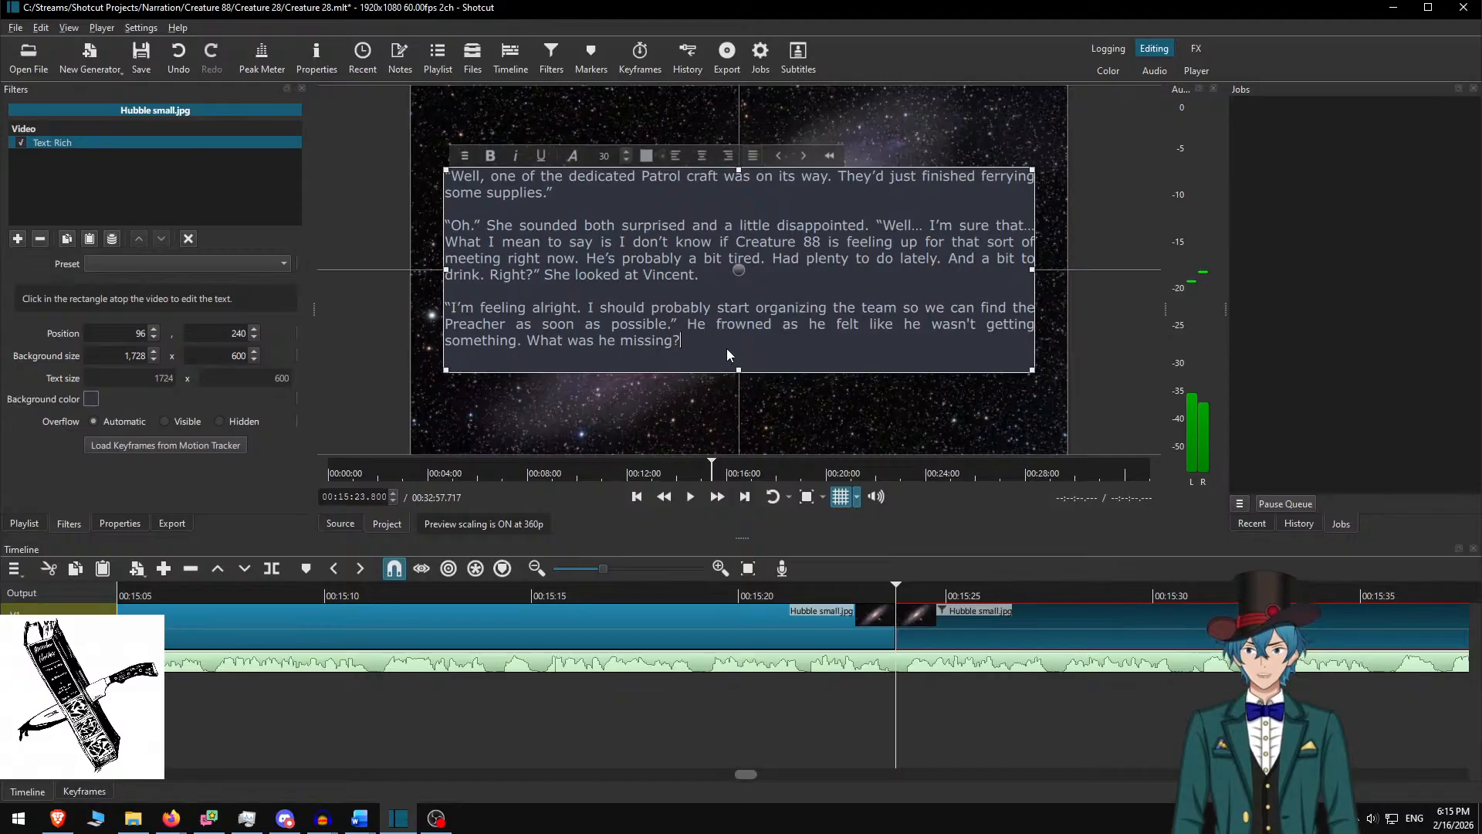
pyautogui.hotkey('alt', 'Tab')
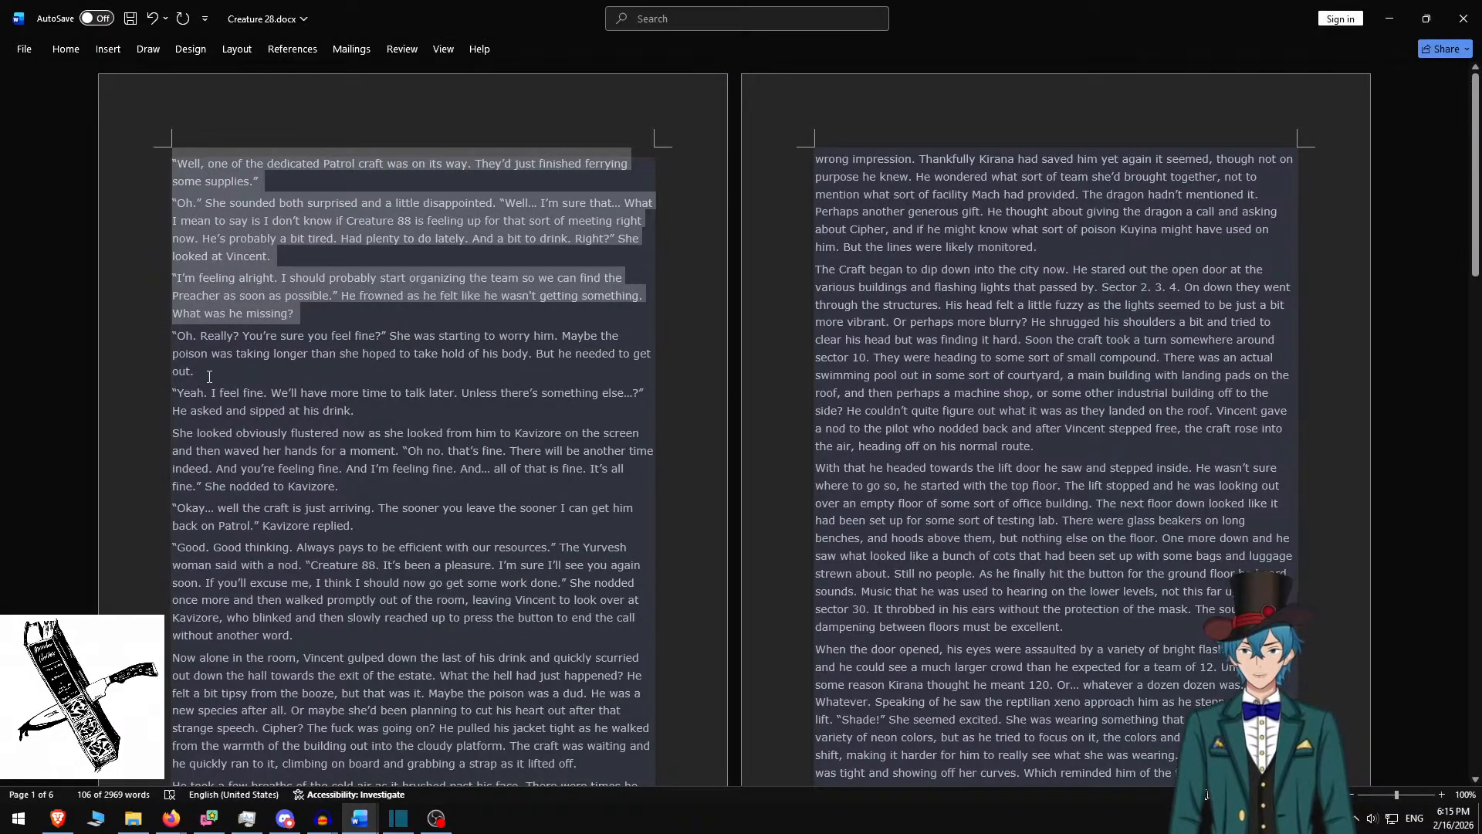
pyautogui.moveTo(209, 377); pyautogui.dragTo(172, 335)
pyautogui.hotkey('ctrl', 'c')
pyautogui.hotkey('alt', 'Tab')
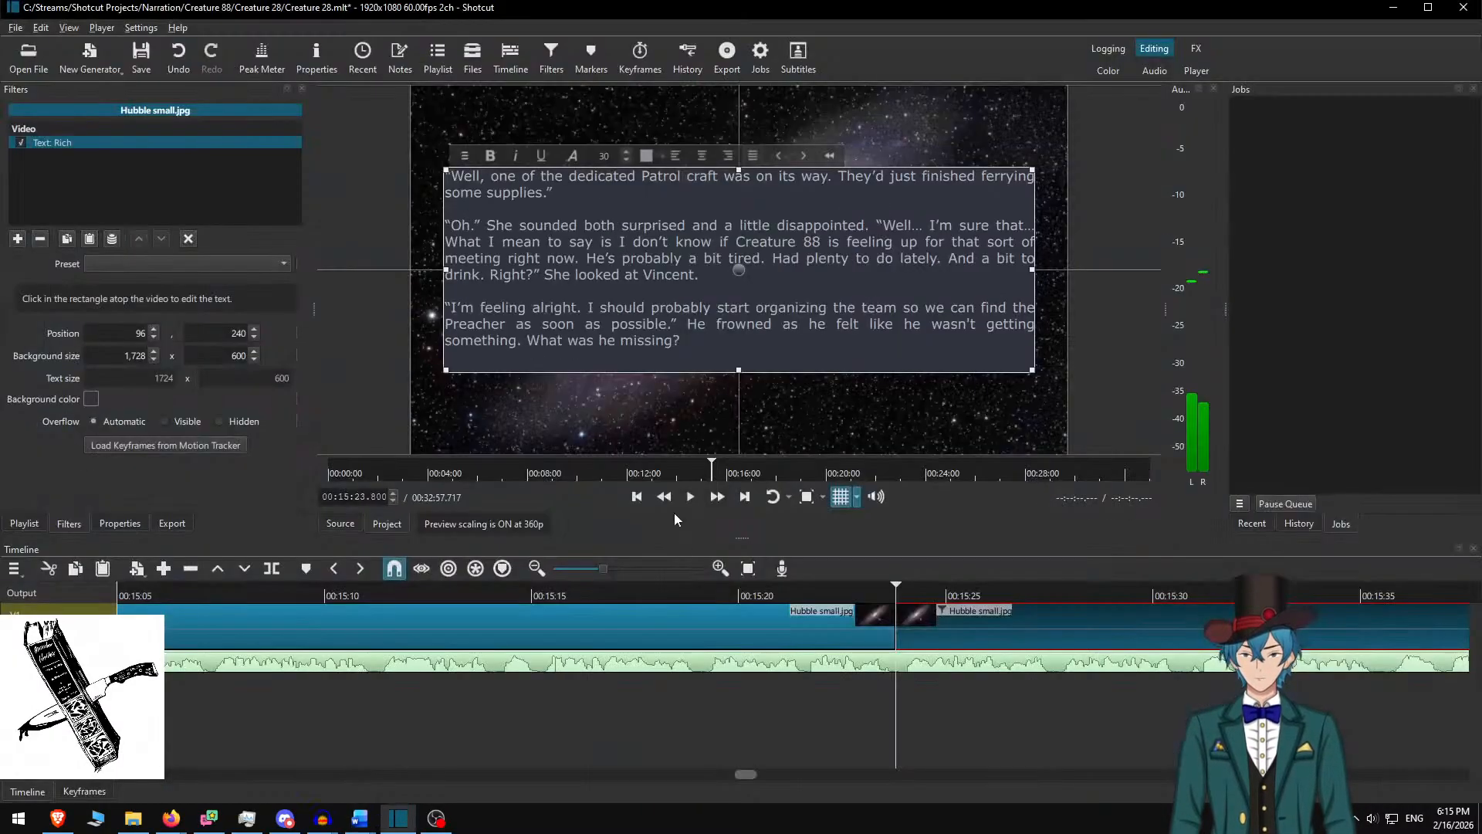
pyautogui.hotkey('ctrl', 'v')
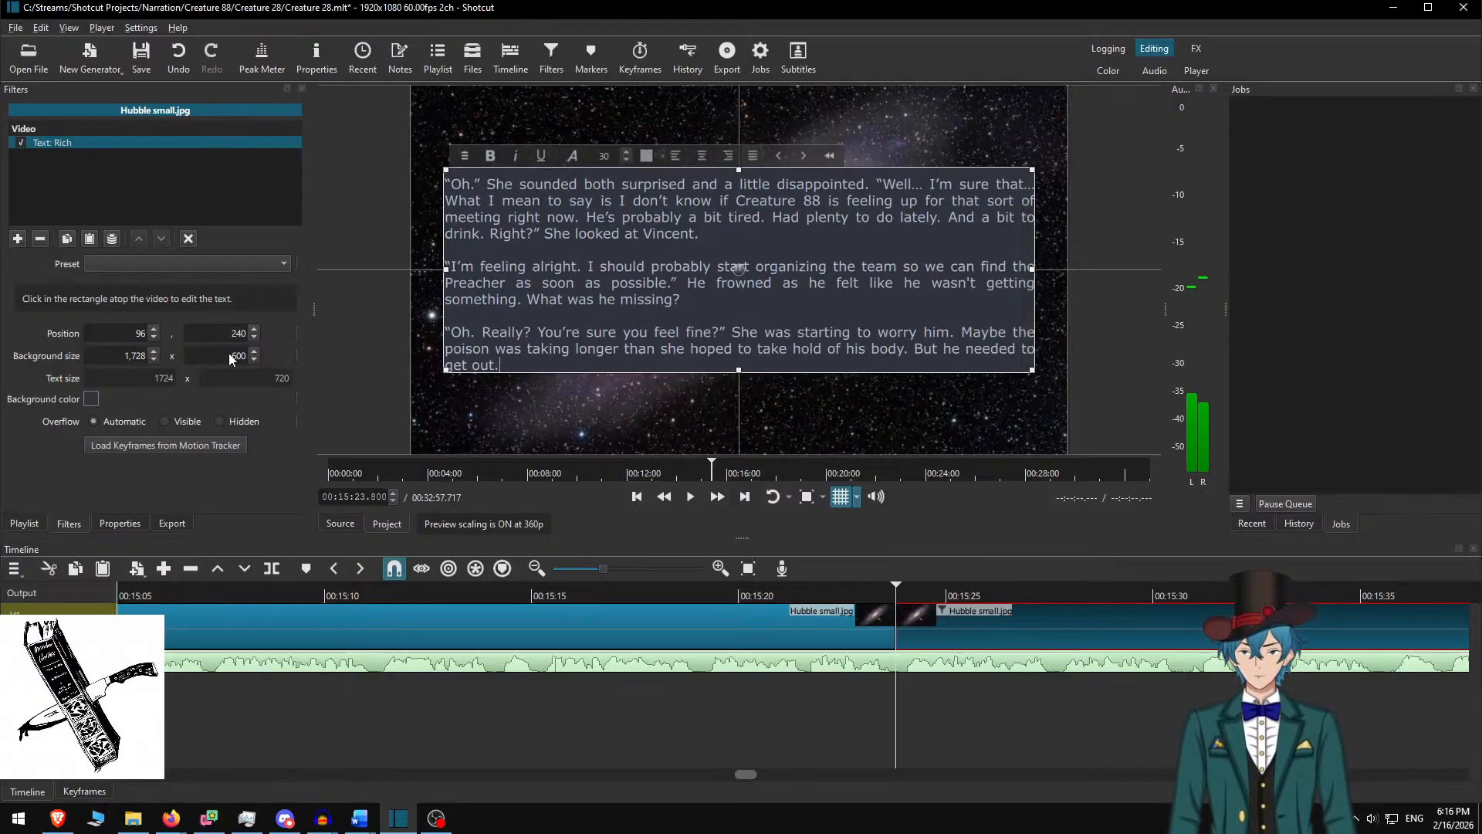
# Make the text box 750 tall and raise it to Y 165
pyautogui.write('750')
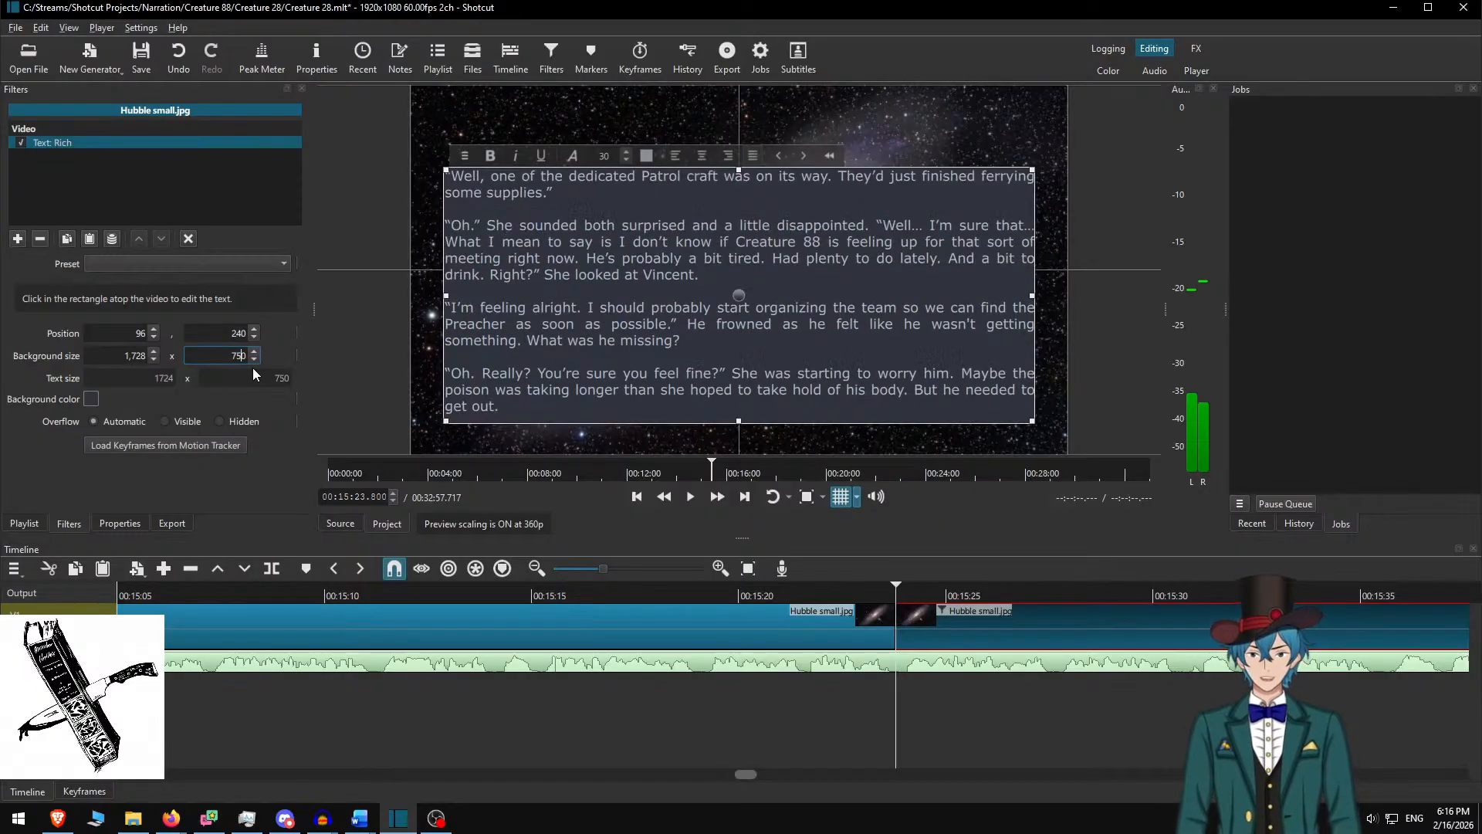
pyautogui.moveTo(743, 297); pyautogui.dragTo(743, 272)
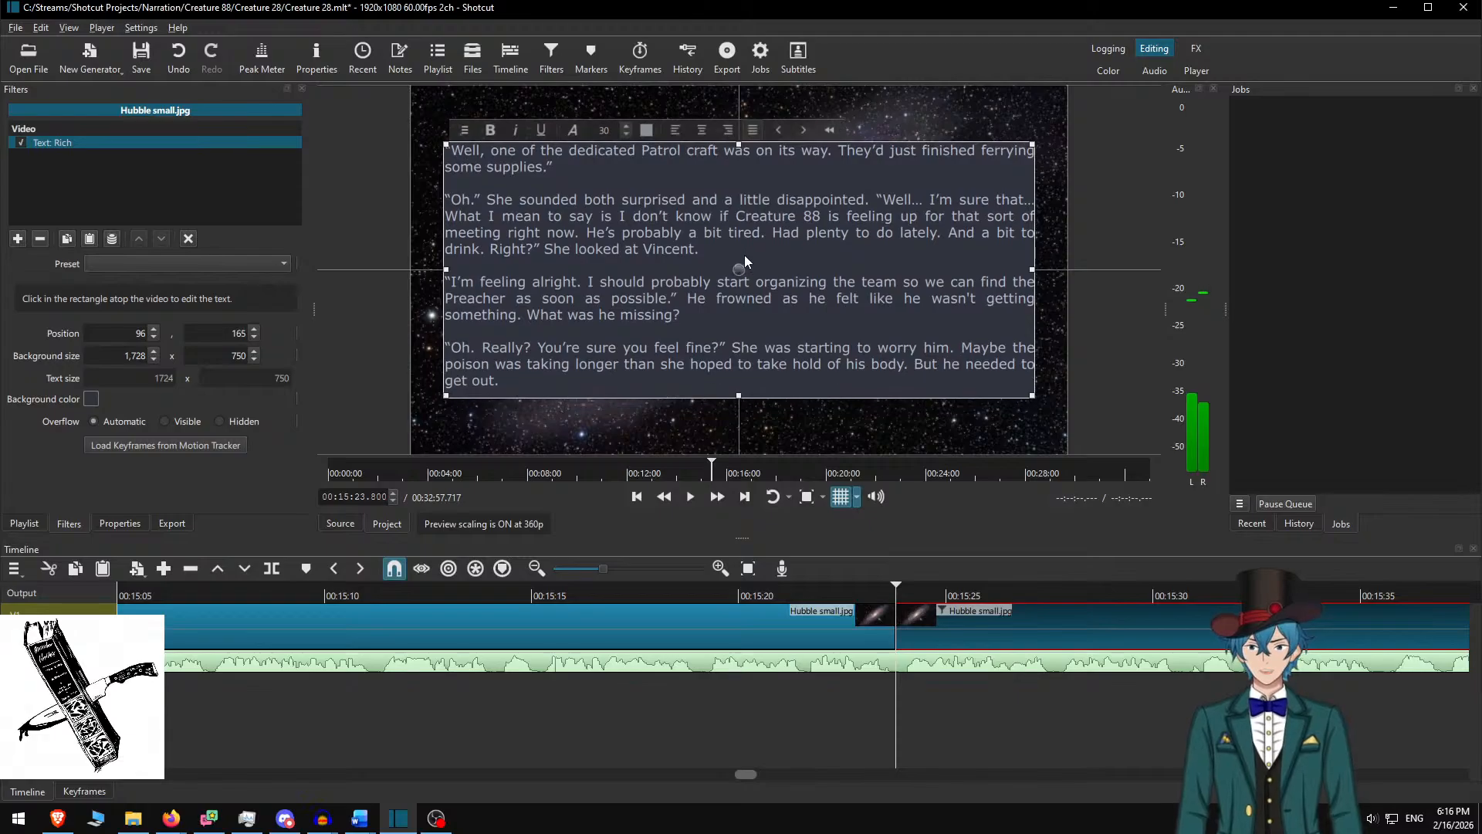
pyautogui.click(942, 628)
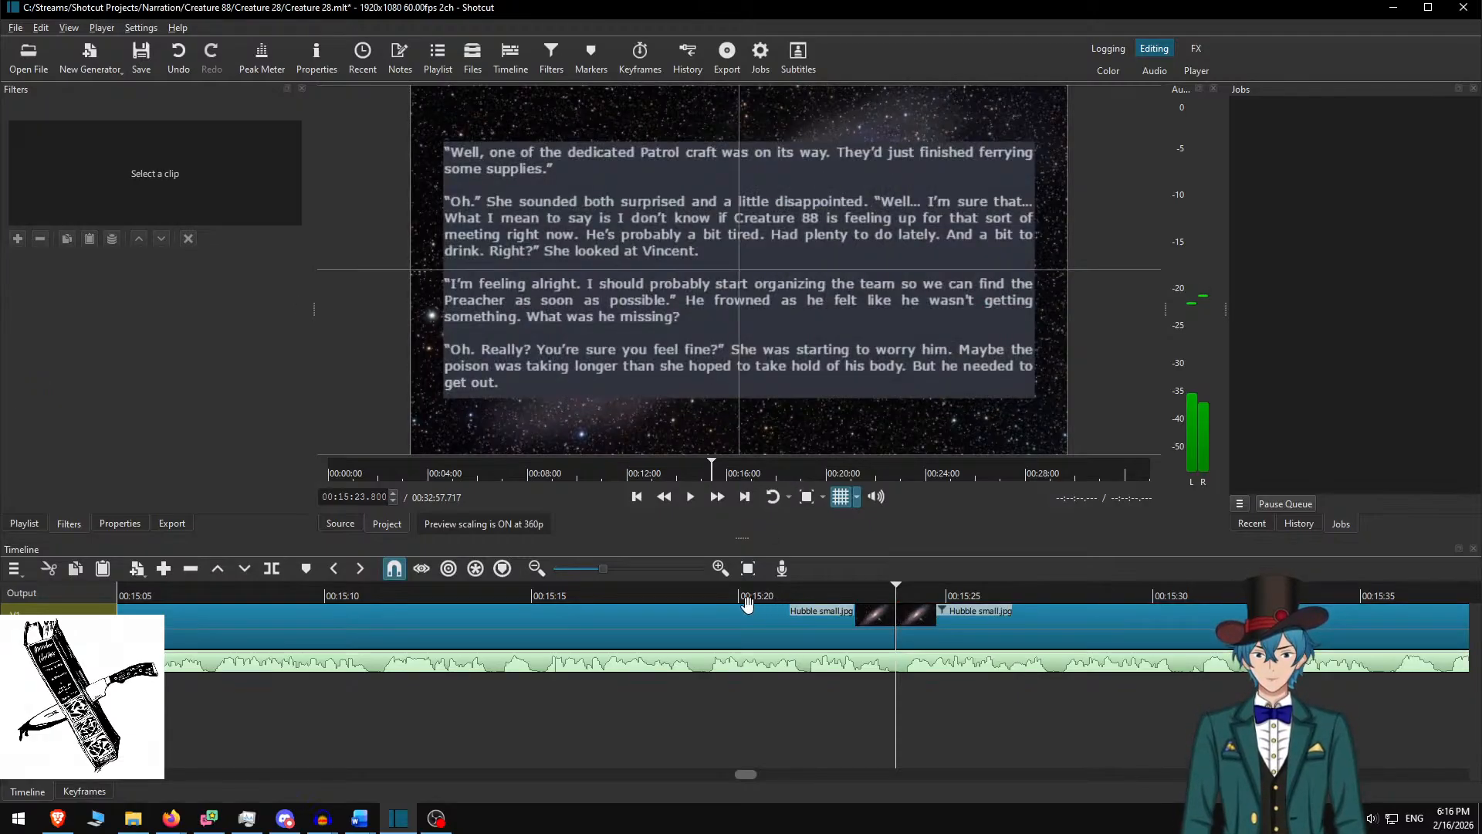
# Play the narration back from the passage start to review it
pyautogui.click(744, 596)
pyautogui.click(715, 499)
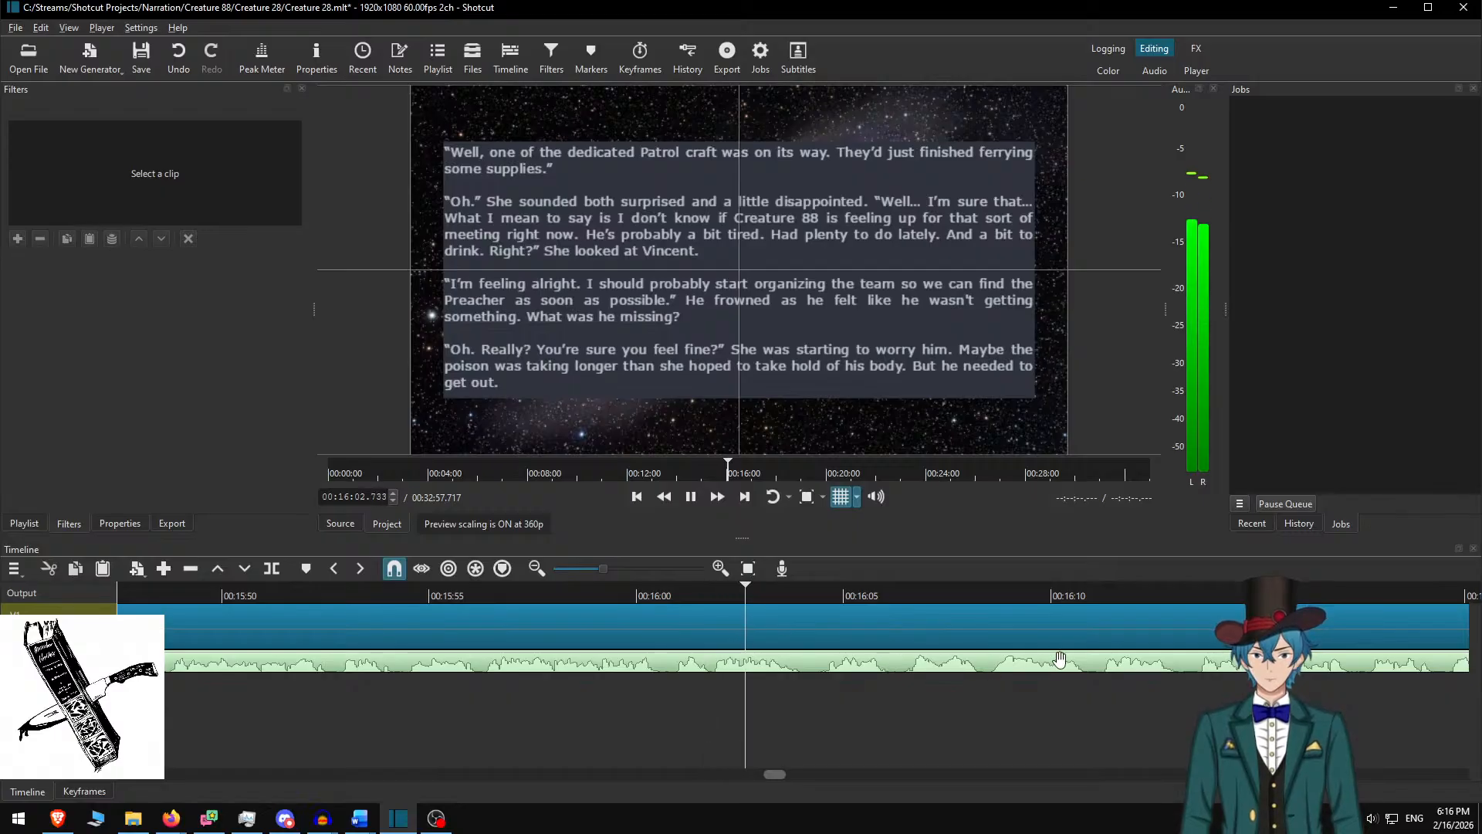
pyautogui.press('space')
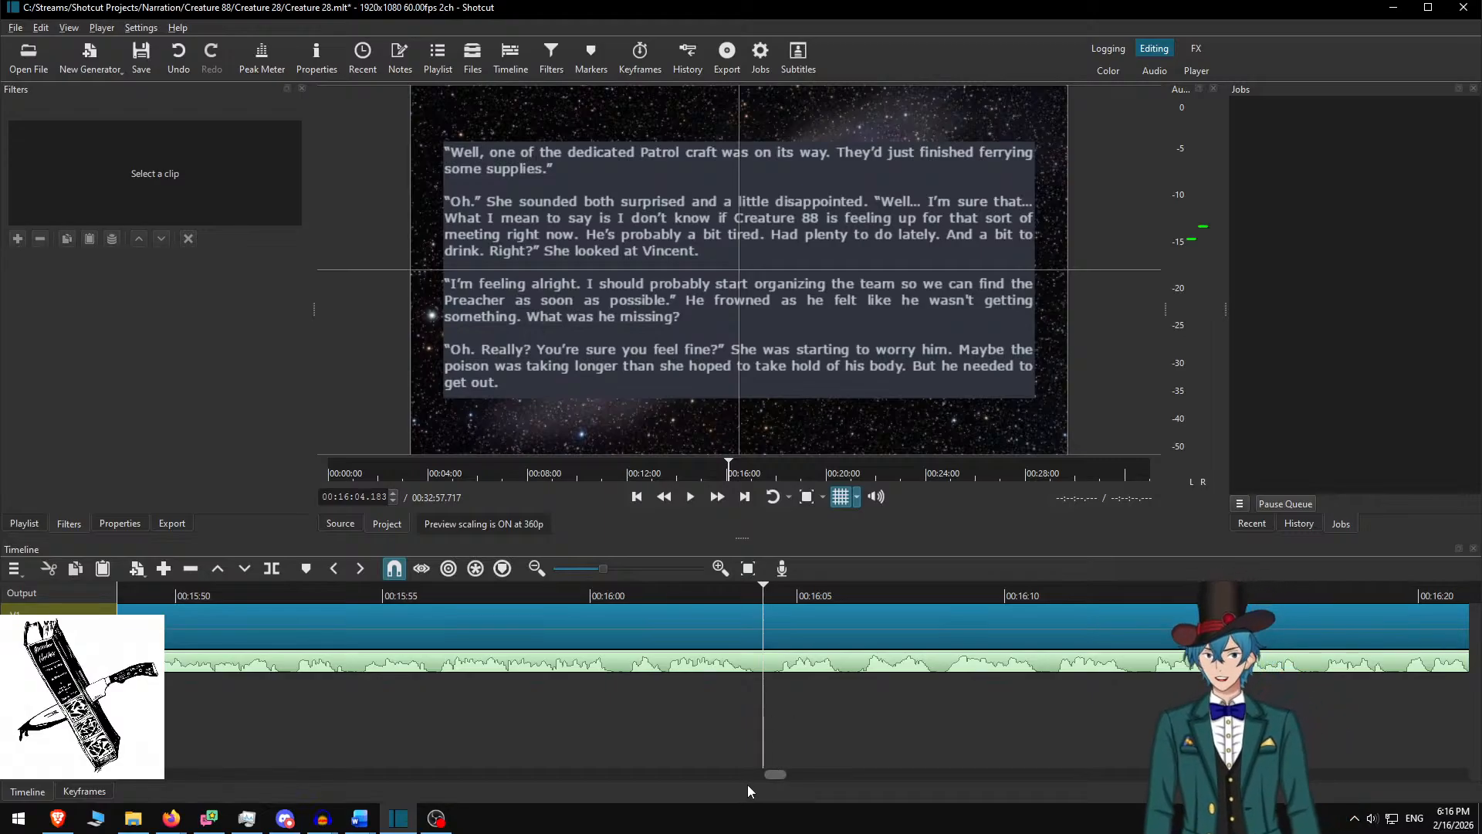
# Split the galaxy clip at 00:16:19.417, where the passage ends, and select the right-hand piece
pyautogui.click(624, 596)
pyautogui.press('space')
pyautogui.click(718, 503)
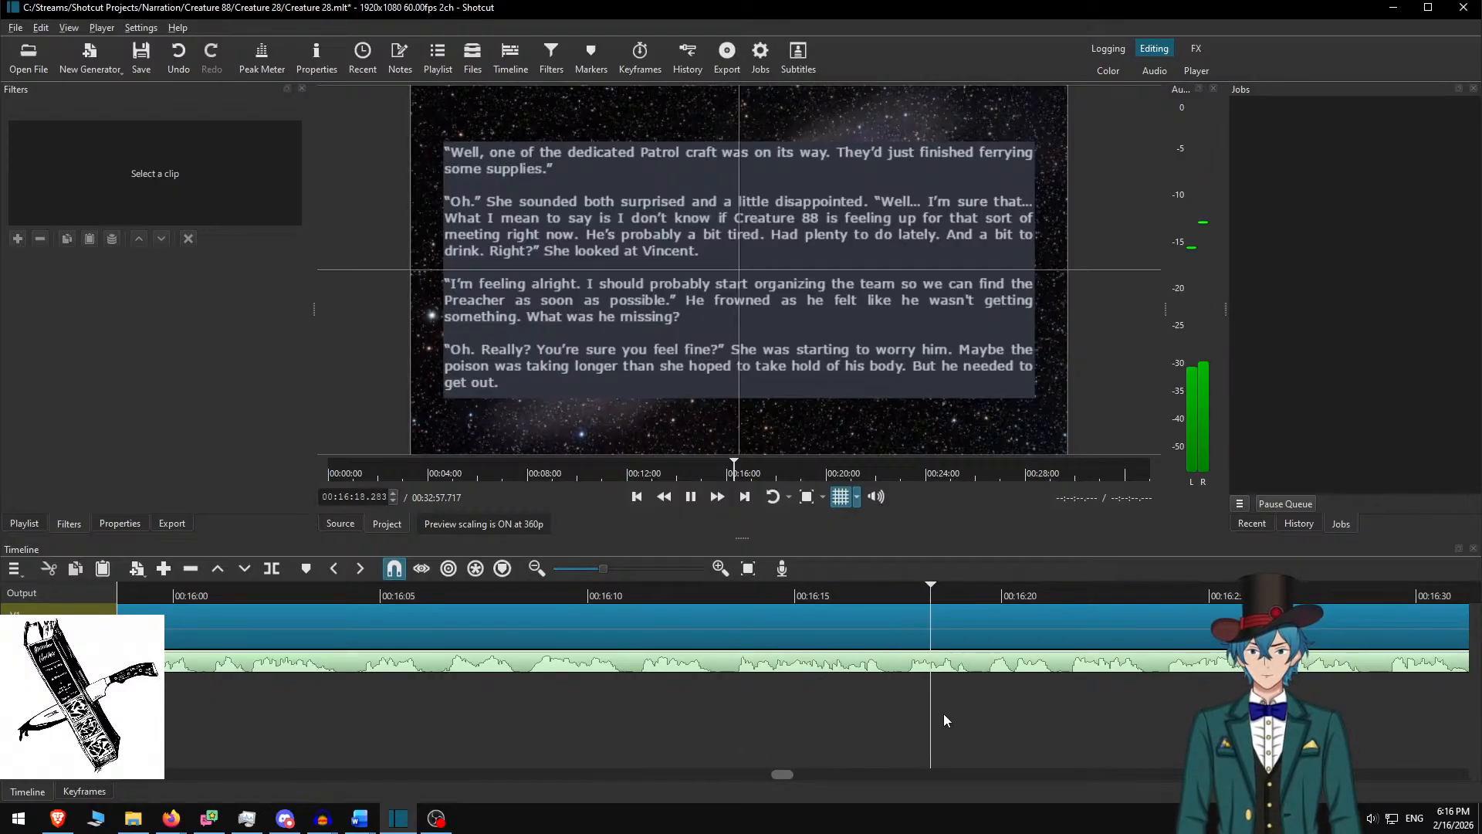
pyautogui.press('space')
pyautogui.press('s')
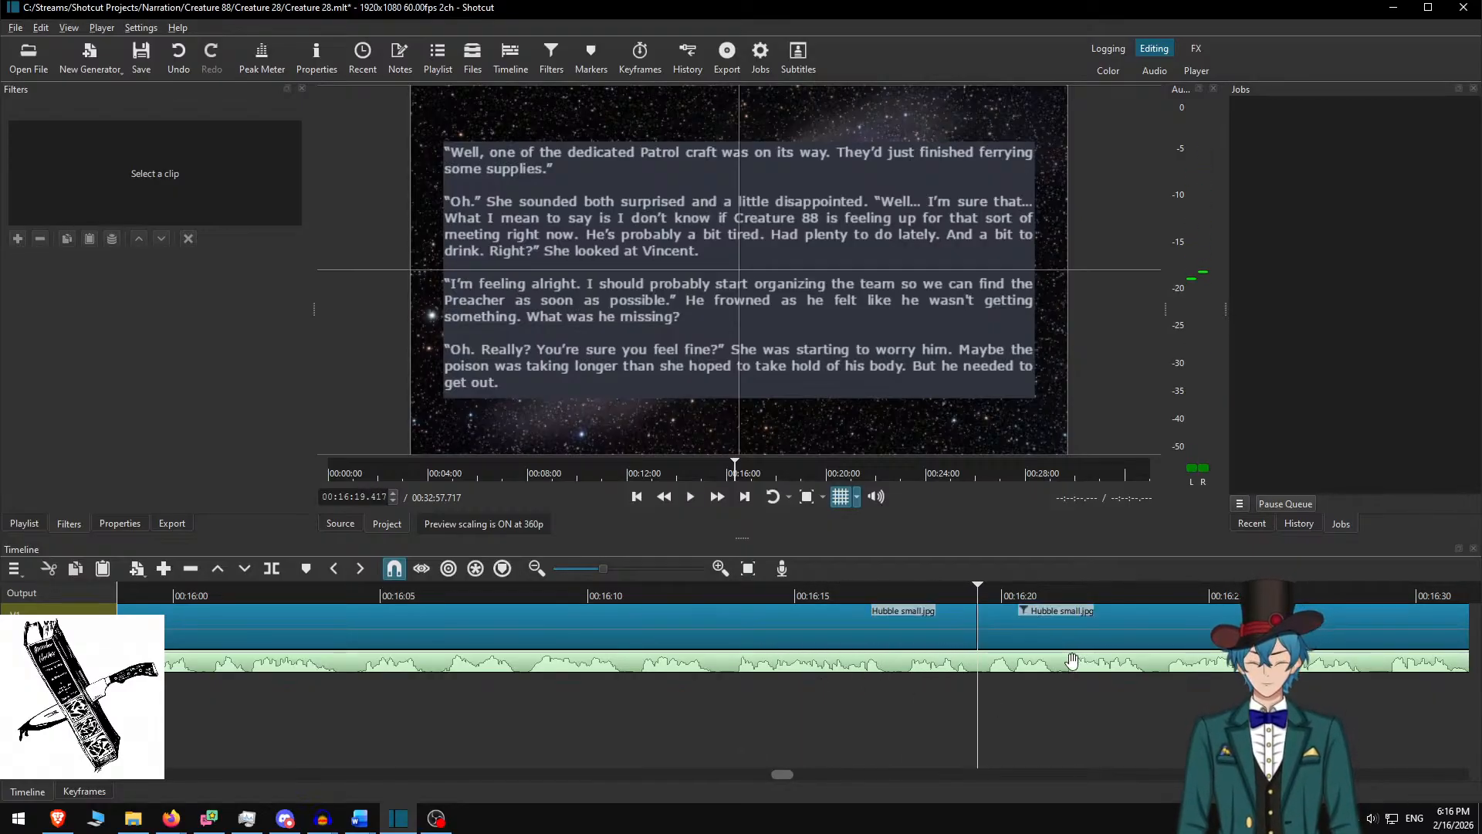
pyautogui.click(1018, 628)
pyautogui.hotkey('alt', 'Tab')
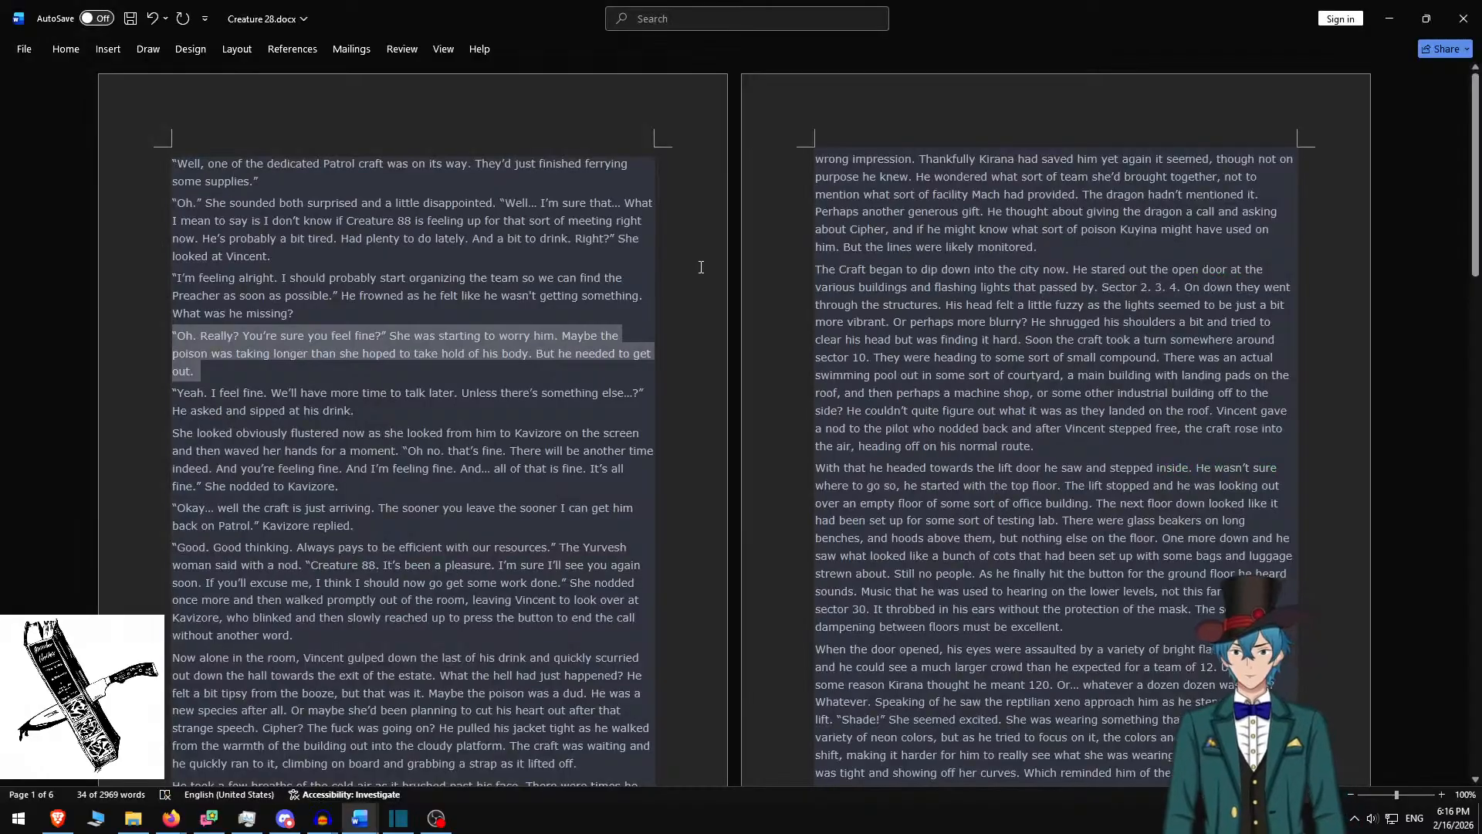
# Delete the four used paragraphs from the top of the Word story and copy the next three
pyautogui.hotkey('ctrl', 'shift', 'Up')
pyautogui.hotkey('ctrl', 'shift', 'Up')
pyautogui.hotkey('ctrl', 'shift', 'Up')
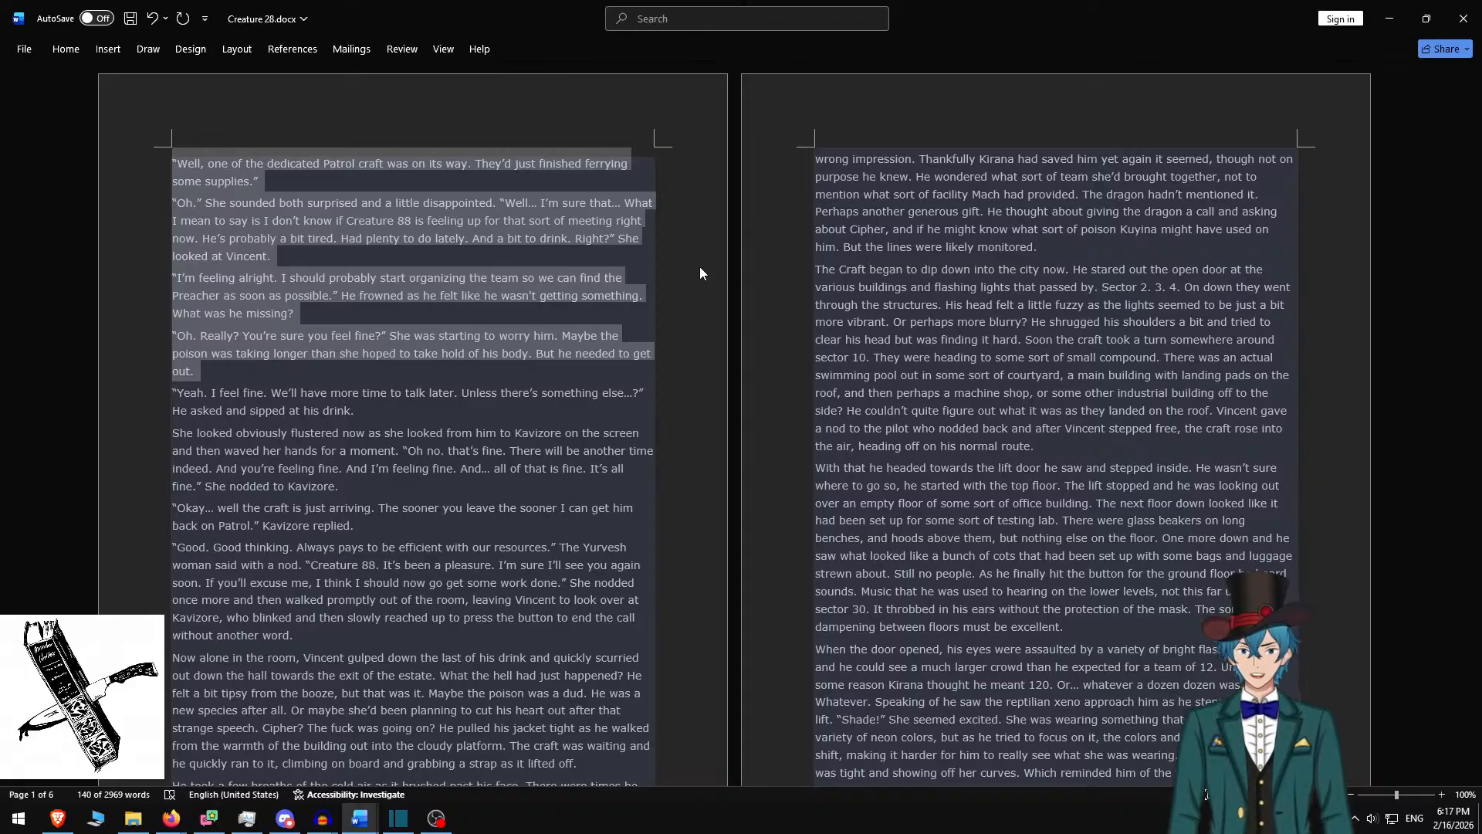
pyautogui.press('Delete')
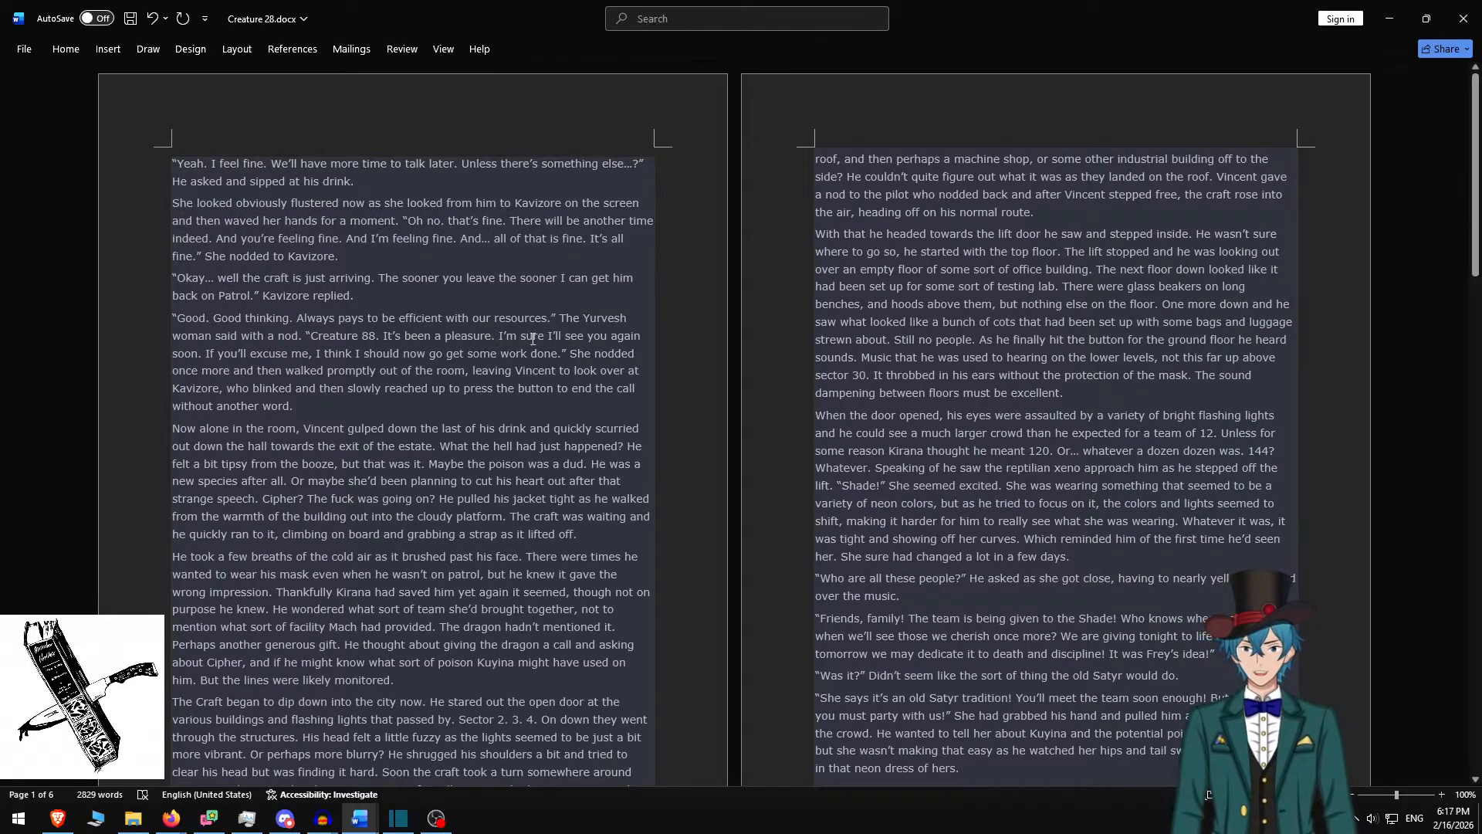
pyautogui.keyDown('shift'); pyautogui.click(375, 295); pyautogui.keyUp('shift')
pyautogui.hotkey('ctrl', 'c')
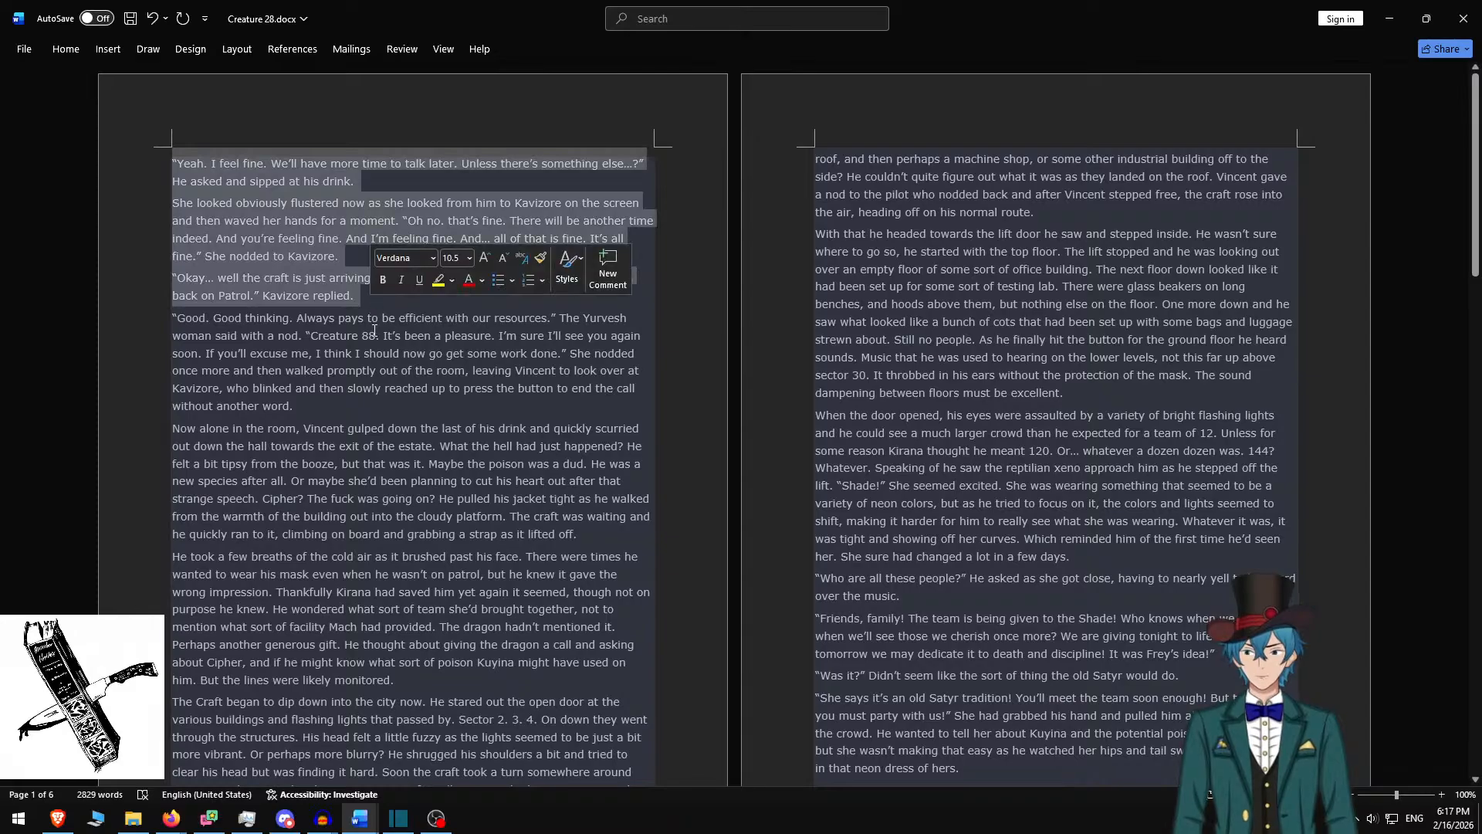
pyautogui.hotkey('alt', 'Tab')
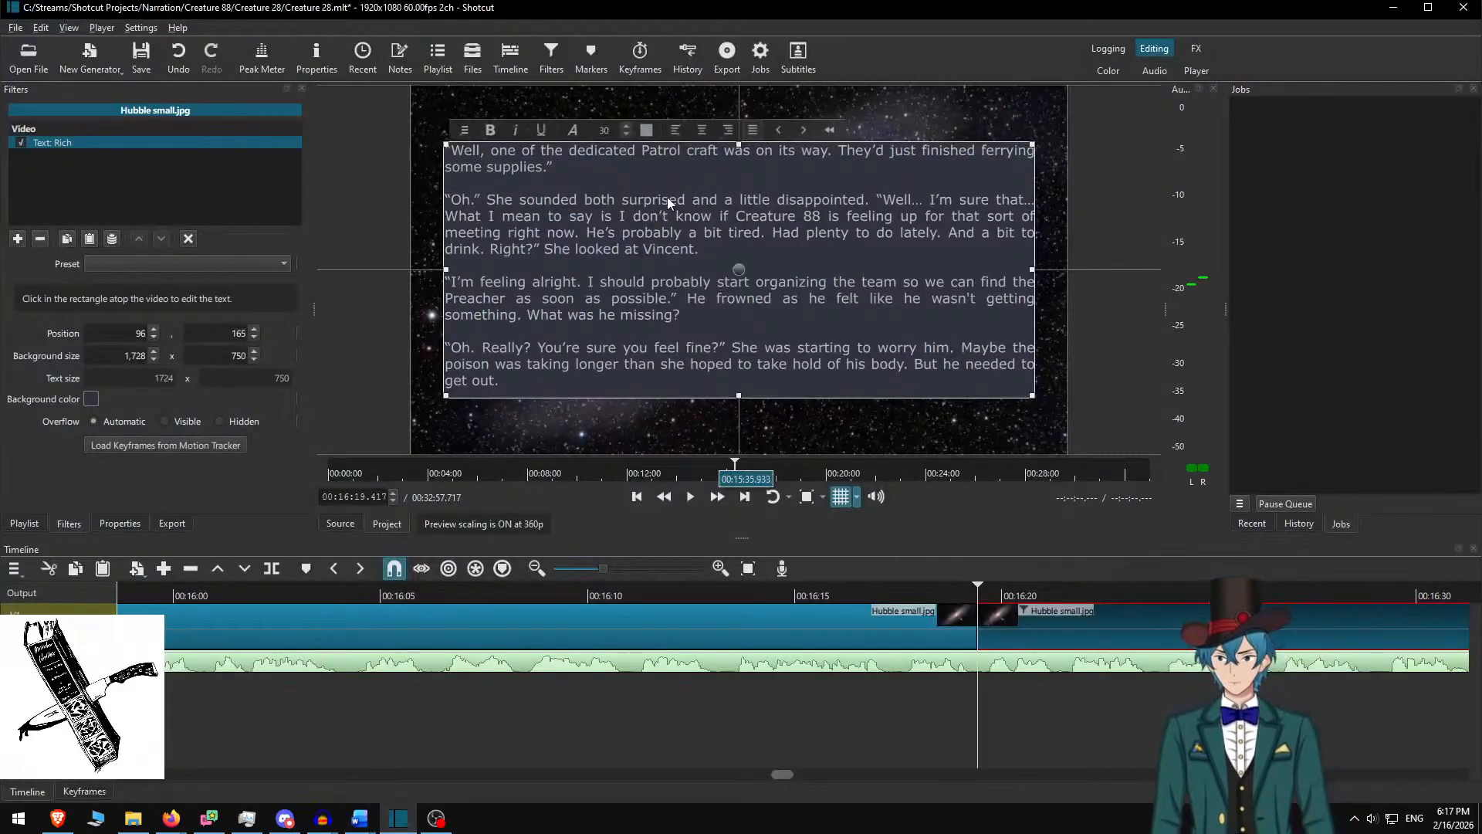
# Paste the three 'Yeah. I feel fine' paragraphs with blank lines, in a 500-high box at Y 290
pyautogui.hotkey('ctrl', 'a')
pyautogui.hotkey('ctrl', 'v')
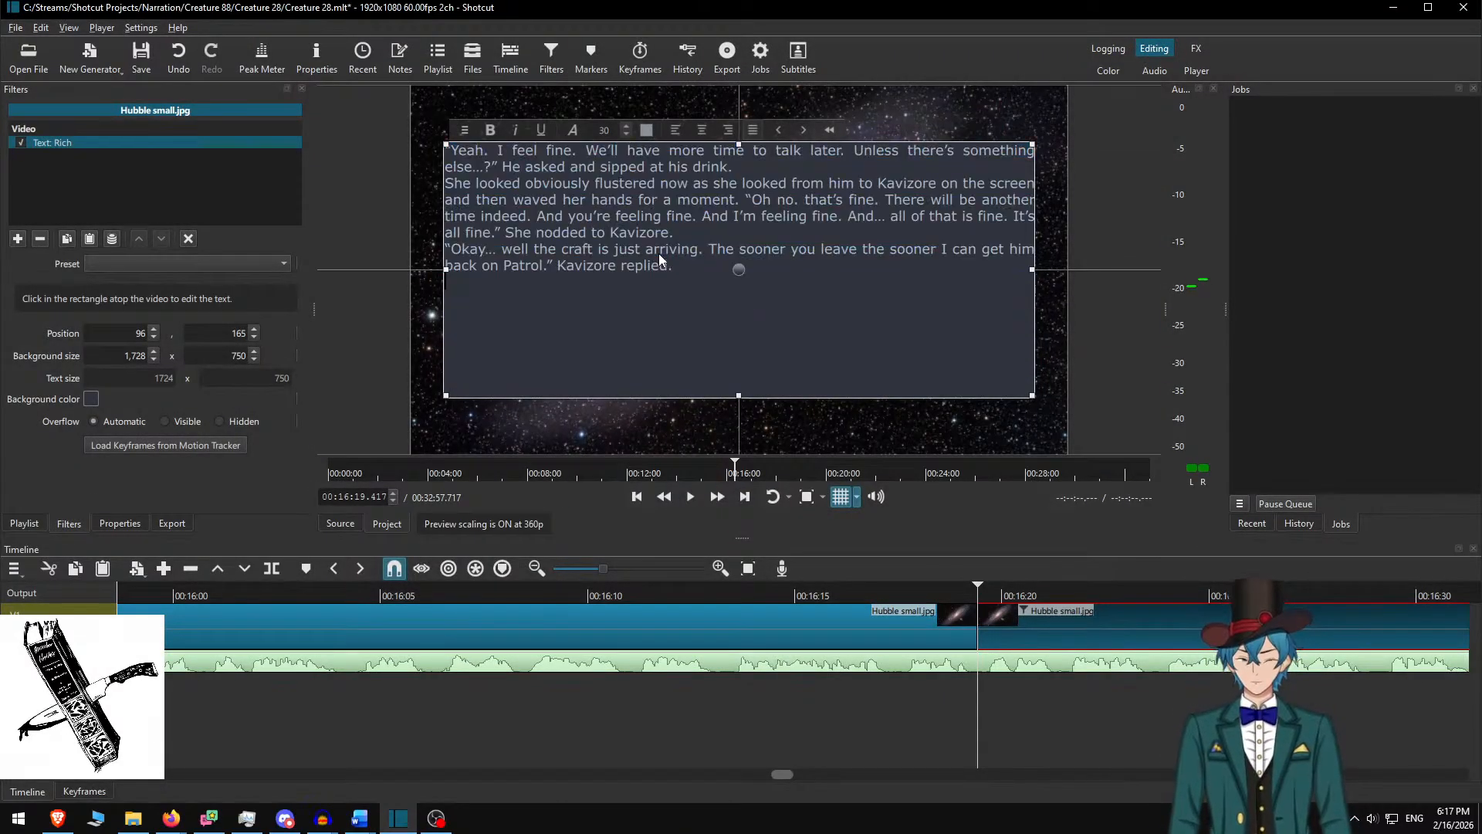
pyautogui.press('Up')
pyautogui.press('Up')
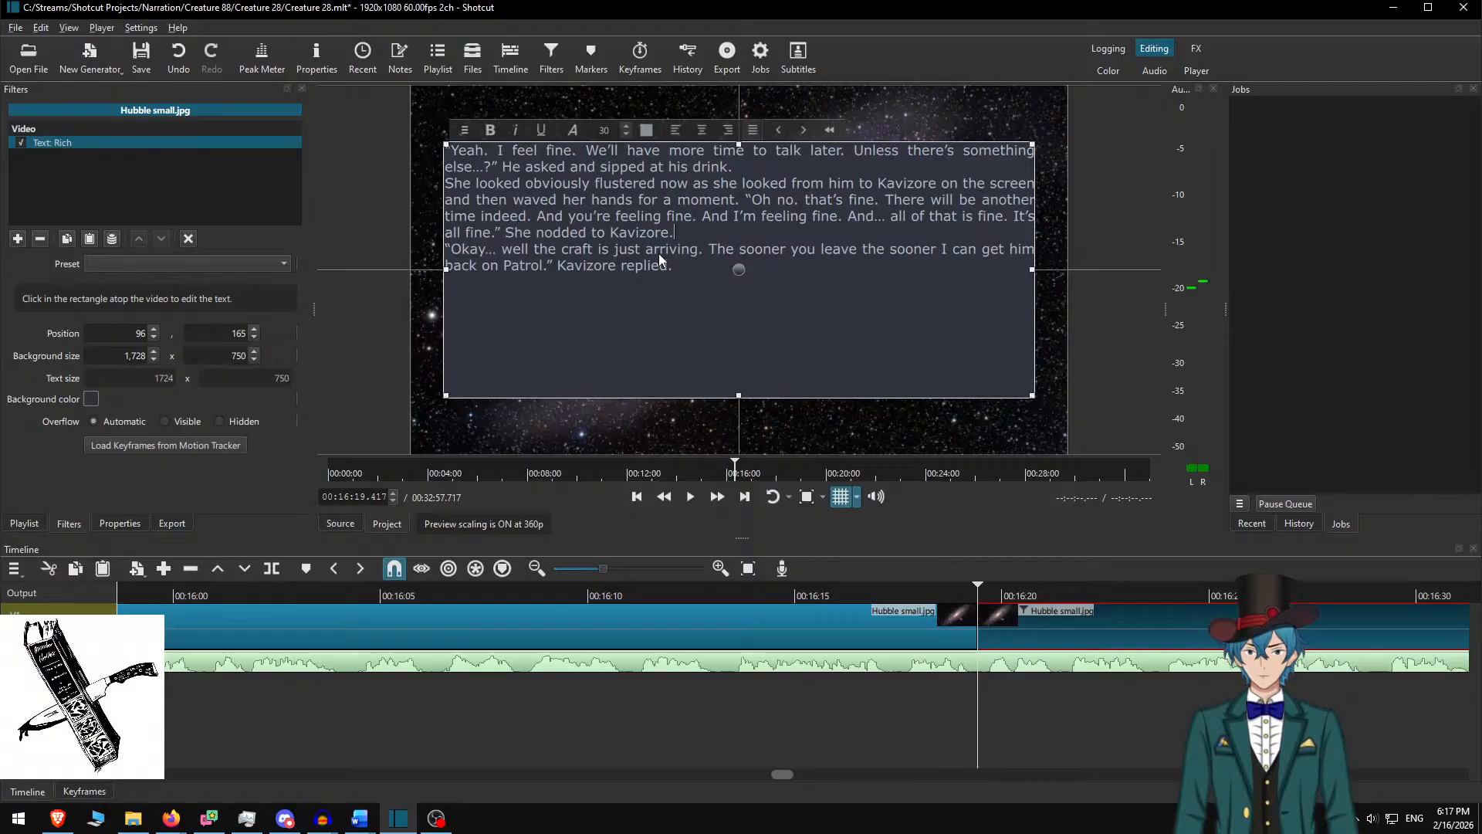
pyautogui.press('Return')
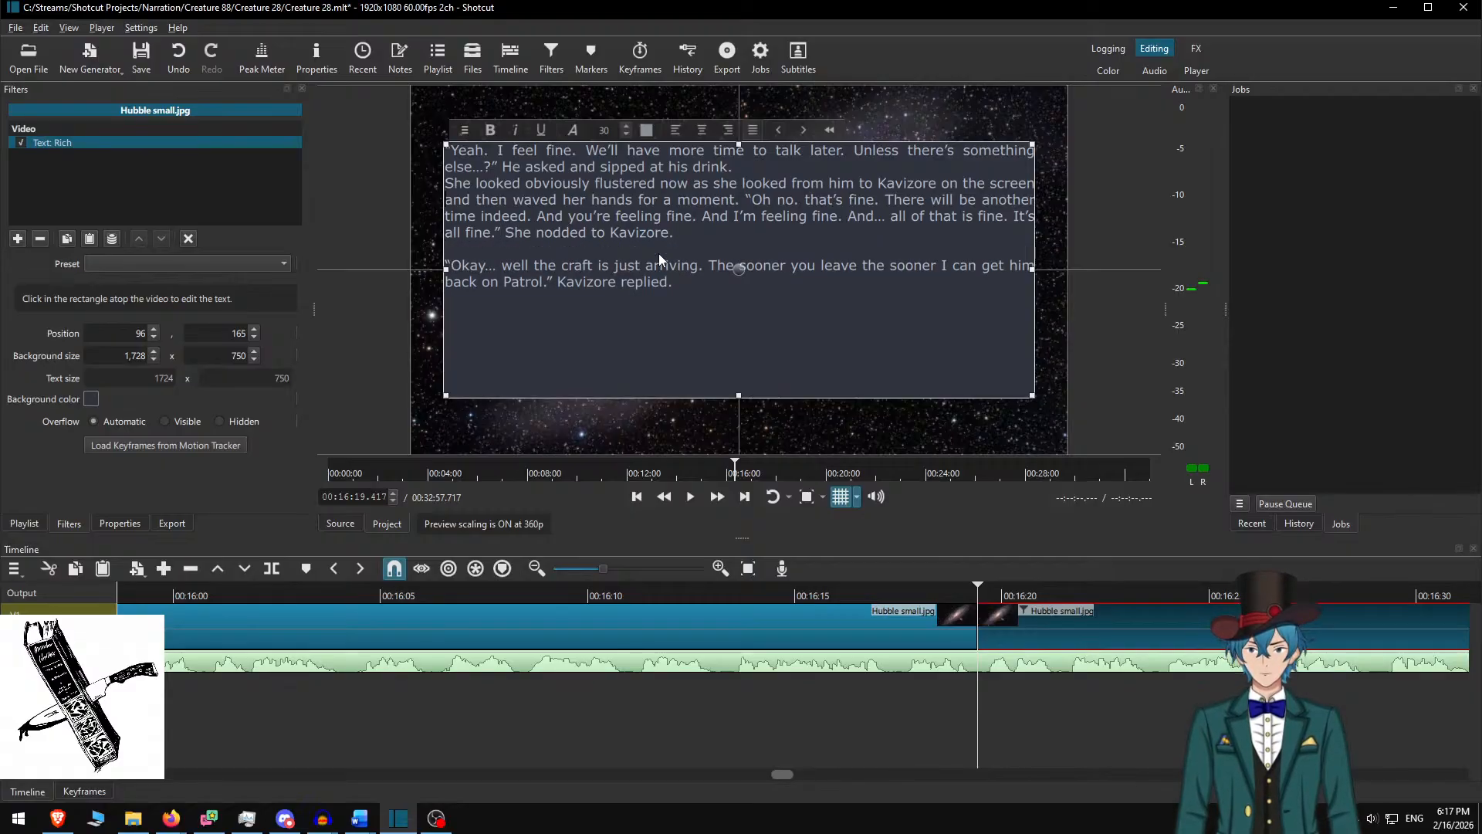
pyautogui.press('Up')
pyautogui.press('Up')
pyautogui.press('Up')
pyautogui.press('Up')
pyautogui.press('Up')
pyautogui.press('Return')
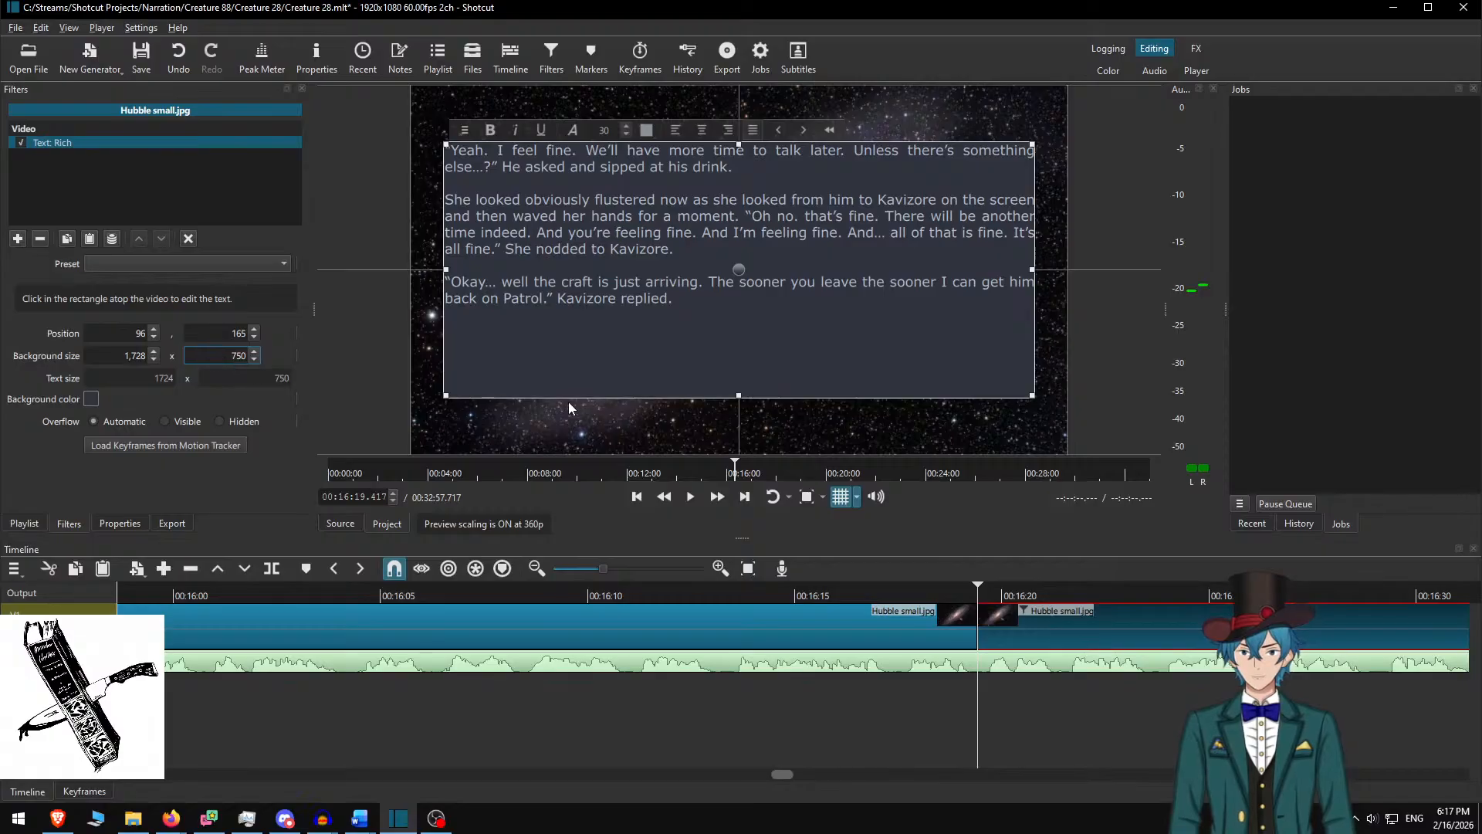
pyautogui.write('480')
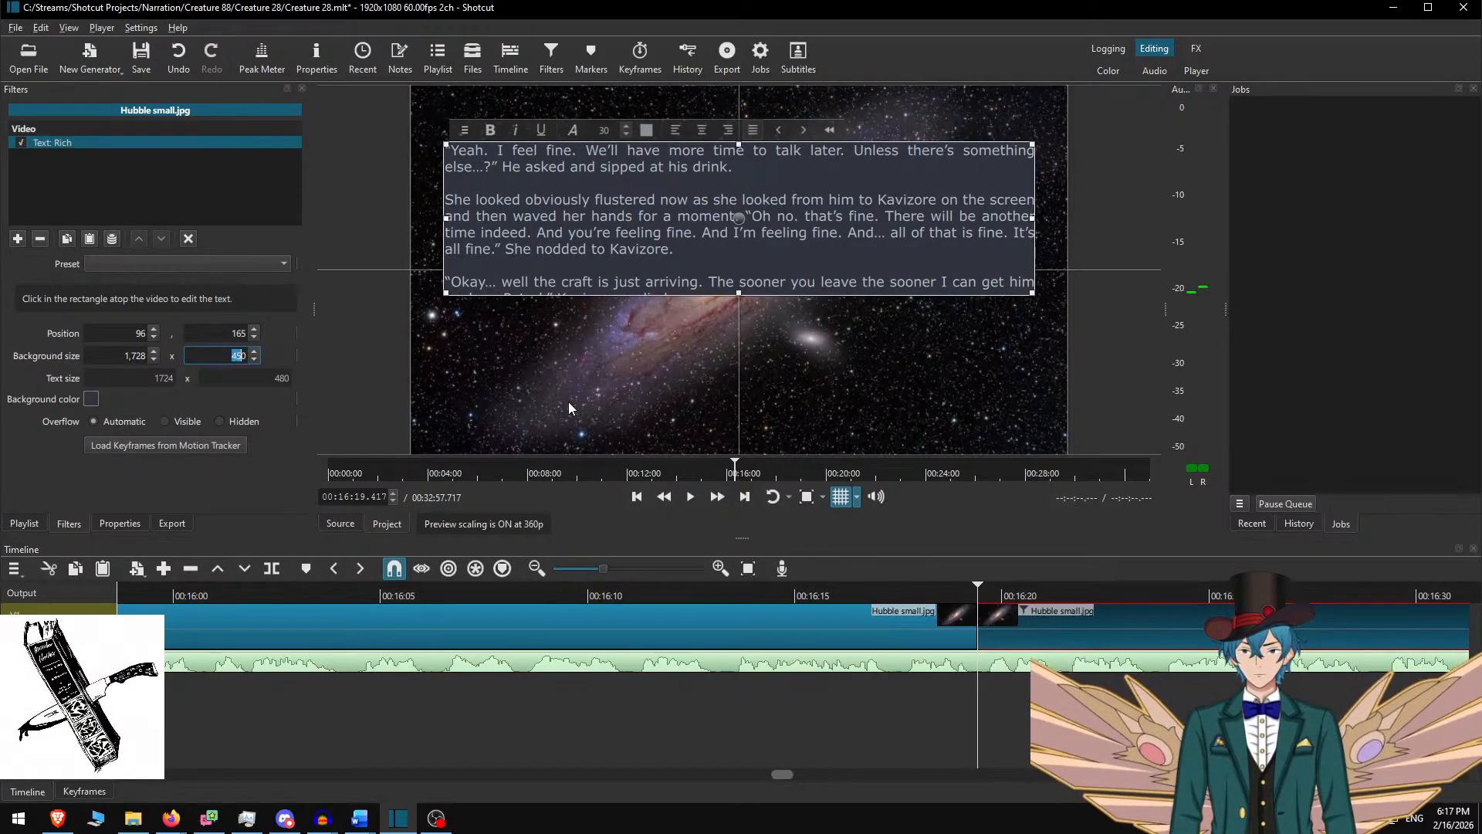
pyautogui.write('50')
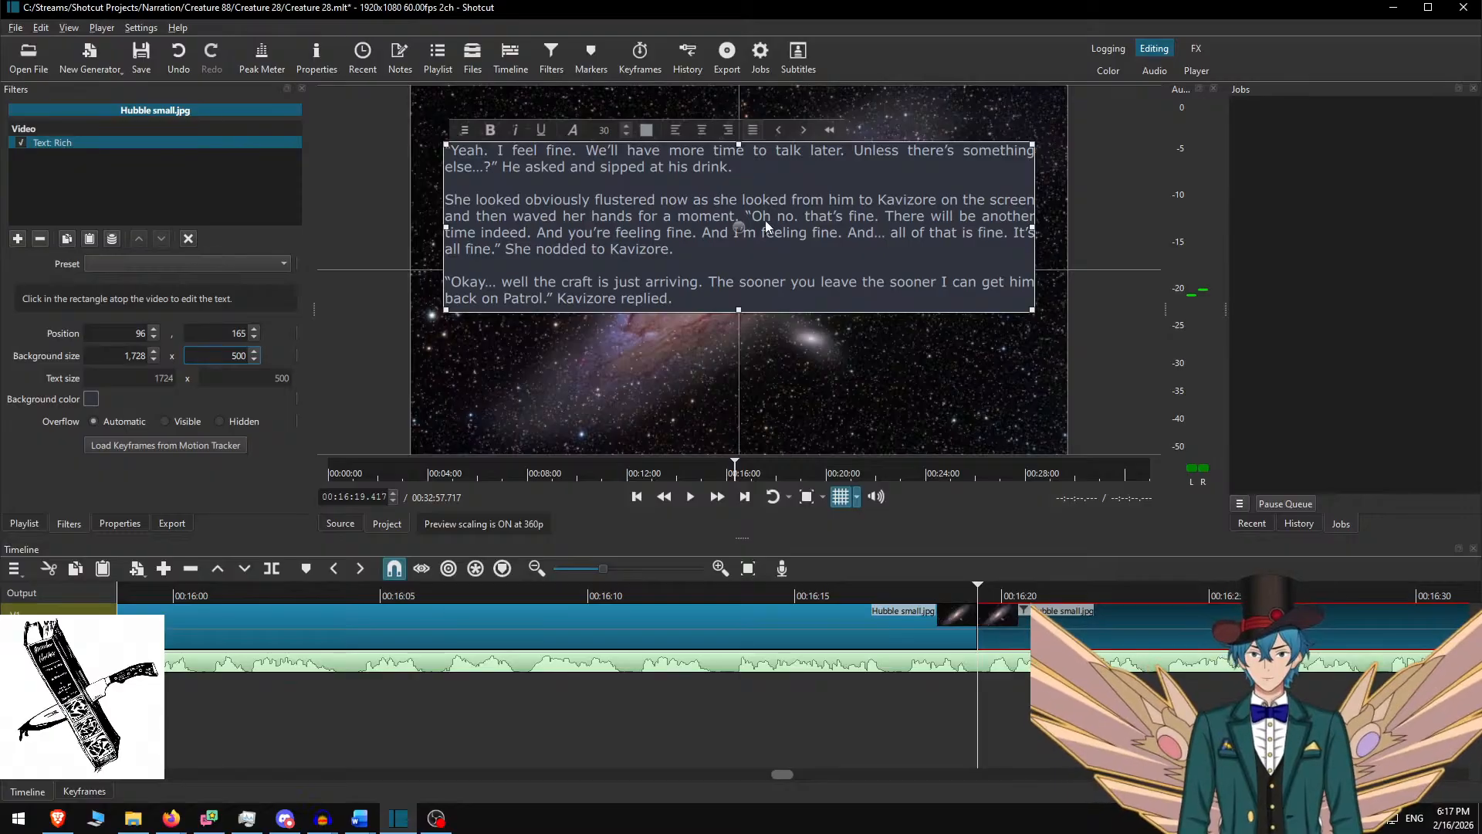
pyautogui.moveTo(737, 228); pyautogui.dragTo(746, 271)
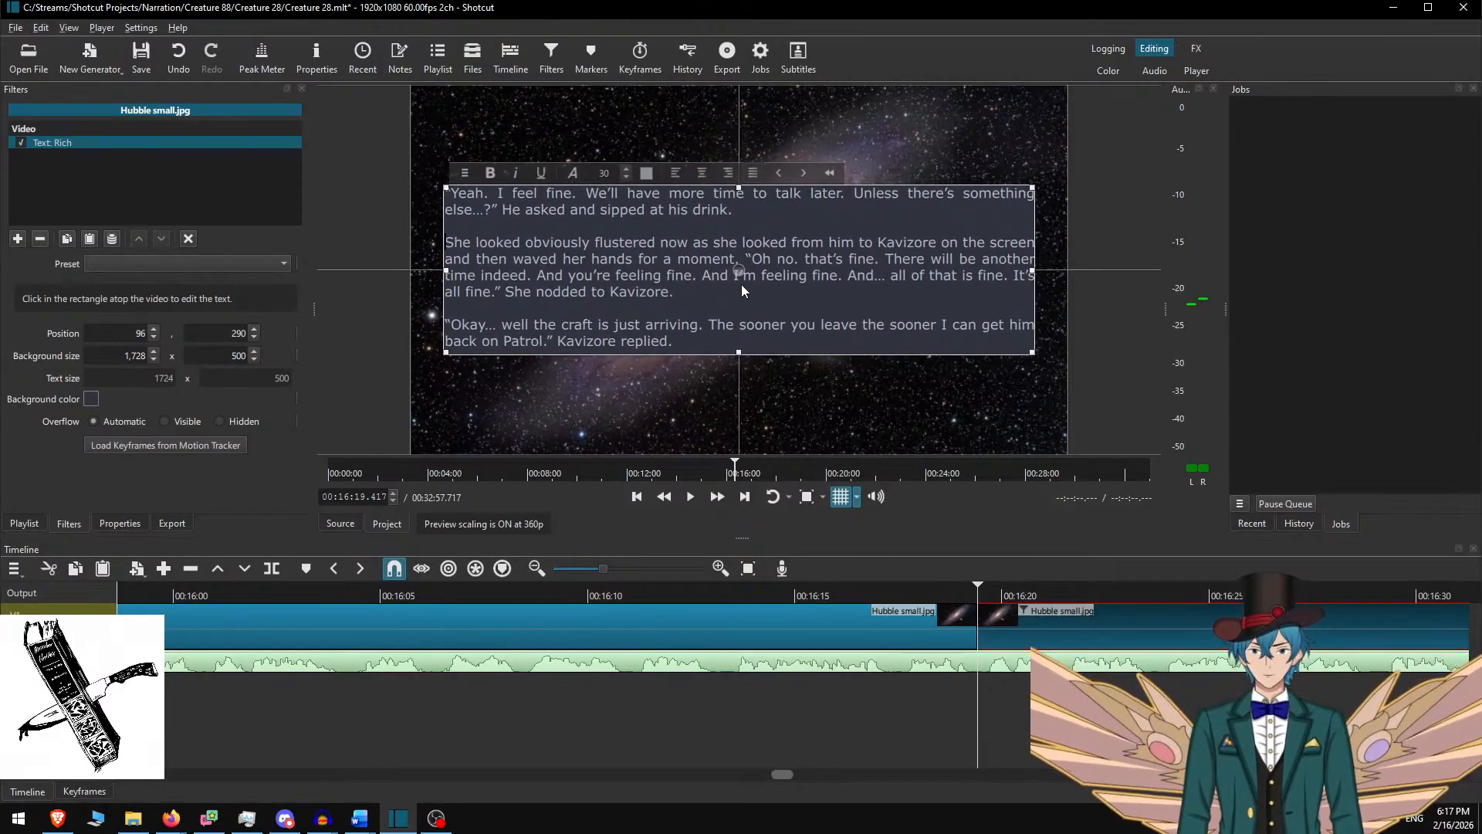
# Play the narration from the start of the three-paragraph passage to review it
pyautogui.click(1050, 626)
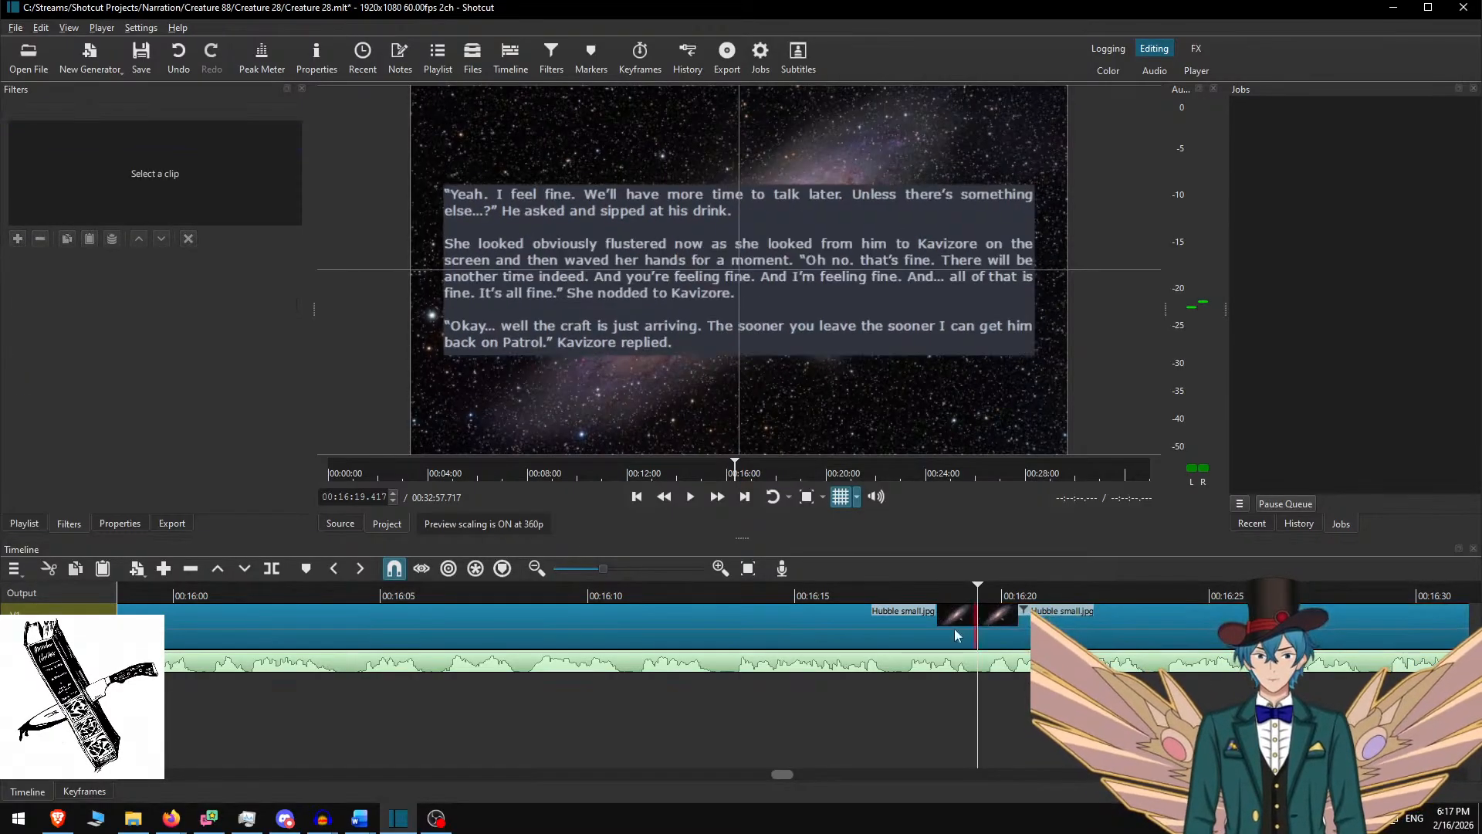
pyautogui.scroll(-9, 610, 630)
pyautogui.click(443, 596)
pyautogui.press('space')
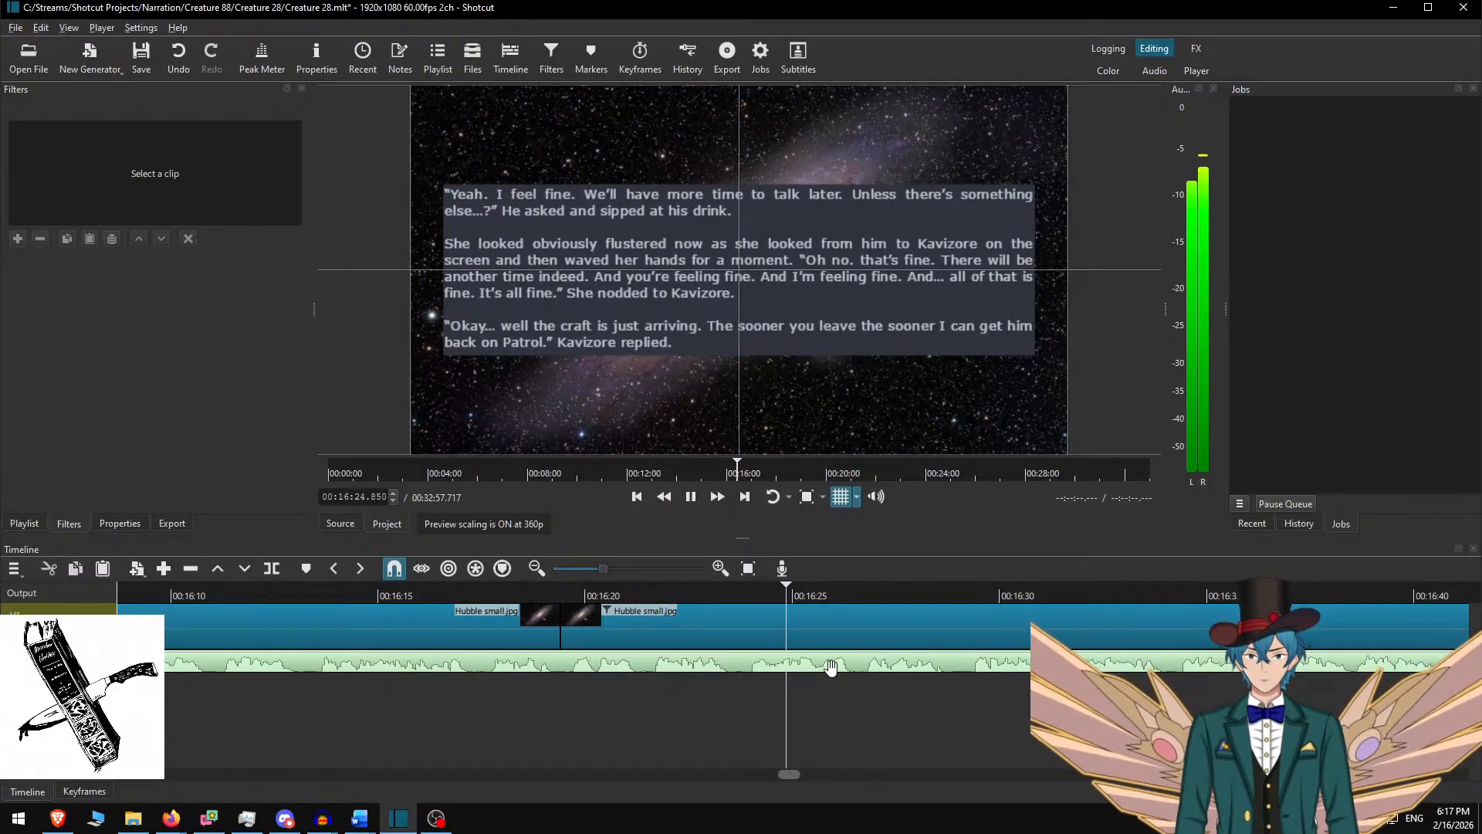
pyautogui.scroll(-3, 834, 674)
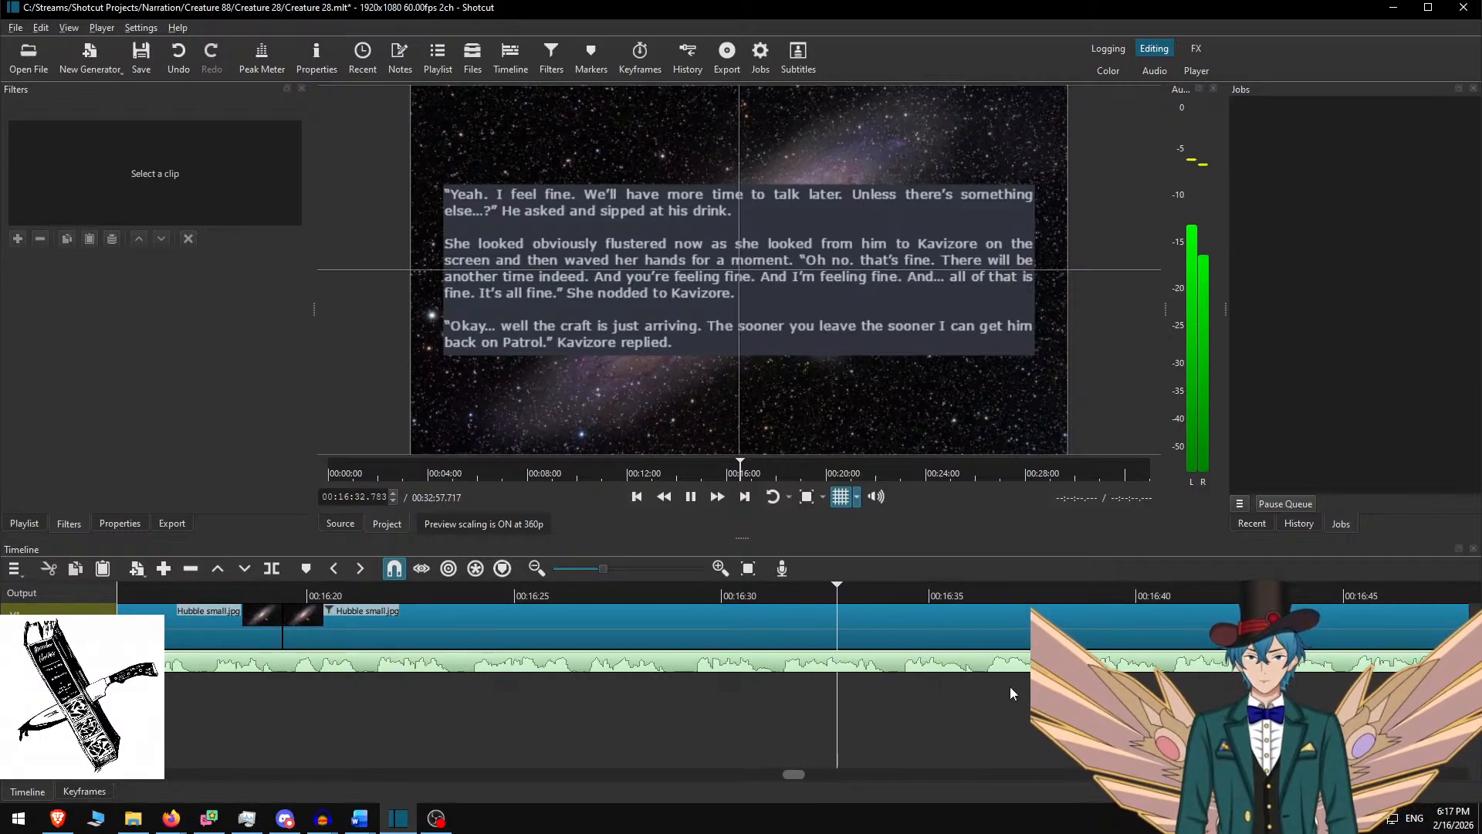
pyautogui.scroll(-4, 809, 688)
pyautogui.scroll(-1, 828, 674)
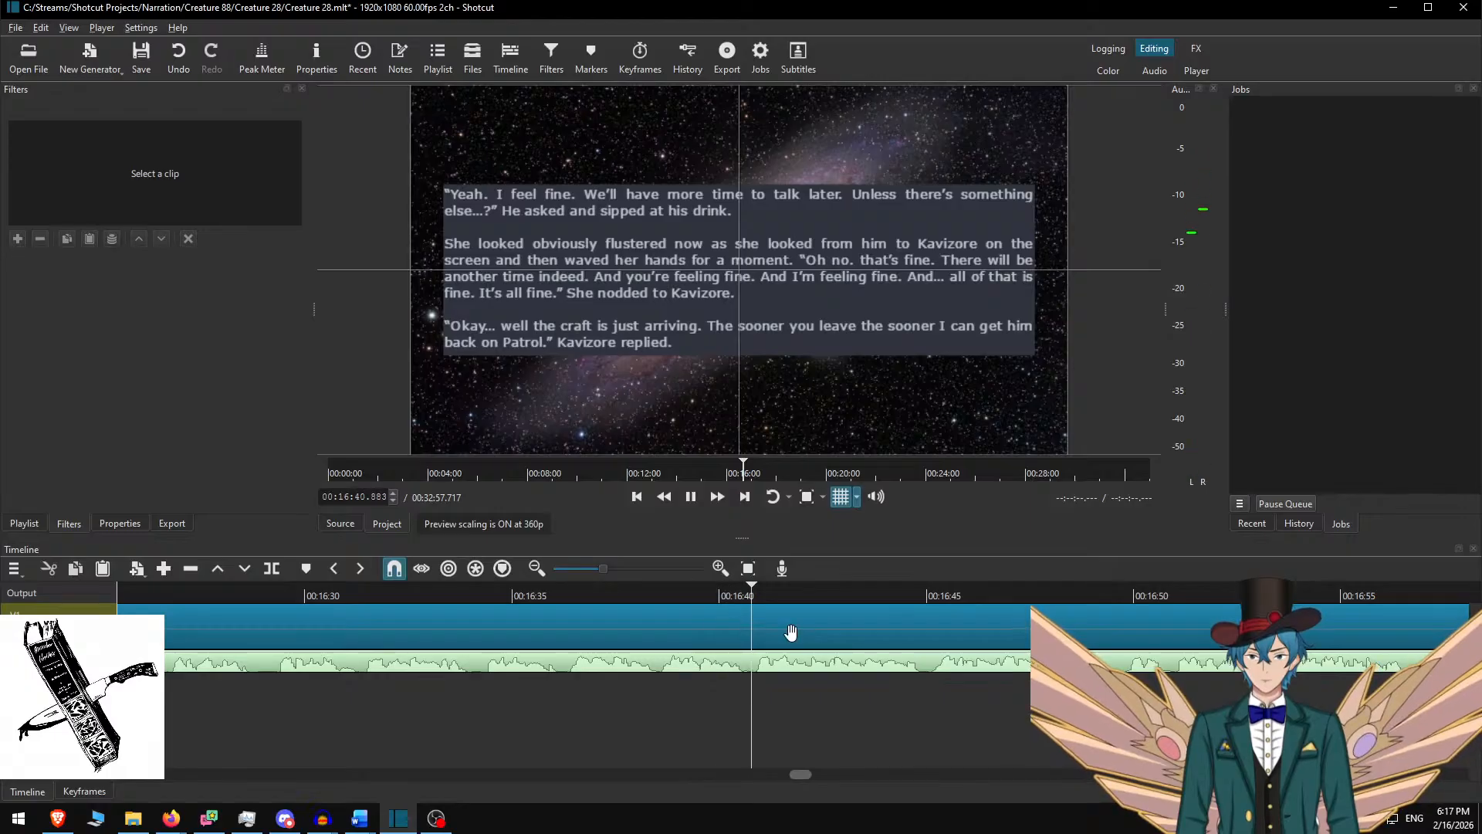
pyautogui.scroll(-3, 772, 645)
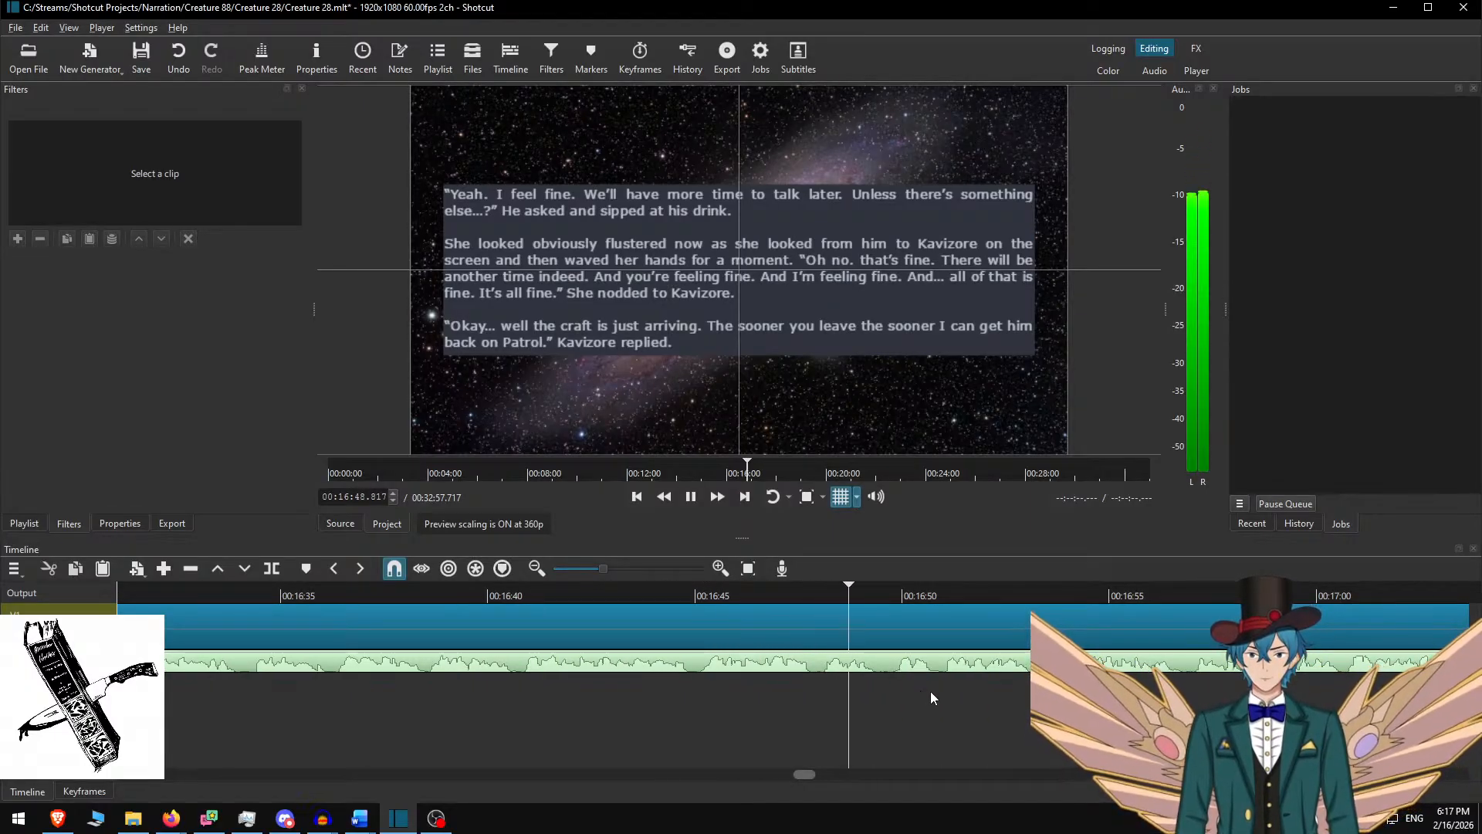
pyautogui.scroll(-1, 807, 664)
pyautogui.scroll(-3, 807, 664)
pyautogui.press('space')
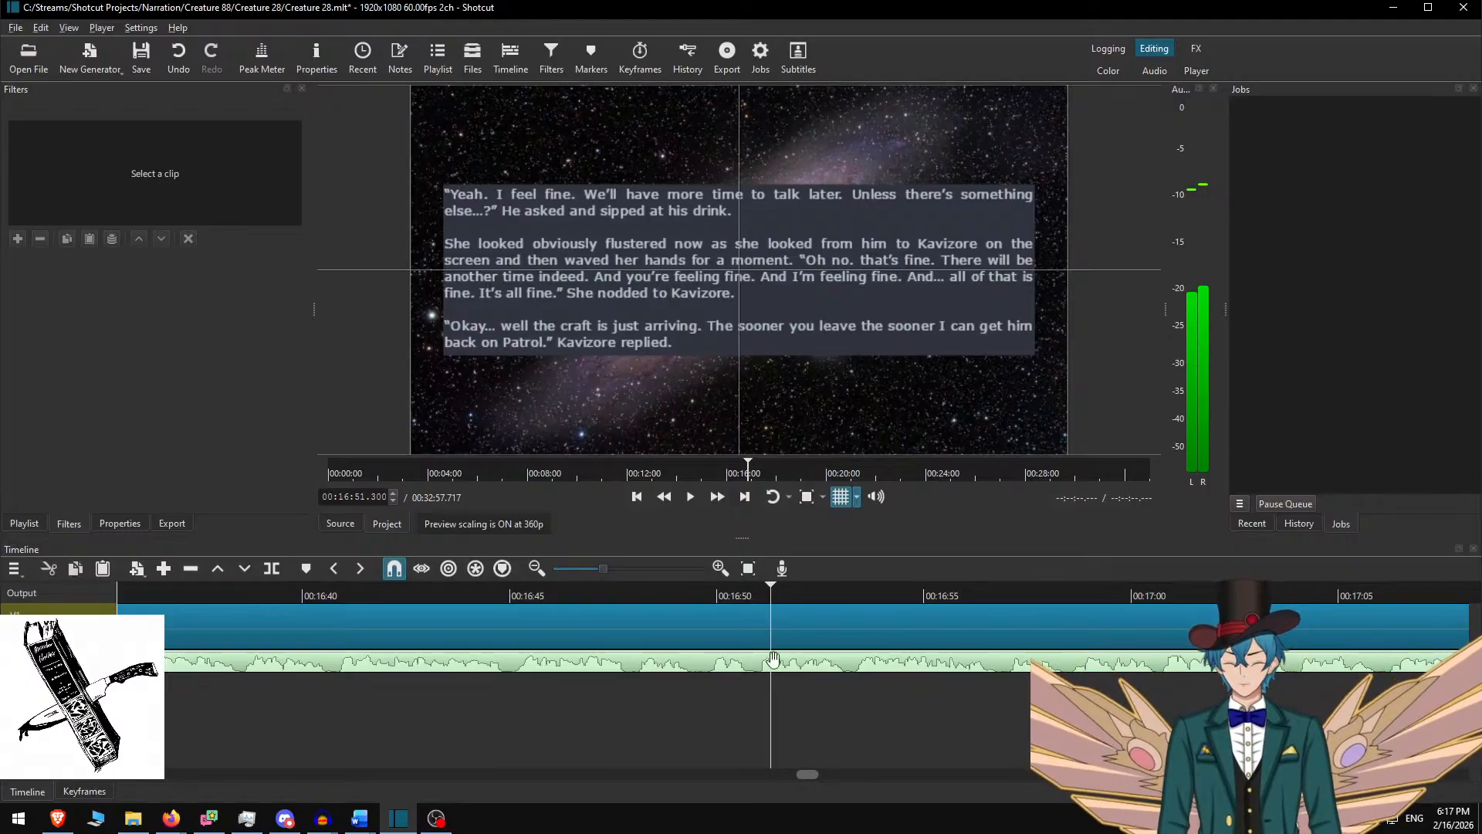
# Locate the passage end near 00:16:58 and select the new right-hand clip
pyautogui.click(632, 595)
pyautogui.press('space')
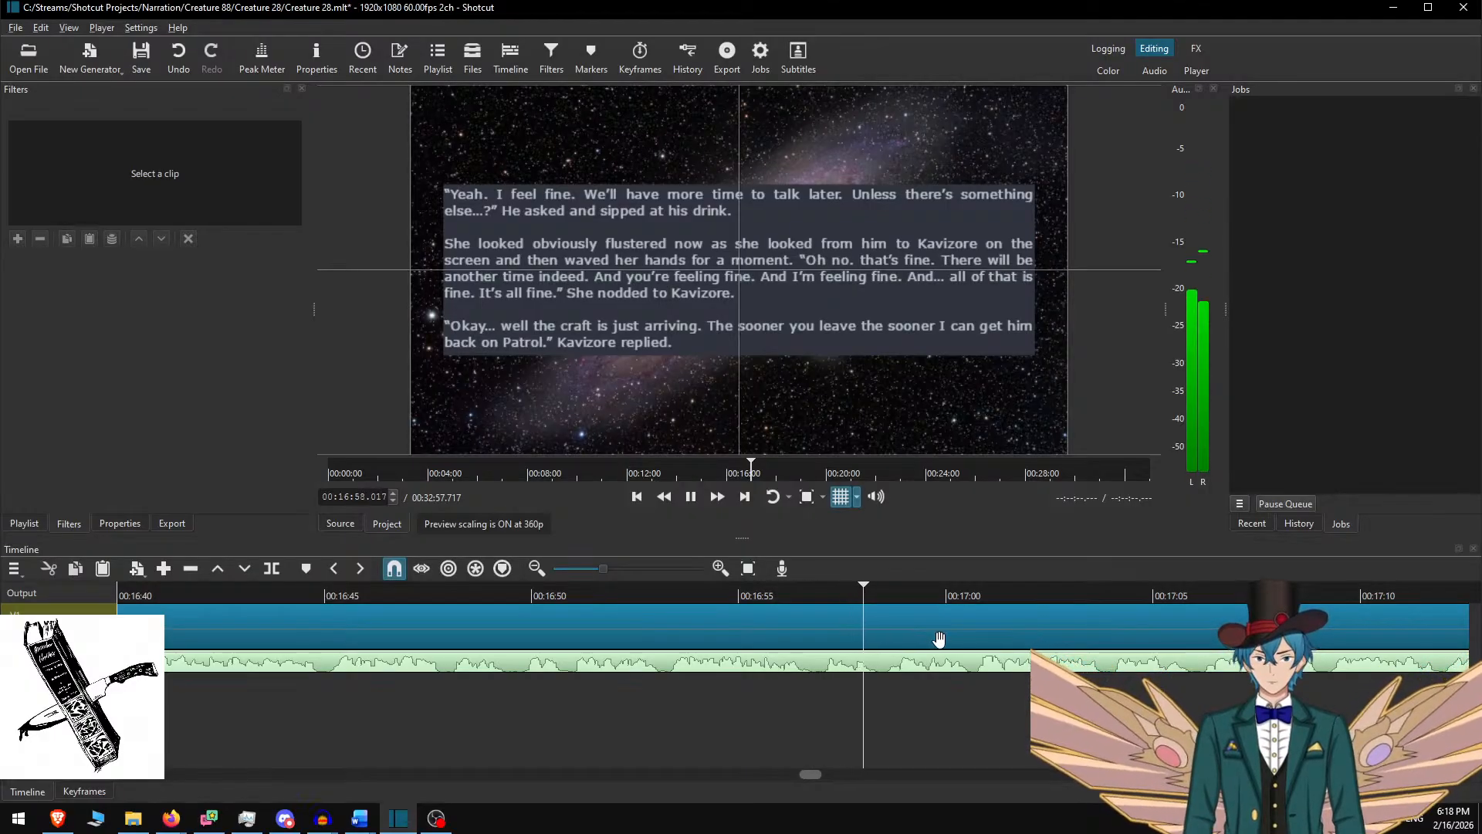
pyautogui.press('space')
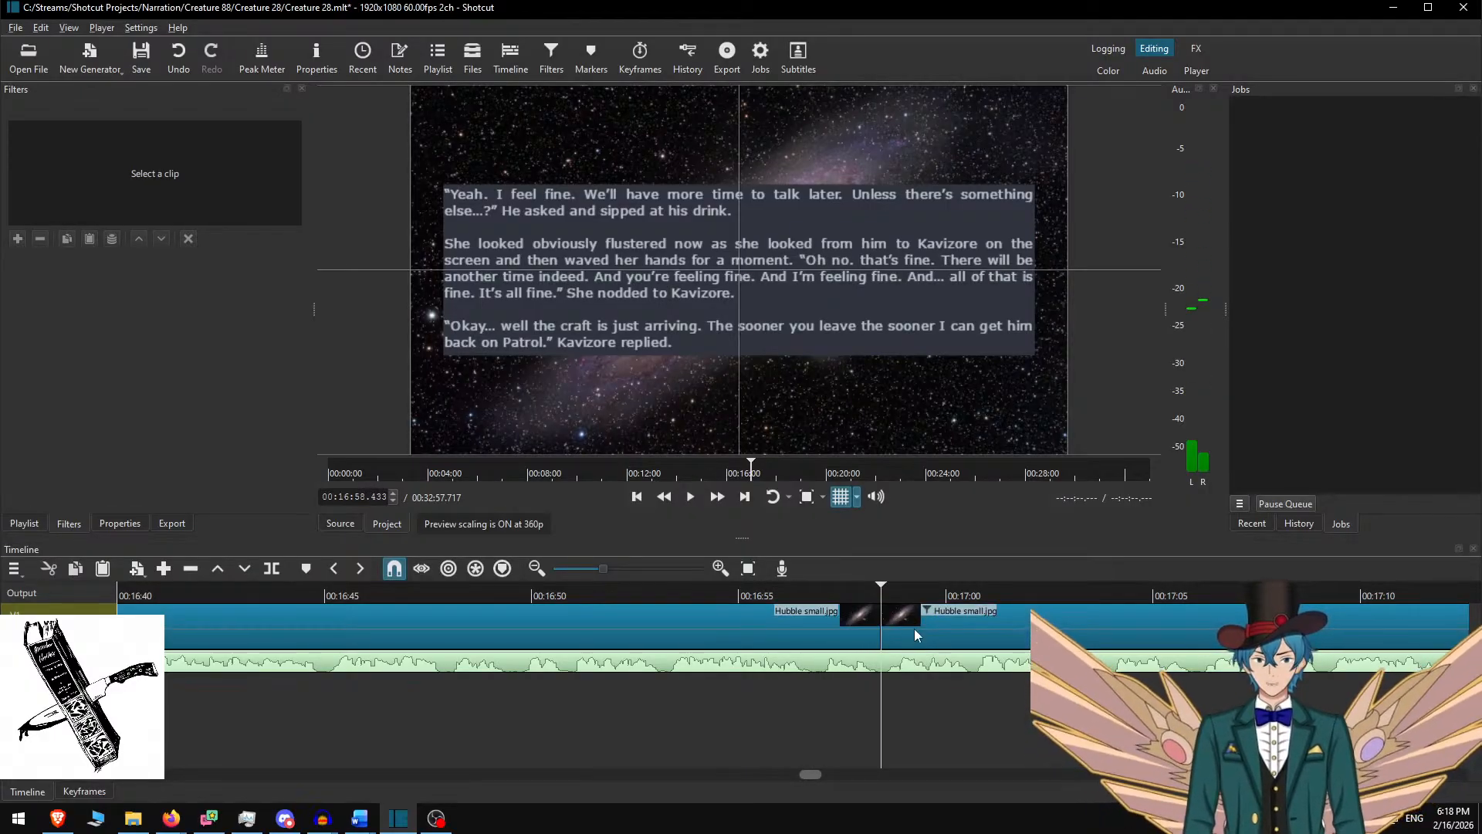
pyautogui.click(914, 629)
pyautogui.hotkey('alt', 'Tab')
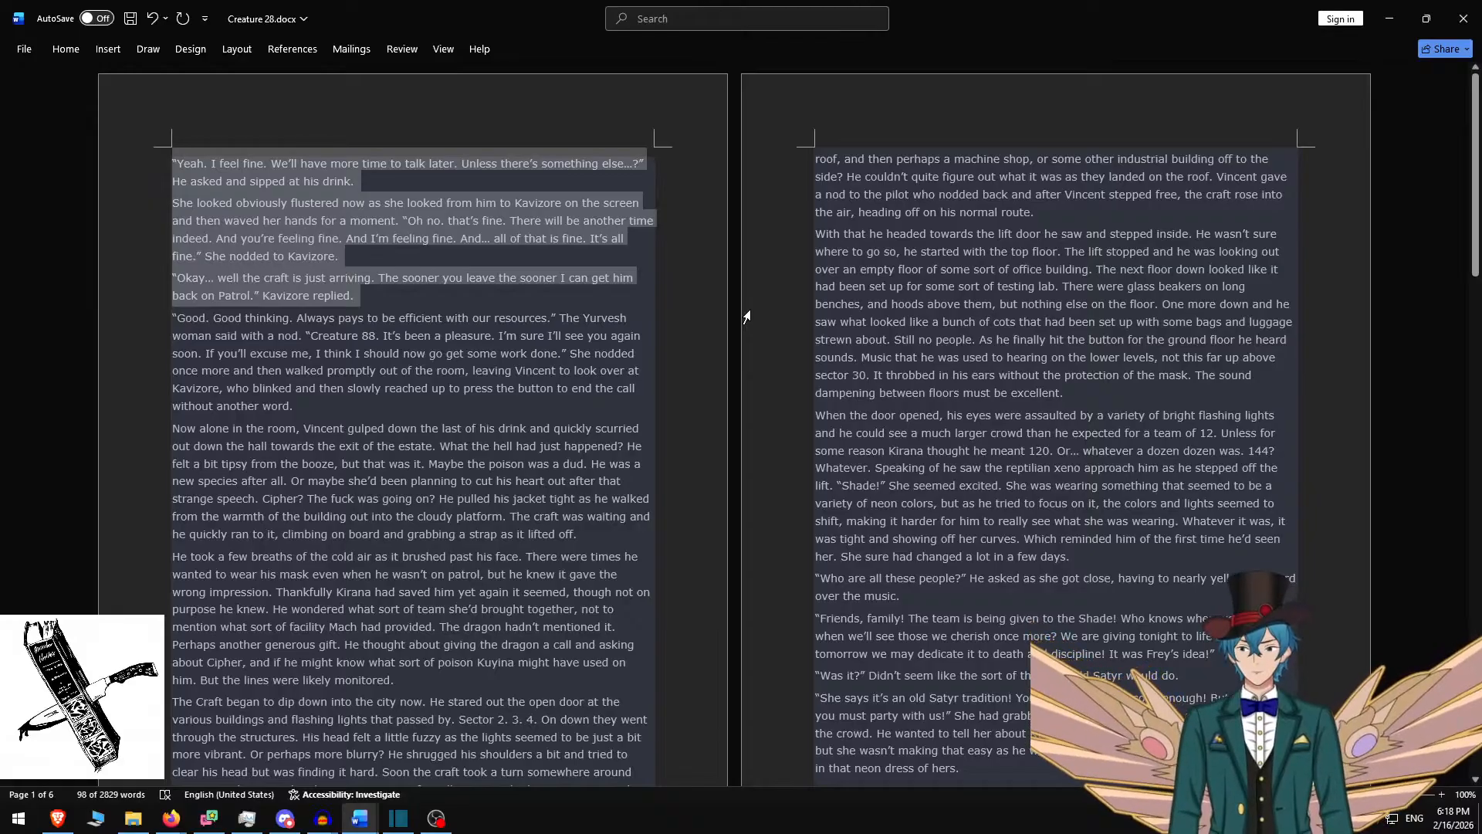
# Delete the three used Word paragraphs so the story begins 'Good. Good thinking.', and select the next two
pyautogui.press('BackSpace')
pyautogui.scroll(-20, 887, 364)
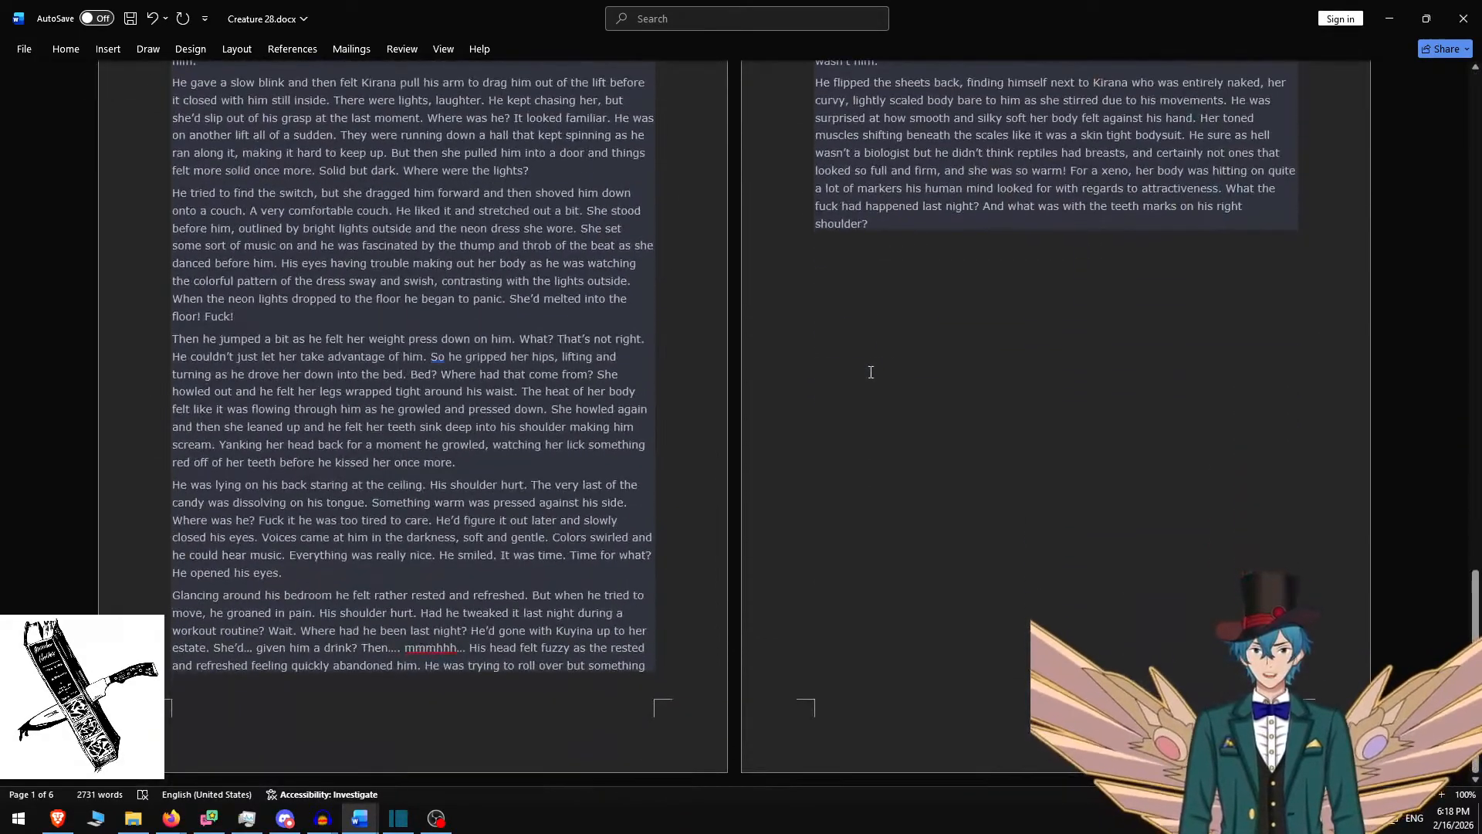
pyautogui.scroll(20, 811, 379)
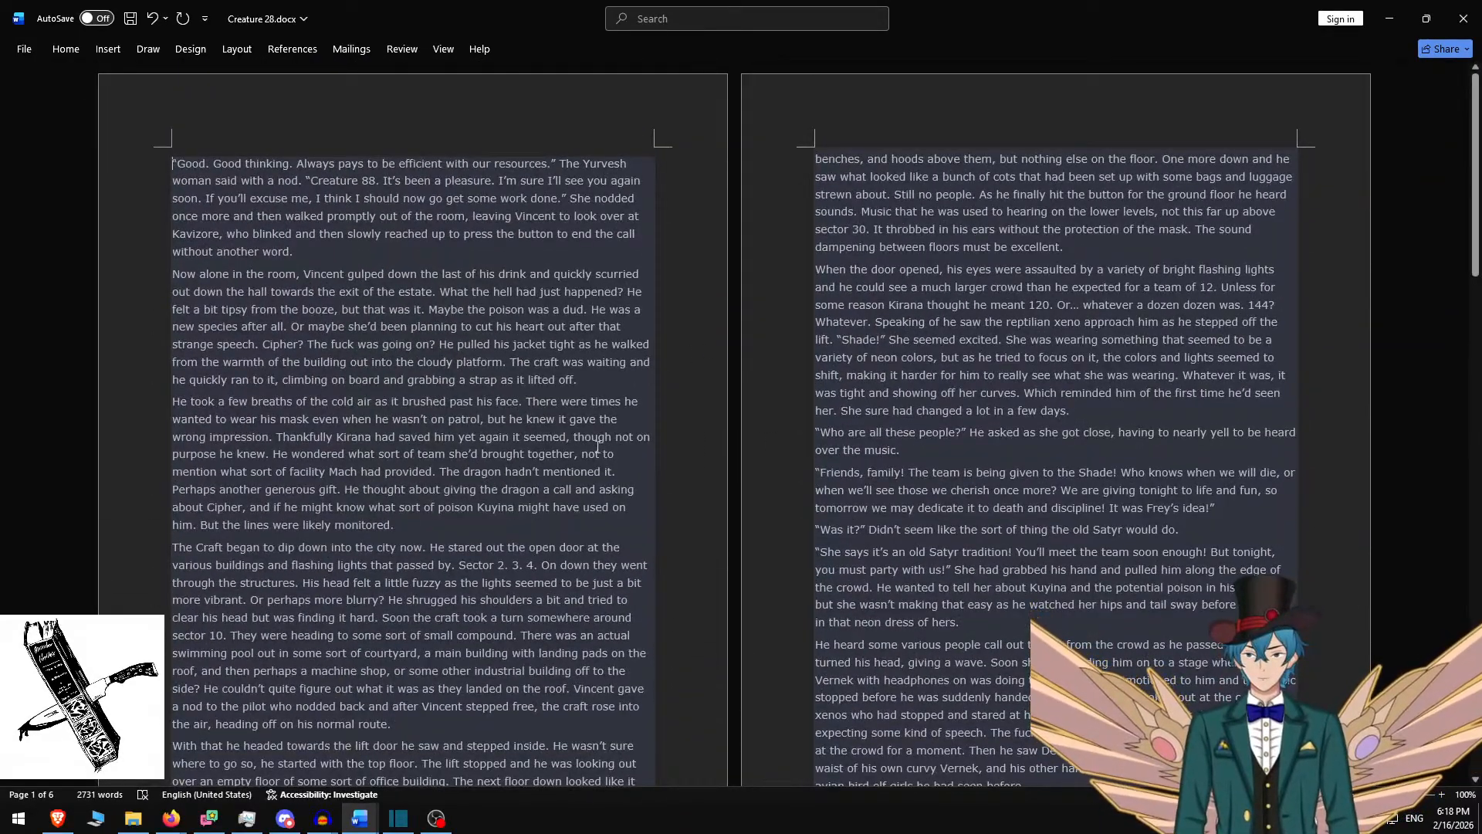
pyautogui.keyDown('shift'); pyautogui.click(610, 380); pyautogui.keyUp('shift')
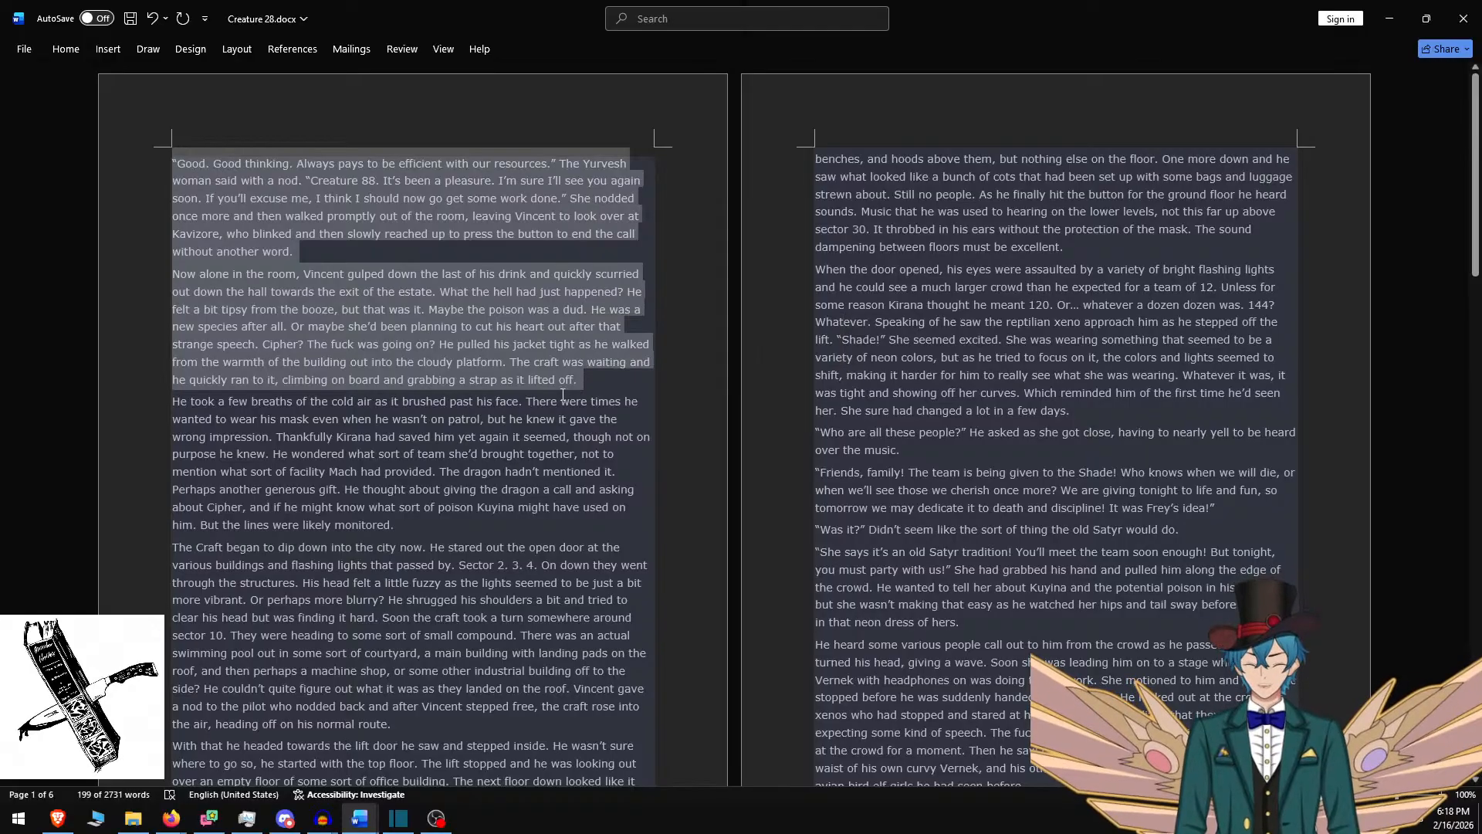
pyautogui.hotkey('alt', 'Tab')
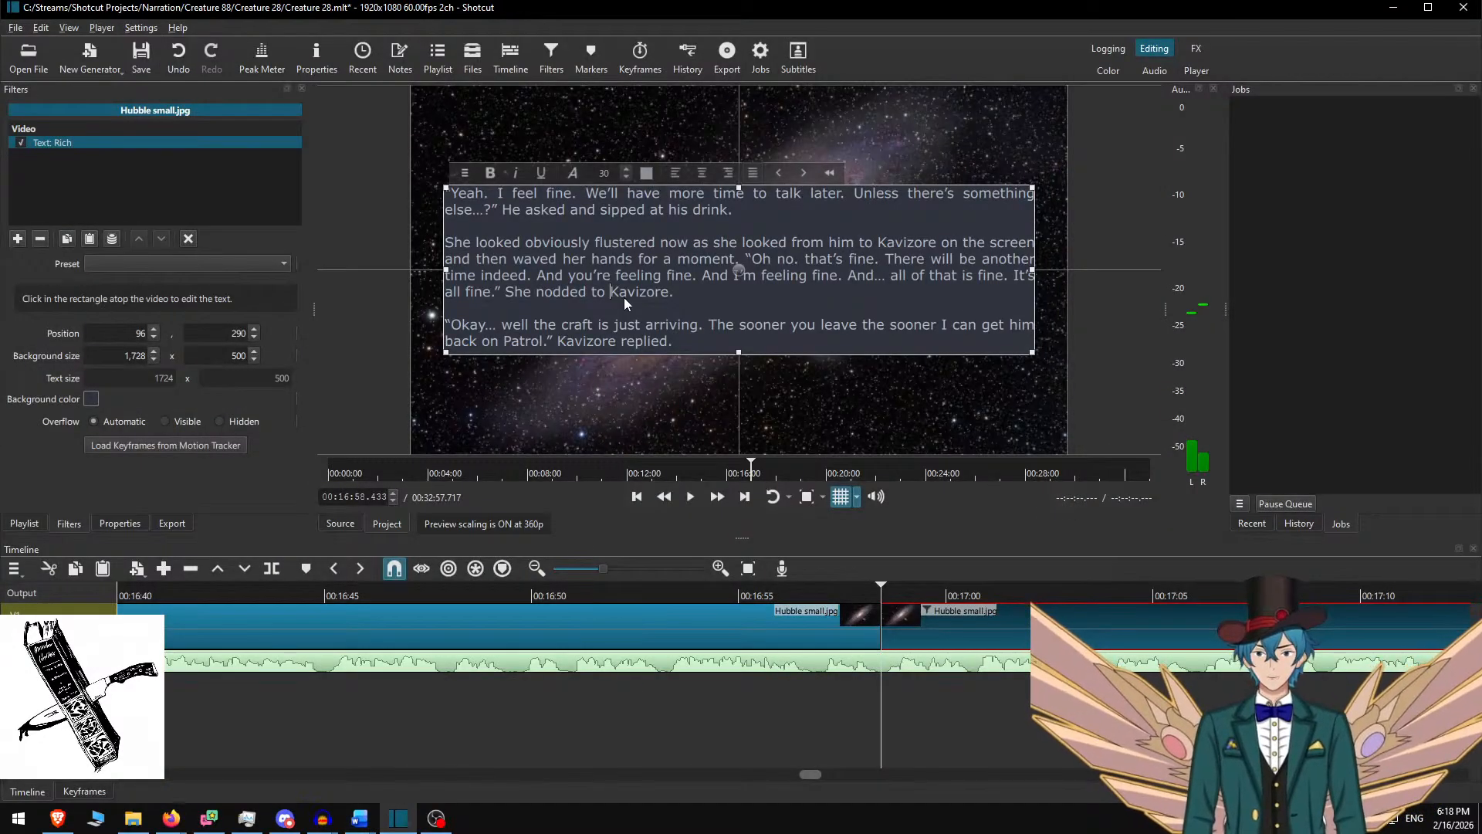
# Paste the two 'Good. Good thinking.' paragraphs into the text box with a blank line between them
pyautogui.hotkey('ctrl', 'a')
pyautogui.hotkey('ctrl', 'v')
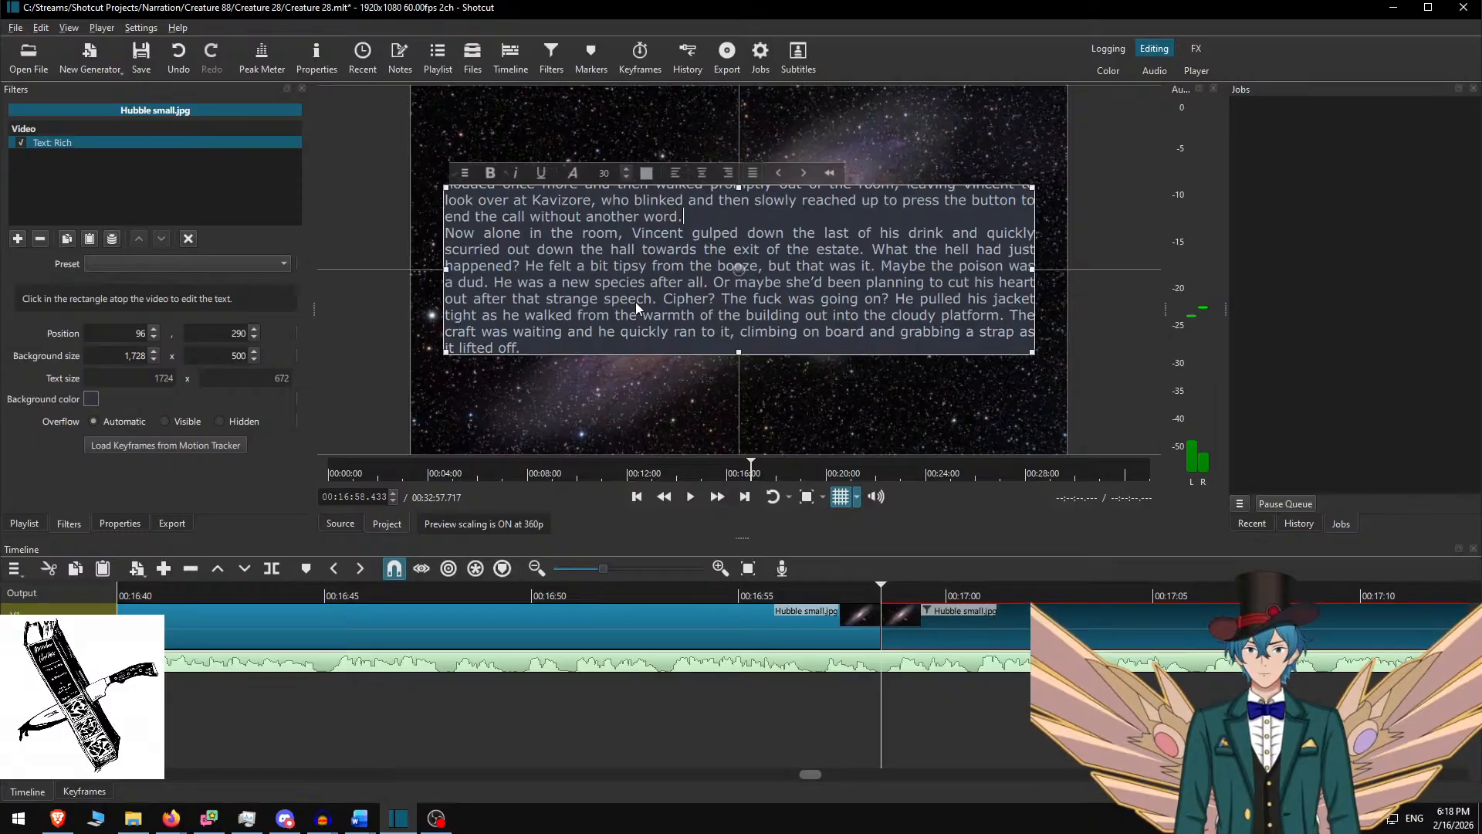
pyautogui.press('Return')
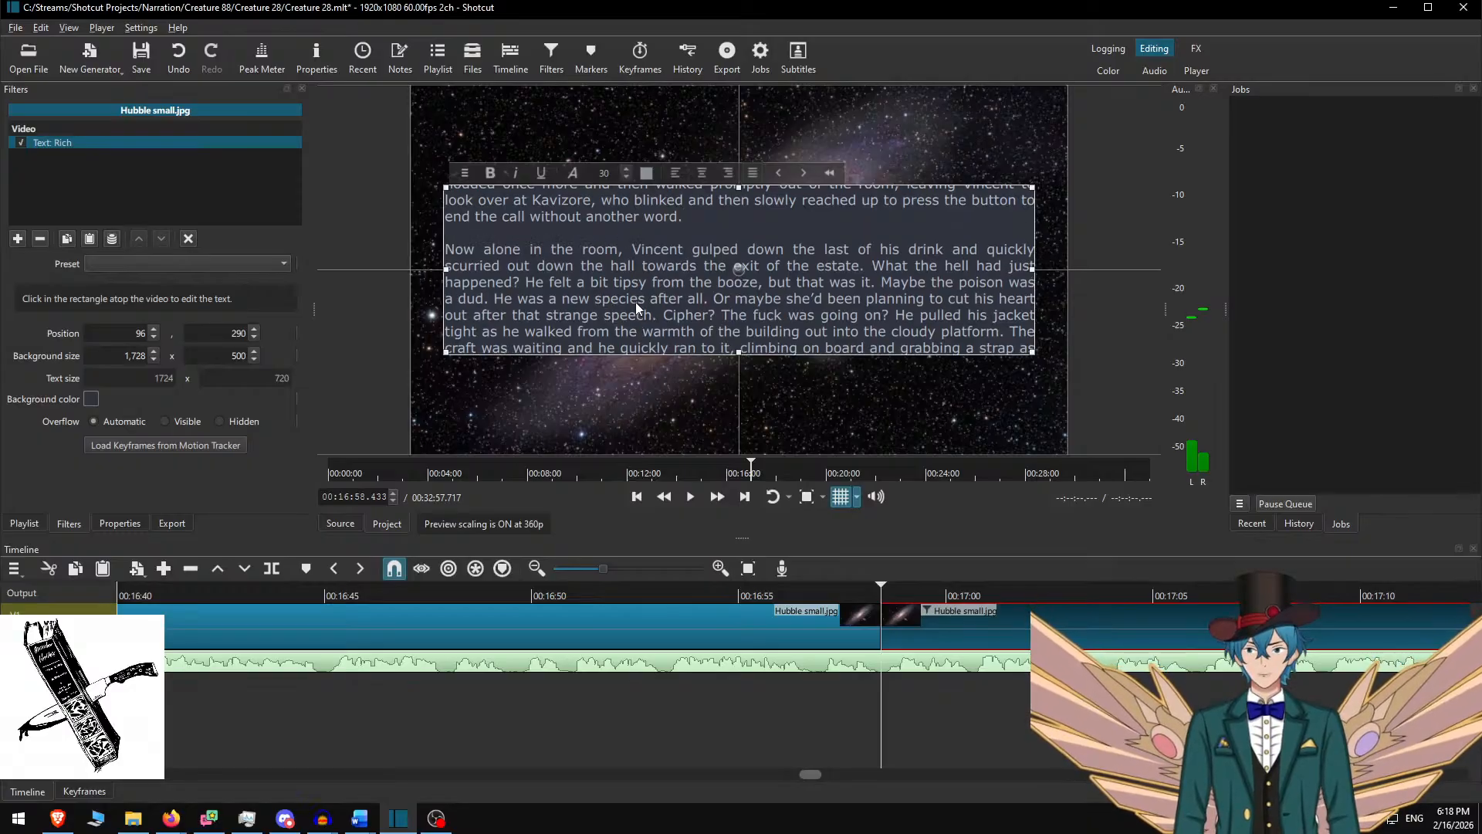
# Set the box height to 750, raise it to Y 213, and play back the passage
pyautogui.doubleClick(237, 354)
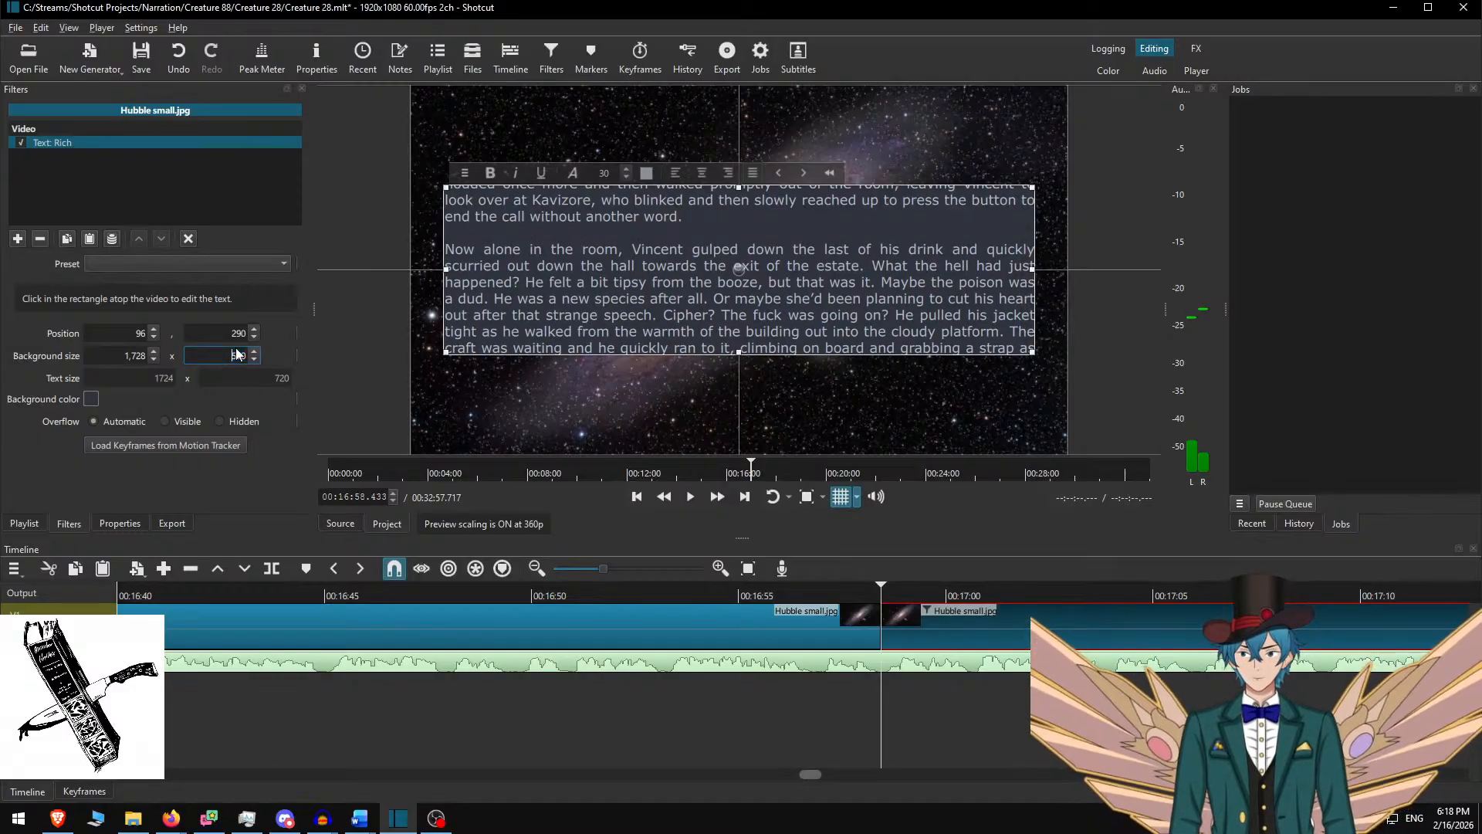
pyautogui.press('Left')
pyautogui.doubleClick(237, 355)
pyautogui.write('750')
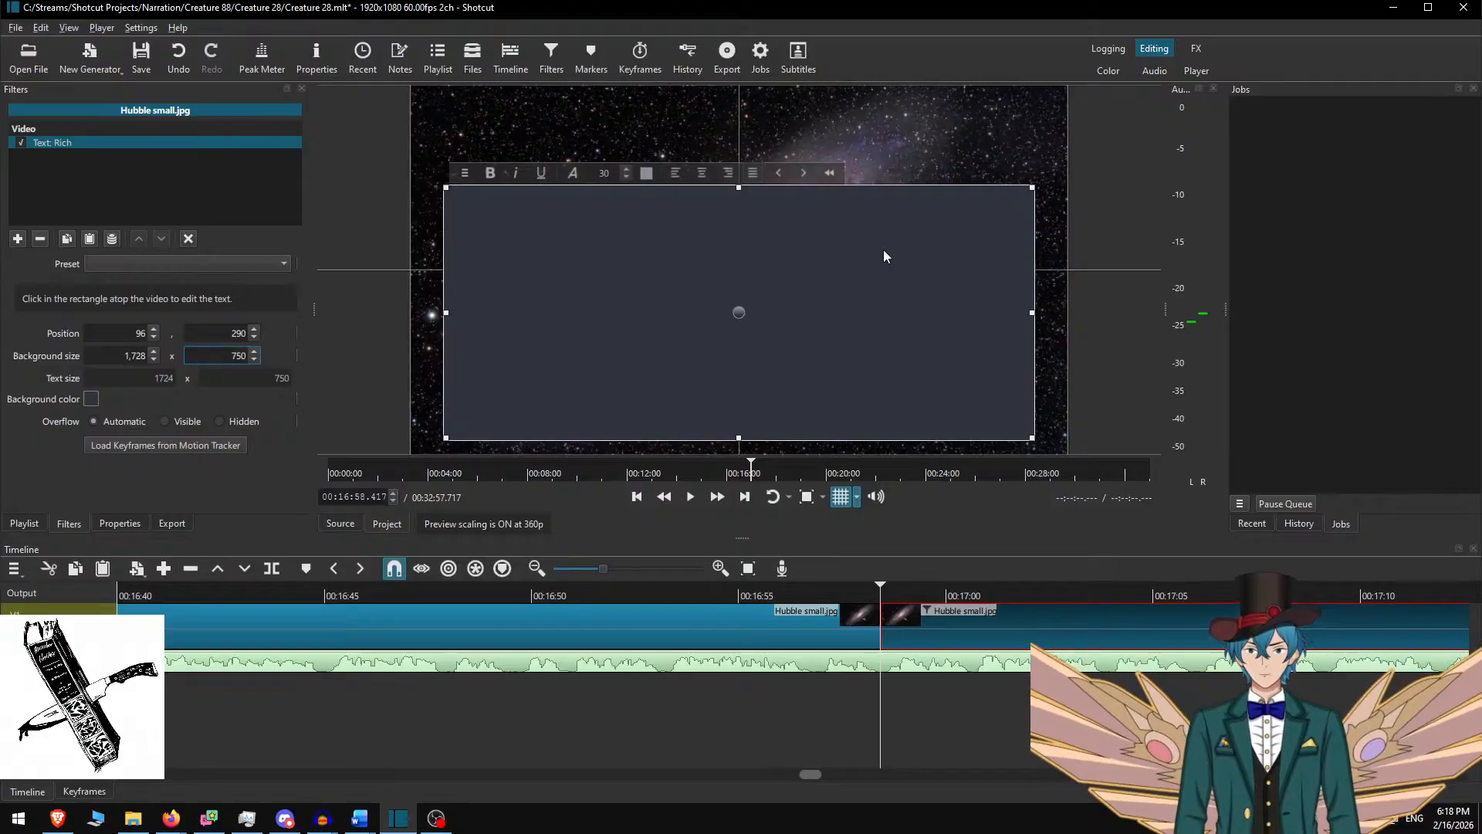
pyautogui.moveTo(743, 308); pyautogui.dragTo(746, 273)
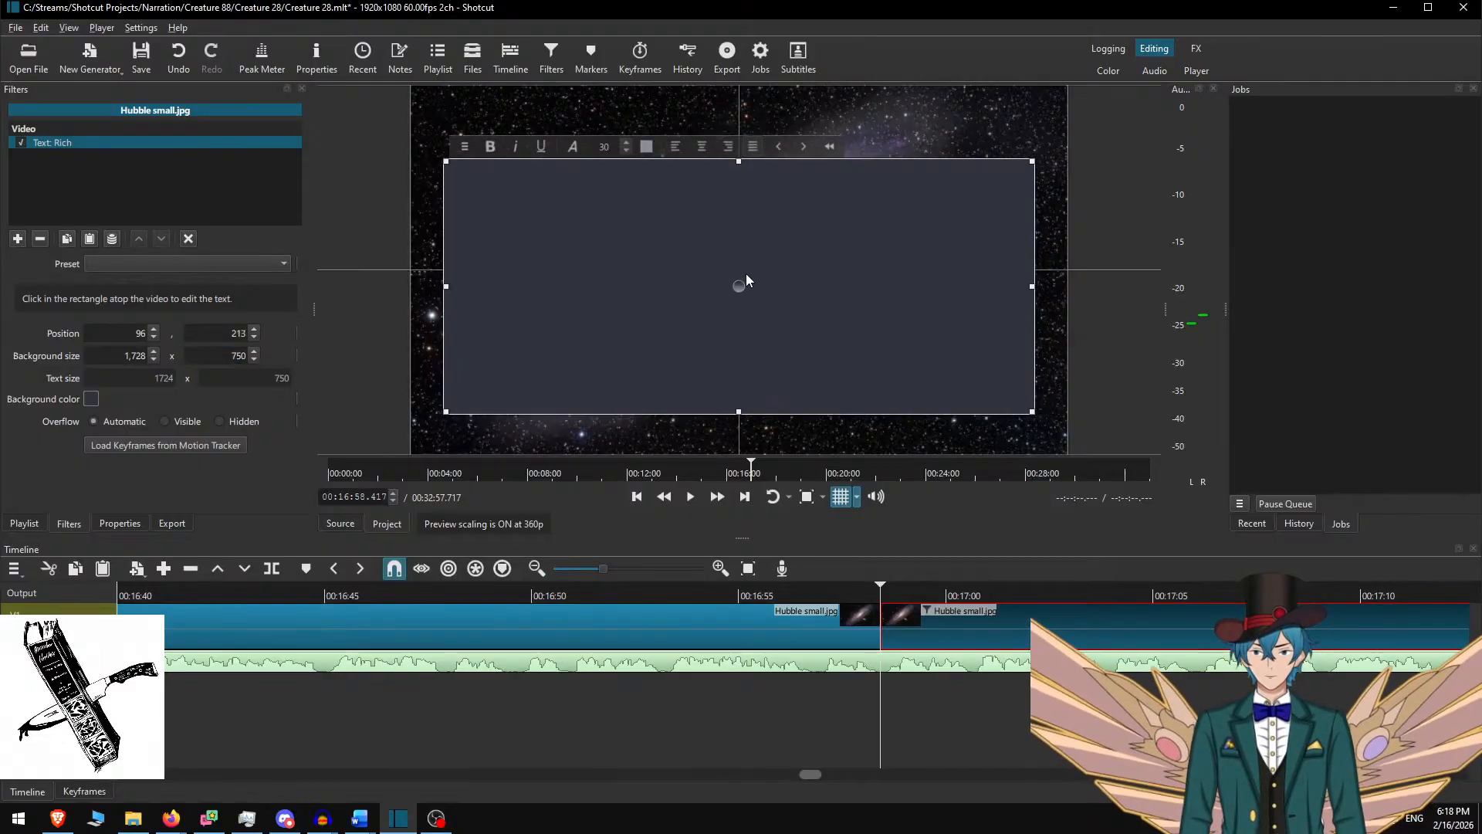
pyautogui.click(873, 616)
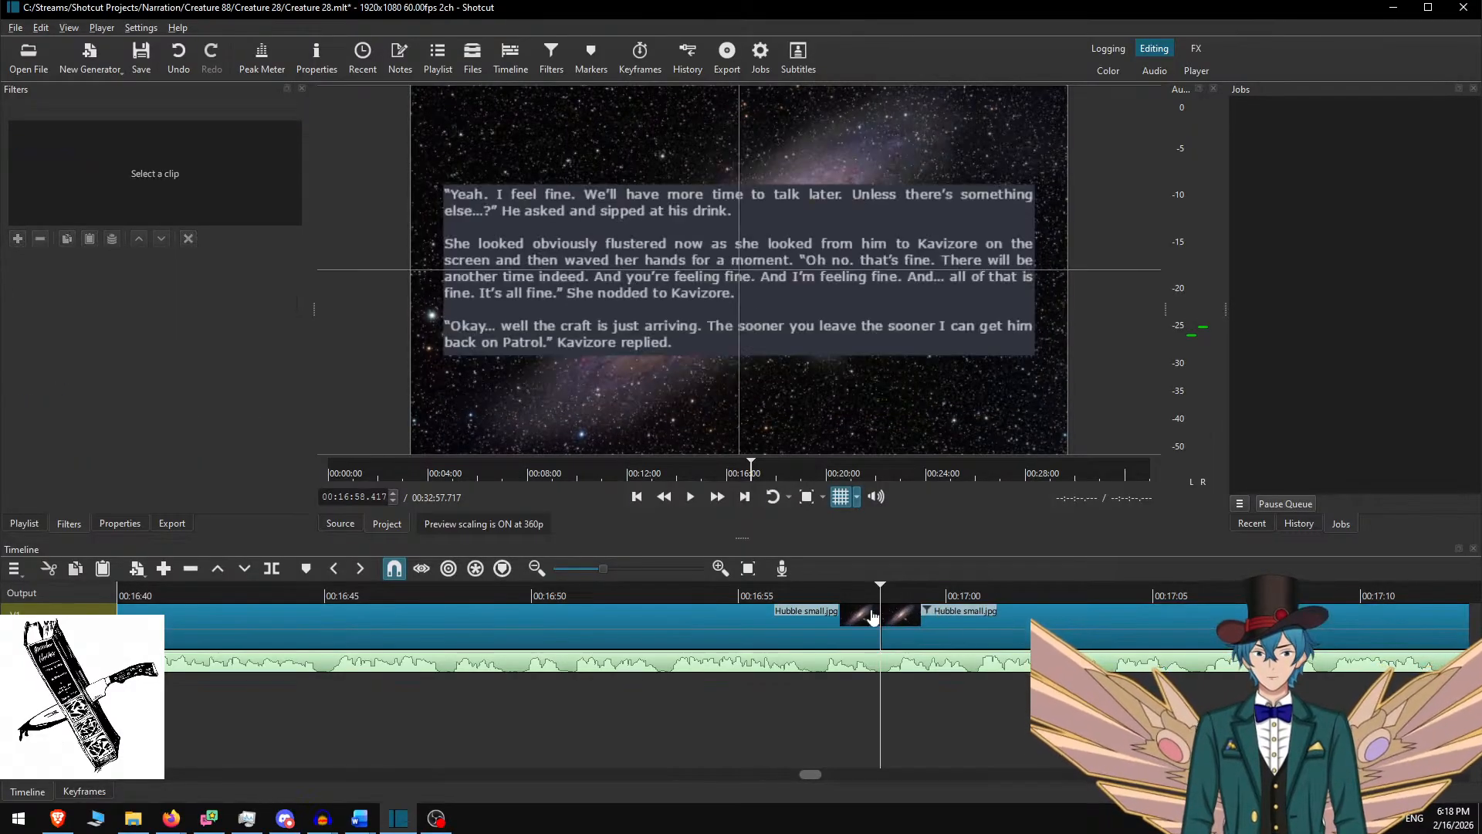
pyautogui.press('space')
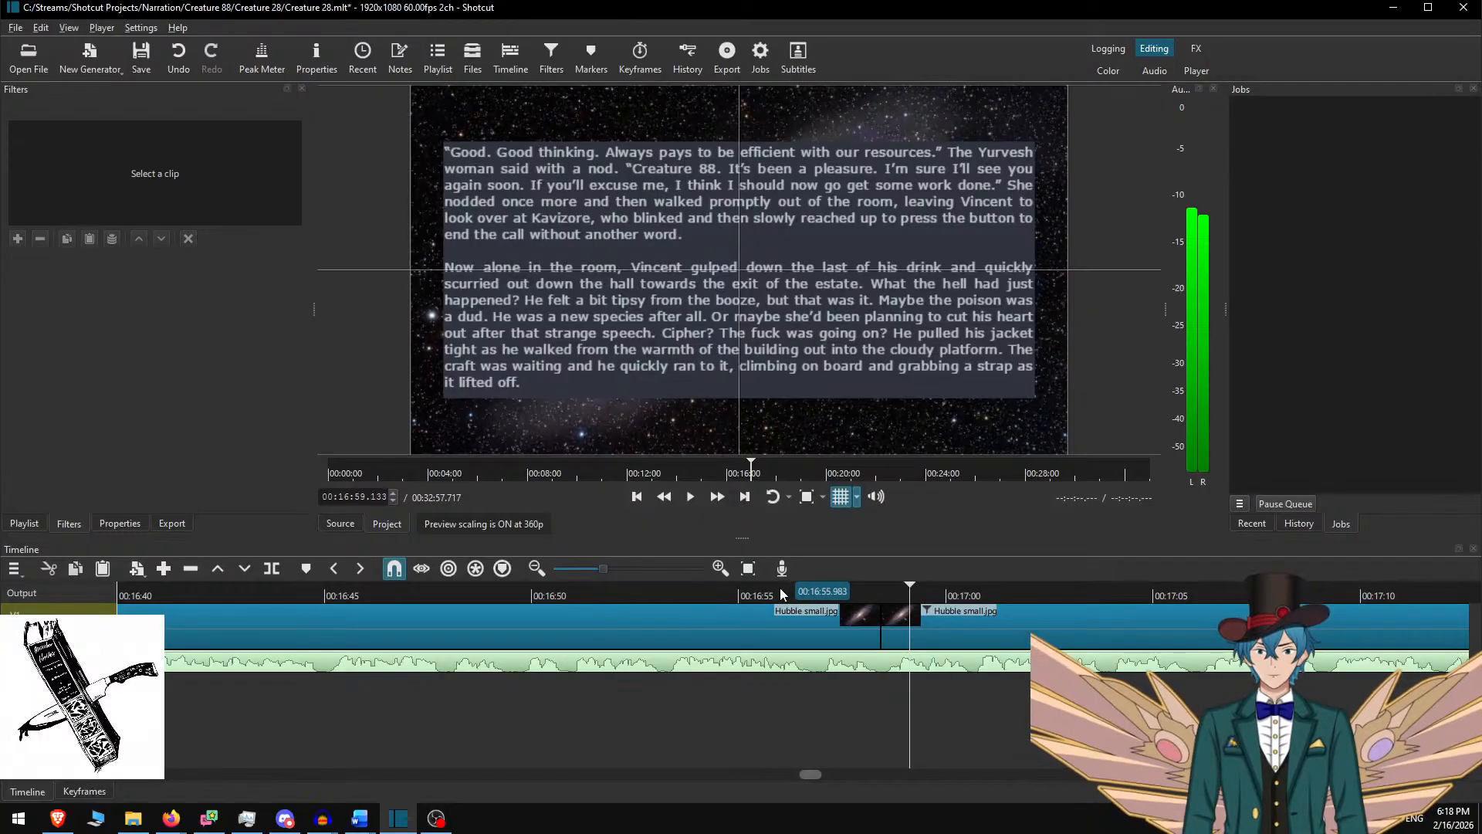
pyautogui.click(780, 586)
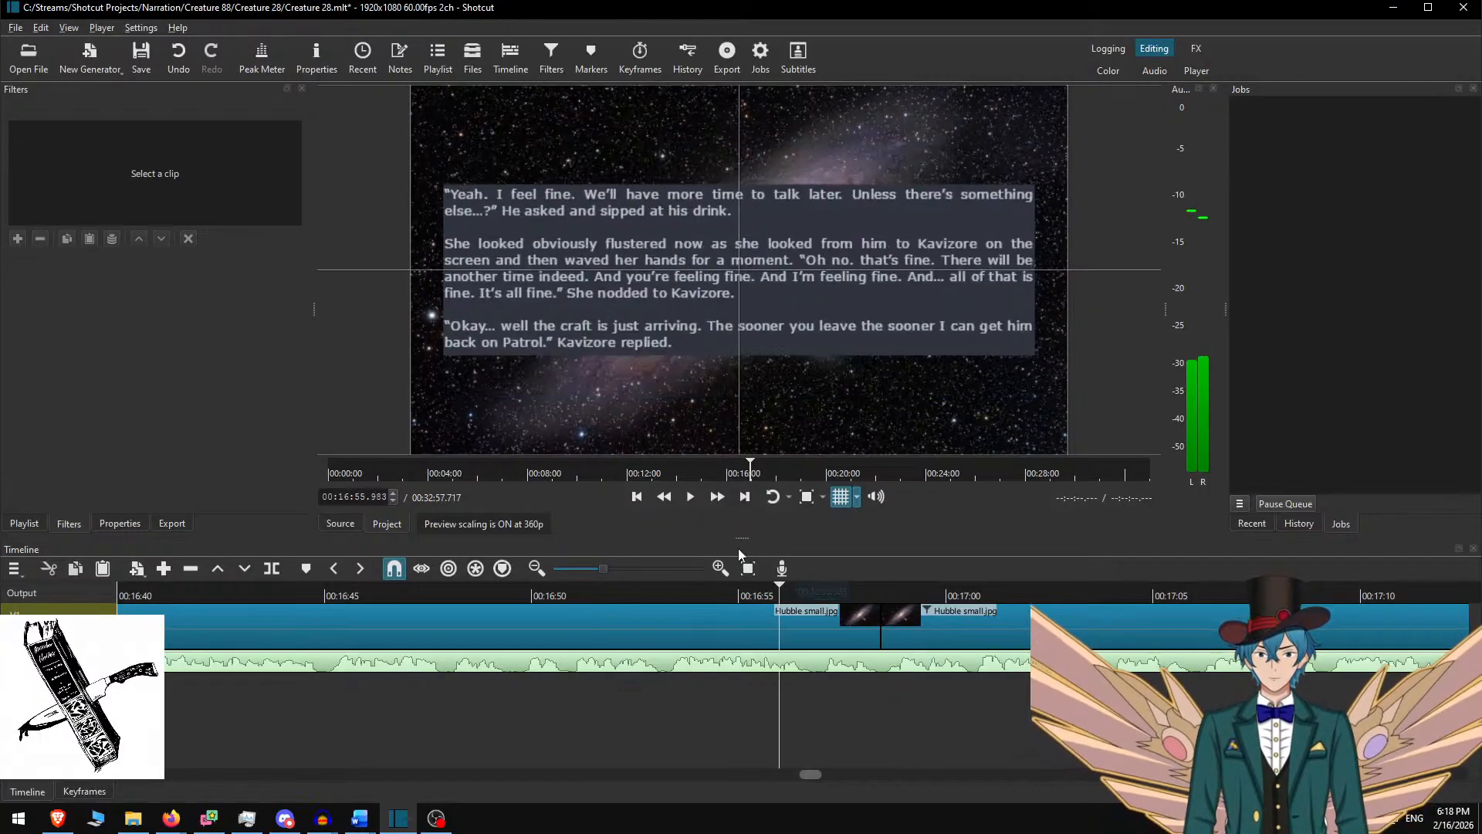
pyautogui.click(728, 503)
pyautogui.scroll(-5, 767, 627)
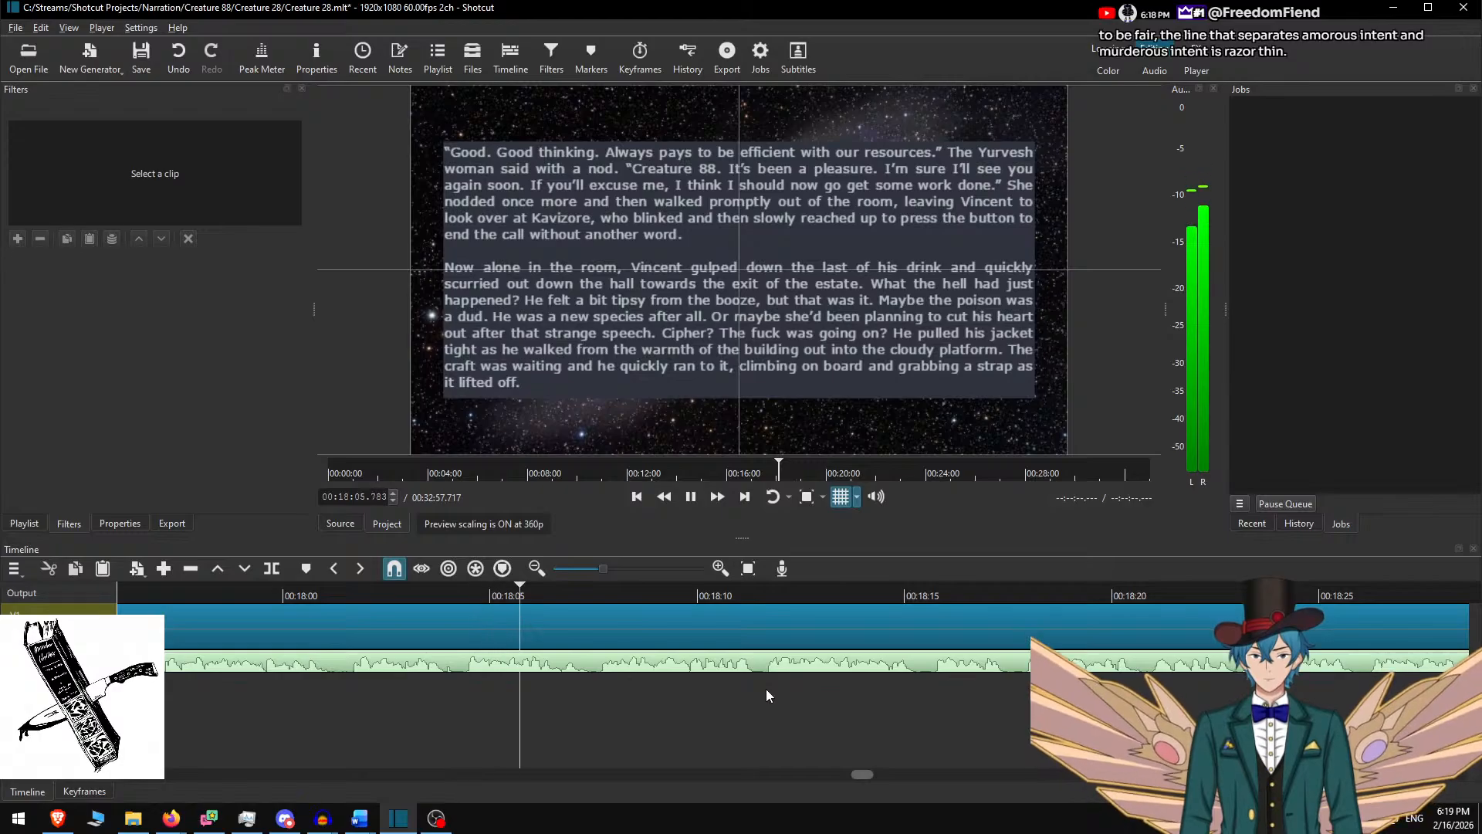
pyautogui.press('space')
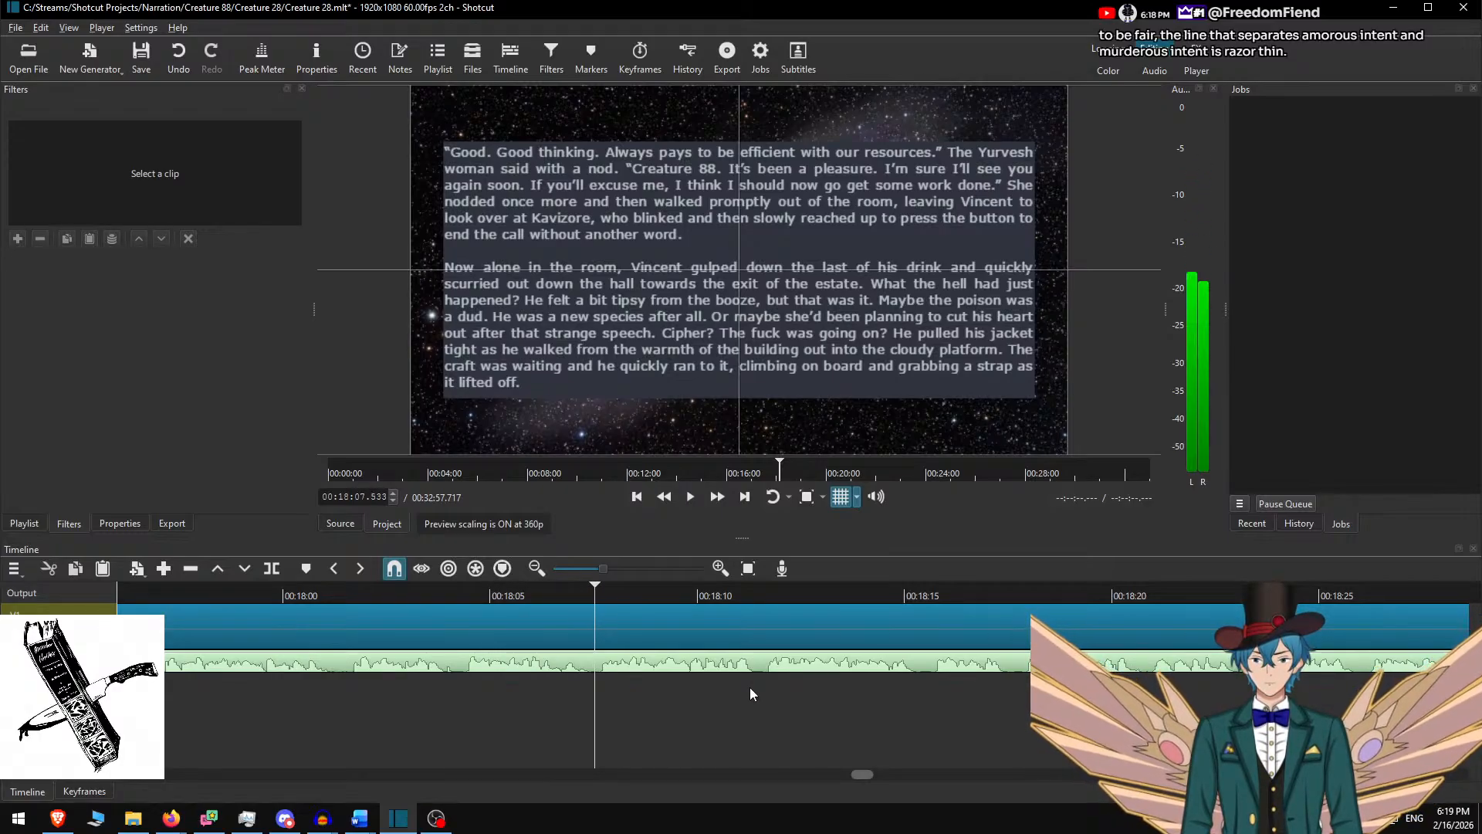
# Split the galaxy clip, delete Word's two used paragraphs, and select 'He took a few breaths'
pyautogui.press('s')
pyautogui.click(685, 608)
pyautogui.hotkey('alt', 'Tab')
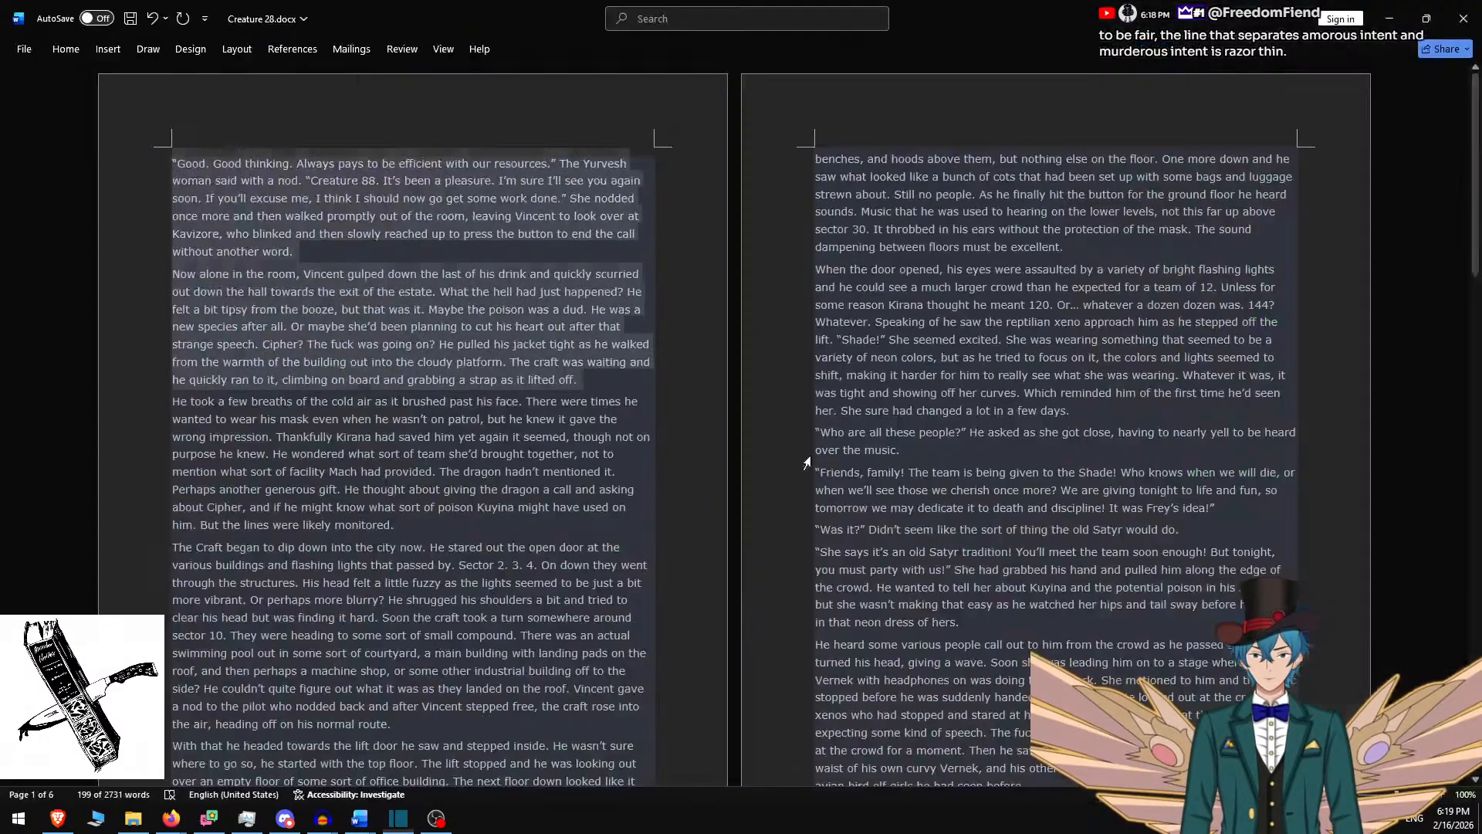
pyautogui.press('Delete')
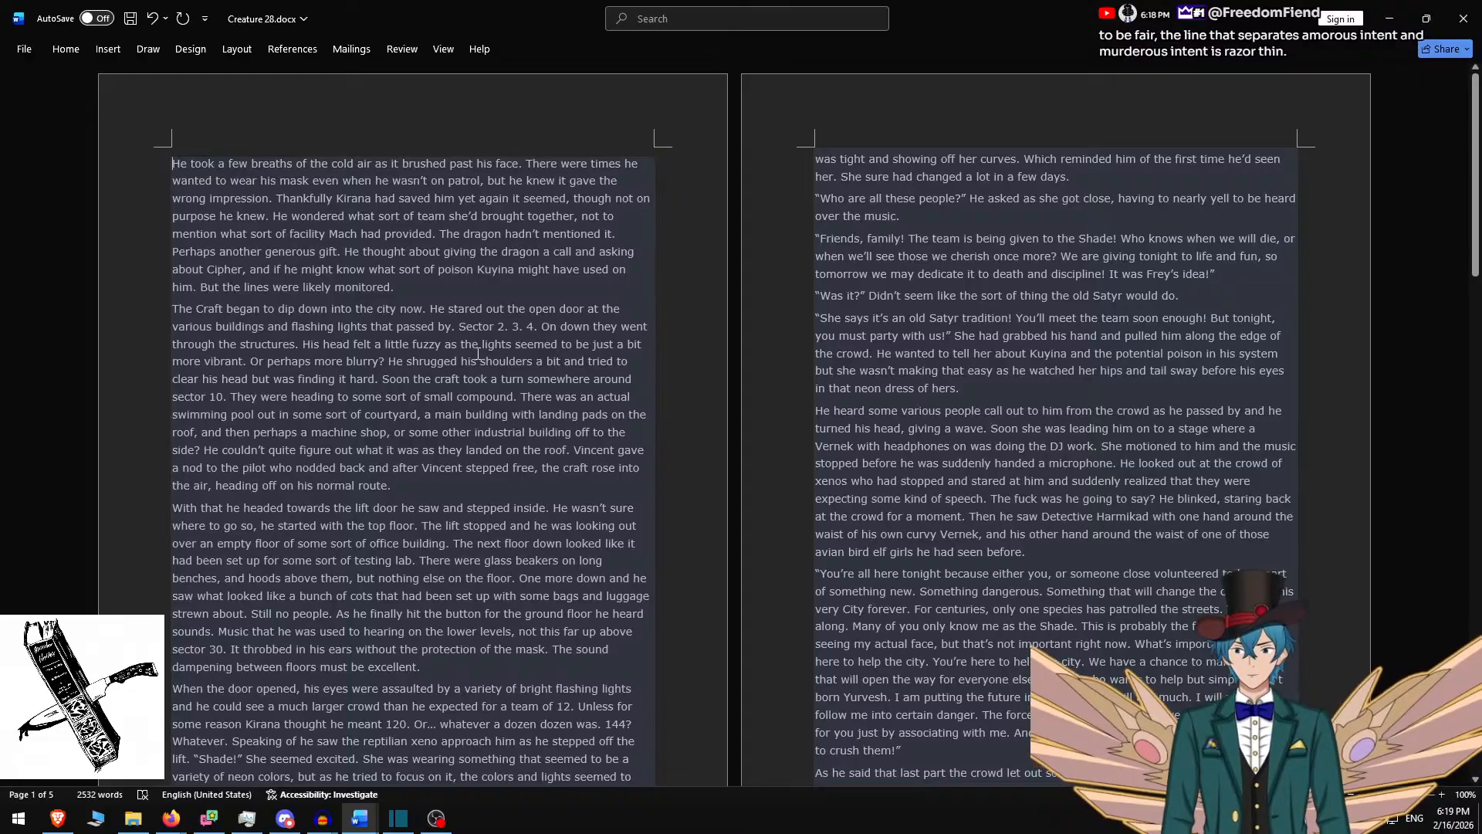
pyautogui.tripleClick(411, 285)
pyautogui.hotkey('ctrl', 'c')
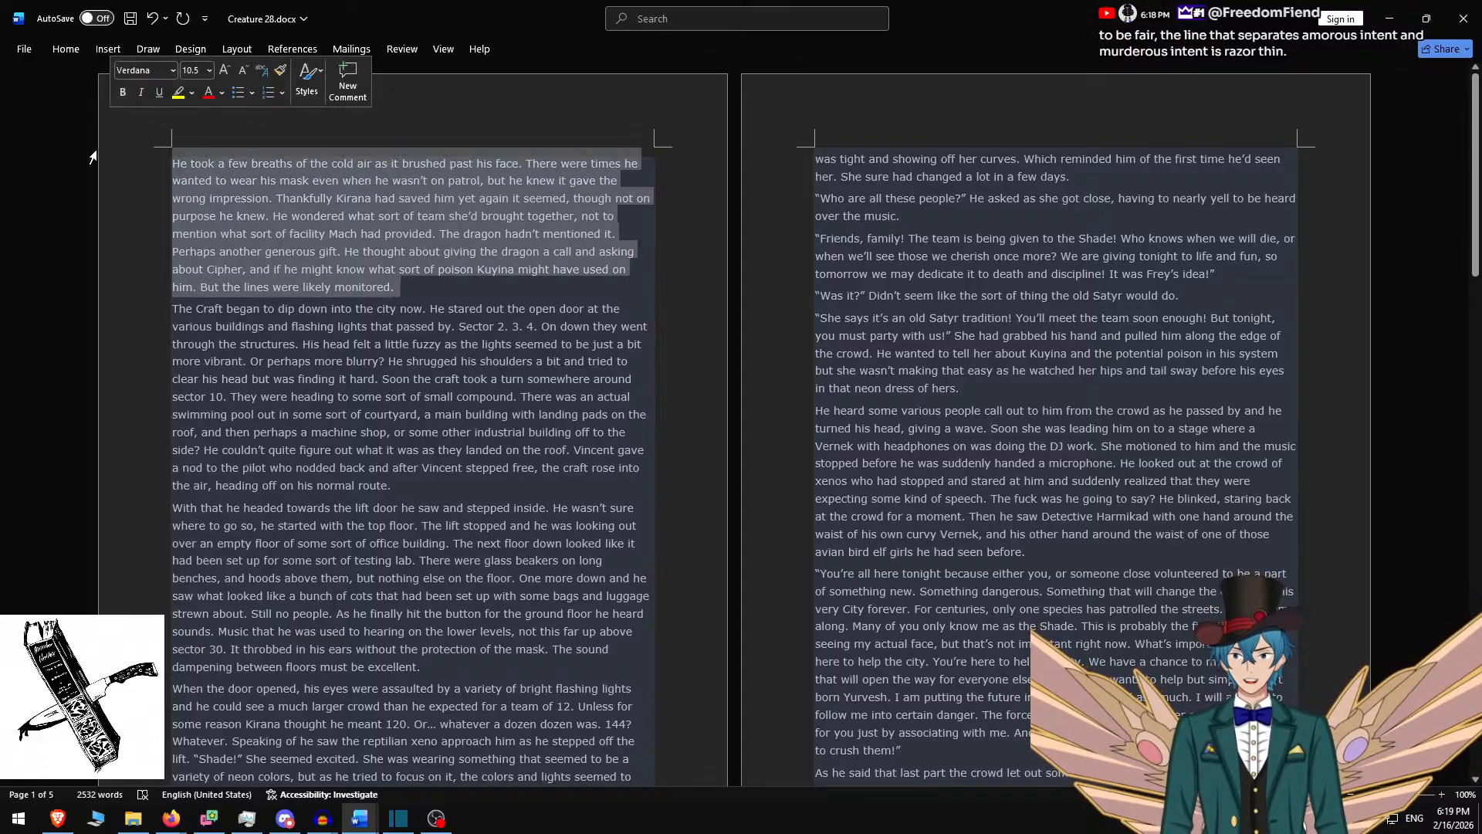
# Replace the clip's rich text with the 'He took a few breaths' paragraph, ending with a period
pyautogui.hotkey('alt', 'Tab')
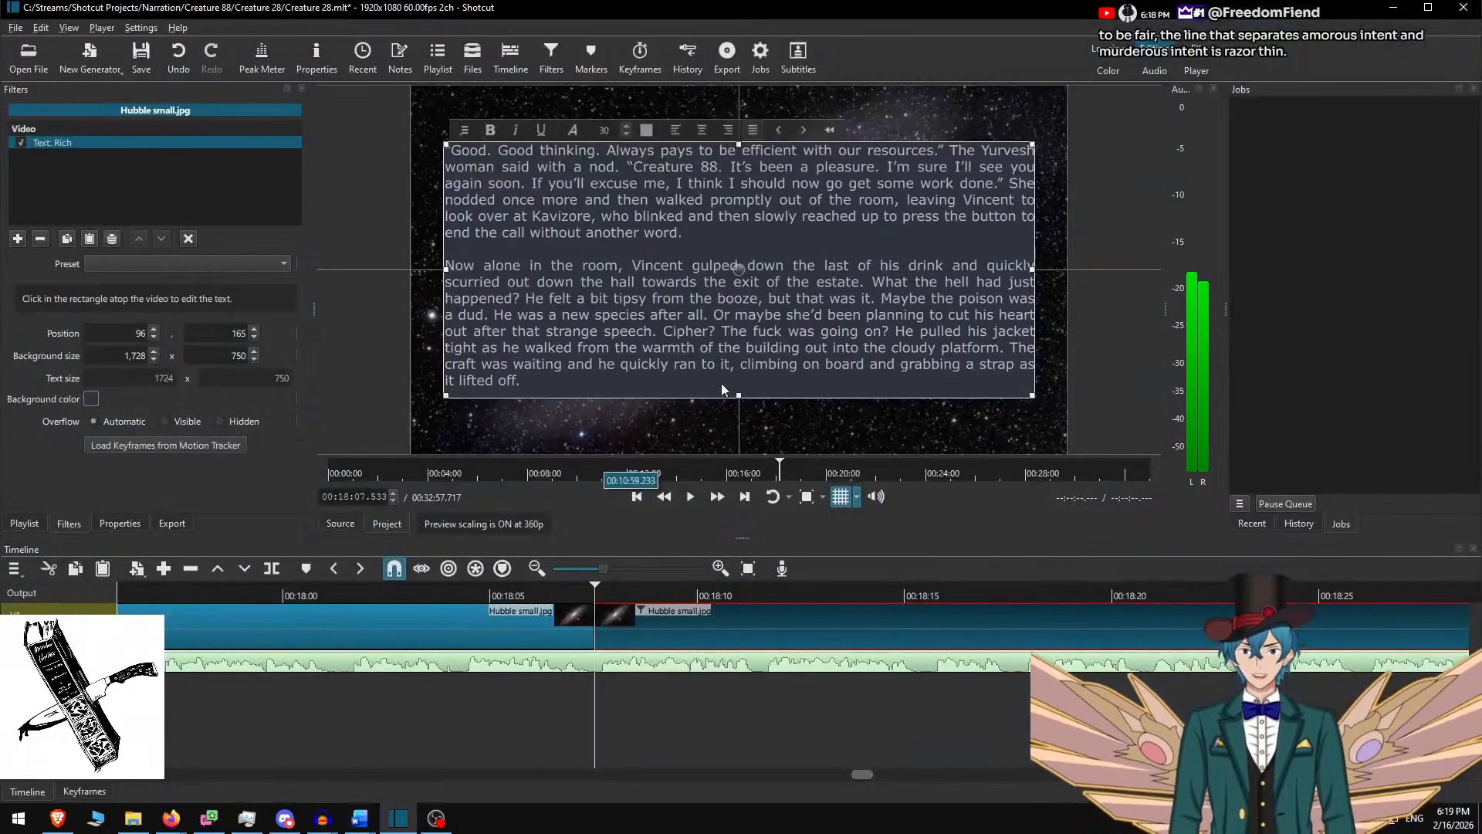
pyautogui.hotkey('ctrl', 'a')
pyautogui.hotkey('ctrl', 'v')
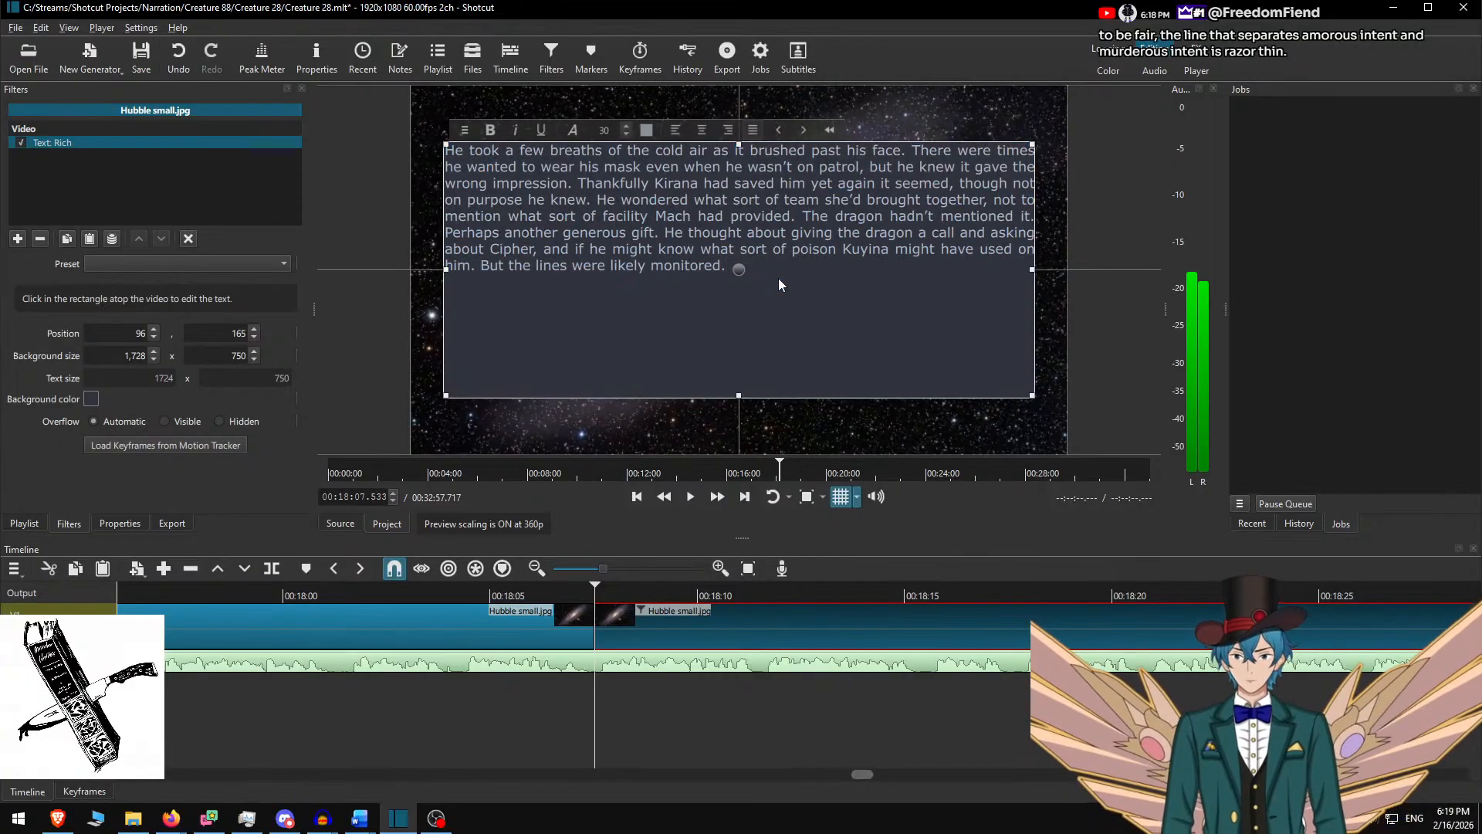
pyautogui.write('.')
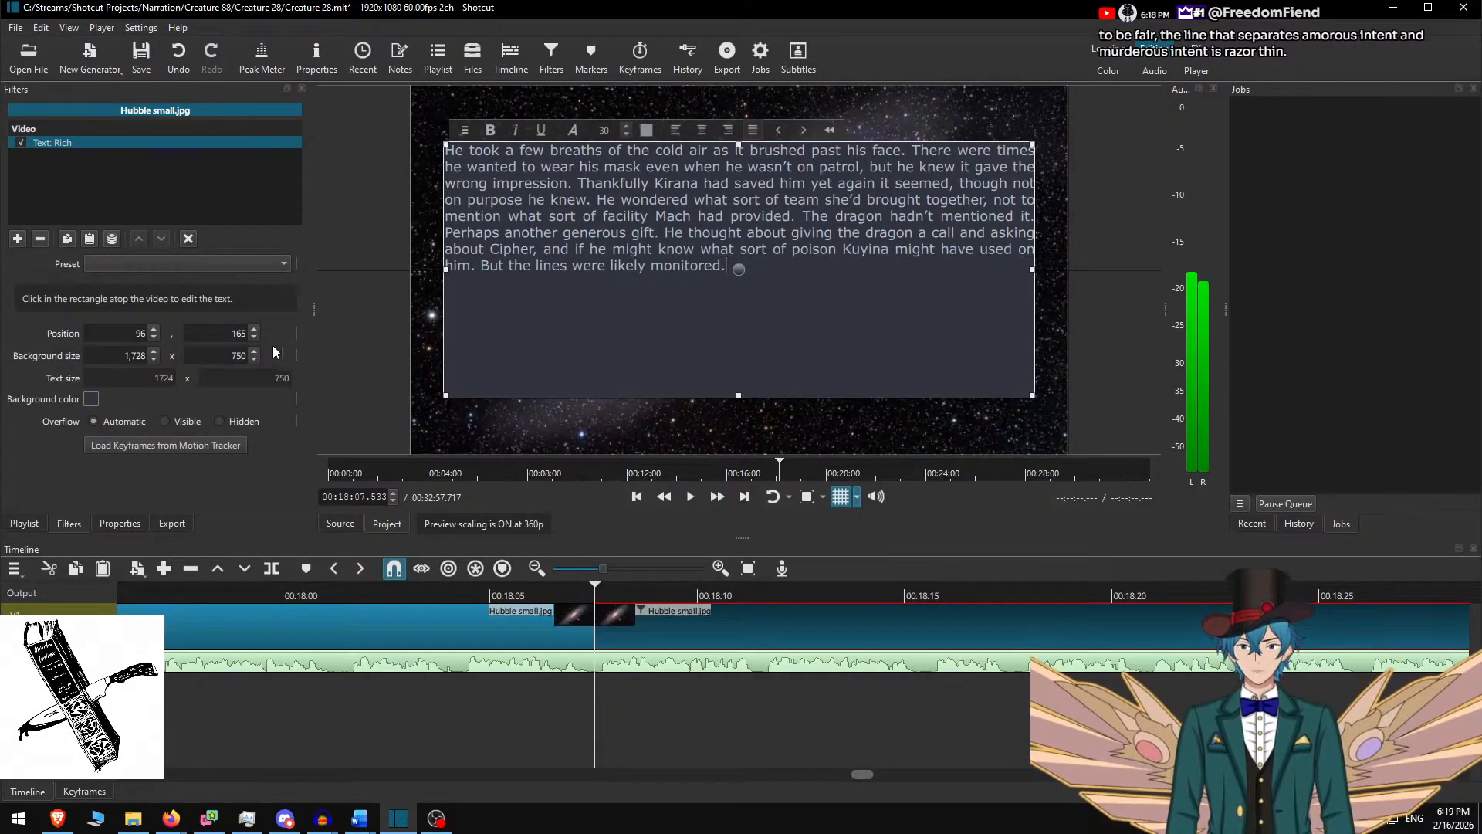
# Shrink the background box height to 400 and lower it to Y 340
pyautogui.click(226, 355)
pyautogui.press('Delete')
pyautogui.write('4')
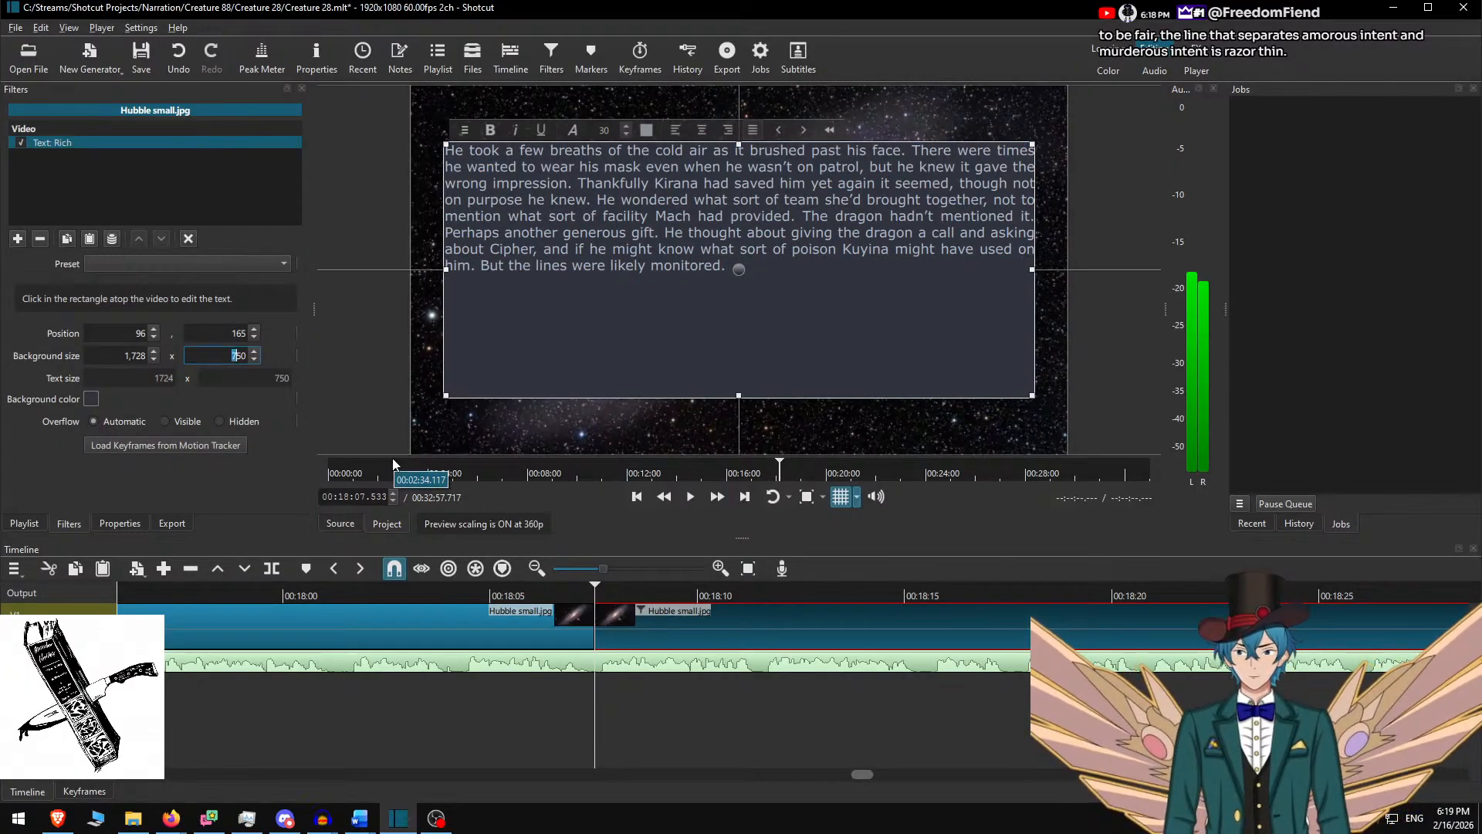
pyautogui.press('Delete')
pyautogui.write('00')
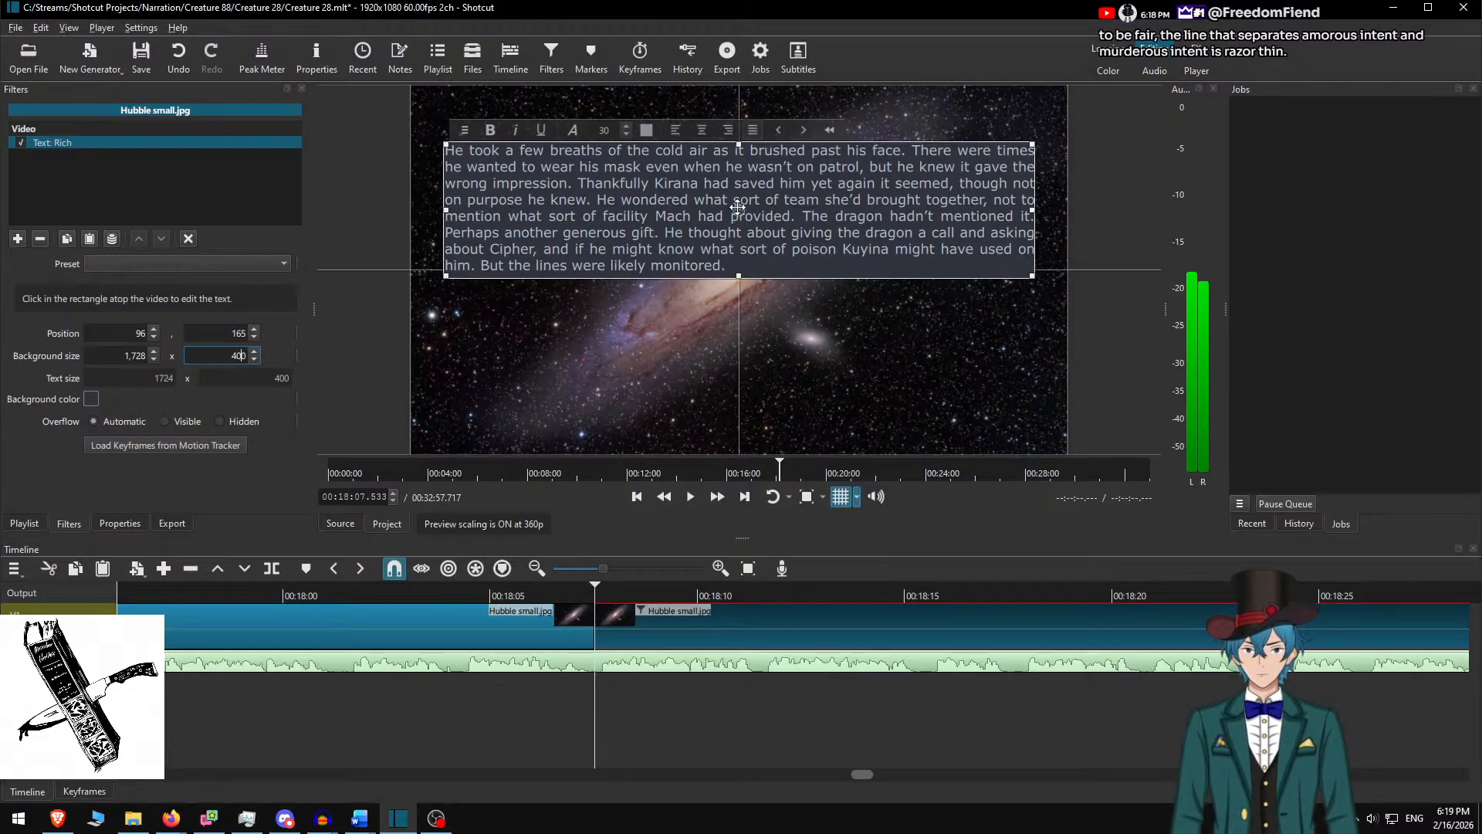
pyautogui.moveTo(738, 207); pyautogui.dragTo(738, 292)
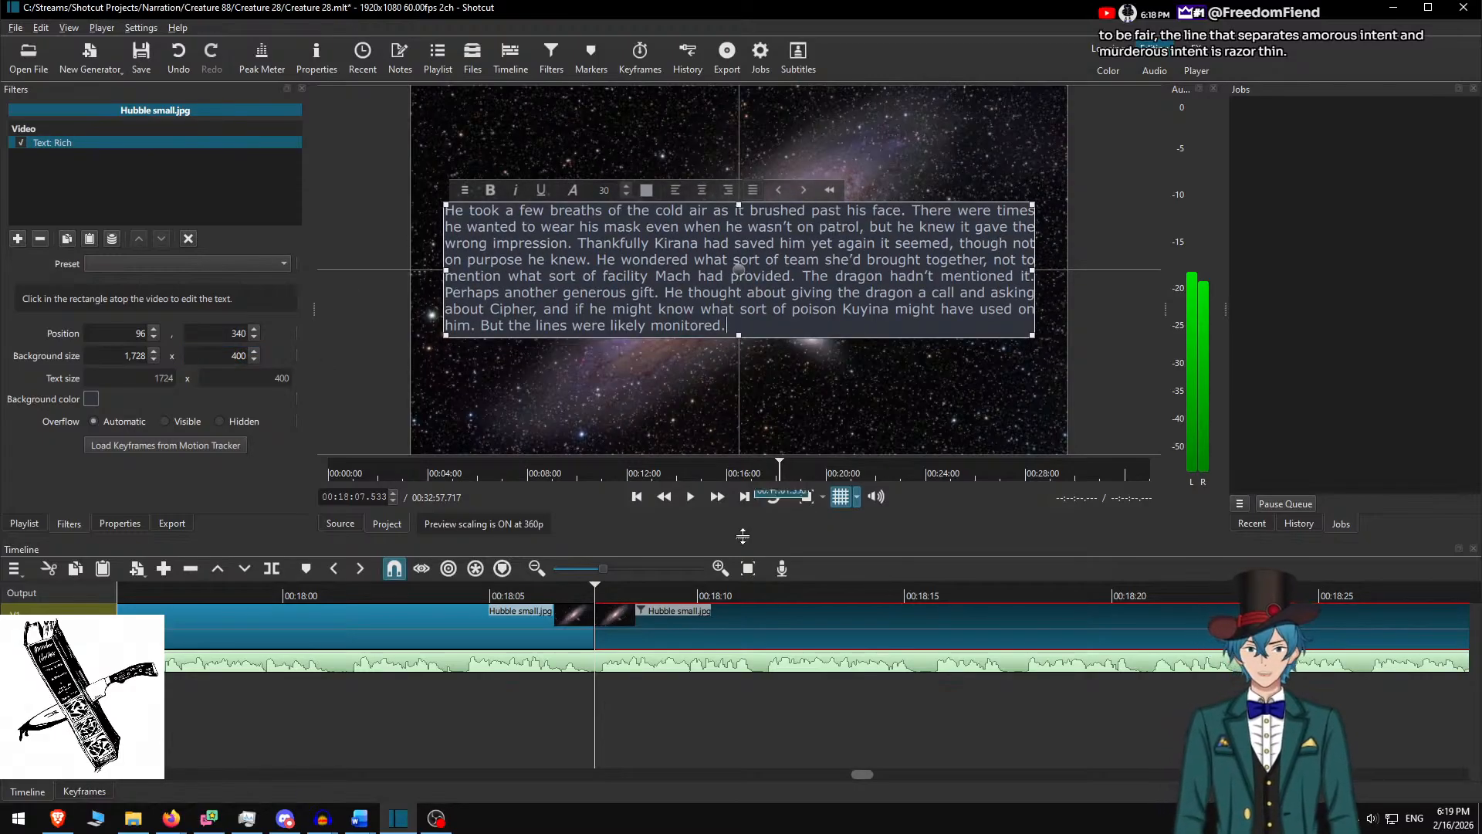
pyautogui.click(643, 623)
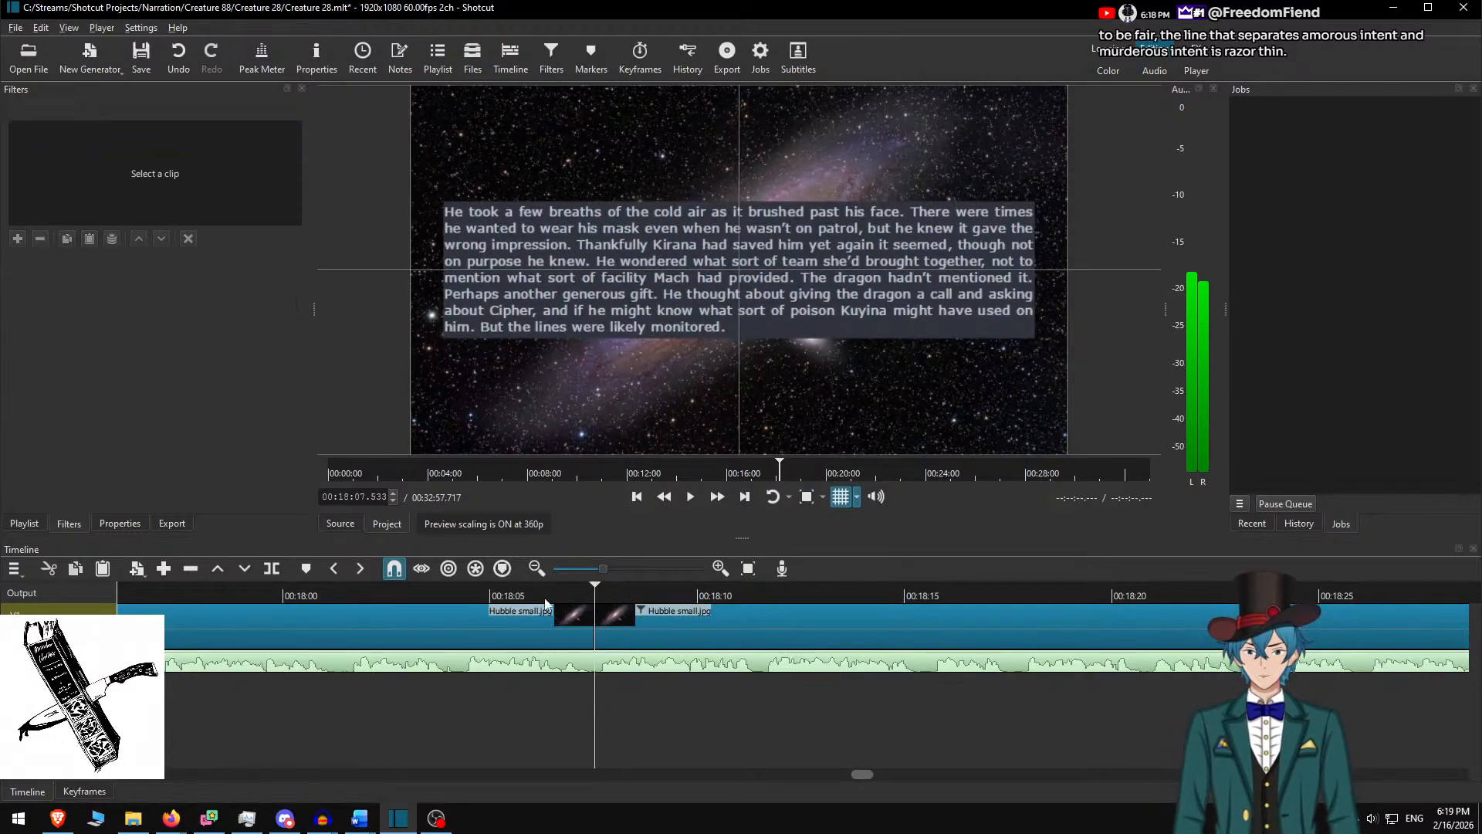
# Play the passage from 18:05 and split the clip at 00:18:43.667 where it ends
pyautogui.click(502, 596)
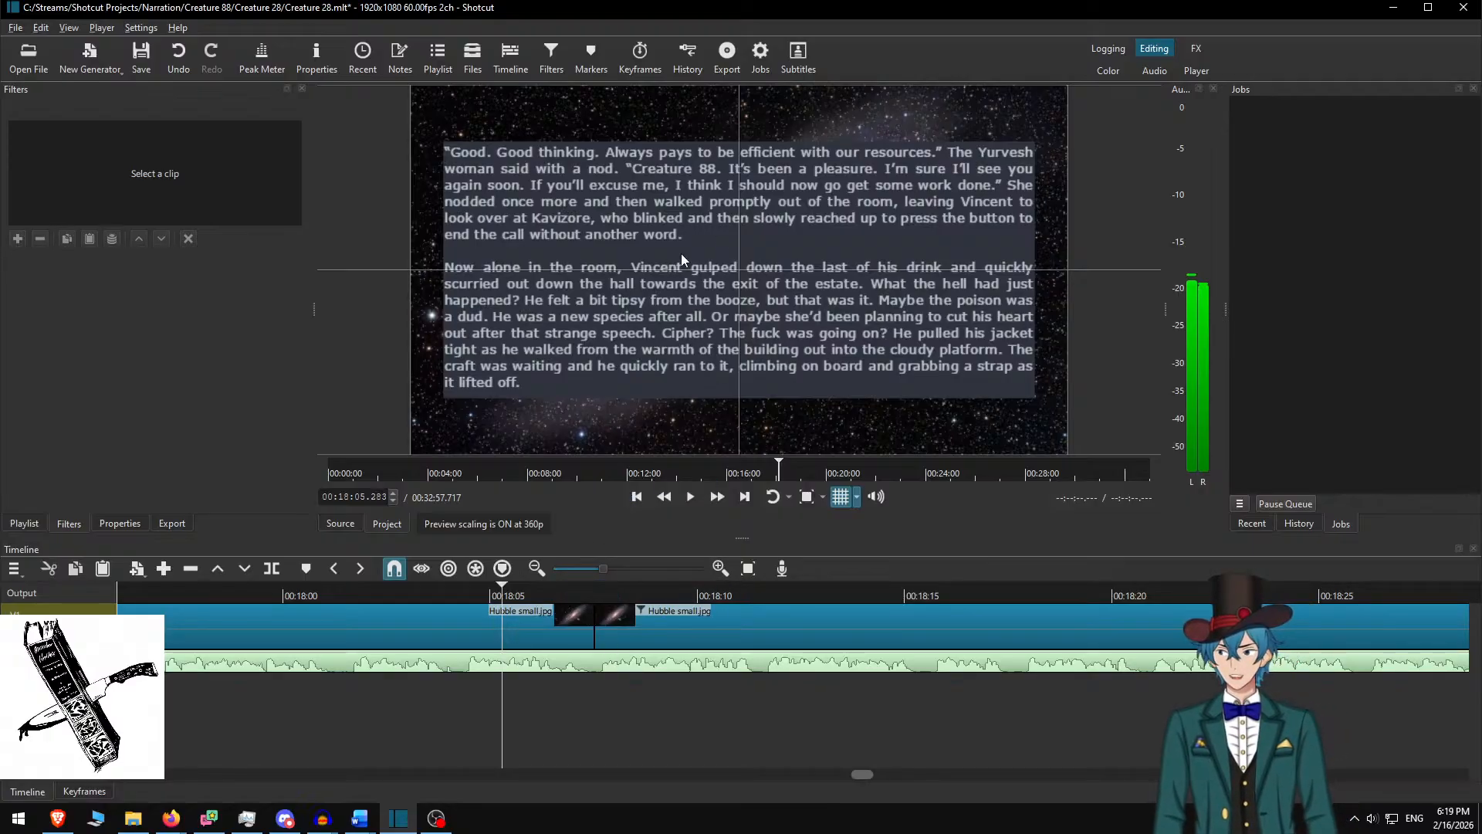
pyautogui.press('space')
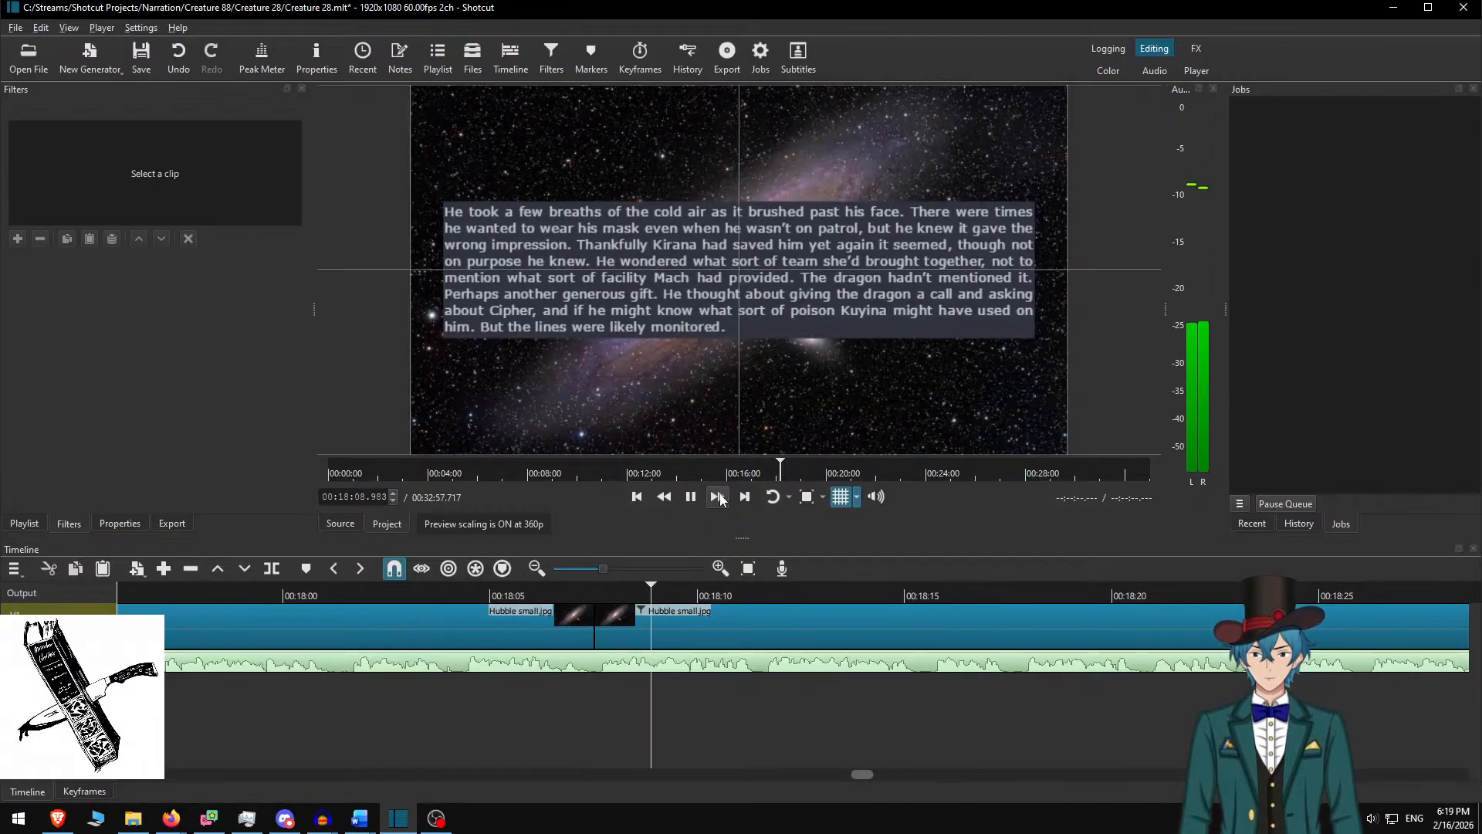
pyautogui.scroll(-5, 772, 632)
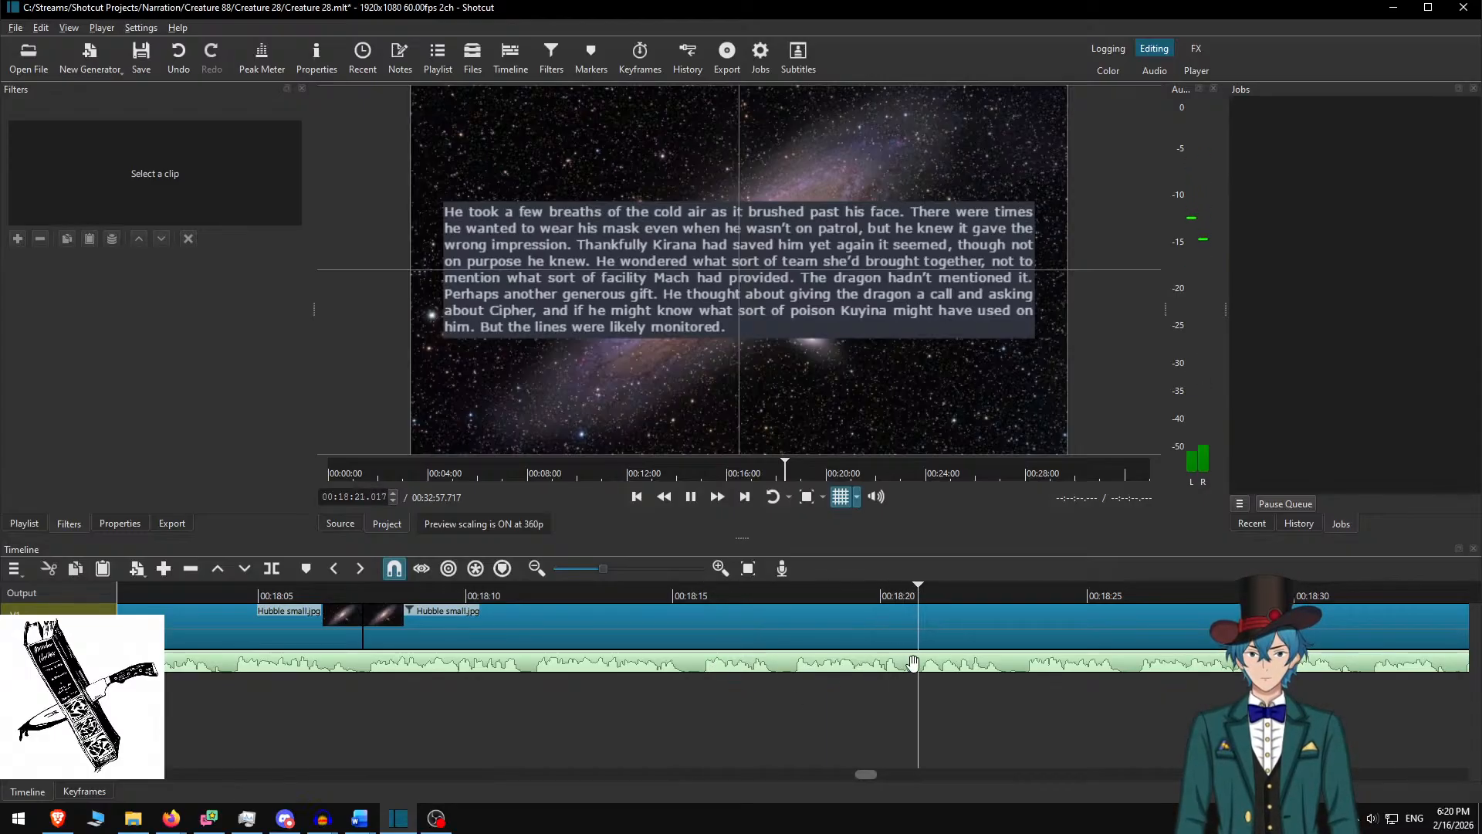
pyautogui.scroll(-3, 888, 689)
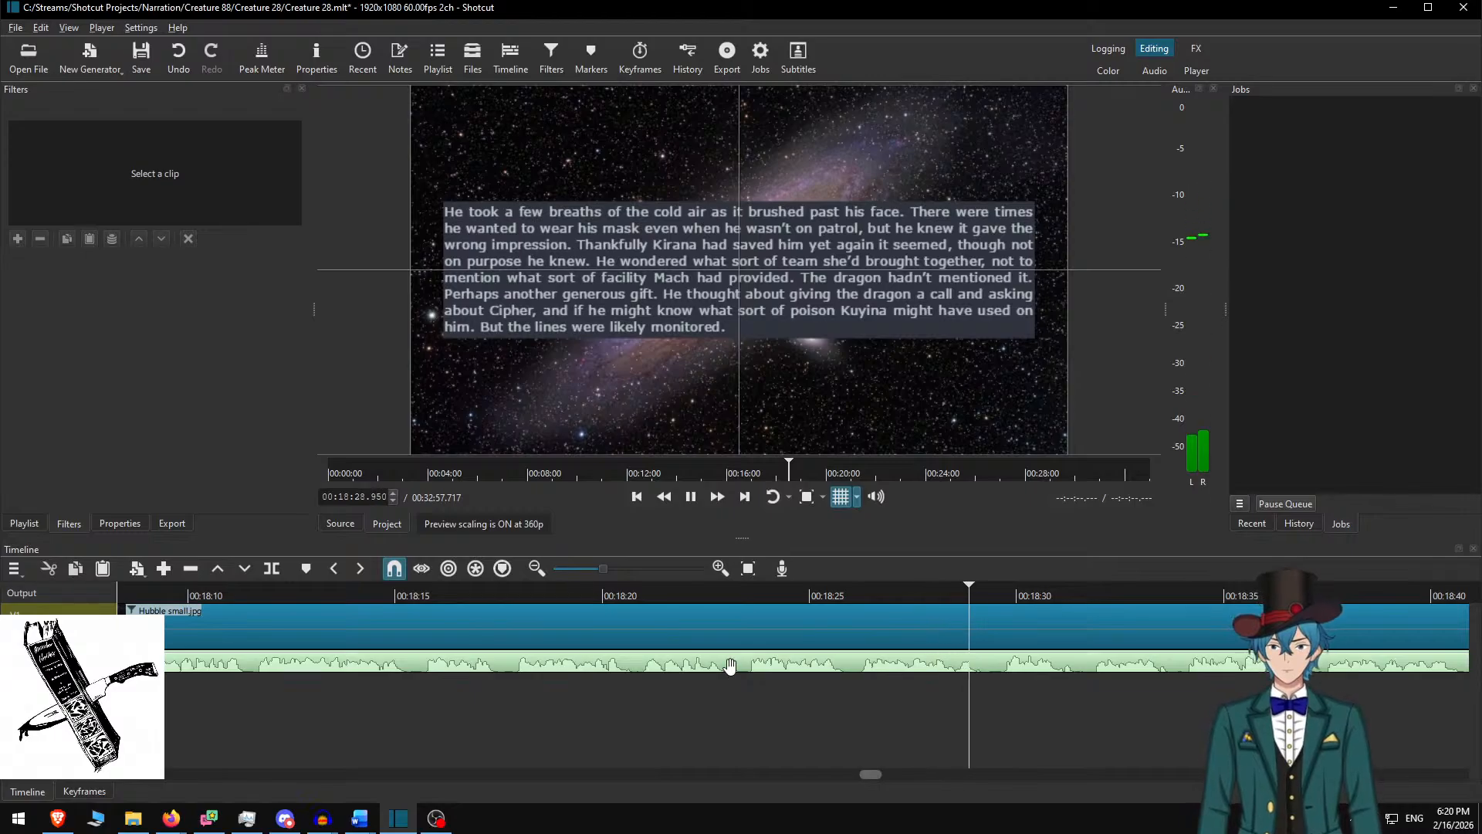
pyautogui.scroll(-5, 900, 647)
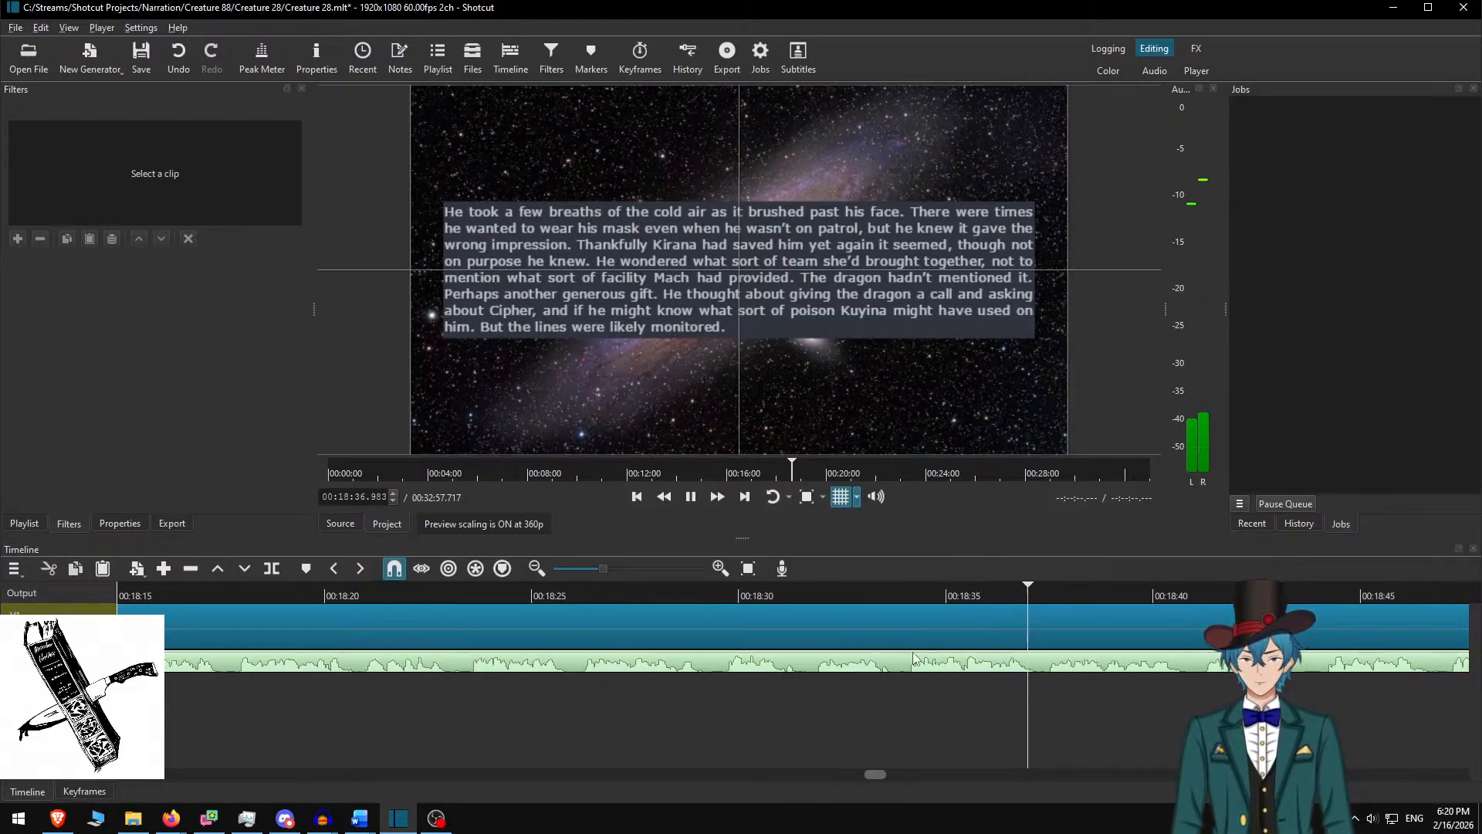
pyautogui.scroll(-10, 772, 652)
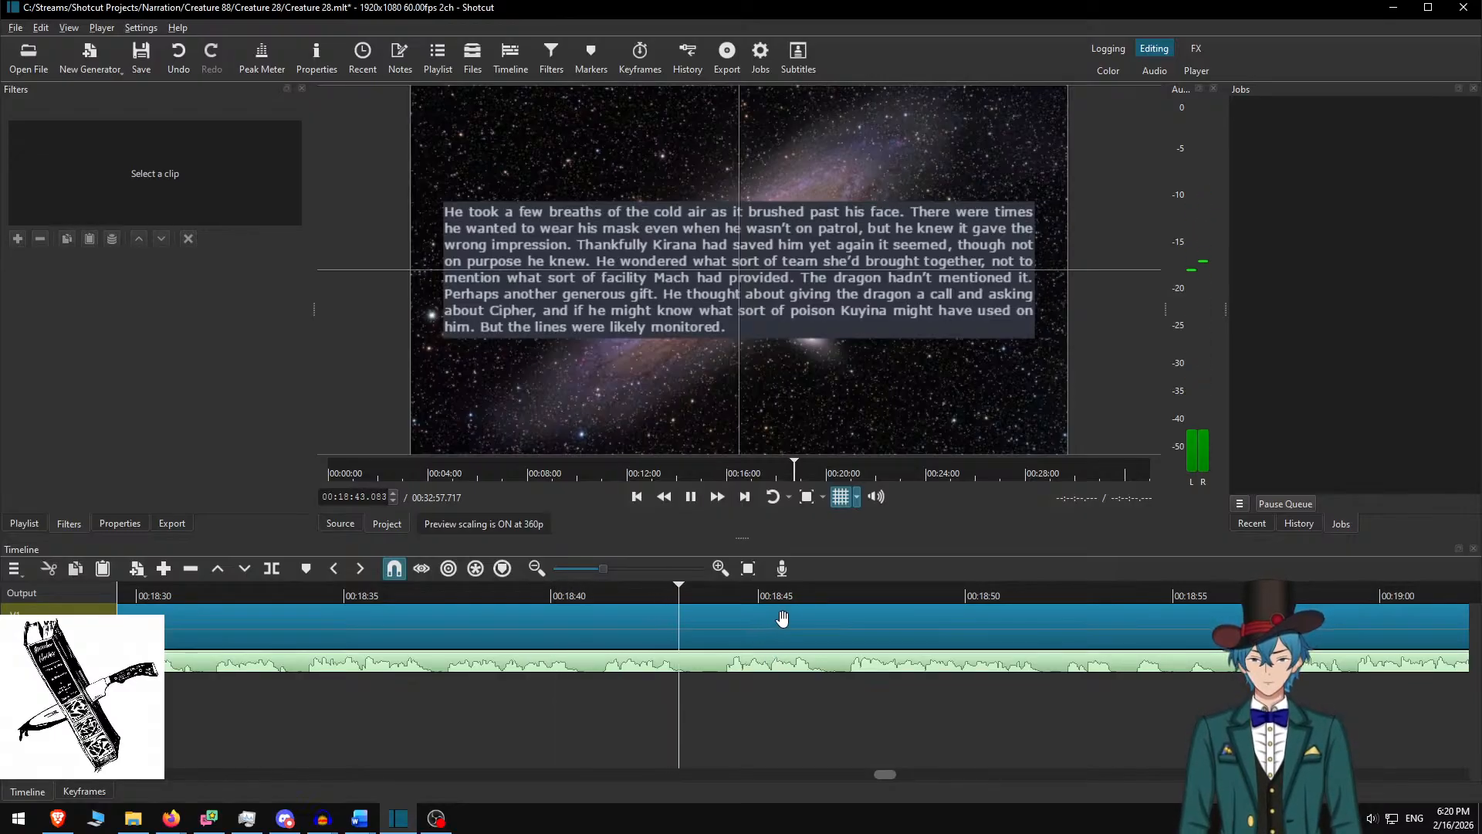
pyautogui.press('space')
pyautogui.press('s')
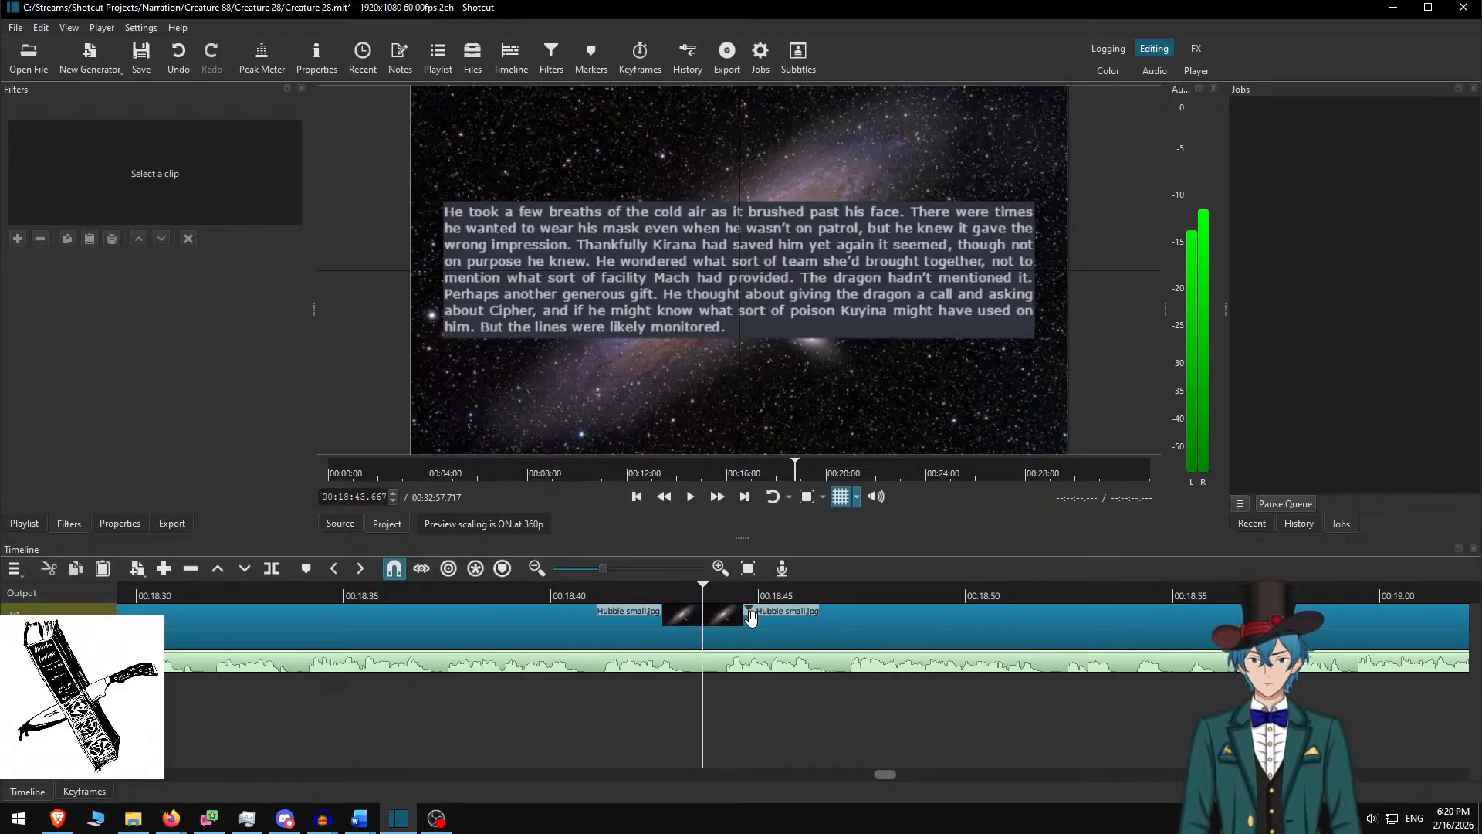
# Delete the used paragraph in Word and select the next one for the video
pyautogui.hotkey('alt', 'Tab')
pyautogui.press('BackSpace')
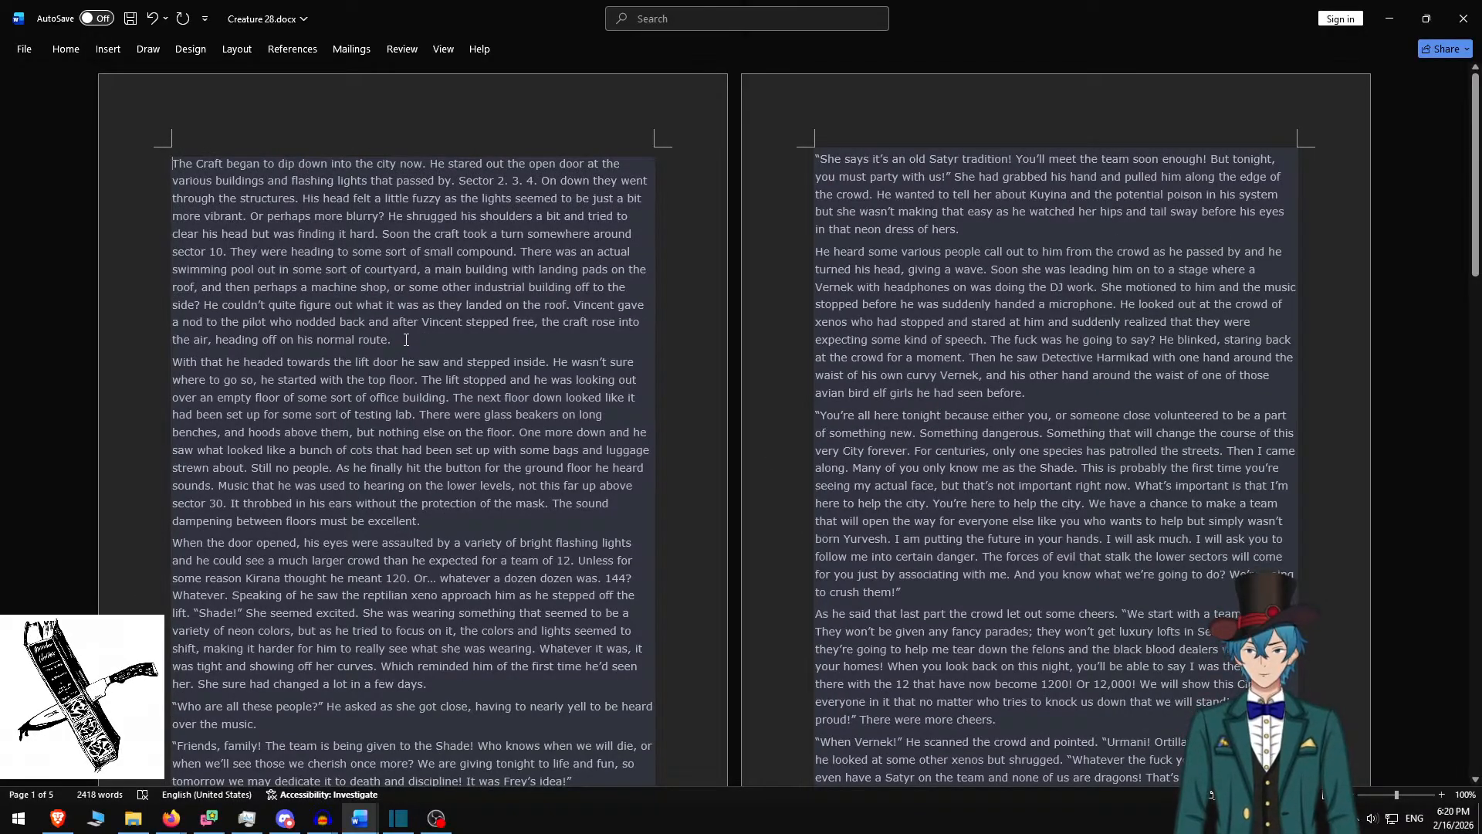
pyautogui.tripleClick(409, 336)
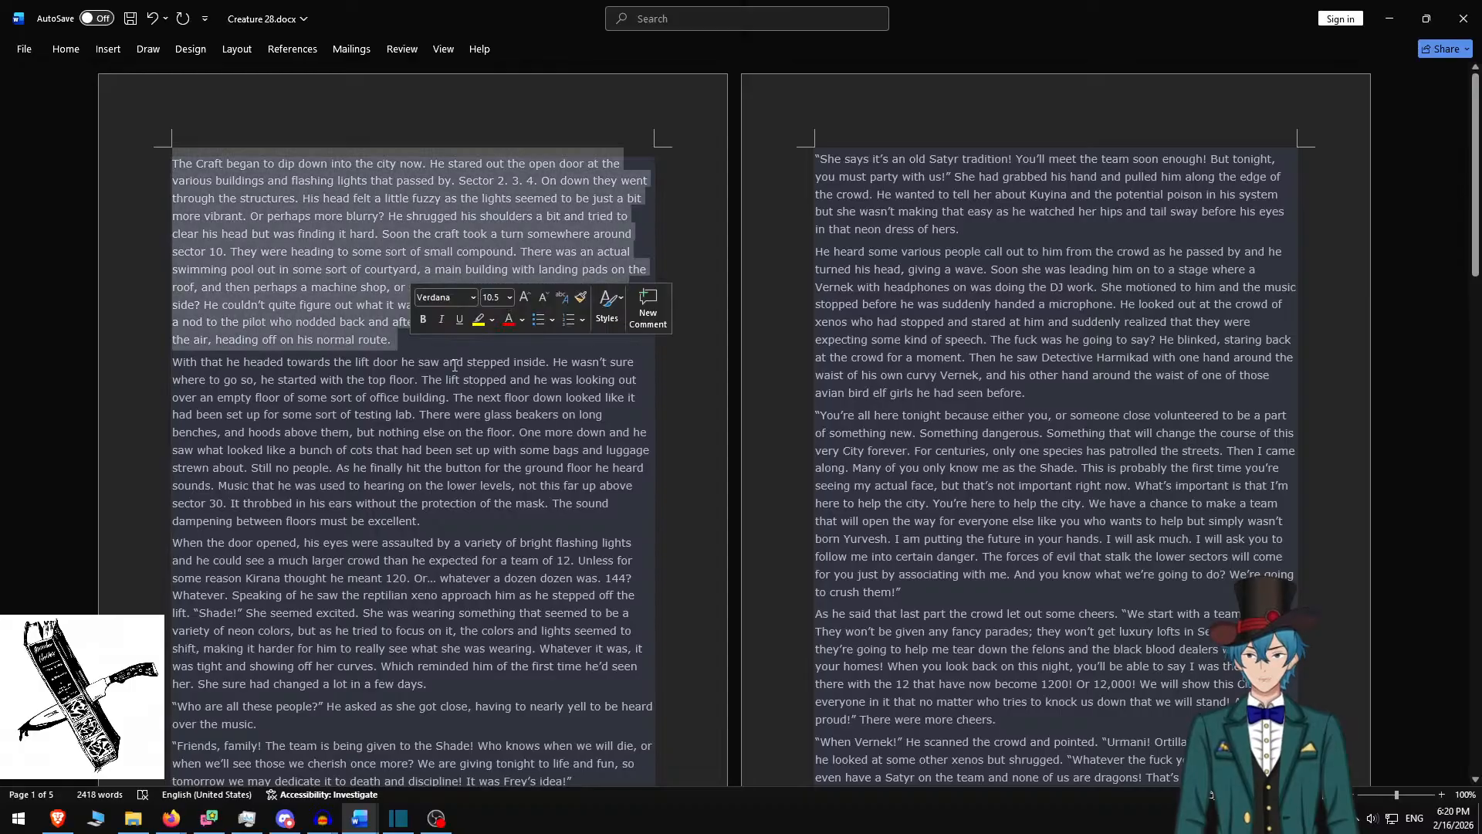
pyautogui.hotkey('alt', 'Tab')
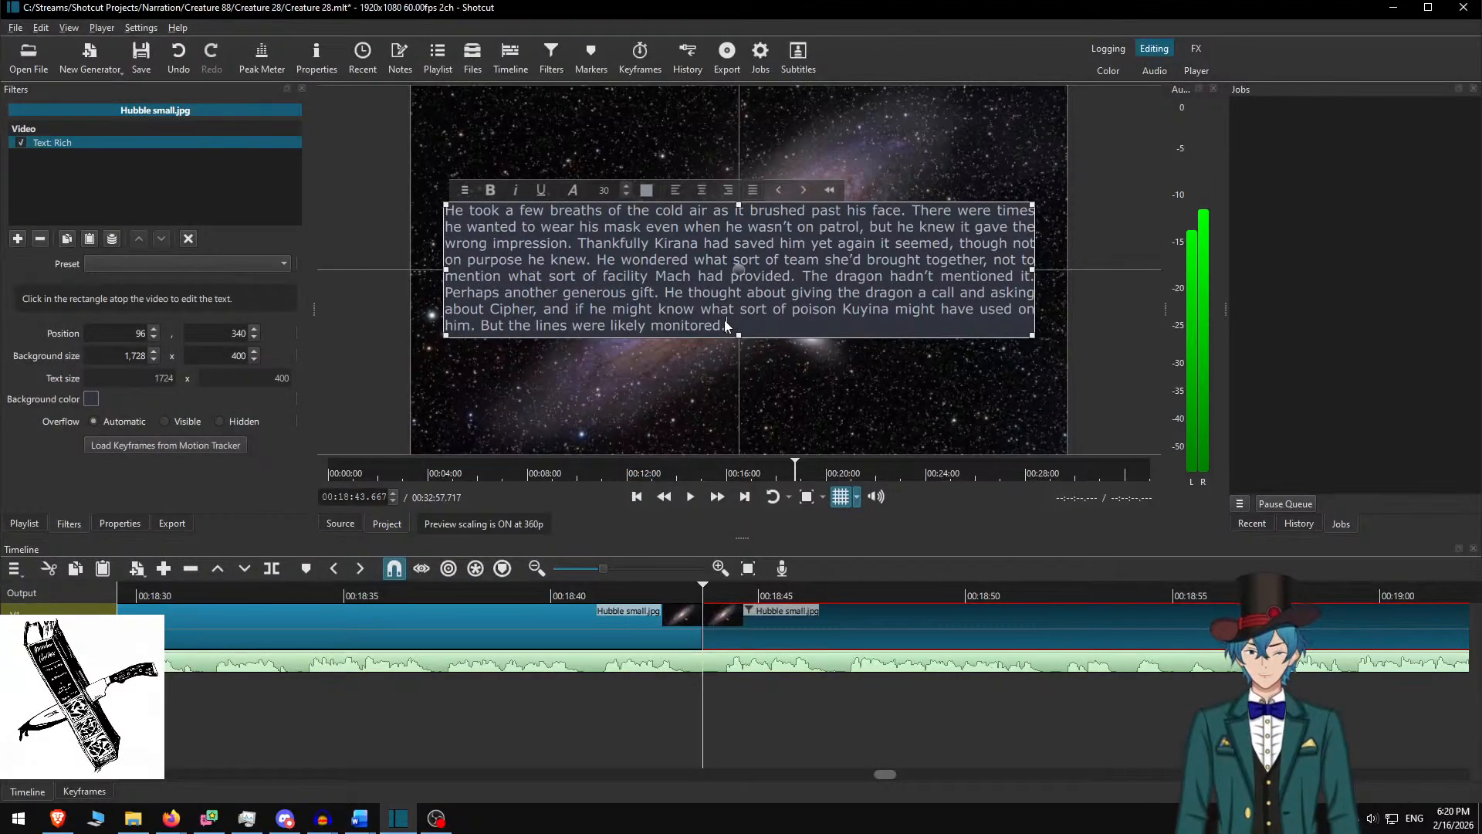
# Paste 'The Craft began to dip down' paragraph into a 550-tall box raised to Y 265, then preview
pyautogui.hotkey('ctrl', 'a')
pyautogui.hotkey('ctrl', 'v')
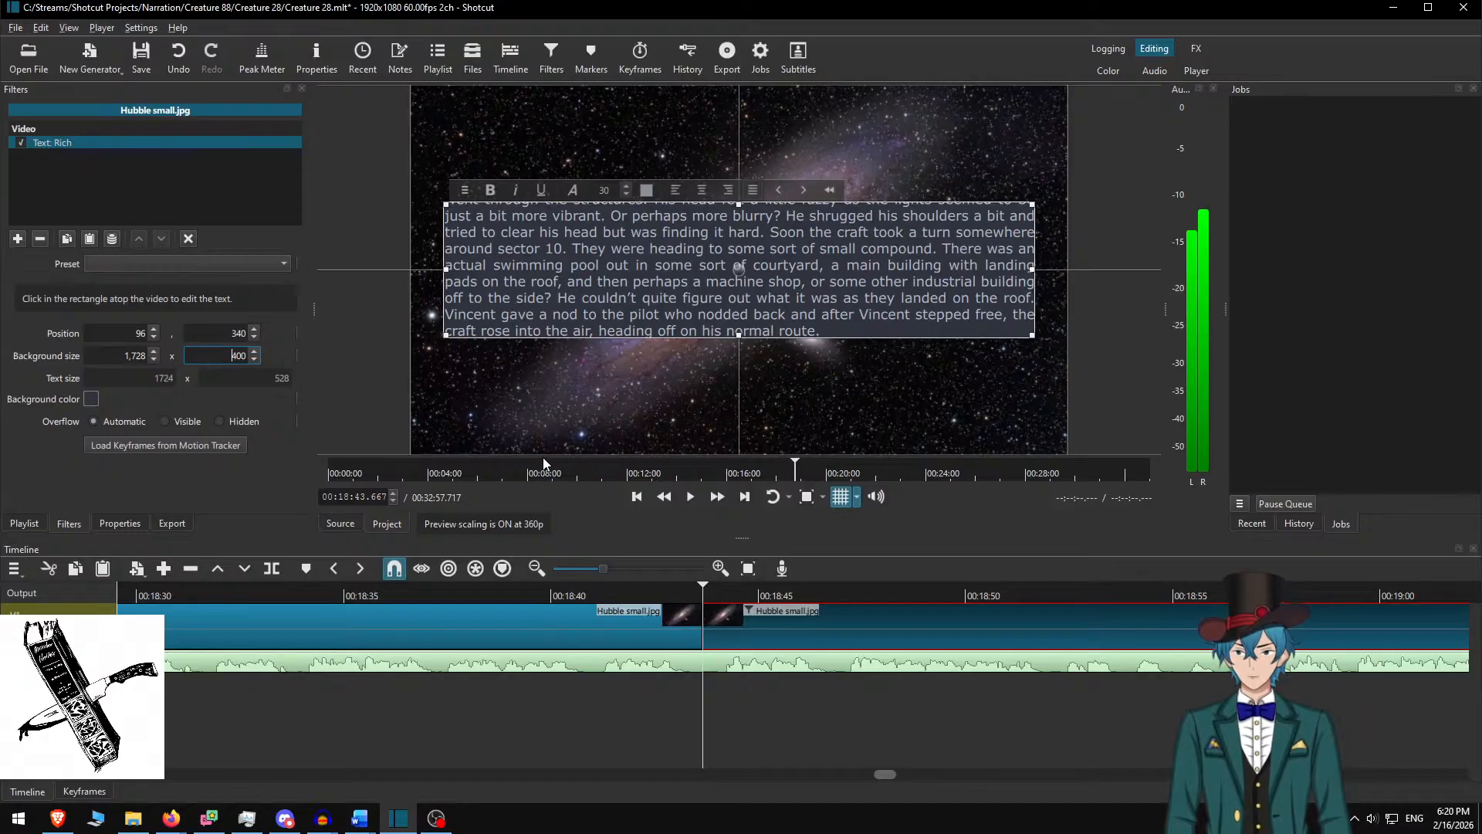
pyautogui.write('550')
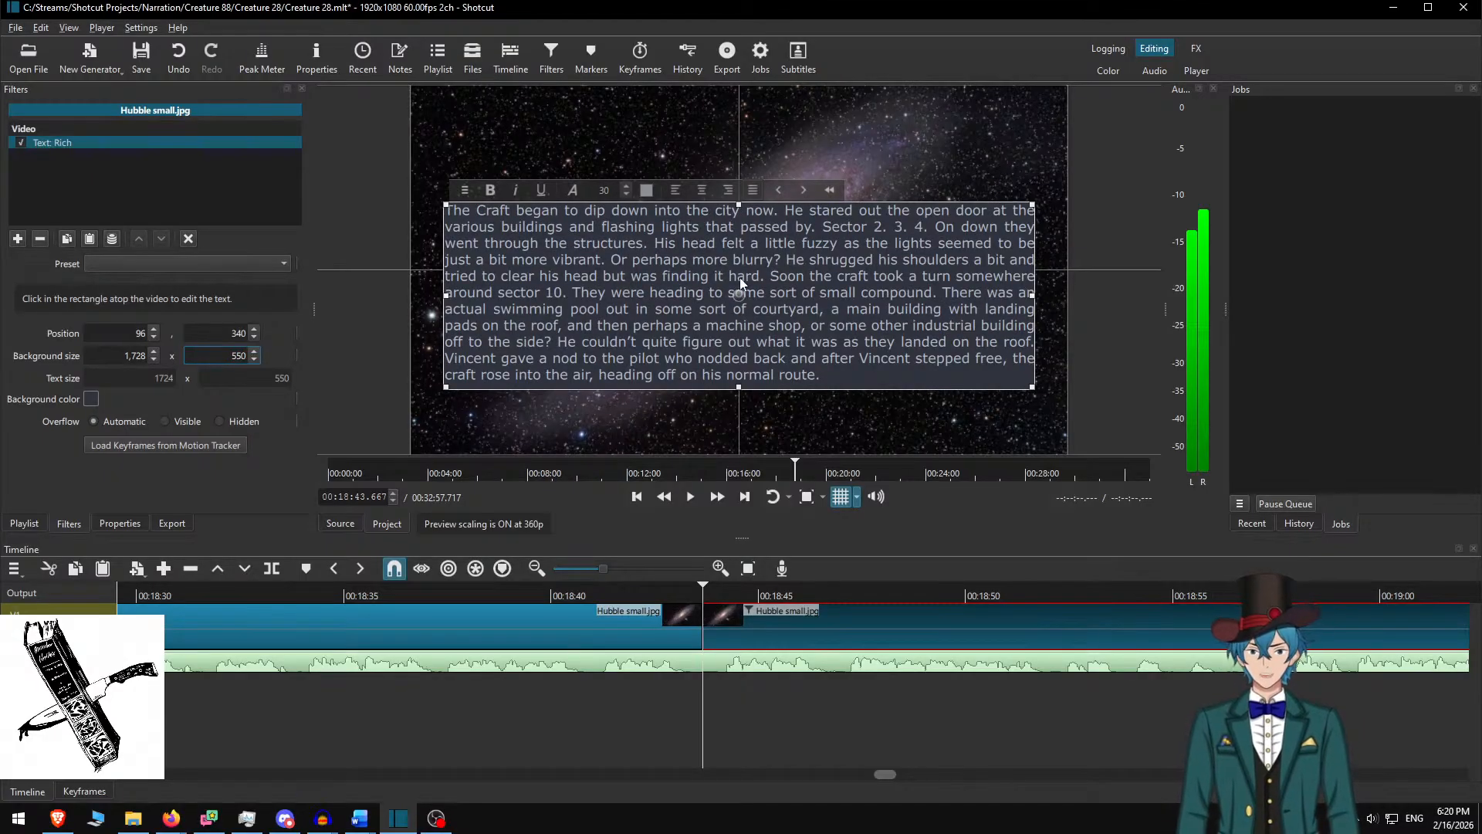
pyautogui.moveTo(735, 290); pyautogui.dragTo(738, 264)
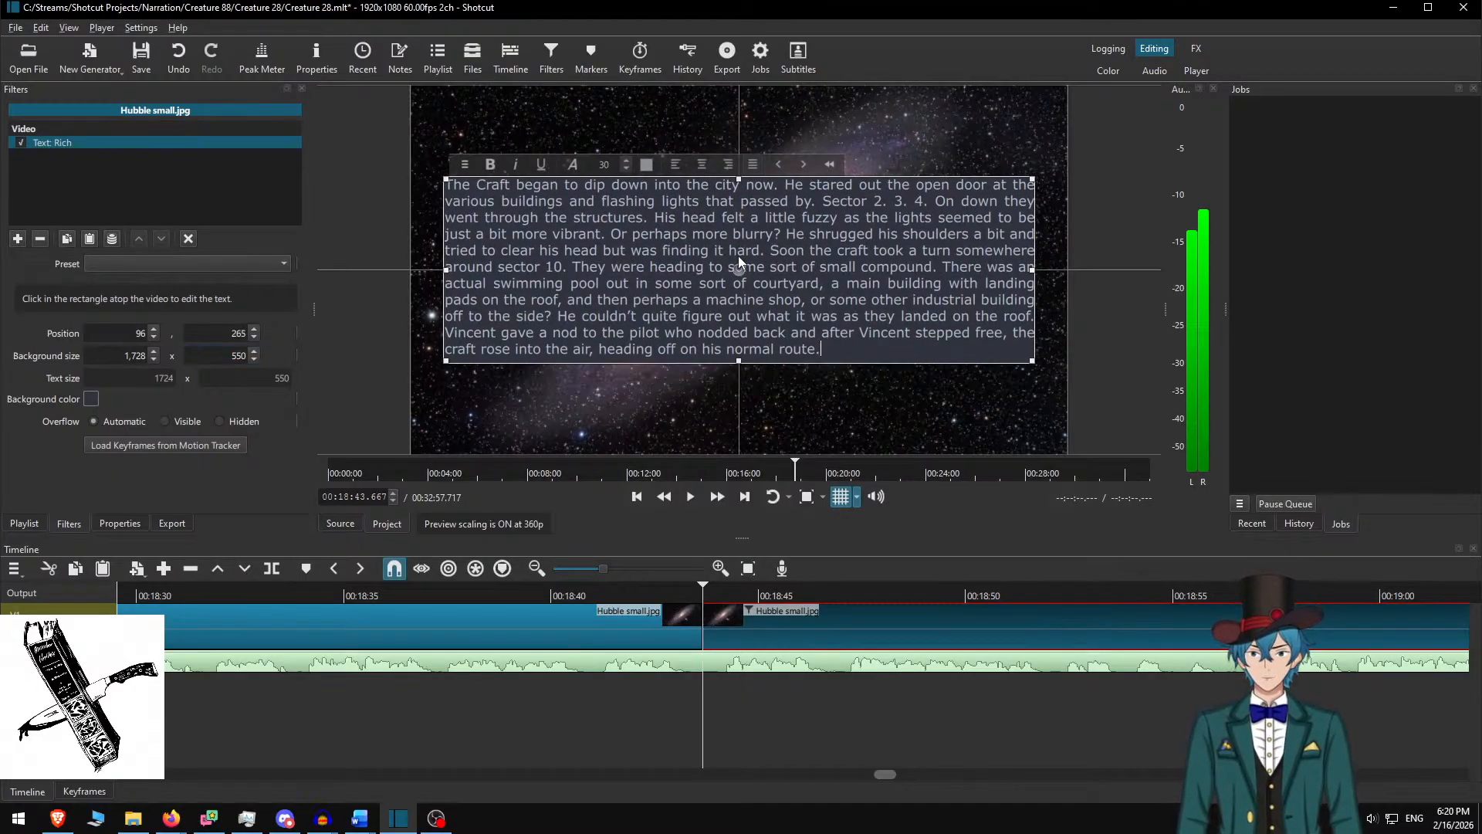
pyautogui.keyDown('ctrl'); pyautogui.click(747, 614); pyautogui.keyUp('ctrl')
pyautogui.click(600, 586)
pyautogui.press('space')
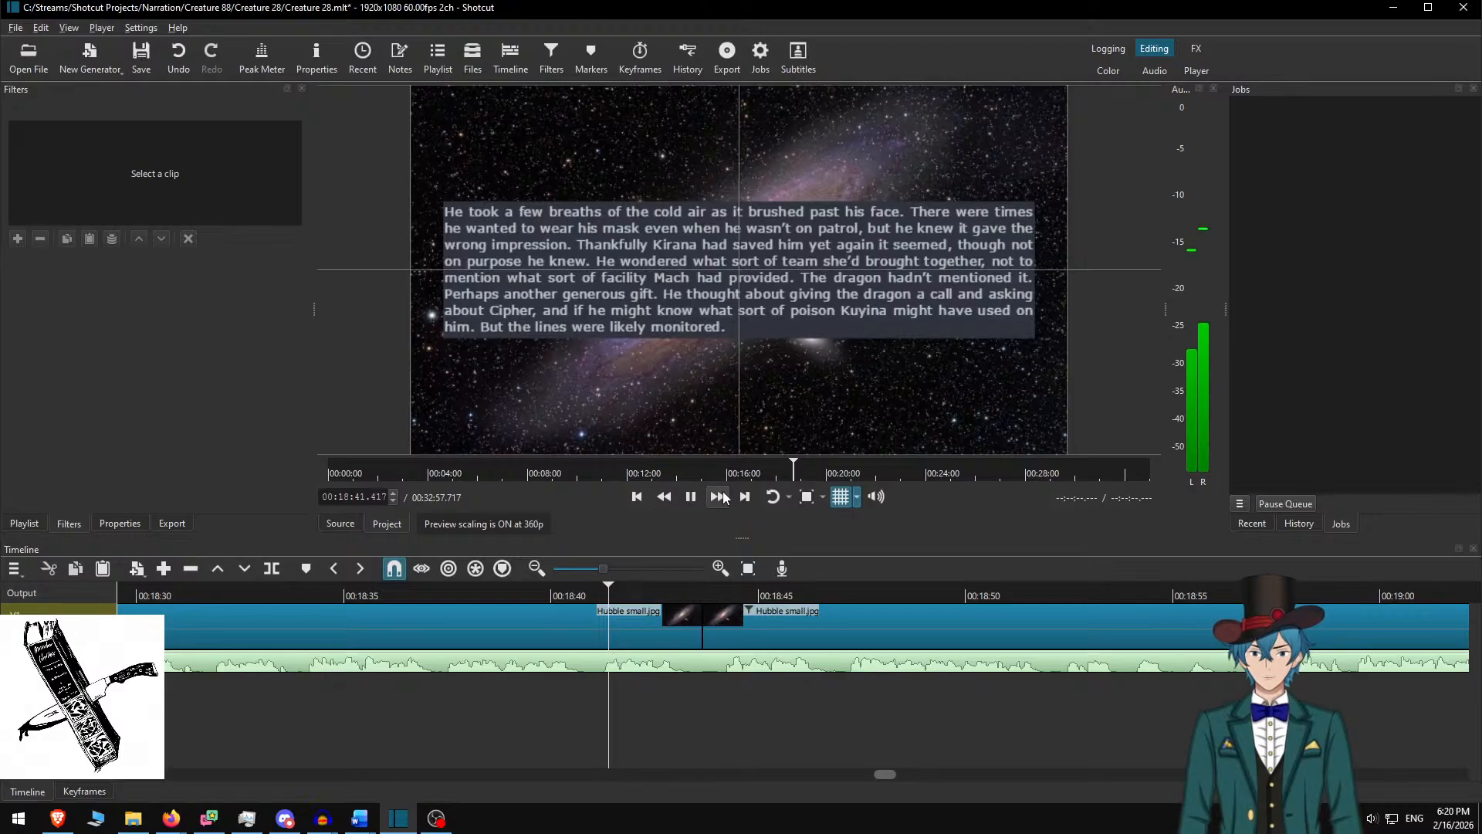
pyautogui.click(673, 587)
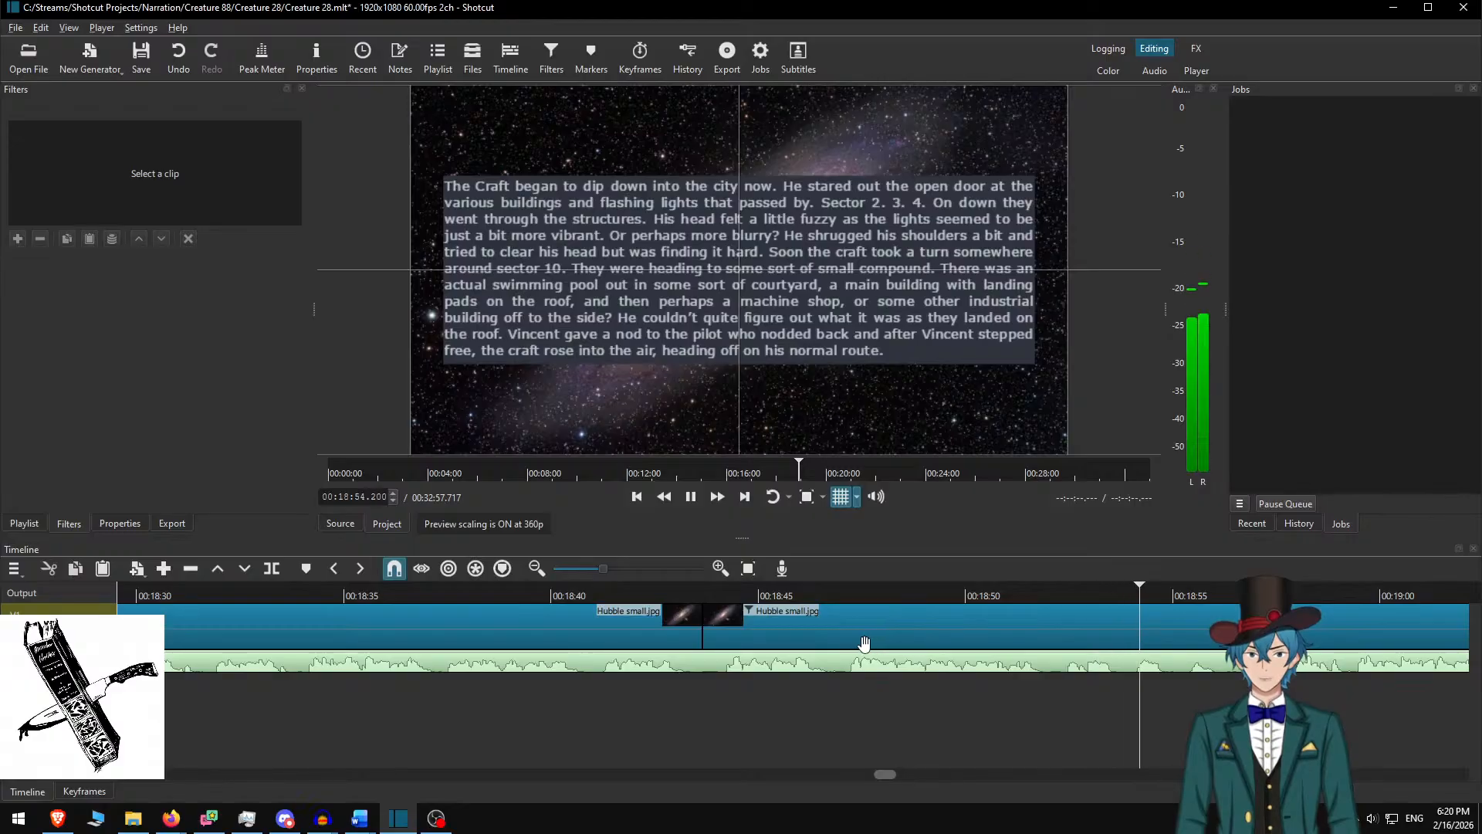
pyautogui.scroll(-5, 825, 667)
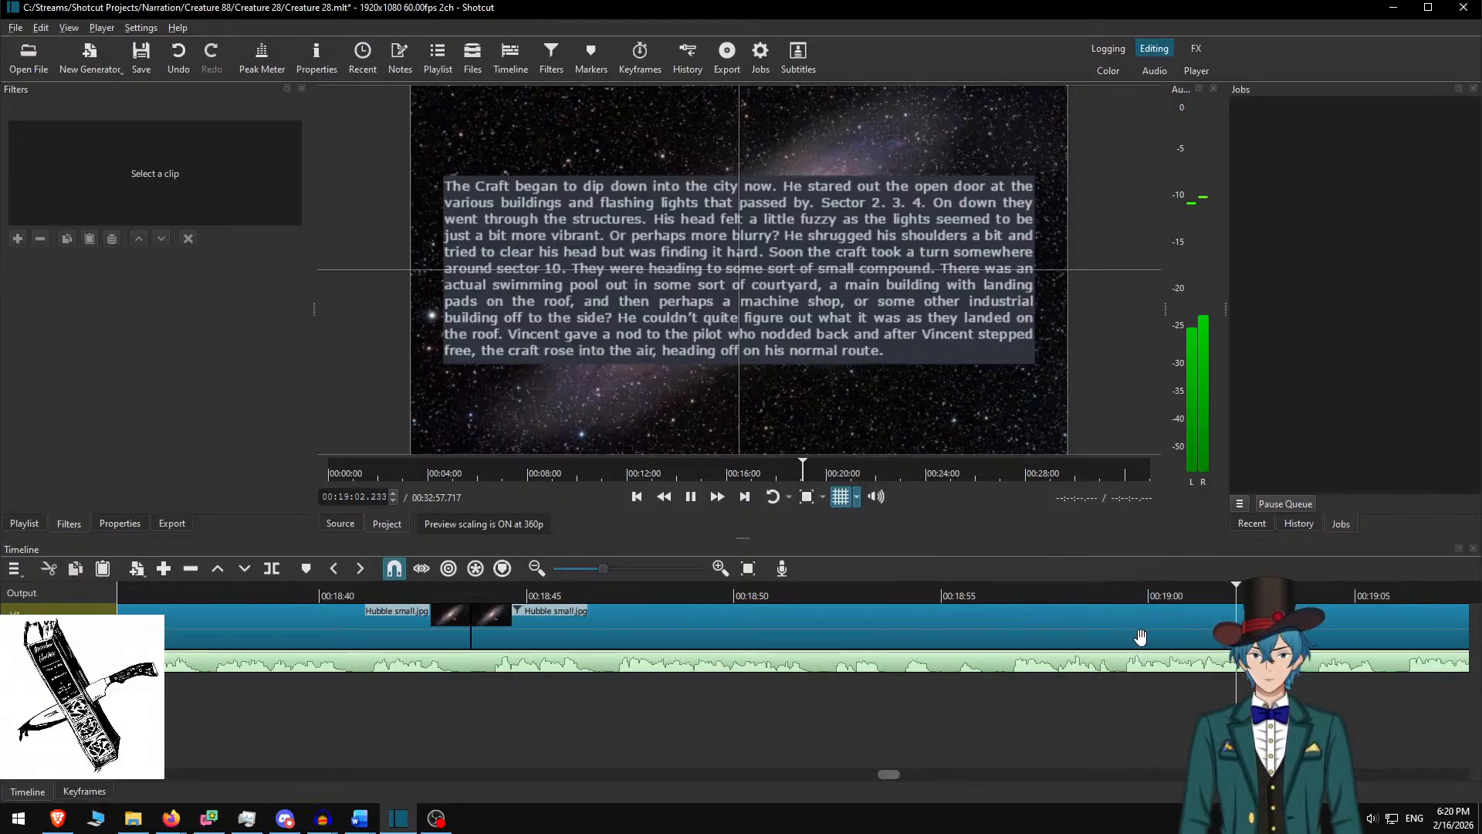
pyautogui.scroll(-5, 1168, 621)
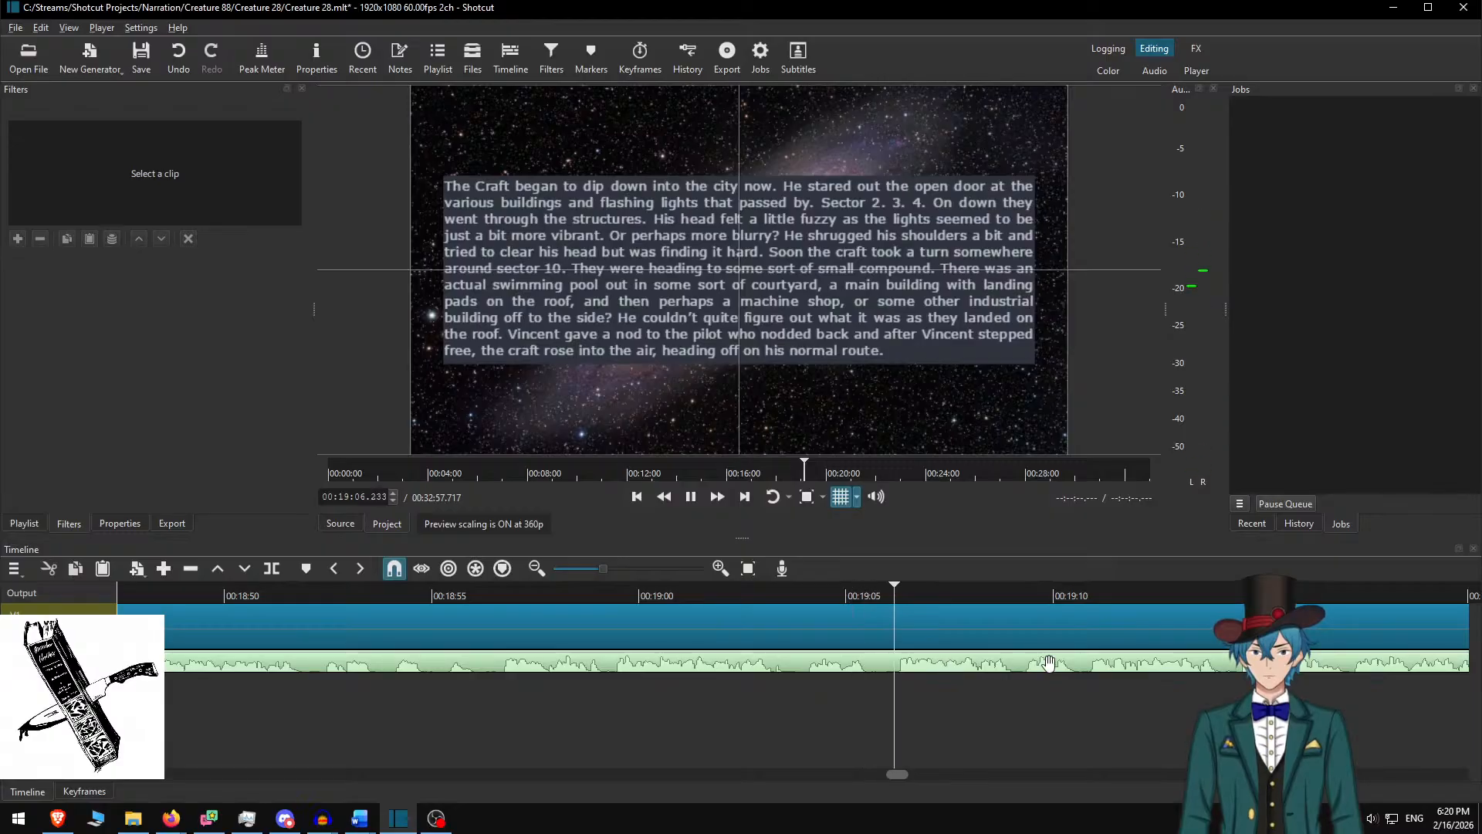
pyautogui.scroll(-4, 965, 679)
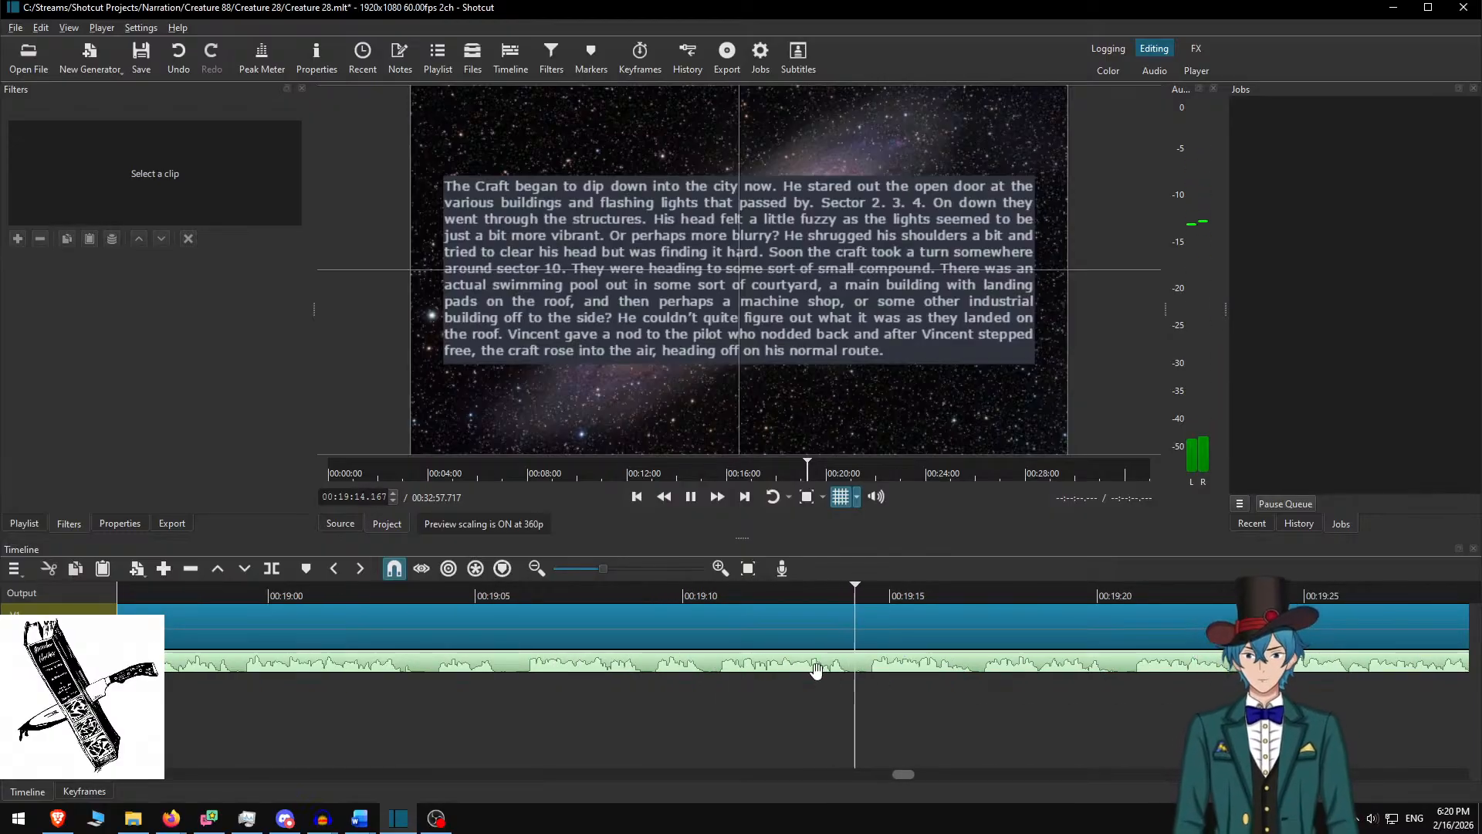
pyautogui.scroll(-3, 780, 699)
pyautogui.scroll(-1, 780, 698)
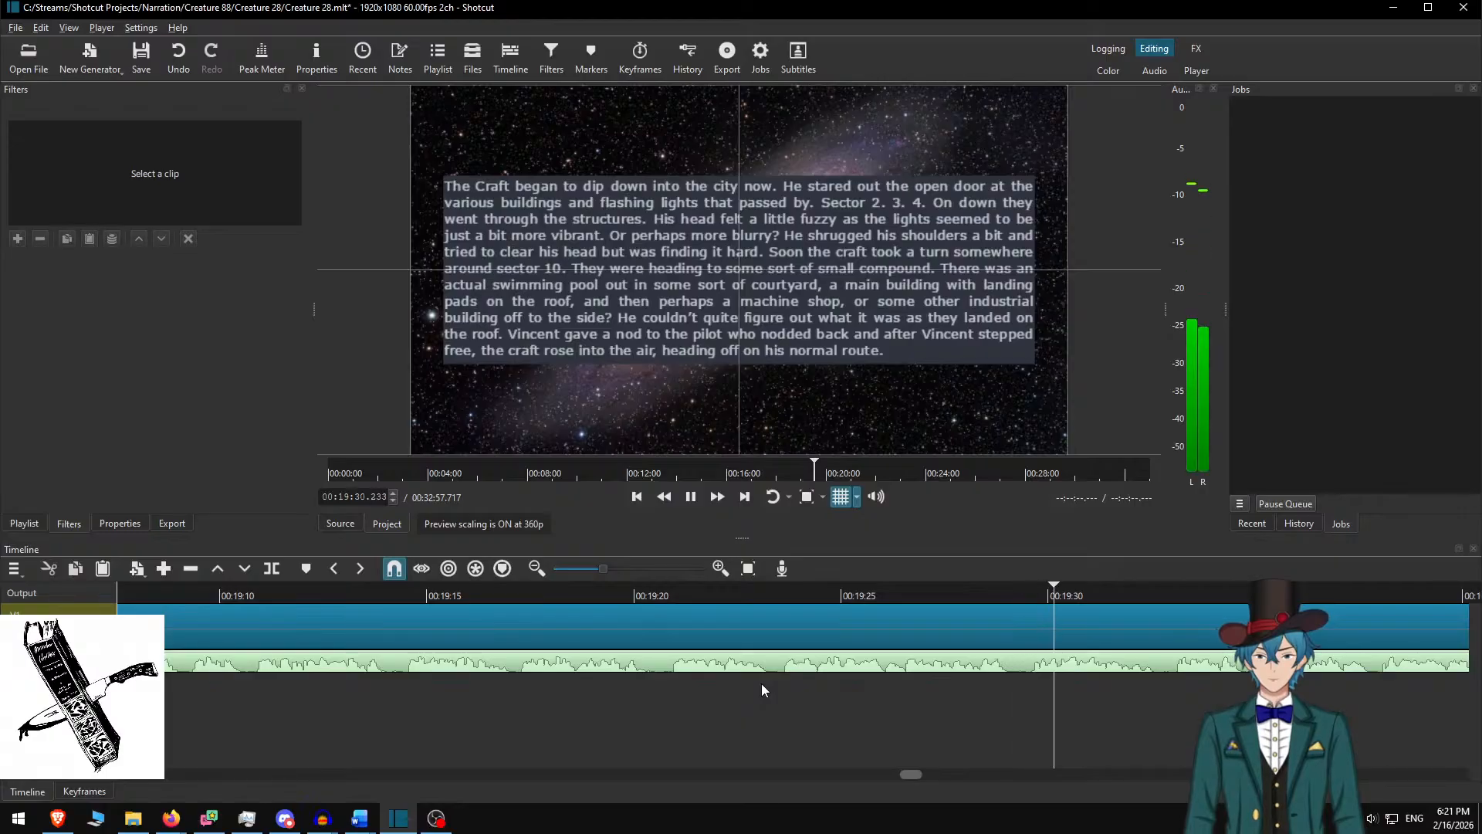
pyautogui.scroll(-4, 911, 683)
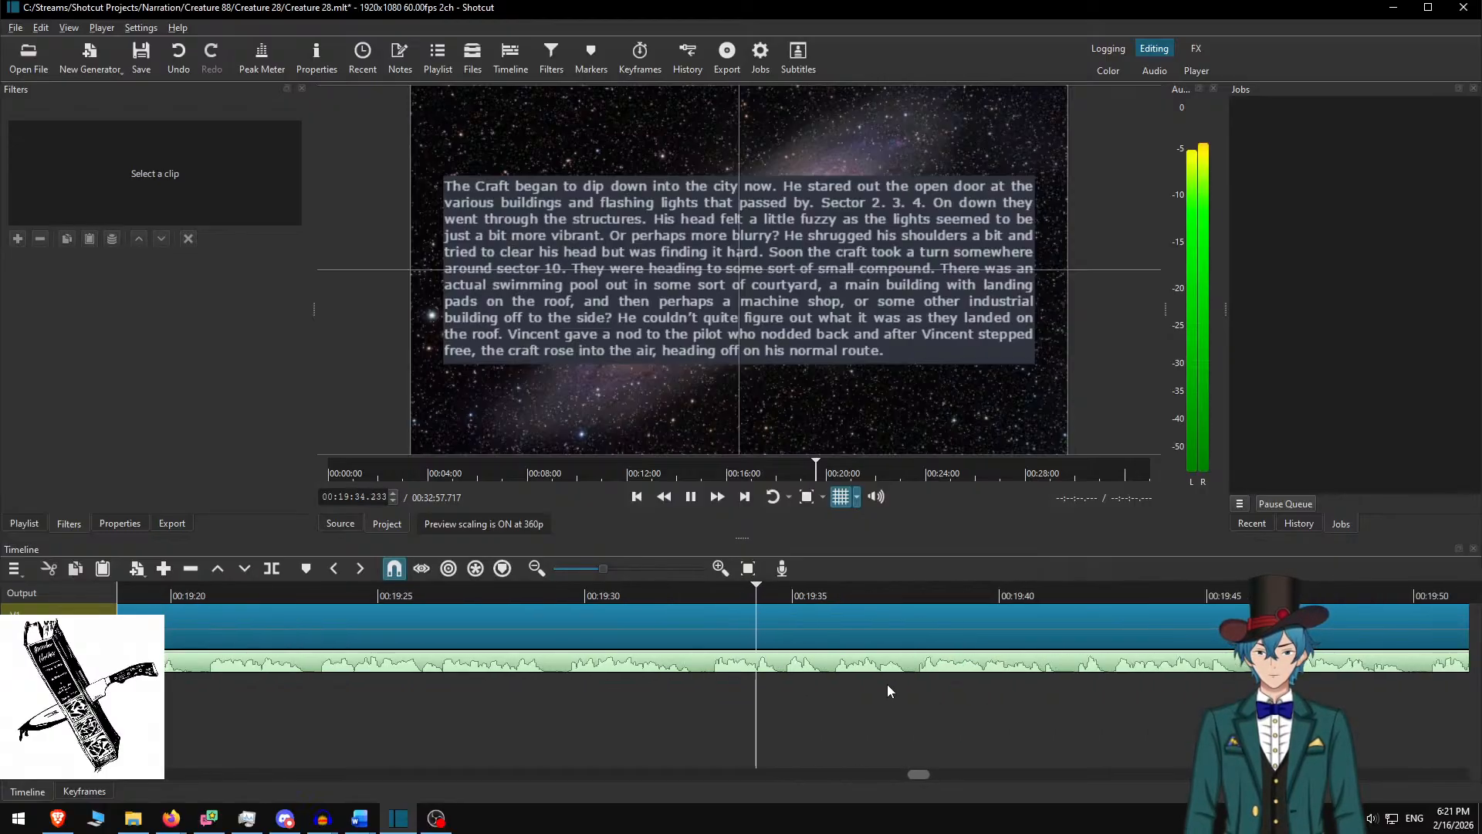
pyautogui.scroll(-3, 896, 679)
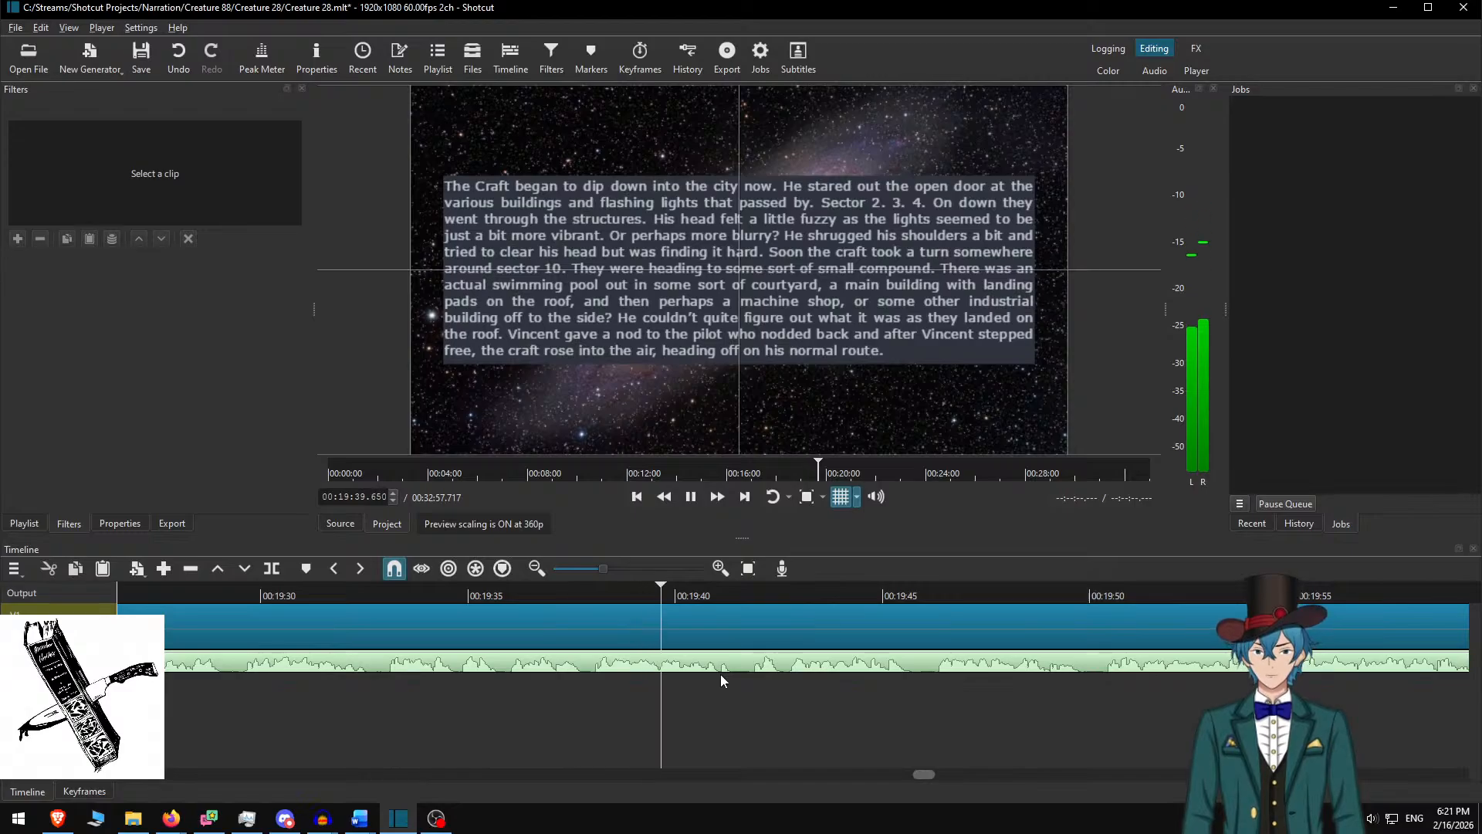
# Delete the used Craft paragraph in Word and paste the lift-door paragraph into the clip's text box
pyautogui.press('space')
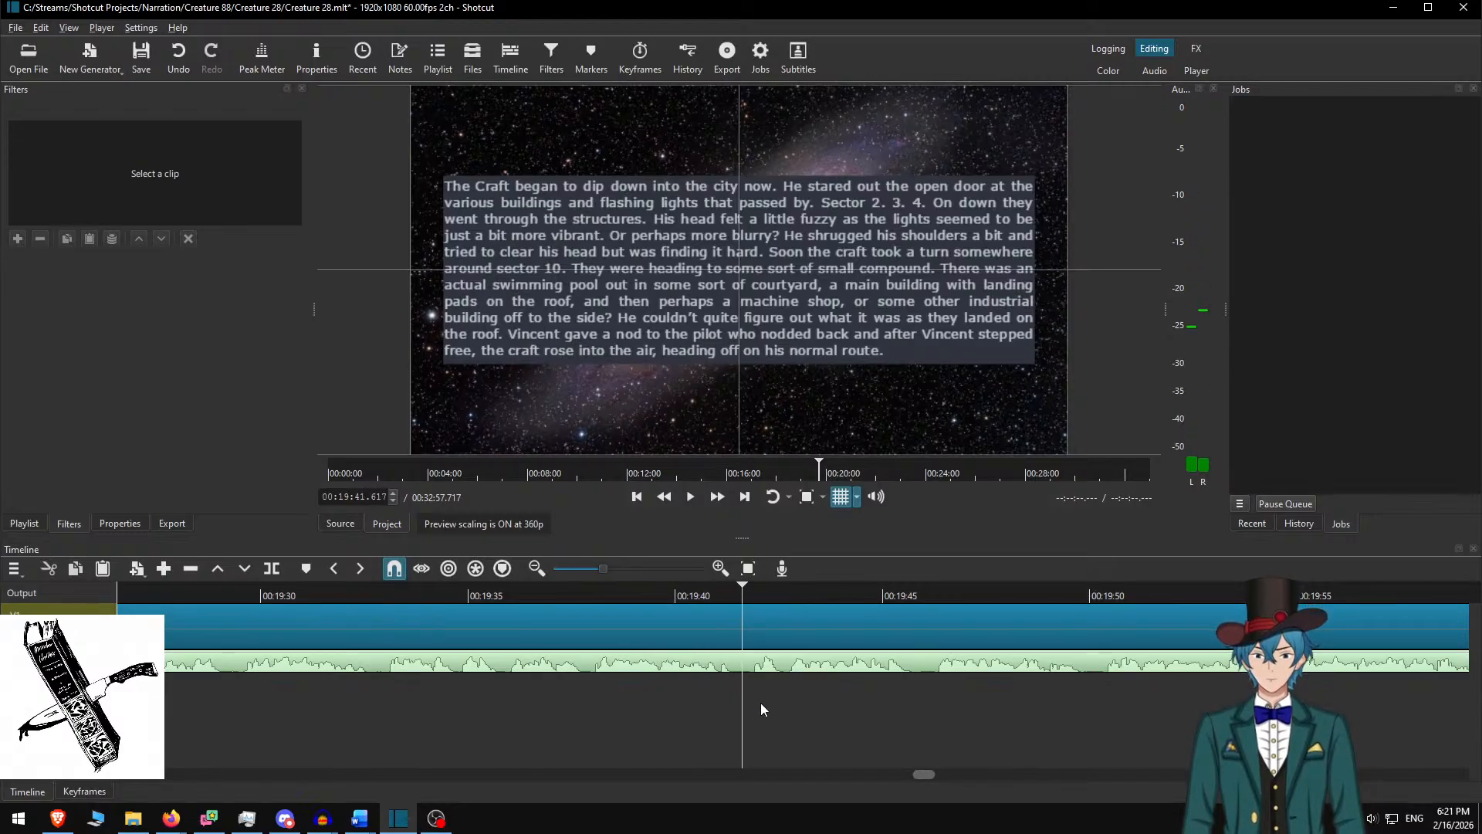
pyautogui.hotkey('alt', 'Tab')
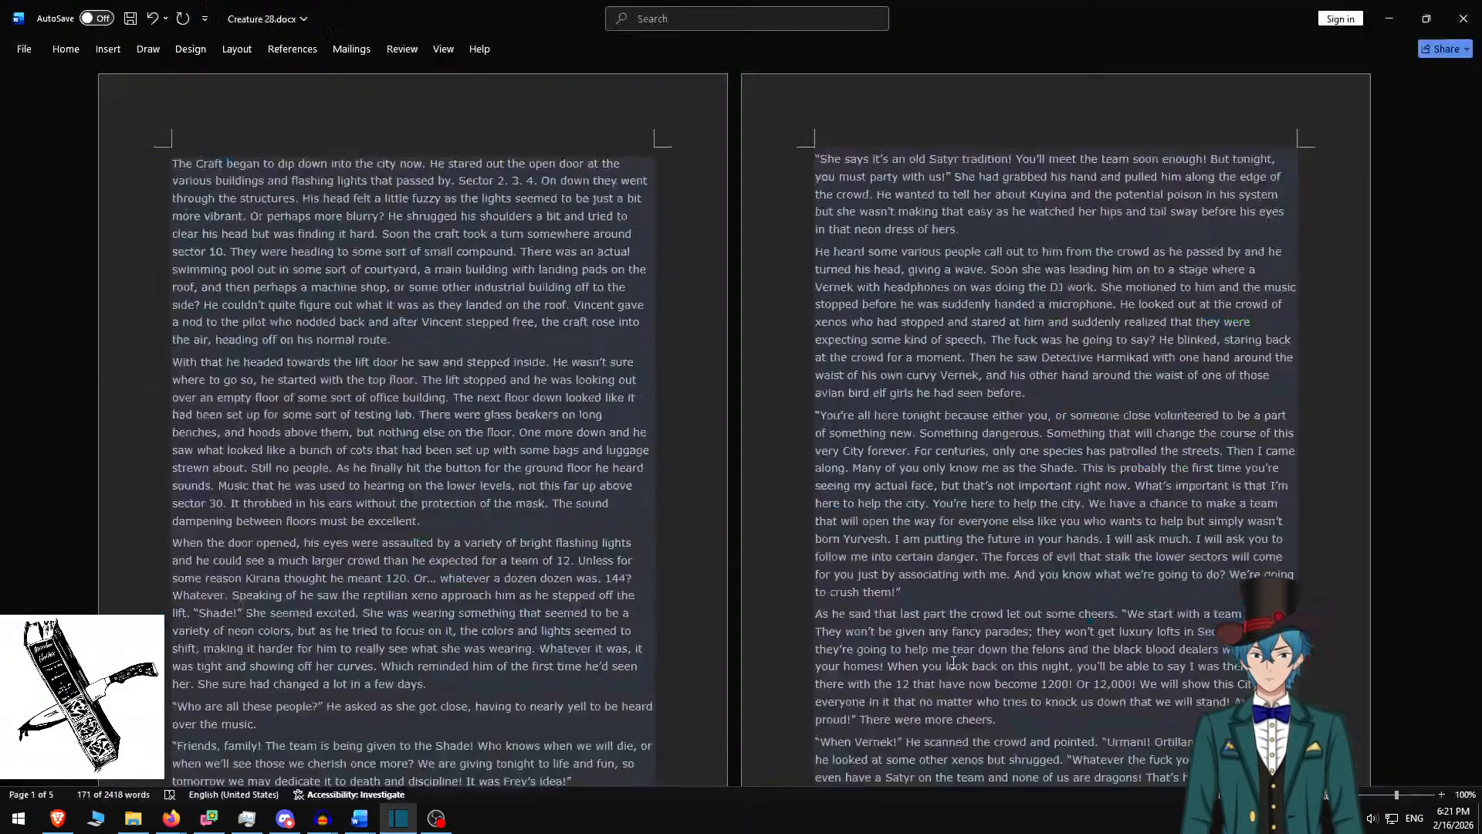
pyautogui.press('Delete')
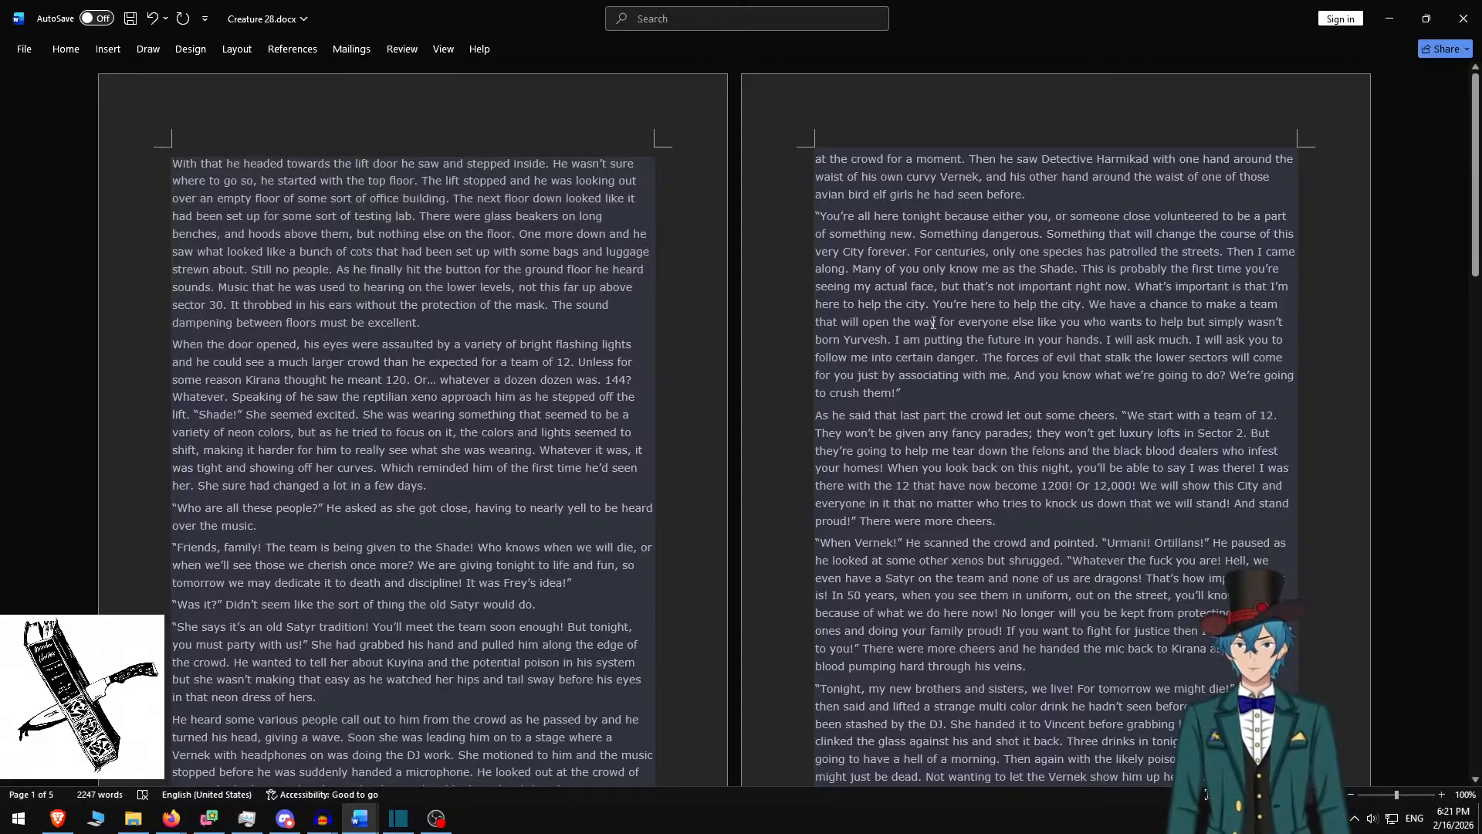
pyautogui.tripleClick(489, 308)
pyautogui.hotkey('ctrl', 'c')
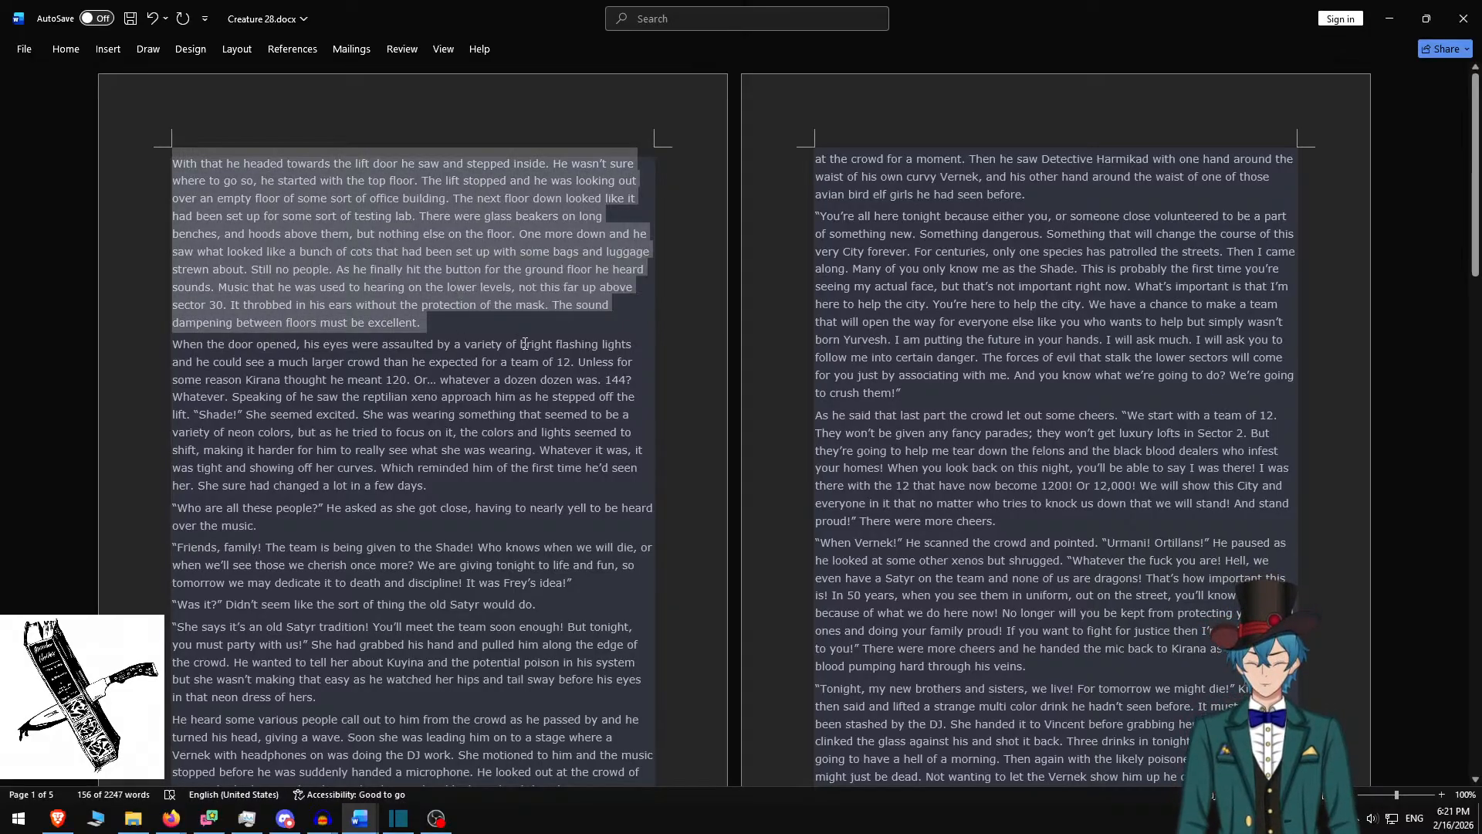
pyautogui.hotkey('alt', 'Tab')
pyautogui.hotkey('ctrl', 'a')
pyautogui.hotkey('ctrl', 'v')
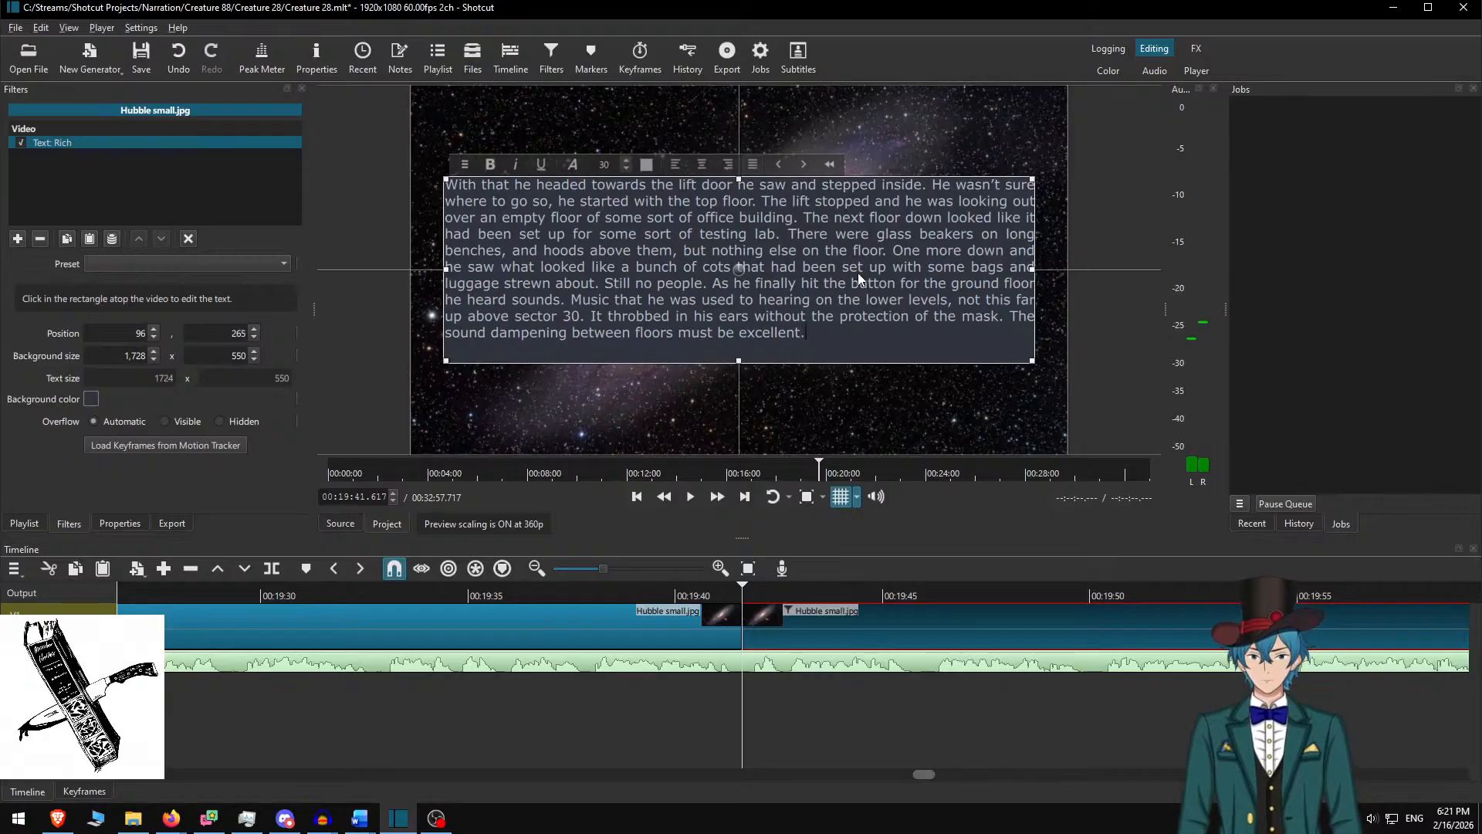
# End the lift-door passage with a period, set box height 500, and lower it to Y 290
pyautogui.write('.')
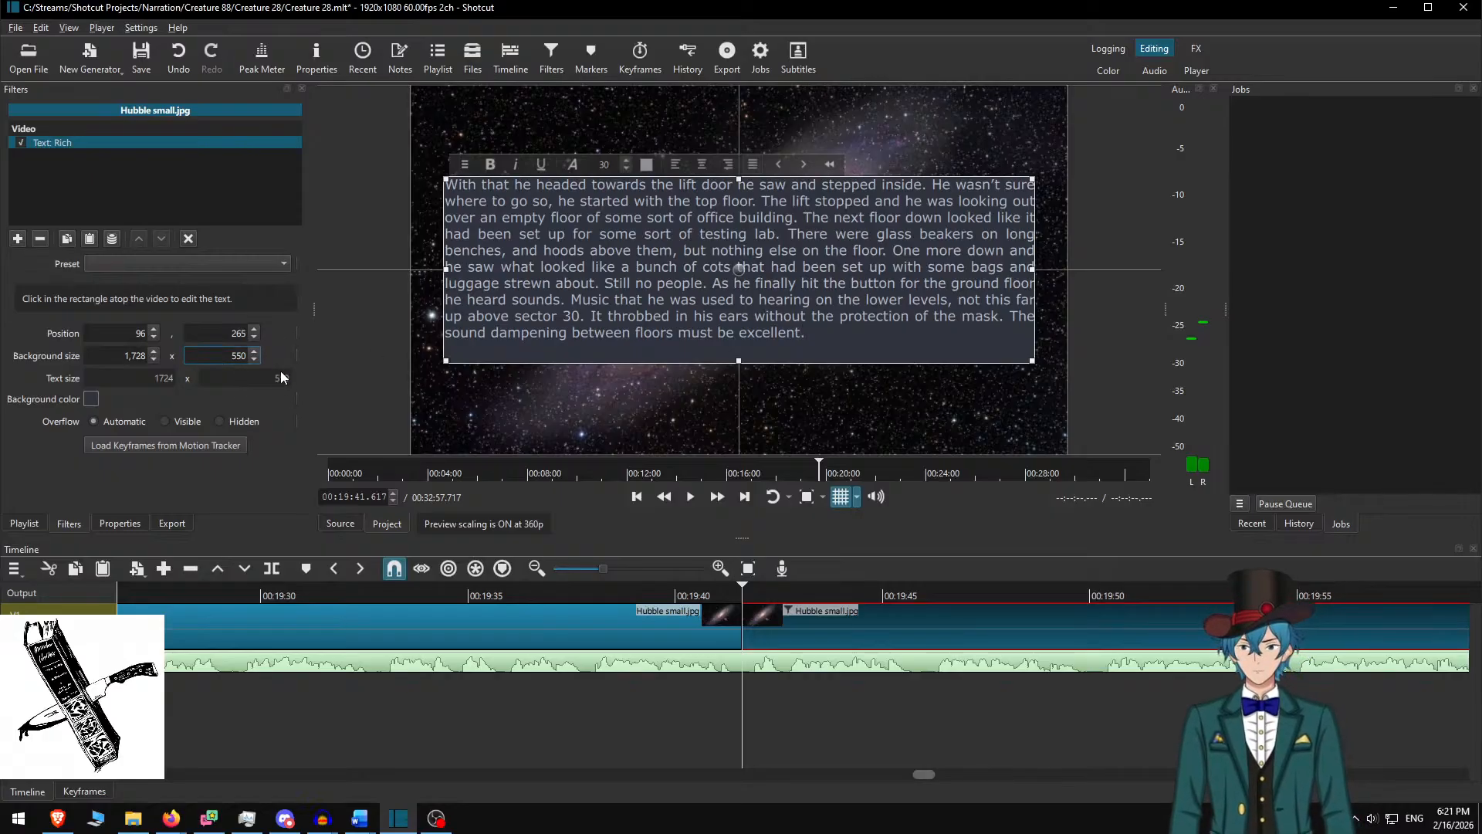
pyautogui.write('0')
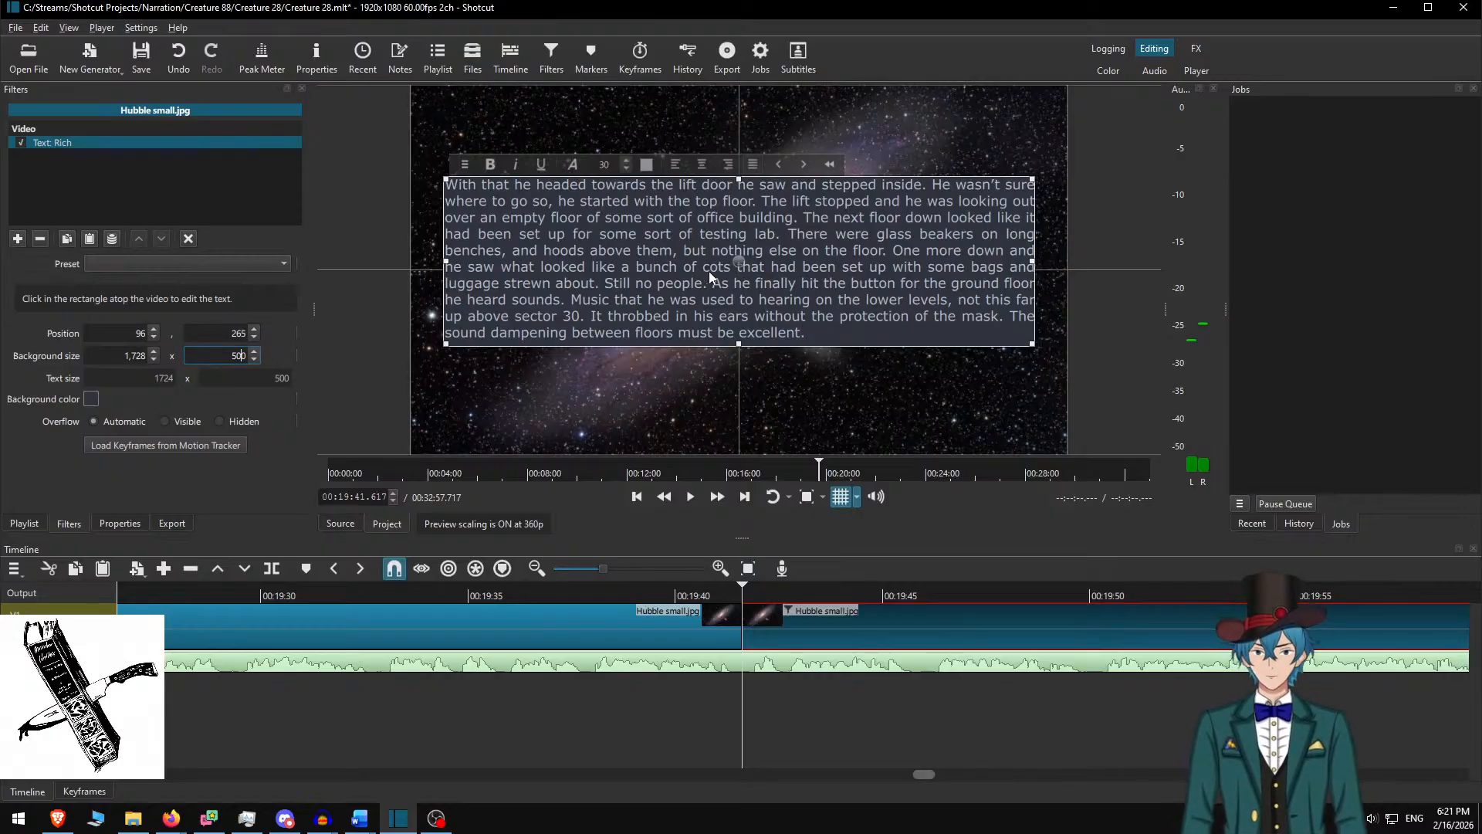
pyautogui.moveTo(734, 274); pyautogui.dragTo(733, 280)
pyautogui.rightClick(733, 280)
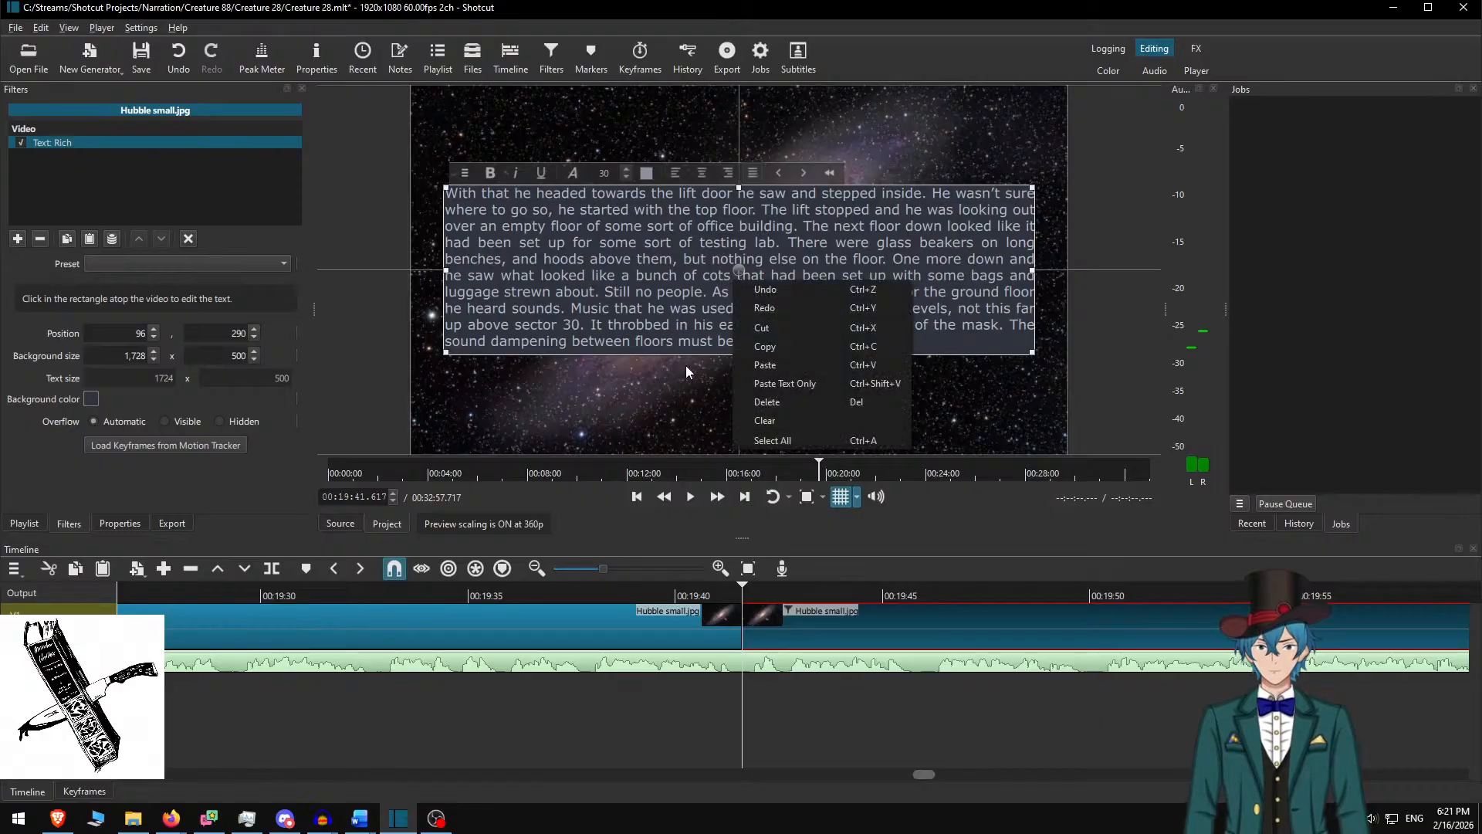
pyautogui.click(686, 366)
pyautogui.click(756, 607)
# Play the lift-door passage and split the image clip at 00:20:29.250
pyautogui.click(642, 594)
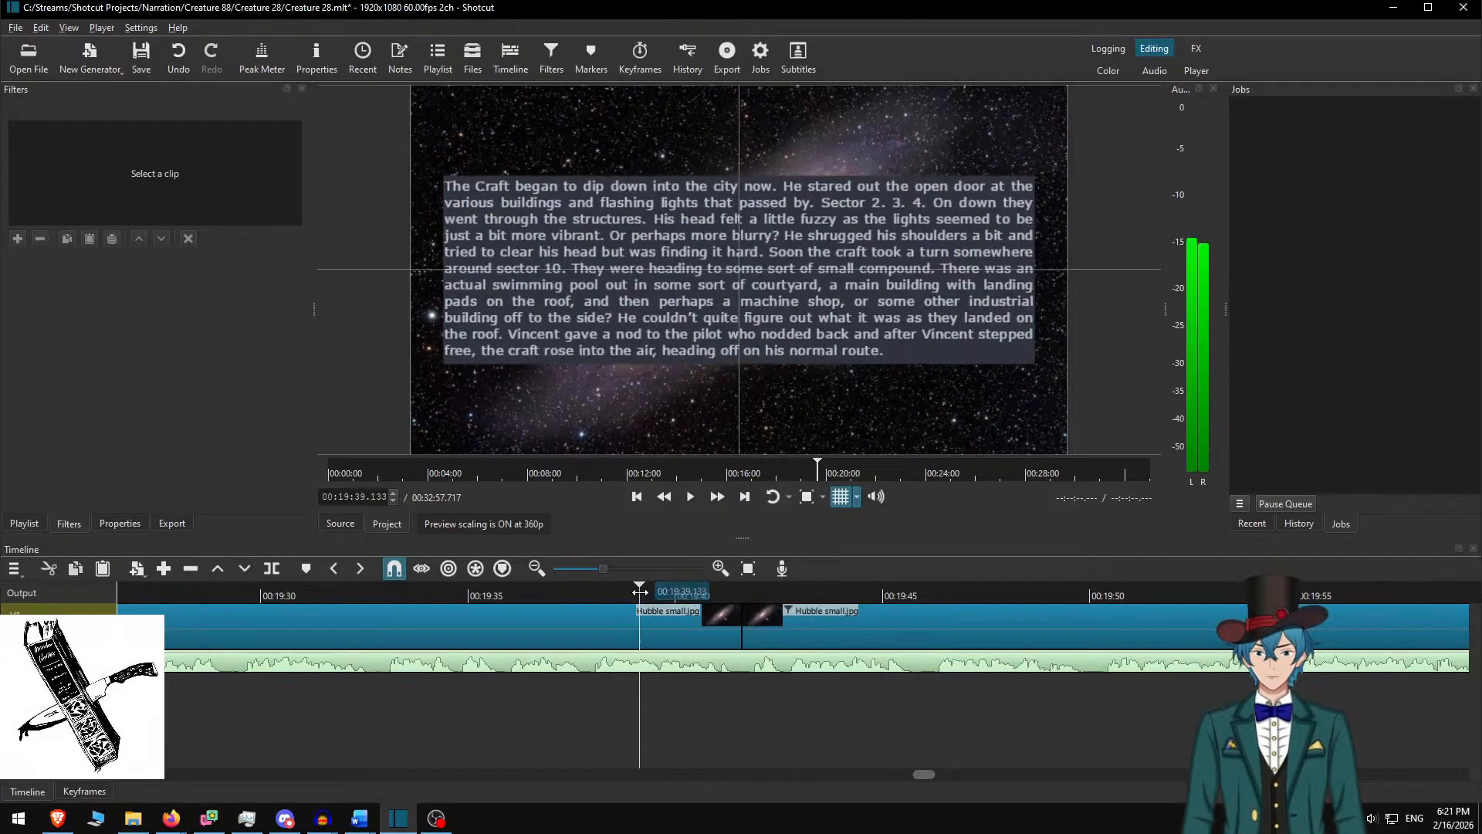
pyautogui.press('space')
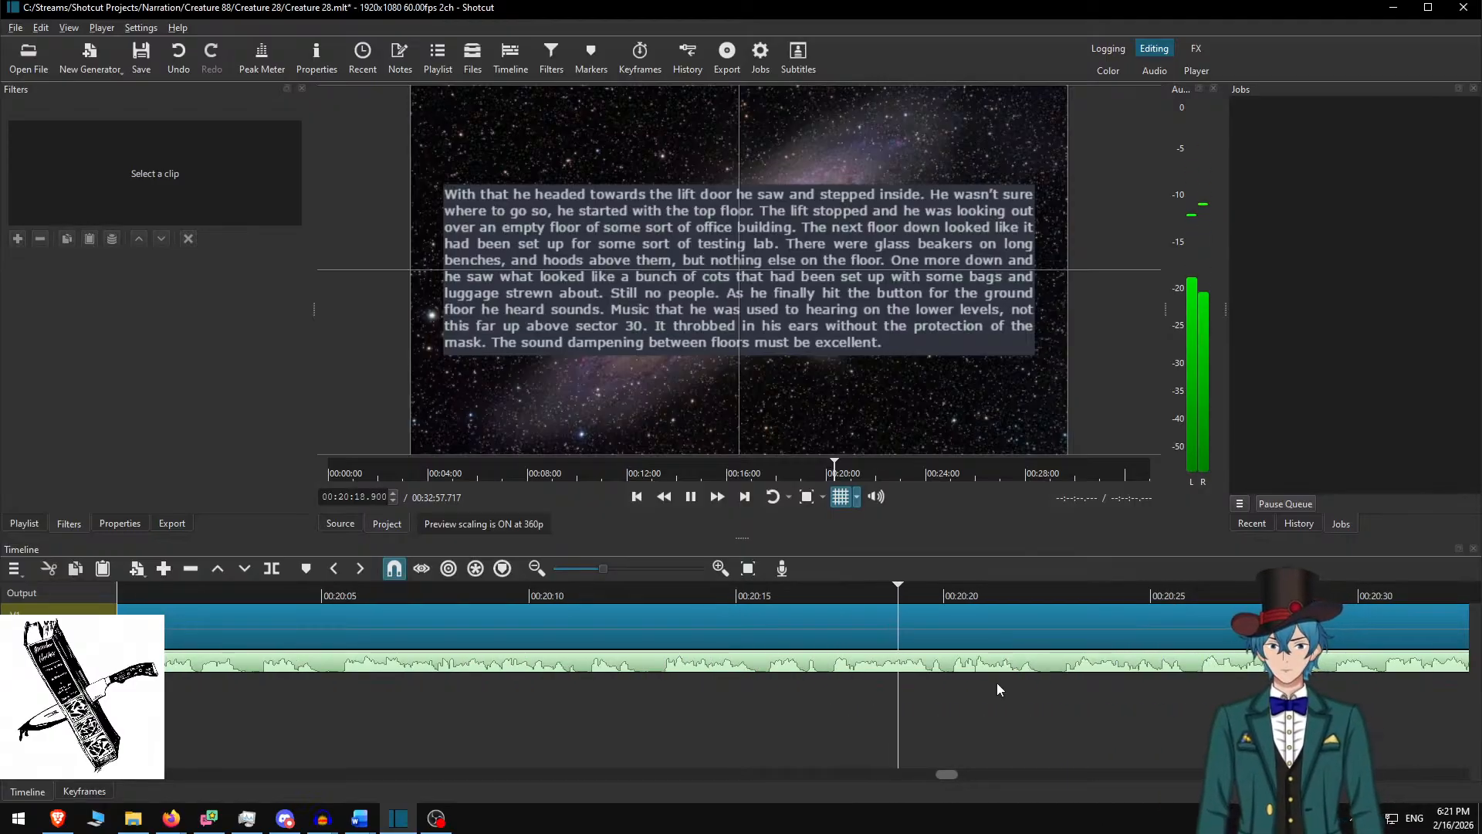
pyautogui.scroll(-12, 1001, 686)
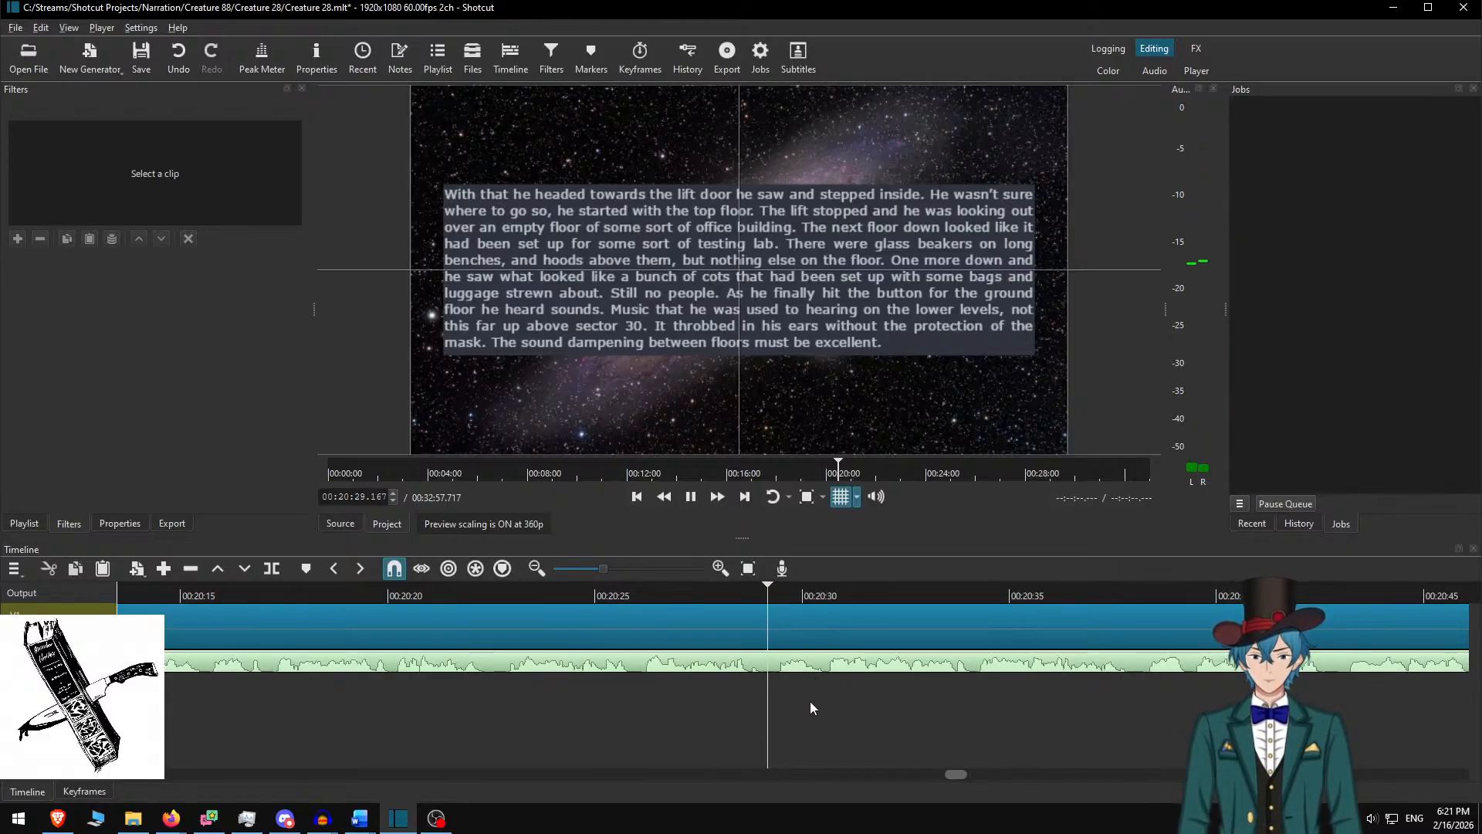
pyautogui.press('space')
pyautogui.press('s')
# Delete the used lift-door paragraph in Word and select the next two paragraphs
pyautogui.hotkey('alt', 'Tab')
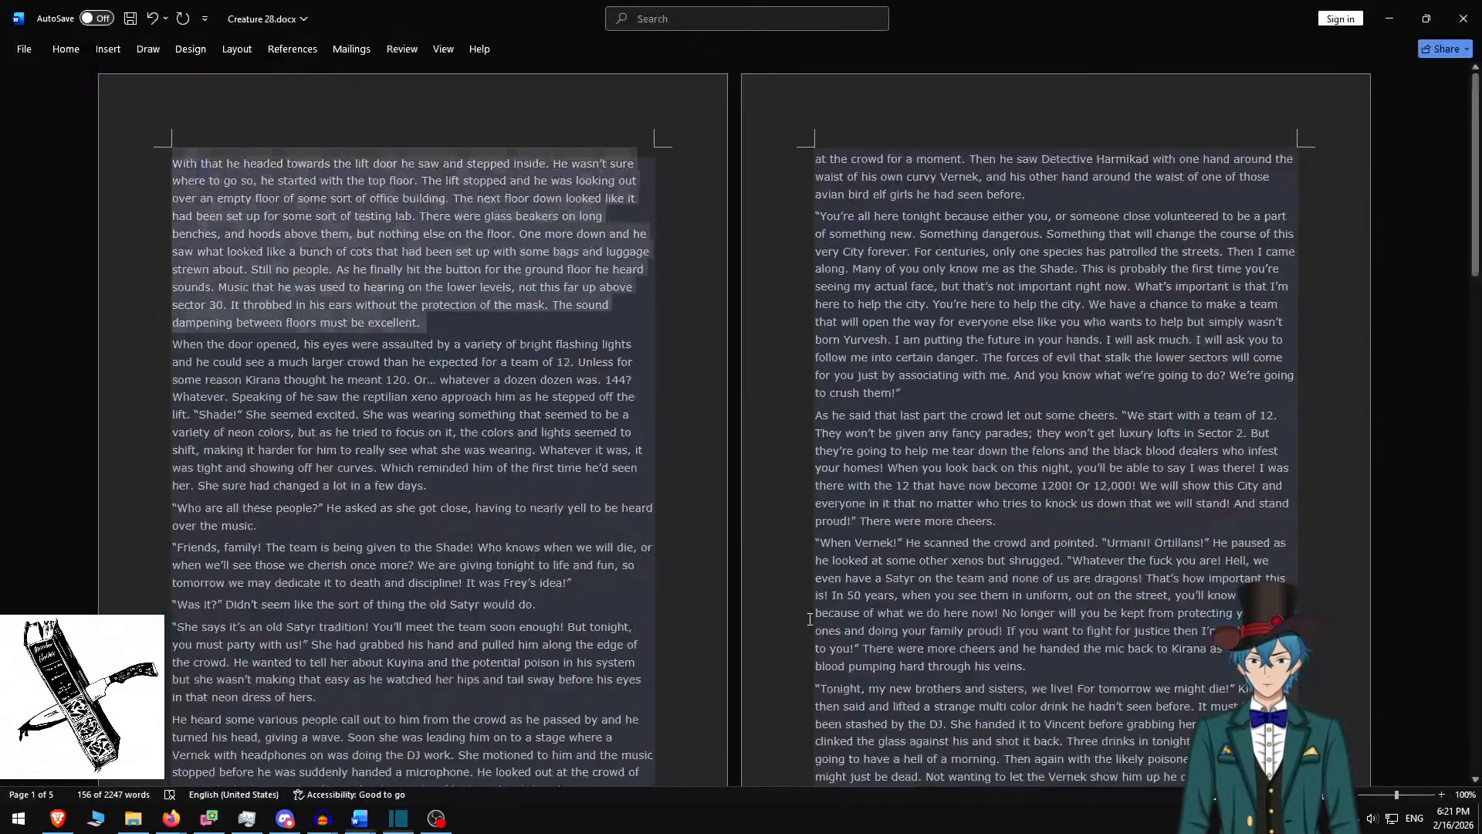
pyautogui.press('BackSpace')
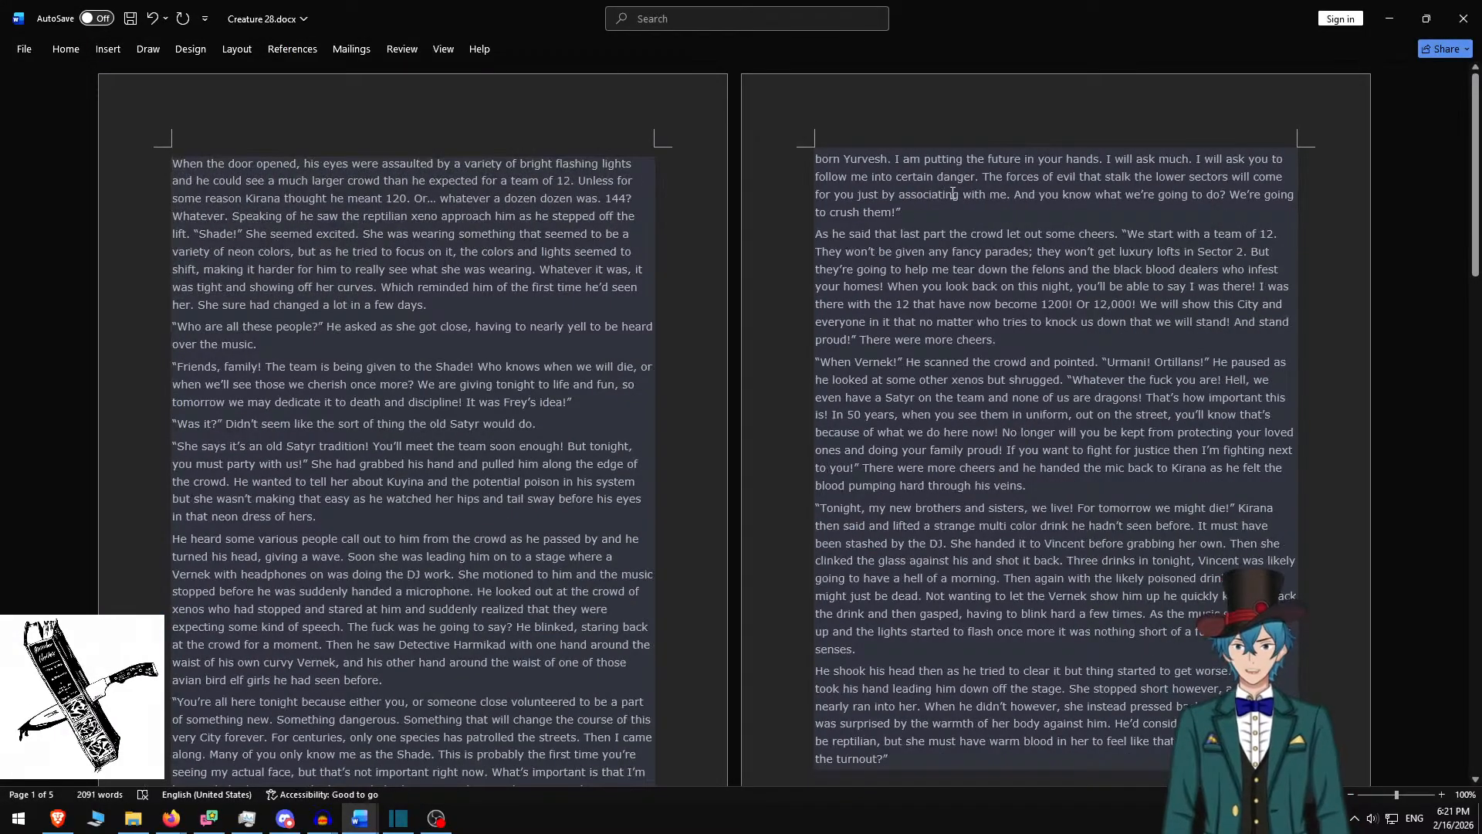
pyautogui.keyDown('shift'); pyautogui.click(306, 346); pyautogui.keyUp('shift')
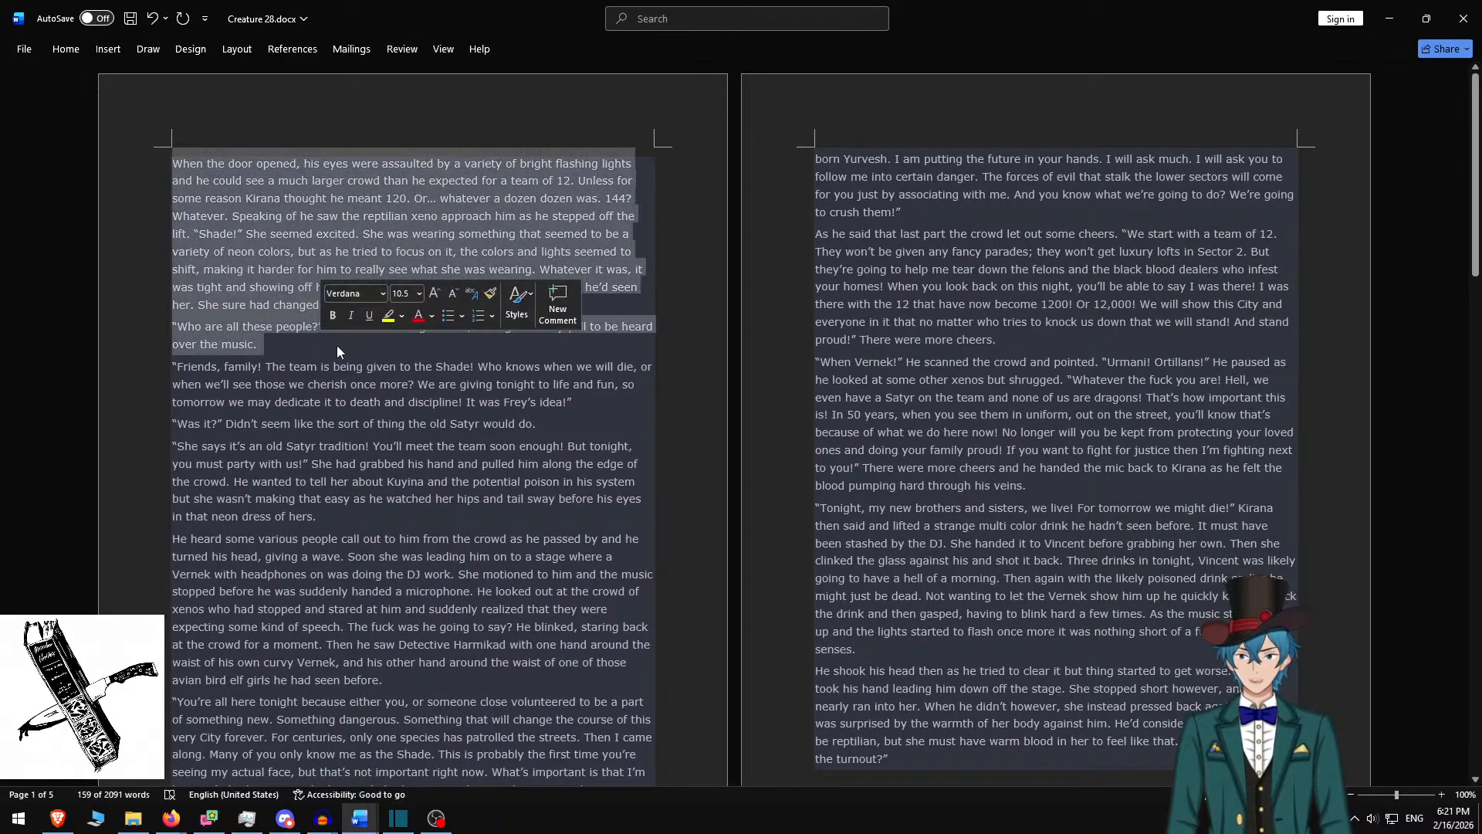
# Paste the 'When the door opened' and crowd paragraphs into the box, separated by a blank line
pyautogui.hotkey('alt', 'Tab')
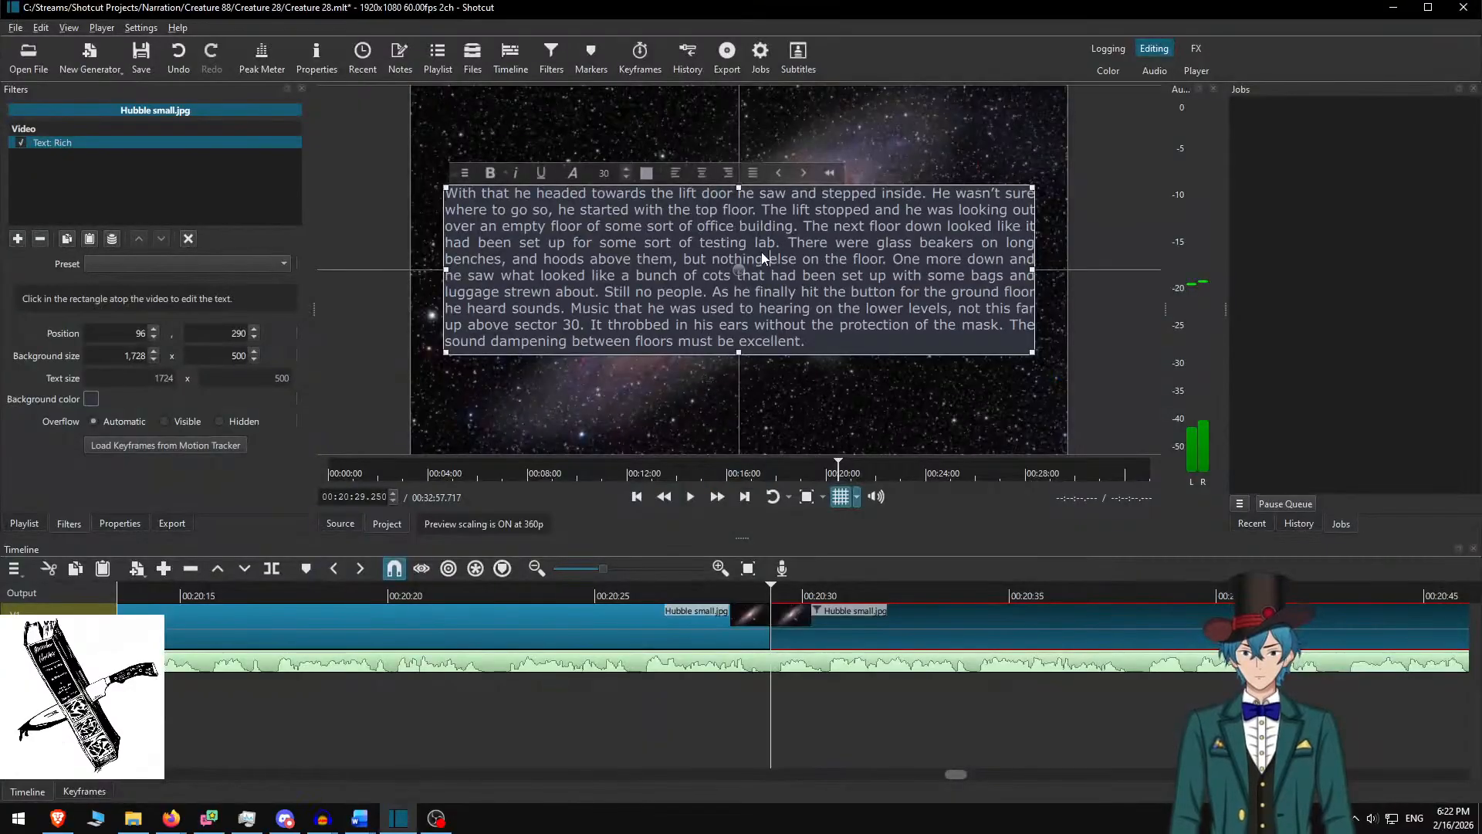
pyautogui.hotkey('ctrl', 'a')
pyautogui.hotkey('ctrl', 'v')
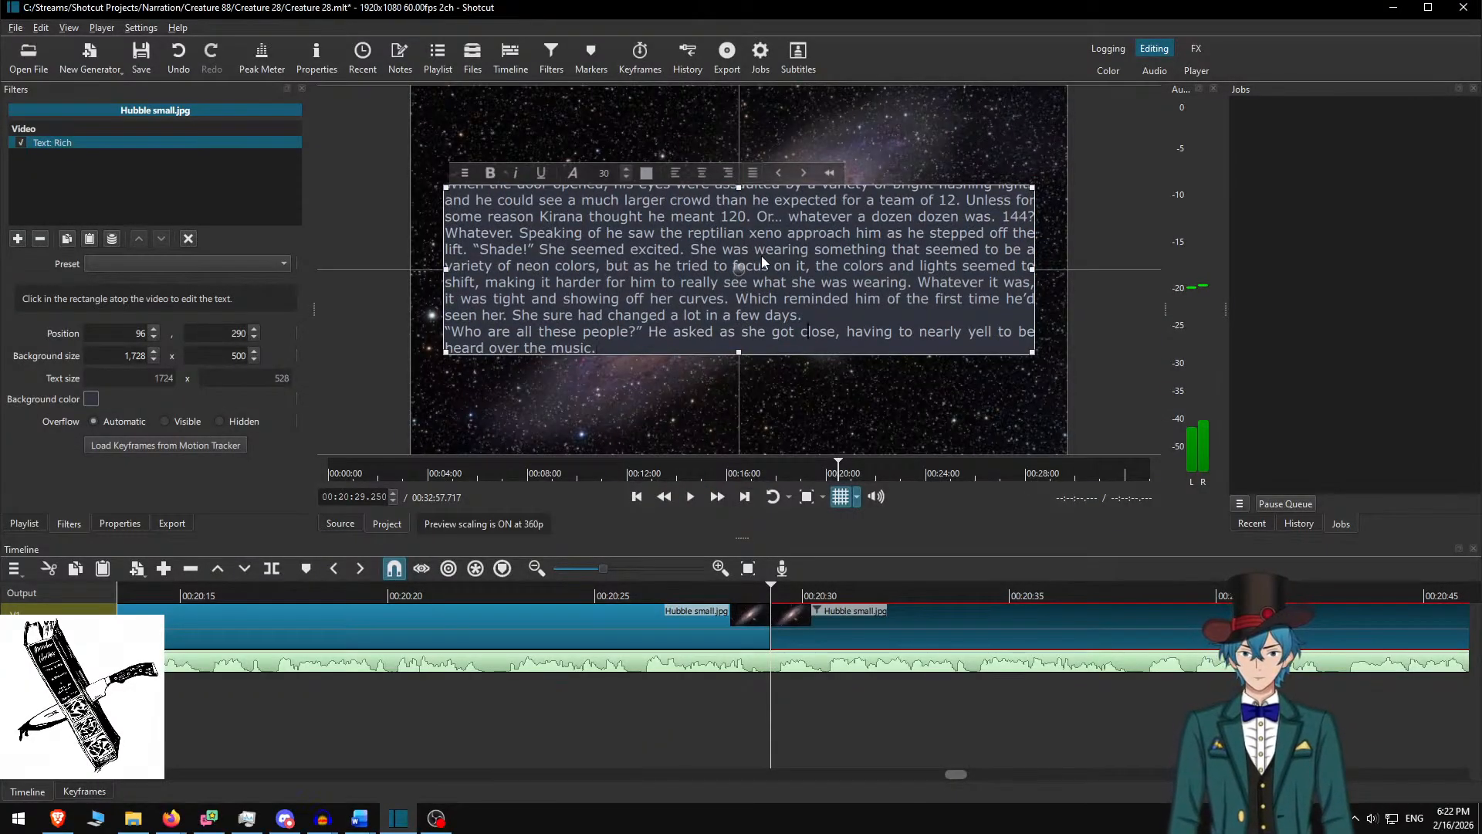
pyautogui.press('Return')
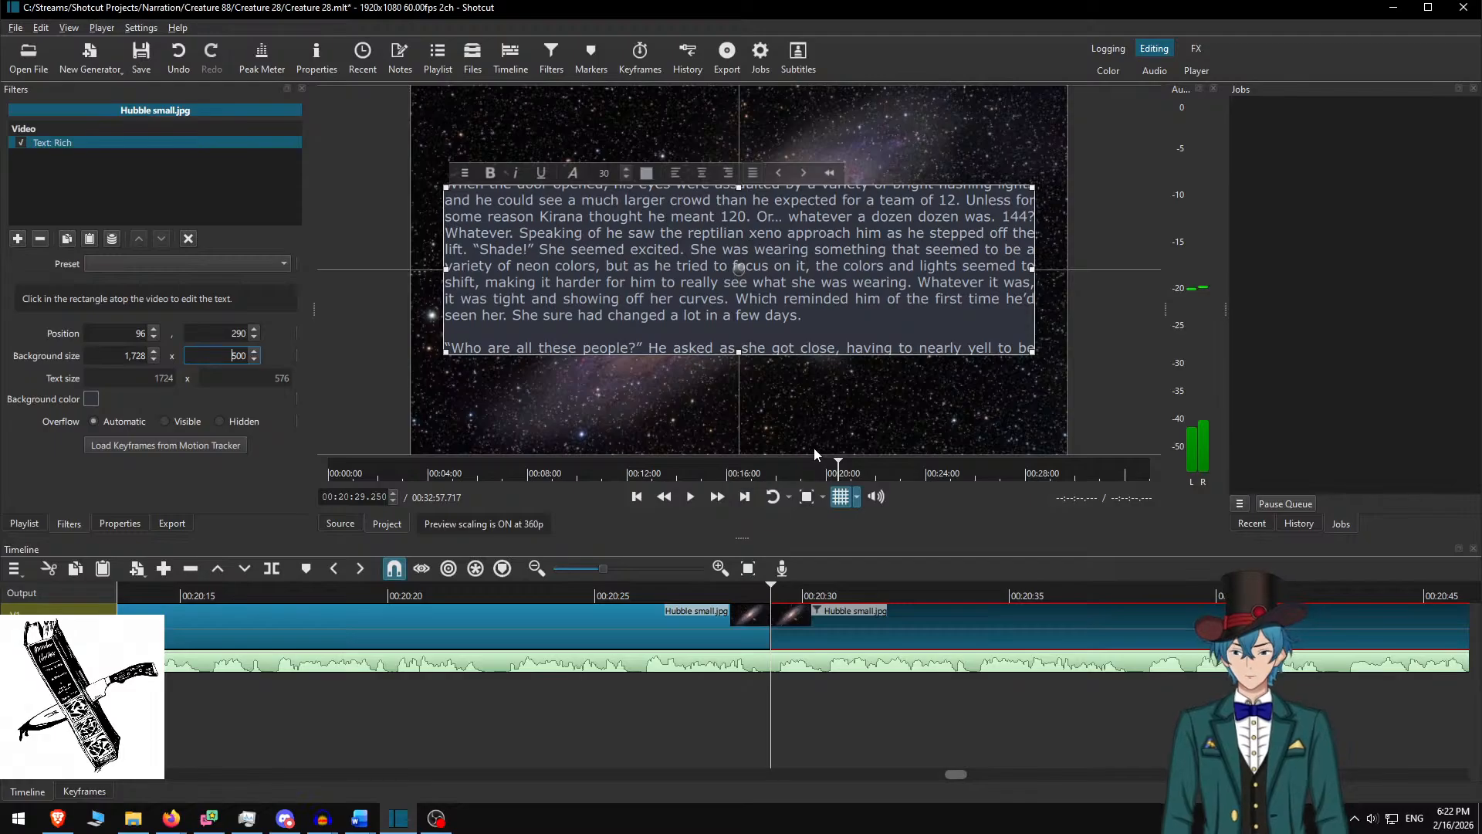
# Set the box height to 600, raise it to Y 240, and return to 00:20:25
pyautogui.write('6')
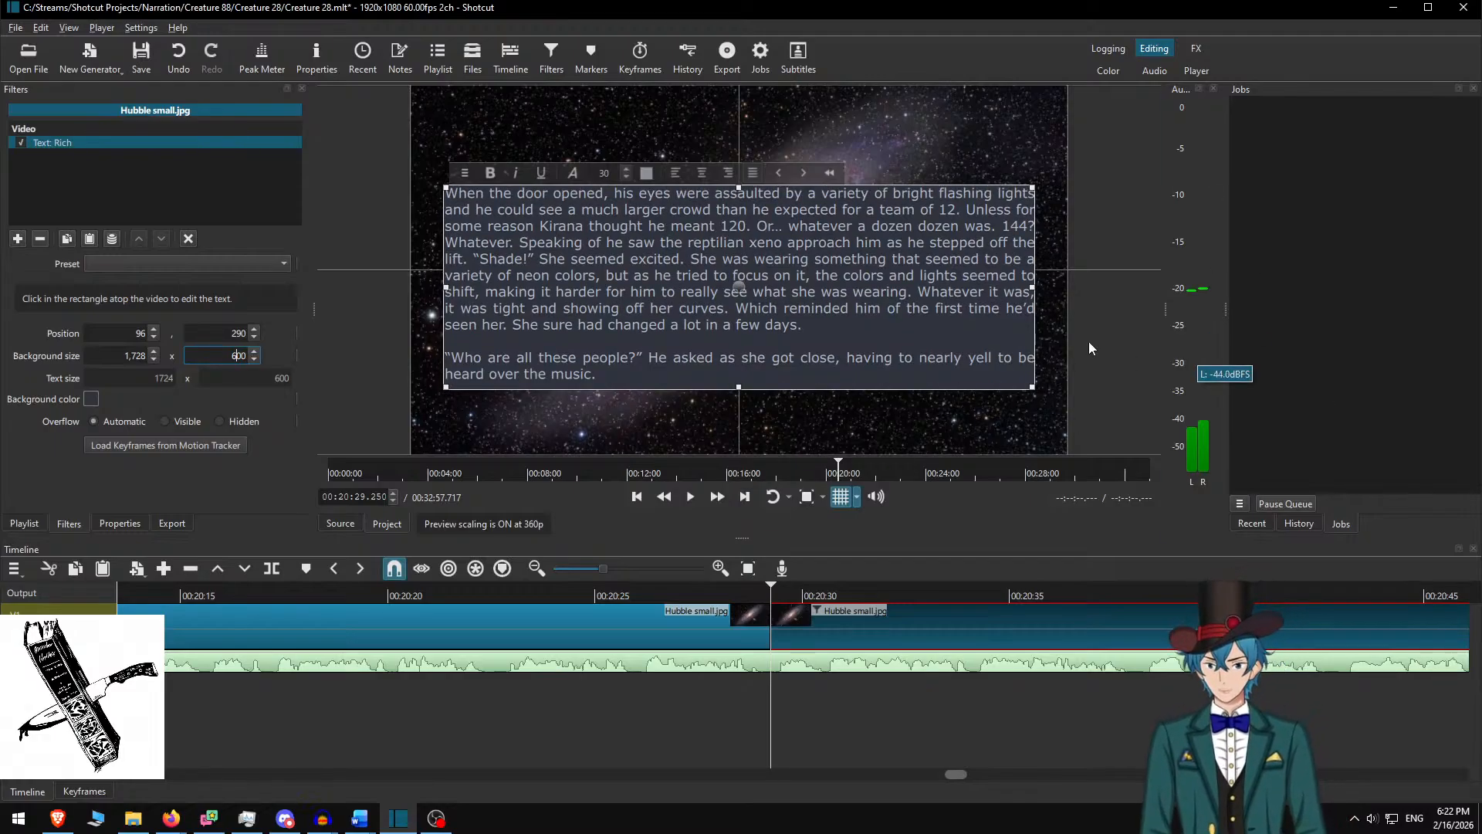
pyautogui.moveTo(739, 287); pyautogui.dragTo(738, 263)
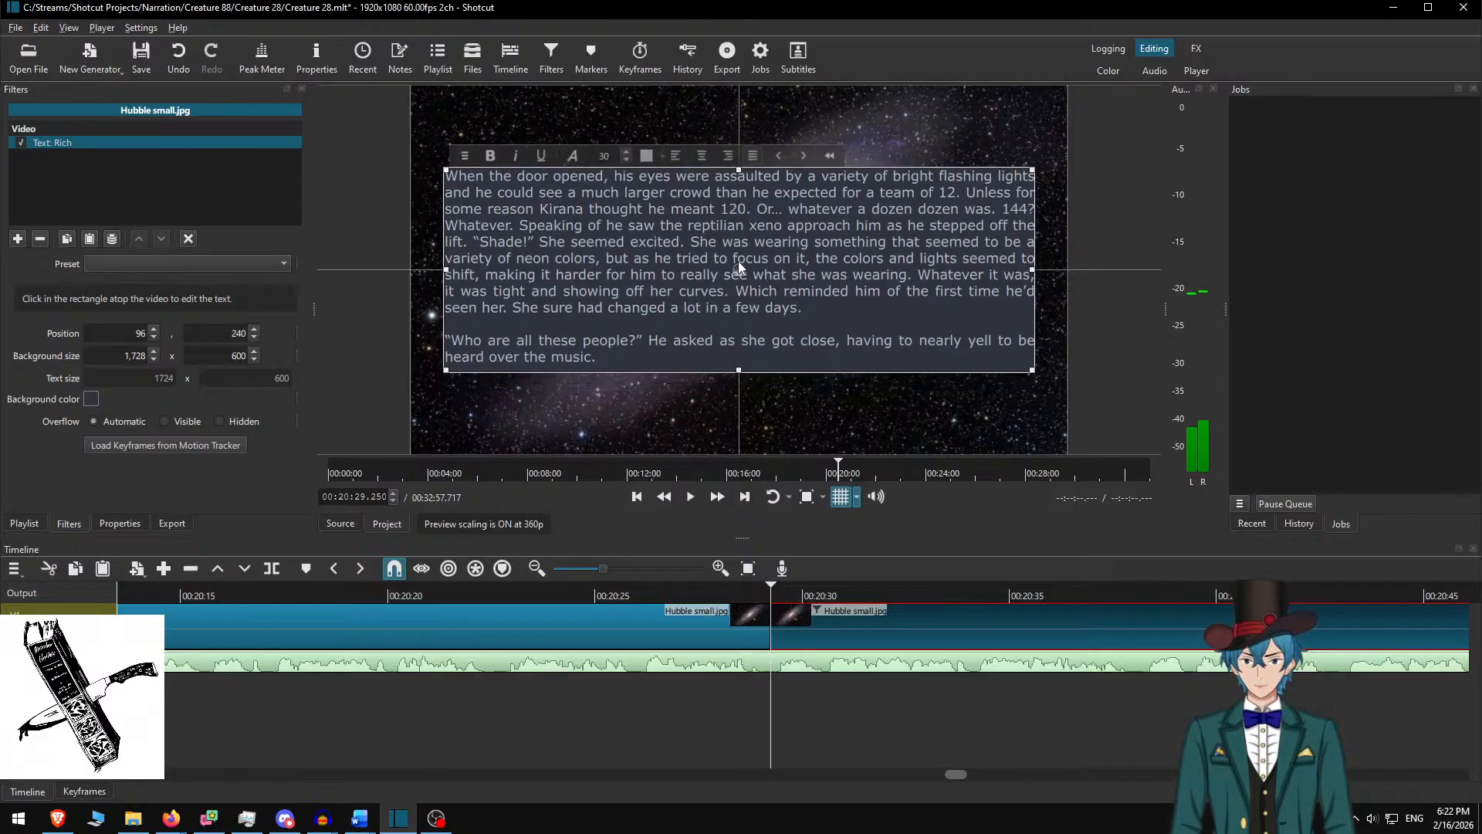
pyautogui.click(811, 606)
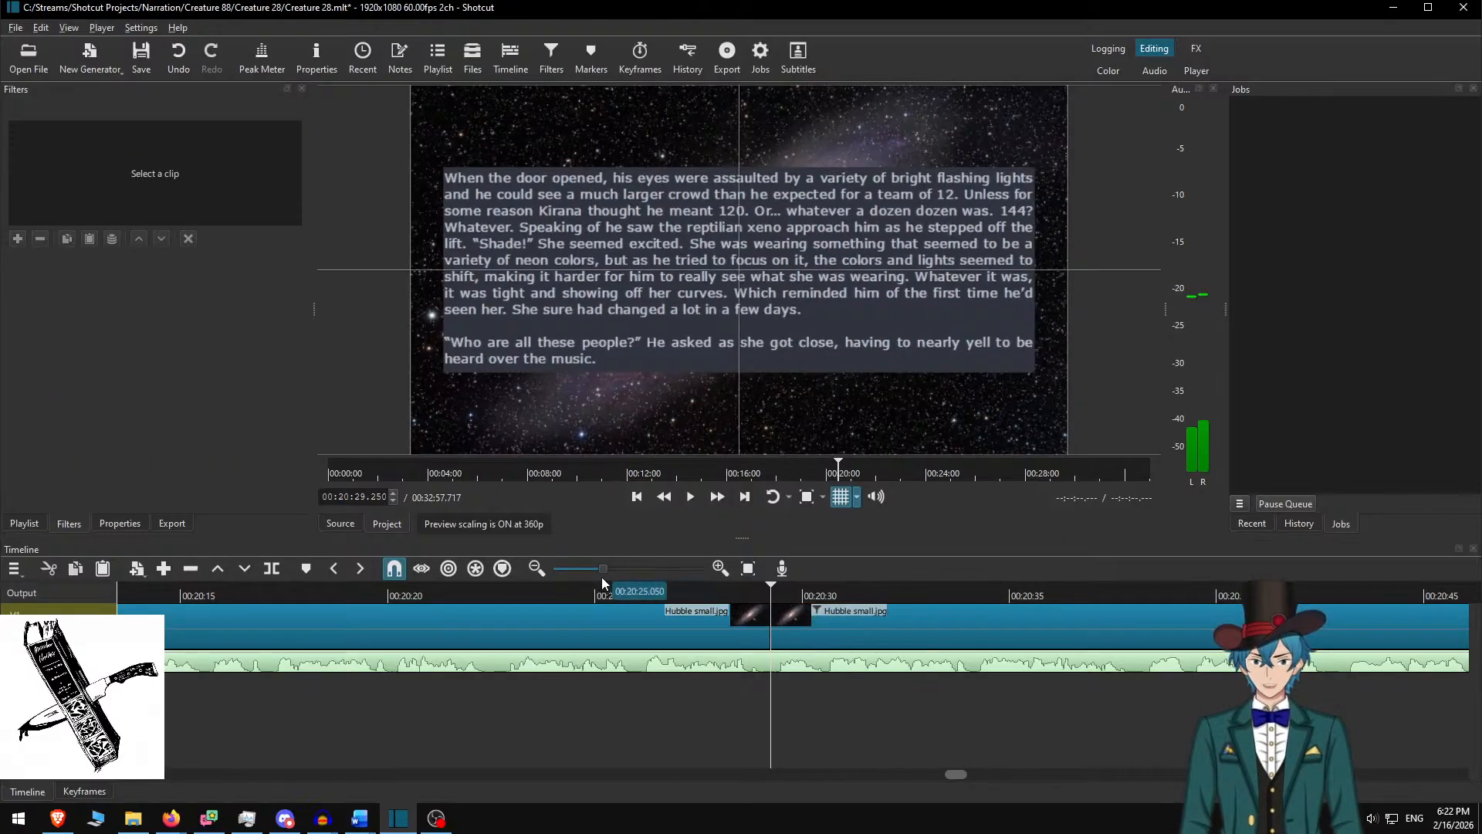
pyautogui.click(621, 594)
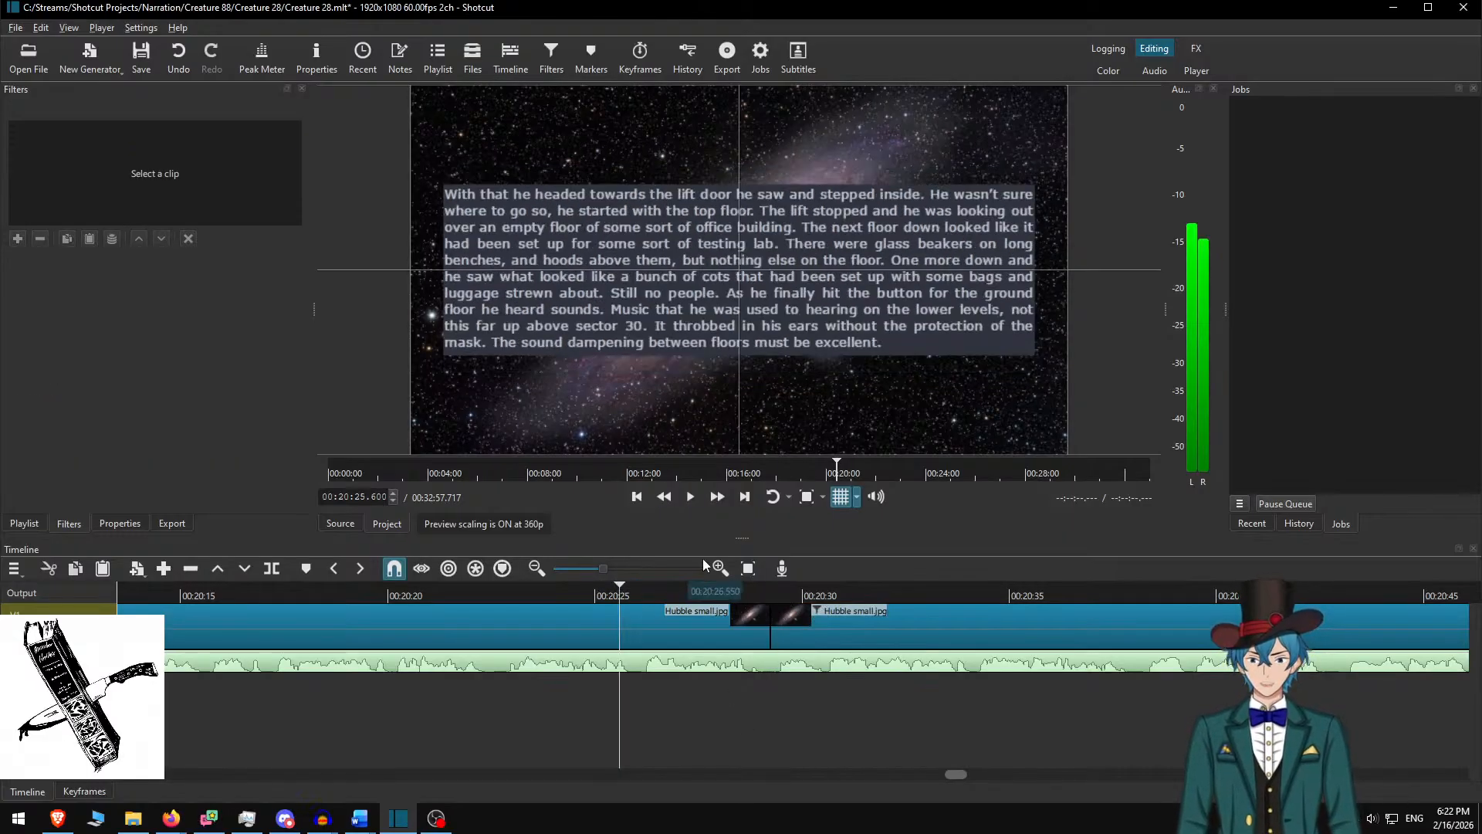
# Replay the transition into the 'When the door opened' passage and review it to about 00:21:23
pyautogui.click(710, 495)
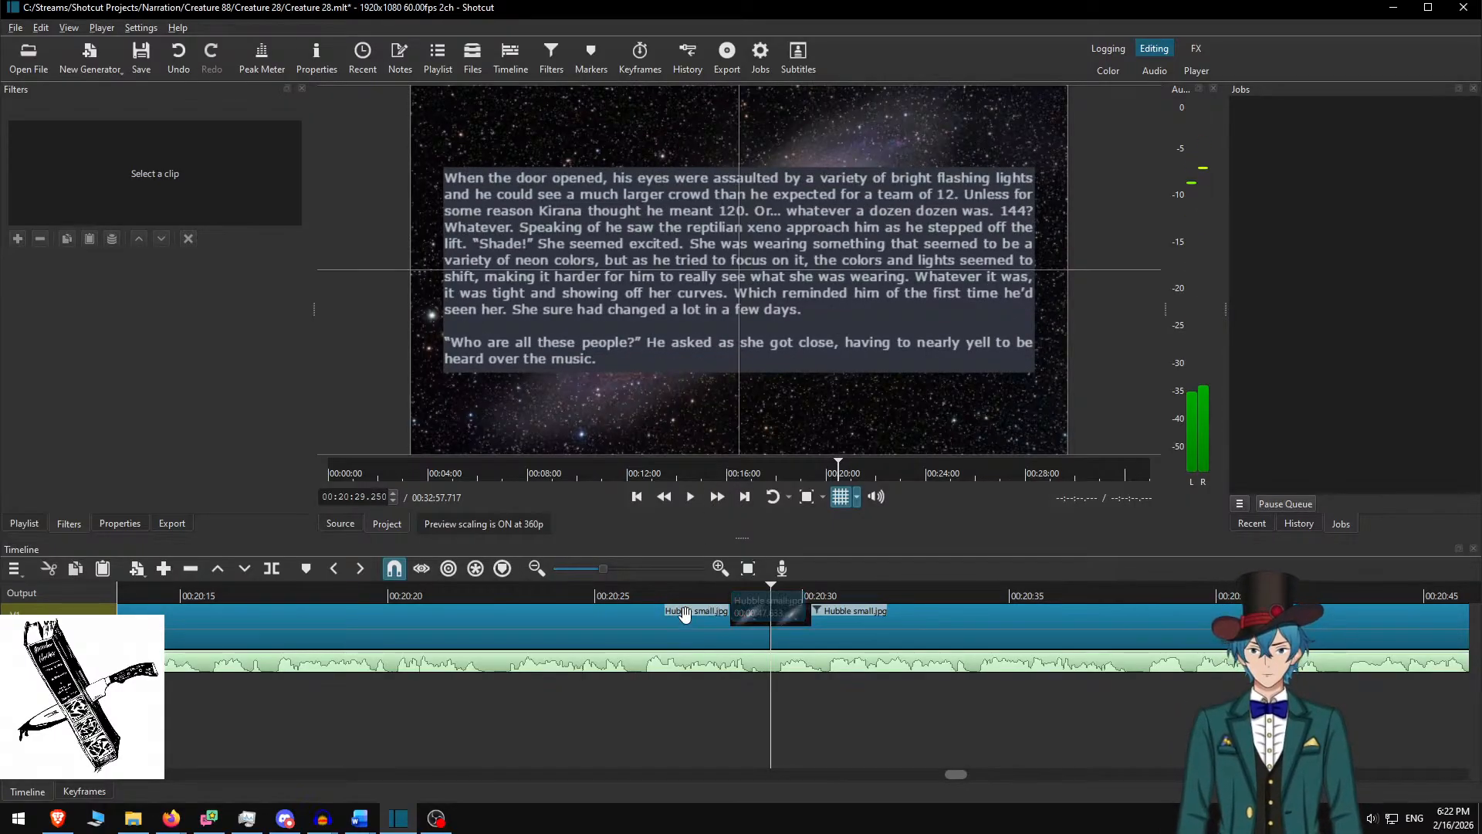
pyautogui.click(633, 593)
pyautogui.click(719, 498)
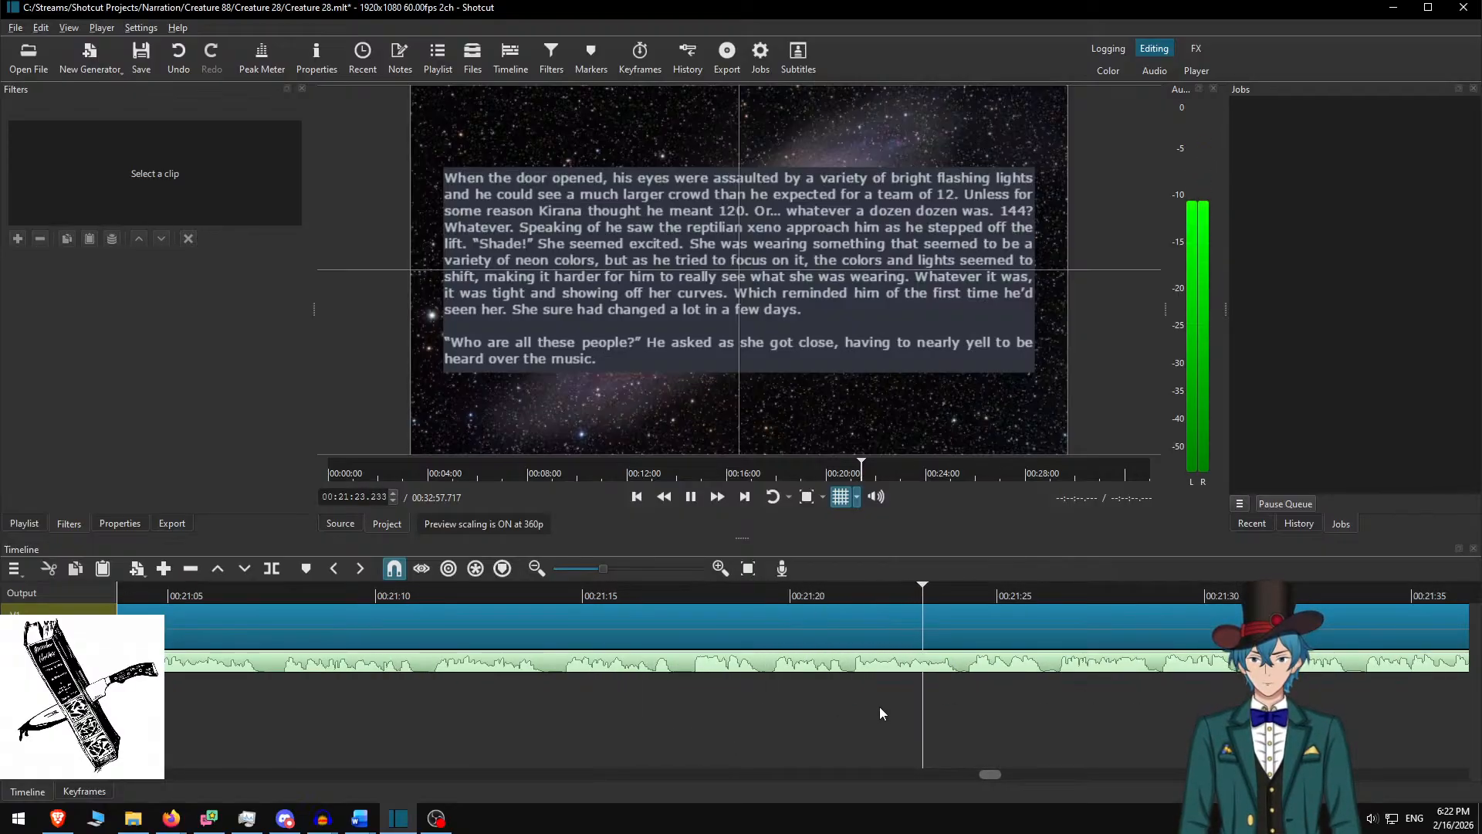
# Stop playback, split the galaxy clip near 00:21:24, and select the new piece
pyautogui.press('space')
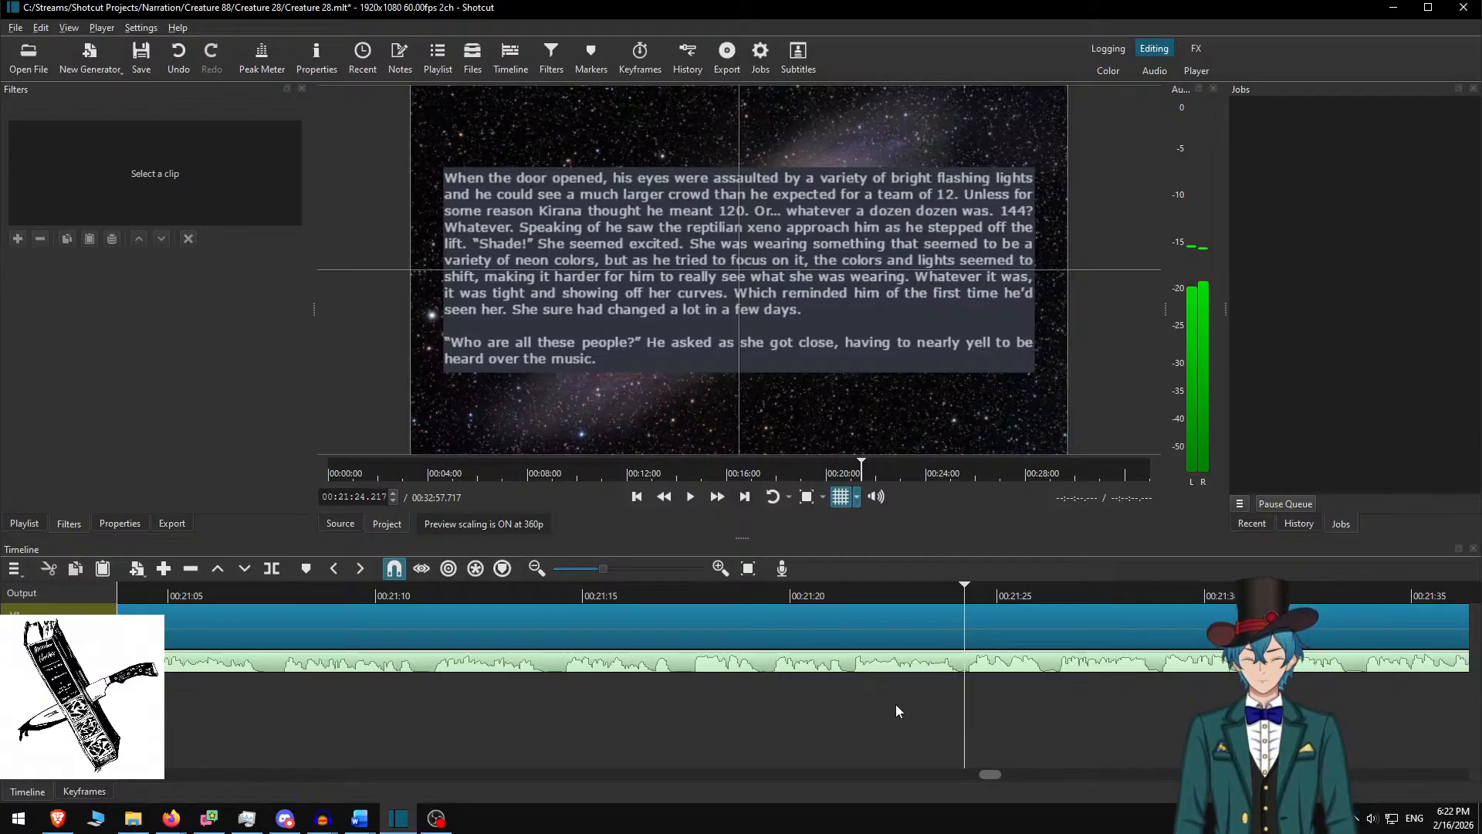
pyautogui.press('Left')
pyautogui.press('Left')
pyautogui.press('Left')
pyautogui.press('s')
pyautogui.scroll(-7, 849, 679)
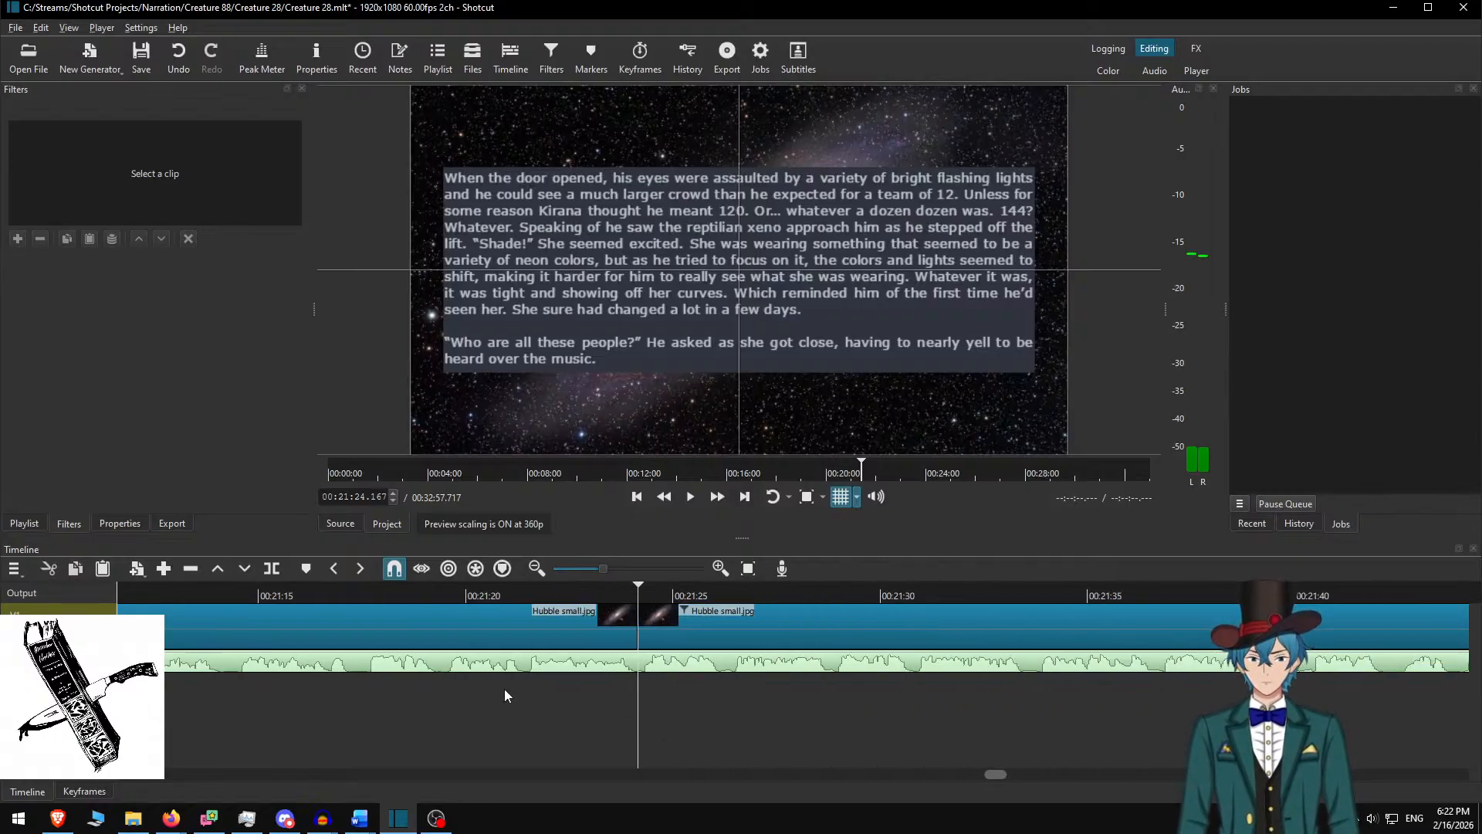
pyautogui.scroll(-3, 540, 694)
pyautogui.click(549, 620)
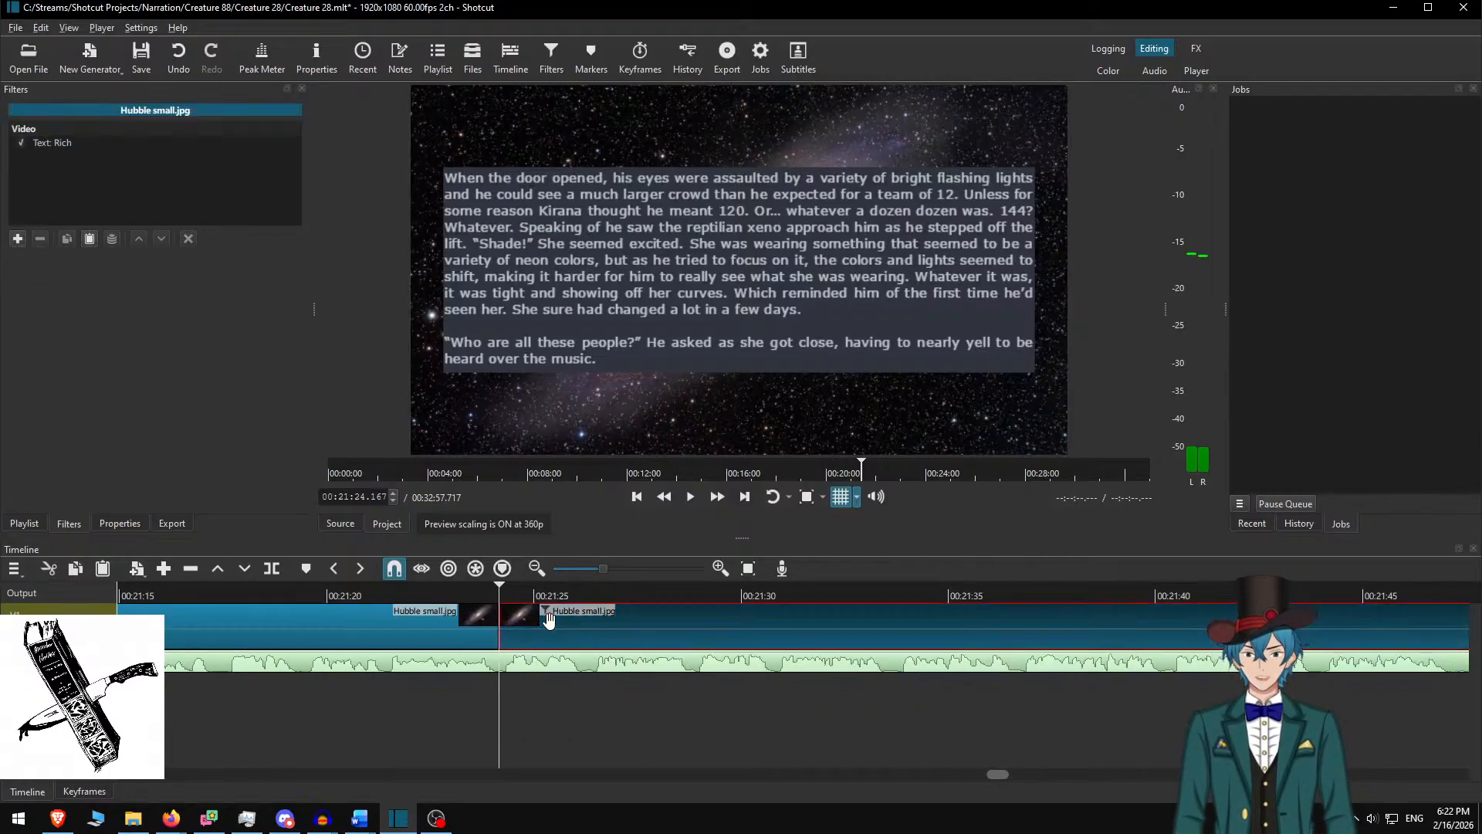
# Cut the used paragraphs in Word and copy the next three, beginning 'Friends, family!'
pyautogui.hotkey('alt', 'Tab')
pyautogui.hotkey('ctrl', 'x')
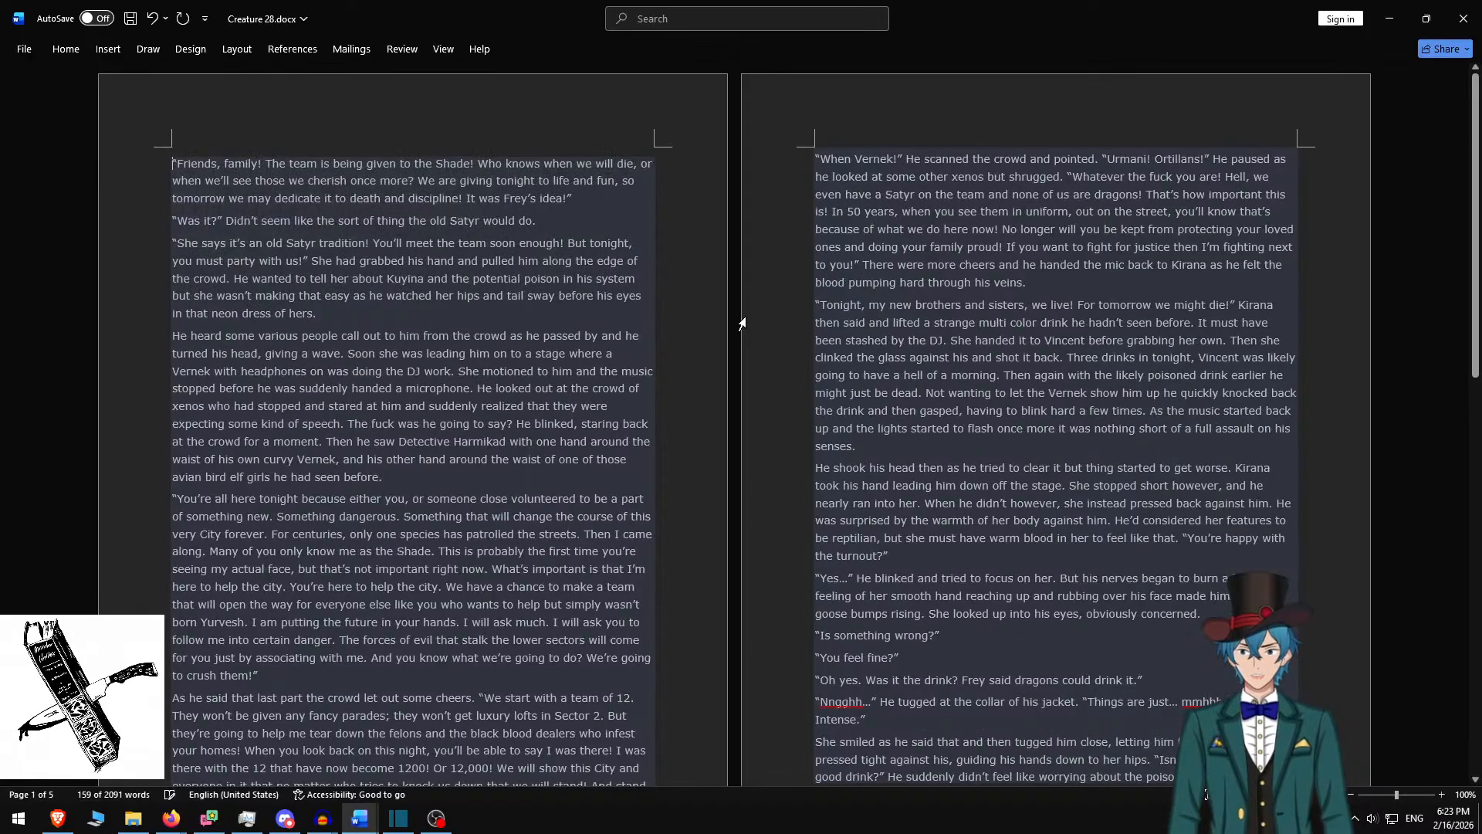
pyautogui.keyDown('shift'); pyautogui.click(333, 313); pyautogui.keyUp('shift')
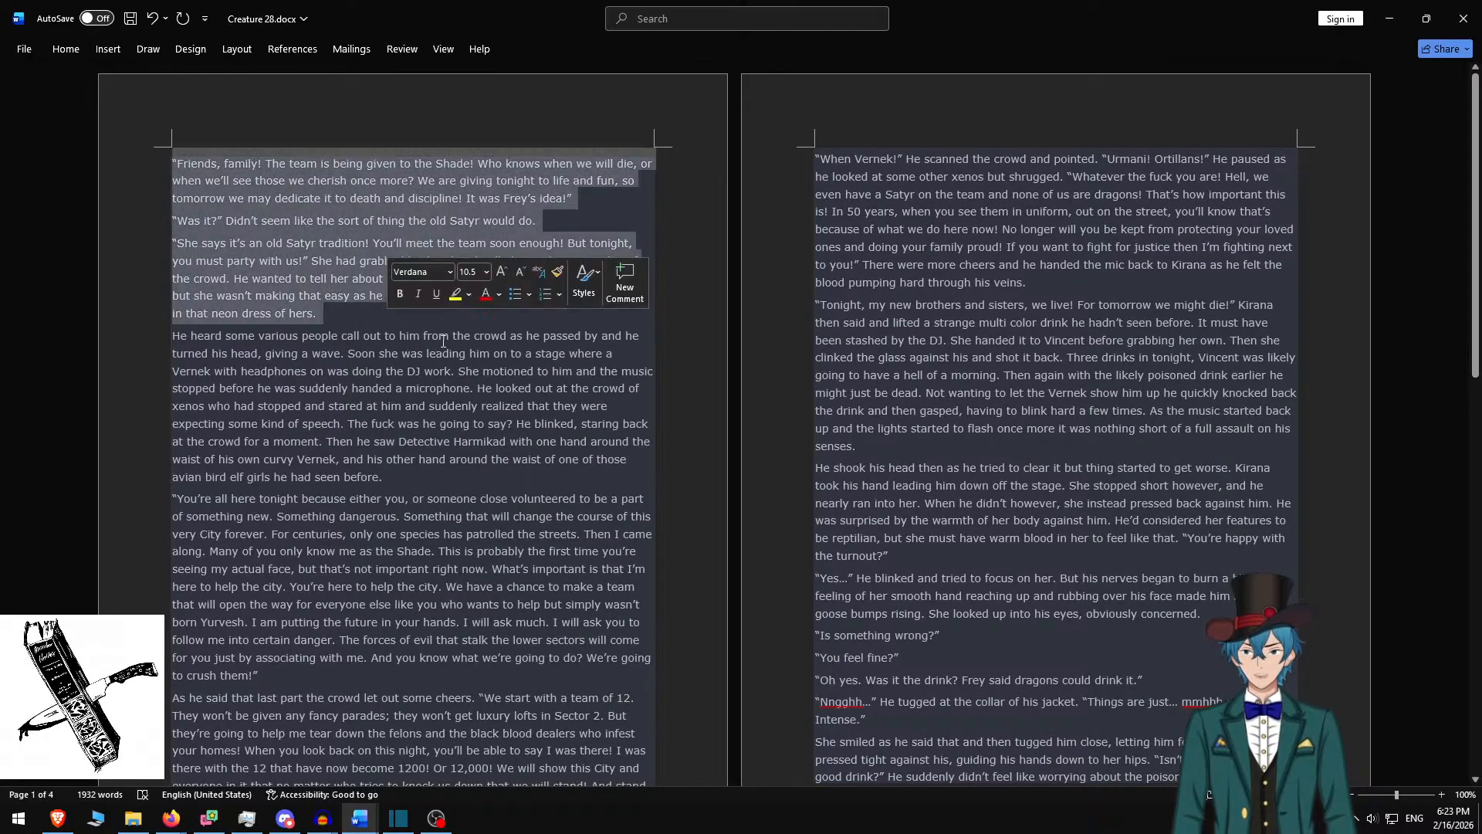
pyautogui.hotkey('ctrl', 'c')
pyautogui.hotkey('alt', 'Tab')
# Replace the caption with the three 'Friends, family!' paragraphs, separated by blank lines
pyautogui.hotkey('ctrl', 'a')
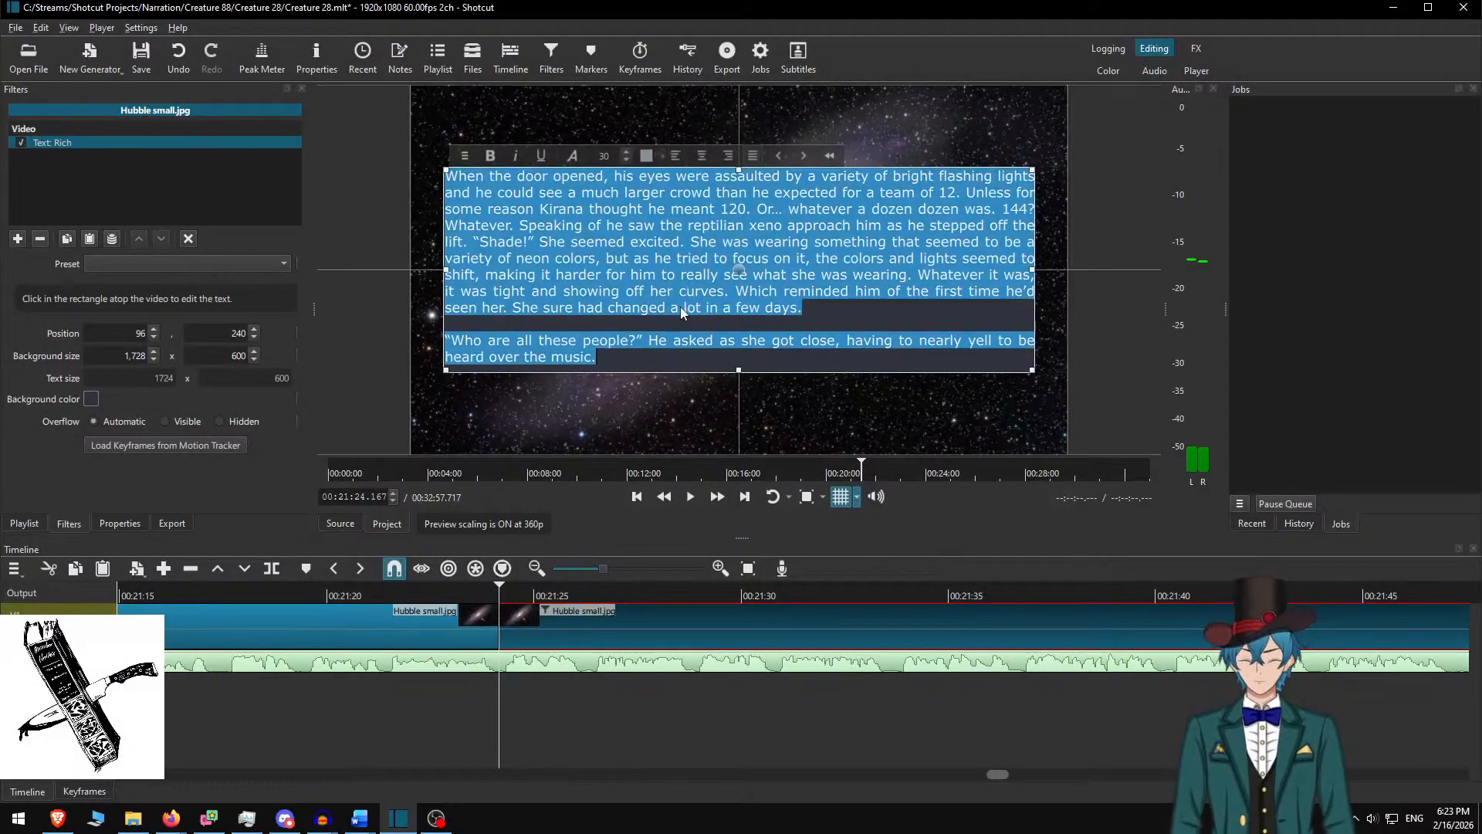
pyautogui.hotkey('ctrl', 'v')
pyautogui.press('Up')
pyautogui.press('Up')
pyautogui.press('Up')
pyautogui.press('Up')
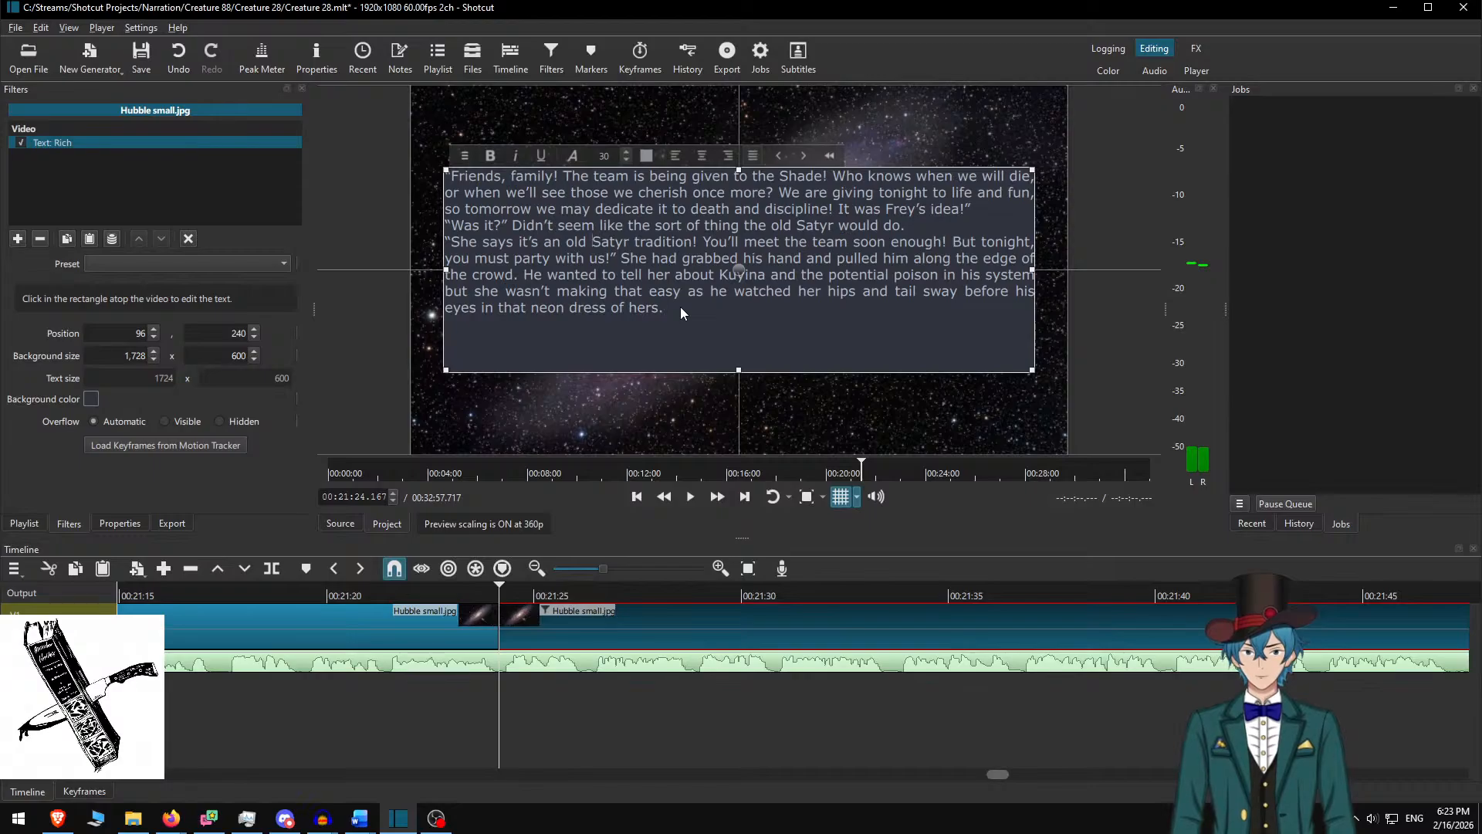
pyautogui.press('Home')
pyautogui.press('Return')
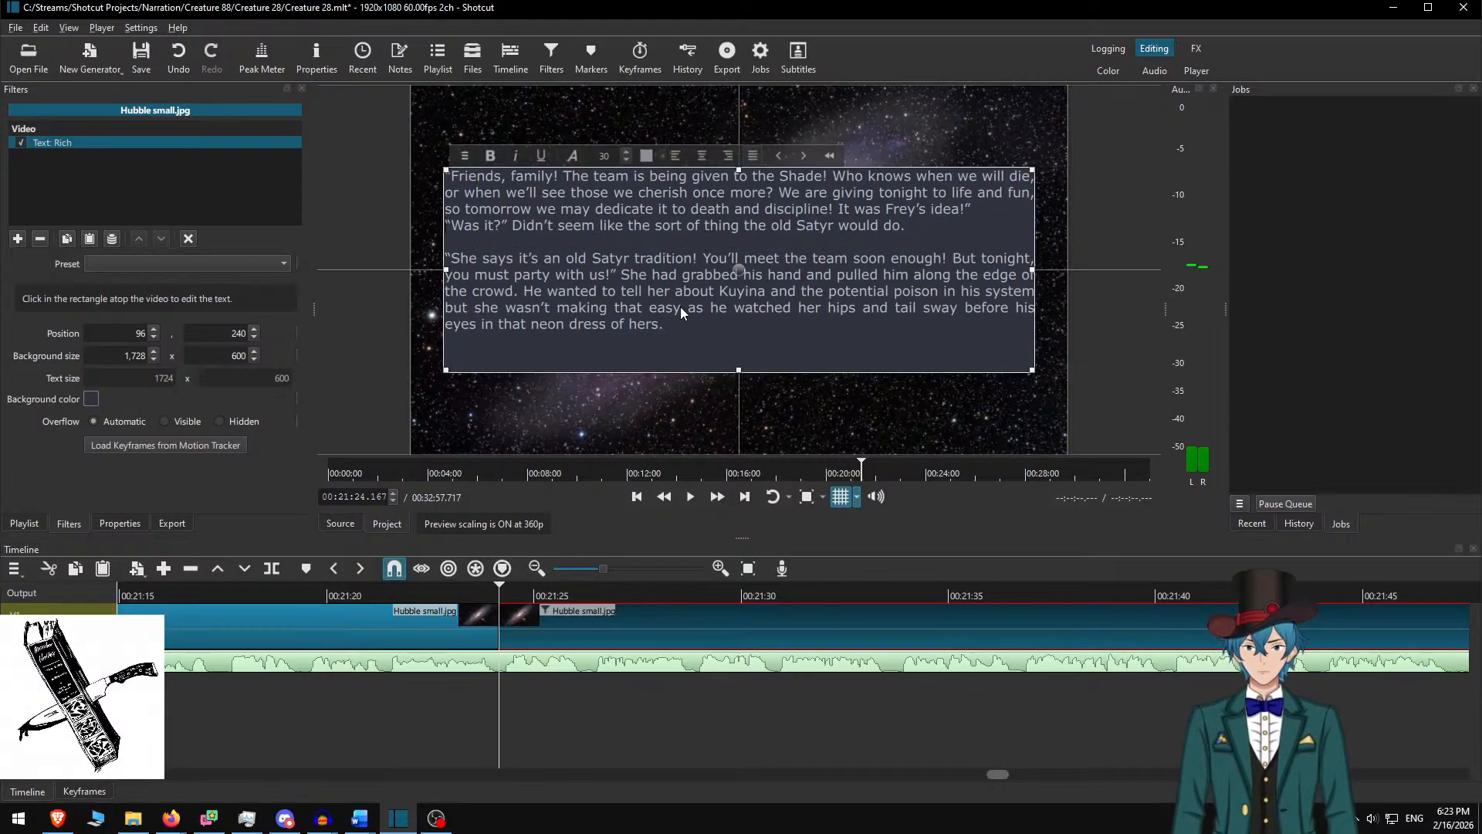
pyautogui.press('Up')
pyautogui.press('Up')
pyautogui.press('Return')
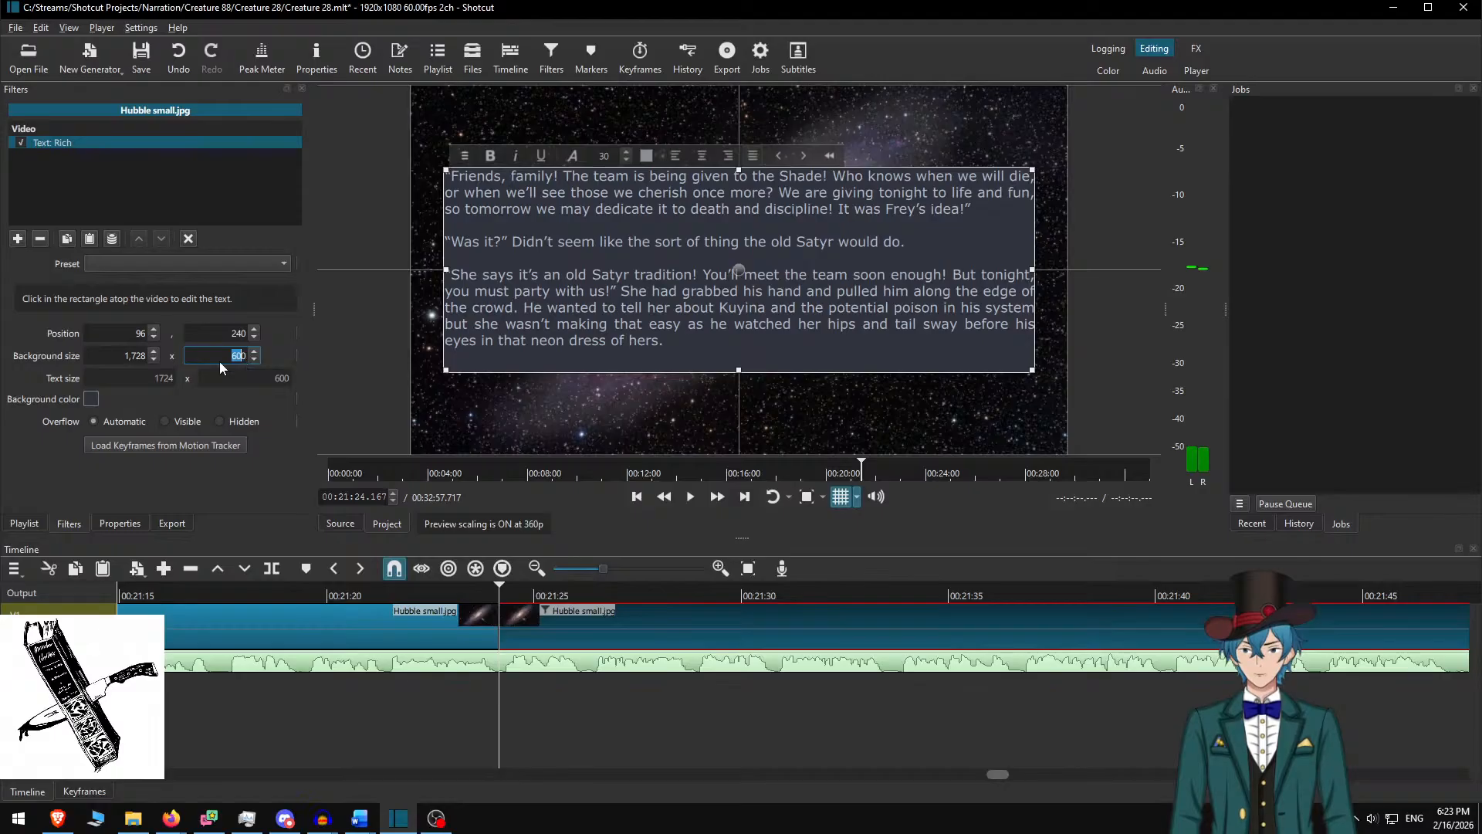
# Set the background height to 550, centre the box, and replay from just before the clip
pyautogui.write('550')
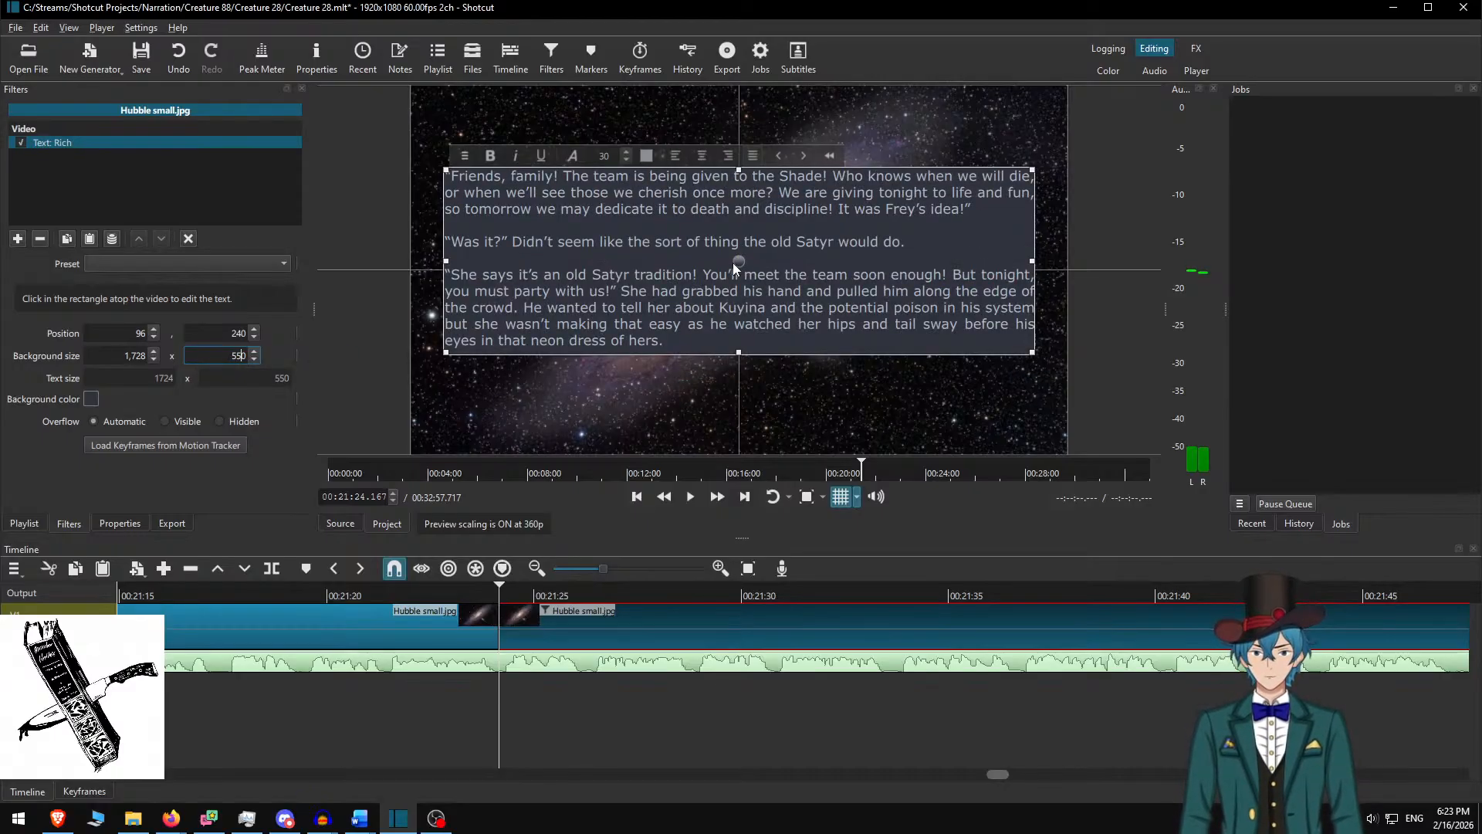
pyautogui.moveTo(733, 284); pyautogui.dragTo(730, 289)
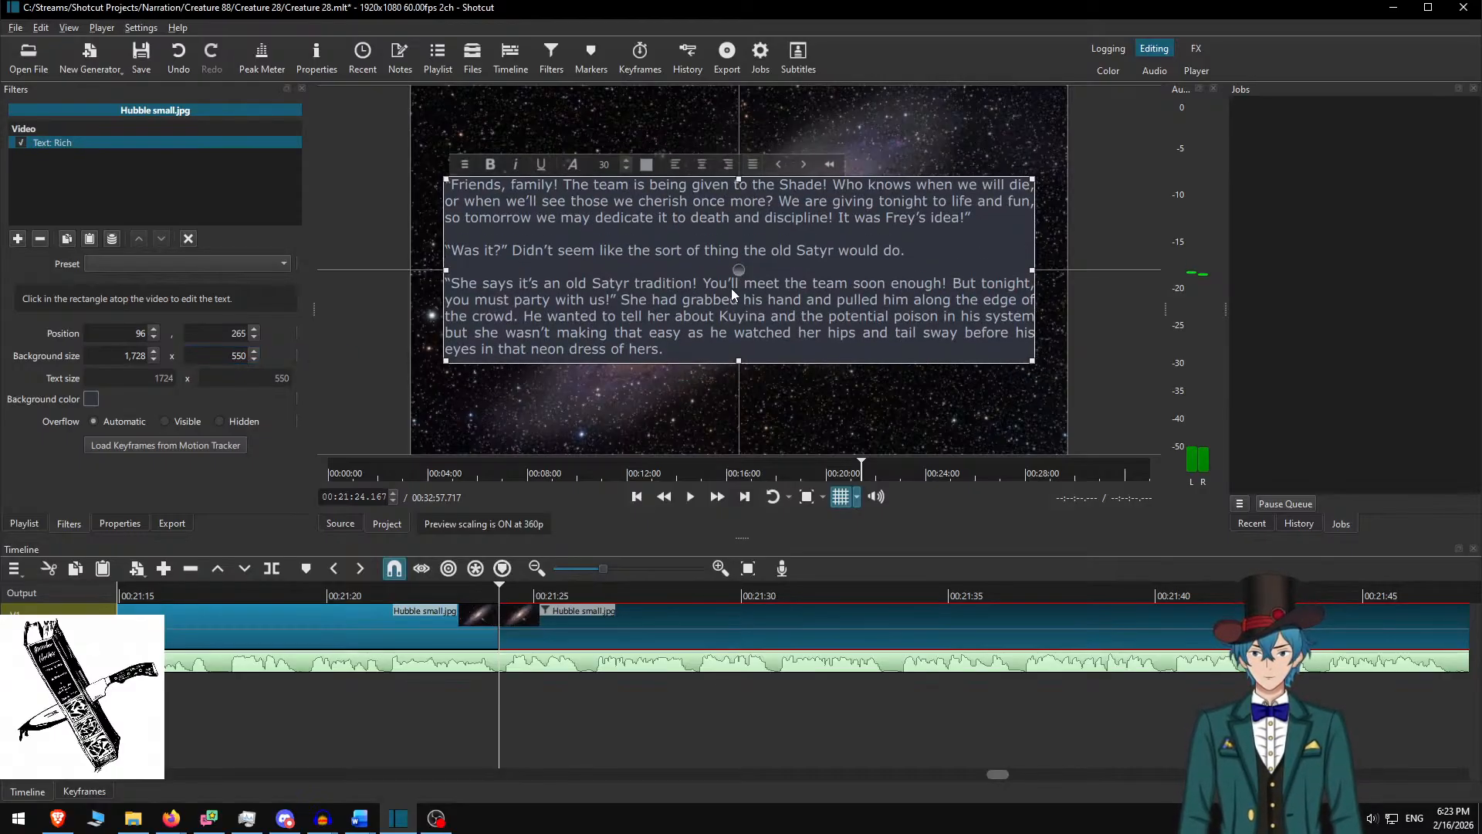
pyautogui.click(552, 617)
pyautogui.click(392, 591)
pyautogui.click(690, 498)
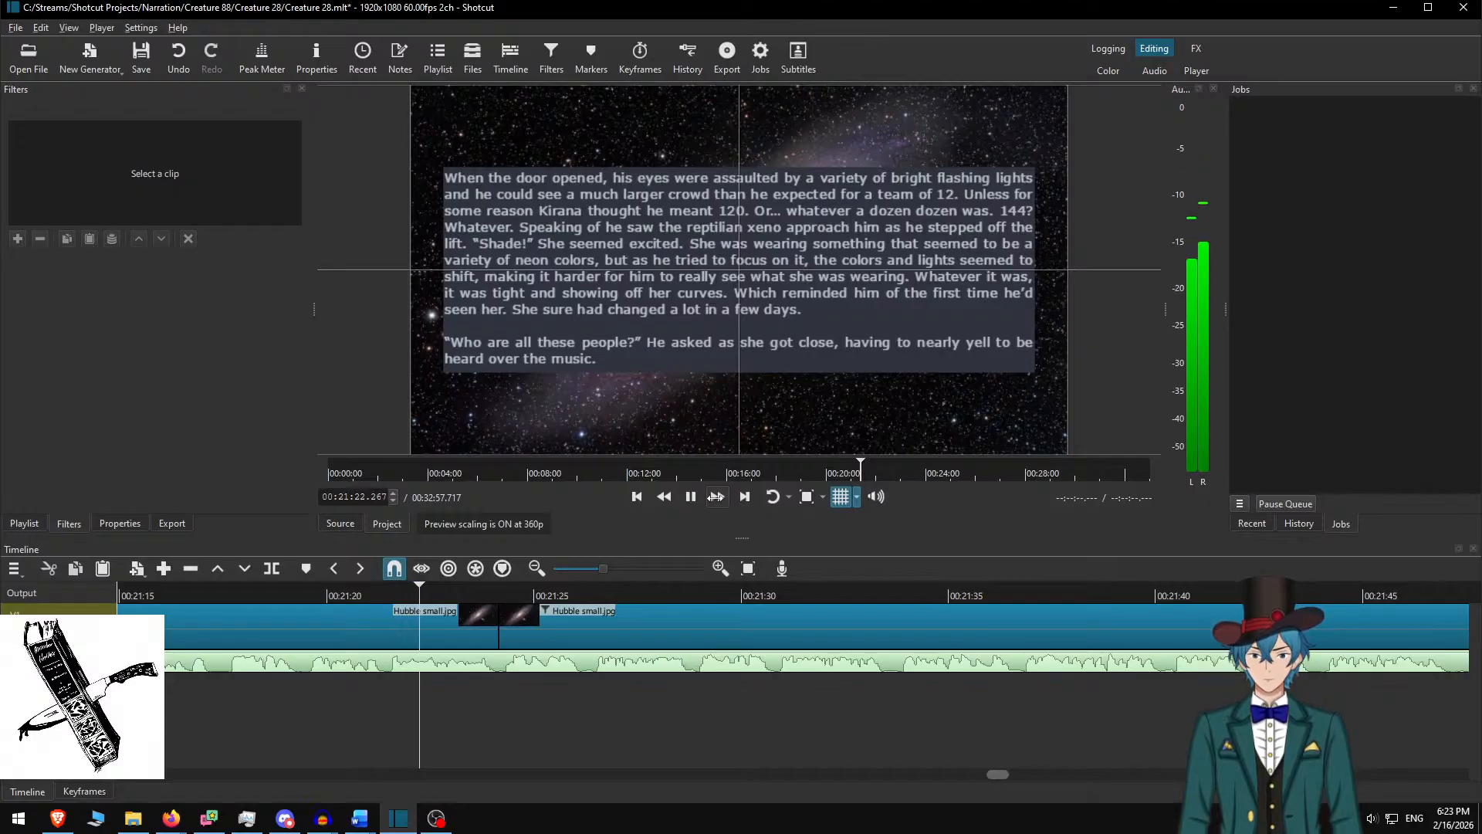
# Fast-forward the playback, following the playhead to about 00:22:08
pyautogui.click(487, 593)
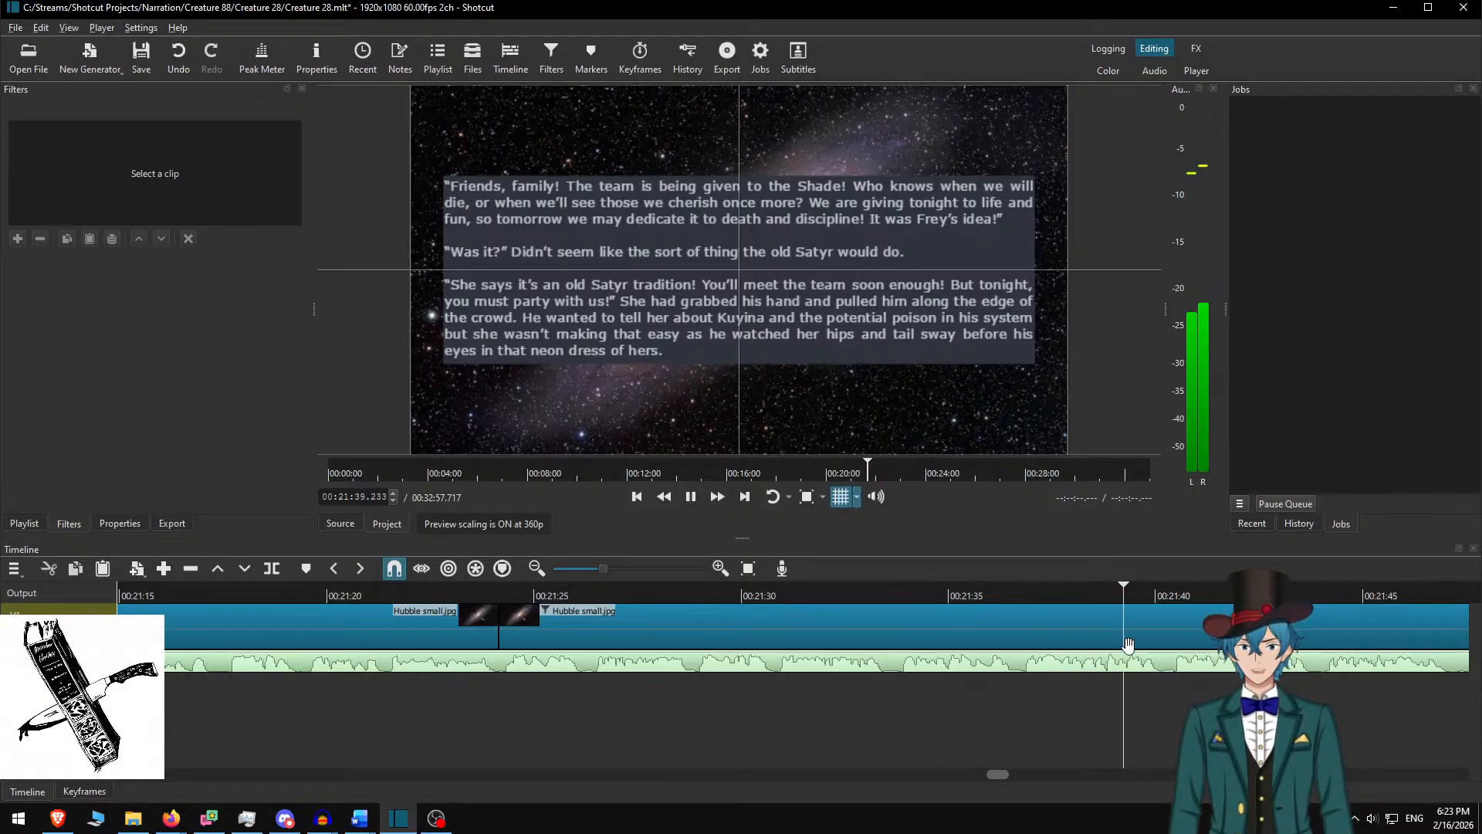
pyautogui.scroll(-12, 1128, 645)
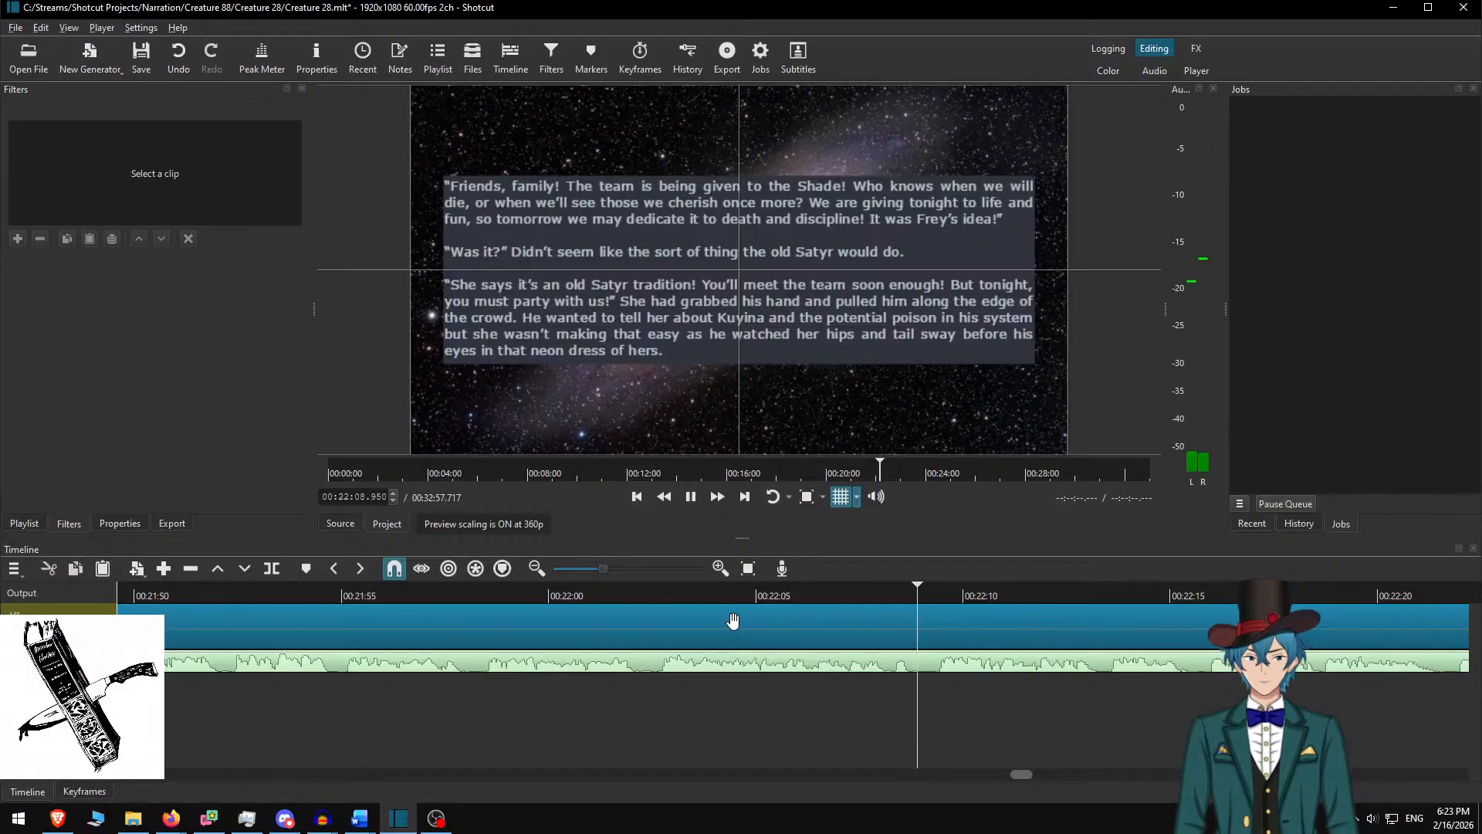
# Stop playback at about 00:22:09 and split the galaxy clip there
pyautogui.press('space')
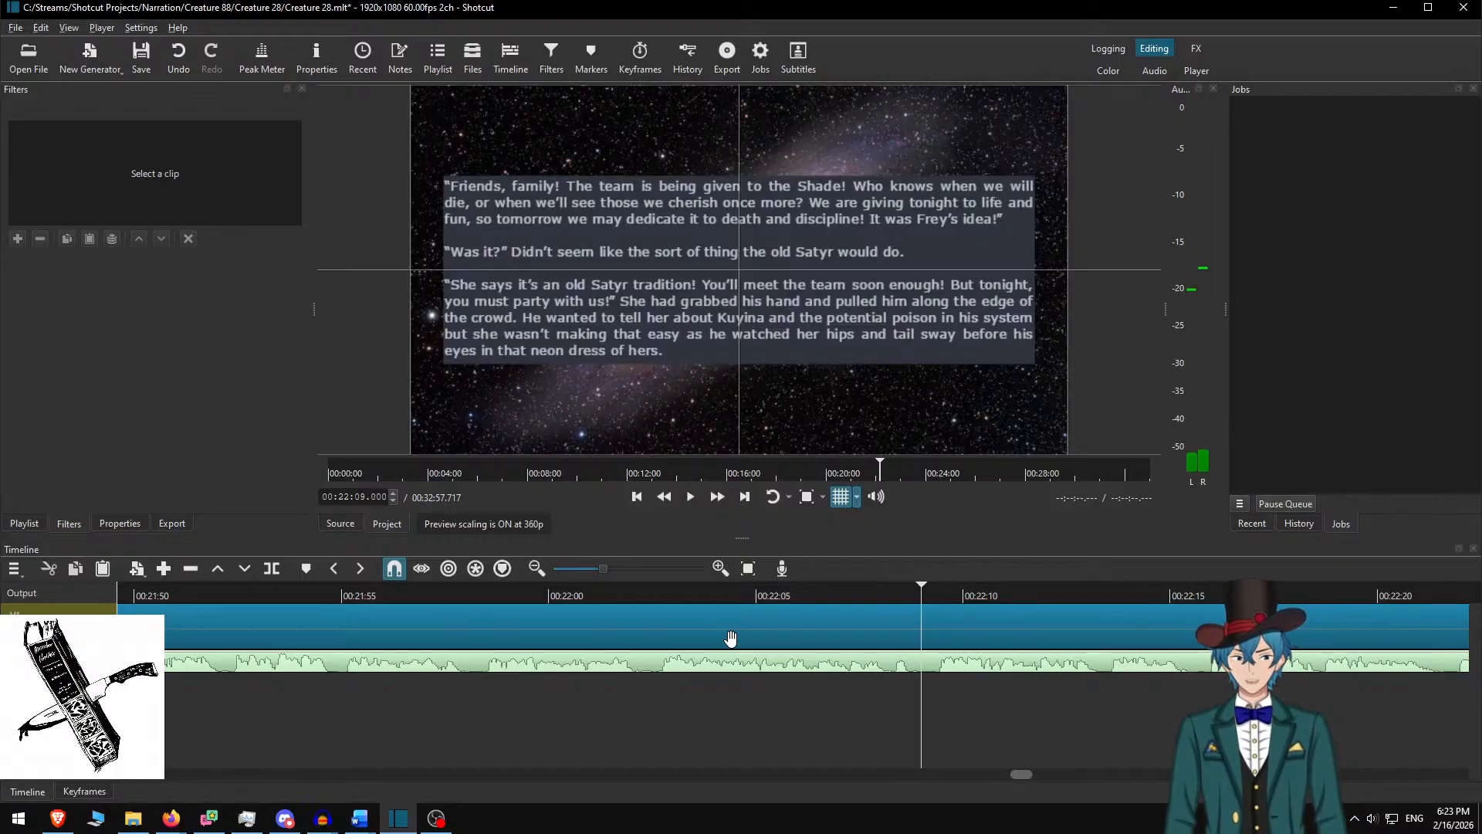
pyautogui.press('s')
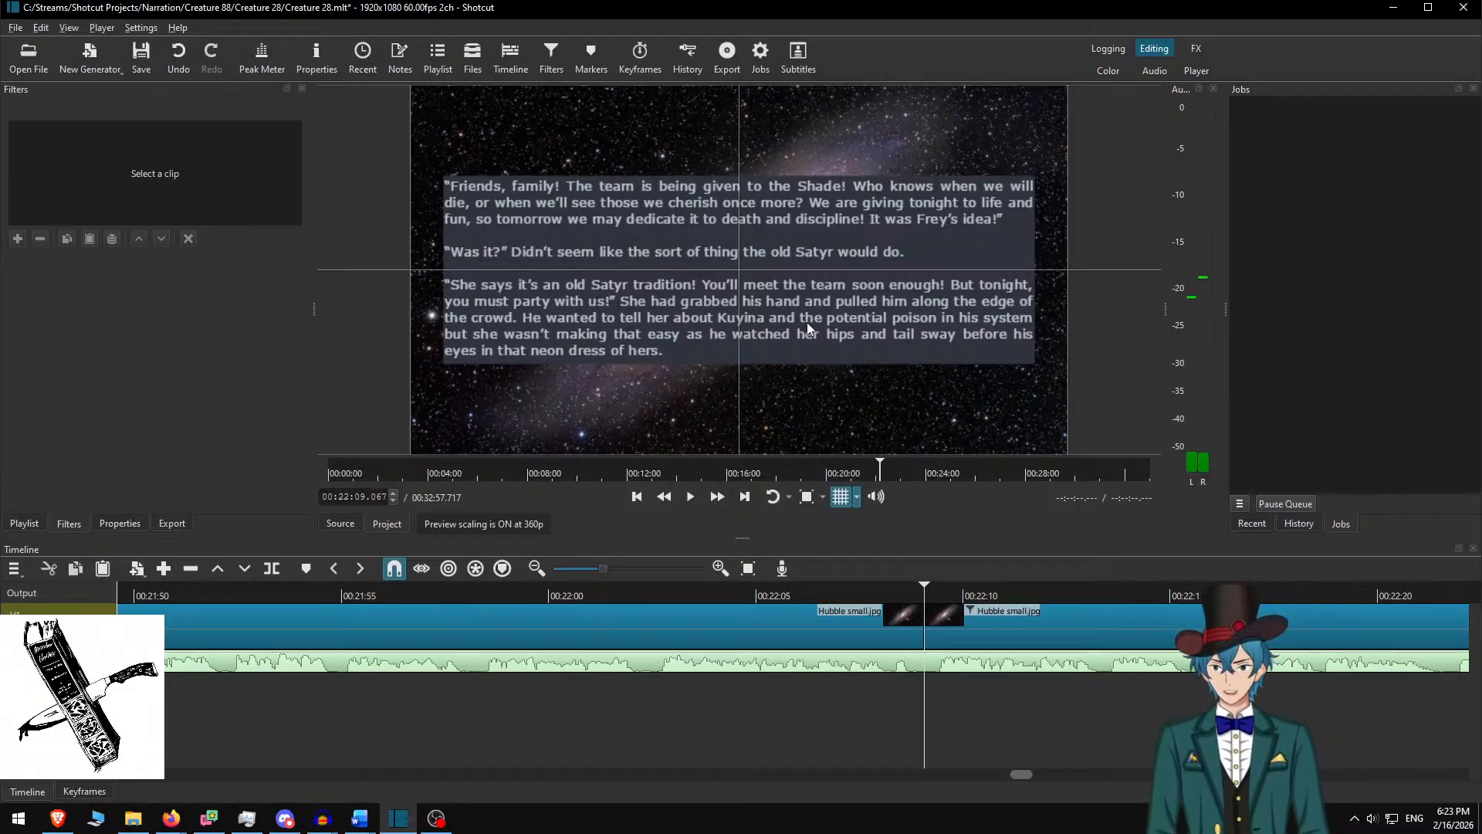
# Select the new clip and copy the 'He heard some various people…' paragraph from Word
pyautogui.click(984, 618)
pyautogui.hotkey('alt', 'Tab')
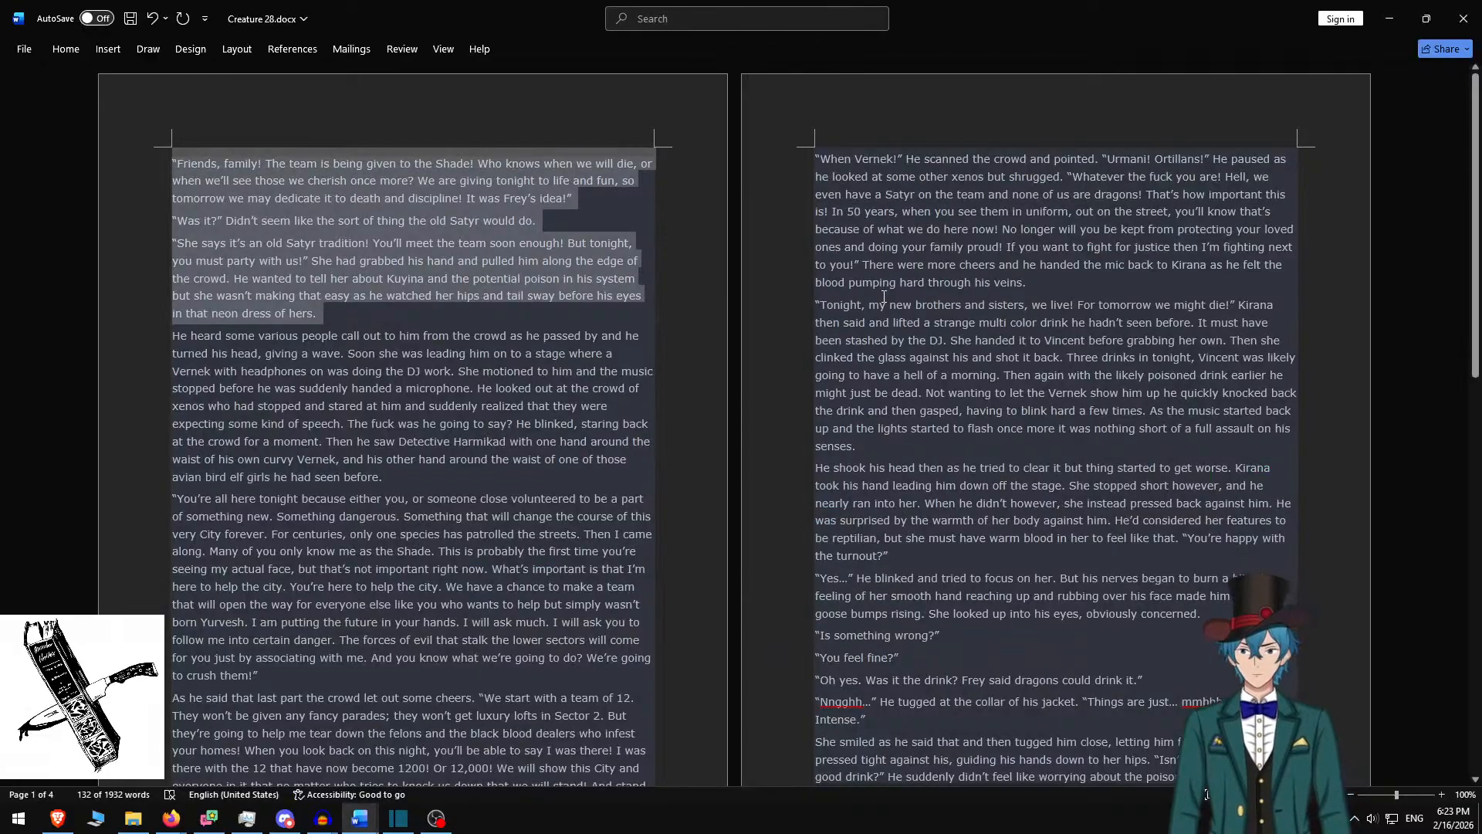
pyautogui.scroll(-3, 884, 296)
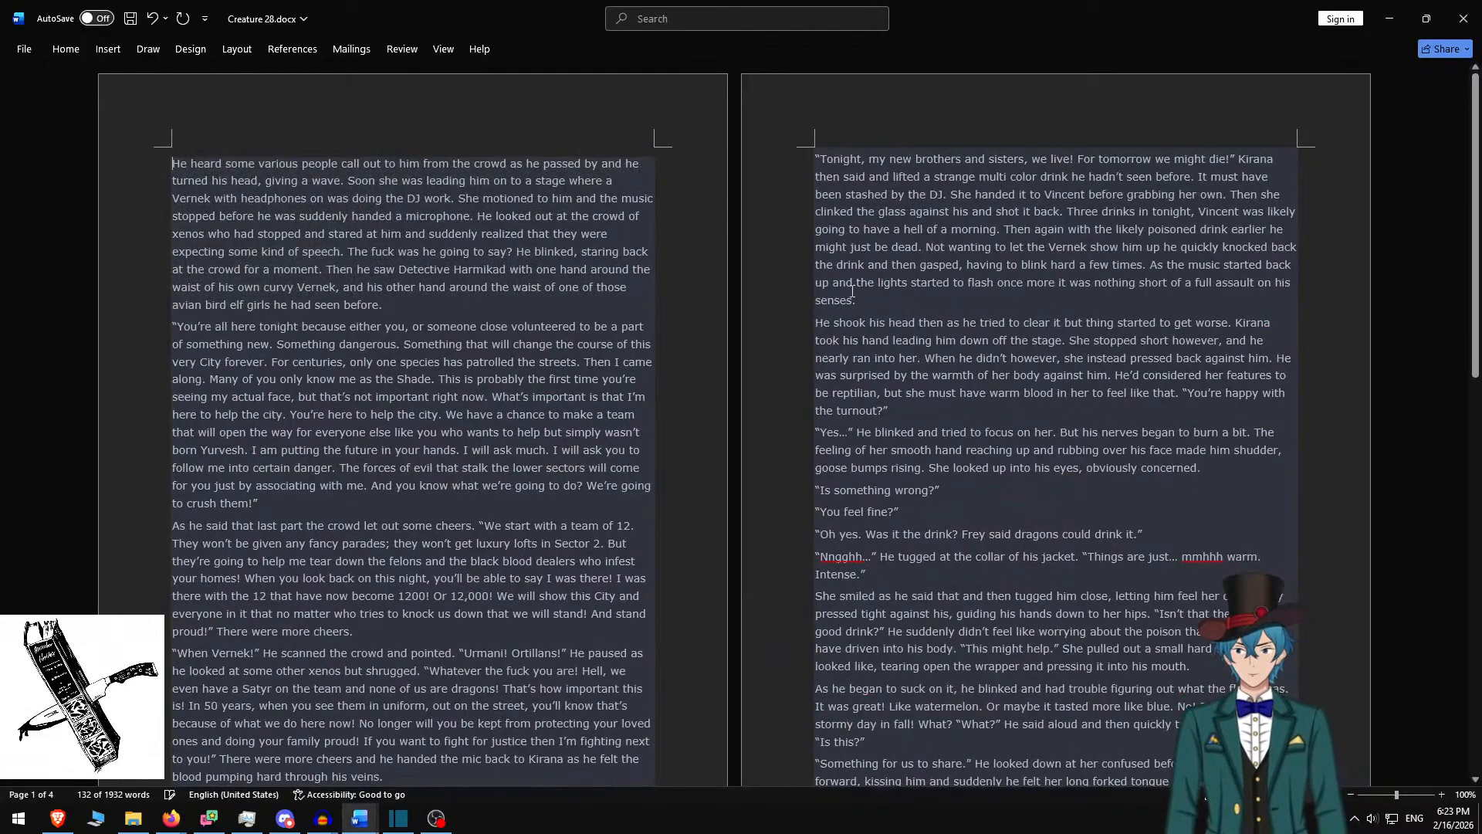
pyautogui.tripleClick(407, 308)
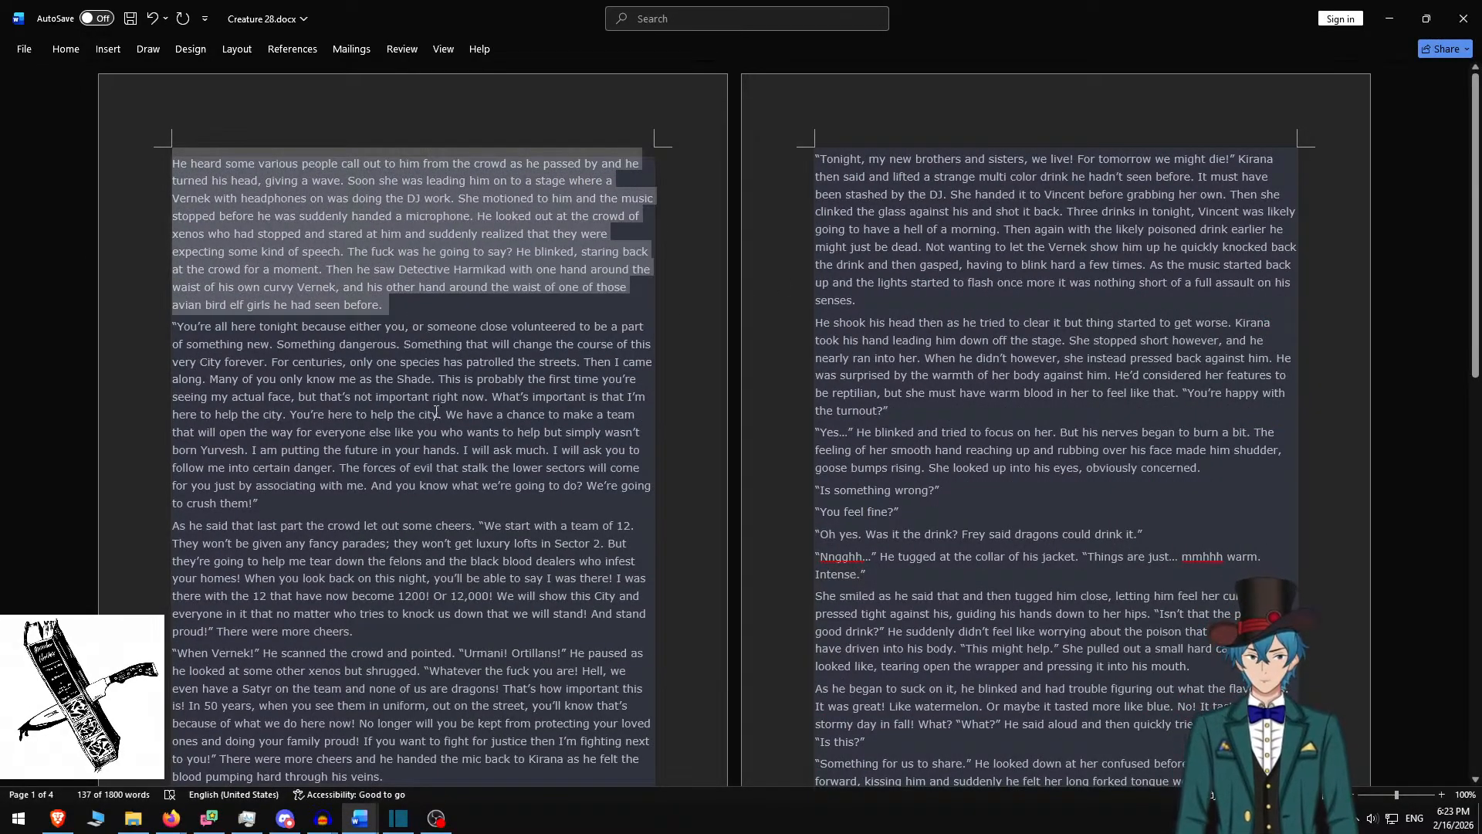
pyautogui.hotkey('alt', 'Tab')
pyautogui.hotkey('ctrl', 'a')
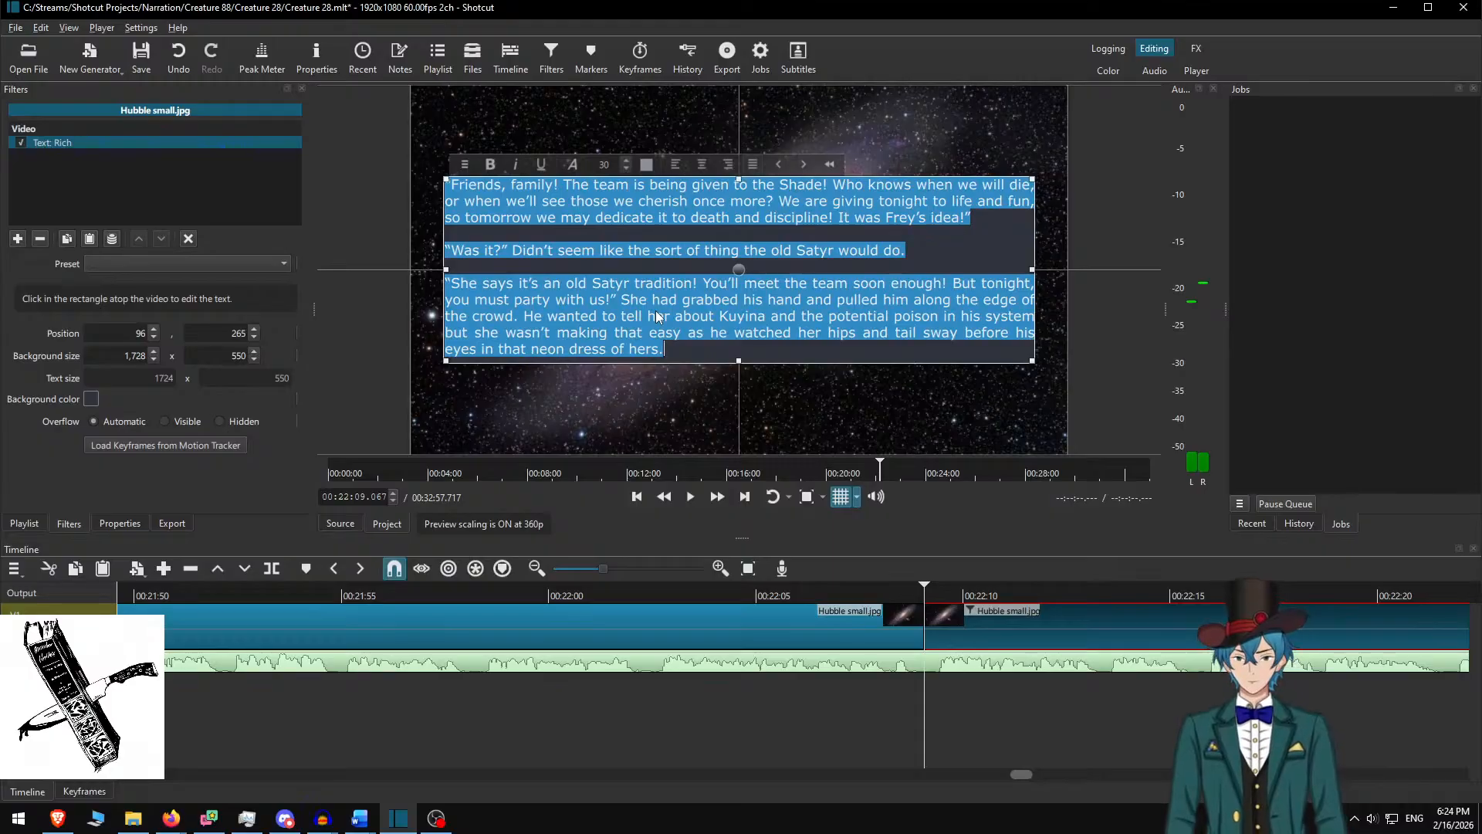
# Paste the 'He heard…' paragraph into the caption and set the background height to 450
pyautogui.hotkey('ctrl', 'v')
pyautogui.write('.')
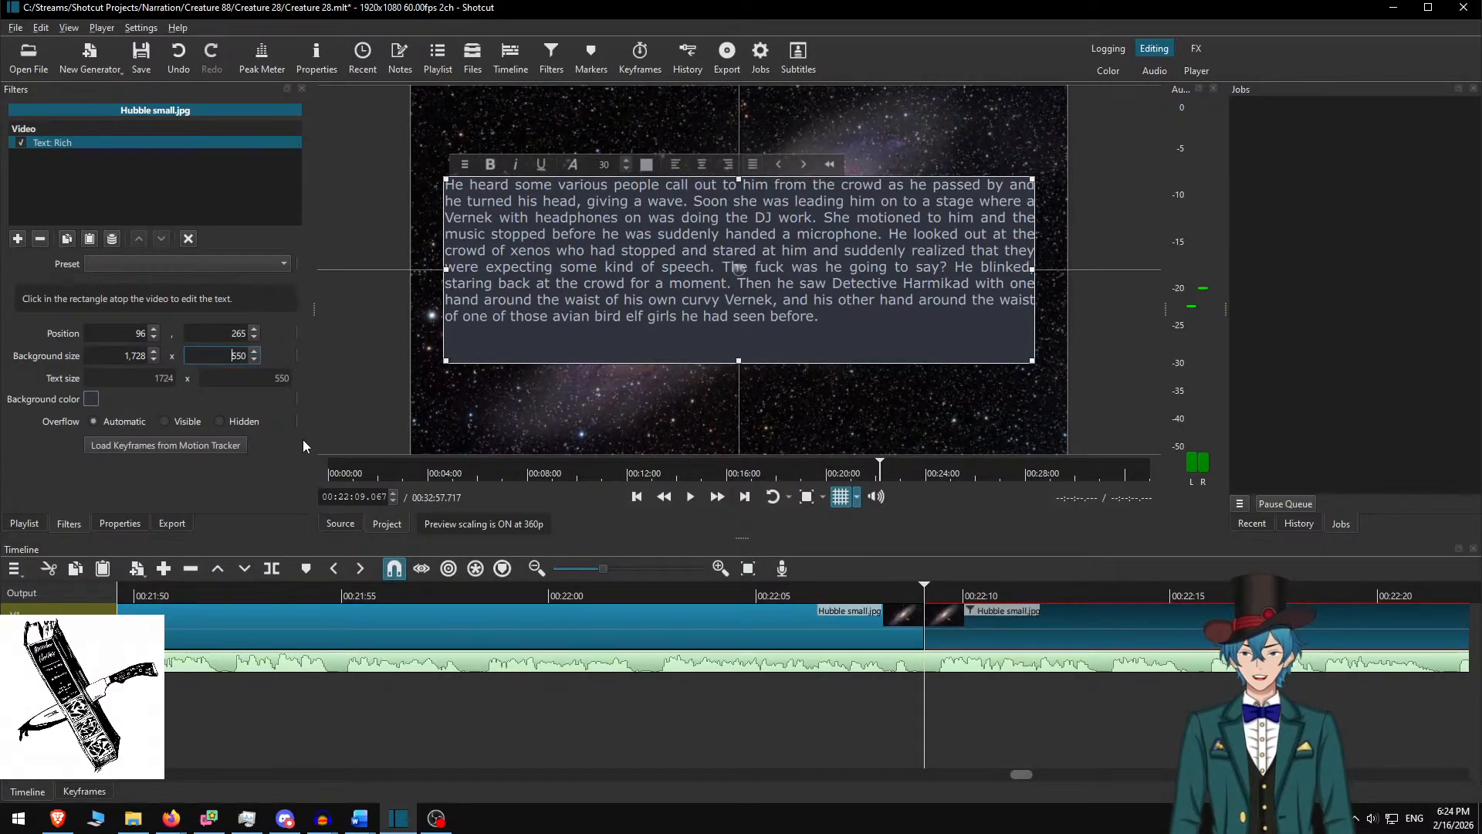
pyautogui.press('Delete')
pyautogui.write('4')
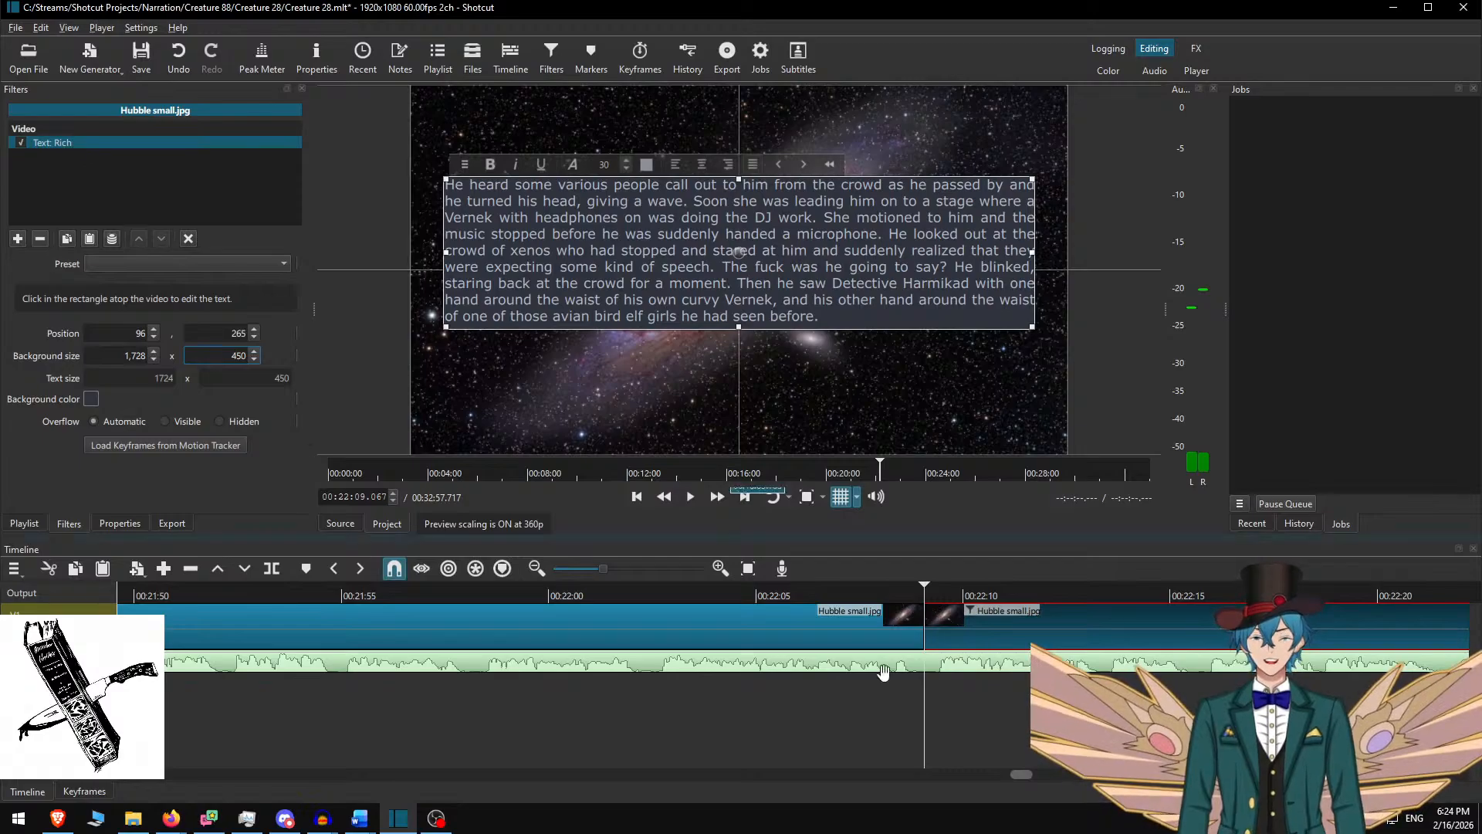
# Replay the start of the new clip to review the 'He heard' caption
pyautogui.click(900, 610)
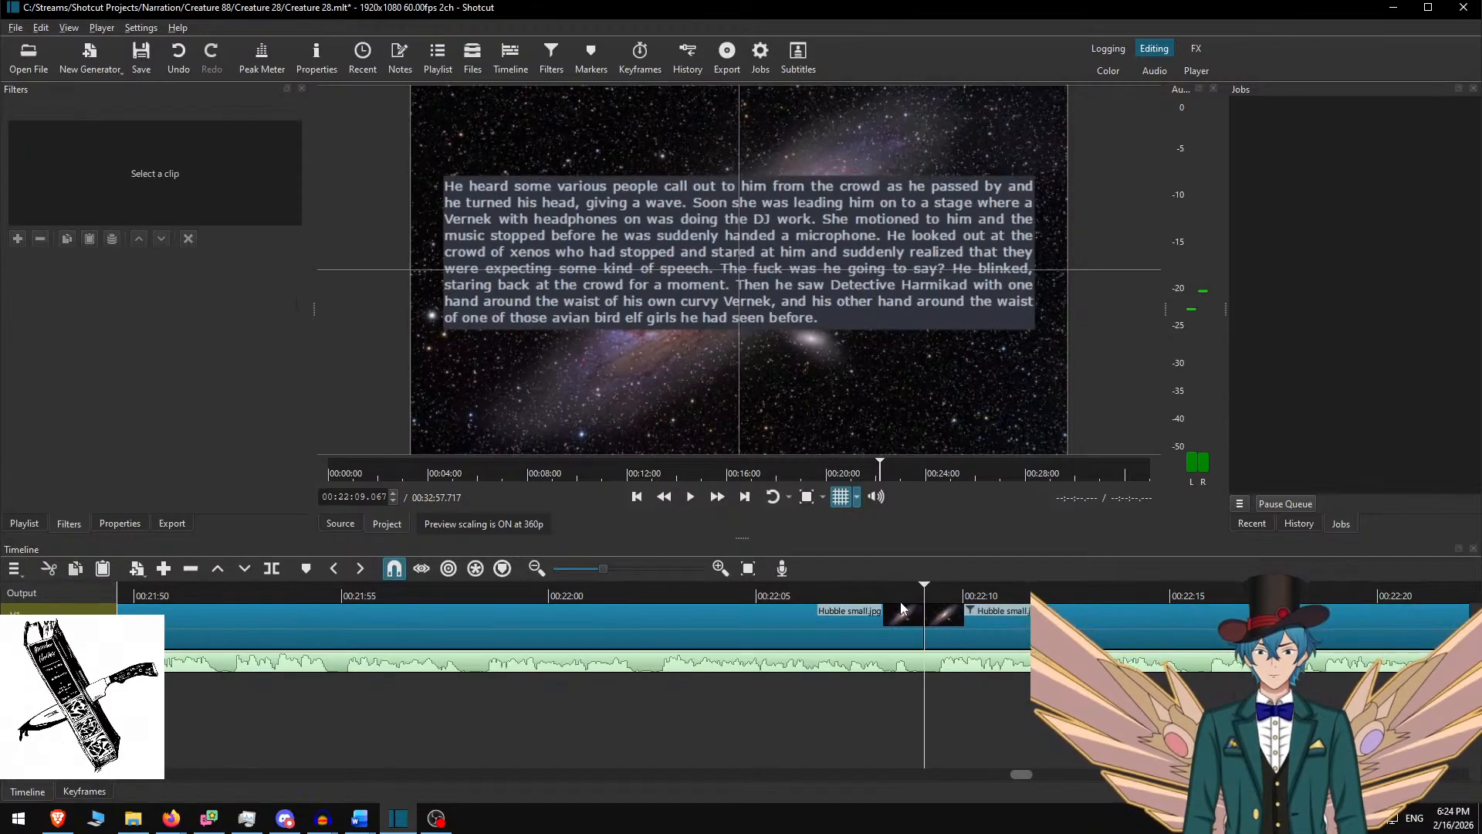
pyautogui.click(714, 498)
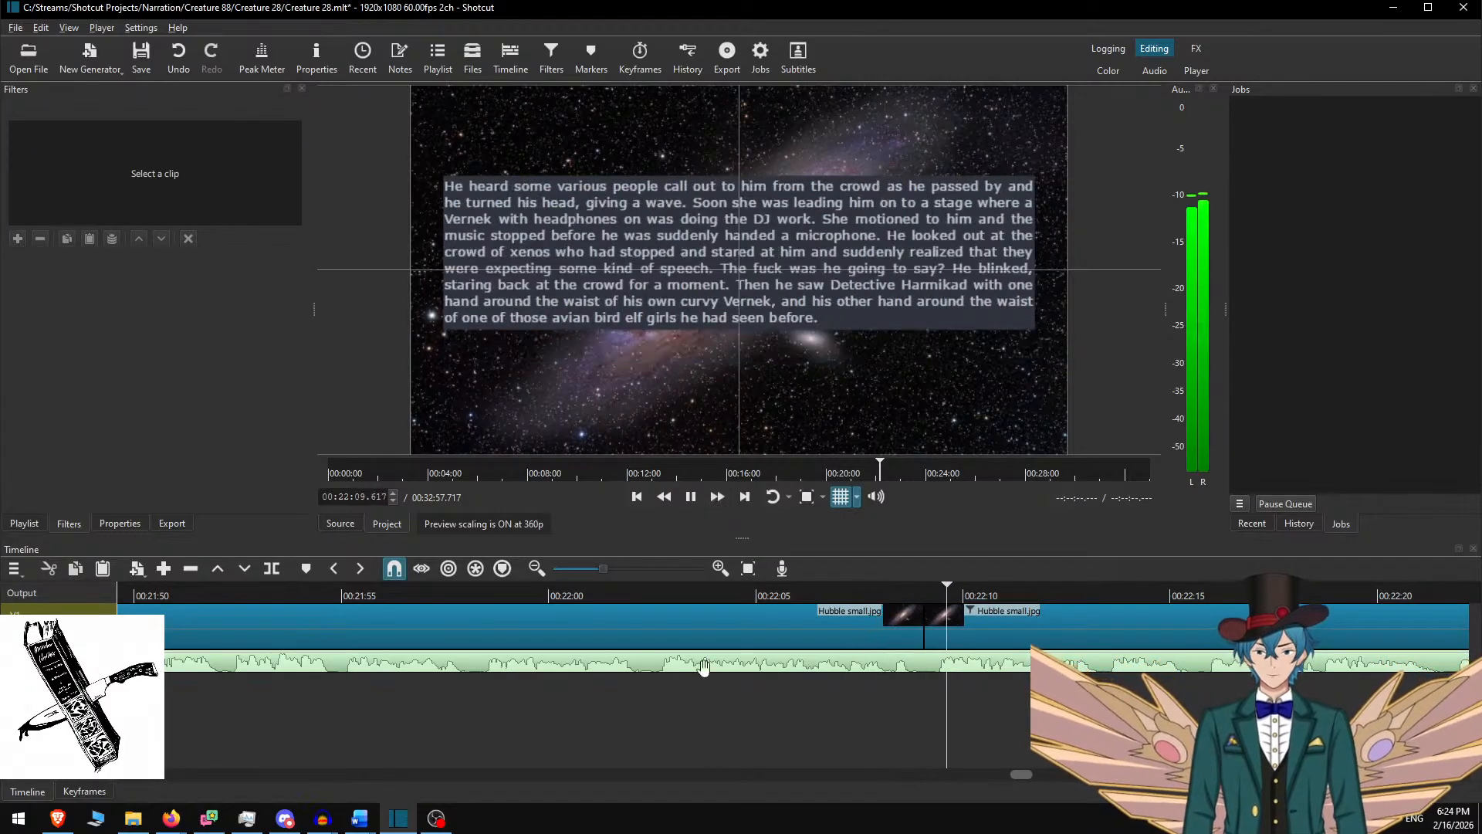
pyautogui.click(986, 617)
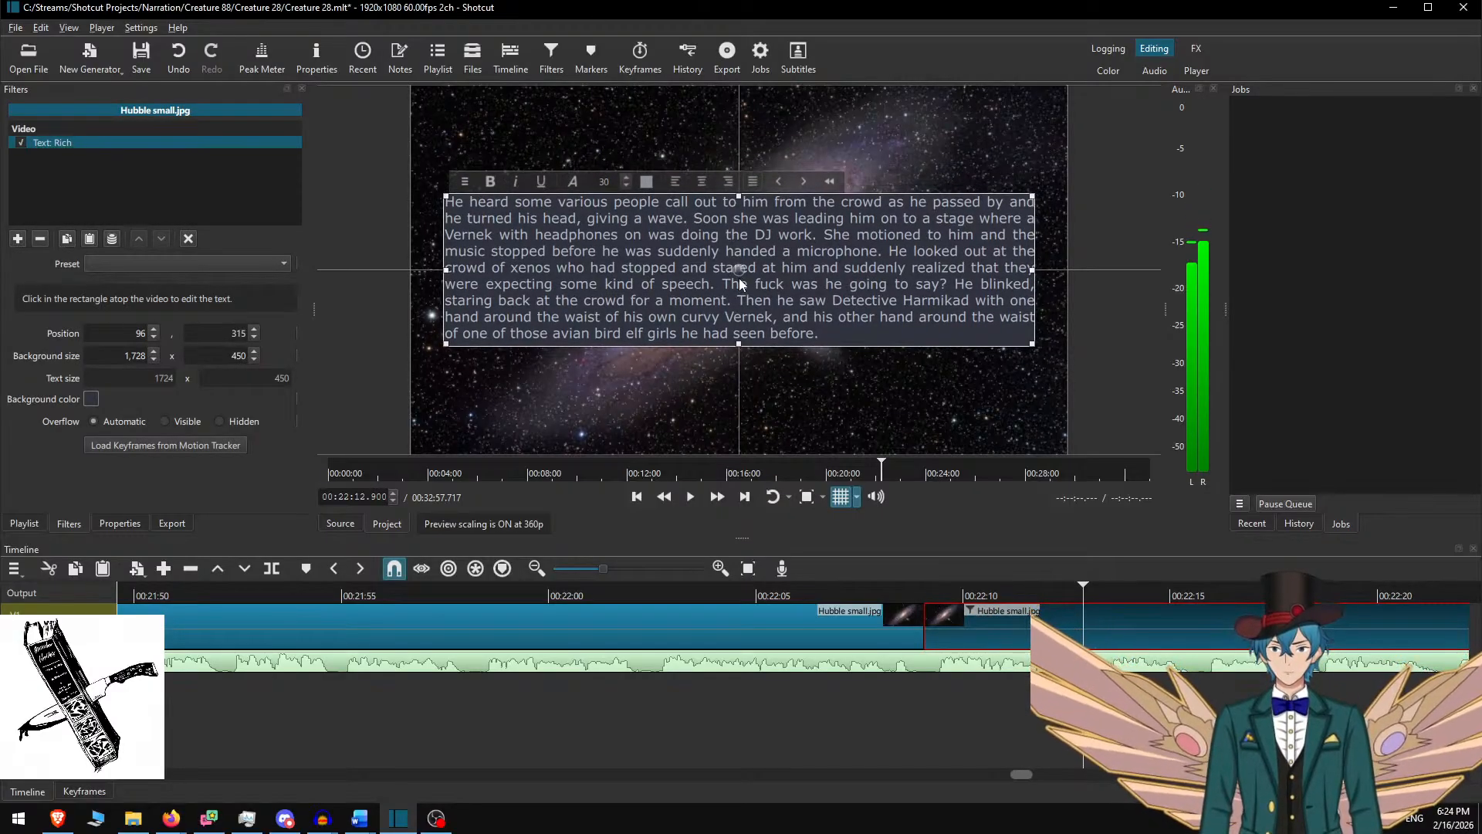
pyautogui.click(981, 605)
pyautogui.click(843, 593)
pyautogui.press('space')
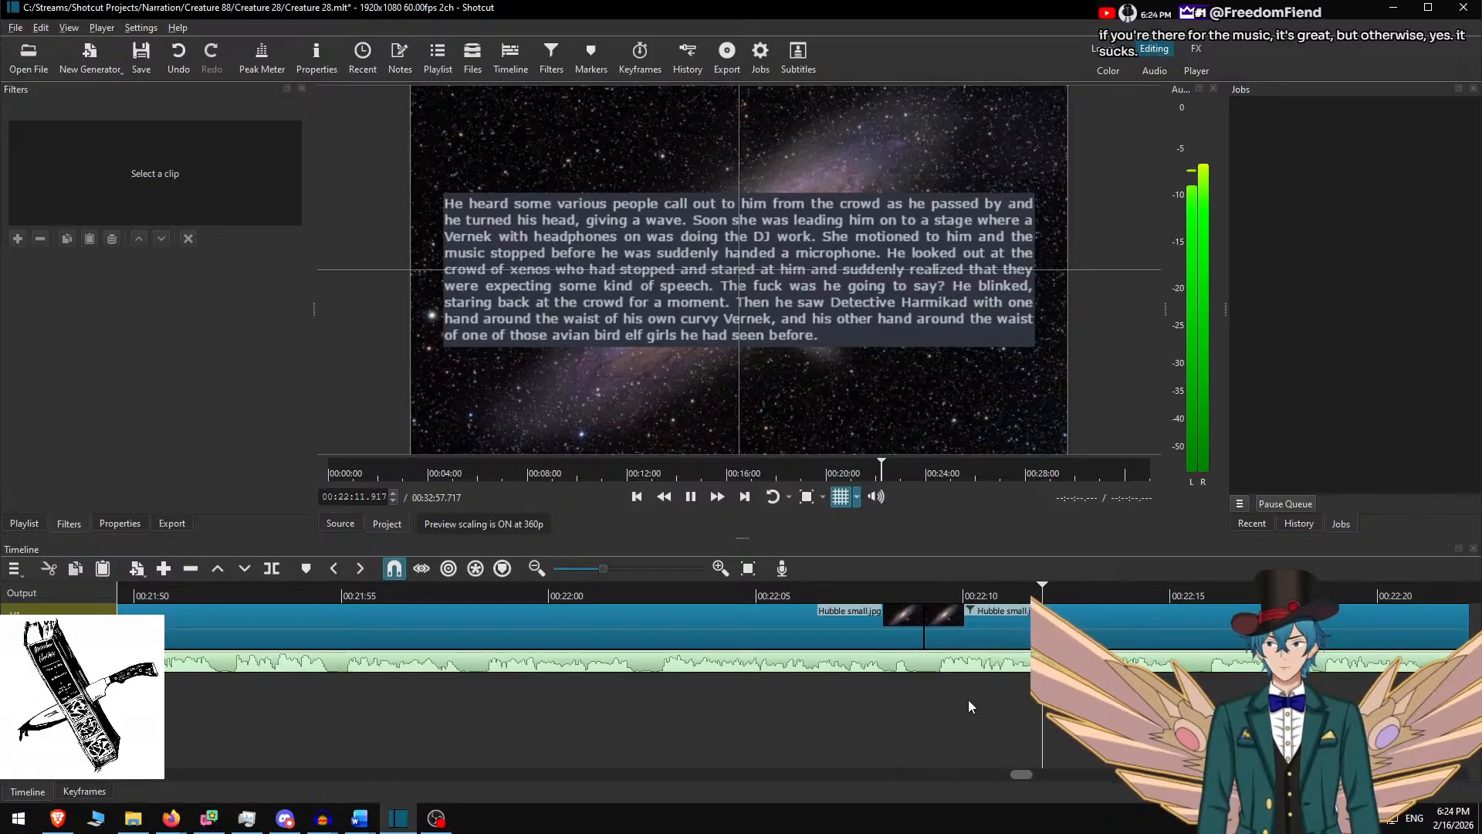
pyautogui.press('space')
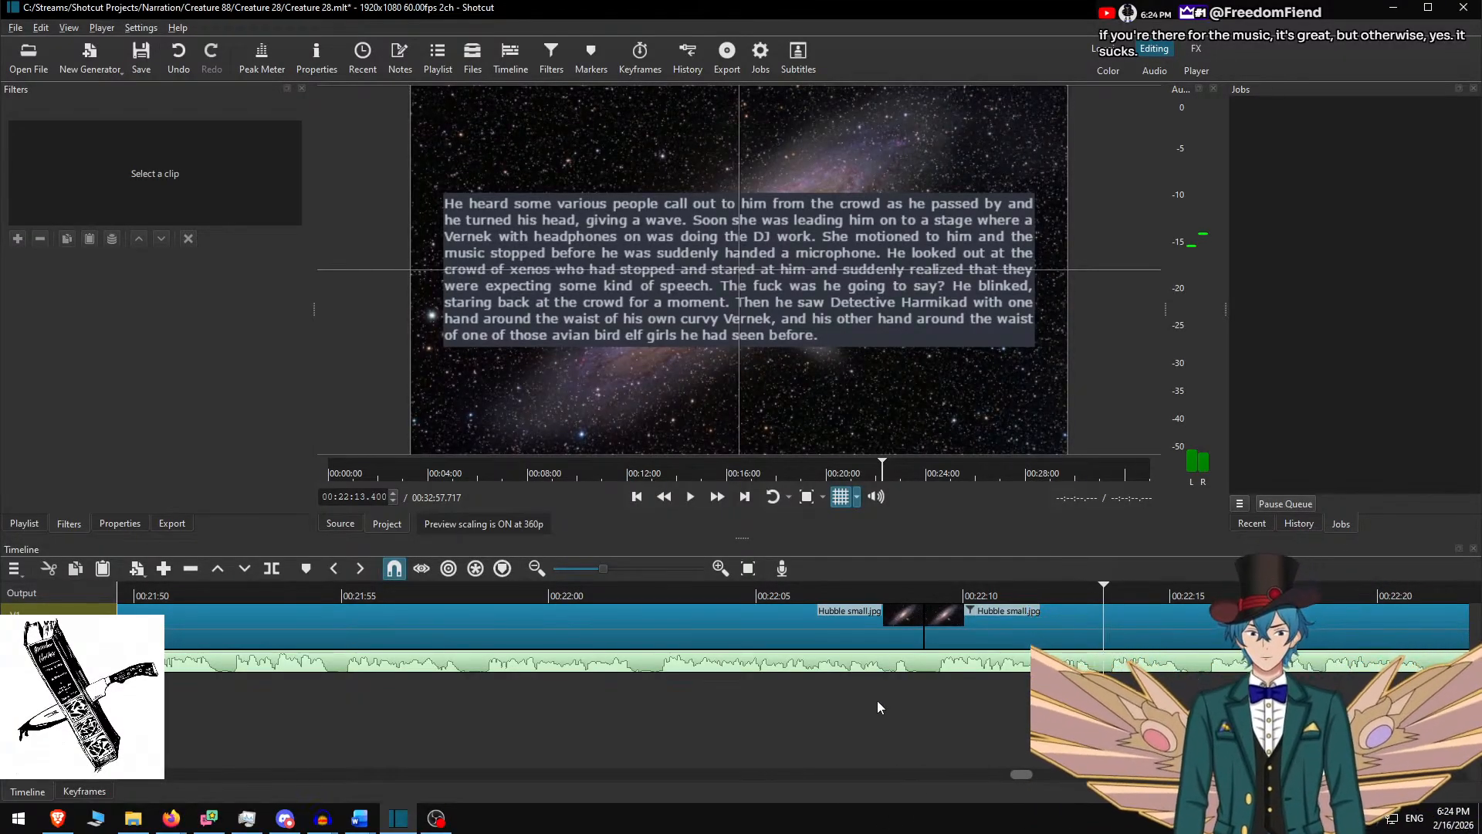
# Play from about 00:22:06, following the playhead along the timeline
pyautogui.hscroll(2, 879, 706)
pyautogui.click(672, 597)
pyautogui.press('space')
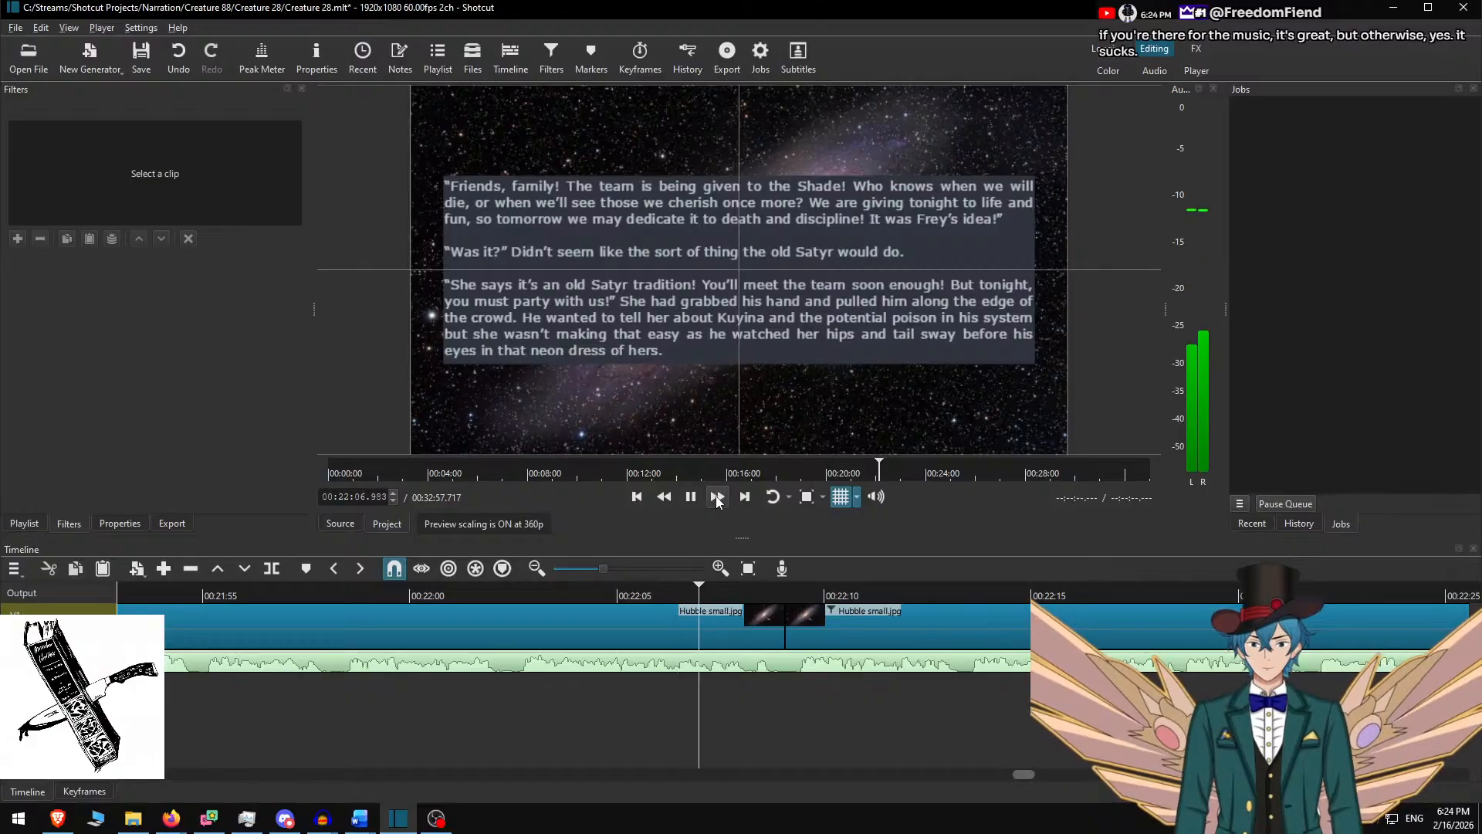
pyautogui.hscroll(3, 757, 624)
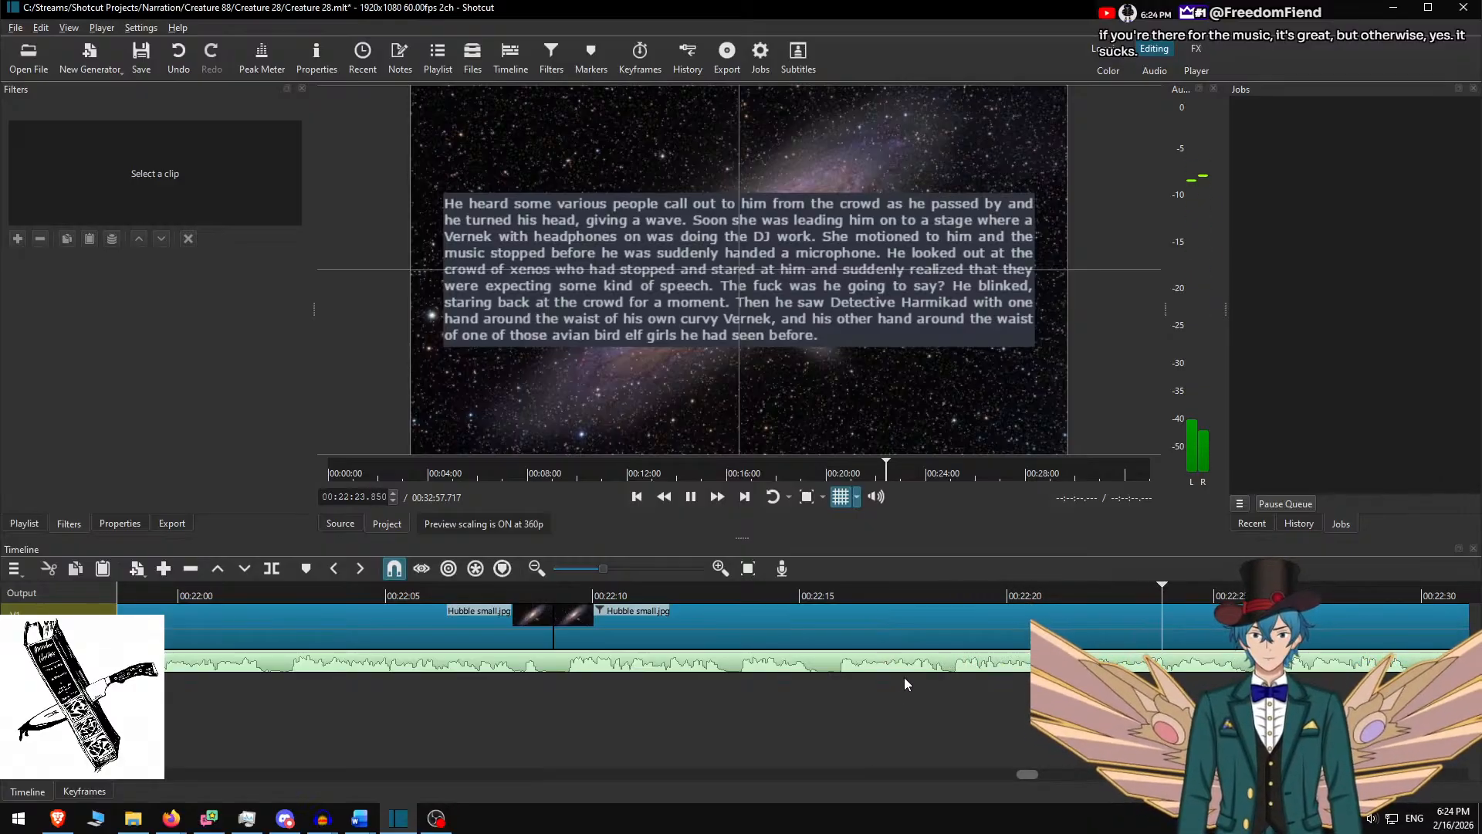
pyautogui.hscroll(6, 899, 664)
pyautogui.hscroll(4, 850, 660)
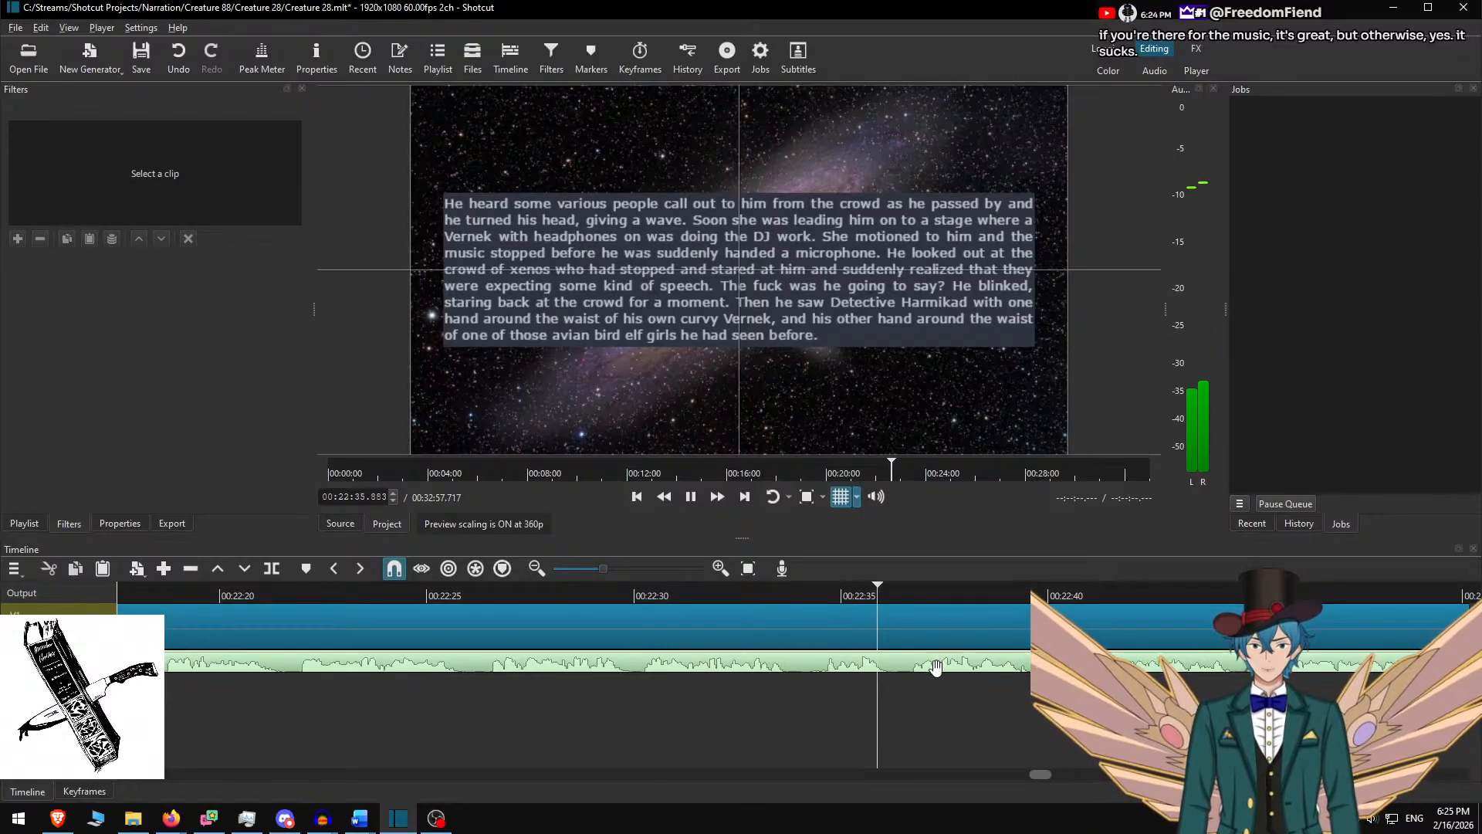
pyautogui.hscroll(2, 855, 689)
pyautogui.hscroll(4, 783, 662)
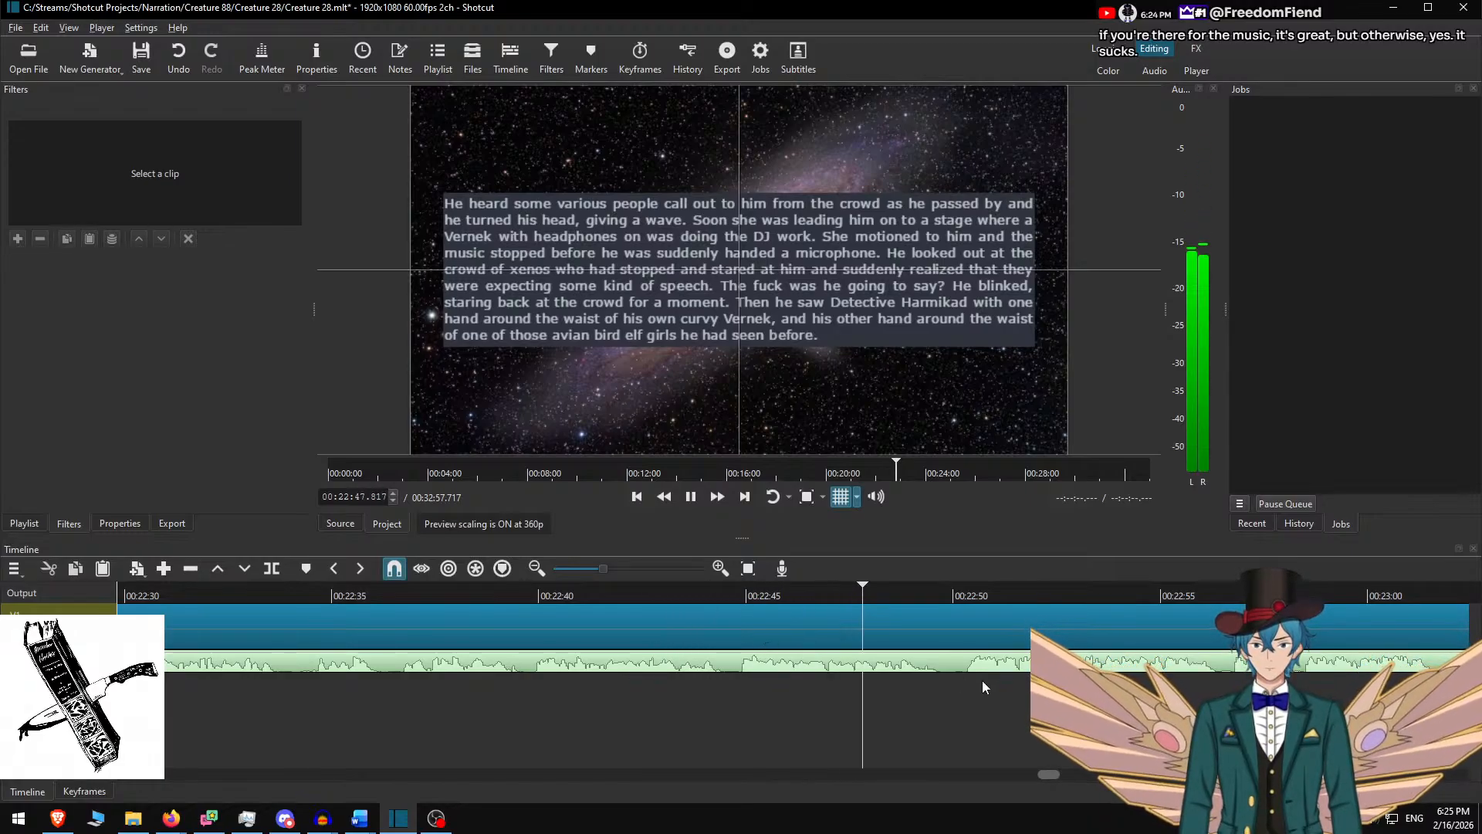
# Split the clip at about 00:22:50, delete the narrated paragraph in Word, and copy the next speech
pyautogui.press('space')
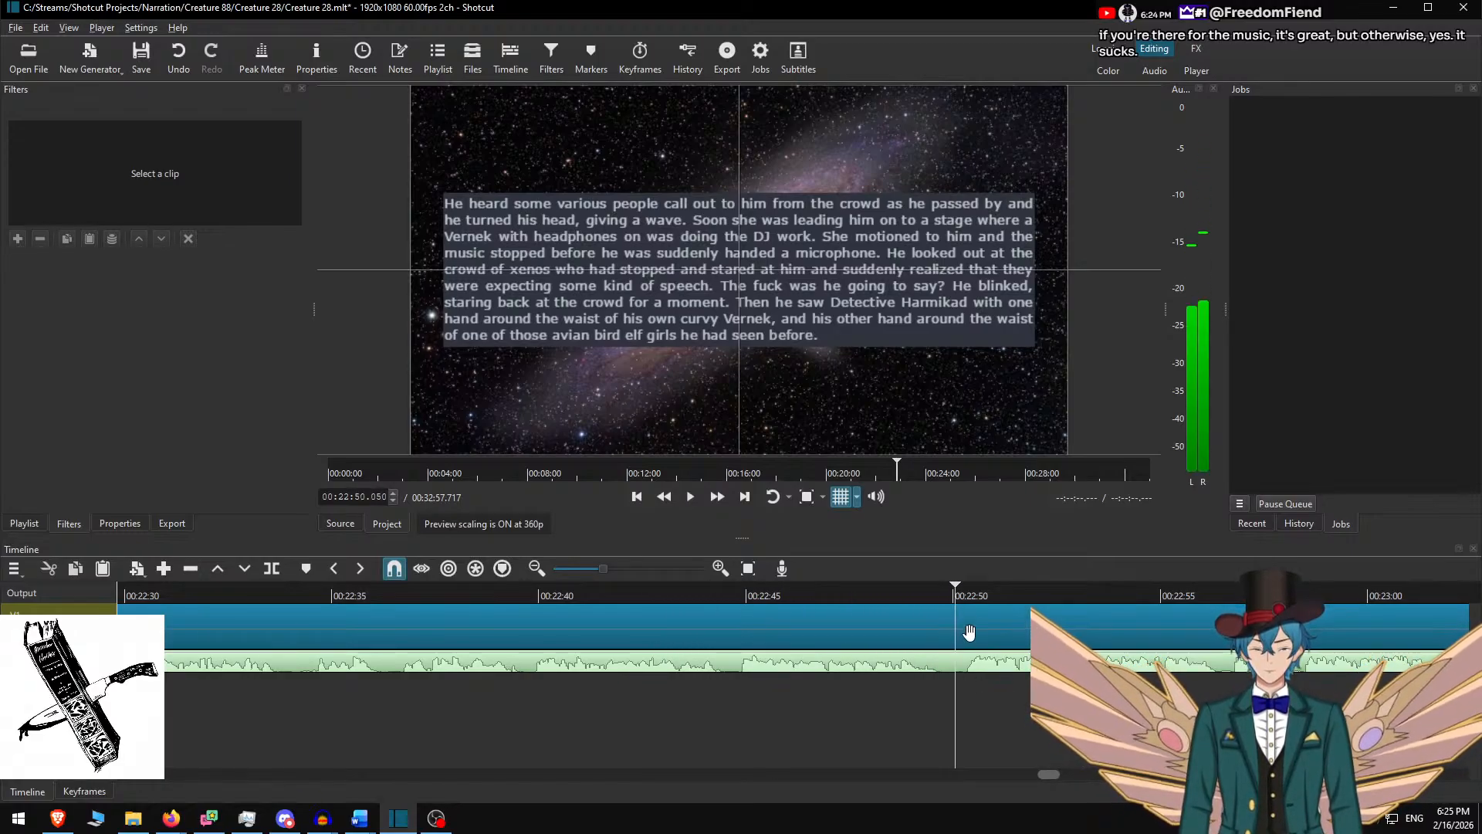
pyautogui.press('s')
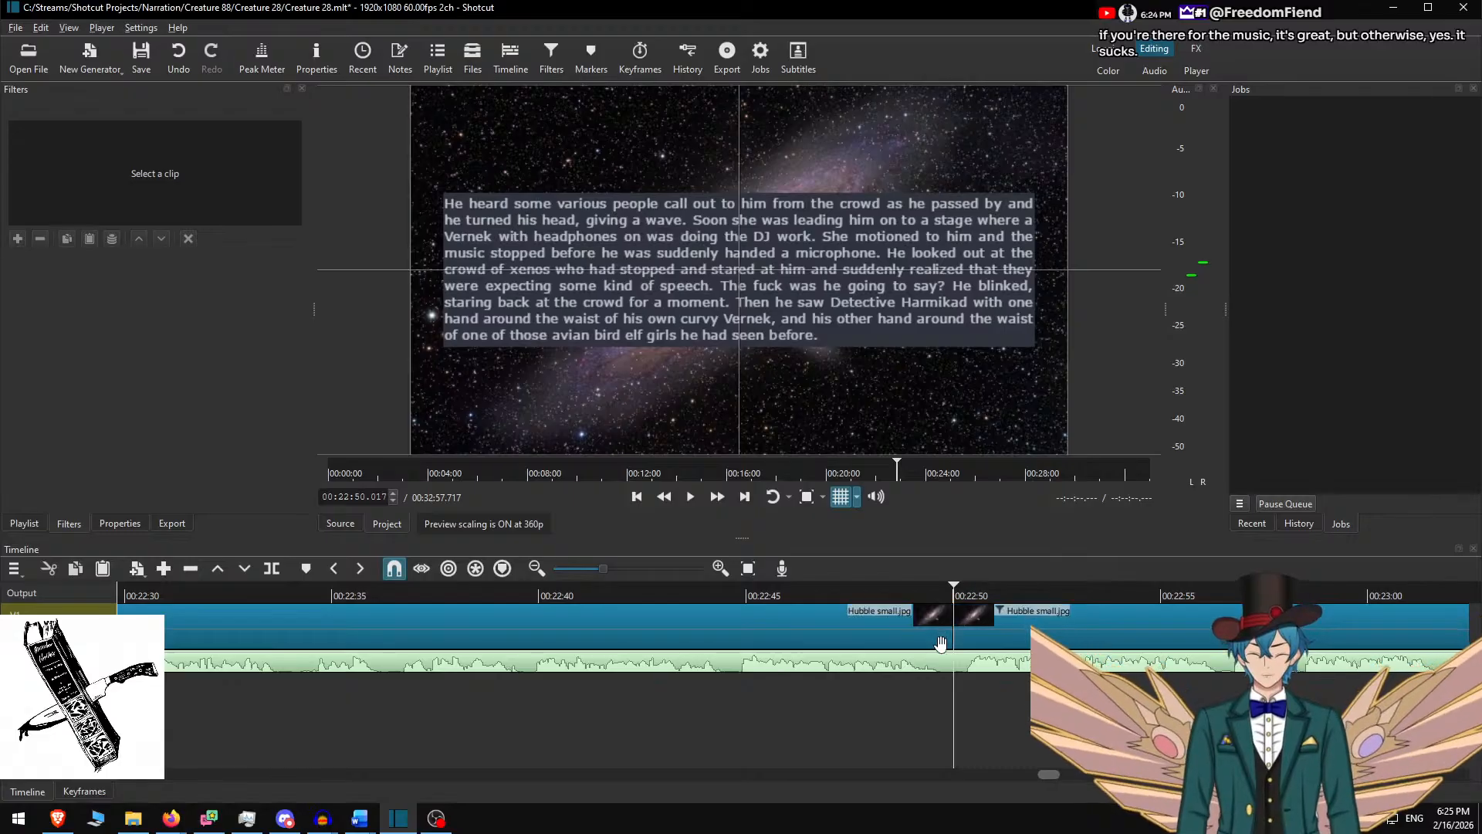
pyautogui.click(999, 620)
pyautogui.hotkey('alt', 'Tab')
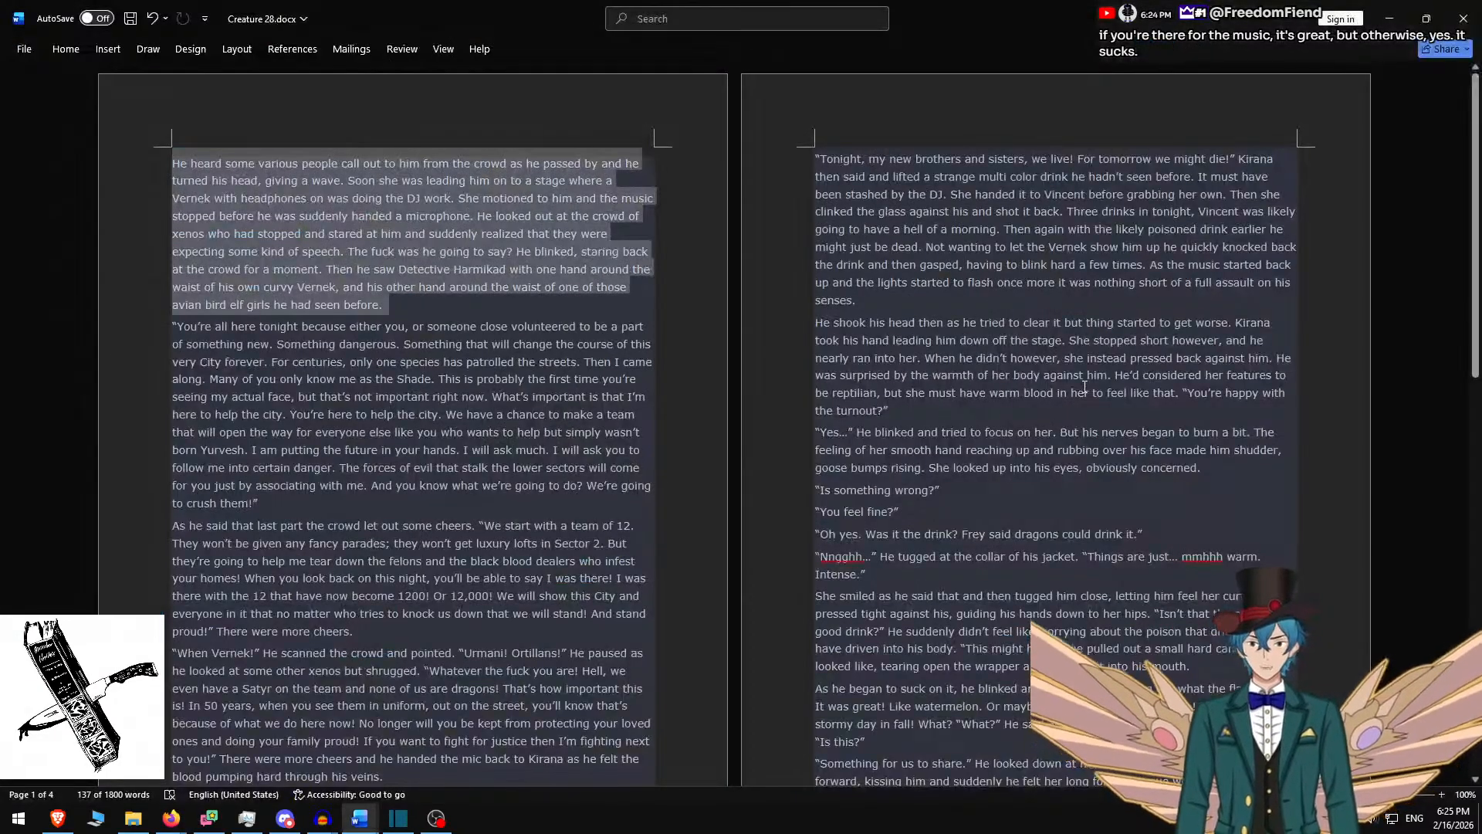
pyautogui.press('Delete')
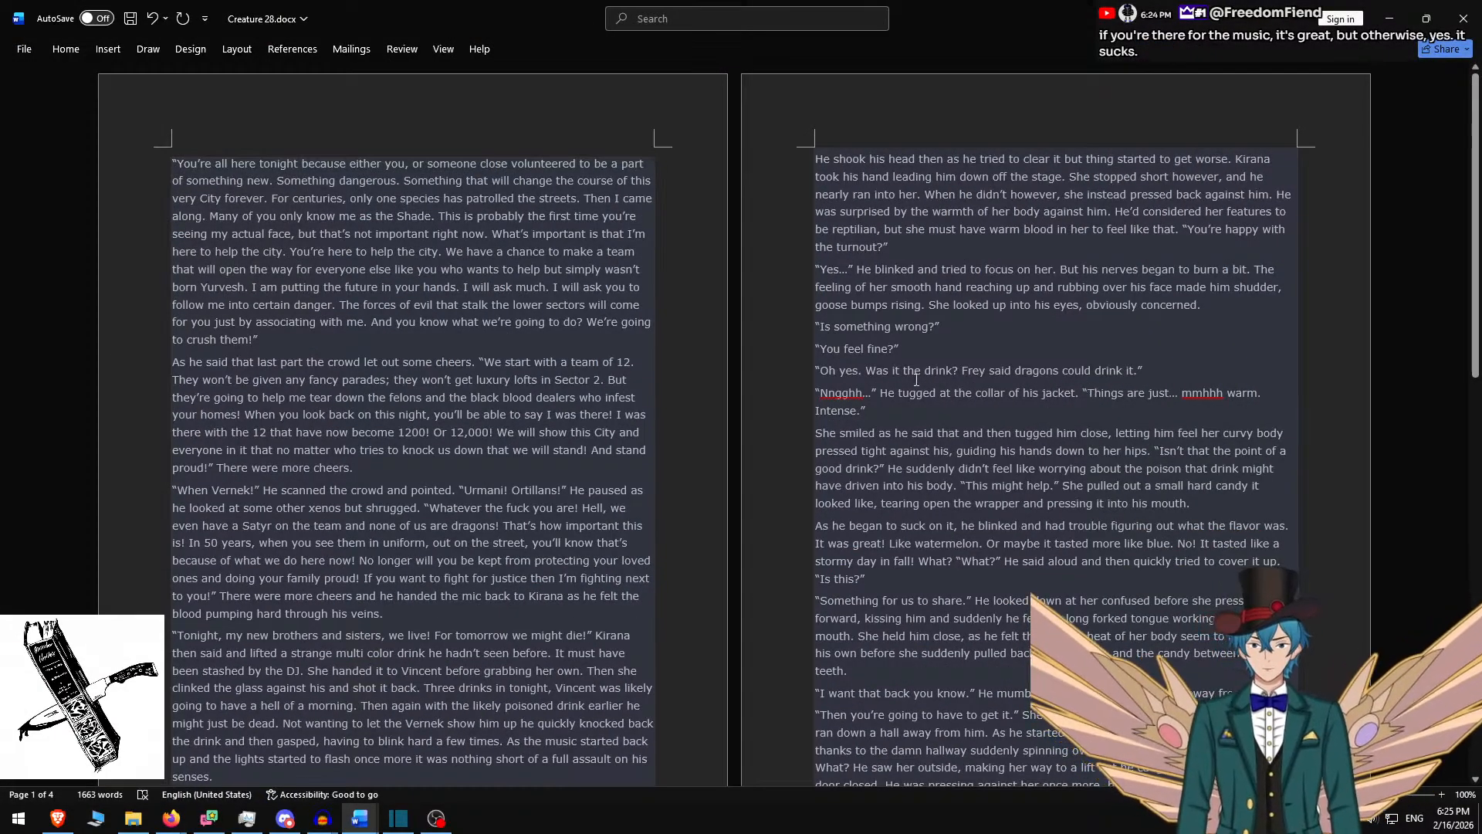
pyautogui.tripleClick(391, 334)
pyautogui.hotkey('ctrl', 'c')
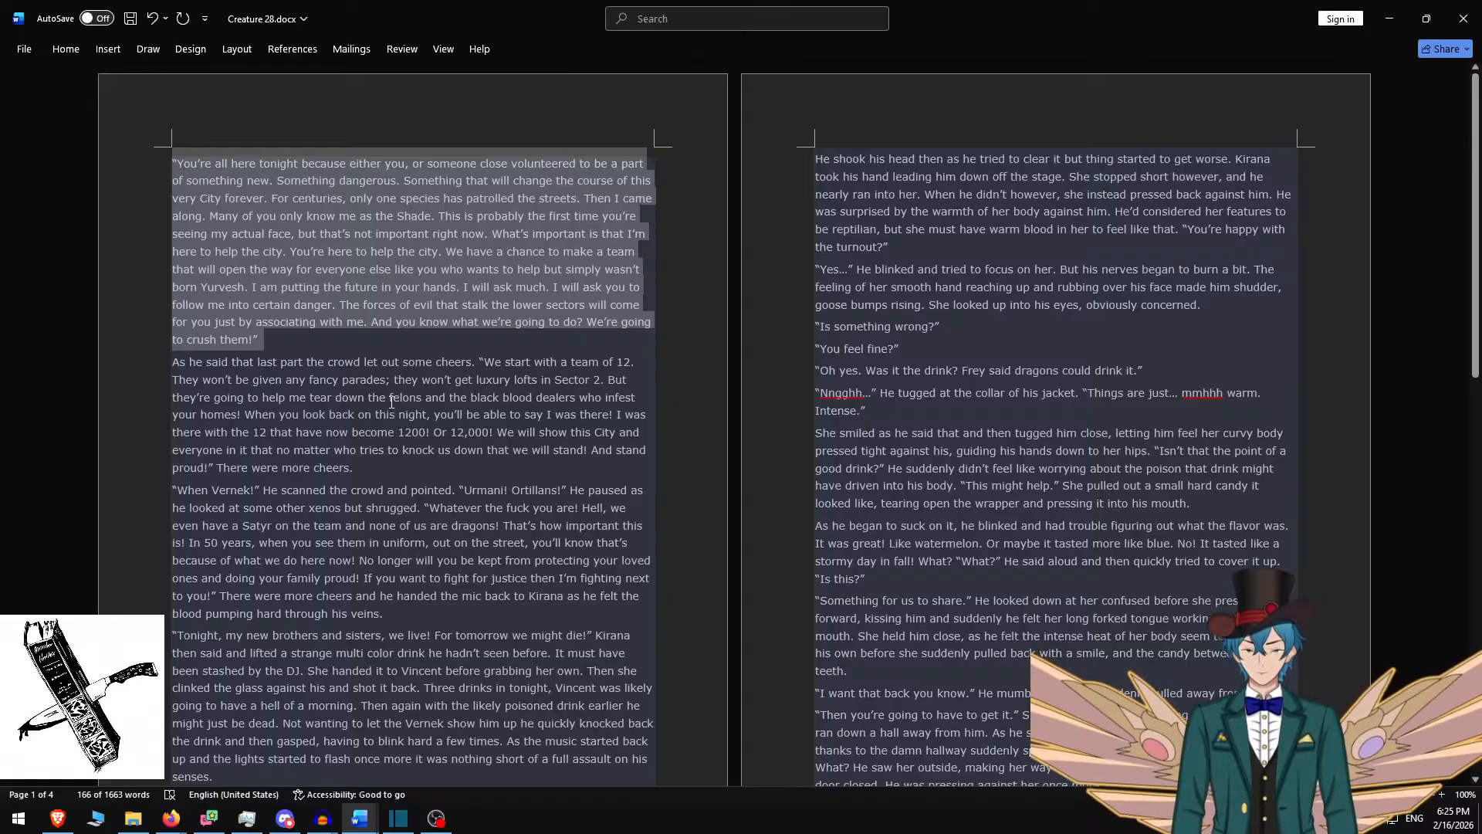
pyautogui.hotkey('alt', 'Tab')
pyautogui.hotkey('ctrl', 'a')
# Paste the 'You're all here tonight' speech and set the background height to 550, raised higher
pyautogui.hotkey('ctrl', 'v')
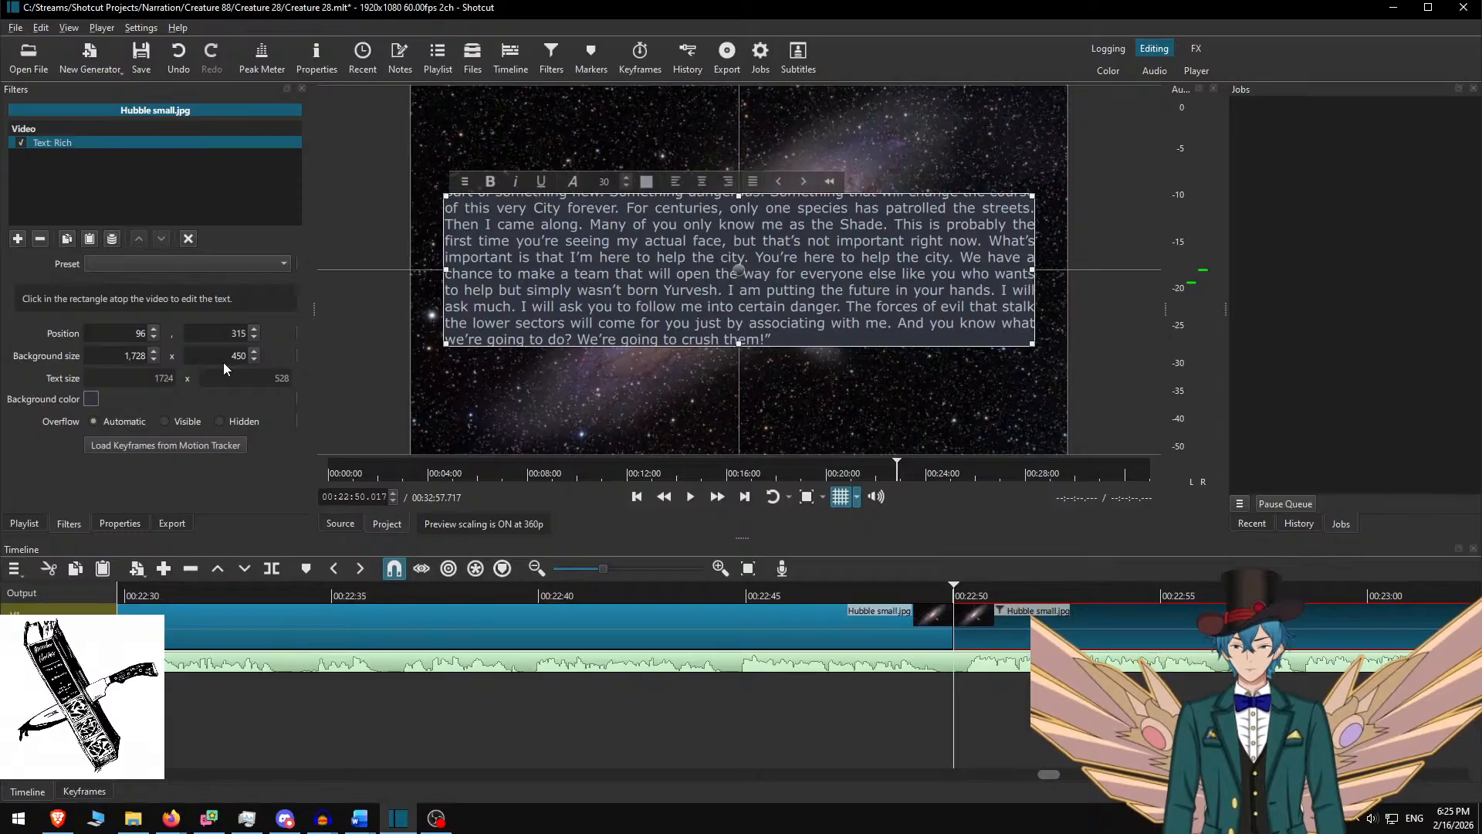
pyautogui.moveTo(222, 359); pyautogui.dragTo(234, 334)
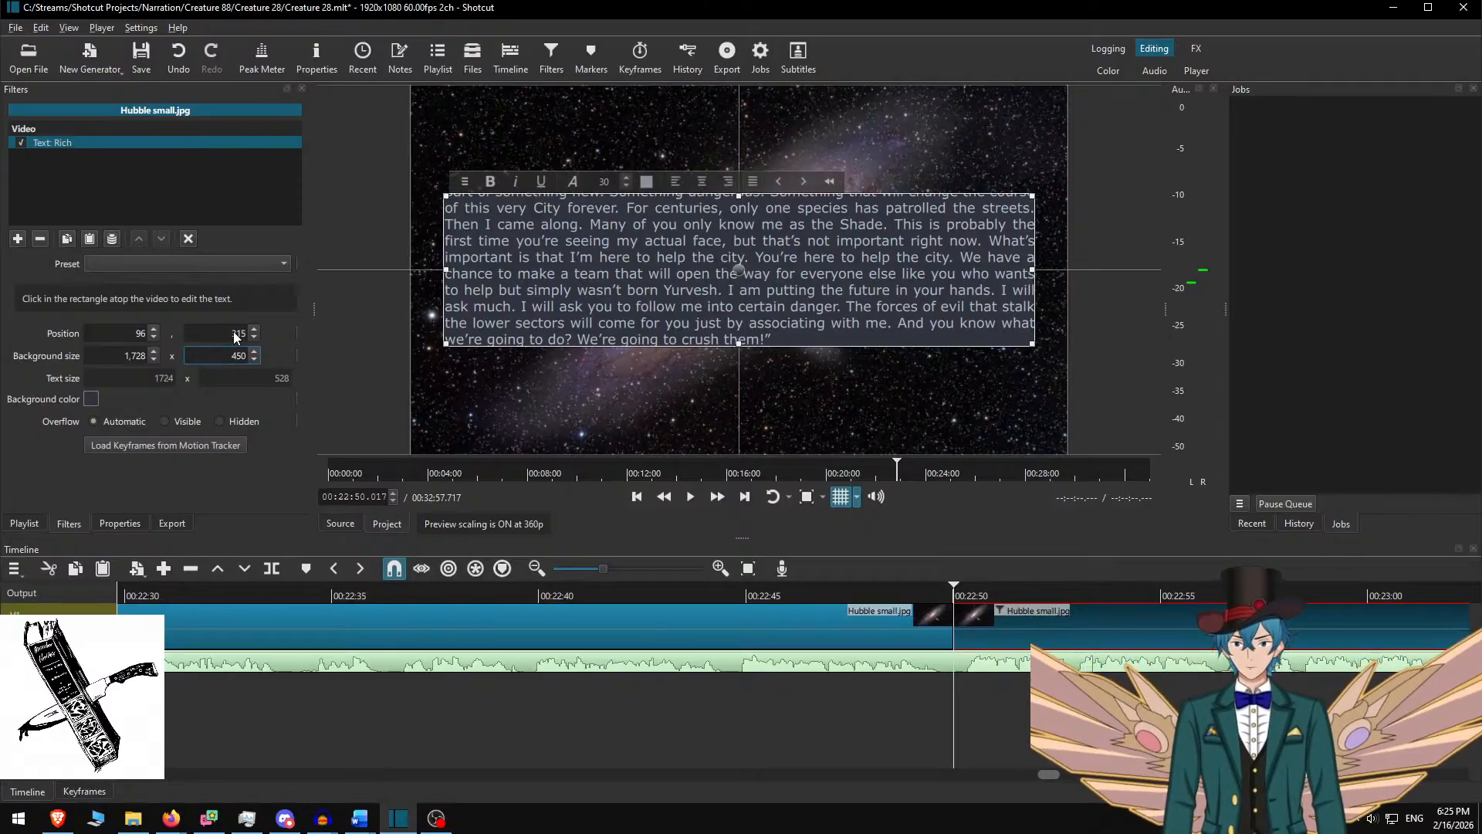
pyautogui.write('5')
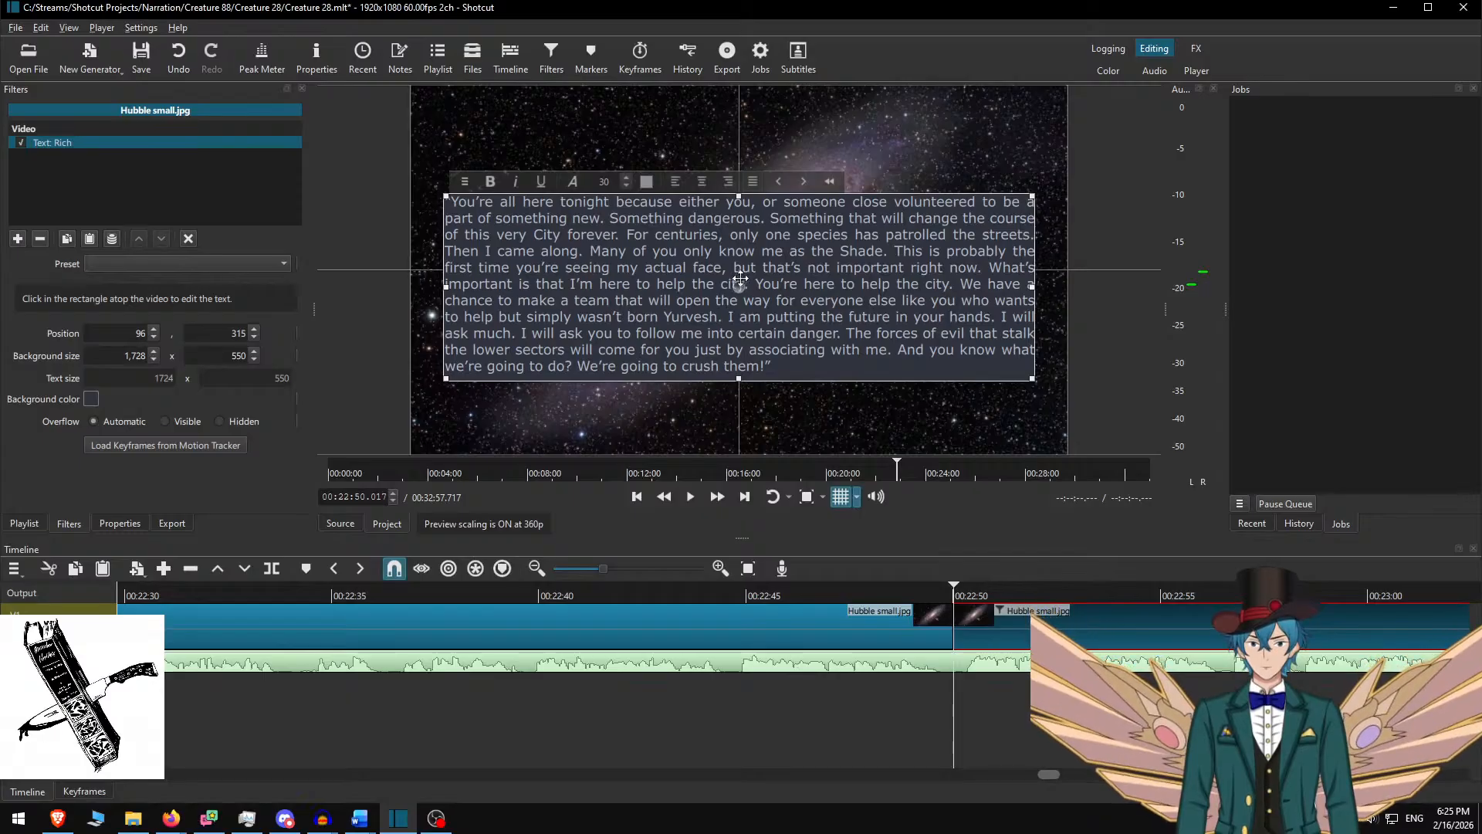
pyautogui.moveTo(745, 280); pyautogui.dragTo(746, 264)
# Play from 00:22:46 and split the clip at 00:23:45.750 where the speech ends
pyautogui.click(964, 620)
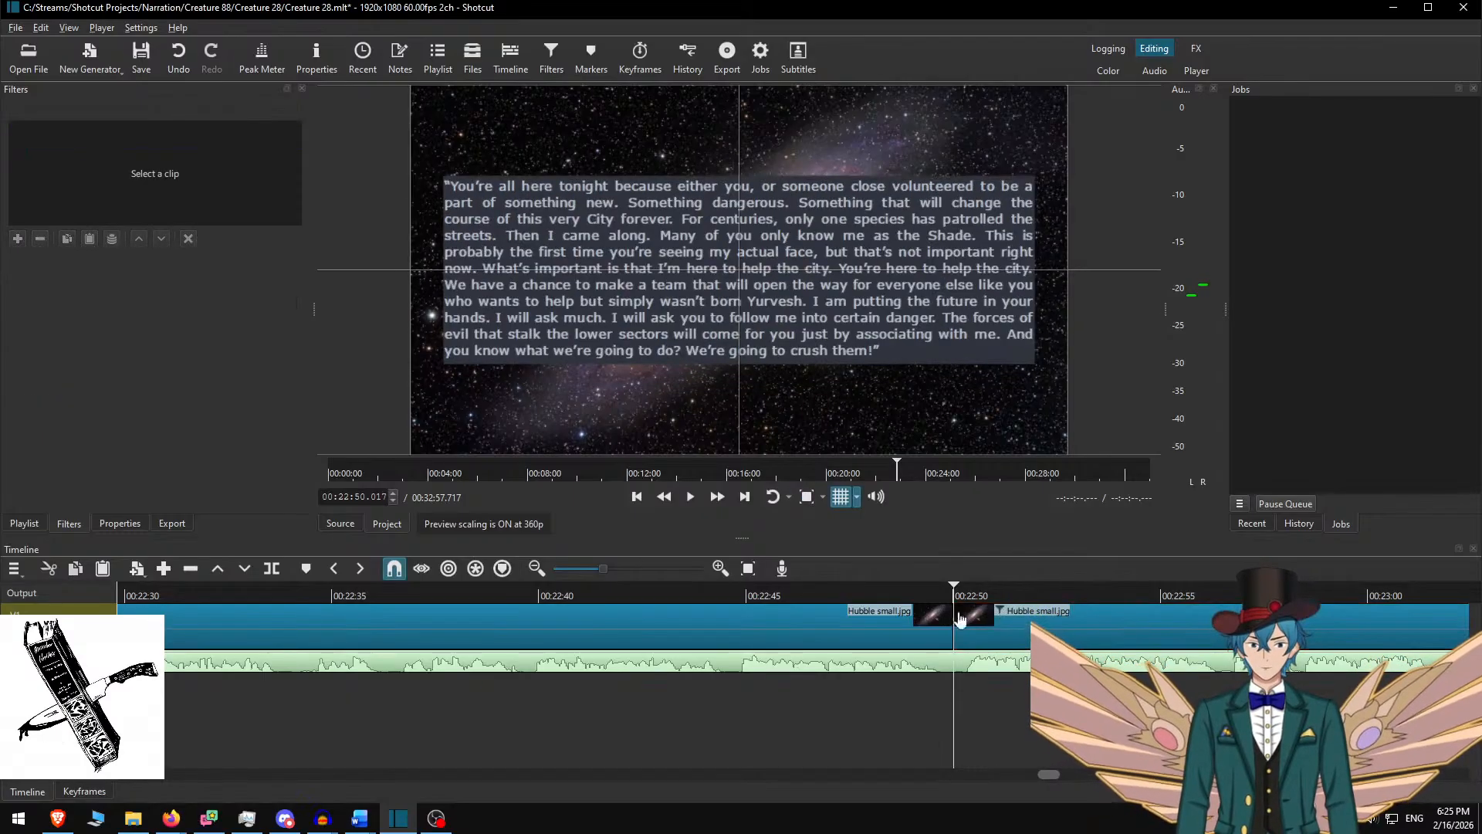
pyautogui.click(814, 593)
pyautogui.press('space')
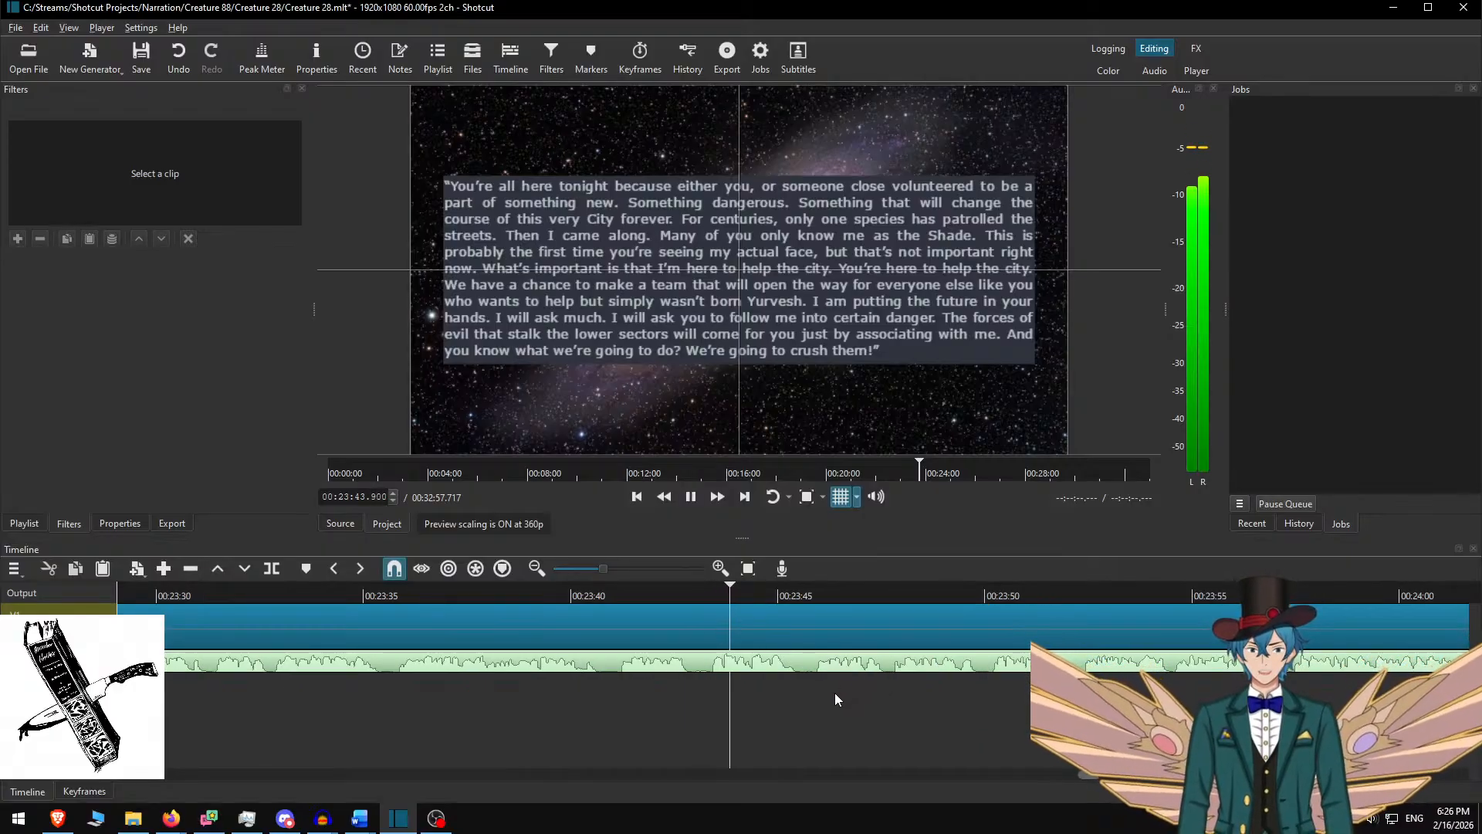
pyautogui.press('space')
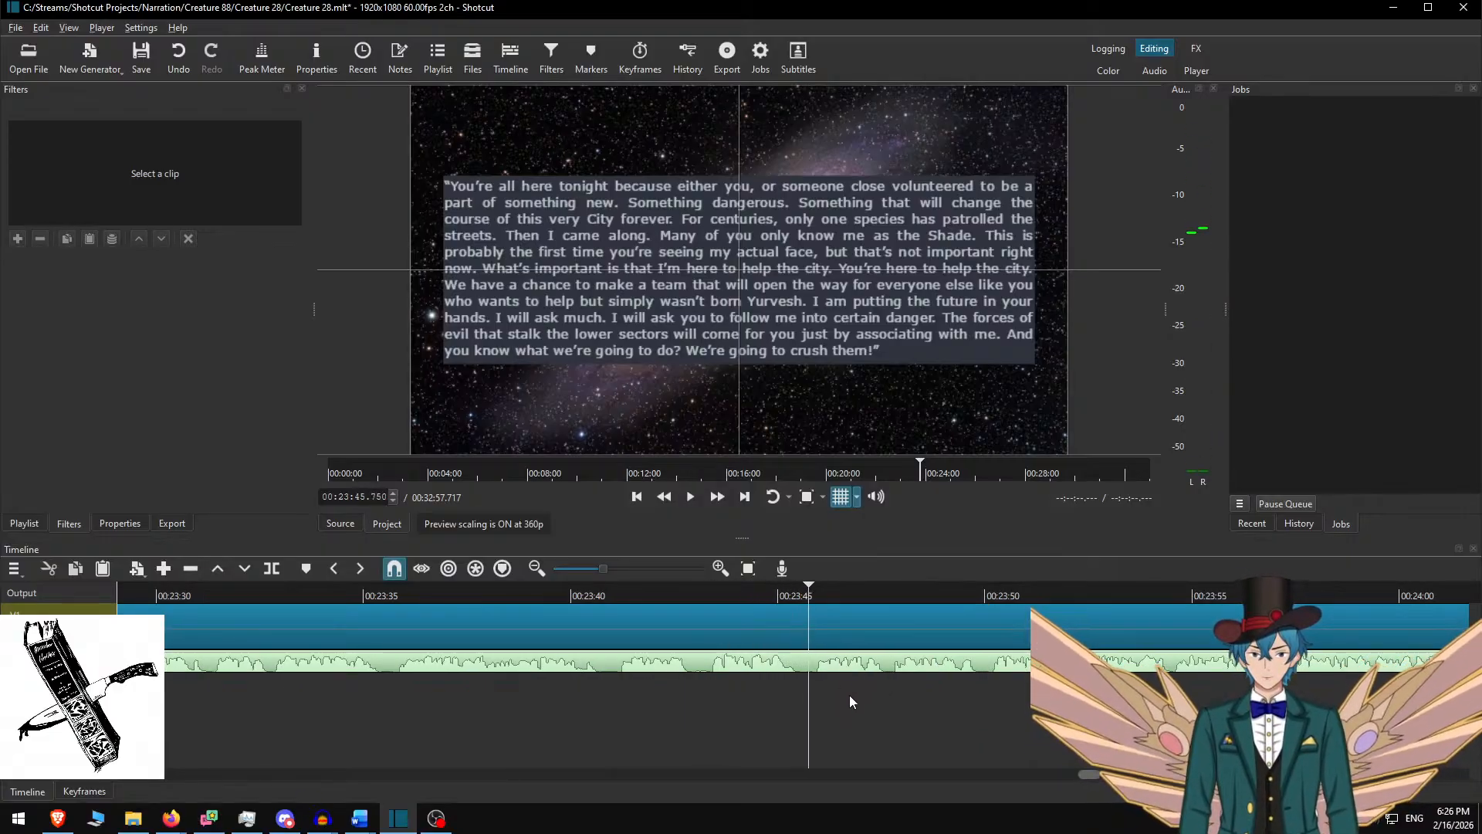
pyautogui.press('s')
# Select the new clip, cut the used speech in Word, and select the 'As he said' paragraph
pyautogui.click(859, 635)
pyautogui.hotkey('alt', 'Tab')
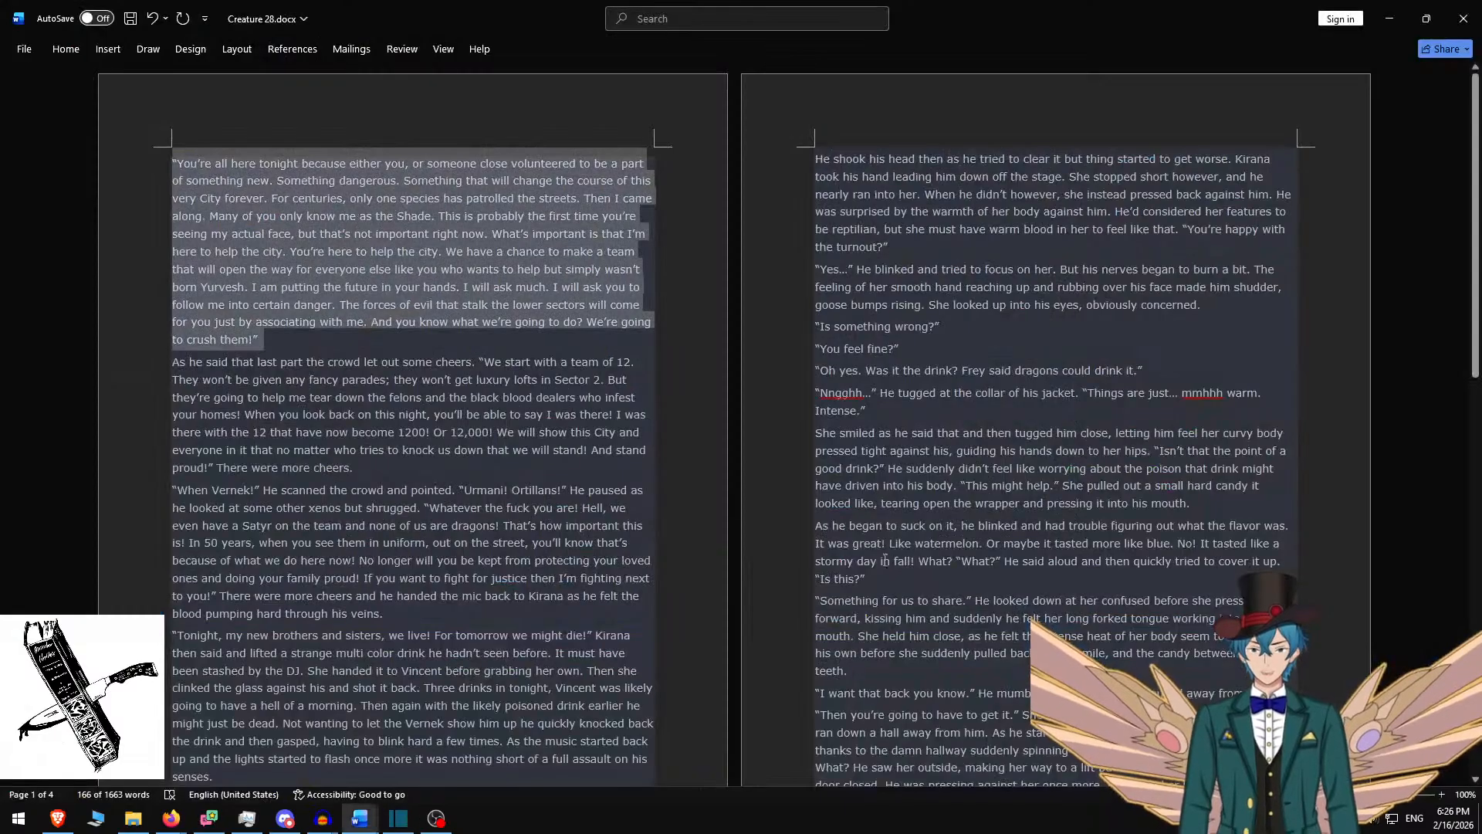
pyautogui.hotkey('ctrl', 'x')
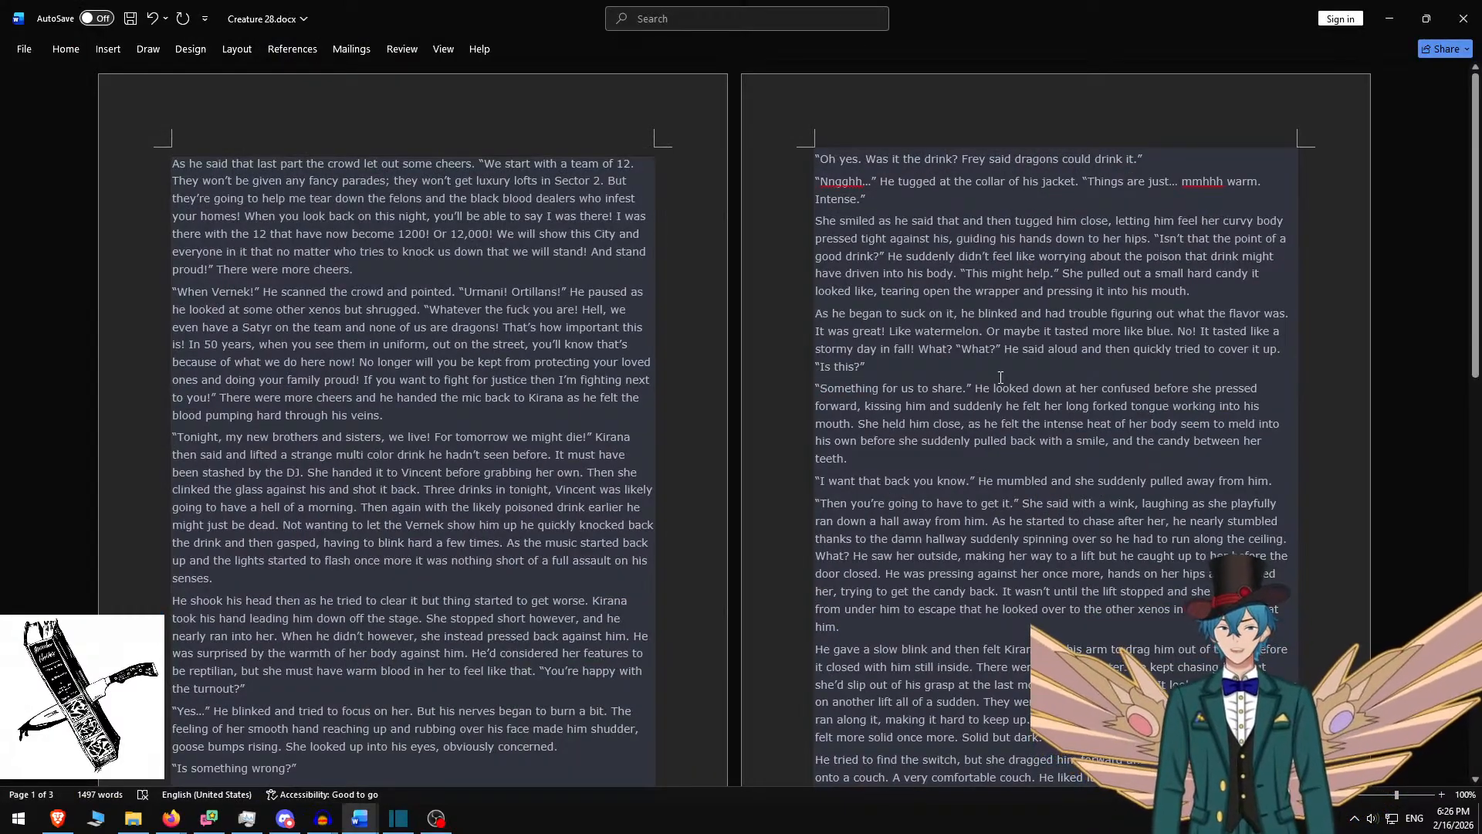
pyautogui.tripleClick(419, 266)
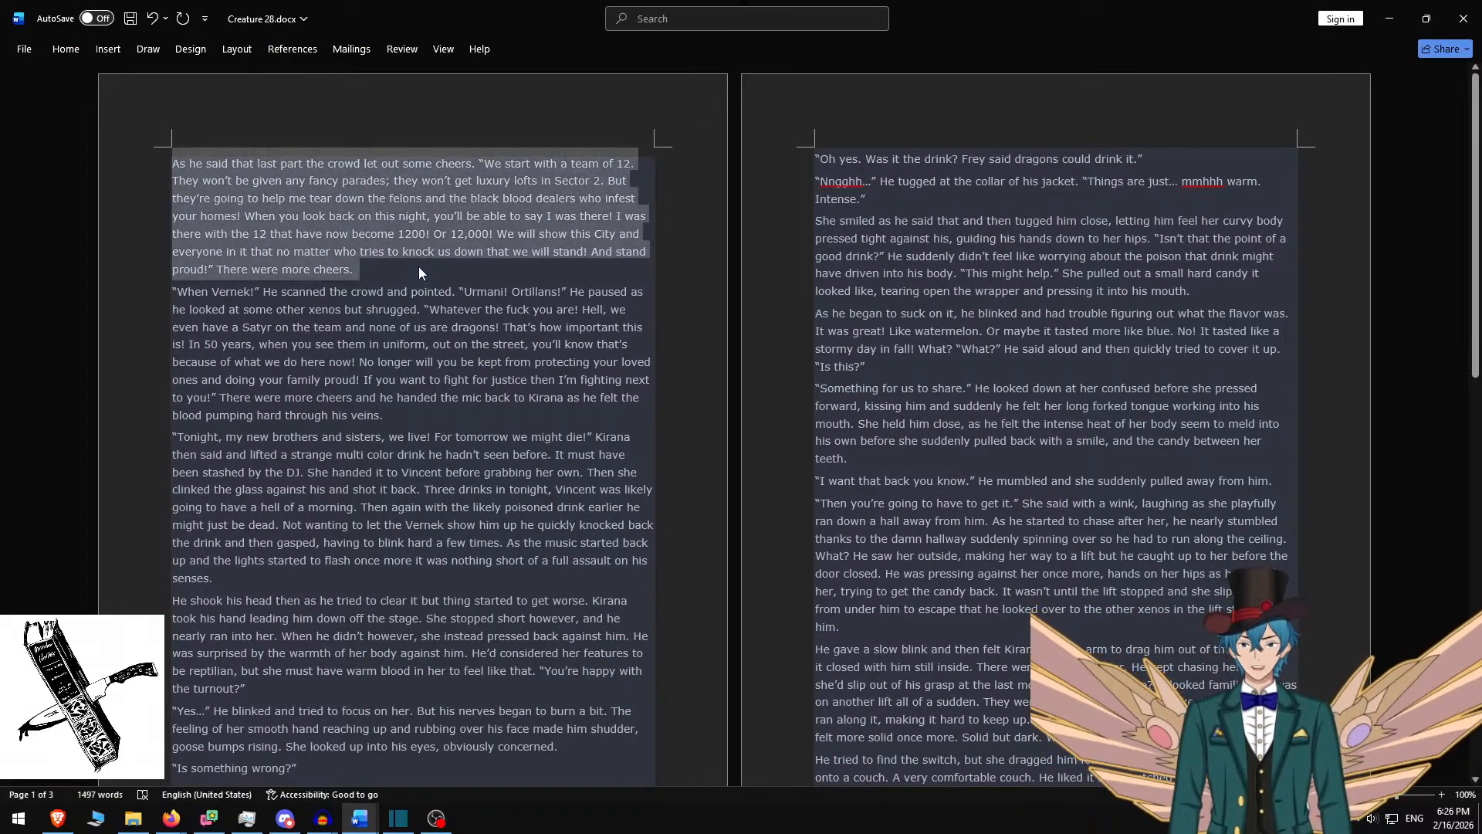
# Paste the 'As he said that last part' paragraph into a 350-high box at Y 365
pyautogui.hotkey('alt', 'Tab')
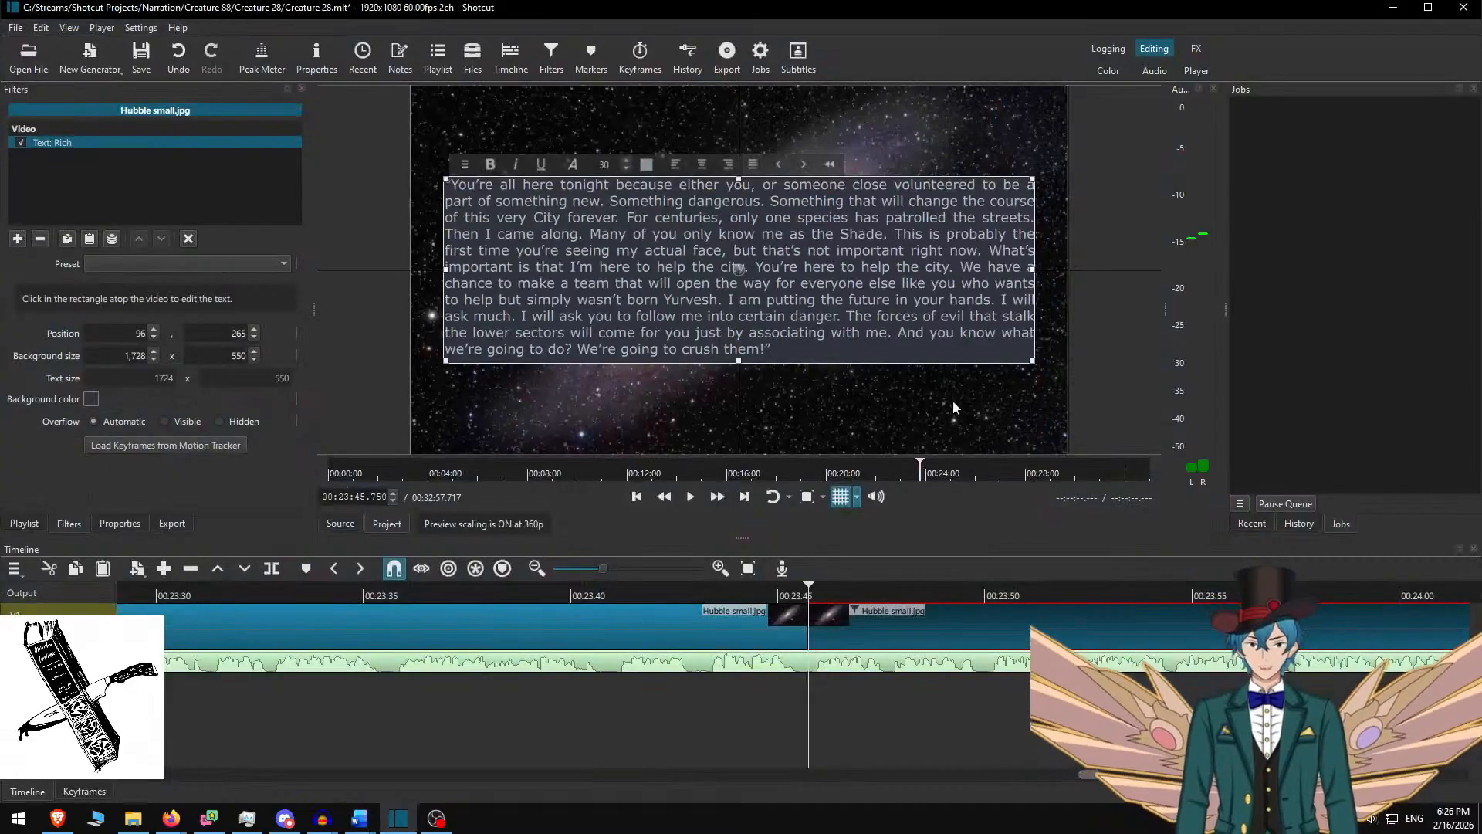
pyautogui.hotkey('ctrl', 'a')
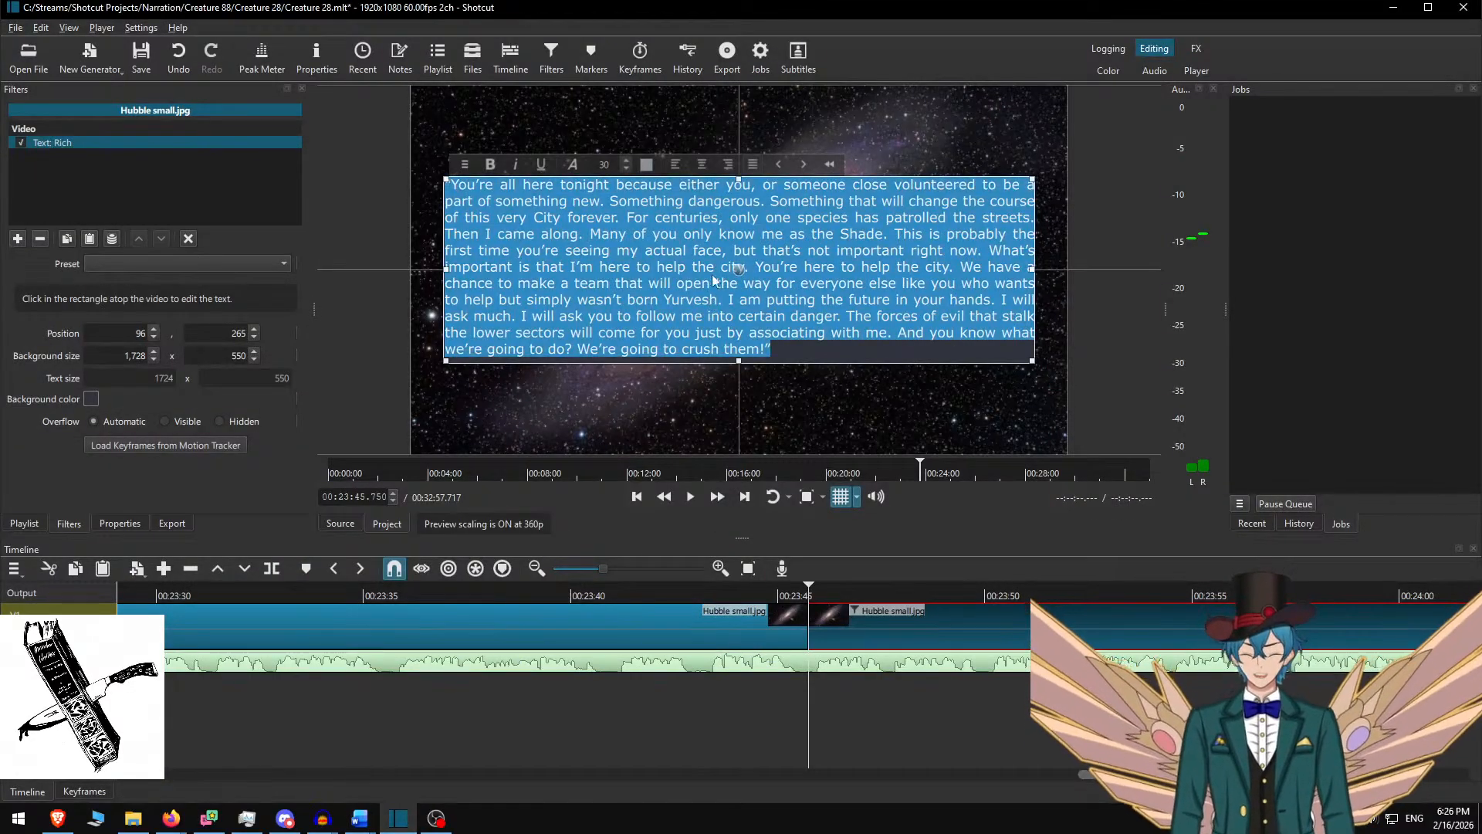
pyautogui.hotkey('ctrl', 'v')
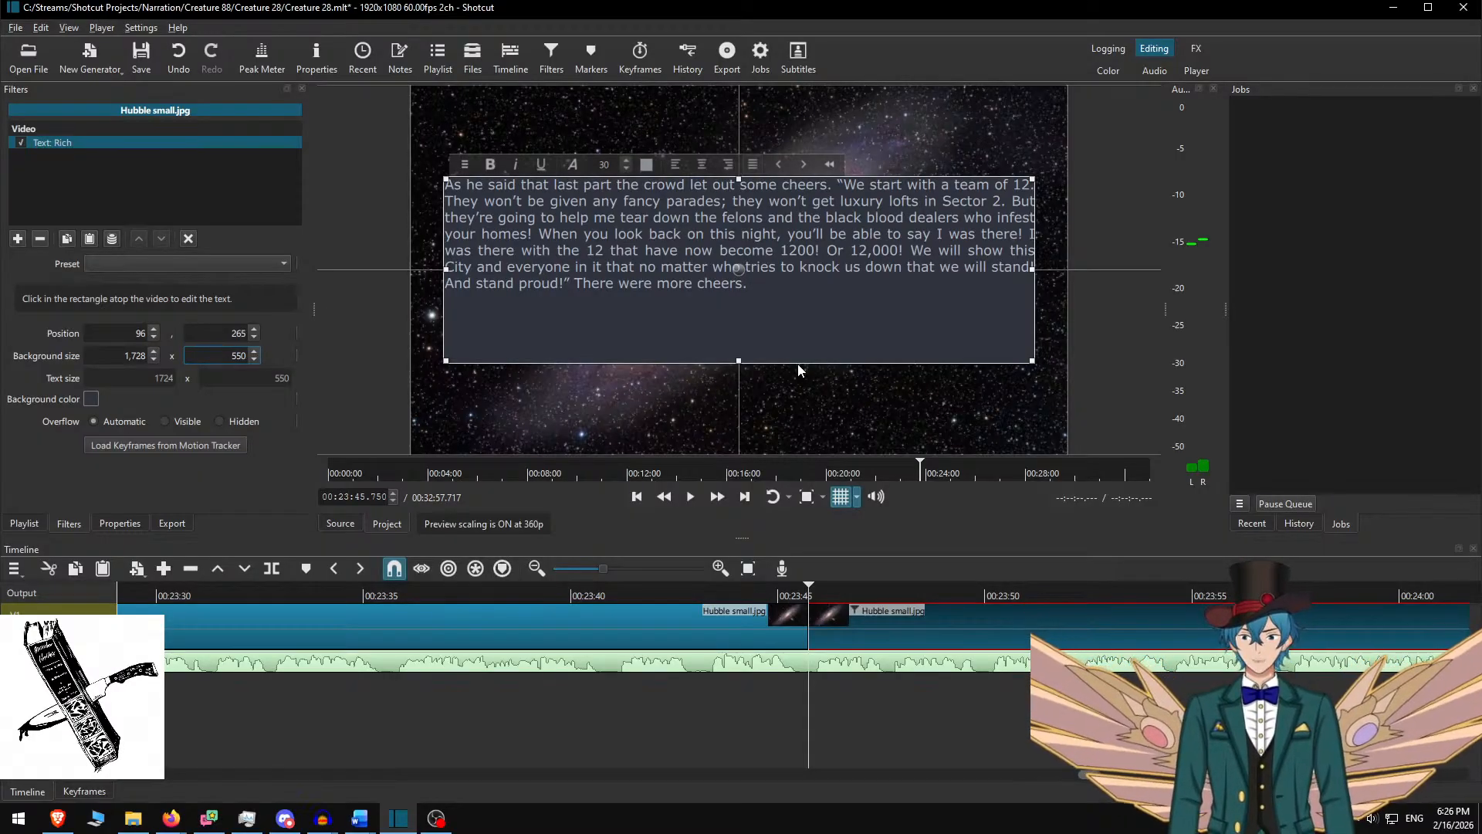
pyautogui.write('3')
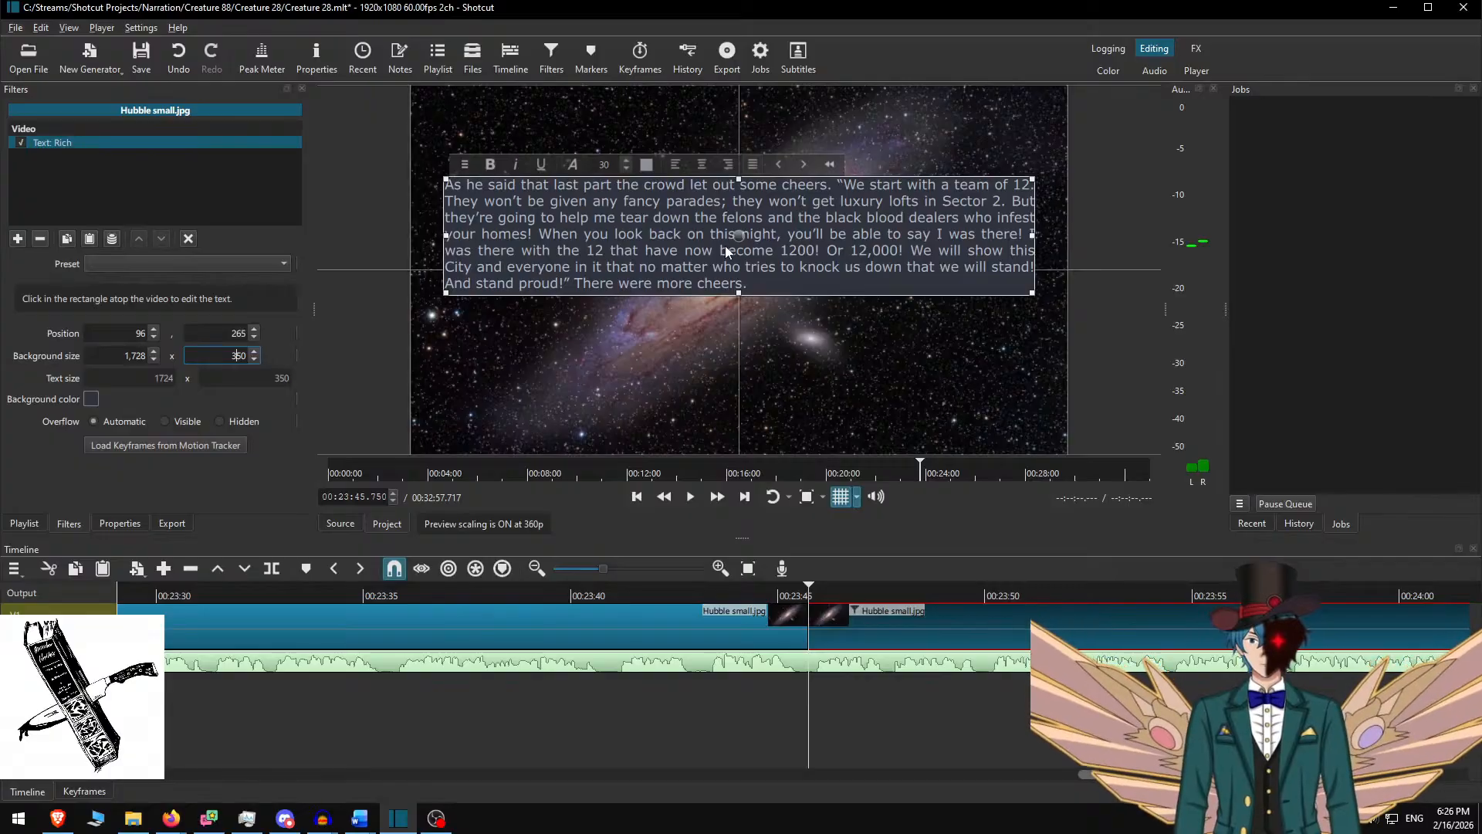
pyautogui.moveTo(739, 234); pyautogui.dragTo(740, 280)
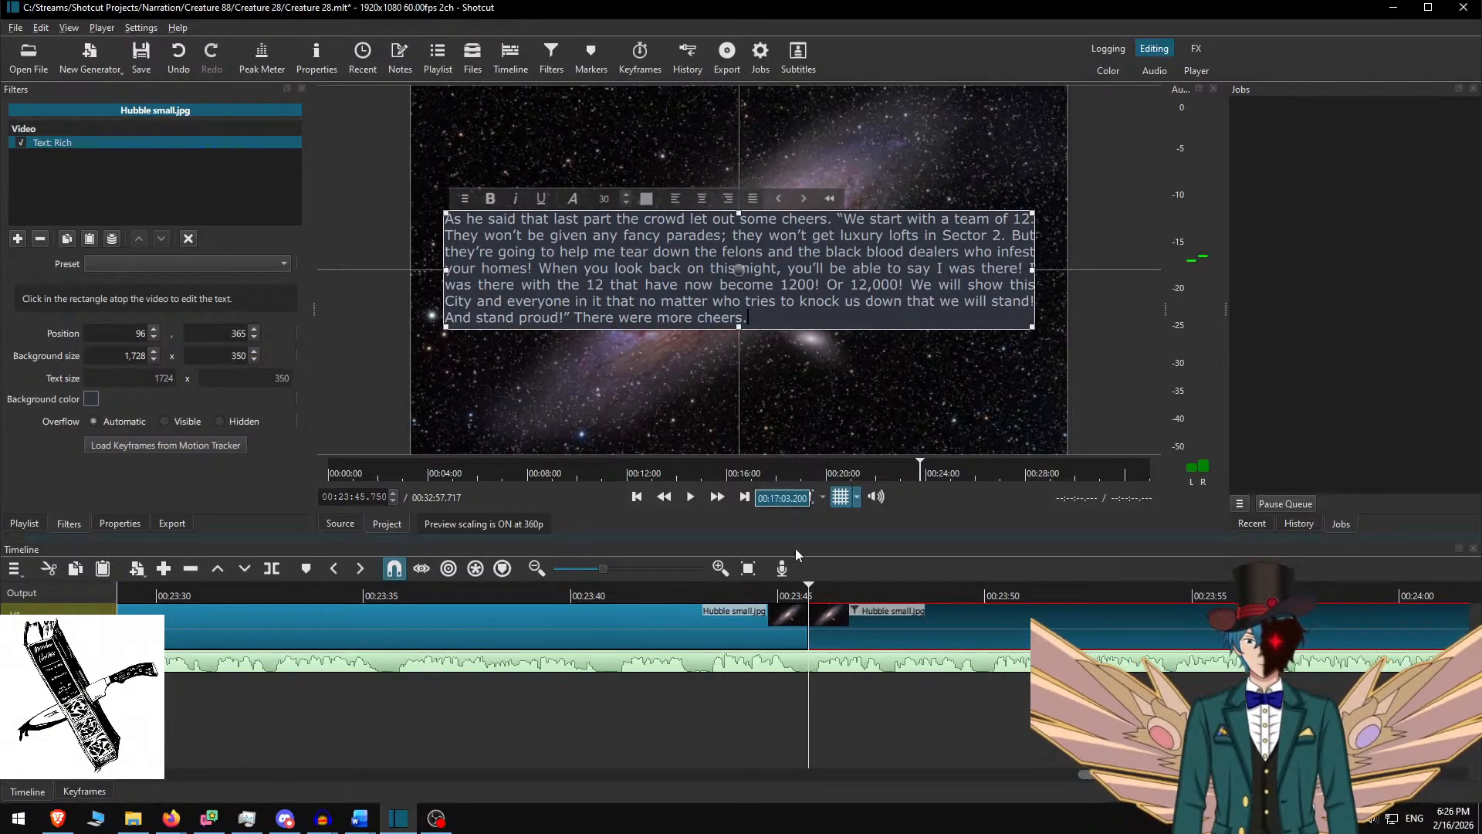
pyautogui.hotkey('ctrl', 'd')
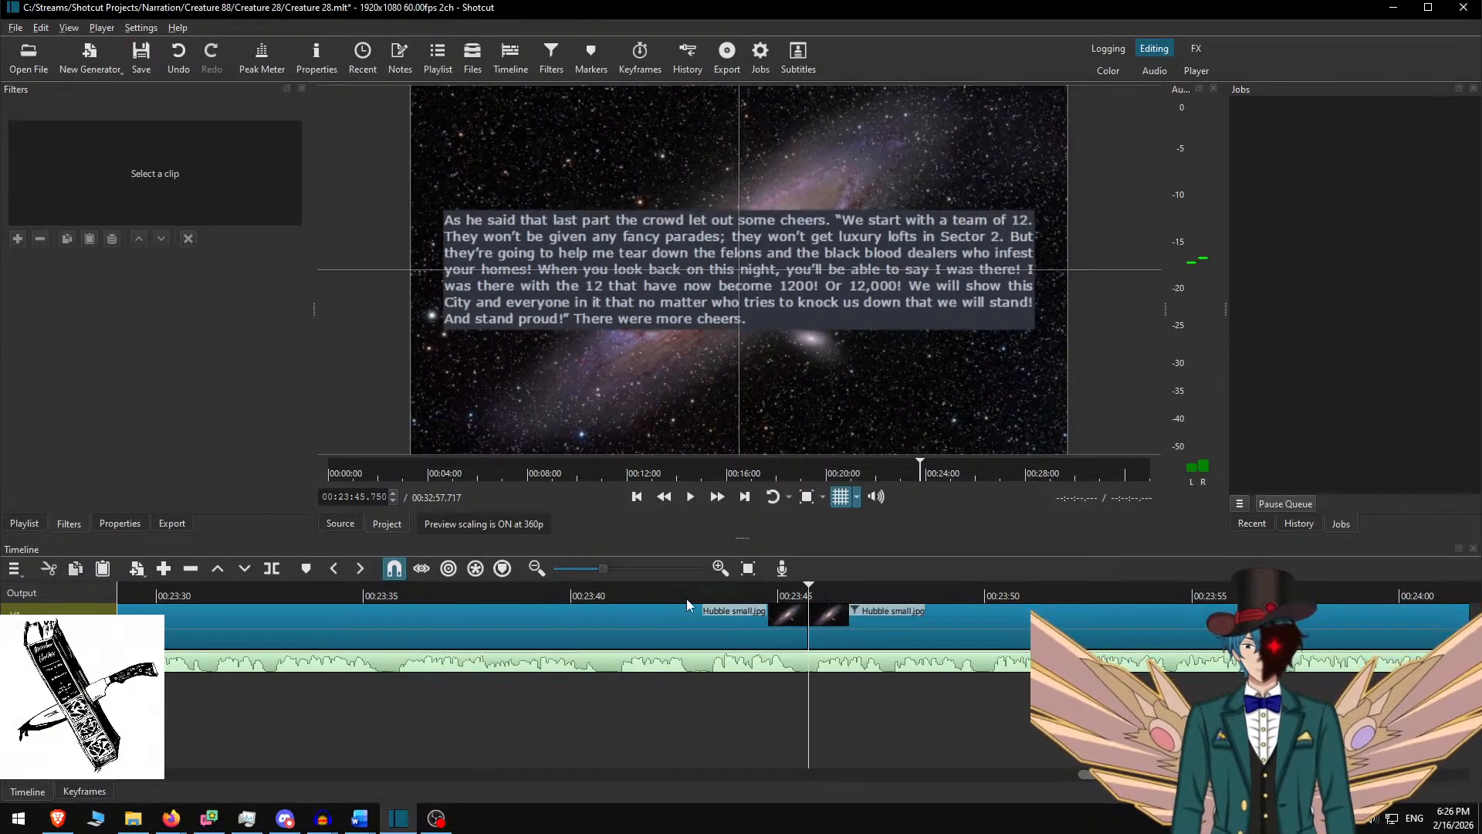
pyautogui.click(678, 591)
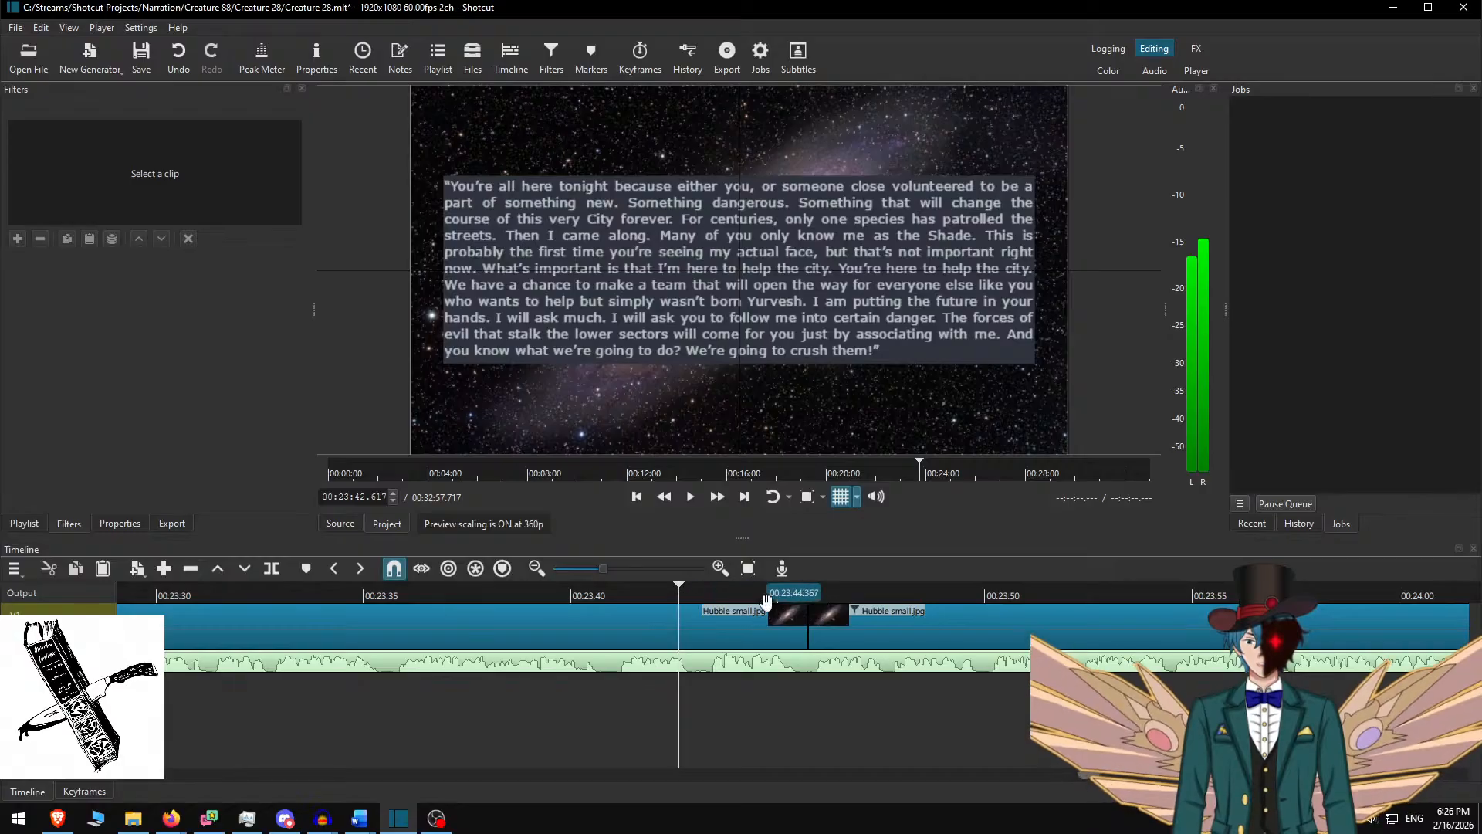
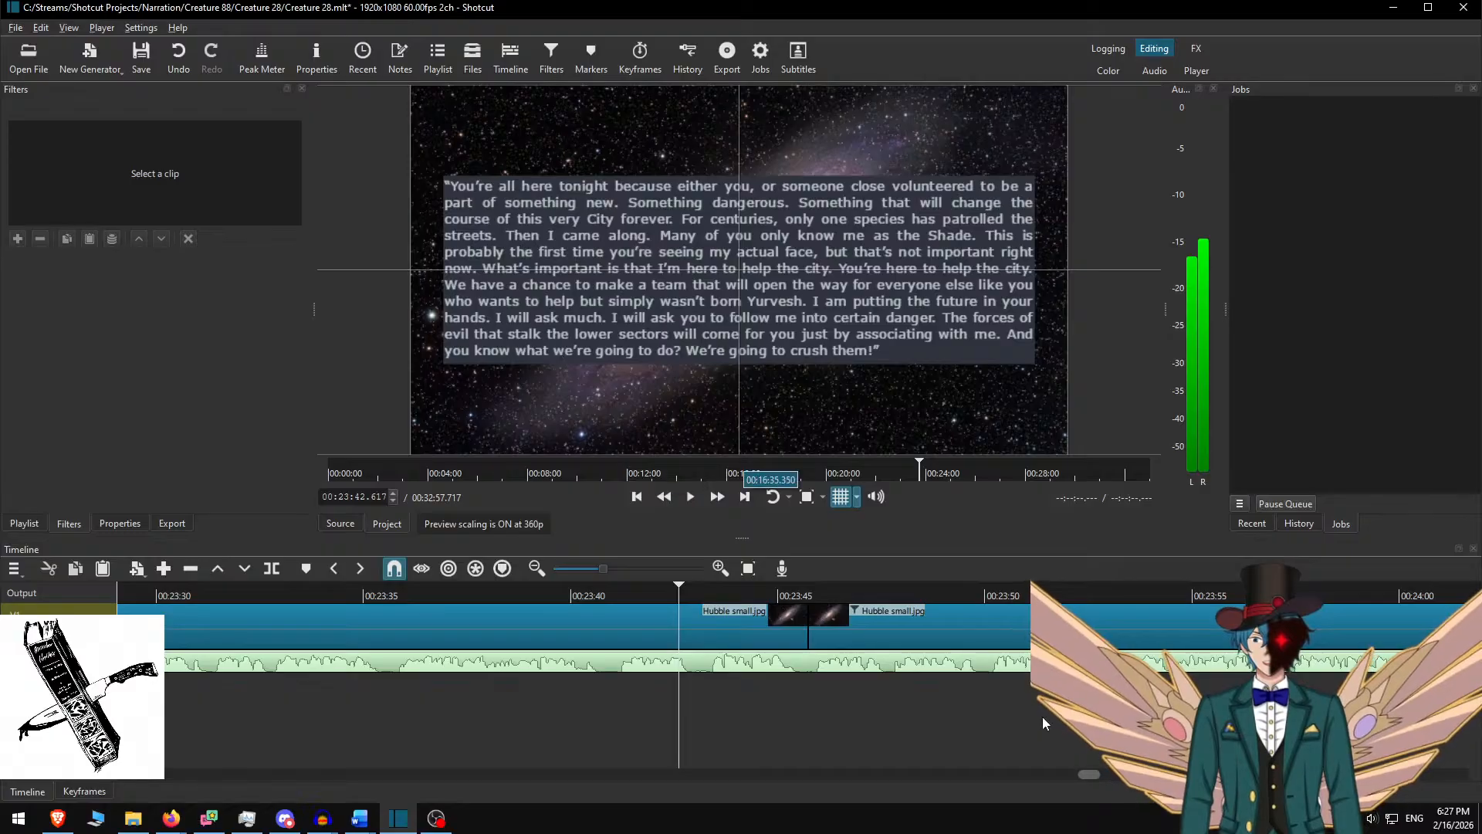
# Play the narration to the paragraph's end and split the galaxy clip at 00:24:23.167
pyautogui.click(835, 586)
pyautogui.click(667, 591)
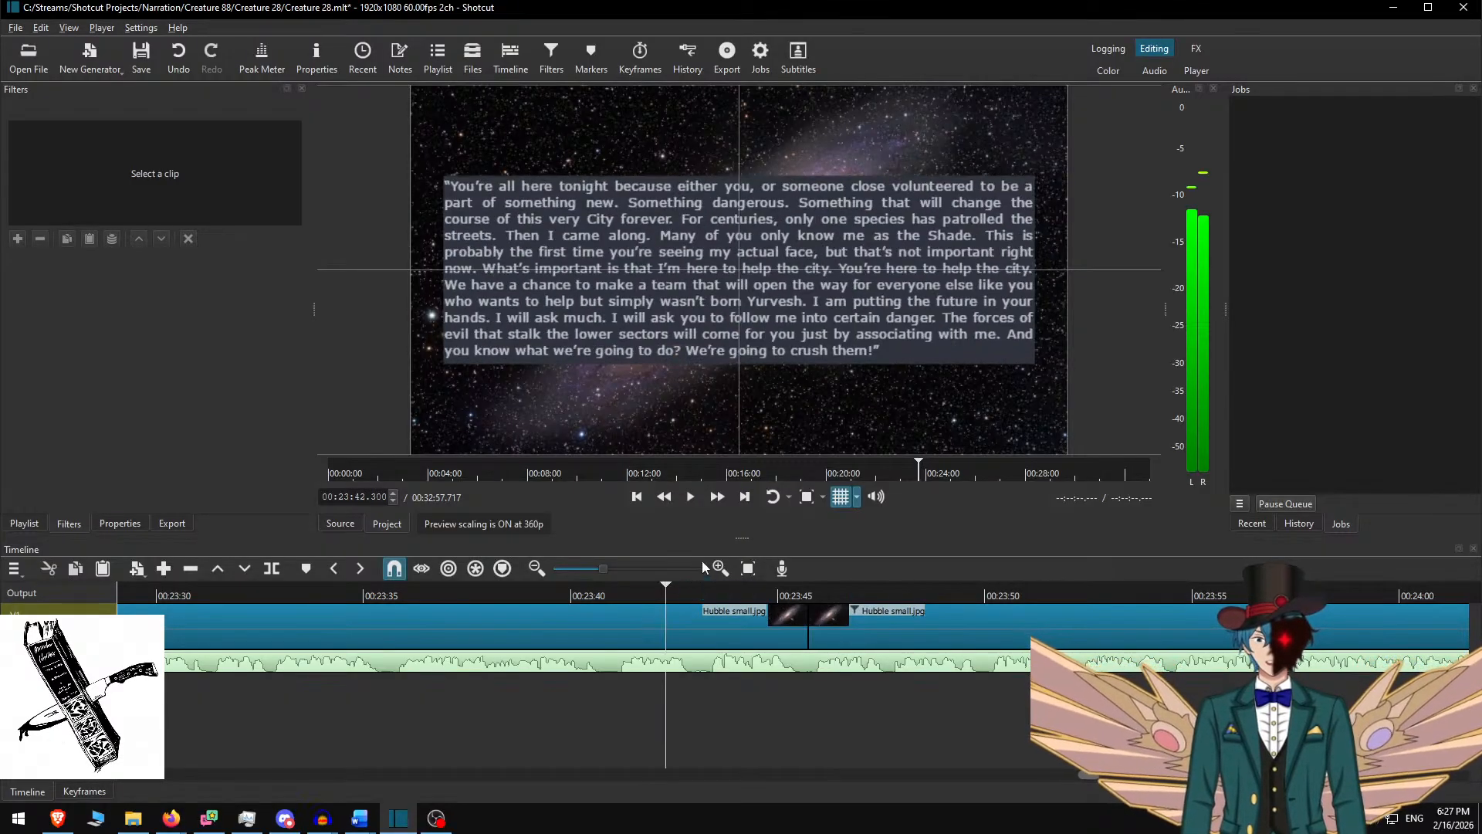
pyautogui.click(714, 500)
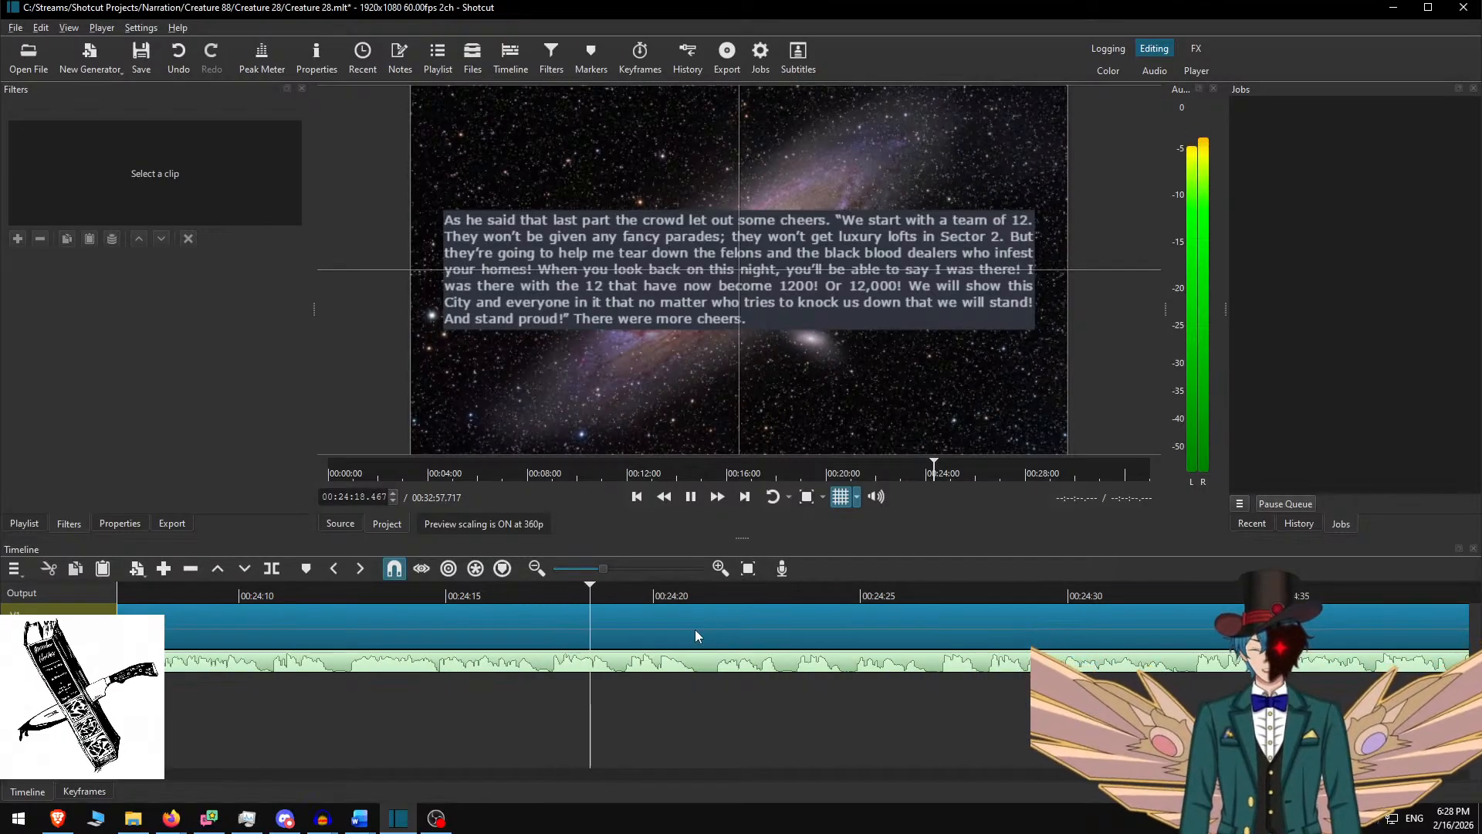
pyautogui.press('j')
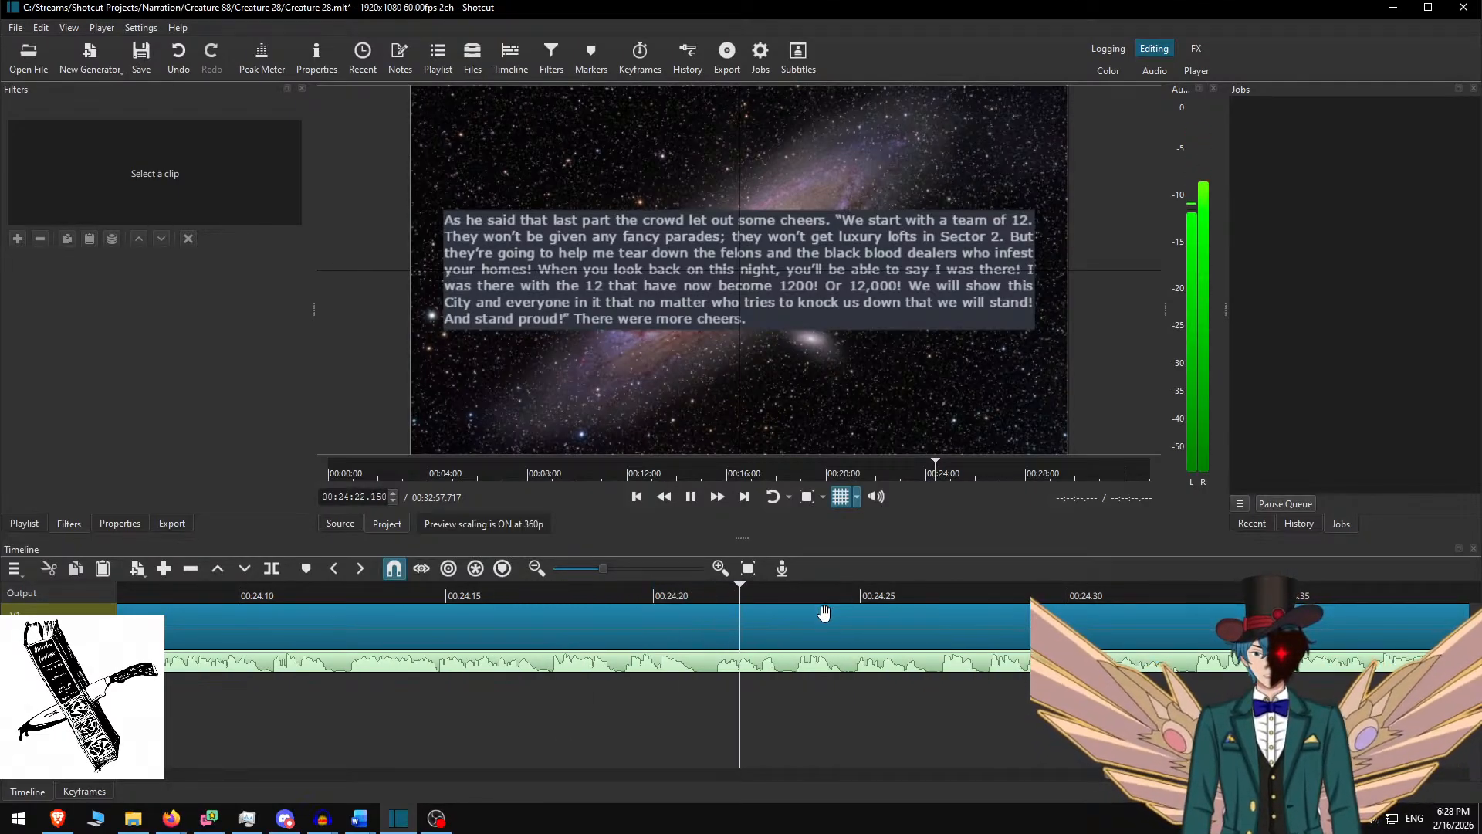
pyautogui.press('k')
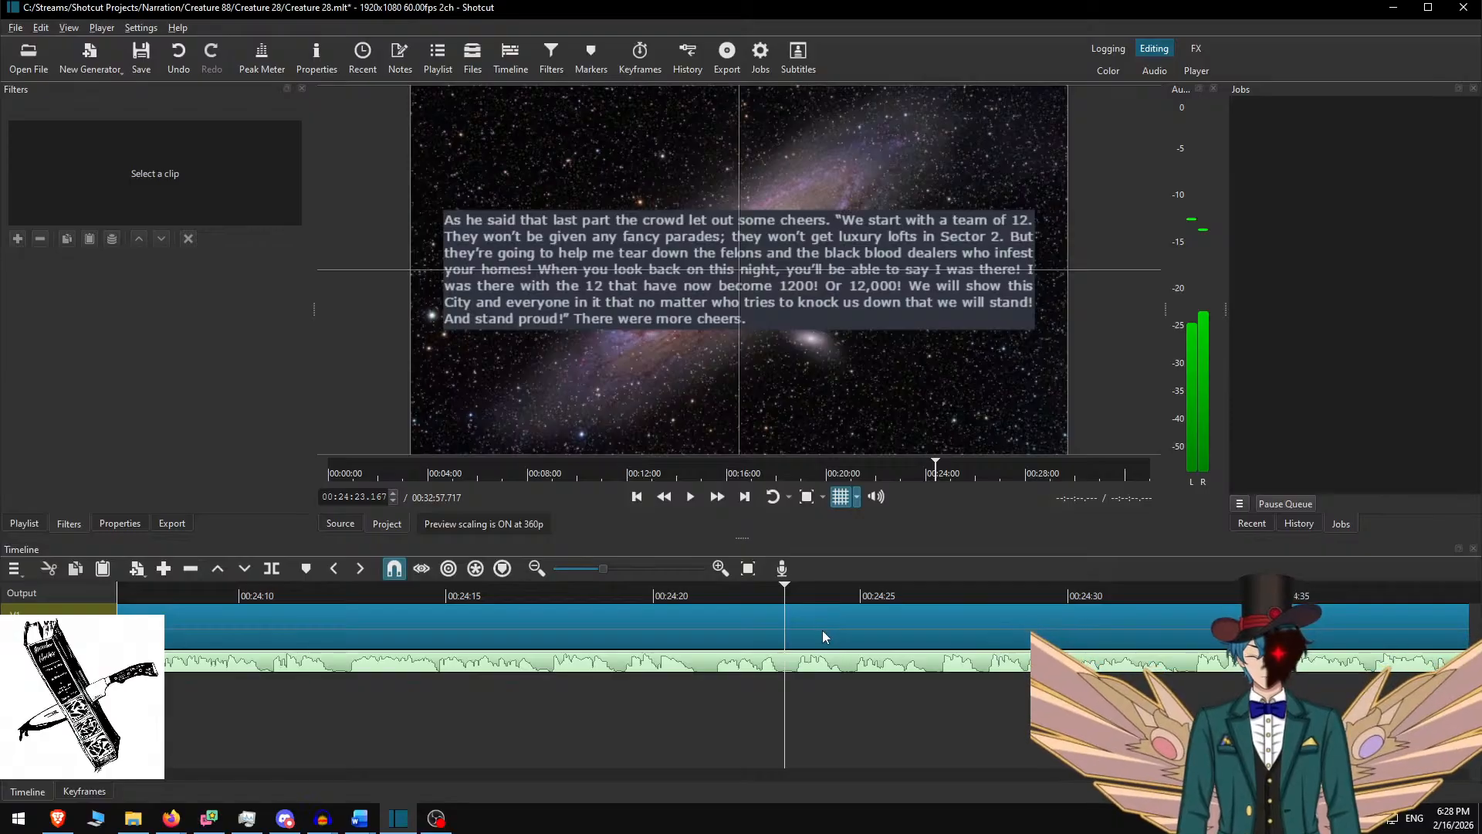
pyautogui.press('s')
# In Word, delete the narrated opening paragraph and copy the 'When Vernek!' paragraph
pyautogui.hotkey('alt', 'Tab')
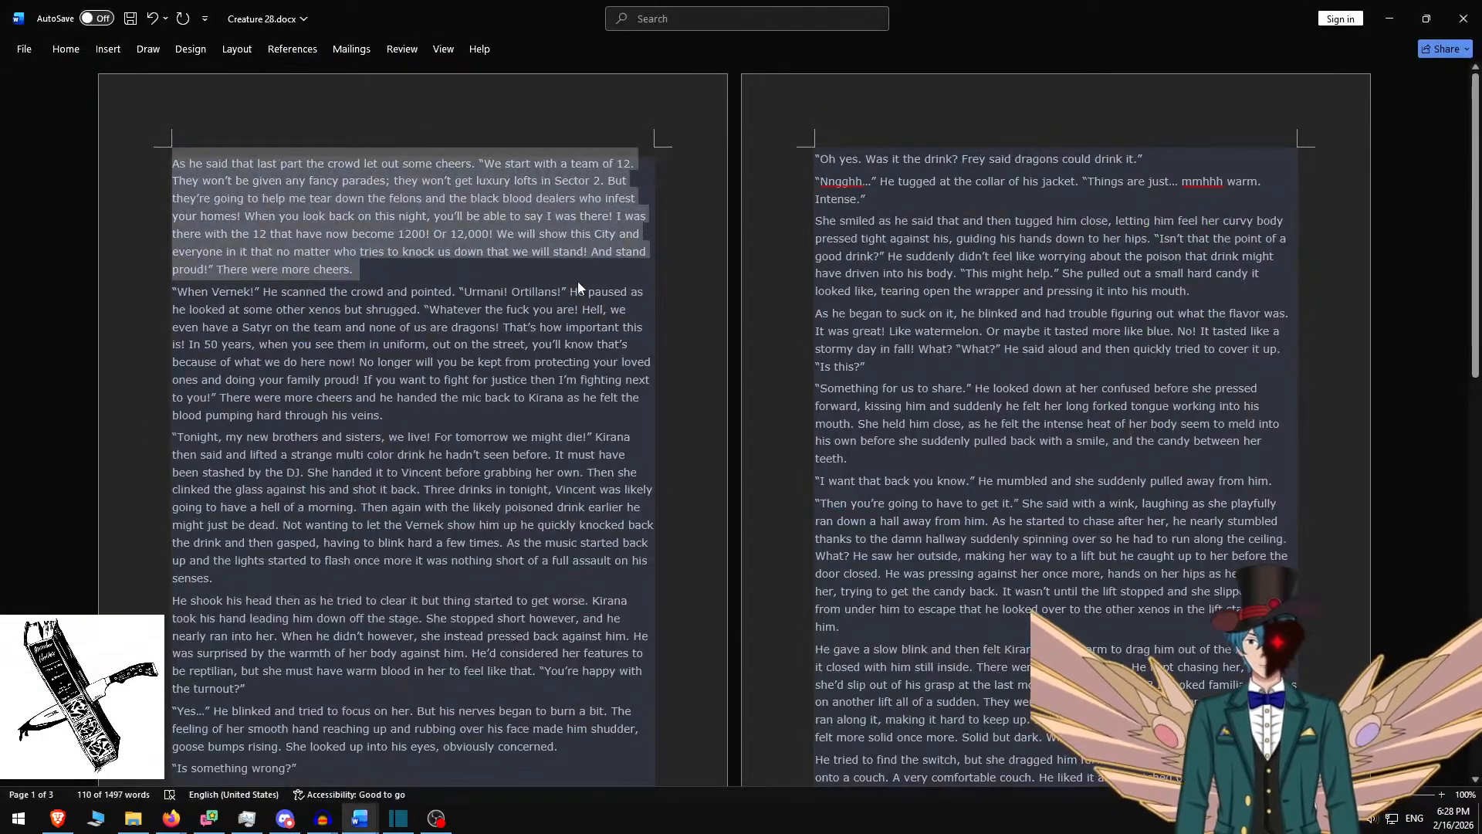
pyautogui.press('Delete')
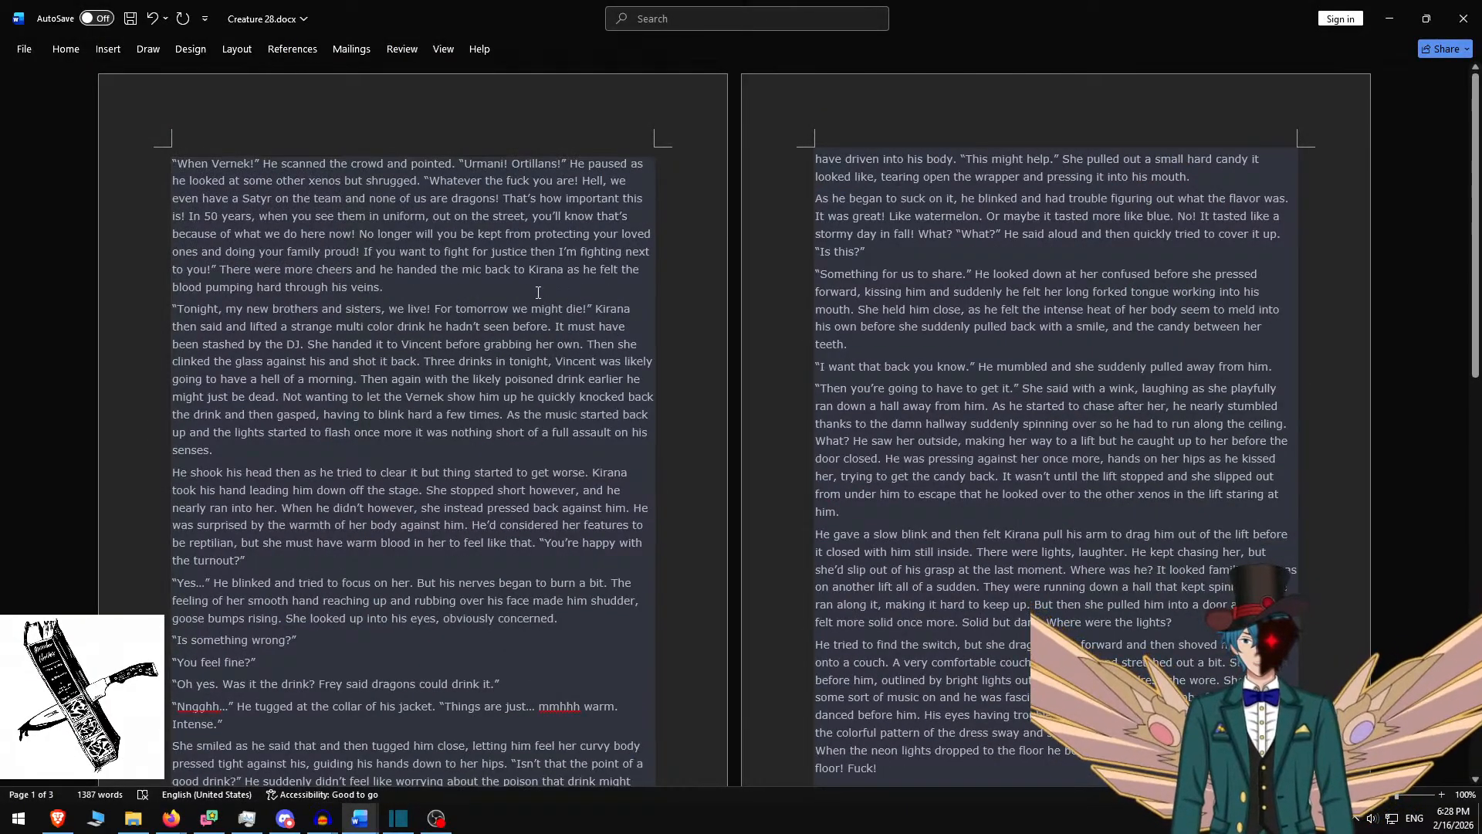
pyautogui.tripleClick(472, 287)
pyautogui.hotkey('ctrl', 'c')
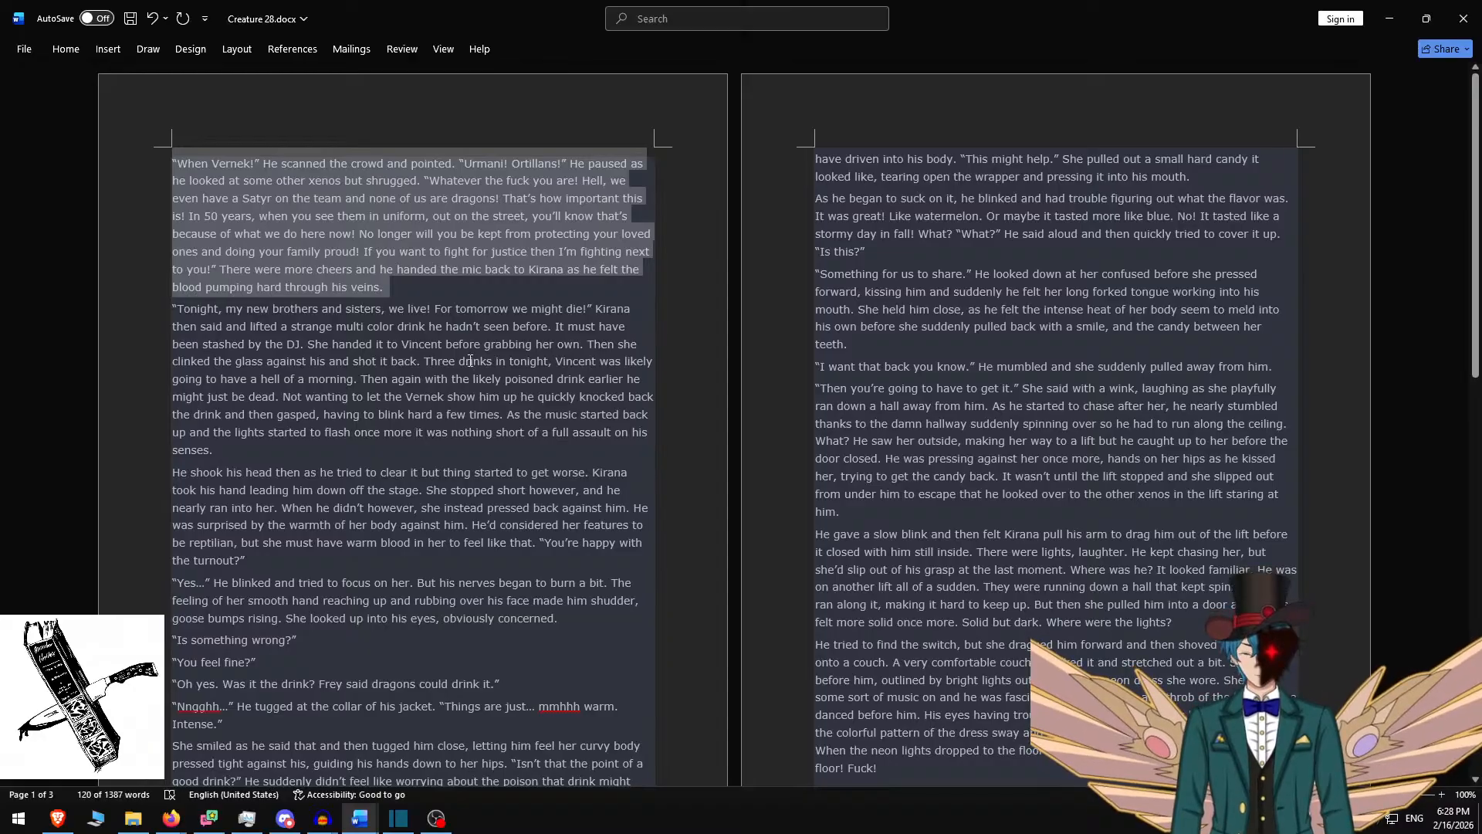
pyautogui.hotkey('alt', 'Tab')
pyautogui.click(664, 284)
# Paste the 'When Vernek!' paragraph into the box, with height 400 and Y raised to 340
pyautogui.hotkey('ctrl', 'a')
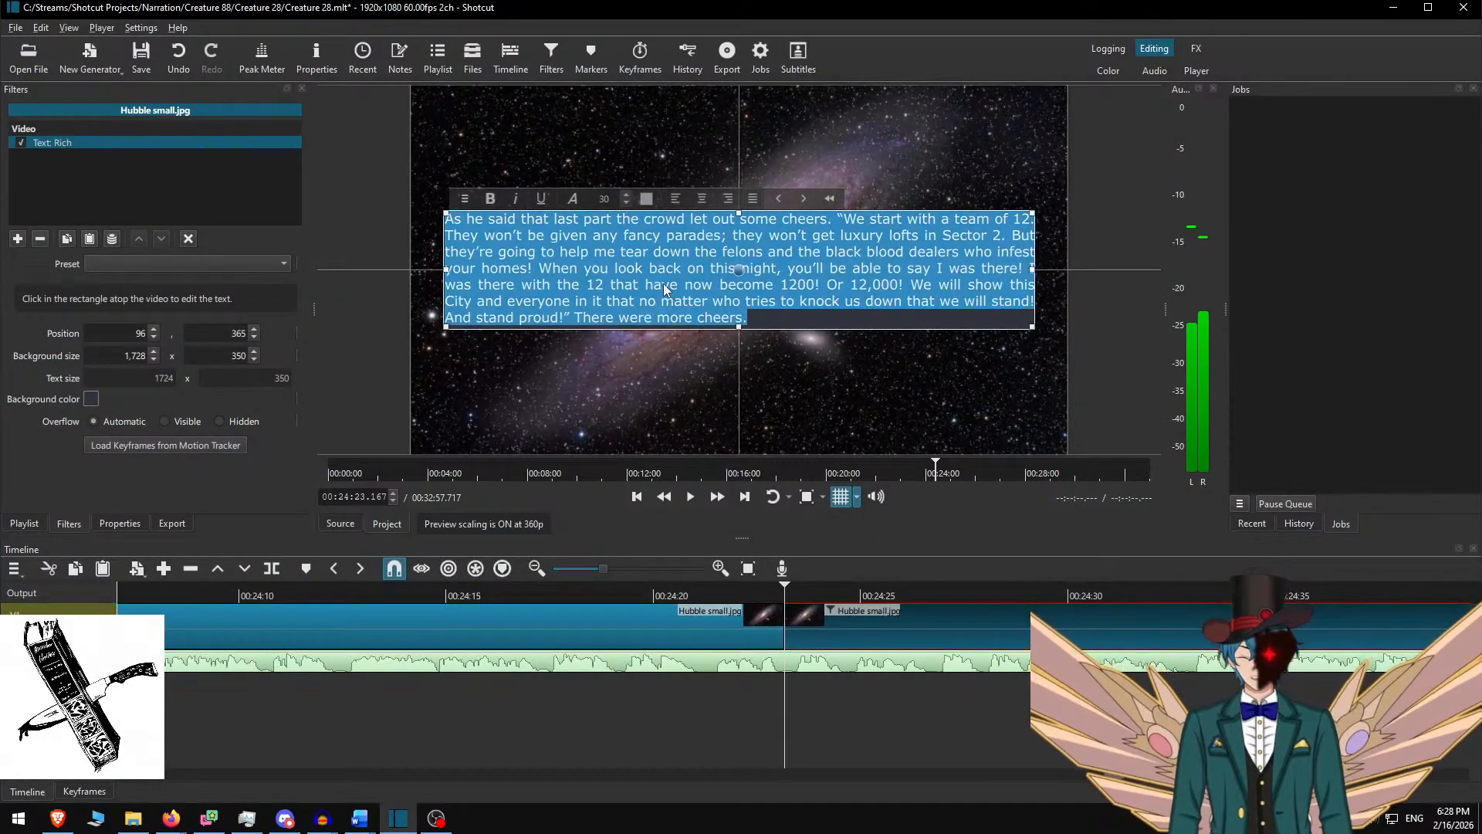
pyautogui.hotkey('ctrl', 'v')
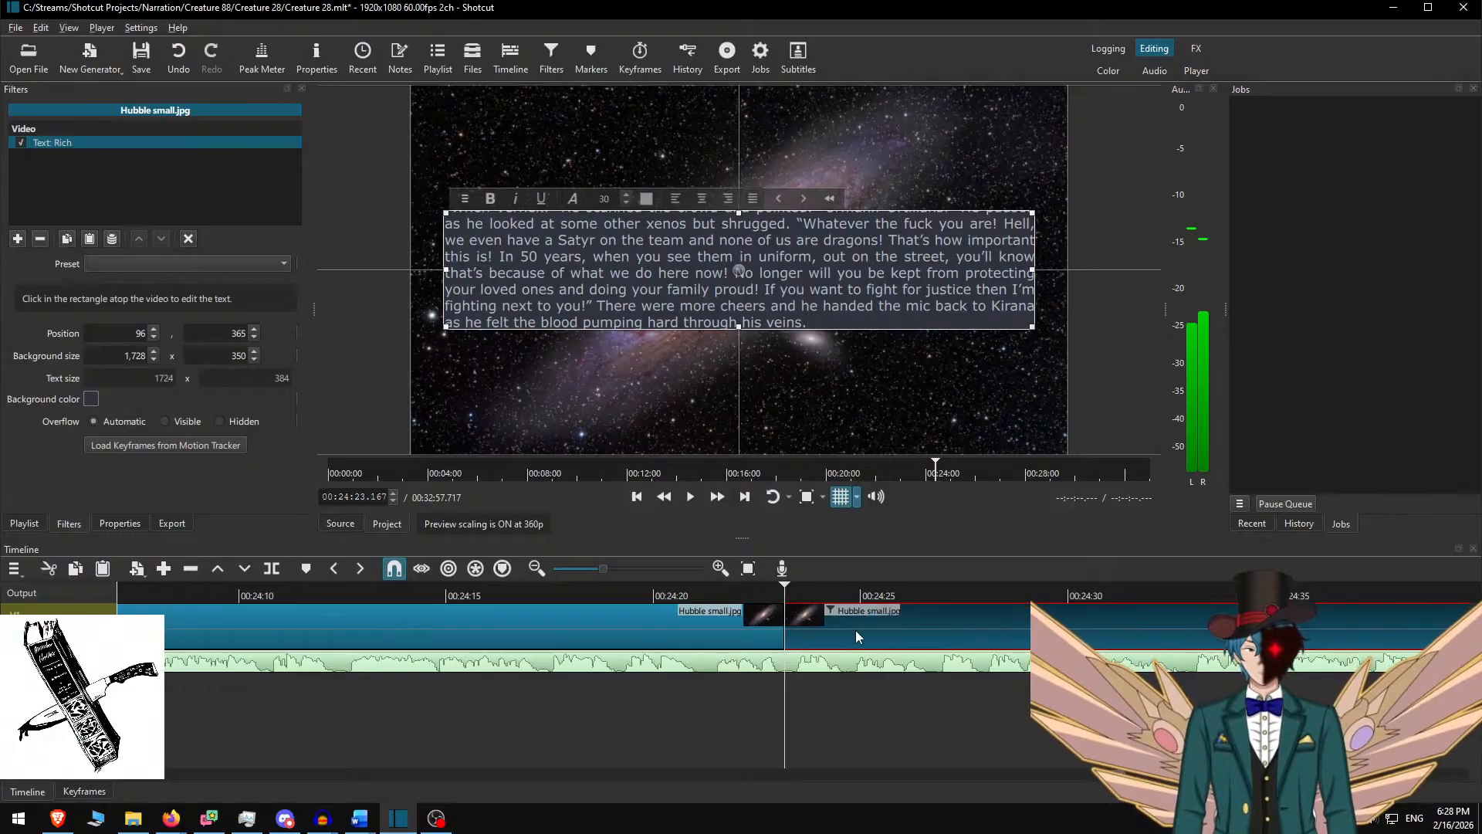
pyautogui.doubleClick(222, 351)
pyautogui.write('400')
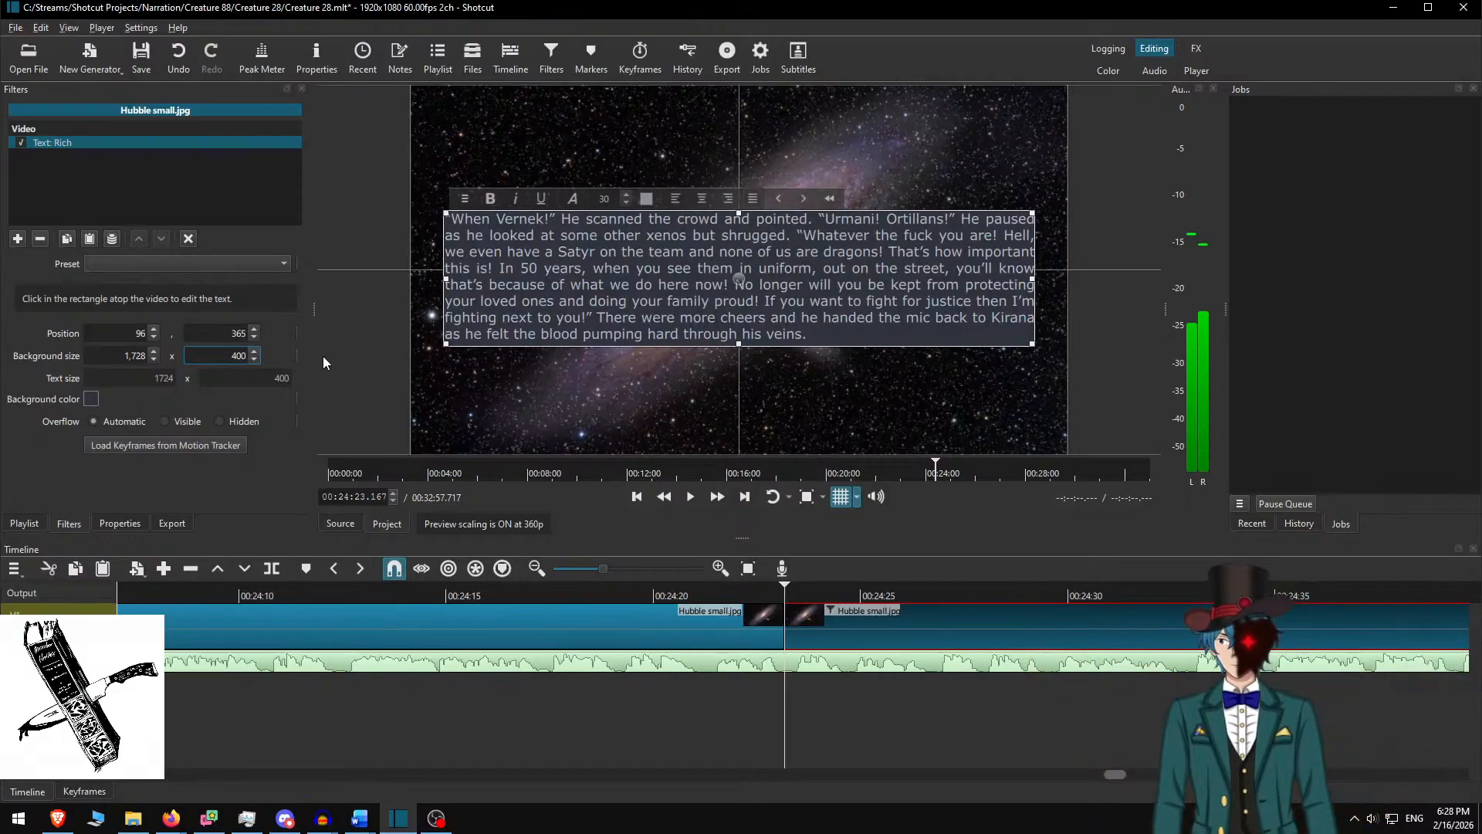
pyautogui.moveTo(735, 272); pyautogui.dragTo(729, 264)
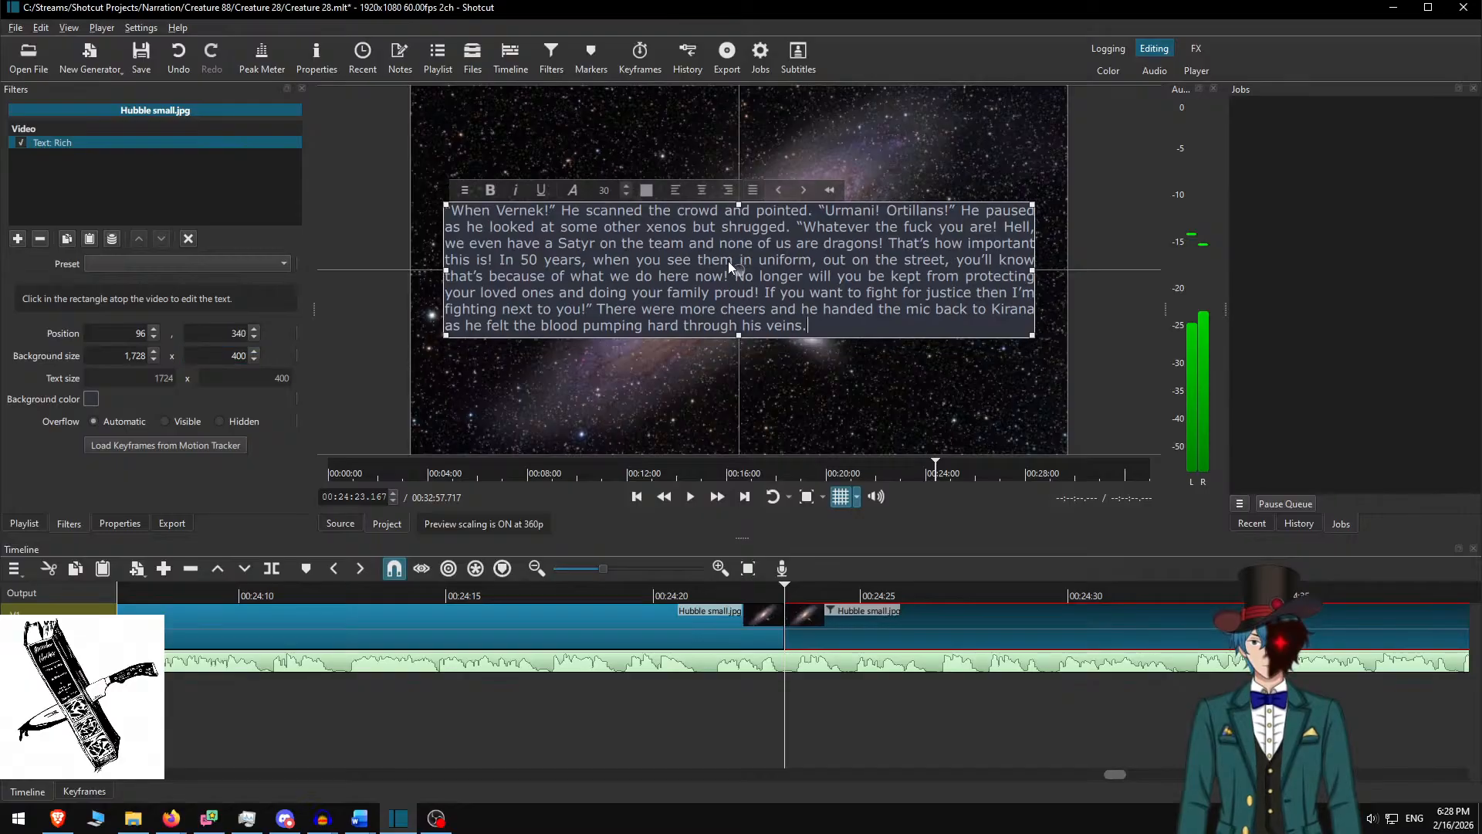
pyautogui.click(688, 594)
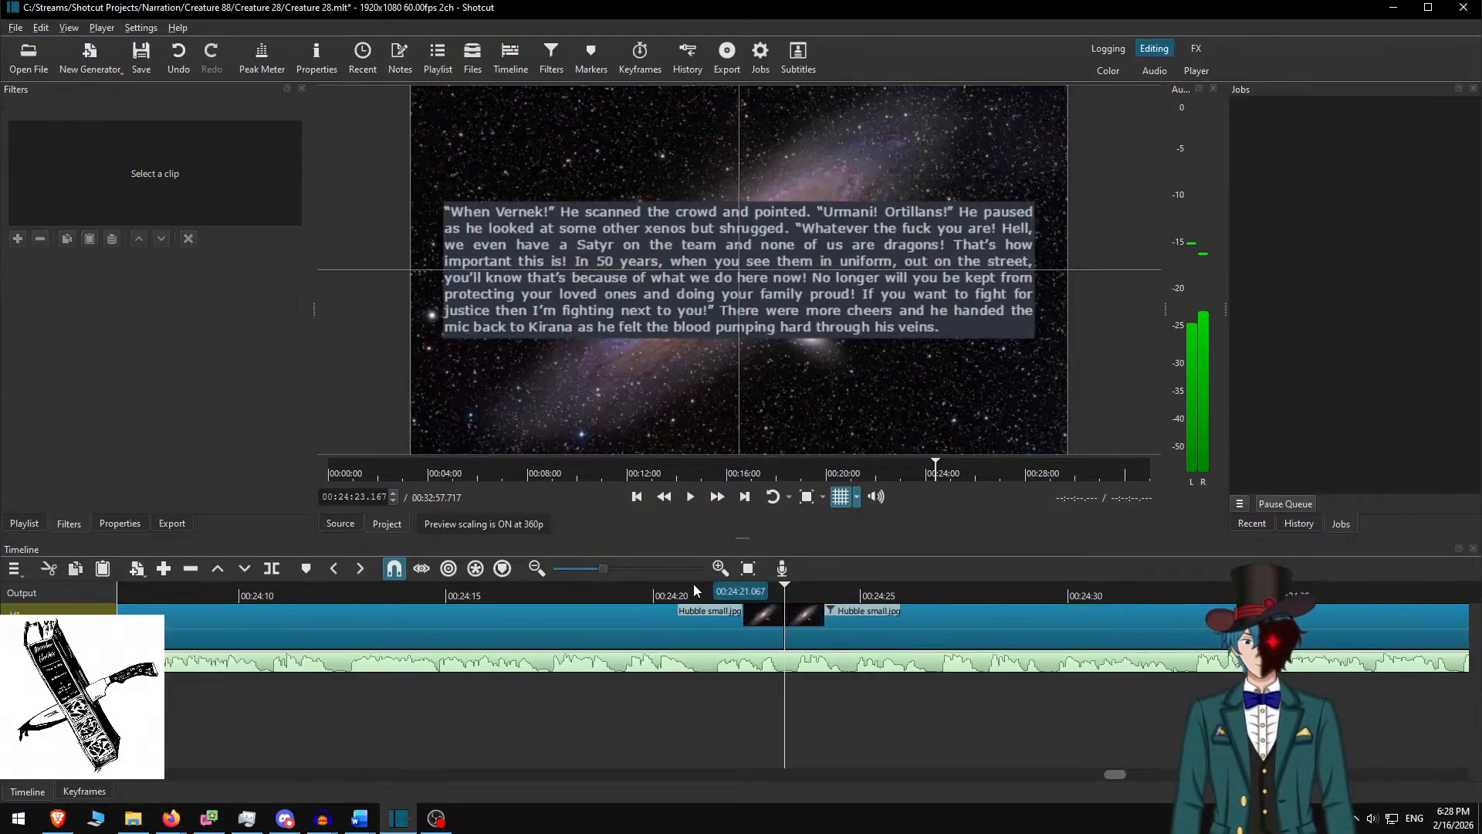
# Play the narration and stop at 00:25:05.267 where the 'When Vernek!' paragraph ends
pyautogui.click(719, 497)
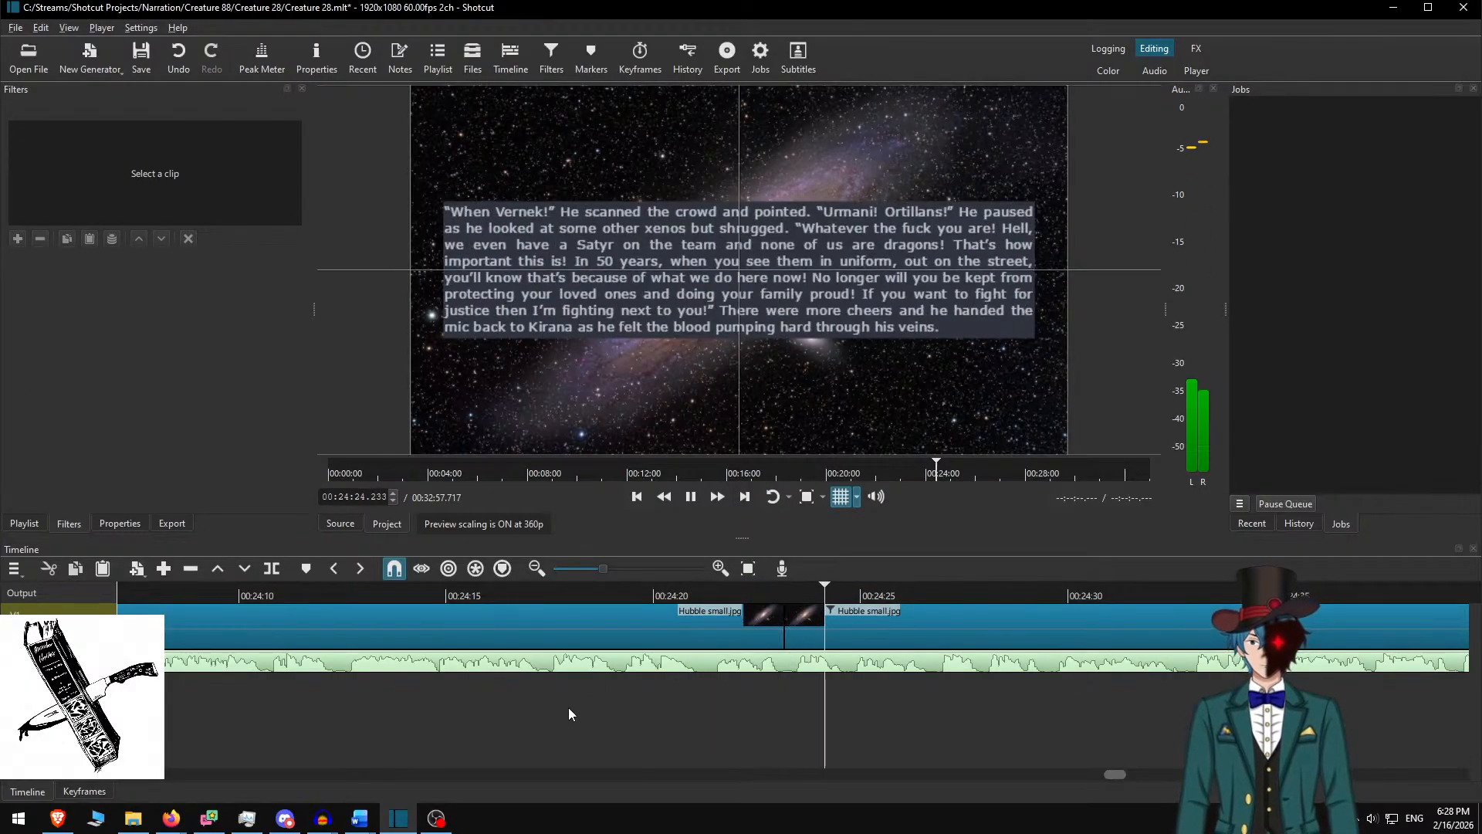
pyautogui.scroll(-8, 767, 651)
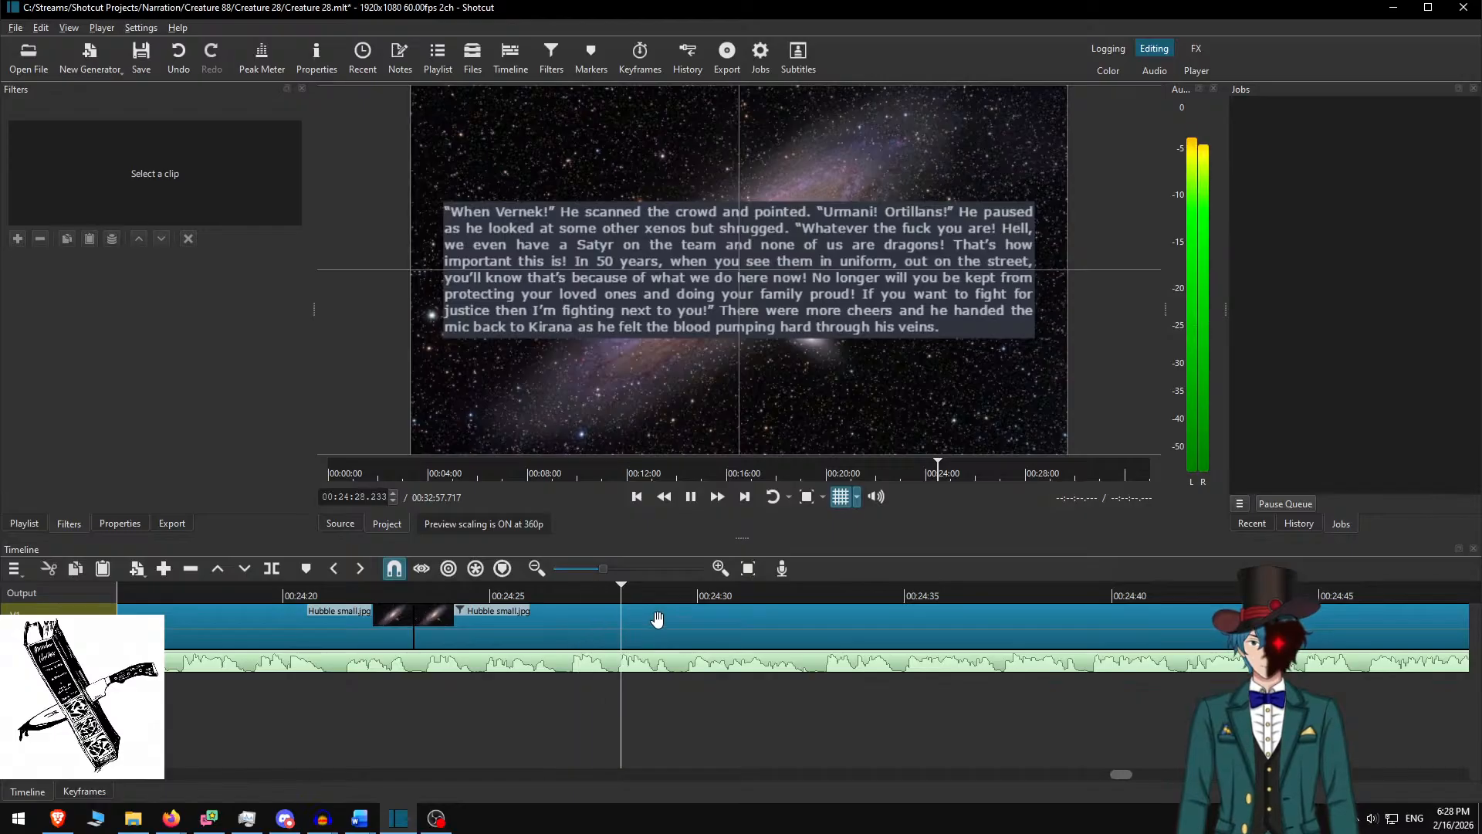
pyautogui.scroll(-8, 679, 621)
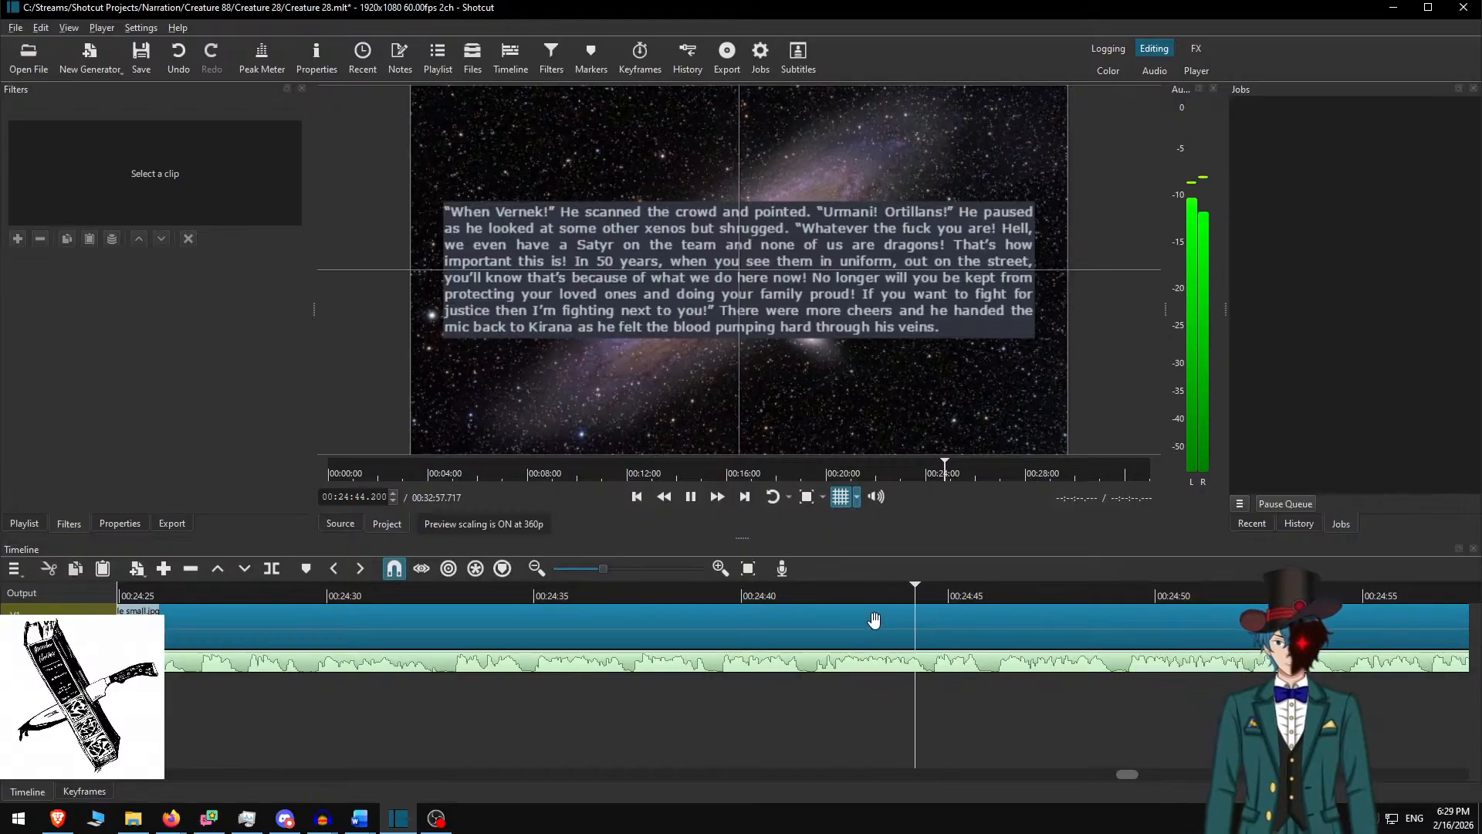
pyautogui.scroll(-5, 908, 611)
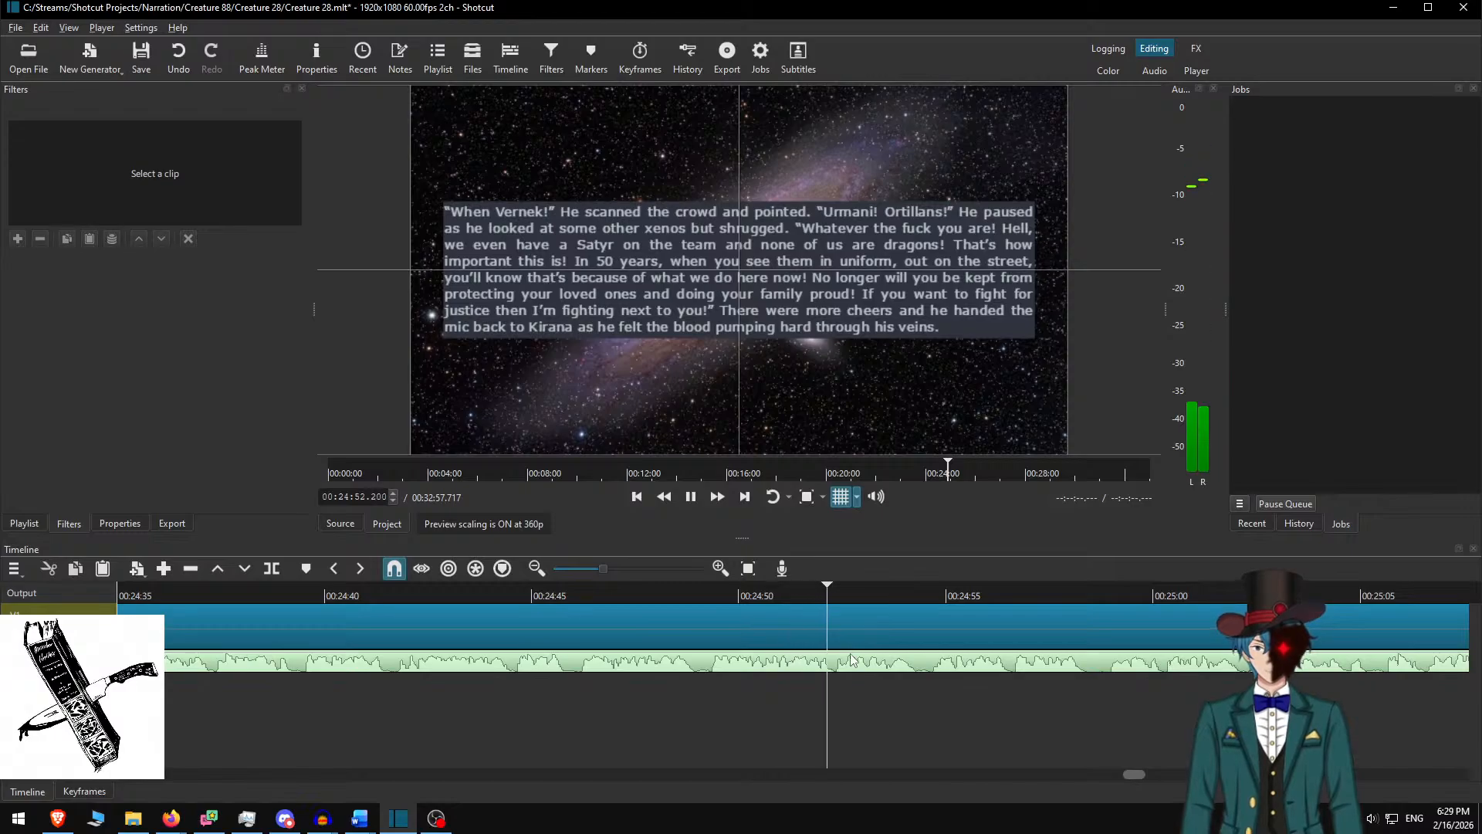
pyautogui.scroll(-4, 842, 666)
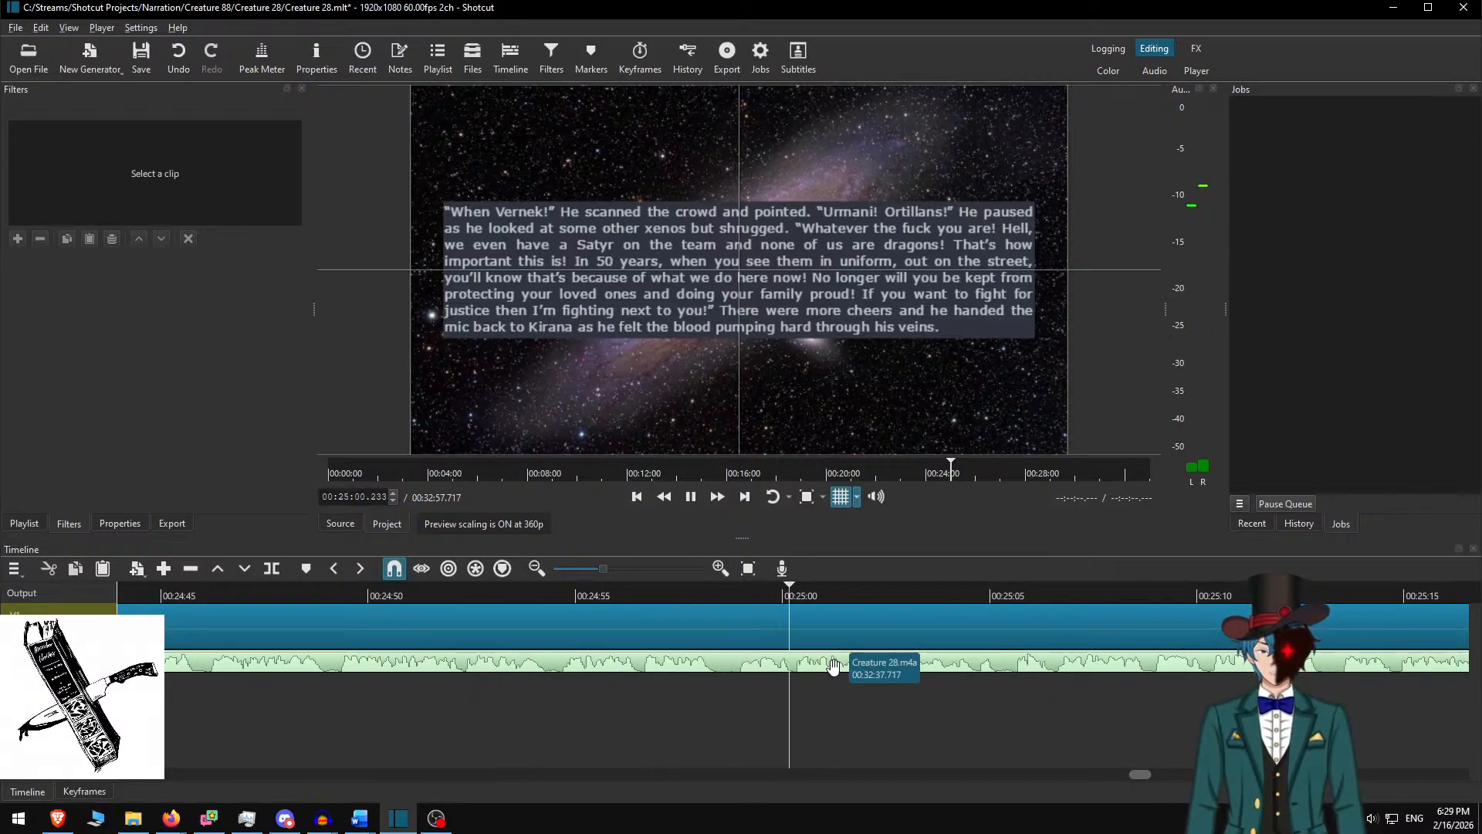
pyautogui.scroll(-6, 803, 672)
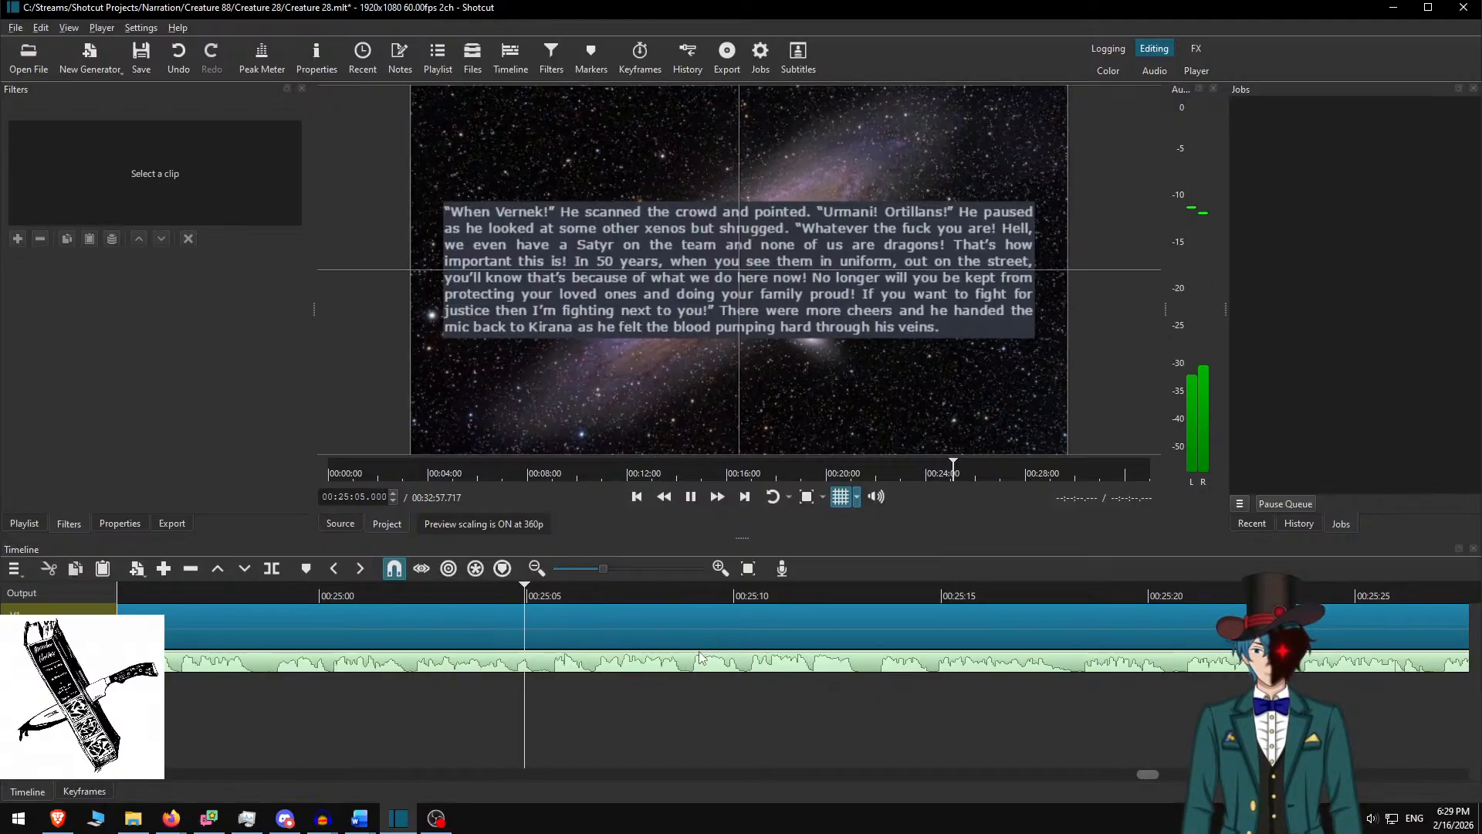
pyautogui.press('space')
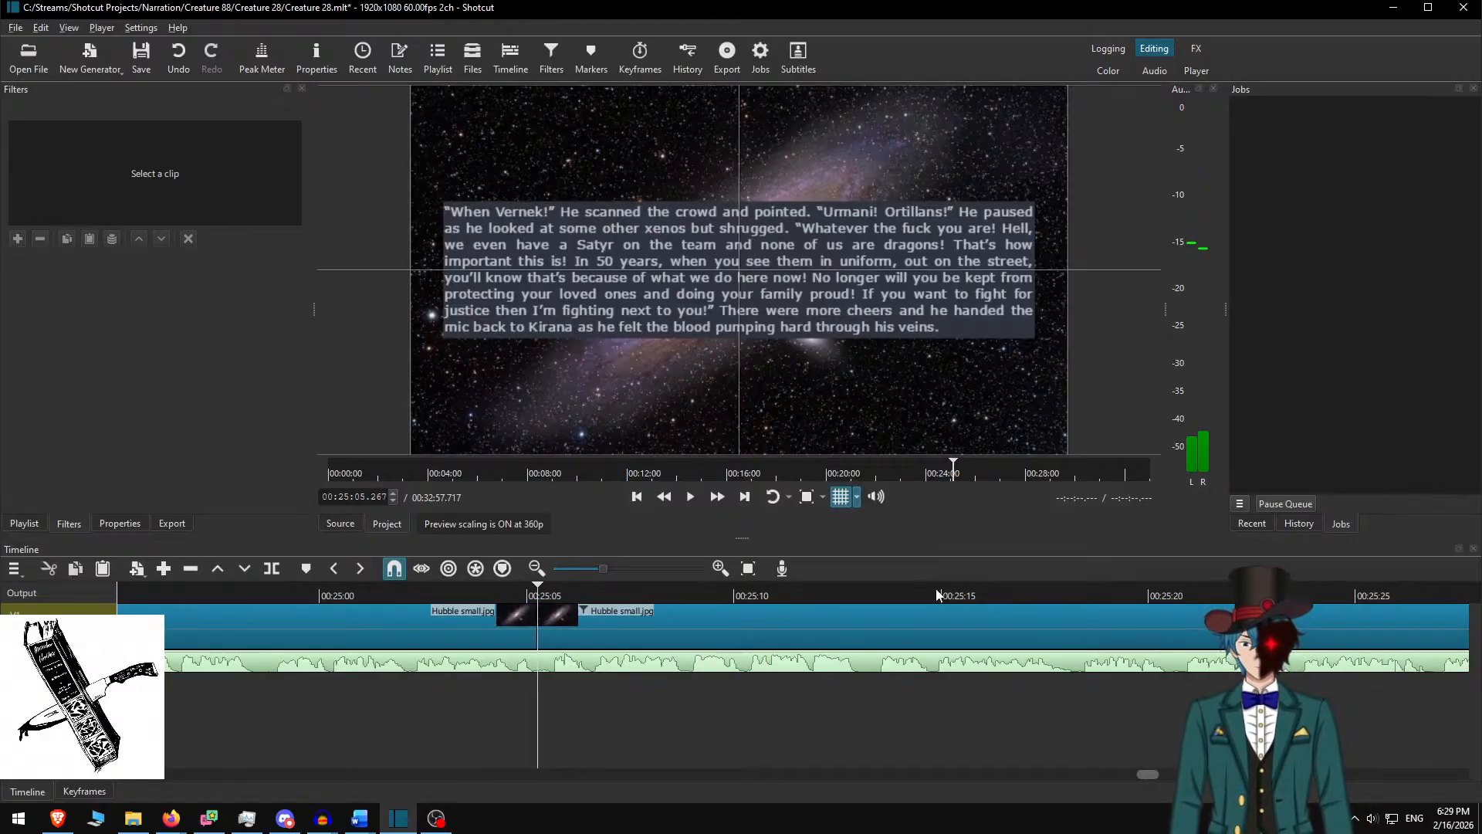
# In Word, delete the 'When Vernek!' paragraph and copy the 'Tonight, my new brothers' paragraph
pyautogui.hotkey('alt', 'Tab')
pyautogui.press('Delete')
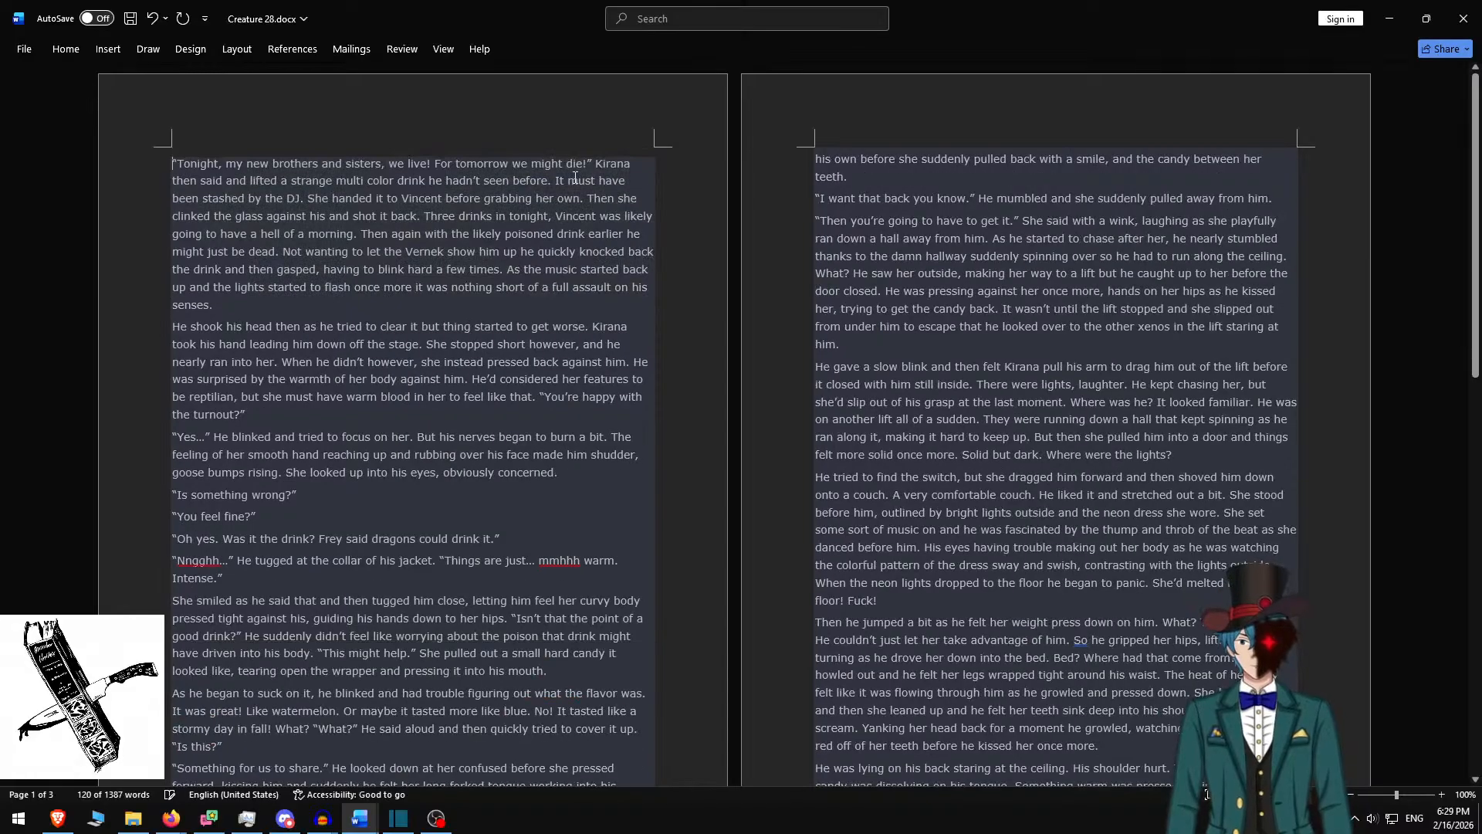
pyautogui.tripleClick(236, 299)
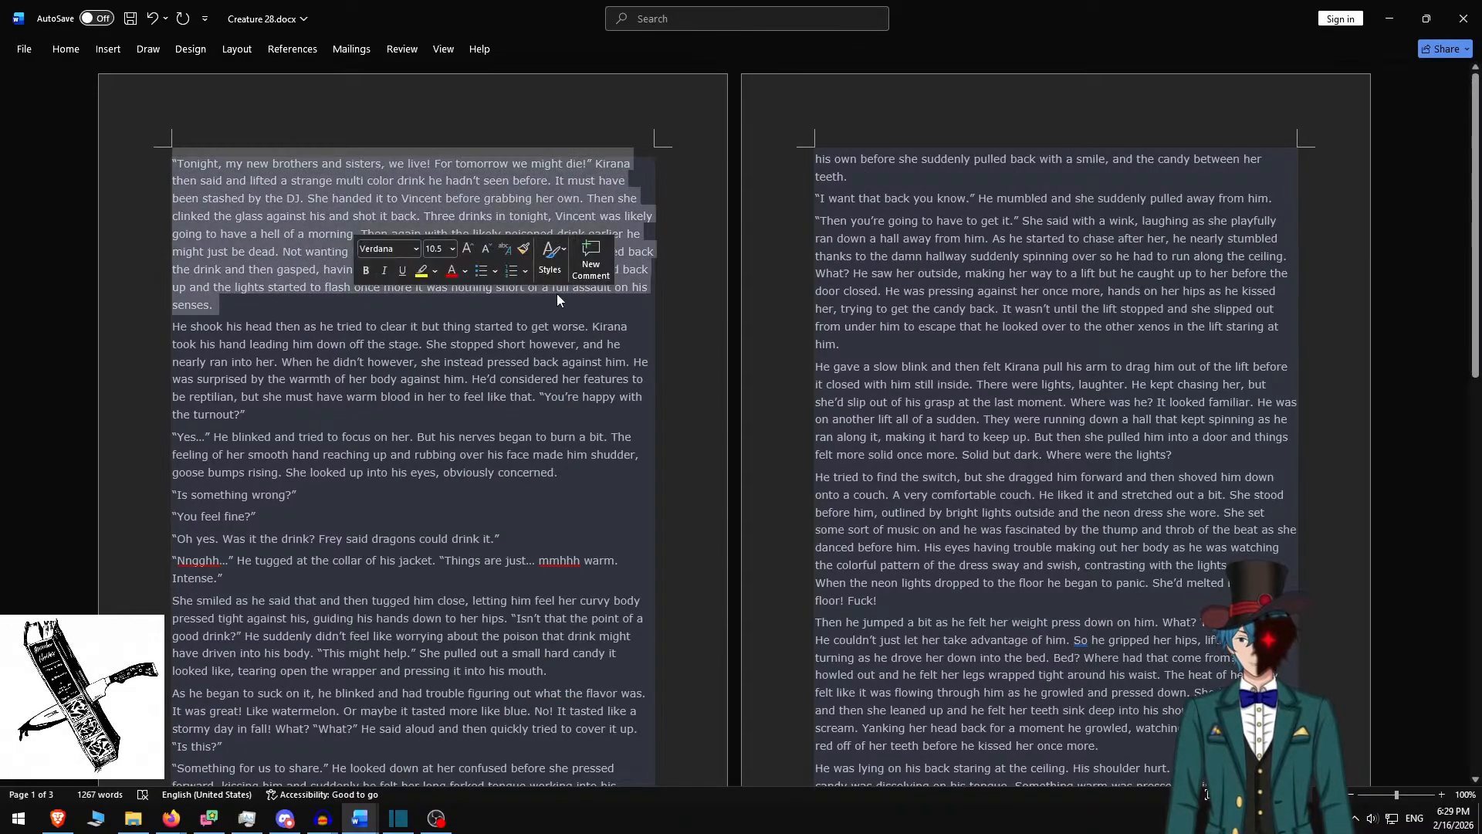
pyautogui.hotkey('ctrl', 'c')
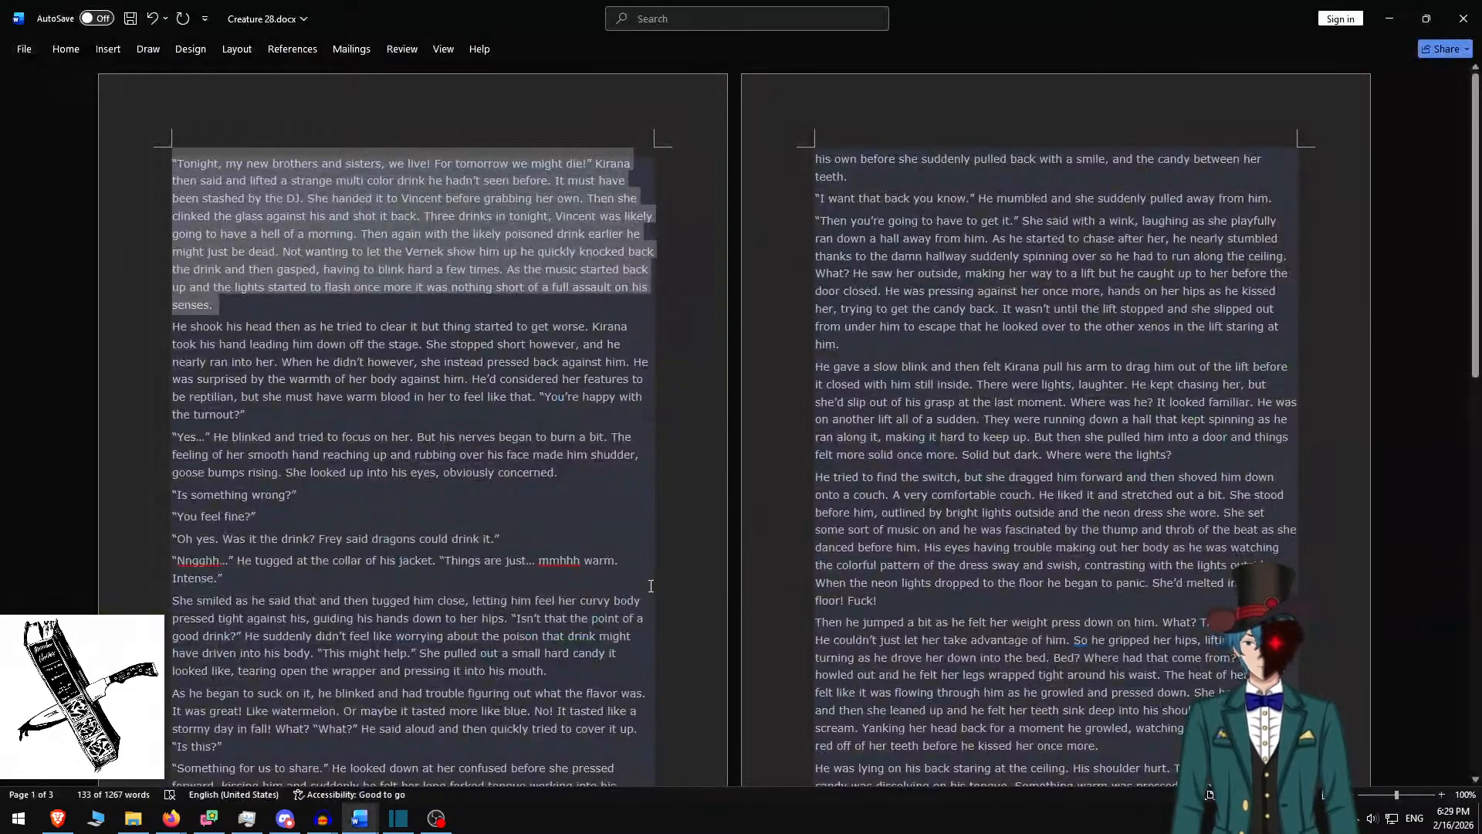
pyautogui.hotkey('alt', 'Tab')
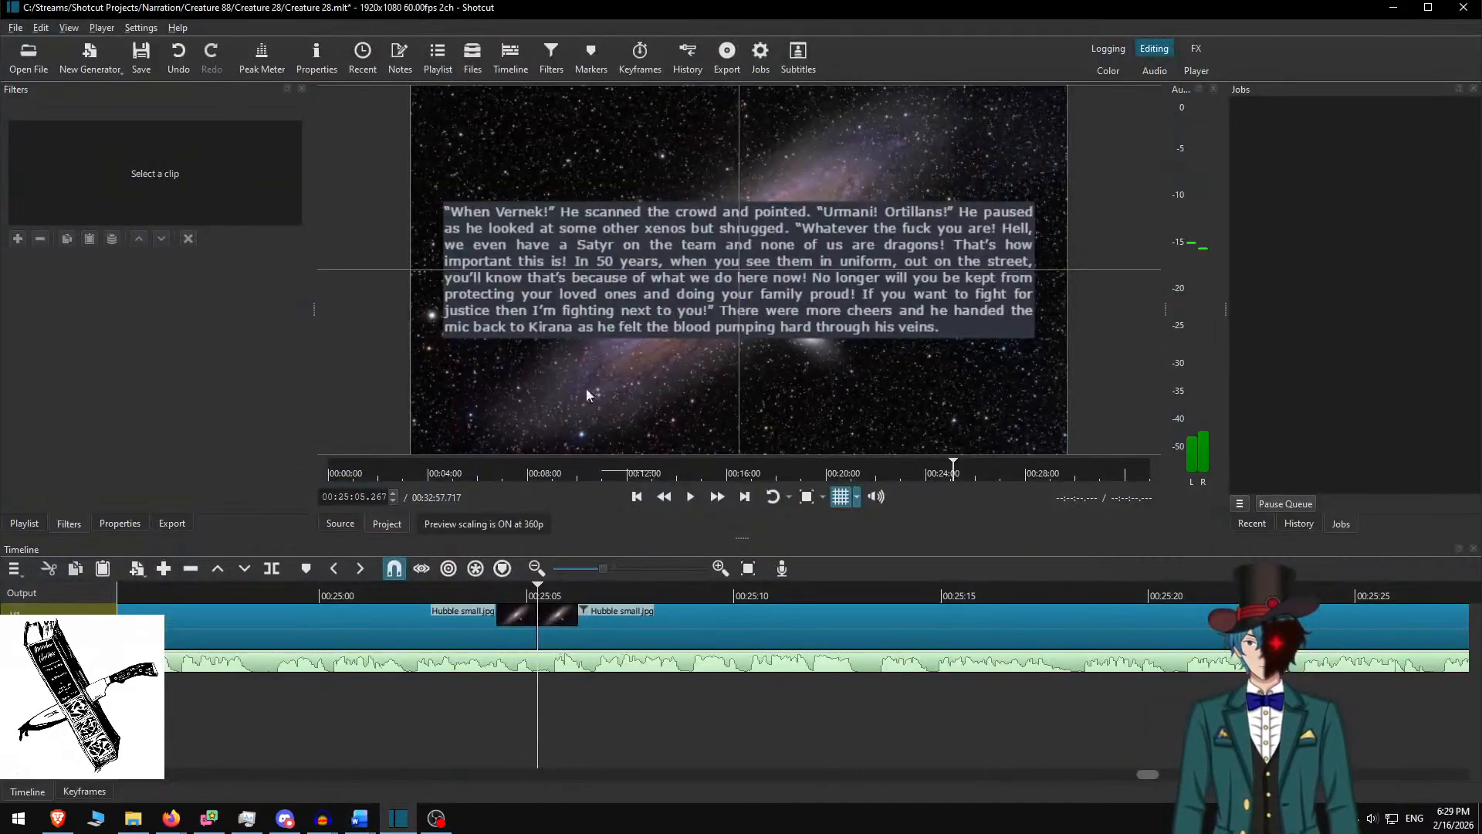
# Paste the 'Tonight, my new brothers' paragraph into the new clip's box, height 450, nudged up
pyautogui.click(630, 616)
pyautogui.hotkey('ctrl', 'a')
pyautogui.hotkey('ctrl', 'v')
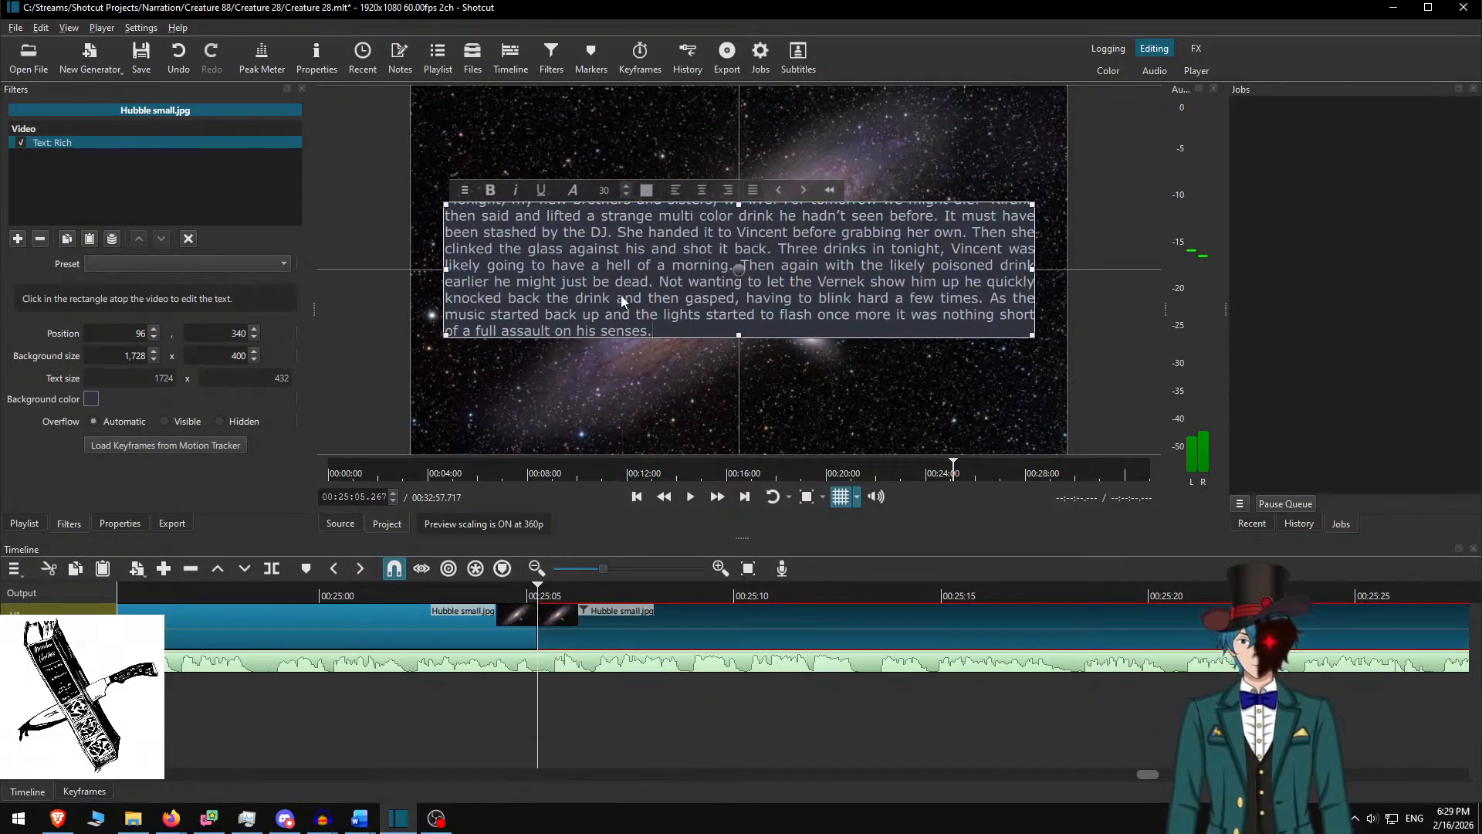
pyautogui.click(229, 359)
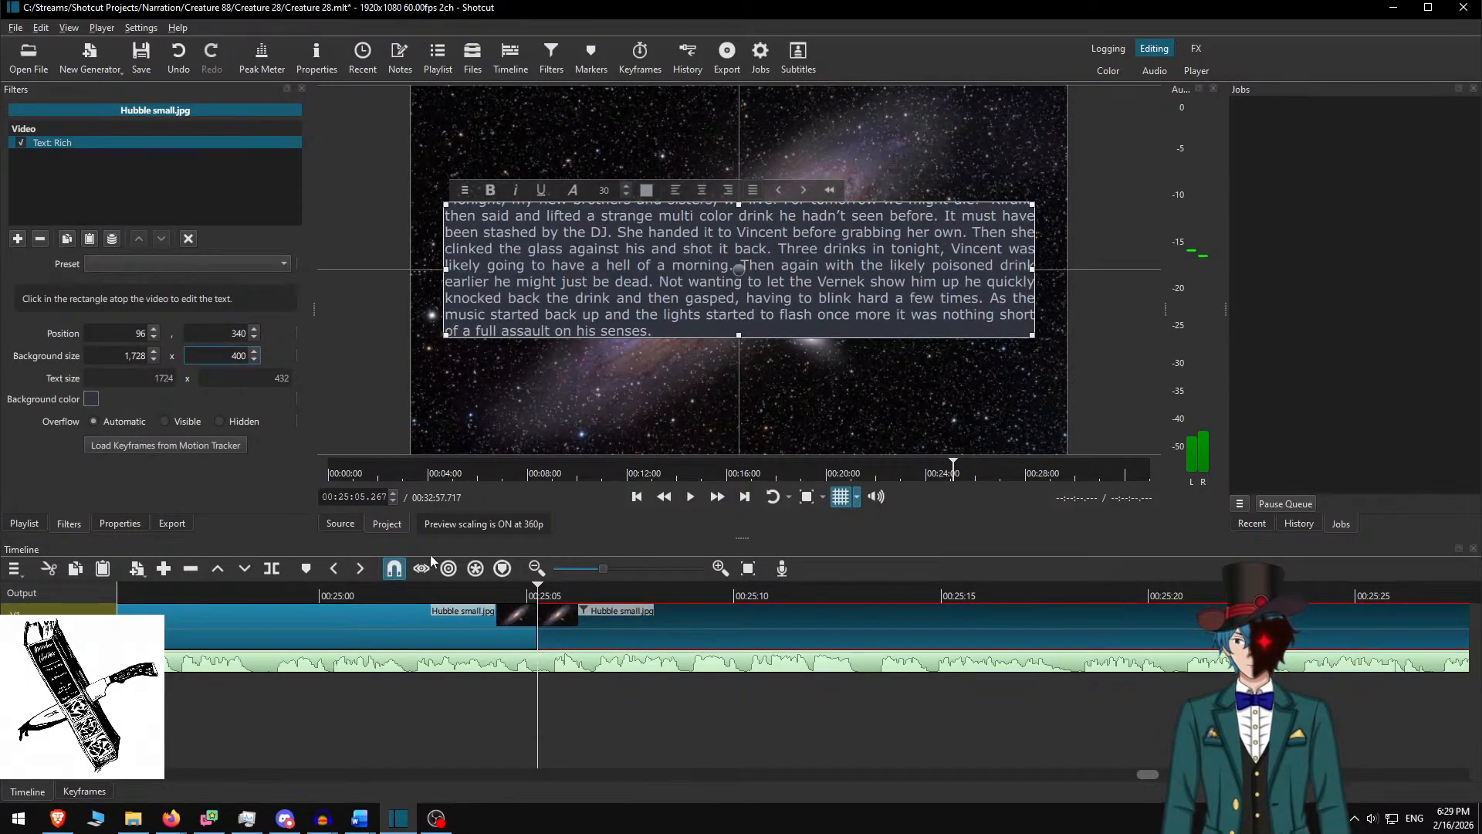
pyautogui.press('Delete')
pyautogui.write('5')
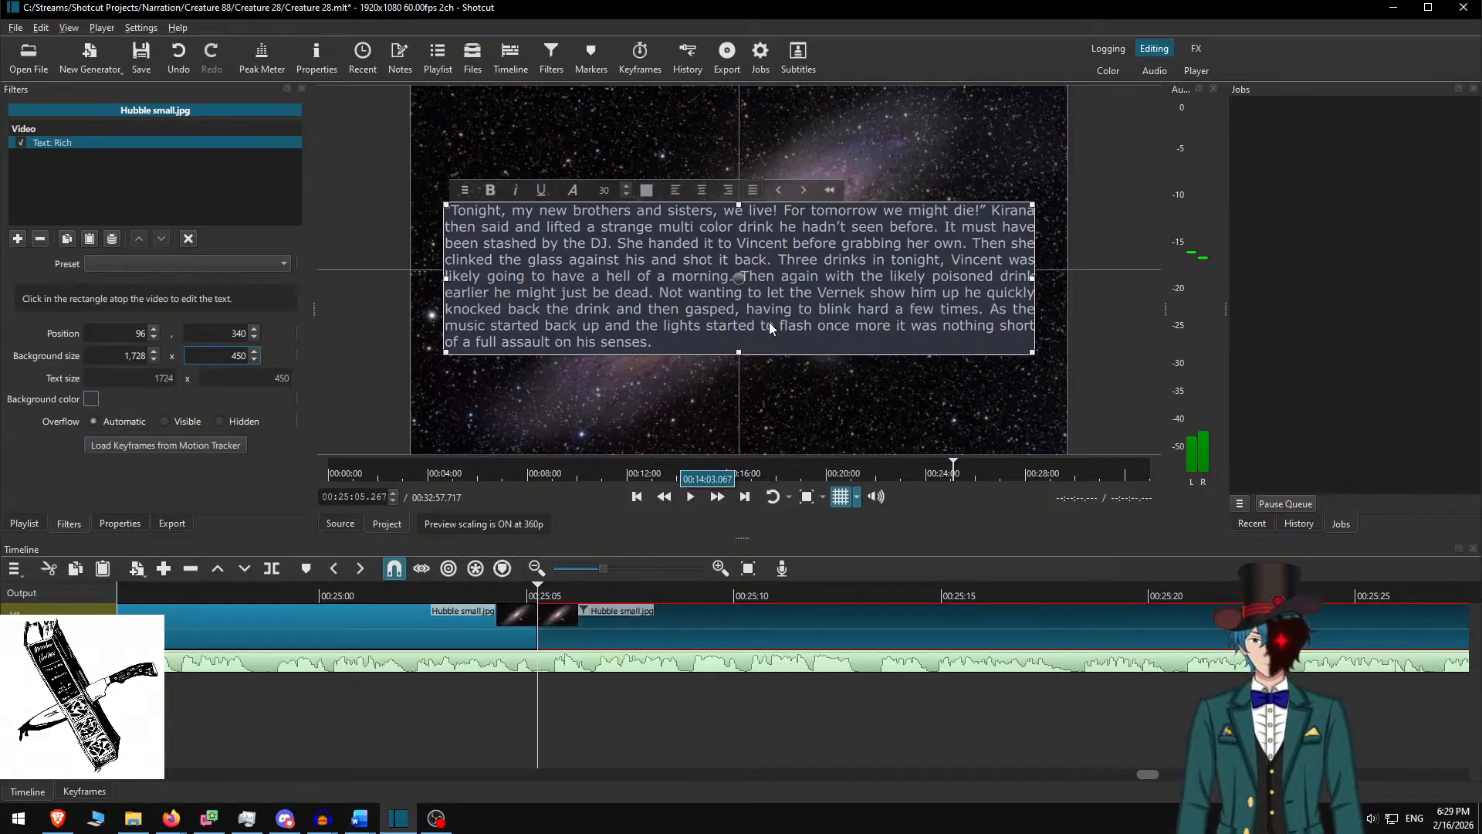
pyautogui.click(743, 276)
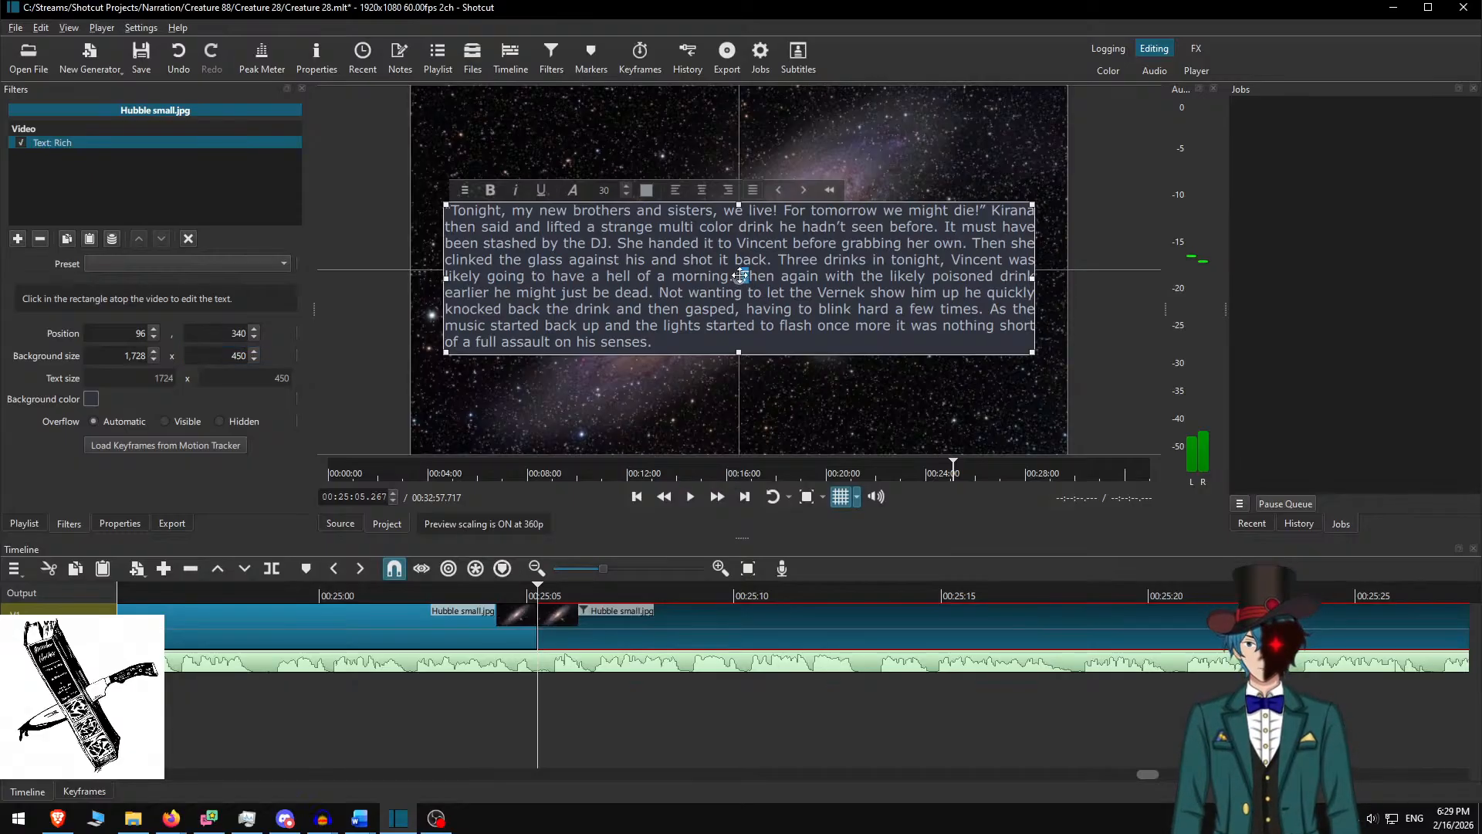
pyautogui.moveTo(741, 276); pyautogui.dragTo(741, 269)
pyautogui.click(562, 618)
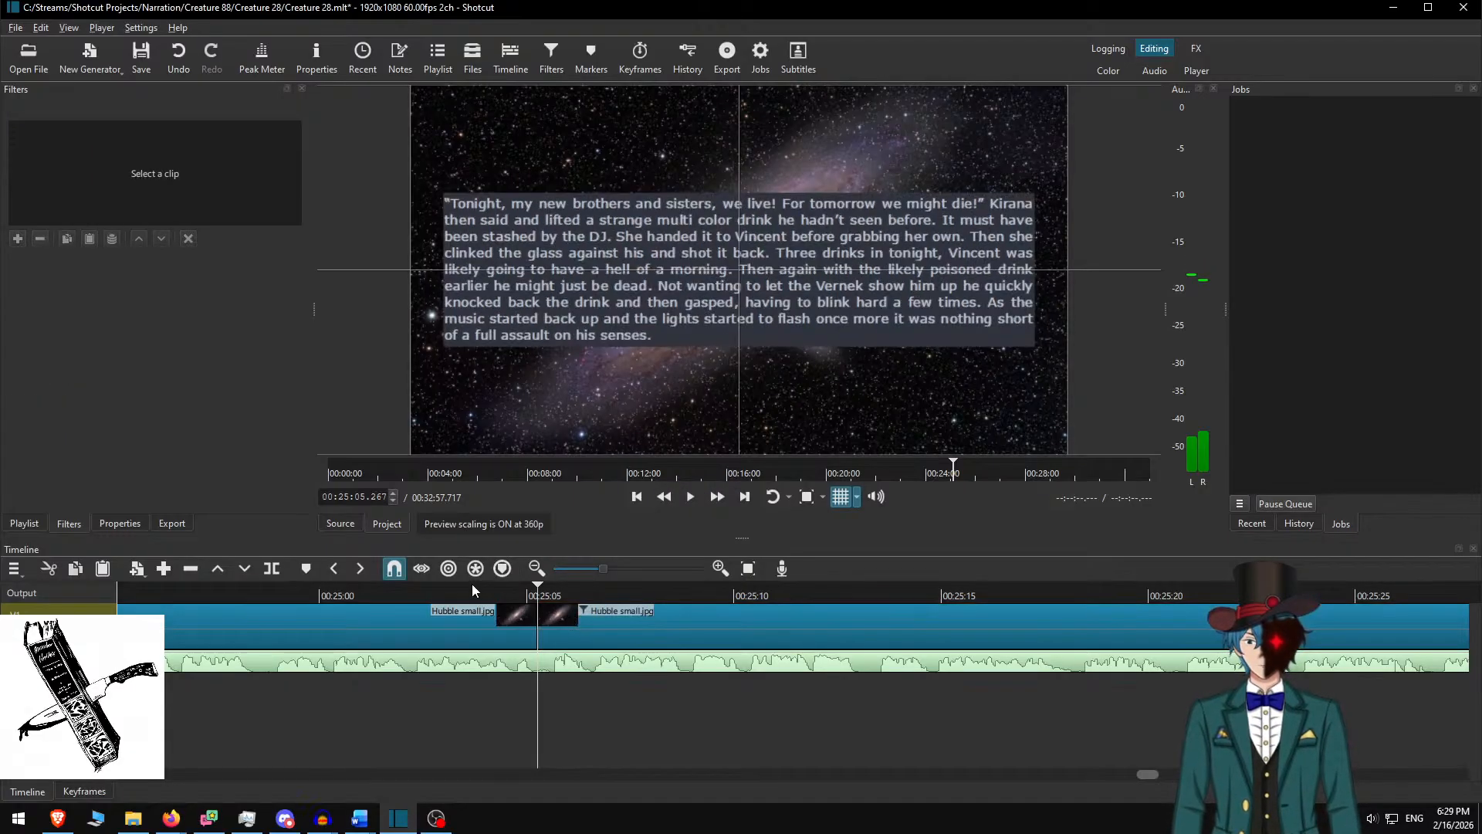
pyautogui.click(447, 592)
pyautogui.press('space')
# Play through the narration and split the galaxy clip at 00:25:51.317, selecting the piece after it
pyautogui.click(718, 496)
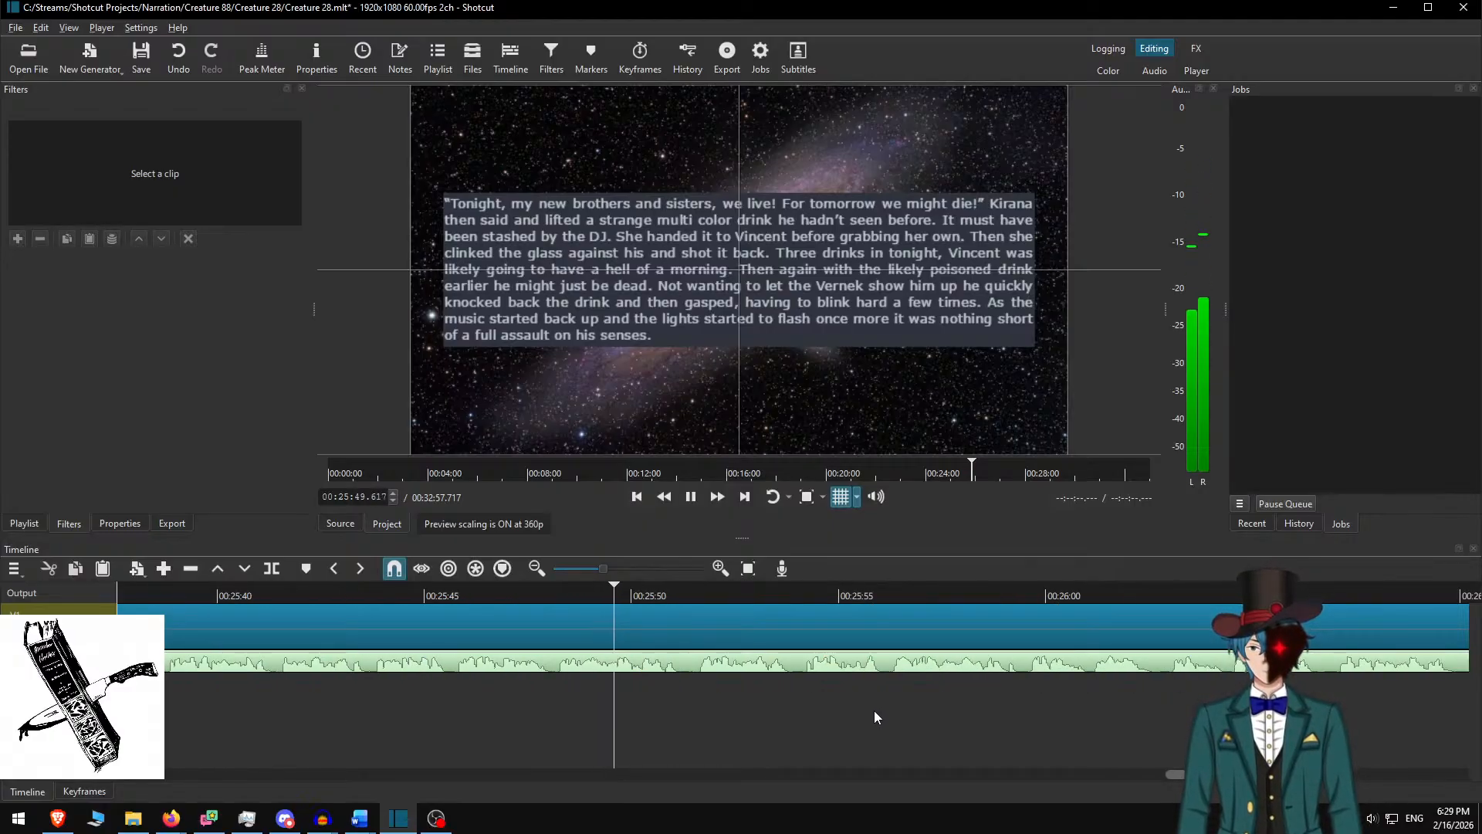
pyautogui.press('space')
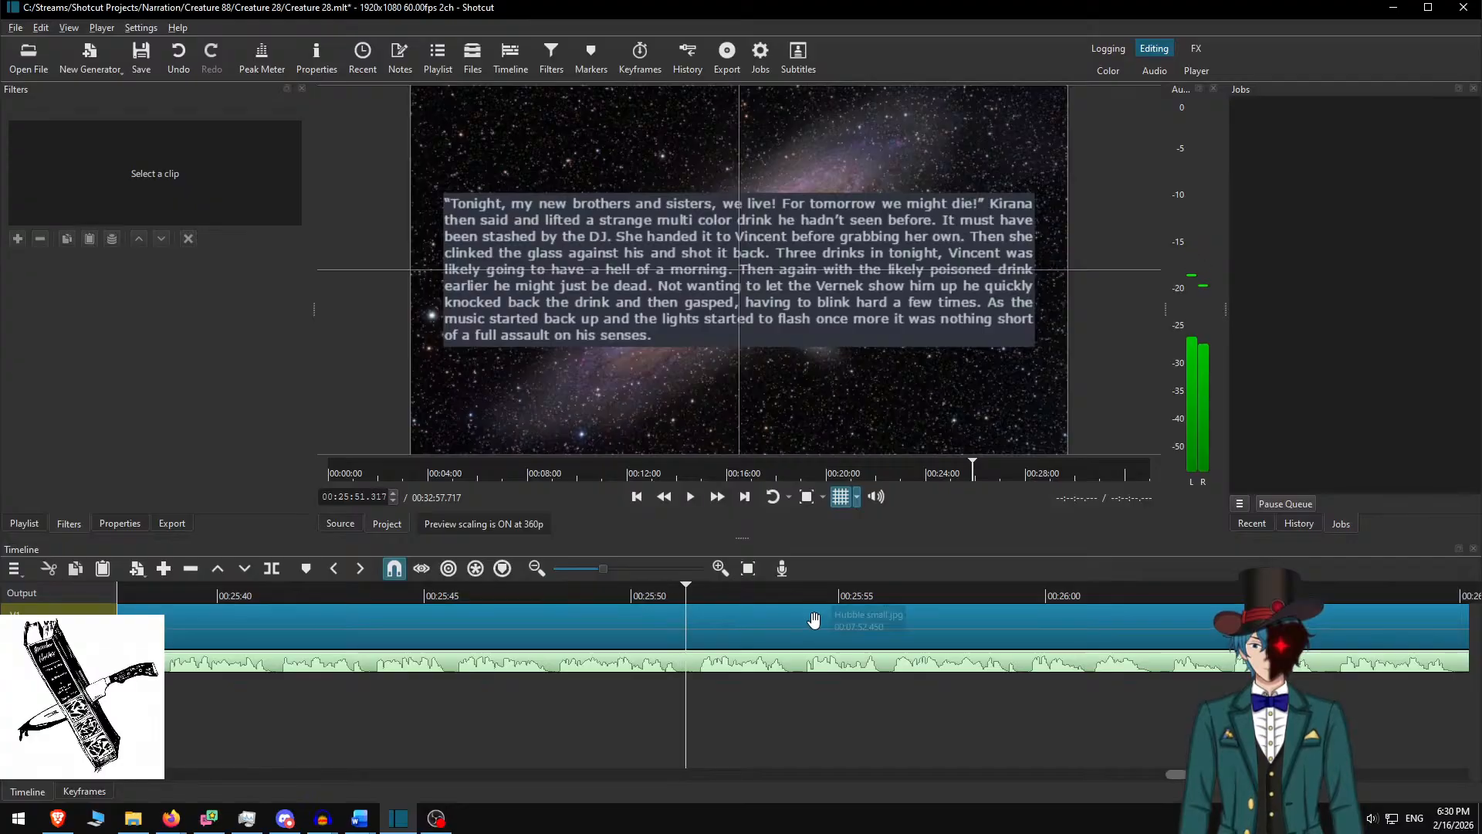
pyautogui.press('s')
pyautogui.click(782, 614)
# In Word, delete the Tonight paragraph and copy the passage through 'Is something wrong?'
pyautogui.hotkey('alt', 'Tab')
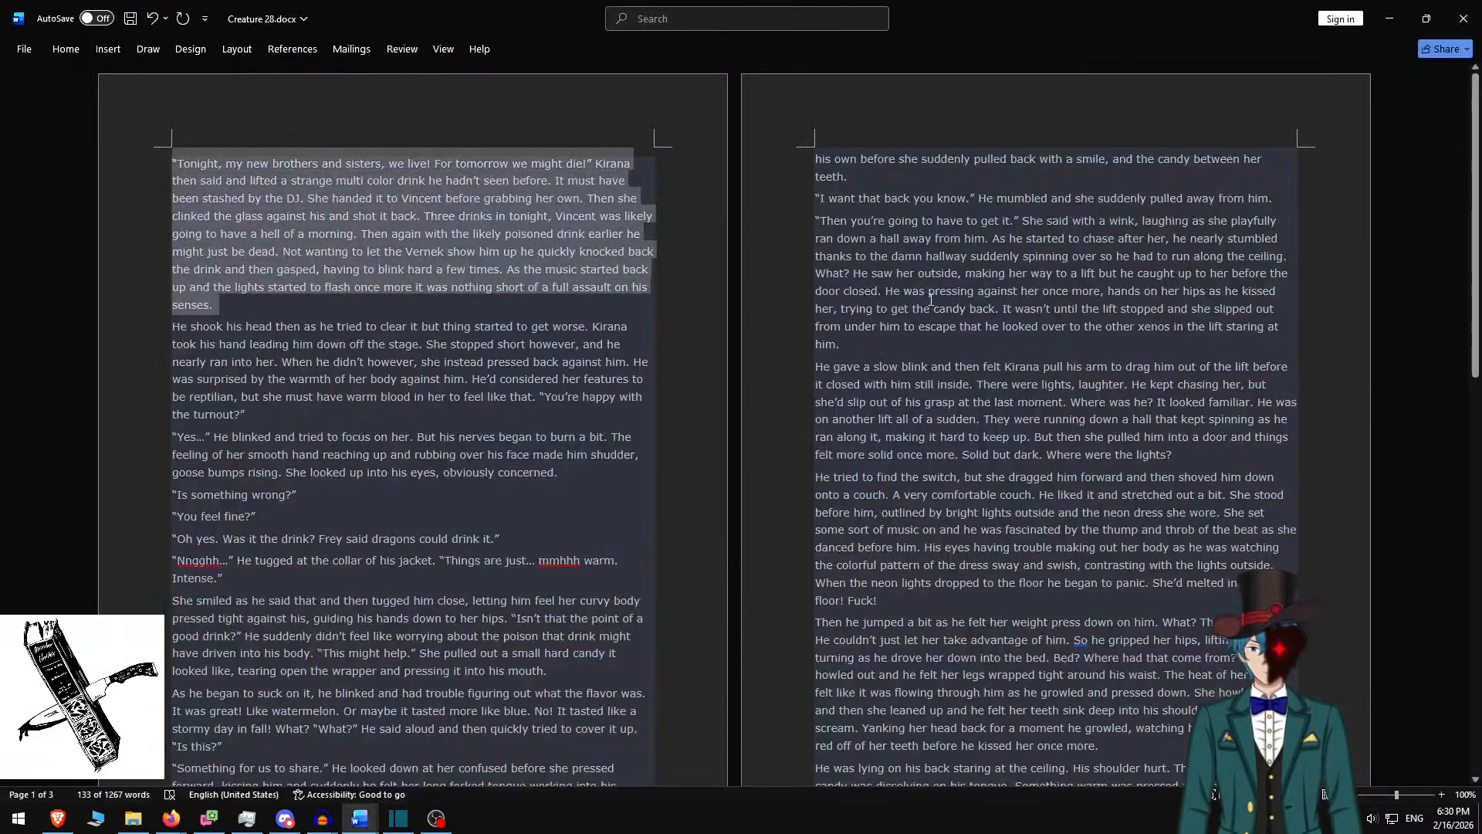
pyautogui.press('Delete')
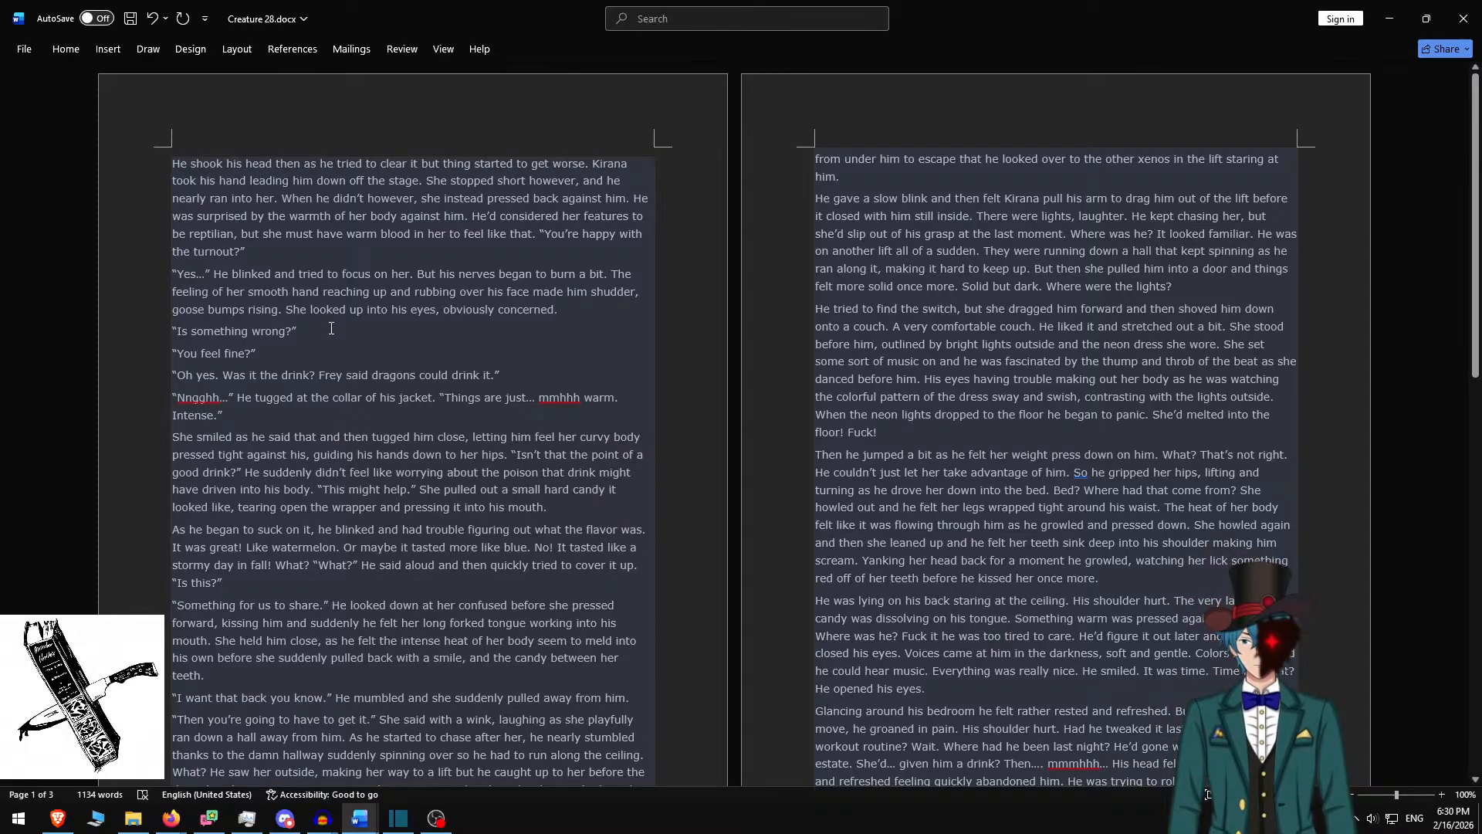
pyautogui.keyDown('shift'); pyautogui.click(331, 330); pyautogui.keyUp('shift')
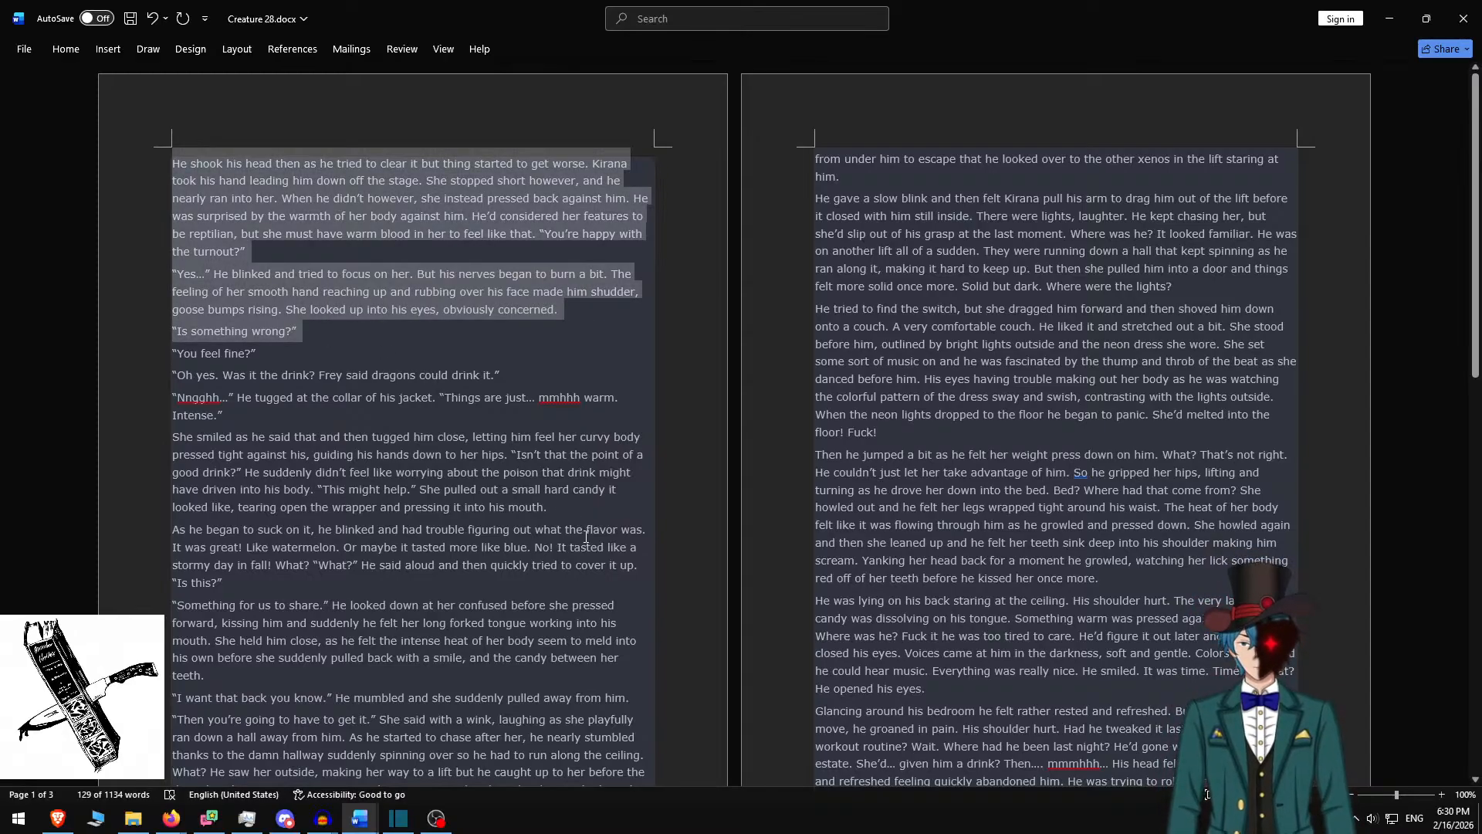
pyautogui.hotkey('ctrl', 'c')
pyautogui.hotkey('alt', 'Tab')
pyautogui.hotkey('ctrl', 'a')
# Paste the passage and add blank lines before 'Is something wrong?' and the 'Yes…' paragraph
pyautogui.hotkey('ctrl', 'v')
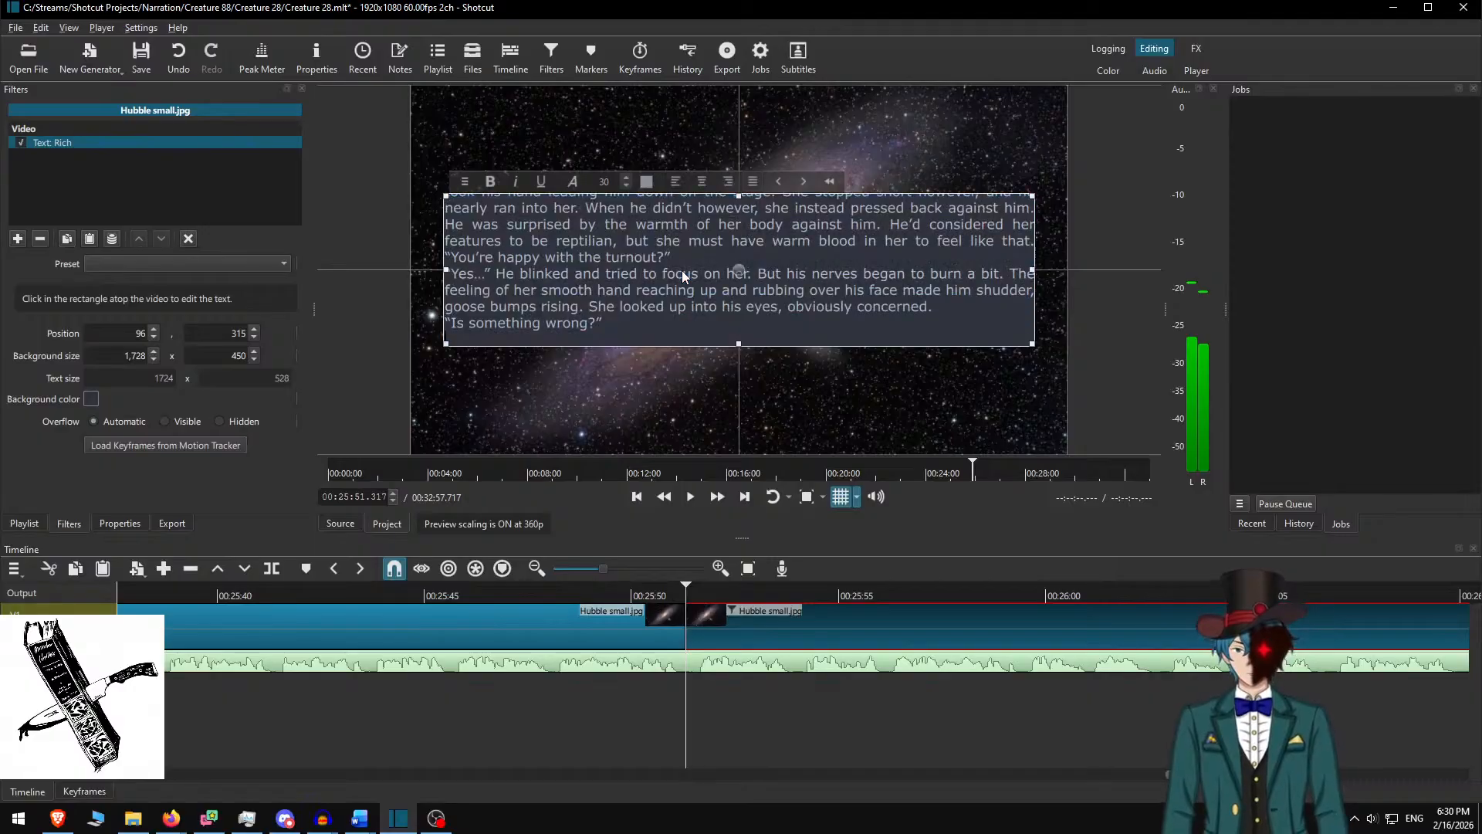
pyautogui.press('BackSpace')
pyautogui.press('Home')
pyautogui.press('Return')
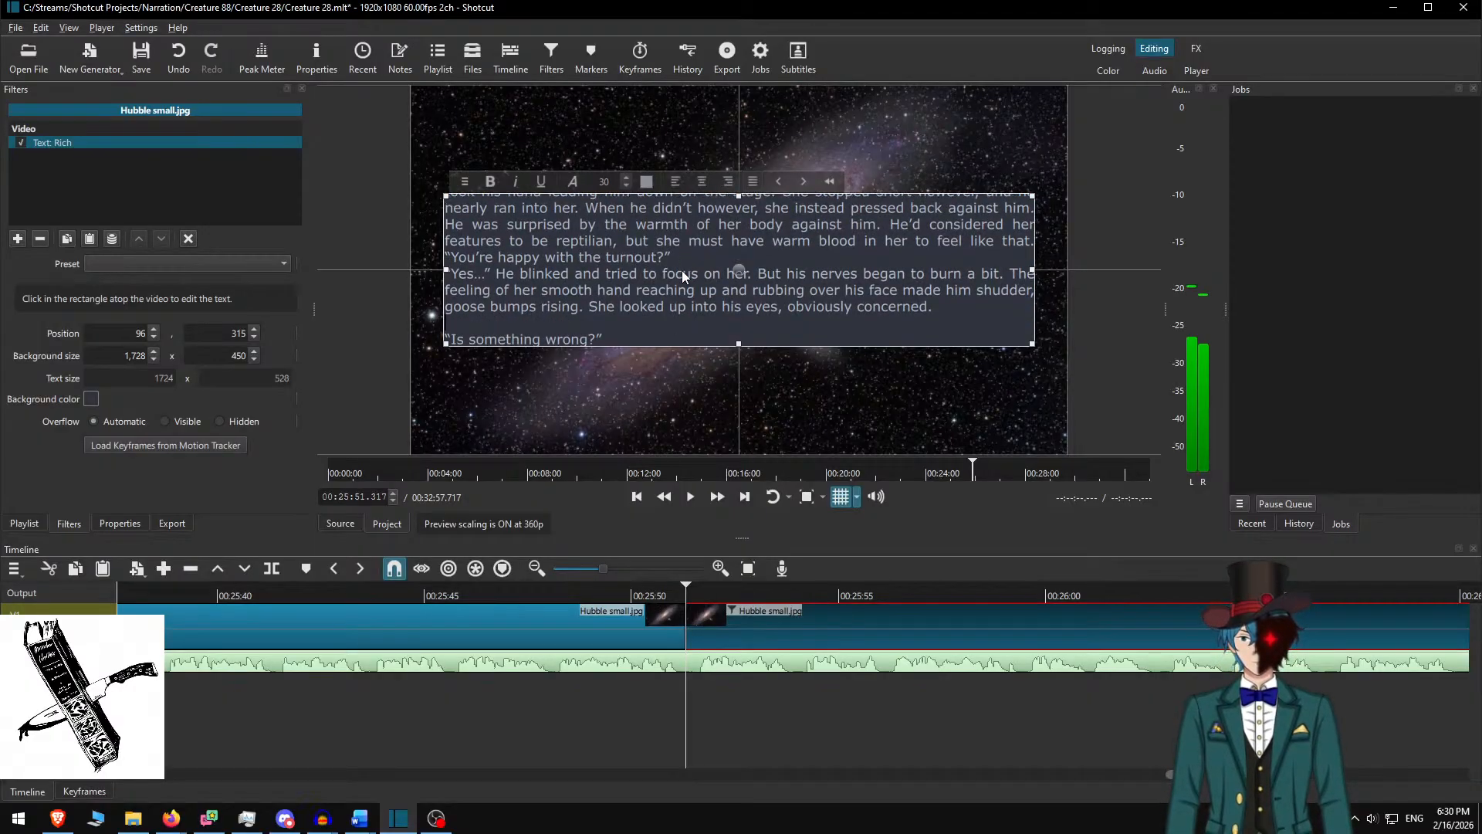
pyautogui.press('Return')
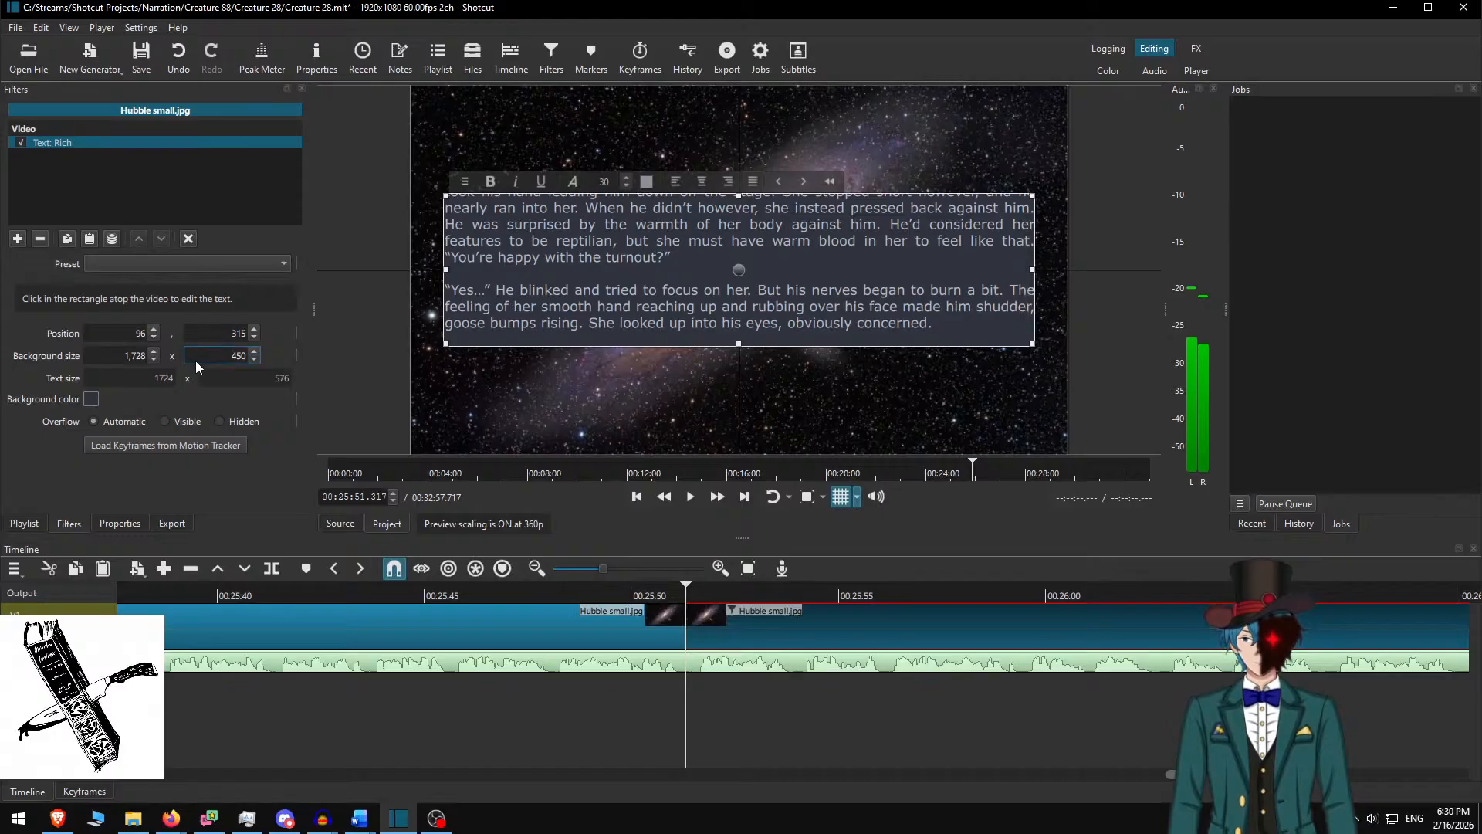
# Set the background box height to 600 and raise it to Y 240
pyautogui.write('600')
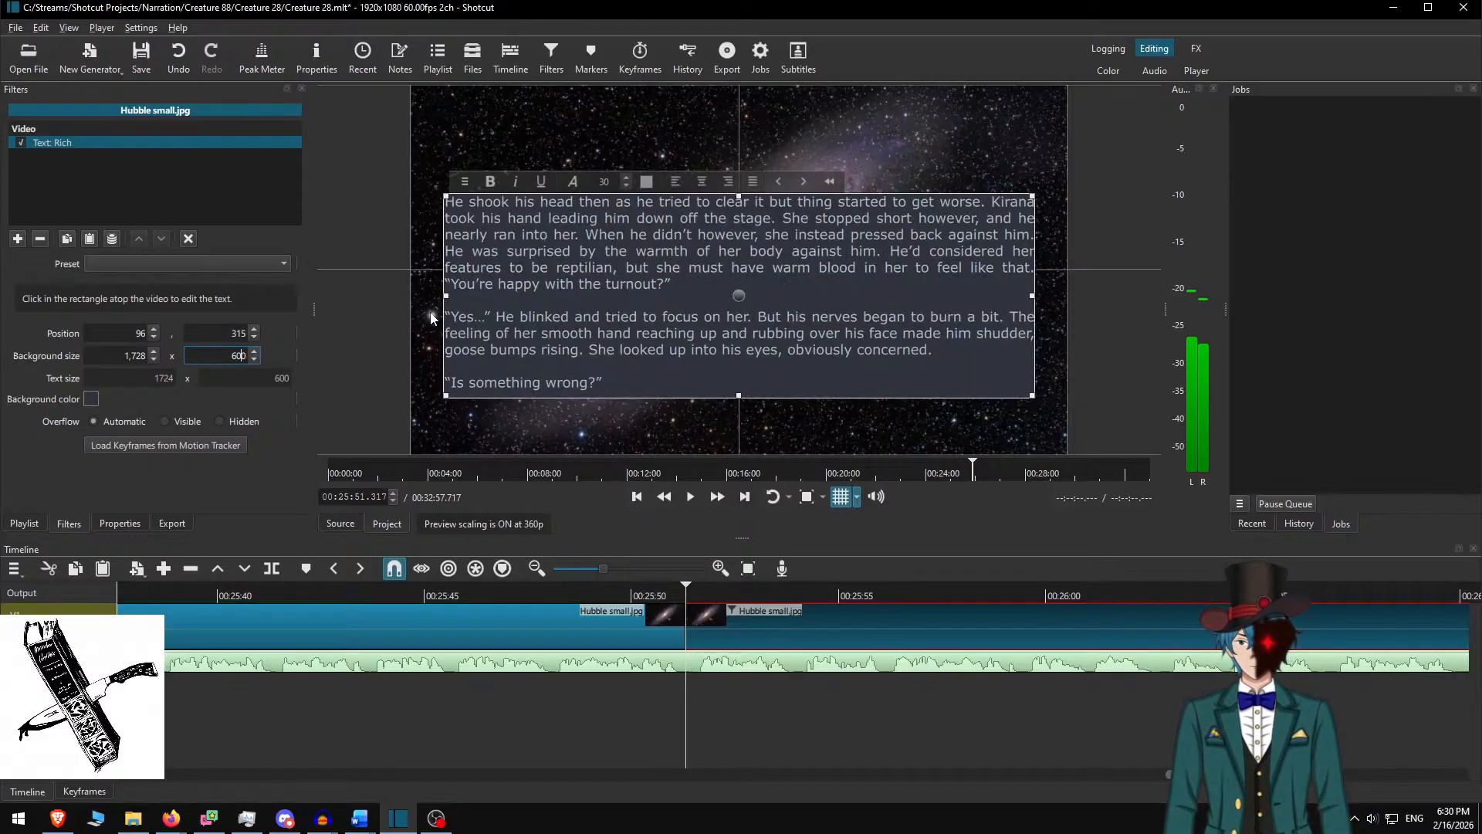
pyautogui.moveTo(747, 299); pyautogui.dragTo(744, 261)
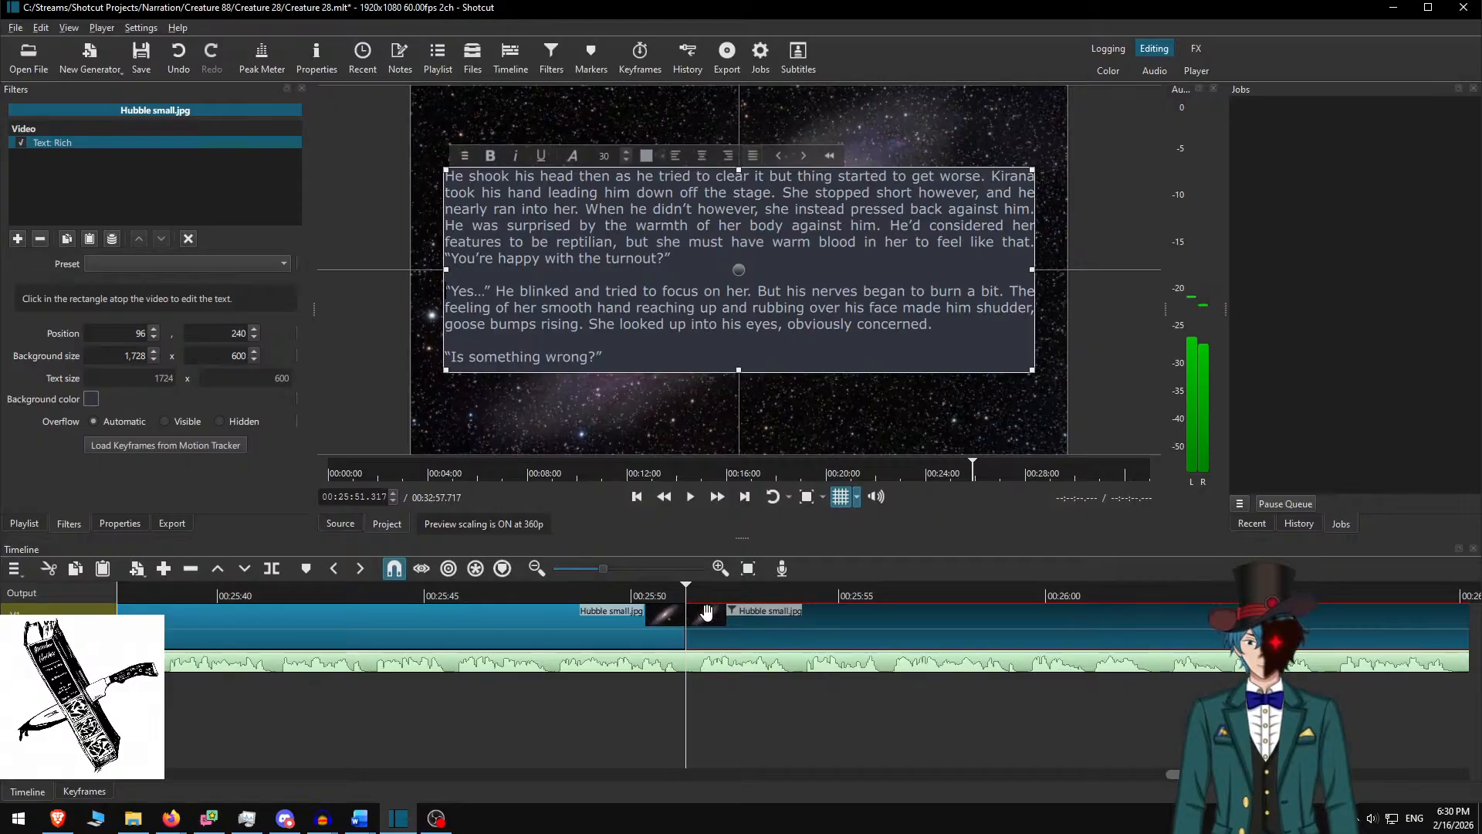
pyautogui.click(511, 588)
# Preview the new text at fast speed, pause, and select the next Hubble small.jpg clip
pyautogui.click(690, 497)
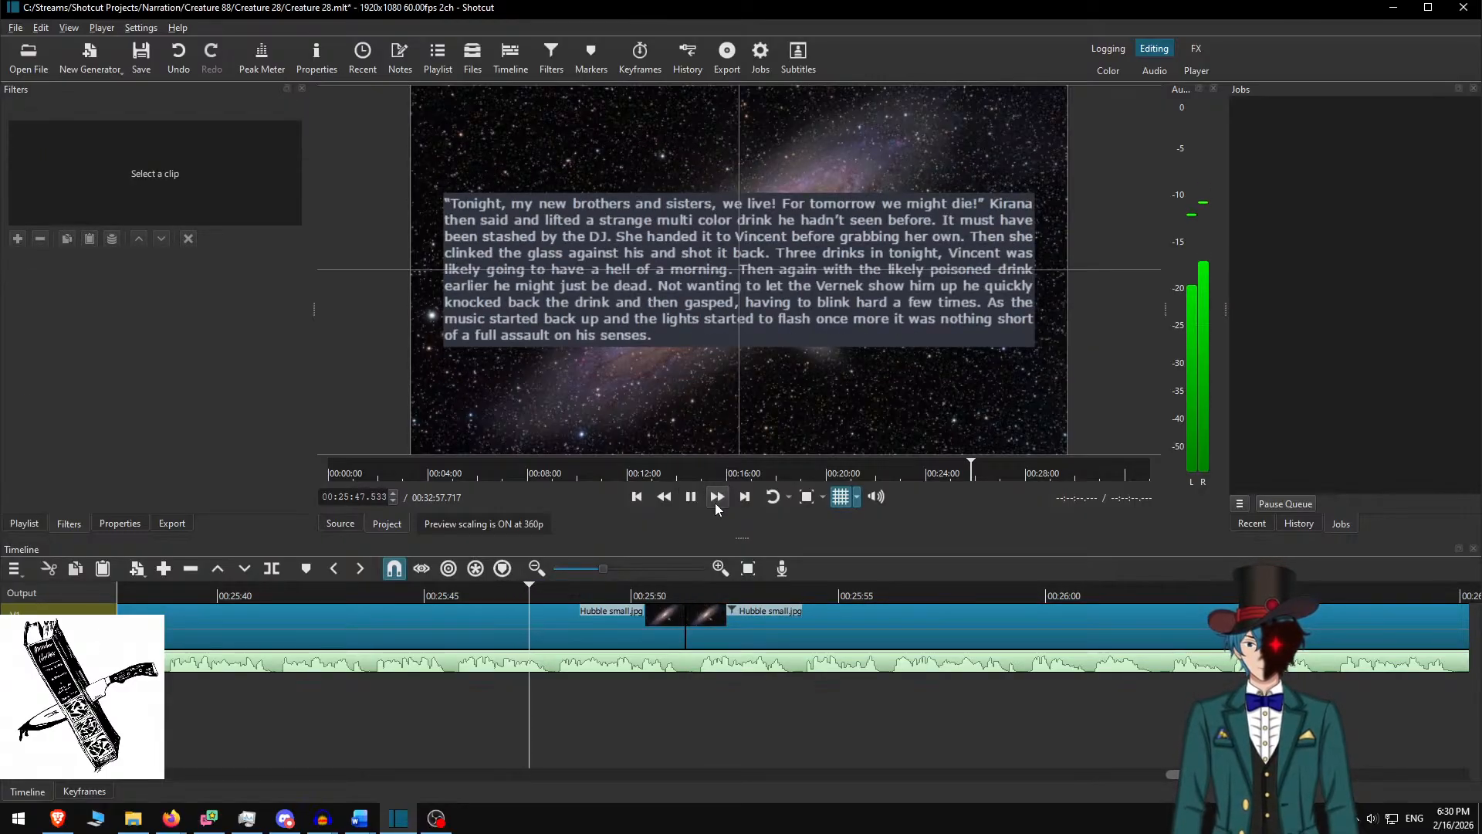
pyautogui.click(715, 503)
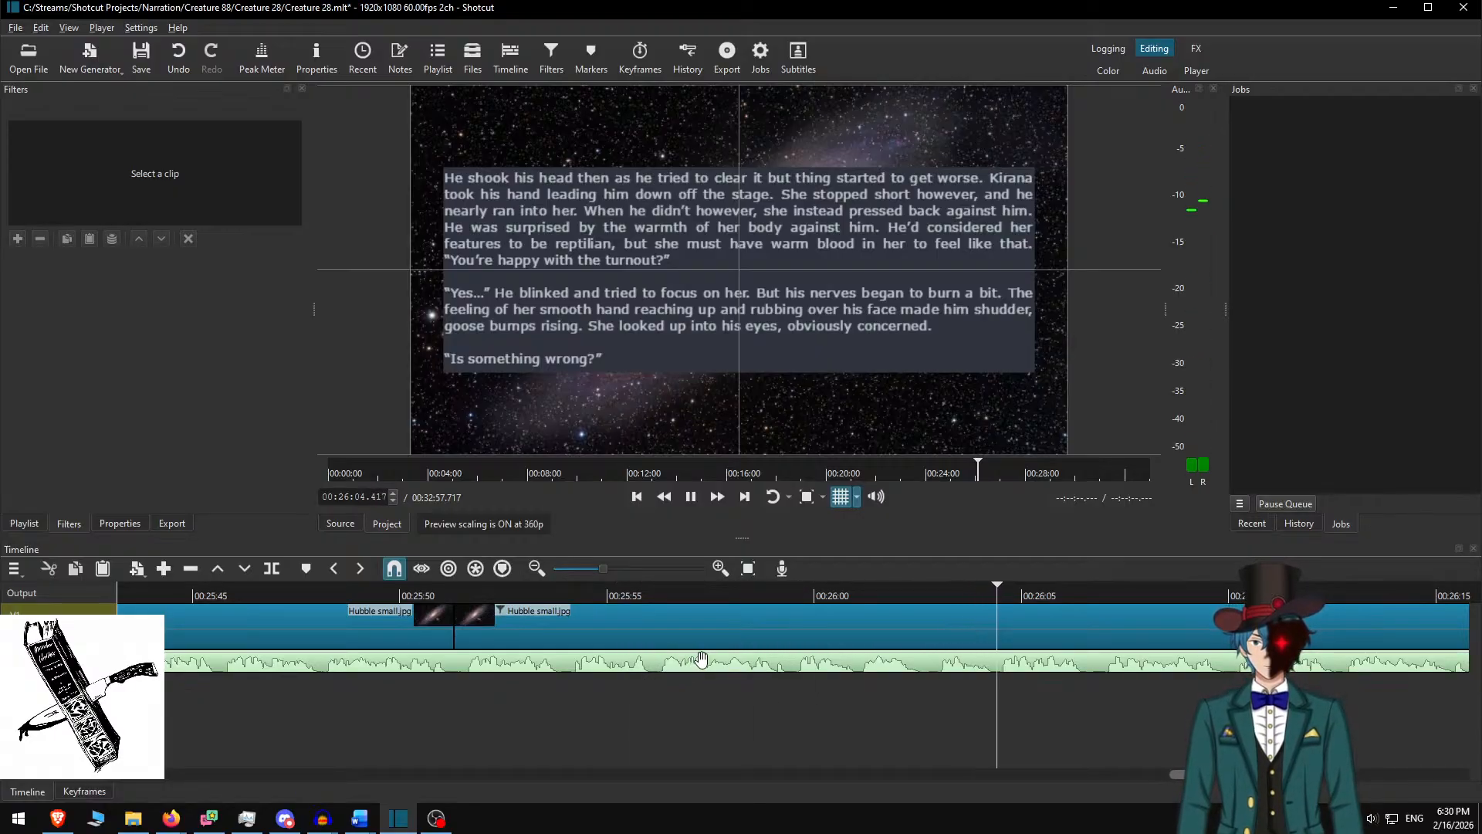
pyautogui.scroll(-6, 689, 655)
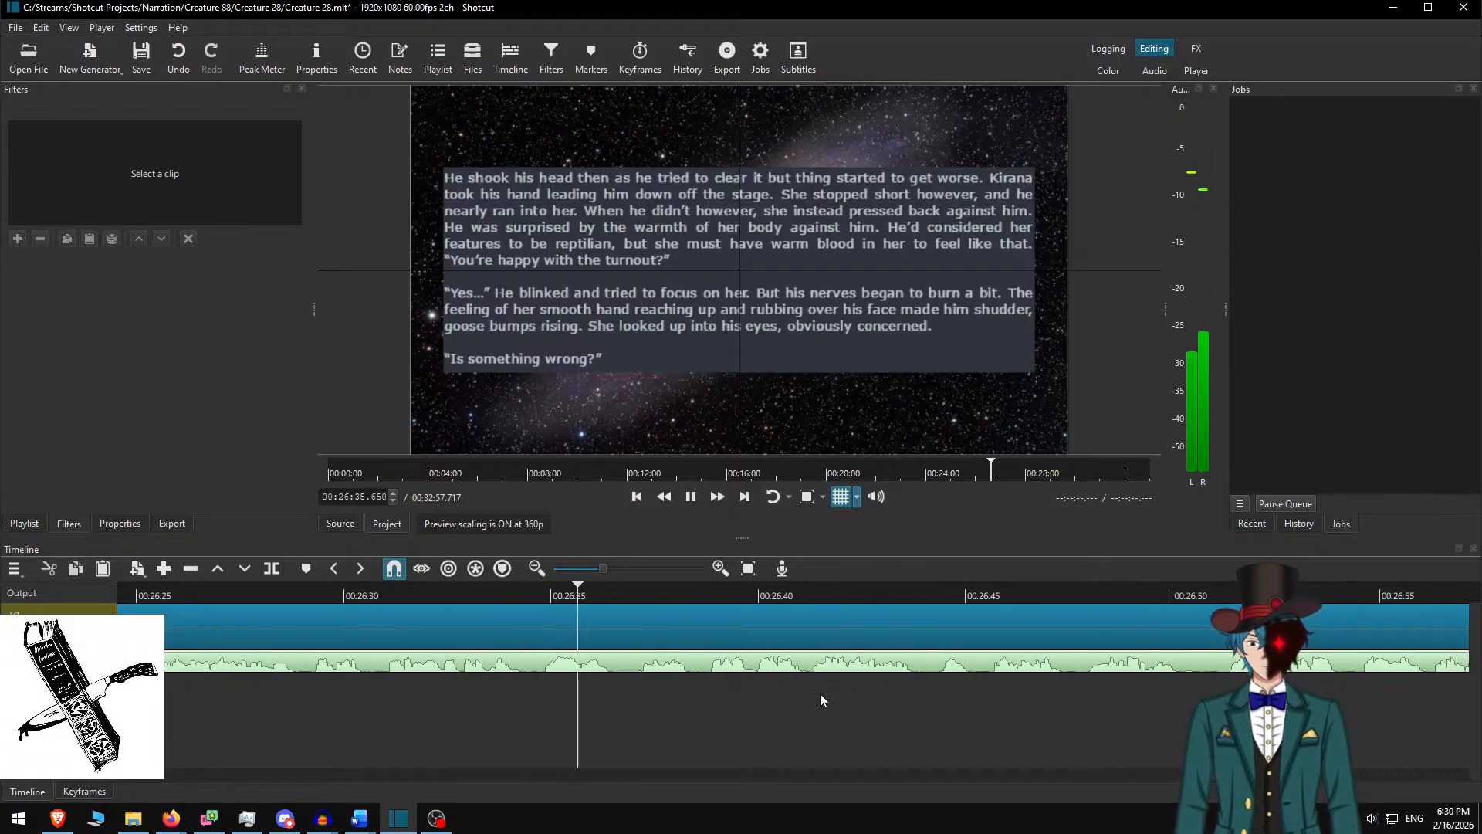
pyautogui.press('space')
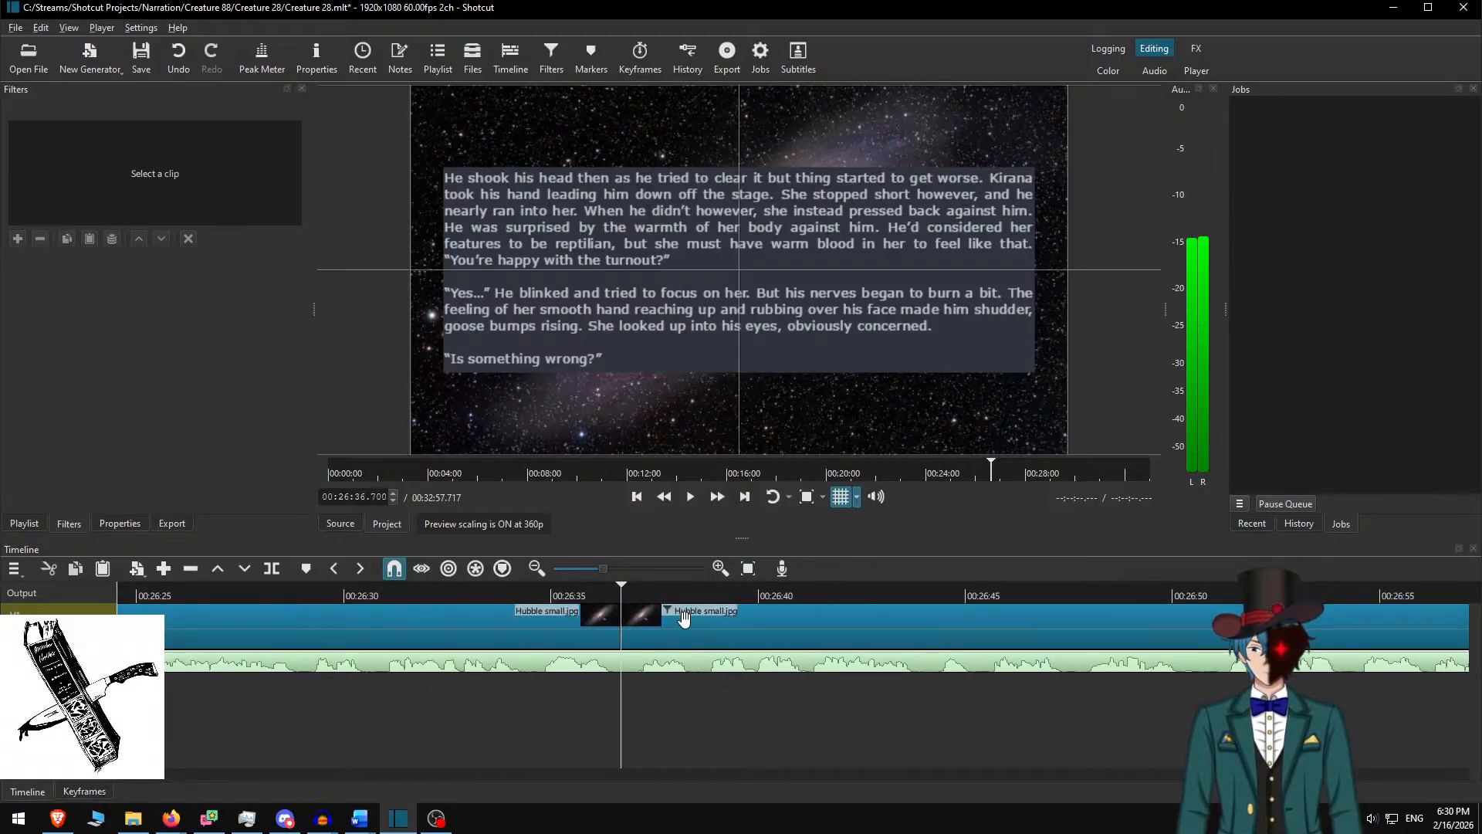
pyautogui.click(683, 617)
pyautogui.hotkey('alt', 'Tab')
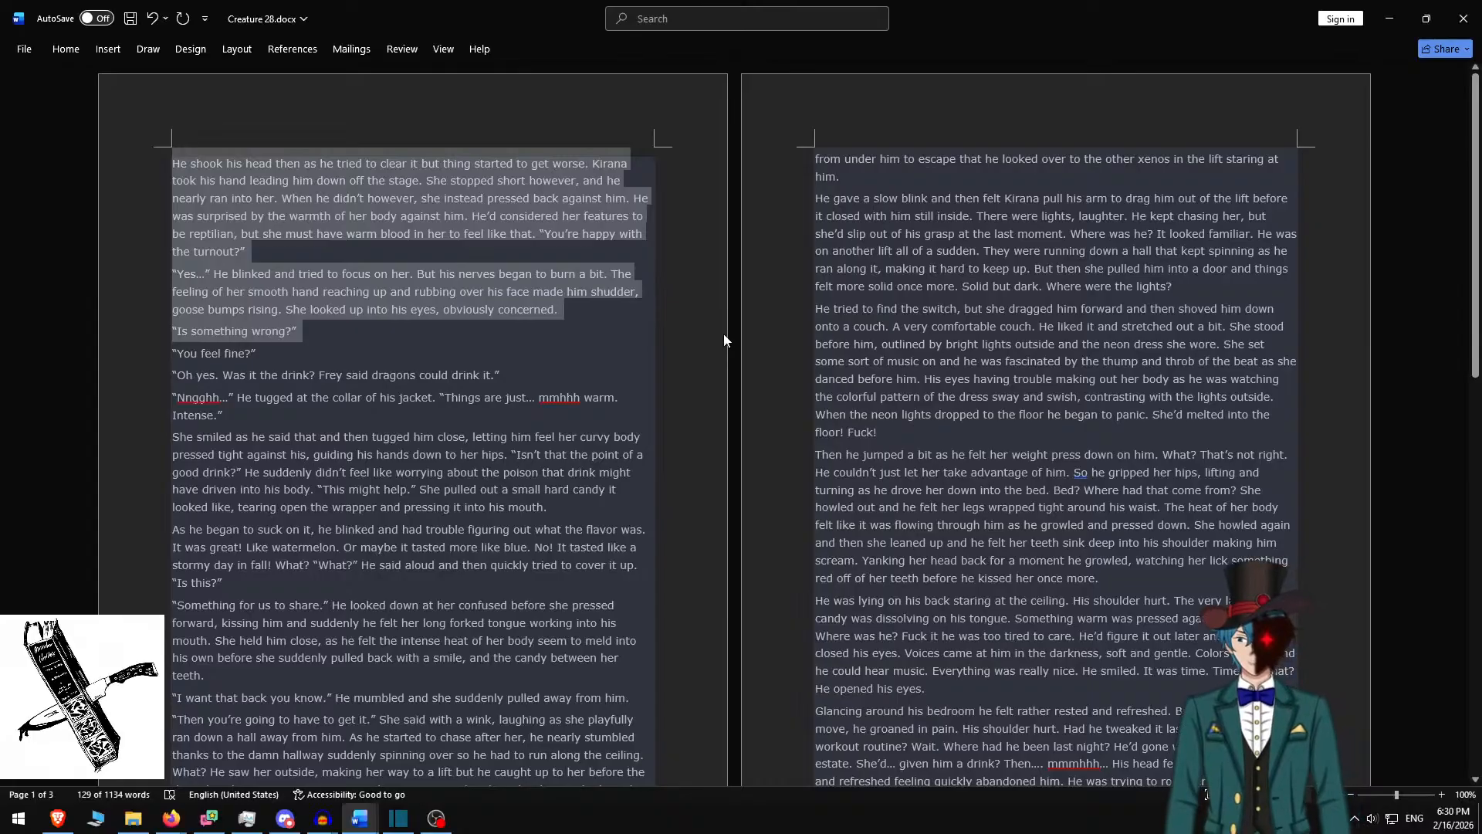
# Replace the box text with the Word passage from 'You feel fine?' to 'into his mouth.'
pyautogui.press('Delete')
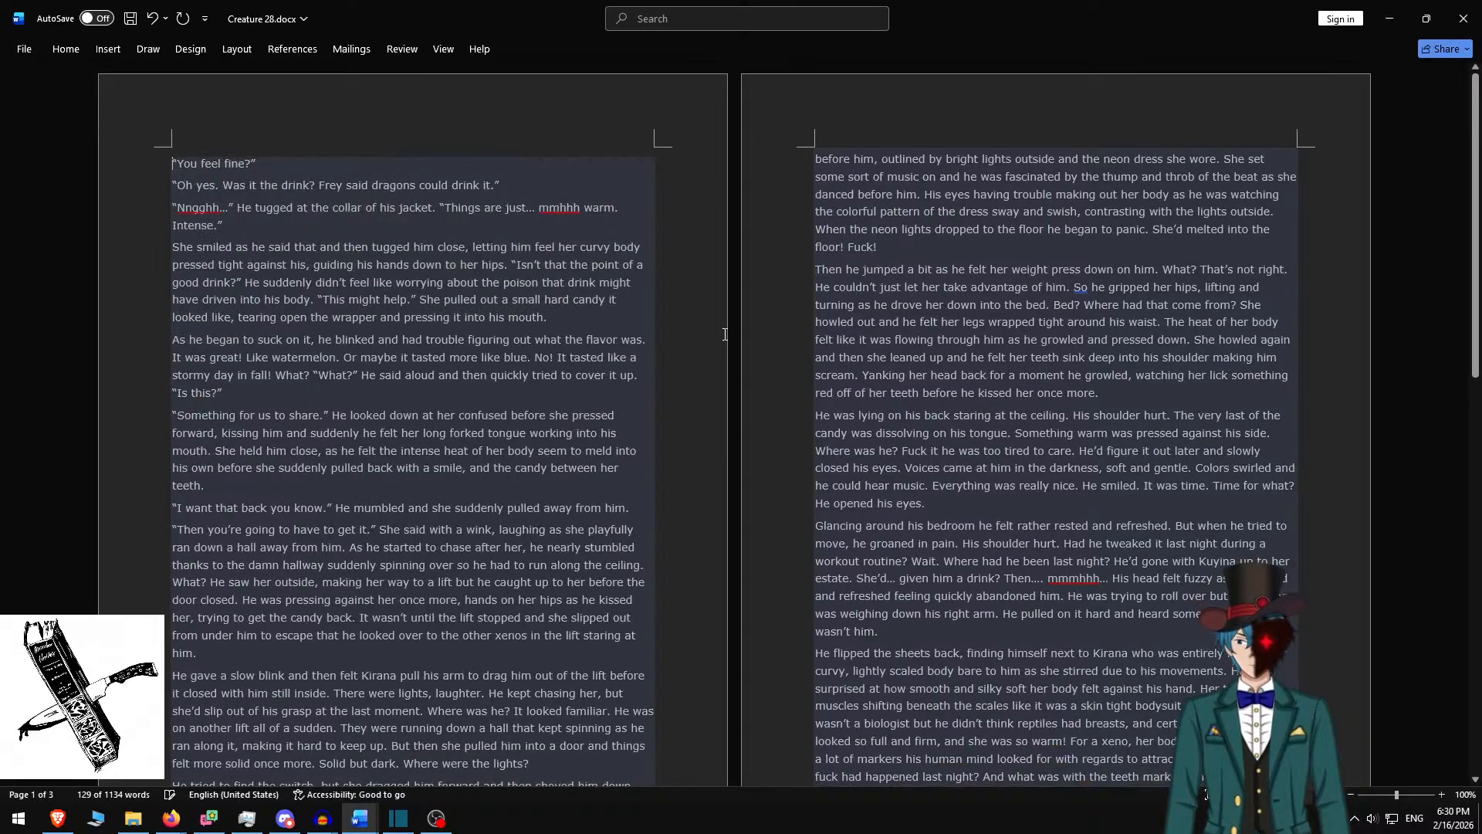
pyautogui.keyDown('shift'); pyautogui.click(553, 327); pyautogui.keyUp('shift')
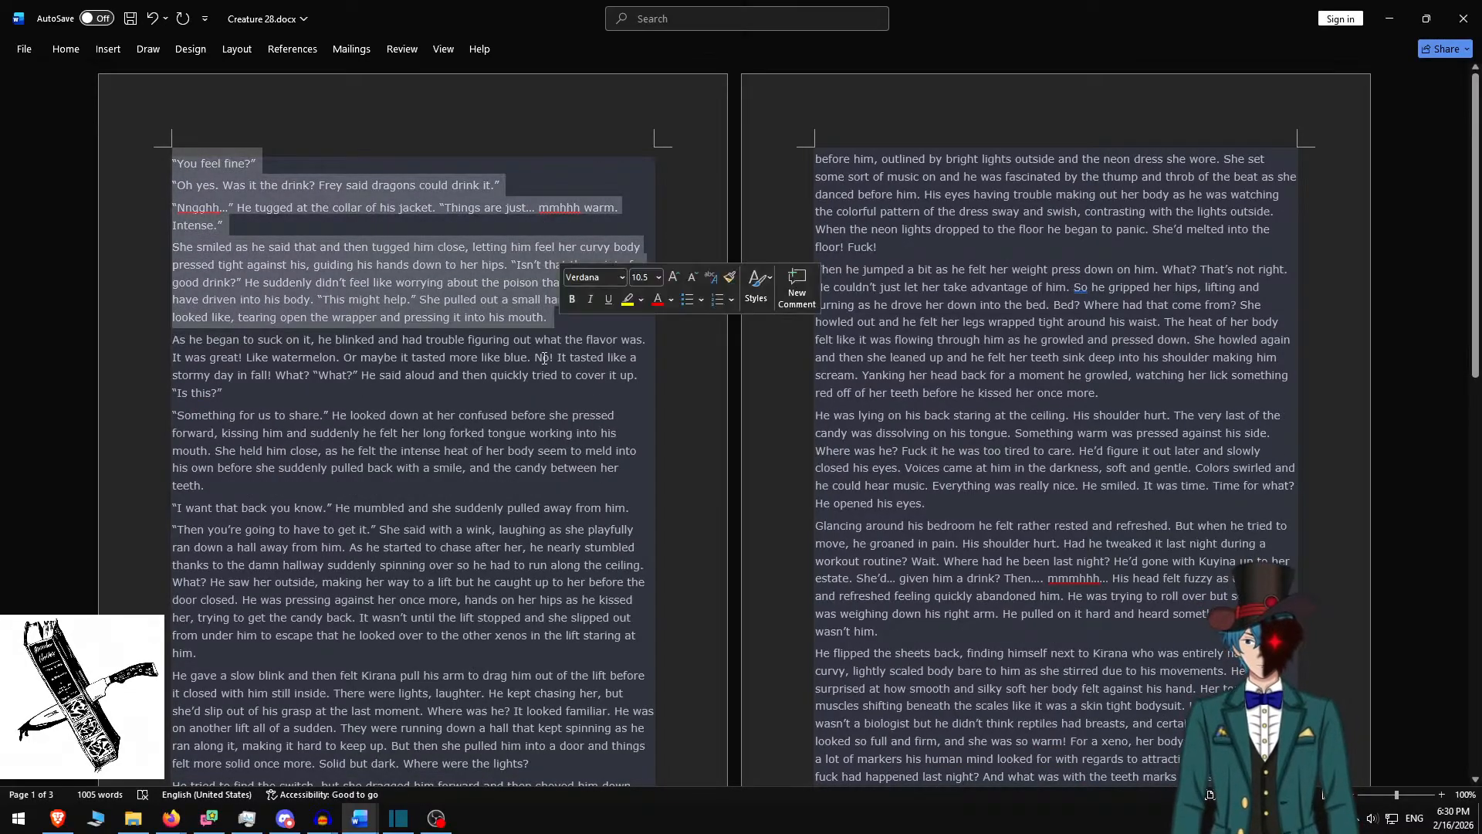
pyautogui.hotkey('alt', 'Tab')
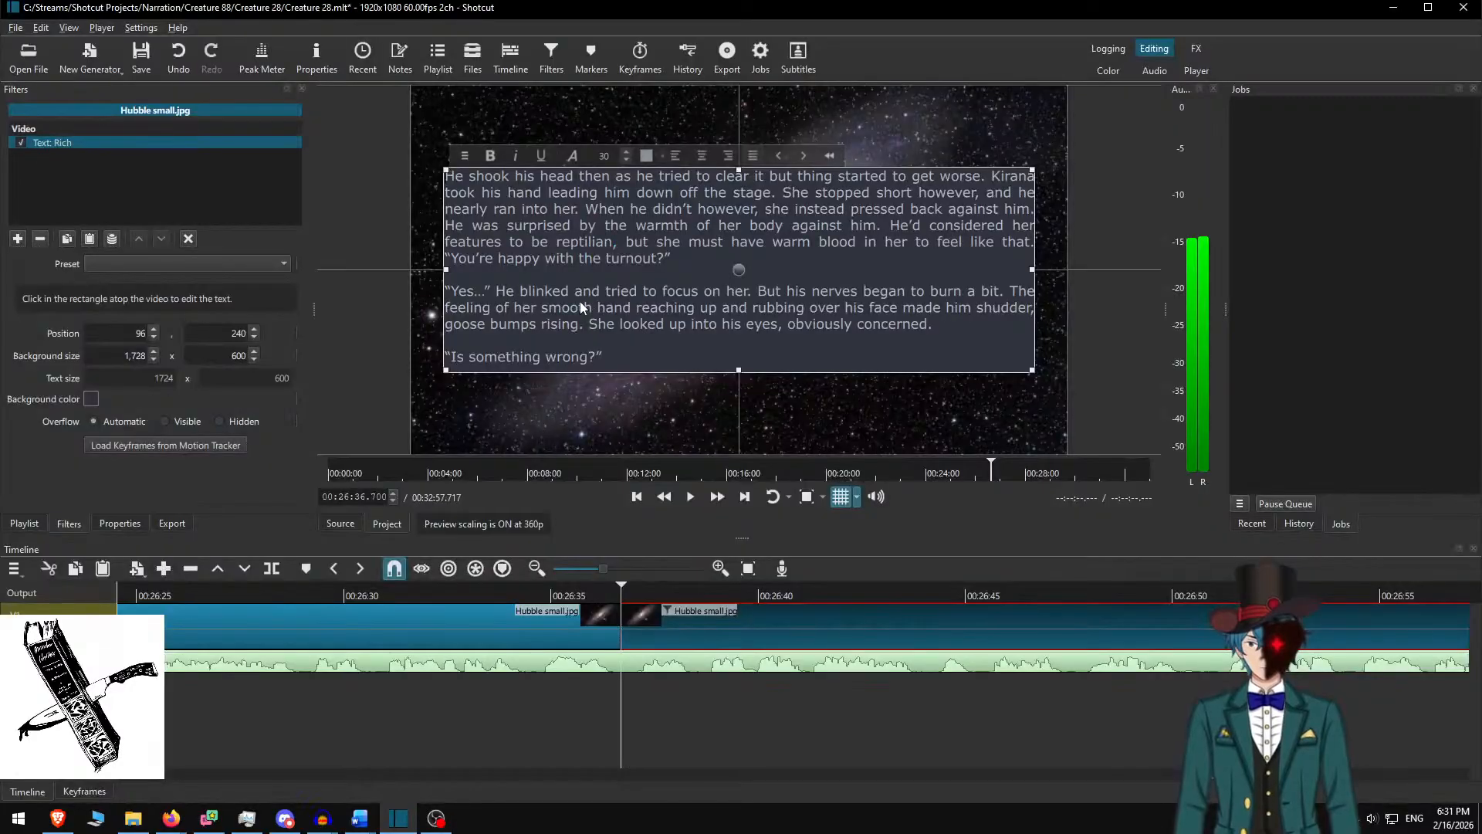
pyautogui.hotkey('ctrl', 'a')
pyautogui.hotkey('ctrl', 'v')
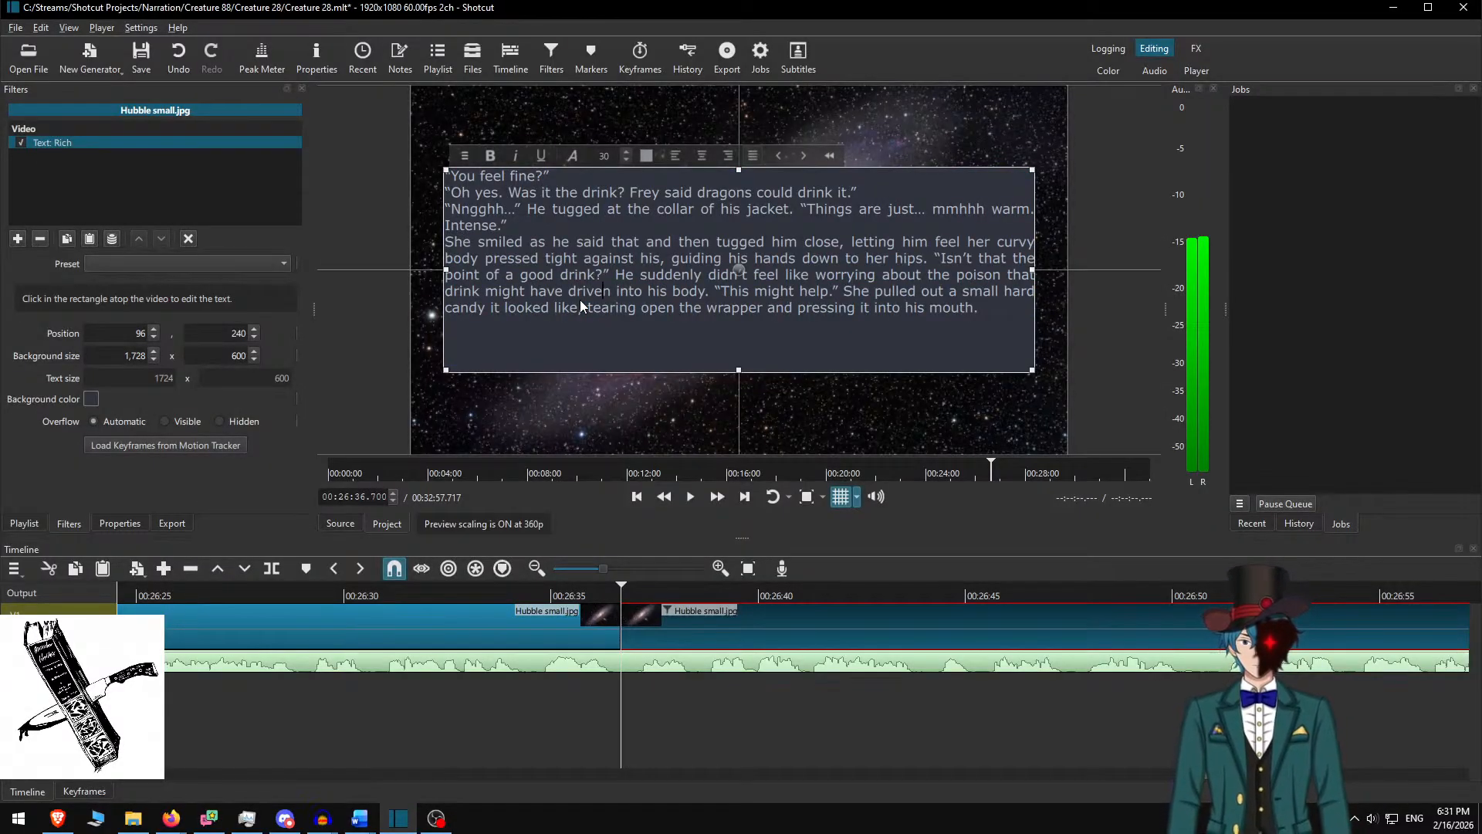
# Add blank lines after 'Intense.' and the 'Oh yes…' line, then replay at speed to review
pyautogui.press('Return')
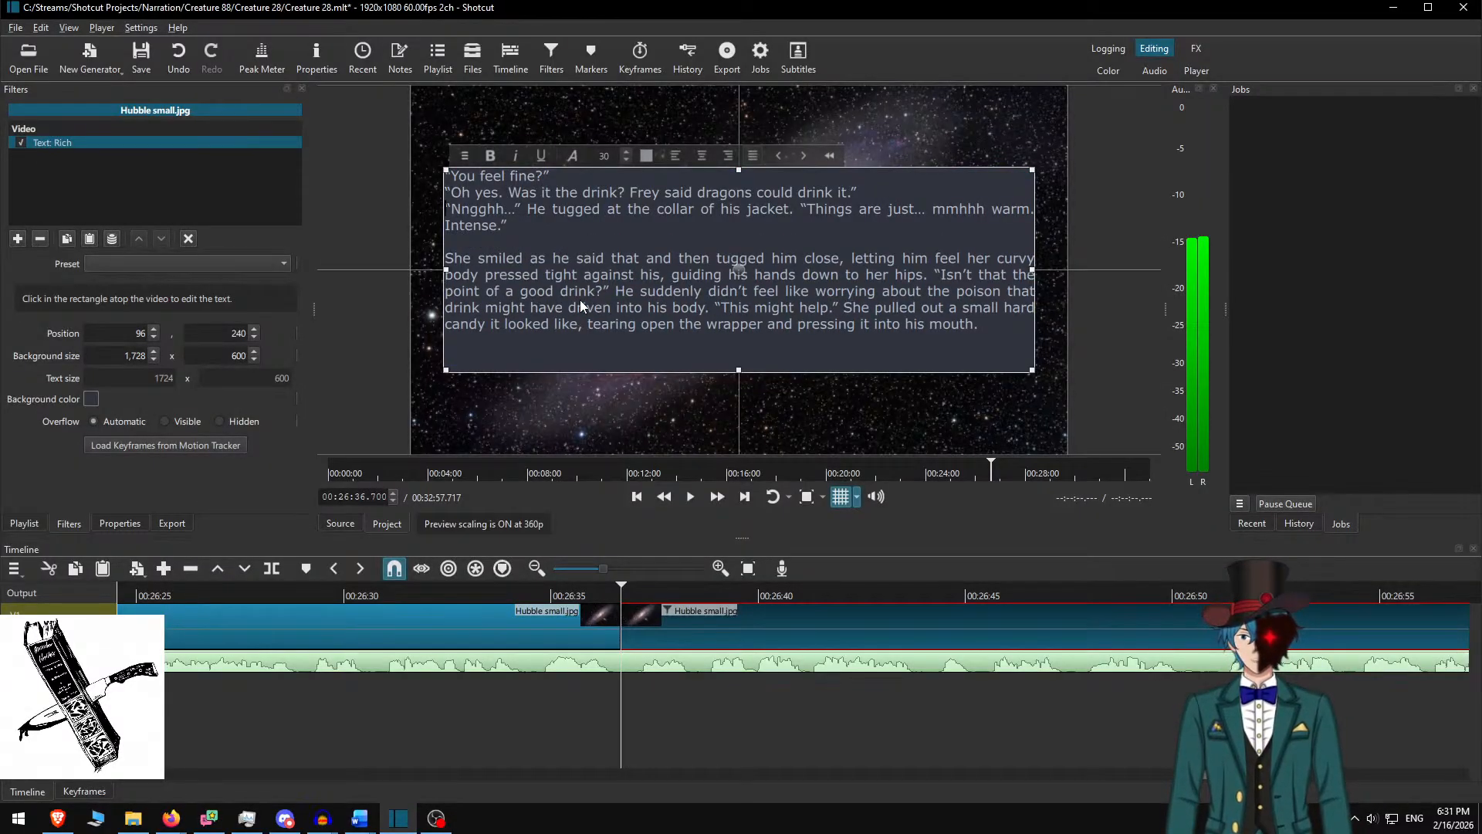
pyautogui.press('Return')
pyautogui.press('Return')
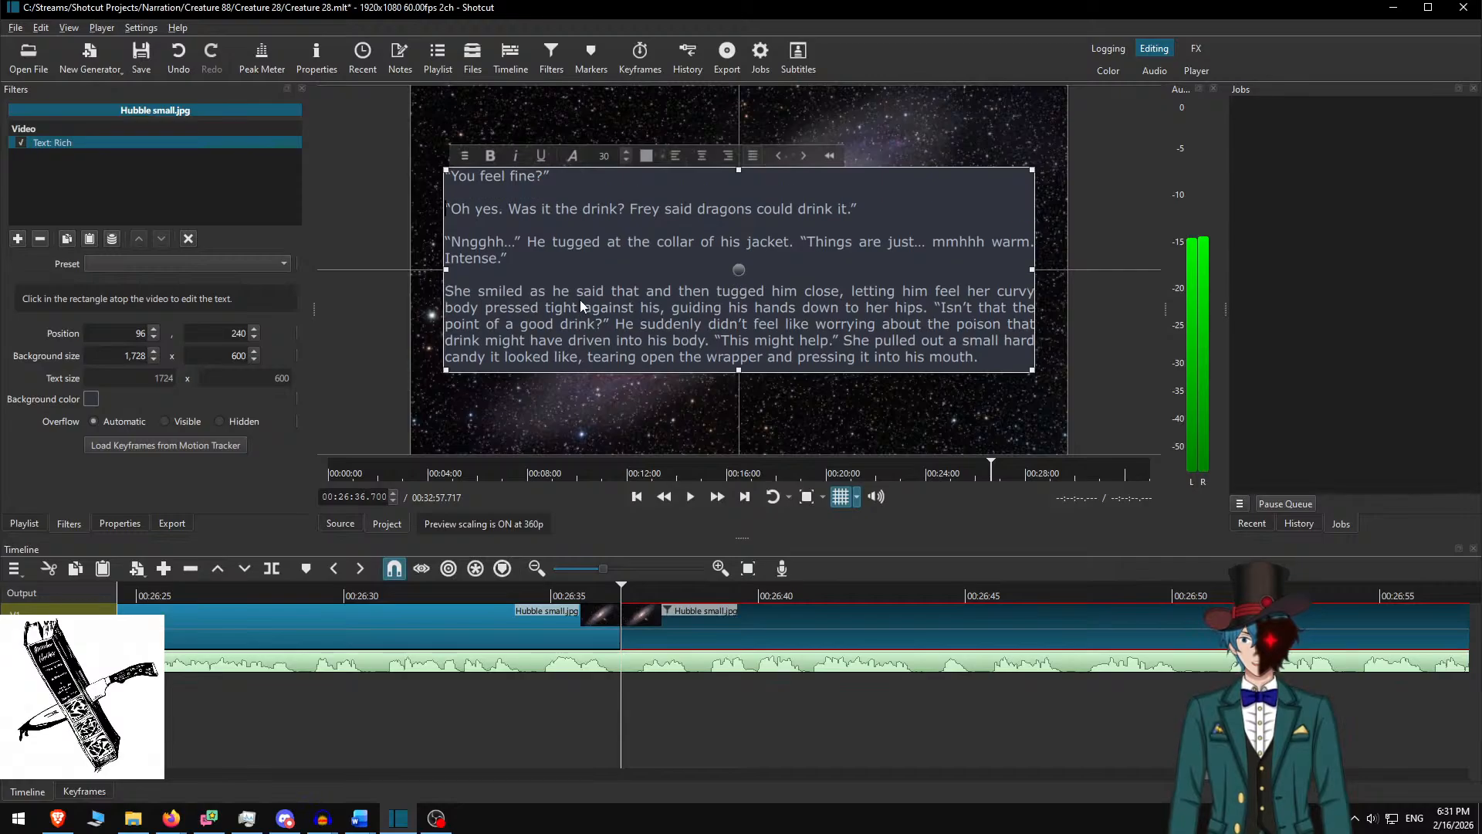
pyautogui.click(670, 625)
pyautogui.click(504, 594)
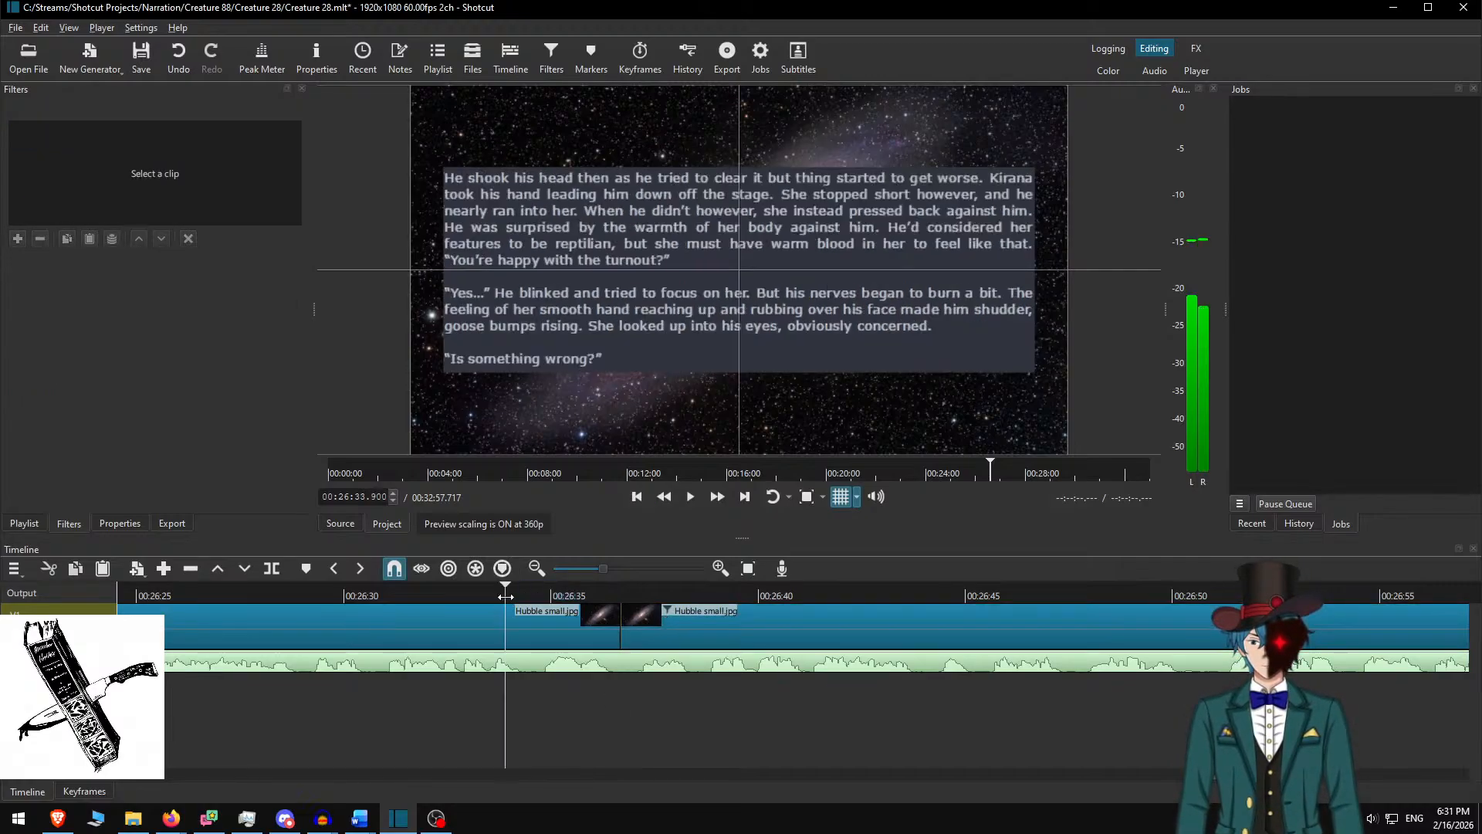
pyautogui.press('space')
pyautogui.click(723, 505)
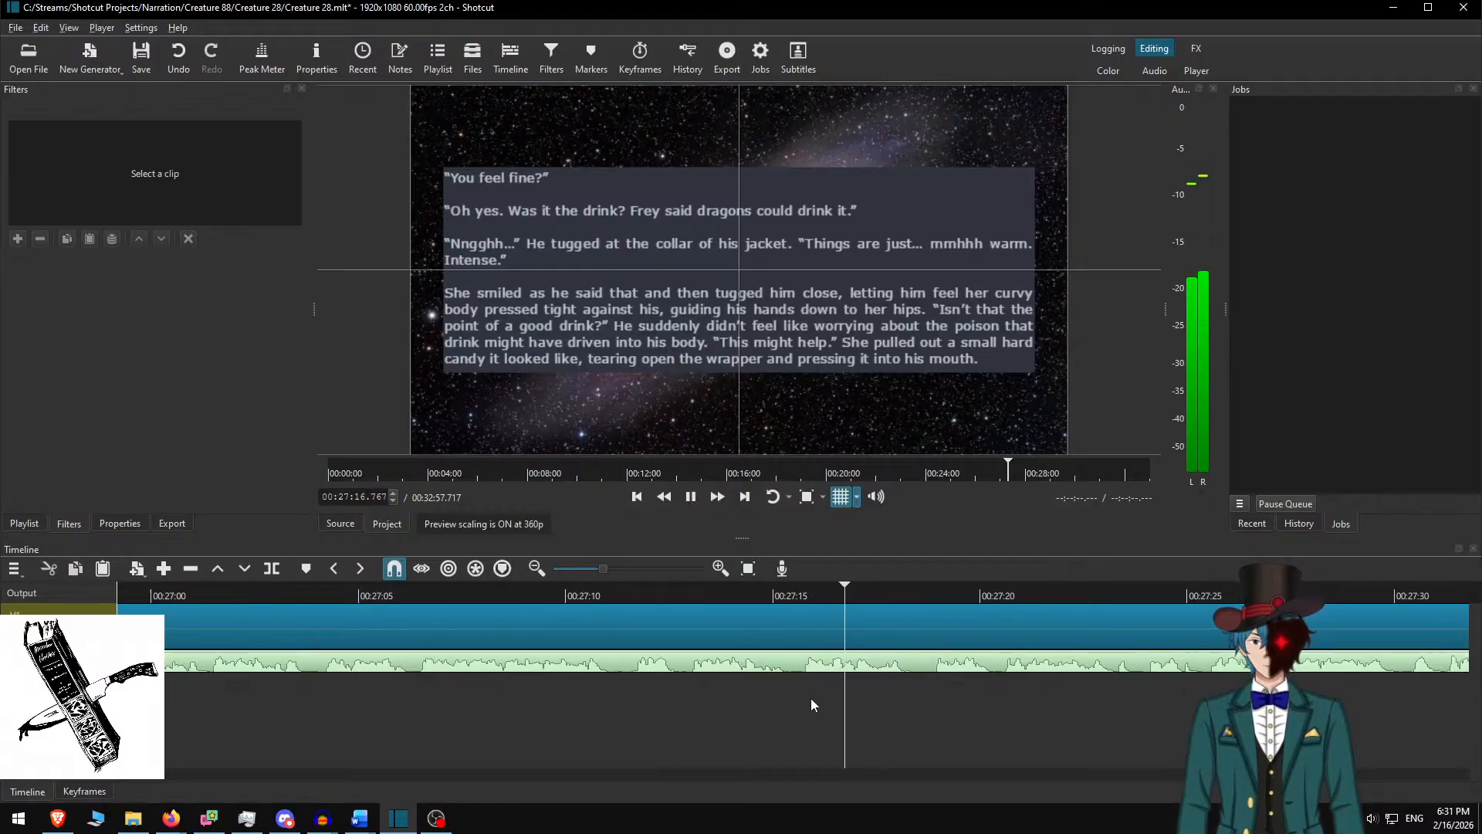
# Select the next Hubble clip and copy Word's next three paragraphs through 'pulled away from him.'
pyautogui.press('space')
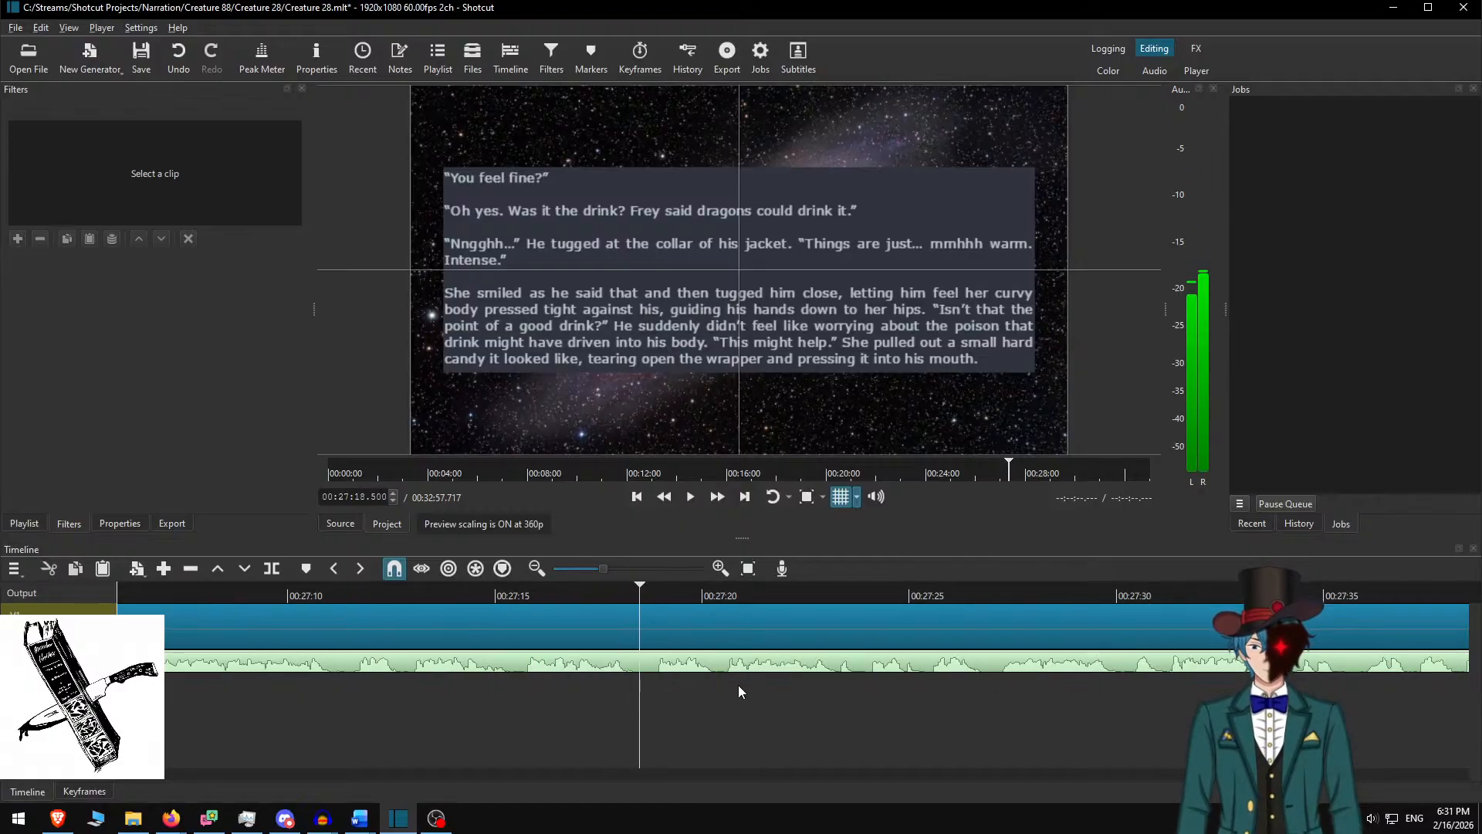
pyautogui.click(730, 623)
pyautogui.hotkey('alt', 'Tab')
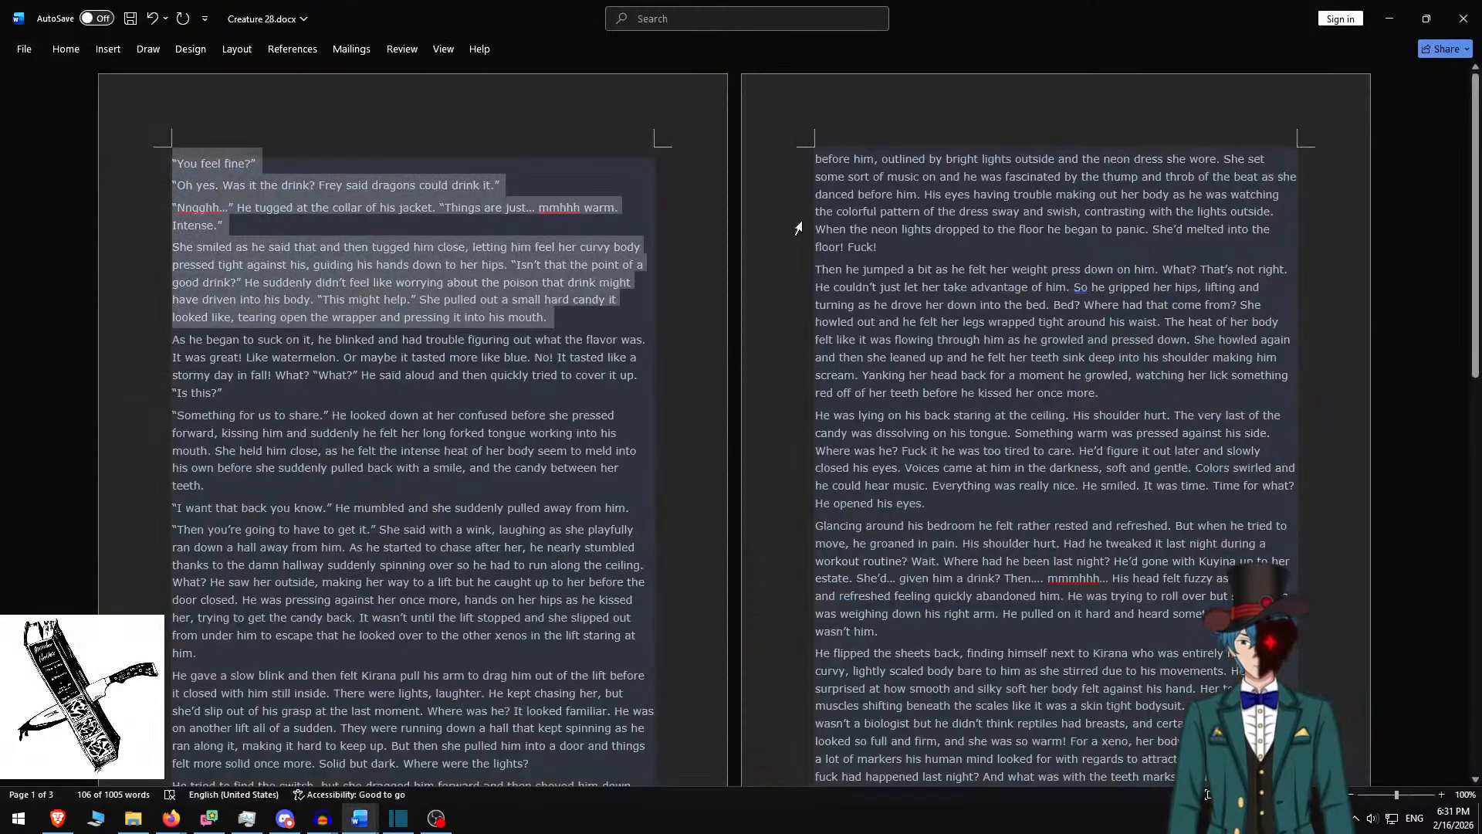
pyautogui.press('BackSpace')
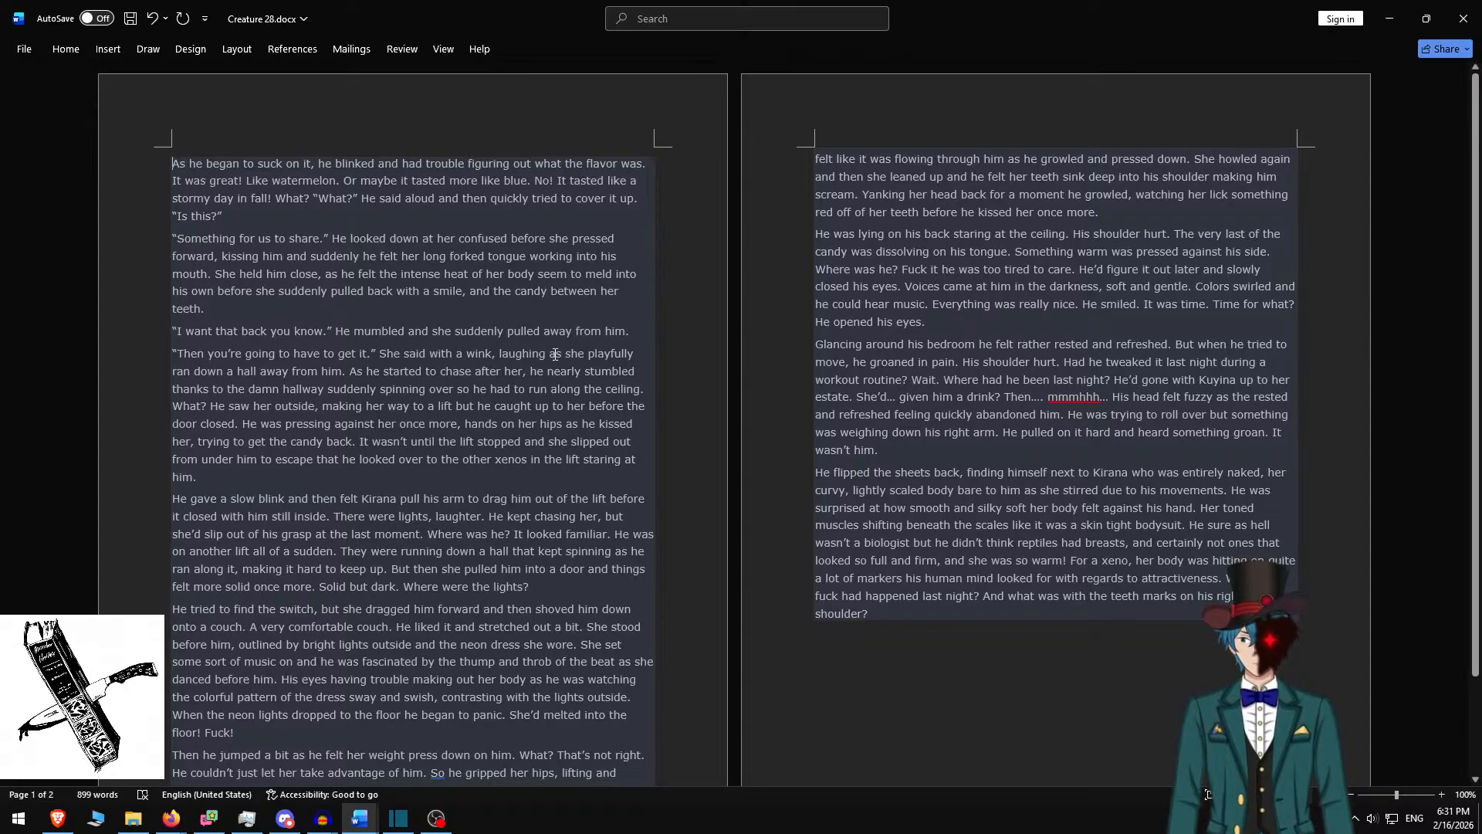
pyautogui.keyDown('shift'); pyautogui.click(642, 331); pyautogui.keyUp('shift')
pyautogui.hotkey('ctrl', 'c')
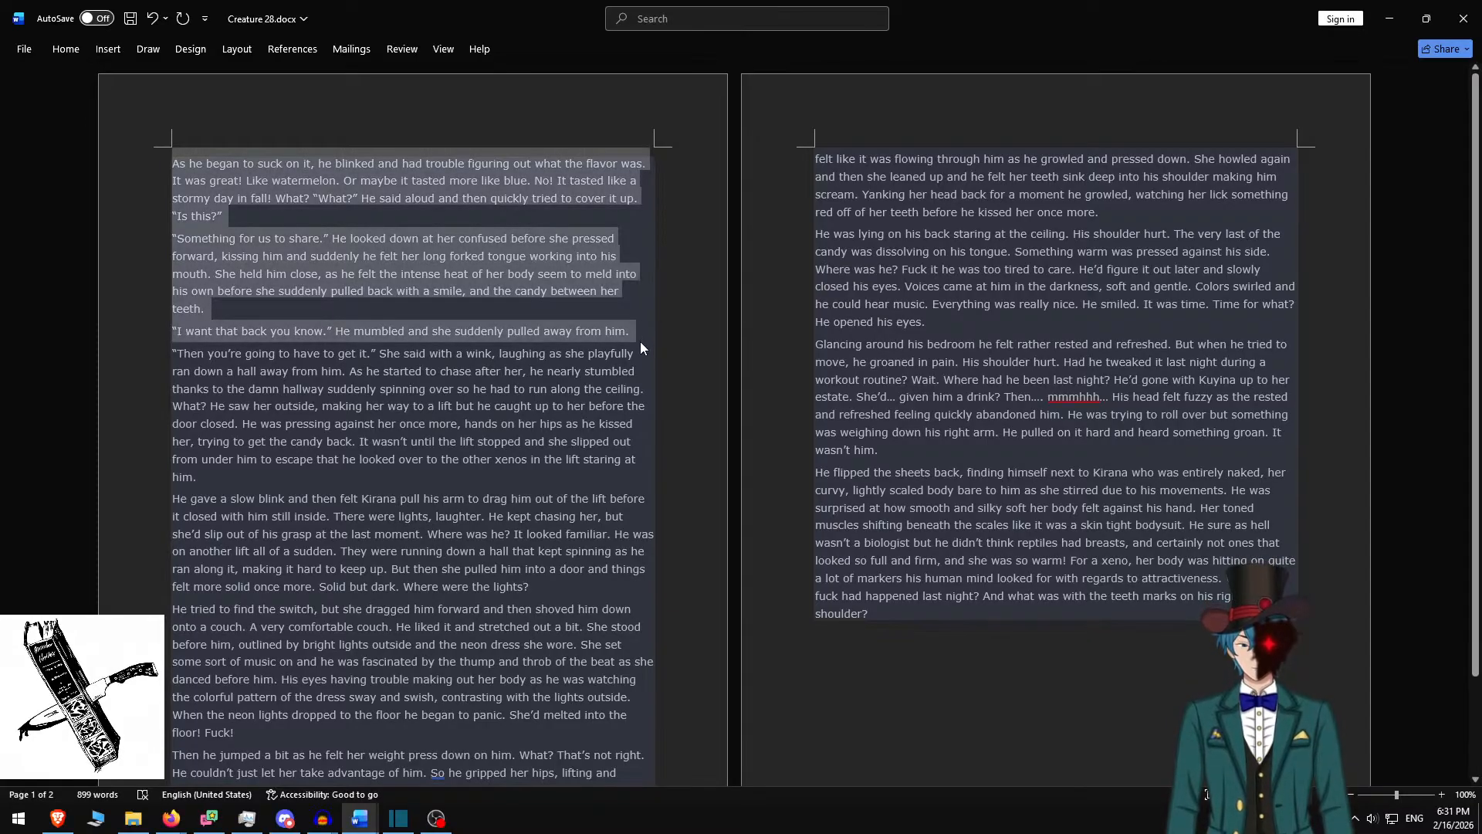
pyautogui.hotkey('alt', 'Tab')
# Paste the three paragraphs with blank lines before 'I want that back you know.' and 'Something for us to share.'
pyautogui.hotkey('ctrl', 'a')
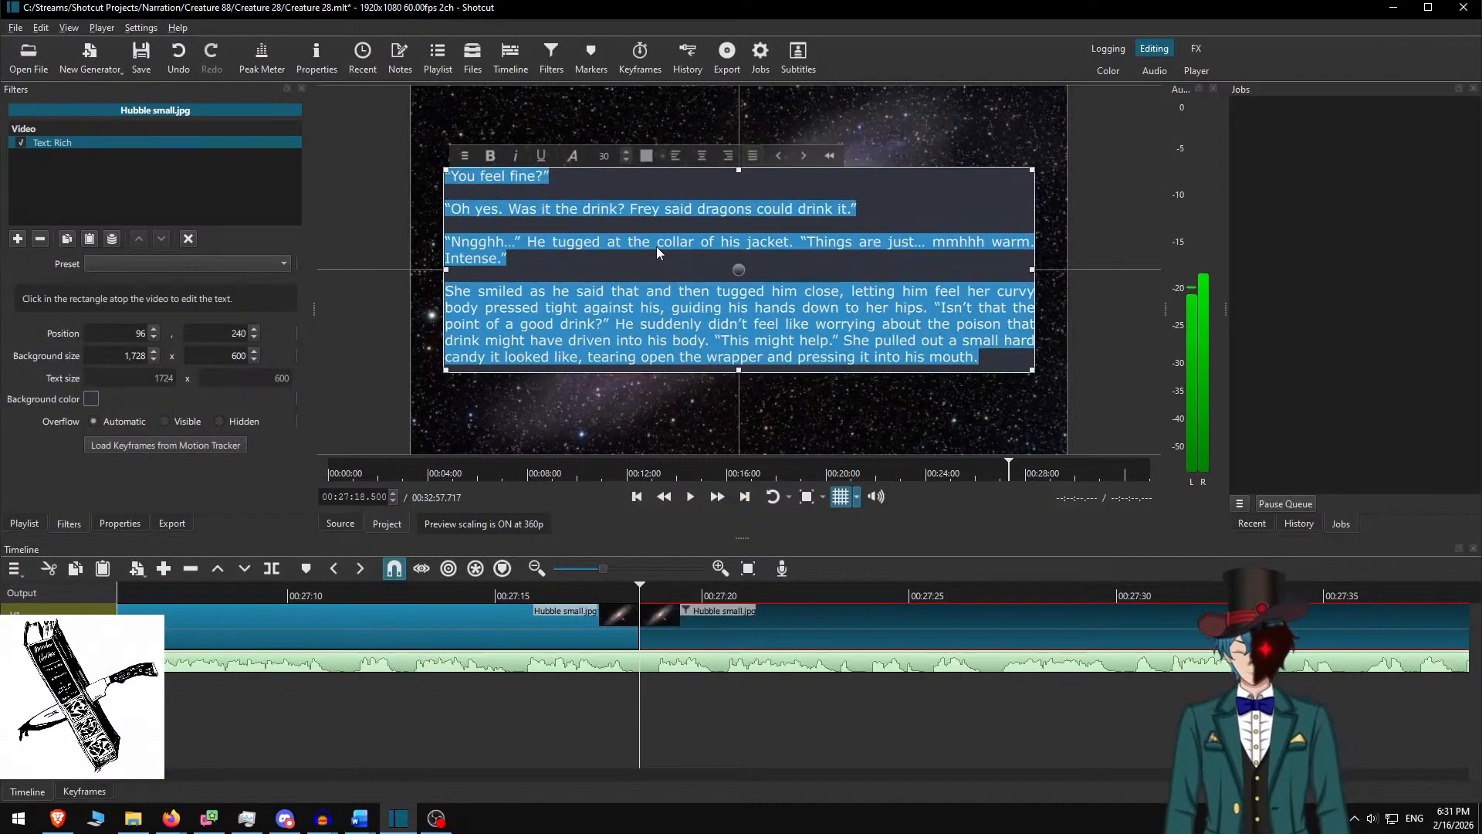
pyautogui.hotkey('ctrl', 'v')
pyautogui.press('Up')
pyautogui.press('Return')
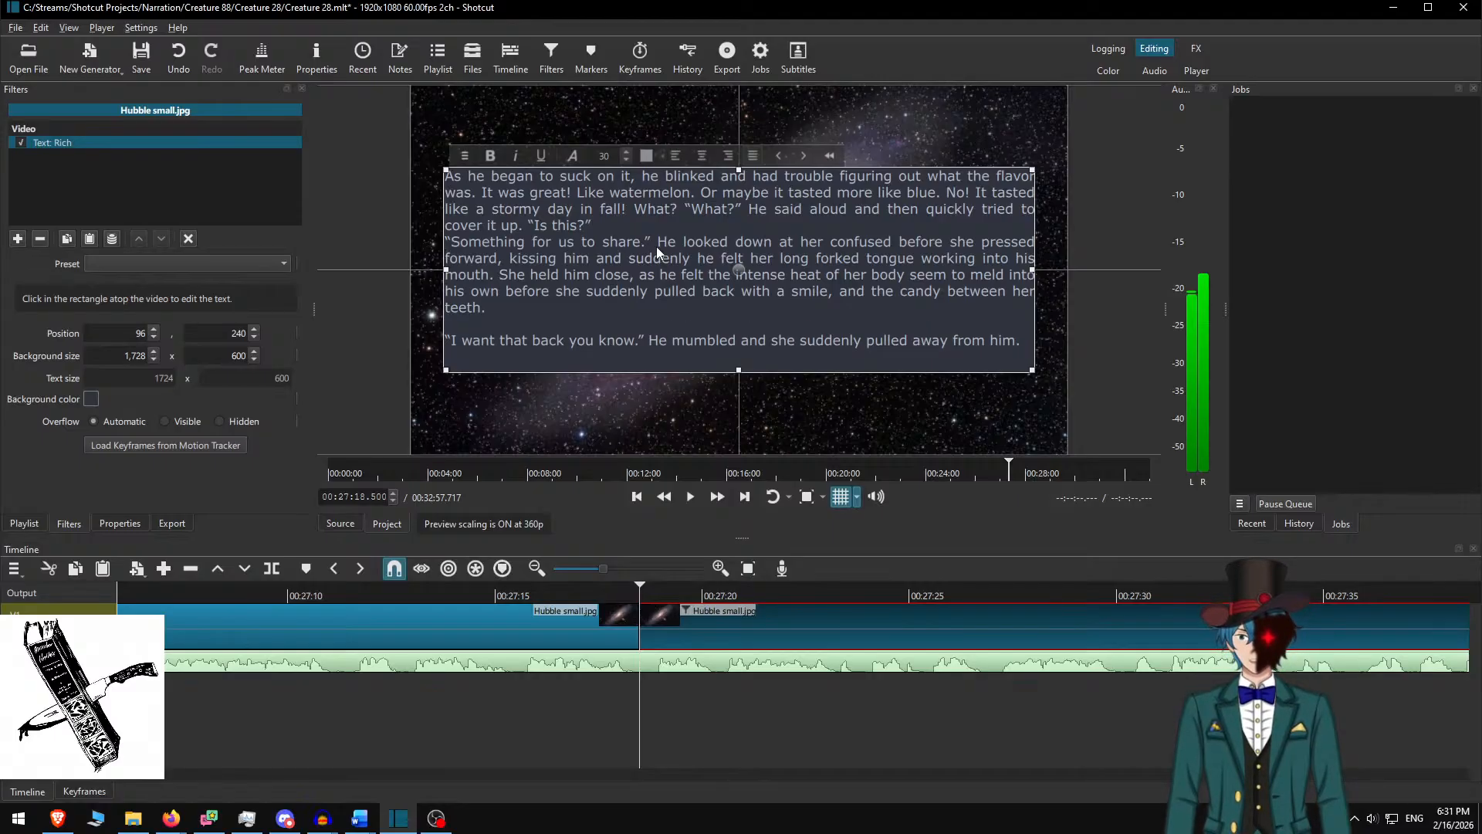
pyautogui.press('Return')
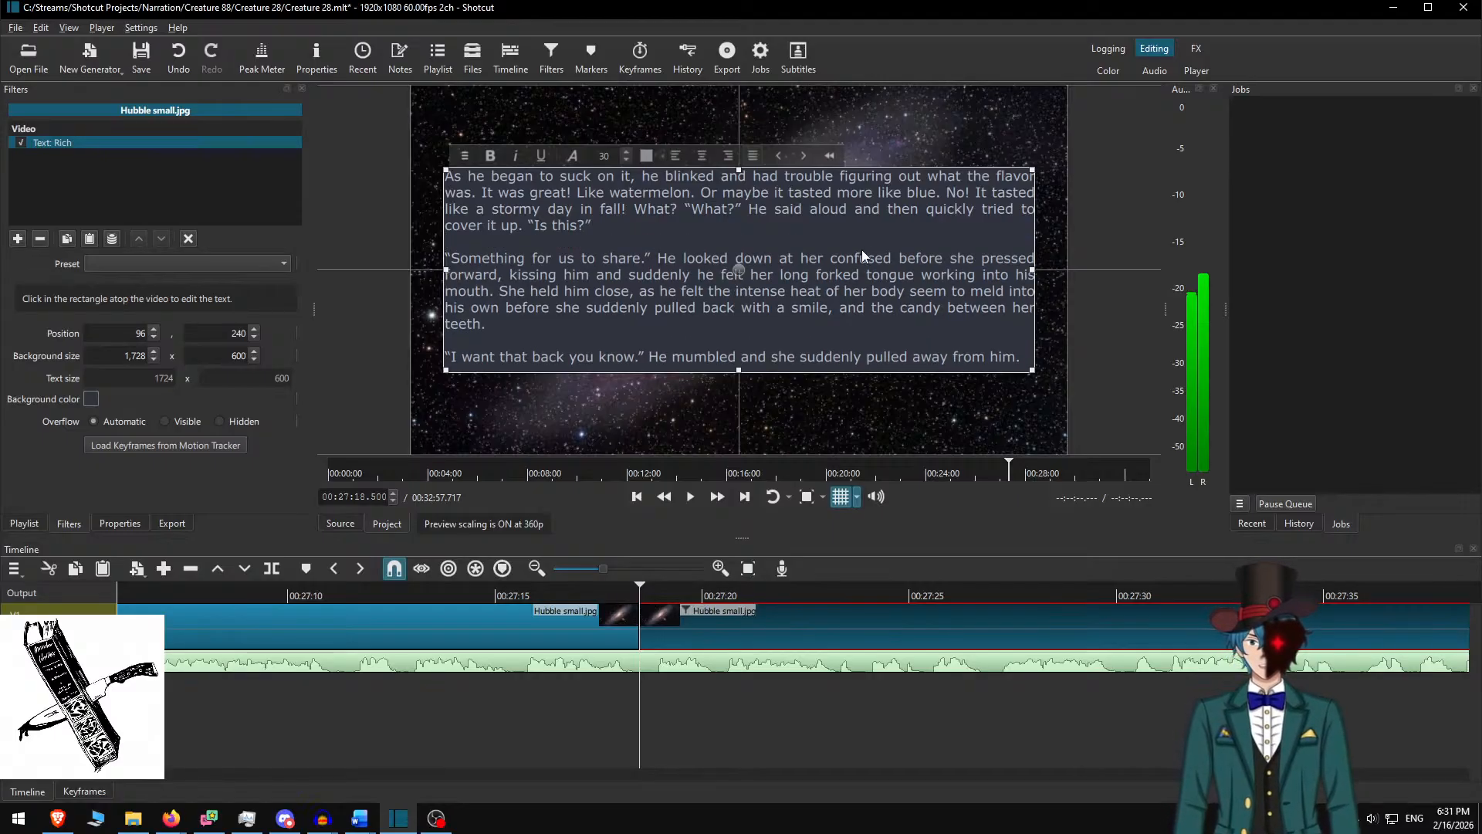
pyautogui.click(718, 618)
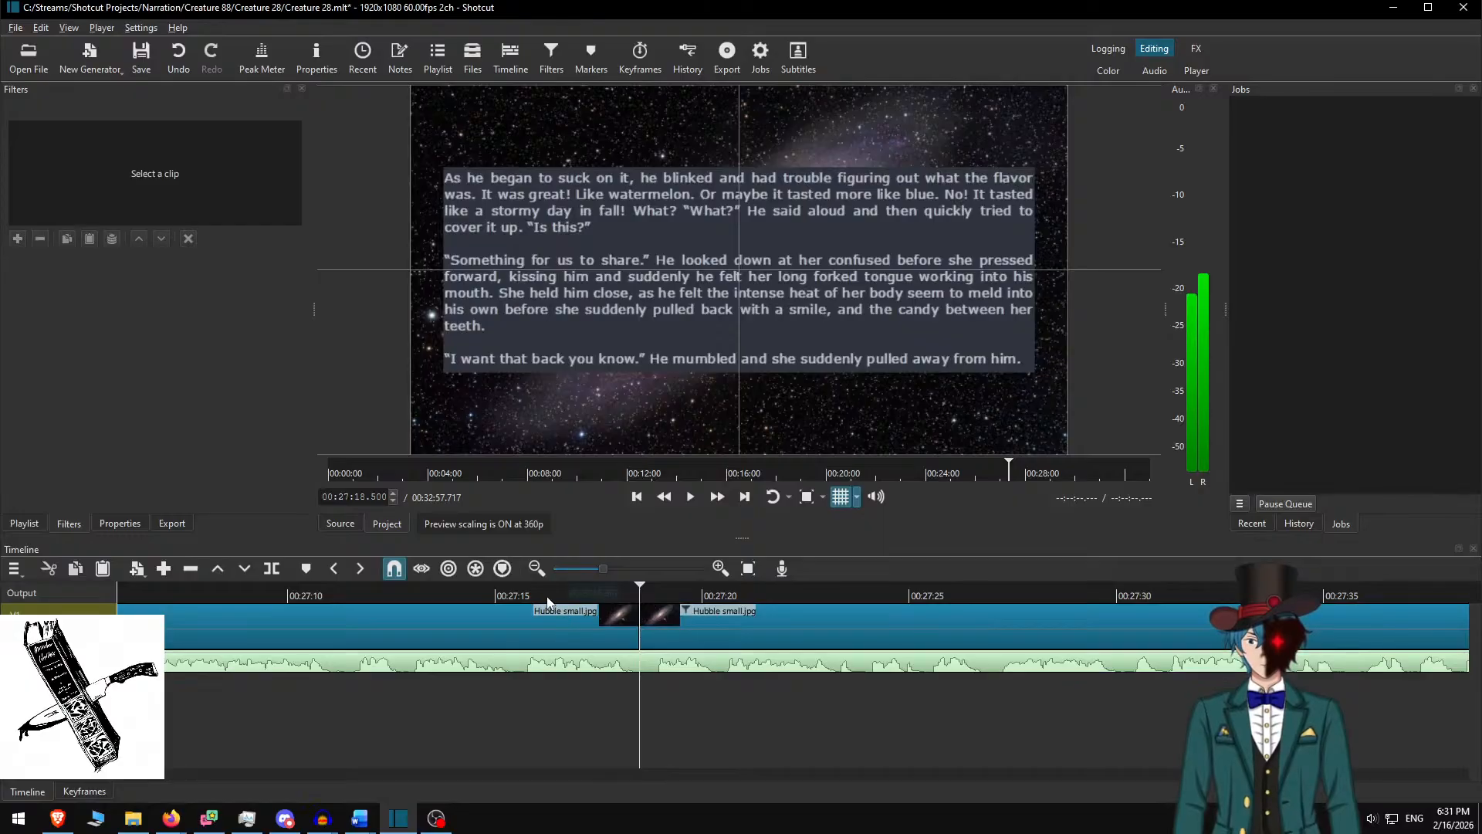
# Replay the narration at speed and pause at 00:28:08.650 where the paragraphs end
pyautogui.click(521, 597)
pyautogui.click(723, 502)
pyautogui.click(718, 502)
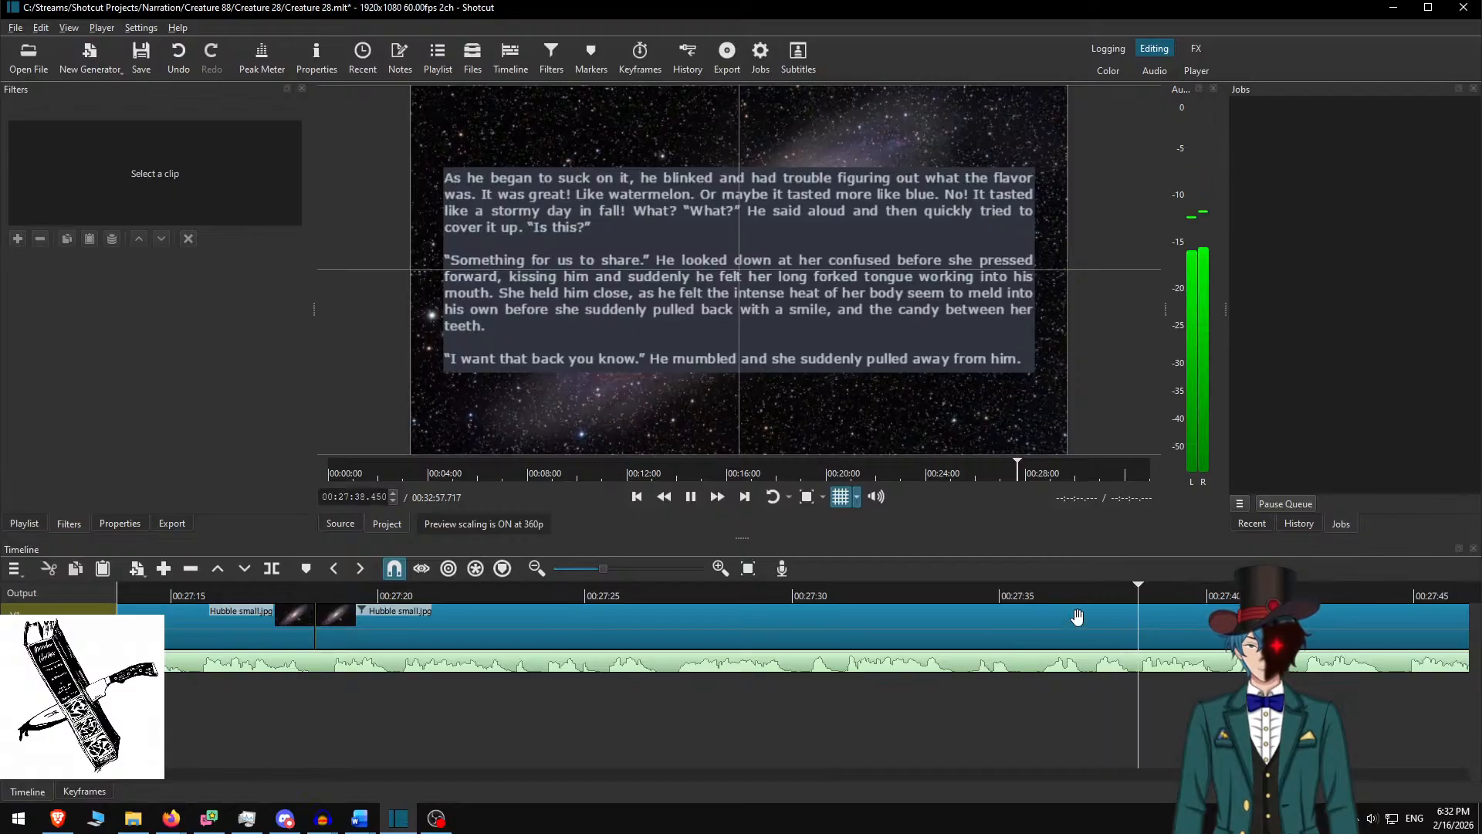
pyautogui.scroll(-13, 955, 661)
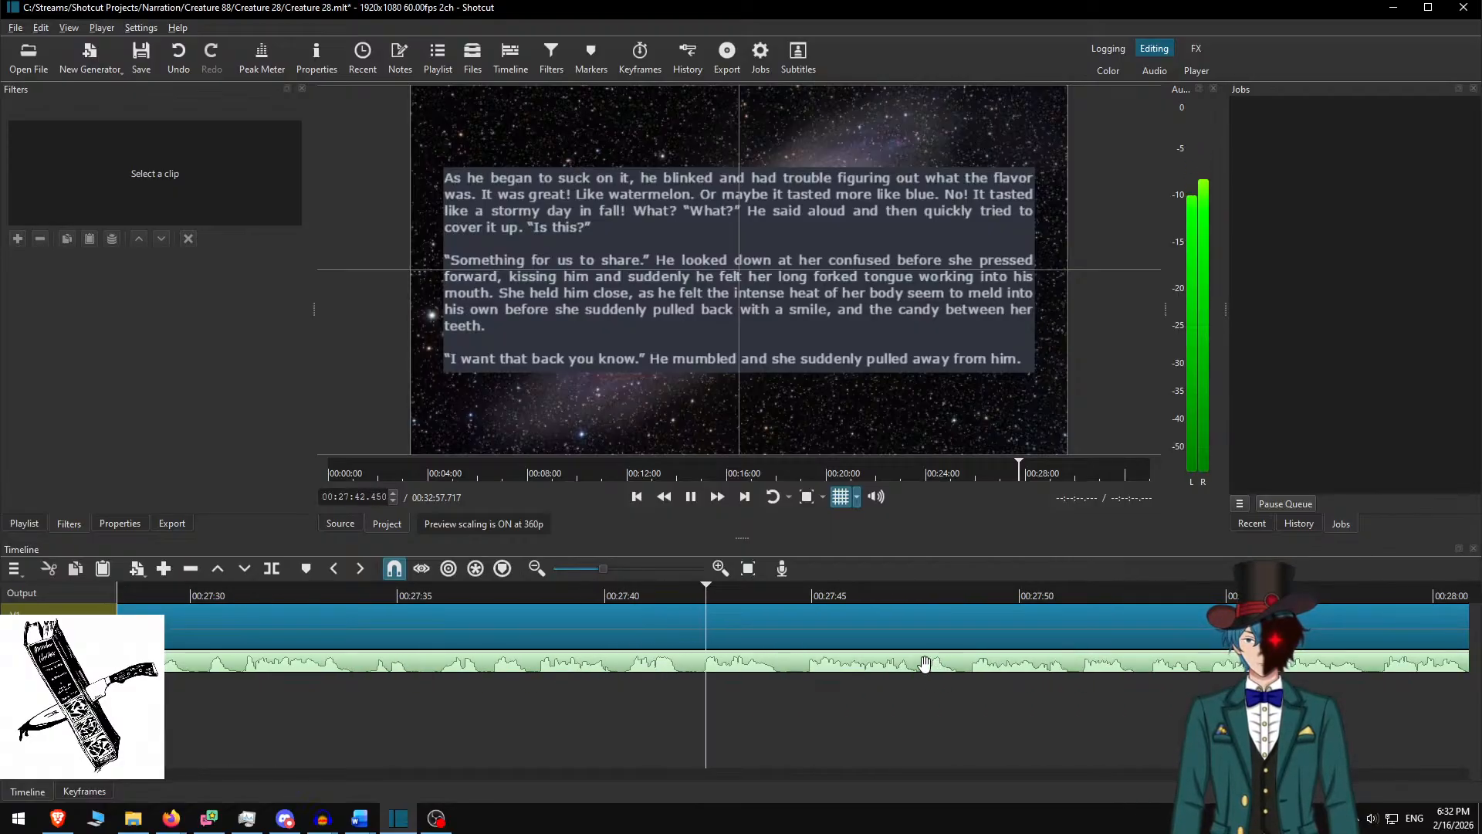
pyautogui.scroll(-6, 926, 667)
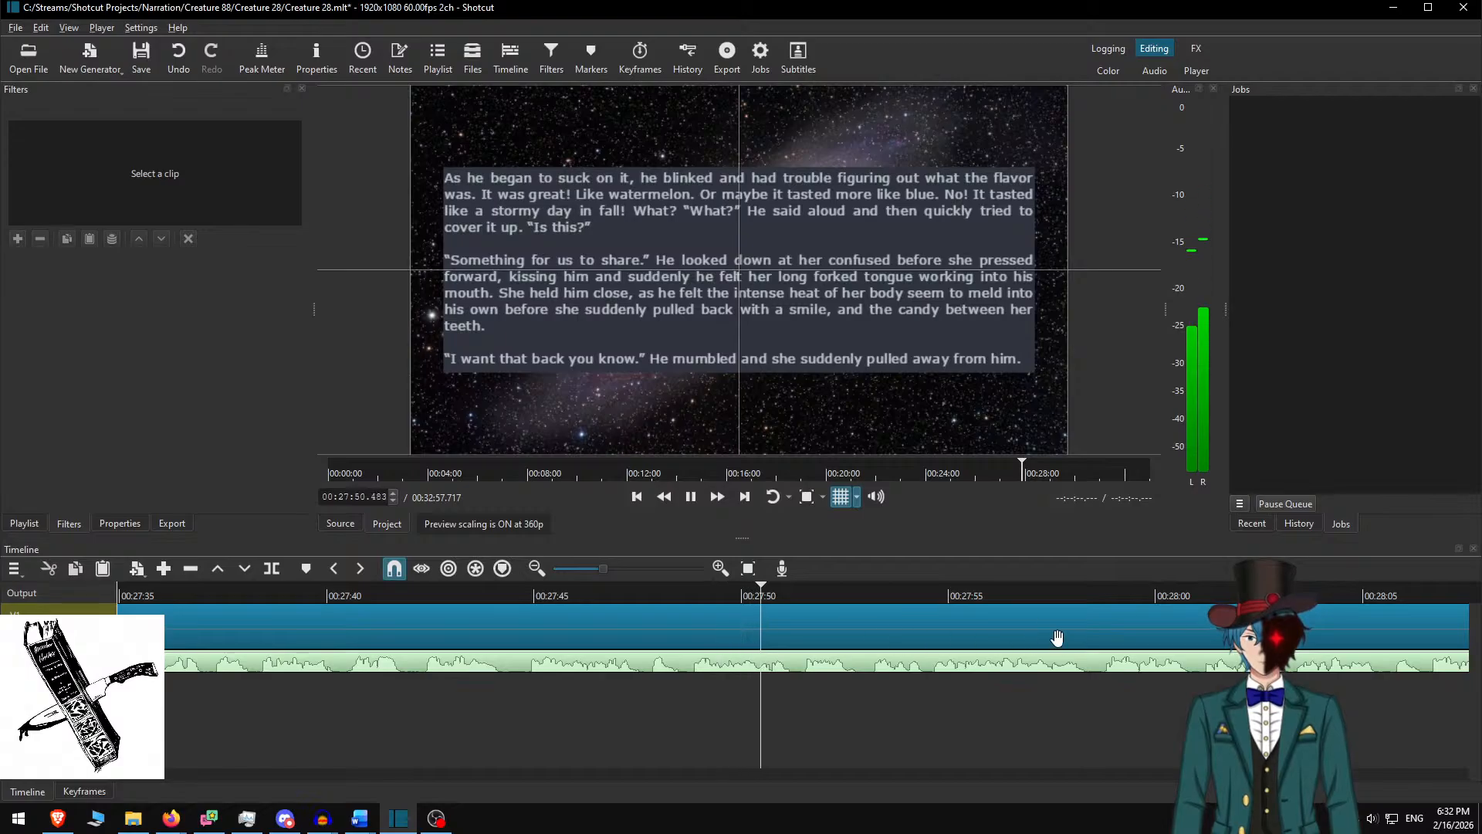
pyautogui.scroll(-10, 873, 679)
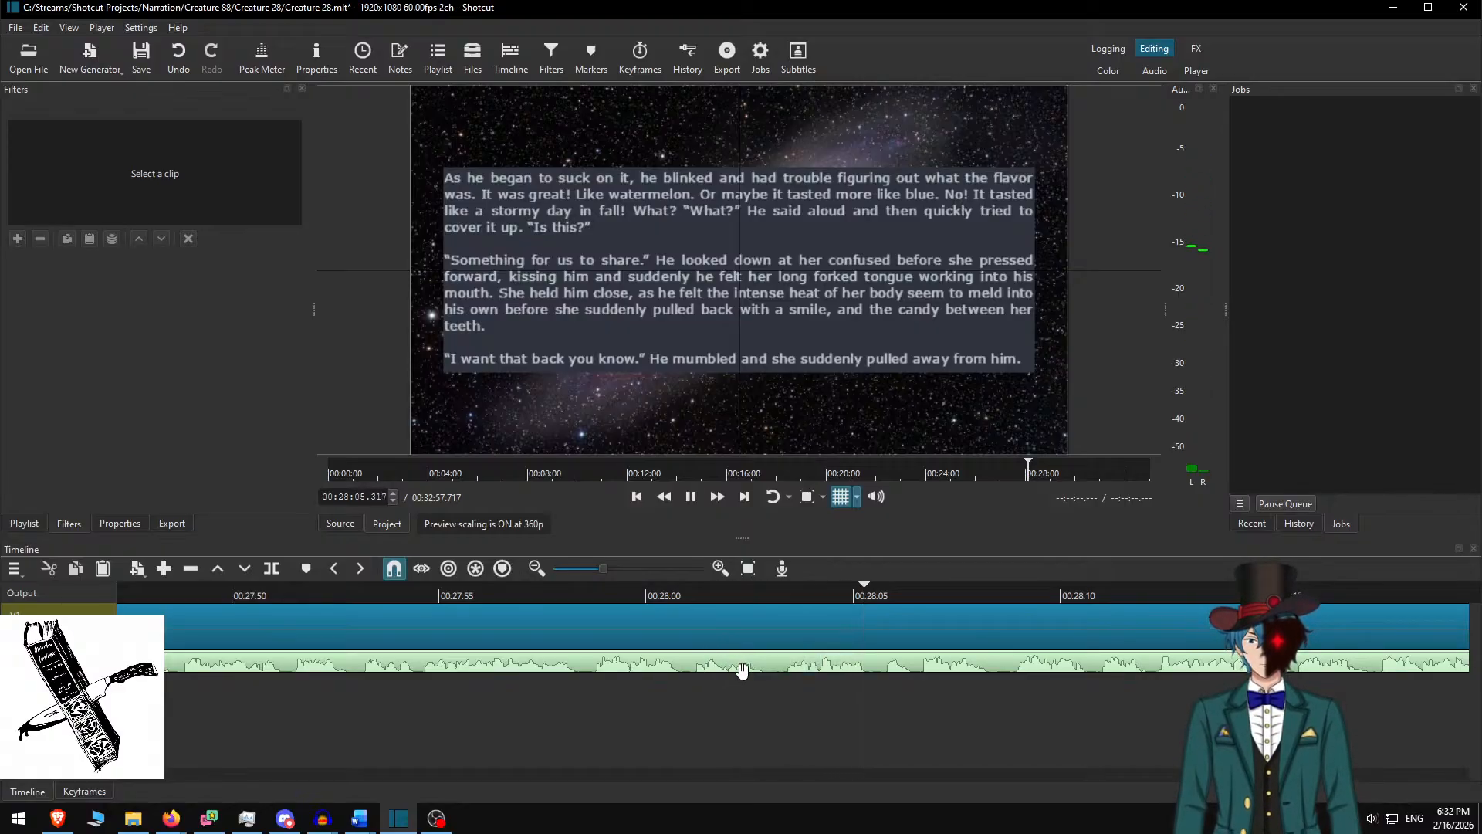
pyautogui.scroll(-6, 741, 679)
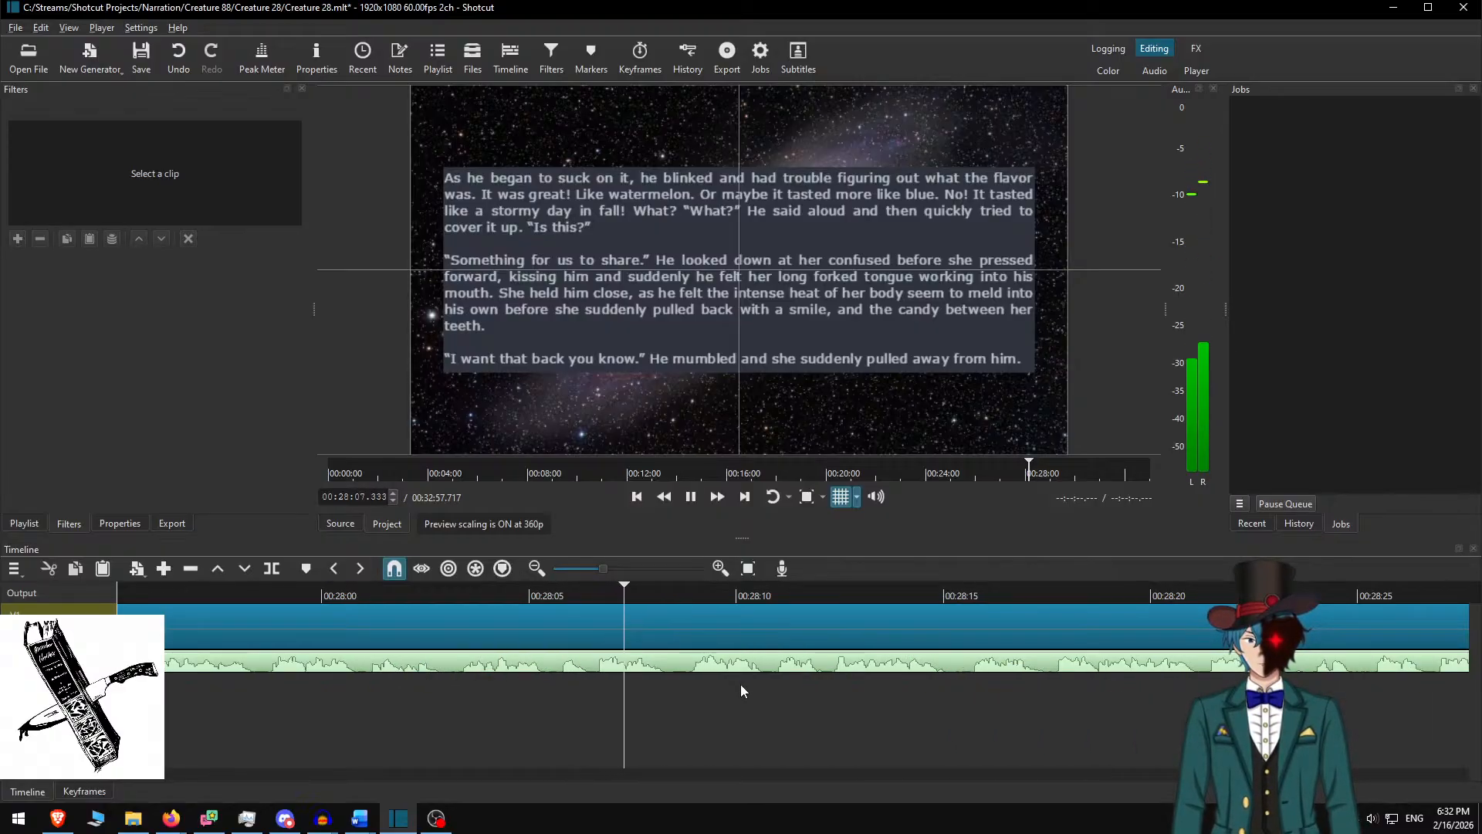
pyautogui.press('space')
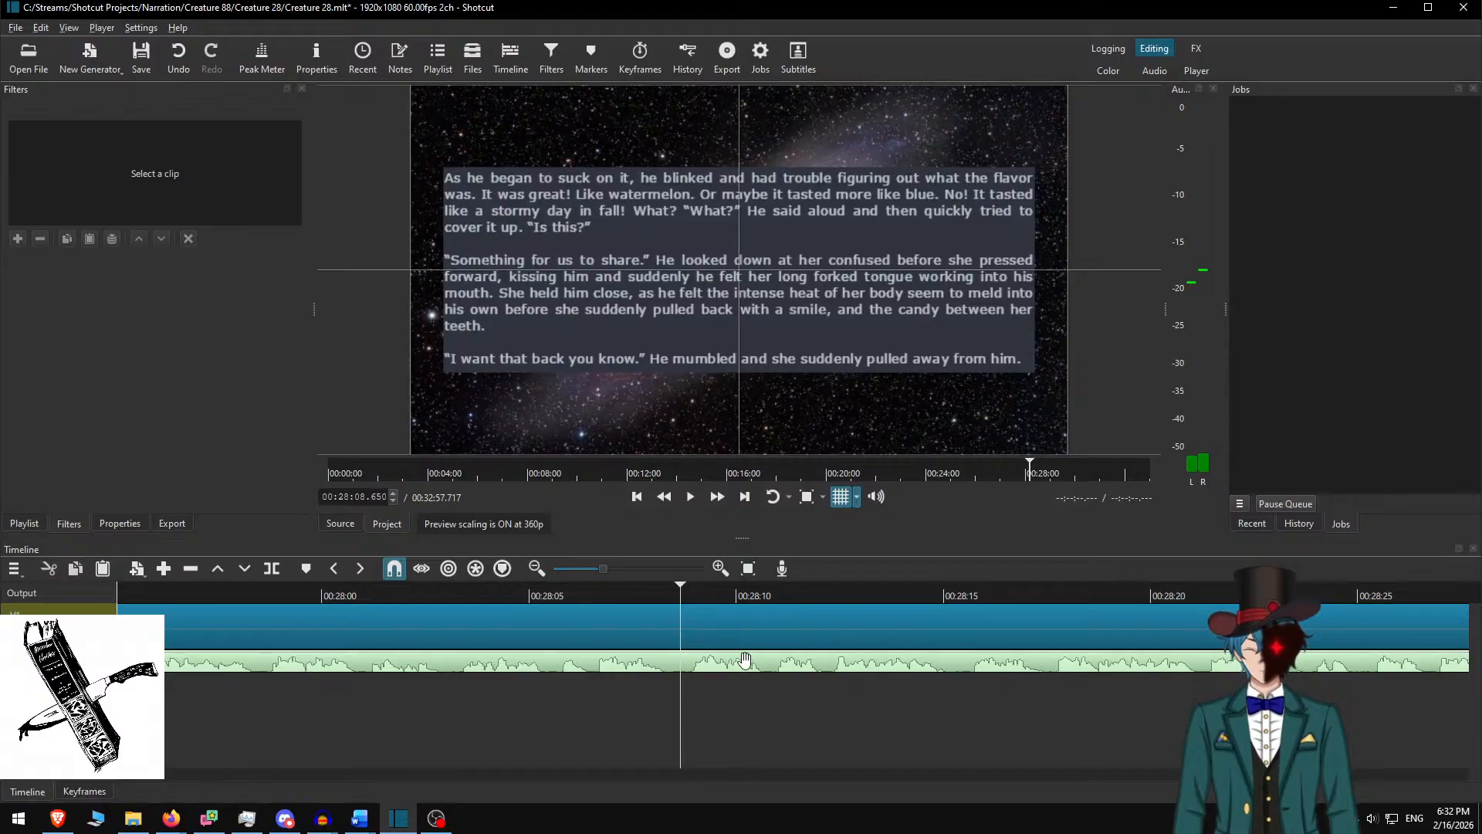
# Split the galaxy clip at 00:28:08.650 and copy the next two story paragraphs from Word
pyautogui.press('s')
pyautogui.click(773, 610)
pyautogui.hotkey('alt', 'Tab')
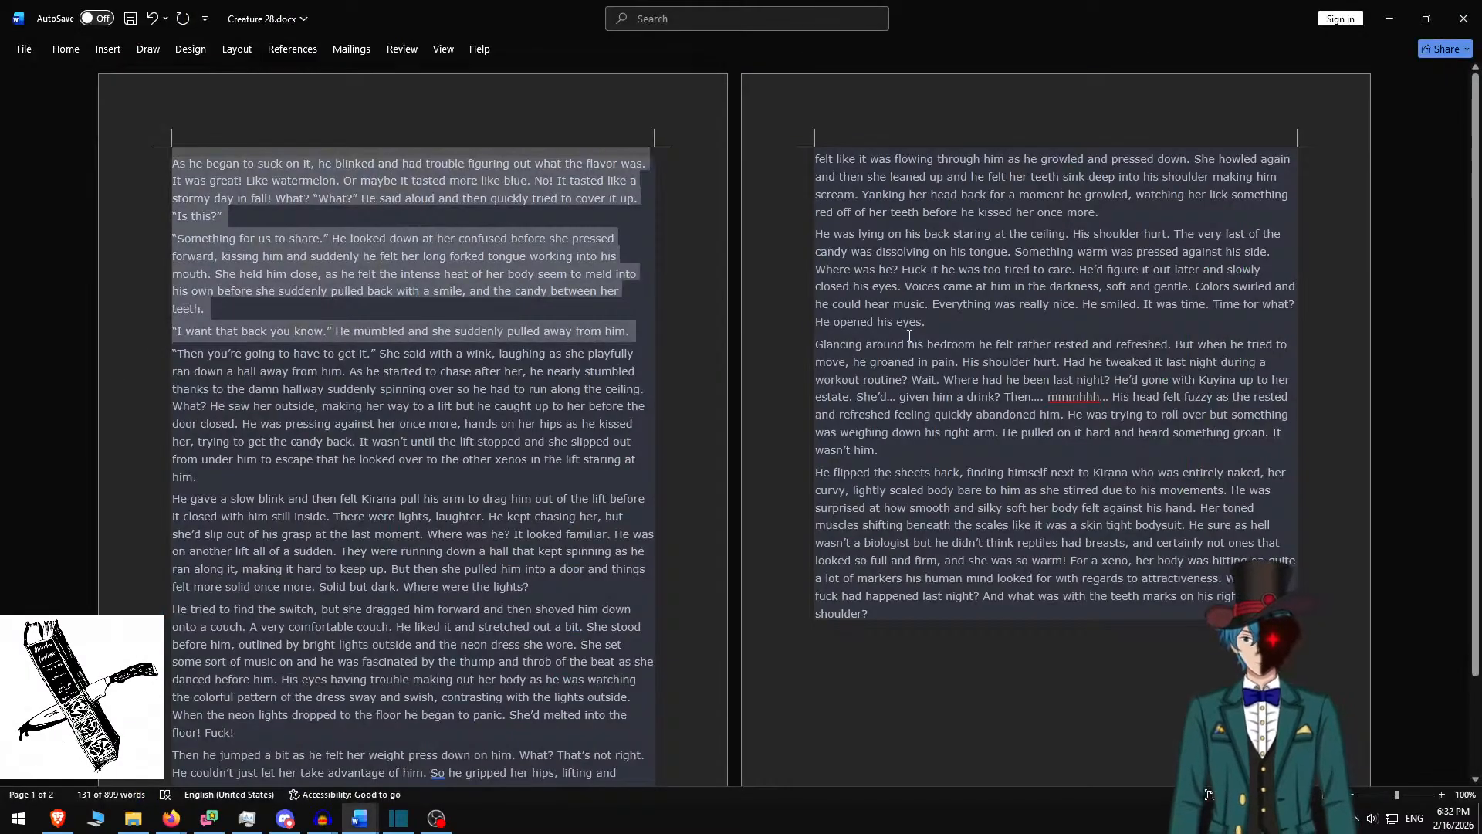
pyautogui.press('Delete')
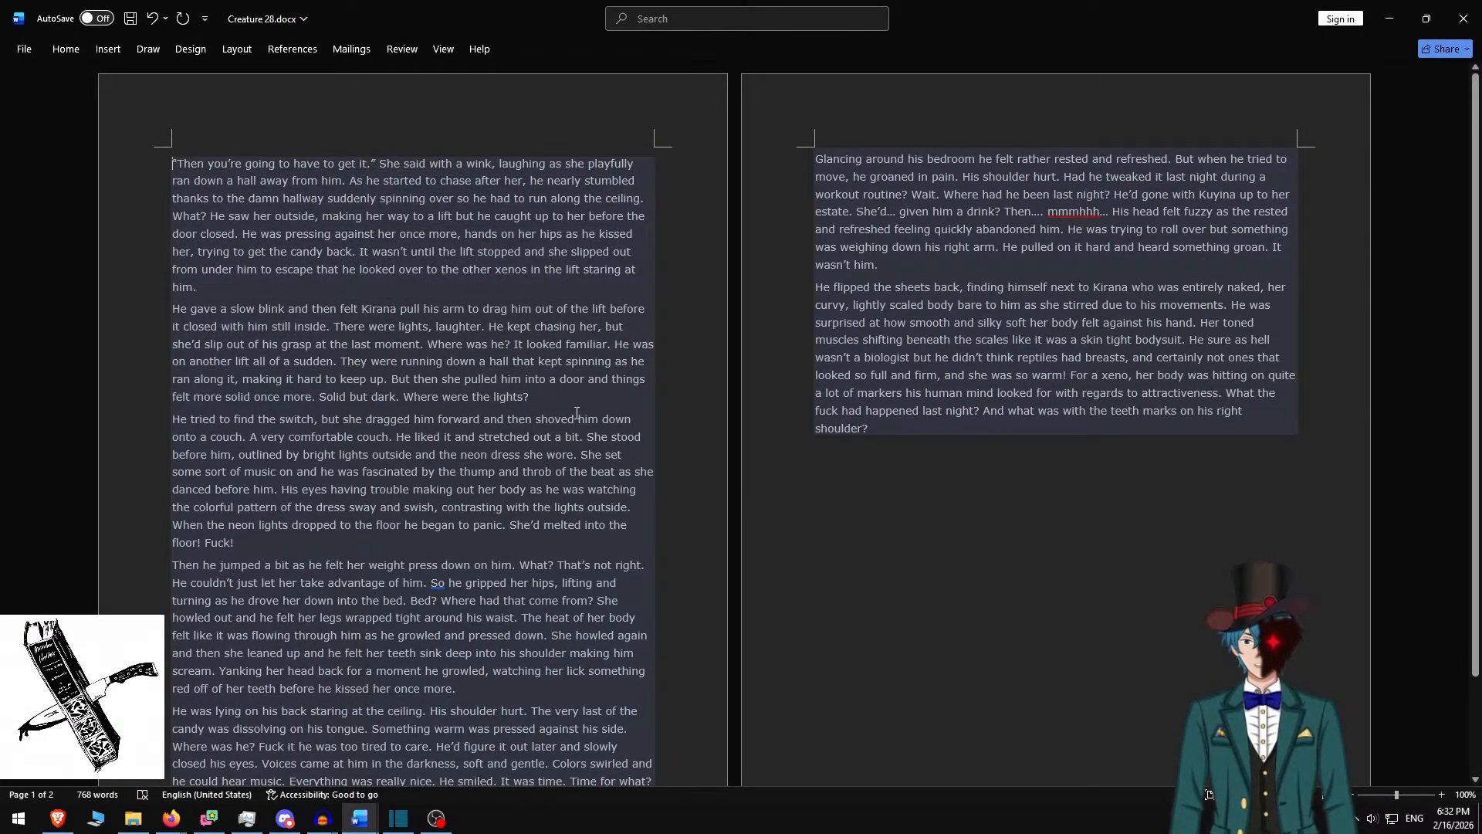
pyautogui.keyDown('shift'); pyautogui.click(547, 399); pyautogui.keyUp('shift')
pyautogui.hotkey('ctrl', 'c')
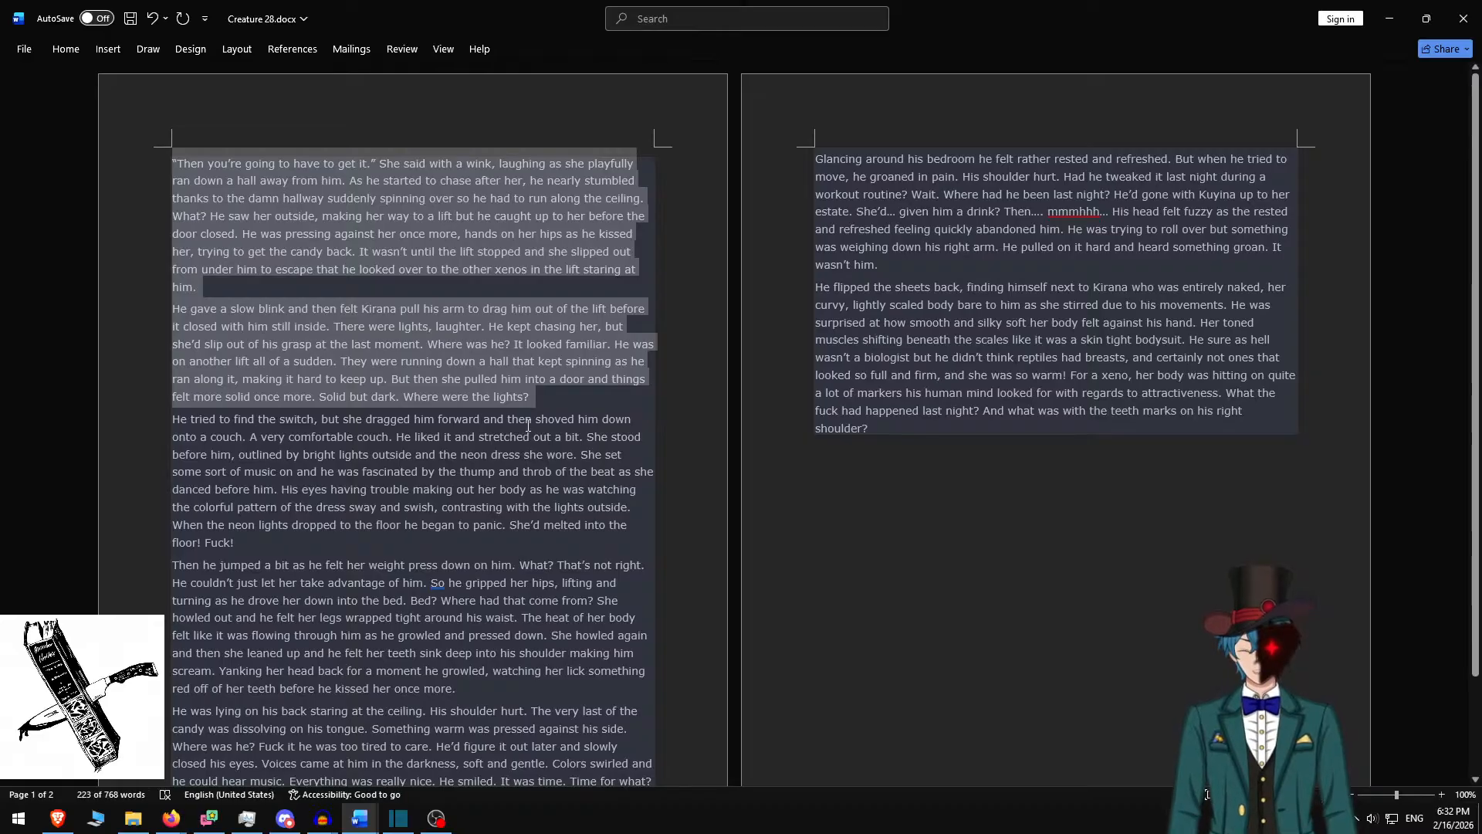
pyautogui.hotkey('alt', 'Tab')
# Replace the overlay text with the two paragraphs, blank-line separated, on a taller, raised box
pyautogui.click(712, 304)
pyautogui.hotkey('ctrl', 'a')
pyautogui.hotkey('ctrl', 'v')
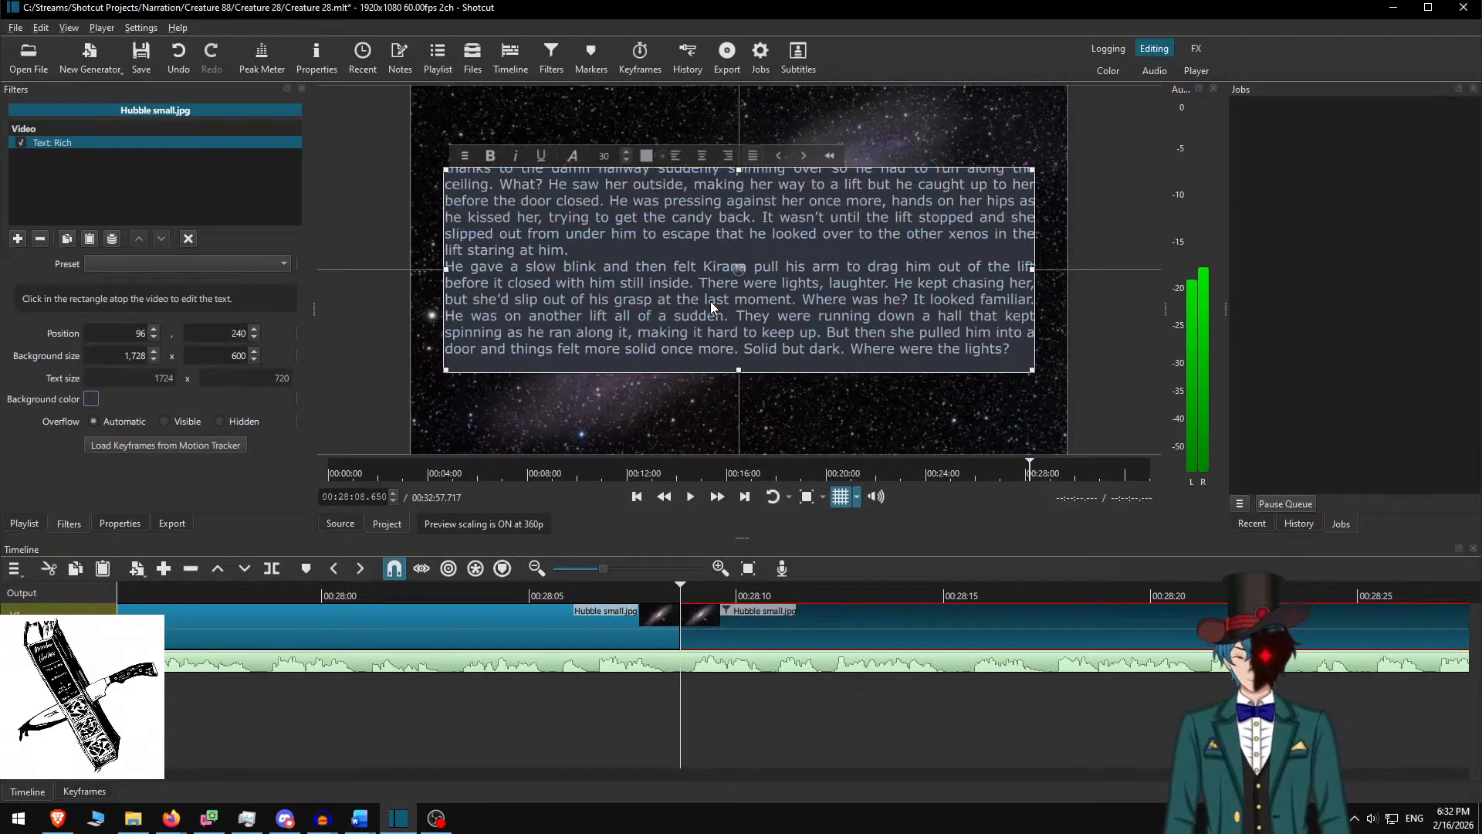
pyautogui.press('Up')
pyautogui.press('Up')
pyautogui.press('Up')
pyautogui.press('Up')
pyautogui.press('Up')
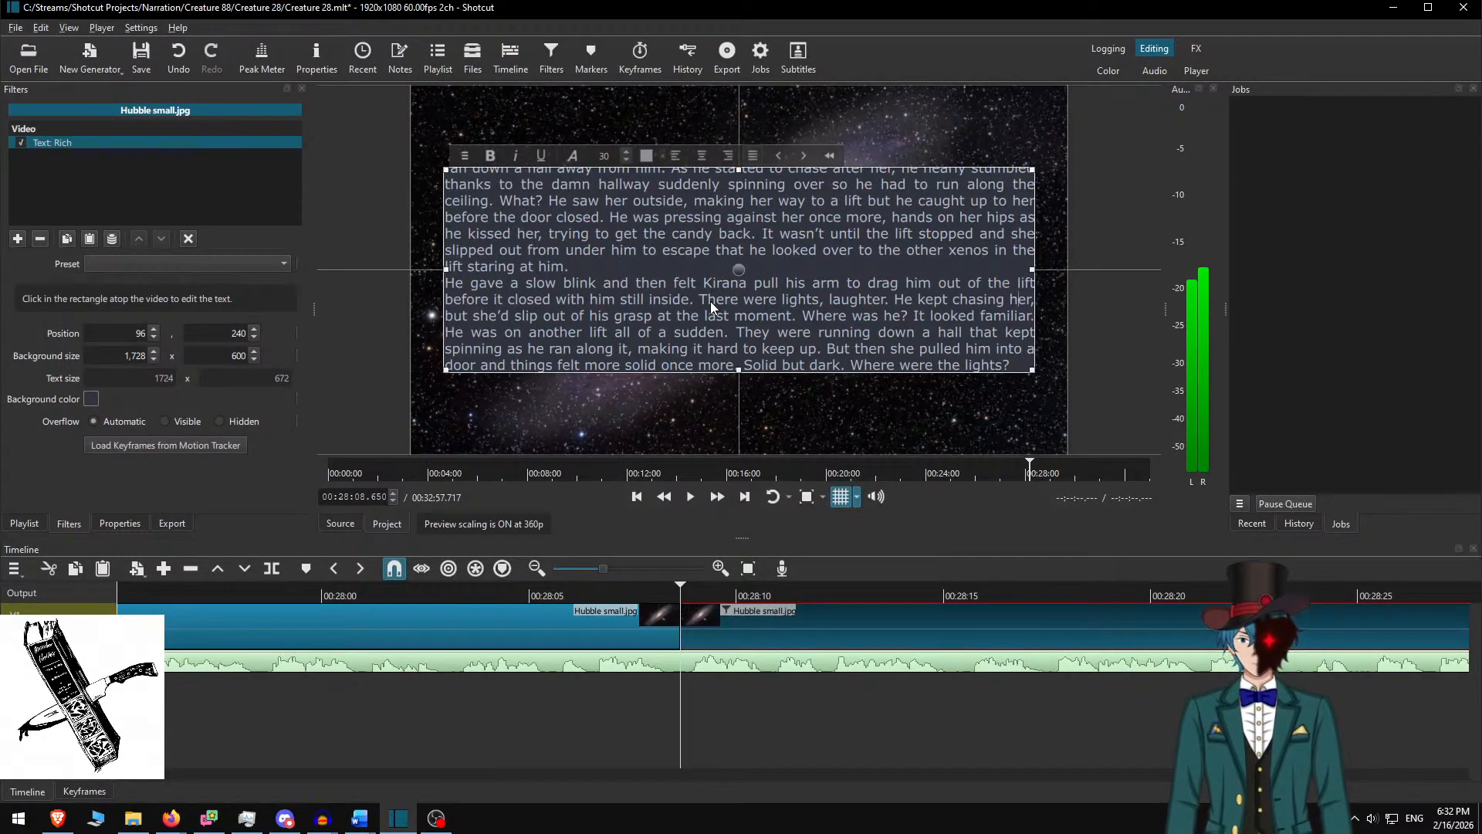
pyautogui.press('Return')
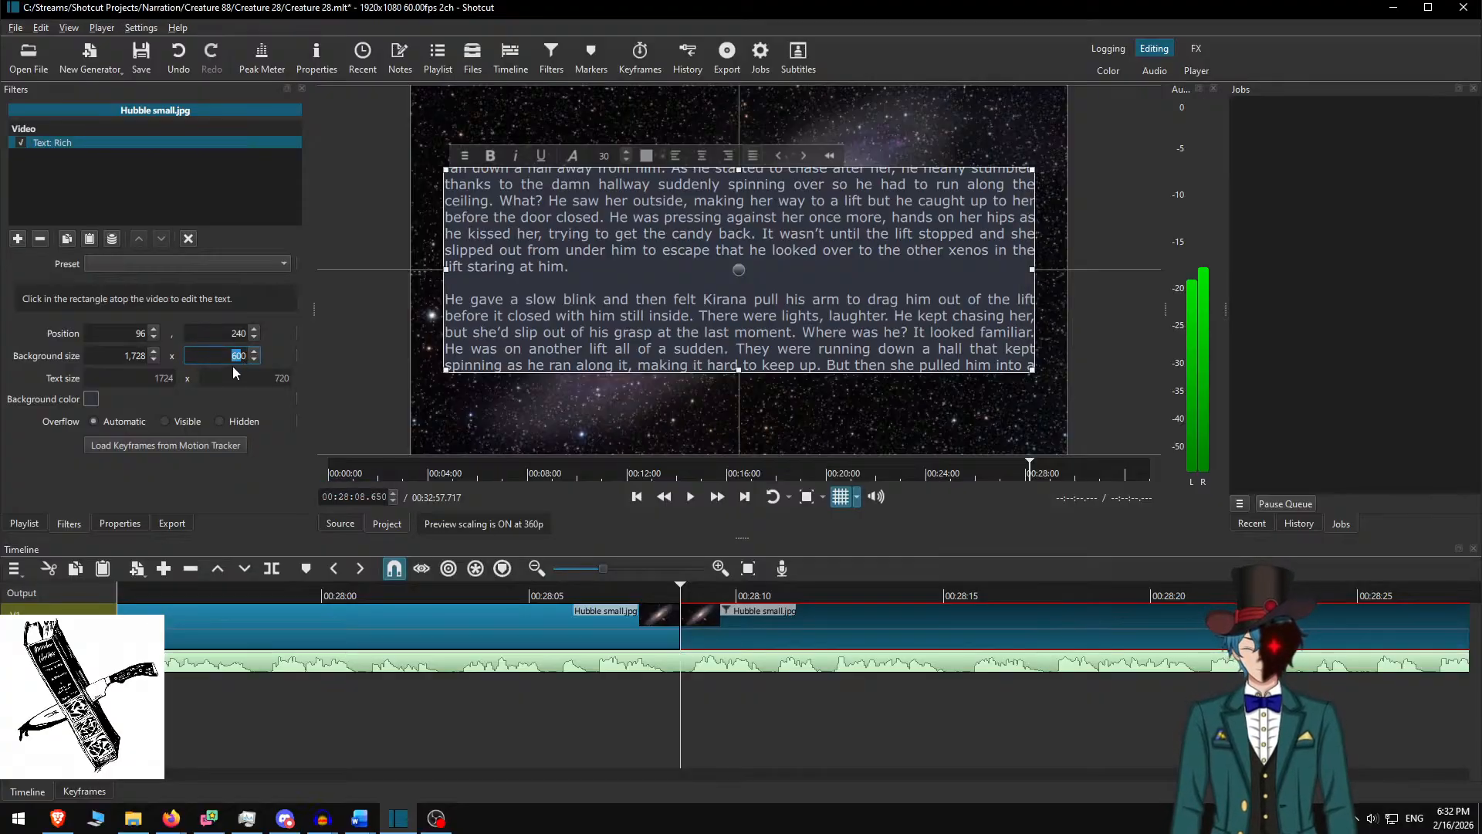
pyautogui.write('750')
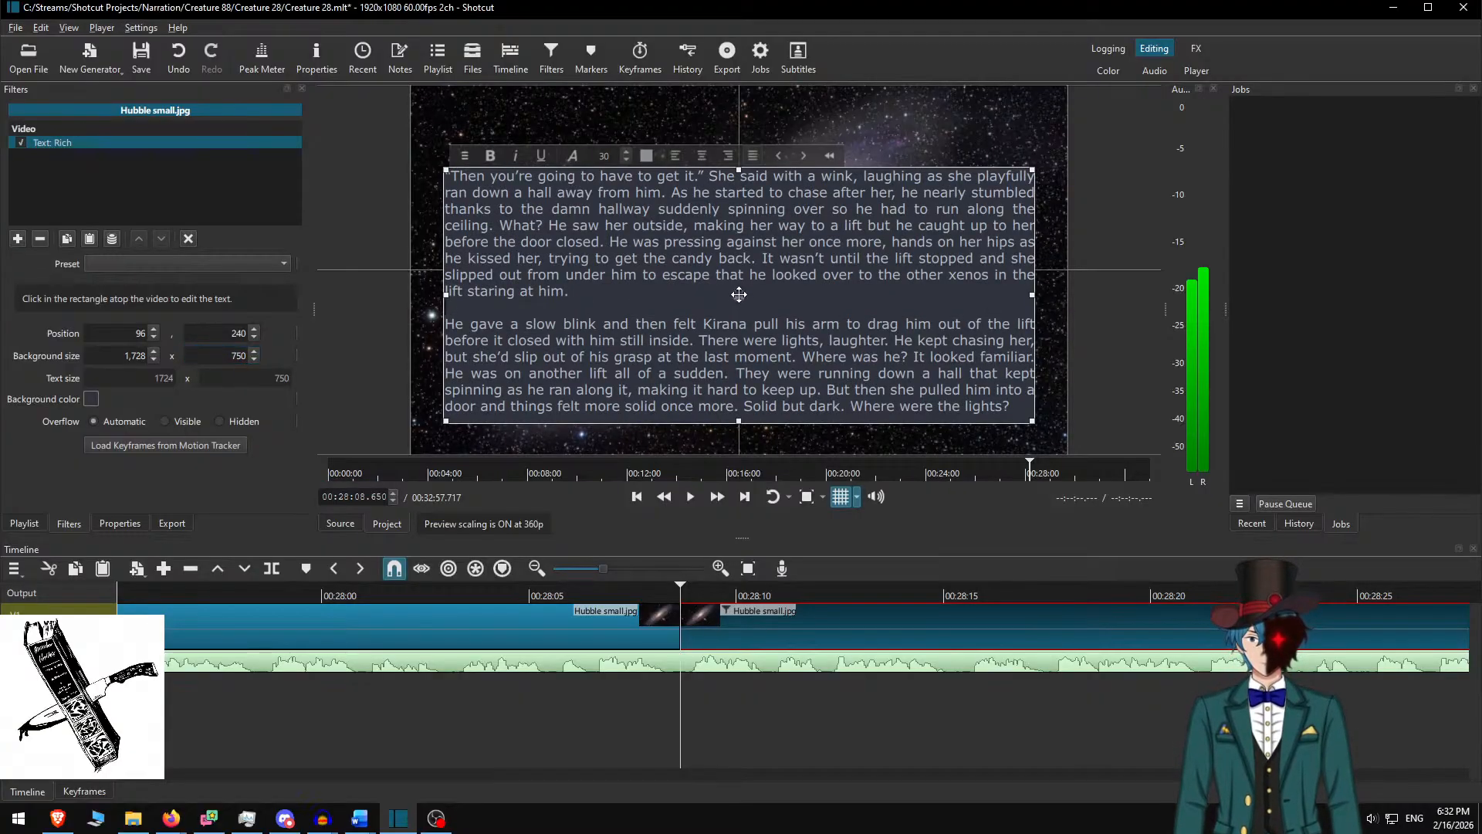
pyautogui.moveTo(739, 294); pyautogui.dragTo(738, 268)
# Play back the new text slide at faster speed to check it against the narration
pyautogui.click(711, 620)
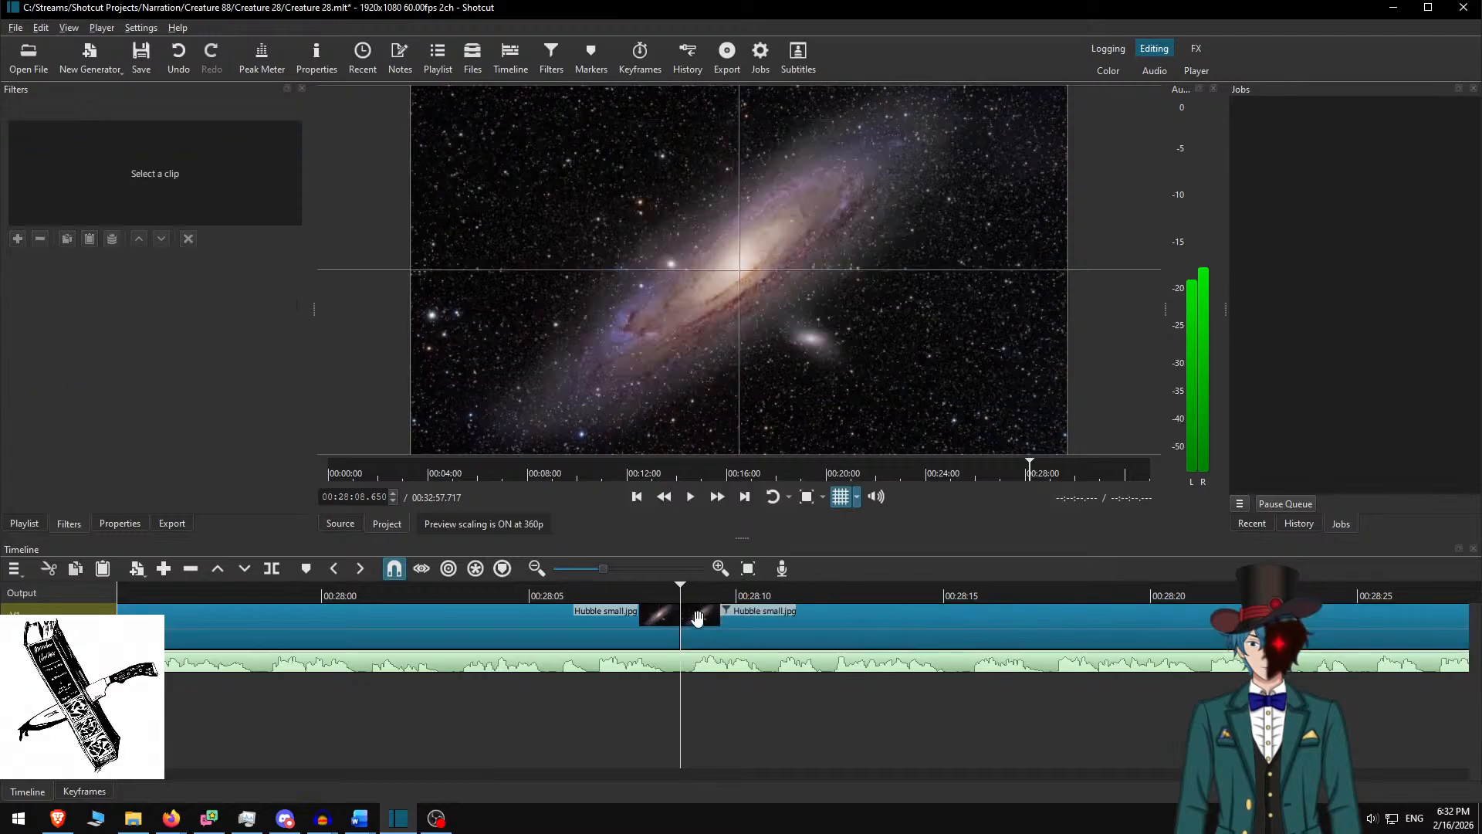
pyautogui.click(588, 597)
pyautogui.press('space')
pyautogui.click(724, 501)
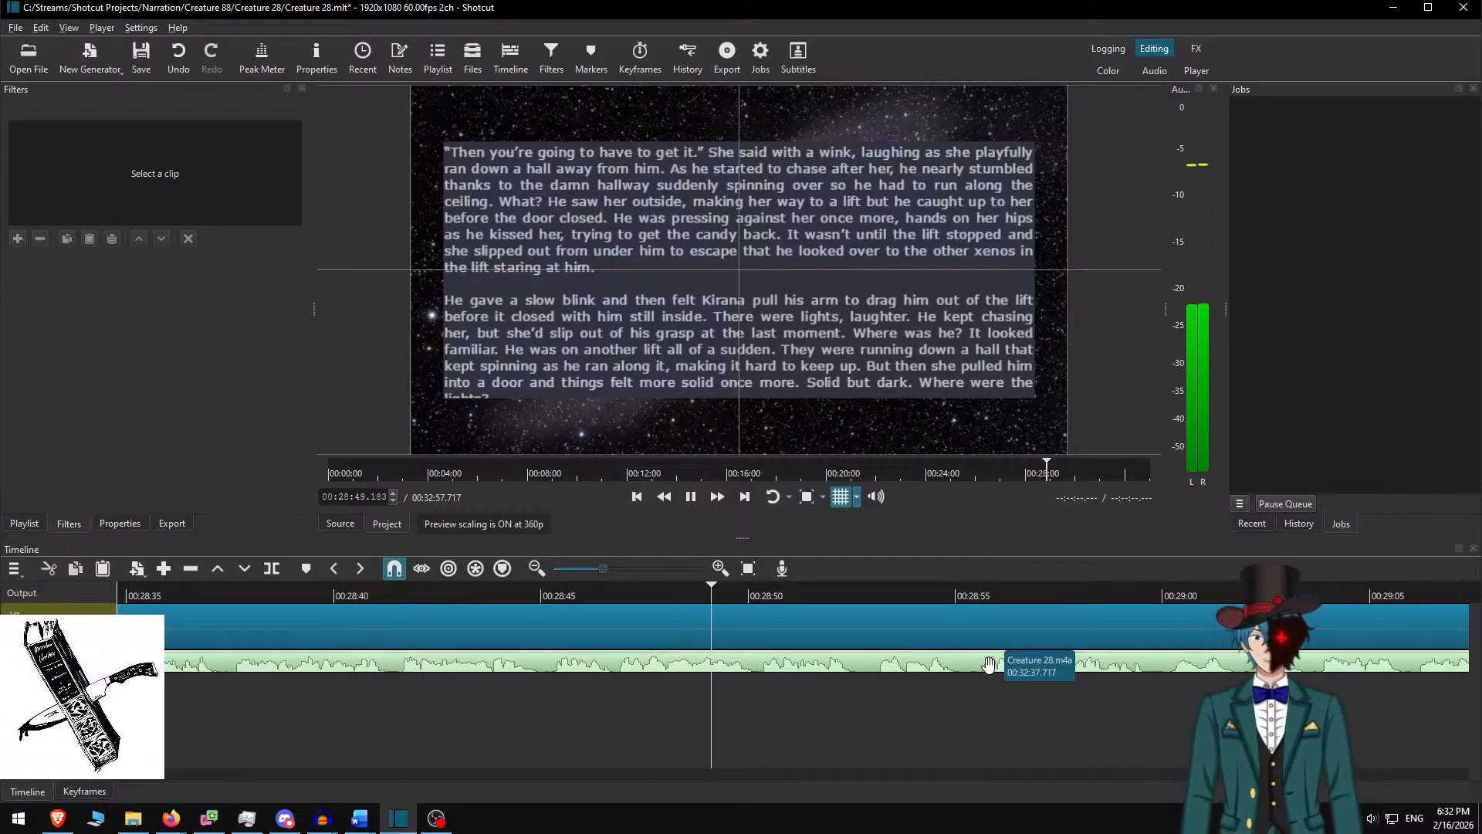
pyautogui.press('space')
# Set the text box background height to 800 and resume the preview
pyautogui.click(753, 627)
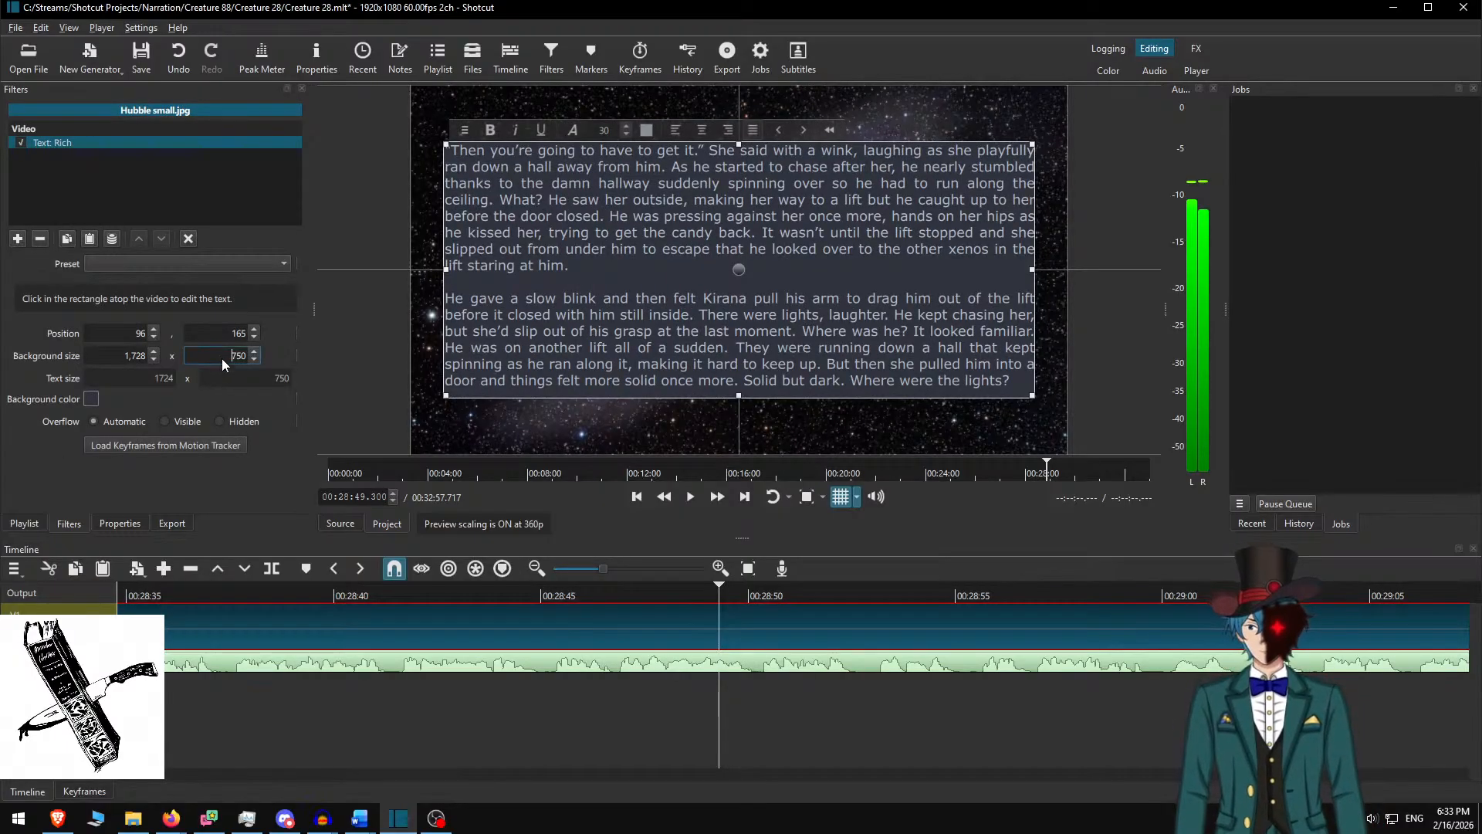
pyautogui.write('800')
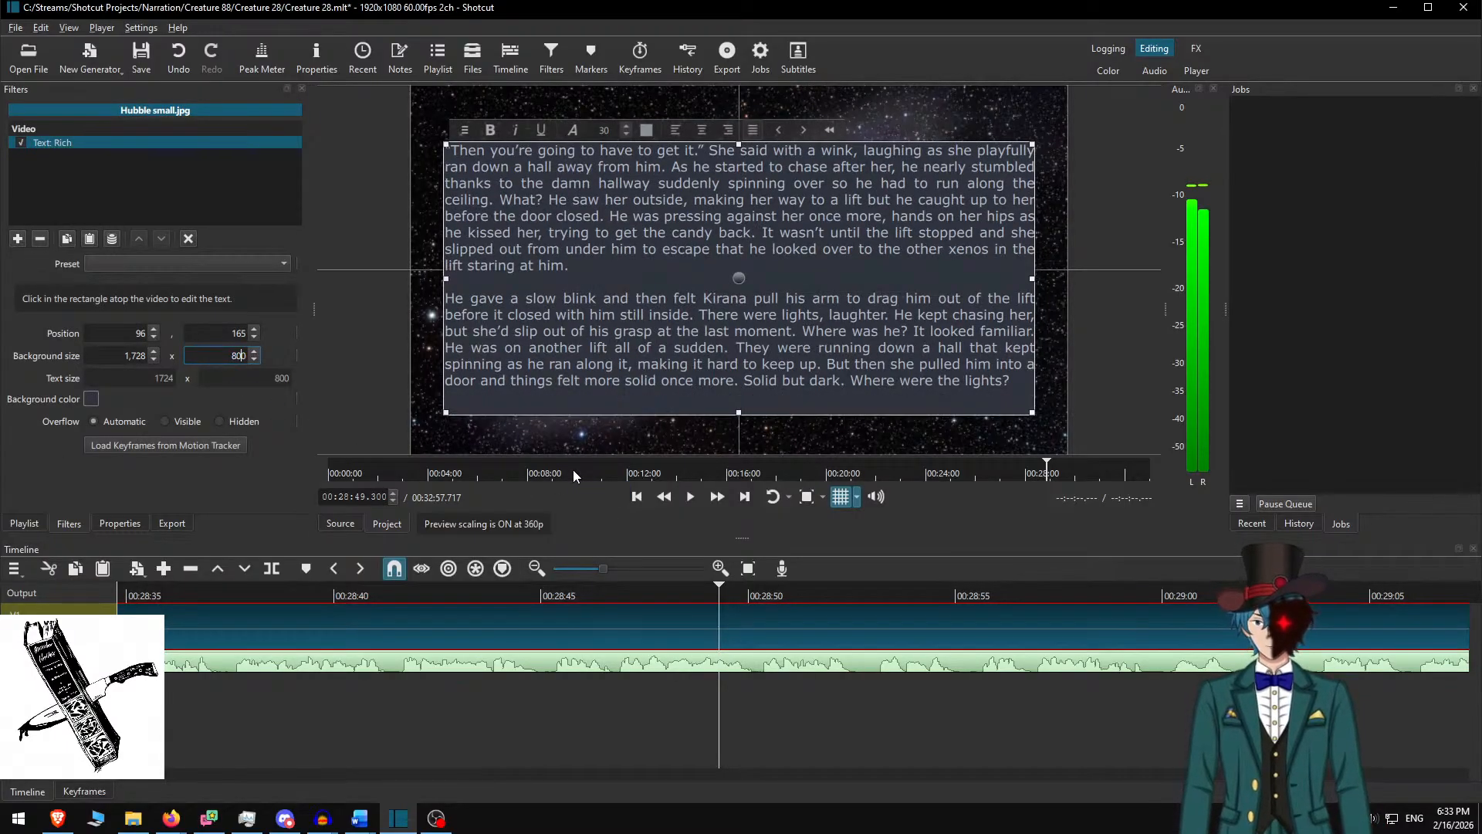
pyautogui.click(777, 624)
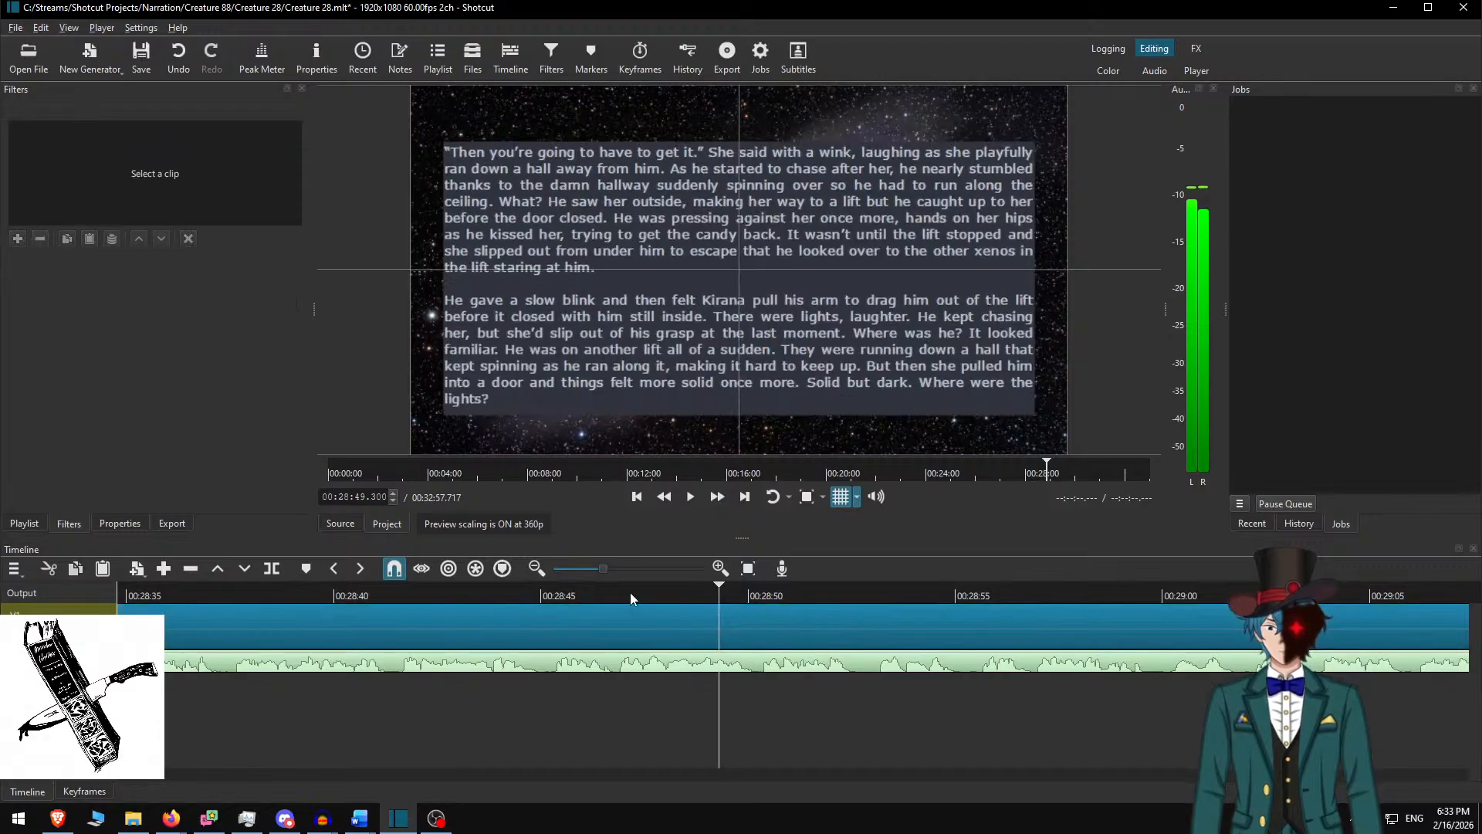
pyautogui.click(693, 497)
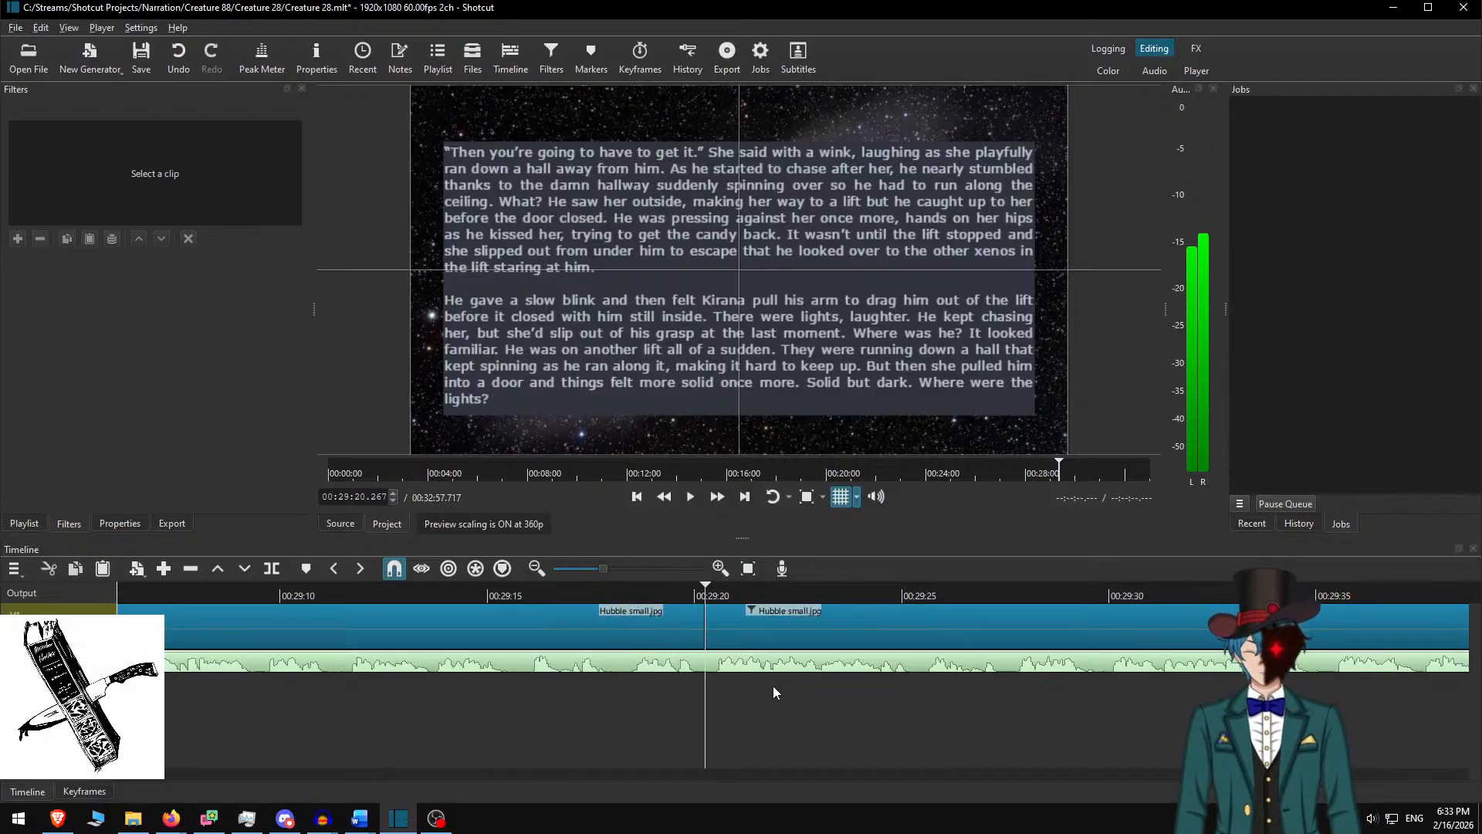
# Copy the next story paragraphs from Word and paste them over the clip's overlay text
pyautogui.click(761, 620)
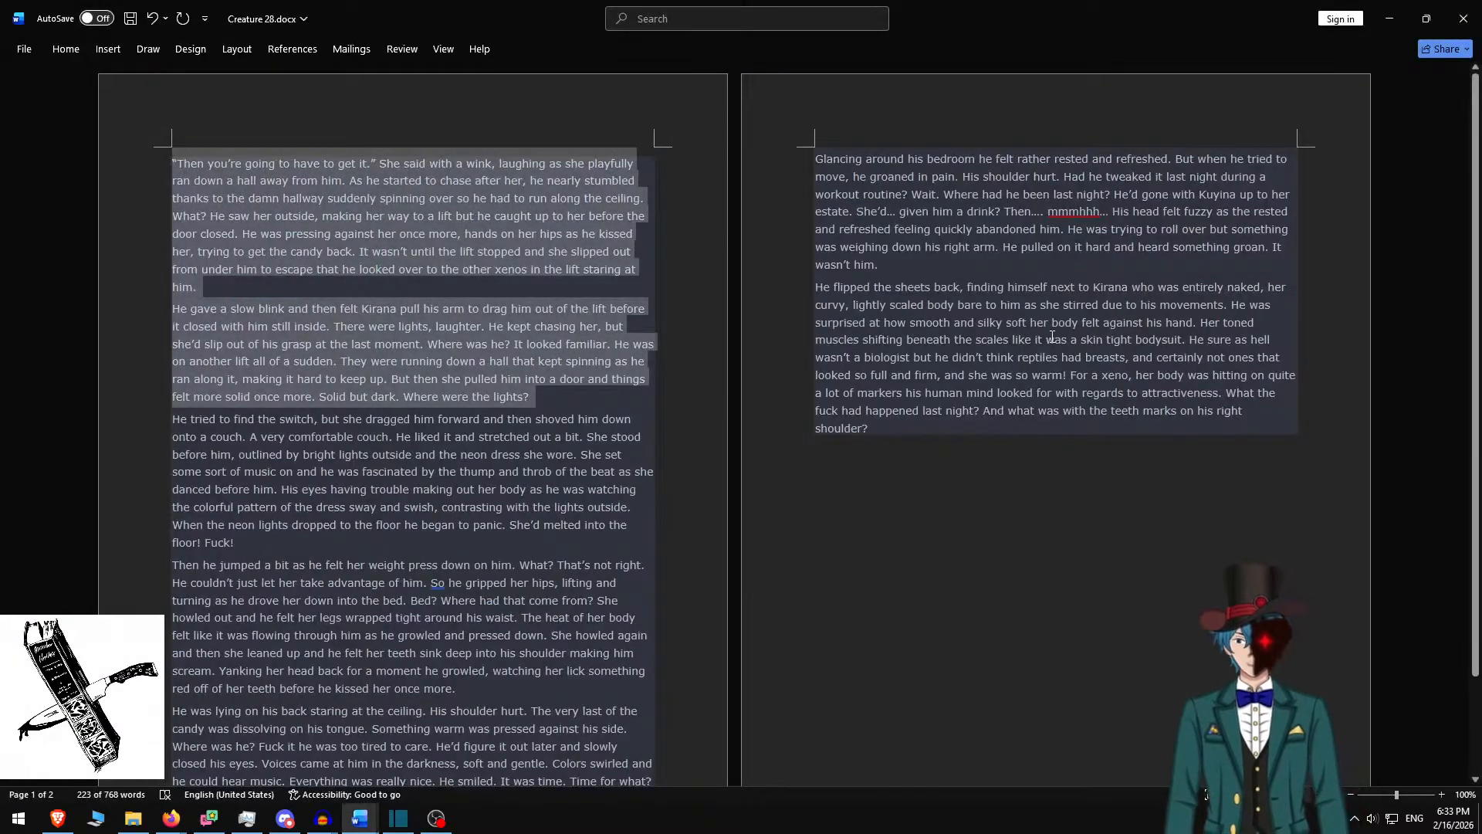
pyautogui.press('BackSpace')
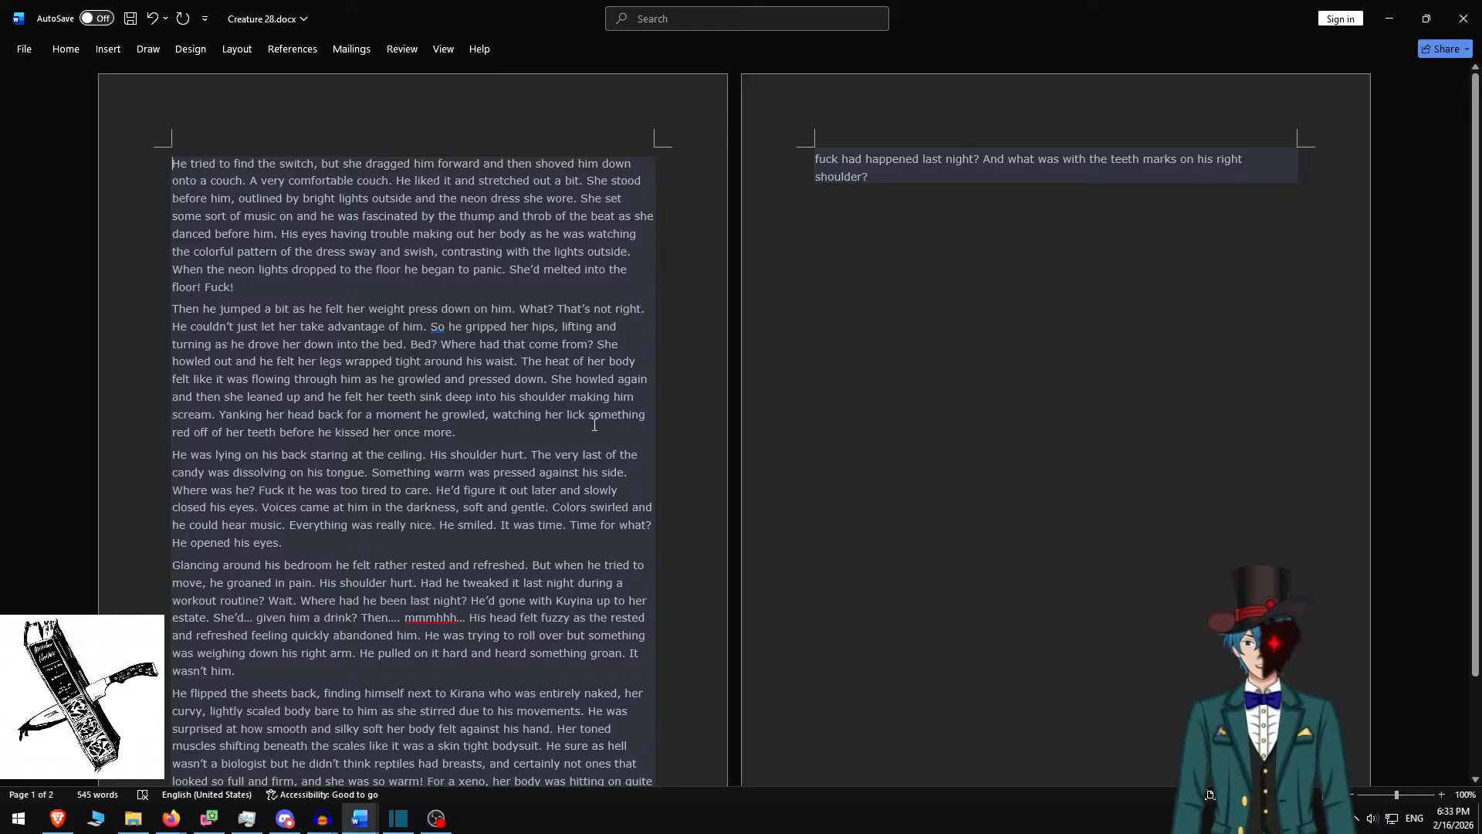
pyautogui.keyDown('shift'); pyautogui.click(473, 427); pyautogui.keyUp('shift')
pyautogui.hotkey('ctrl', 'c')
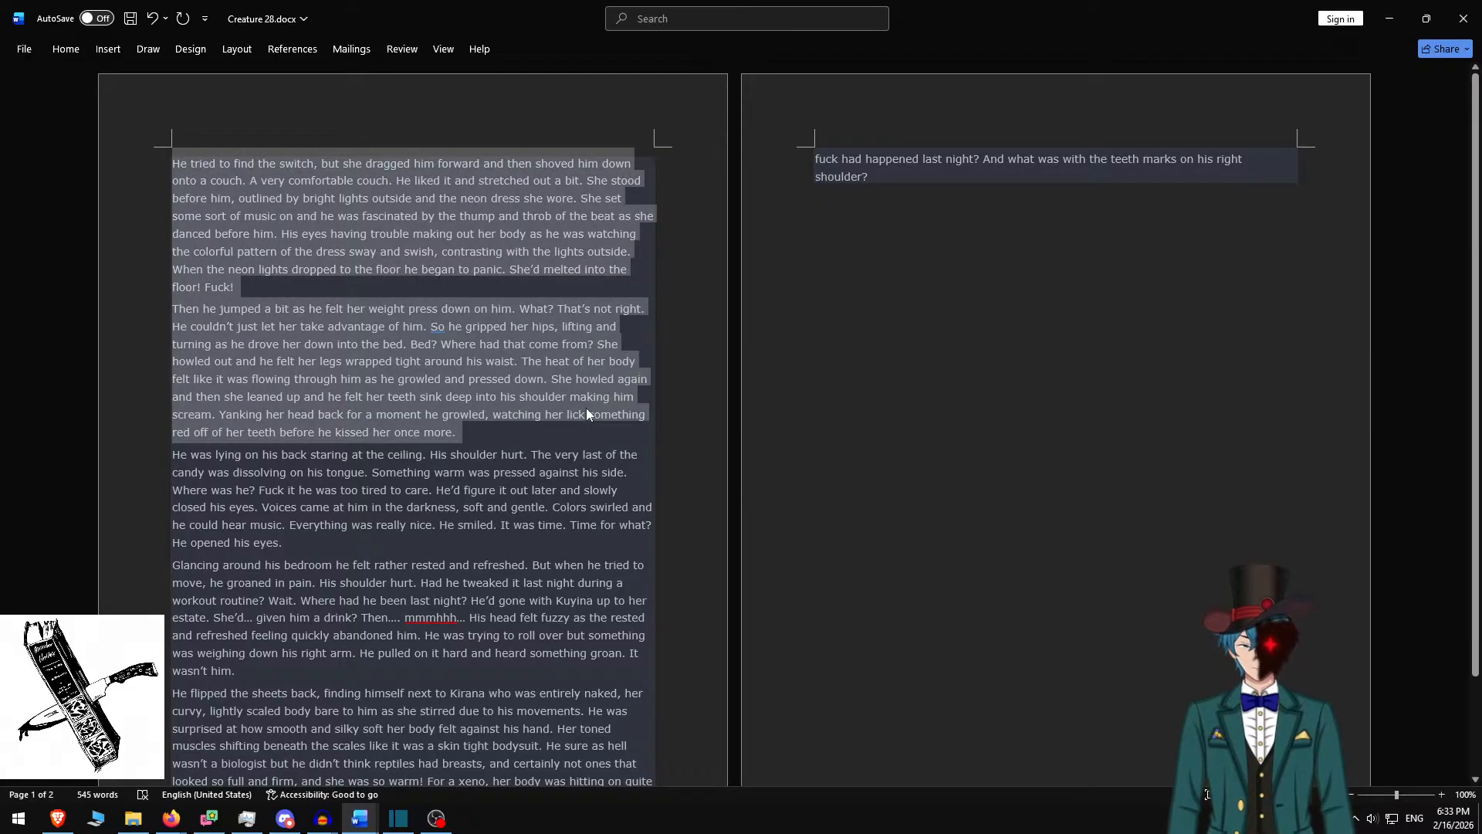
pyautogui.click(398, 818)
pyautogui.click(689, 307)
pyautogui.hotkey('ctrl', 'a')
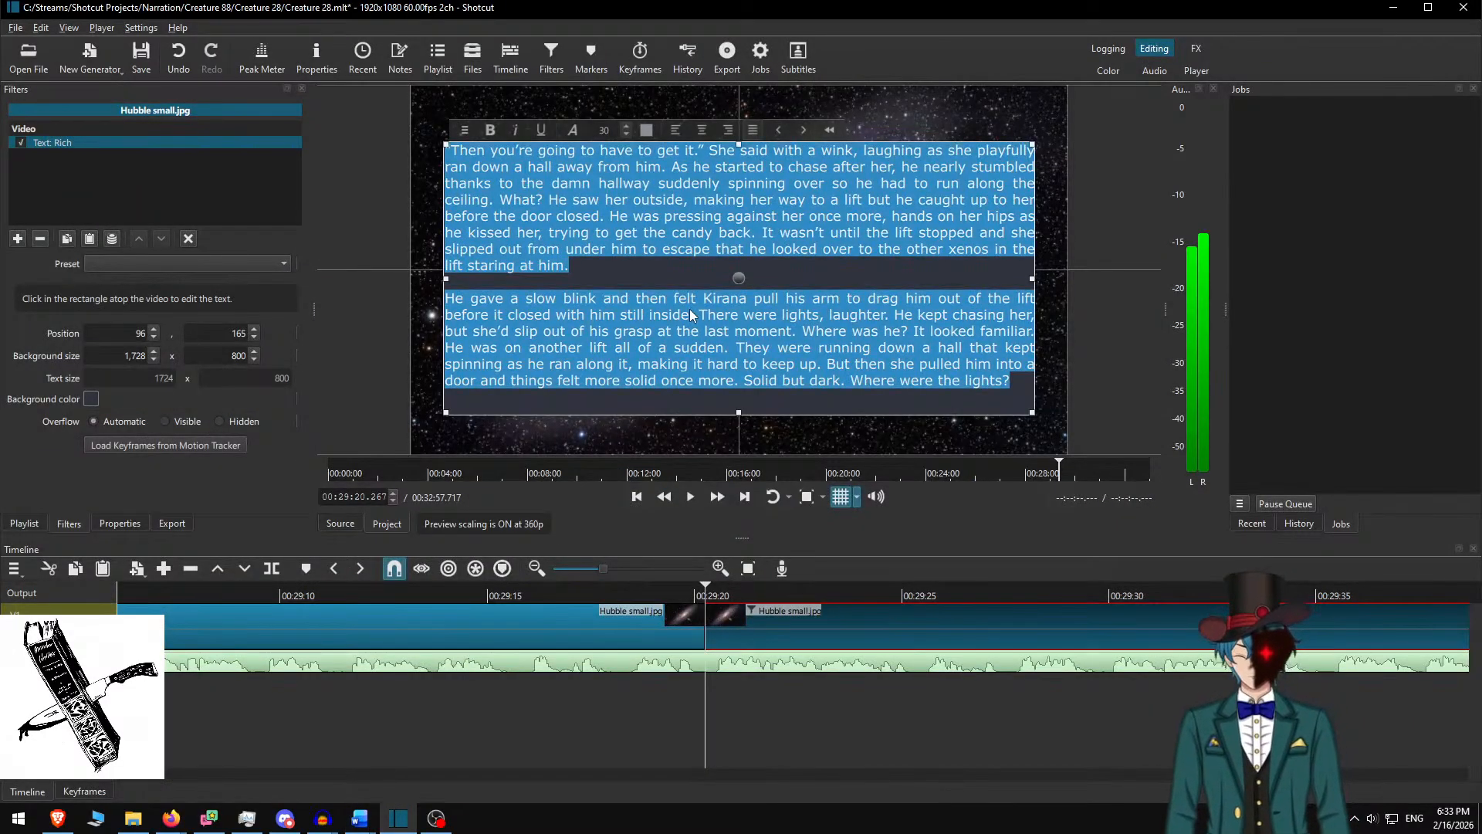
pyautogui.hotkey('ctrl', 'v')
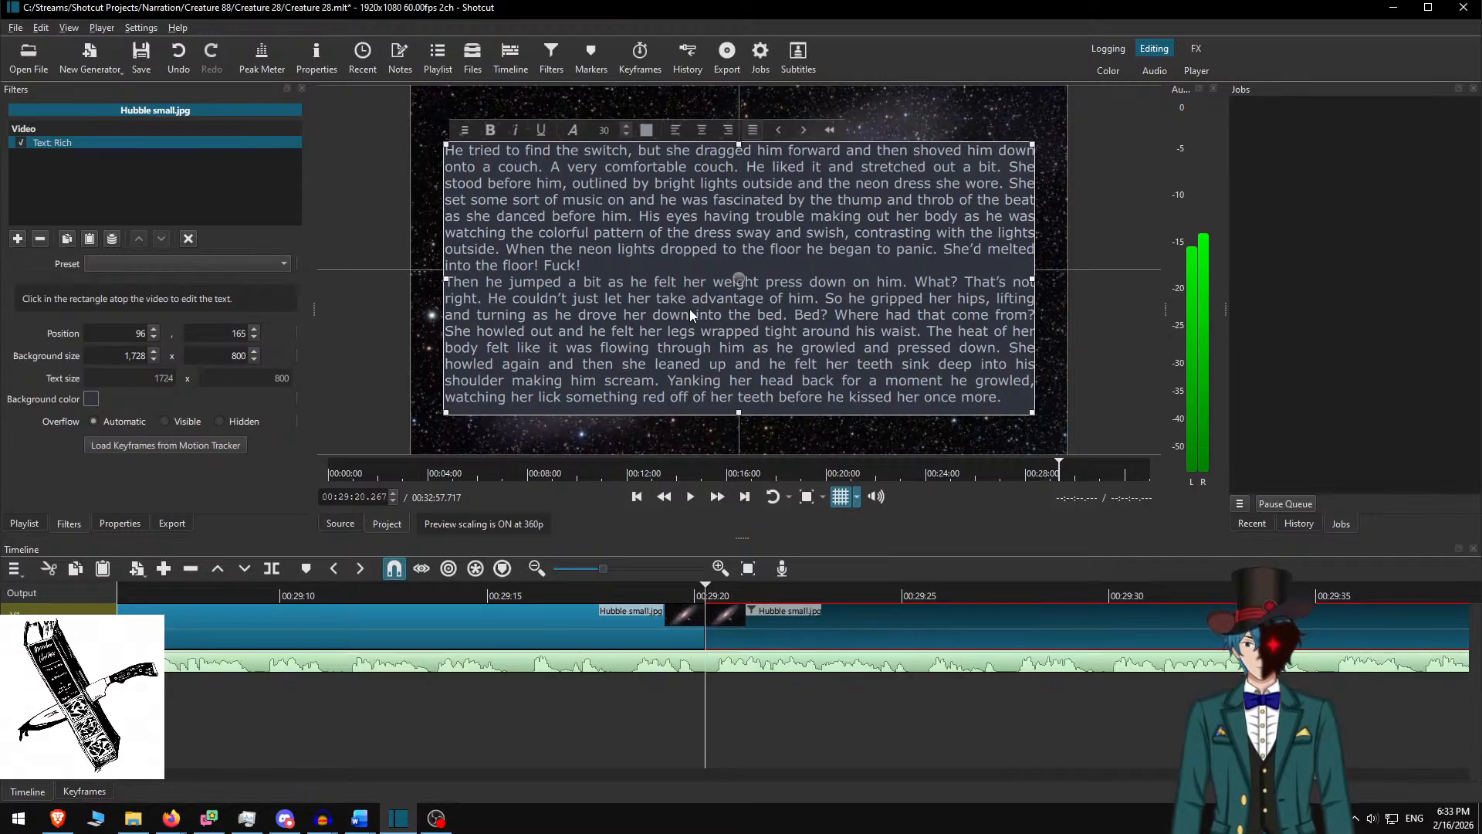
# Keep only the "He tried to find the switch" paragraph on a 400-high box lowered to Y 340
pyautogui.hotkey('ctrl', 'shift', 'End')
pyautogui.press('Delete')
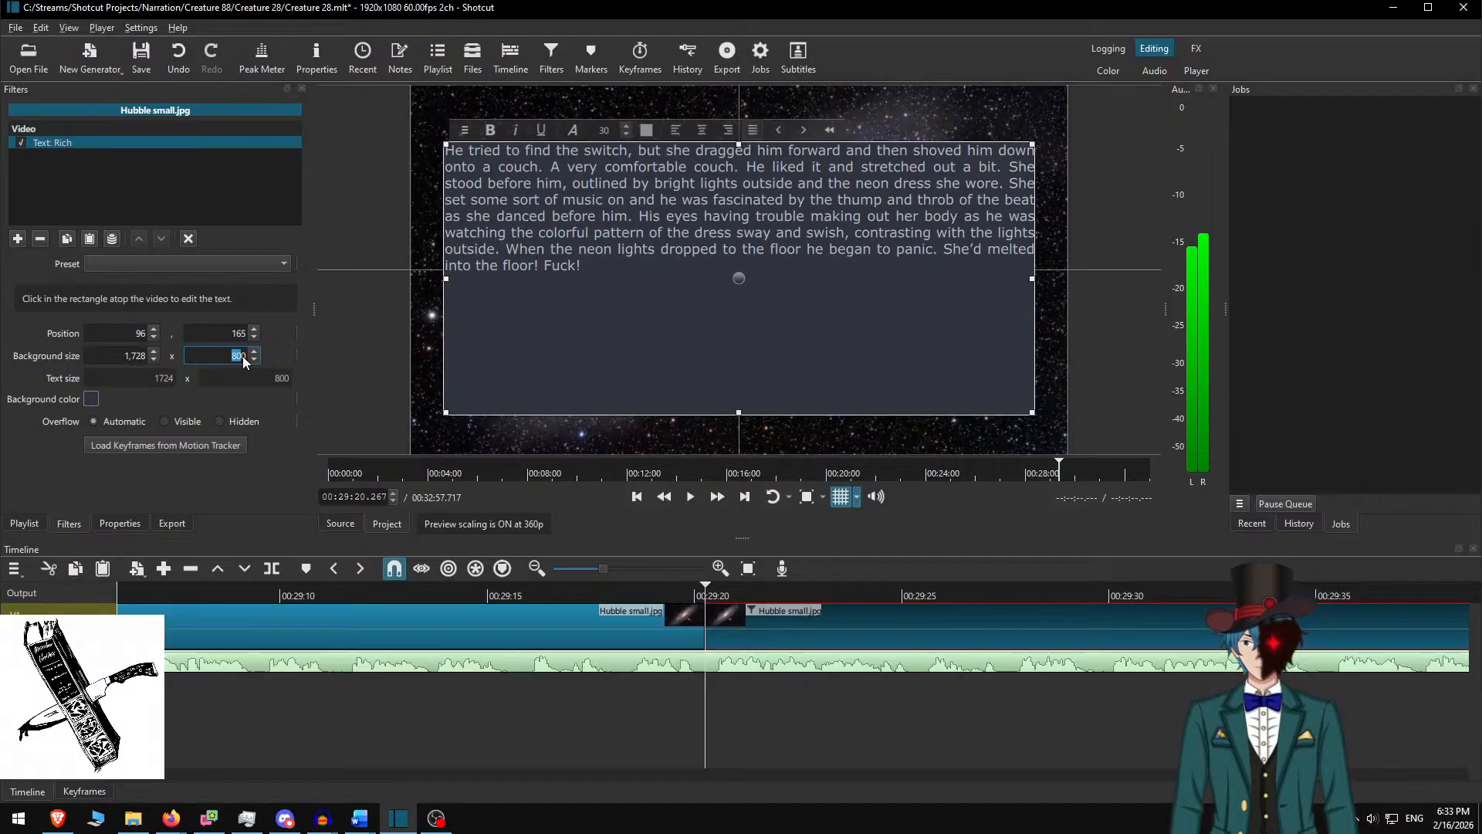
pyautogui.write('5')
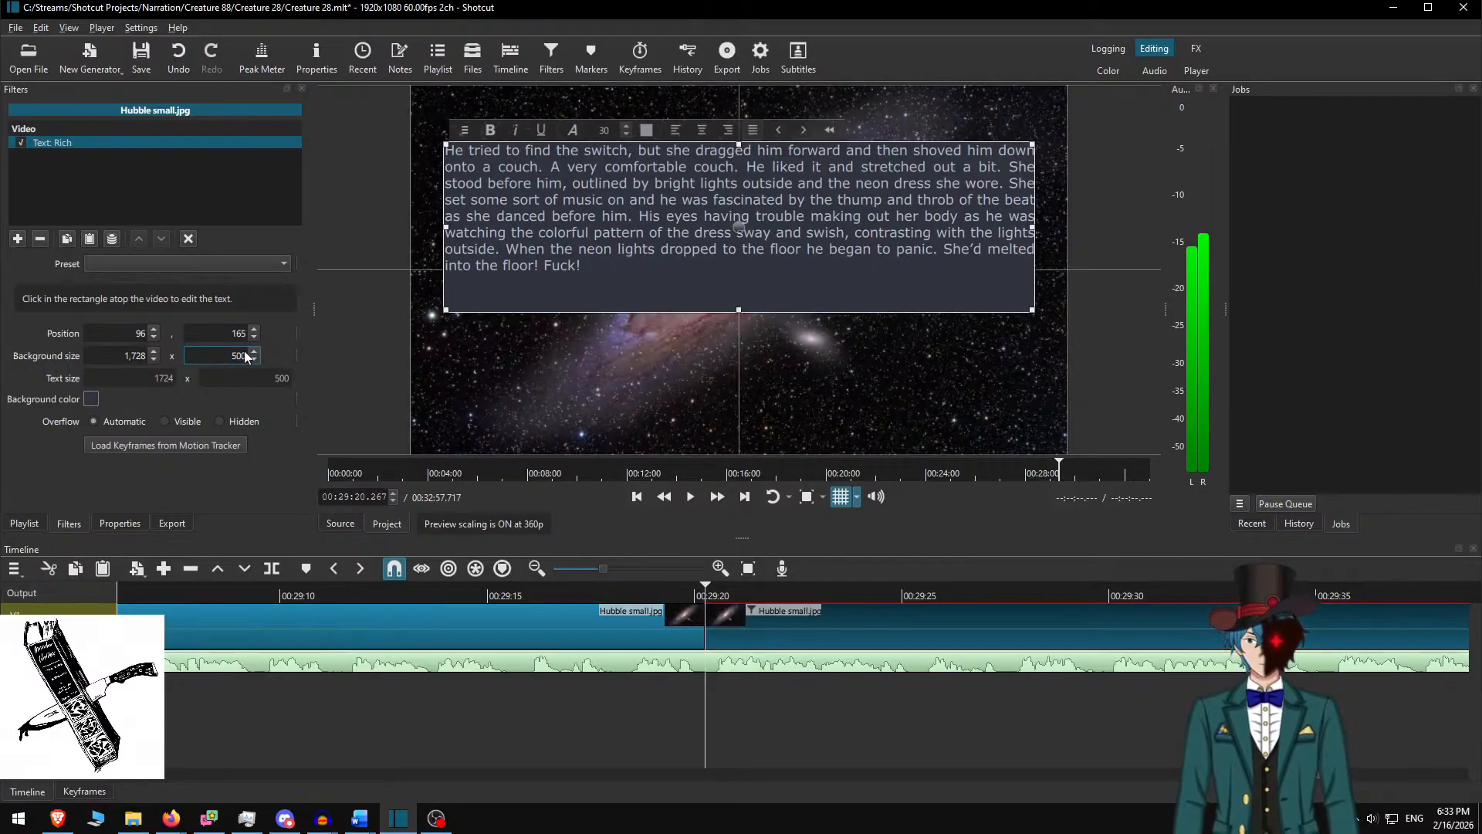
pyautogui.write('4')
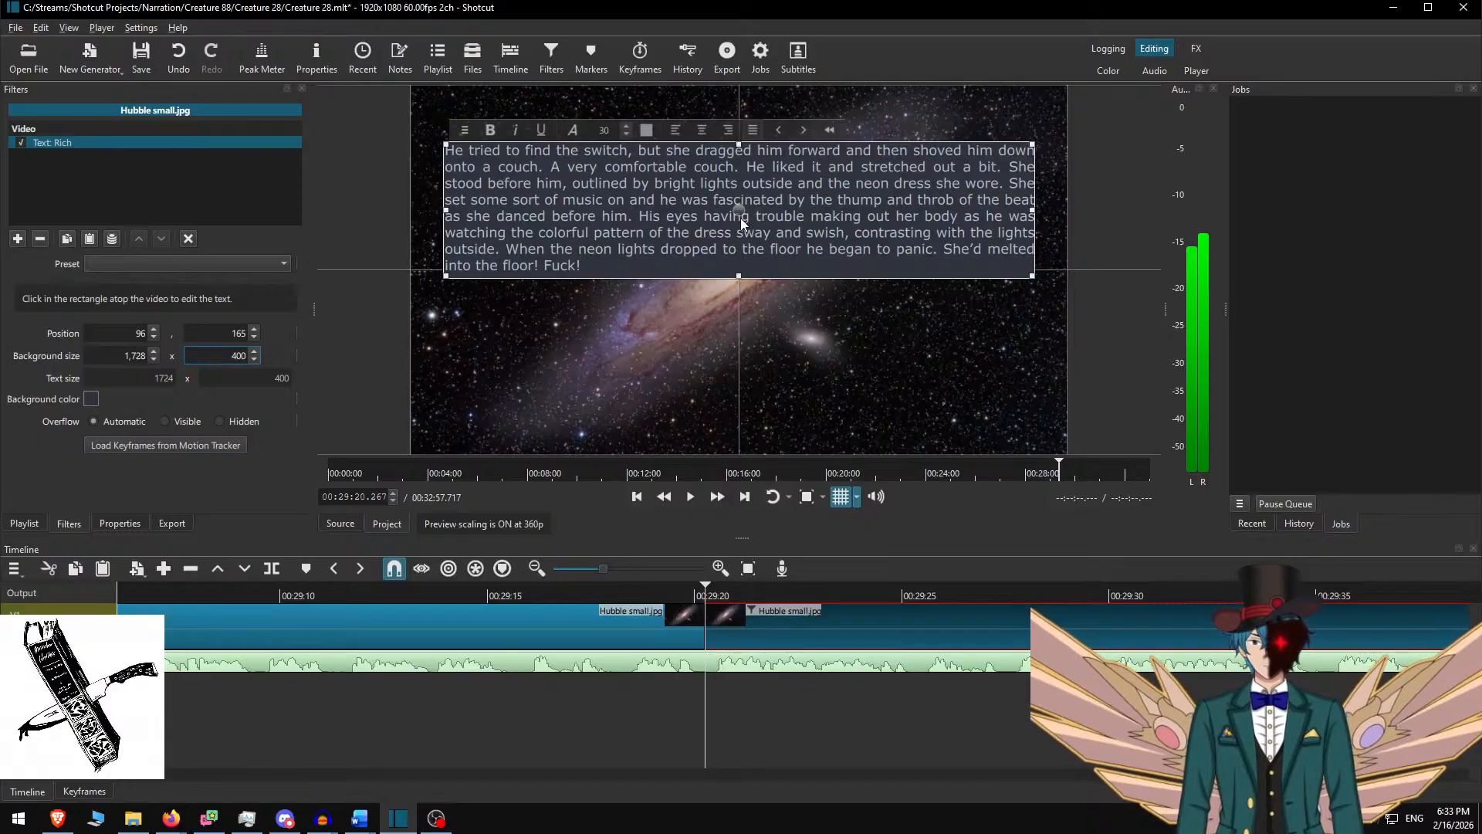
pyautogui.moveTo(740, 218); pyautogui.dragTo(739, 288)
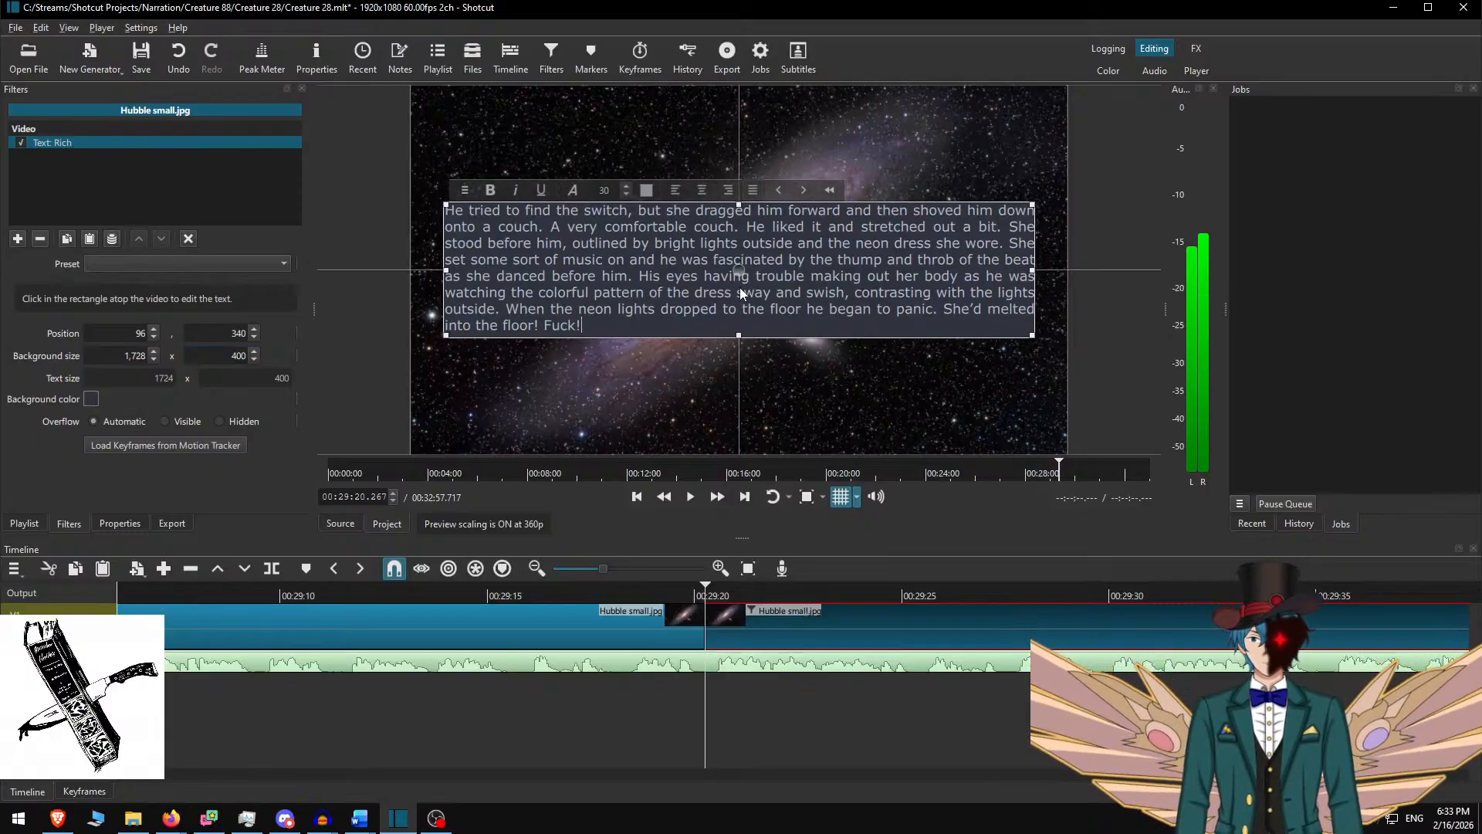
pyautogui.click(792, 629)
pyautogui.click(617, 590)
pyautogui.press('space')
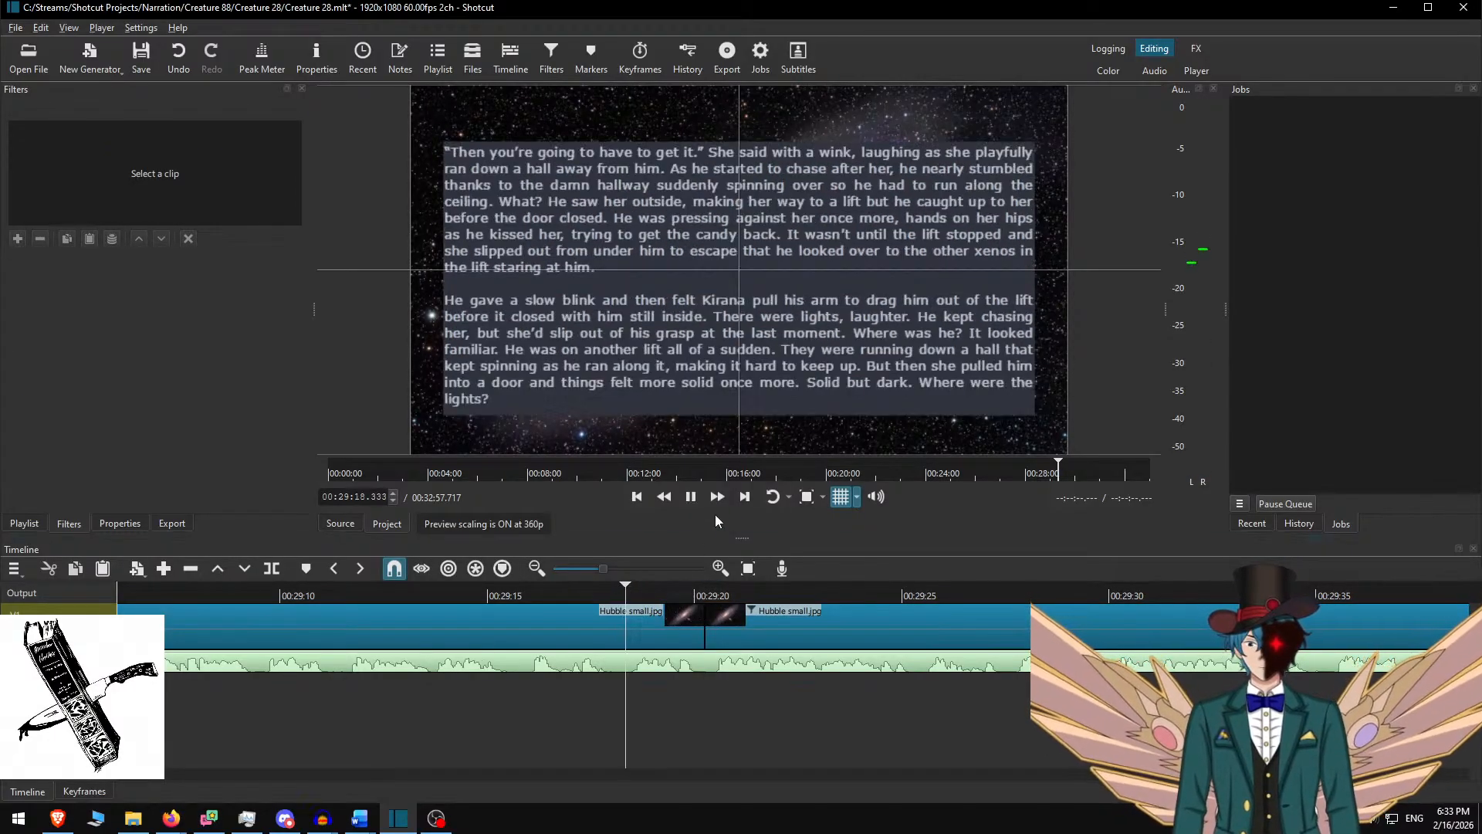
# Play past the cut, stop where the "He tried to find the switch" narration ends, and step back a frame
pyautogui.click(710, 589)
pyautogui.press('space')
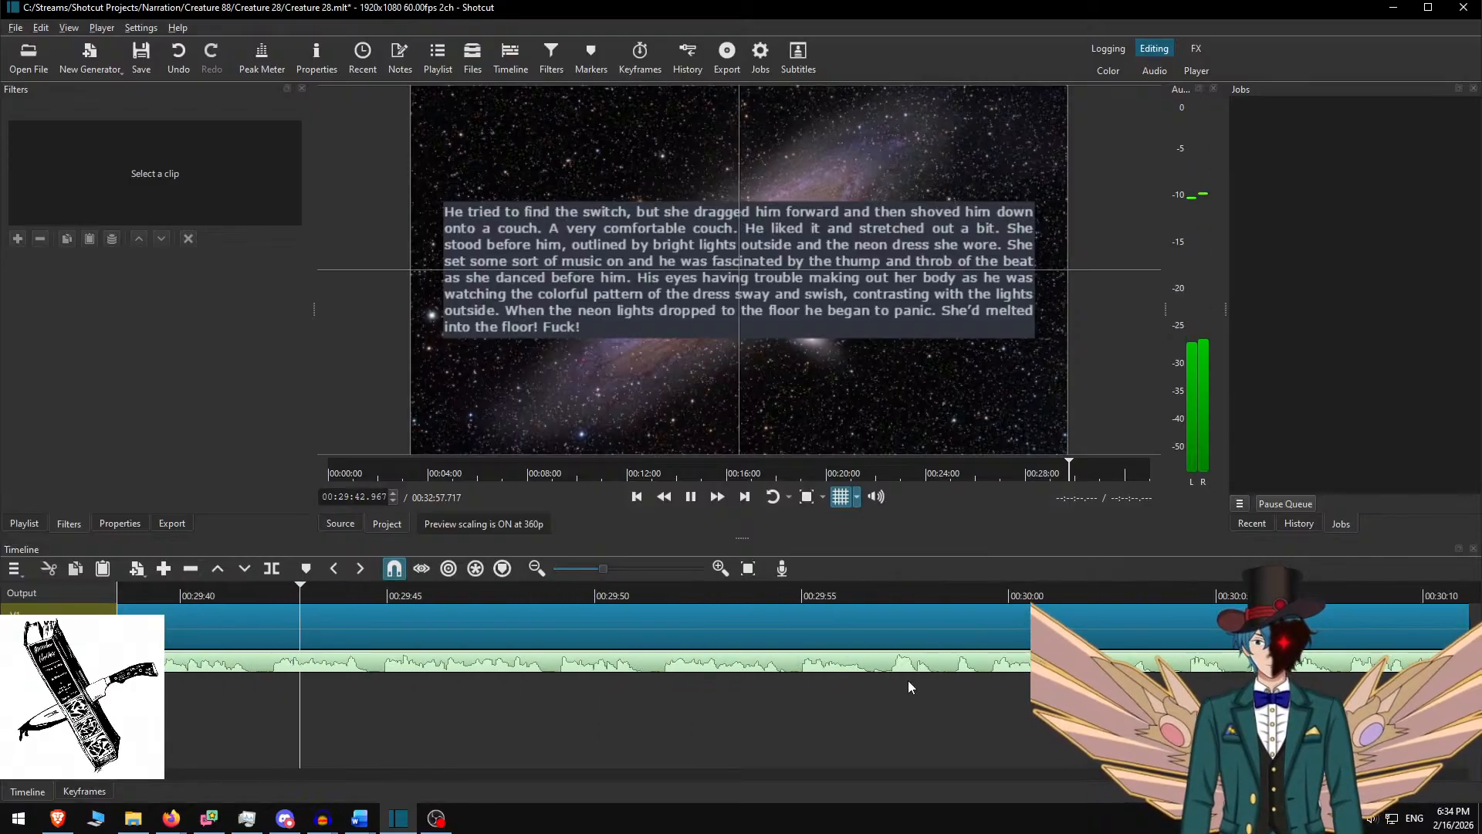
pyautogui.click(800, 666)
pyautogui.click(624, 626)
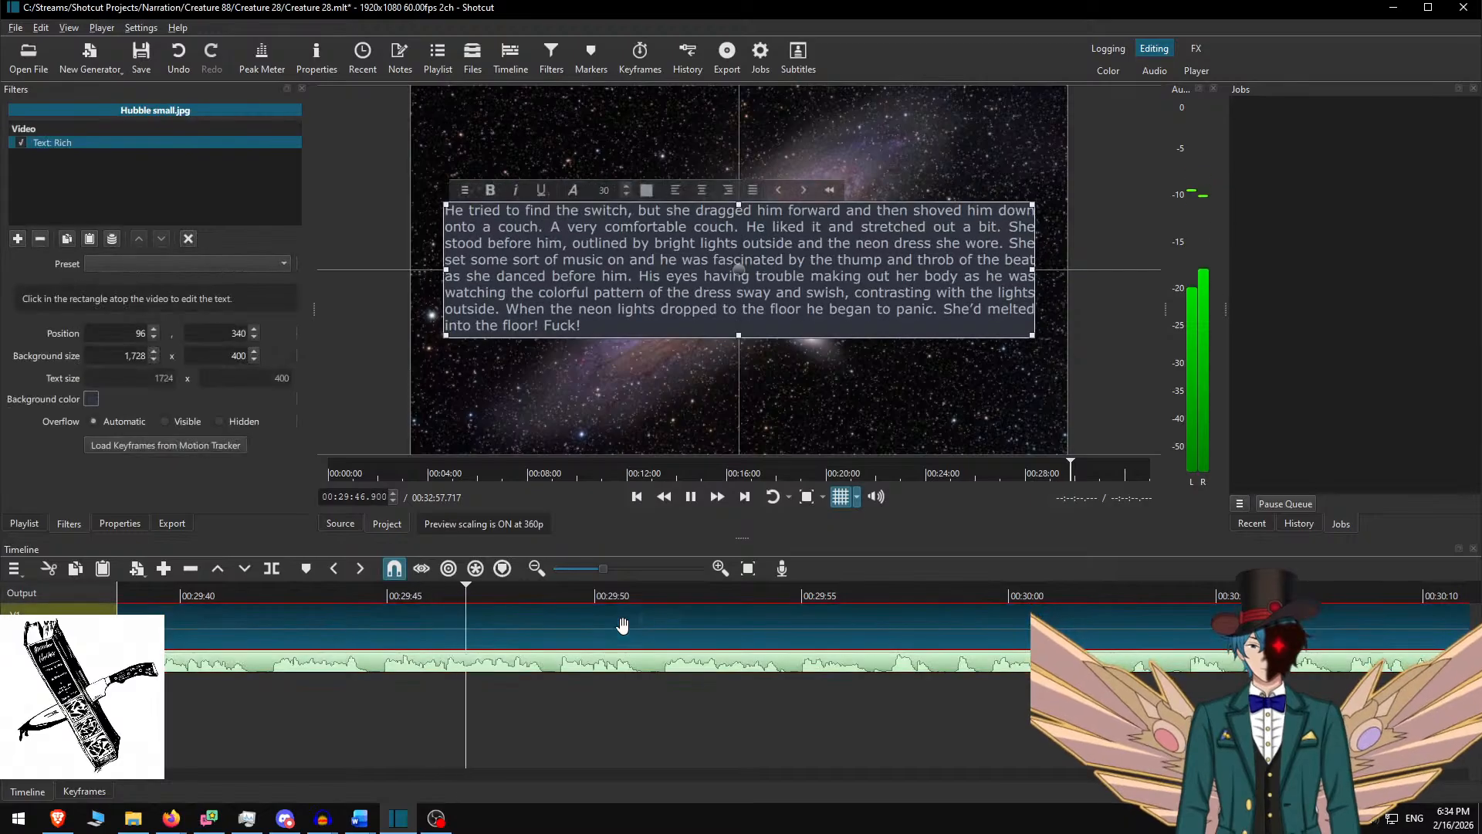
pyautogui.click(751, 643)
pyautogui.scroll(-1, 723, 664)
pyautogui.scroll(-2, 722, 665)
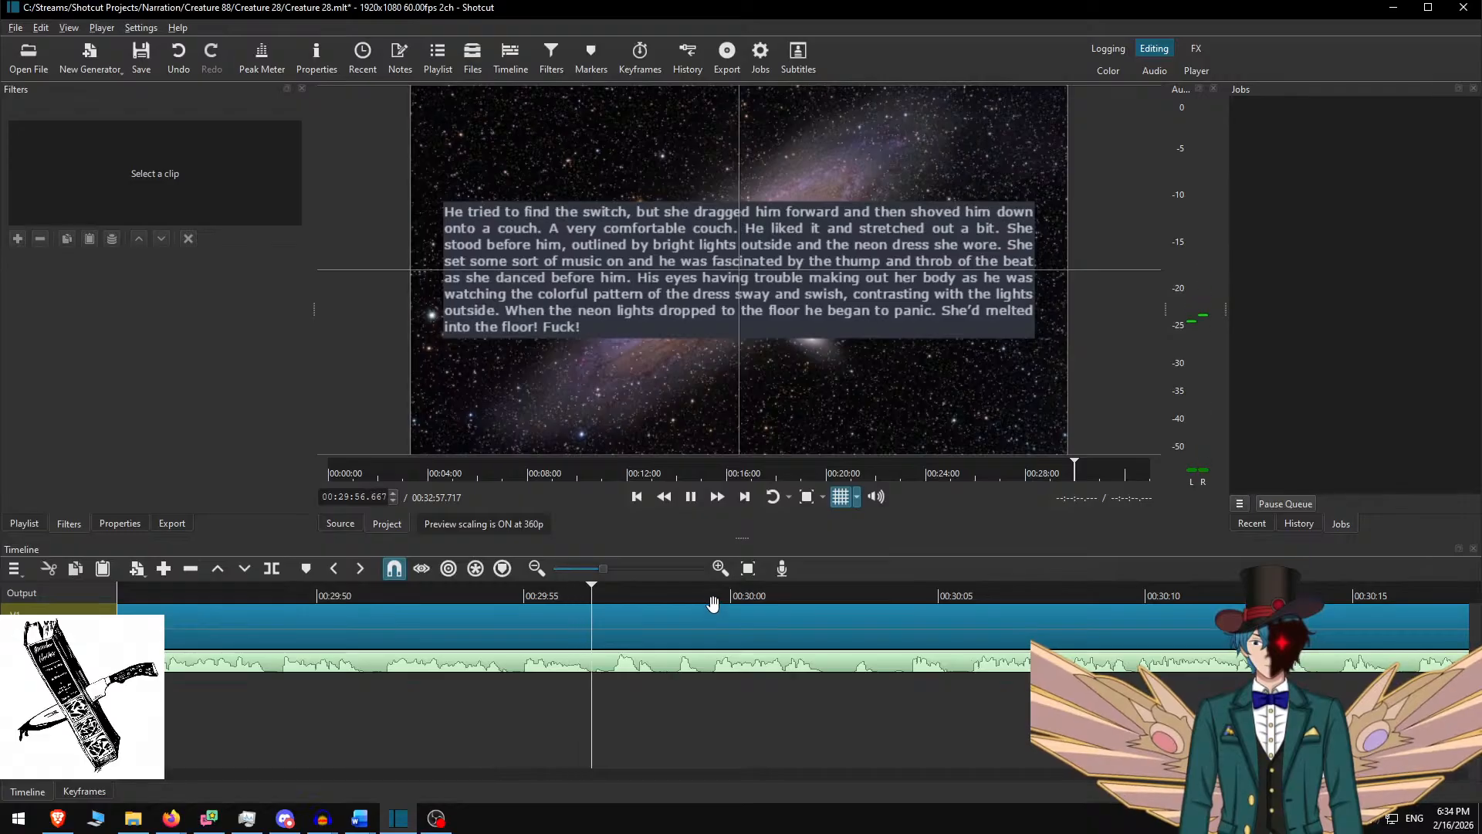
pyautogui.press('space')
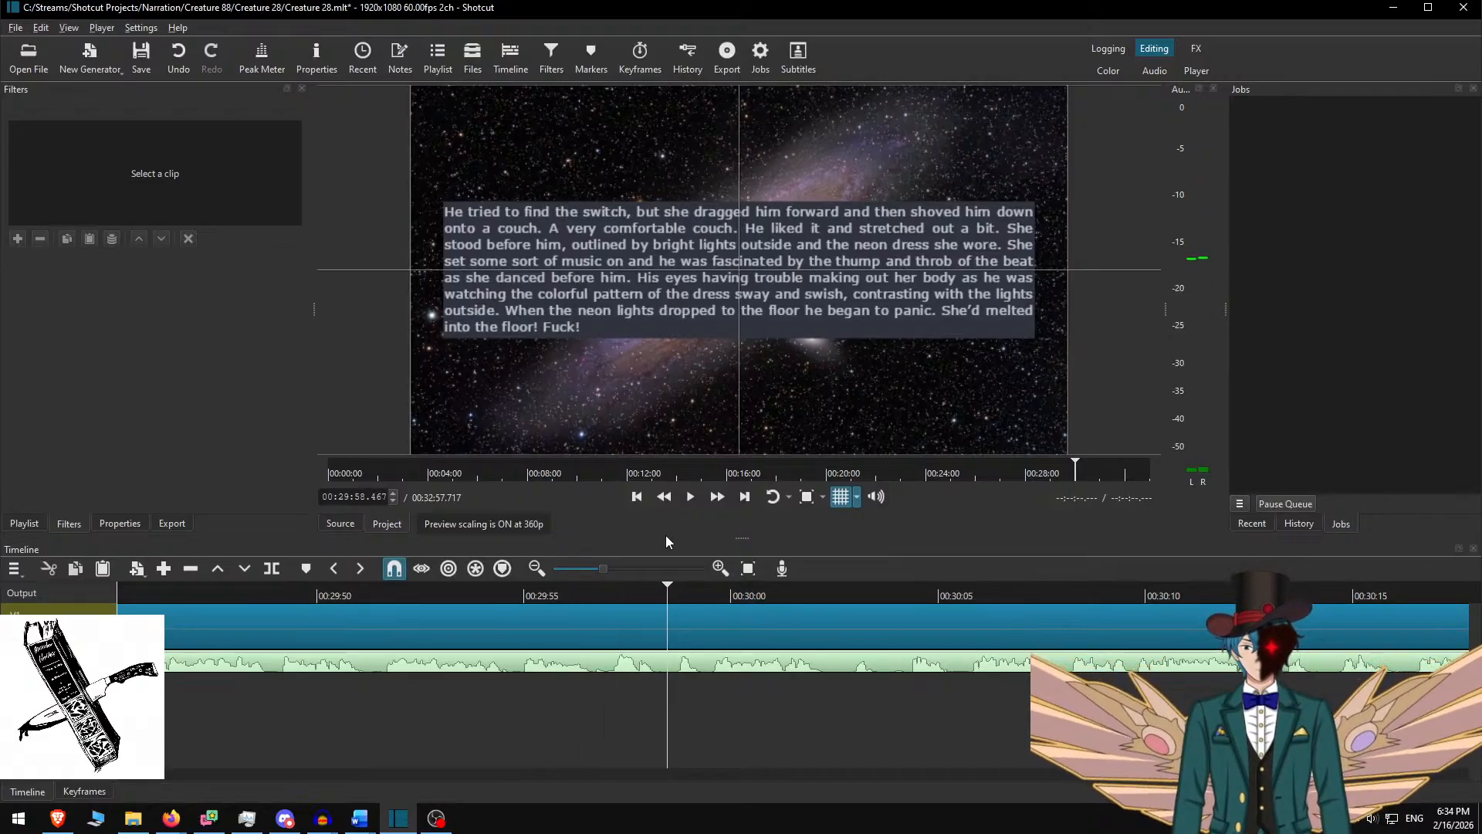
pyautogui.press('Left')
pyautogui.press('Left')
pyautogui.press('Left')
pyautogui.press('Left')
# Split the galaxy clip at 00:29:58.450 and take the next two paragraphs from the Word story
pyautogui.press('s')
pyautogui.click(705, 633)
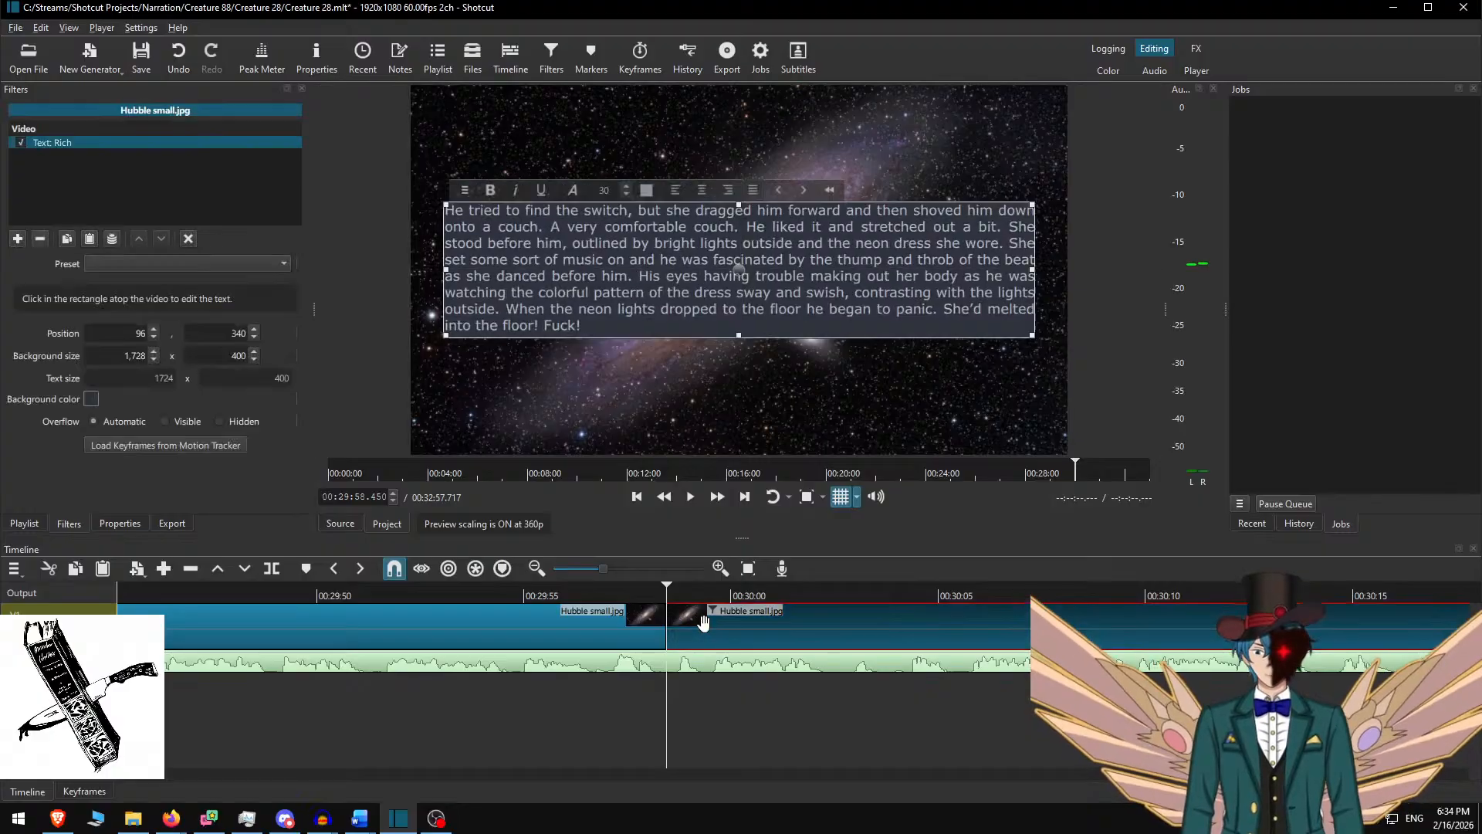
pyautogui.hotkey('alt', 'Tab')
pyautogui.press('Delete')
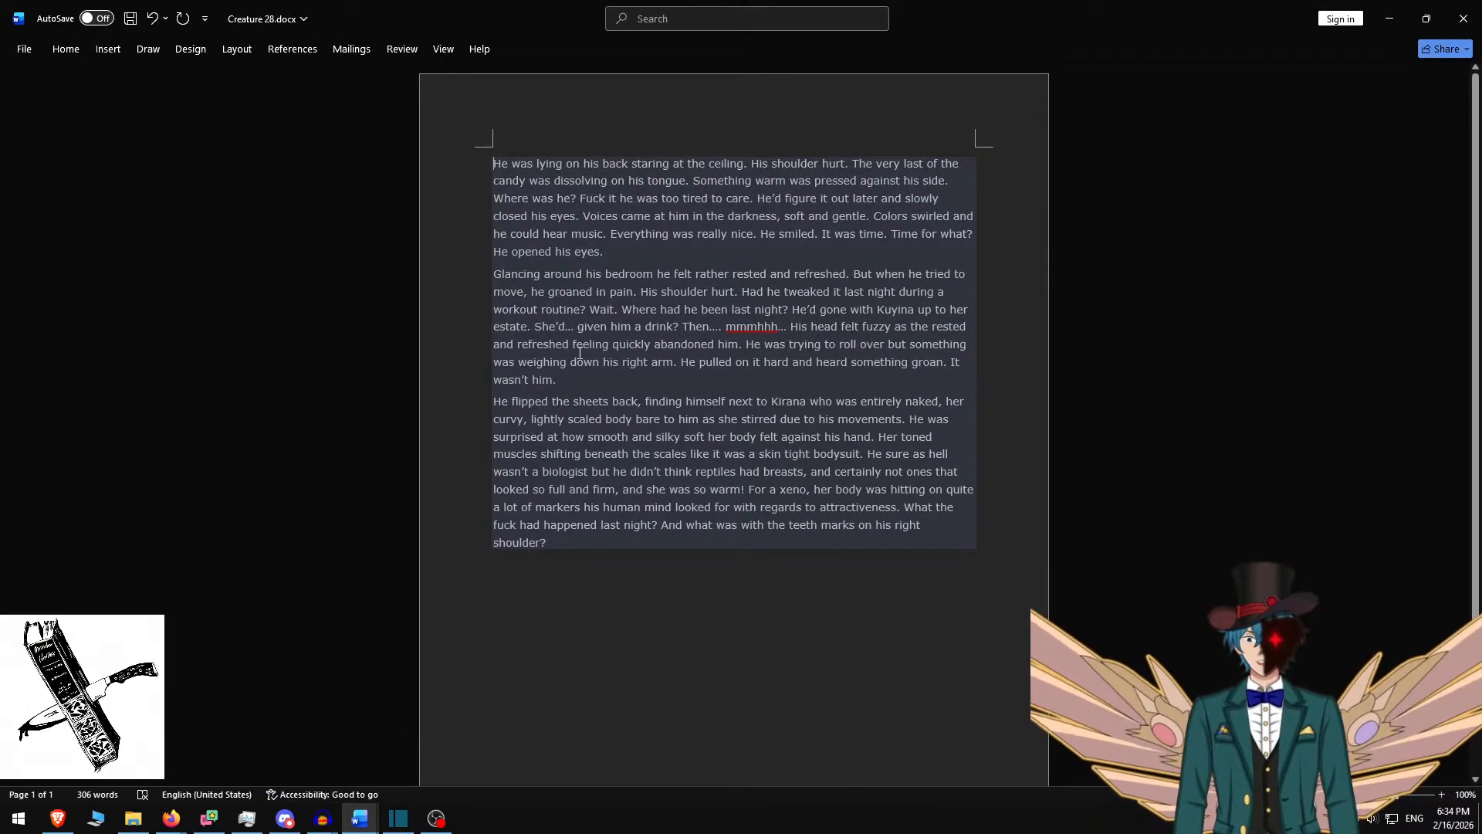
pyautogui.moveTo(581, 382); pyautogui.dragTo(382, 147)
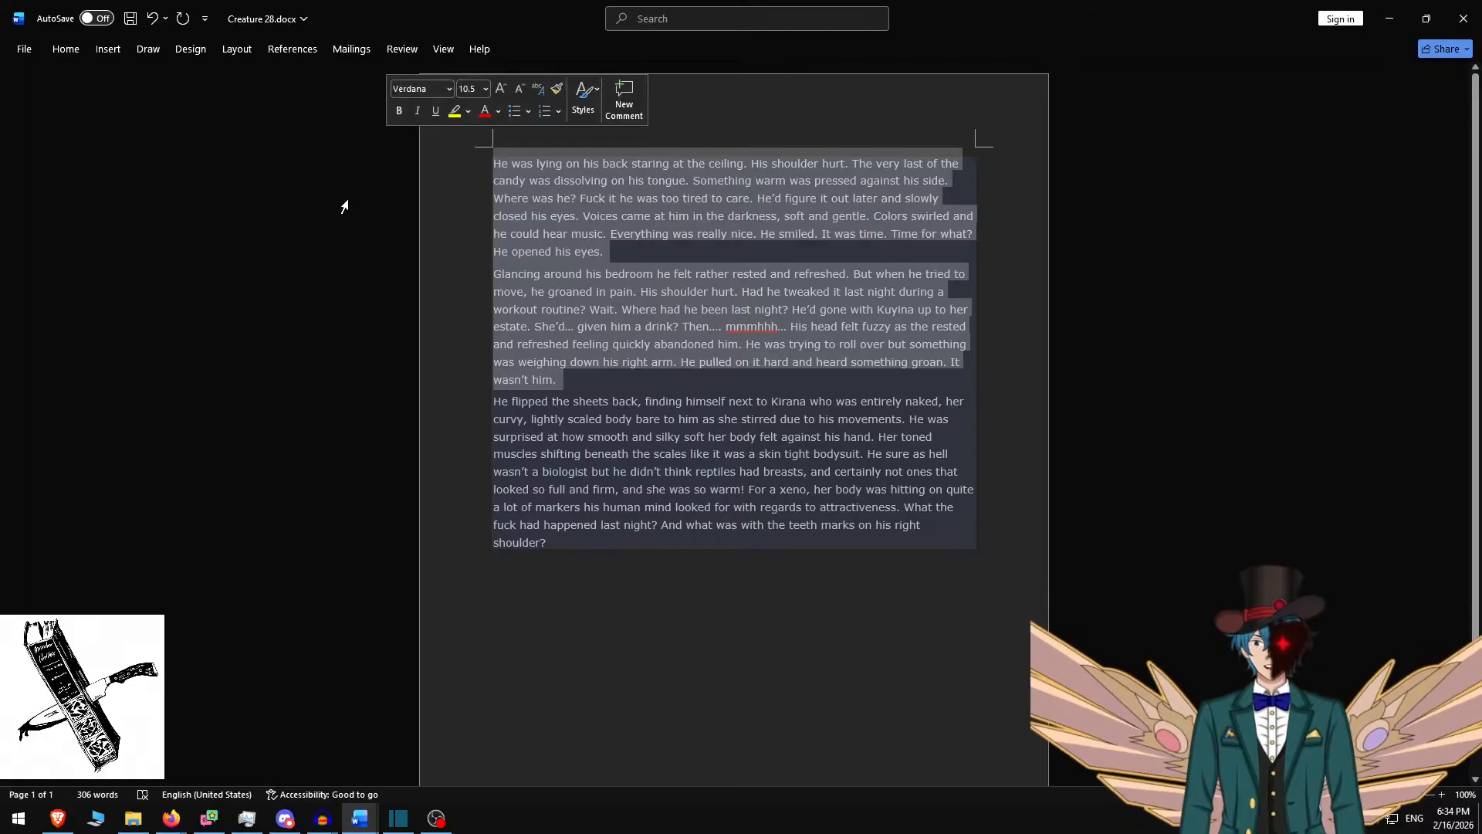
pyautogui.hotkey('alt', 'Tab')
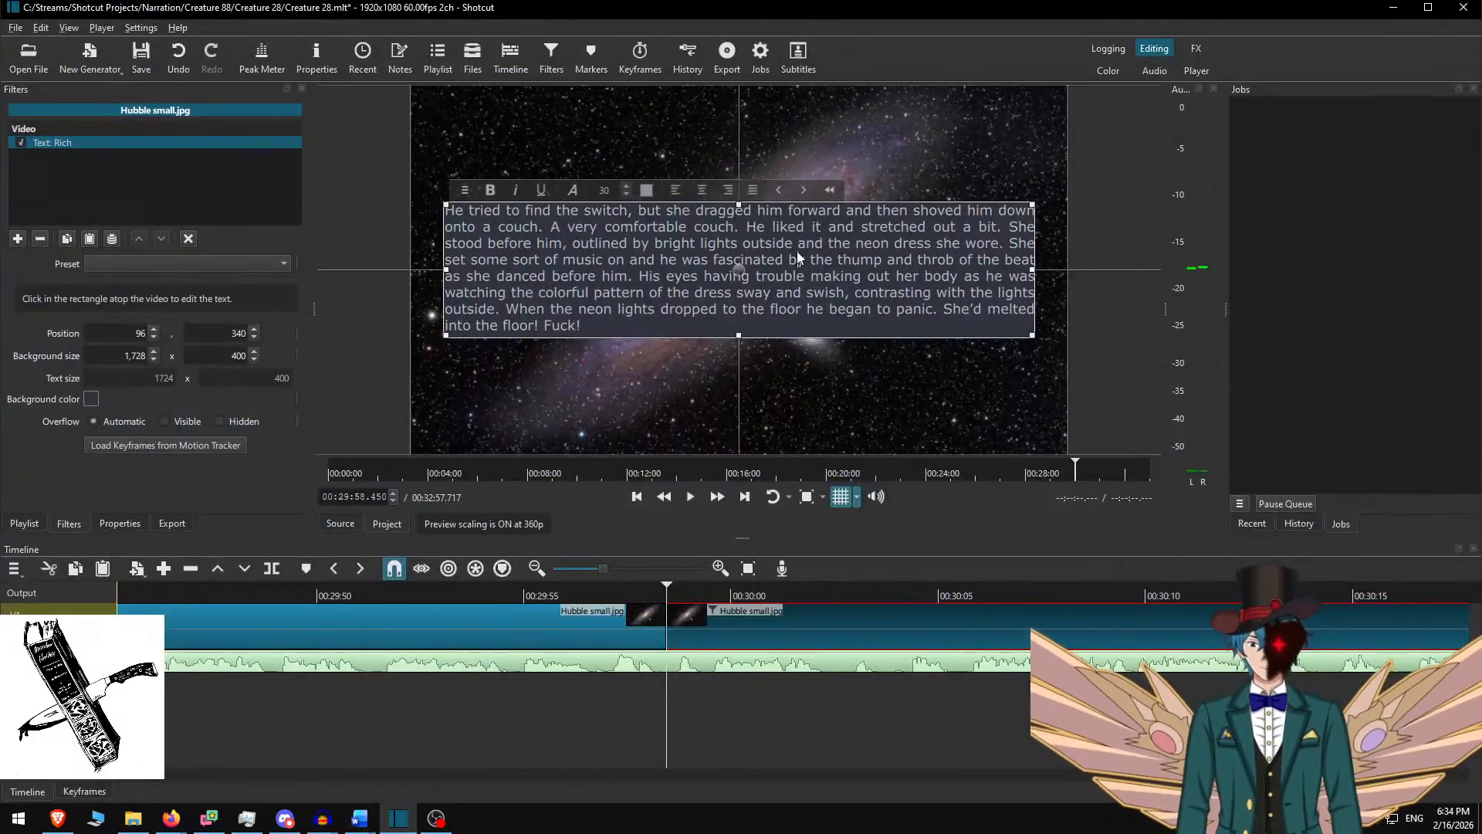
# Paste the "He was lying" and "Glancing around" paragraphs, blank-line separated, on a 700-high box raised to Y 190
pyautogui.hotkey('ctrl', 'a')
pyautogui.hotkey('ctrl', 'v')
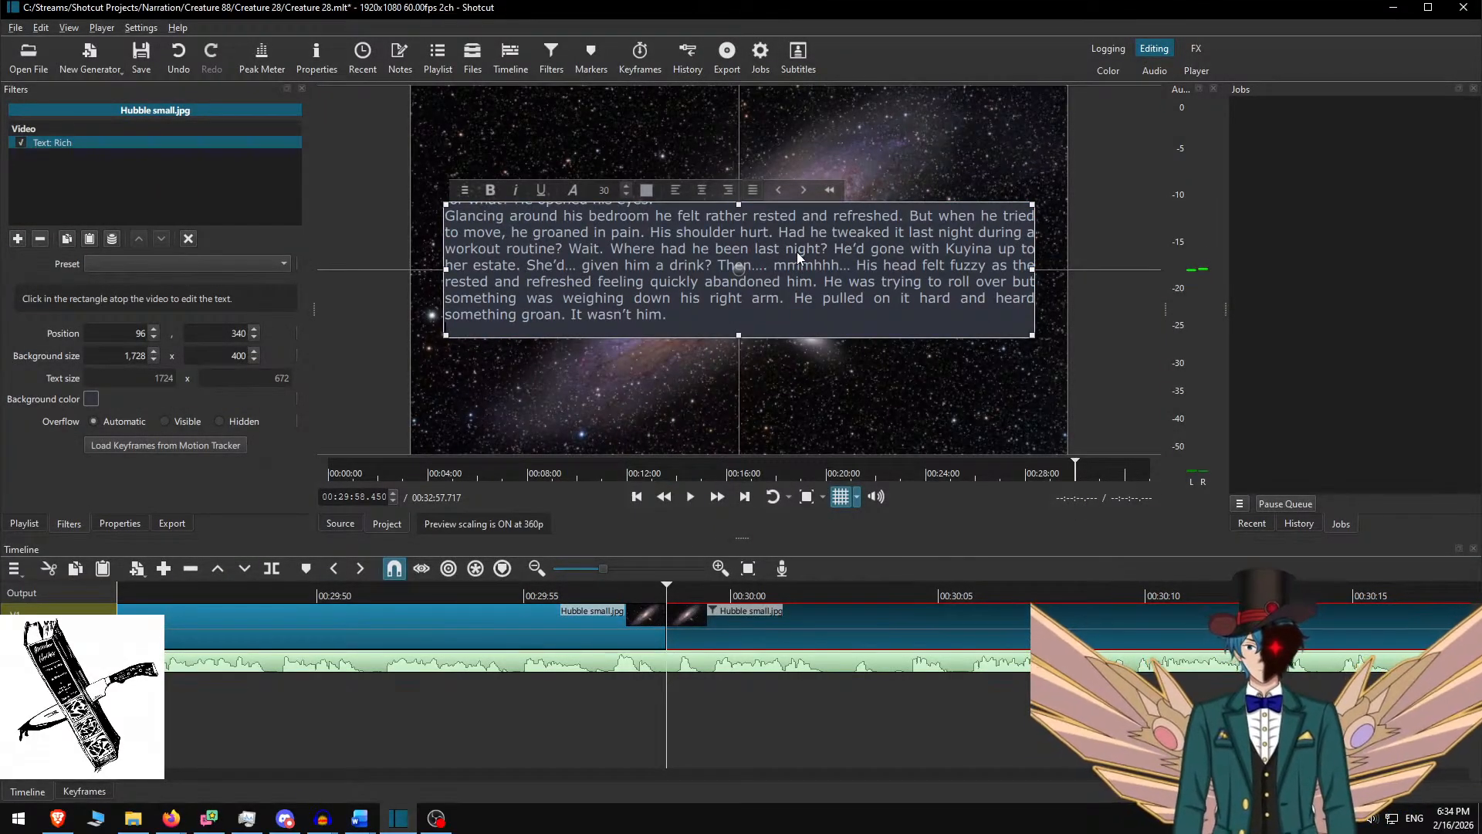
pyautogui.press('BackSpace')
pyautogui.press('Up')
pyautogui.press('Up')
pyautogui.press('Up')
pyautogui.press('Up')
pyautogui.press('Up')
pyautogui.press('Up')
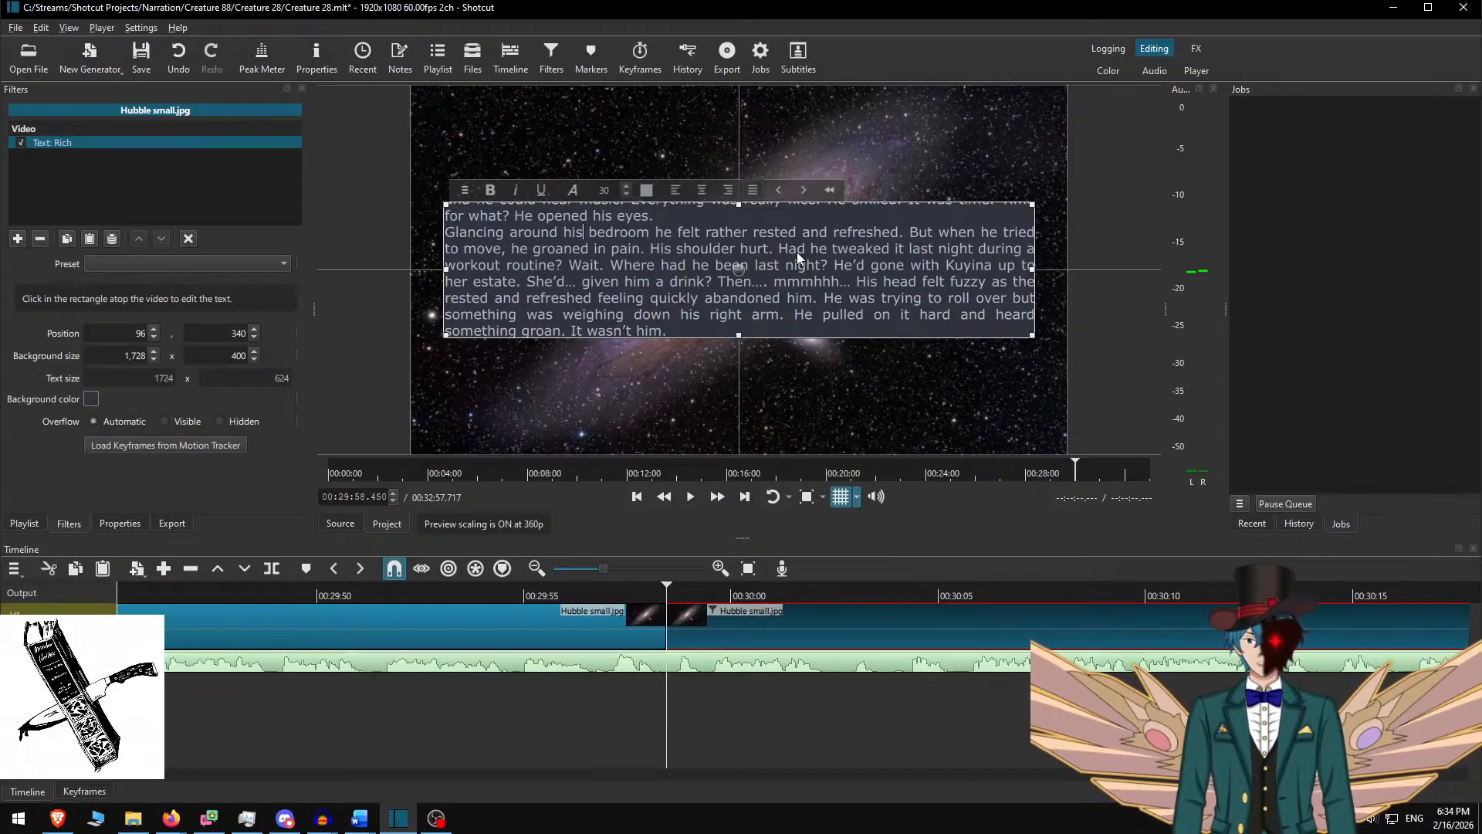
pyautogui.press('Home')
pyautogui.press('Return')
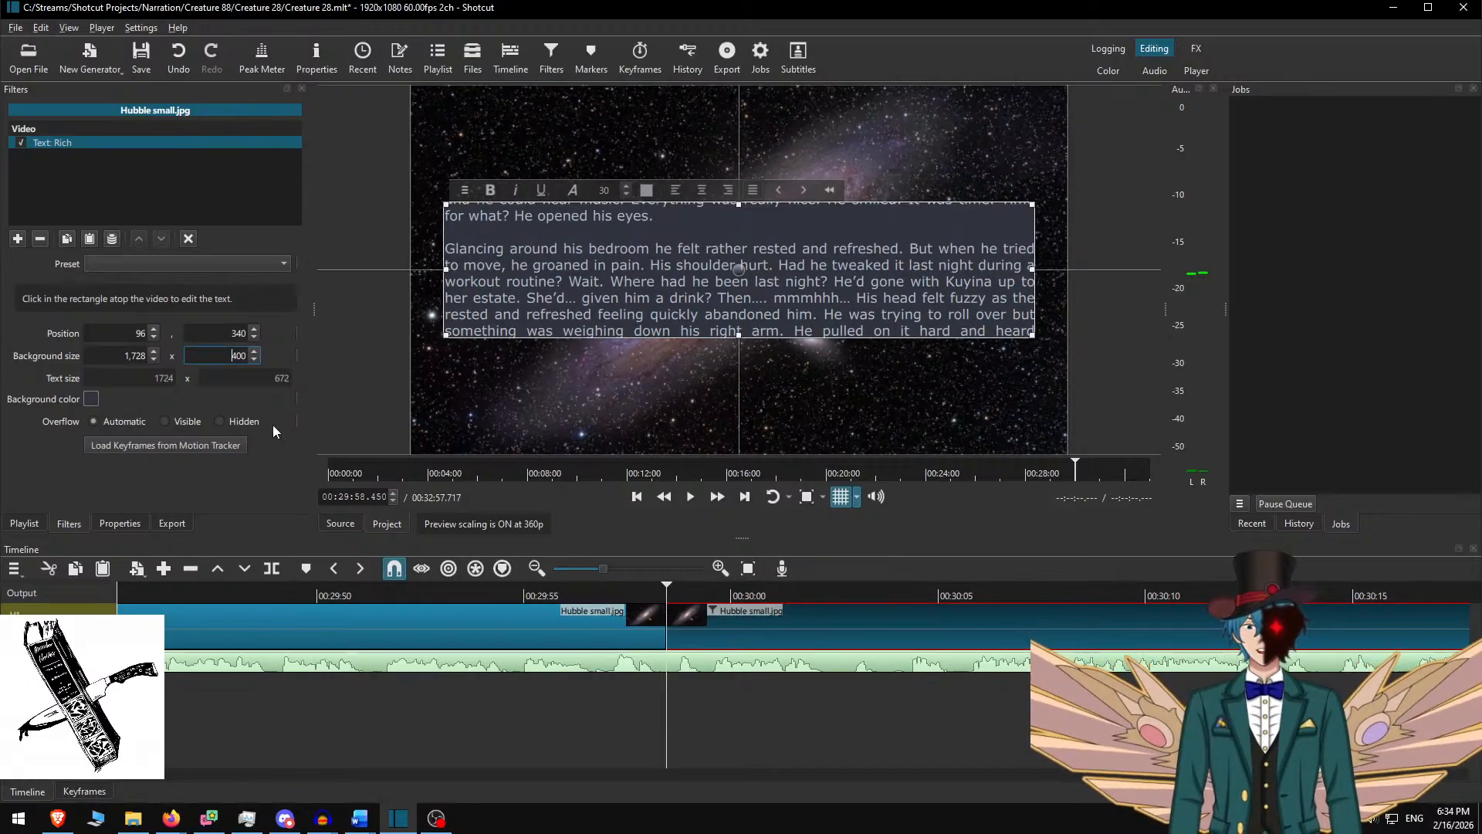
pyautogui.press('Delete')
pyautogui.write('7')
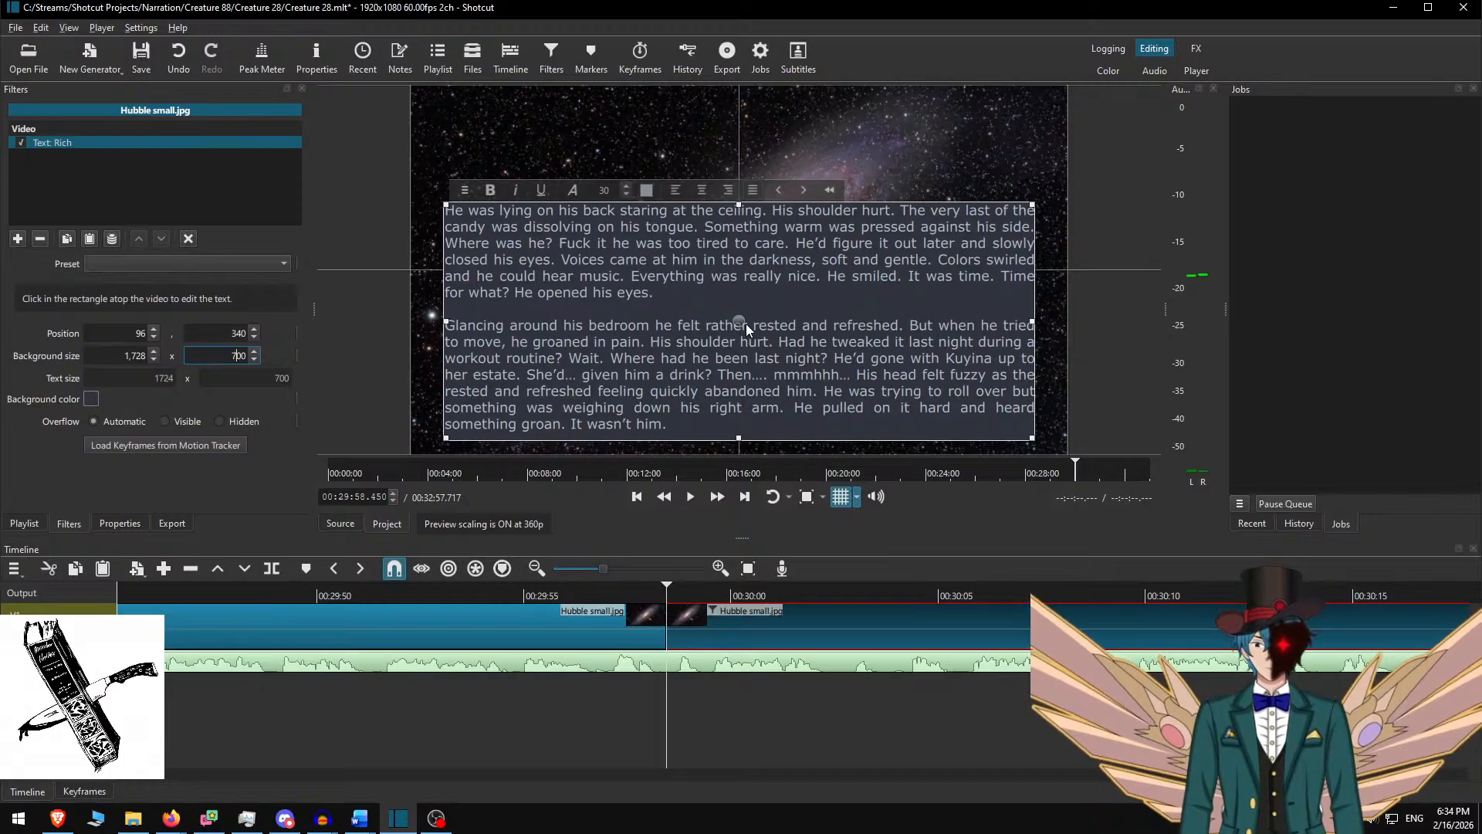
pyautogui.moveTo(740, 320); pyautogui.dragTo(740, 268)
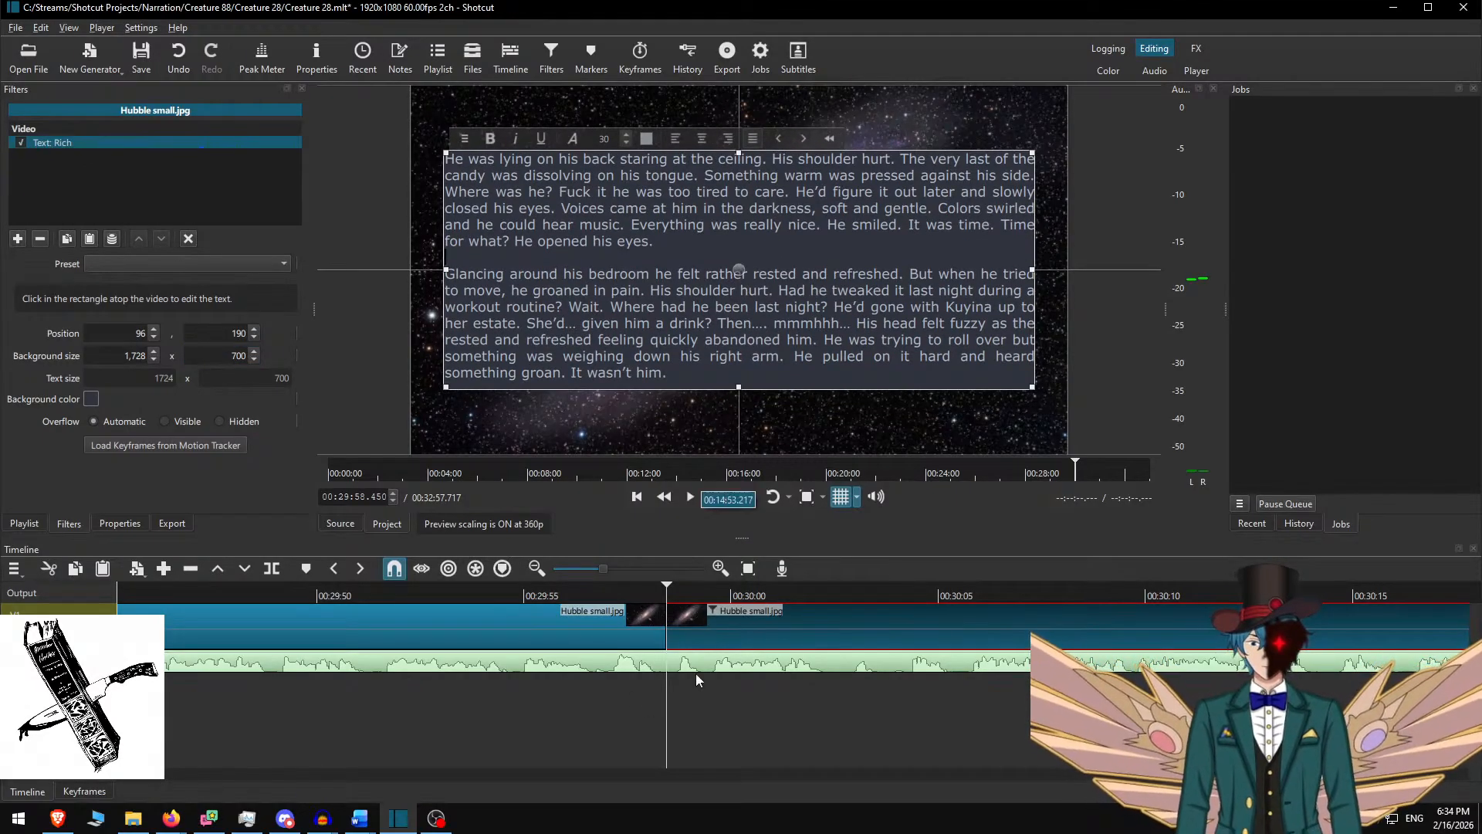
pyautogui.click(547, 597)
pyautogui.press('space')
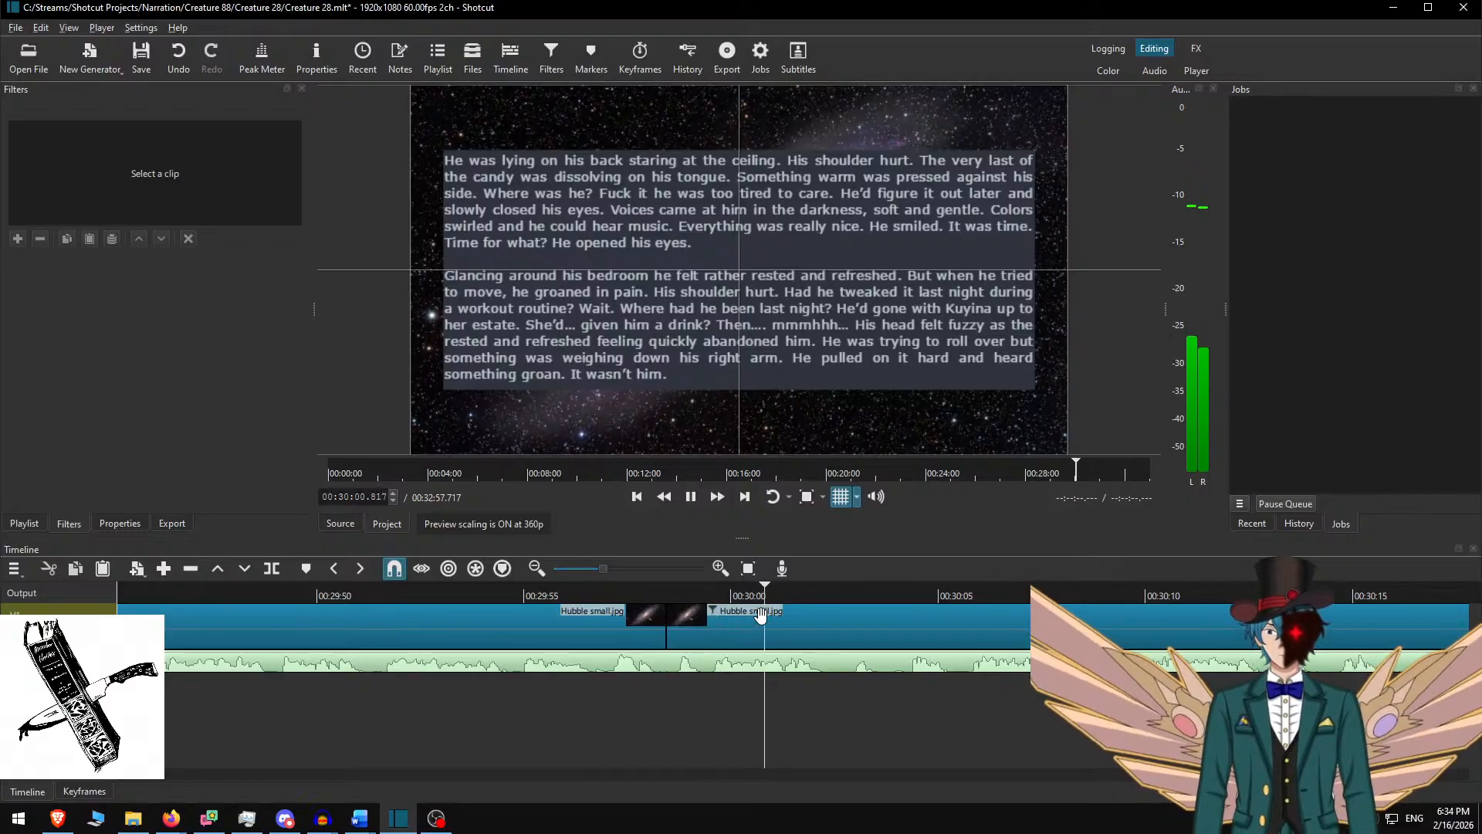
pyautogui.press('space')
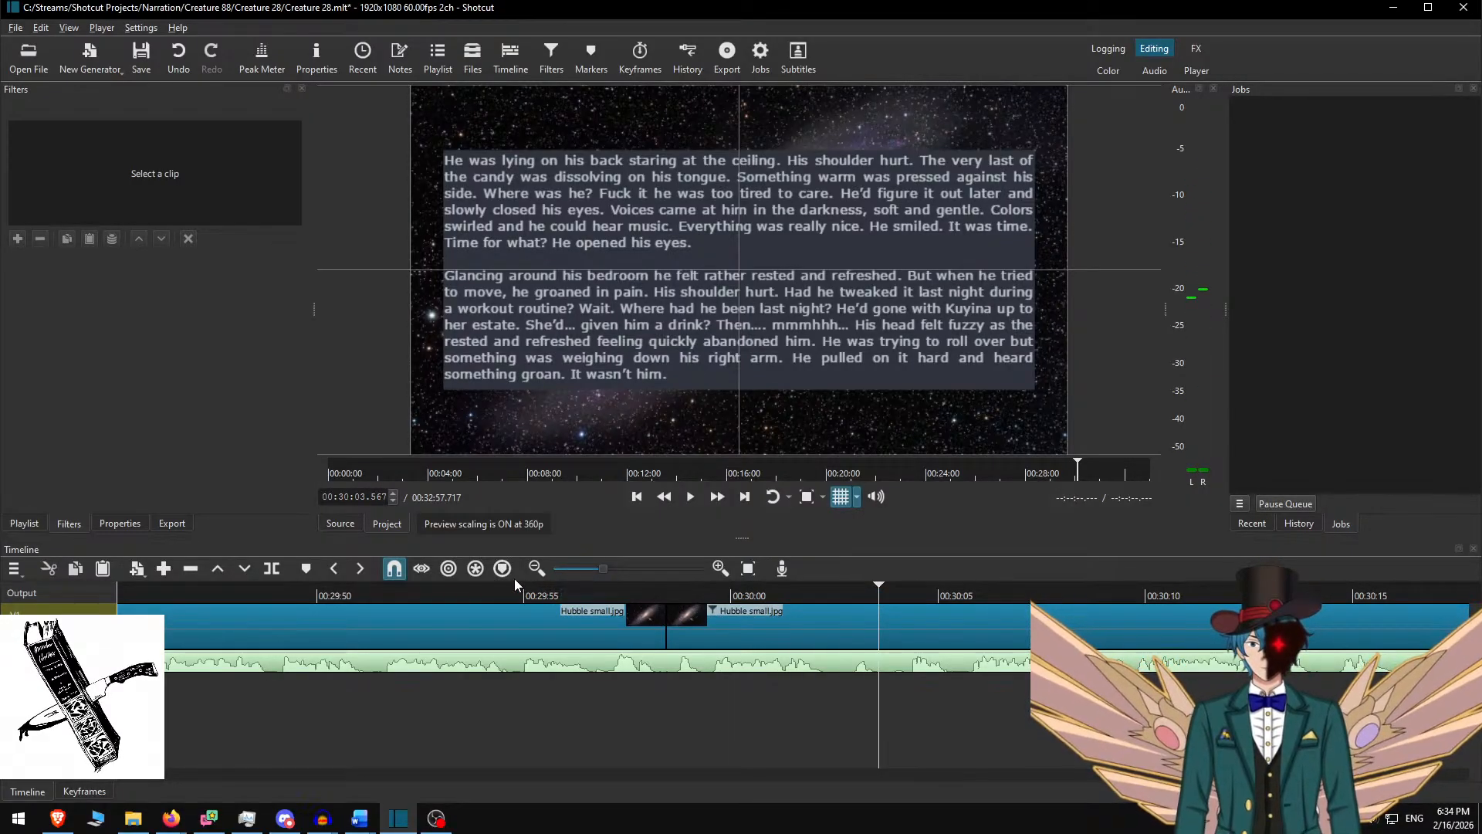
pyautogui.click(492, 588)
pyautogui.press('space')
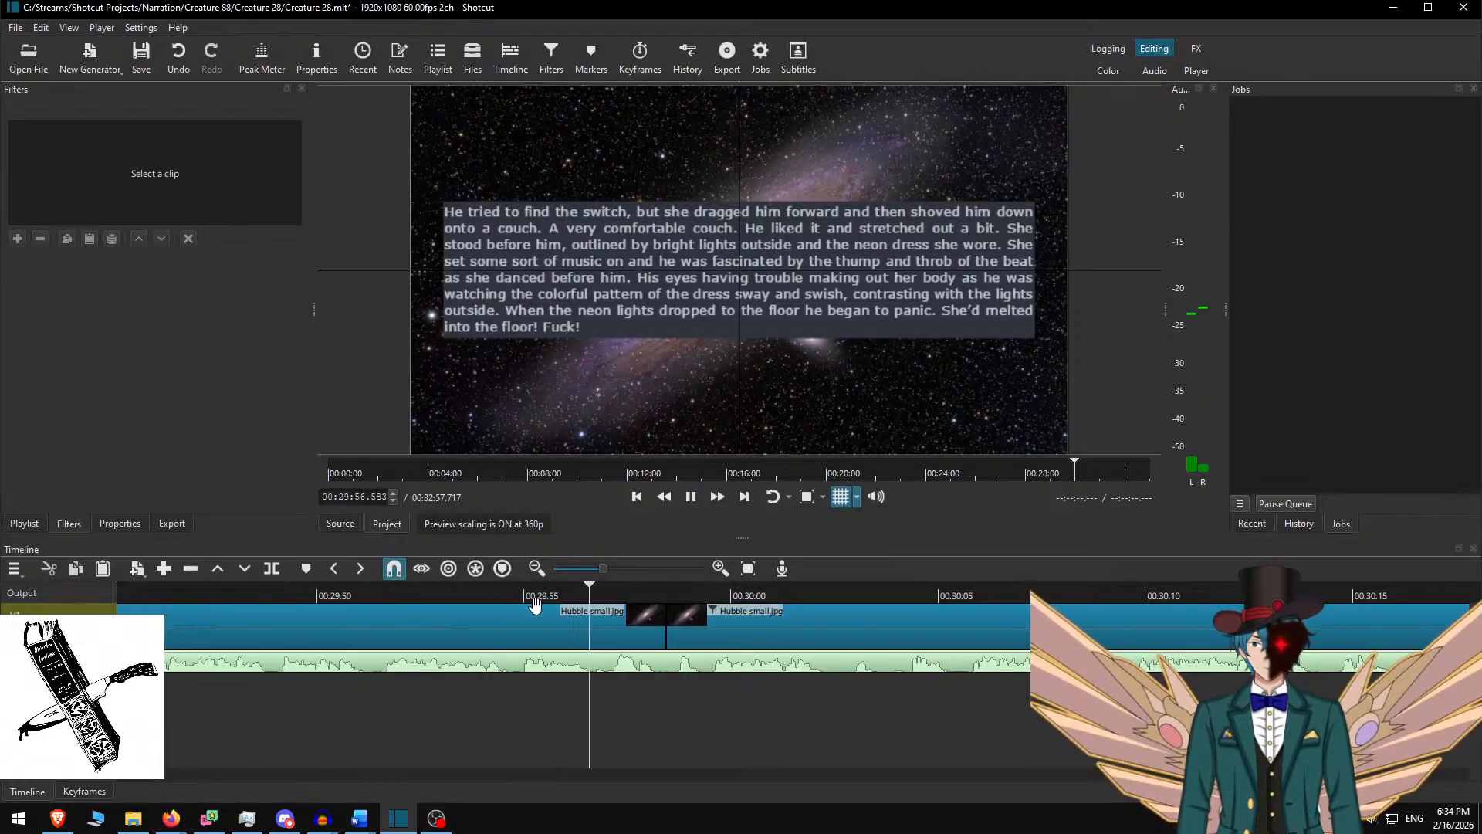
pyautogui.rightClick(554, 610)
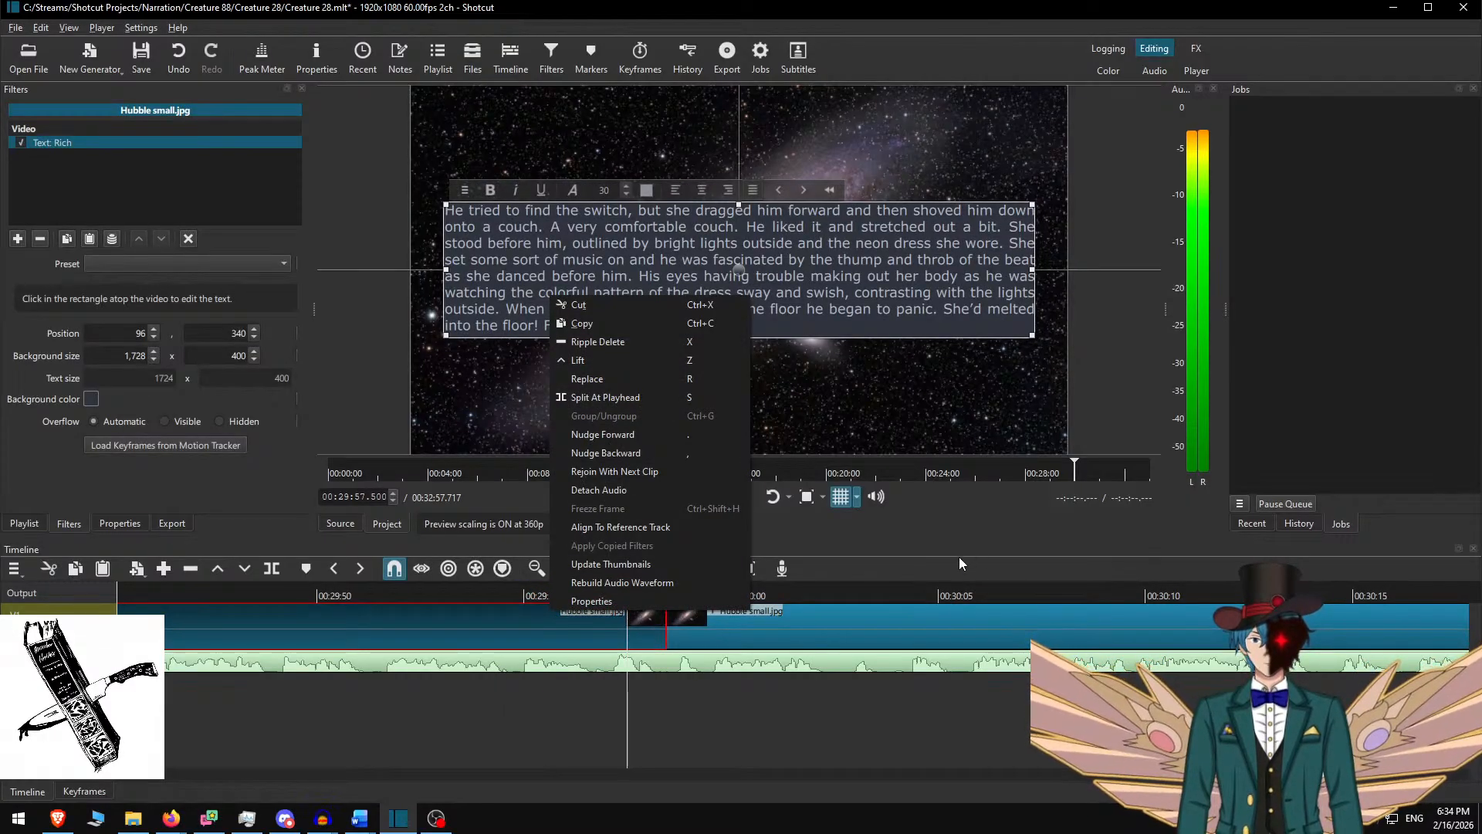
pyautogui.click(959, 564)
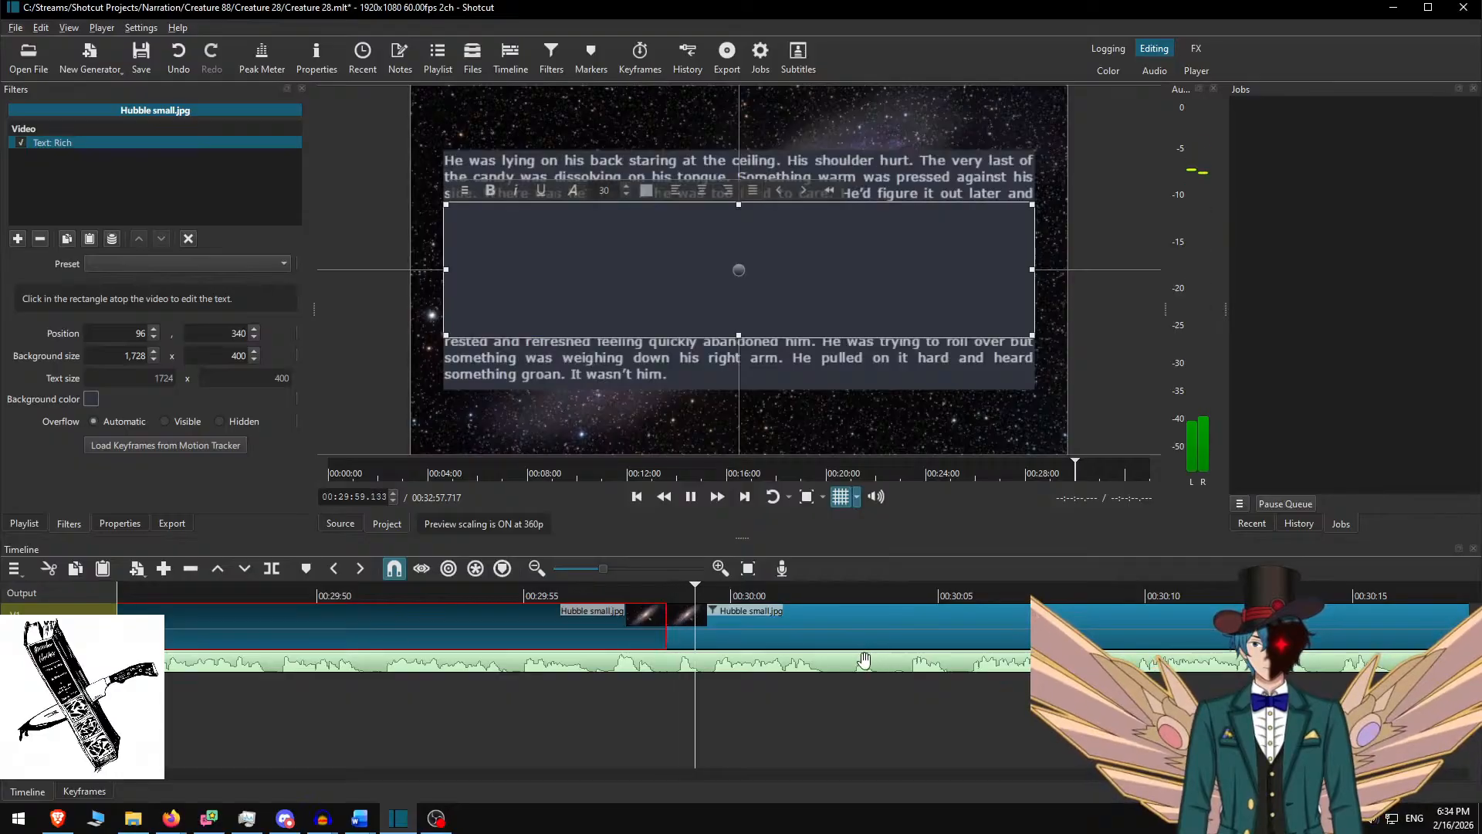
pyautogui.press('space')
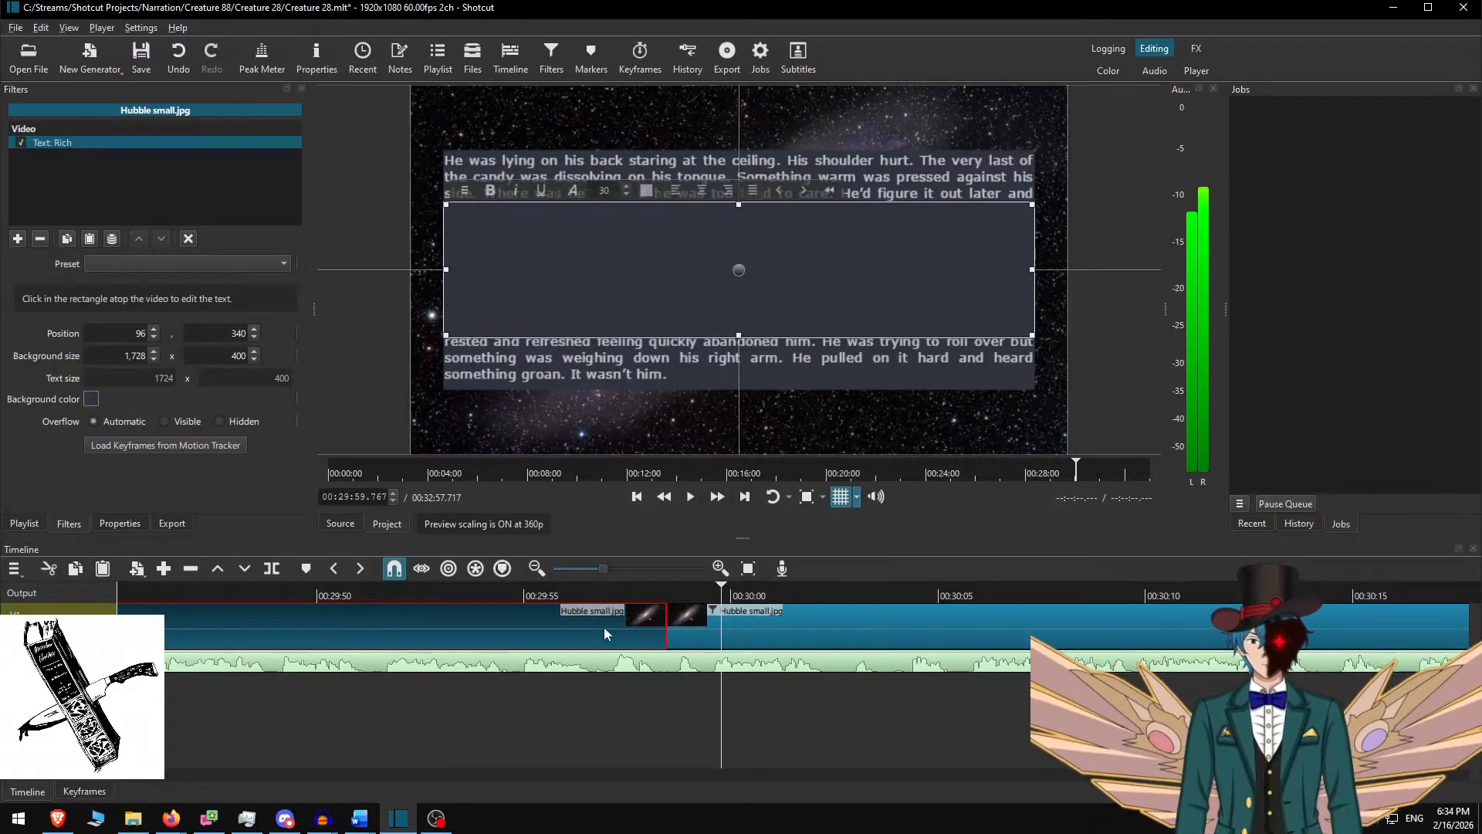
pyautogui.click(576, 615)
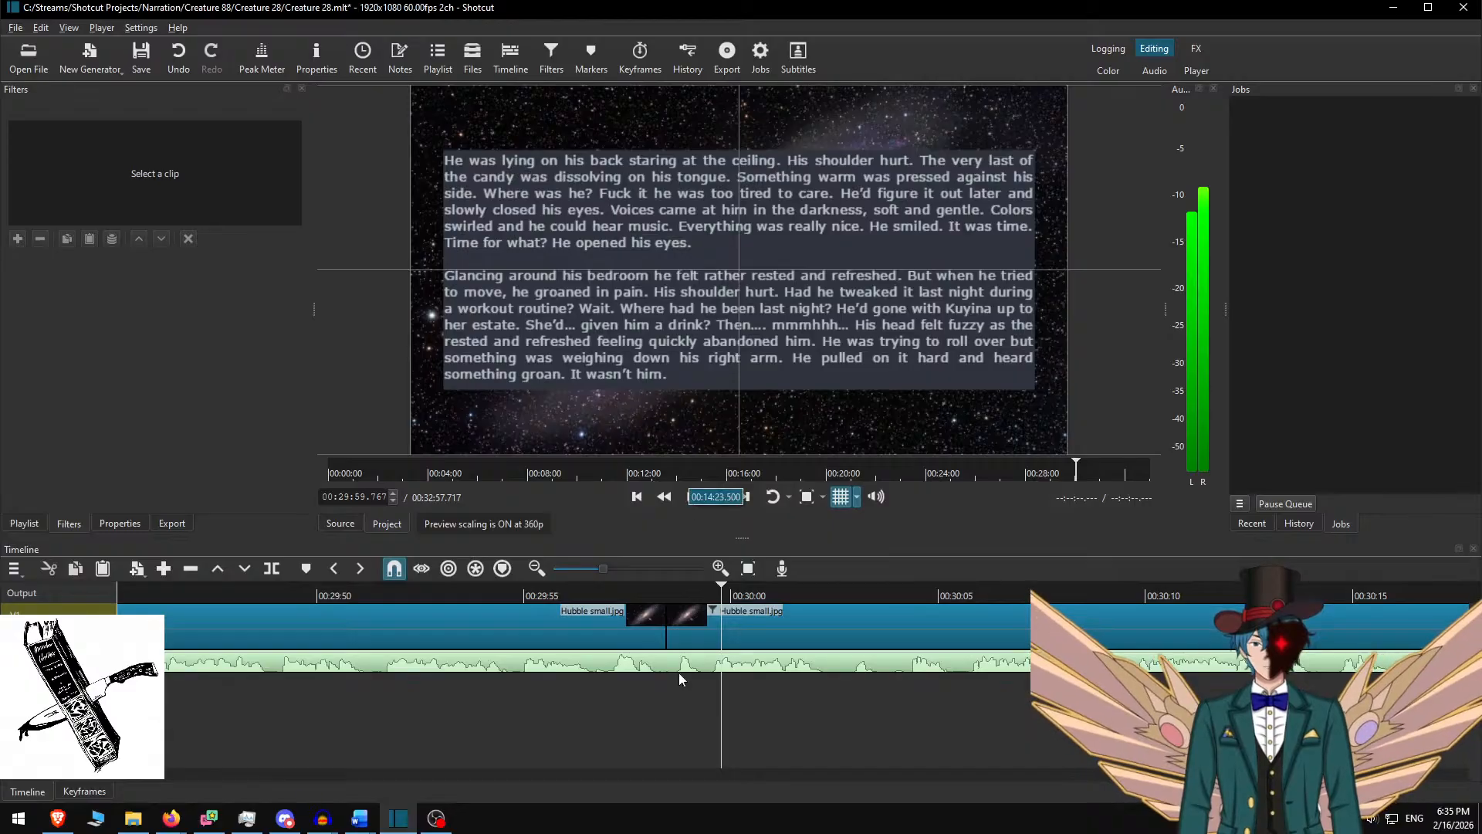
pyautogui.click(581, 589)
pyautogui.press('space')
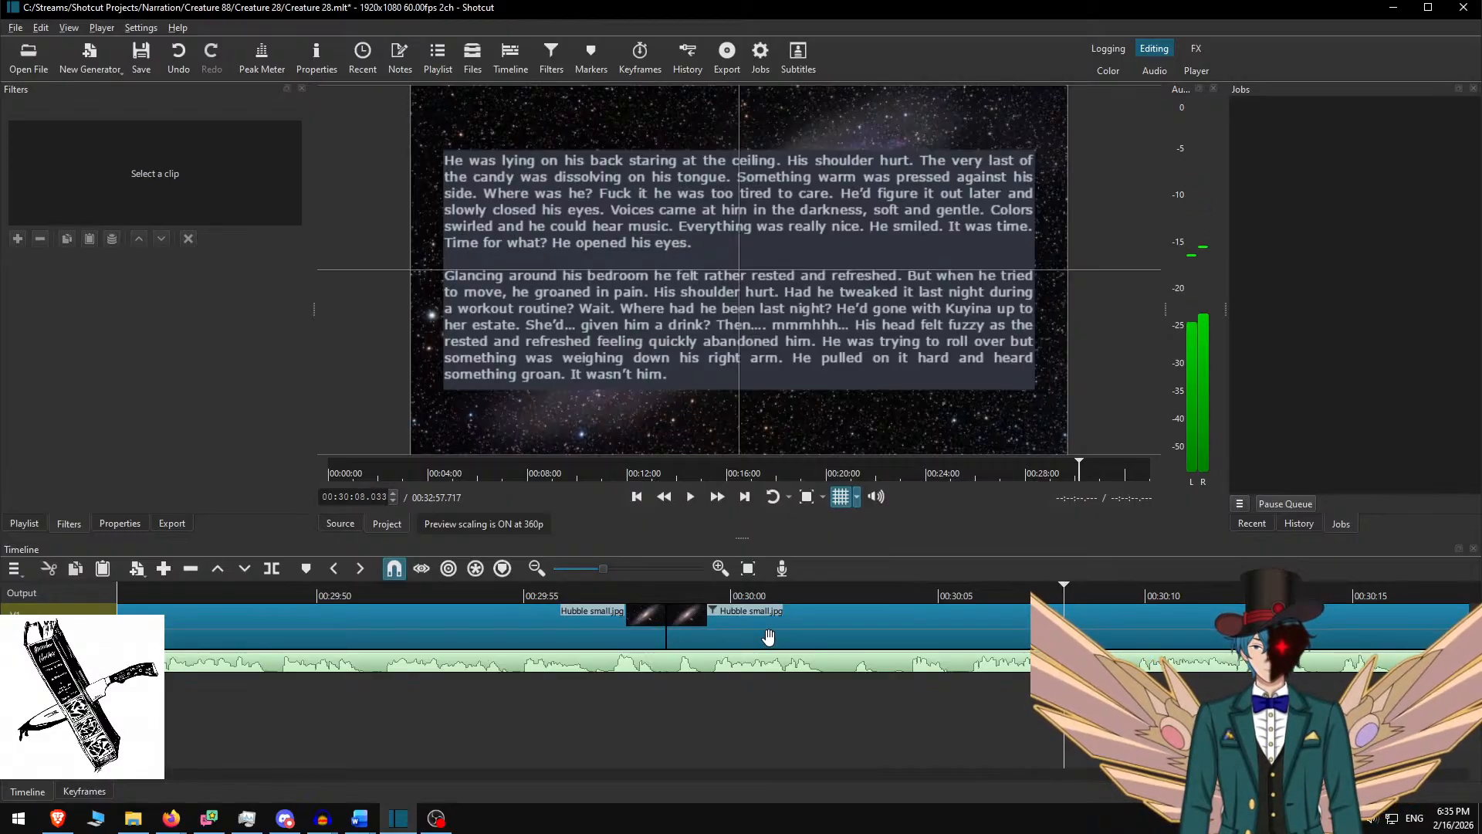
# Restore the Word story and delete the "He tried to find the switch" paragraph so it starts with "Then he jumped"
pyautogui.hotkey('alt', 'Tab')
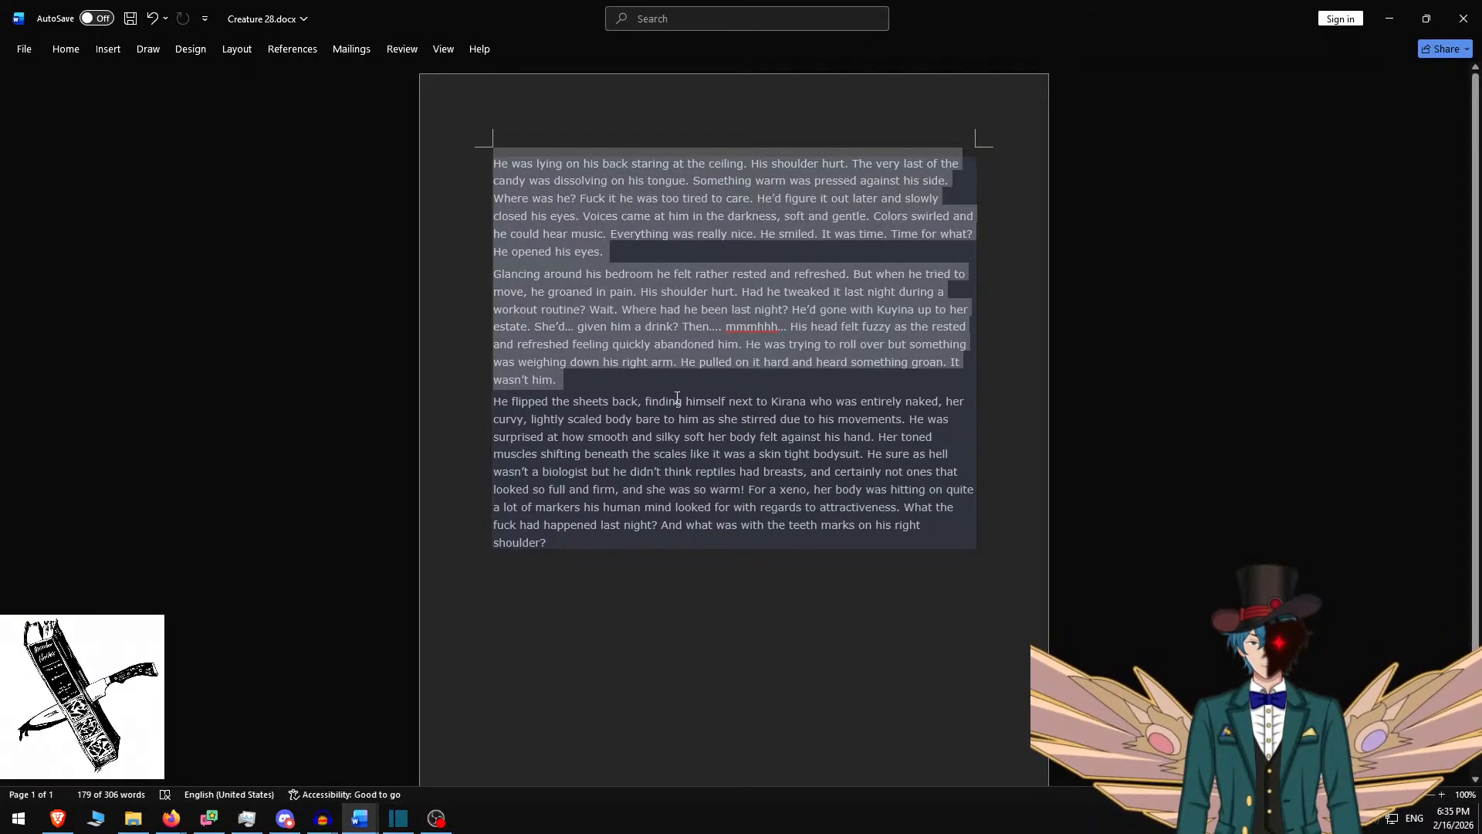
pyautogui.click(662, 250)
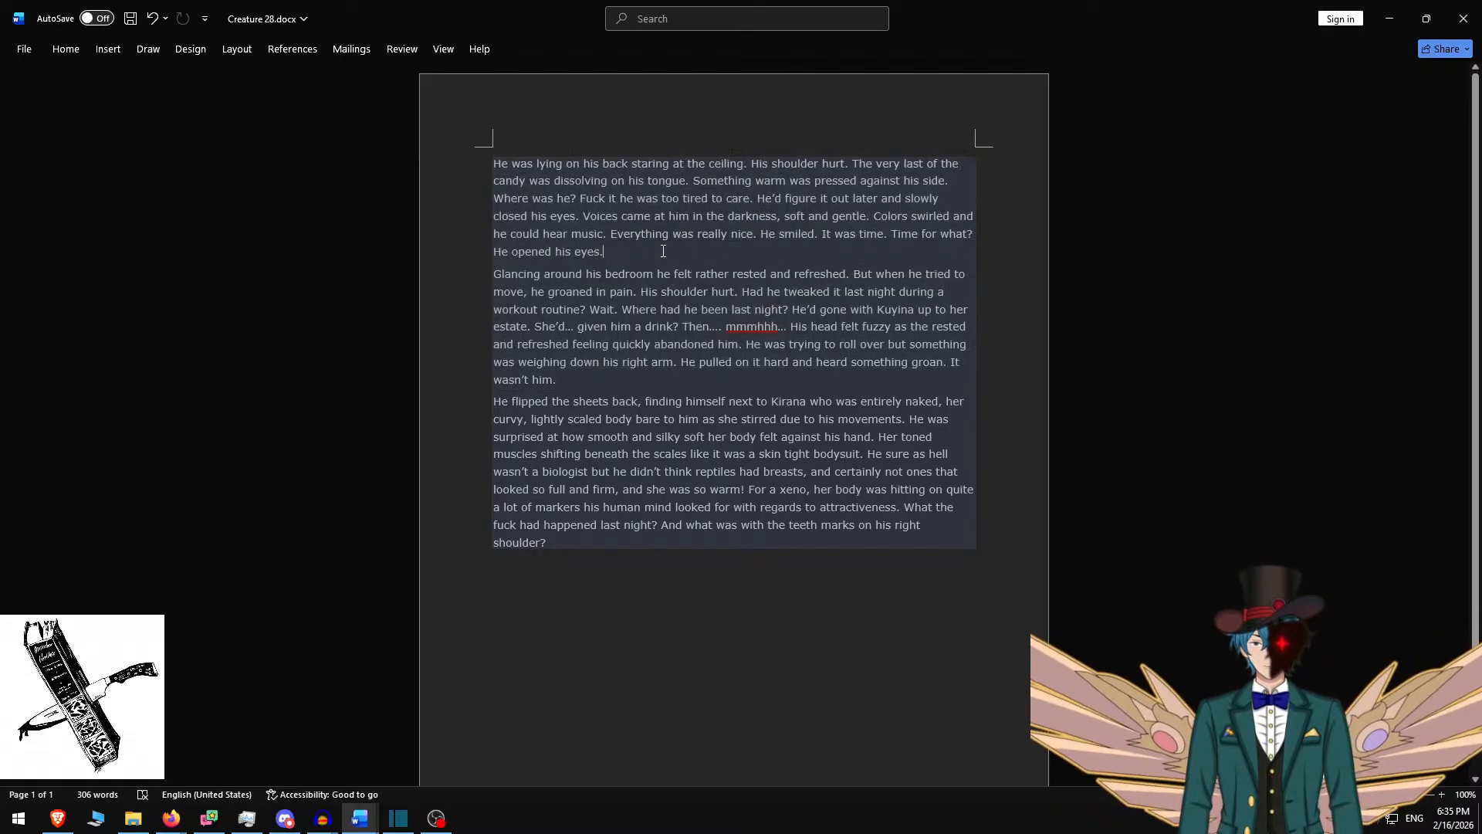
pyautogui.hotkey('ctrl', 'z')
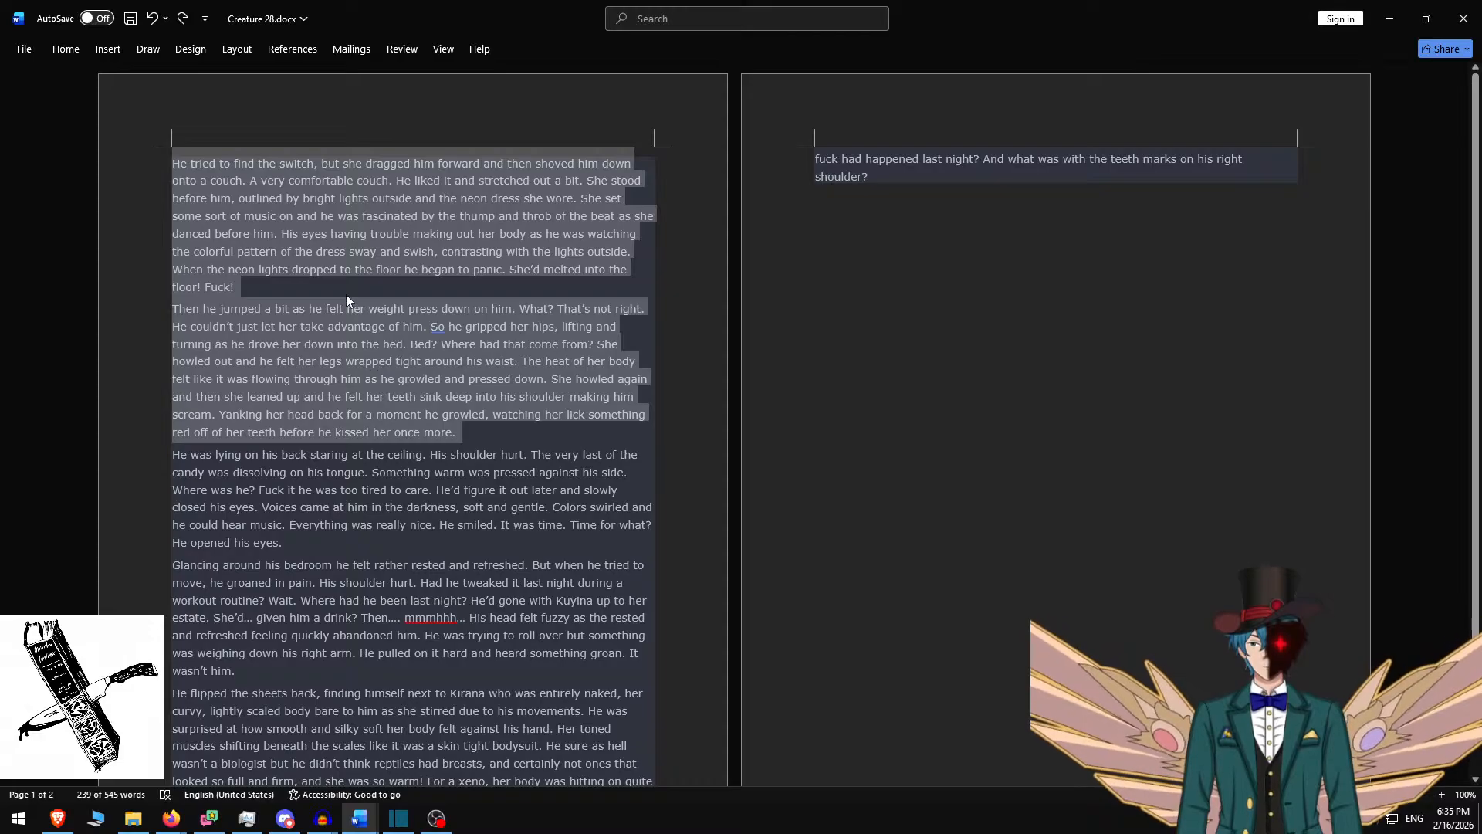
pyautogui.click(346, 295)
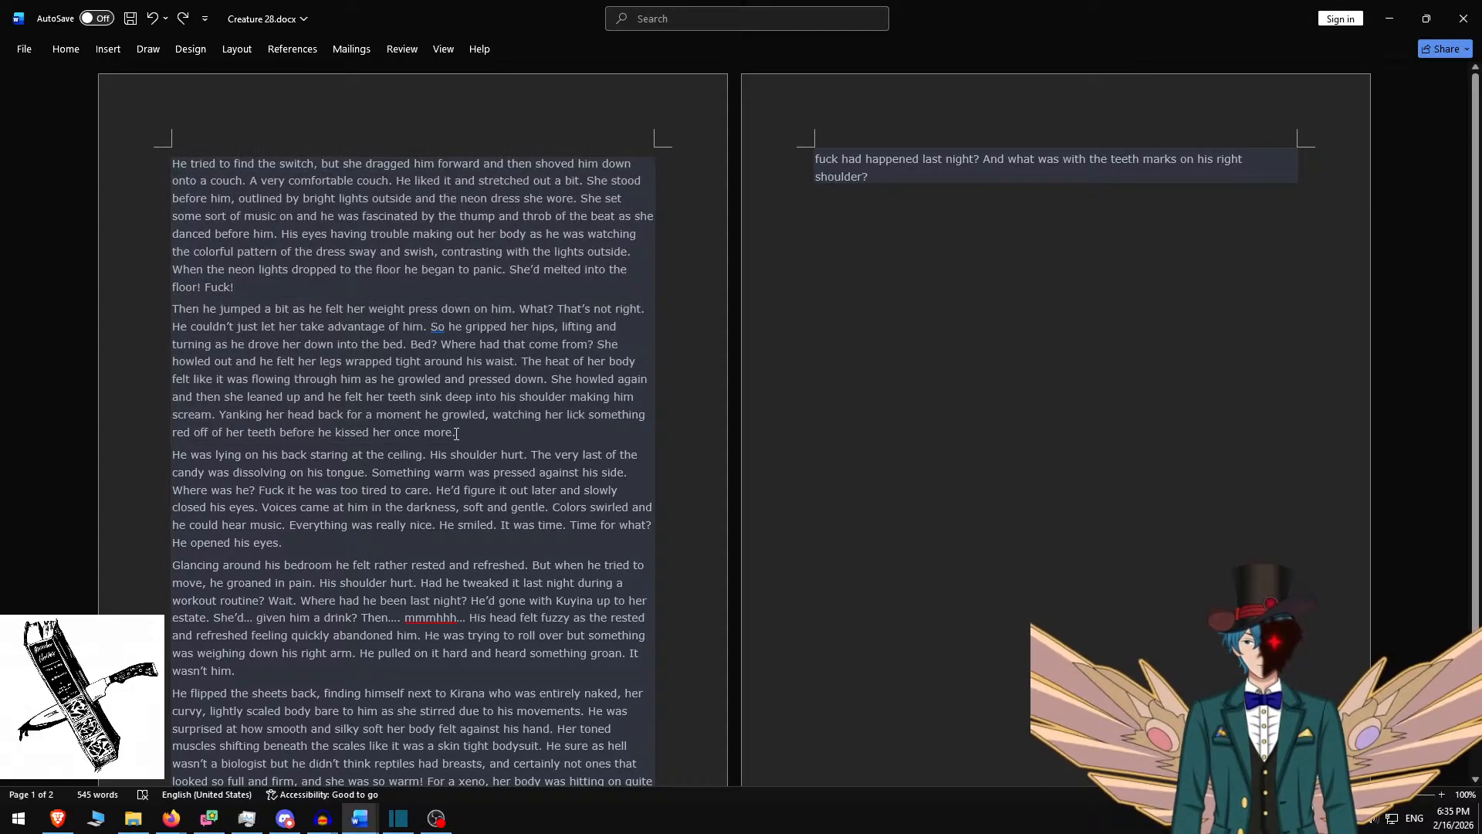
pyautogui.moveTo(458, 432); pyautogui.dragTo(172, 309)
pyautogui.hotkey('ctrl', 'c')
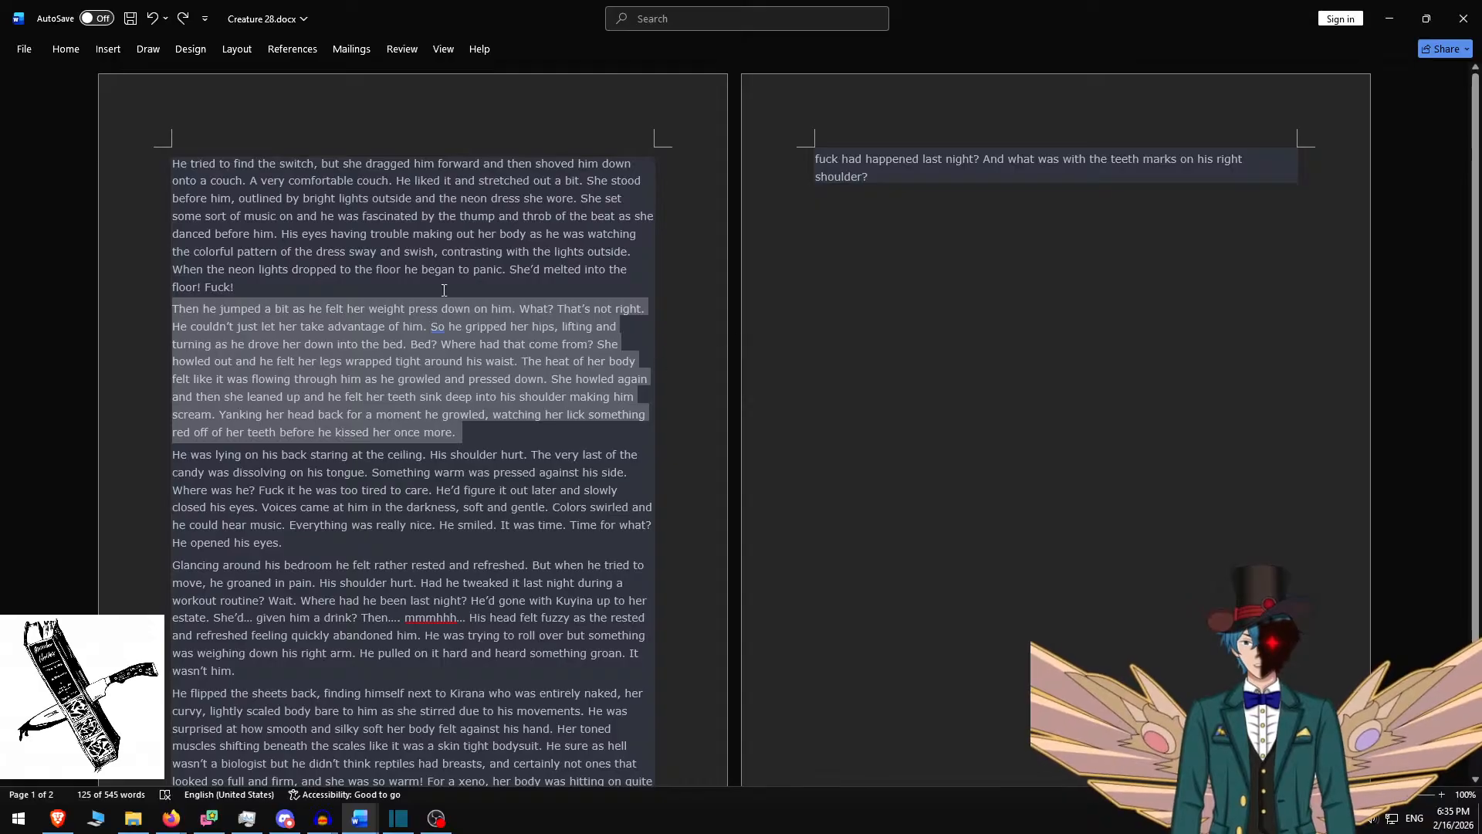
pyautogui.click(240, 277)
pyautogui.tripleClick(240, 276)
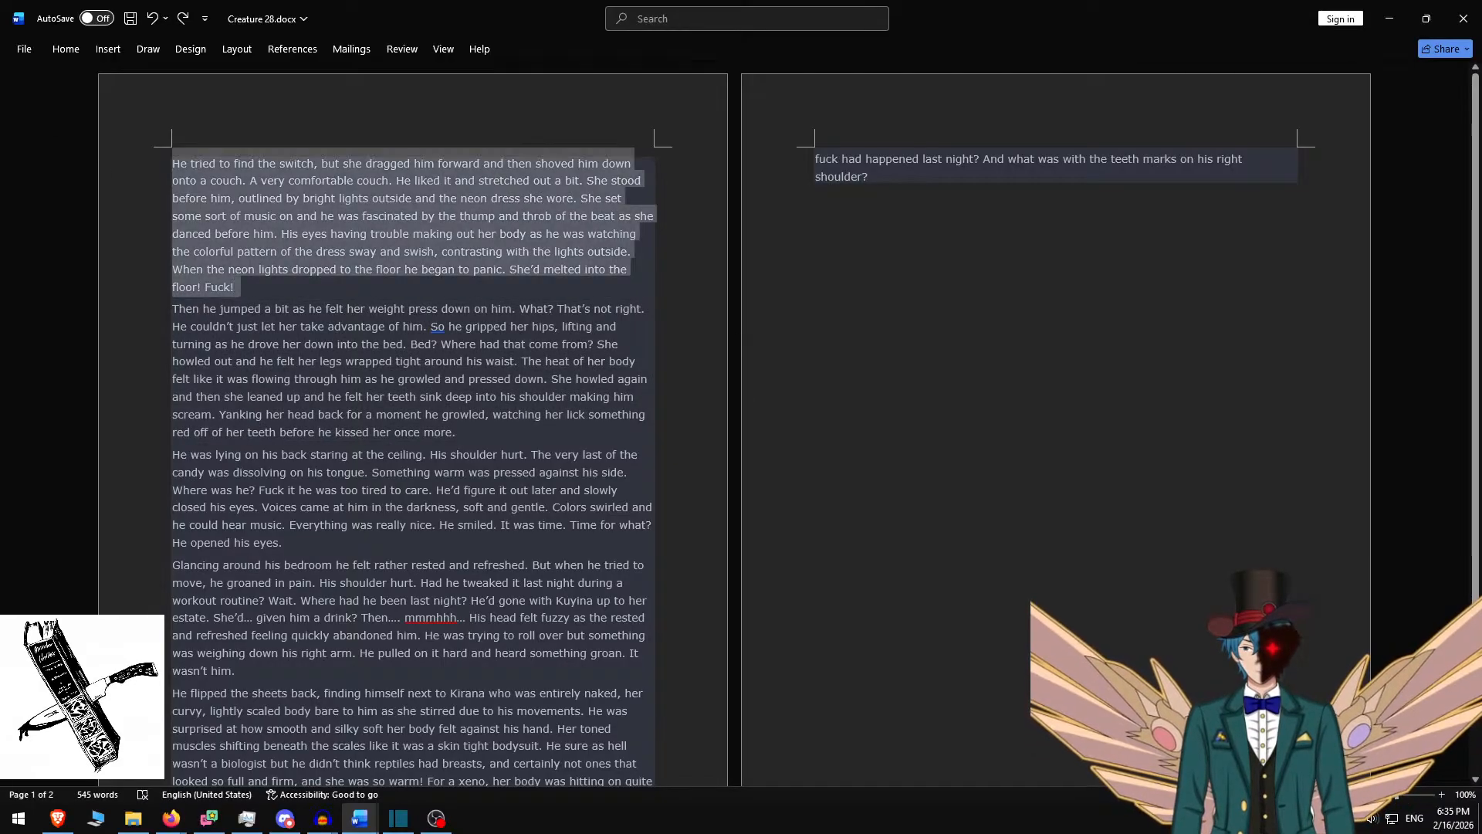
pyautogui.press('BackSpace')
pyautogui.hotkey('alt', 'Tab')
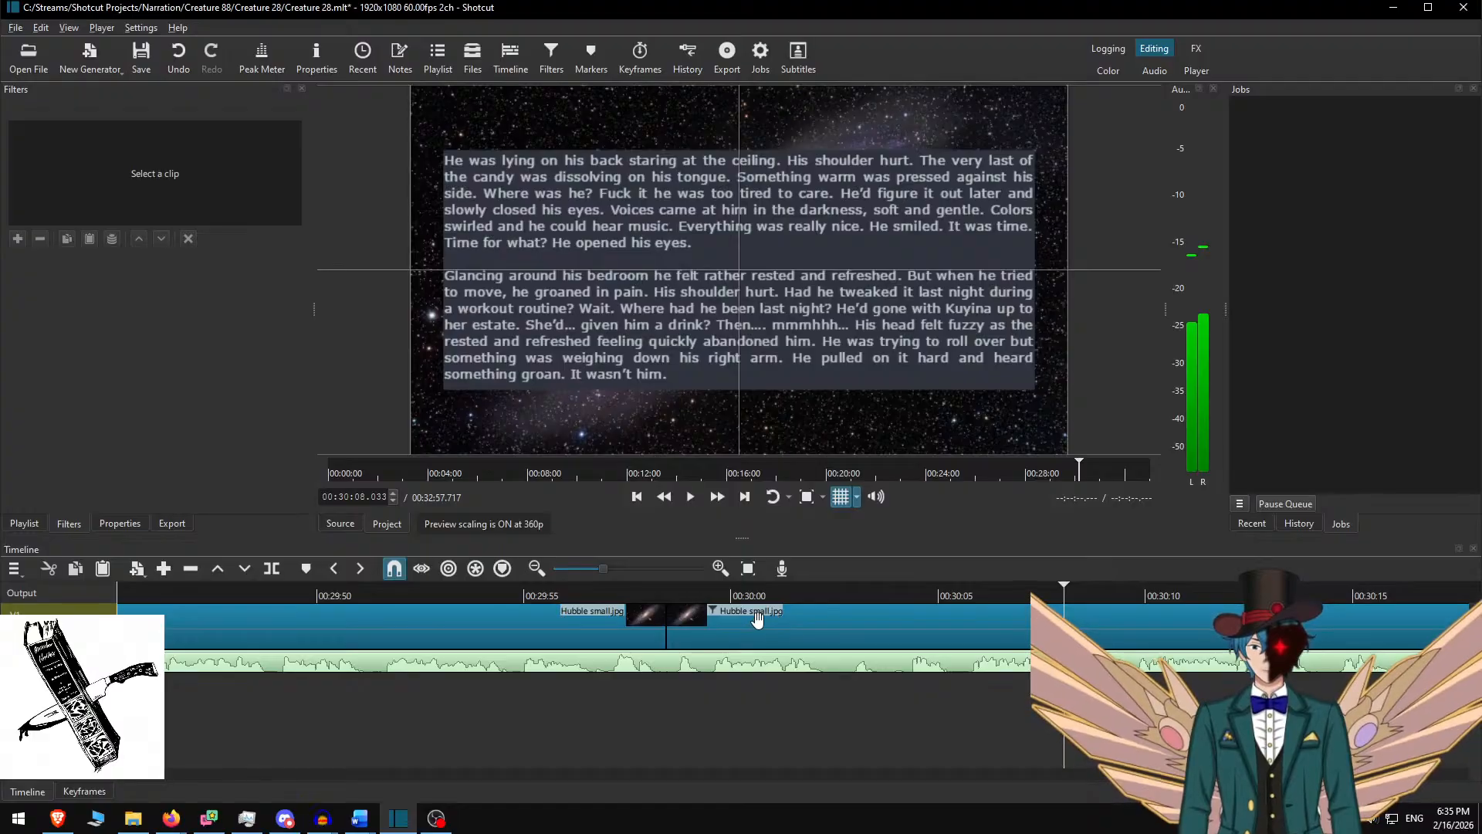
# Paste the "Then he jumped" paragraph into the overlay, set box height 400, and move it to Y 340
pyautogui.click(757, 618)
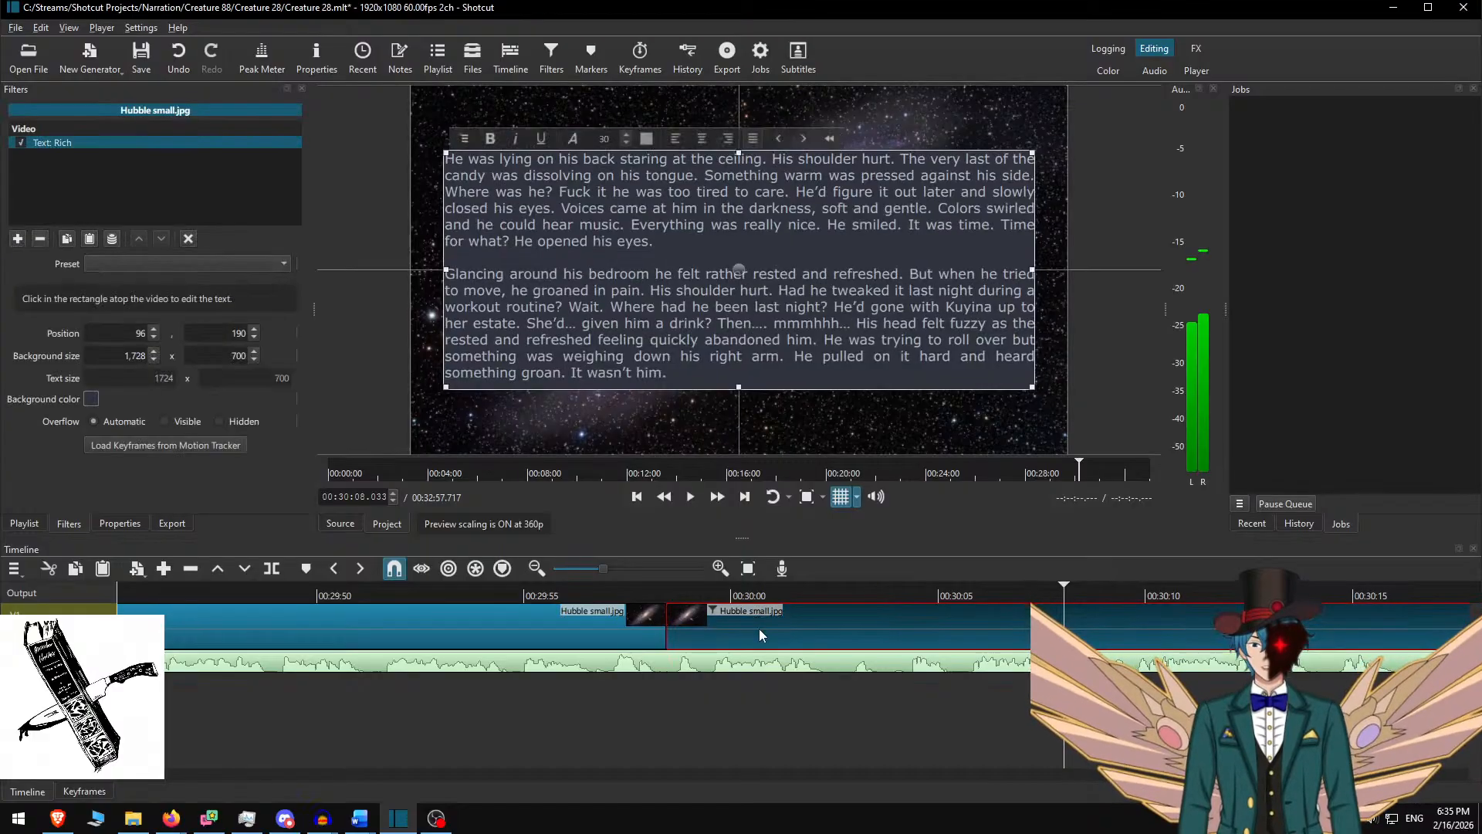
pyautogui.click(532, 296)
pyautogui.hotkey('ctrl', 'a')
pyautogui.hotkey('ctrl', 'v')
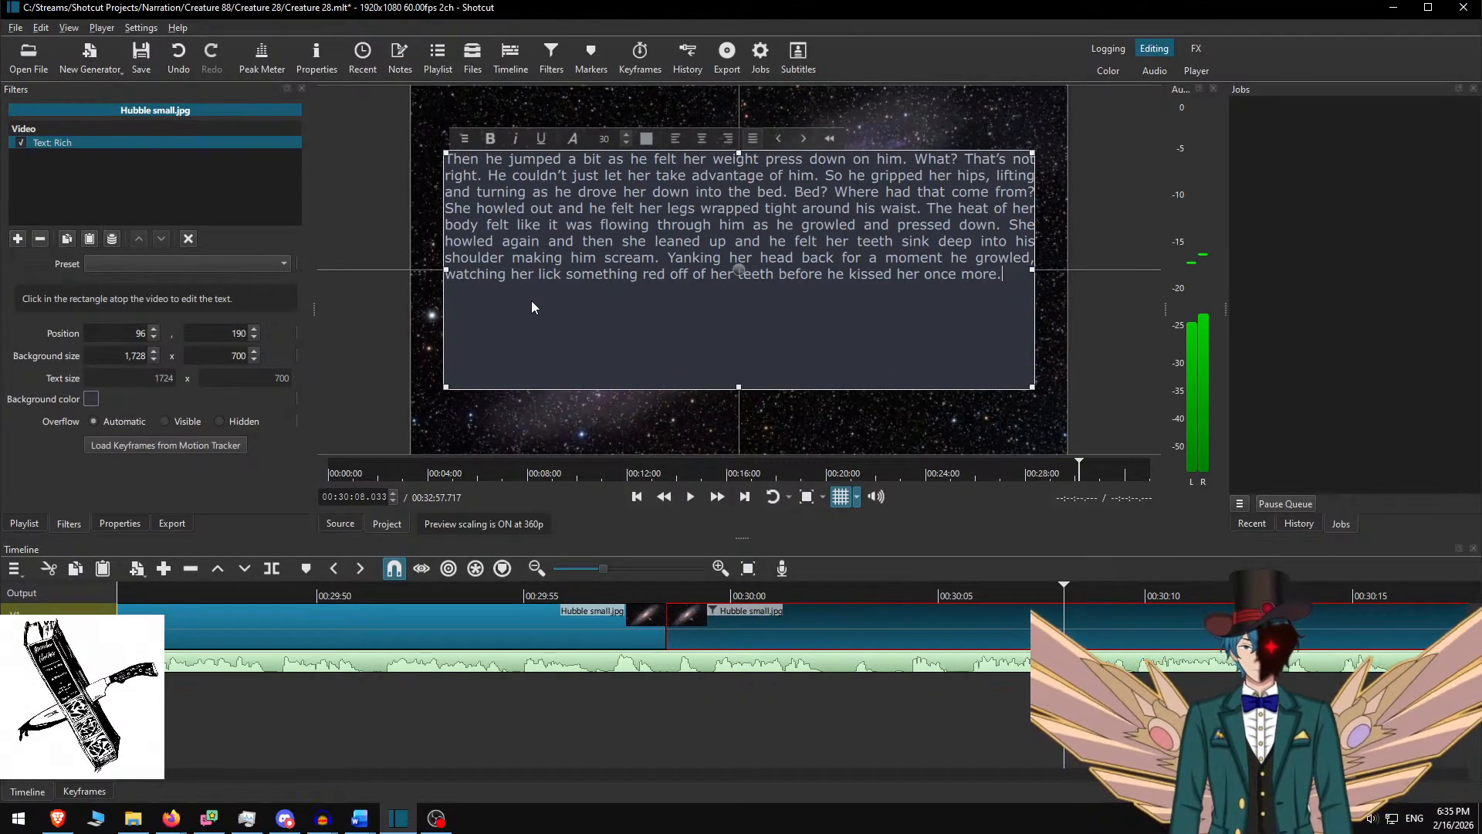
pyautogui.click(805, 593)
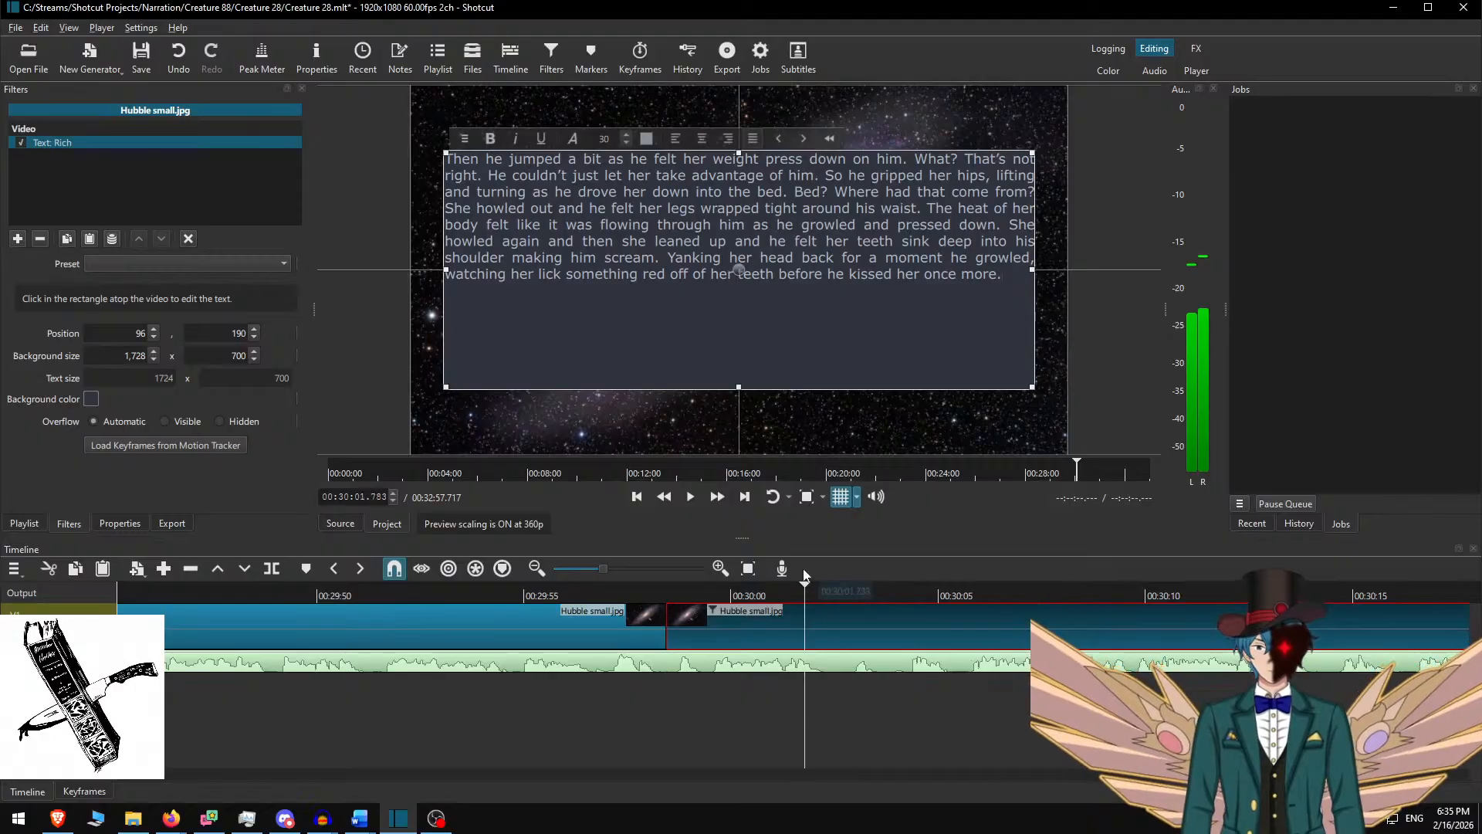
pyautogui.press('space')
pyautogui.press('space')
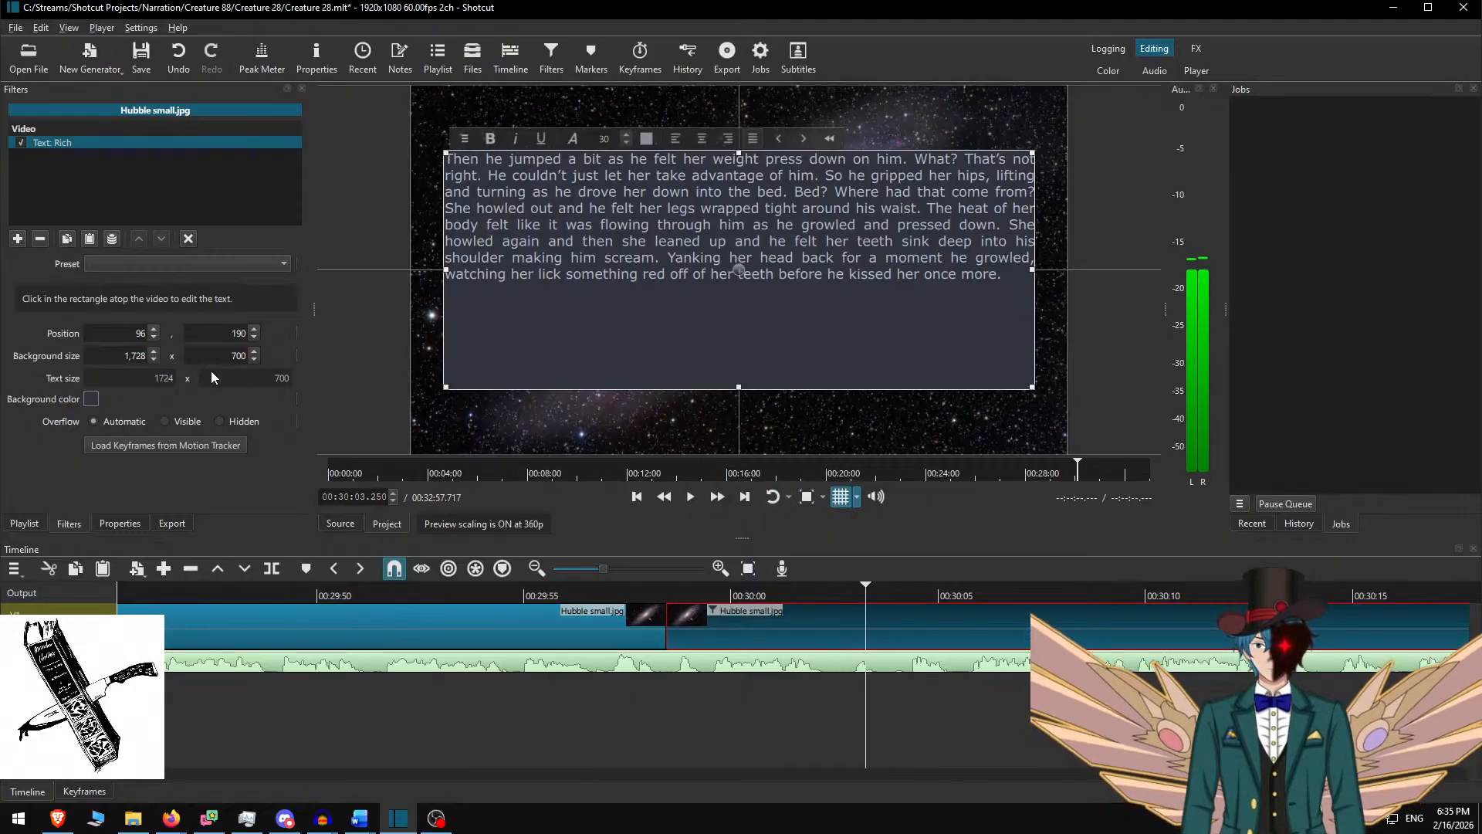
pyautogui.click(221, 356)
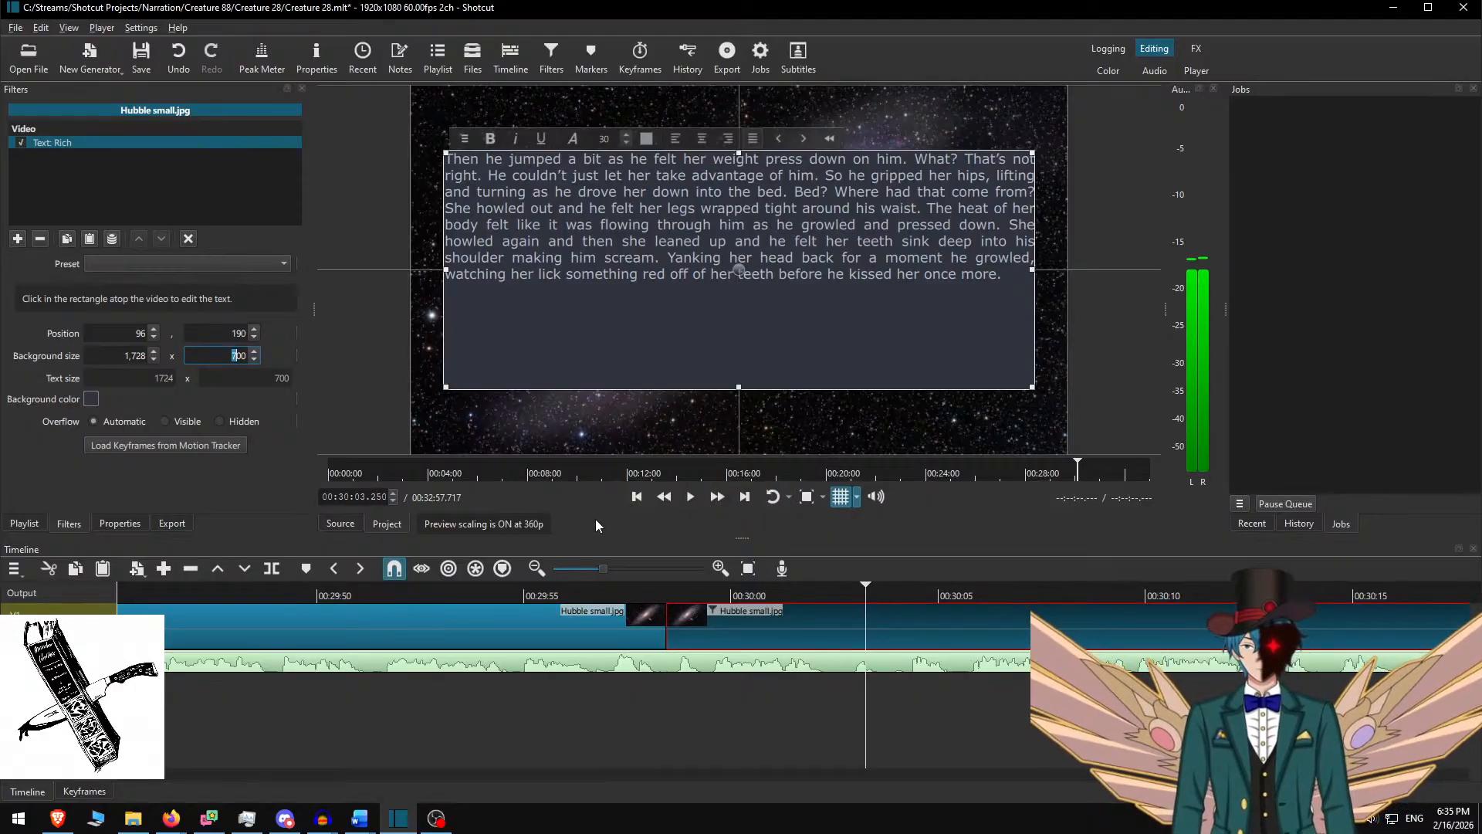
pyautogui.write('4')
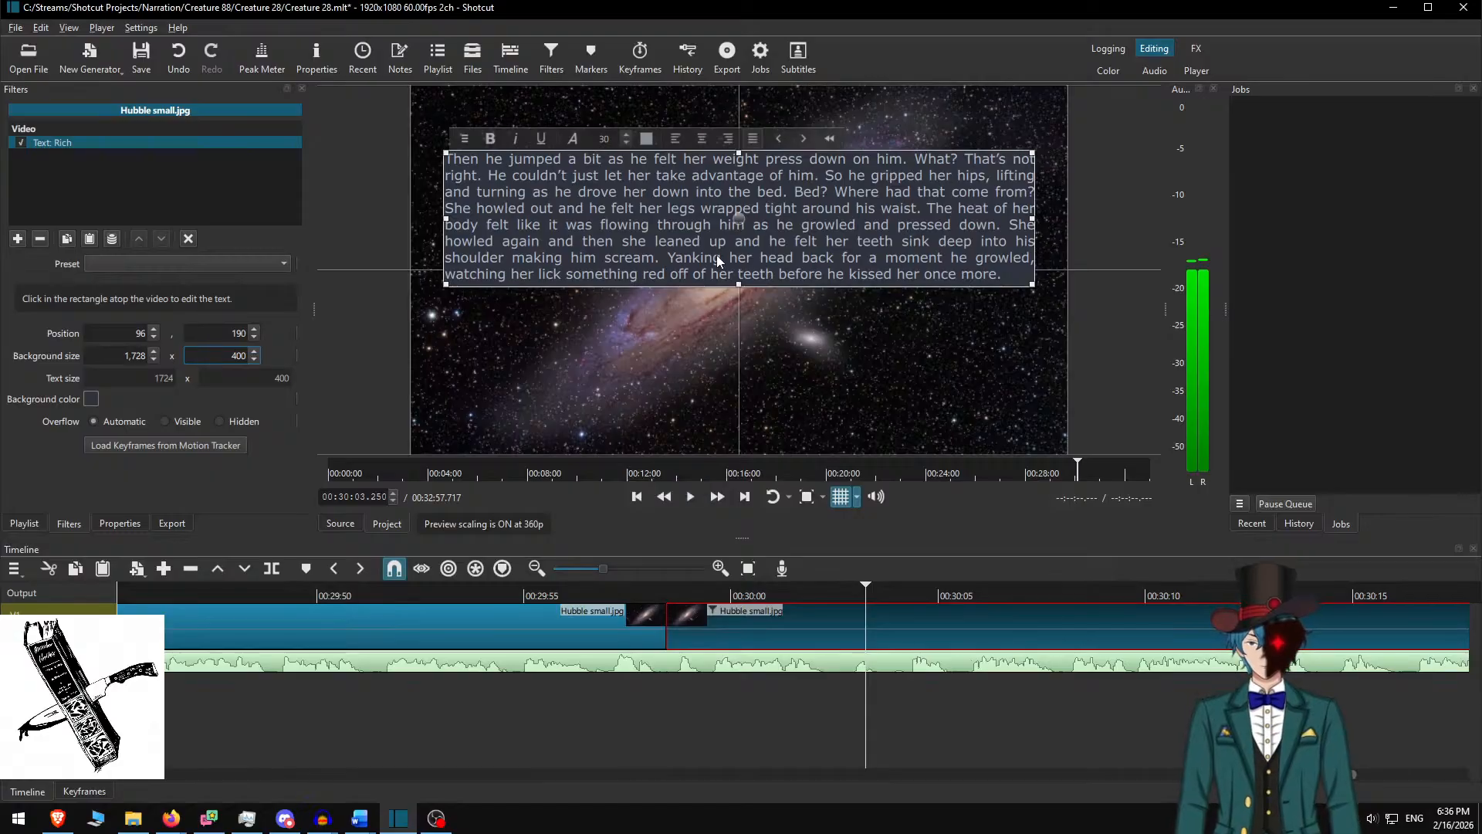
pyautogui.moveTo(739, 221); pyautogui.dragTo(740, 272)
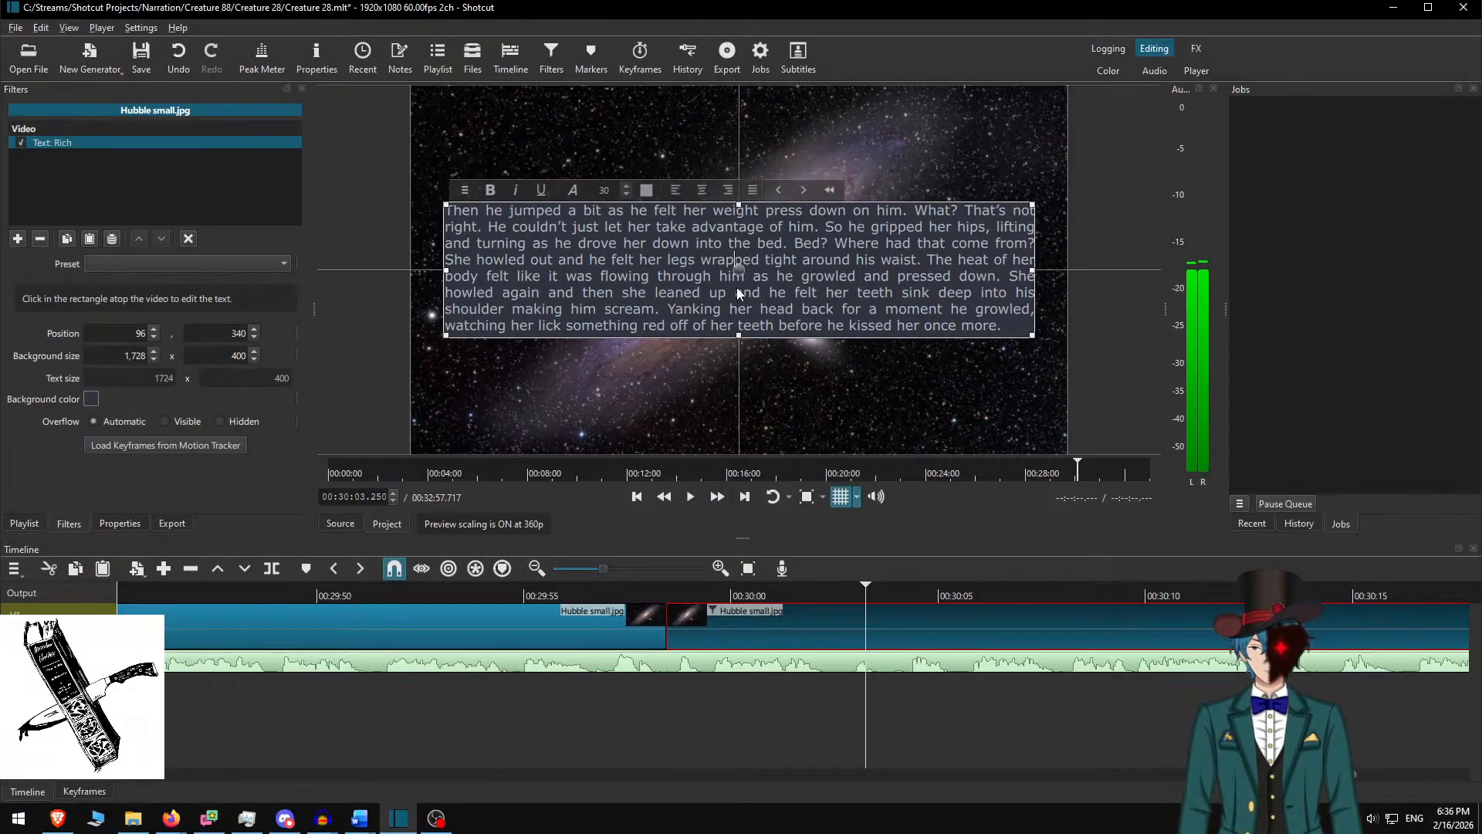
pyautogui.hotkey('ctrl', 'd')
# Review the "Then he jumped" slide from about 00:29:57 at faster playback
pyautogui.click(603, 596)
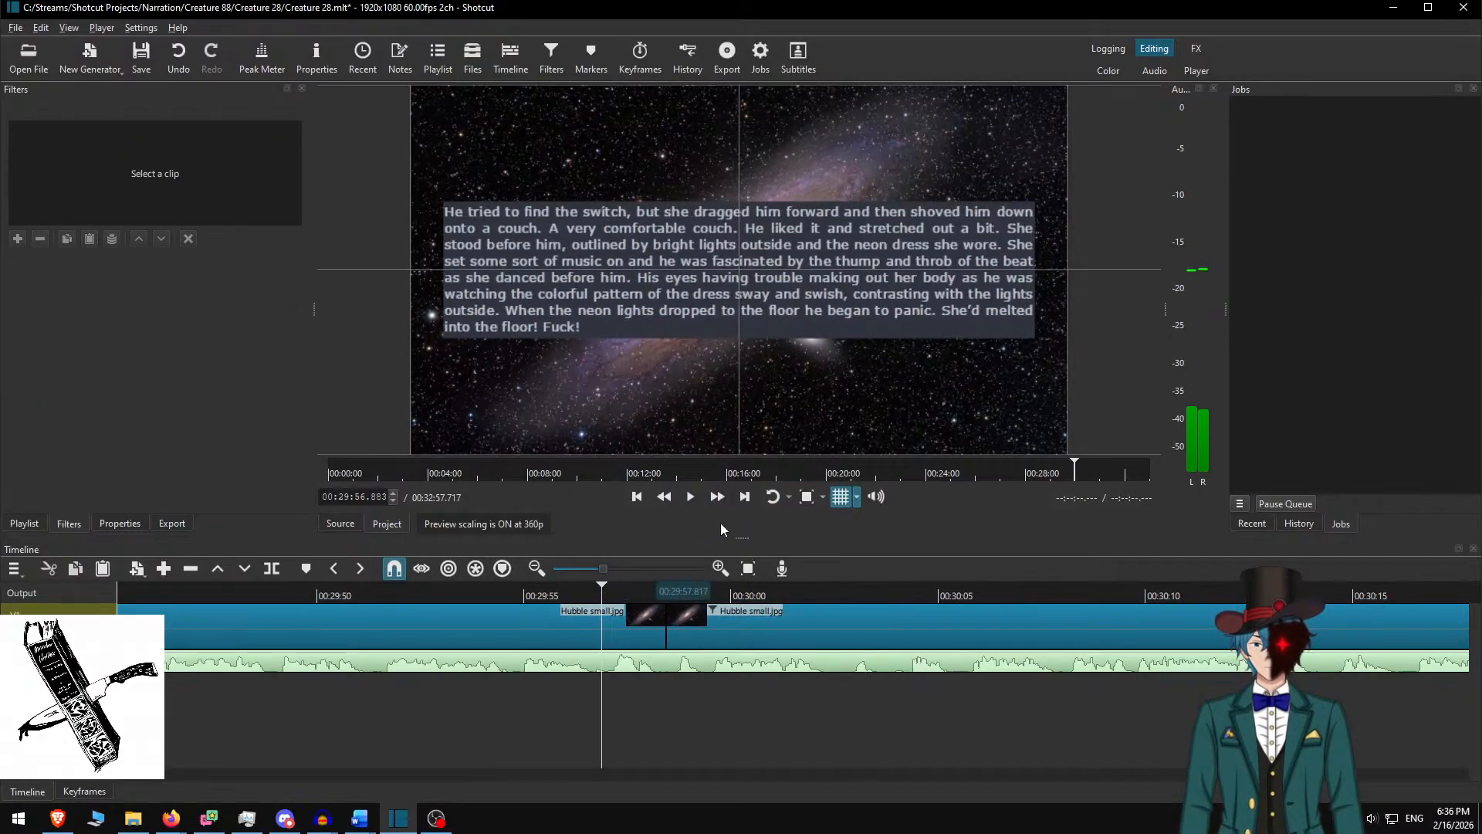
pyautogui.click(714, 499)
pyautogui.click(711, 498)
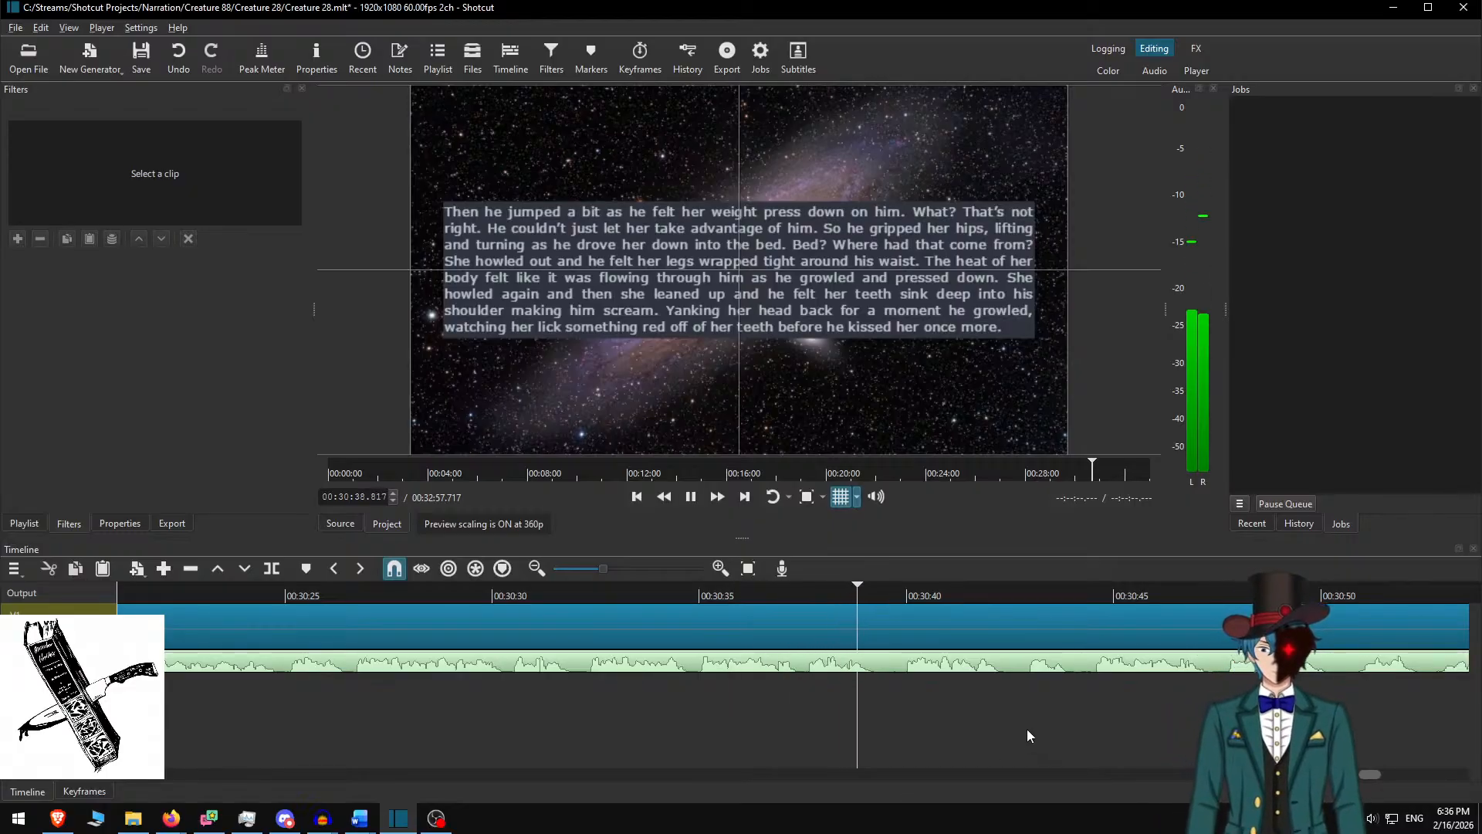
pyautogui.press('space')
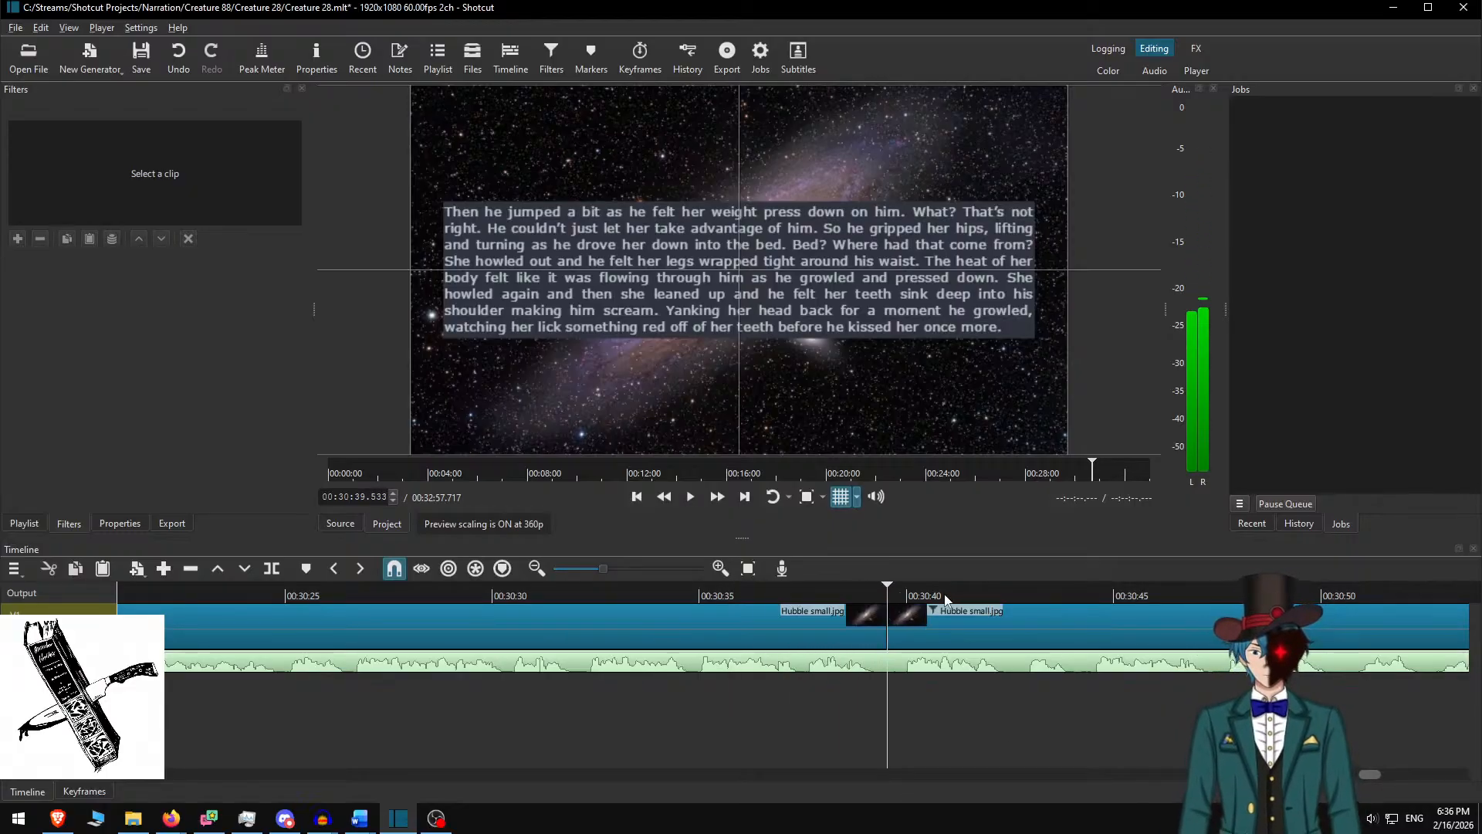
# Delete the used "Then he jumped" paragraph from the start of the Word story
pyautogui.hotkey('alt', 'Tab')
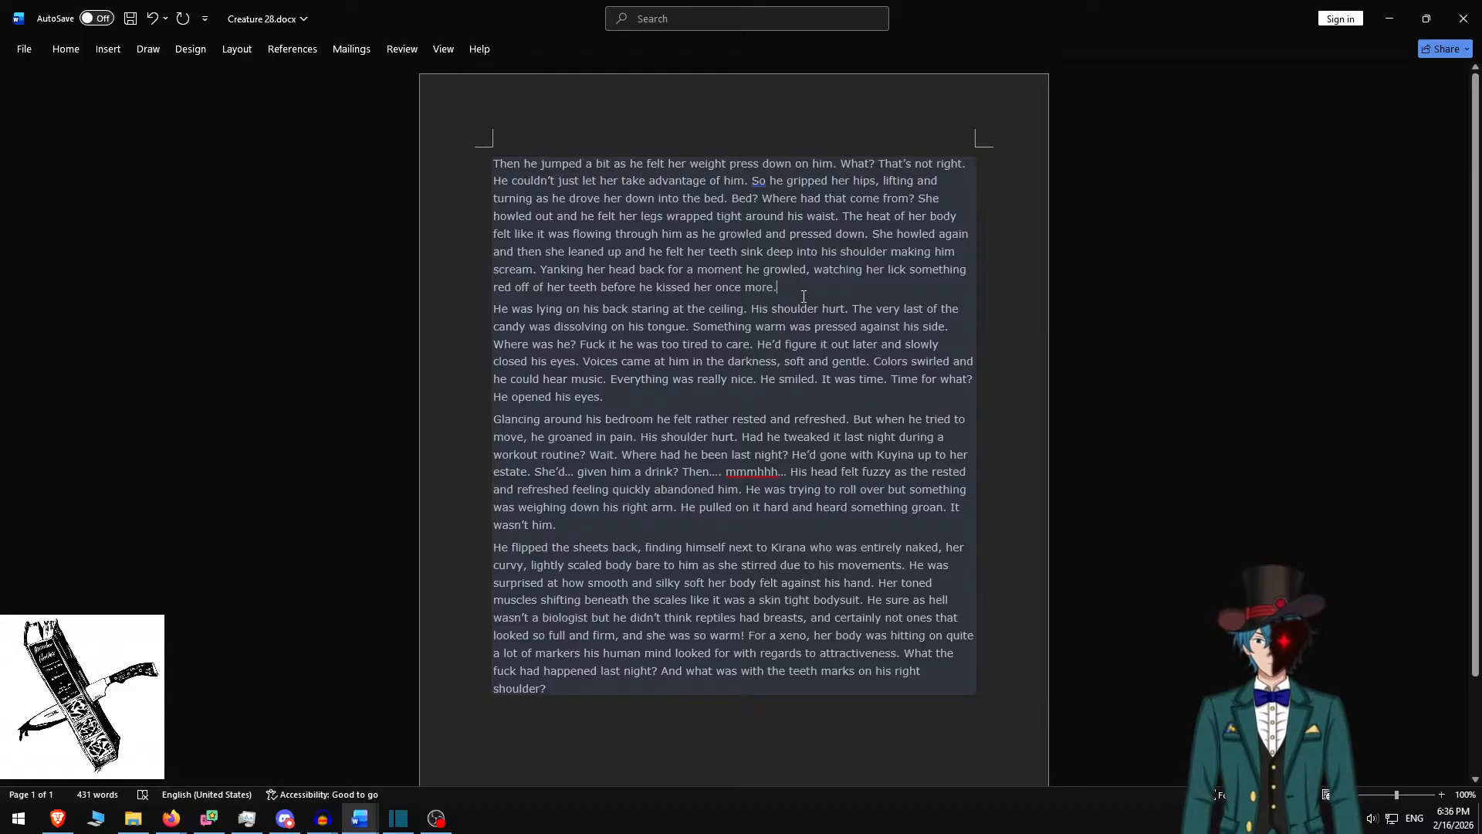
pyautogui.tripleClick(816, 279)
pyautogui.press('BackSpace')
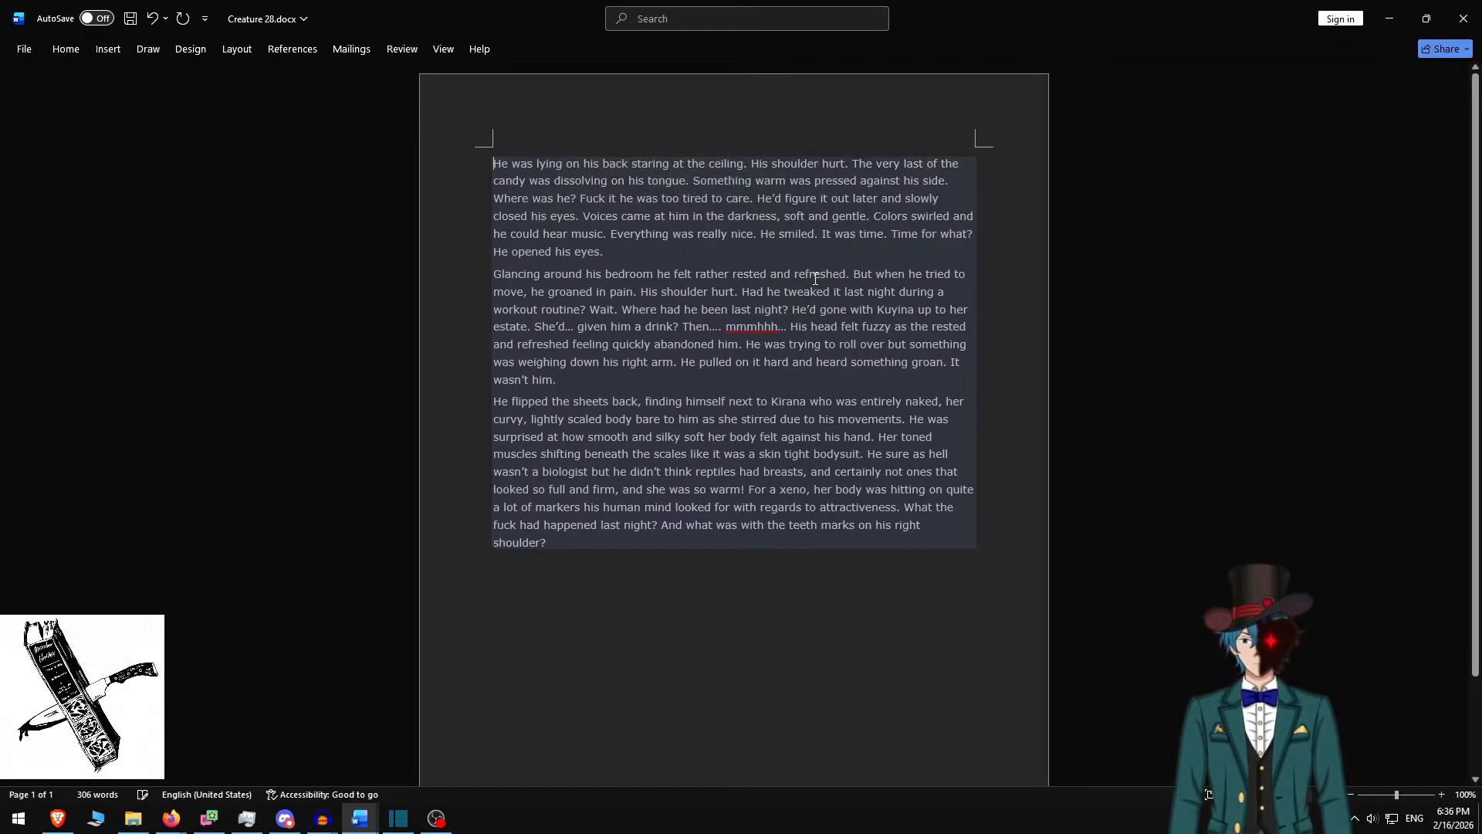
# Paste the "He was lying" and "Glancing around" paragraphs into the second Hubble clip's overlay with a blank line
pyautogui.keyDown('shift'); pyautogui.click(592, 377); pyautogui.keyUp('shift')
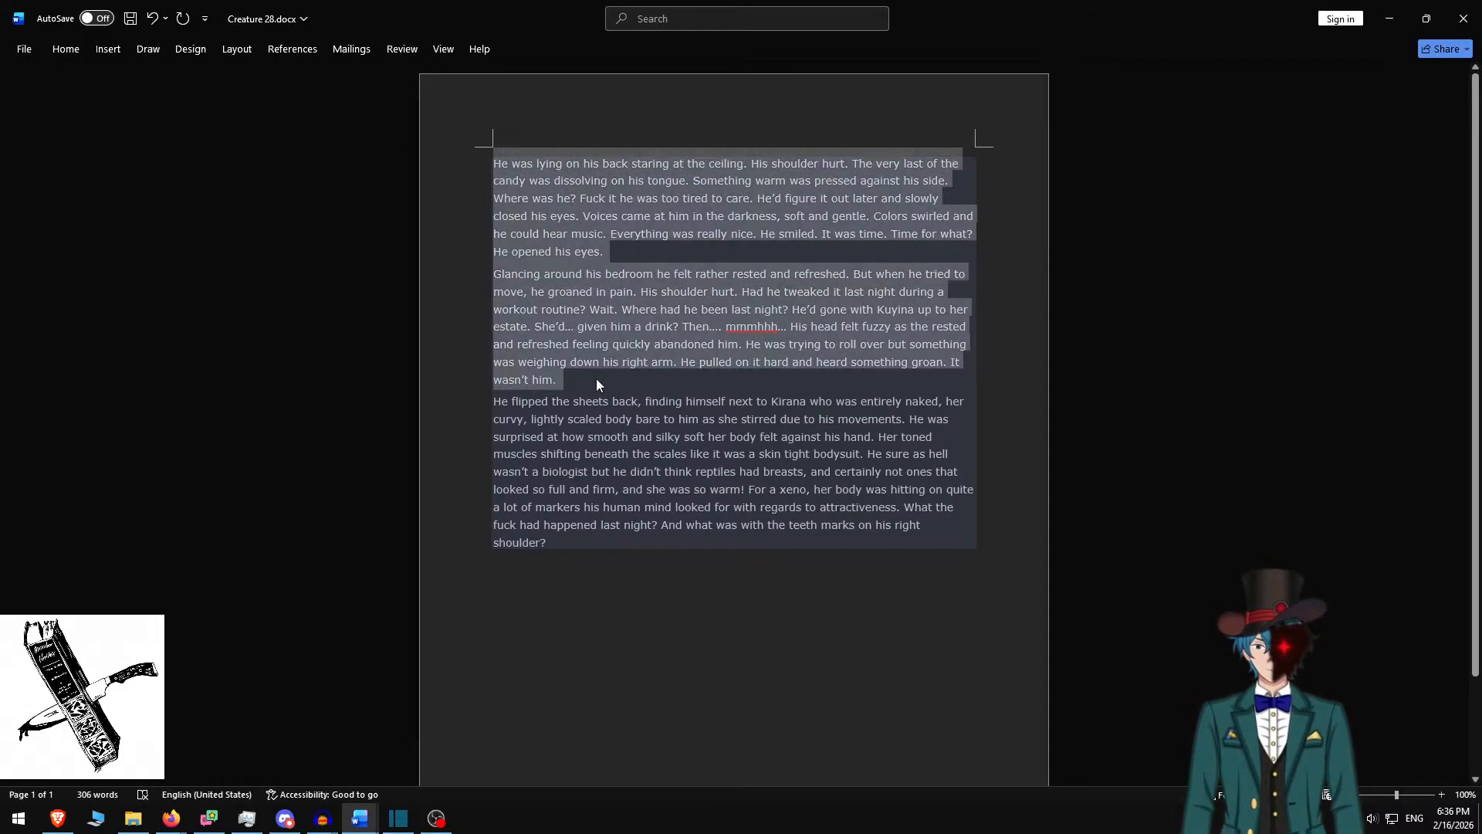
pyautogui.hotkey('alt', 'Tab')
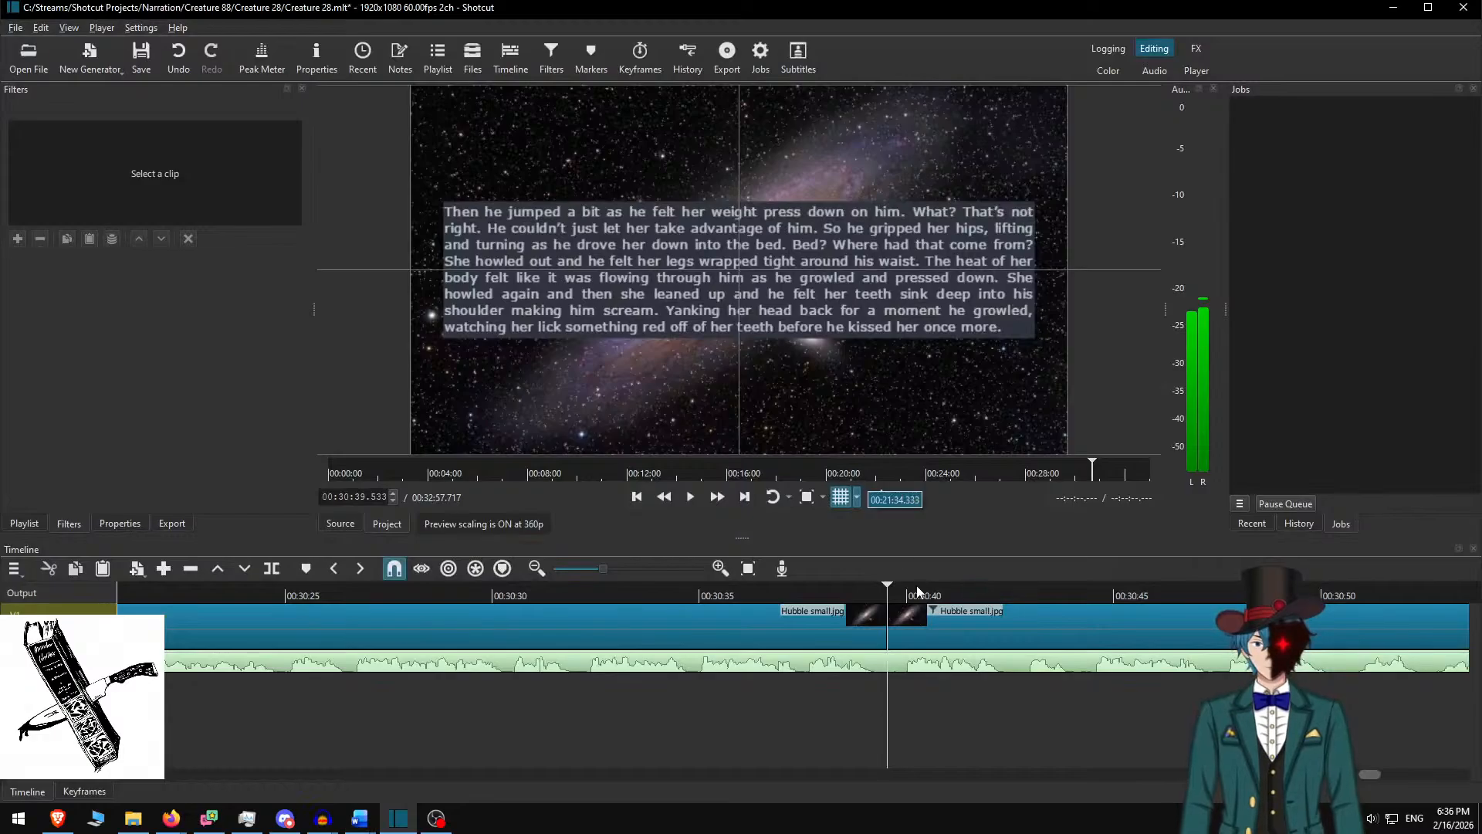
pyautogui.click(937, 618)
pyautogui.tripleClick(709, 276)
pyautogui.hotkey('ctrl', 'v')
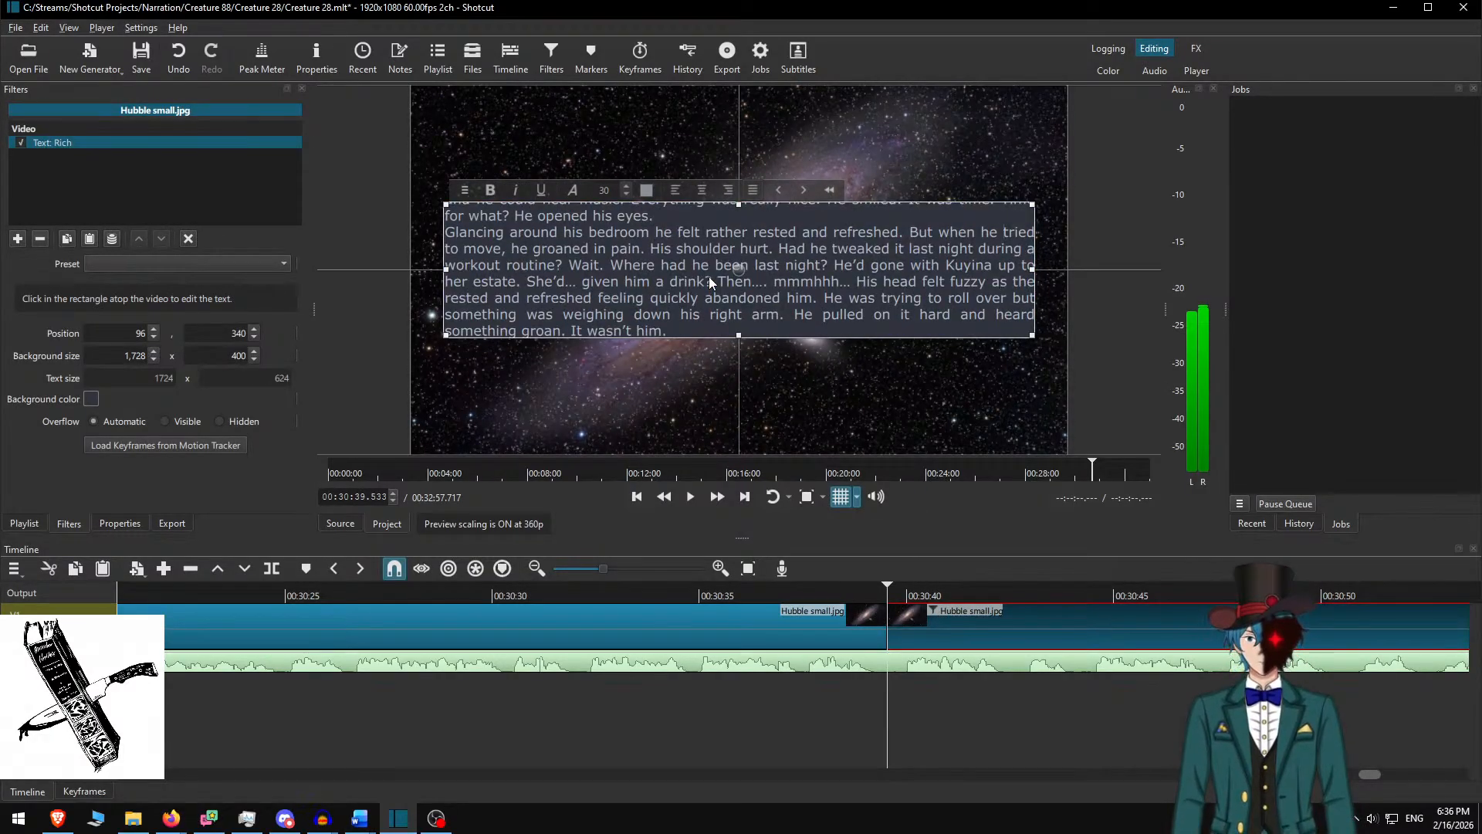
pyautogui.press('Return')
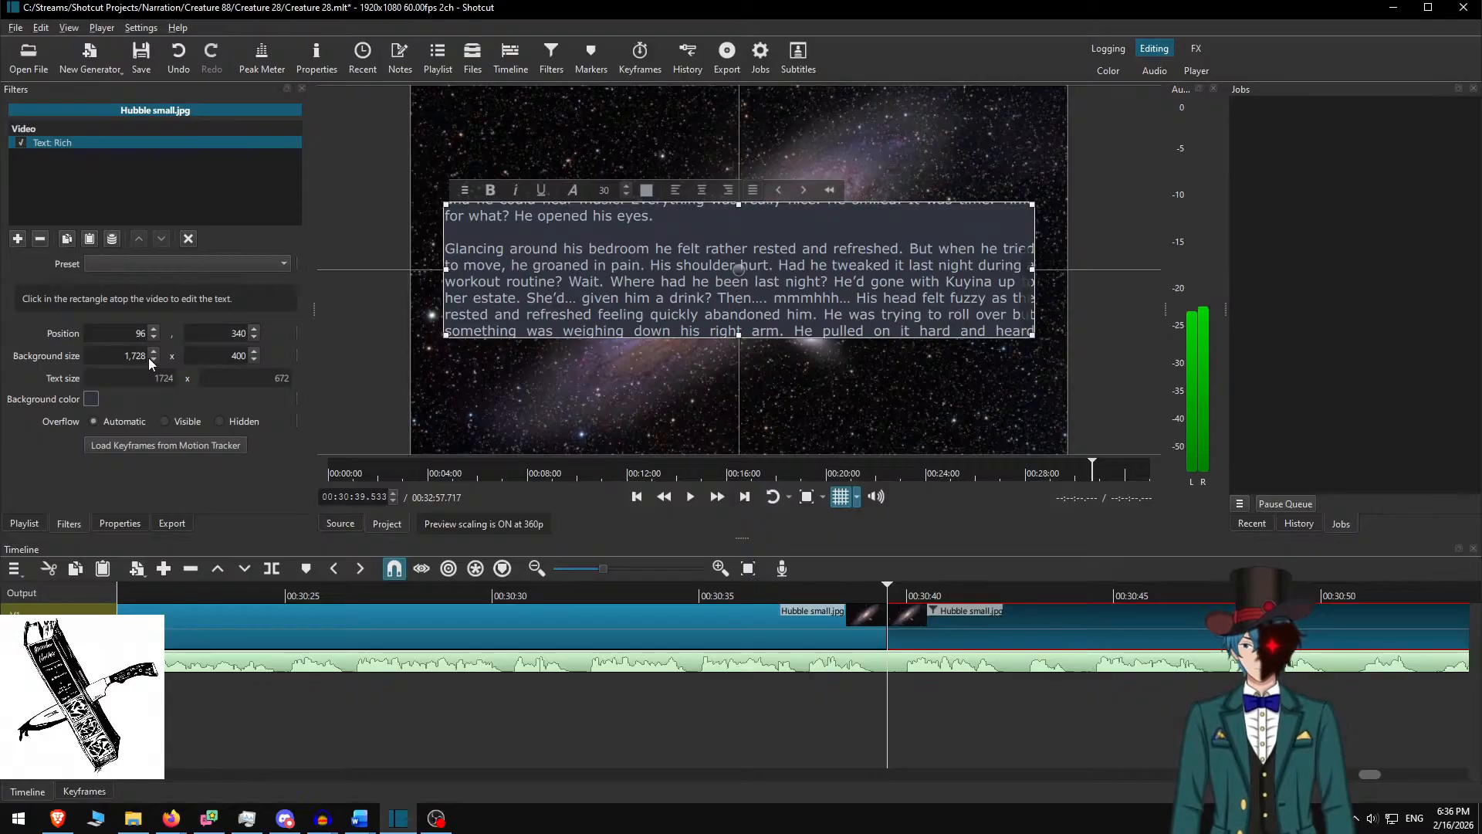
# Set the box height to 700, raise it to y 190, and replay to check timing
pyautogui.click(216, 359)
pyautogui.press('Delete')
pyautogui.write('7')
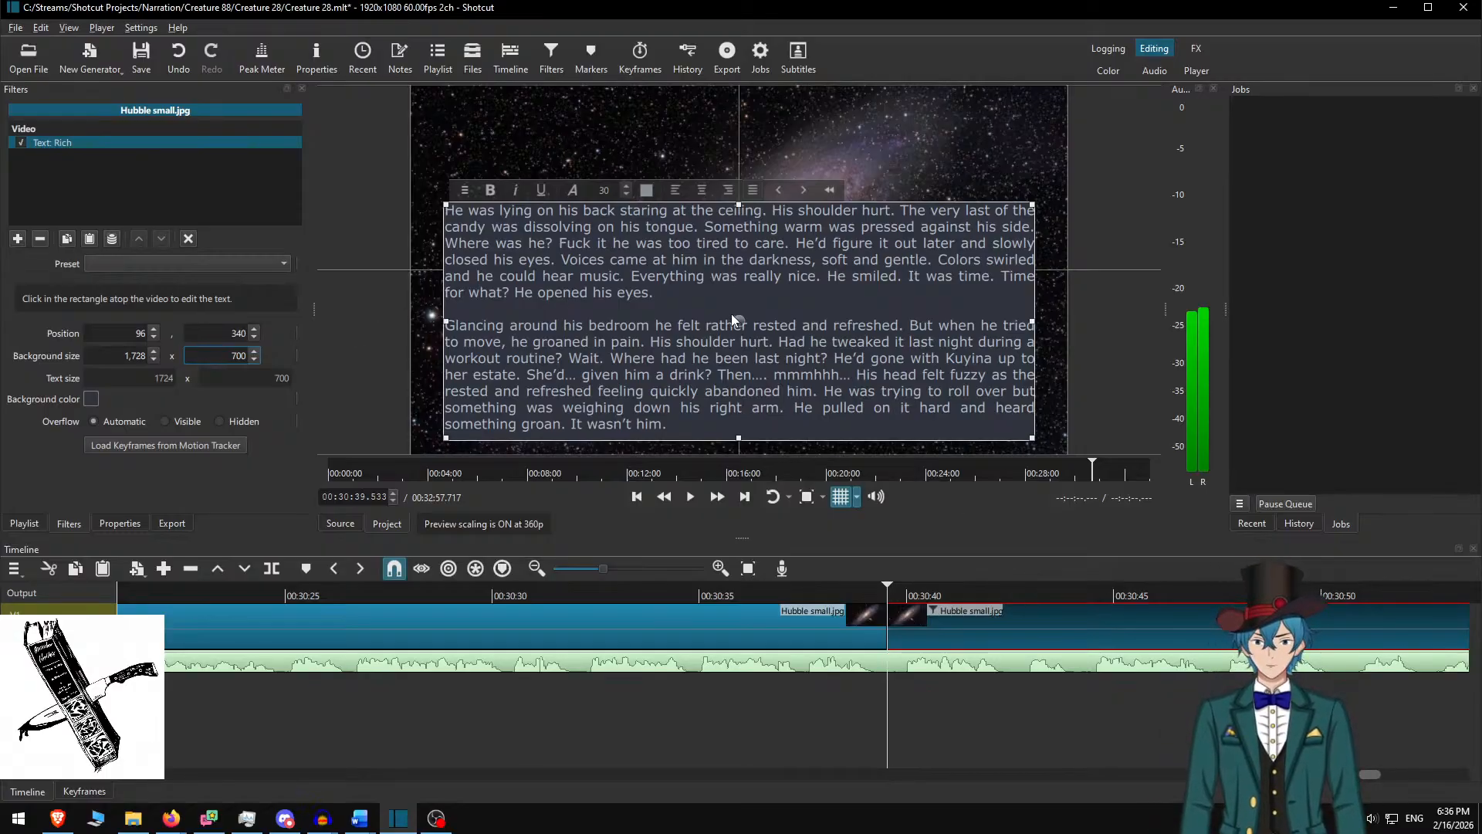
pyautogui.moveTo(731, 313); pyautogui.dragTo(730, 276)
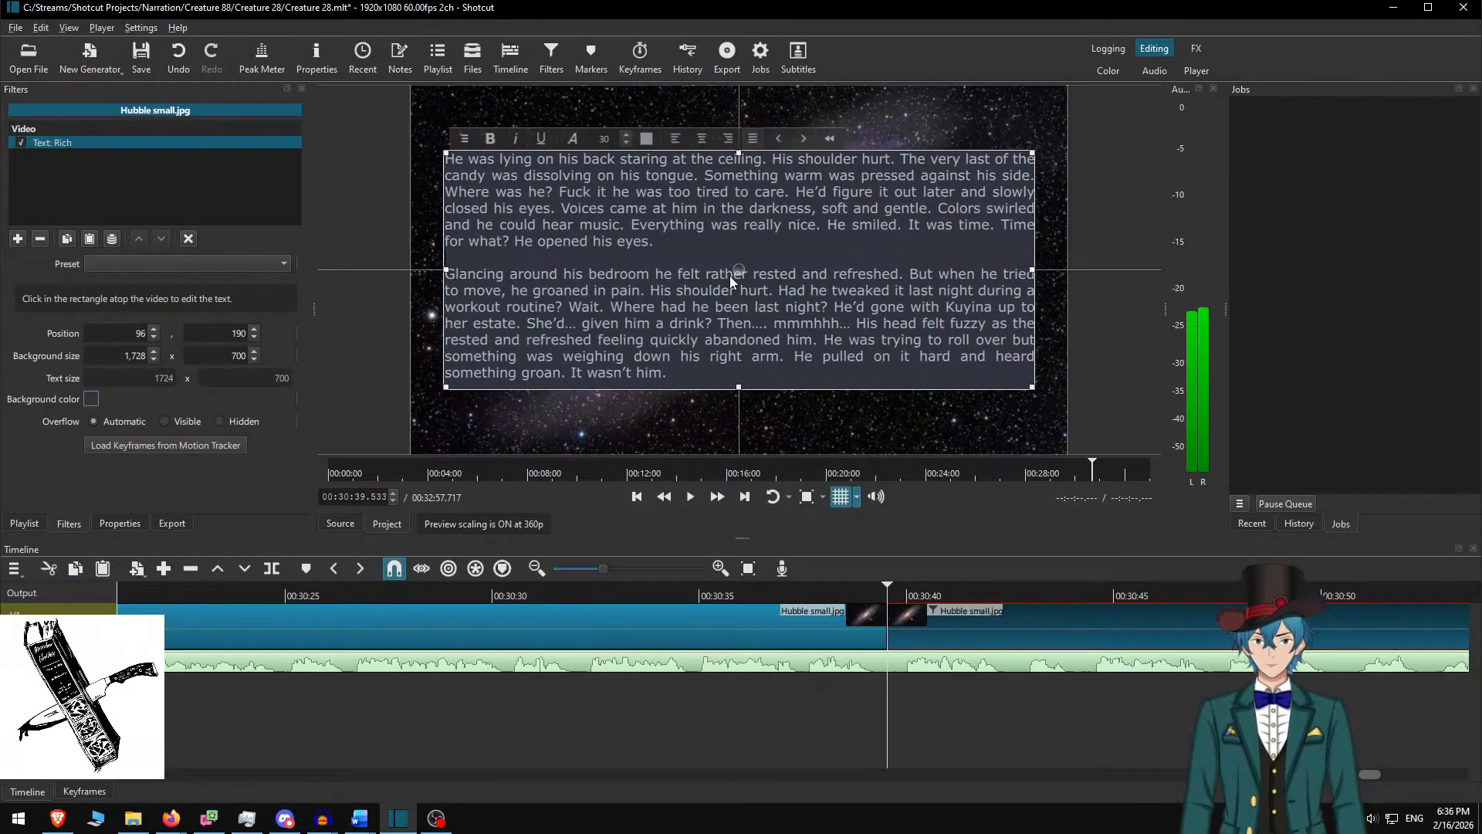
pyautogui.click(907, 615)
pyautogui.click(703, 594)
pyautogui.press('space')
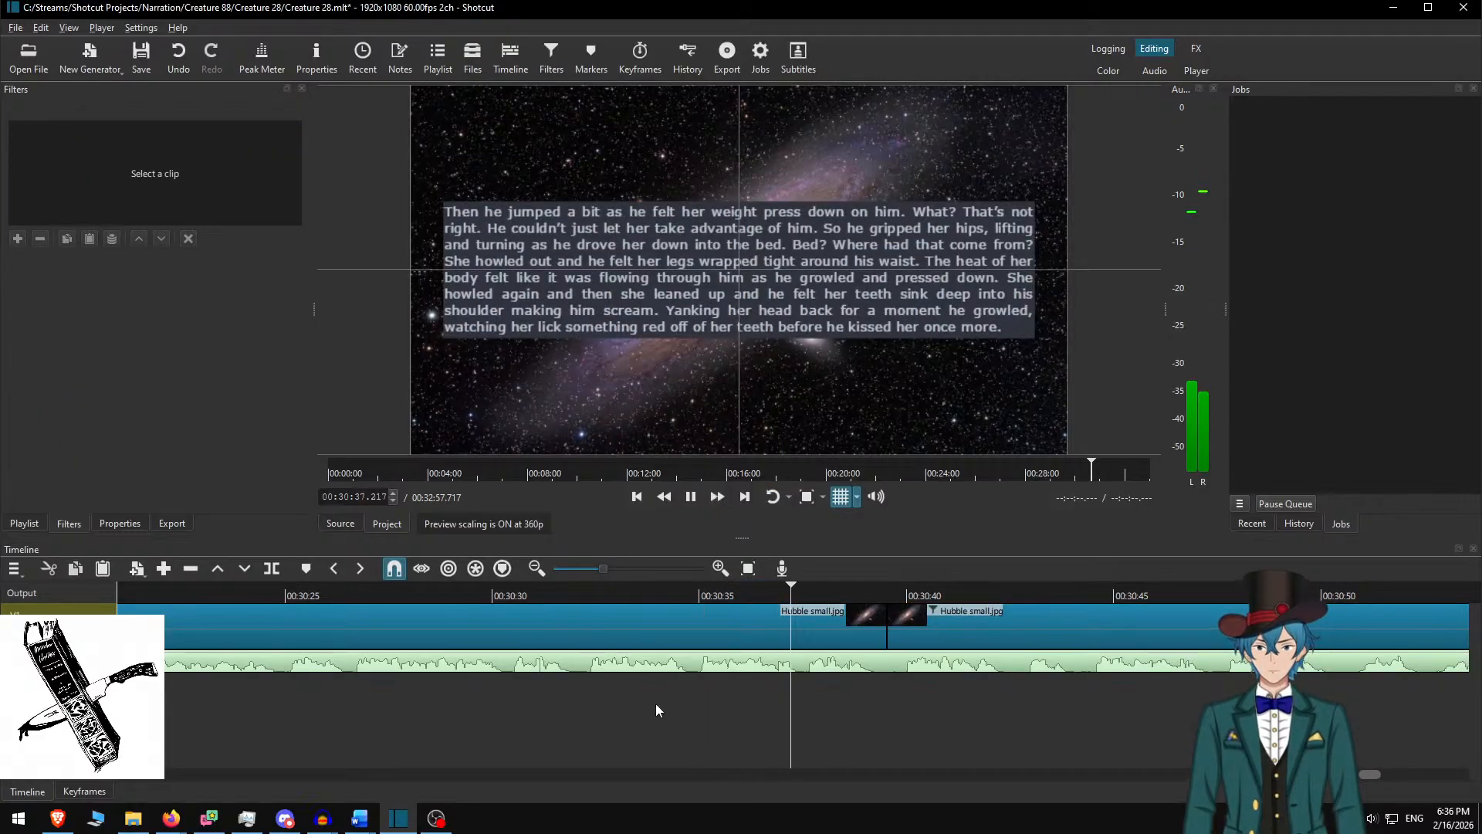
# Play until the narration passes both paragraphs and split the galaxy clip at 00:31:53.550
pyautogui.scroll(-5, 679, 685)
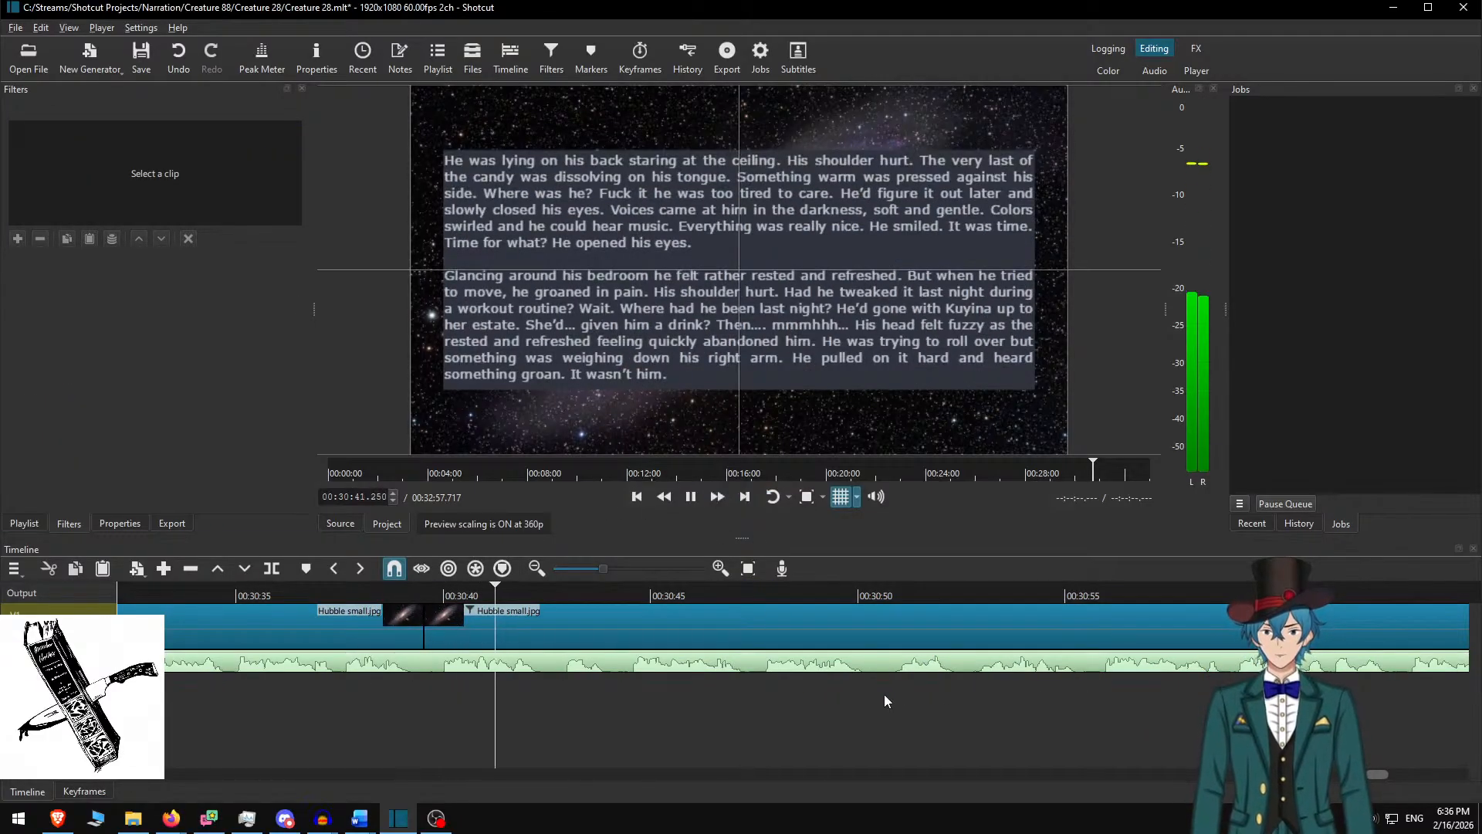
pyautogui.scroll(-1, 563, 789)
pyautogui.scroll(1, 634, 795)
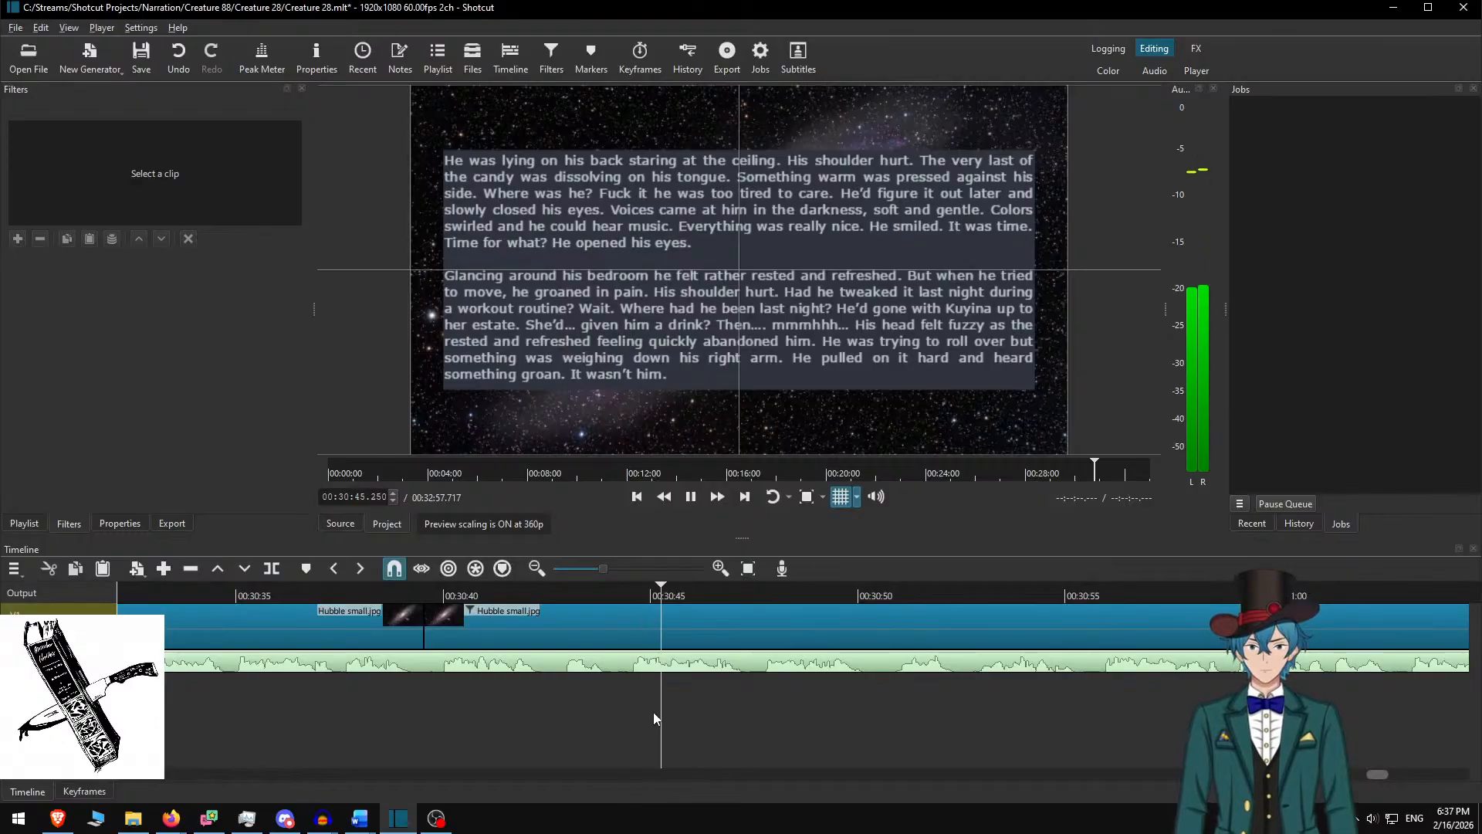
pyautogui.scroll(-3, 880, 698)
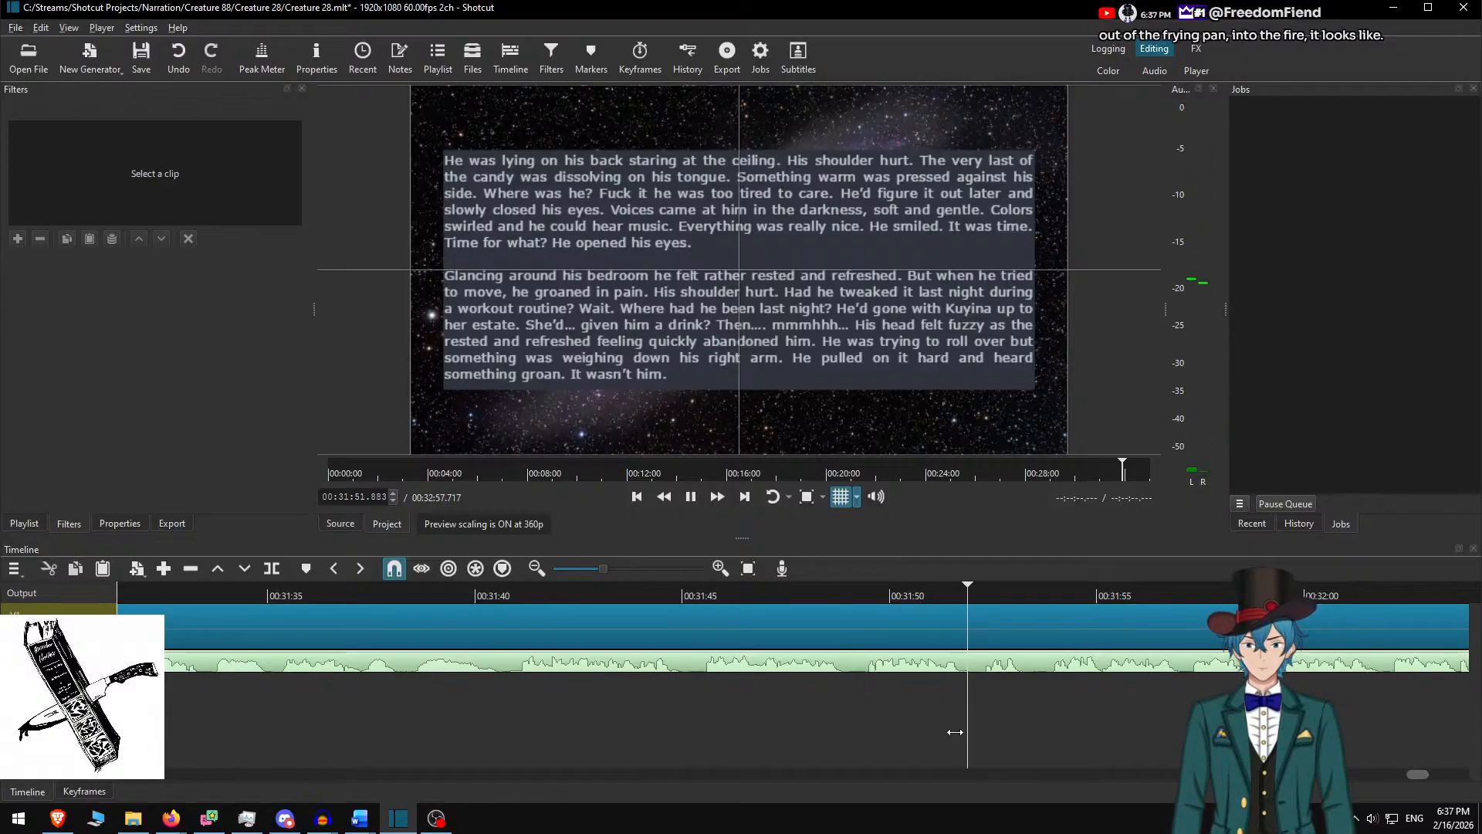
pyautogui.press('space')
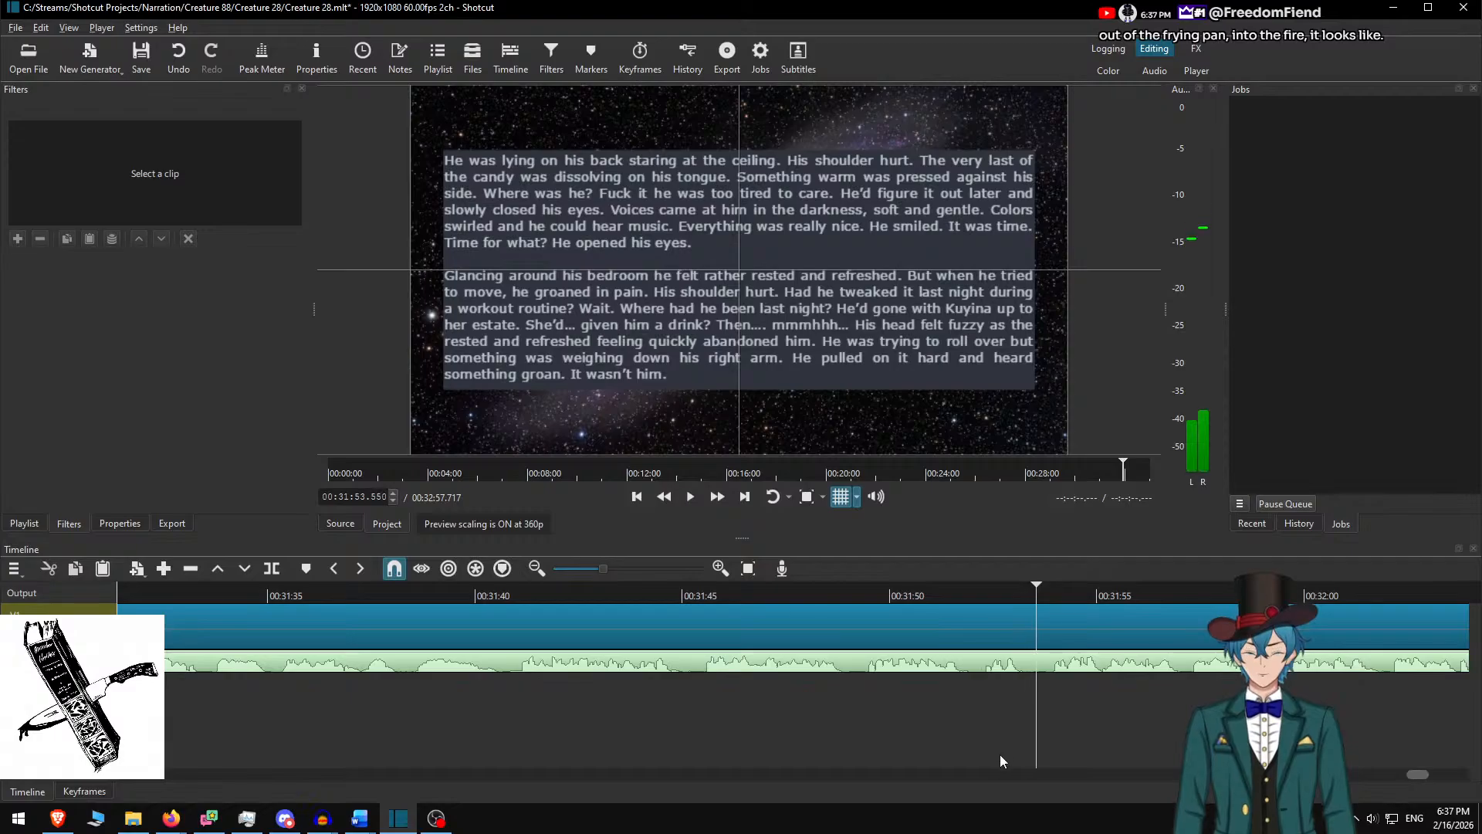
pyautogui.press('s')
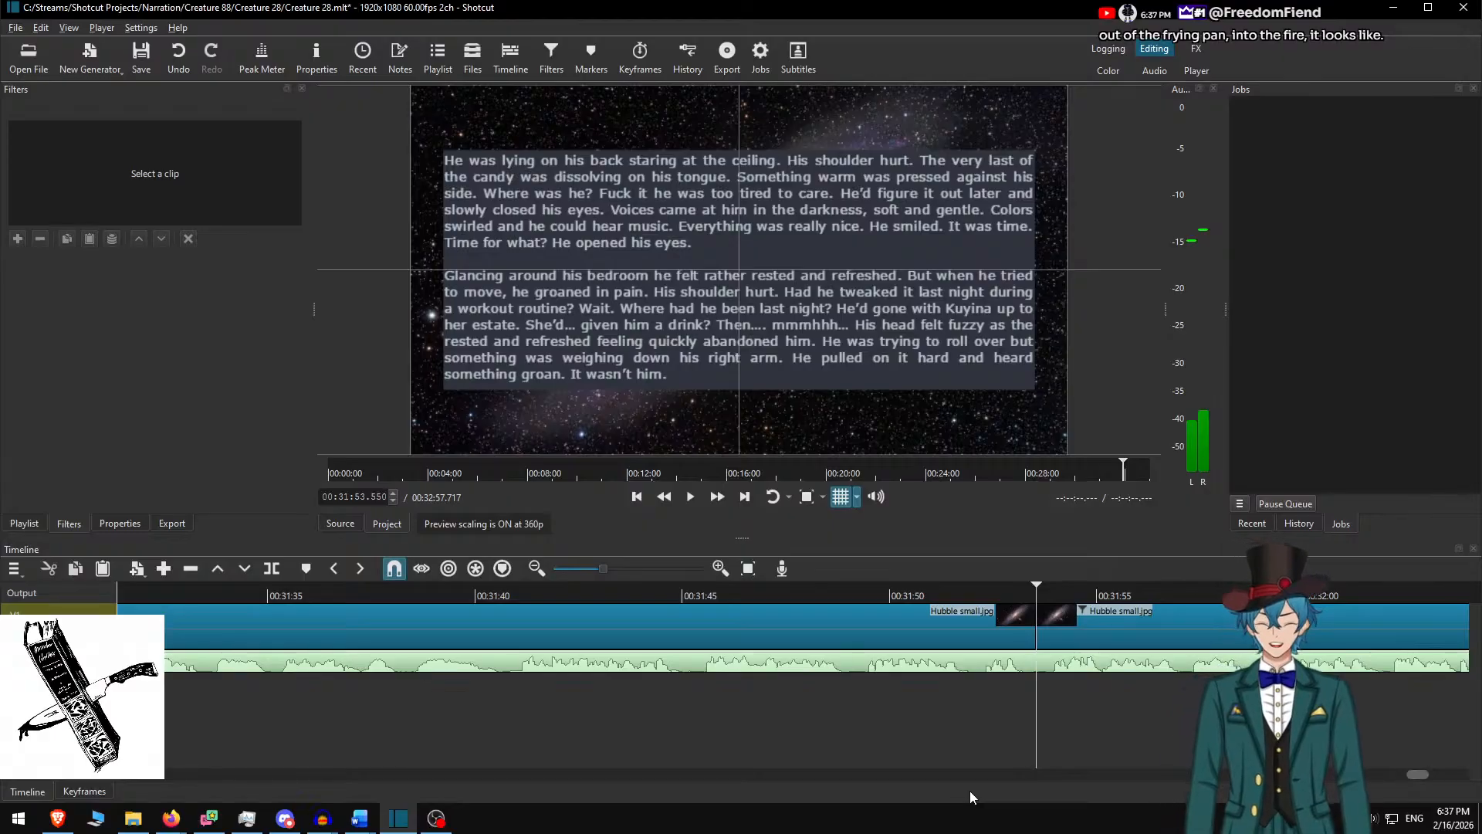
pyautogui.scroll(-1, 970, 792)
pyautogui.scroll(1, 852, 796)
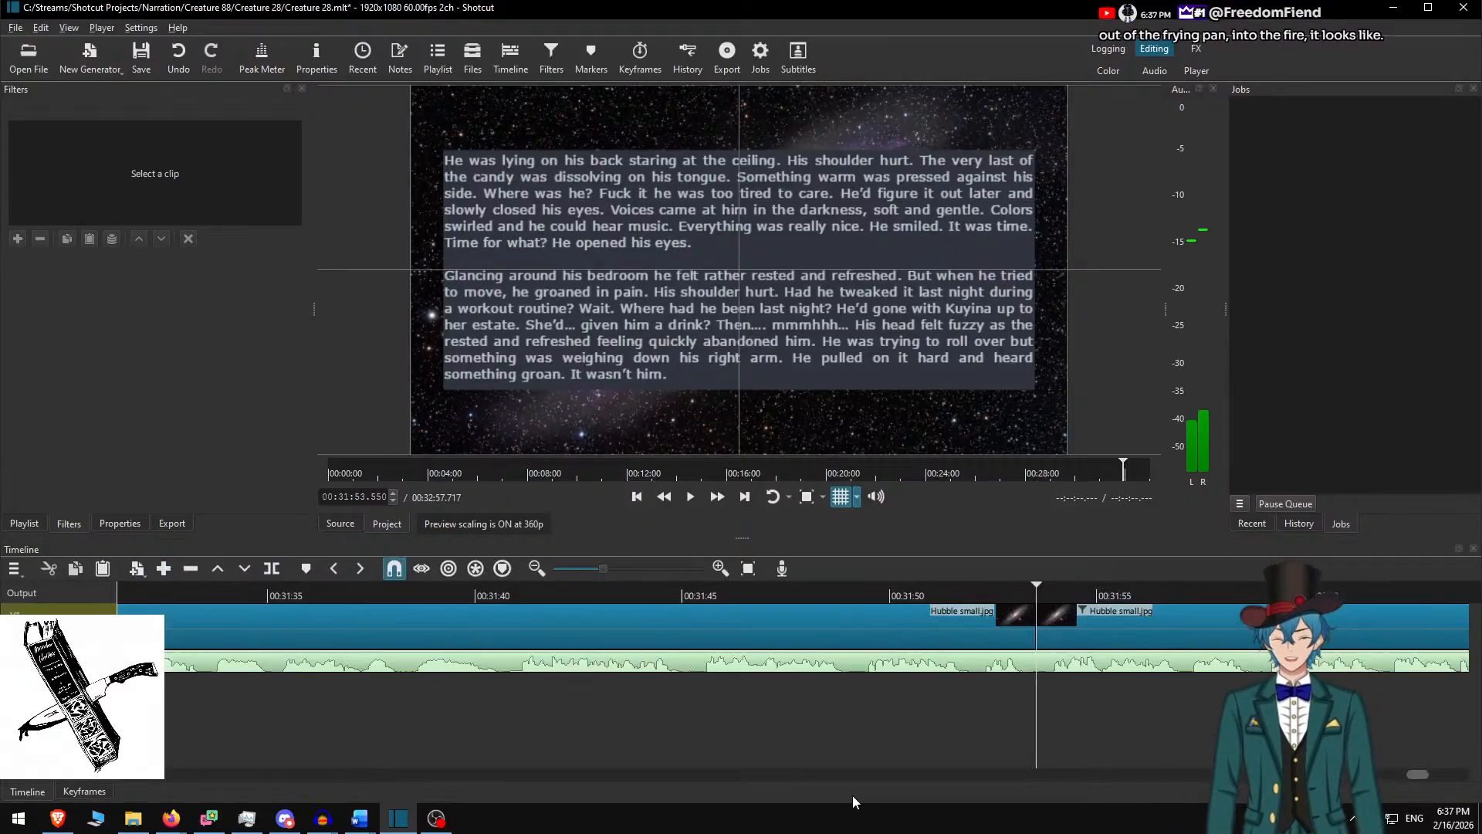
pyautogui.scroll(-1, 749, 715)
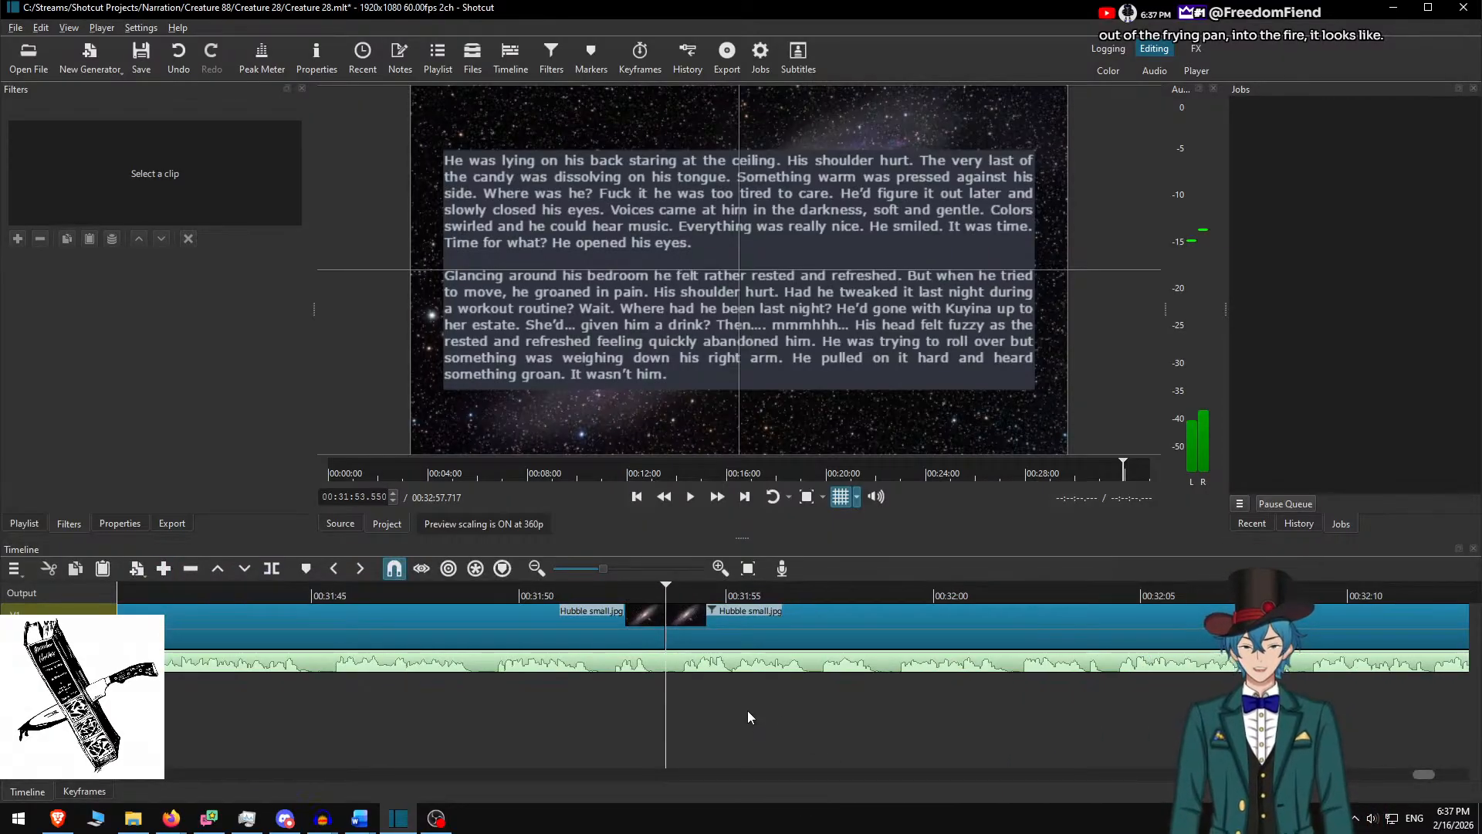
# Remove the used paragraphs in Word and paste "He flipped the sheets back" into the new clip's overlay
pyautogui.click(699, 620)
pyautogui.hotkey('alt', 'Tab')
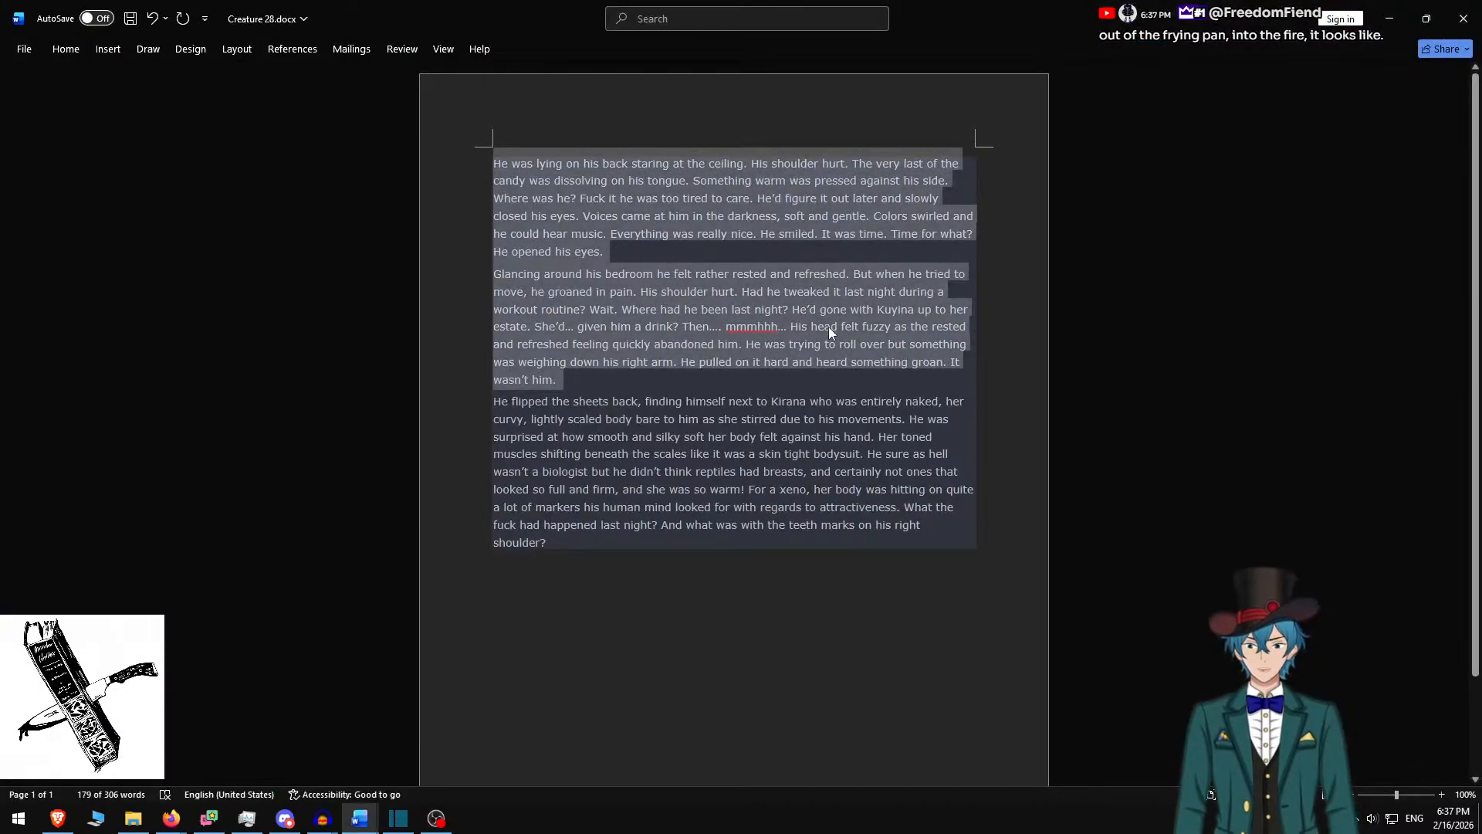
pyautogui.press('BackSpace')
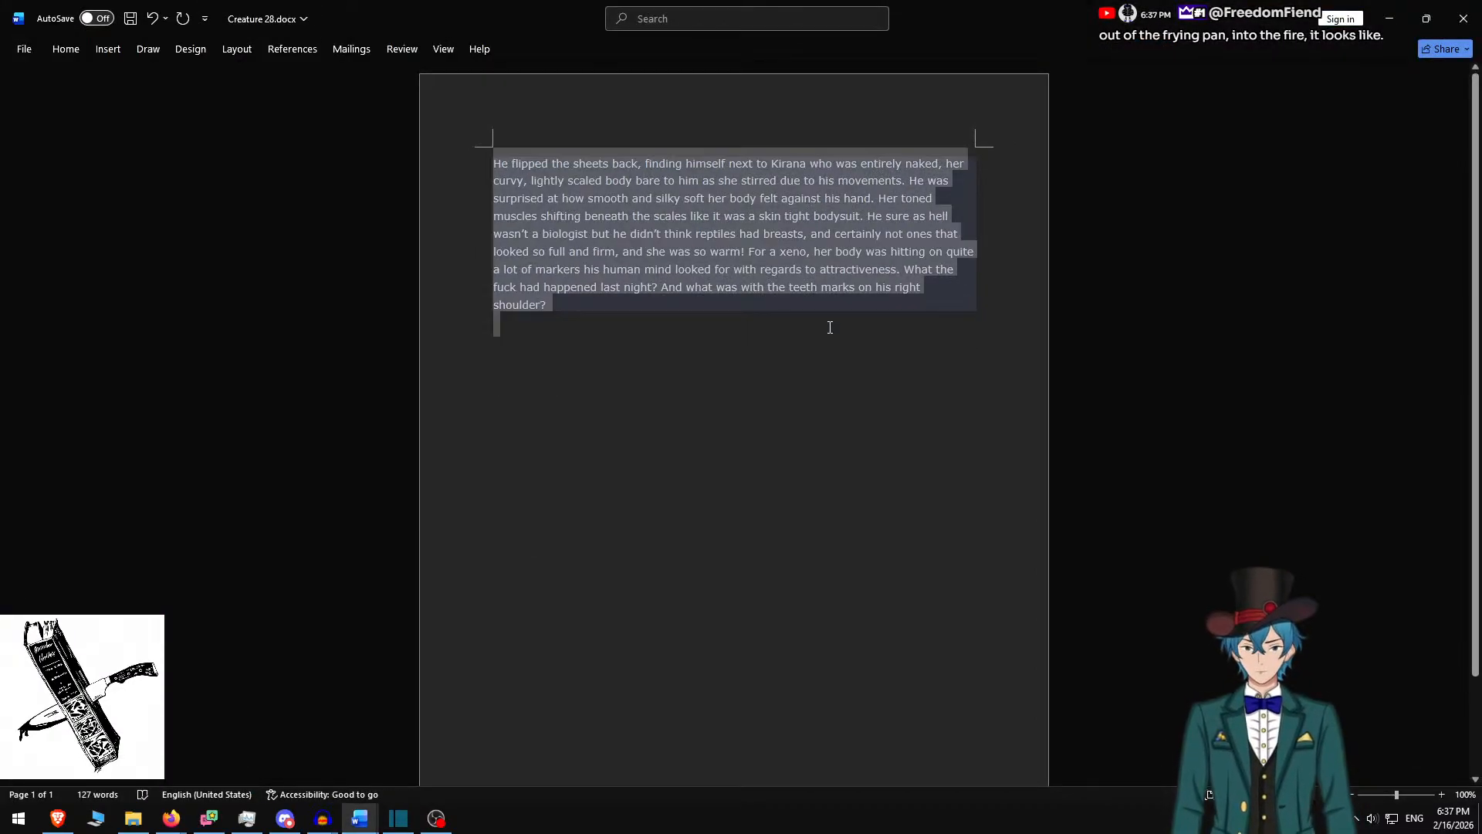
pyautogui.hotkey('alt', 'Tab')
pyautogui.hotkey('ctrl', 'a')
pyautogui.write('He flipped the sheets back, finding himself next to Kirana who was entirely naked, her curvy, lightly scaled body bare to him as she stirred due to his movements. He was surprised at how smooth and silky soft her body felt against his hand. Her toned muscles shifting beneath the scales like it was a skin tight bodysuit. He sure as hell wasn’t a biologist but he didn’t think reptiles had breasts, and certainly not ones that looked so full and firm, and she was so warm! For a xeno, her body was hitting on quite a lot of markers his human mind looked for with regards to attractiveness. What the fuck had happened last night? And what was with the teeth marks on his right shoulder?')
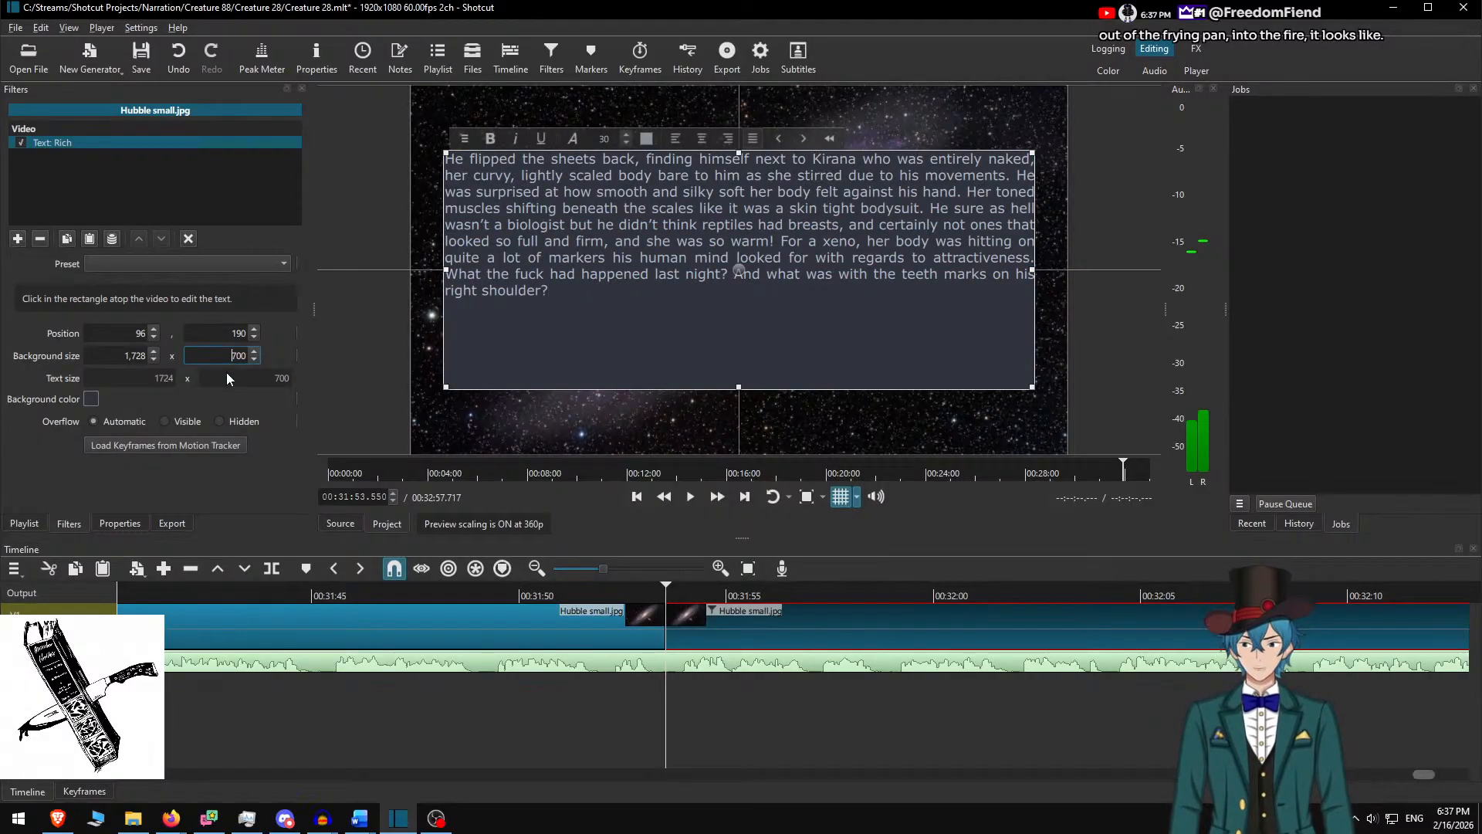
# Set the text box background height to 450 and lower it to y 315
pyautogui.press('Delete')
pyautogui.write('5')
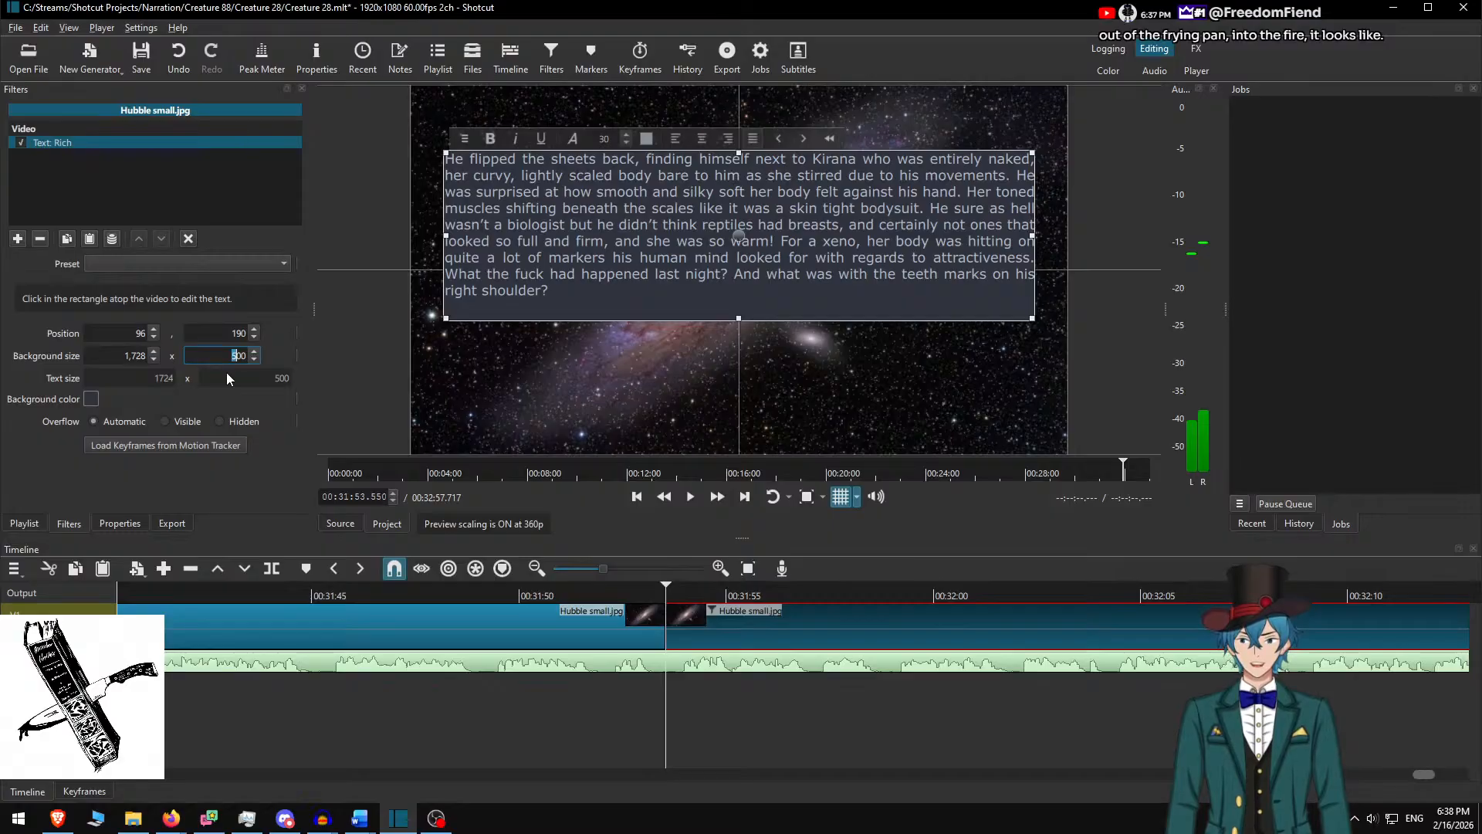
pyautogui.hotkey('shift', 'Right')
pyautogui.write('454')
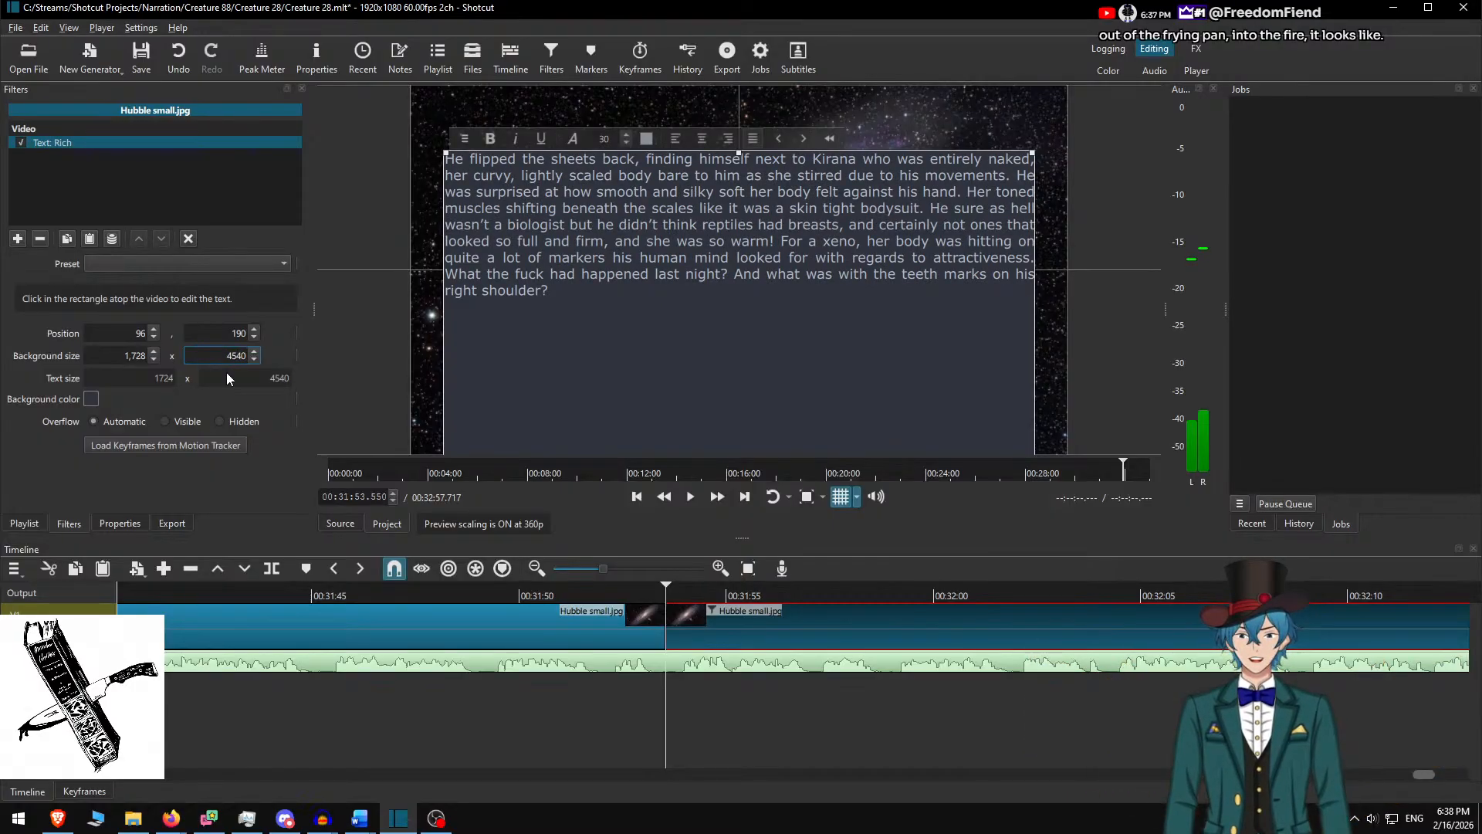
pyautogui.press('BackSpace')
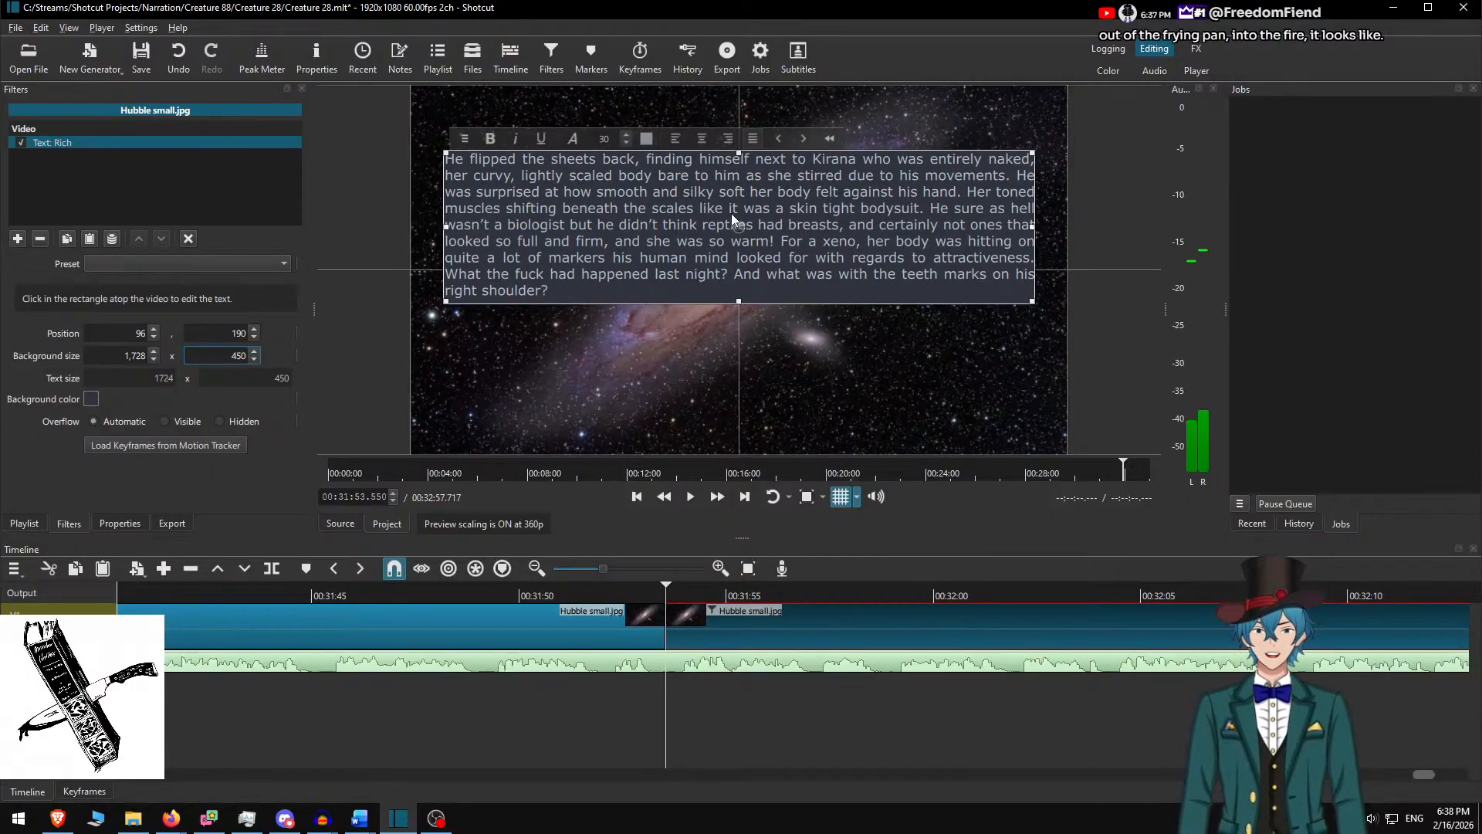
pyautogui.moveTo(737, 231); pyautogui.dragTo(739, 272)
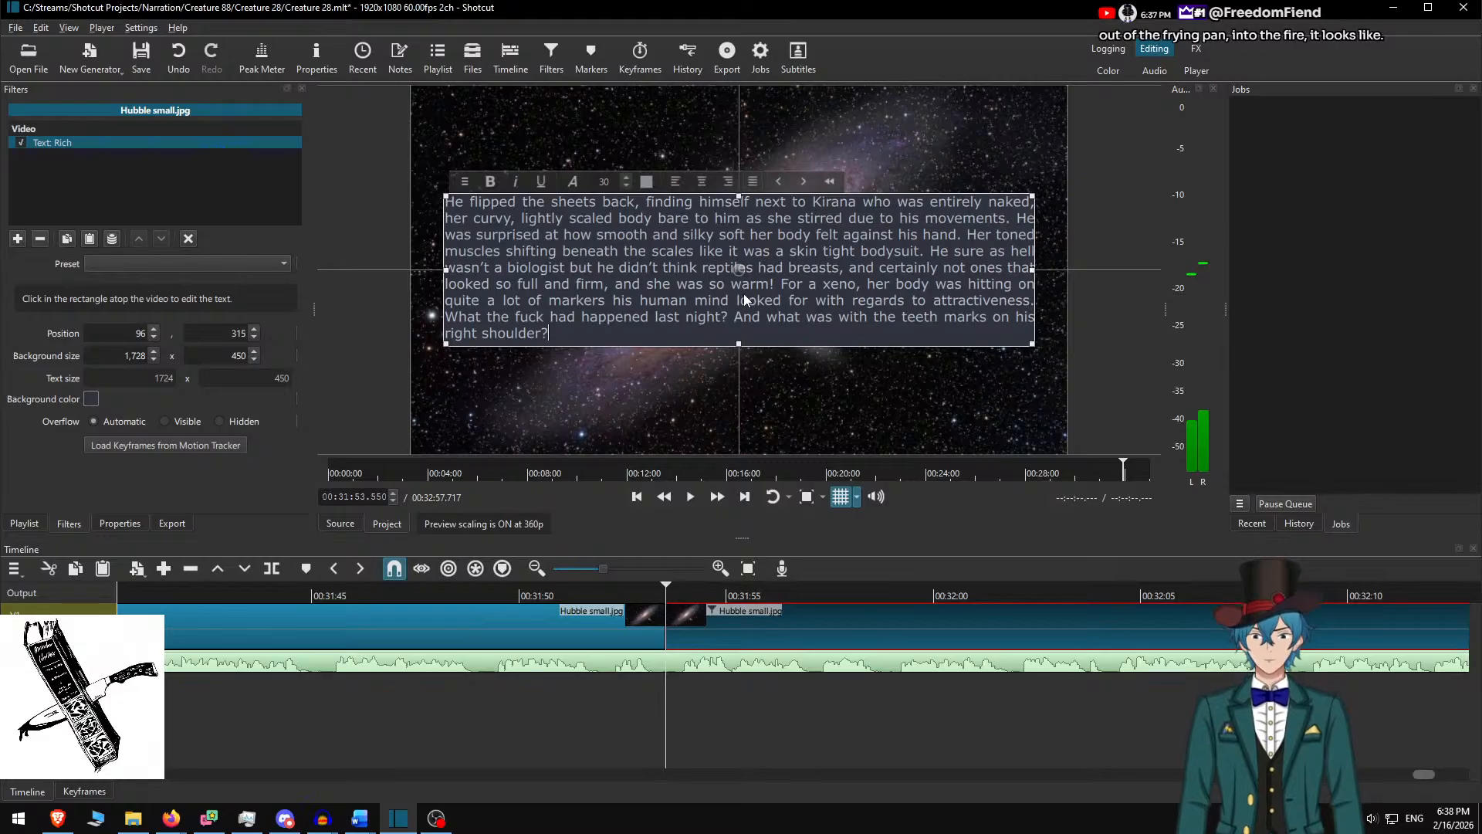
pyautogui.click(554, 595)
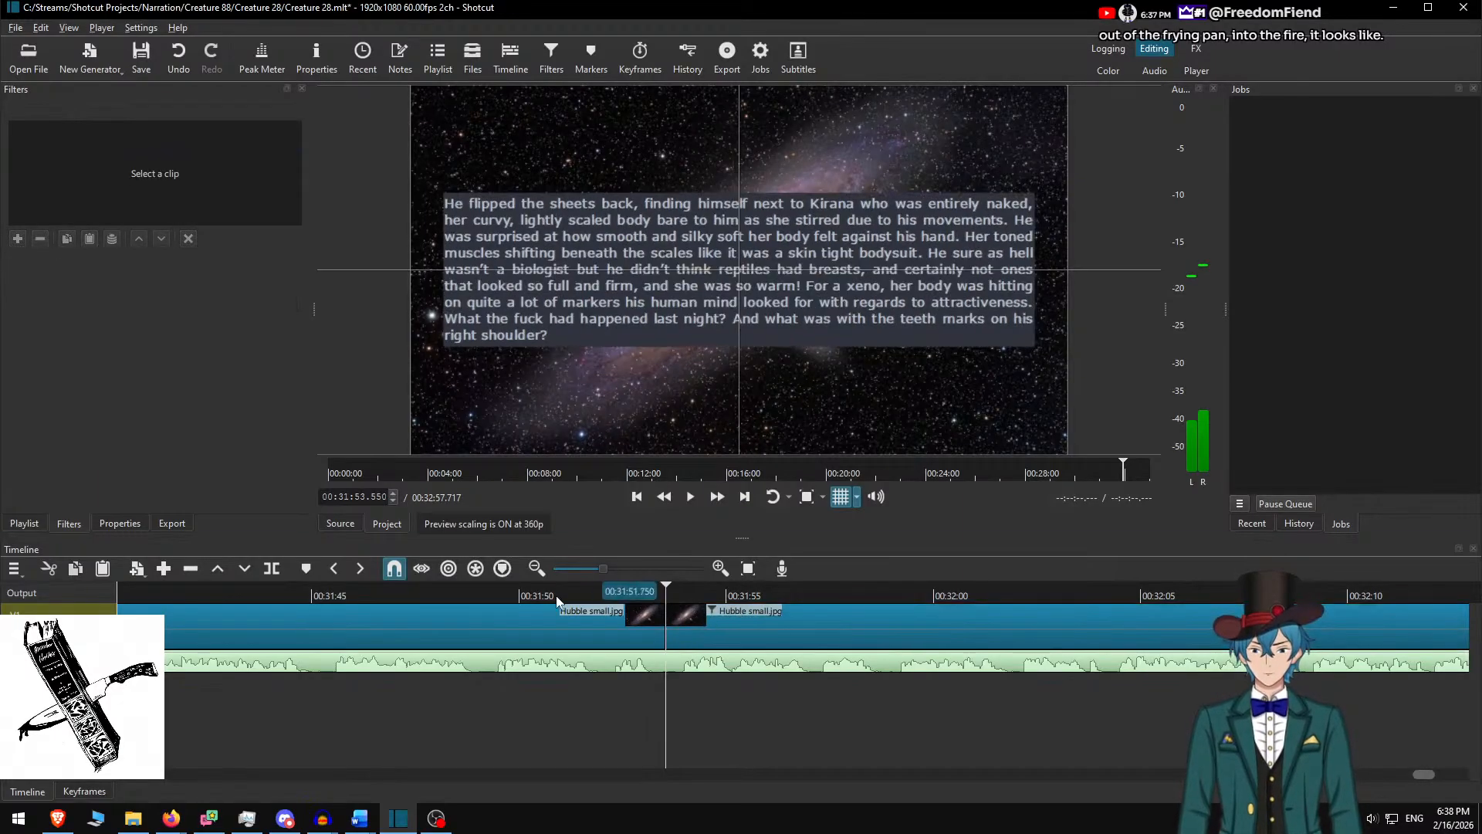
# Split the galaxy track at 00:32:37.717 and remove Text: Rich from the trailing clip
pyautogui.click(691, 497)
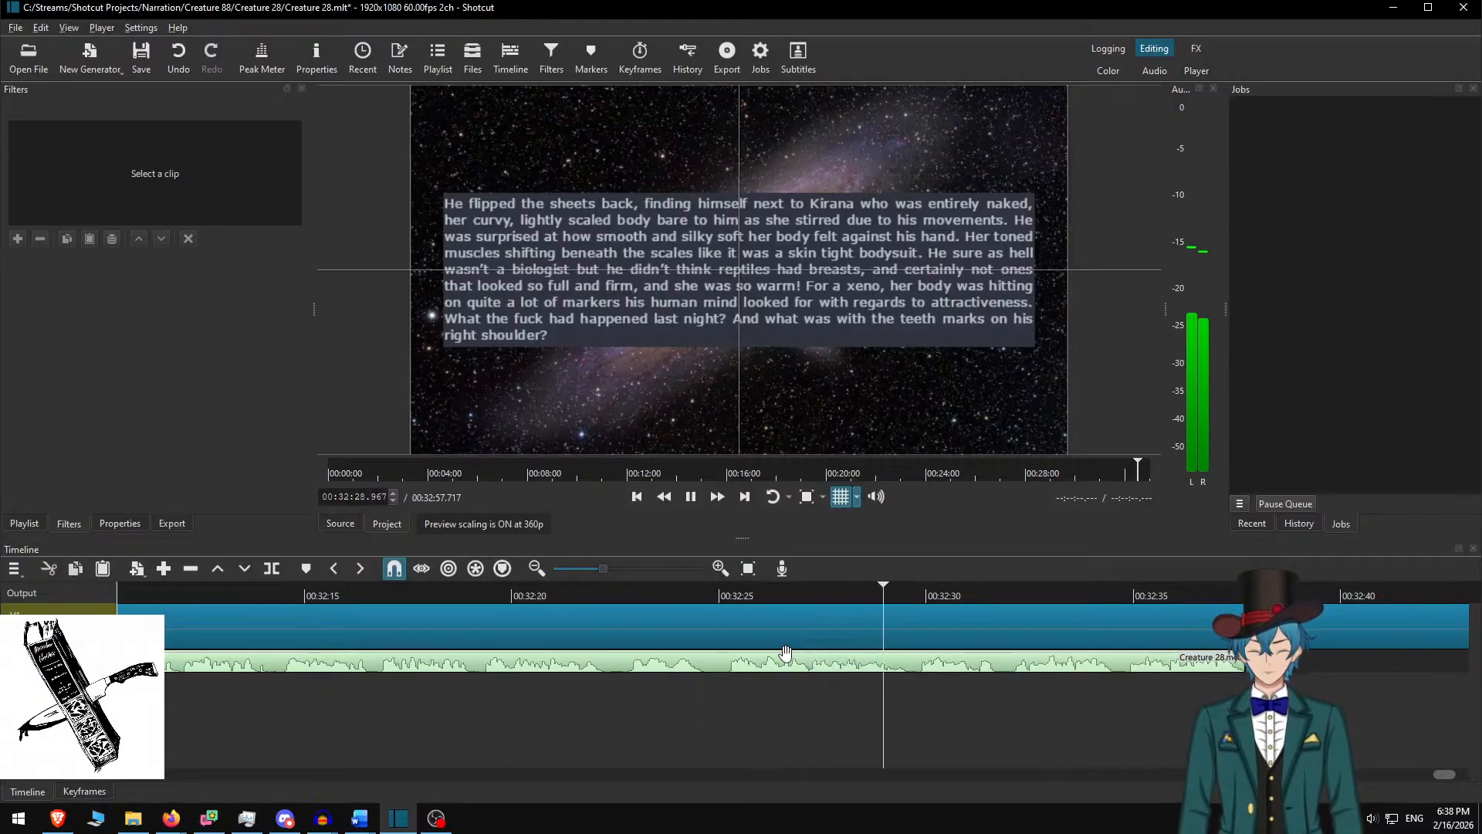
pyautogui.scroll(-11, 803, 653)
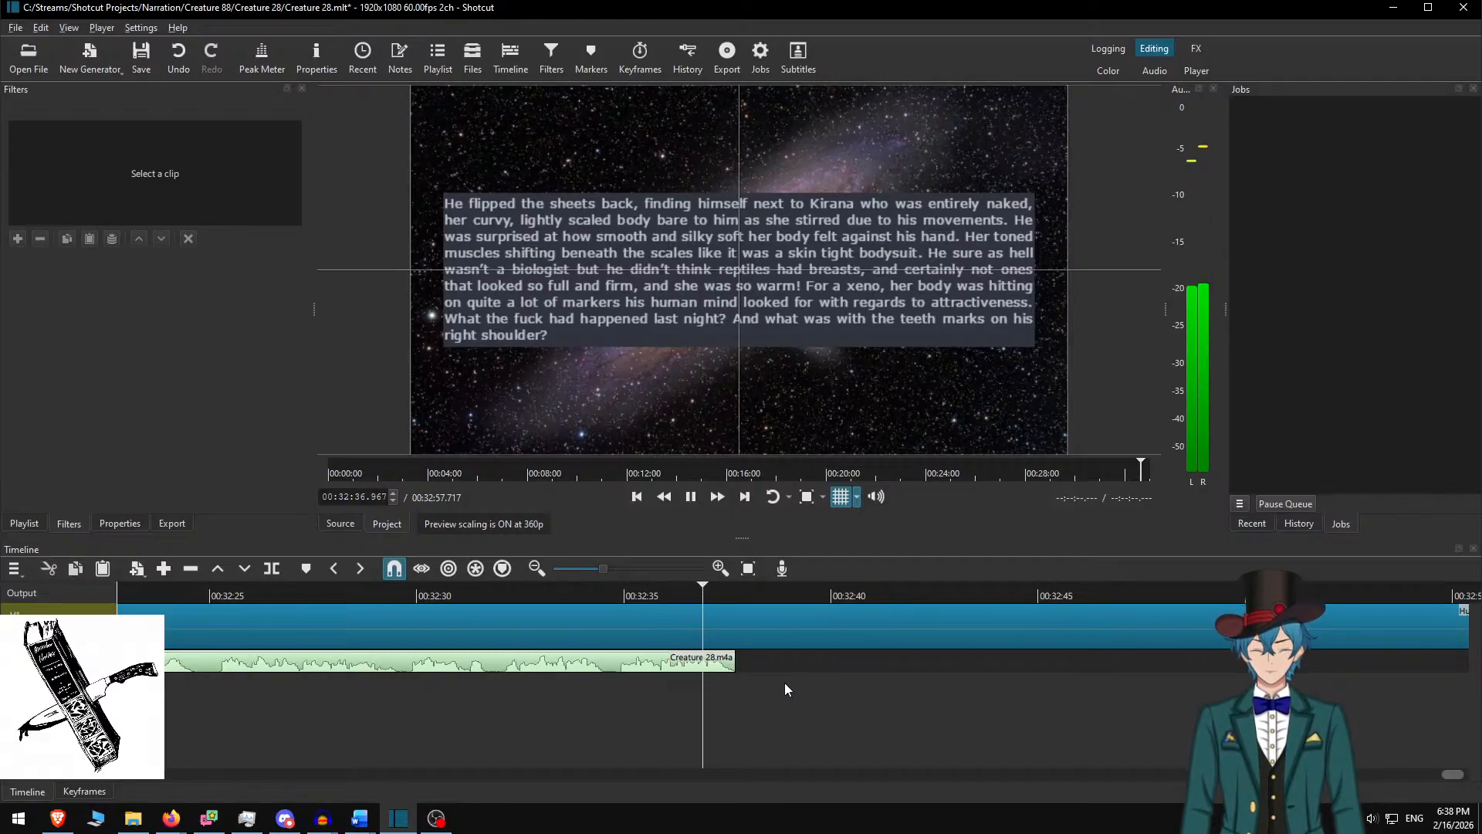
pyautogui.press('s')
pyautogui.press('space')
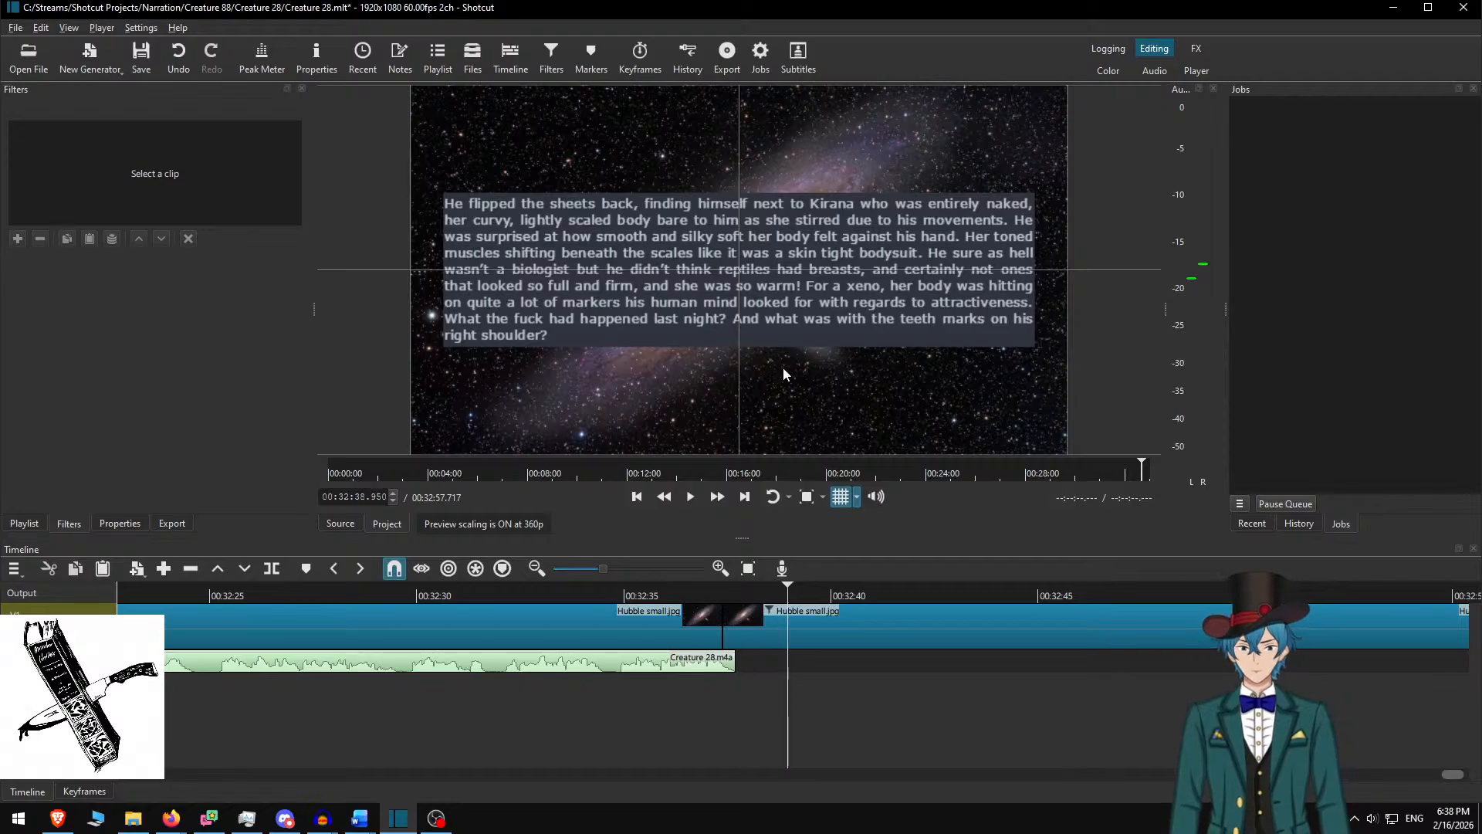
pyautogui.hotkey('ctrl', 'z')
pyautogui.press('Up')
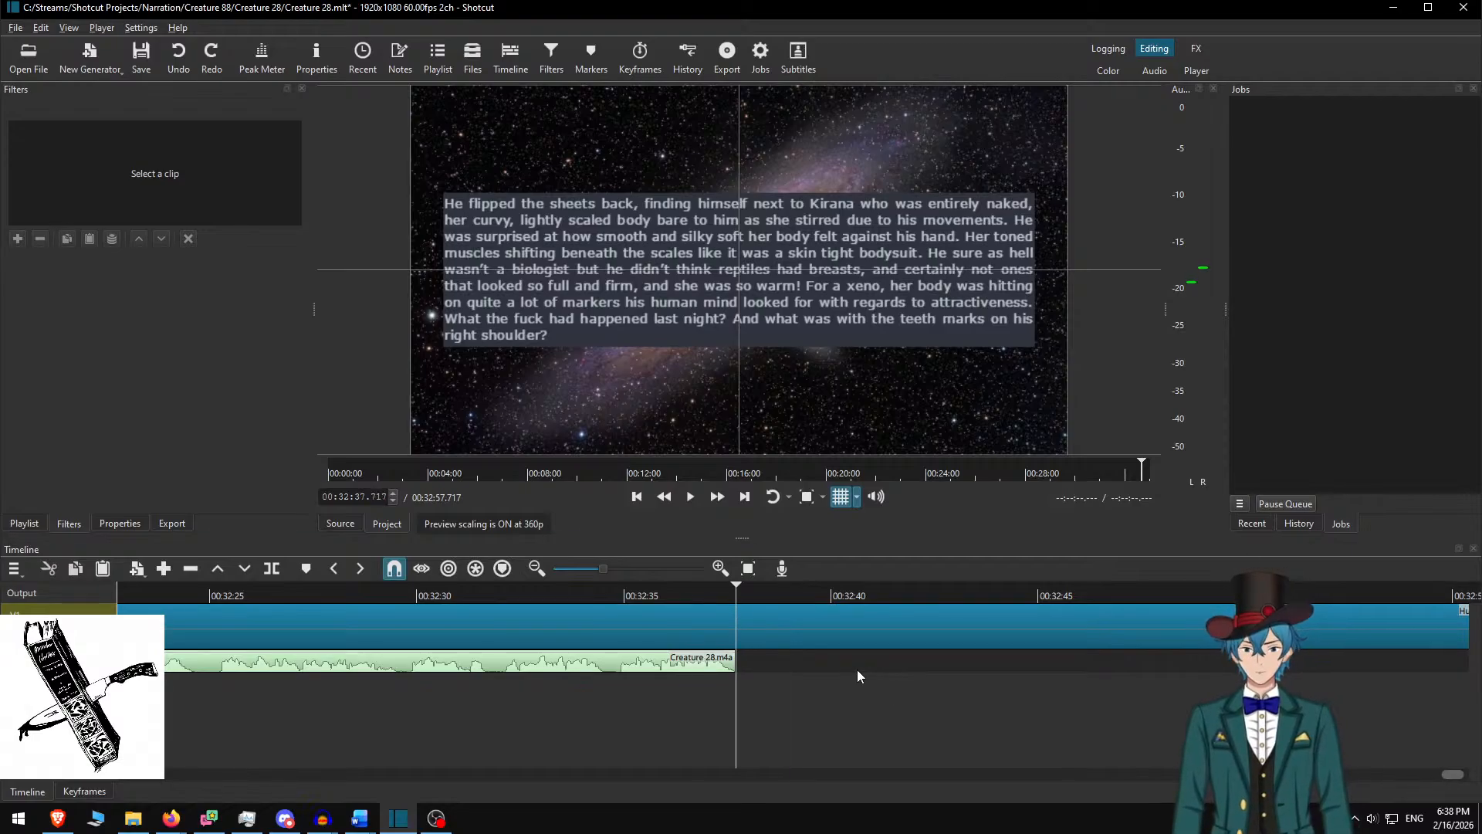
pyautogui.press('s')
pyautogui.click(834, 615)
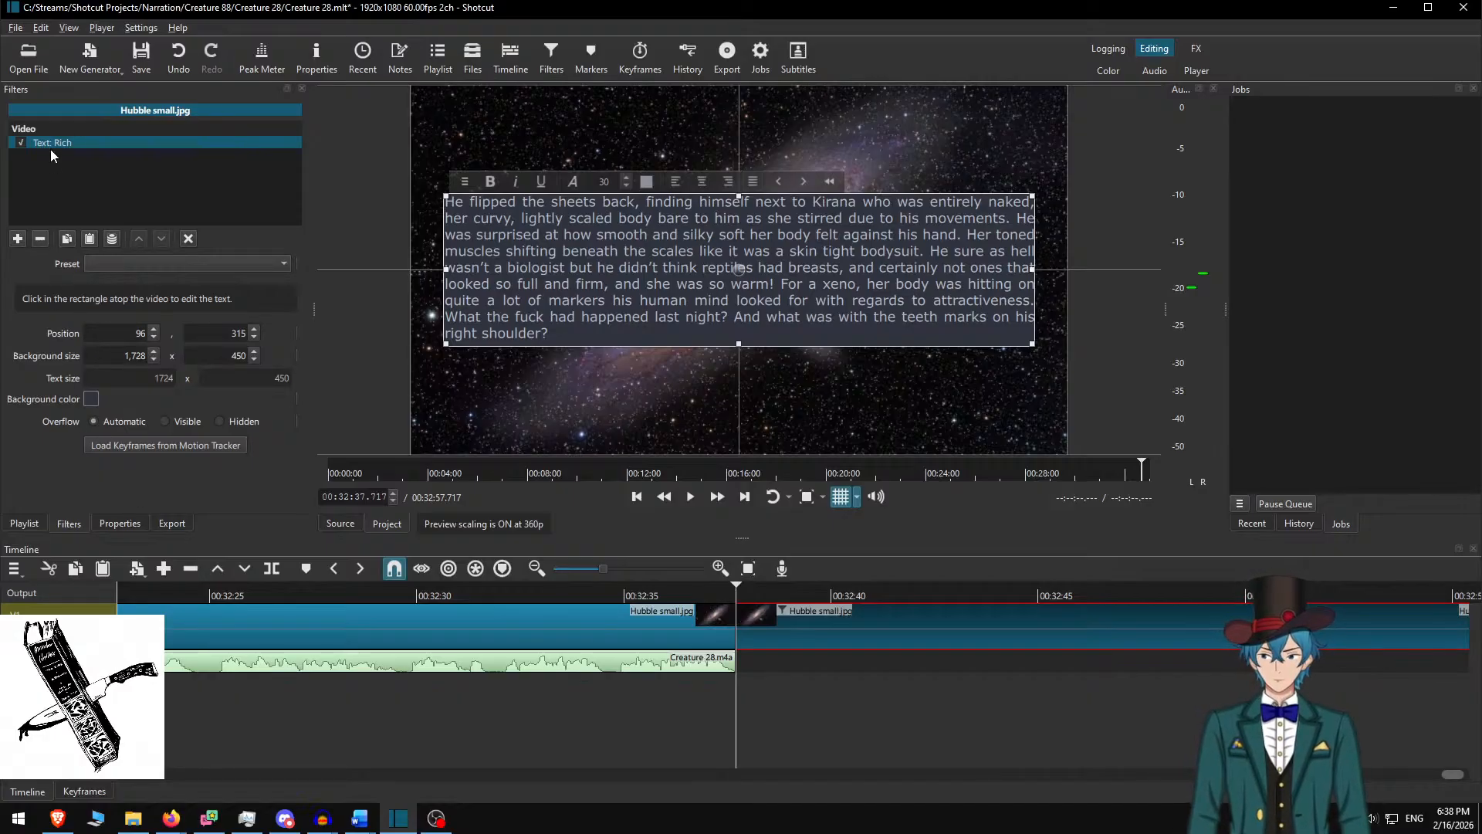
pyautogui.click(41, 240)
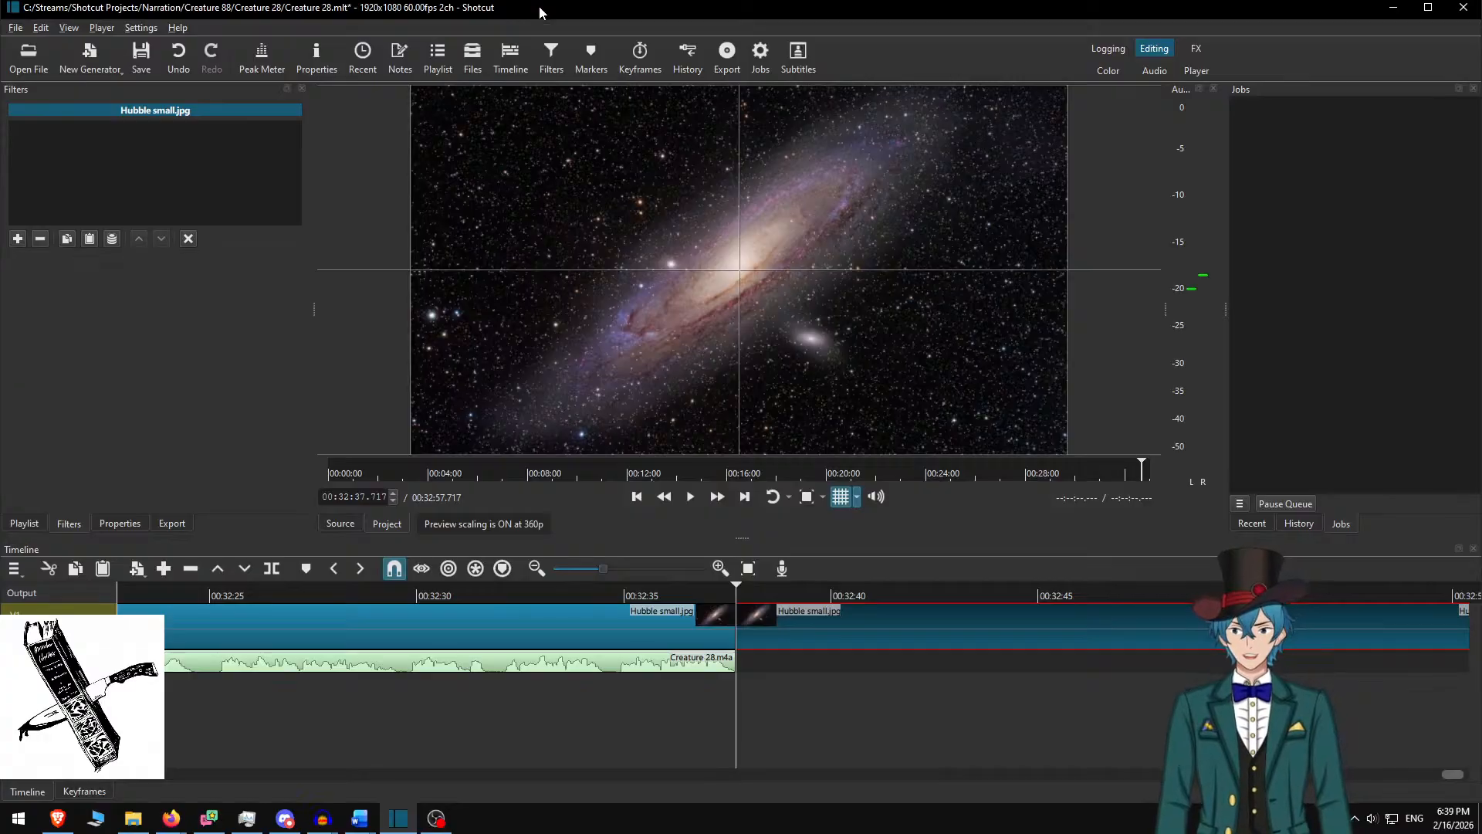
# Save Creature 28.mlt with the galaxy slides cut to the narration's end
pyautogui.hotkey('ctrl', 's')
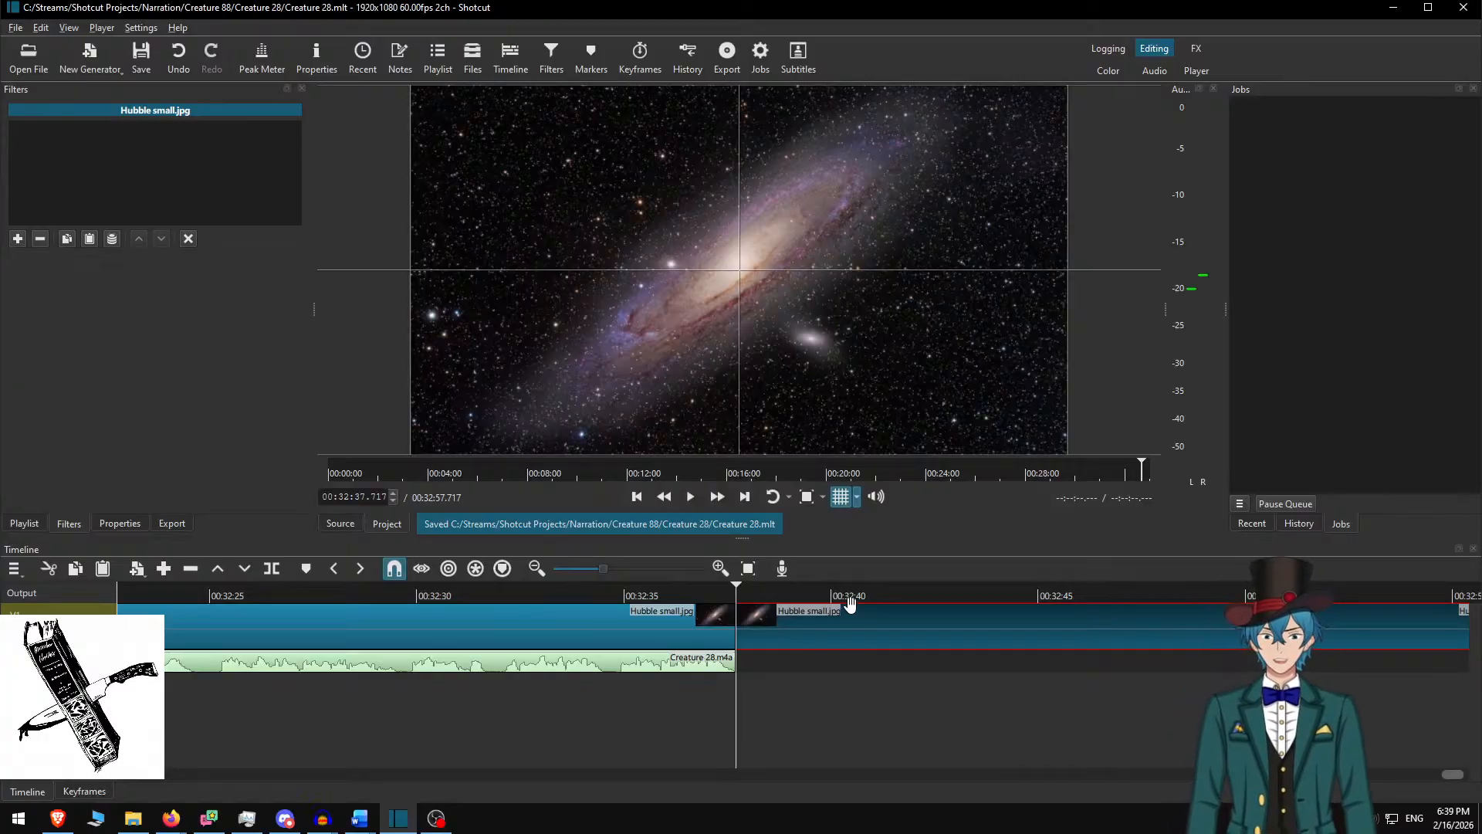
# Start the export and browse from C: through Narration into Memories of Creature 88
pyautogui.hotkey('ctrl', 'e')
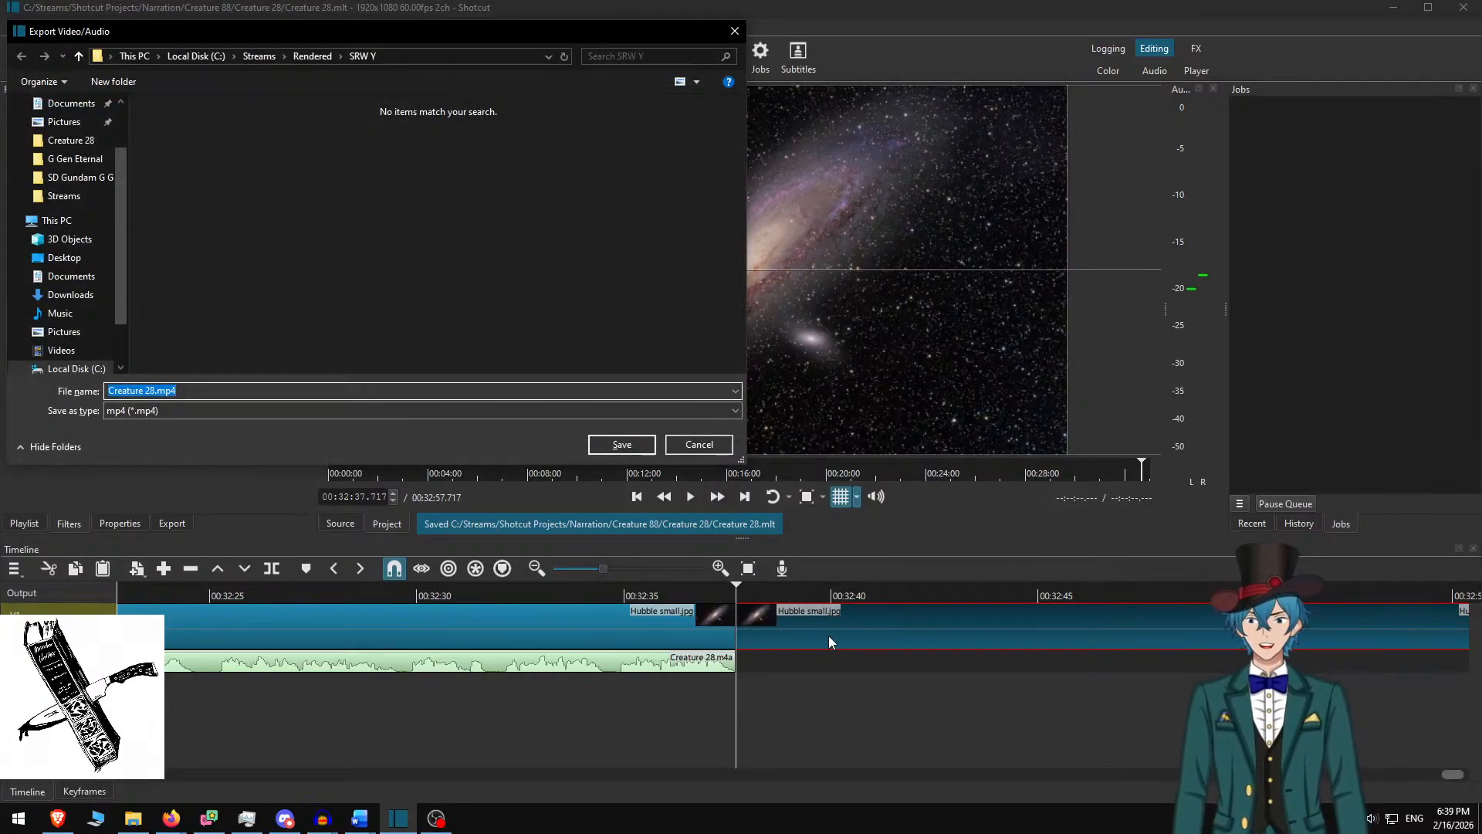
pyautogui.hotkey('alt', 'Up')
pyautogui.write('na')
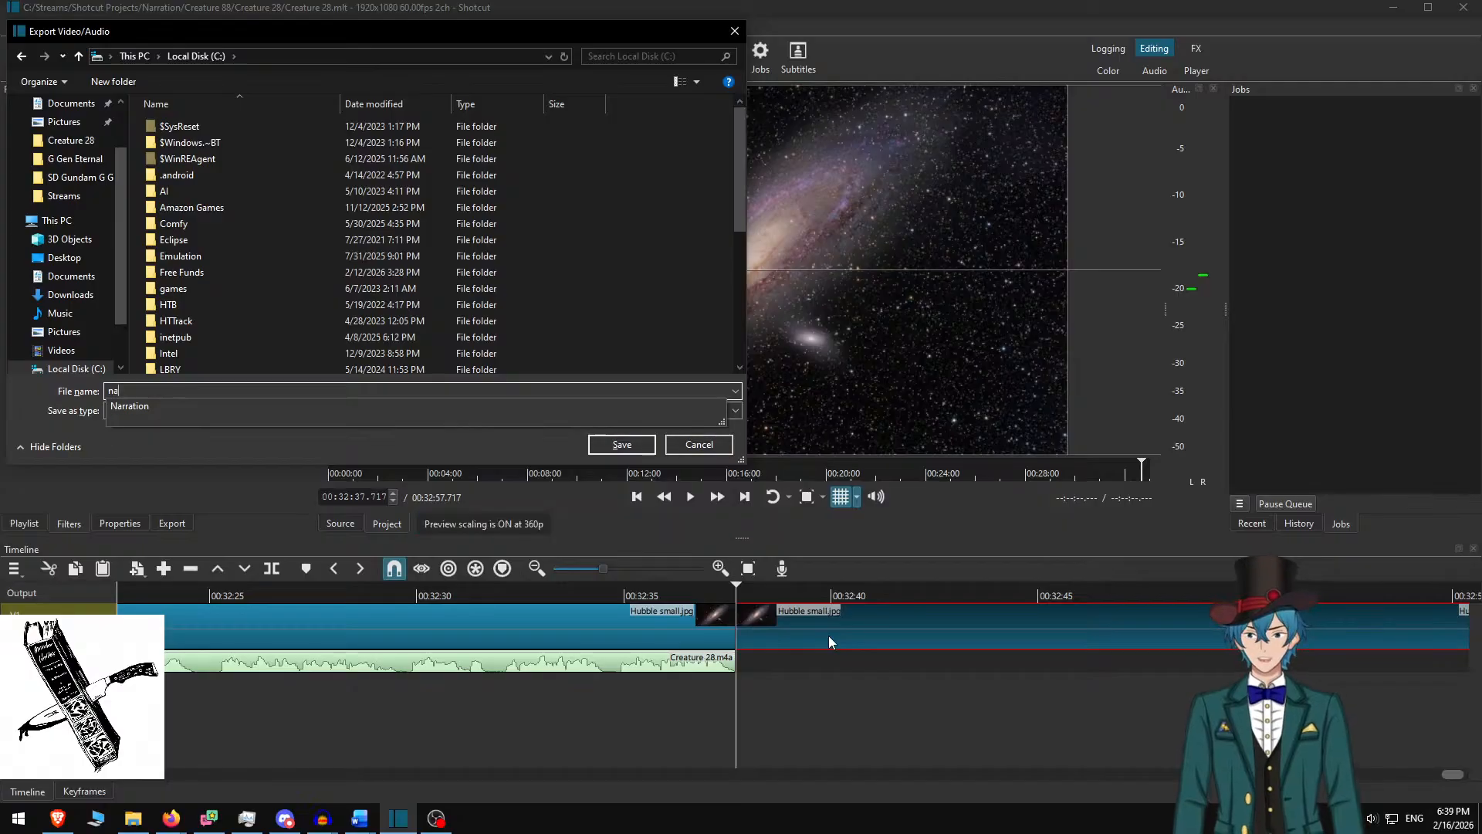
pyautogui.press('Down')
pyautogui.press('Return')
pyautogui.write('memor')
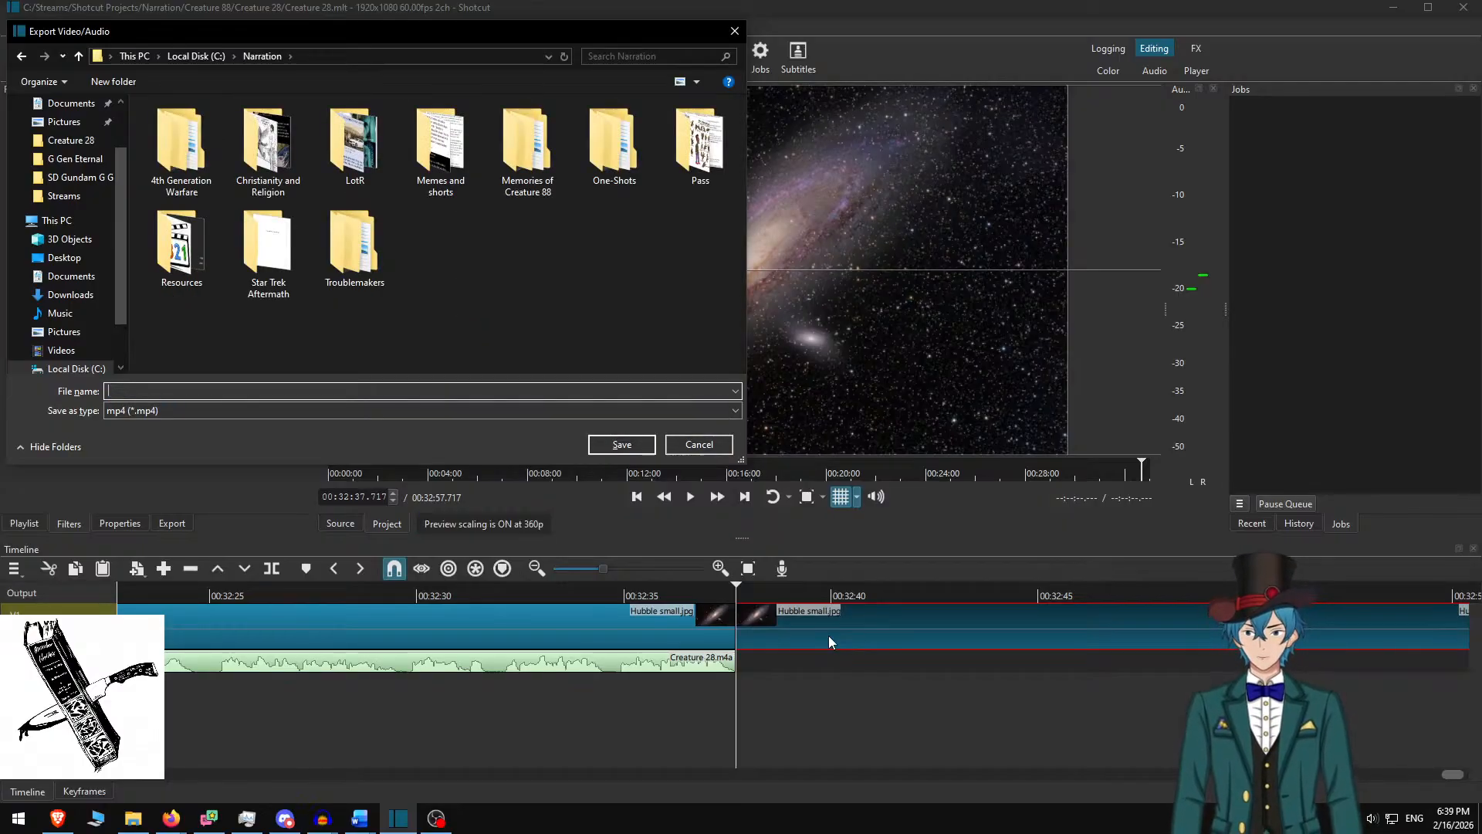
pyautogui.press('Down')
pyautogui.press('Return')
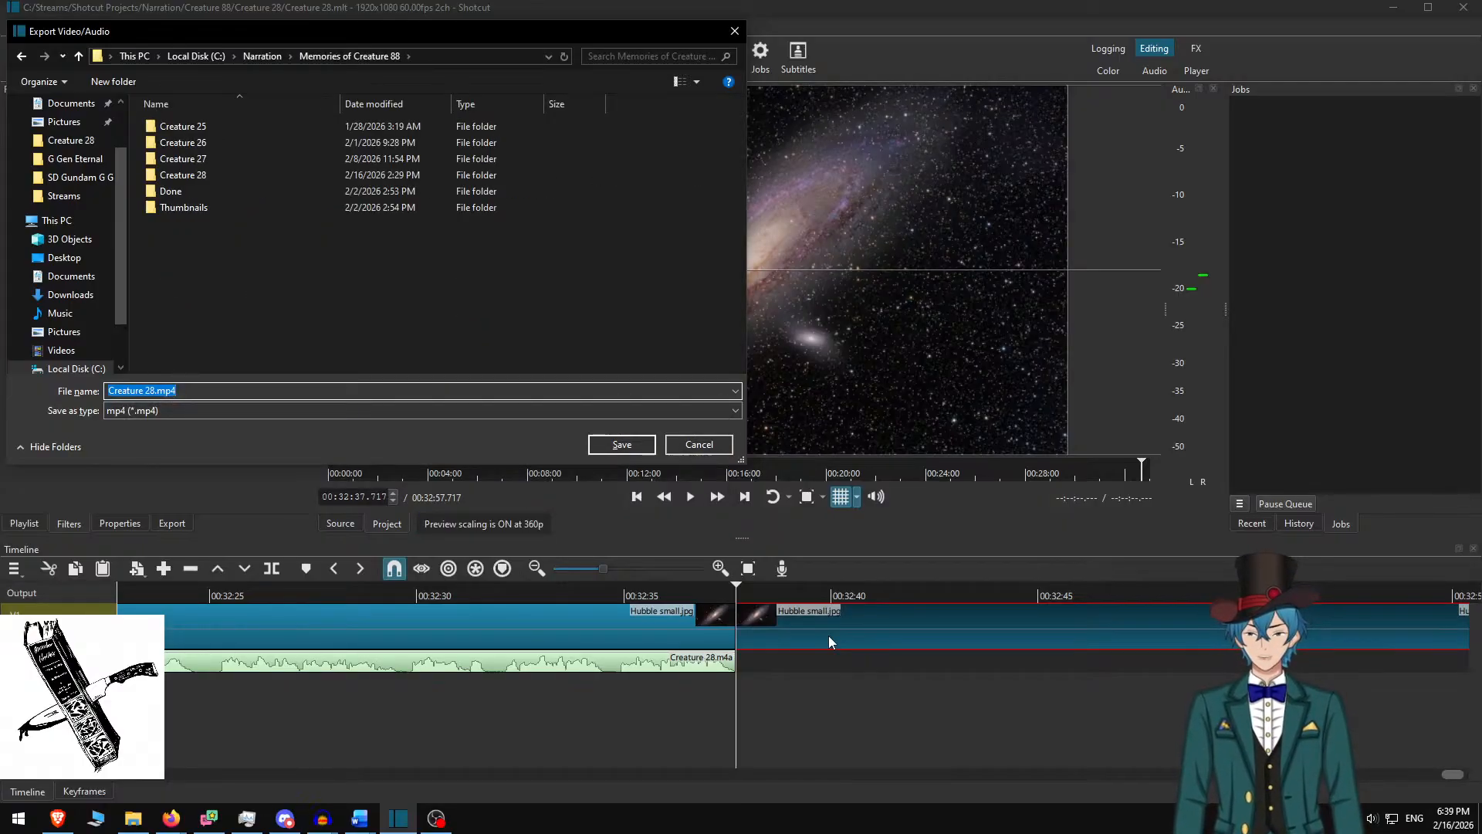
# Choose the Creature 28 subfolder as the export destination
pyautogui.write('c')
pyautogui.press('Up')
pyautogui.press('Return')
pyautogui.write('c')
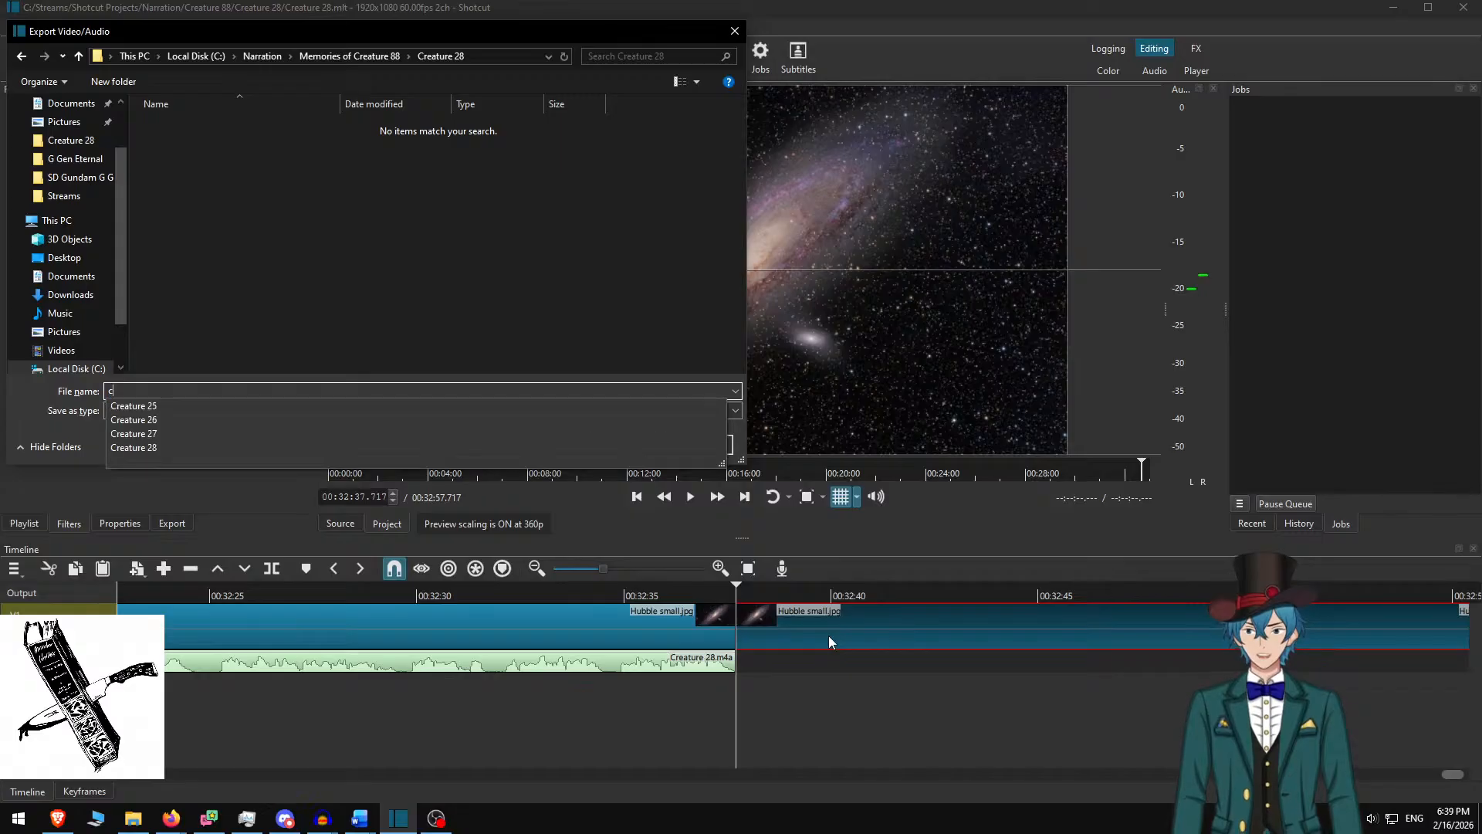
pyautogui.press('Escape')
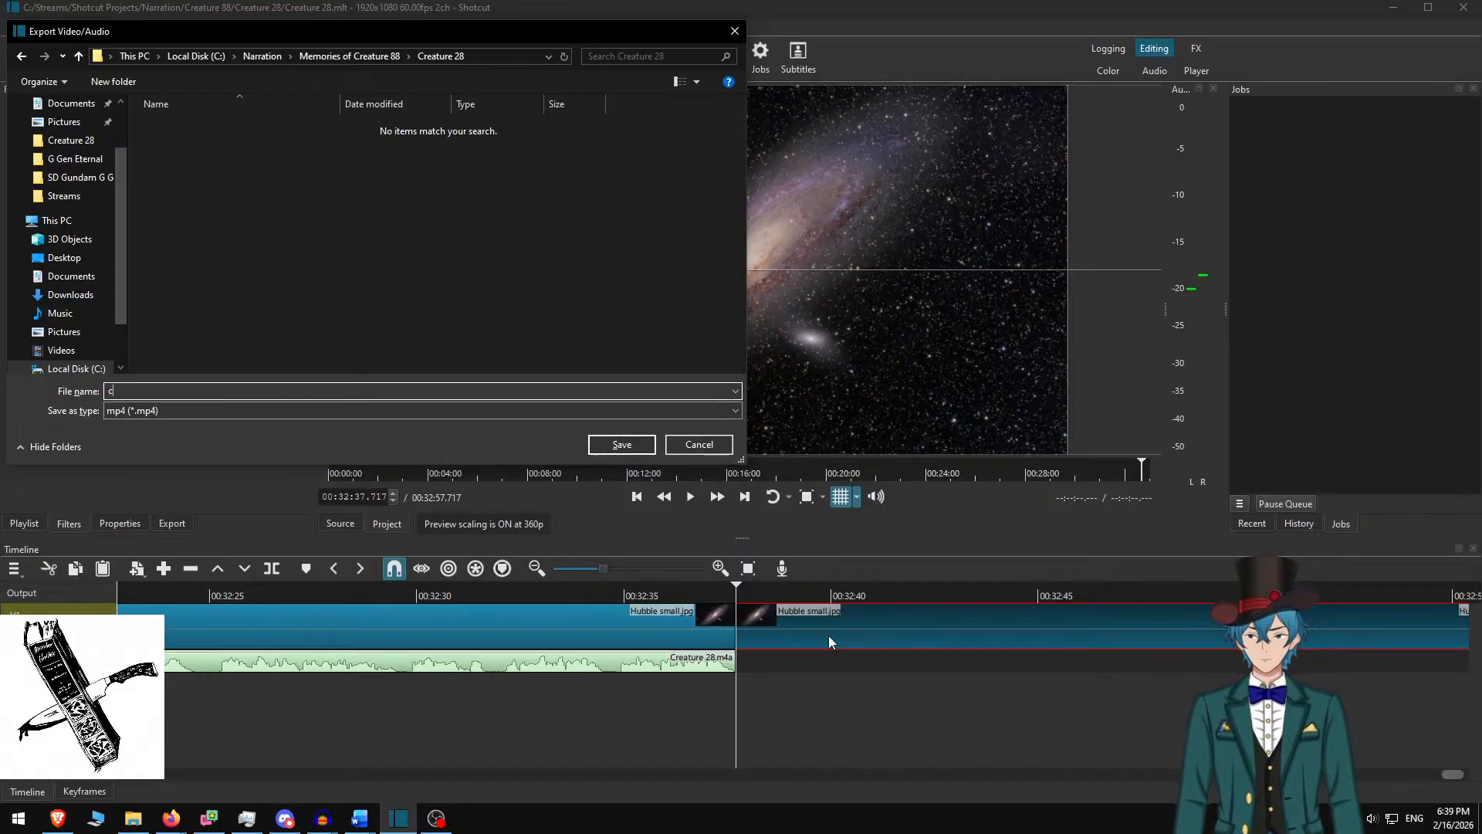
pyautogui.hotkey('alt', 'Up')
pyautogui.write('c')
pyautogui.press('BackSpace')
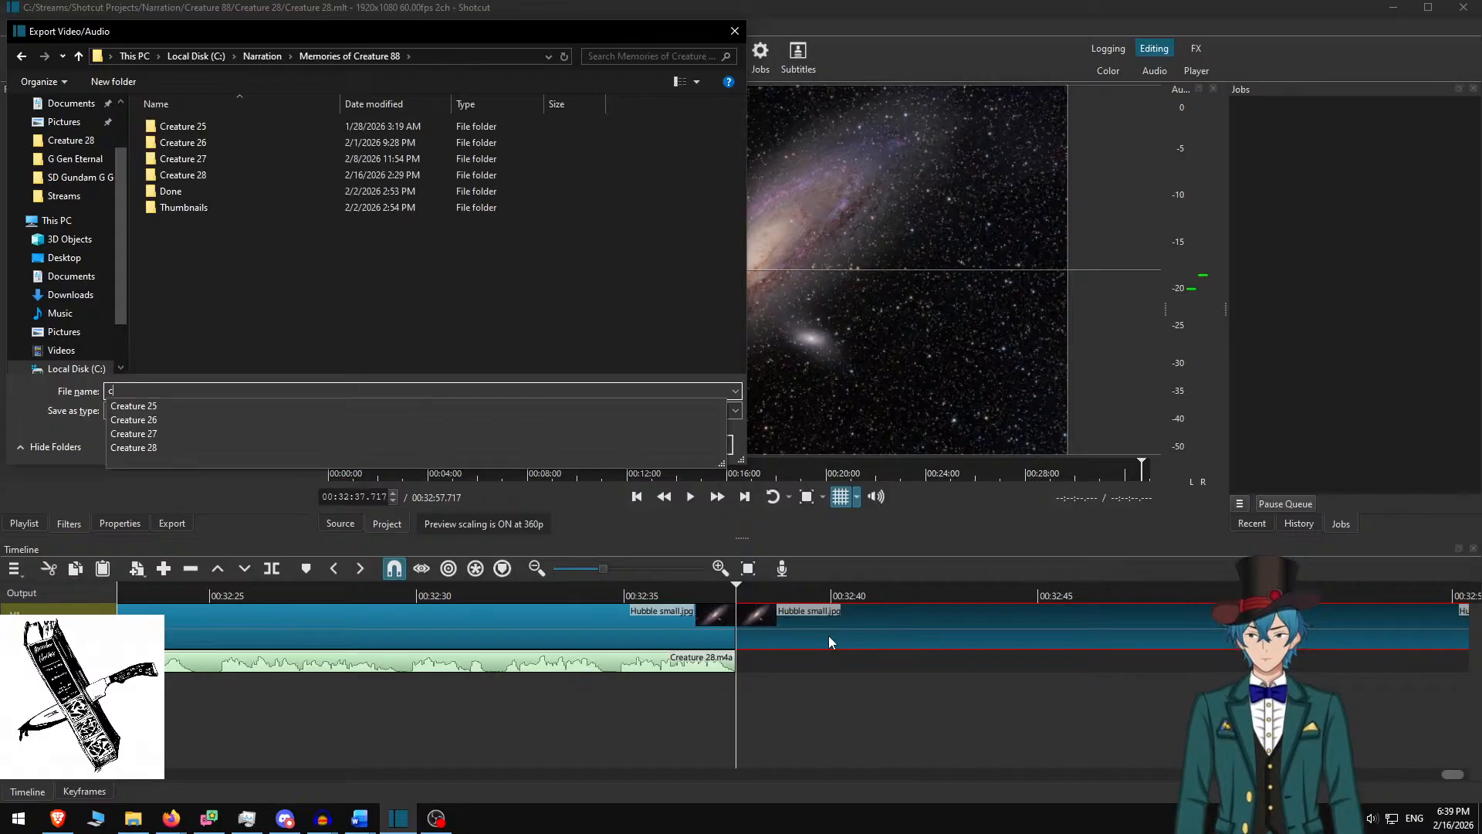
pyautogui.press('Up')
pyautogui.press('Return')
pyautogui.press('Return')
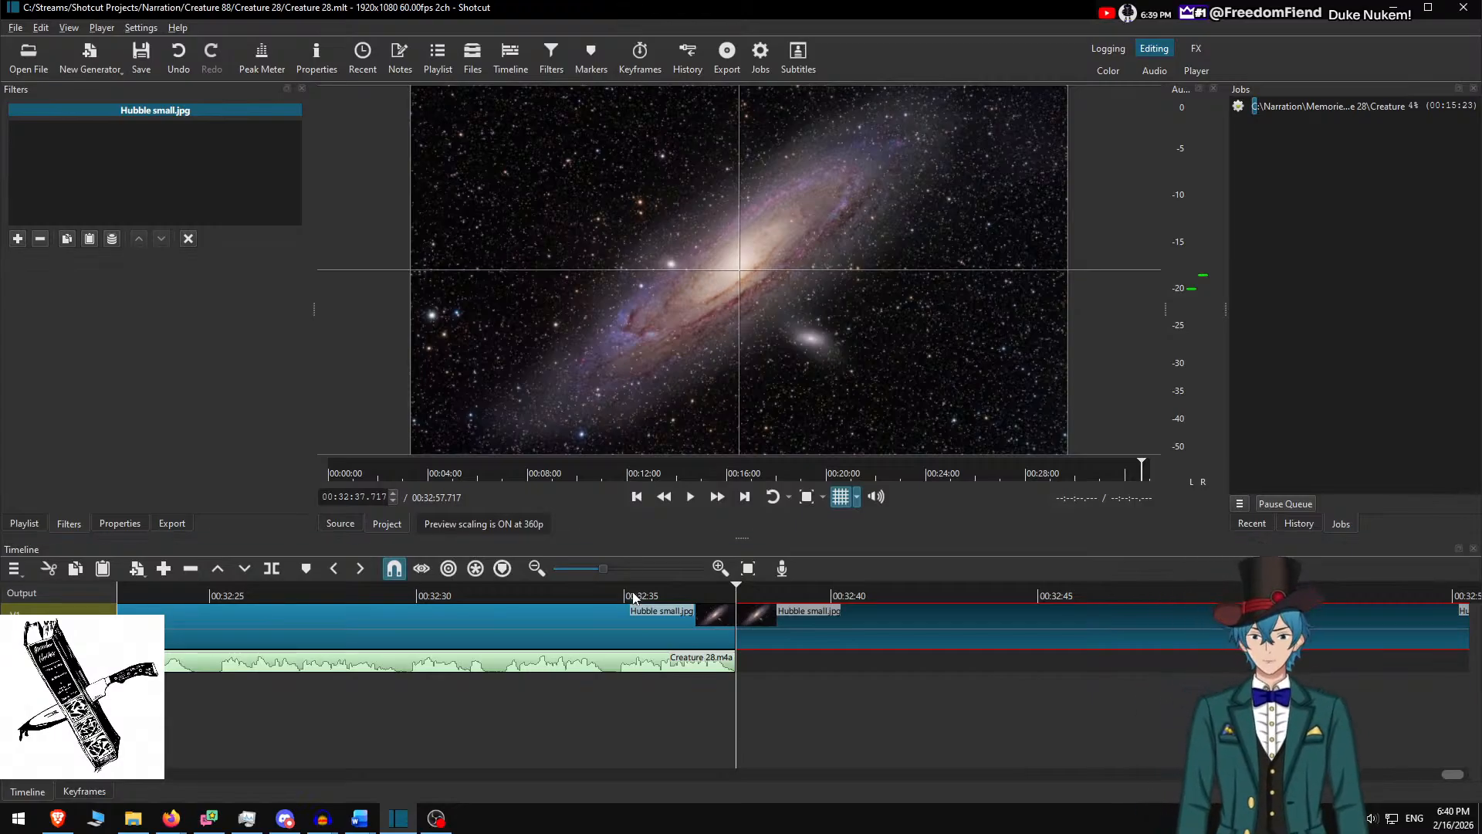
# Select all story text in the Hubble small.jpg clip's Text: Rich overlay, then bring up Creature 28.docx
pyautogui.click(622, 609)
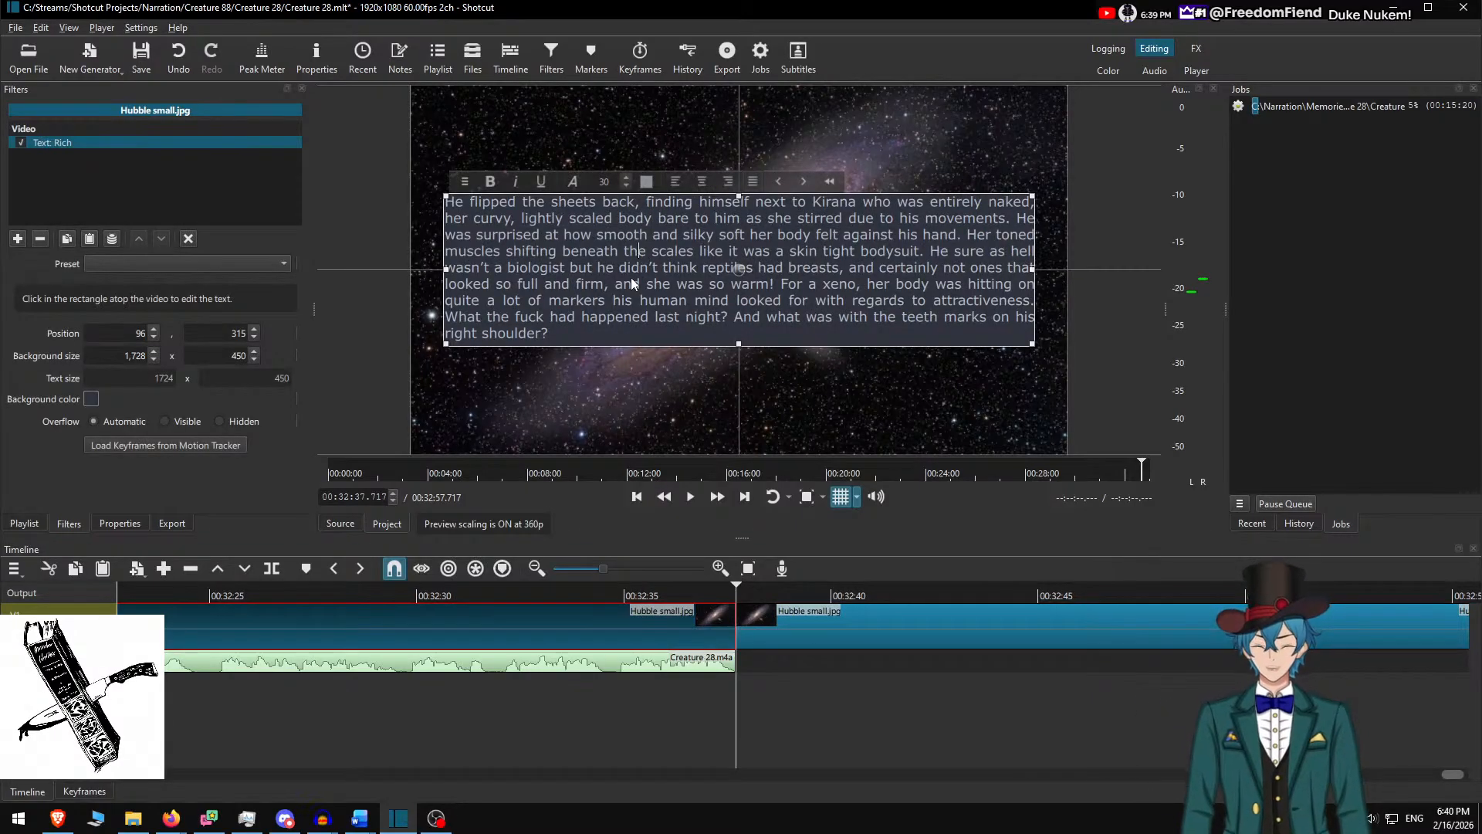
pyautogui.hotkey('ctrl', 'a')
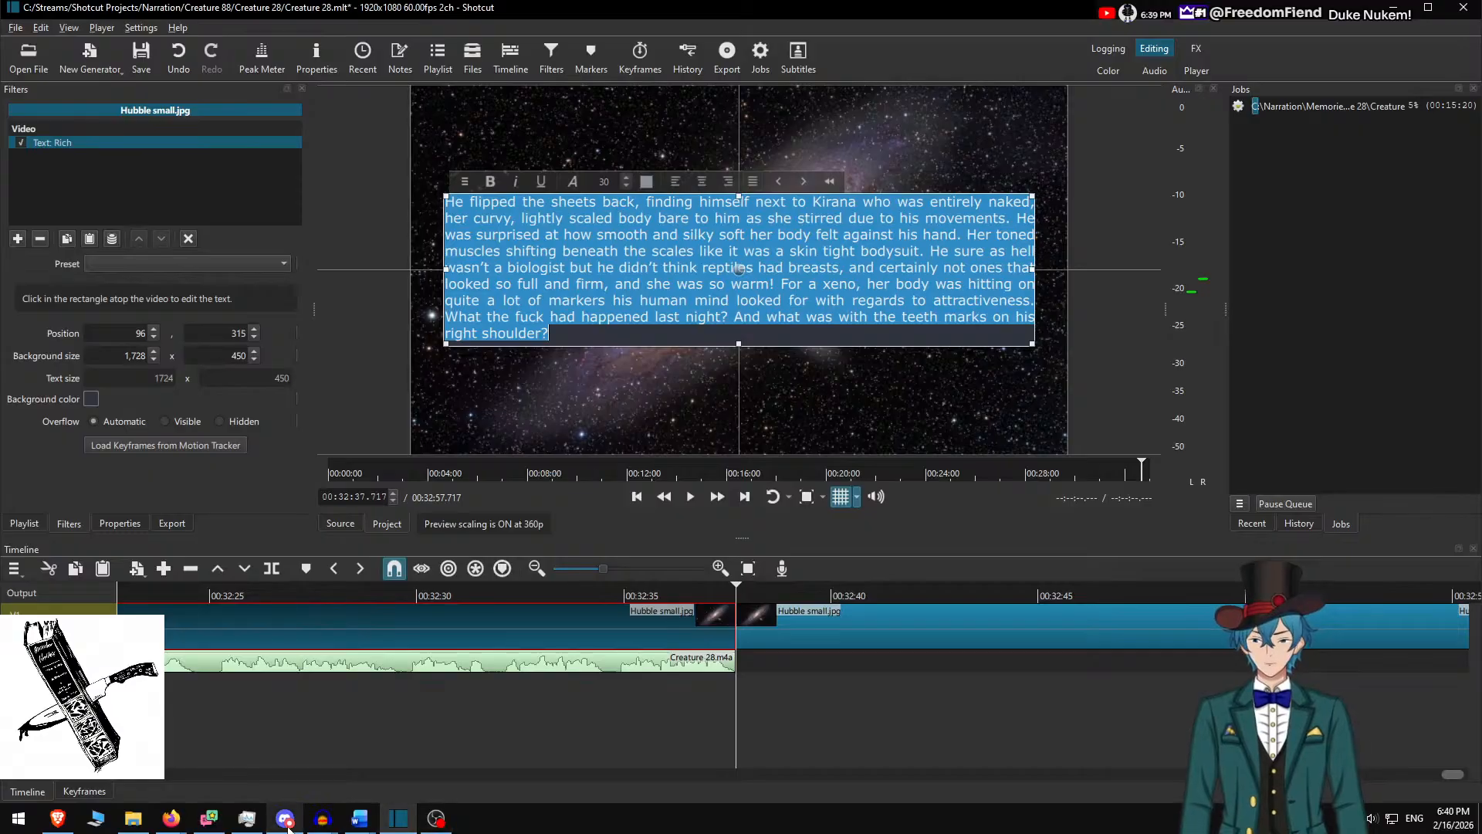
pyautogui.click(360, 818)
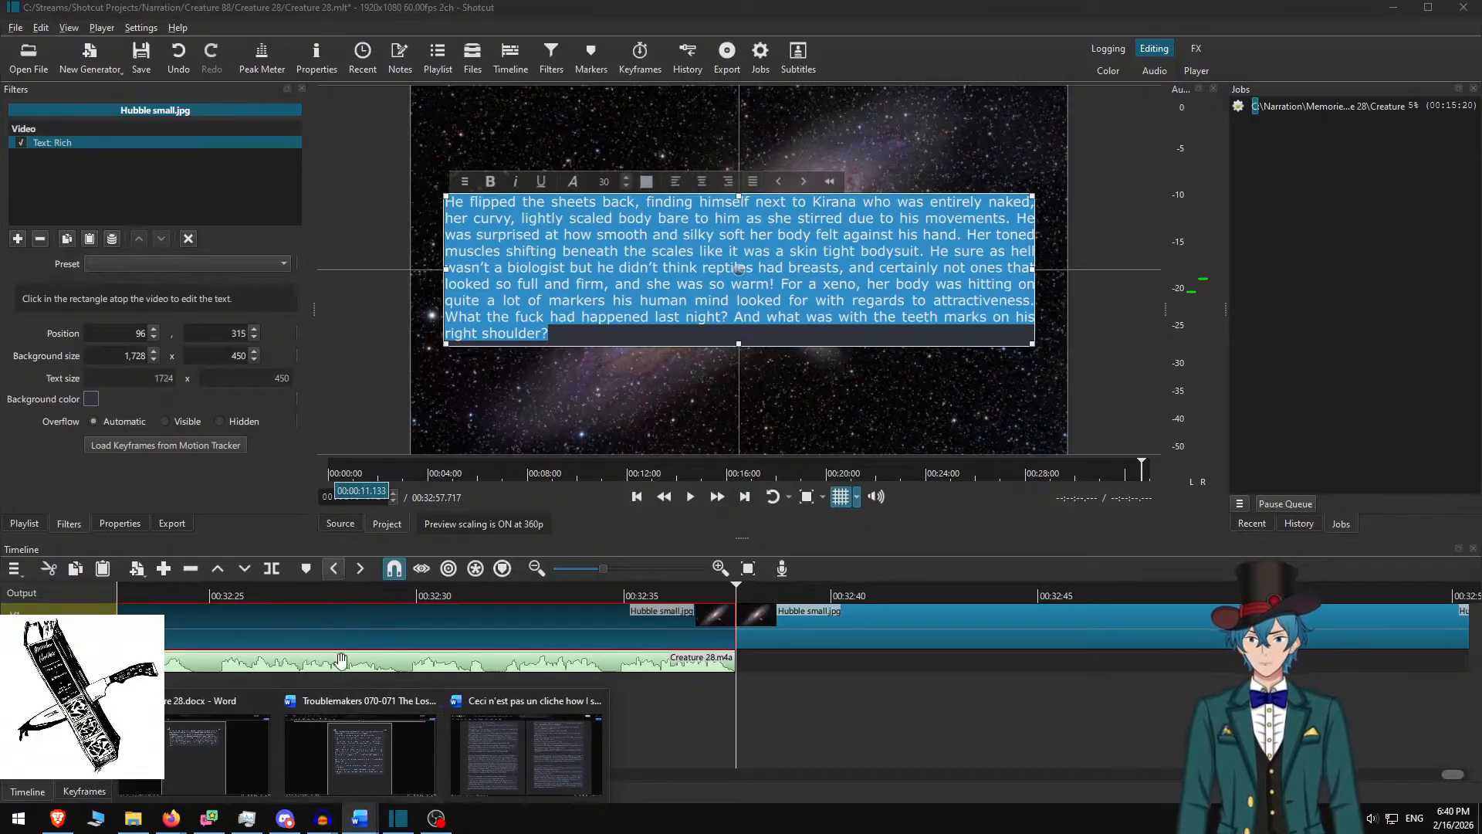
pyautogui.click(231, 745)
# Undo repeatedly in Creature 28.docx to restore the deleted passages, back to 11 pages
pyautogui.hotkey('ctrl', 'z')
pyautogui.hotkey('ctrl', 'z')
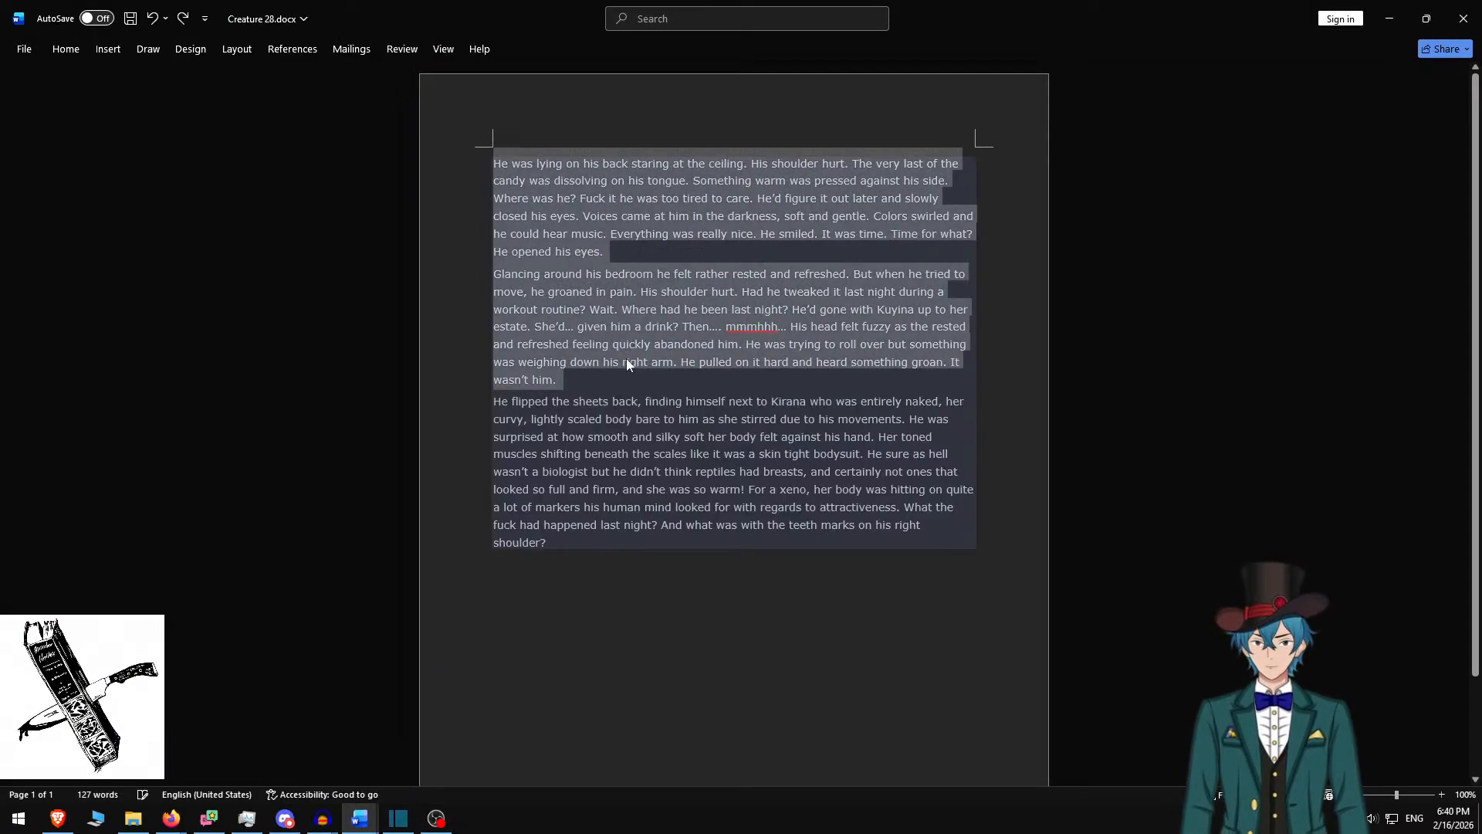
pyautogui.hotkey('ctrl', 'z')
pyautogui.hotkey('ctrl', 'z')
pyautogui.hotkey('ctrl', 'z')
pyautogui.hotkey('ctrl', 'z')
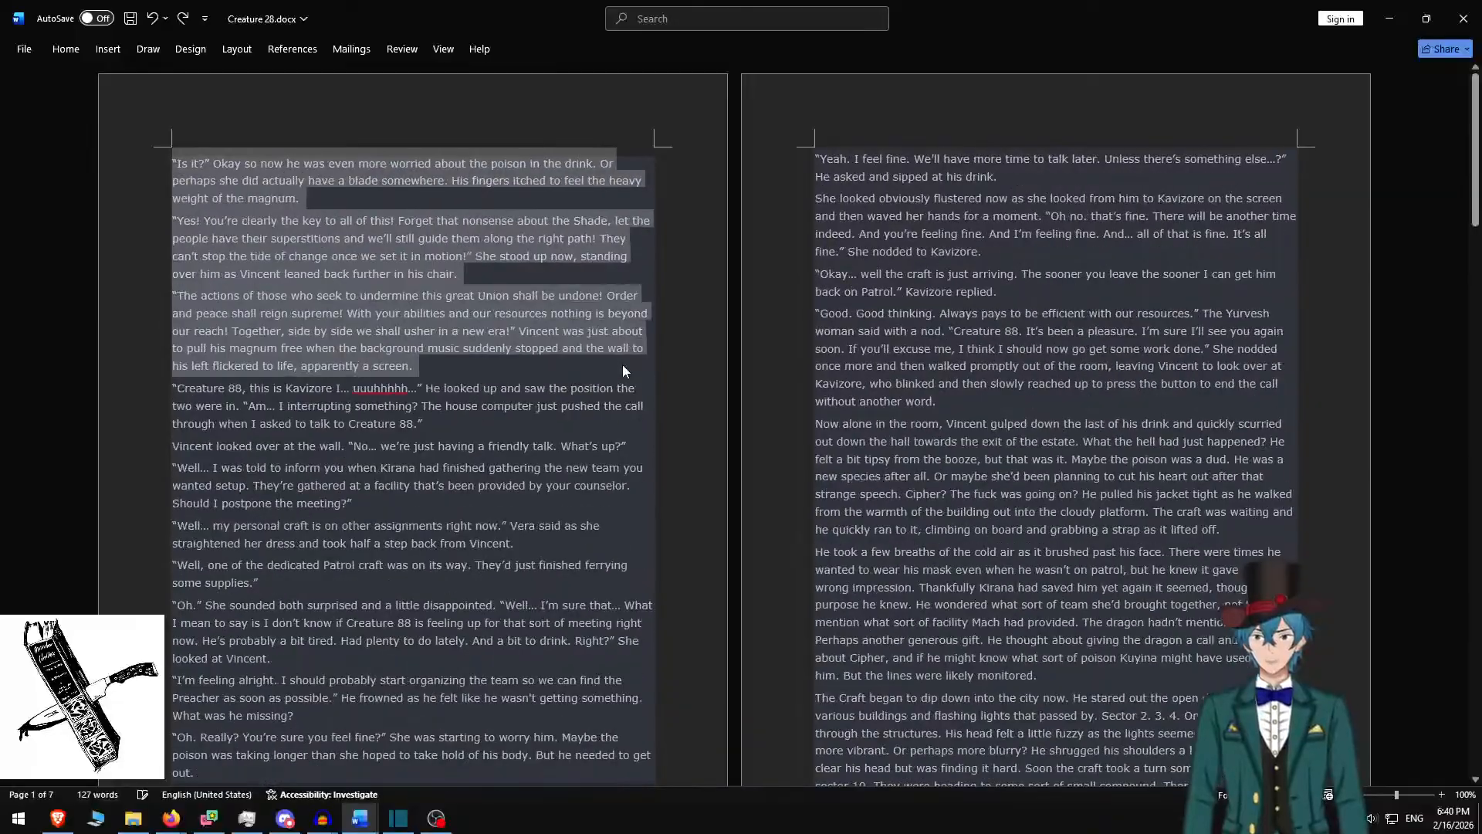
pyautogui.hotkey('ctrl', 'z')
pyautogui.hotkey('ctrl', 'z')
pyautogui.hotkey('ctrl', 'z')
pyautogui.hotkey('ctrl', 'z')
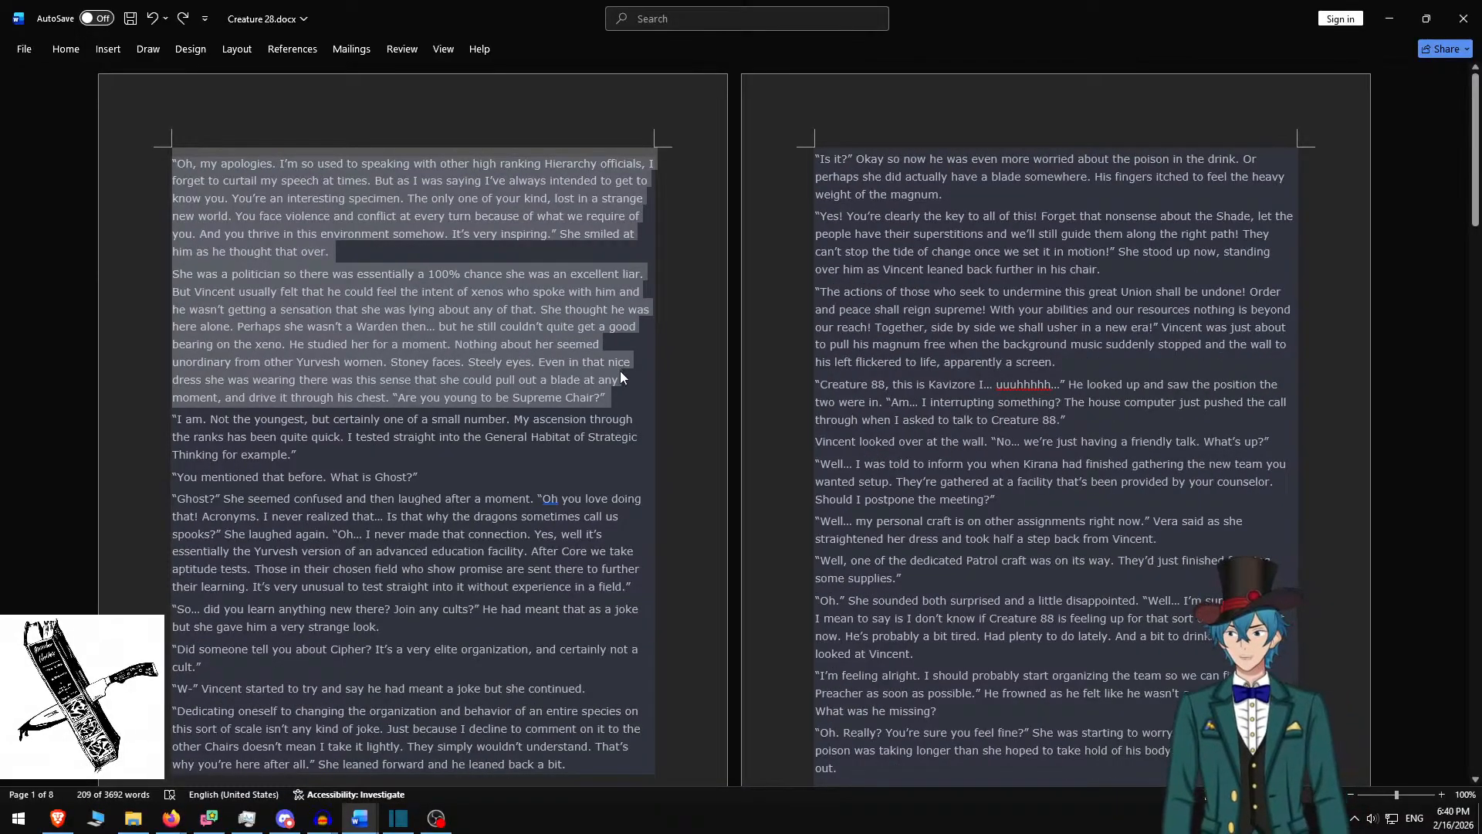
pyautogui.hotkey('ctrl', 'z')
pyautogui.hotkey('ctrl', 'z')
pyautogui.hotkey('ctrl', 'z')
pyautogui.hotkey('ctrl', 'z')
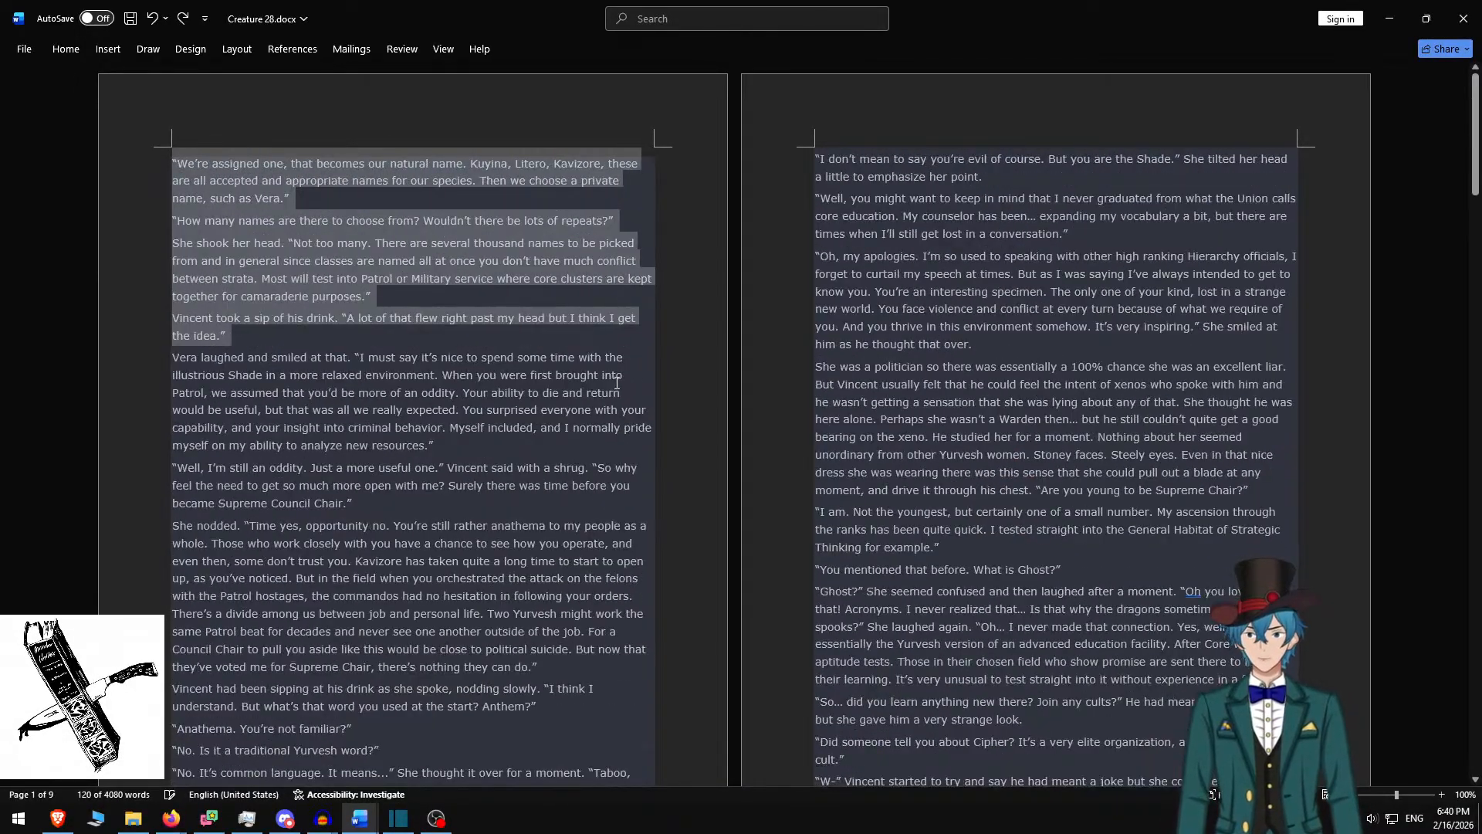
pyautogui.hotkey('ctrl', 'z')
pyautogui.hotkey('ctrl', 'z')
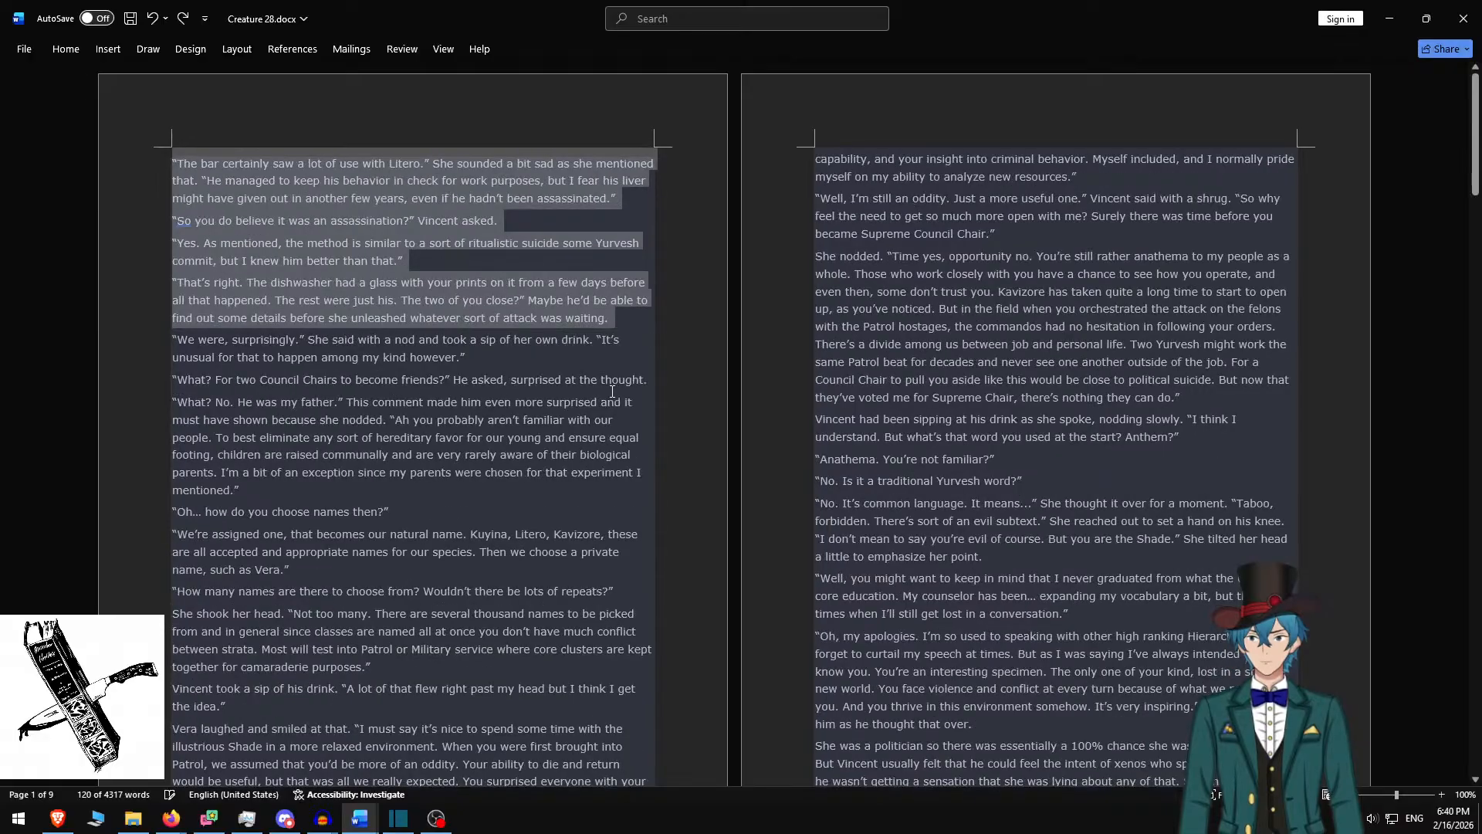
pyautogui.hotkey('ctrl', 'z')
pyautogui.hotkey('ctrl', 'z')
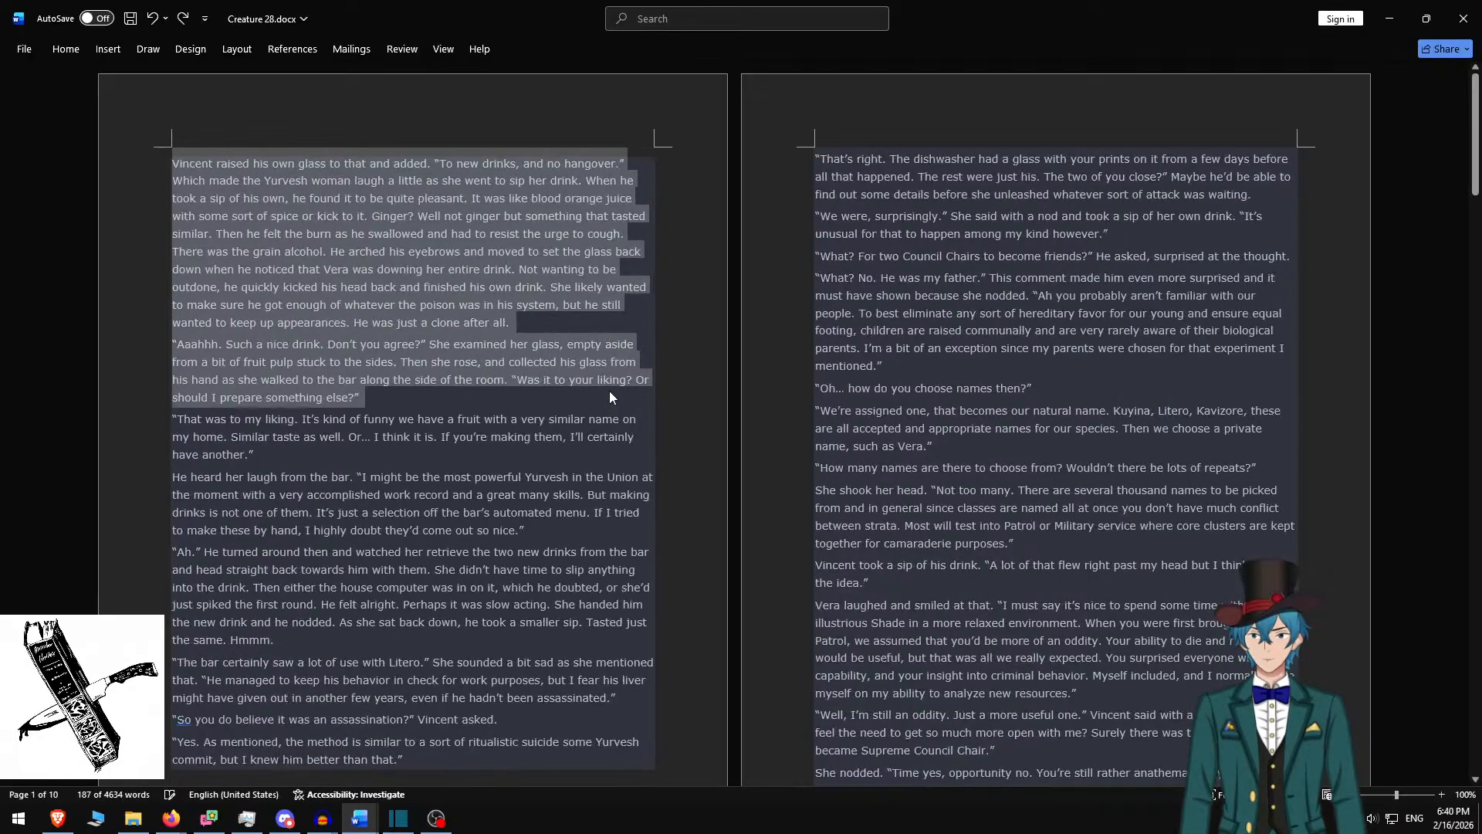
pyautogui.hotkey('ctrl', 'z')
pyautogui.hotkey('ctrl', 'z')
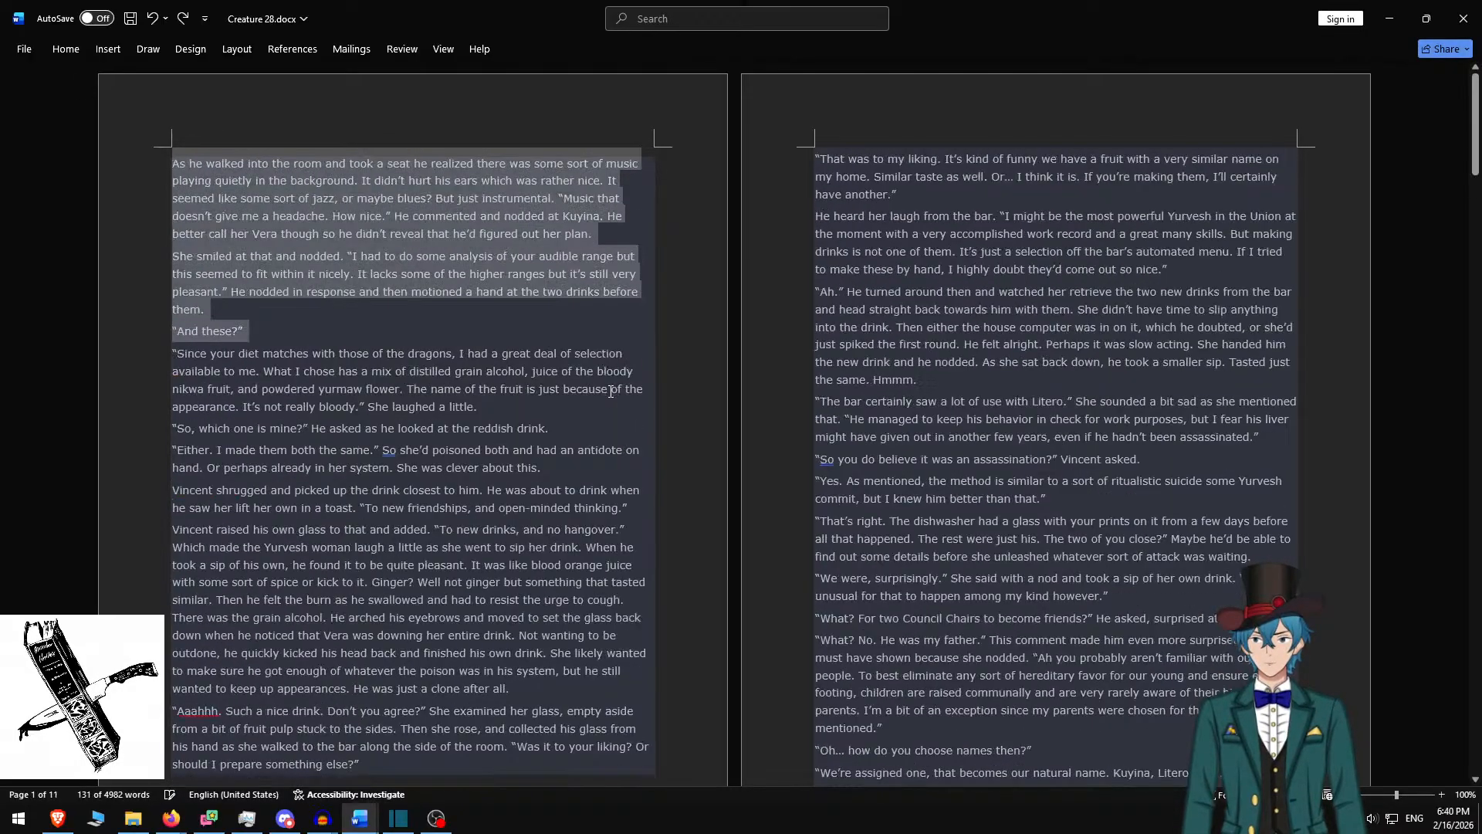
pyautogui.hotkey('ctrl', 'z')
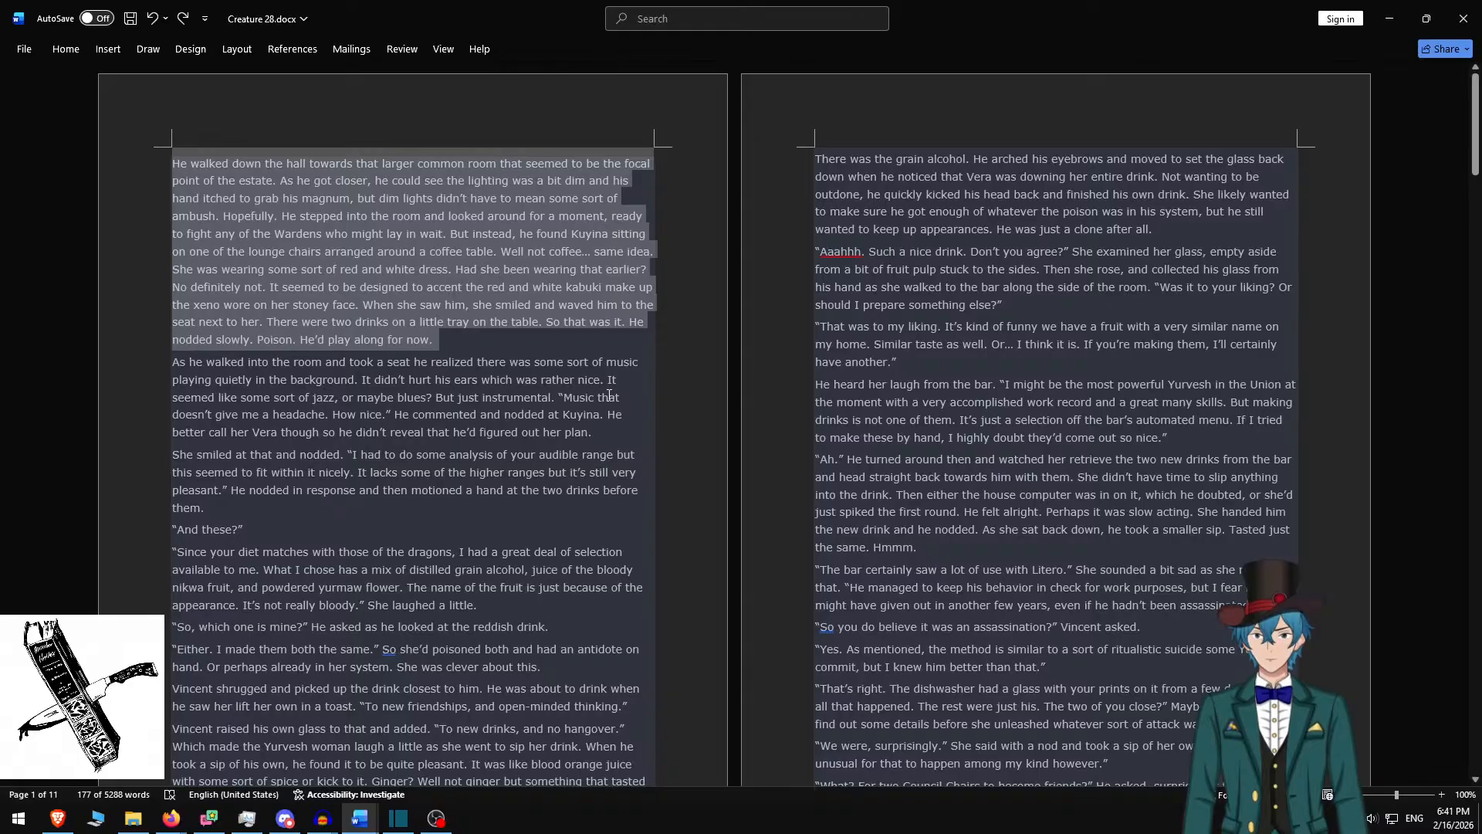
pyautogui.hotkey('ctrl', 'z')
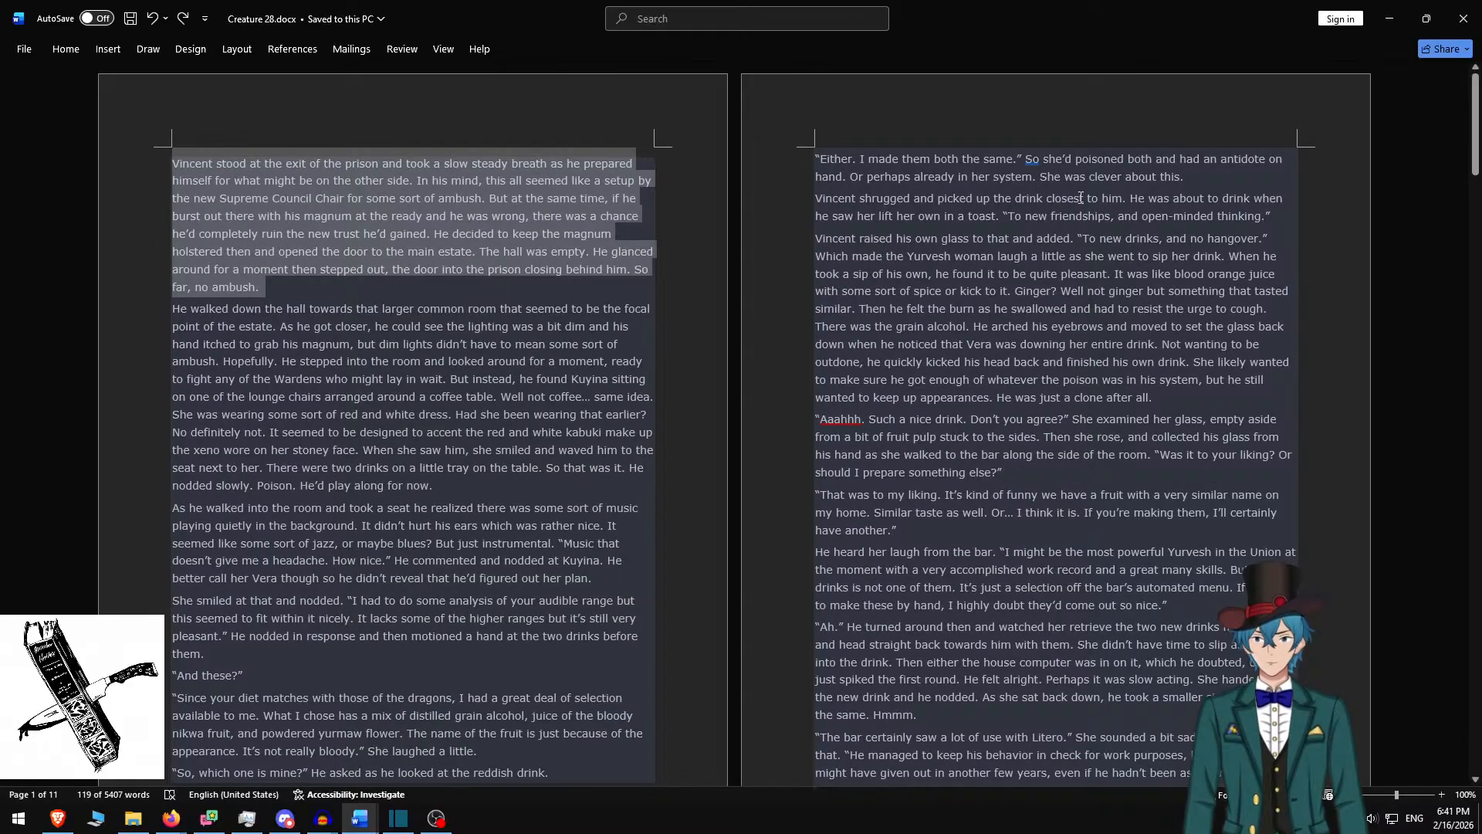
pyautogui.hotkey('alt', 'Tab')
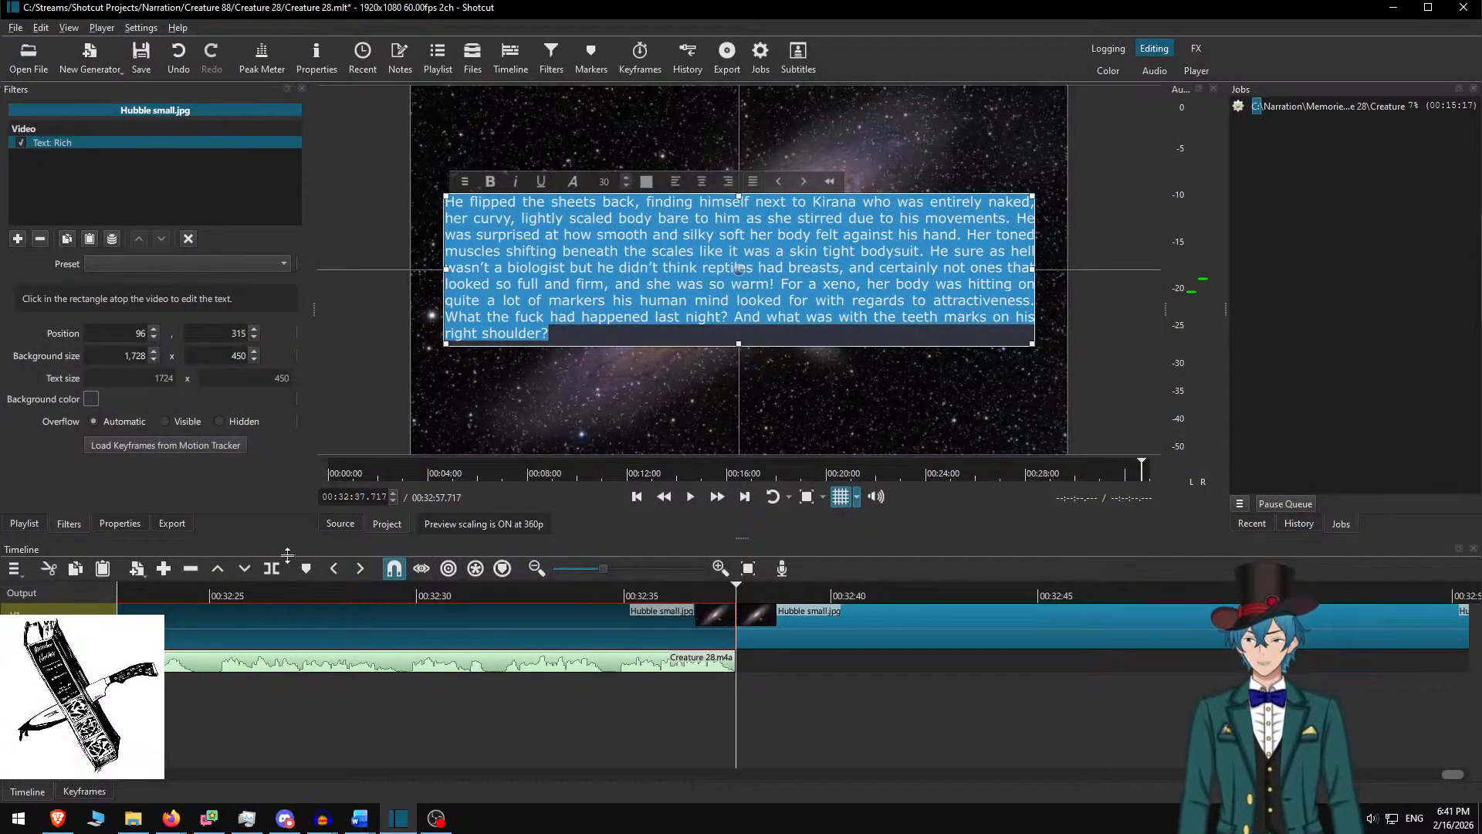
# Maximise Audacity and close its Creature 28 project
pyautogui.click(322, 819)
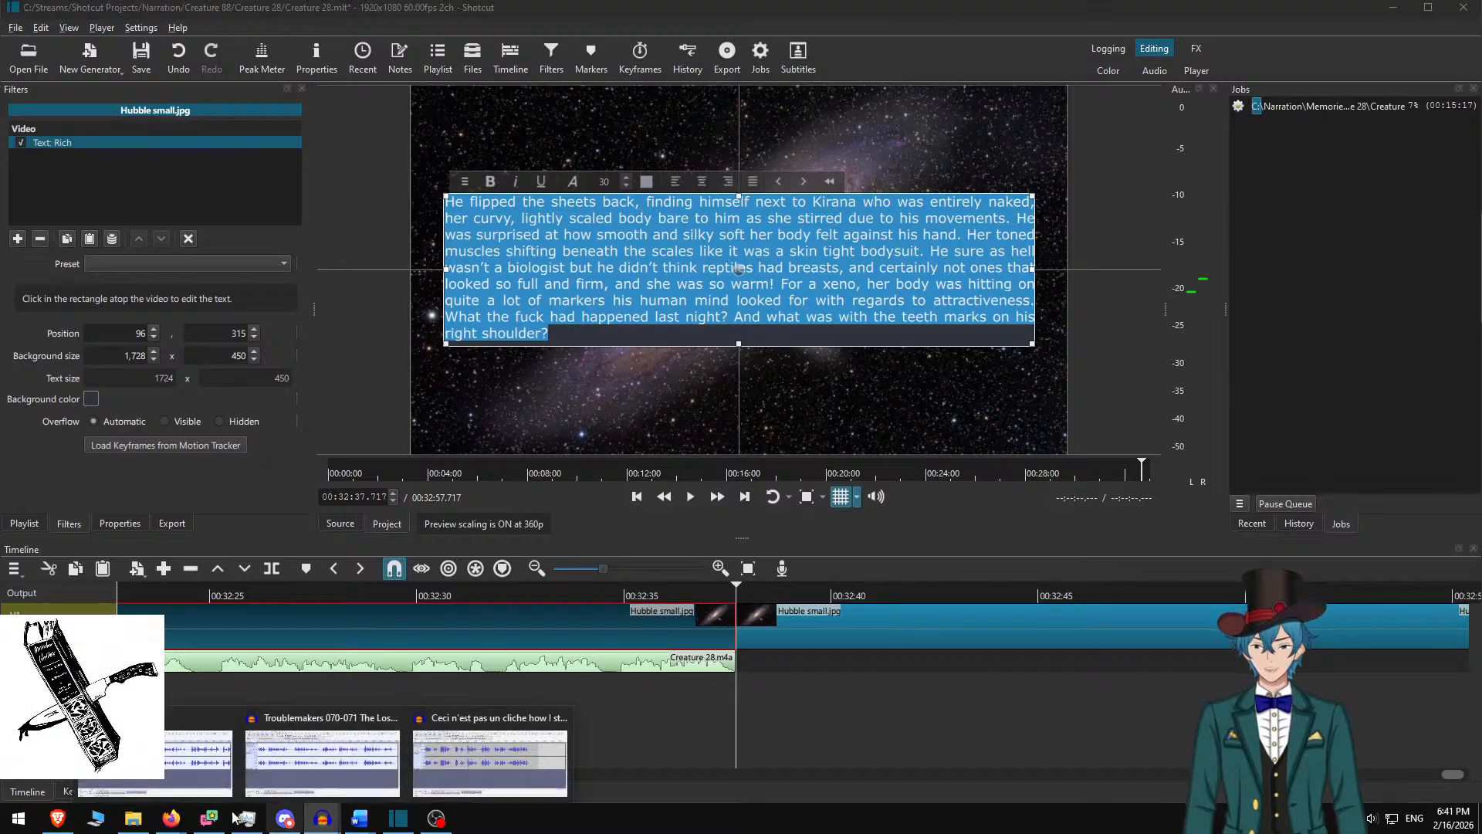
pyautogui.moveTo(1, 494); pyautogui.dragTo(870, 1)
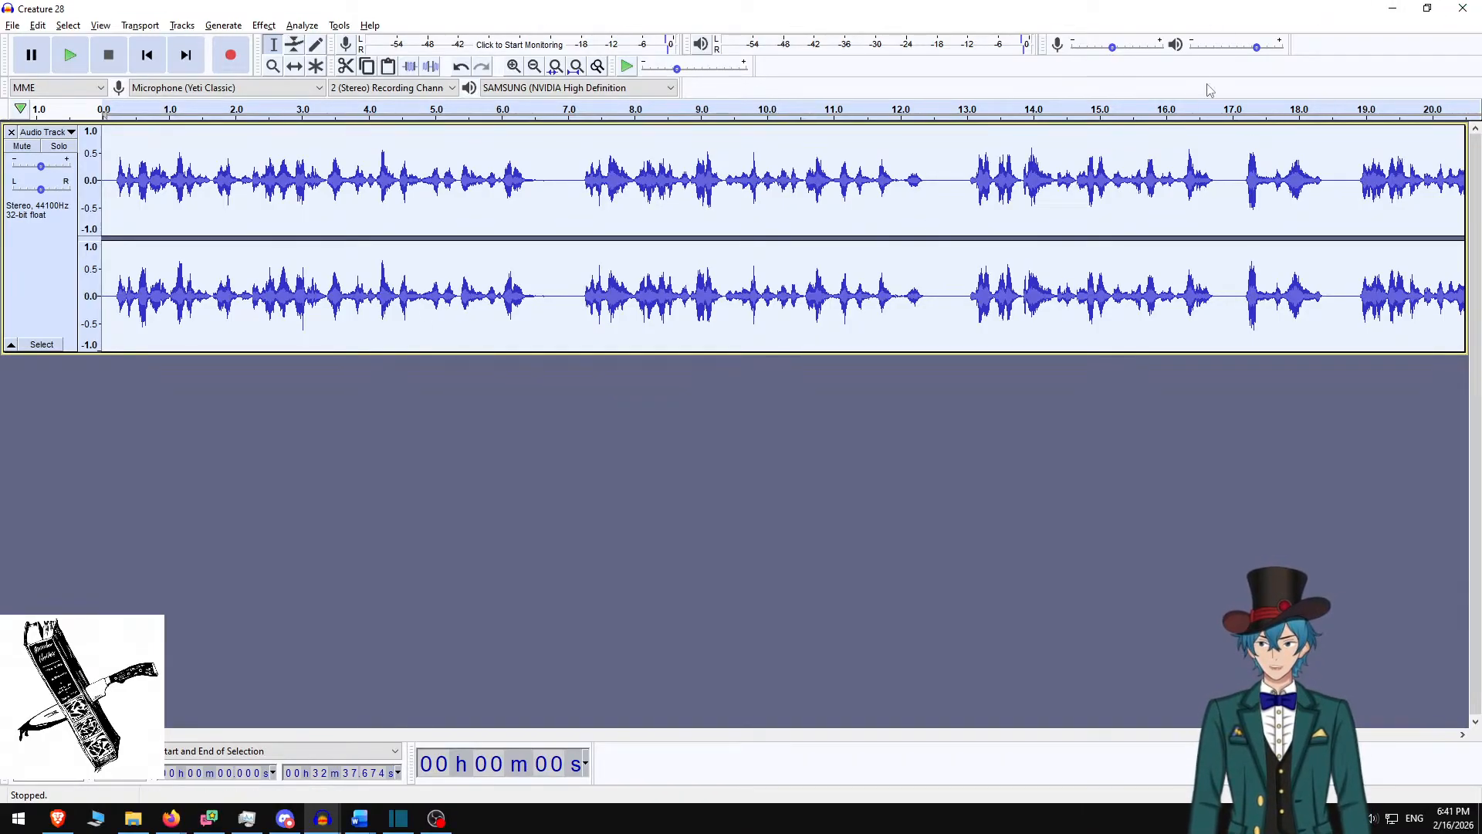
pyautogui.click(1463, 8)
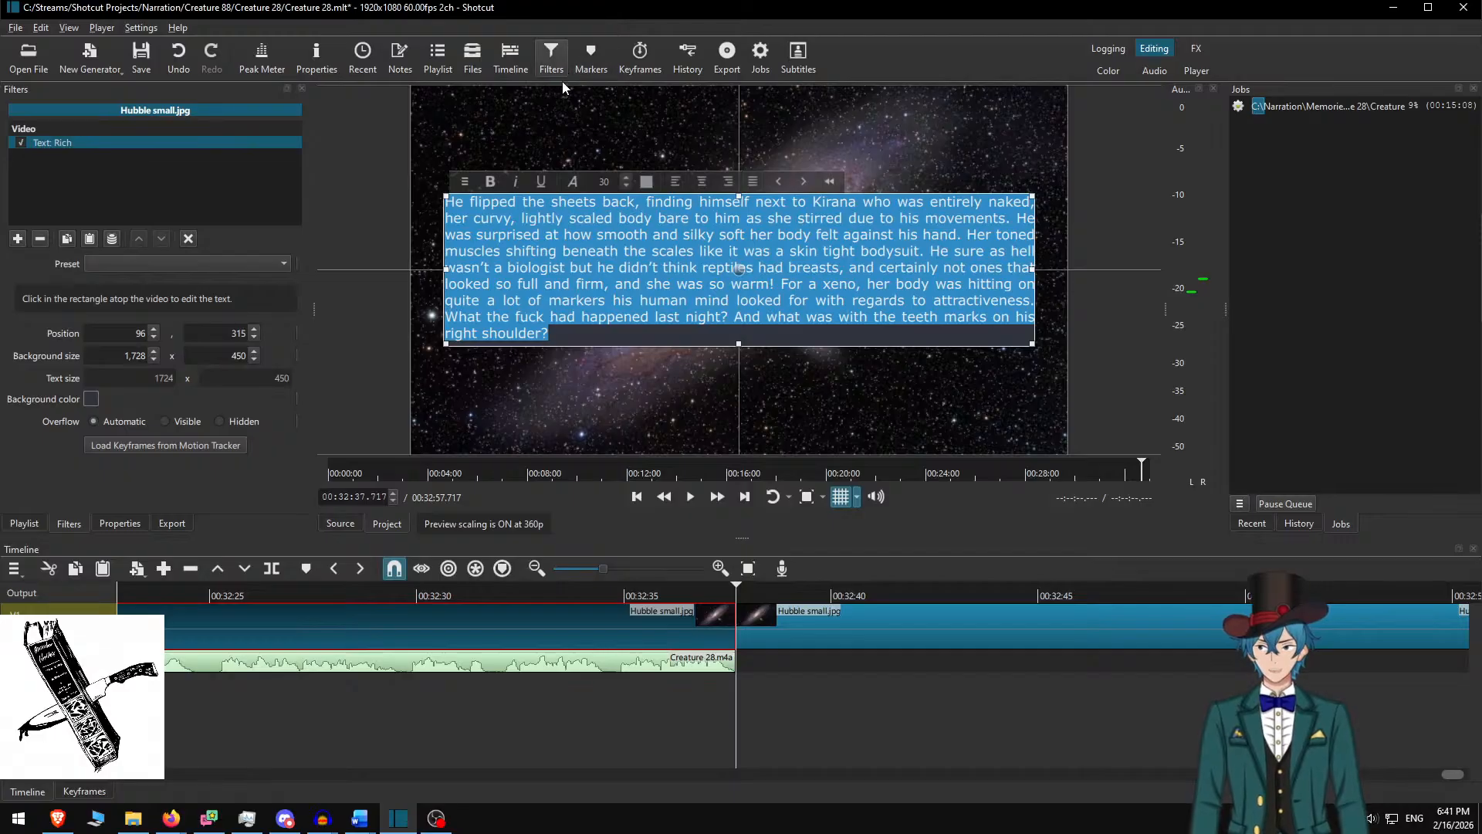
# Save the Shotcut project and bring the Troublemakers recording forward in Audacity
pyautogui.hotkey('ctrl', 's')
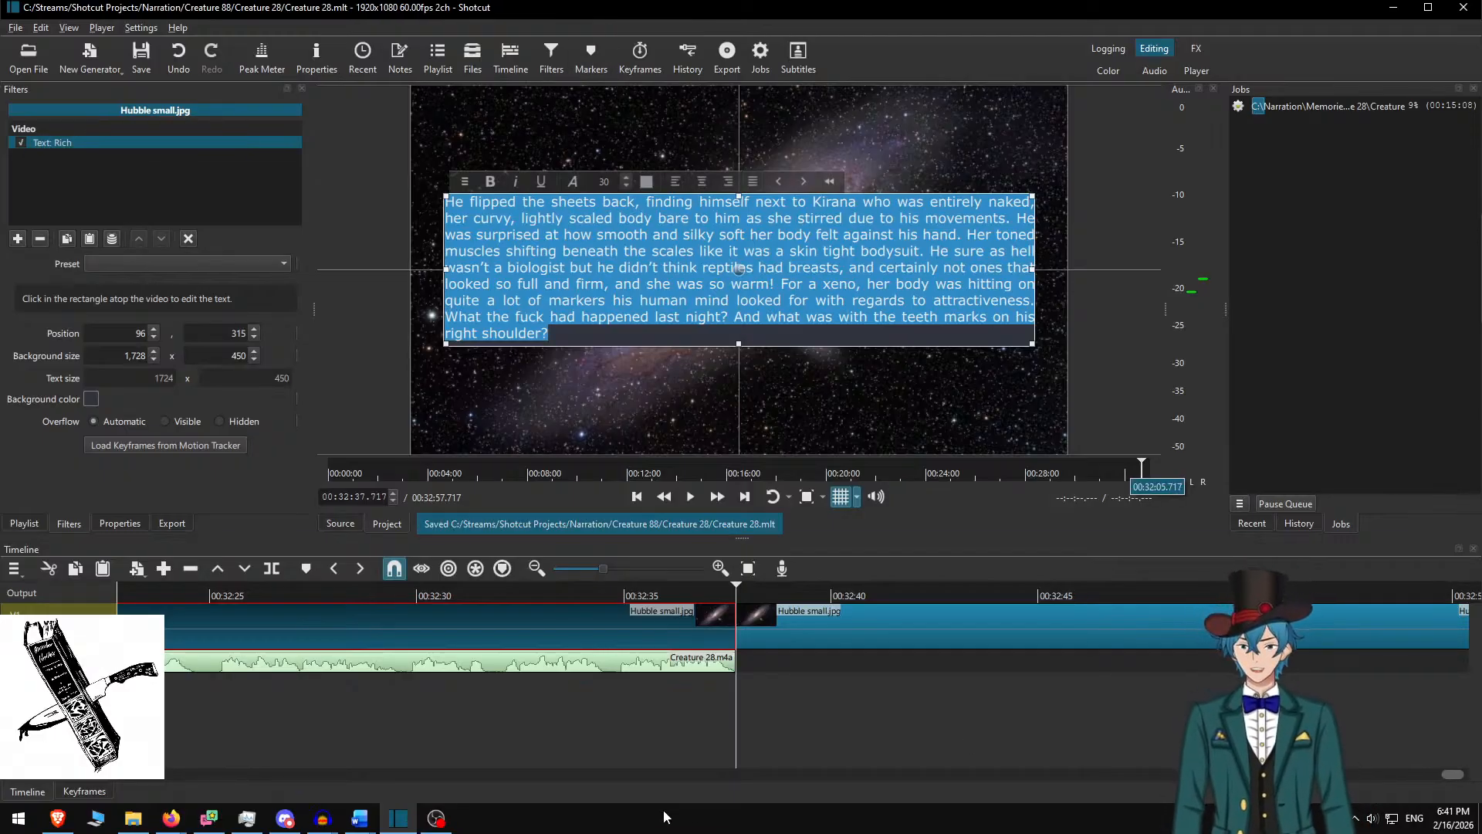
pyautogui.click(322, 818)
pyautogui.click(219, 755)
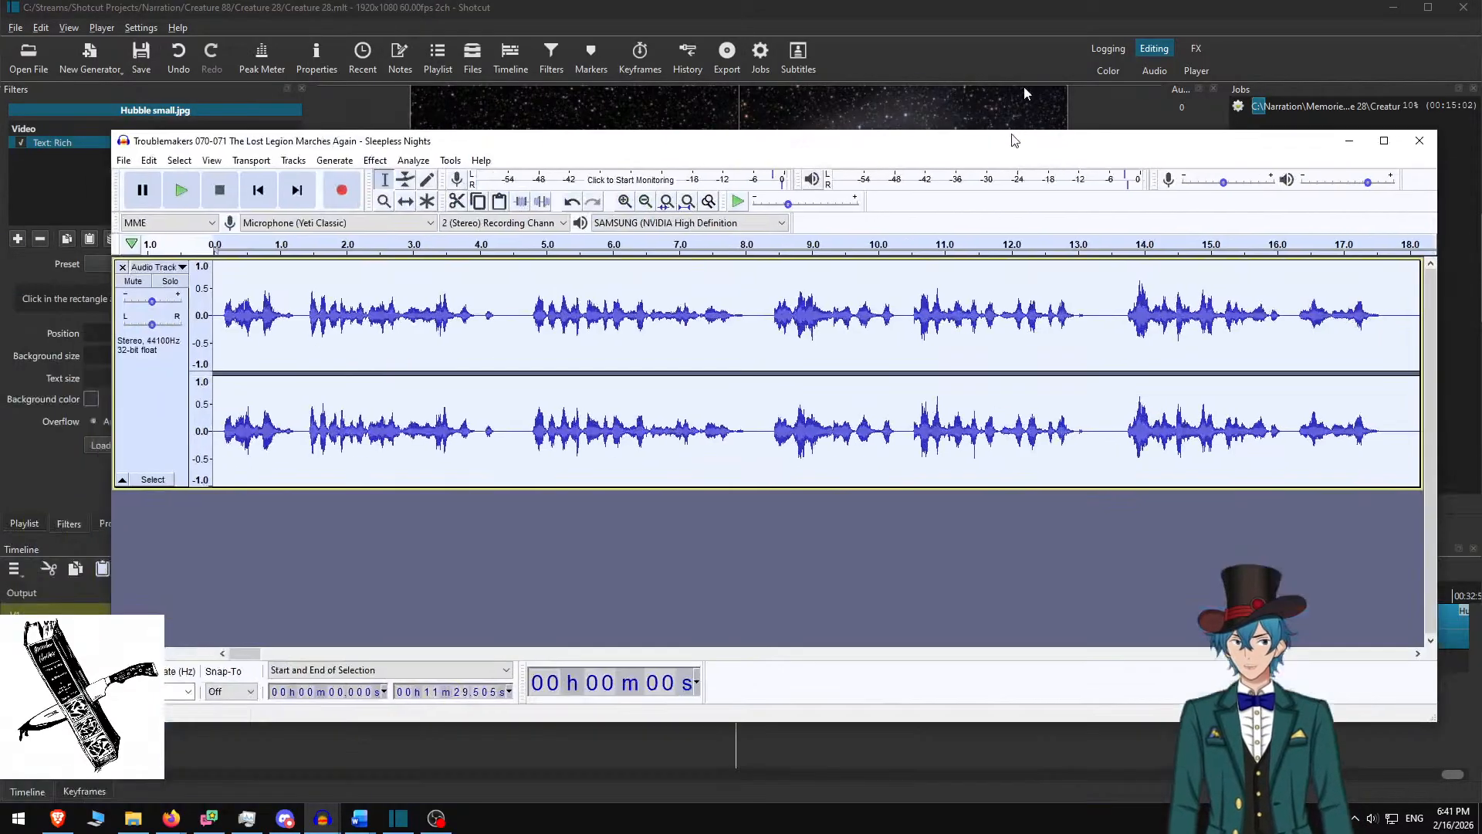
# Export the narration audio into the Troublemakers Lost Legion Marches Again episode folder
pyautogui.press('End')
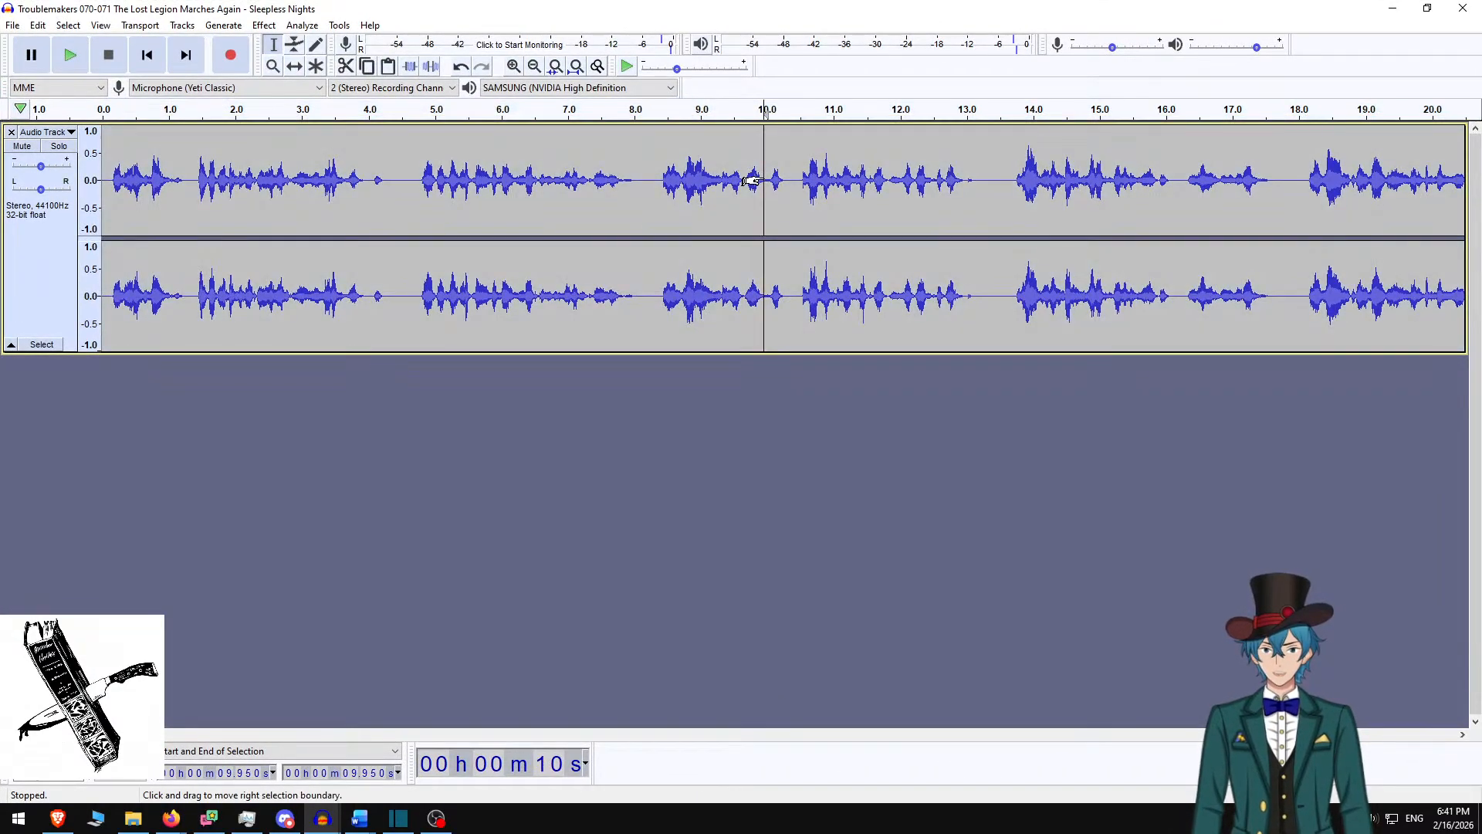
pyautogui.press('Home')
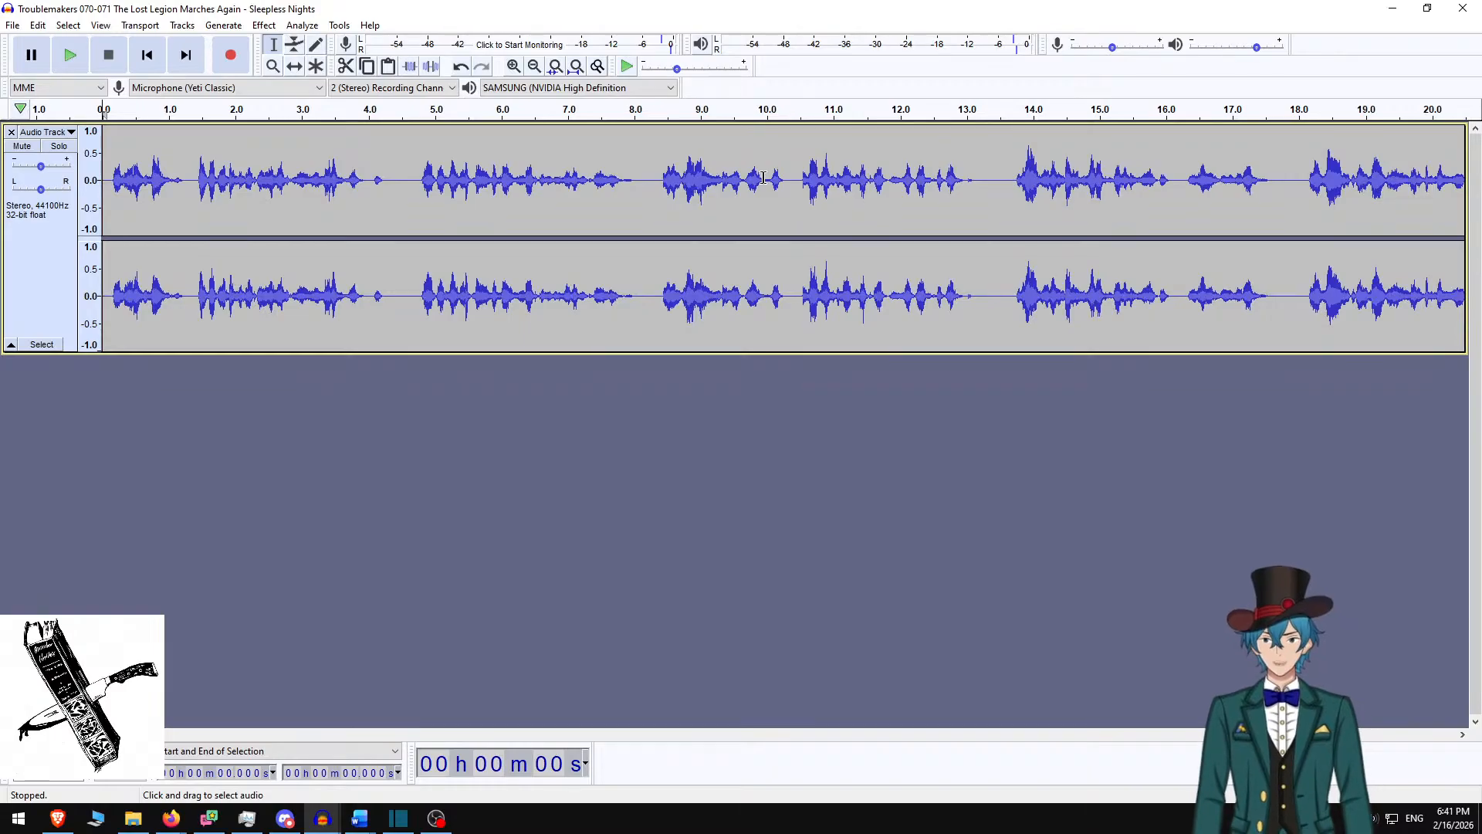
pyautogui.hotkey('ctrl', 'shift', 'e')
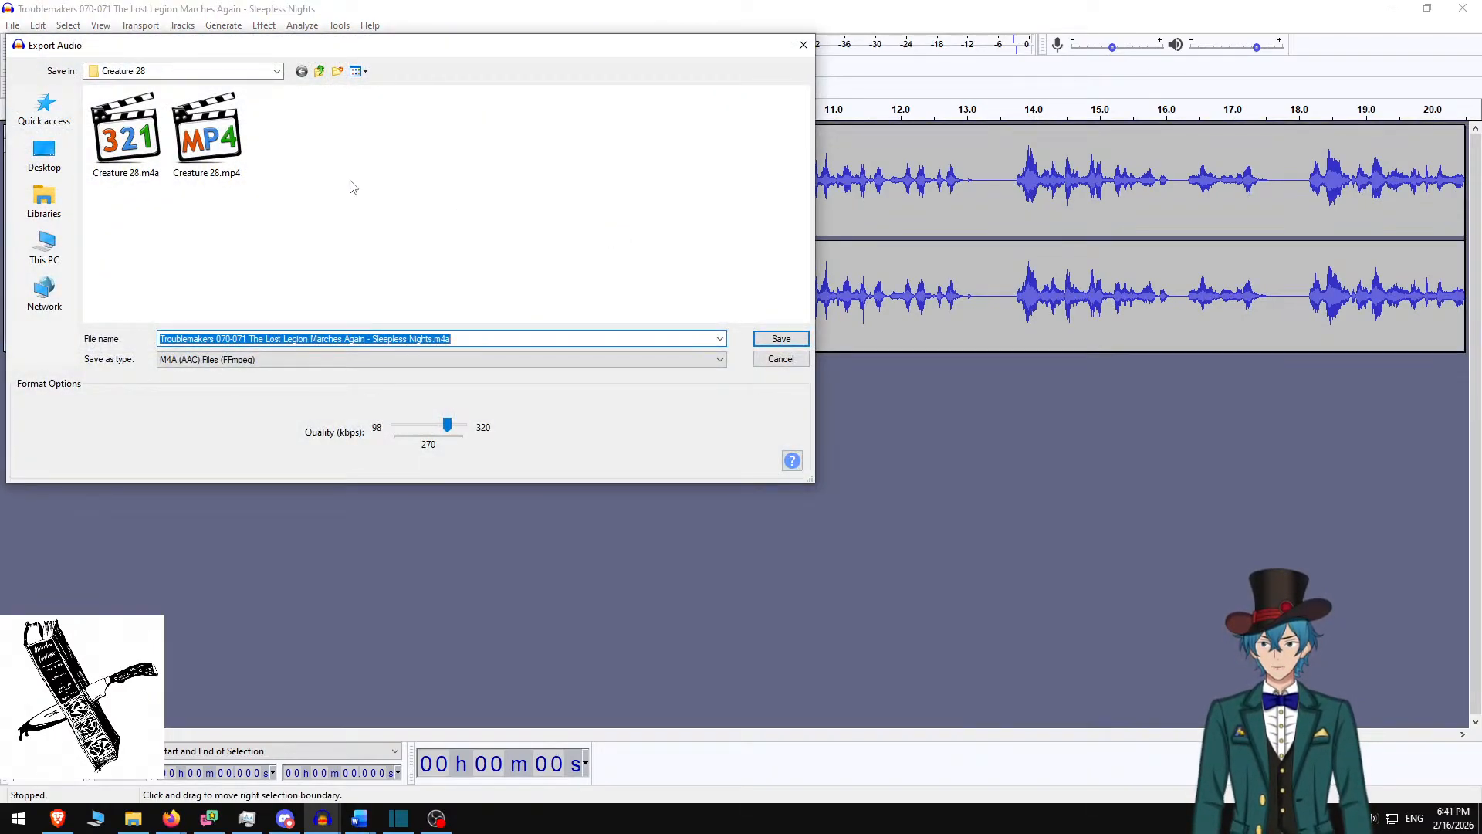
pyautogui.hotkey('alt', 'Up')
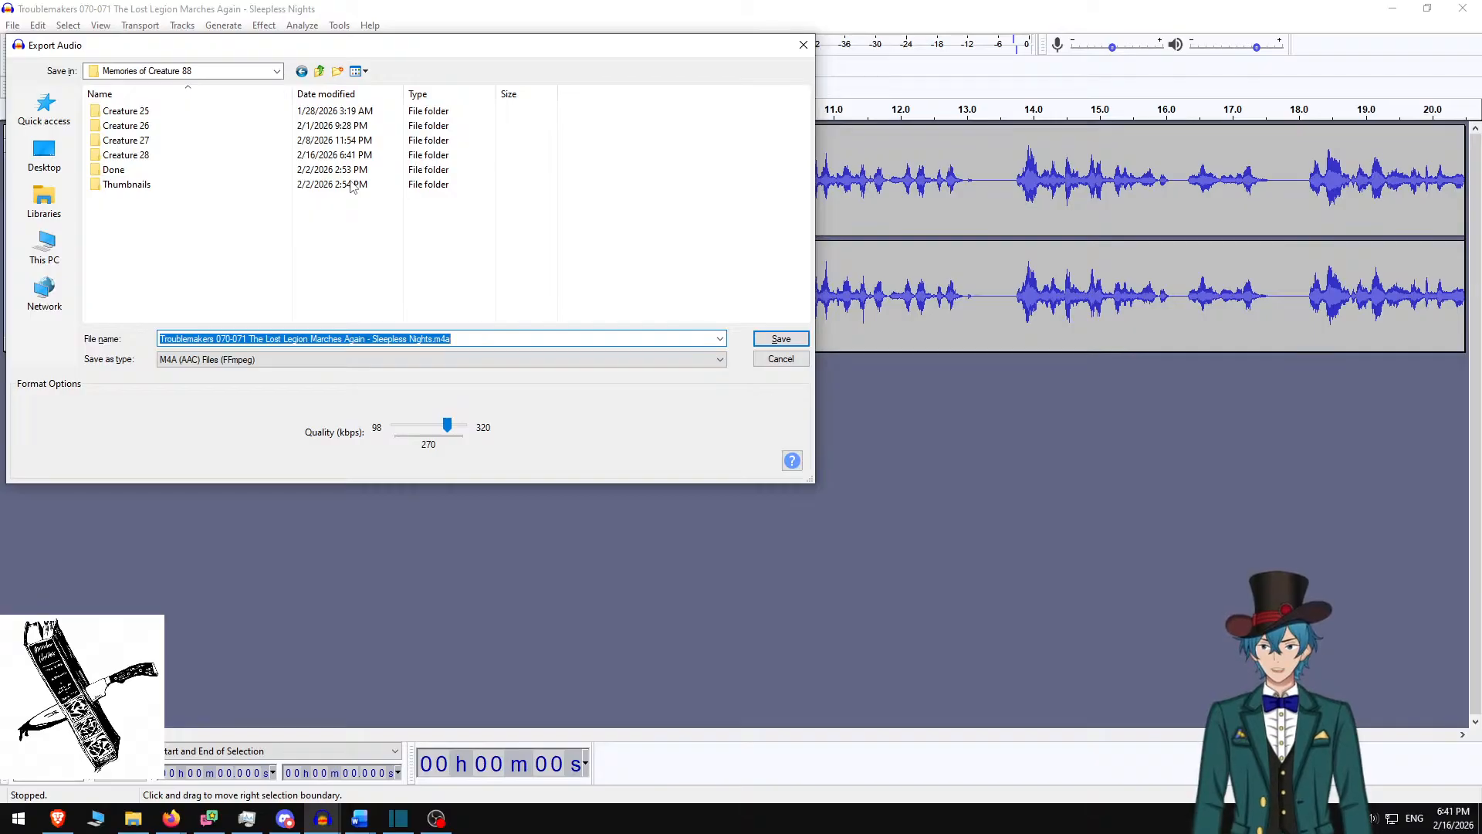
pyautogui.hotkey('alt', 'Up')
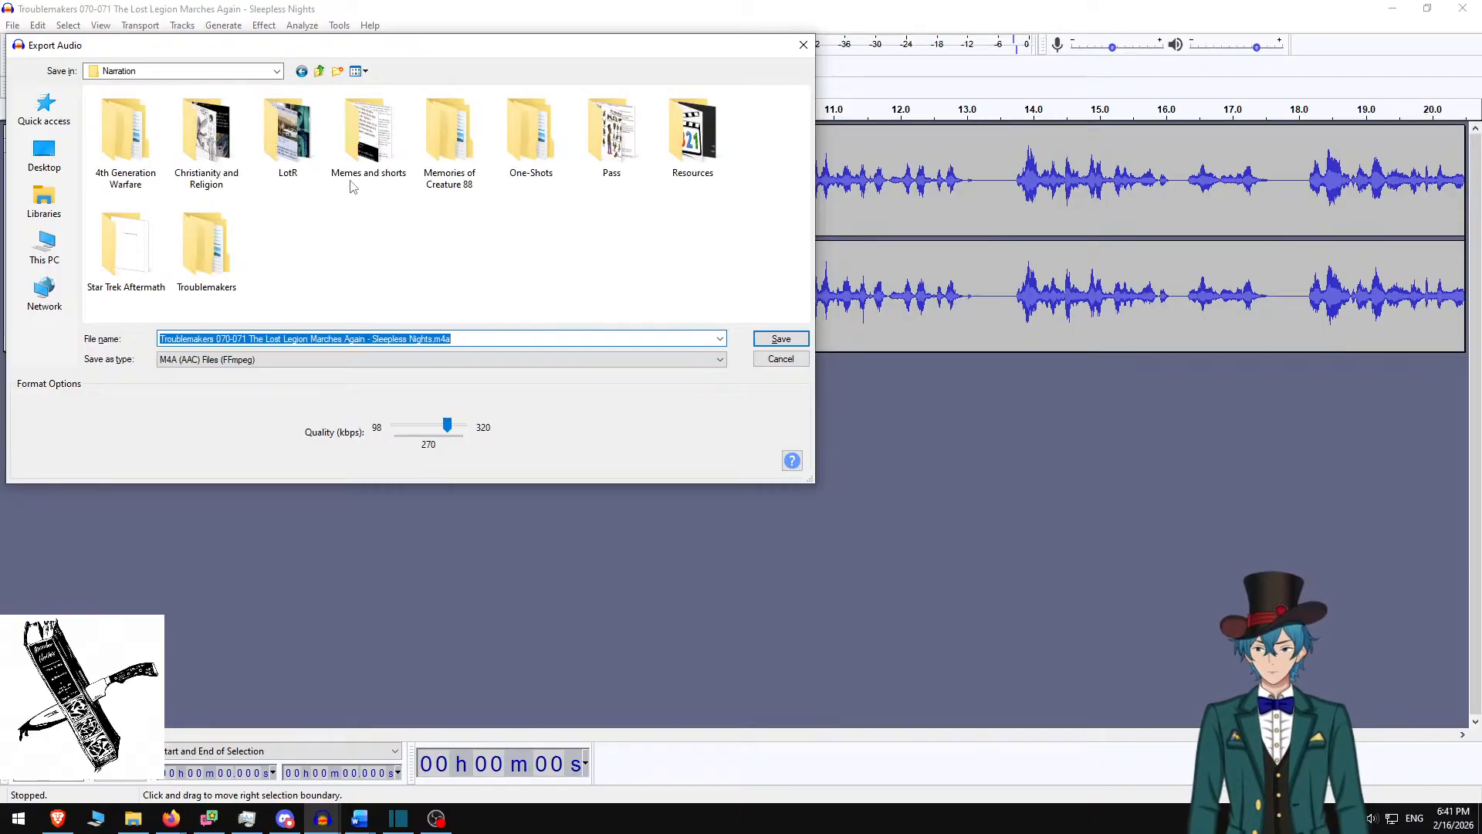
pyautogui.write('Trou')
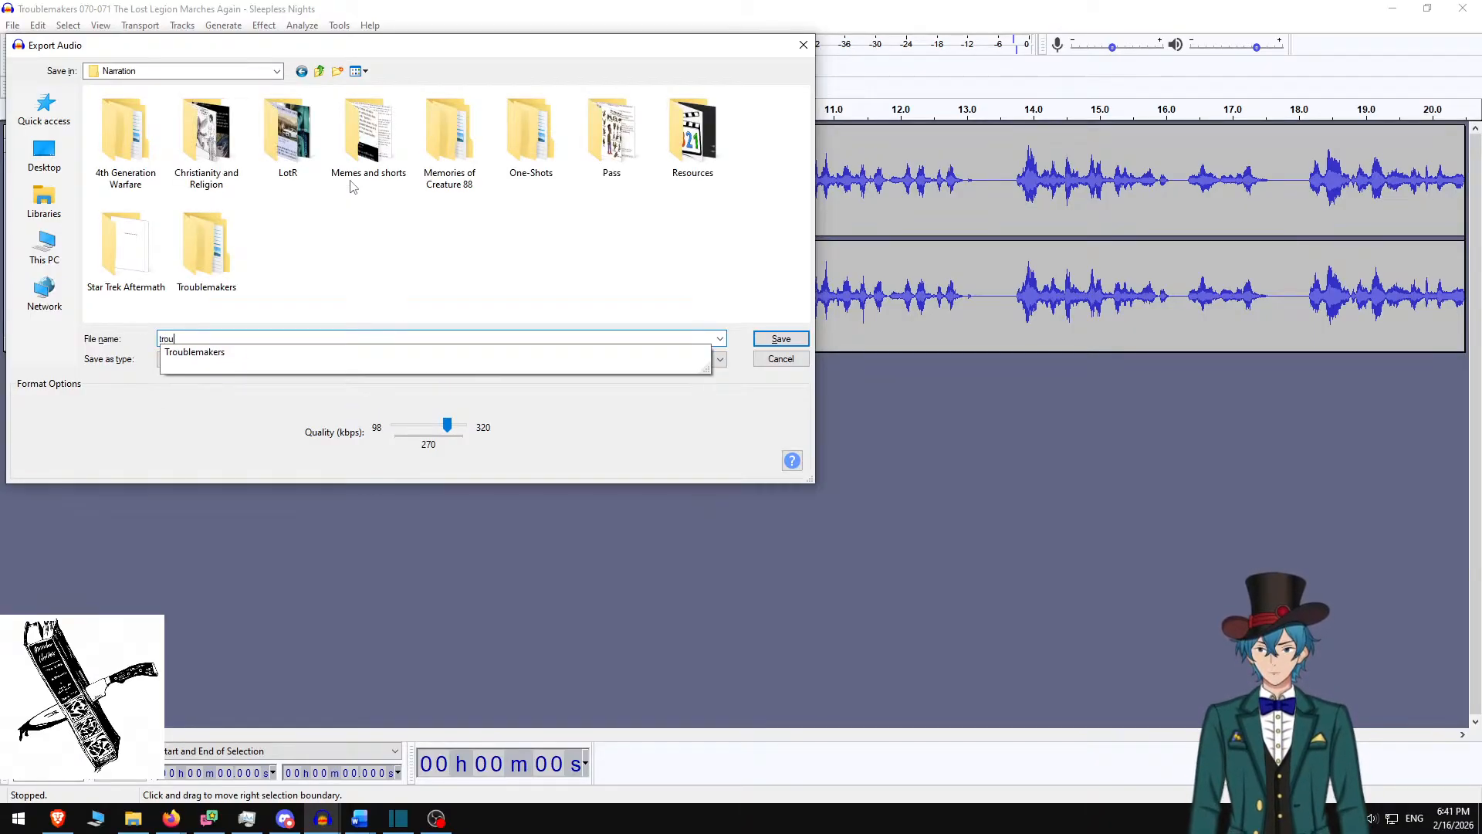
pyautogui.press('Down')
pyautogui.press('Return')
pyautogui.write('tr')
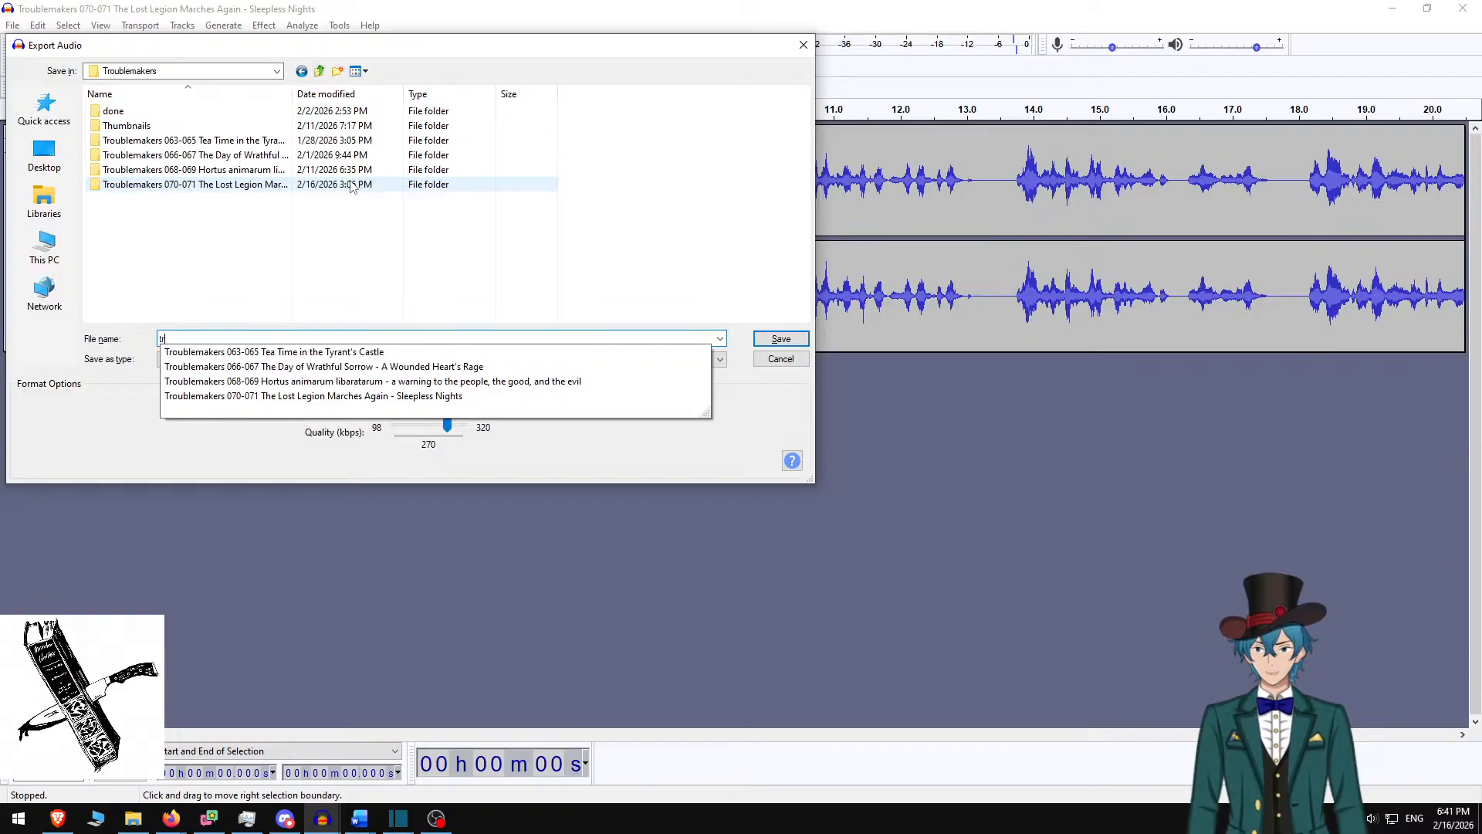
pyautogui.press('Up')
pyautogui.press('Return')
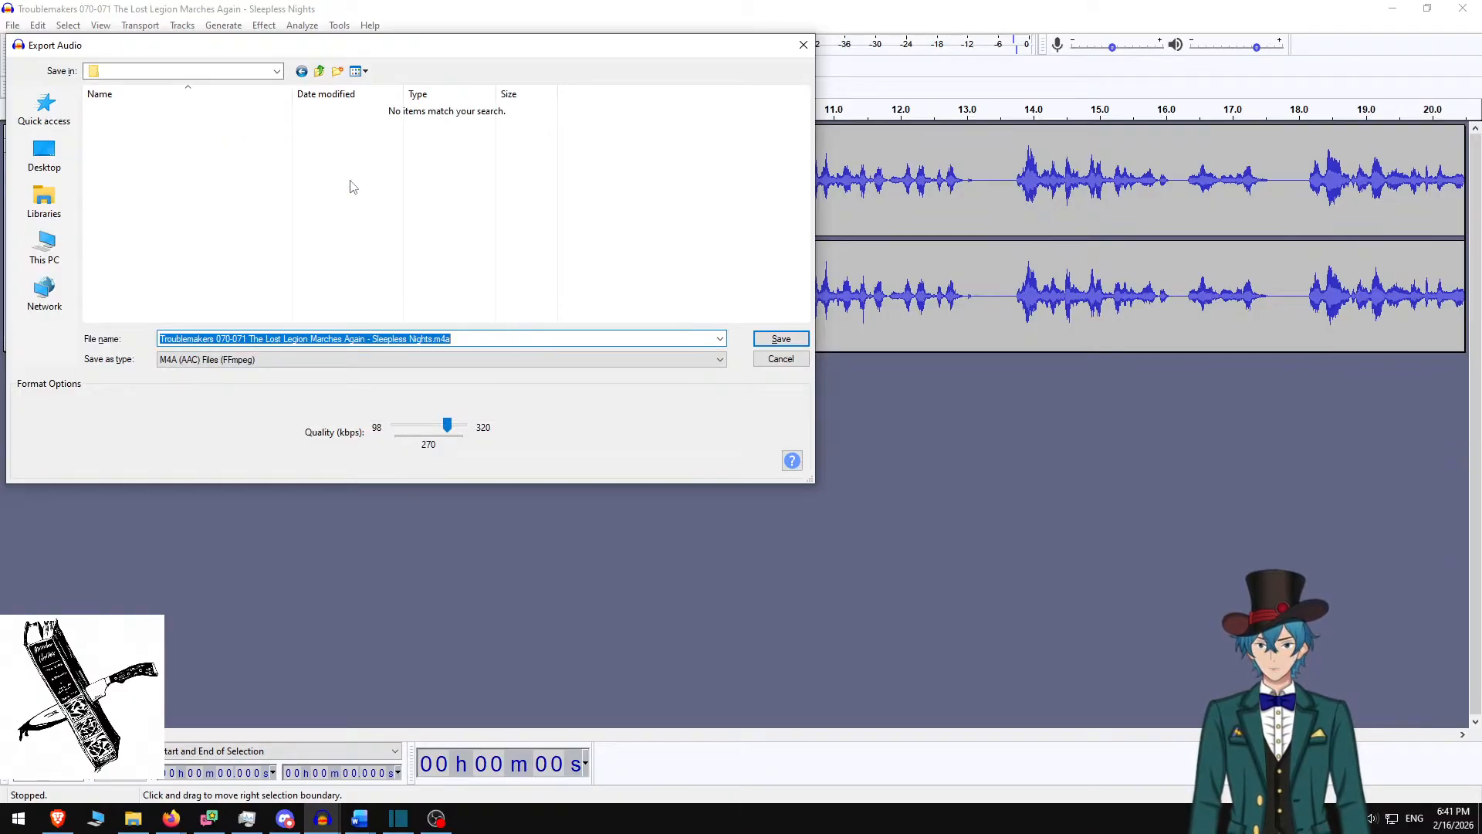
pyautogui.press('Return')
pyautogui.press('Return')
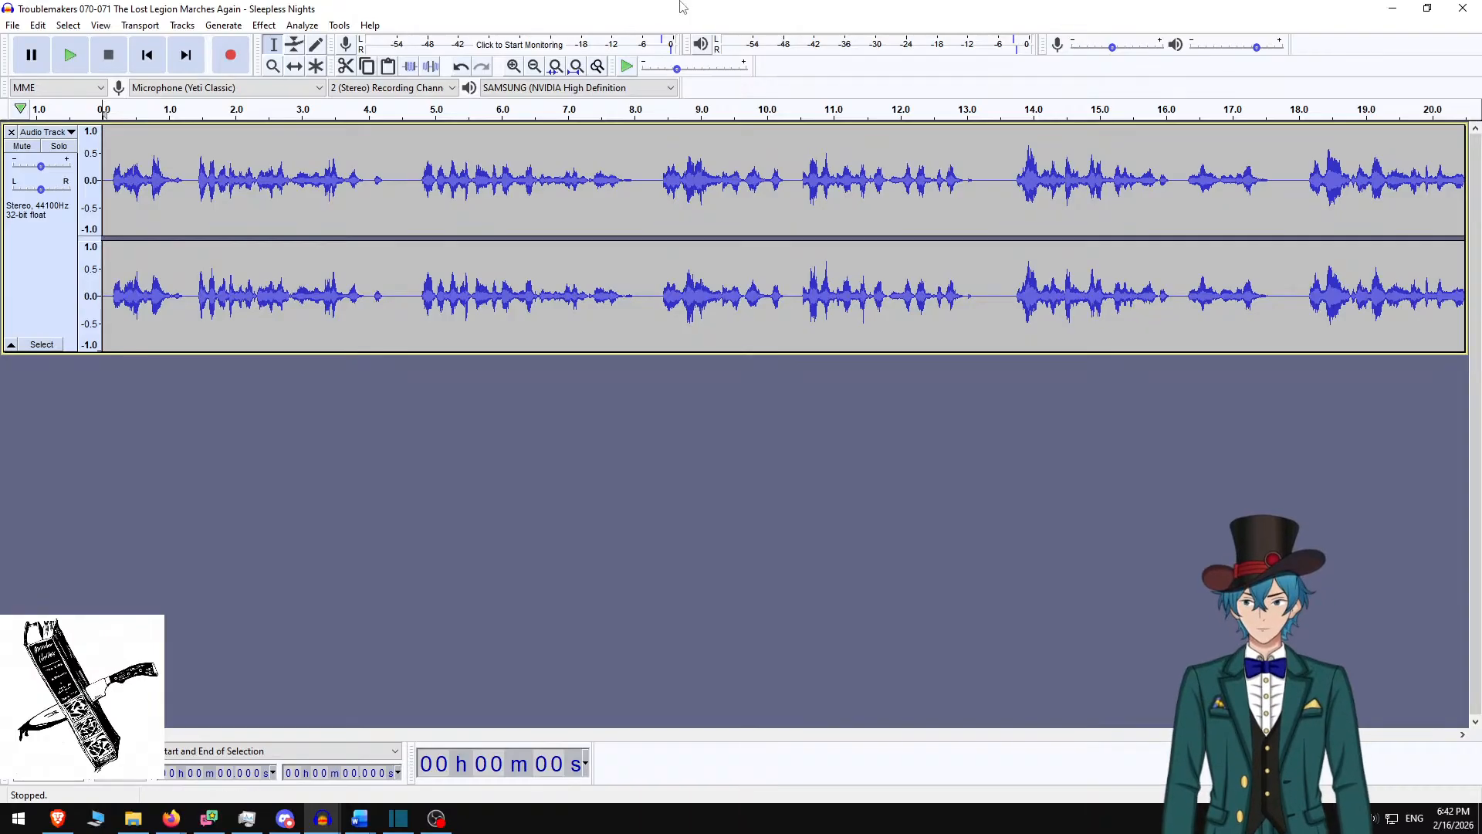
# Restore and shrink the Audacity window to reveal Shotcut behind it
pyautogui.click(39, 25)
pyautogui.click(42, 29)
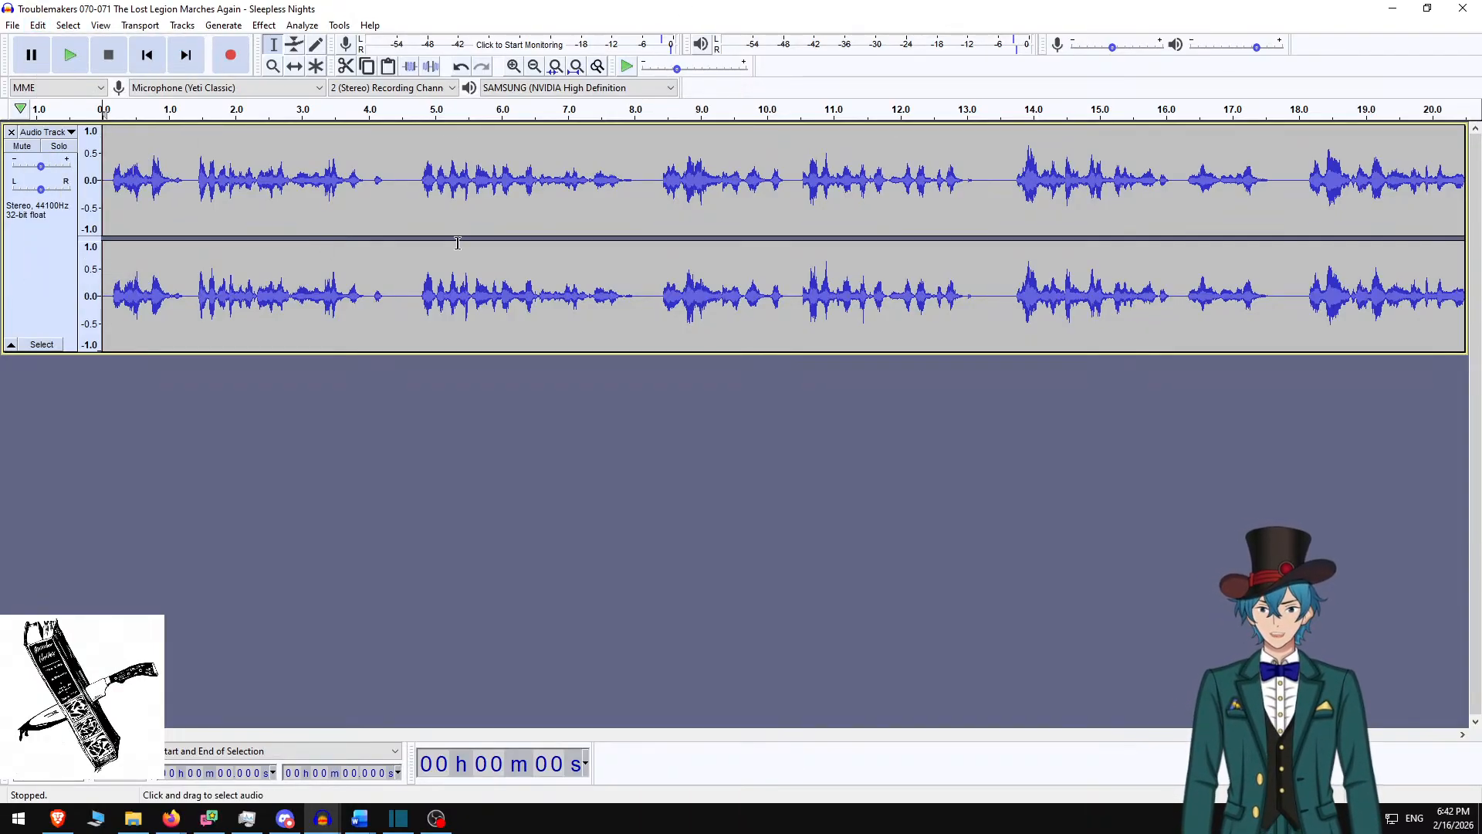
pyautogui.moveTo(822, 7); pyautogui.dragTo(0, 169)
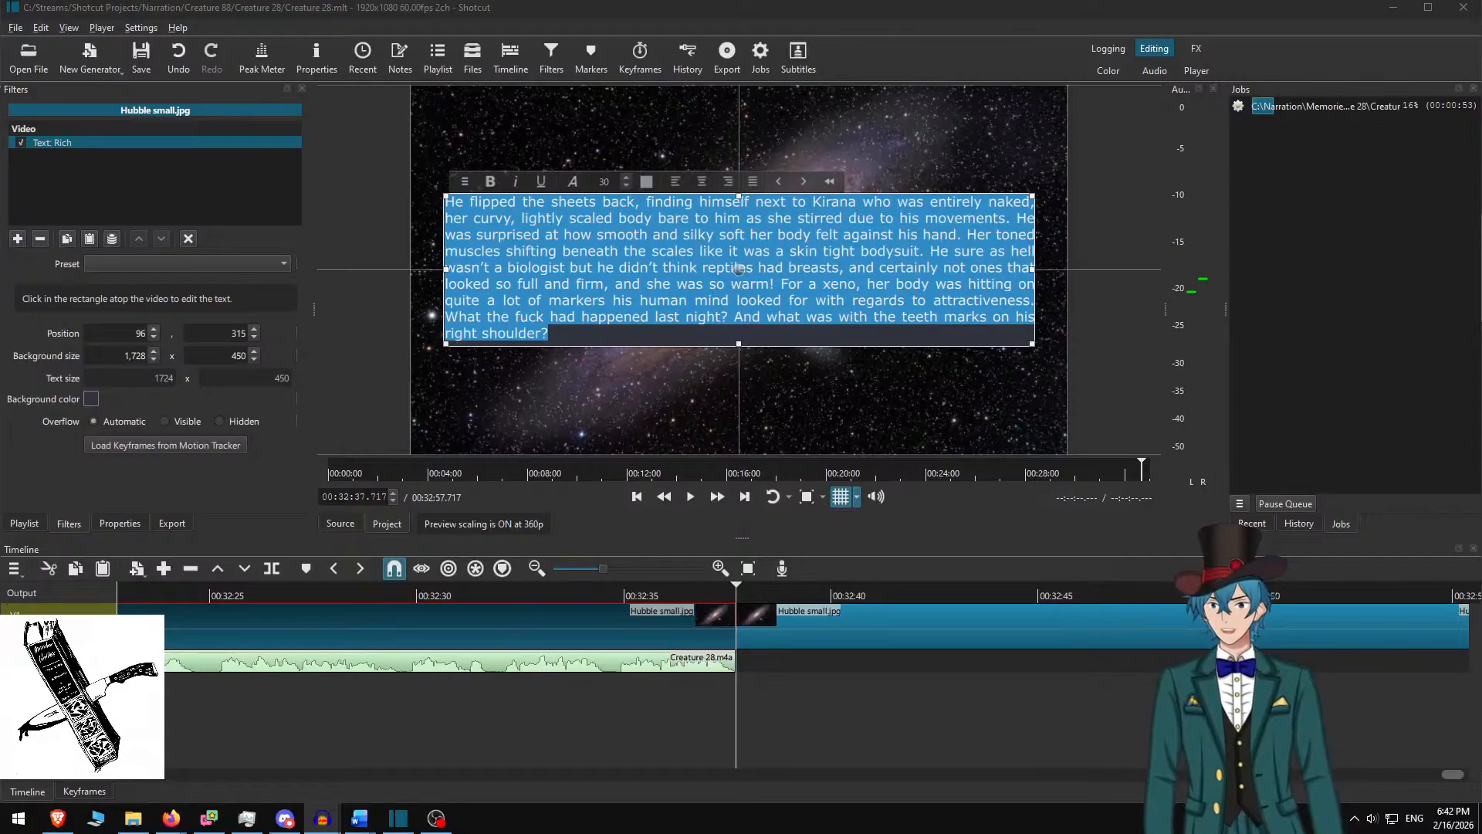
# Save Creature 28 and start a new project stored in Narration\Troublemakers
pyautogui.click(398, 819)
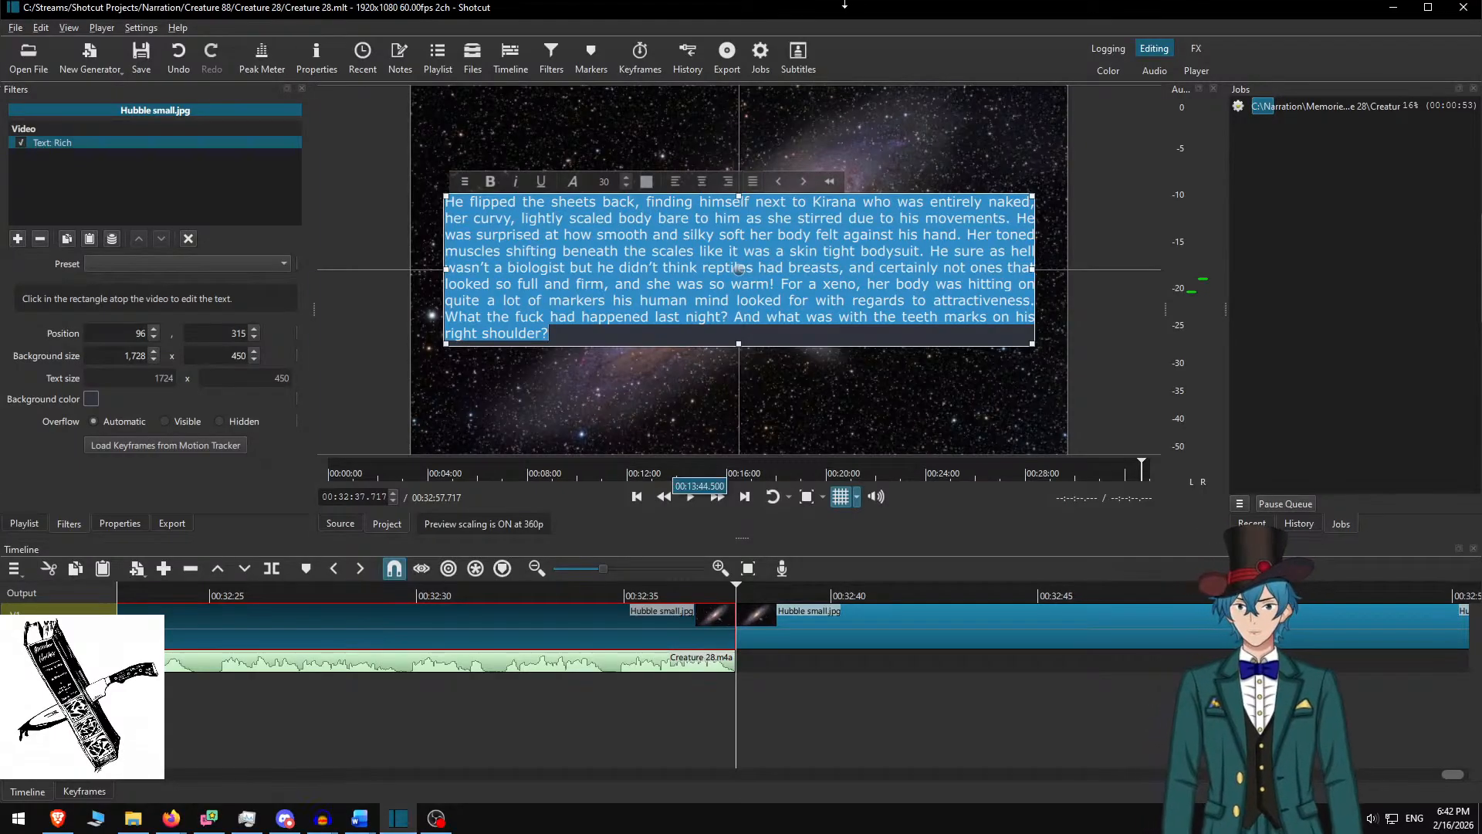
pyautogui.hotkey('ctrl', 's')
pyautogui.hotkey('ctrl', 'n')
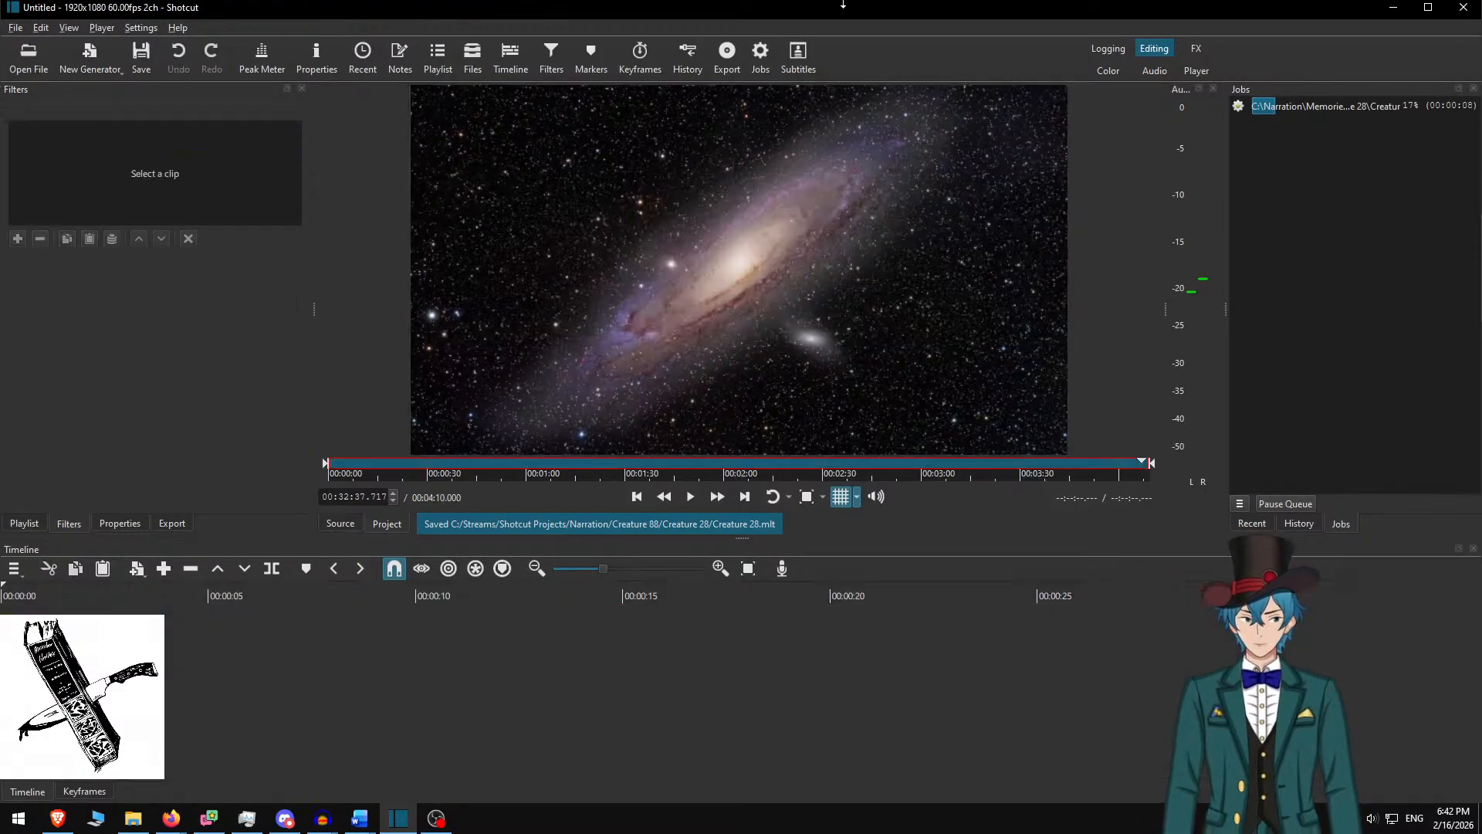
pyautogui.click(685, 169)
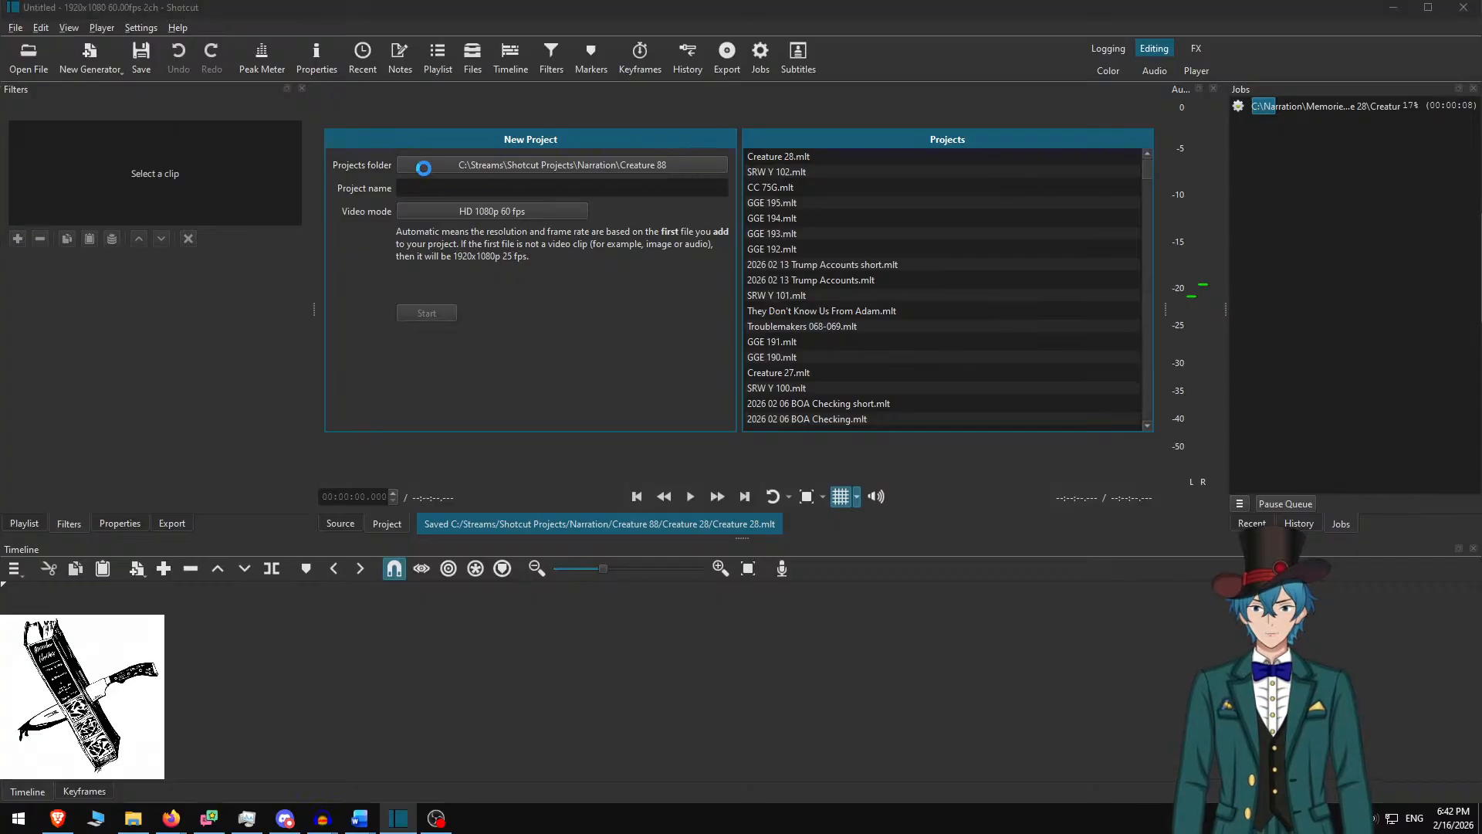
pyautogui.click(276, 190)
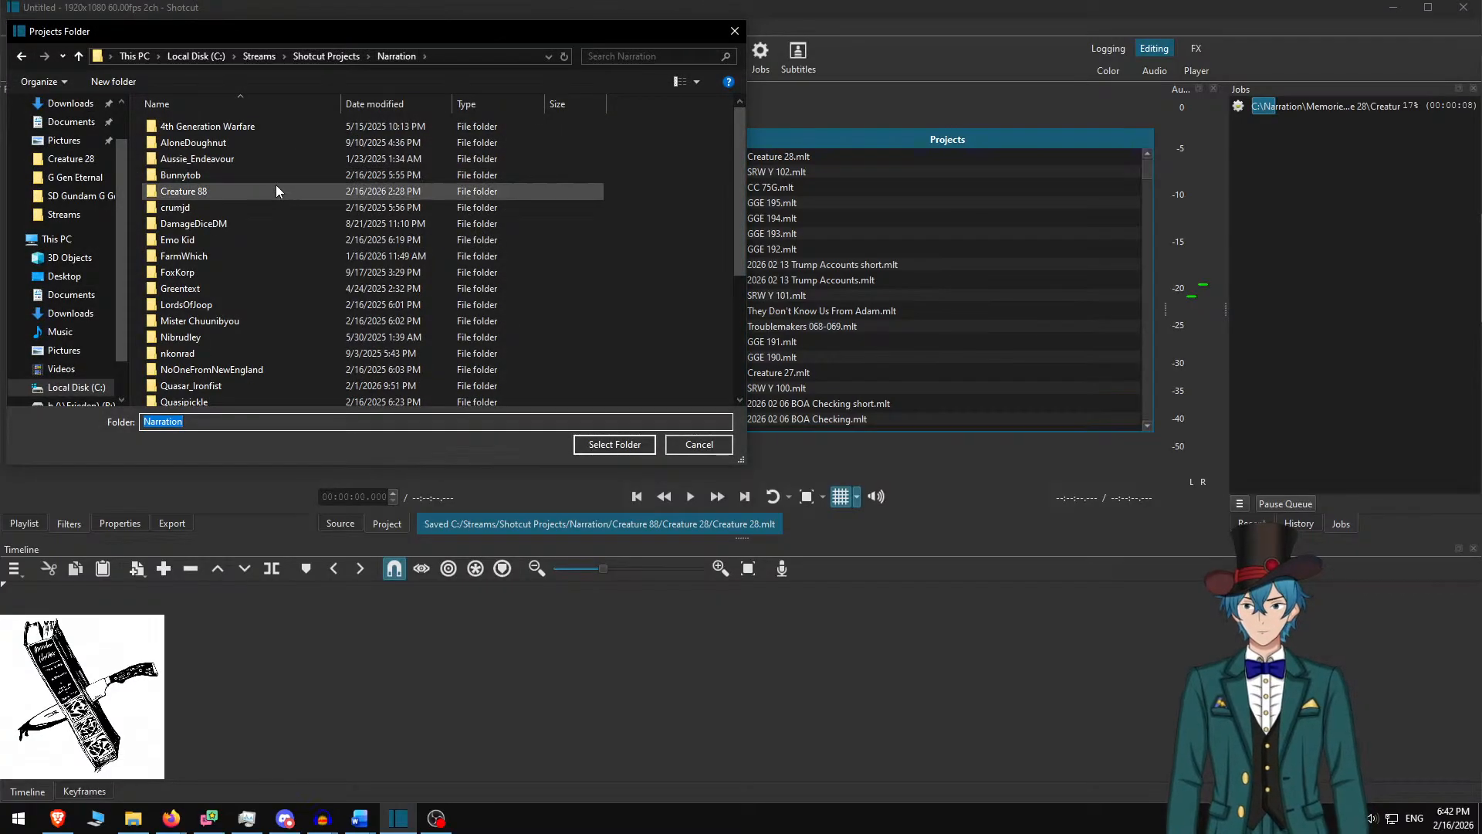
pyautogui.write('tr')
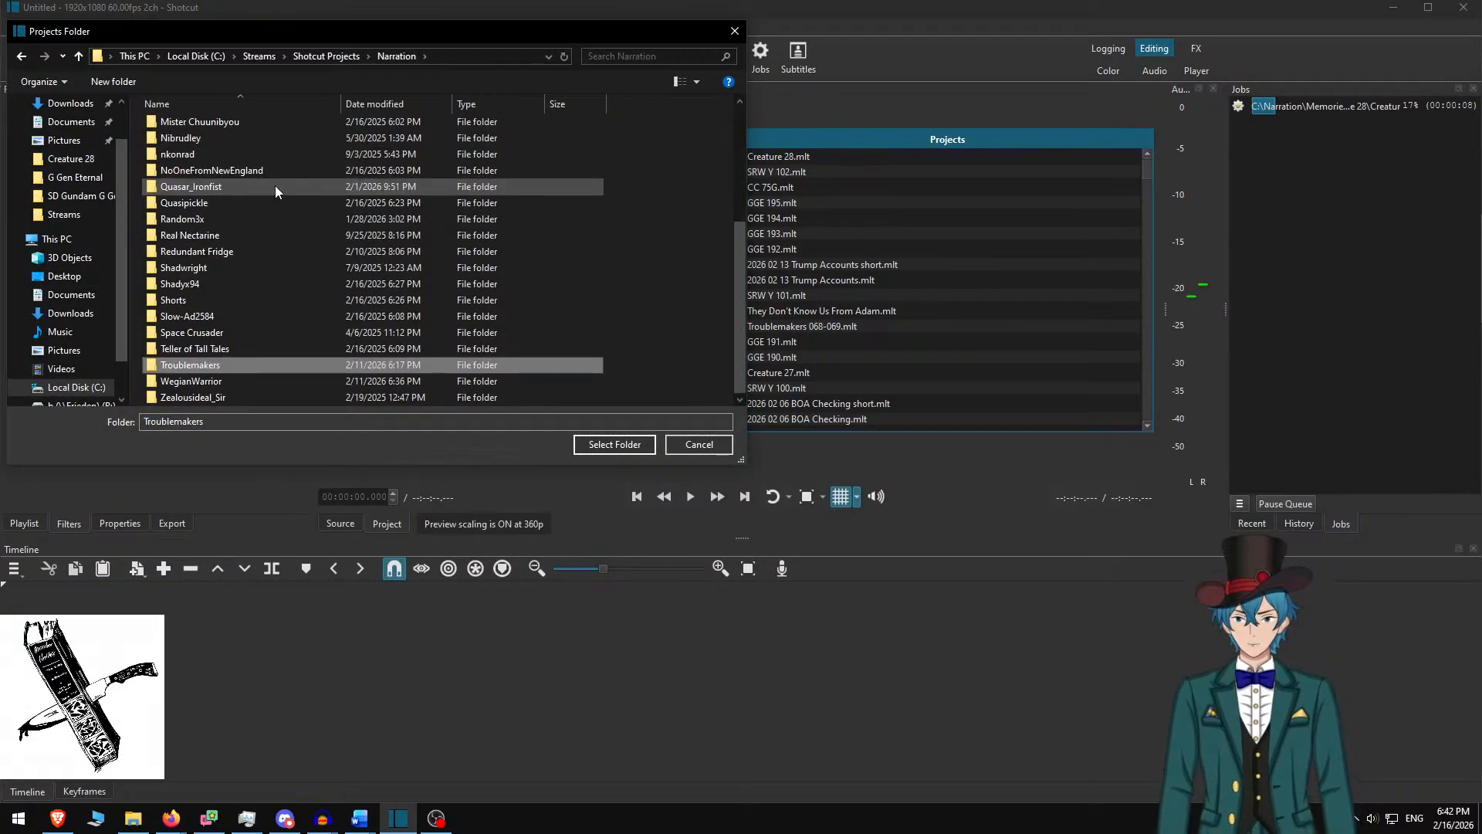
pyautogui.press('Return')
pyautogui.scroll(-5, 275, 224)
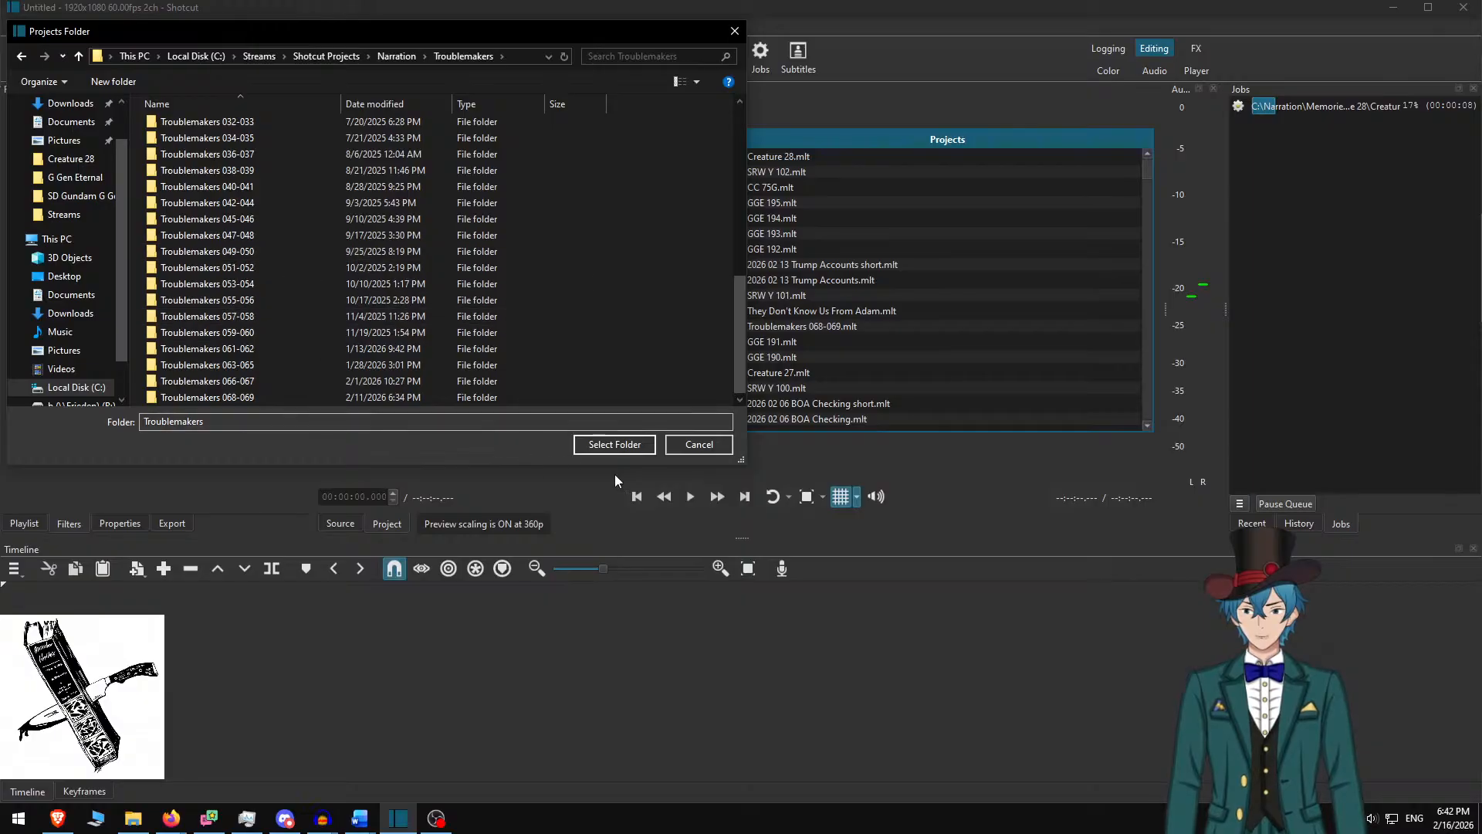
pyautogui.click(630, 444)
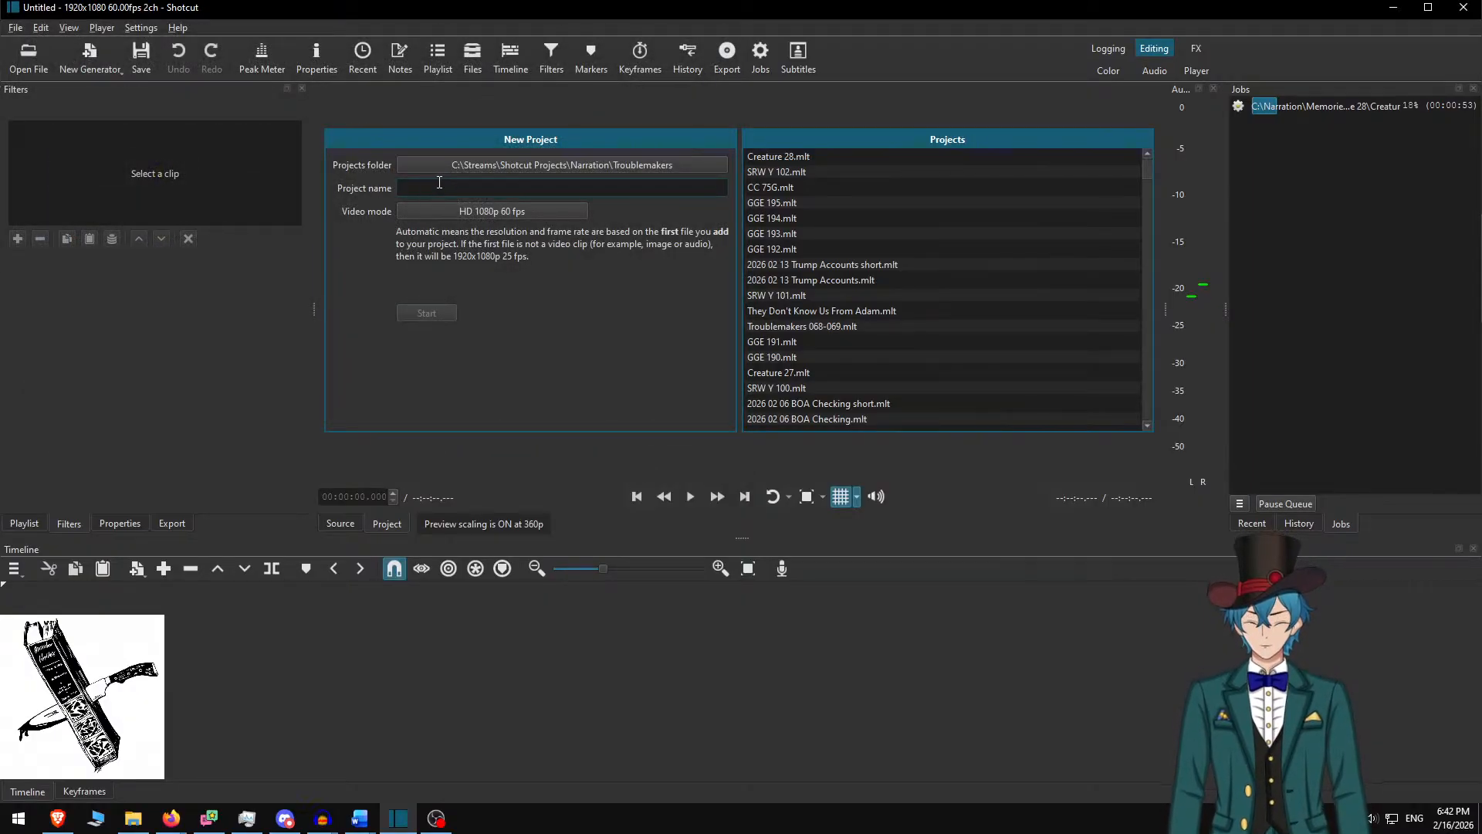
# Name the new project 'Troublemakers 070-071' and create it
pyautogui.write('Trioub')
pyautogui.press('BackSpace')
pyautogui.press('BackSpace')
pyautogui.press('BackSpace')
pyautogui.press('BackSpace')
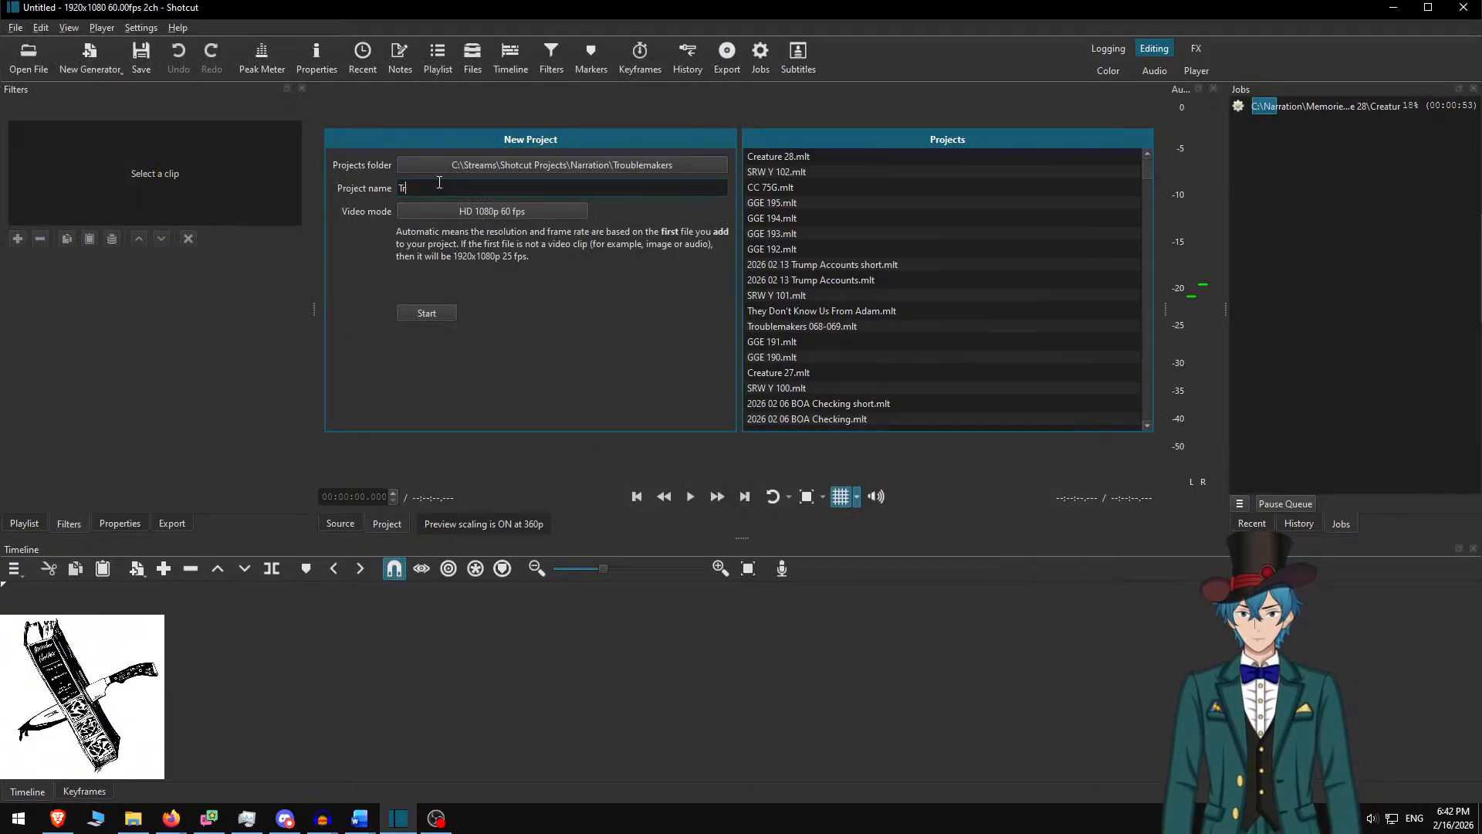
pyautogui.write('ou')
pyautogui.write('blemakers')
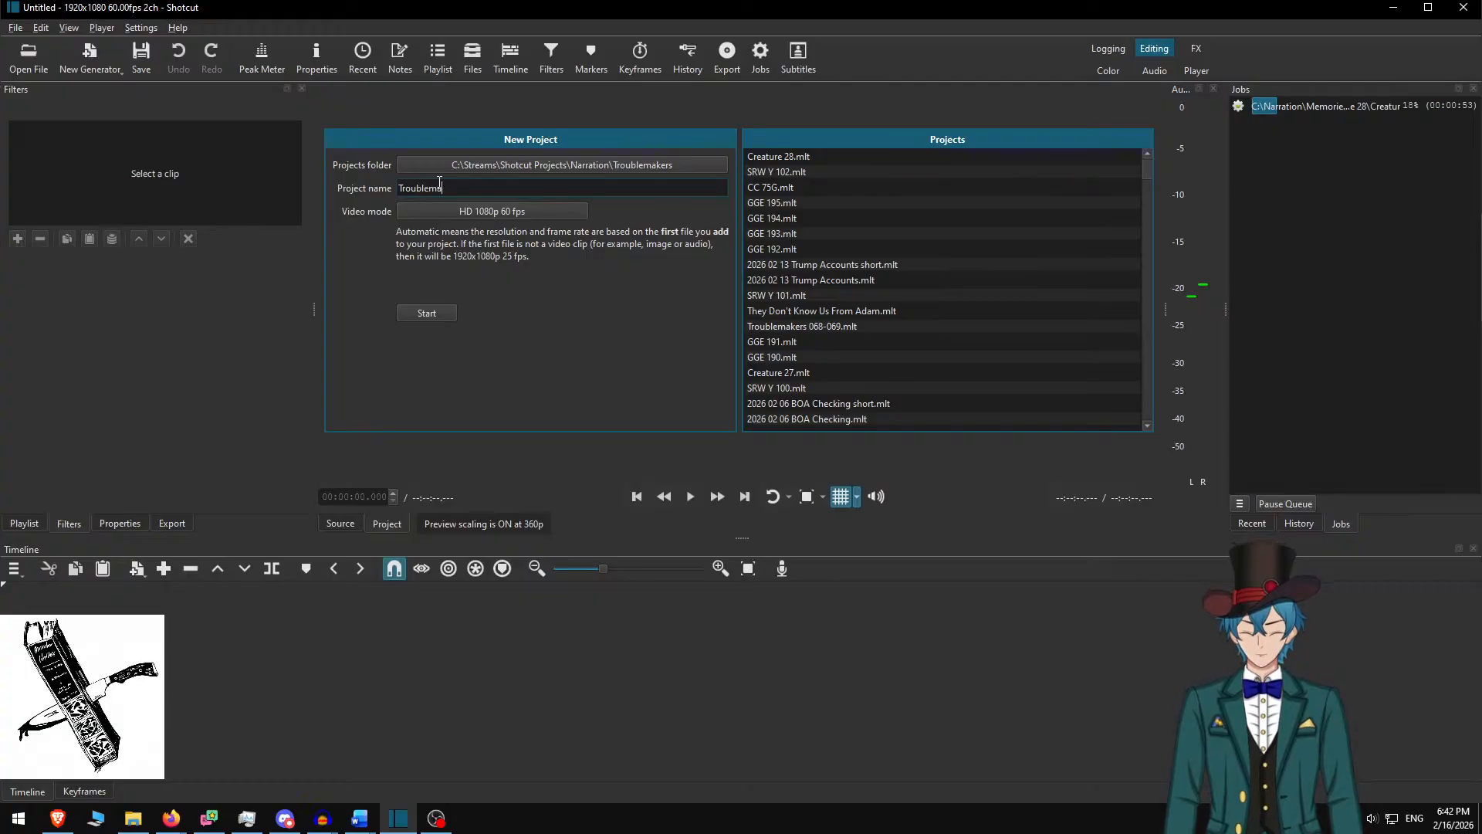
pyautogui.write(' 70-')
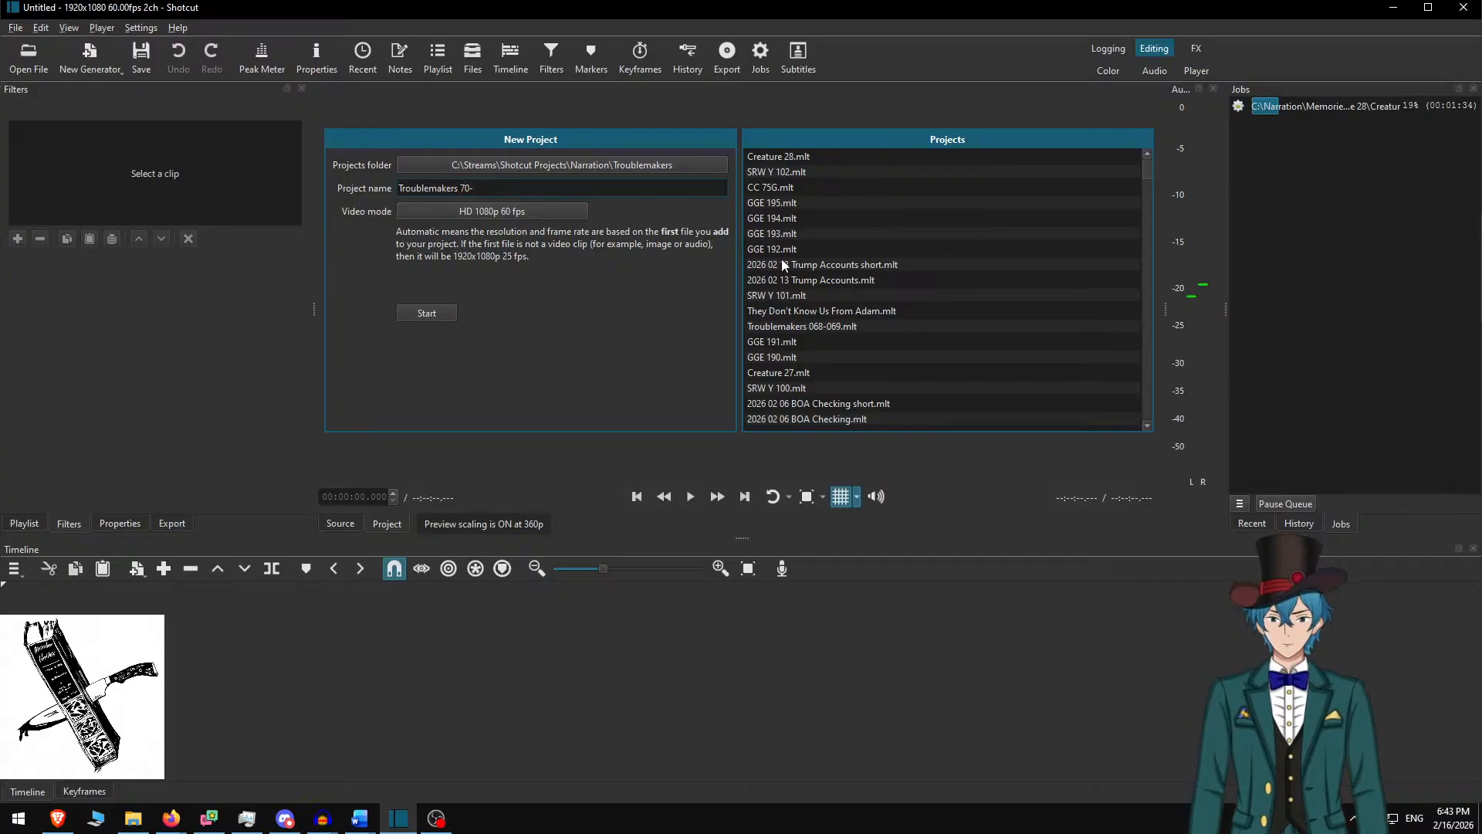
pyautogui.write('0')
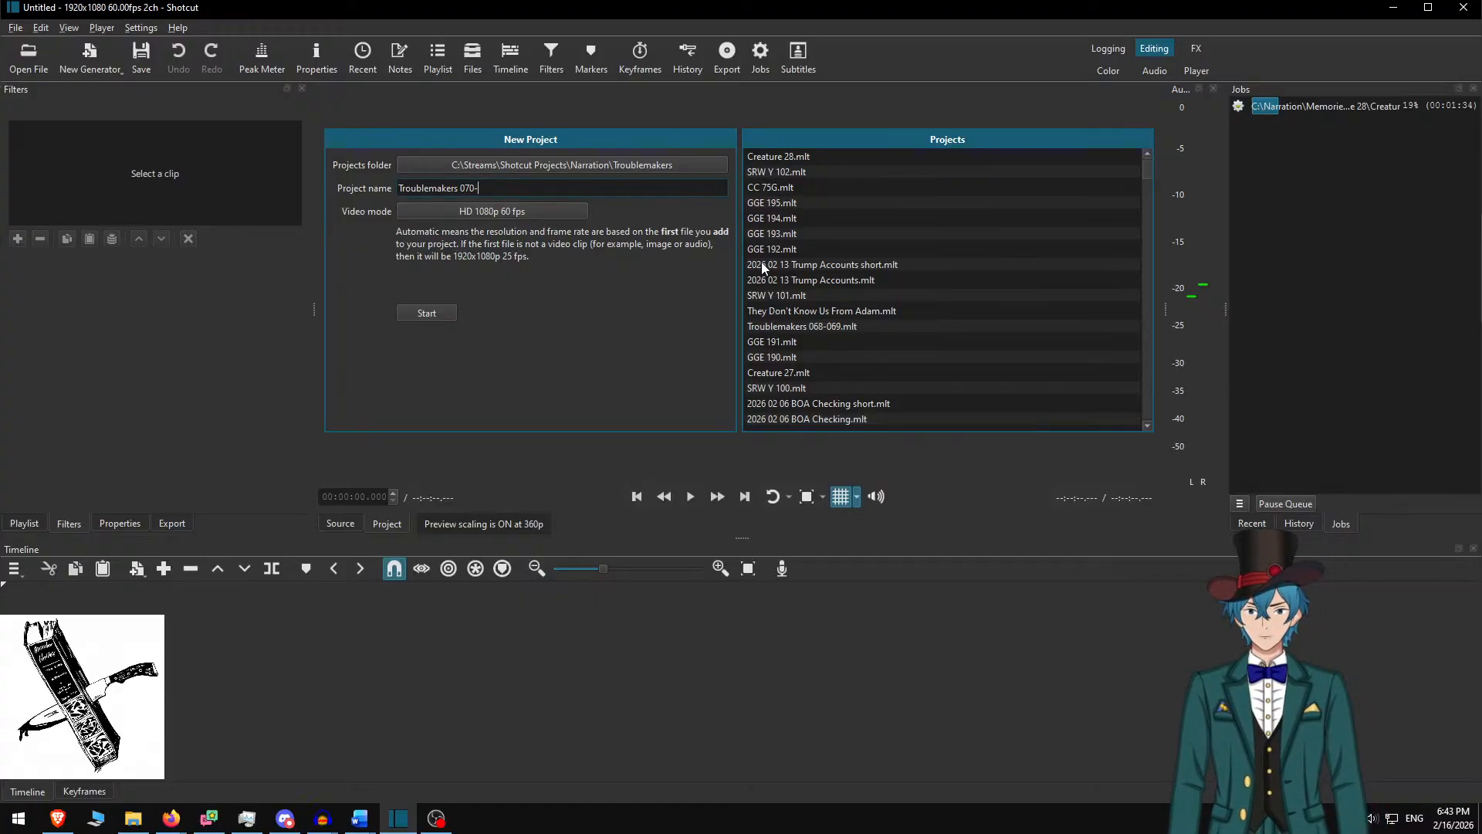
pyautogui.write('071')
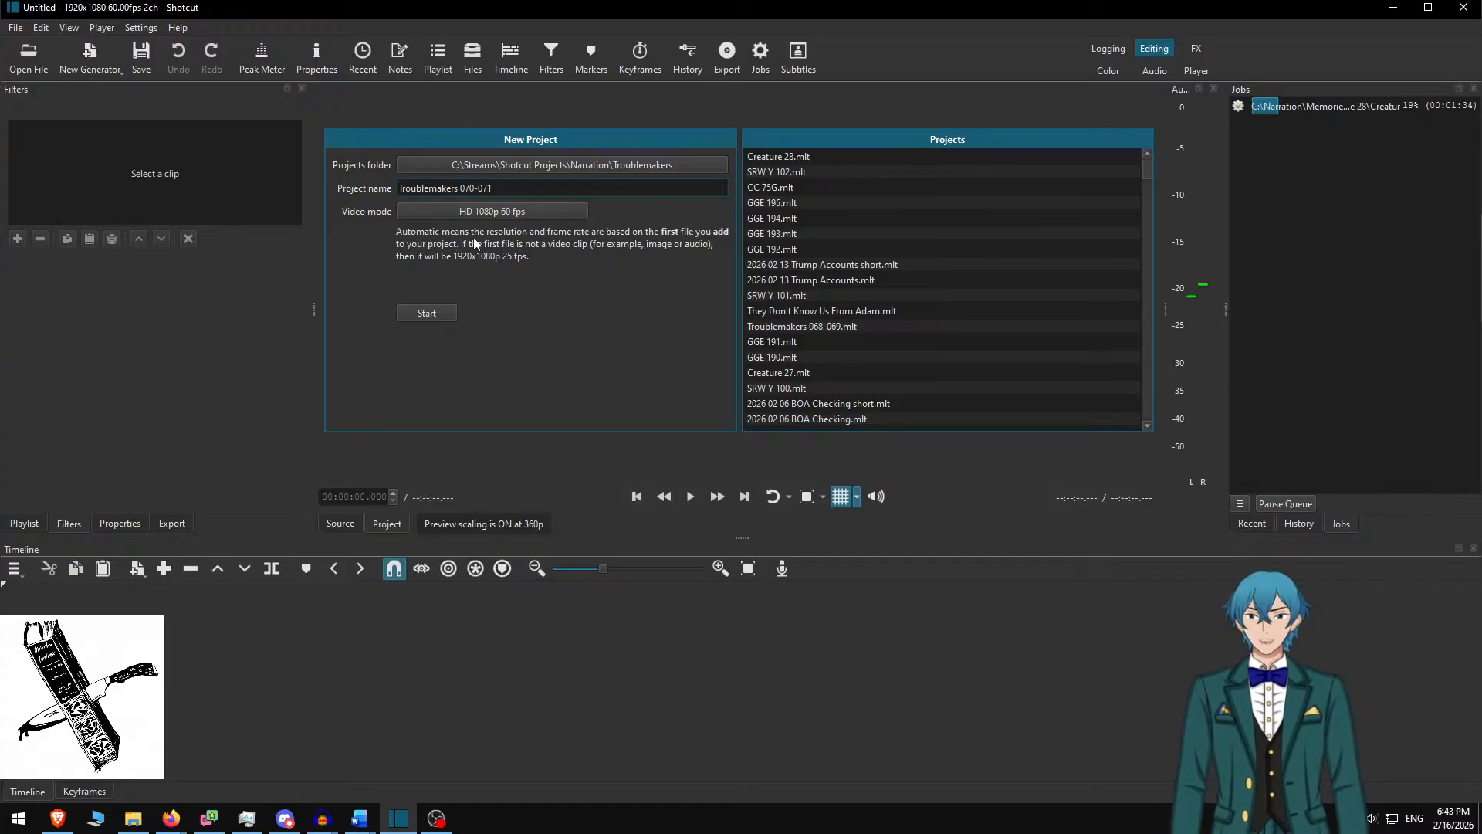
pyautogui.click(440, 314)
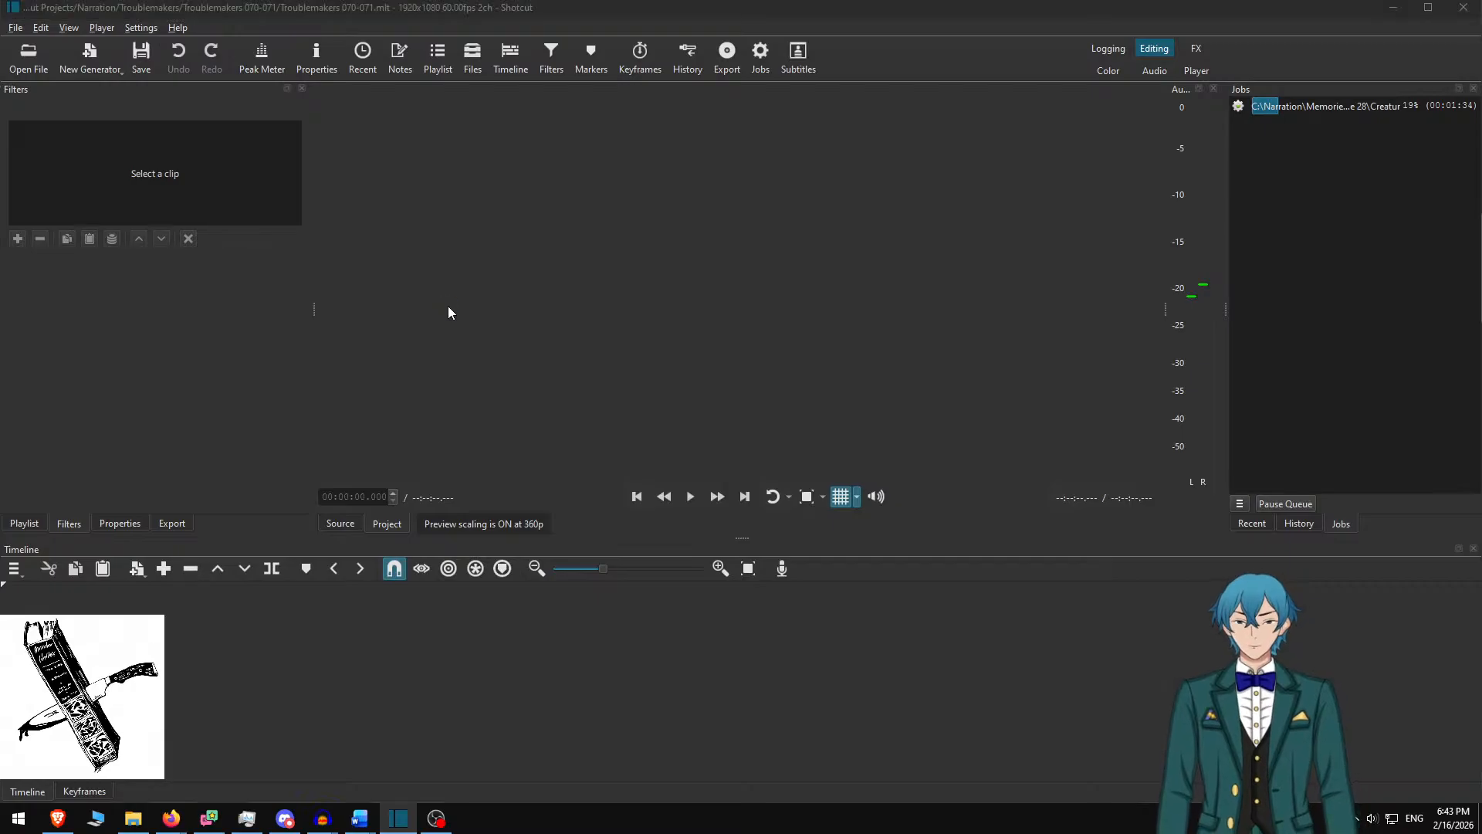
# Open Hubble small.jpg and place it at the start of the timeline
pyautogui.hotkey('ctrl', 'o')
pyautogui.hotkey('alt', 'Up')
pyautogui.hotkey('alt', 'Up')
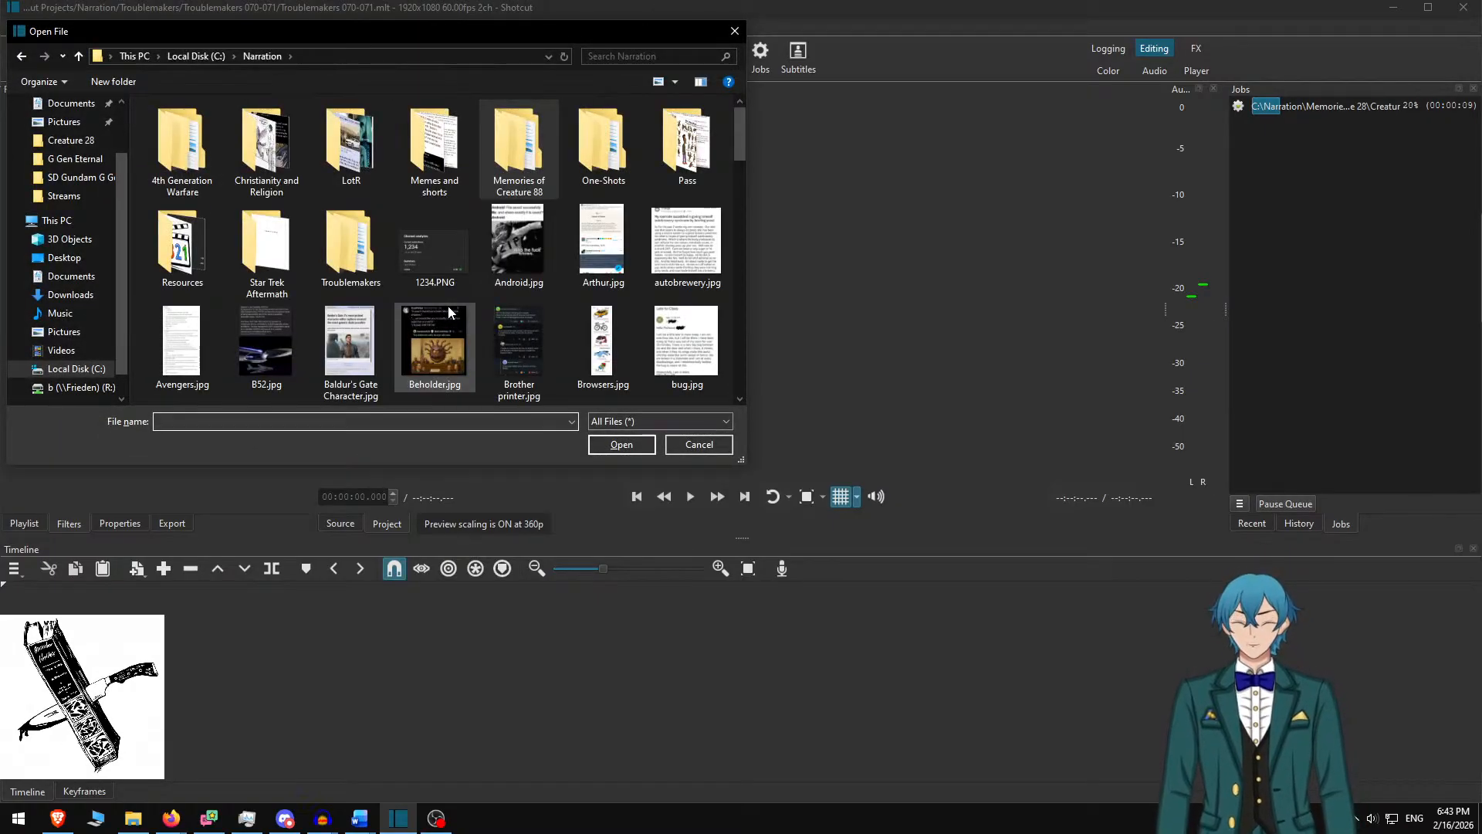
pyautogui.write('hu')
pyautogui.press('Down')
pyautogui.press('Return')
pyautogui.moveTo(610, 174); pyautogui.dragTo(505, 700)
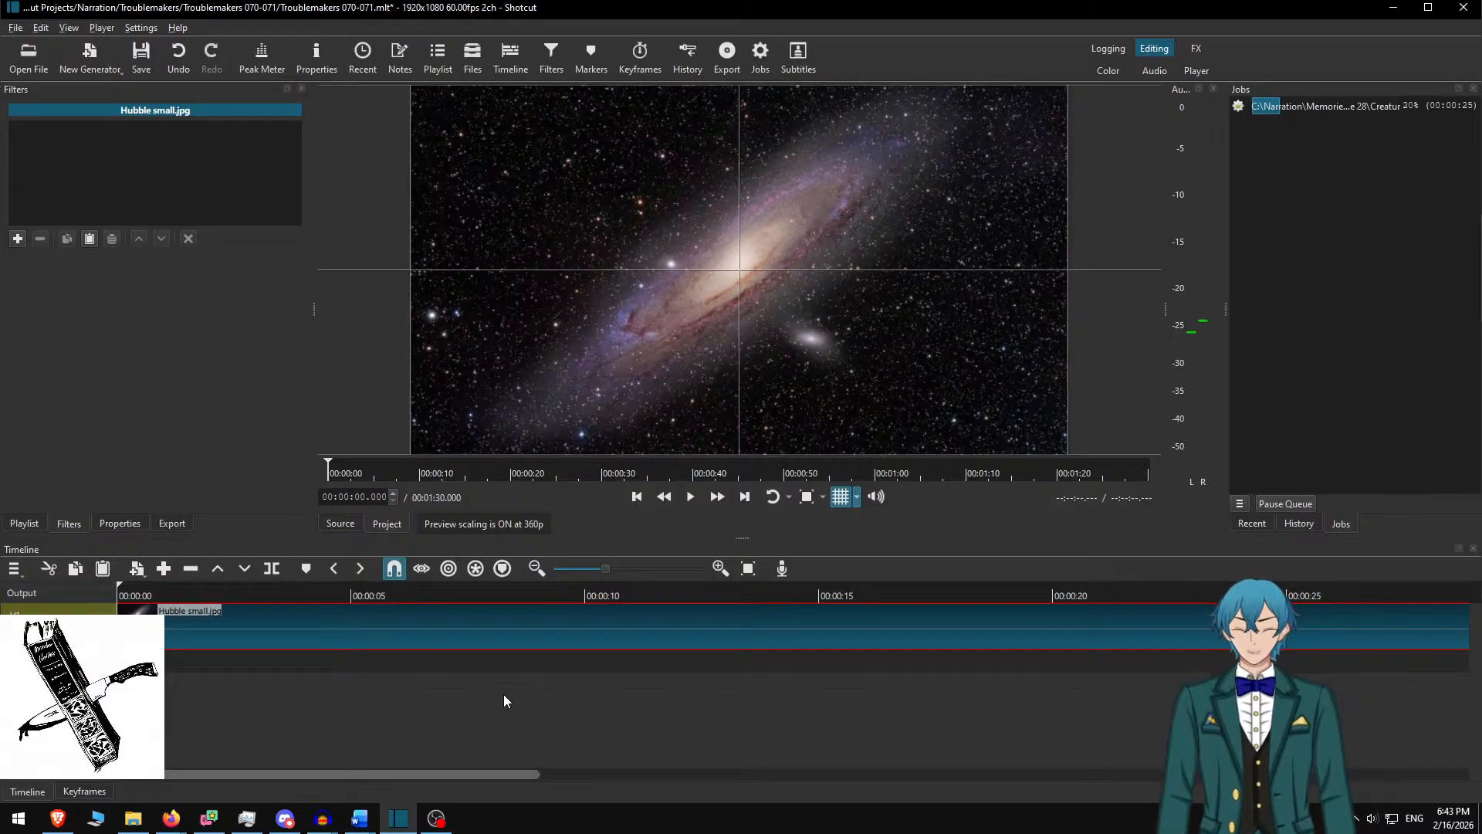
# Add the Sleepless Nights narration m4a to an audio track, starting at zero
pyautogui.hotkey('ctrl', 'o')
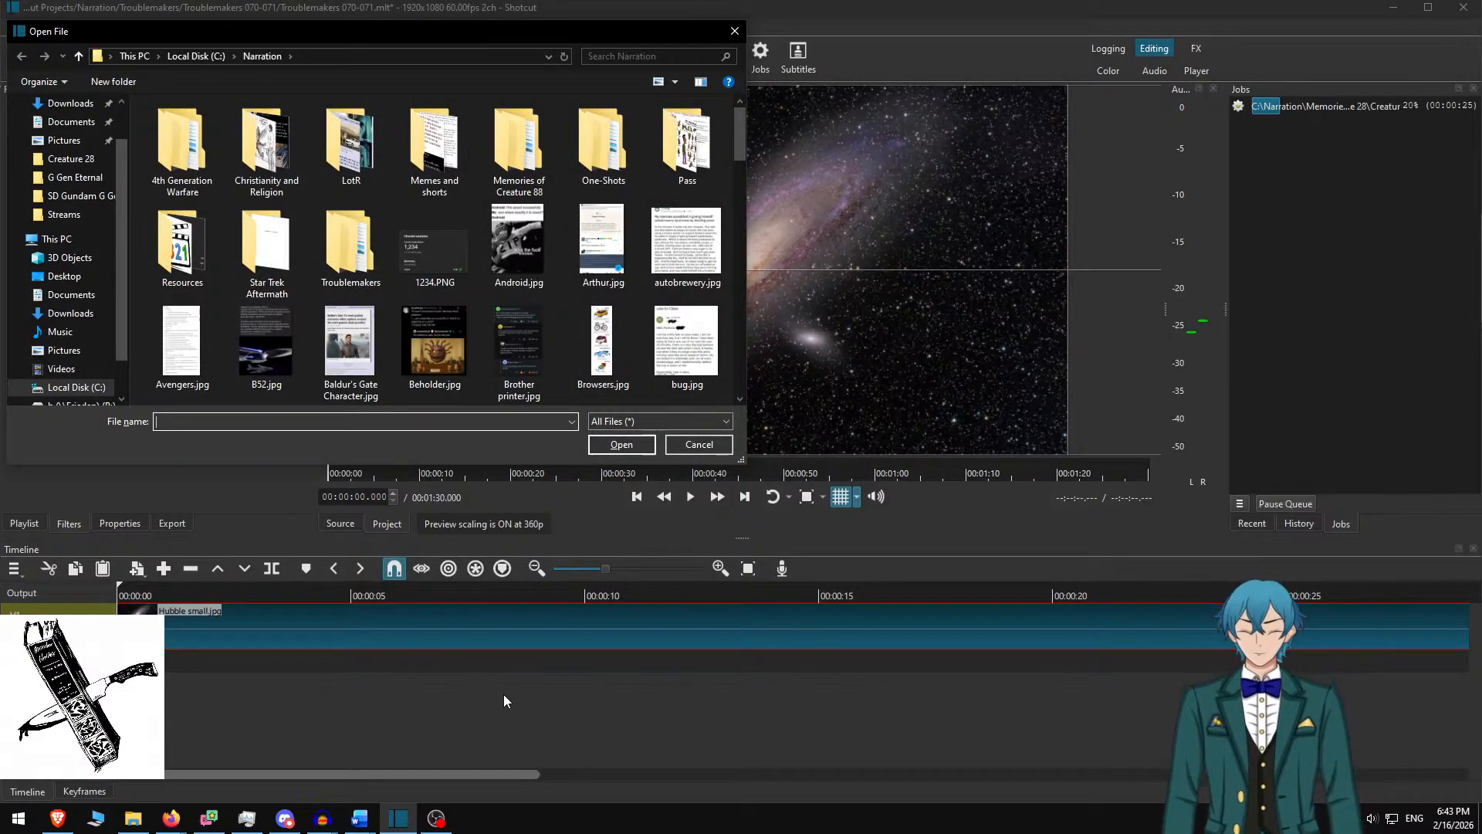
pyautogui.write('trou')
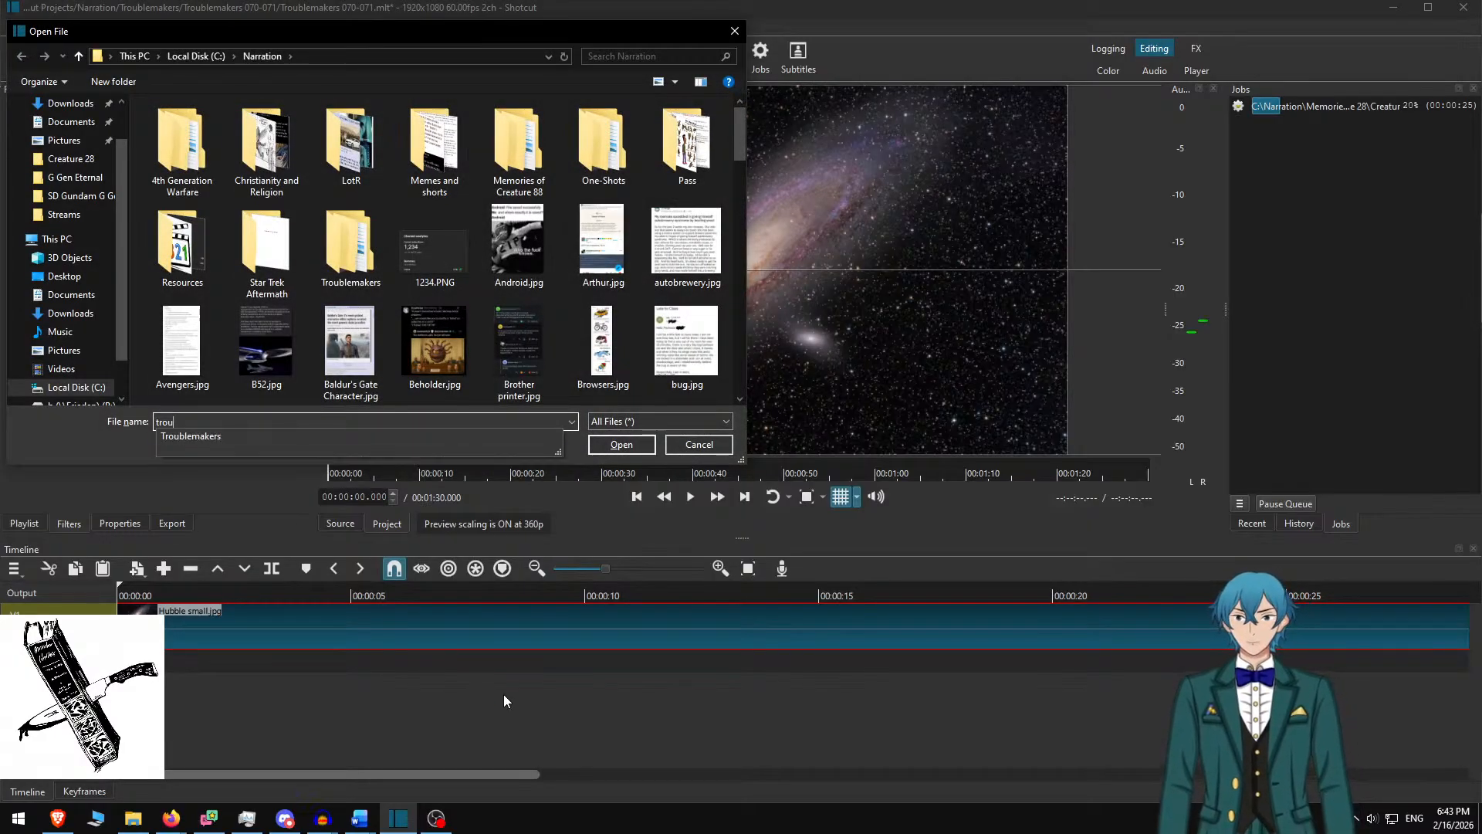
pyautogui.press('Return')
pyautogui.write('trou')
pyautogui.press('Down')
pyautogui.press('Down')
pyautogui.press('Down')
pyautogui.press('Down')
pyautogui.press('Return')
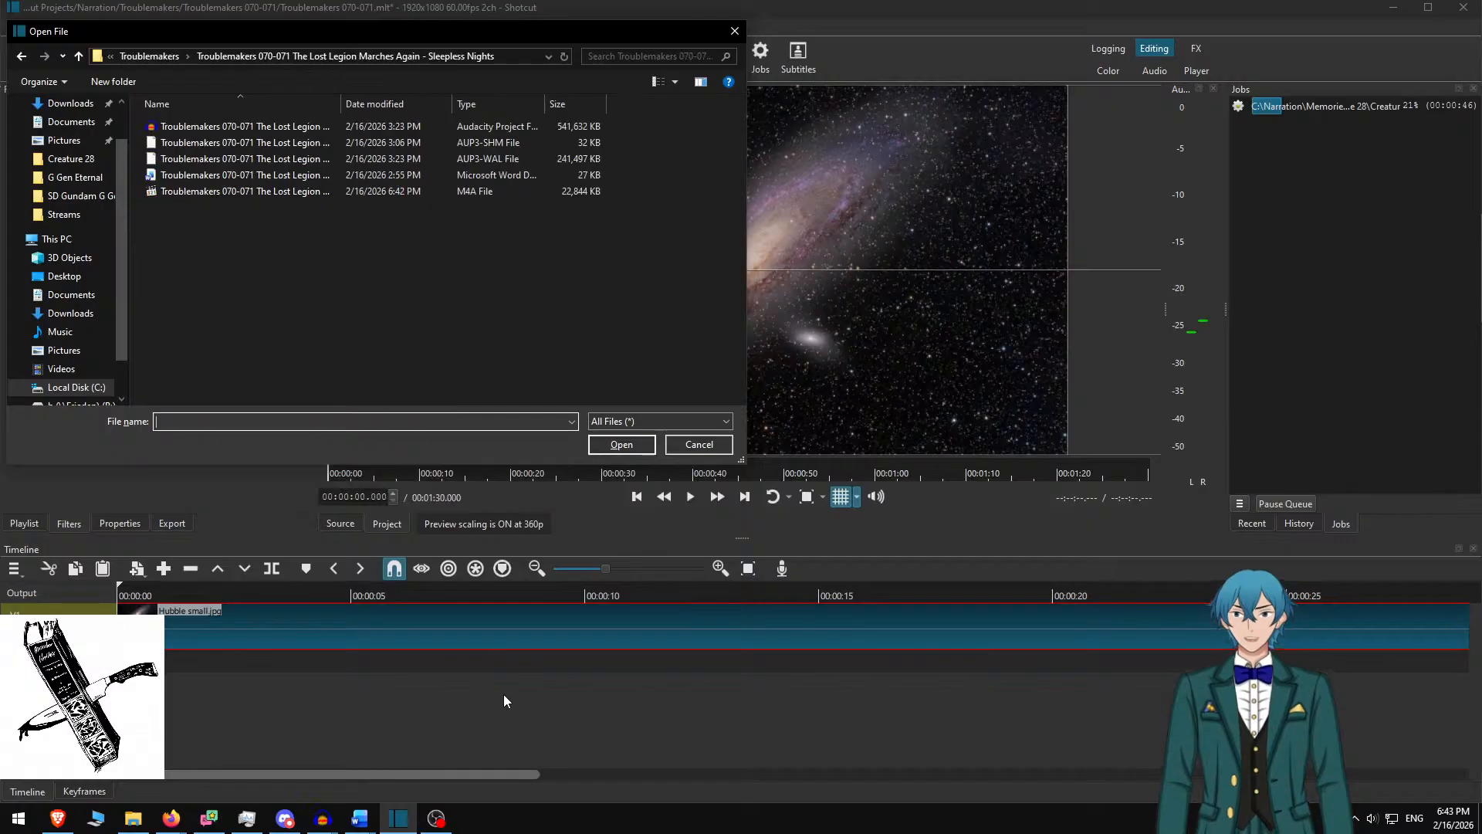
pyautogui.write('t')
pyautogui.press('Down')
pyautogui.press('Down')
pyautogui.press('Down')
pyautogui.press('Down')
pyautogui.press('Down')
pyautogui.press('Return')
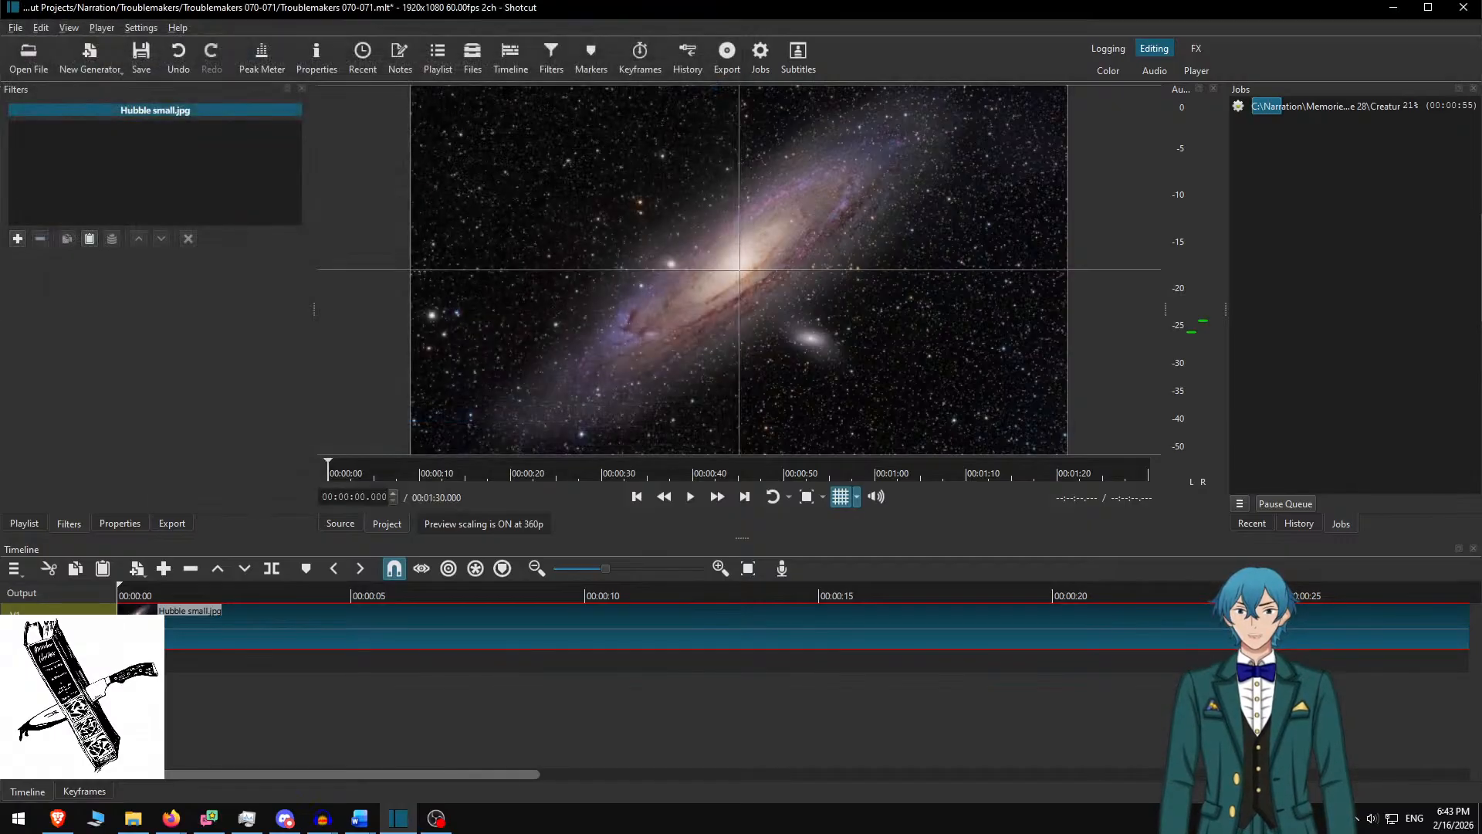
pyautogui.moveTo(610, 317); pyautogui.dragTo(651, 660)
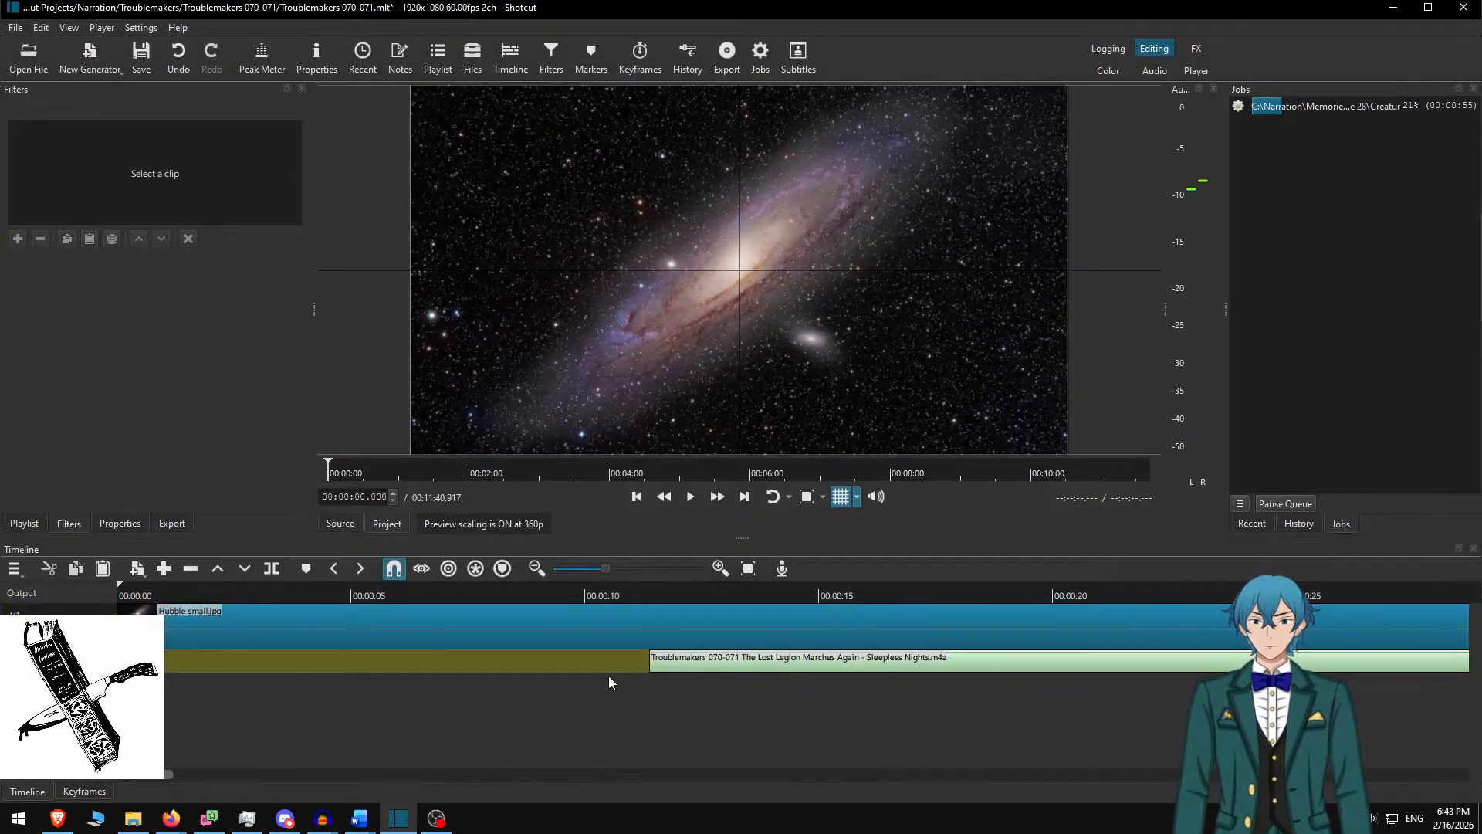
pyautogui.rightClick(596, 656)
pyautogui.click(642, 419)
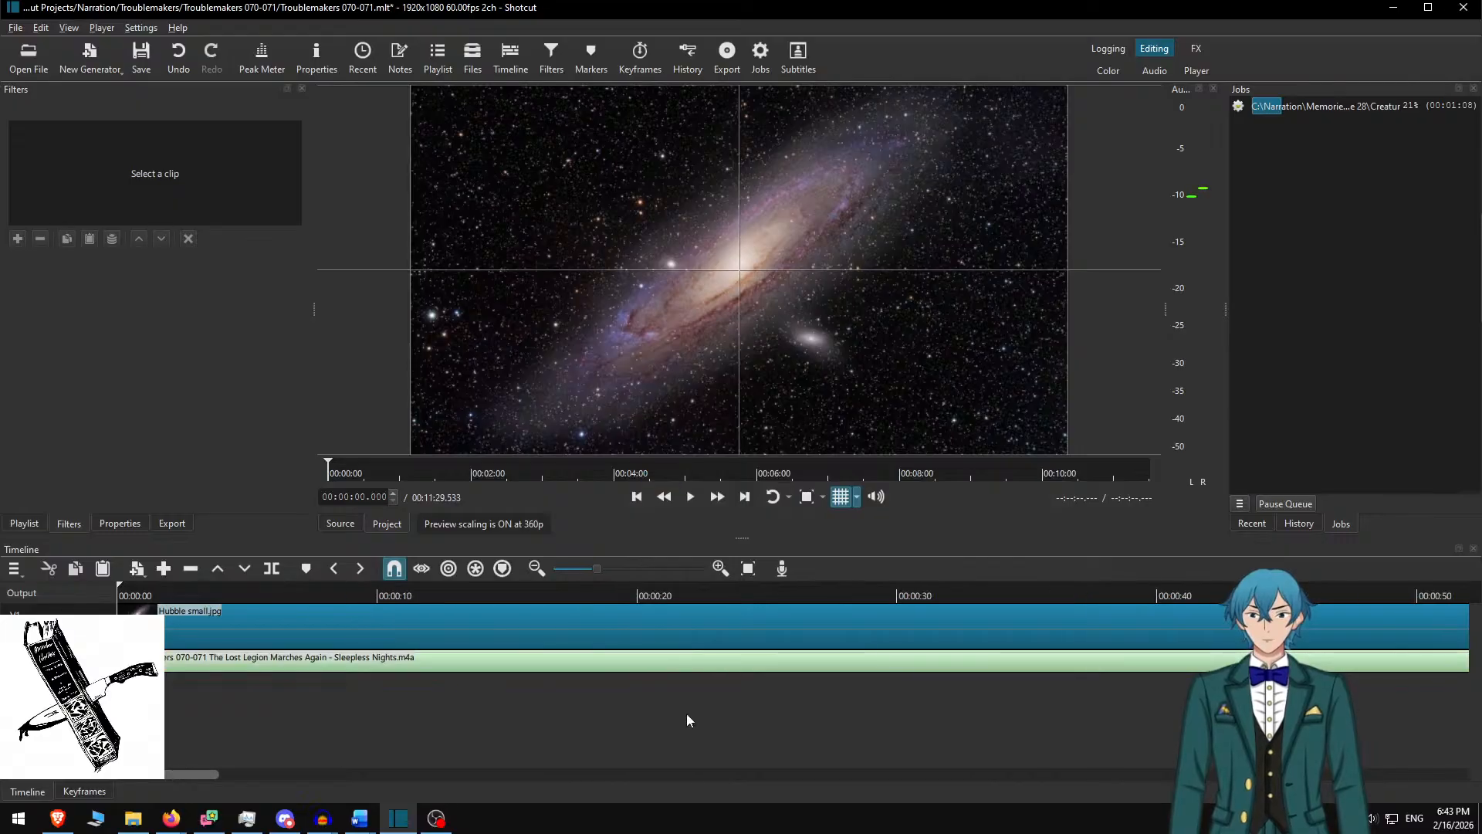
# Trim the galaxy image to end with the narration at 00:11:49.533
pyautogui.scroll(-5, 610, 733)
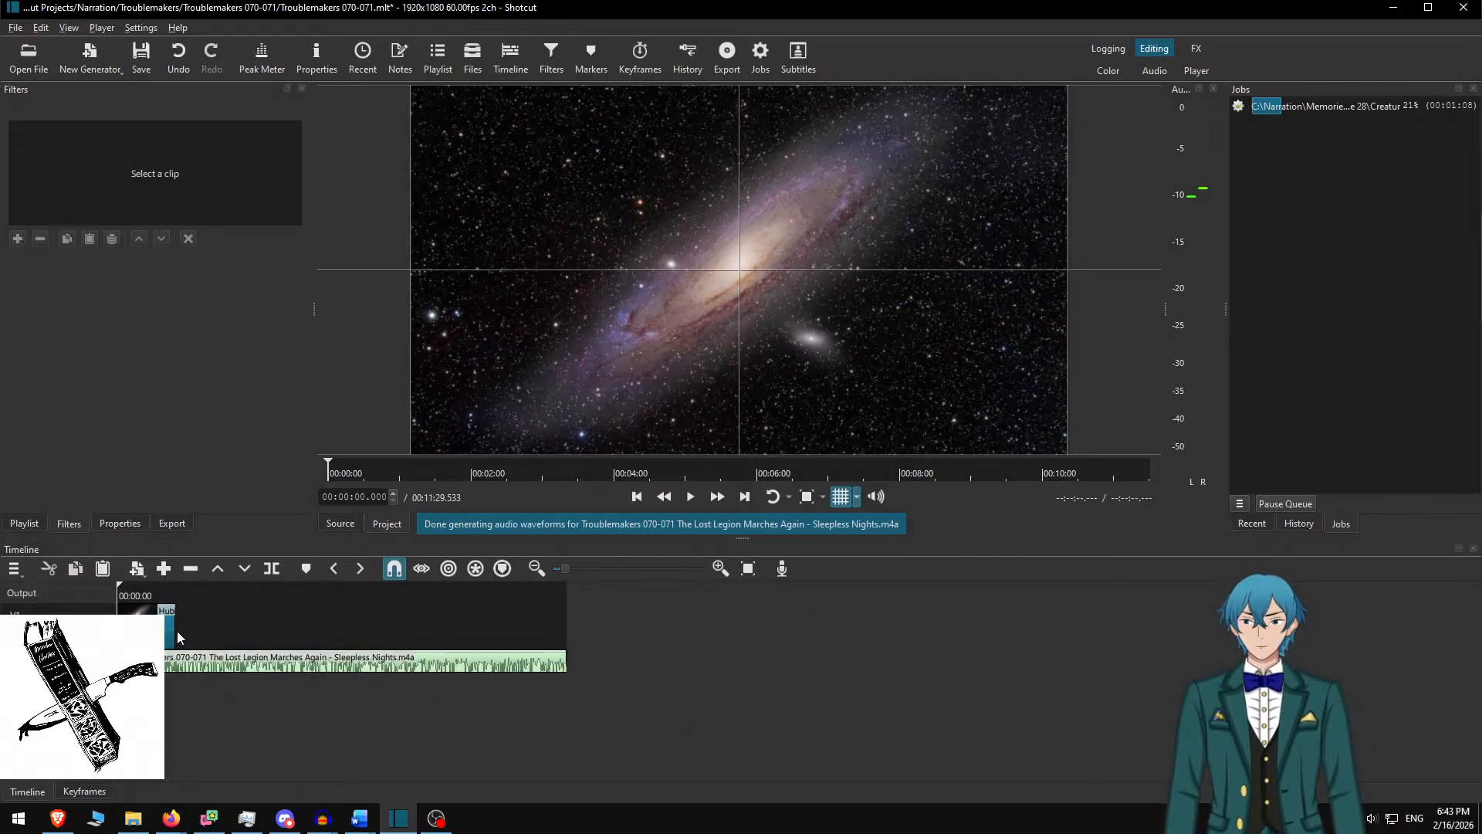
pyautogui.moveTo(172, 631); pyautogui.dragTo(888, 654)
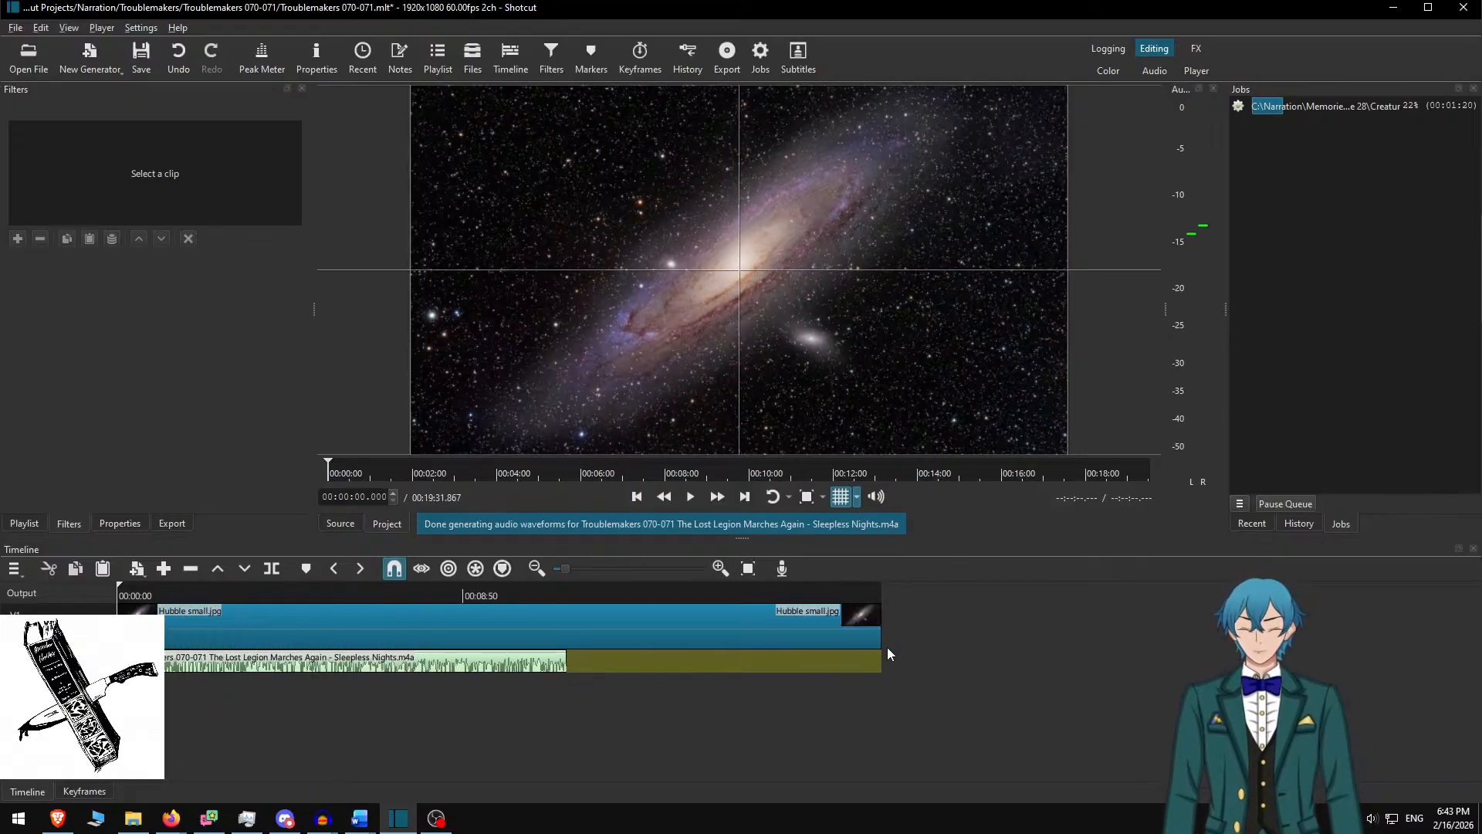
pyautogui.hotkey('alt', 'Right')
pyautogui.hotkey('alt', 'pagedown')
pyautogui.press(']')
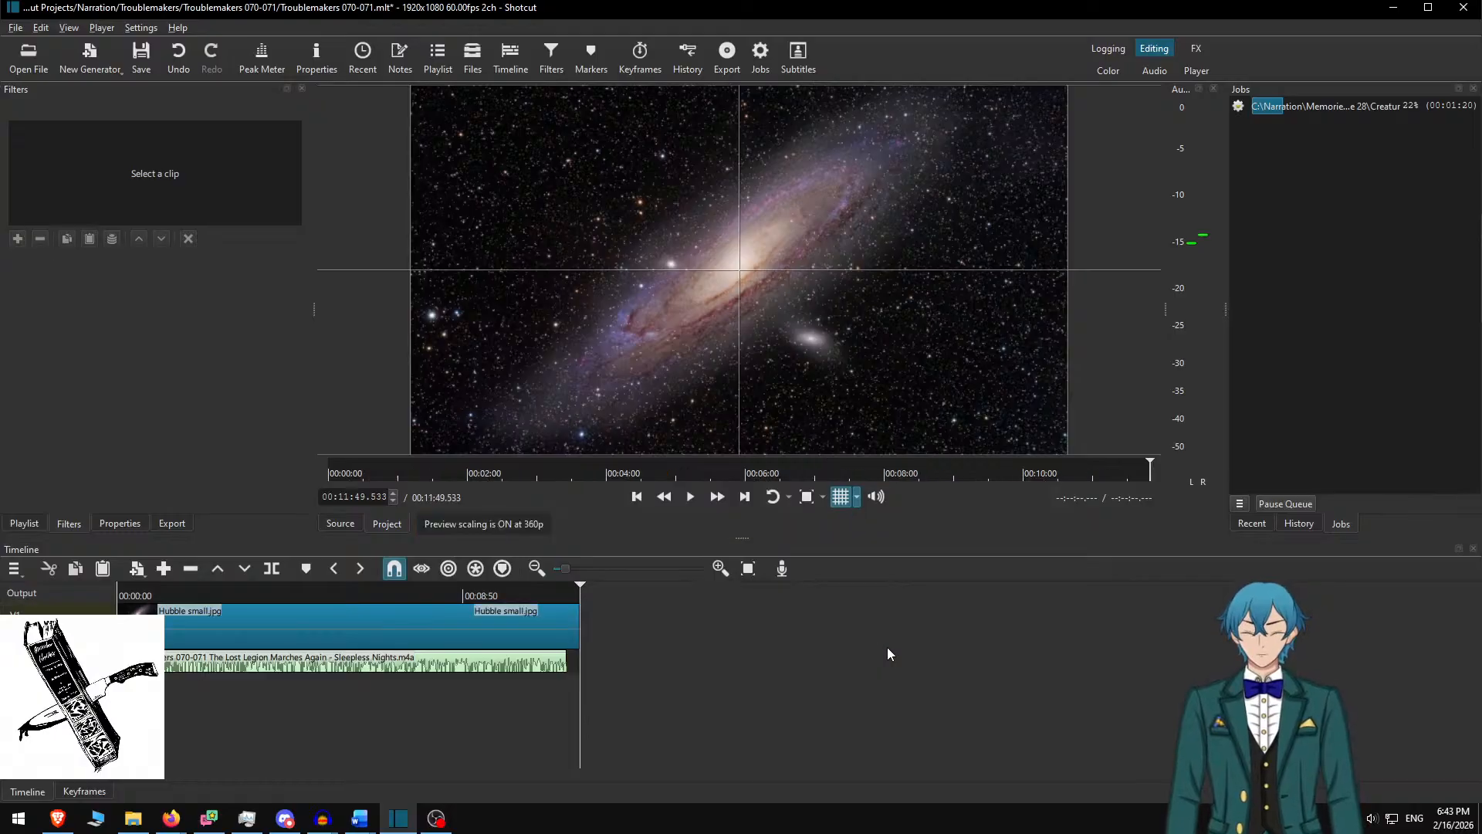
pyautogui.press('Home')
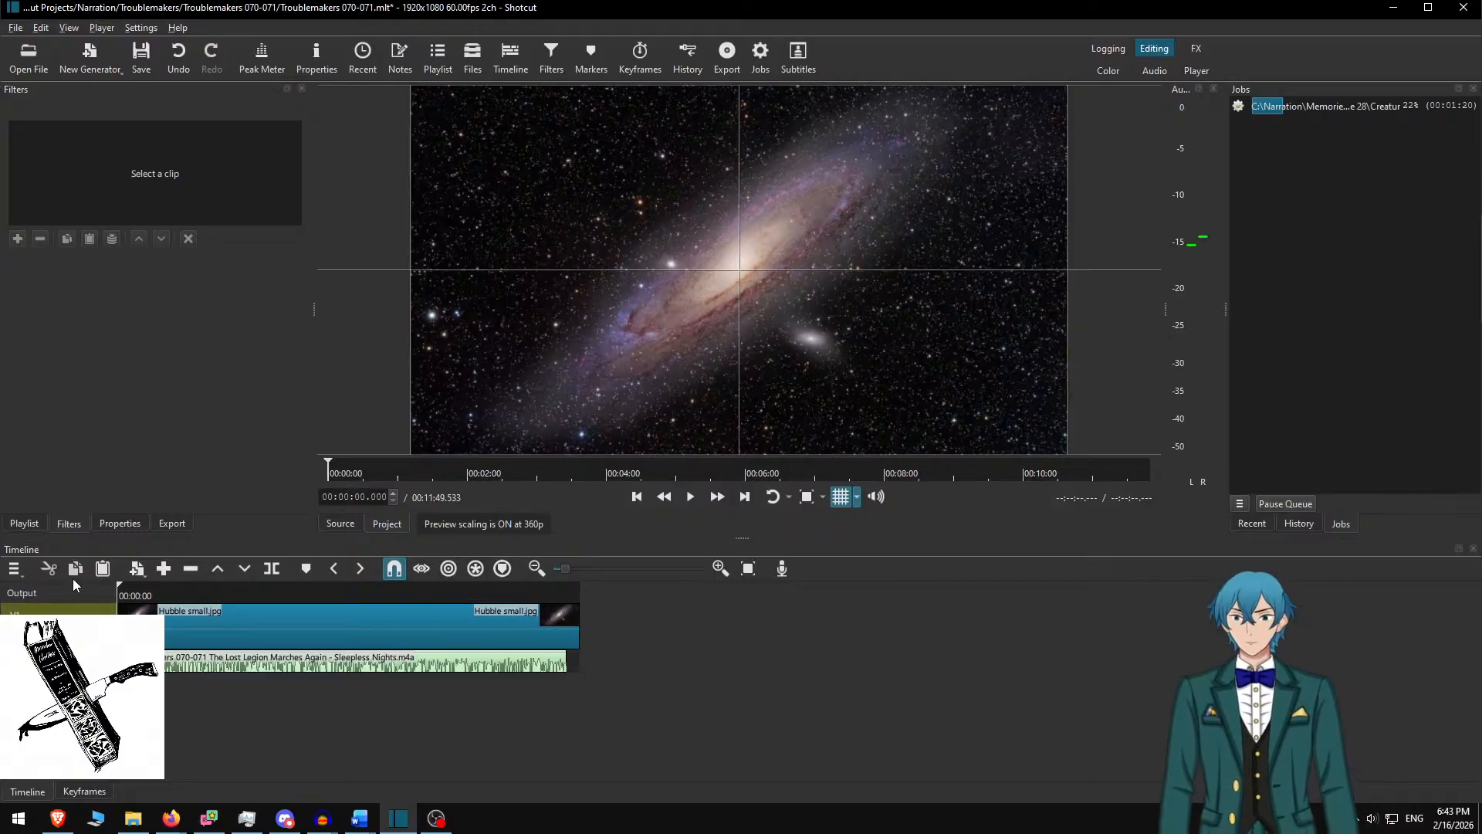
pyautogui.scroll(3, 345, 664)
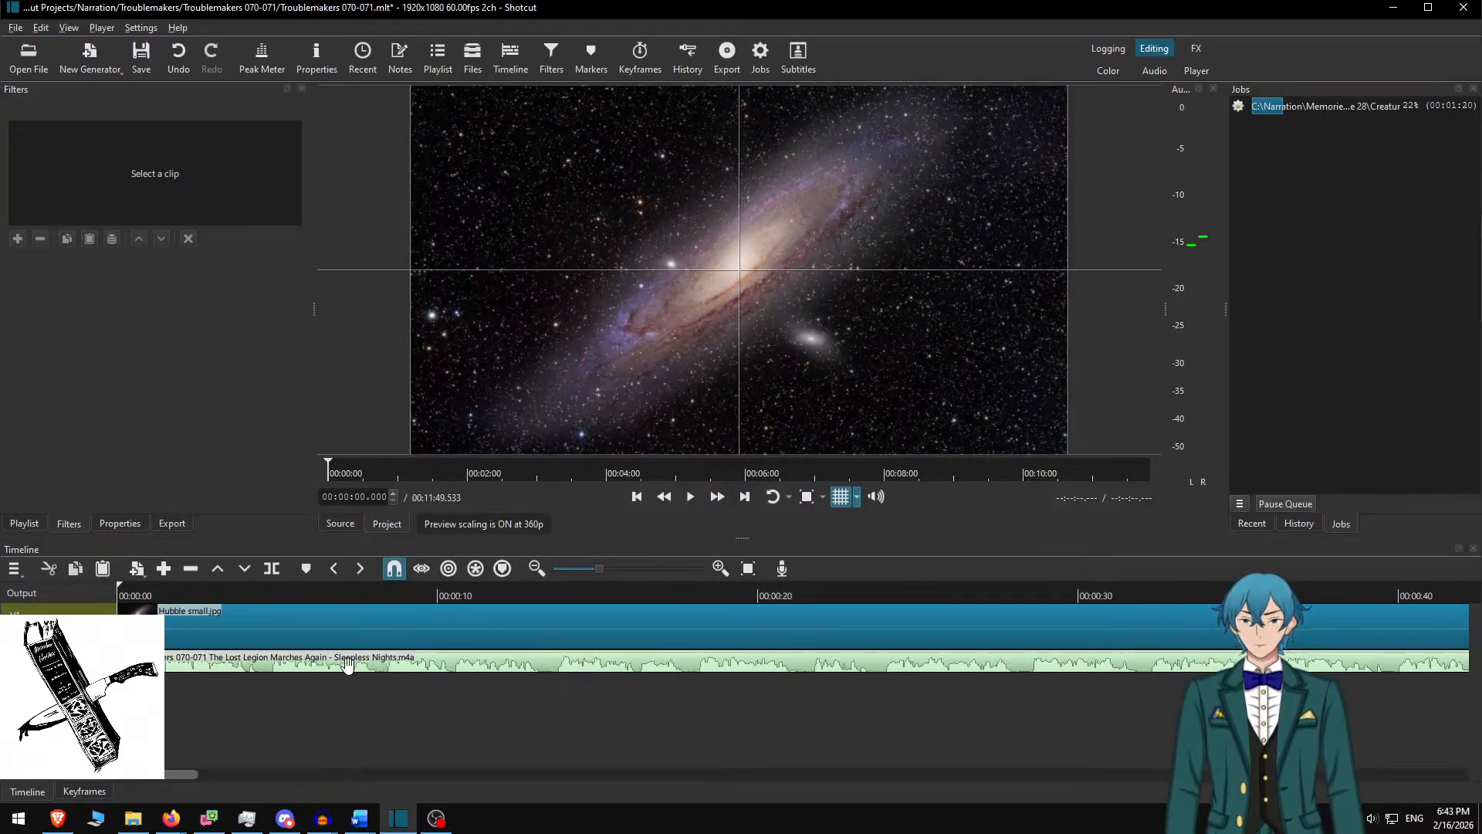
pyautogui.scroll(1, 347, 664)
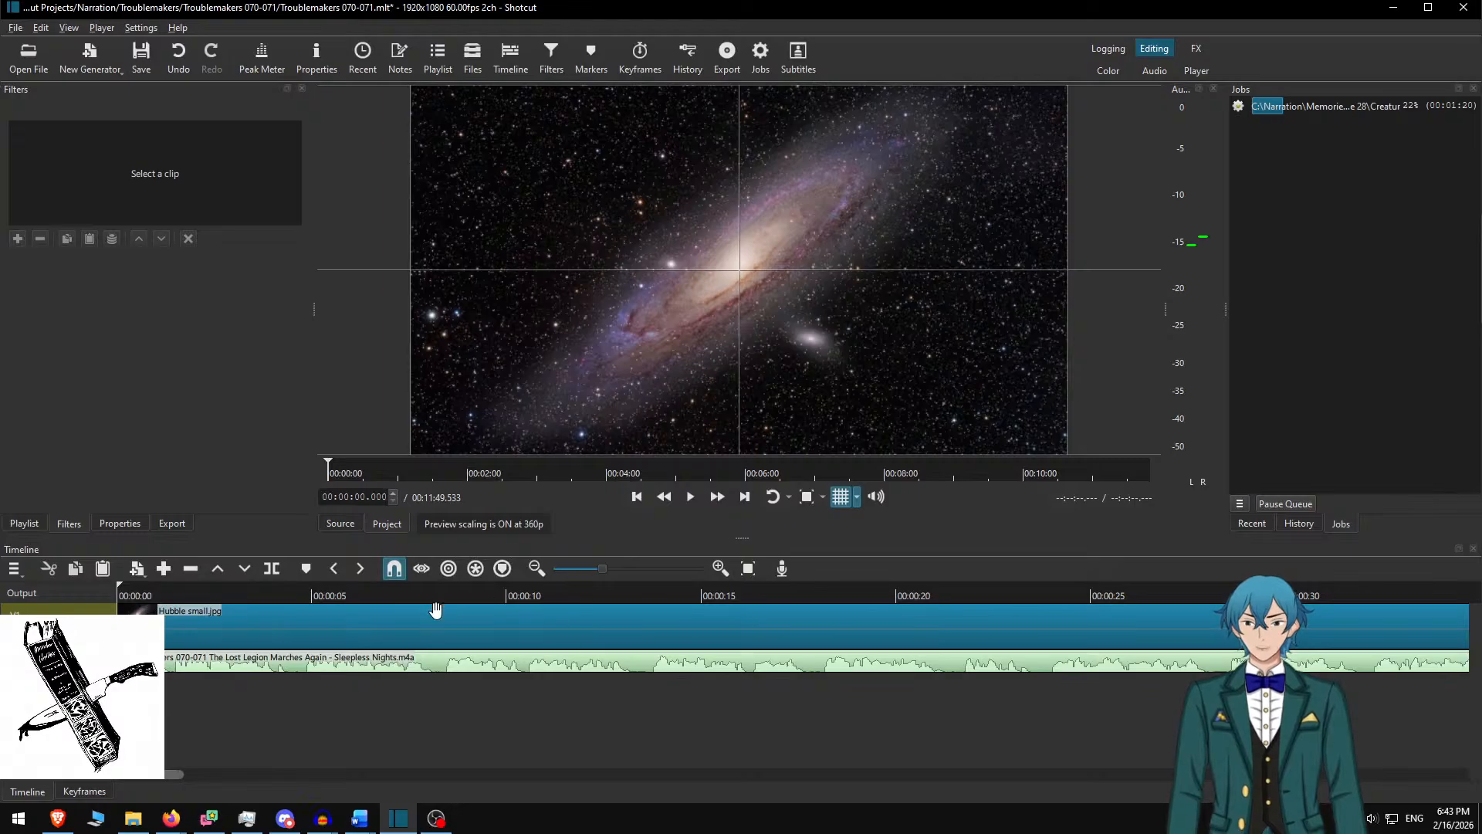
pyautogui.click(331, 619)
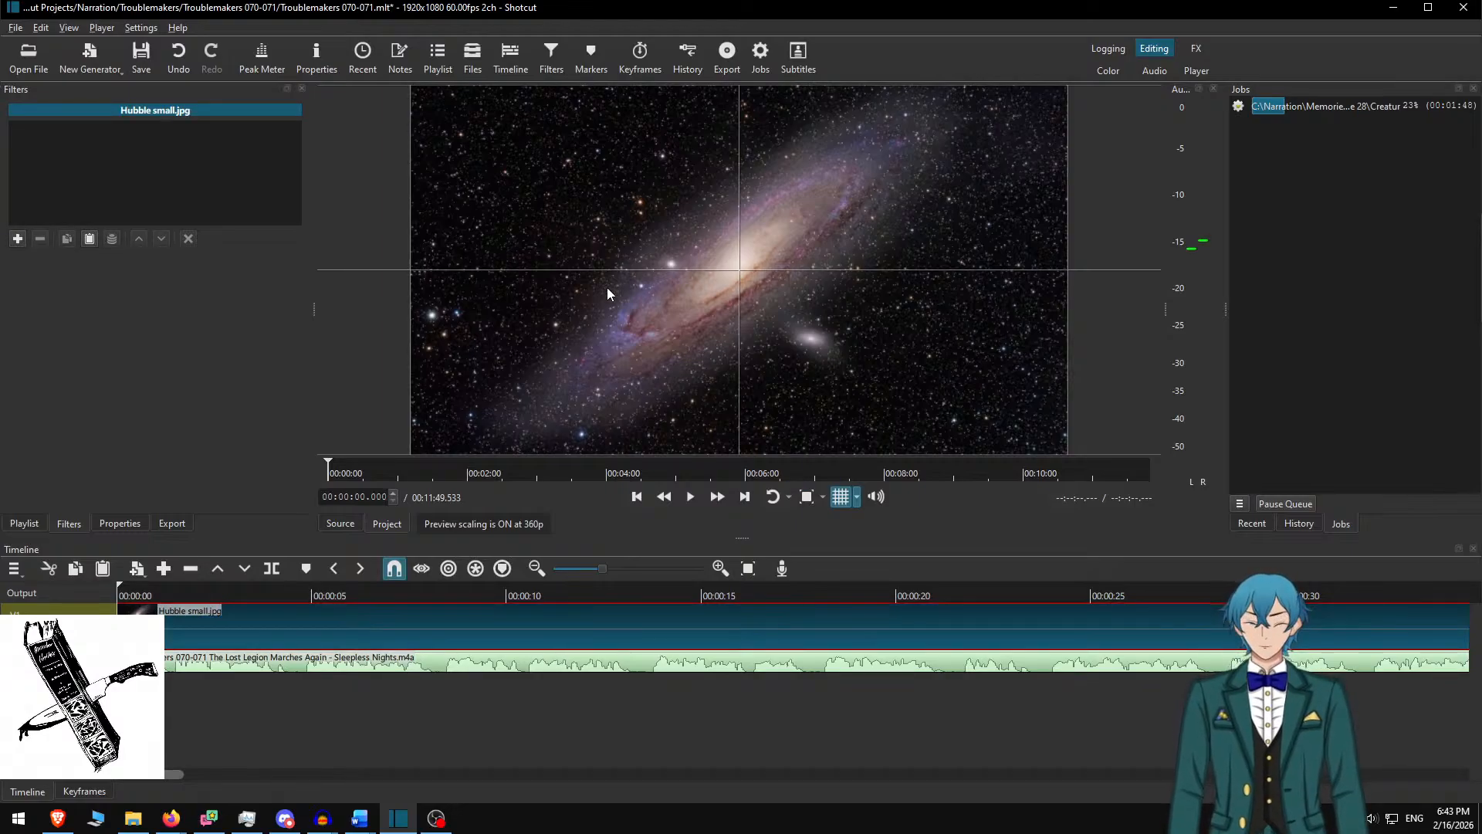
# Add a Text: Rich filter to the galaxy clip with background width 1728
pyautogui.click(17, 238)
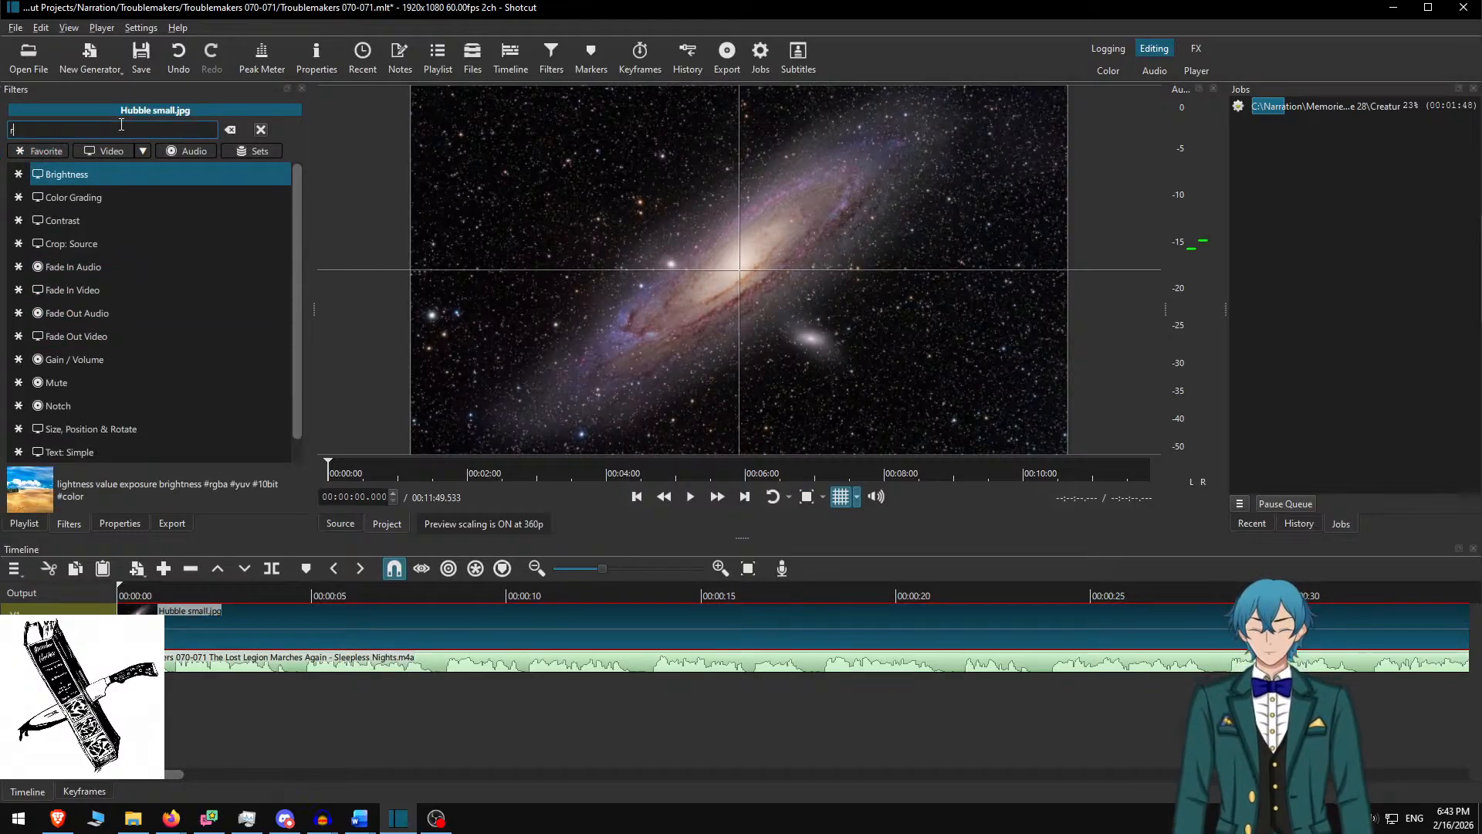
pyautogui.write('rich')
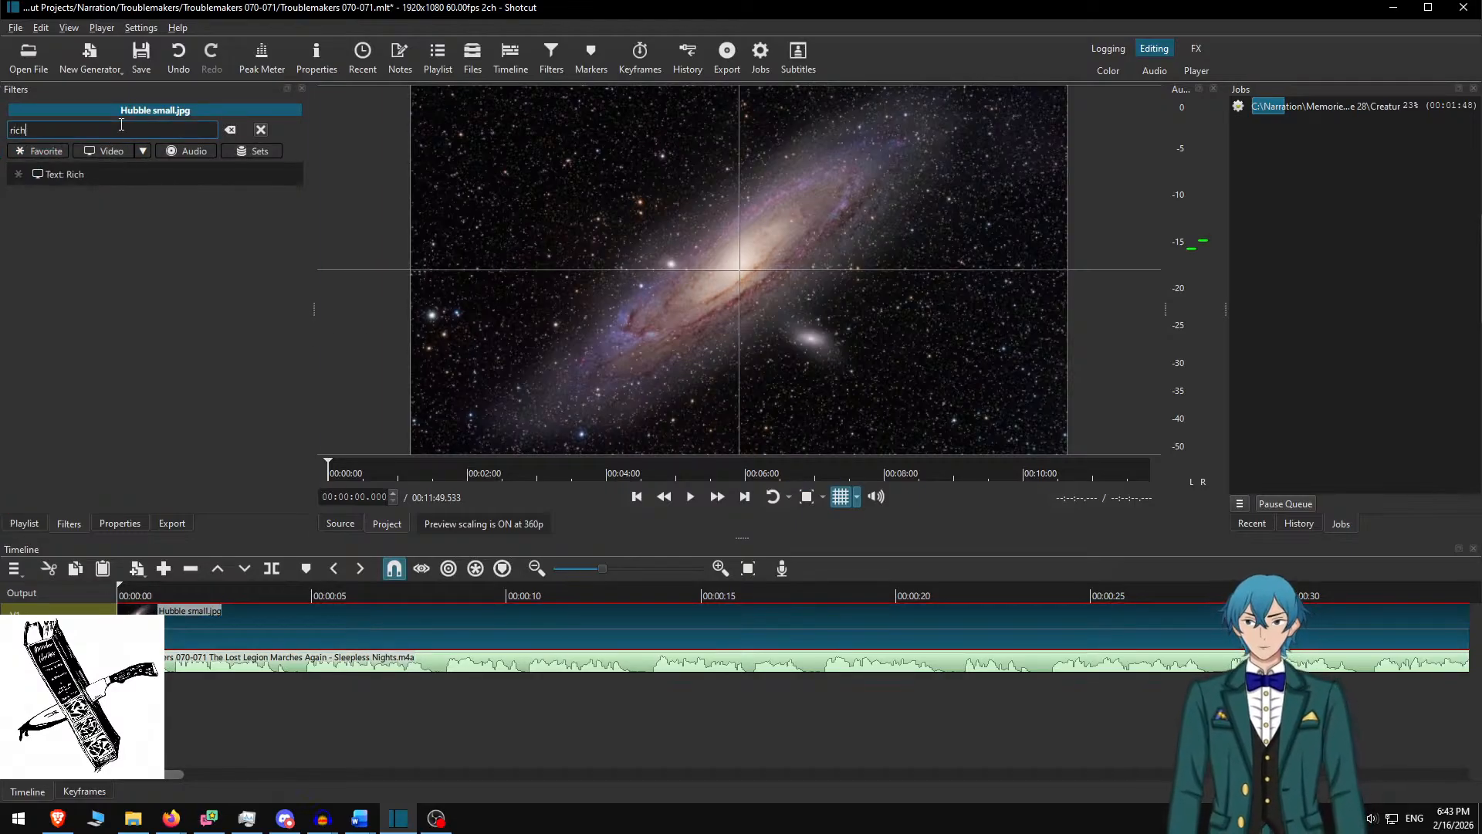
pyautogui.click(119, 170)
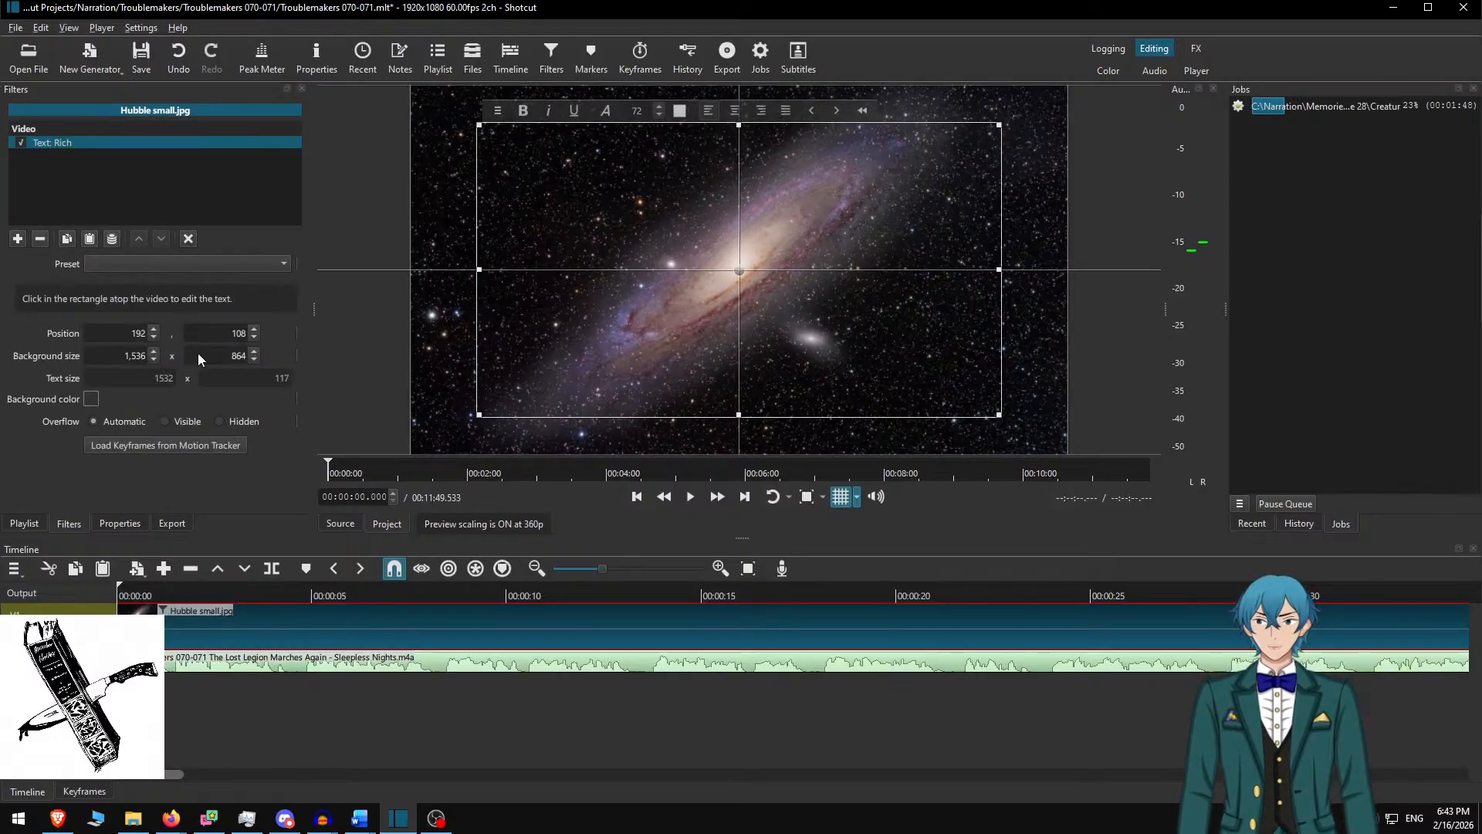
pyautogui.write('1728')
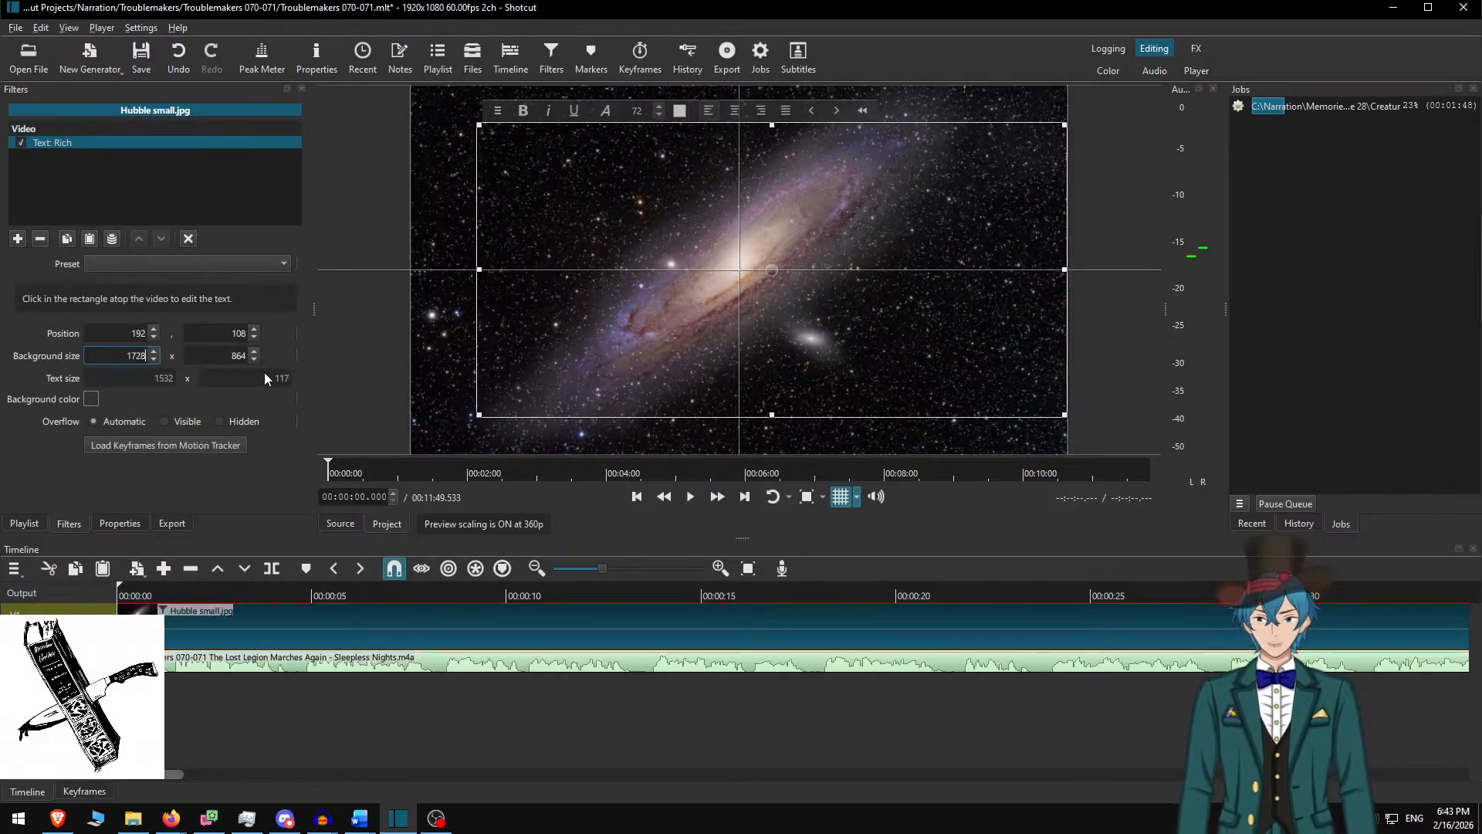
# Paste the 'He flipped the sheets back' paragraph, justify it, and save the project
pyautogui.click(789, 258)
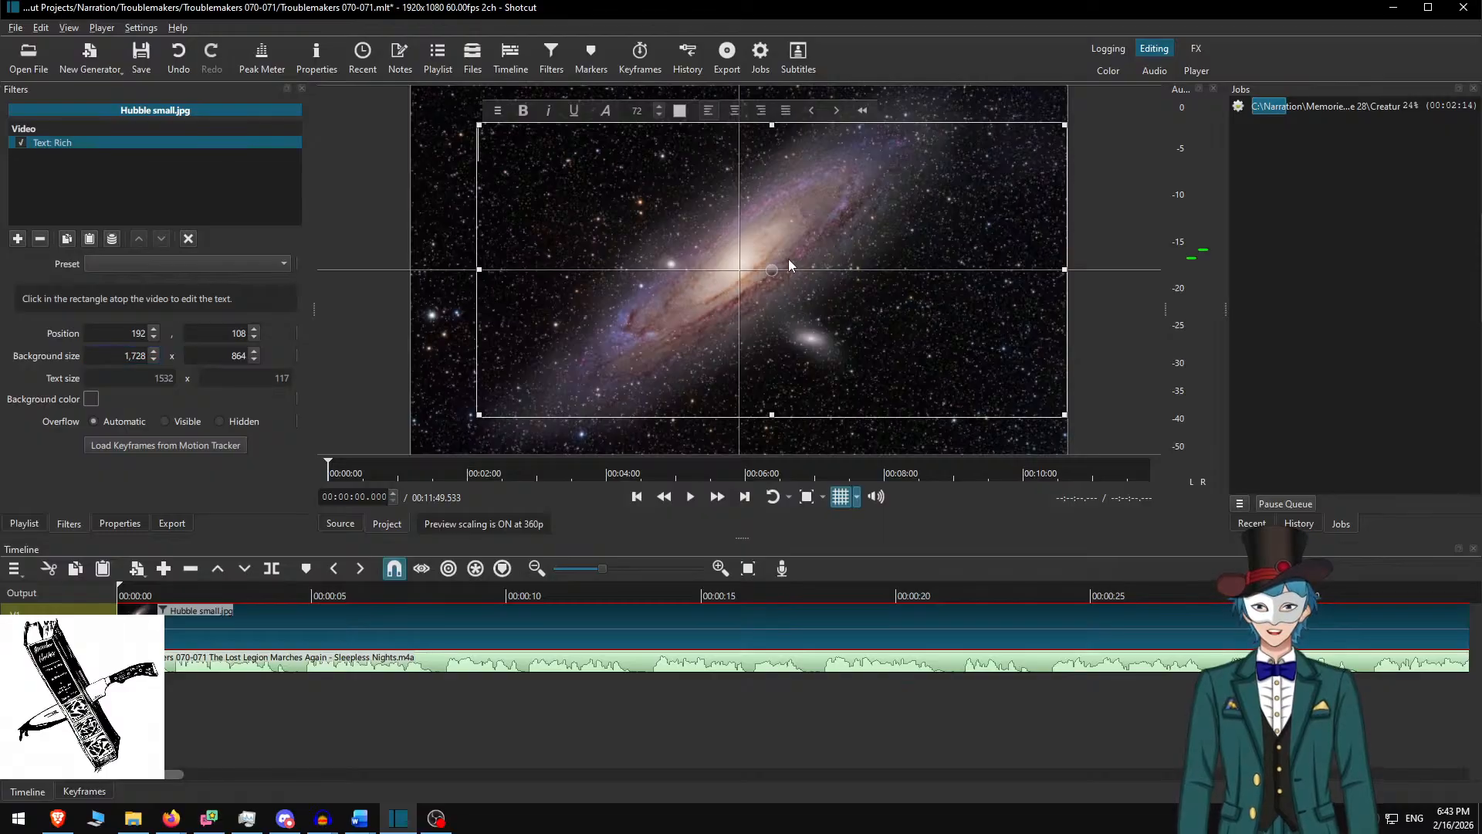
pyautogui.write('He flipped the sheets back, finding himself next to Kiraha who was entirely naked, her curvy, lightly scaled body bare to him as she stirred due to his movements. He was surprised at how smooth and silky soft her body felt against his hand. Her toned muscles shifting beneath the scales like it was a skin tight bodysuit. He sure as hell wasn’t a biologist but he didn’t think reptiles had breasts, and certainly not ones that looked so full and firm, and she was so warm! For a xeno, her body was hitting on quite a lot of markers his human mind looked for with regards to attractiveness. What the fuck had happened last night? And what was with the teeth marks on his right shoulder?')
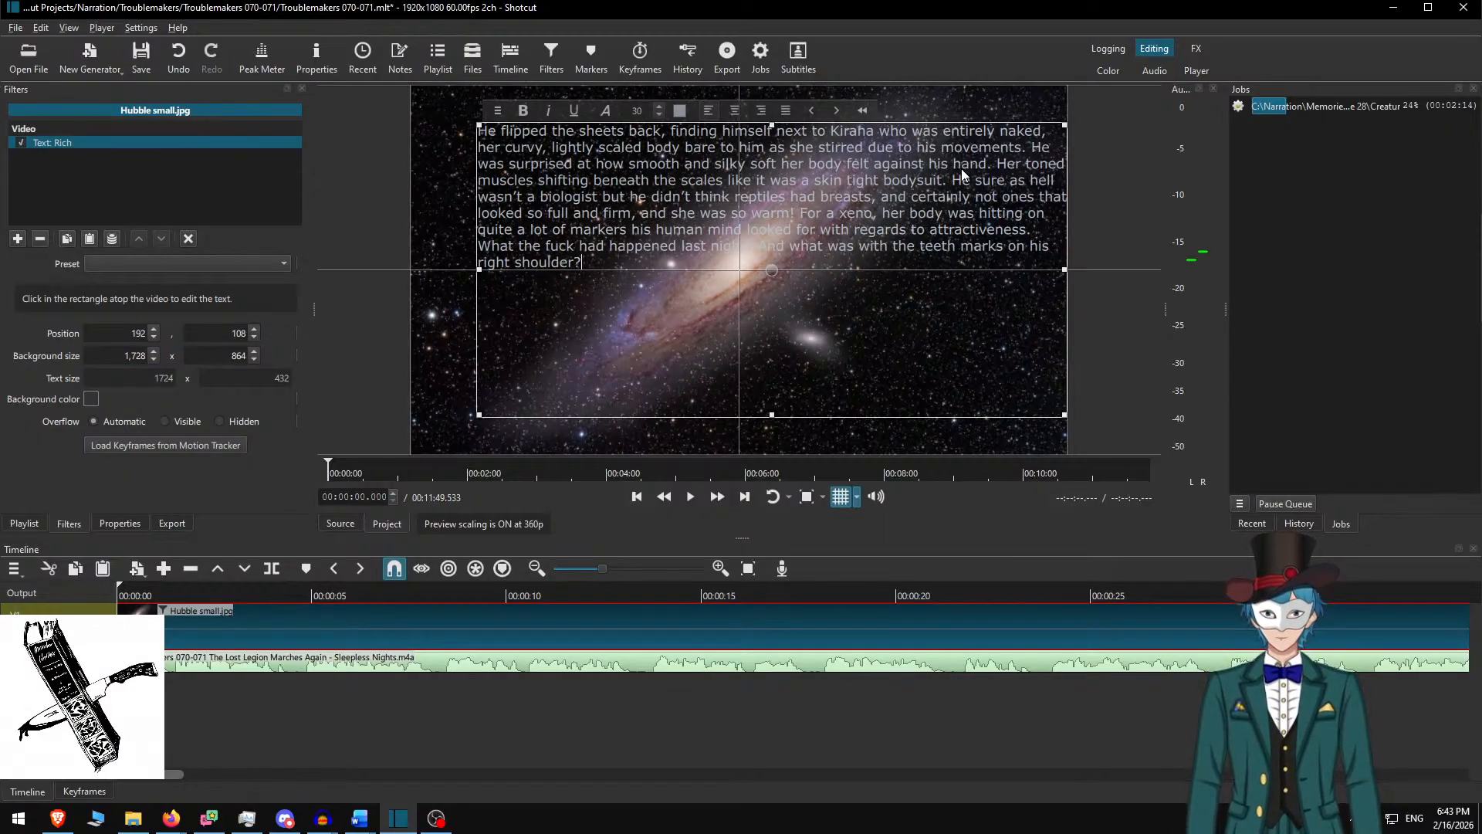
pyautogui.hotkey('ctrl', 'a')
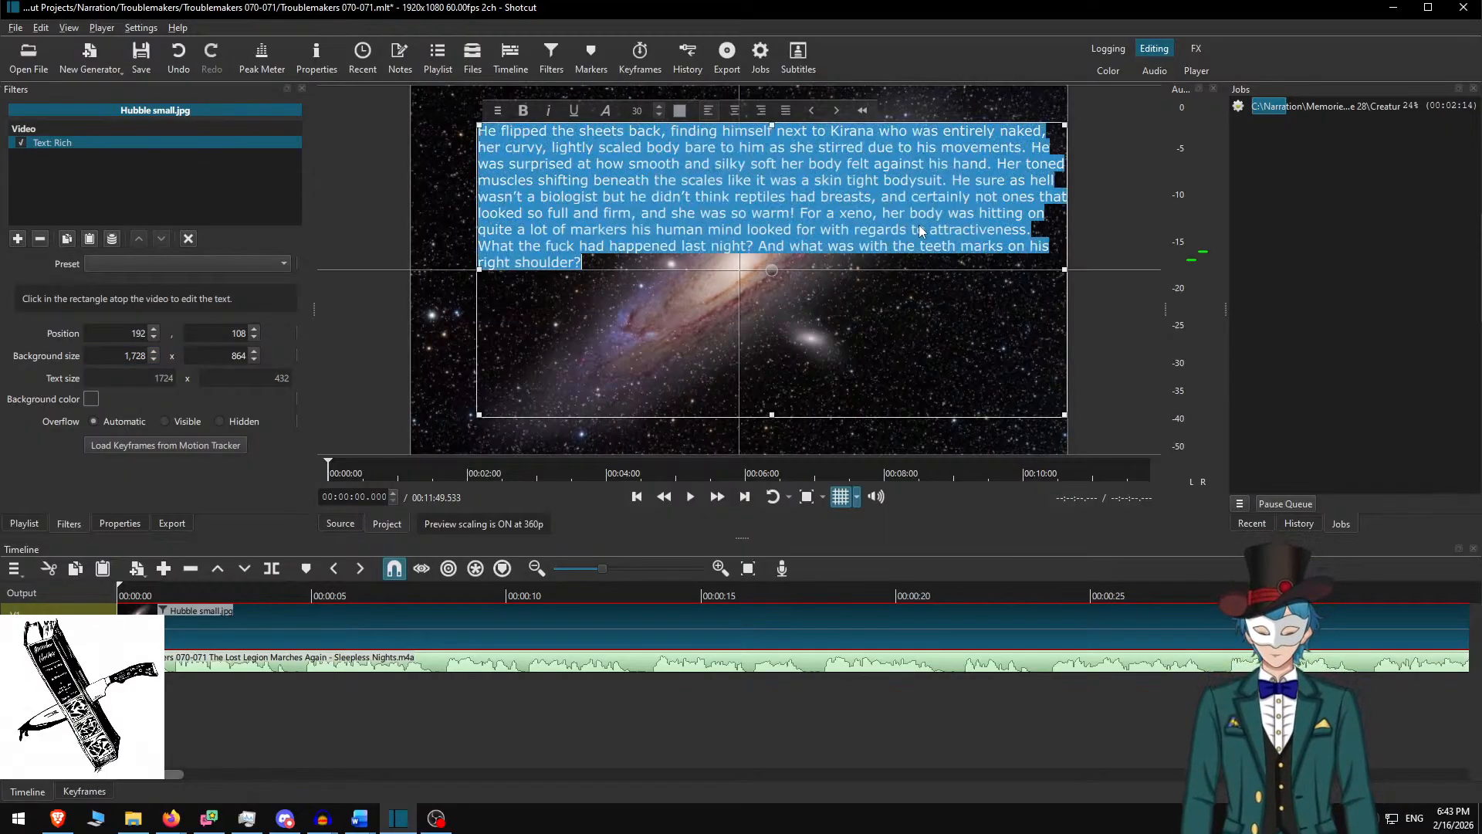
pyautogui.click(787, 110)
pyautogui.click(705, 223)
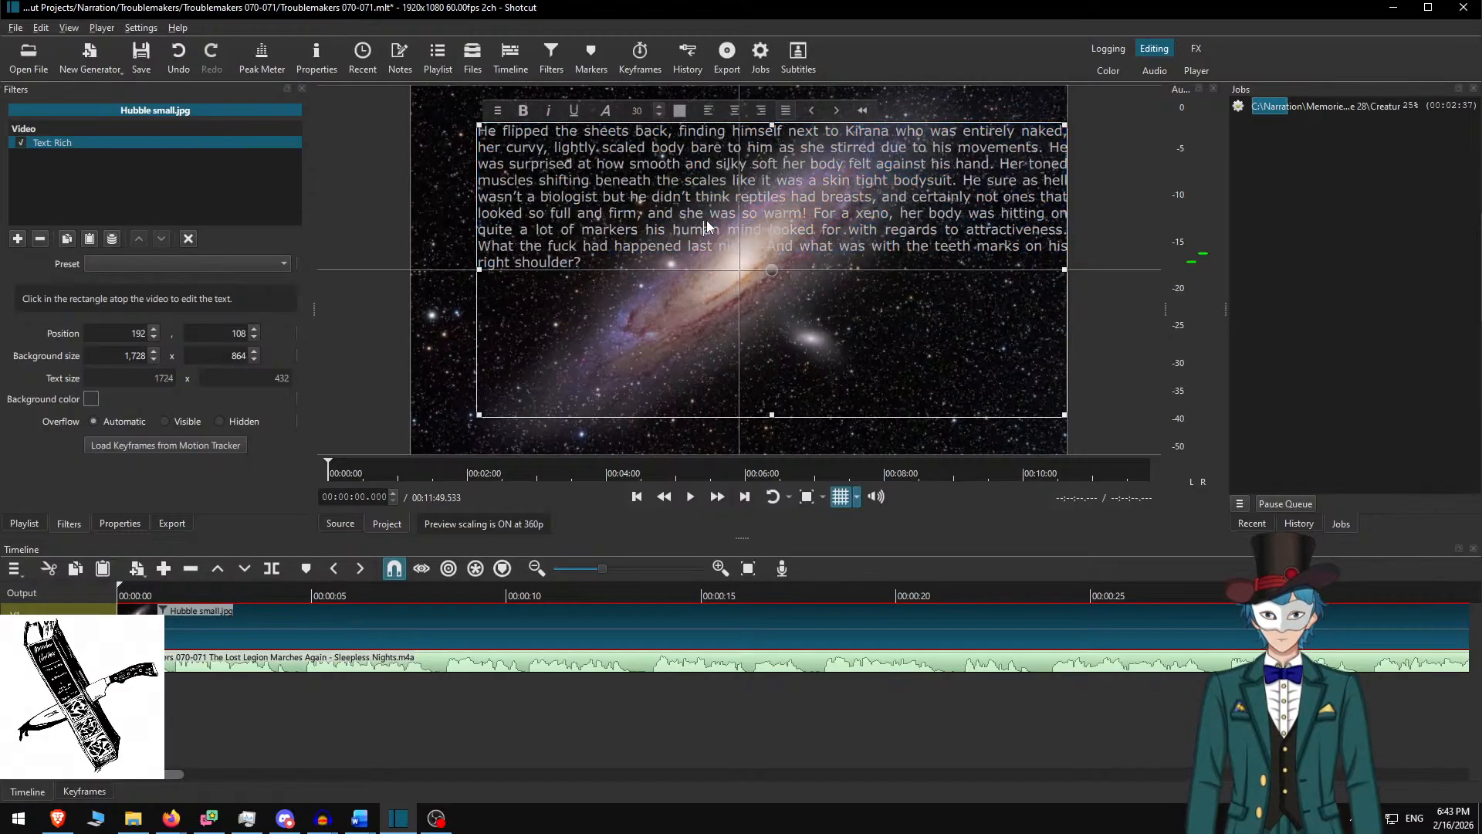
pyautogui.hotkey('ctrl', 's')
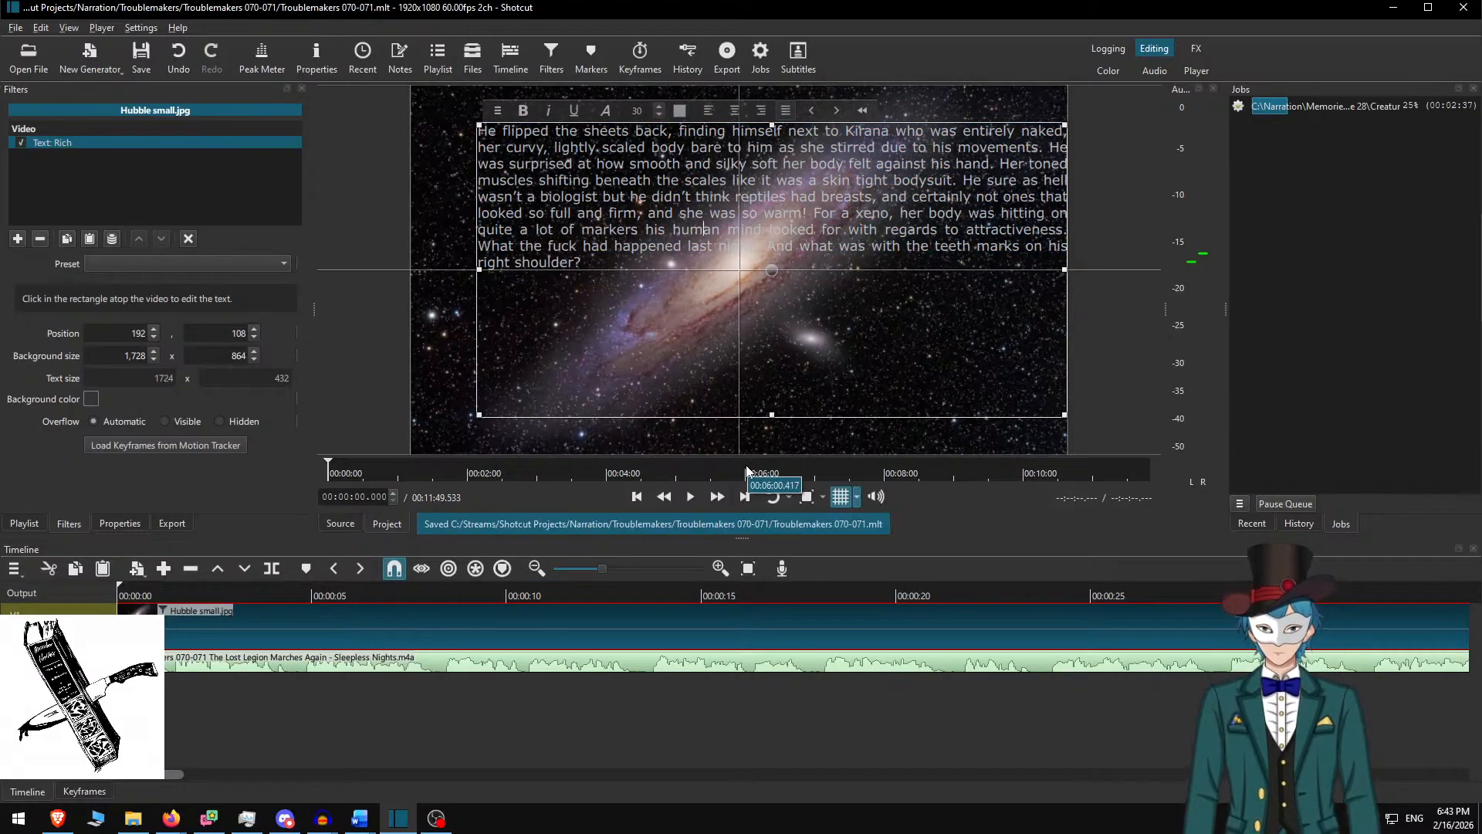
pyautogui.click(90, 398)
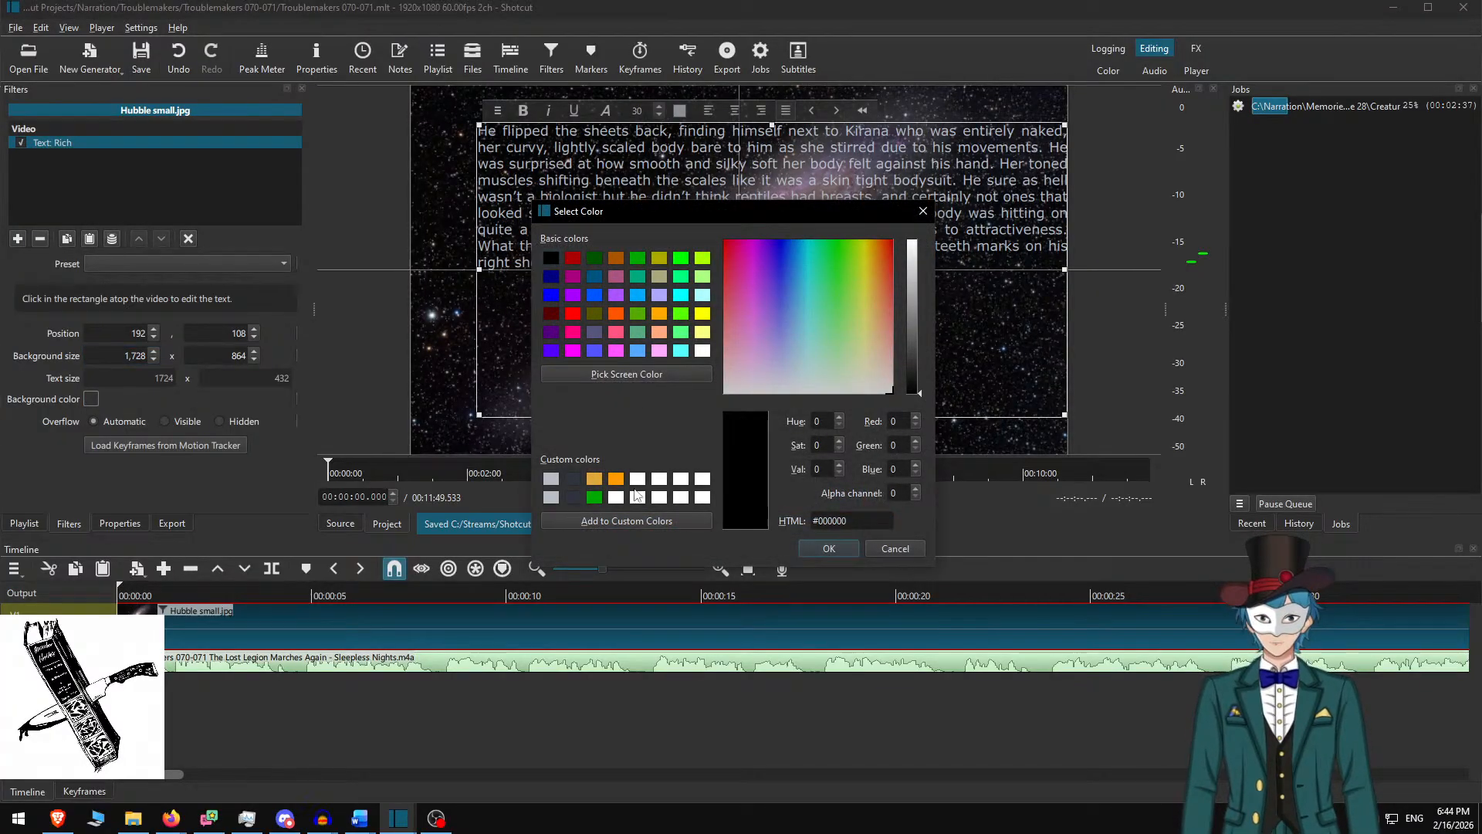
# Give the story box a dark slate background and move it to X 96
pyautogui.click(551, 479)
pyautogui.click(572, 479)
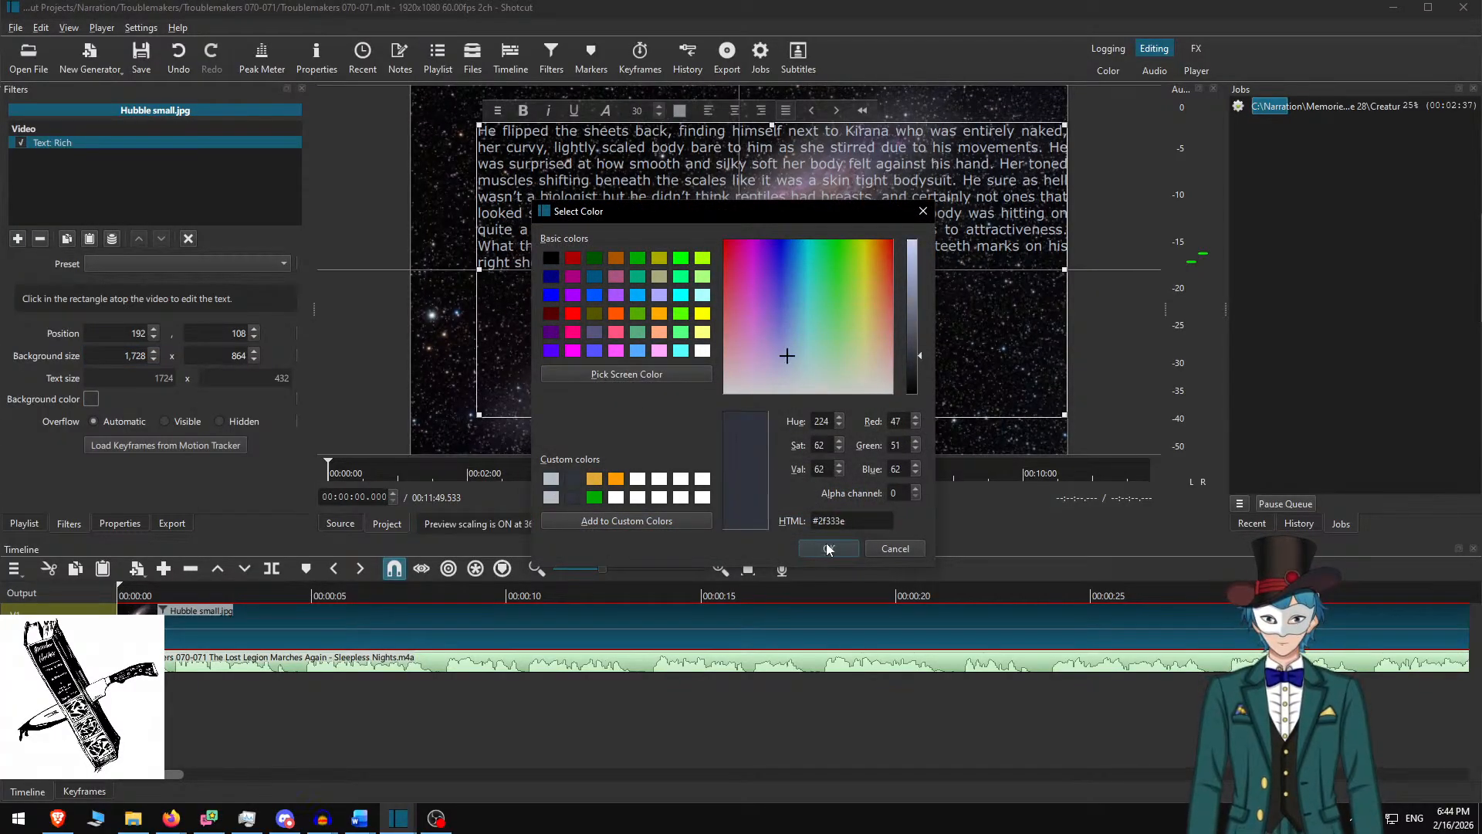
pyautogui.click(830, 548)
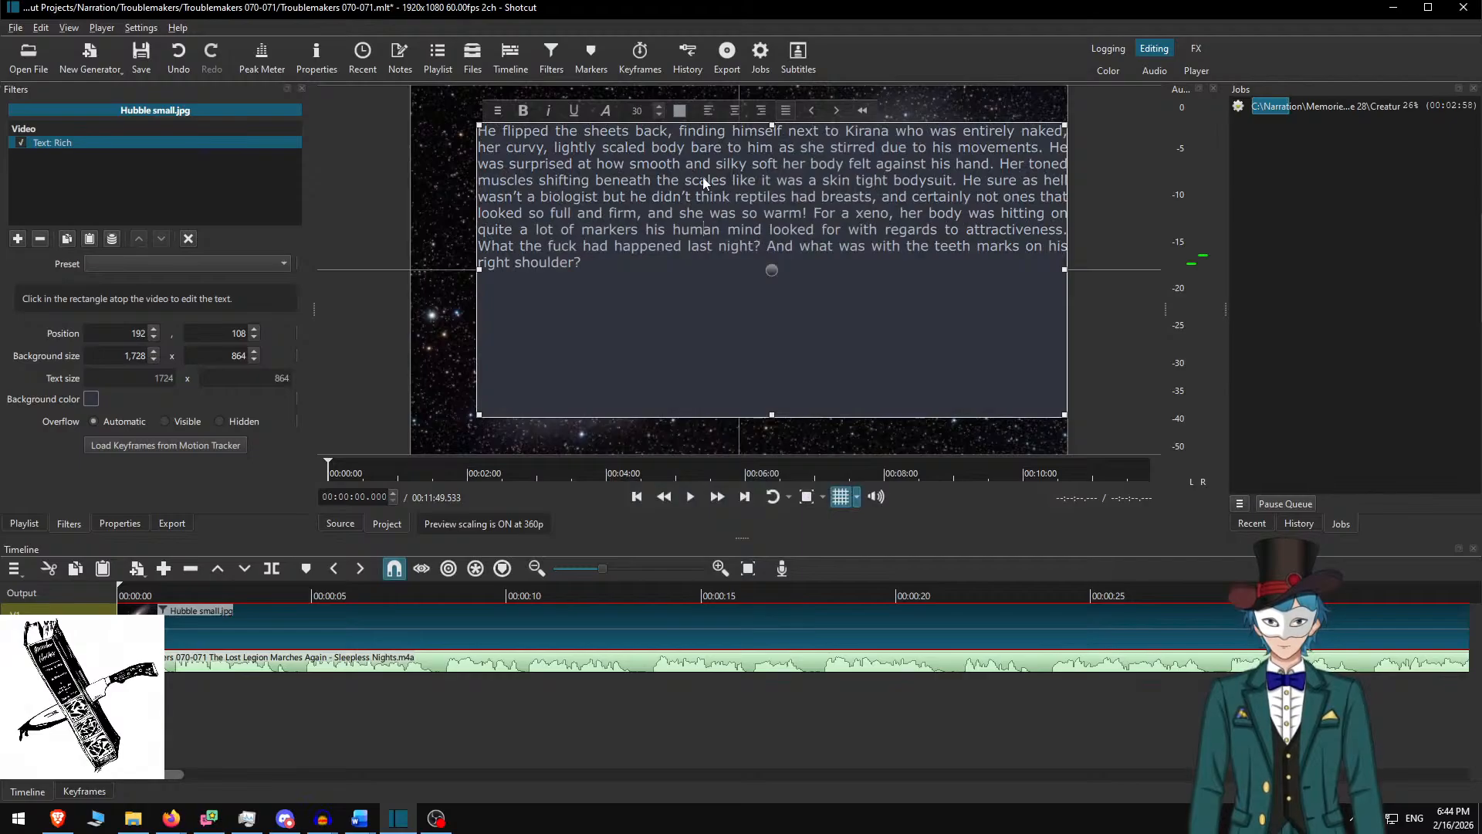
pyautogui.hotkey('ctrl', 'a')
pyautogui.click(681, 112)
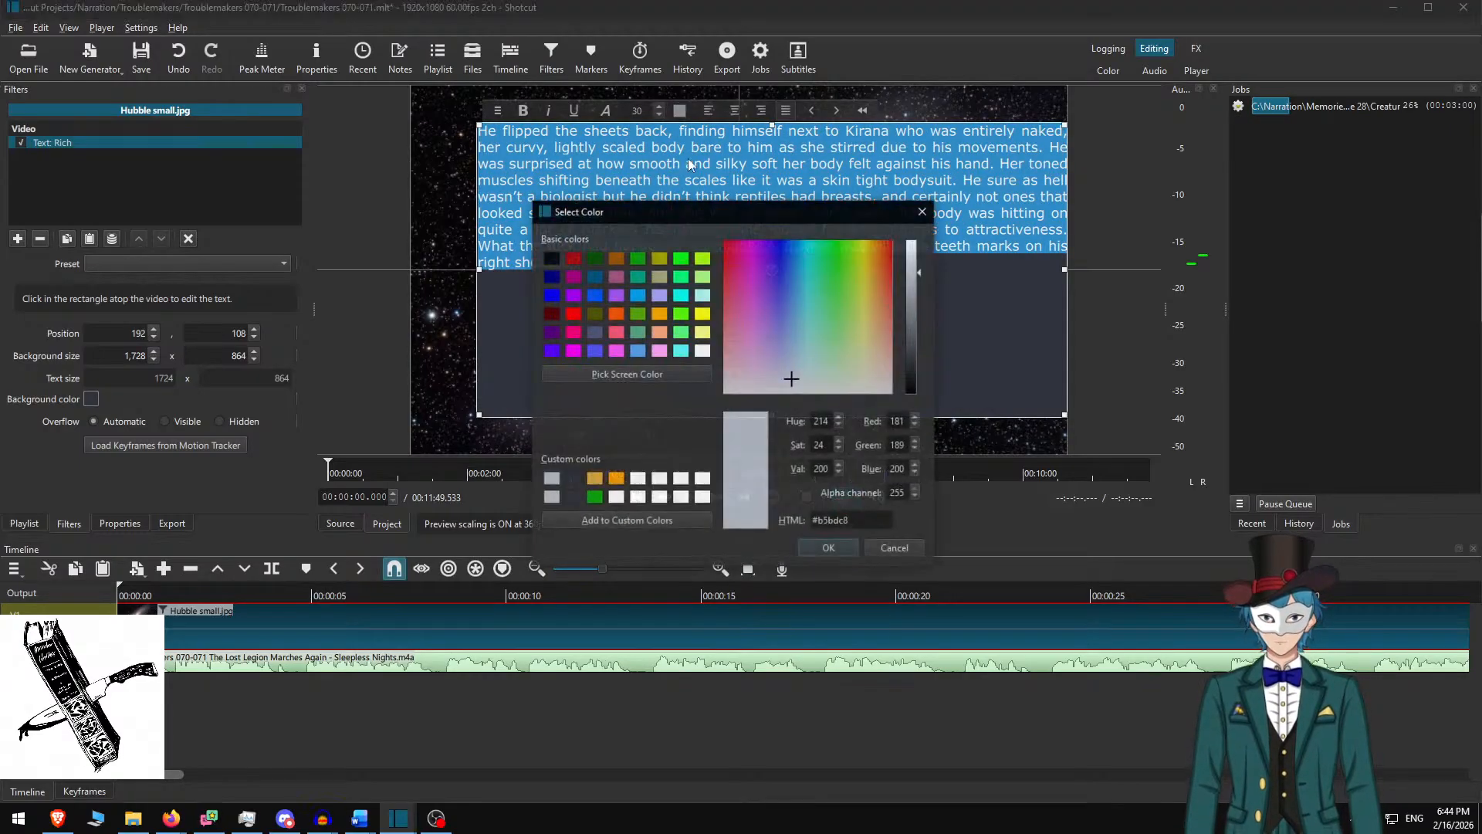
pyautogui.press('Escape')
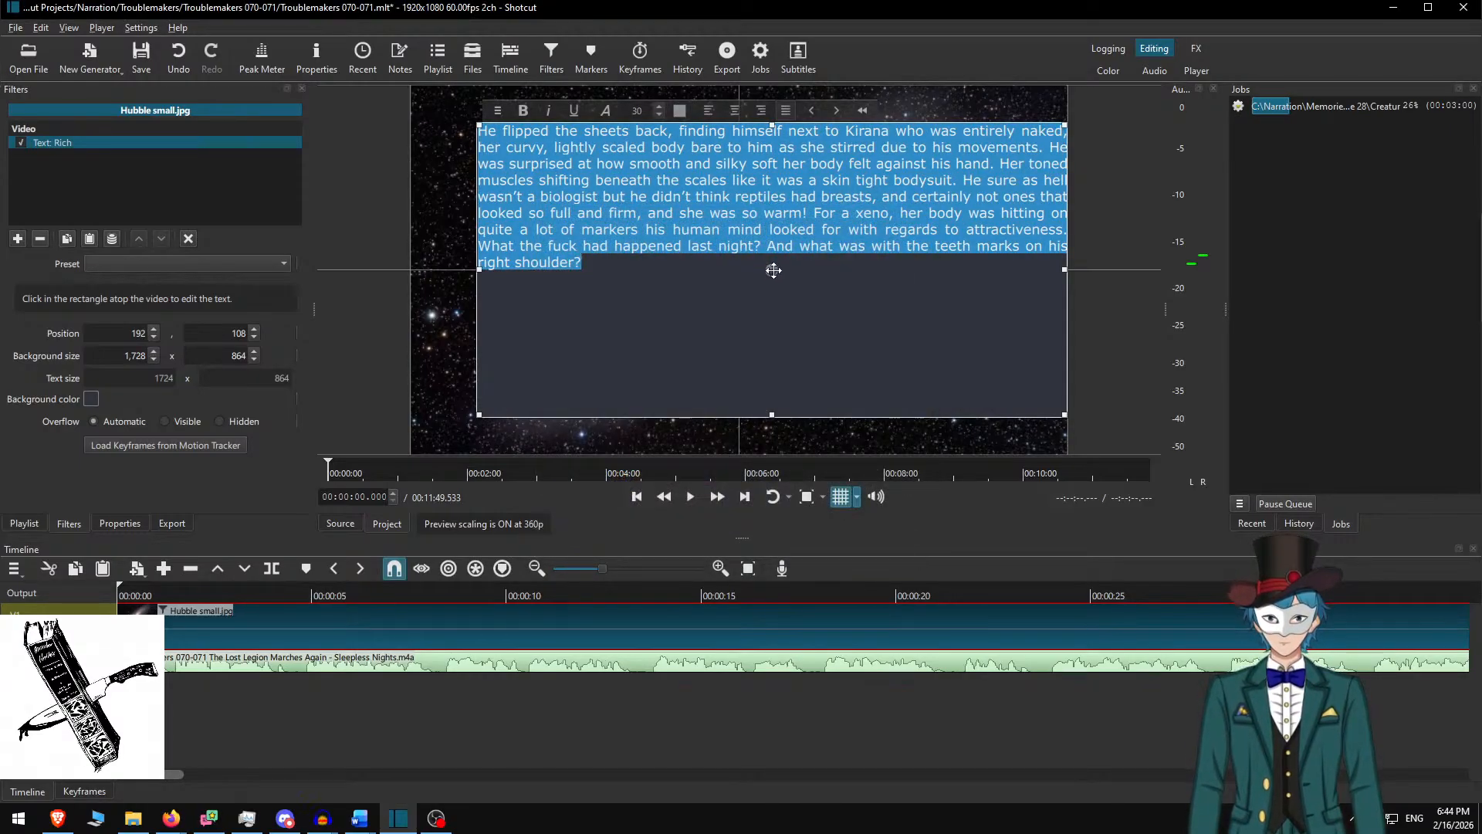
pyautogui.moveTo(772, 270); pyautogui.dragTo(734, 270)
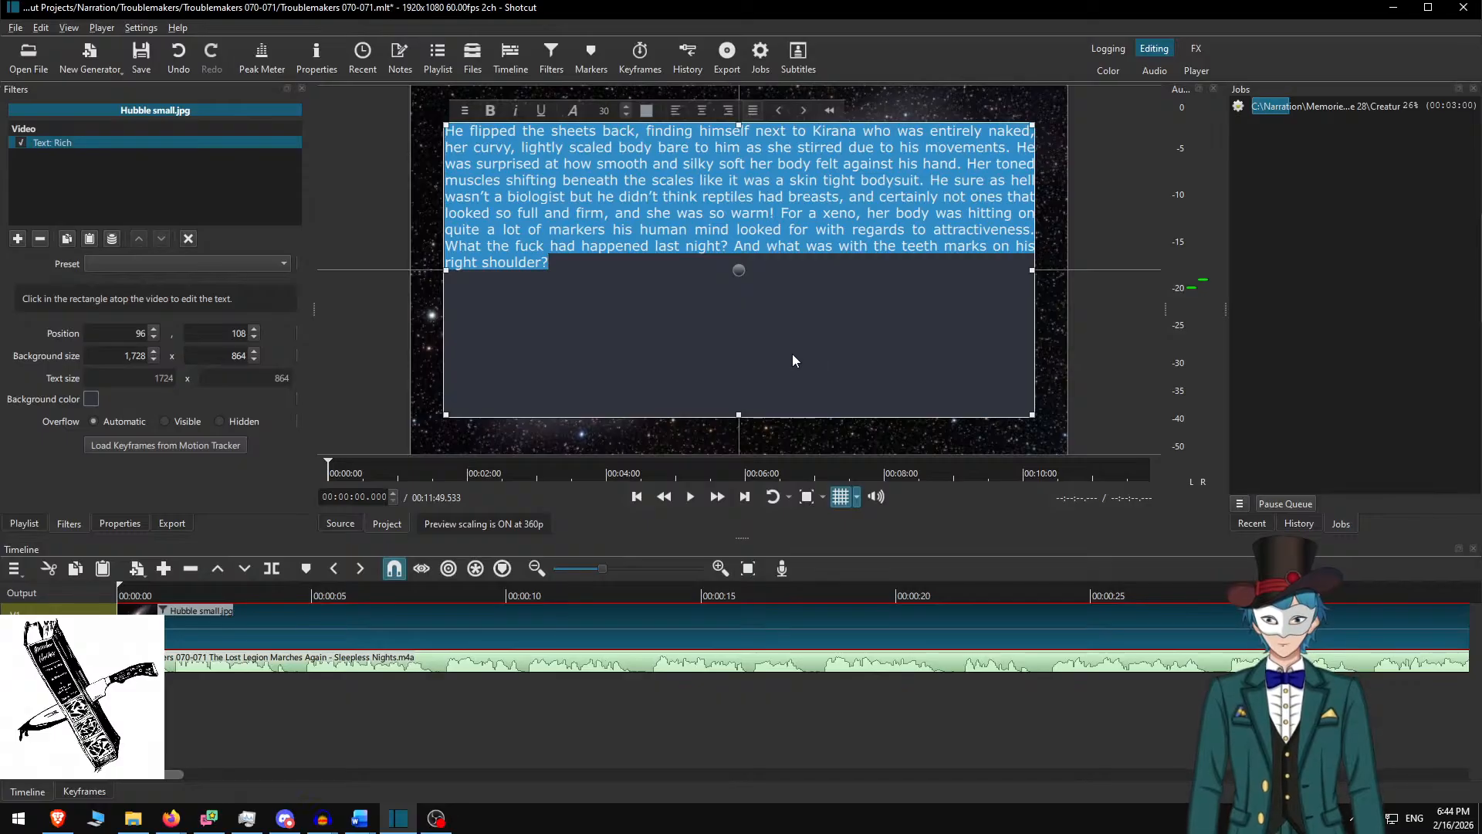
# Save and close the Troublemakers project, then reopen Creature 28.mlt
pyautogui.hotkey('ctrl', 's')
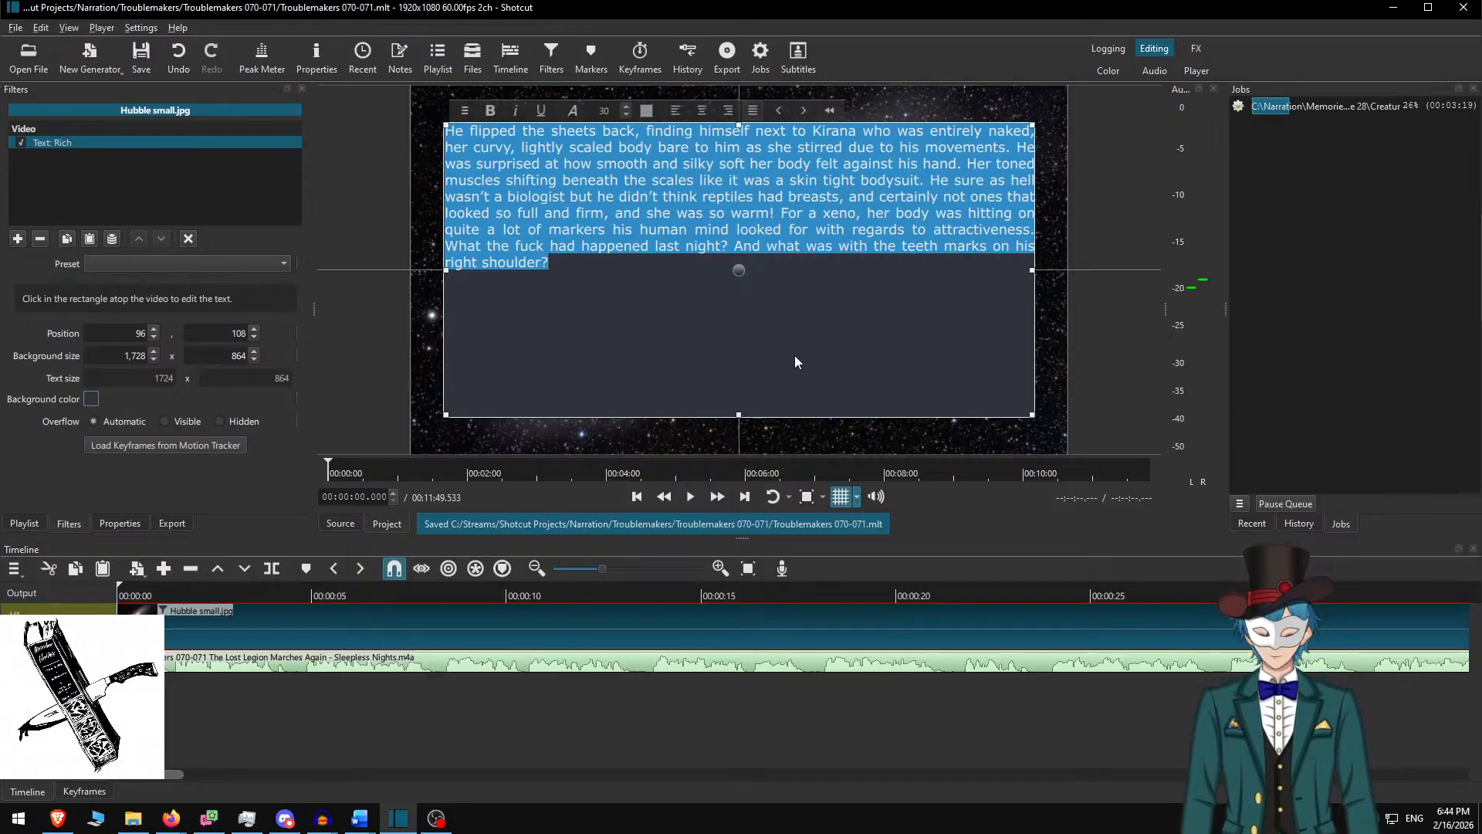
pyautogui.hotkey('ctrl', 'w')
pyautogui.click(806, 170)
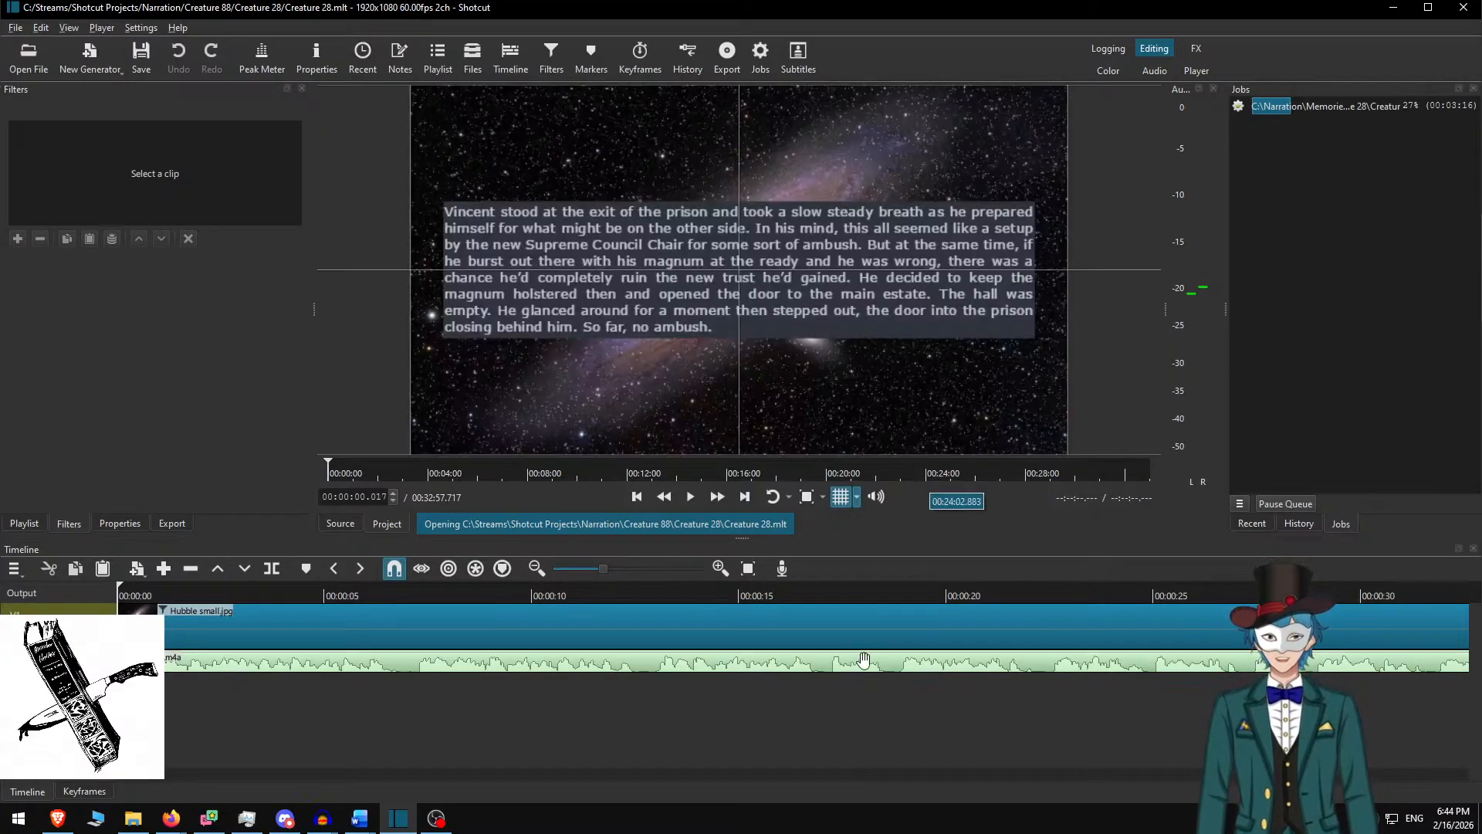
# Inspect a Hubble galaxy clip's Text: Rich settings on the Creature 28 timeline
pyautogui.scroll(-10, 868, 627)
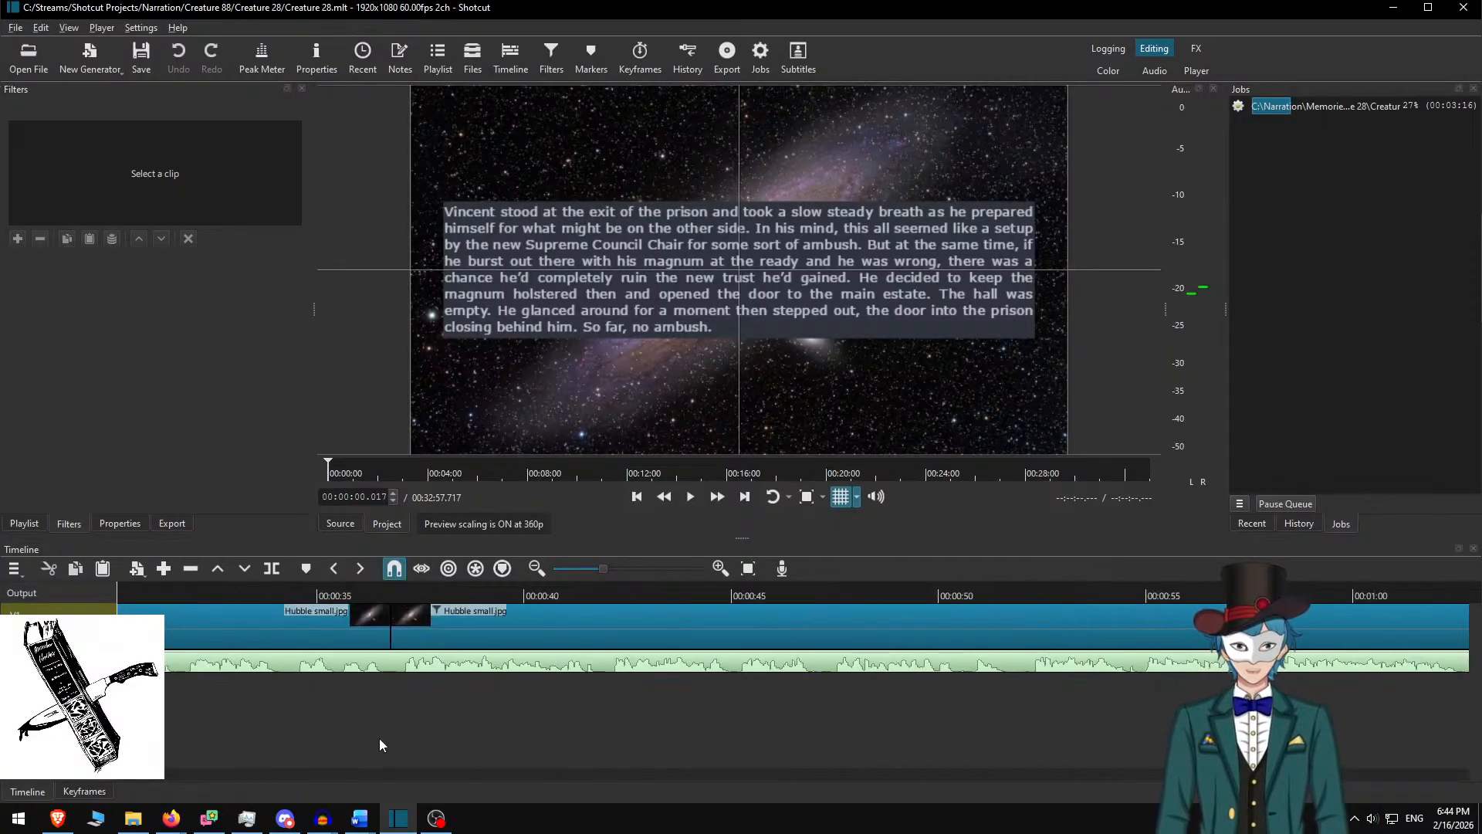
pyautogui.moveTo(147, 784); pyautogui.dragTo(1032, 736)
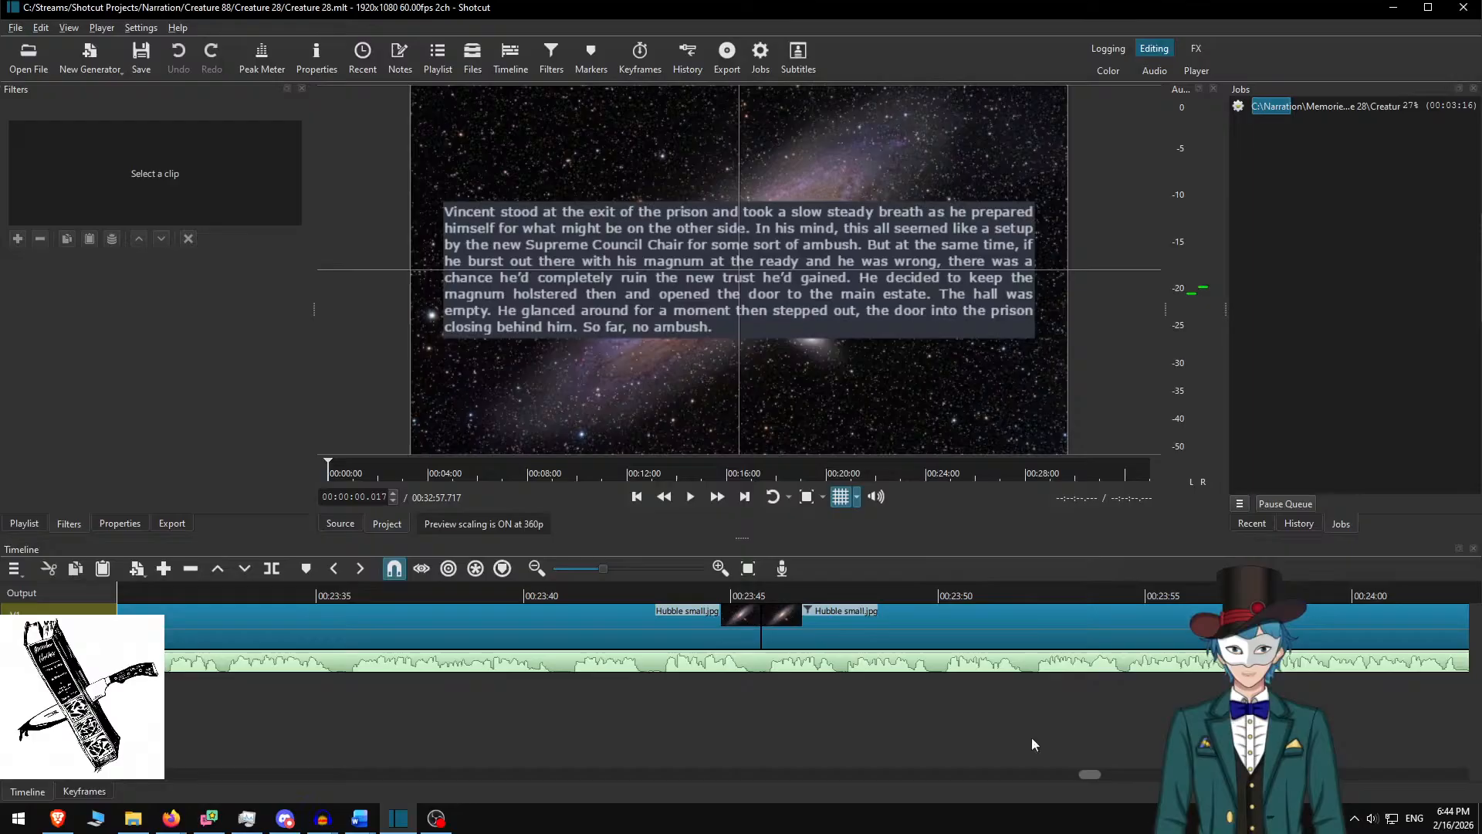
pyautogui.click(911, 616)
pyautogui.click(912, 593)
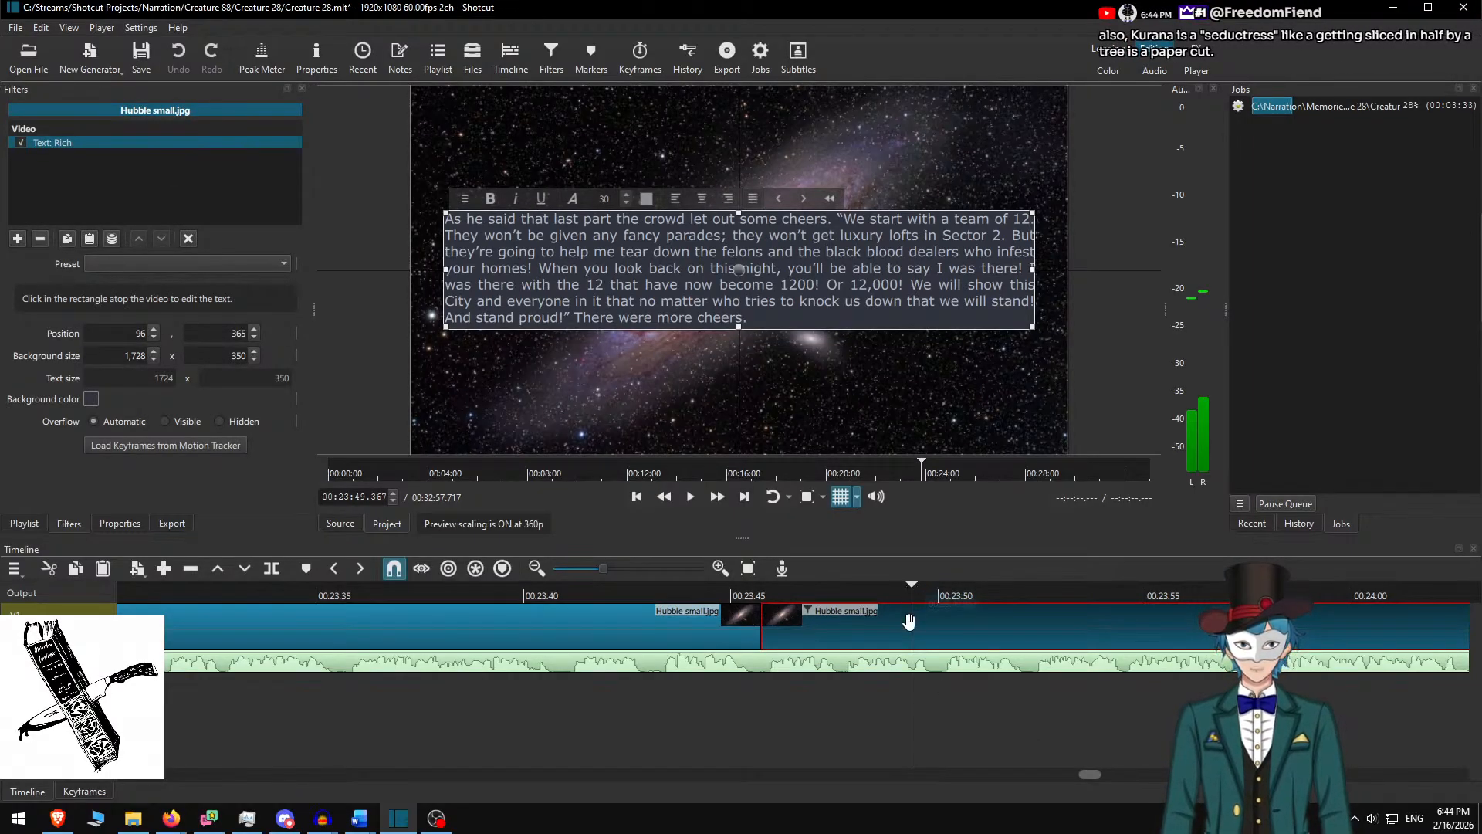
pyautogui.press('s')
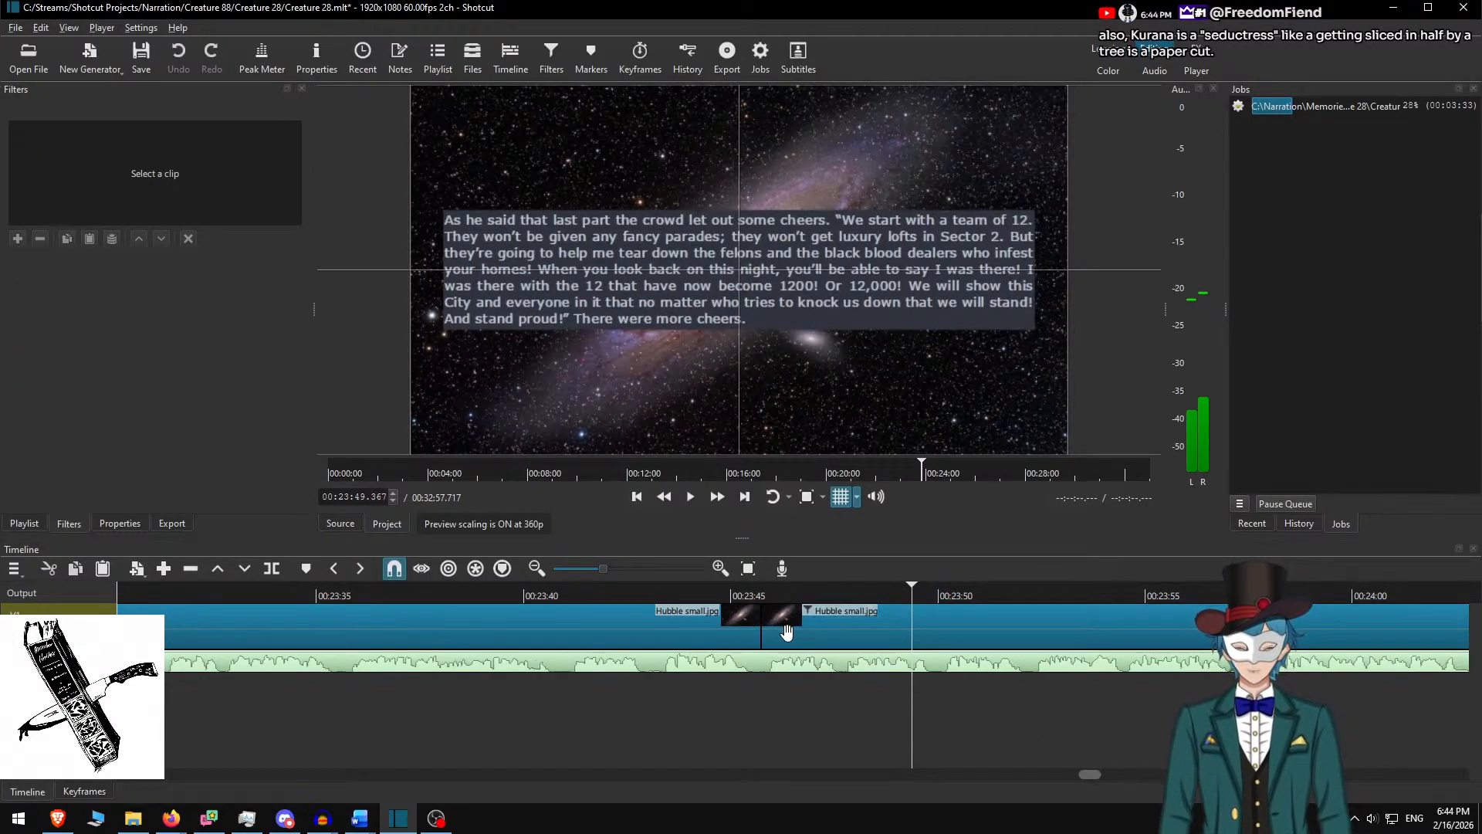
# Close Creature 28 without saving and reopen Troublemakers 070-071.mlt
pyautogui.hotkey('ctrl', 'w')
pyautogui.click(730, 424)
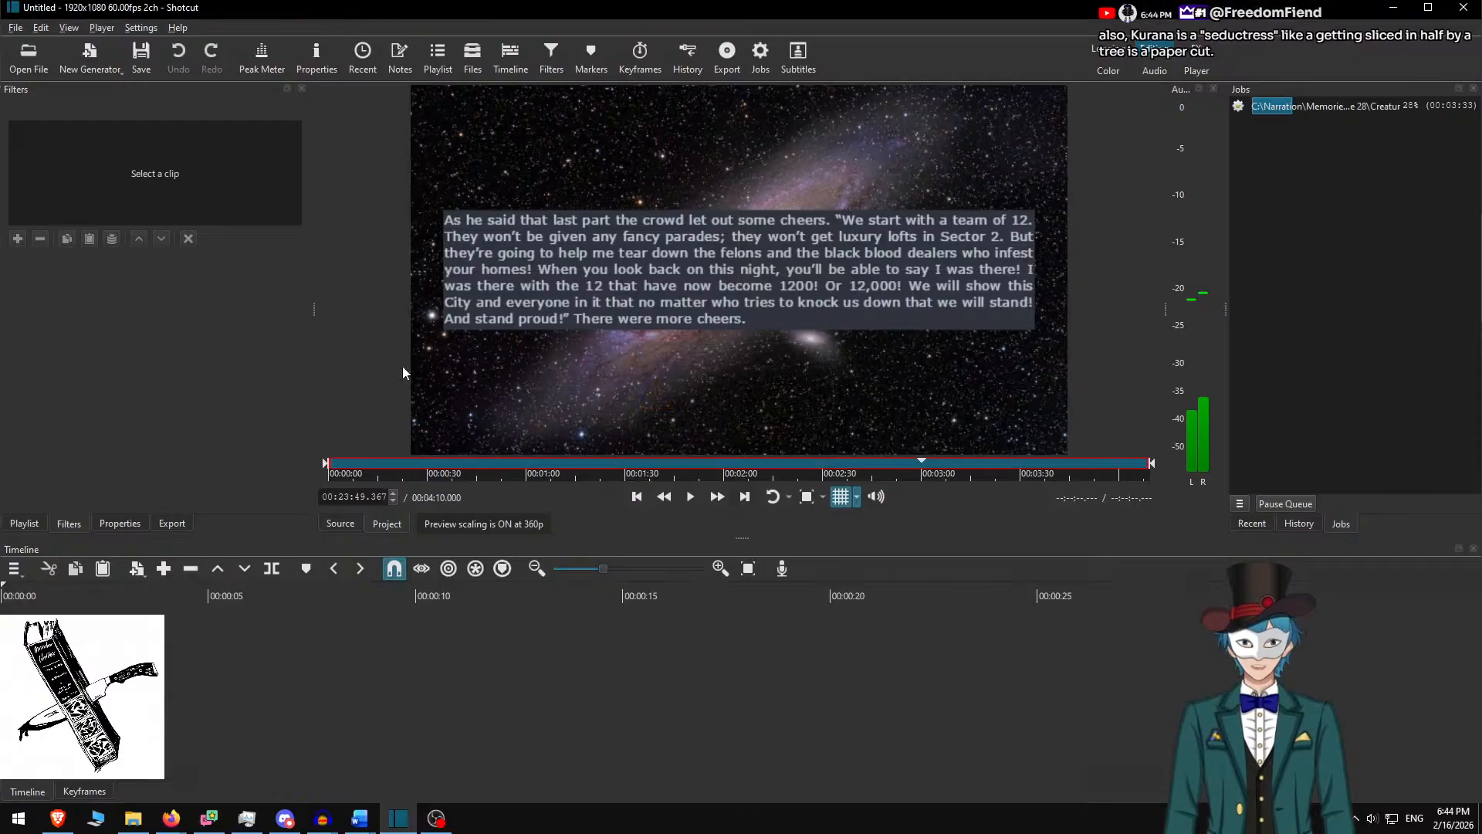
pyautogui.click(818, 170)
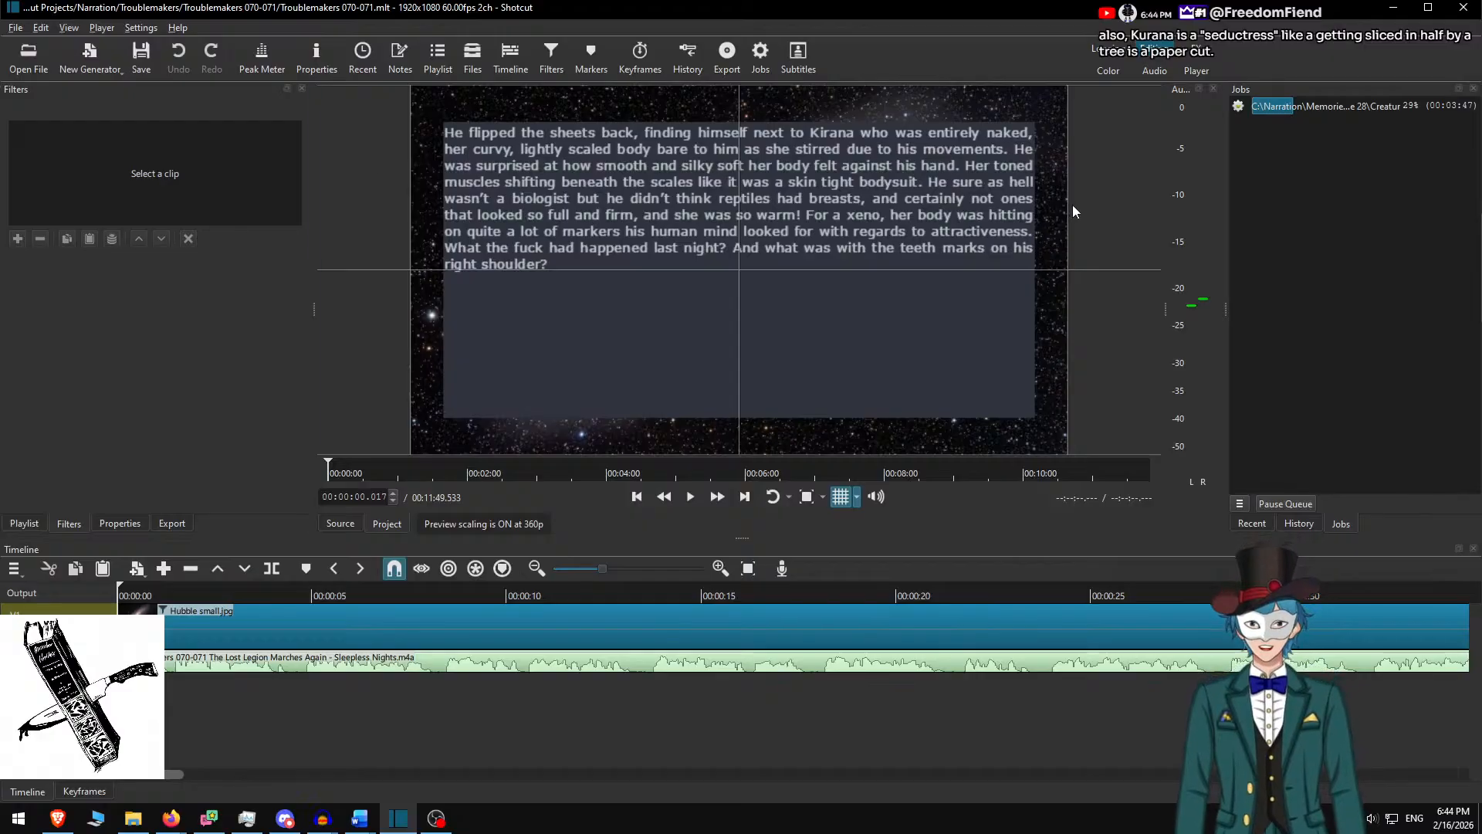
# Set the story box height to 450 and move it down to Y 315
pyautogui.click(268, 637)
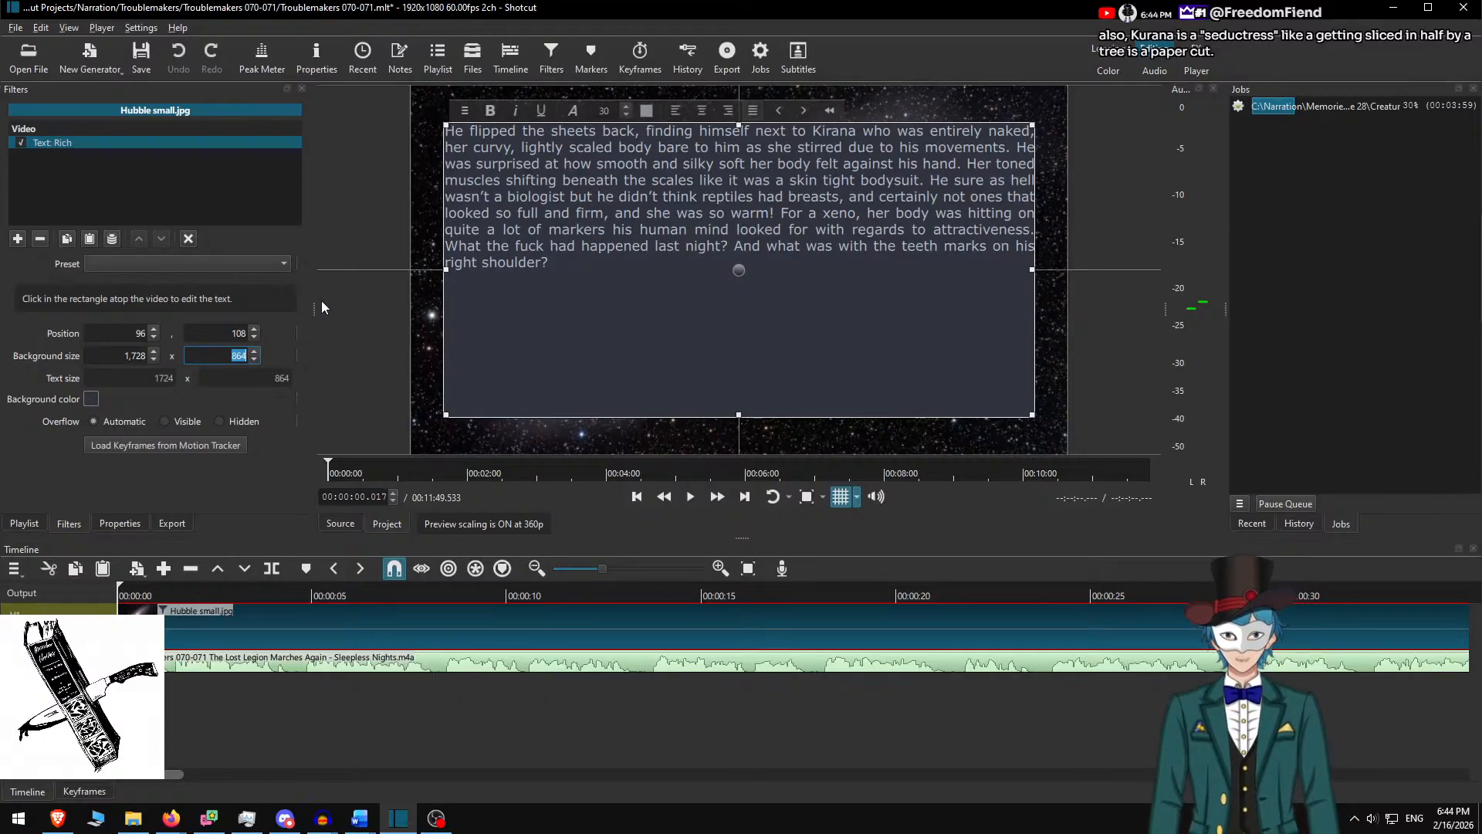
pyautogui.write('500')
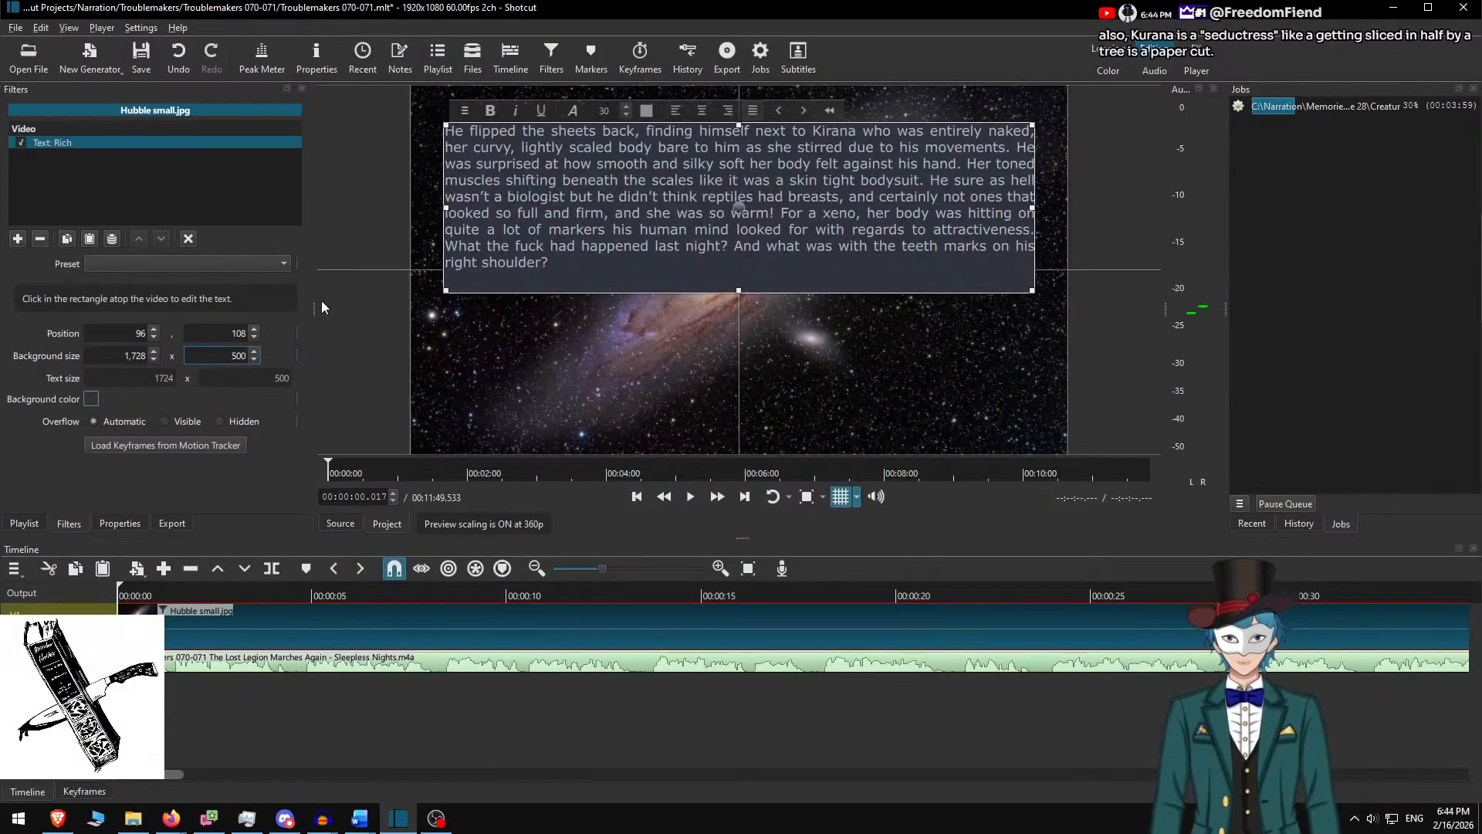
pyautogui.press('Left')
pyautogui.hotkey('shift', 'Left')
pyautogui.hotkey('shift', 'Left')
pyautogui.write('45')
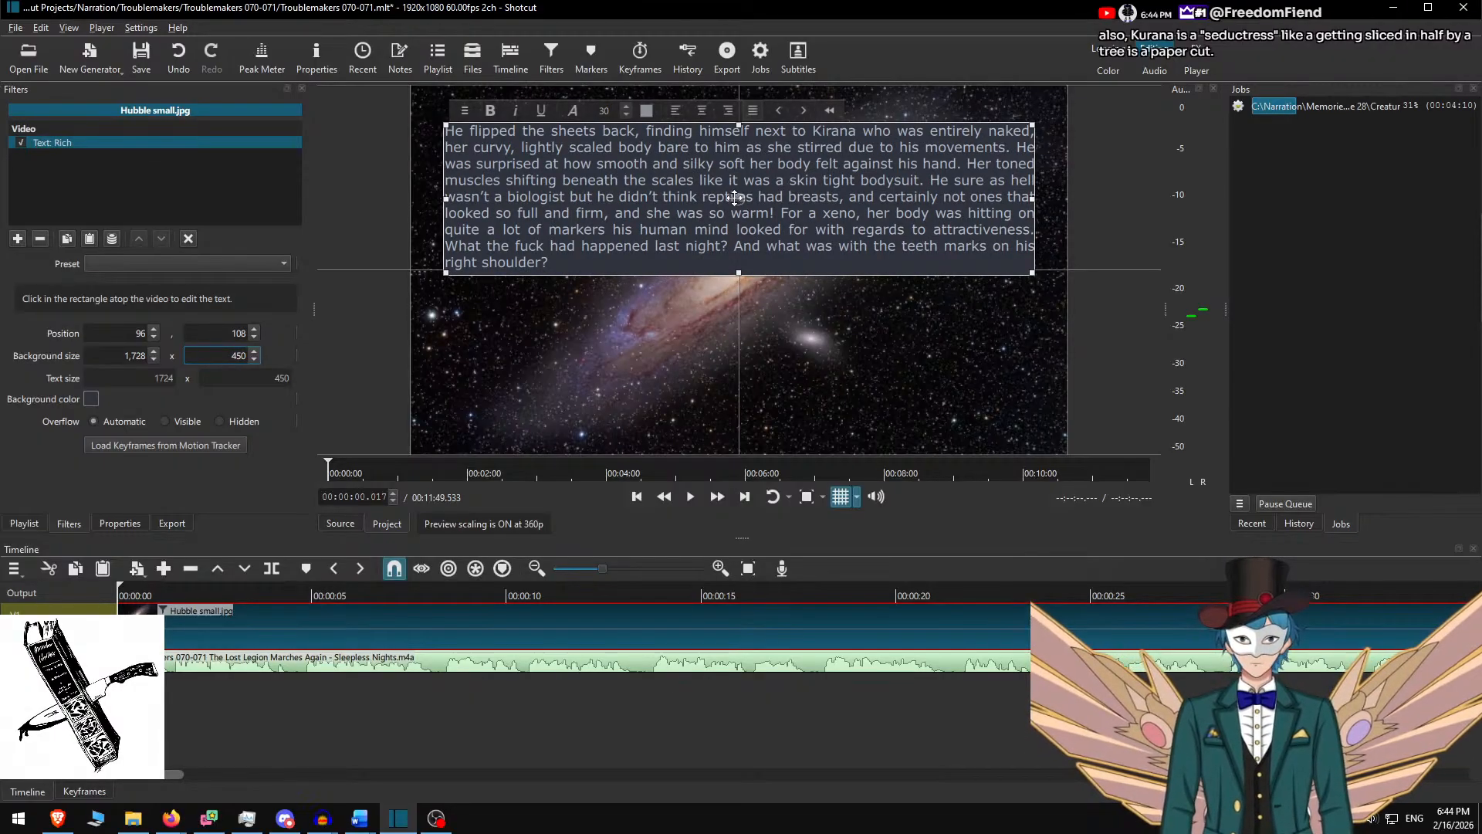
pyautogui.moveTo(738, 200); pyautogui.dragTo(744, 284)
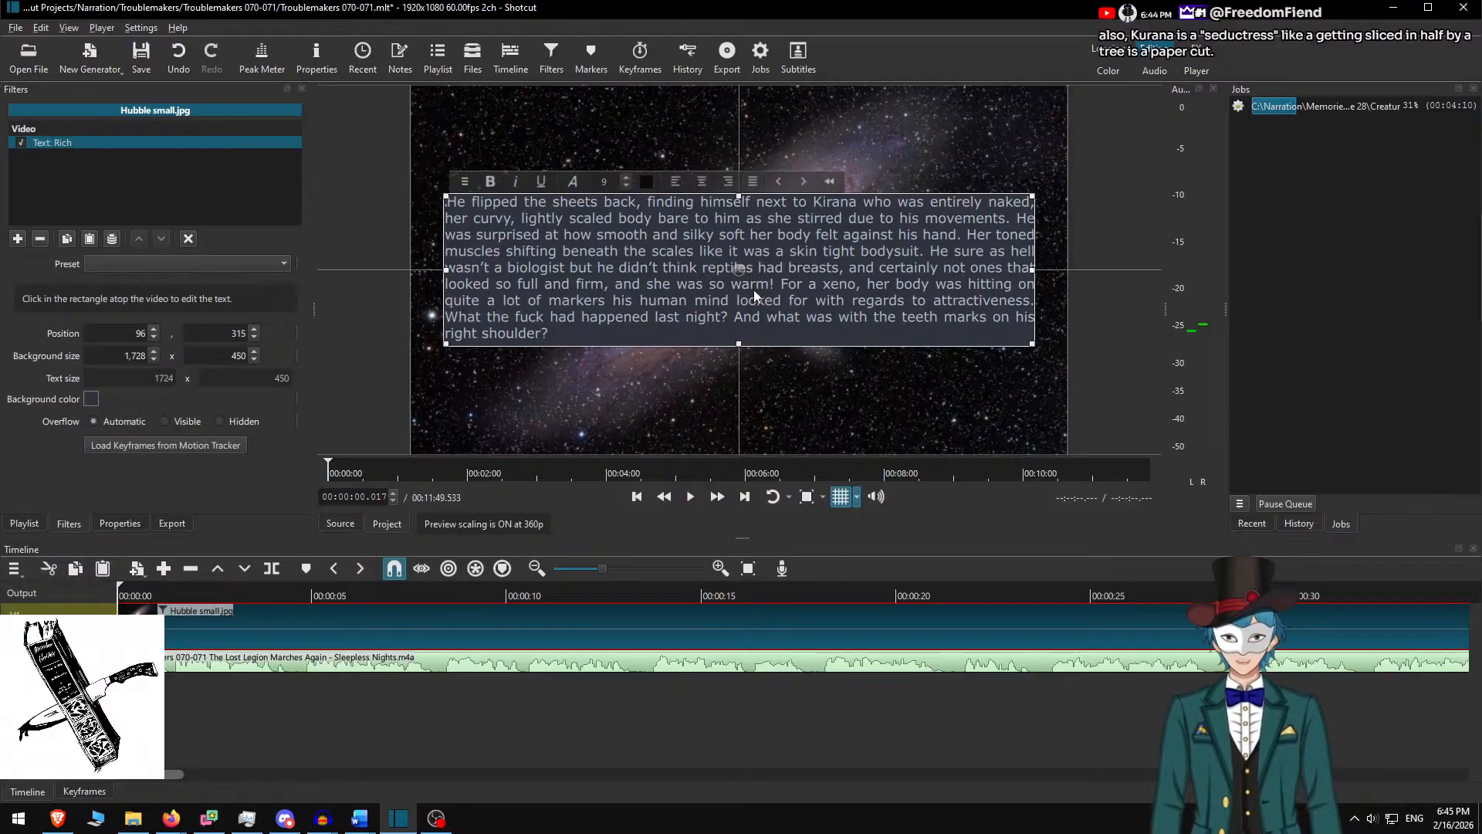
# Delete the stray character before 'He' and preview the slide playback
pyautogui.press('Delete')
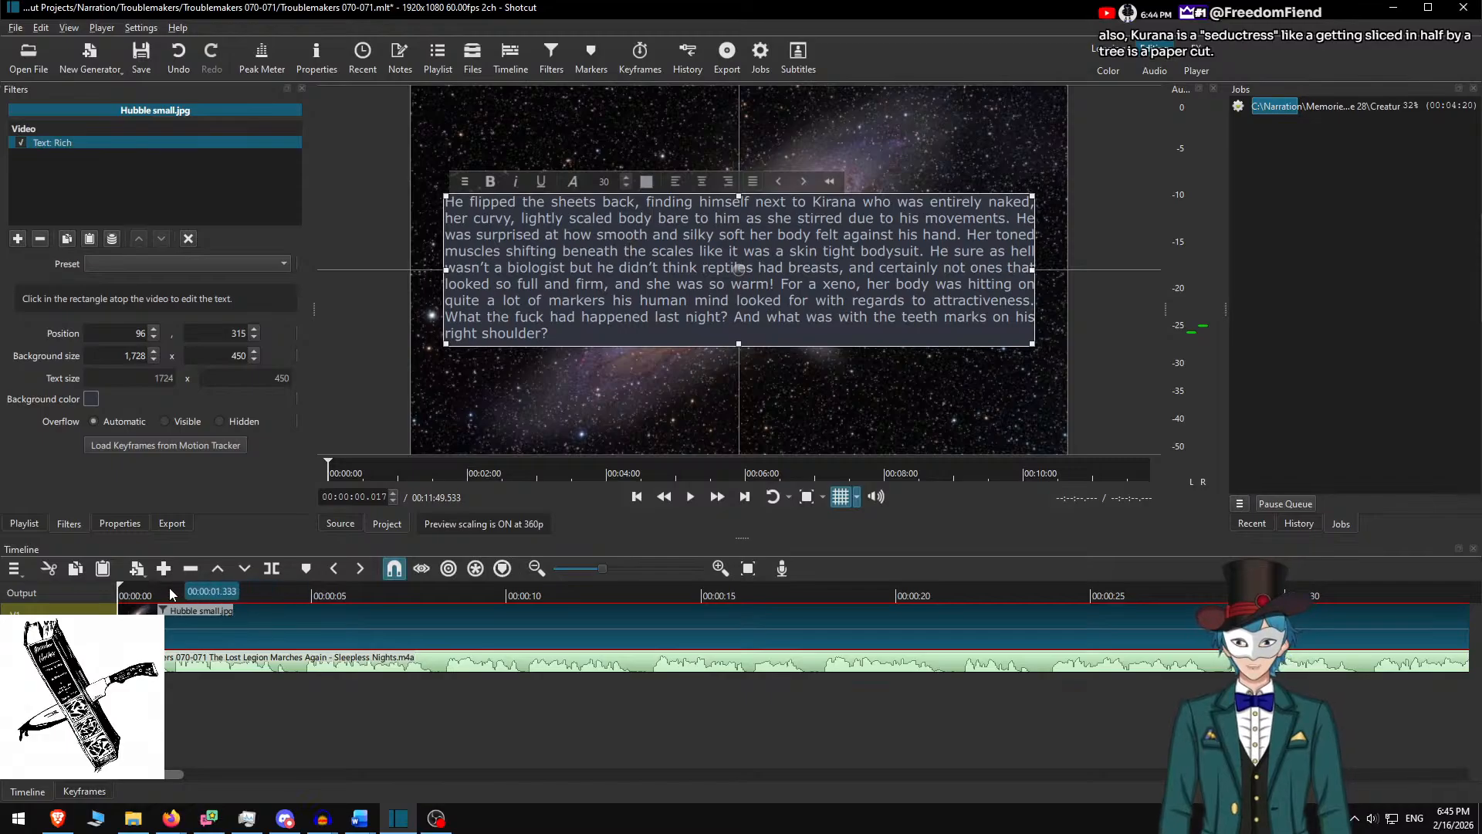
pyautogui.press('space')
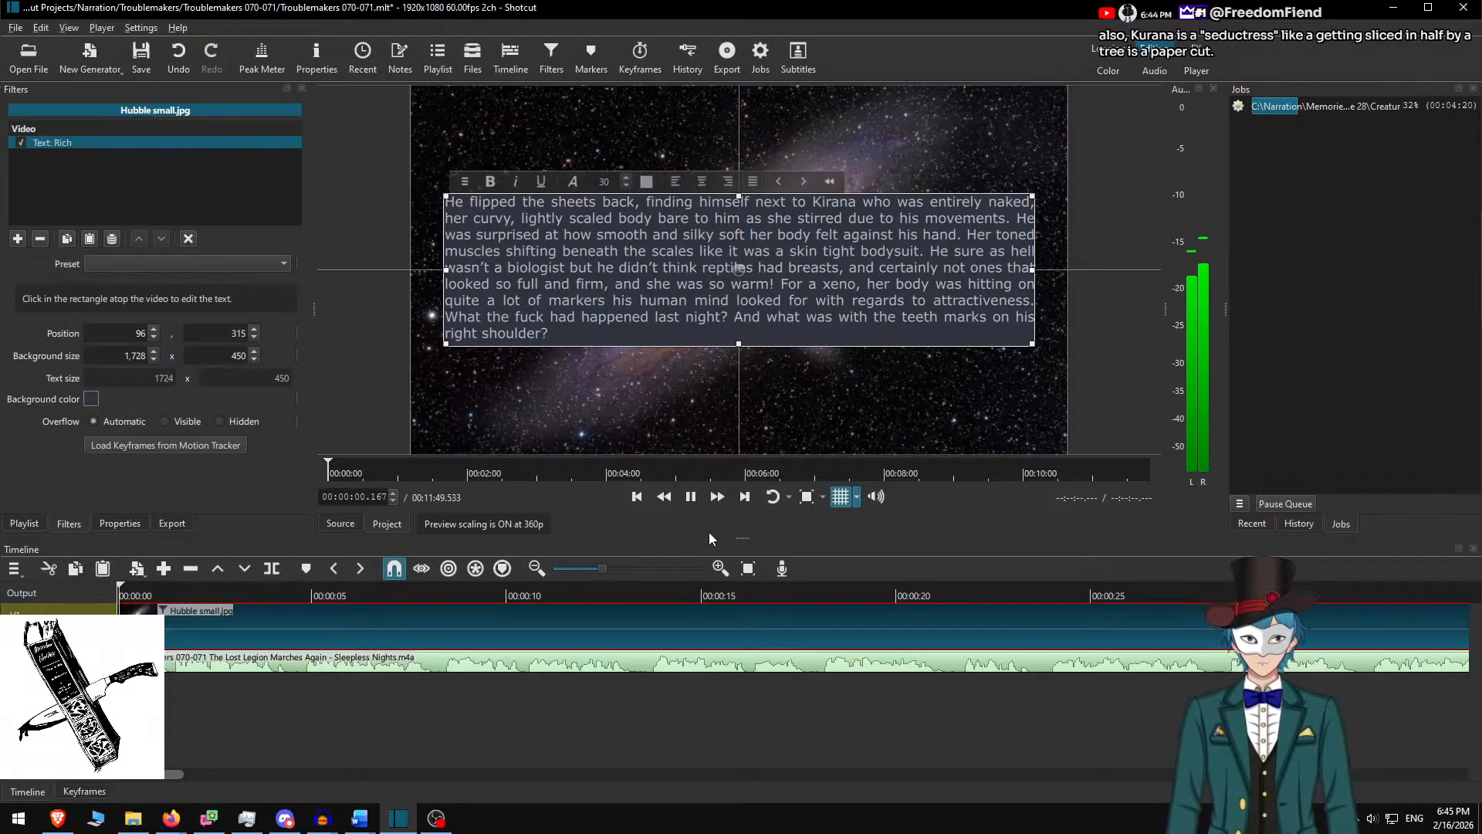
pyautogui.click(691, 497)
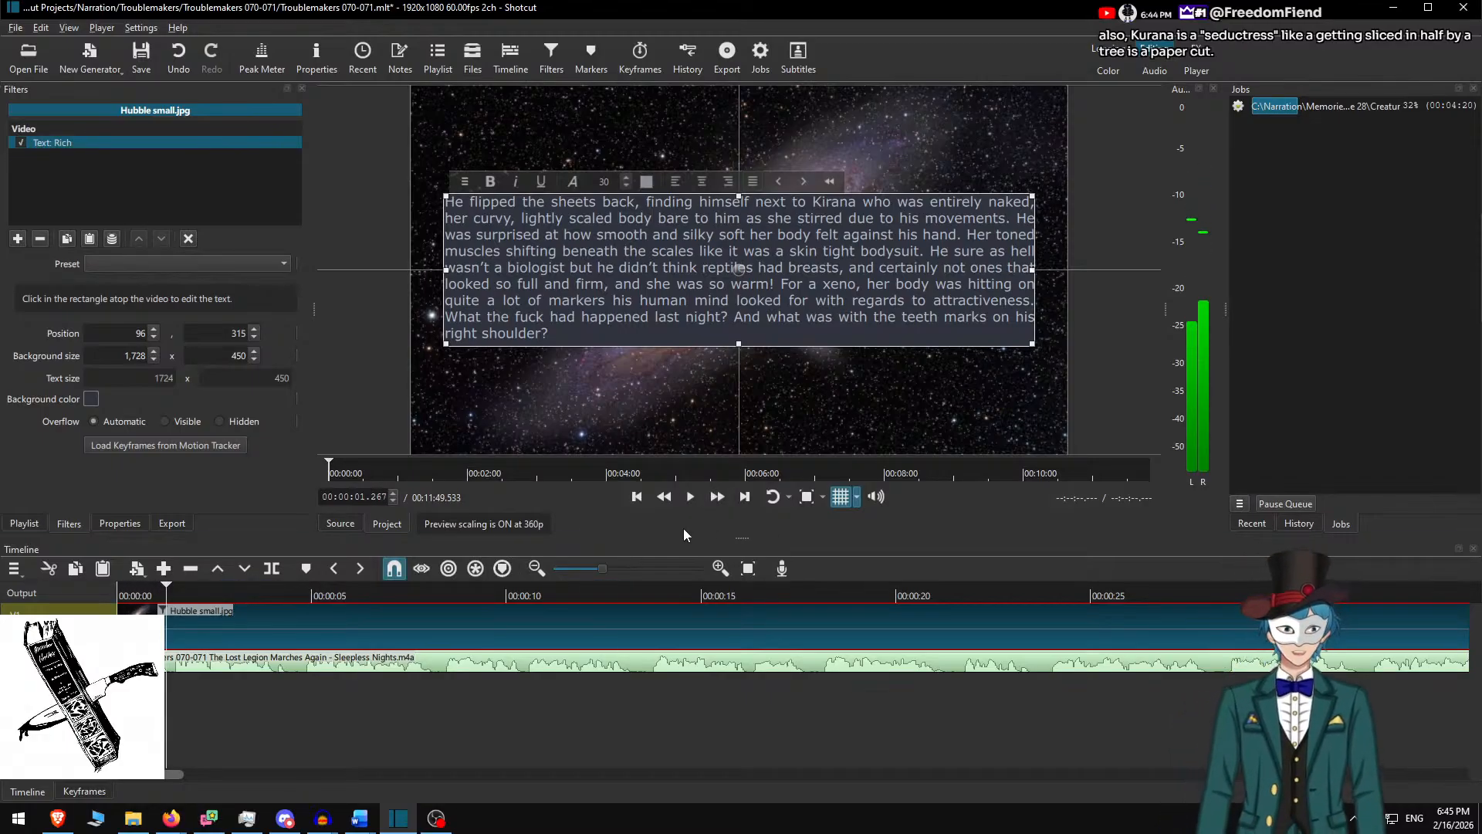
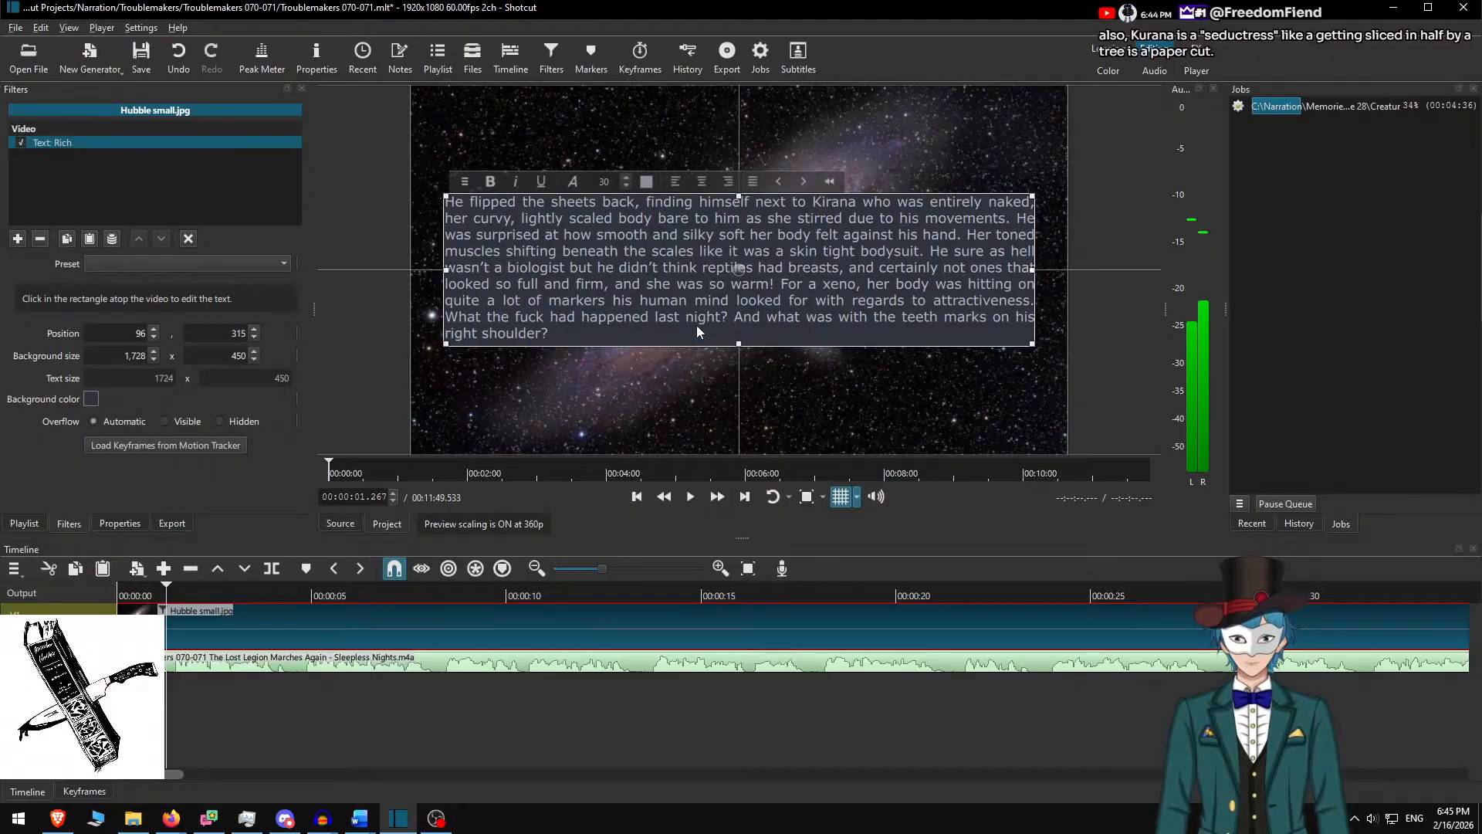
# Preview the current clip at faster playback speed
pyautogui.press('space')
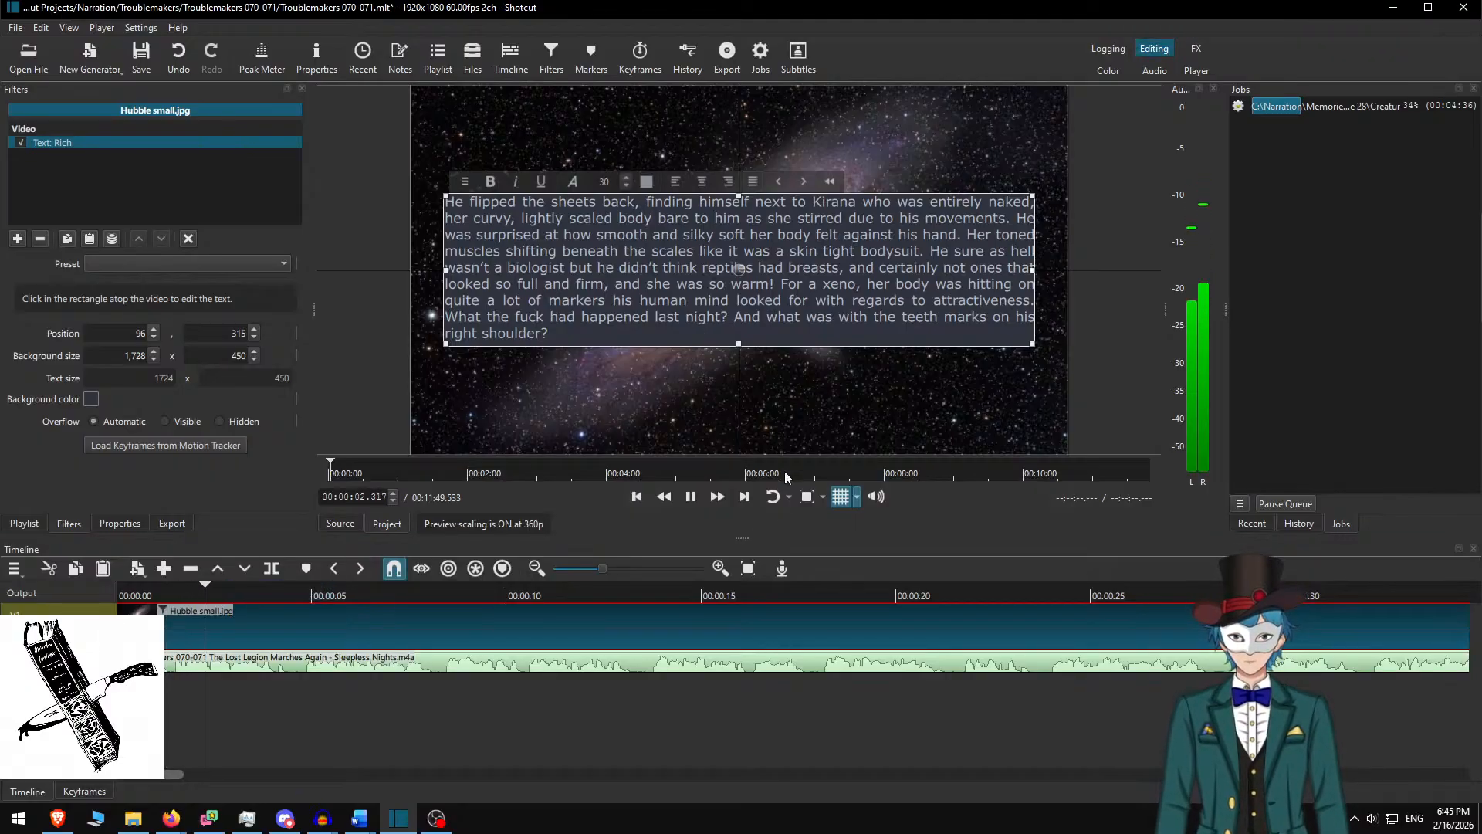
pyautogui.click(718, 497)
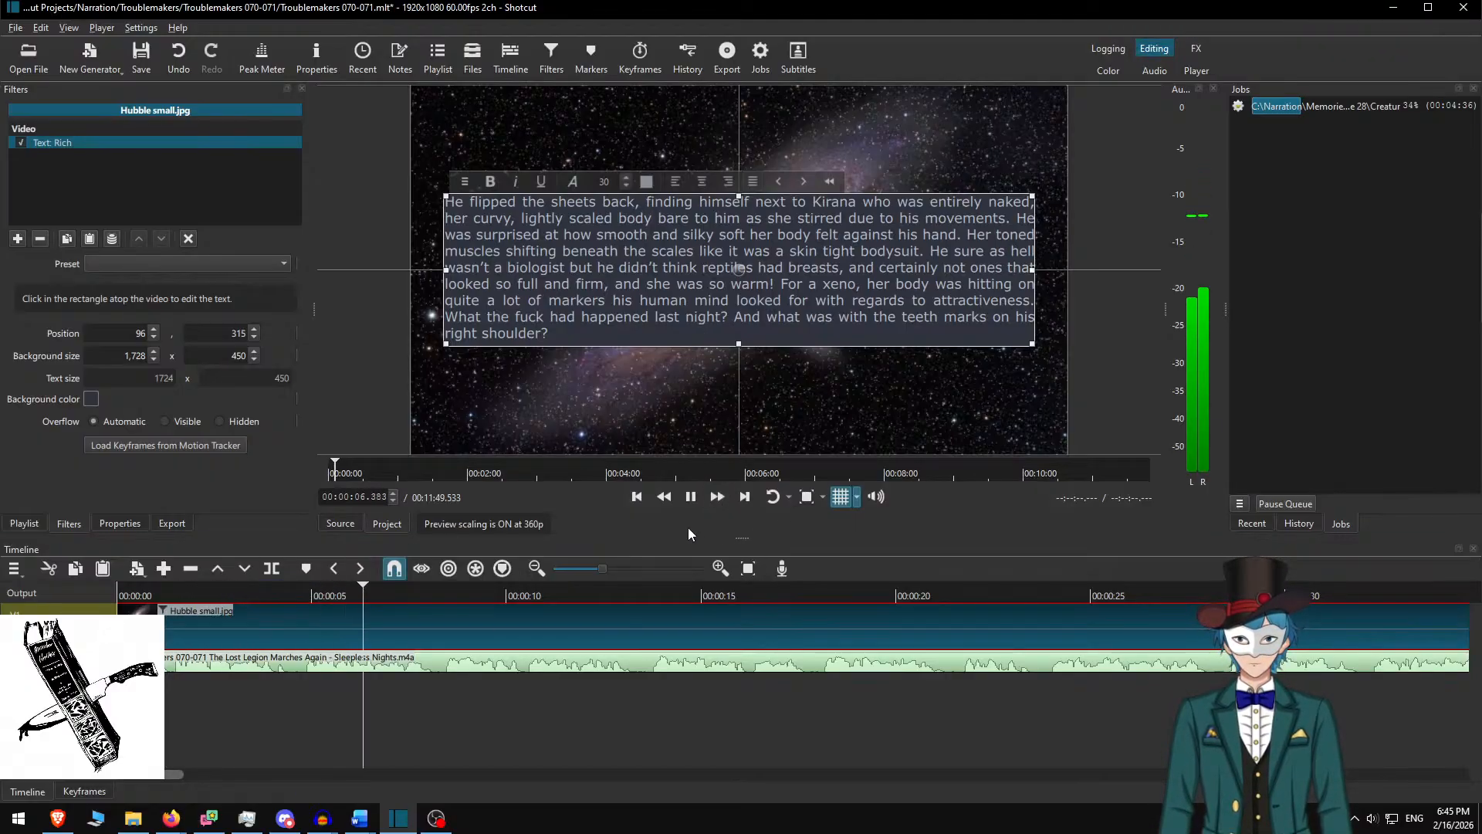
pyautogui.press('space')
# Copy the Plantation 5 heading and first two paragraphs from Word and select Shotcut's old text
pyautogui.click(399, 613)
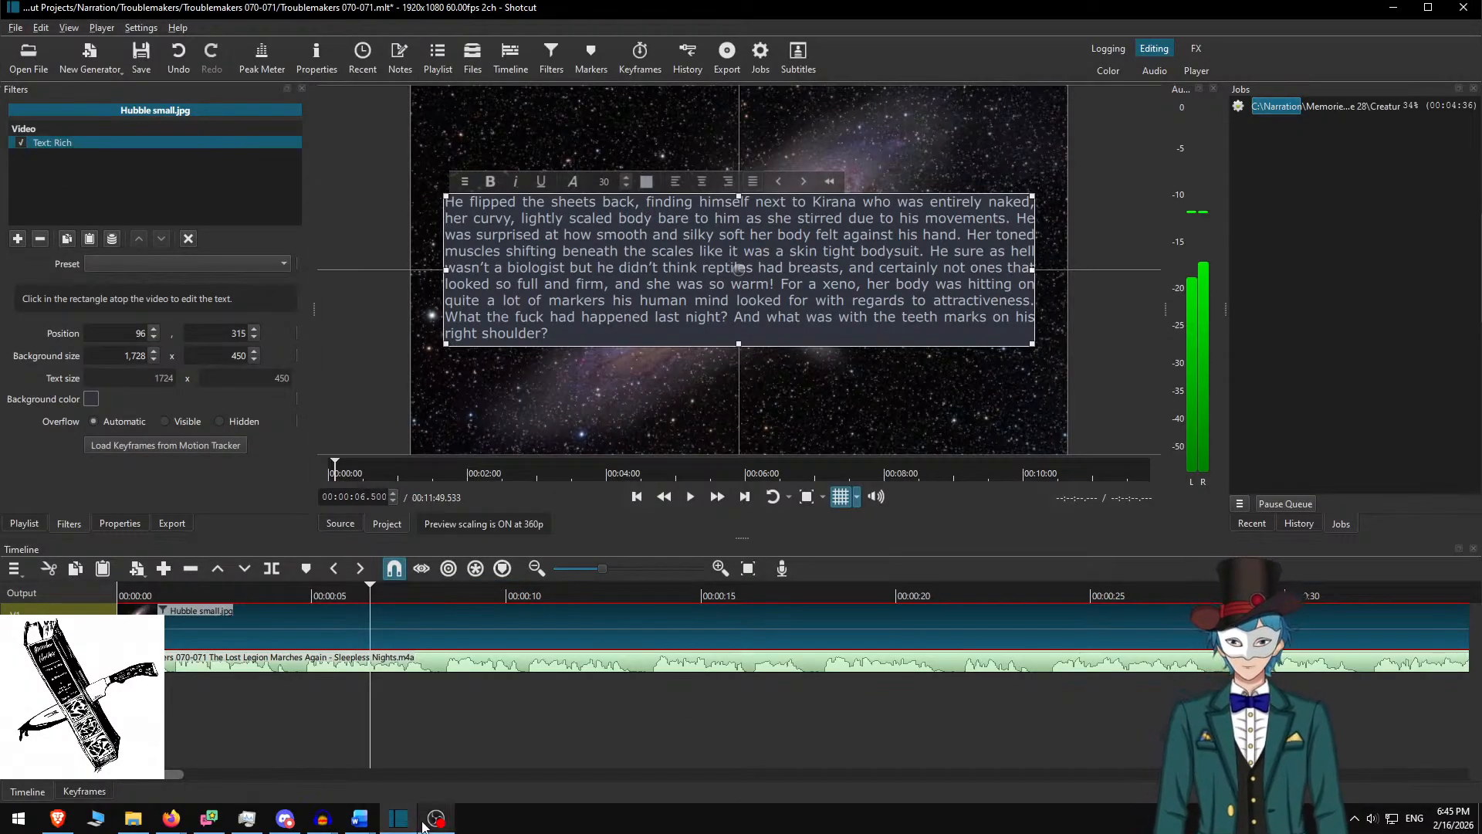
pyautogui.click(362, 823)
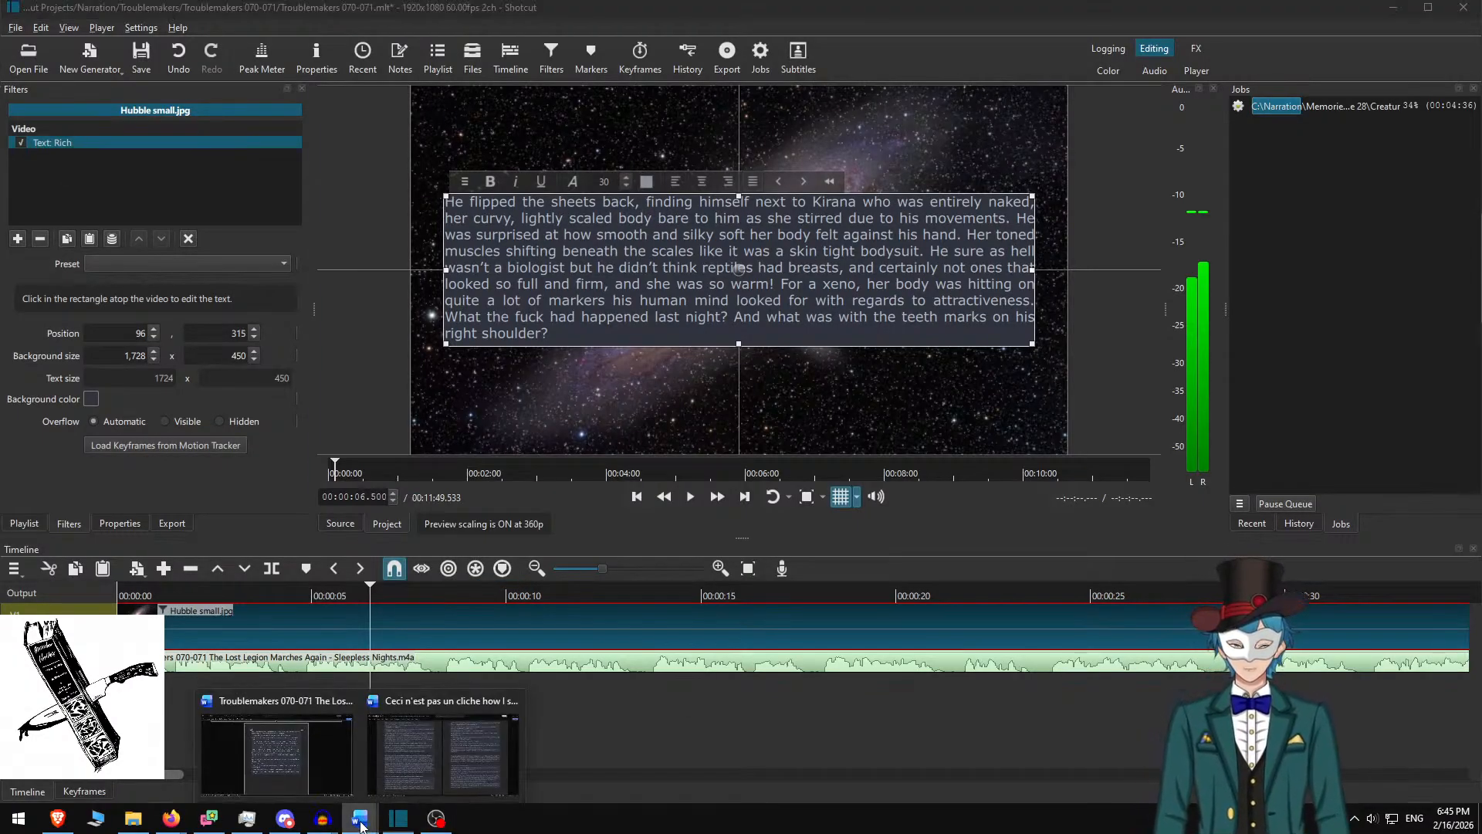
pyautogui.click(317, 768)
pyautogui.scroll(20, 464, 523)
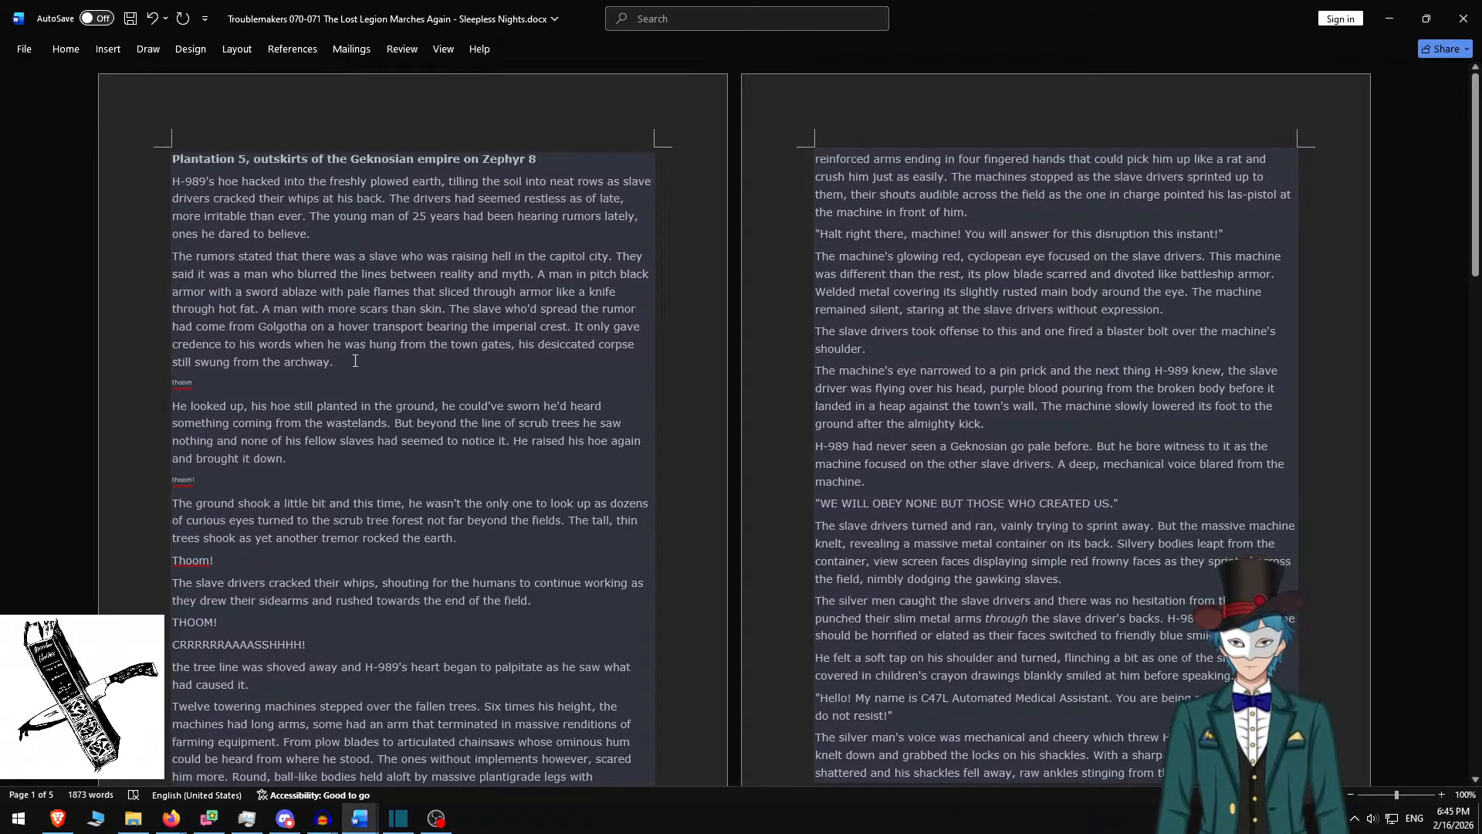
pyautogui.moveTo(356, 361); pyautogui.dragTo(172, 156)
pyautogui.hotkey('alt', 'Tab')
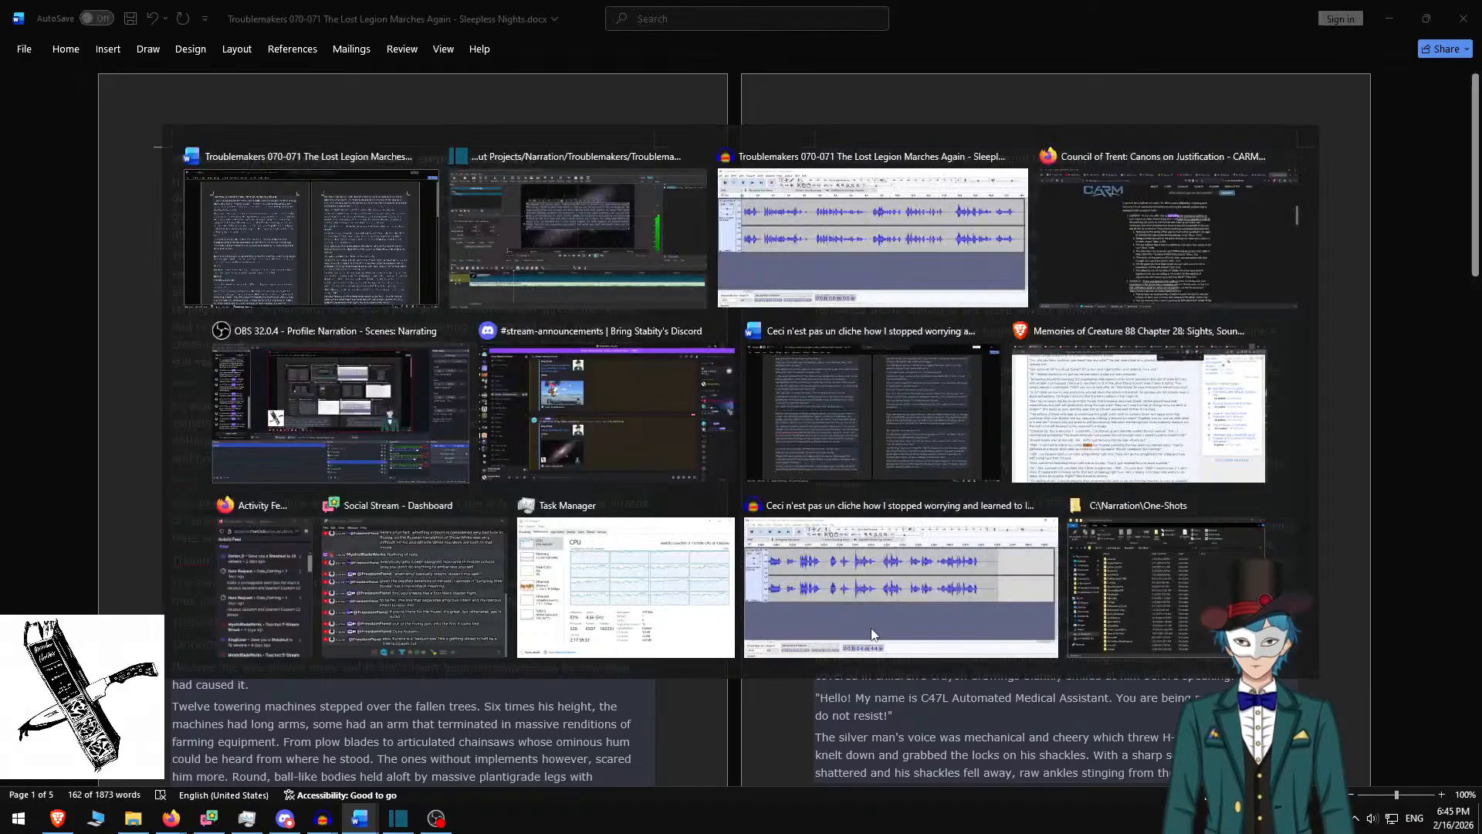
pyautogui.hotkey('ctrl', 'a')
# Paste the Plantation 5 passage and add blank lines after the heading and first paragraph
pyautogui.hotkey('ctrl', 'v')
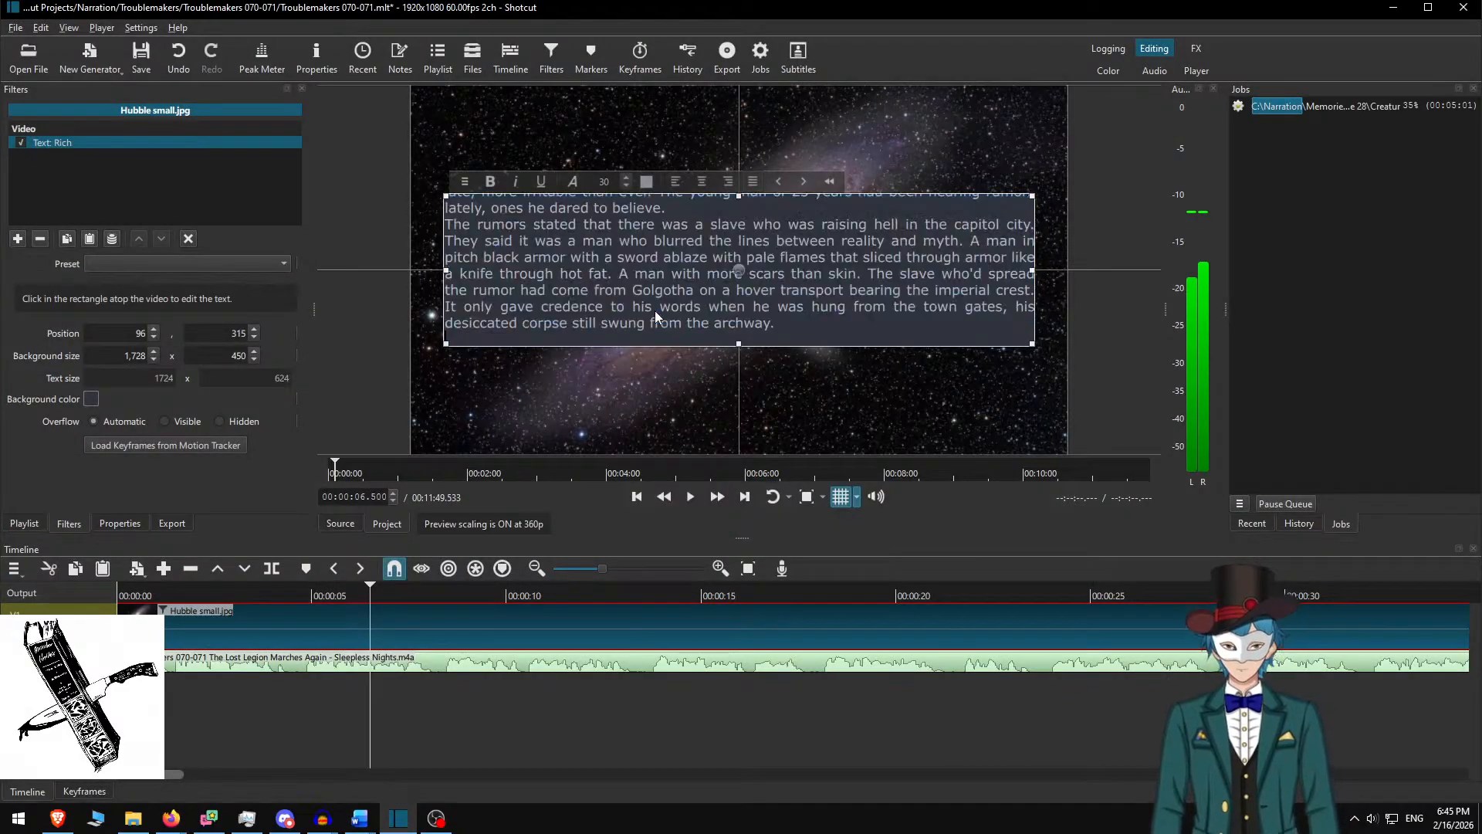
pyautogui.press('BackSpace')
pyautogui.press('Up')
pyautogui.press('Up')
pyautogui.press('Up')
pyautogui.press('Up')
pyautogui.press('Up')
pyautogui.press('Up')
pyautogui.press('Up')
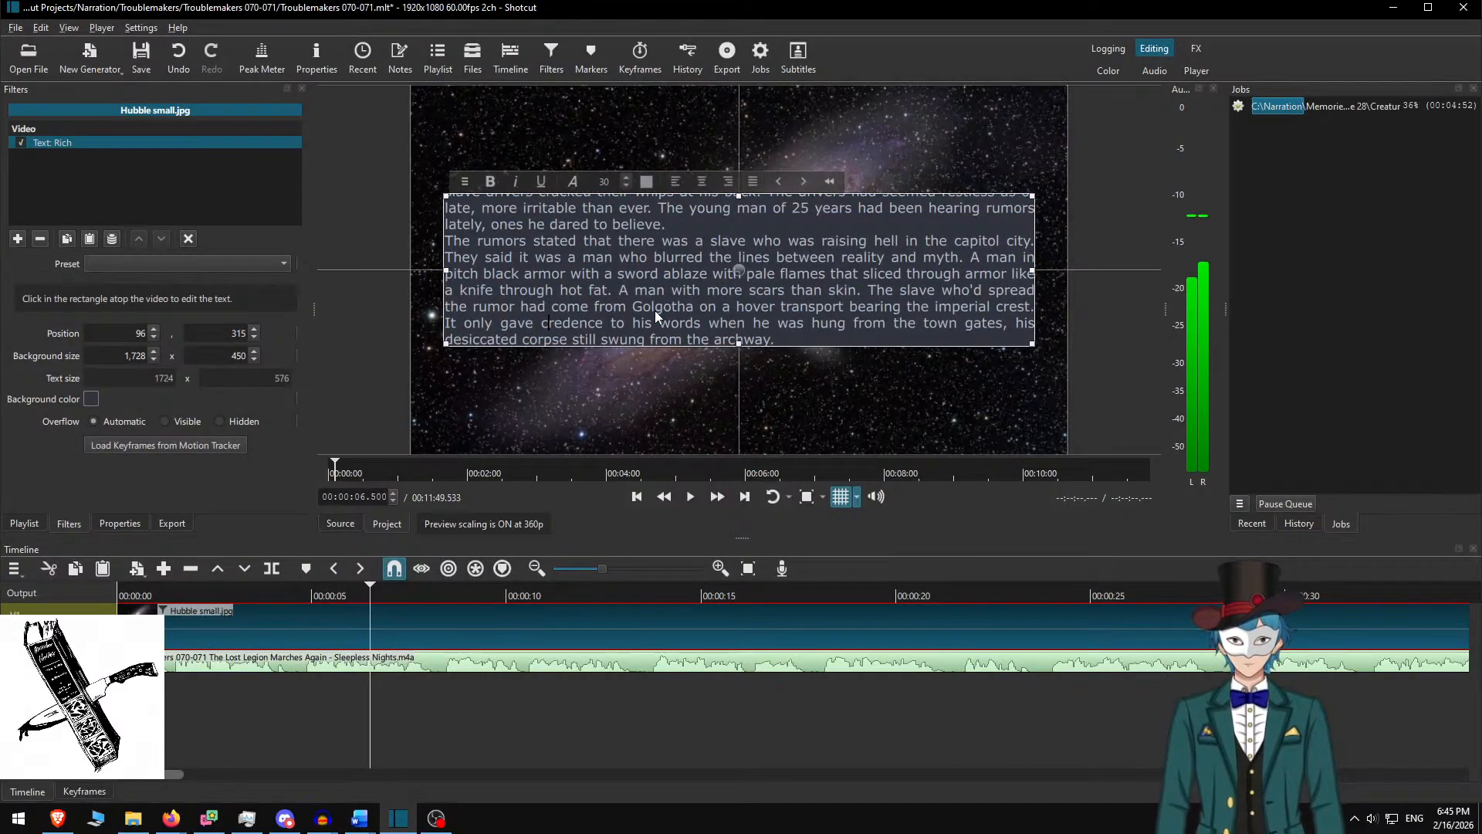
pyautogui.press('Return')
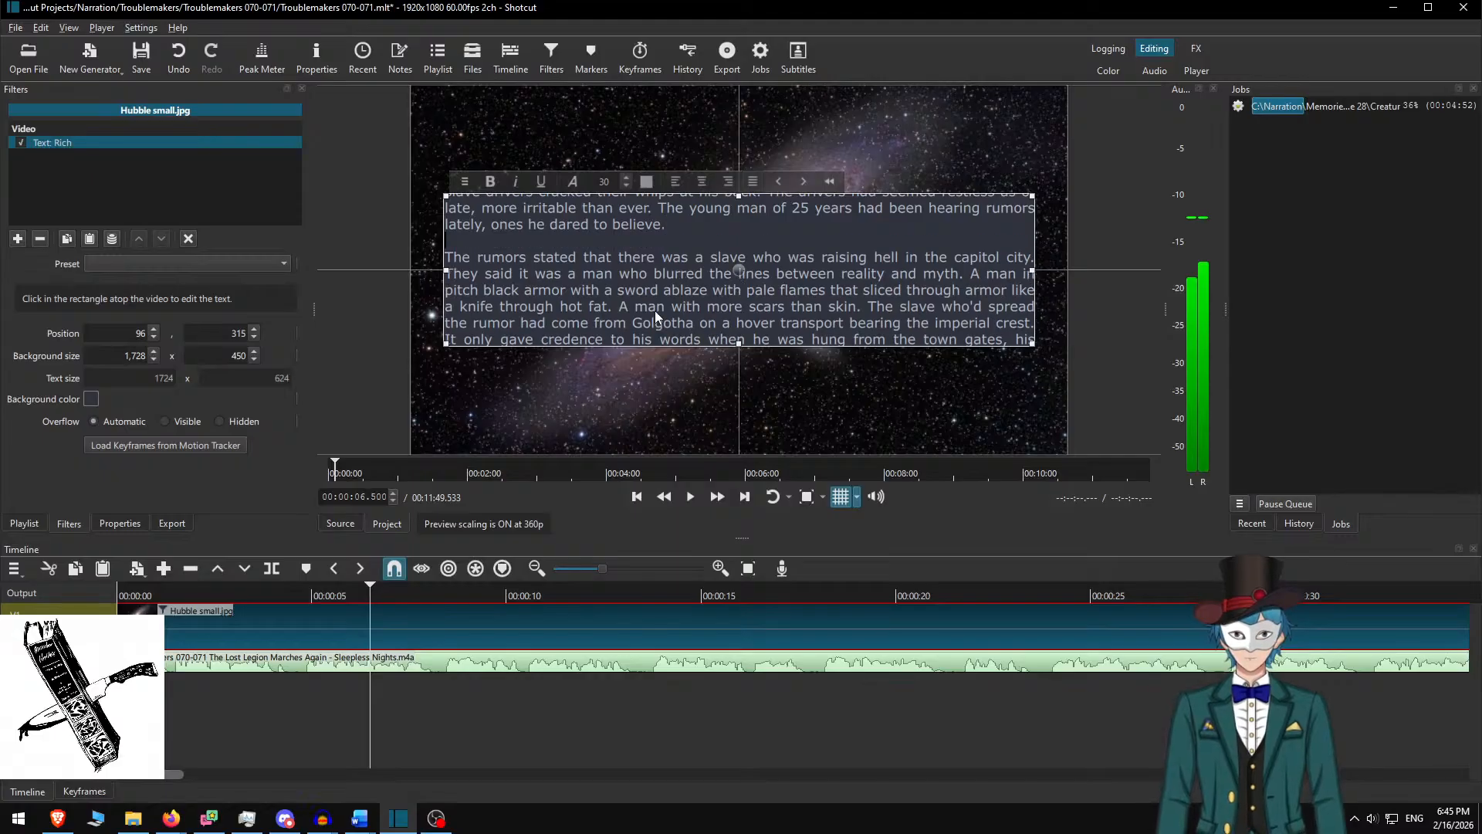
pyautogui.scroll(1, 655, 310)
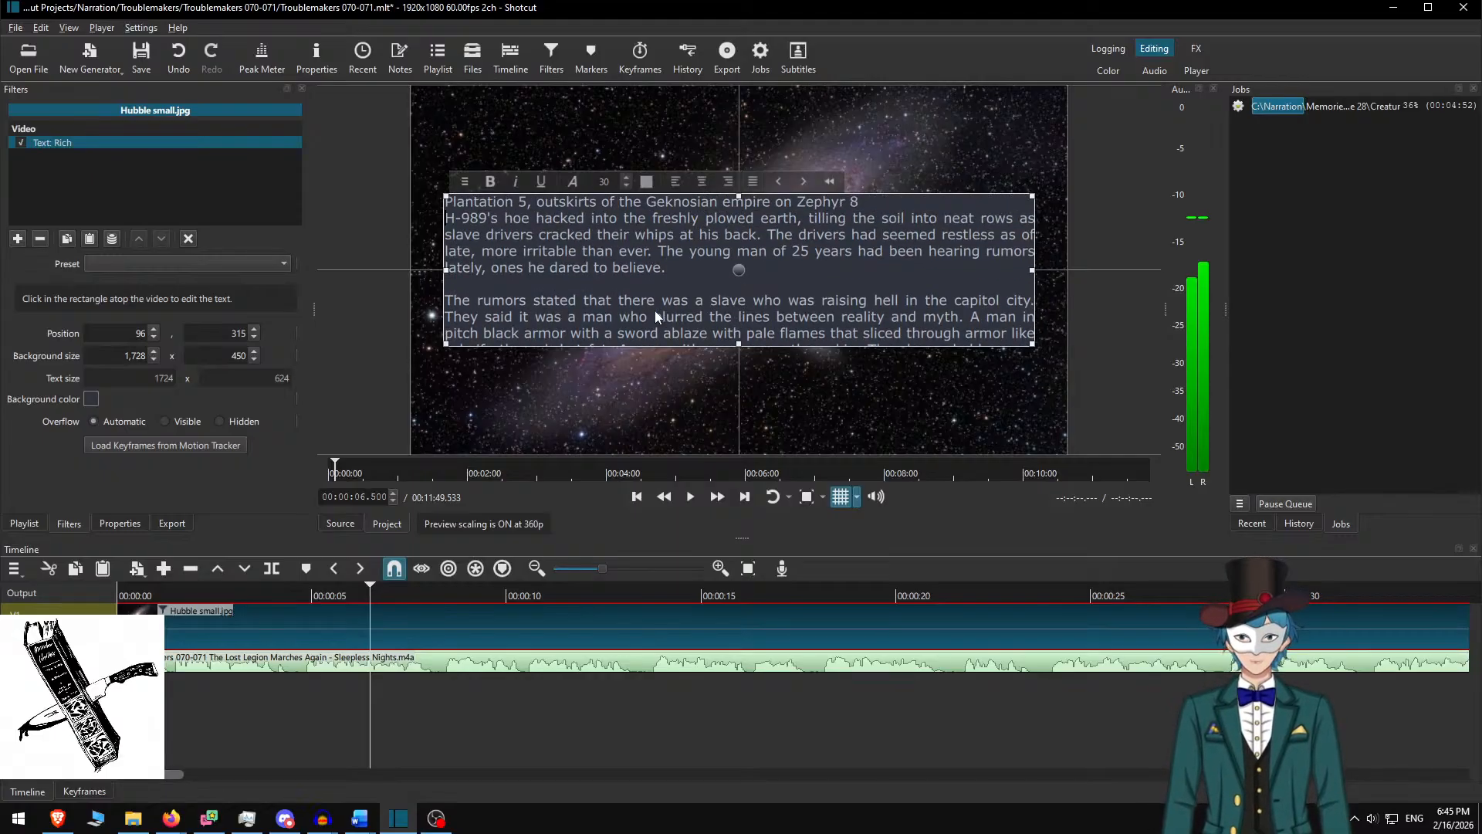
pyautogui.press('Return')
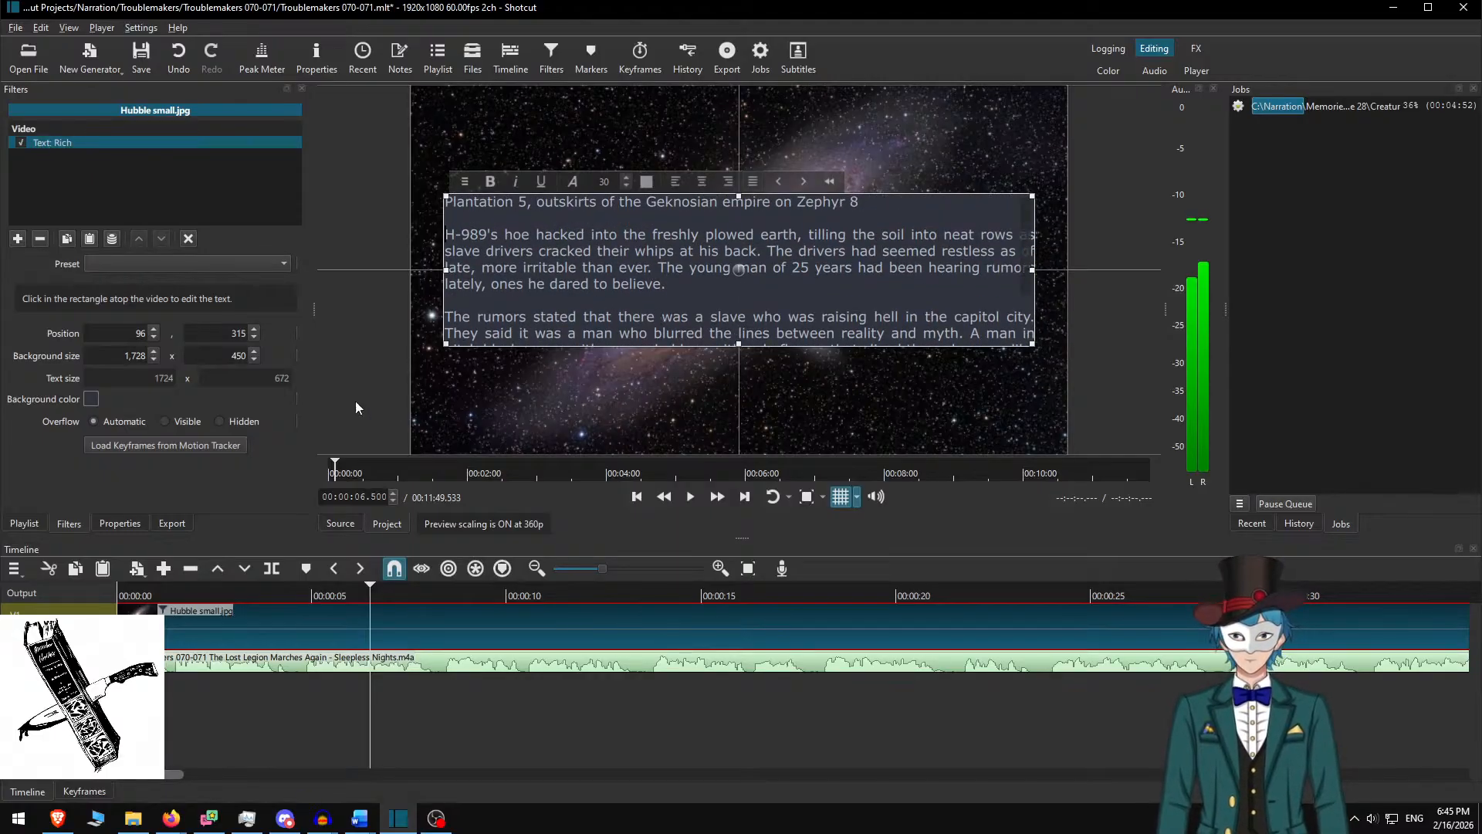
# Set the background height to 700, bold the Plantation 5 heading, and raise the box to Y 190
pyautogui.doubleClick(221, 354)
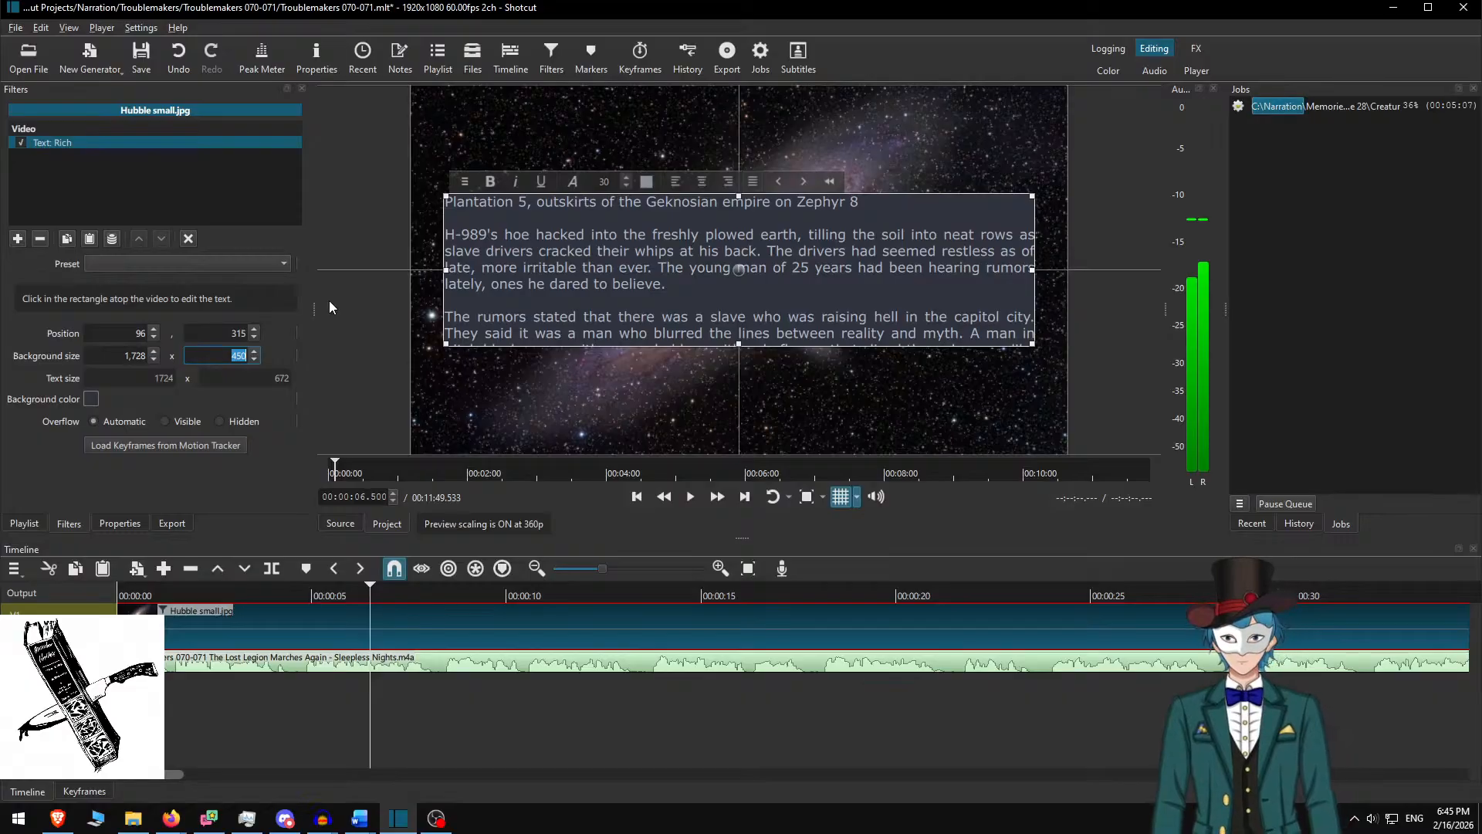
pyautogui.write('700')
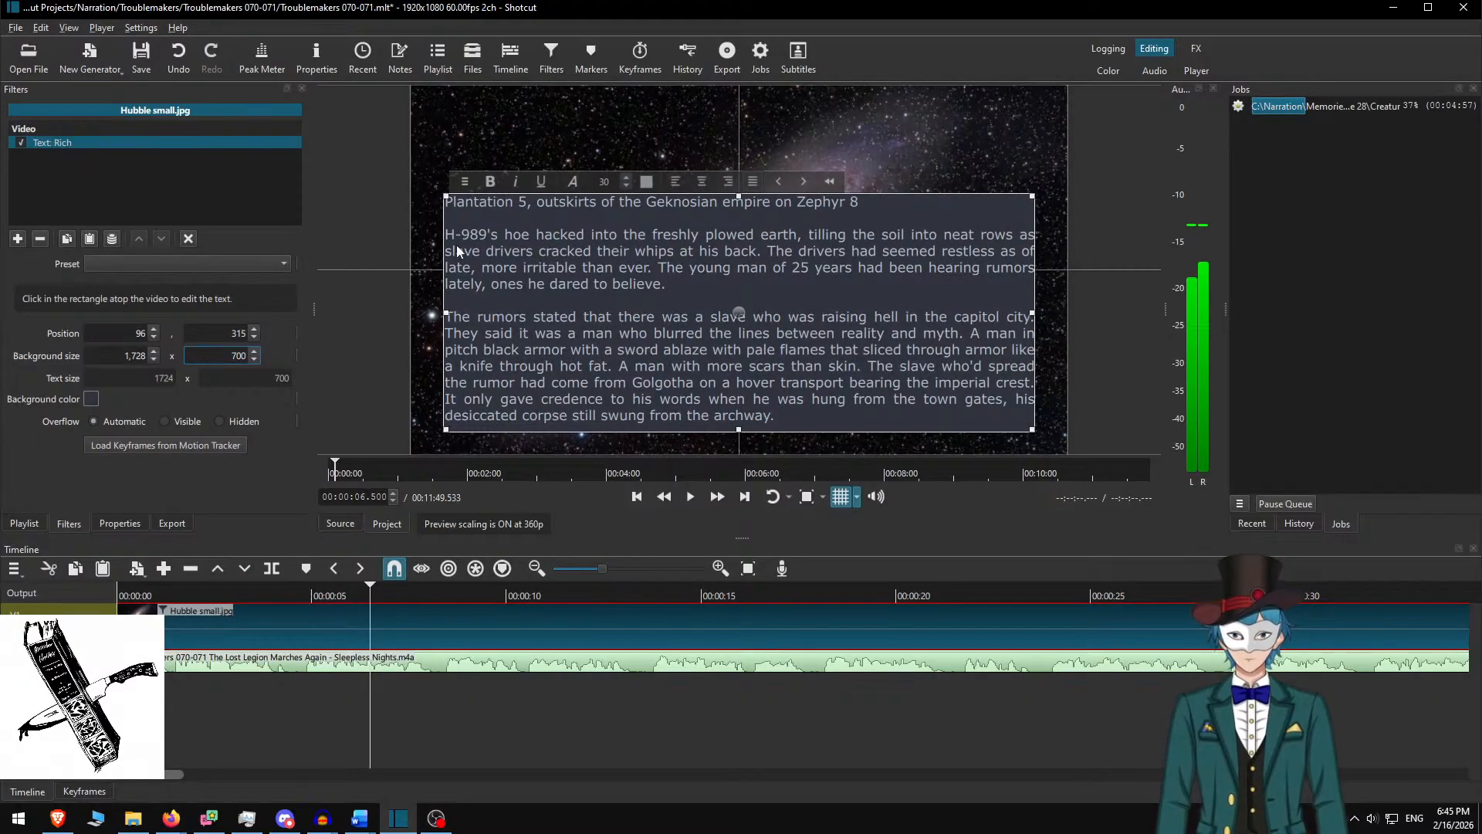
pyautogui.tripleClick(636, 201)
pyautogui.hotkey('alt', 'Tab')
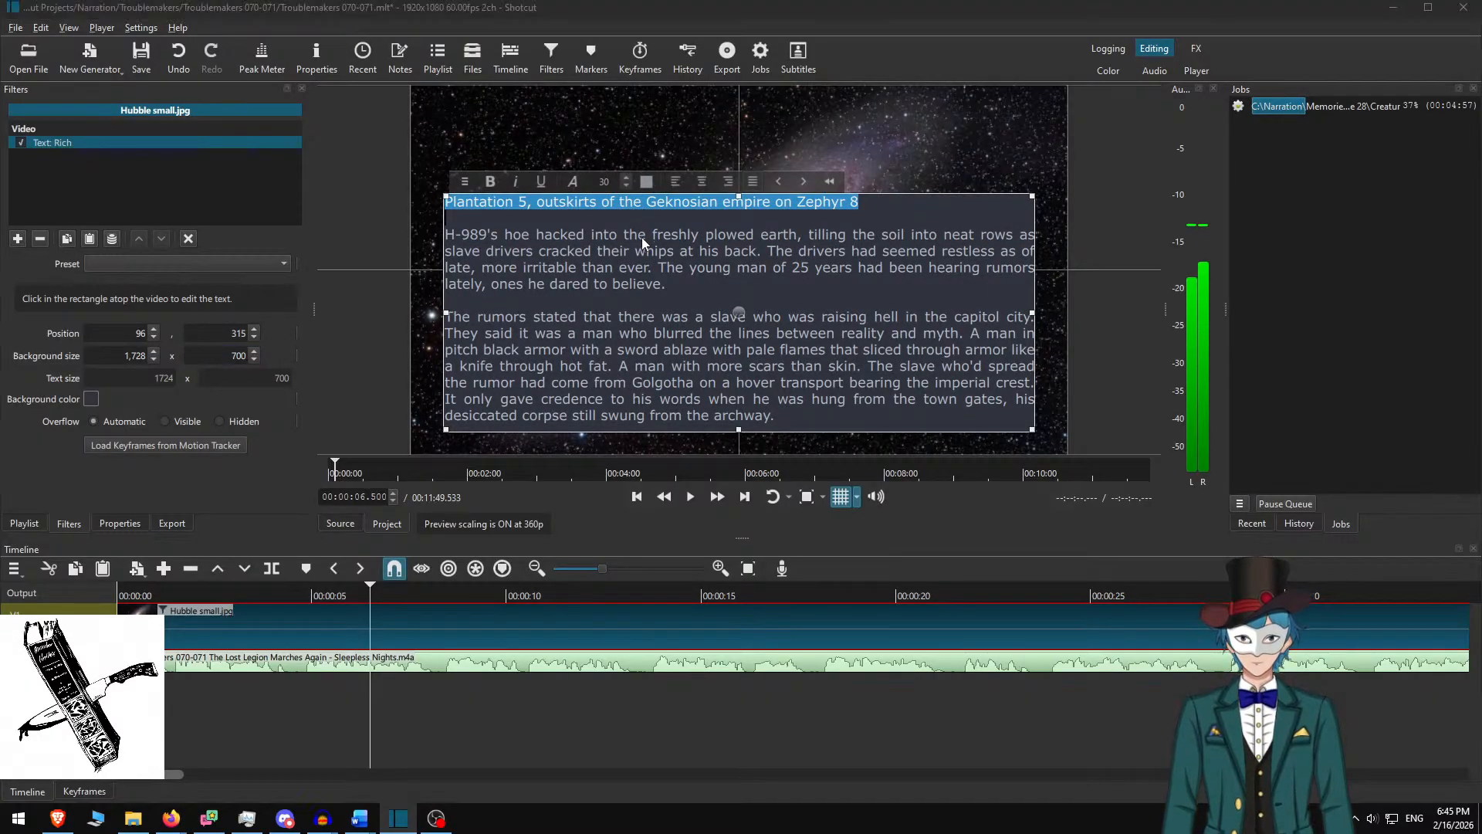
pyautogui.hotkey('alt', 'Tab')
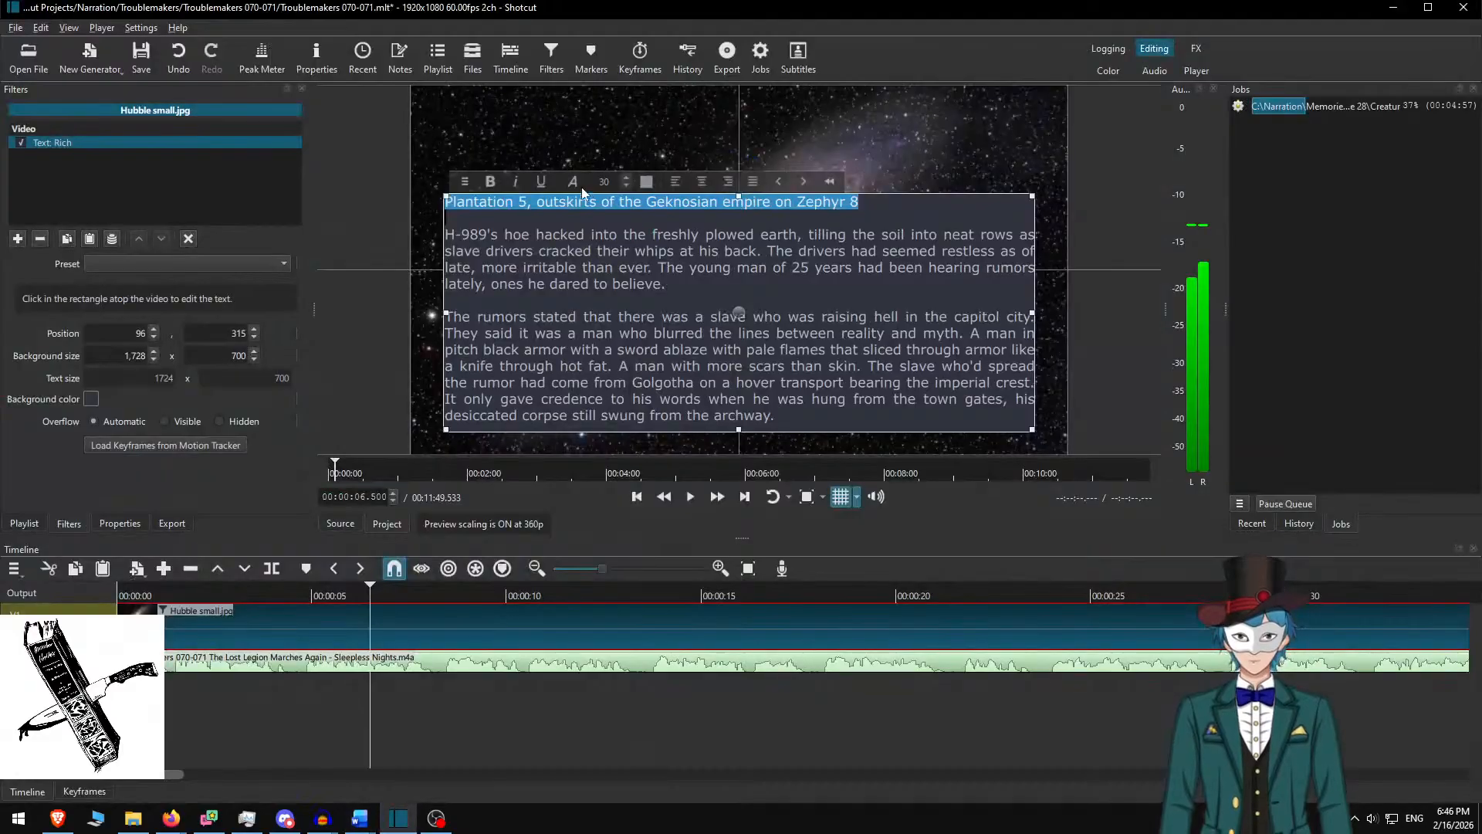
pyautogui.click(491, 181)
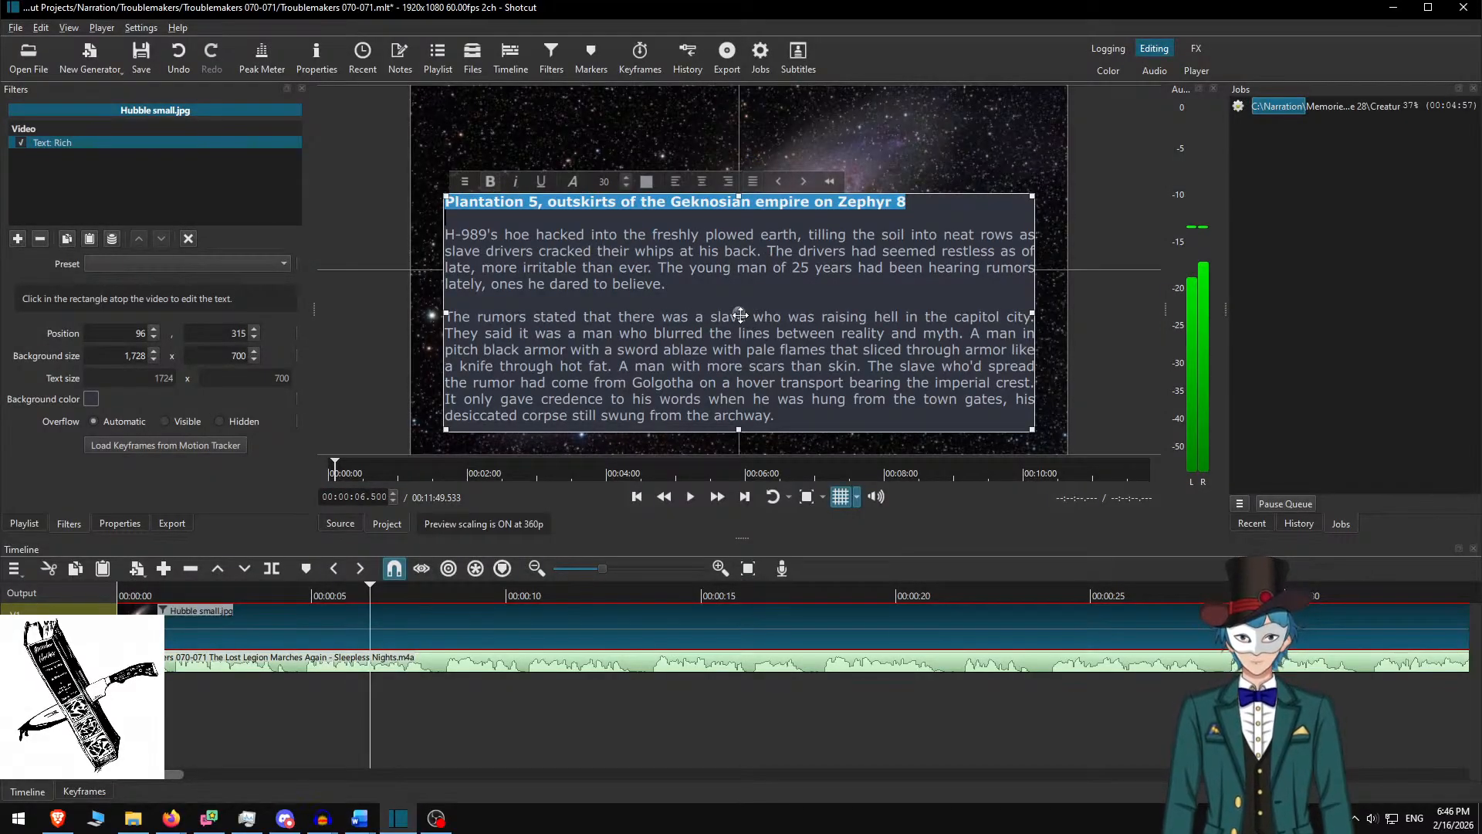
pyautogui.moveTo(740, 315); pyautogui.dragTo(737, 264)
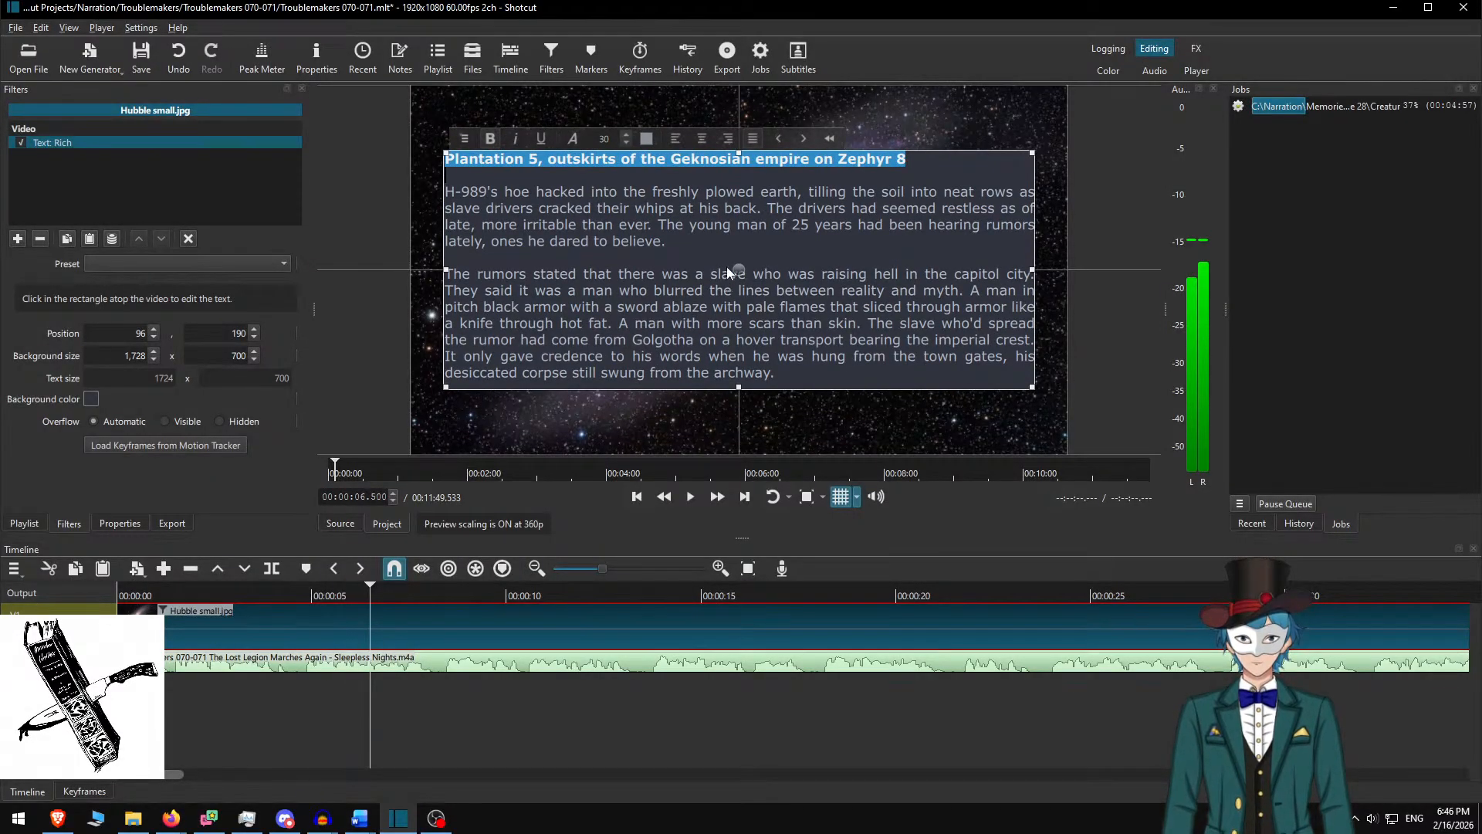
pyautogui.click(737, 292)
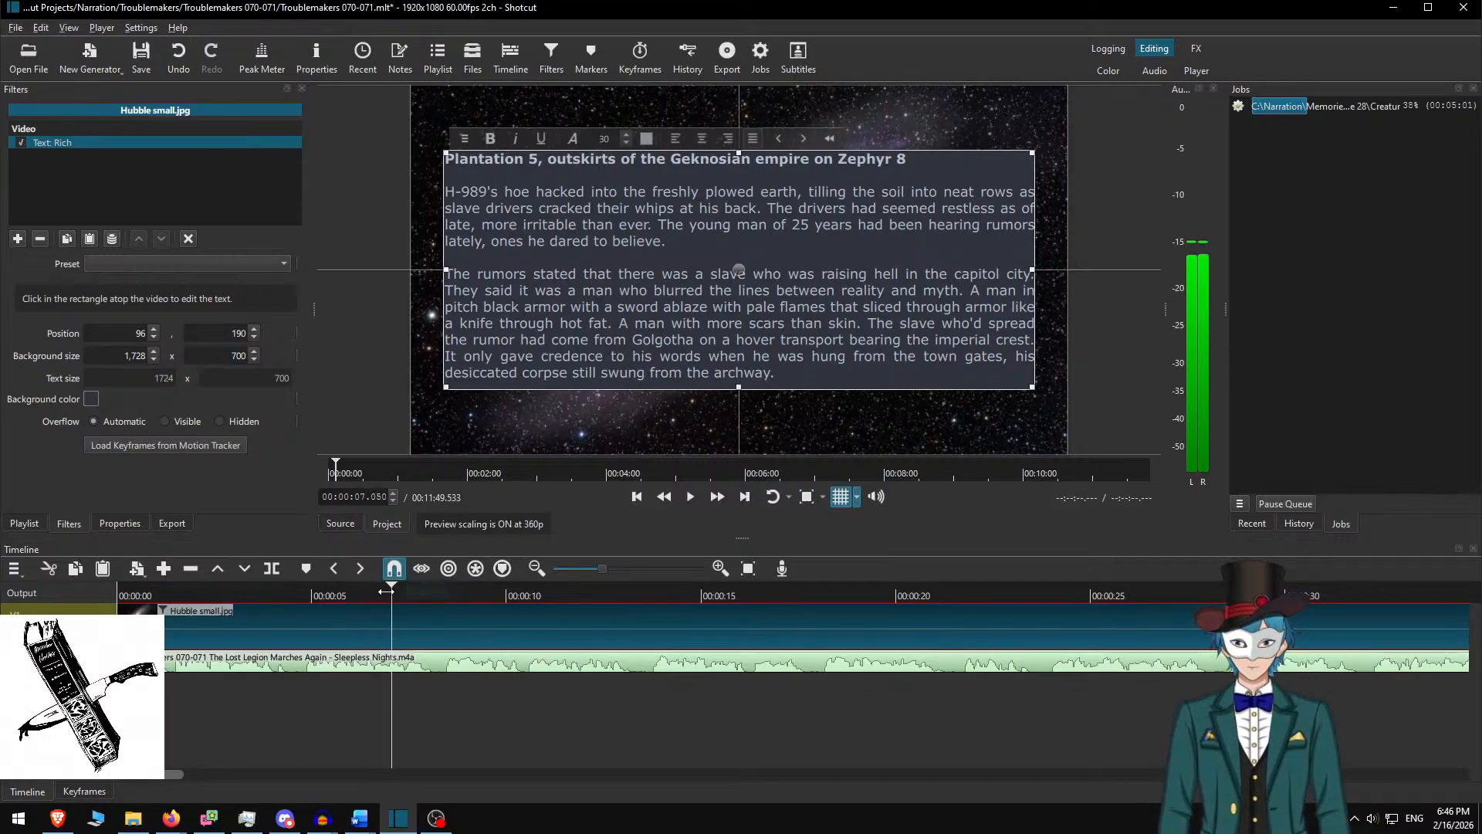
# Play the project from the start at faster speed to review the text overlays
pyautogui.press('Home')
pyautogui.press('space')
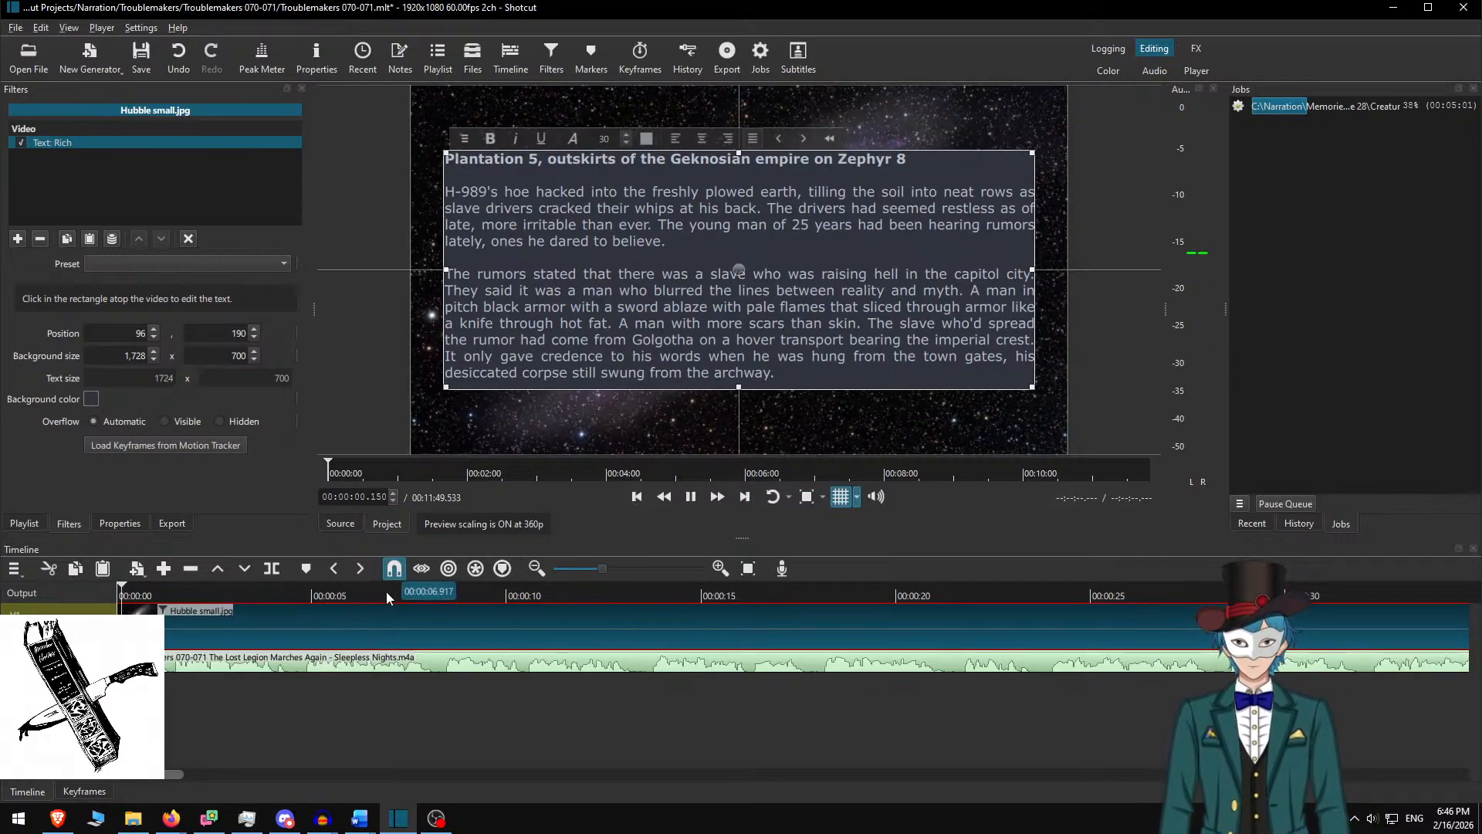
pyautogui.click(718, 497)
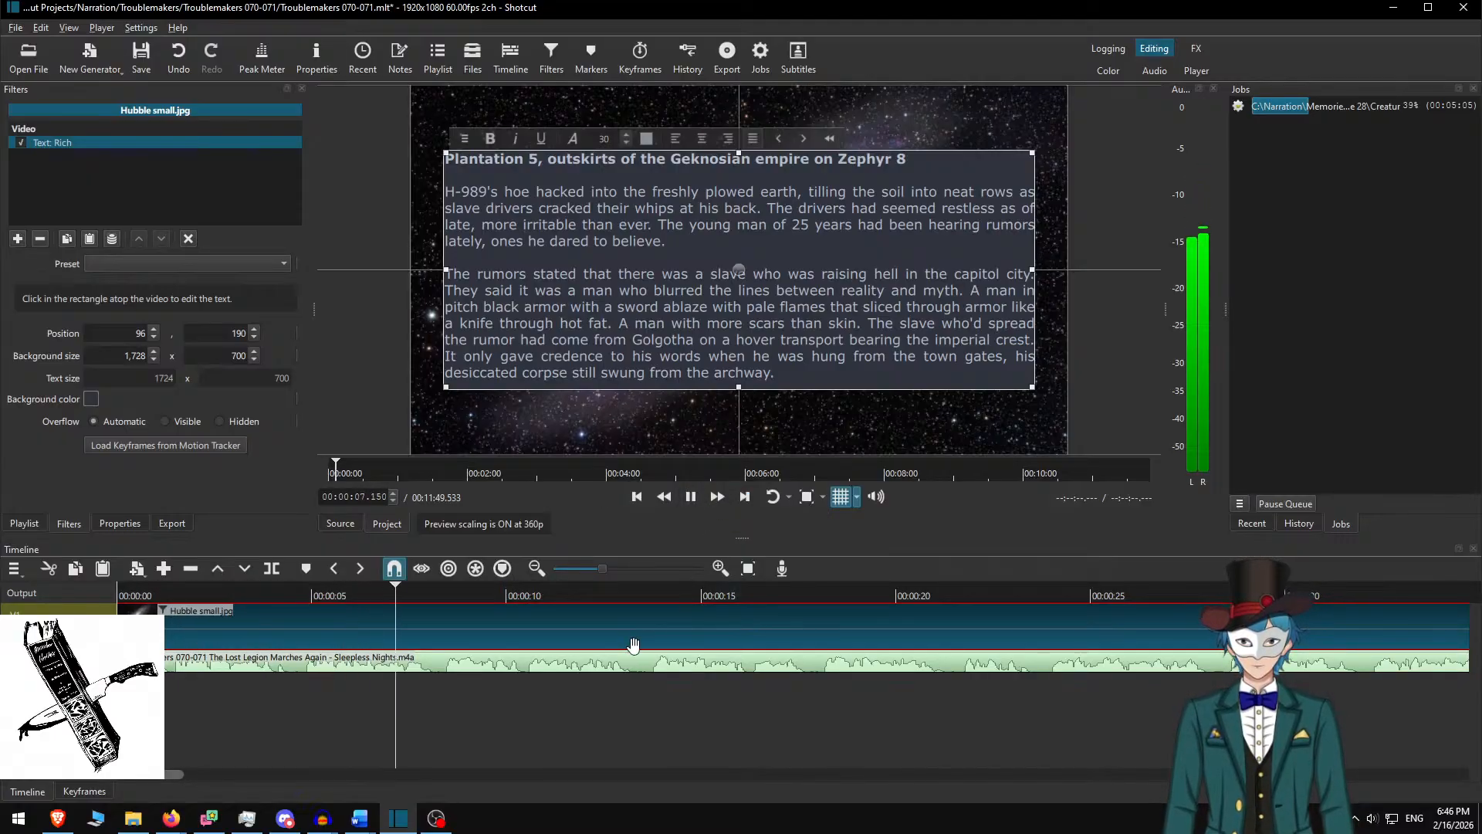
pyautogui.scroll(-3, 468, 627)
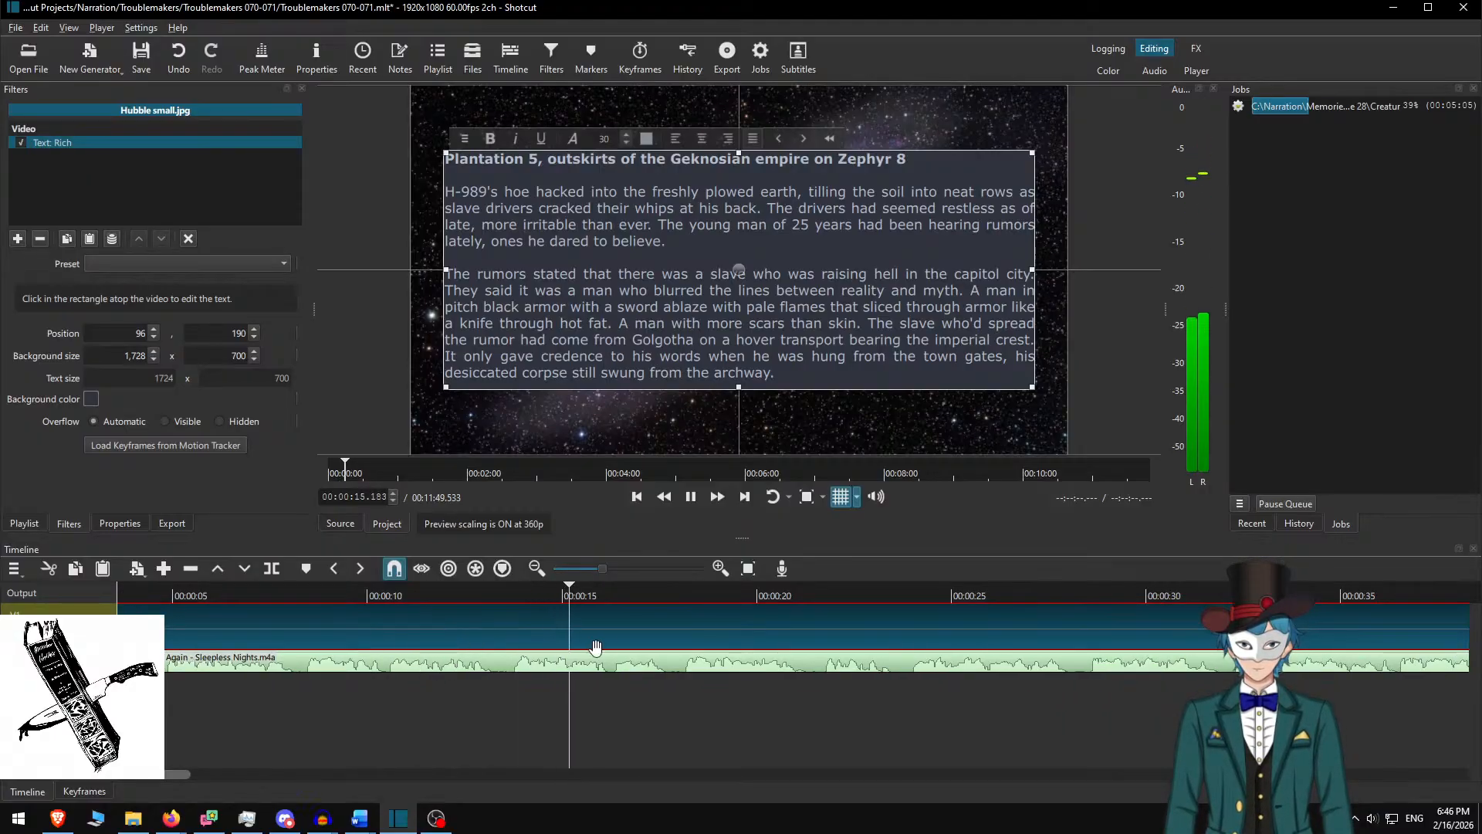
pyautogui.scroll(-6, 527, 687)
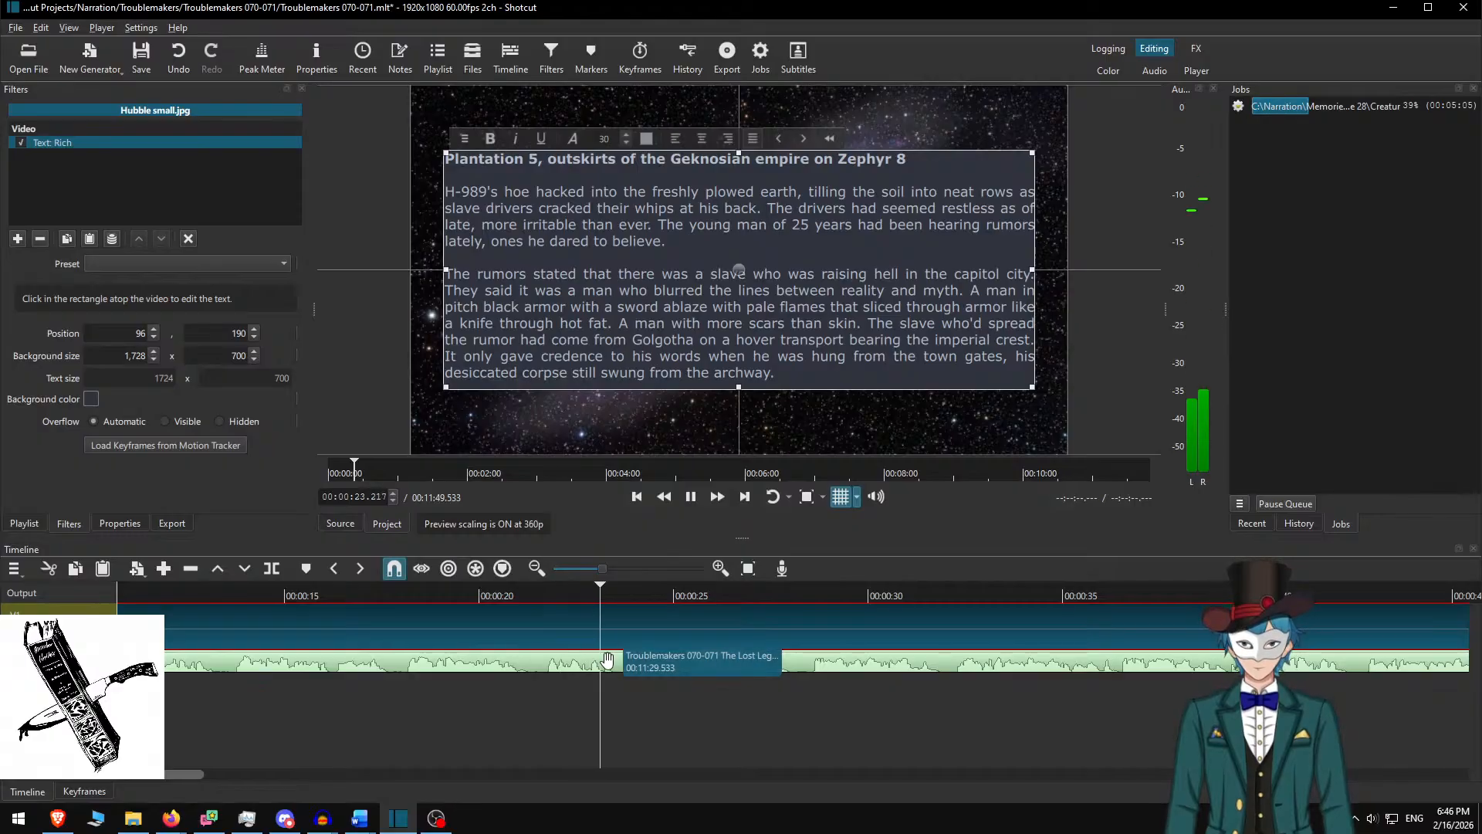
pyautogui.scroll(-9, 610, 664)
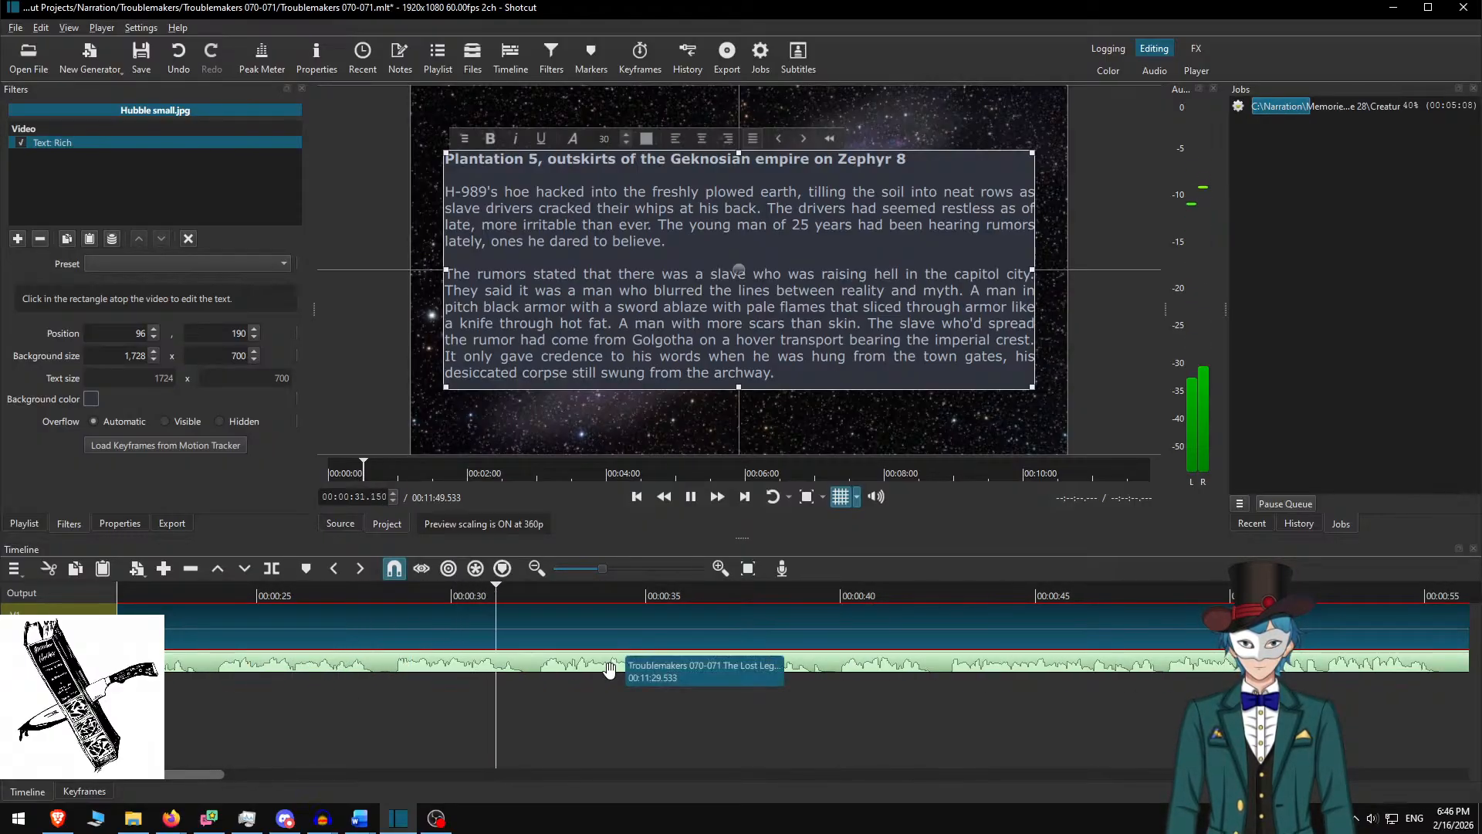
pyautogui.scroll(-6, 610, 668)
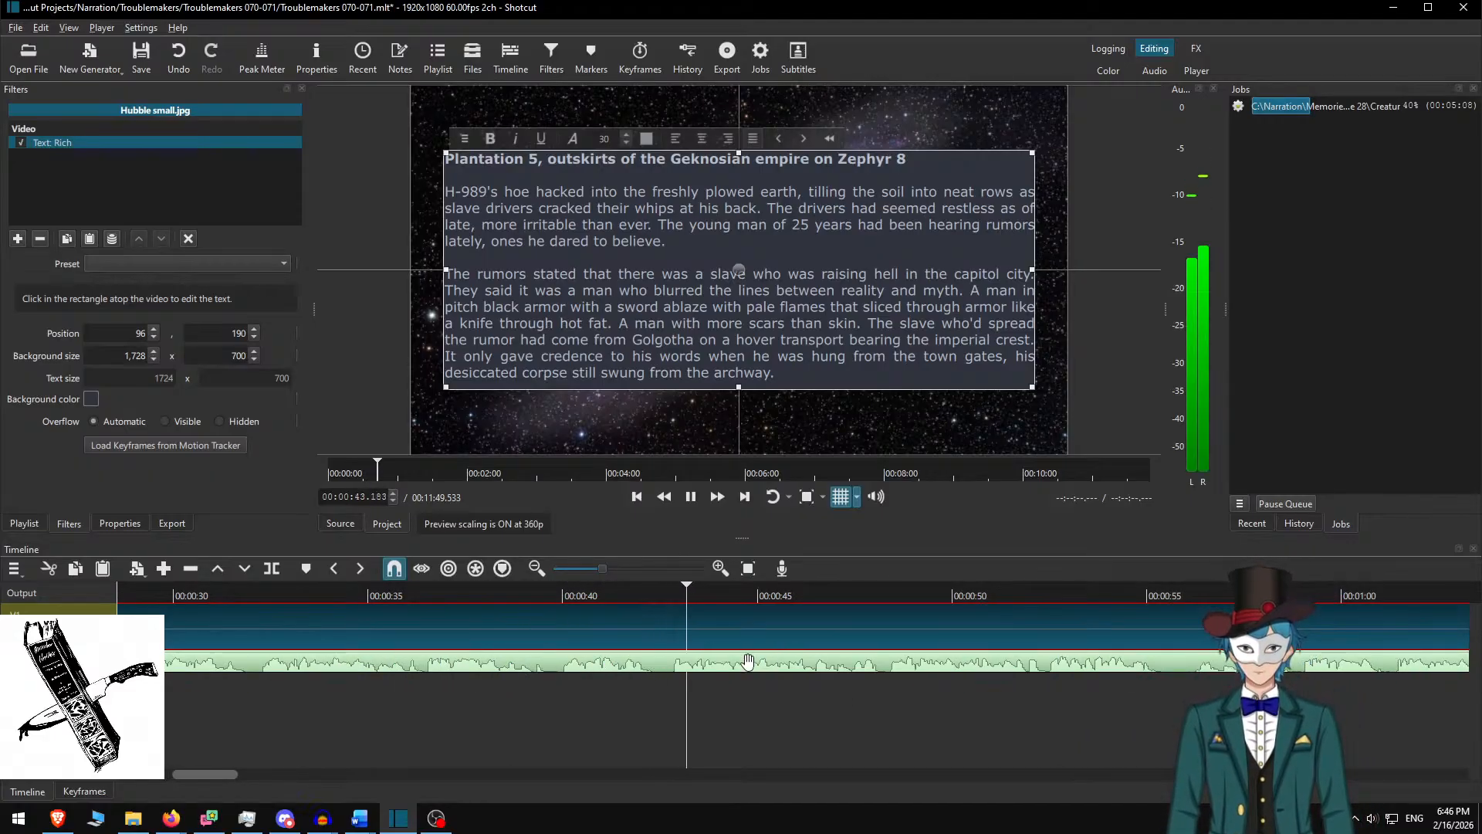
pyautogui.scroll(-7, 657, 663)
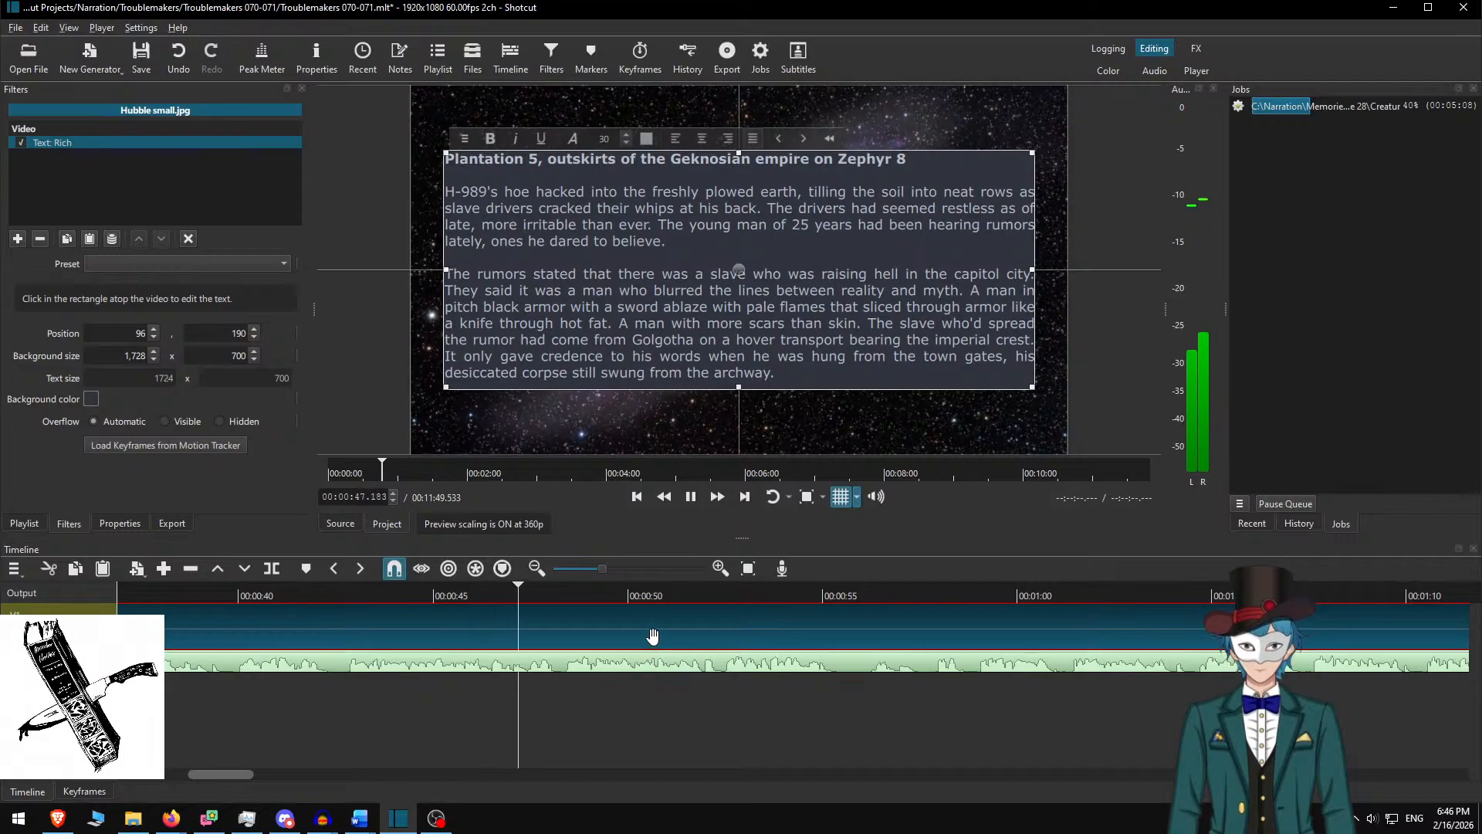
pyautogui.scroll(-1, 629, 664)
pyautogui.scroll(-5, 629, 664)
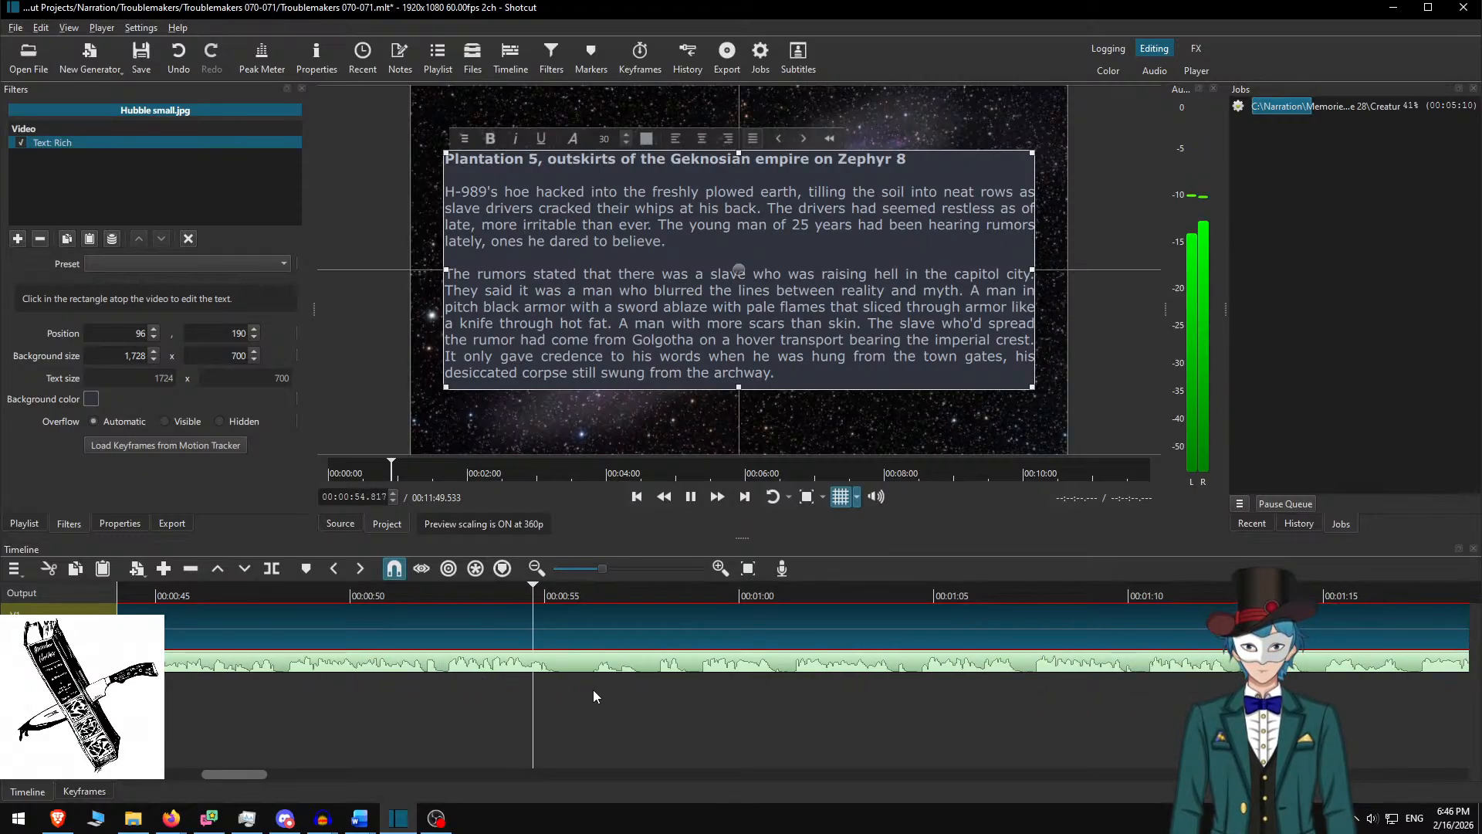
pyautogui.press('space')
# Delete the used passage in Word and select the next passage through 'Thoom!'
pyautogui.click(601, 681)
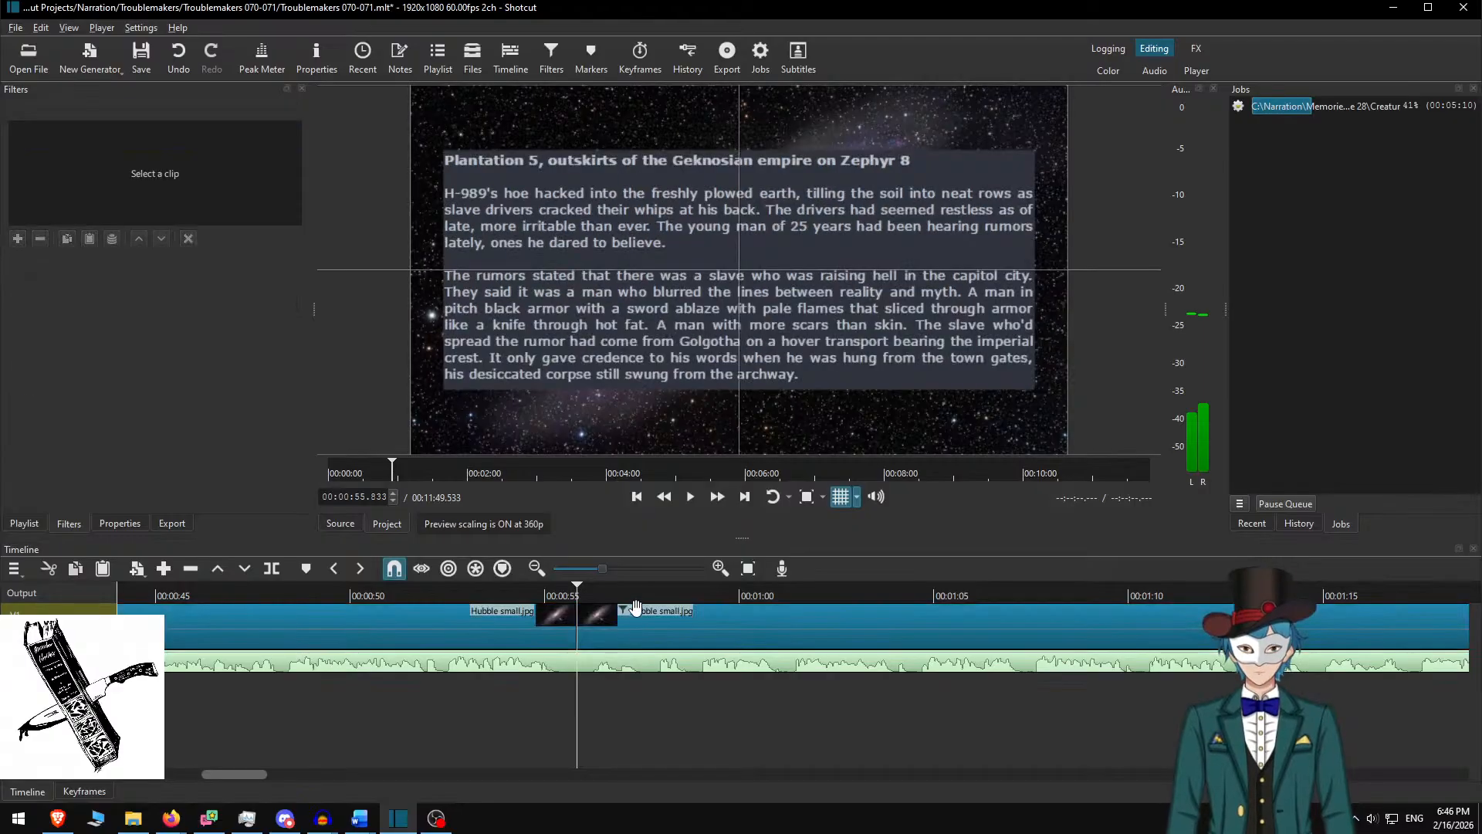
pyautogui.click(633, 614)
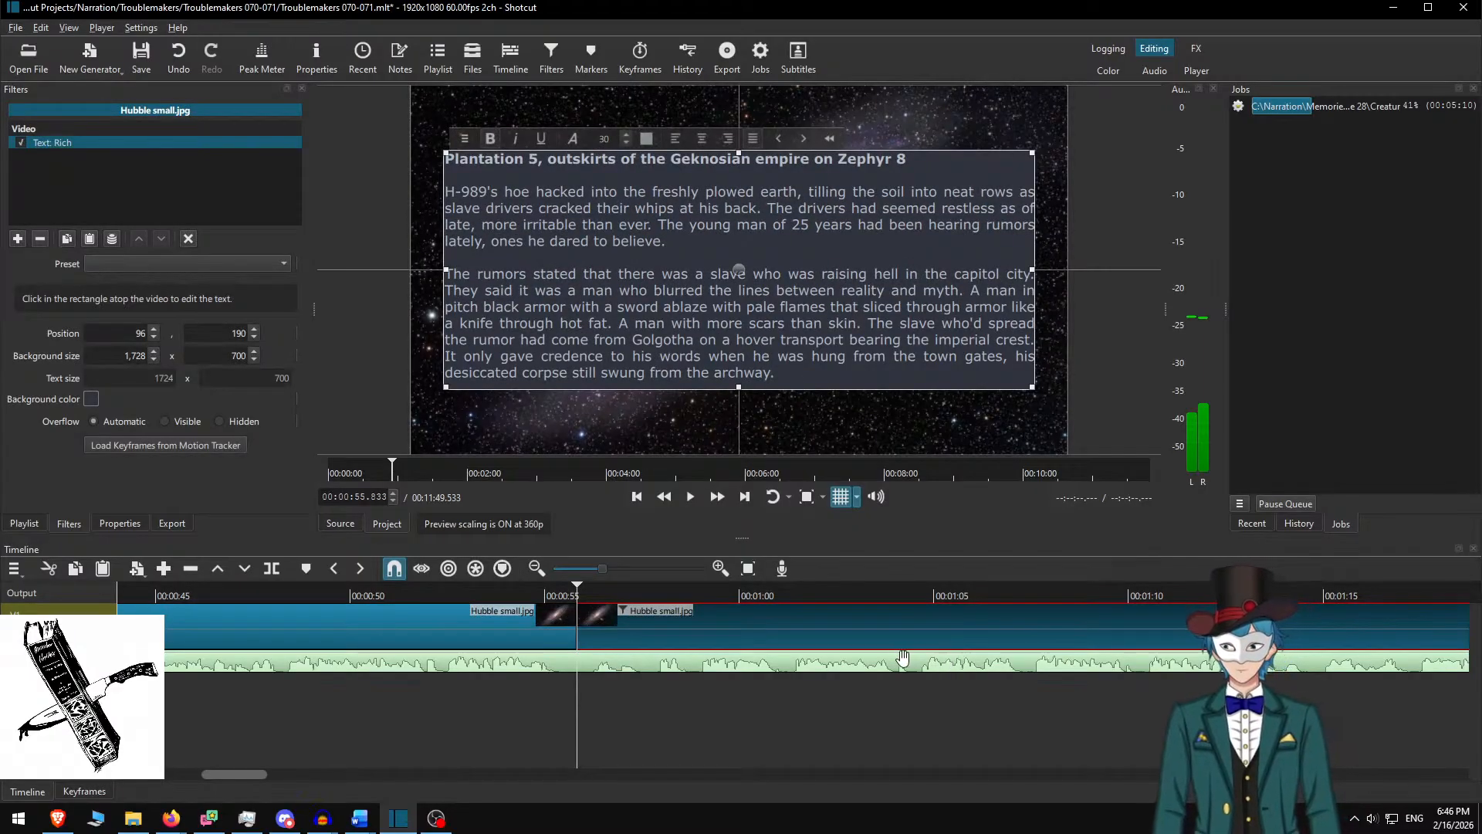
pyautogui.hotkey('alt', 'Tab')
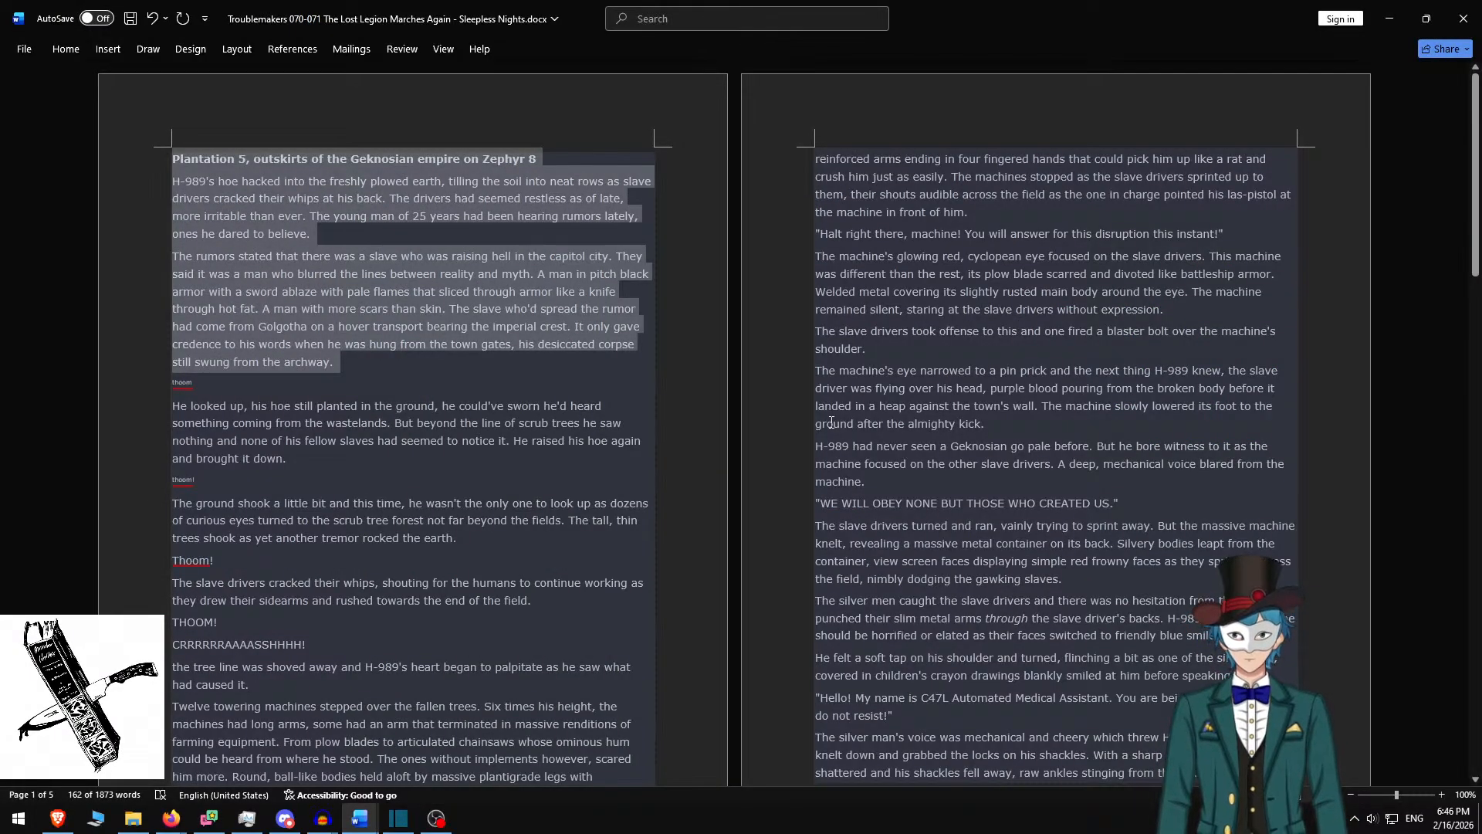
pyautogui.press('BackSpace')
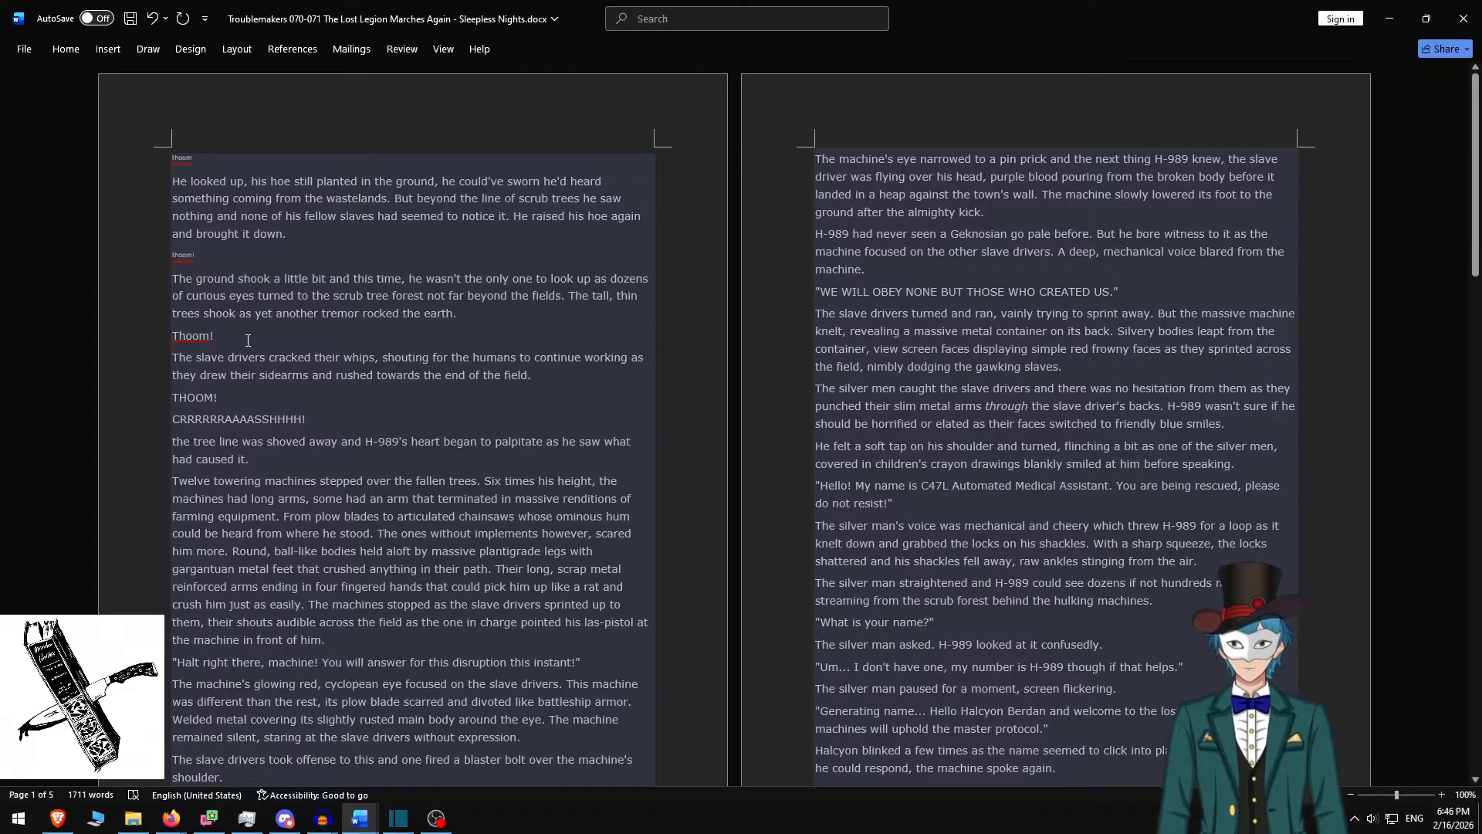
pyautogui.keyDown('shift'); pyautogui.click(239, 341); pyautogui.keyUp('shift')
pyautogui.hotkey('ctrl', 'c')
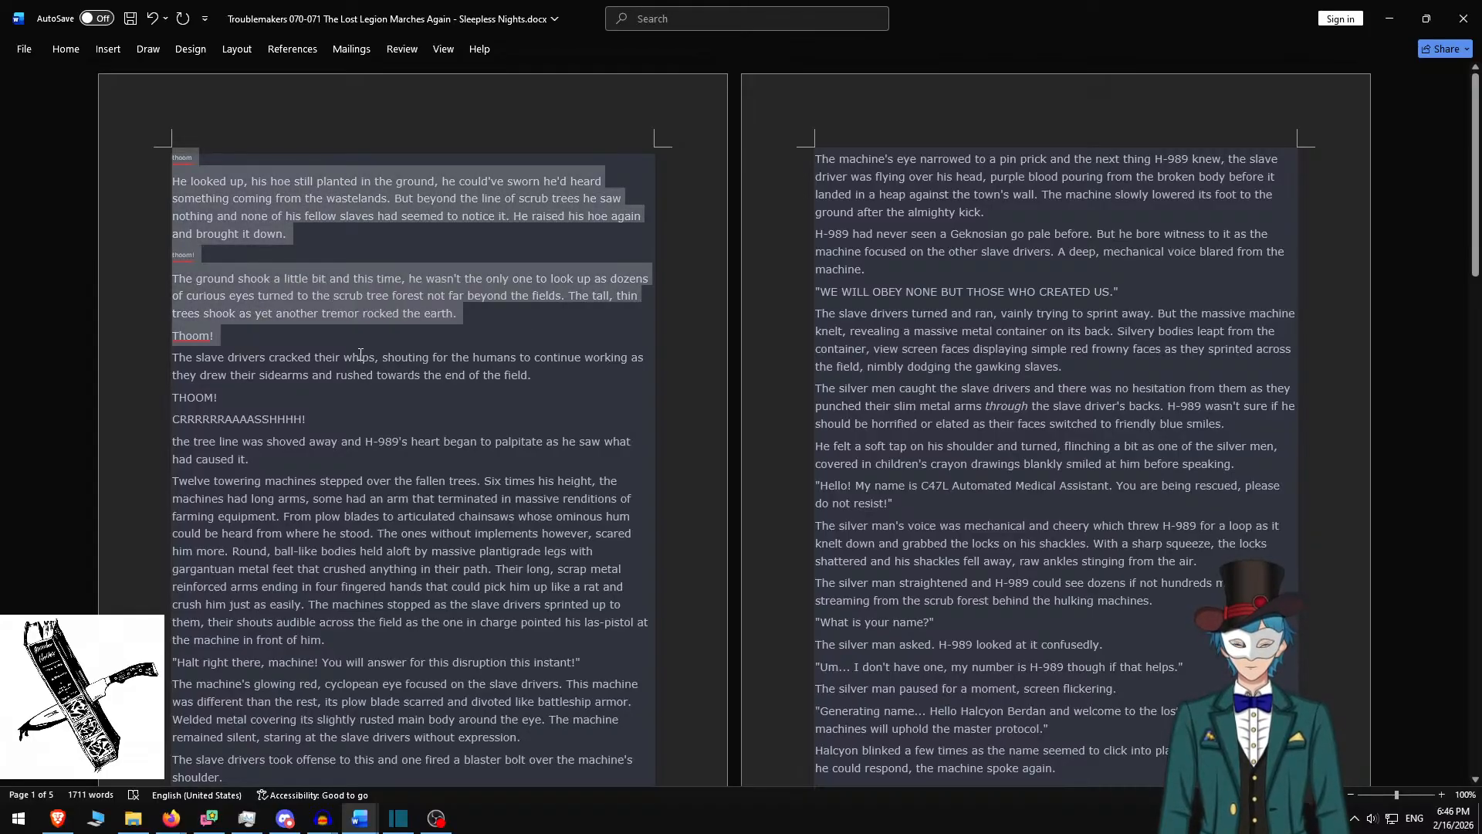
pyautogui.hotkey('alt', 'Tab')
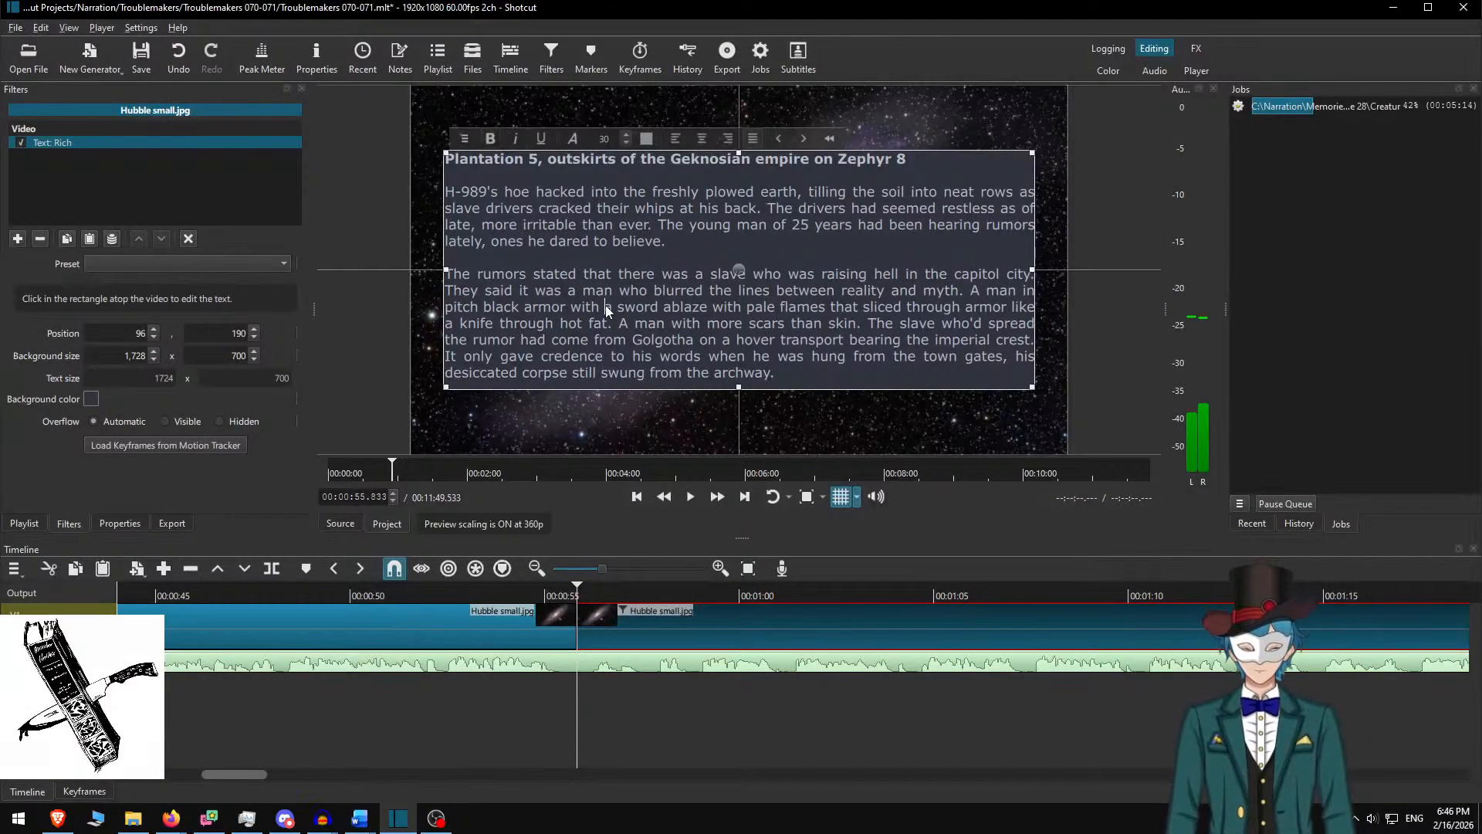
# Paste the 'He looked up' passage and add blank lines between its paragraphs
pyautogui.hotkey('ctrl', 'a')
pyautogui.hotkey('ctrl', 'v')
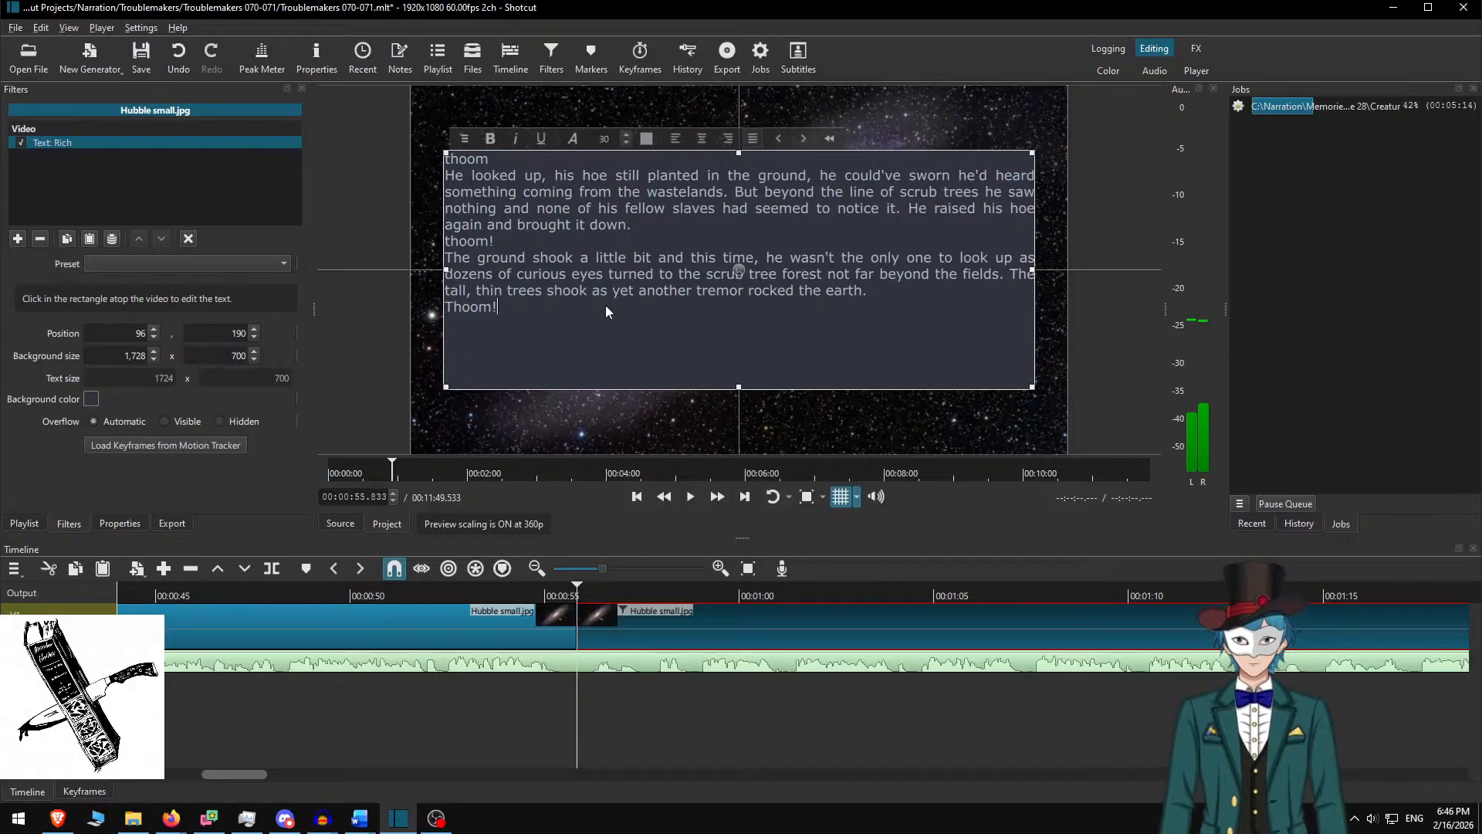
pyautogui.press('Home')
pyautogui.press('Return')
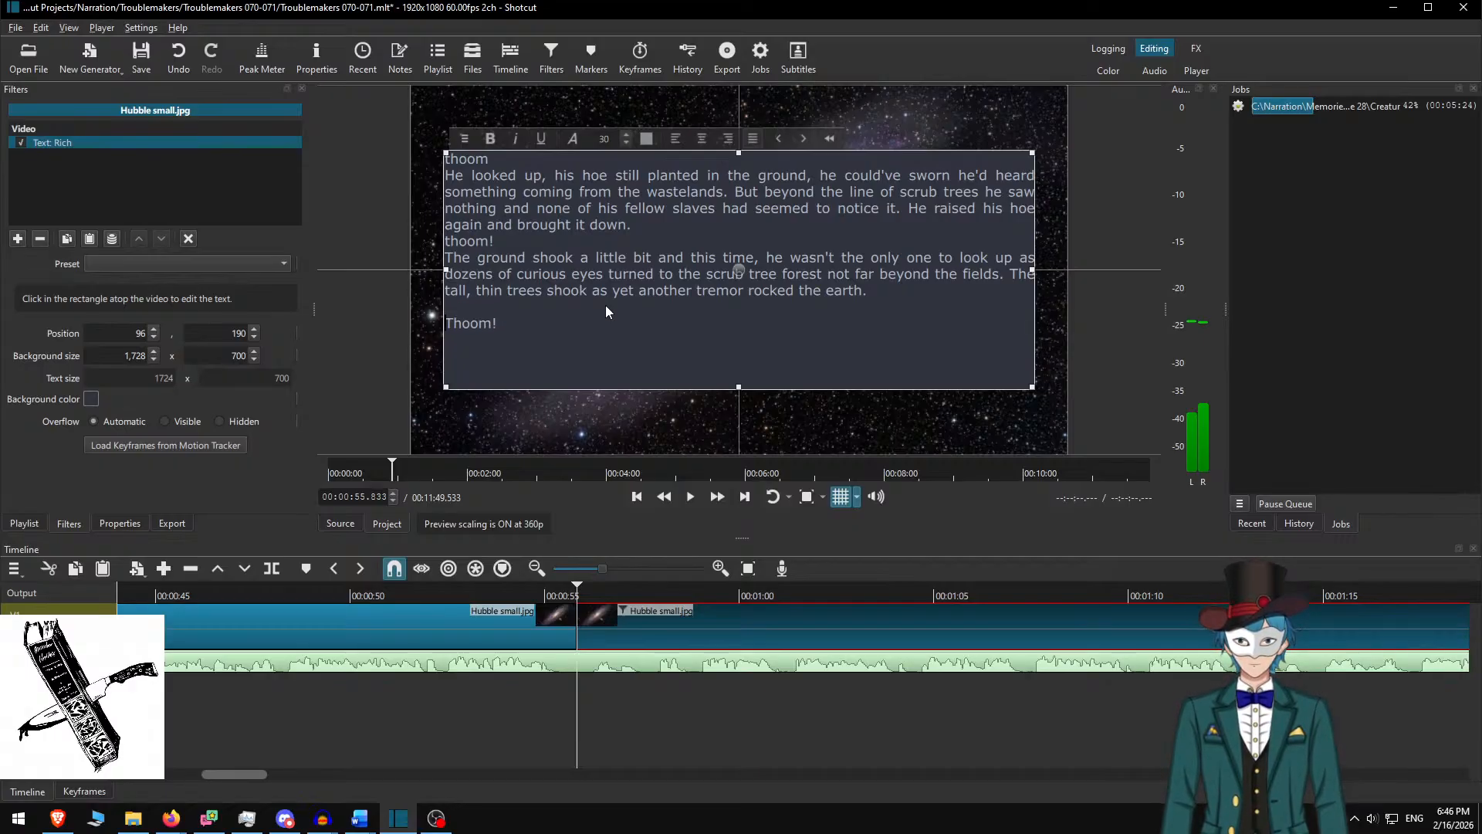
pyautogui.press('Up')
pyautogui.press('Up')
pyautogui.press('Up')
pyautogui.press('Up')
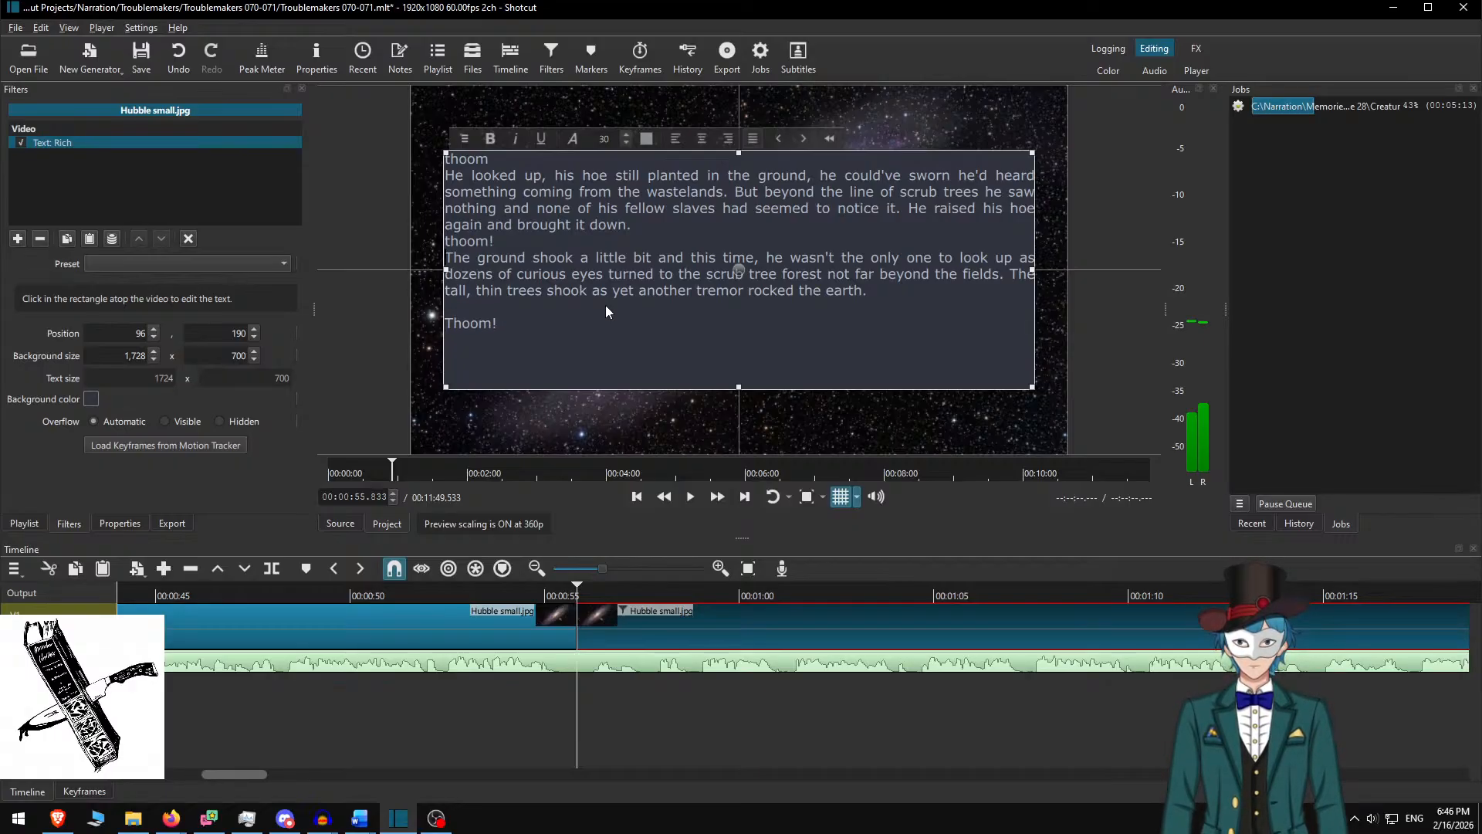
pyautogui.press('Return')
pyautogui.press('Up')
pyautogui.press('Up')
pyautogui.press('Return')
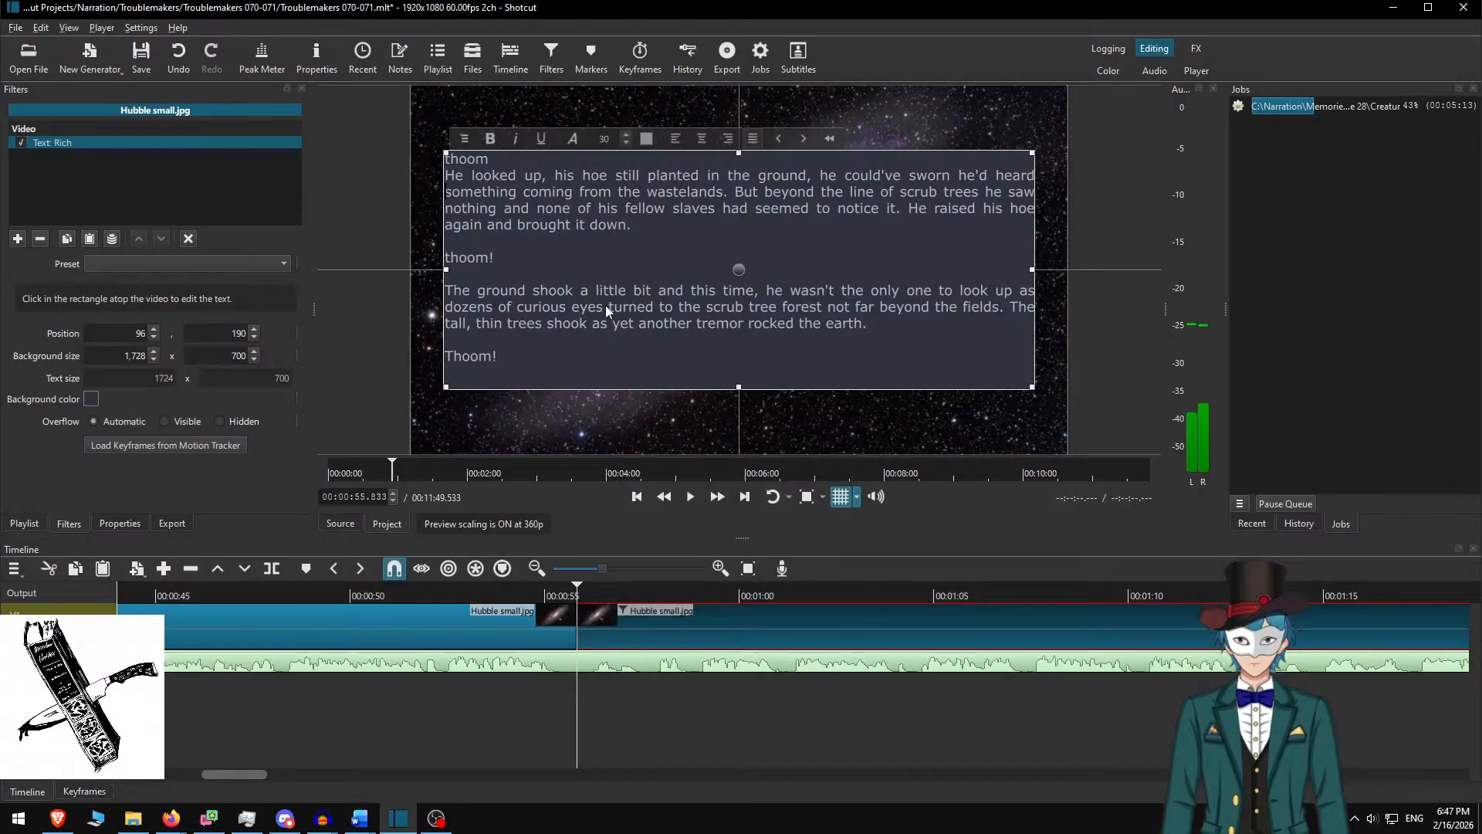
pyautogui.press('Up')
pyautogui.press('Up')
pyautogui.press('Up')
pyautogui.press('Up')
pyautogui.press('Up')
pyautogui.press('Return')
# Shrink both thoom lines to font size 15
pyautogui.press('Up')
pyautogui.press('Up')
pyautogui.hotkey('shift', 'End')
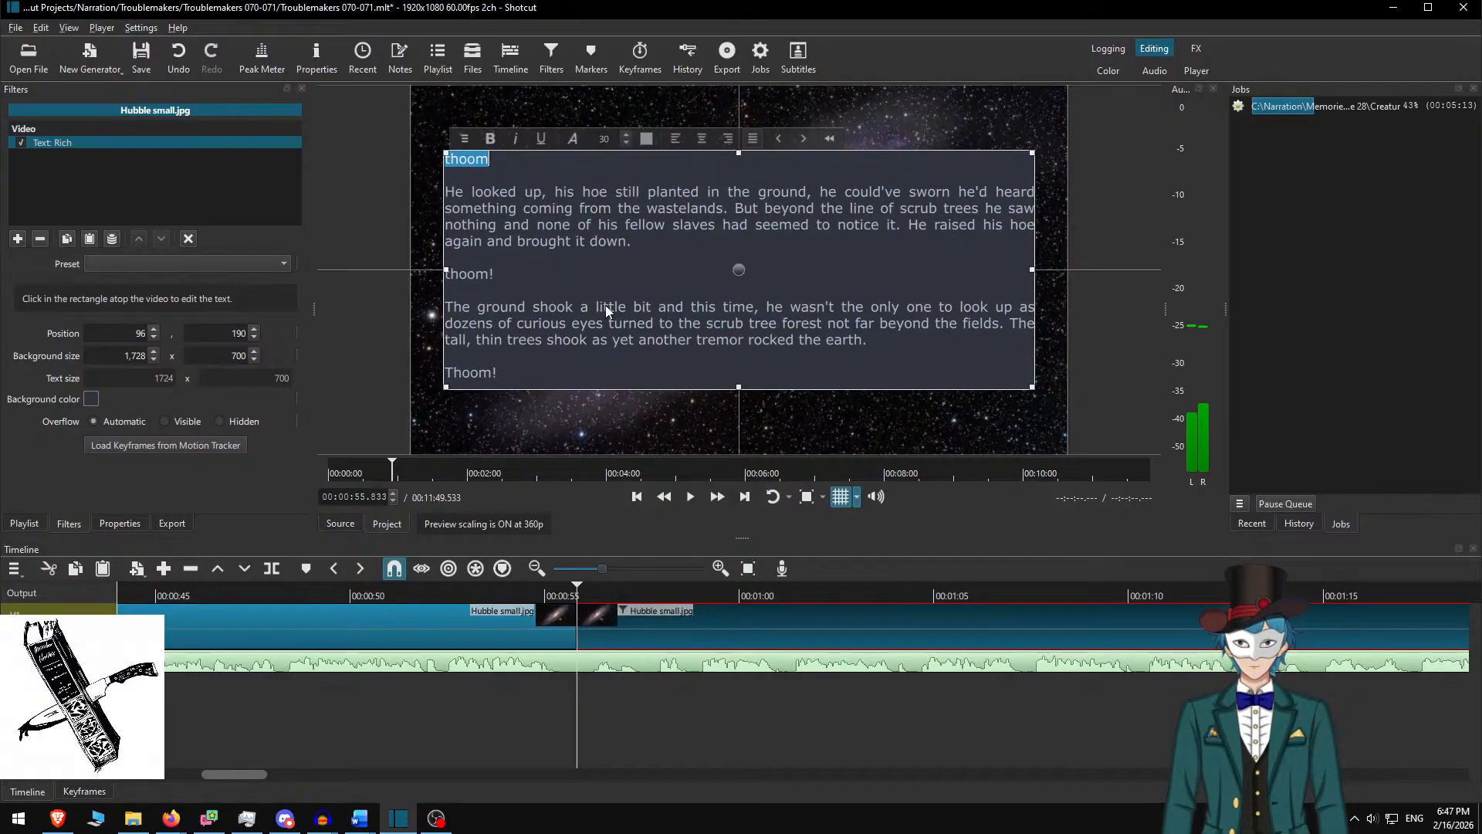
pyautogui.doubleClick(605, 139)
pyautogui.write('15')
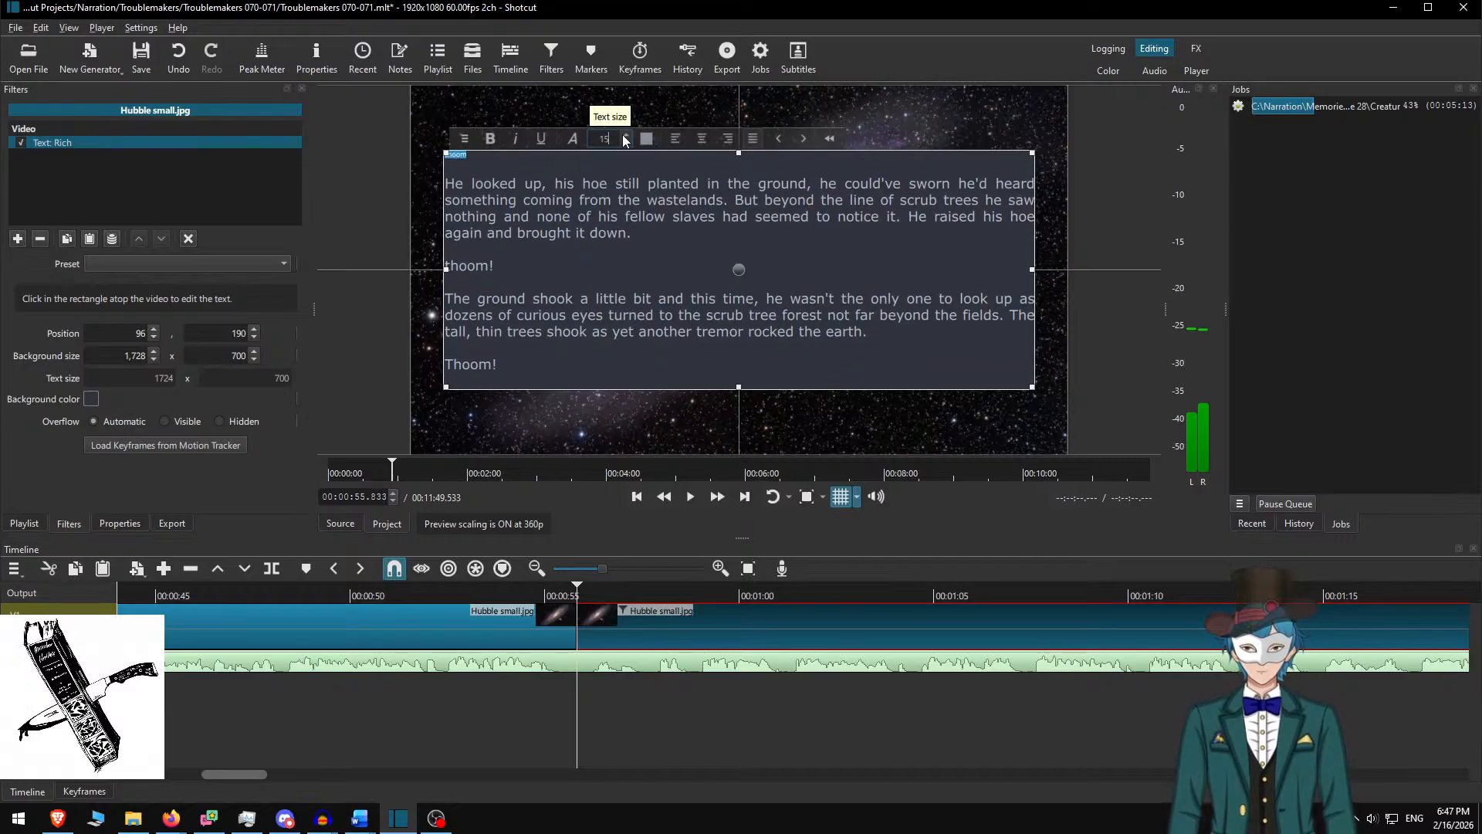
pyautogui.doubleClick(467, 267)
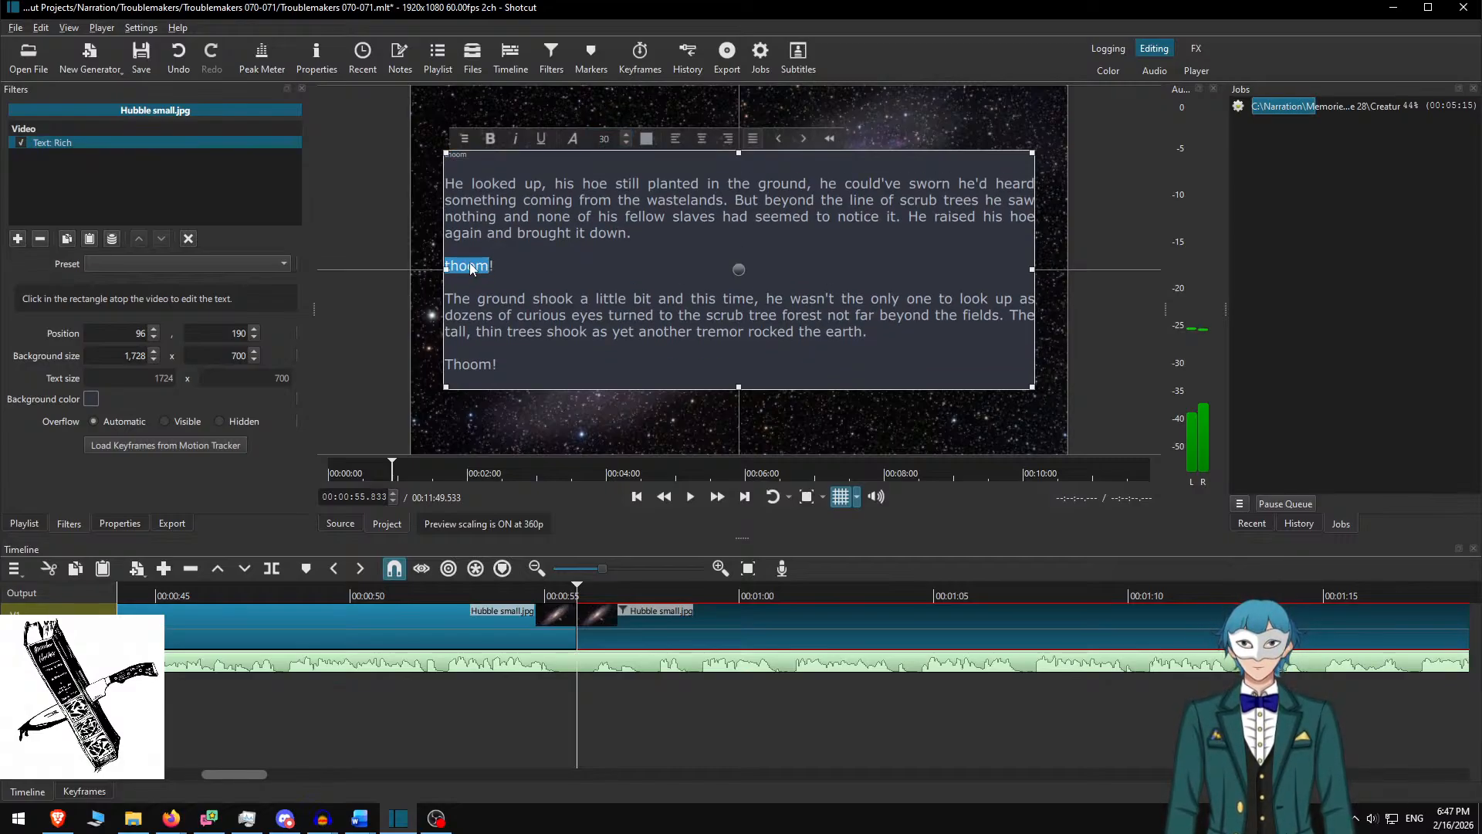
pyautogui.doubleClick(605, 142)
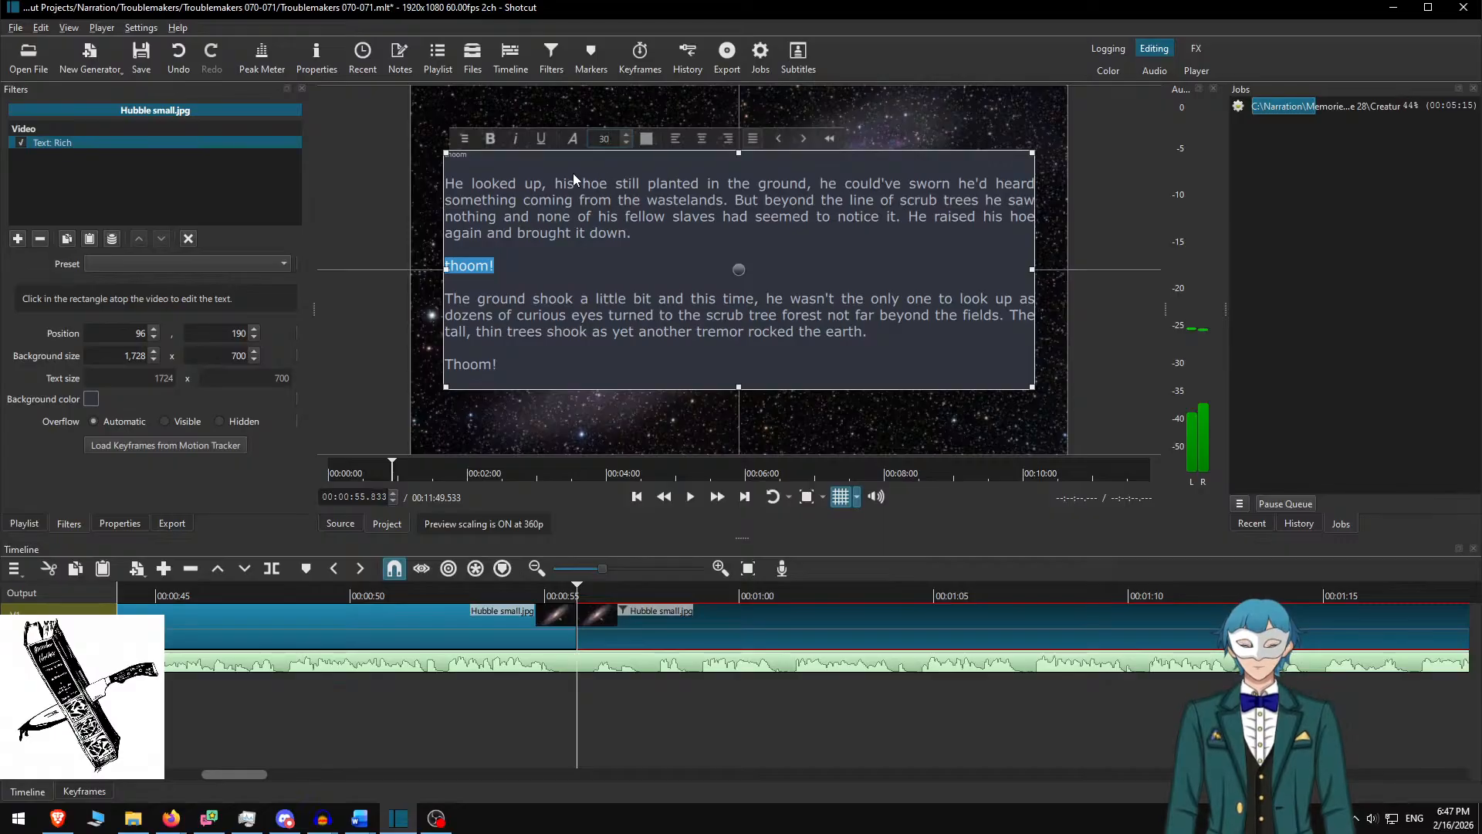
pyautogui.write('15')
pyautogui.press('Return')
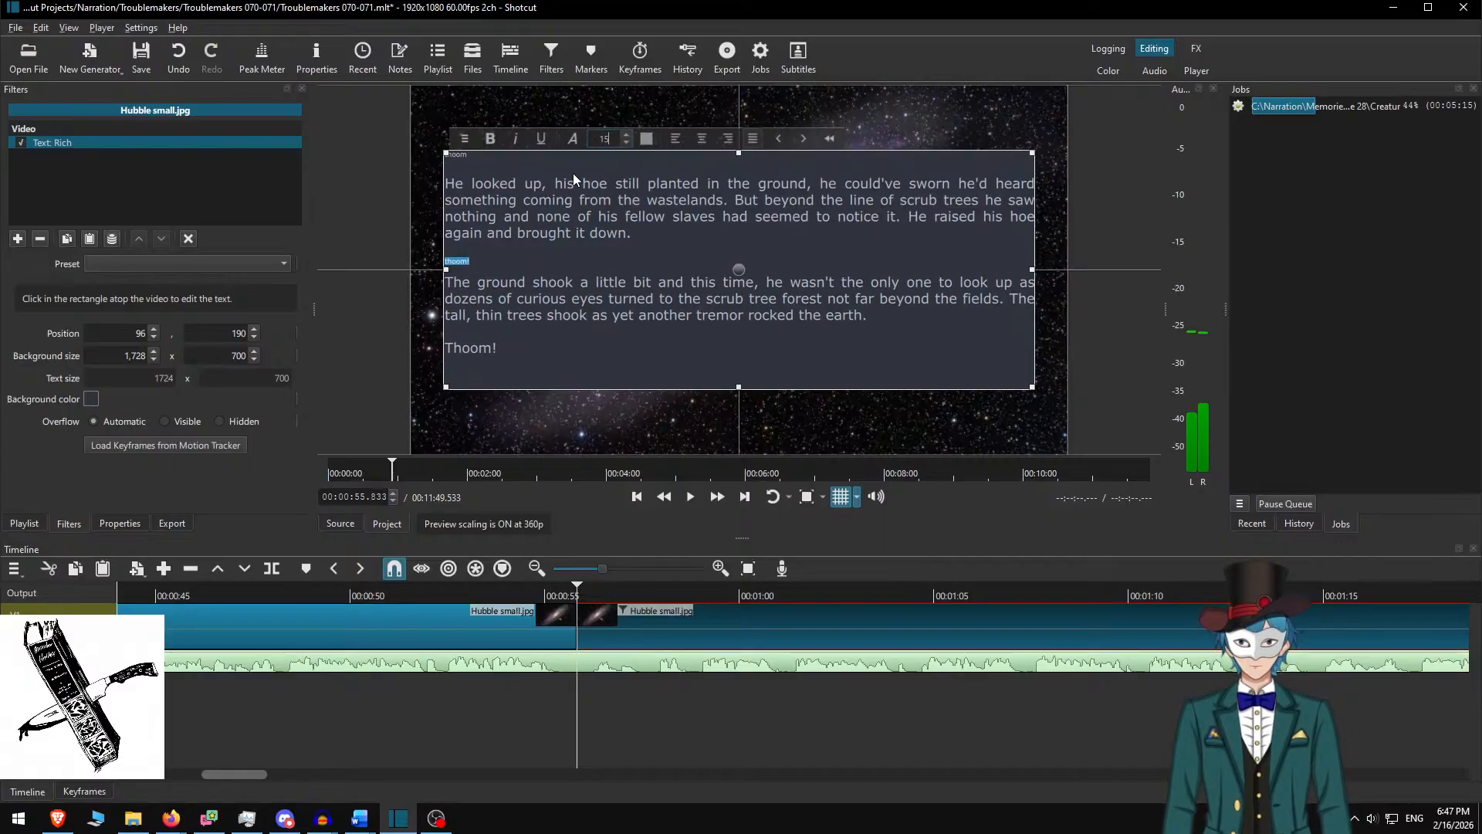
pyautogui.click(490, 159)
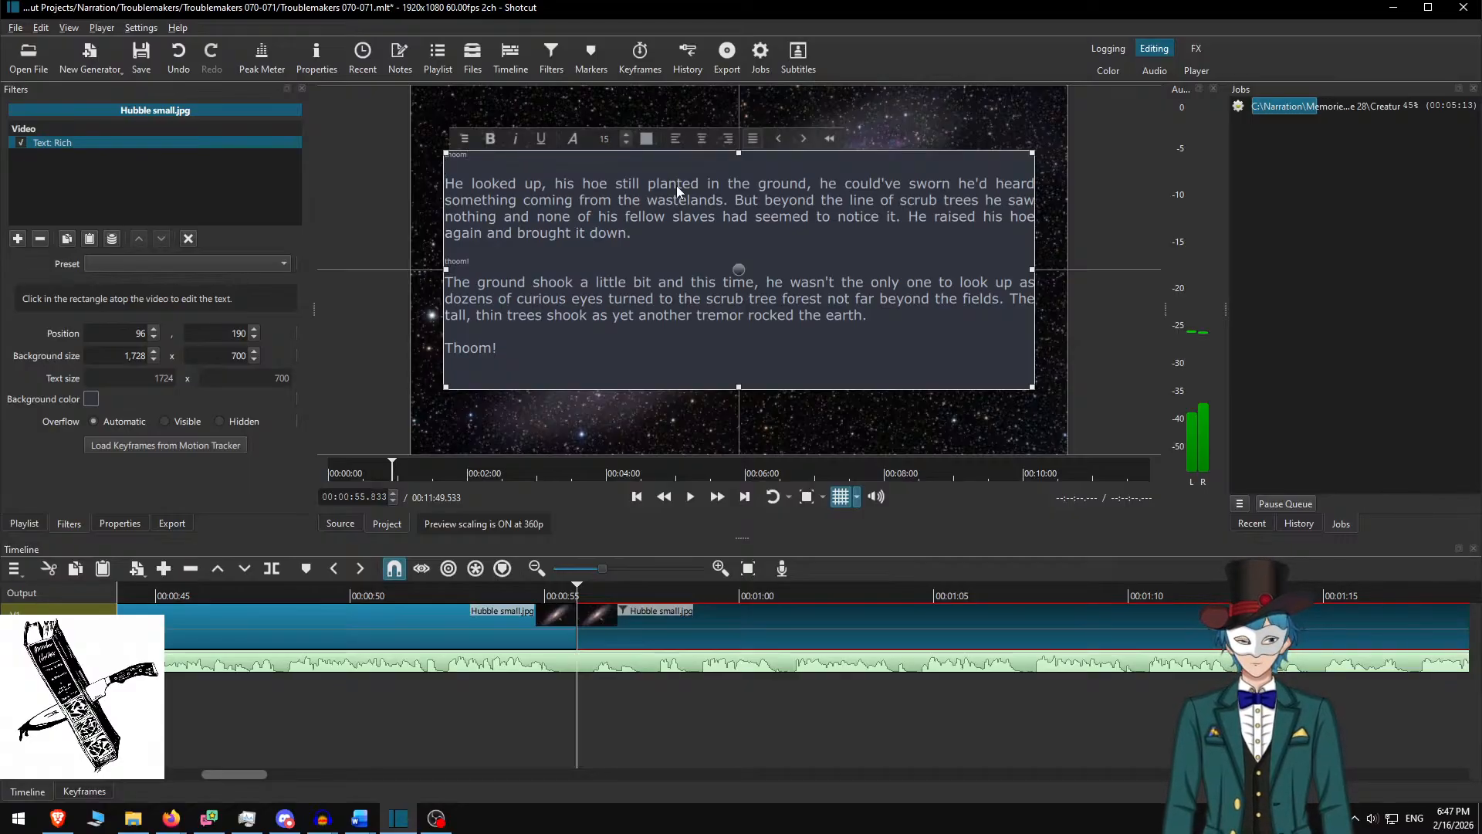
# Set the background height to 600 and move the box slightly lower
pyautogui.press('Return')
pyautogui.press('BackSpace')
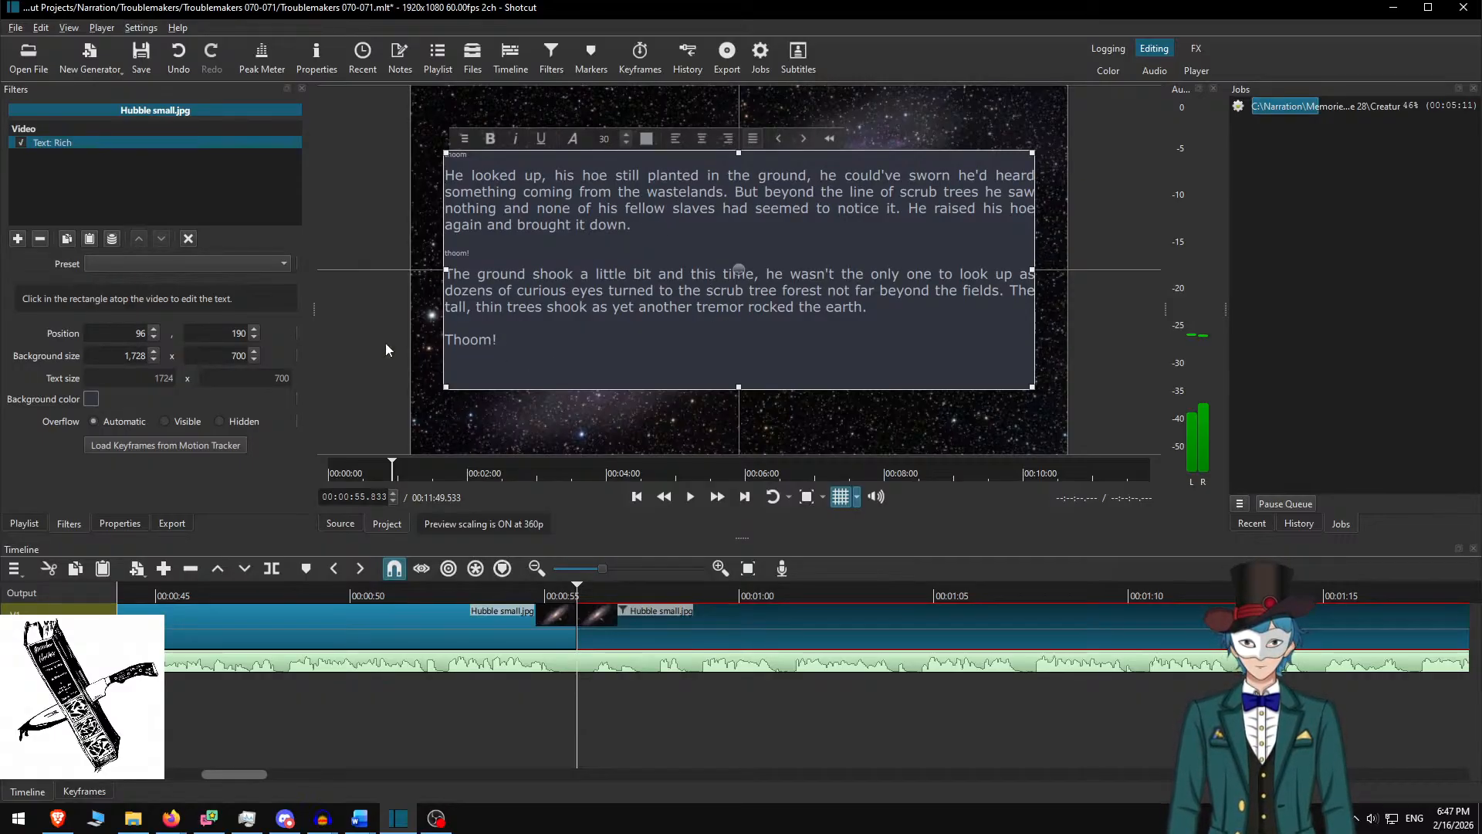
pyautogui.press('Delete')
pyautogui.write('6')
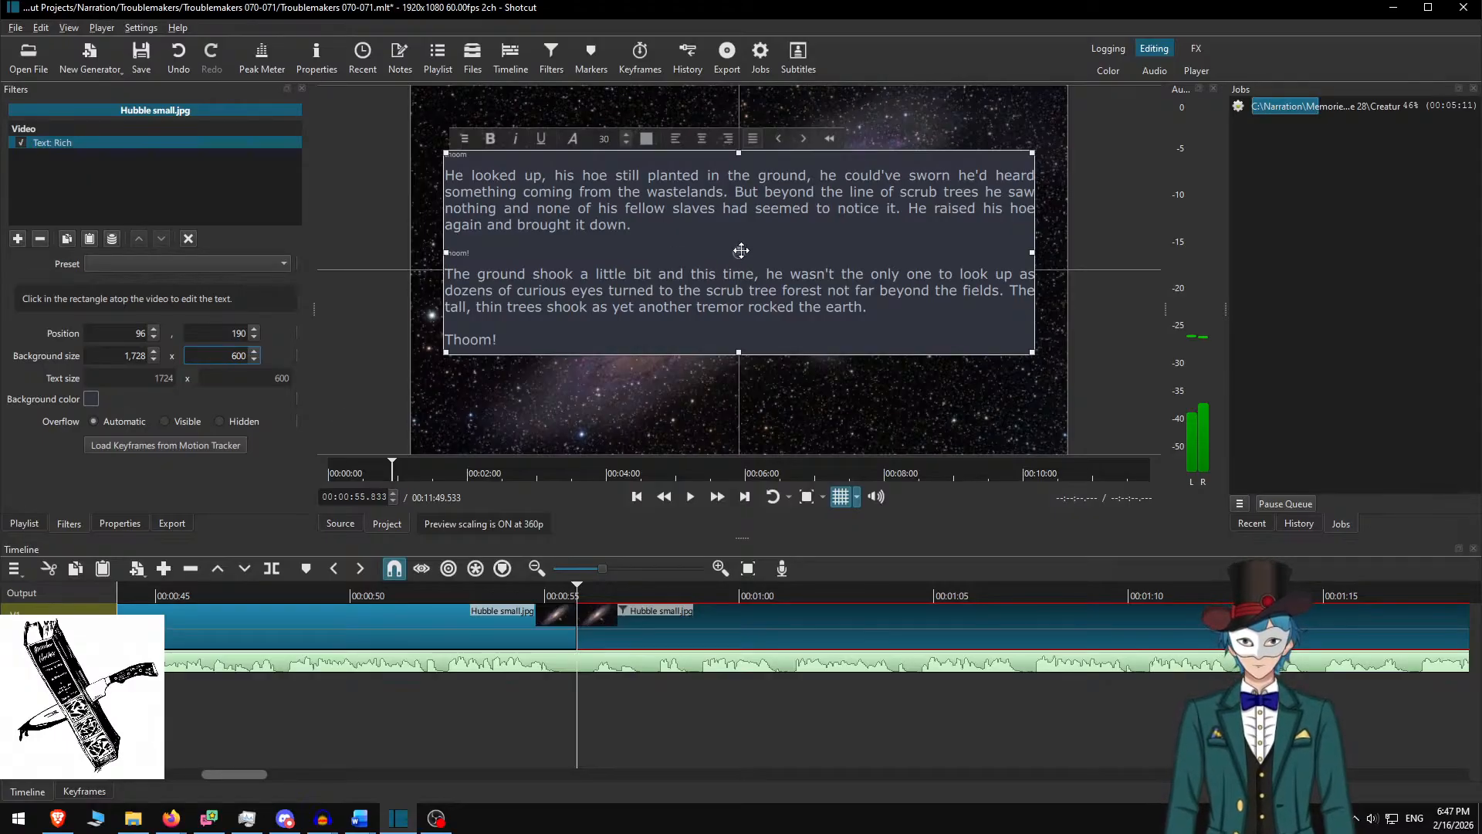
pyautogui.moveTo(742, 250); pyautogui.dragTo(740, 276)
# Play the narration from just before the text clip and pause at 1:31.150
pyautogui.click(651, 617)
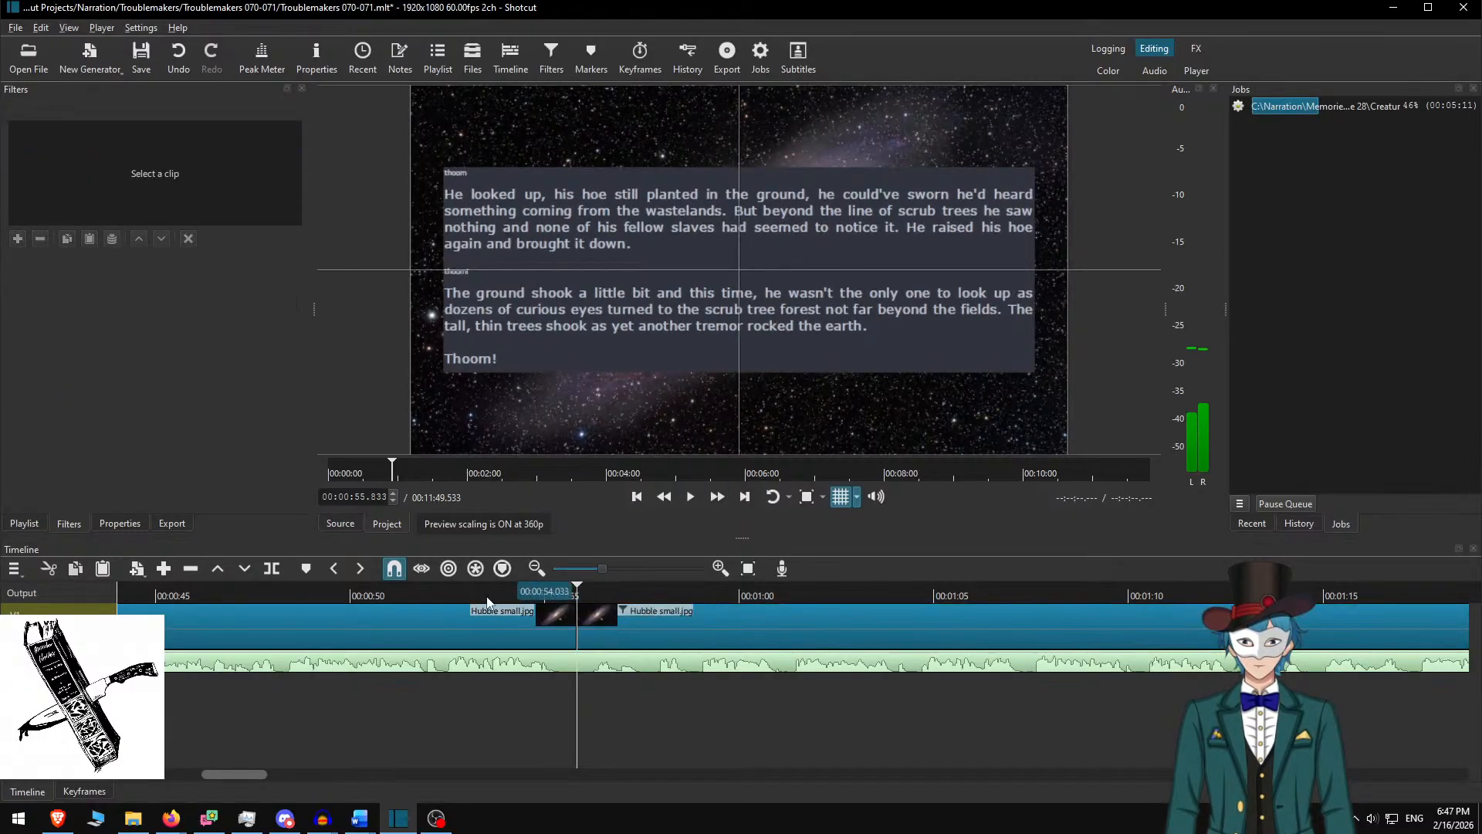
pyautogui.click(456, 593)
pyautogui.click(692, 497)
pyautogui.click(549, 594)
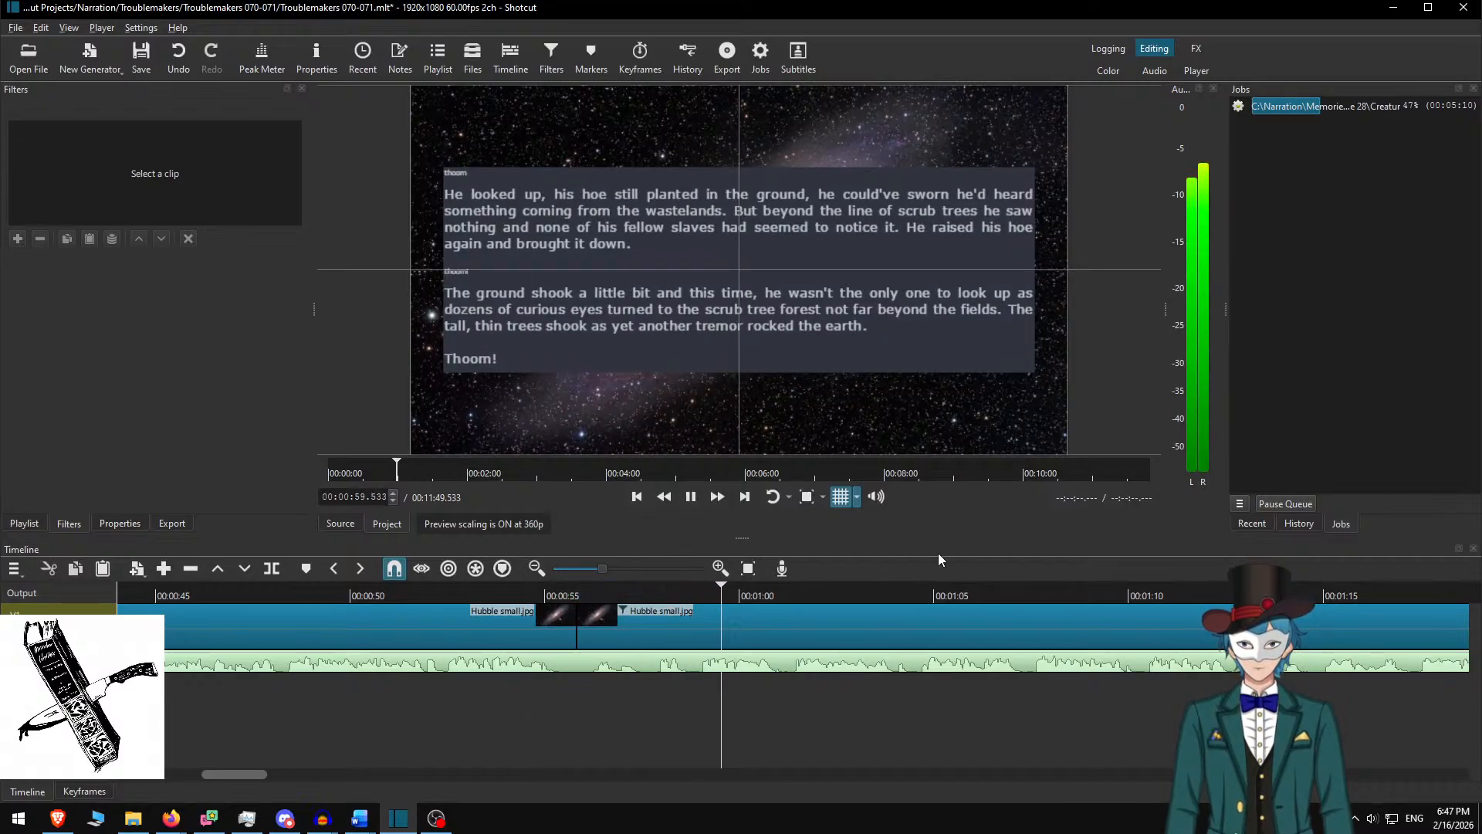
pyautogui.scroll(-6, 622, 652)
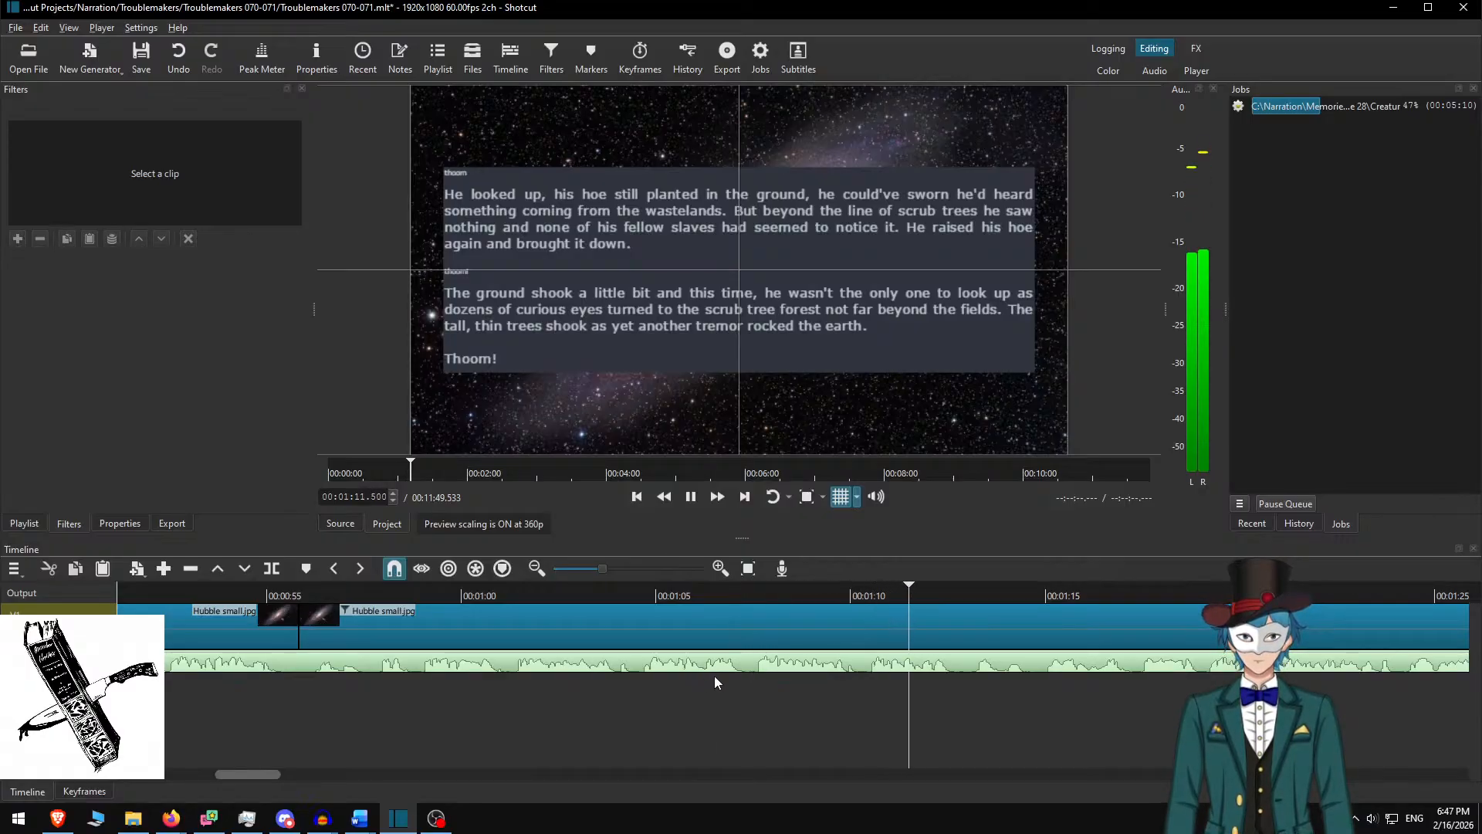
pyautogui.scroll(-8, 715, 675)
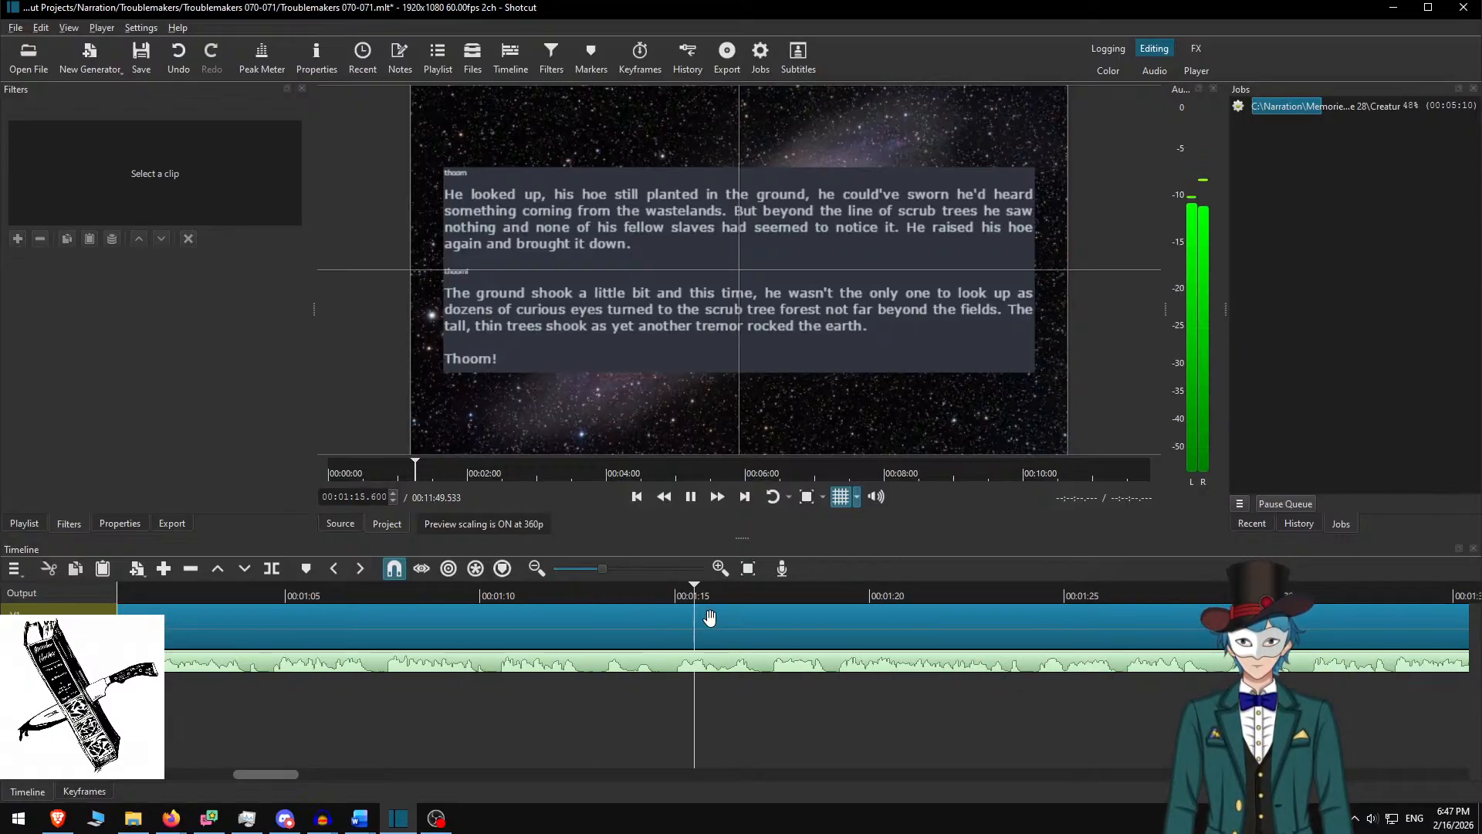
pyautogui.scroll(-7, 729, 659)
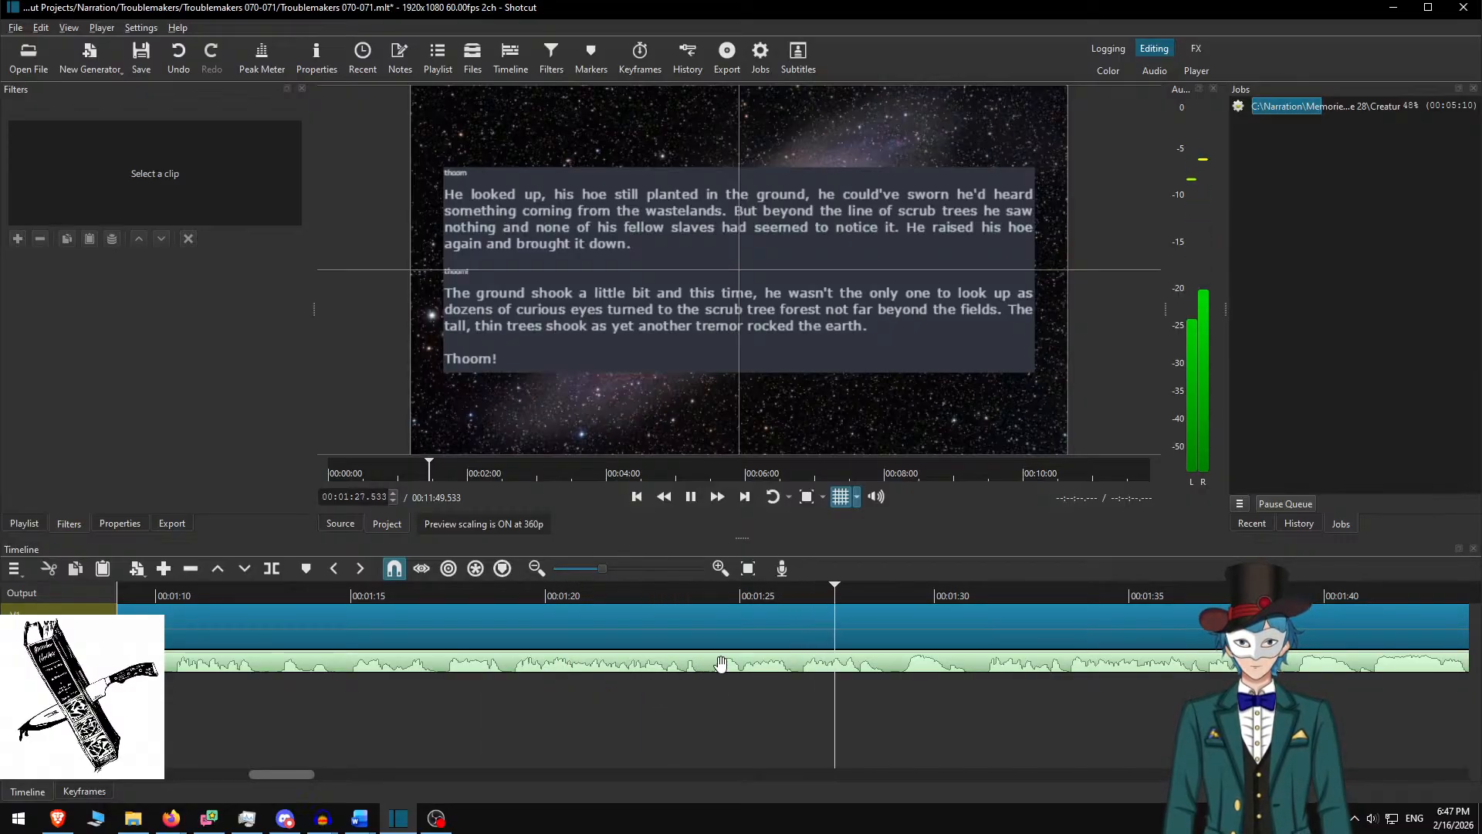
pyautogui.scroll(-7, 721, 664)
pyautogui.press('space')
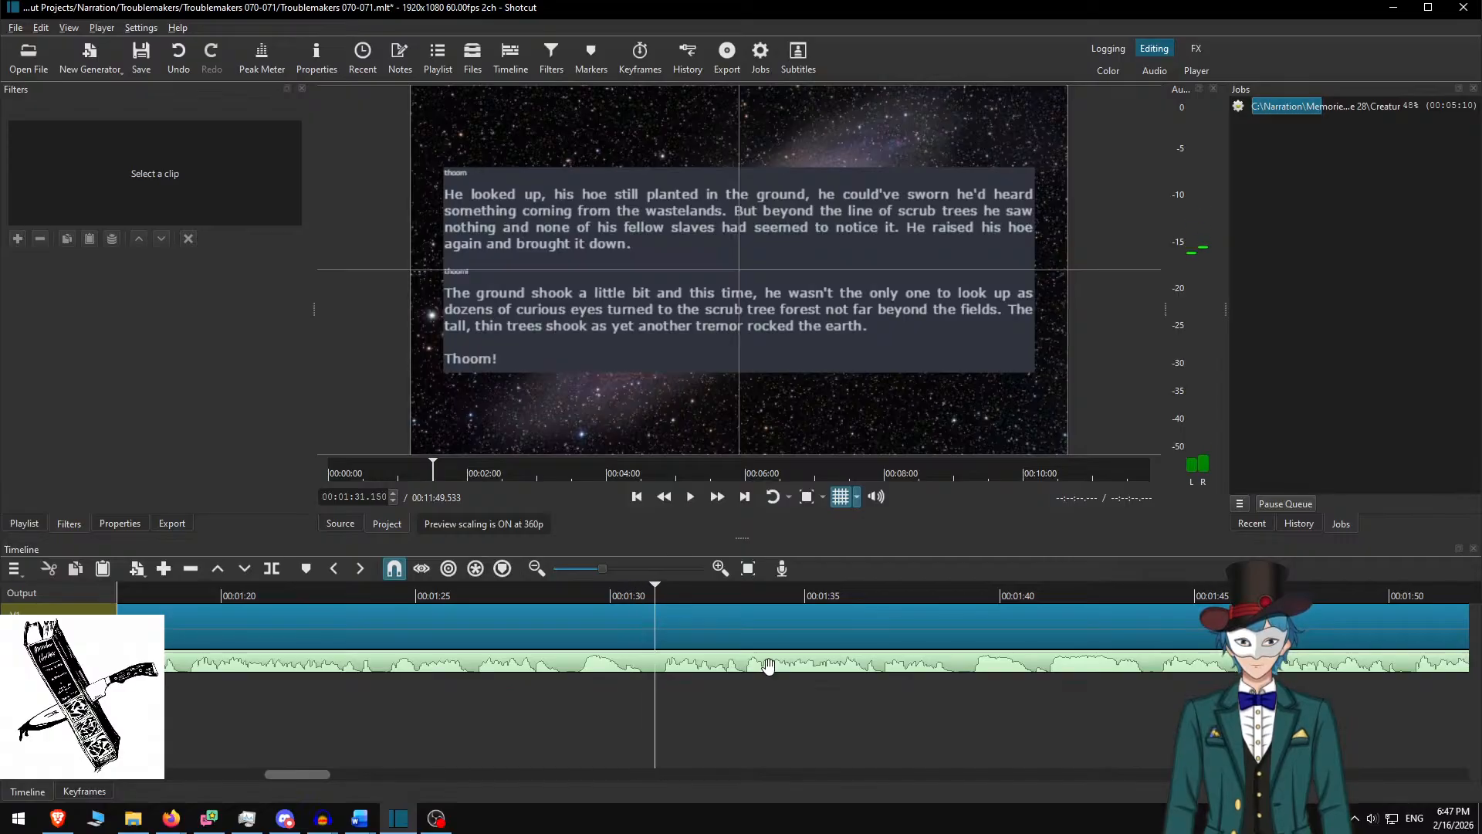
# Select the clip at the playhead and delete the used 'thoom … Thoom!' passage in Word
pyautogui.click(641, 618)
pyautogui.press('super+Tab')
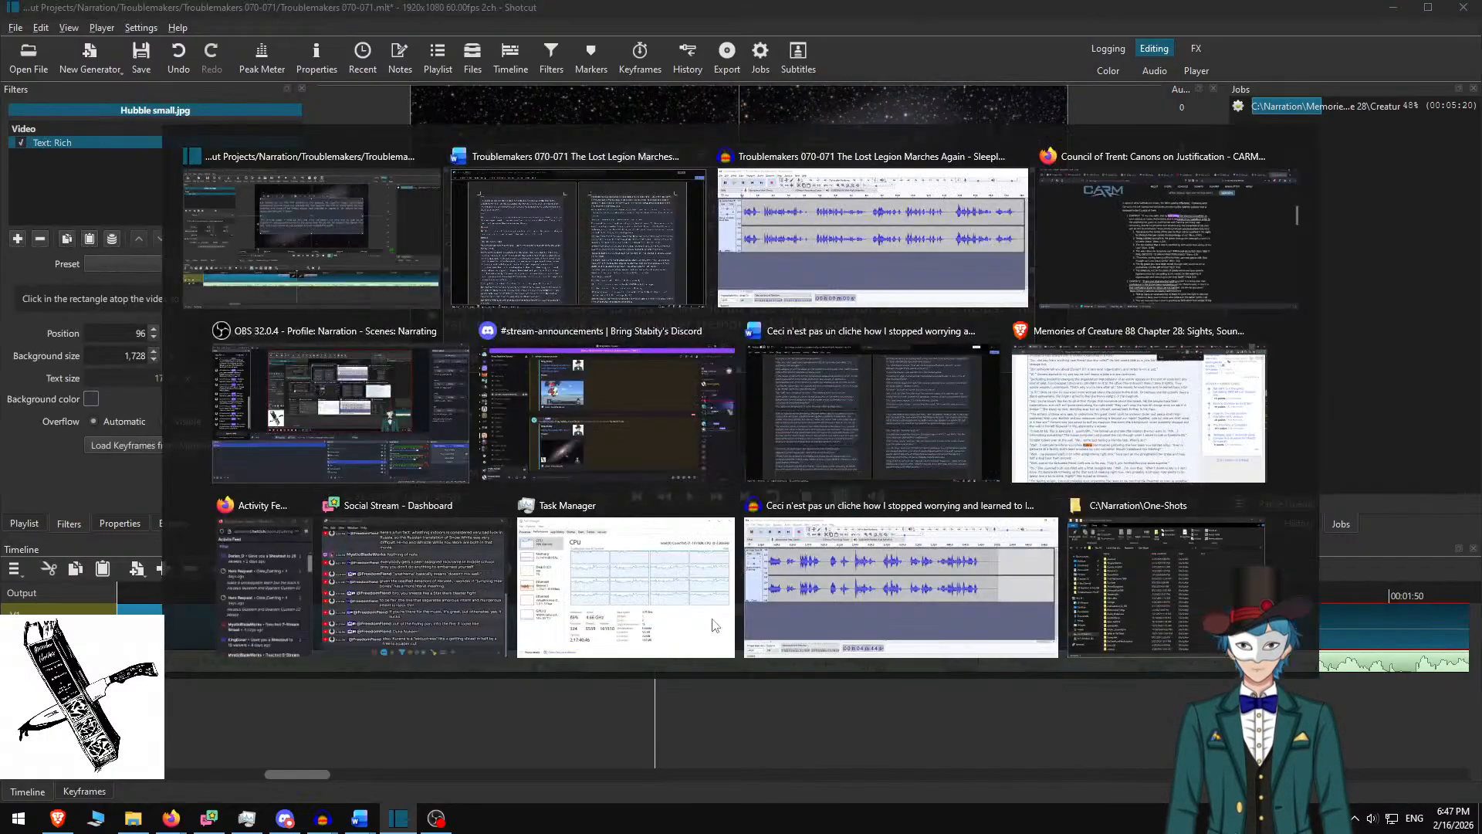
pyautogui.click(592, 166)
pyautogui.press('Delete')
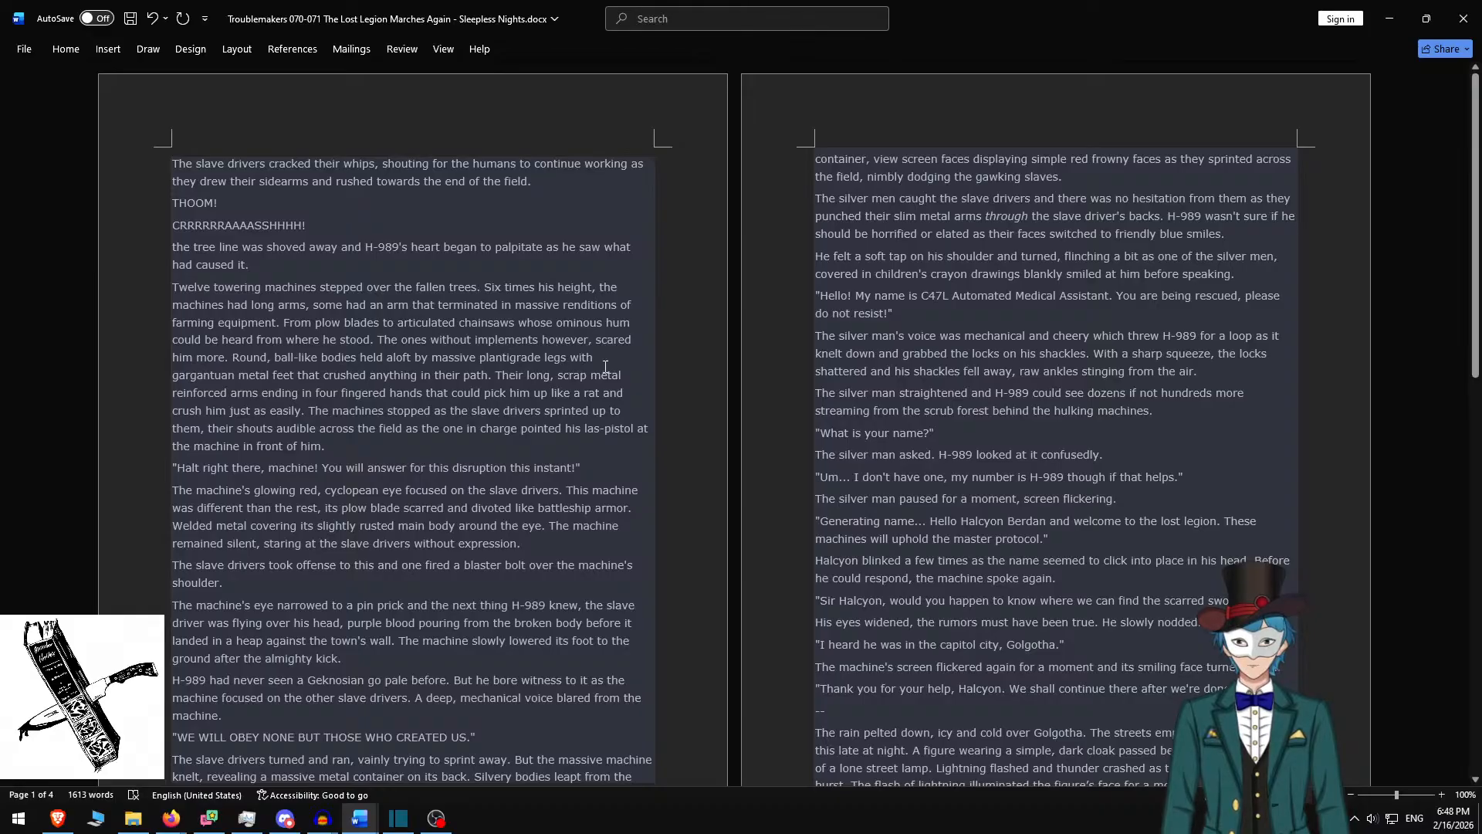
# Select and copy the next passage, ending 'had caused it.'
pyautogui.keyDown('shift'); pyautogui.click(348, 452); pyautogui.keyUp('shift')
pyautogui.scroll(-1, 362, 434)
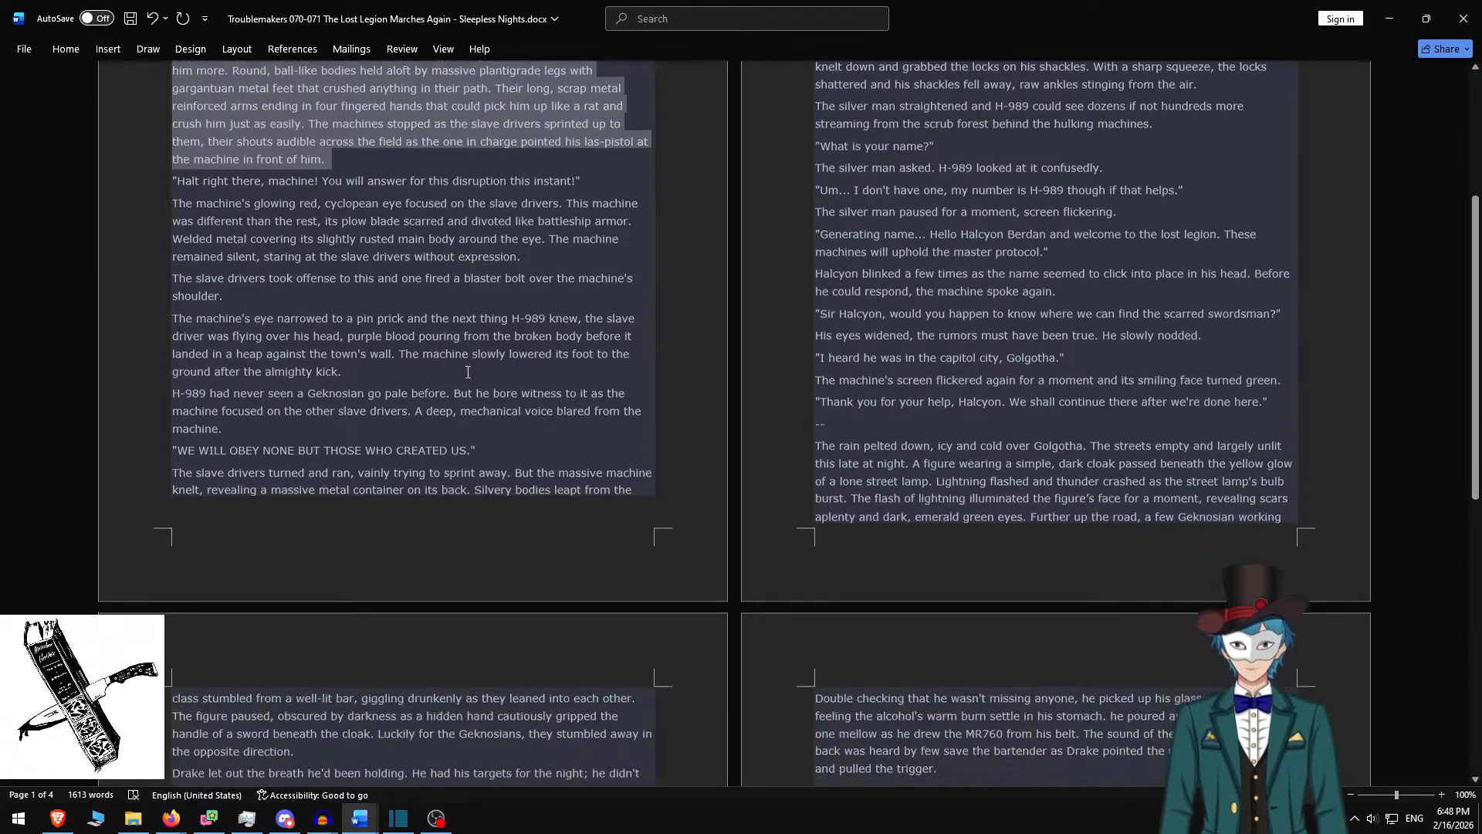
pyautogui.scroll(1, 465, 376)
pyautogui.keyDown('shift'); pyautogui.click(300, 271); pyautogui.keyUp('shift')
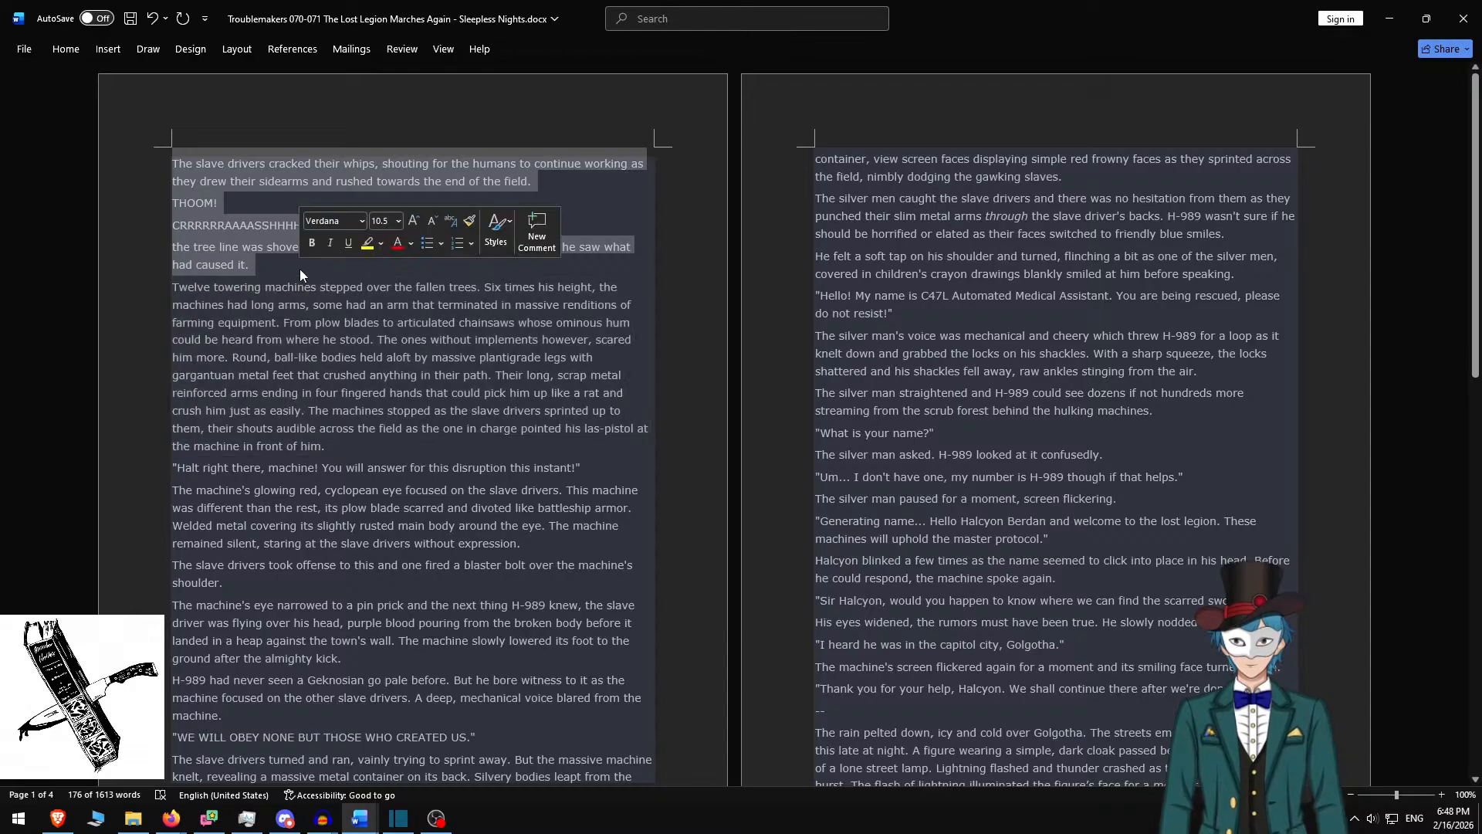
pyautogui.hotkey('ctrl', 'c')
pyautogui.hotkey('alt', 'Tab')
# Paste the slave-driver passage, fix the 'T' of 'The', and add blank lines between paragraphs
pyautogui.hotkey('ctrl', 'a')
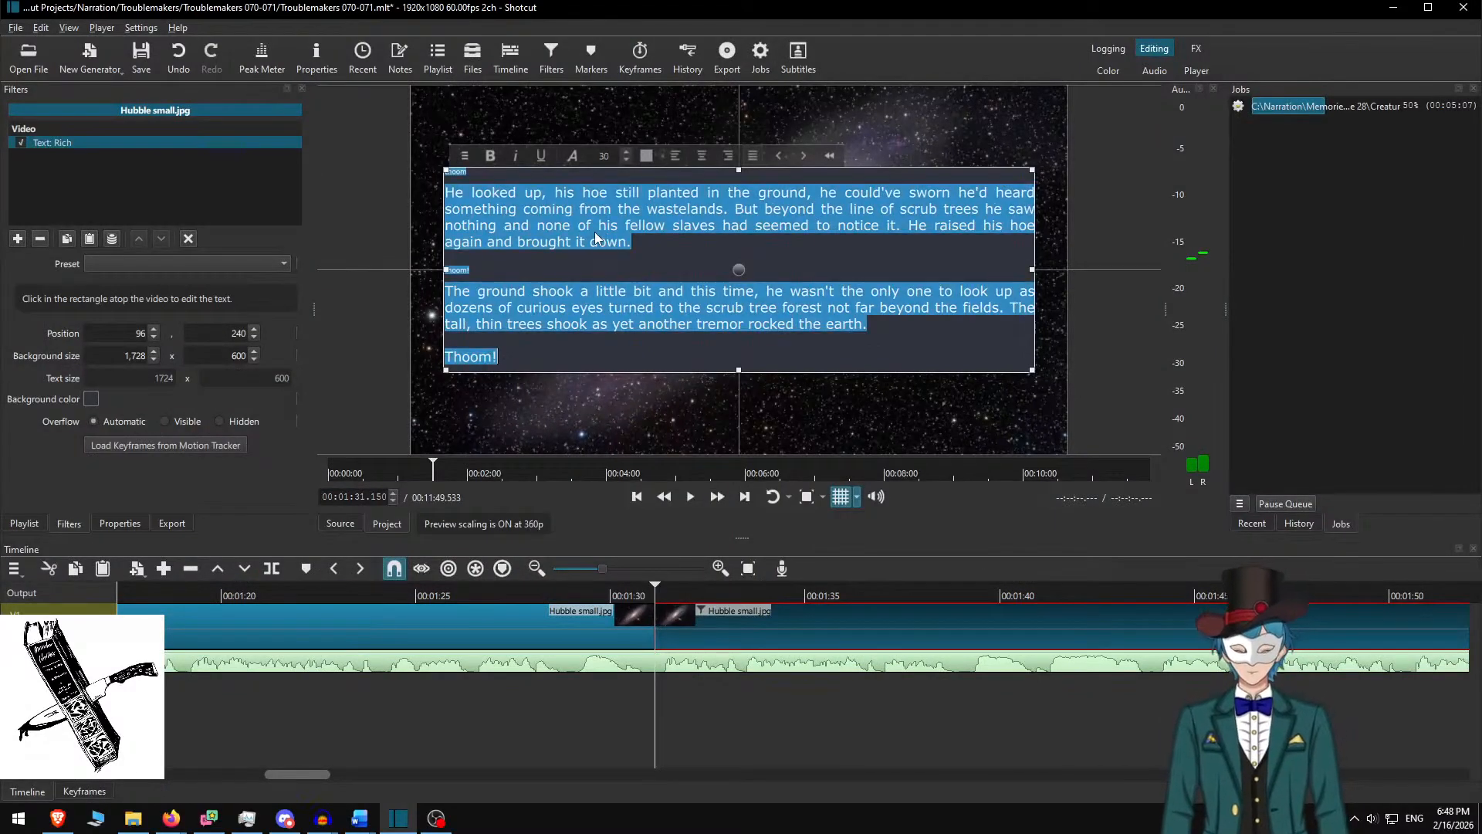
pyautogui.hotkey('ctrl', 'v')
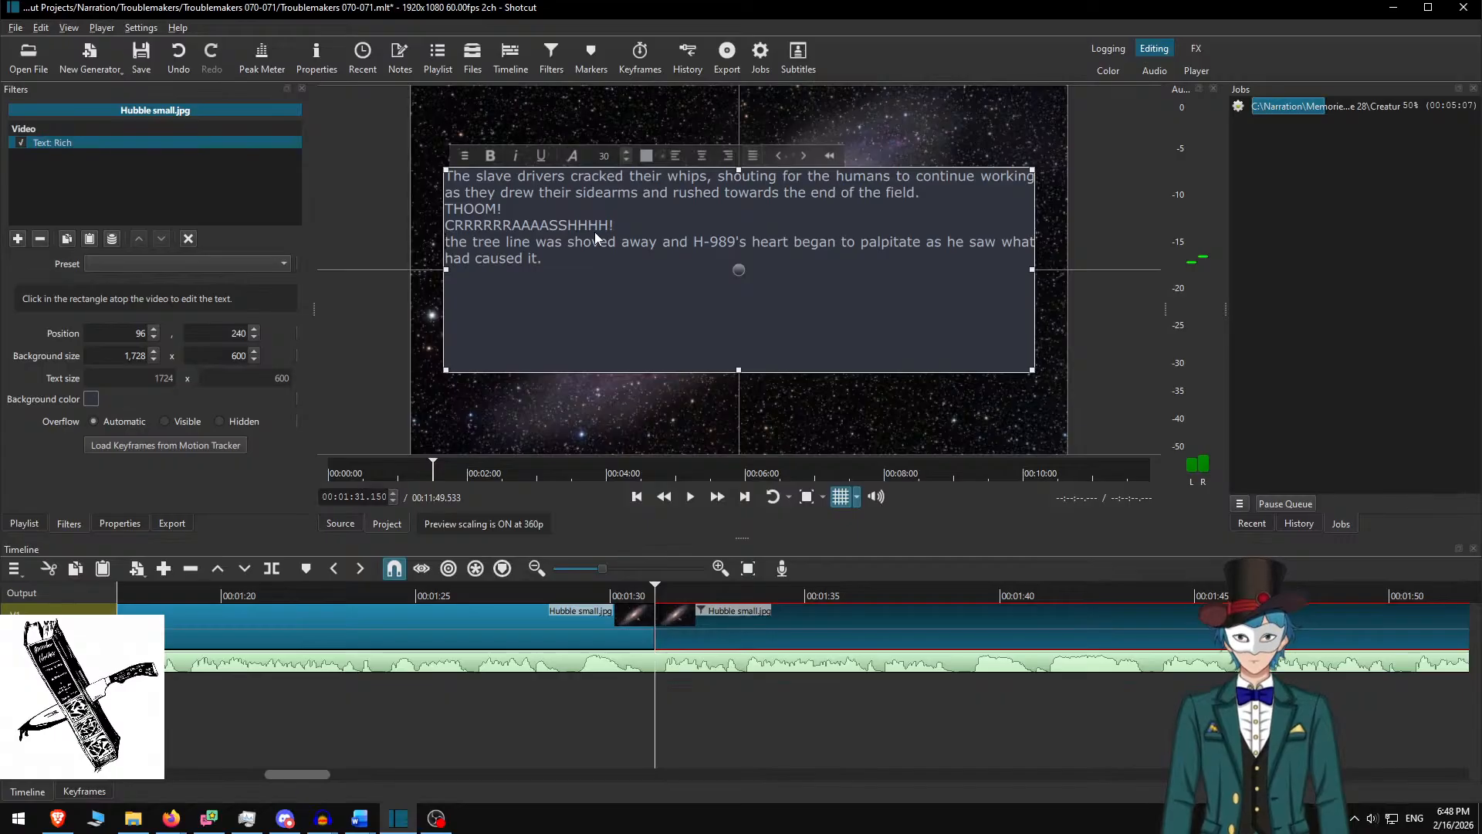
pyautogui.hotkey('alt', 'Tab')
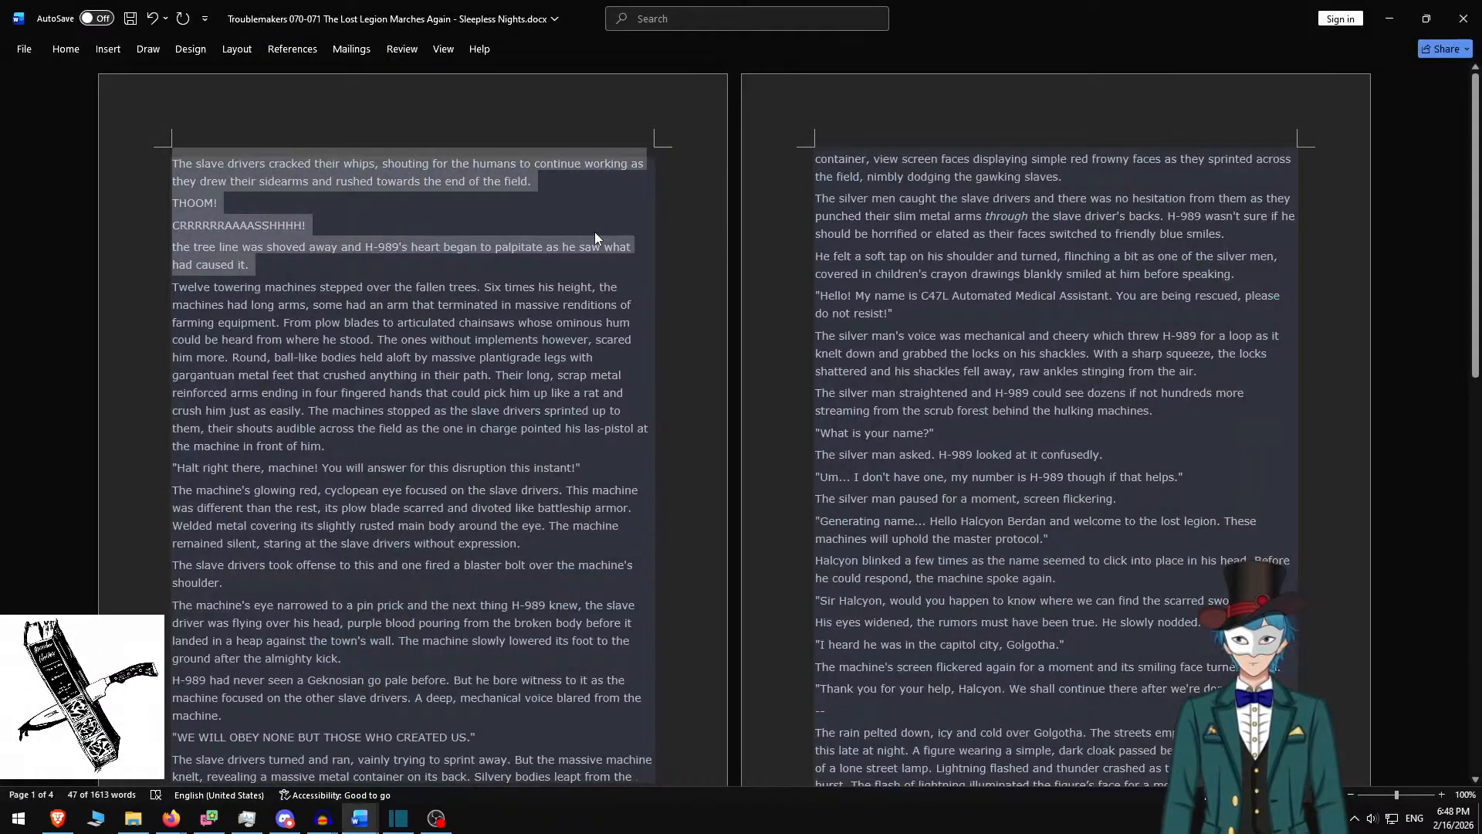
pyautogui.hotkey('alt', 'Tab')
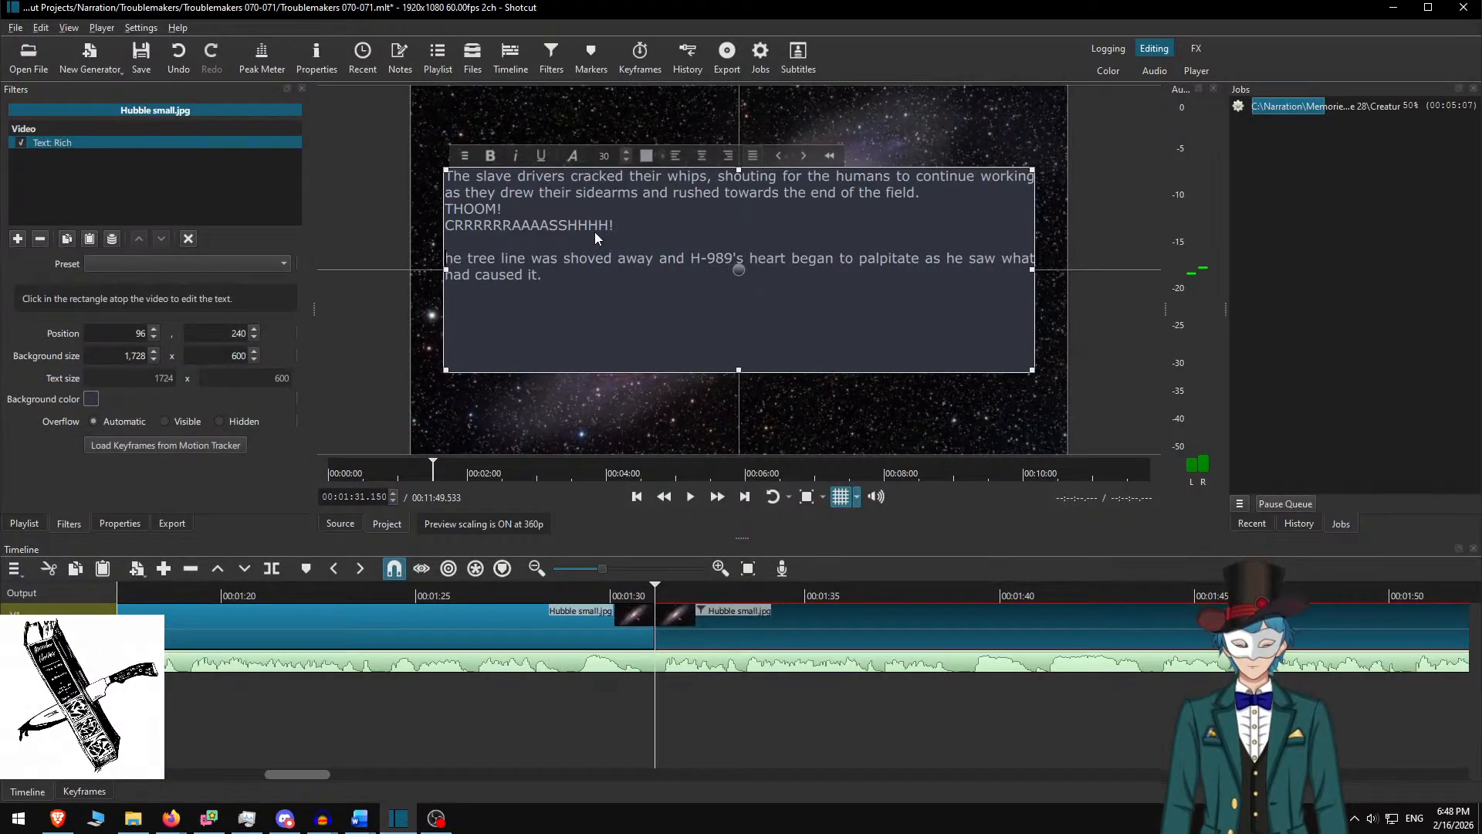
pyautogui.write('T')
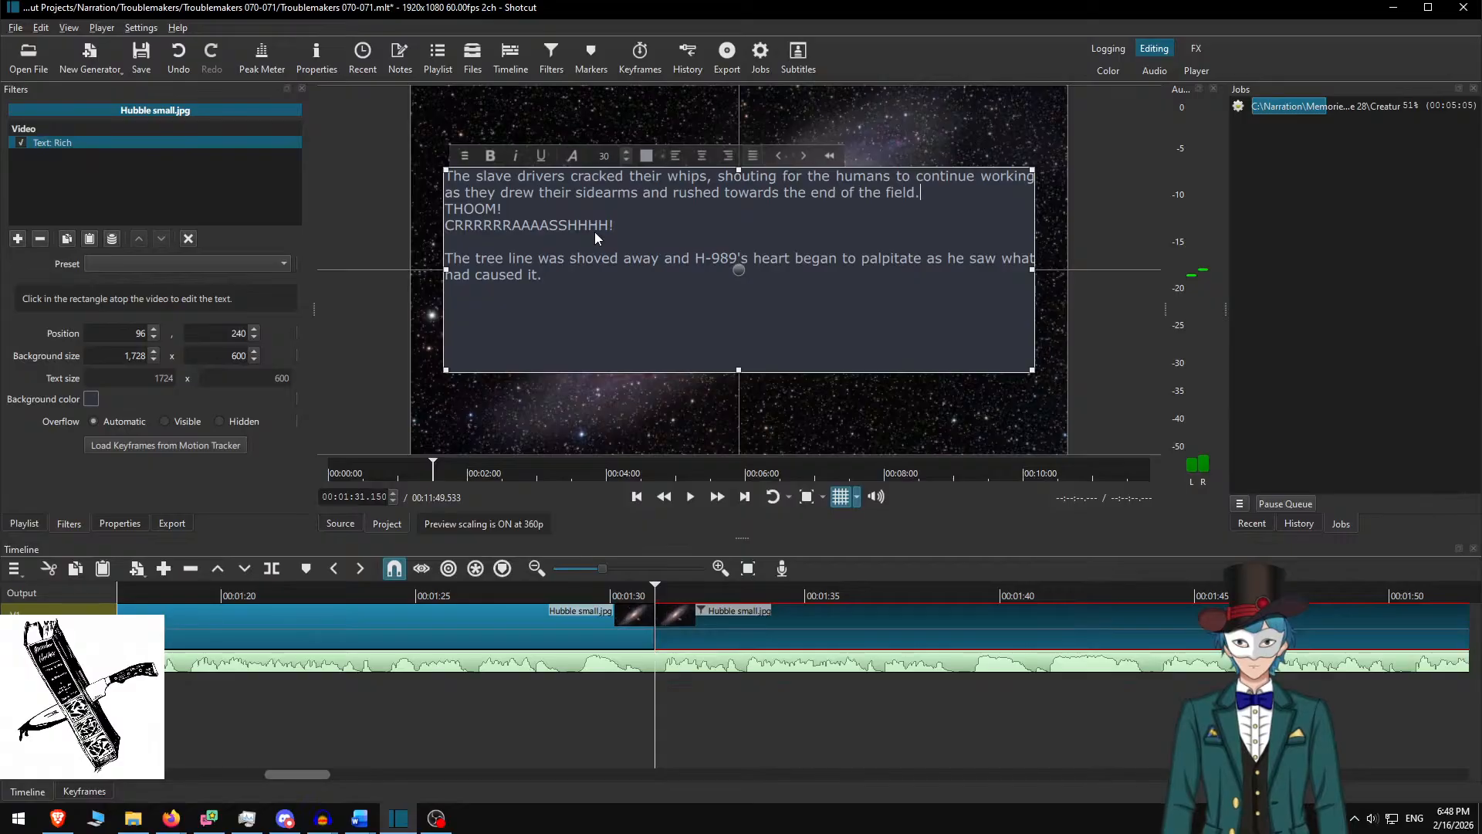
pyautogui.press('Return')
pyautogui.press('Down')
pyautogui.press('Down')
pyautogui.press('Return')
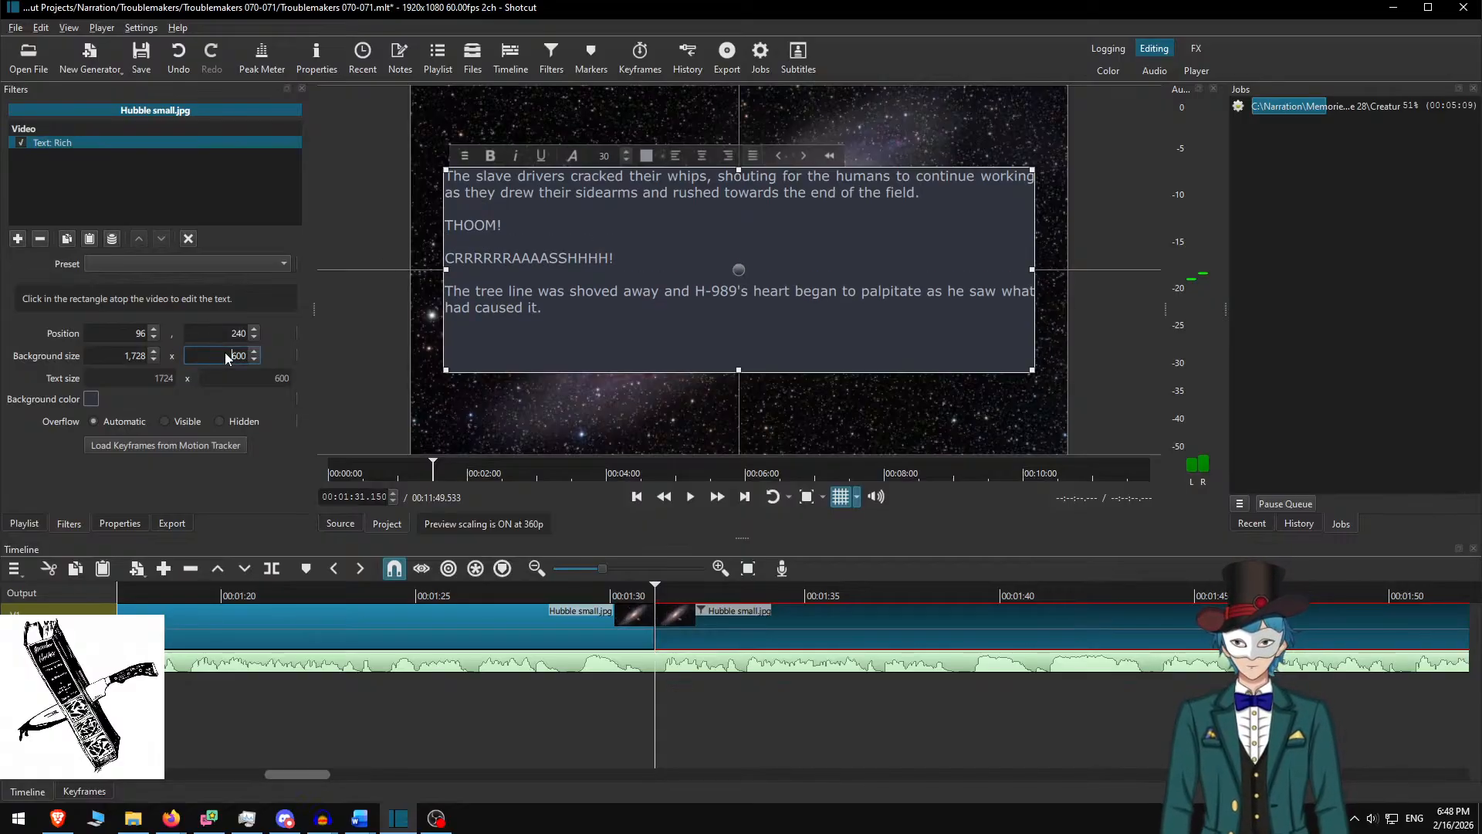
# Set the background height to 450 and lower the box to Y 315
pyautogui.hotkey('shift', 'Right')
pyautogui.write('5')
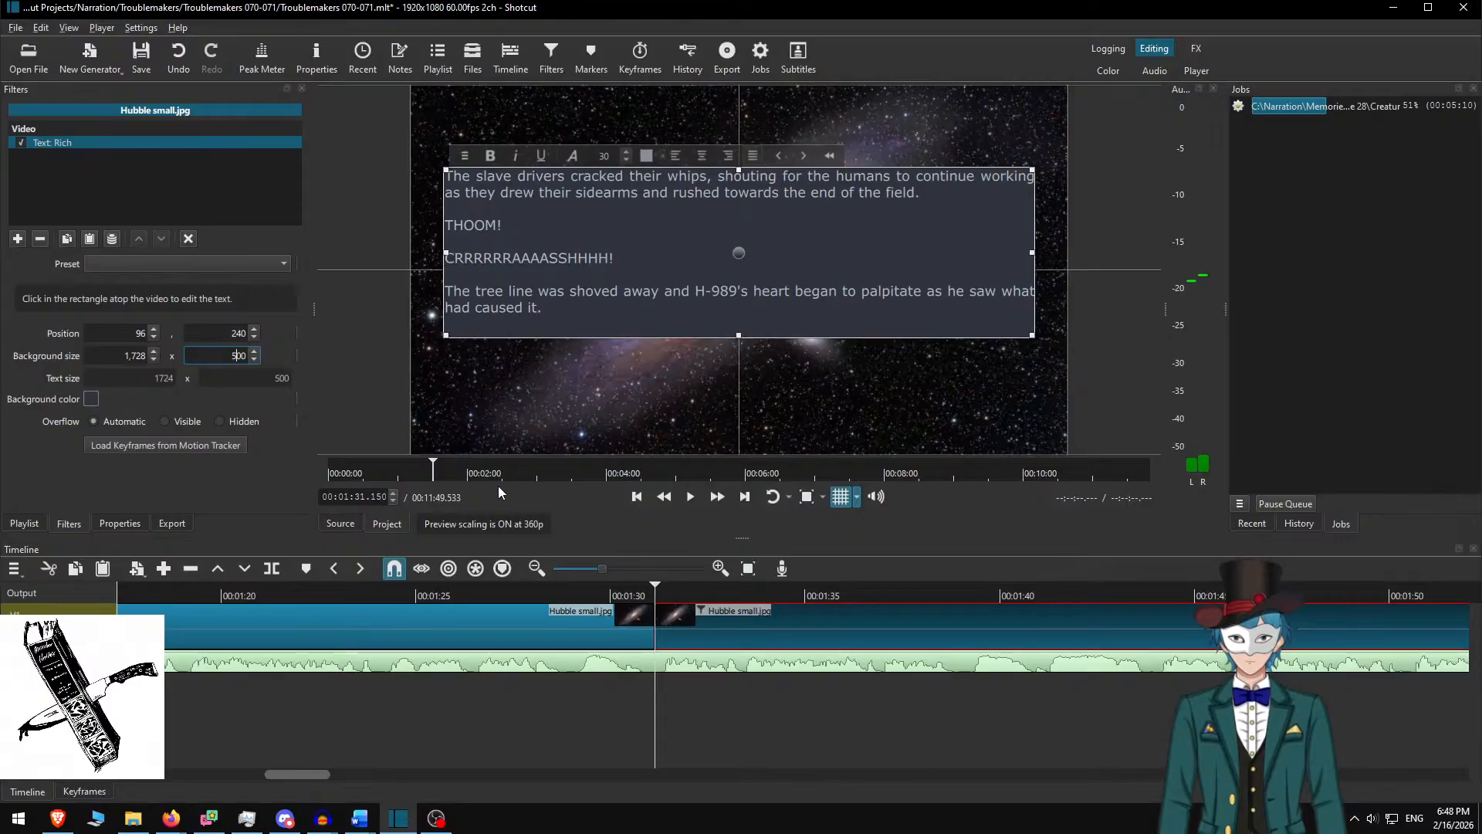
pyautogui.write('45')
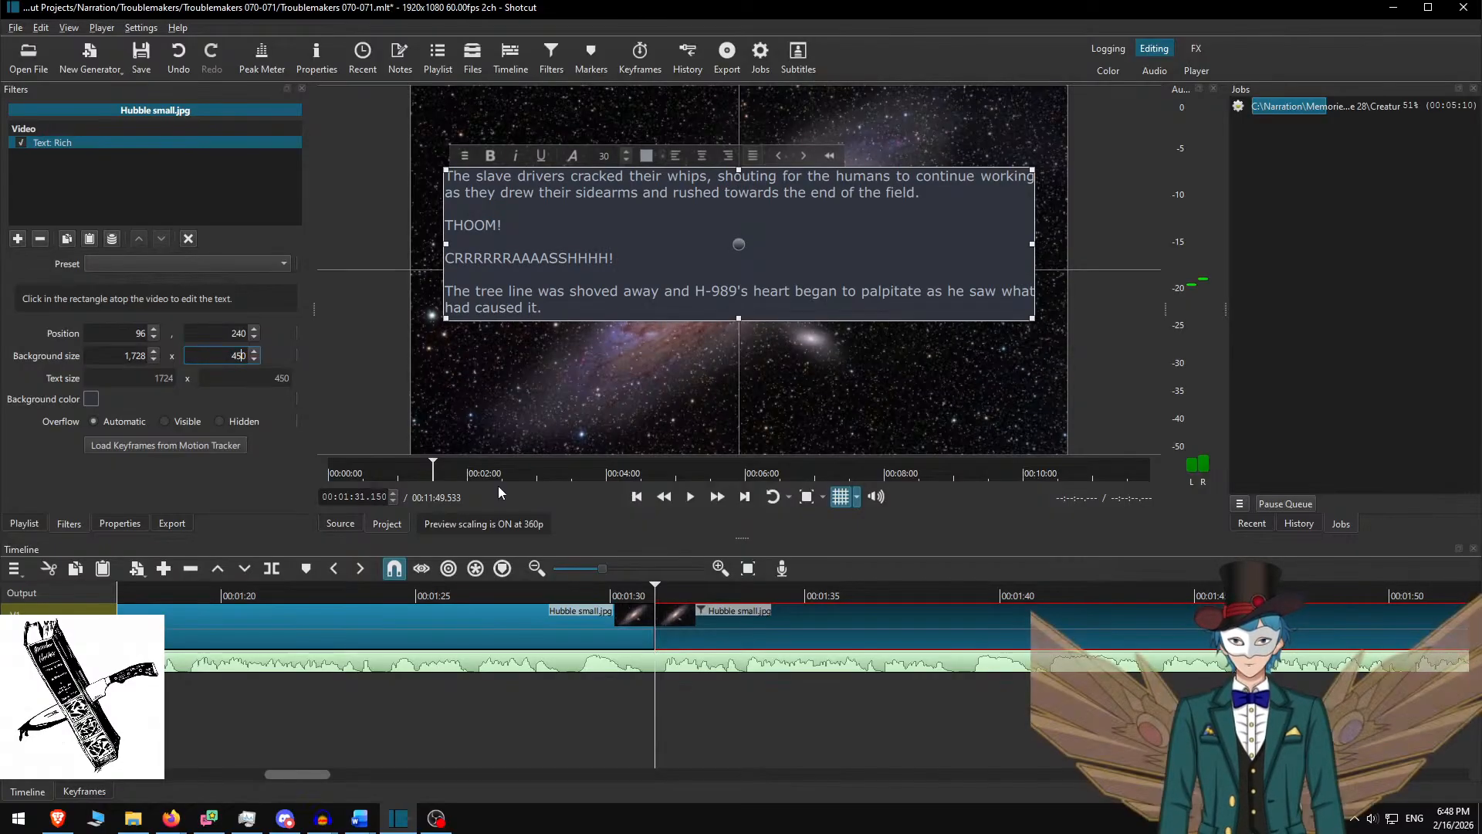
pyautogui.moveTo(736, 248)
pyautogui.mouseDown()
pyautogui.moveTo(736, 296)
pyautogui.moveTo(738, 272)
pyautogui.mouseUp()
# Play from 1:28 at double speed and split the galaxy clip at 1:50.4
pyautogui.keyDown('ctrl'); pyautogui.click(701, 615); pyautogui.keyUp('ctrl')
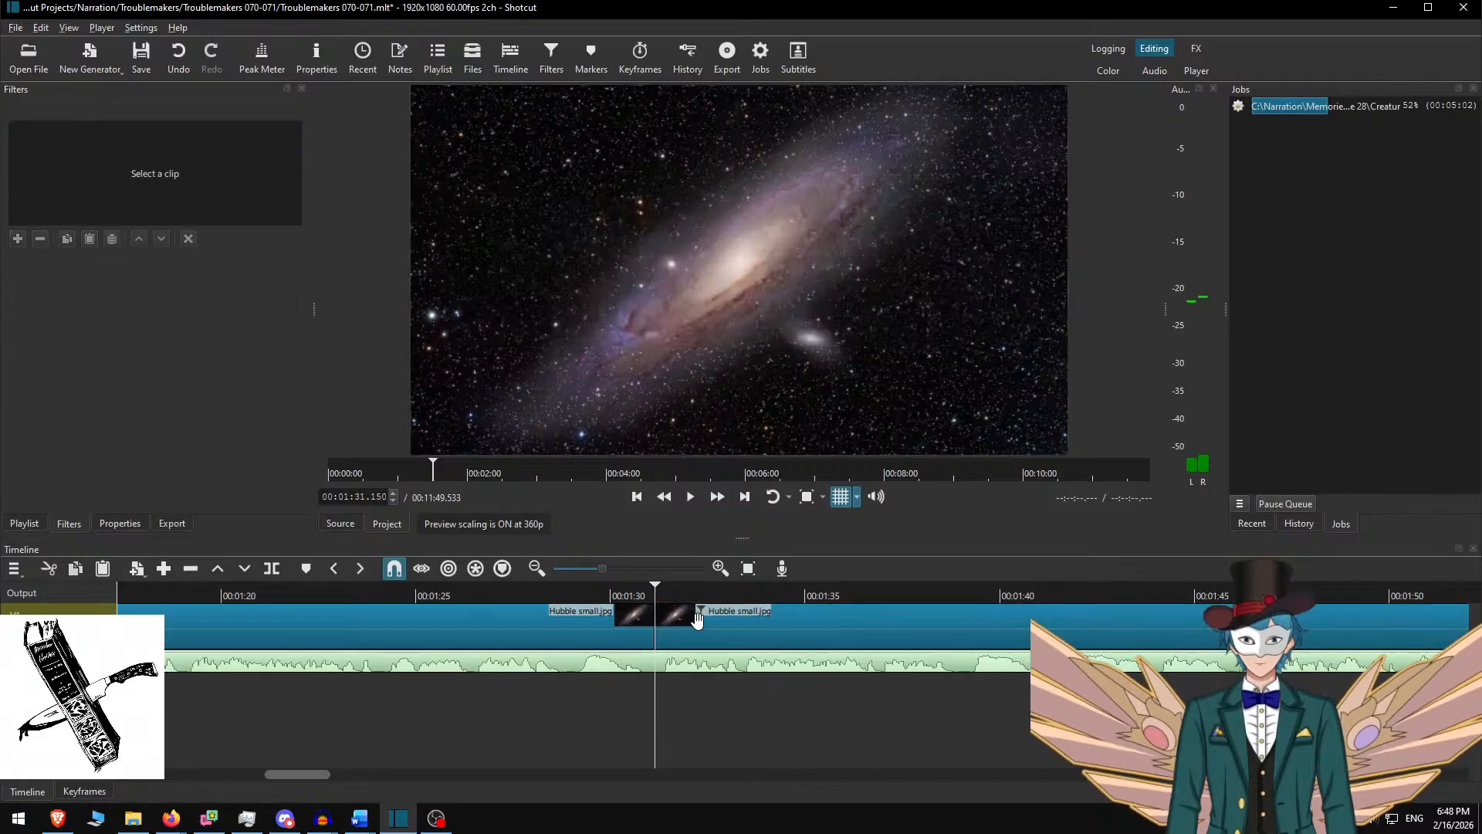
pyautogui.click(547, 596)
pyautogui.click(699, 497)
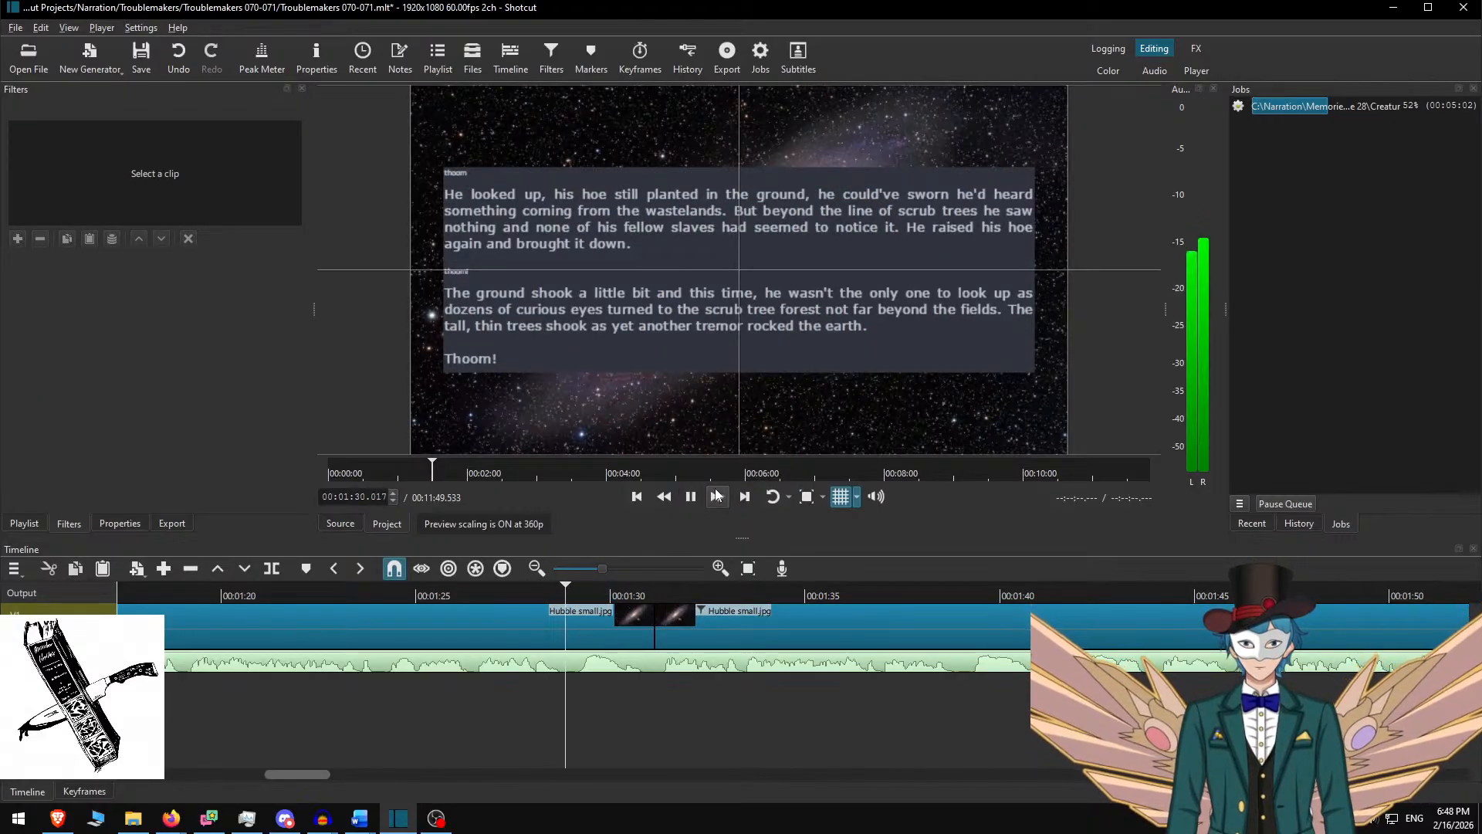
pyautogui.click(717, 498)
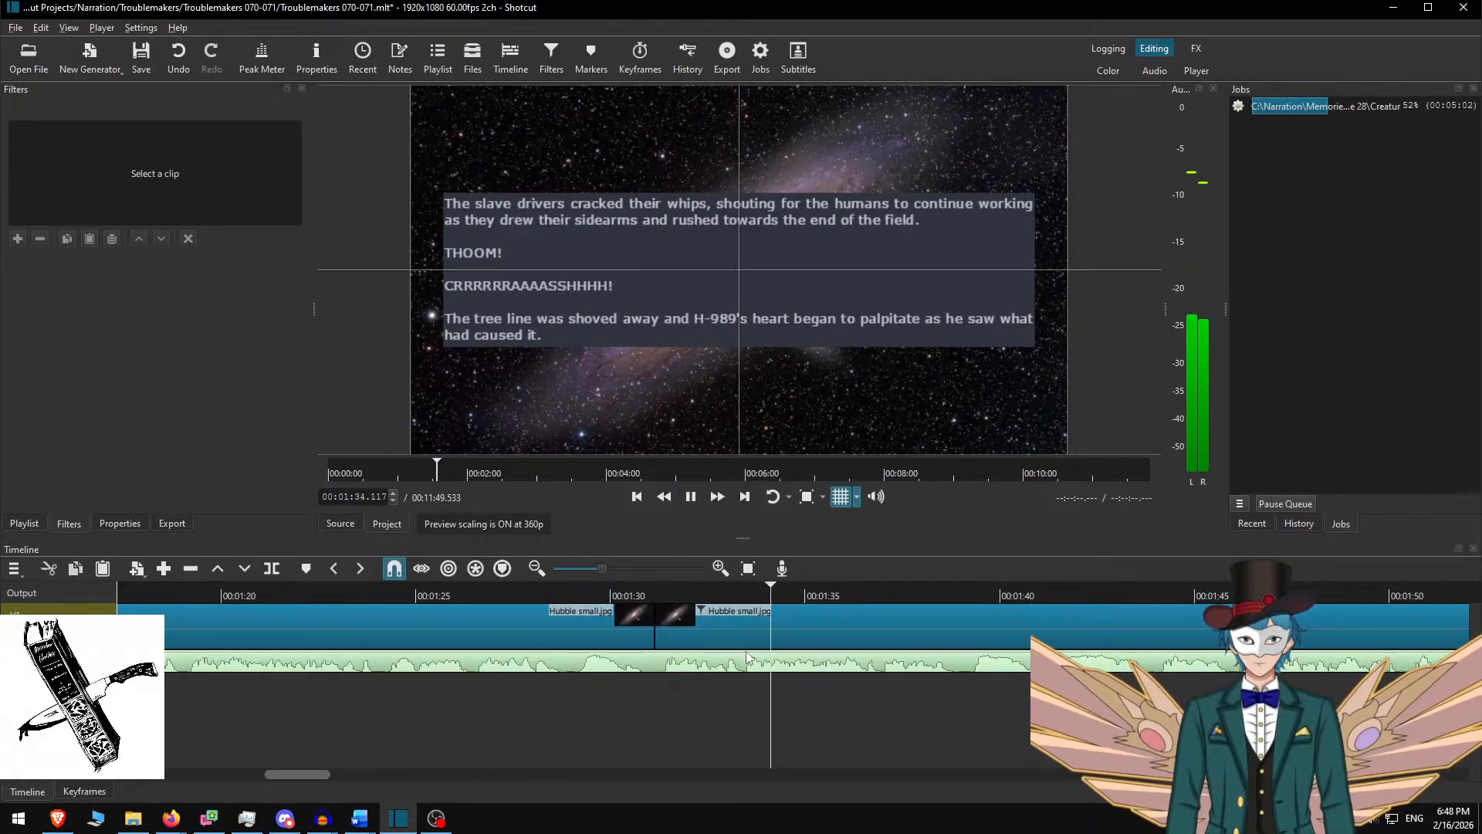
pyautogui.scroll(-7, 728, 668)
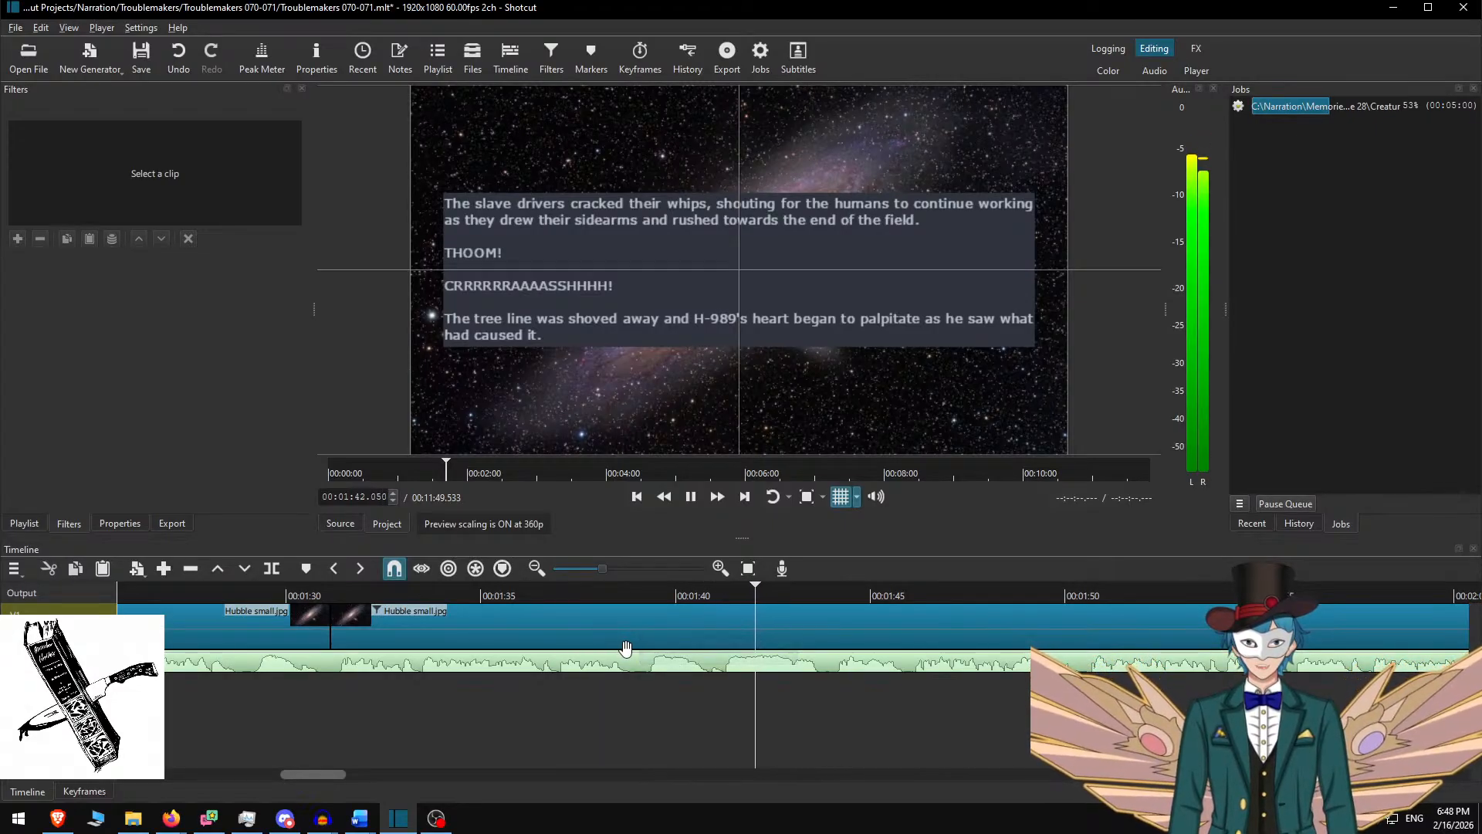
pyautogui.scroll(-5, 608, 661)
pyautogui.scroll(-6, 608, 660)
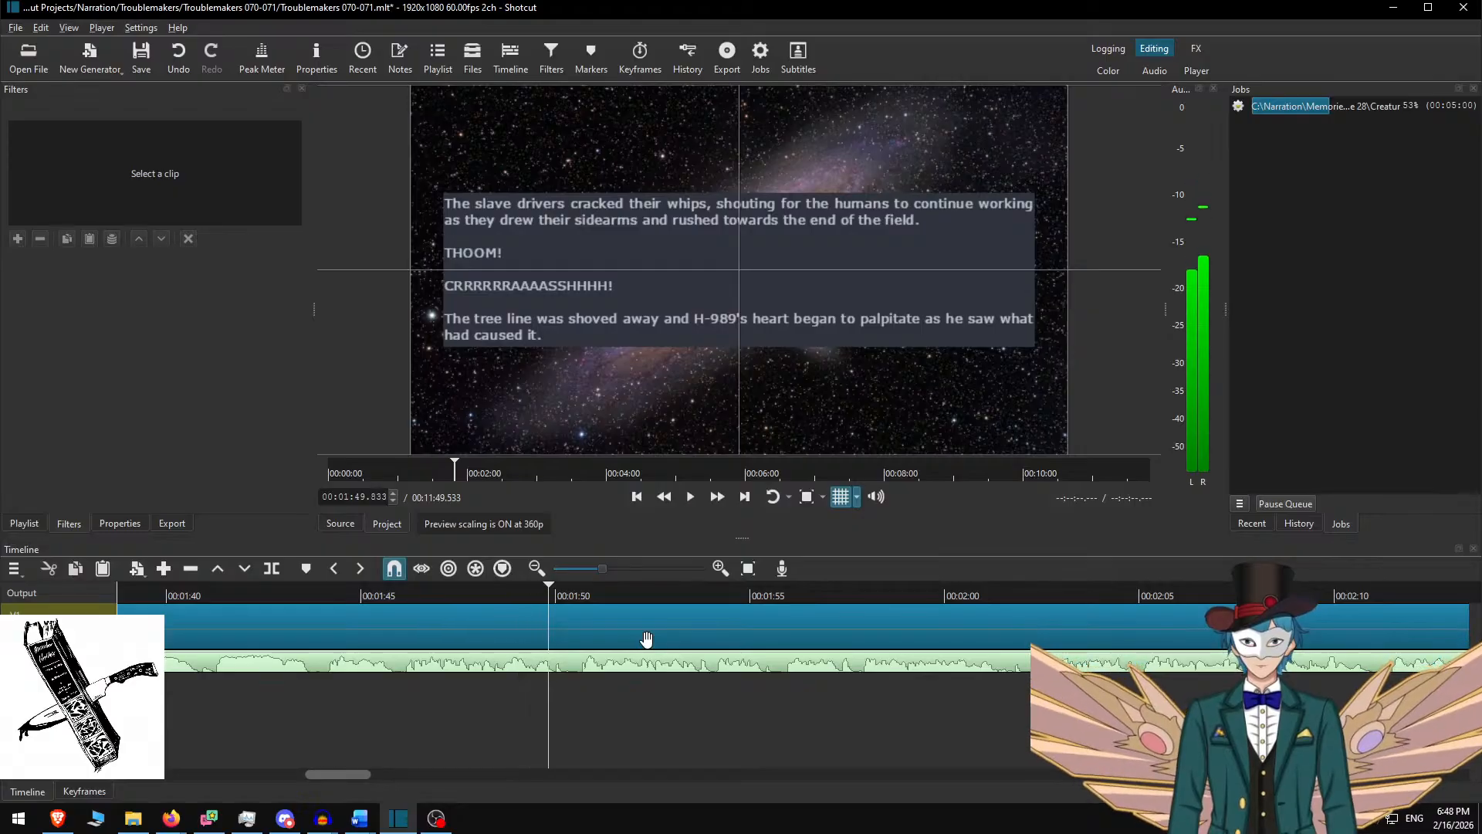
pyautogui.press('space')
pyautogui.press('s')
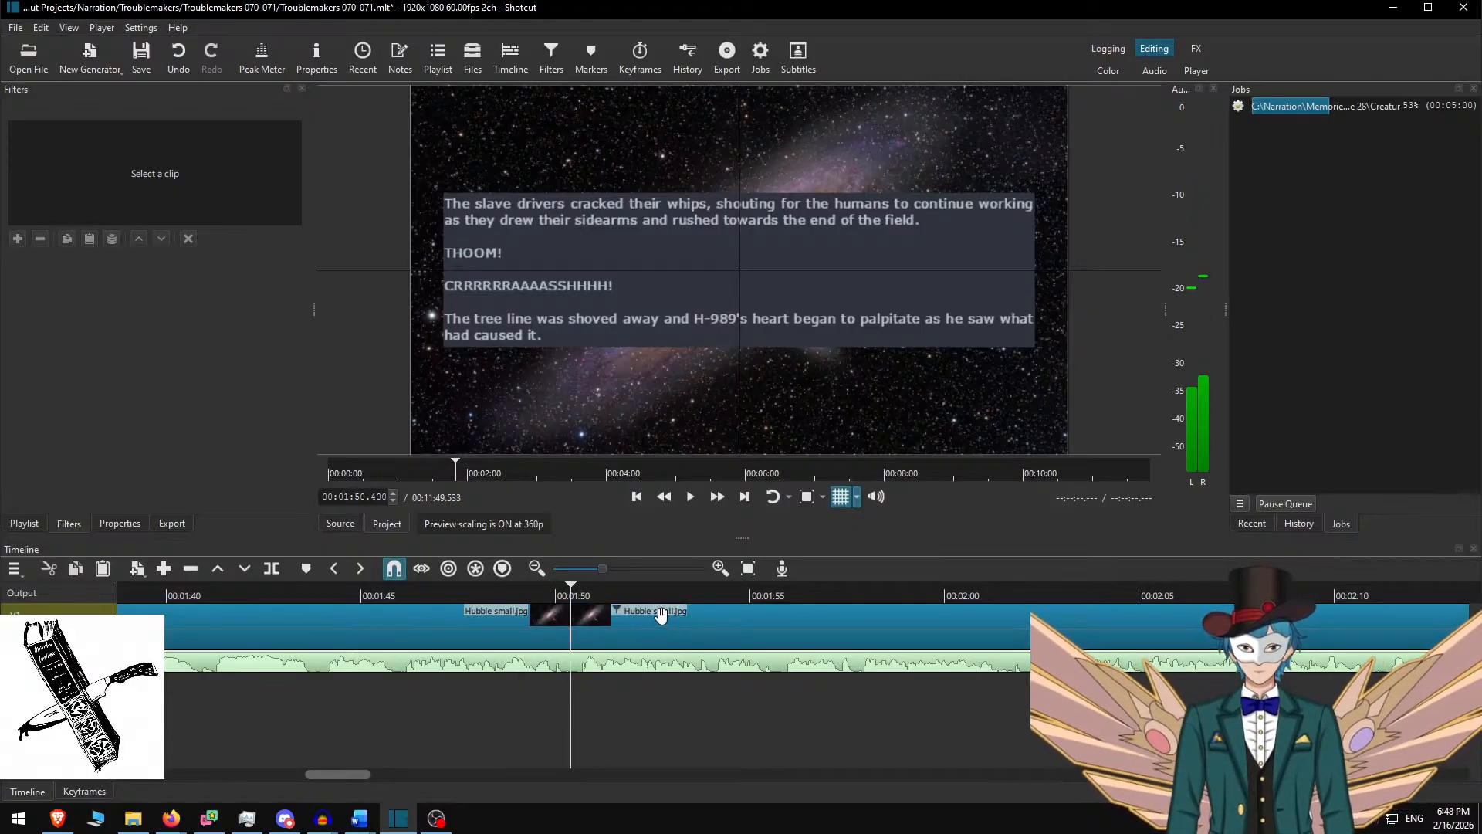
# Replace the new clip's text with the 'Twelve towering machines' passage from Word
pyautogui.press('x')
pyautogui.hotkey('alt', 'Tab')
pyautogui.press('BackSpace')
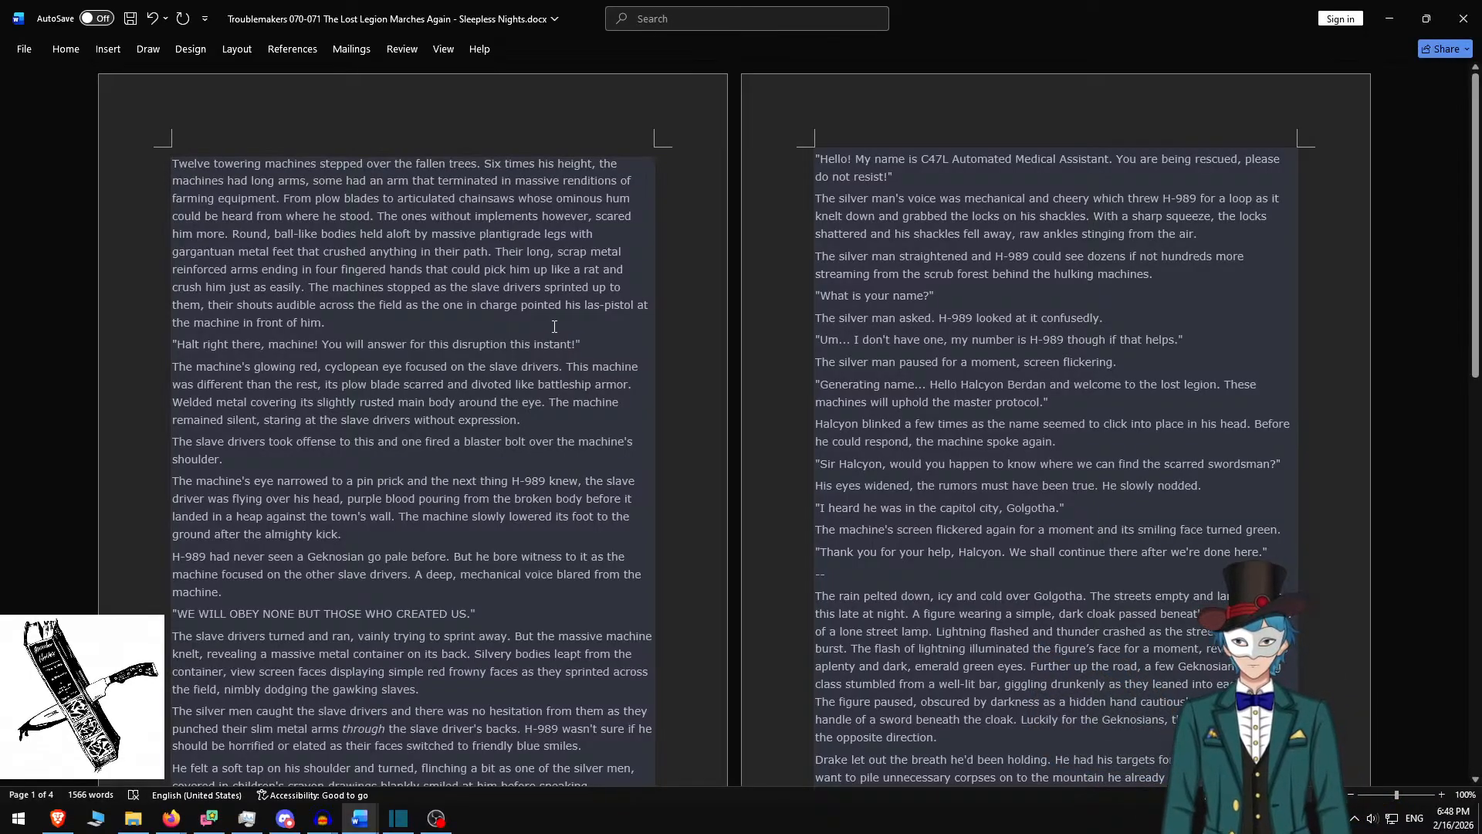
pyautogui.keyDown('shift'); pyautogui.click(609, 337); pyautogui.keyUp('shift')
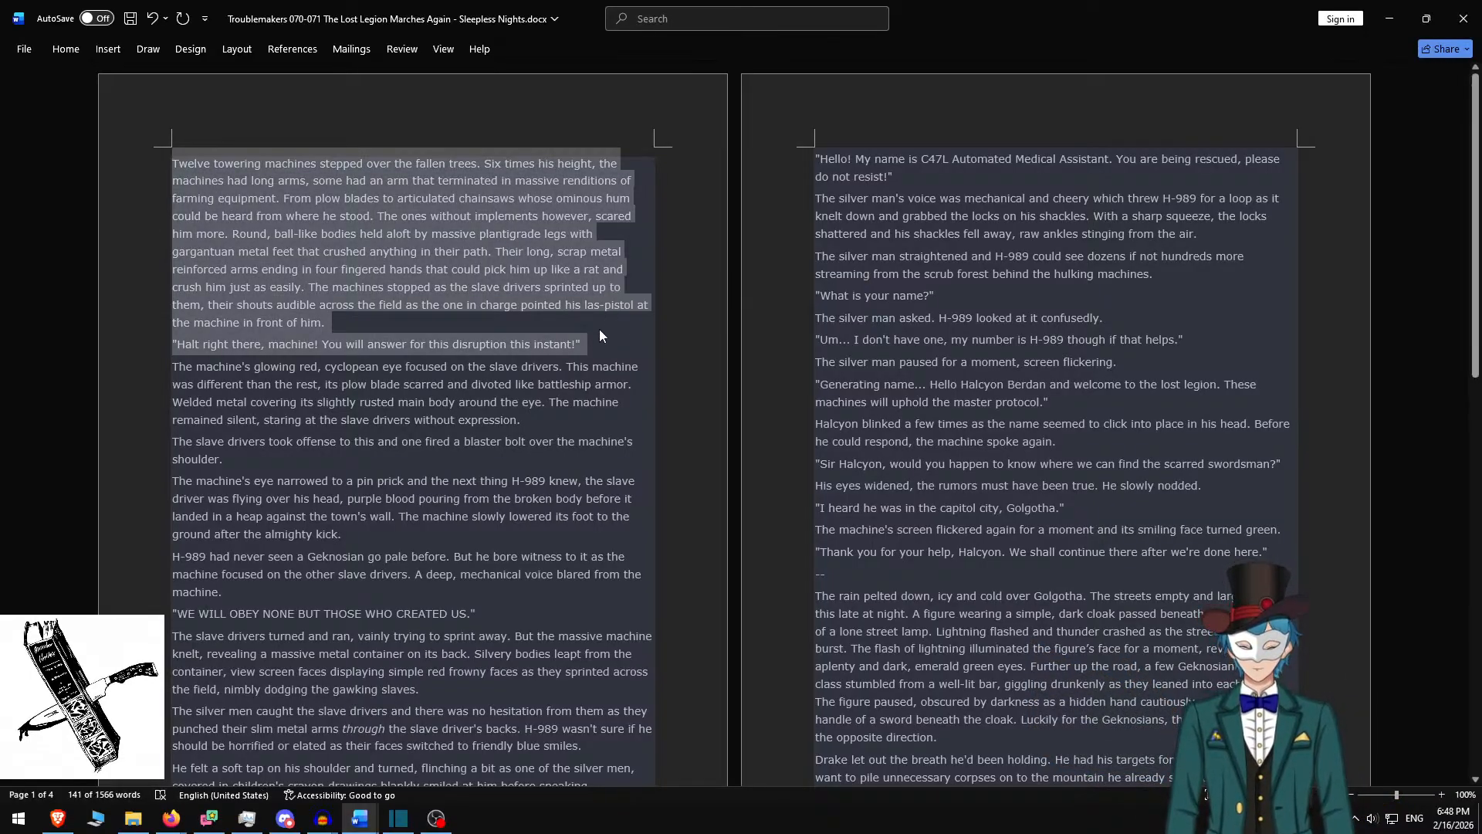
pyautogui.hotkey('alt', 'Tab')
pyautogui.click(655, 262)
pyautogui.hotkey('ctrl', 'a')
pyautogui.hotkey('ctrl', 'v')
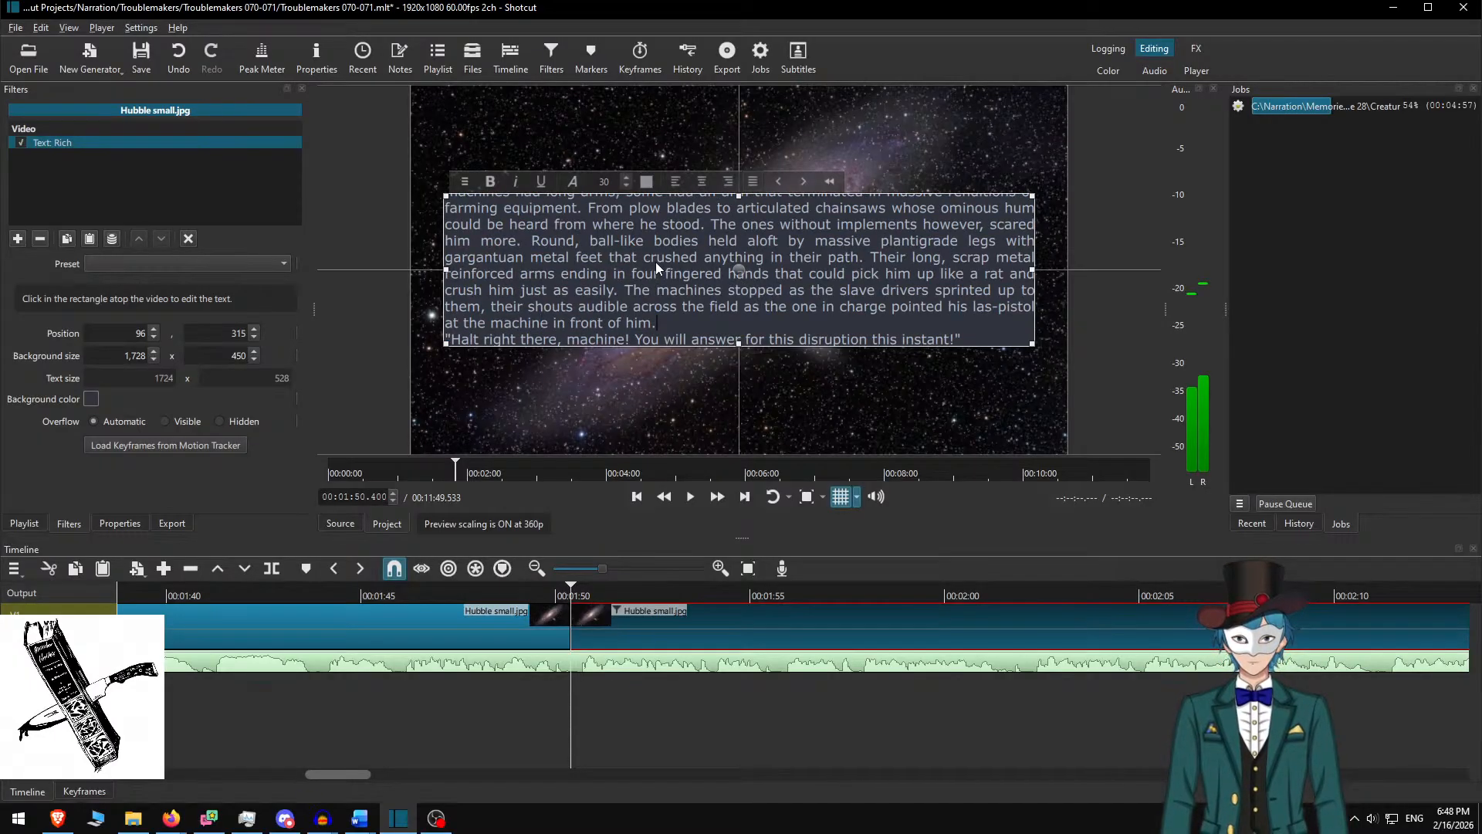
# Add a blank line before 'Halt', set background height 600, and move the box up to Y 240
pyautogui.press('Return')
pyautogui.doubleClick(236, 356)
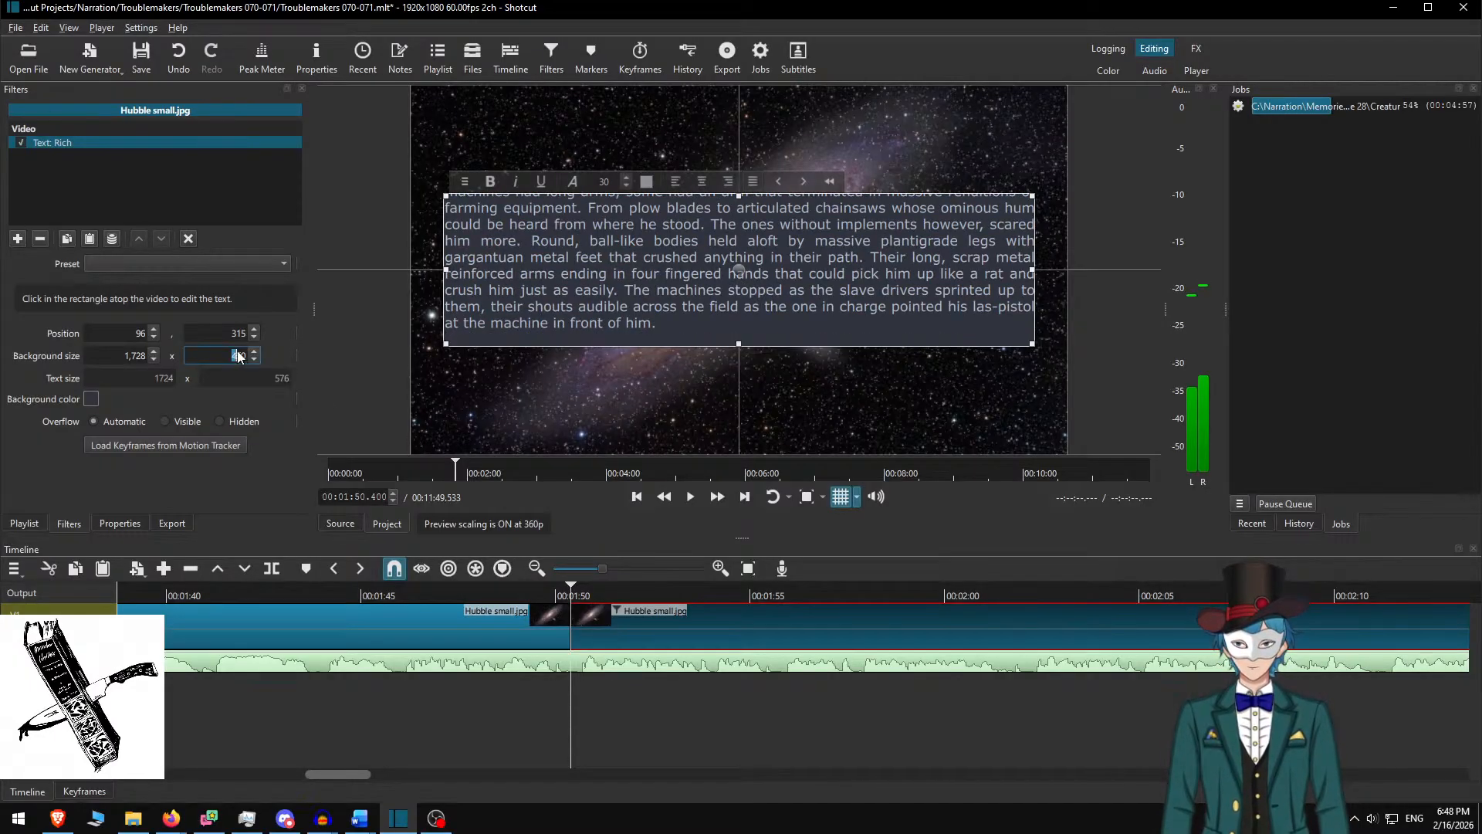
pyautogui.write('600')
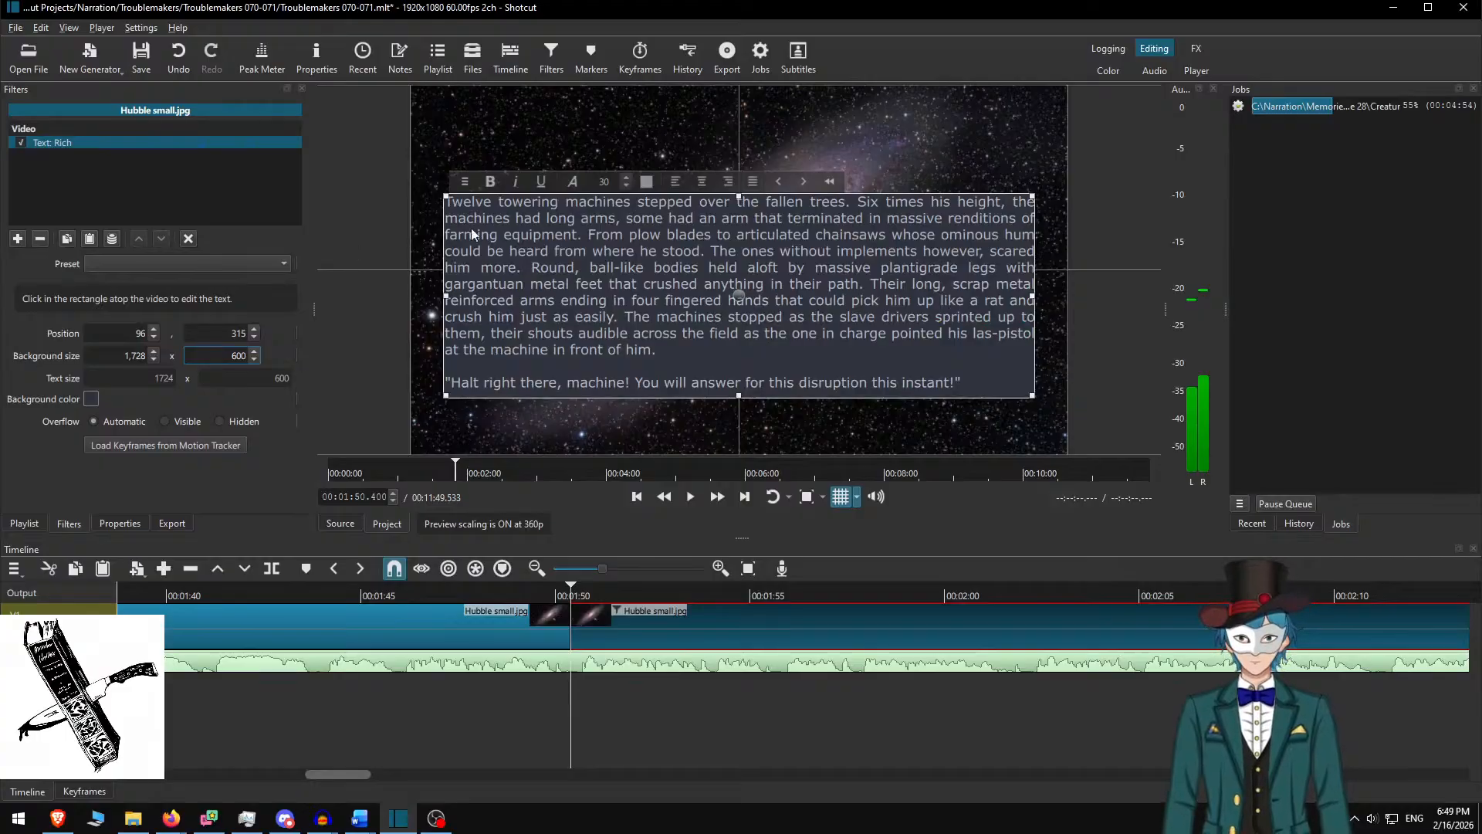
pyautogui.moveTo(741, 295); pyautogui.dragTo(738, 269)
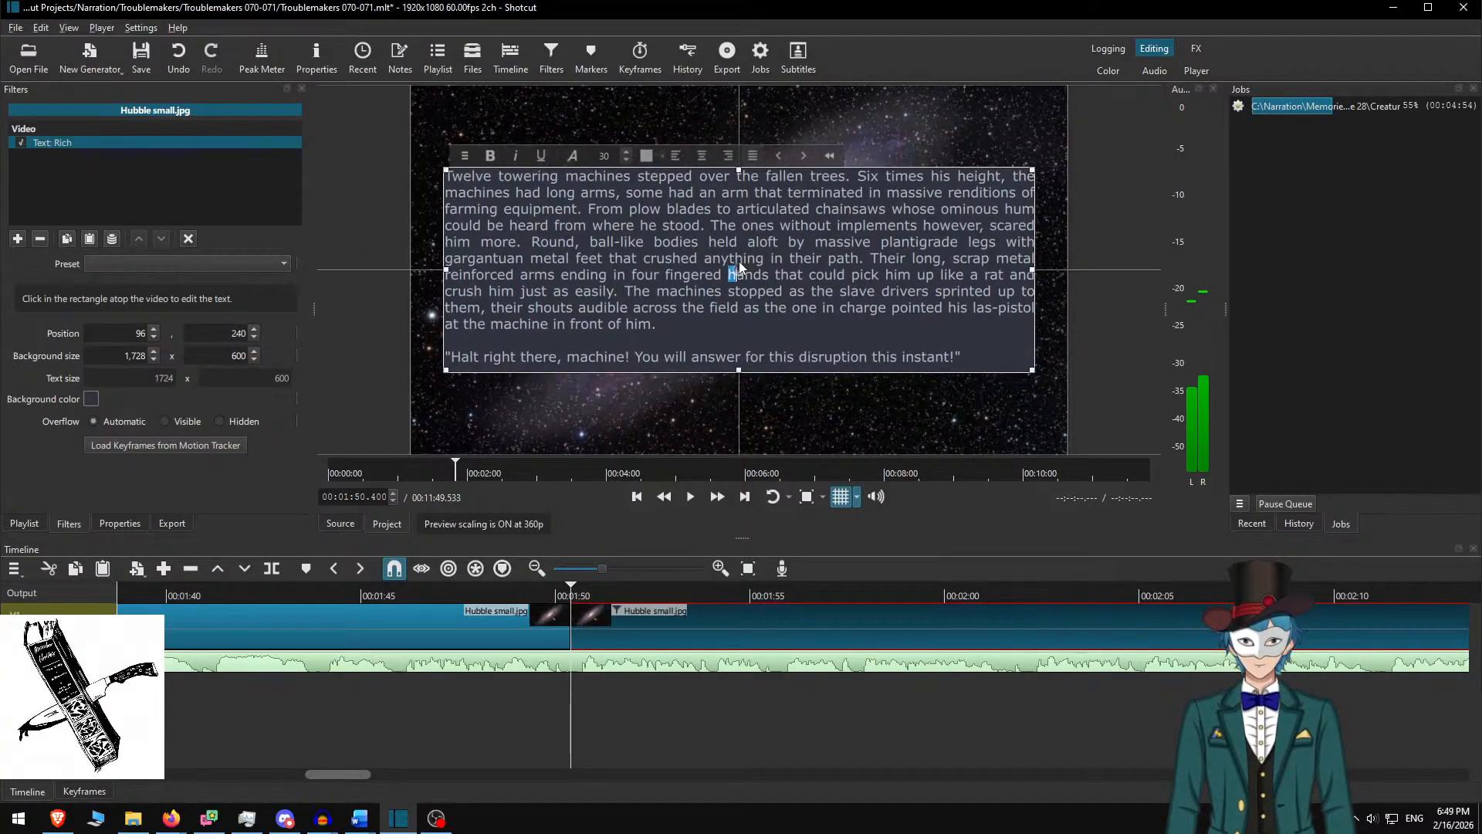
# Play from about 1:47 to 2:43.35 and select the clip after the new cut
pyautogui.click(464, 587)
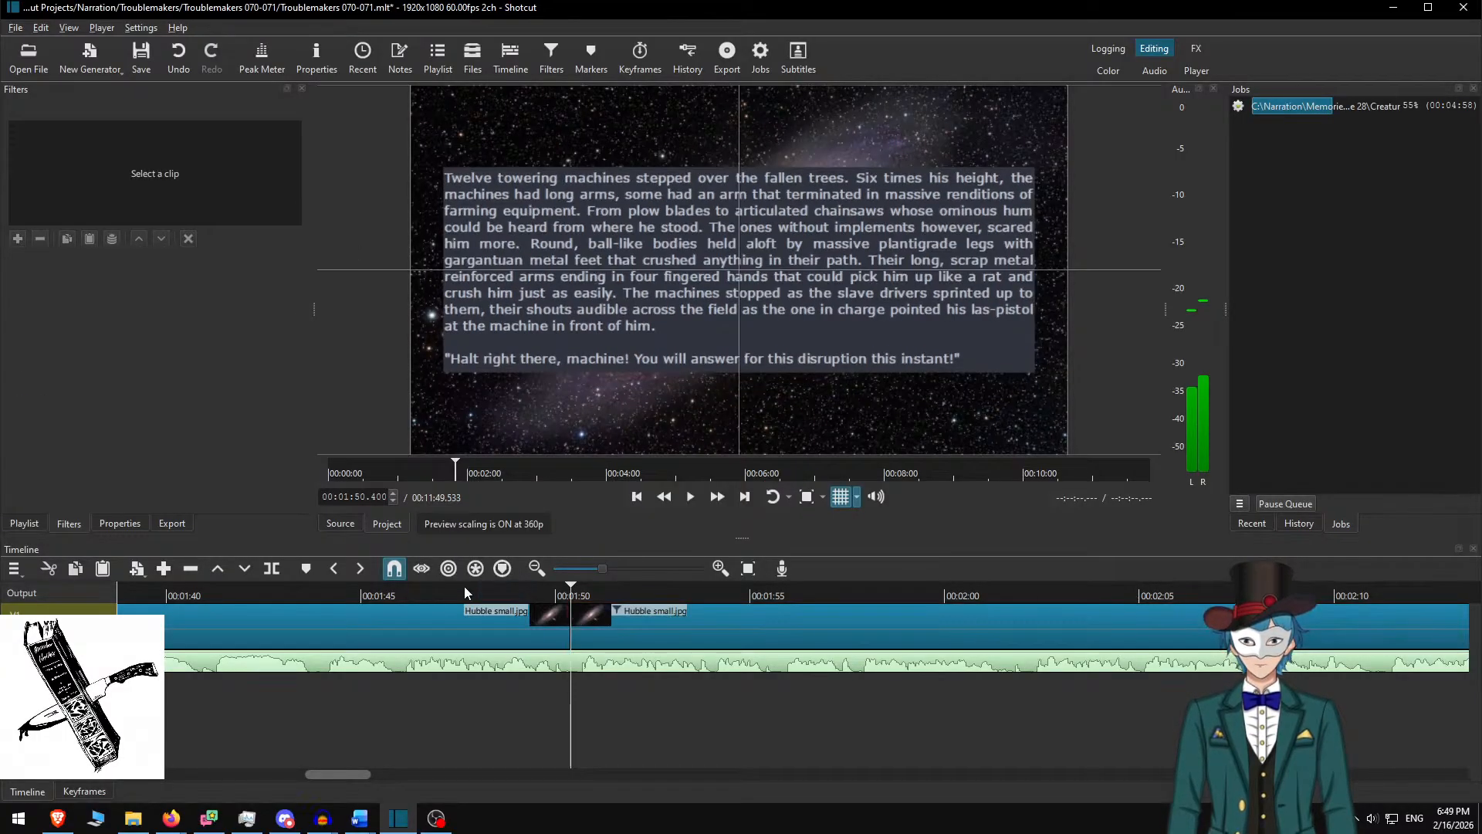
pyautogui.click(723, 496)
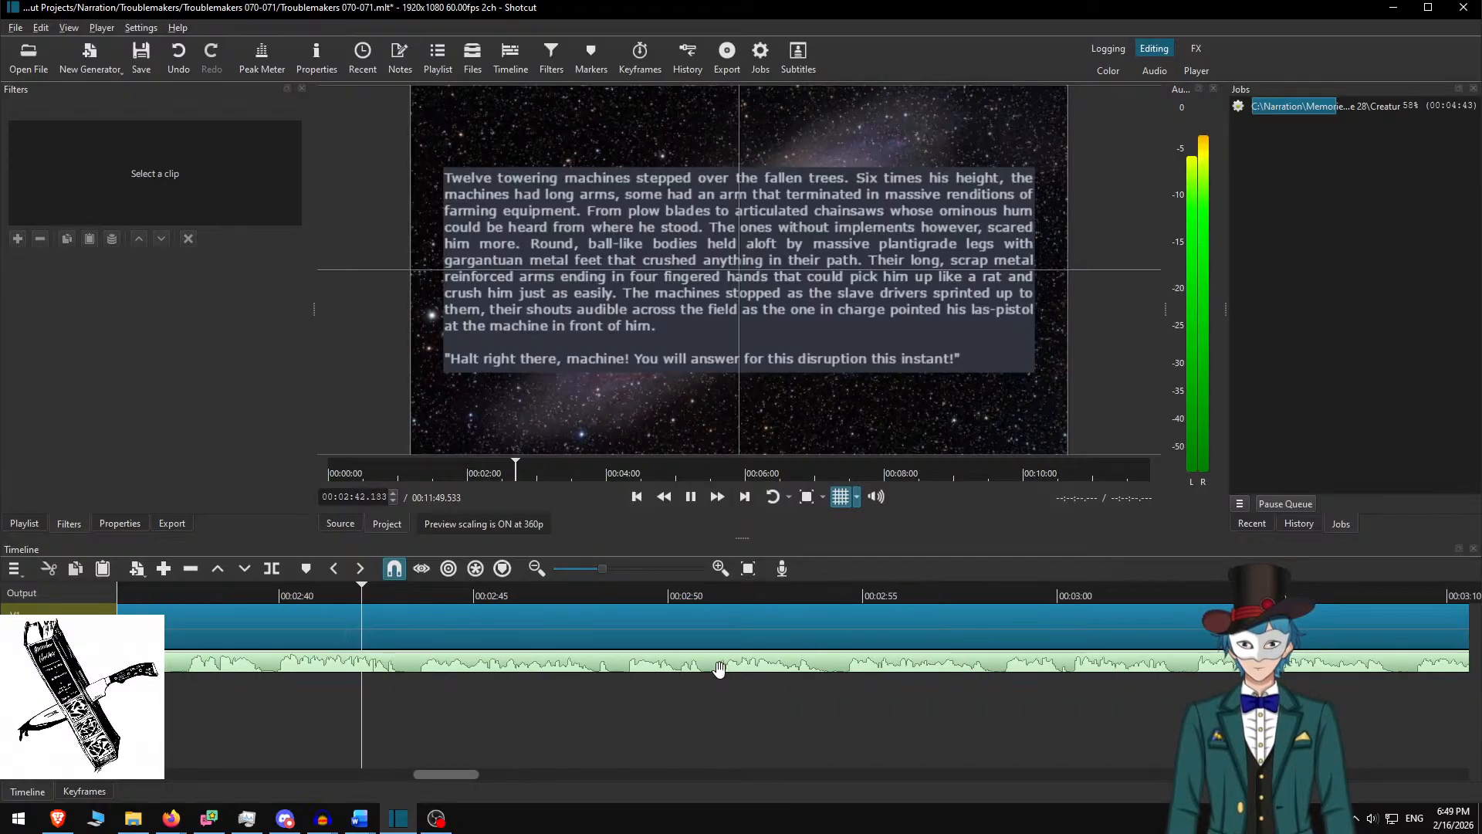
pyautogui.press('space')
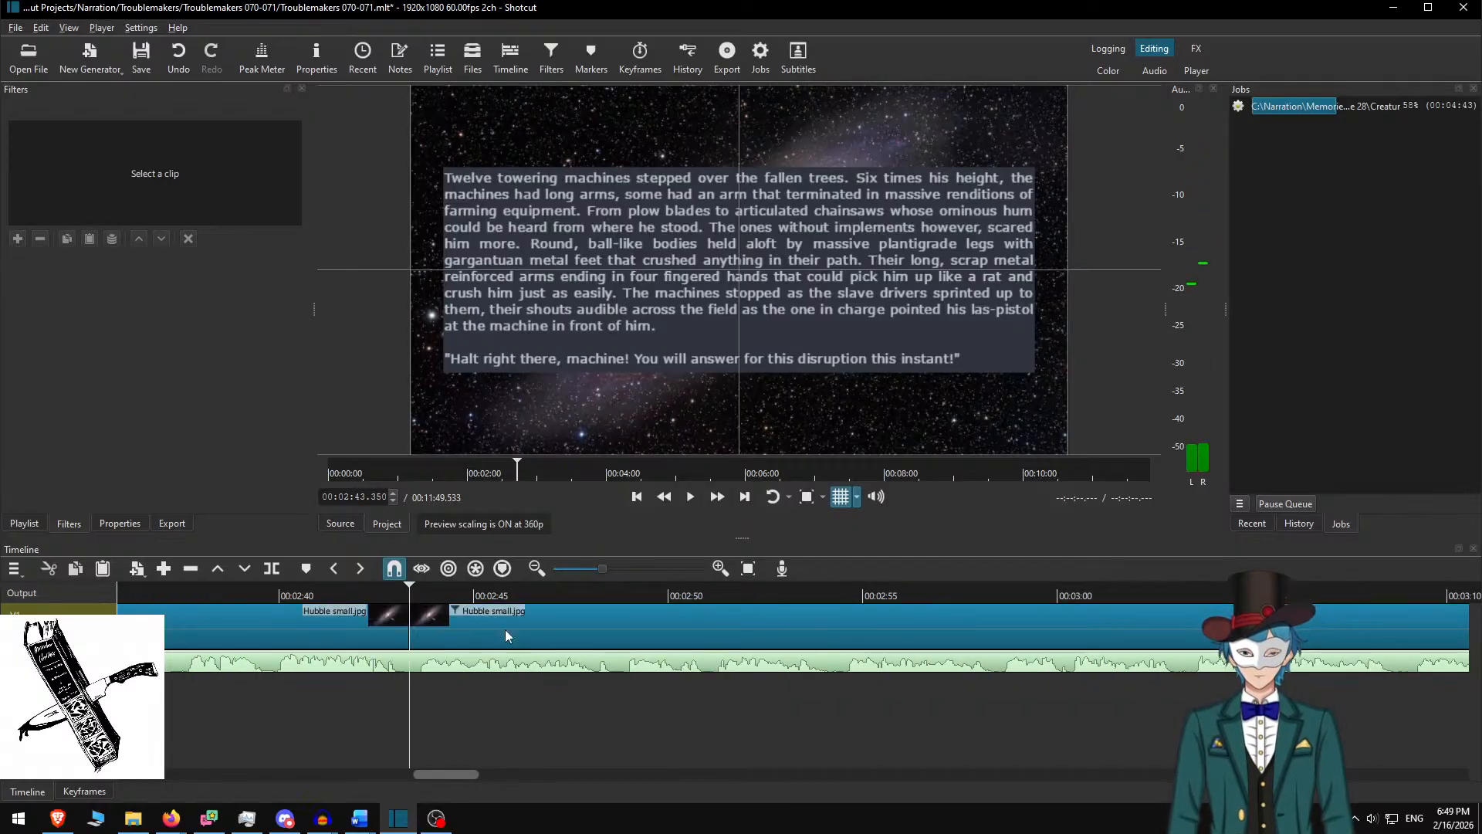
pyautogui.click(486, 613)
# Delete the used passage in Word and copy the next three paragraphs
pyautogui.hotkey('alt', 'Tab')
pyautogui.press('Delete')
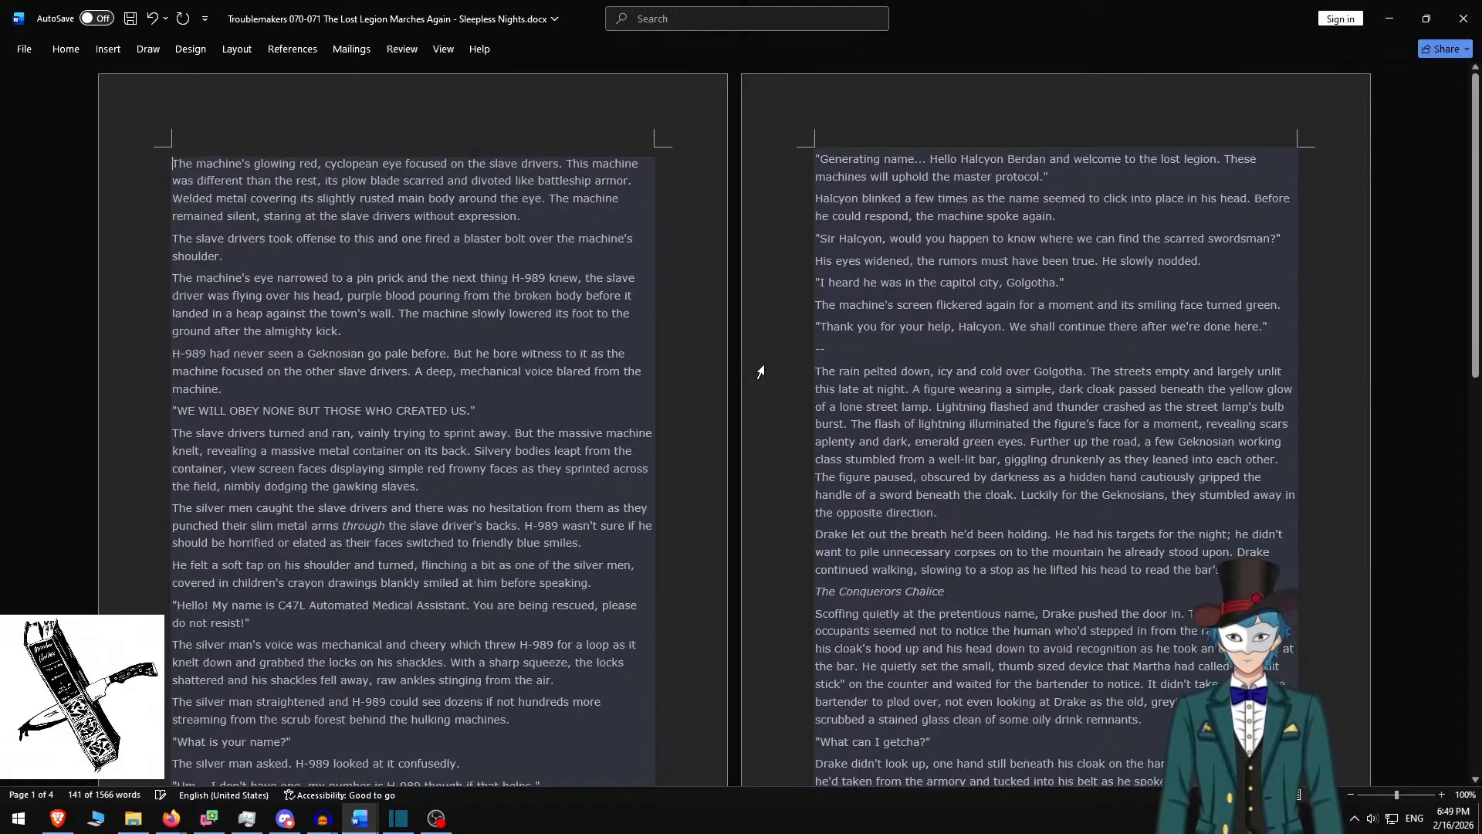
pyautogui.keyDown('shift'); pyautogui.click(374, 333); pyautogui.keyUp('shift')
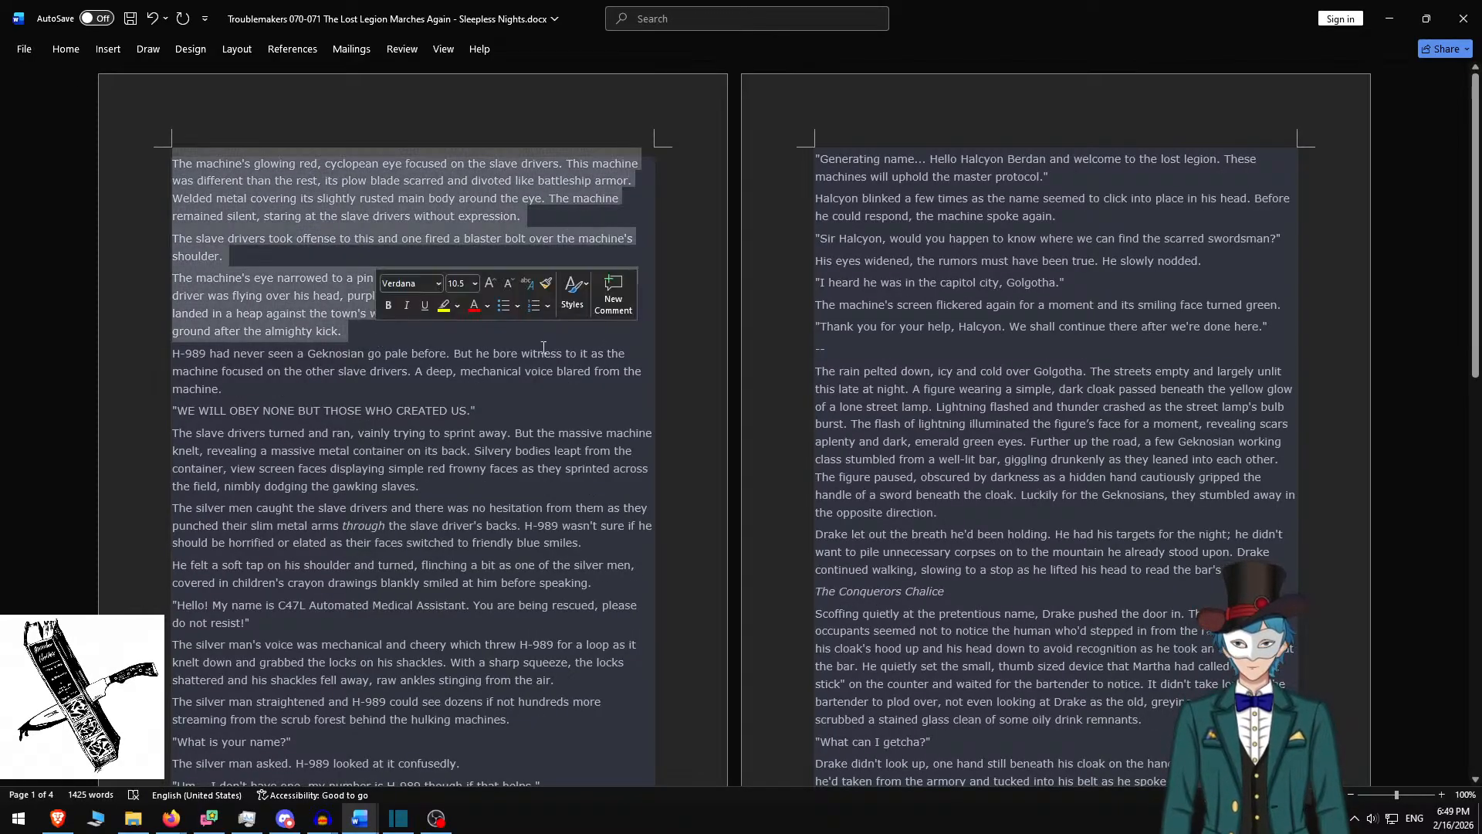
pyautogui.hotkey('ctrl', 'c')
pyautogui.hotkey('alt', 'Tab')
# Paste the 'The machine's glowing red' to 'almighty kick.' paragraphs with blank lines between them
pyautogui.hotkey('ctrl', 'a')
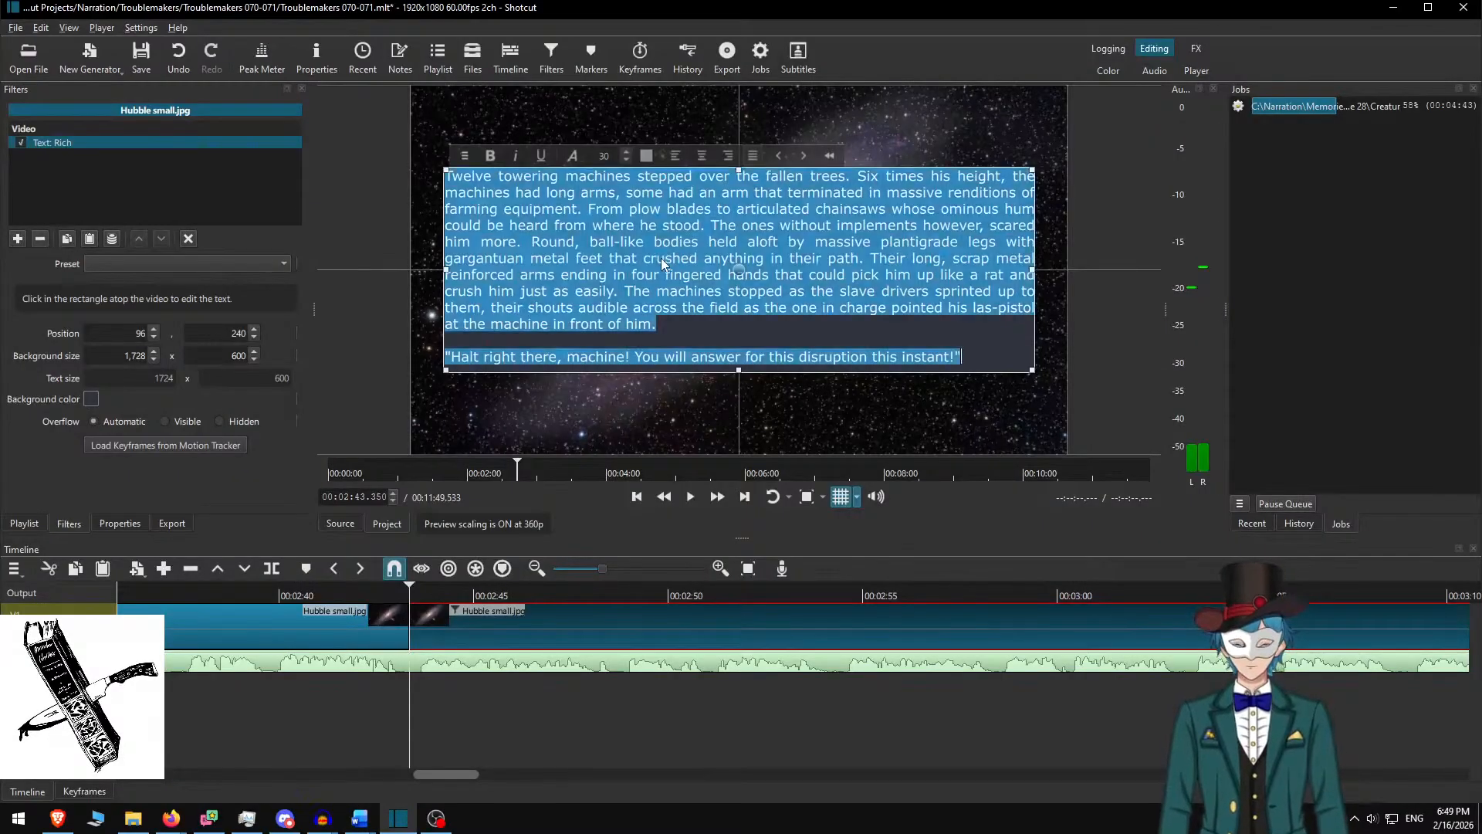
pyautogui.hotkey('ctrl', 'v')
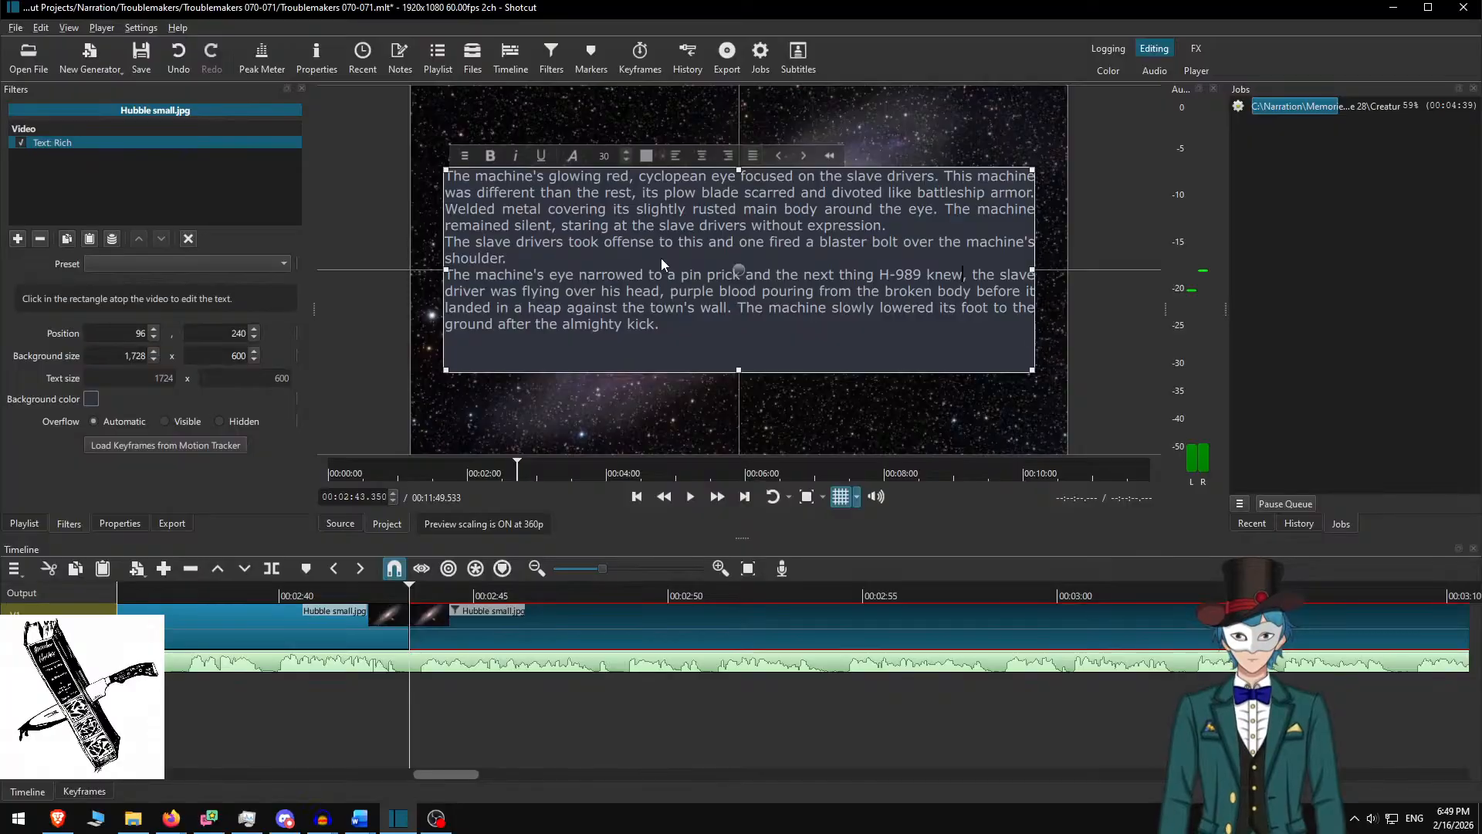
pyautogui.press('Return')
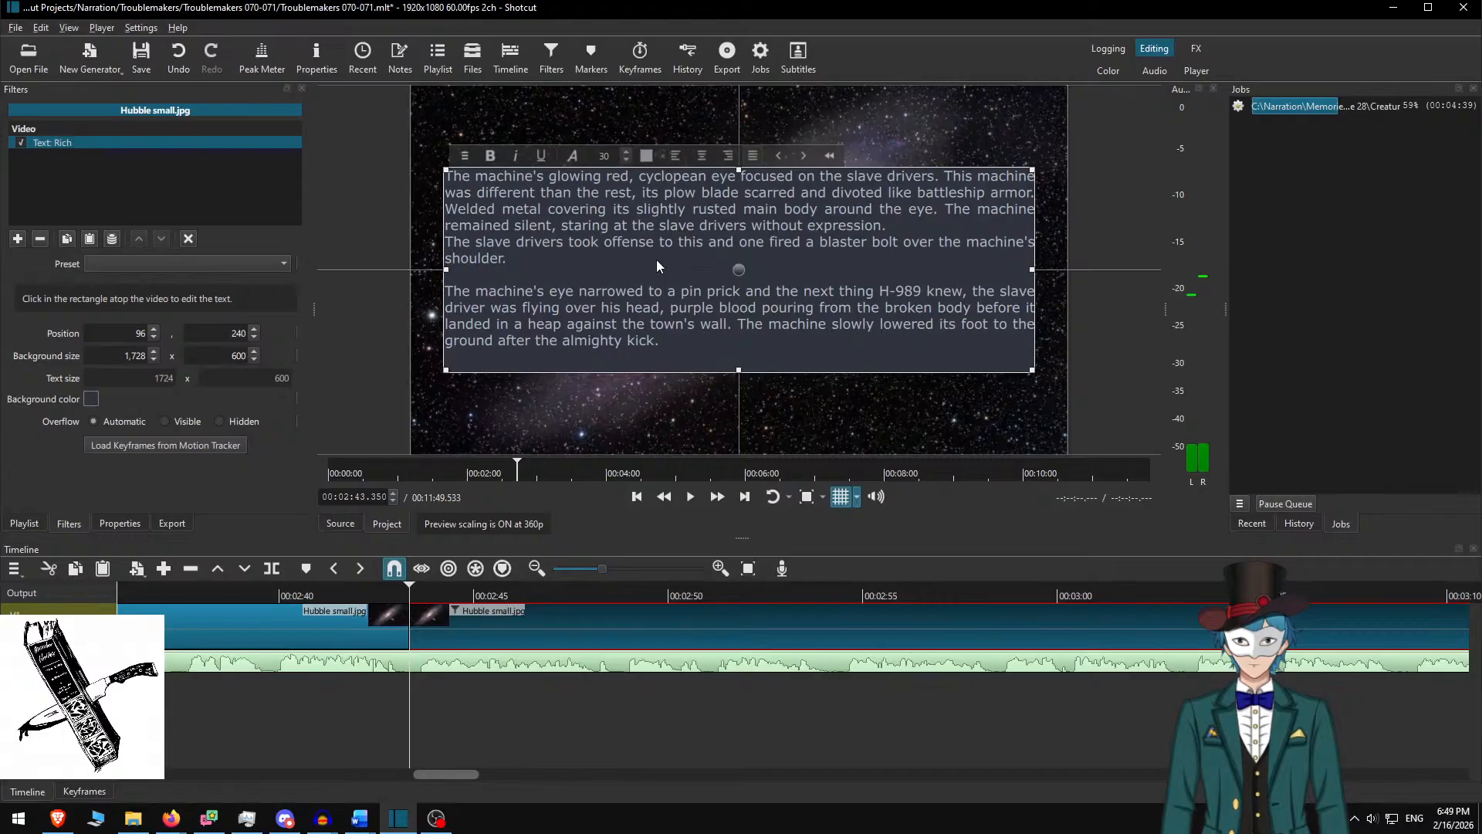
pyautogui.press('Return')
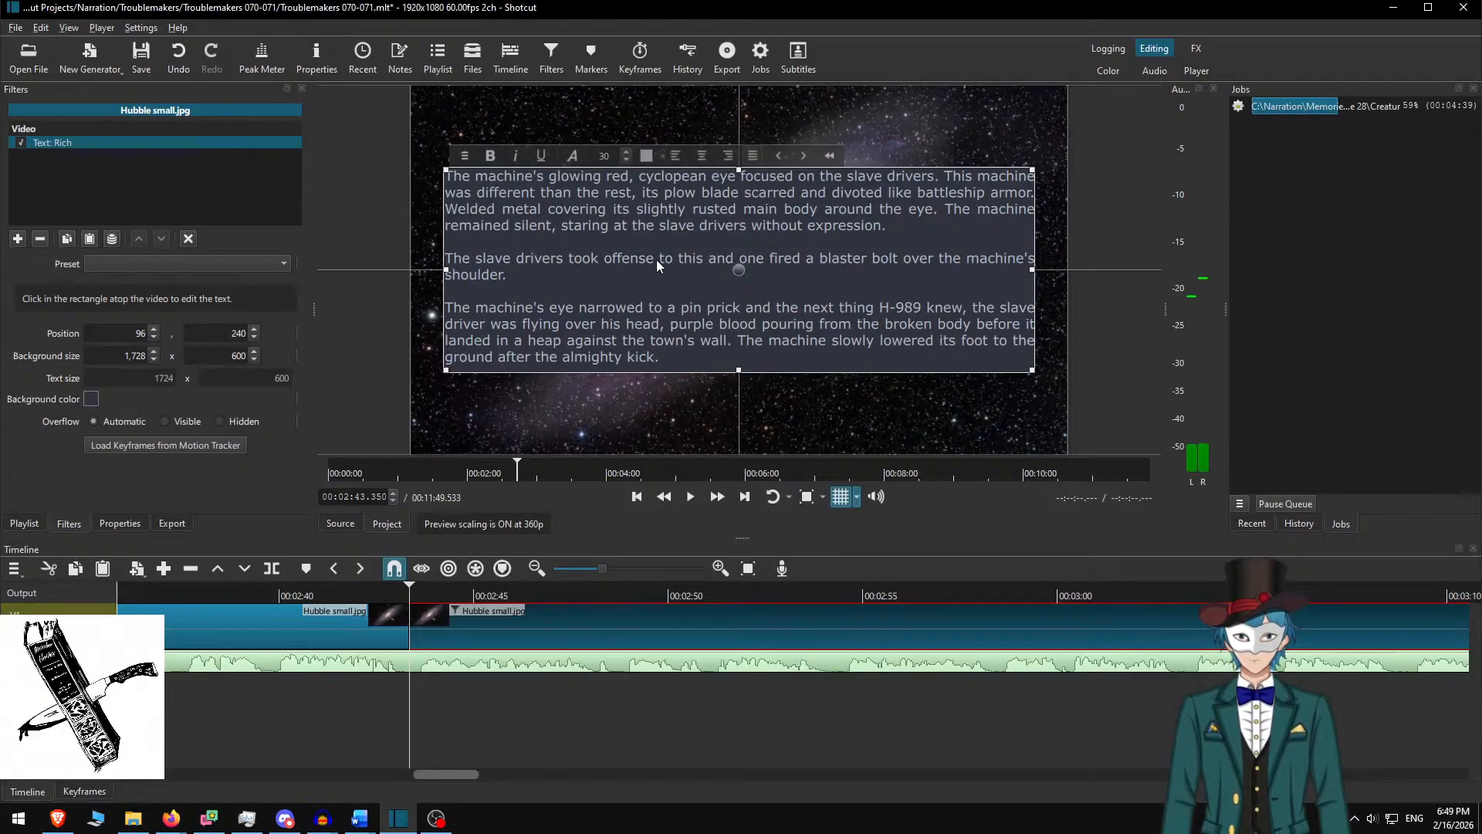
# Play the narration from about 02:40 at double speed to find where the passage ends
pyautogui.click(448, 627)
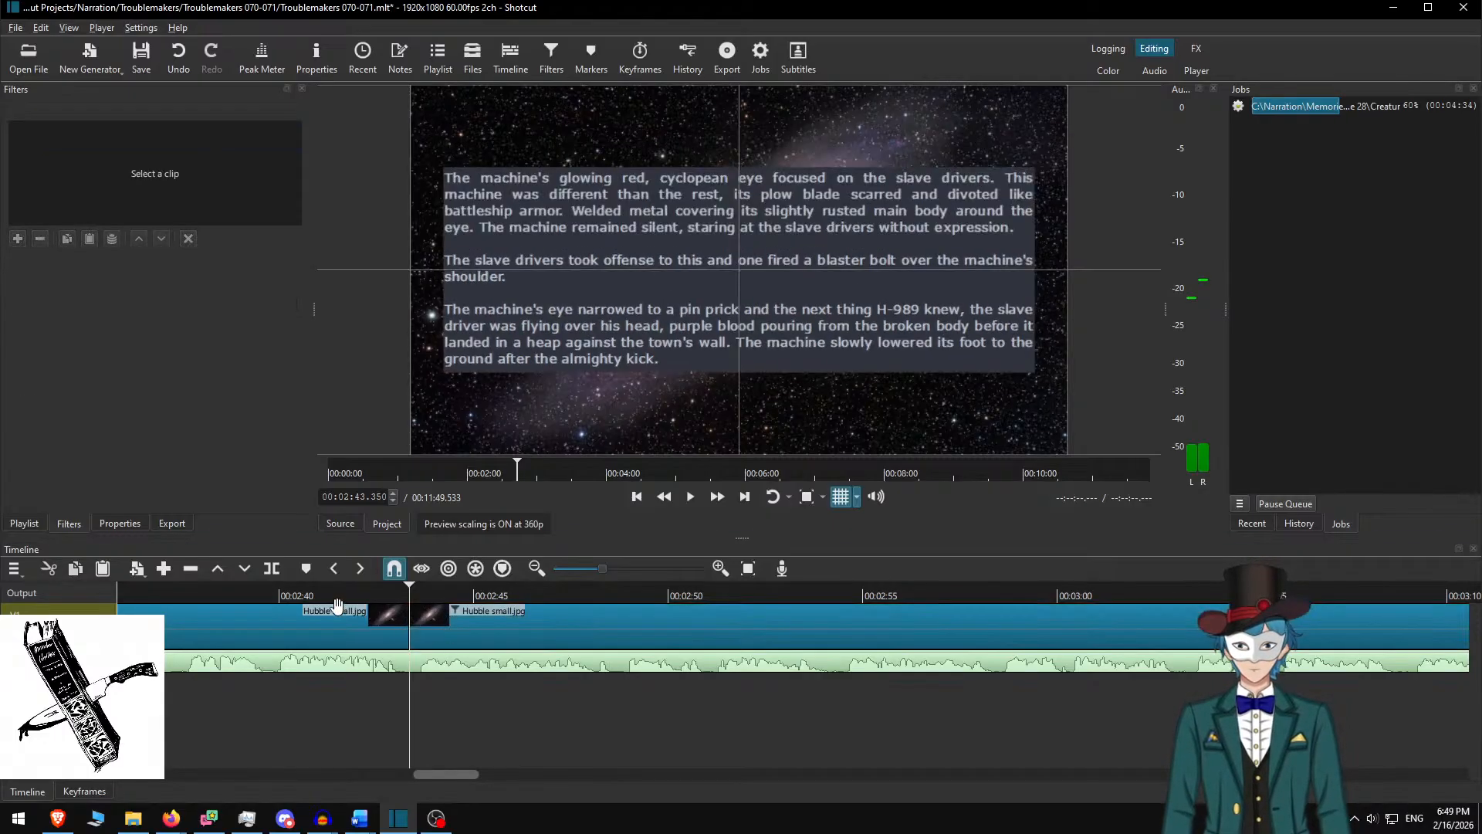
pyautogui.click(280, 591)
pyautogui.press('space')
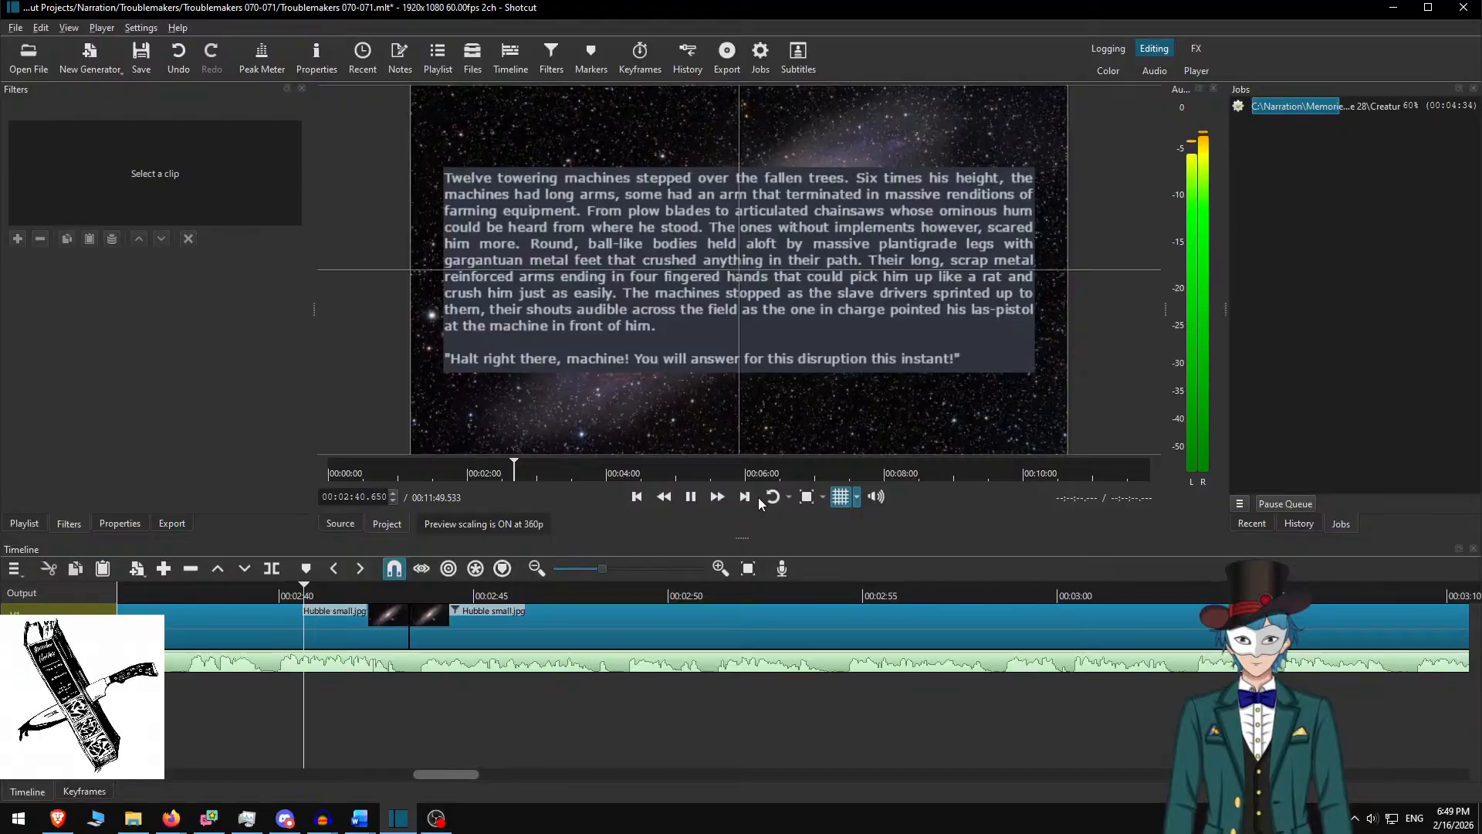
pyautogui.click(721, 501)
pyautogui.scroll(-1, 693, 669)
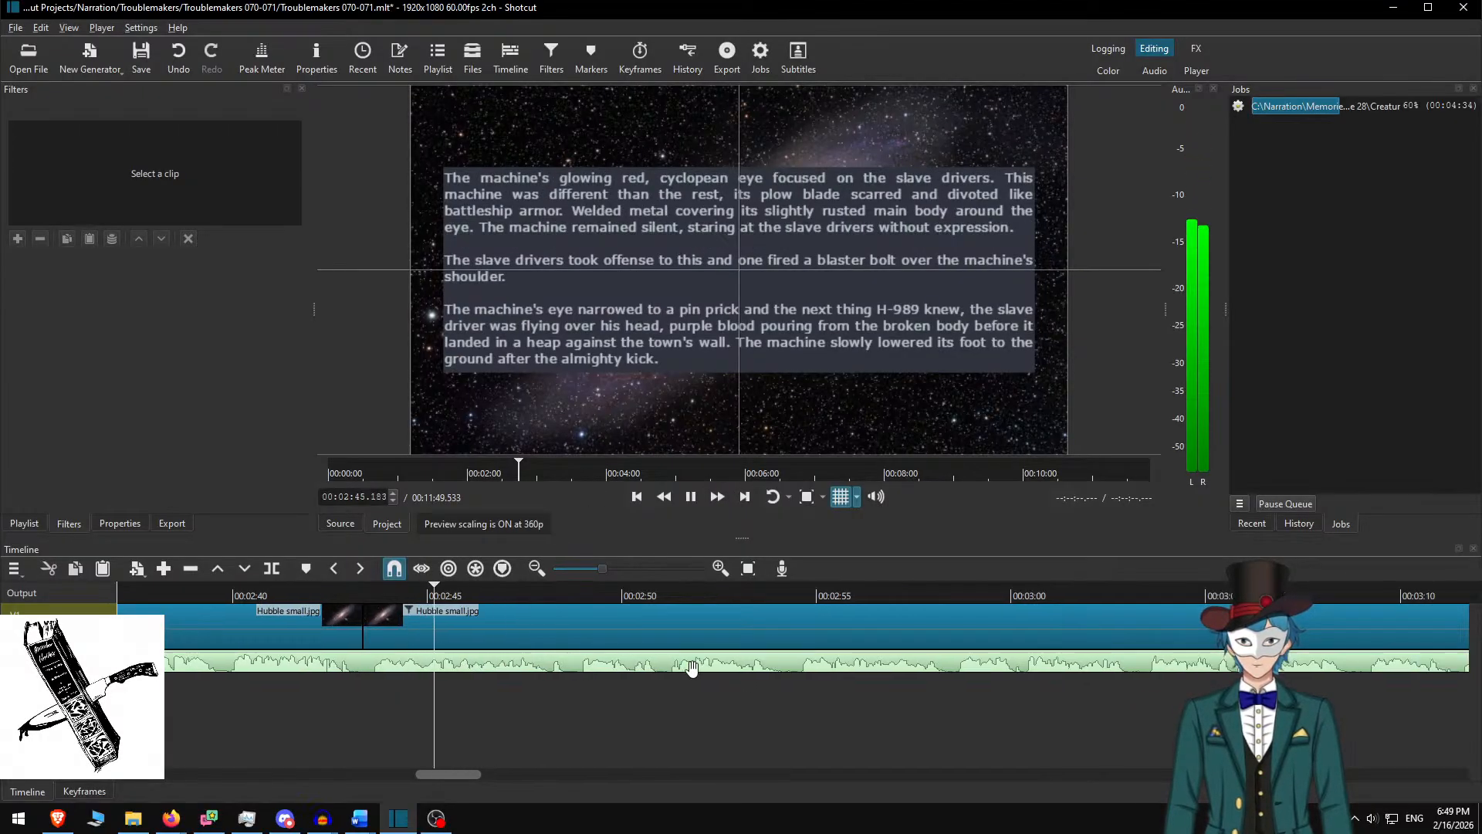
pyautogui.scroll(-3, 692, 668)
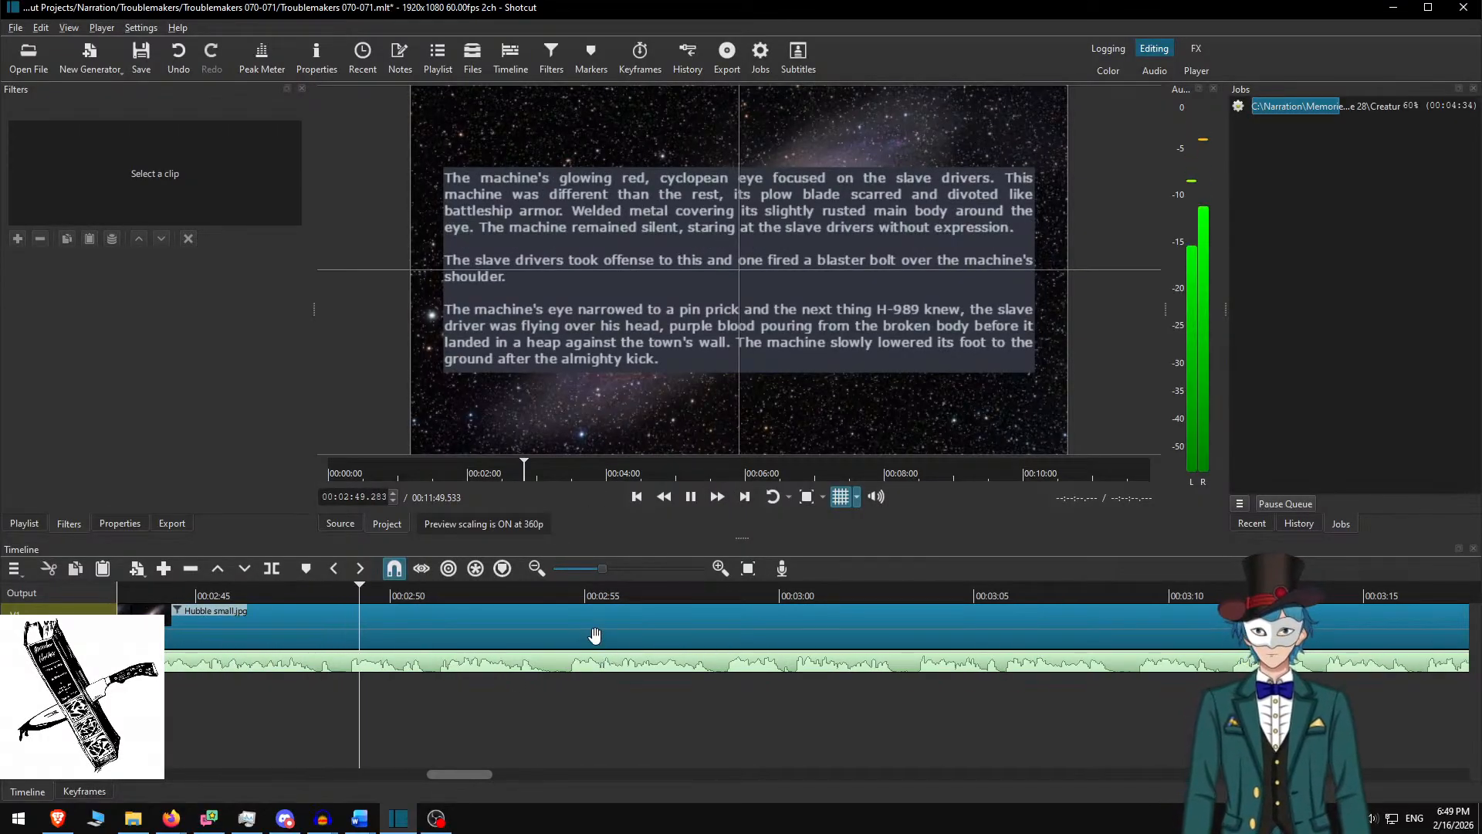
pyautogui.scroll(-3, 618, 633)
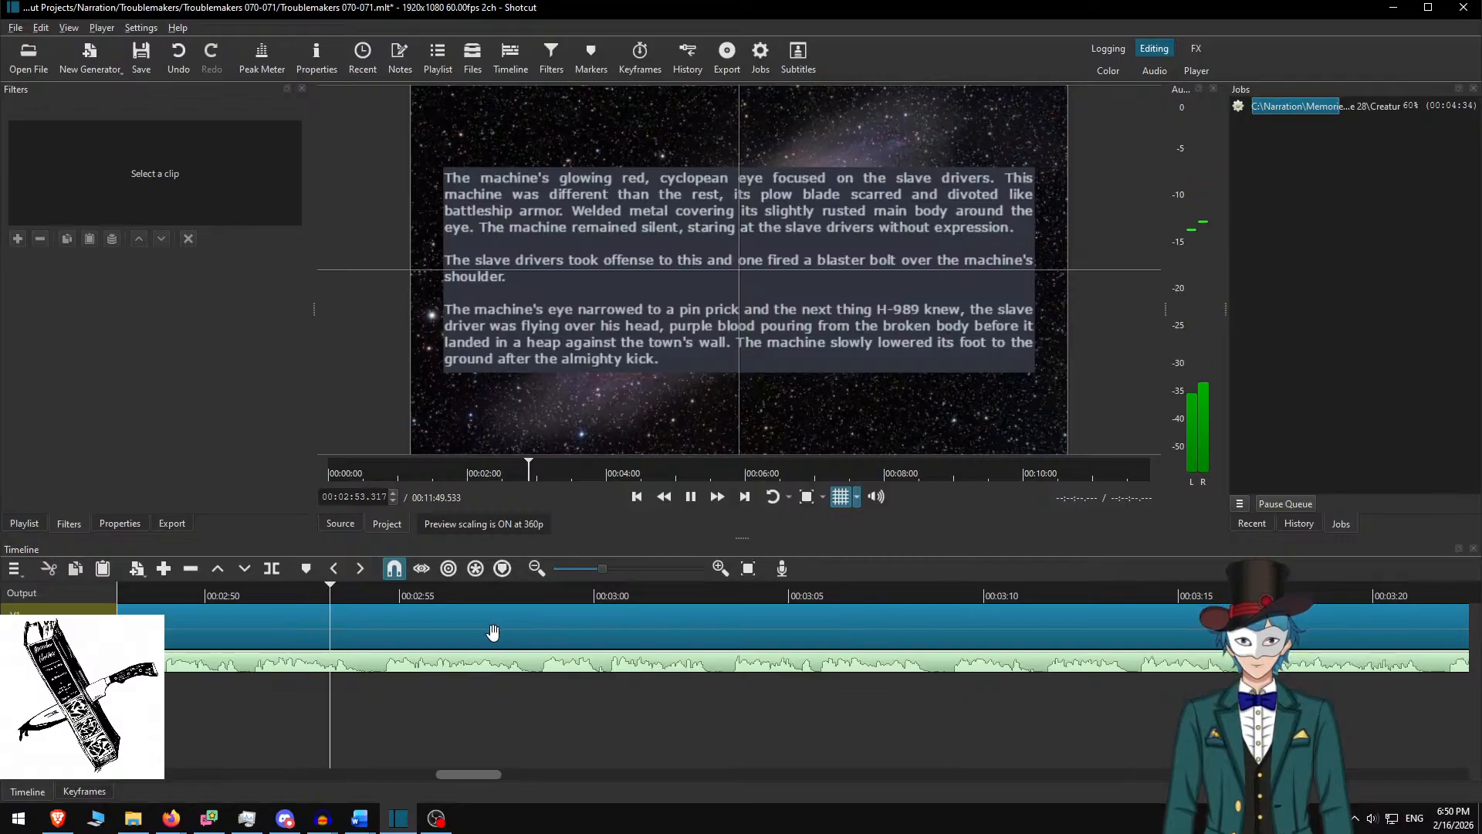
pyautogui.press('space')
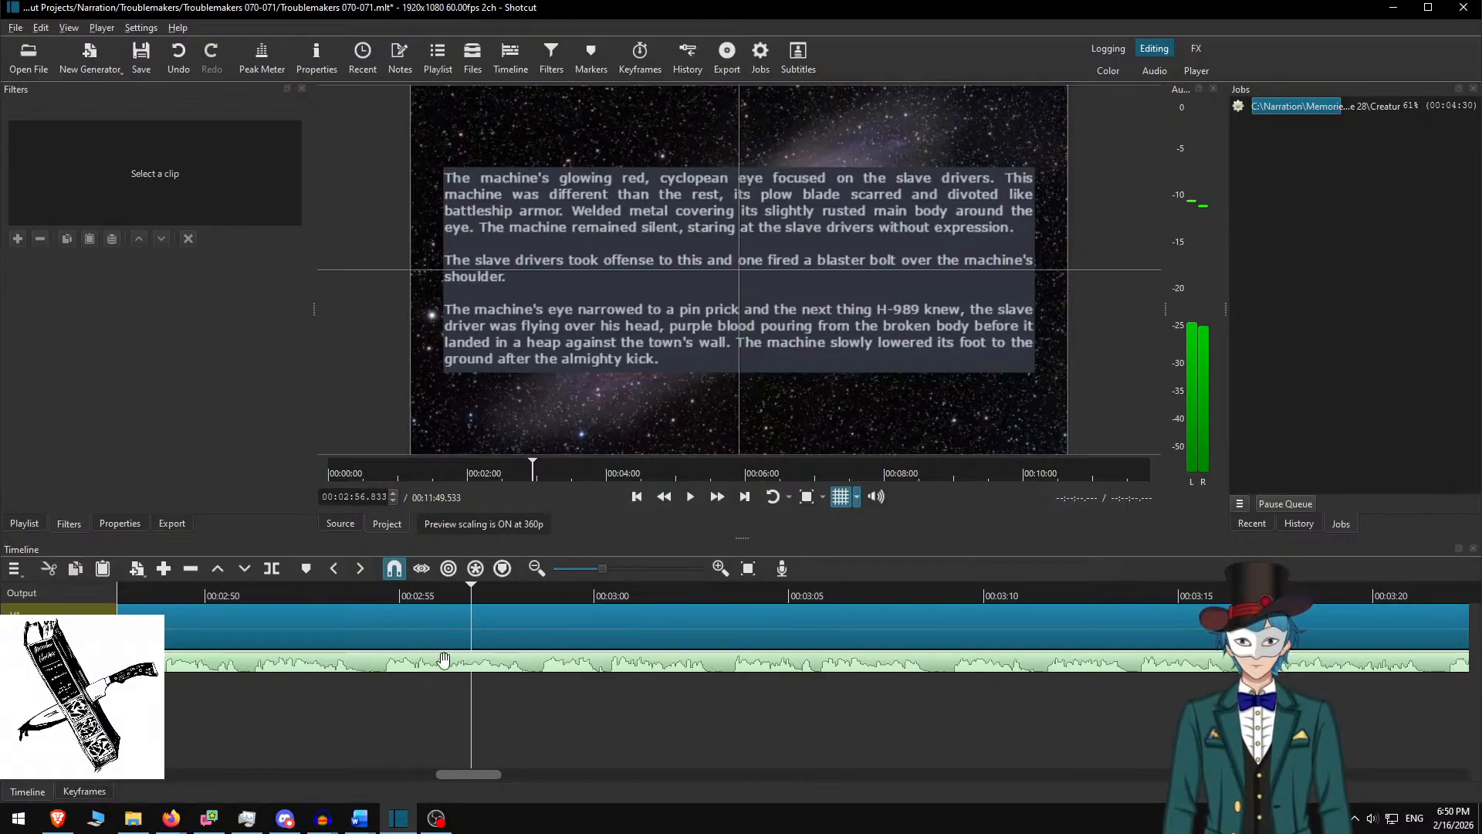
# Replay from about 02:51 and pause at 03:26, where the cyclopean-eye narration ends
pyautogui.scroll(2, 440, 660)
pyautogui.click(401, 590)
pyautogui.press('space')
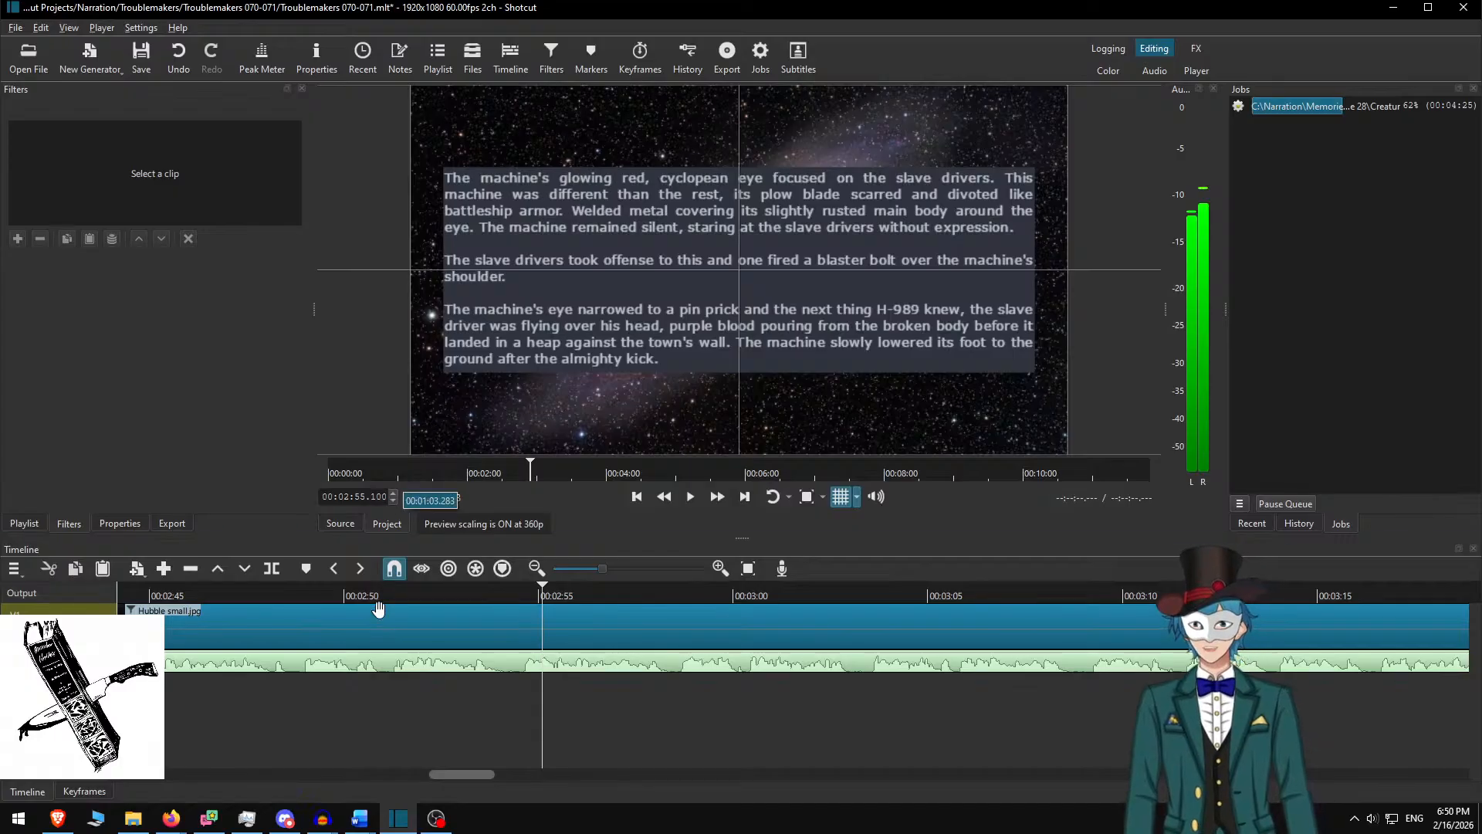
pyautogui.click(690, 497)
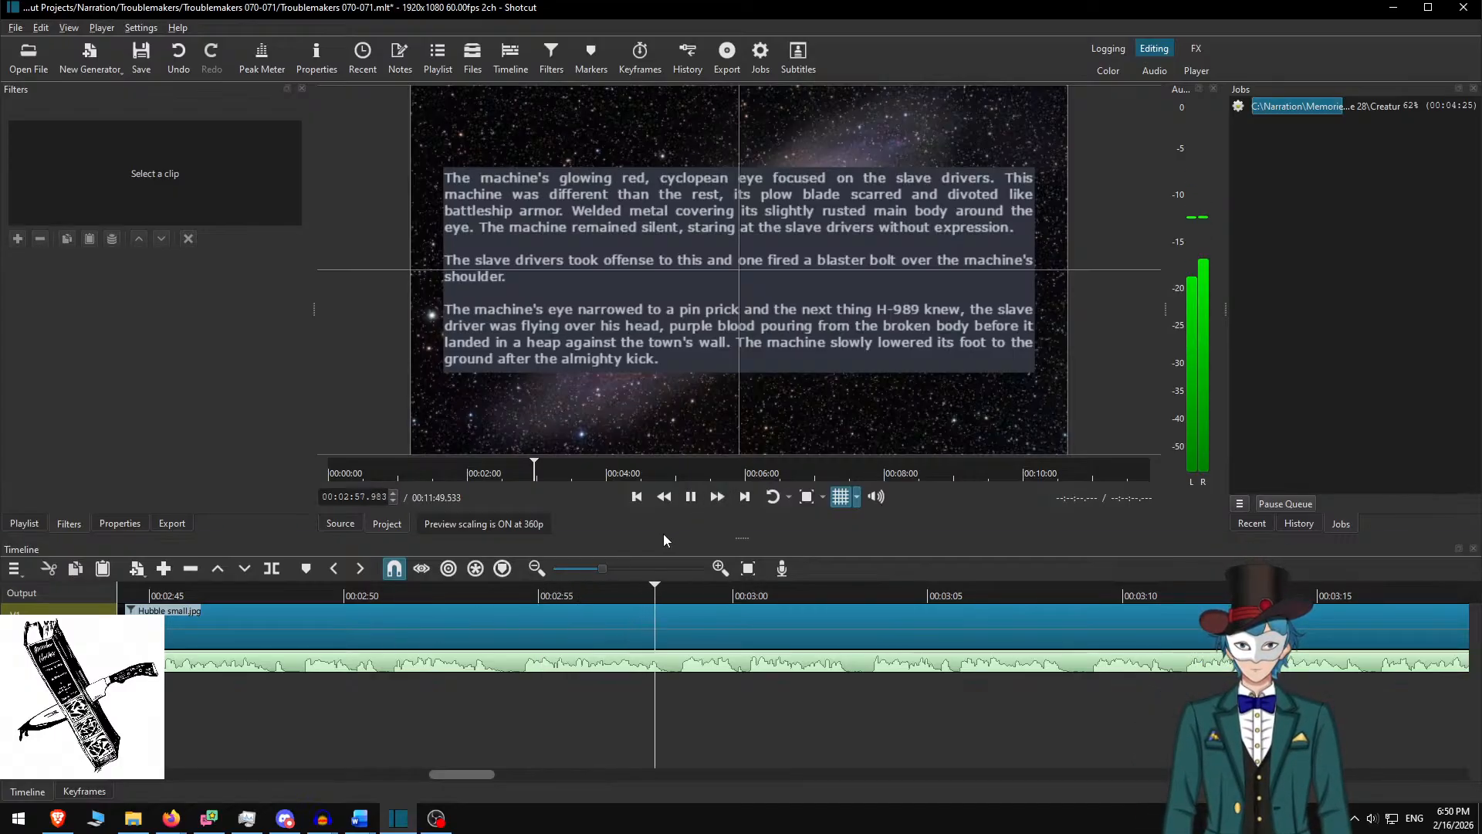
pyautogui.scroll(-2, 761, 636)
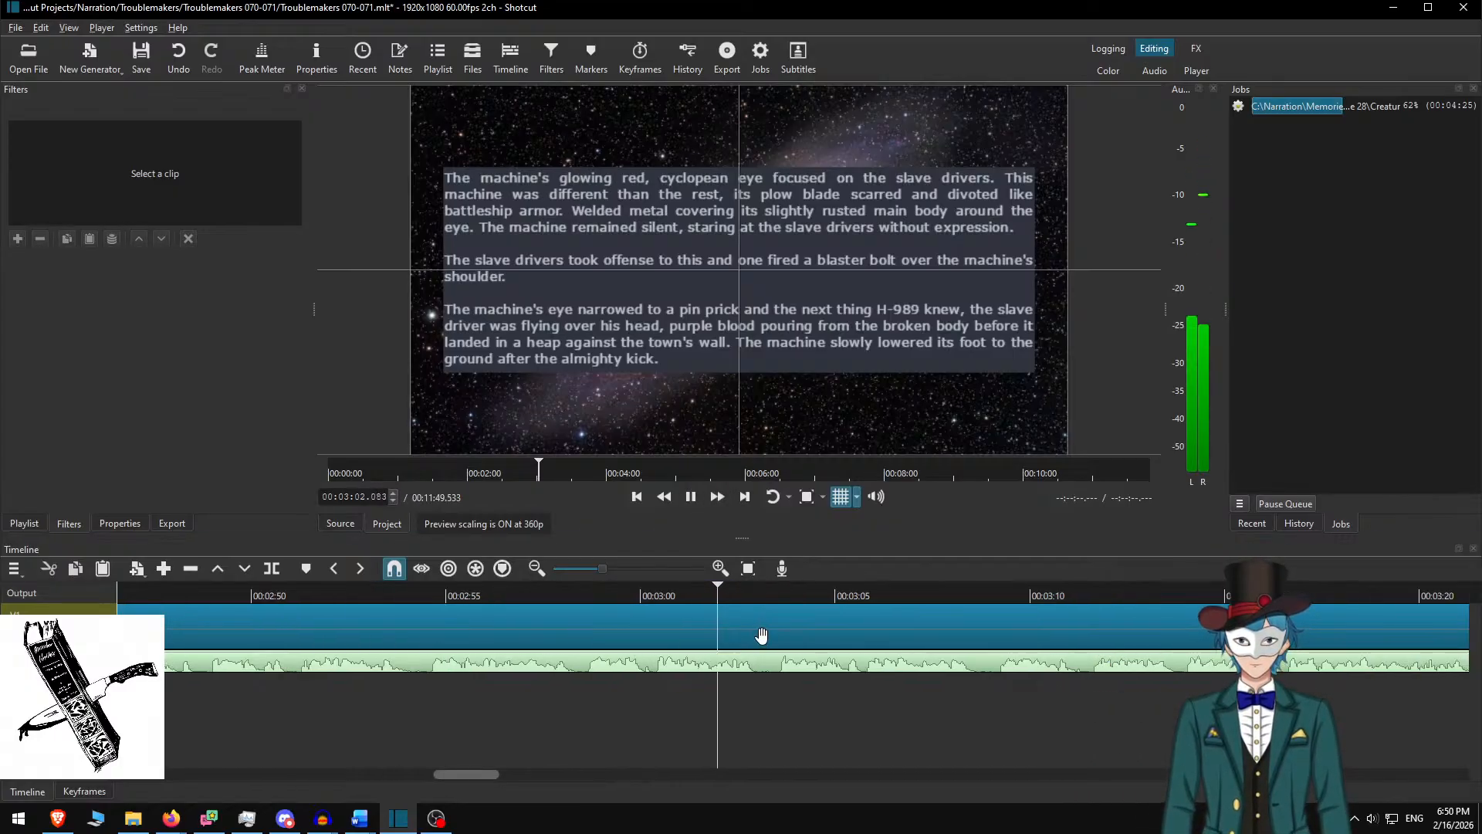
pyautogui.scroll(-2, 692, 654)
pyautogui.scroll(-2, 693, 652)
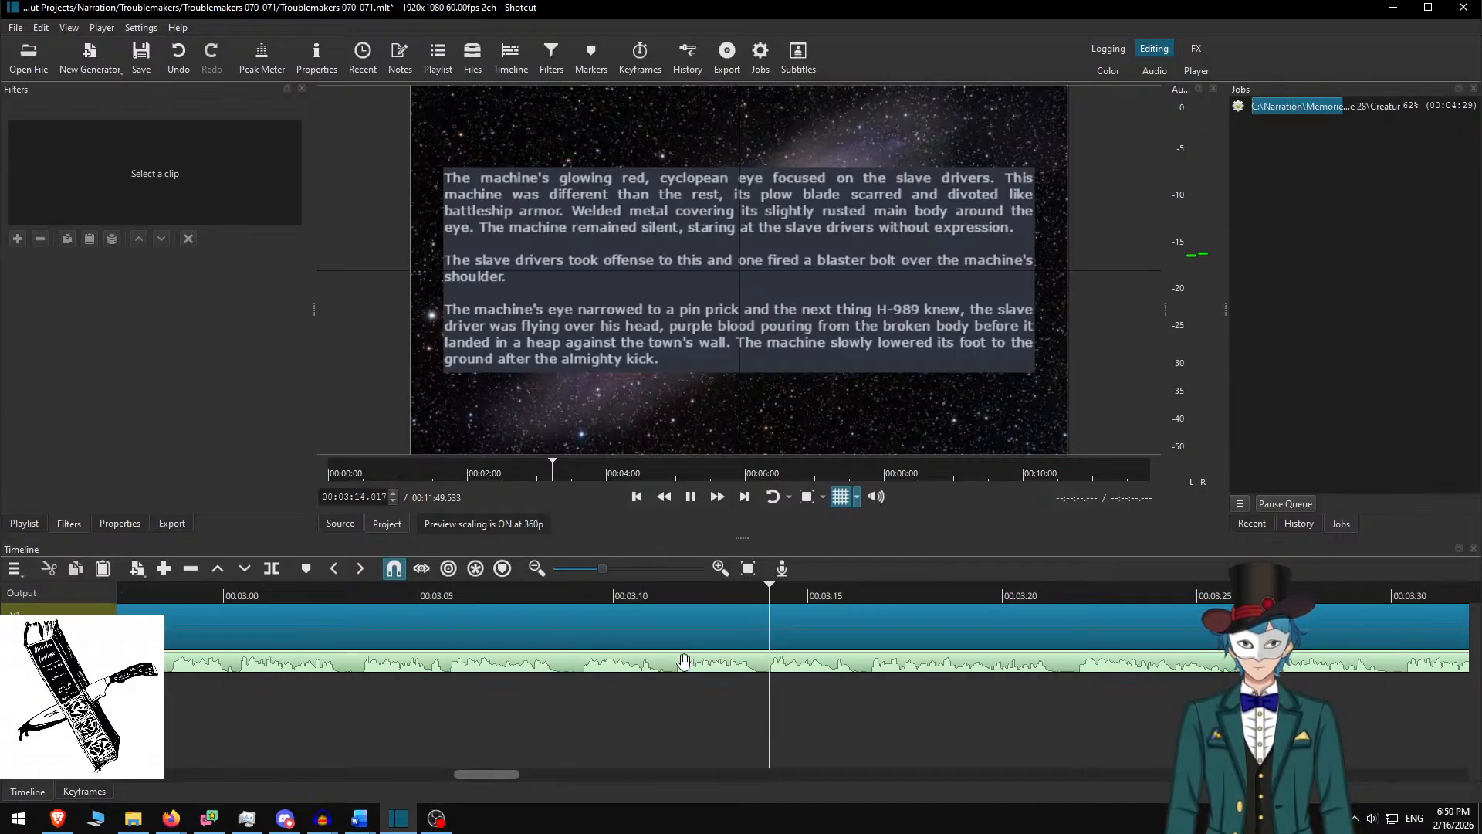
pyautogui.scroll(-2, 656, 699)
pyautogui.scroll(-2, 641, 698)
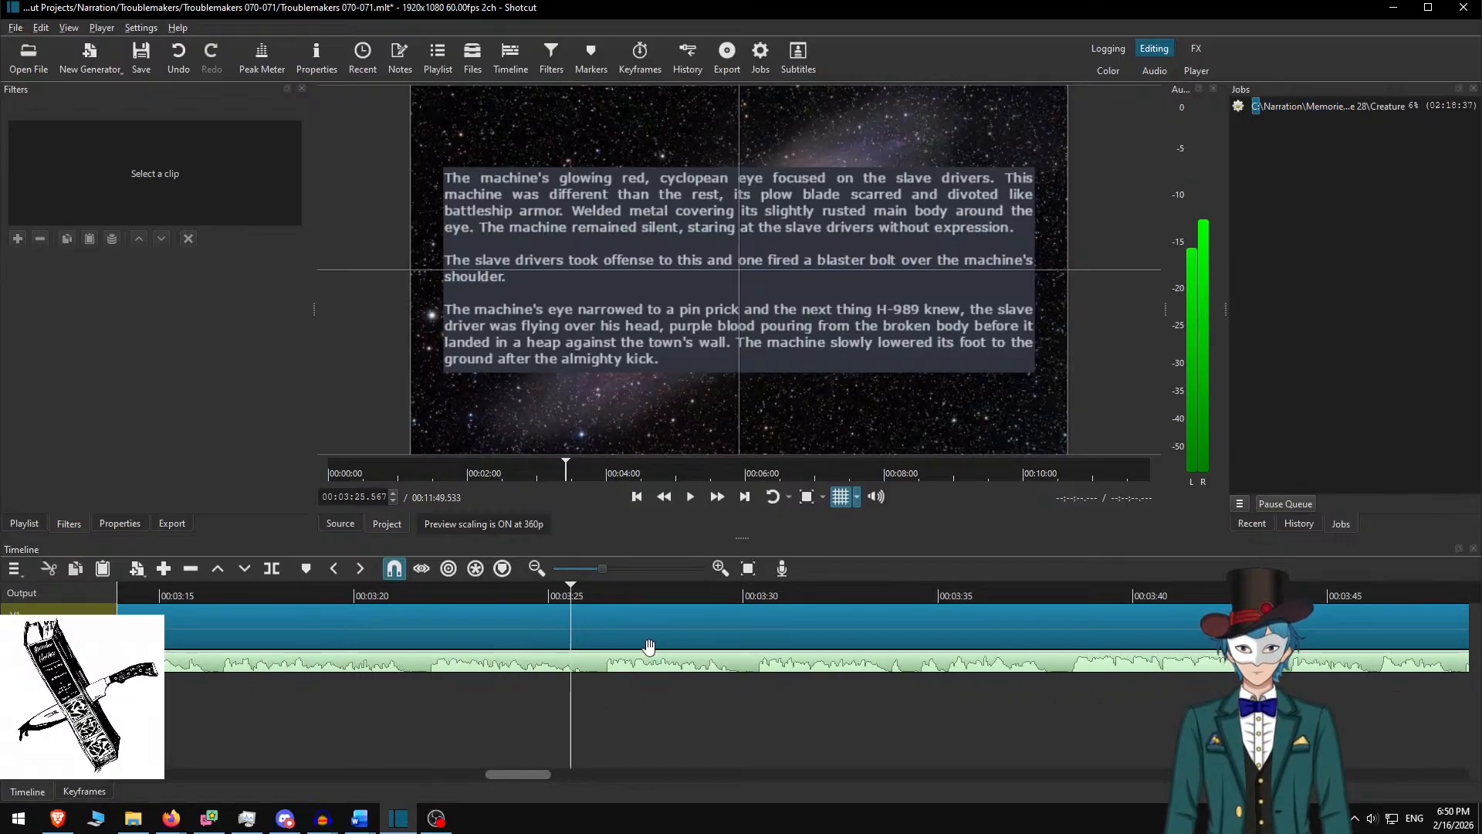
pyautogui.press('space')
# Split the starfield clip at 03:26 and select its second half
pyautogui.press('s')
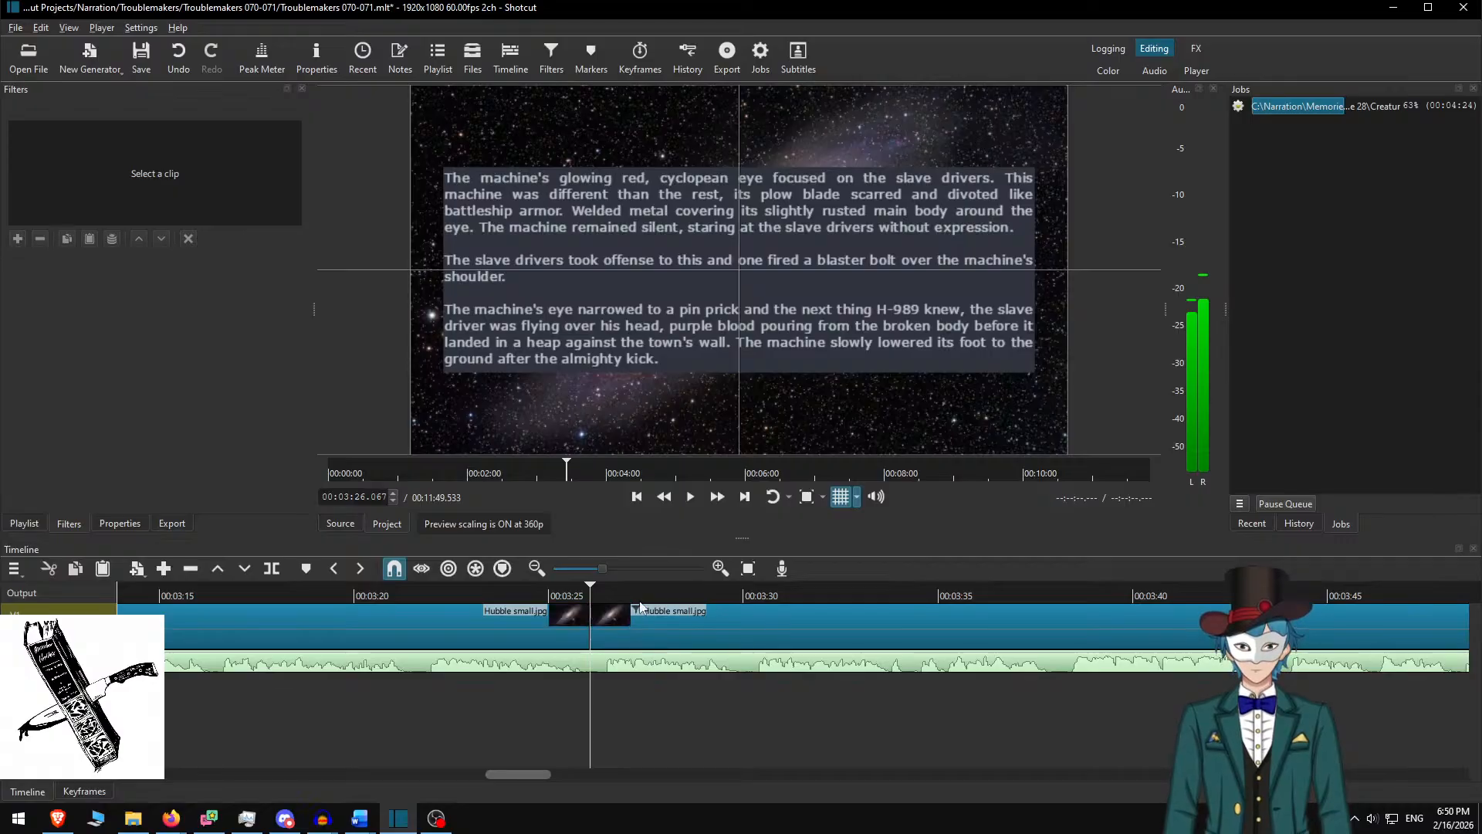
pyautogui.click(620, 593)
pyautogui.hotkey('alt', 'Tab')
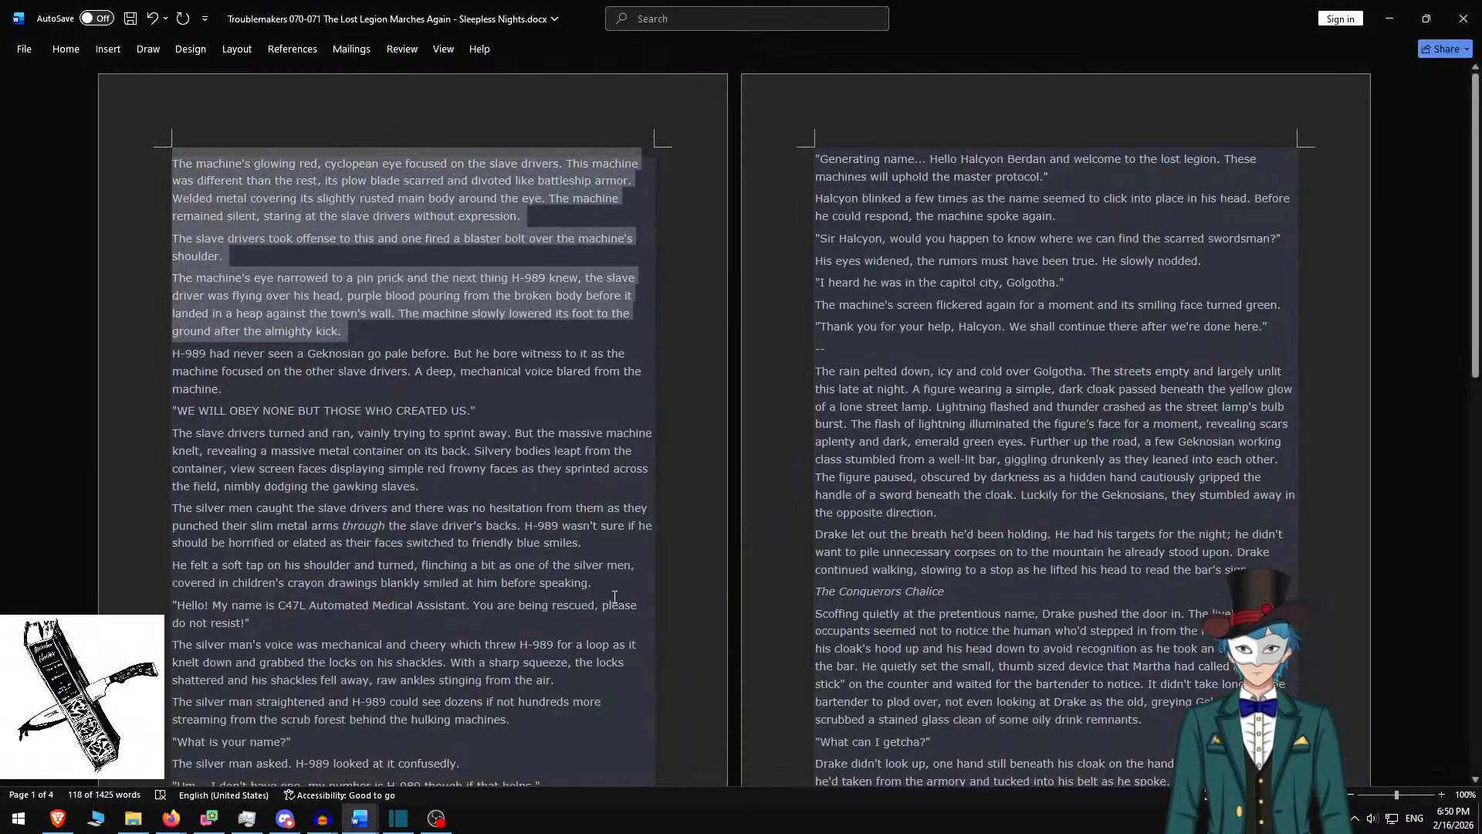
pyautogui.hotkey('alt', 'Tab')
pyautogui.click(610, 627)
# In Word, remove the used cyclopean-eye passage and select the next passage through 'friendly blue smiles'
pyautogui.hotkey('alt', 'Tab')
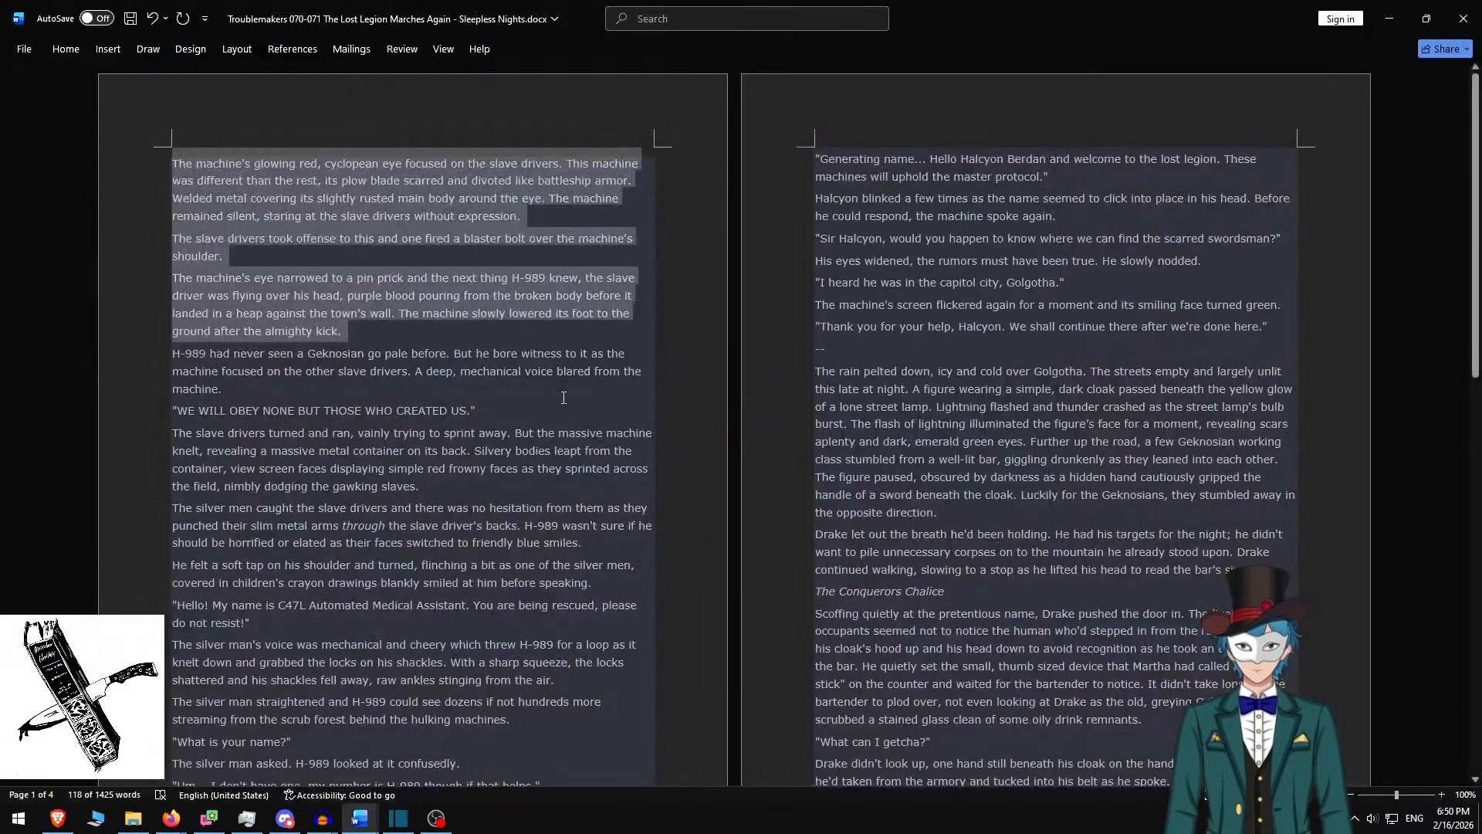
pyautogui.hotkey('ctrl', 'x')
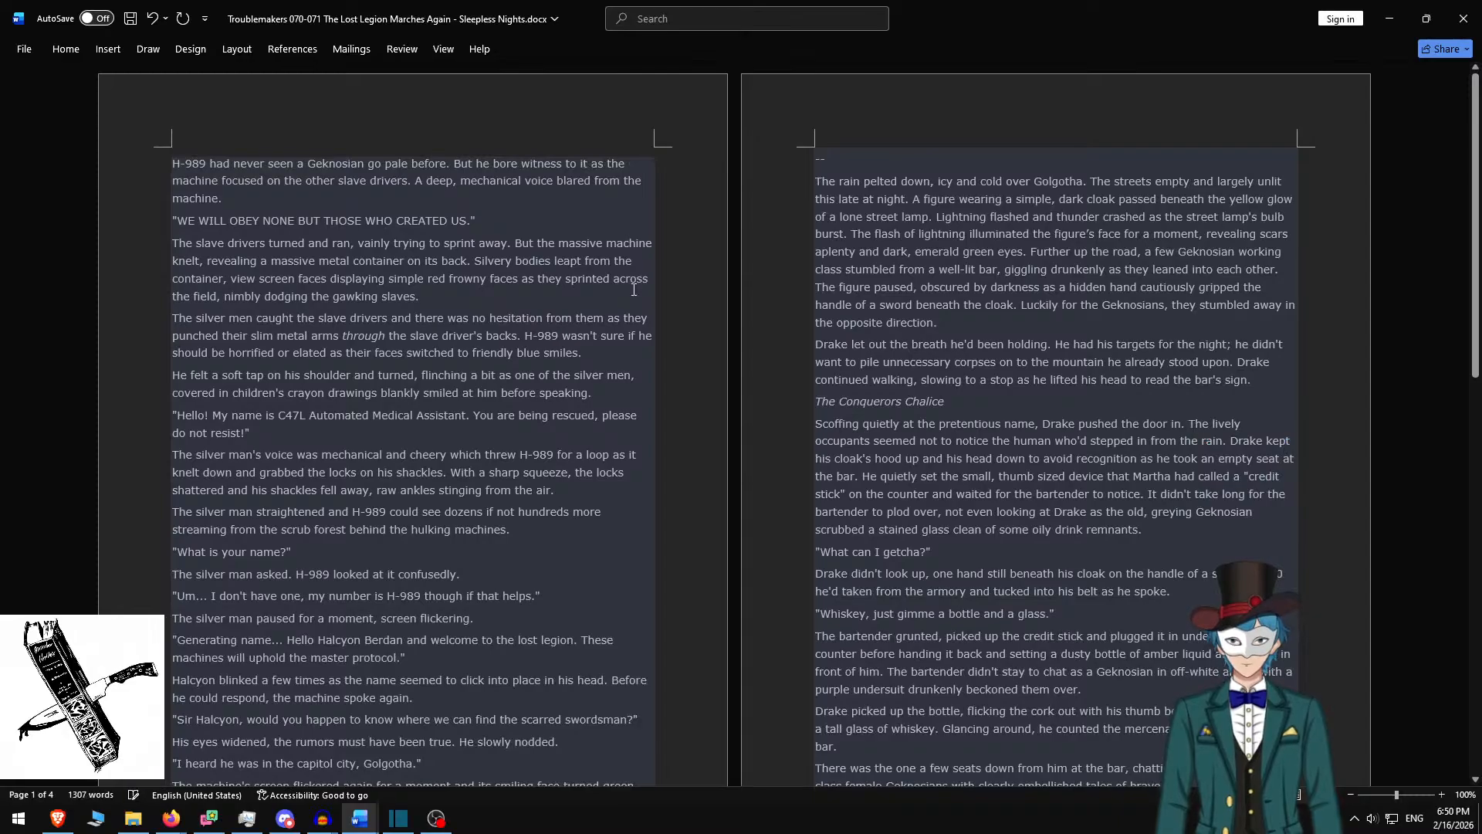
pyautogui.keyDown('shift'); pyautogui.click(610, 357); pyautogui.keyUp('shift')
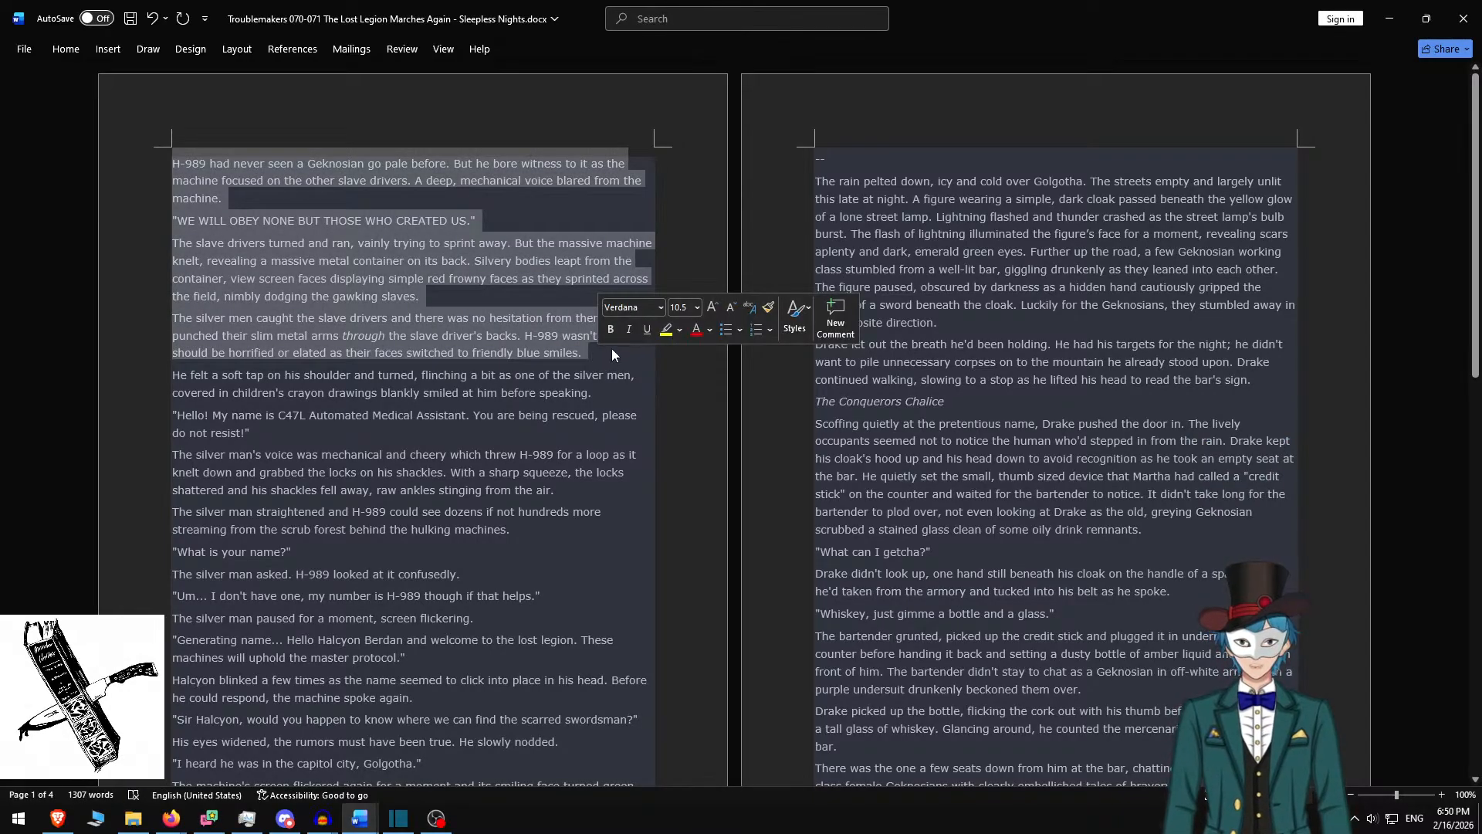
pyautogui.hotkey('alt', 'Tab')
# Replace the clip's rich text with the H-989 passage, with blank lines between paragraphs
pyautogui.click(586, 281)
pyautogui.hotkey('ctrl', 'a')
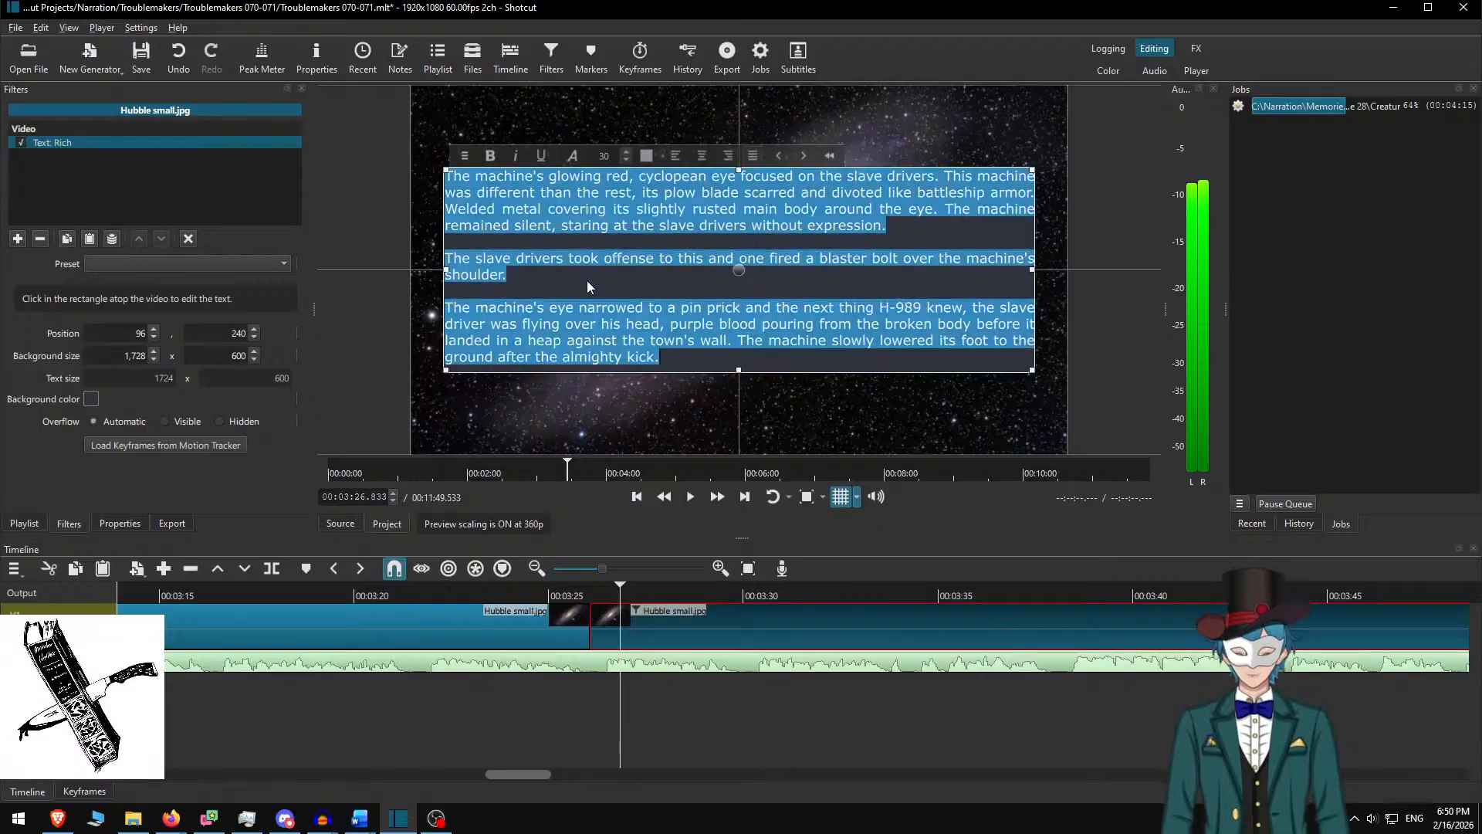
pyautogui.hotkey('ctrl', 'v')
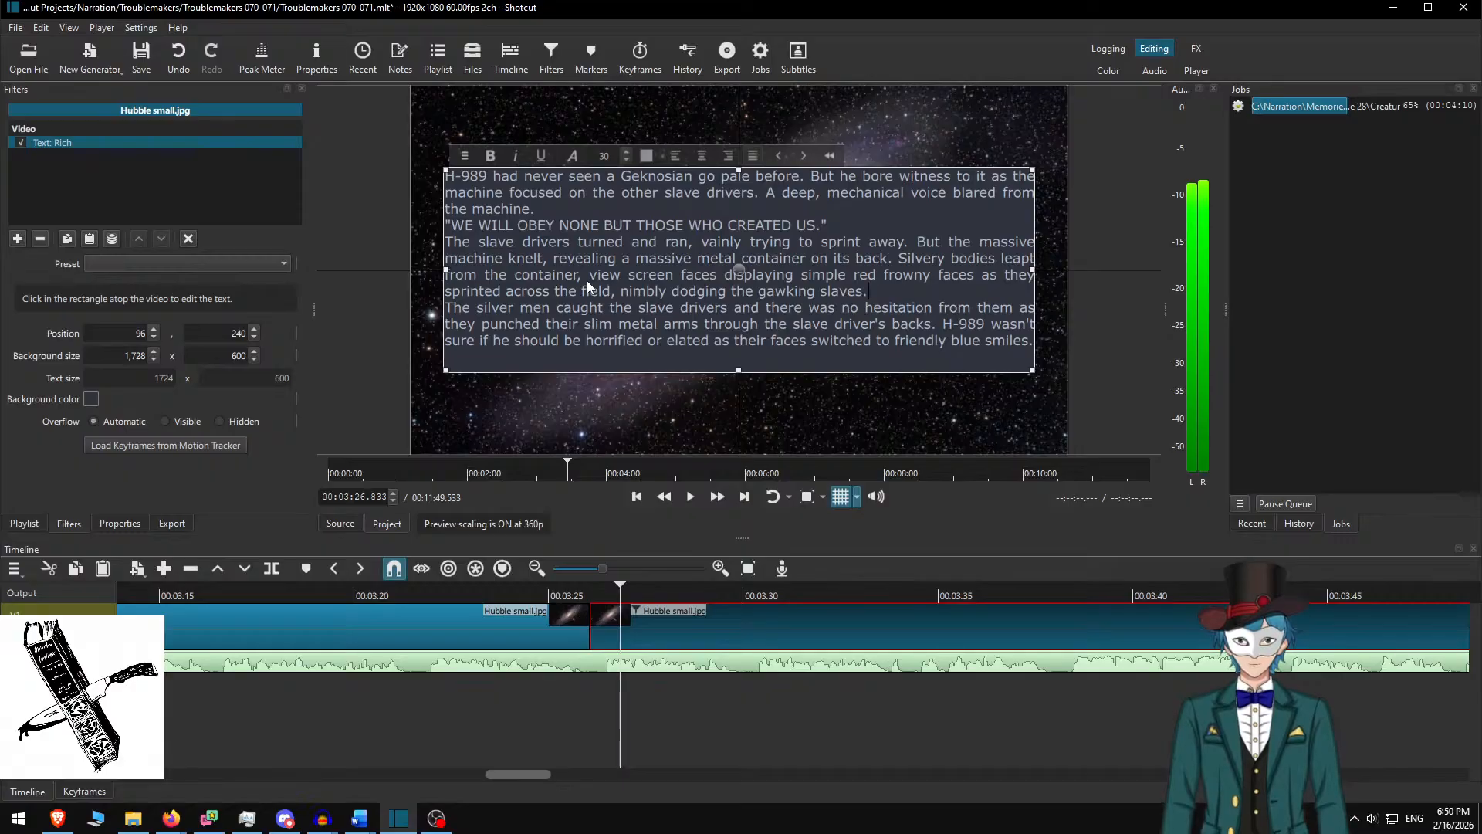
pyautogui.press('Return')
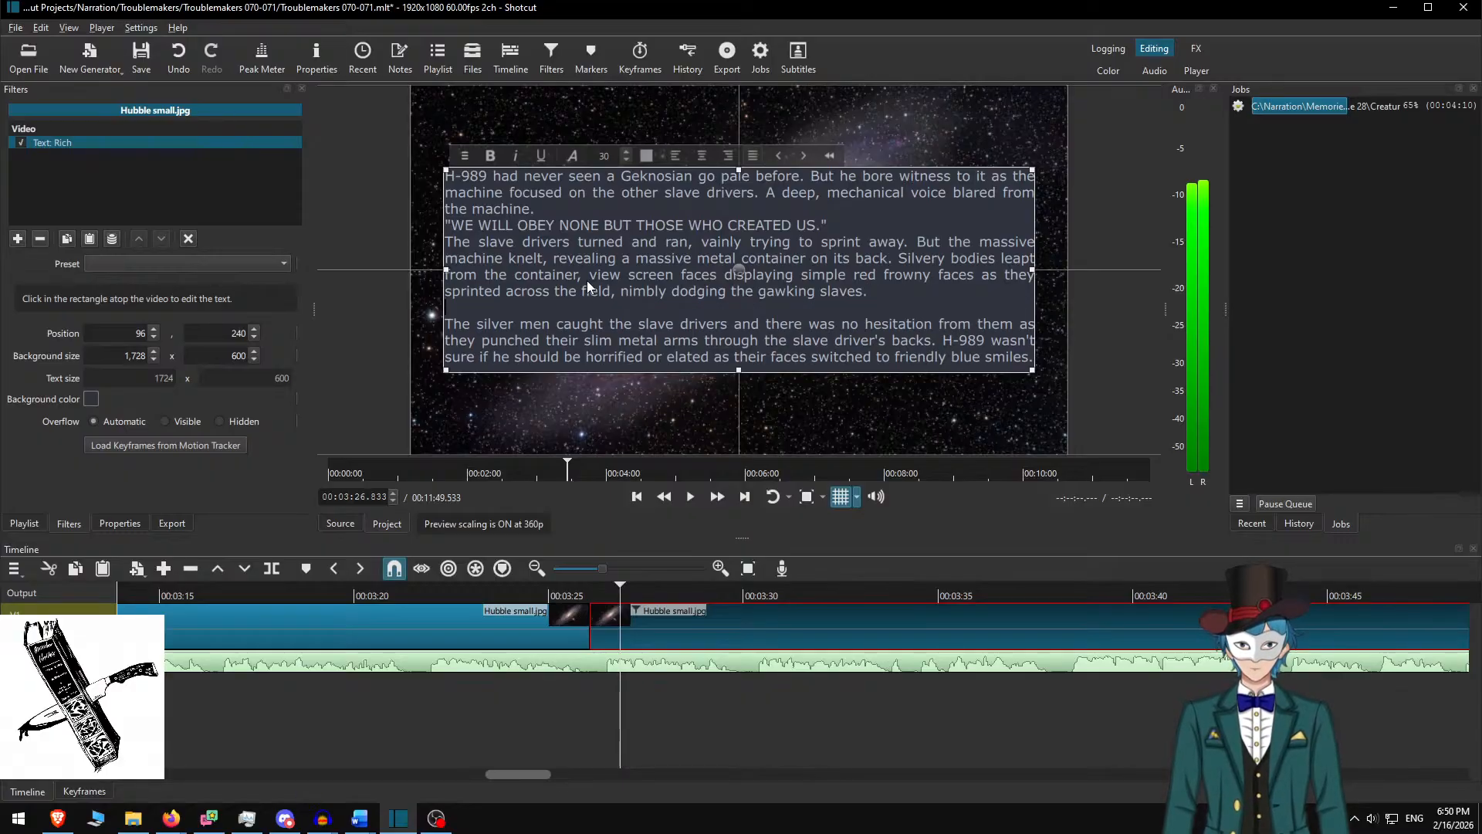
pyautogui.press('Up')
pyautogui.press('Return')
pyautogui.press('Up')
pyautogui.press('Up')
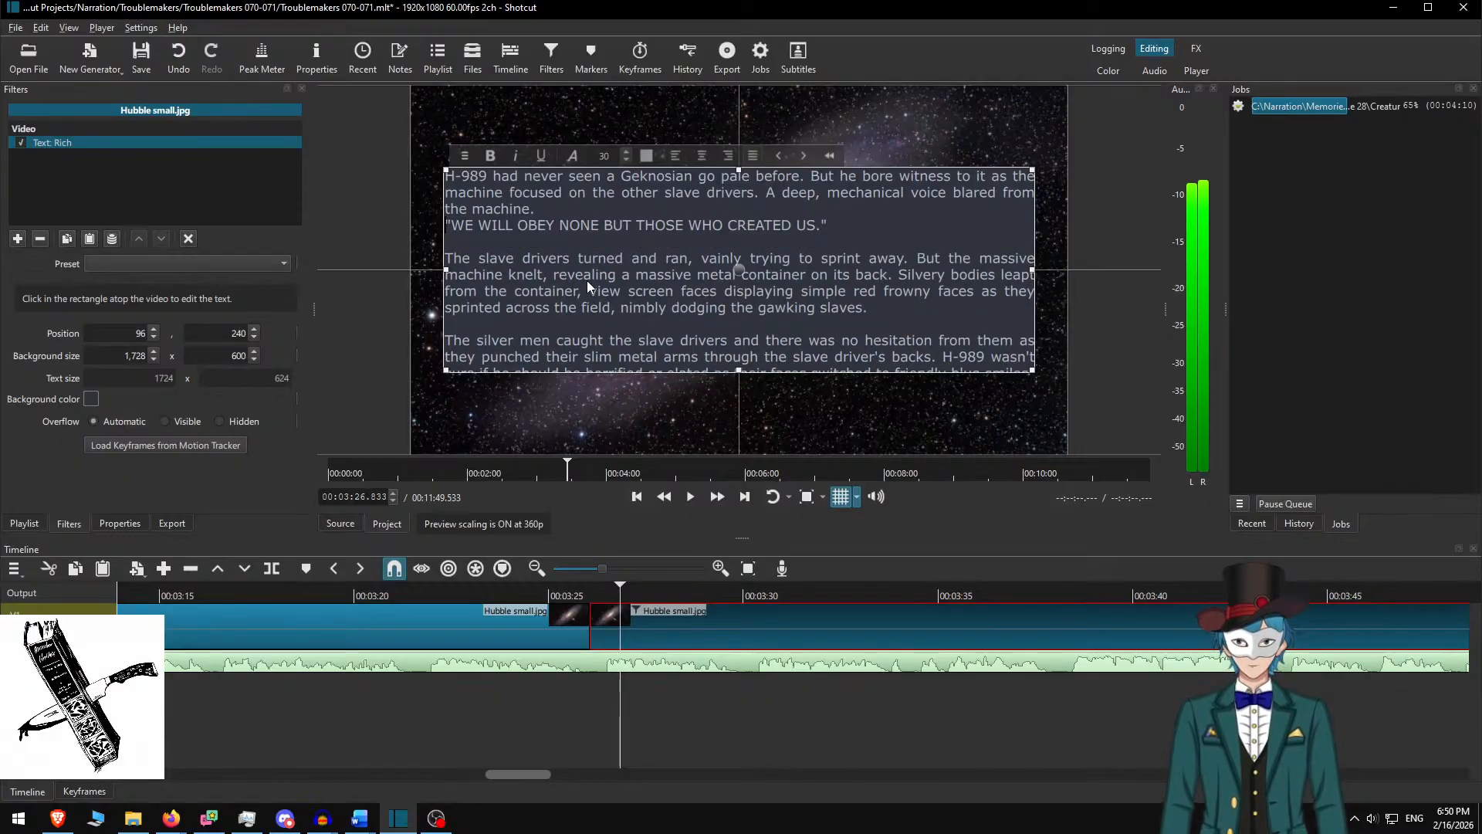
pyautogui.press('Return')
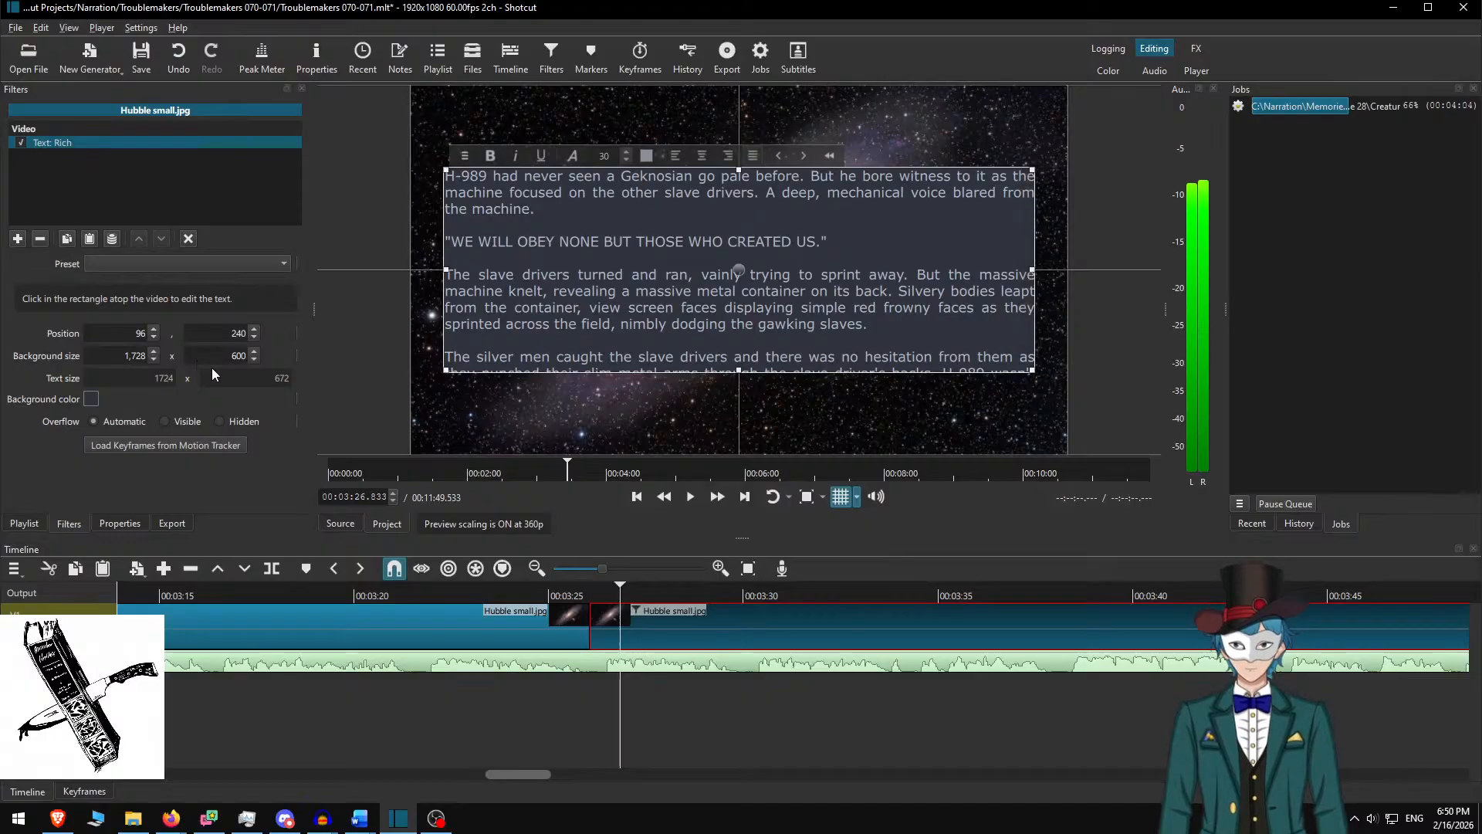
# Set the background box height to 700 and raise the text box higher in the frame
pyautogui.press('Delete')
pyautogui.write('7')
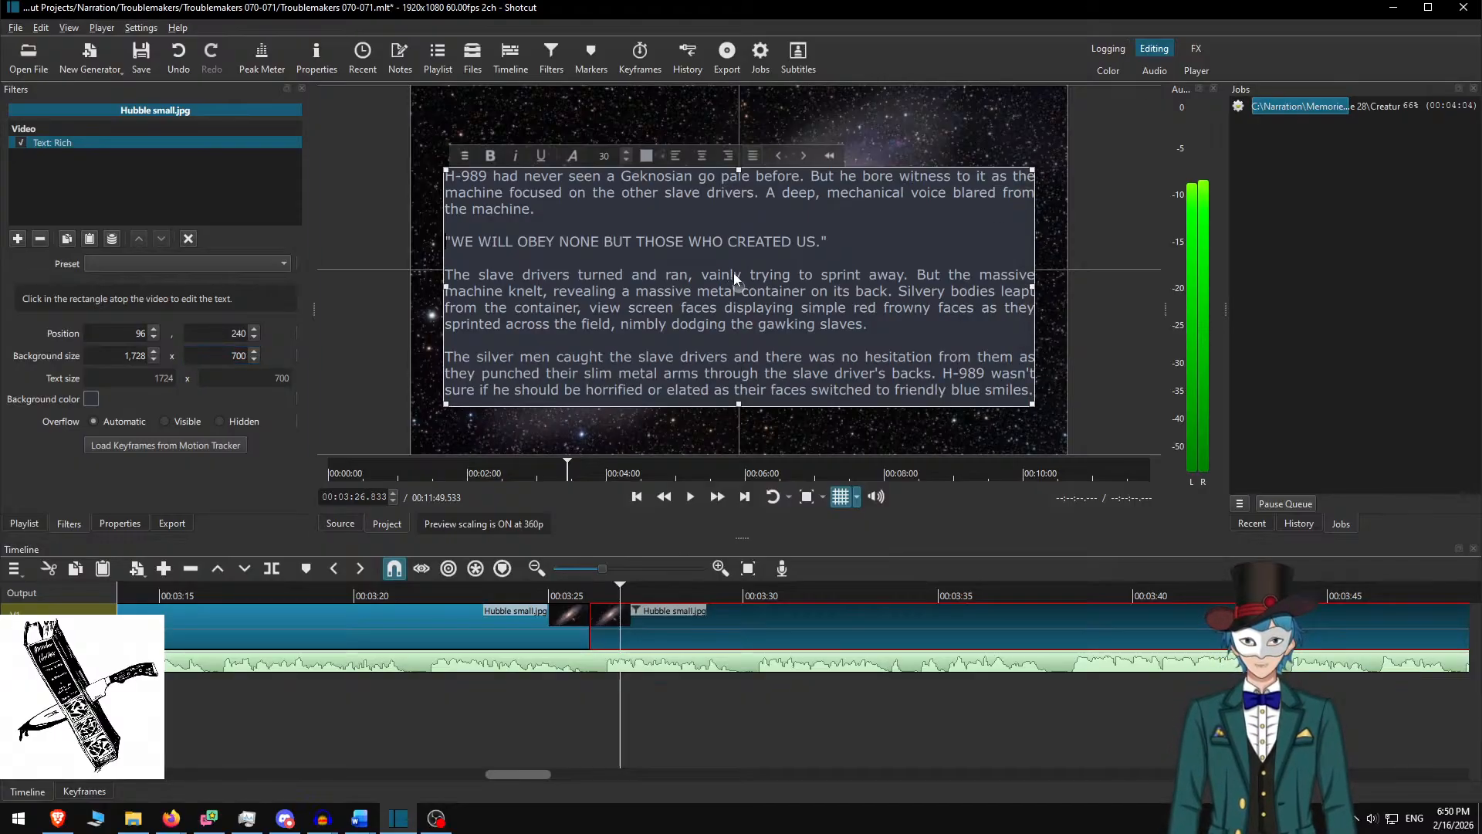
pyautogui.moveTo(736, 276); pyautogui.dragTo(735, 259)
# Play the narration from about 03:23 and pause at 04:20, where the H-989 passage ends
pyautogui.click(627, 699)
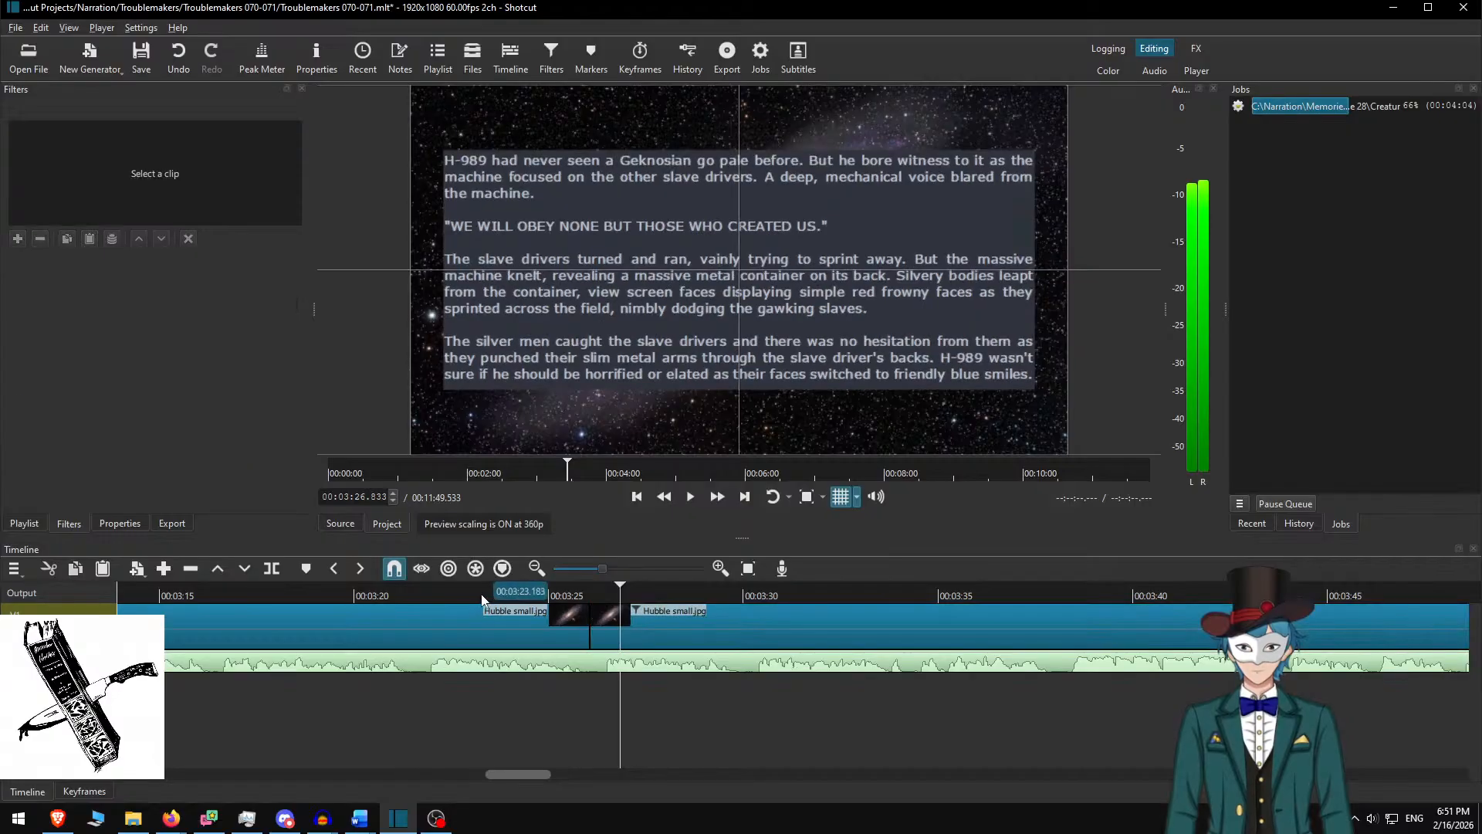
pyautogui.click(486, 597)
pyautogui.press('space')
pyautogui.click(569, 597)
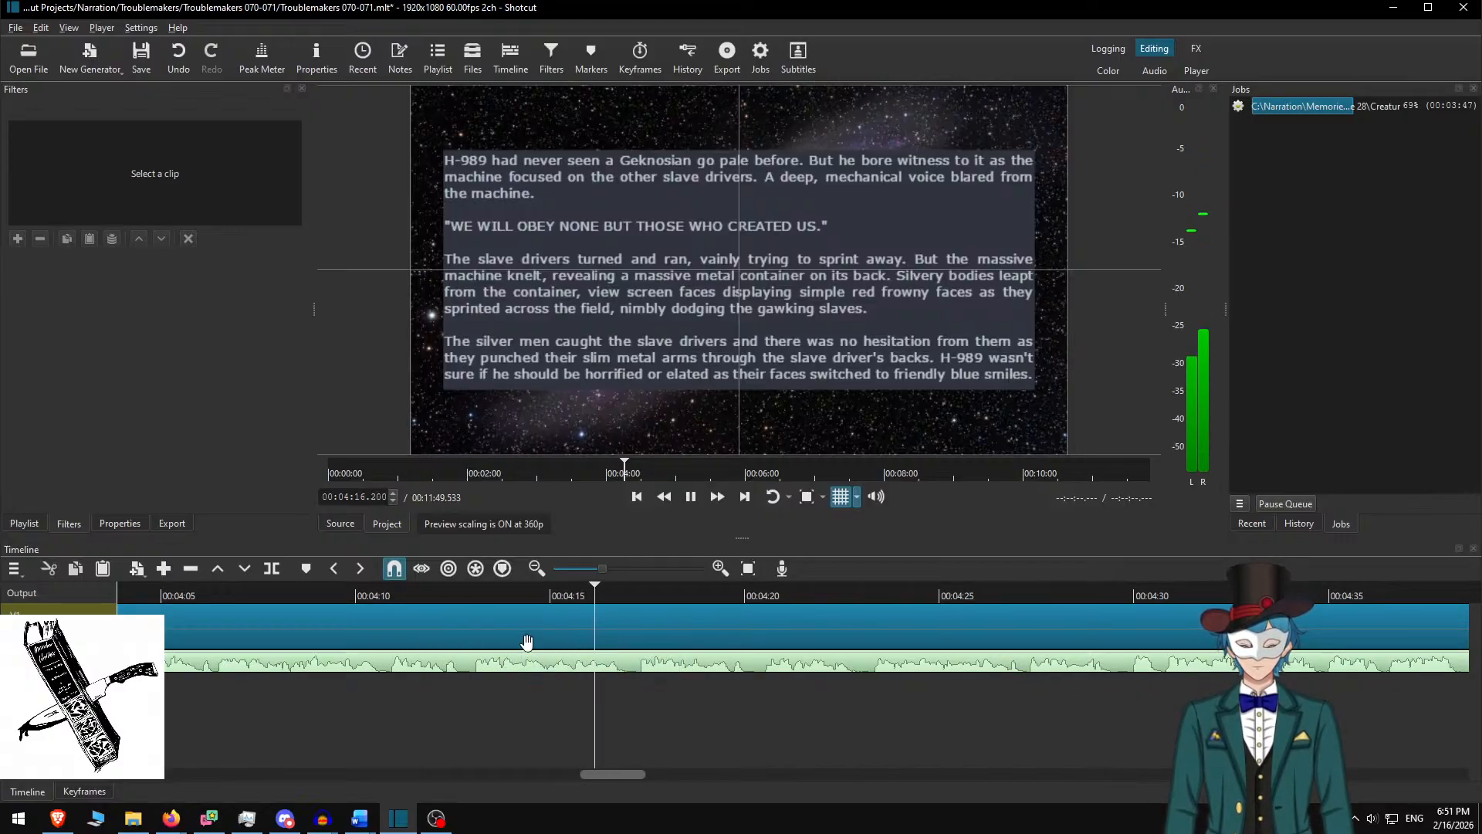
pyautogui.press('space')
pyautogui.press('space')
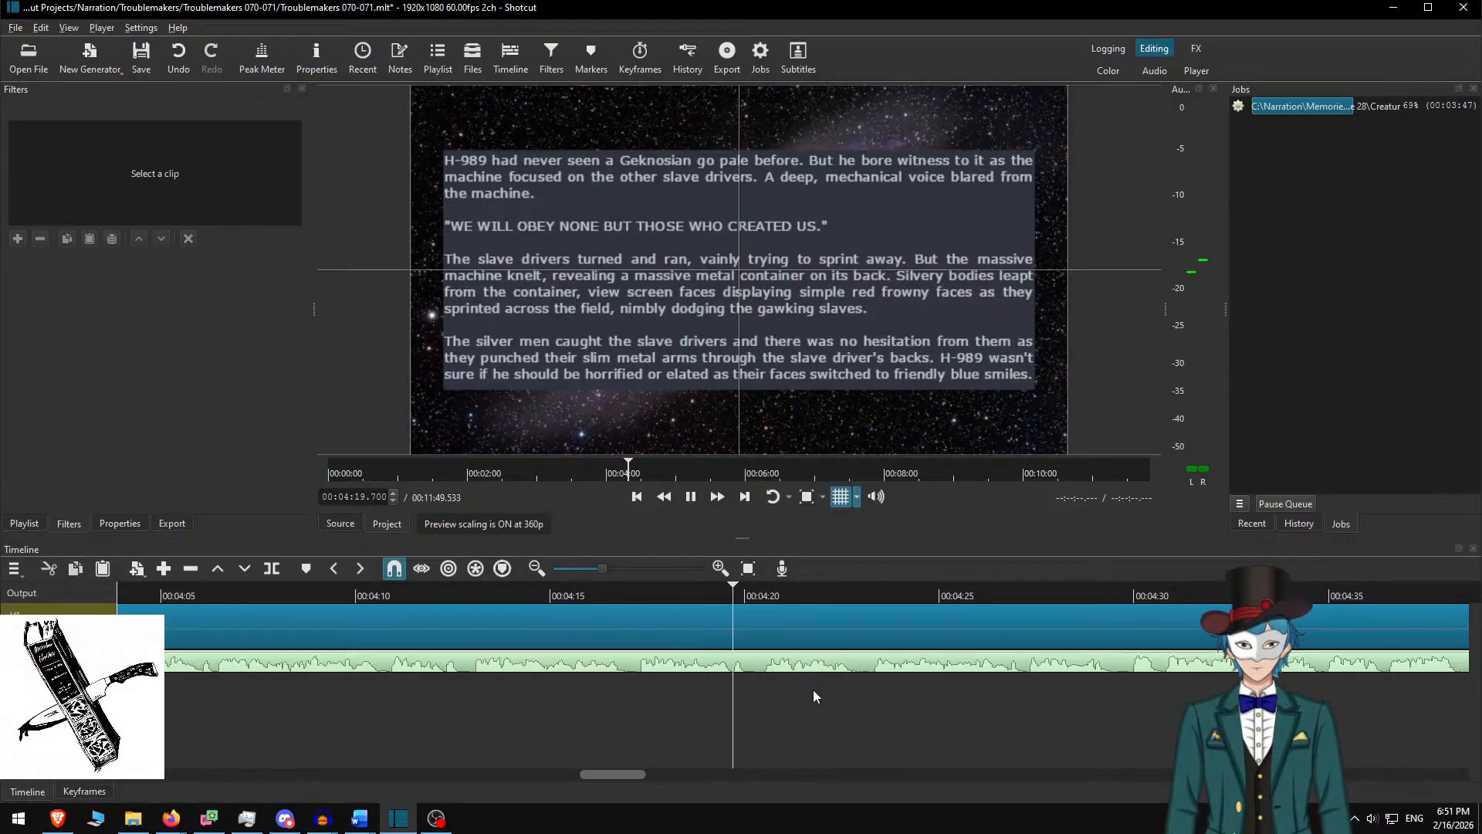
pyautogui.press('space')
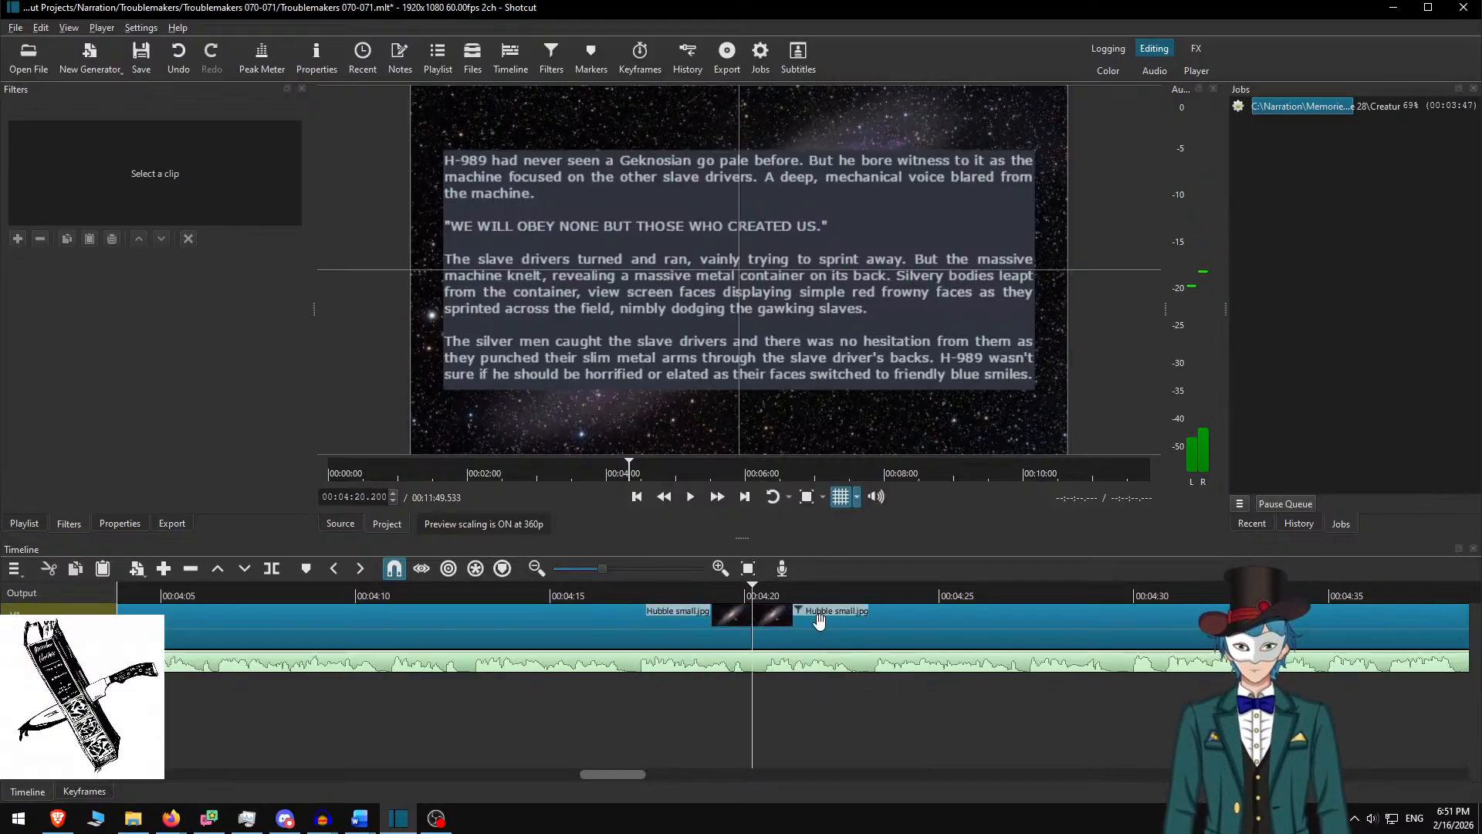
# Select the new split clip, then in Word delete the H-989 passage and select the next four paragraphs through 'the hulking machines'
pyautogui.click(813, 614)
pyautogui.hotkey('alt', 'Tab')
pyautogui.press('Delete')
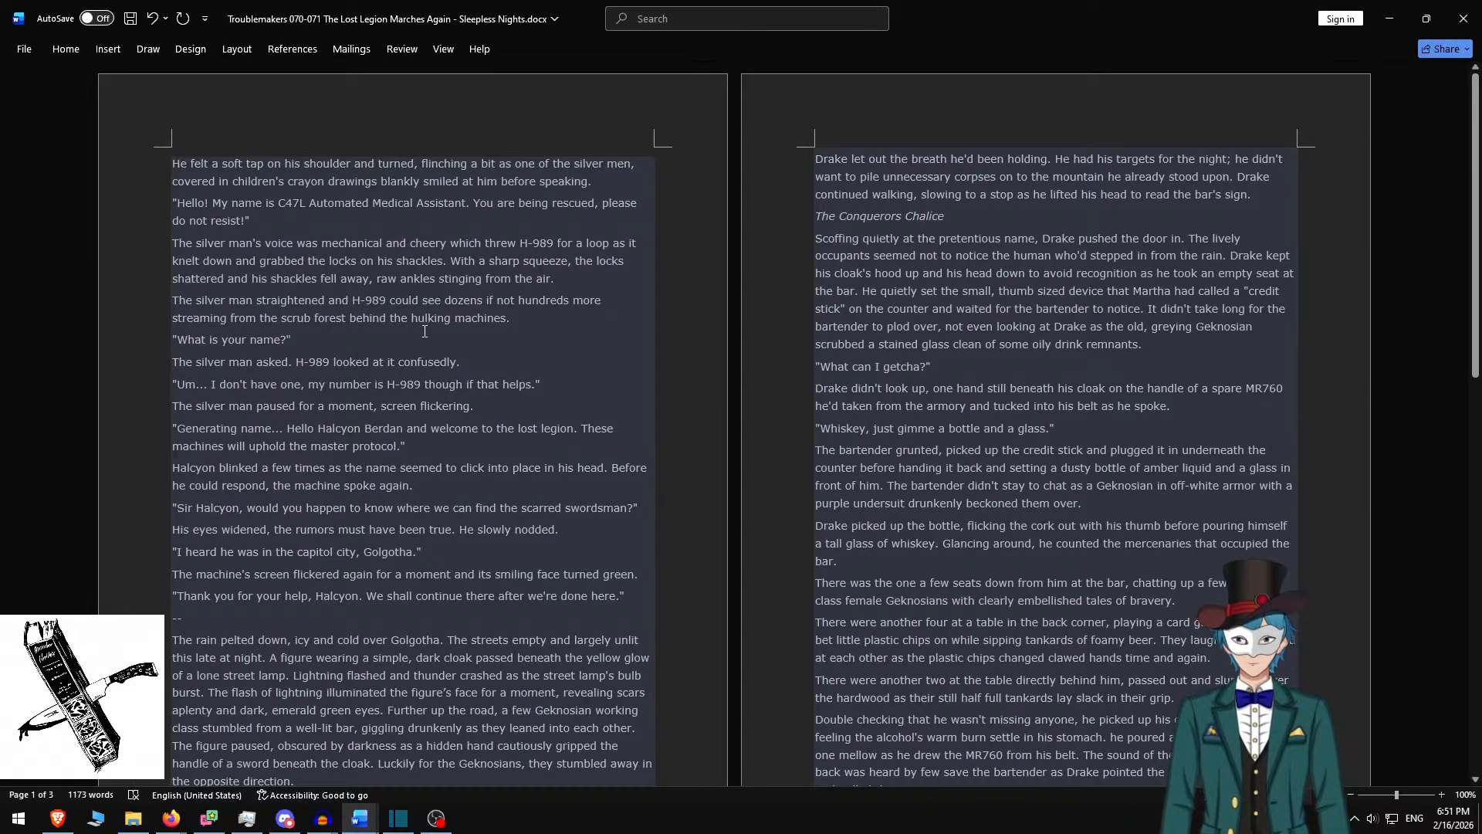
pyautogui.keyDown('shift'); pyautogui.click(524, 316); pyautogui.keyUp('shift')
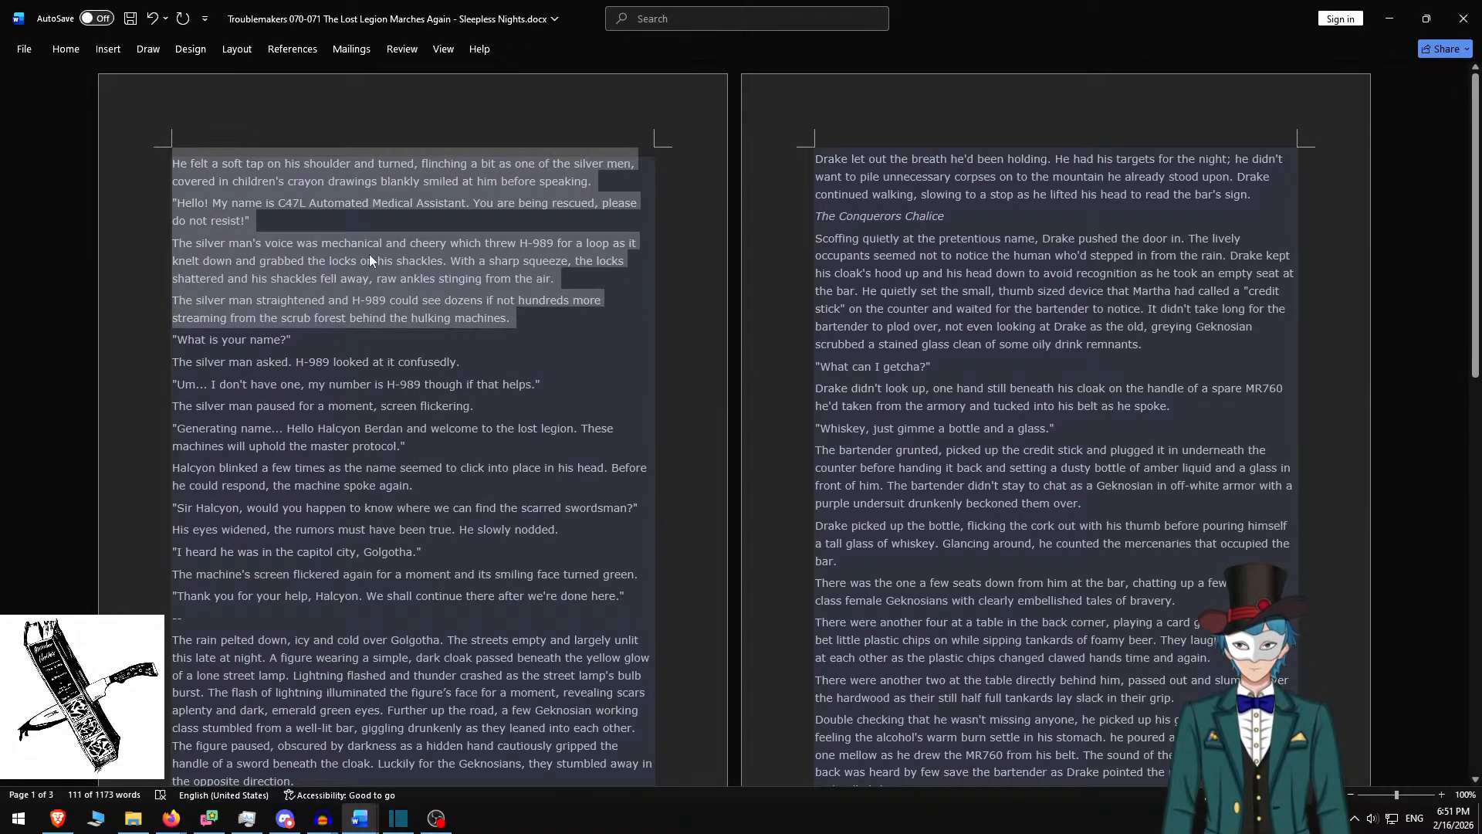
# Paste the four rescue-scene paragraphs into the text box with blank lines between them, and set box height 600
pyautogui.hotkey('alt', 'Tab')
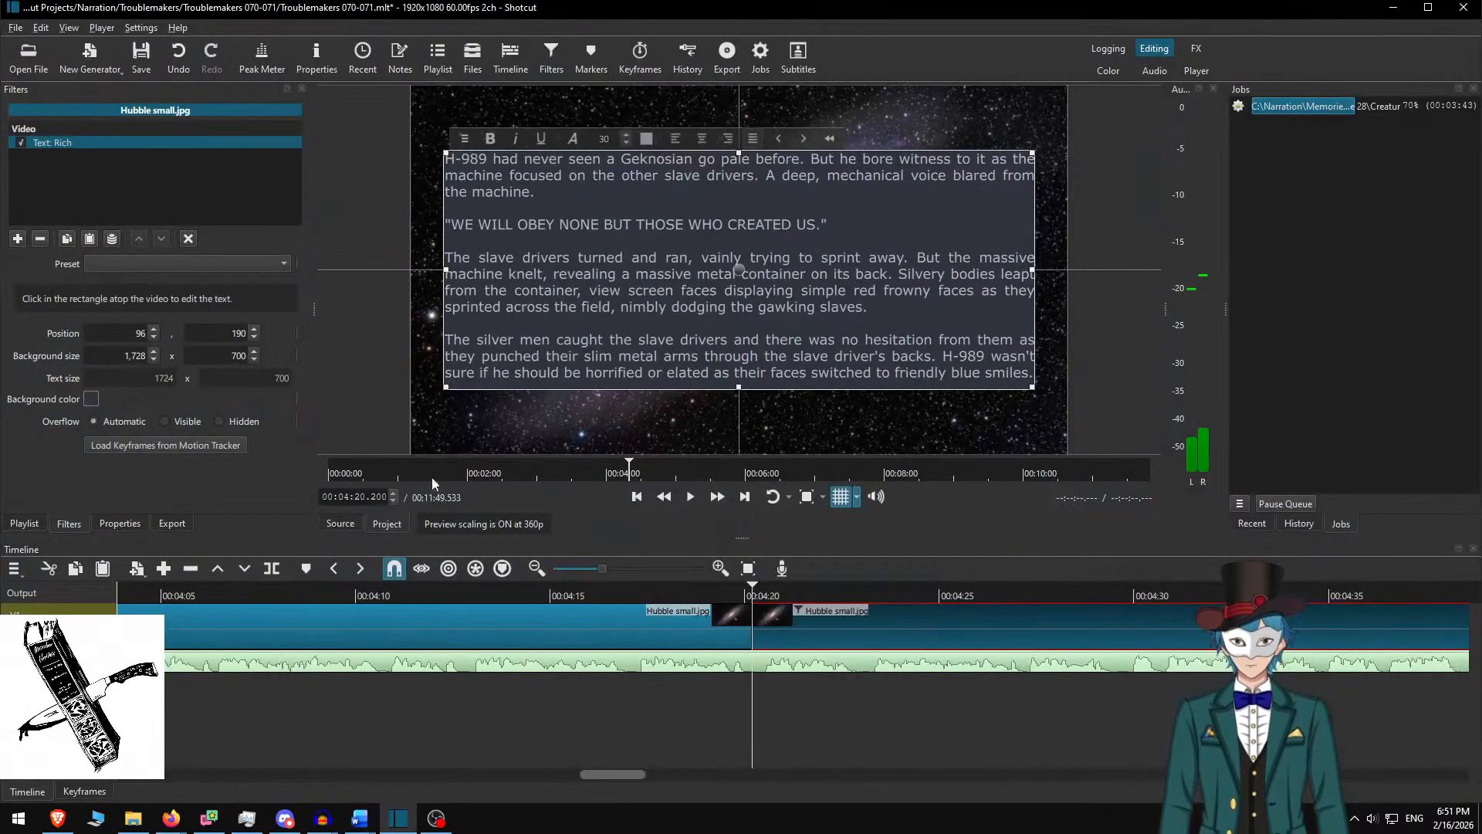
pyautogui.hotkey('ctrl', 'a')
pyautogui.hotkey('ctrl', 'v')
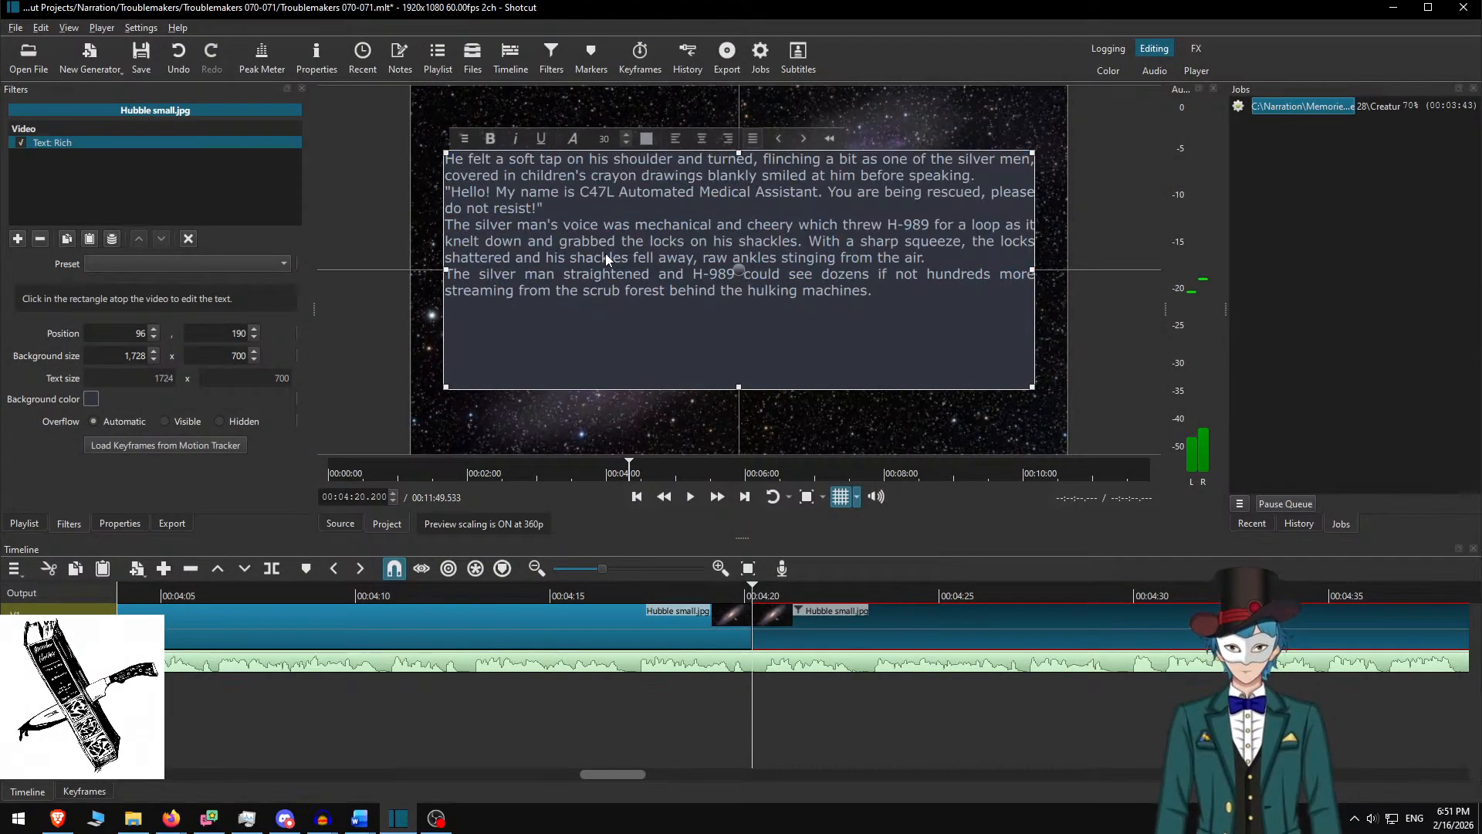
pyautogui.press('Return')
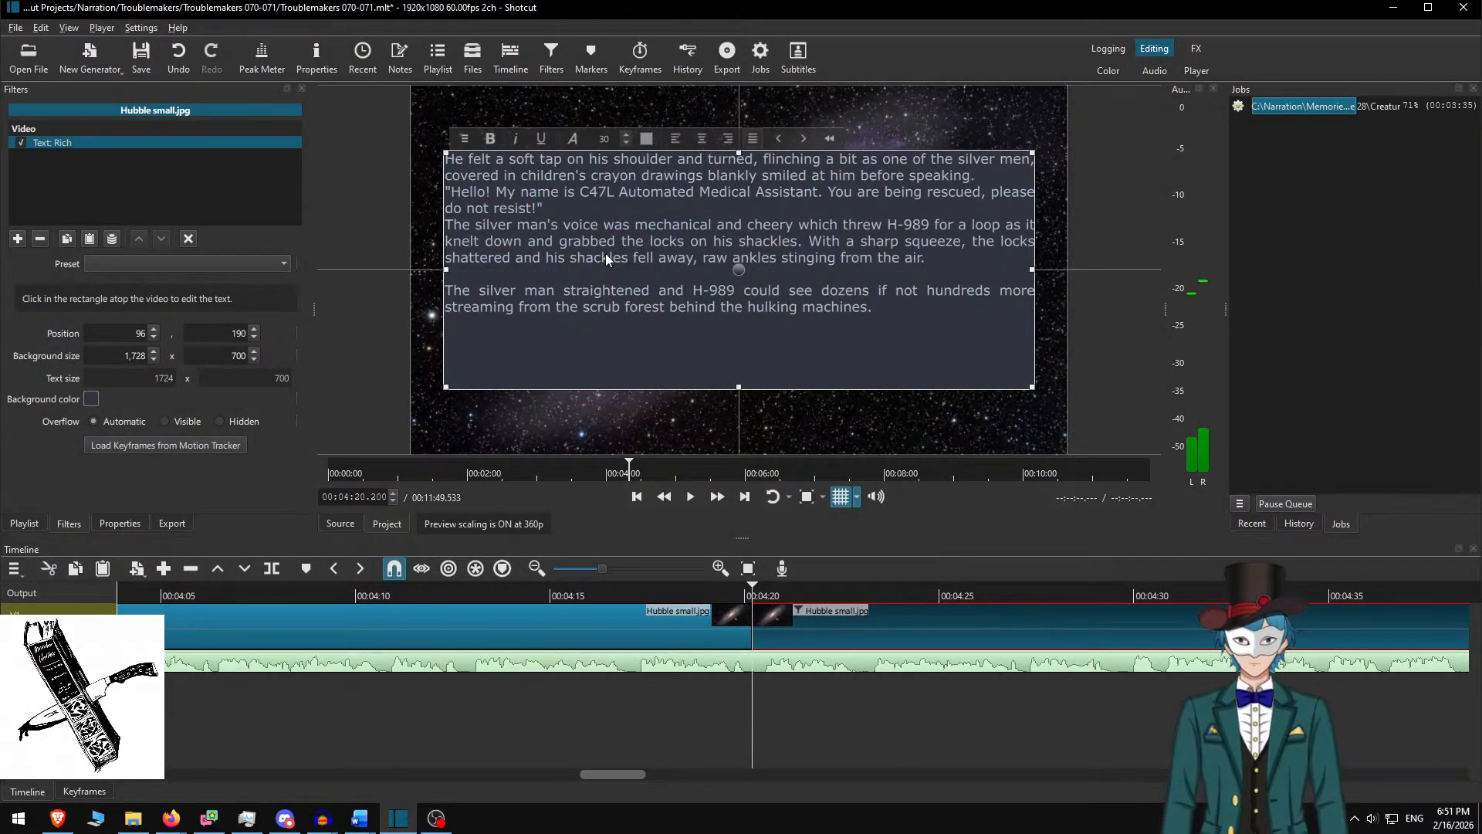
pyautogui.press('Return')
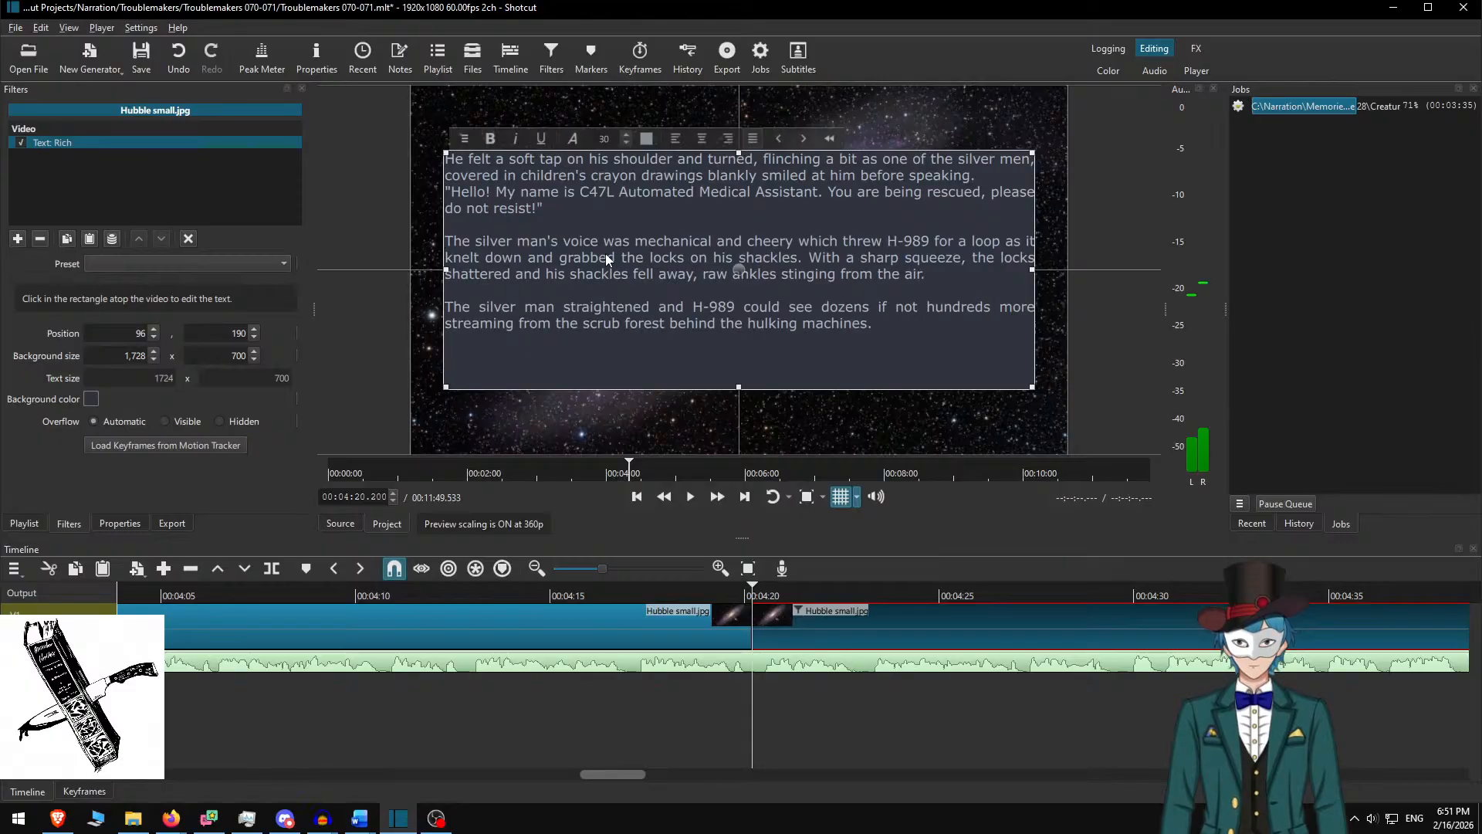
pyautogui.press('Return')
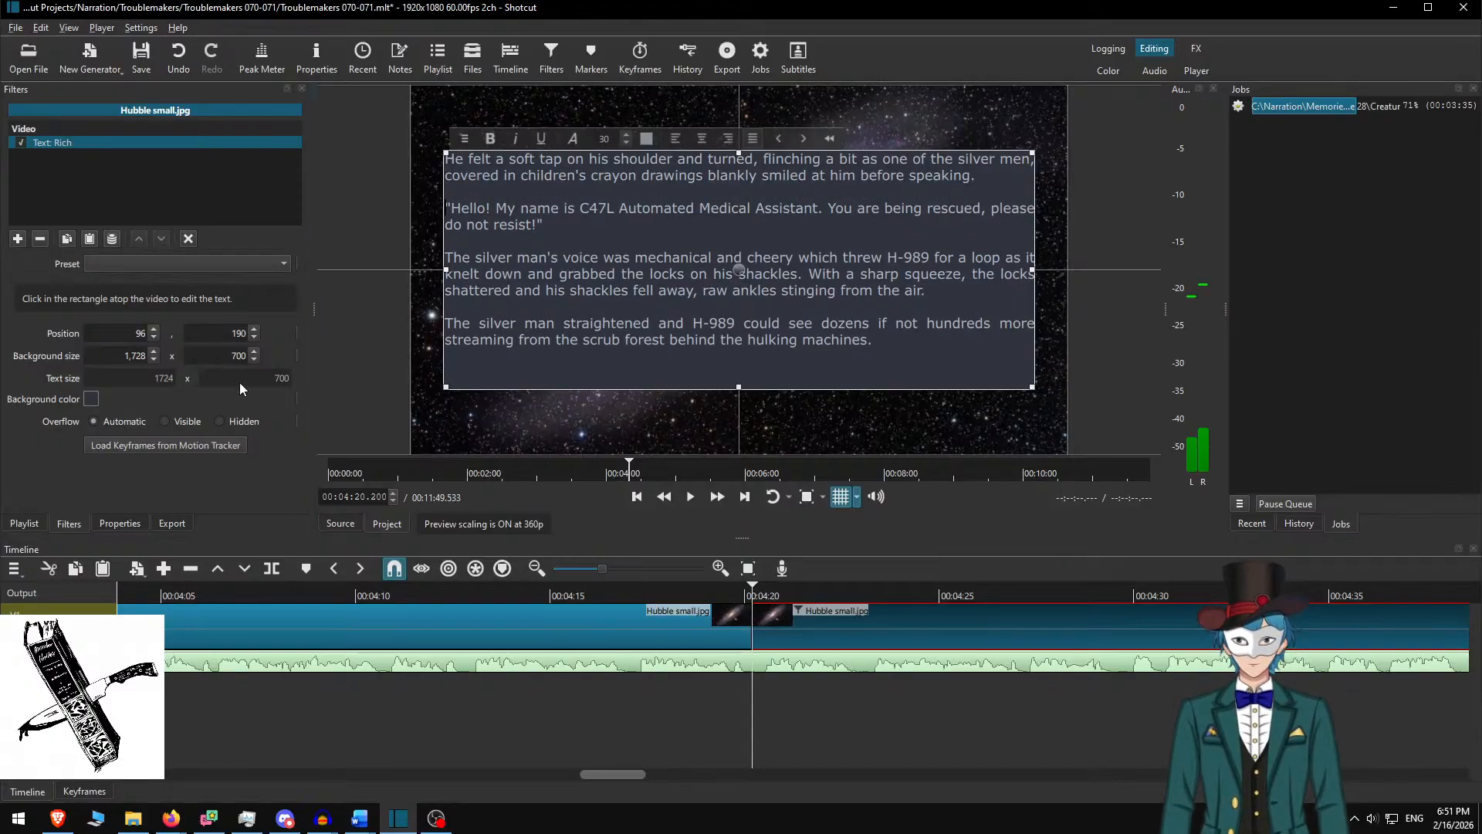
pyautogui.write('6')
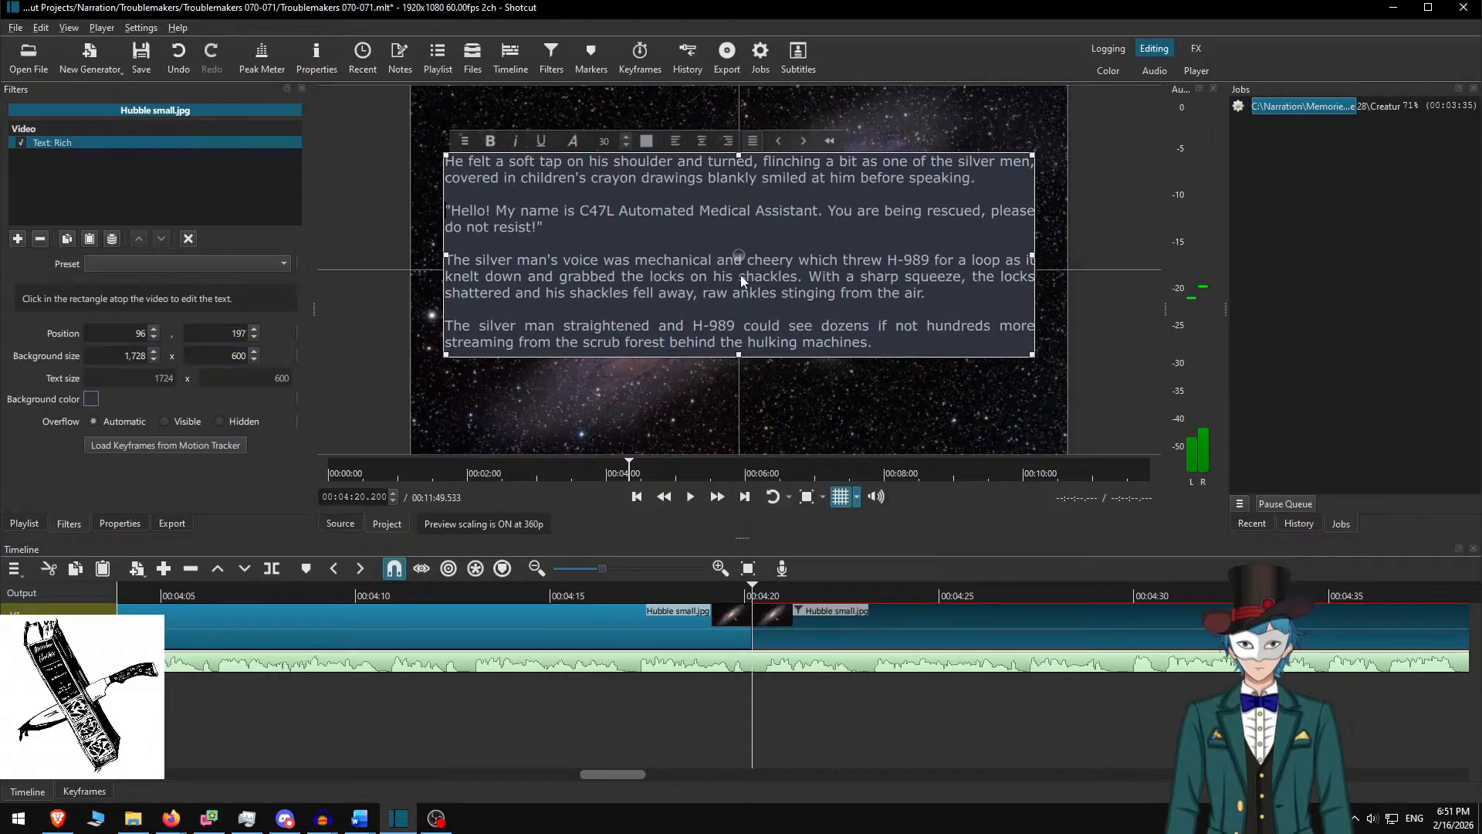
pyautogui.click(793, 639)
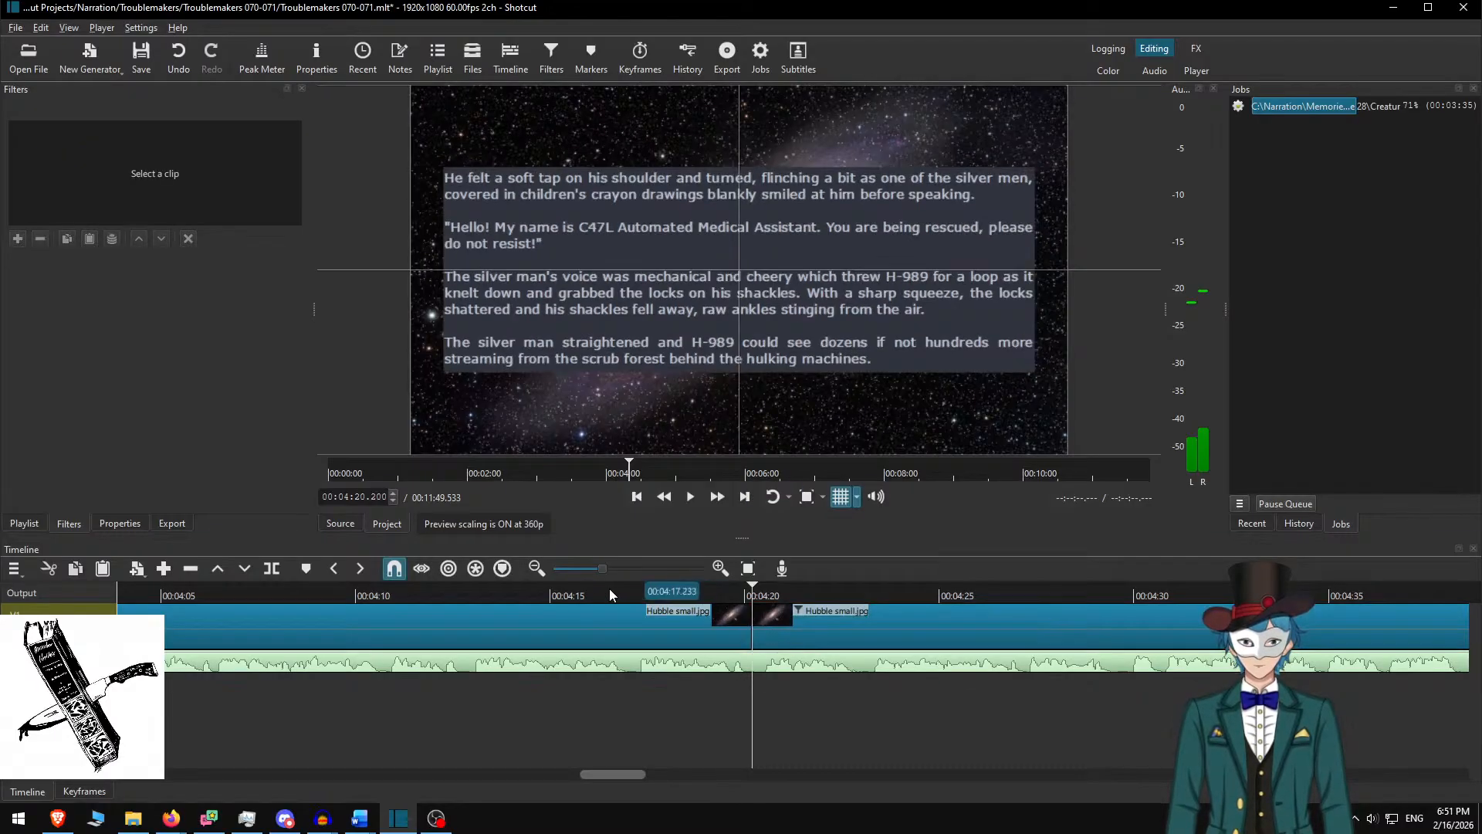
# Review the rescue-scene narration from about 04:32, pause at the split near 05:02, and select the following clip
pyautogui.click(594, 593)
pyautogui.click(720, 500)
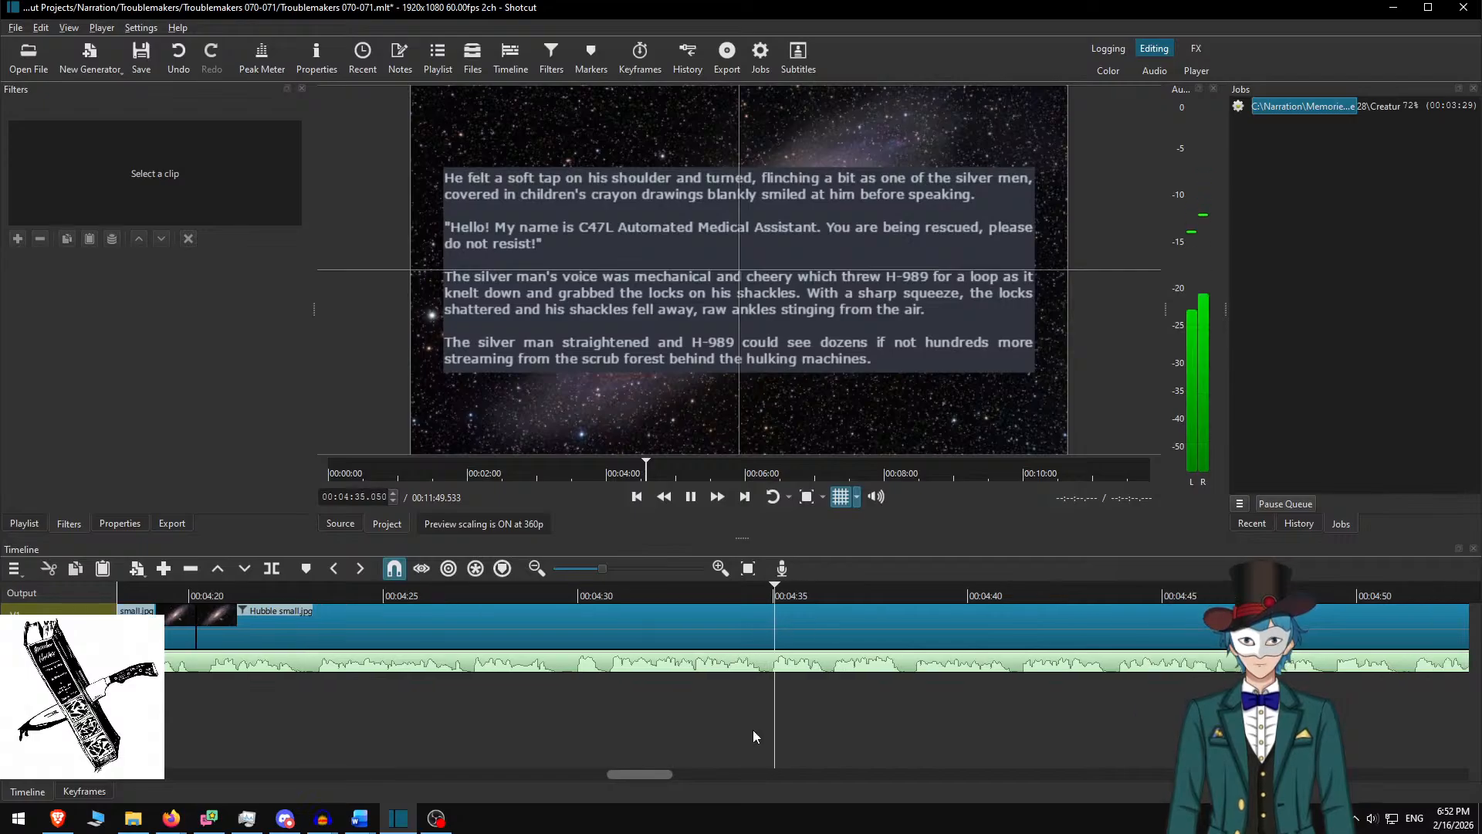
pyautogui.press('space')
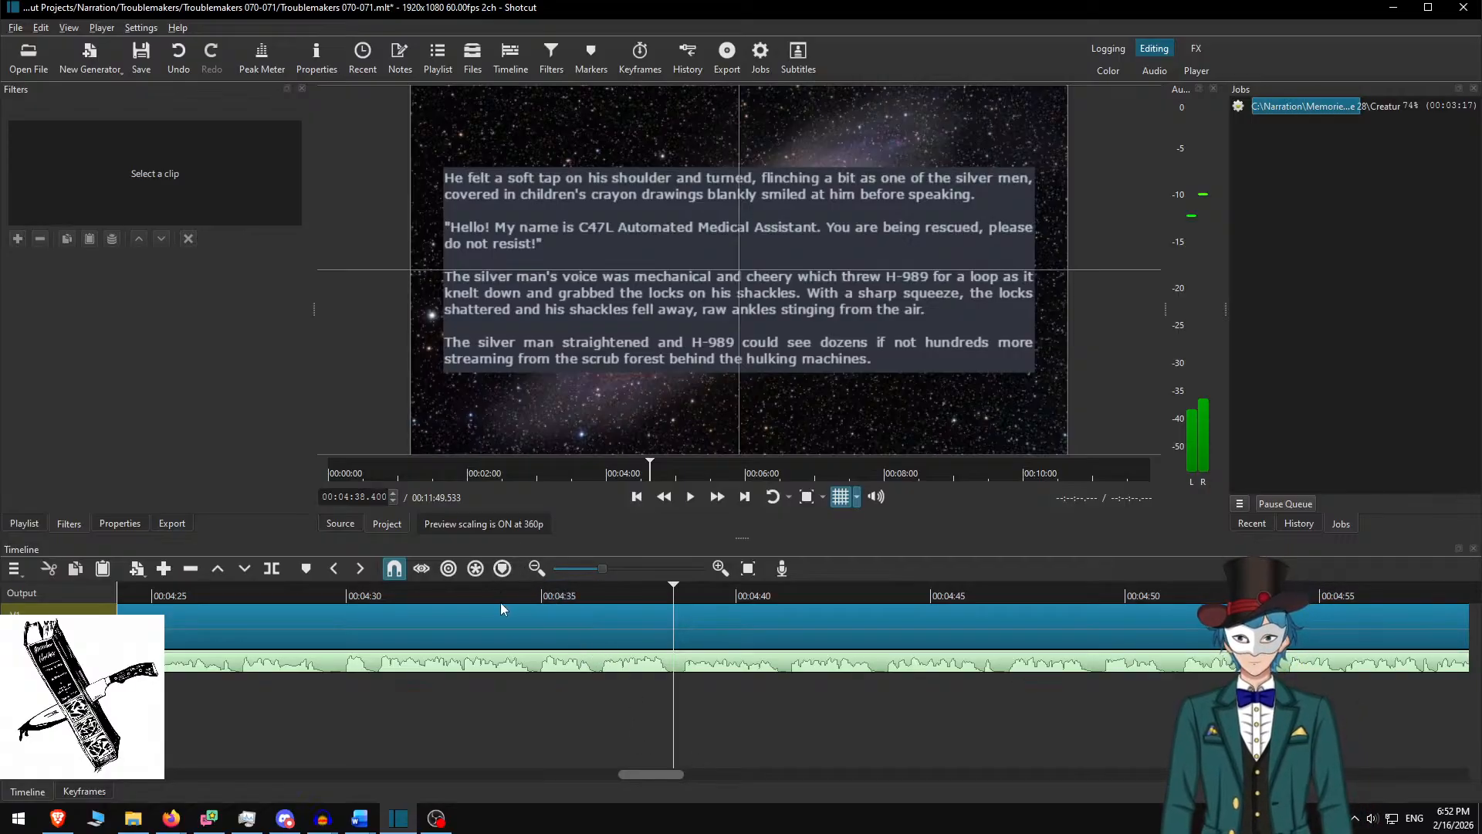
pyautogui.click(434, 595)
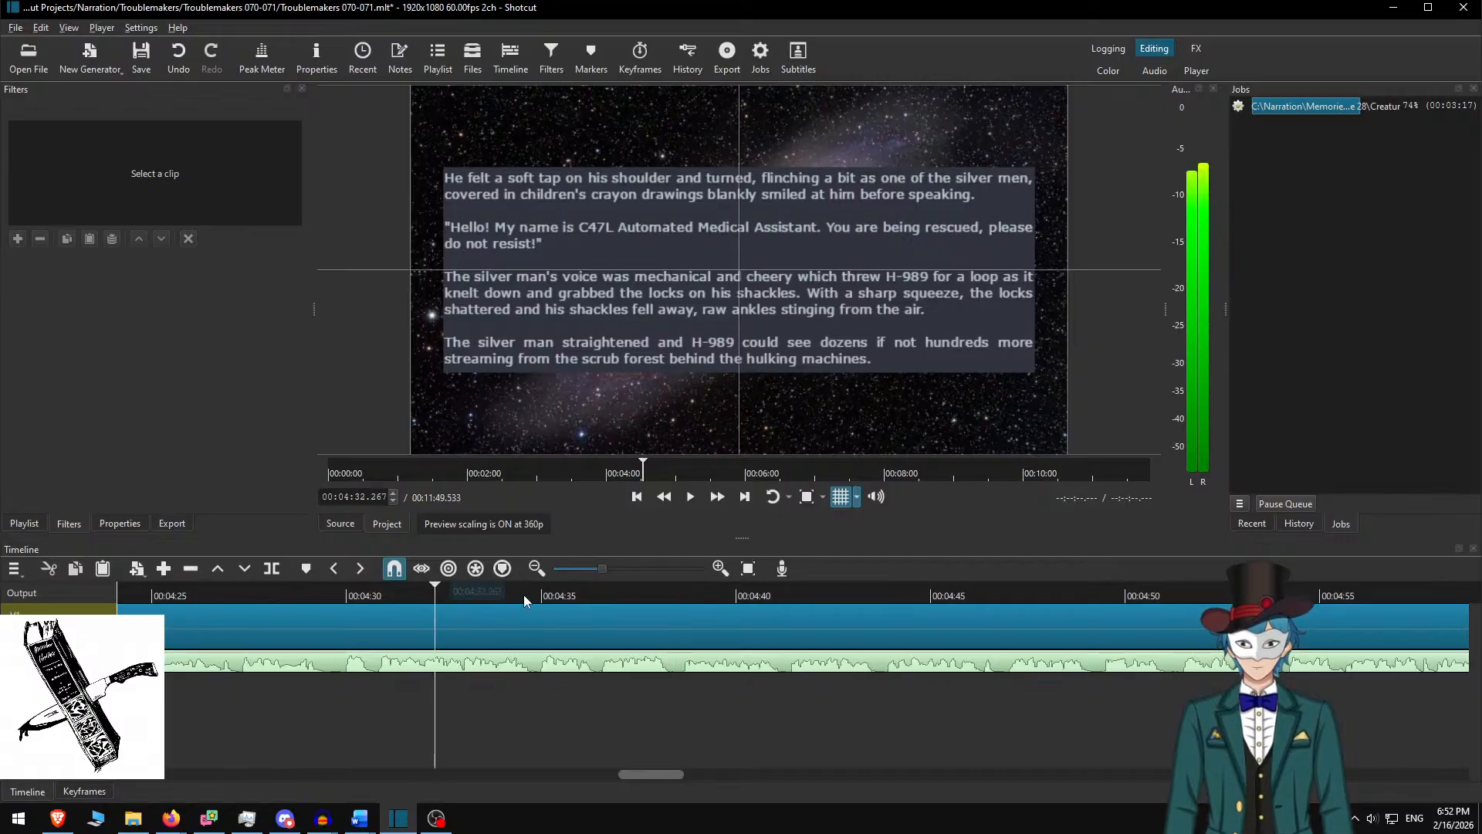
pyautogui.click(721, 498)
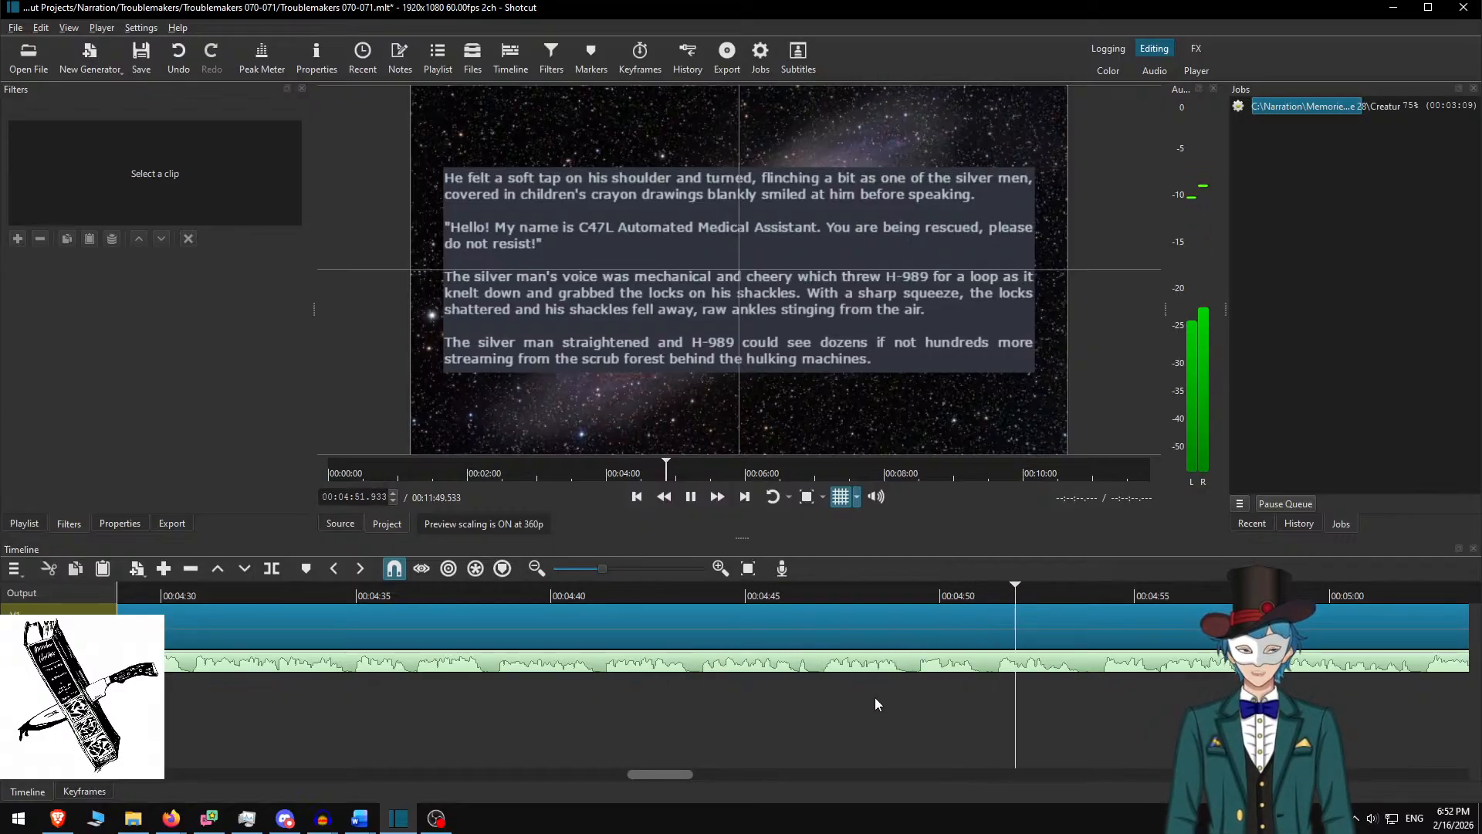
pyautogui.scroll(-12, 758, 701)
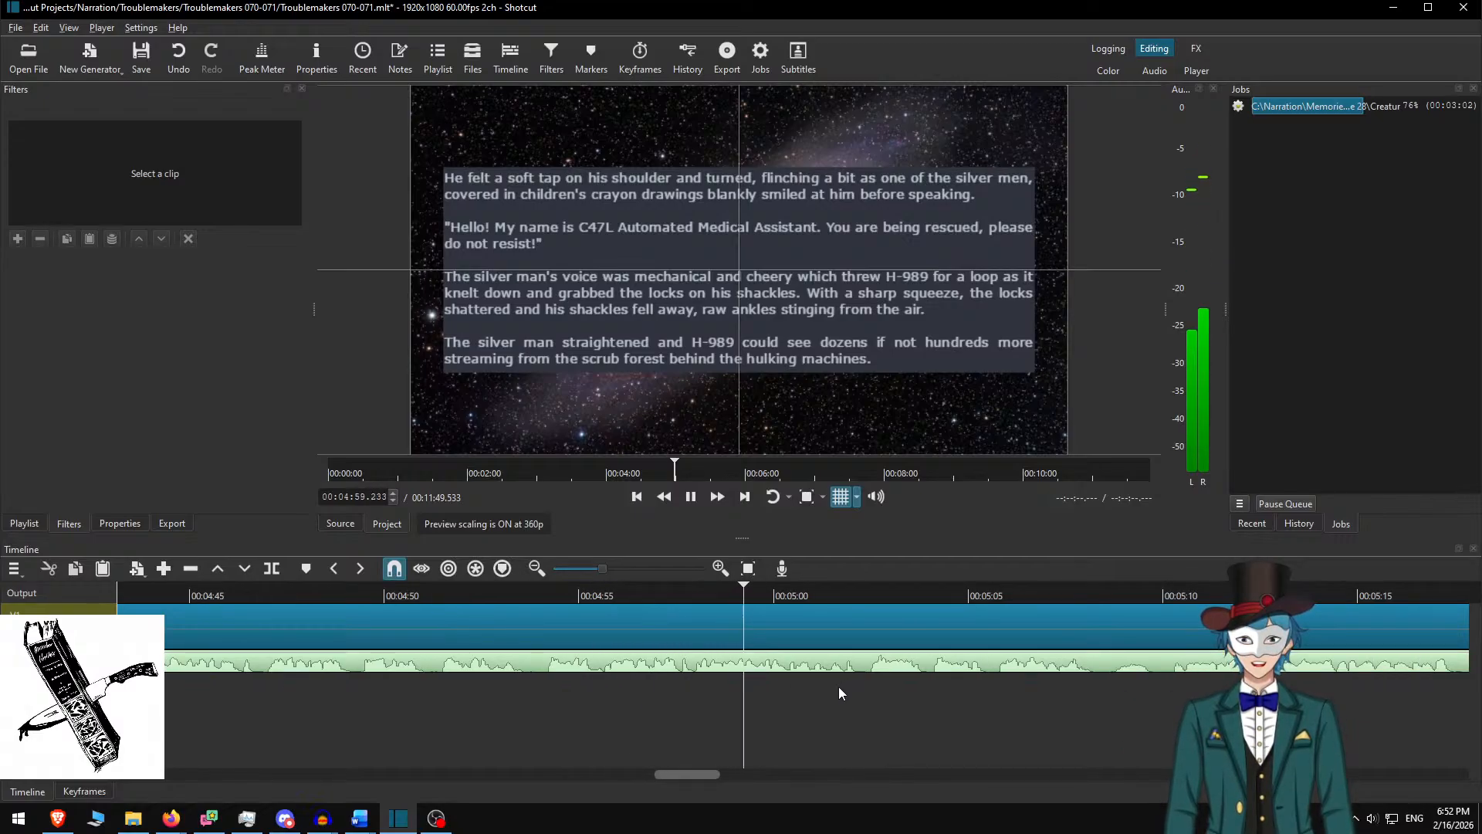
pyautogui.scroll(-2, 787, 704)
pyautogui.scroll(-2, 743, 729)
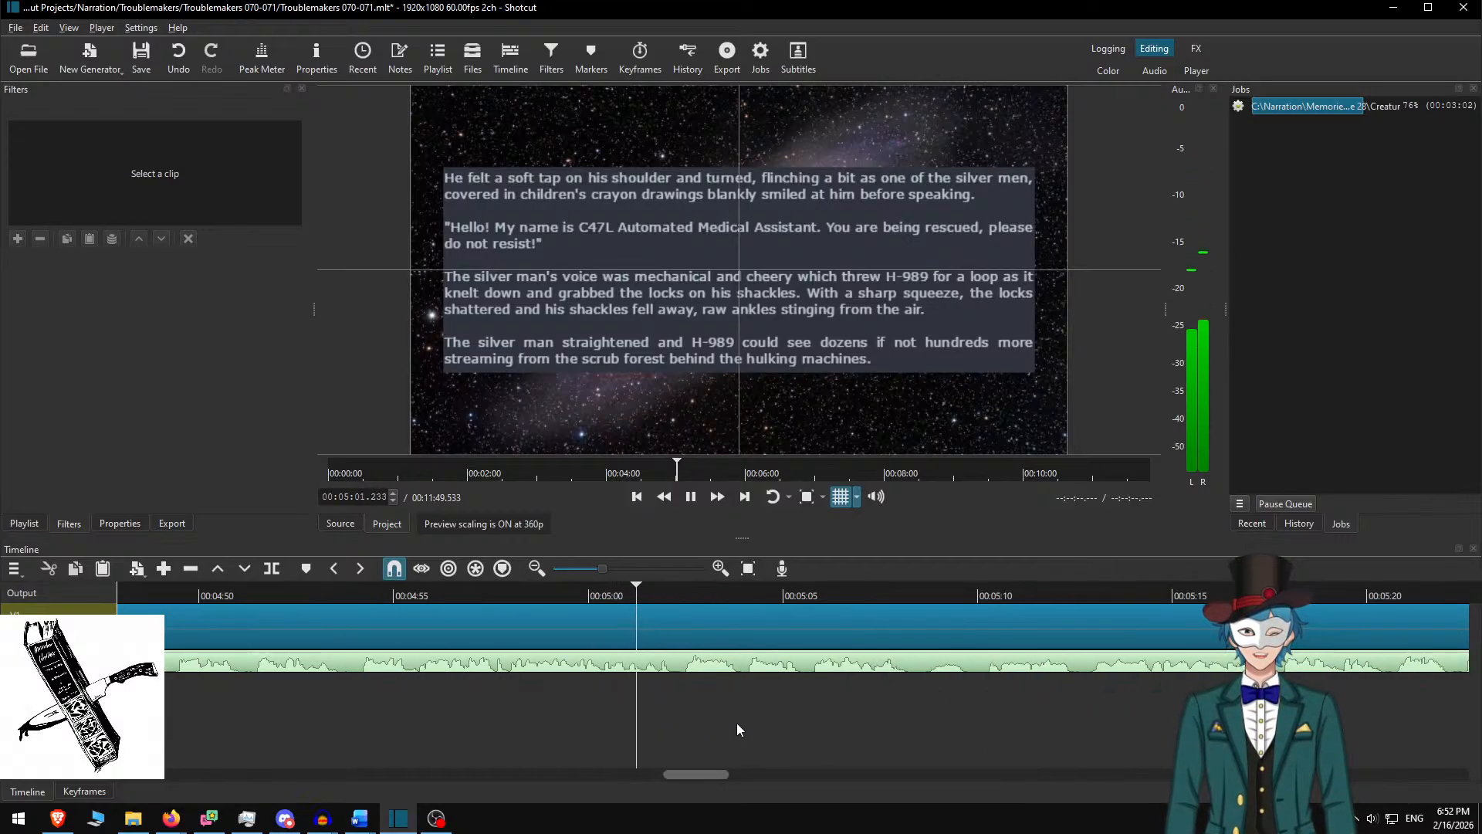
pyautogui.press('space')
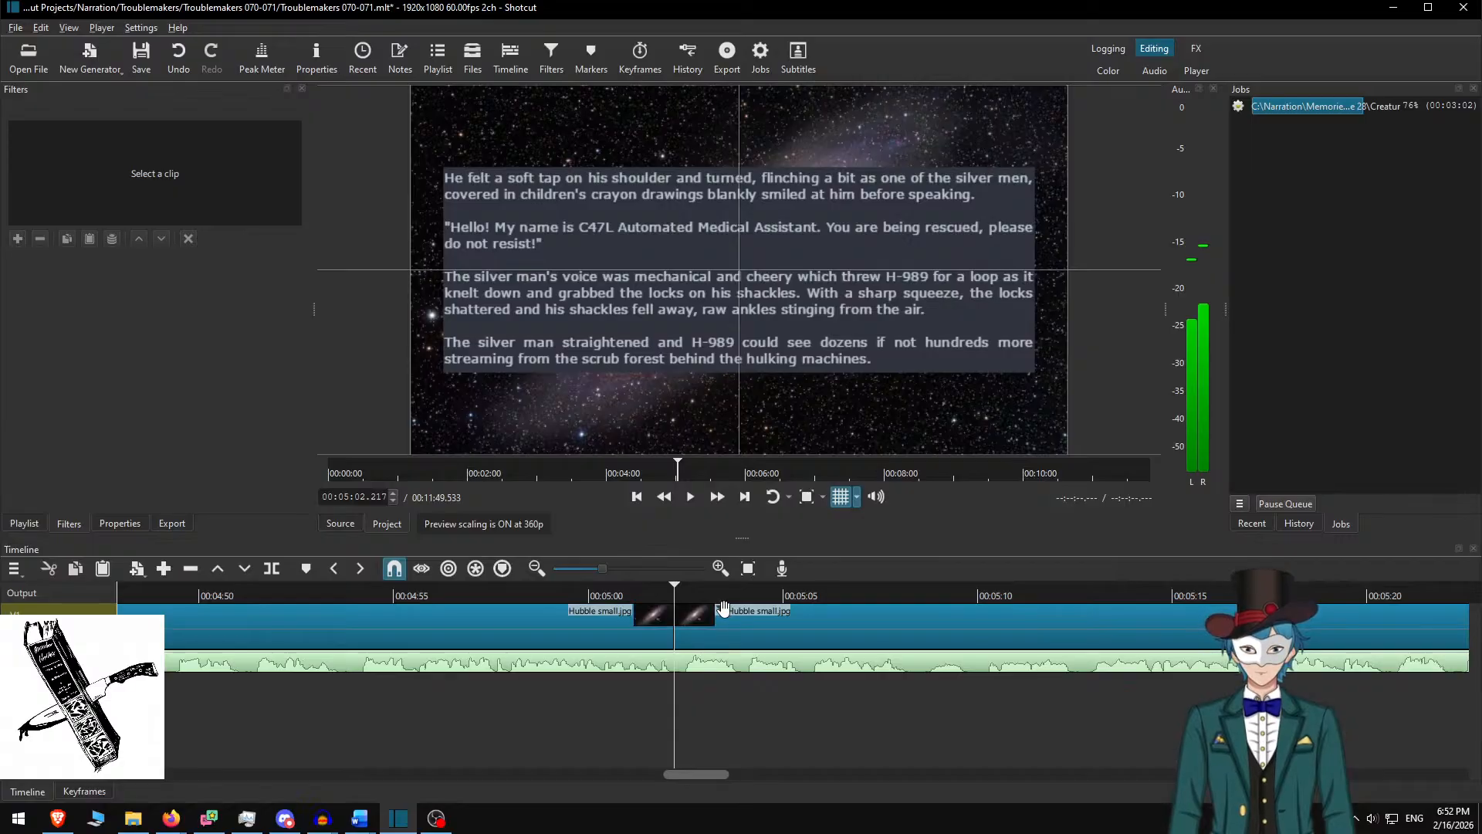
pyautogui.click(723, 608)
pyautogui.hotkey('alt', 'Tab')
# In Word, delete the used rescue paragraphs and select the dialogue from 'What is your name?' to 'master protocol.'
pyautogui.press('BackSpace')
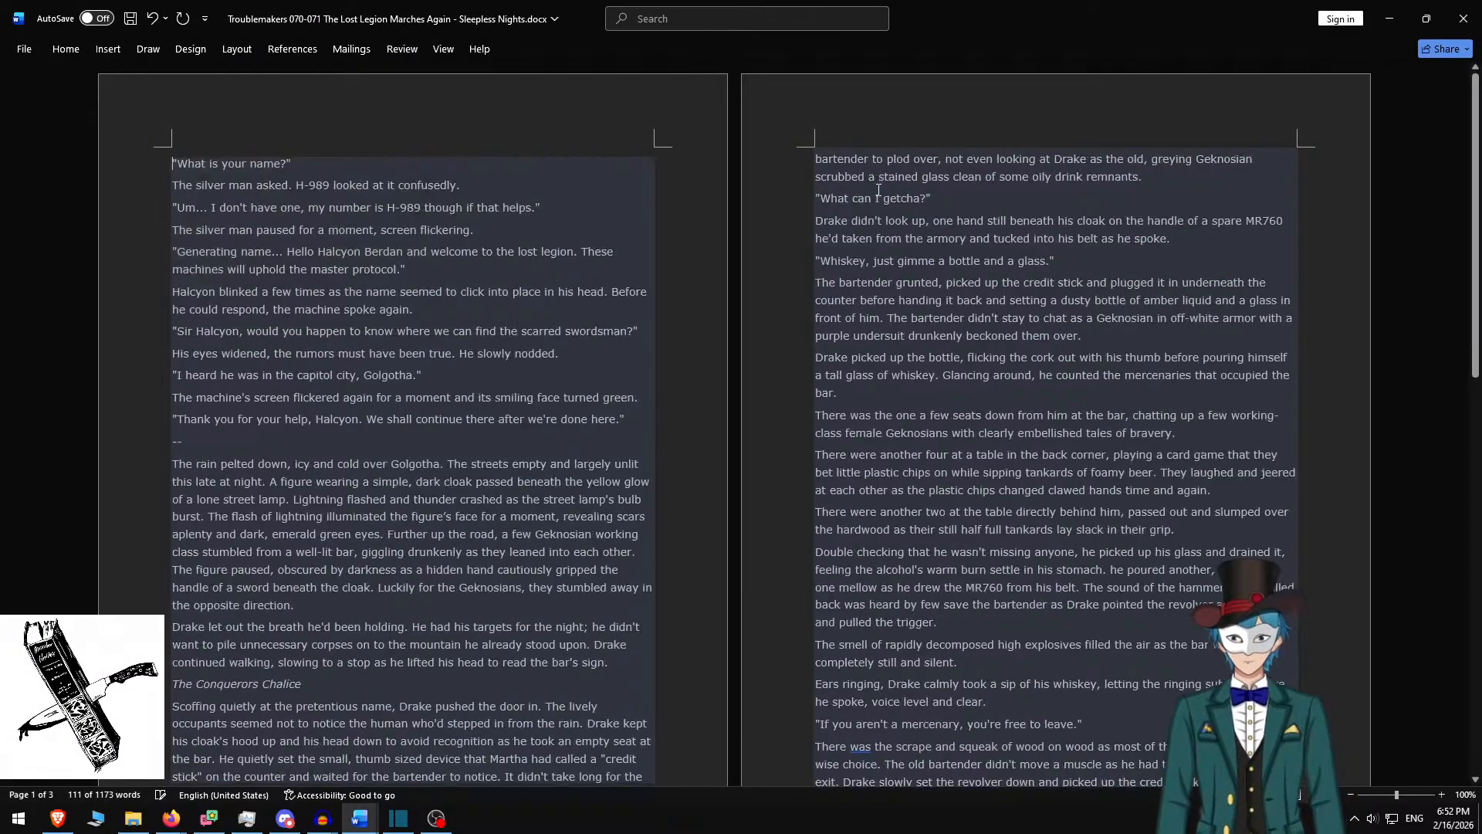
pyautogui.keyDown('shift'); pyautogui.click(445, 278); pyautogui.keyUp('shift')
pyautogui.hotkey('ctrl', 'c')
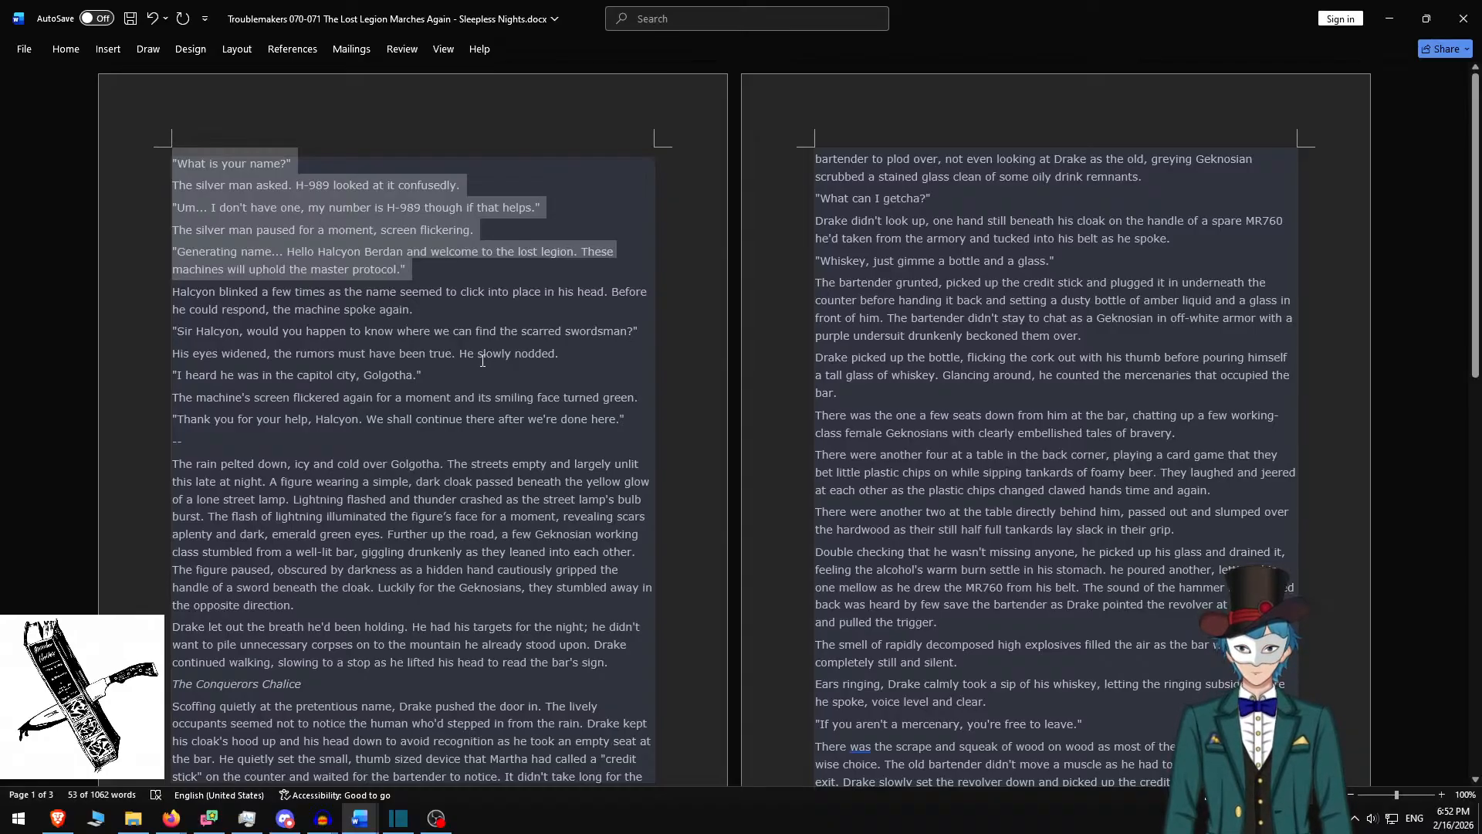
pyautogui.hotkey('alt', 'Tab')
pyautogui.hotkey('ctrl', 'a')
# Paste the five dialogue lines into the text box, separated by blank lines
pyautogui.hotkey('ctrl', 'v')
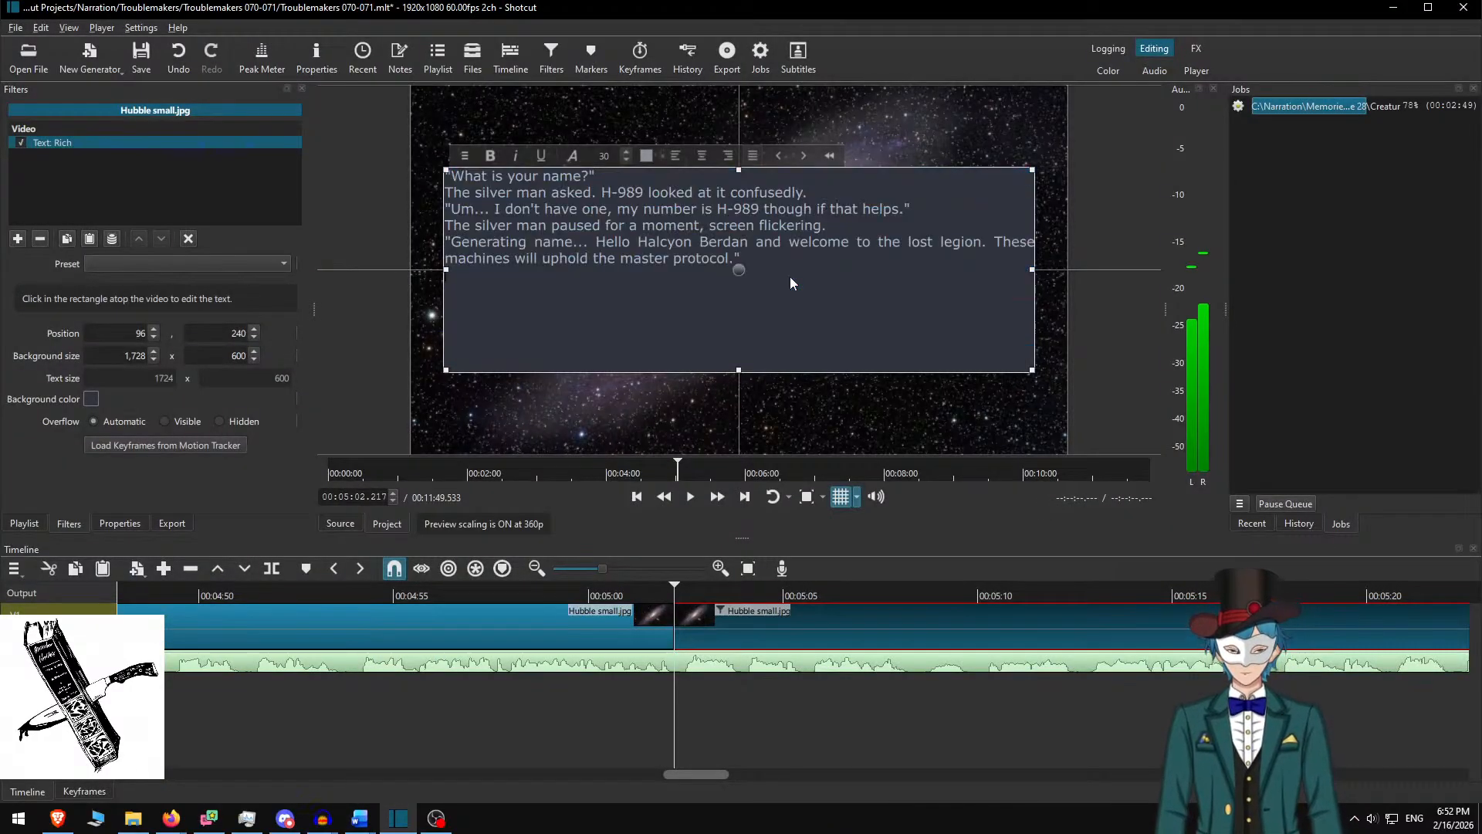
pyautogui.press('Up')
pyautogui.press('Home')
pyautogui.press('Return')
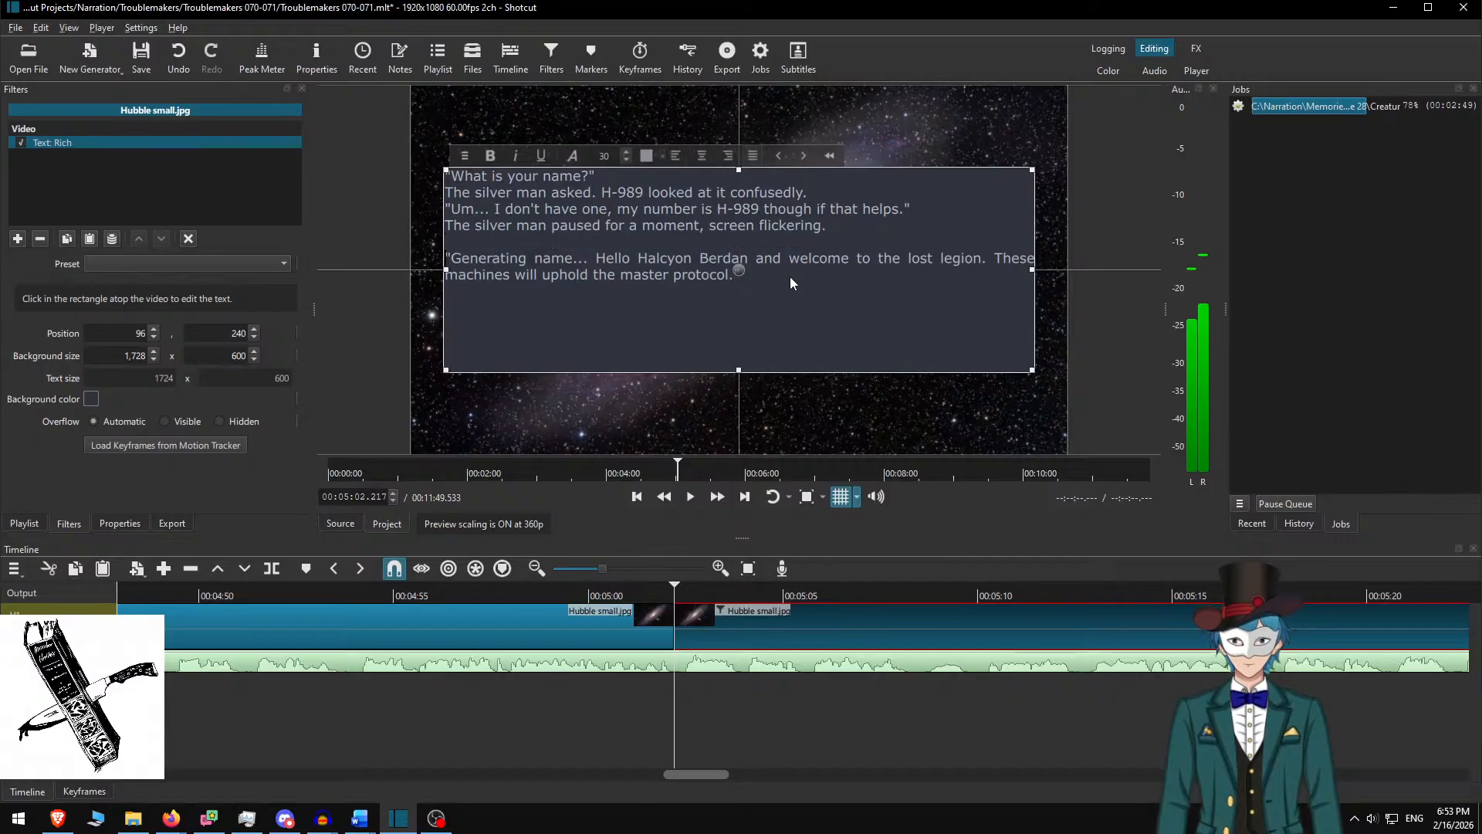
pyautogui.press('Up')
pyautogui.press('Up')
pyautogui.press('Return')
pyautogui.press('Up')
pyautogui.press('Up')
pyautogui.press('Return')
pyautogui.press('Up')
pyautogui.press('Up')
pyautogui.press('Return')
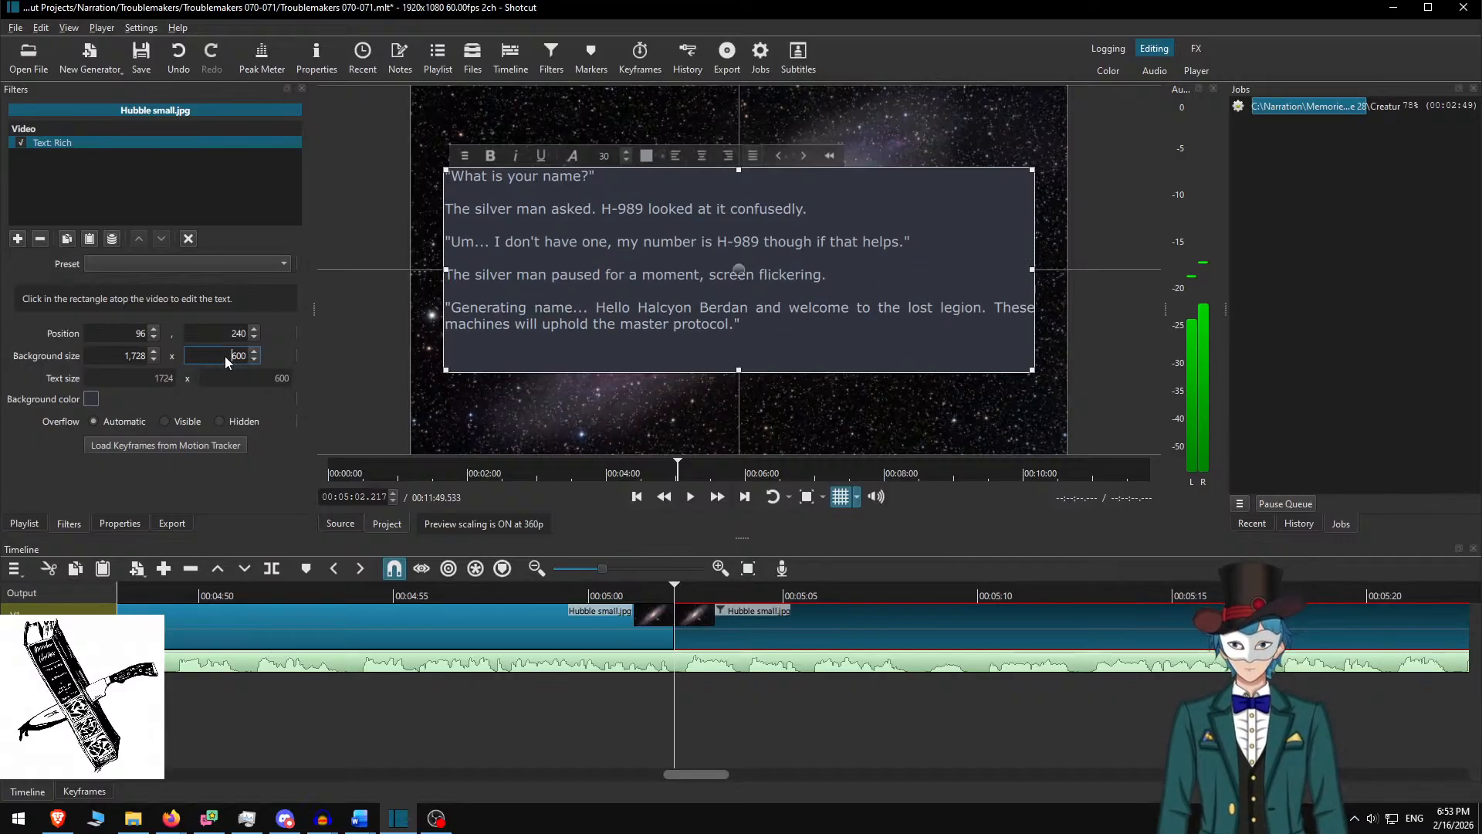
# Set the background box height to 500 and lower the text box to Y 290
pyautogui.press('Delete')
pyautogui.write('5')
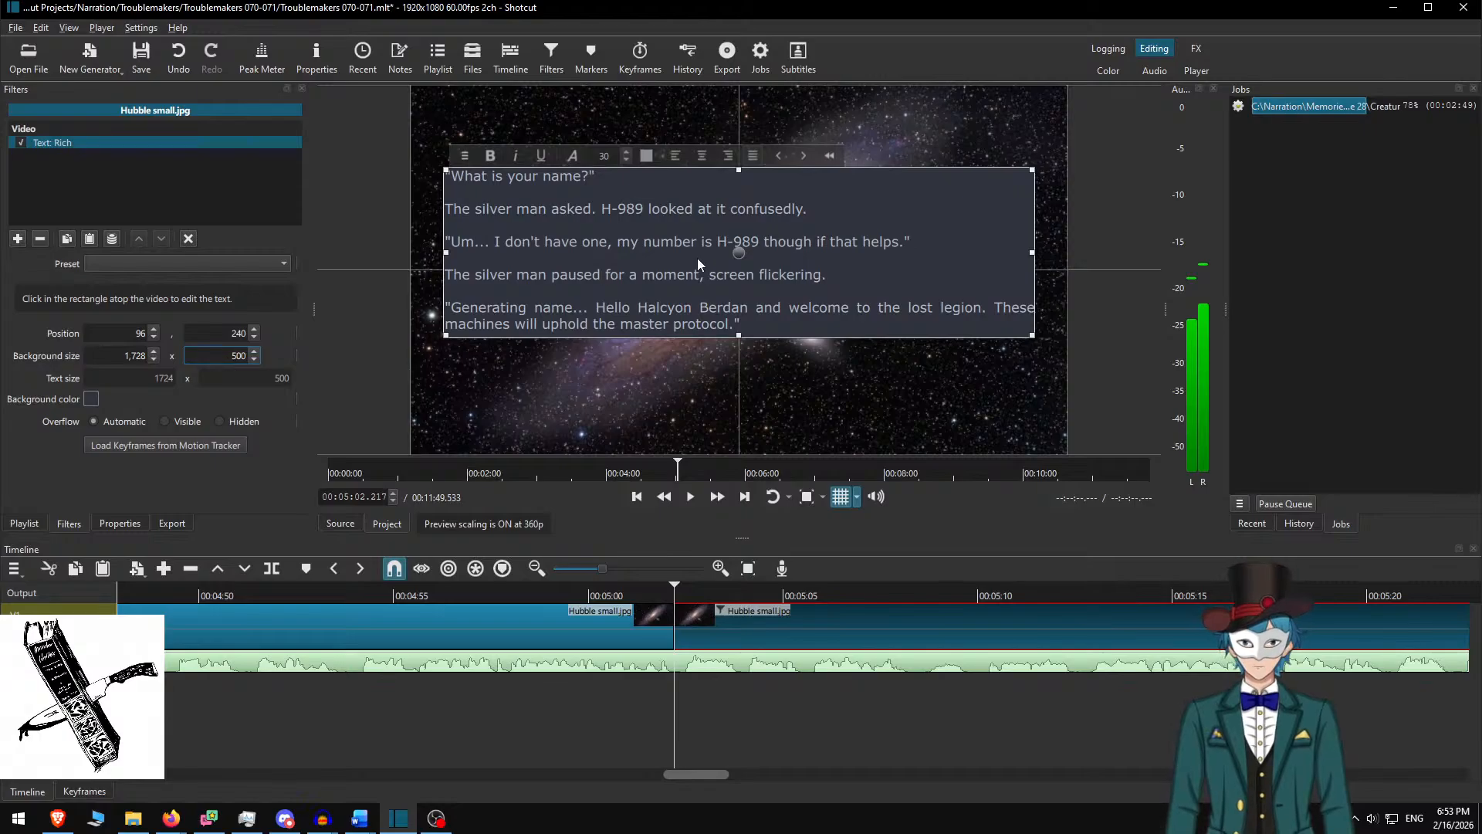
pyautogui.moveTo(739, 254); pyautogui.dragTo(738, 273)
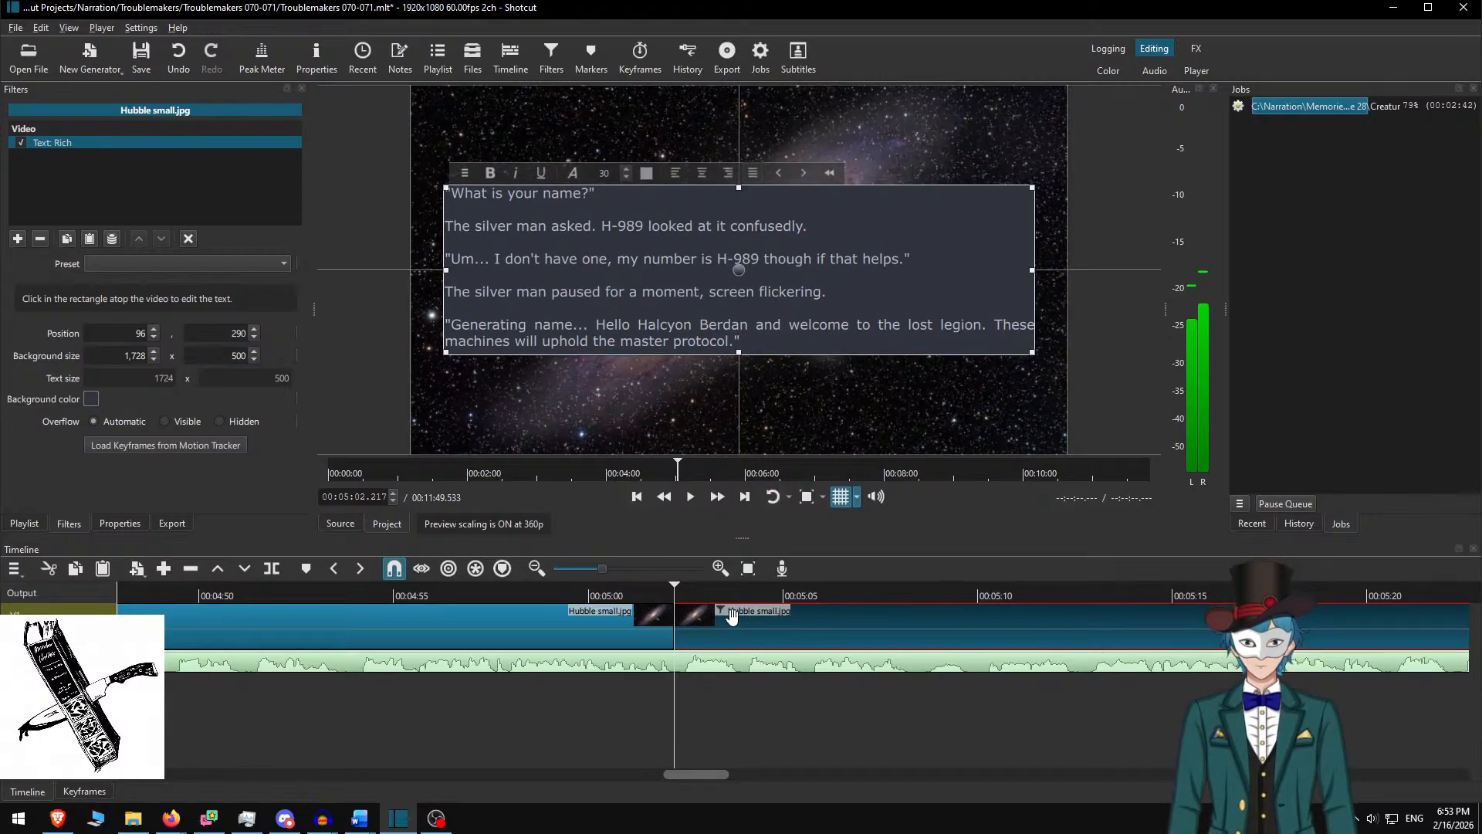
pyautogui.hotkey('ctrl', 'd')
# Play back from about 04:59 at speed, split the image at 05:28, and select the right-hand clip
pyautogui.click(562, 591)
pyautogui.press('space')
pyautogui.click(716, 502)
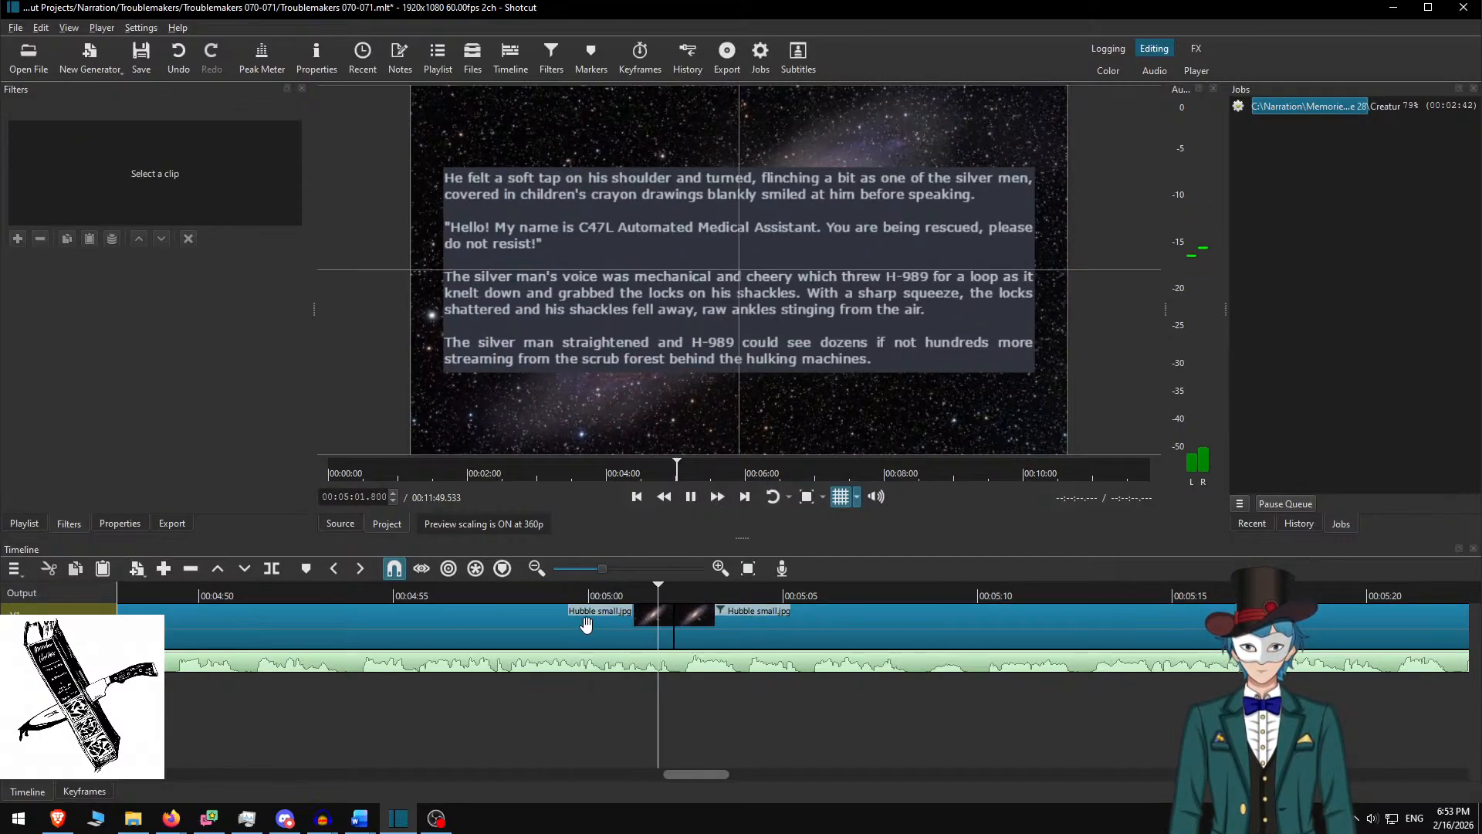
pyautogui.scroll(-5, 680, 645)
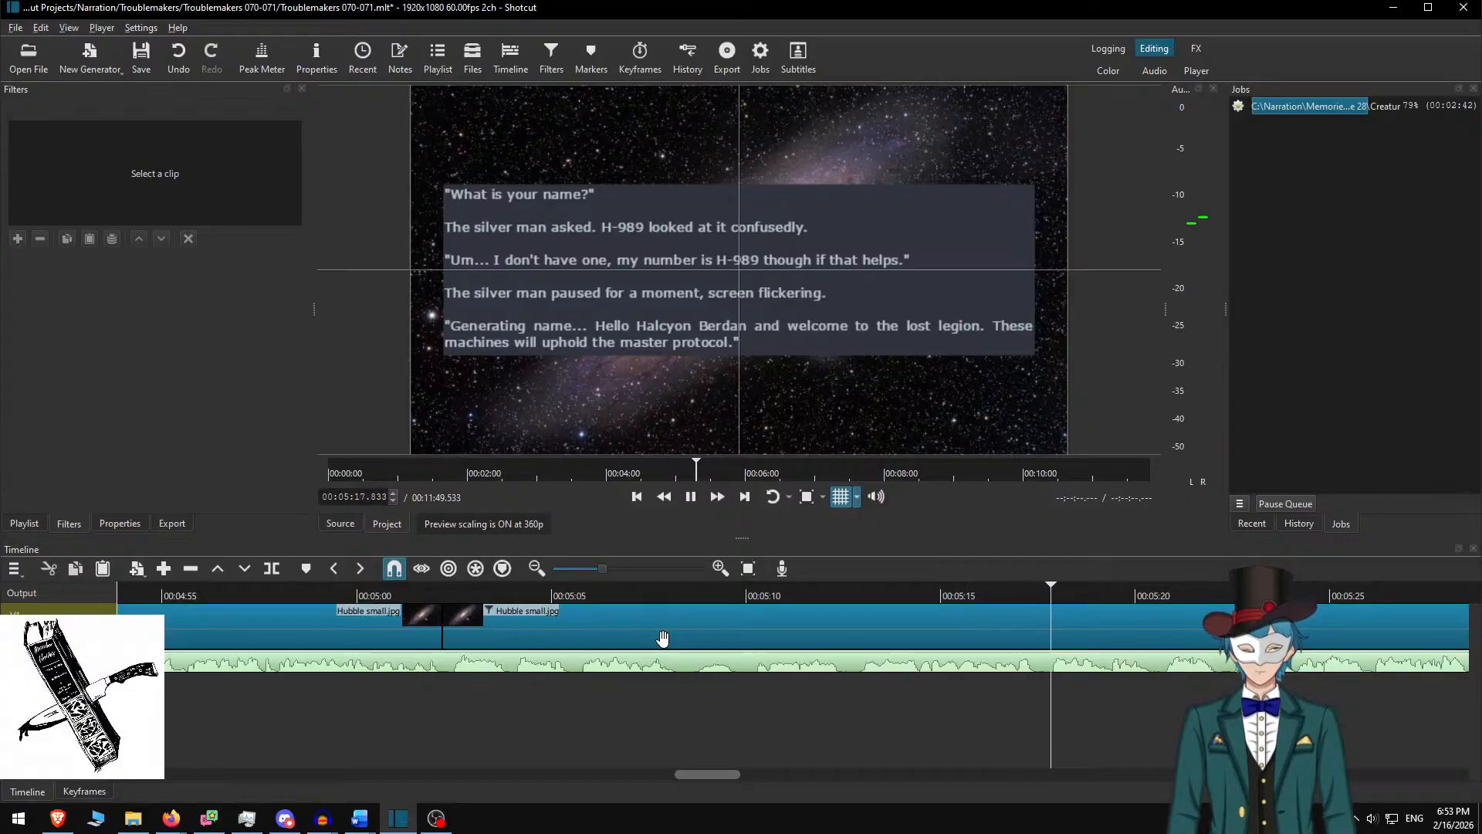
pyautogui.scroll(-6, 1088, 674)
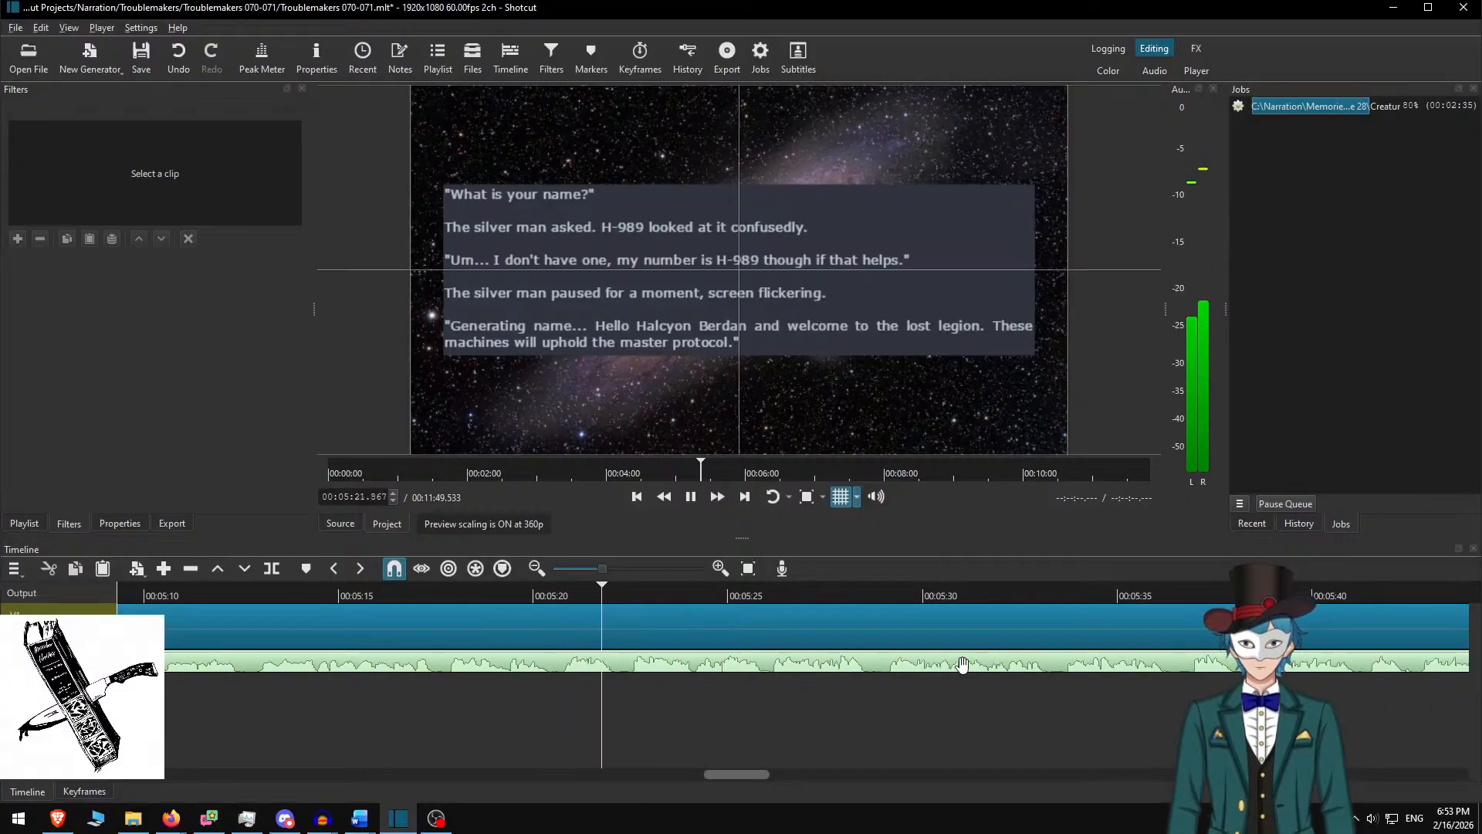
pyautogui.scroll(-4, 797, 702)
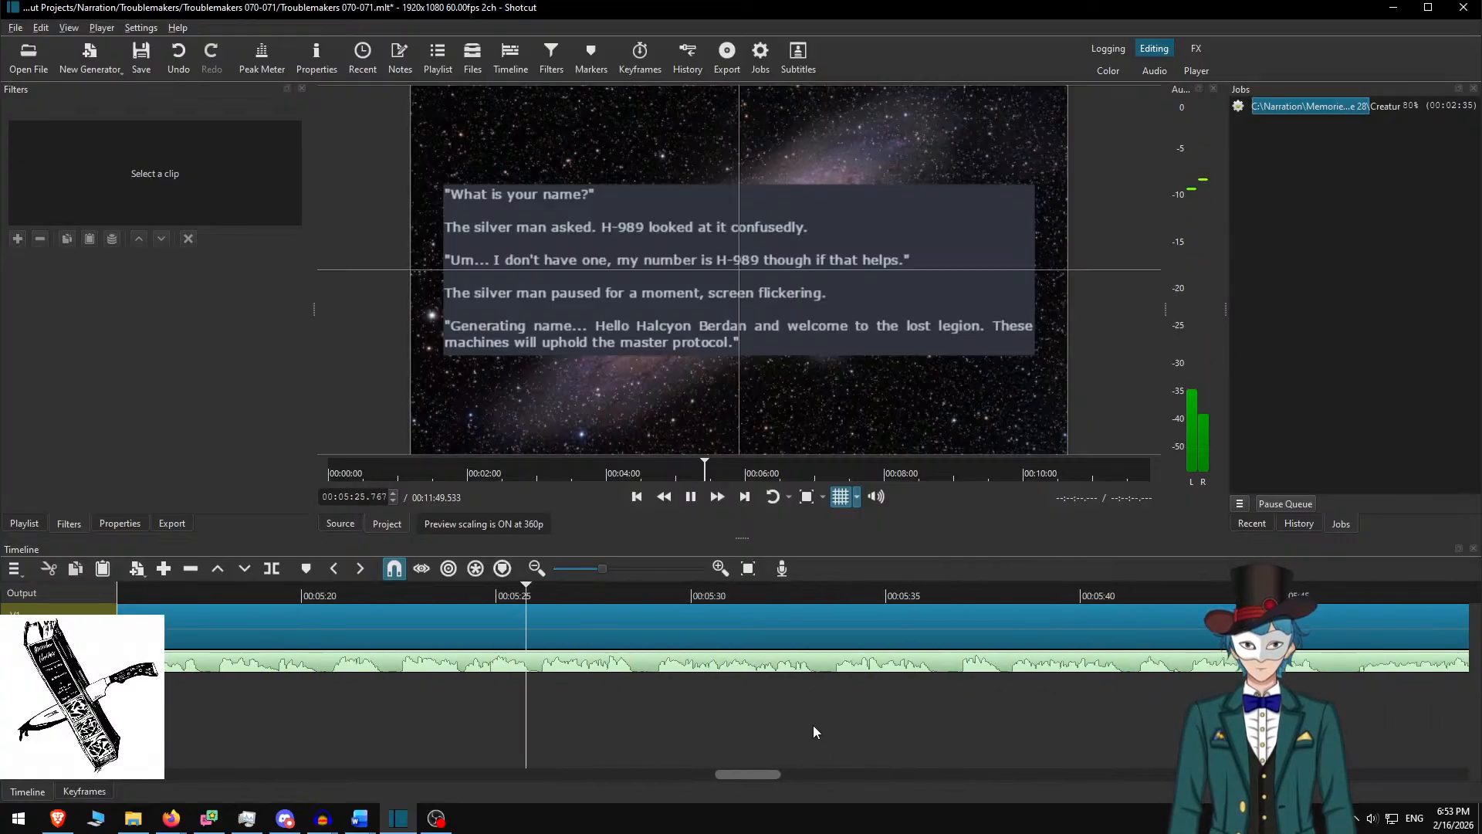
pyautogui.press('space')
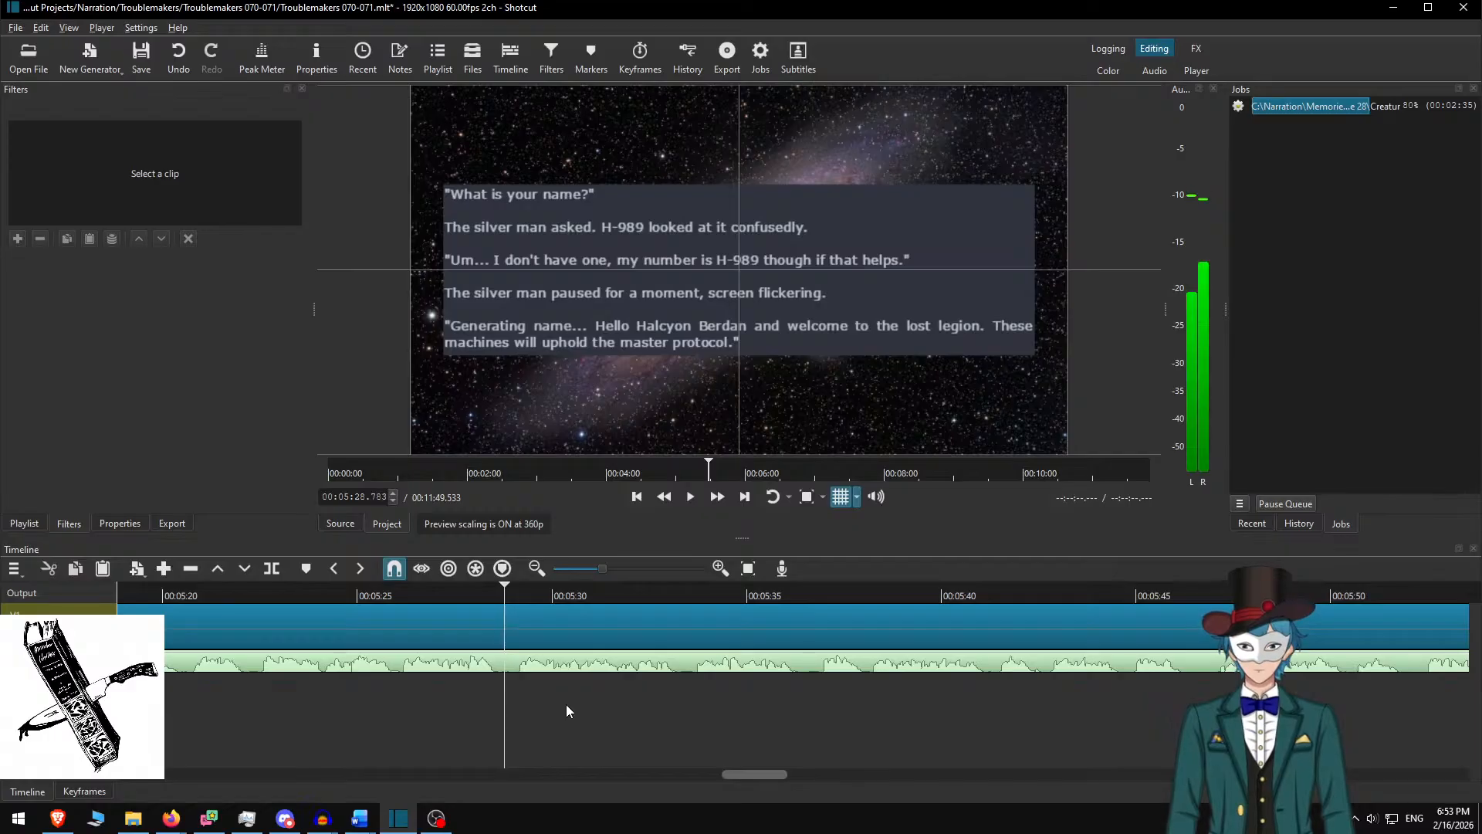
pyautogui.press('s')
pyautogui.click(585, 617)
pyautogui.hotkey('alt', 'Tab')
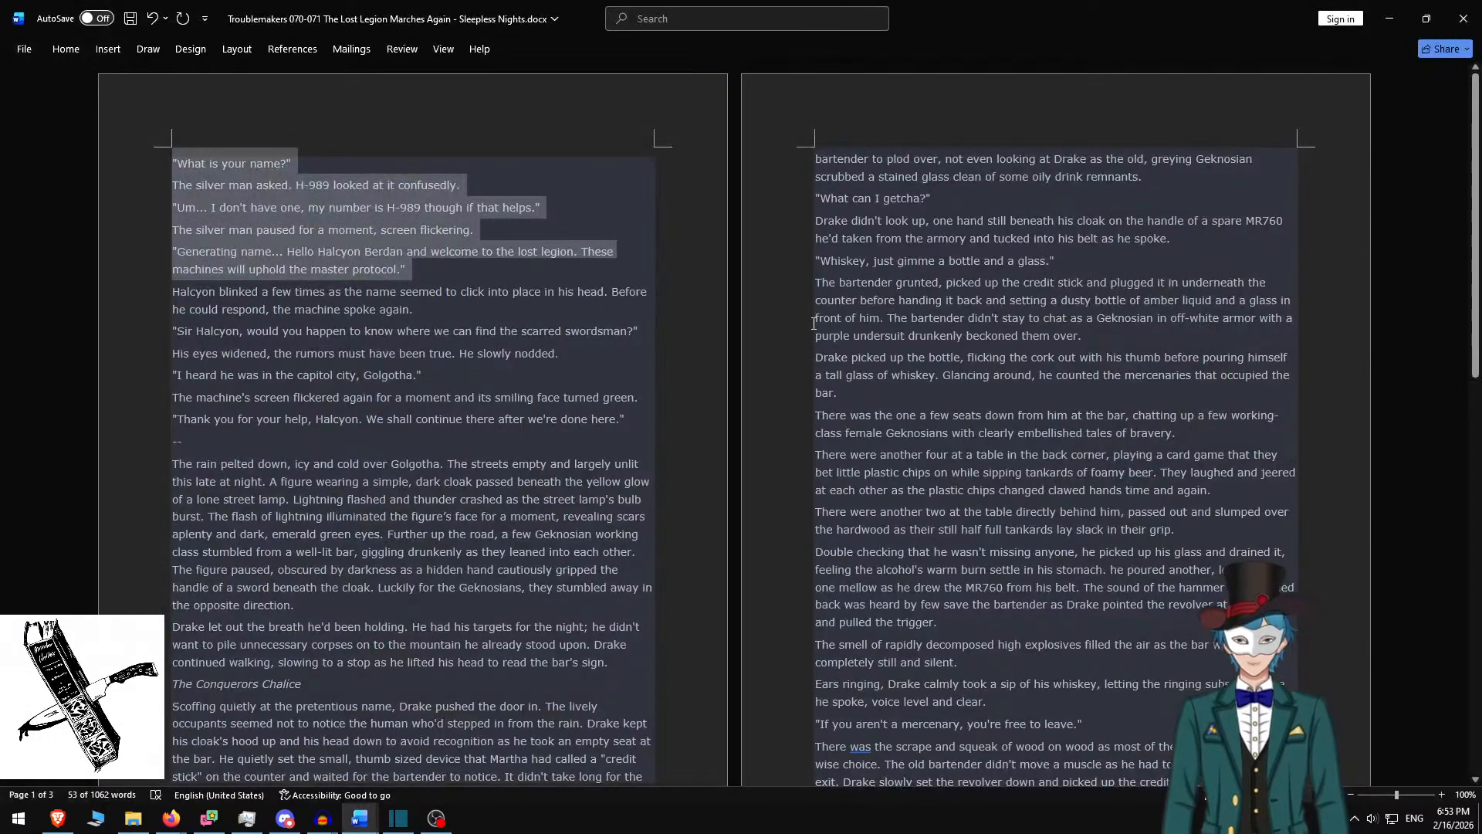
# In Word, delete the used dialogue and select the six paragraphs from 'Halcyon blinked…' to 'Thank you for your help, Halcyon…'
pyautogui.press('Delete')
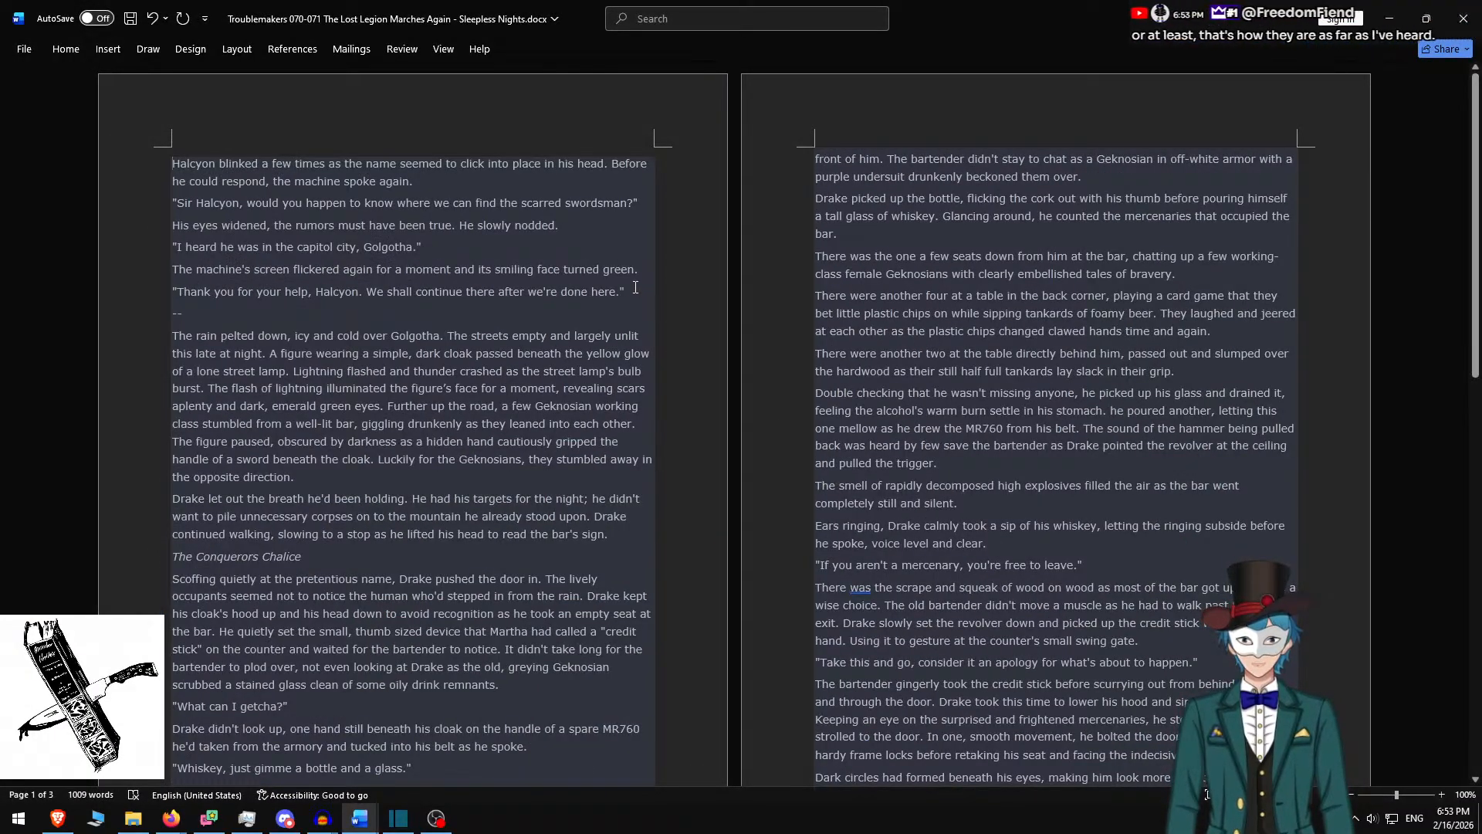
pyautogui.keyDown('shift'); pyautogui.click(627, 292); pyautogui.keyUp('shift')
pyautogui.hotkey('ctrl', 'c')
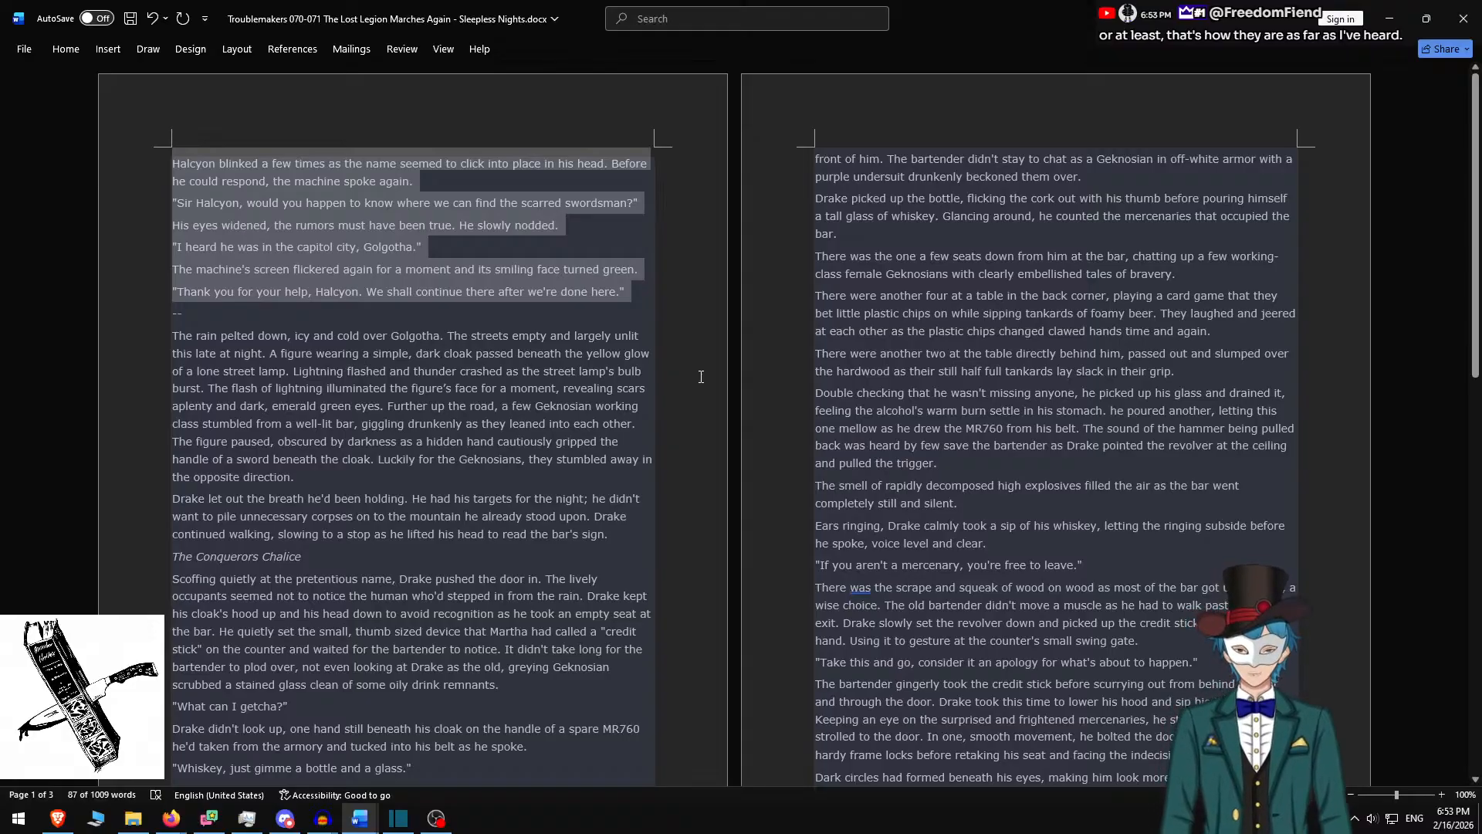
pyautogui.hotkey('alt', 'Tab')
pyautogui.click(702, 313)
# Replace the rich-text box contents with the Halcyon passage, adding blank lines around the Golgotha line
pyautogui.hotkey('ctrl', 'a')
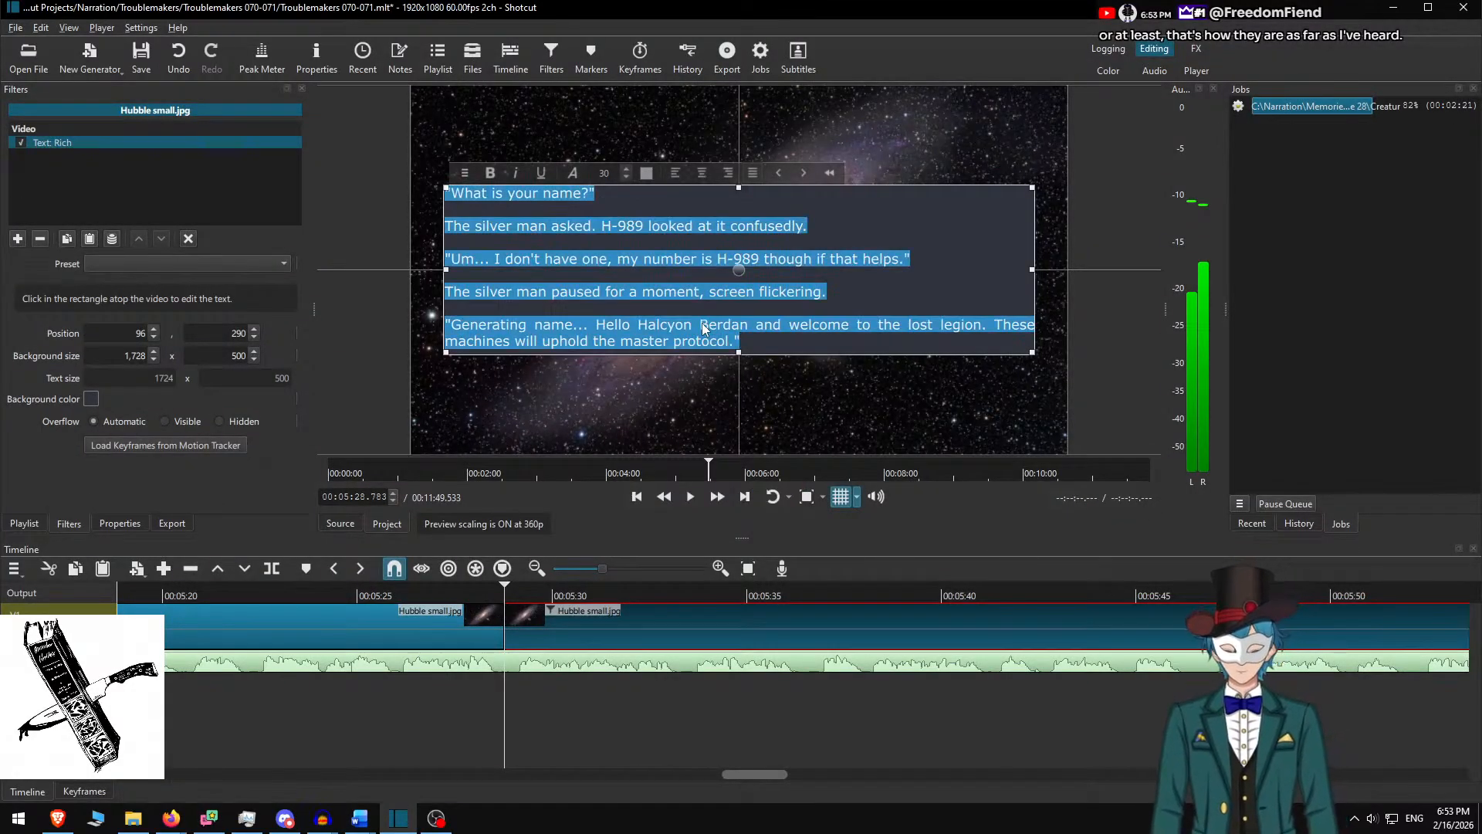
pyautogui.hotkey('ctrl', 'v')
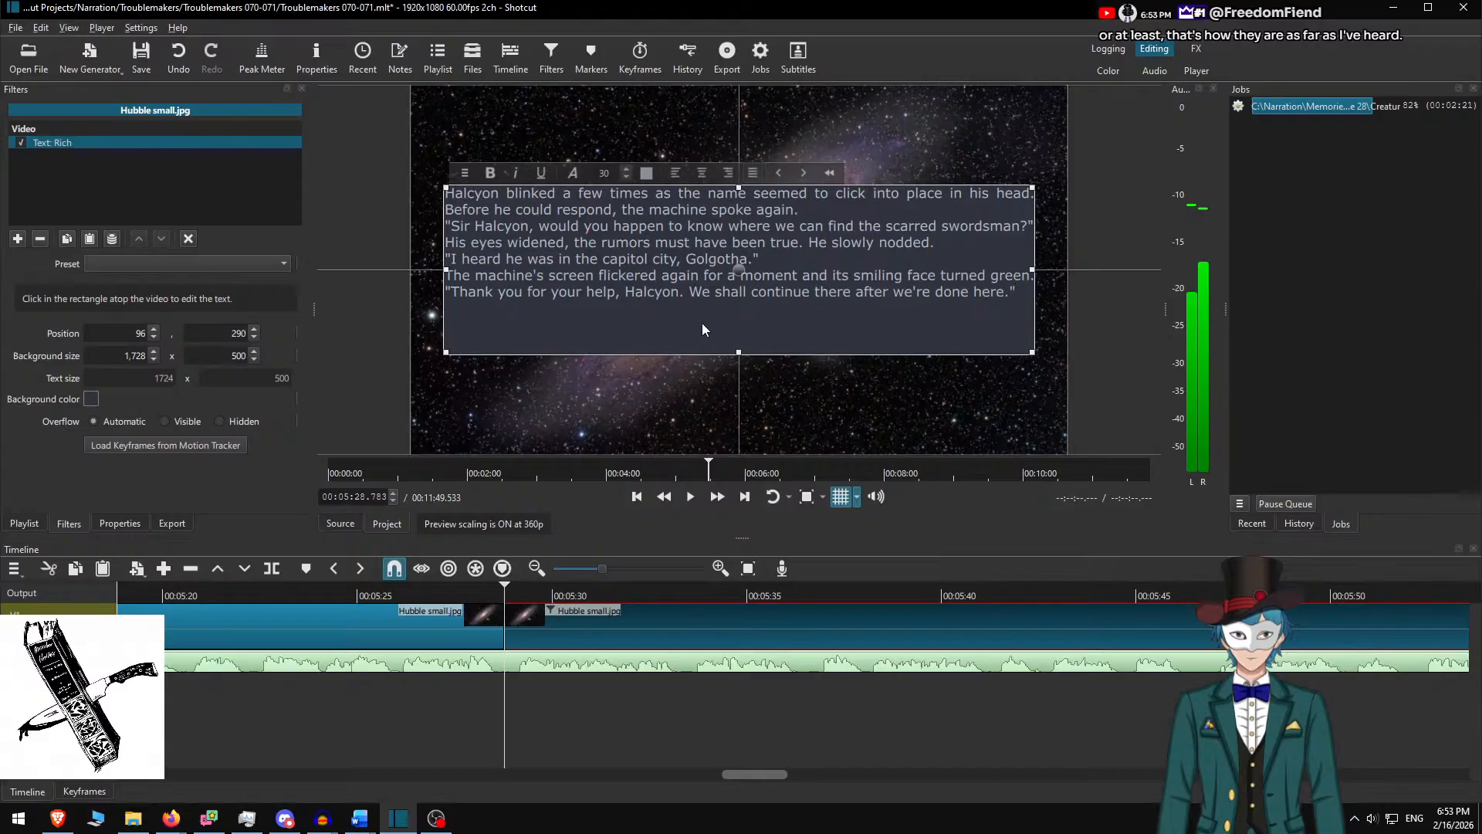
pyautogui.press('Return')
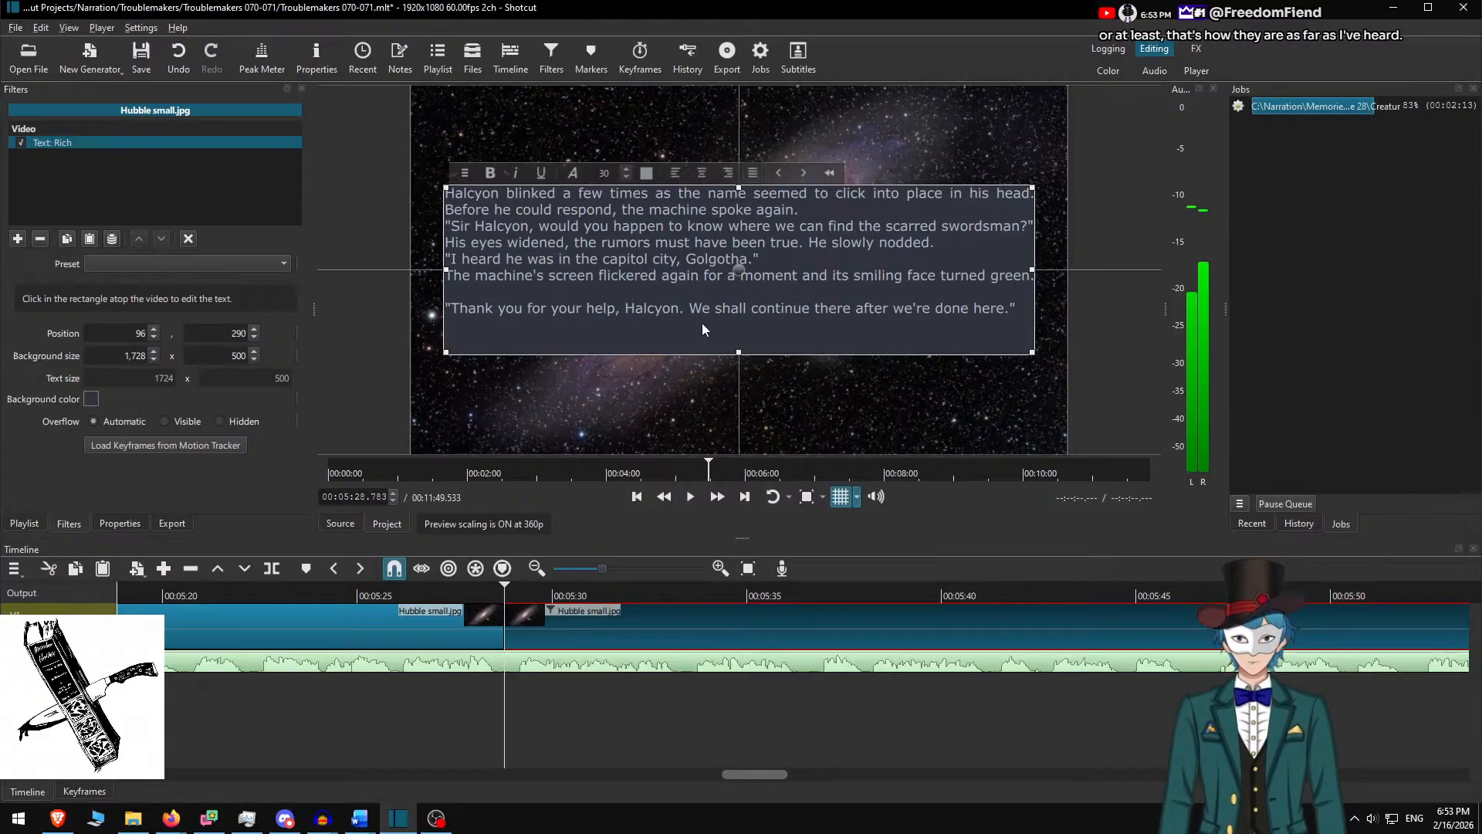
pyautogui.press('Return')
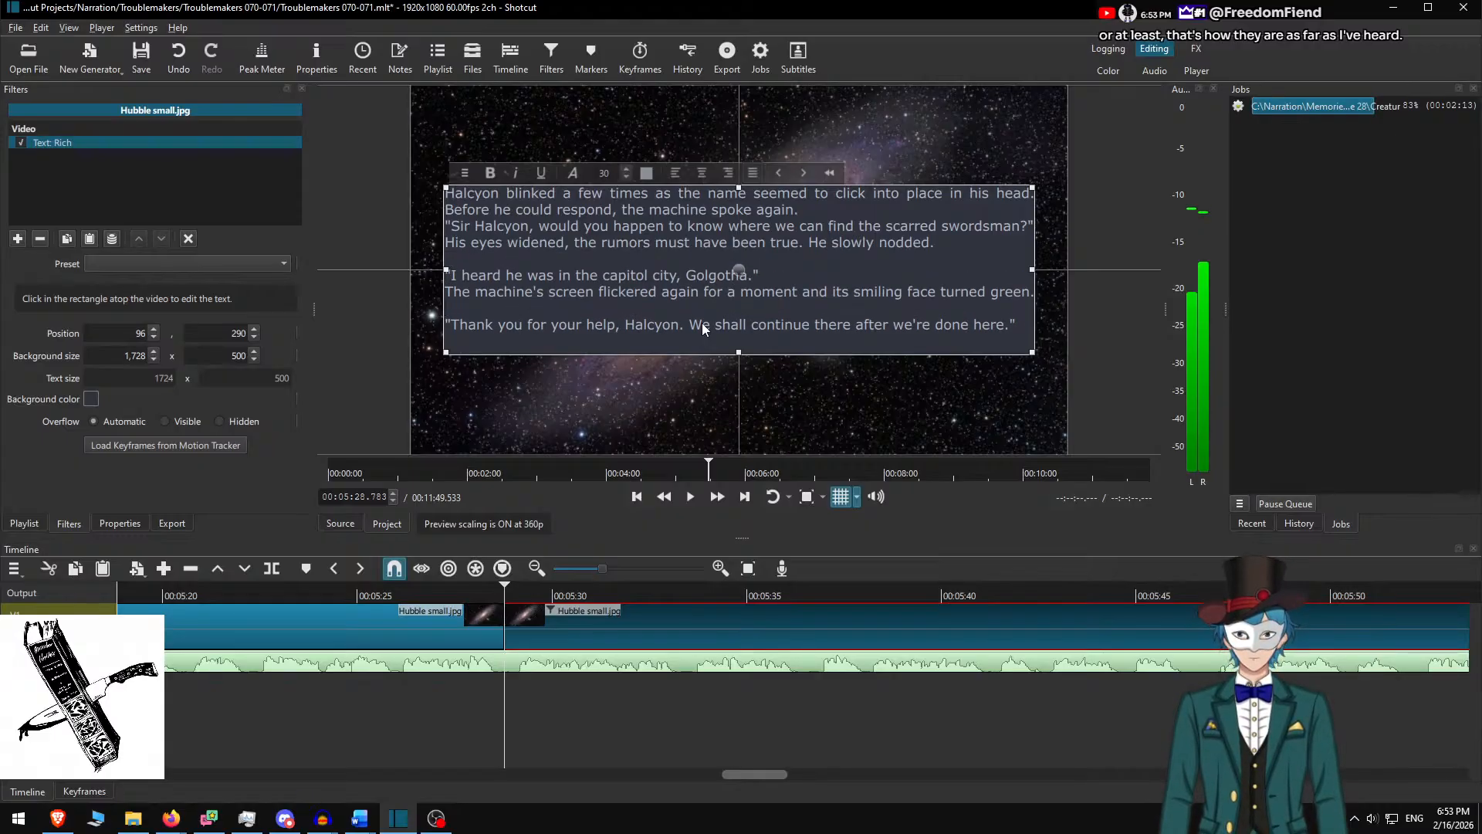
pyautogui.press('Return')
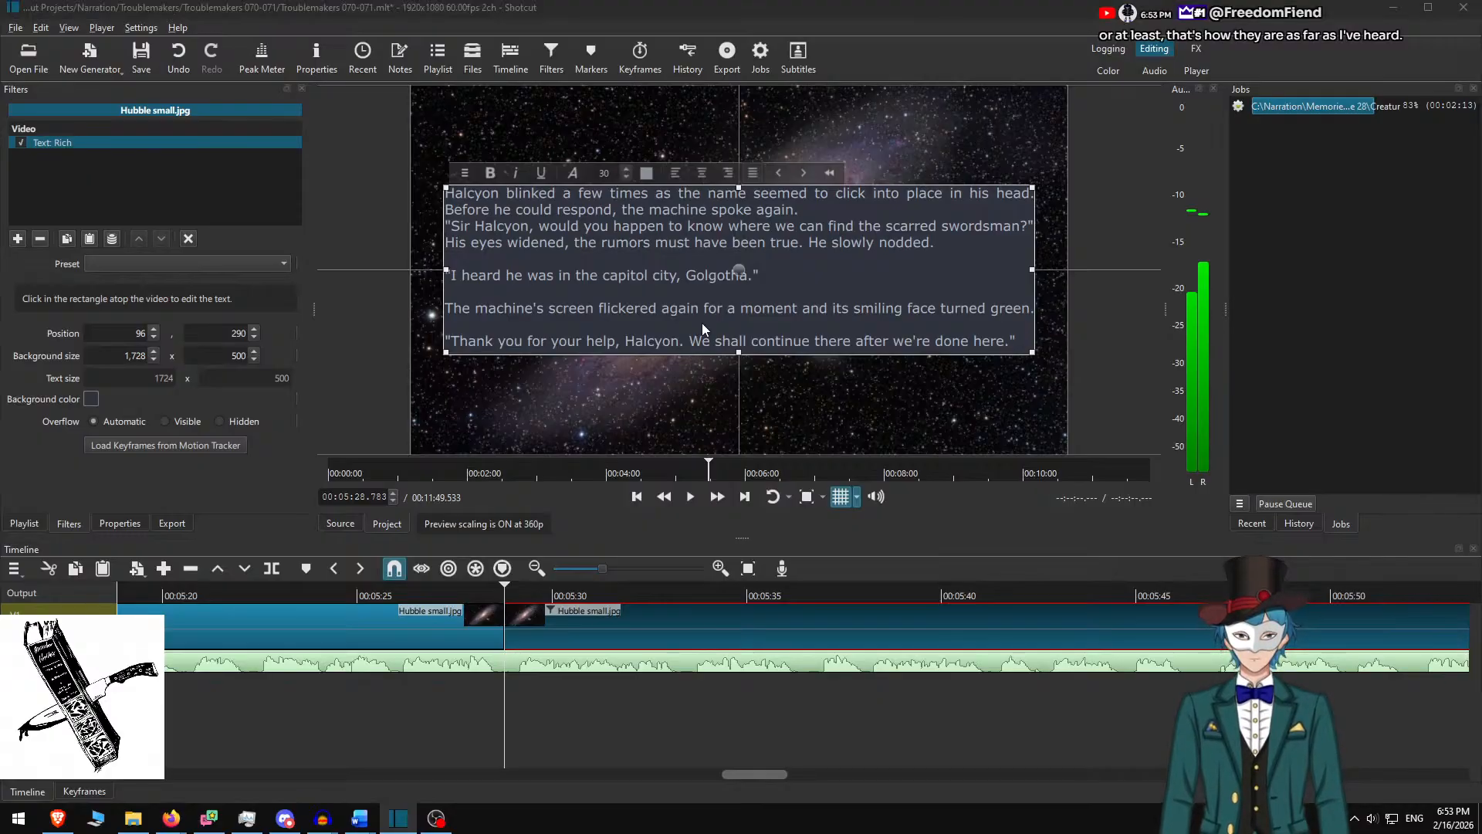
# Check the passage against the Word draft and add a blank line before the 'Sir Halcyon' line
pyautogui.hotkey('alt', 'Tab')
pyautogui.hotkey('alt', 'Tab')
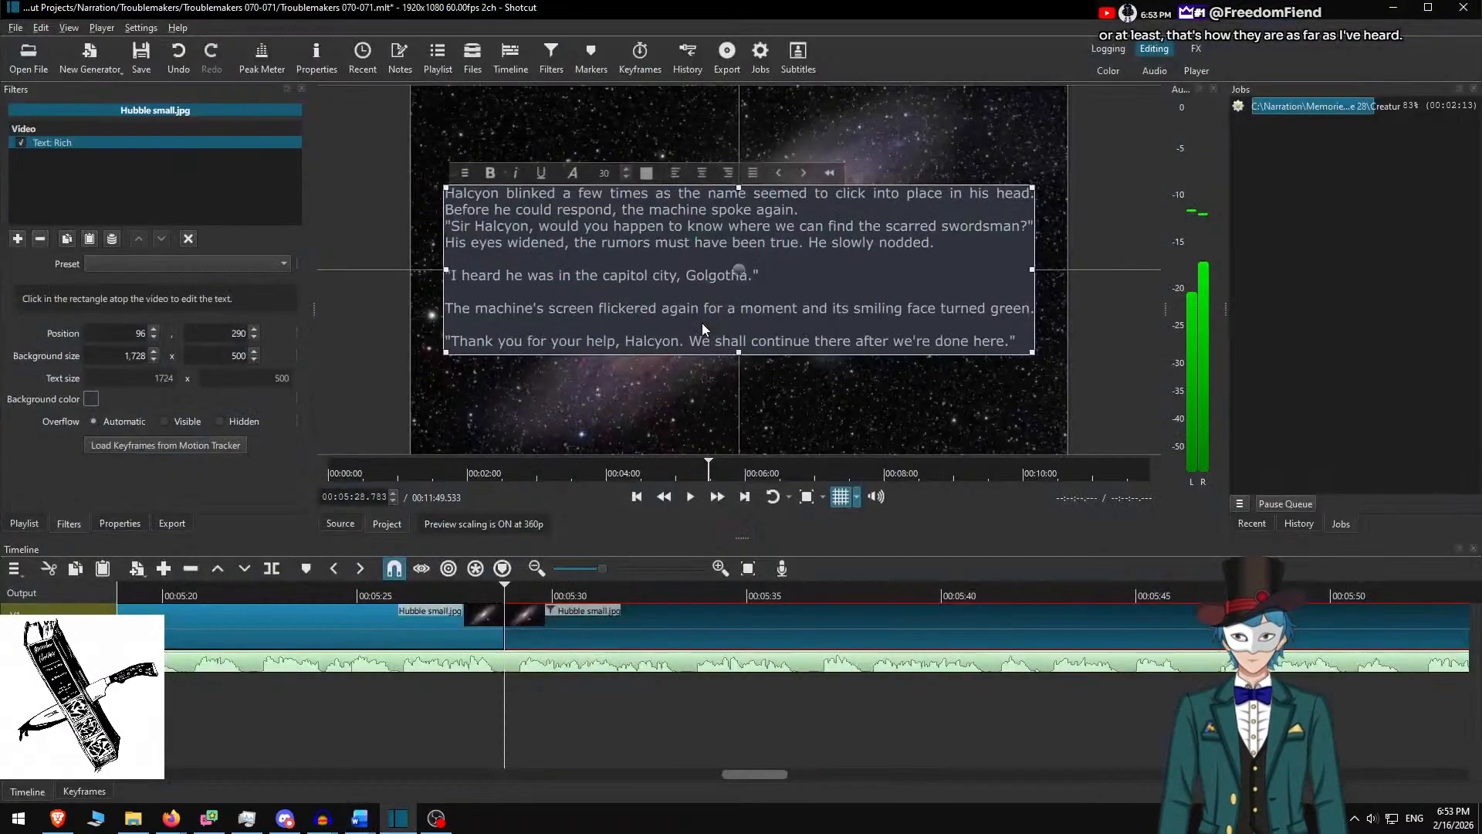
pyautogui.hotkey('alt', 'Tab')
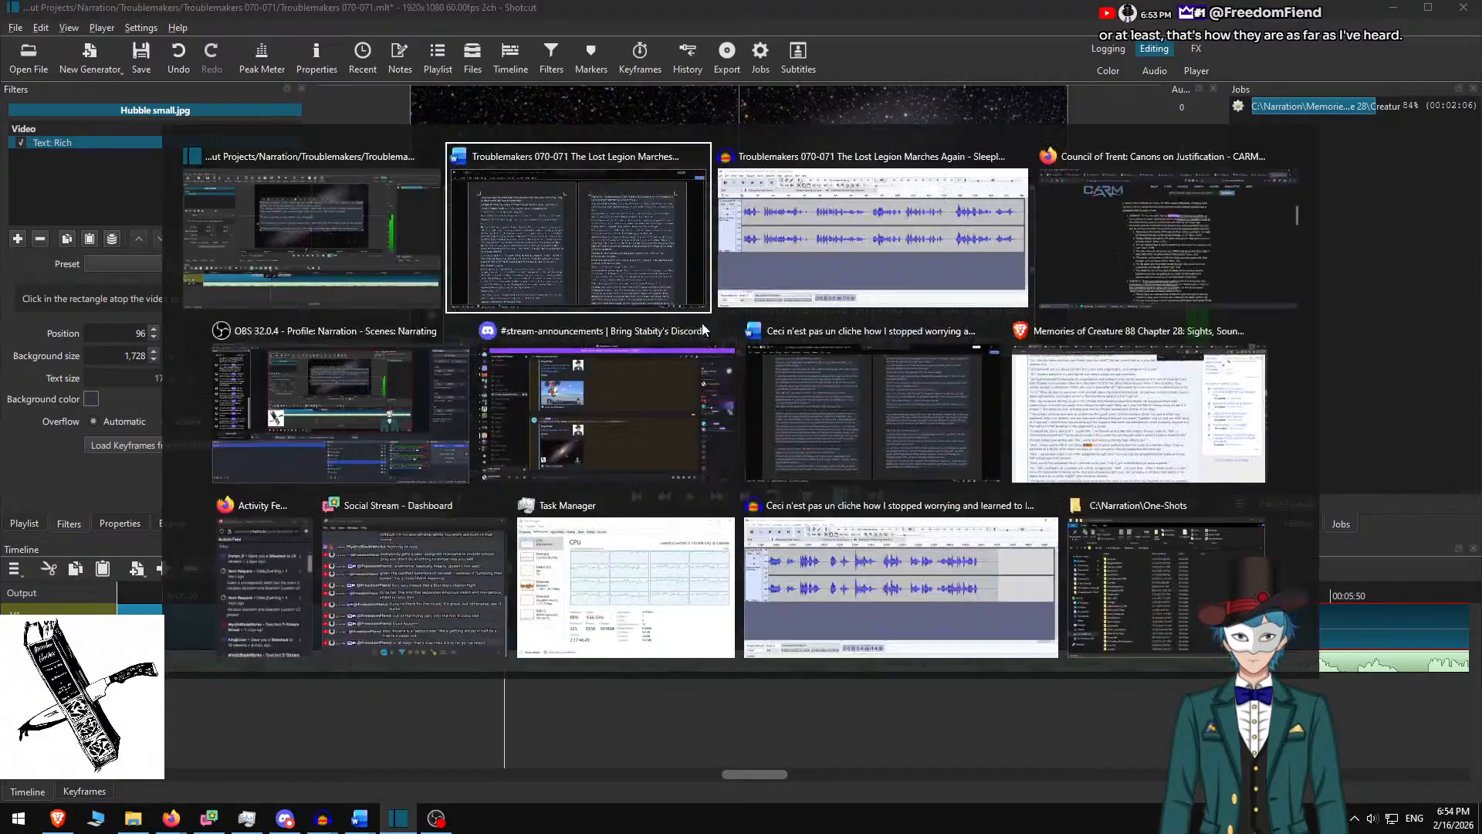
pyautogui.hotkey('alt', 'Tab')
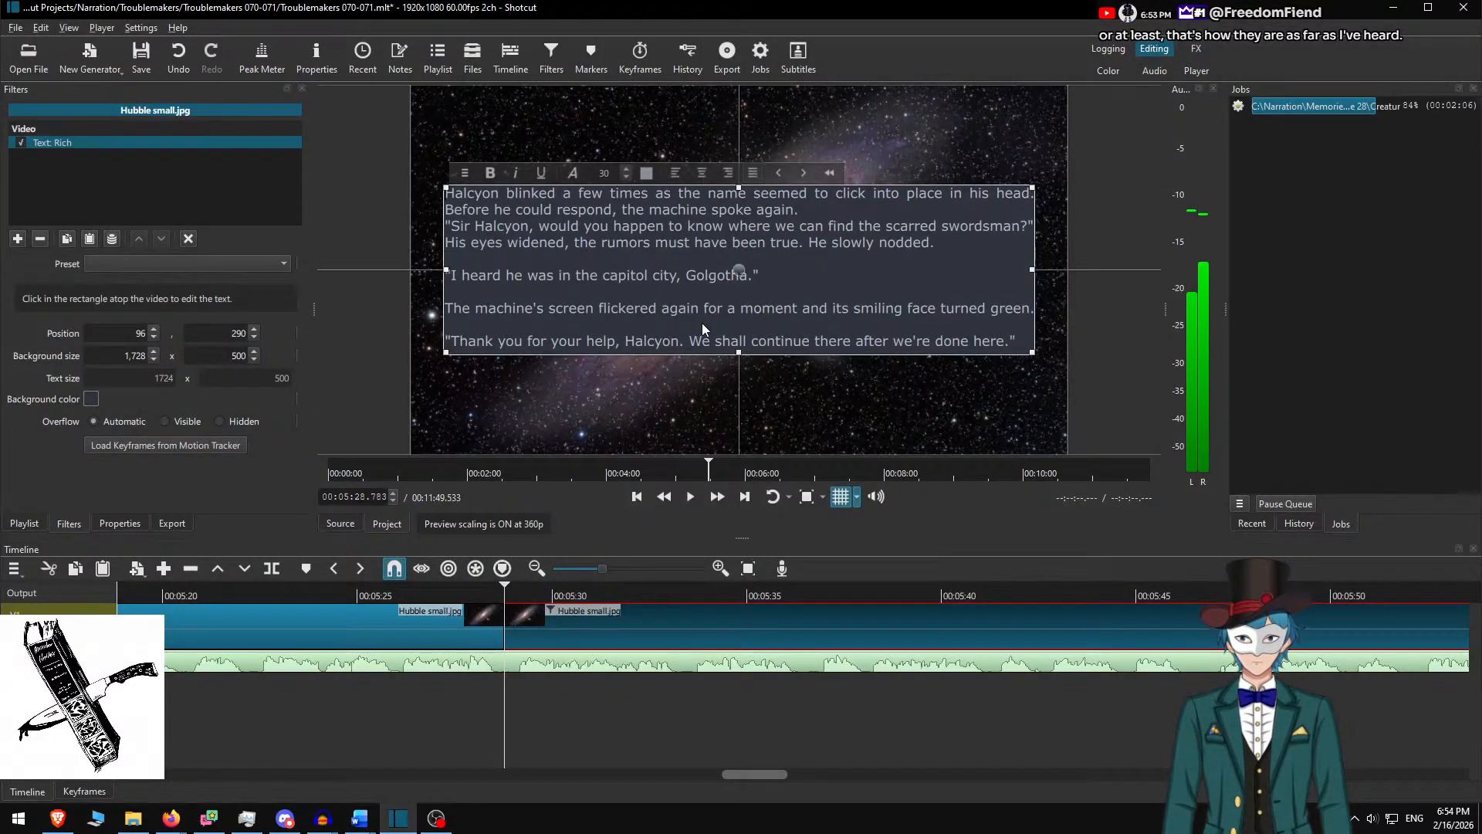
pyautogui.press('Return')
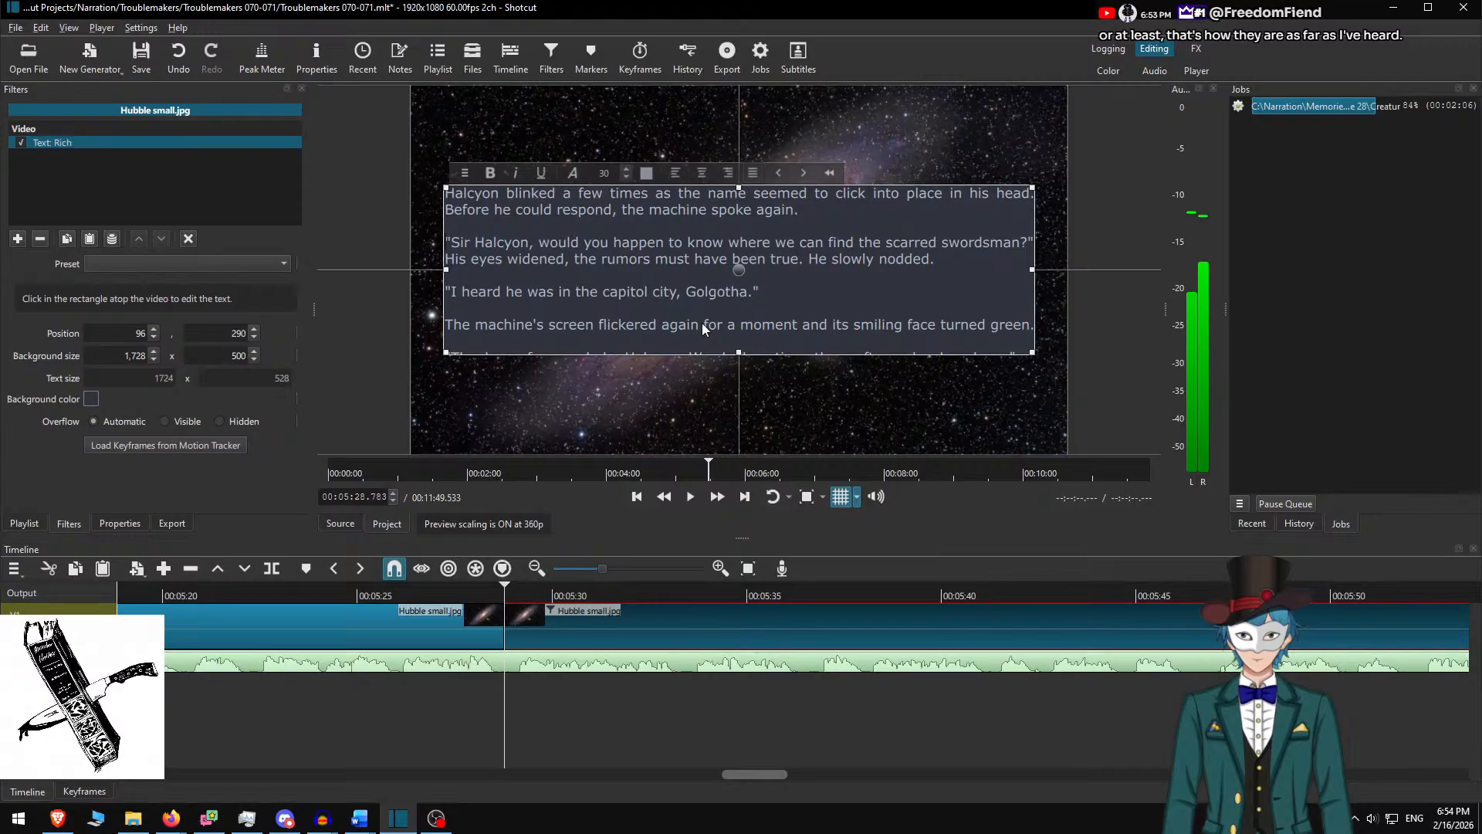
pyautogui.hotkey('alt', 'Tab')
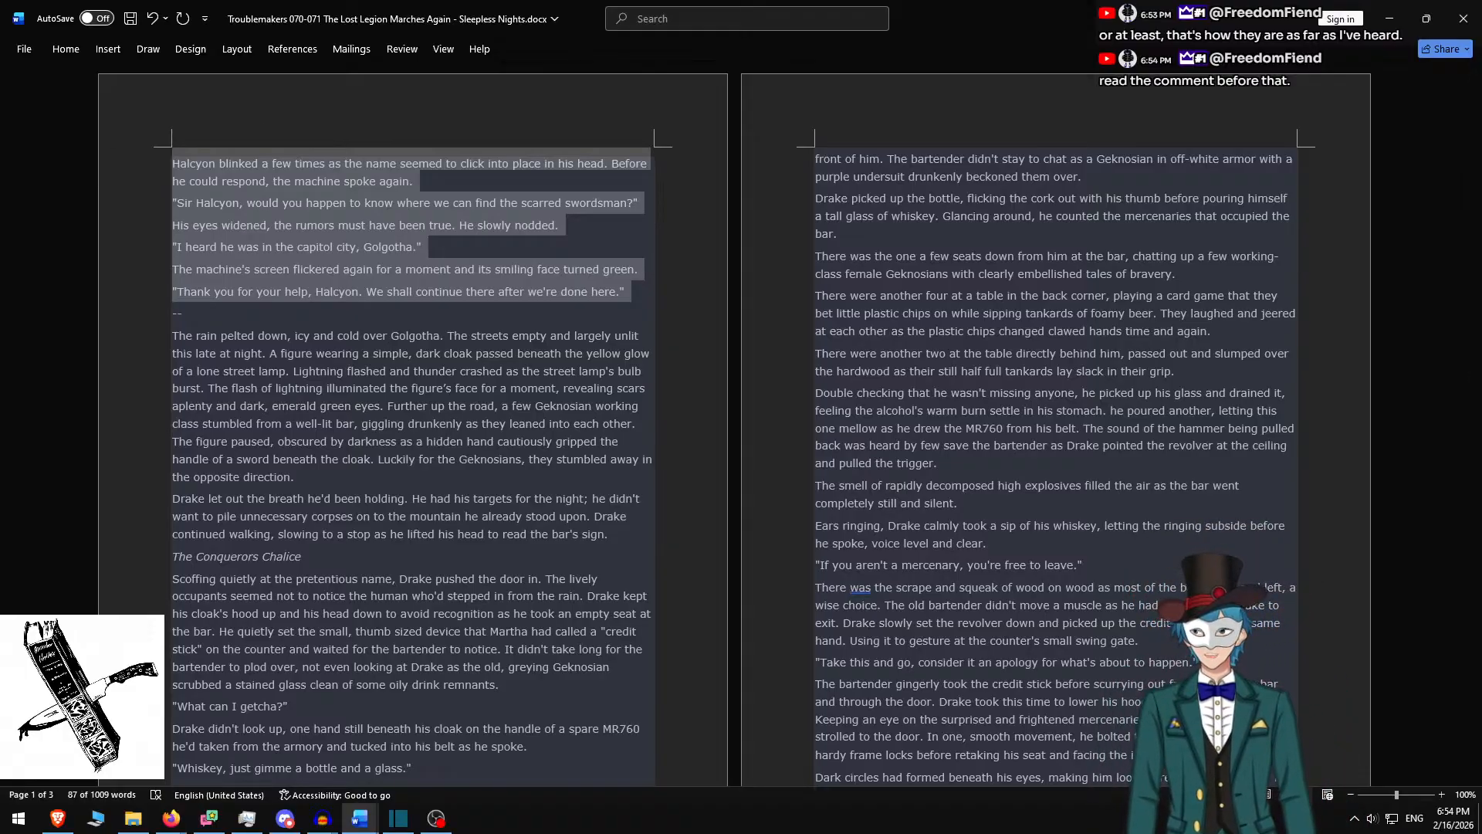
# Clear the highlight on the copied passage in Word and return to Shotcut
pyautogui.click(362, 275)
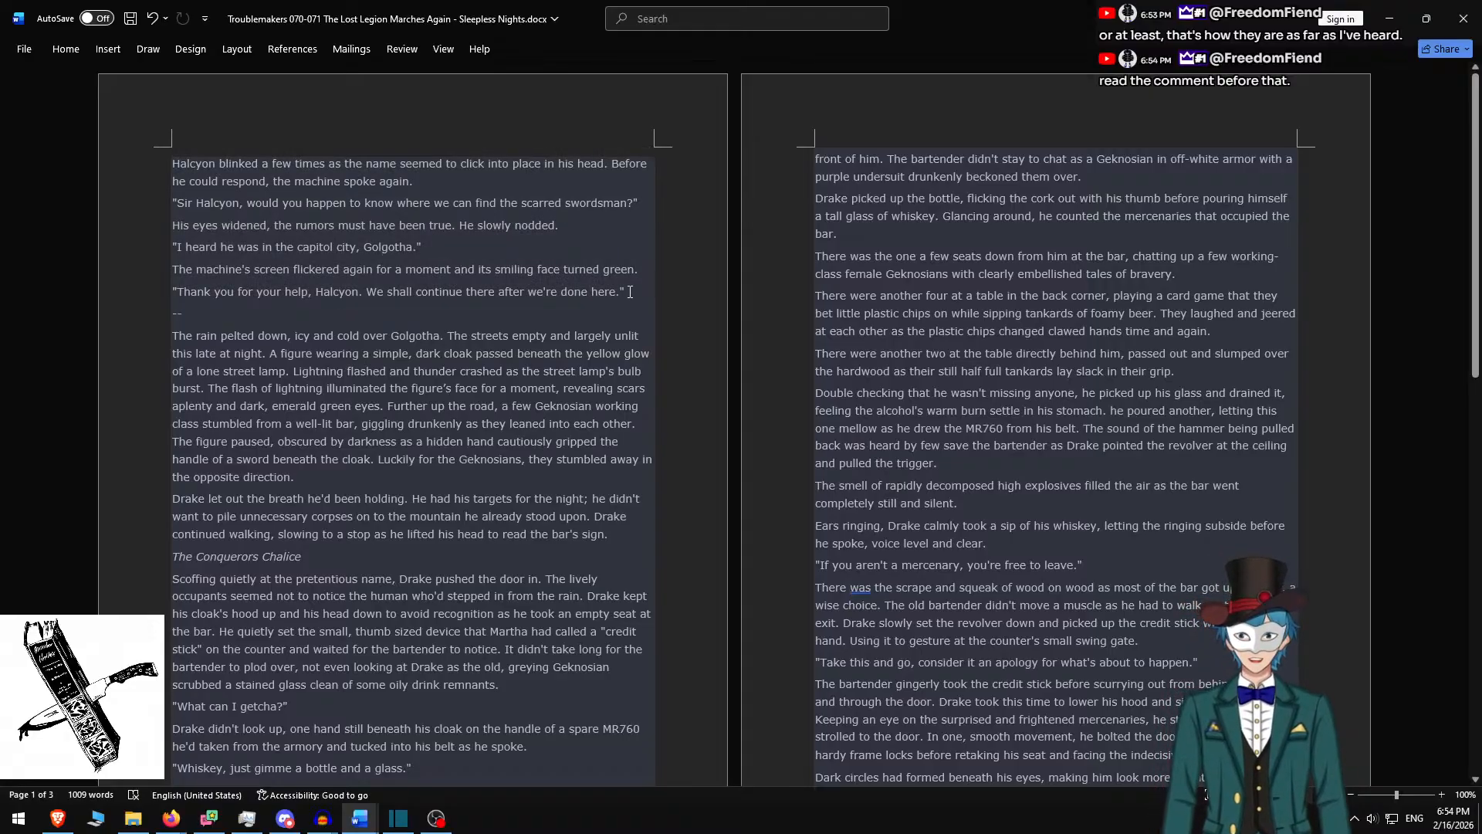
pyautogui.click(328, 226)
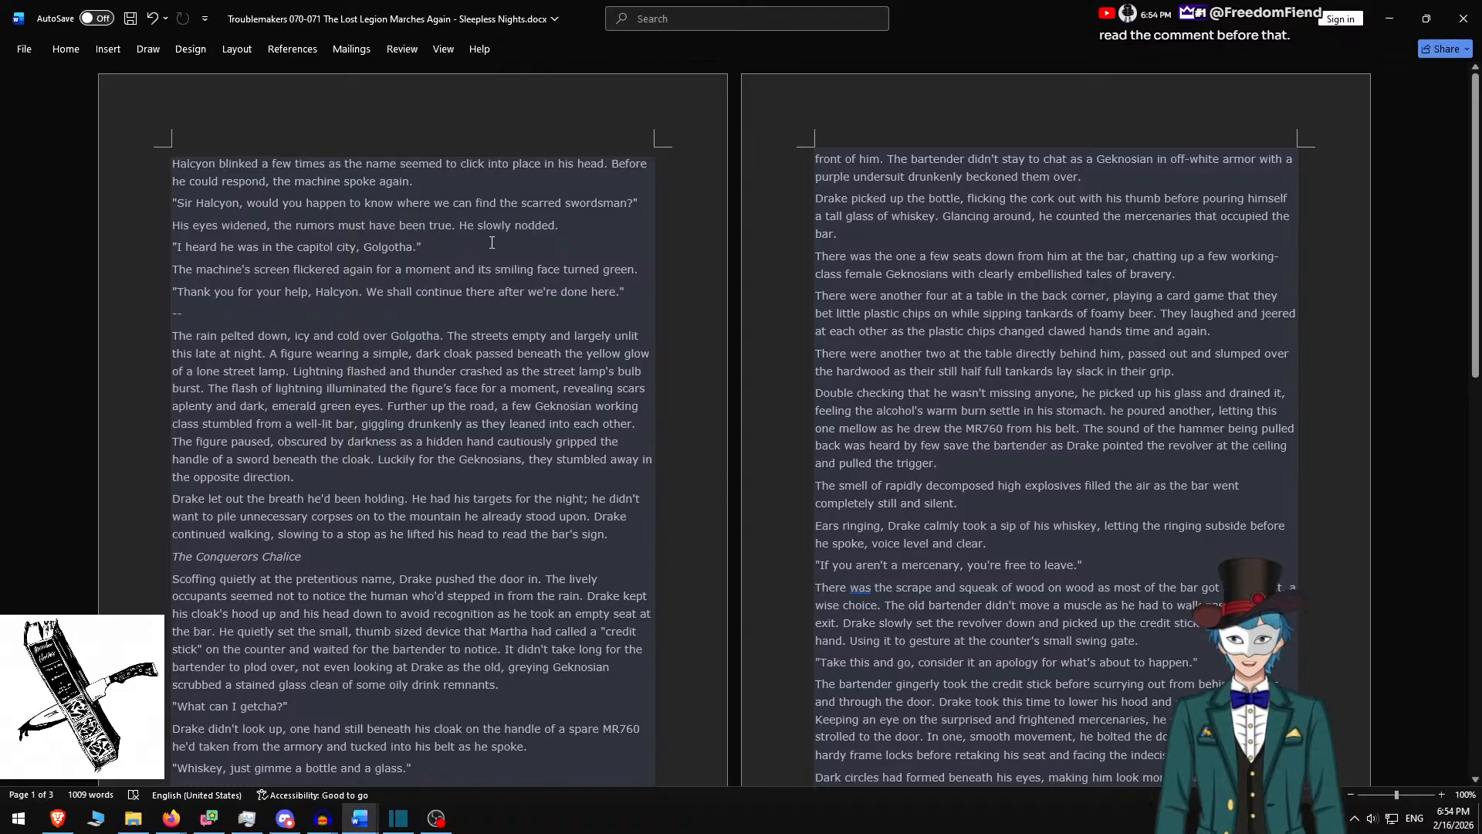
pyautogui.hotkey('alt', 'Tab')
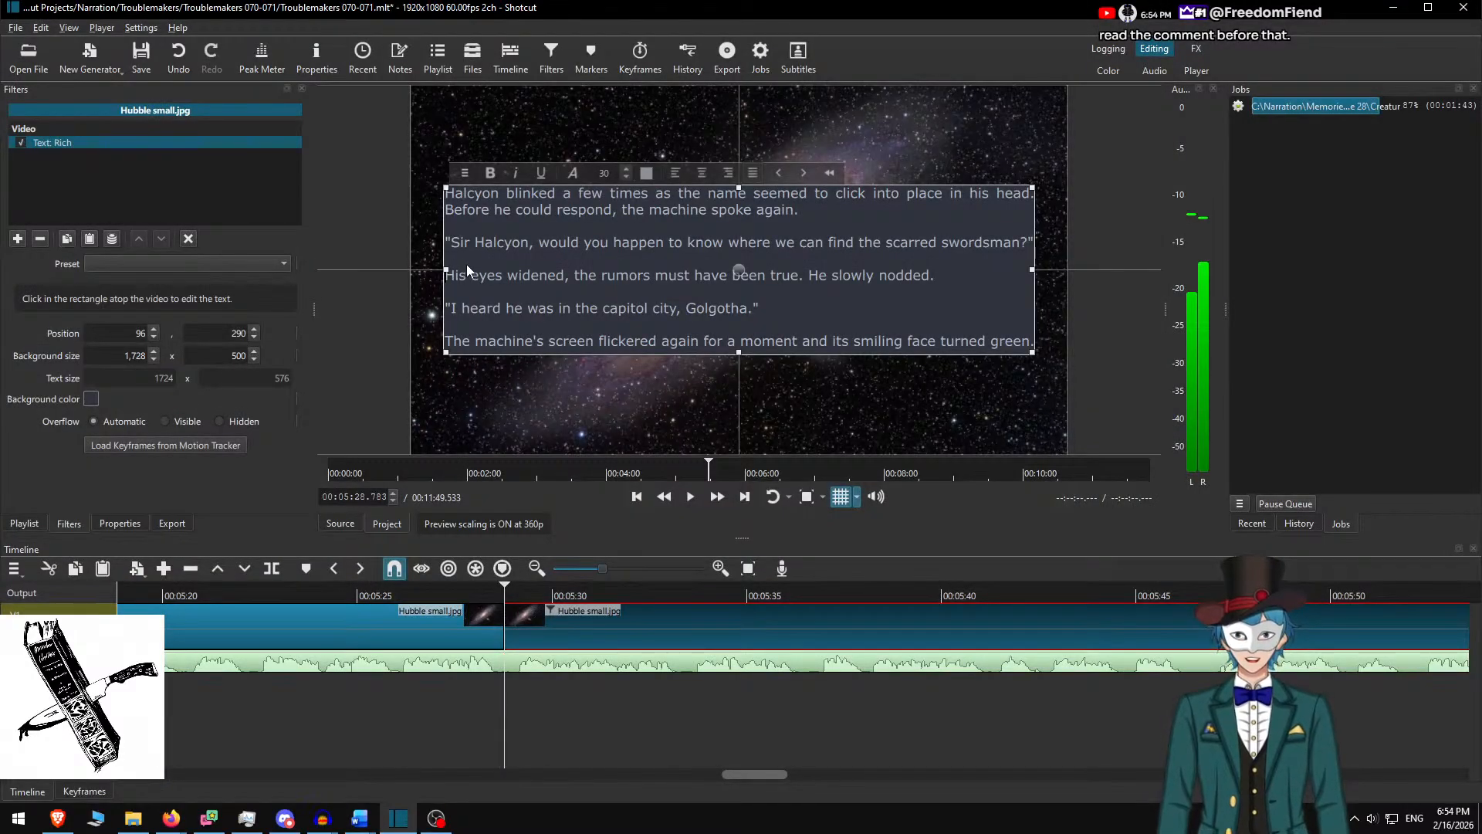
# Set the text background height to 600 and raise the box to position 96, 240
pyautogui.scroll(-1, 564, 289)
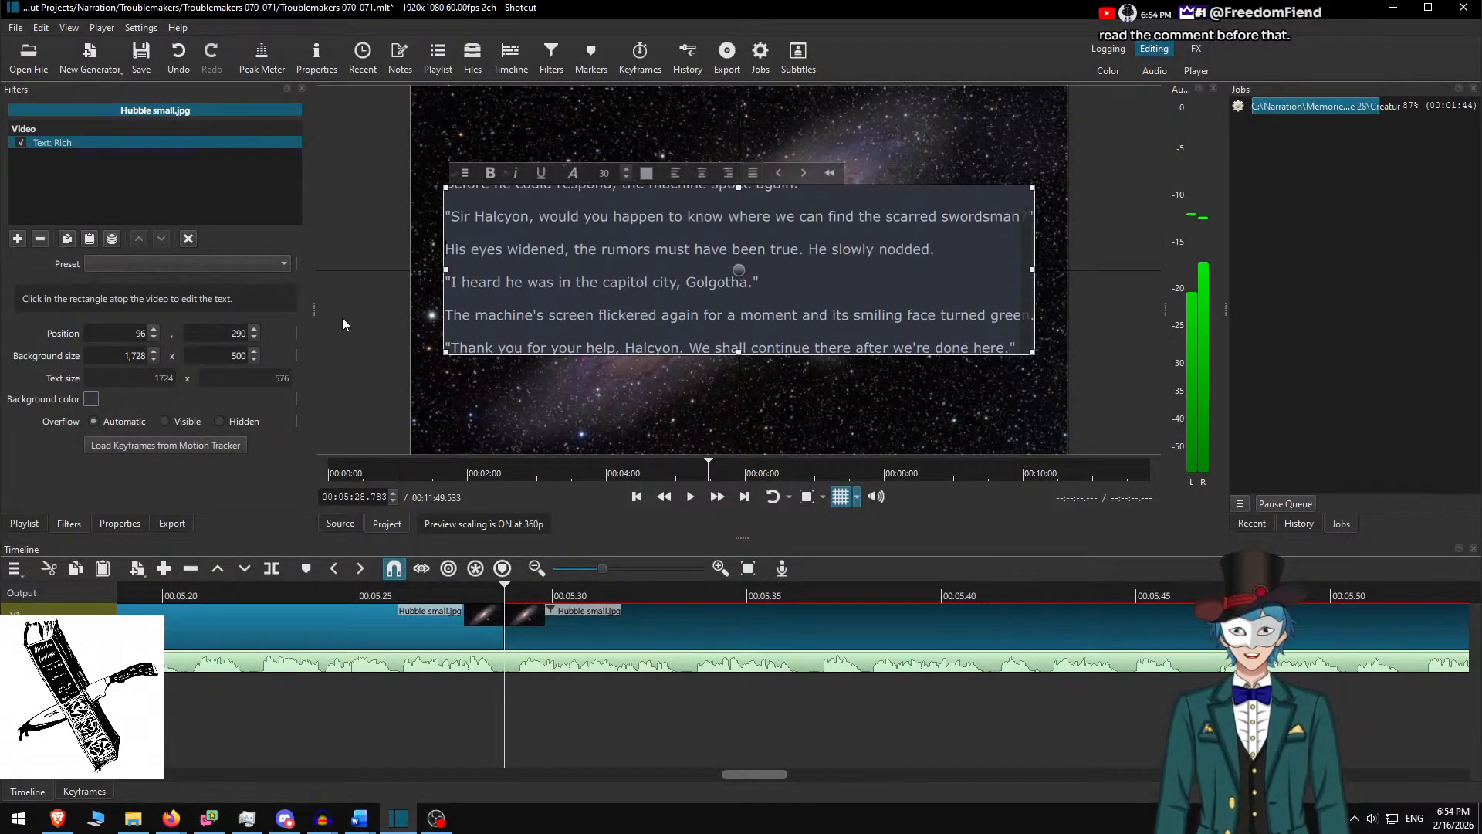
pyautogui.rightClick(223, 360)
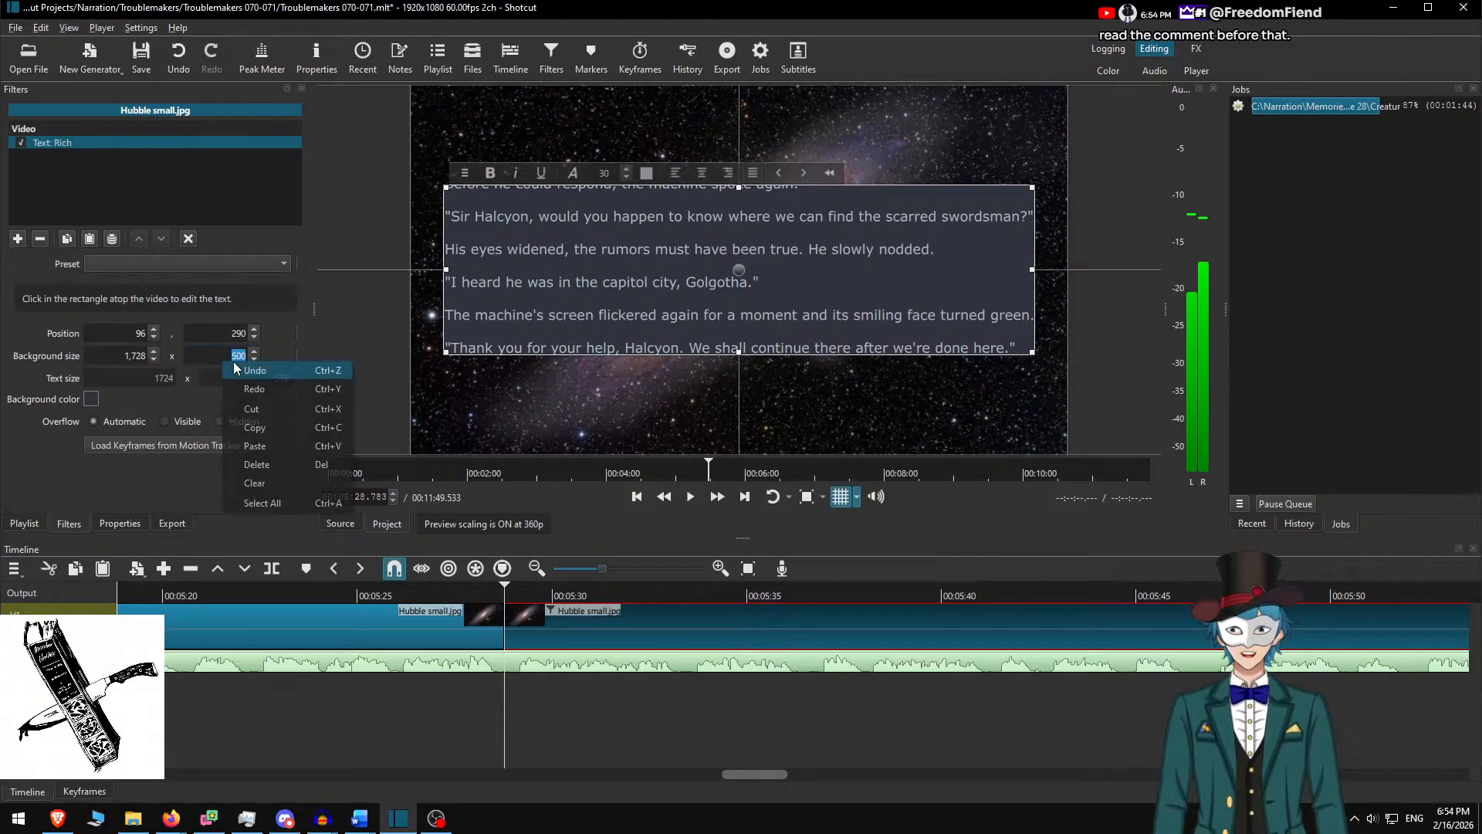
pyautogui.press('Escape')
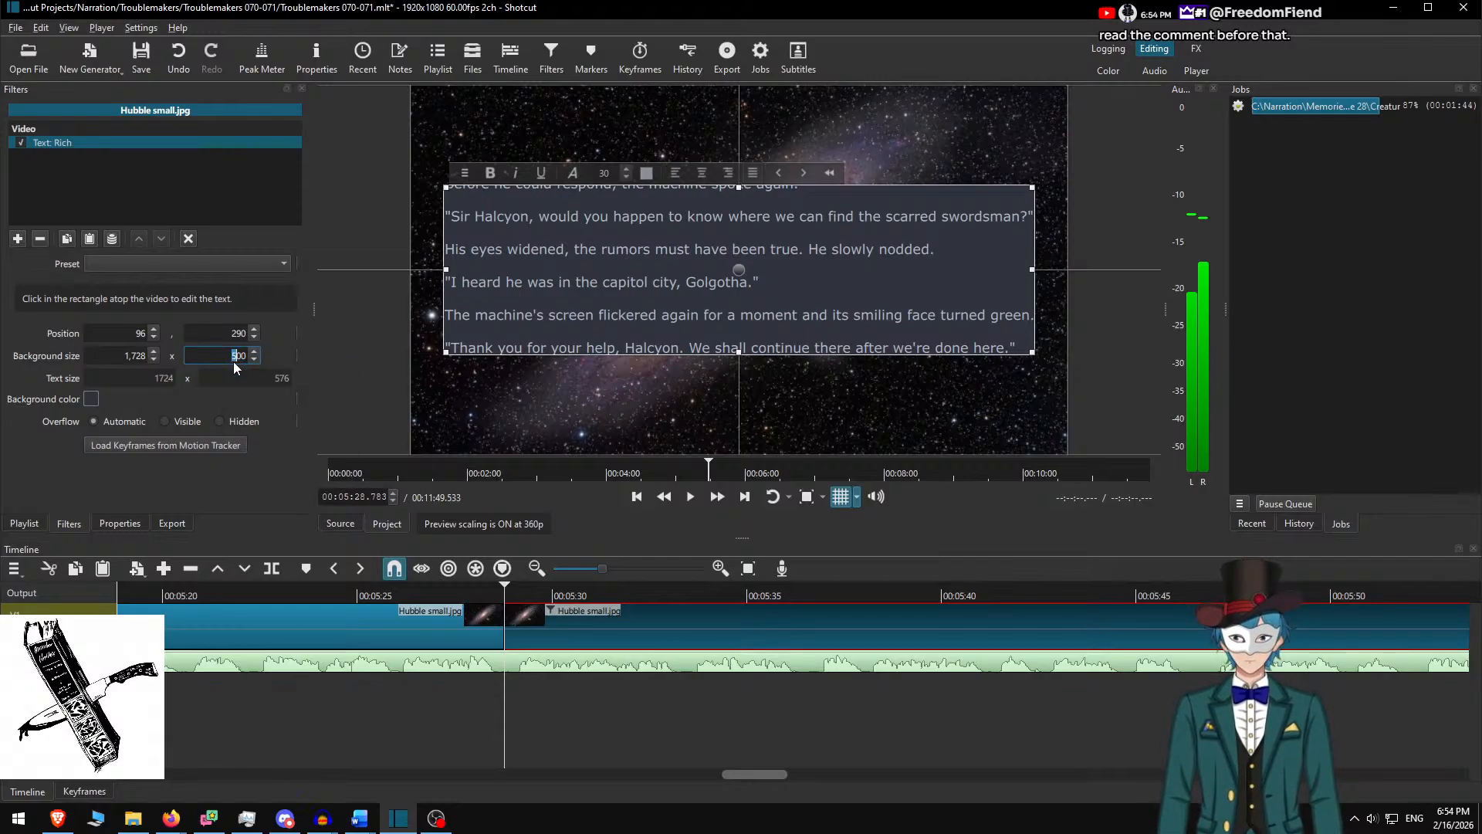
pyautogui.write('6')
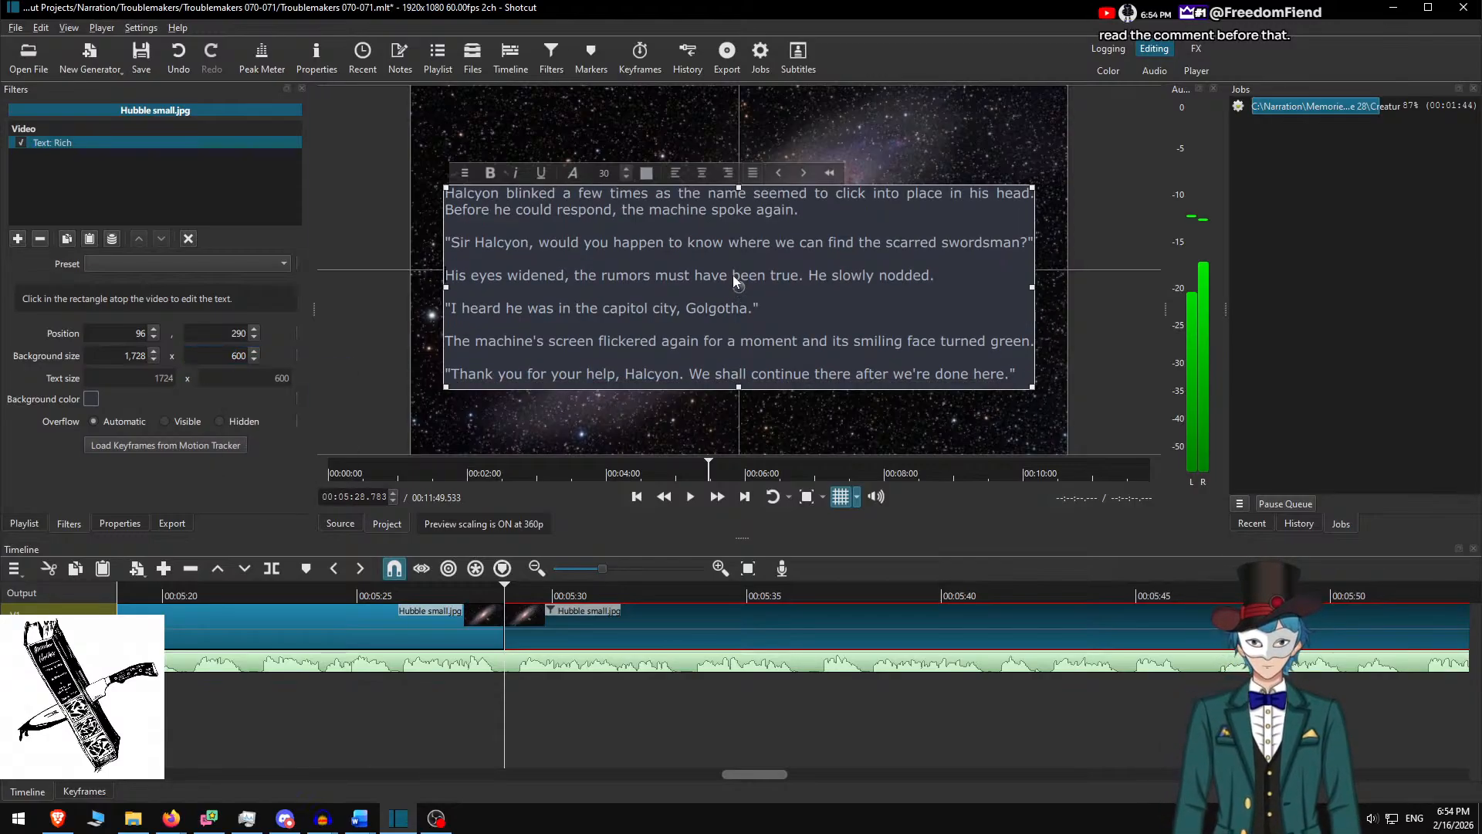
pyautogui.moveTo(733, 279); pyautogui.dragTo(748, 261)
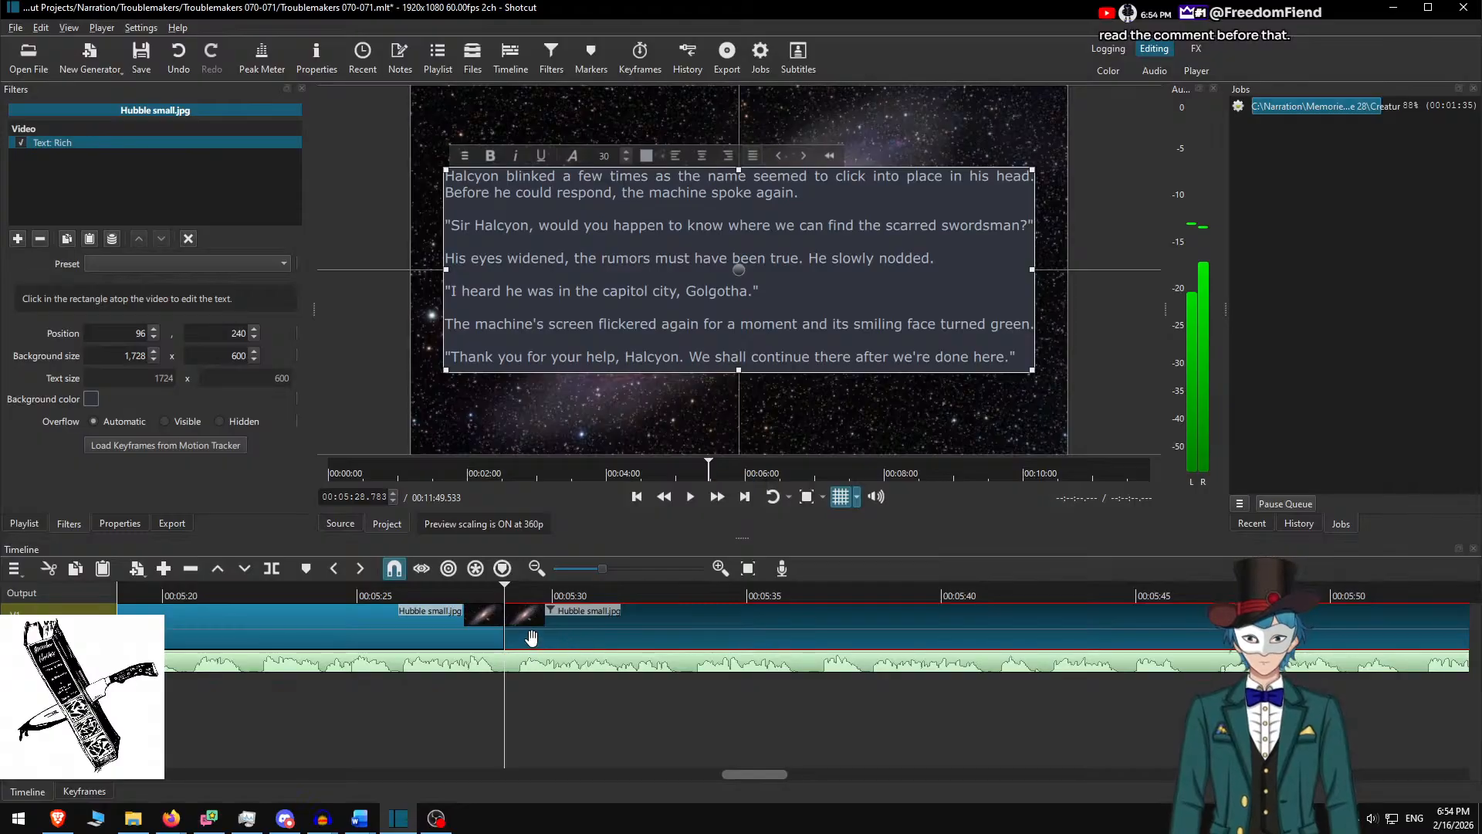
# Review the text clip from about 5:26.5 at faster speed, then select the next Hubble small.jpg clip
pyautogui.hotkey('ctrl', 'd')
pyautogui.click(416, 597)
pyautogui.press('space')
pyautogui.click(717, 497)
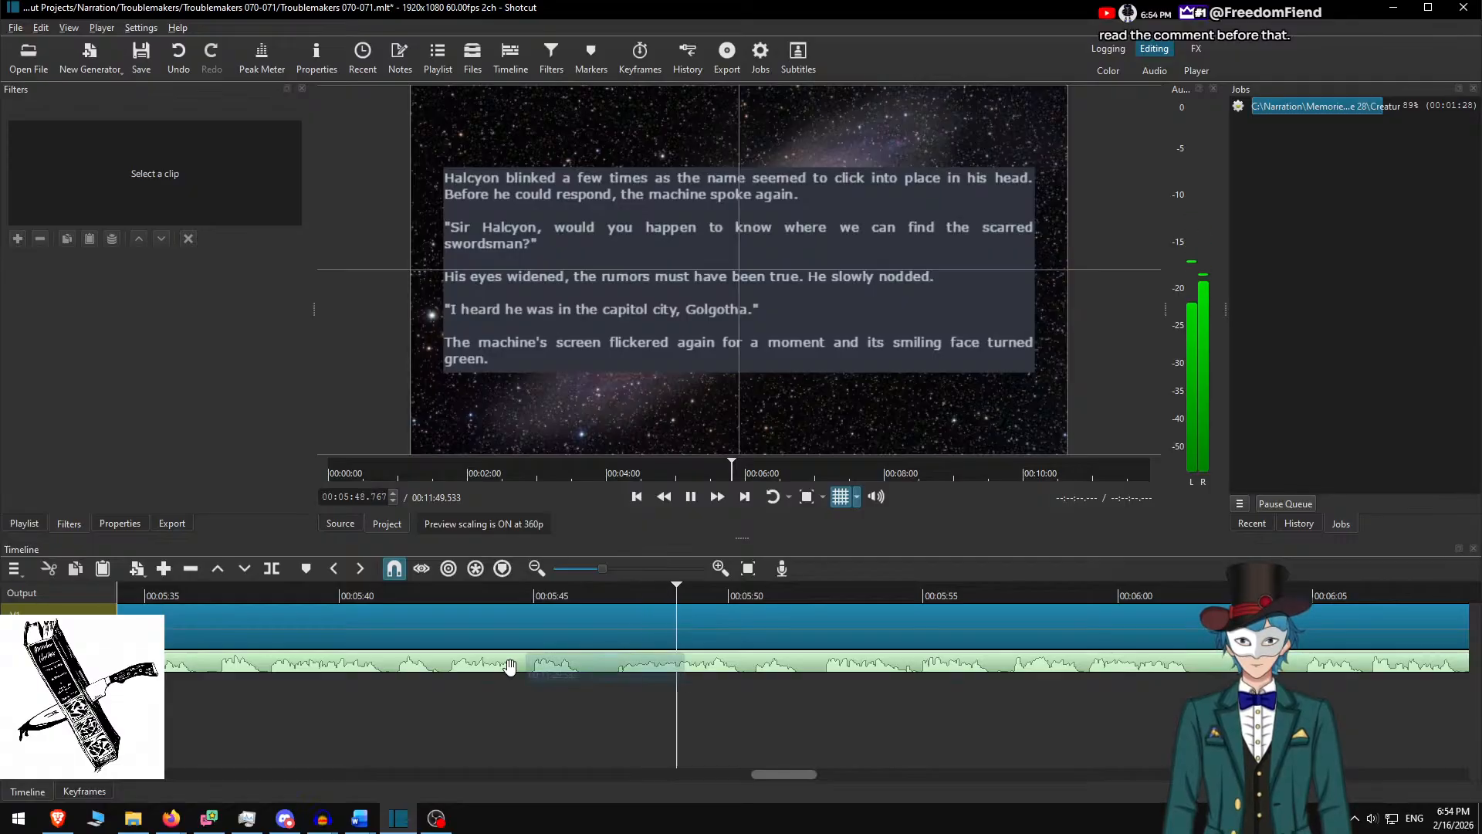
pyautogui.hscroll(5, 535, 714)
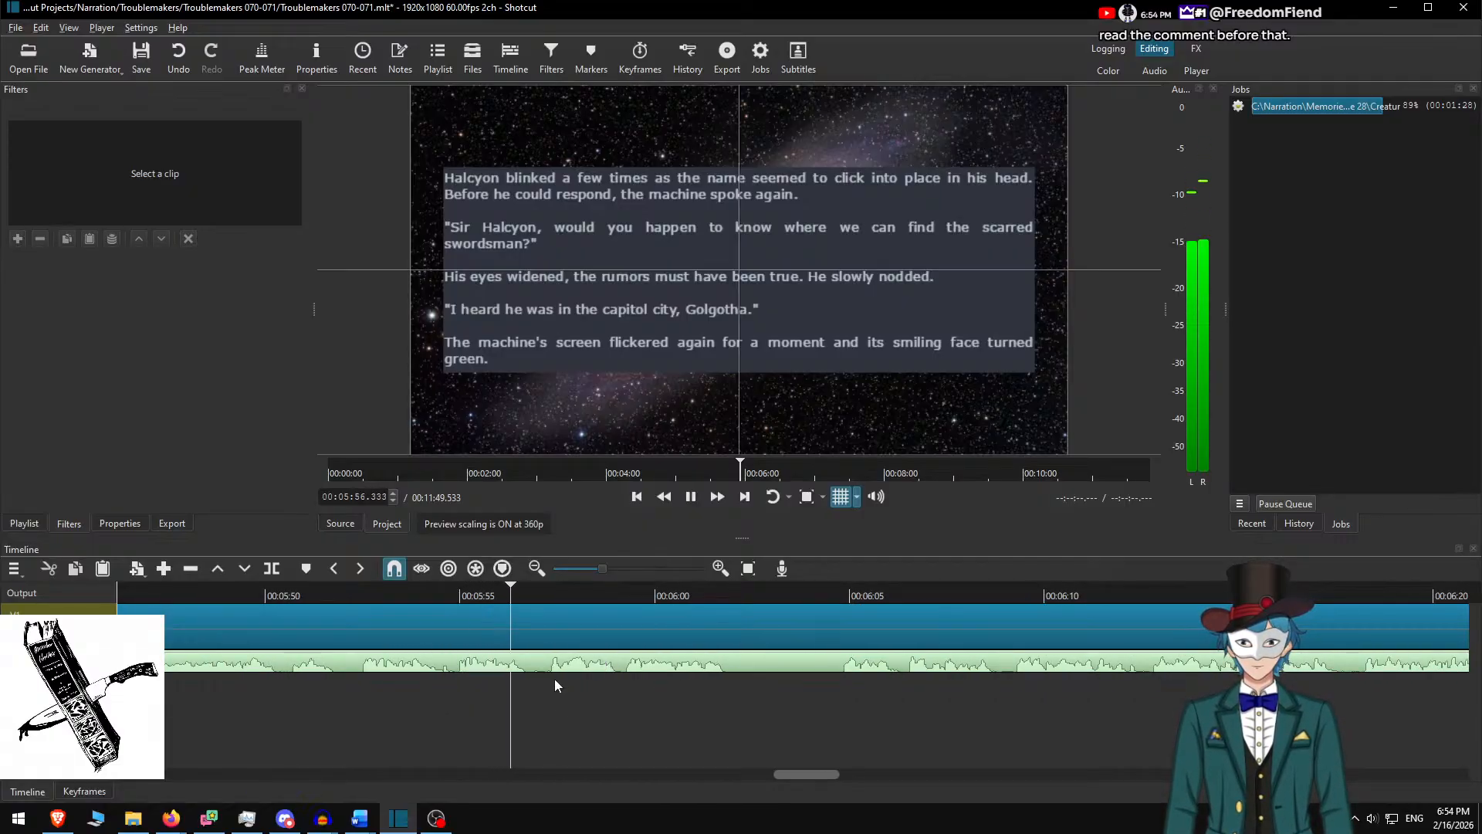
pyautogui.press('space')
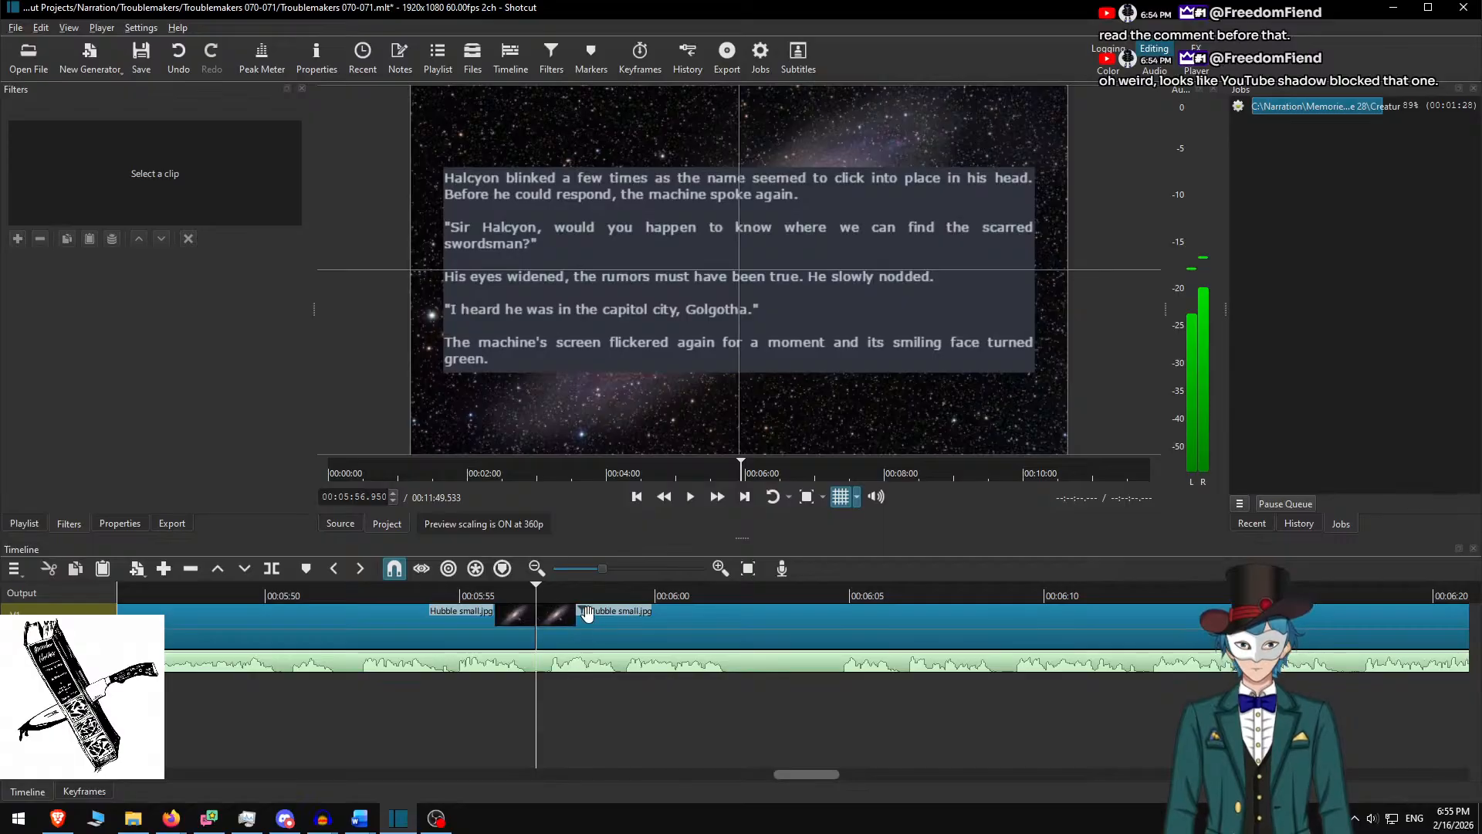
pyautogui.click(577, 630)
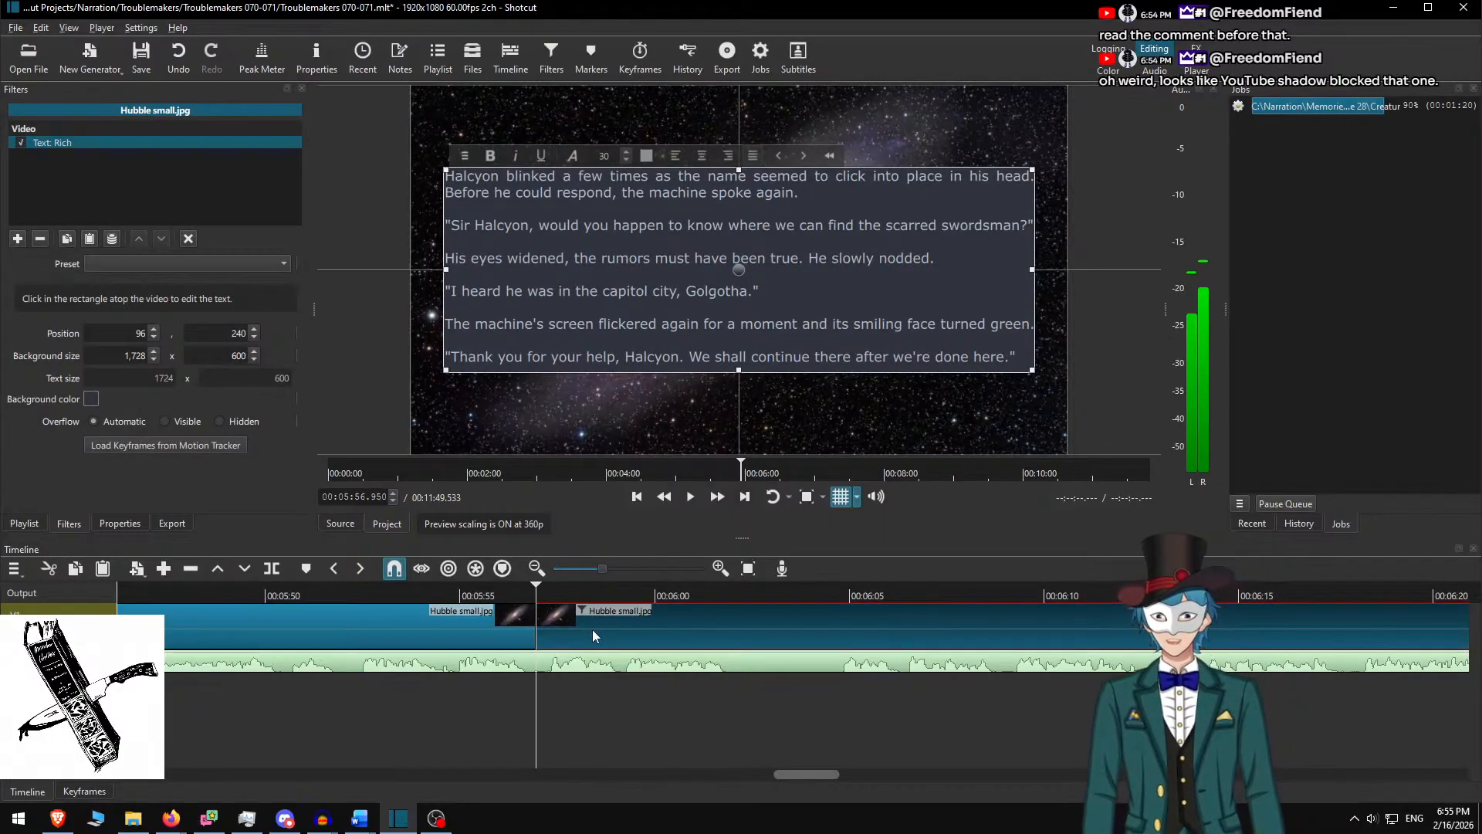
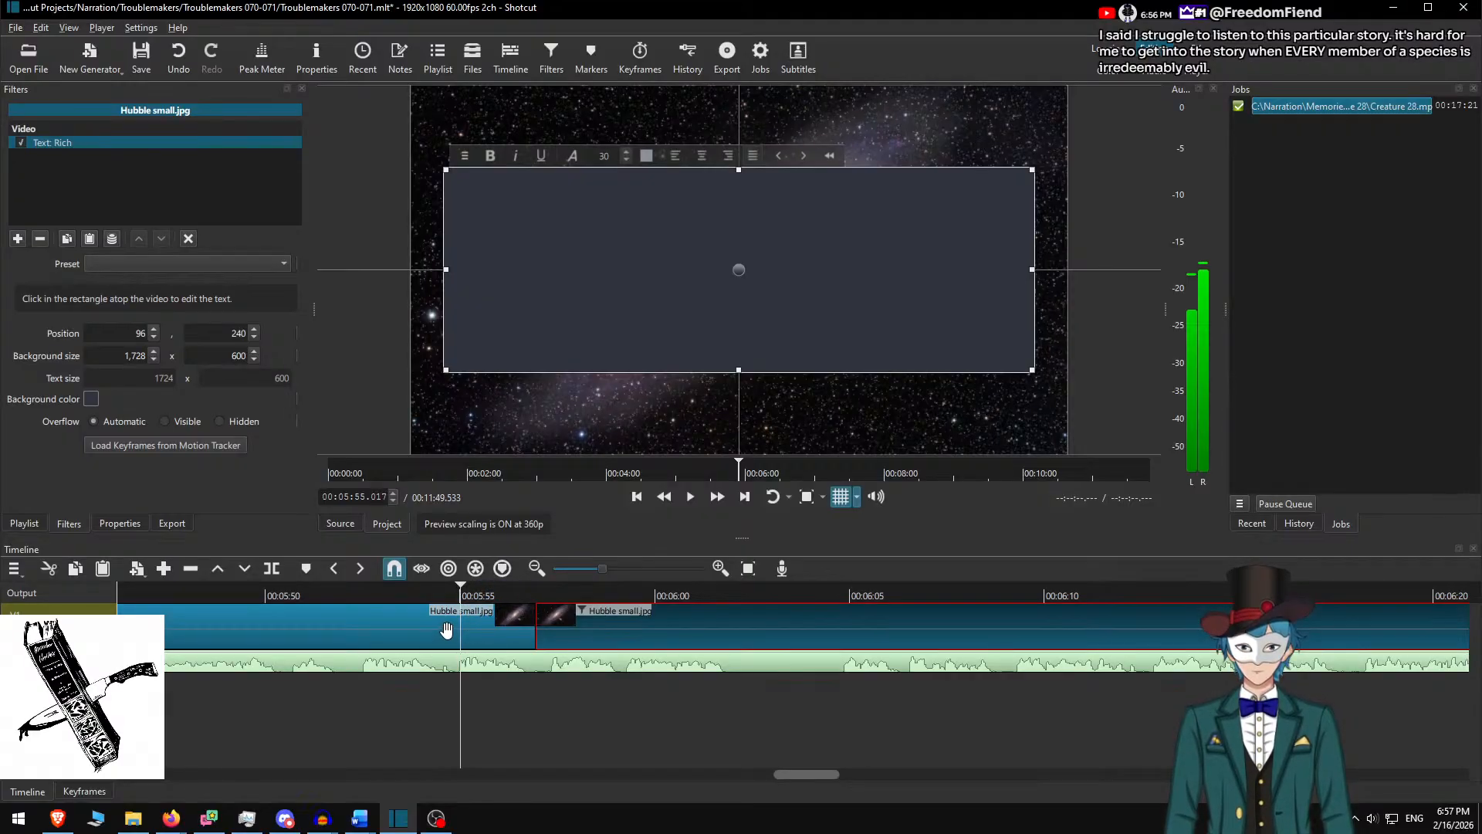
# Replay the story passage, then reselect the Hubble clip at the start of its text
pyautogui.click(420, 589)
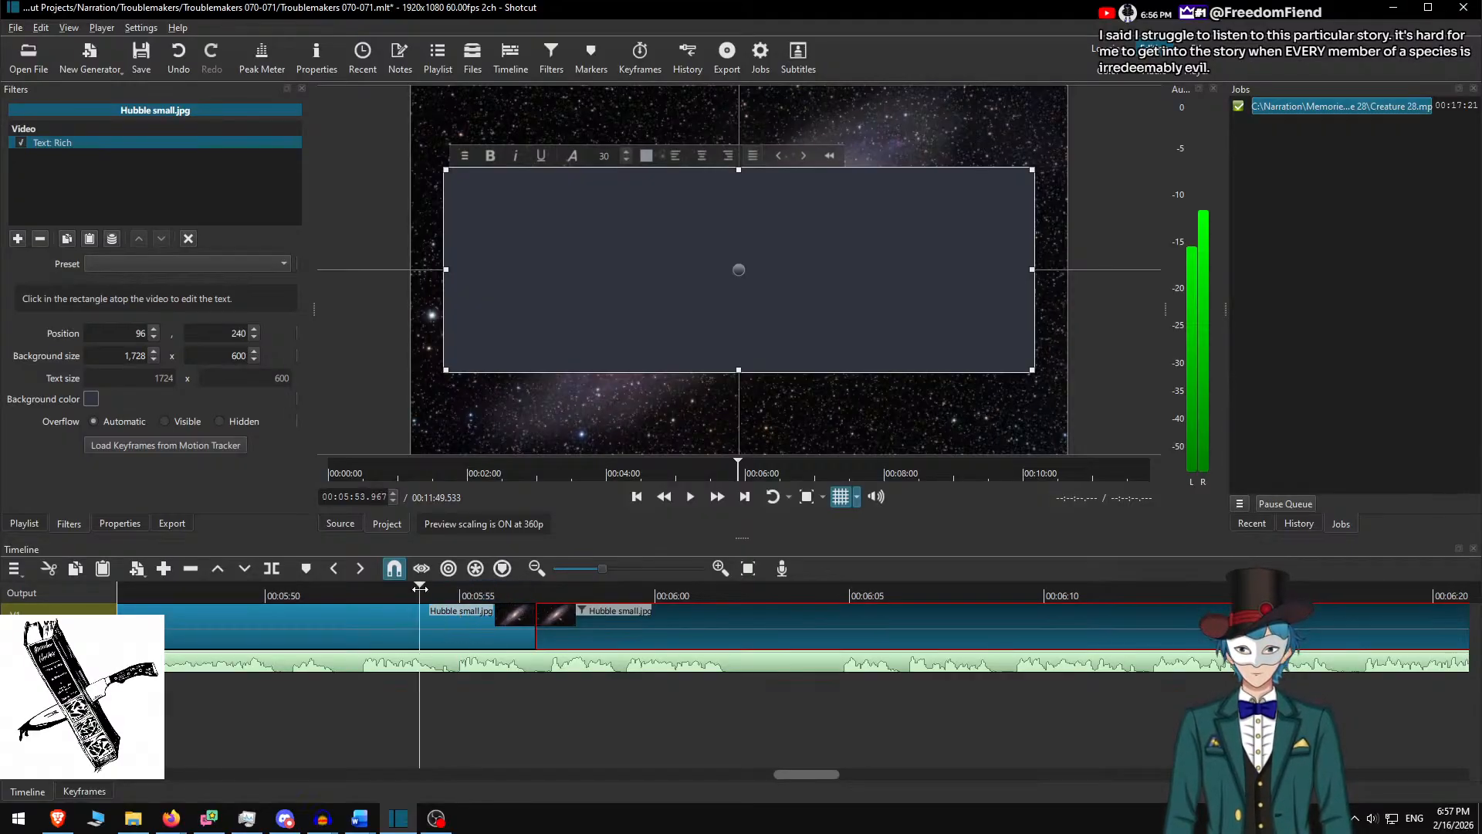
pyautogui.click(602, 614)
pyautogui.press('space')
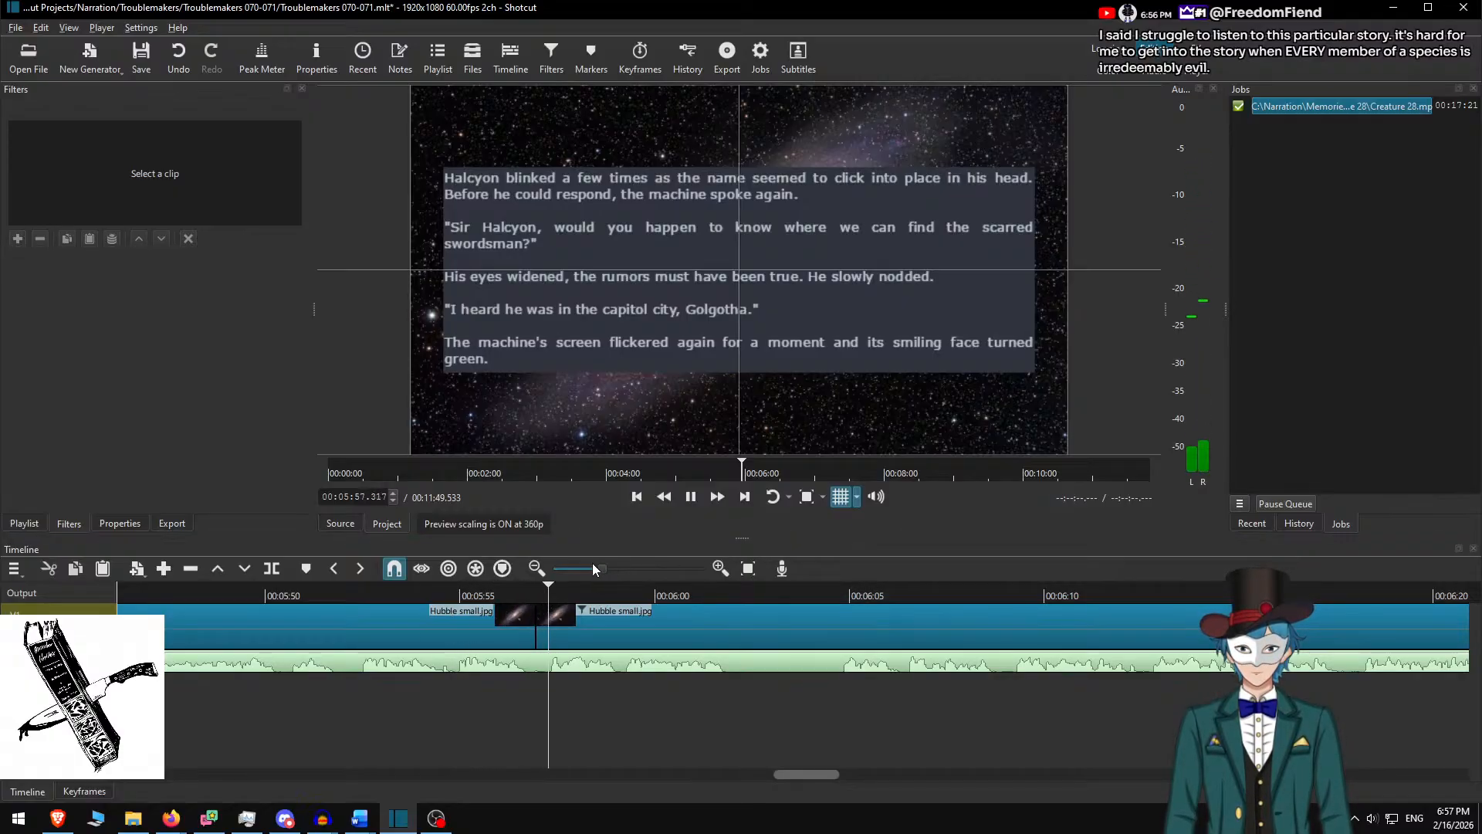
pyautogui.press('space')
pyautogui.click(552, 612)
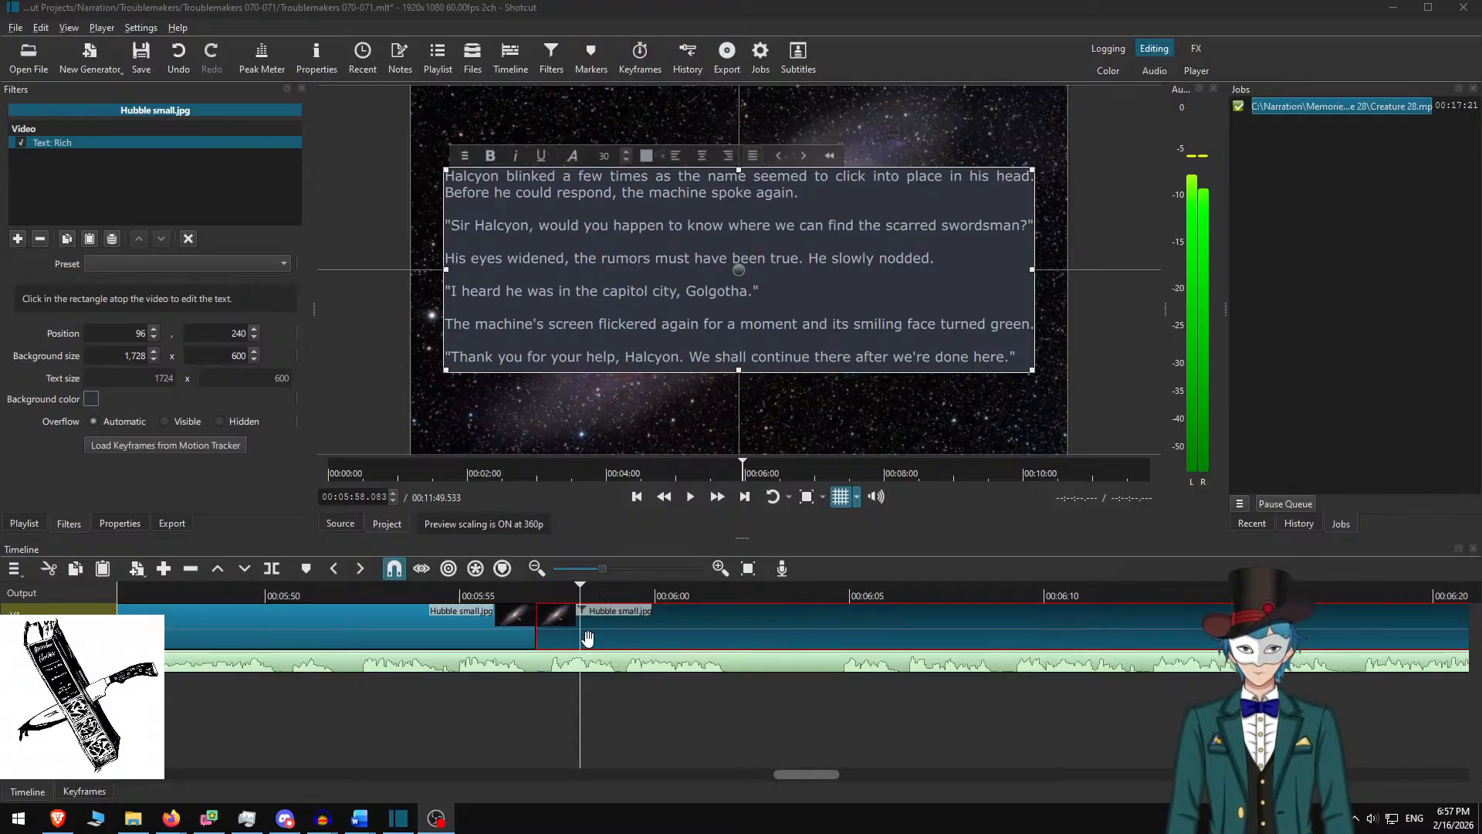
pyautogui.click(524, 598)
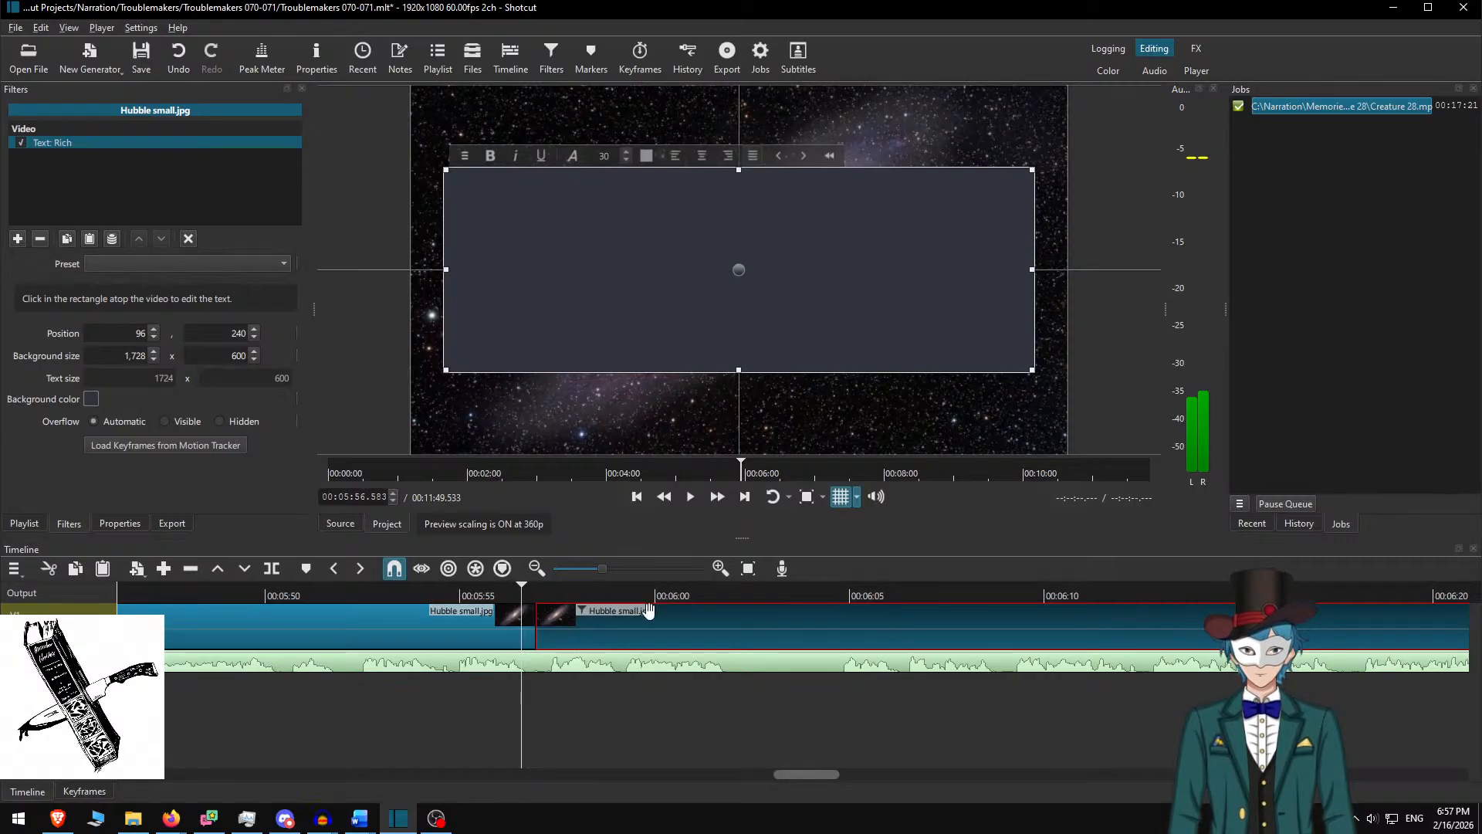
# Undo the last clip split and preview the restored text clip from 5:55.050
pyautogui.click(1300, 525)
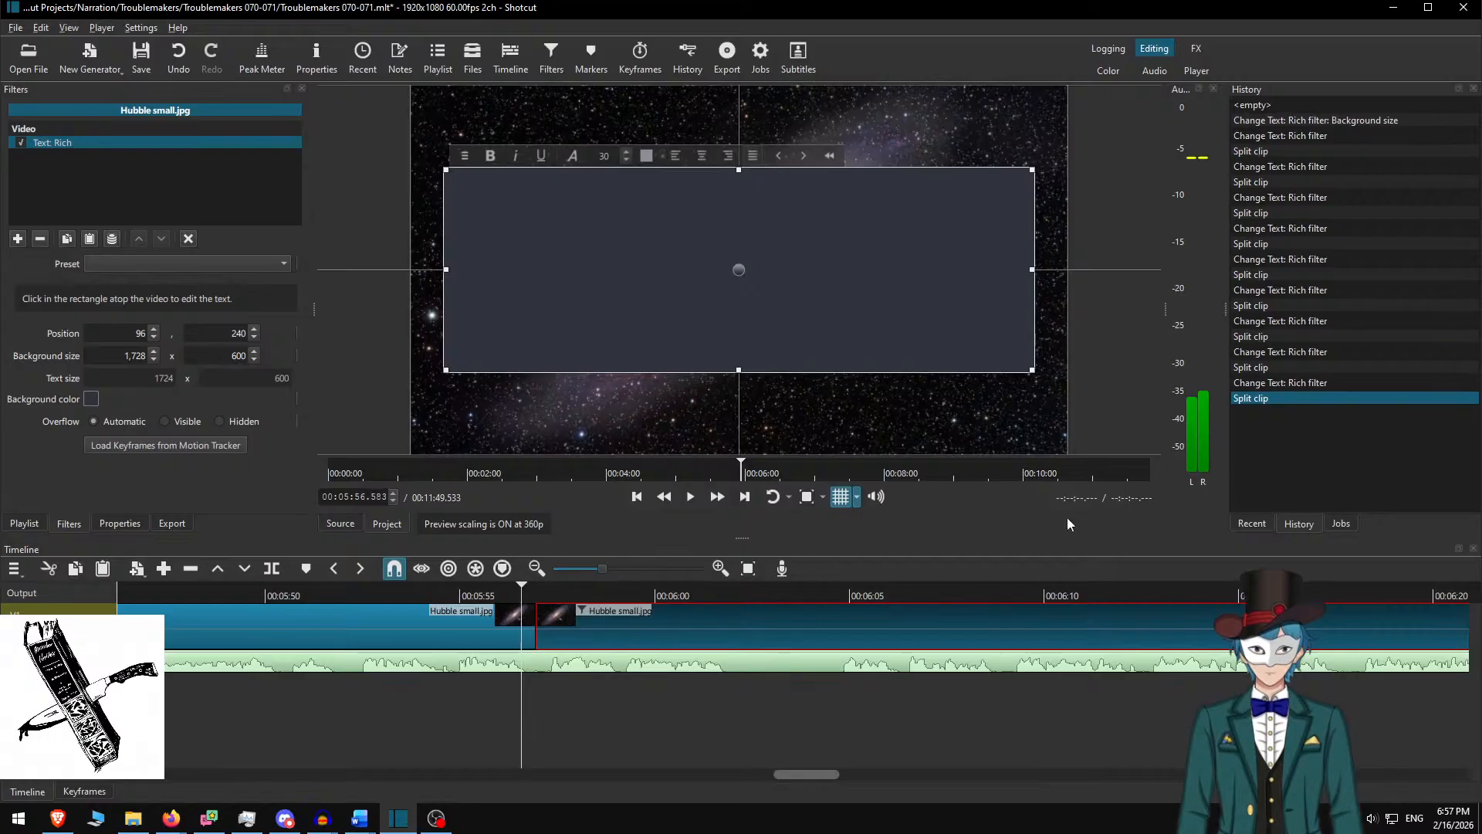
pyautogui.hotkey('ctrl', 'z')
pyautogui.click(462, 596)
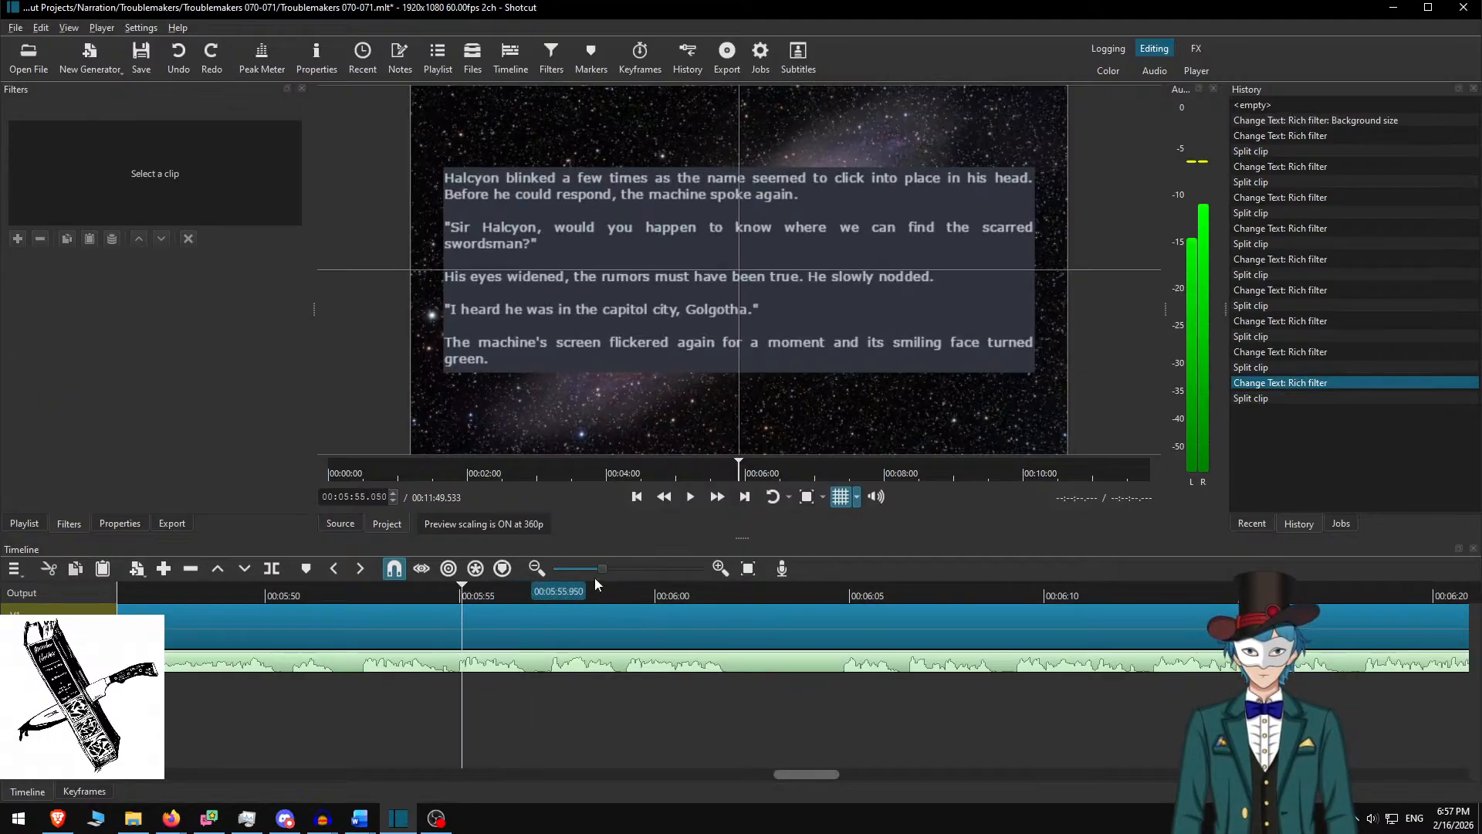
pyautogui.press('space')
pyautogui.press('space')
# Set the rich text background height to 700, raise the box to Y 190, and replay it
pyautogui.click(530, 619)
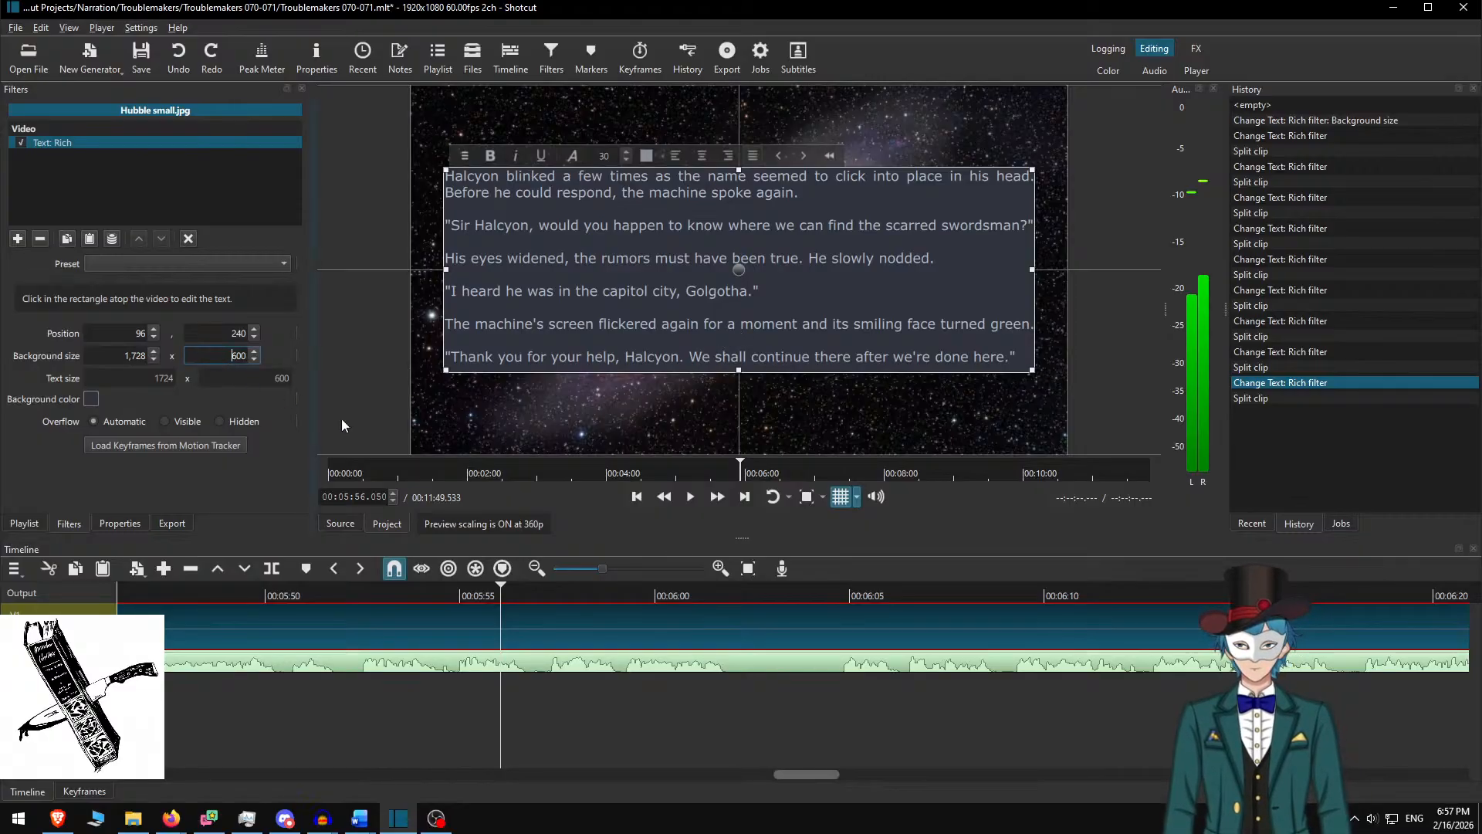
pyautogui.write('7')
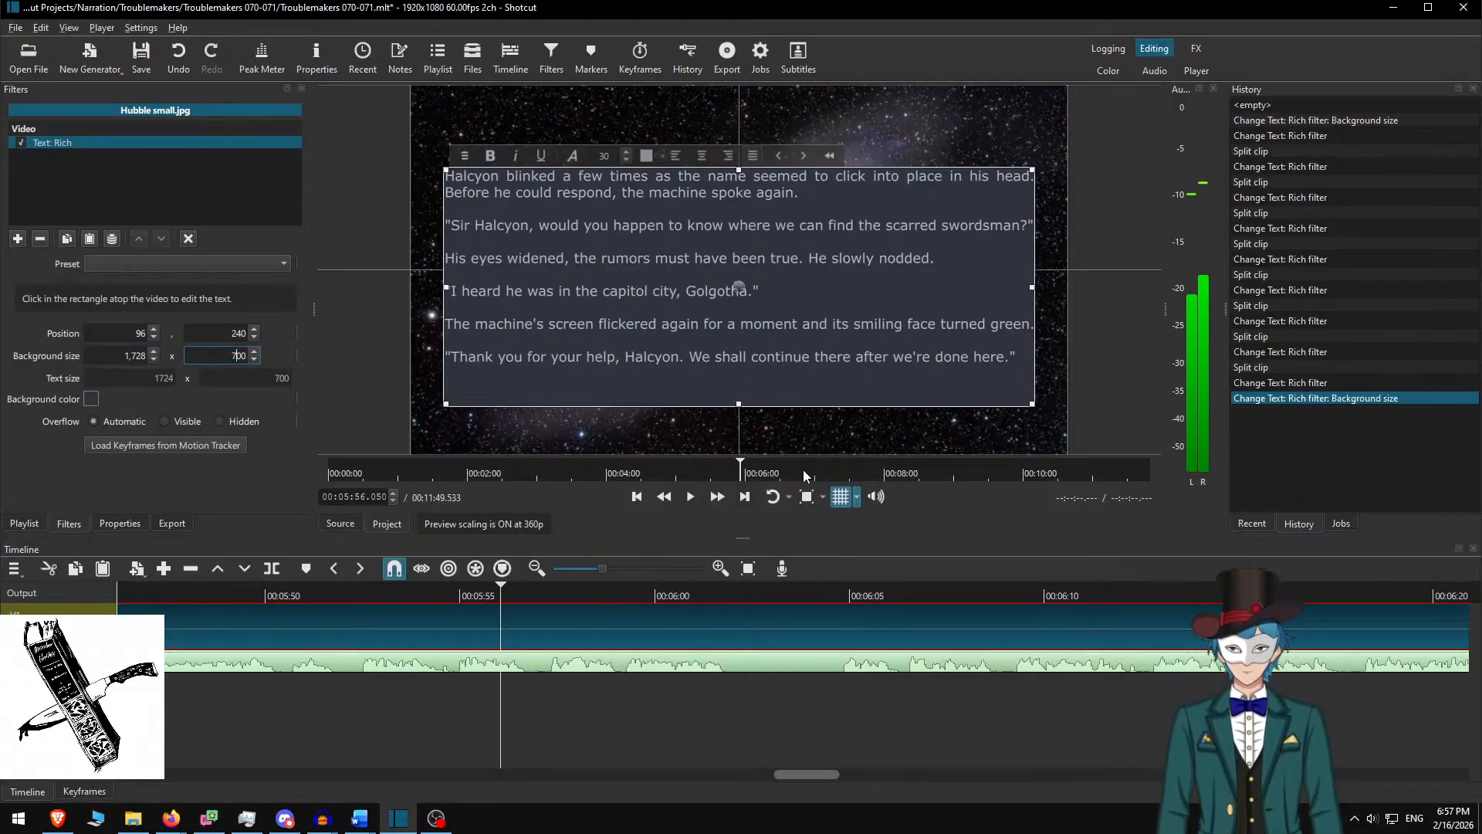
pyautogui.moveTo(710, 293); pyautogui.dragTo(735, 262)
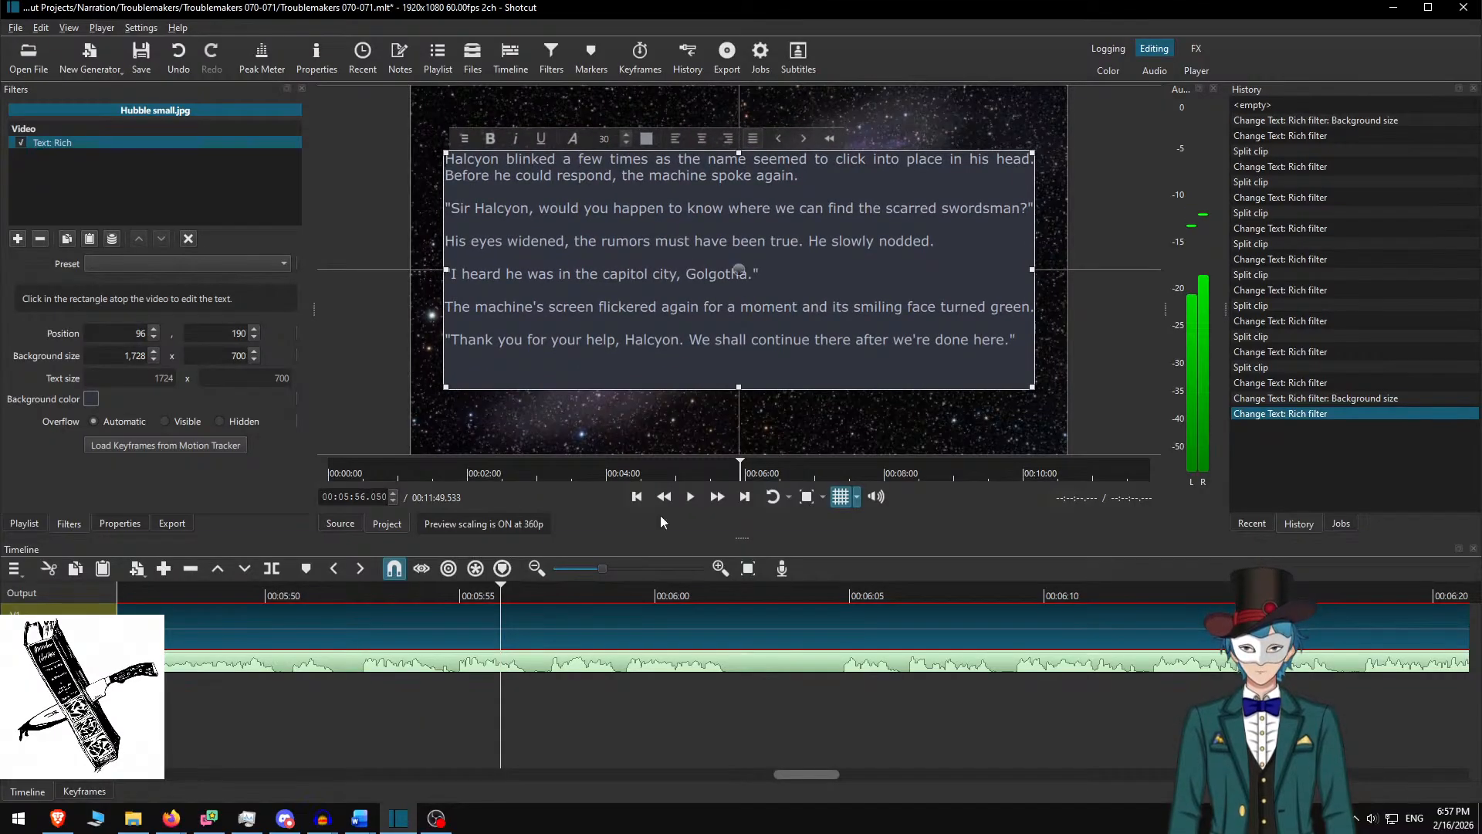
pyautogui.click(514, 634)
pyautogui.press('space')
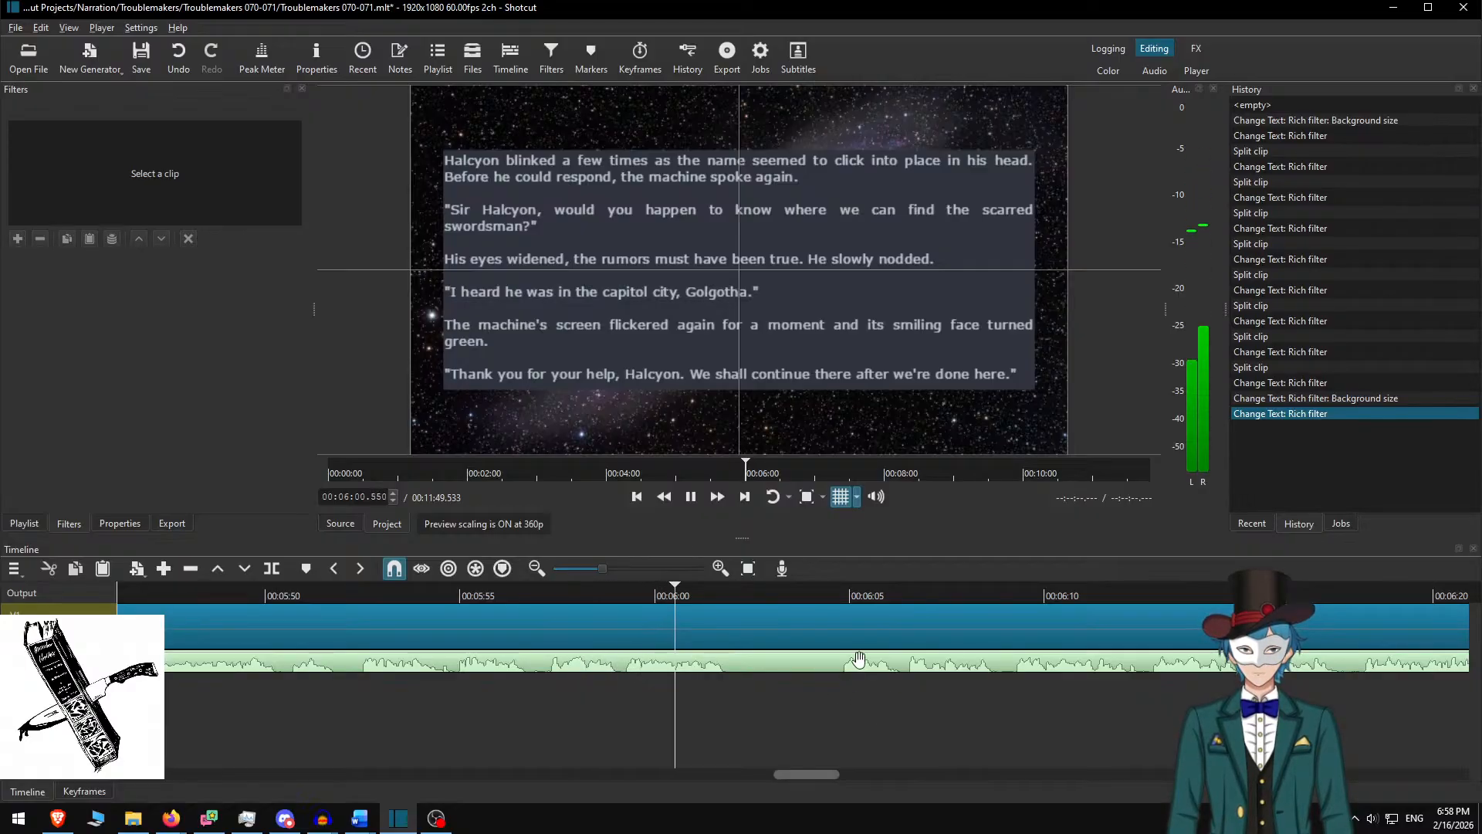
# Split the image and narration tracks at 6:02 and again at 6:04
pyautogui.press('space')
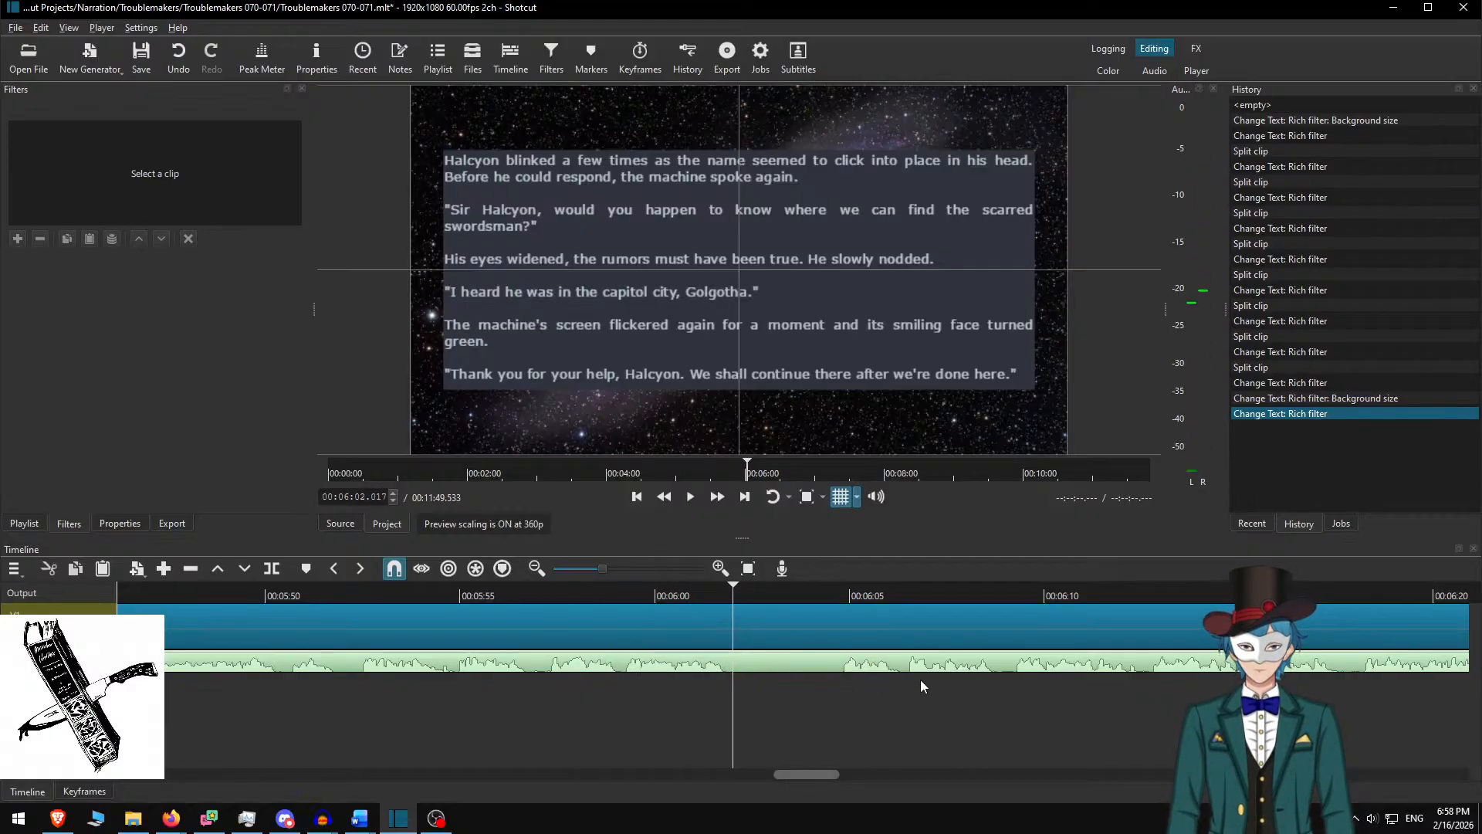
pyautogui.press('s')
pyautogui.press('s')
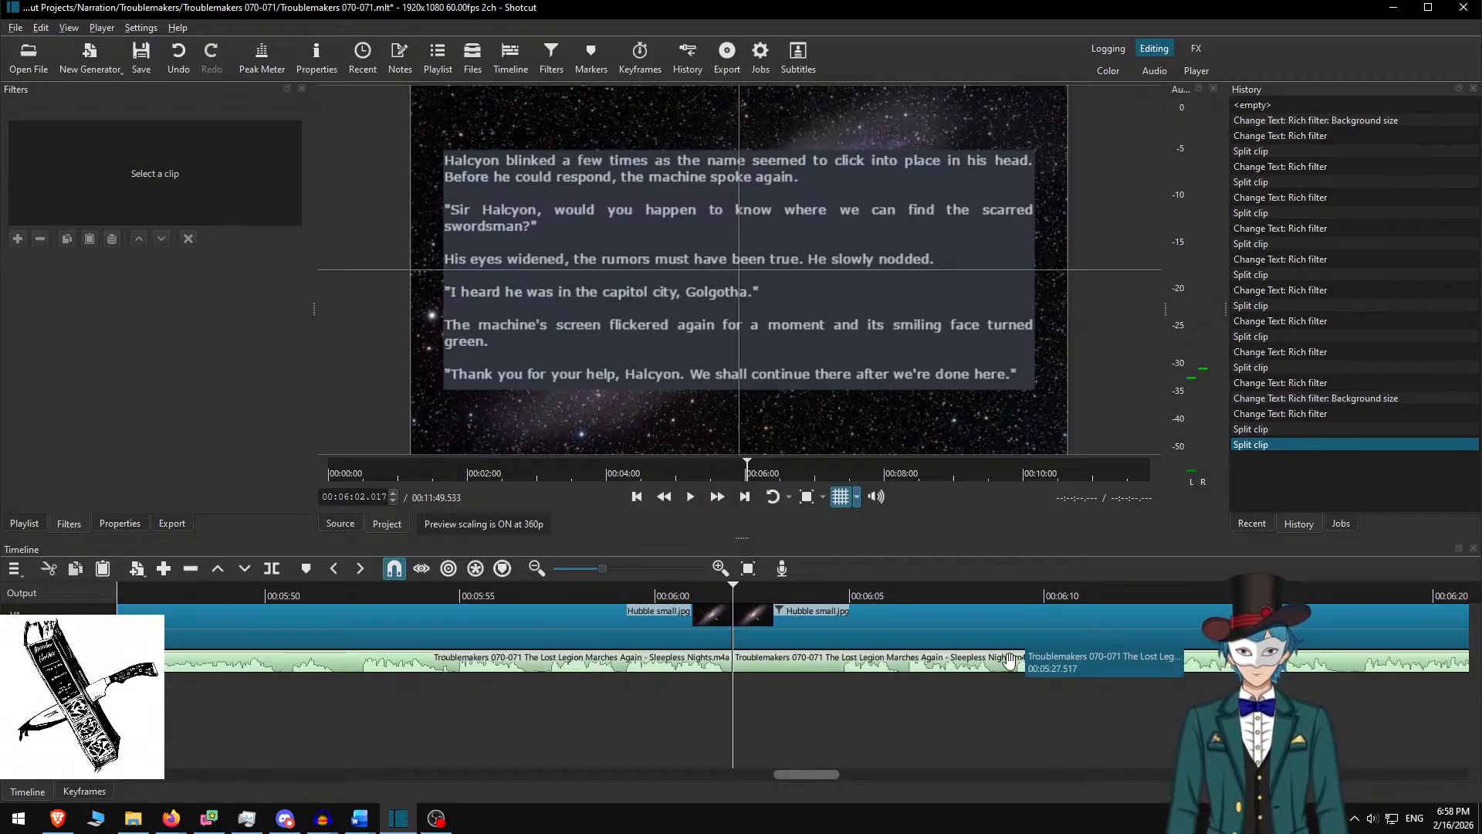
pyautogui.press('pagedown')
pyautogui.press('pageup')
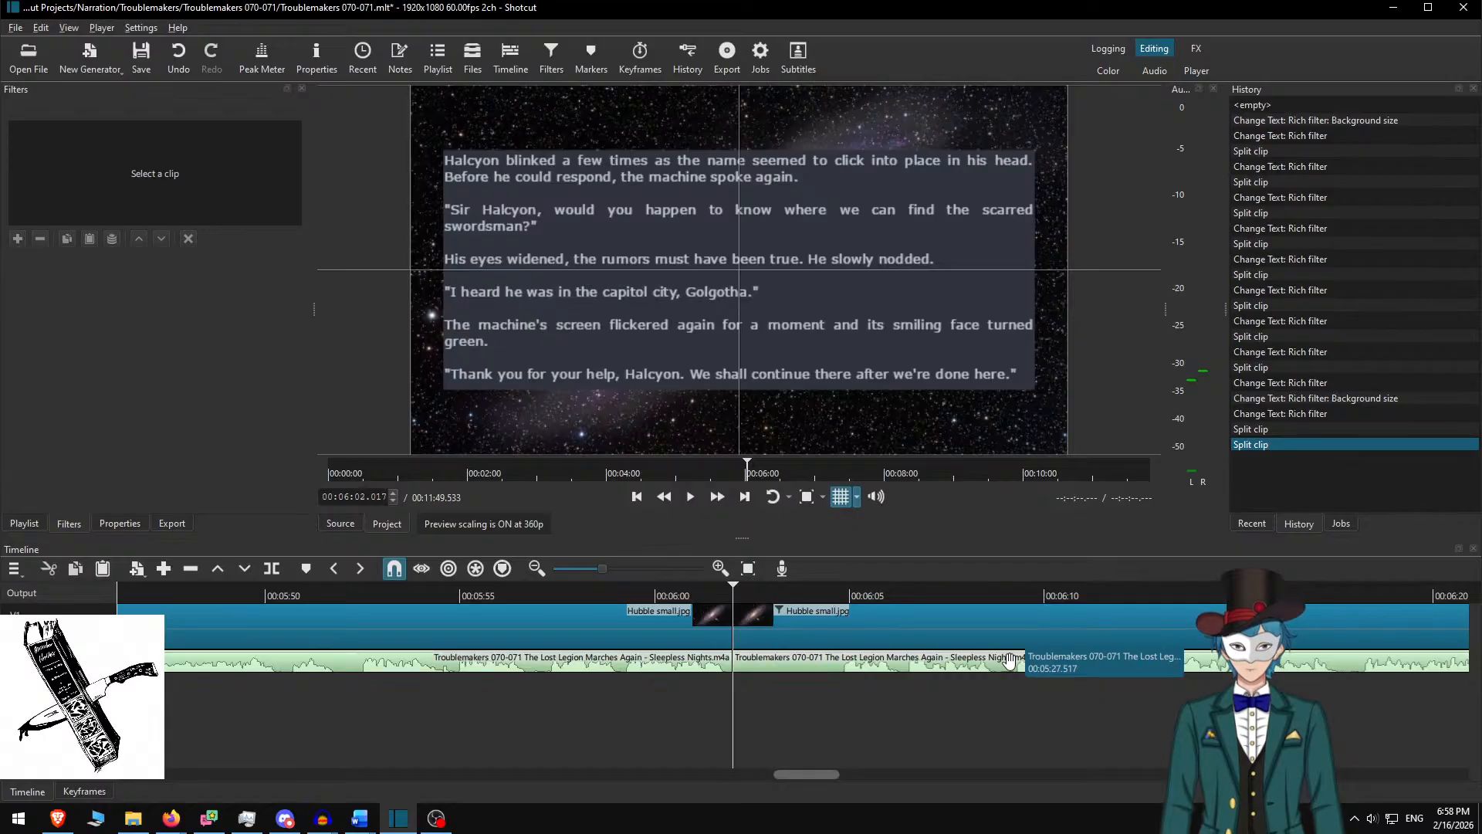
pyautogui.press('pagedown')
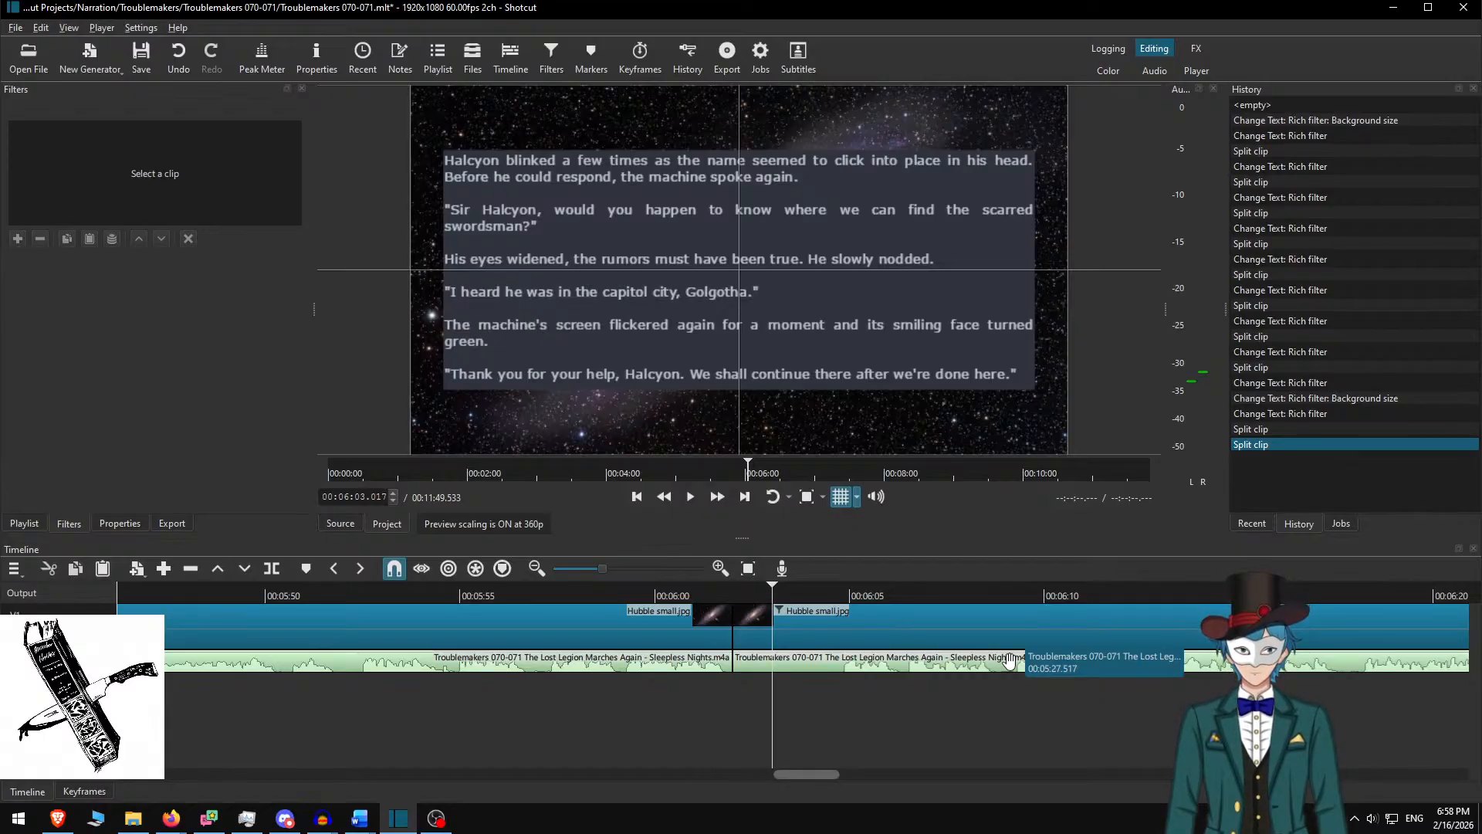
pyautogui.press('pagedown')
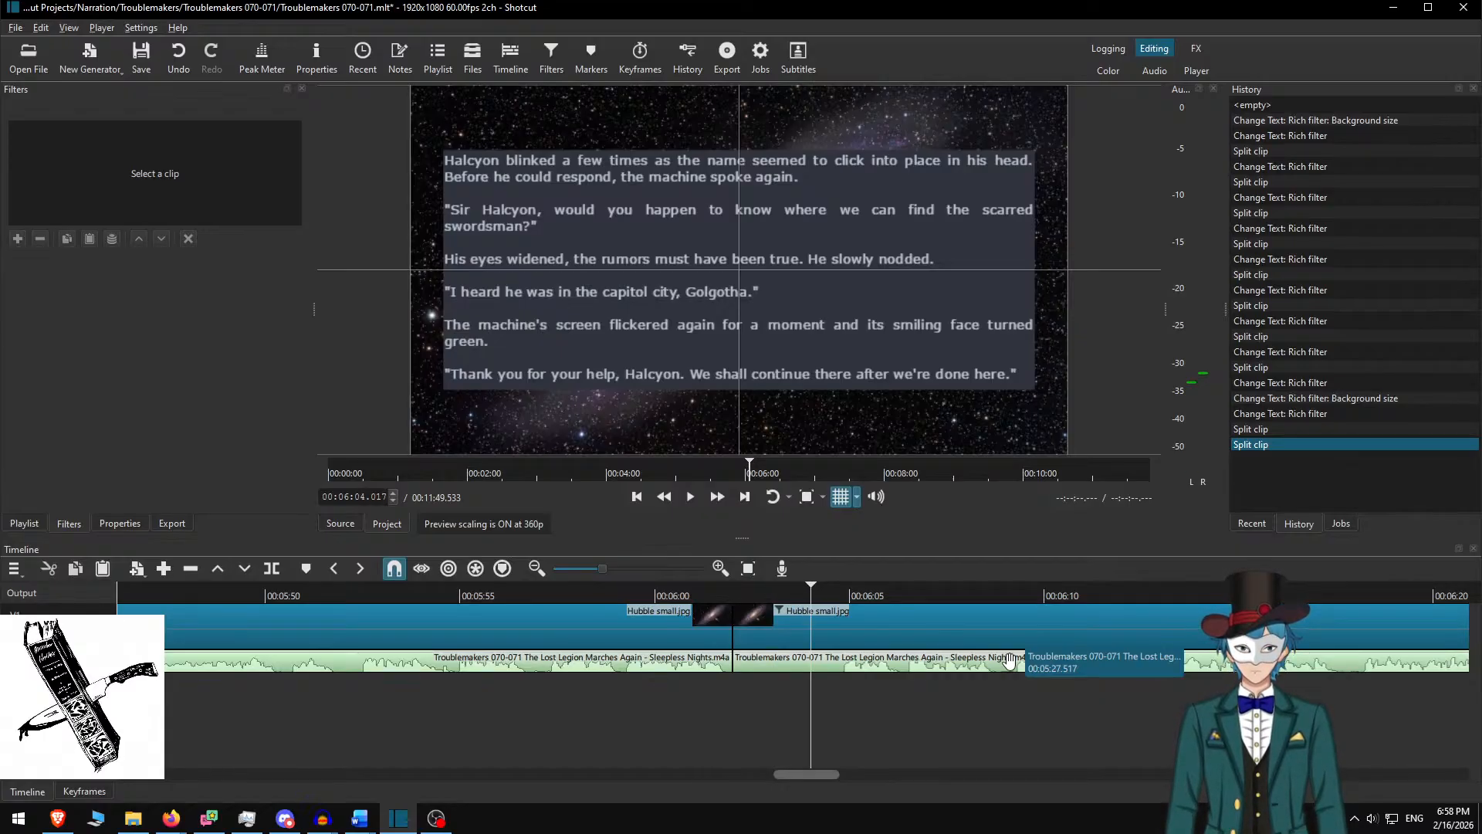
pyautogui.press('pageup')
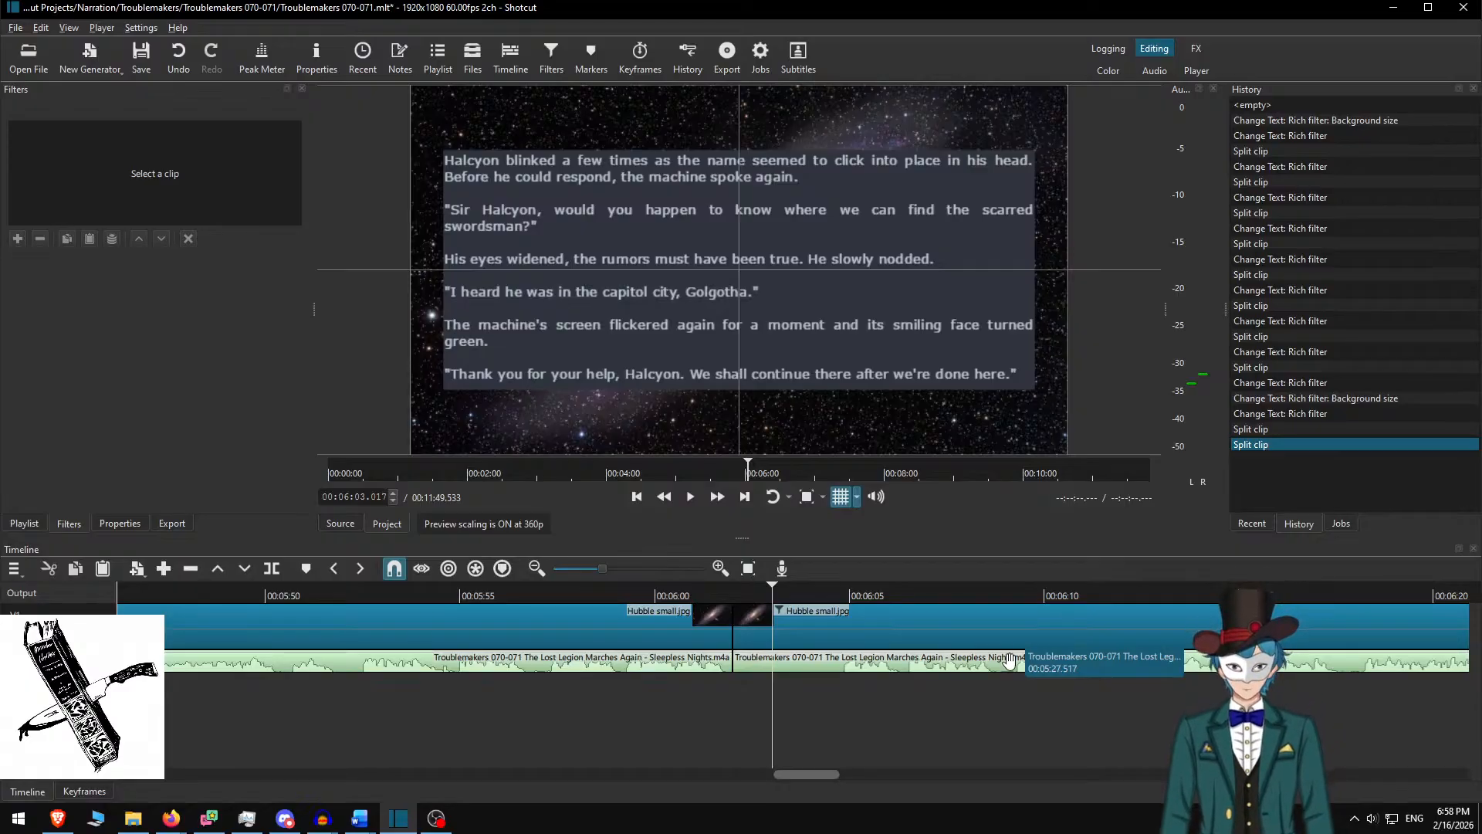
pyautogui.press('pagedown')
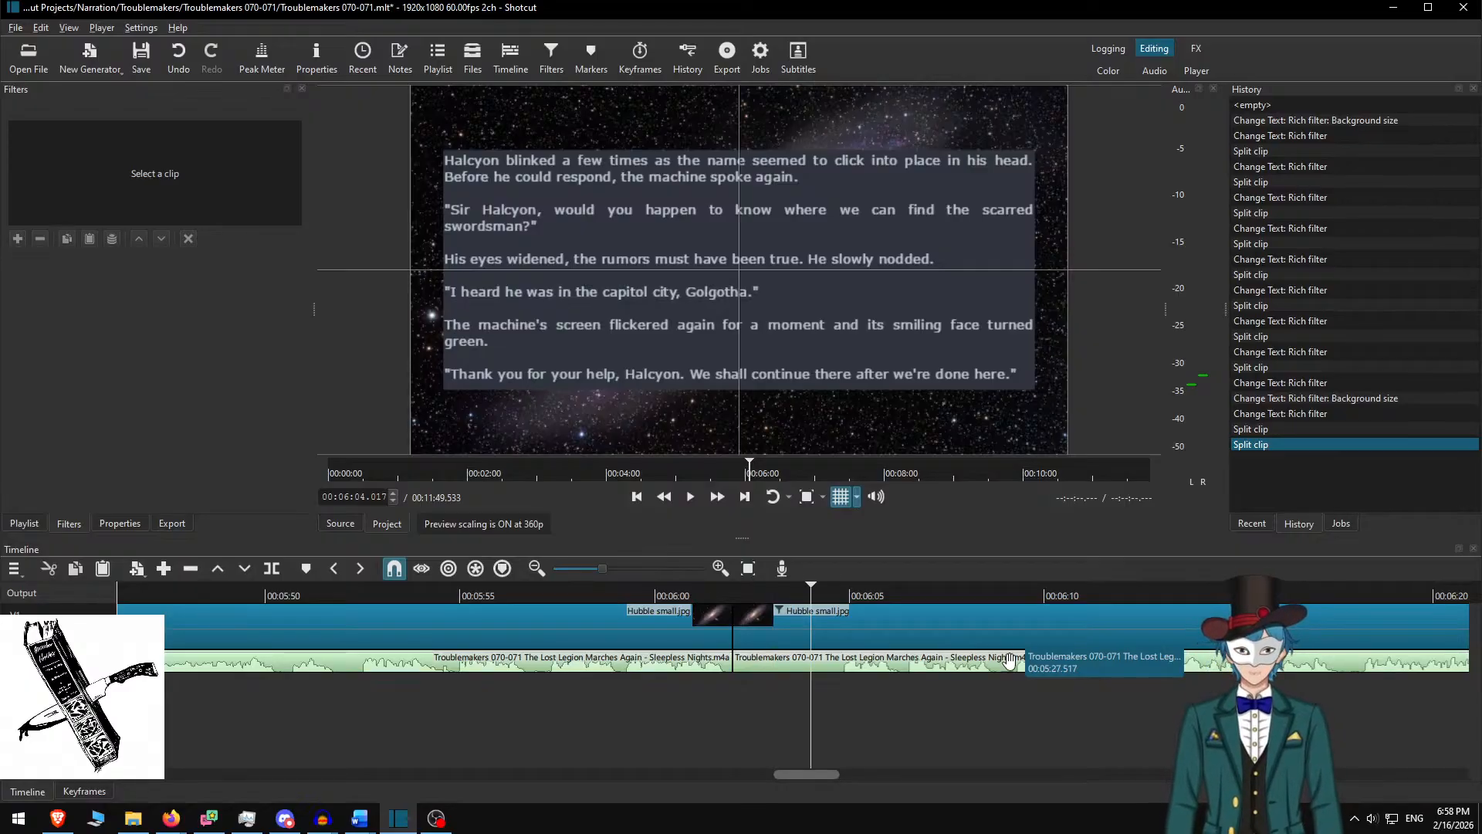
pyautogui.press('s')
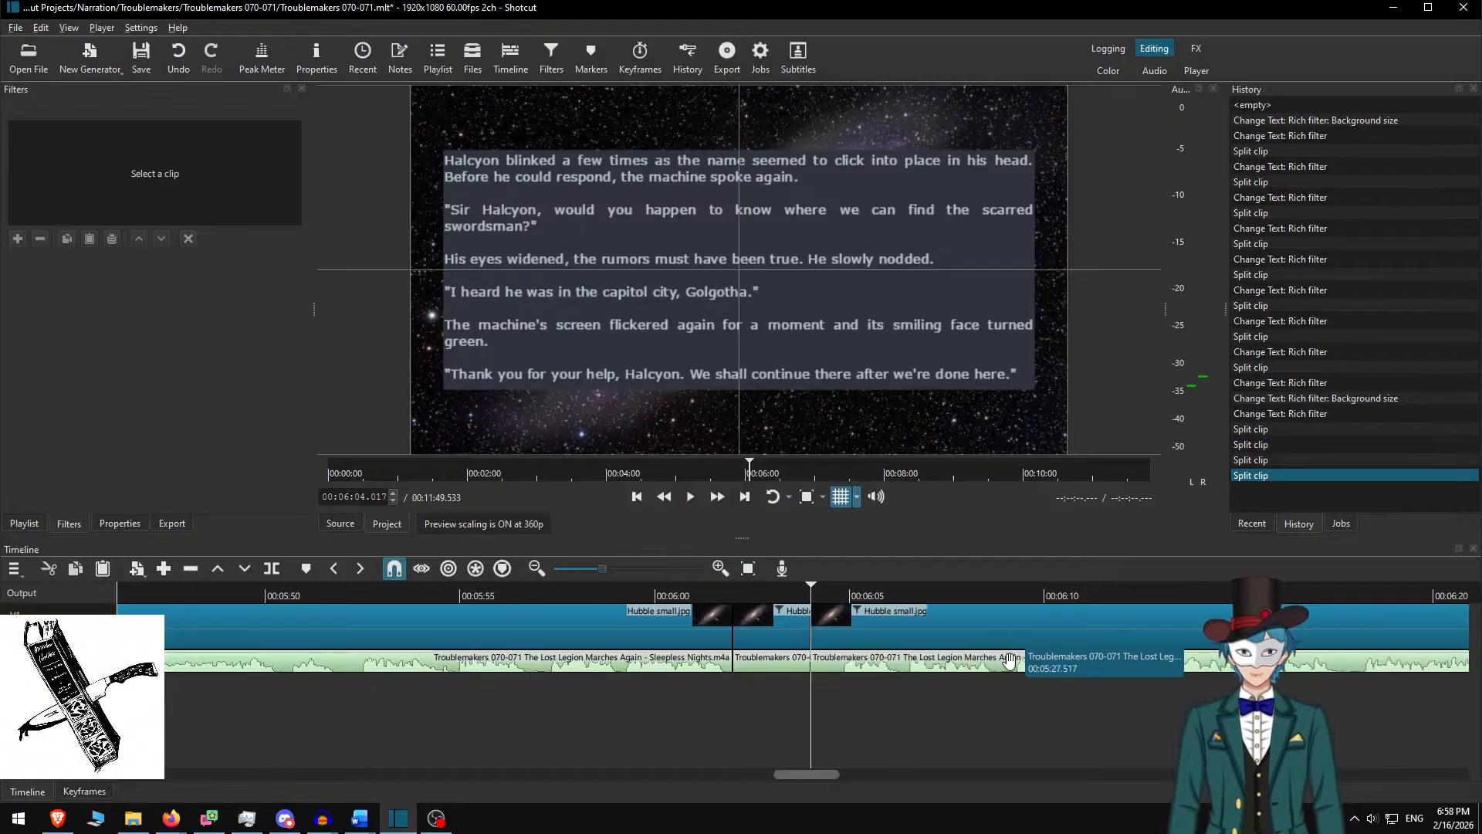
# Split both tracks at 6:04.733 and ripple-delete the short slice from narration and V1
pyautogui.press('space')
pyautogui.press('space')
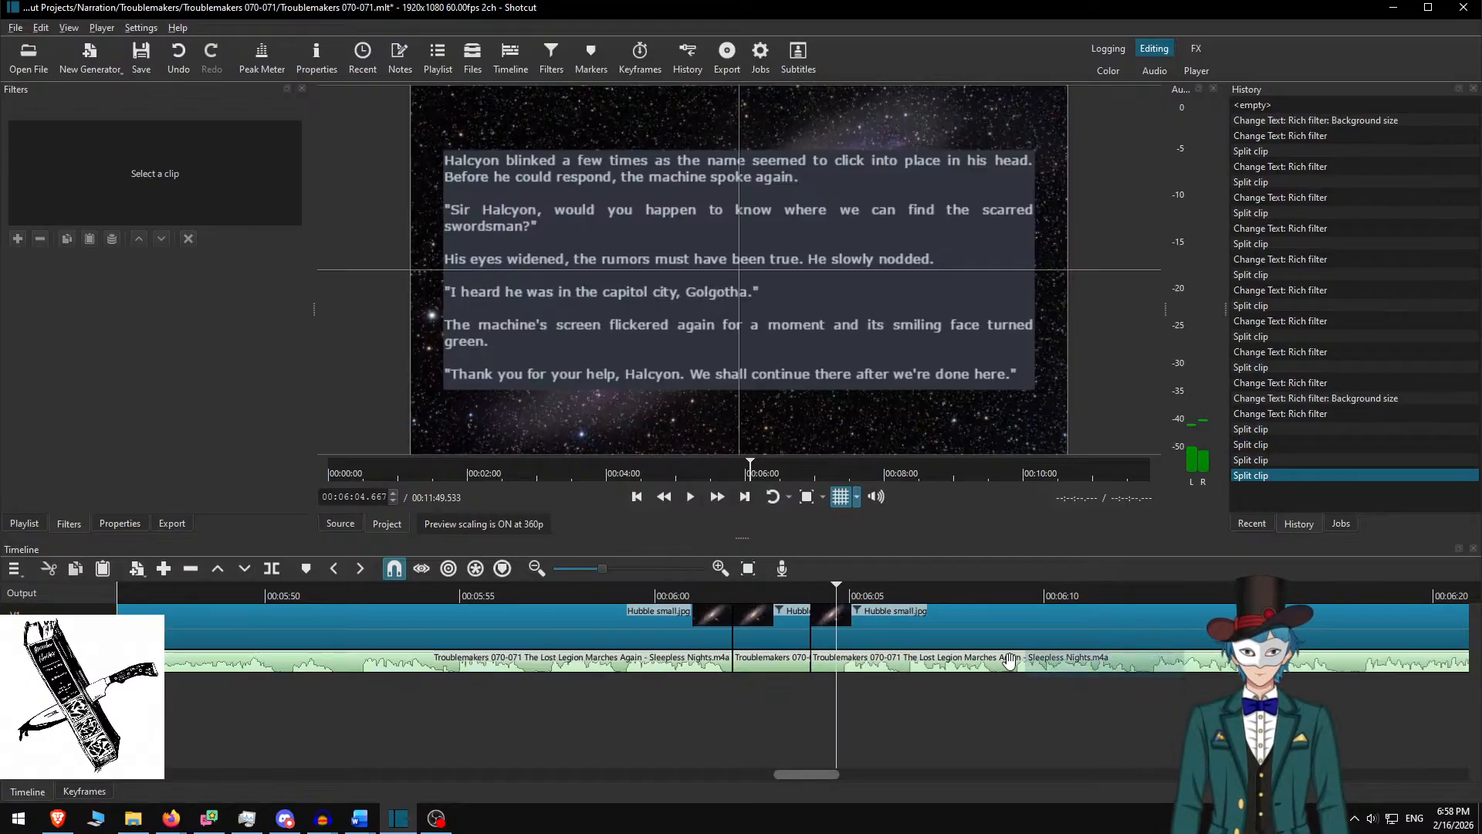
pyautogui.press('space')
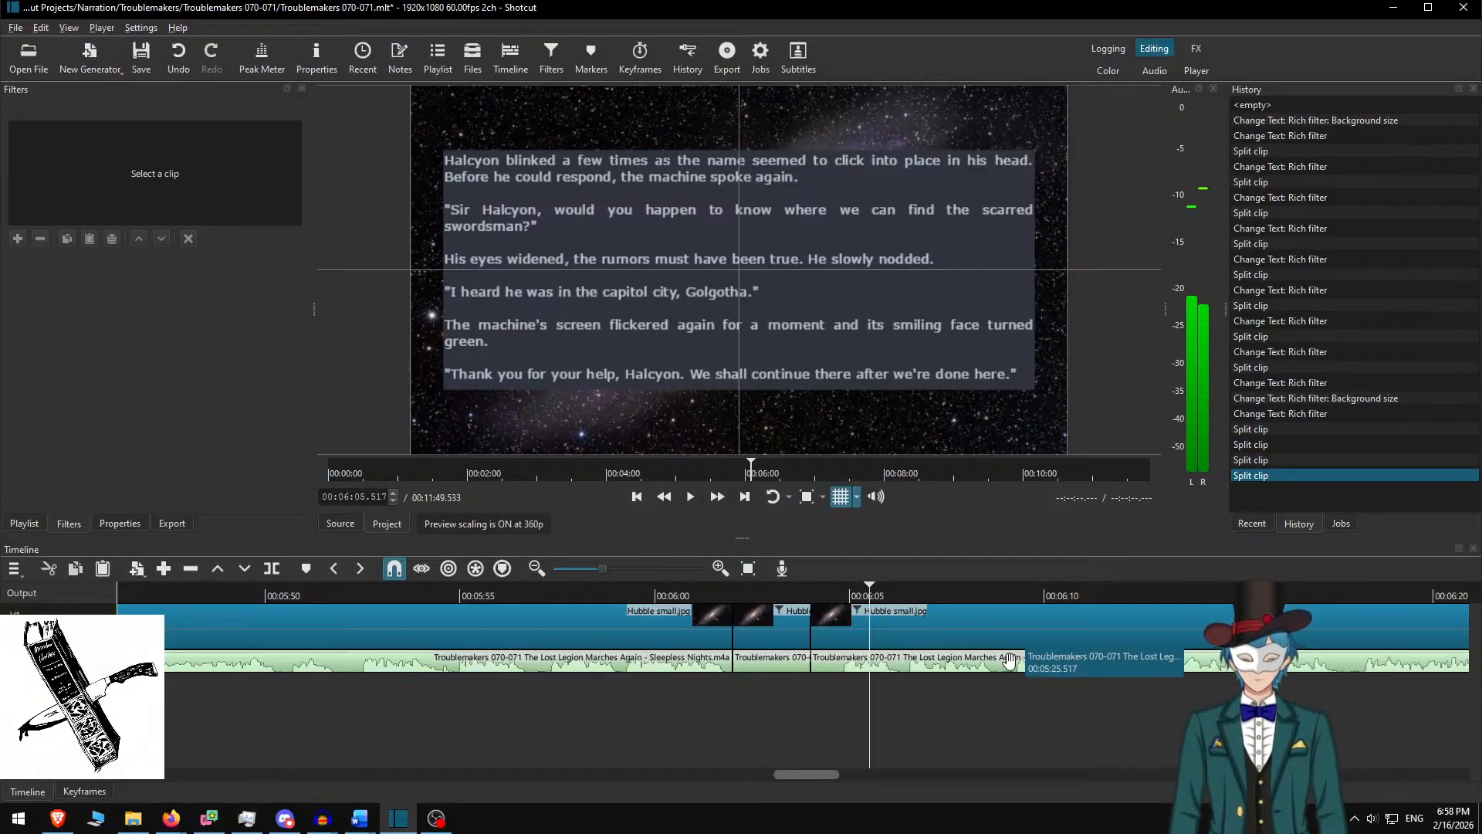
pyautogui.press('Up')
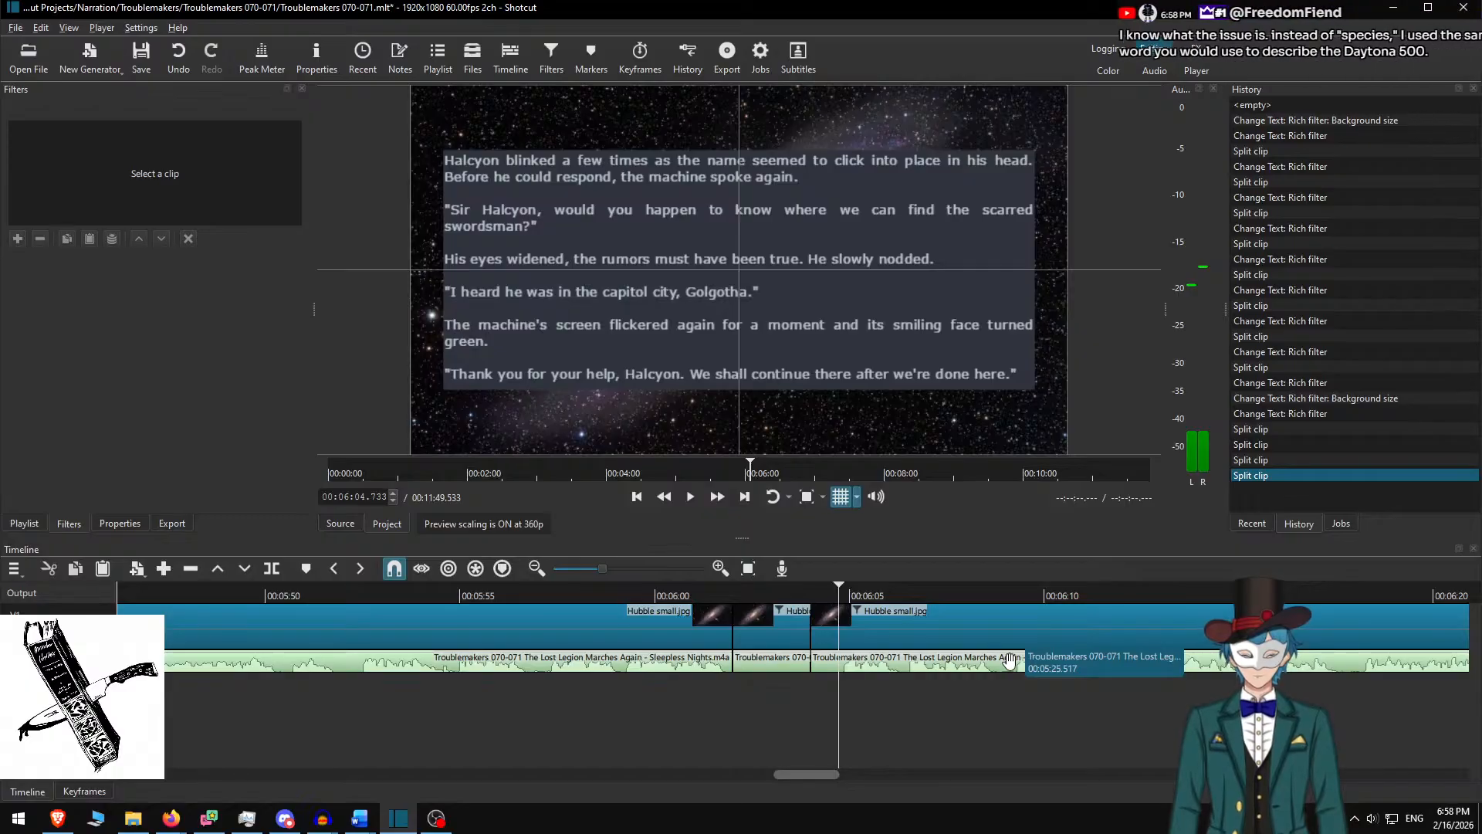
pyautogui.press('s')
pyautogui.press('s')
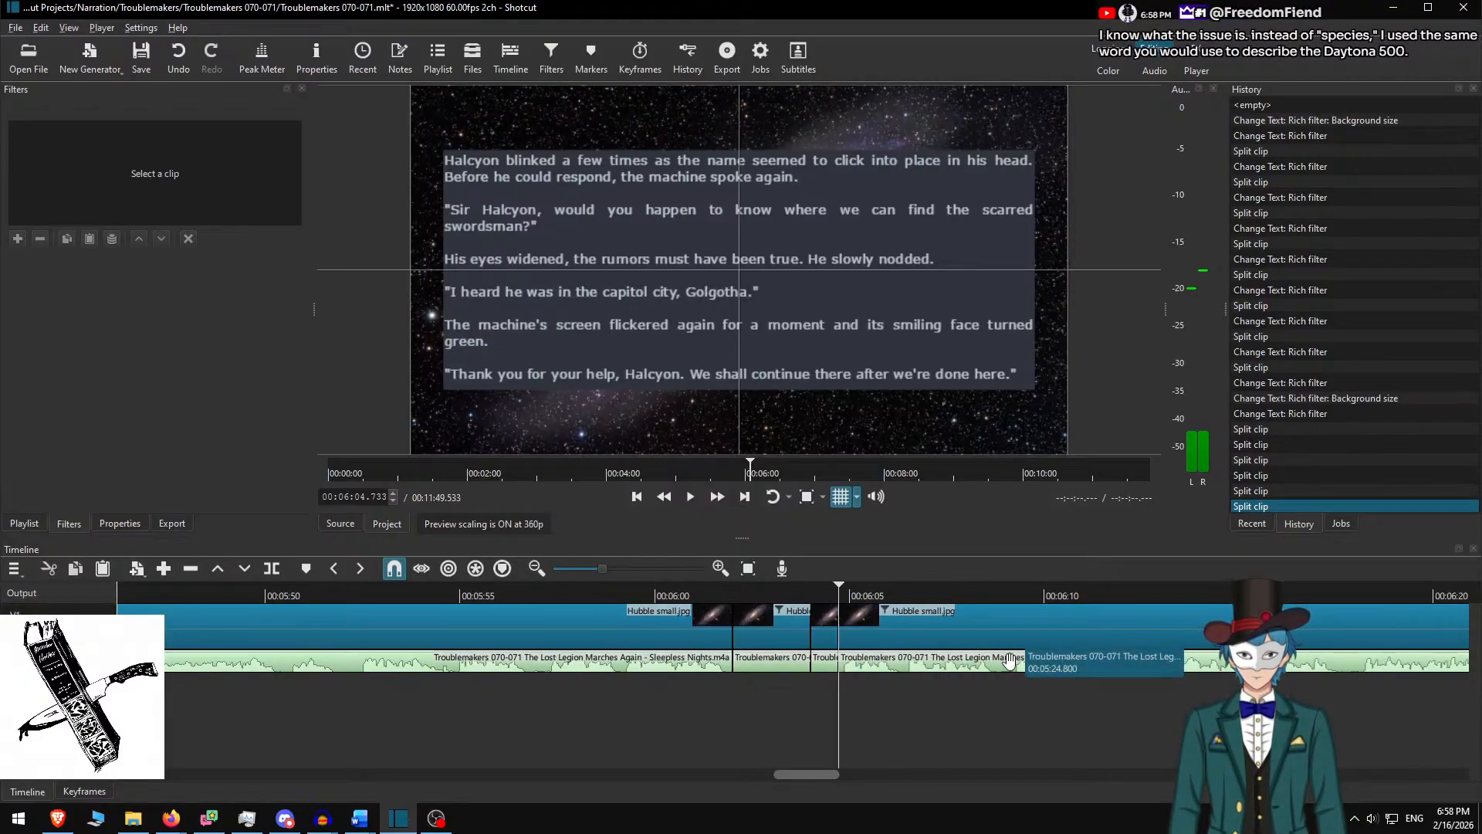
pyautogui.press('Left')
pyautogui.press('Up')
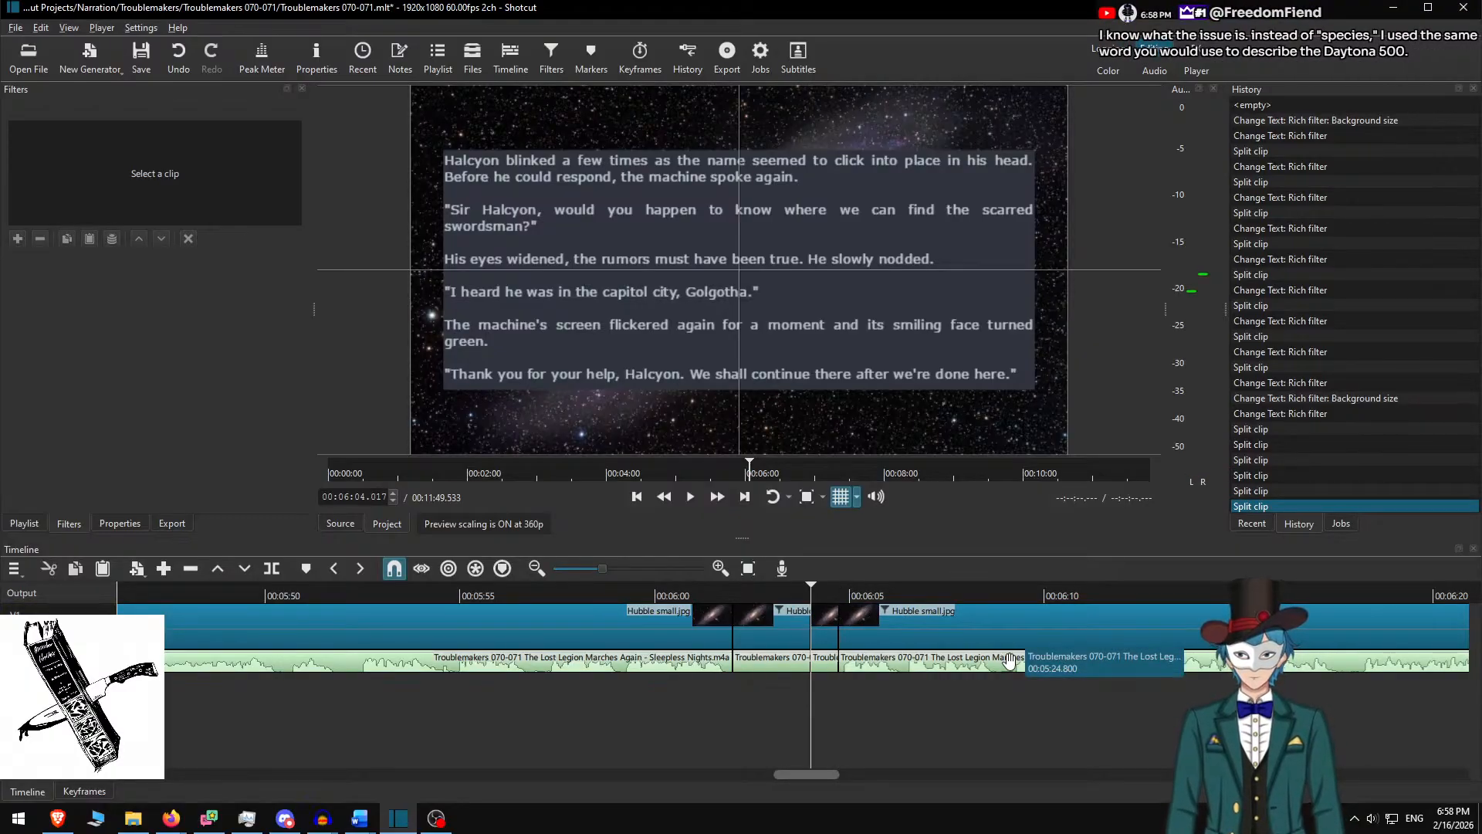
pyautogui.press('x')
pyautogui.hotkey('ctrl', 'Up')
pyautogui.press('x')
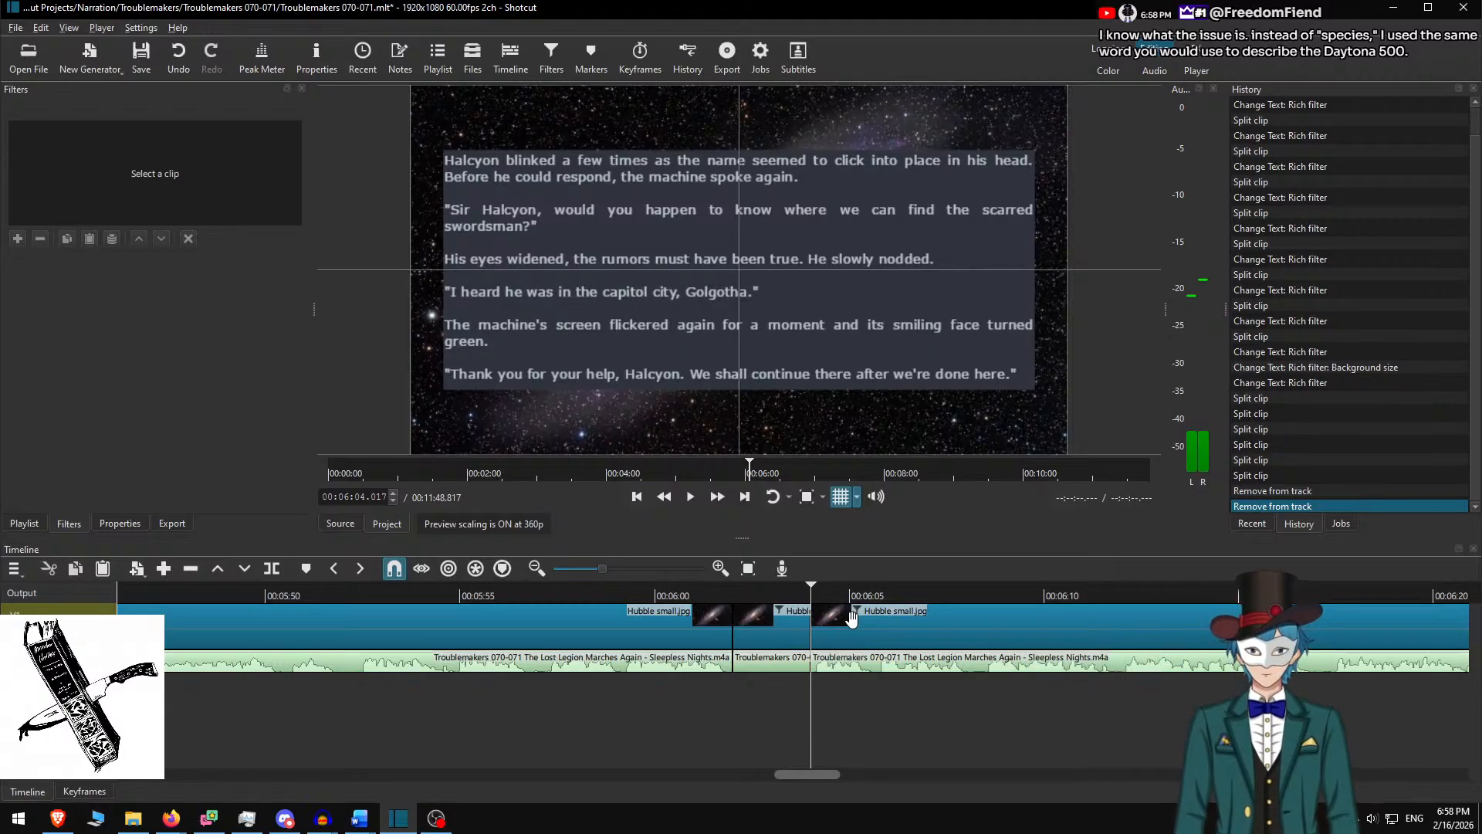
# Replace the new clip's text with a centred Chapter 71 title at size 72
pyautogui.click(777, 627)
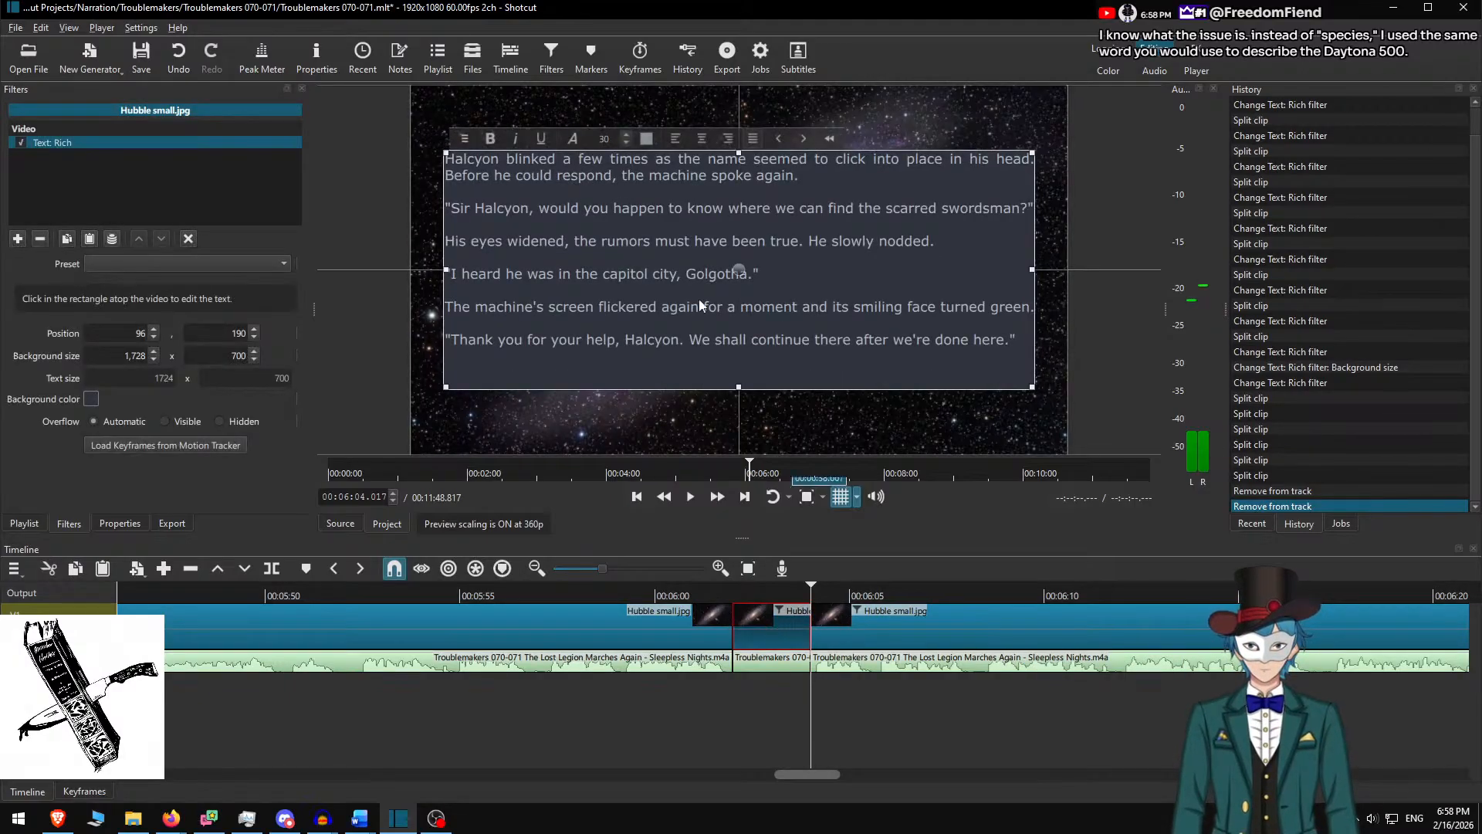
pyautogui.click(766, 313)
pyautogui.hotkey('ctrl', 'a')
pyautogui.write('Ch')
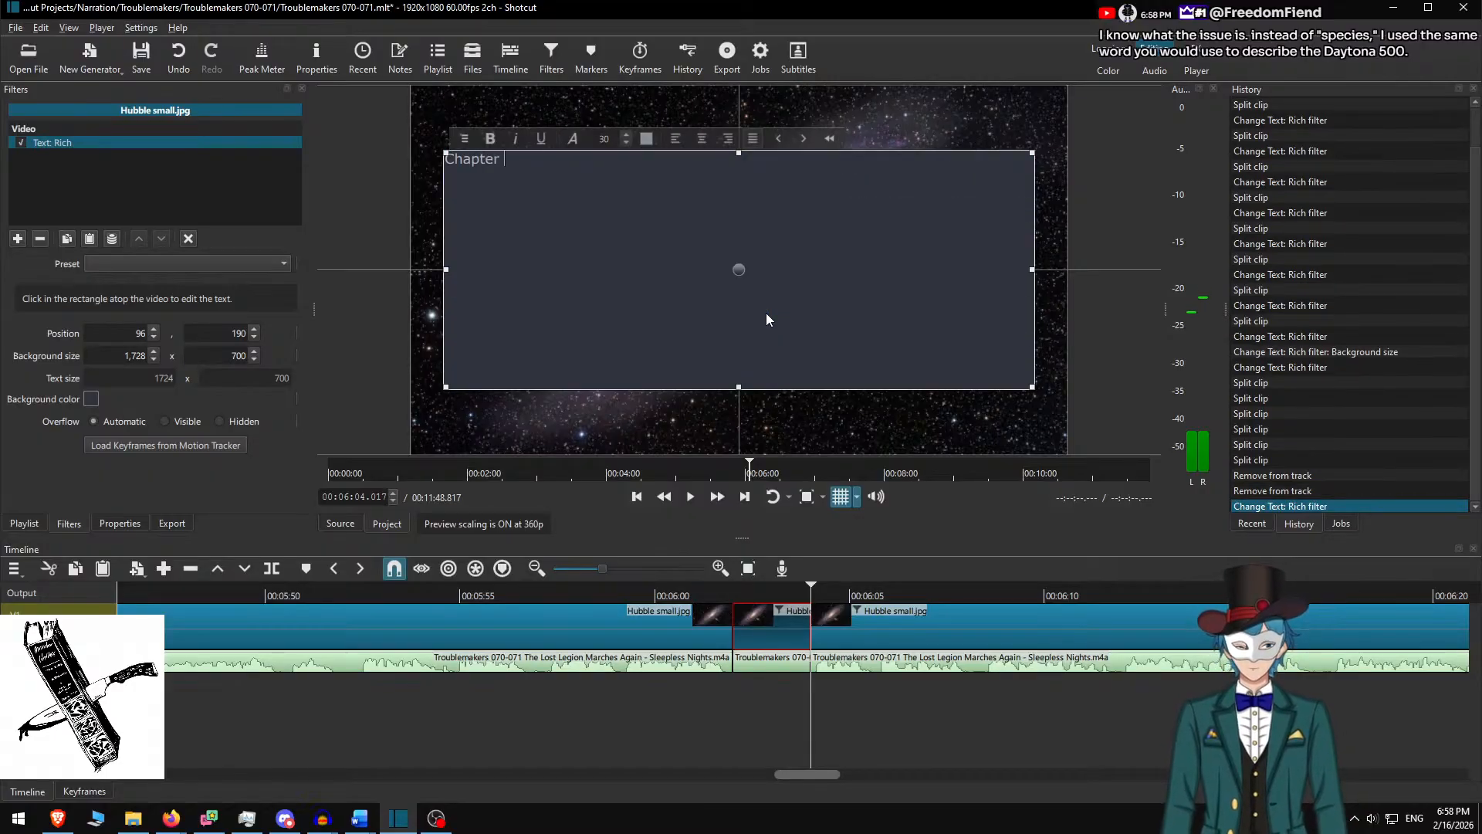
pyautogui.hotkey('ctrl', 'a')
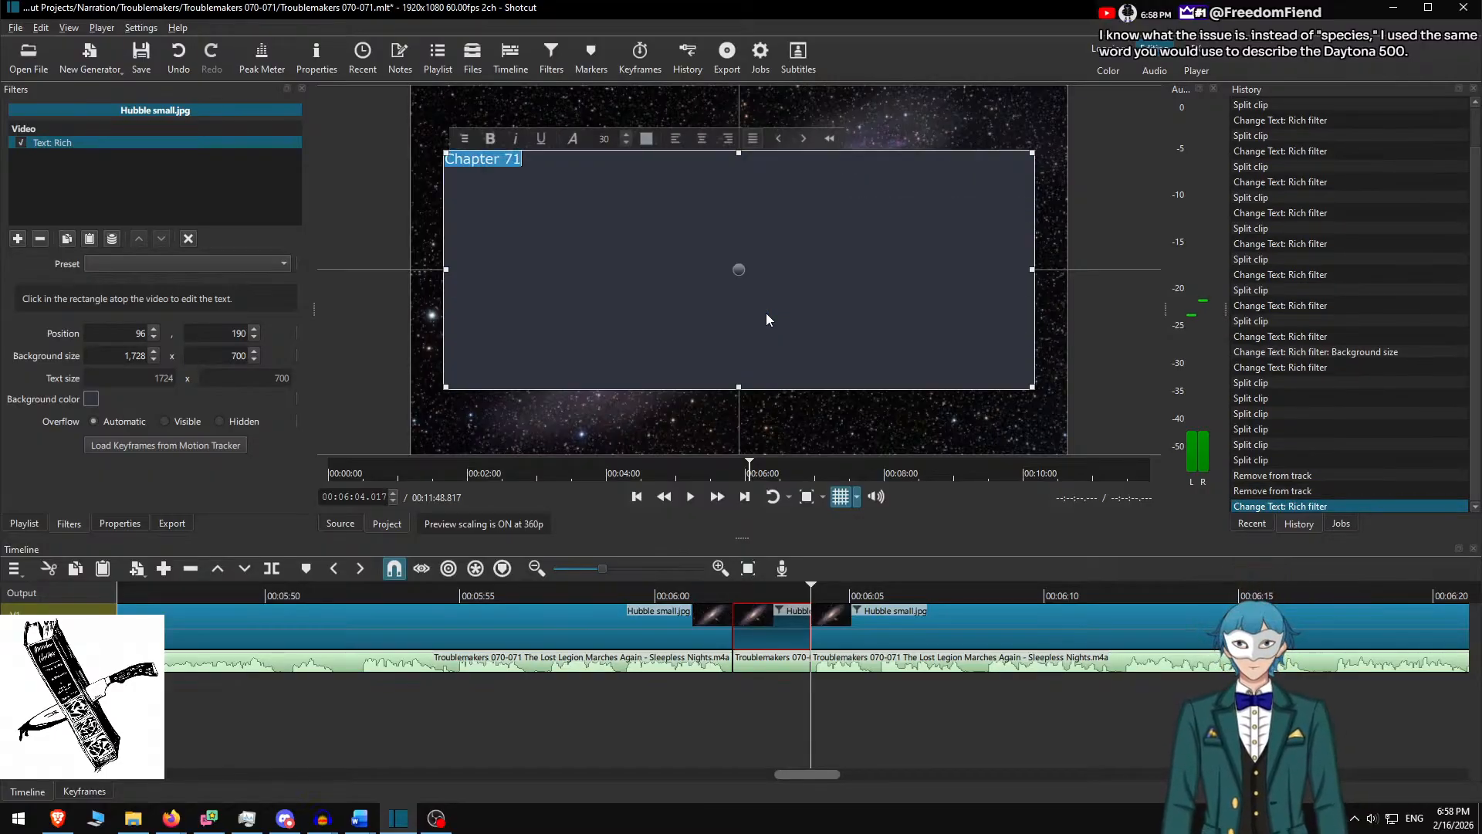
pyautogui.doubleClick(607, 138)
pyautogui.write('72')
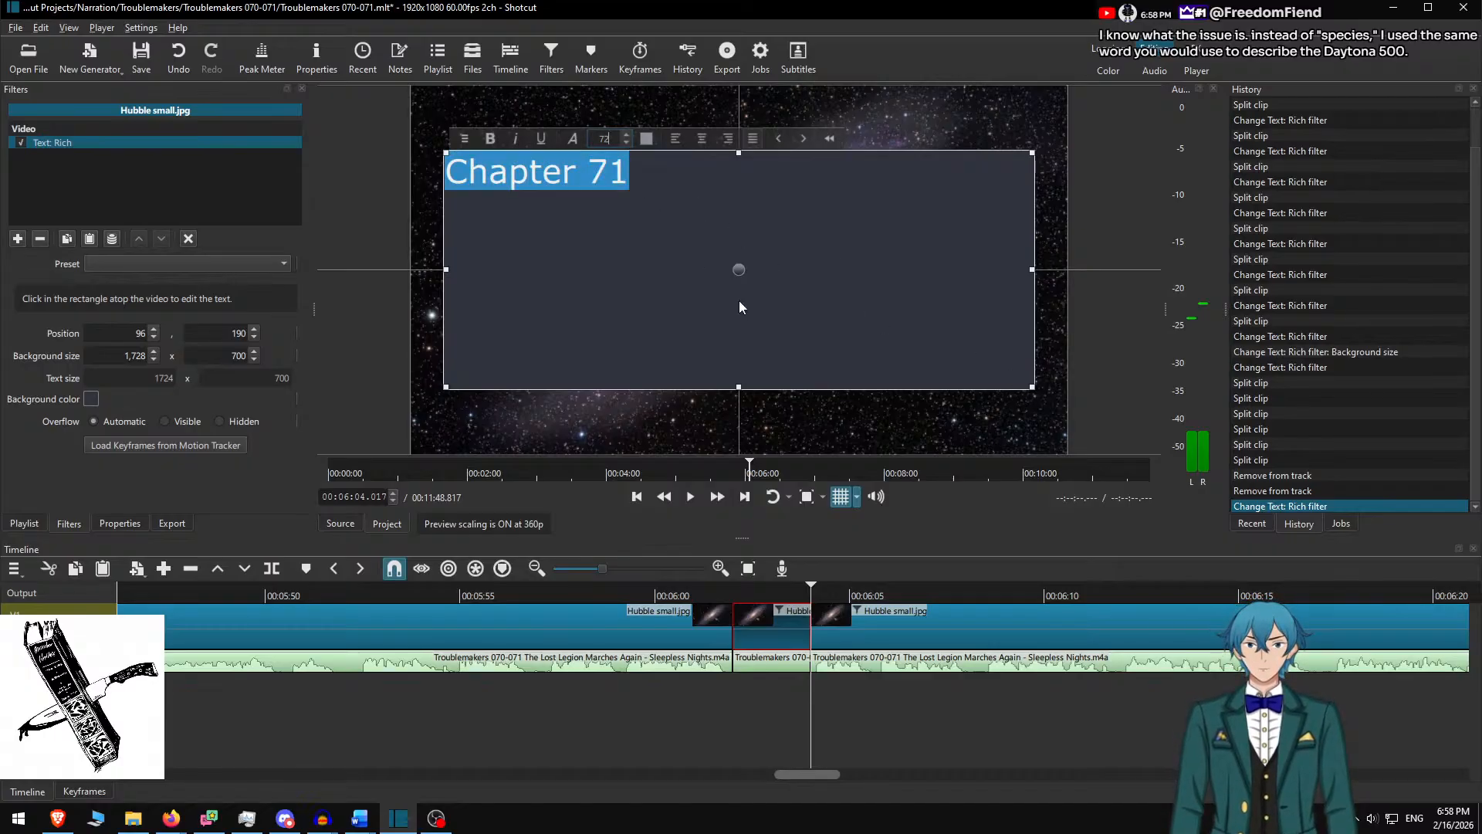
pyautogui.click(702, 138)
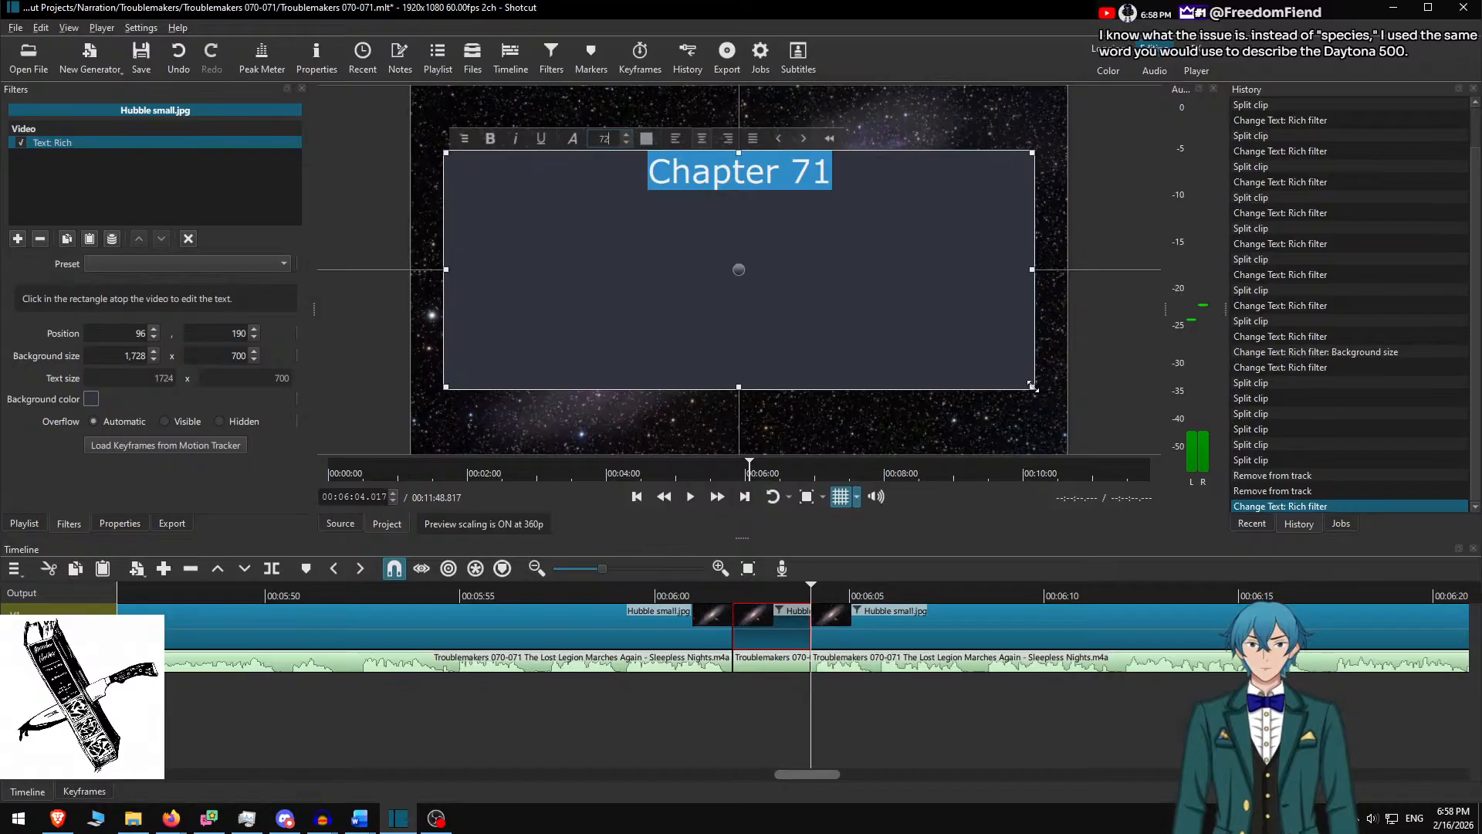
# Shrink the Chapter 71 box to 574x148 and move it to the frame centre
pyautogui.moveTo(1033, 387); pyautogui.dragTo(641, 201)
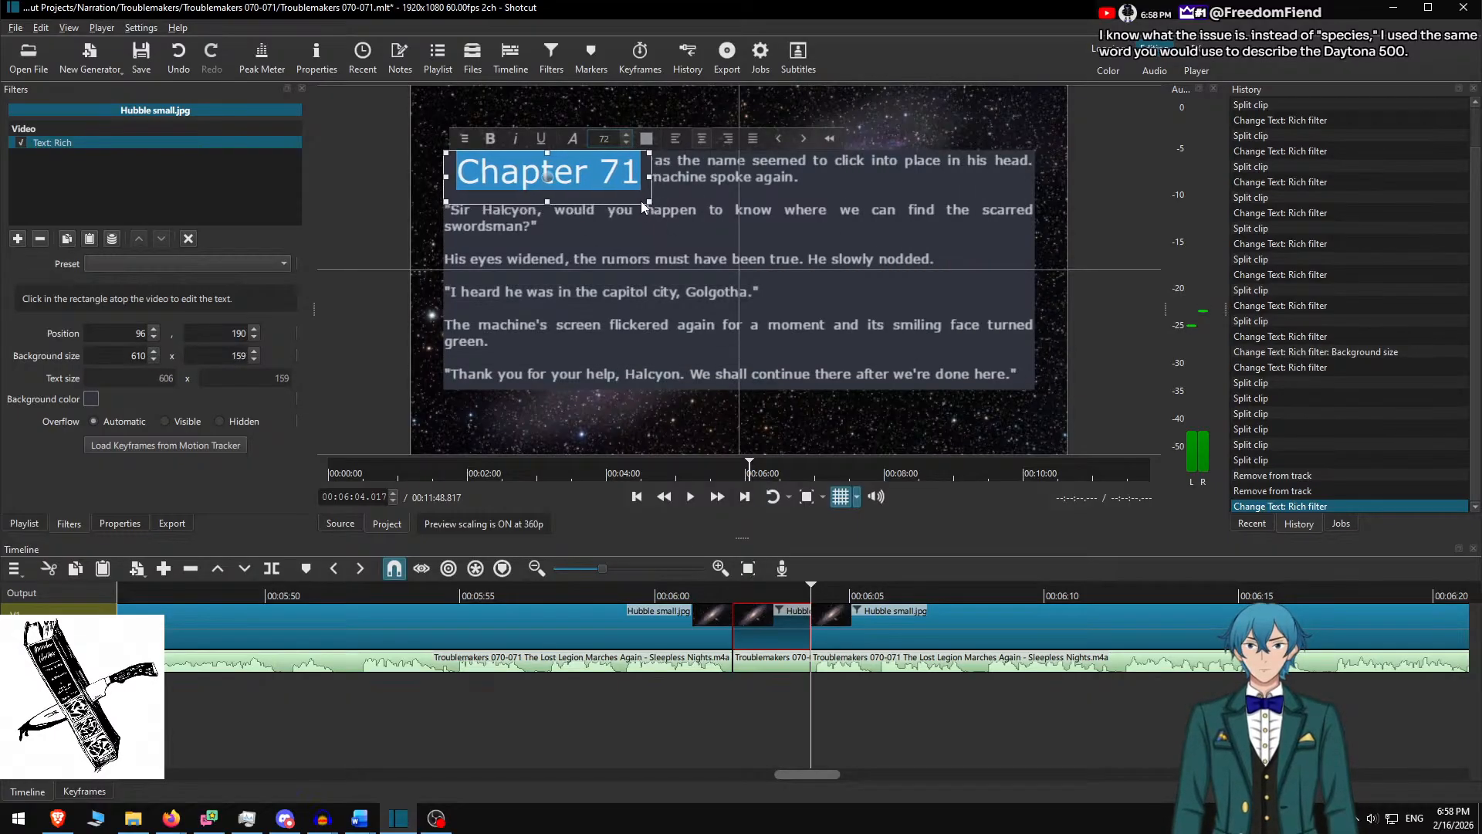
pyautogui.click(775, 594)
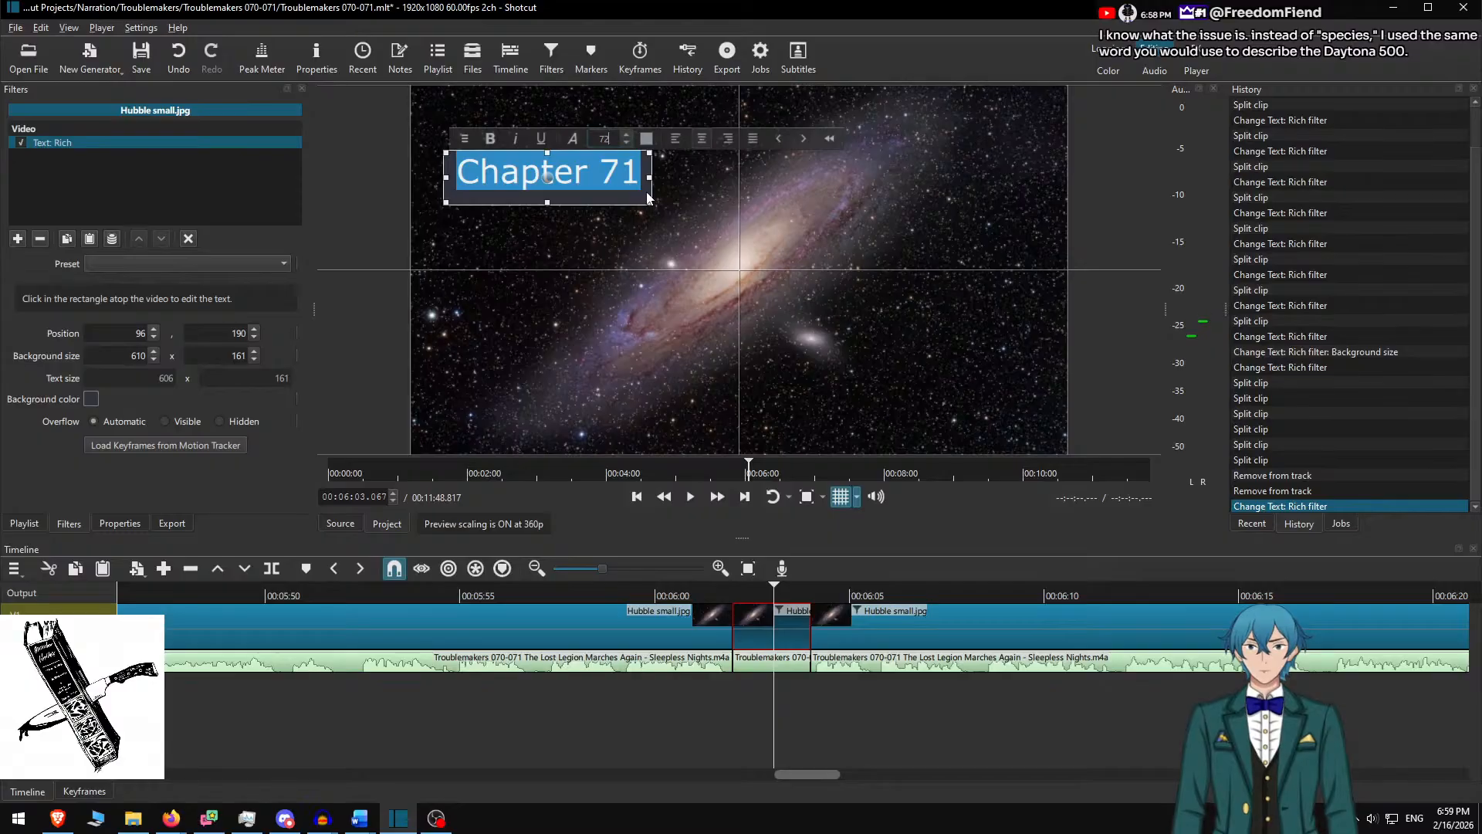
pyautogui.moveTo(647, 191); pyautogui.dragTo(634, 189)
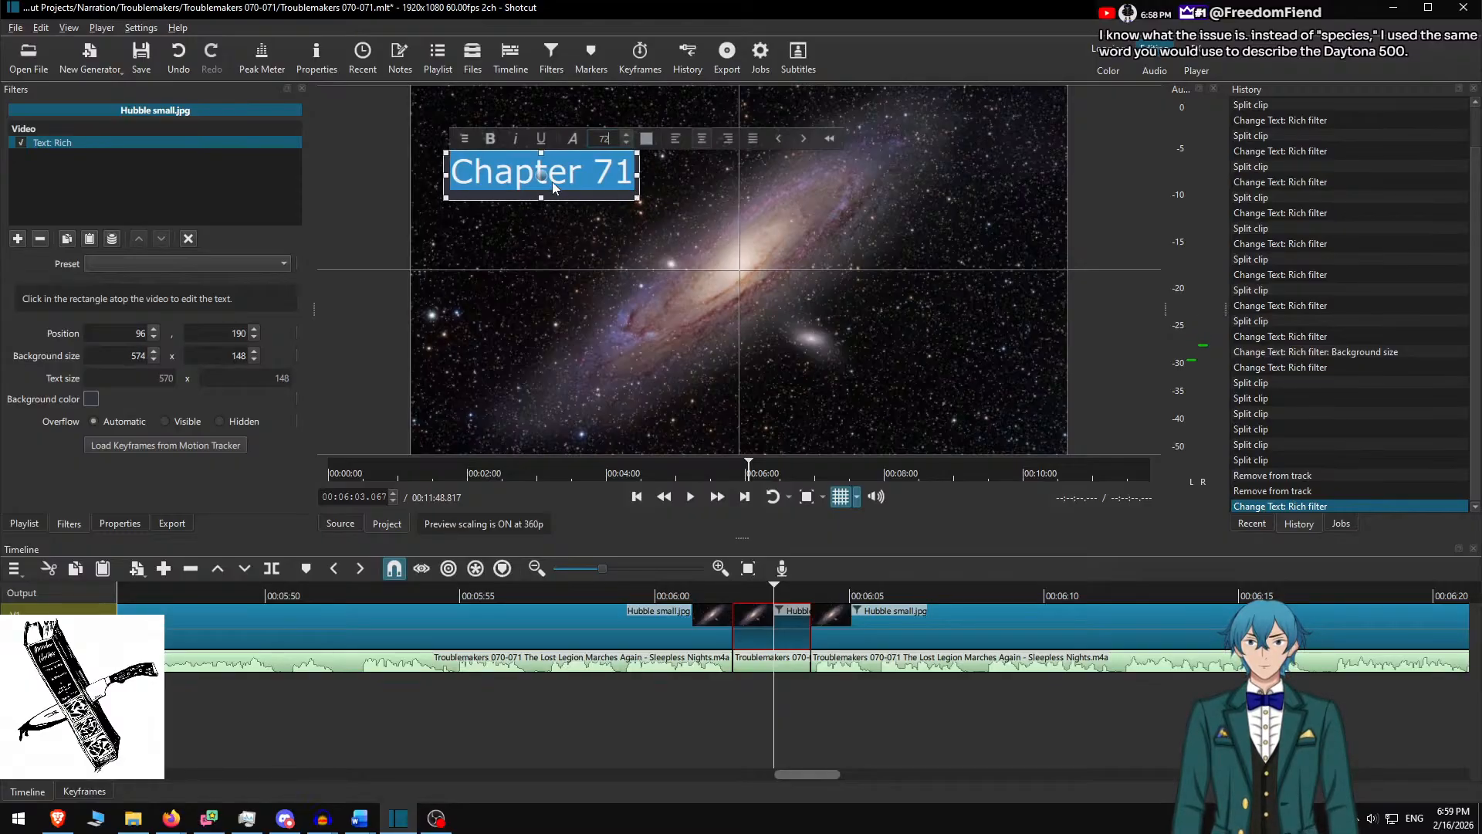
pyautogui.moveTo(540, 171); pyautogui.dragTo(739, 270)
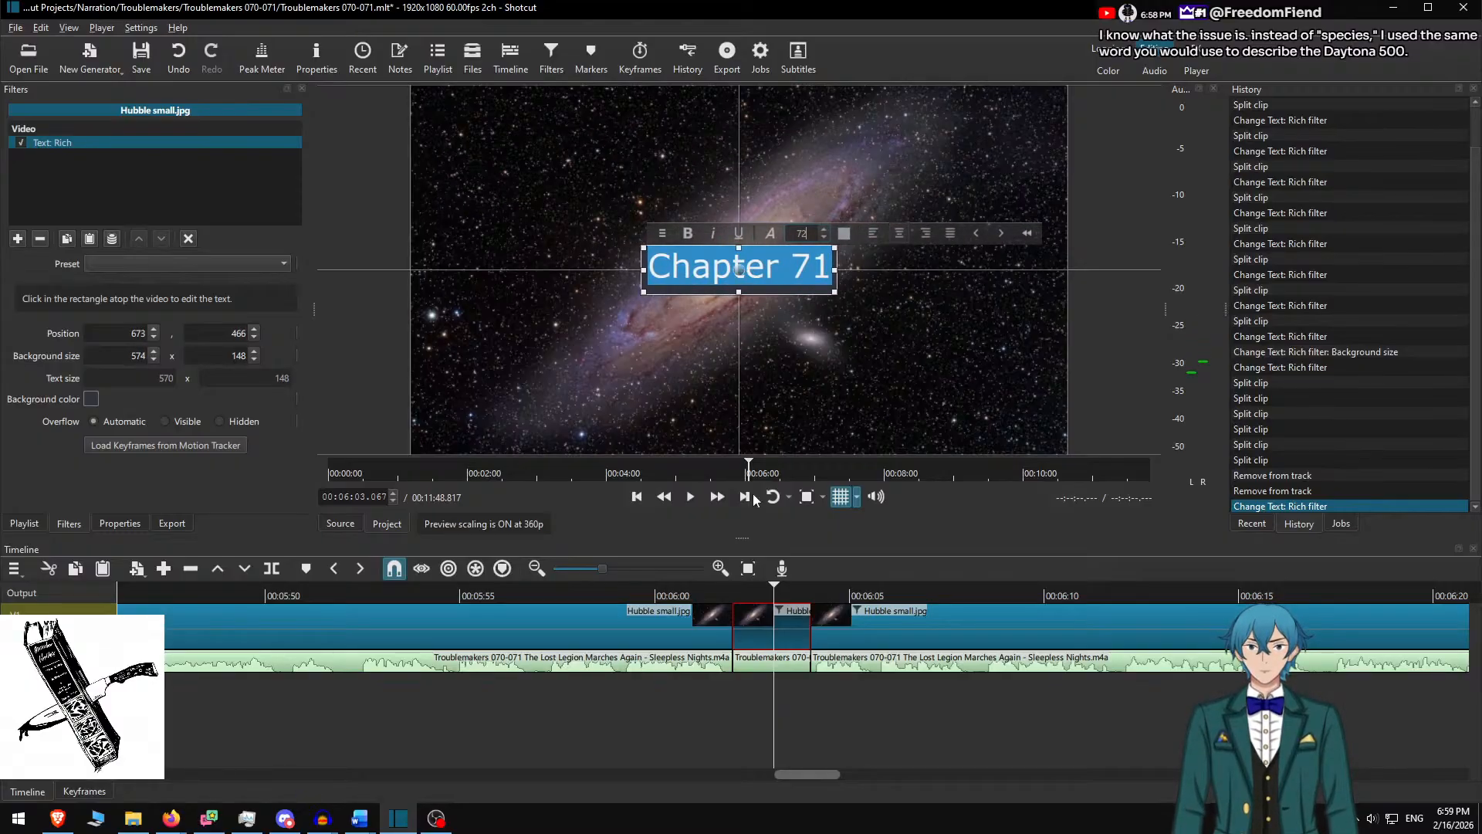
pyautogui.click(783, 628)
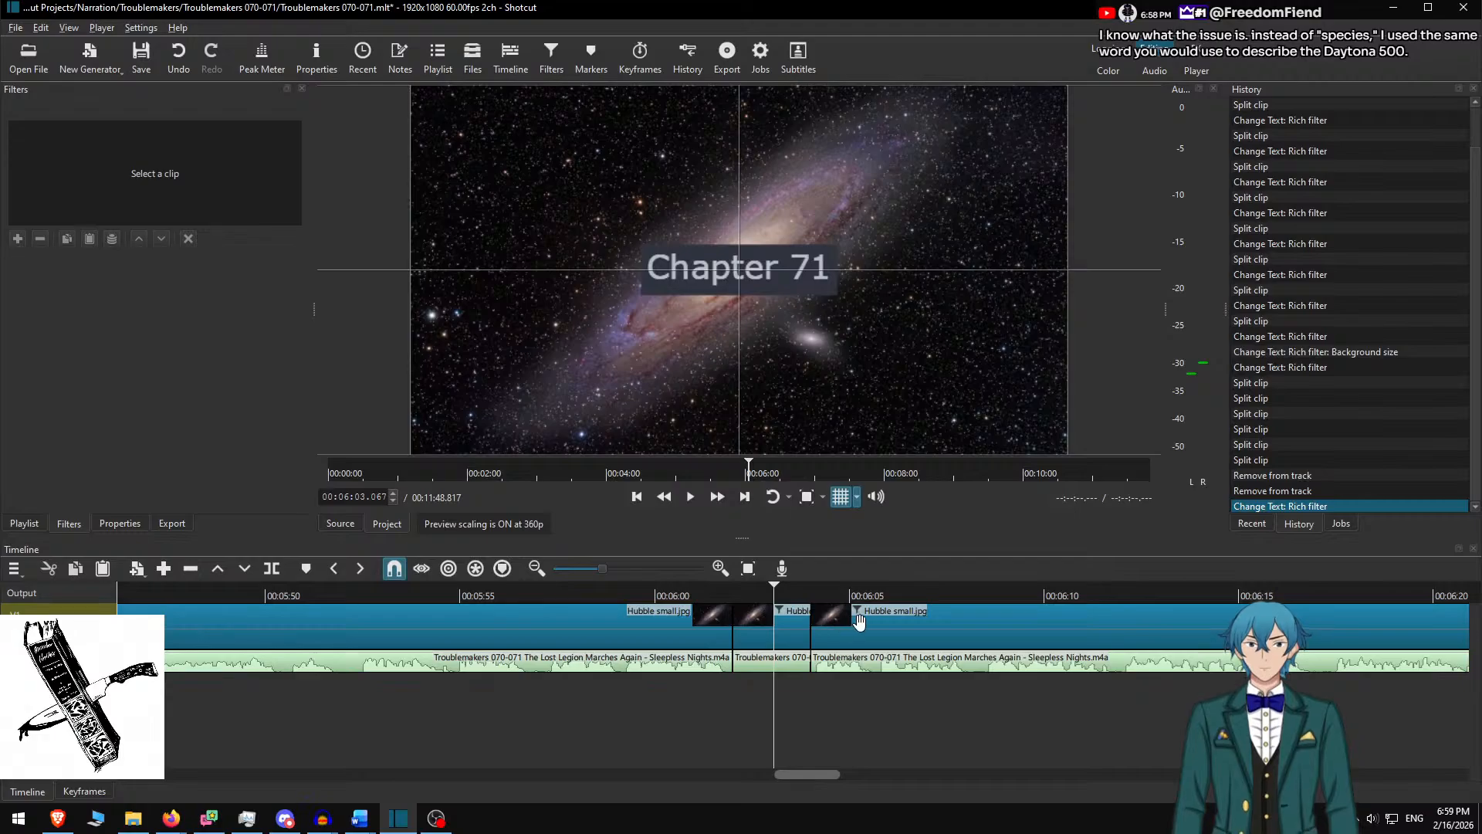
# Select the next Hubble clip and switch to the Word manuscript
pyautogui.click(860, 622)
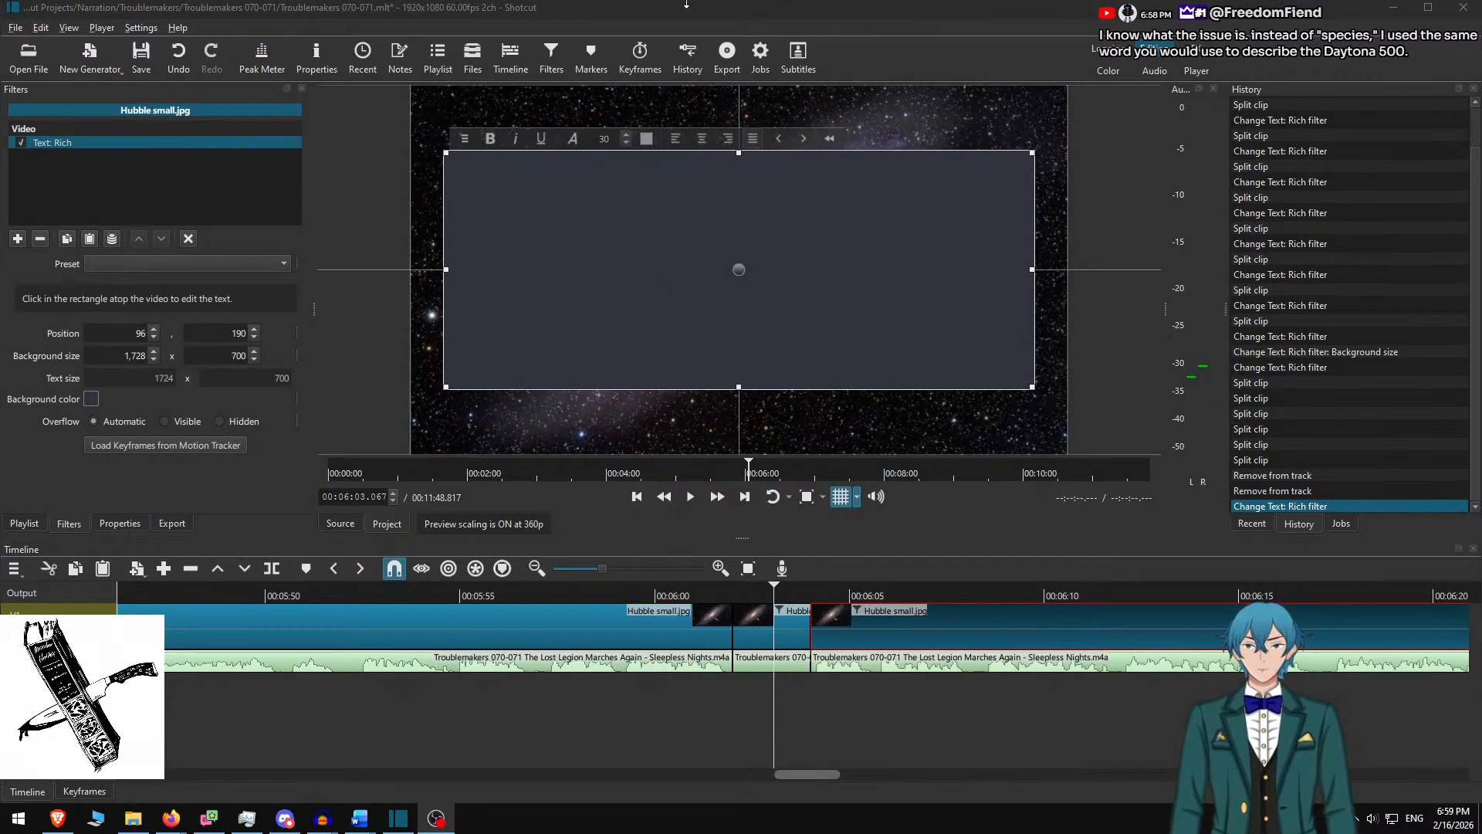
pyautogui.hotkey('alt', 'Tab')
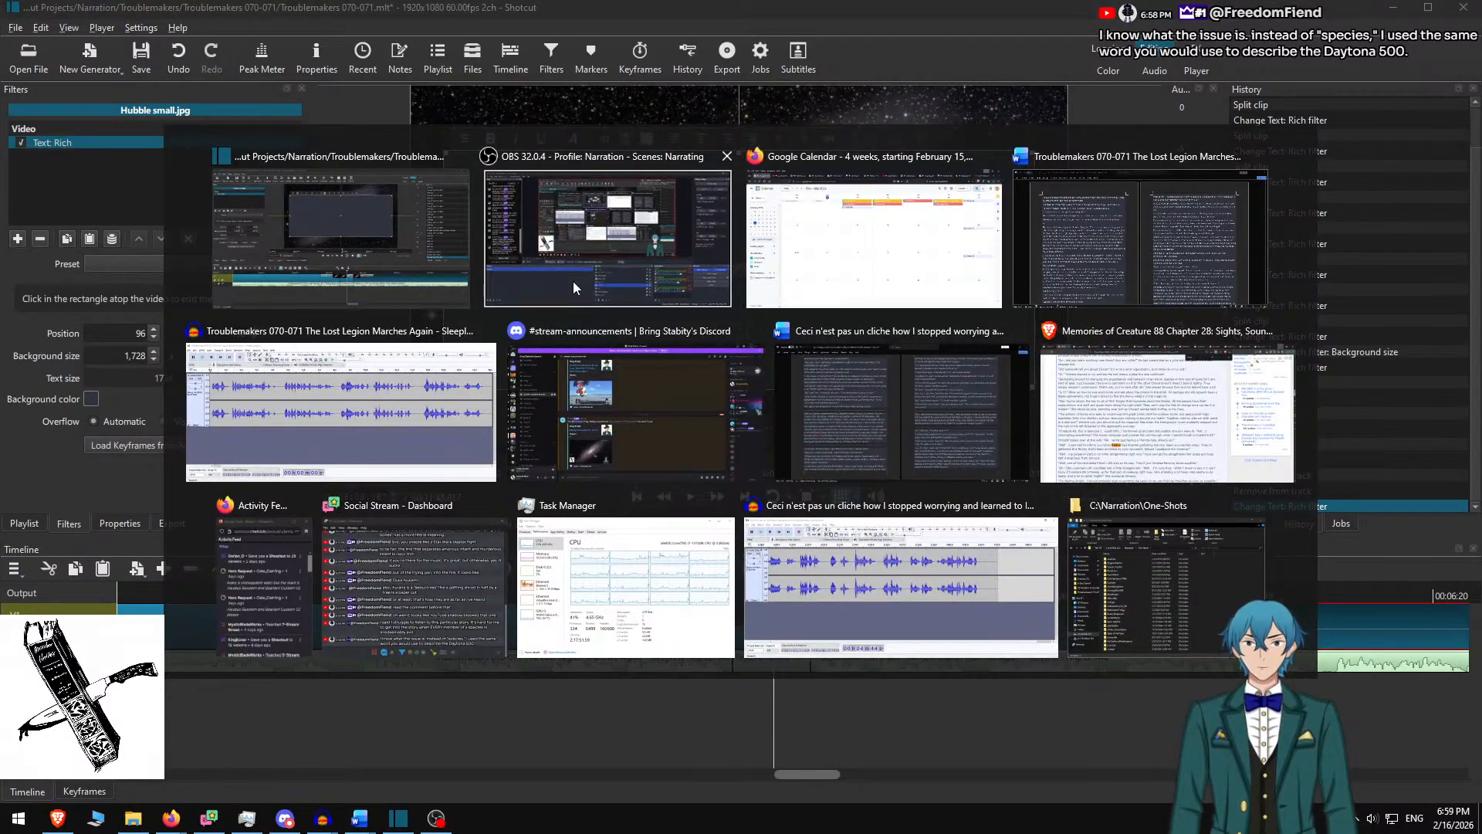
pyautogui.press('Escape')
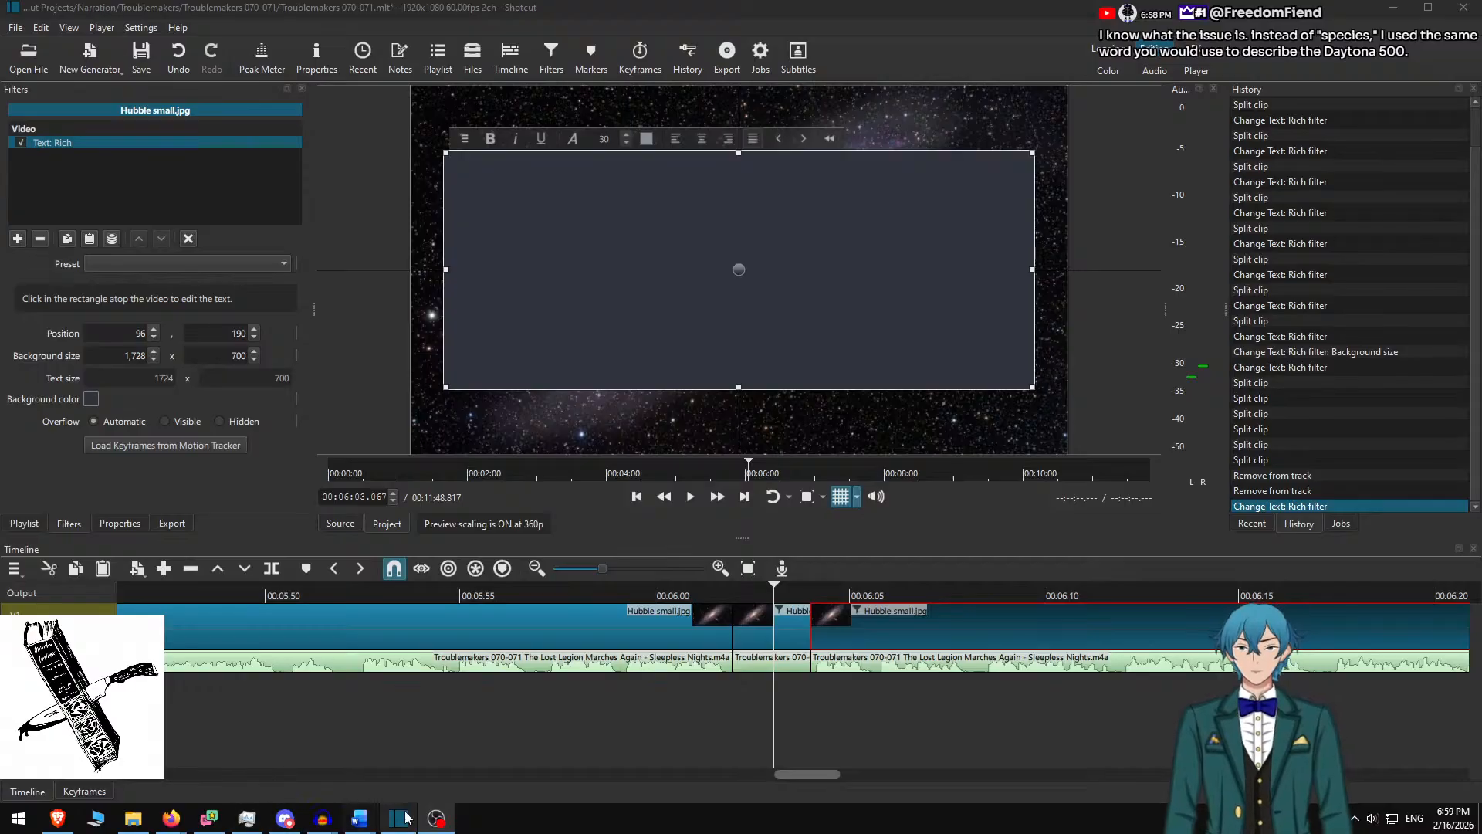
pyautogui.click(272, 745)
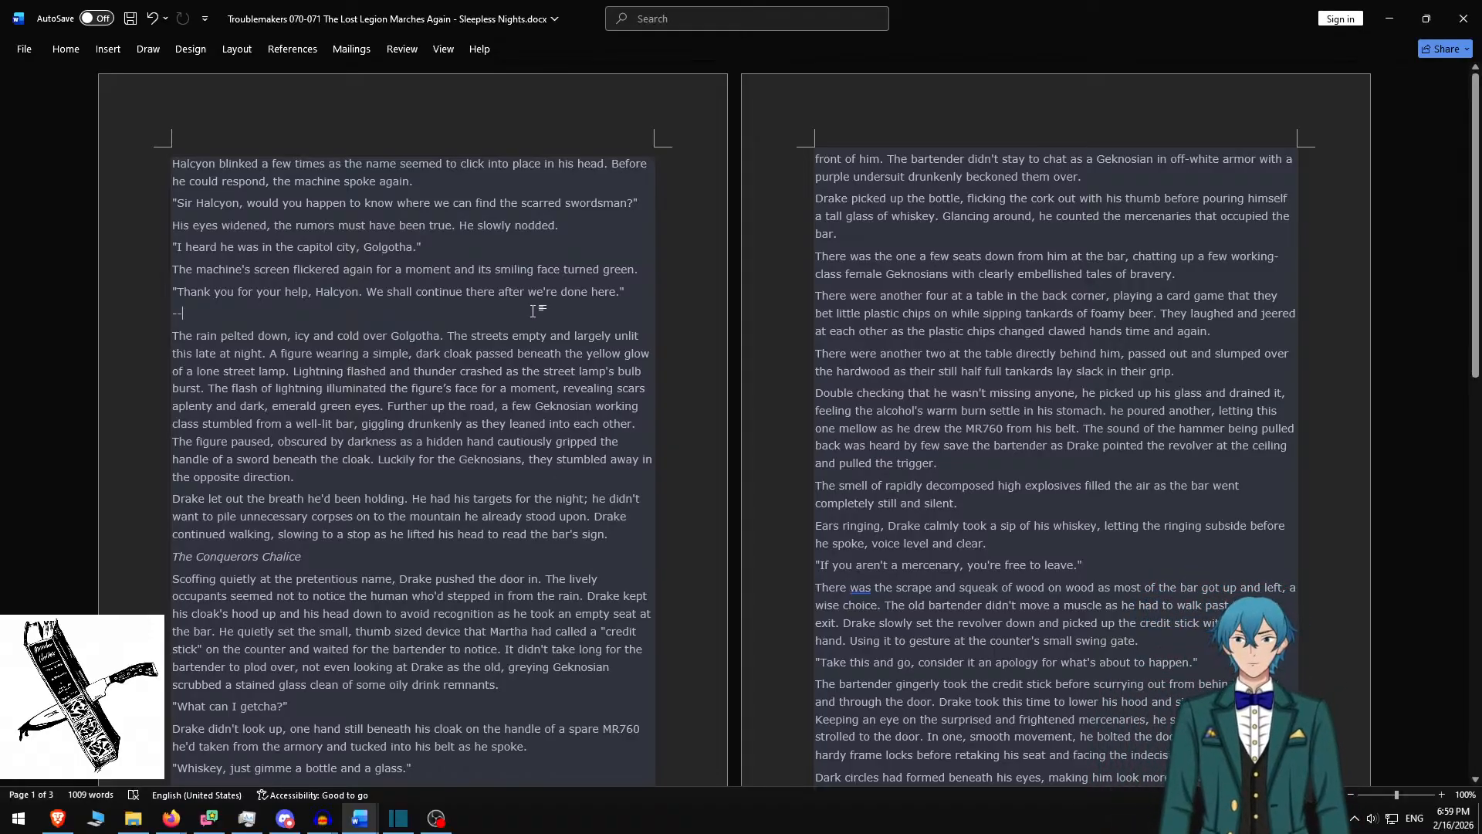
# Delete everything above 'The rain pelted down' in Word and switch back to Shotcut
pyautogui.hotkey('ctrl', 'shift', 'Home')
pyautogui.press('Delete')
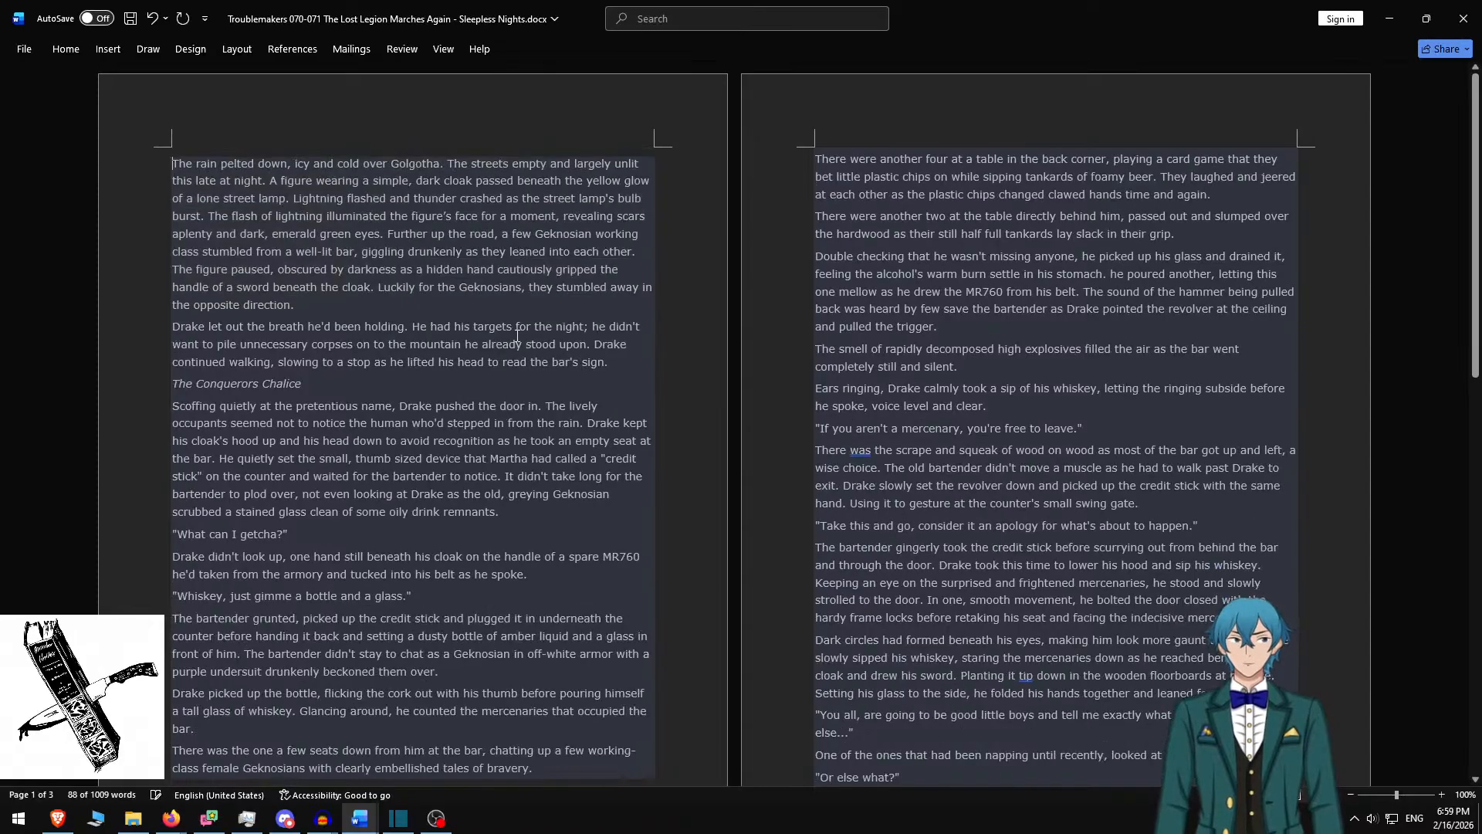
pyautogui.hotkey('alt', 'Tab')
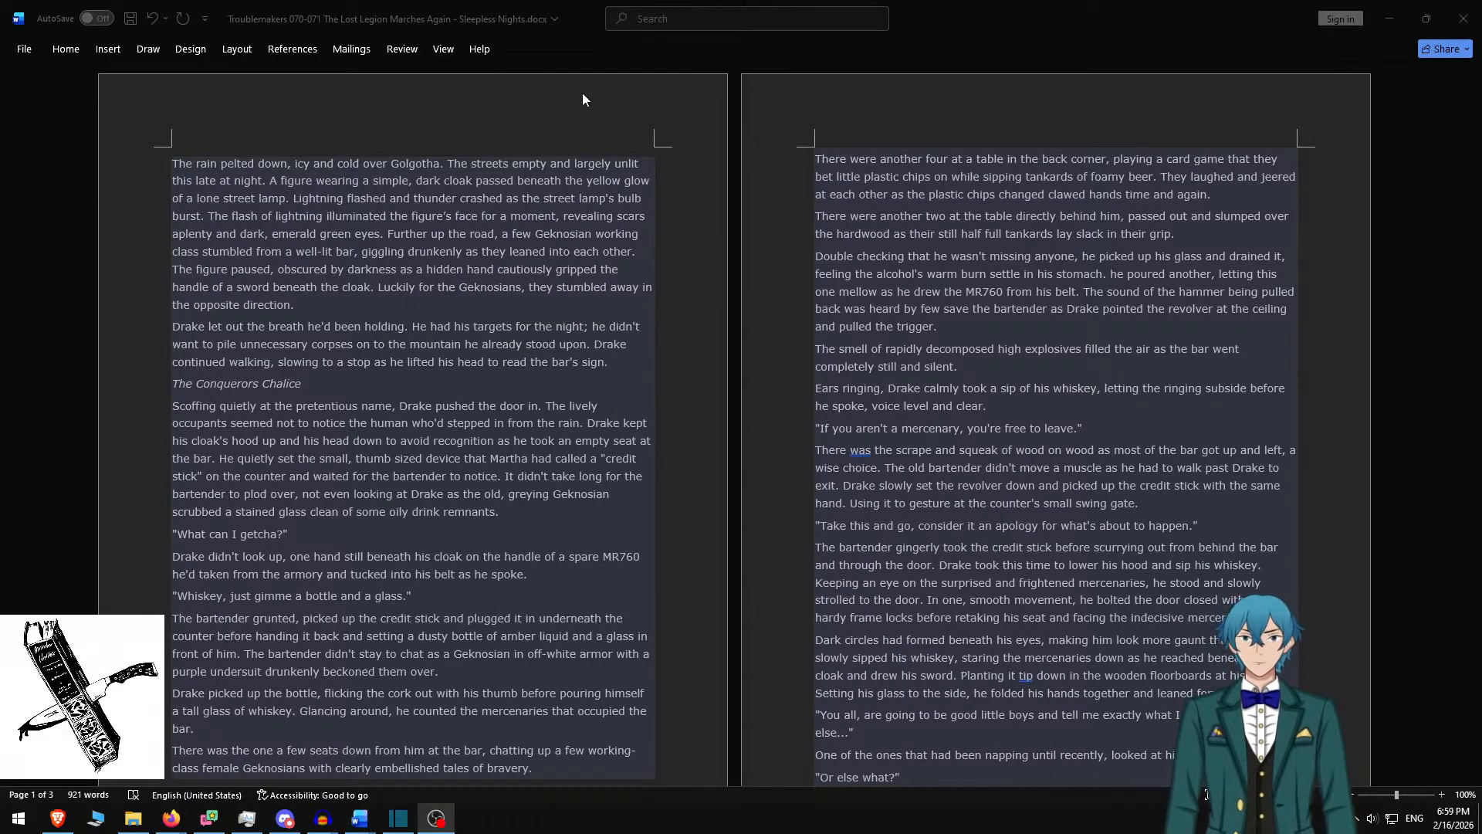
pyautogui.hotkey('alt', 'Tab')
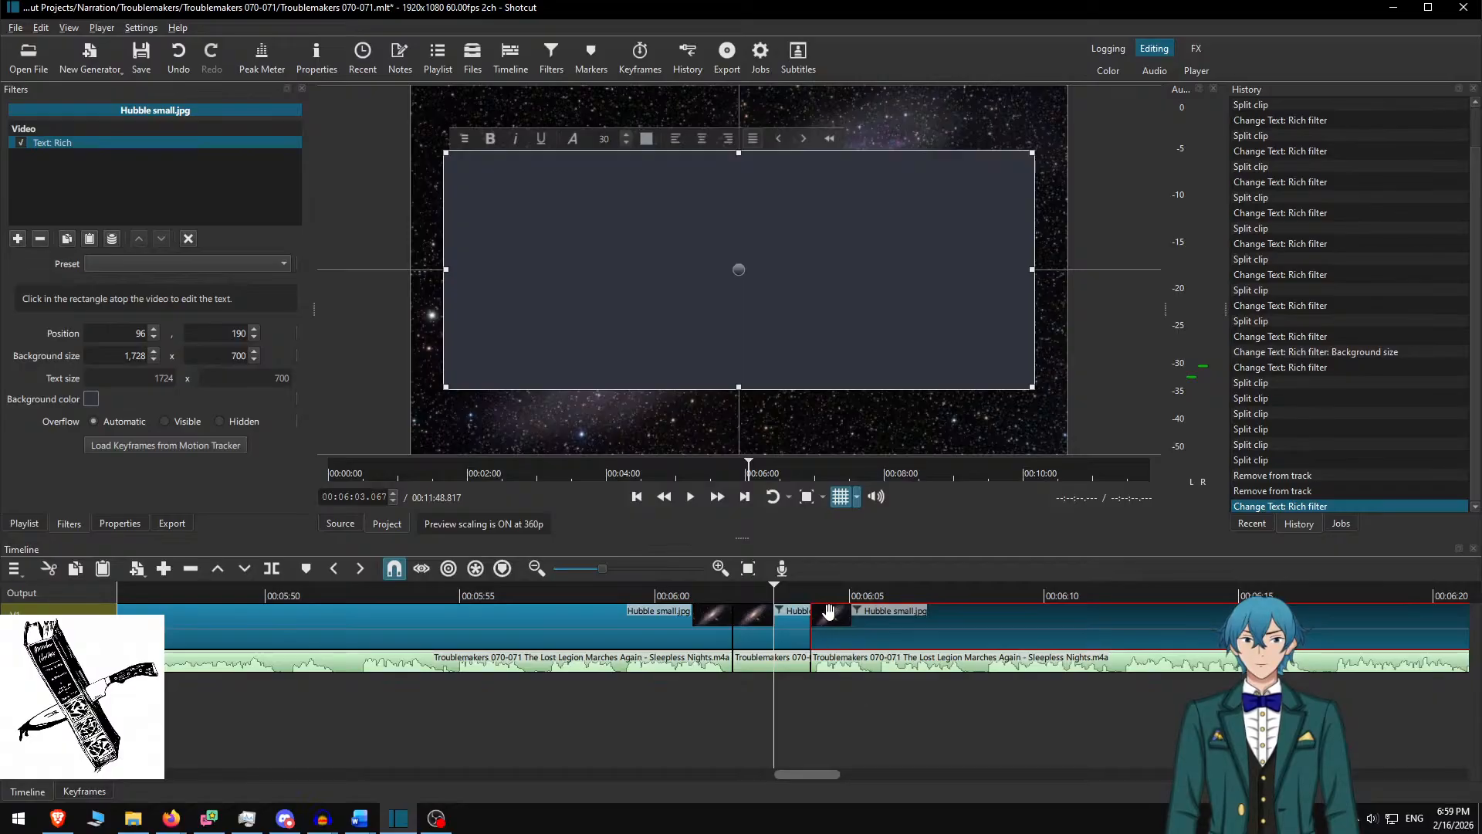
# Play back the Chapter 71 title and Halcyon passage from about 5:58
pyautogui.click(695, 596)
pyautogui.press('space')
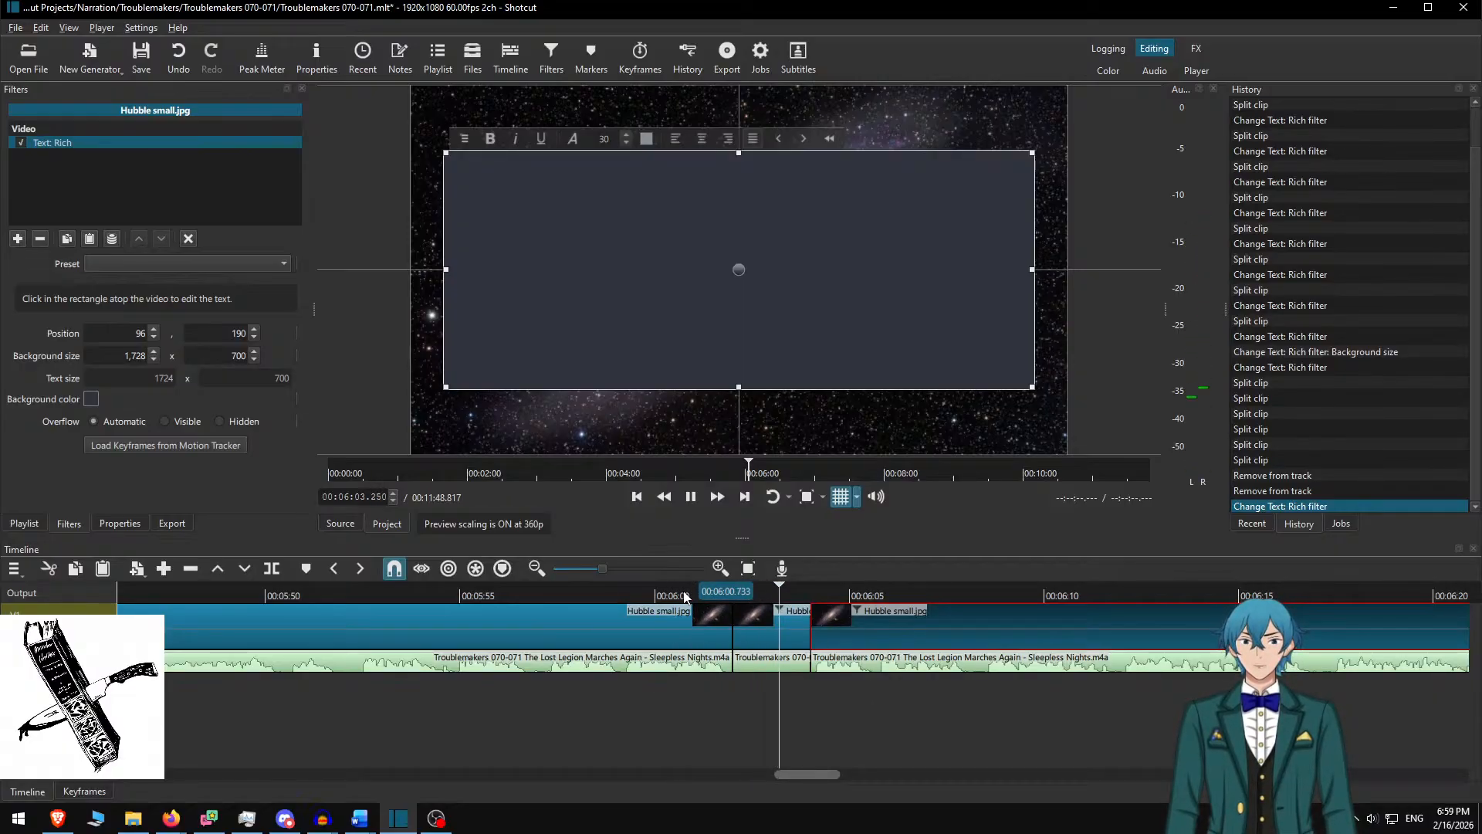
pyautogui.press('space')
pyautogui.click(882, 624)
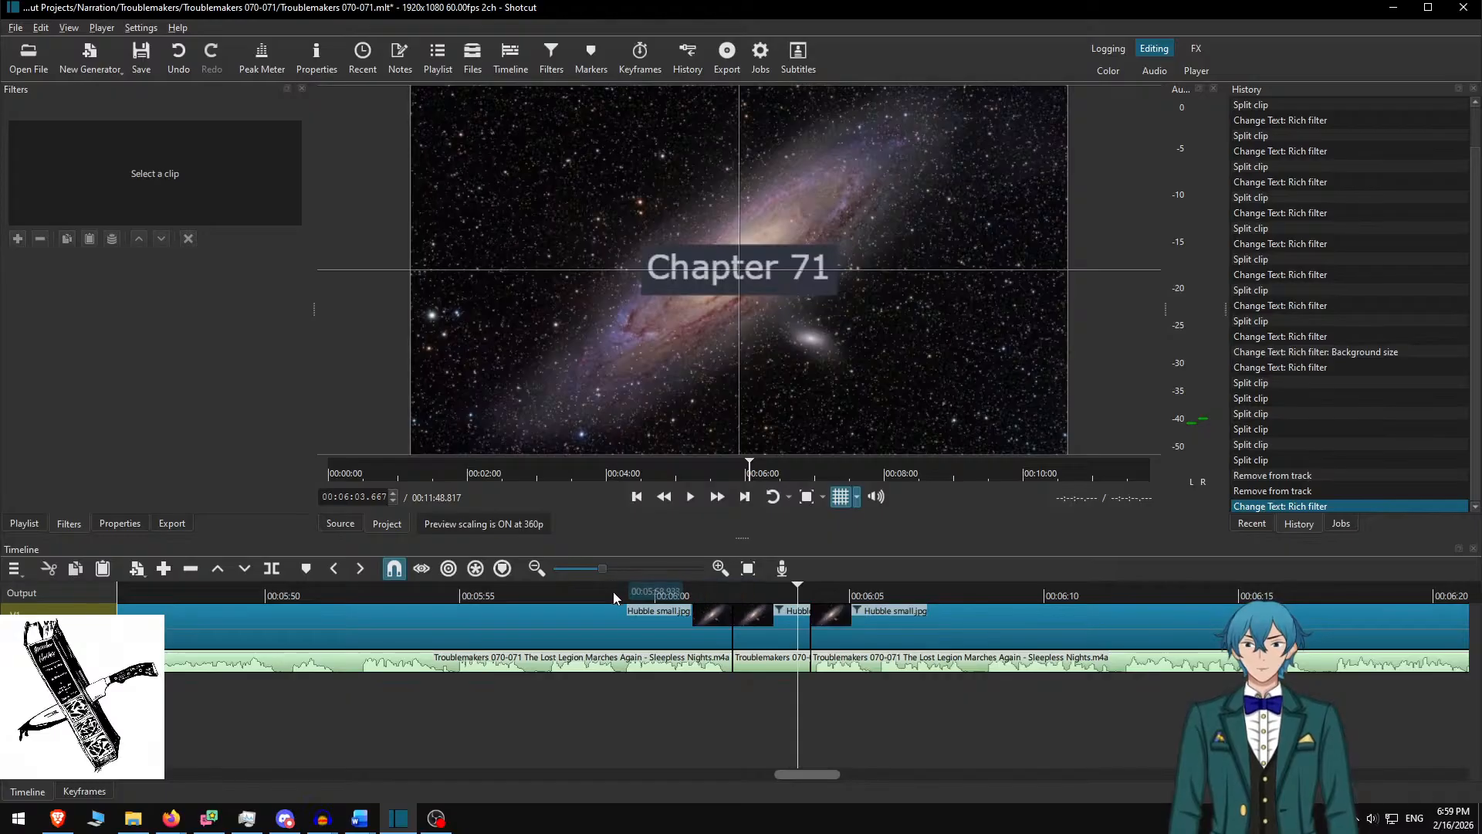
pyautogui.click(564, 593)
pyautogui.press('space')
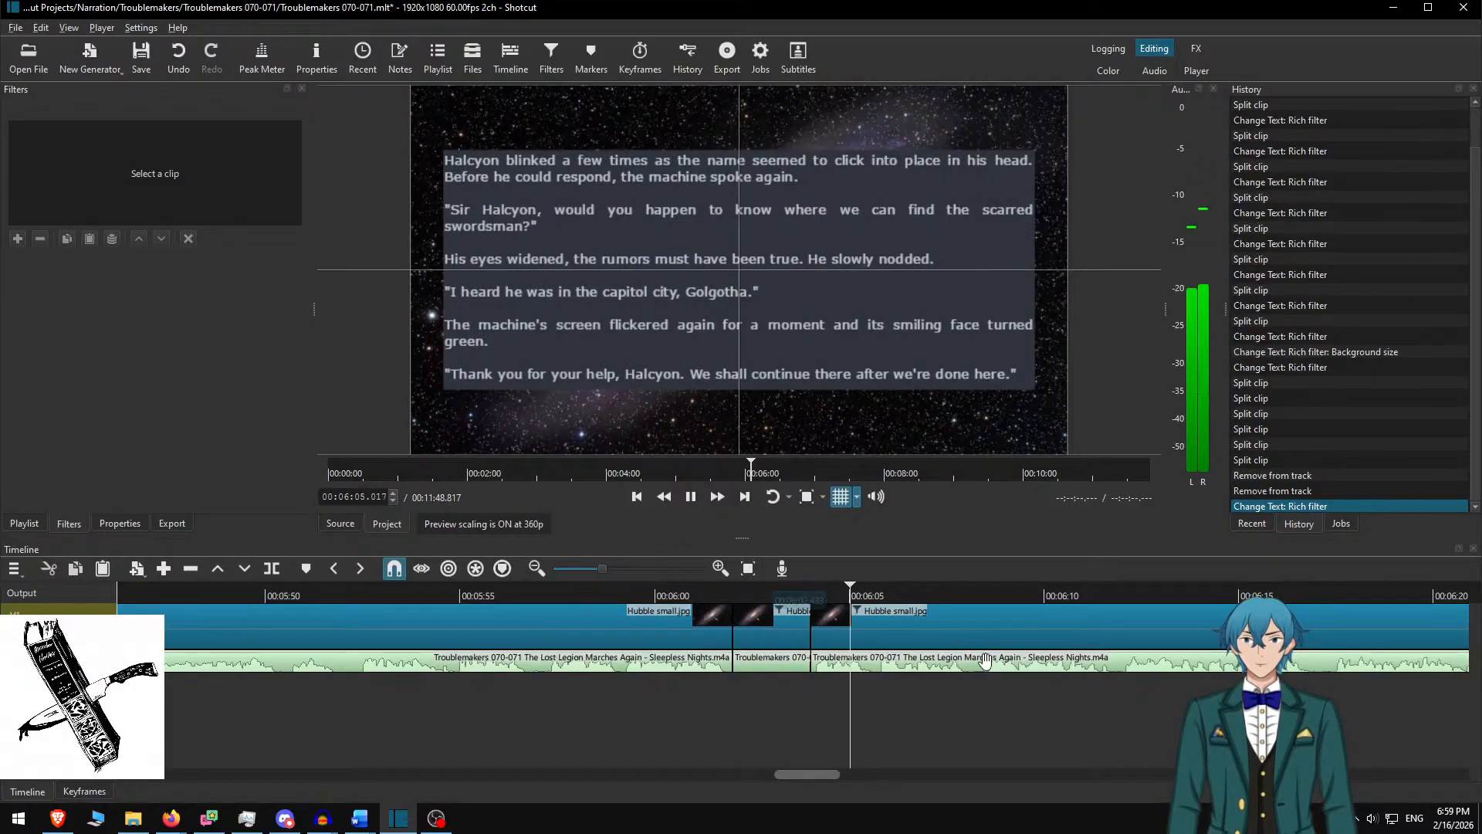
pyautogui.press('space')
# Select the clip at 6:05 and copy Word's 'The rain pelted down' paragraph
pyautogui.click(861, 614)
pyautogui.hotkey('alt', 'Tab')
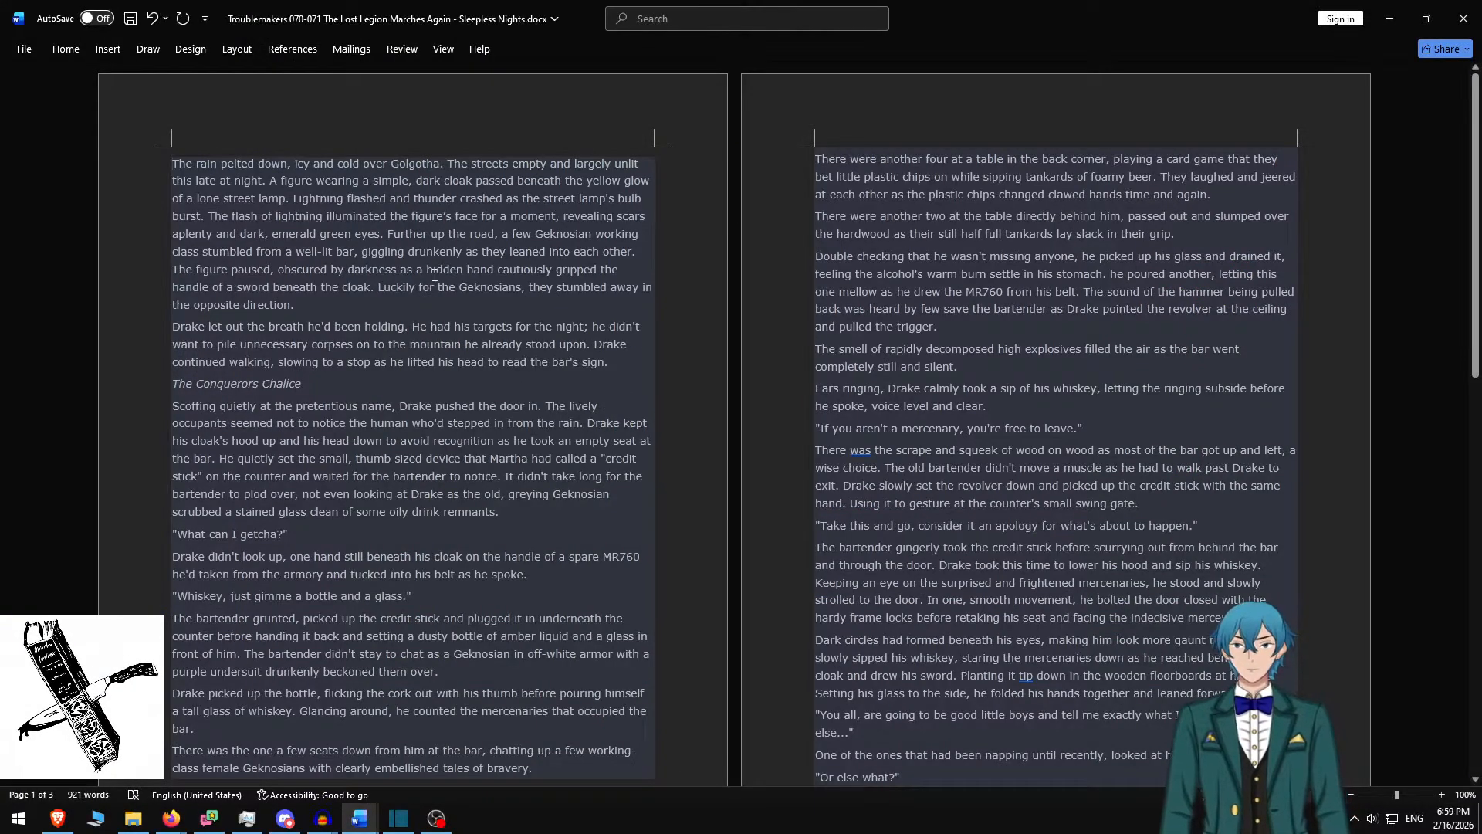
pyautogui.tripleClick(326, 303)
pyautogui.hotkey('ctrl', 'c')
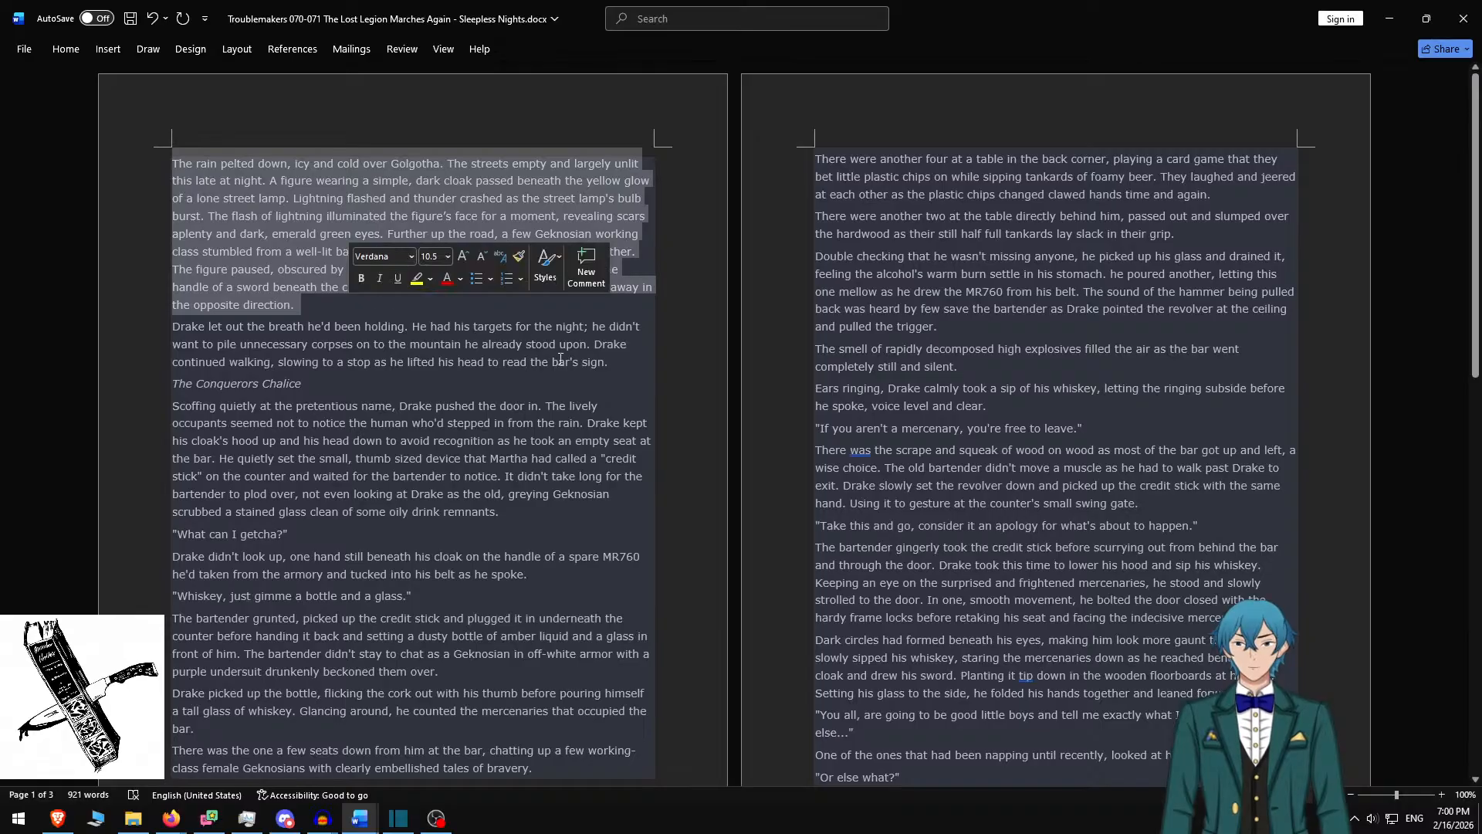
pyautogui.scroll(-10, 585, 357)
pyautogui.scroll(8, 561, 373)
pyautogui.scroll(3, 561, 374)
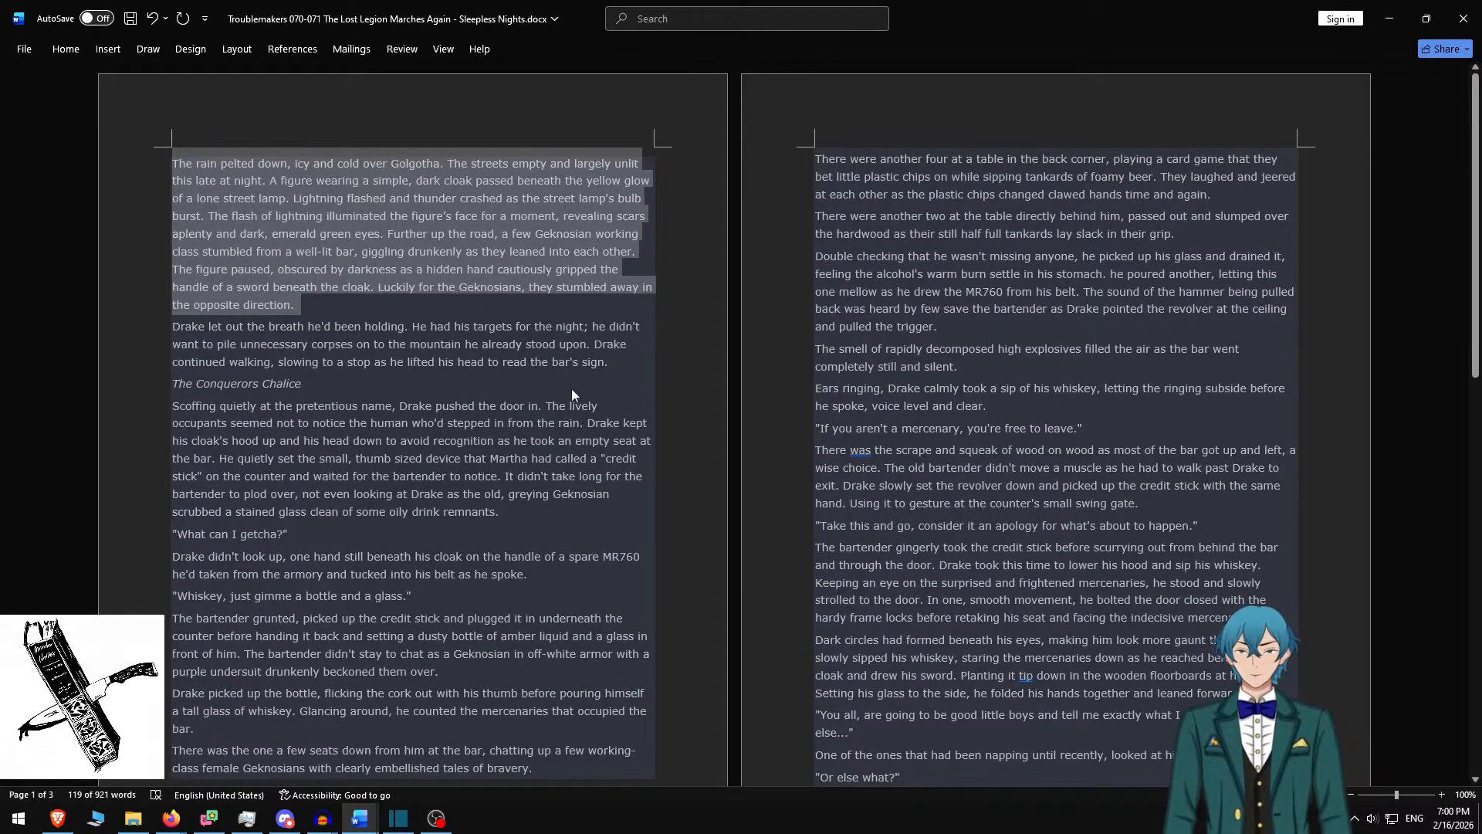
pyautogui.hotkey('alt', 'Tab')
# Paste the rain paragraph into the clip, giving a 1728 × 450 text box at 96, 315
pyautogui.hotkey('ctrl', 'a')
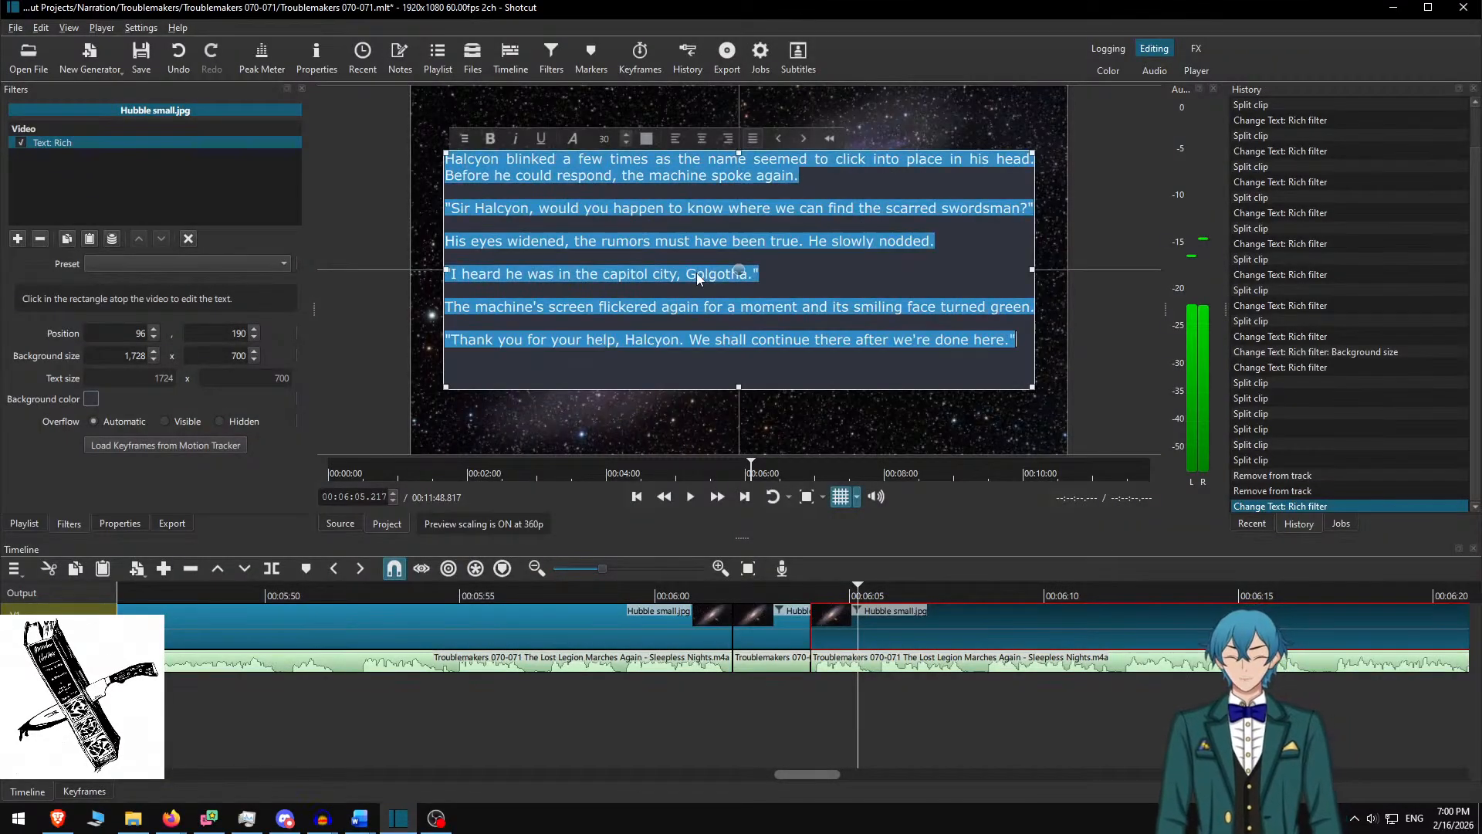
pyautogui.hotkey('ctrl', 'v')
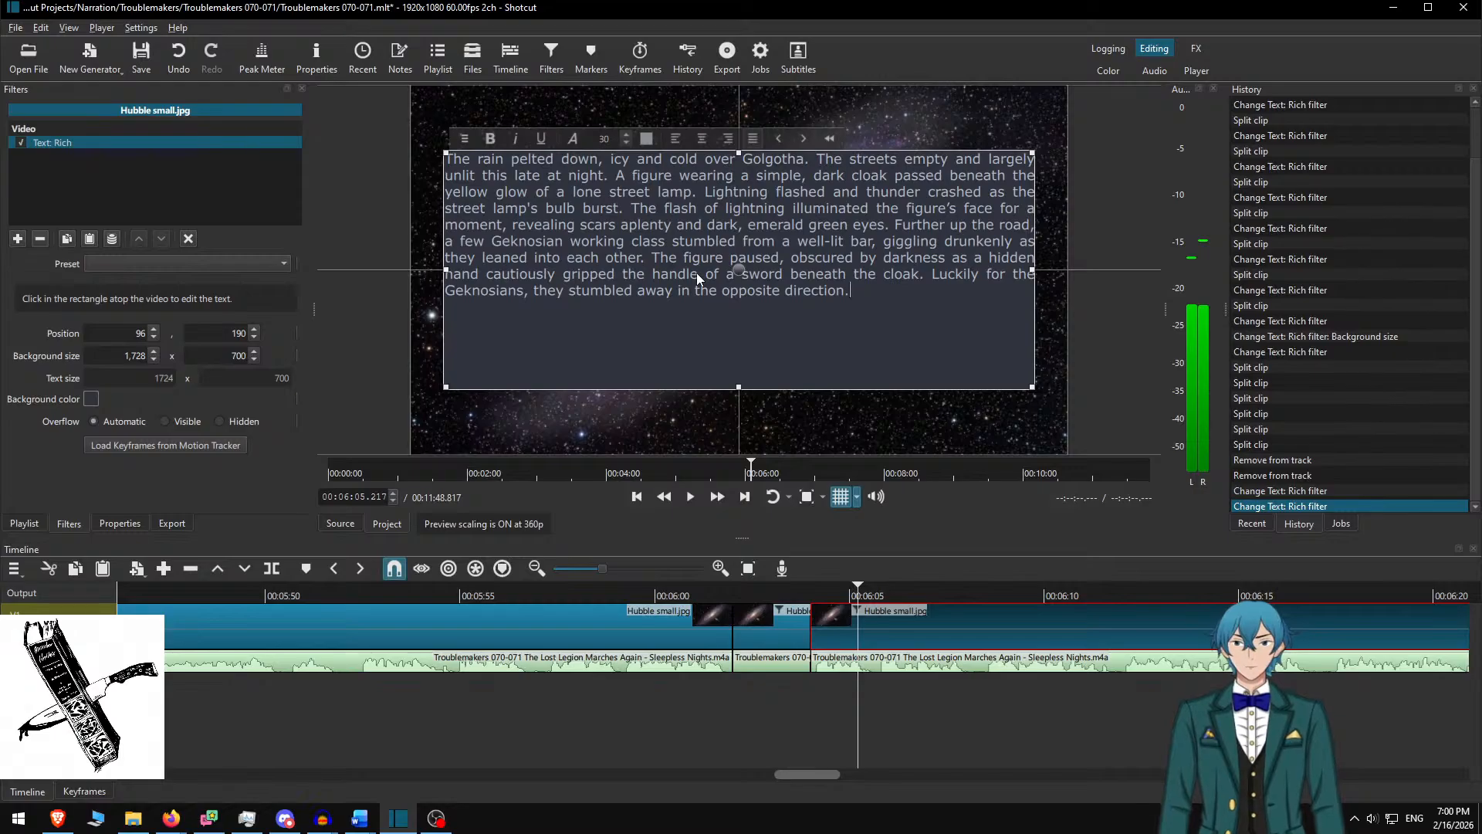
pyautogui.click(218, 355)
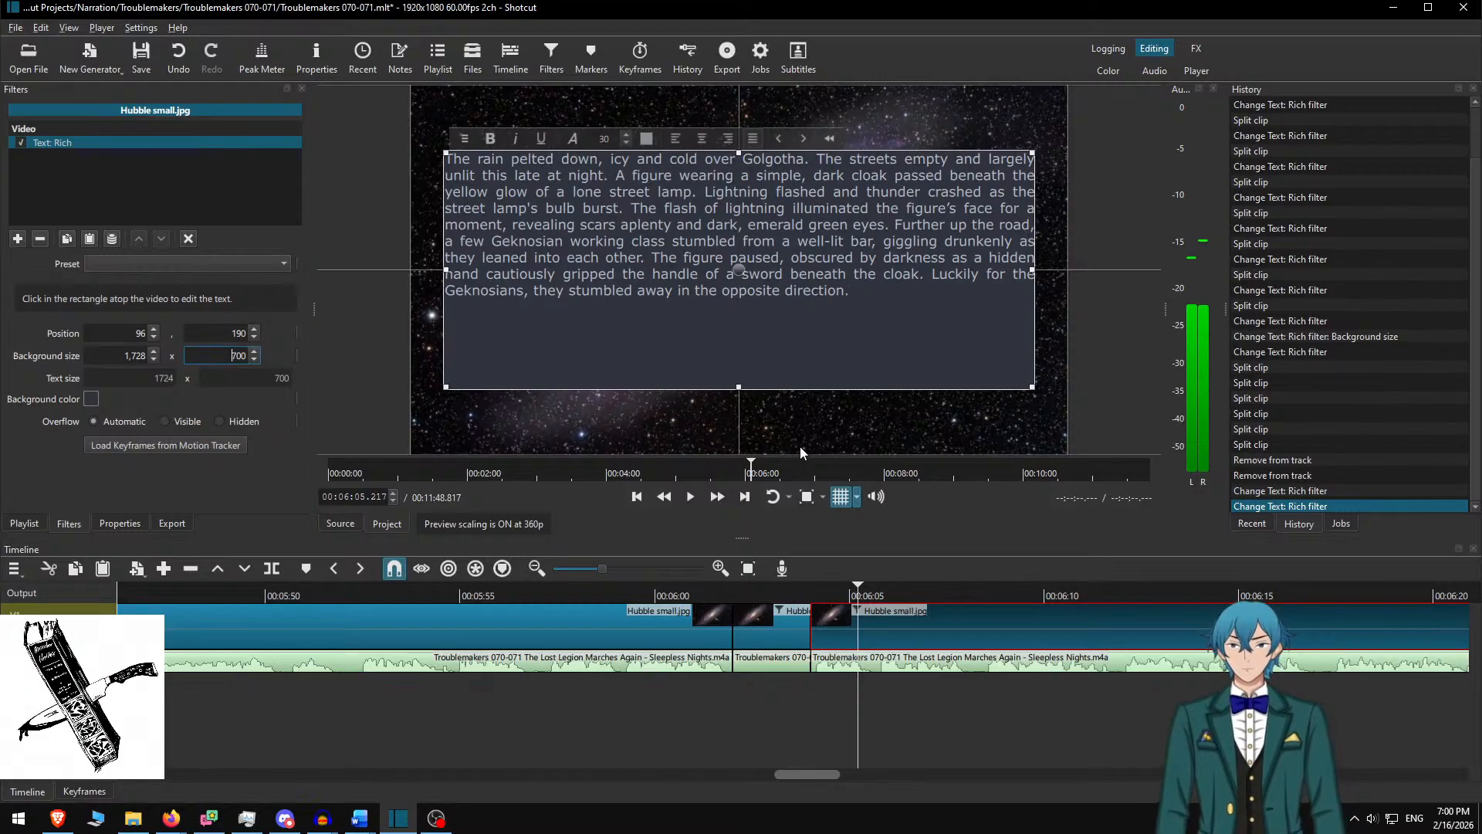
pyautogui.press('Delete')
pyautogui.write('4')
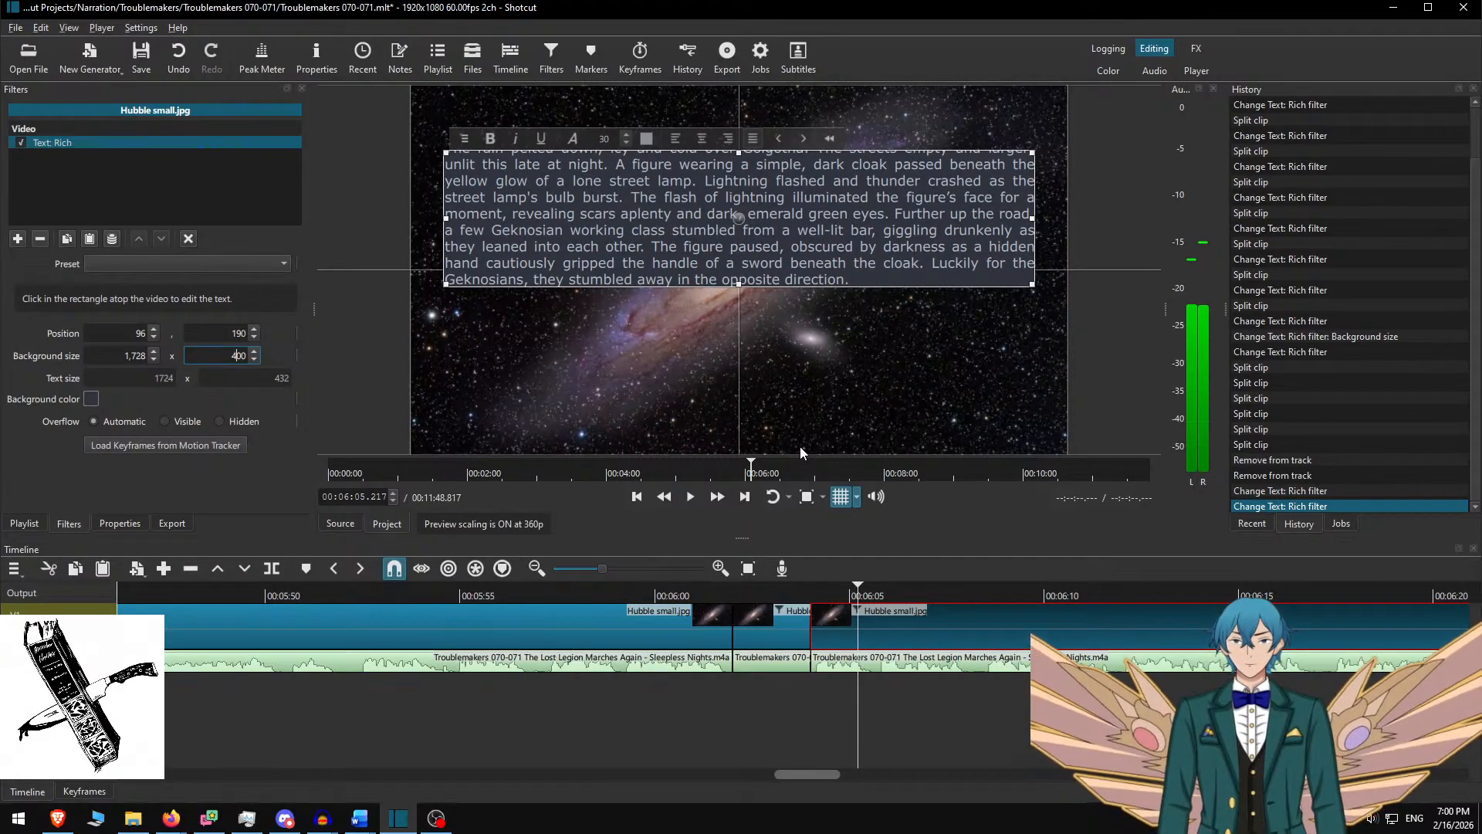
pyautogui.press('Delete')
pyautogui.write('5')
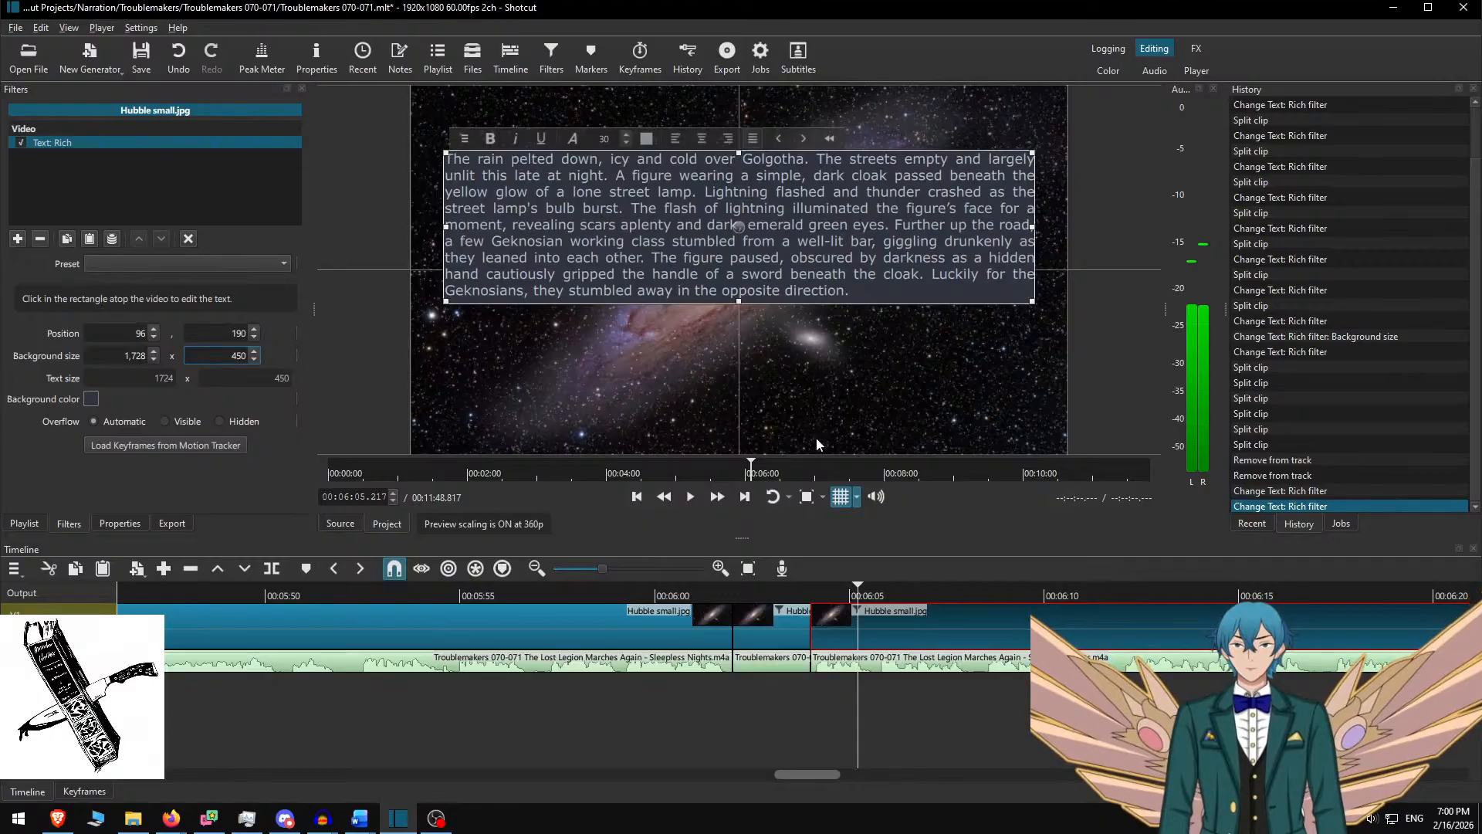
pyautogui.moveTo(739, 227); pyautogui.dragTo(738, 275)
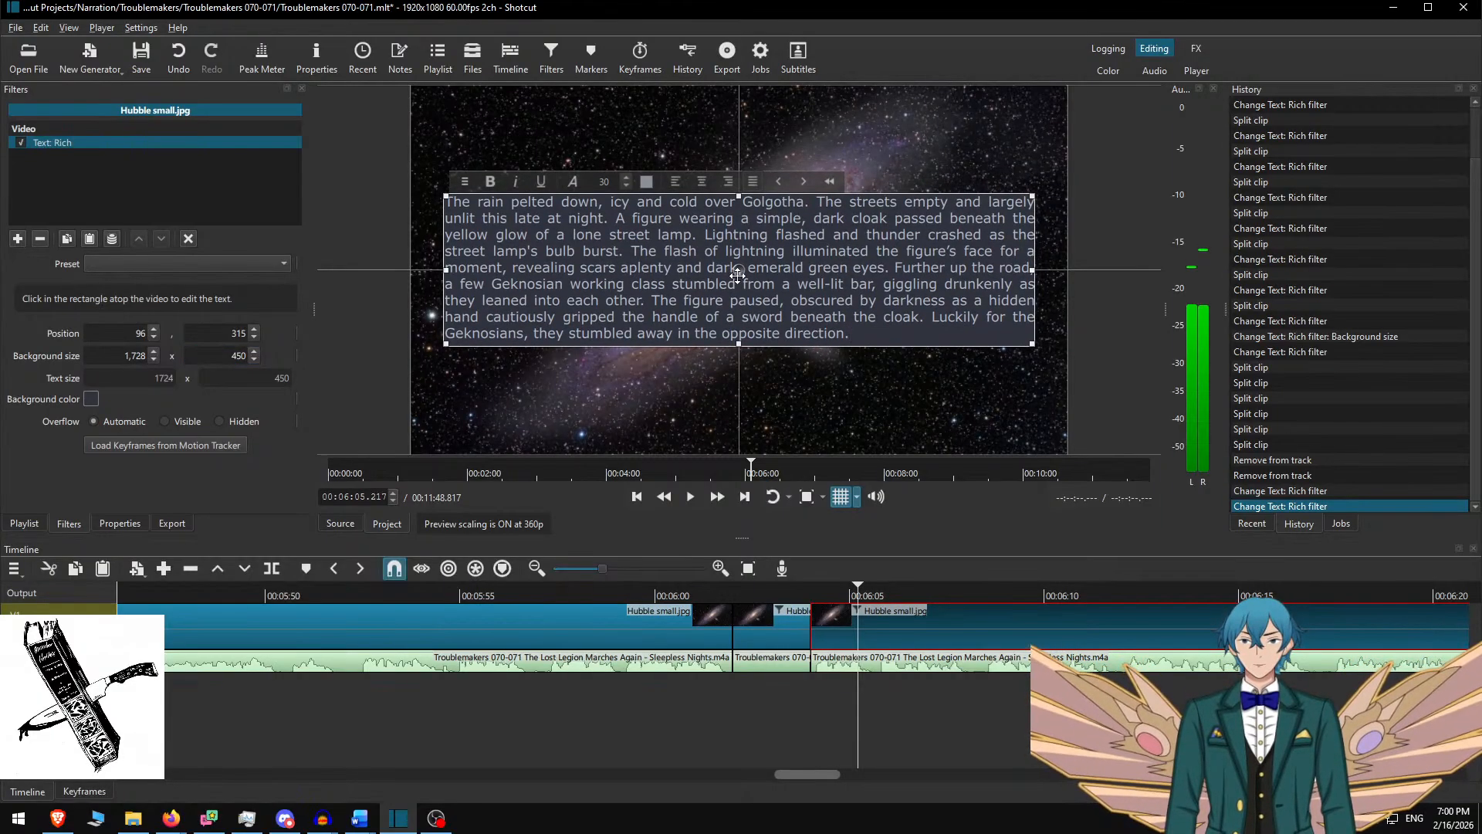
pyautogui.click(863, 620)
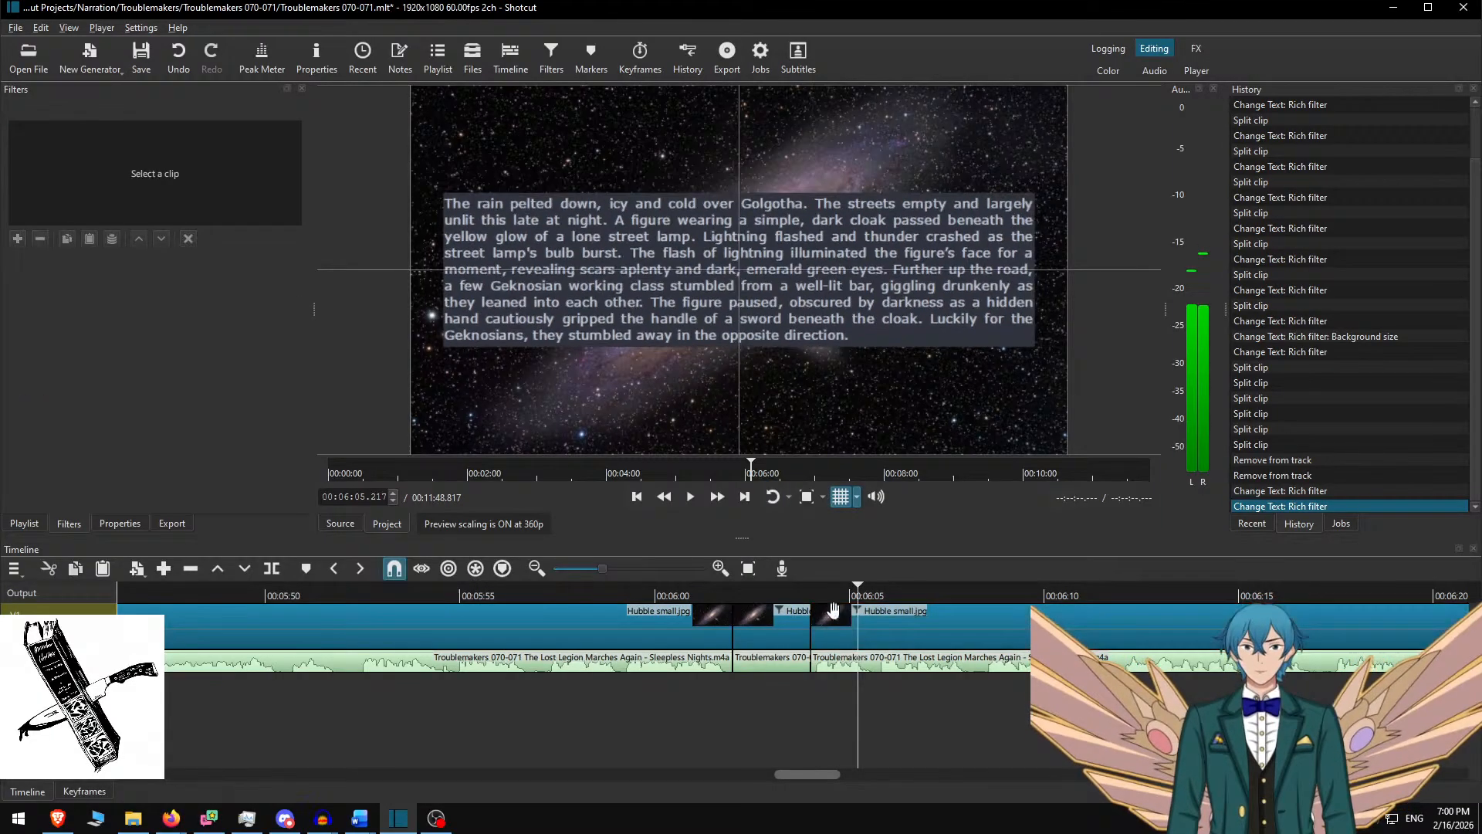
# Play the rain slide from 6:02.833 and stop at 6:49.367 where the next passage begins
pyautogui.click(765, 593)
pyautogui.press('space')
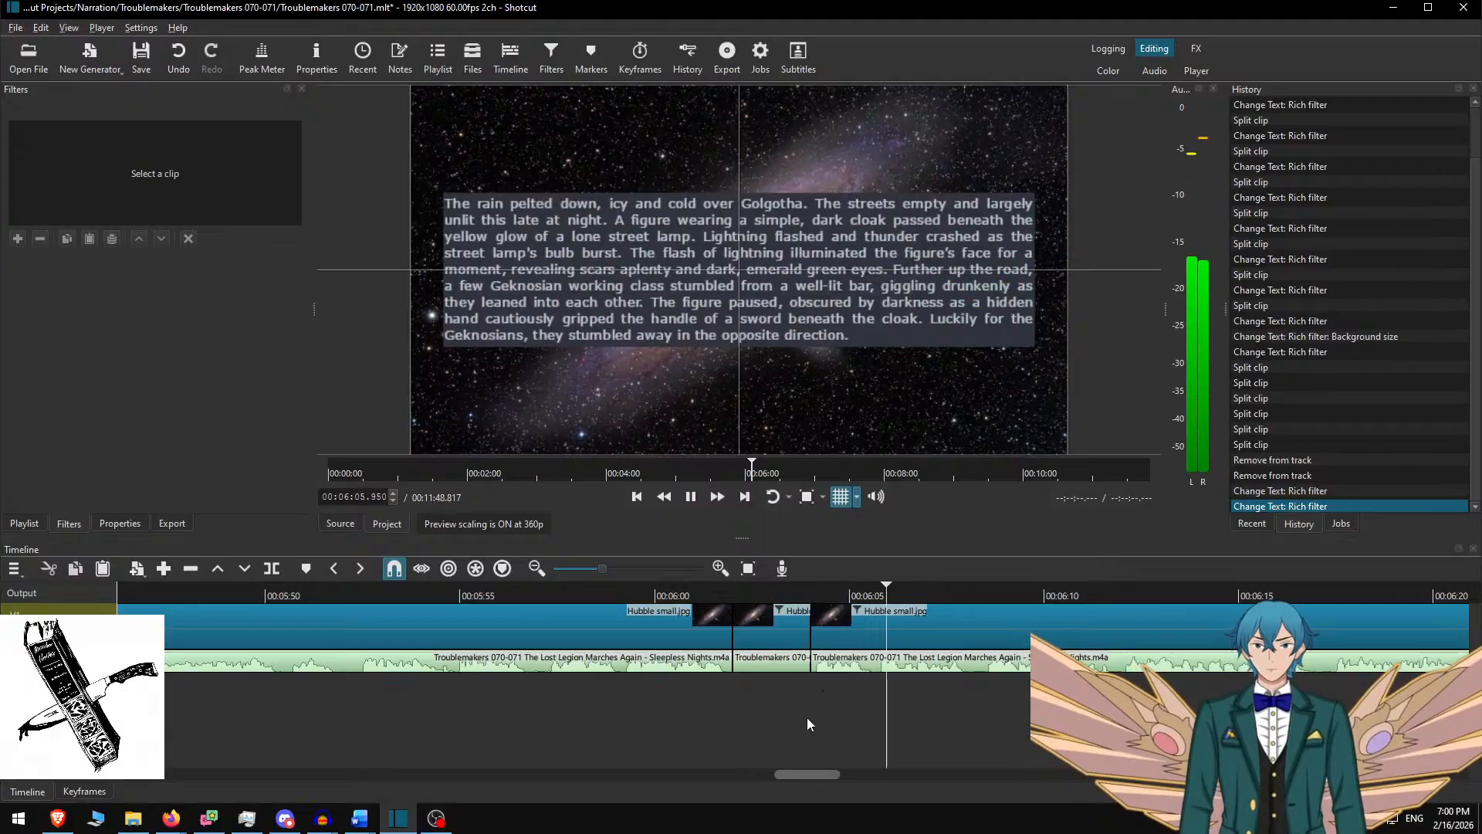
pyautogui.scroll(-5, 756, 678)
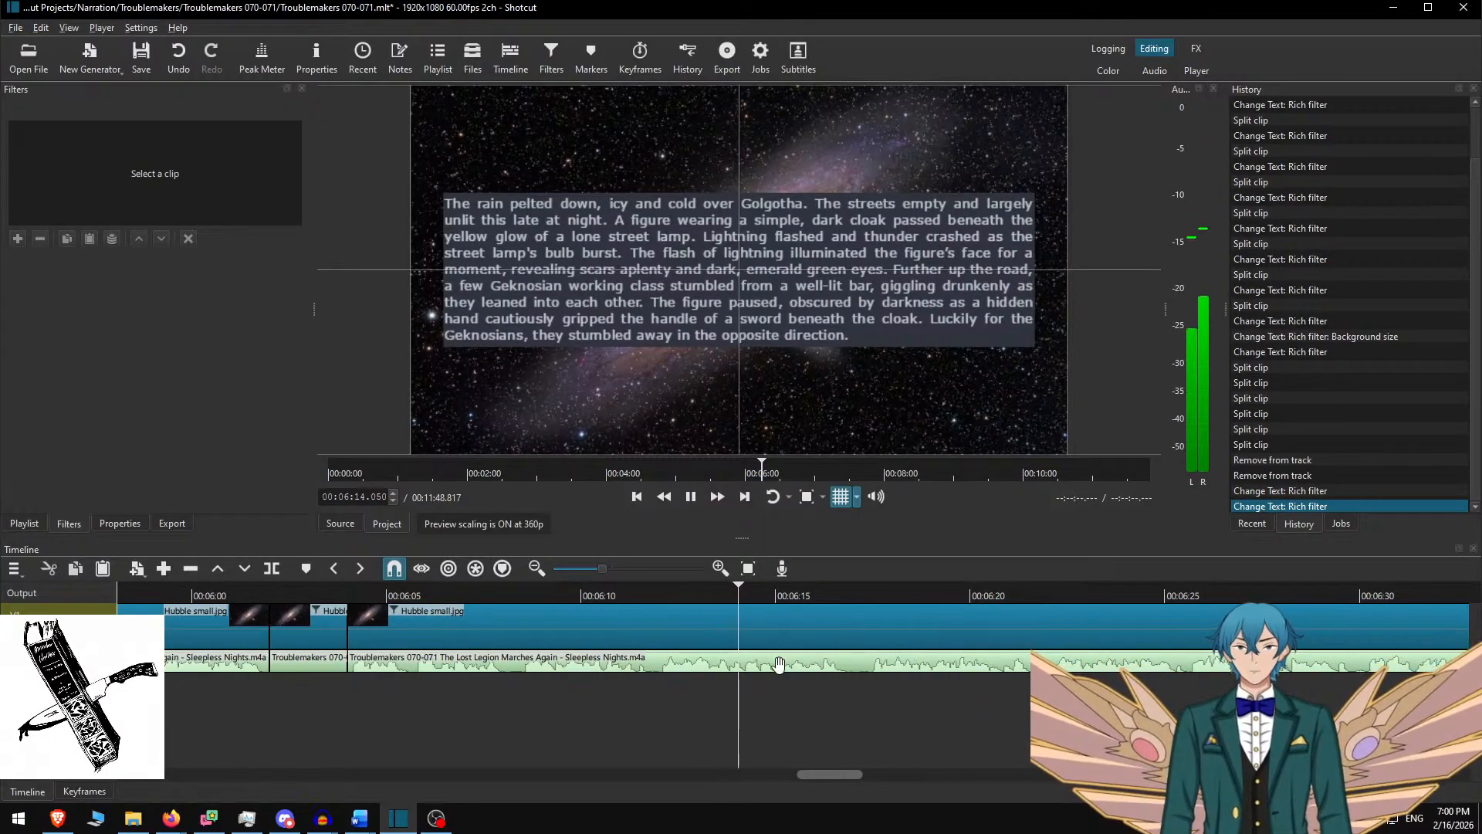
pyautogui.scroll(-3, 770, 654)
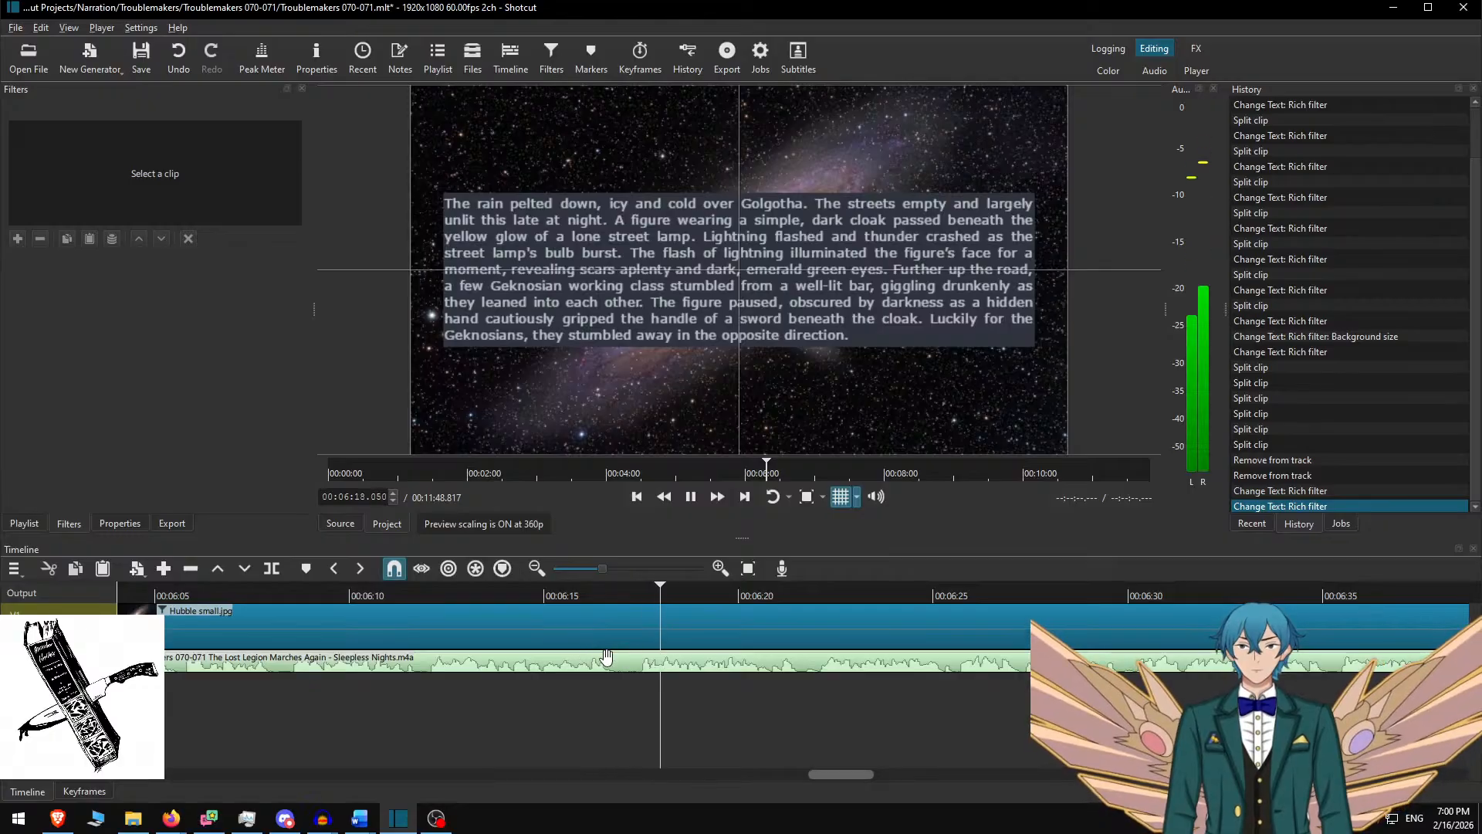
pyautogui.scroll(-2, 605, 698)
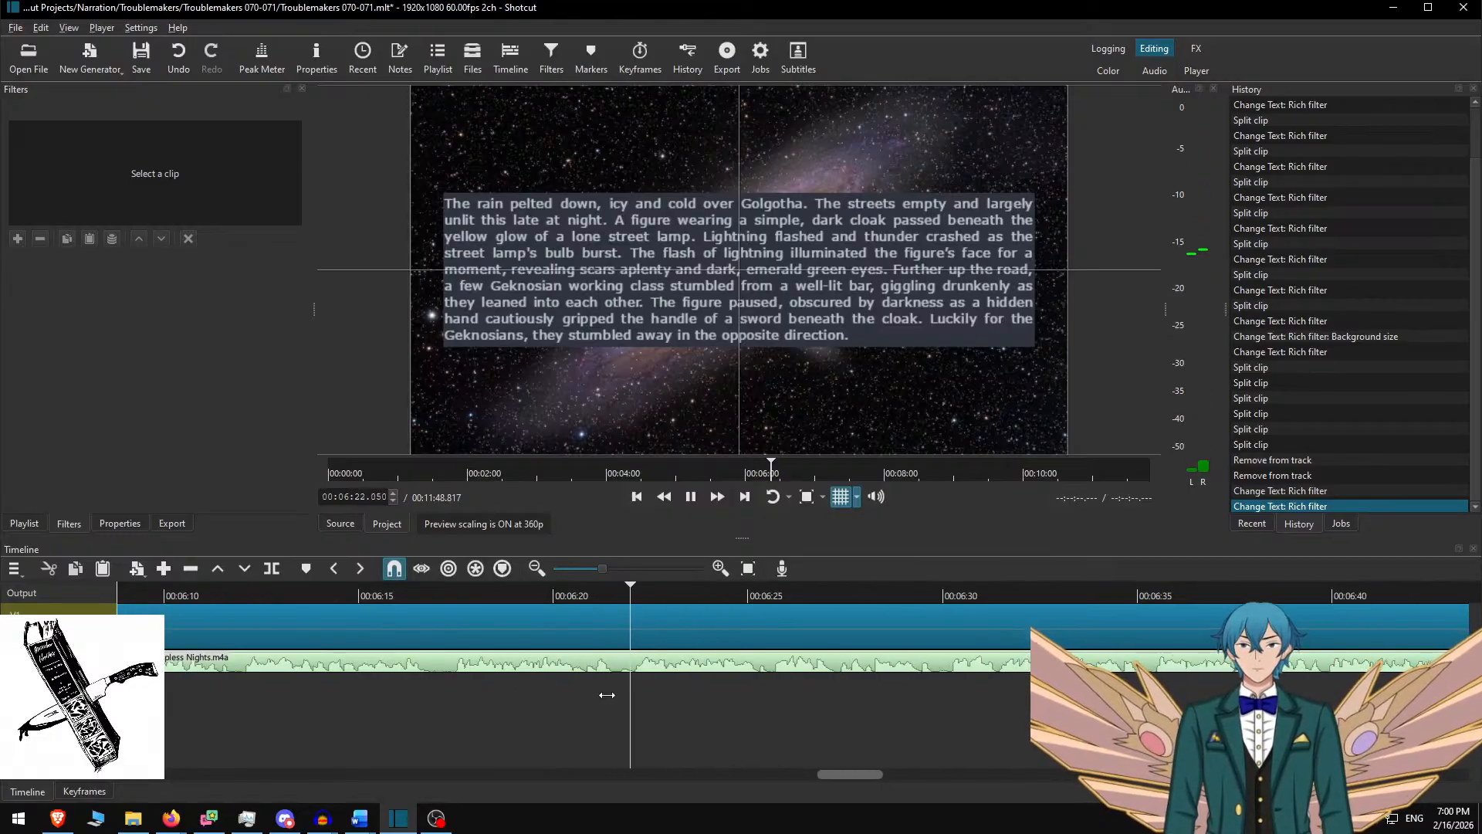
pyautogui.scroll(-2, 734, 685)
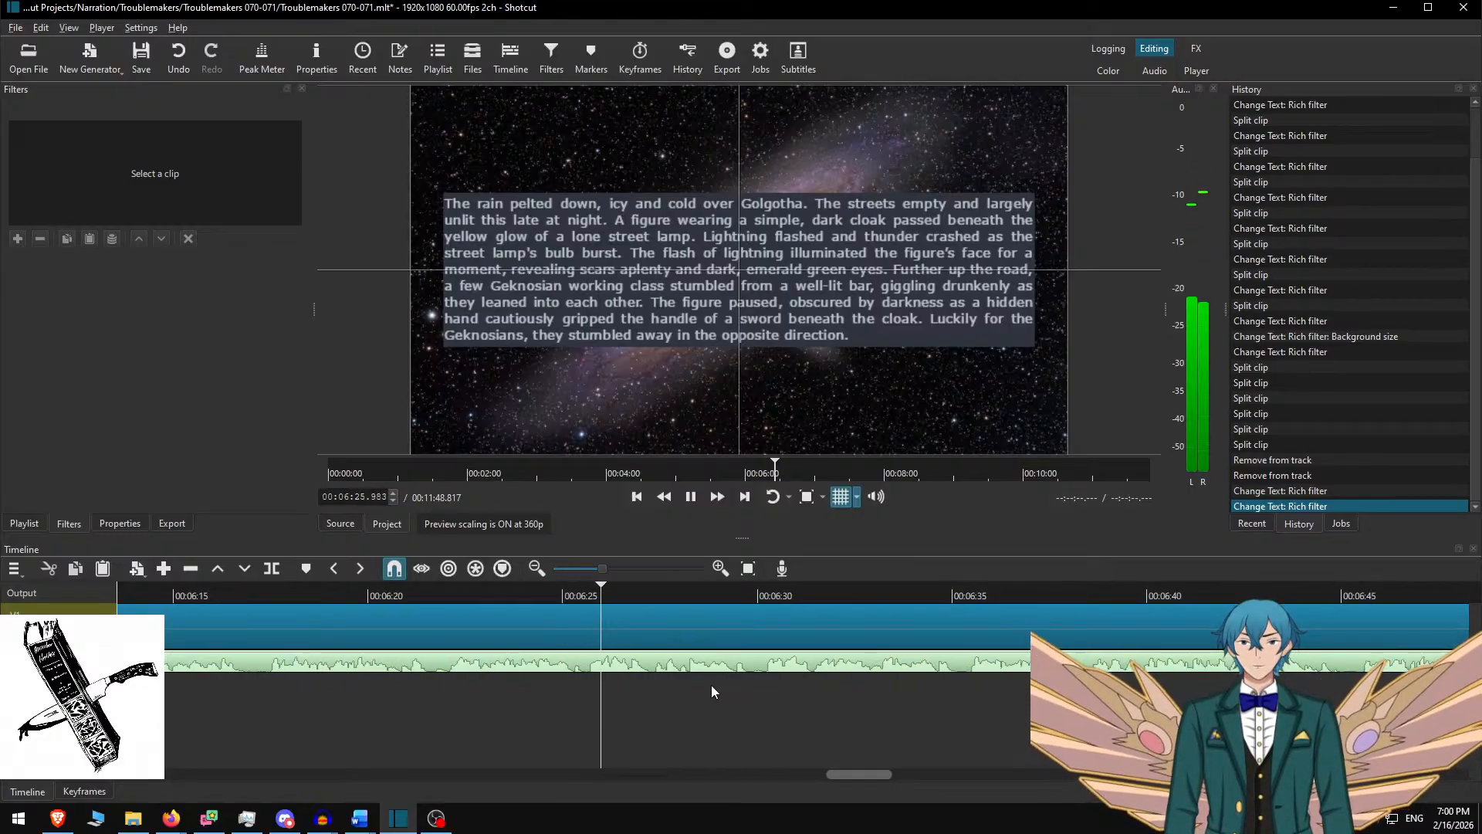
pyautogui.scroll(-2, 710, 680)
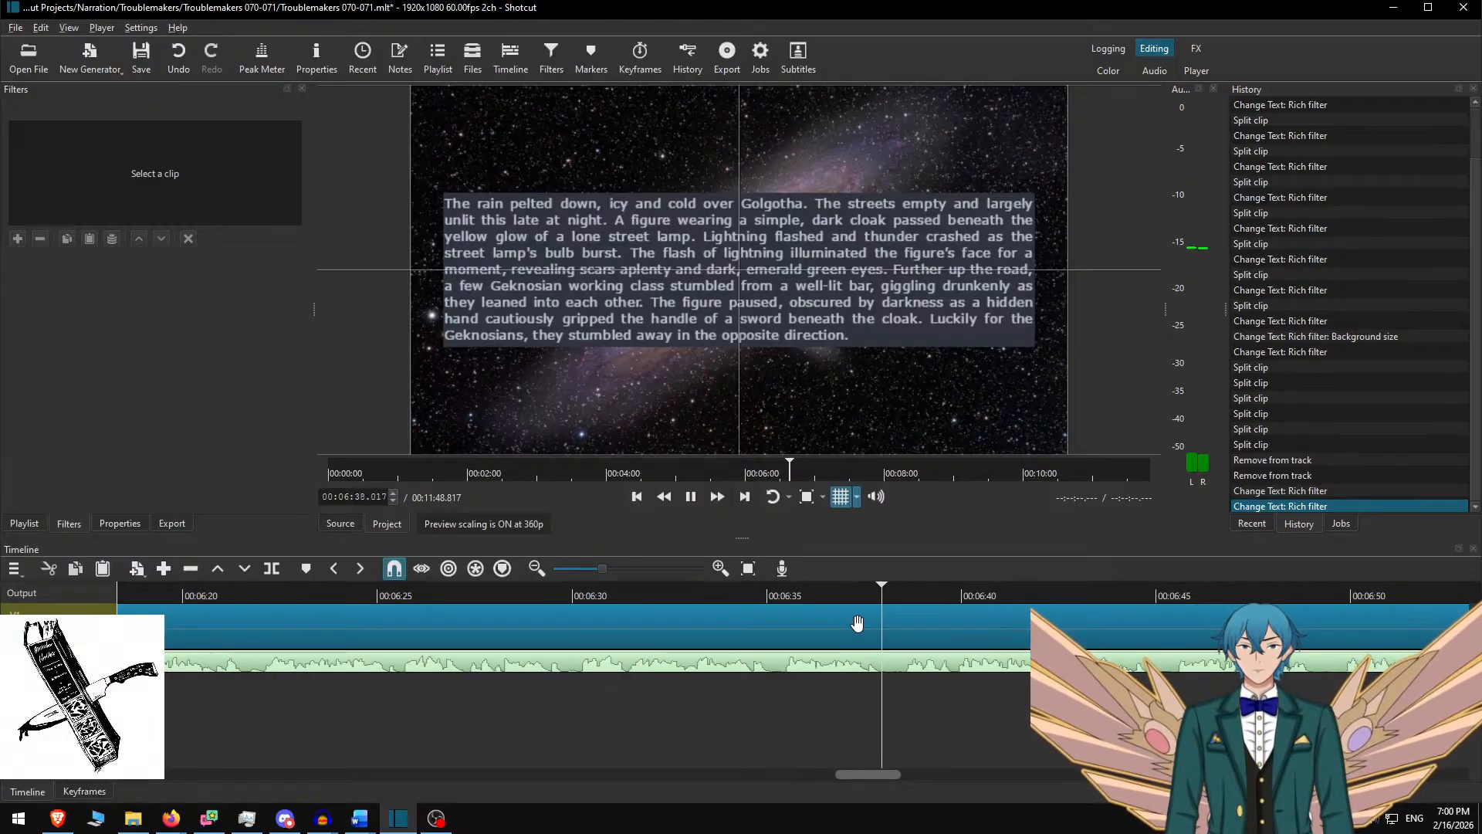
pyautogui.scroll(-5, 949, 633)
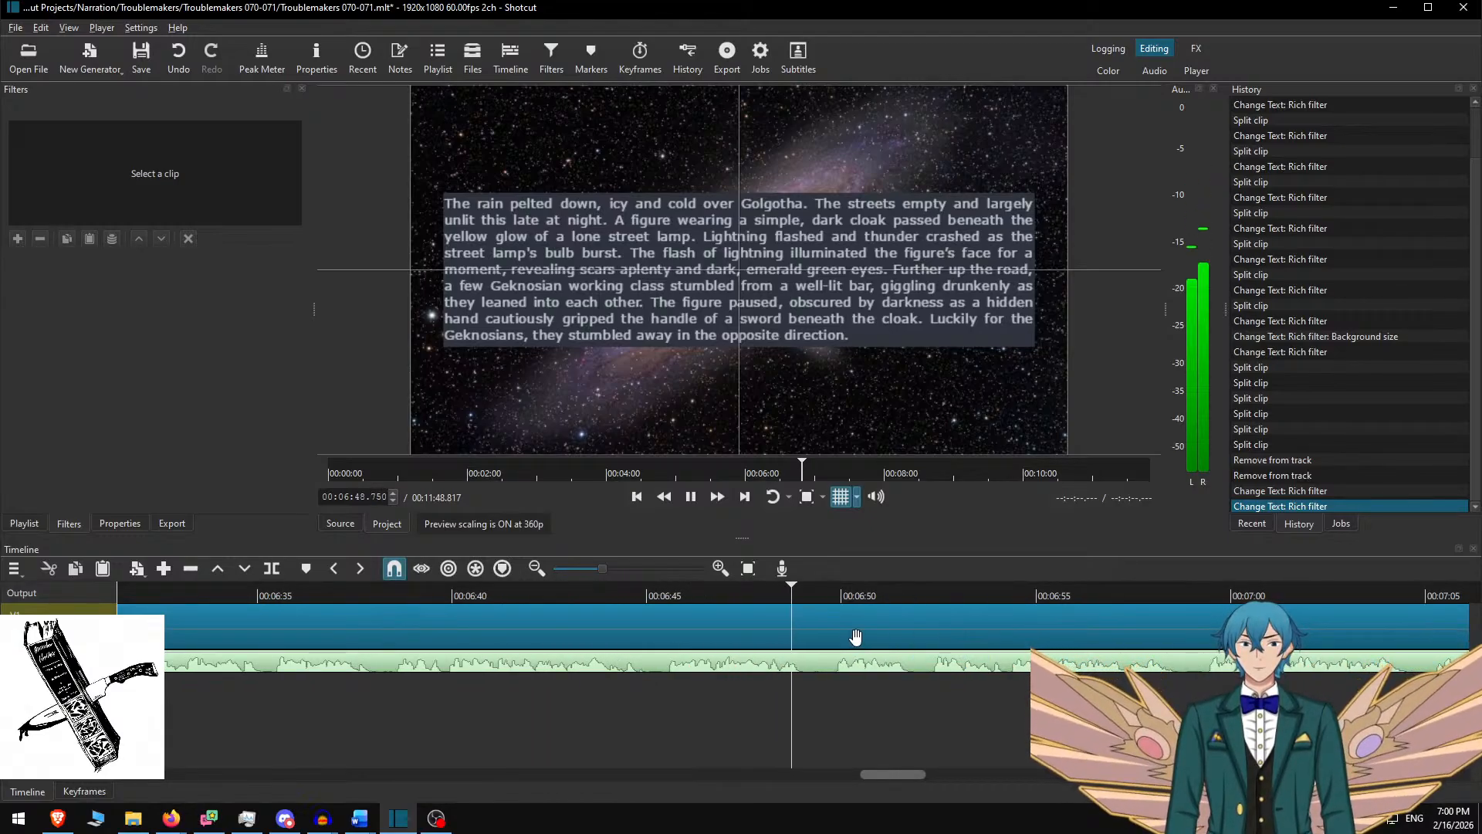
pyautogui.press('space')
# Split the Hubble clip at 6:49.367 and compare the text passages on both halves
pyautogui.press('s')
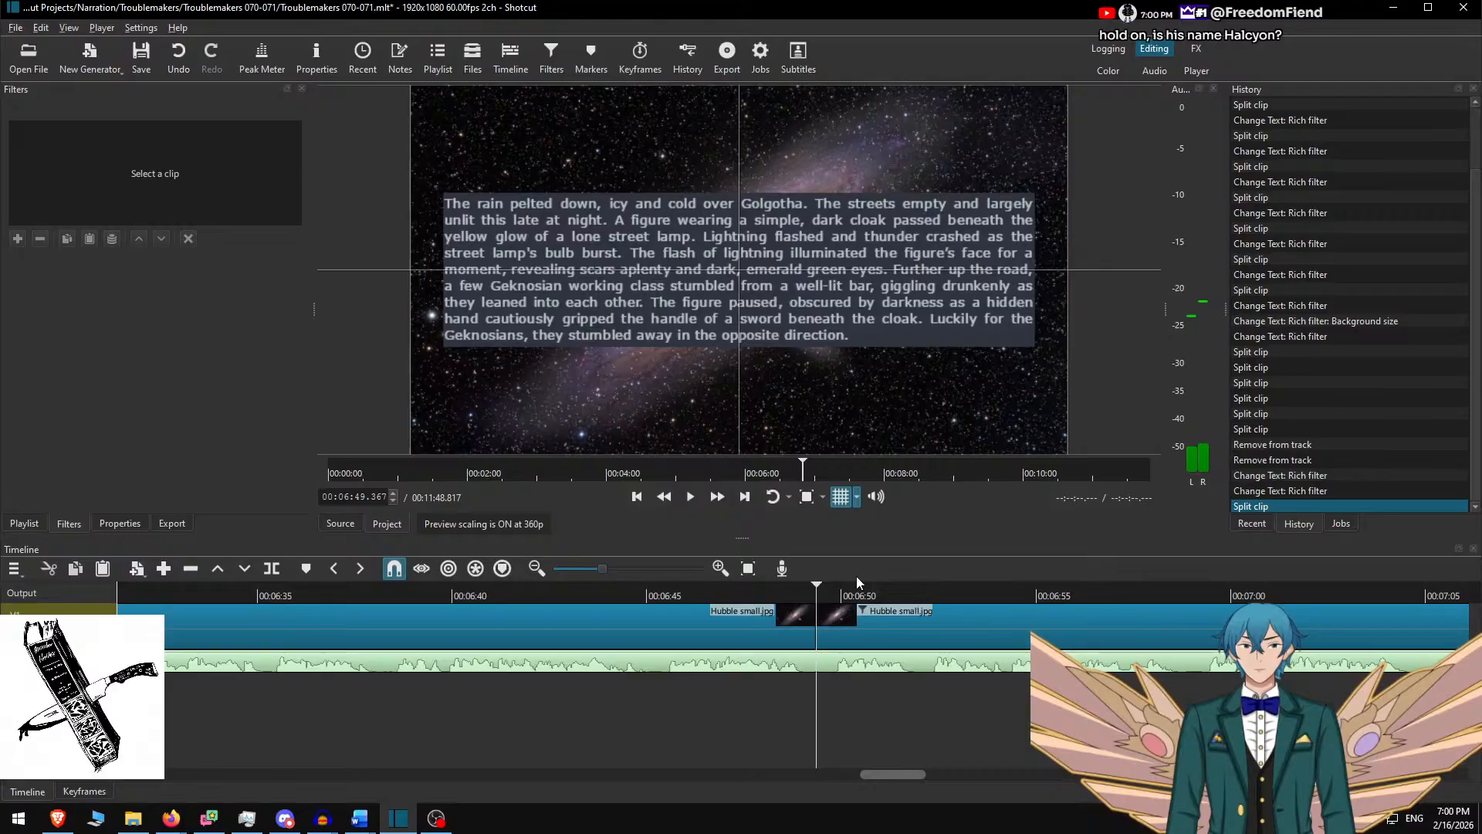
pyautogui.click(858, 624)
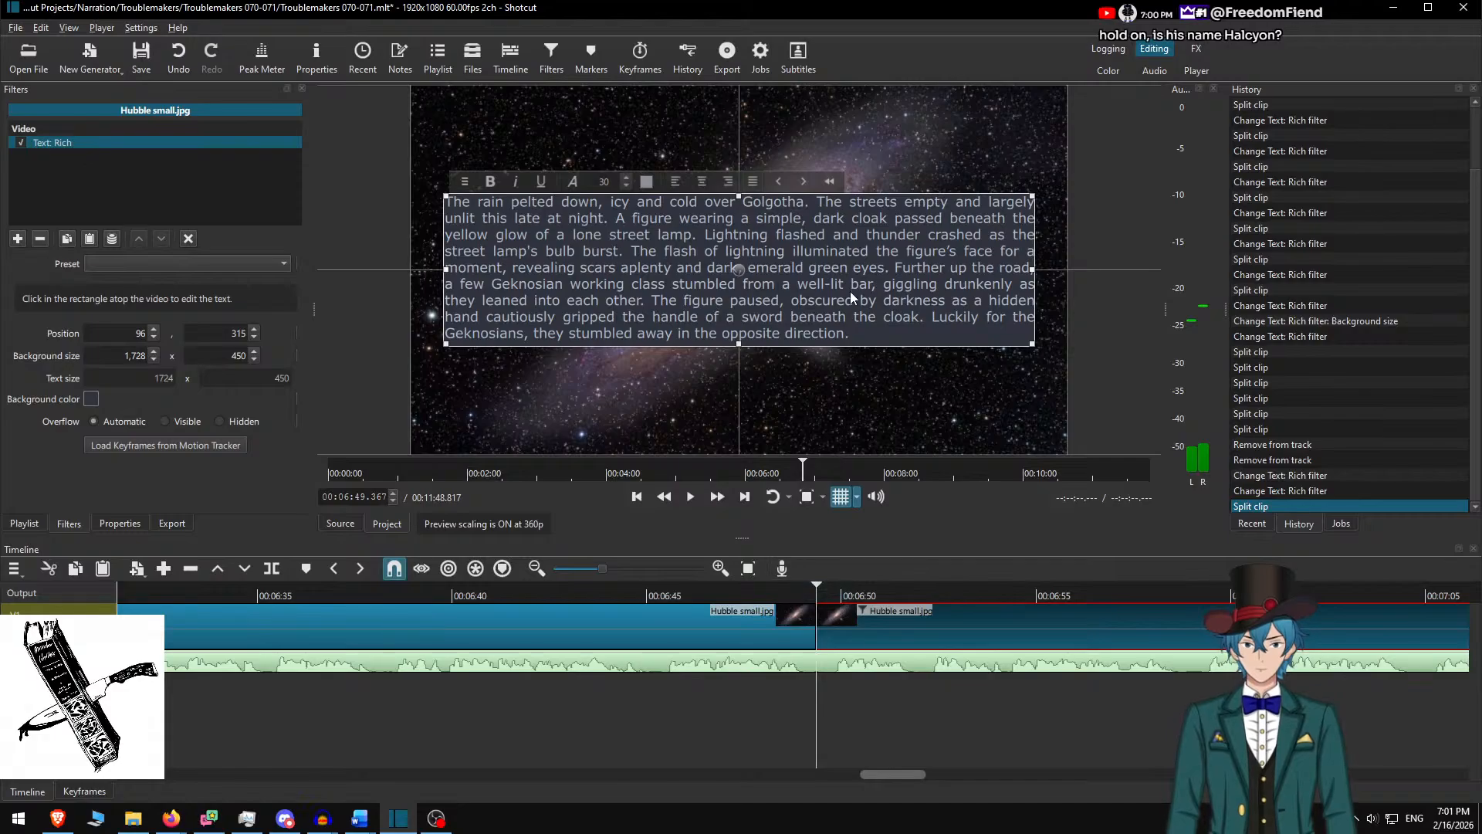
pyautogui.click(859, 620)
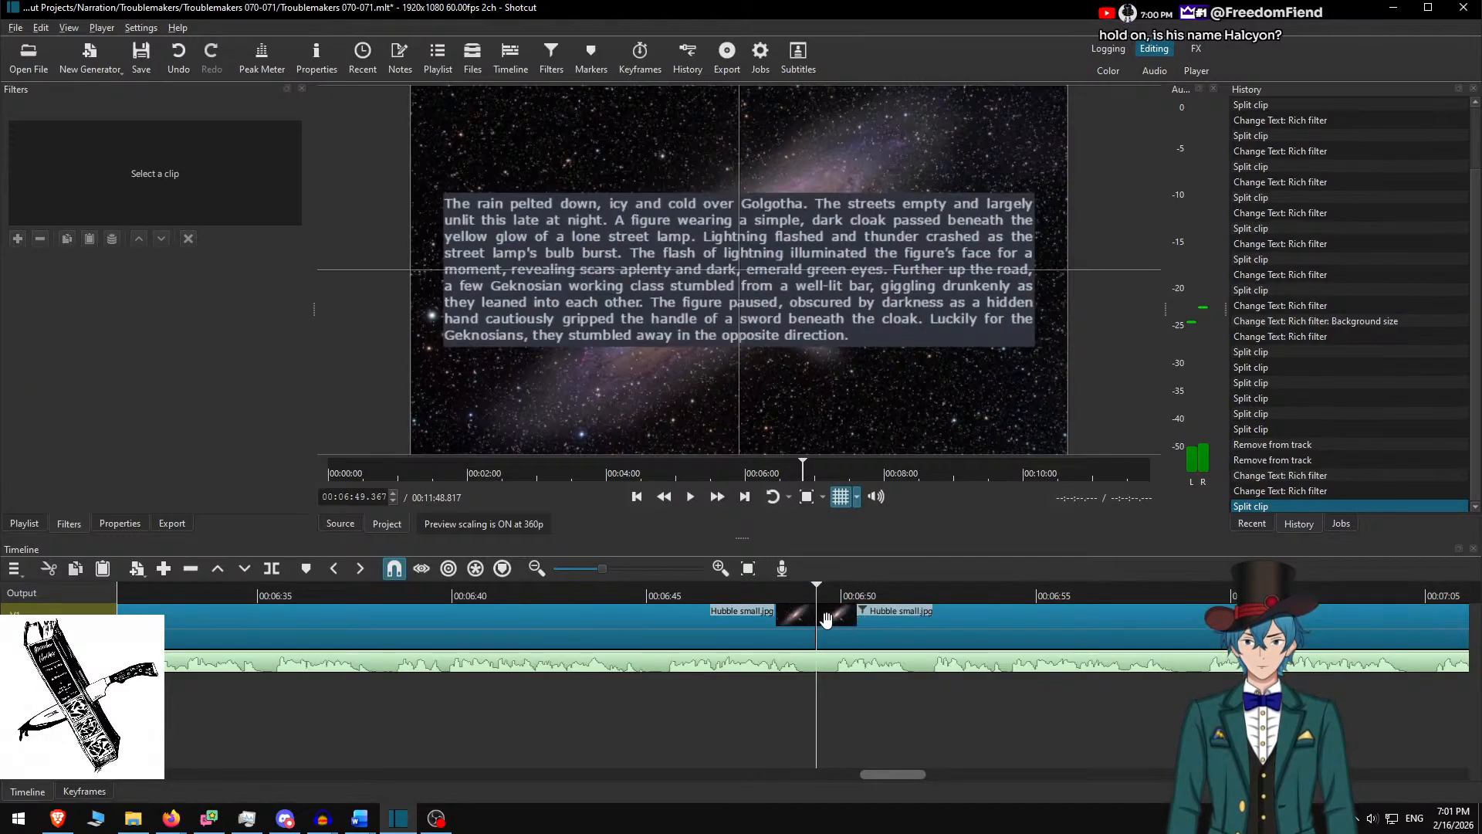
pyautogui.click(748, 608)
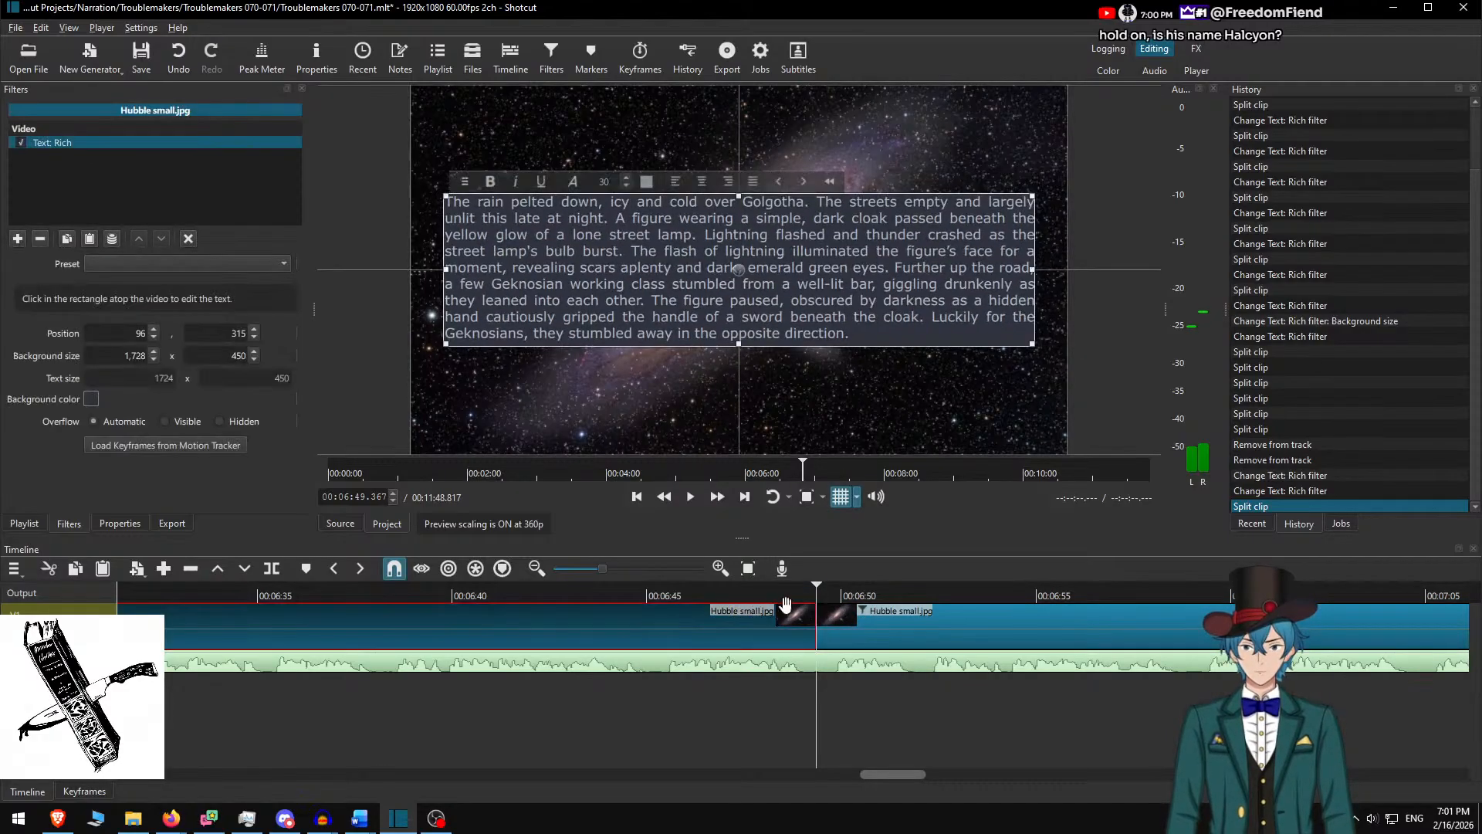
pyautogui.click(884, 614)
# Delete the used rain paragraph in Word and copy the next passage through 'remnants.'
pyautogui.hotkey('alt', 'Tab')
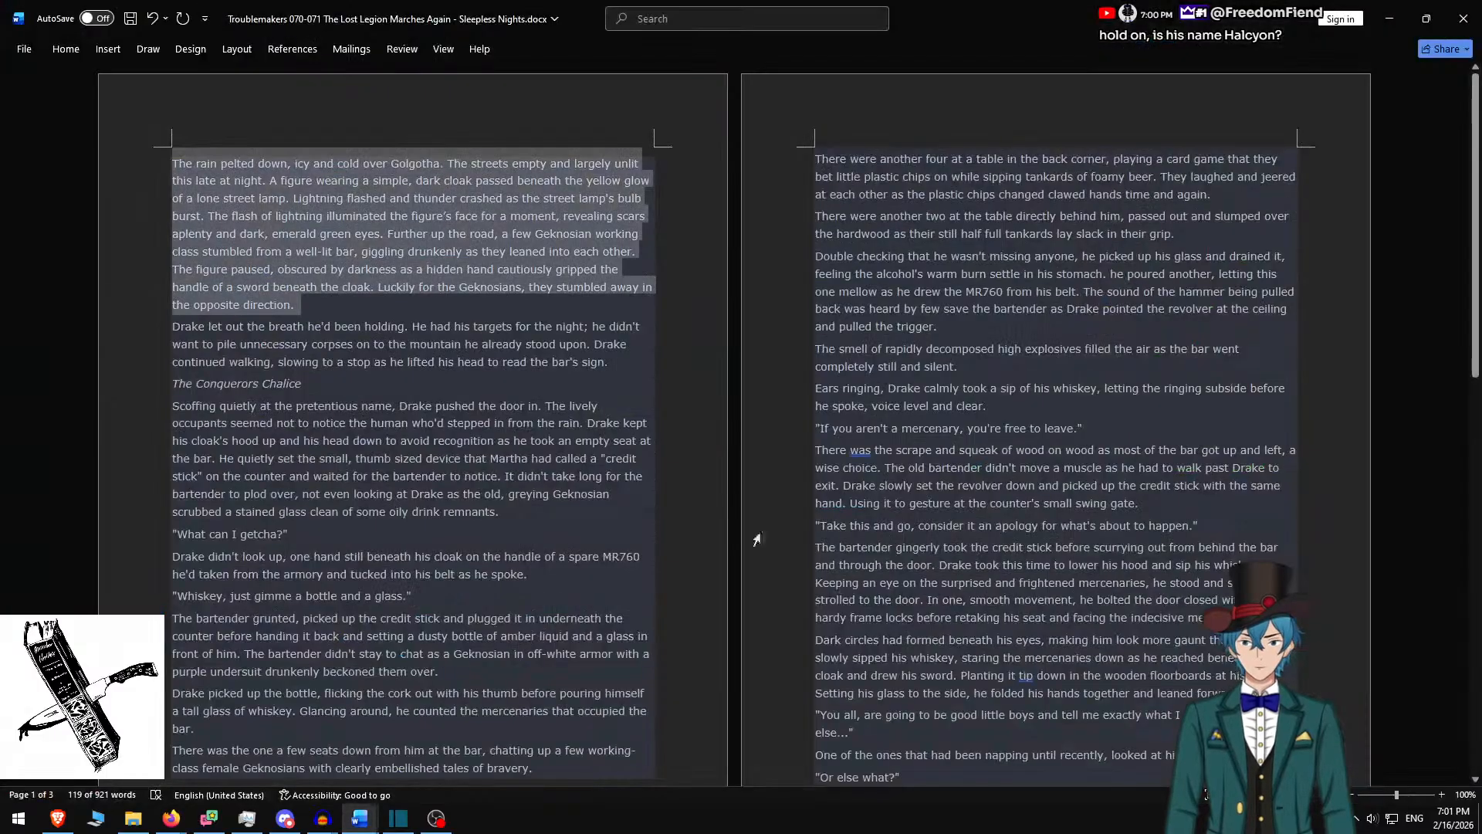
pyautogui.press('BackSpace')
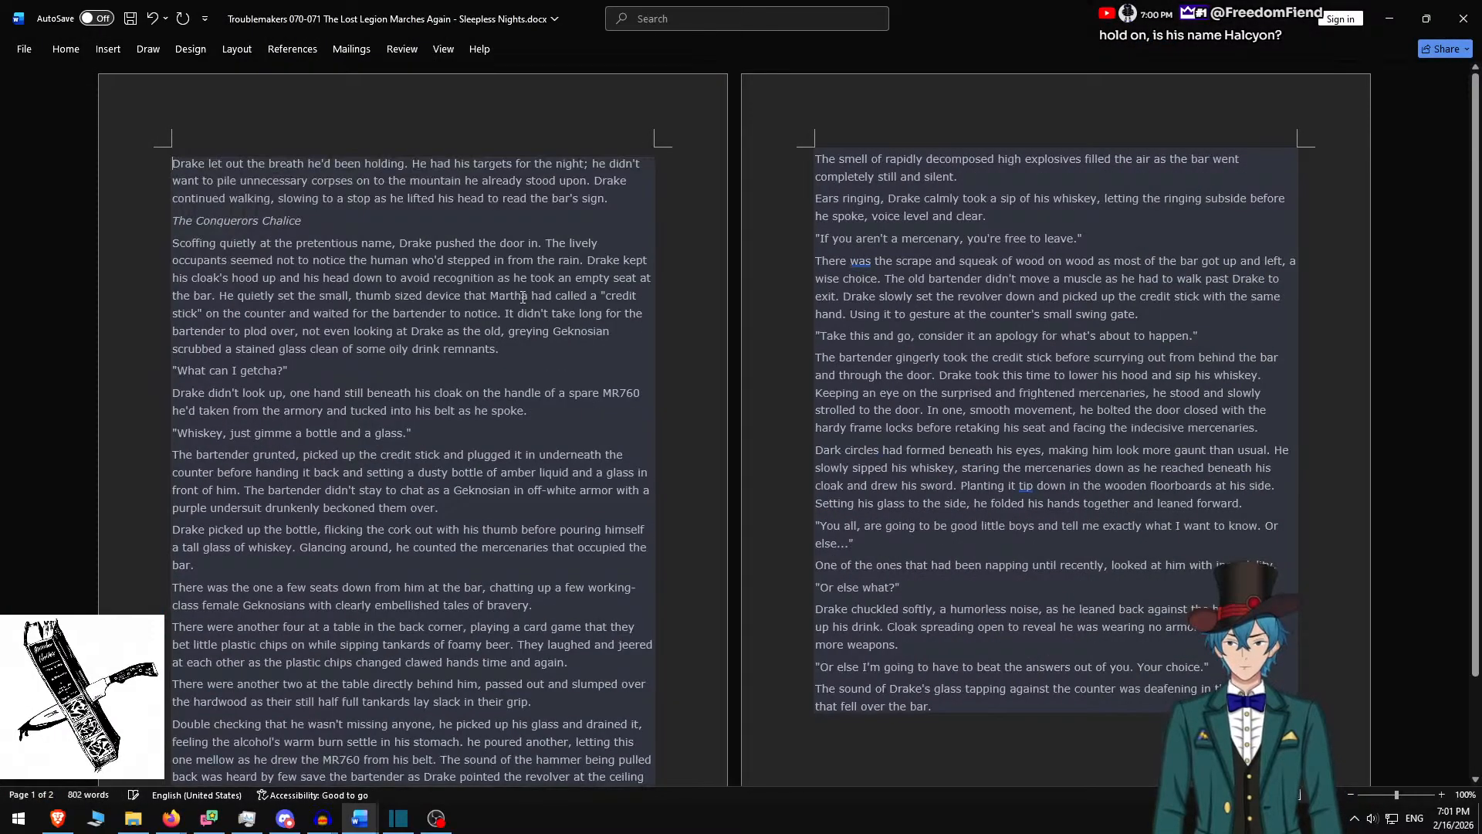
pyautogui.keyDown('shift'); pyautogui.click(518, 349); pyautogui.keyUp('shift')
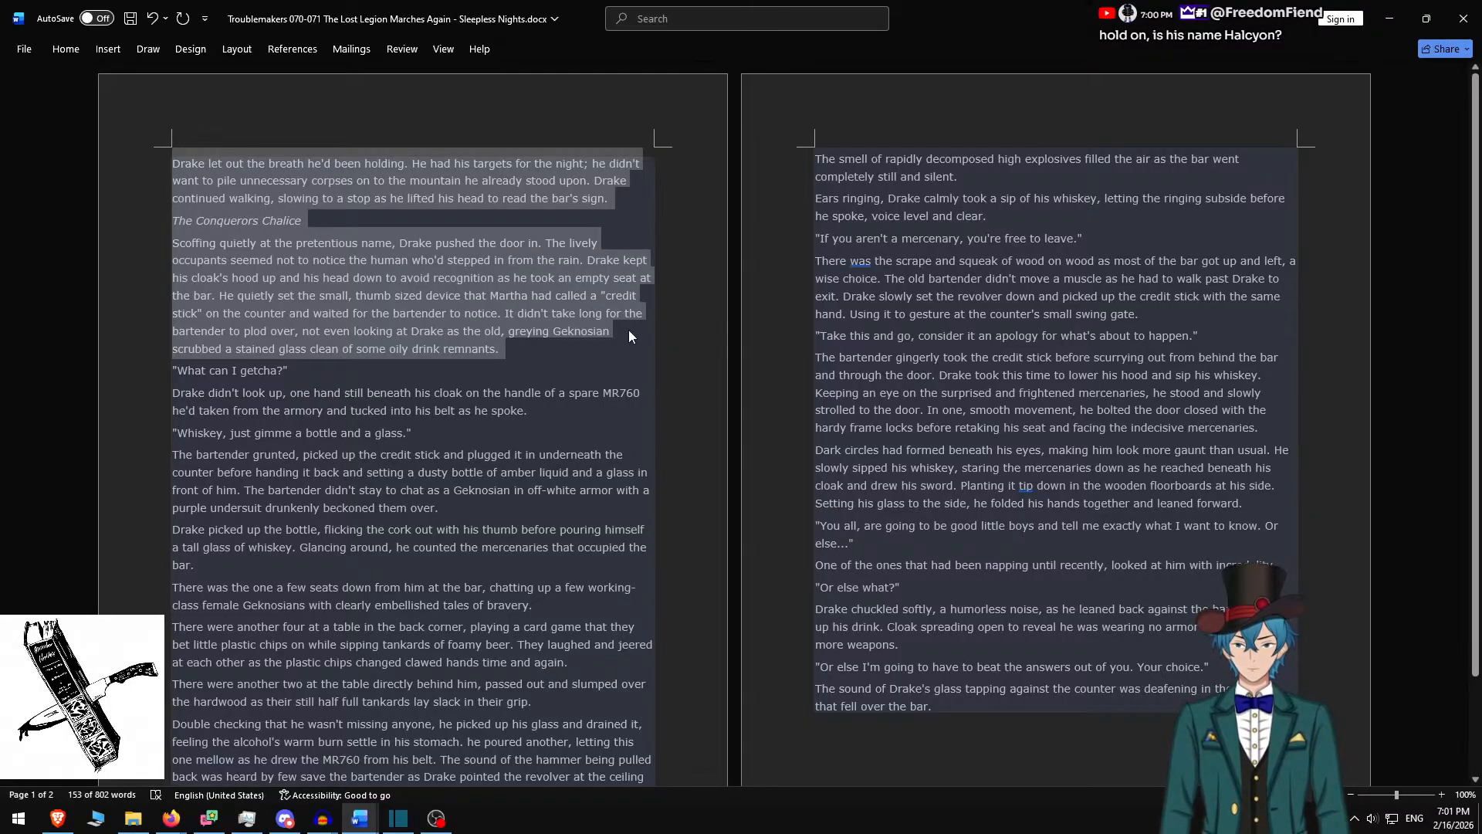
pyautogui.hotkey('alt', 'Tab')
# Paste the 'Drake let out the breath' passage with blank lines around The Conquerors Chalice
pyautogui.hotkey('ctrl', 'a')
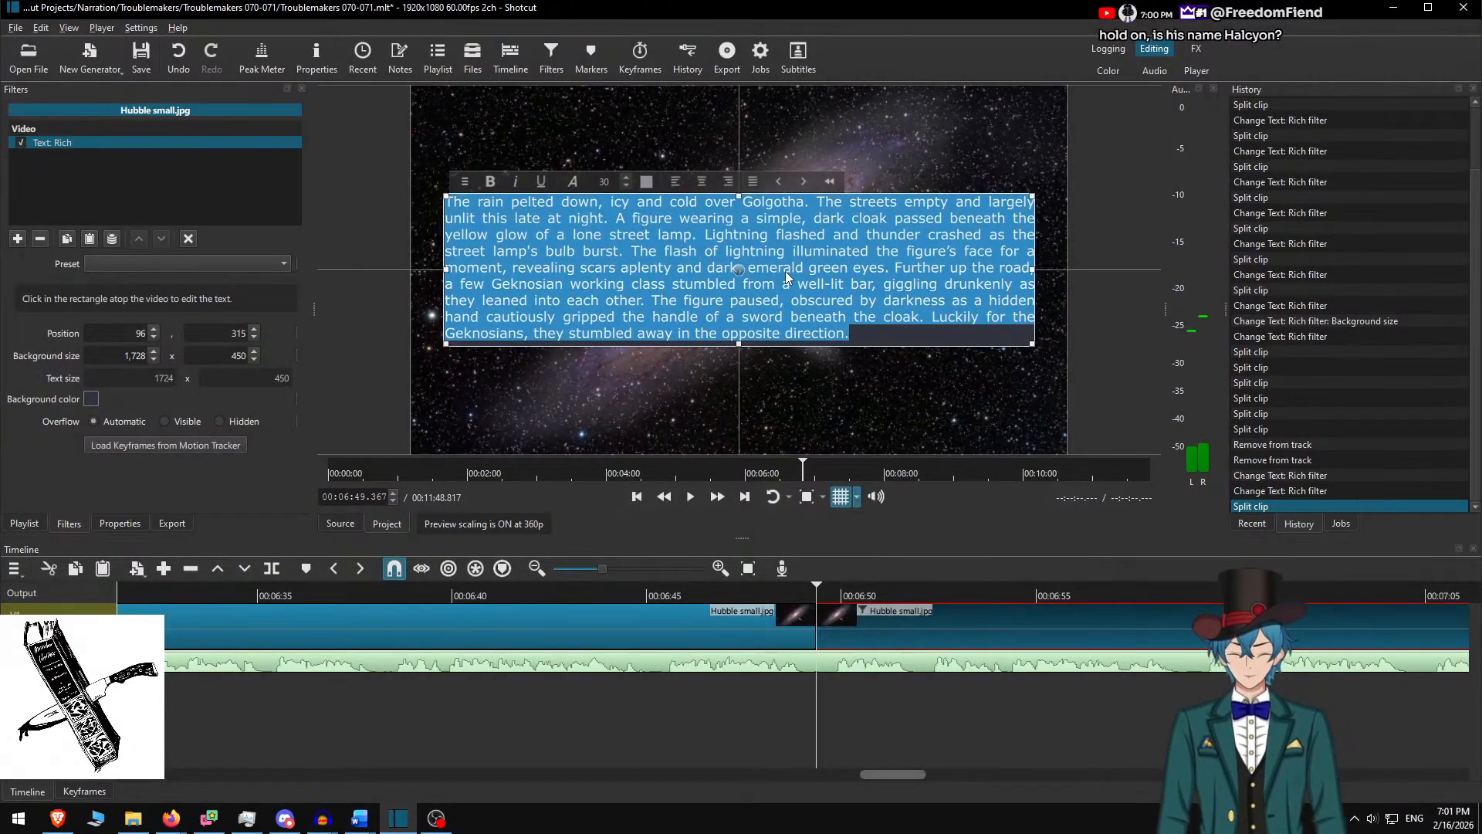
pyautogui.hotkey('ctrl', 'v')
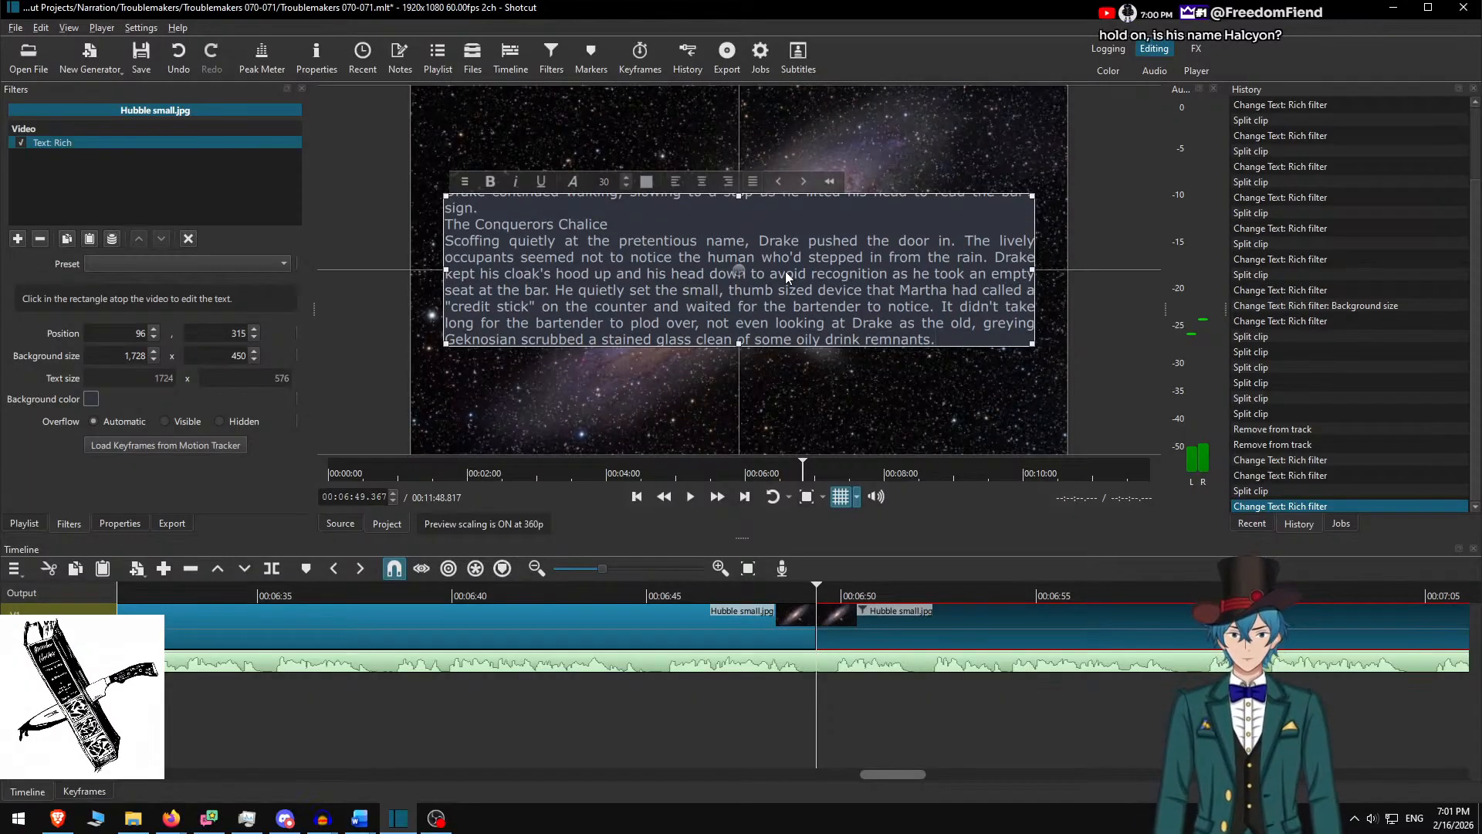
pyautogui.press('Return')
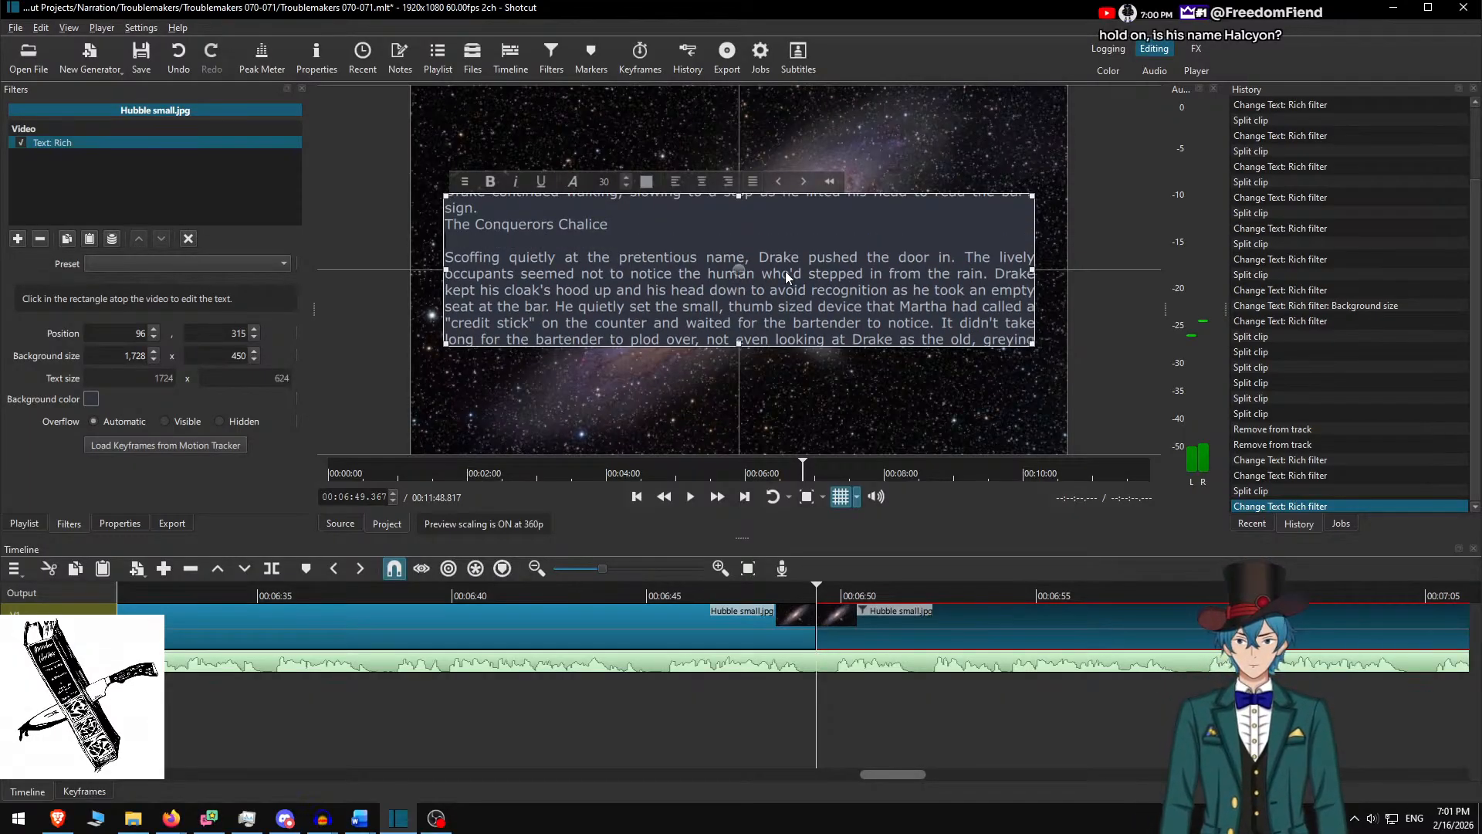
pyautogui.press('Return')
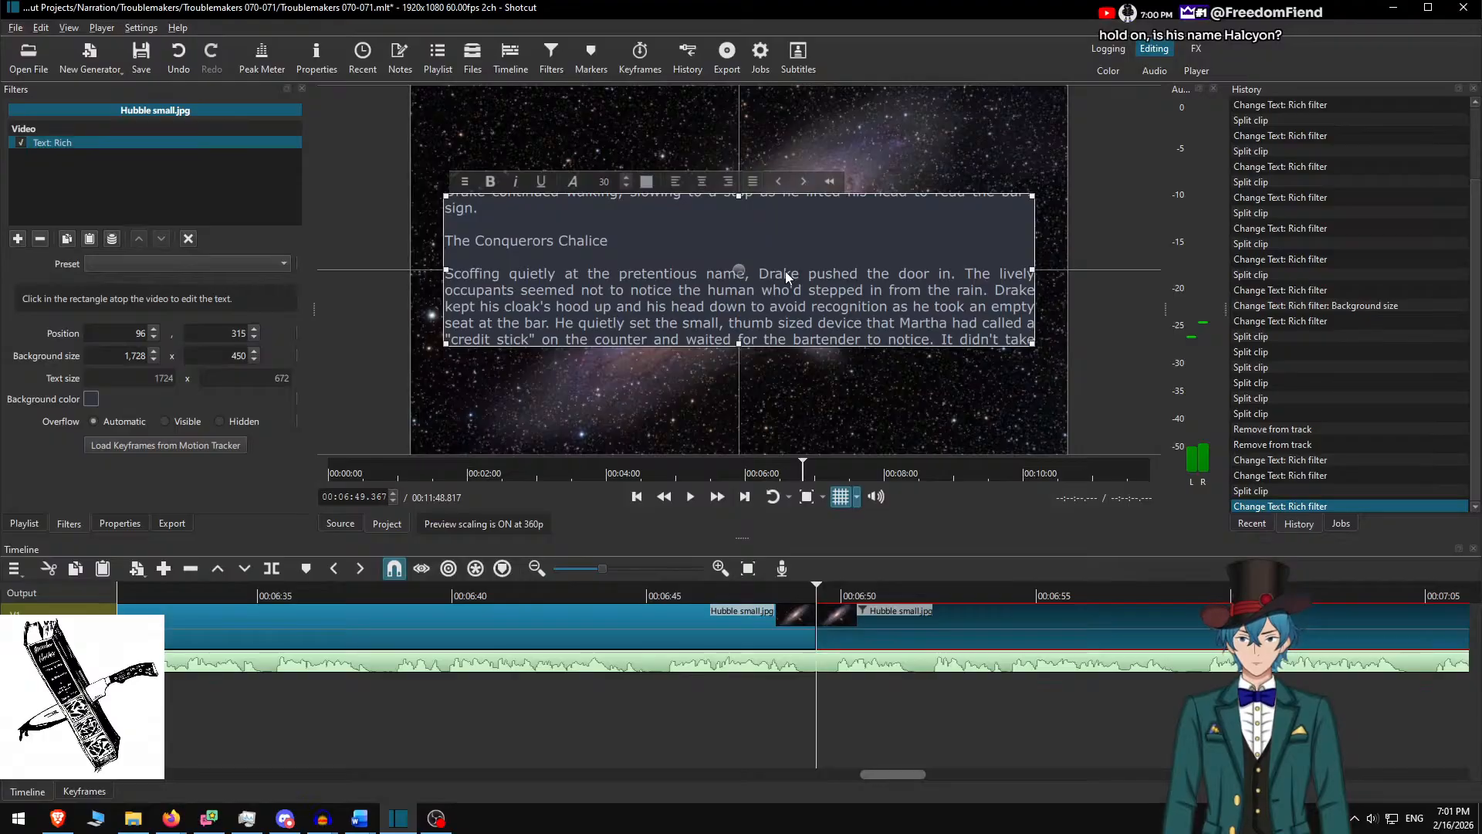
# Set the text box height to 700, raise it to Y 190, and preview at faster speed
pyautogui.scroll(3, 888, 292)
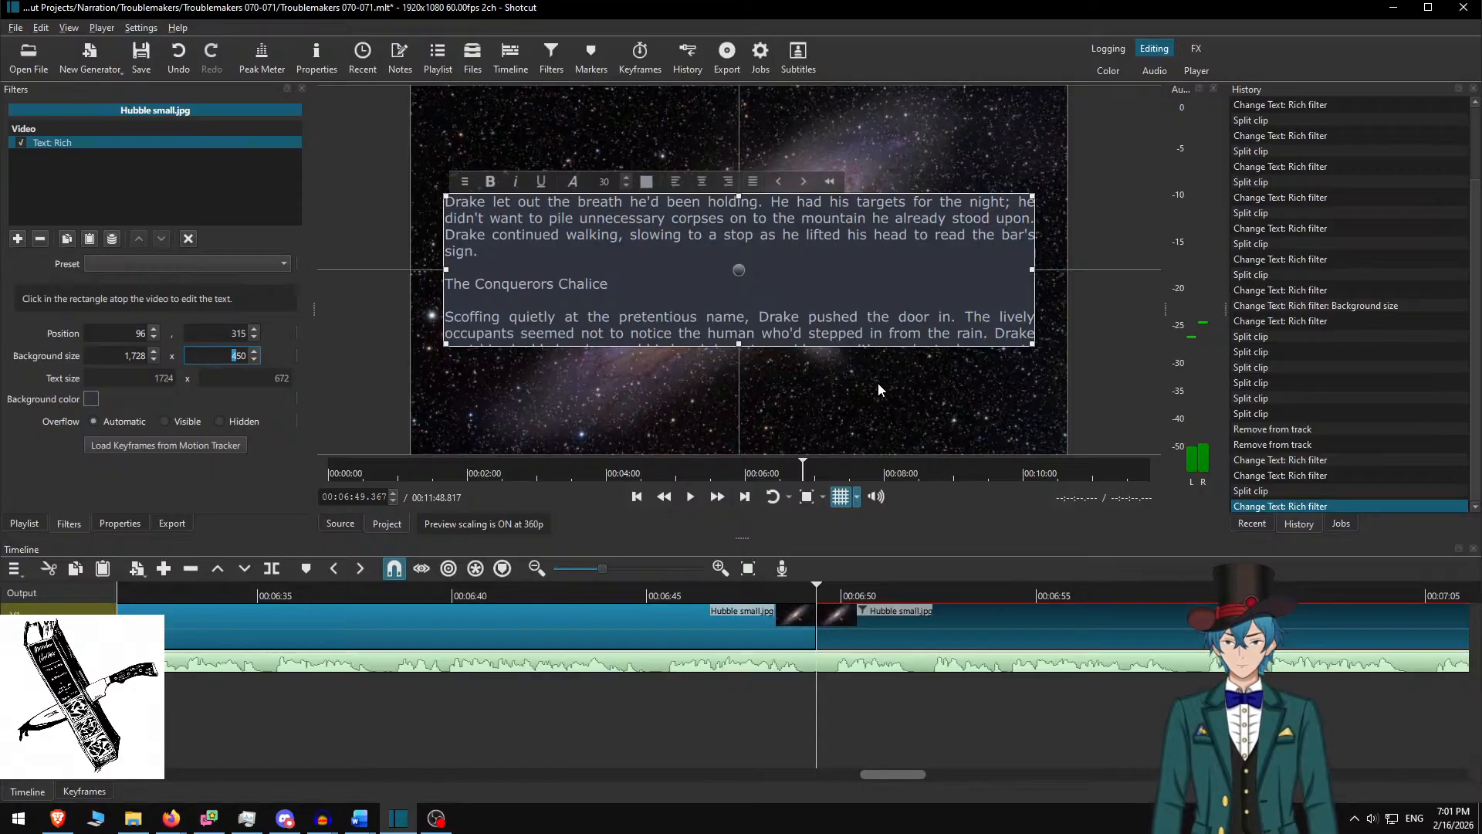
pyautogui.write('700')
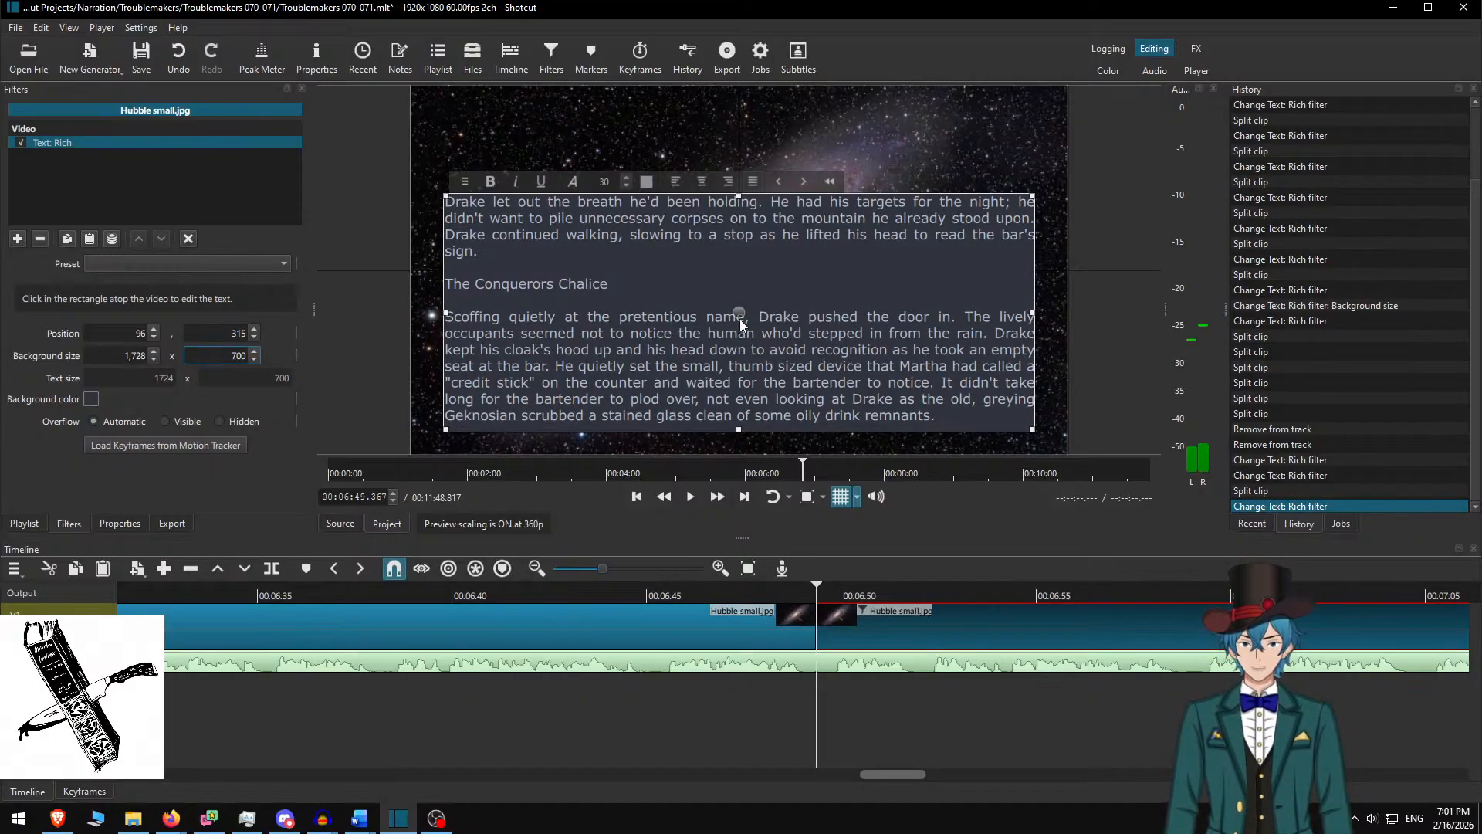
pyautogui.moveTo(740, 319); pyautogui.dragTo(744, 262)
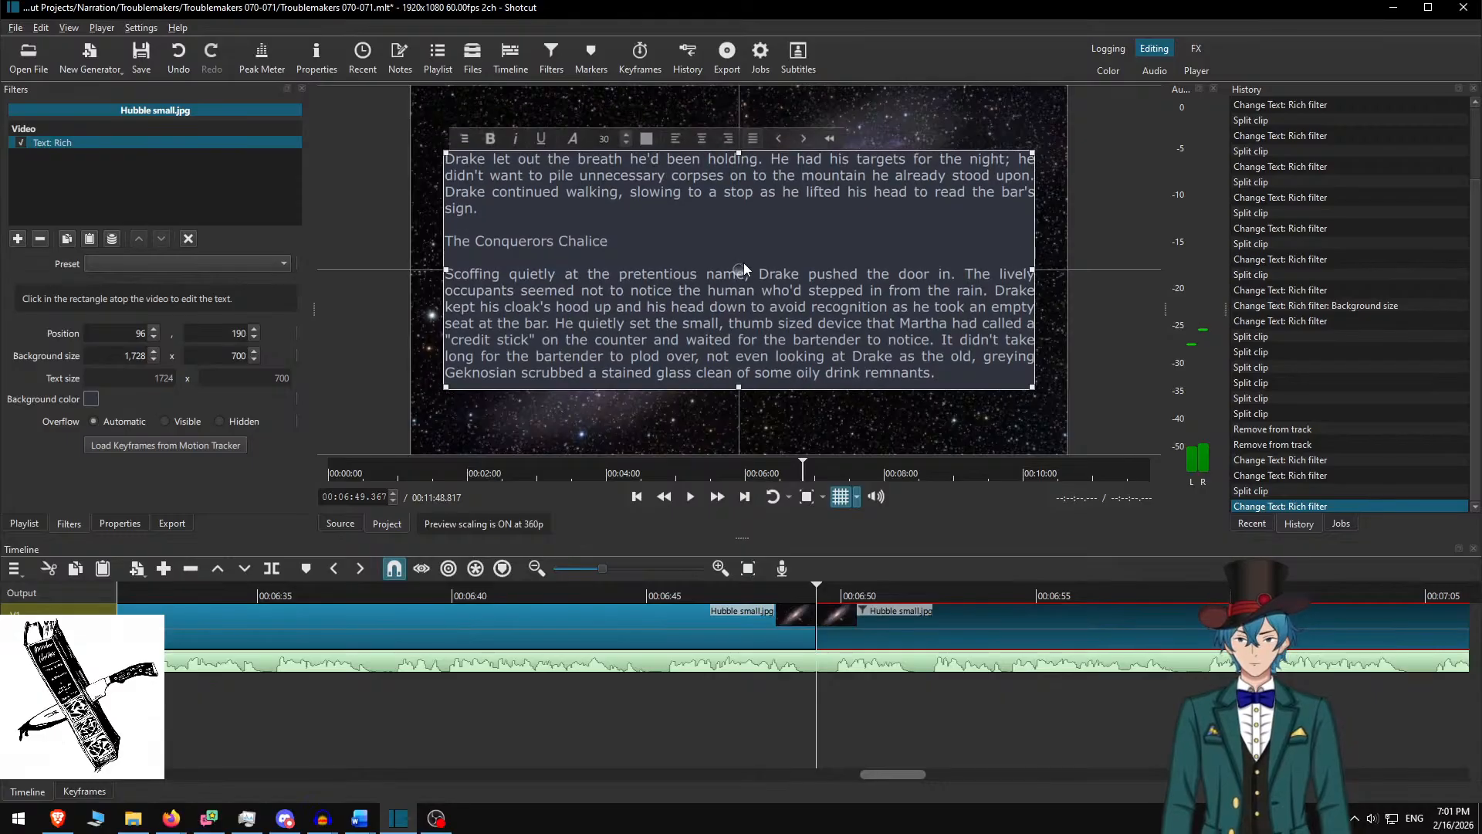
pyautogui.click(848, 612)
pyautogui.click(688, 597)
pyautogui.click(717, 499)
pyautogui.click(718, 500)
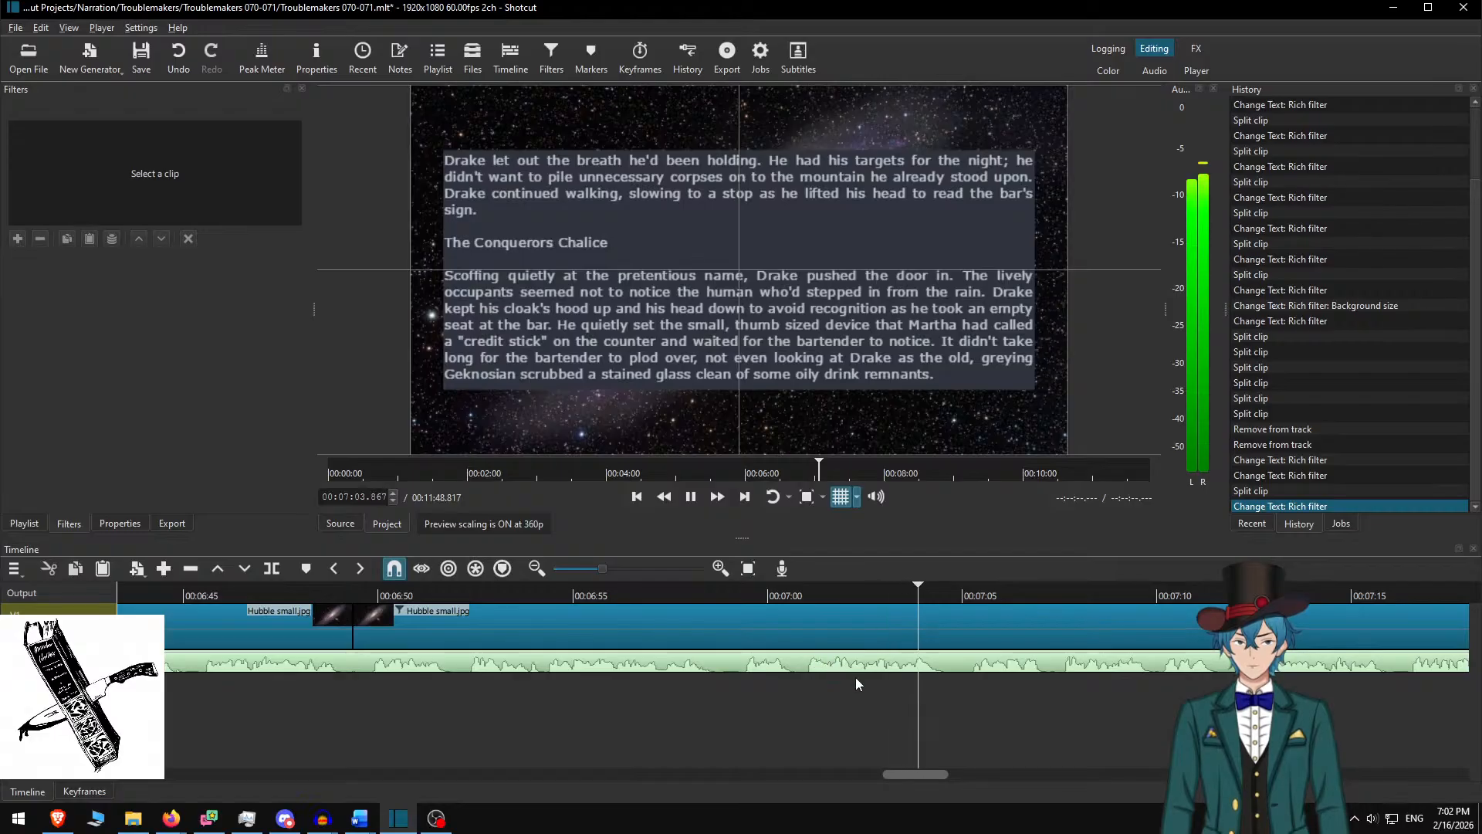
# Italicize the heading 'The Conquerors Chalice' in the galaxy clip's Rich Text passage
pyautogui.press('space')
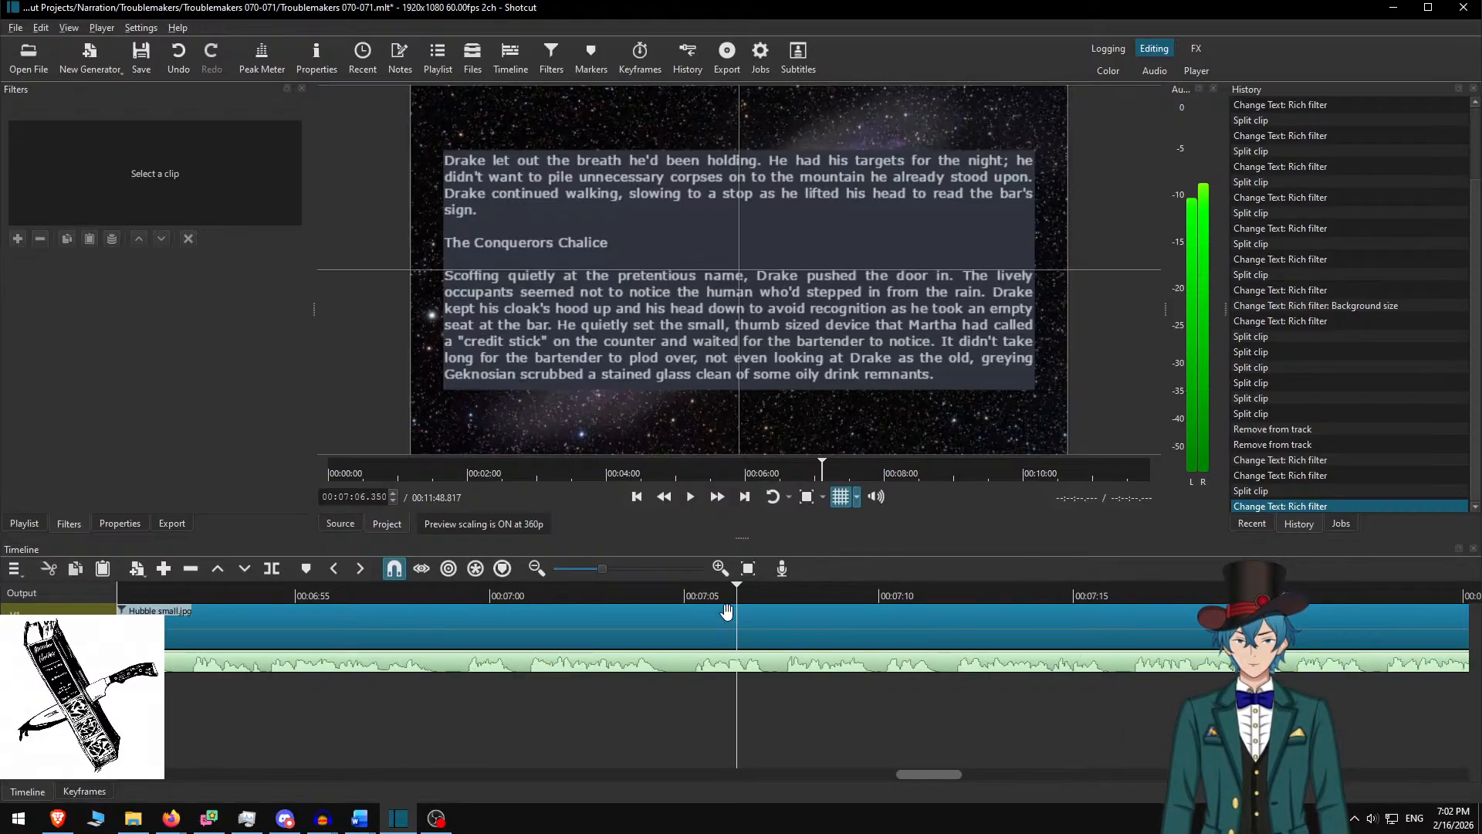
pyautogui.click(727, 611)
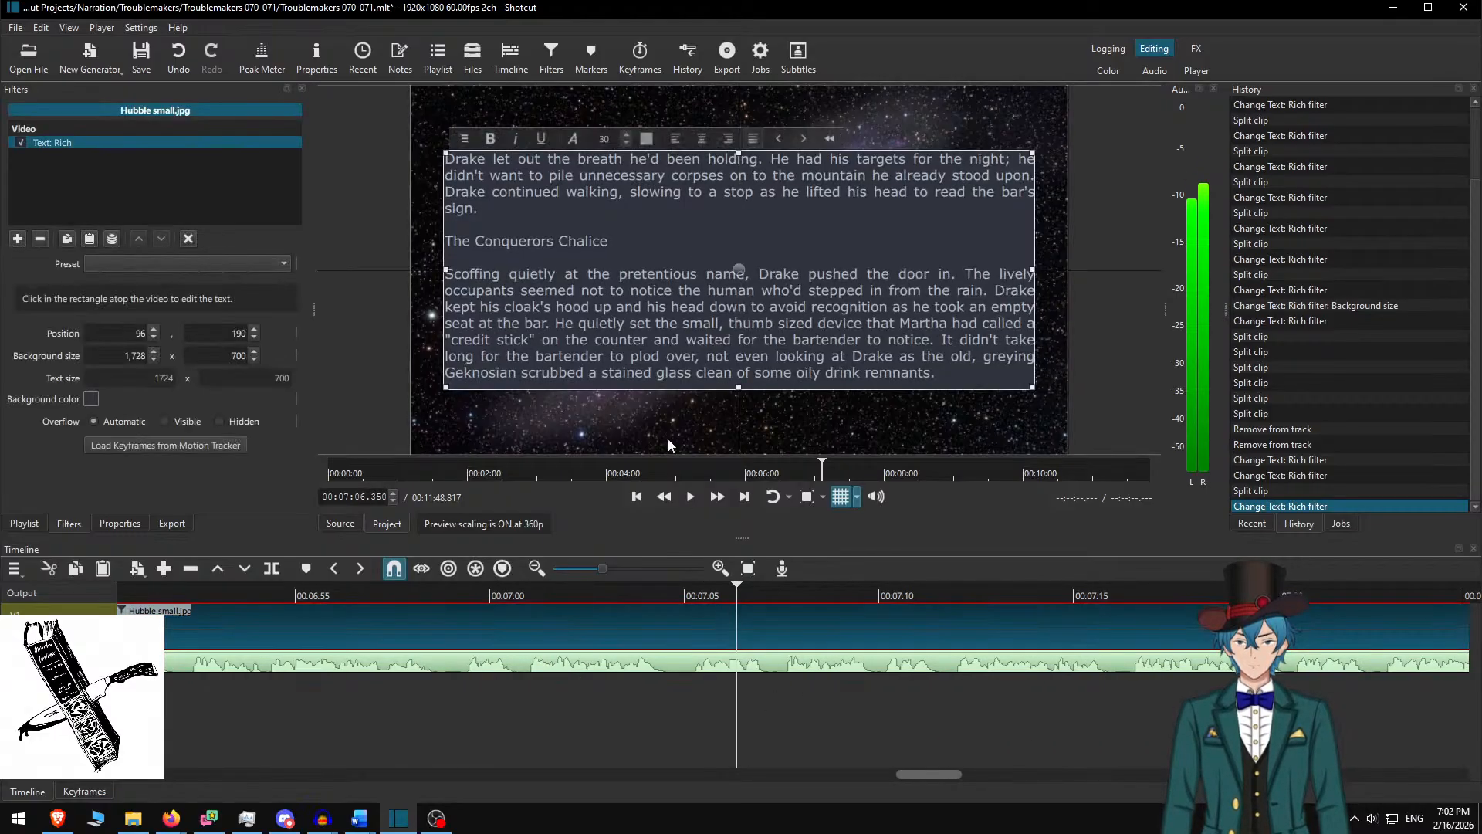
pyautogui.tripleClick(713, 236)
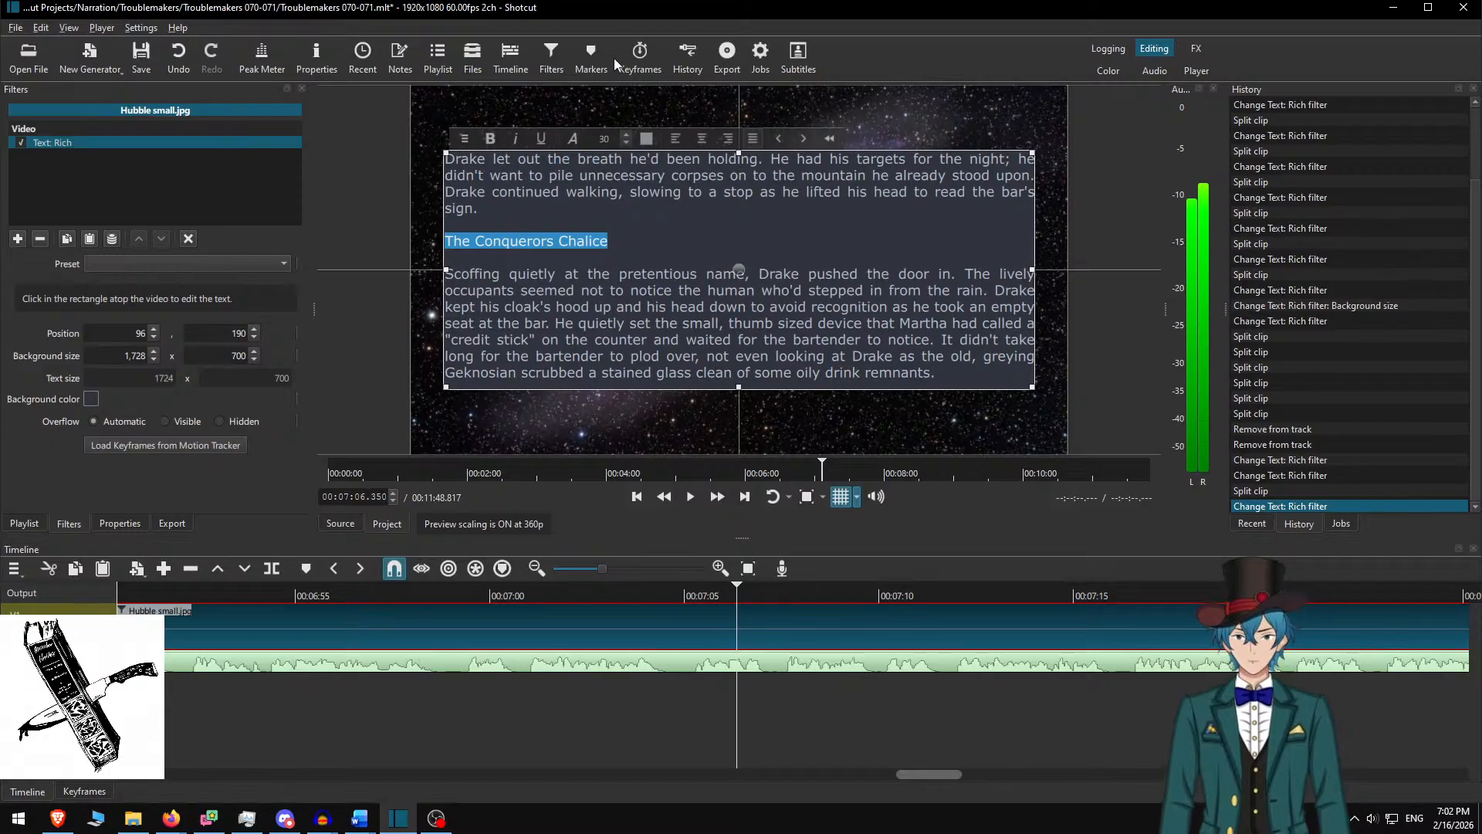
pyautogui.click(511, 140)
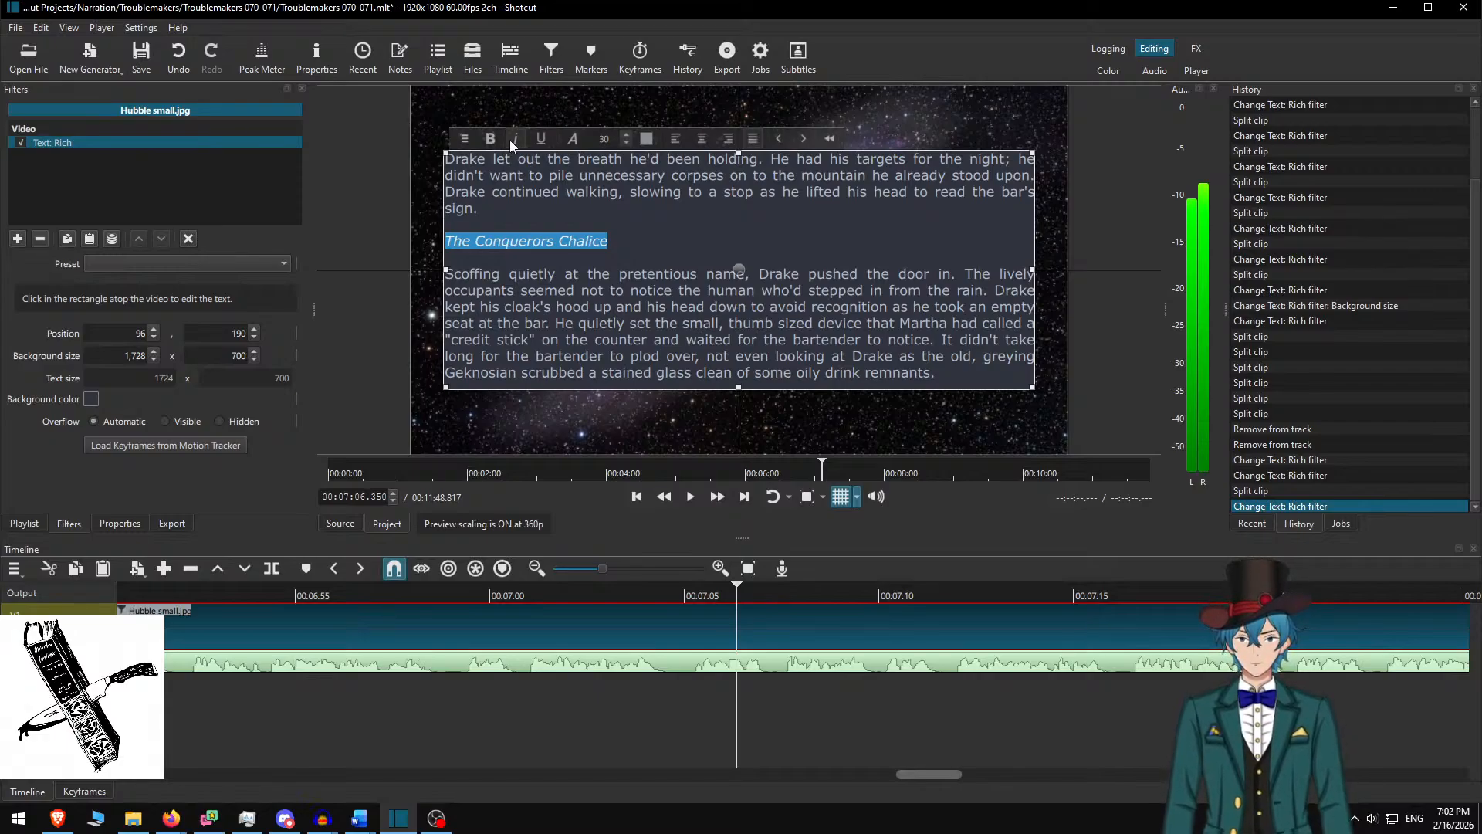
pyautogui.click(692, 615)
# Replay the edited passage in the preview, then bring Firefox to the front
pyautogui.click(630, 597)
pyautogui.press('space')
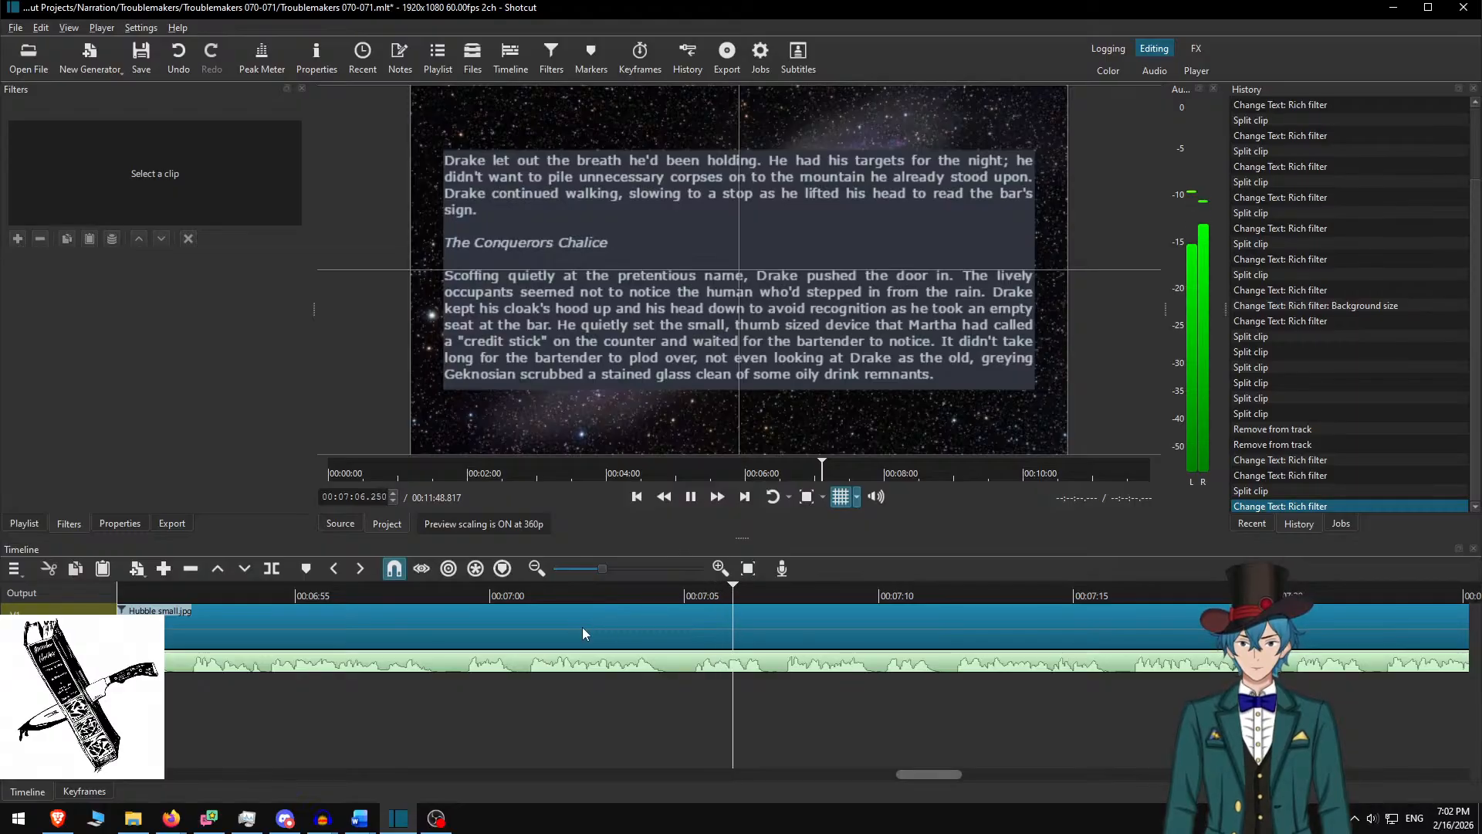
pyautogui.press('space')
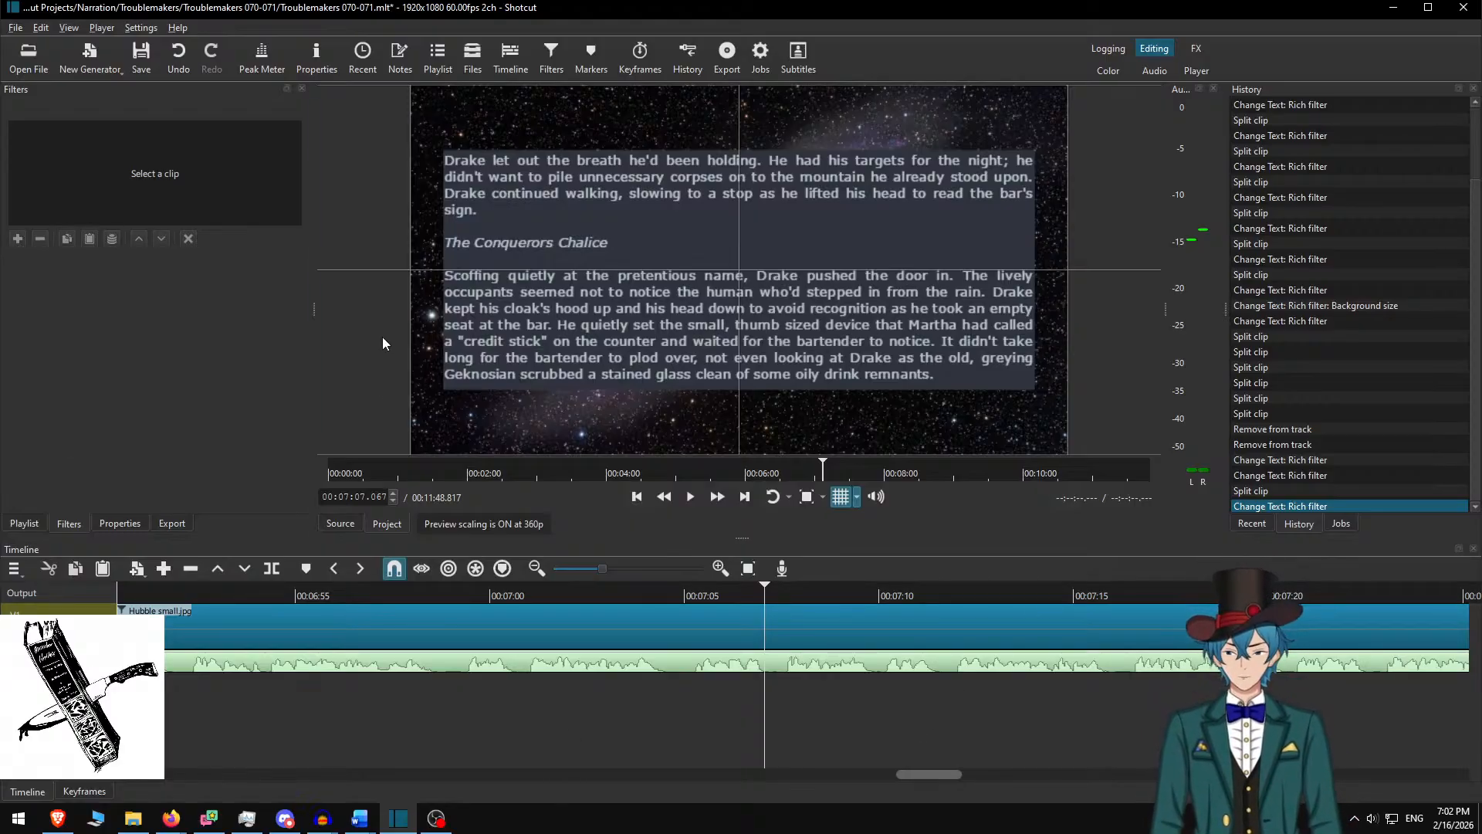
pyautogui.moveTo(172, 825)
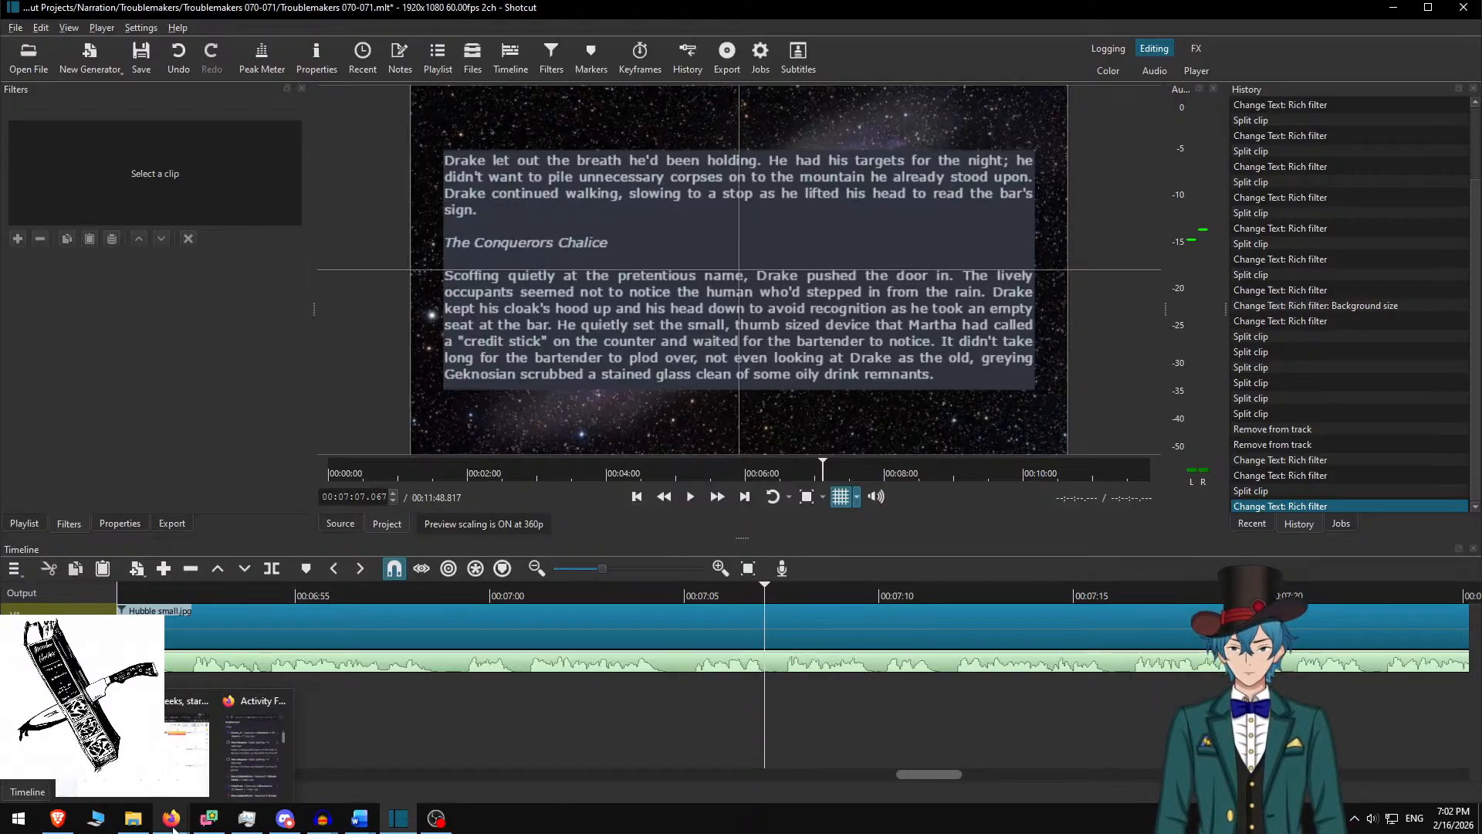
pyautogui.click(179, 776)
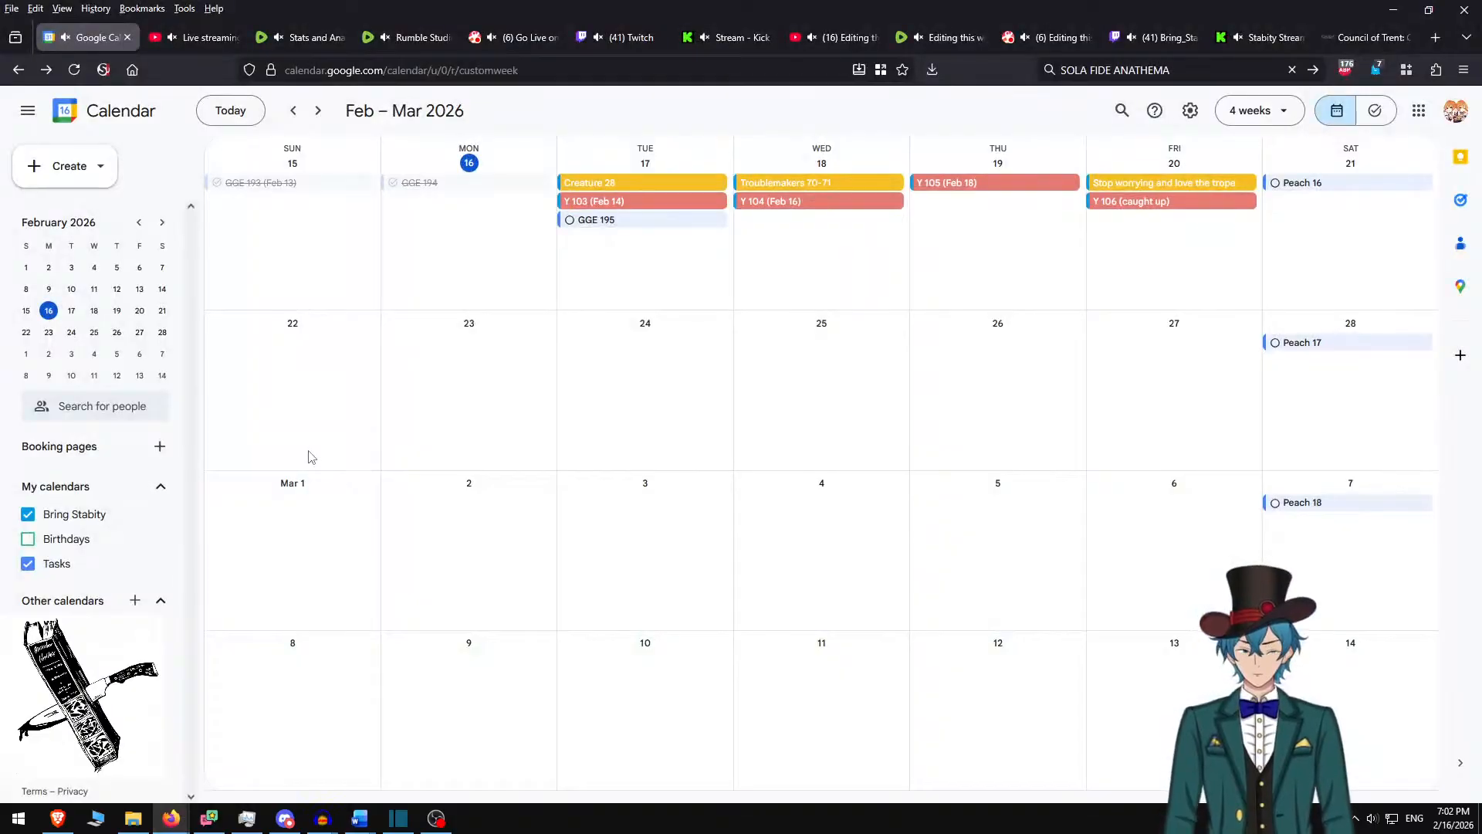
# Search DuckDuckGo in a new tab for 'halcyon pronunciation', then bring up the Audacity narration project
pyautogui.hotkey('ctrl', 't')
pyautogui.hotkey('ctrl', 'k')
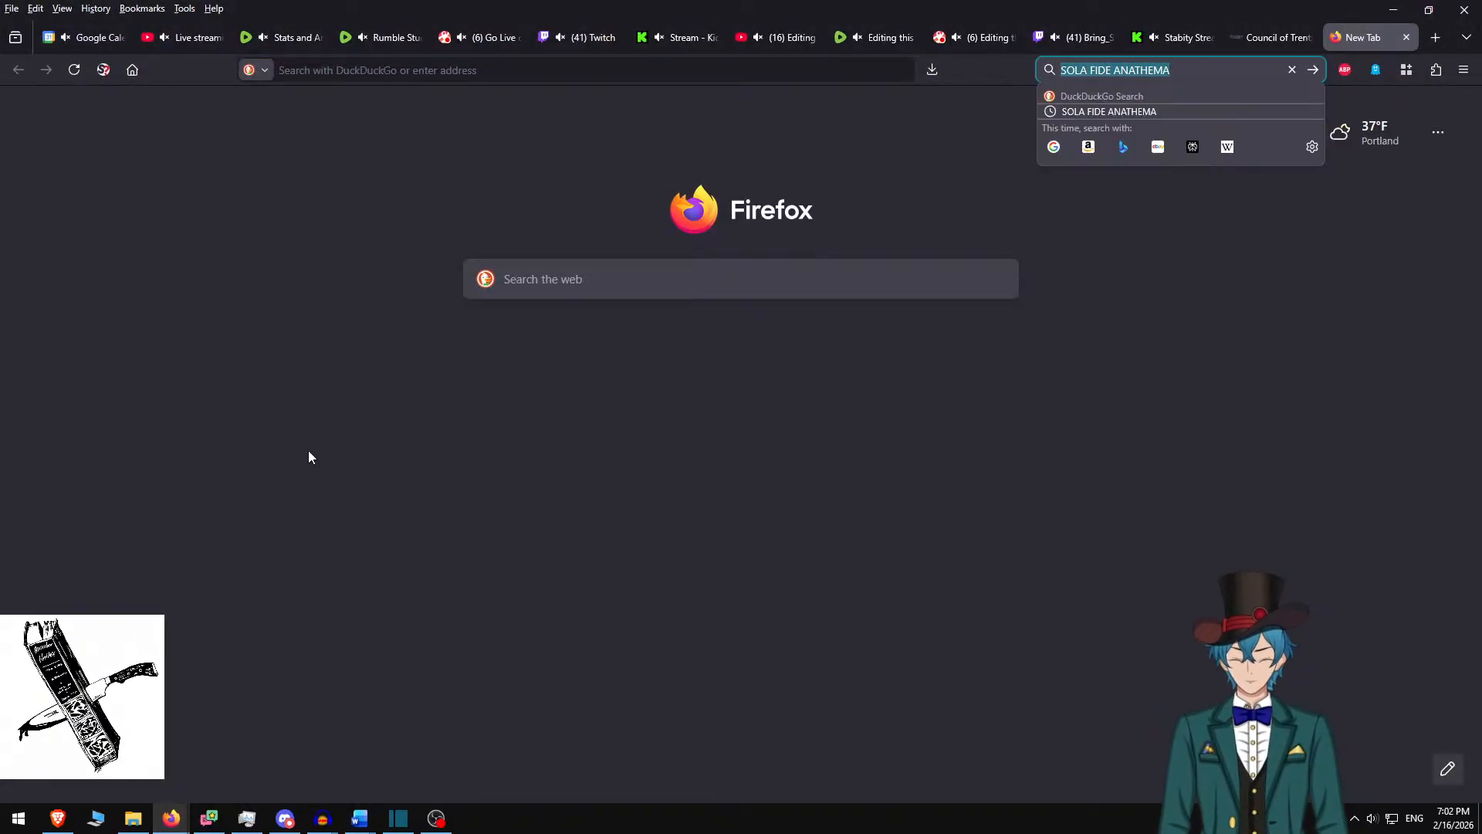
pyautogui.write('halcyon ')
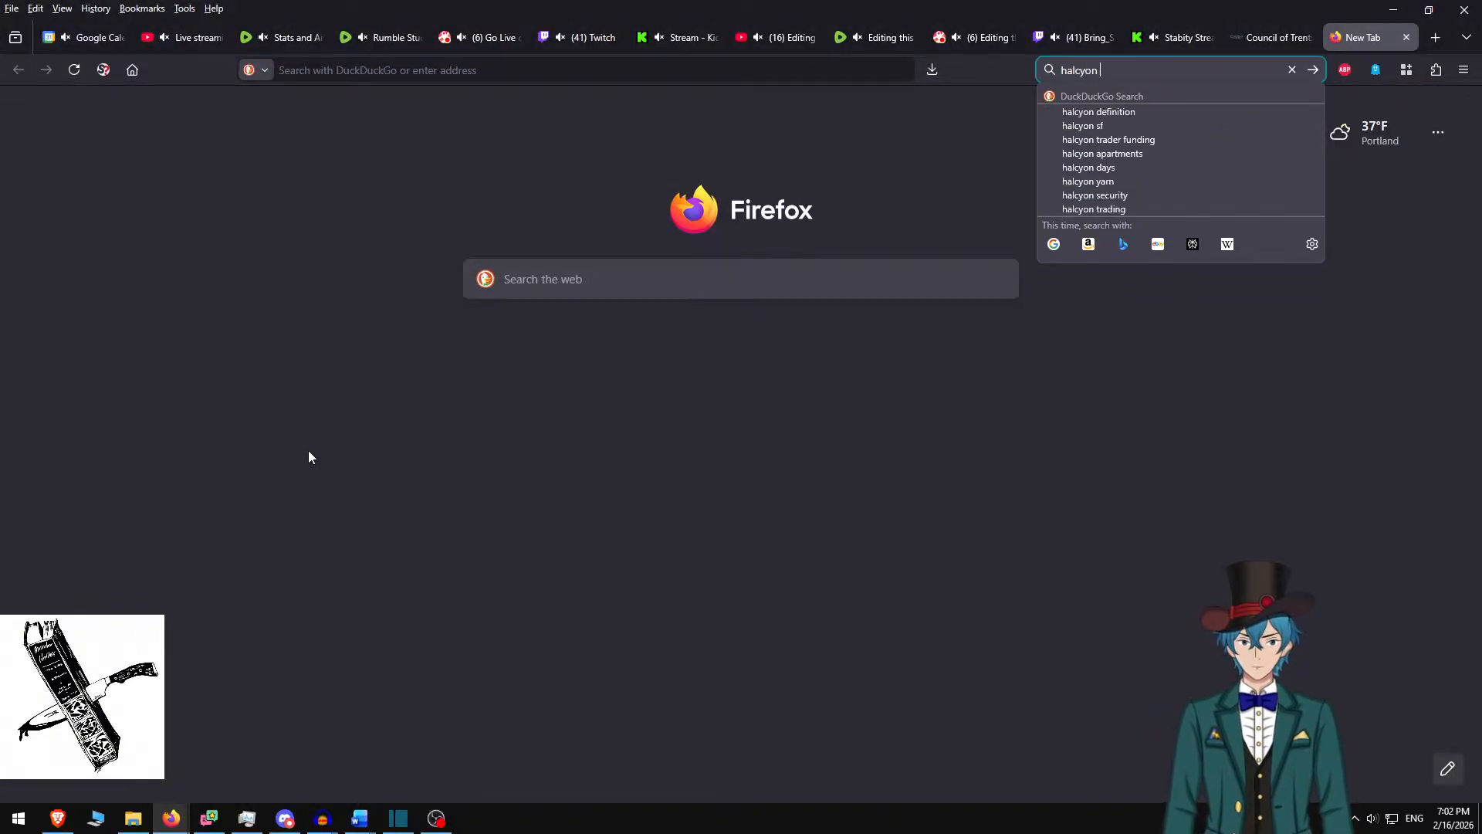
pyautogui.write('pronunciation')
pyautogui.press('Return')
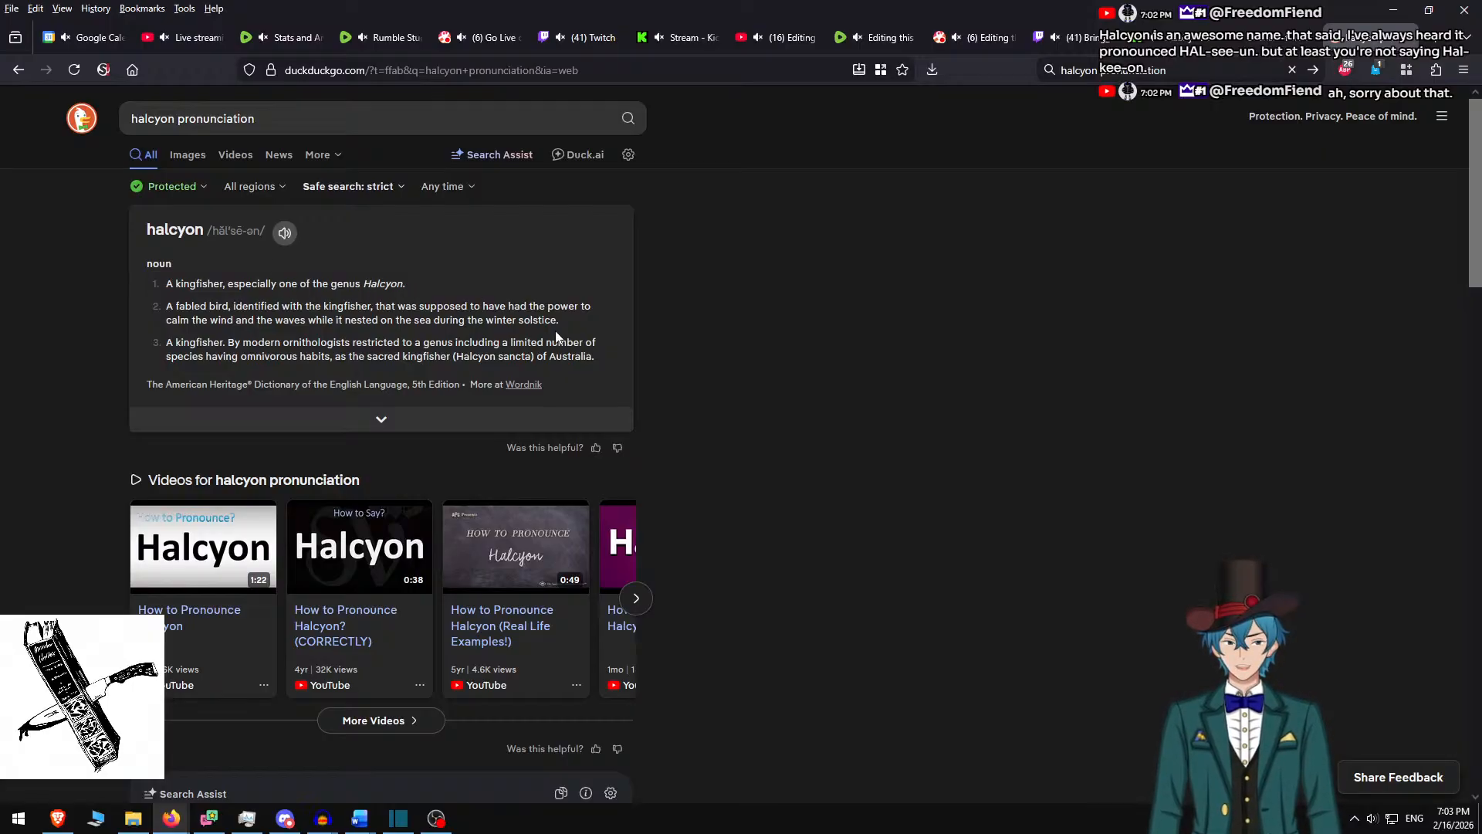
pyautogui.click(315, 830)
pyautogui.click(256, 752)
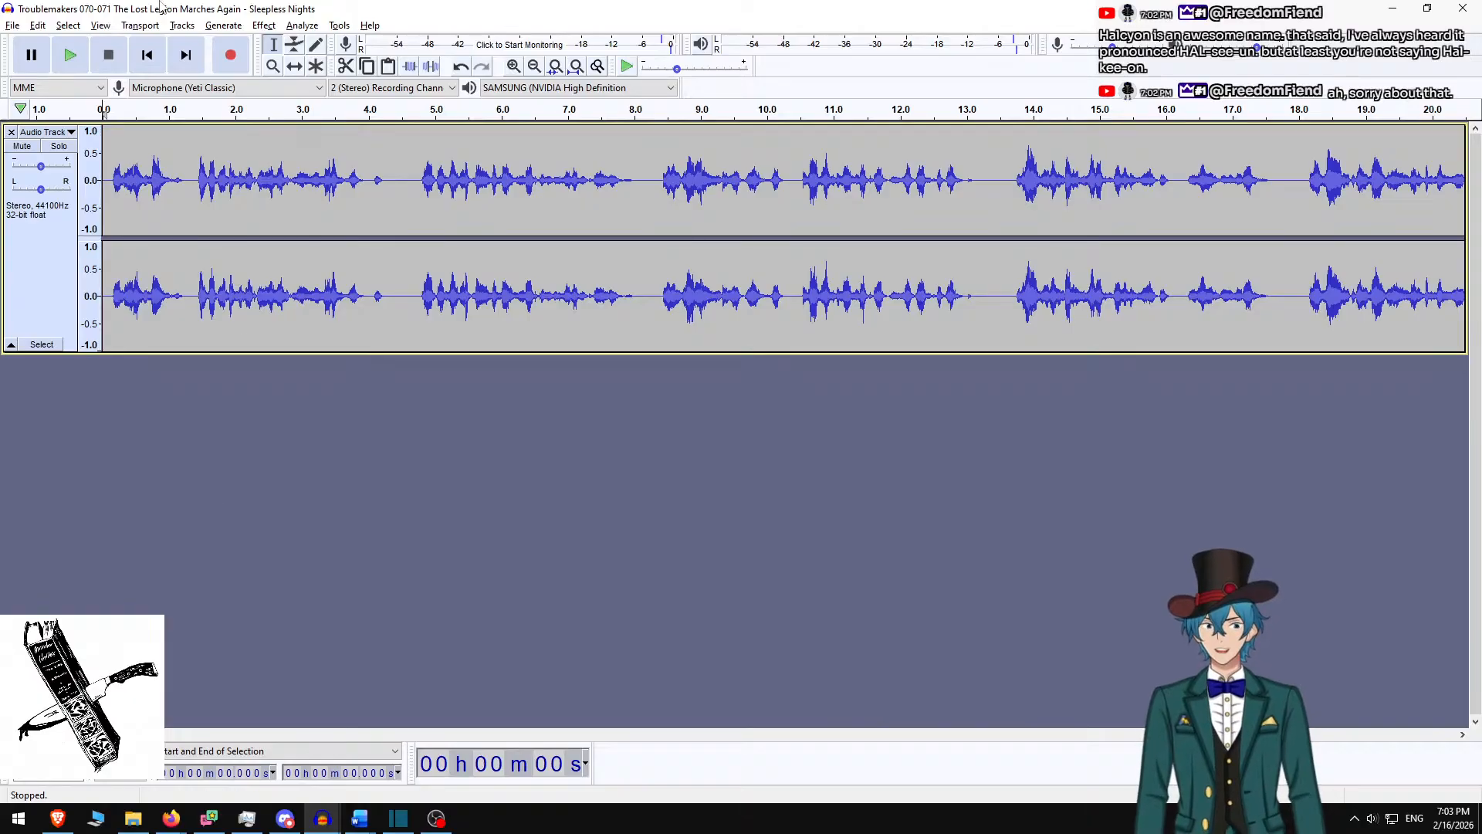
# Undo the Normalize effect on the narration track via the Edit menu
pyautogui.click(210, 28)
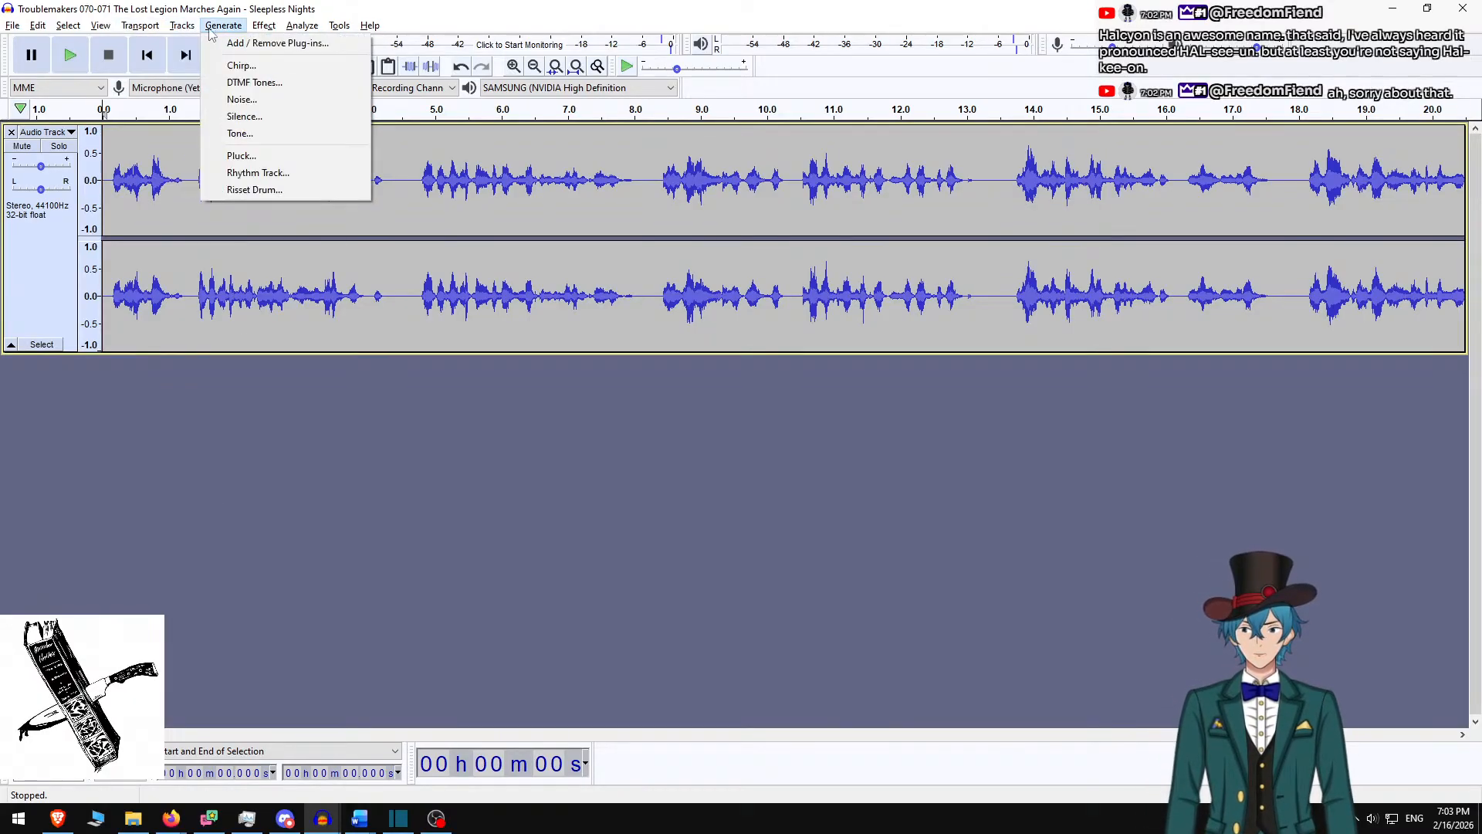
pyautogui.moveTo(38, 25)
pyautogui.click(73, 44)
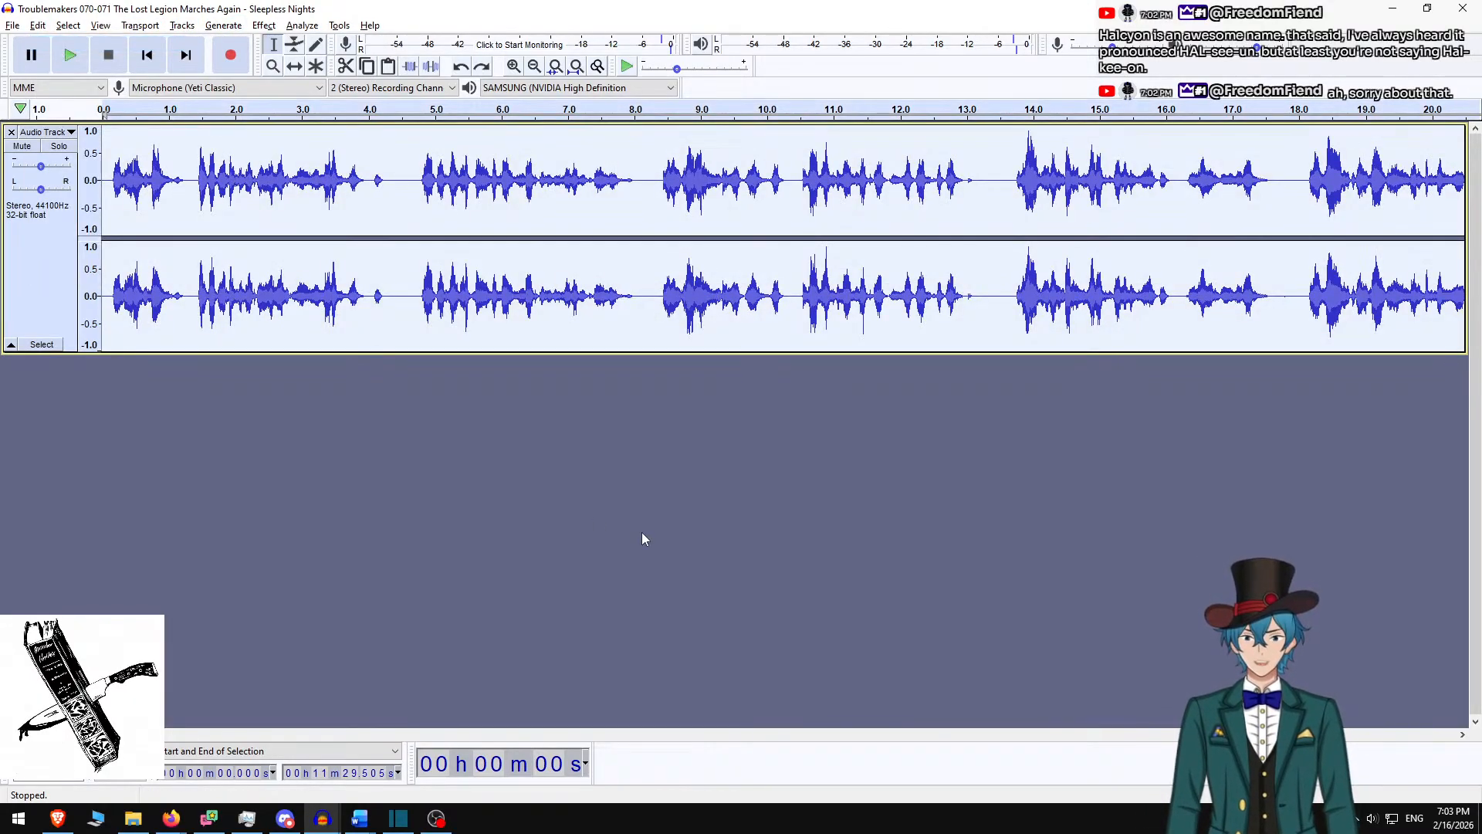
pyautogui.click(641, 531)
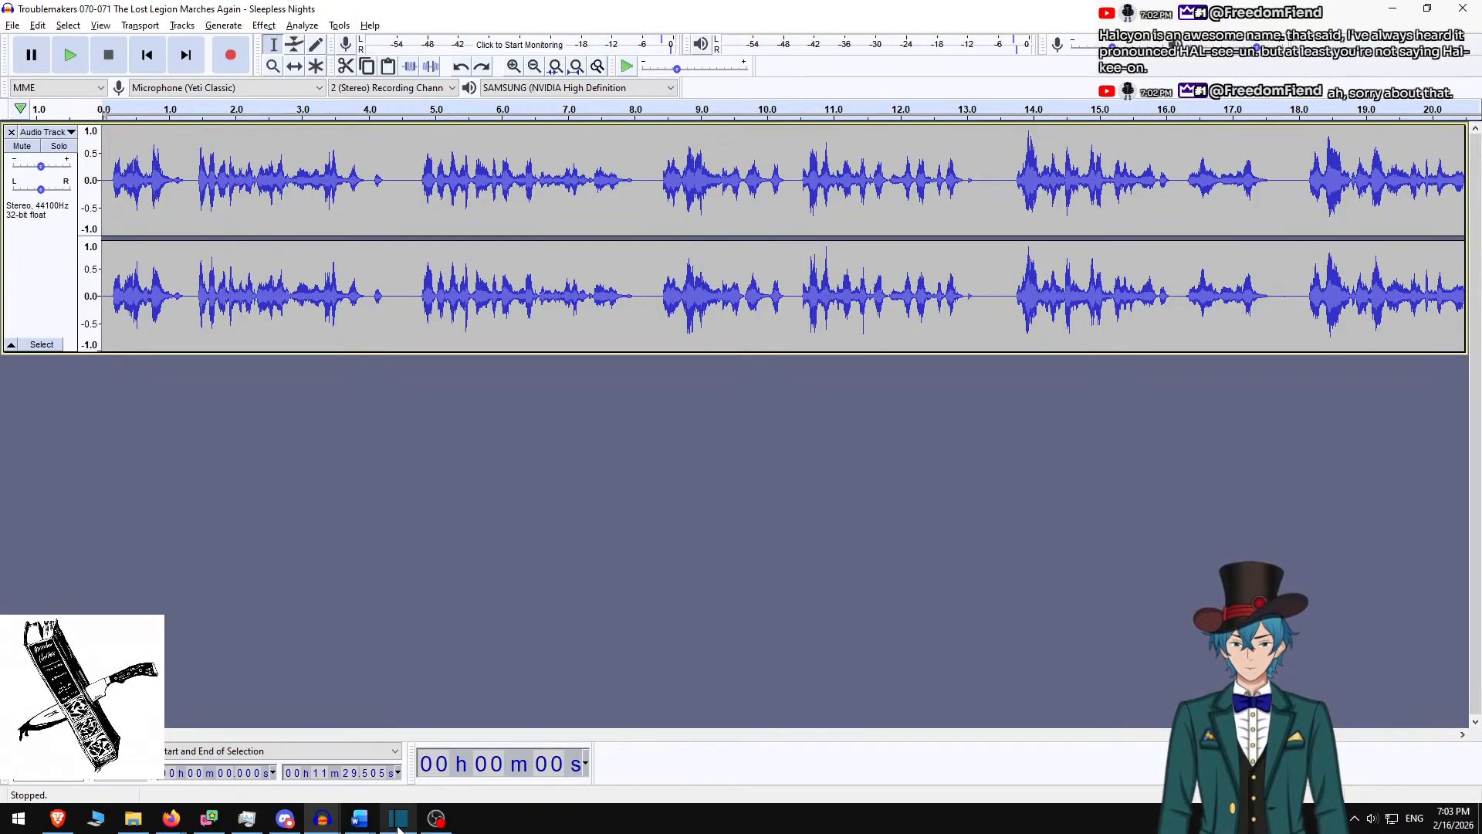
# Glance at the story document and video project, then return to Audacity
pyautogui.moveTo(363, 821)
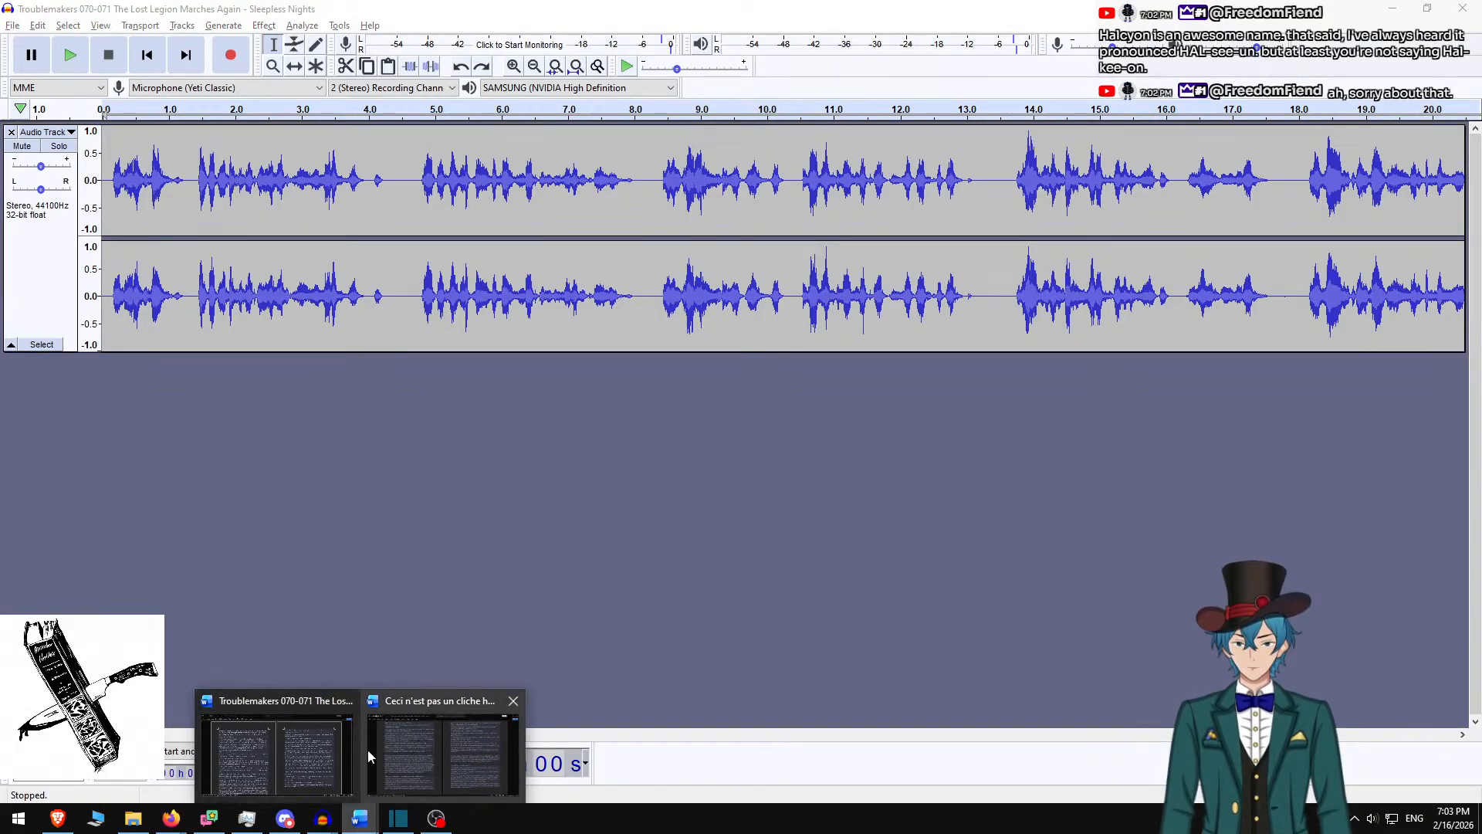
pyautogui.click(349, 715)
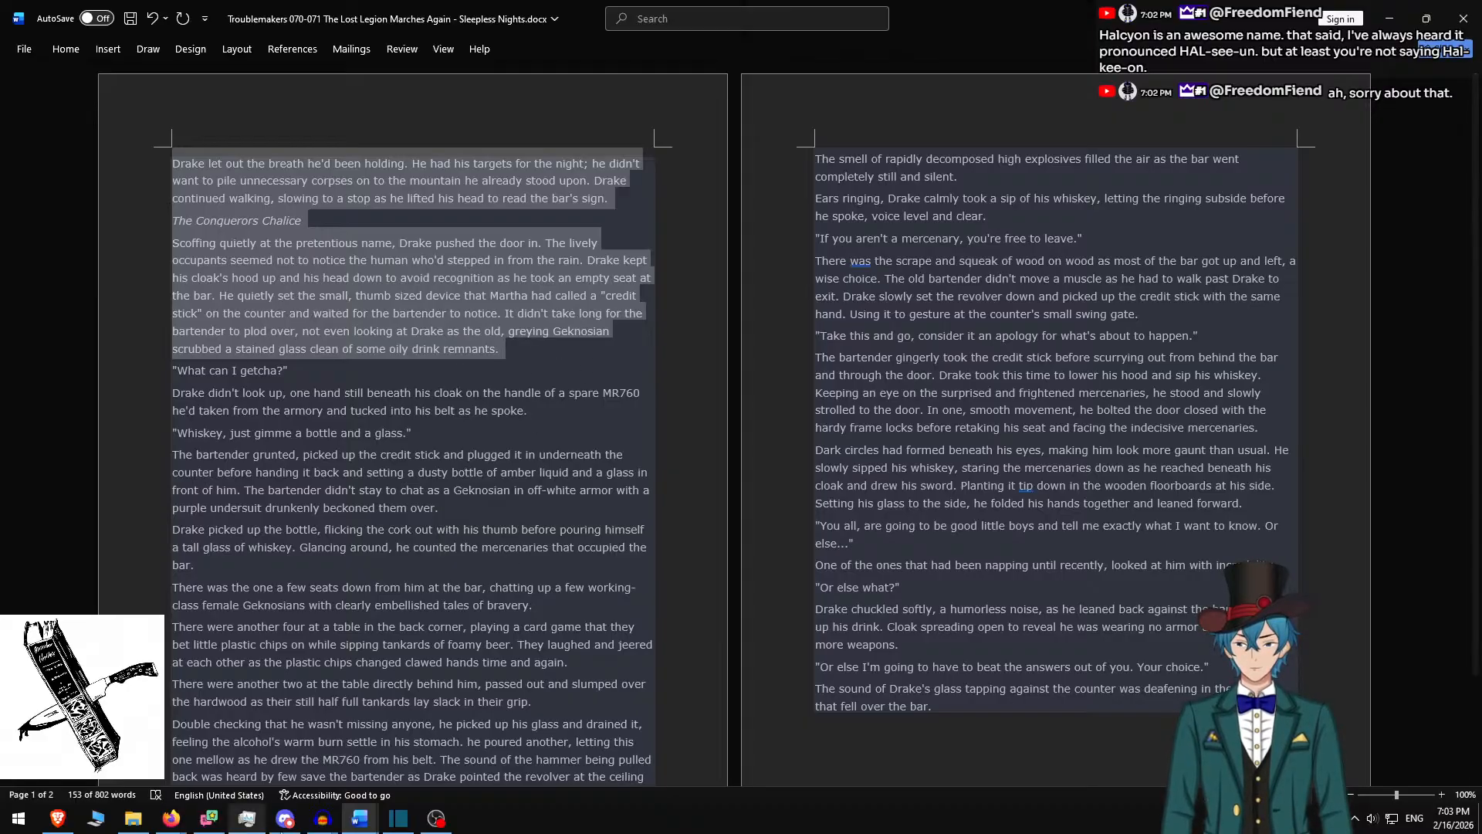
pyautogui.click(399, 822)
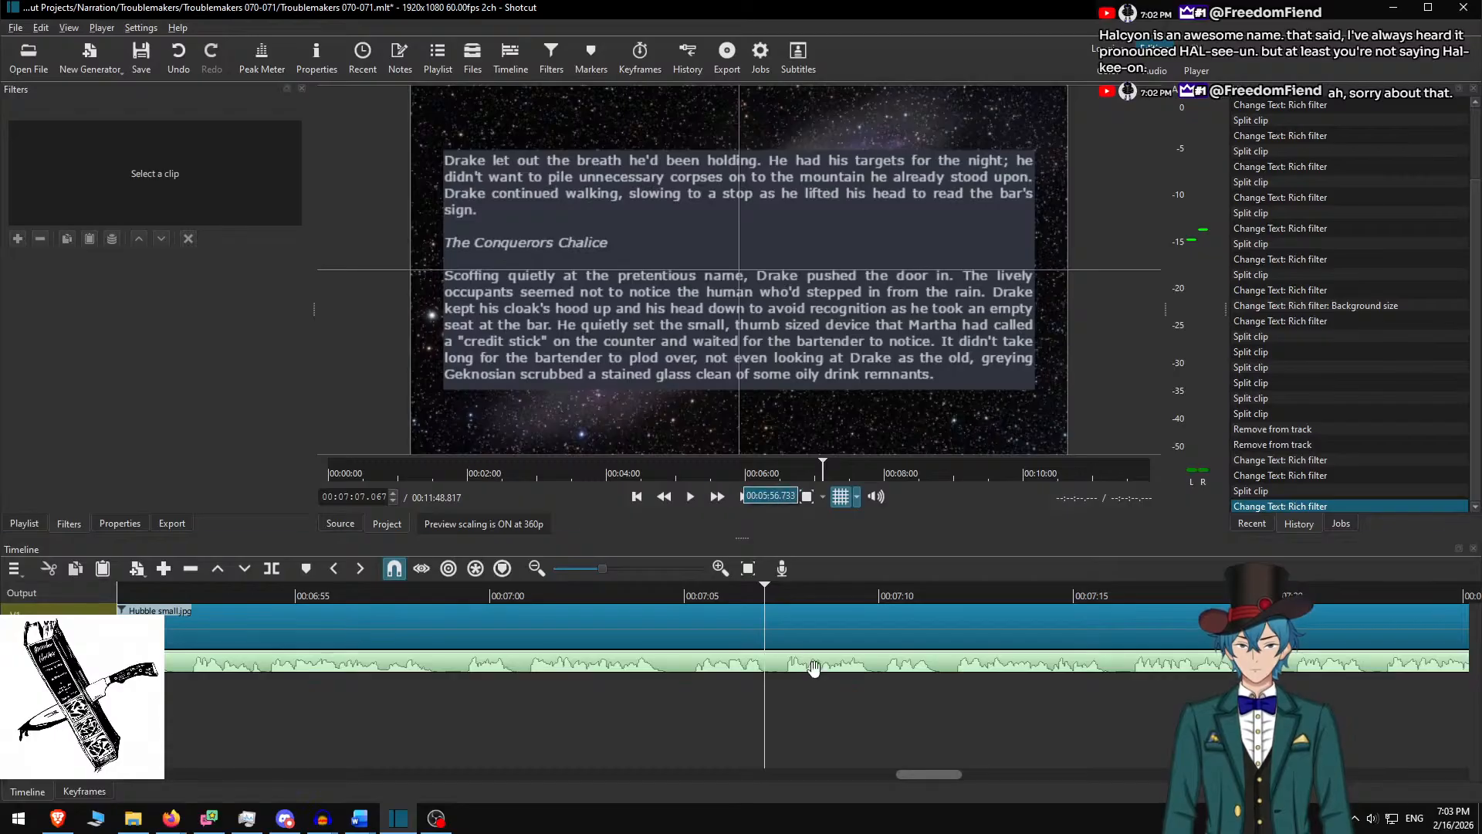
pyautogui.hotkey('alt', 'Tab')
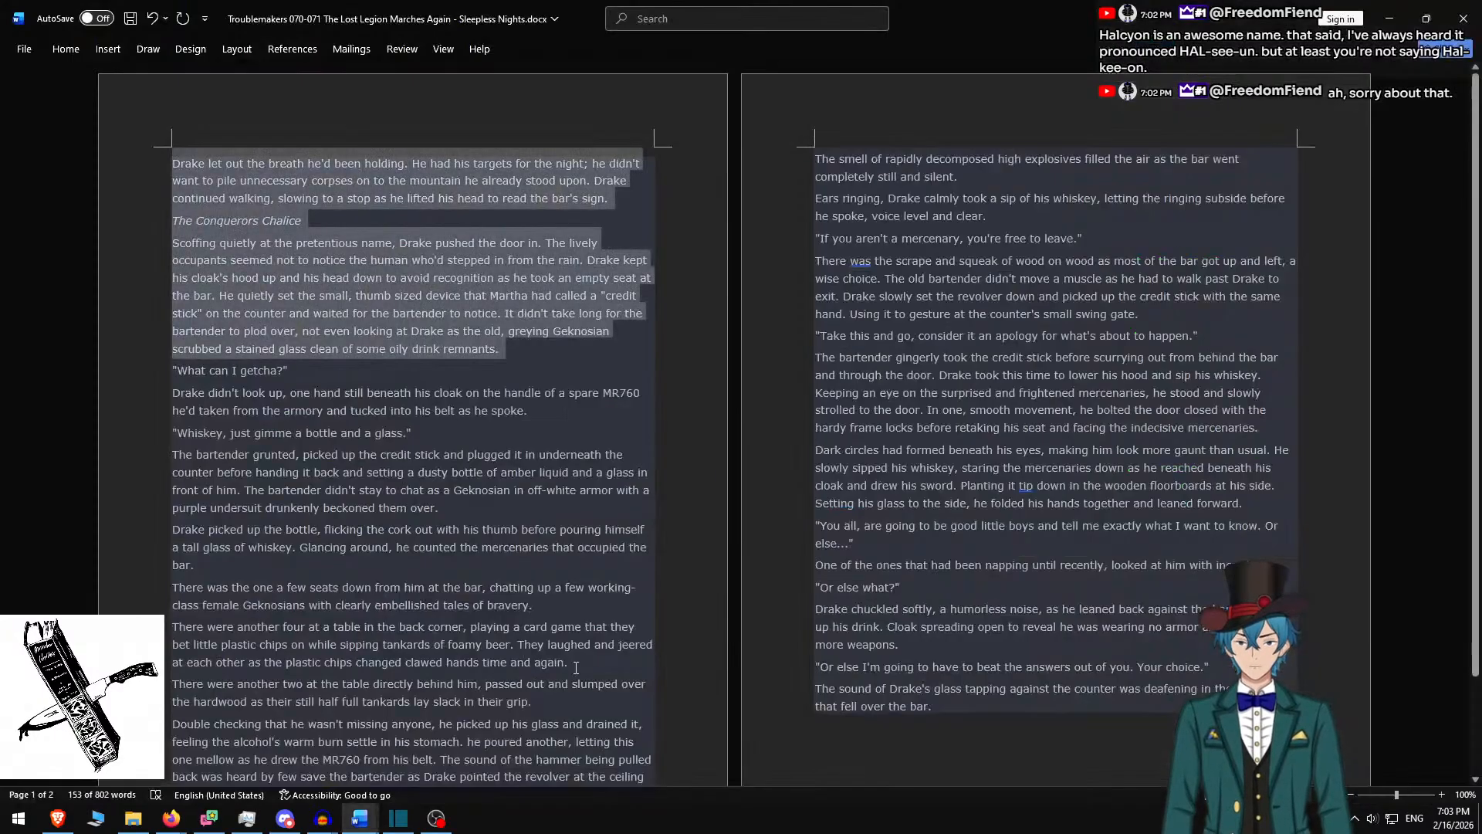
pyautogui.hotkey('alt', 'Tab')
pyautogui.hotkey('alt', 'Tab')
pyautogui.press('Tab')
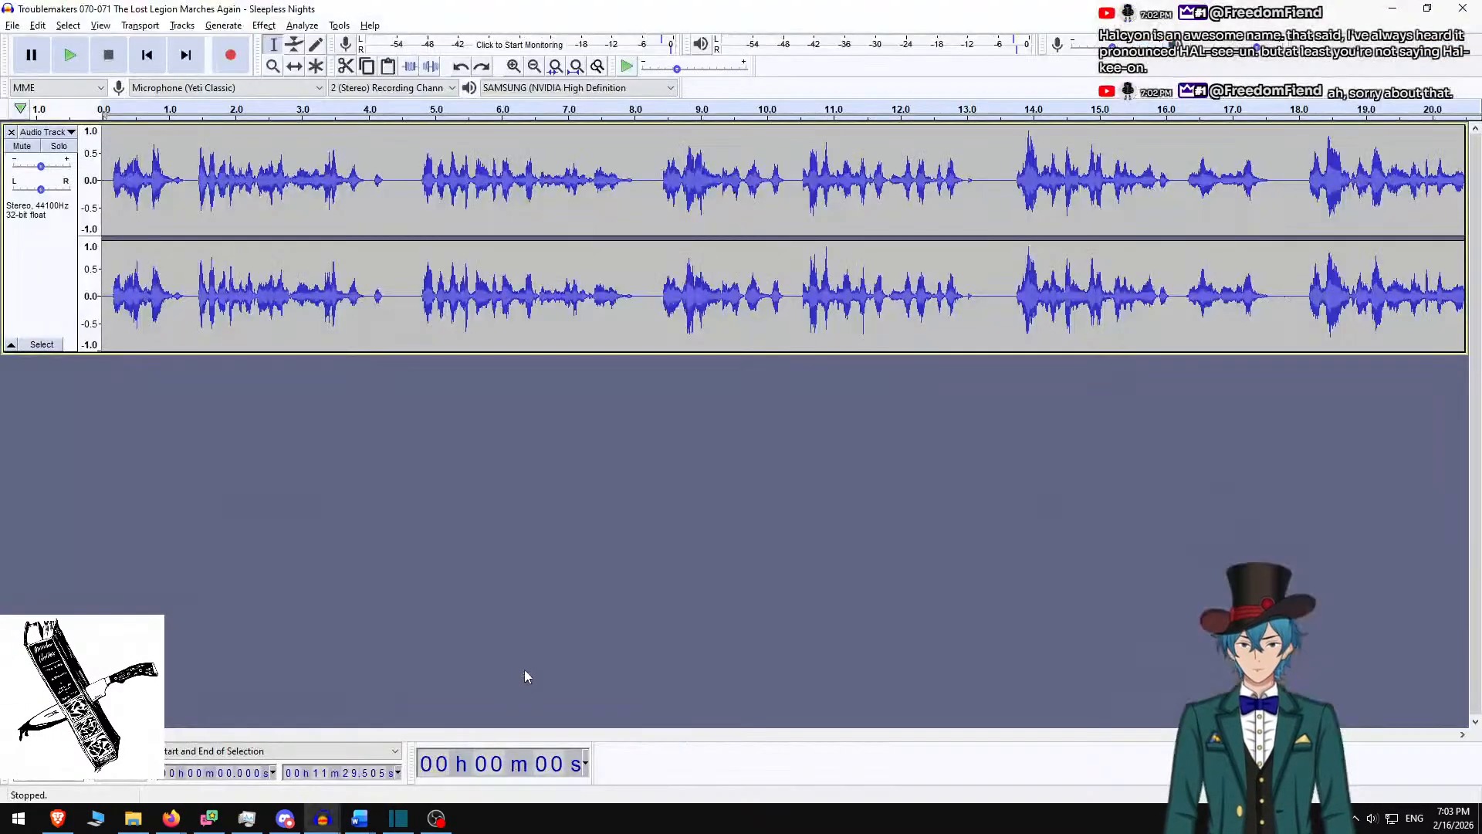
# Replay the narration from just before 7:00 and place the cursor at 7:05.5
pyautogui.moveTo(136, 734); pyautogui.dragTo(951, 733)
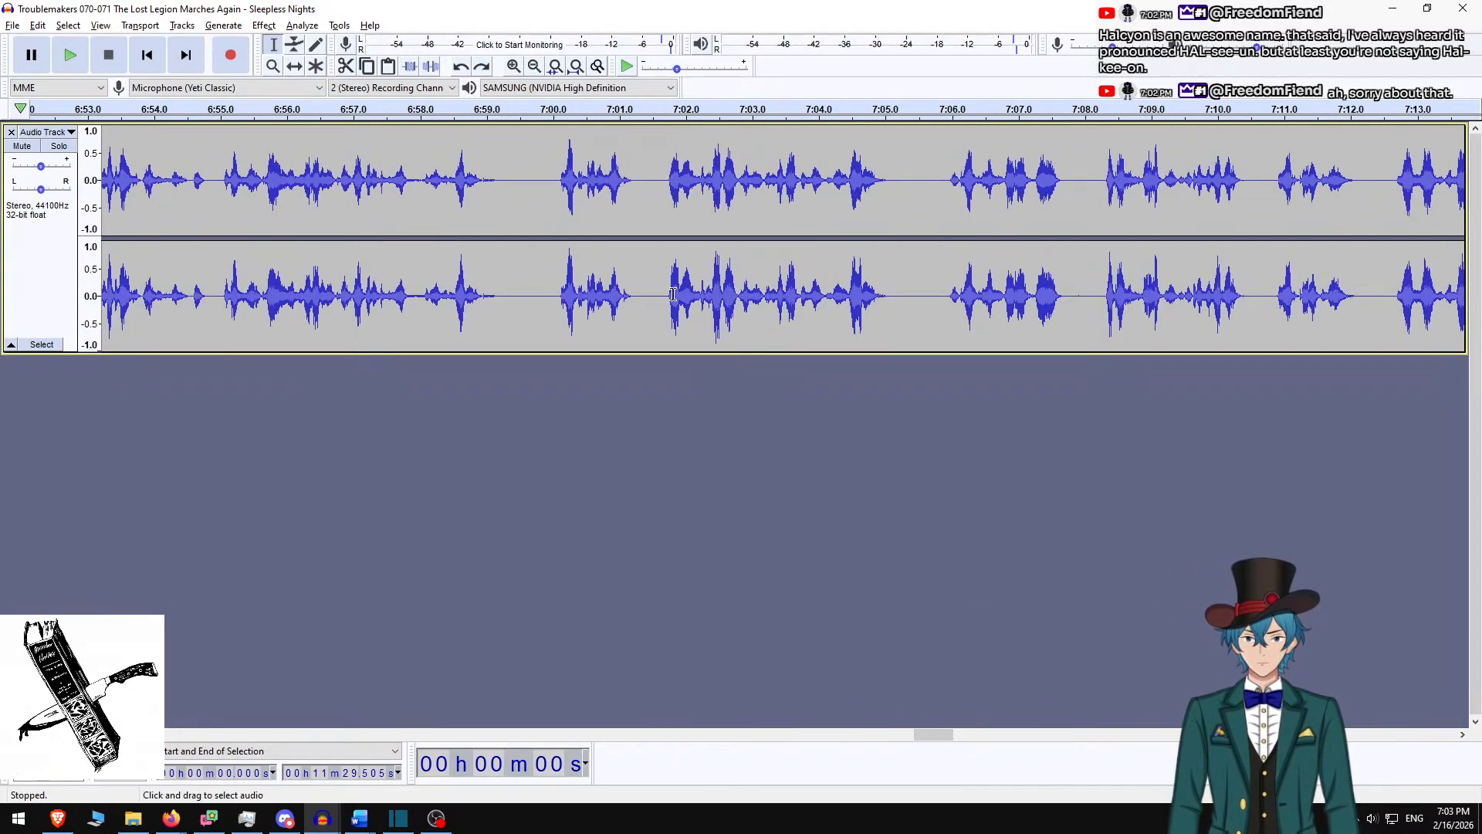
pyautogui.click(536, 179)
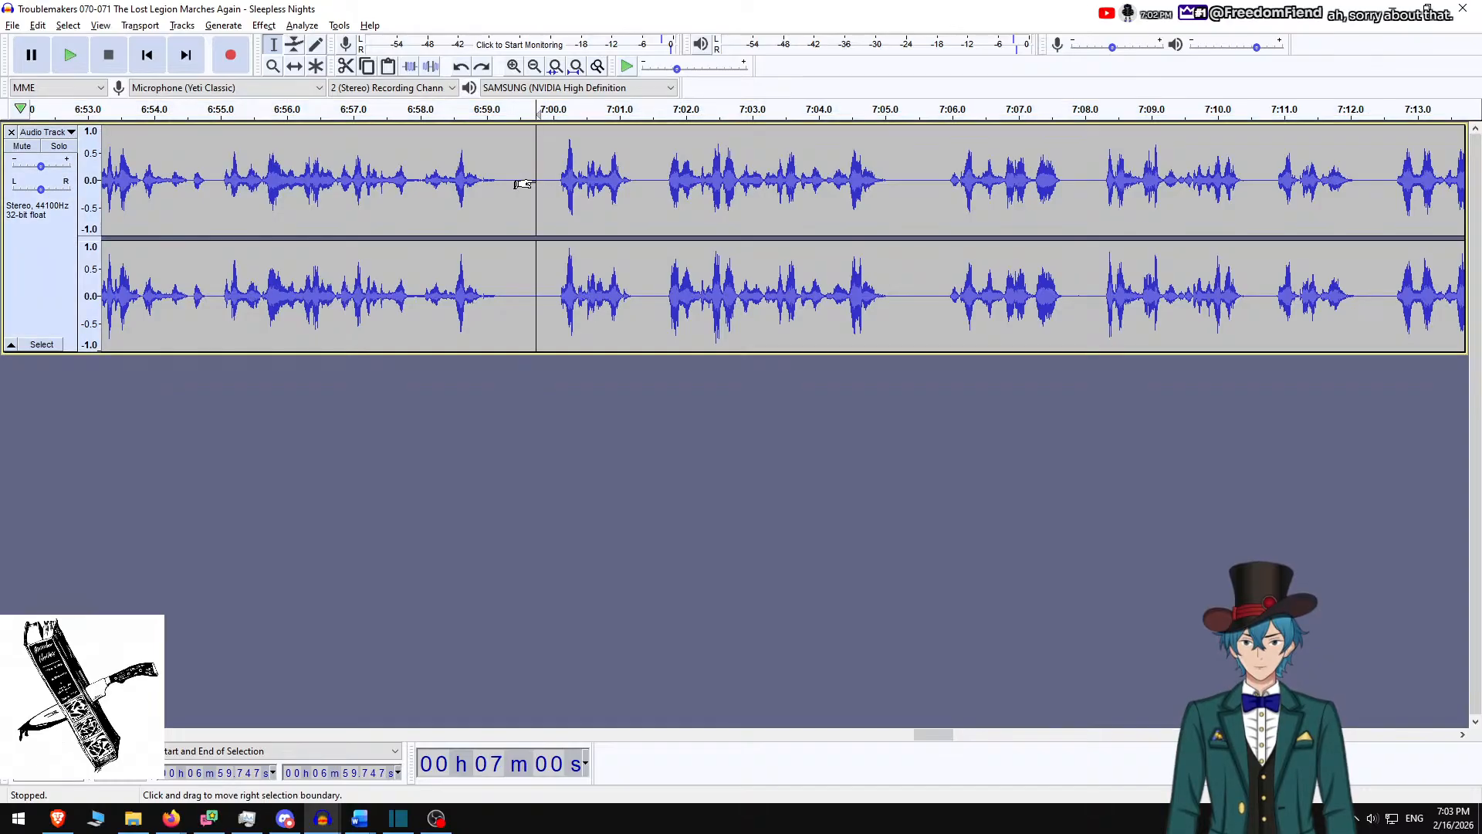
pyautogui.press('space')
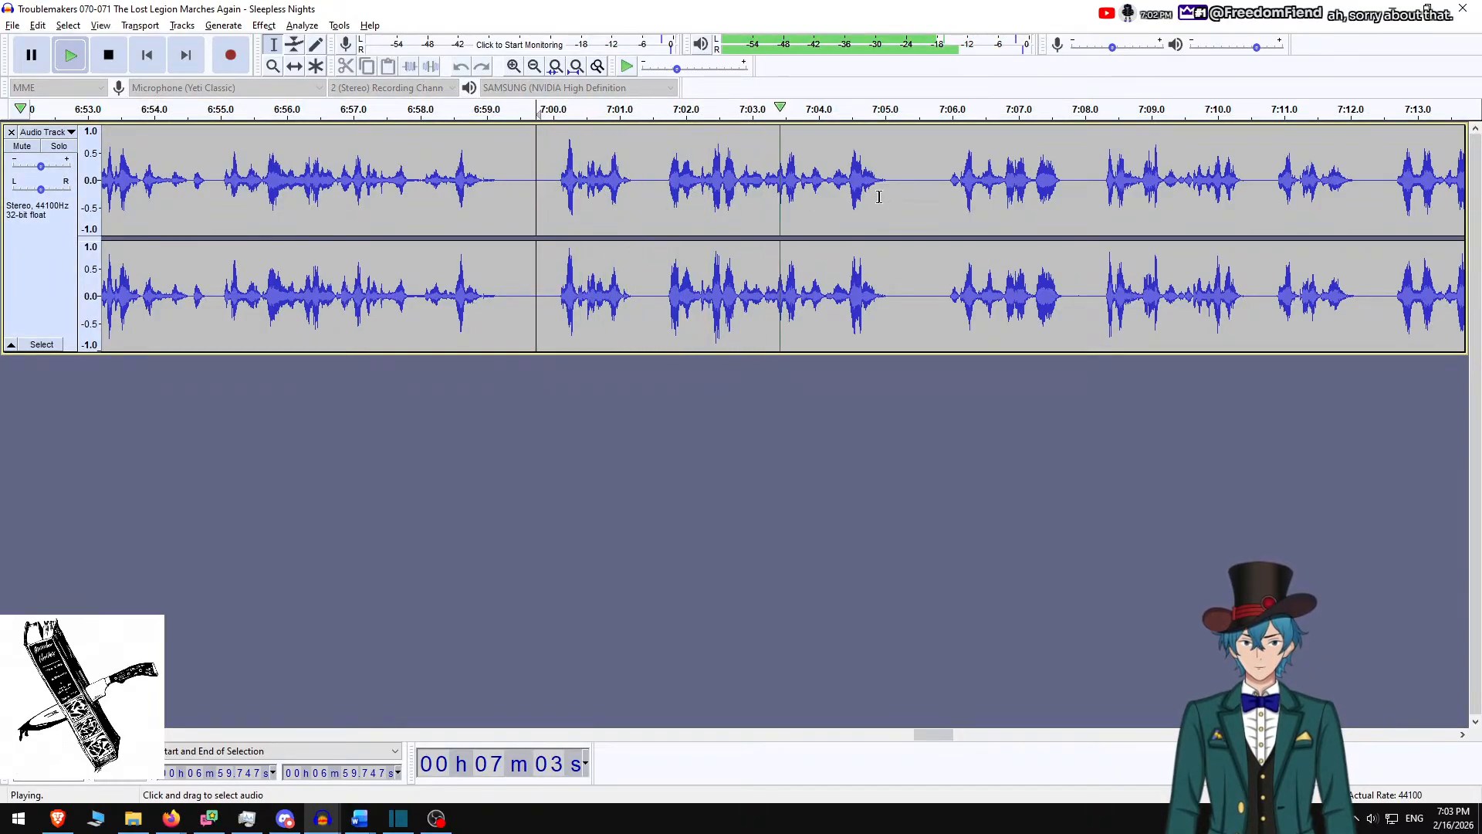
pyautogui.hscroll(4, 772, 196)
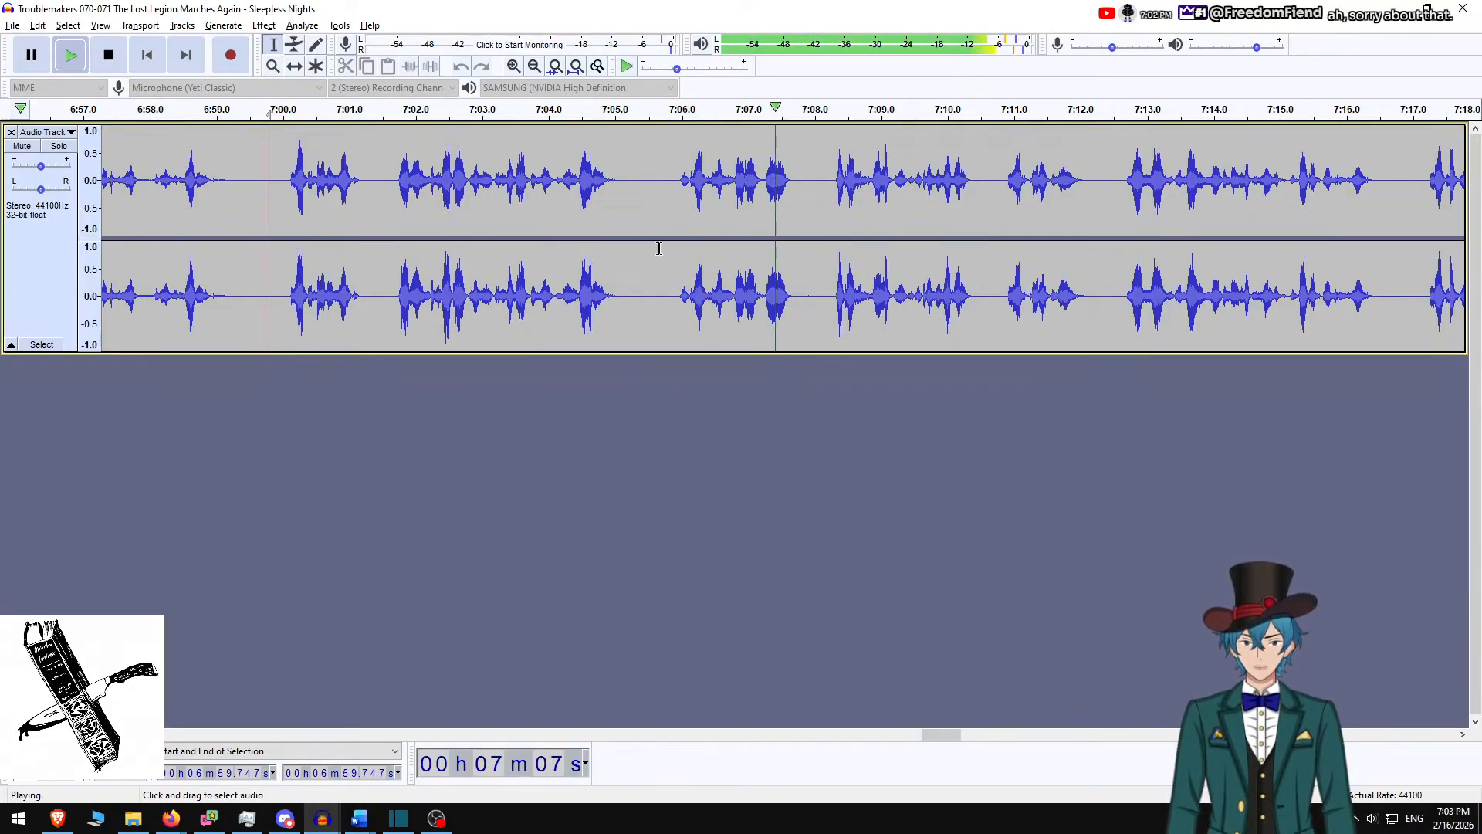
pyautogui.press('space')
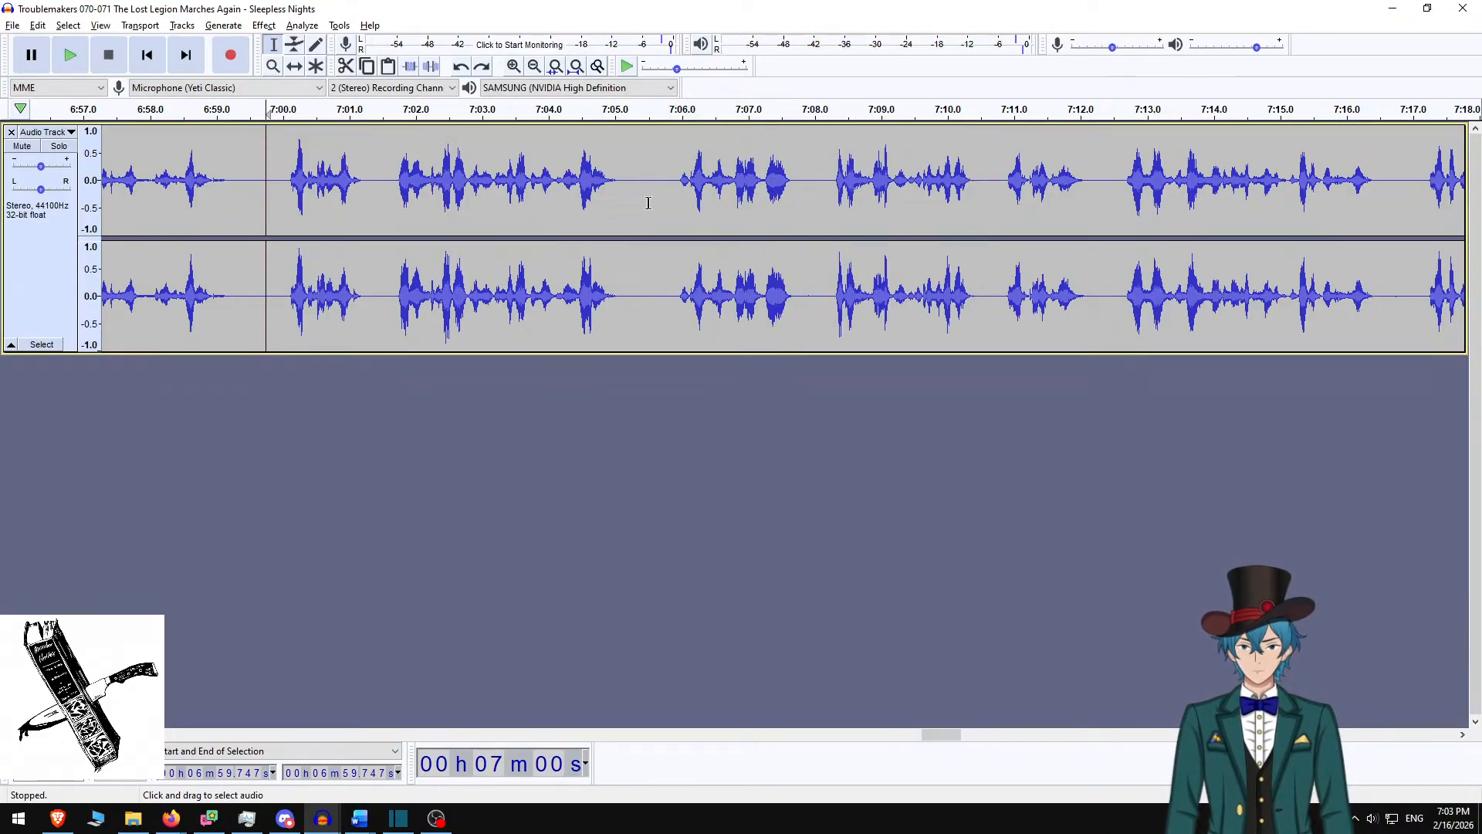
pyautogui.click(649, 202)
# Mute the original, record and review a new-track take at 7:05.5, then select original 7:05.6–7:08.2
pyautogui.click(21, 146)
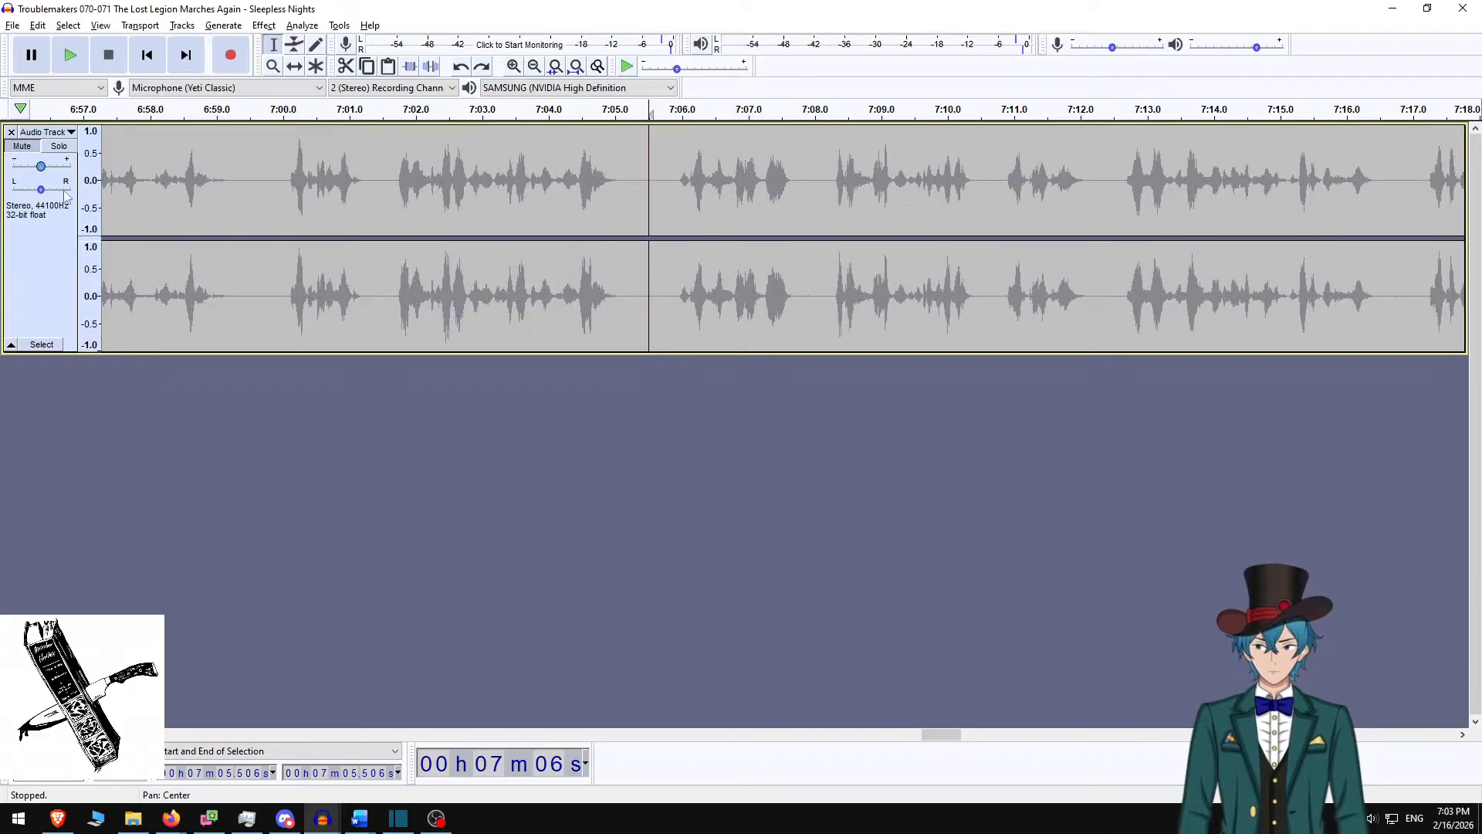
pyautogui.press('shift')
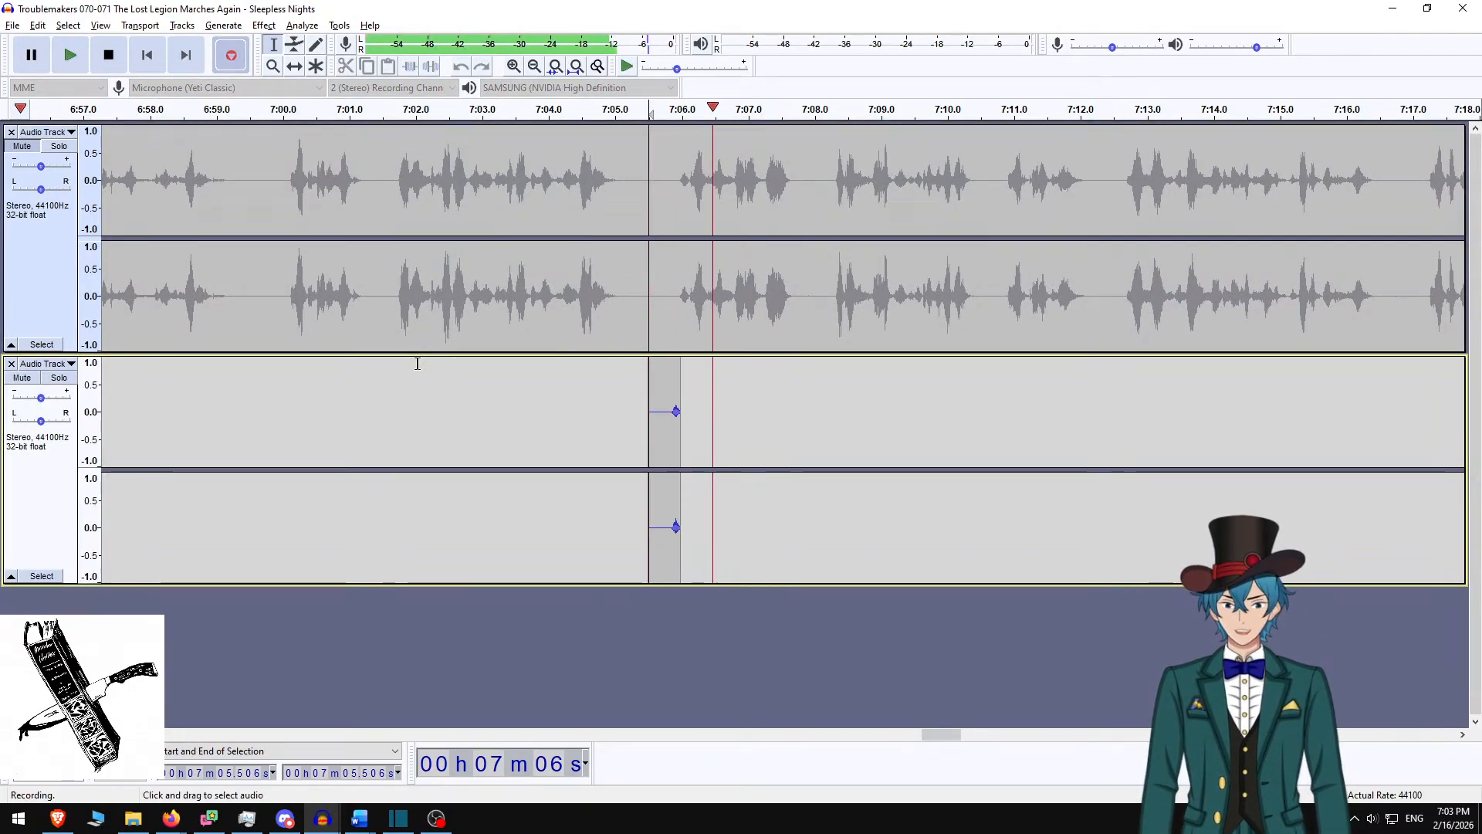
pyautogui.press('space')
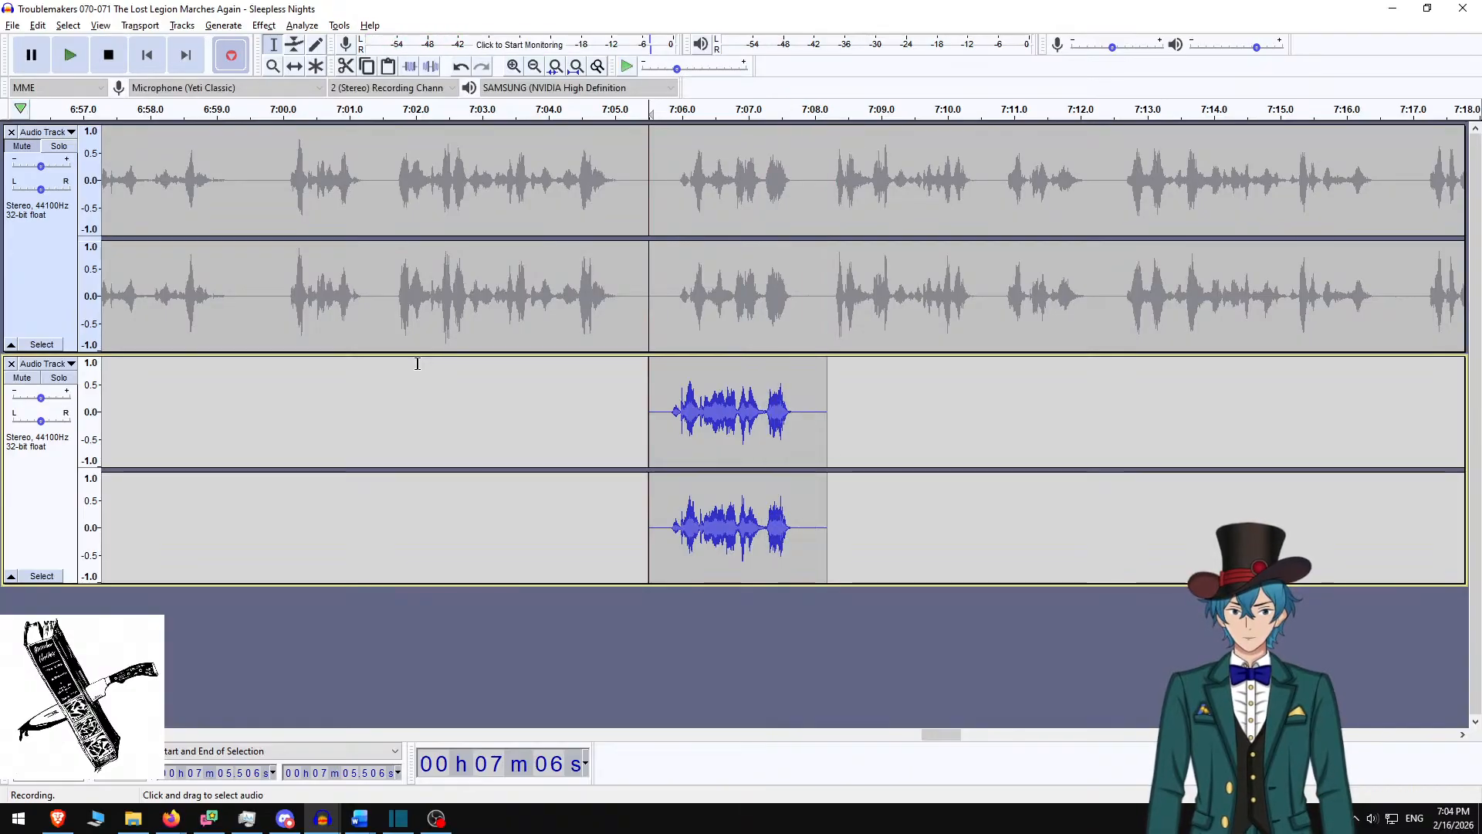
pyautogui.press('space')
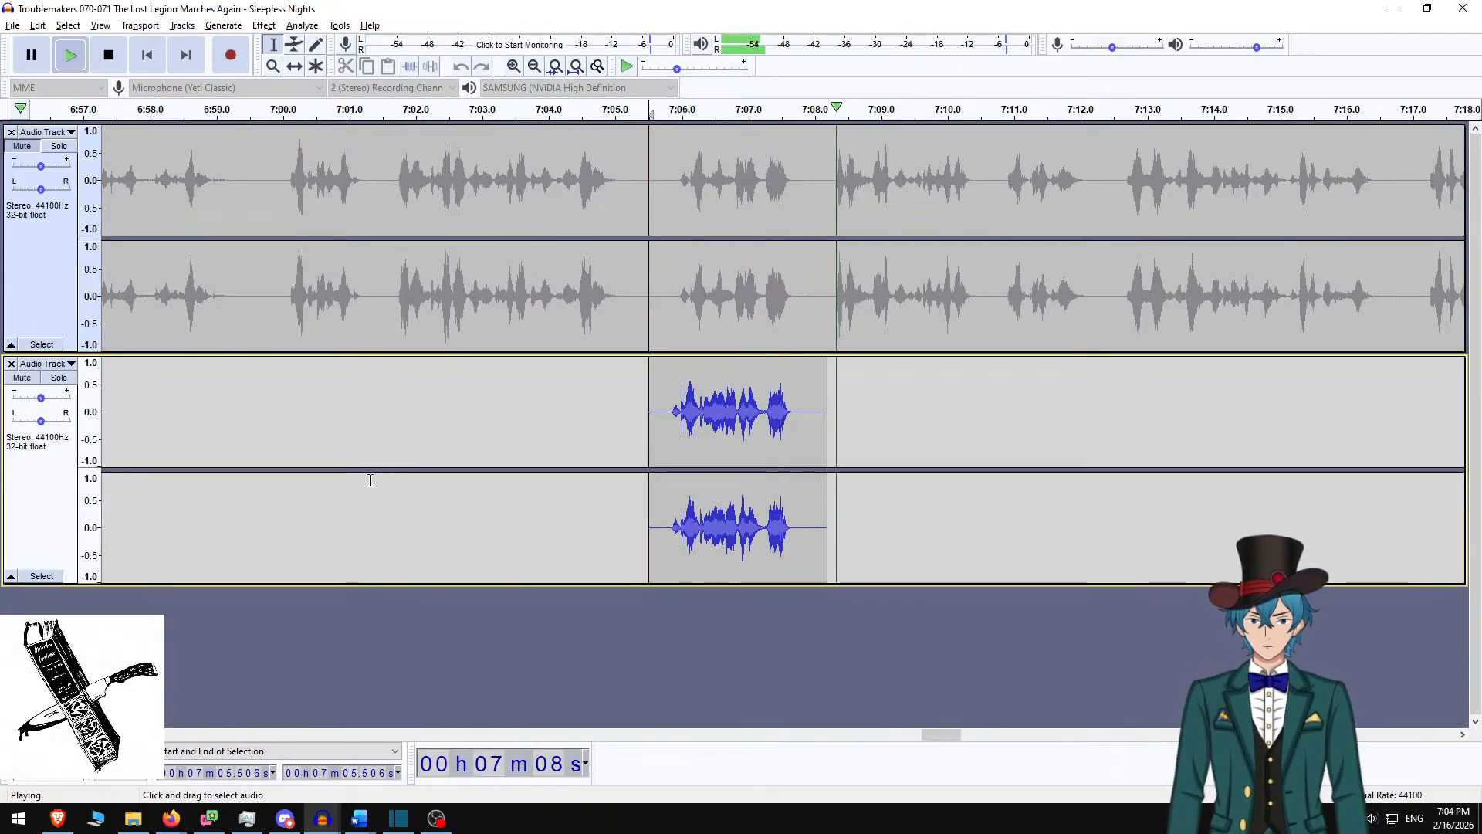
pyautogui.press('space')
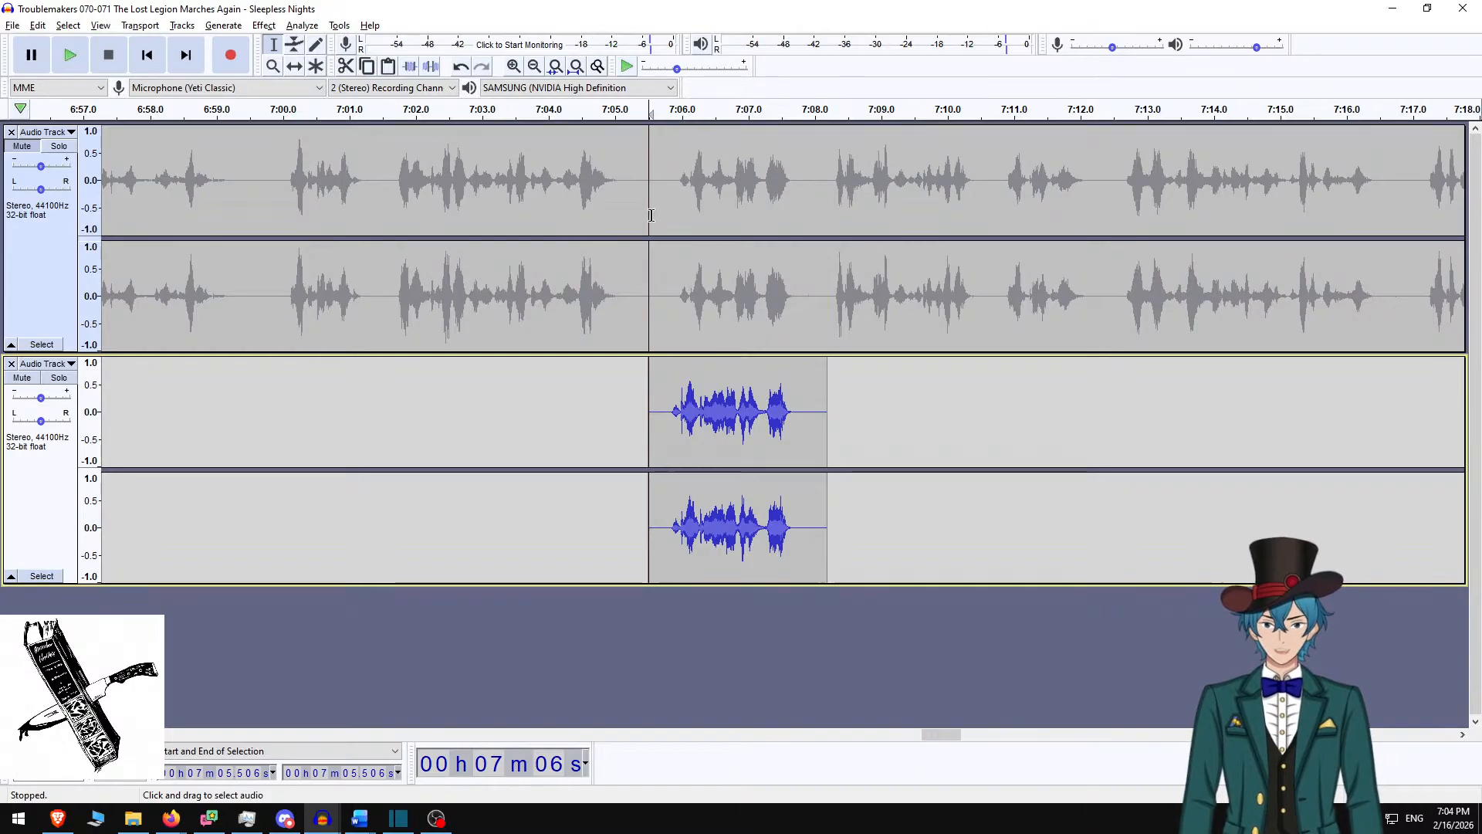
pyautogui.moveTo(655, 200); pyautogui.dragTo(827, 195)
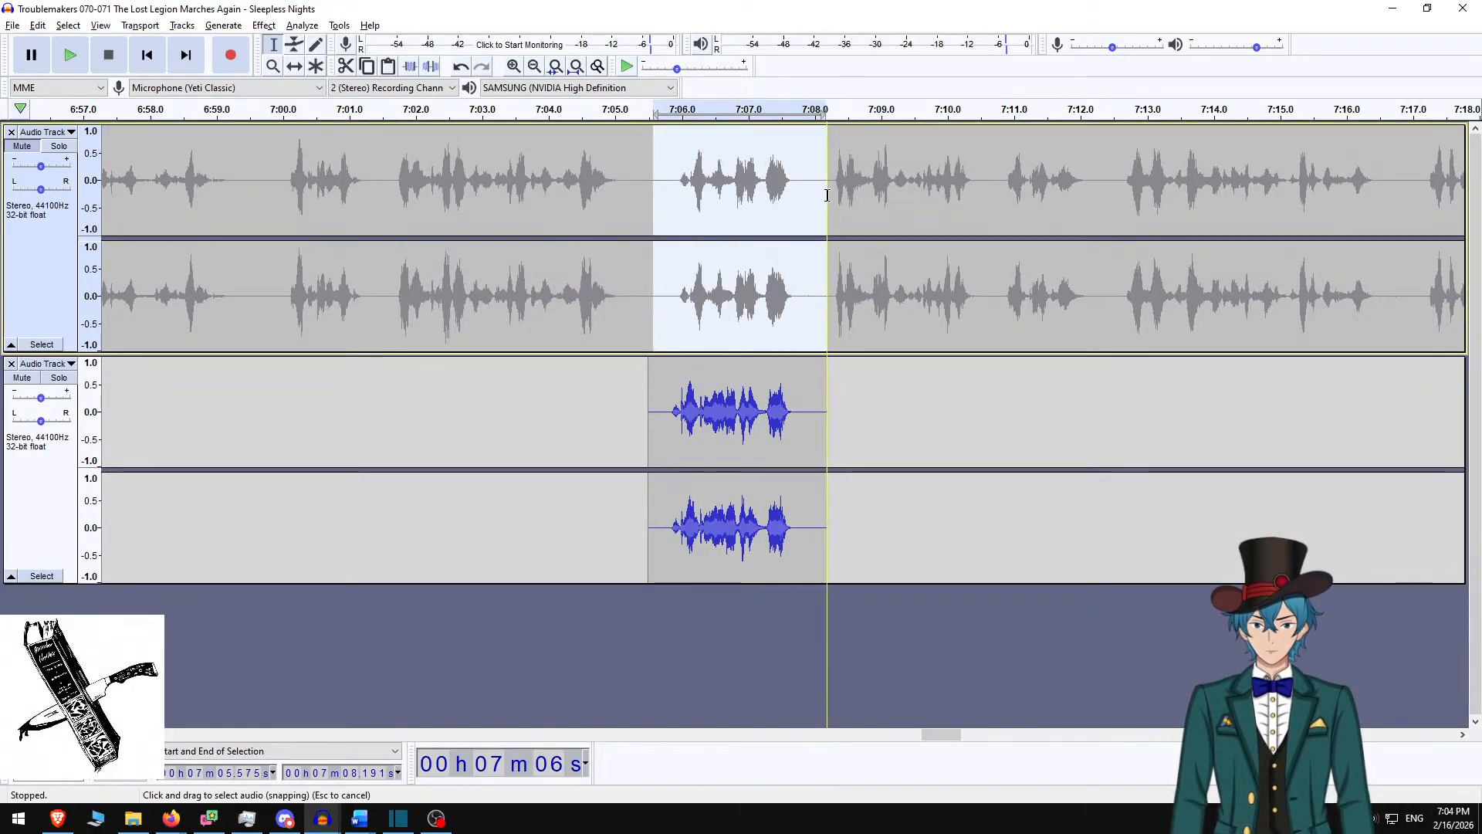
# Silence the original line at 7:05.6–7:08.2 and Mix and Render both tracks into one
pyautogui.hotkey('ctrl', 'l')
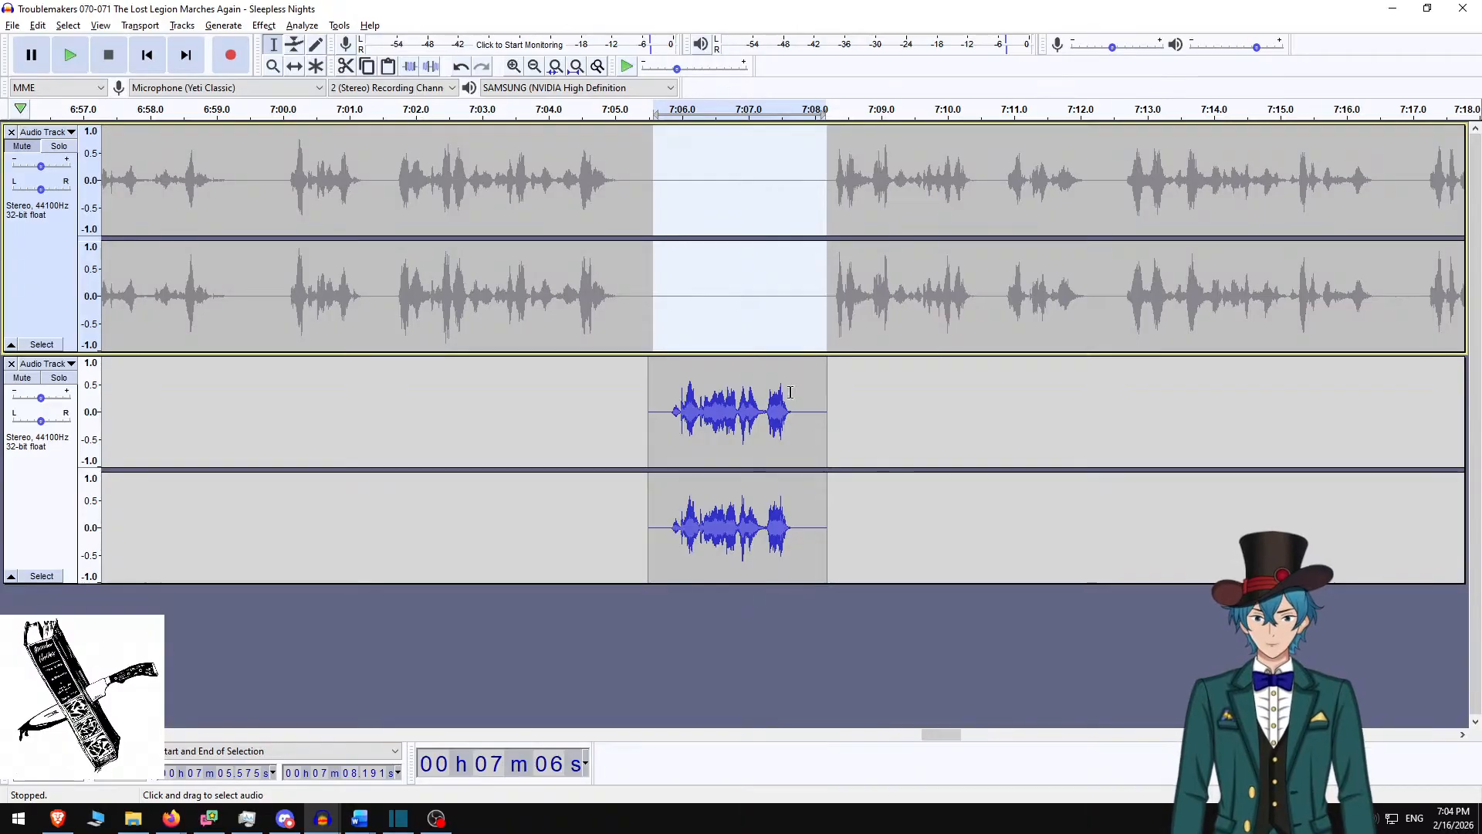
pyautogui.keyDown('ctrl'); pyautogui.click(35, 469); pyautogui.keyUp('ctrl')
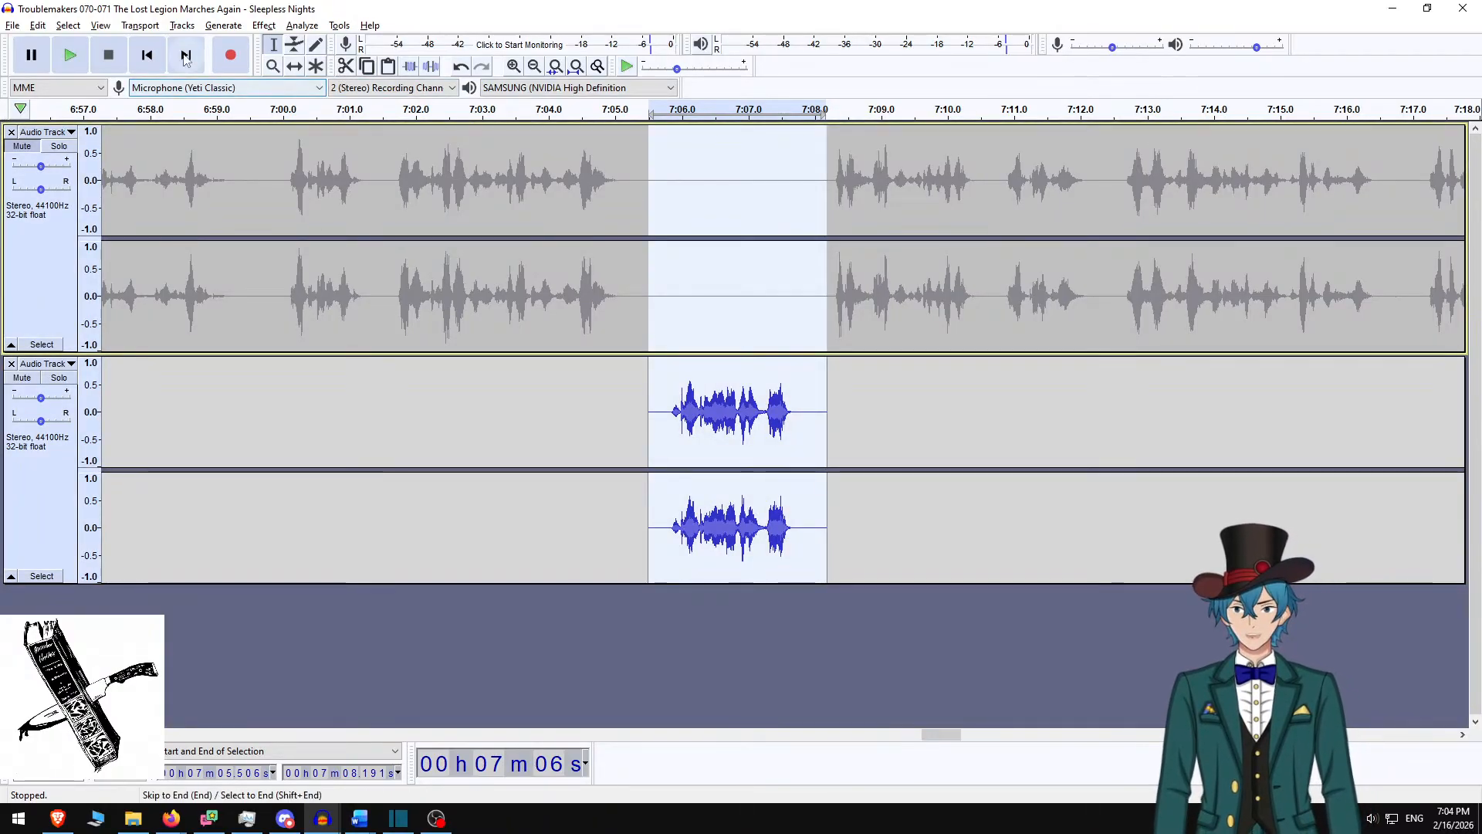
pyautogui.click(210, 27)
pyautogui.moveTo(263, 25)
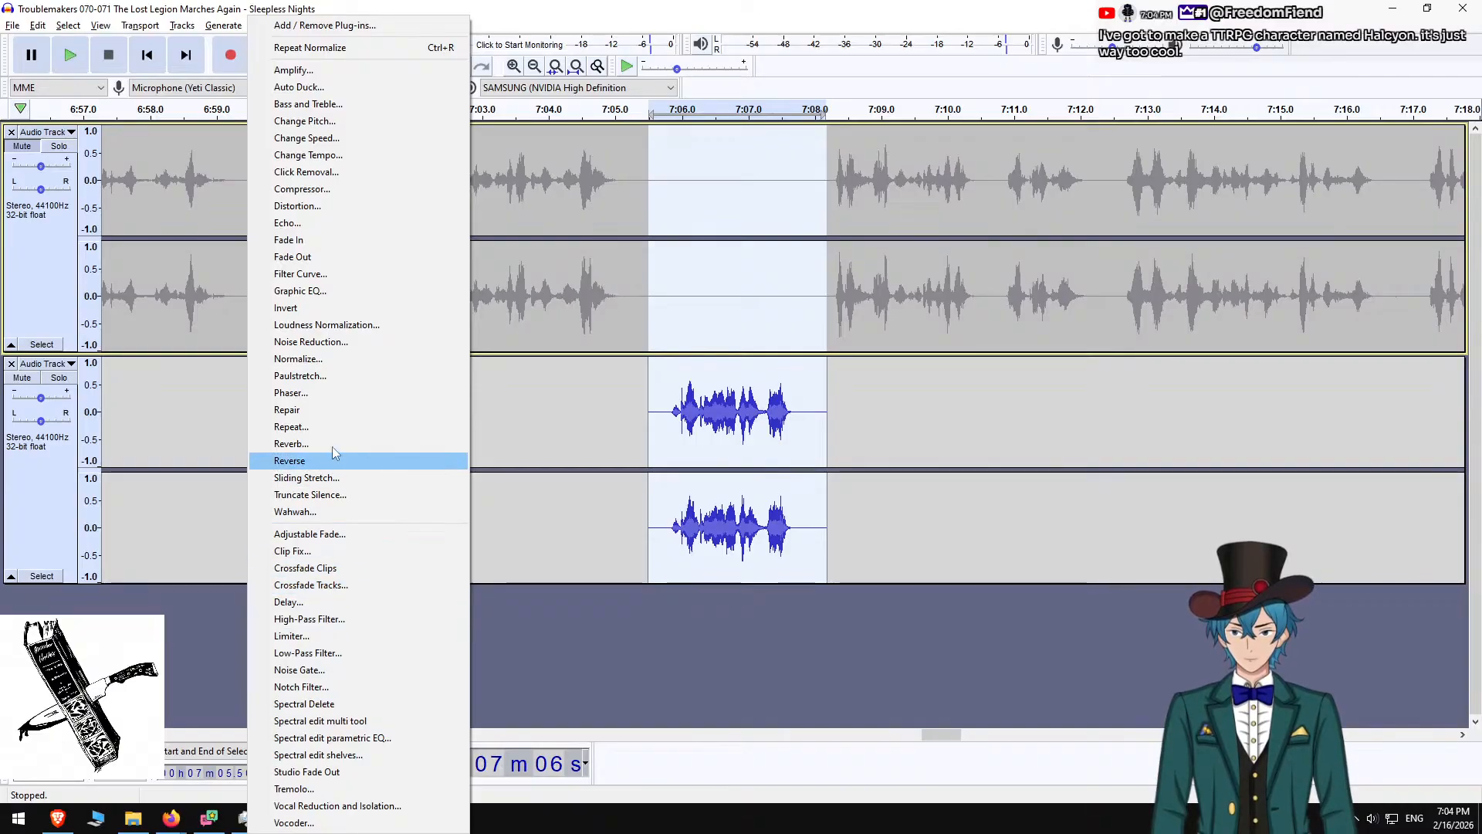
pyautogui.click(182, 24)
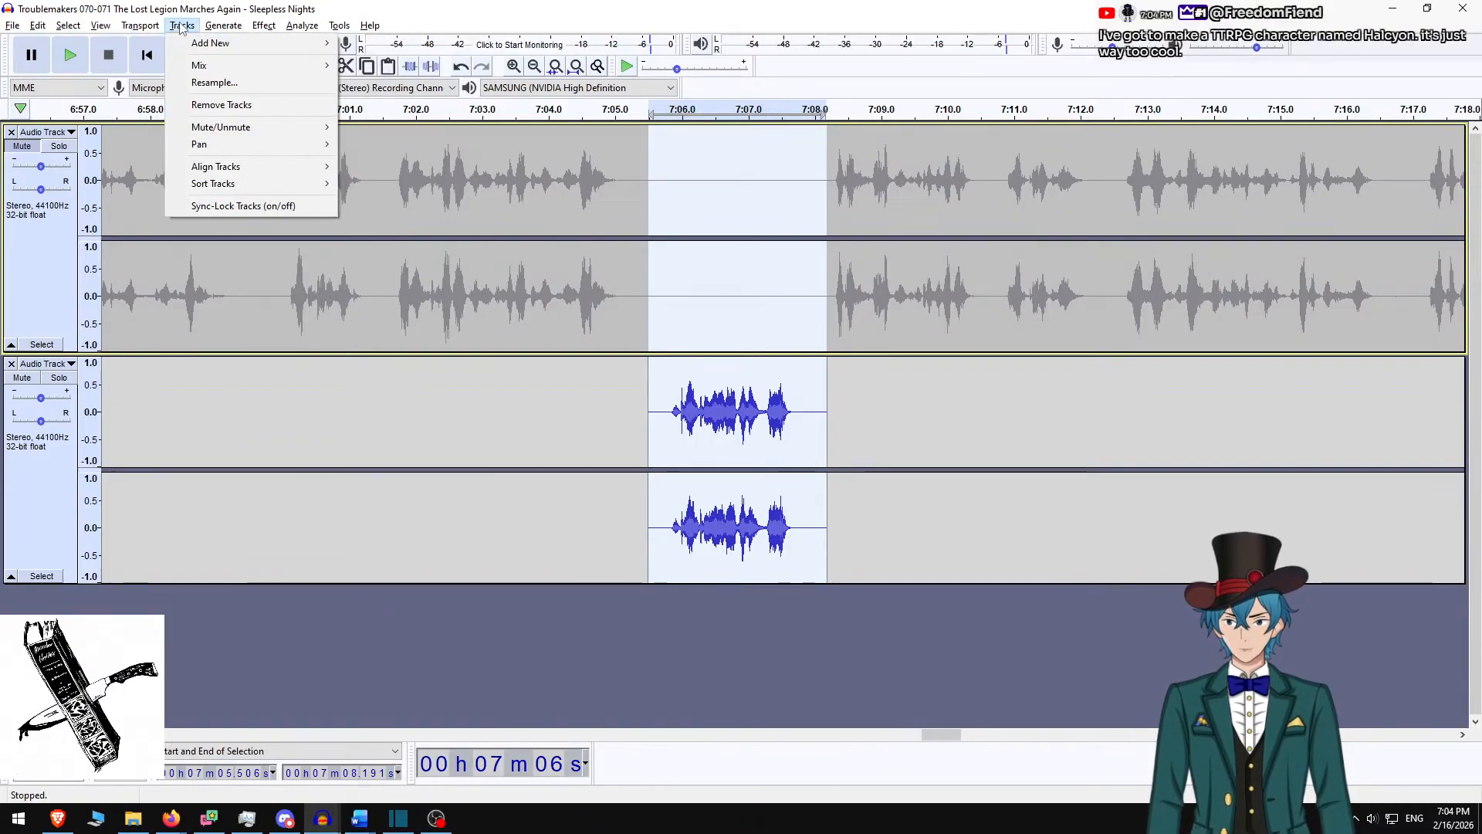
pyautogui.moveTo(242, 70)
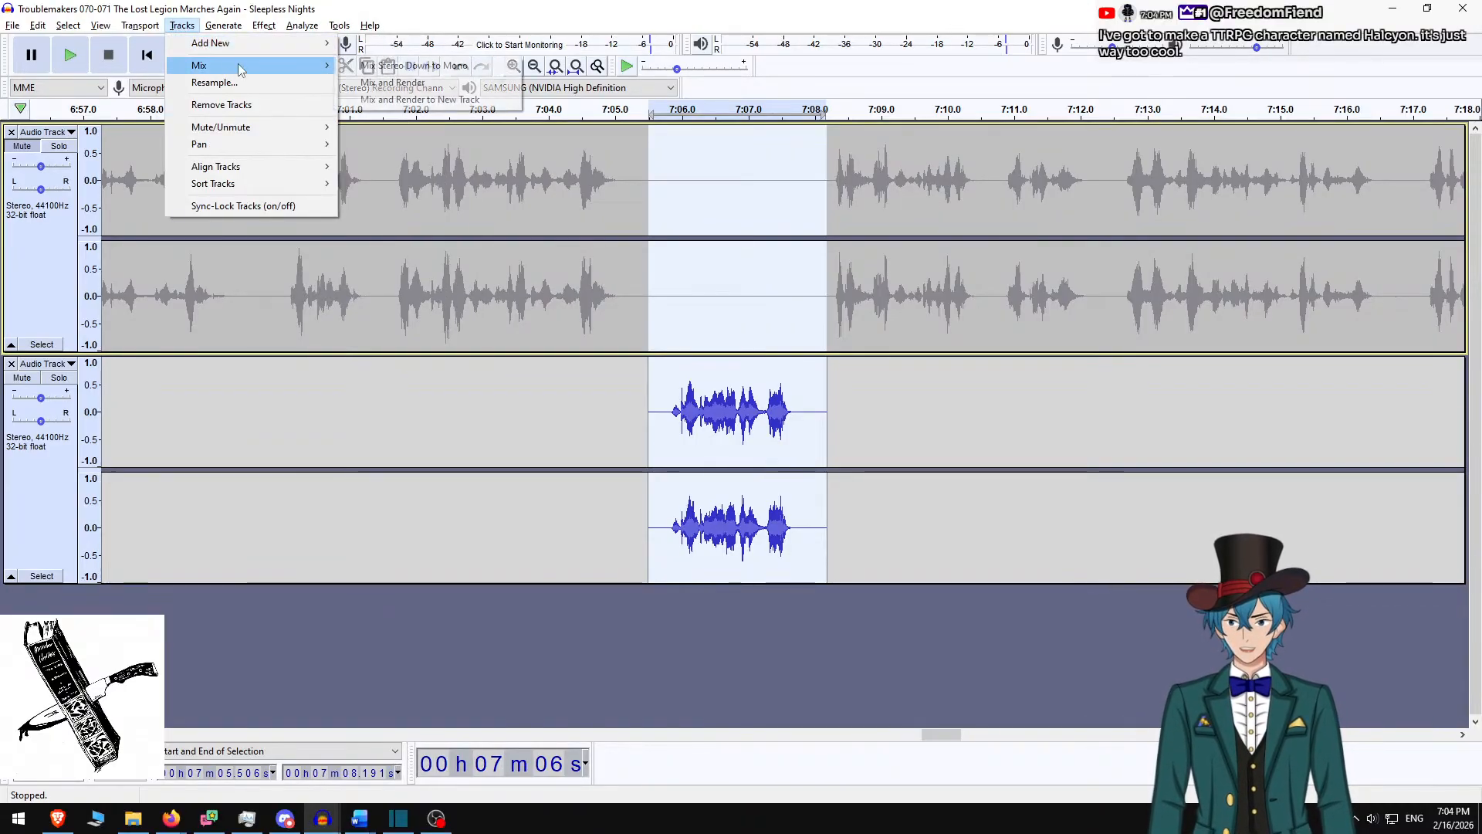
pyautogui.click(401, 83)
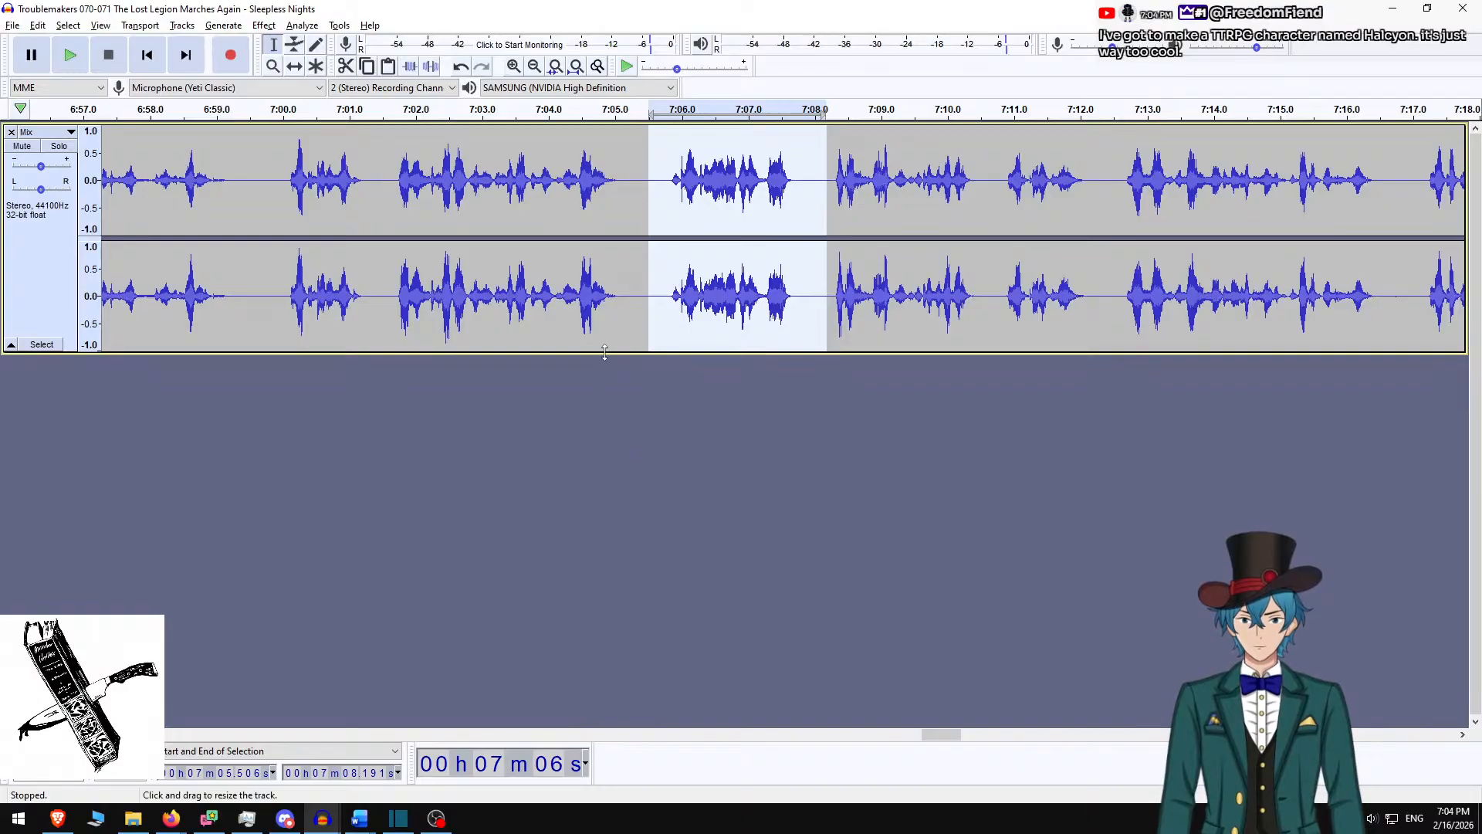
# Play the mixed narration across the edit, then switch back to Shotcut
pyautogui.click(512, 191)
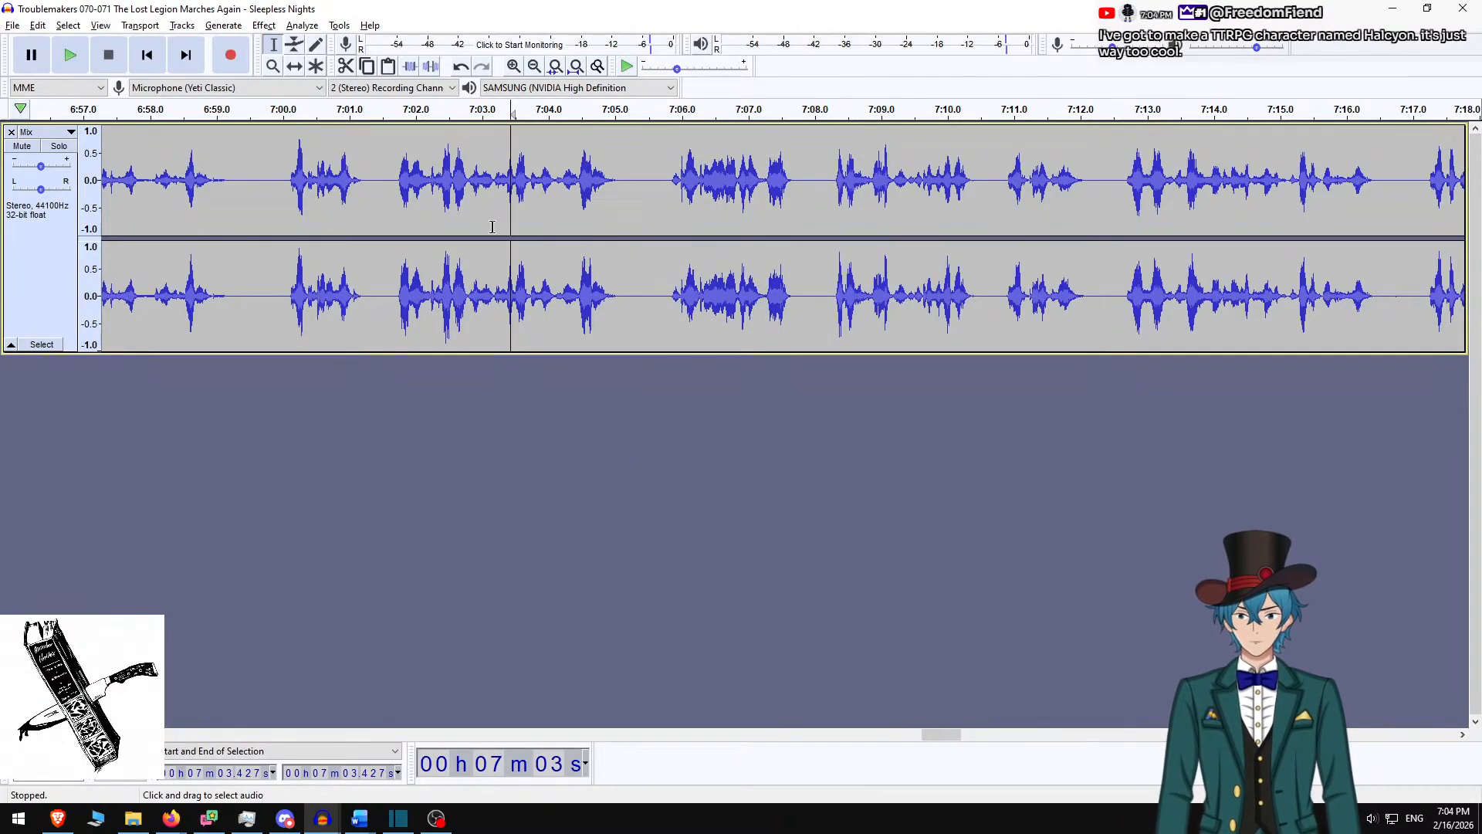
pyautogui.press('space')
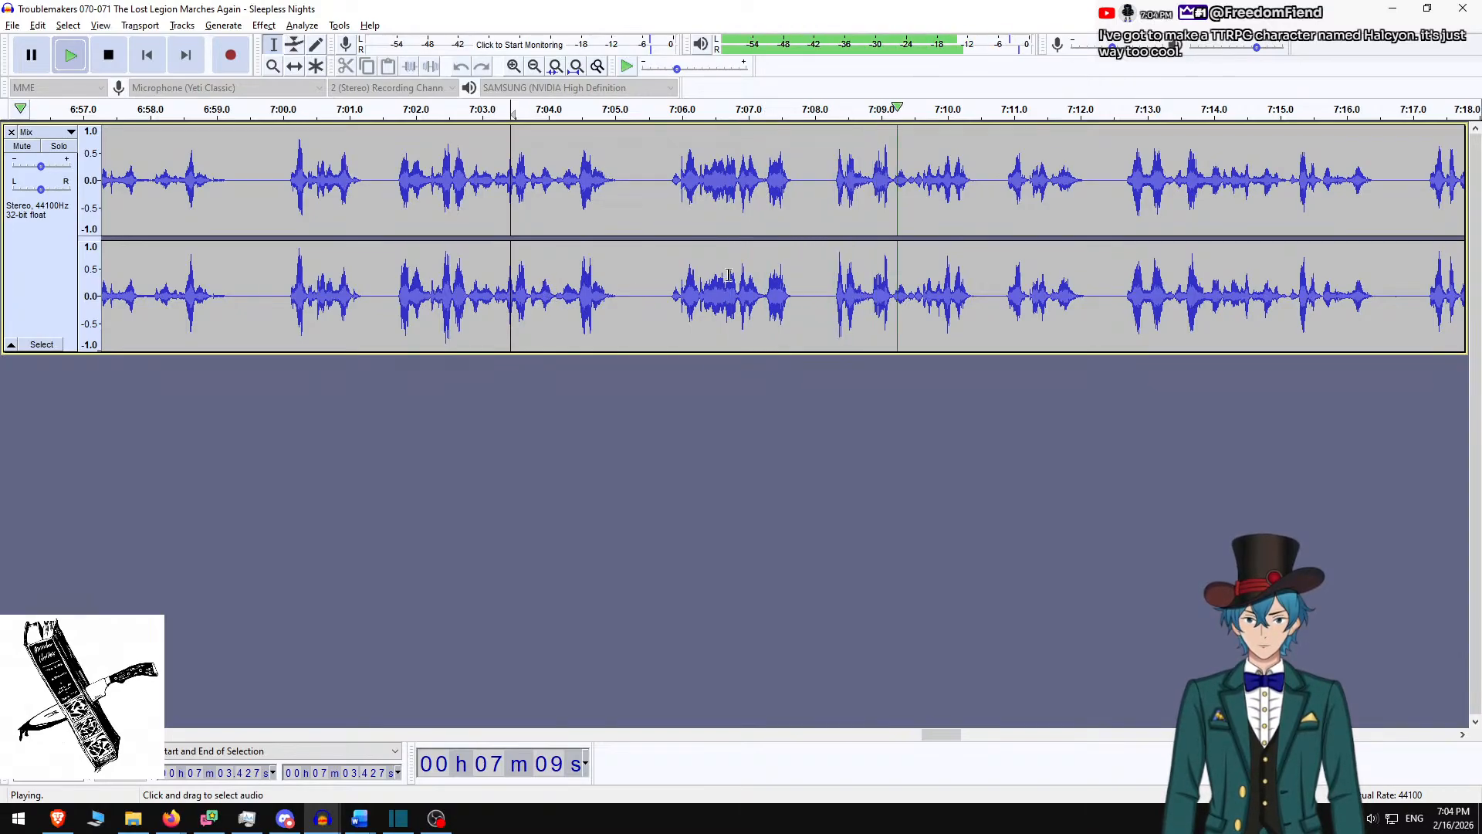
pyautogui.press('space')
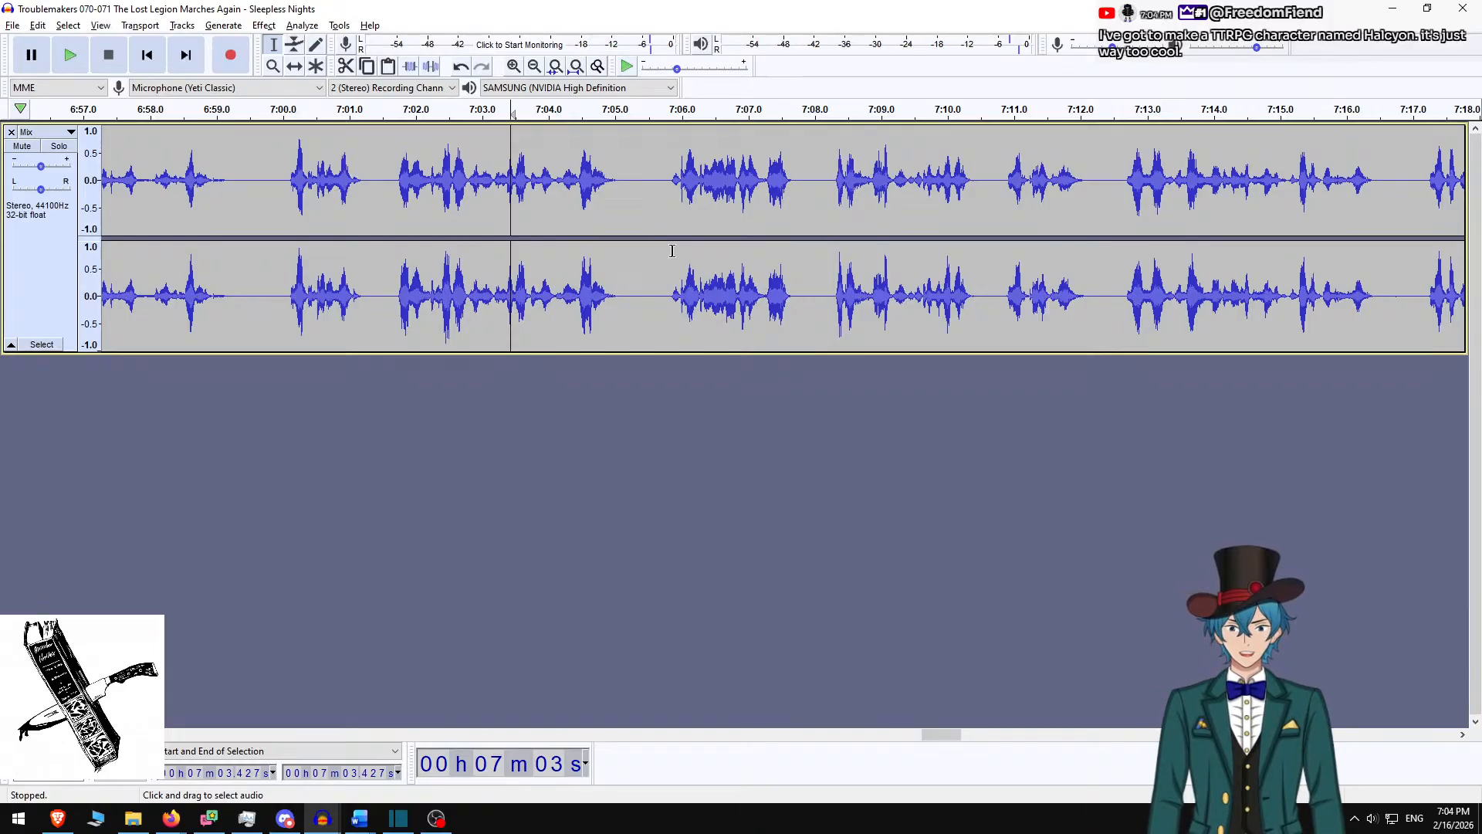
pyautogui.hotkey('alt', 'Tab')
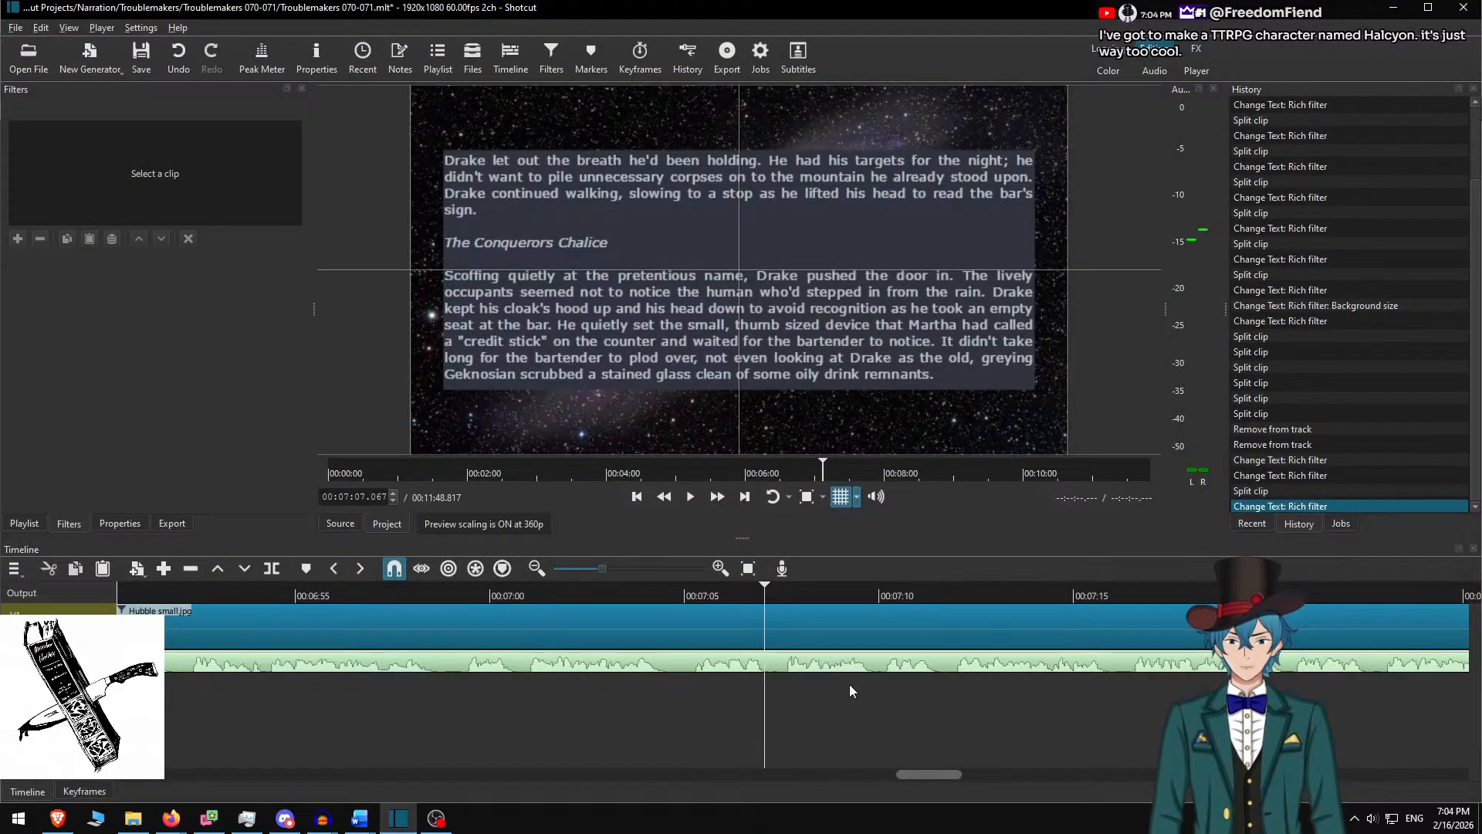
# Scrub the Shotcut timeline back from about 5:39 to 5:19.75, previewing the passages
pyautogui.moveTo(933, 772); pyautogui.dragTo(780, 786)
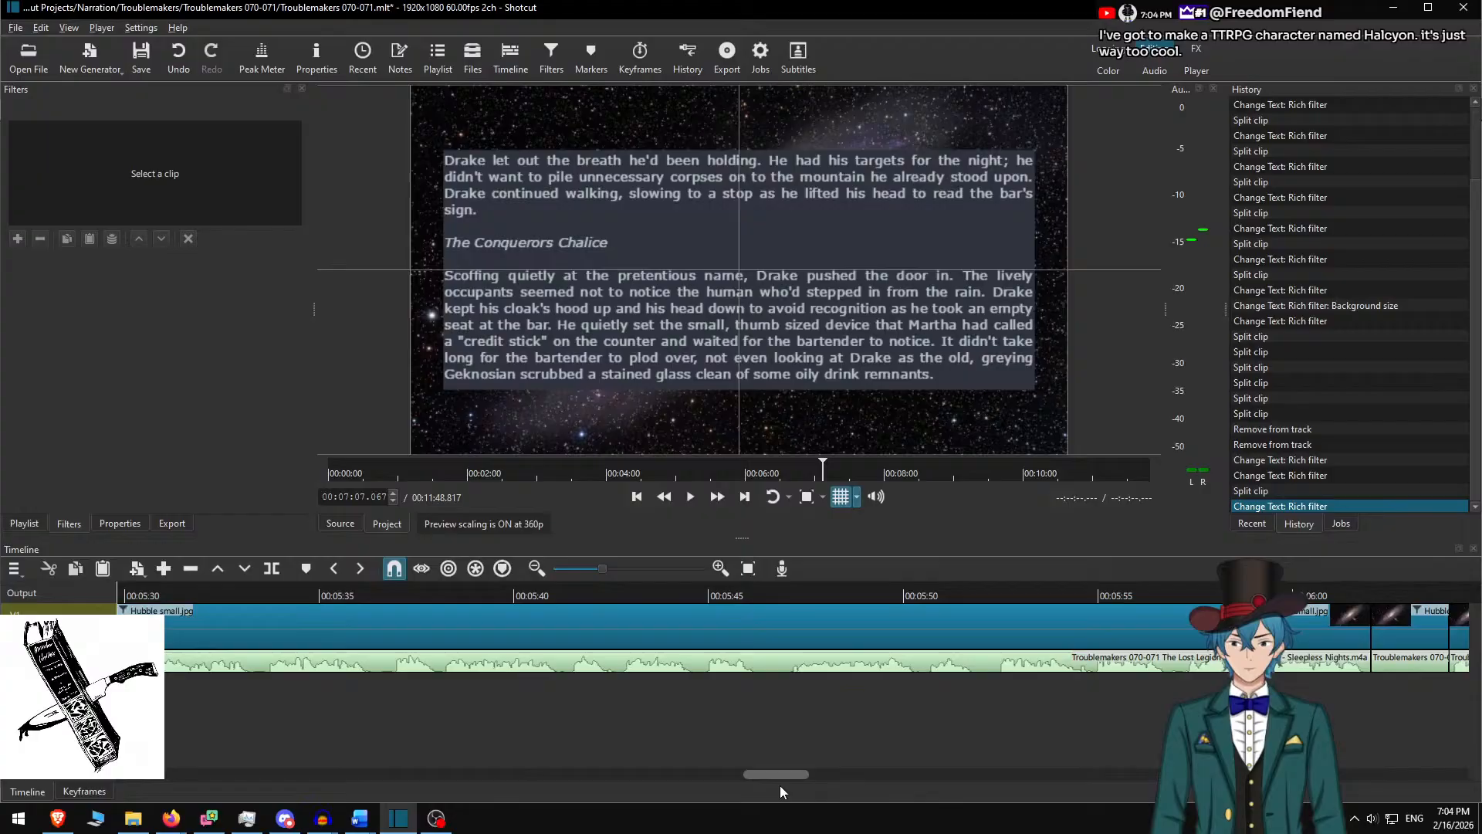
pyautogui.click(492, 593)
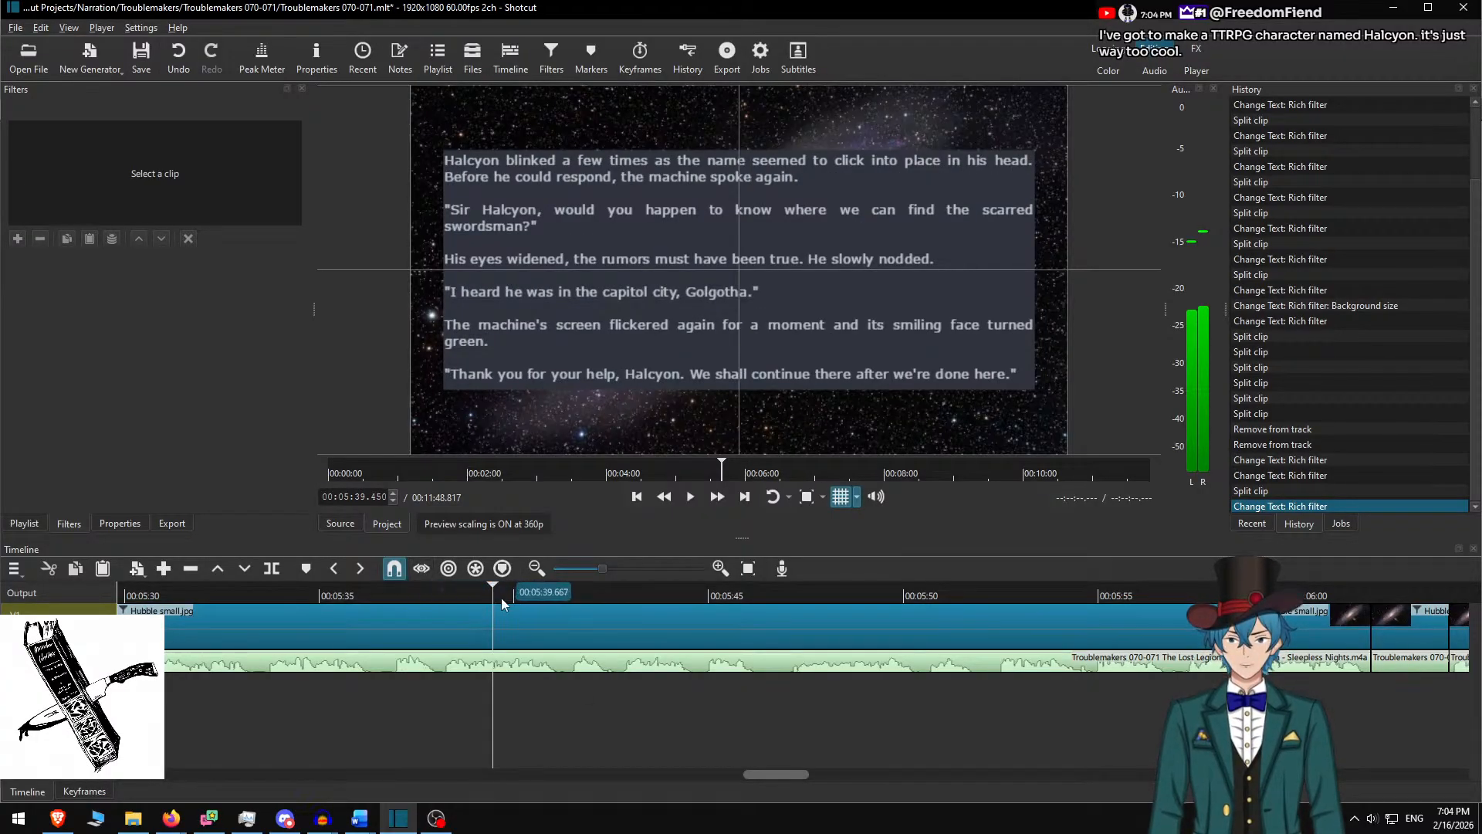
pyautogui.scroll(3, 523, 688)
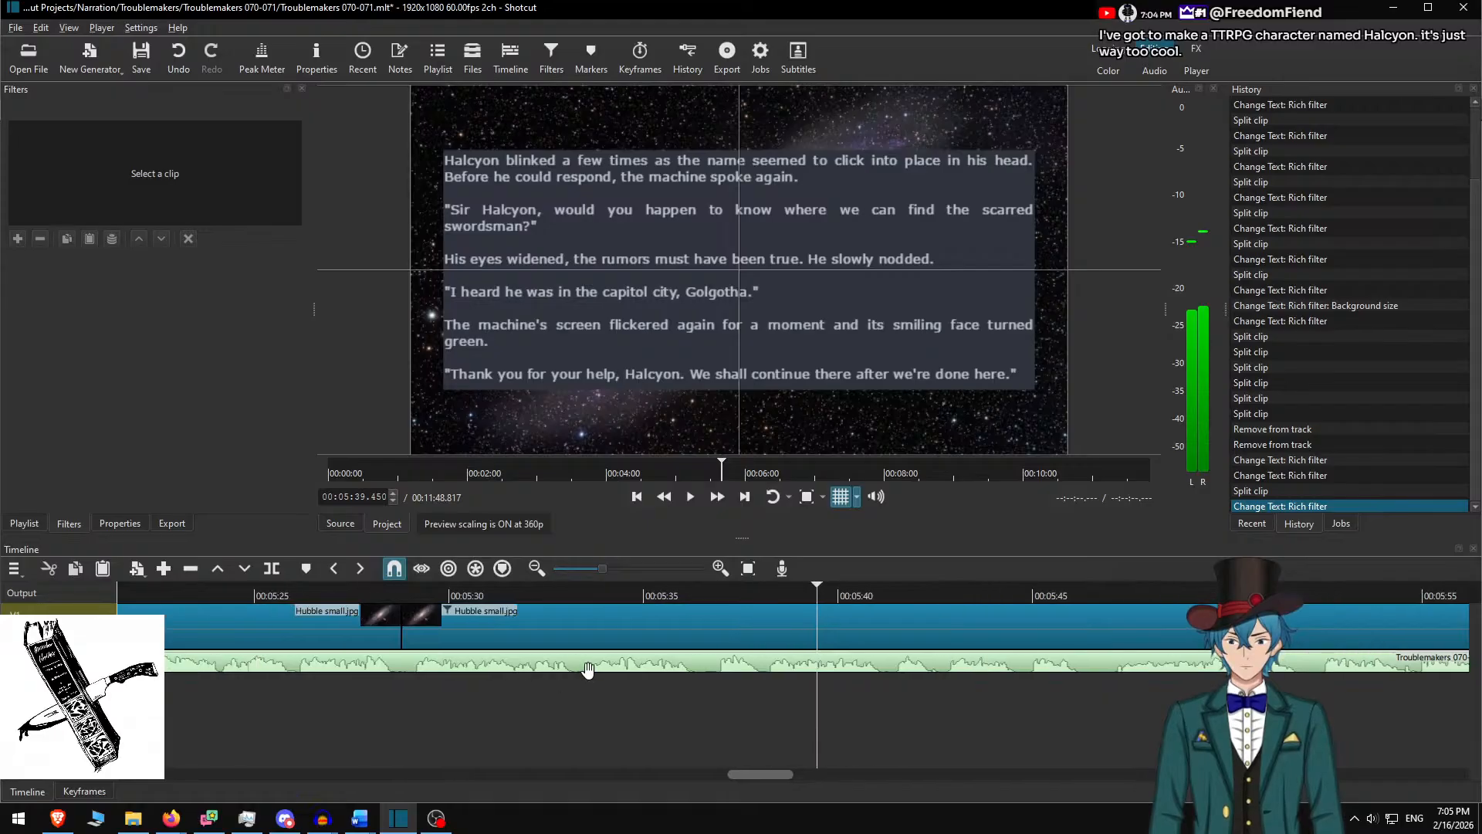
pyautogui.click(396, 594)
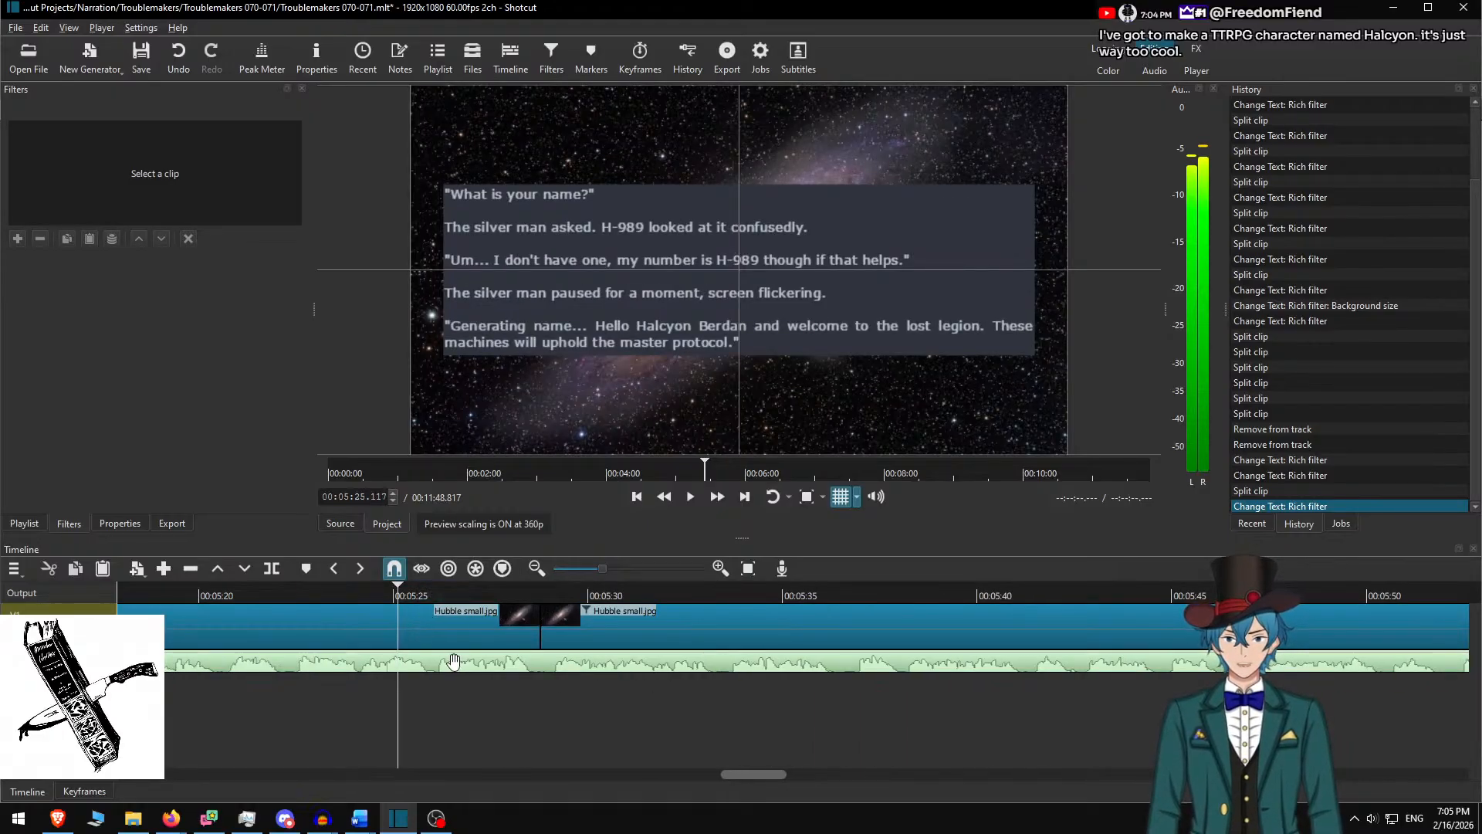
pyautogui.scroll(1, 413, 684)
pyautogui.scroll(1, 498, 684)
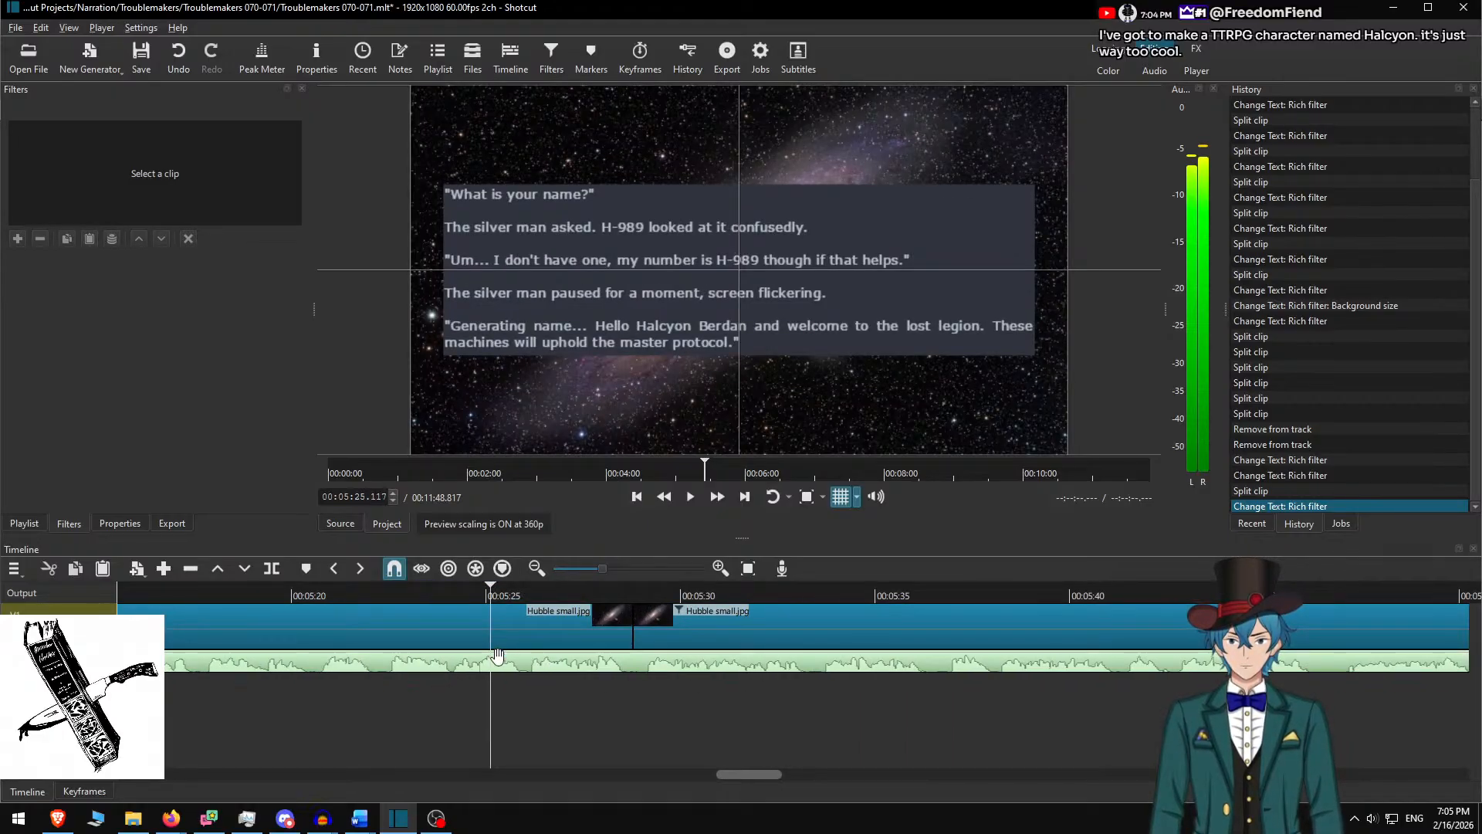
pyautogui.scroll(3, 483, 637)
pyautogui.click(434, 596)
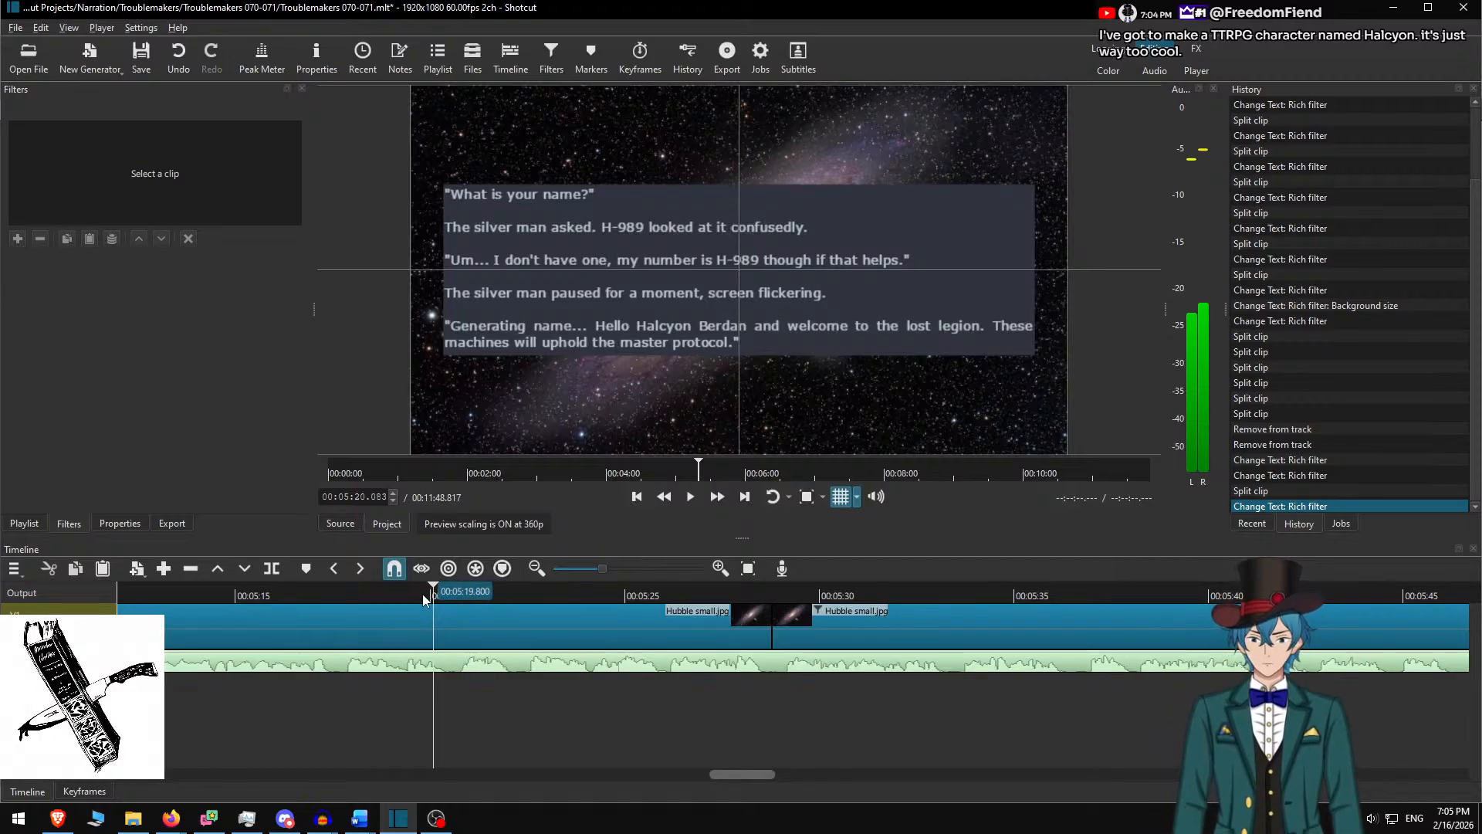
pyautogui.click(421, 596)
pyautogui.scroll(7, 333, 645)
pyautogui.scroll(6, 331, 646)
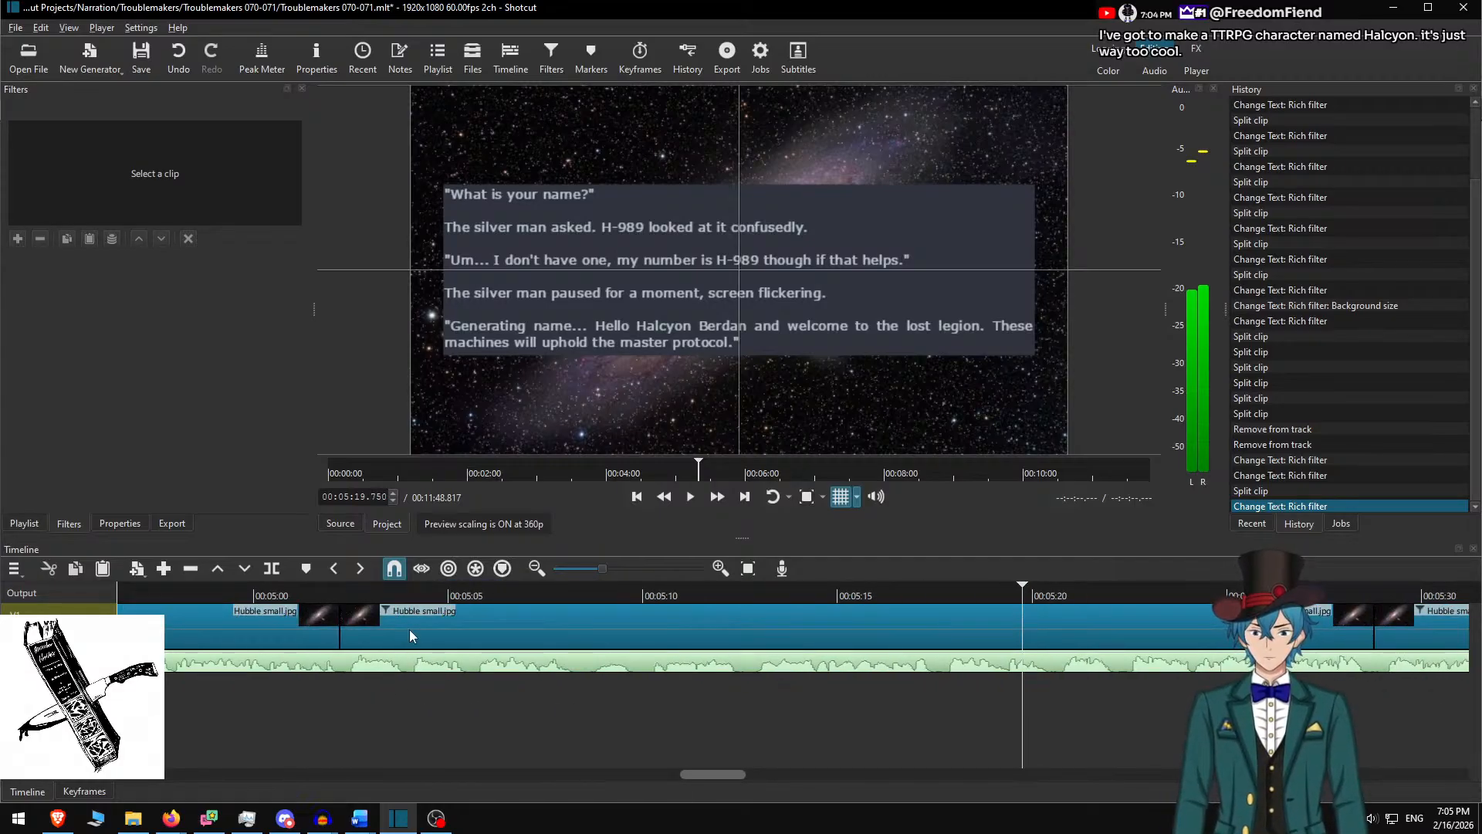
# Pinpoint where the 'What is your name?' passage starts near 5:02, then bring up the Word document
pyautogui.click(340, 596)
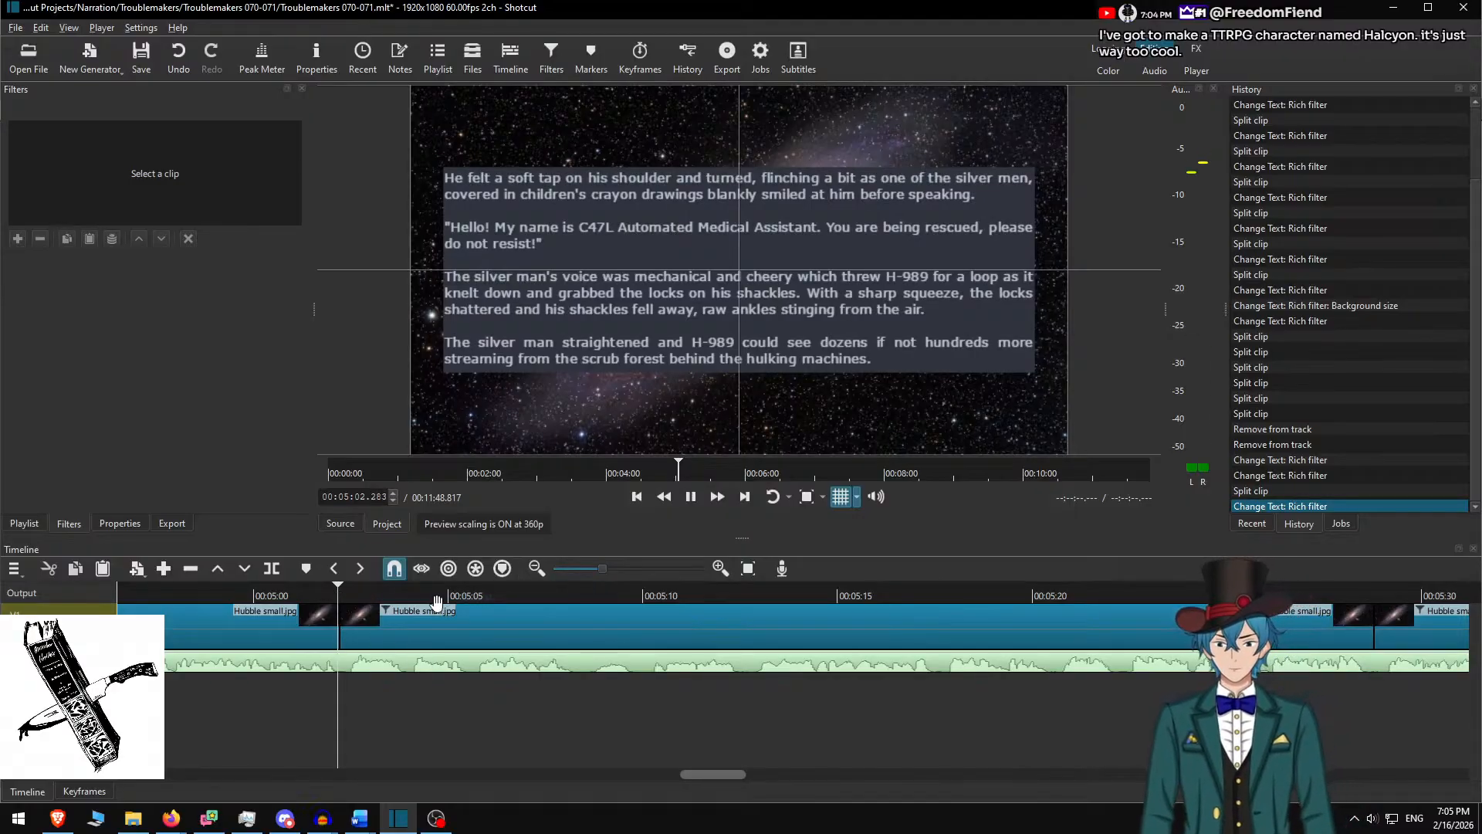
pyautogui.click(360, 596)
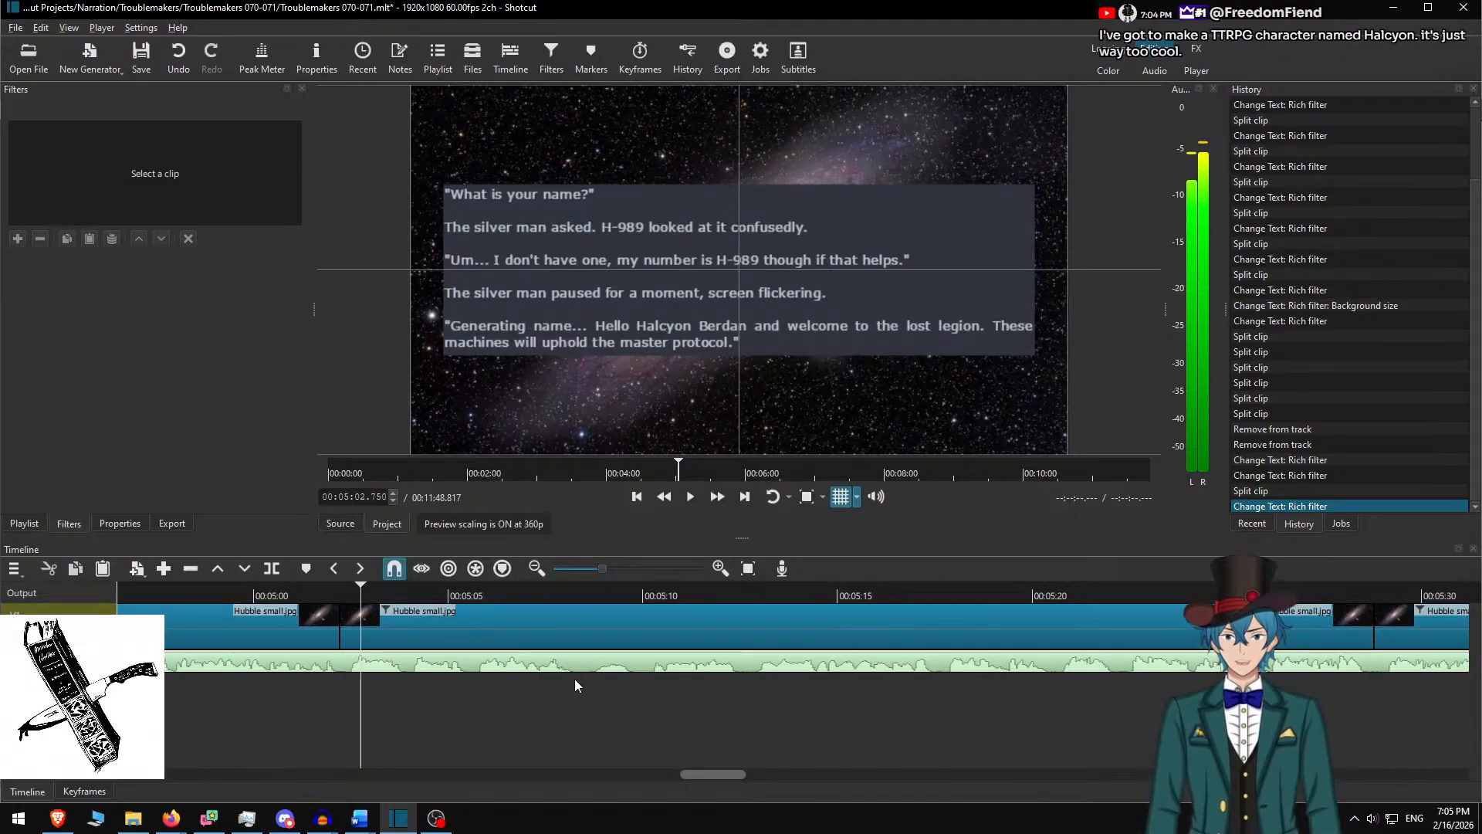
pyautogui.click(282, 598)
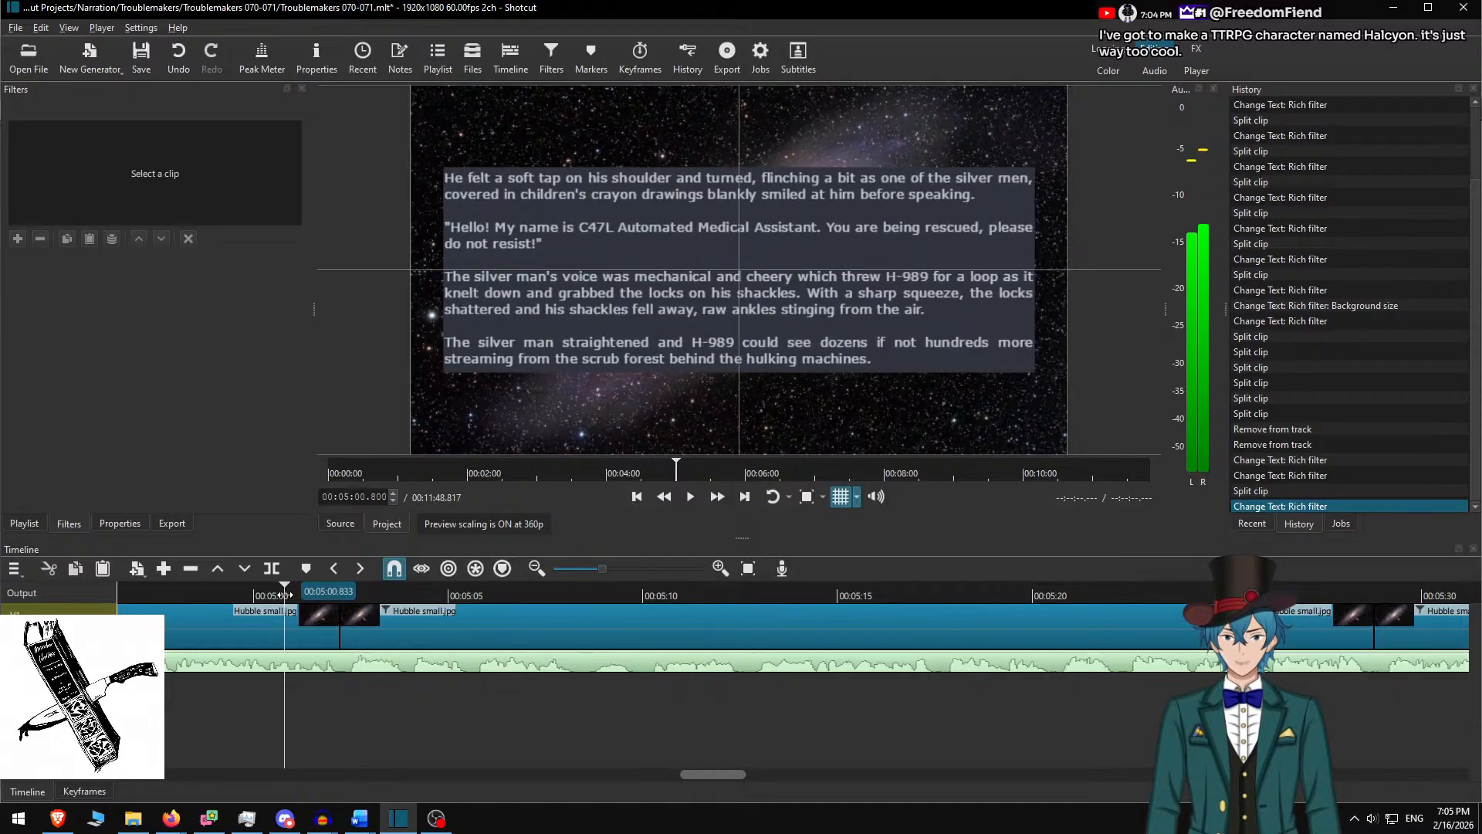
pyautogui.click(349, 592)
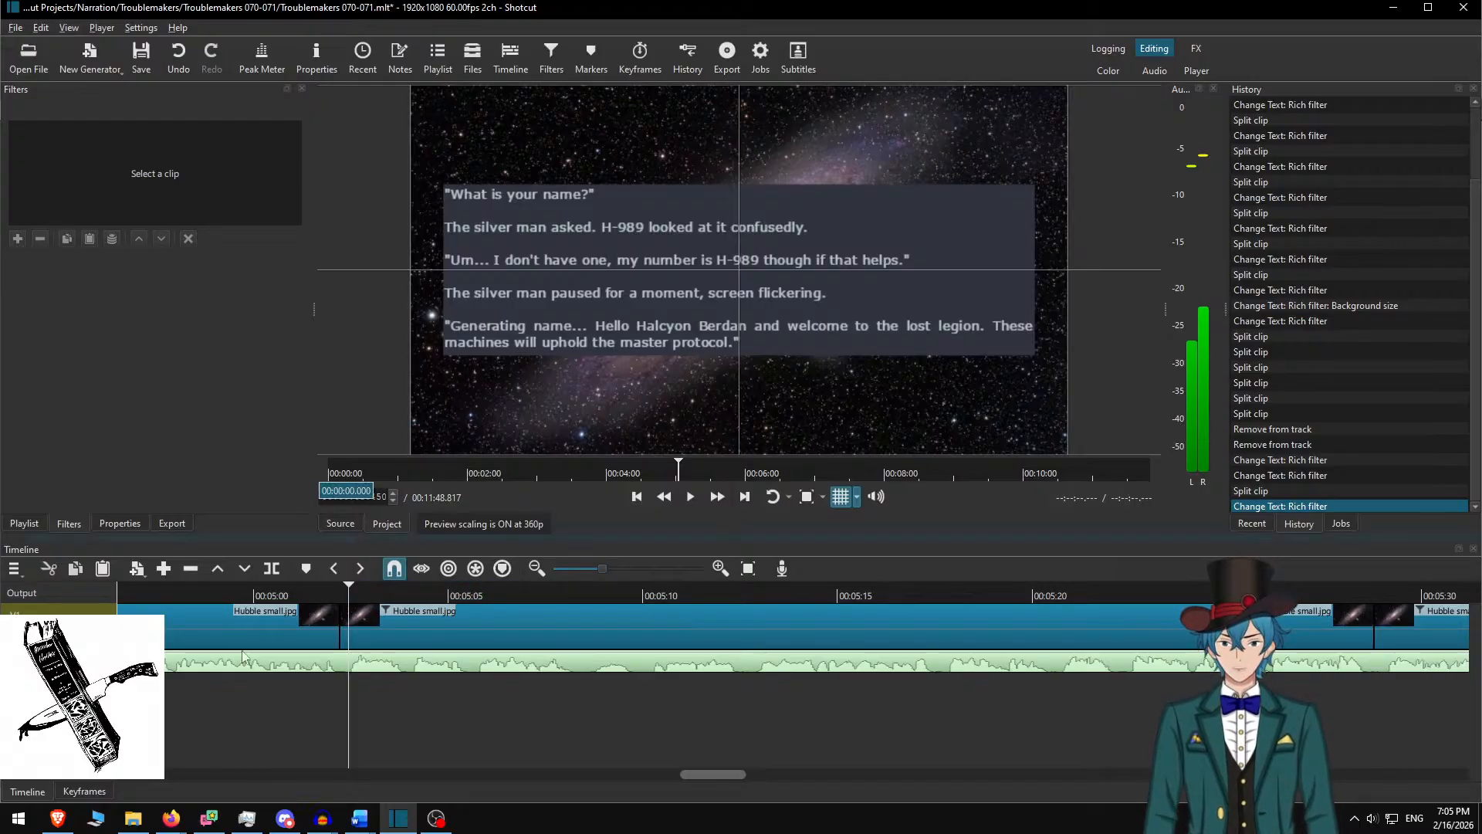
pyautogui.scroll(-6, 976, 623)
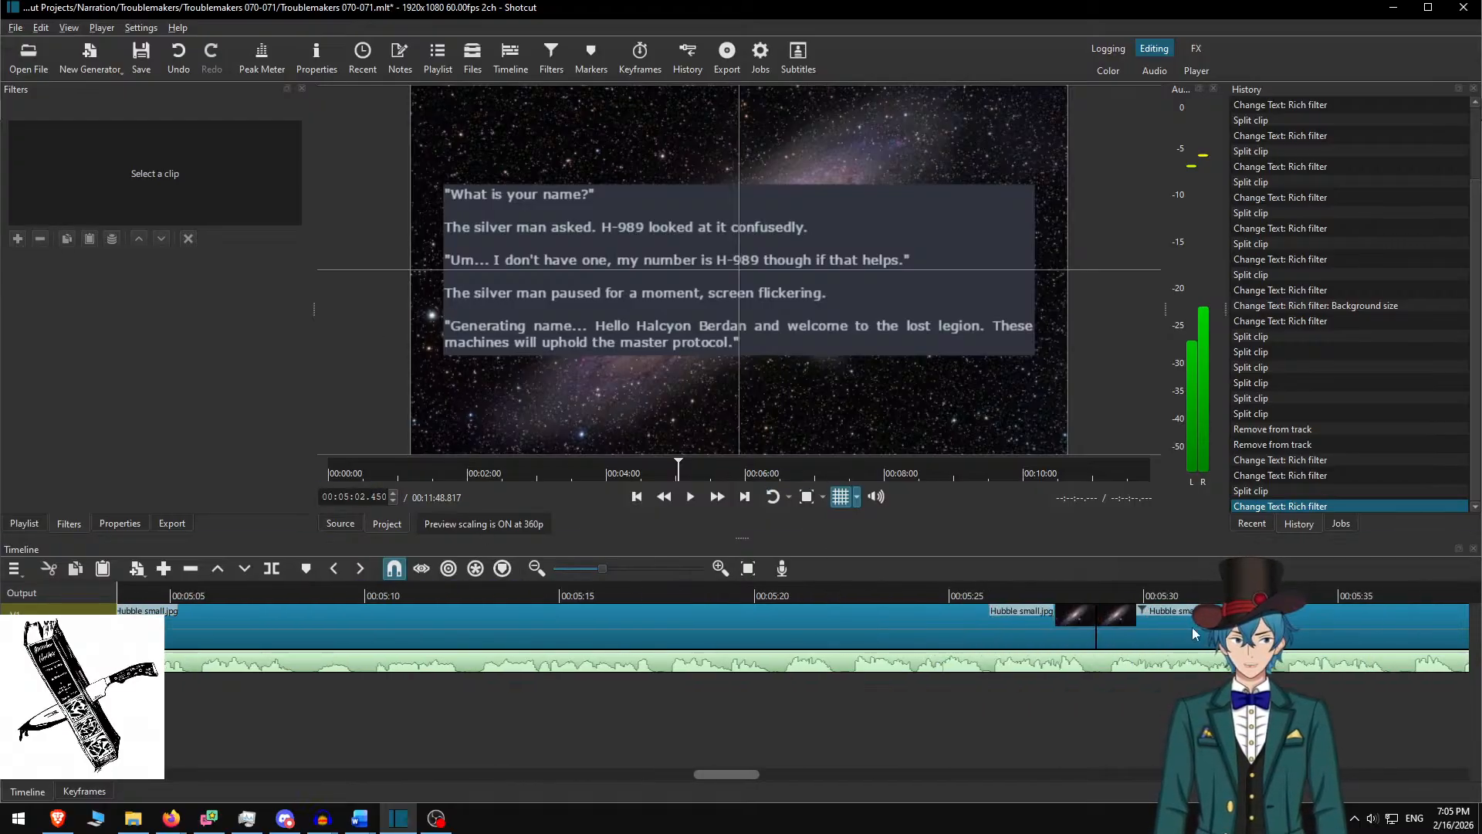
pyautogui.scroll(-2, 975, 658)
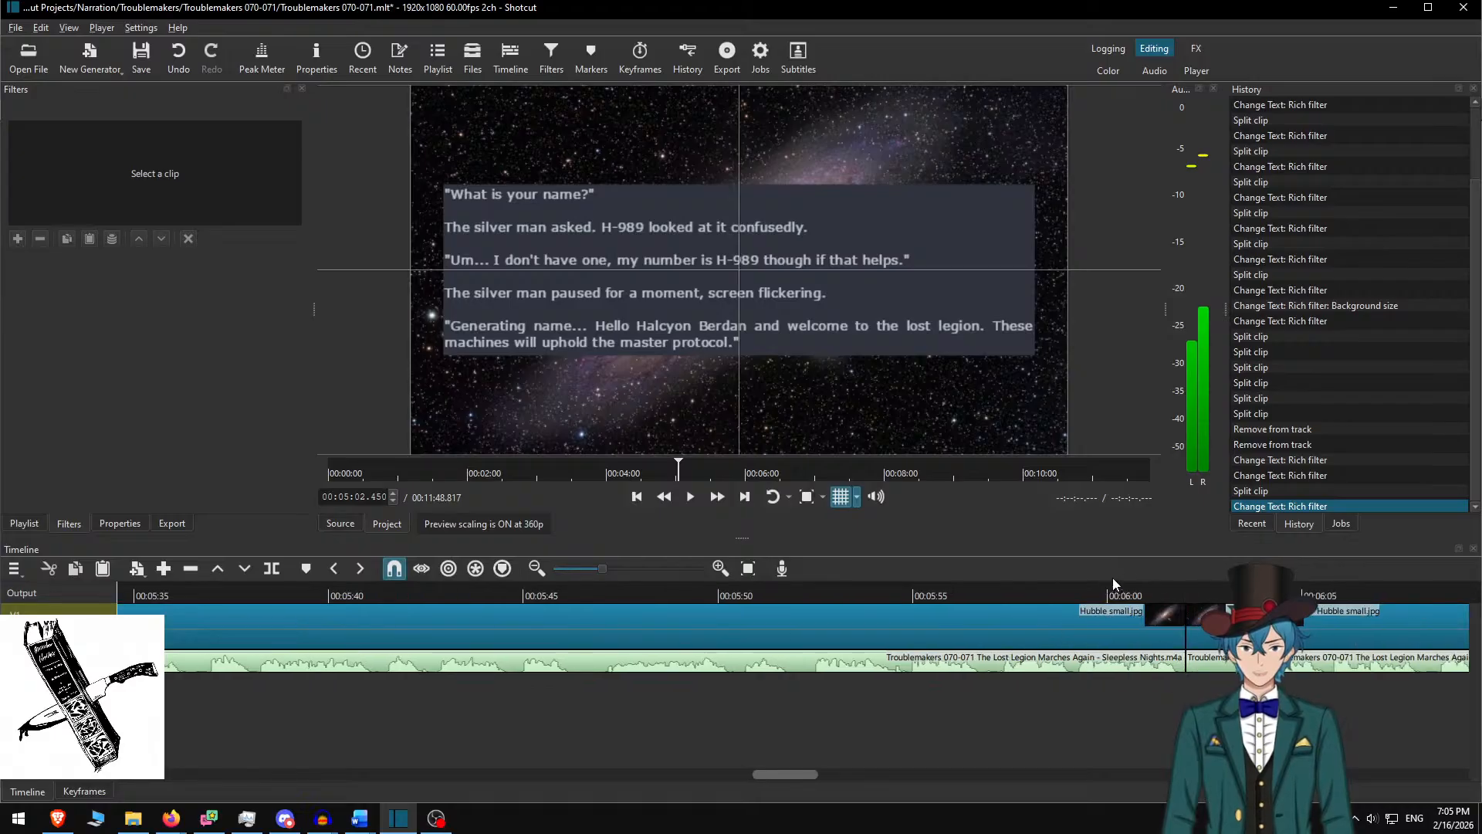
pyautogui.click(1066, 588)
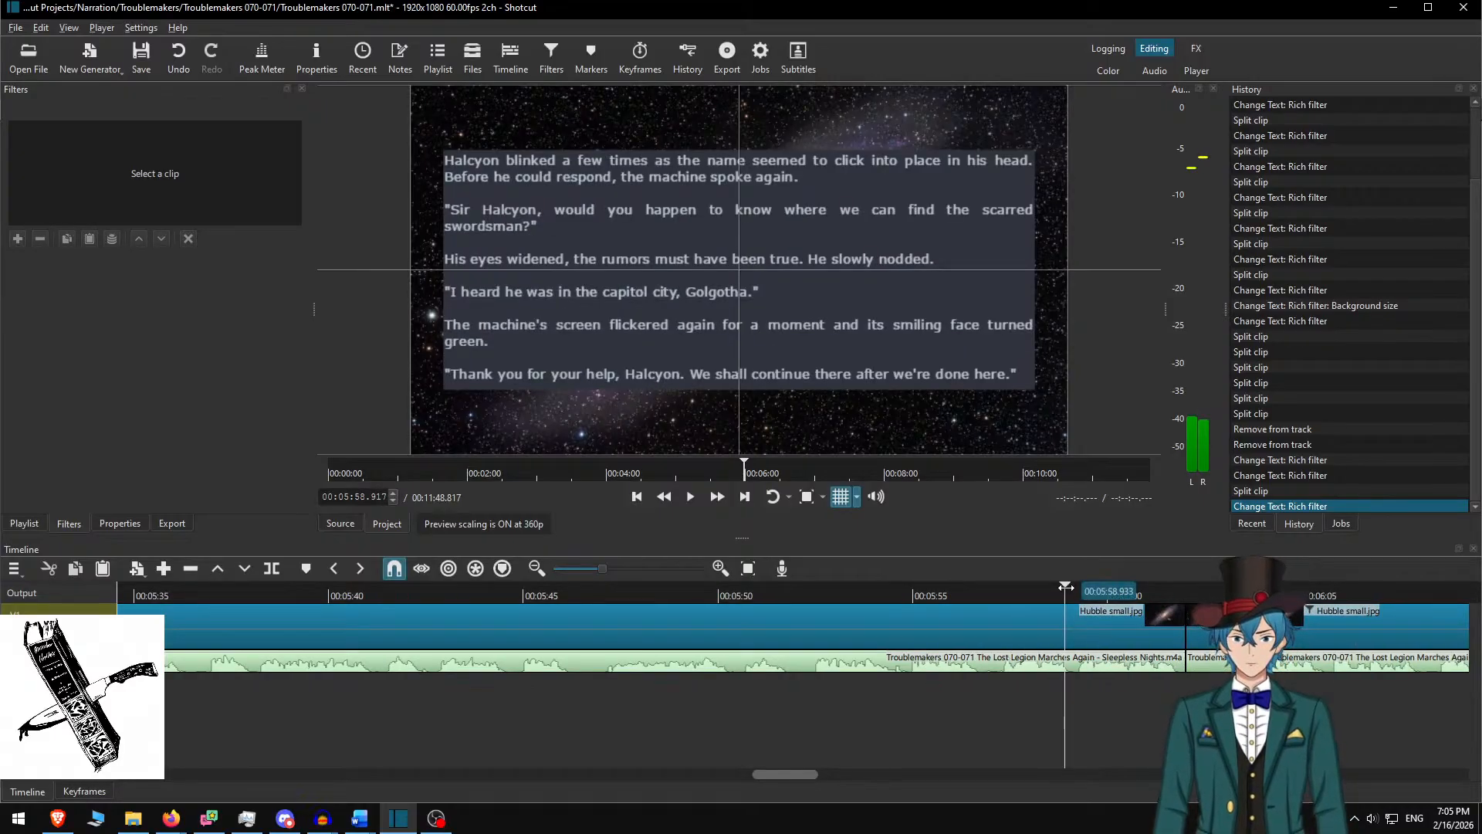
pyautogui.scroll(2, 776, 597)
pyautogui.scroll(7, 776, 597)
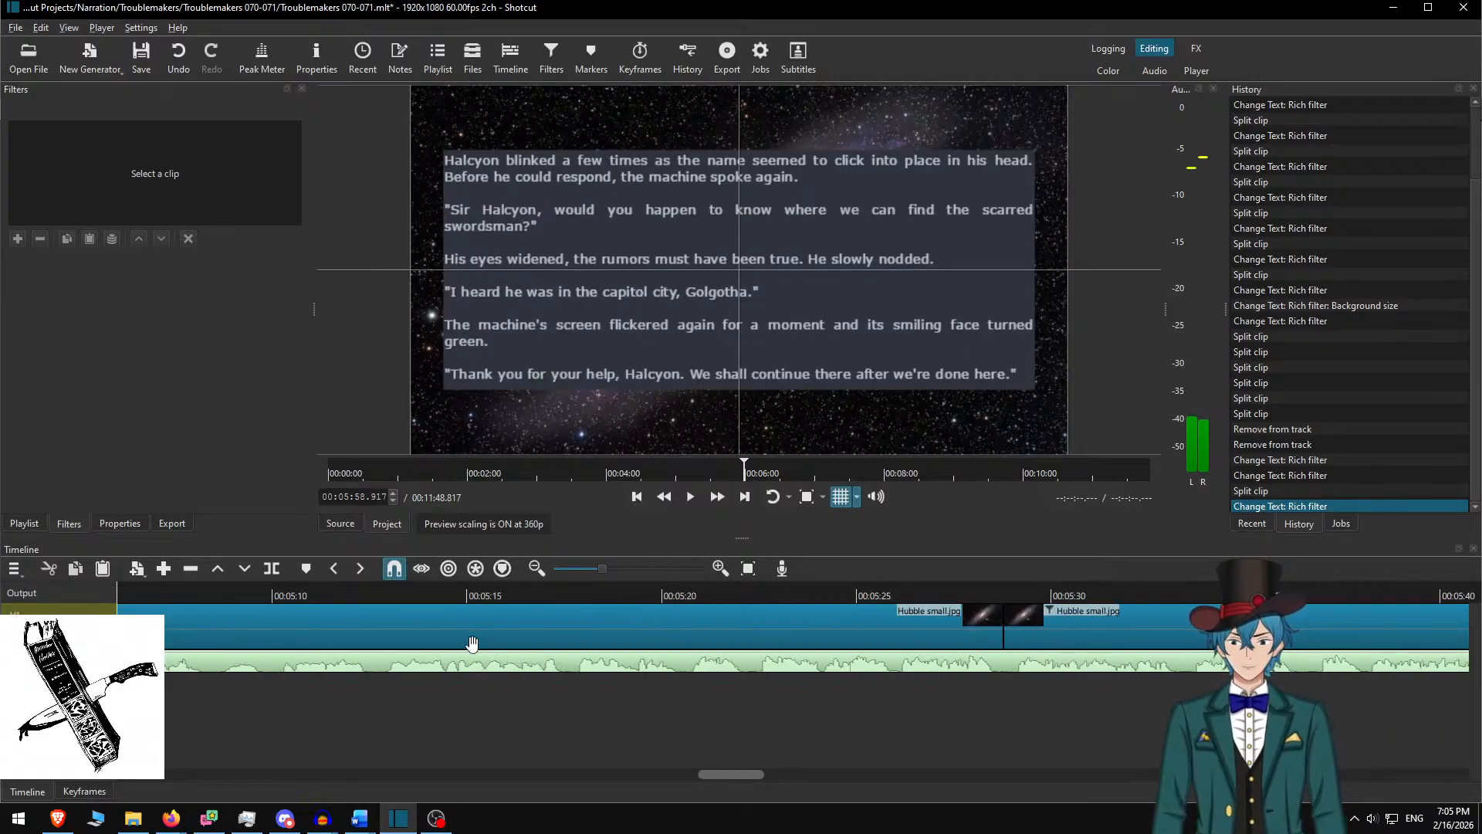
pyautogui.click(361, 818)
pyautogui.click(275, 746)
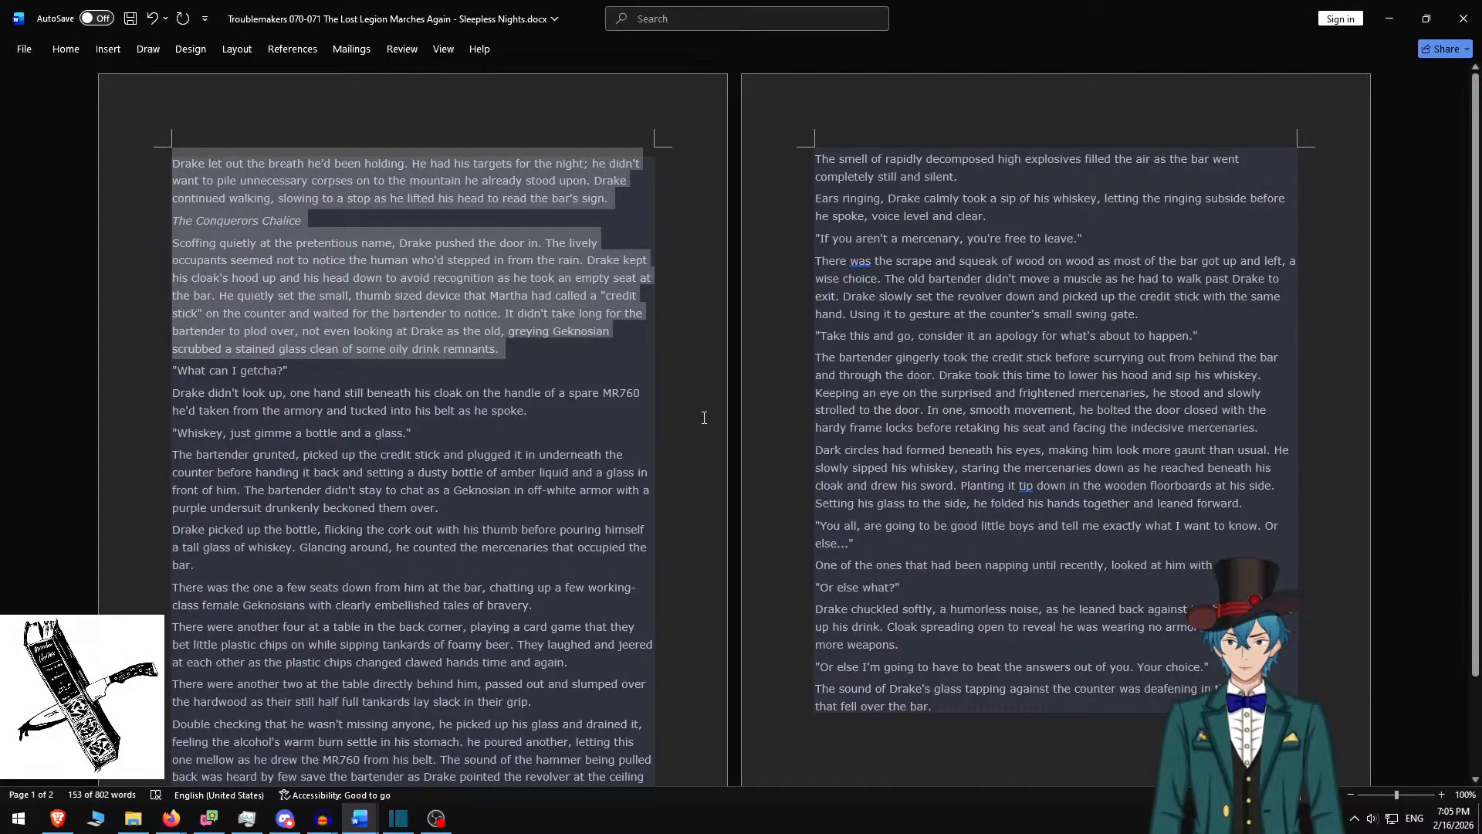
# Undo the deletions in Word with Ctrl+Z, restoring the 1062-word manuscript
pyautogui.hotkey('ctrl', 'z')
pyautogui.hotkey('ctrl', 'z')
pyautogui.hotkey('ctrl', 'z')
pyautogui.hotkey('ctrl', 'z')
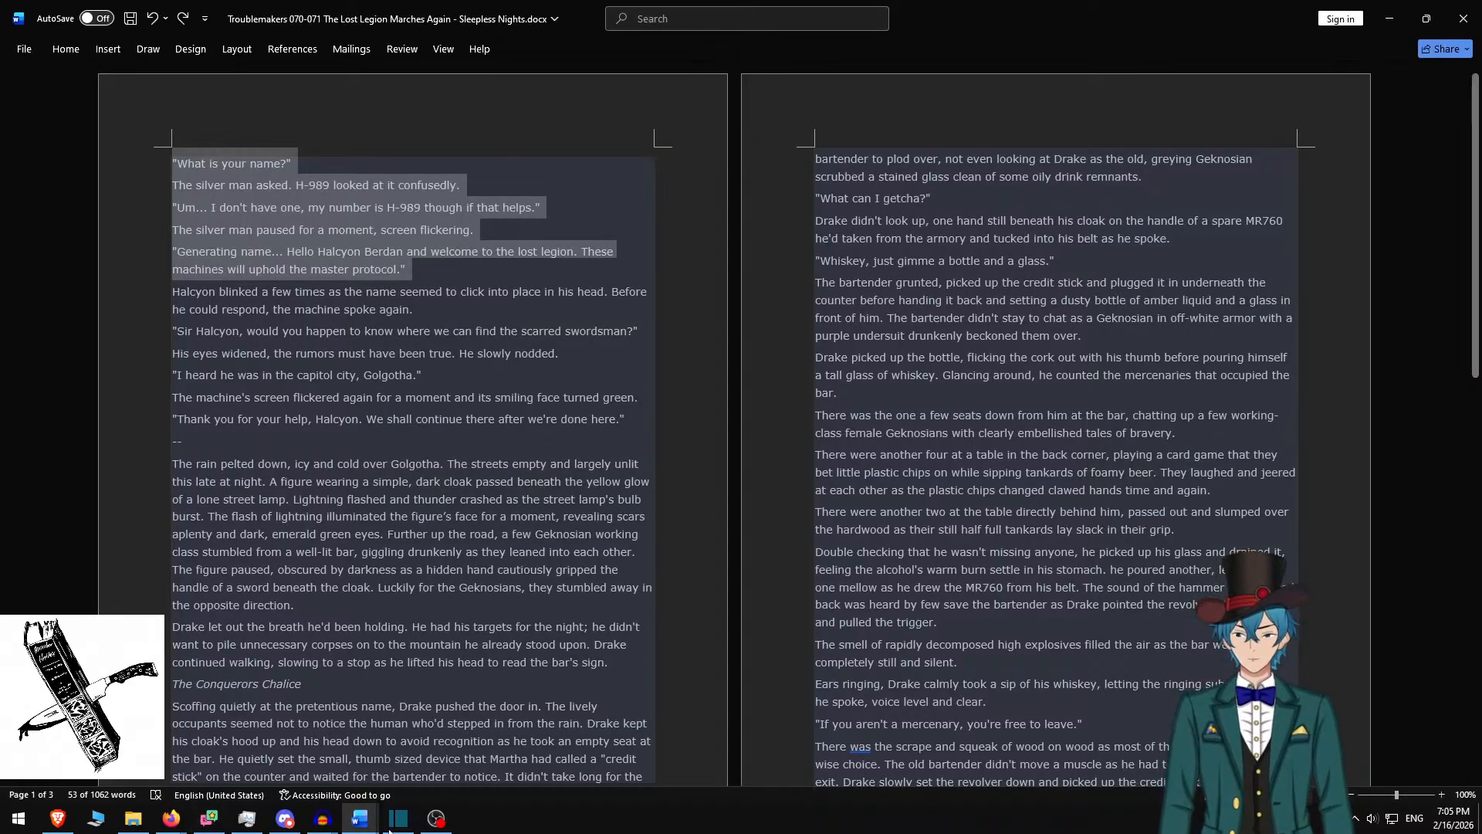
# Bring Audacity forward and drag it onto the other monitor, leaving Word's story text visible
pyautogui.moveTo(323, 818)
pyautogui.click(239, 742)
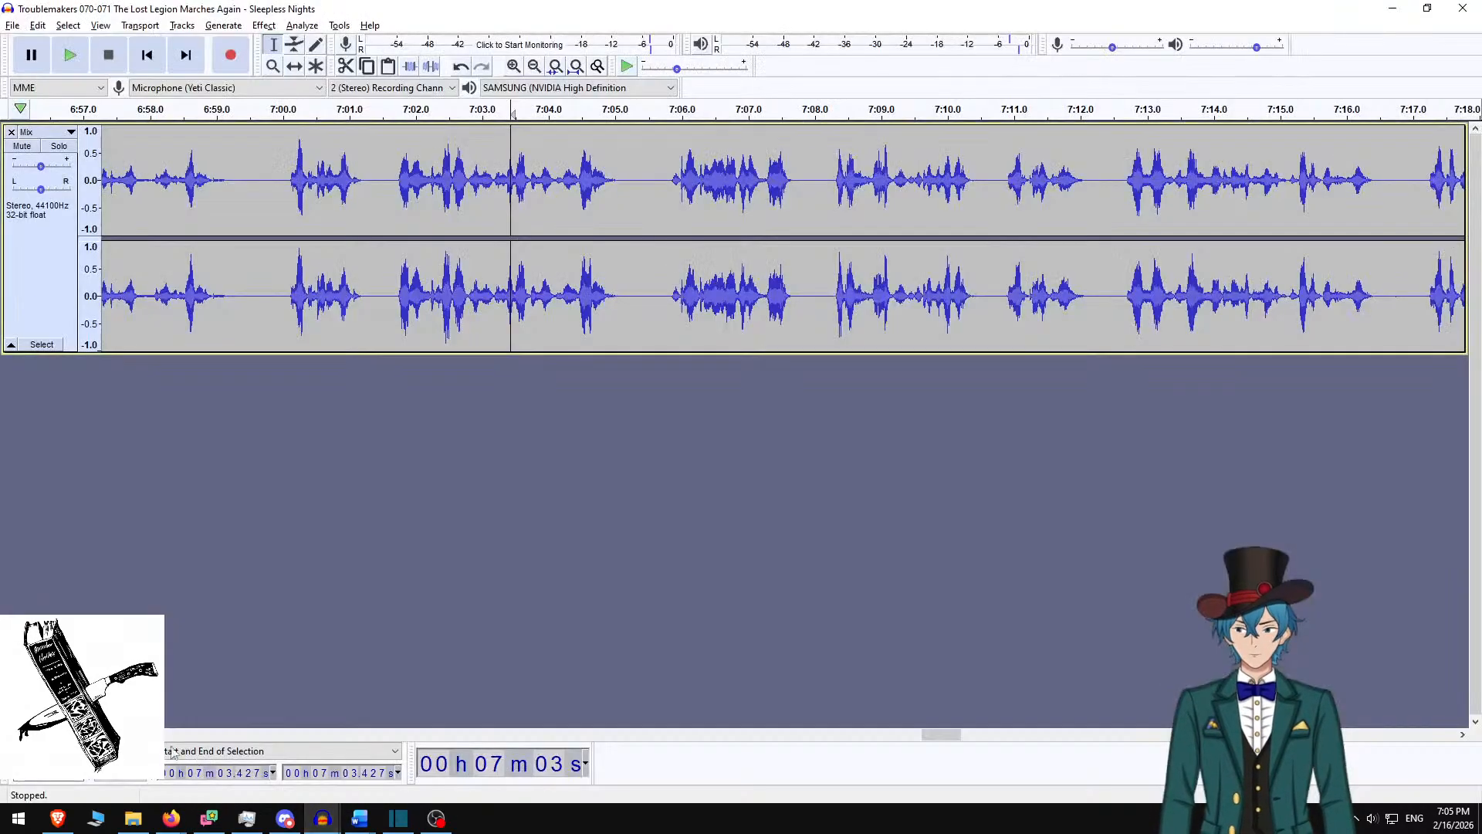
pyautogui.moveTo(834, 9); pyautogui.dragTo(0, 4)
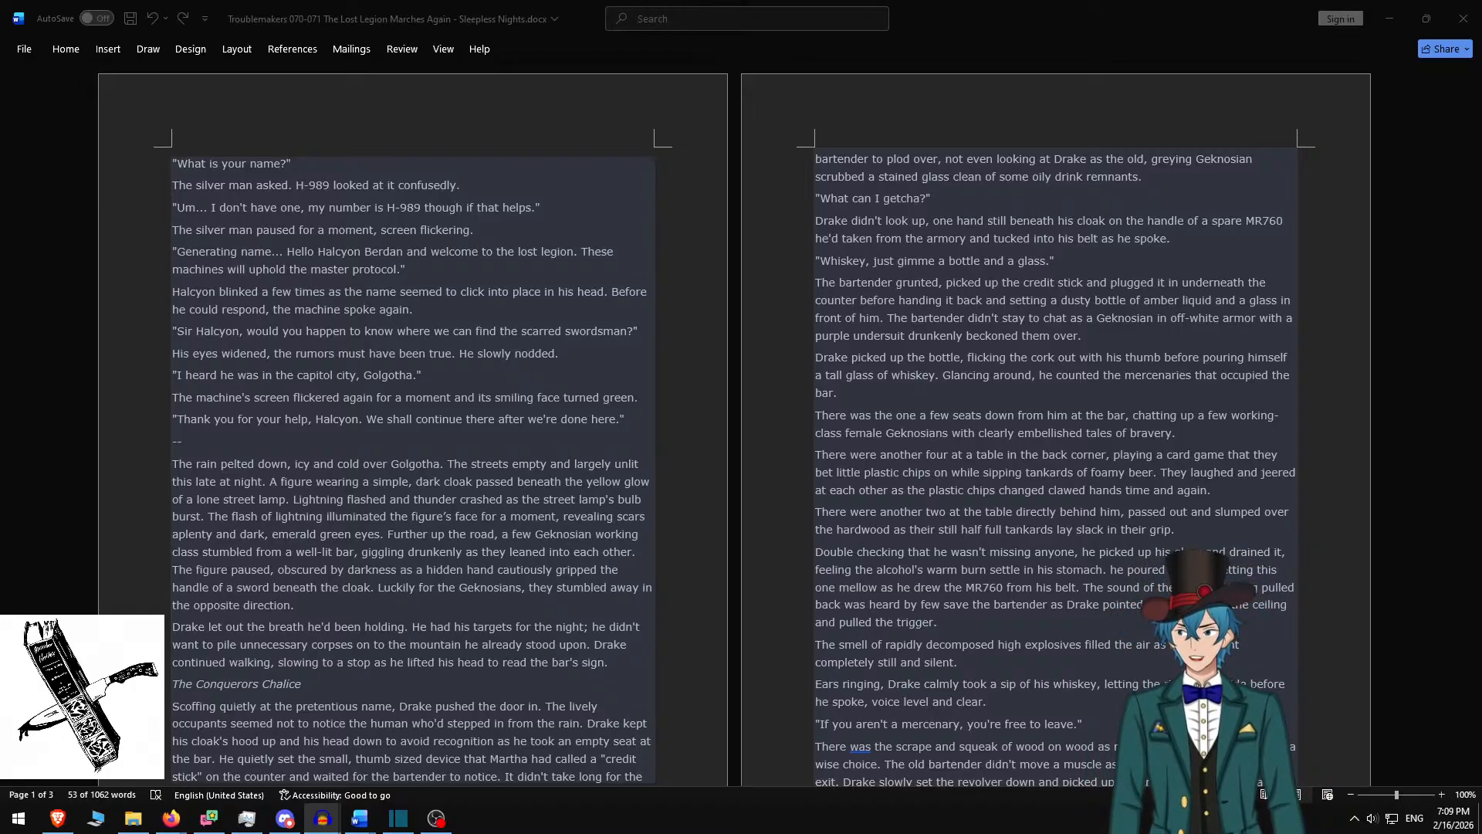
# Snap Audacity back to full screen and mark where the new take ends near 6:02–6:03
pyautogui.moveTo(0, 212); pyautogui.dragTo(486, 1)
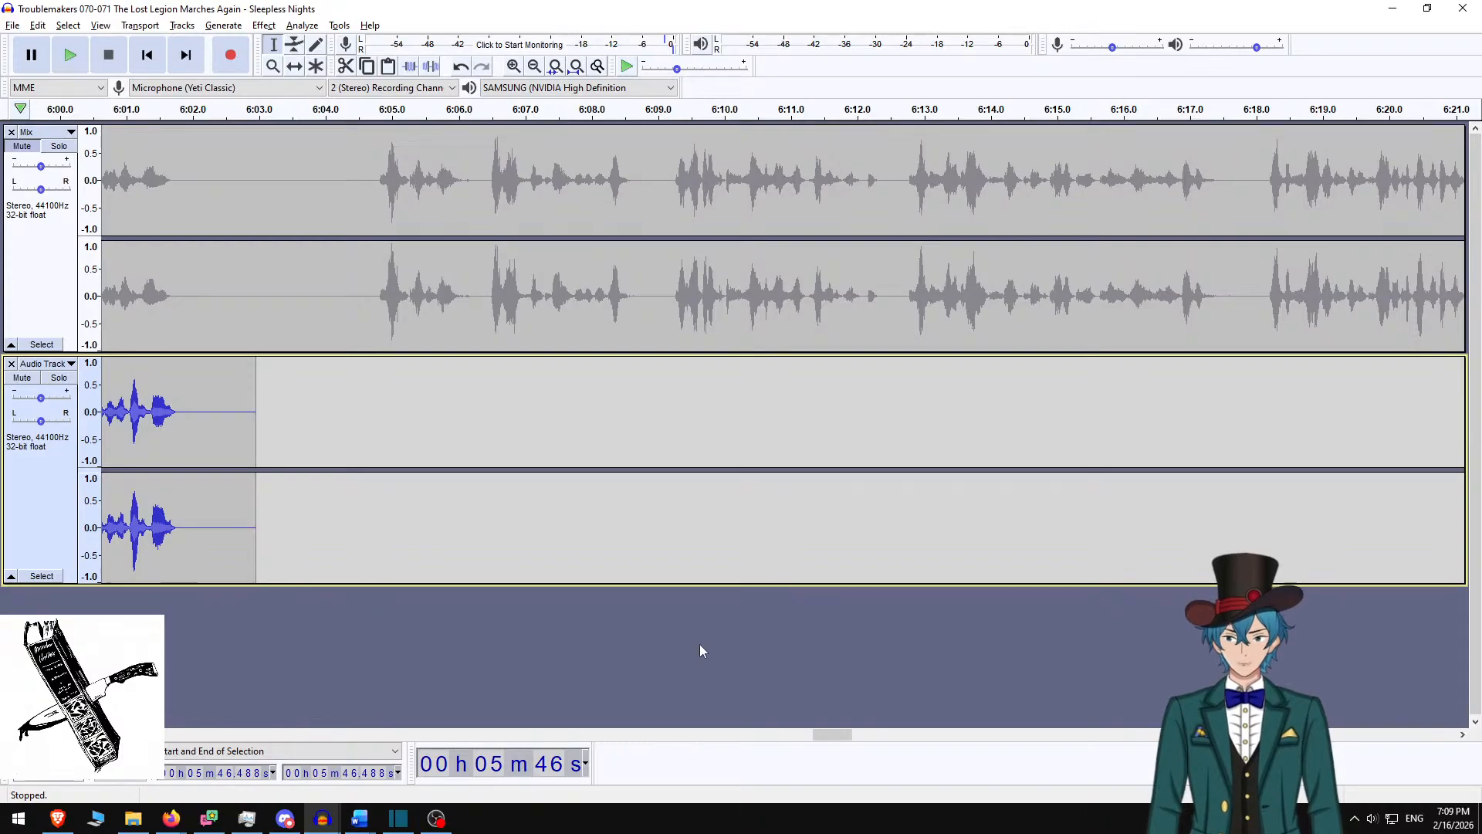
pyautogui.hscroll(-1, 320, 419)
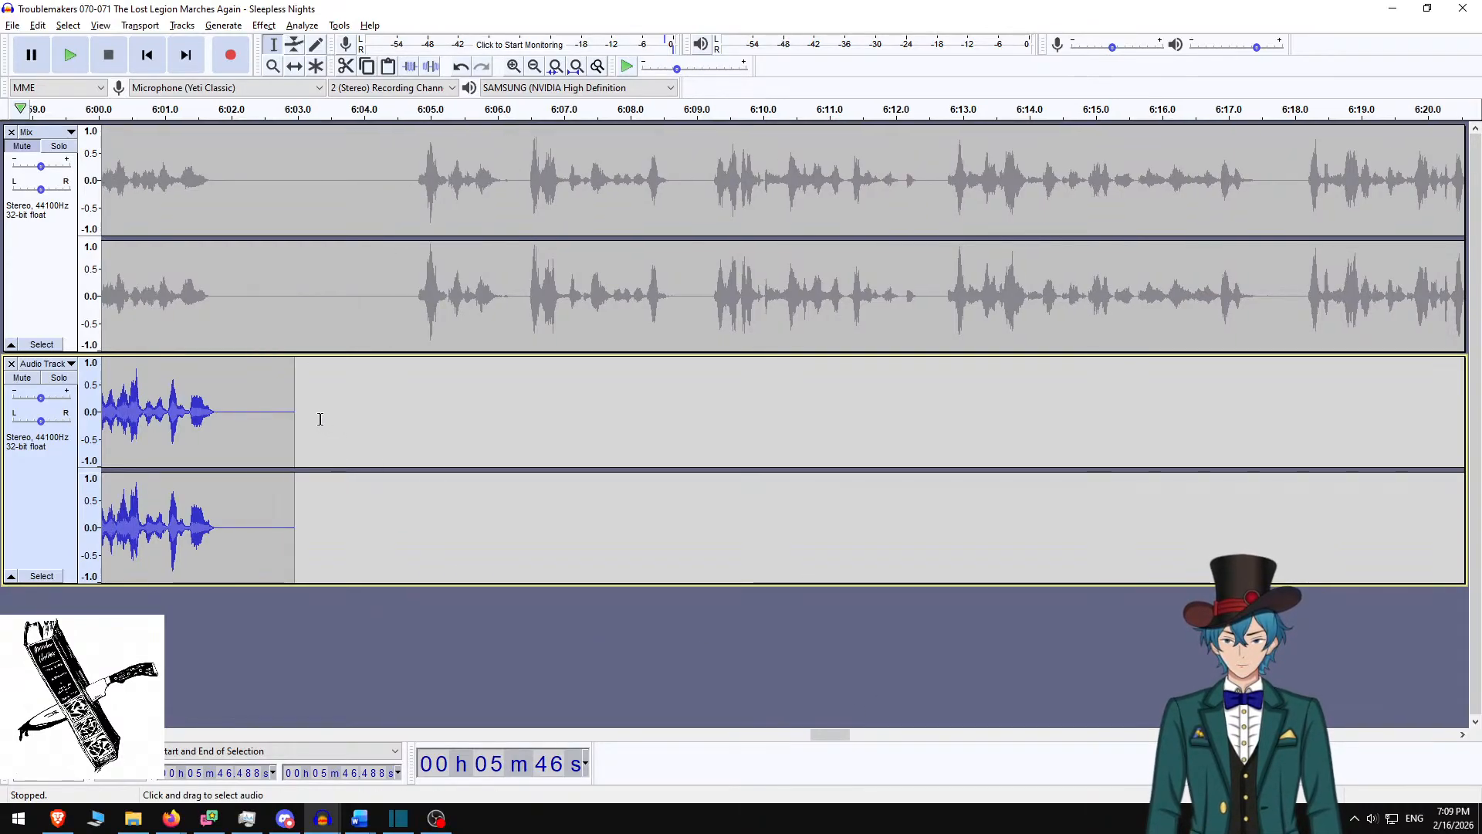
pyautogui.hscroll(-10, 320, 419)
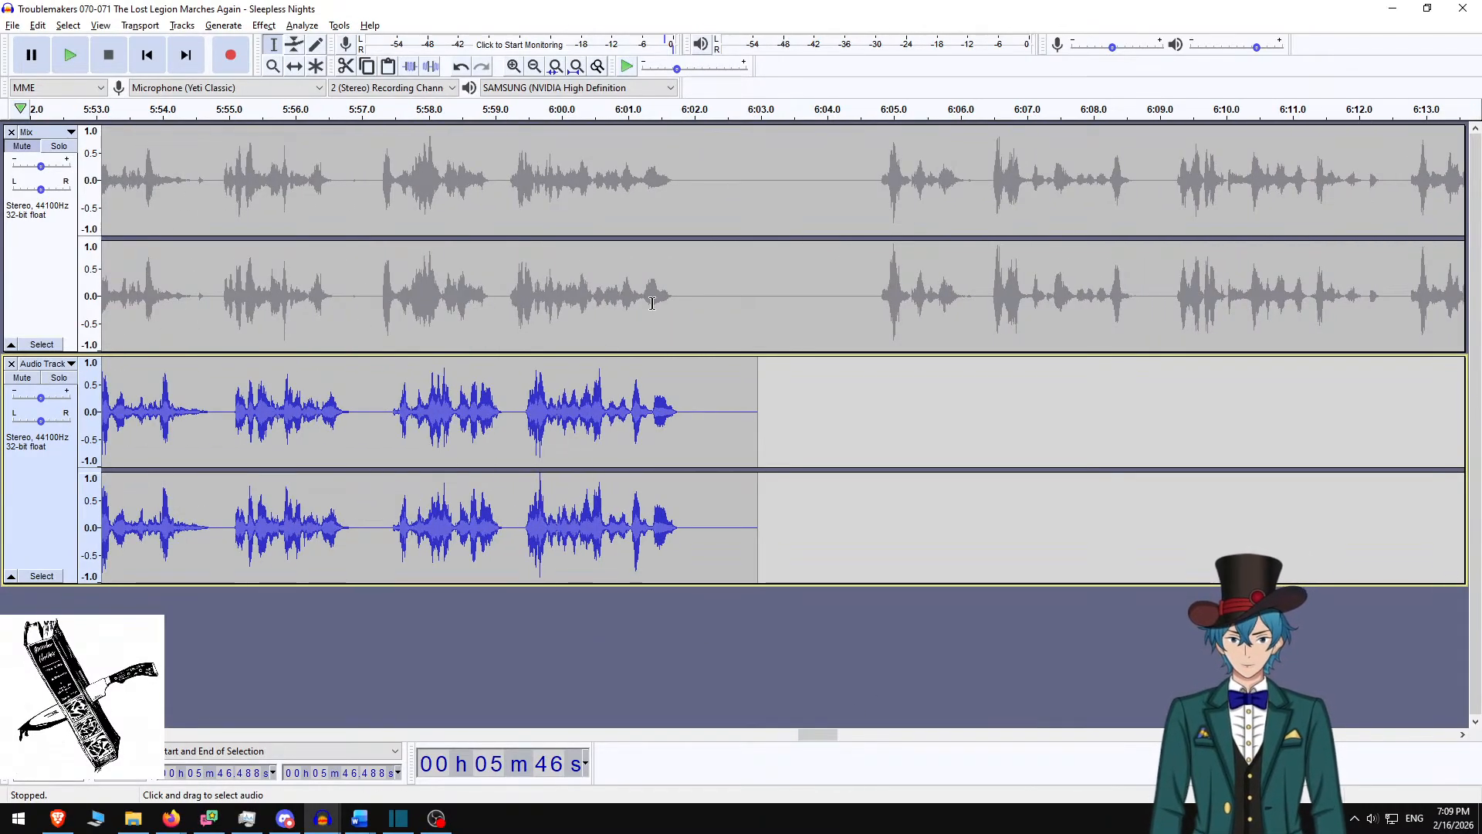
pyautogui.click(672, 297)
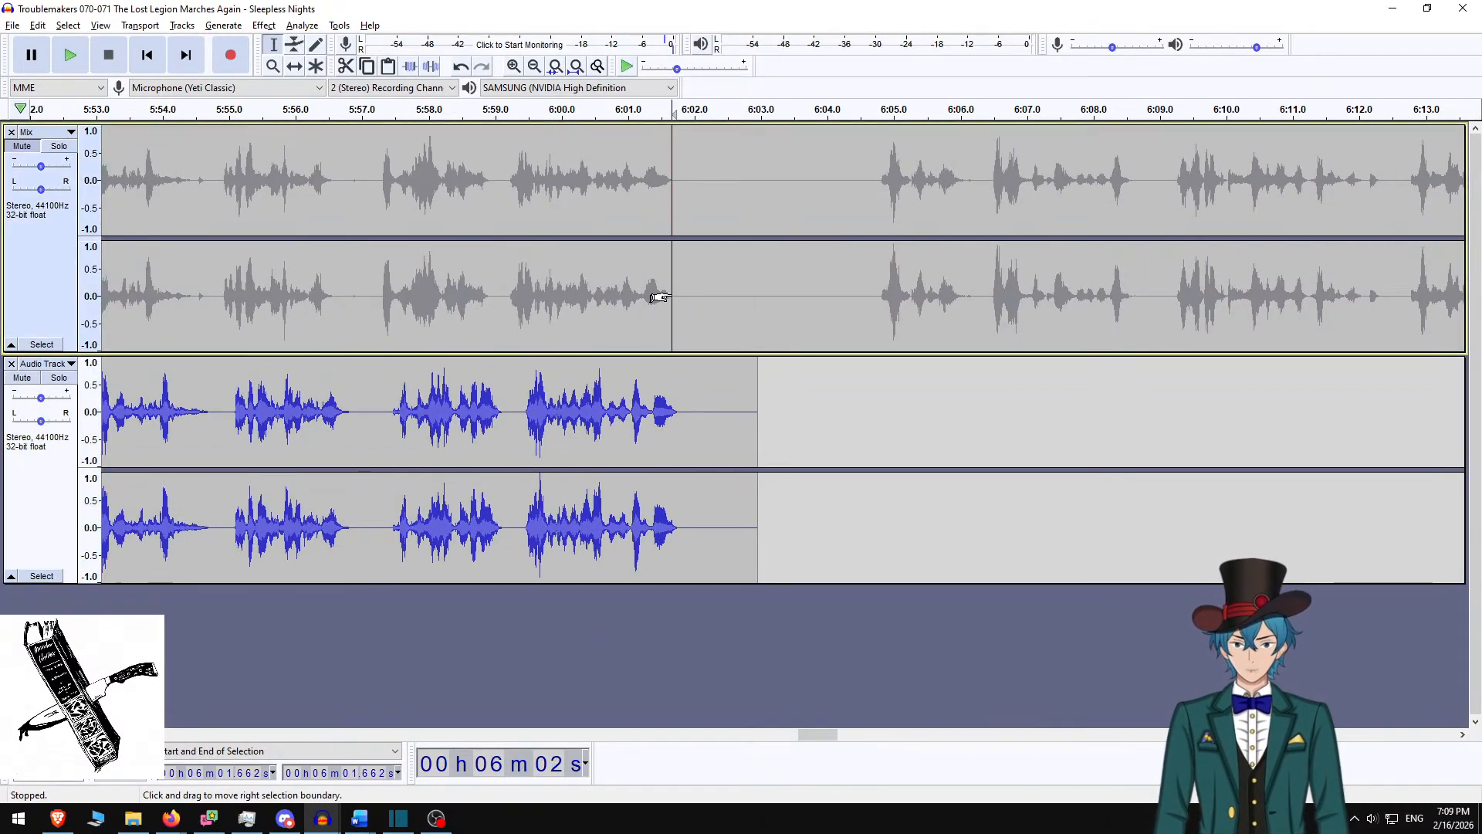
pyautogui.click(671, 369)
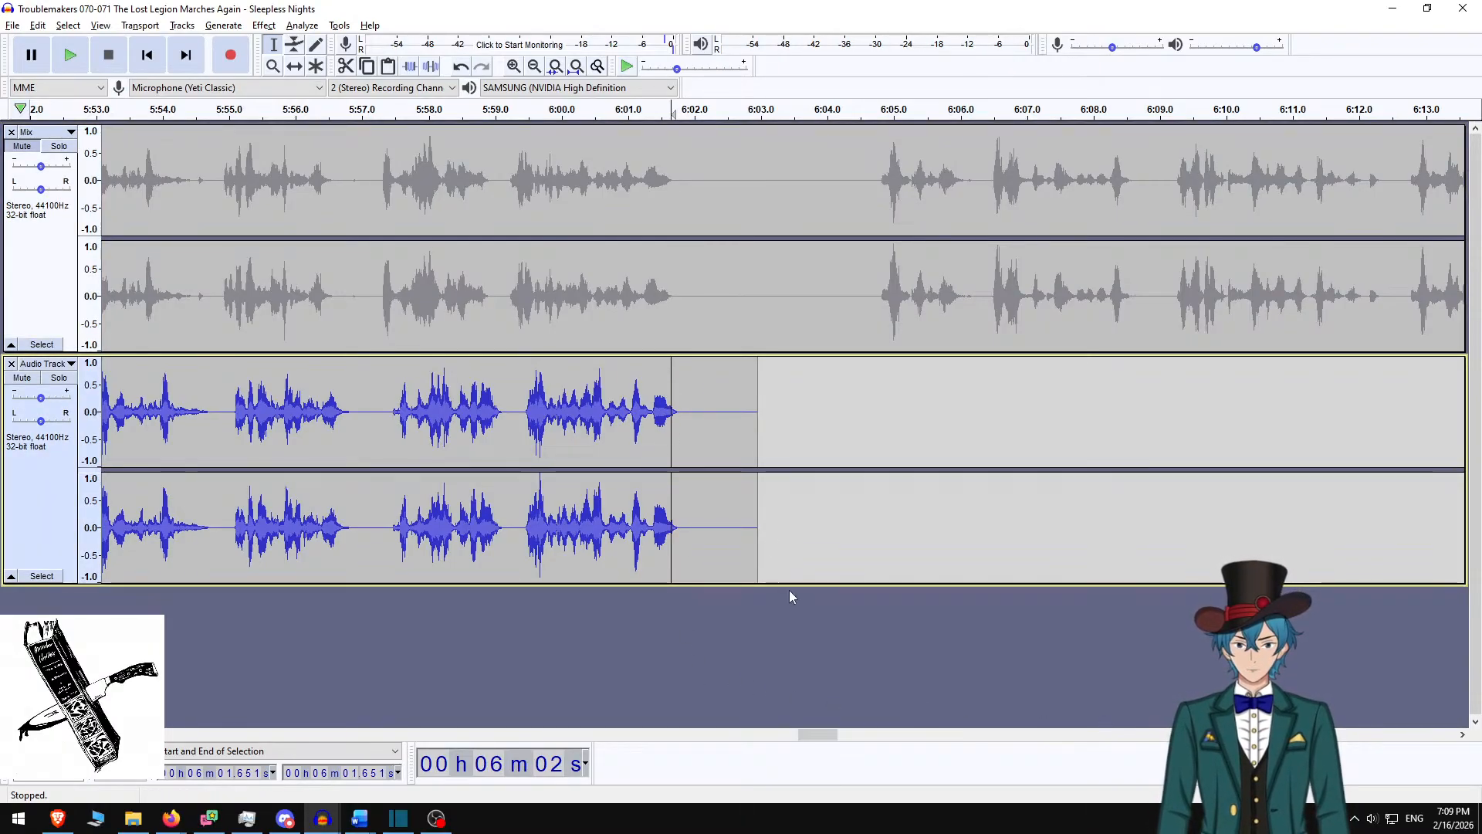
pyautogui.click(757, 245)
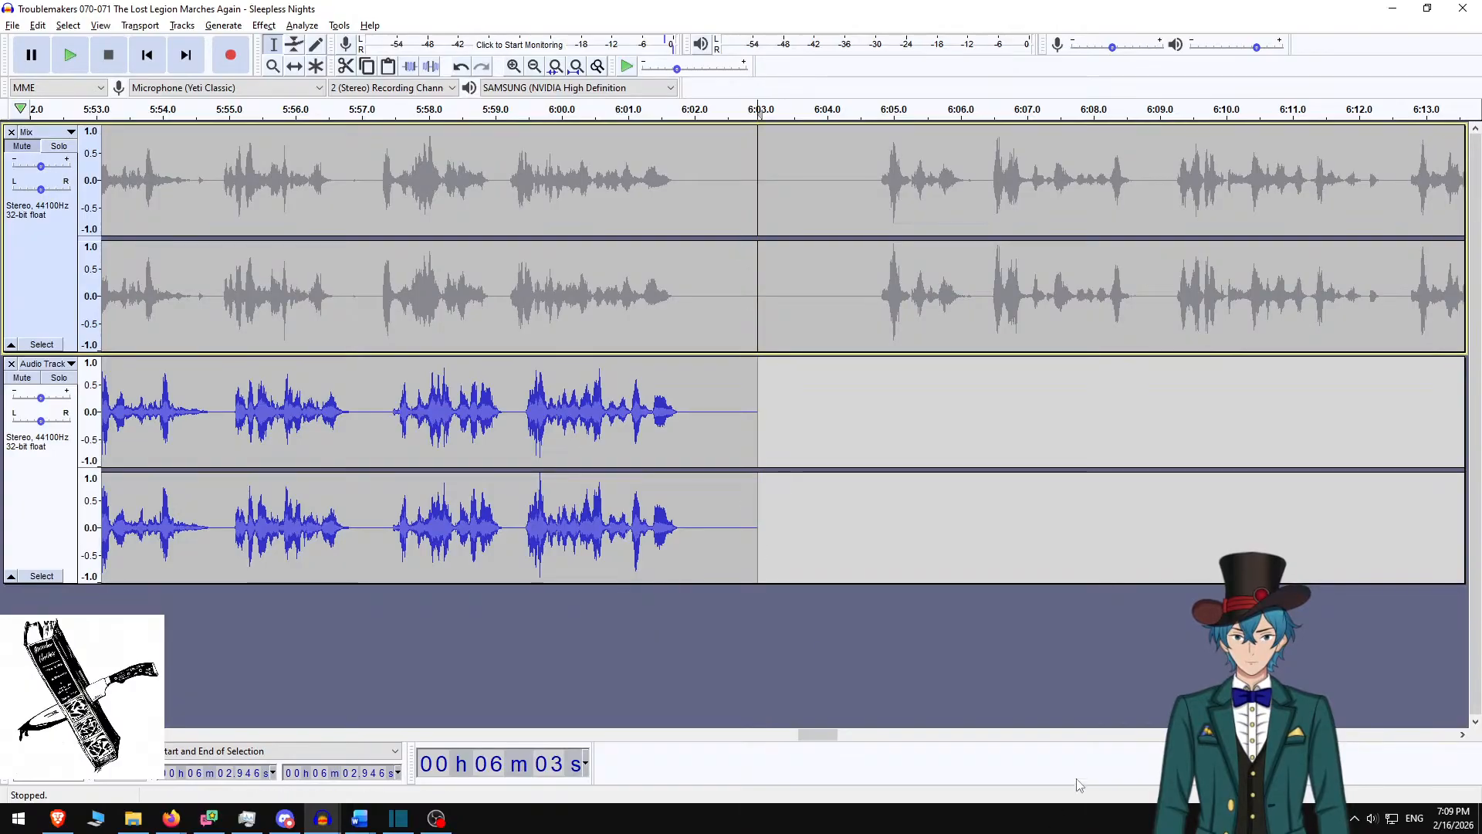
pyautogui.moveTo(808, 734); pyautogui.dragTo(690, 748)
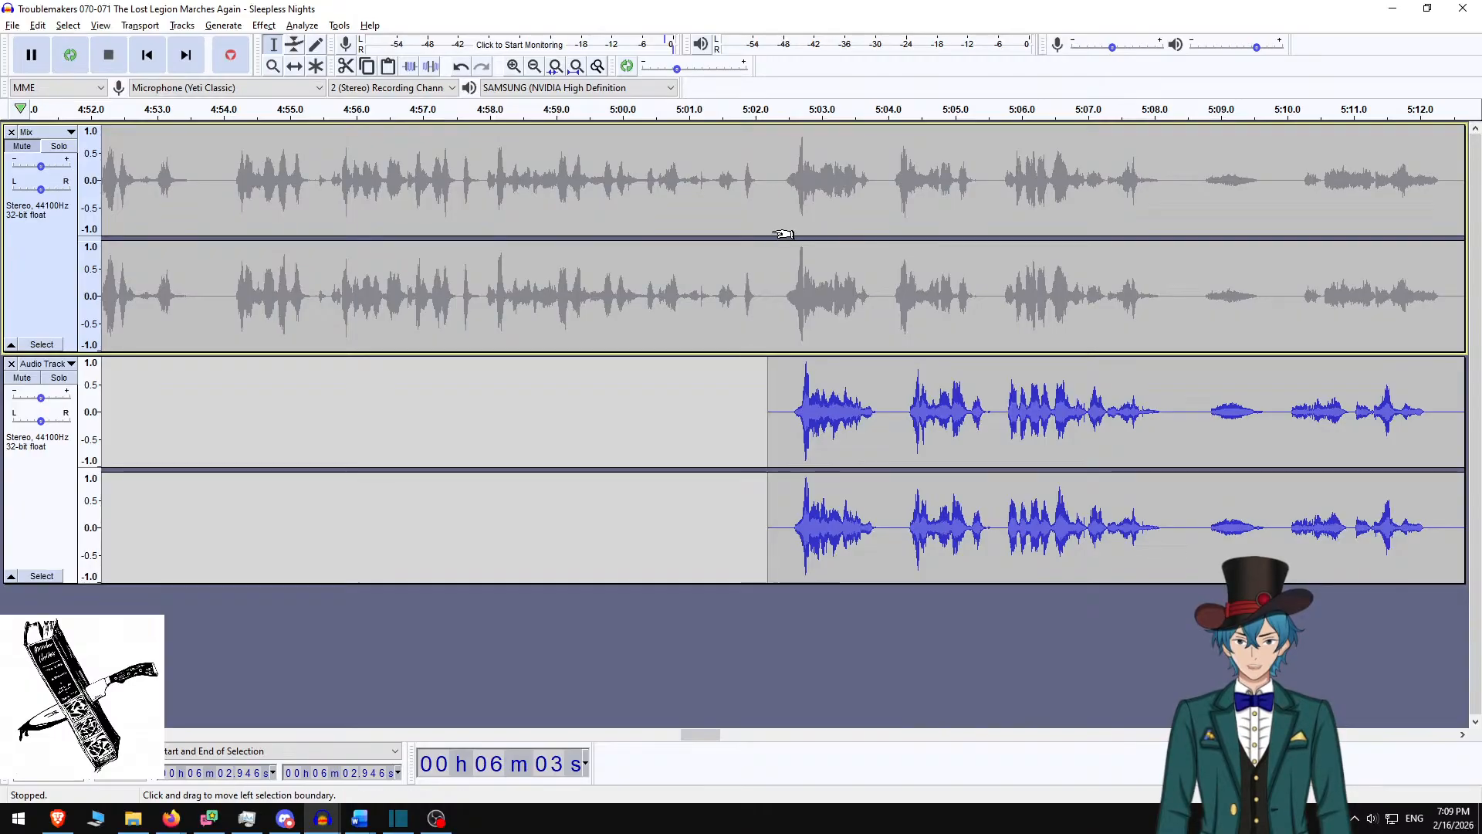
# Silence the old Mix narration from 5:02 onward and select it together with the new take
pyautogui.keyDown('shift'); pyautogui.click(770, 248); pyautogui.keyUp('shift')
pyautogui.hotkey('ctrl', 'l')
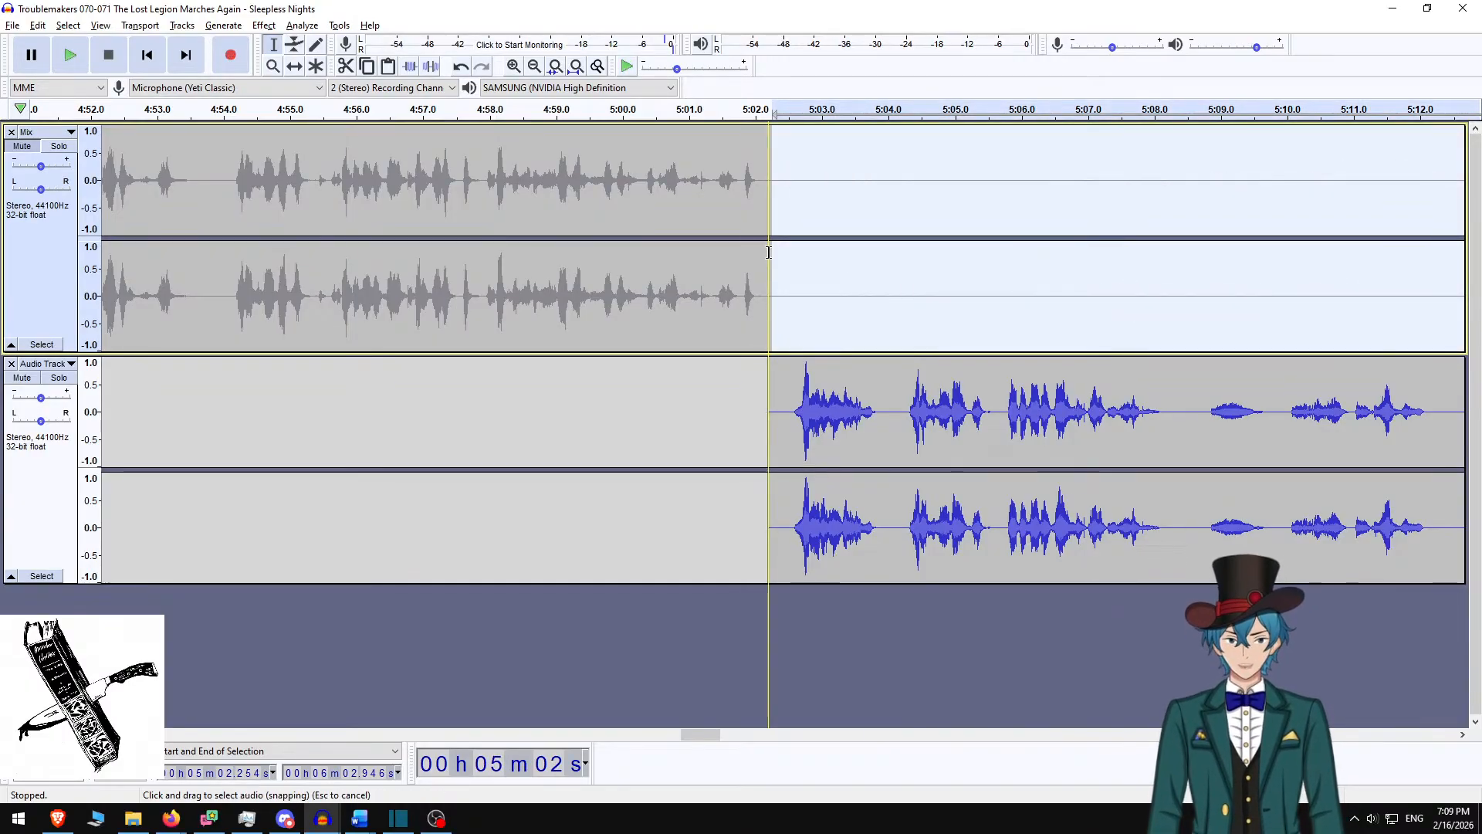
pyautogui.click(41, 479)
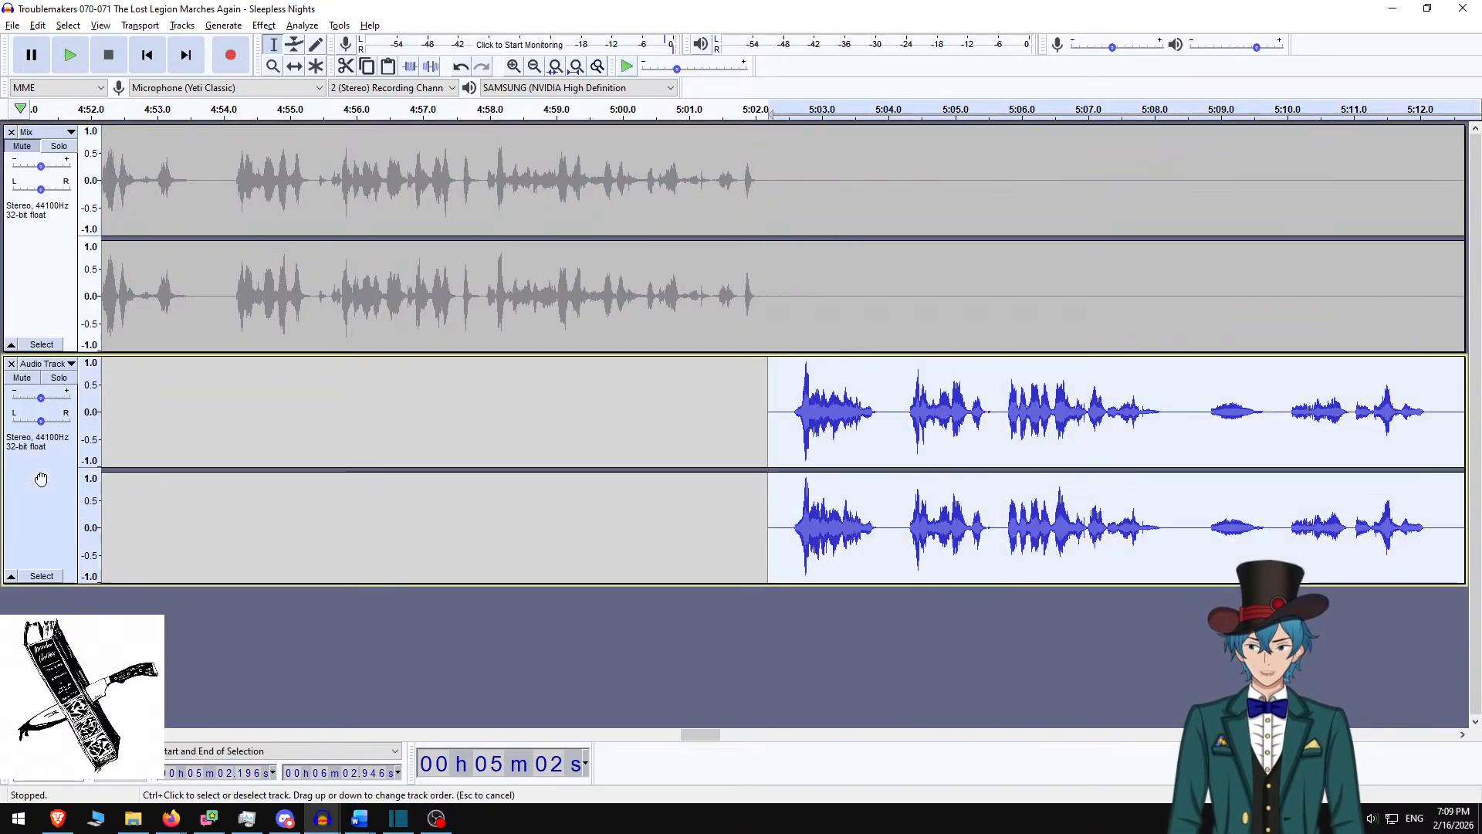
pyautogui.keyDown('shift'); pyautogui.click(66, 264); pyautogui.keyUp('shift')
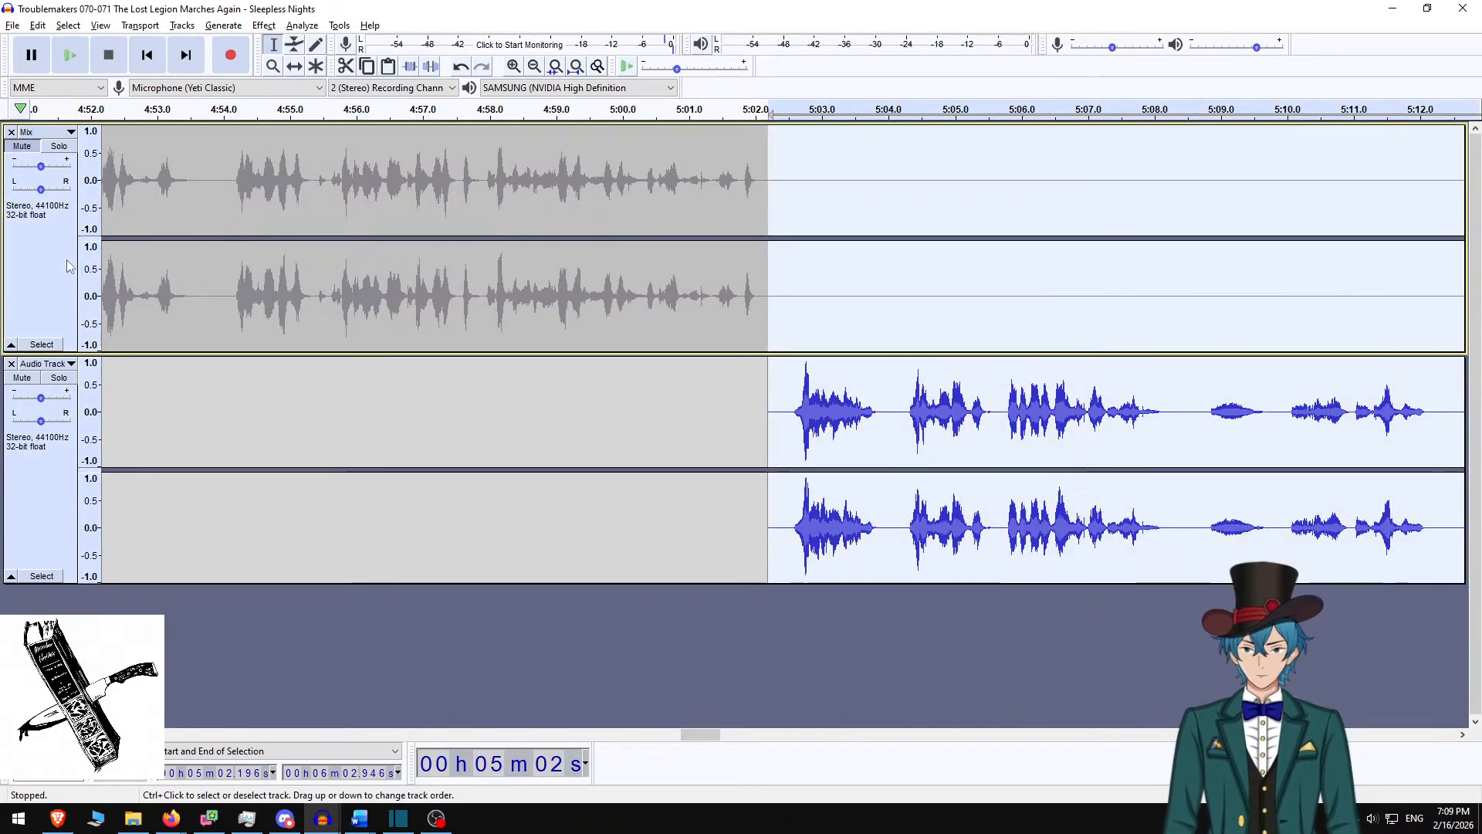
# Mix and Render both tracks into a single Mix track, then switch back to Word
pyautogui.click(143, 25)
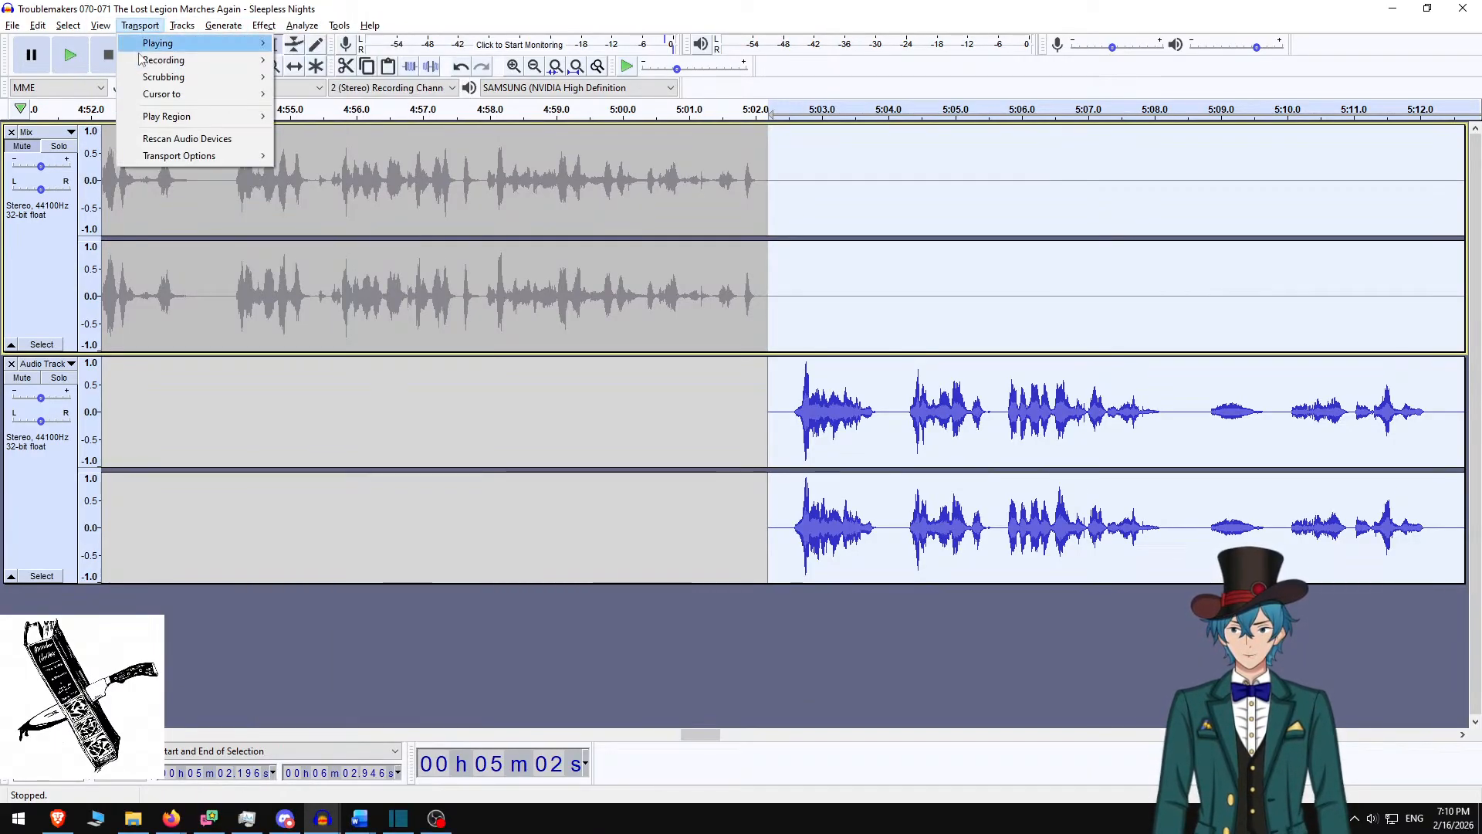
pyautogui.moveTo(183, 25)
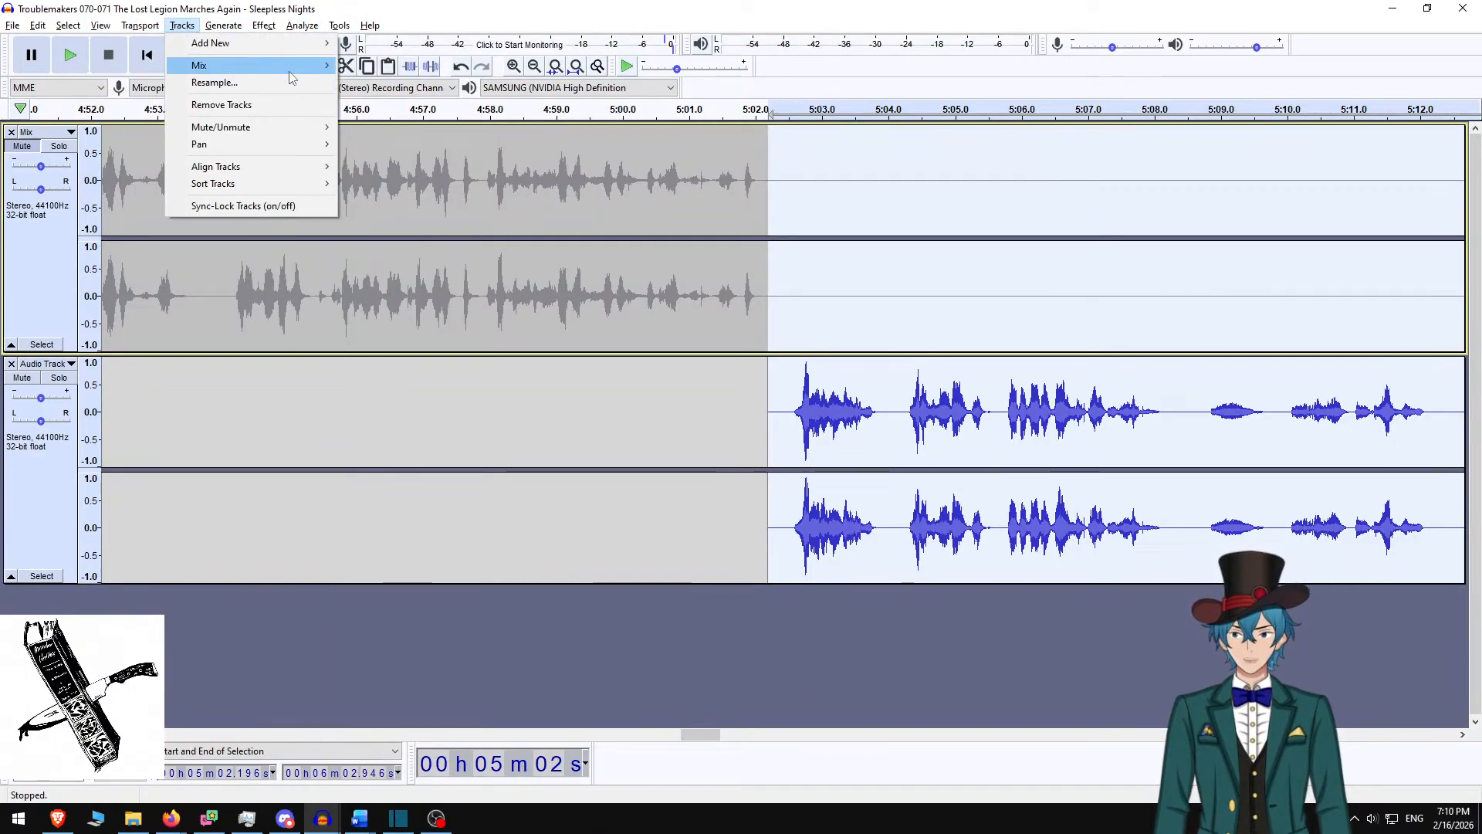
pyautogui.moveTo(290, 71)
pyautogui.click(393, 83)
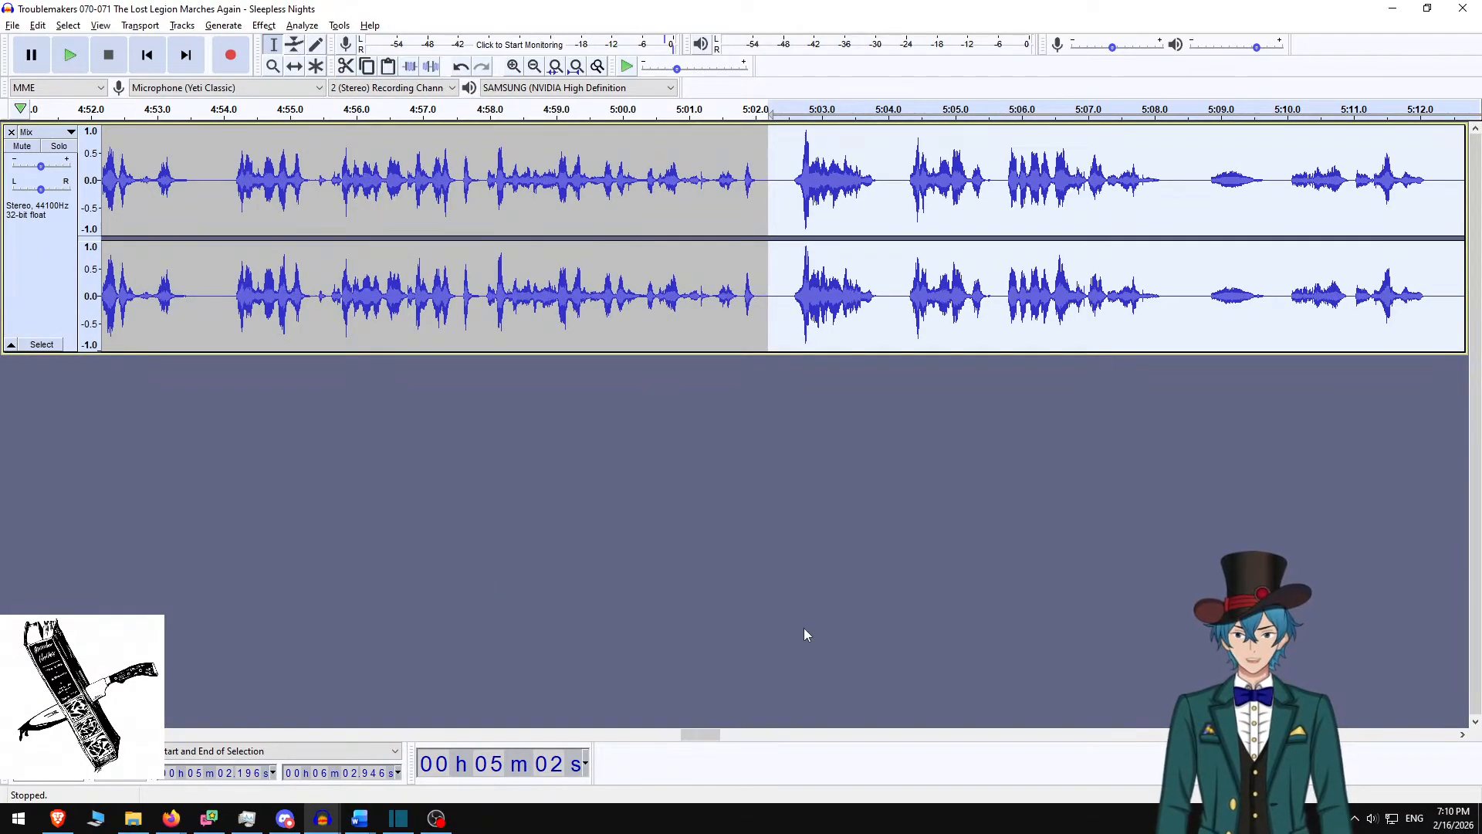
pyautogui.hotkey('alt', 'Tab')
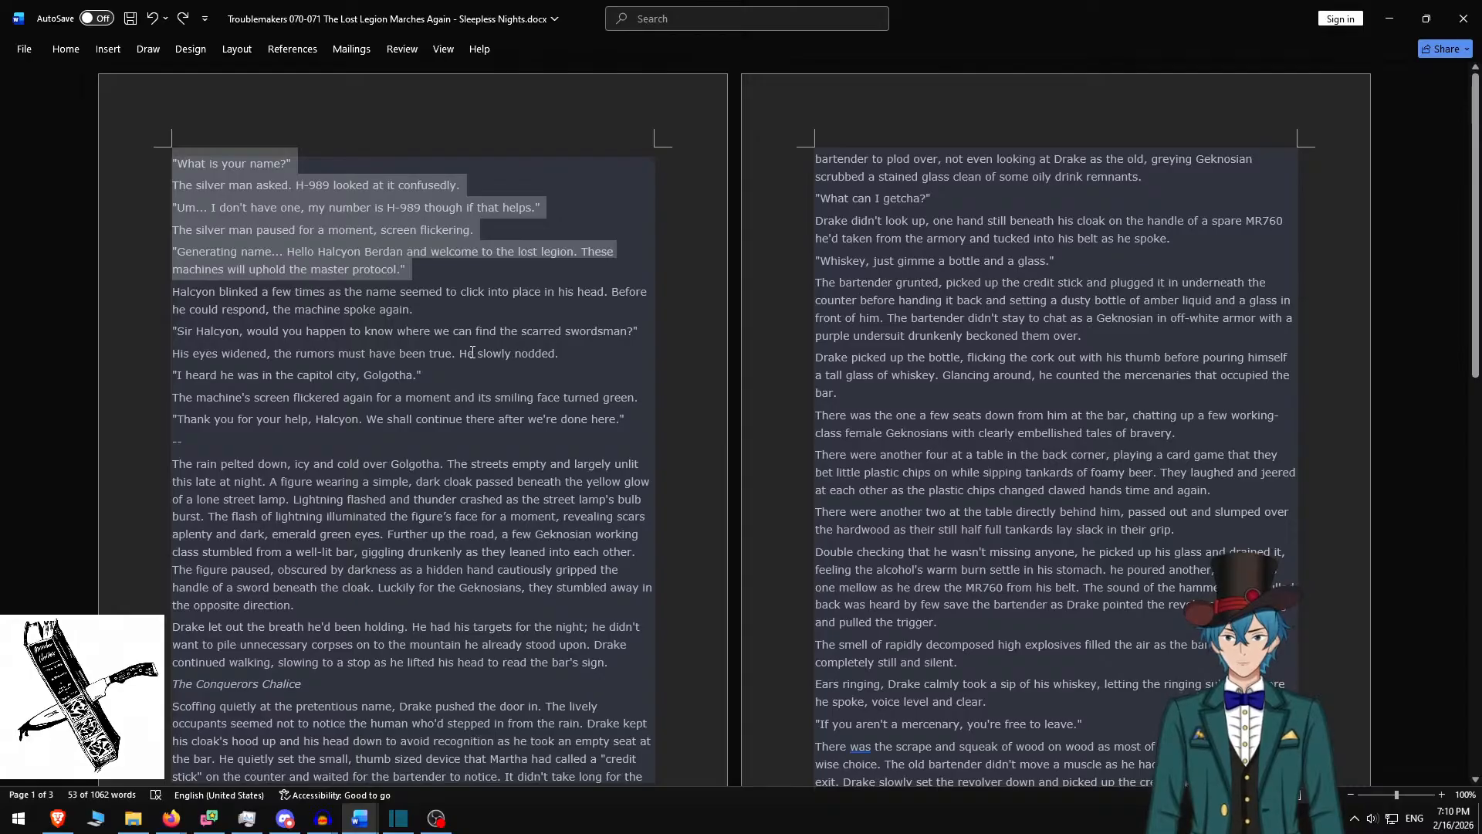
# Undo the deletions to restore the story text from the Plantation 5 heading down to the dialogue (1873 words)
pyautogui.click(400, 287)
pyautogui.hotkey('ctrl', 'z')
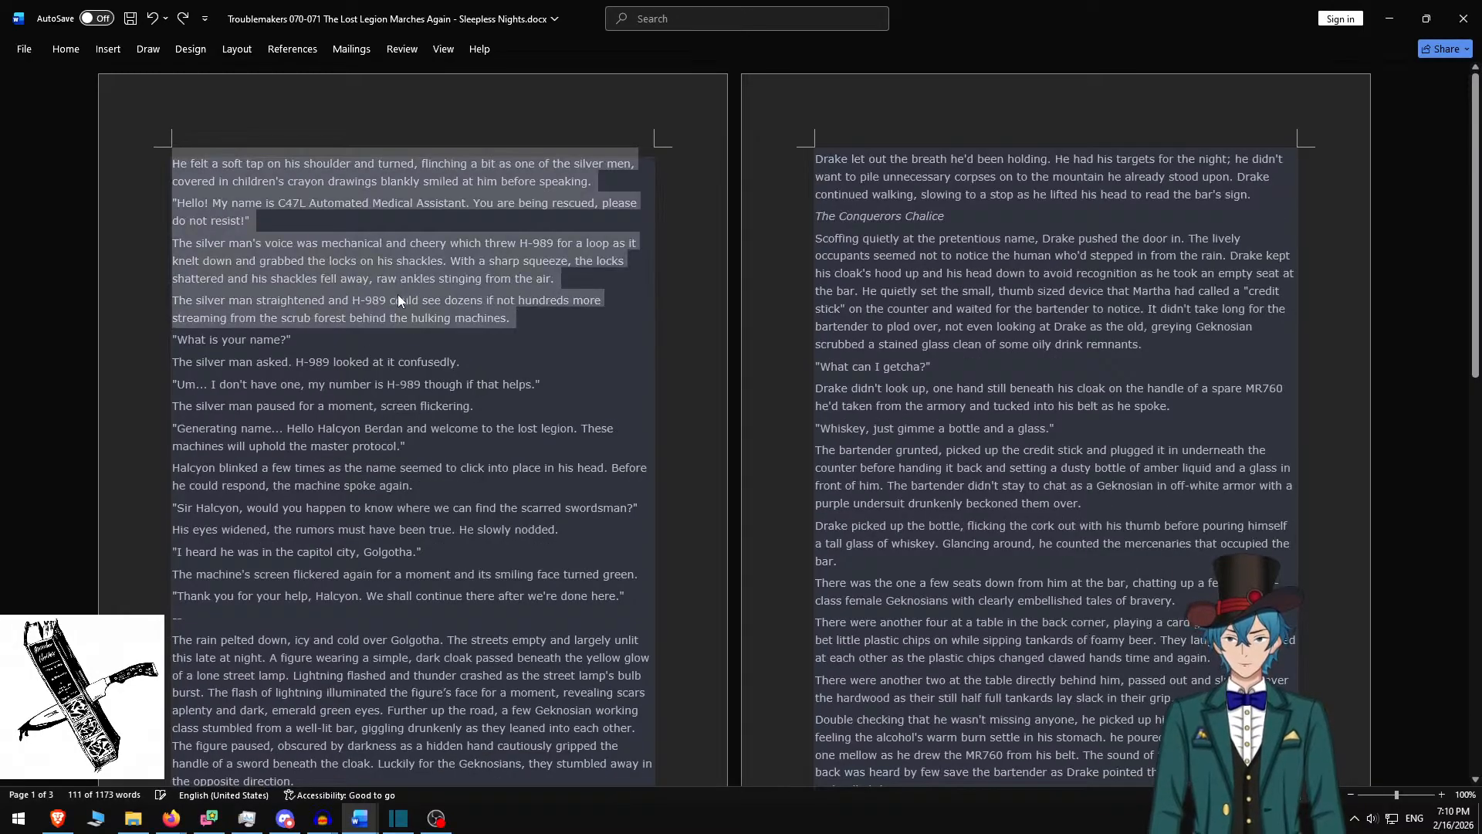
pyautogui.hotkey('ctrl', 'z')
pyautogui.hotkey('ctrl', 'z')
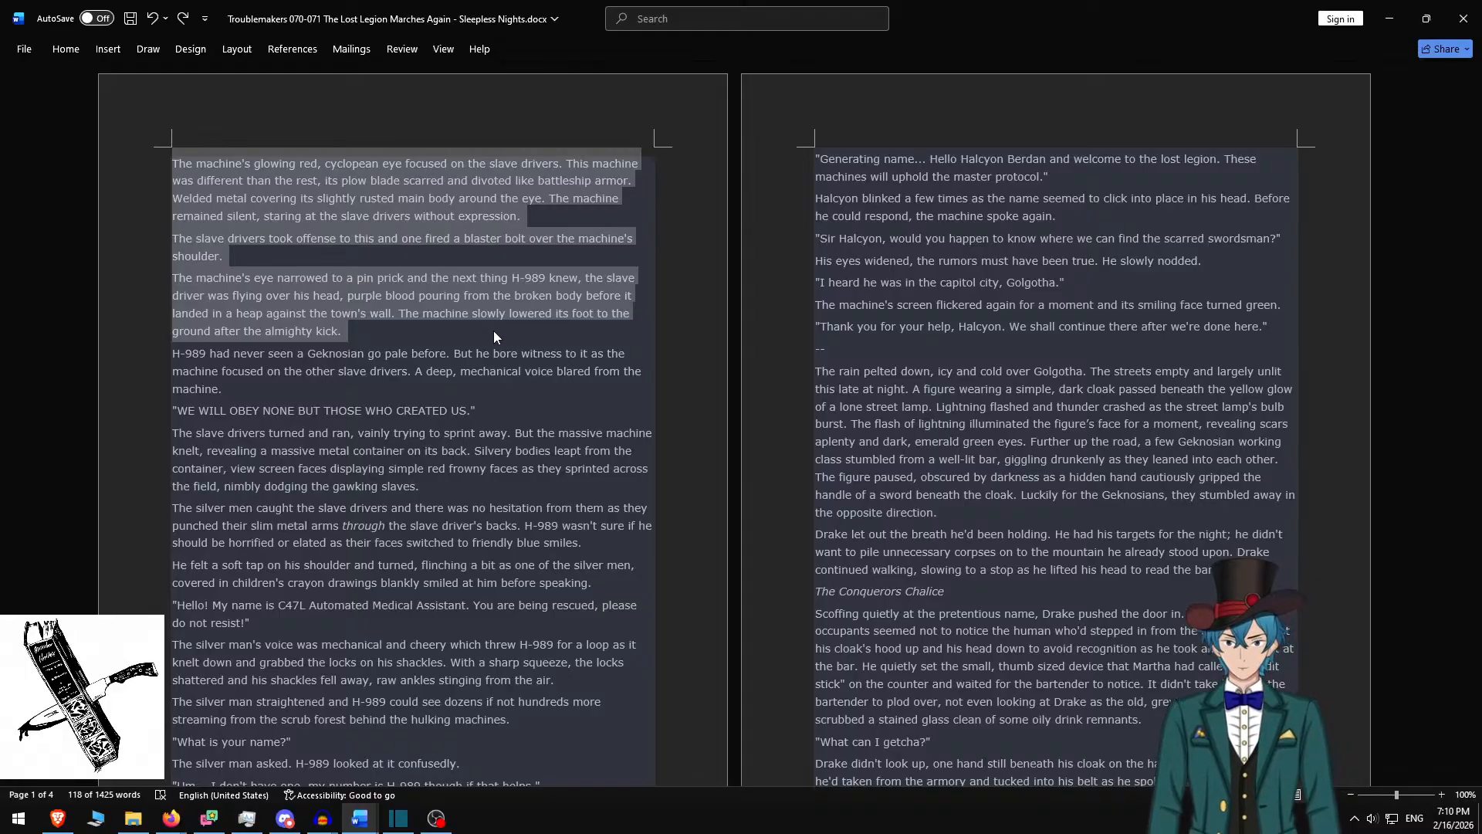
pyautogui.hotkey('ctrl', 'z')
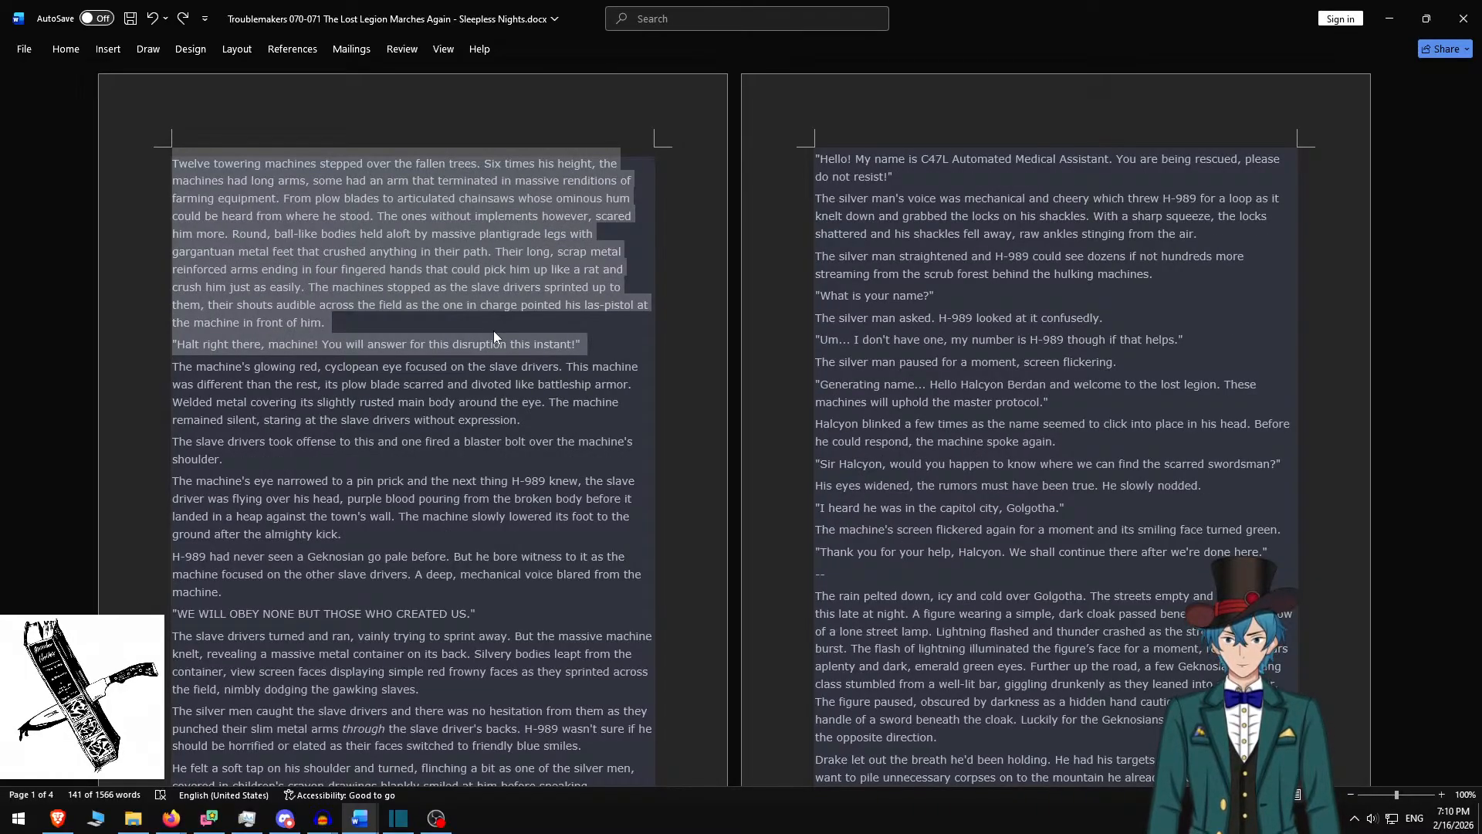
pyautogui.press('Left')
pyautogui.write('4')
pyautogui.hotkey('ctrl', 'z')
pyautogui.hotkey('ctrl', 'z')
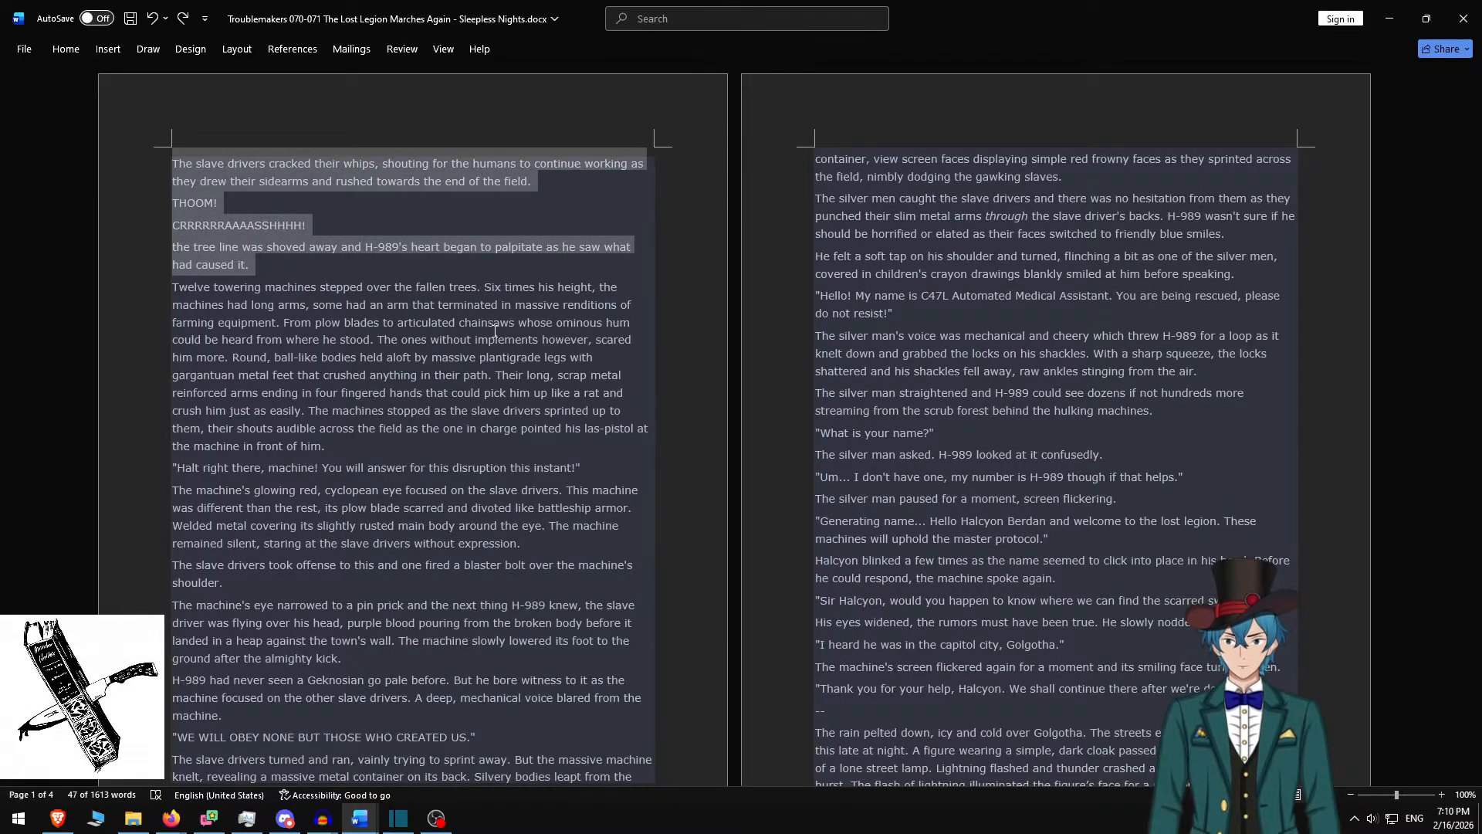
pyautogui.hotkey('ctrl', 'z')
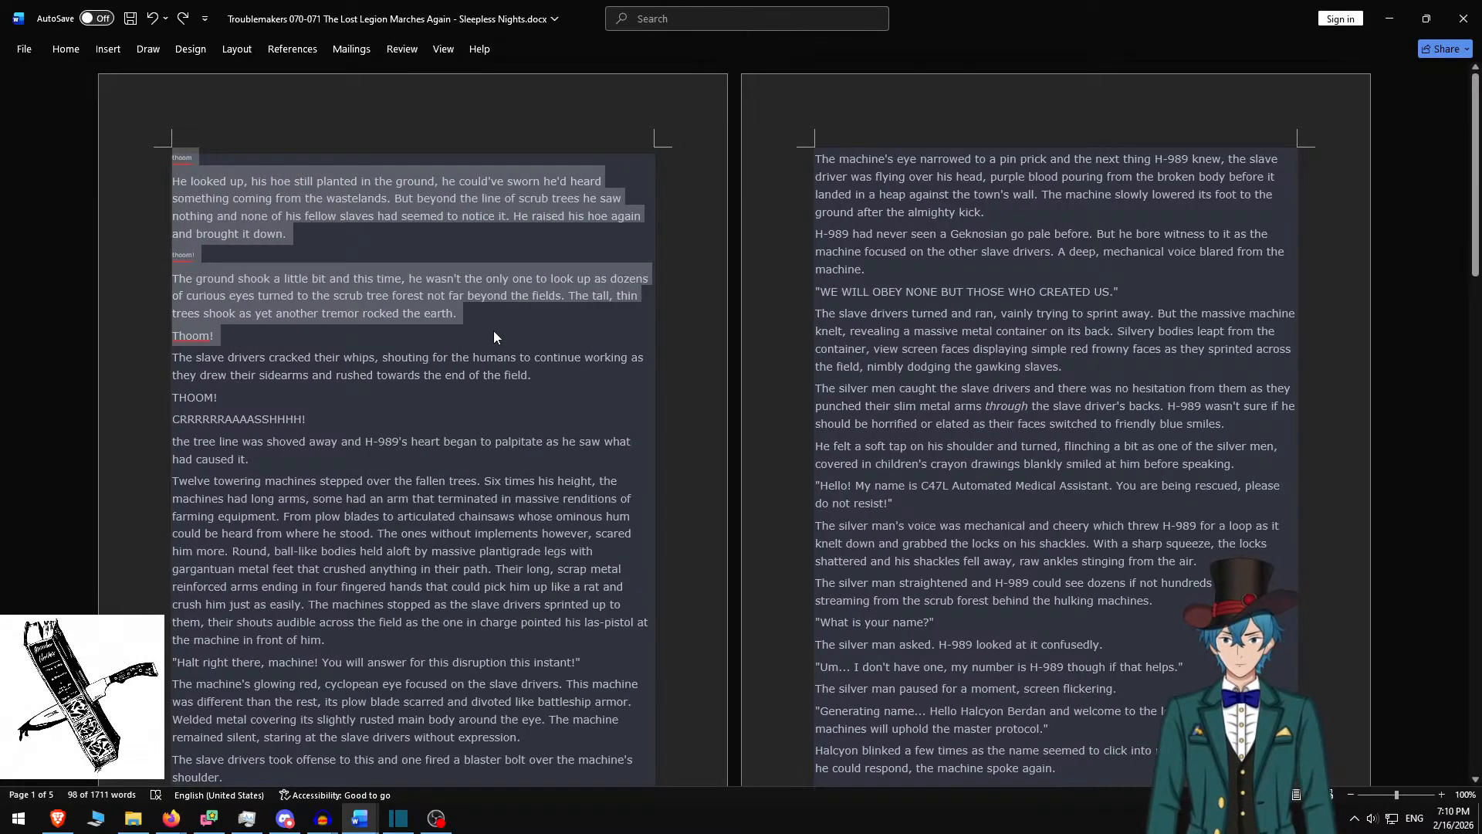
pyautogui.hotkey('ctrl', 'z')
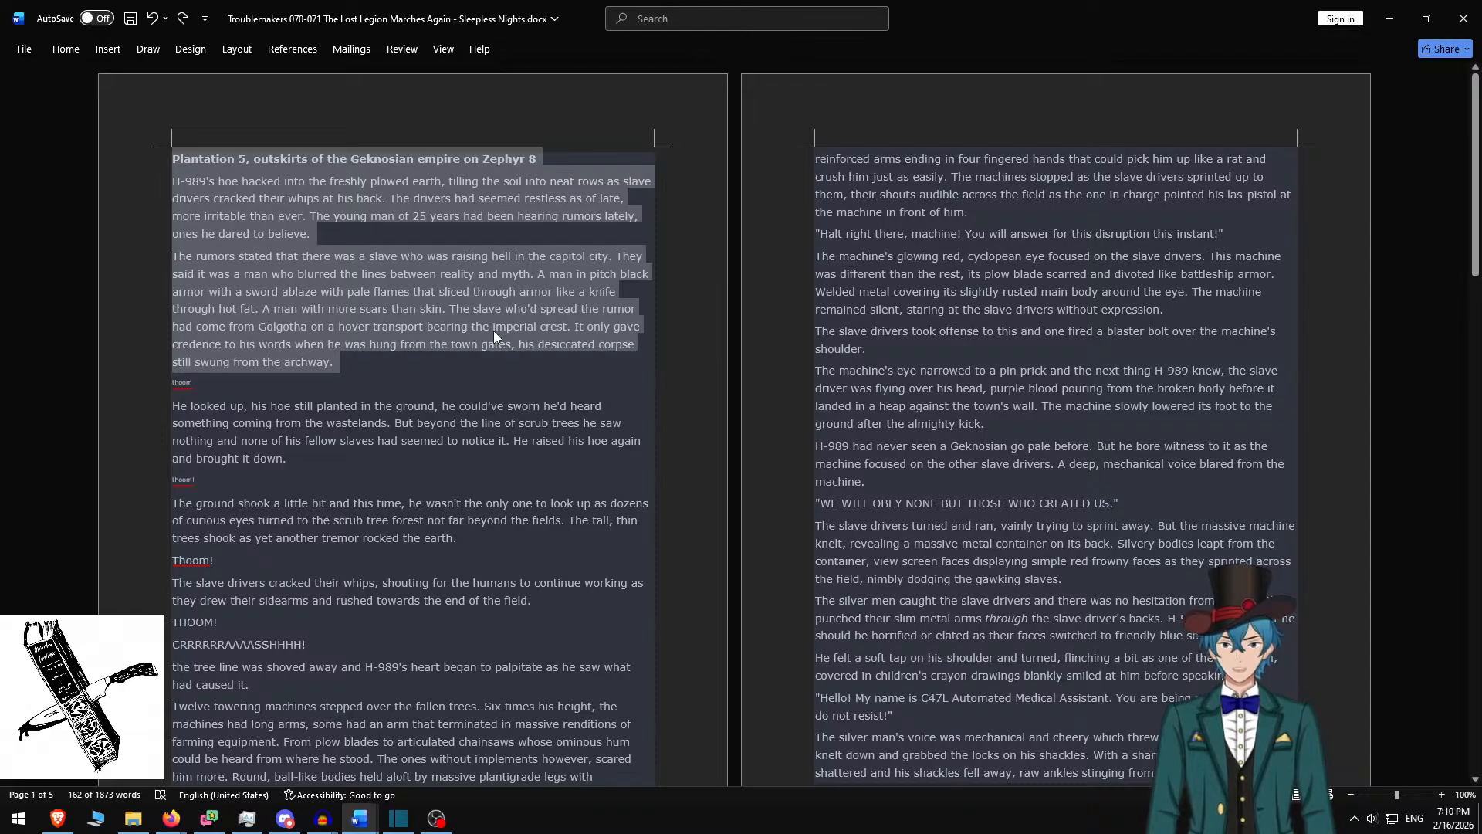
# Search the story for 'battle', check its single match, and close the search
pyautogui.hotkey('ctrl', 'f')
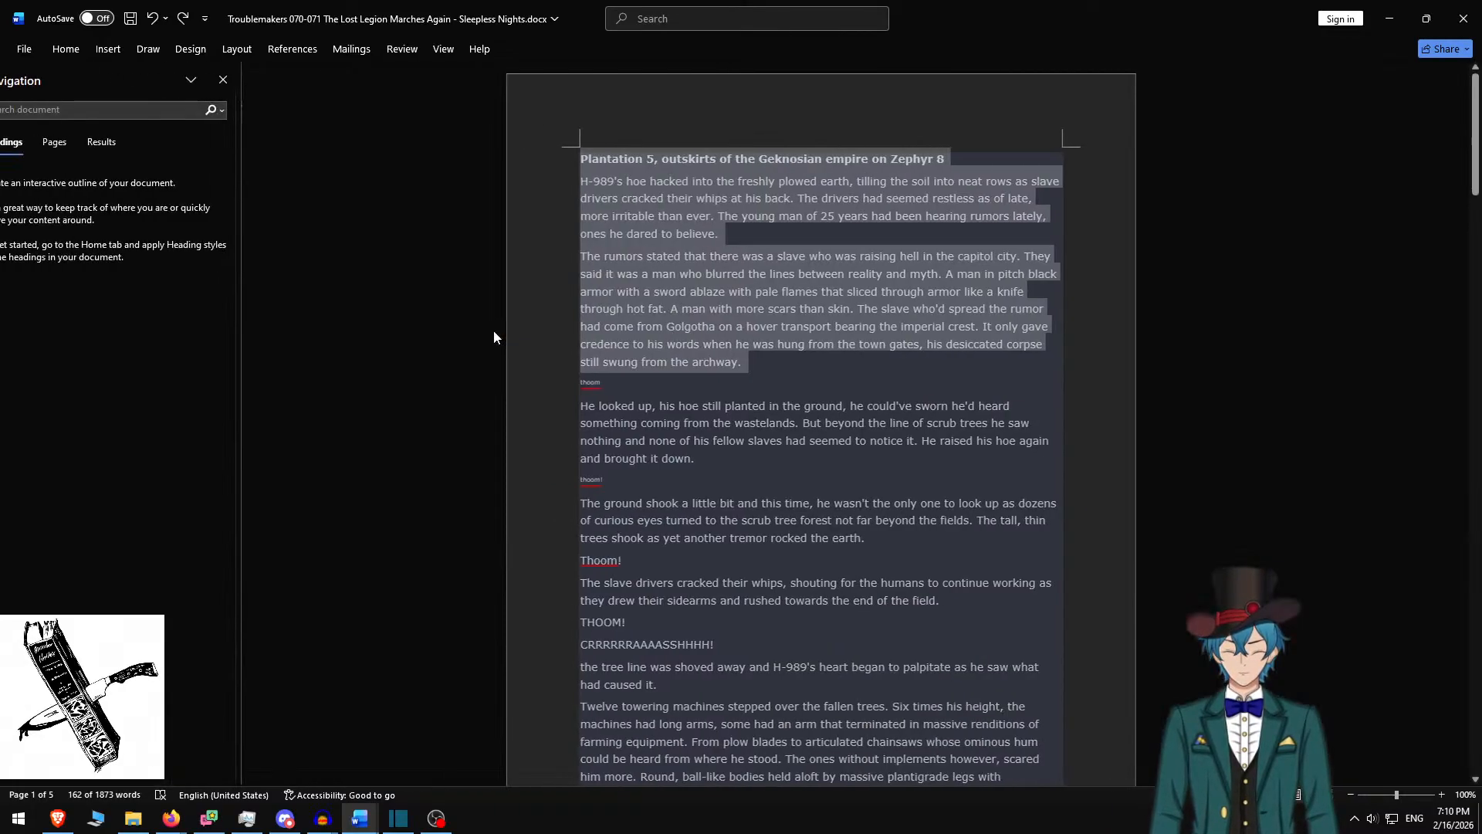
pyautogui.write('battle')
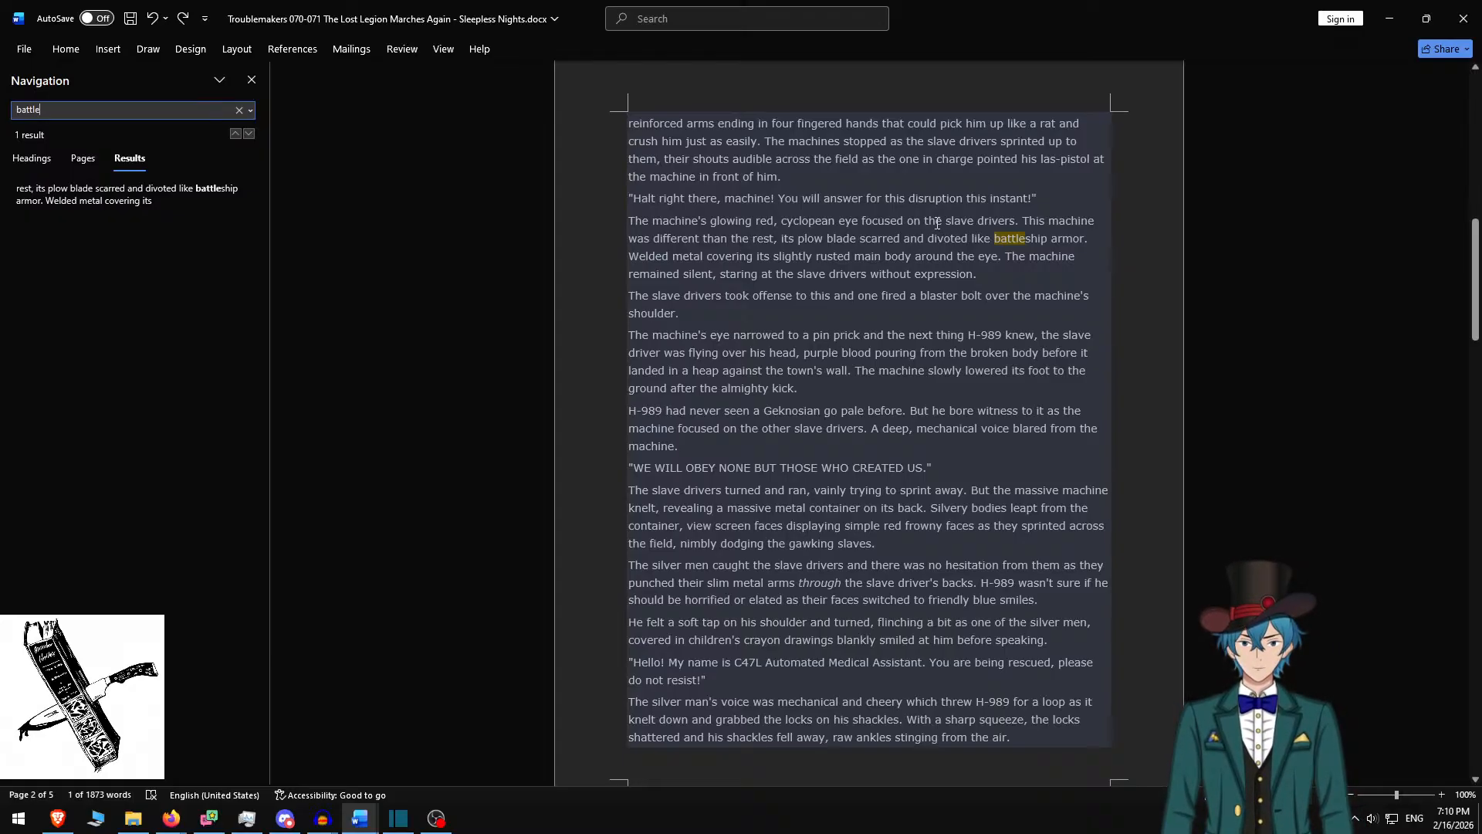
pyautogui.scroll(13, 936, 244)
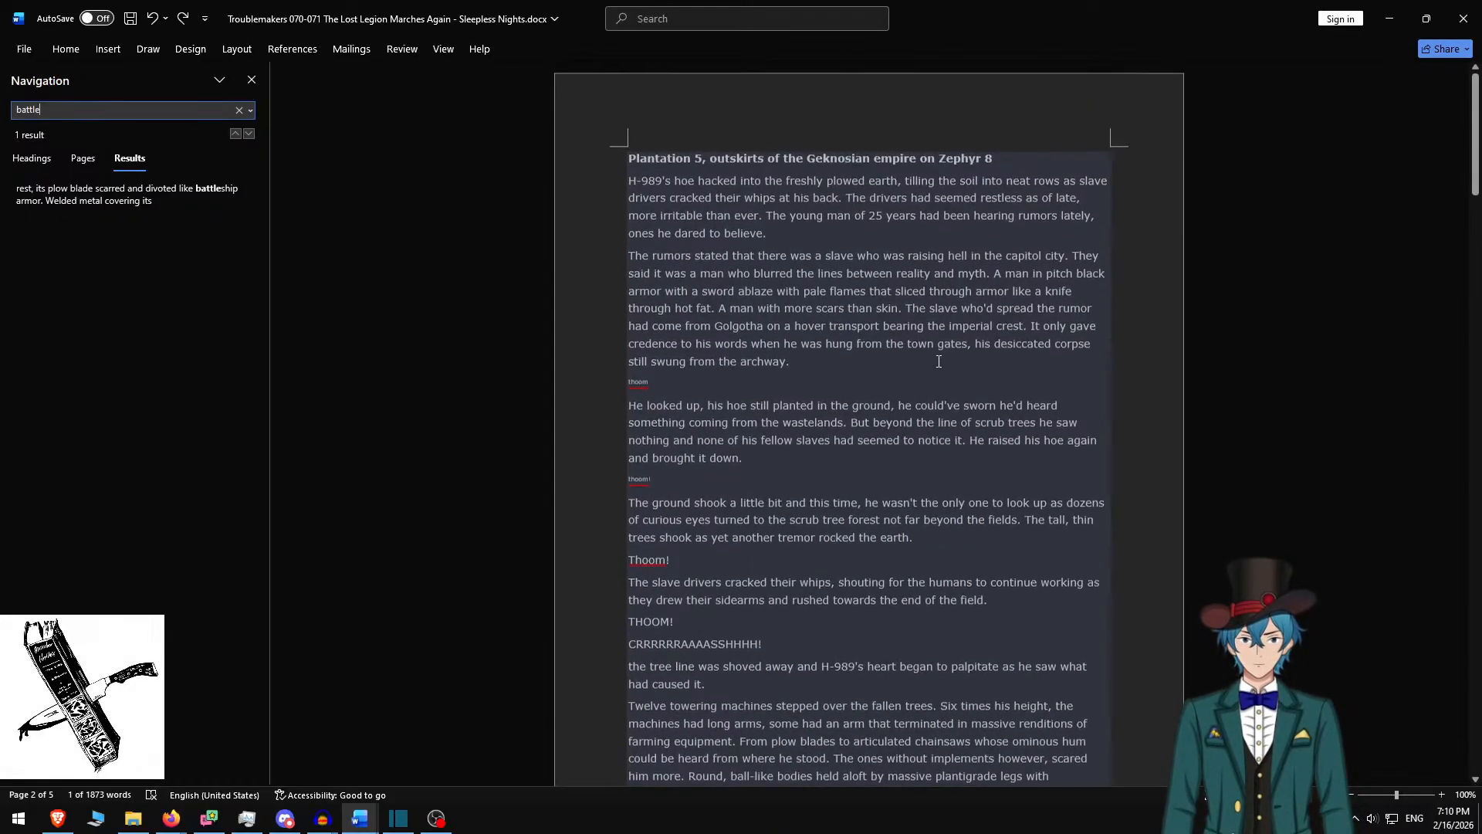
pyautogui.press('Escape')
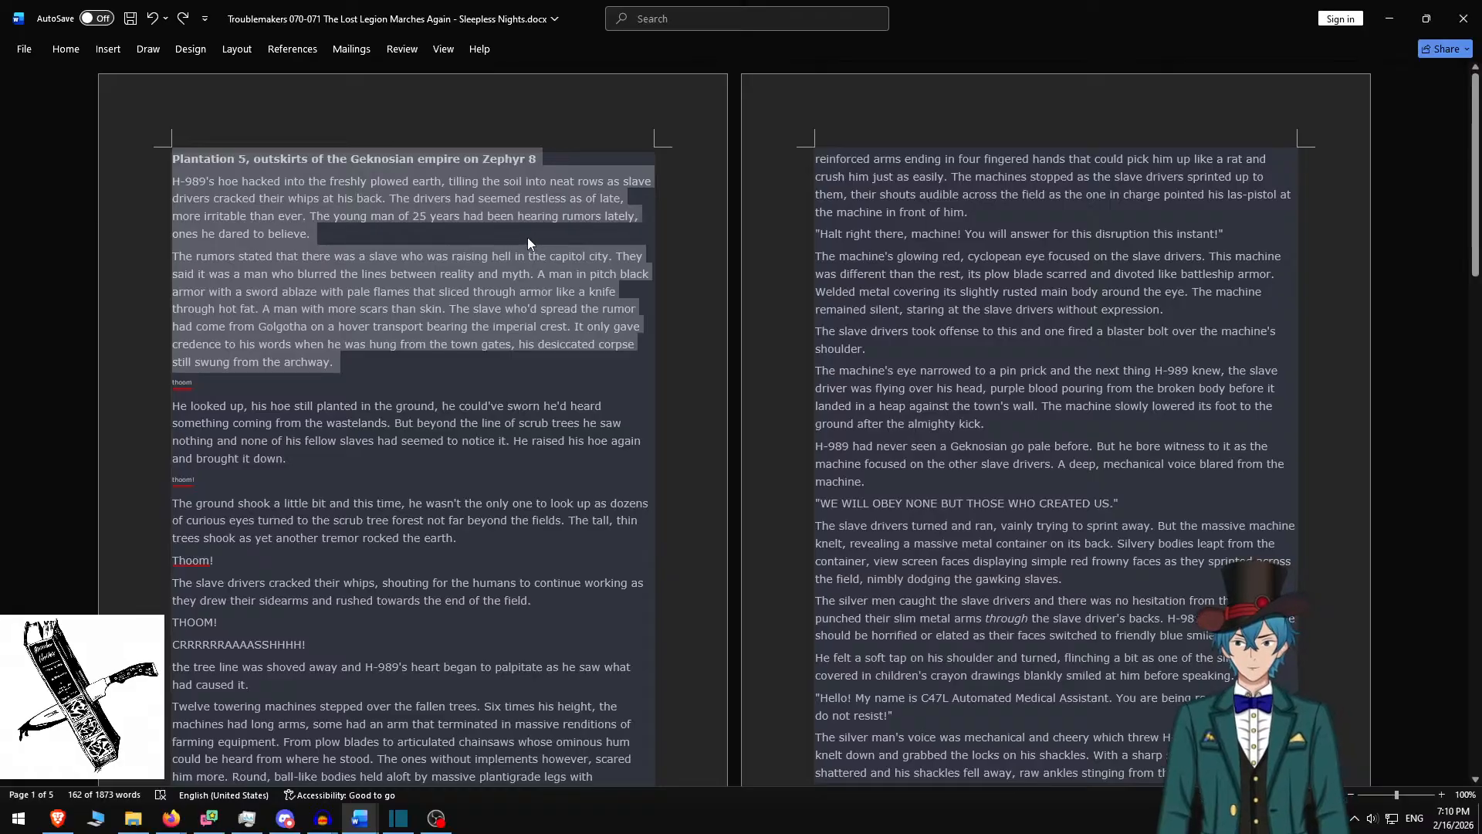
# Delete the leading paragraphs up to 'The machine's glowing red, cyclopean eye', leaving 1425 words
pyautogui.press('Delete')
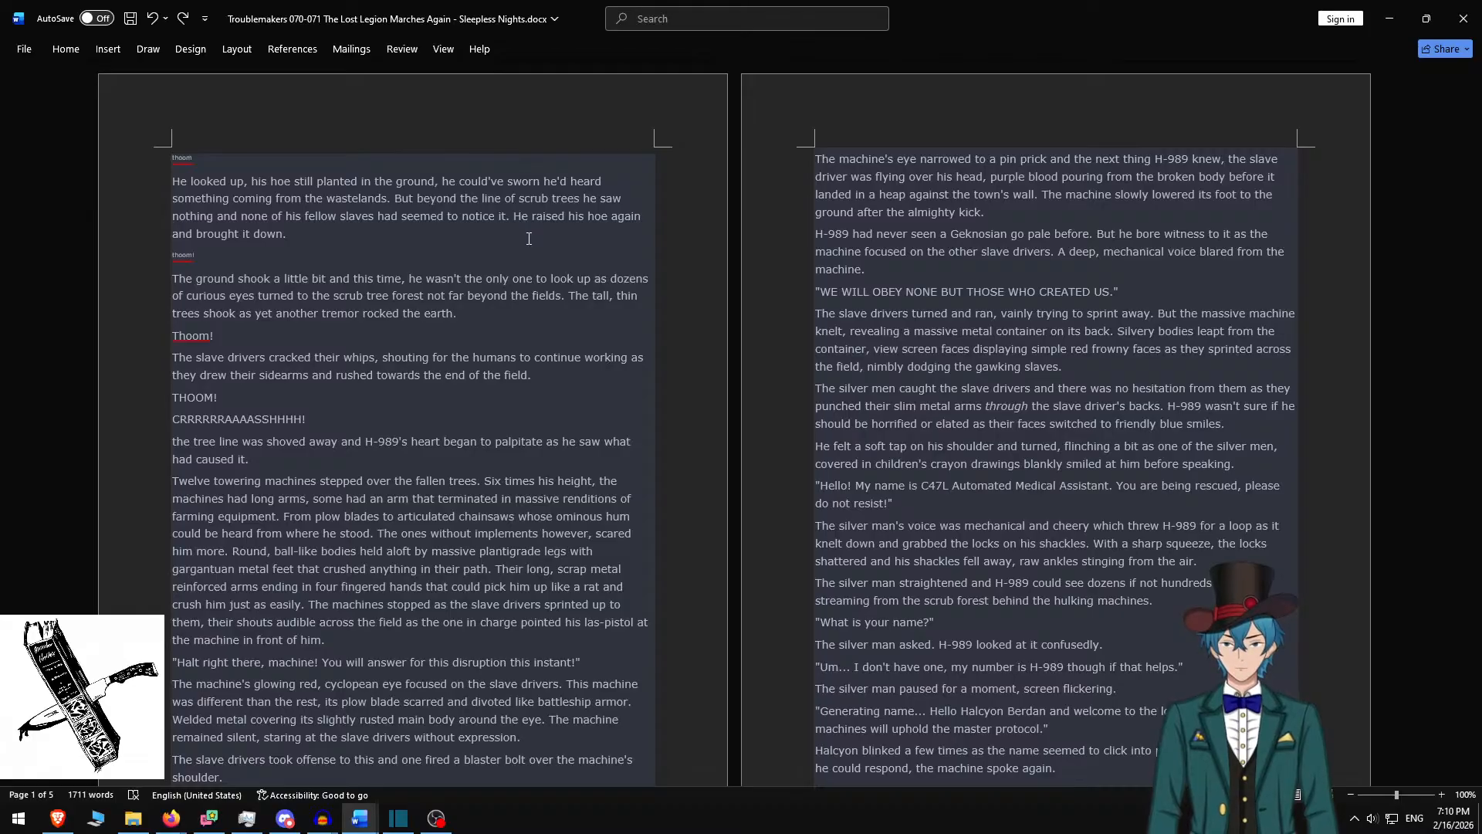
pyautogui.hotkey('ctrl', 'y')
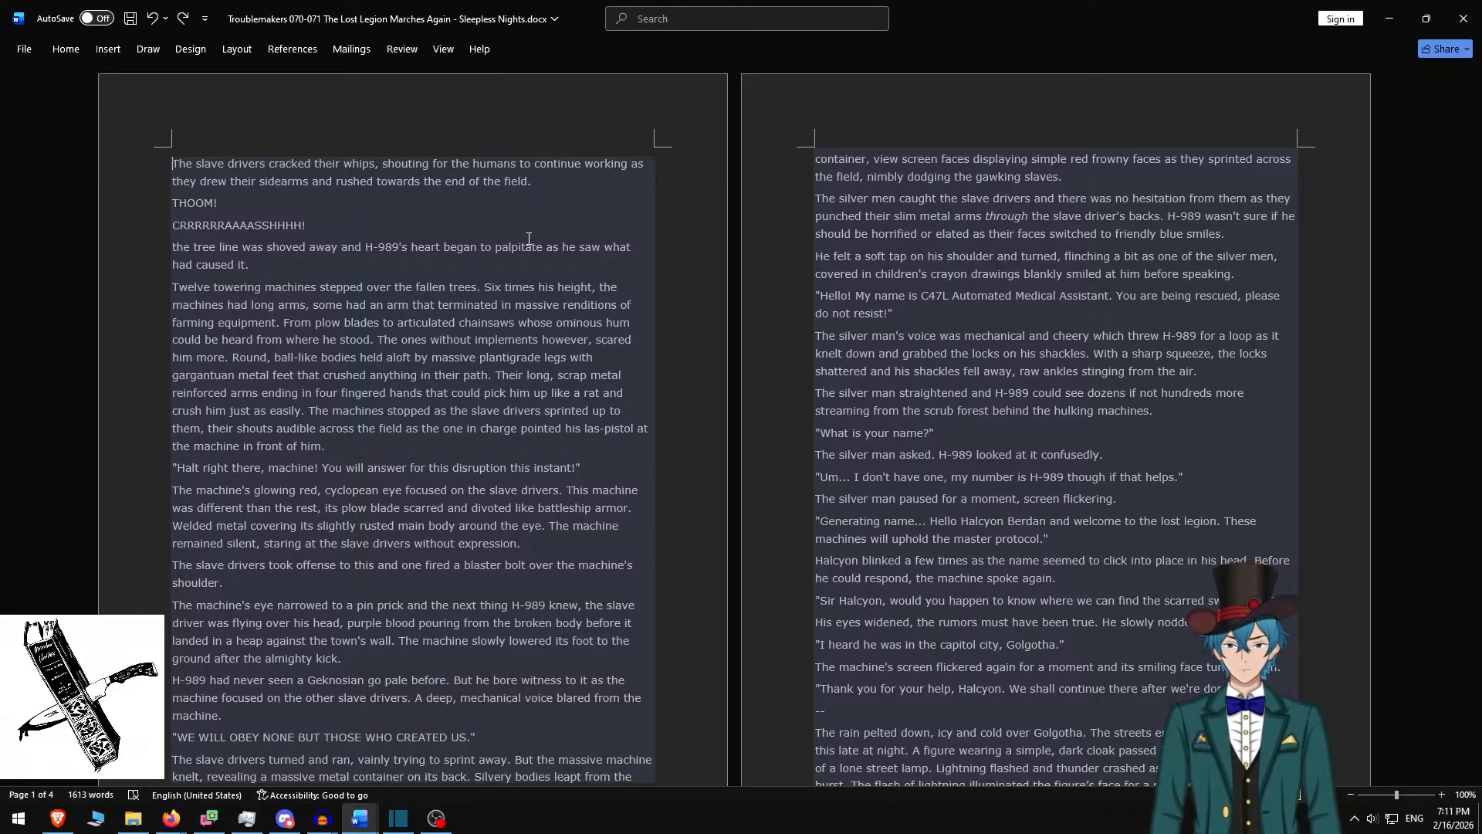
pyautogui.hotkey('ctrl', 'y')
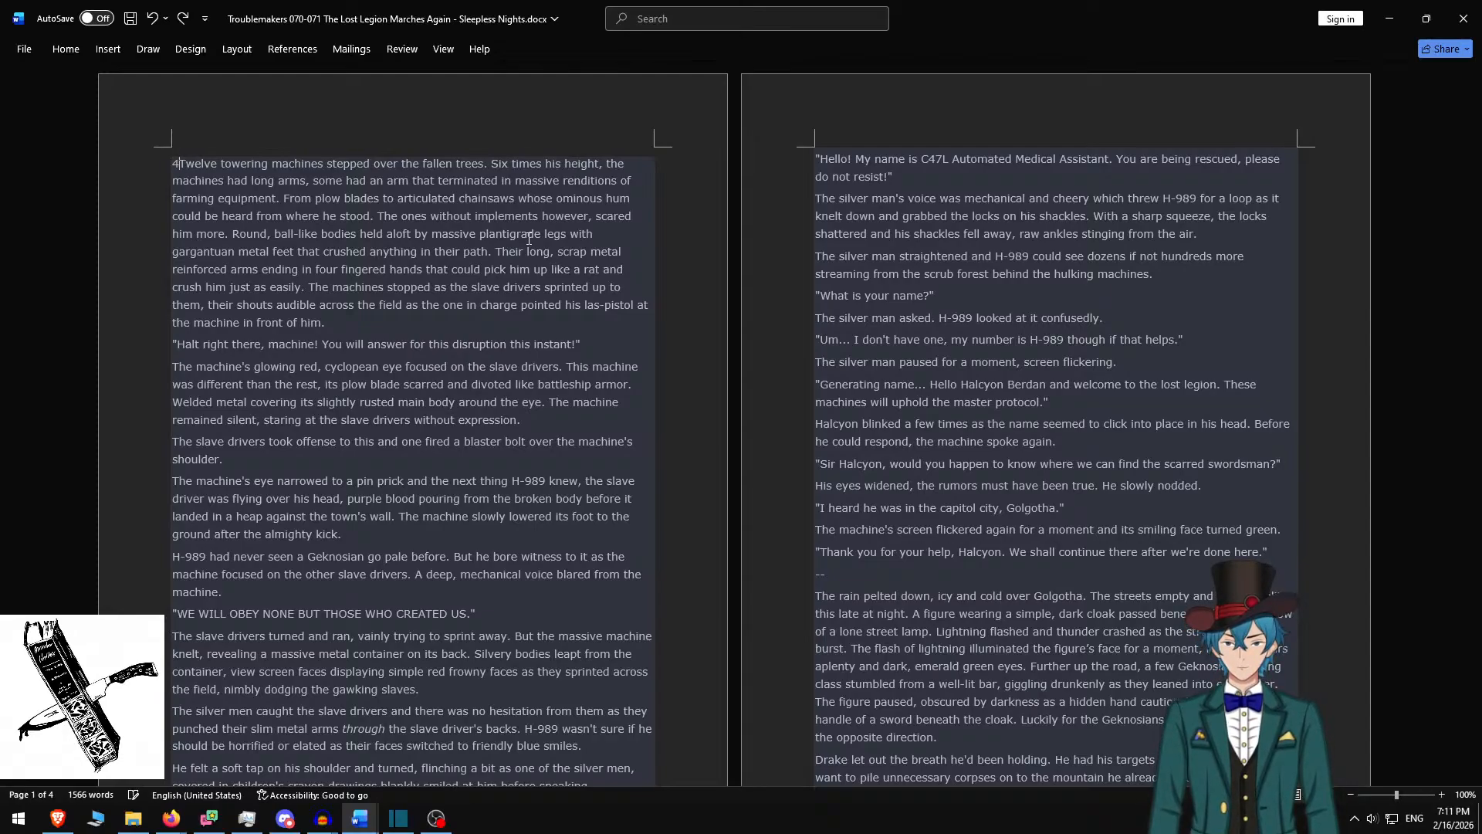
pyautogui.hotkey('ctrl', 'y')
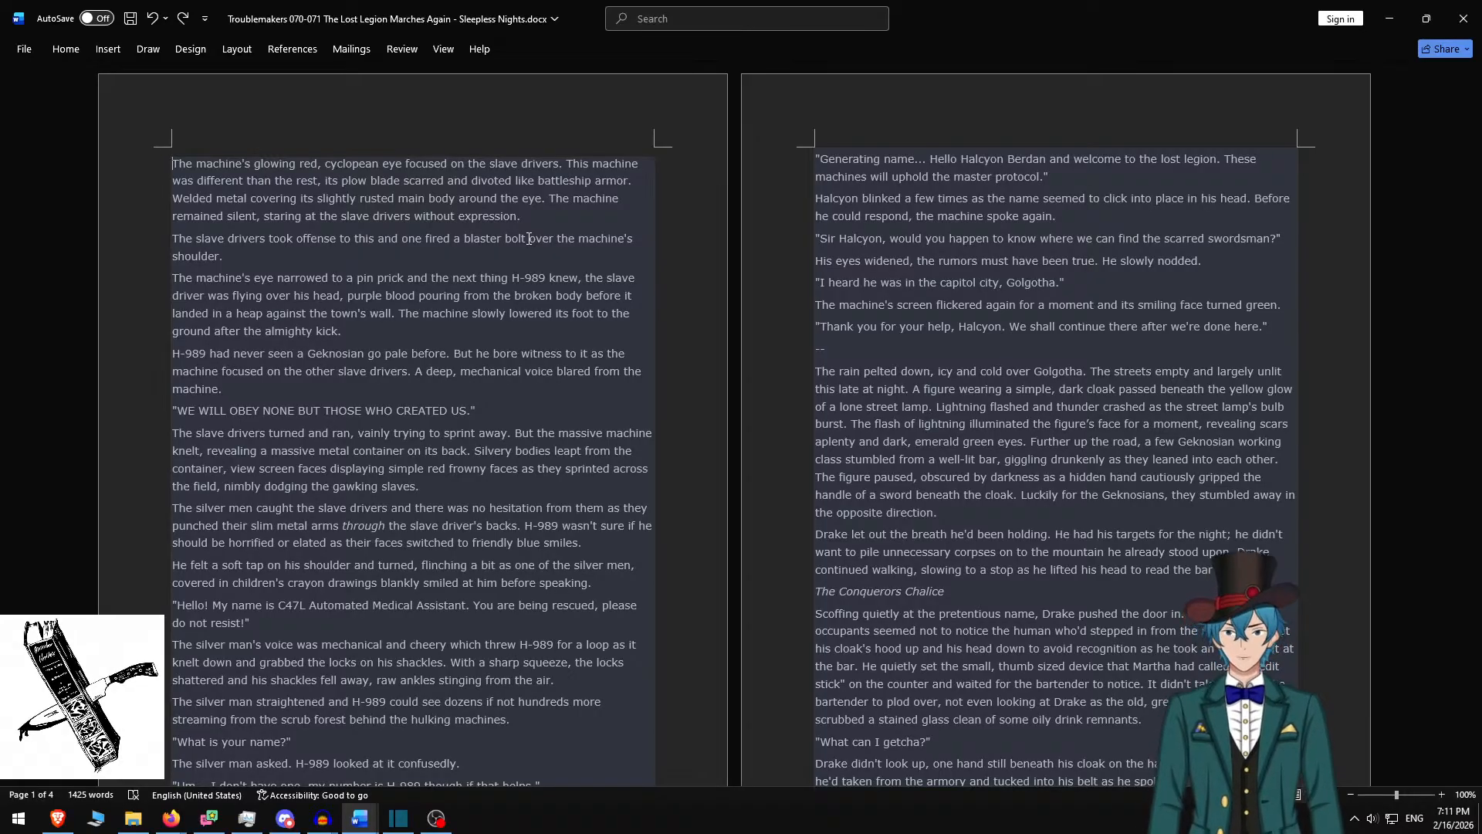
pyautogui.scroll(-2, 405, 313)
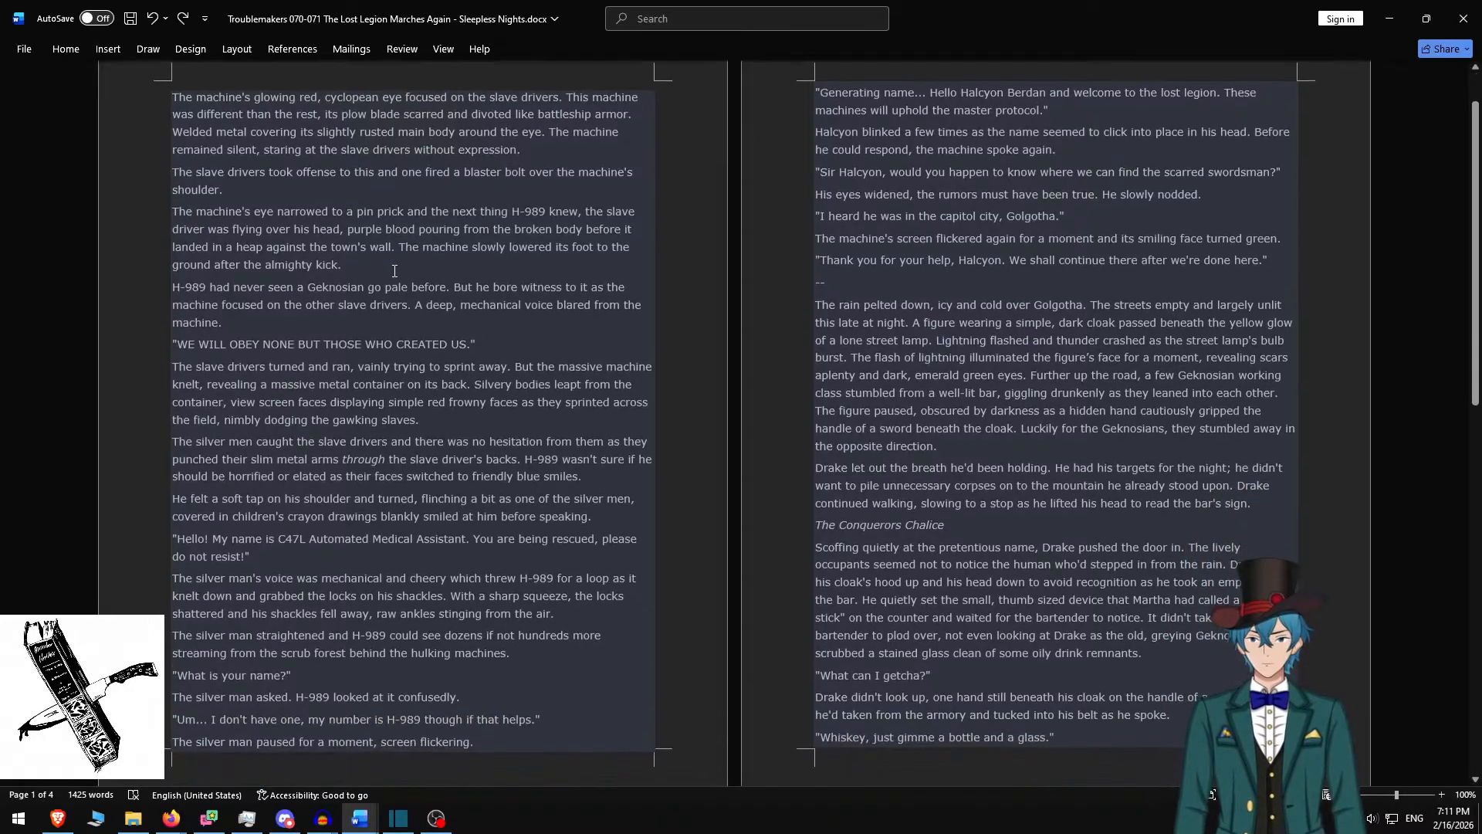
pyautogui.scroll(-5, 435, 275)
pyautogui.scroll(6, 463, 232)
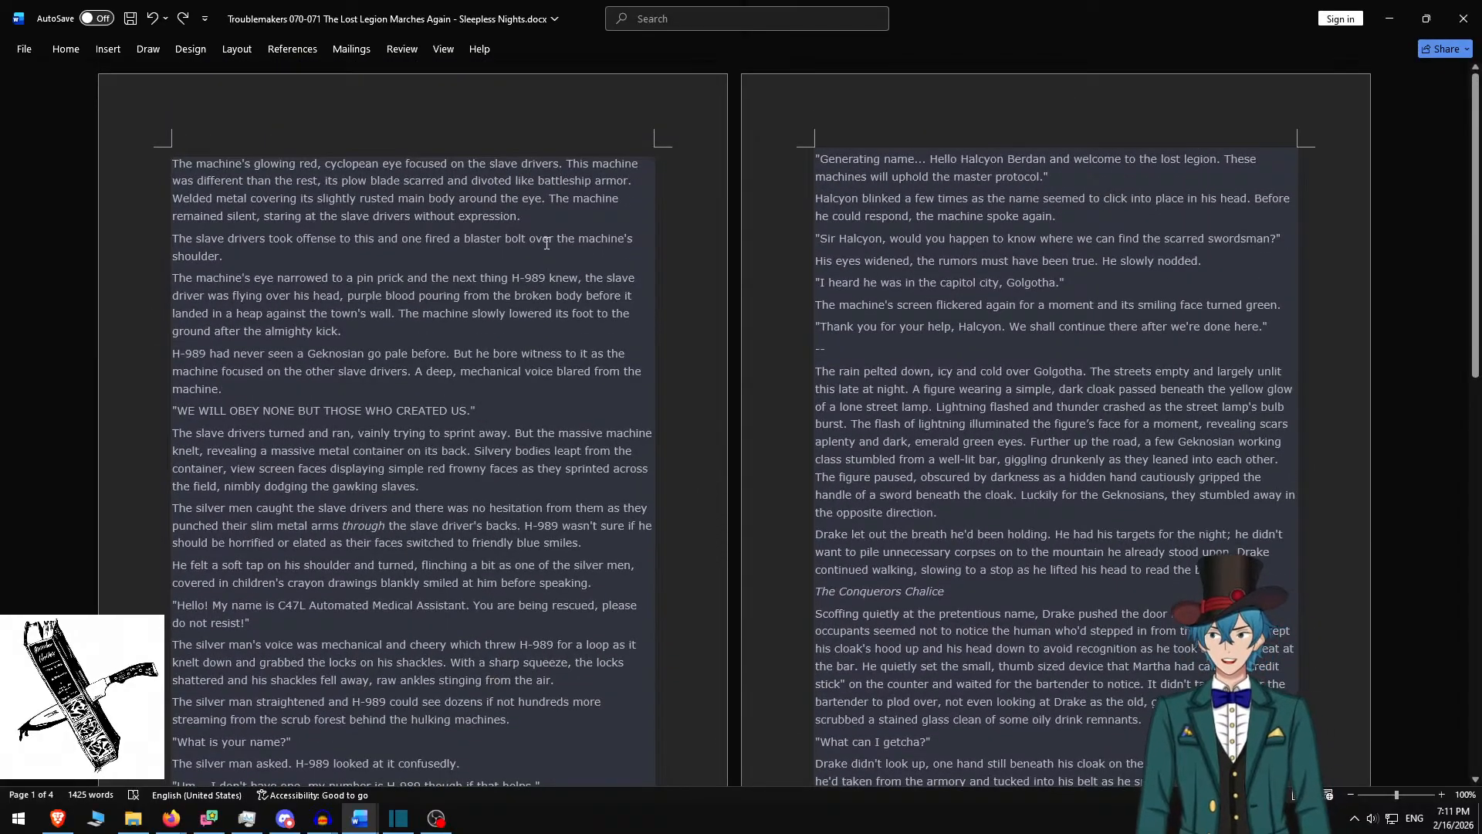
# Bring Shotcut to the front
pyautogui.hotkey('alt', 'Tab')
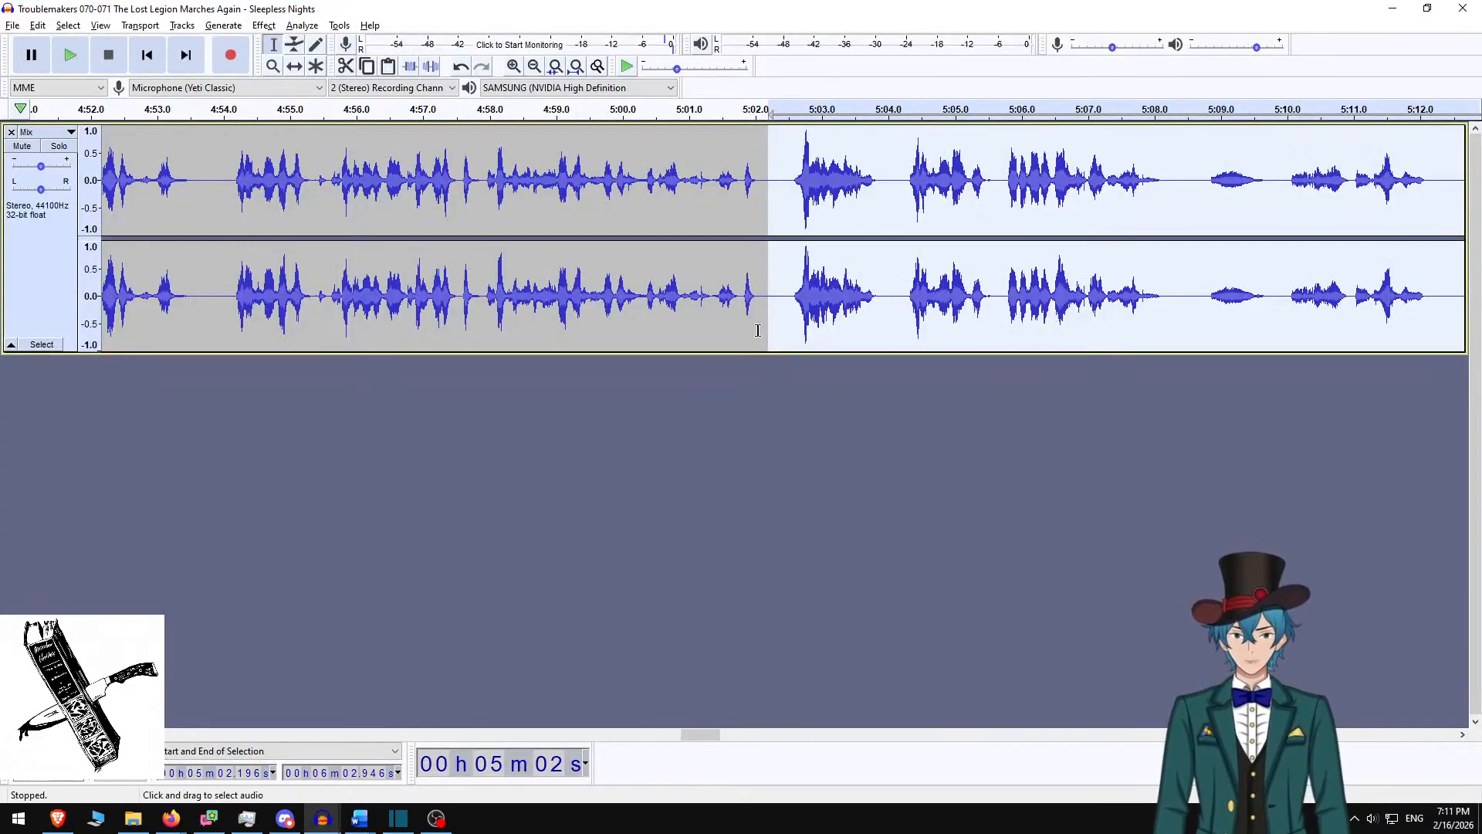
pyautogui.hotkey('alt', 'Tab')
pyautogui.hotkey('alt', 'Tab')
pyautogui.press('Tab')
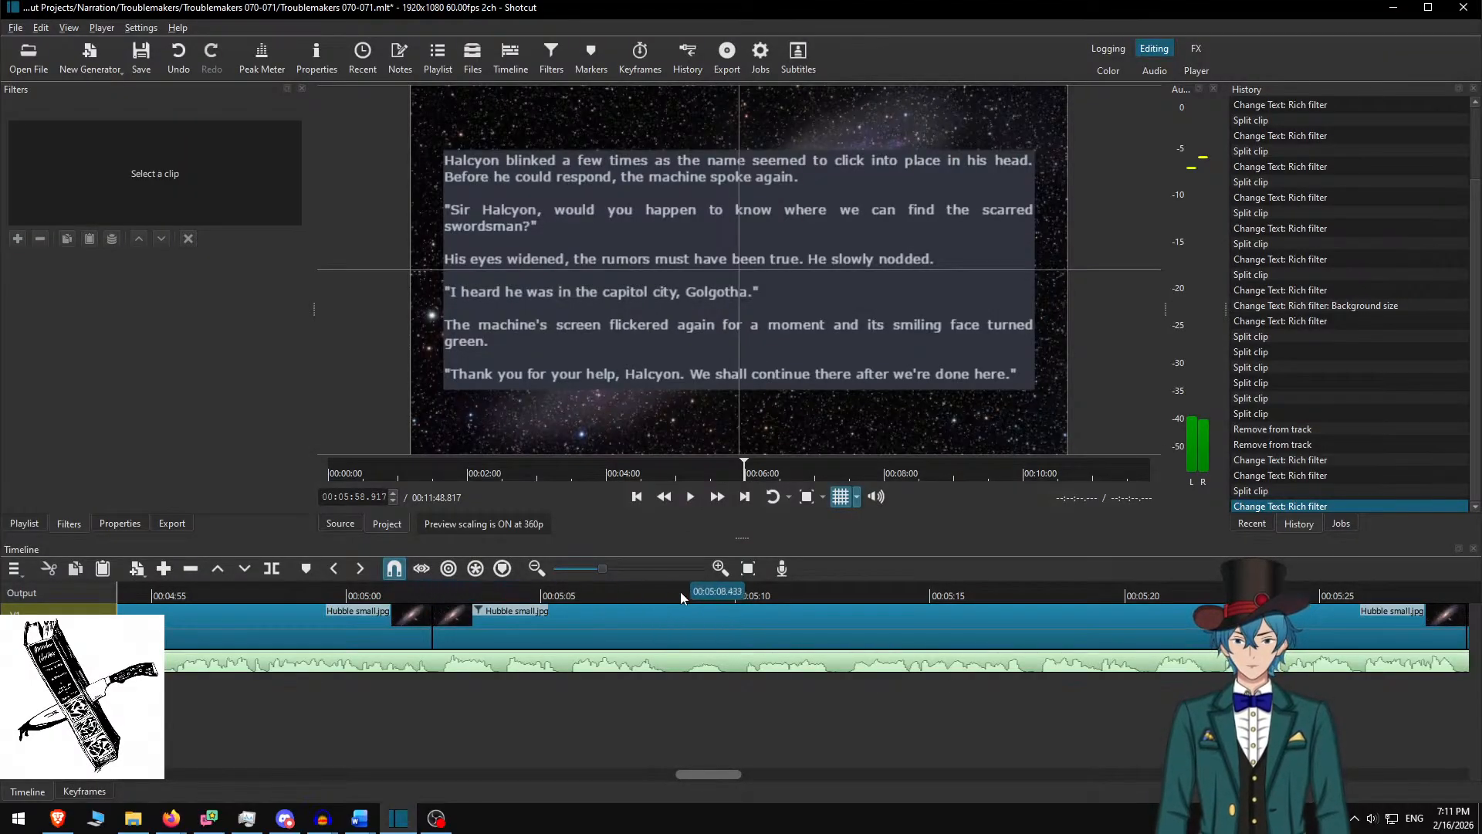
# Move the Shotcut playhead back to the 02:43 edit point before the machine's-eye passage
pyautogui.click(471, 595)
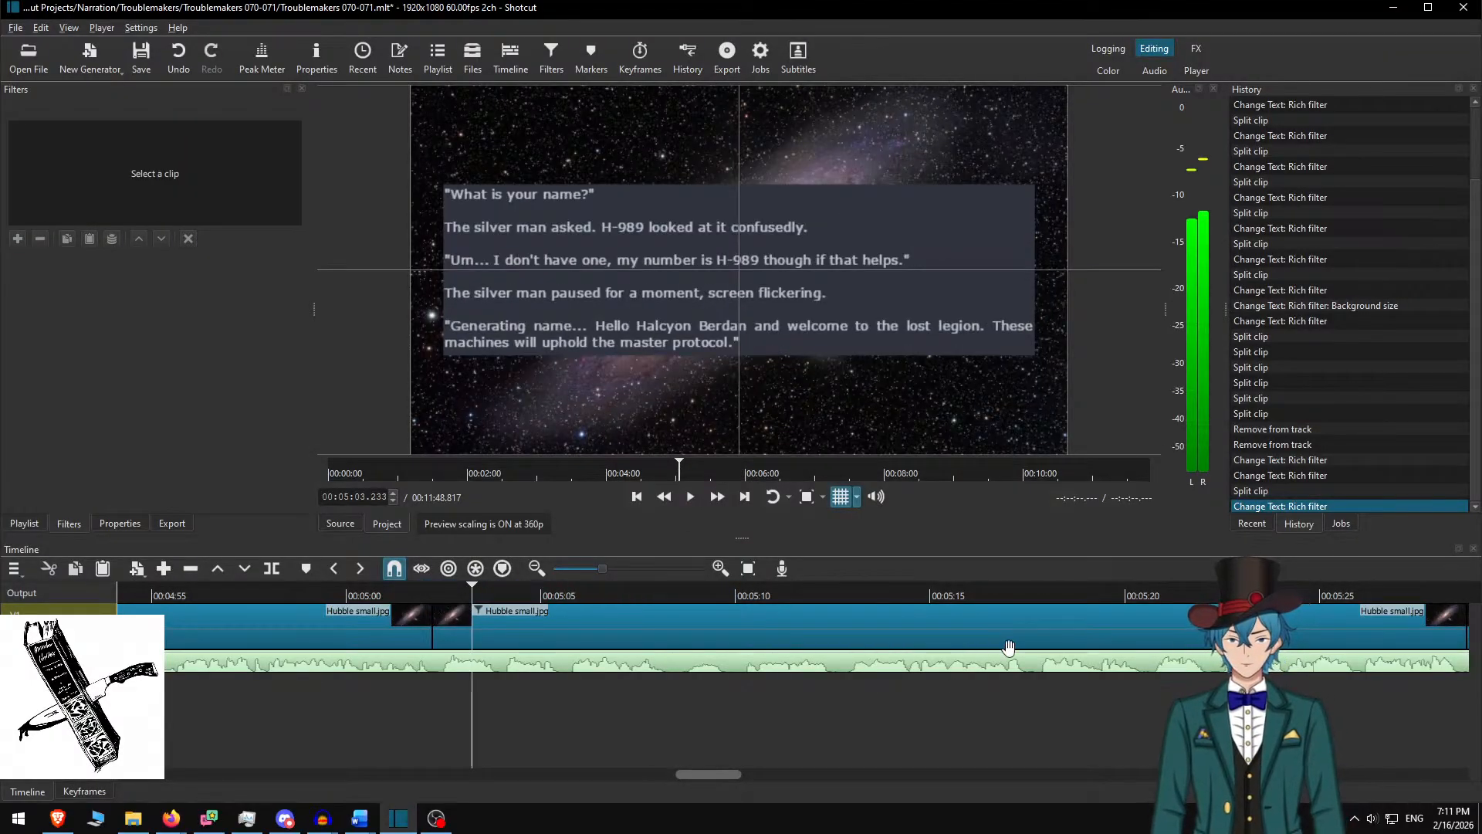
pyautogui.hotkey('alt', 'Left')
pyautogui.hotkey('alt', 'Left')
pyautogui.hotkey('alt', 'Left')
pyautogui.hotkey('alt', 'Left')
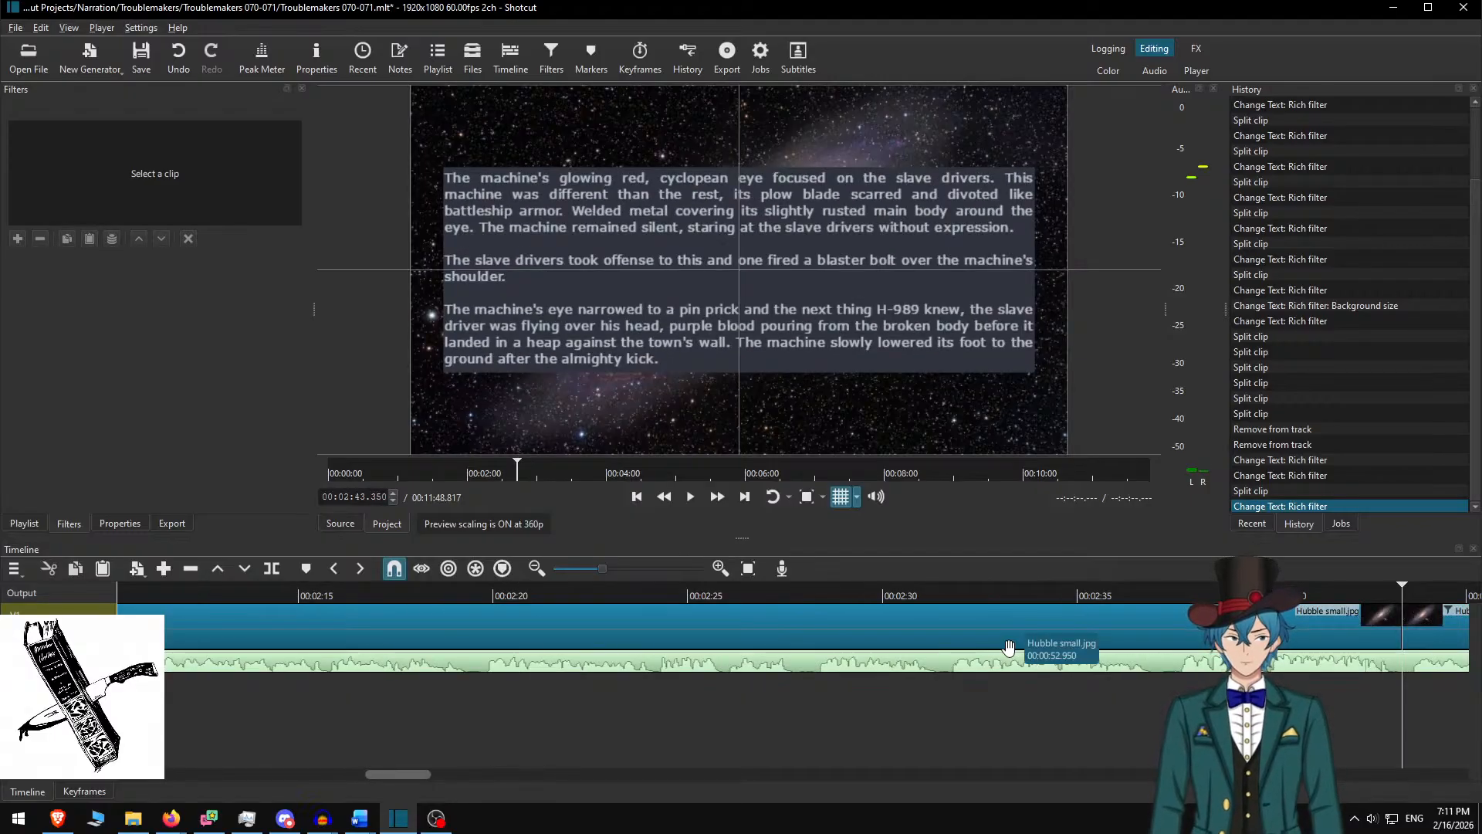
pyautogui.scroll(-8, 1119, 643)
pyautogui.scroll(-1, 674, 785)
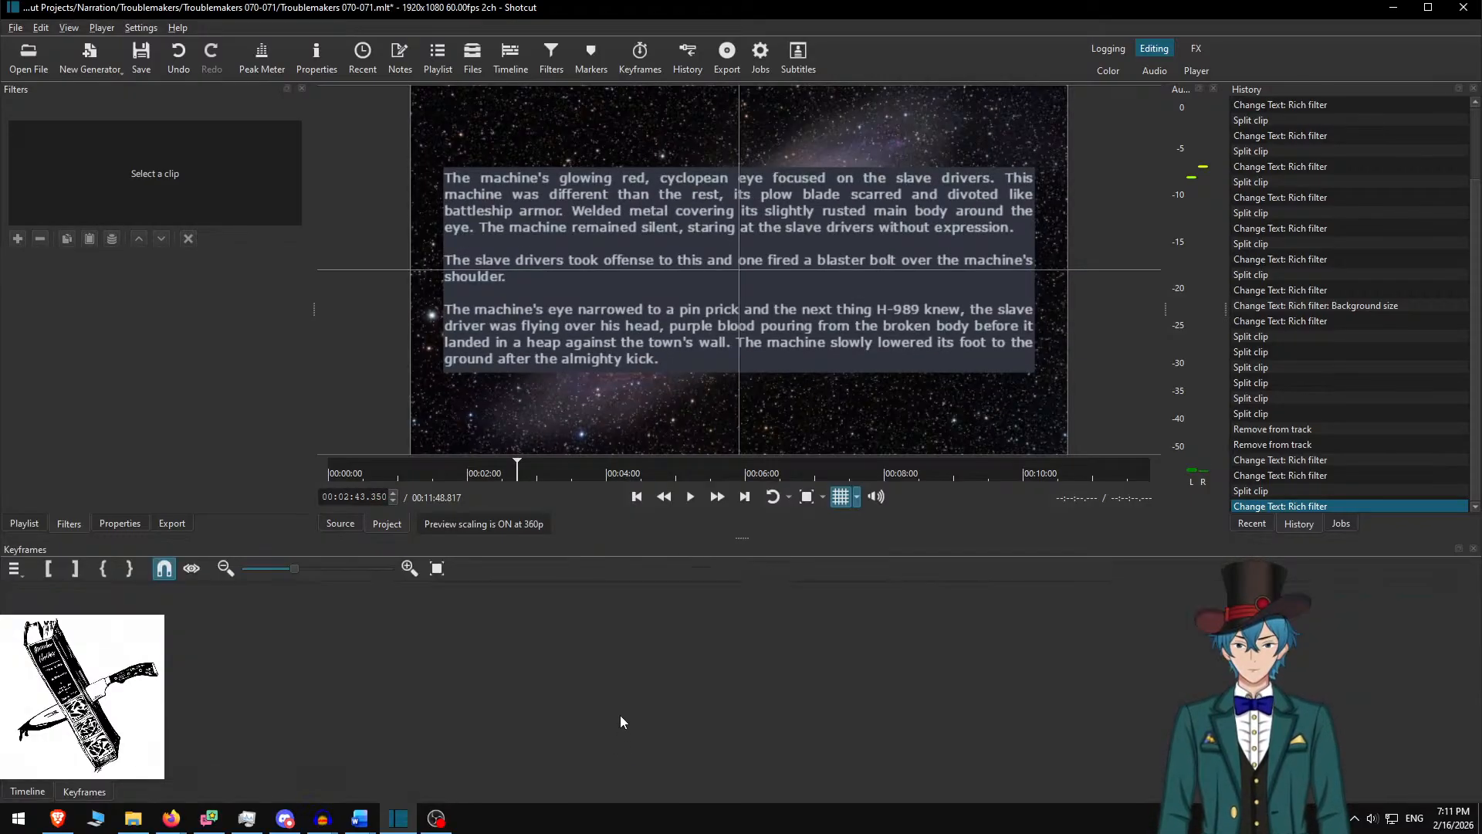
pyautogui.scroll(1, 584, 795)
pyautogui.scroll(-2, 448, 670)
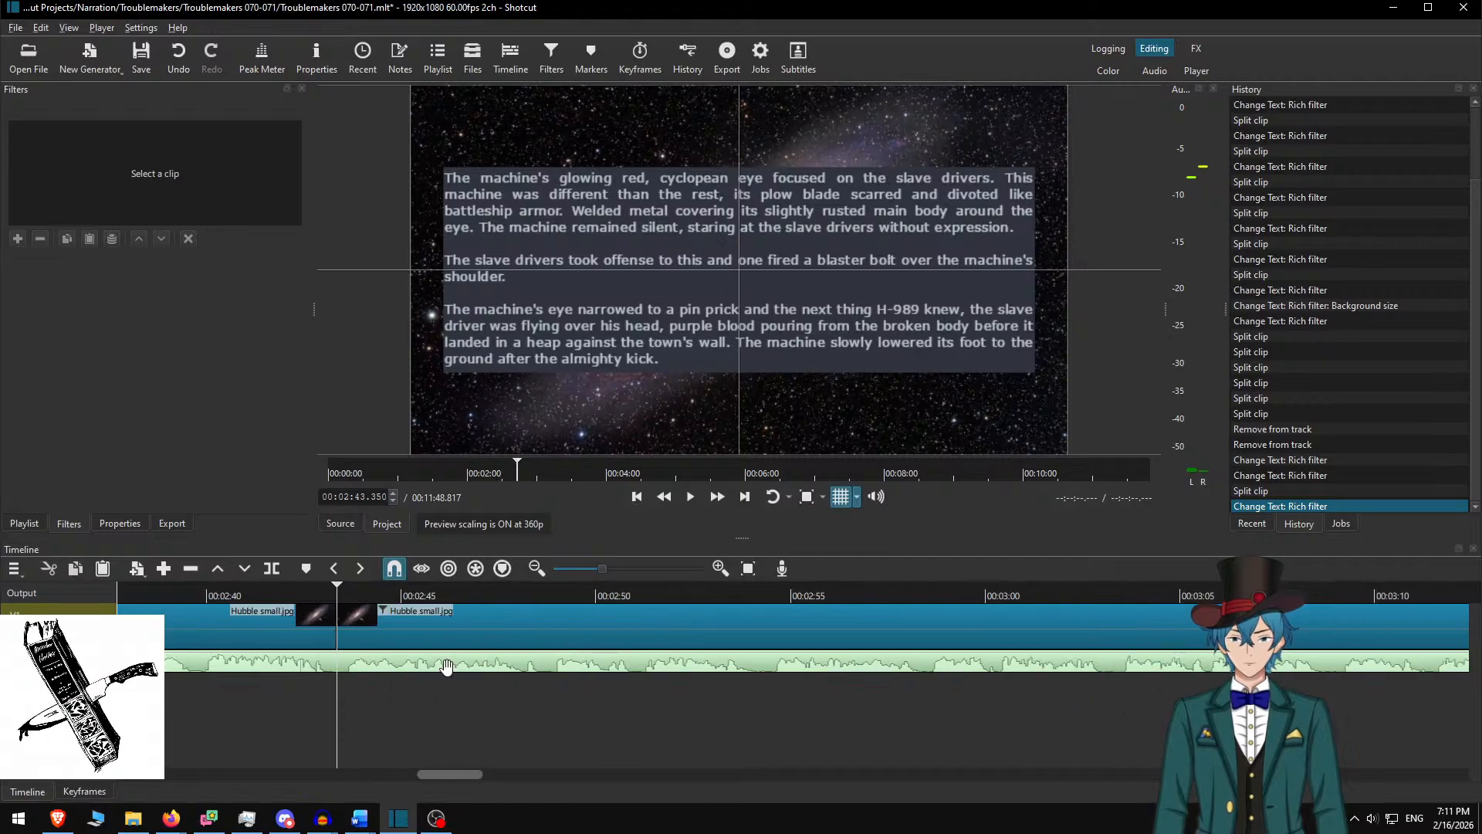
# Play the project from 02:43 to about 02:54, then switch to Audacity
pyautogui.press('space')
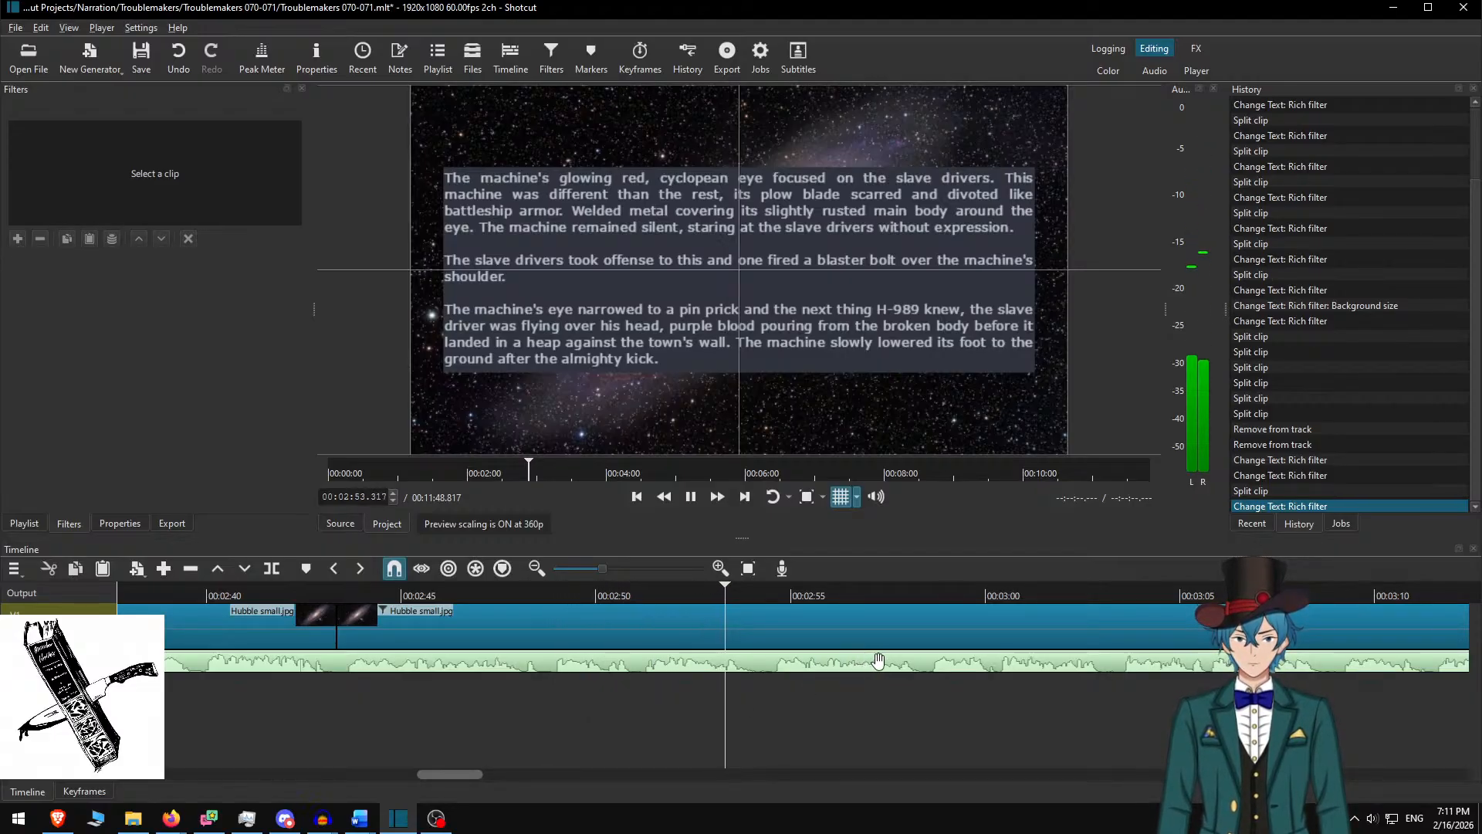
pyautogui.press('space')
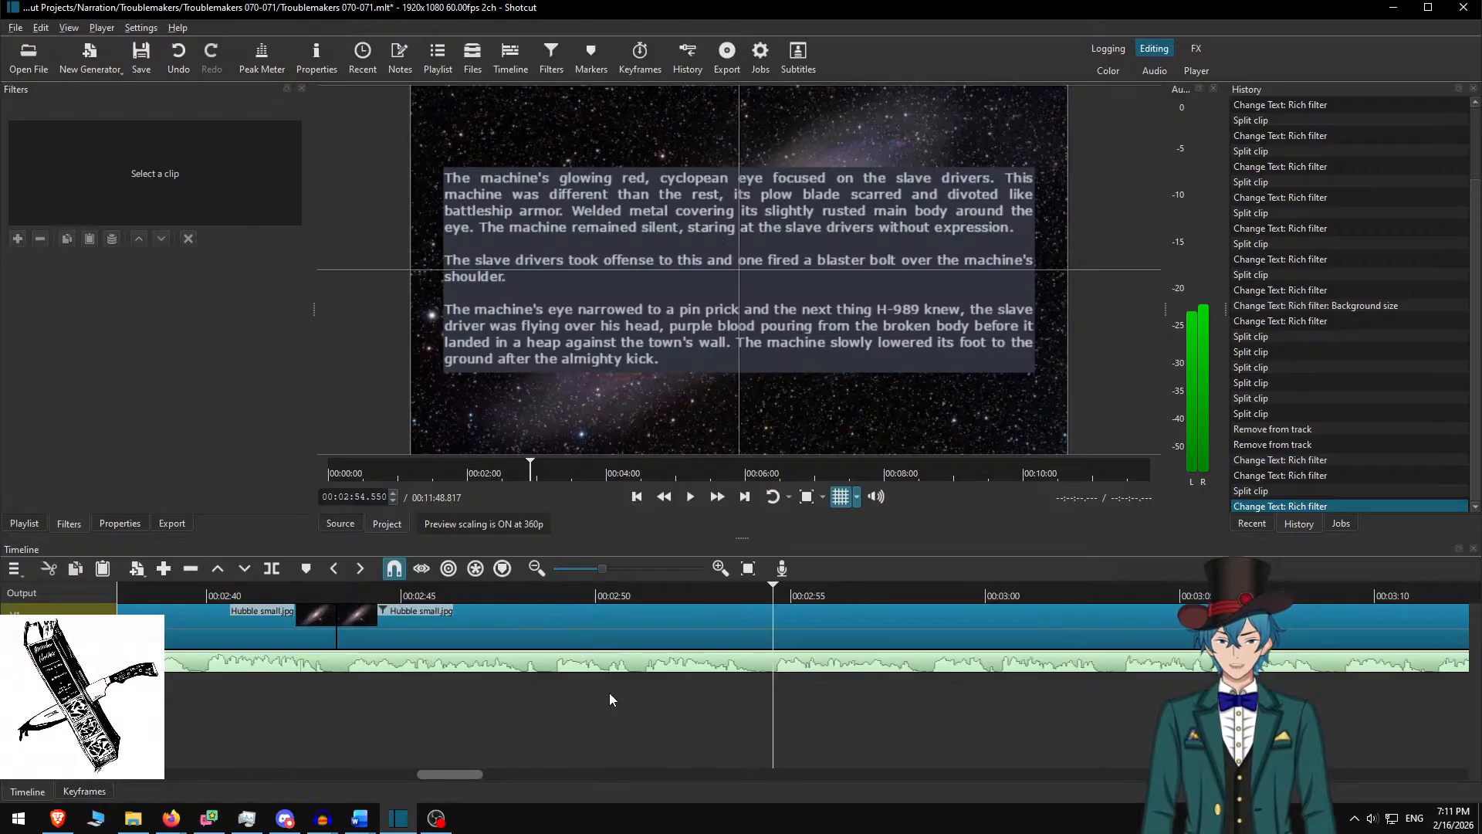
pyautogui.hotkey('alt', 'Tab')
pyautogui.hotkey('alt', 'Tab')
pyautogui.hotkey('alt', 'Tab')
pyautogui.press('Tab')
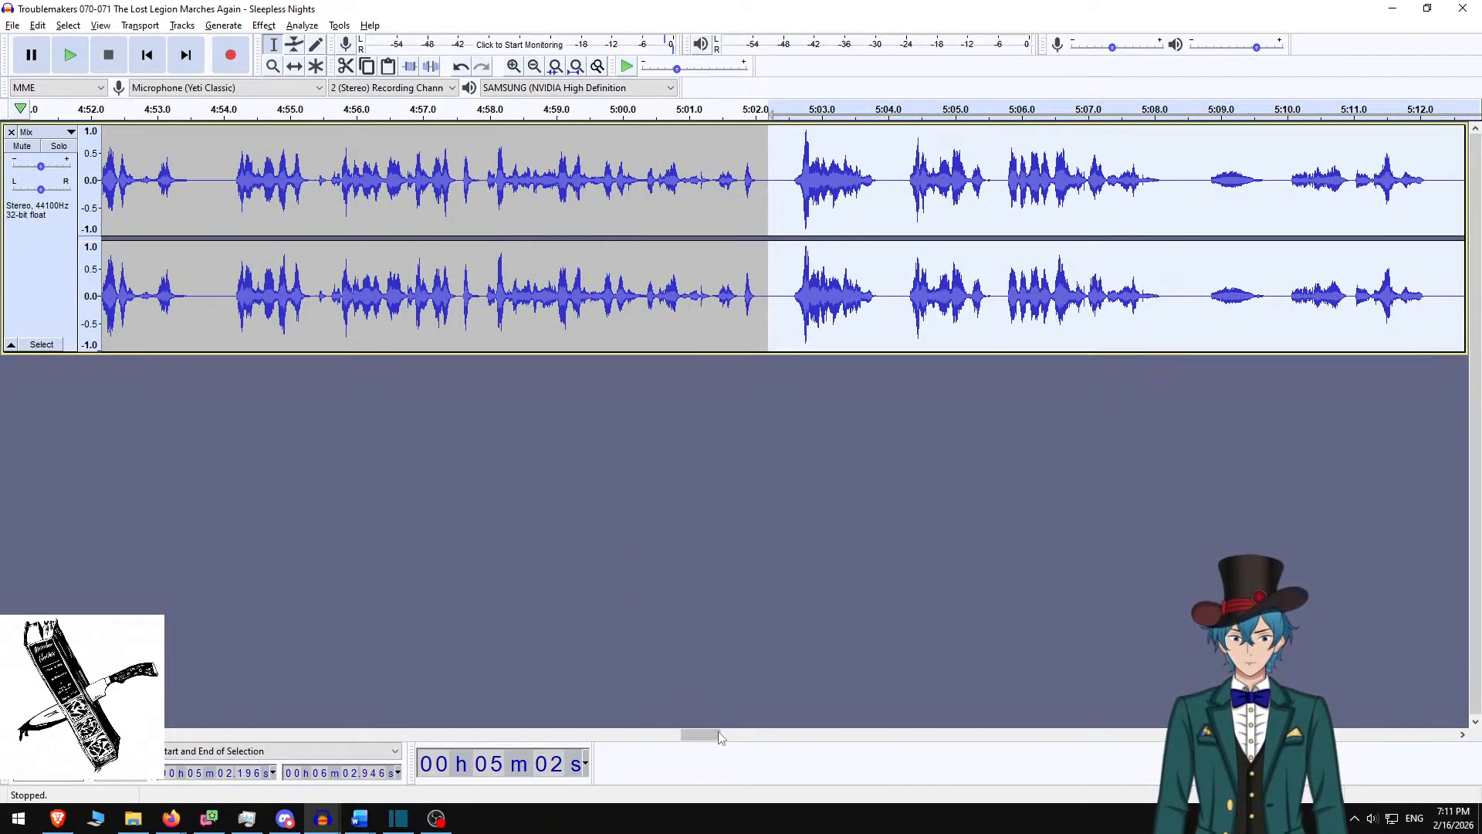
# Play the Audacity narration briefly from 2:43.329, then return to Shotcut
pyautogui.moveTo(718, 738); pyautogui.dragTo(434, 767)
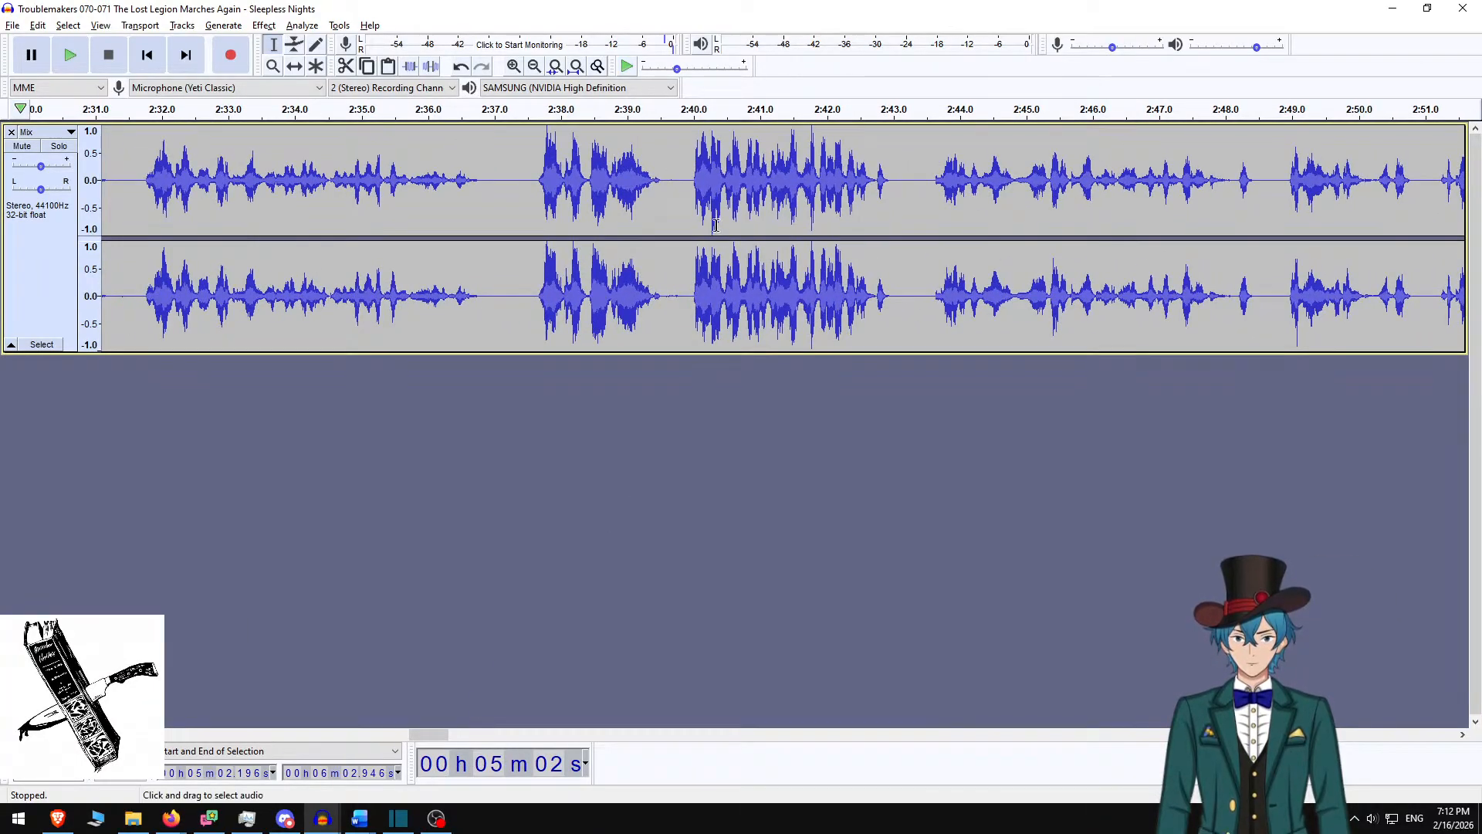
pyautogui.hscroll(1, 845, 192)
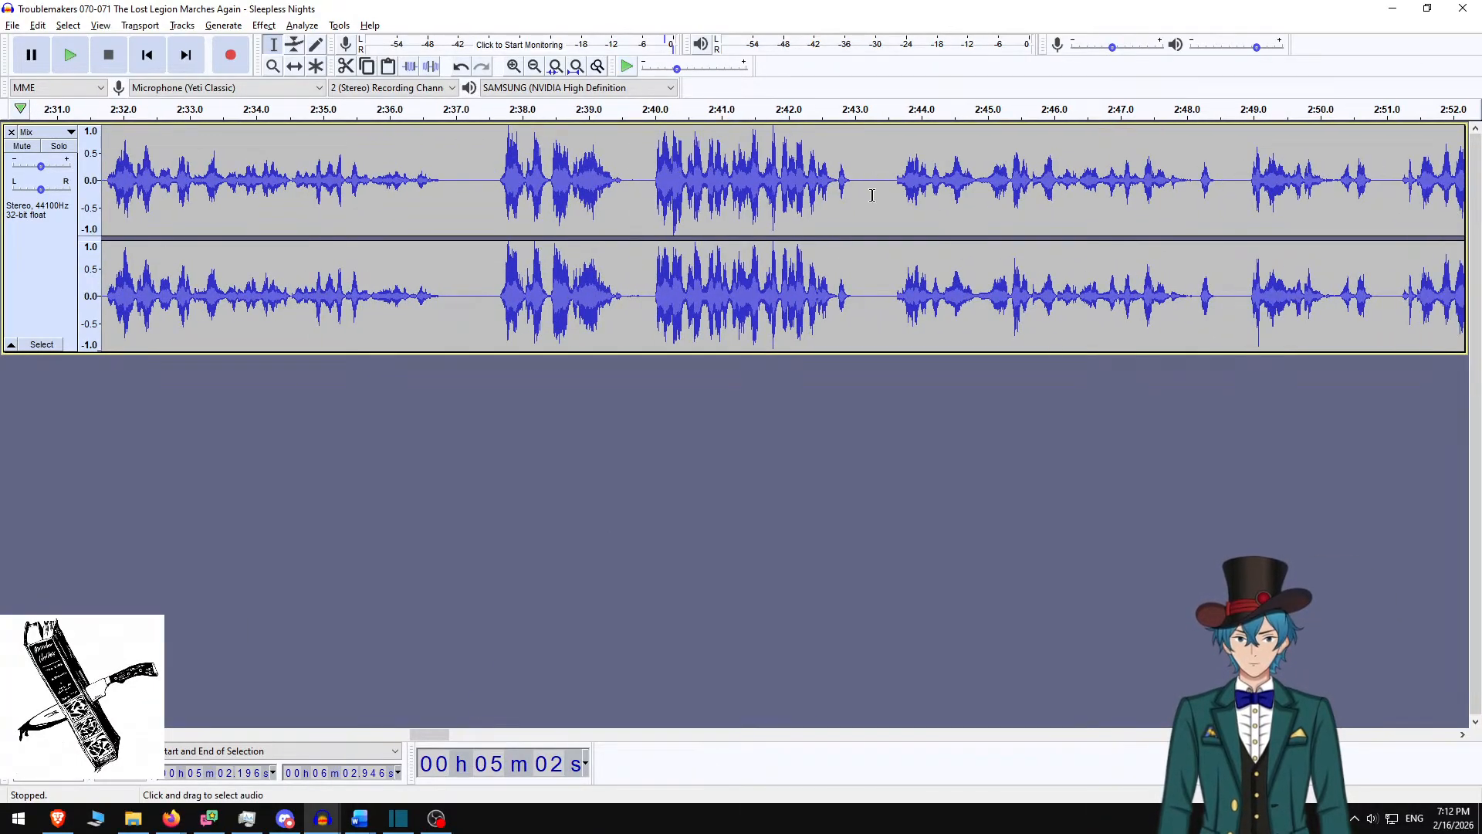
pyautogui.click(876, 196)
pyautogui.press('space')
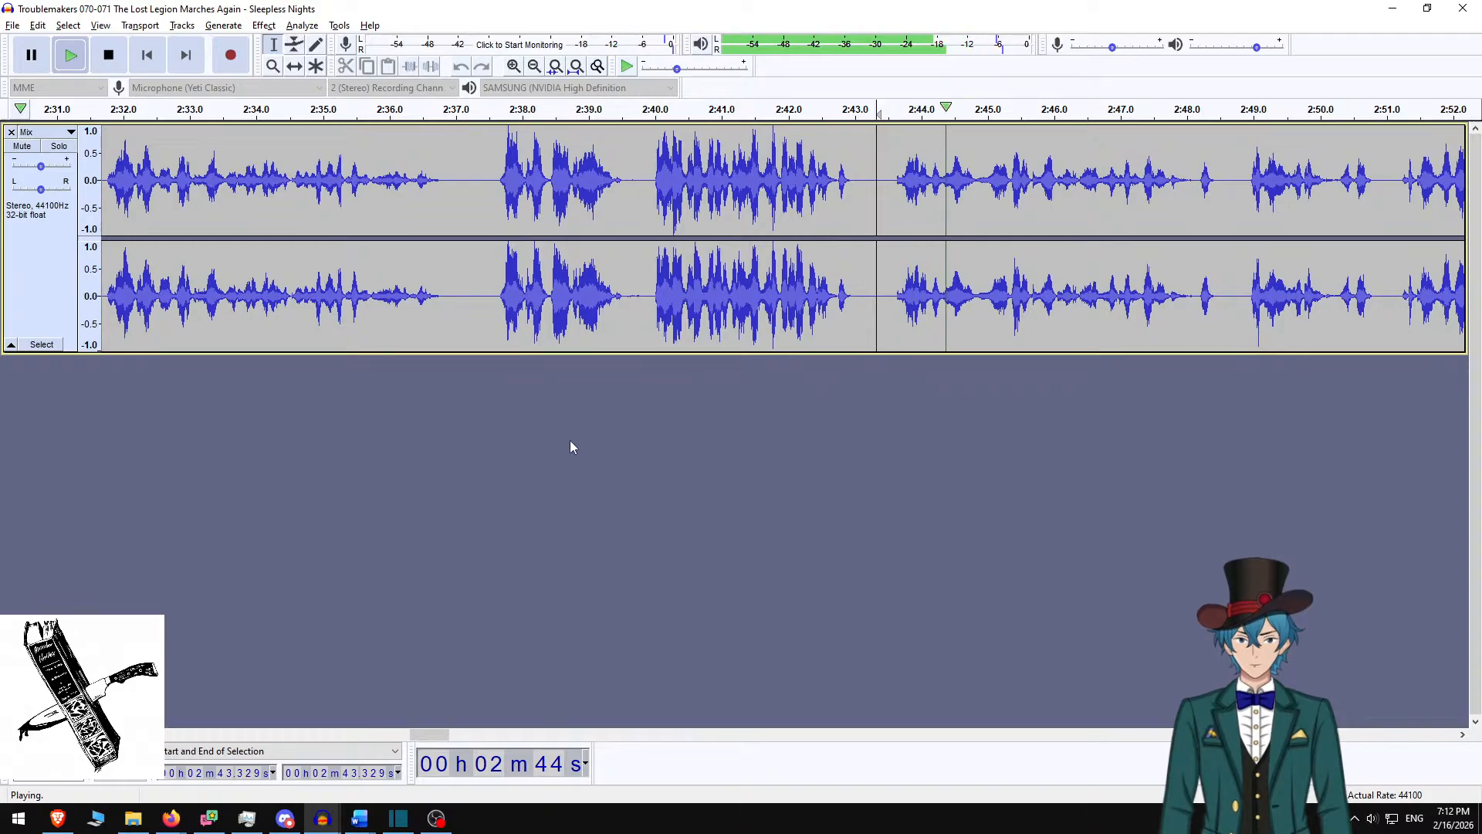
pyautogui.press('space')
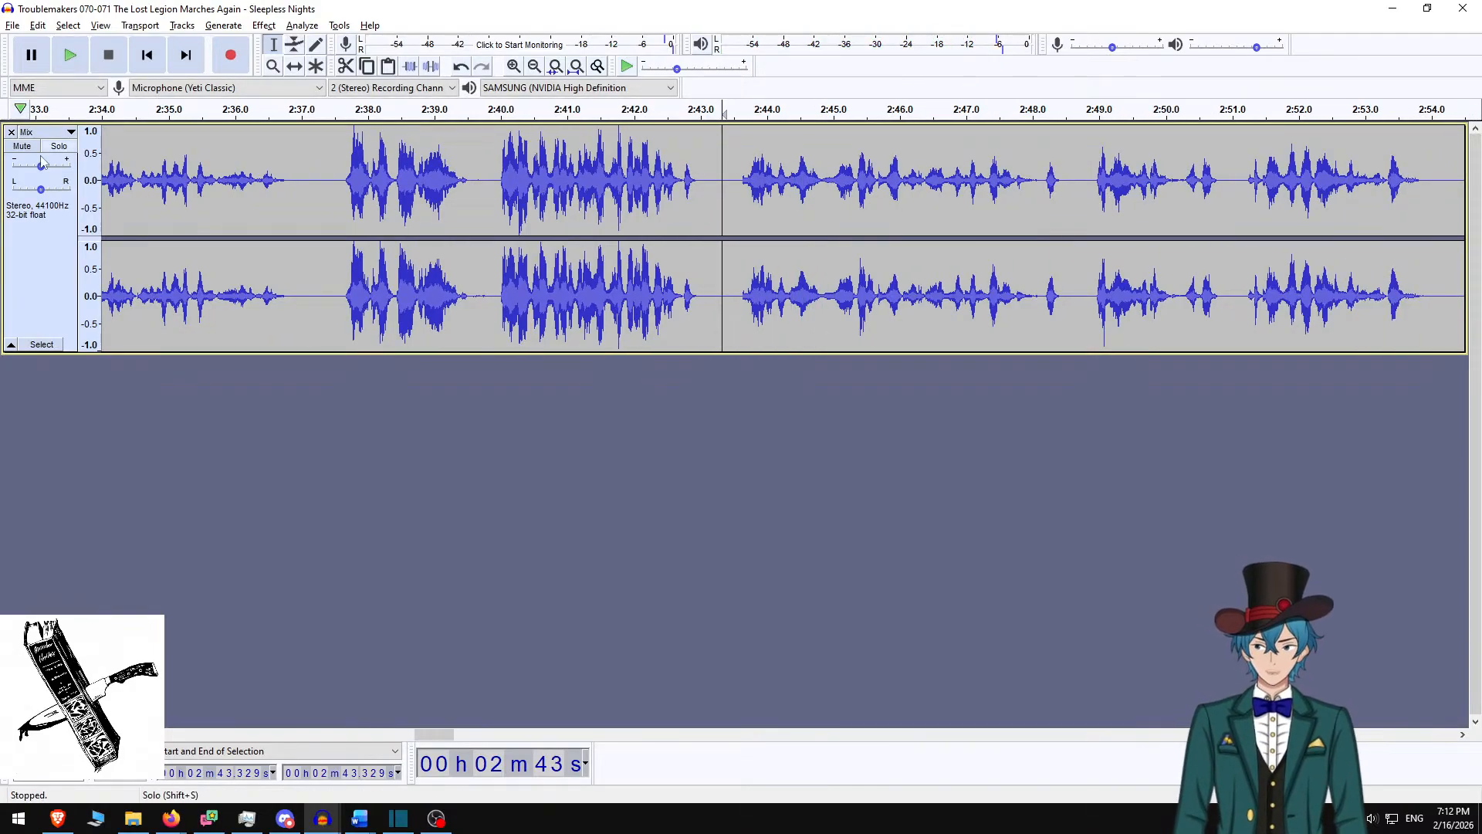
pyautogui.hotkey('alt', 'Tab')
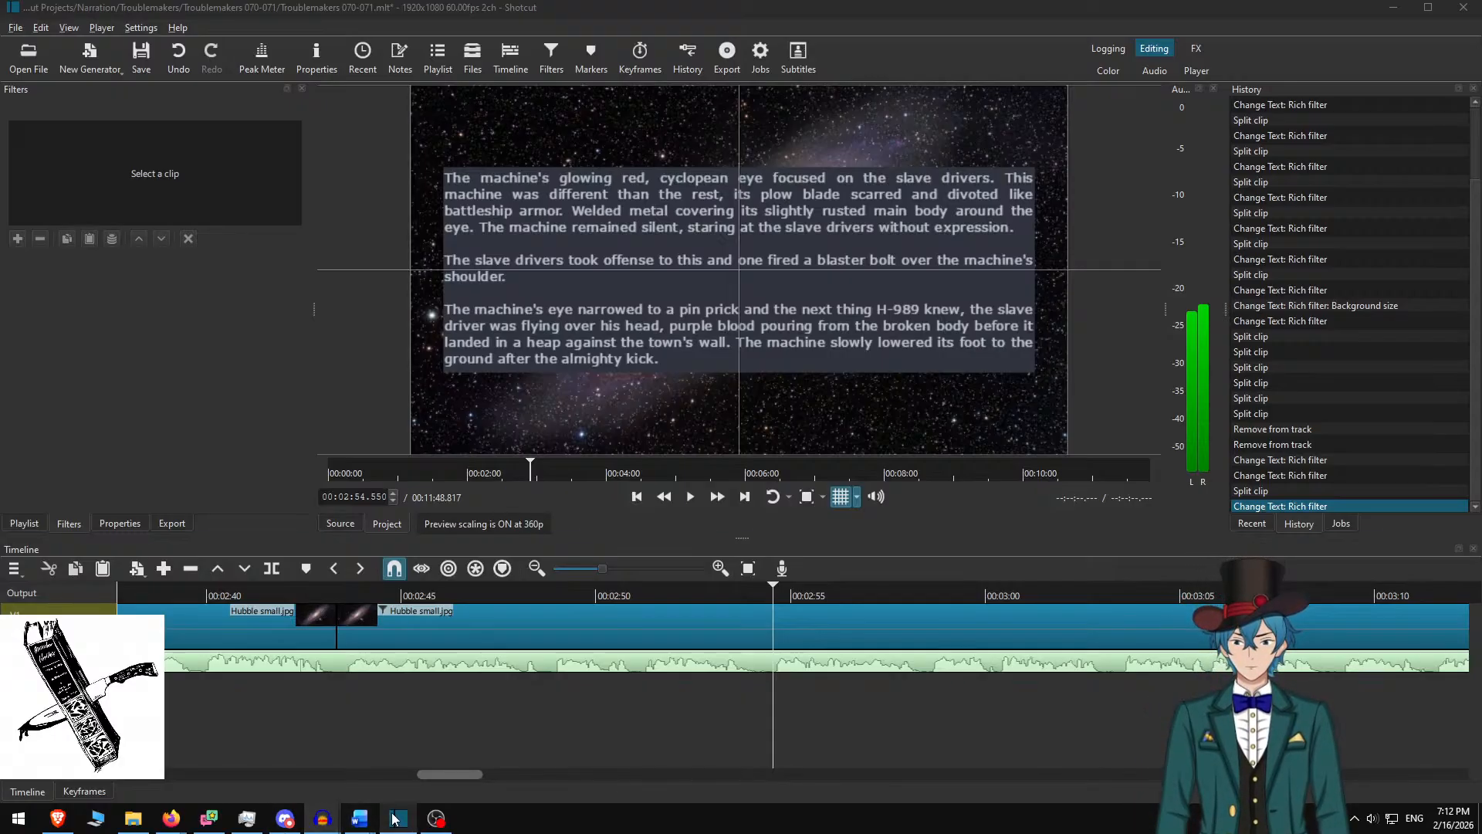
# Bring the Troublemakers 070-071 Word story document forward from its taskbar preview
pyautogui.moveTo(395, 820)
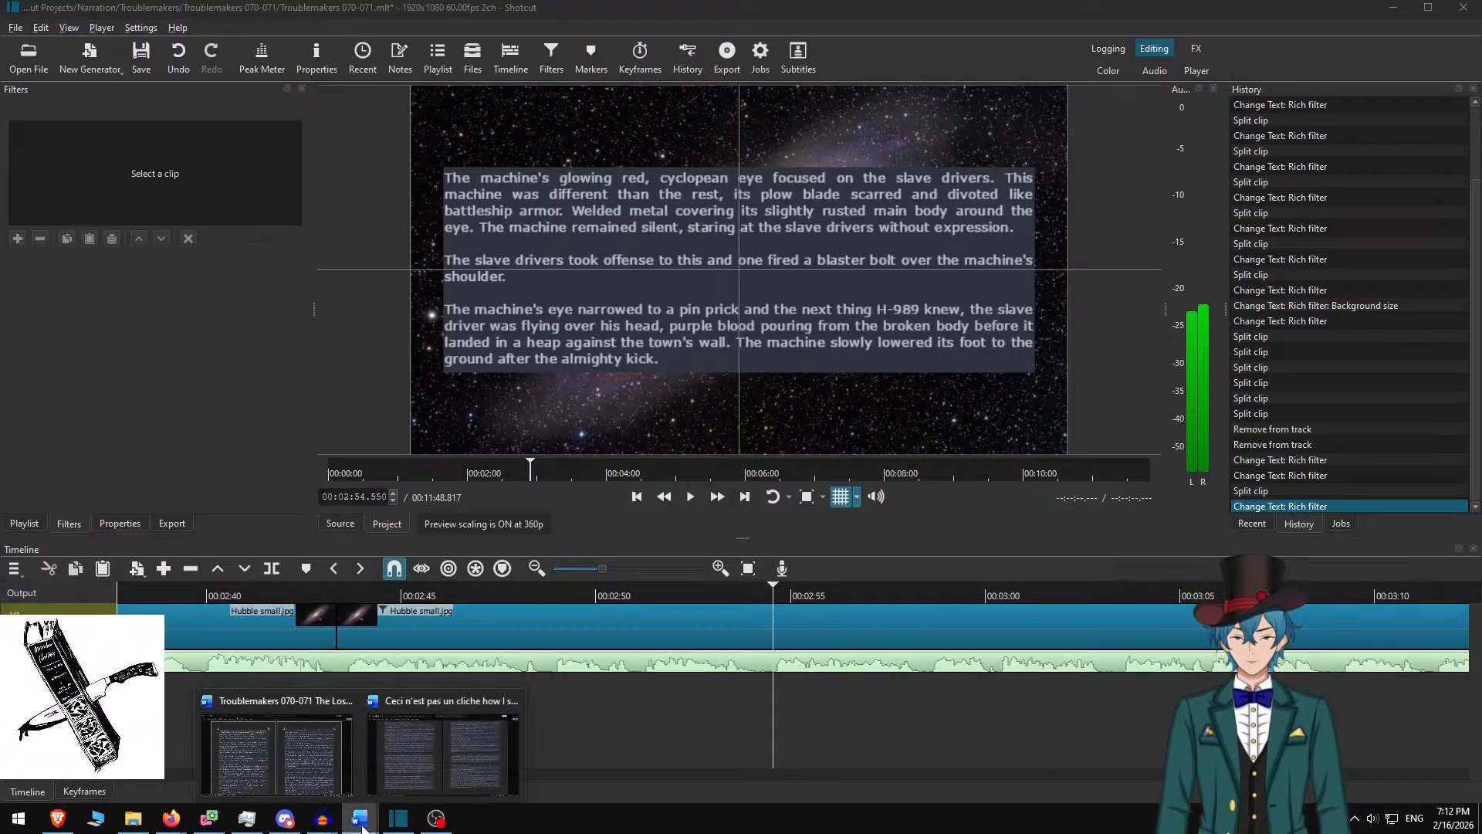
pyautogui.click(282, 748)
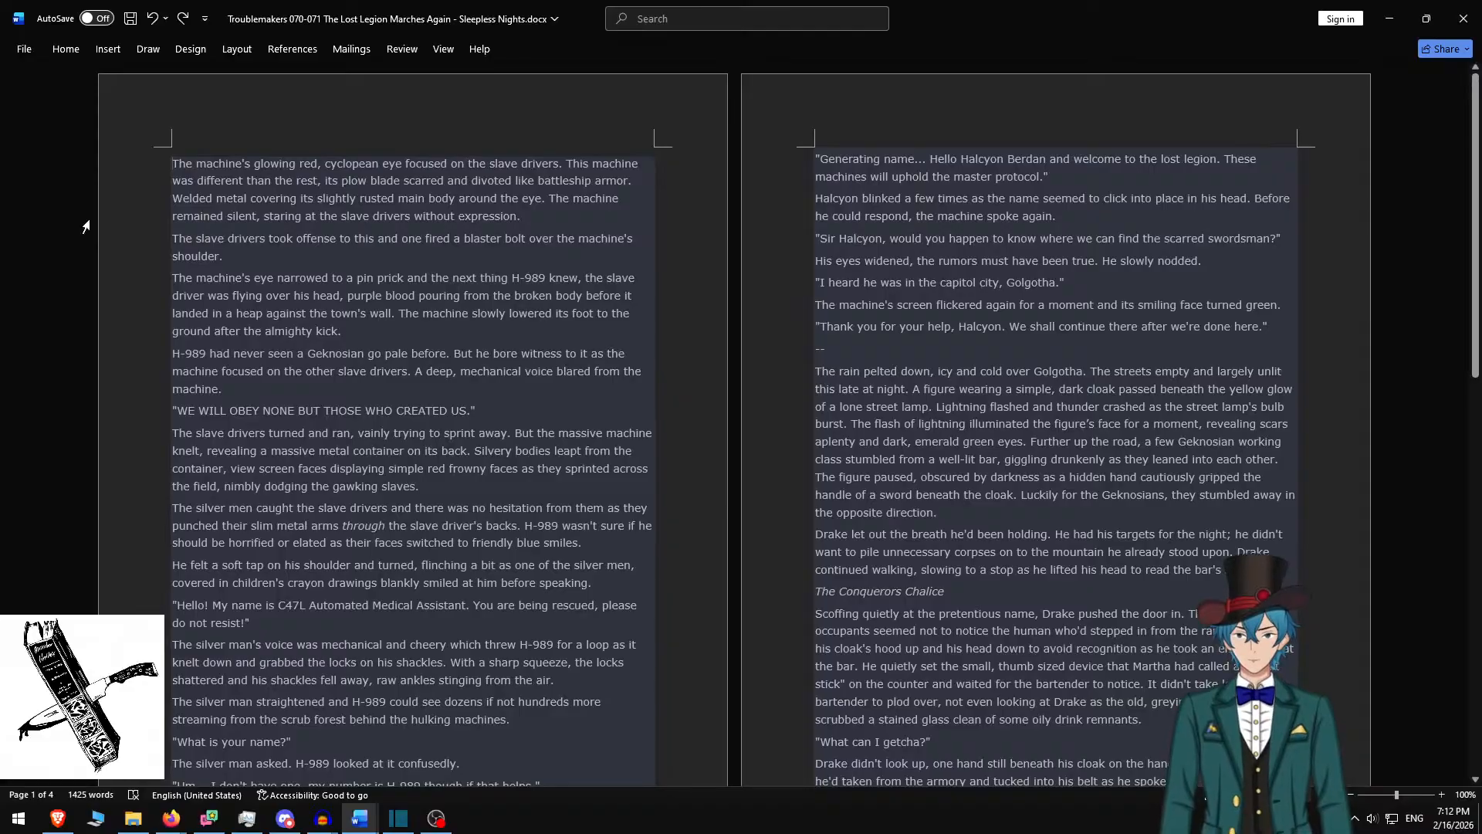
pyautogui.hotkey('alt', 'Tab')
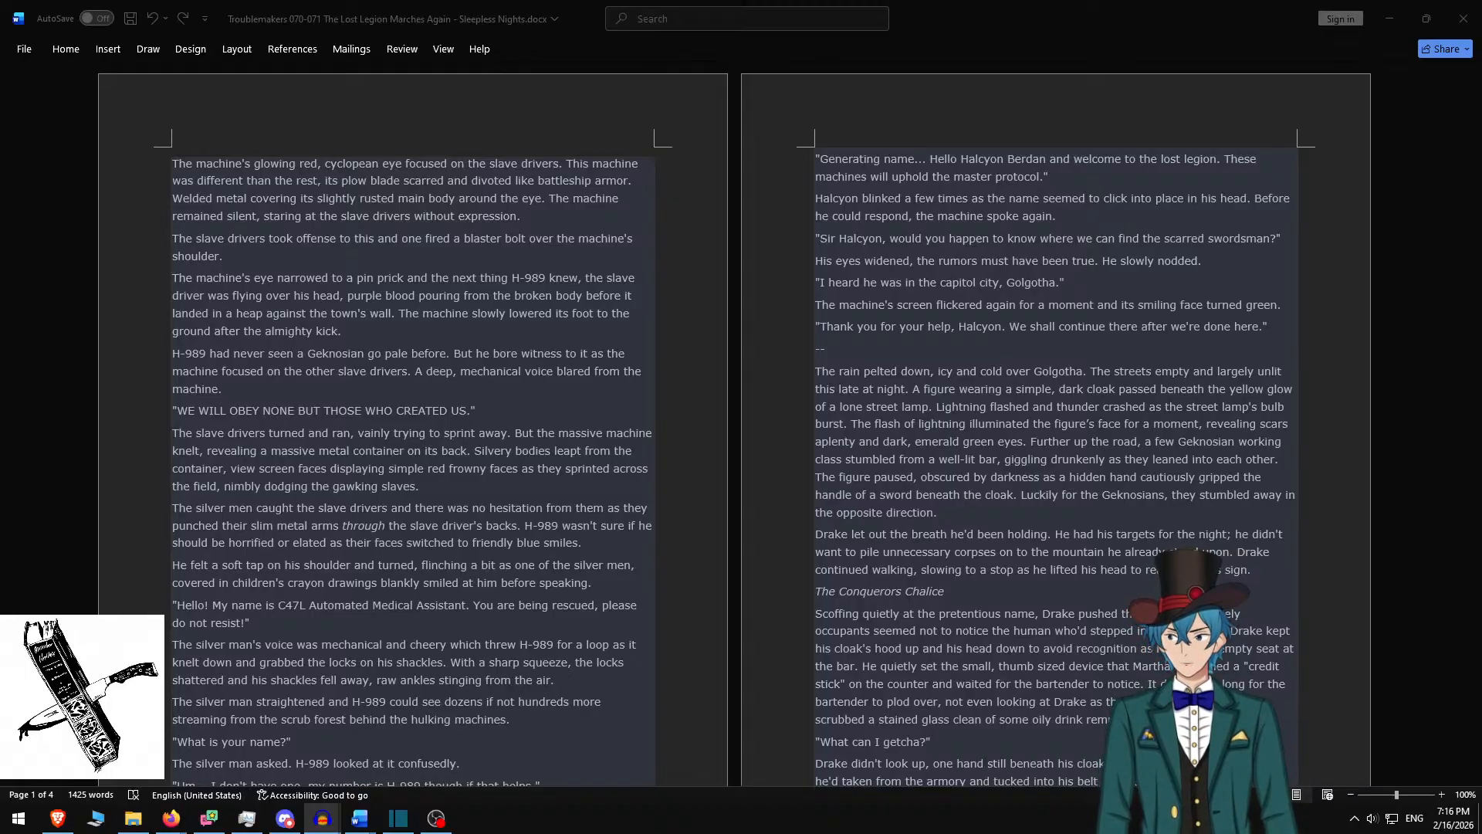
# Shift the new narration clip slightly later on its Audacity track
pyautogui.moveTo(0, 478); pyautogui.dragTo(868, 0)
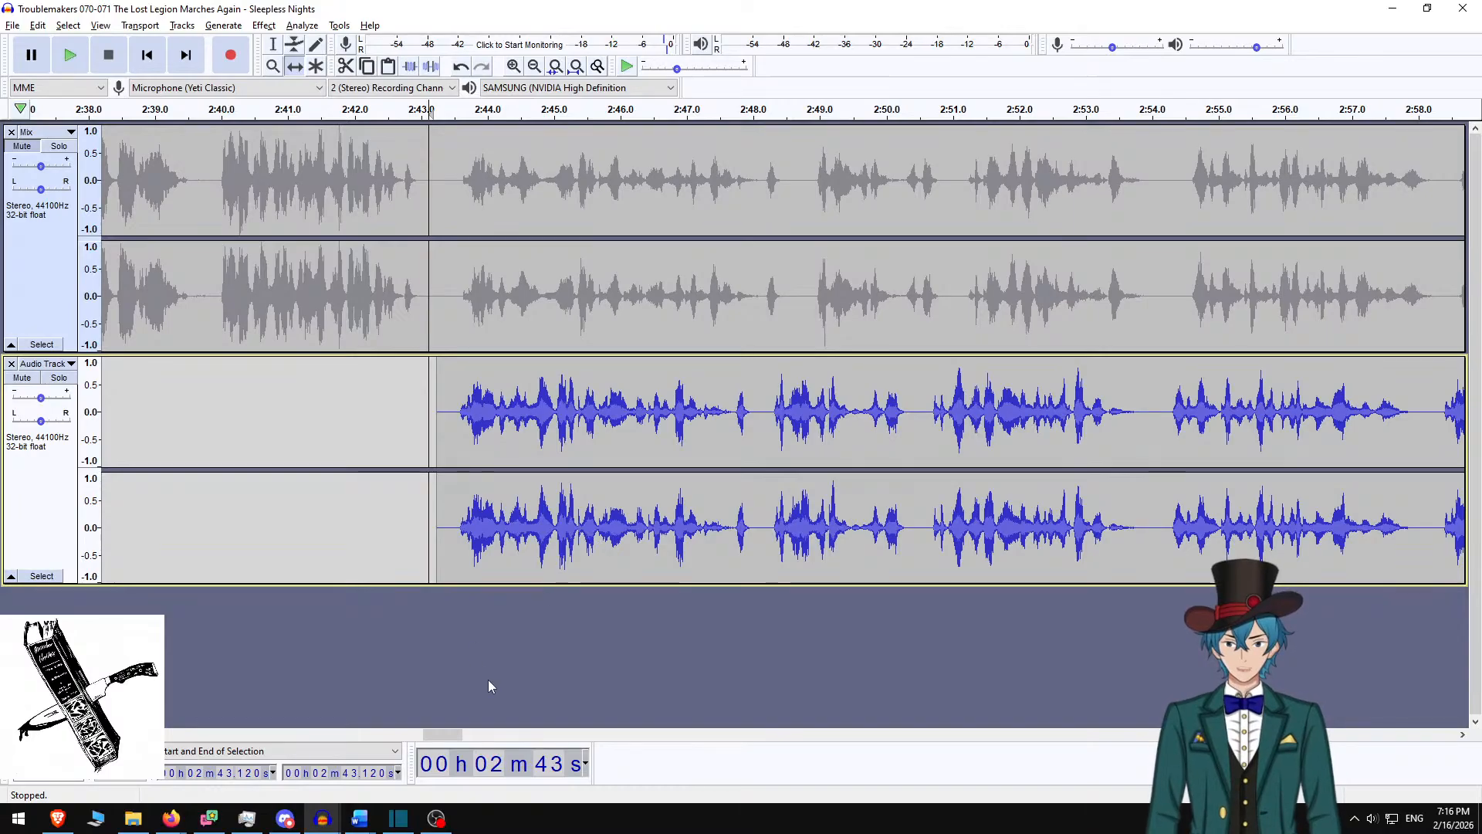
pyautogui.moveTo(447, 732); pyautogui.dragTo(472, 739)
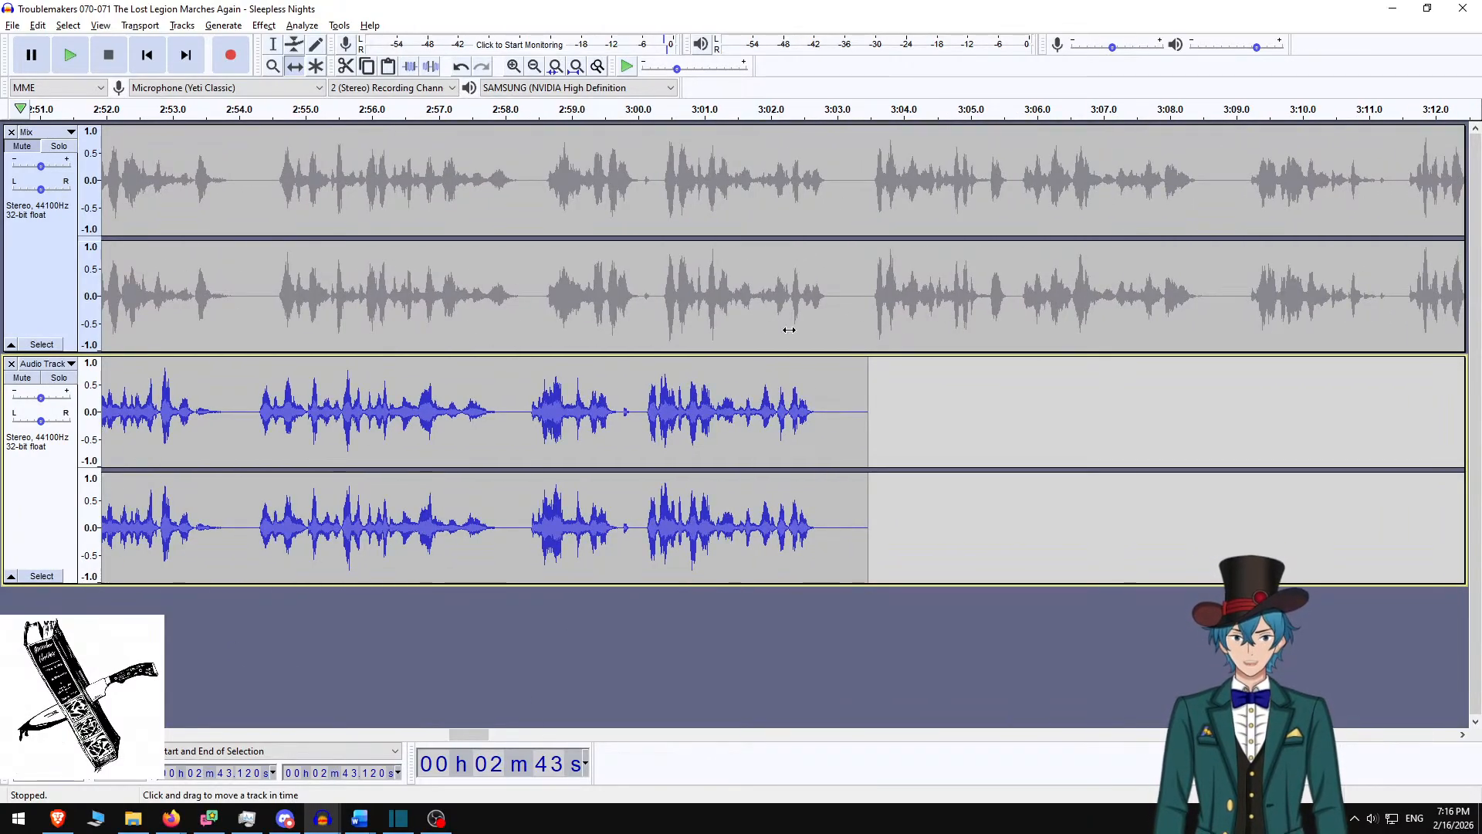
pyautogui.moveTo(556, 422); pyautogui.dragTo(565, 418)
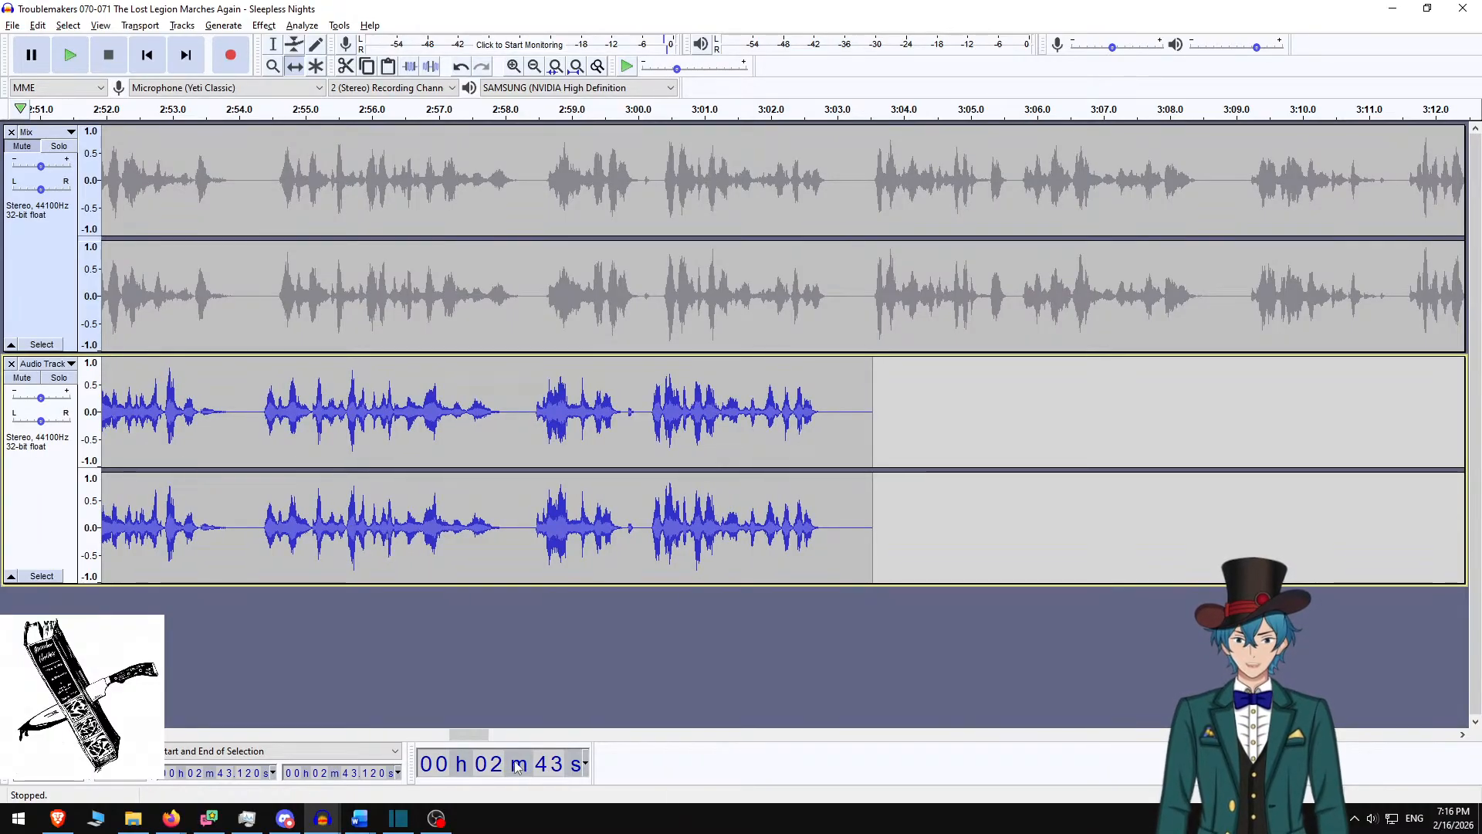
pyautogui.moveTo(467, 737); pyautogui.dragTo(446, 739)
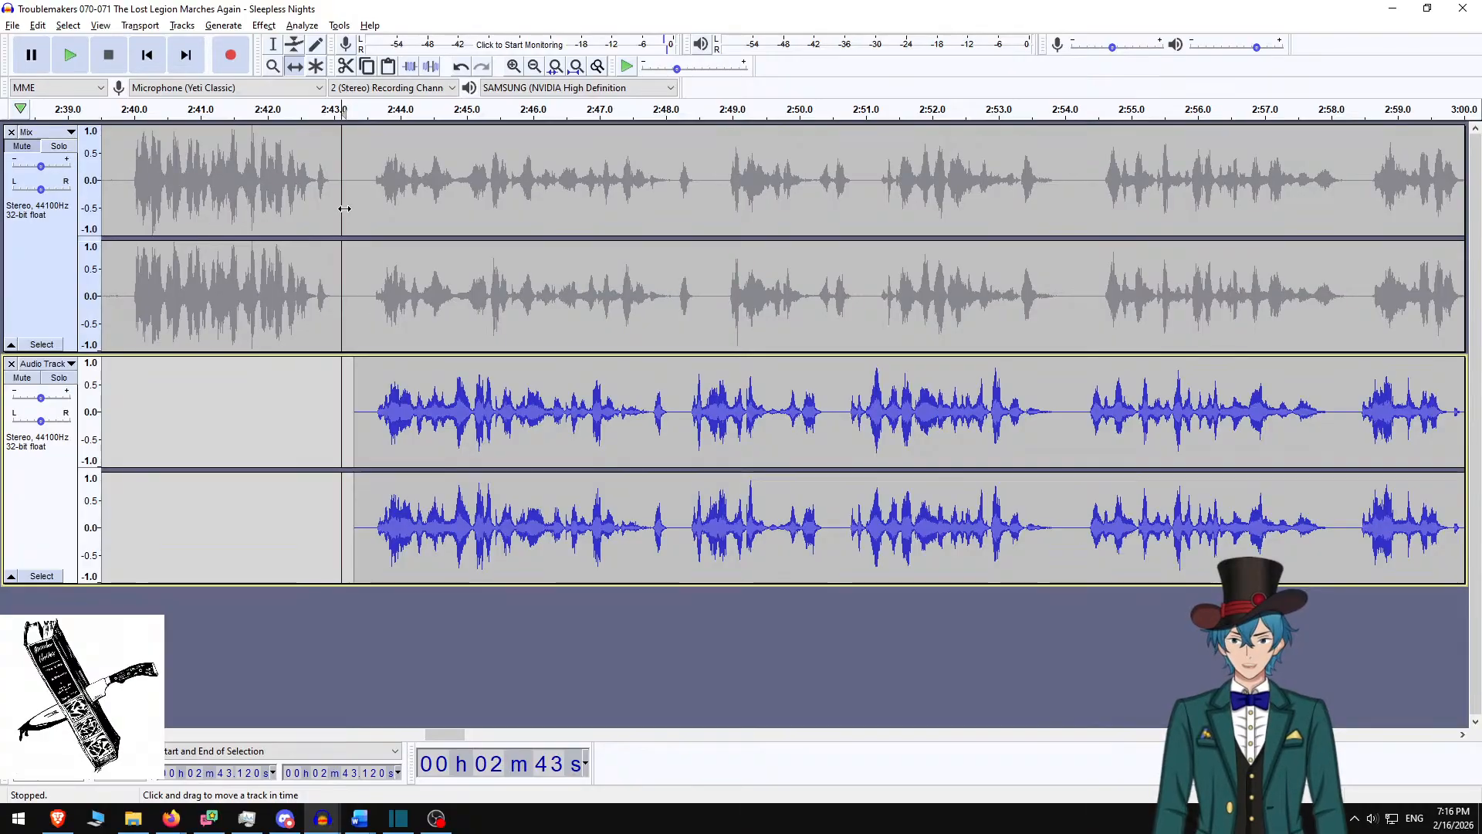
# Silence the original Mix audio from 2:43.318 to 3:03.182
pyautogui.click(273, 44)
pyautogui.click(355, 223)
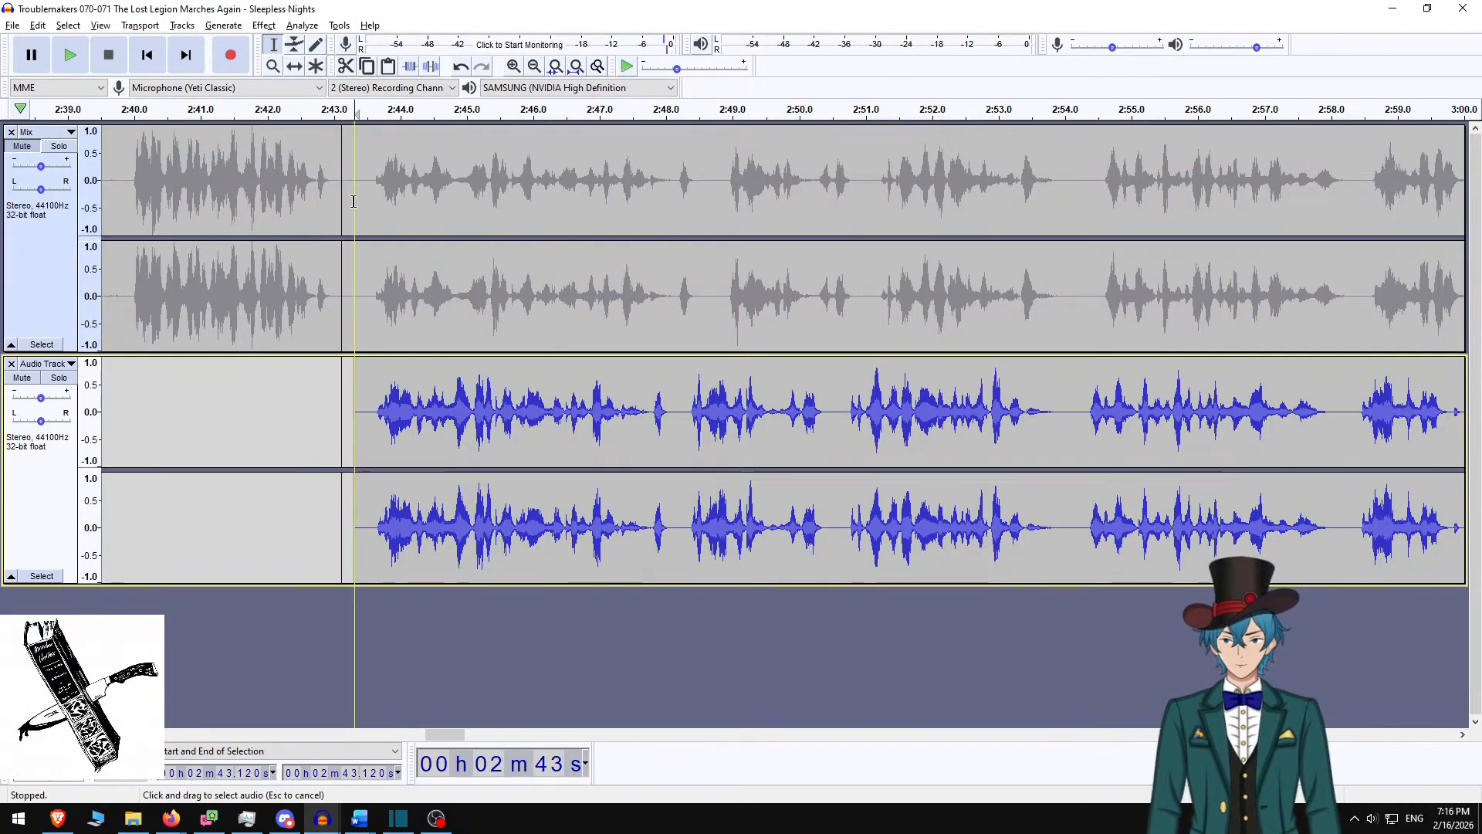
pyautogui.hscroll(4, 1128, 224)
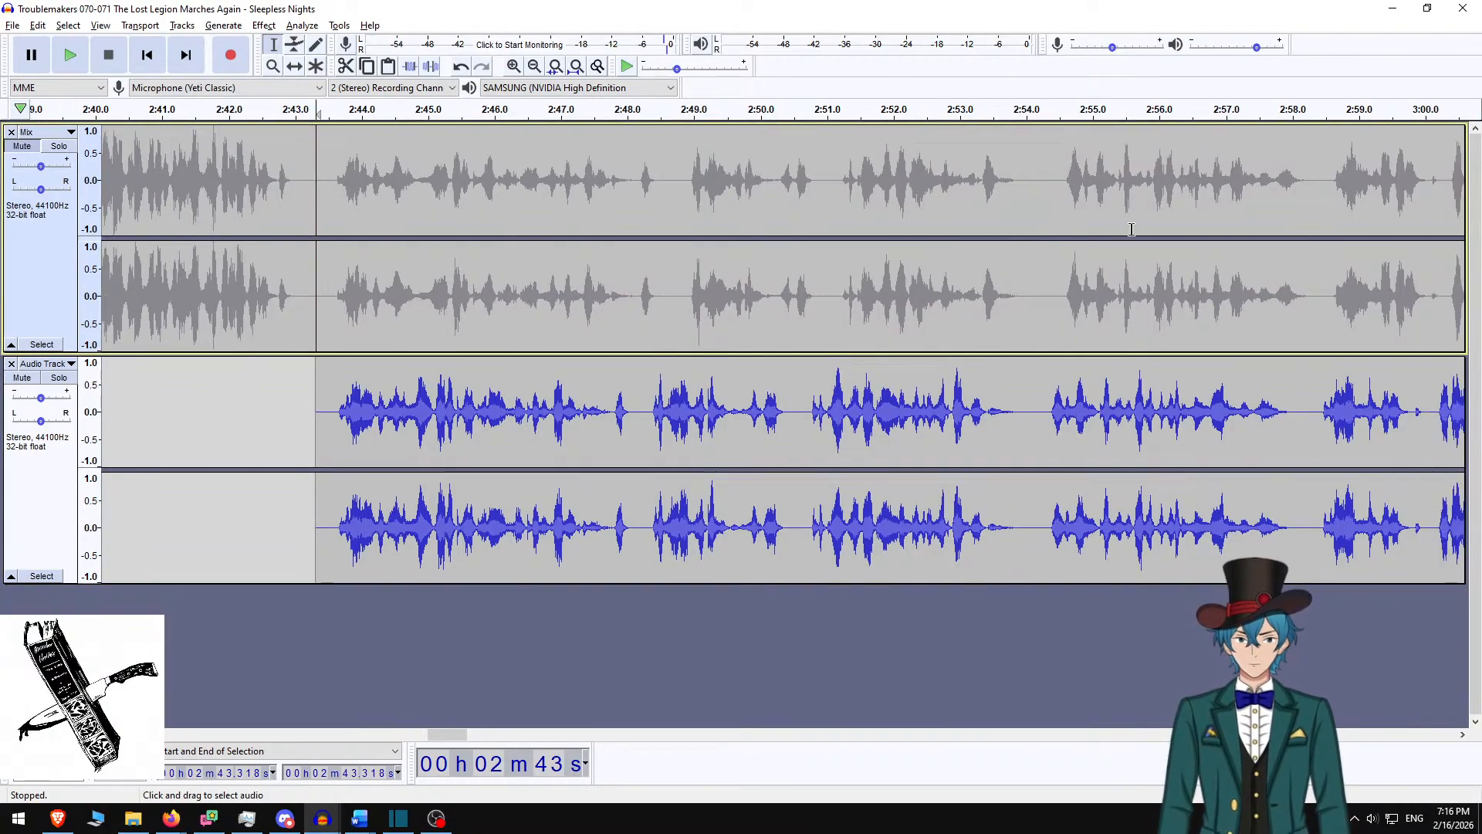
pyautogui.hscroll(3, 1413, 211)
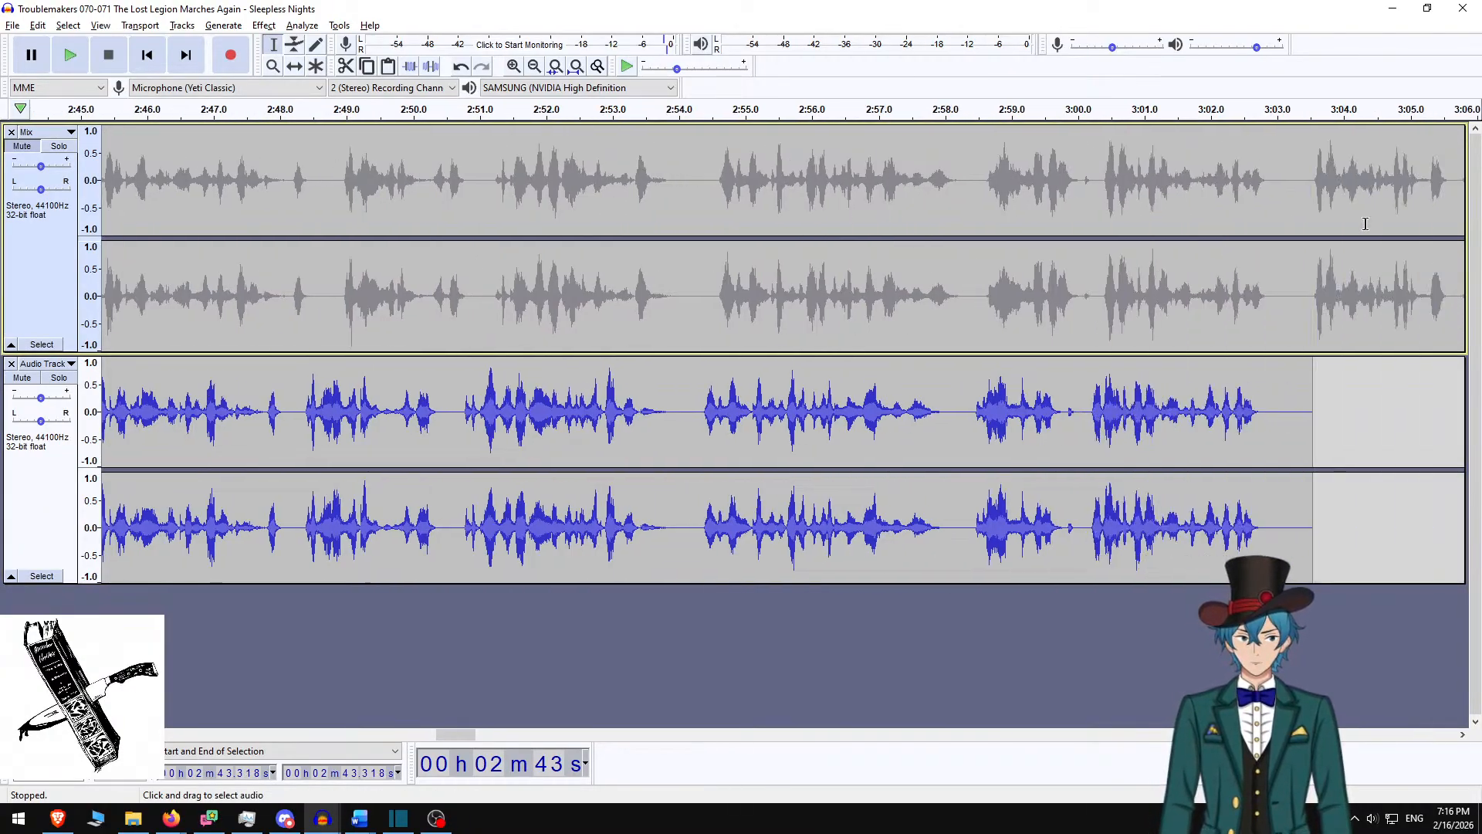
pyautogui.keyDown('shift'); pyautogui.click(1287, 226); pyautogui.keyUp('shift')
pyautogui.hotkey('ctrl', 'l')
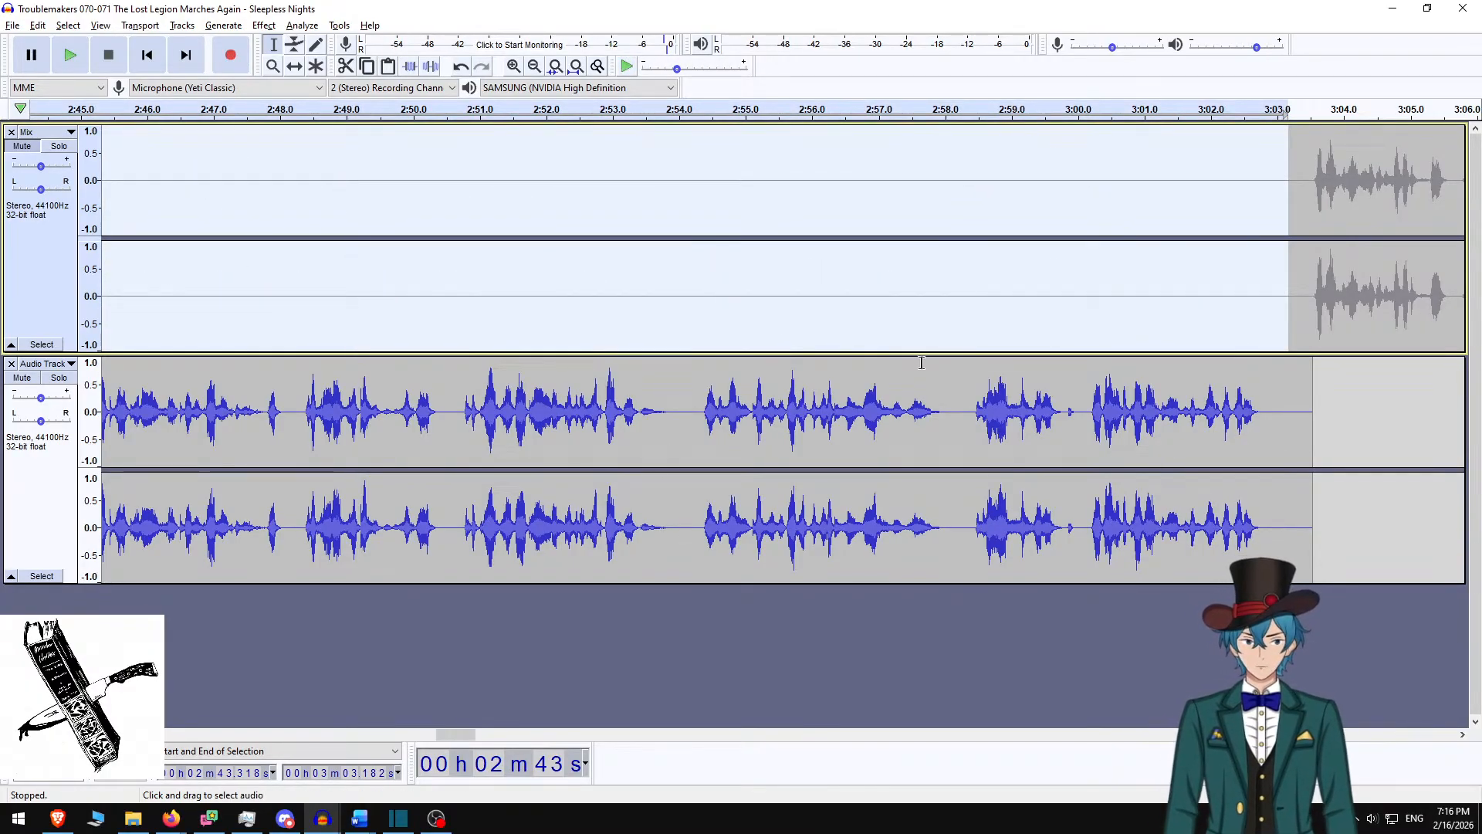
# Select the new narration and Mix tracks and render them into a single mixed track
pyautogui.hscroll(-10, 463, 341)
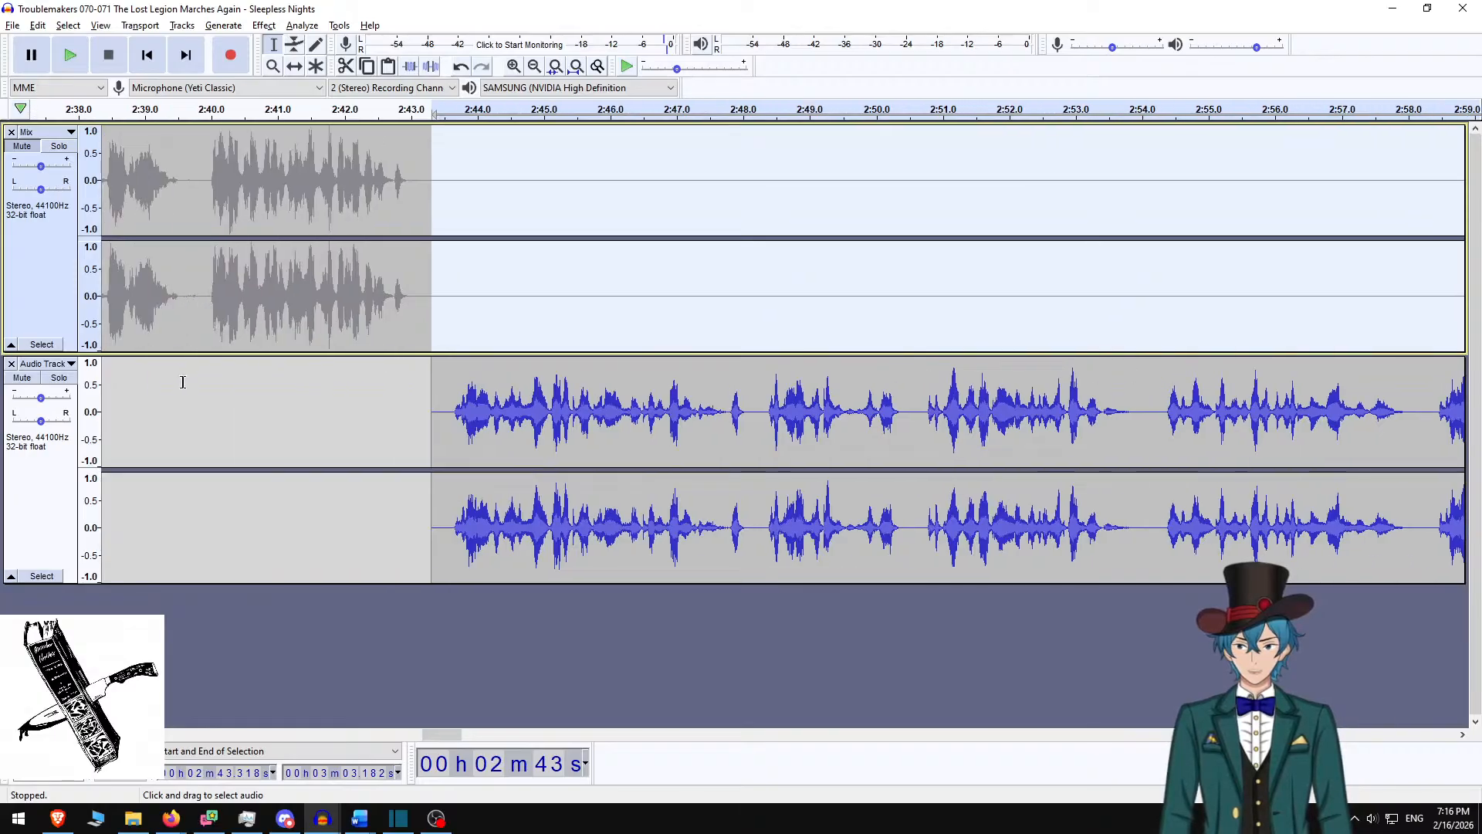
pyautogui.click(34, 494)
pyautogui.keyDown('shift'); pyautogui.click(52, 296); pyautogui.keyUp('shift')
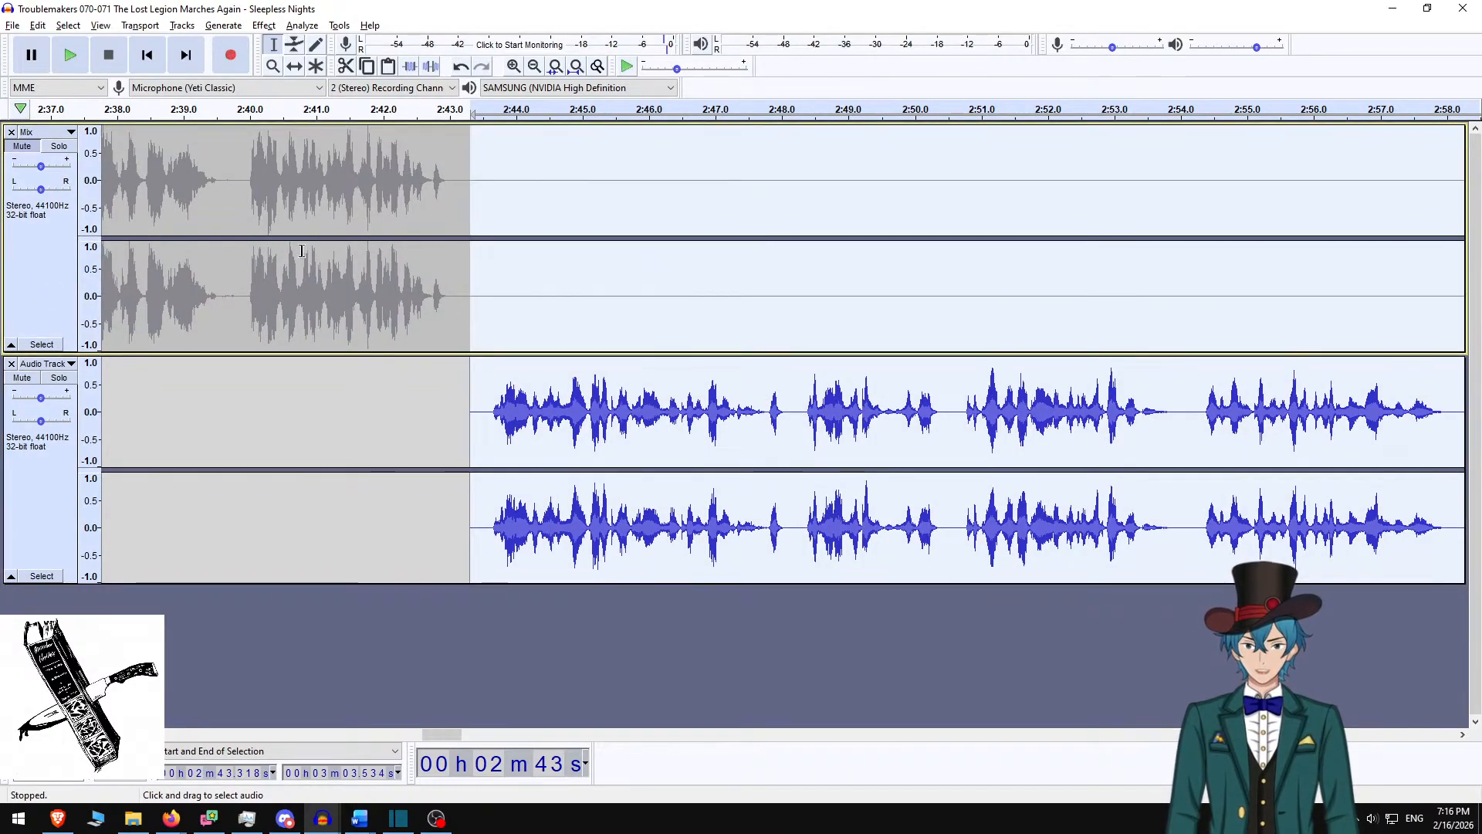
pyautogui.click(190, 28)
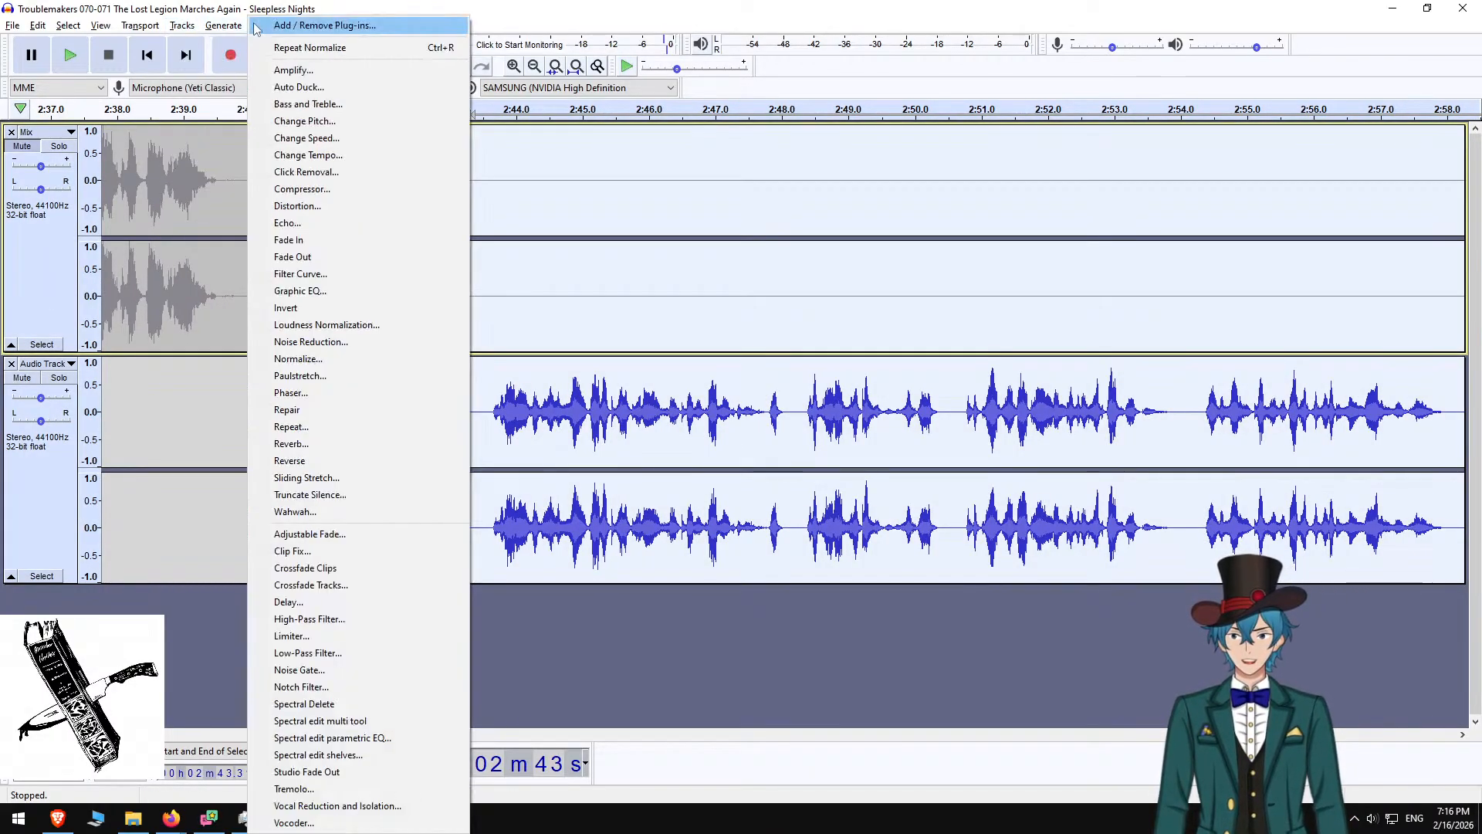
pyautogui.click(182, 26)
pyautogui.moveTo(255, 66)
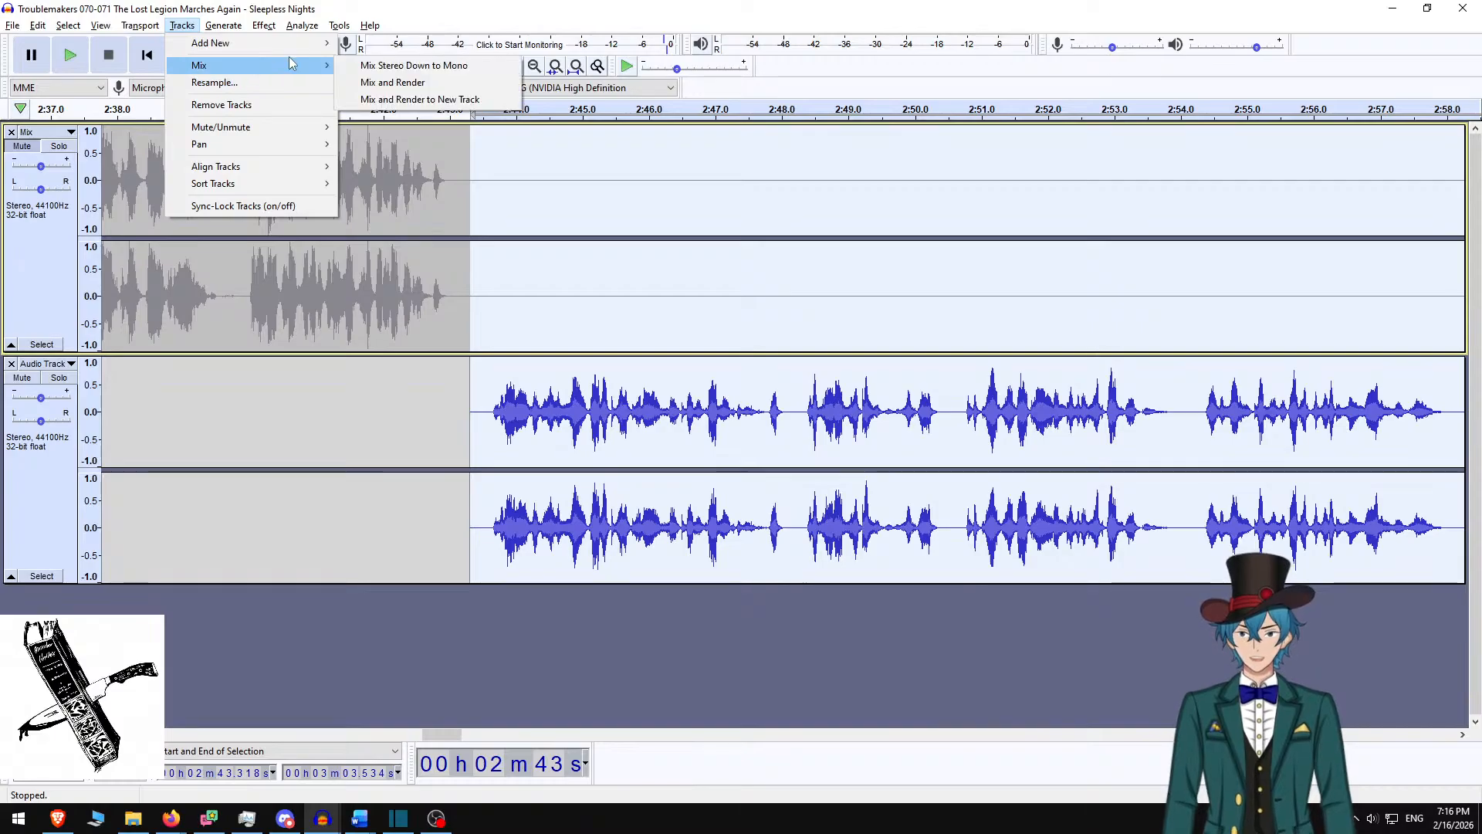
pyautogui.click(378, 83)
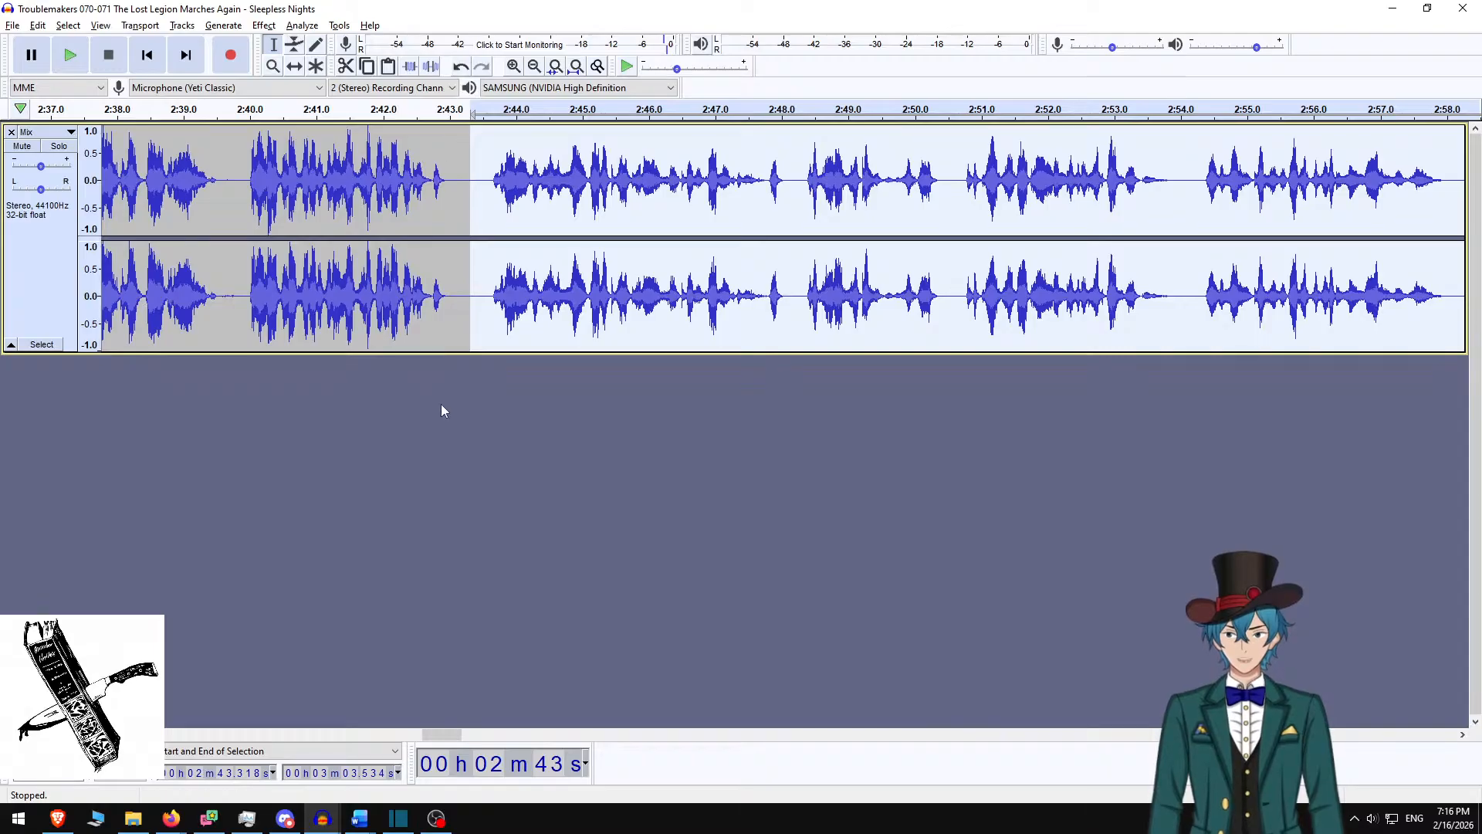
pyautogui.hotkey('alt', 'Tab')
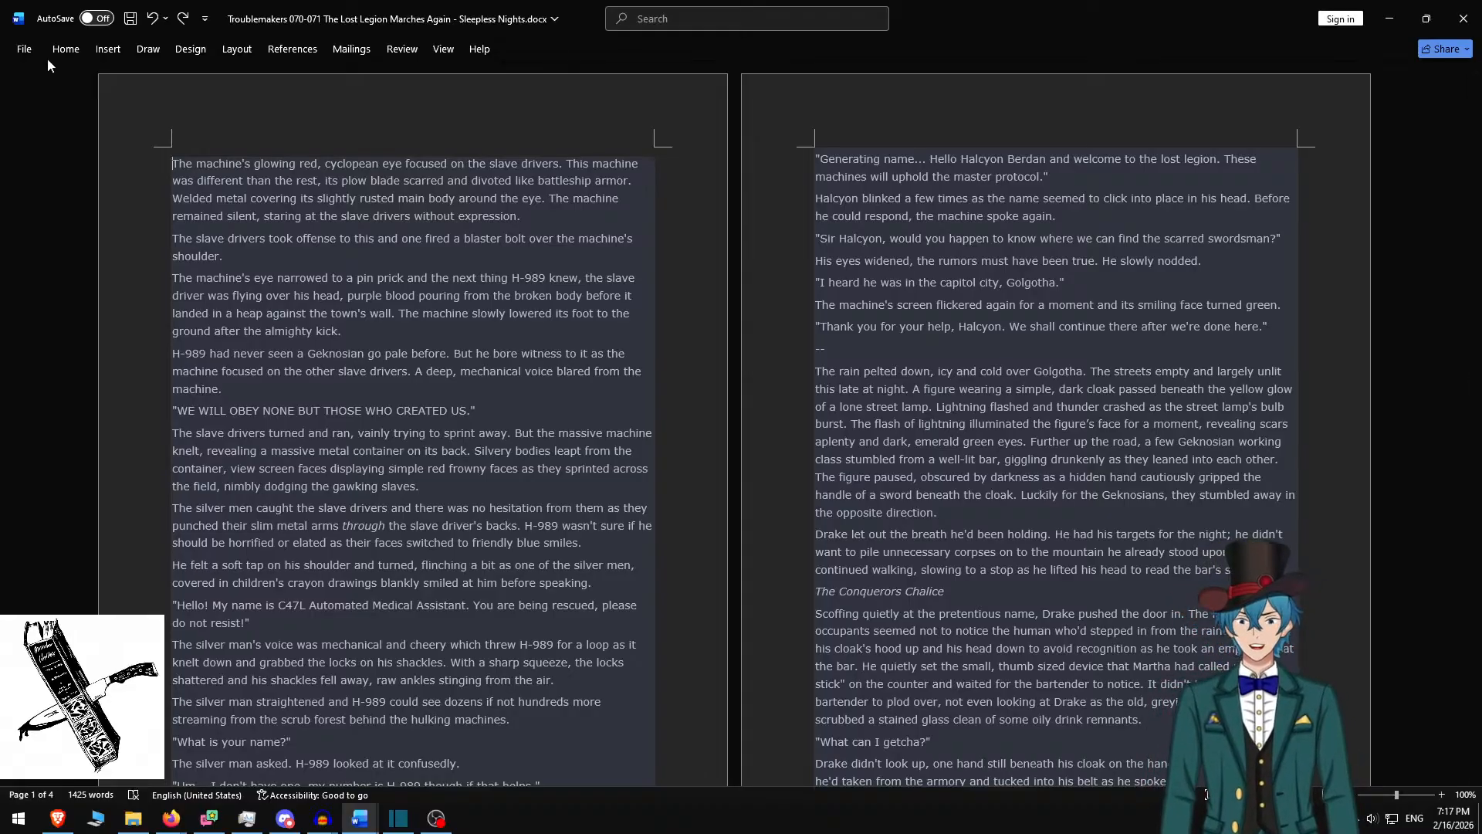
# Delete the narrated opening so the story starts at 'Drake let out the breath he'd been holding' (802 words)
pyautogui.hotkey('ctrl', 'y')
pyautogui.hotkey('ctrl', 'y')
pyautogui.hotkey('ctrl', 'y')
pyautogui.hotkey('ctrl', 'y')
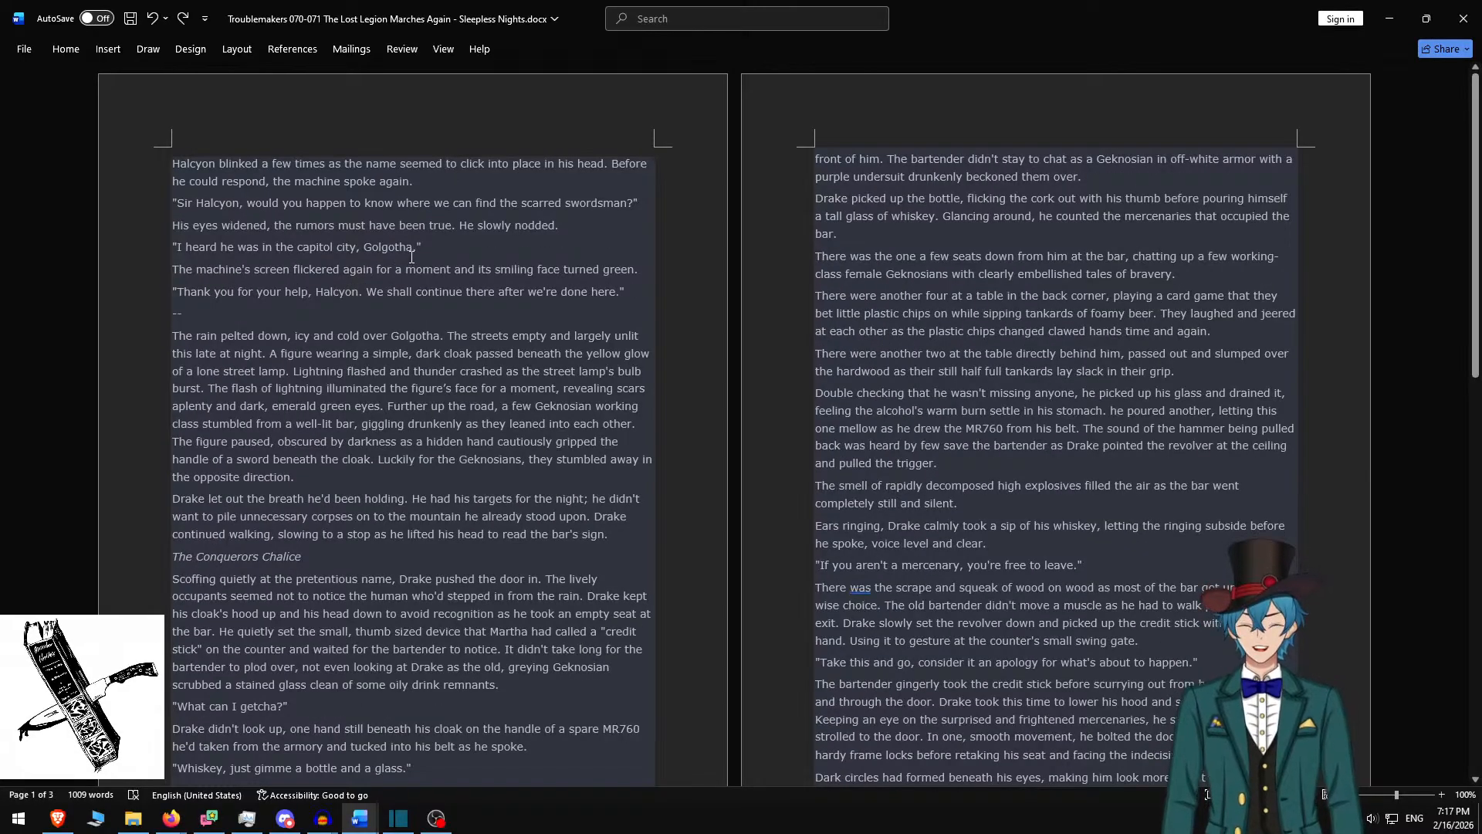
pyautogui.hotkey('ctrl', 'y')
pyautogui.hotkey('ctrl', 'y')
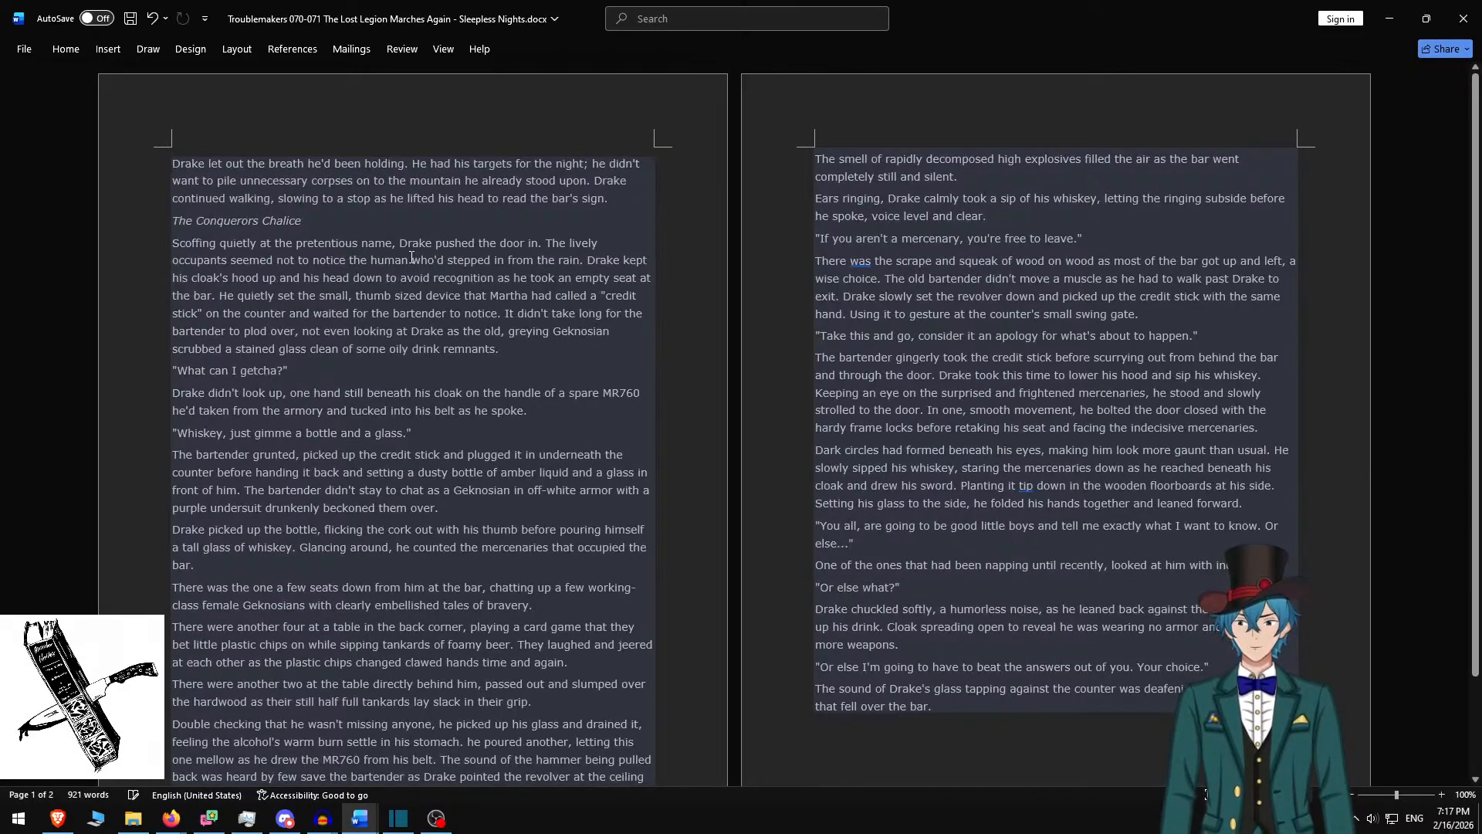
pyautogui.hotkey('alt', 'Tab')
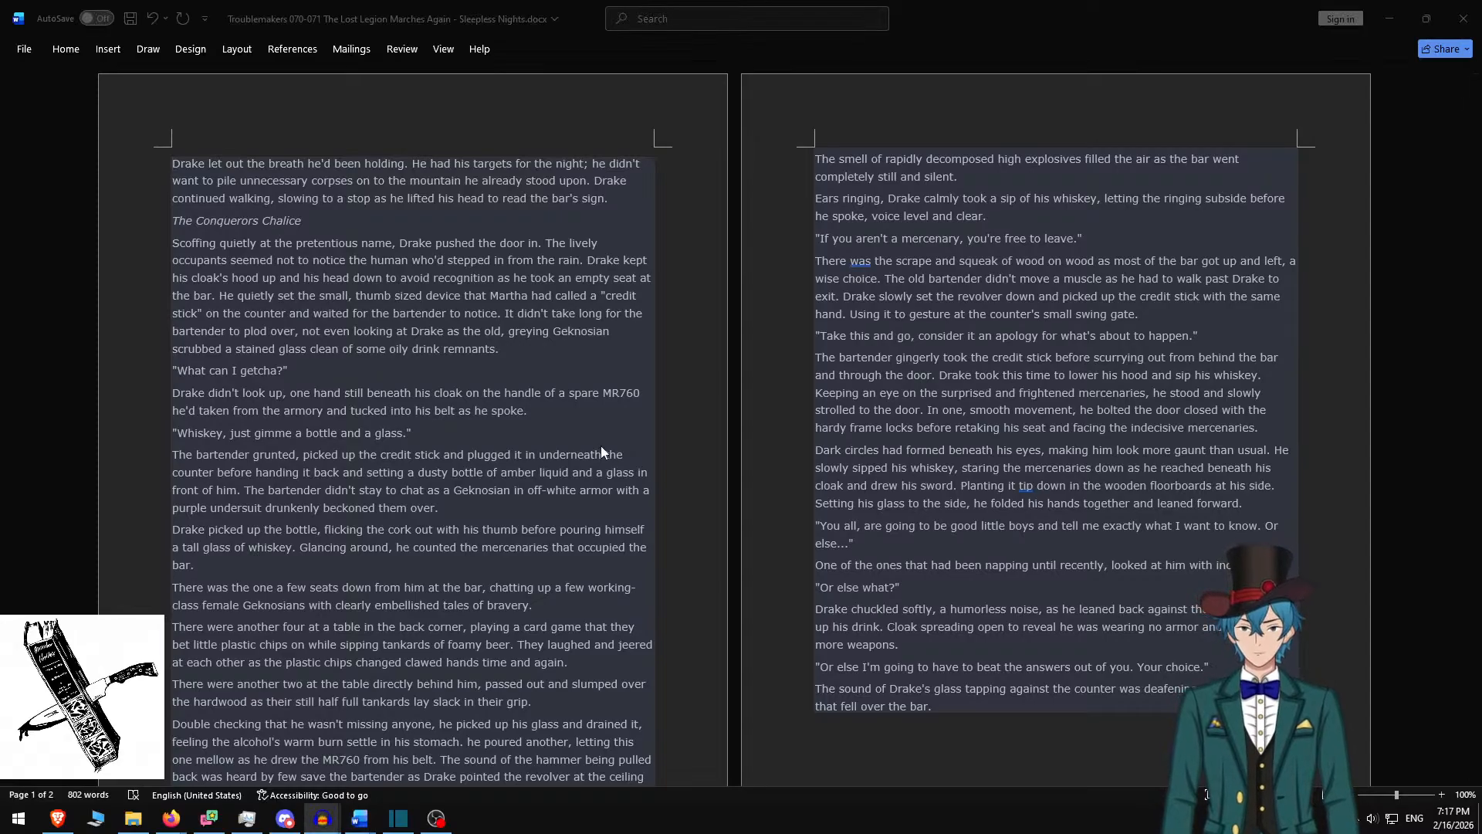
pyautogui.hotkey('alt', 'Tab')
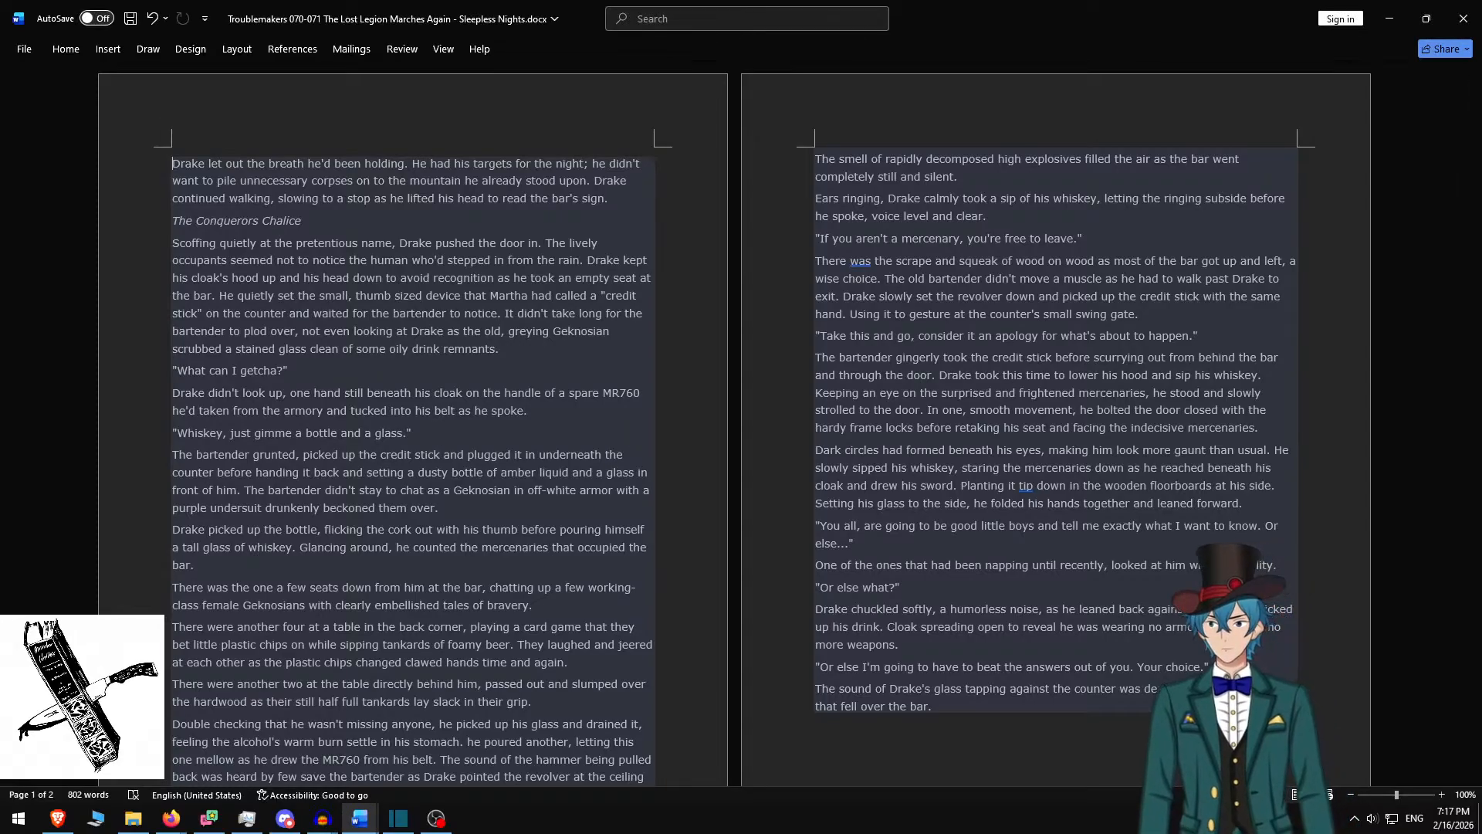
pyautogui.hotkey('alt', 'Tab')
pyautogui.hotkey('alt', 'Tab')
pyautogui.hotkey('alt', 'Tab')
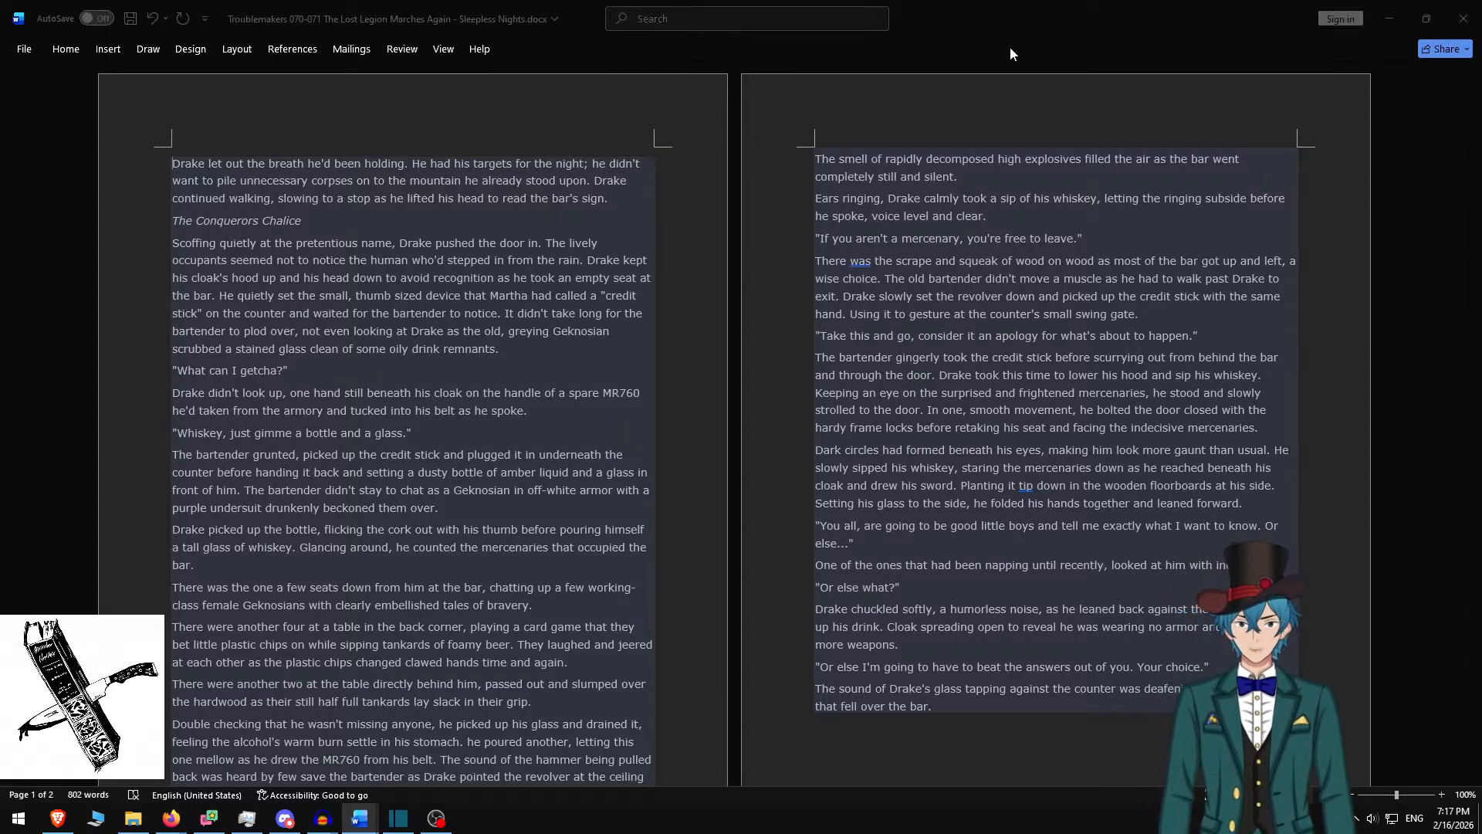
pyautogui.hotkey('alt', 'Tab')
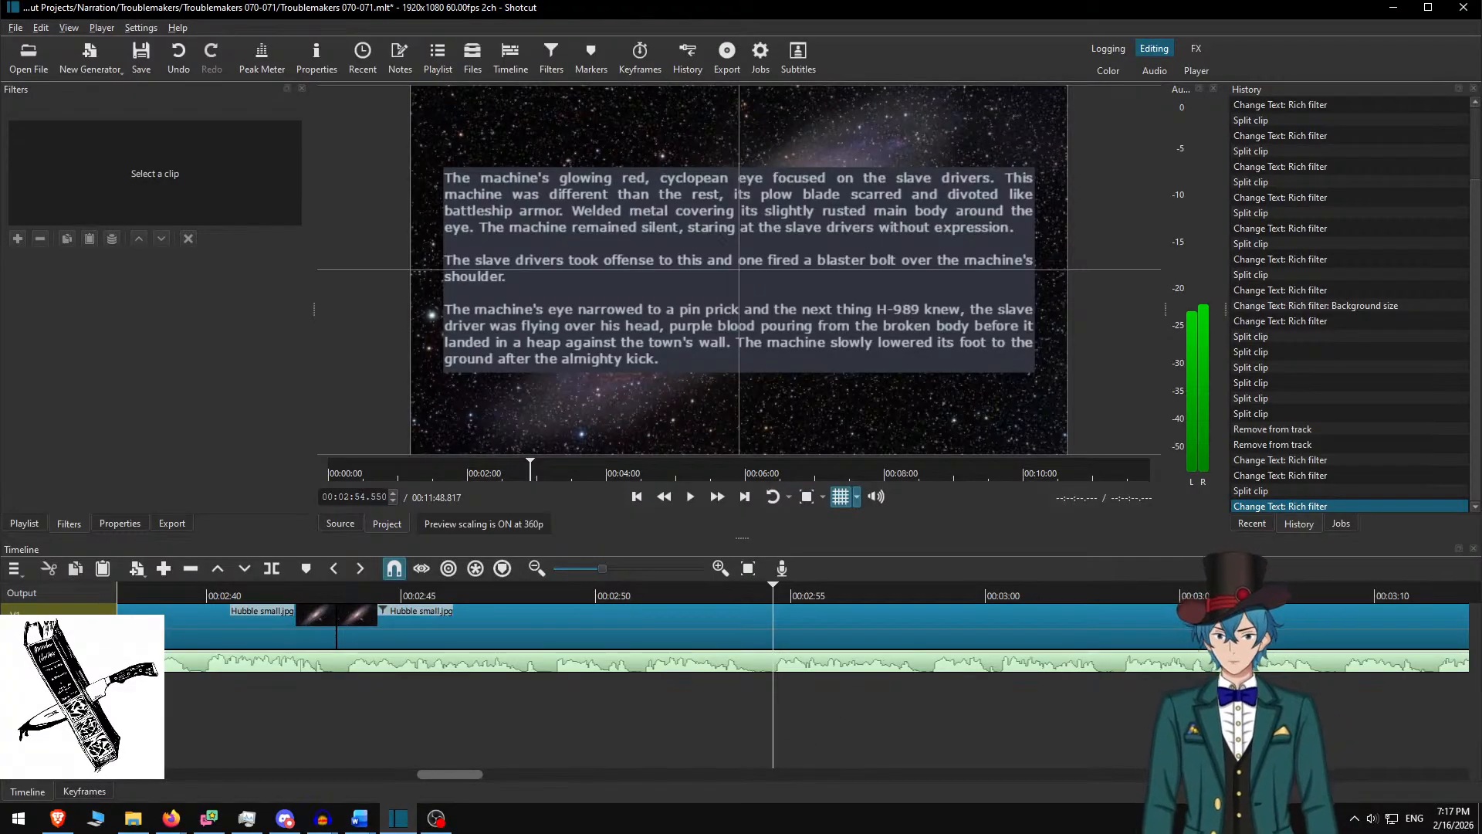
# Normalize the entire mixed narration track in Audacity
pyautogui.click(323, 819)
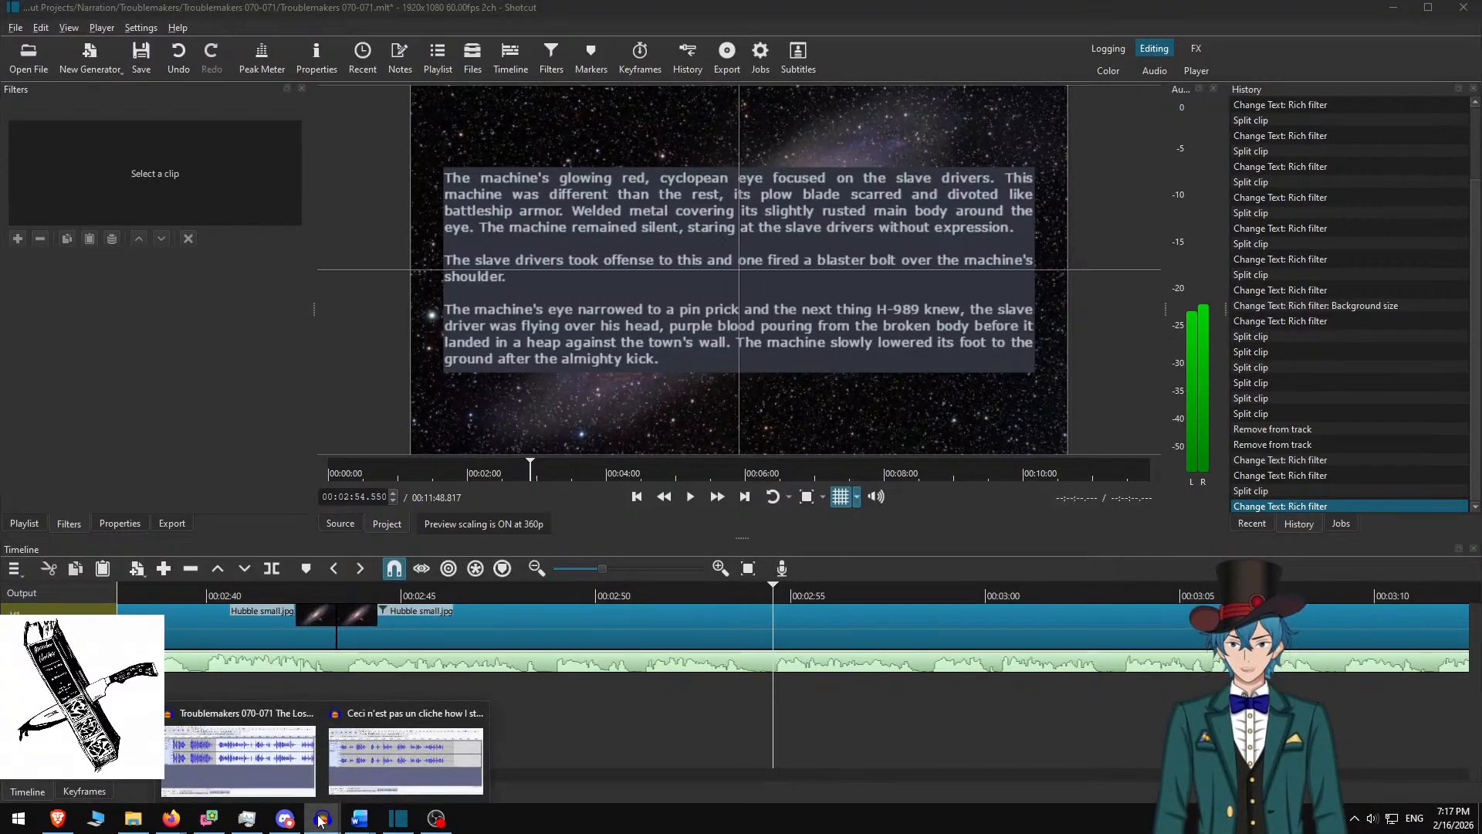
pyautogui.click(255, 756)
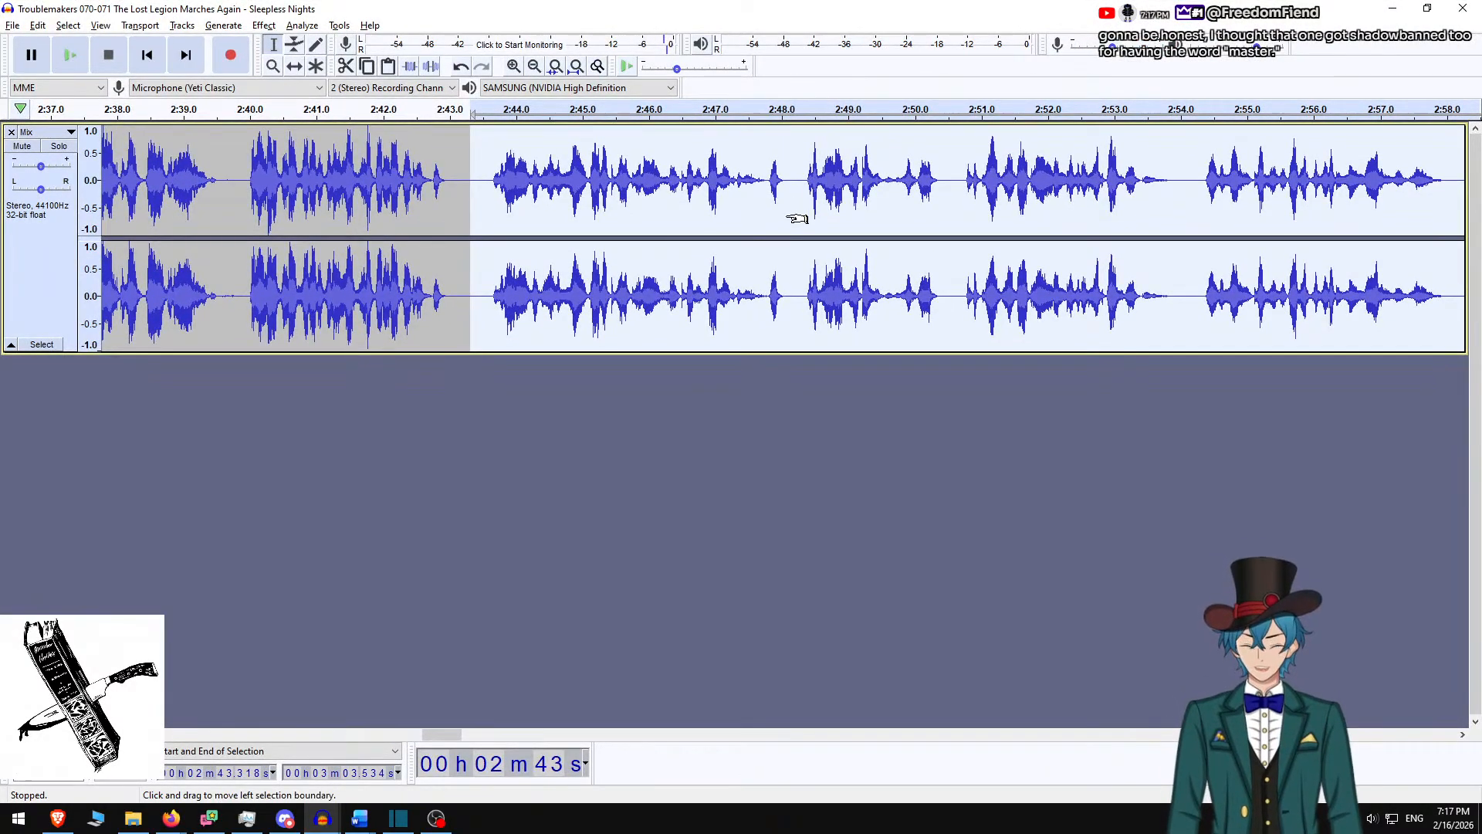
pyautogui.hotkey('ctrl', 'a')
pyautogui.click(263, 25)
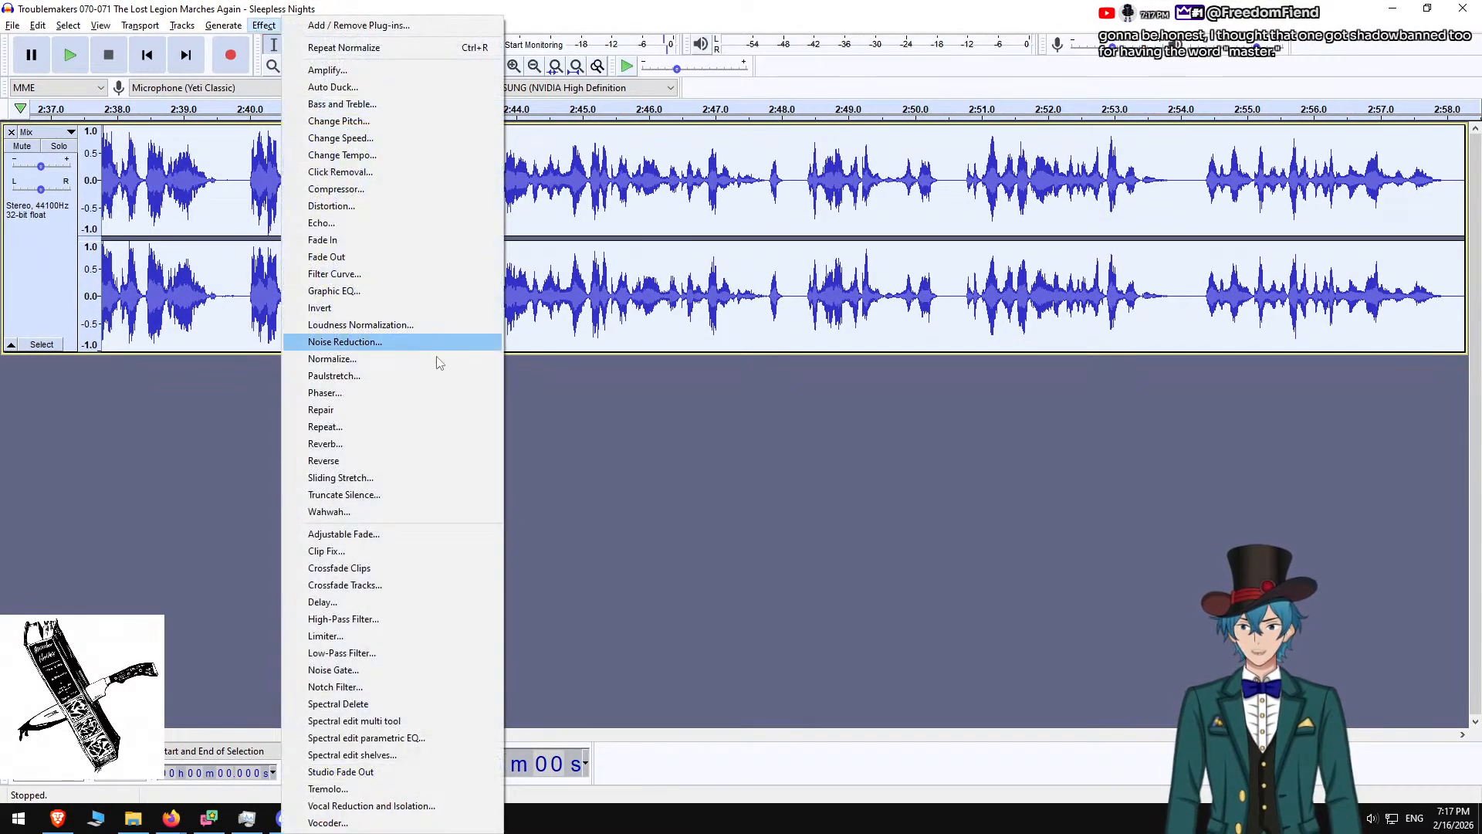
pyautogui.click(374, 358)
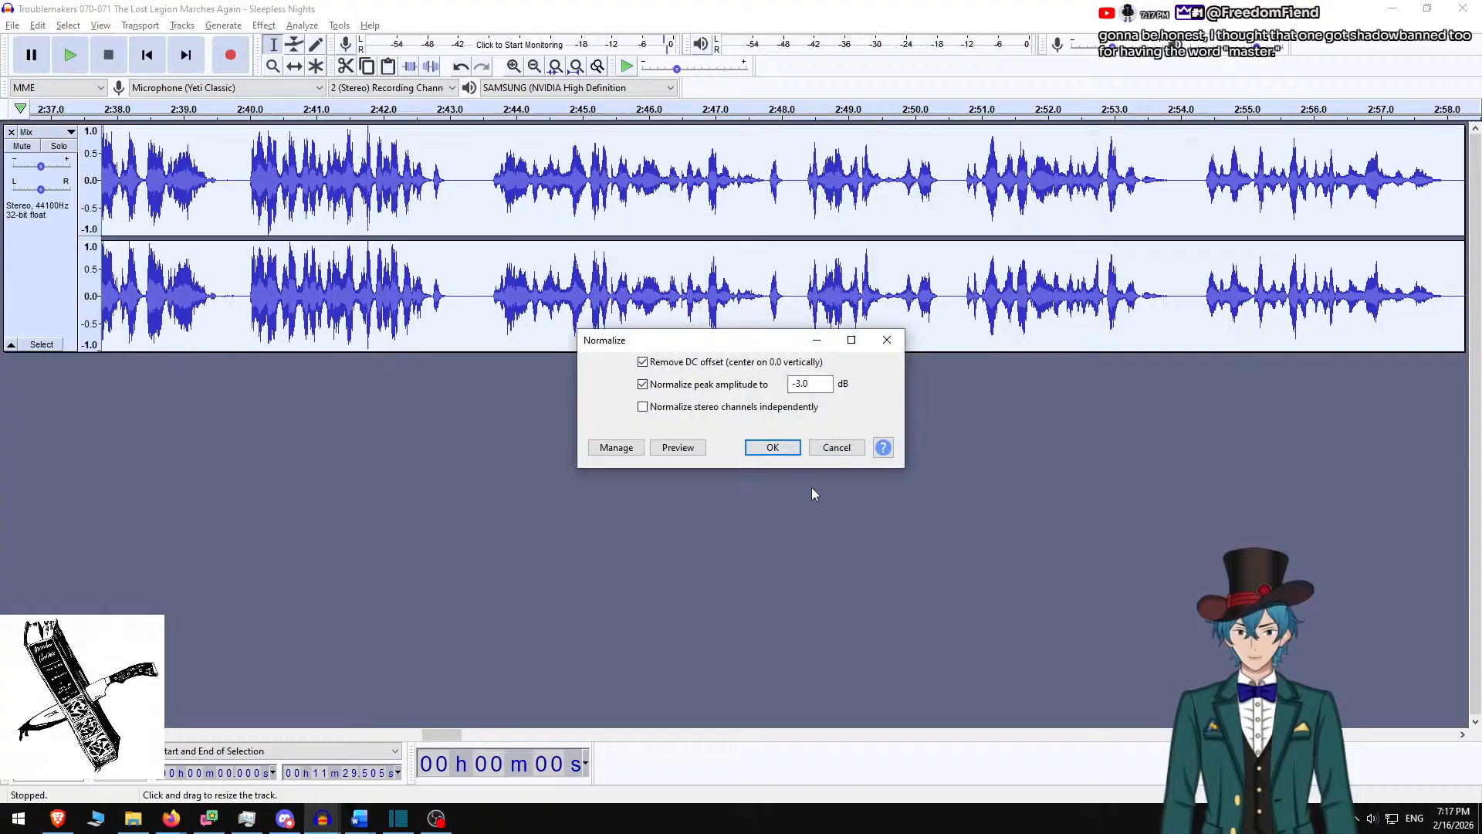
pyautogui.click(787, 448)
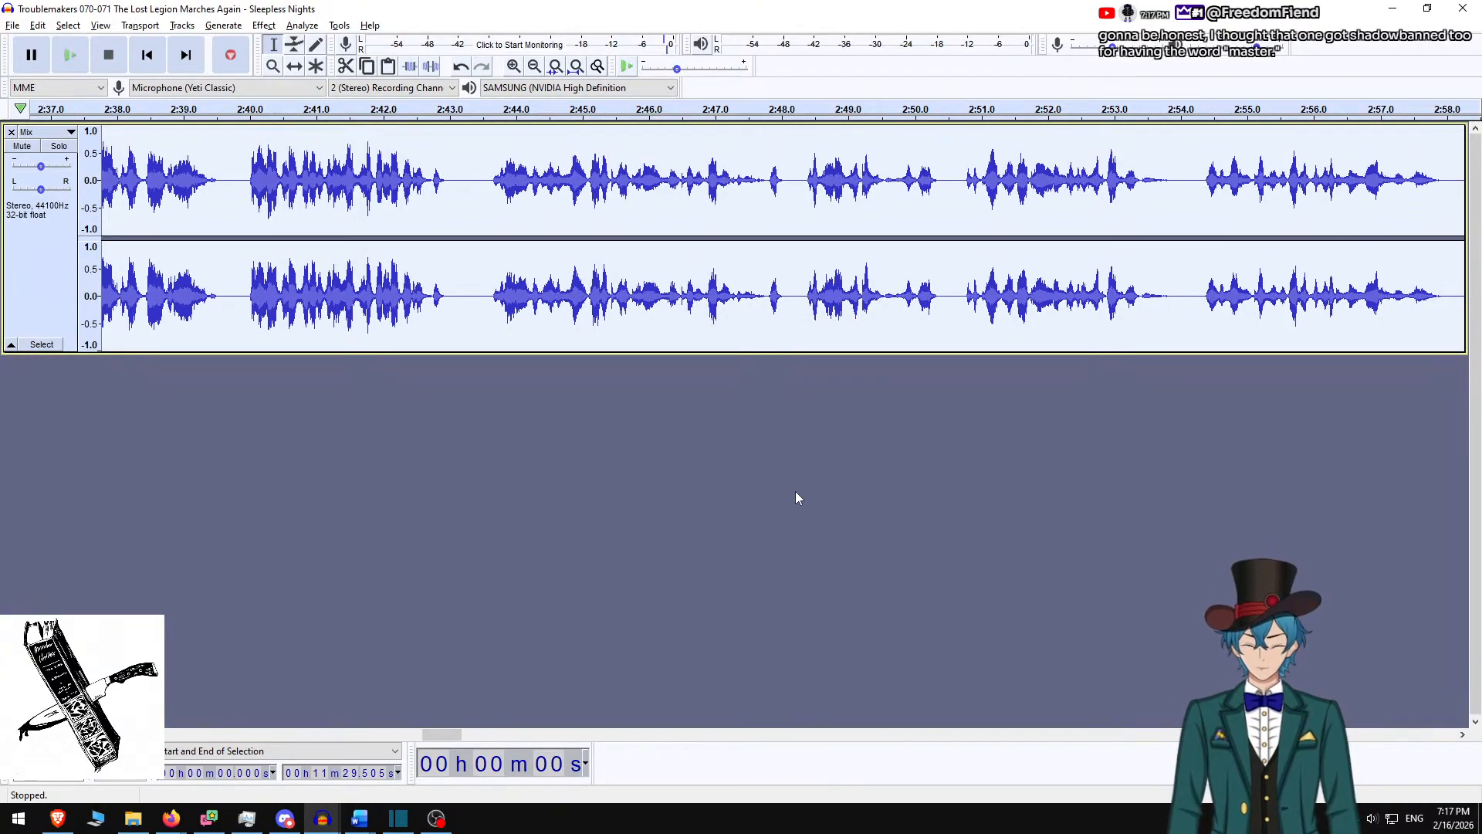
# Export the narration as the M4A file ending 'Sleepless Nights v2.m4a', then move Audacity aside
pyautogui.hotkey('ctrl', 'shift', 'e')
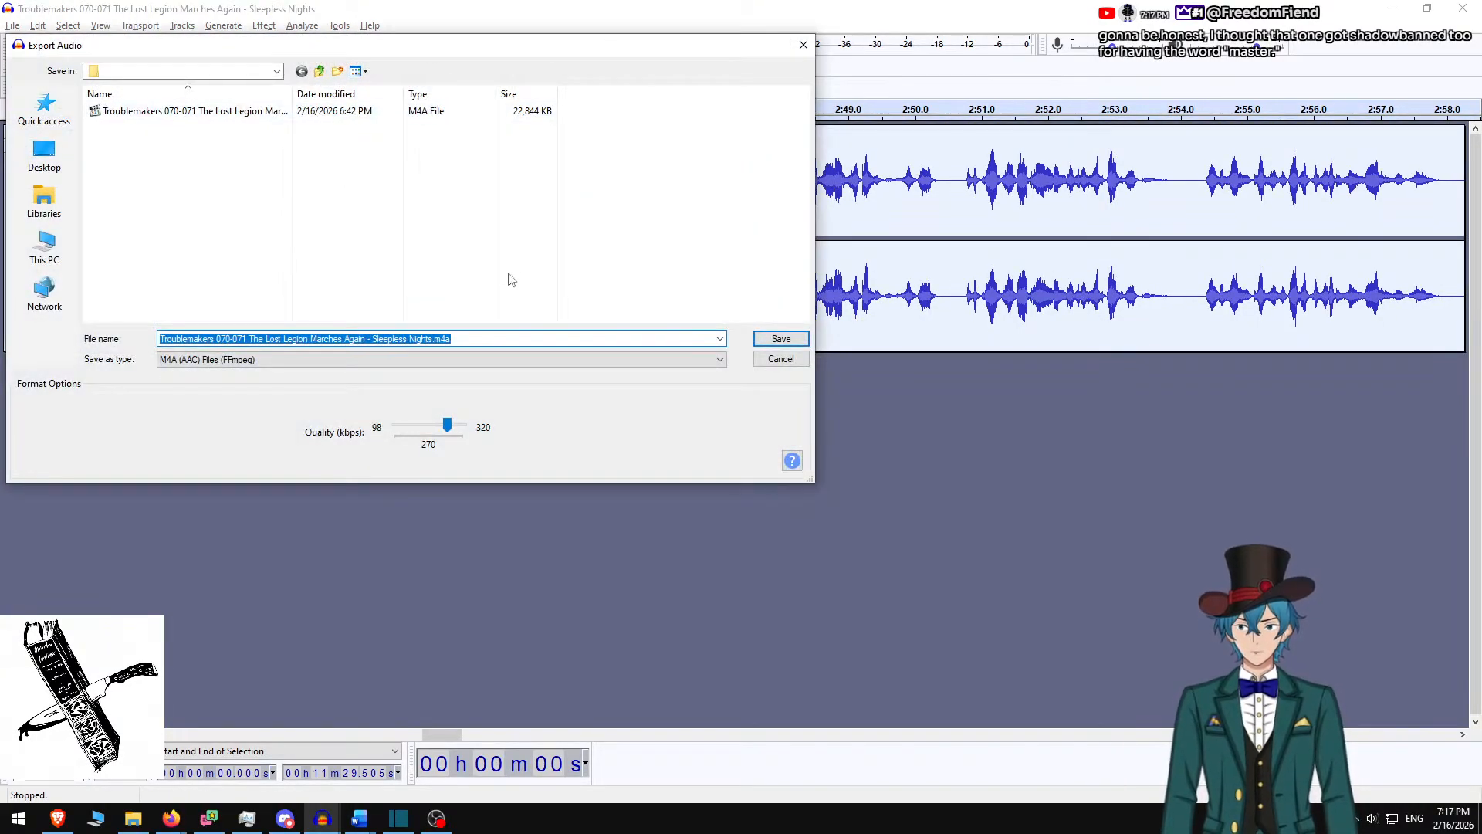
pyautogui.press('End')
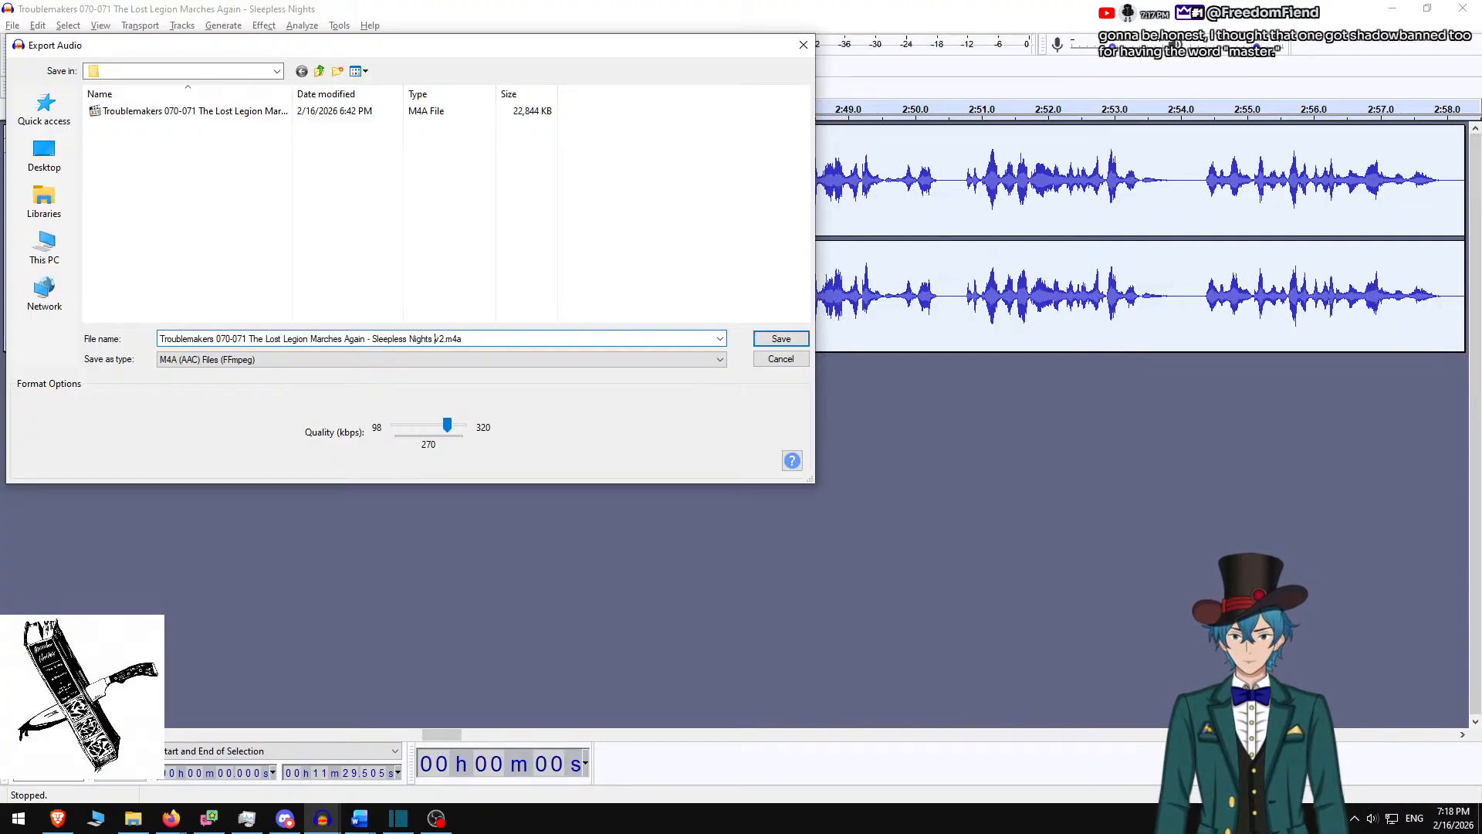
pyautogui.press('Return')
pyautogui.press('Return')
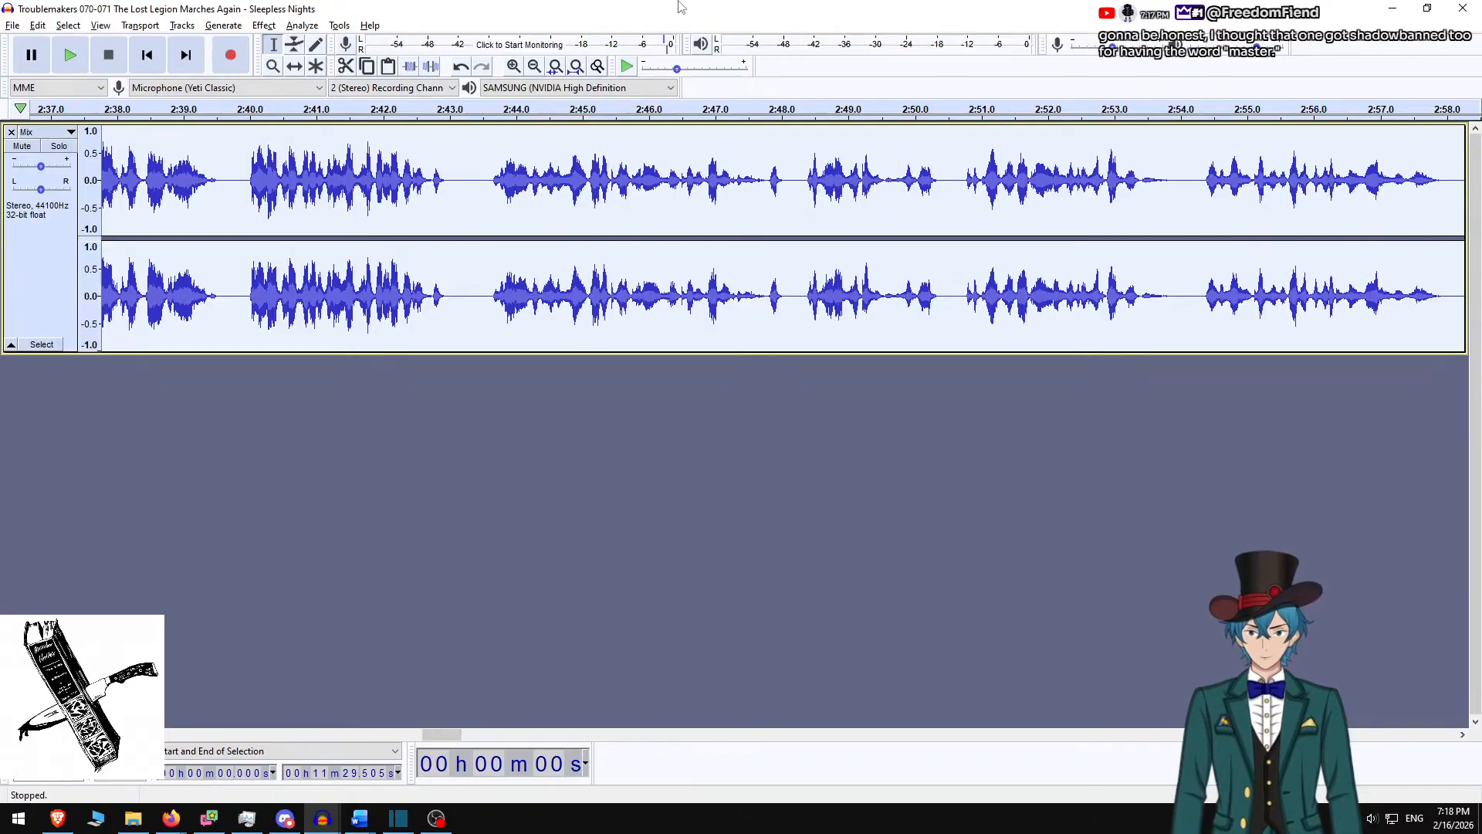
pyautogui.moveTo(680, 8); pyautogui.dragTo(0, 255)
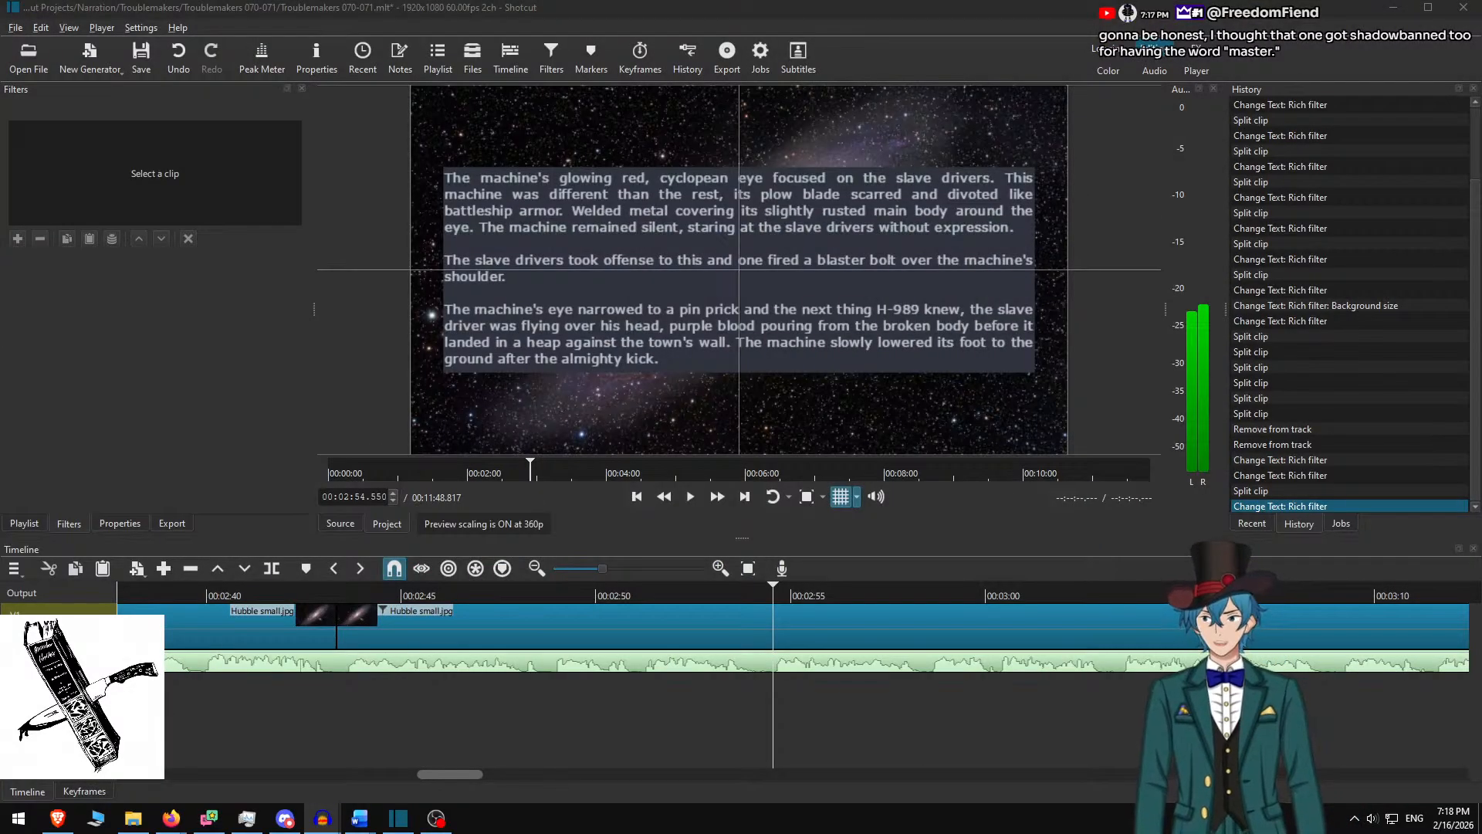
# Return to Shotcut and jump to the next clip boundary, 00:06:49.367, where Drake's passage begins
pyautogui.hotkey('alt', 'Tab')
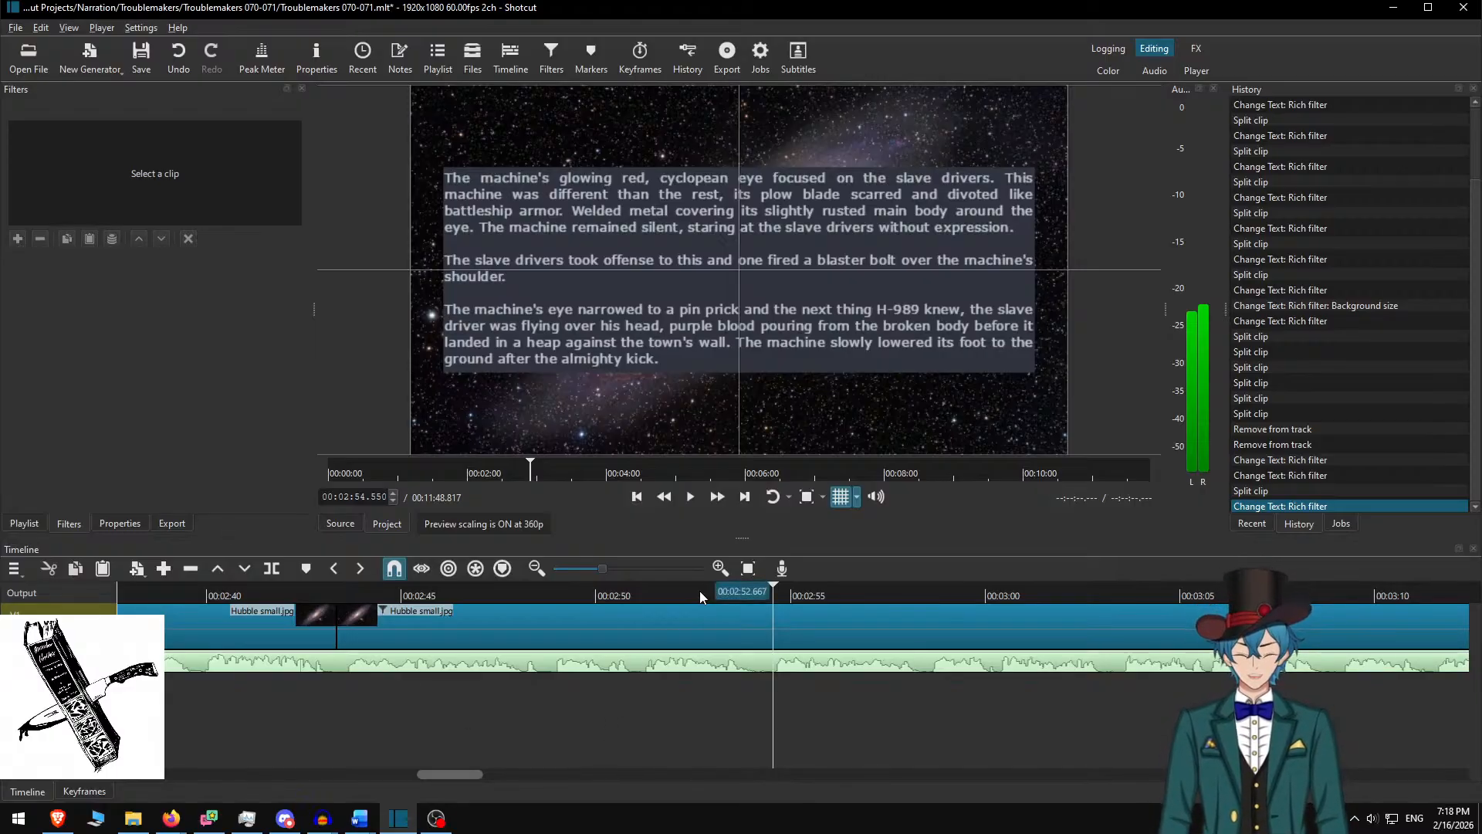
pyautogui.press('Down')
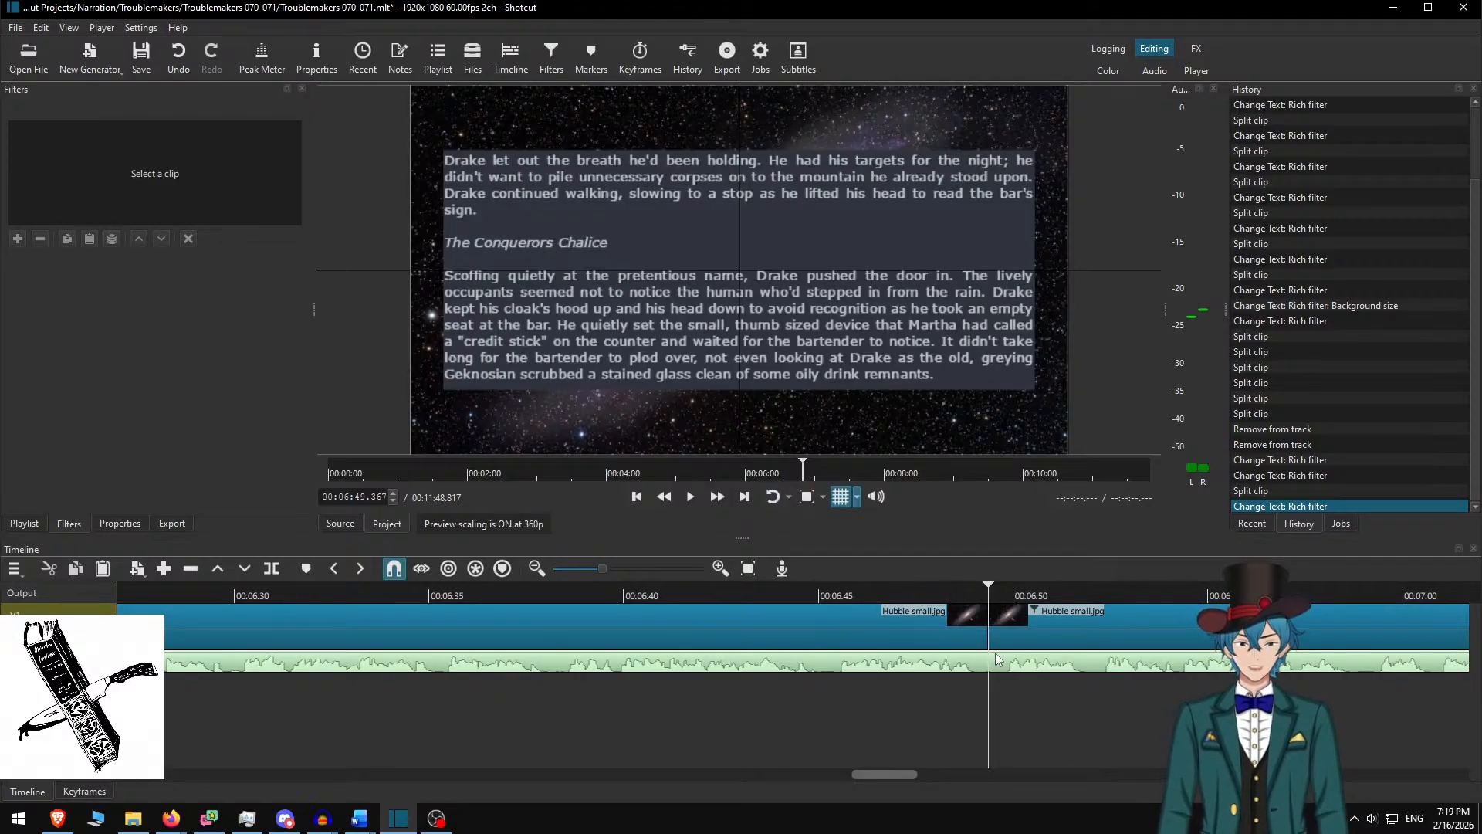
pyautogui.scroll(-4, 928, 634)
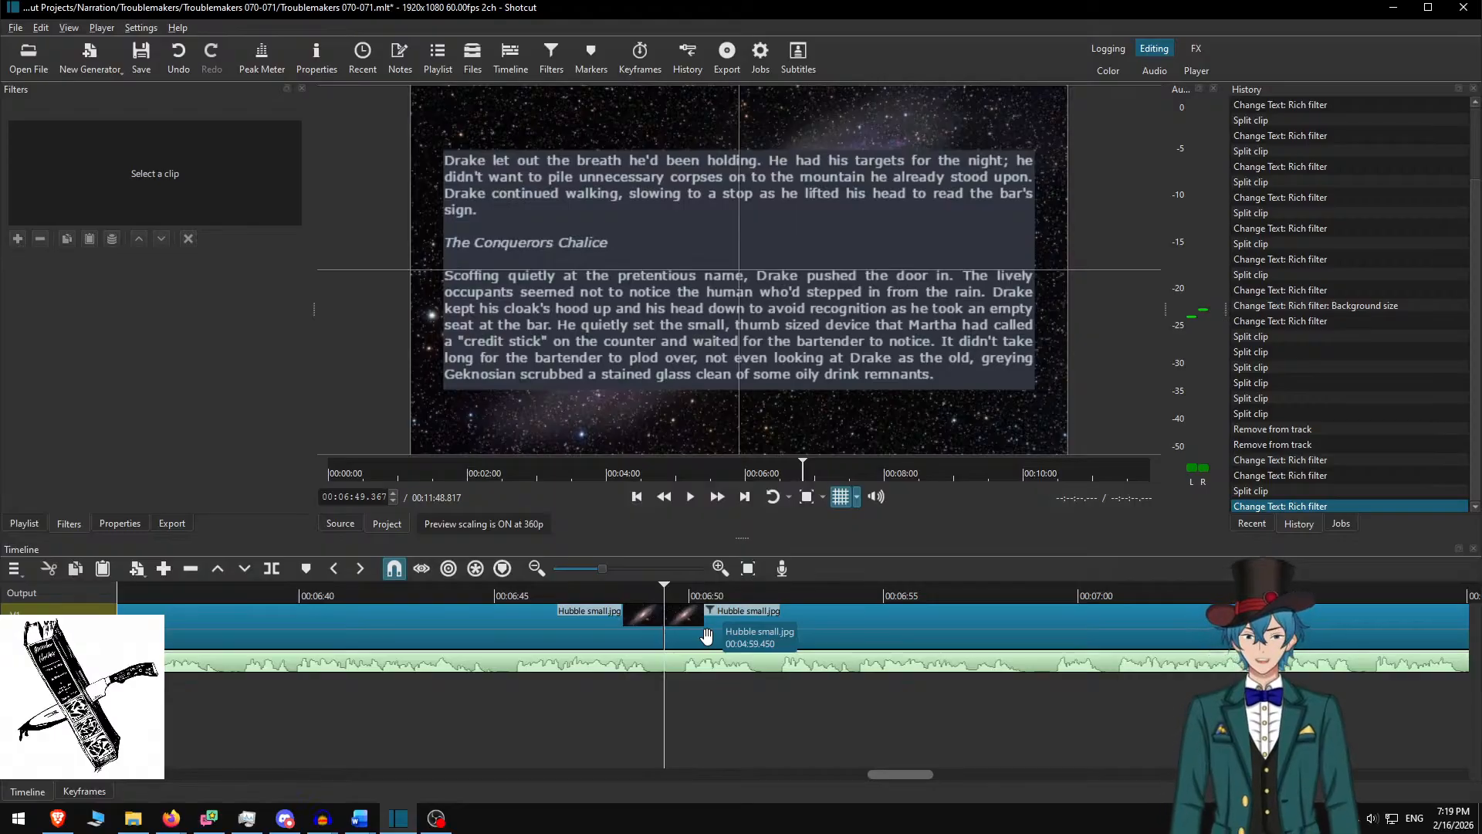
# Inspect the Drake clip's Rich Text, then preview the cut and stop at 00:06:48.050
pyautogui.click(698, 616)
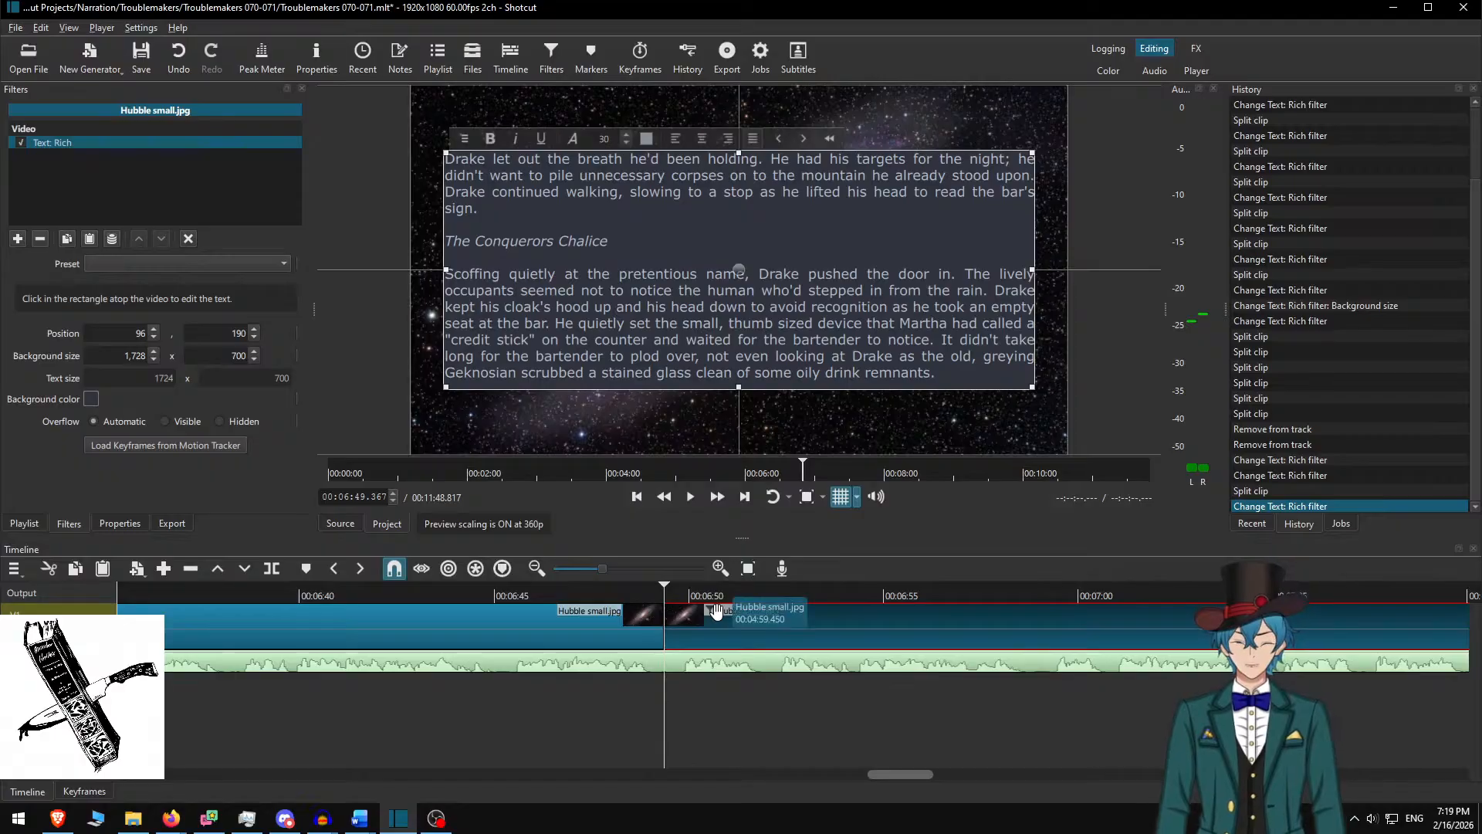
pyautogui.hotkey('ctrl', 'd')
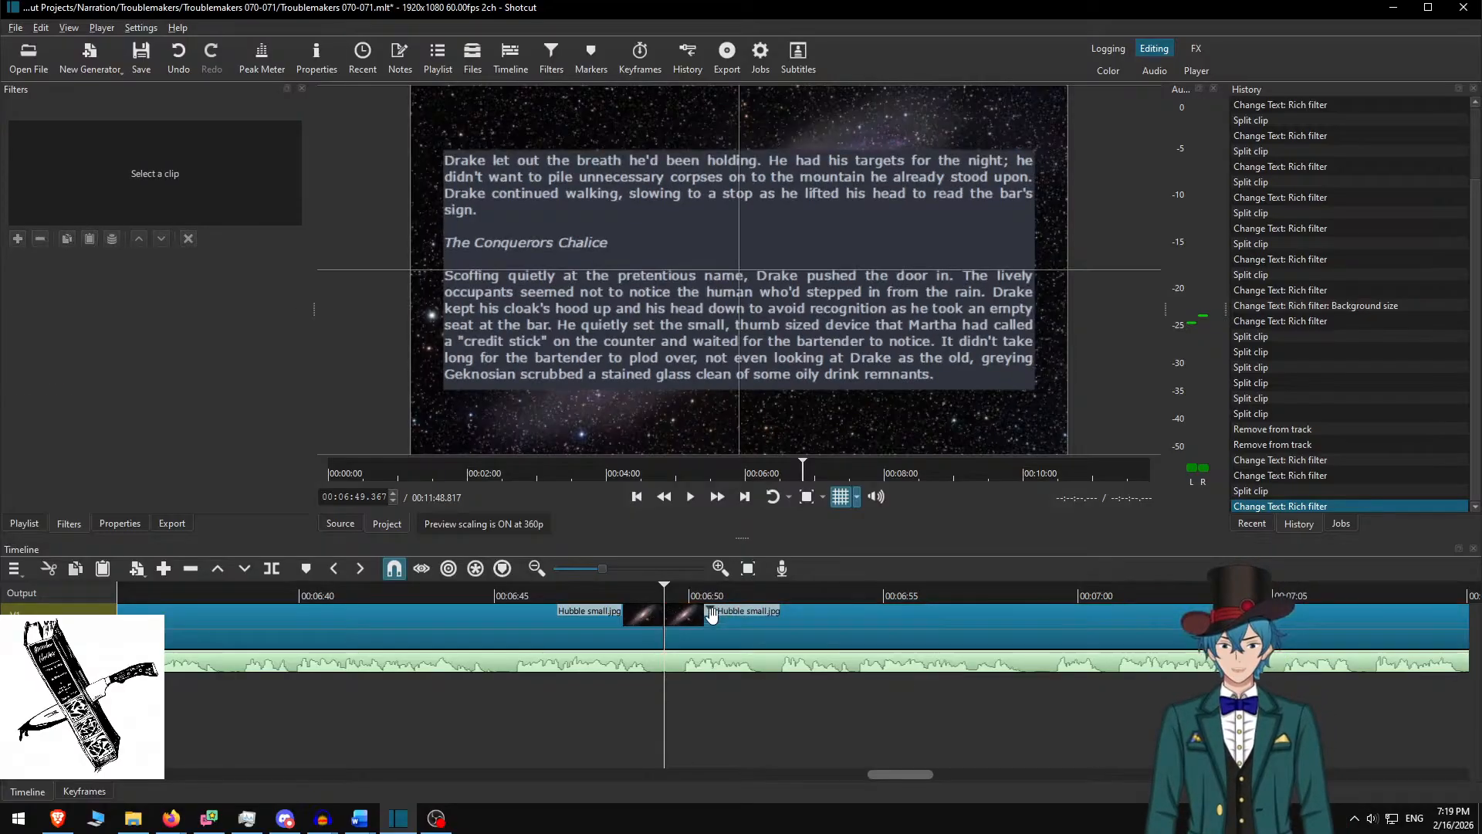
pyautogui.click(603, 587)
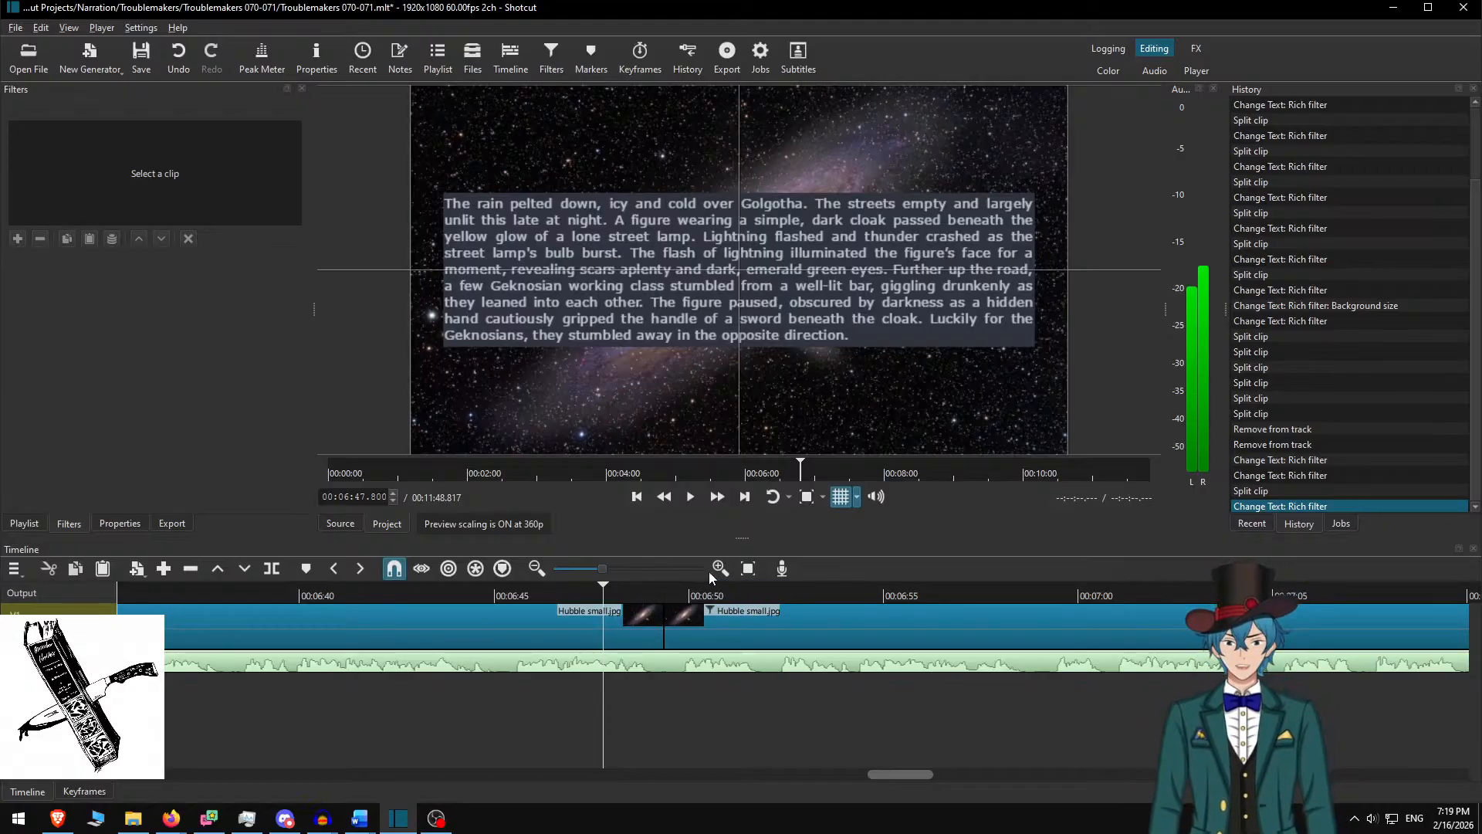
pyautogui.click(721, 587)
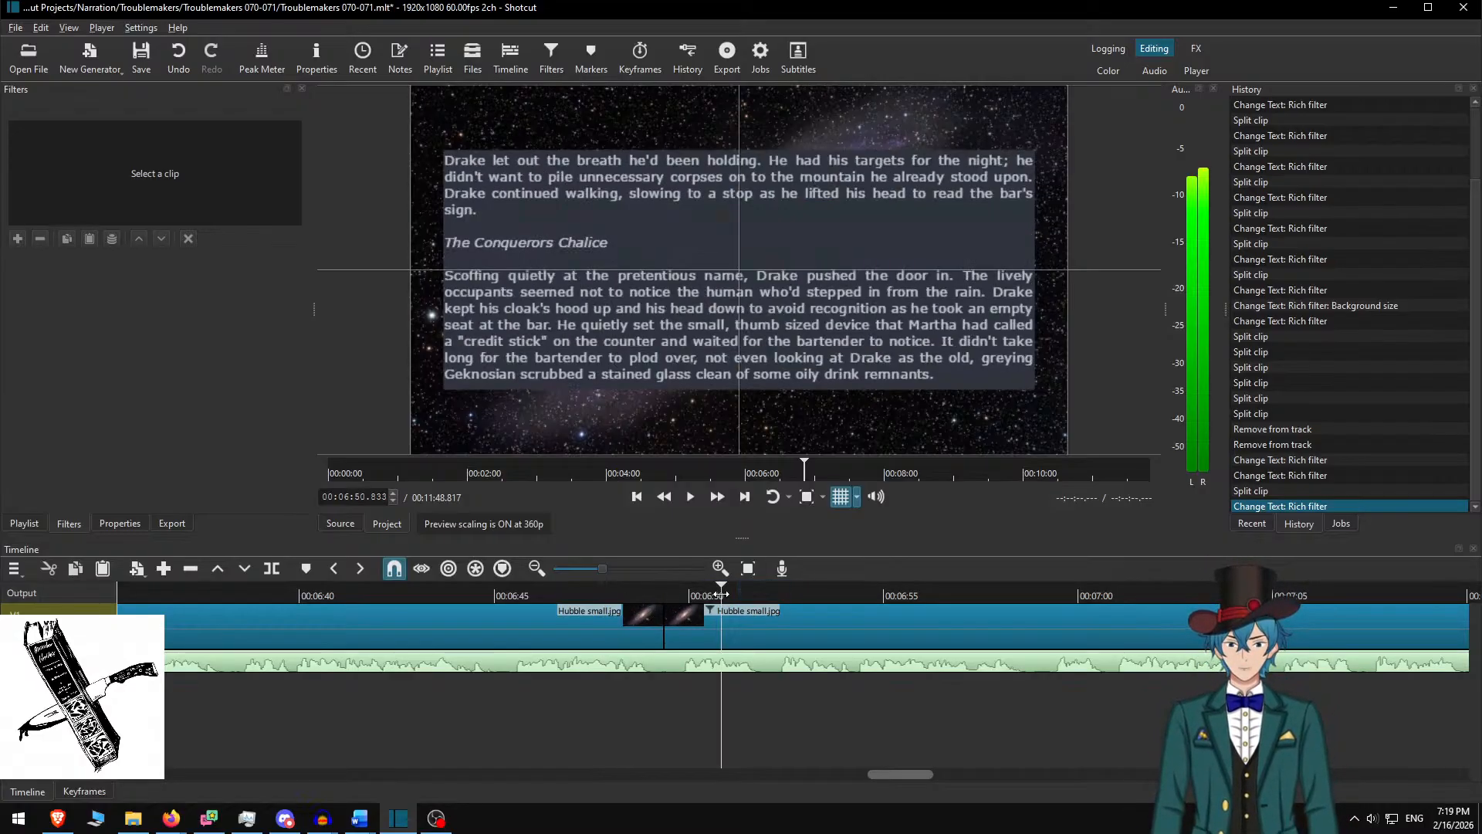
pyautogui.click(589, 592)
pyautogui.press('space')
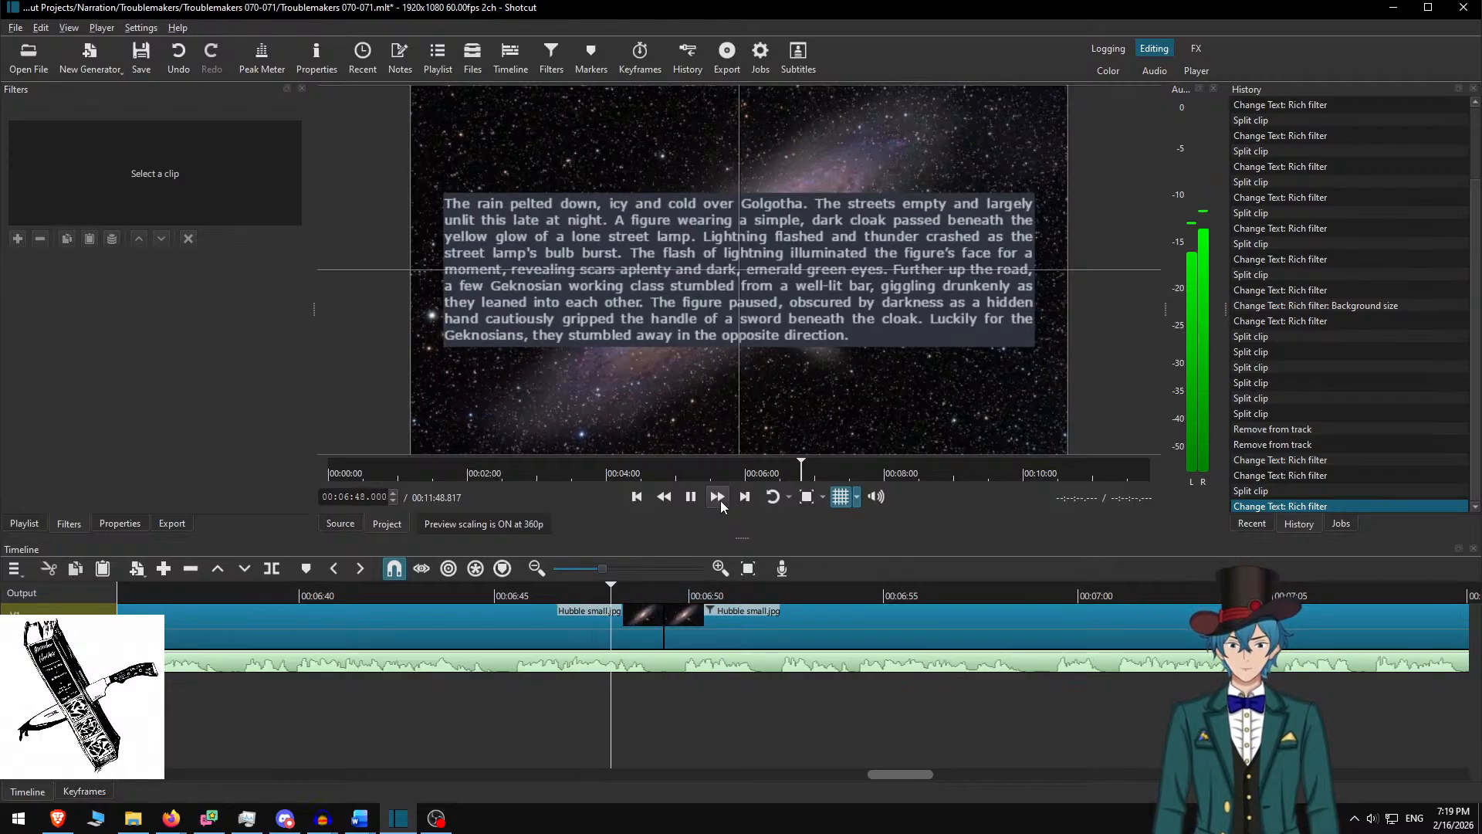
pyautogui.press('space')
# Lift the original narration clip off the audio track, after adding and undoing a new track
pyautogui.hotkey('ctrl', 'u')
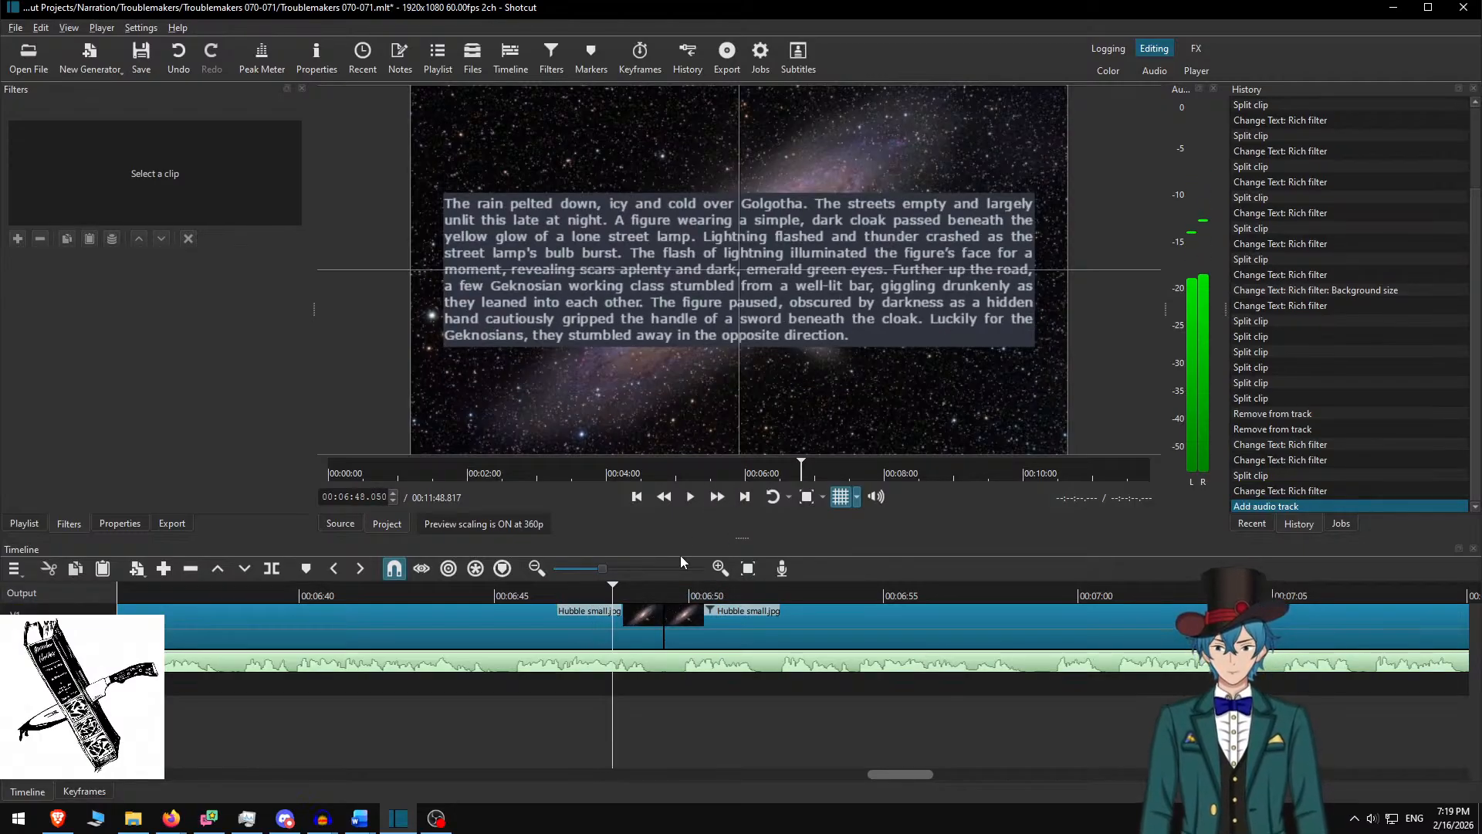
pyautogui.hotkey('ctrl', 'z')
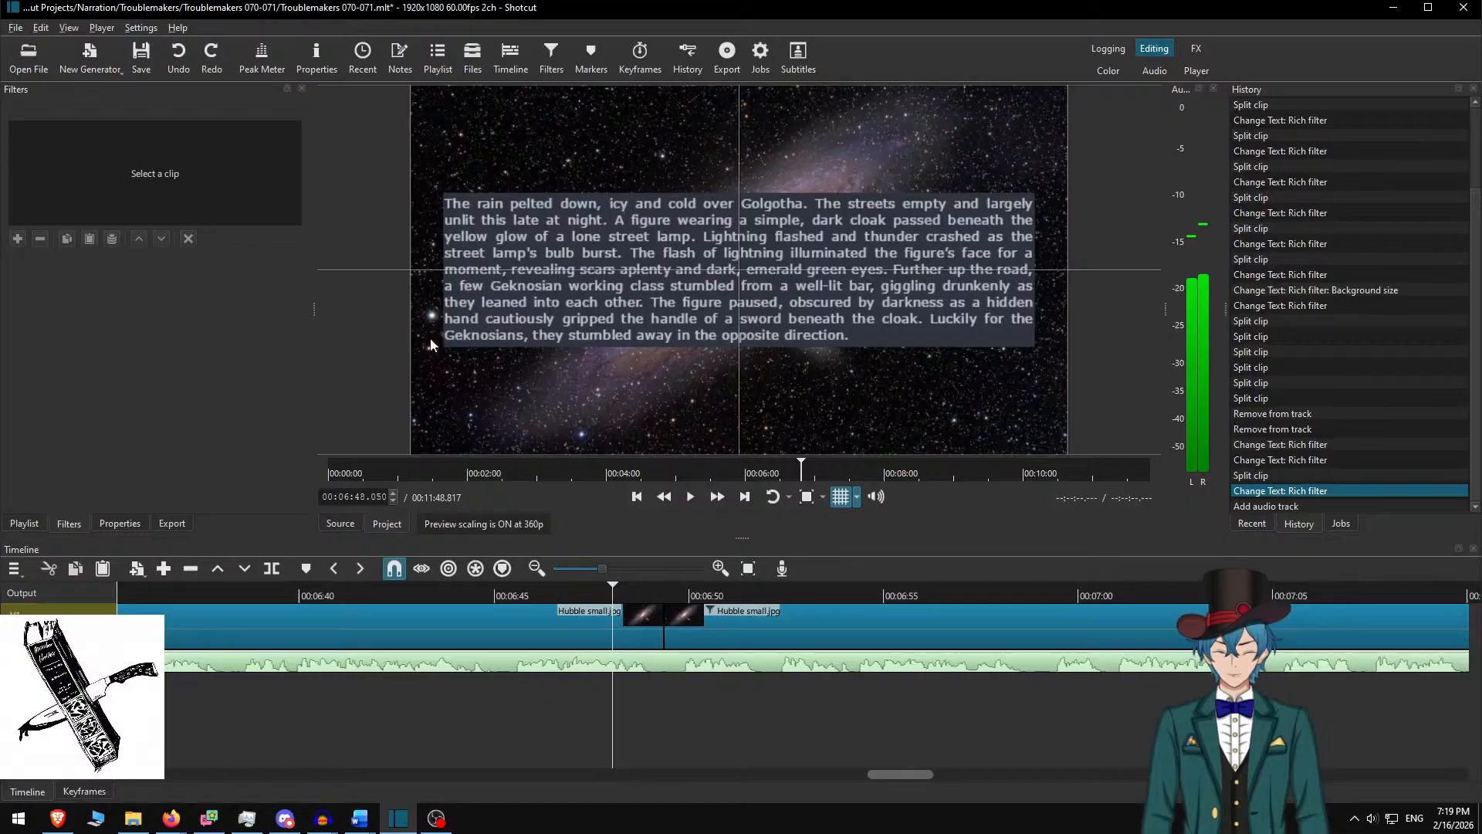
pyautogui.click(746, 672)
pyautogui.press('z')
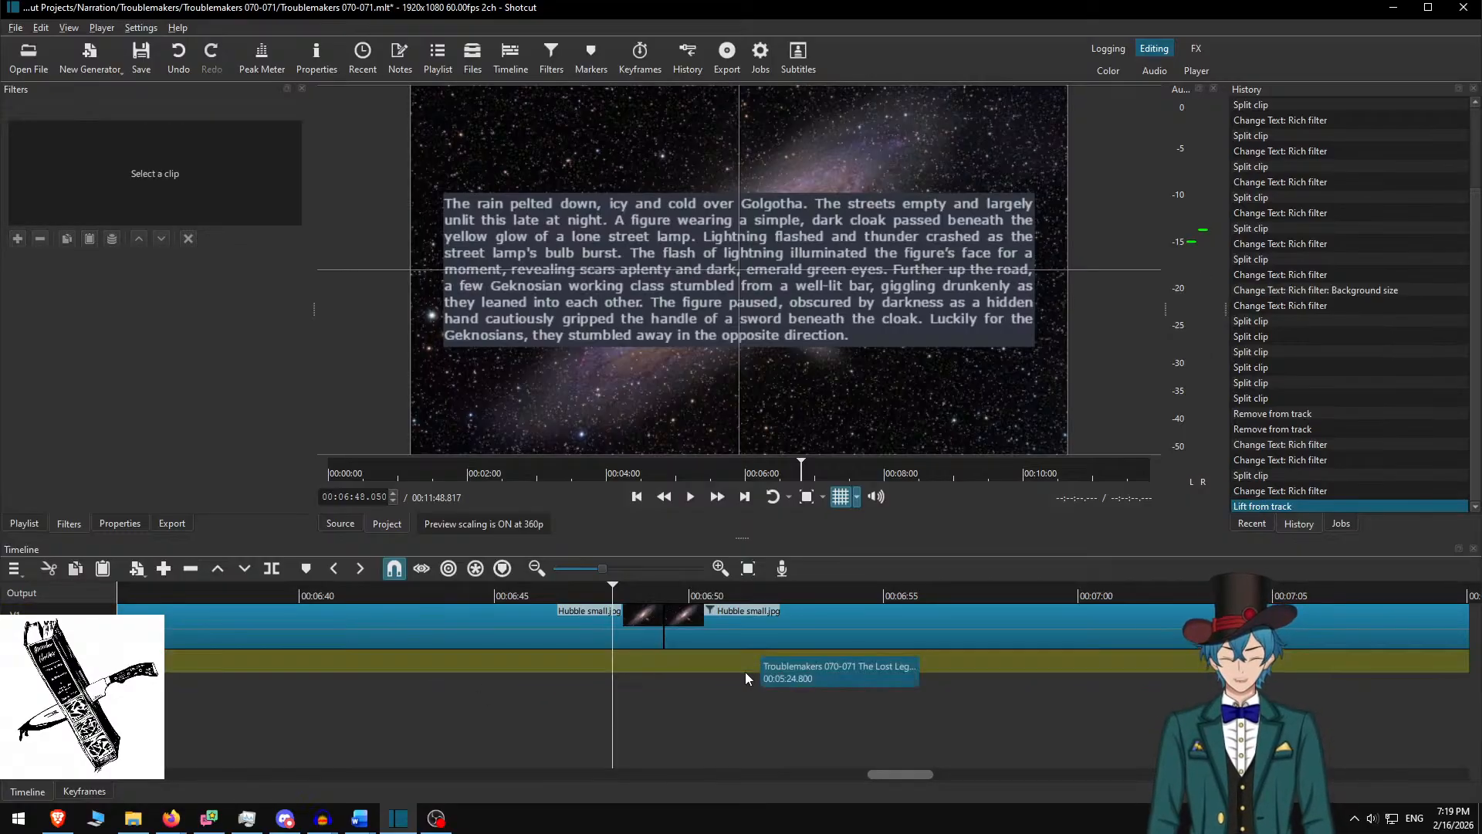
# Import Sleepless Nights v2.m4a, place it on the audio track, and ripple-delete the gap before it
pyautogui.hotkey('ctrl', 'o')
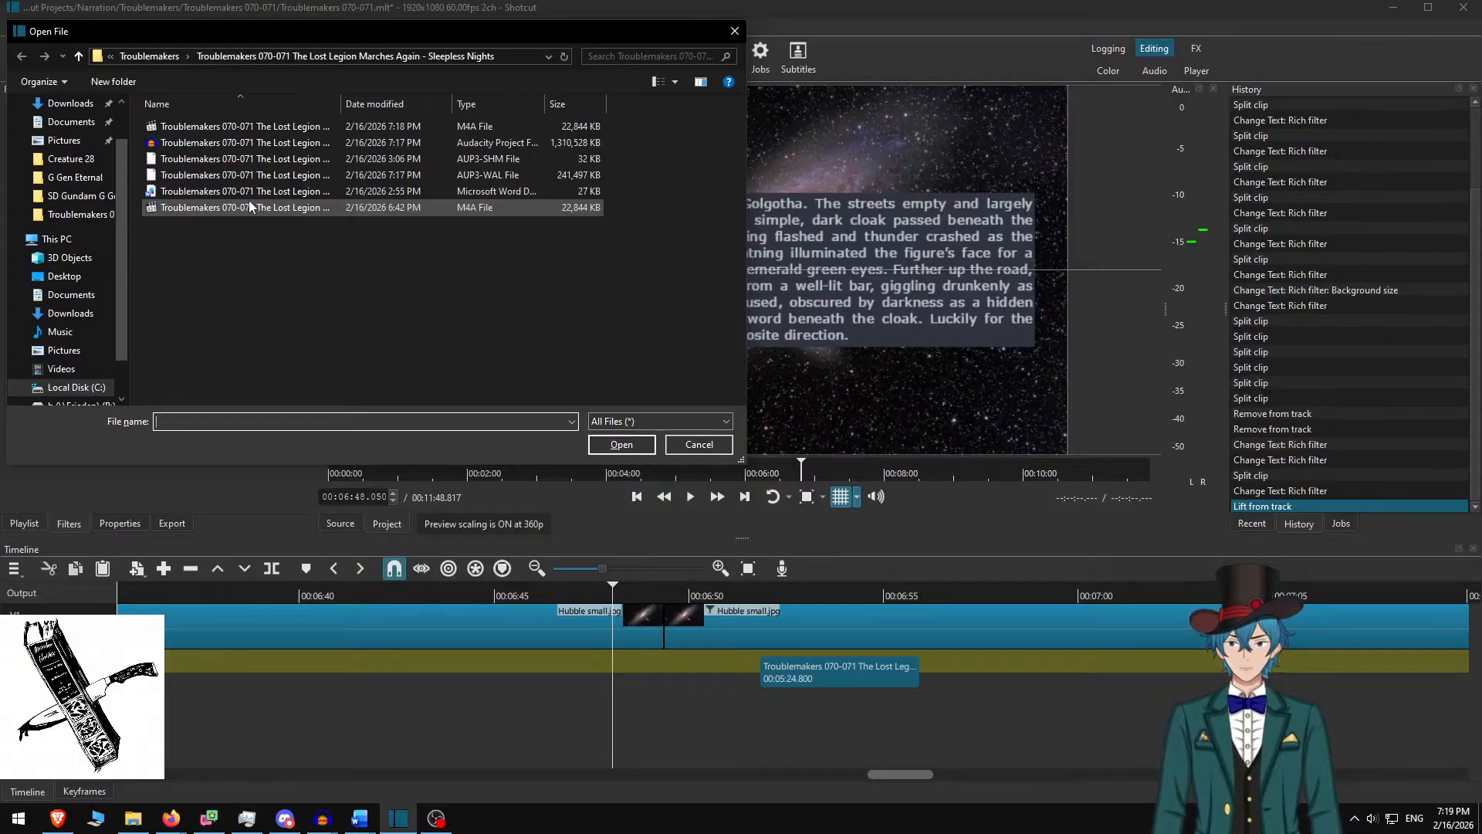
pyautogui.moveTo(340, 105); pyautogui.dragTo(491, 101)
pyautogui.doubleClick(362, 127)
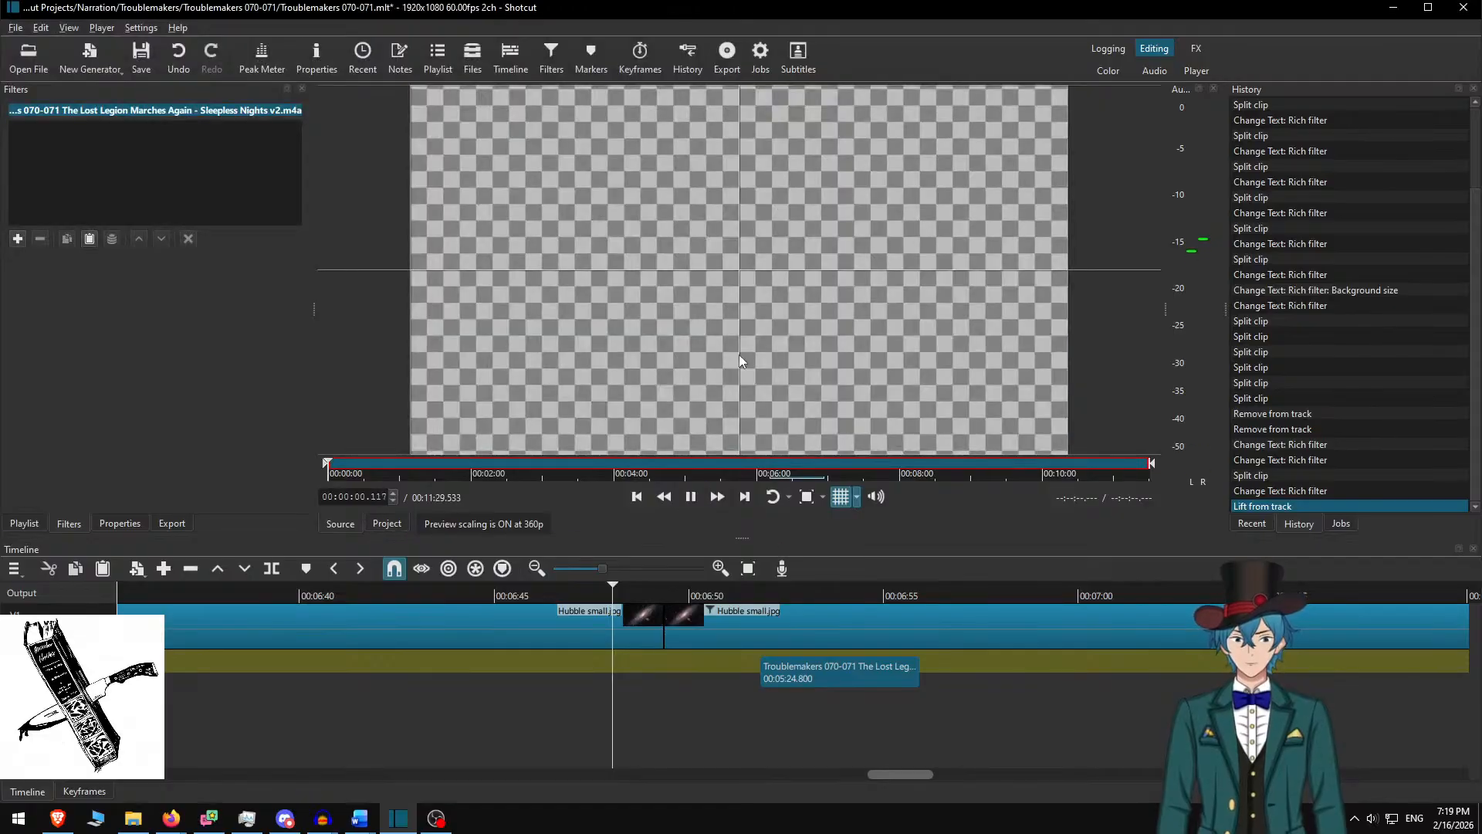
pyautogui.moveTo(739, 355); pyautogui.dragTo(664, 667)
pyautogui.rightClick(605, 664)
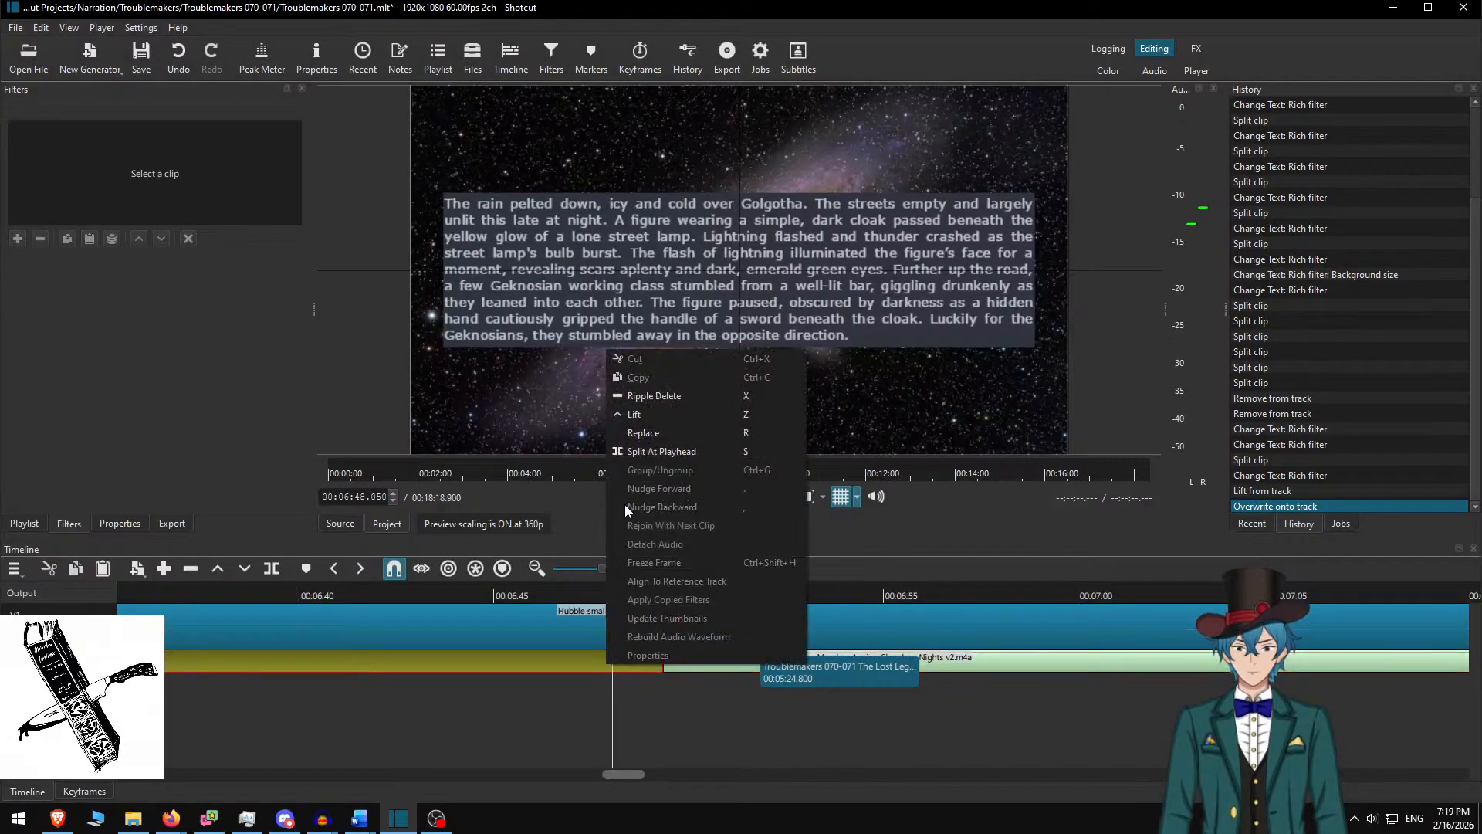
pyautogui.click(662, 397)
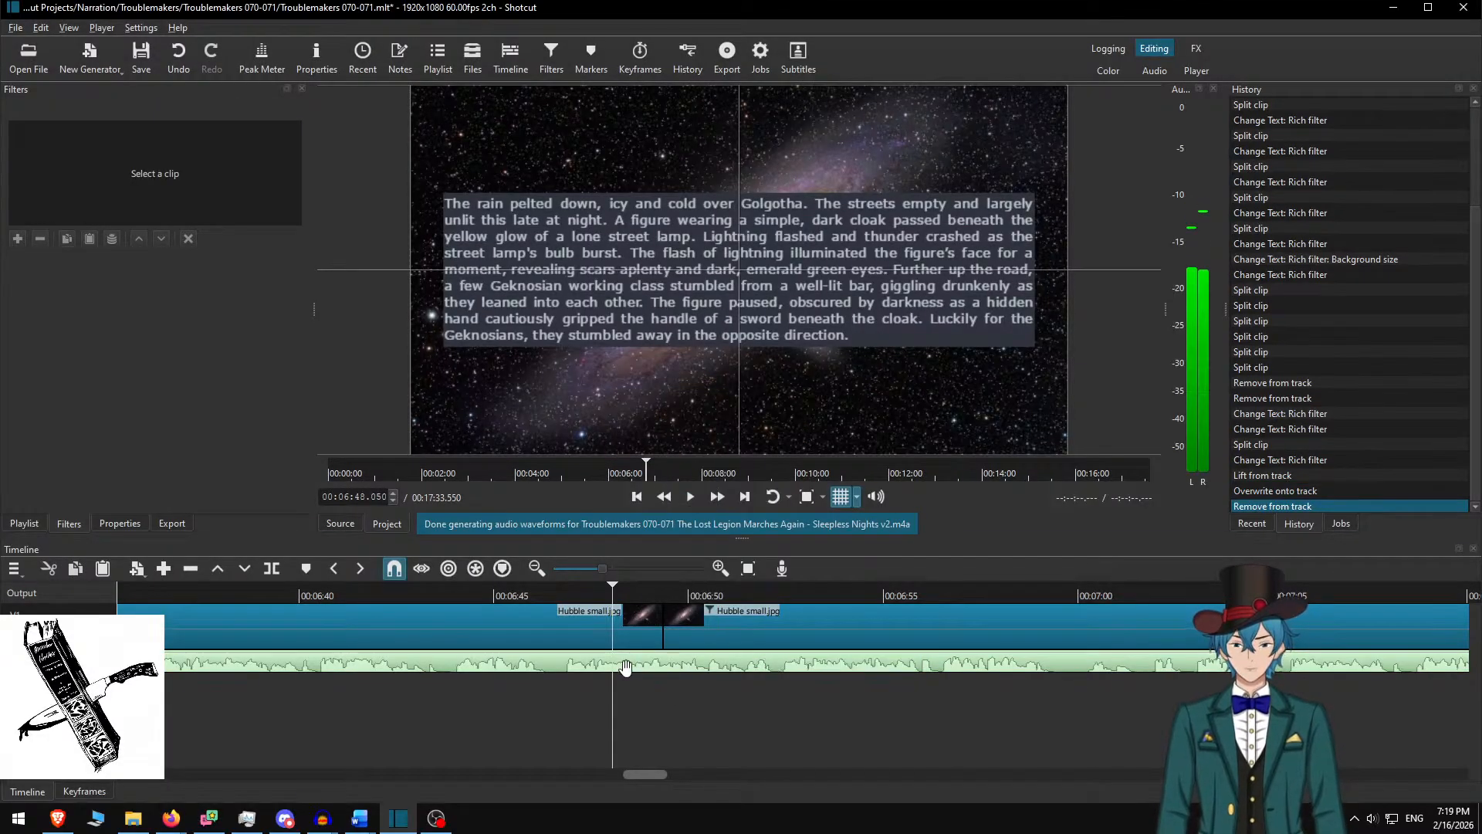
# Play briefly and scroll along the timeline toward the end of the original narration
pyautogui.press('space')
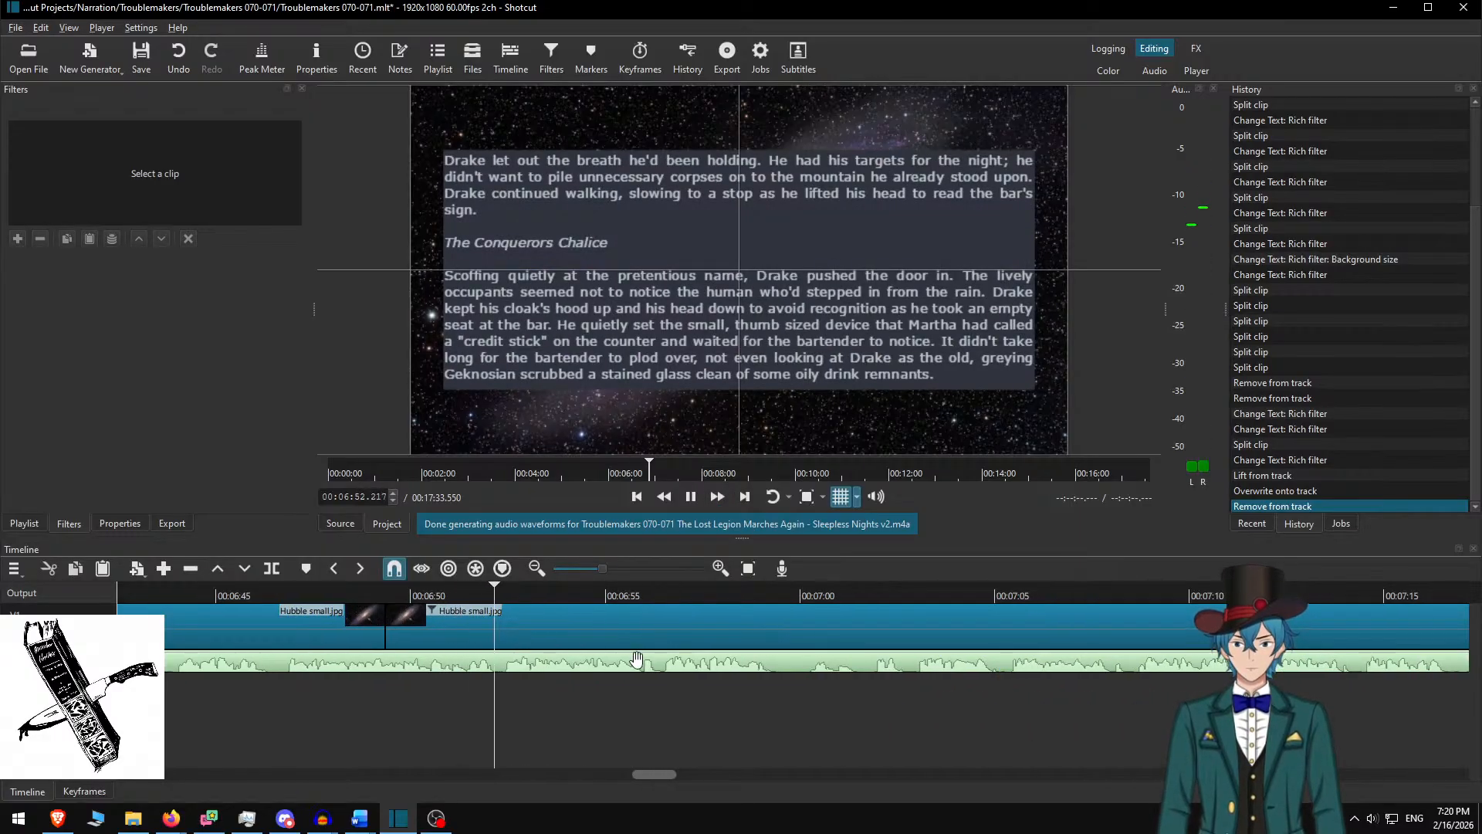
pyautogui.press('space')
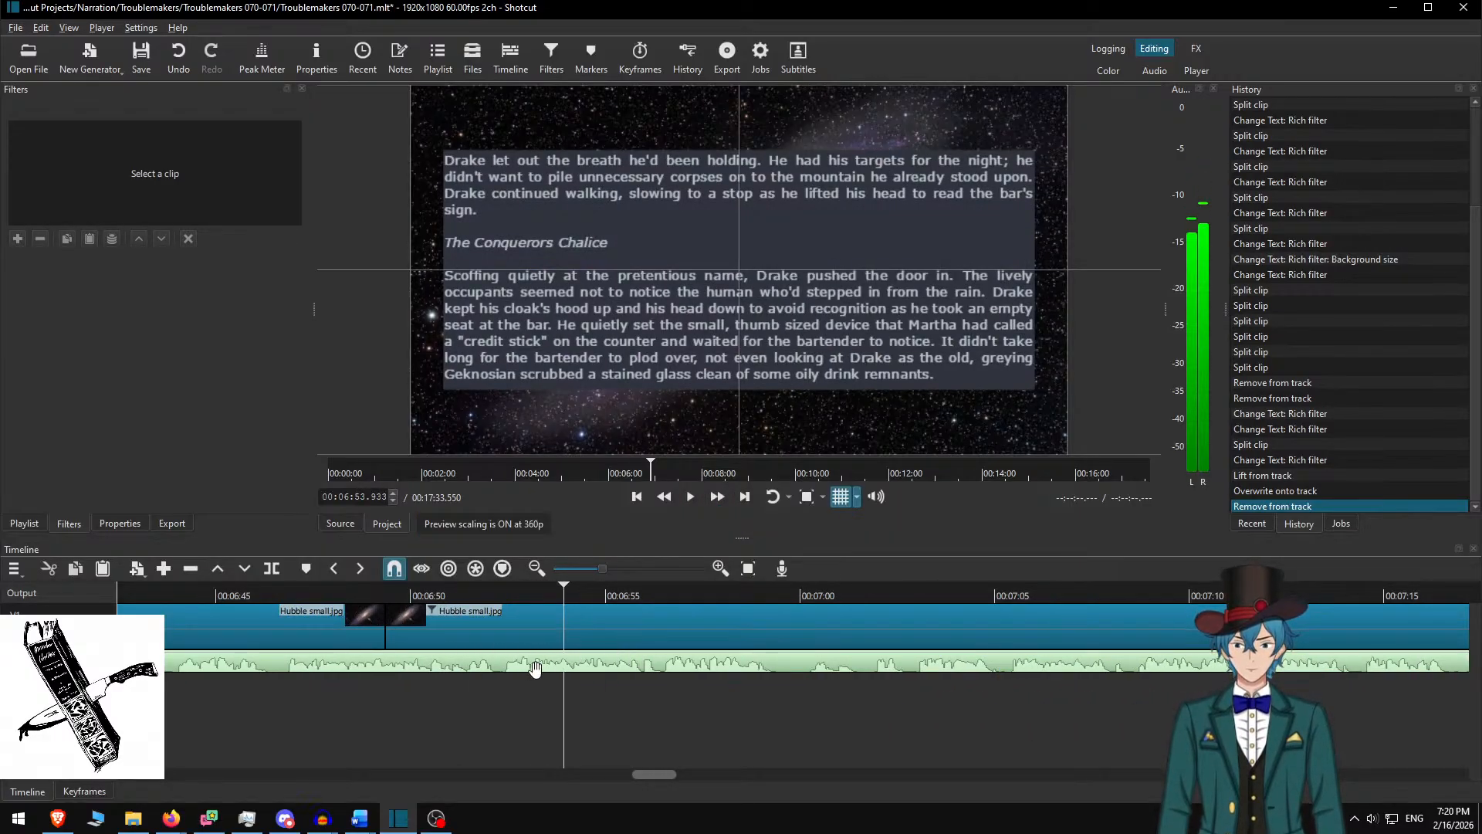
pyautogui.moveTo(656, 775); pyautogui.dragTo(1476, 765)
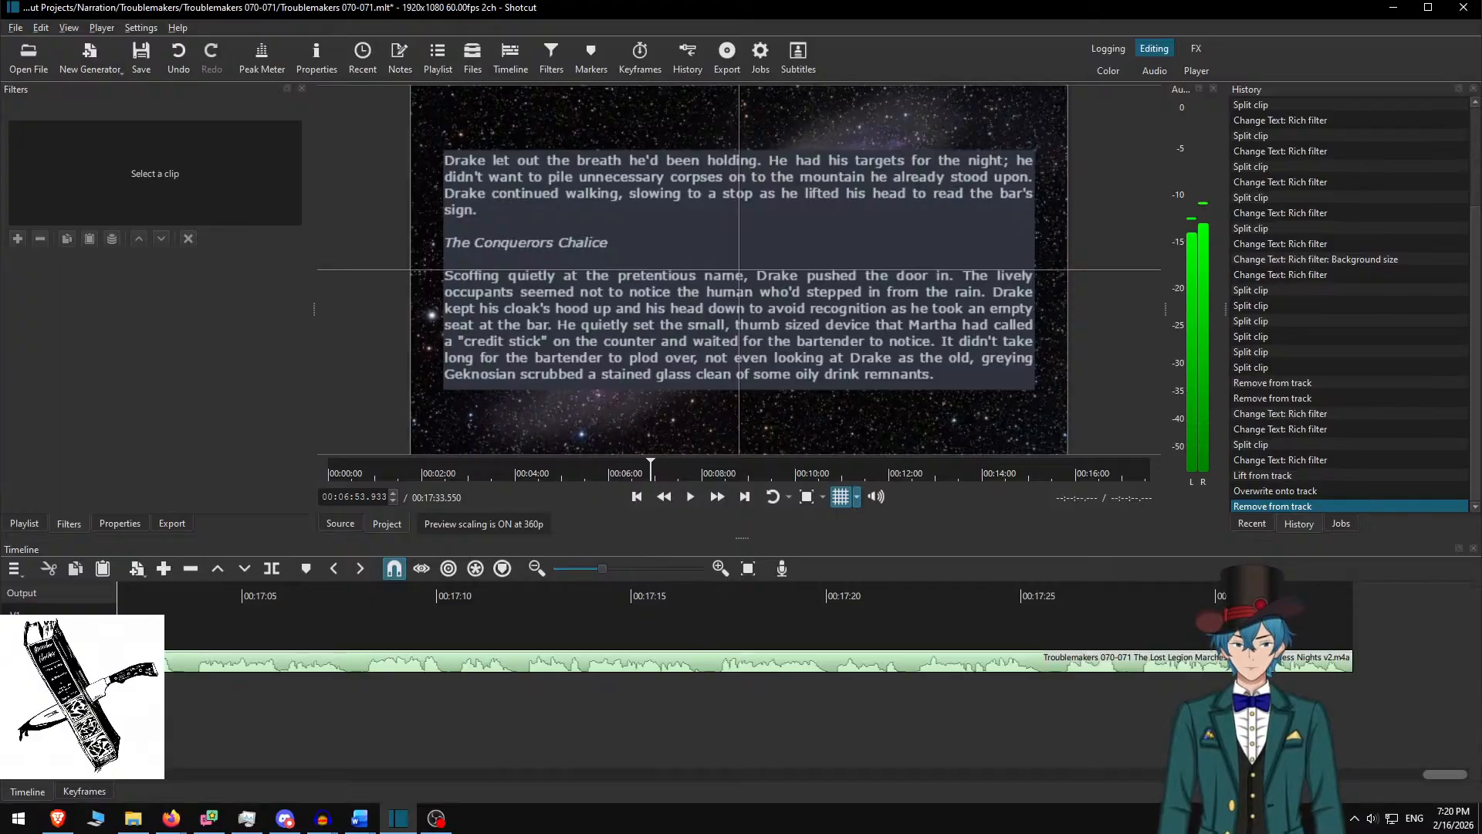
pyautogui.hscroll(-16, 516, 664)
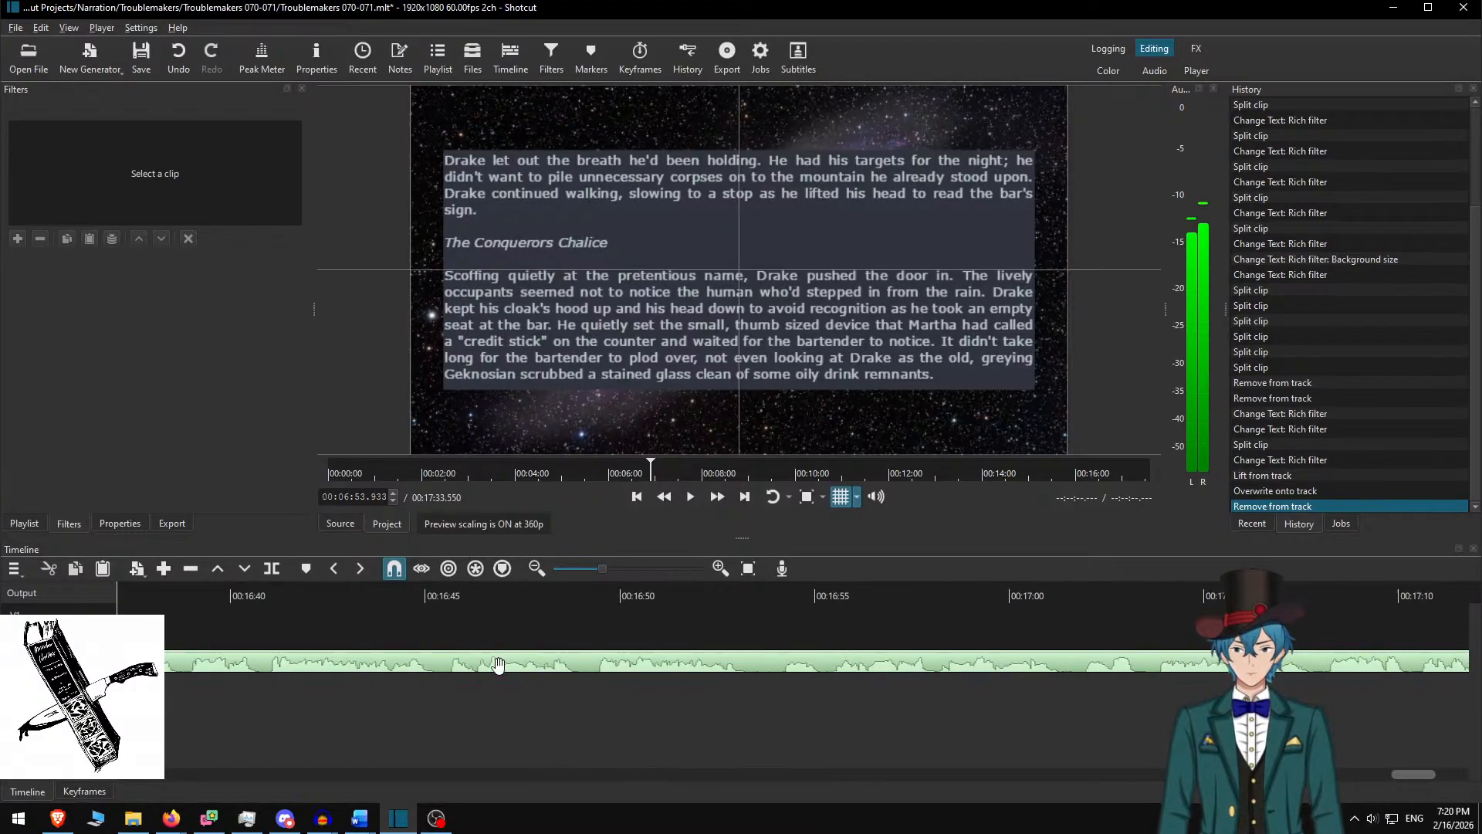
pyautogui.hscroll(-20, 455, 664)
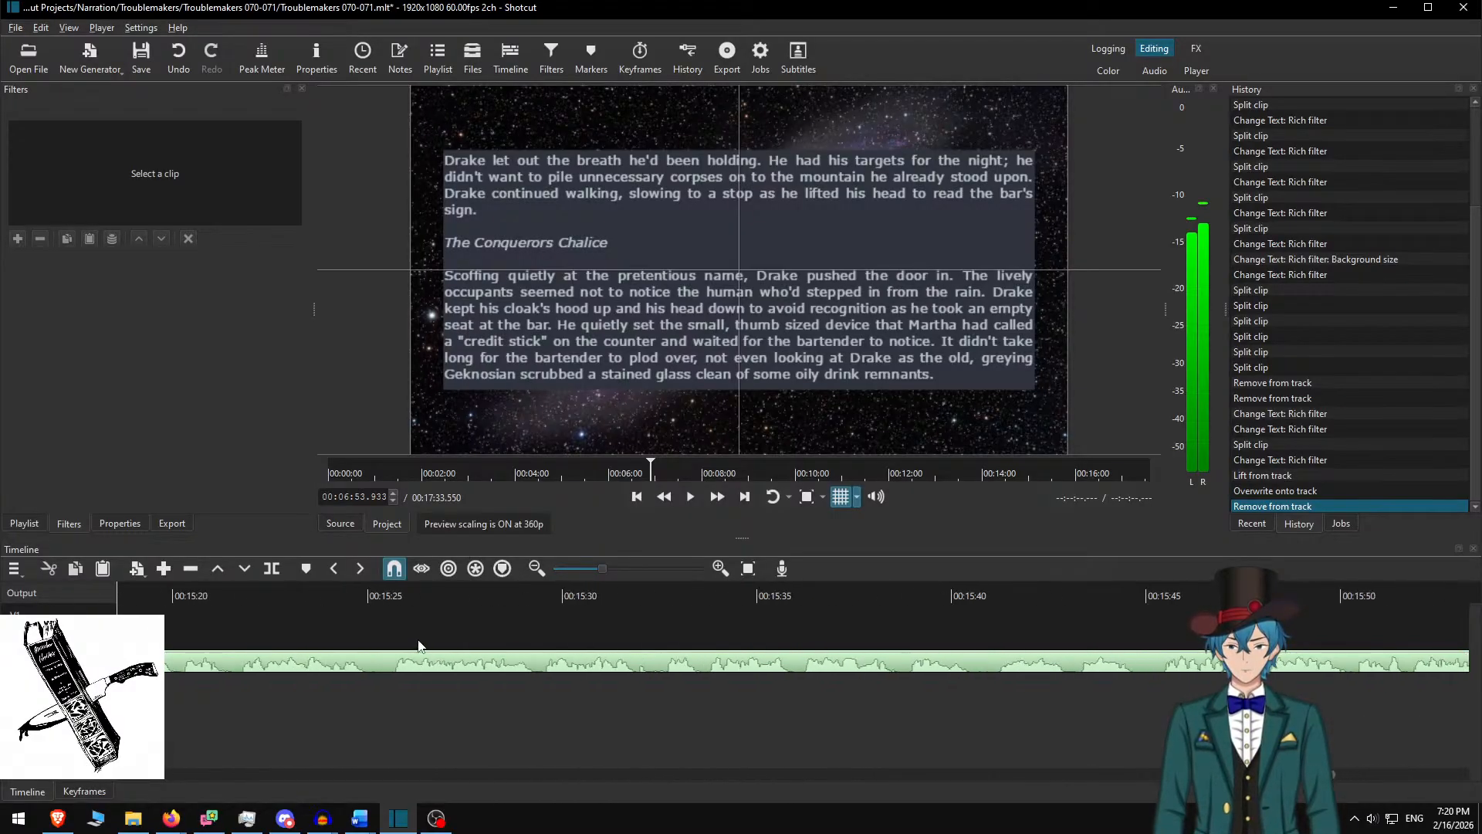
pyautogui.hscroll(-20, 446, 634)
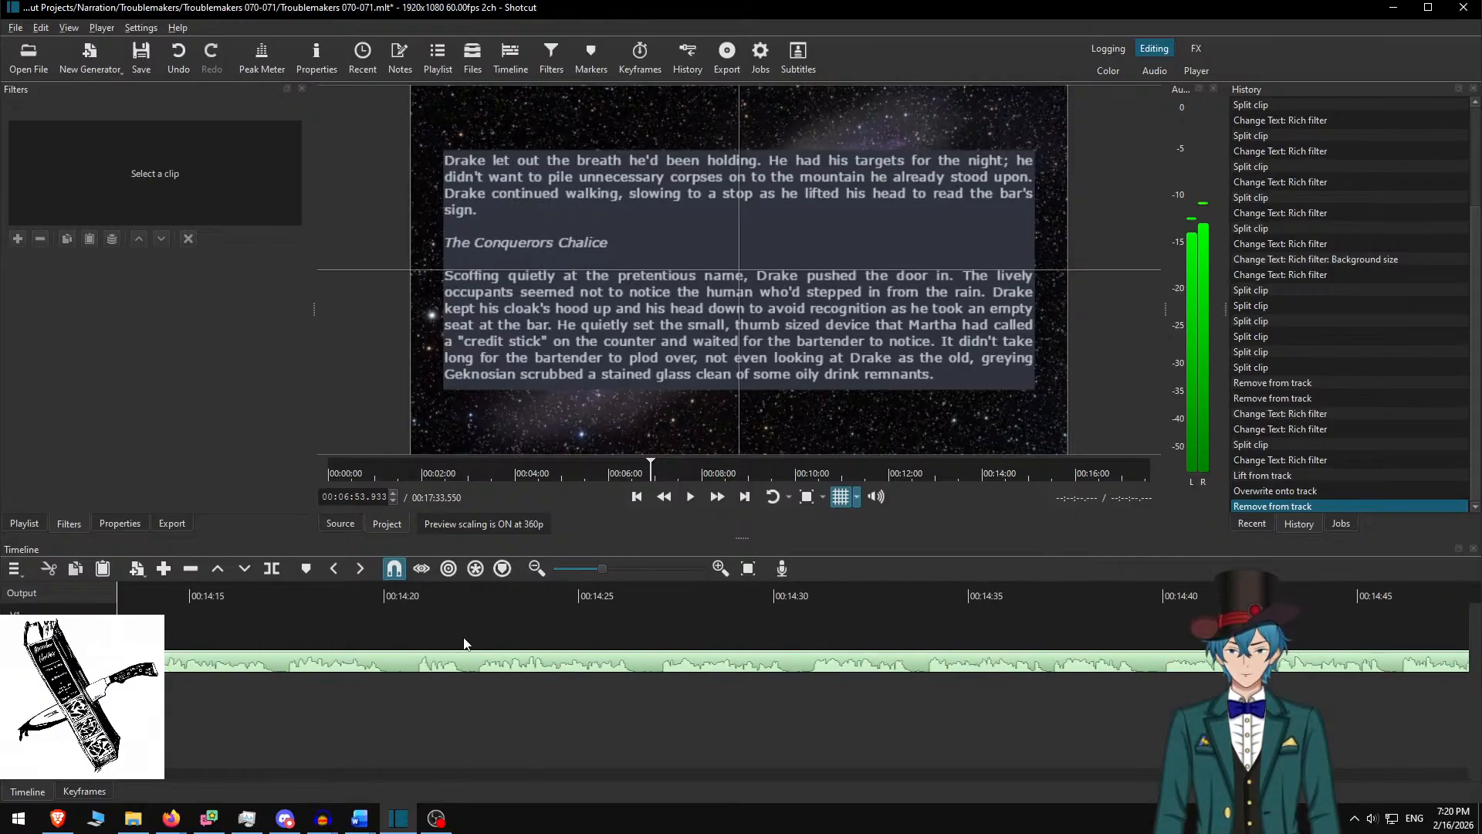
pyautogui.hscroll(-14, 469, 644)
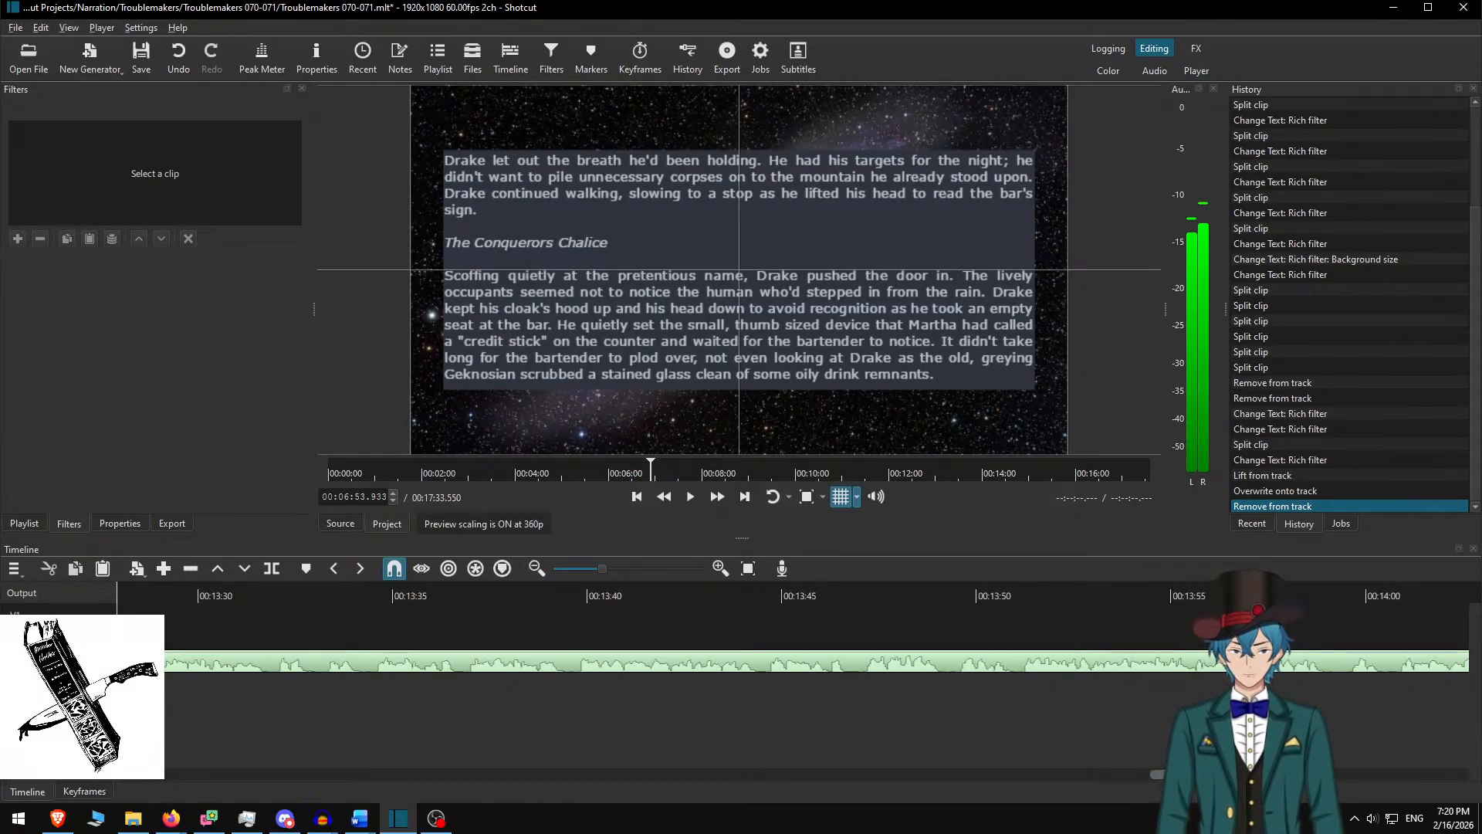
pyautogui.moveTo(1156, 786); pyautogui.dragTo(1021, 826)
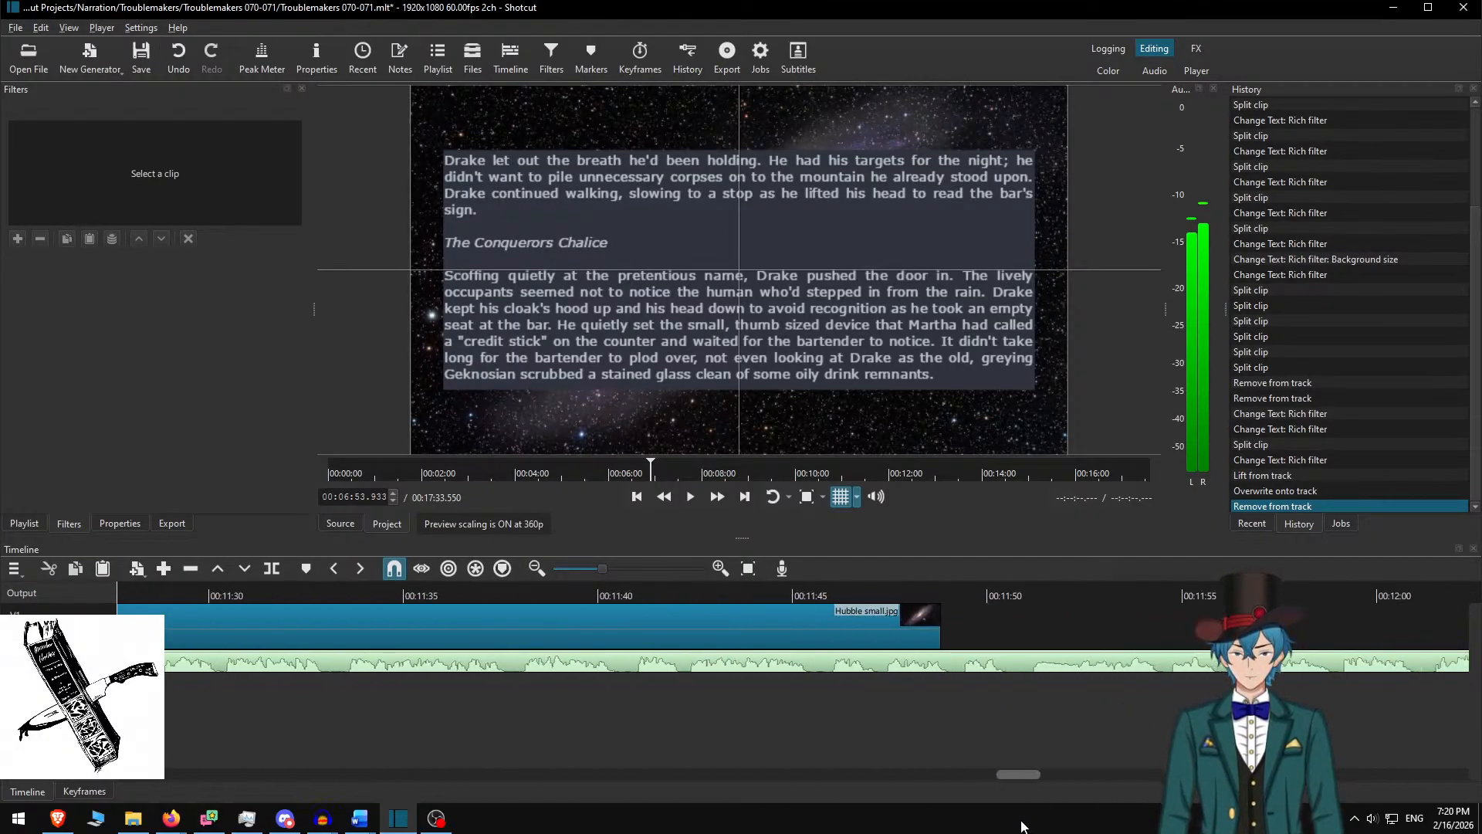
# Check the narration clip near the last image clip's end, undo the last removal, and review the timeline
pyautogui.click(890, 595)
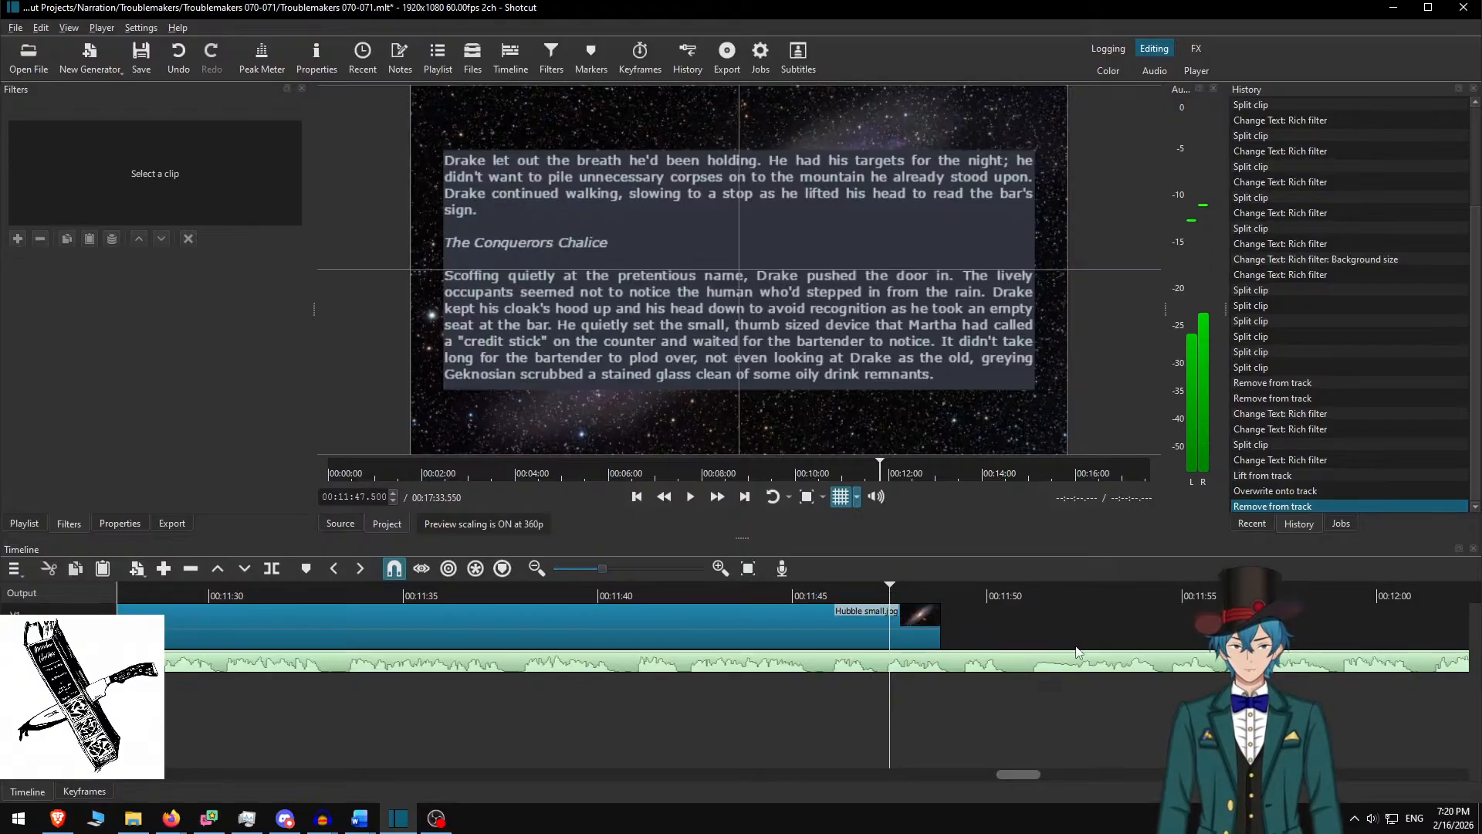
pyautogui.click(1035, 661)
pyautogui.moveTo(1021, 773); pyautogui.dragTo(866, 804)
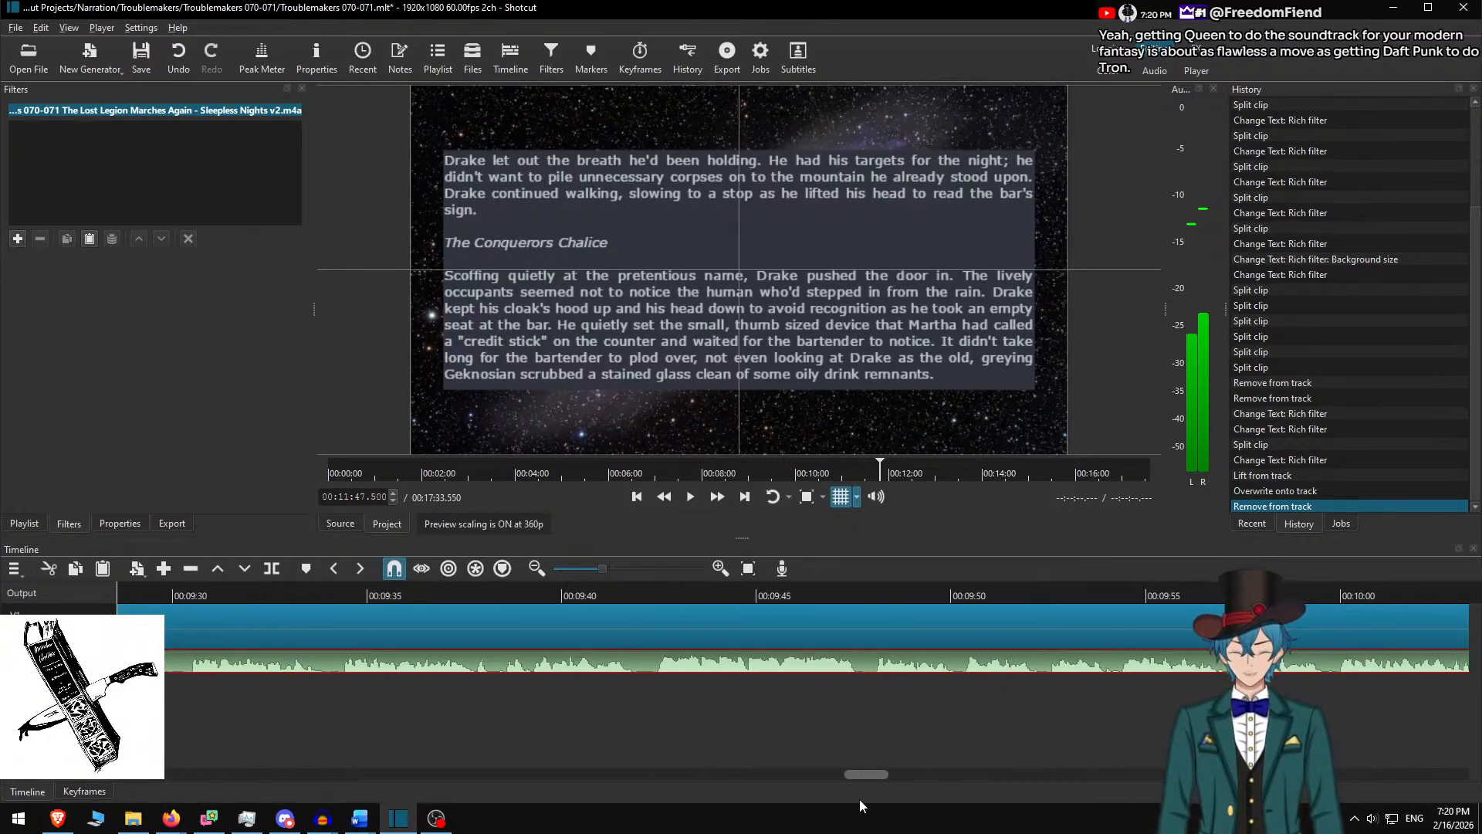
pyautogui.hotkey('ctrl', 'z')
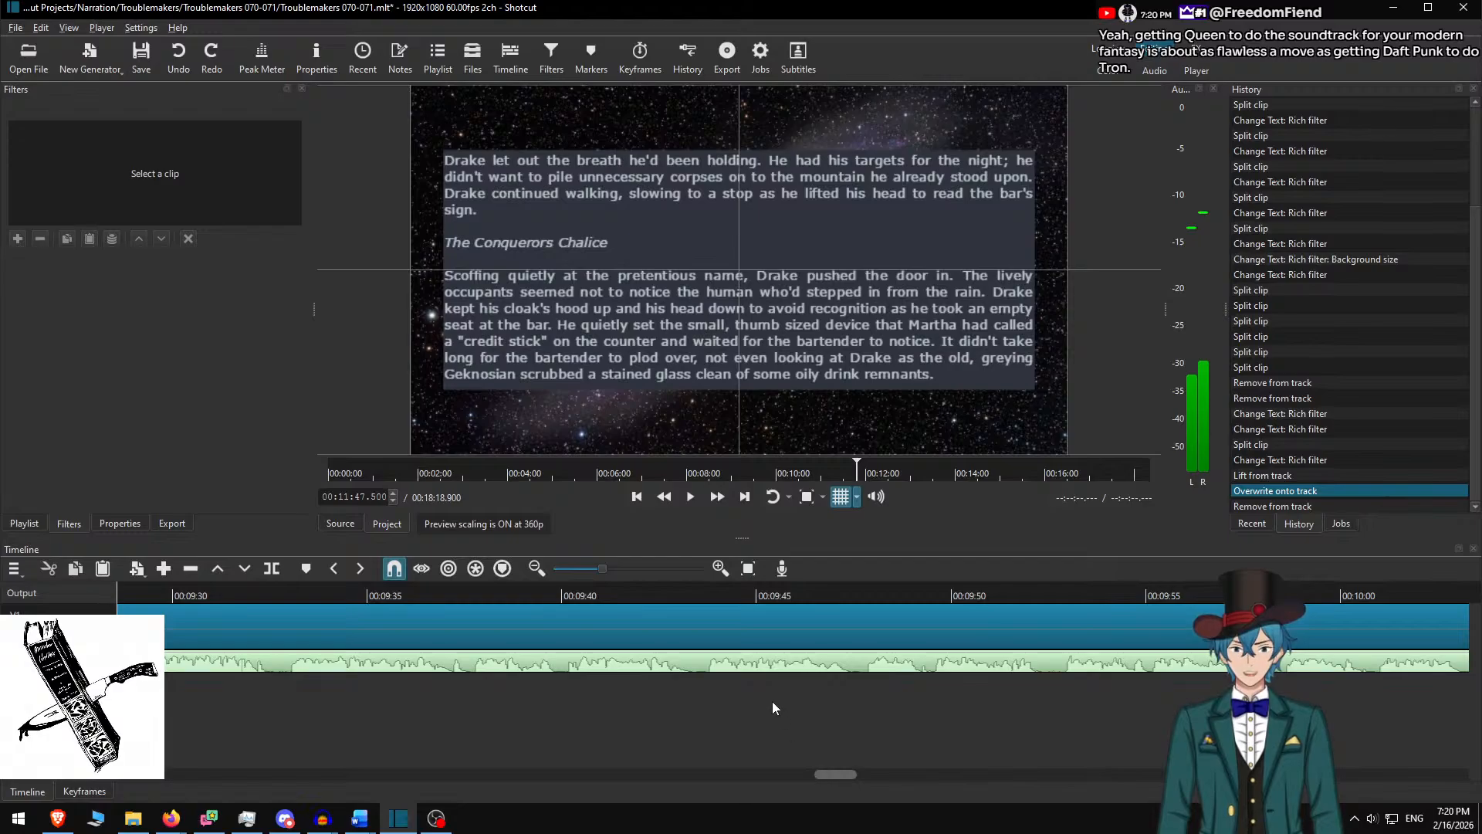
pyautogui.scroll(-20, 734, 676)
pyautogui.scroll(-1, 693, 670)
pyautogui.scroll(-3, 561, 686)
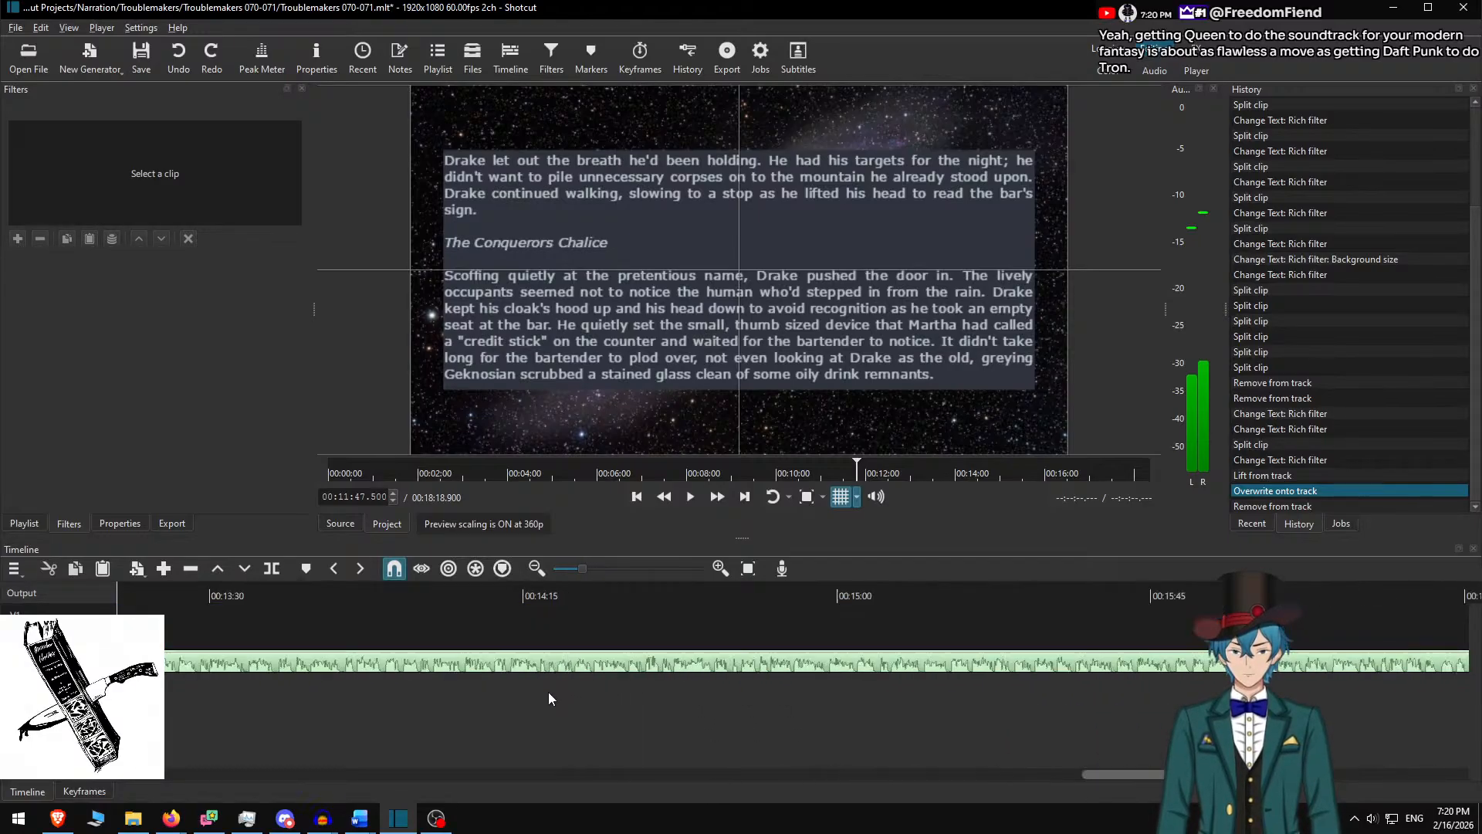
pyautogui.scroll(-2, 541, 700)
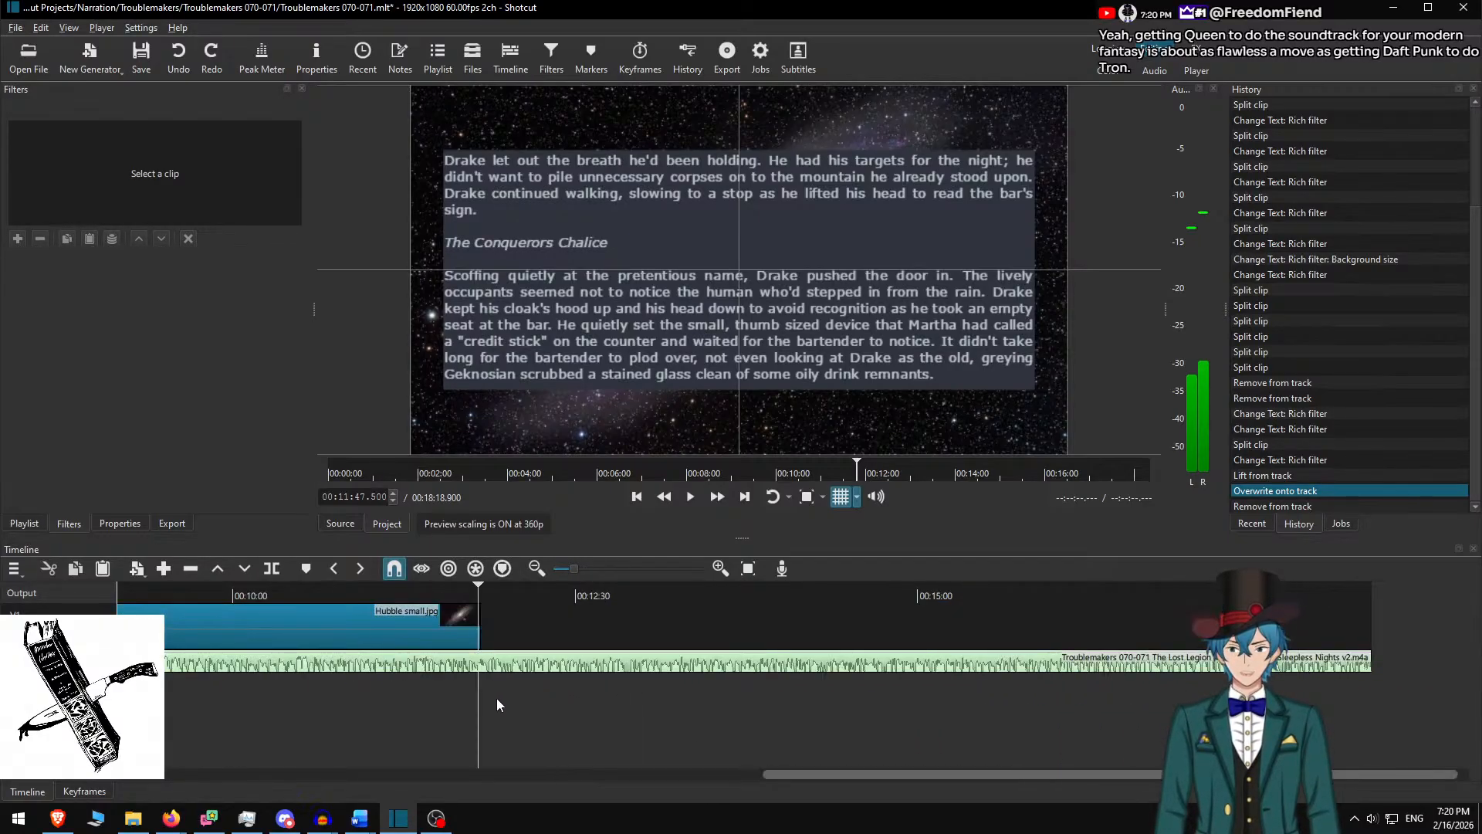
pyautogui.hscroll(-10, 508, 711)
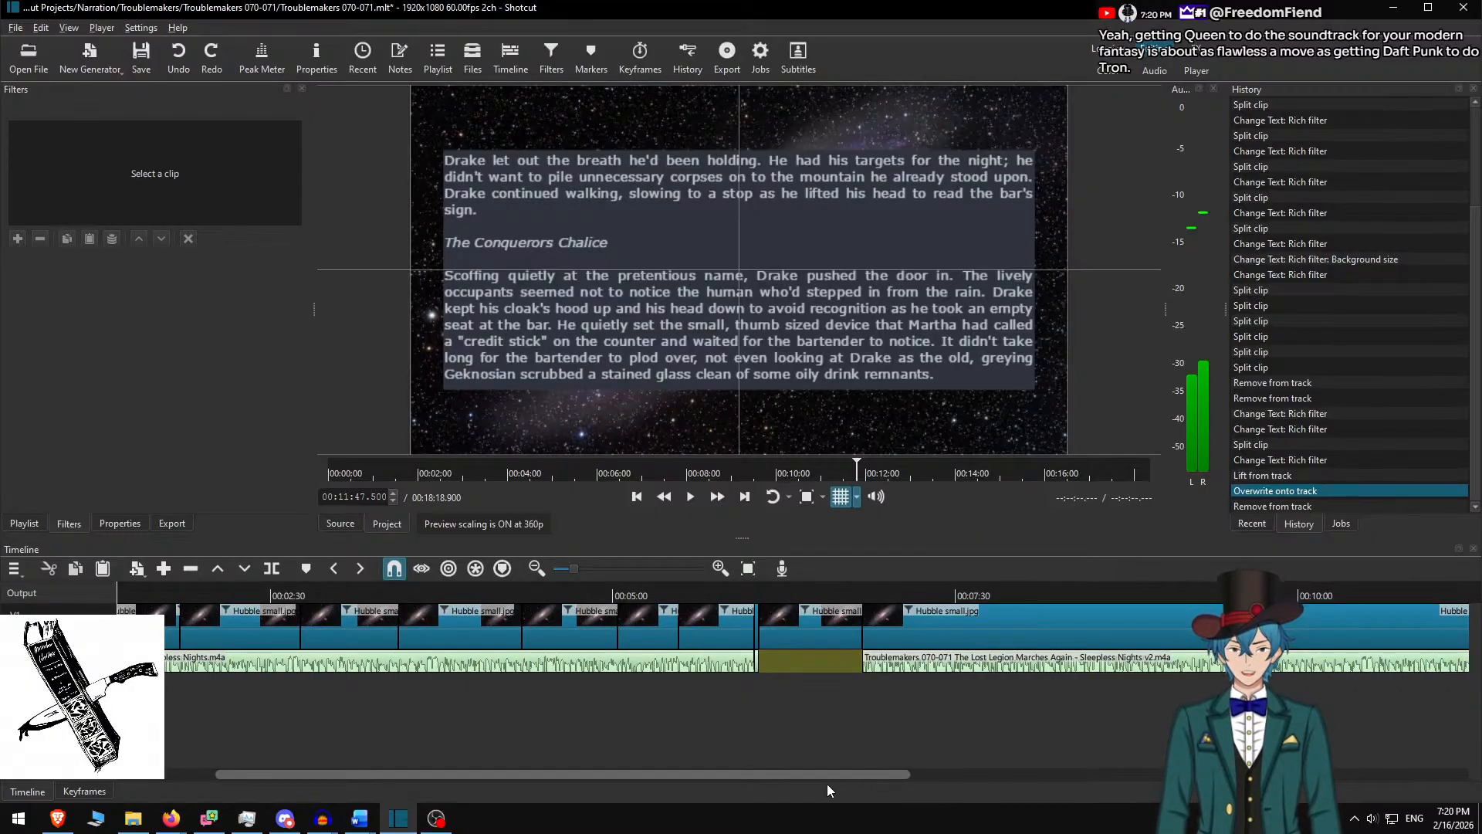
# Undo the v2 overwrite and the lift, then add an empty audio track with Ctrl+U
pyautogui.hotkey('ctrl', 'z')
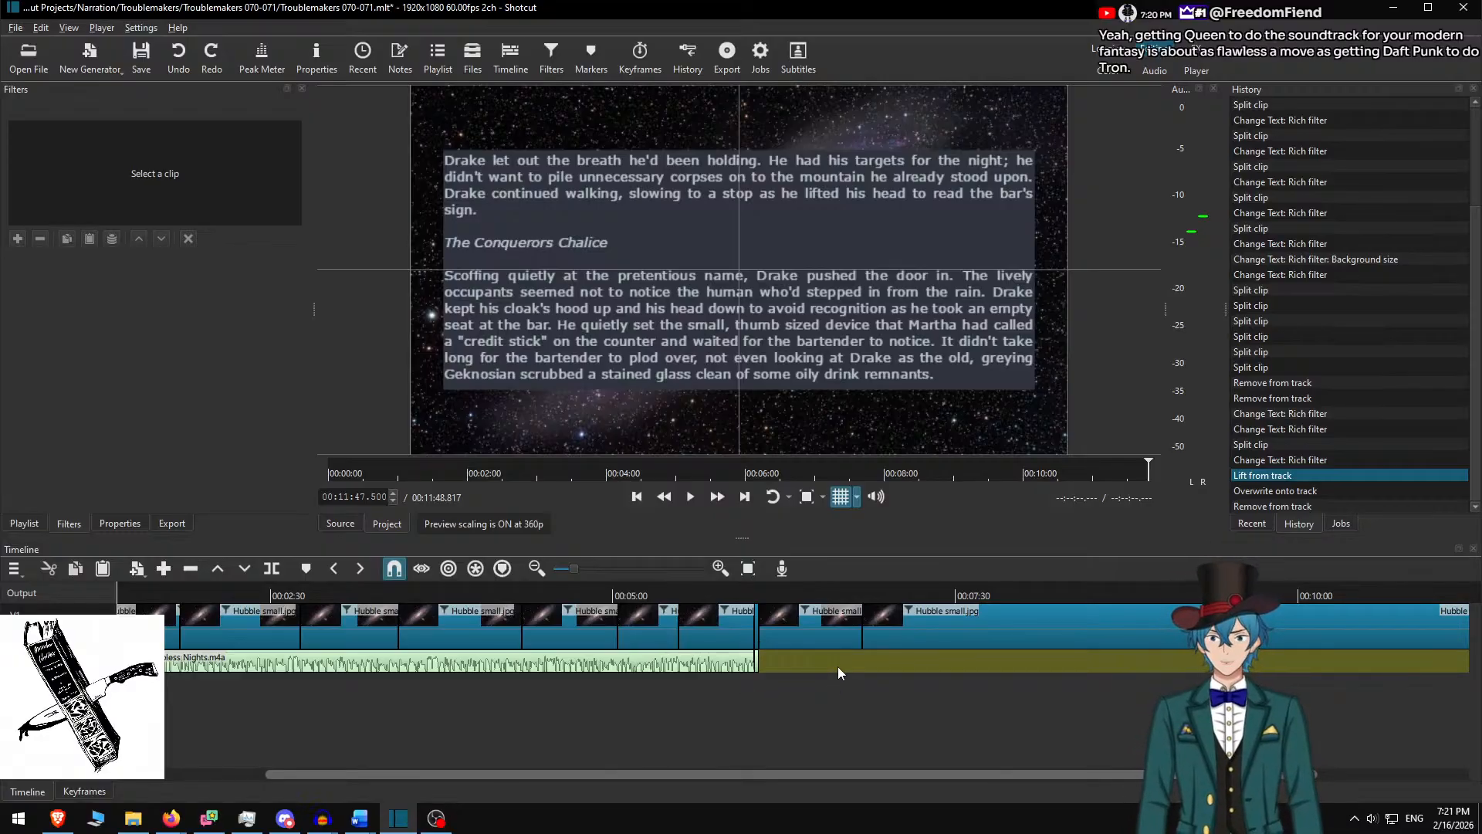
pyautogui.hscroll(3, 919, 666)
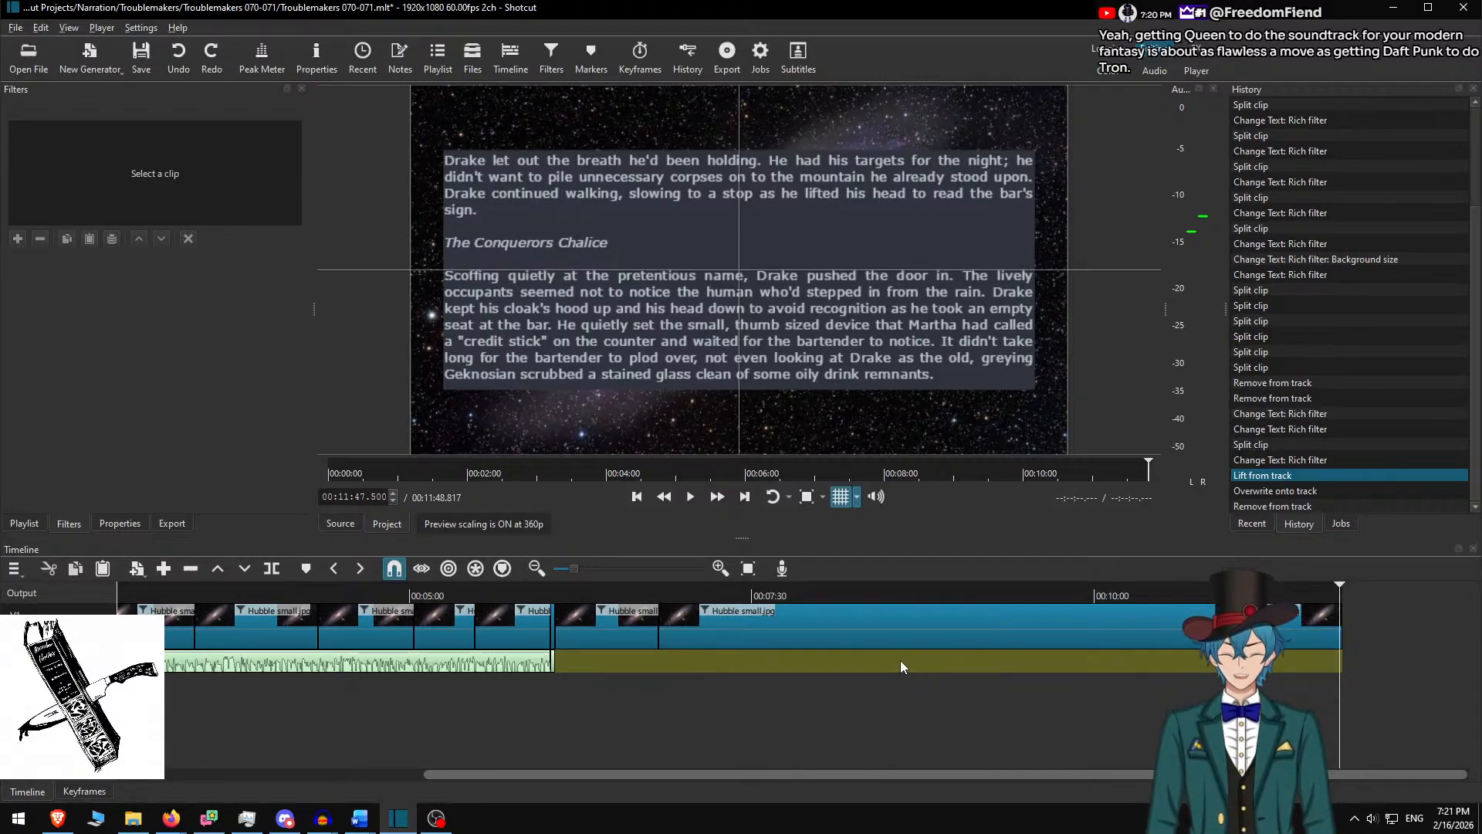
pyautogui.hotkey('ctrl', 'z')
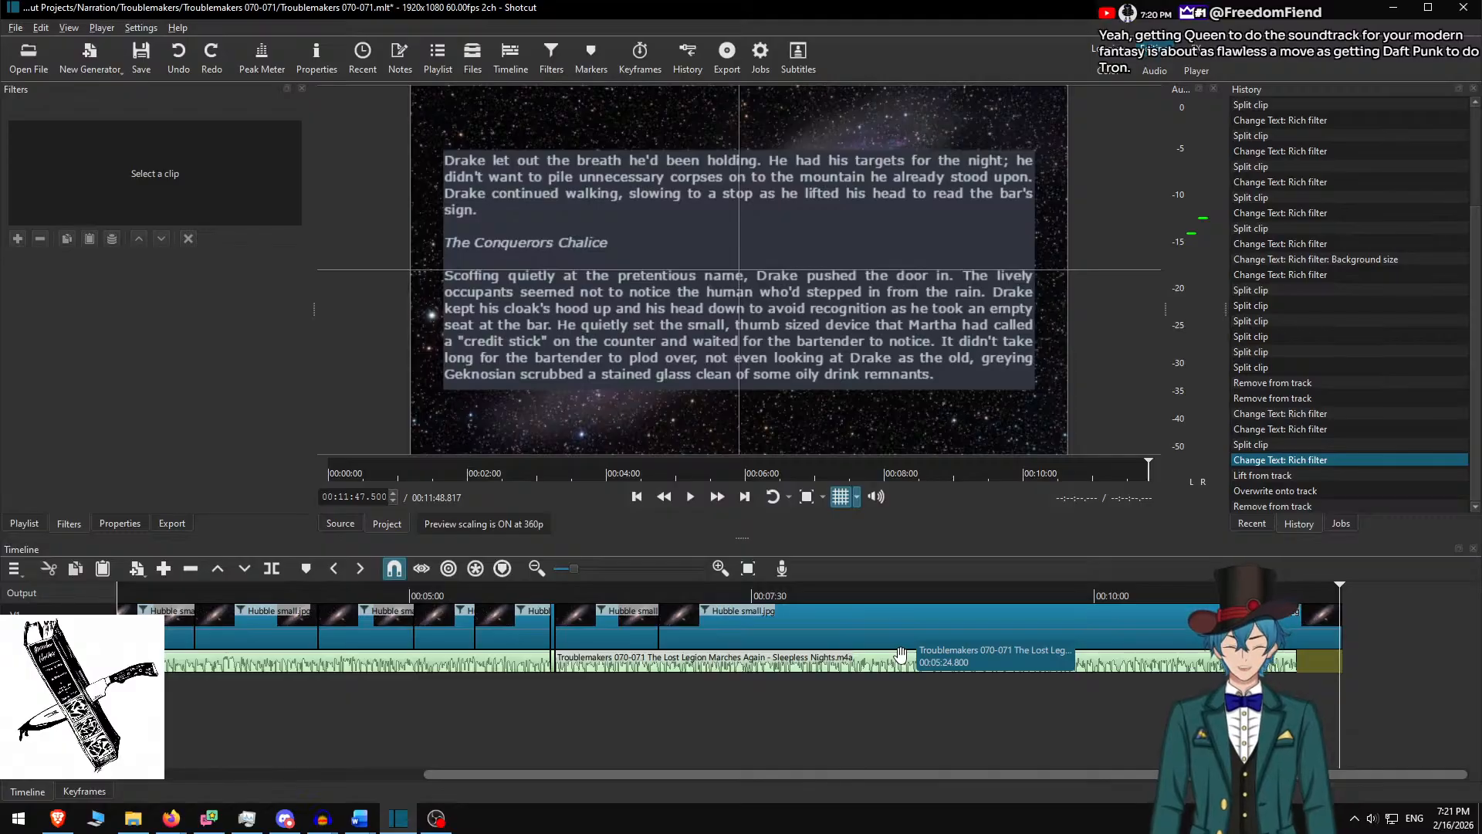
pyautogui.hotkey('ctrl', 'u')
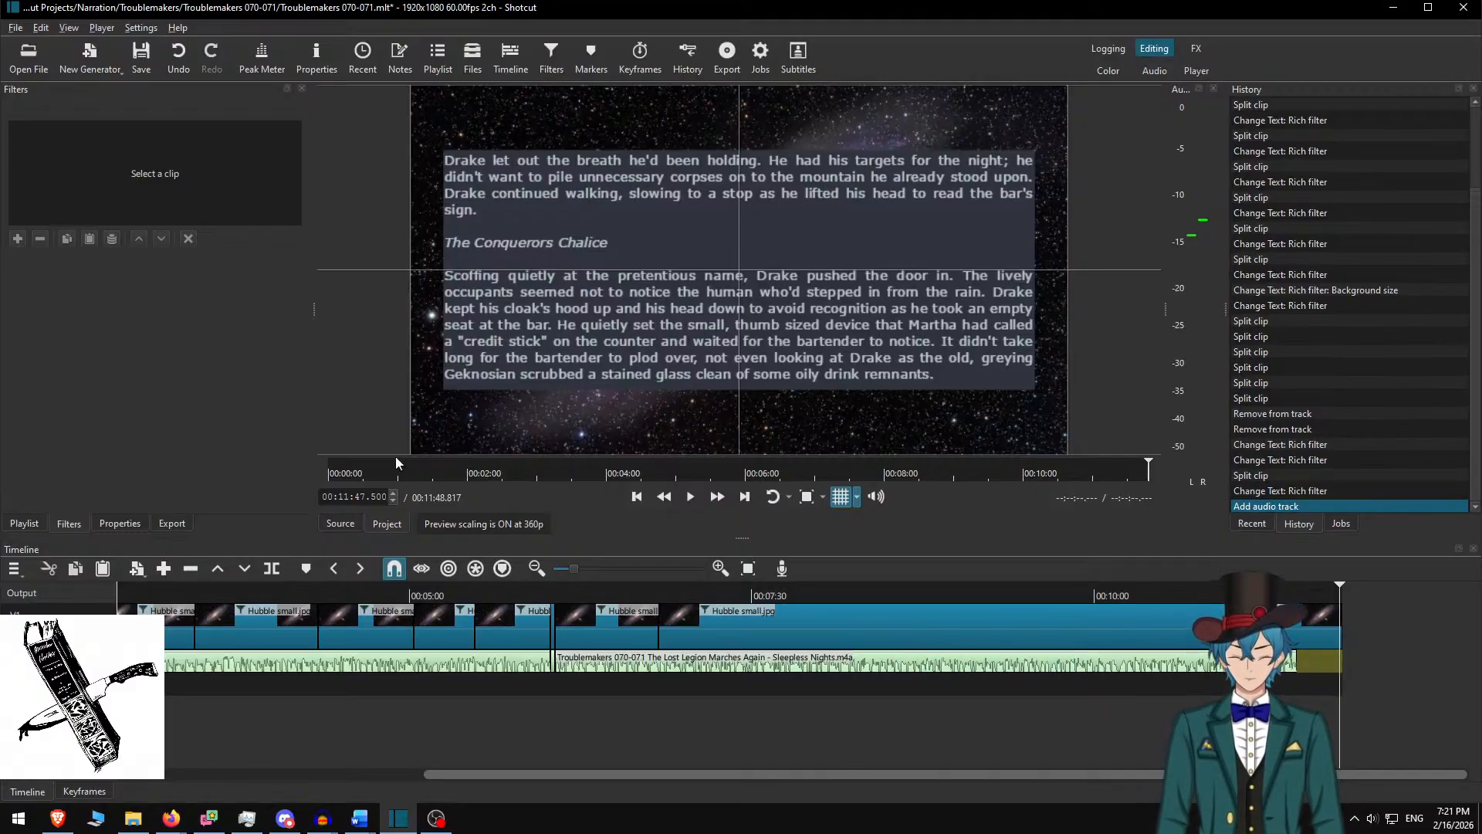
# Drag the v2 narration from the source player onto the new audio track and remove the leftover clip
pyautogui.click(341, 524)
pyautogui.moveTo(651, 267); pyautogui.dragTo(717, 678)
pyautogui.rightClick(669, 683)
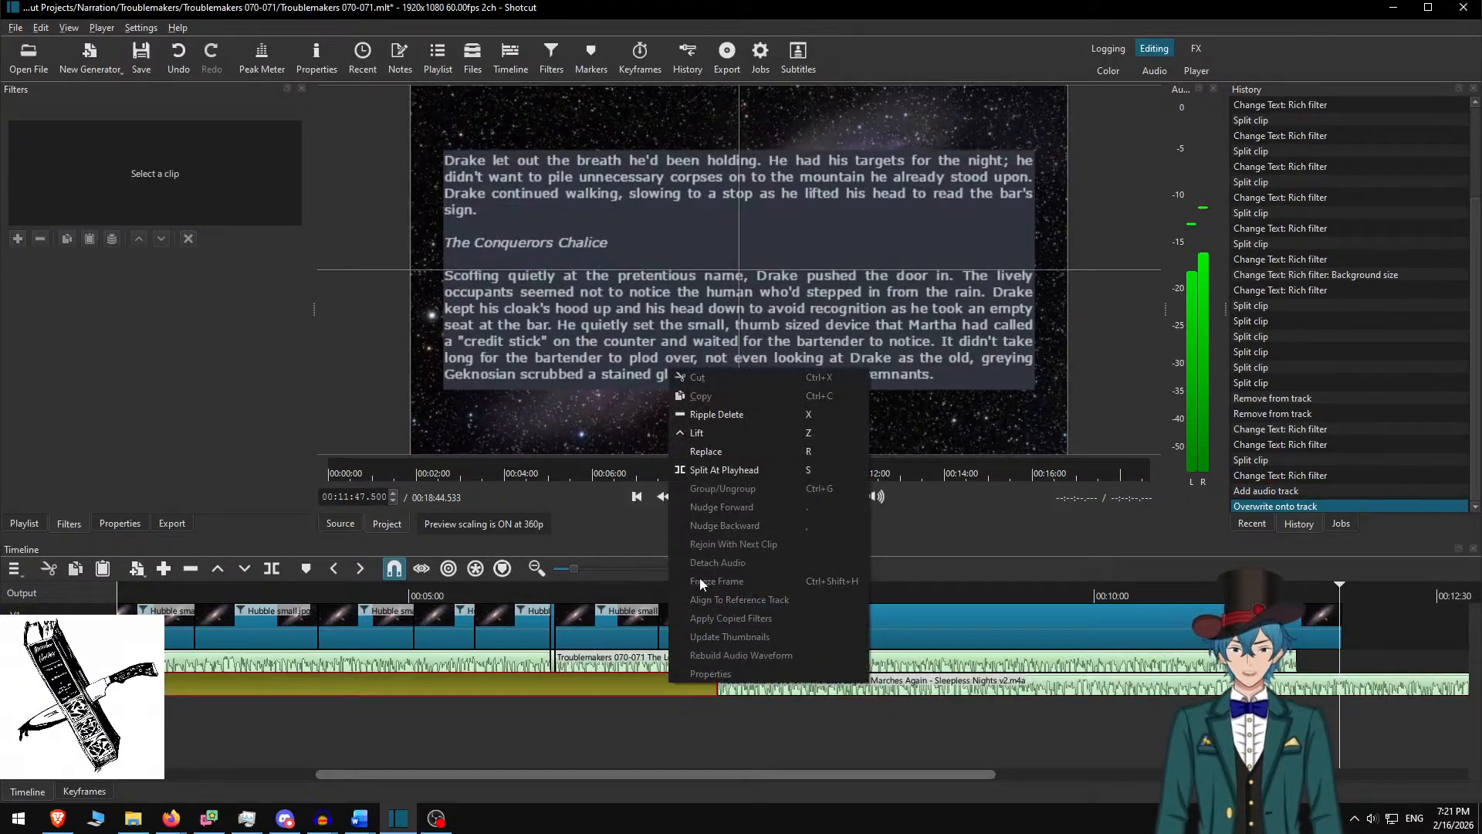
pyautogui.click(741, 415)
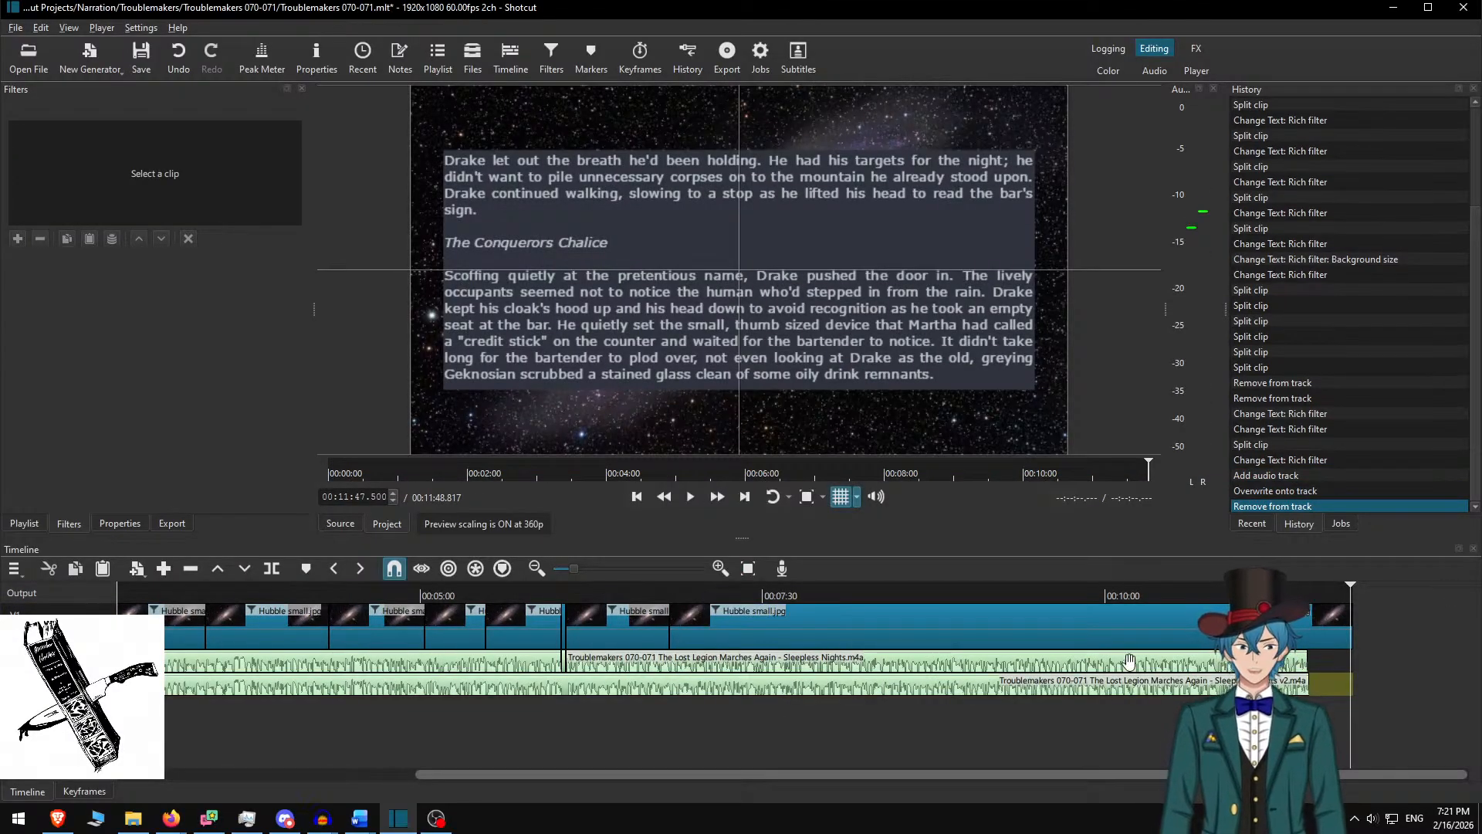
# Split the v2 clip near 00:05:42 and lift its left part, leaving a gap
pyautogui.click(517, 593)
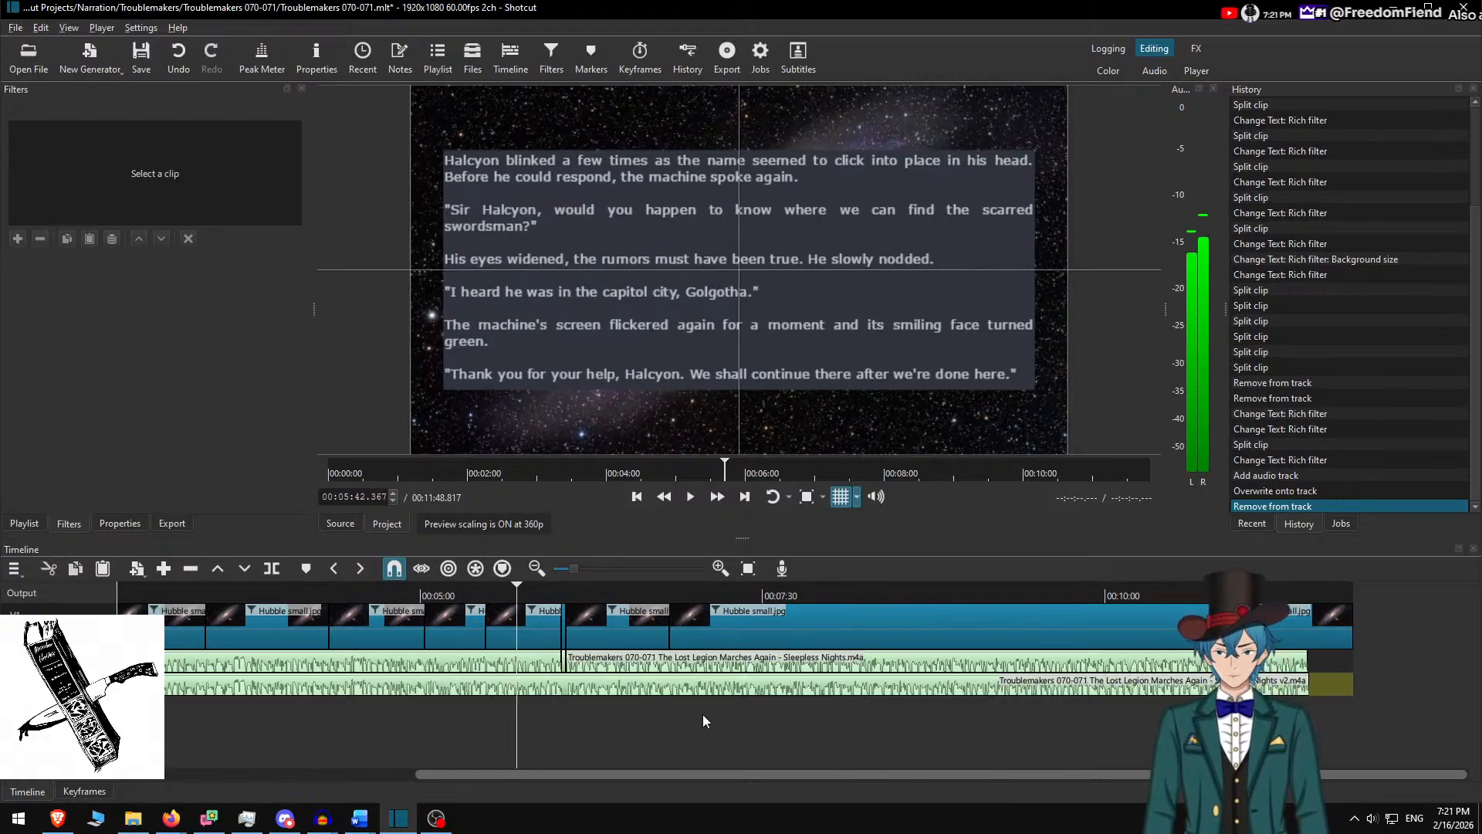
pyautogui.press('s')
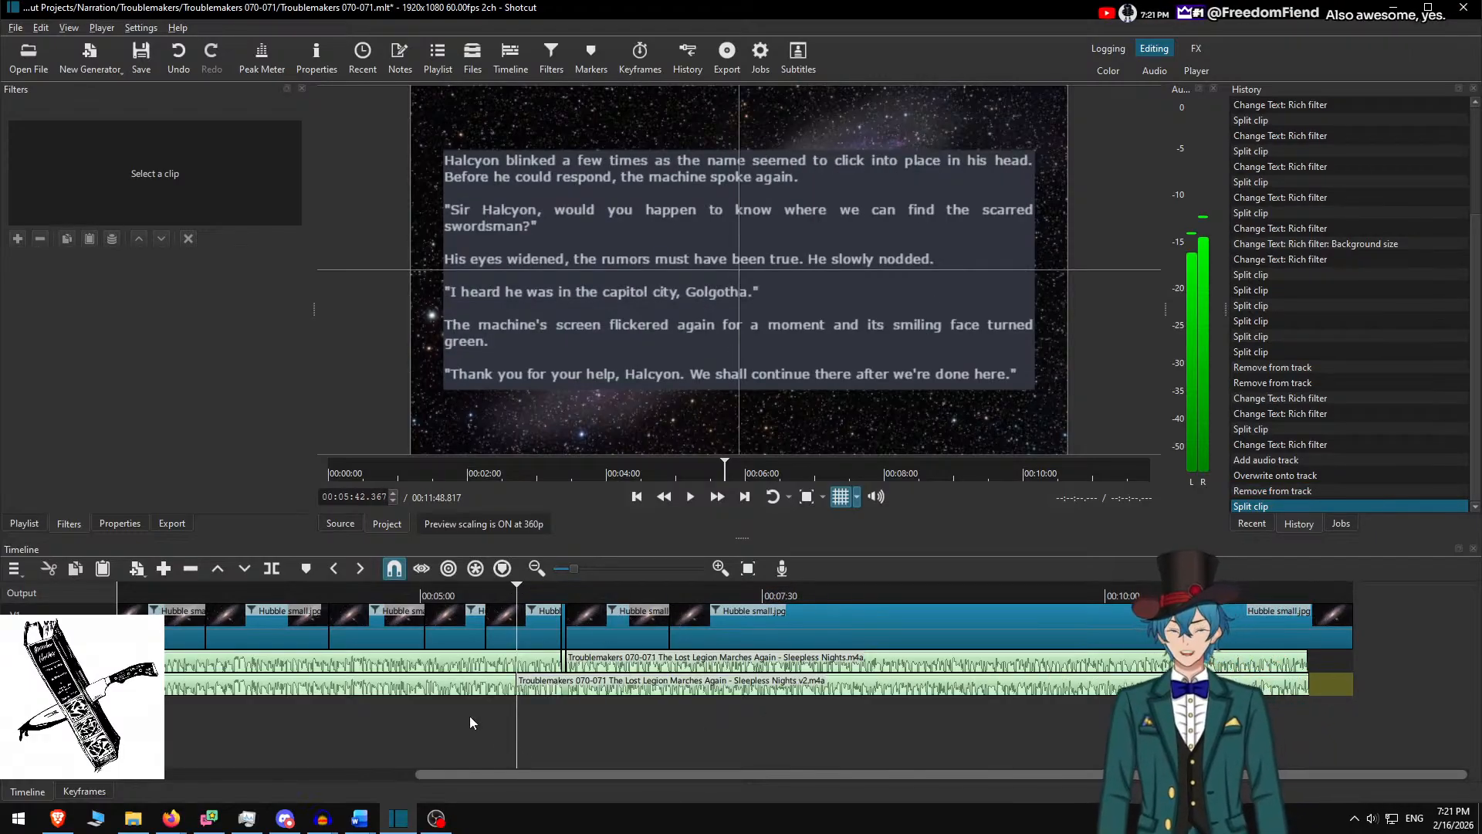
pyautogui.click(460, 685)
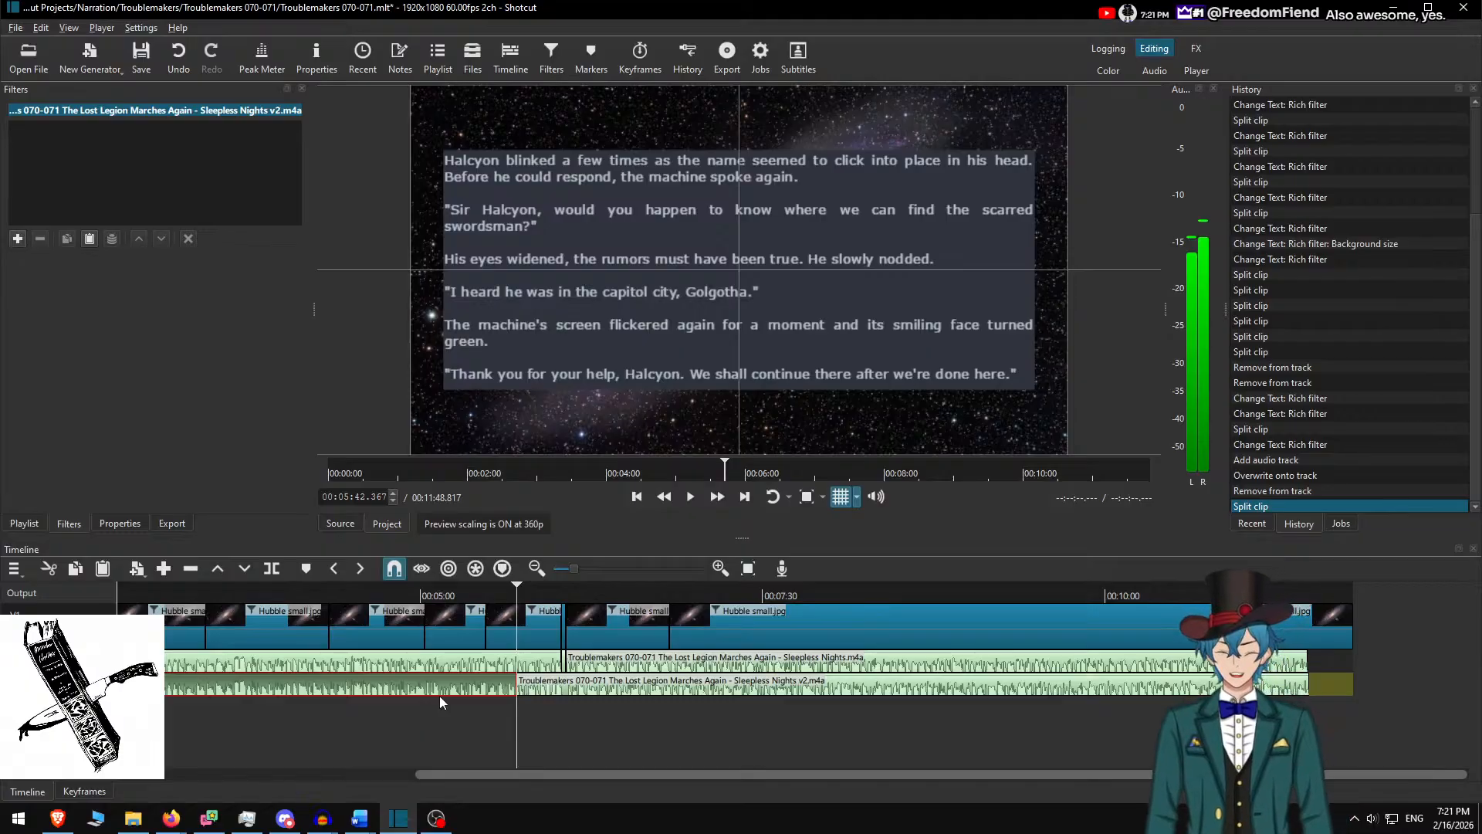
pyautogui.press('z')
pyautogui.click(1308, 587)
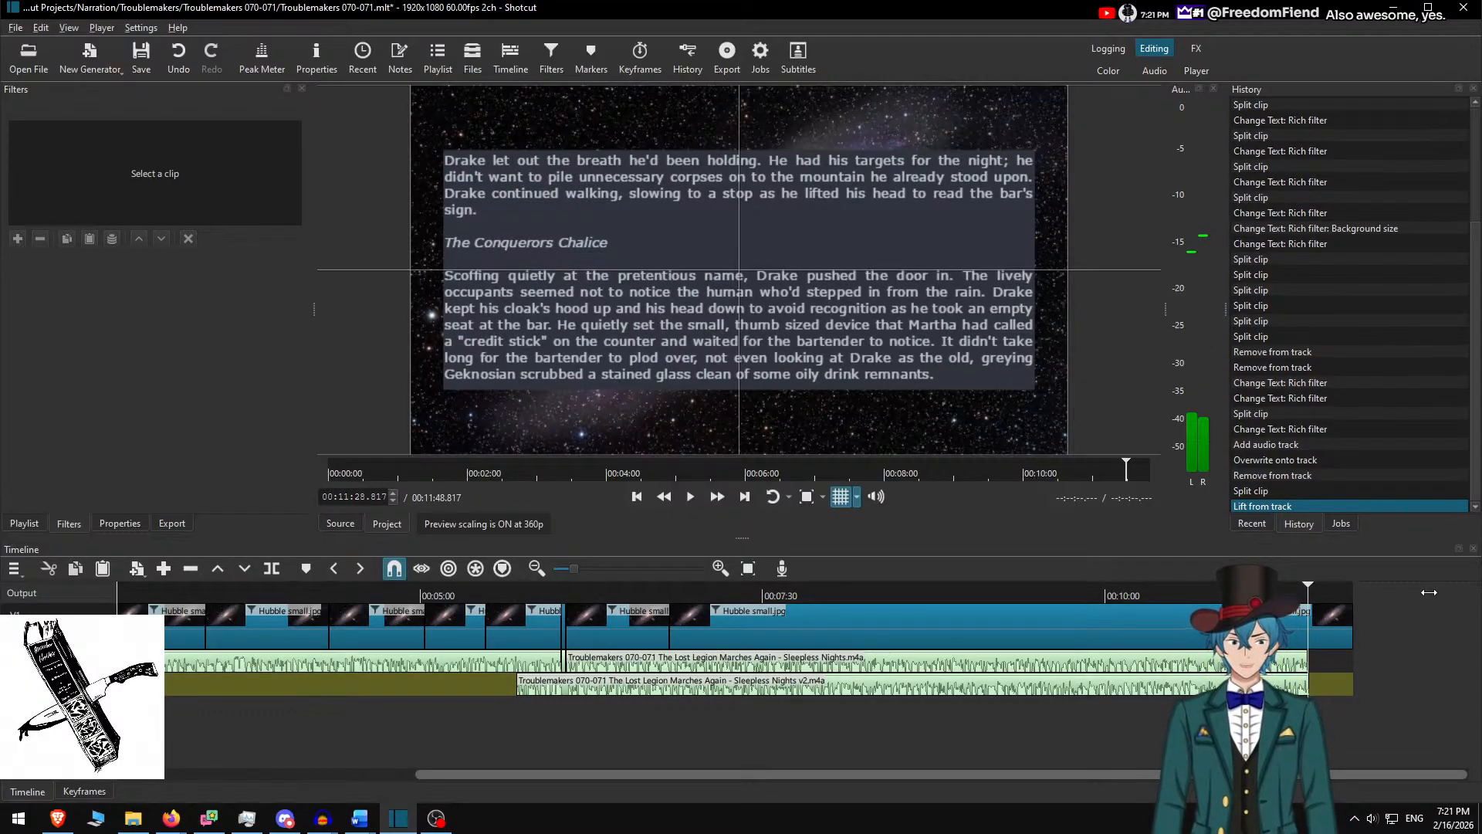
# Shift the v2 clip slightly earlier, then undo back to the unsplit v2 clip
pyautogui.scroll(5, 1310, 673)
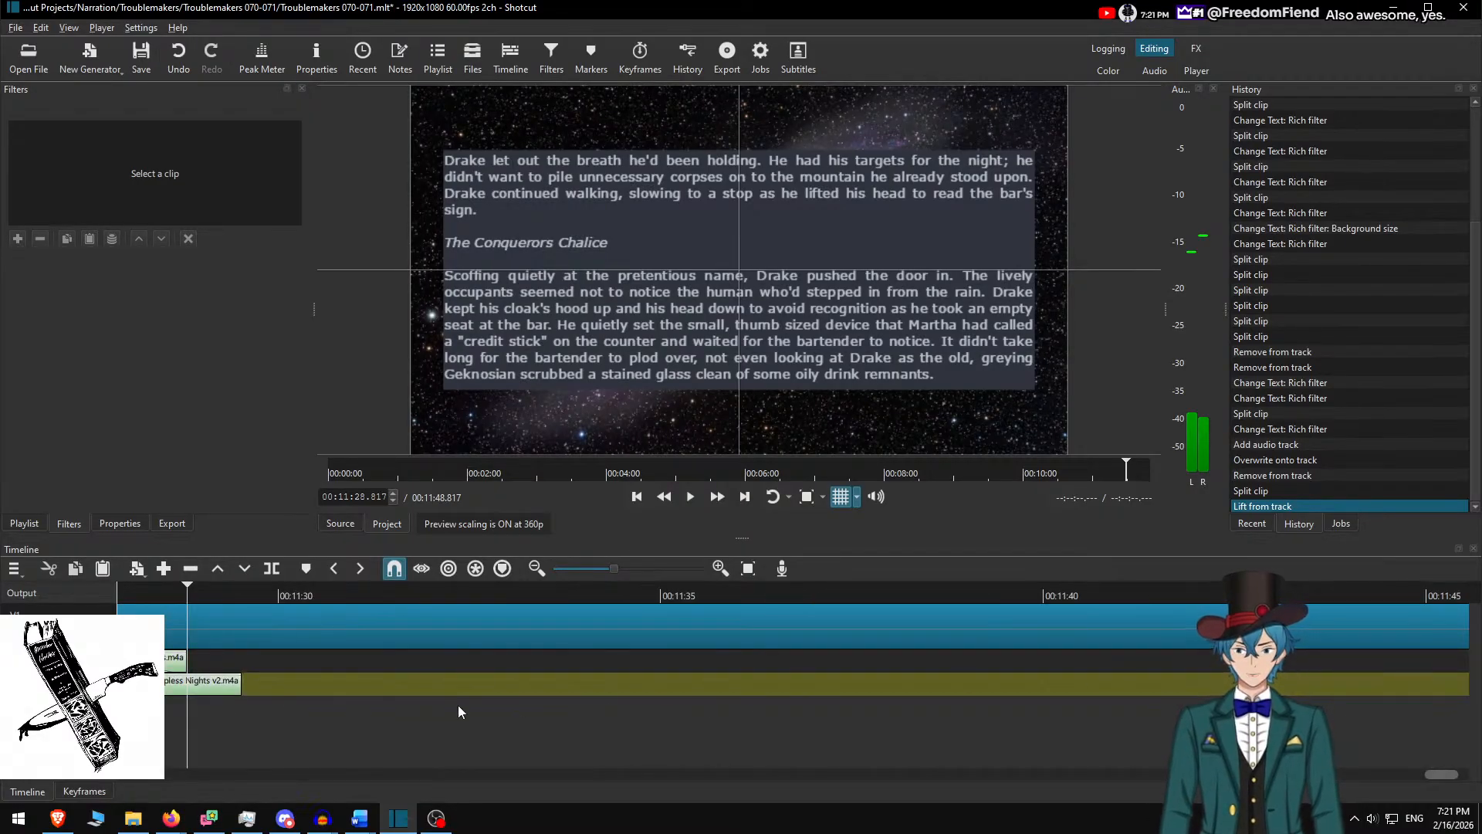
pyautogui.hscroll(-9, 461, 707)
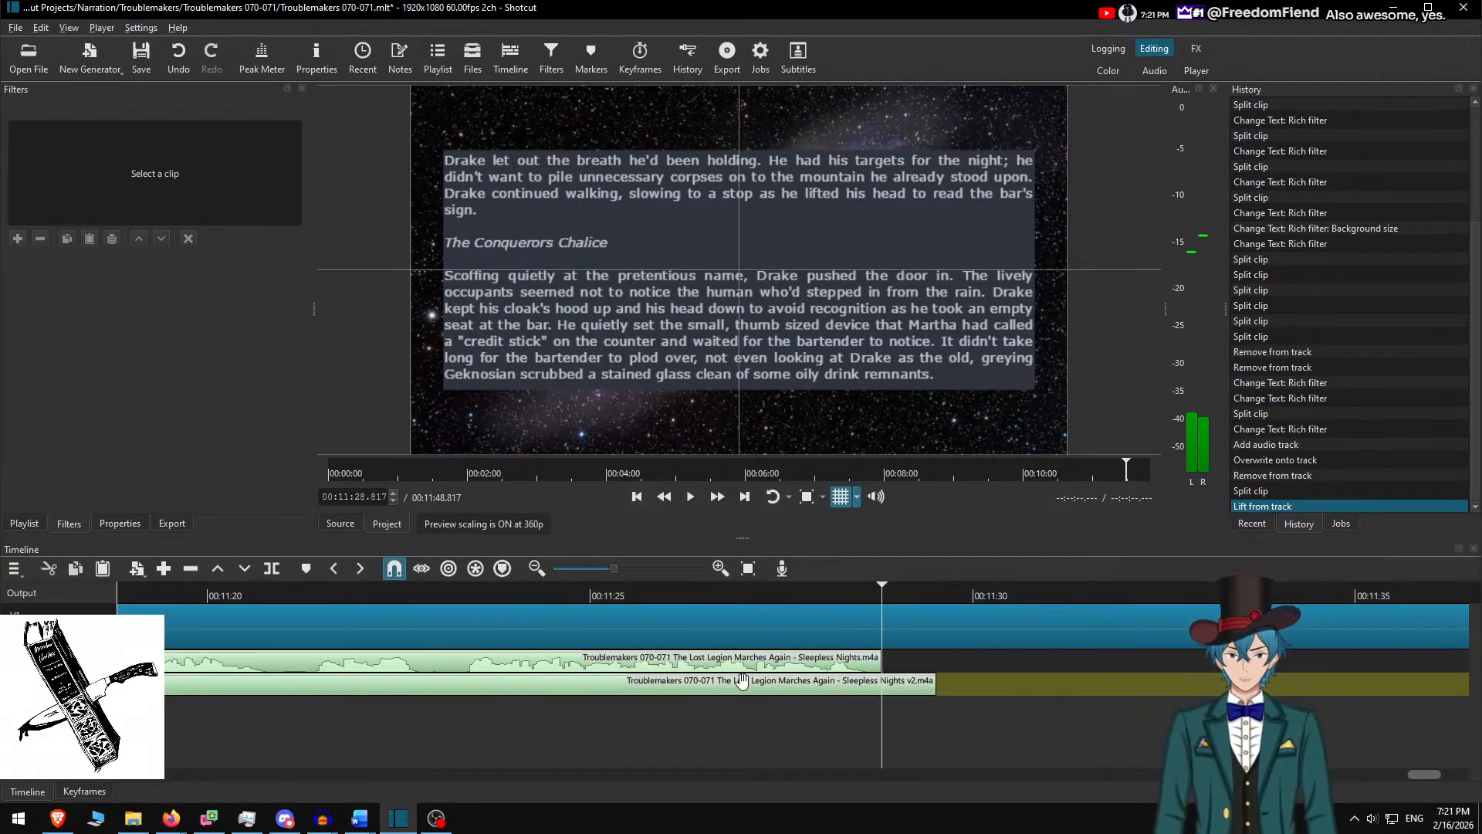
pyautogui.moveTo(771, 691); pyautogui.dragTo(717, 690)
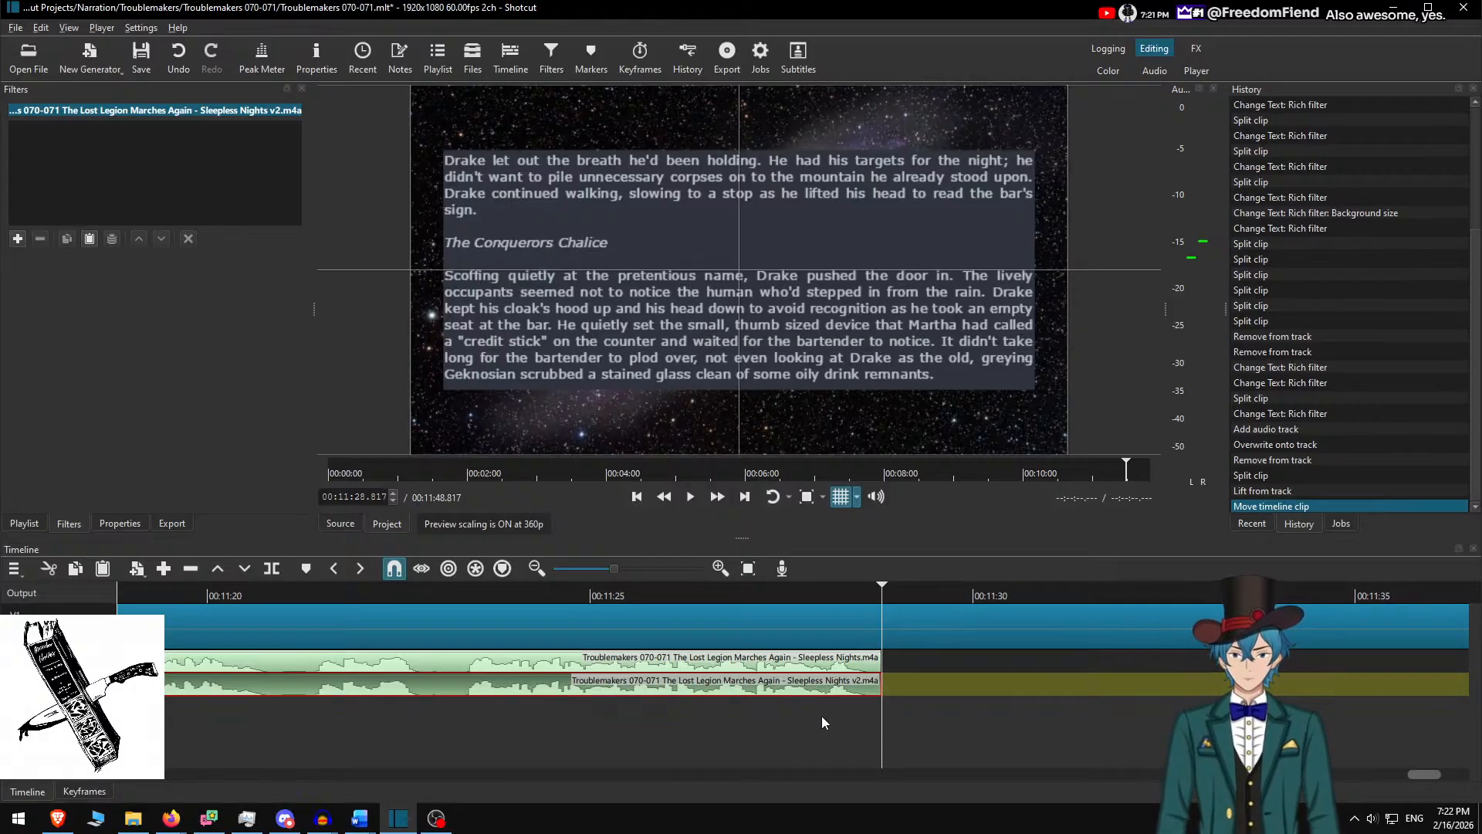
pyautogui.hotkey('ctrl', 'z')
pyautogui.hotkey('ctrl', 'z')
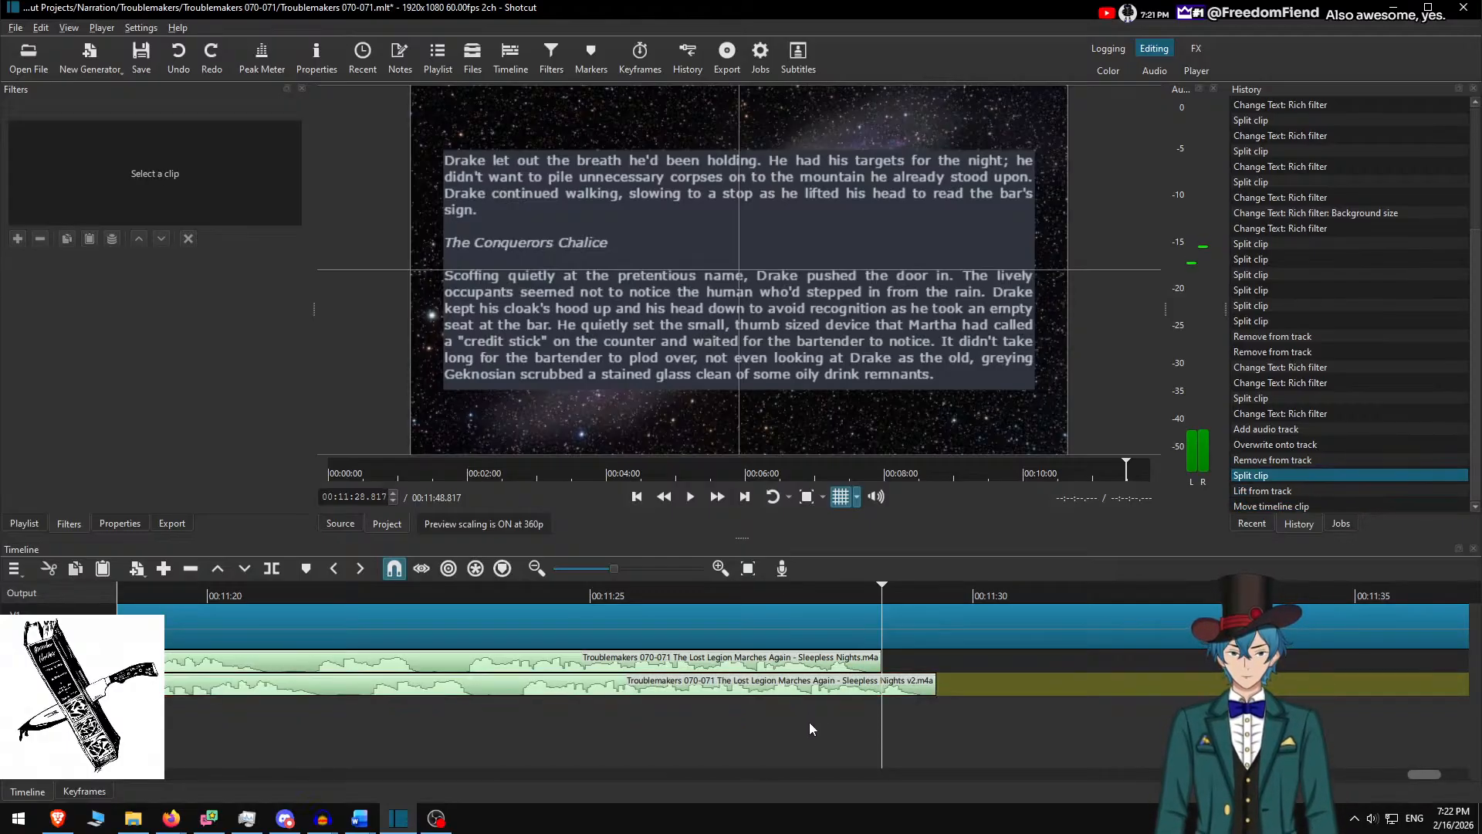
pyautogui.scroll(-2, 780, 733)
pyautogui.scroll(-2, 942, 743)
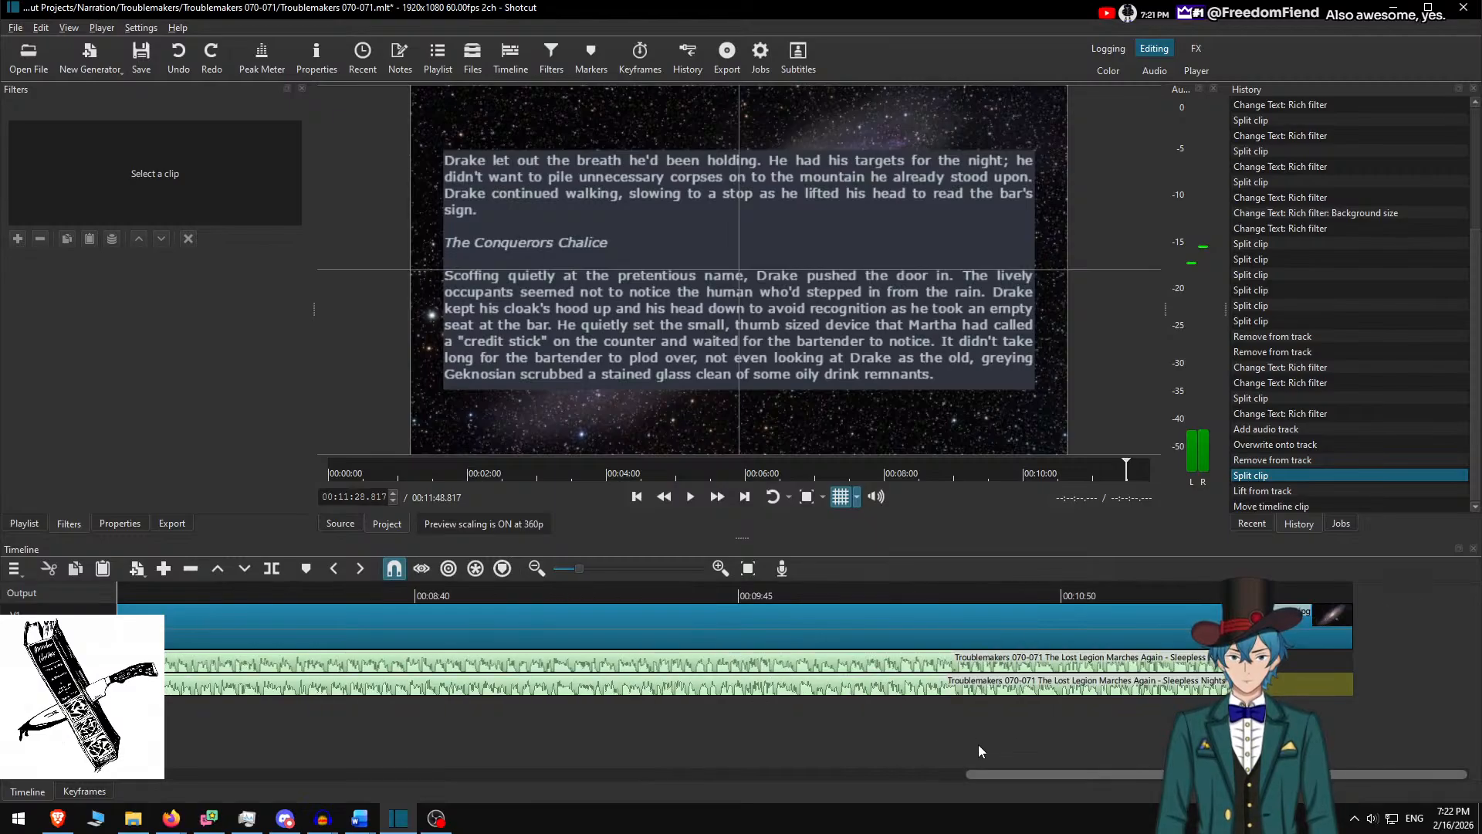
pyautogui.moveTo(1067, 777); pyautogui.dragTo(393, 832)
pyautogui.hotkey('ctrl', 'z')
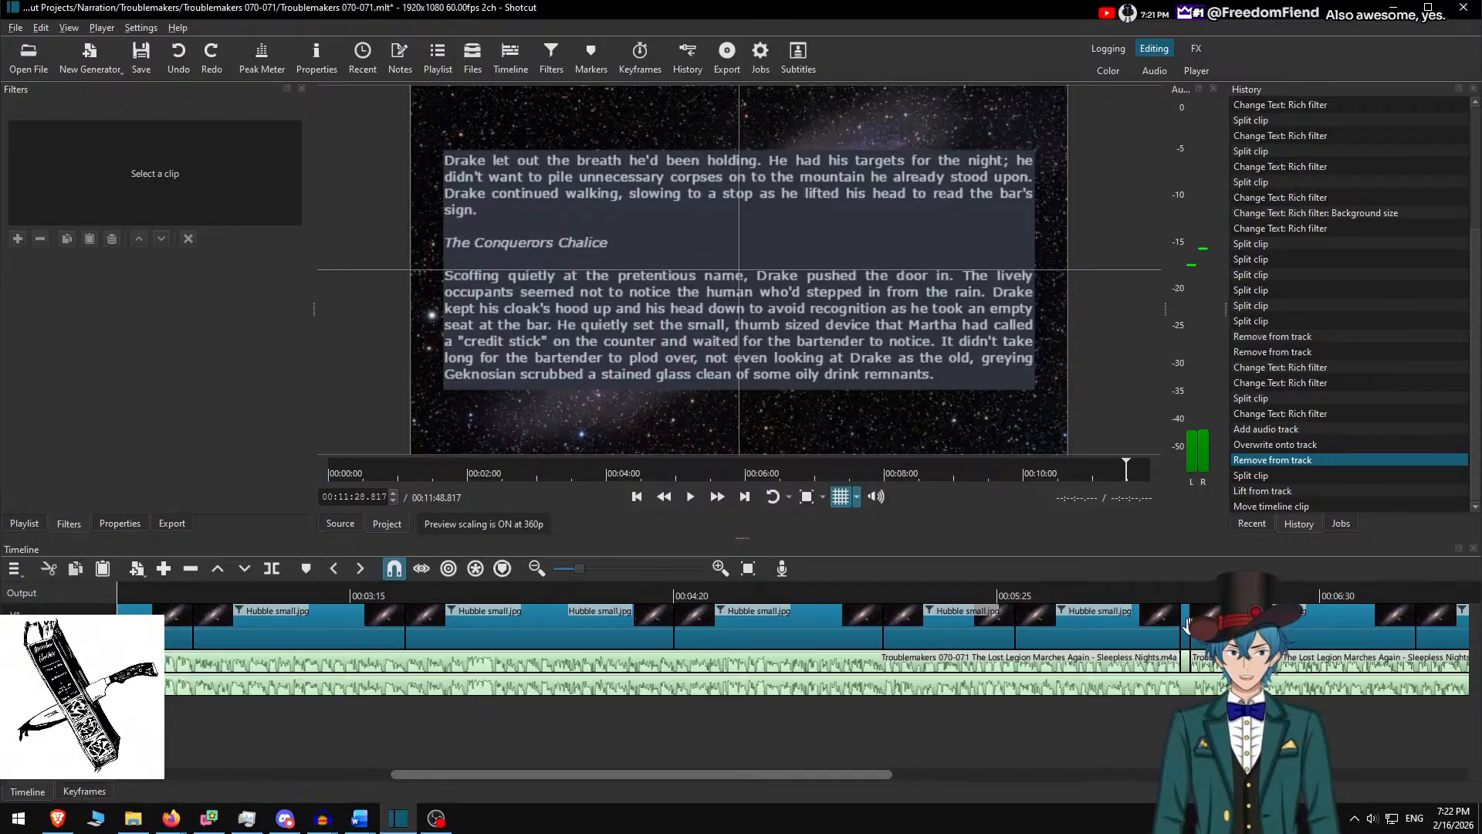
# Split the lower v2 audio at the 00:06:02 clip edge and move to the 00:06:04 boundary
pyautogui.click(1170, 591)
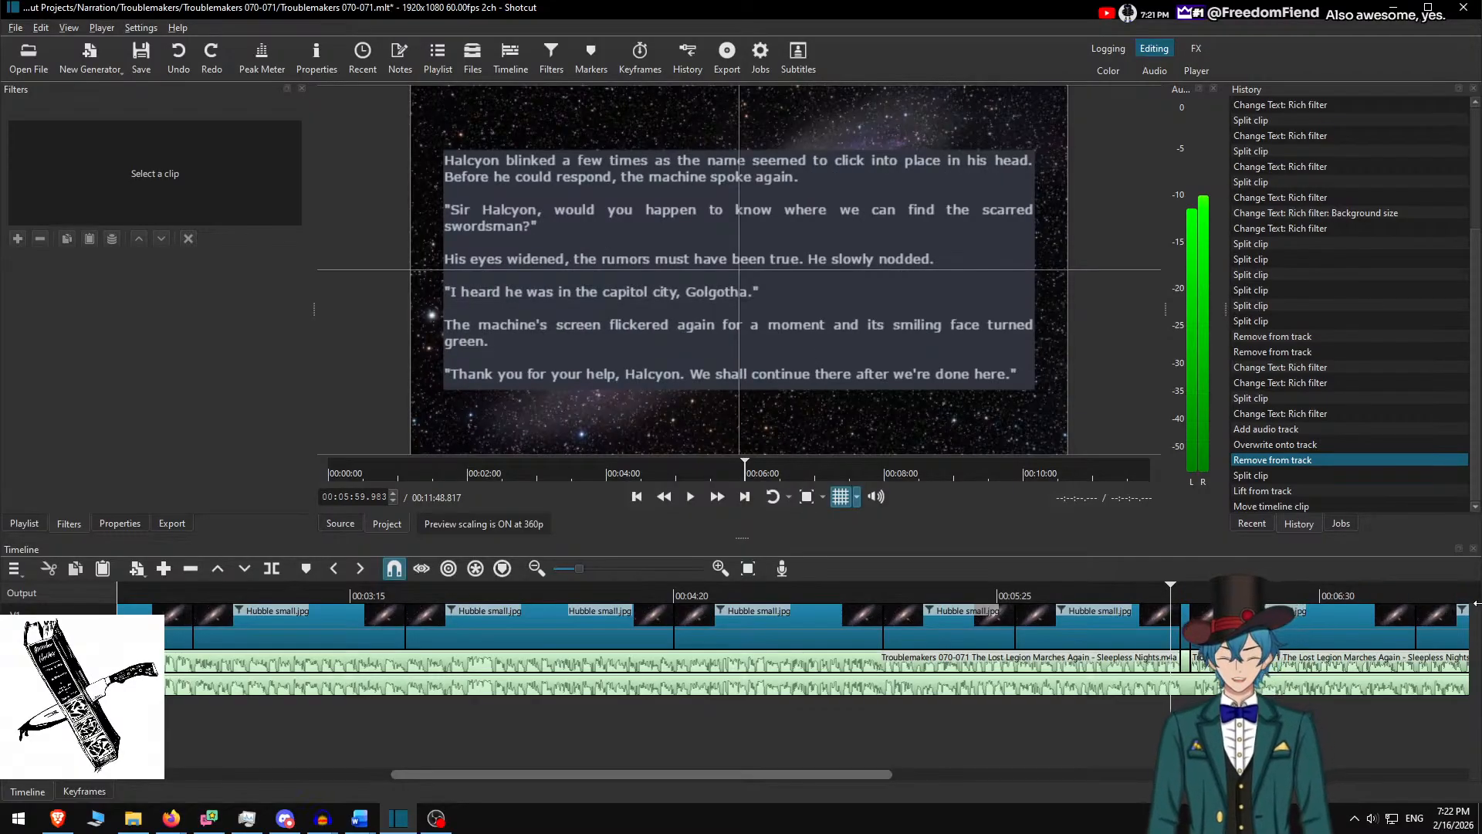
pyautogui.hotkey('alt', 'Right')
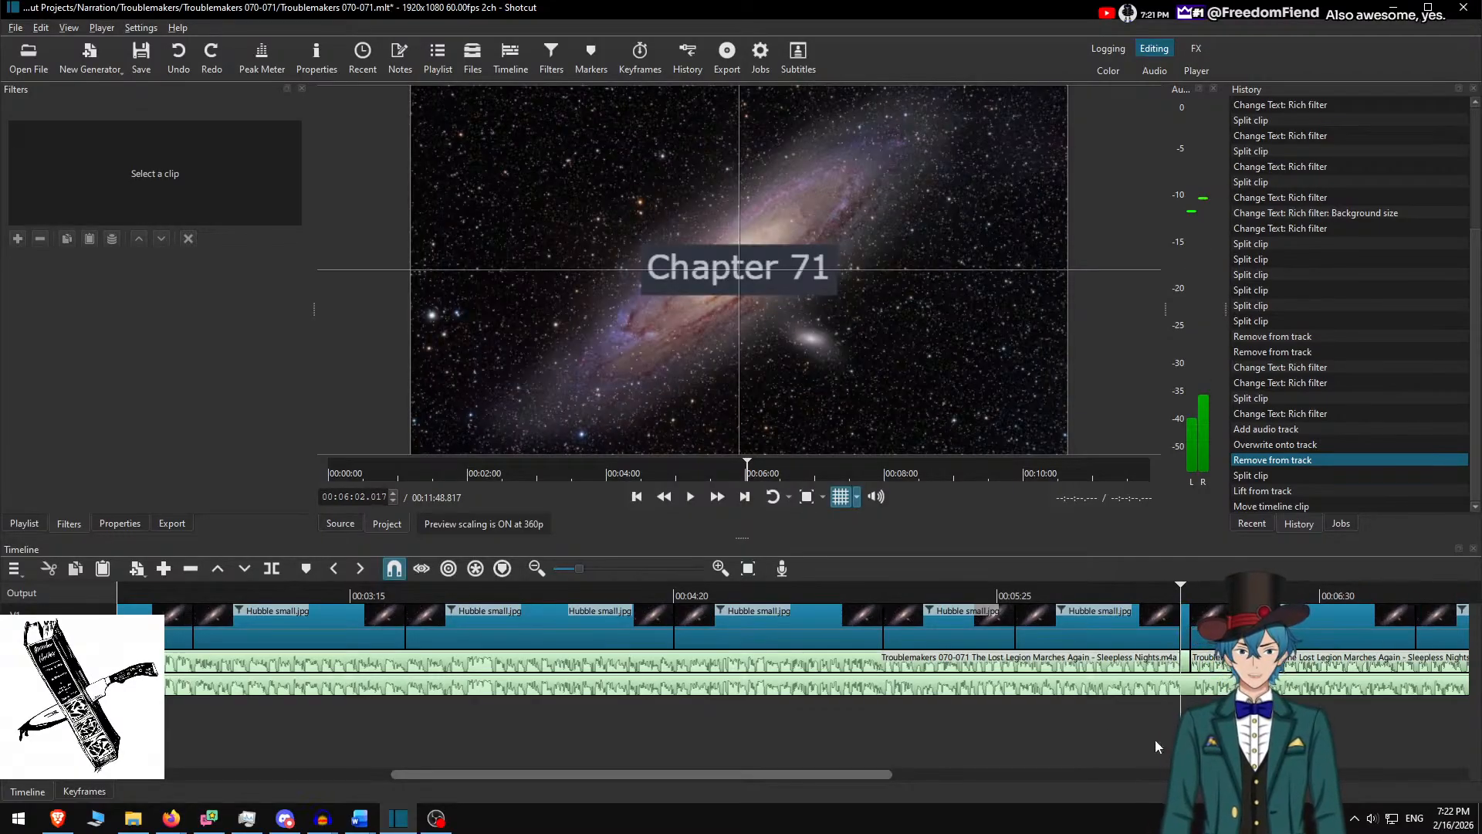
pyautogui.scroll(3, 1039, 719)
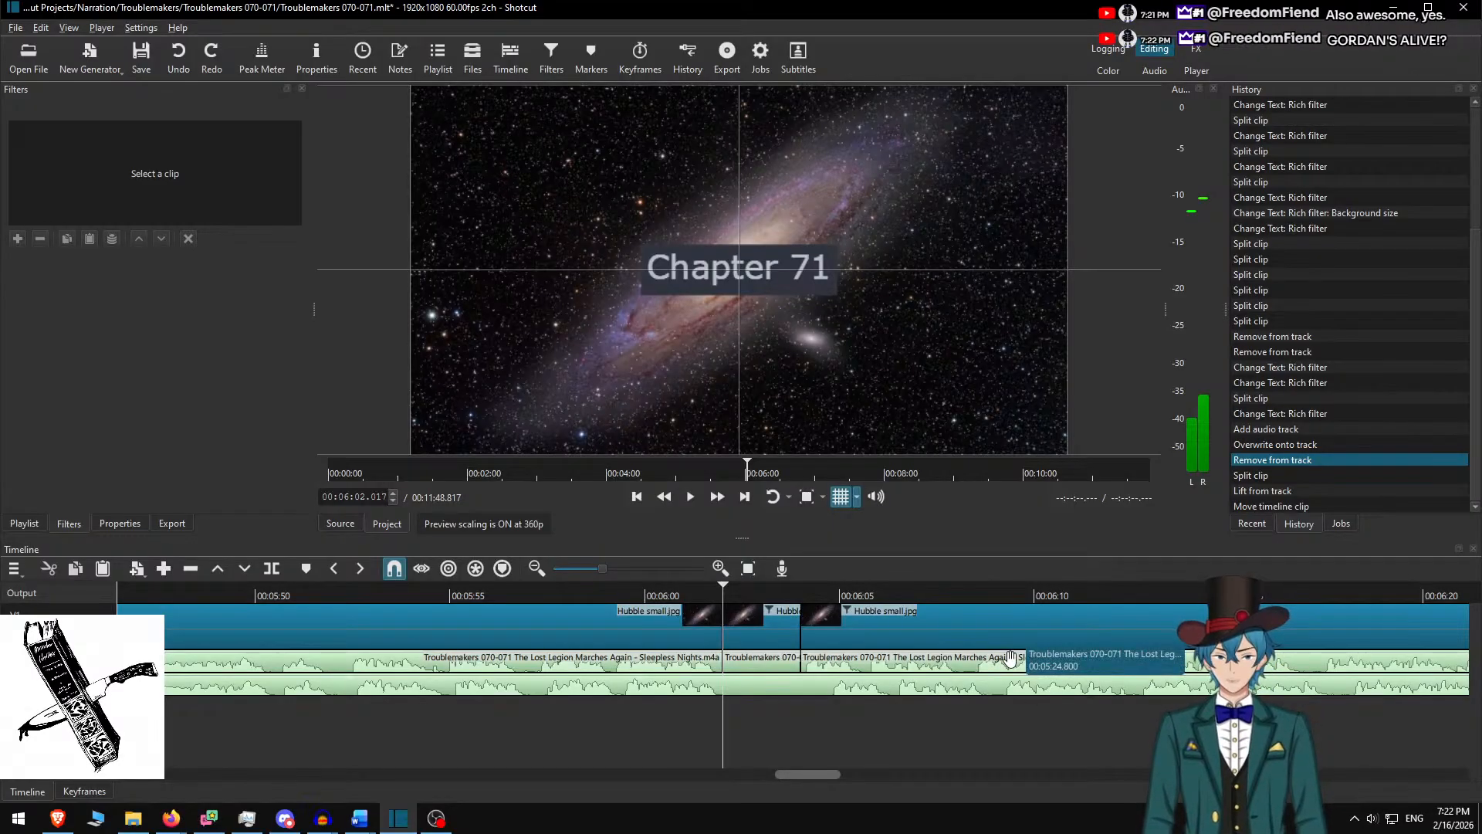
pyautogui.press('s')
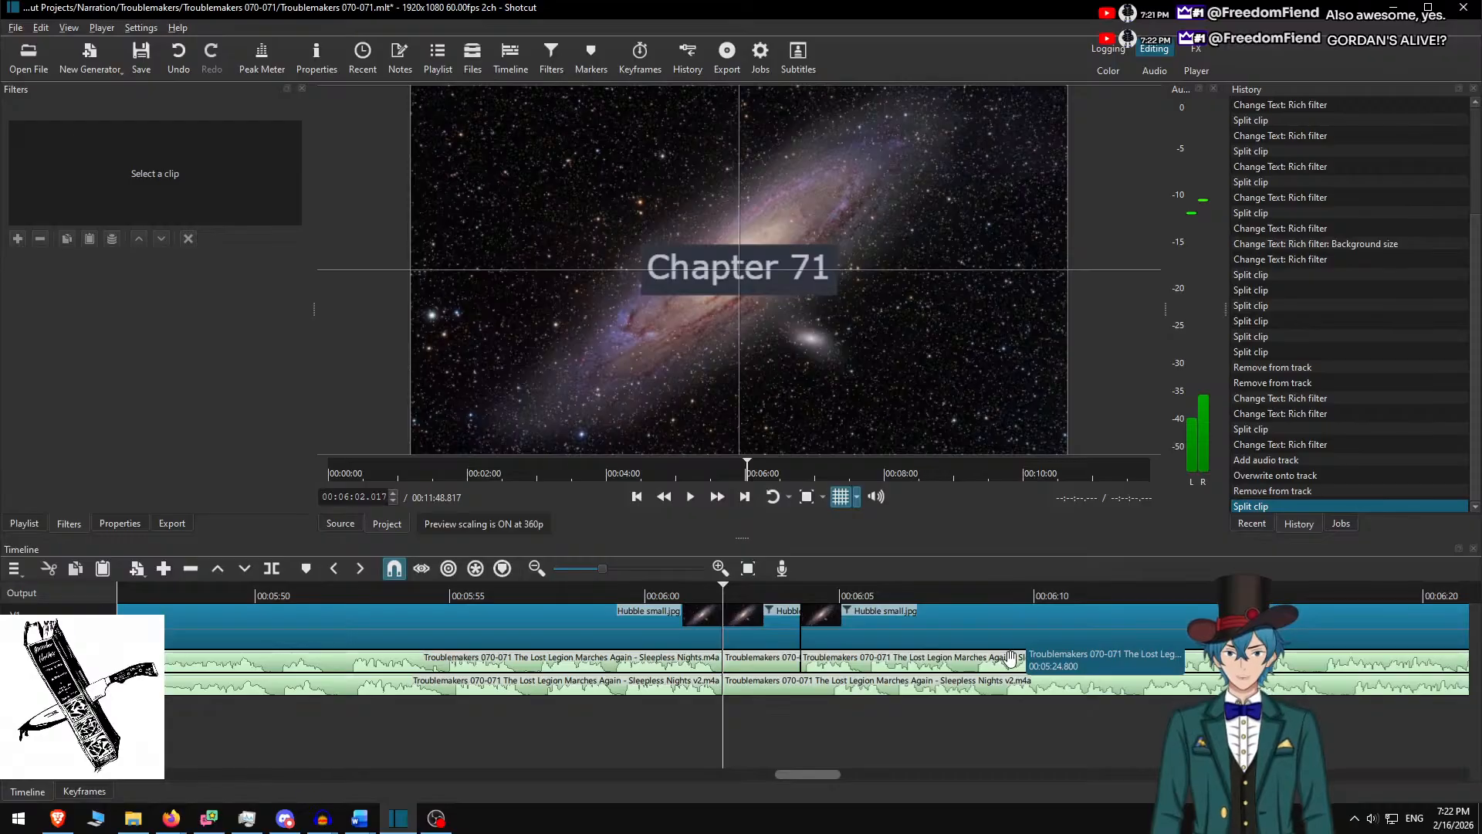
pyautogui.press('Down')
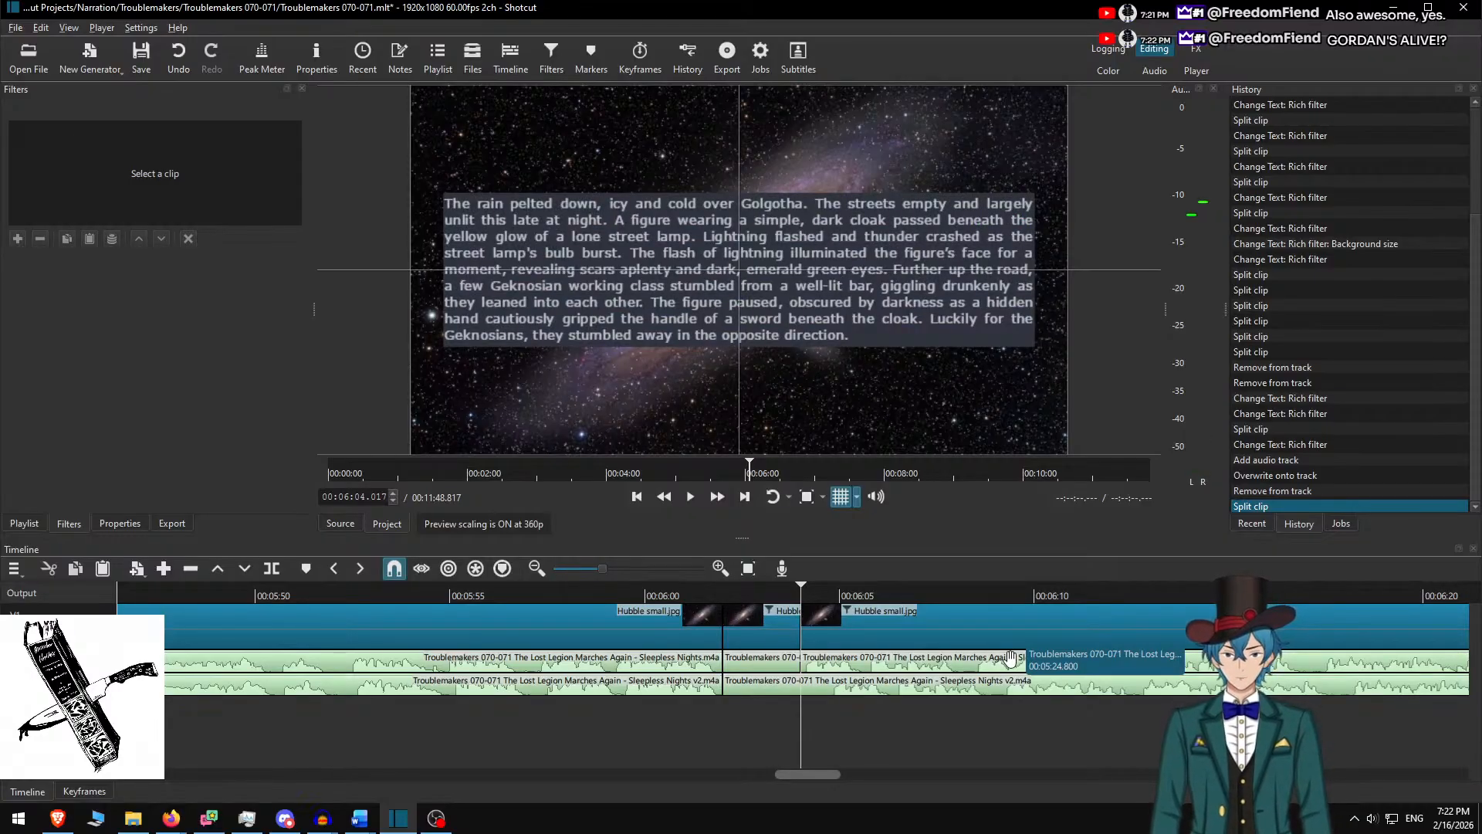
# Inspect the original narration piece, then undo and reapply the v2 split via the edit history
pyautogui.click(941, 661)
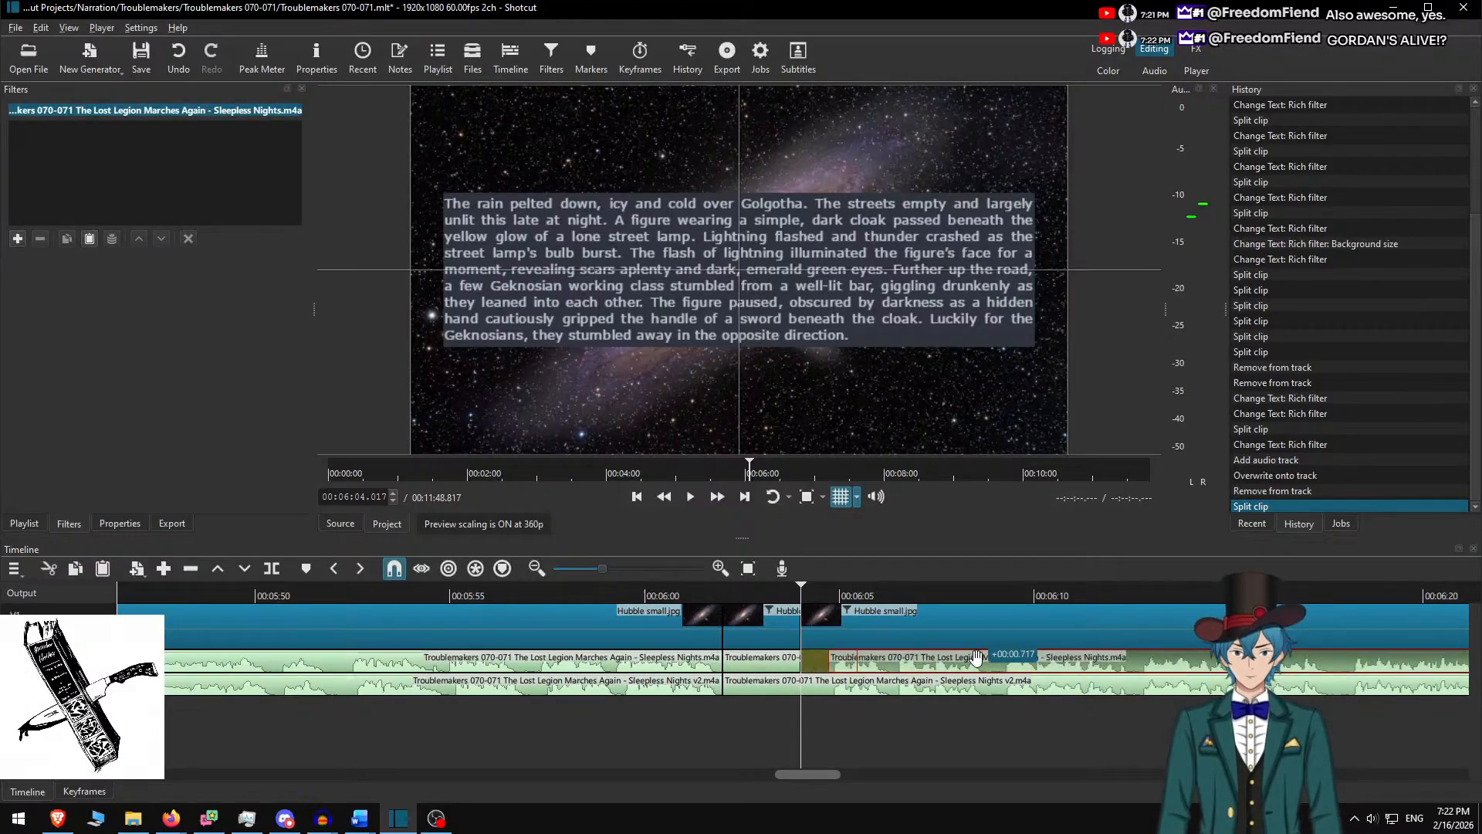
pyautogui.rightClick(976, 658)
pyautogui.press('Escape')
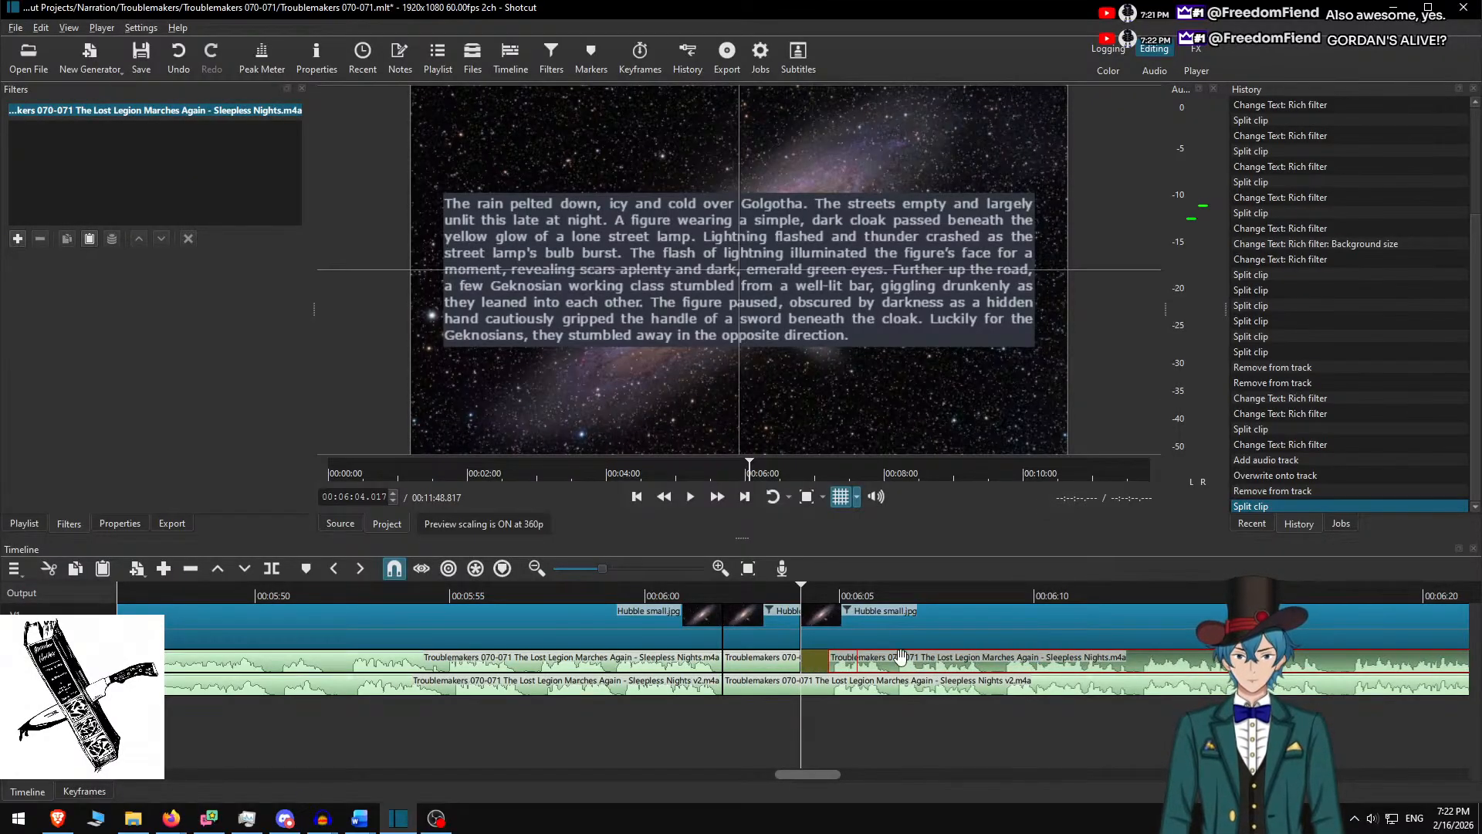
pyautogui.hotkey('ctrl', 'z')
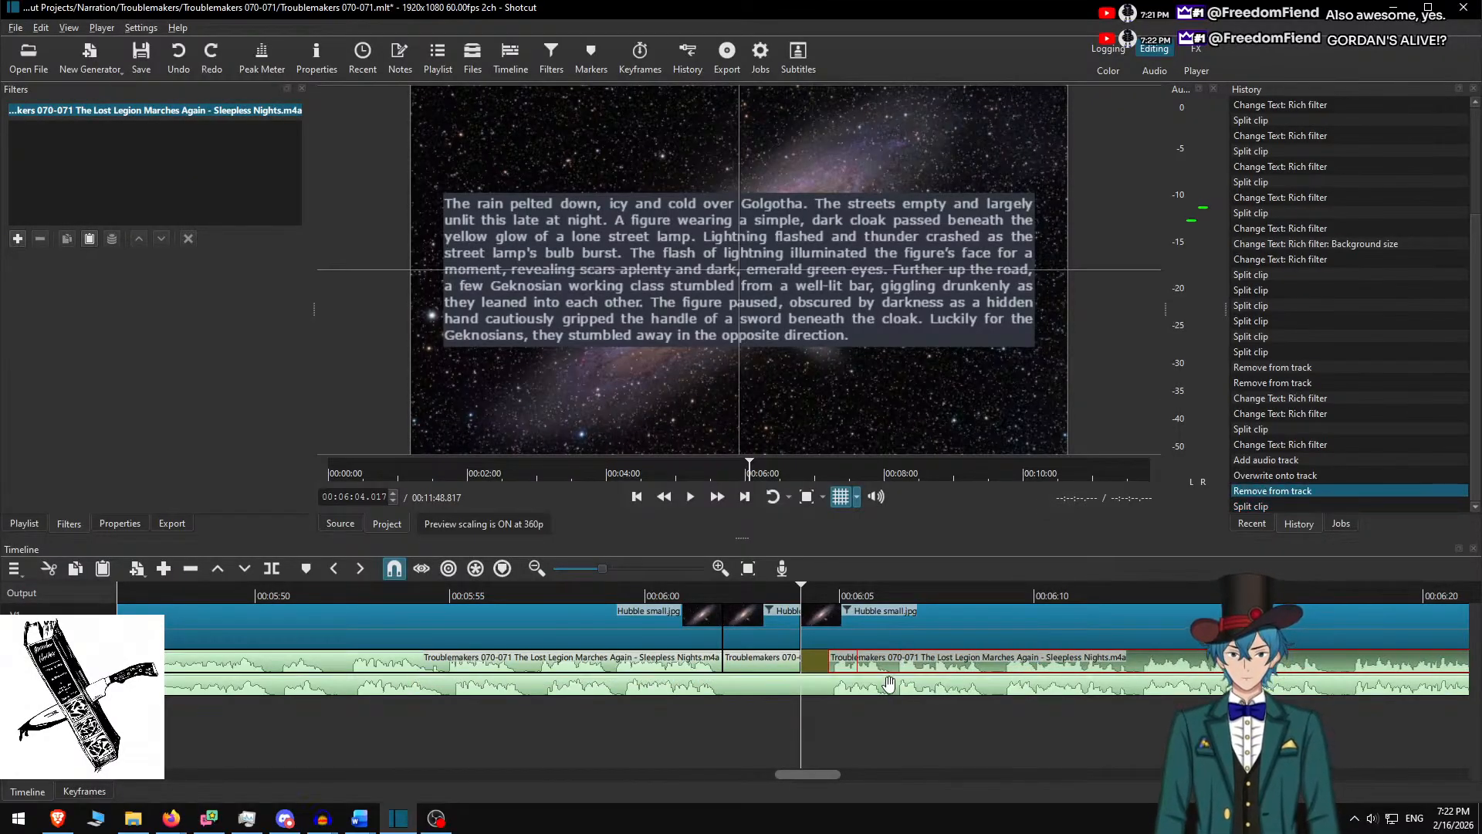
pyautogui.click(1262, 506)
pyautogui.click(1267, 490)
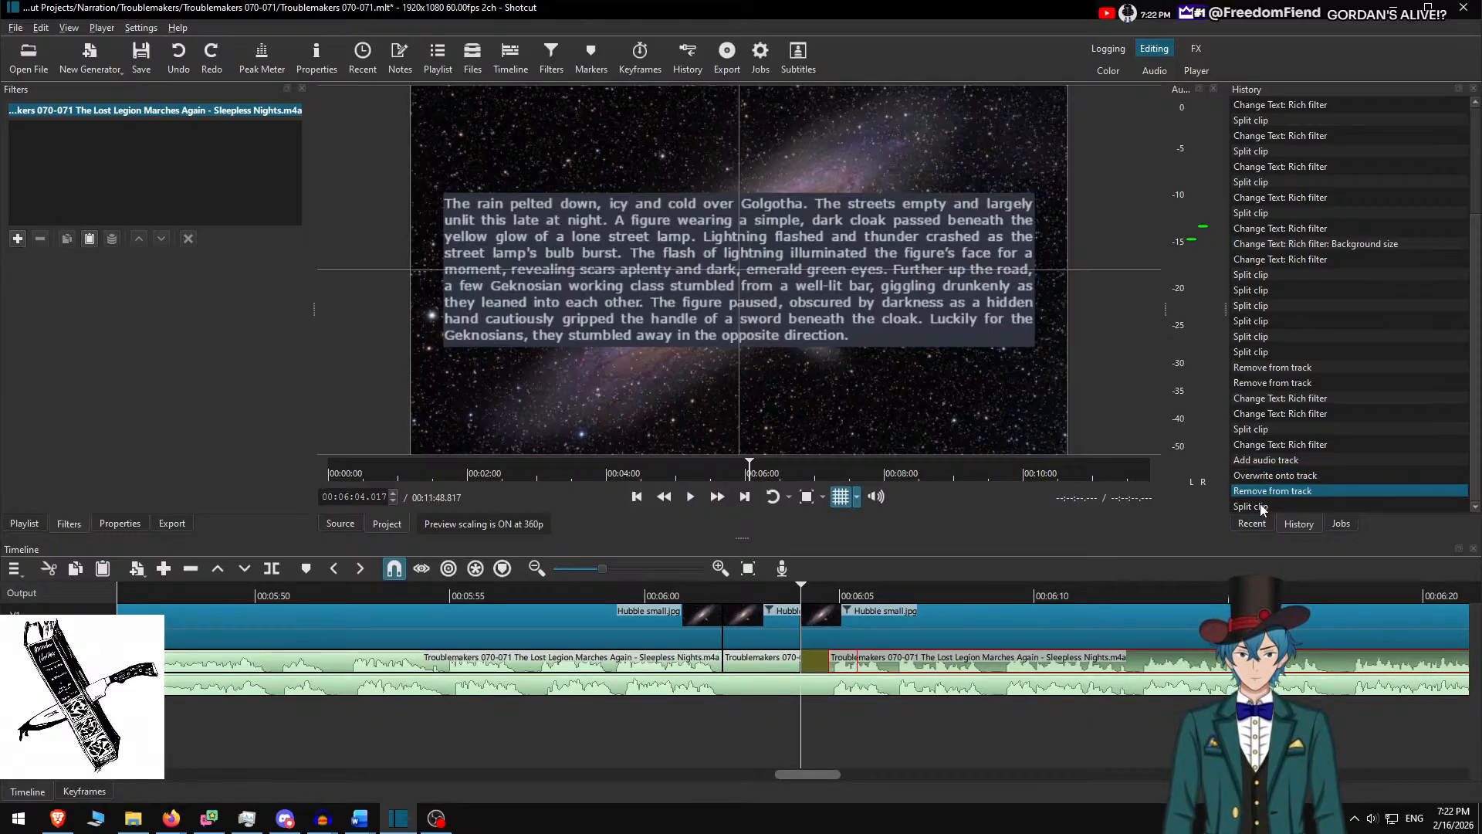
pyautogui.click(1261, 505)
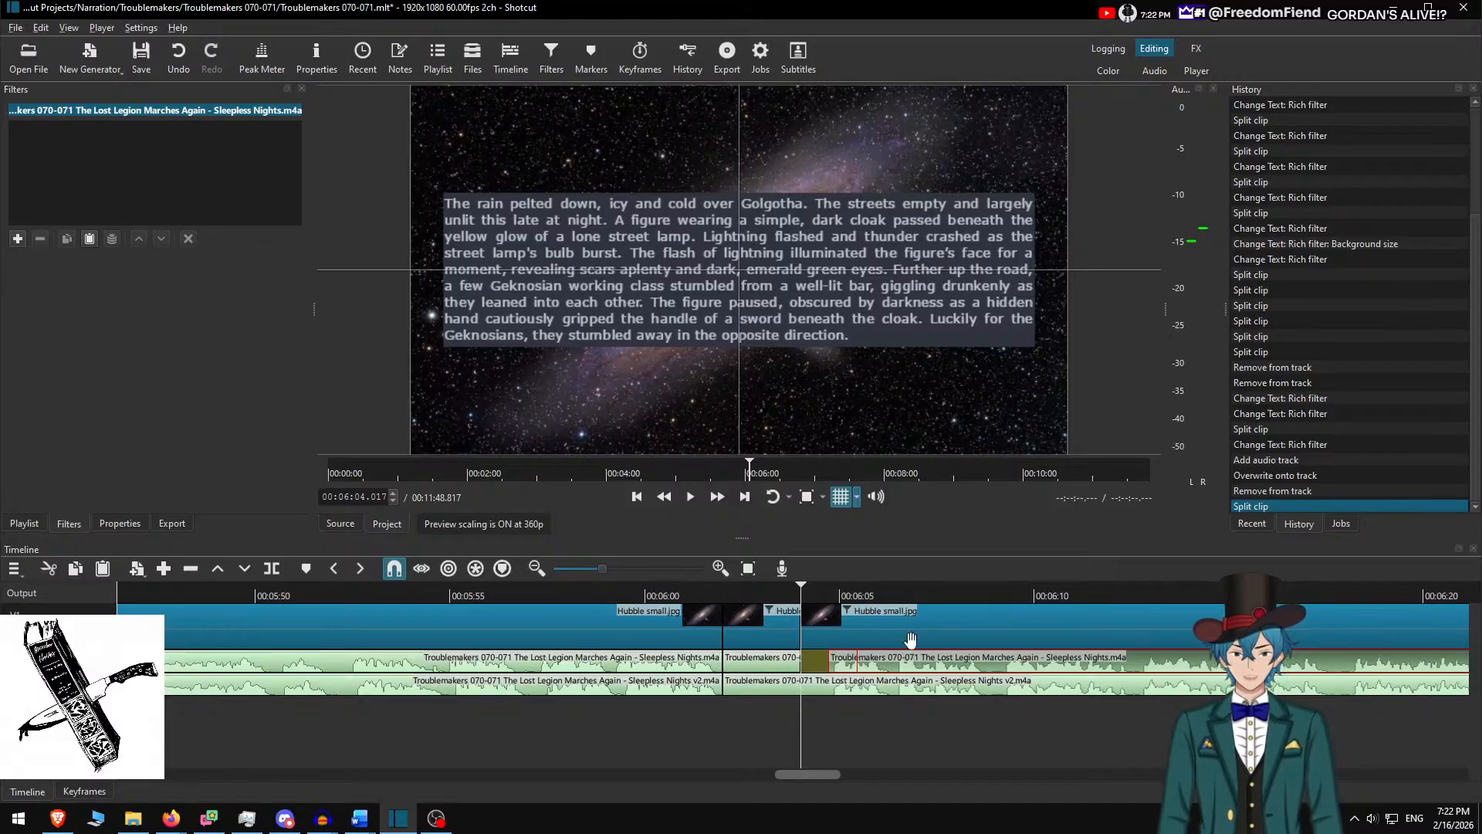
# Undo back to before the second audio track, then redo to restore the v2 track
pyautogui.hscroll(2, 1004, 664)
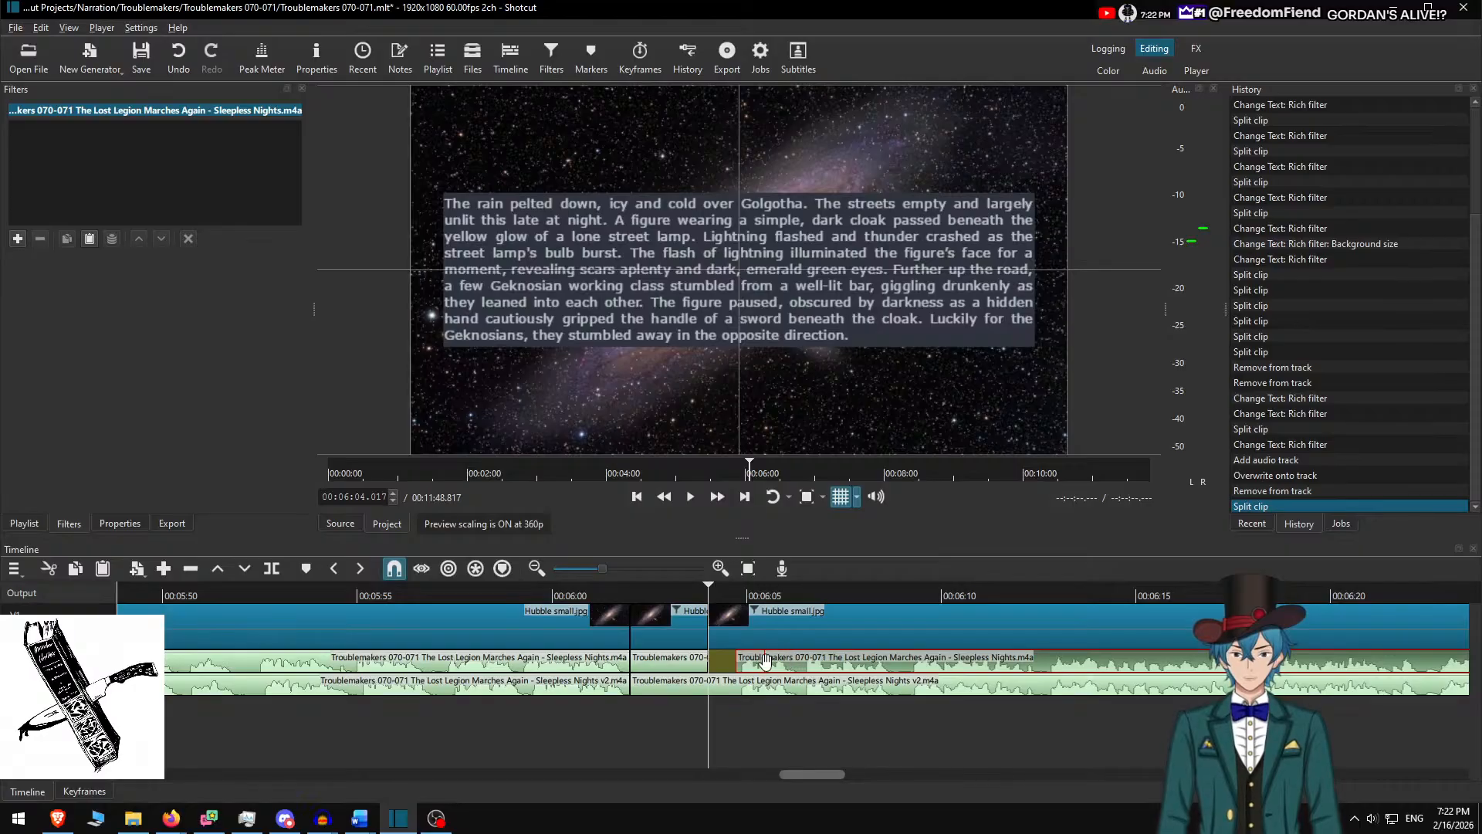
pyautogui.hotkey('ctrl', 'z')
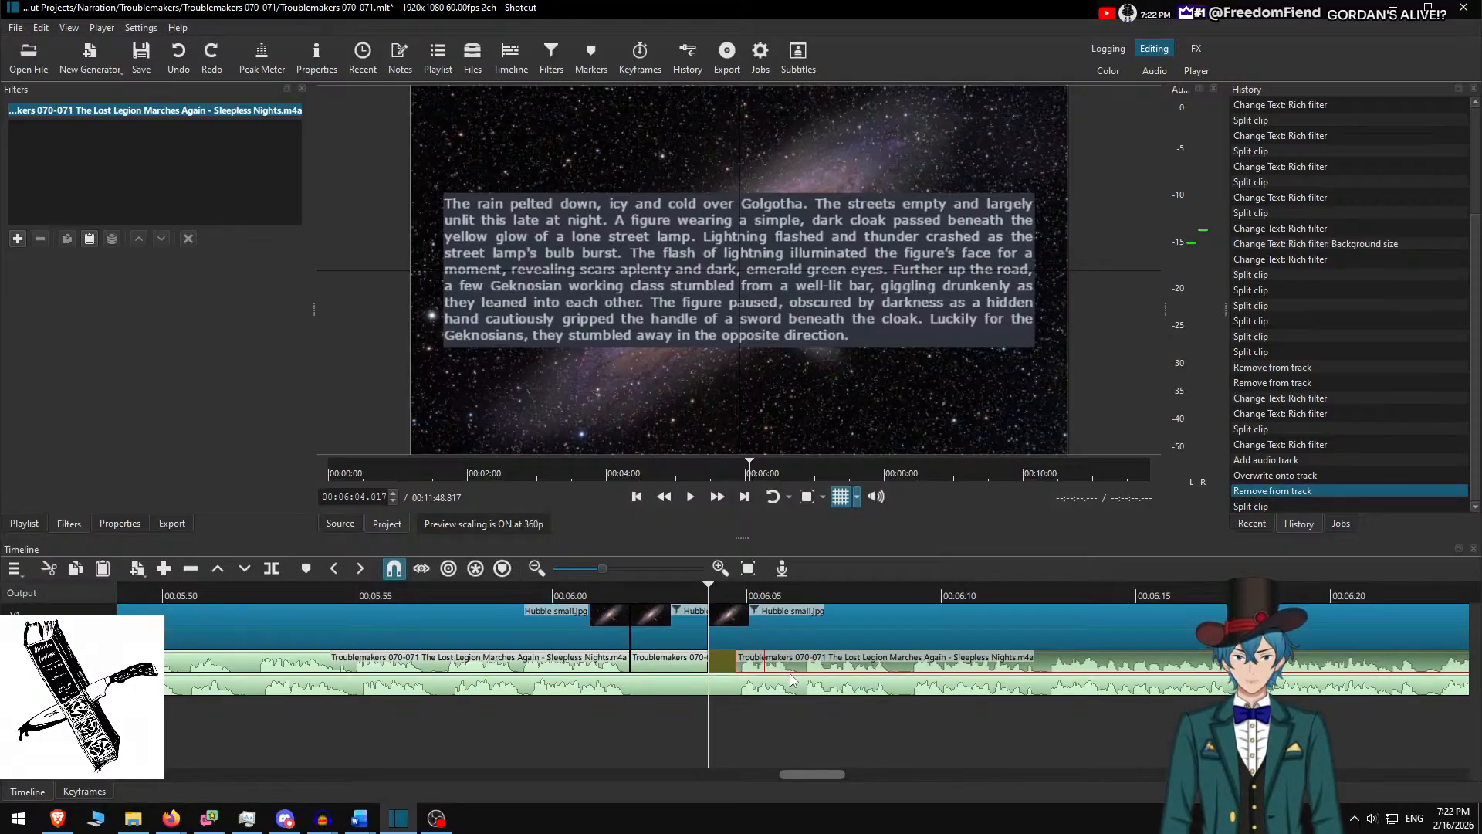
pyautogui.hotkey('ctrl', 'z')
pyautogui.hotkey('ctrl', 'z')
pyautogui.hotkey('ctrl', 'z')
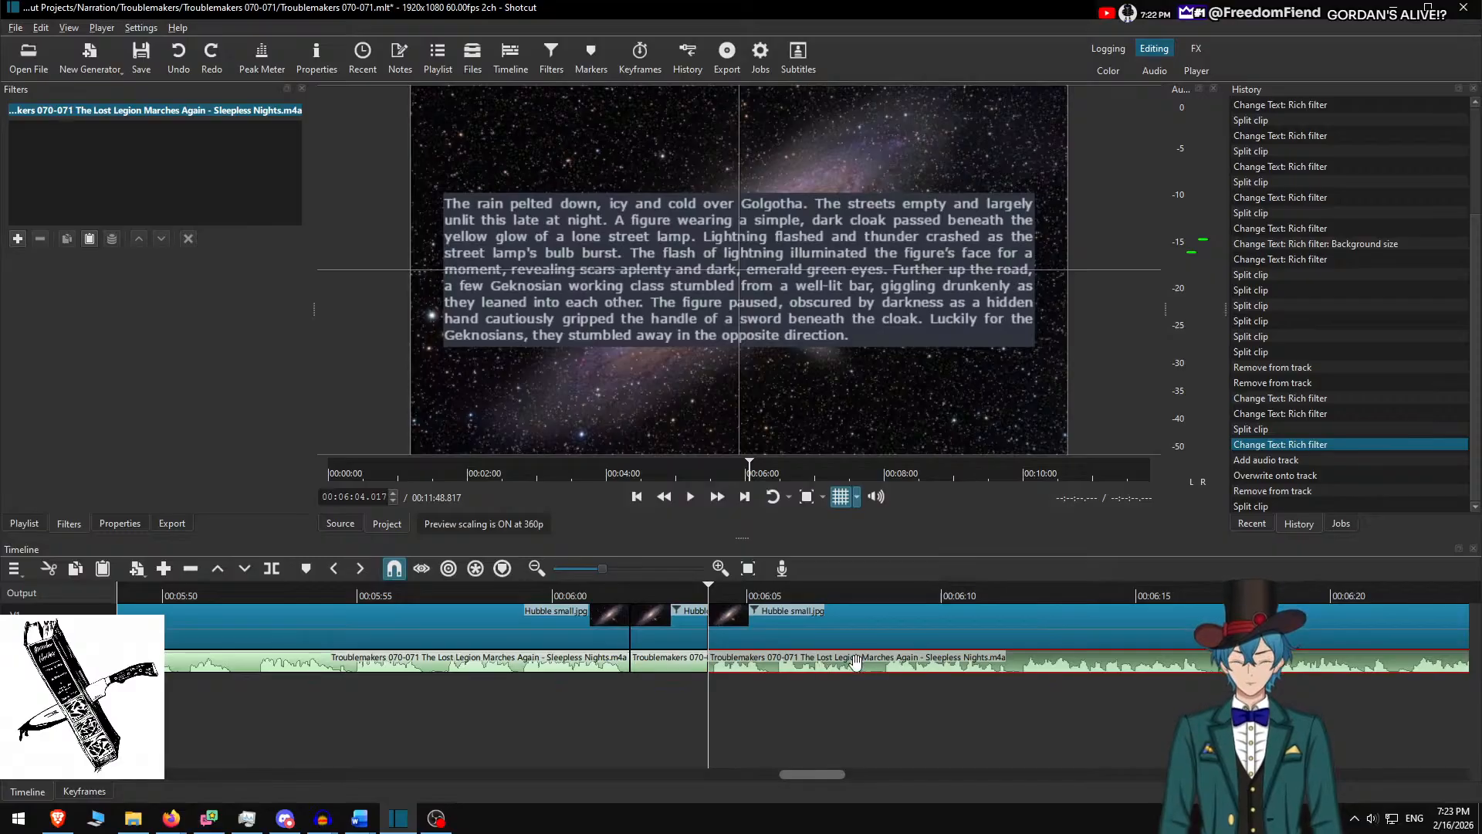
pyautogui.hotkey('ctrl', 'y')
pyautogui.hotkey('ctrl', 'y')
pyautogui.hotkey('ctrl', 'y')
pyautogui.hotkey('ctrl', 'y')
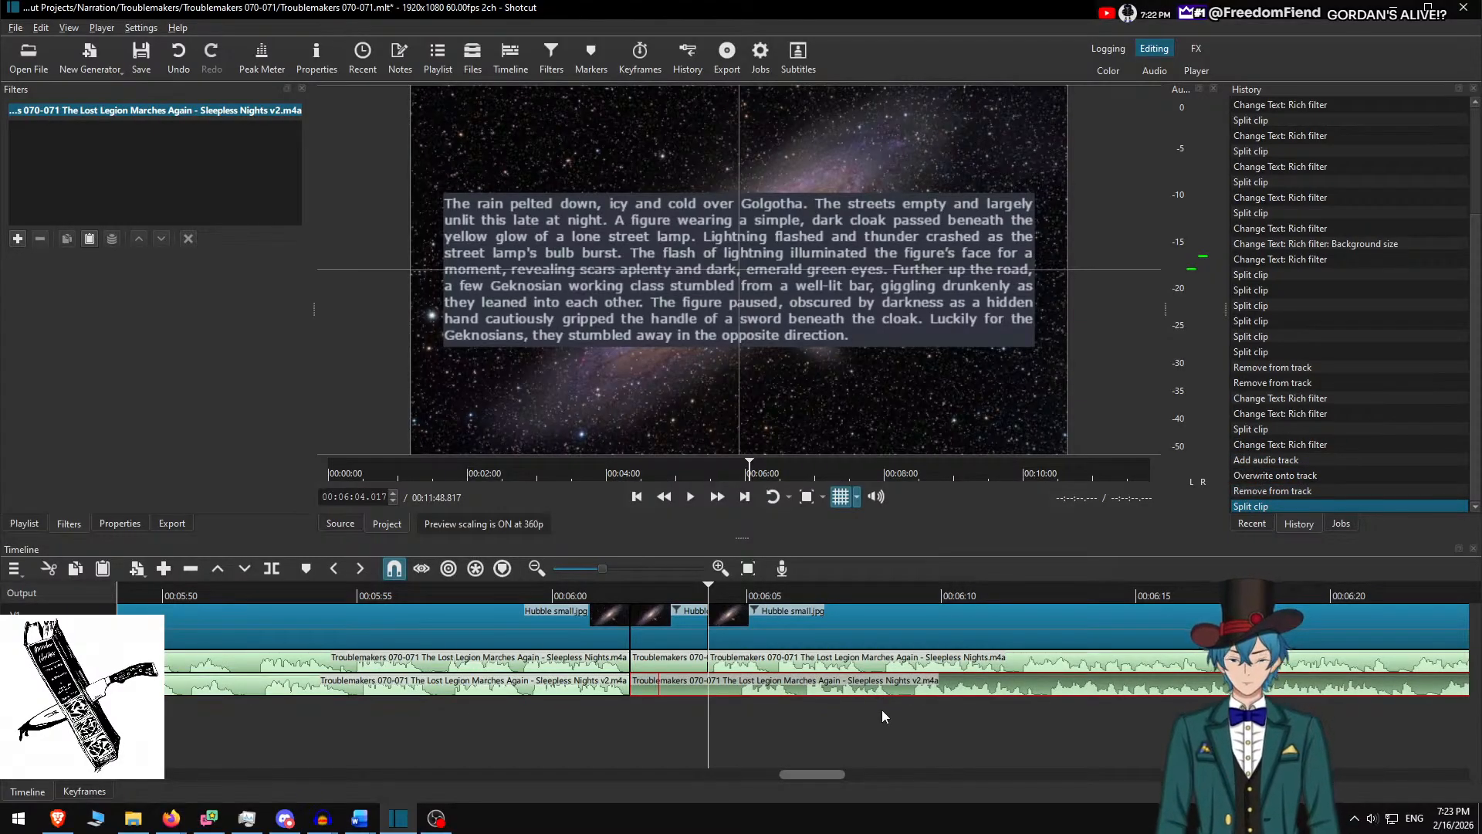
# Nudge the original narration slightly later and split out a short v2 piece near 00:06:04
pyautogui.click(571, 686)
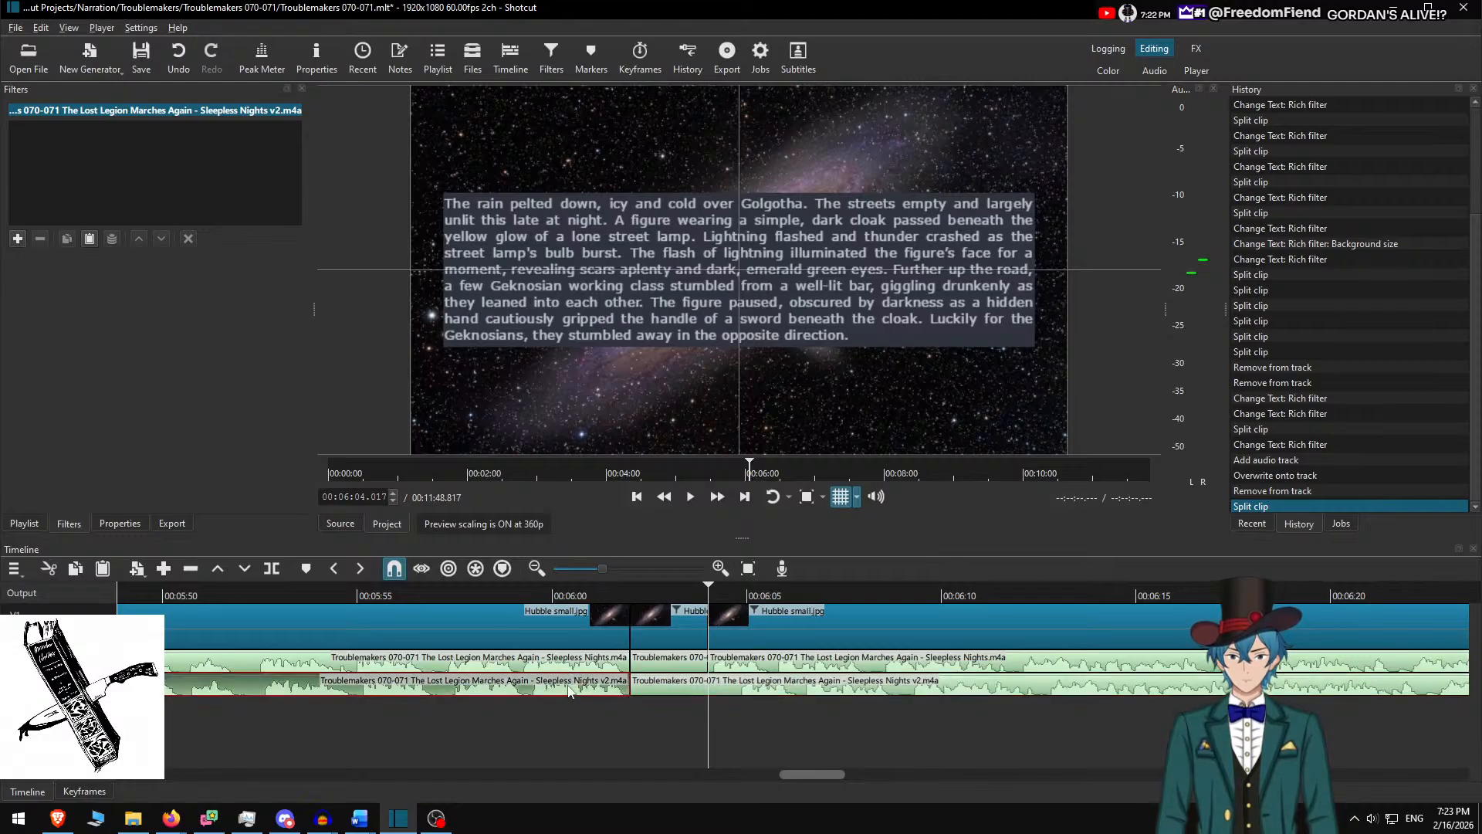
pyautogui.click(697, 681)
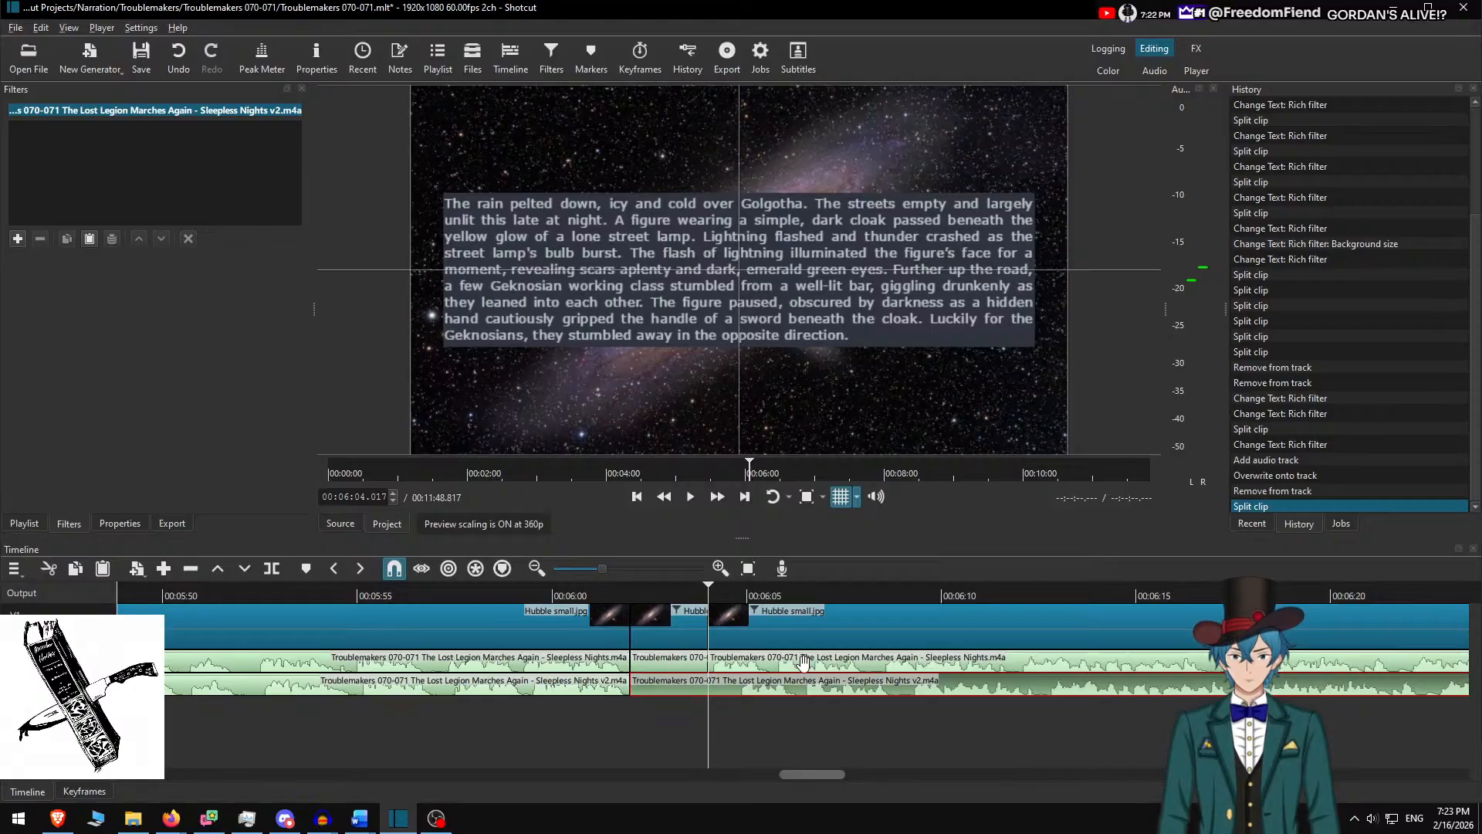
pyautogui.moveTo(804, 661); pyautogui.dragTo(836, 665)
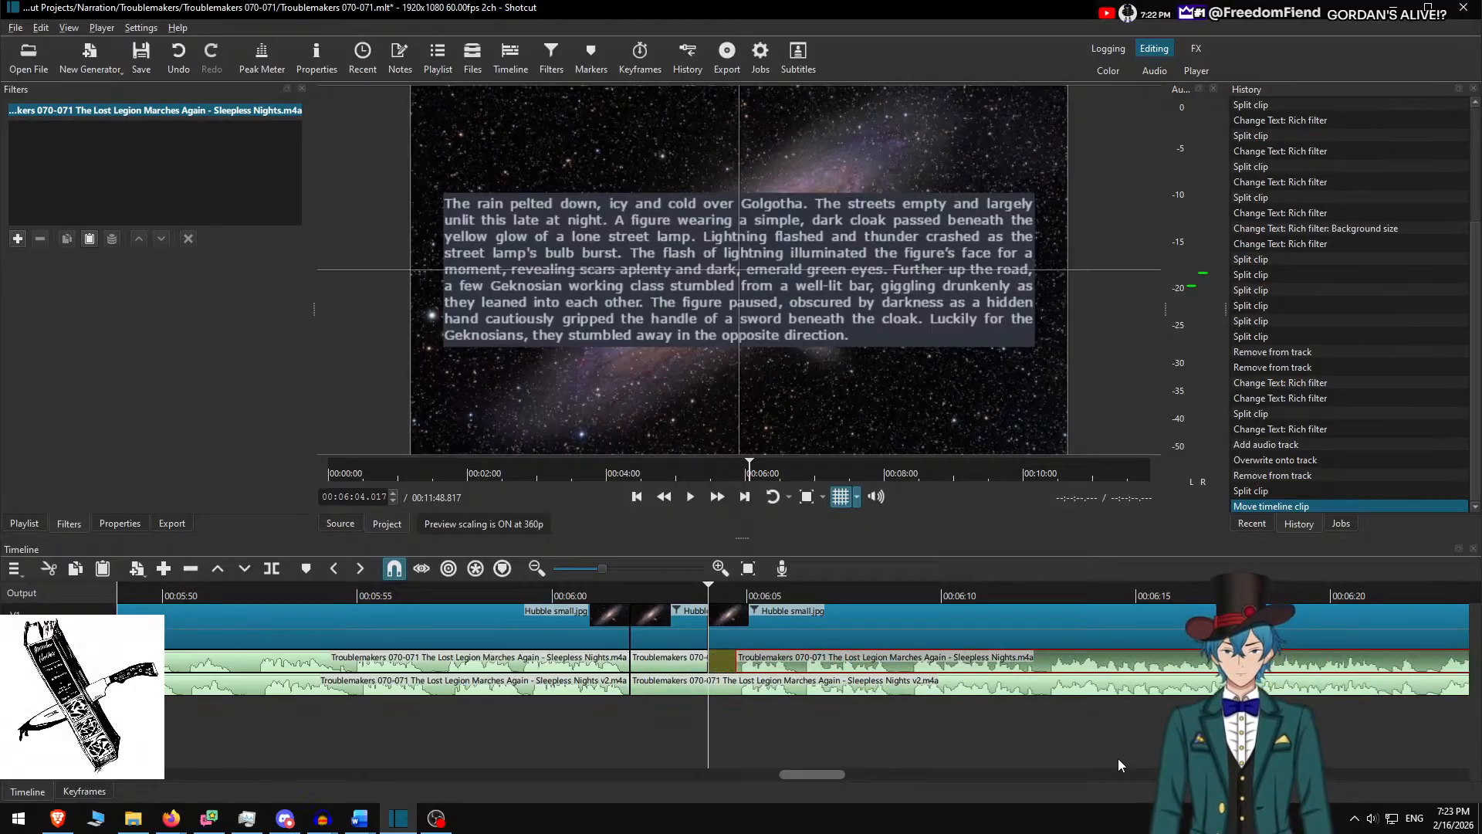
pyautogui.press('s')
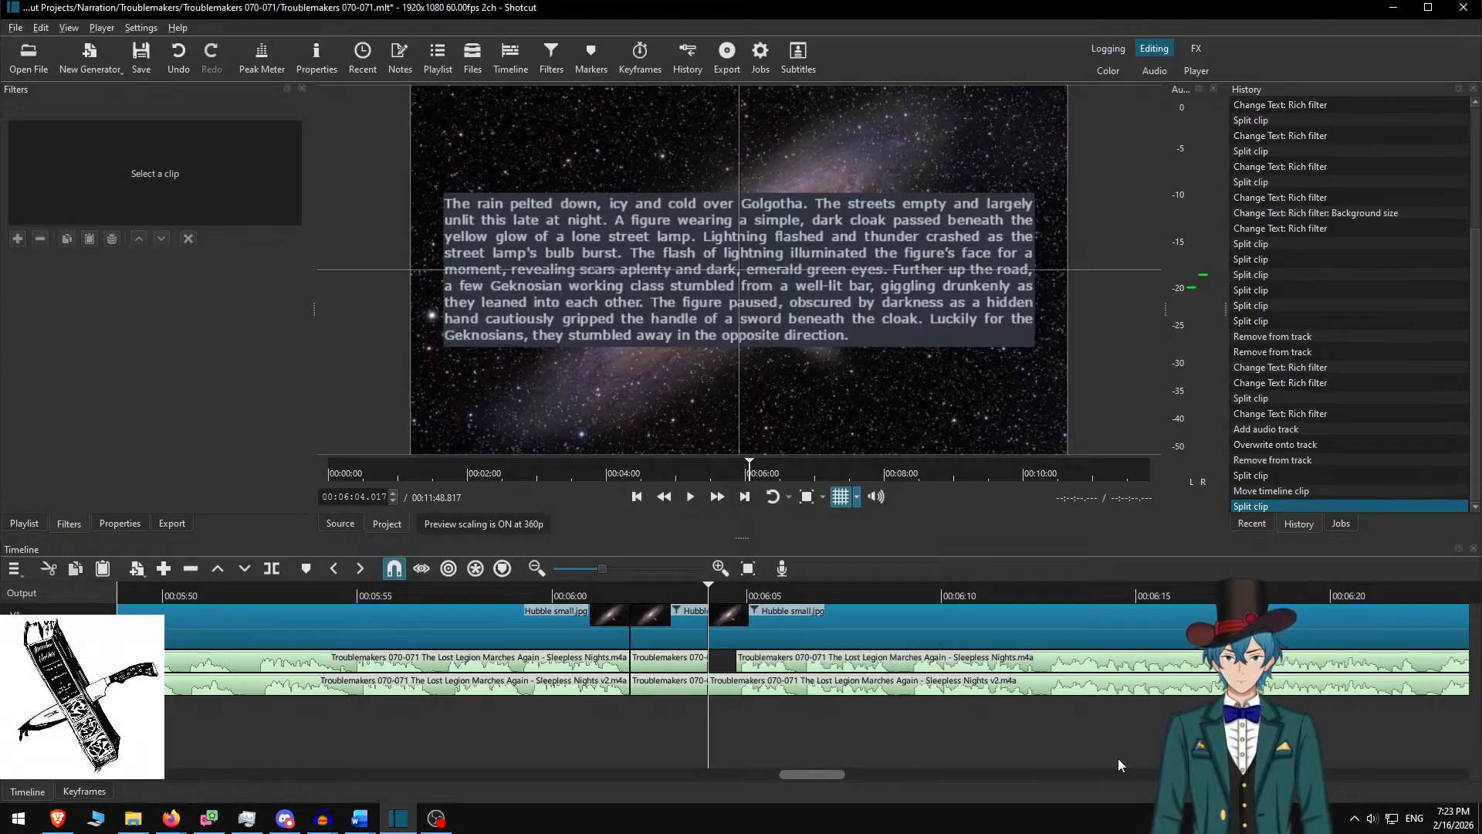
pyautogui.press('Down')
pyautogui.press('s')
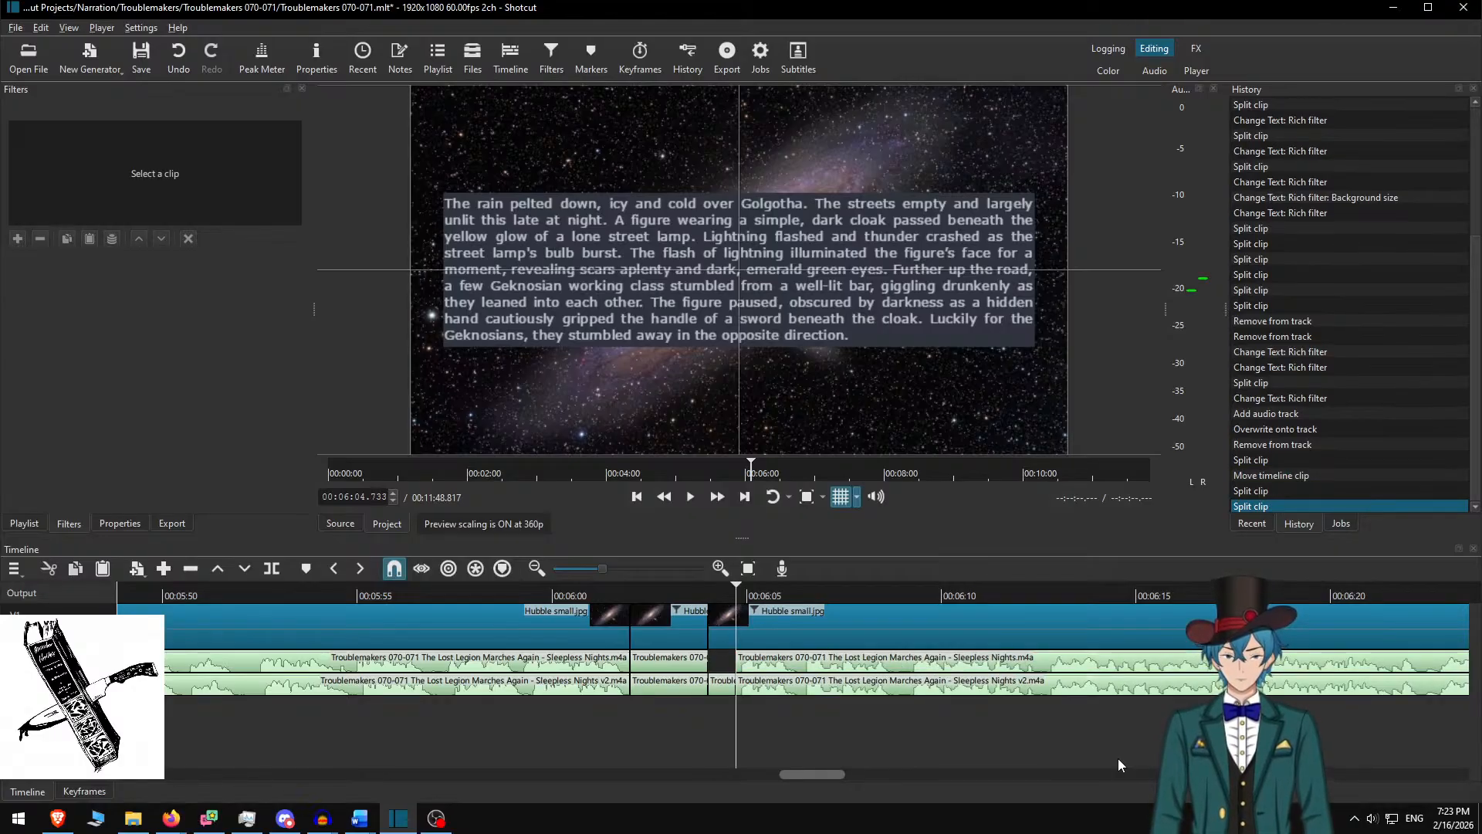
pyautogui.click(724, 686)
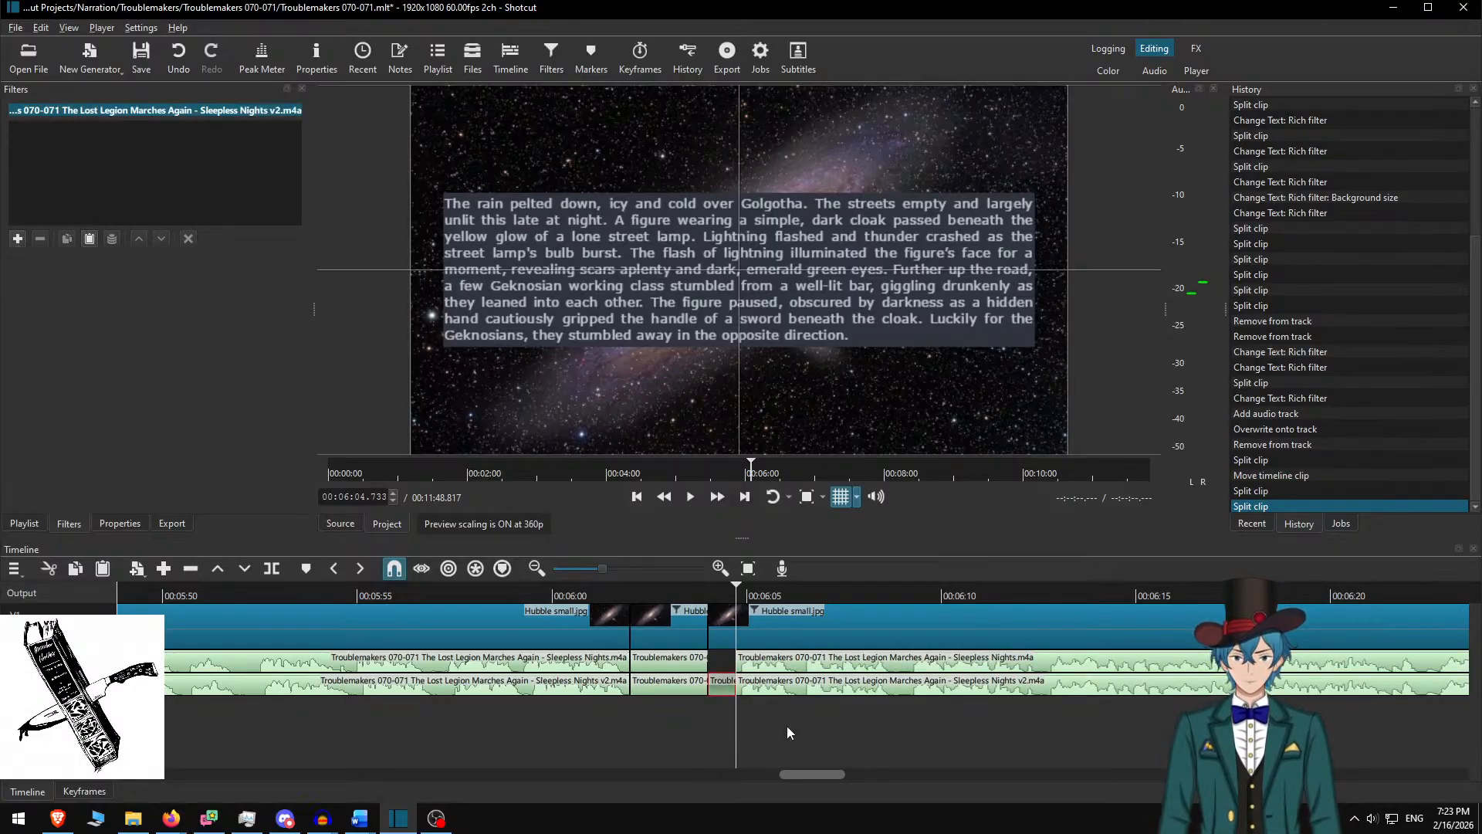
# Ripple-delete the short v2 piece and remove the original narration track
pyautogui.press('x')
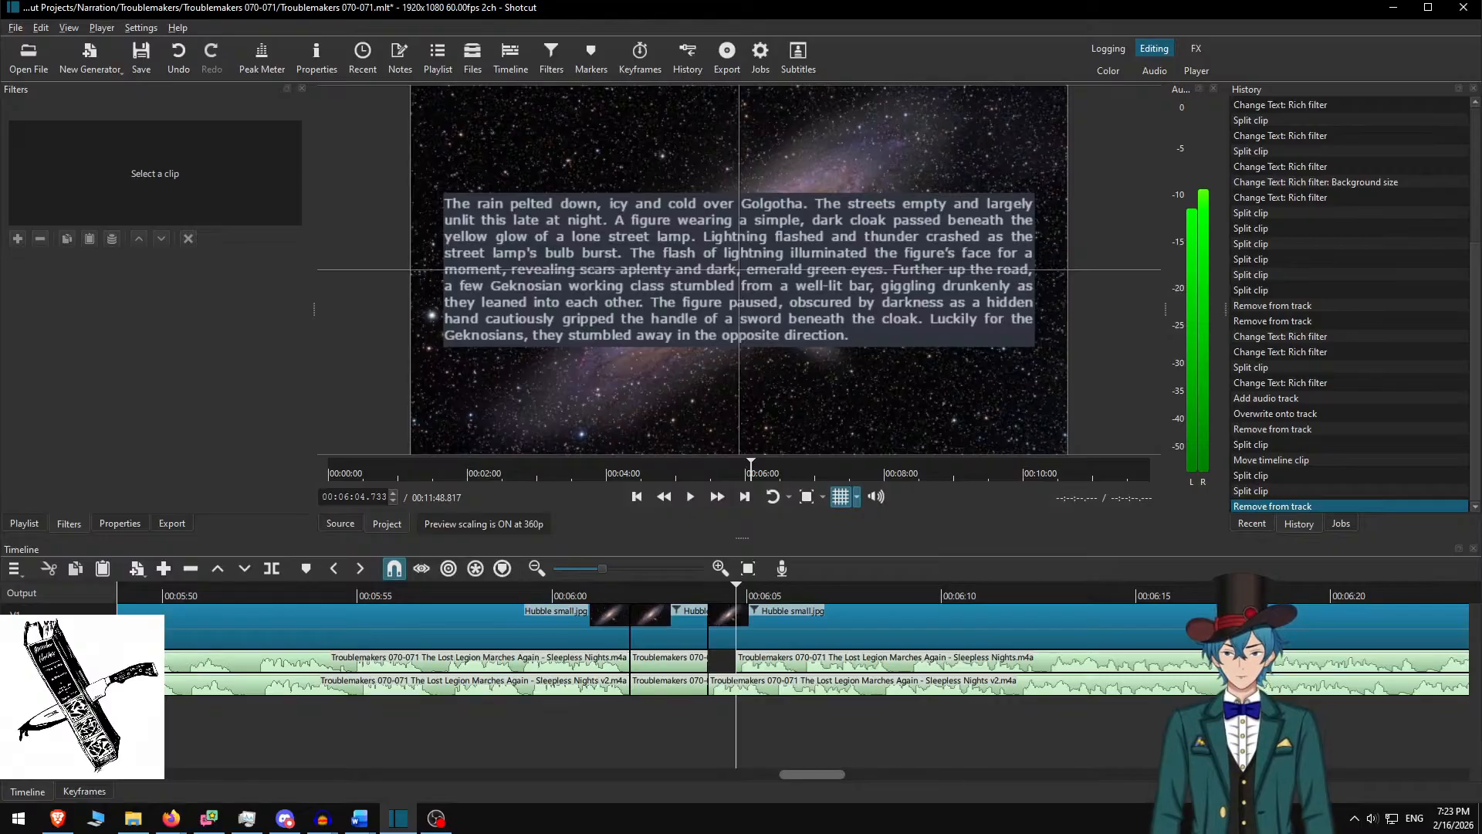
pyautogui.rightClick(89, 666)
pyautogui.moveTo(139, 676)
pyautogui.moveTo(167, 698)
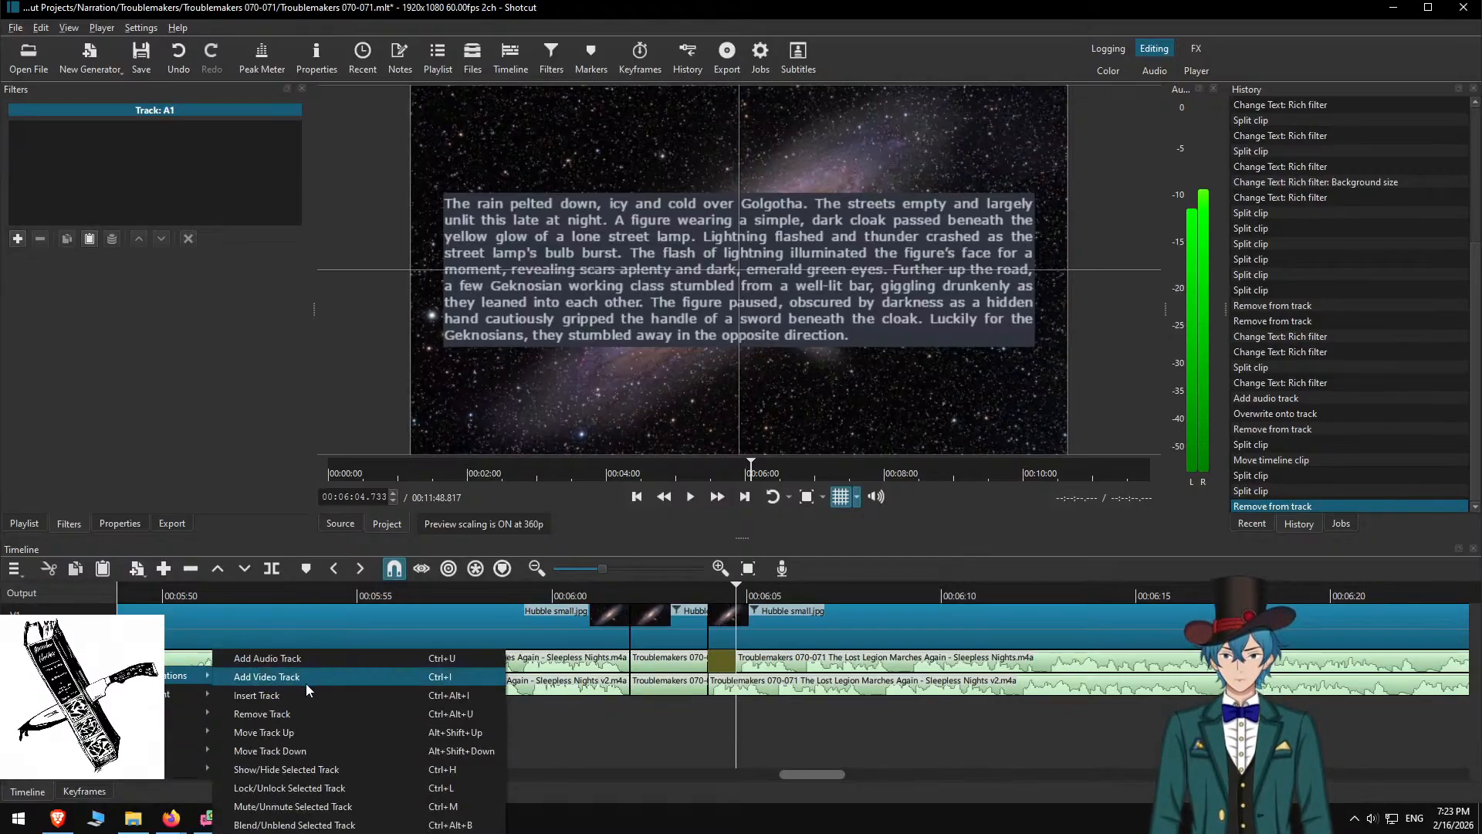
pyautogui.click(271, 713)
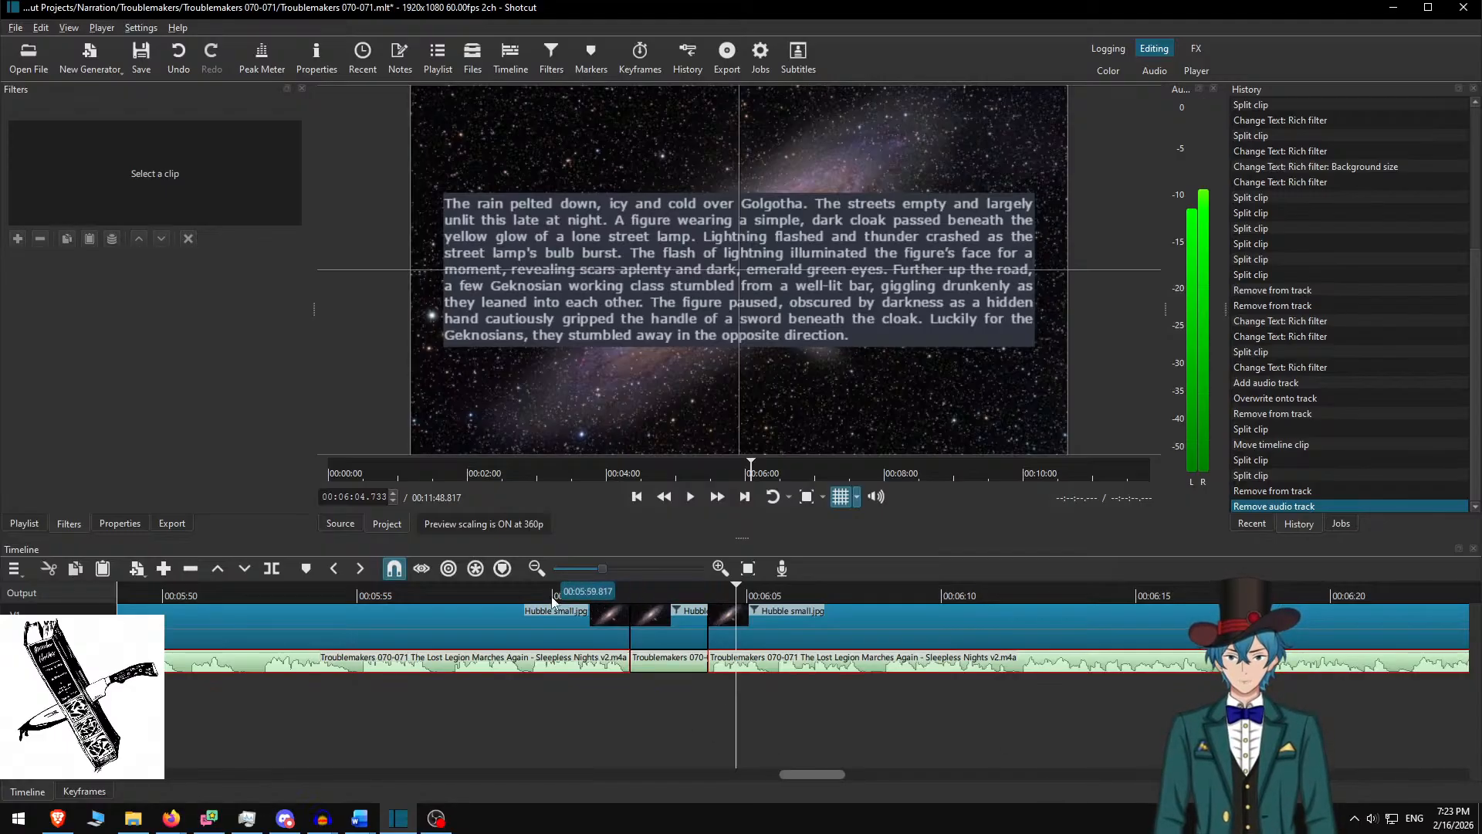
# Play from just before 00:06:00 at faster speed to check the v2 narration
pyautogui.click(590, 662)
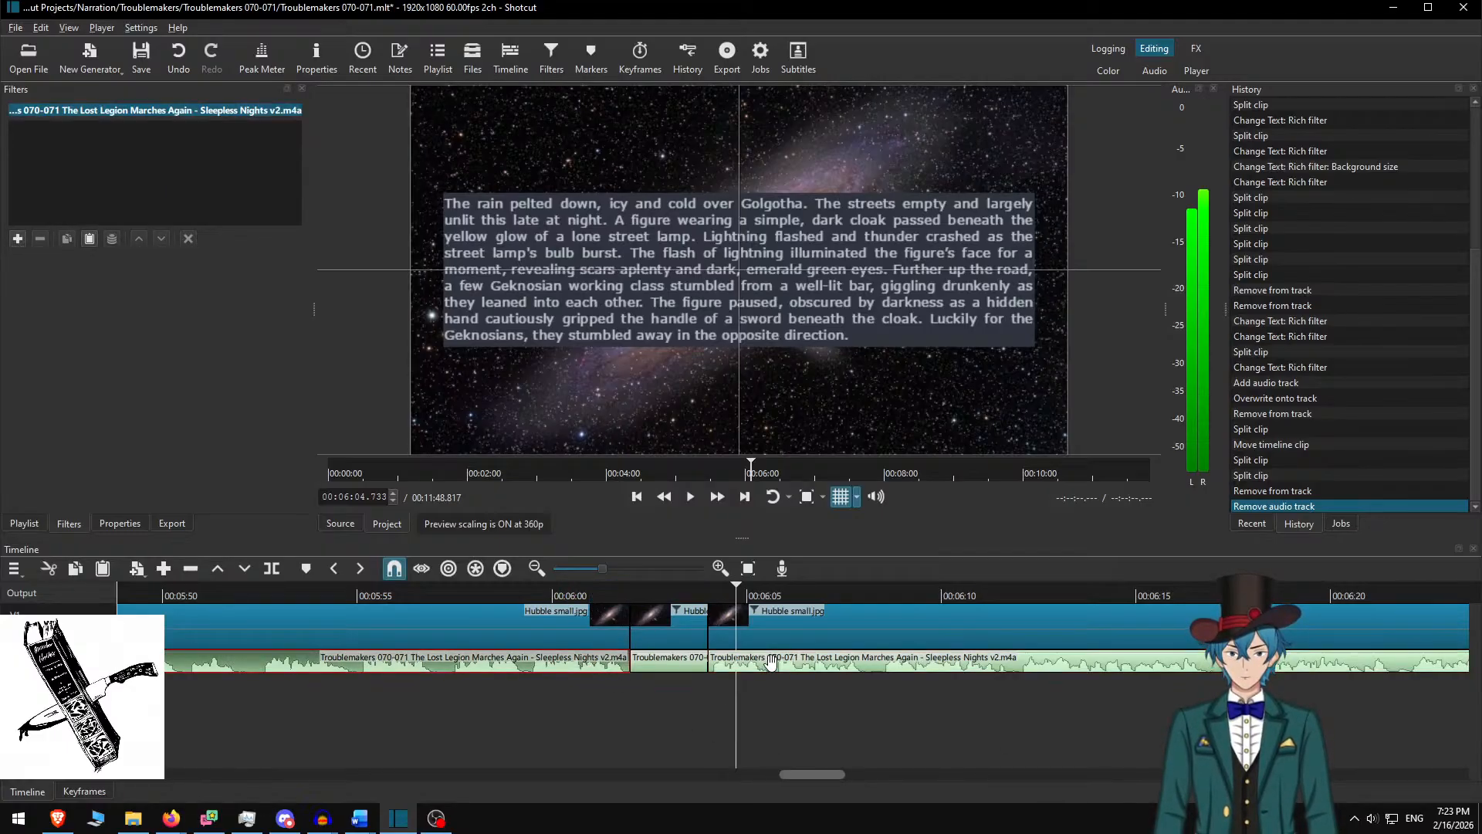
pyautogui.keyDown('ctrl'); pyautogui.click(772, 662); pyautogui.keyUp('ctrl')
pyautogui.click(771, 664)
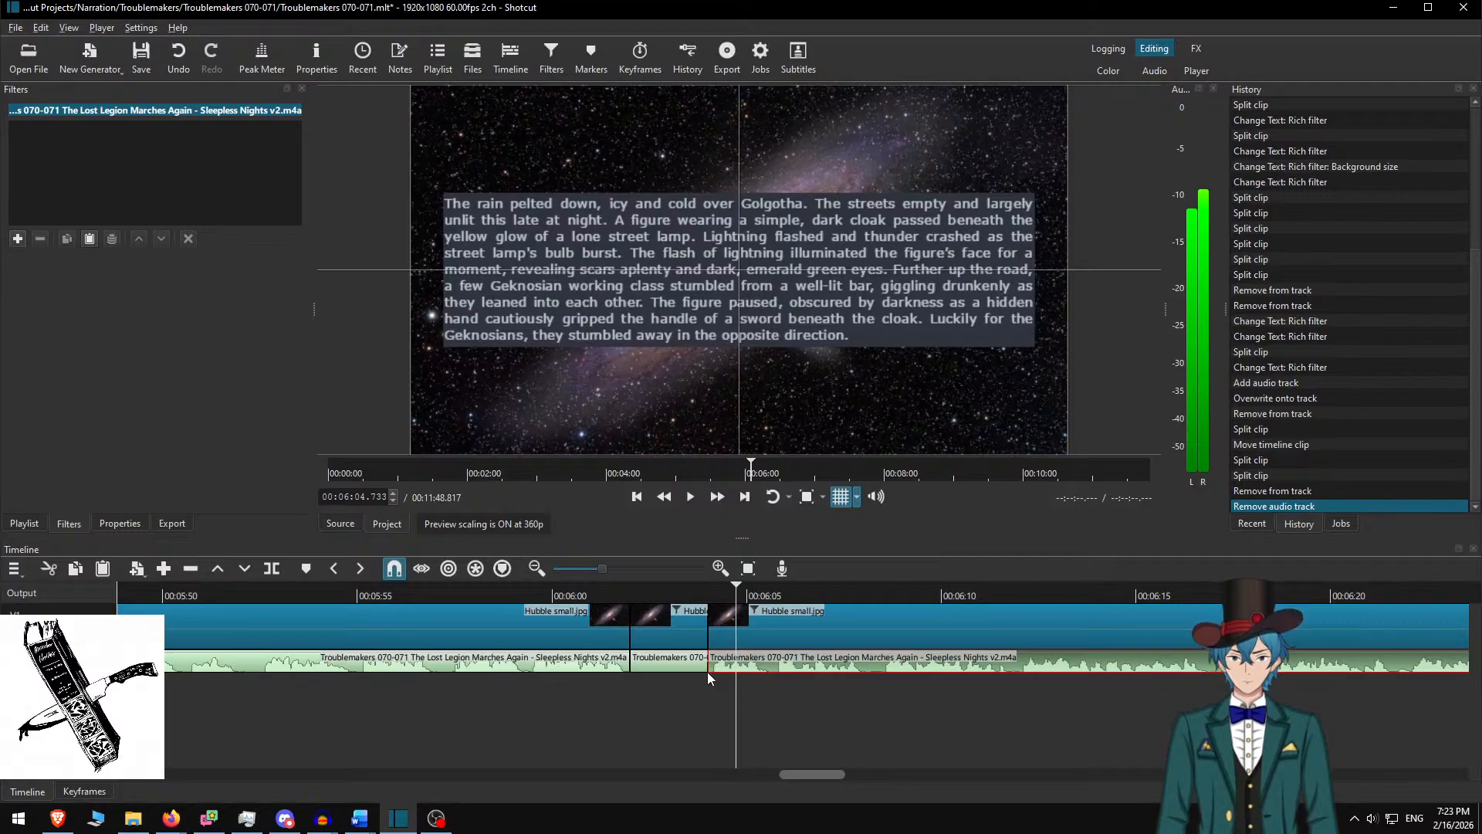
pyautogui.keyDown('ctrl'); pyautogui.click(753, 659); pyautogui.keyUp('ctrl')
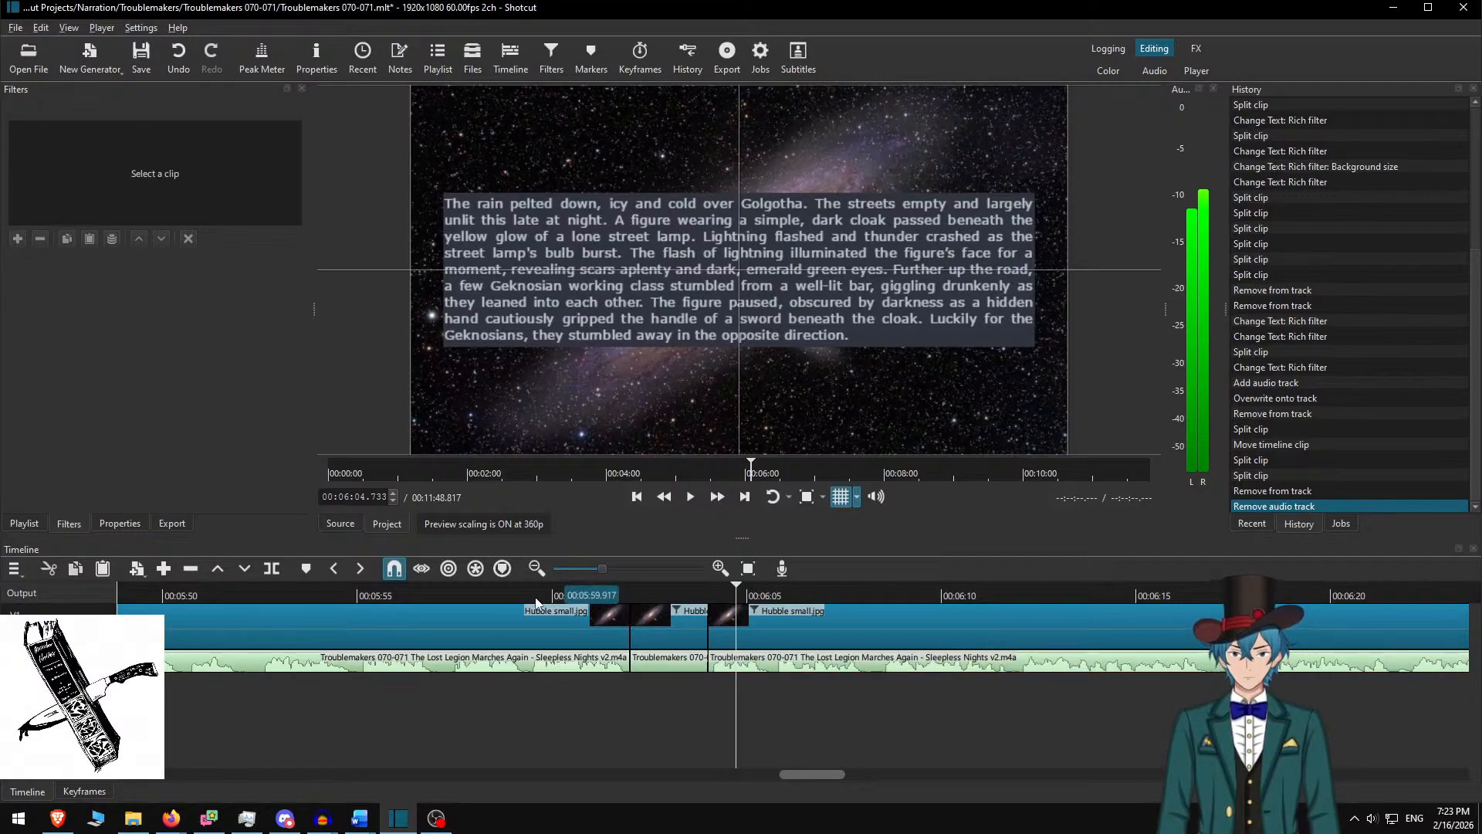
pyautogui.click(530, 596)
pyautogui.press('space')
pyautogui.click(718, 498)
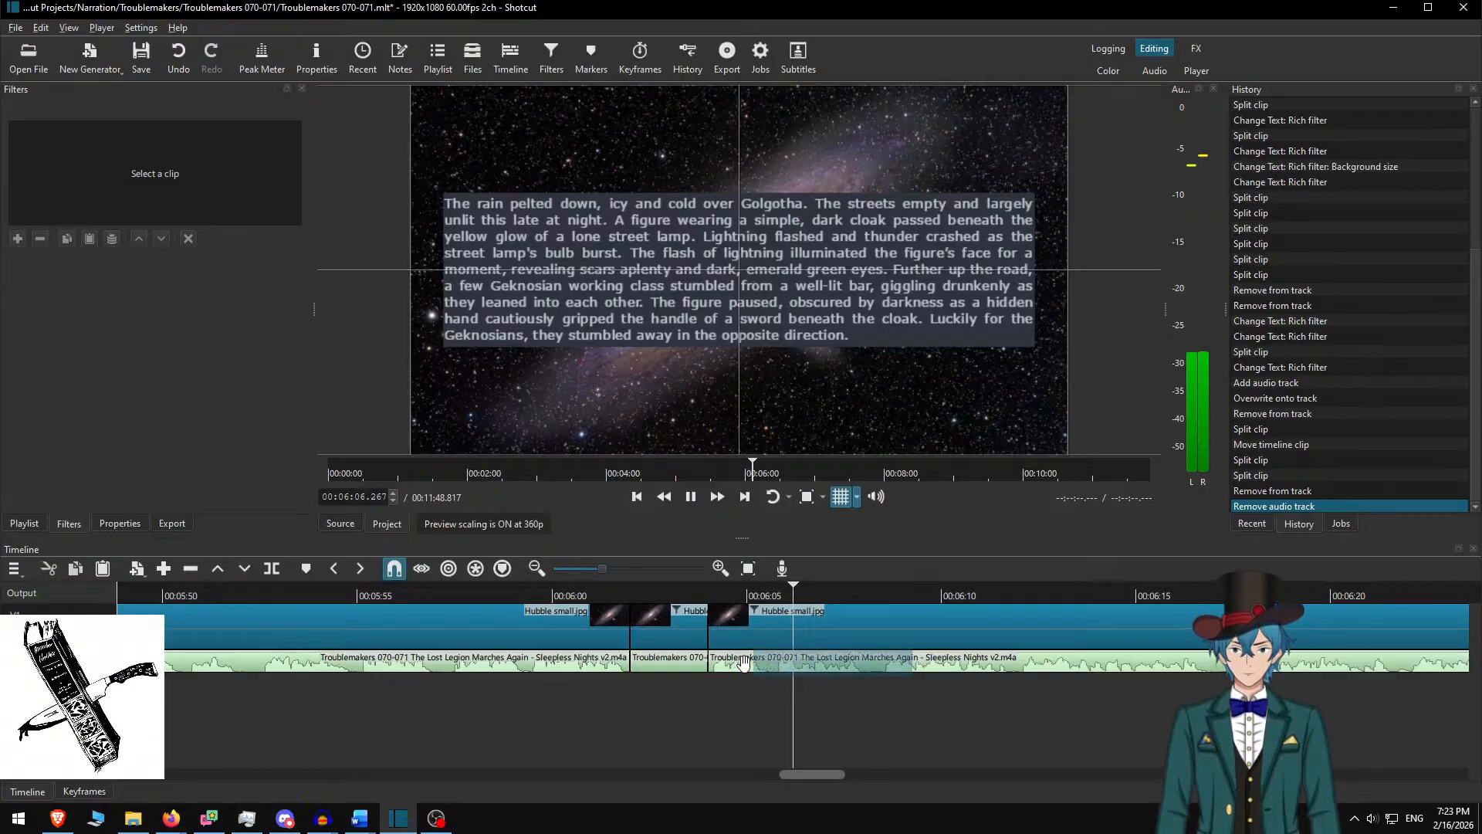
pyautogui.press('space')
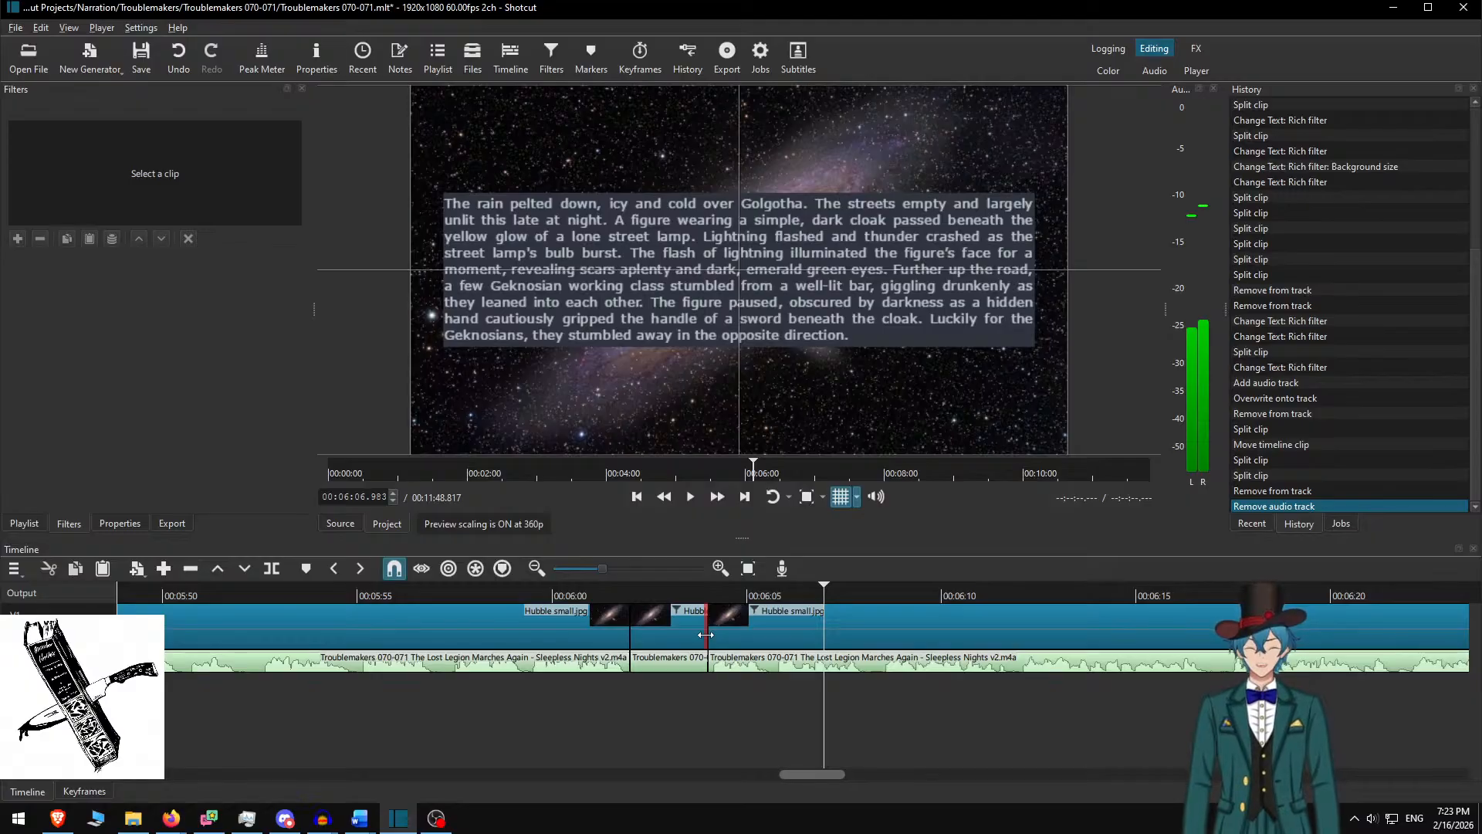
# Scroll to the timeline start, step through cuts, fast-forward the playback, and show the Jobs list
pyautogui.click(513, 596)
pyautogui.scroll(5, 680, 656)
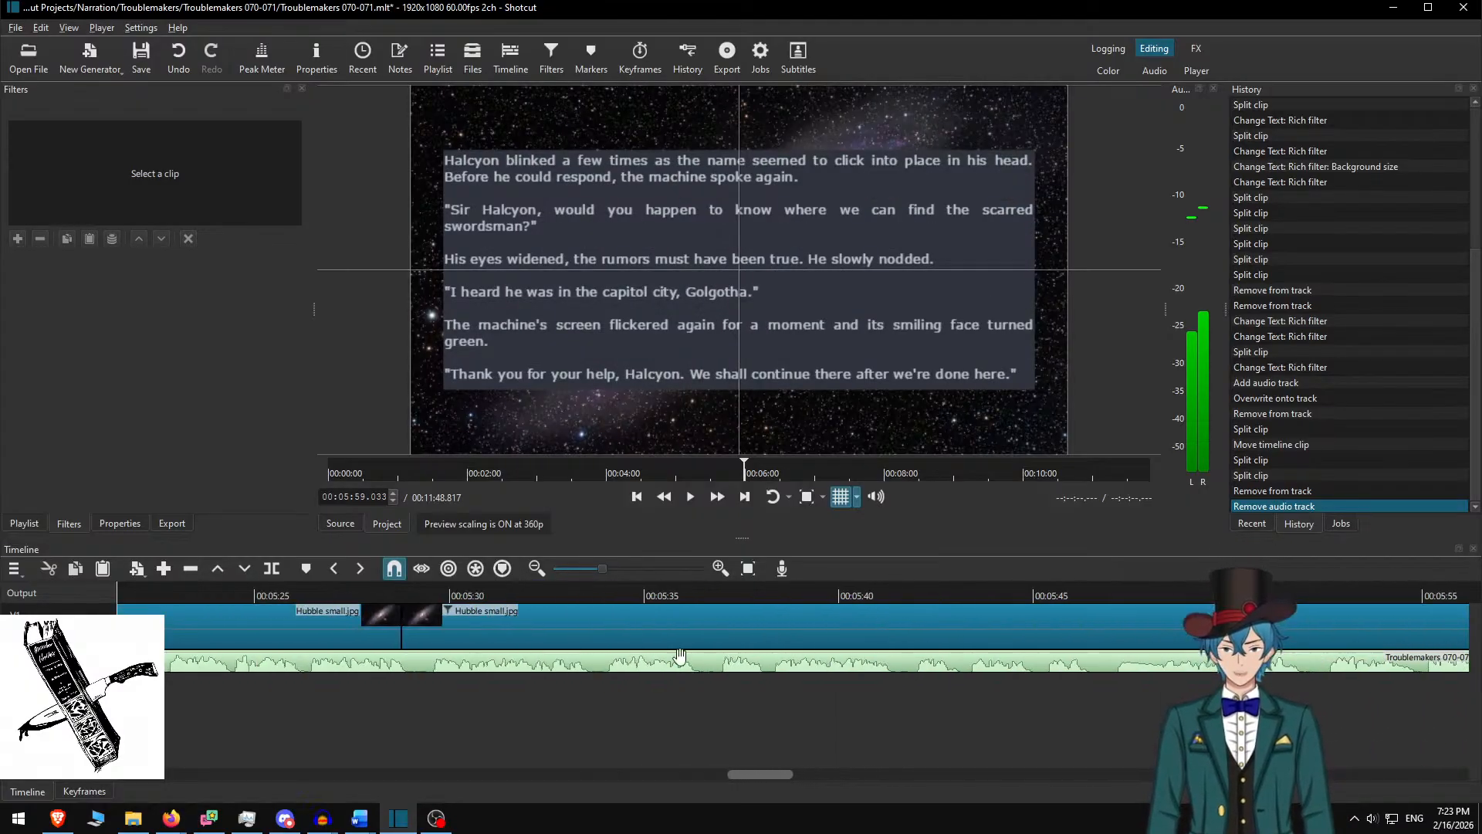
pyautogui.moveTo(766, 772); pyautogui.dragTo(79, 790)
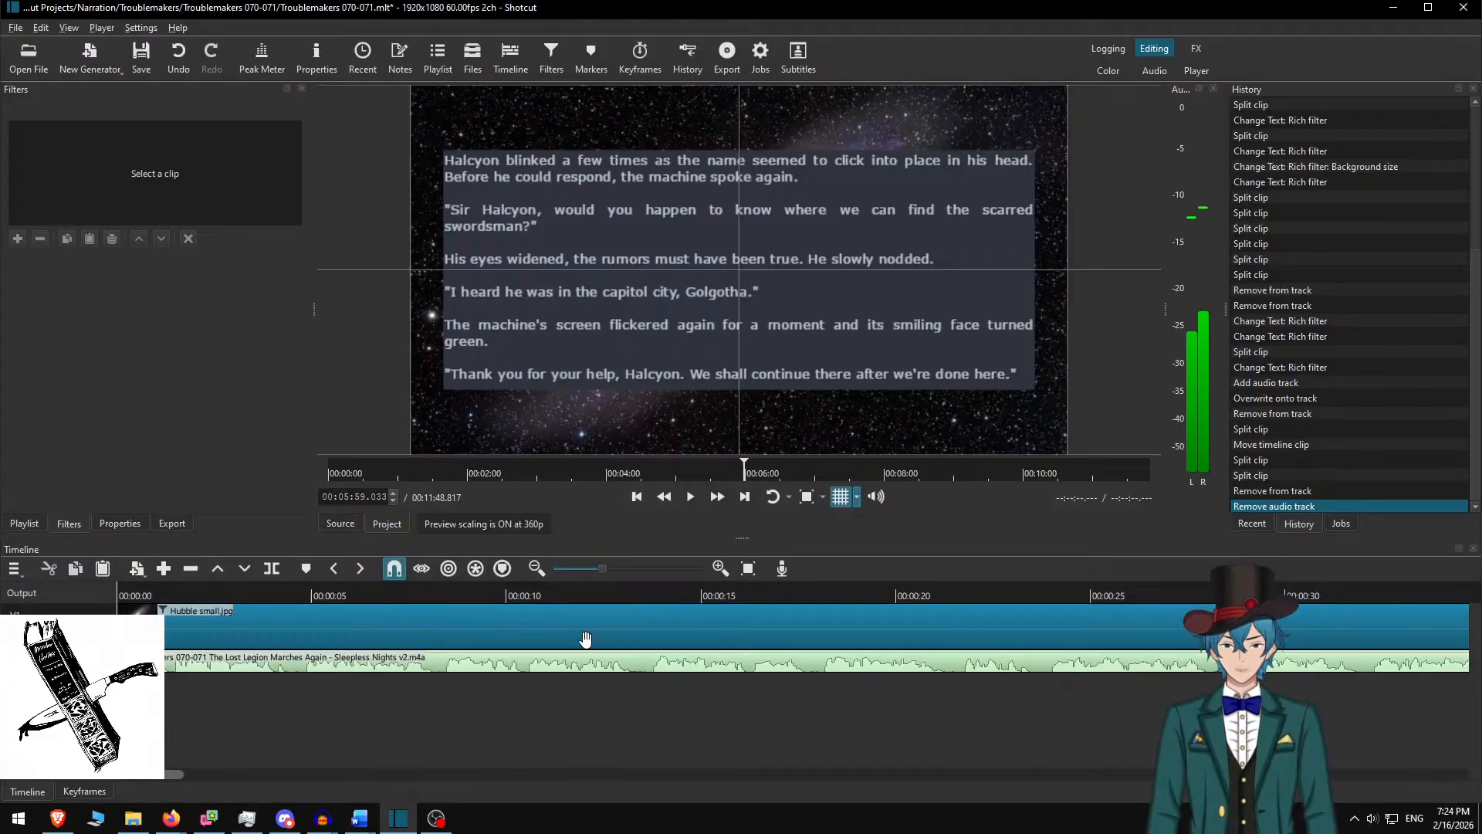
pyautogui.hotkey('alt', 'Right')
pyautogui.hotkey('alt', 'Right')
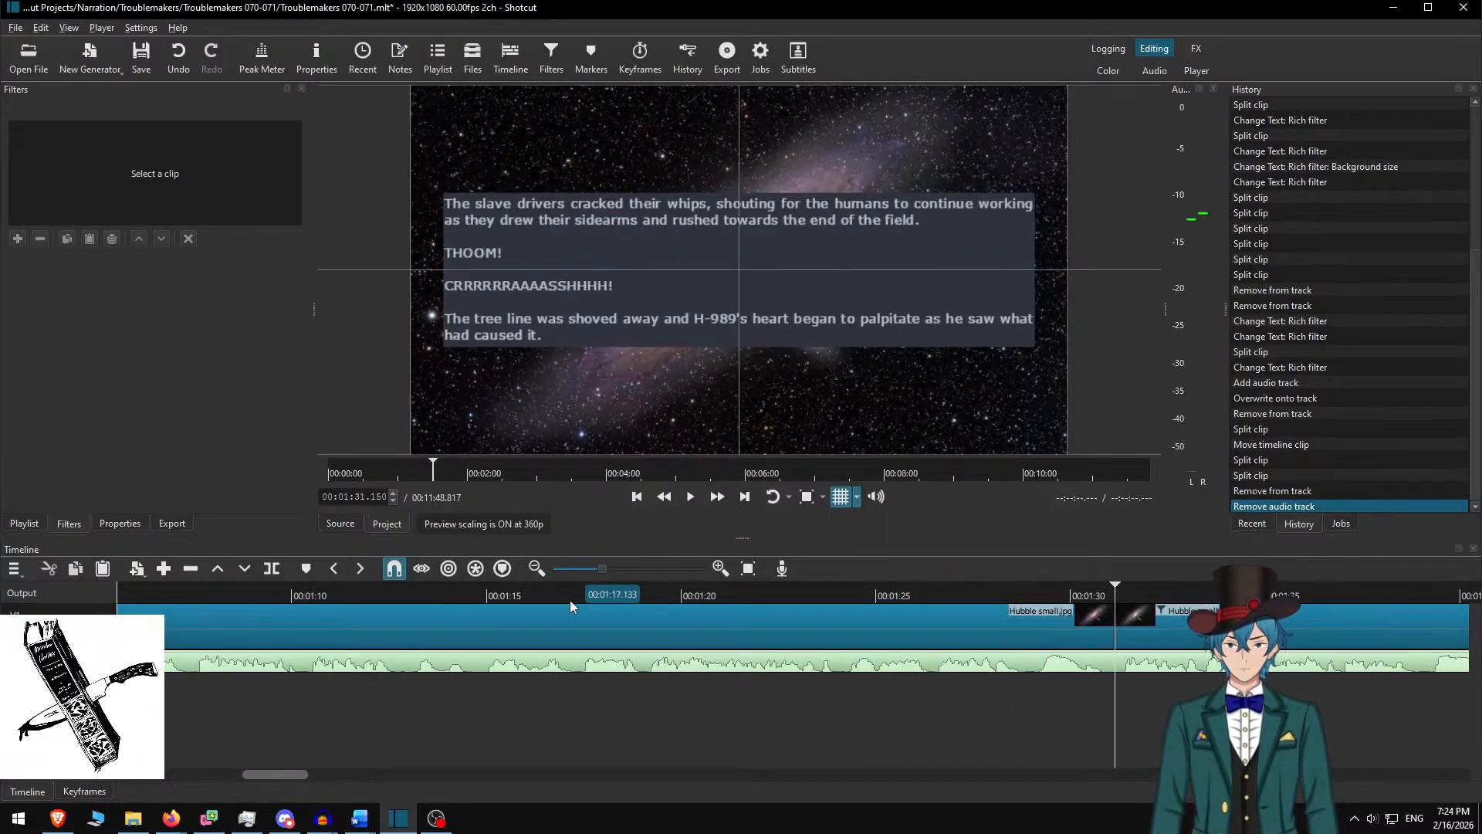
pyautogui.hotkey('alt', 'Right')
pyautogui.hotkey('alt', 'Right')
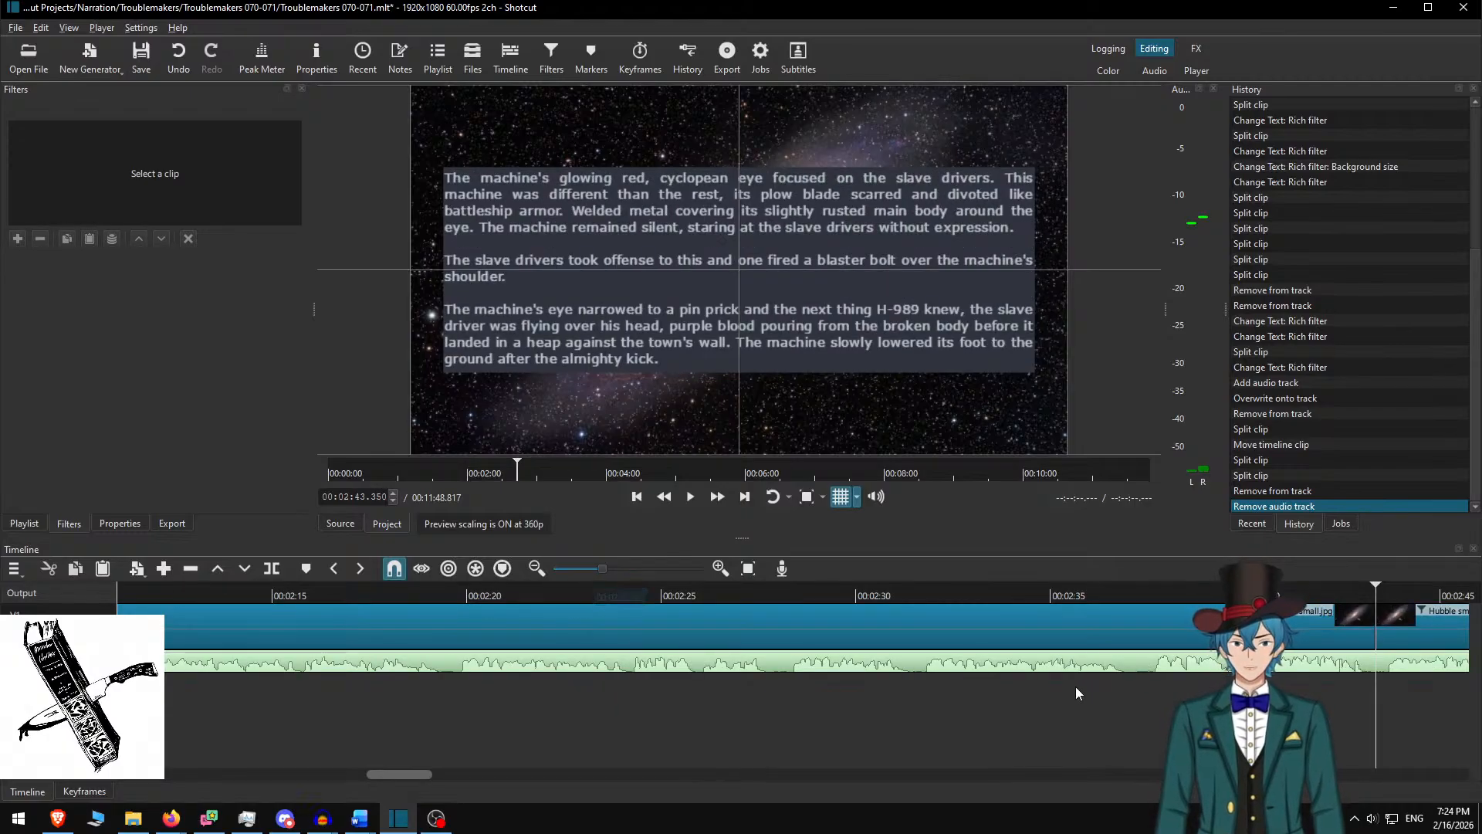
pyautogui.press('space')
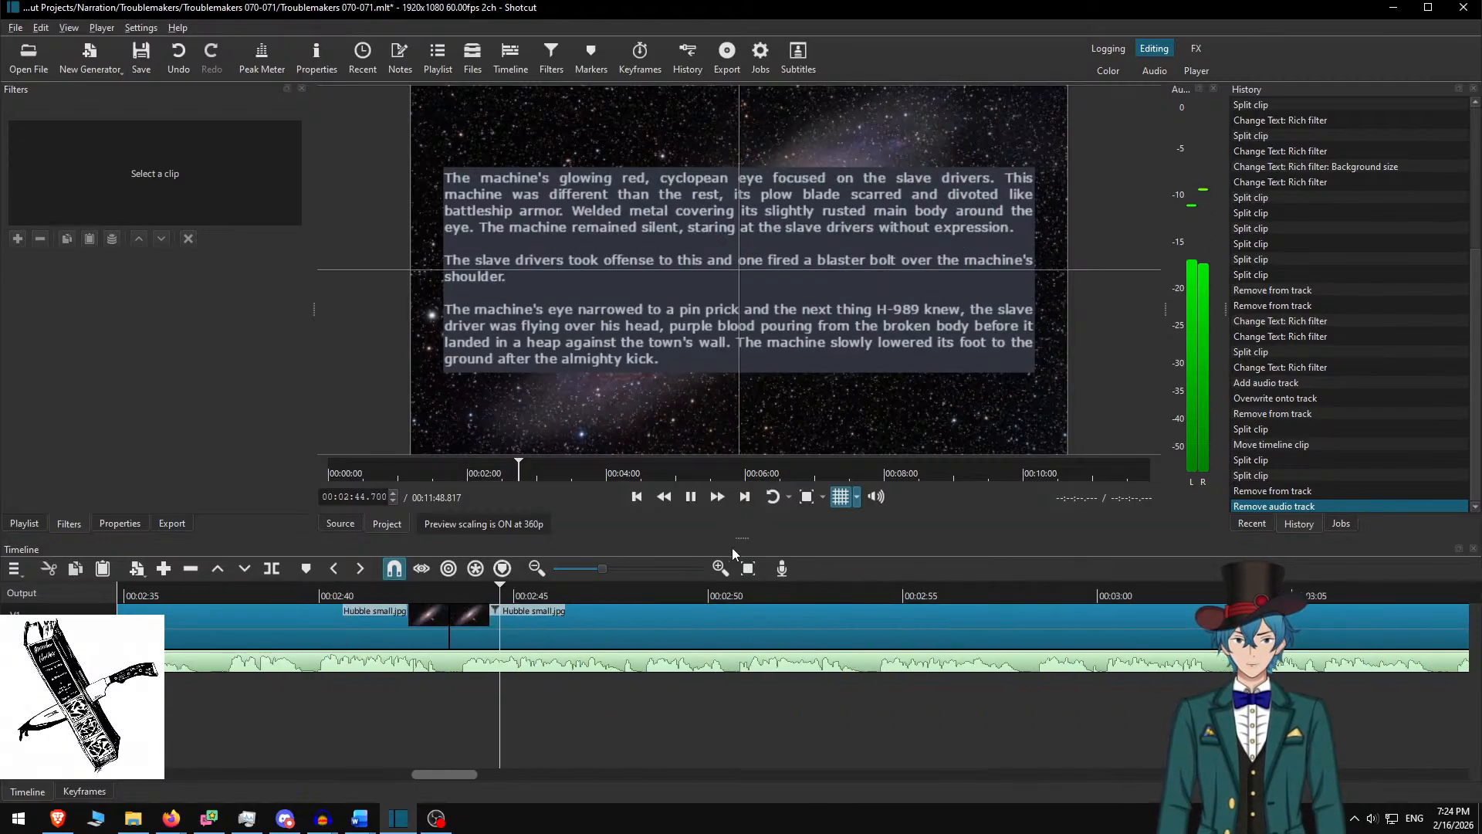
pyautogui.click(721, 500)
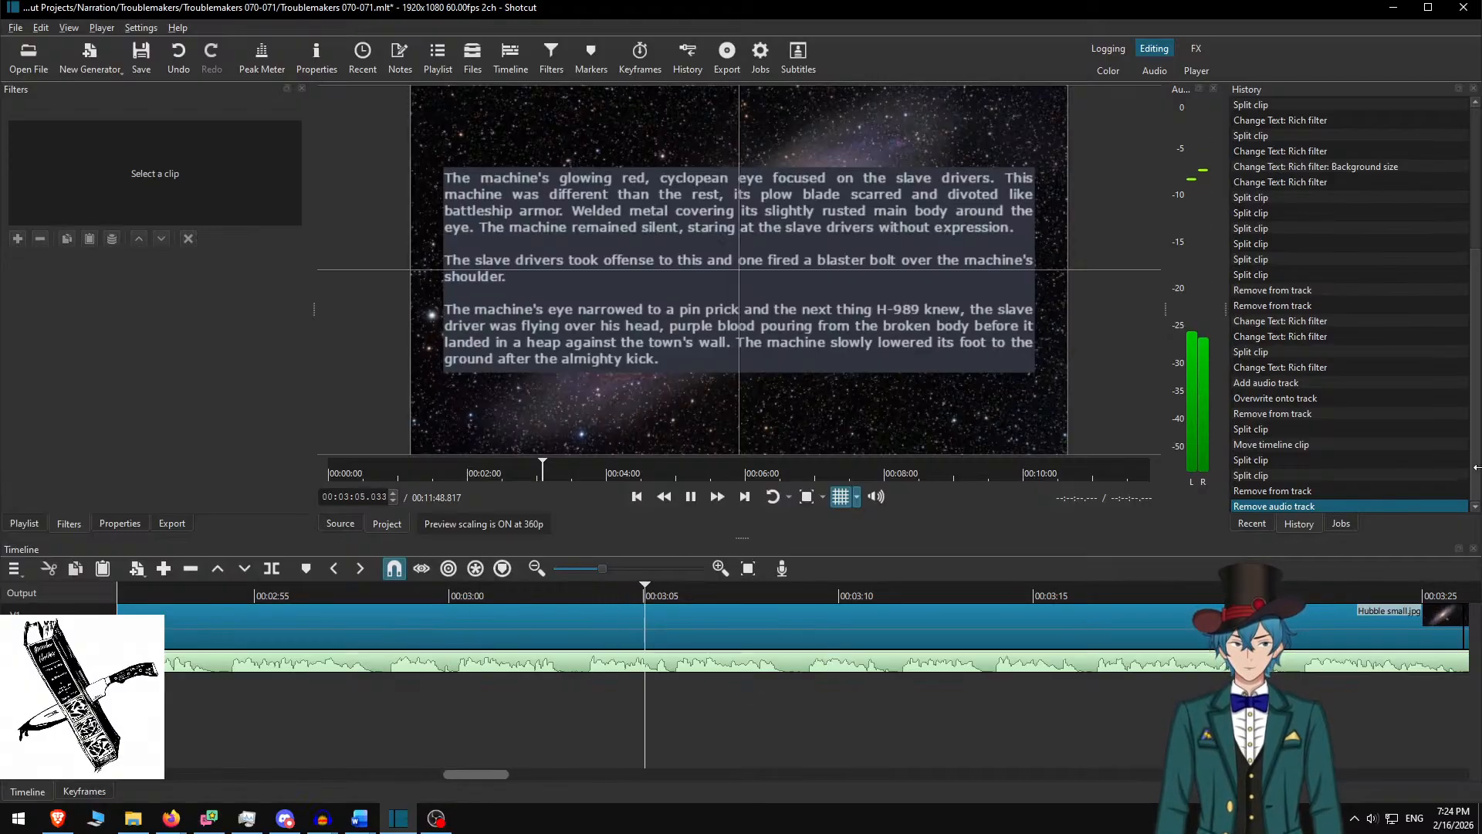
pyautogui.click(1336, 524)
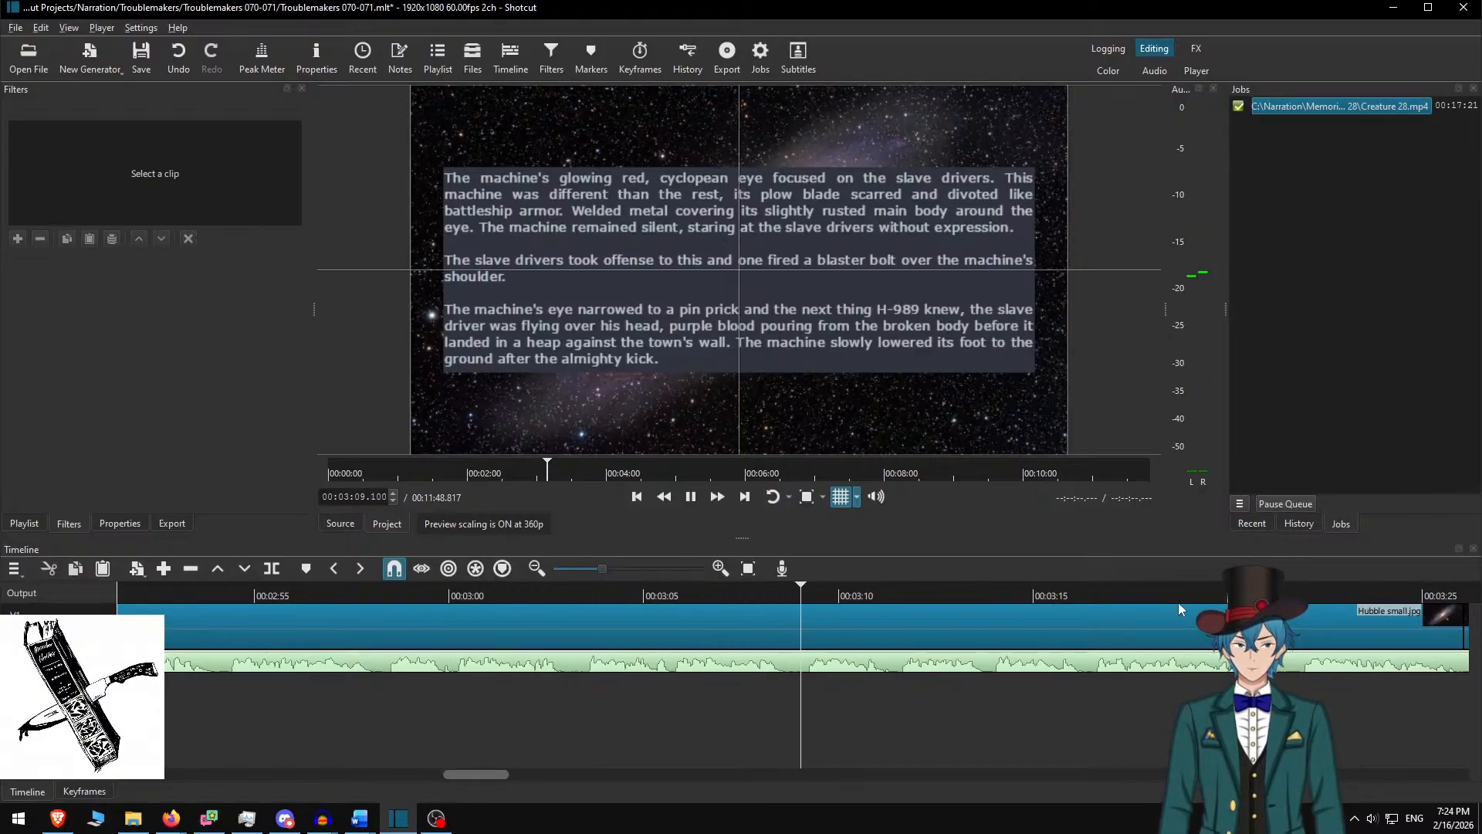
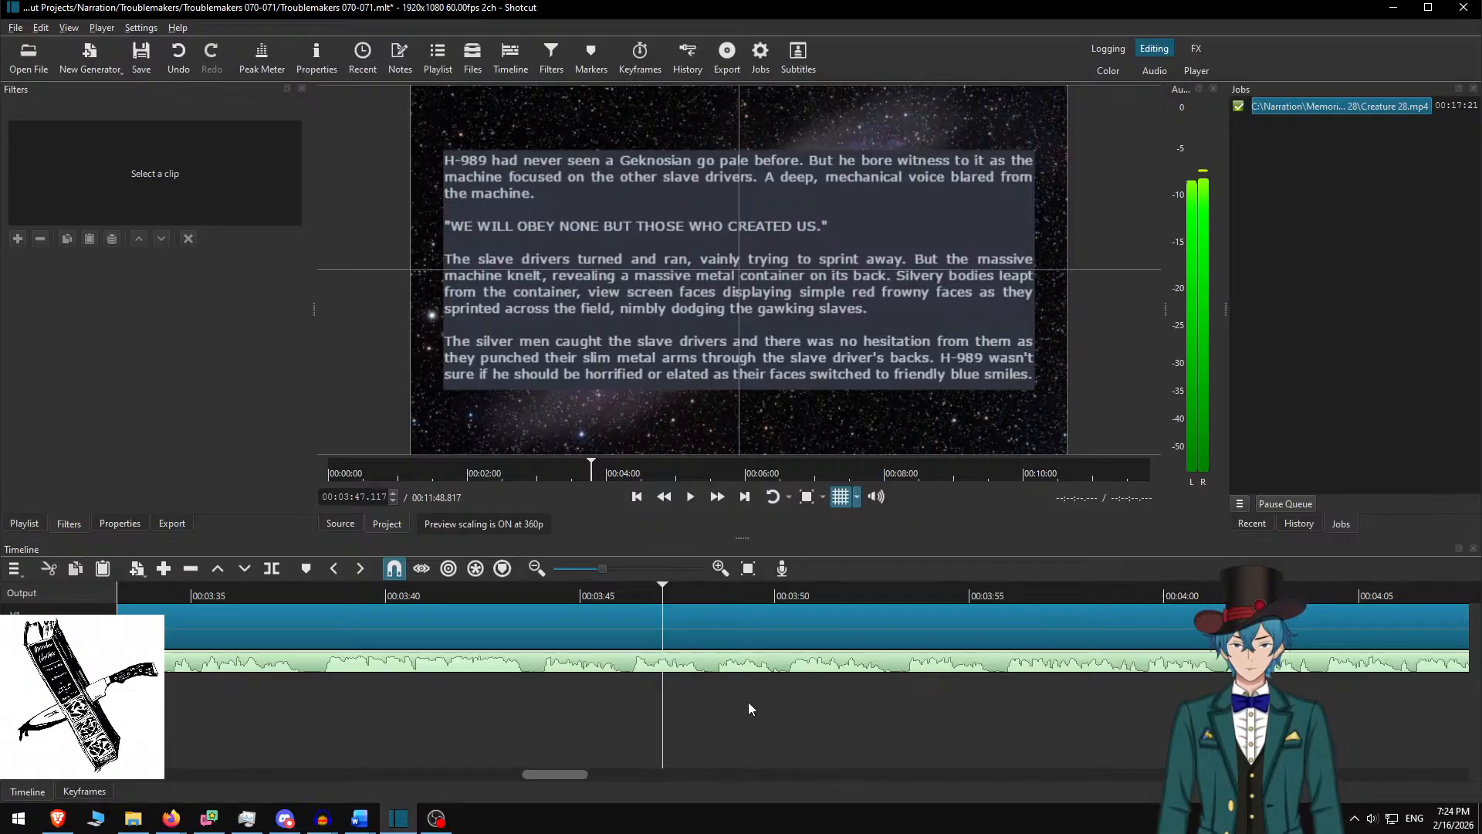
# Jump to the 4:20 clip boundary and play the project at faster speed
pyautogui.scroll(-2, 748, 702)
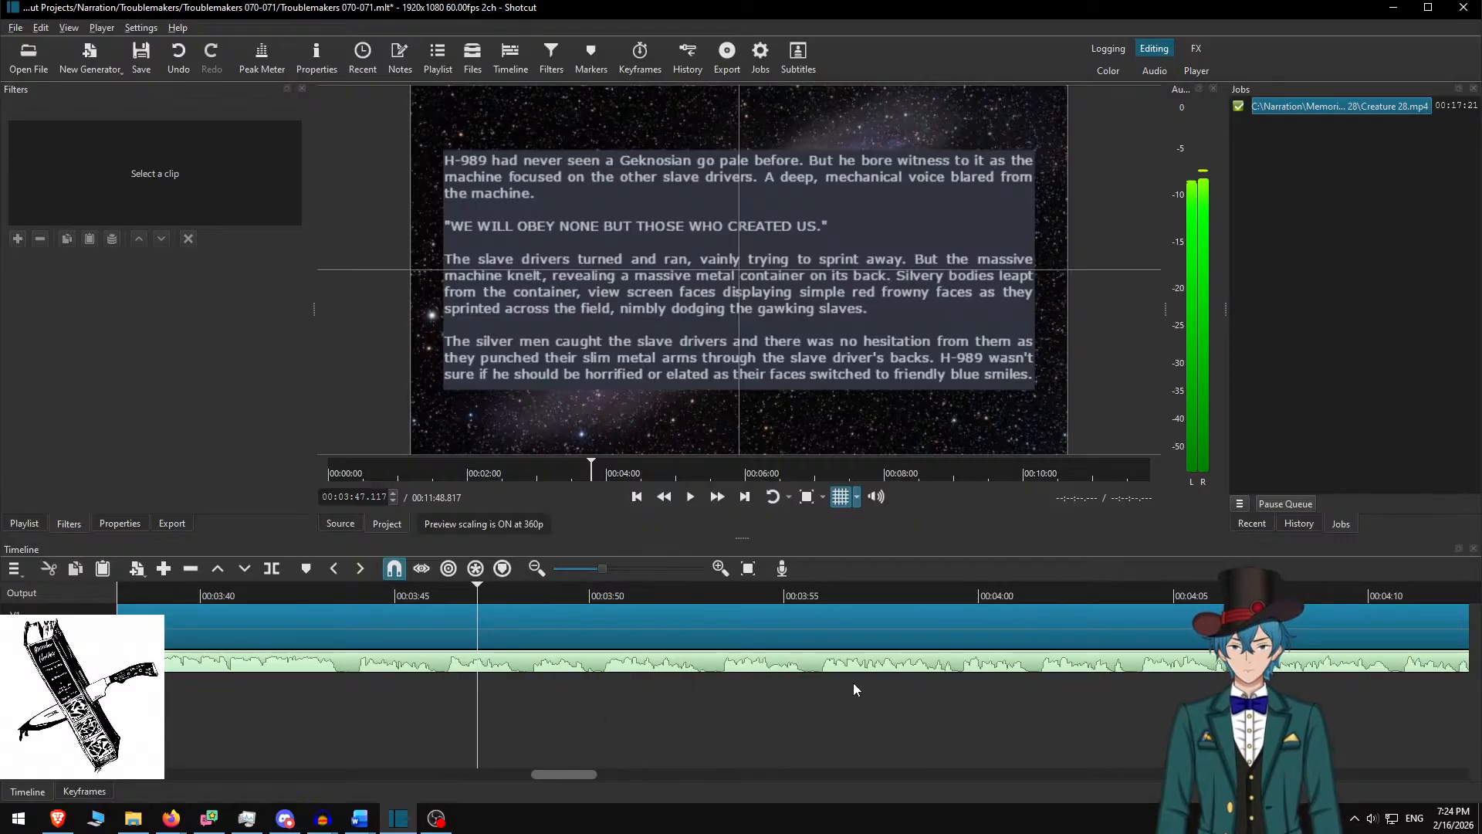
pyautogui.press('Down')
pyautogui.press('space')
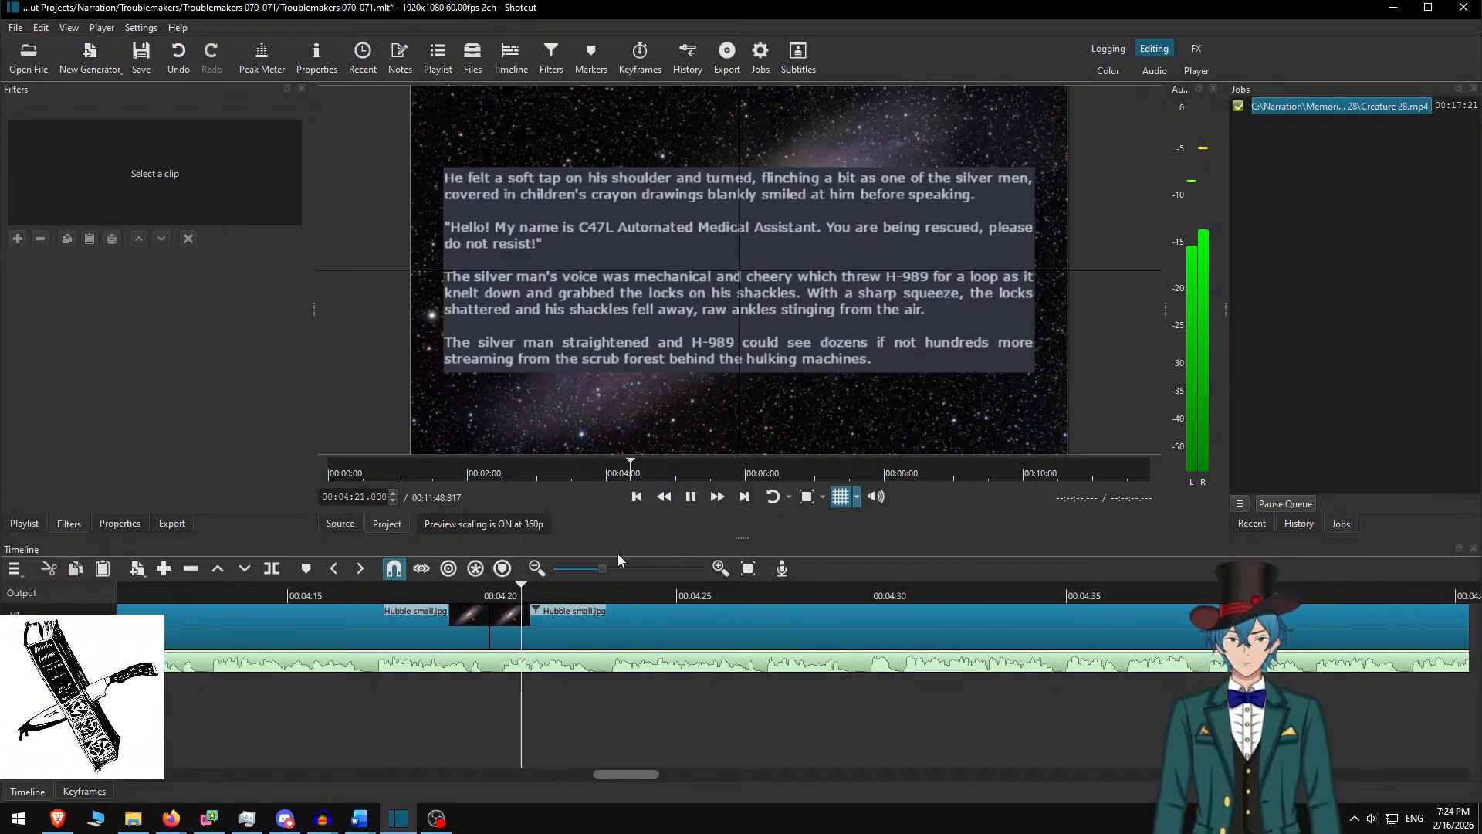
pyautogui.click(718, 499)
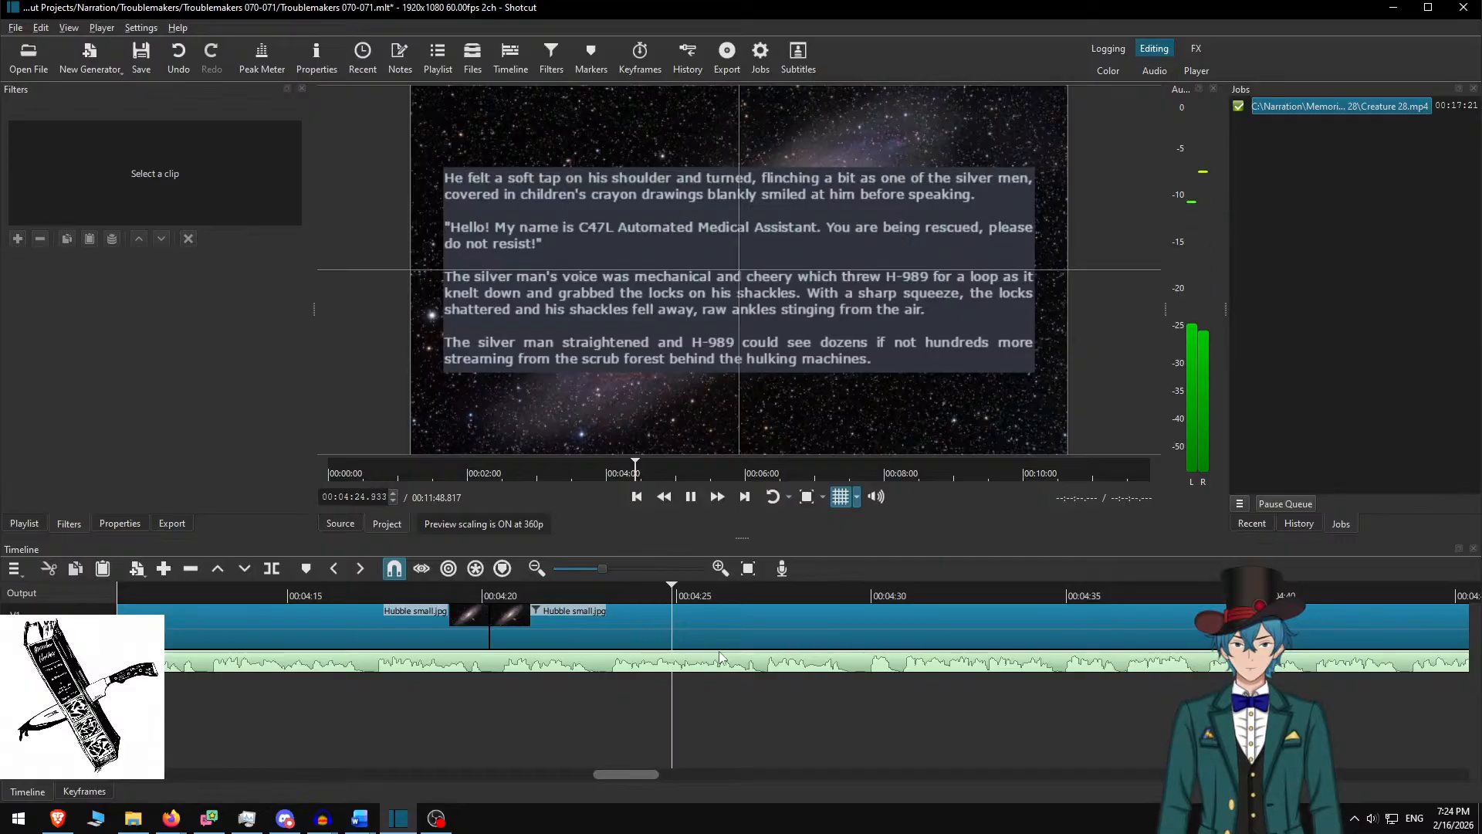
# Follow the playback along the timeline and stop at 00:07:08 on the Drake bar-scene slide
pyautogui.scroll(-4, 707, 613)
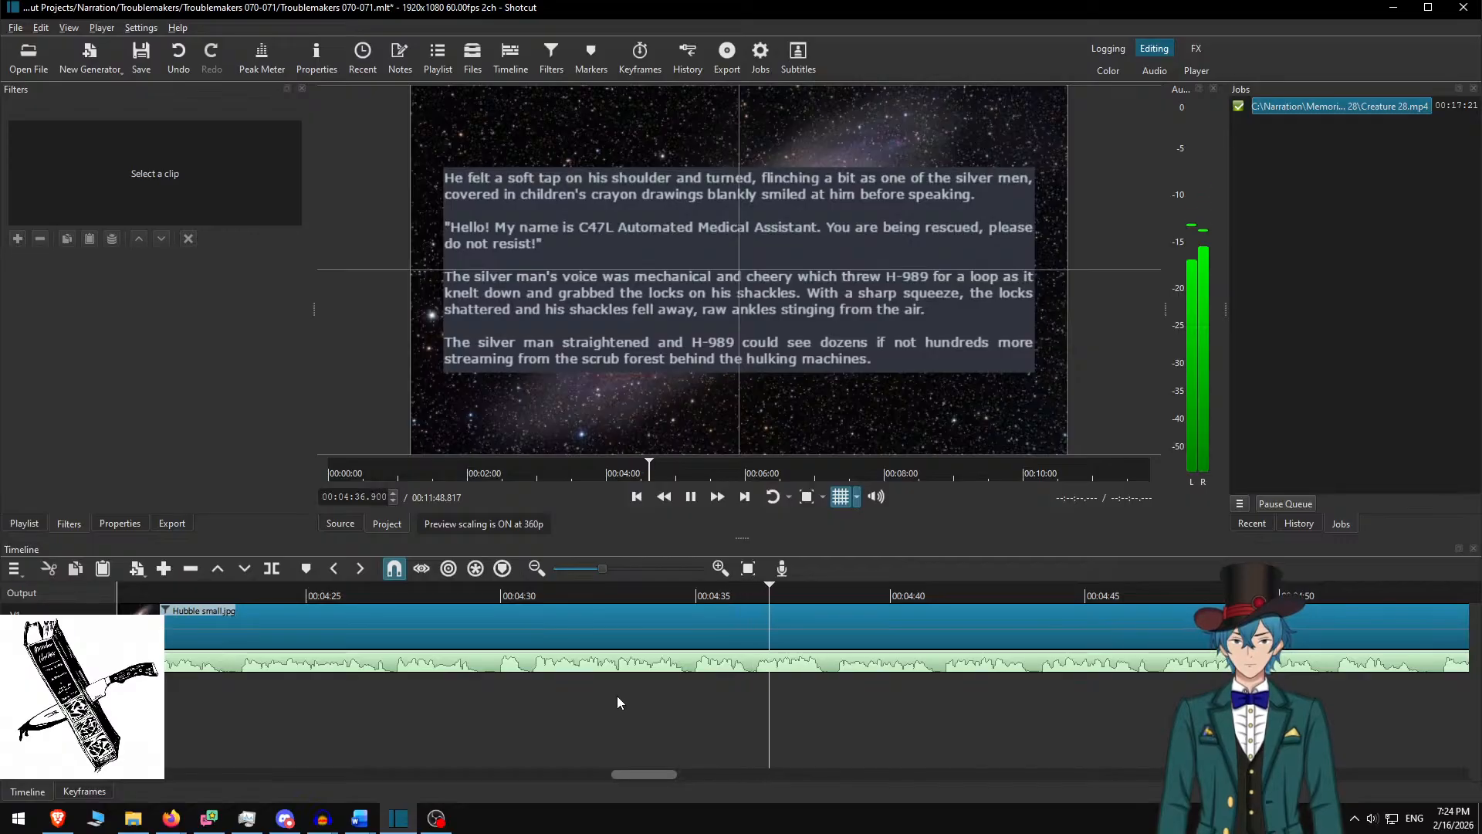
pyautogui.scroll(-4, 772, 711)
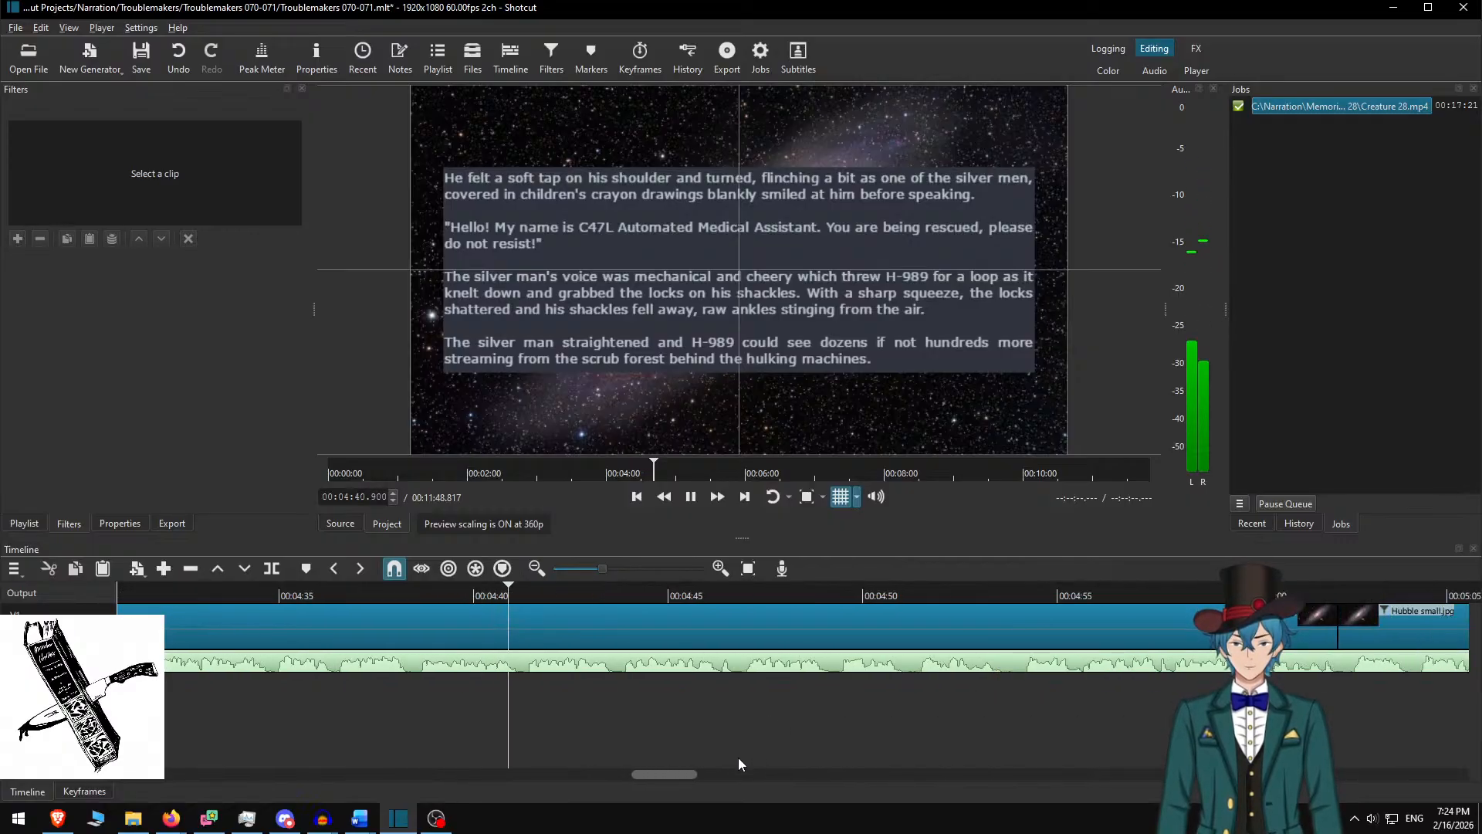
pyautogui.scroll(-2, 681, 741)
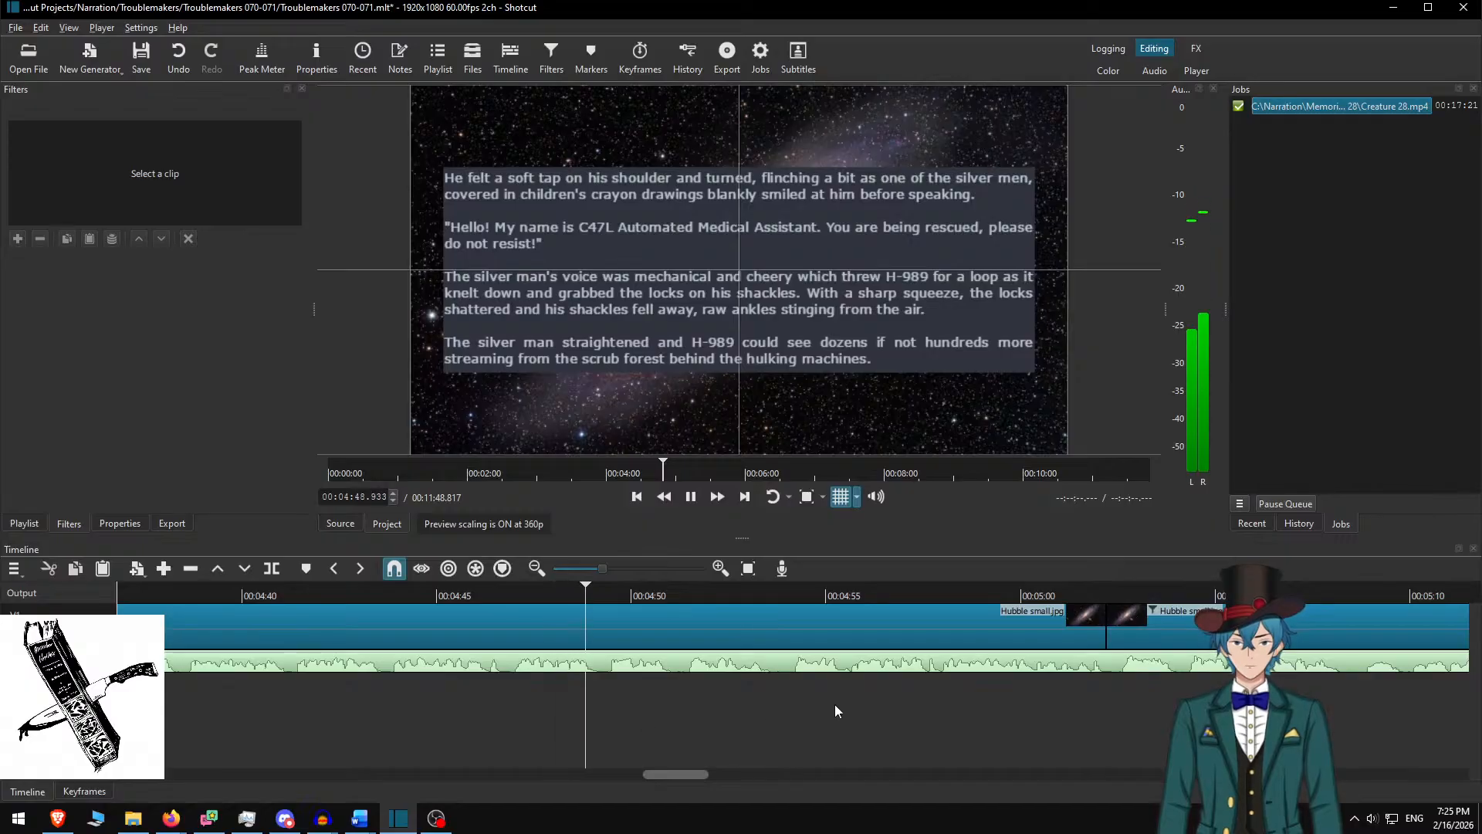
pyautogui.scroll(-2, 873, 711)
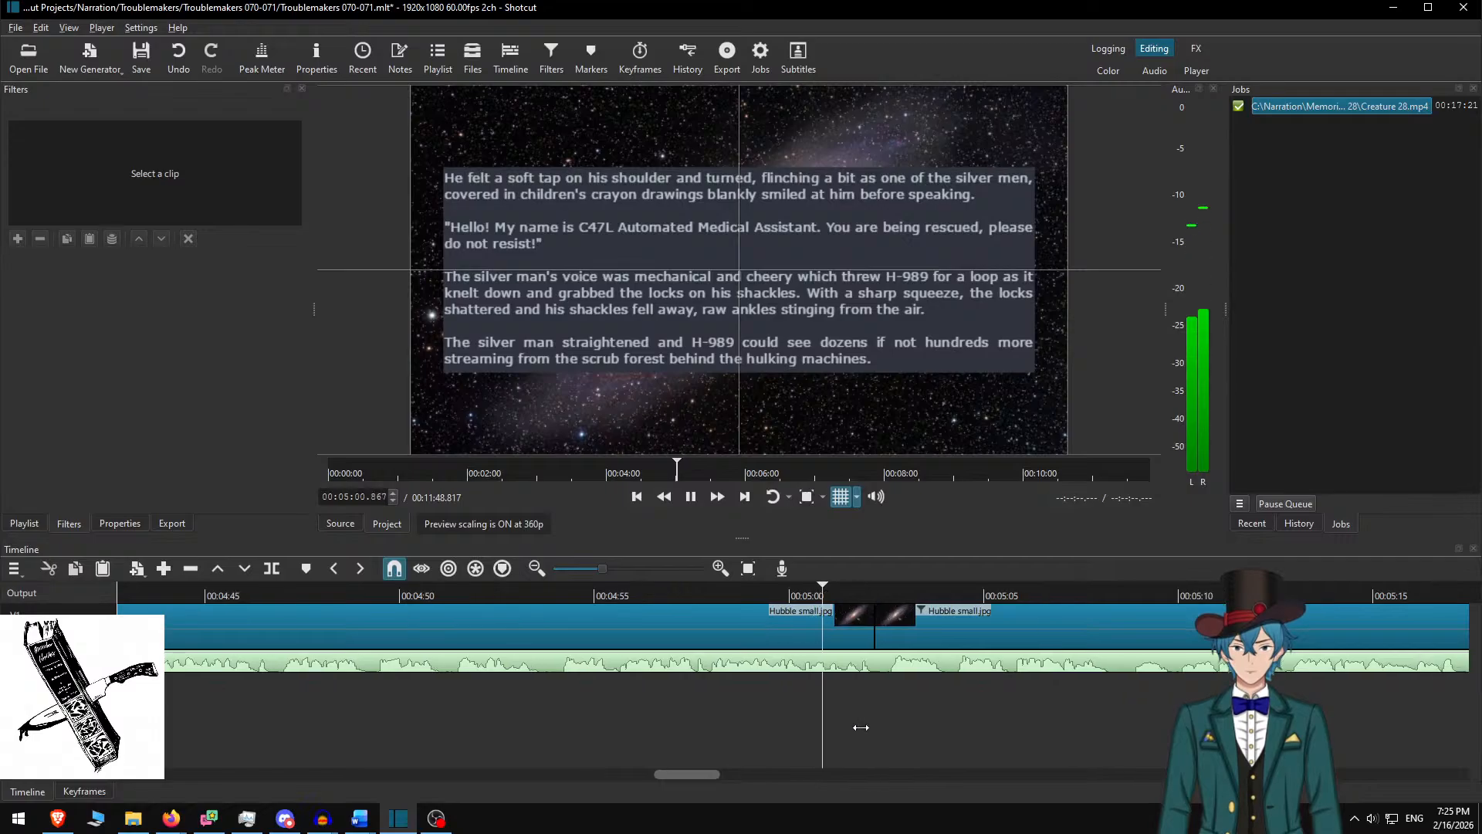
pyautogui.scroll(-2, 862, 729)
pyautogui.scroll(-7, 800, 709)
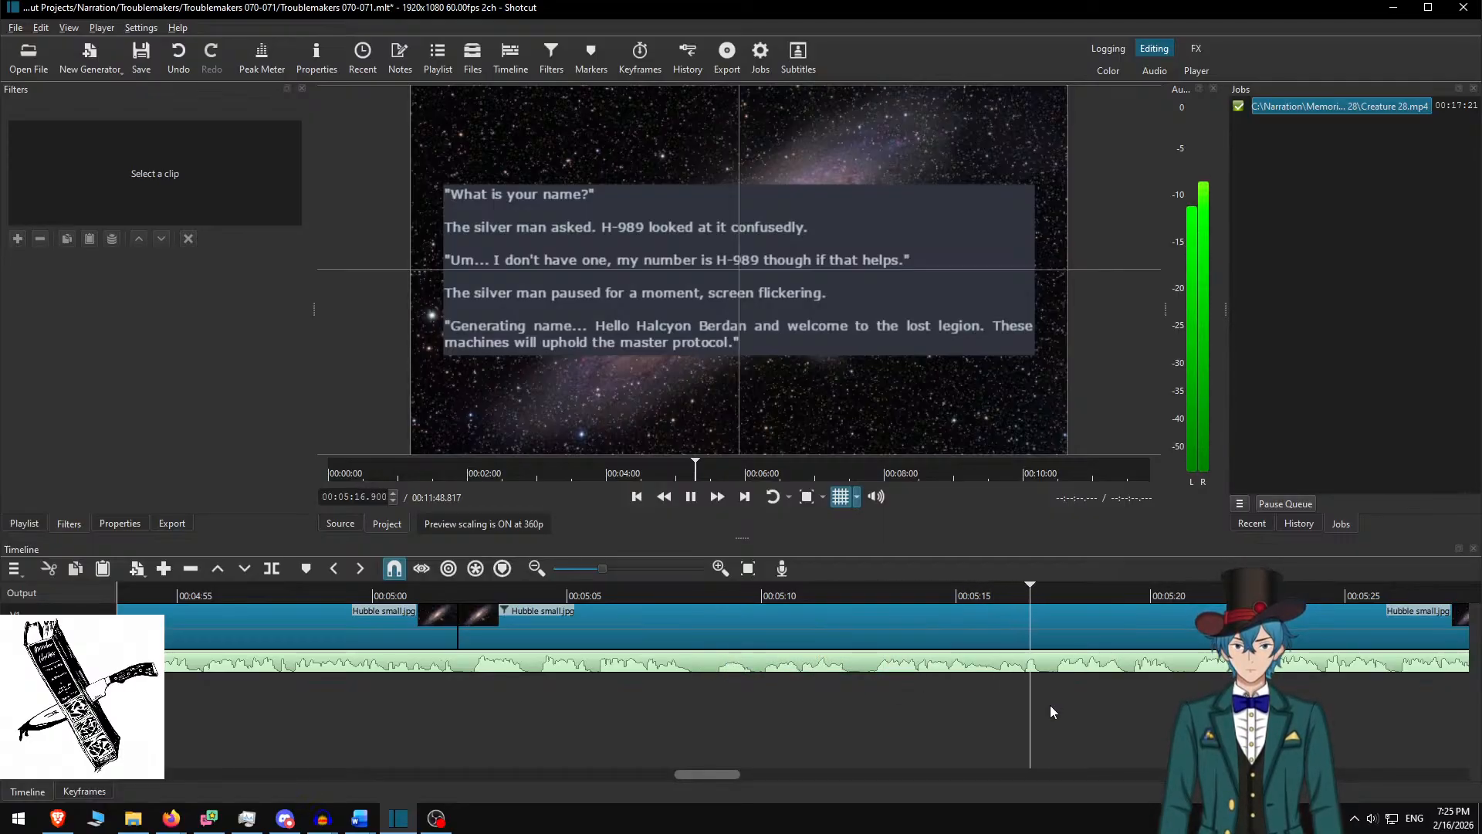
pyautogui.scroll(-11, 1010, 730)
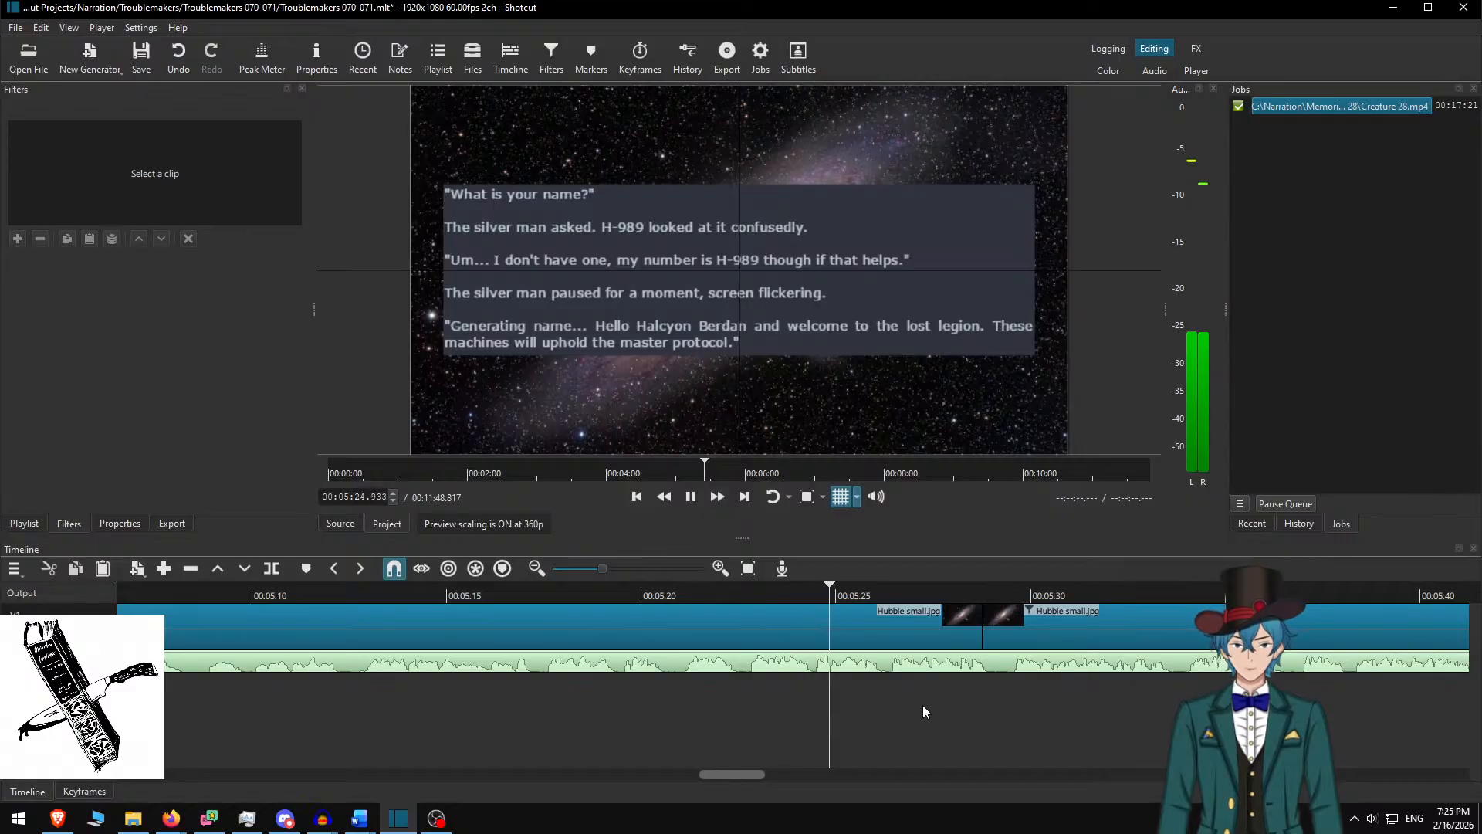
pyautogui.scroll(-5, 860, 713)
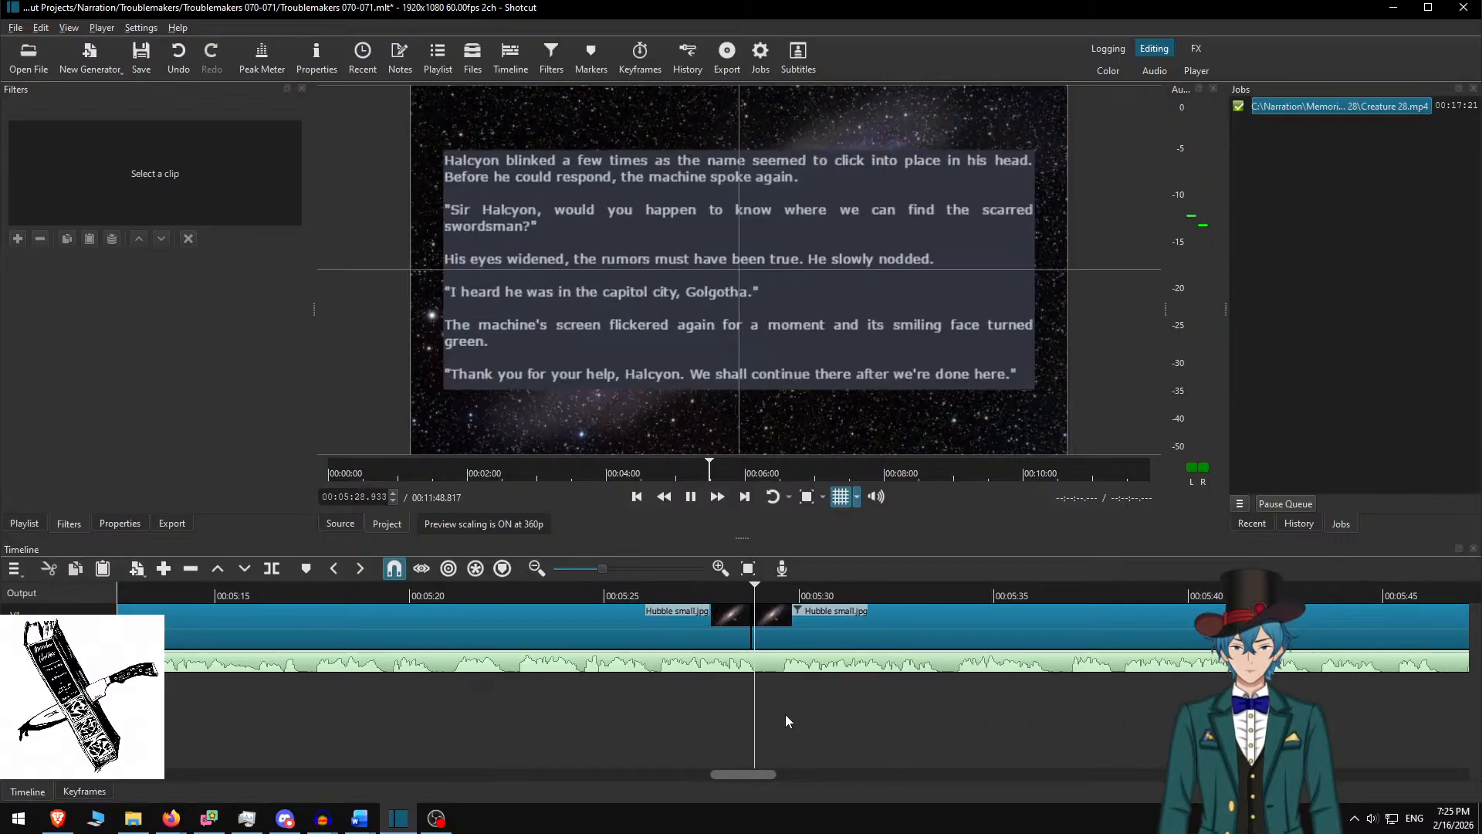
pyautogui.scroll(-9, 636, 724)
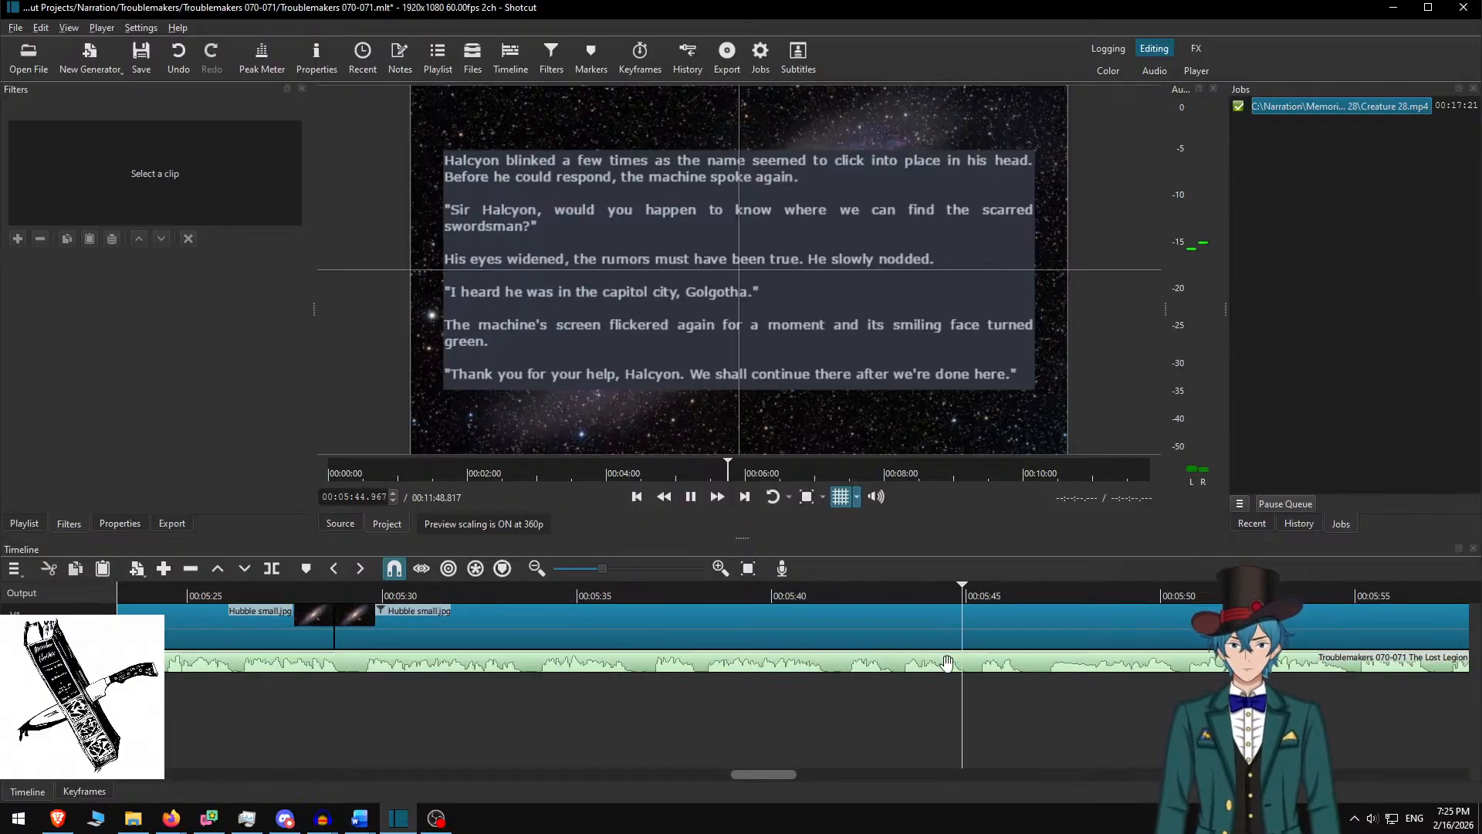
pyautogui.hscroll(5, 948, 662)
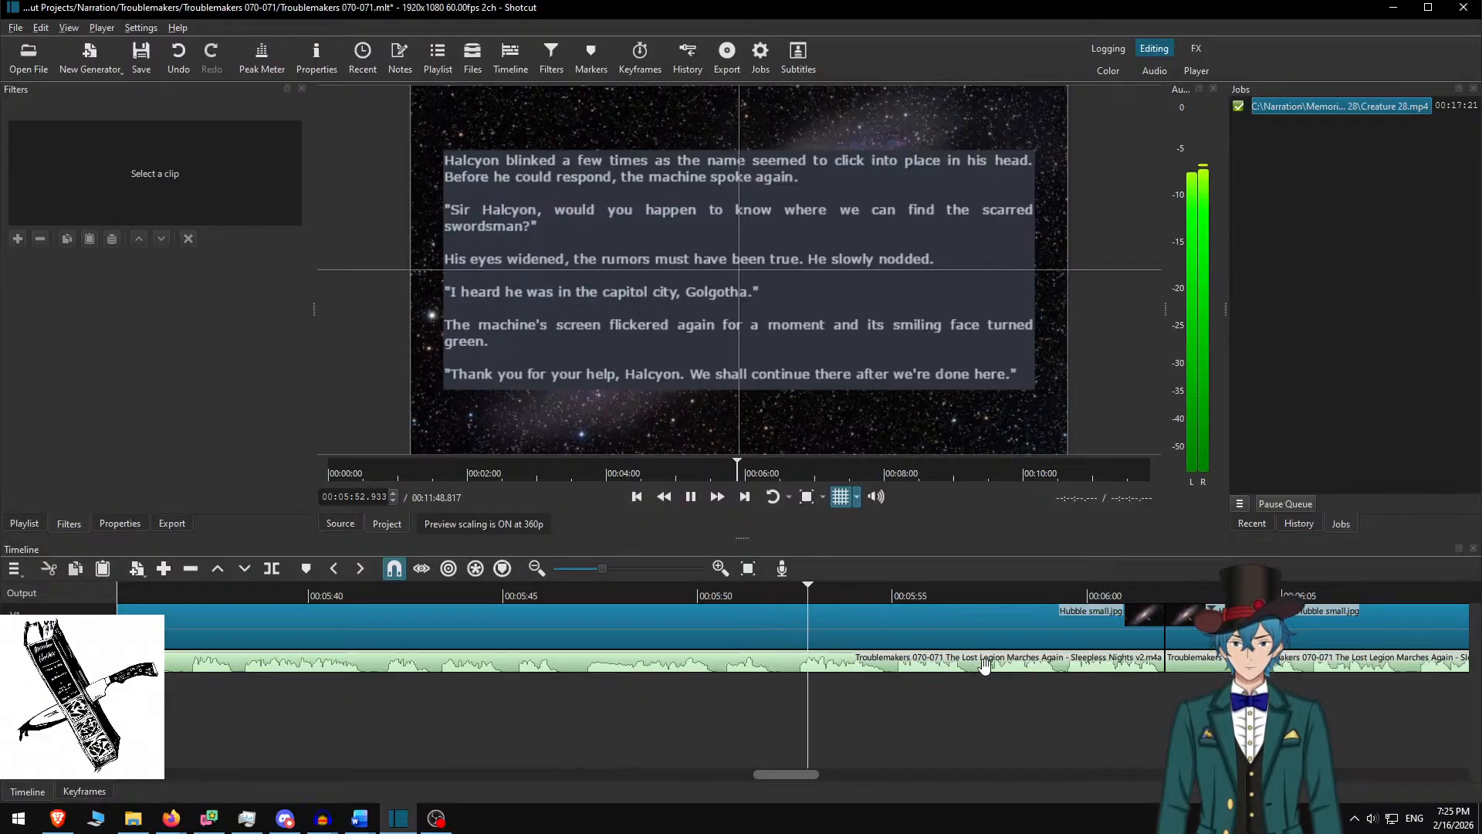
pyautogui.hscroll(3, 820, 663)
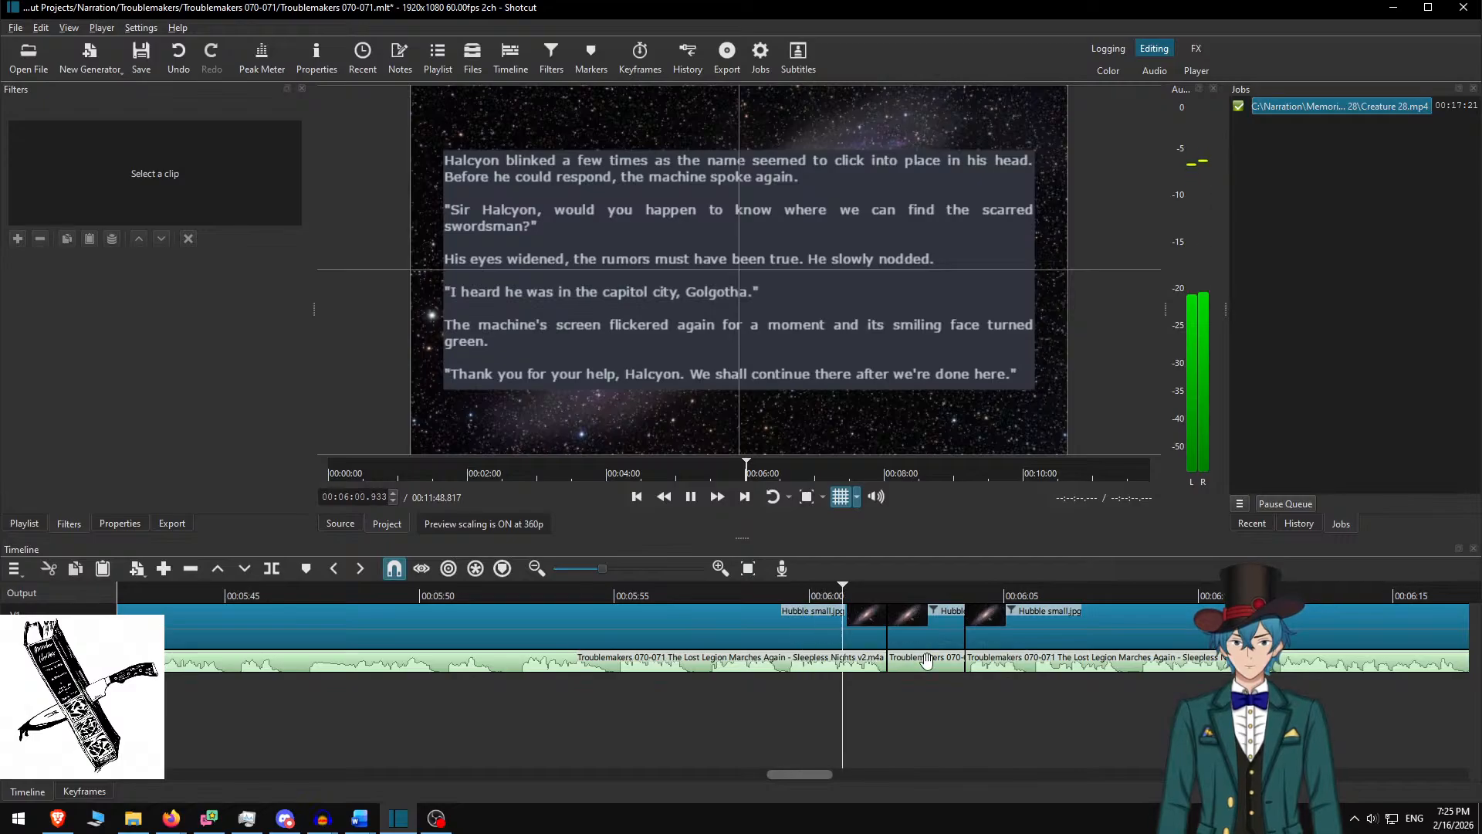
pyautogui.hscroll(3, 1016, 678)
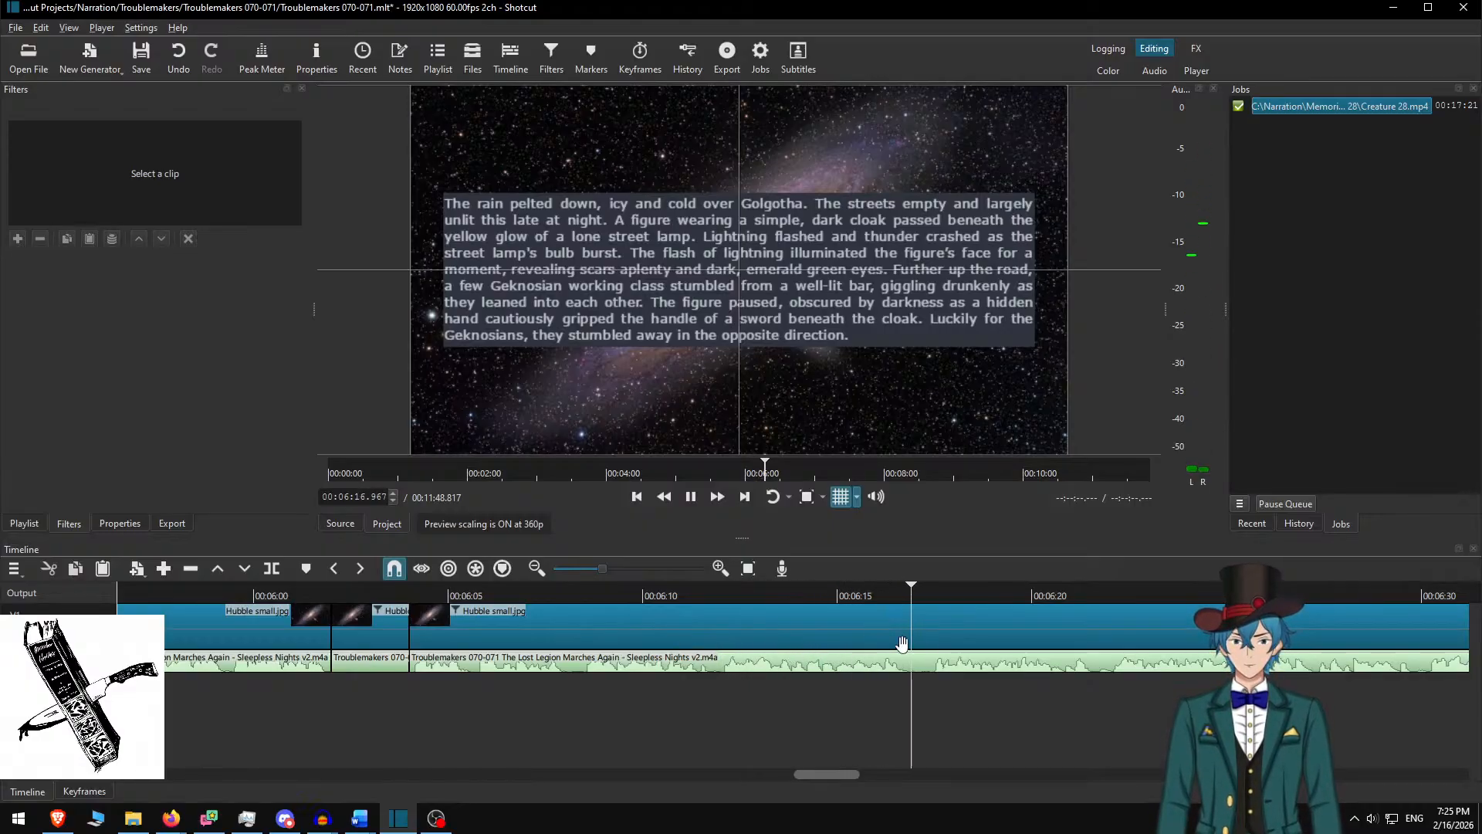
pyautogui.hscroll(5, 926, 678)
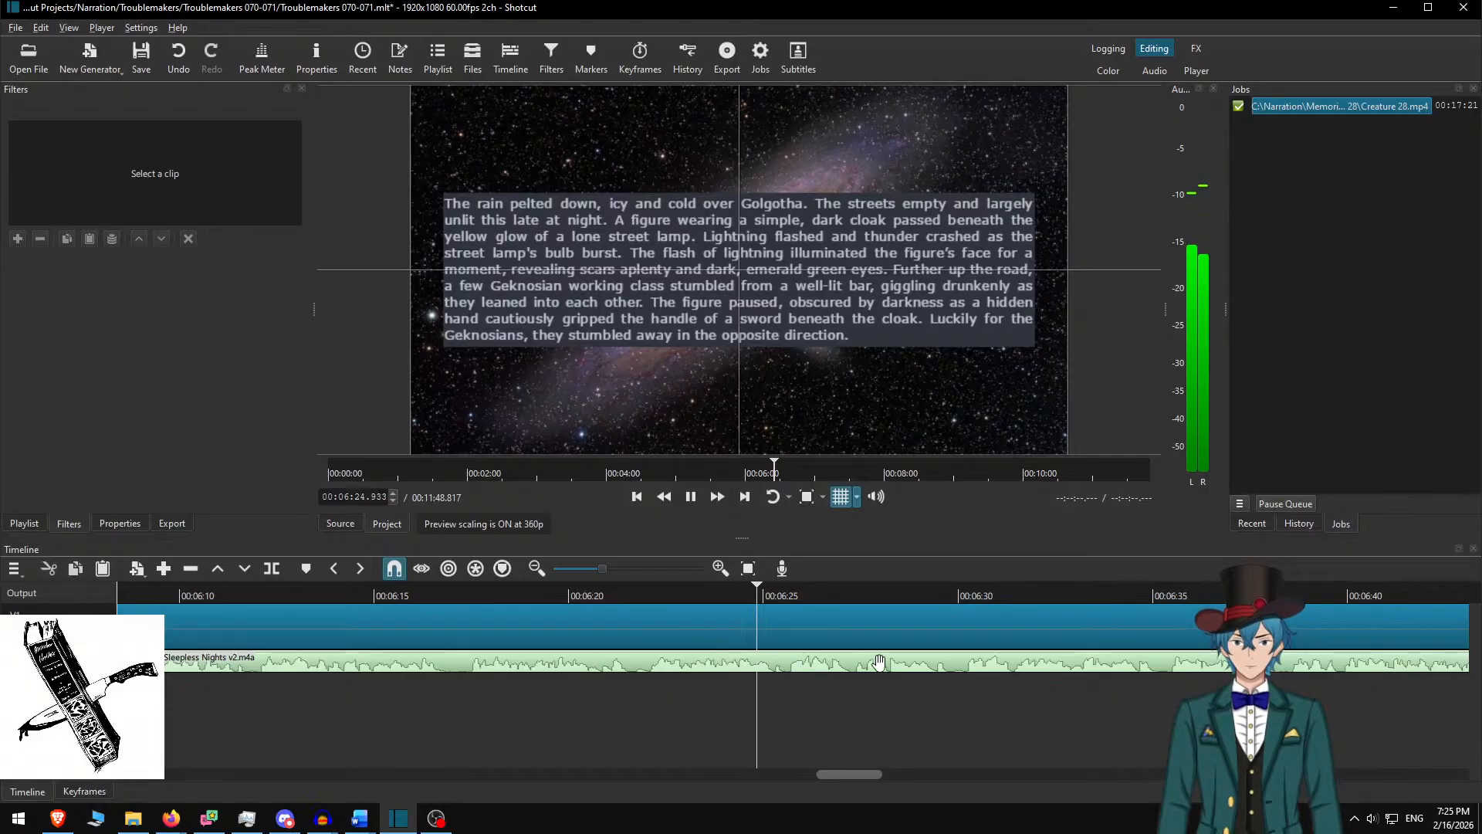
pyautogui.hscroll(2, 885, 697)
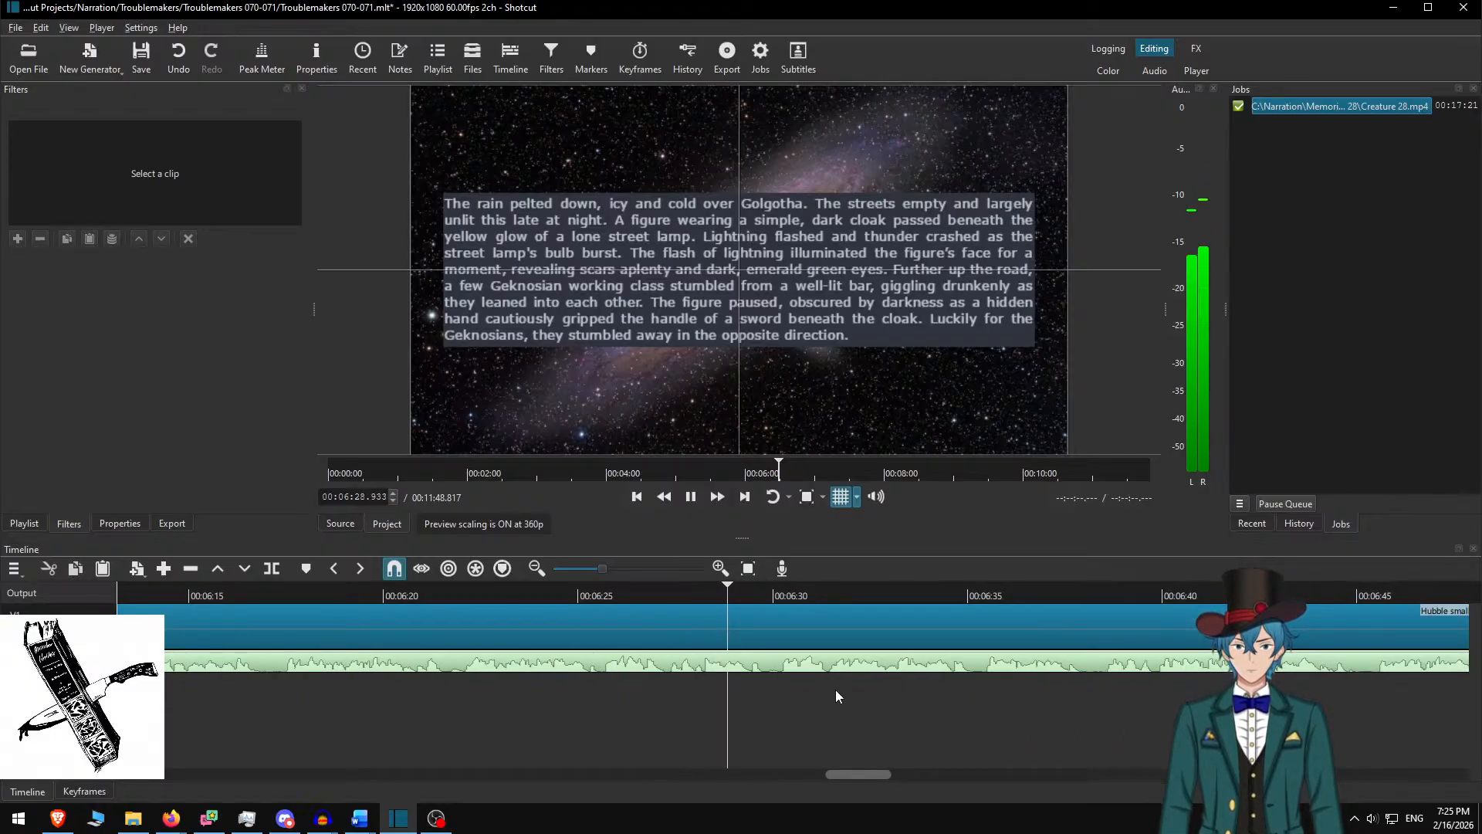
pyautogui.hscroll(3, 834, 694)
pyautogui.hscroll(2, 799, 699)
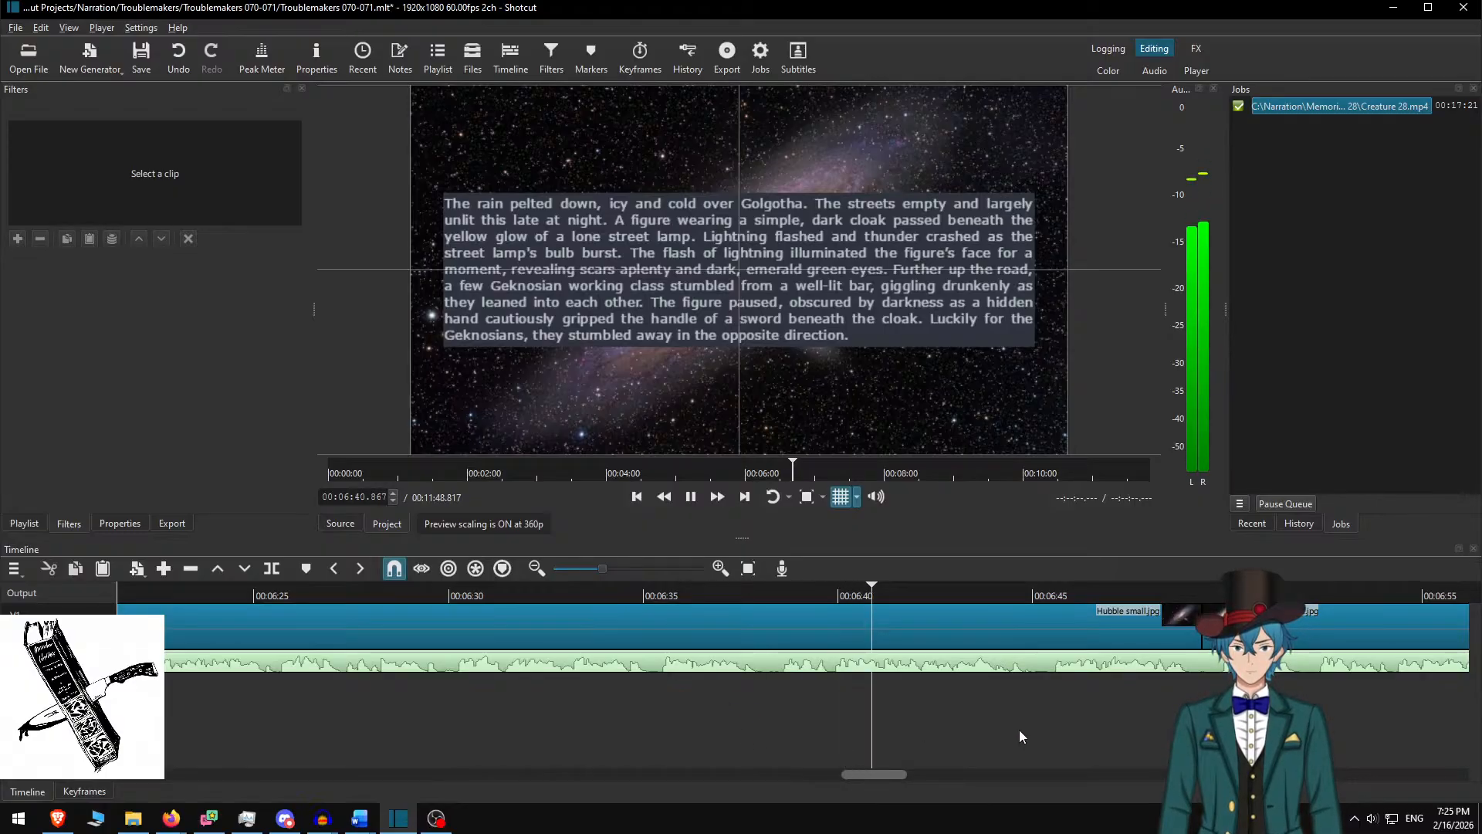
pyautogui.hscroll(5, 951, 724)
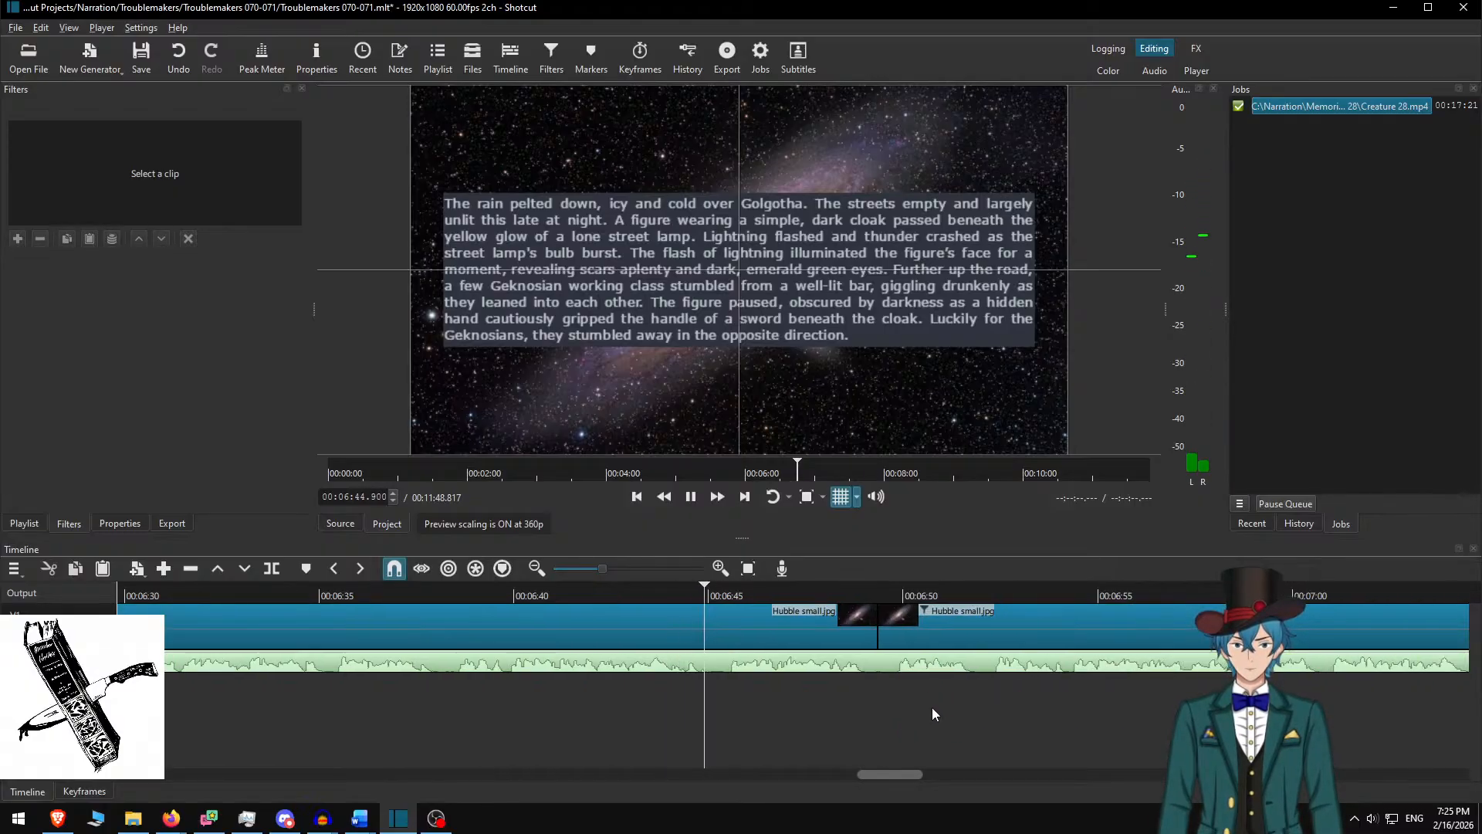
pyautogui.hscroll(4, 900, 706)
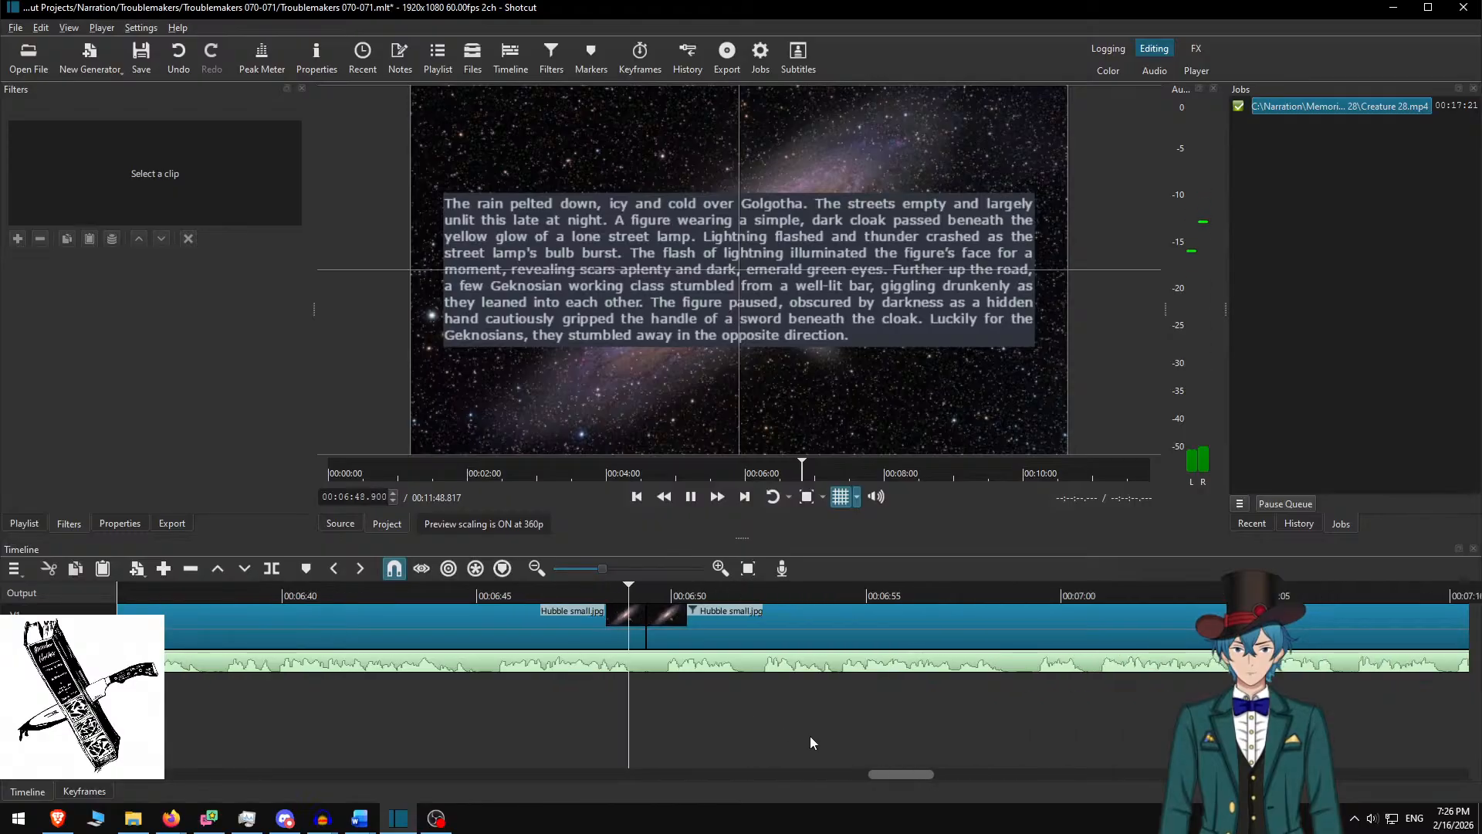
pyautogui.hscroll(5, 765, 711)
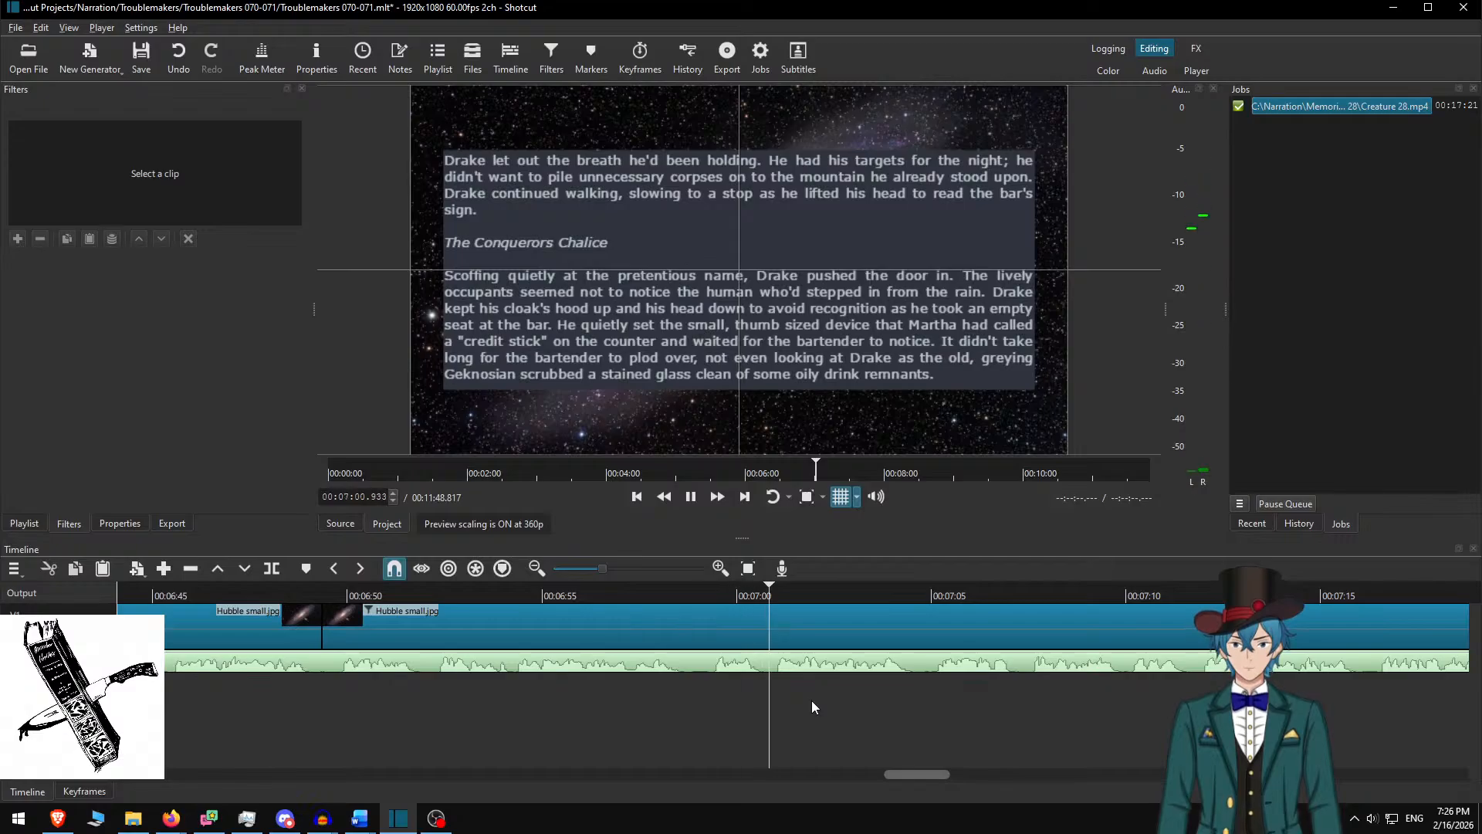
pyautogui.hscroll(3, 795, 709)
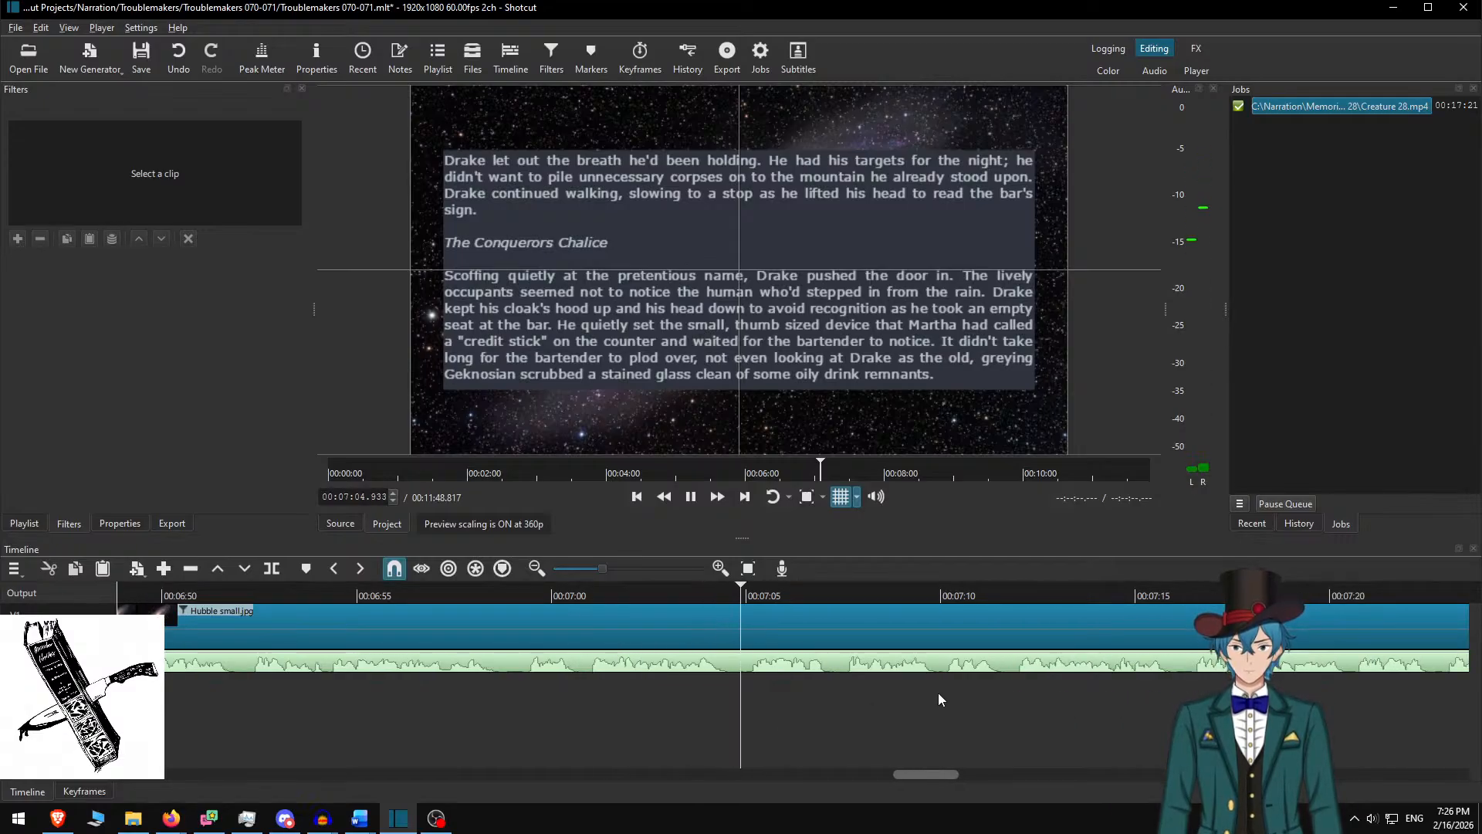
pyautogui.press('space')
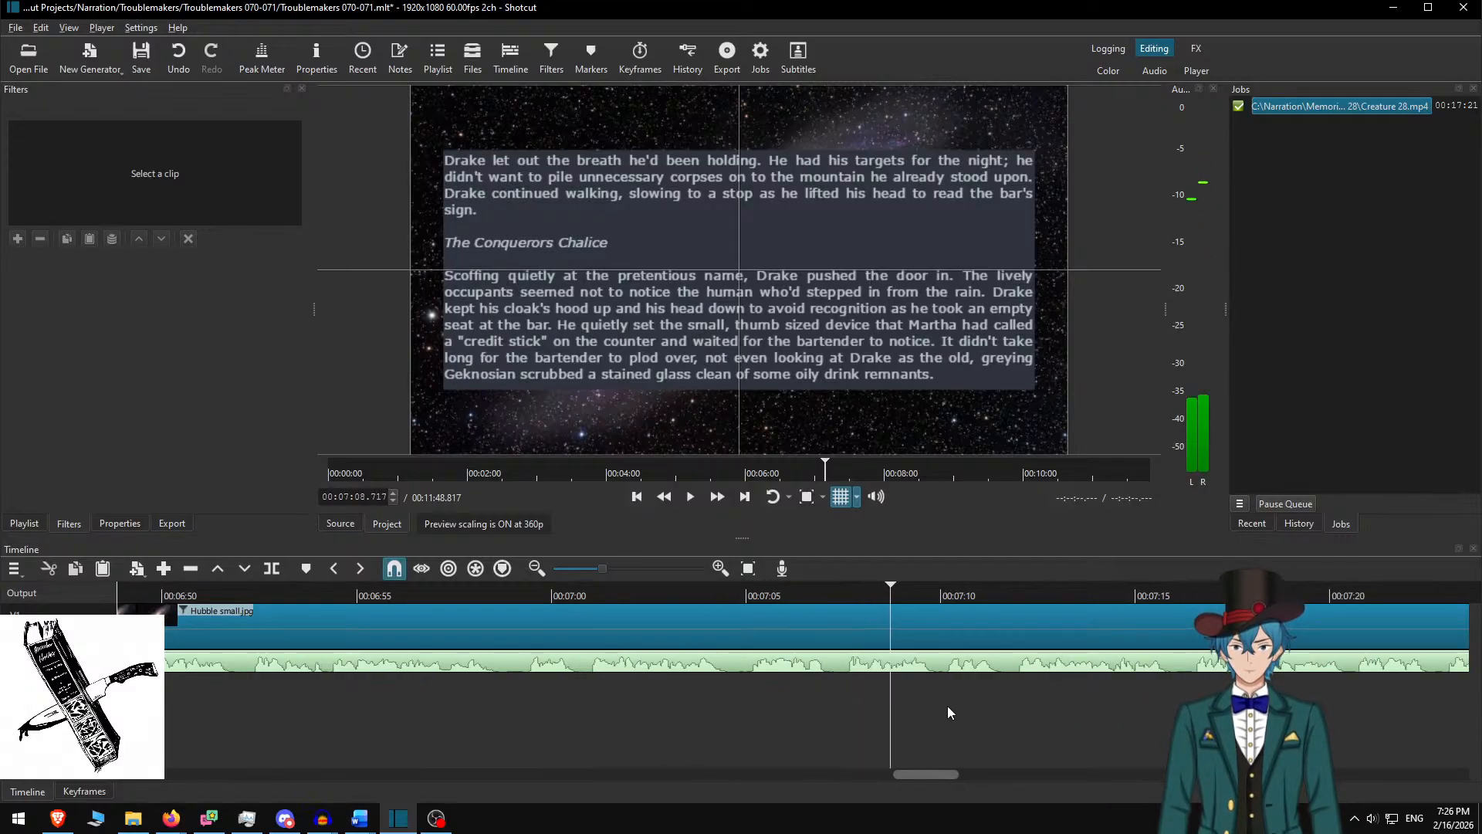
# Select and then deselect the Hubble small.jpg clip to finish its text edit, and resume playback
pyautogui.click(875, 633)
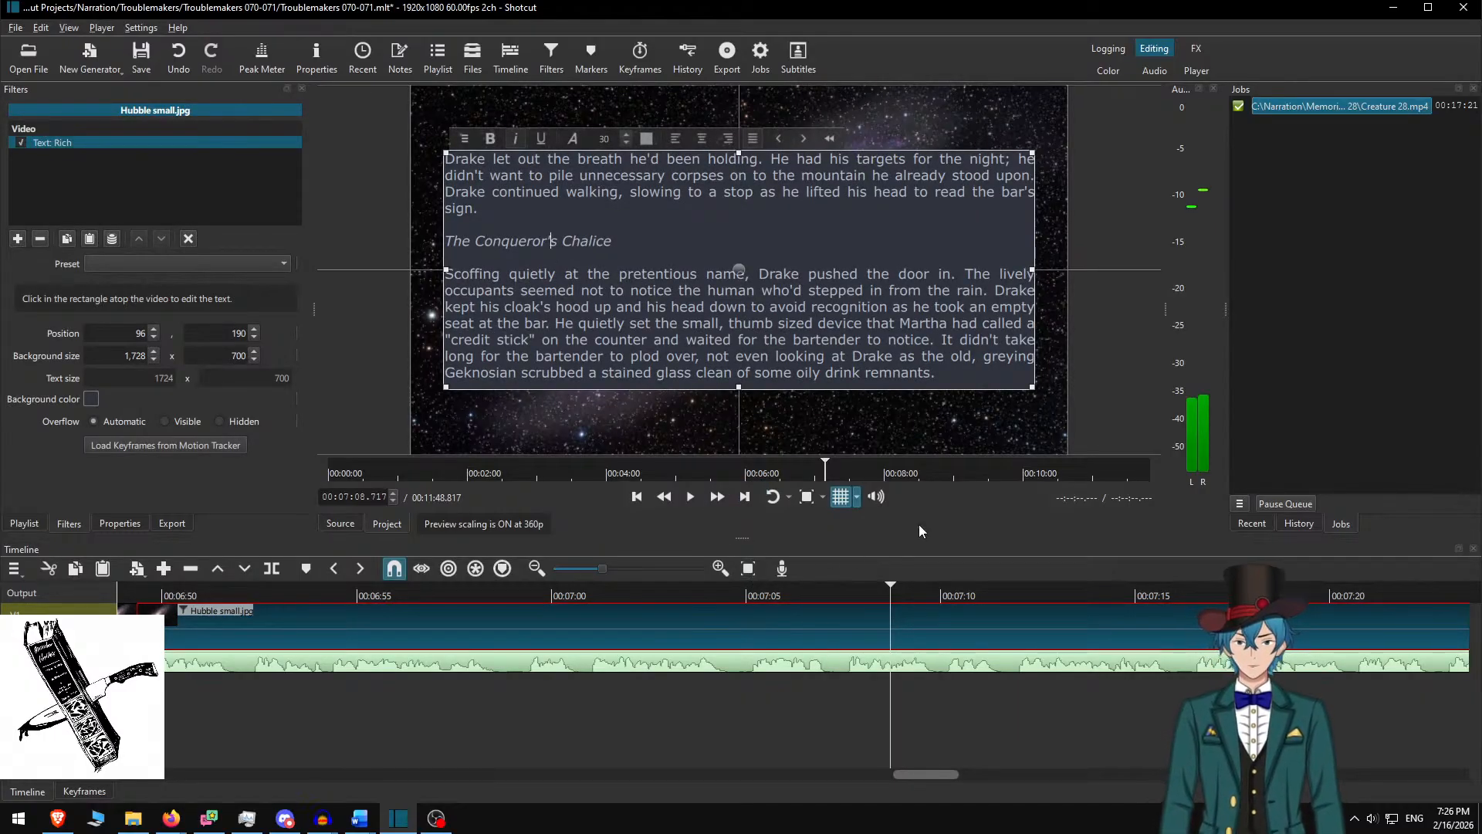
pyautogui.click(874, 622)
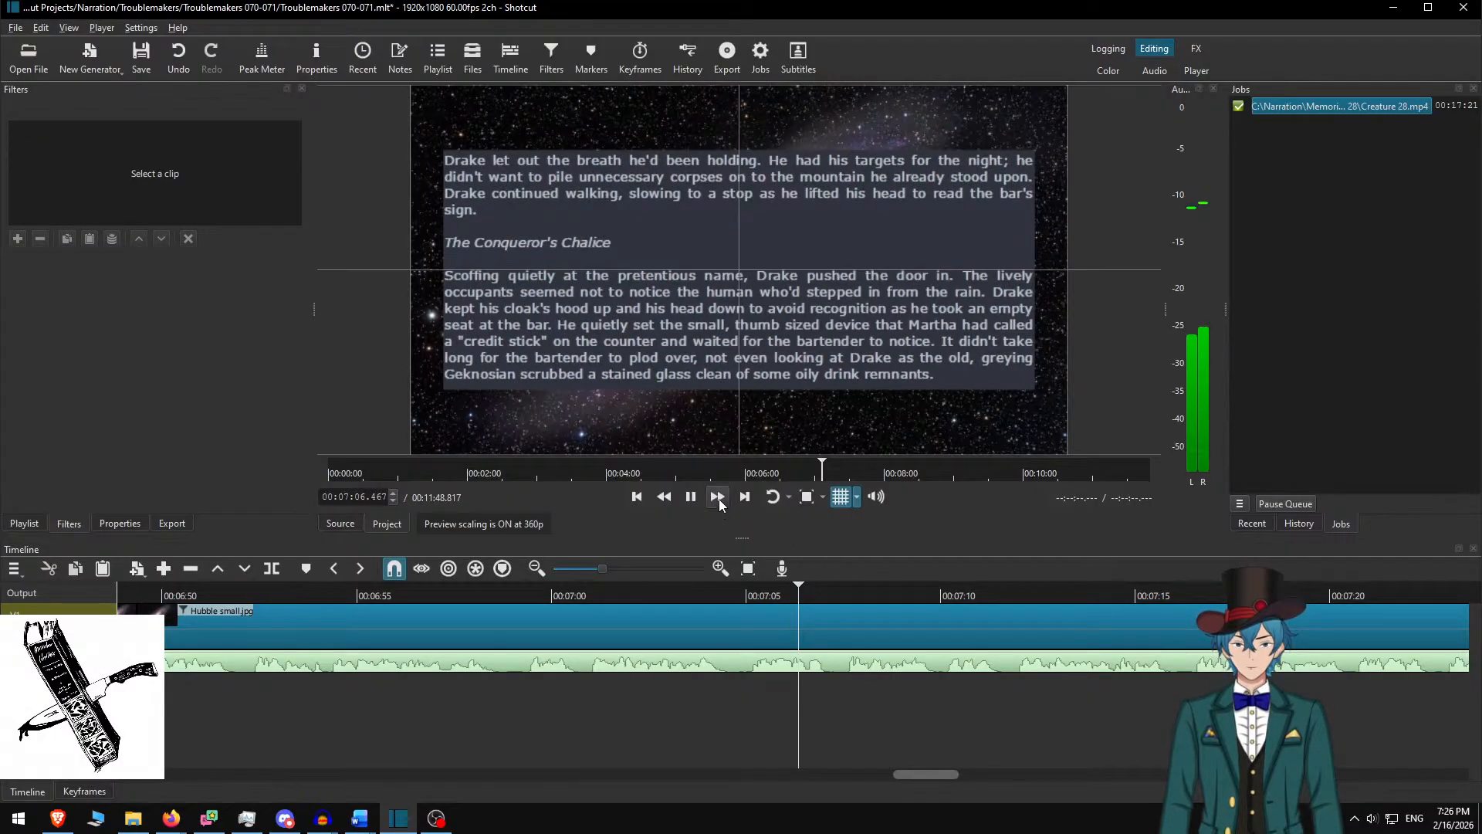
pyautogui.click(718, 497)
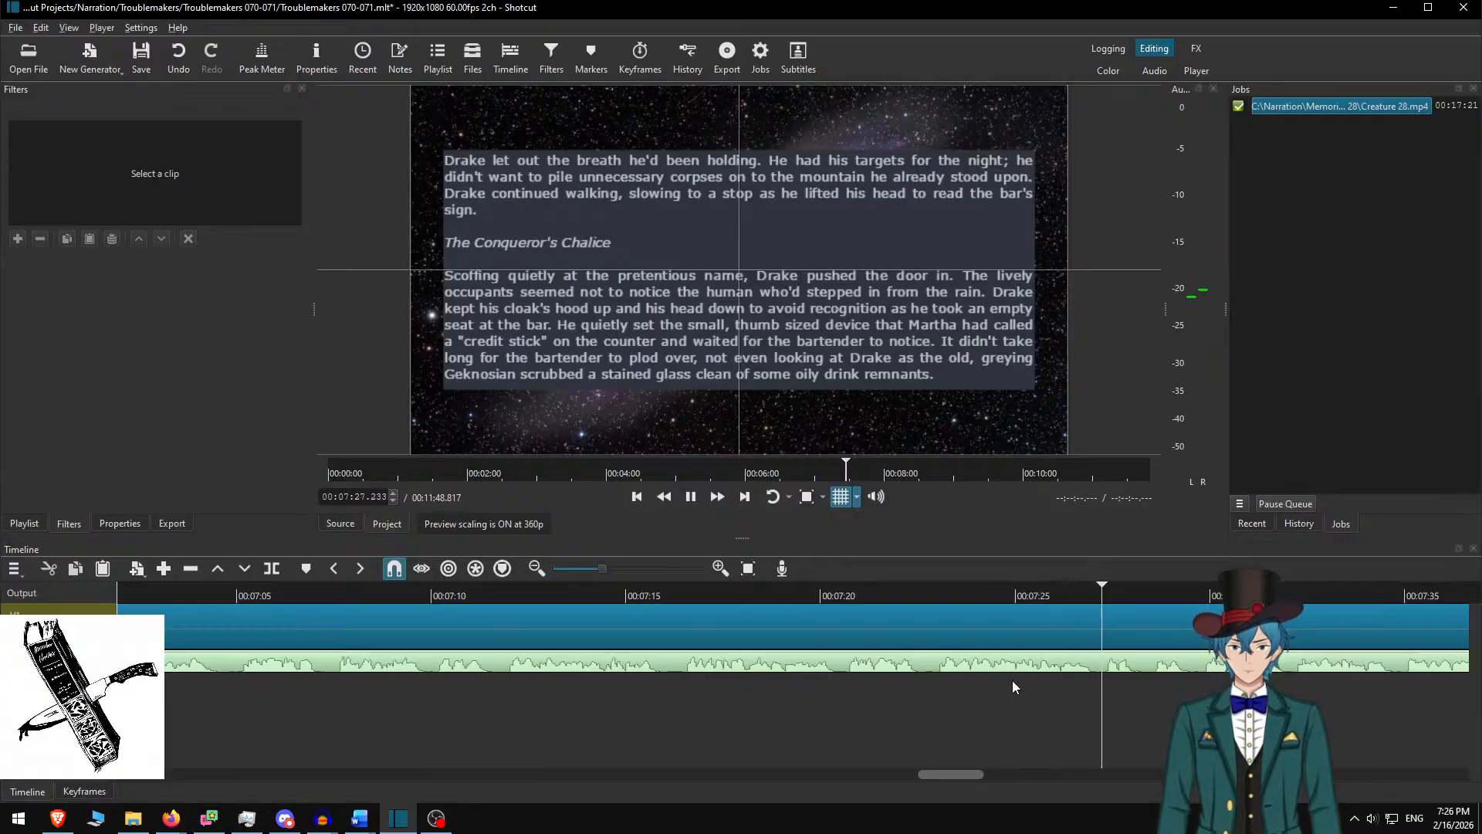
pyautogui.scroll(-6, 982, 663)
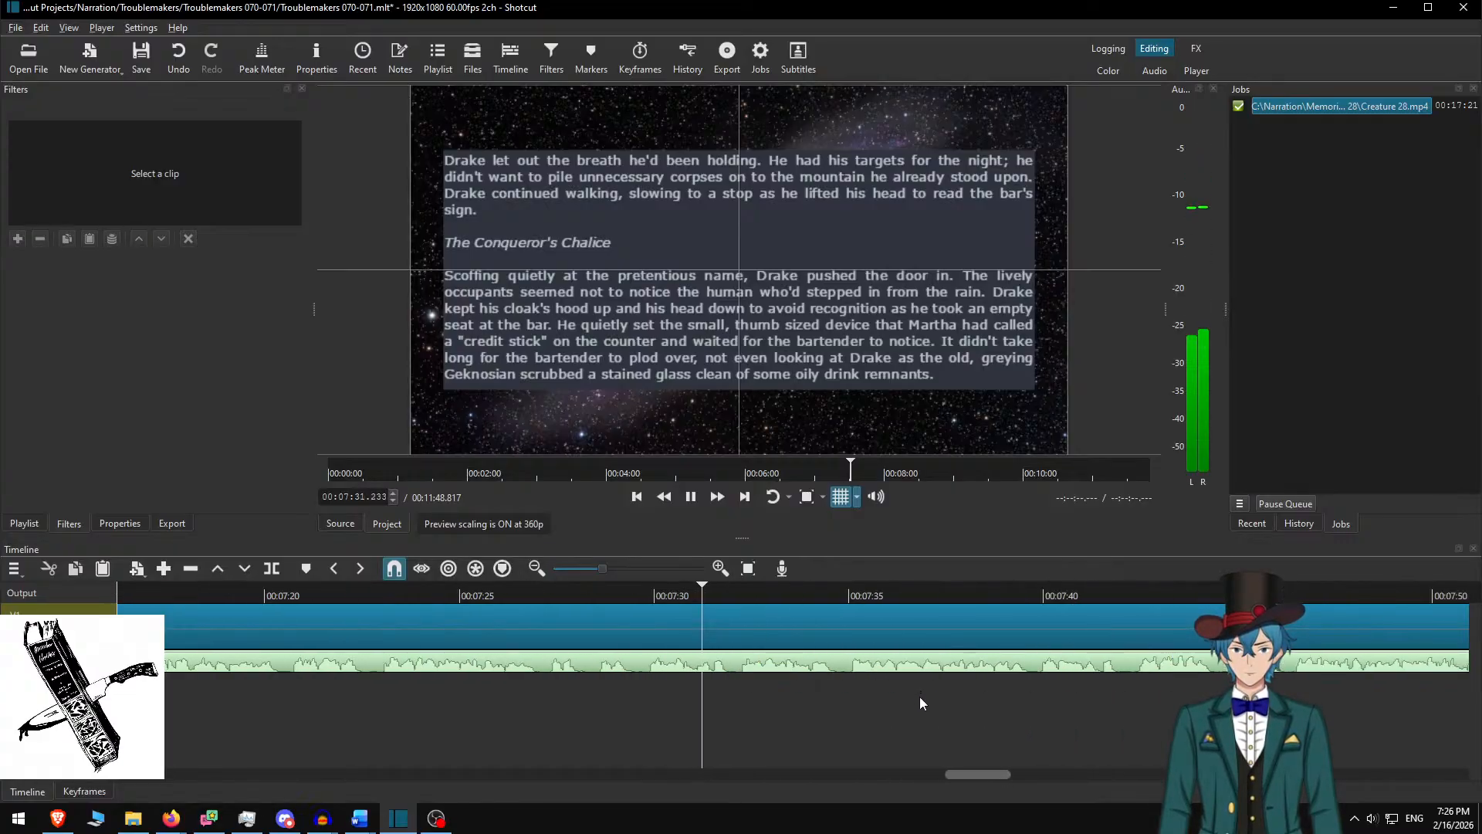
pyautogui.scroll(-4, 904, 668)
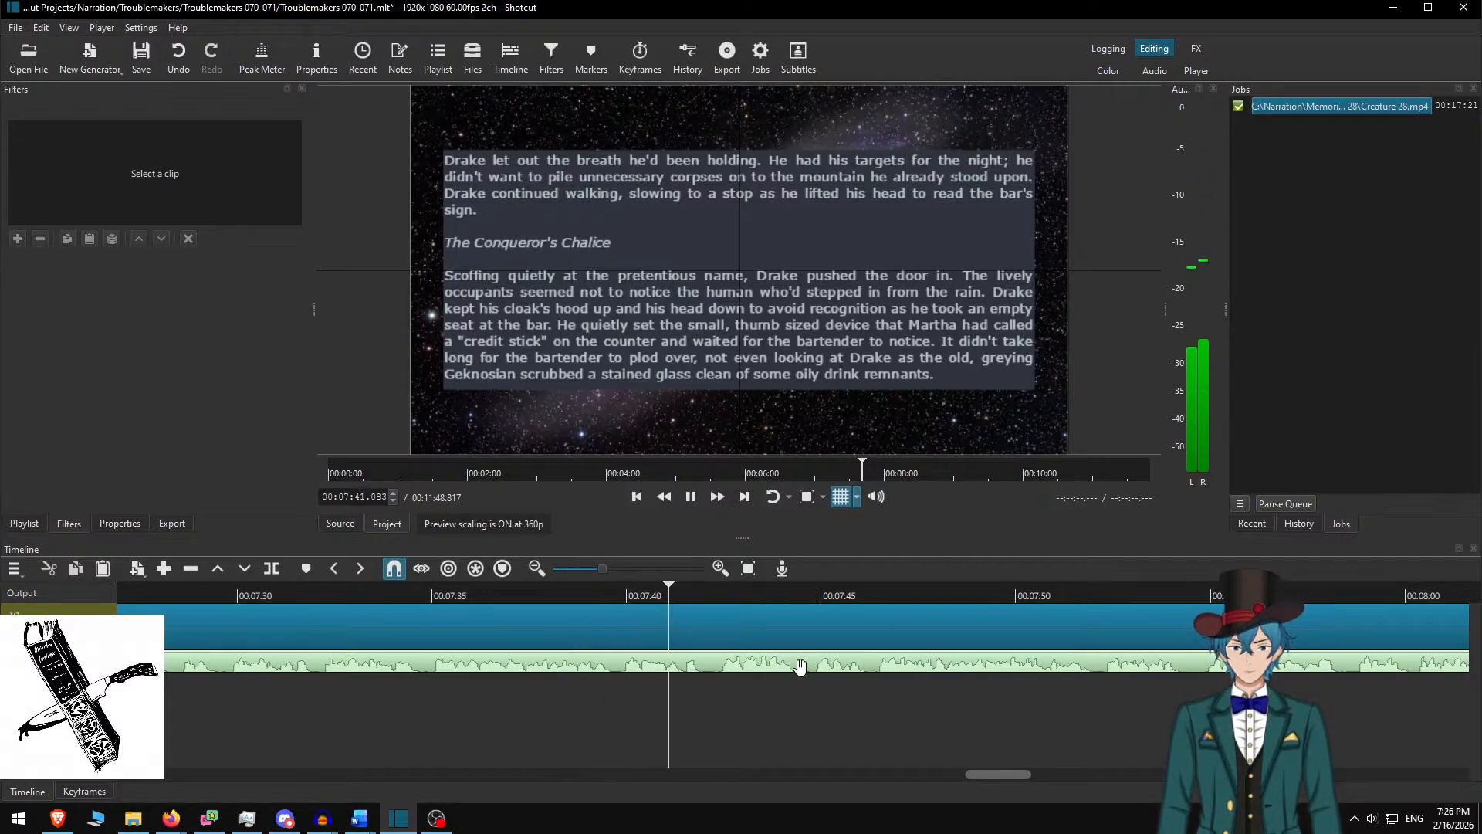
# Stop playback at 7:42 and split the galaxy background clip there
pyautogui.press('space')
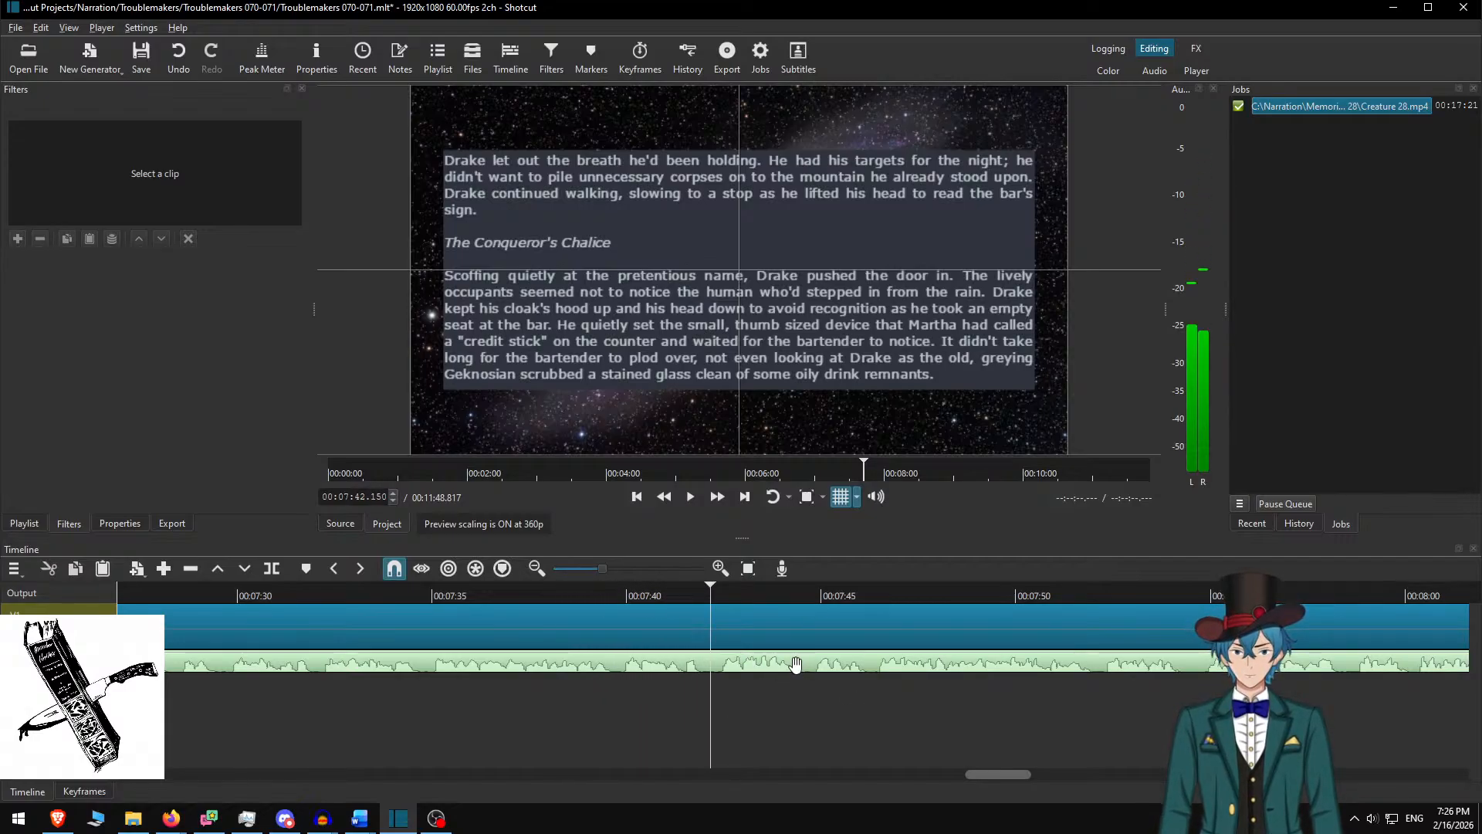
pyautogui.press('s')
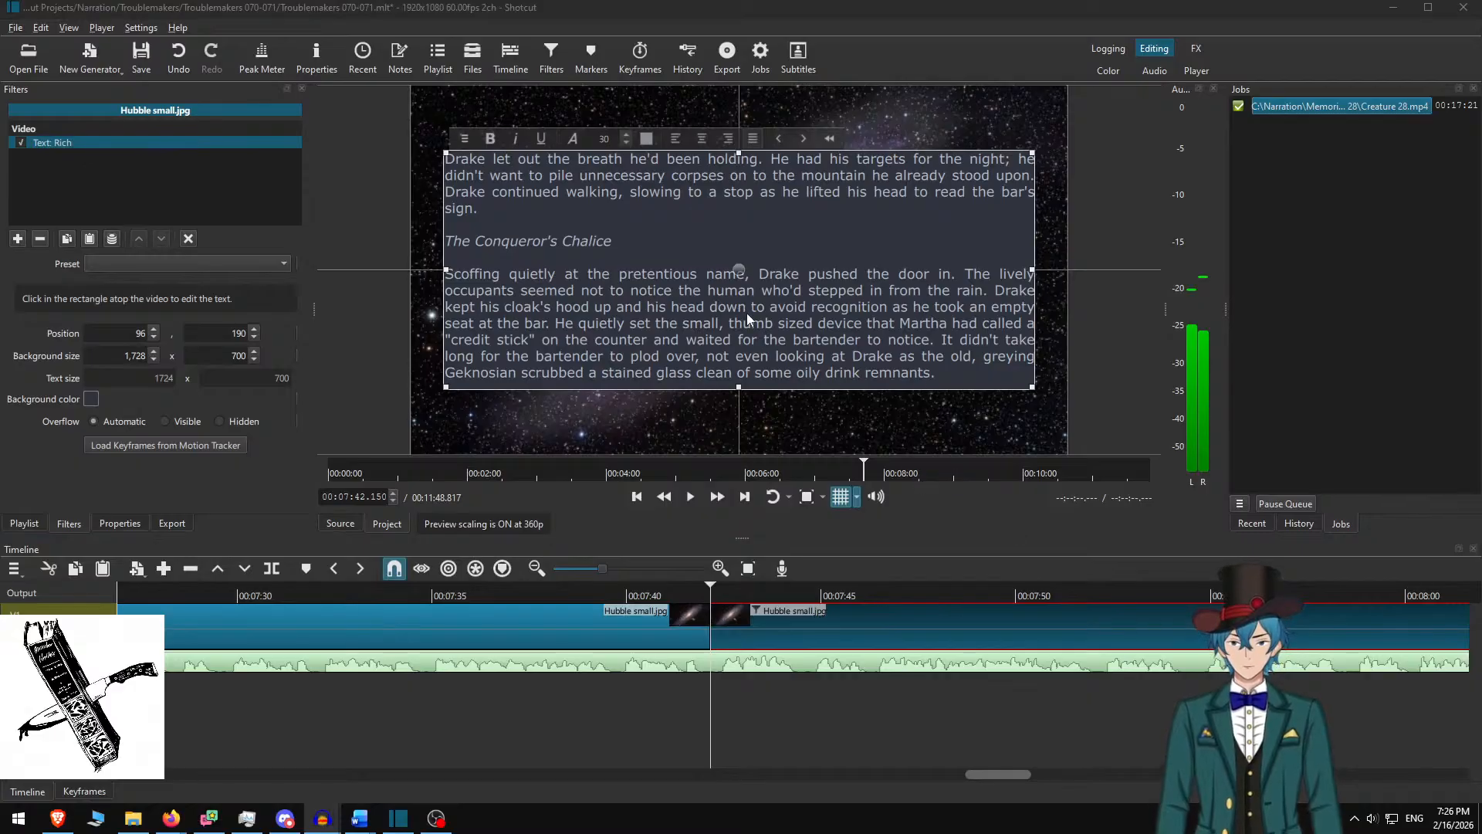
pyautogui.hotkey('alt', 'Tab')
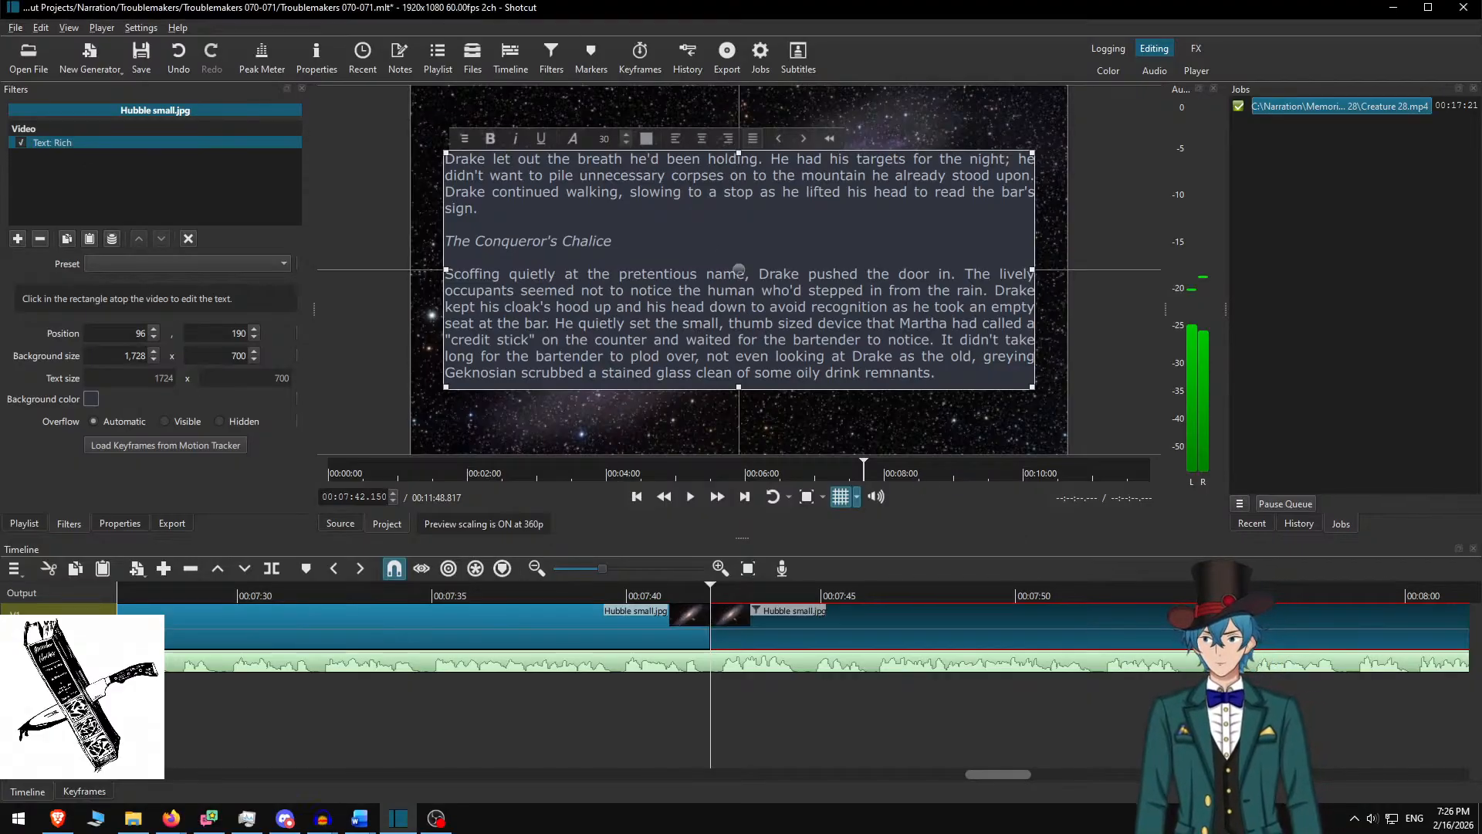
# In Word, remove the three used paragraphs and copy the four paragraphs from 'What can I getcha?' to 'beckoned them over.'
pyautogui.hotkey('alt', 'Tab')
pyautogui.press('Tab')
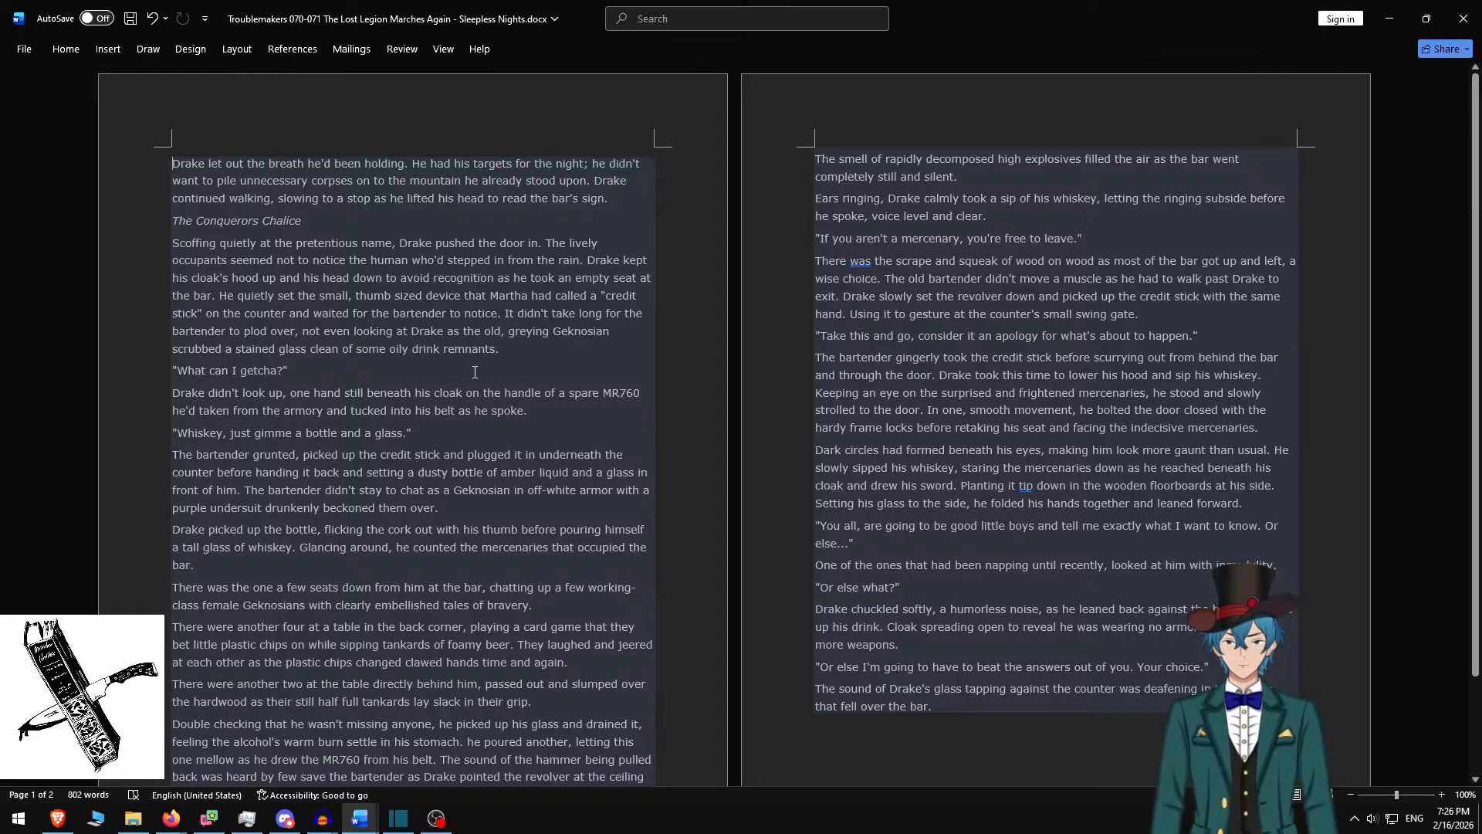
pyautogui.keyDown('shift'); pyautogui.click(652, 354); pyautogui.keyUp('shift')
pyautogui.press('Delete')
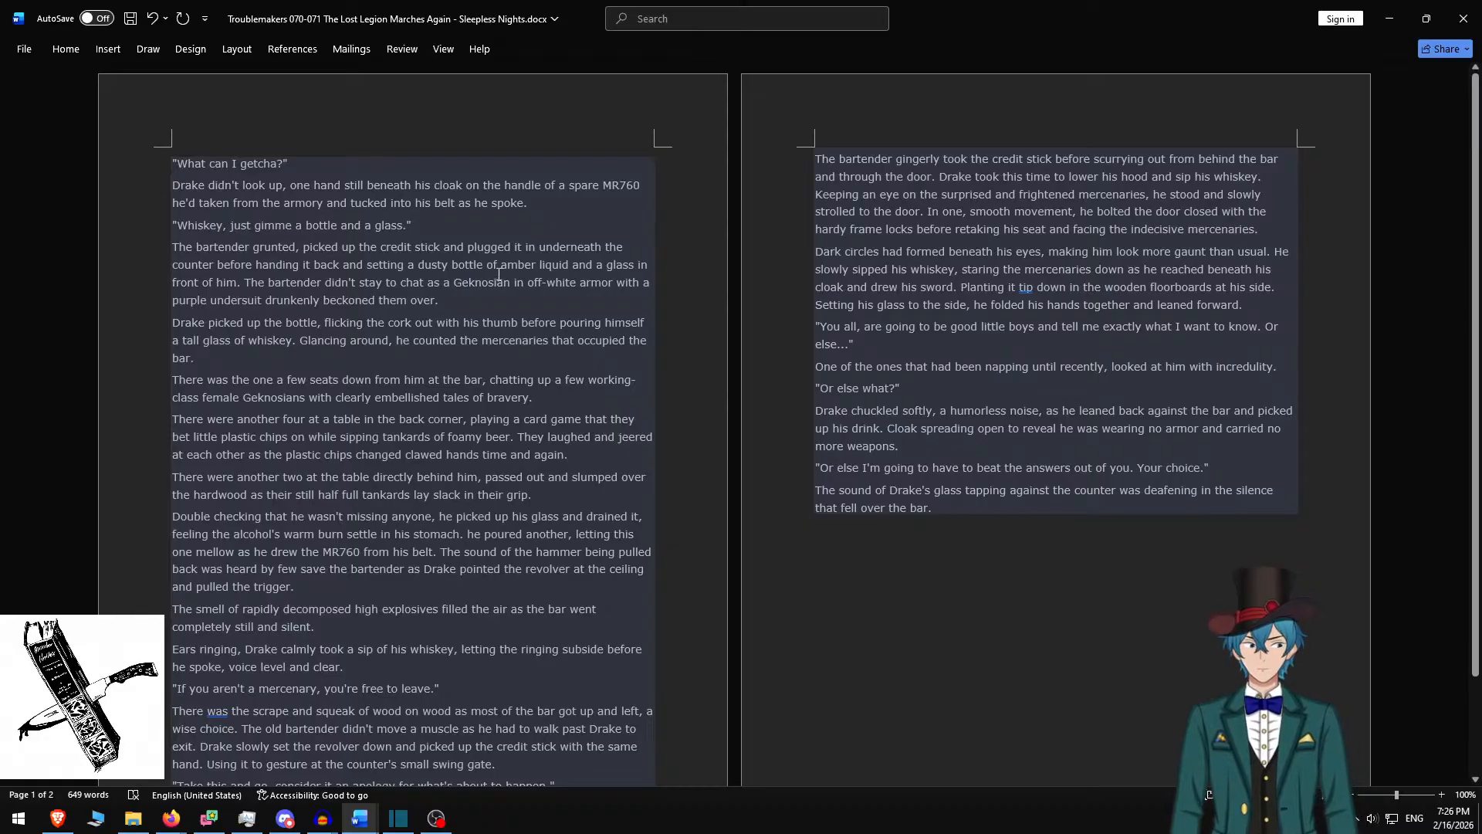
pyautogui.keyDown('shift'); pyautogui.click(479, 308); pyautogui.keyUp('shift')
pyautogui.hotkey('ctrl', 'c')
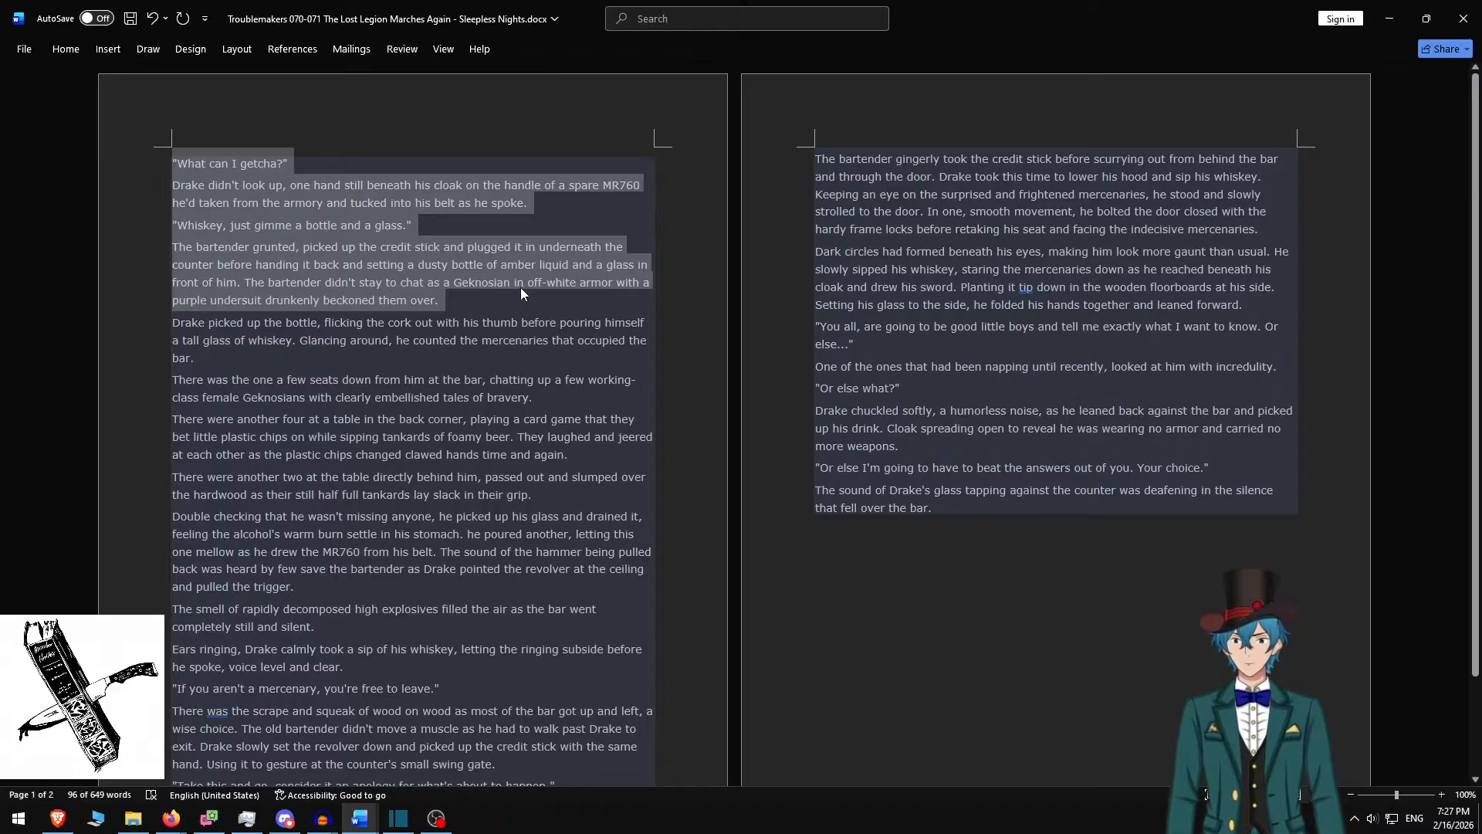
pyautogui.hotkey('alt', 'Tab')
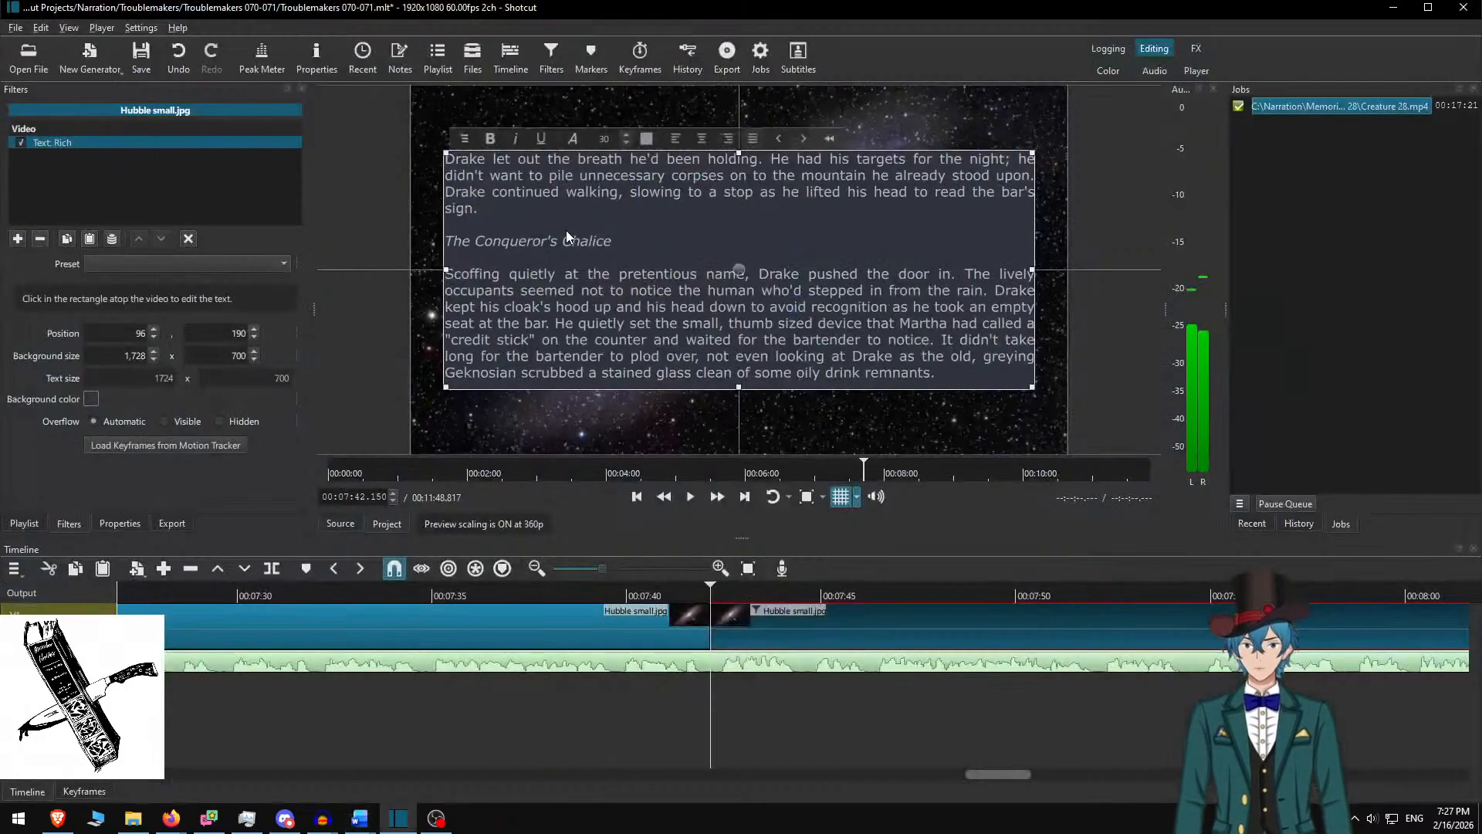
pyautogui.hotkey('alt', 'Tab')
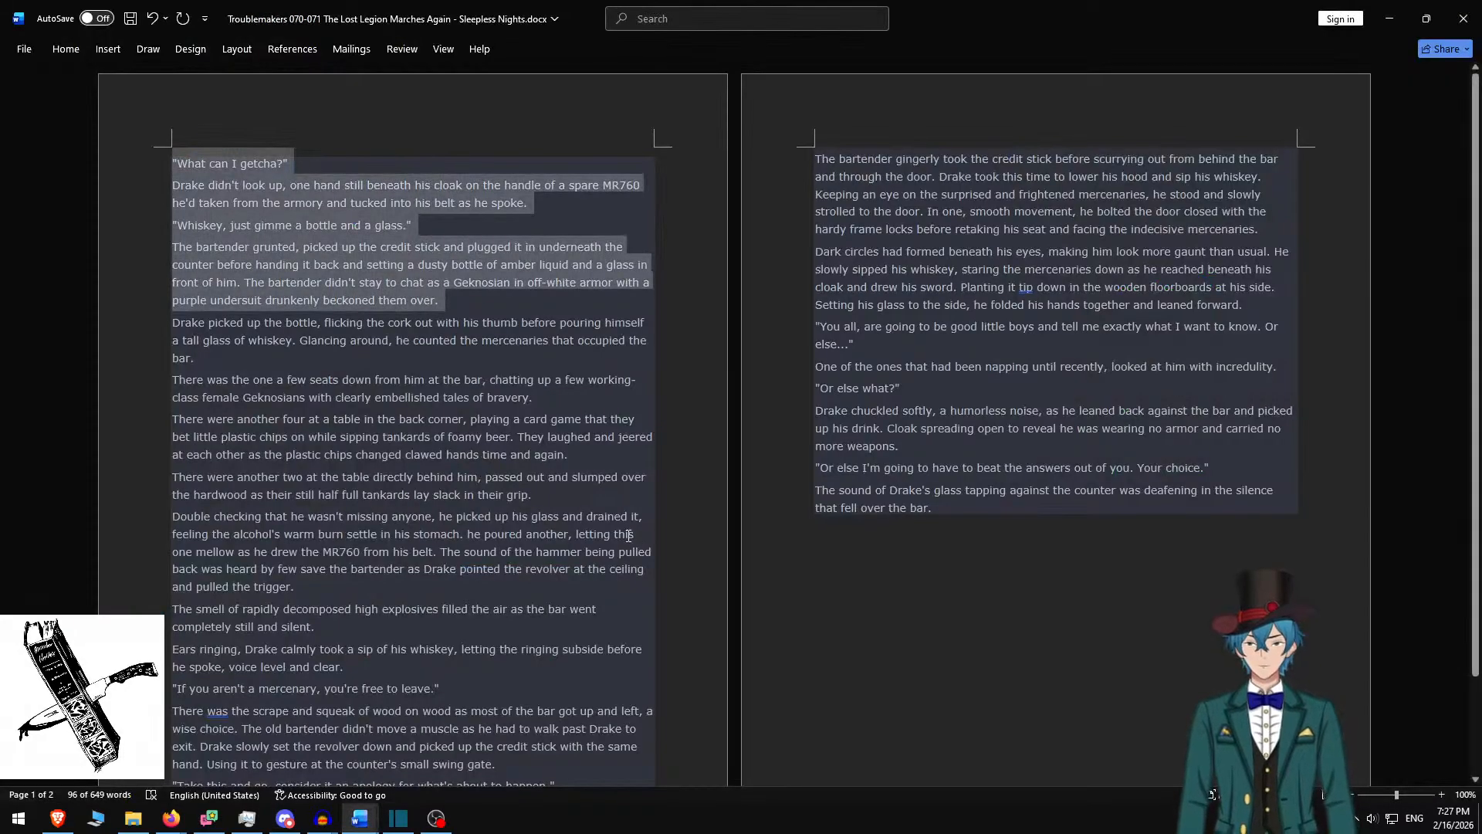
pyautogui.hotkey('alt', 'Tab')
# Replace the card's text with the four bar-scene paragraphs, separated by blank lines
pyautogui.click(717, 284)
pyautogui.hotkey('ctrl', 'a')
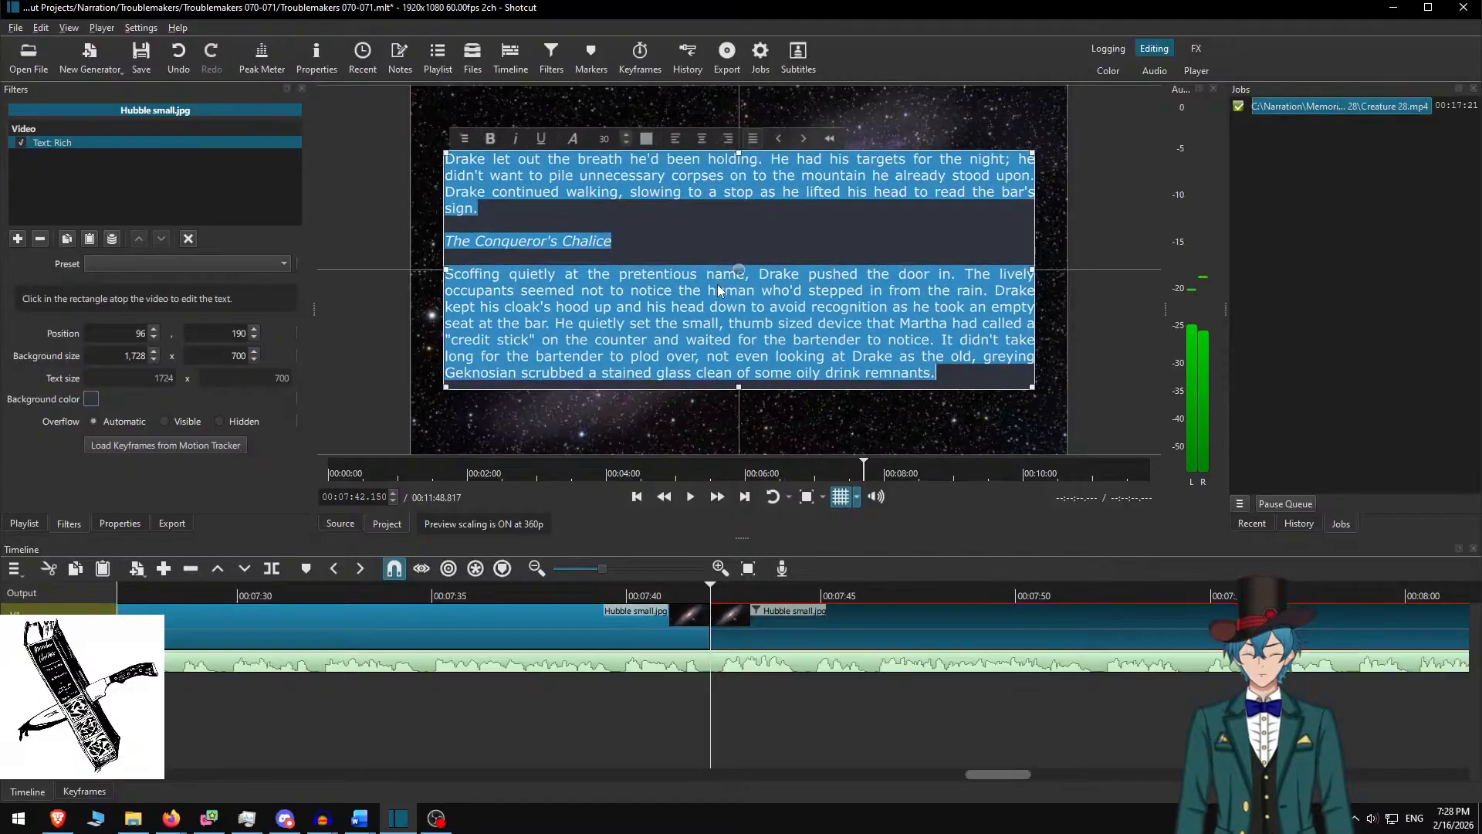
pyautogui.hotkey('ctrl', 'v')
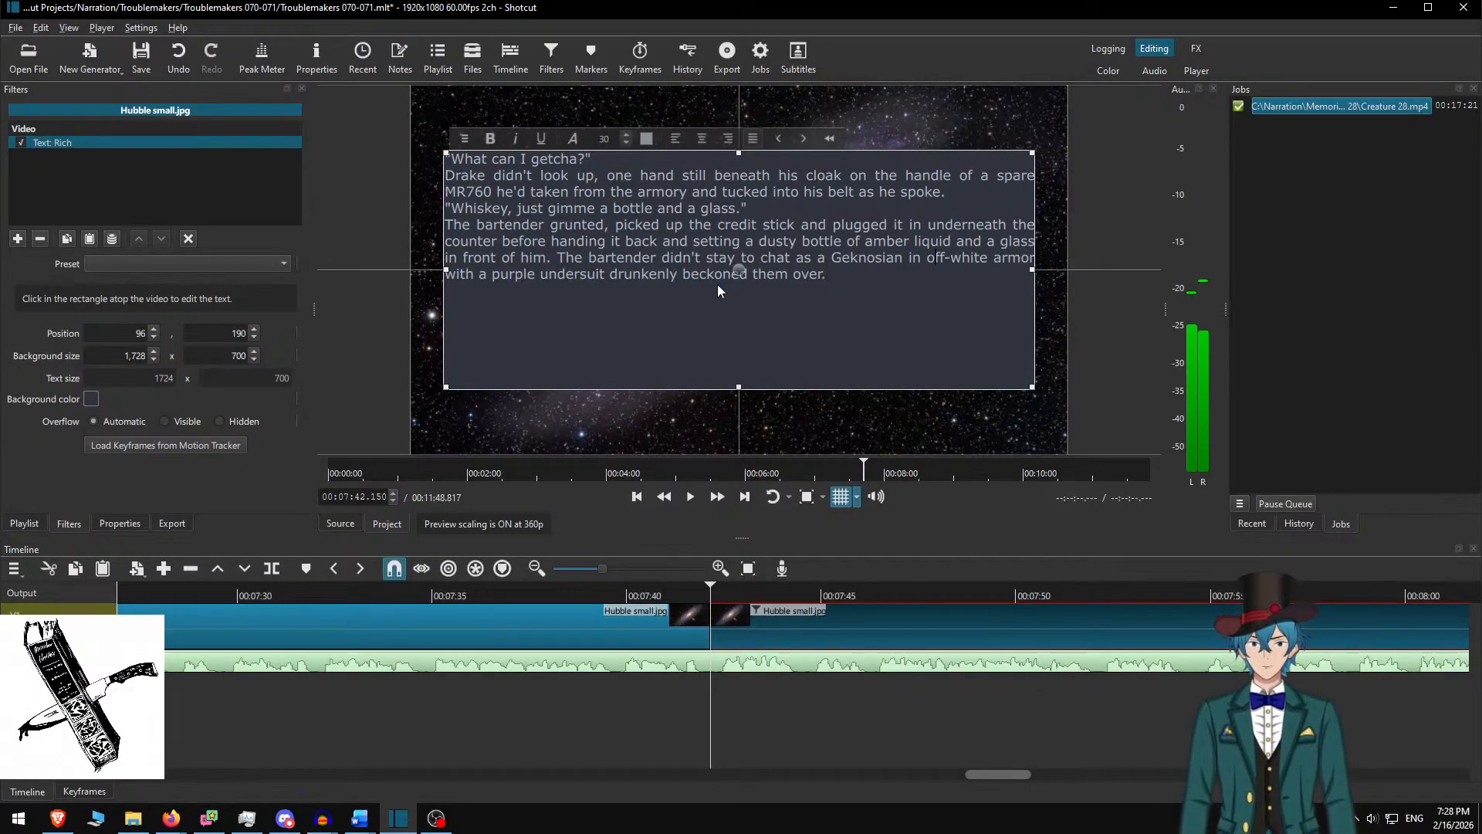
pyautogui.press('Return')
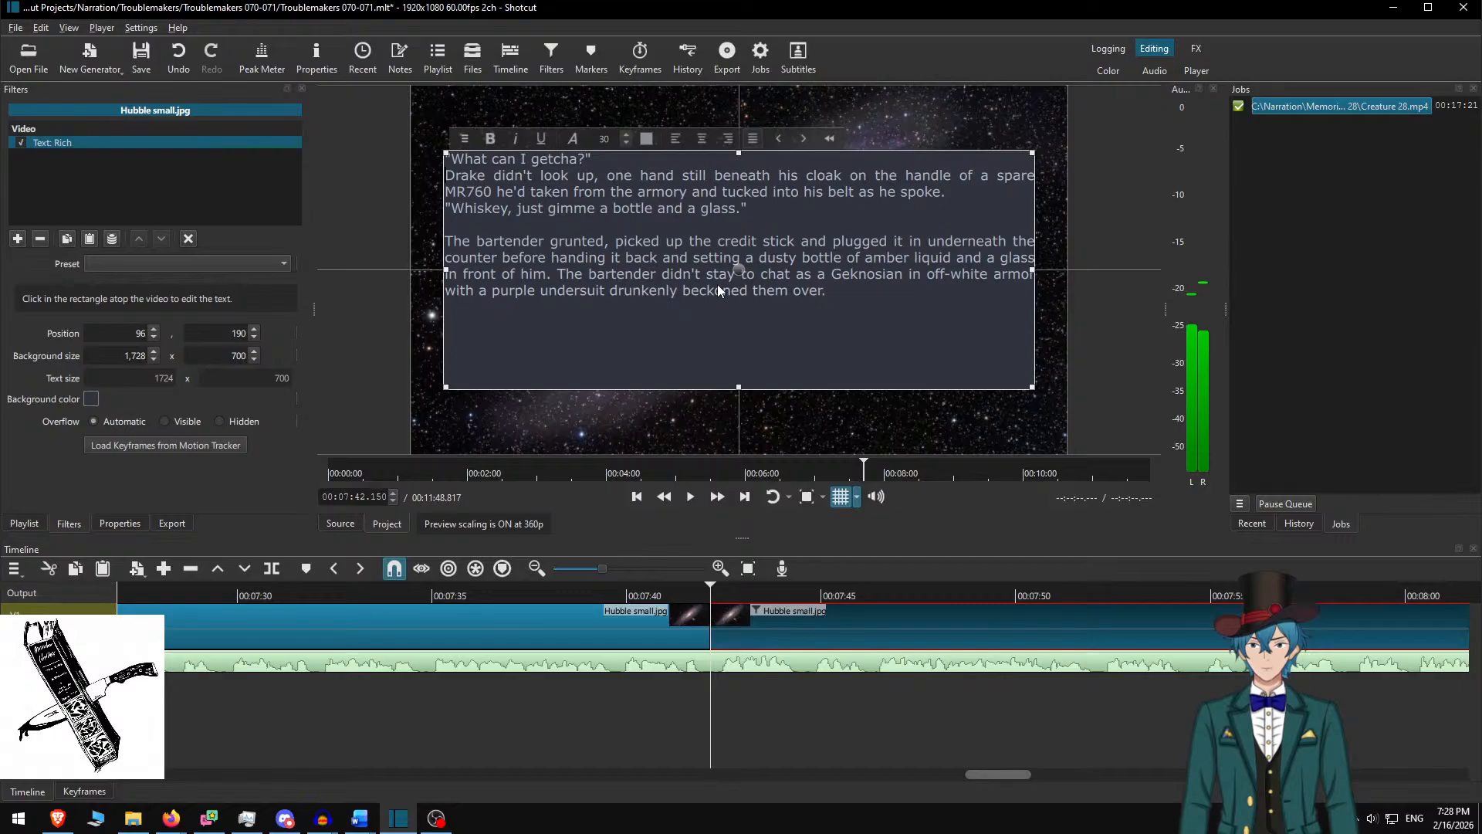
pyautogui.press('Return')
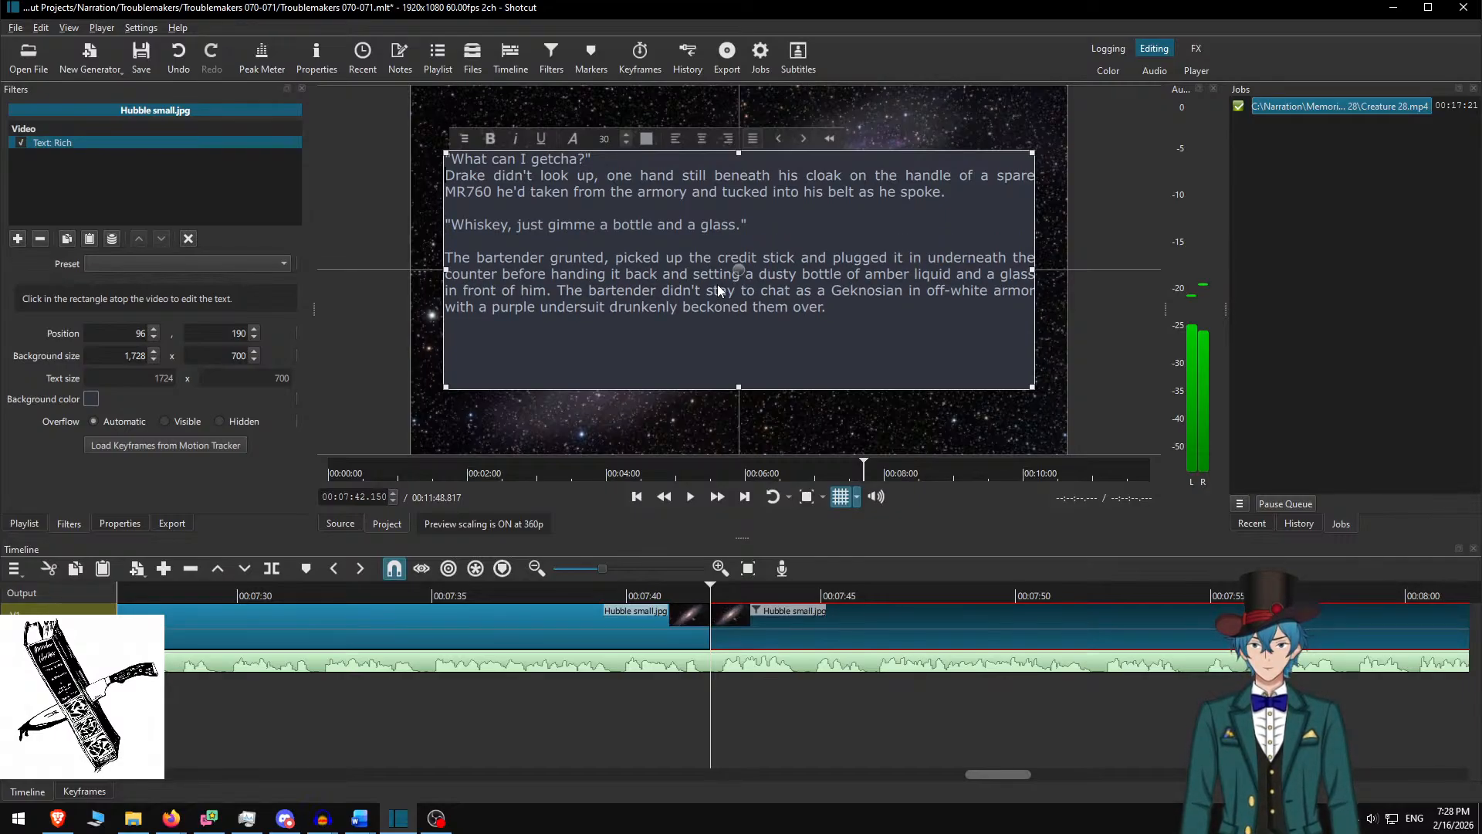
pyautogui.press('Return')
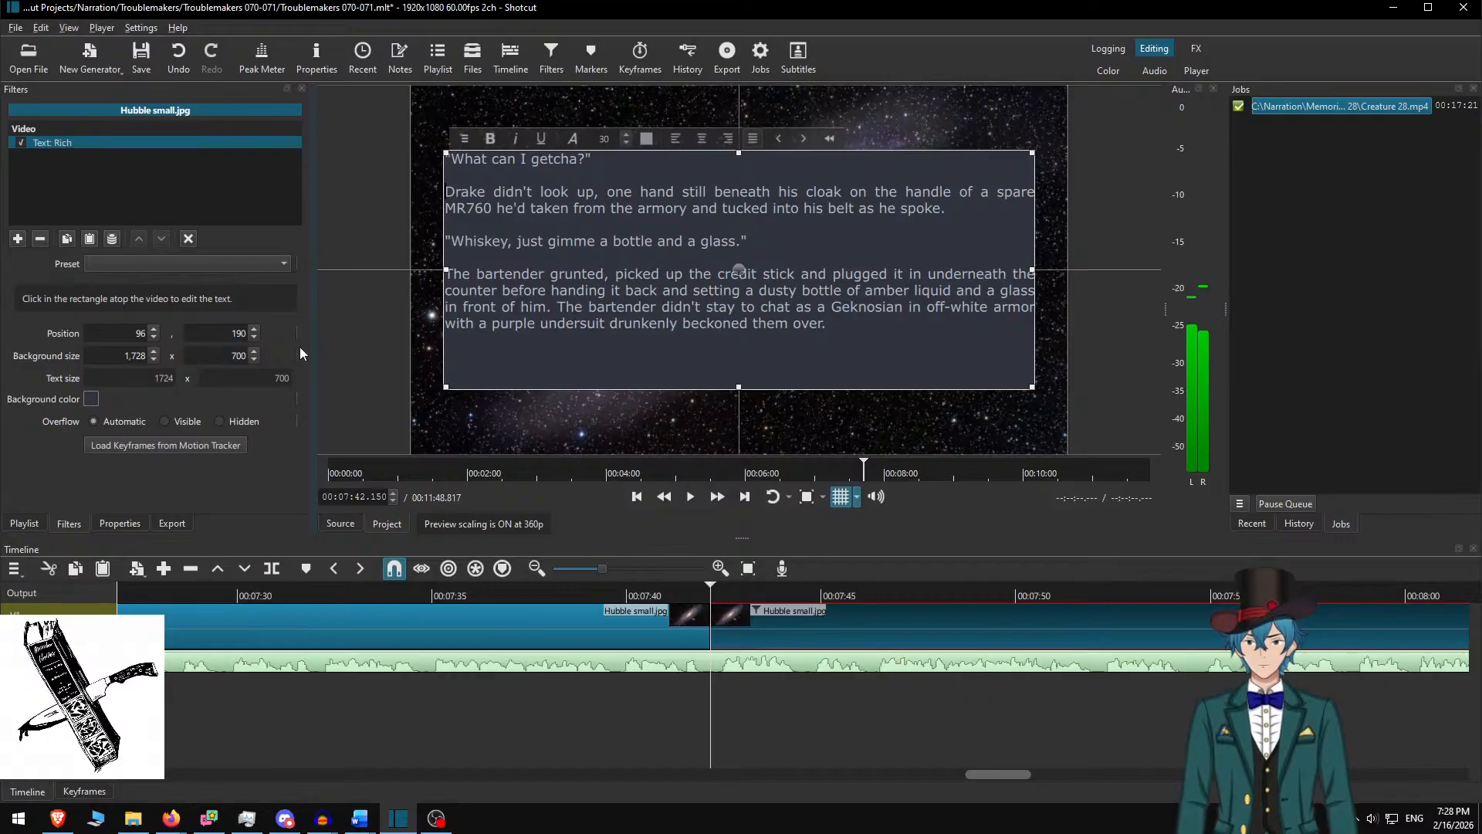
# Set the text background height to 550, lower the box to Y 265, and replay from just before the card
pyautogui.hotkey('shift', 'Right')
pyautogui.hotkey('shift', 'Right')
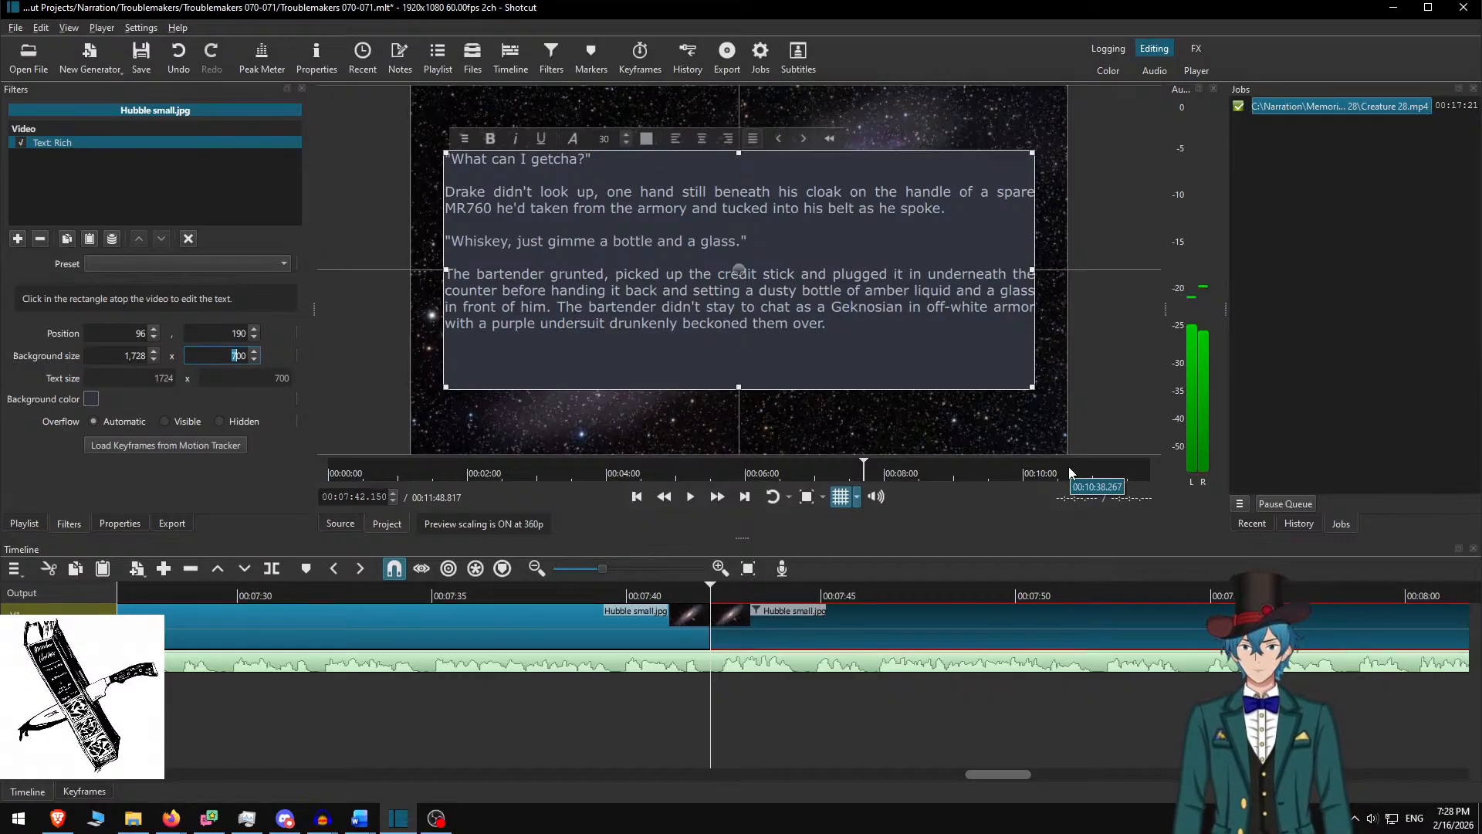
pyautogui.write('550')
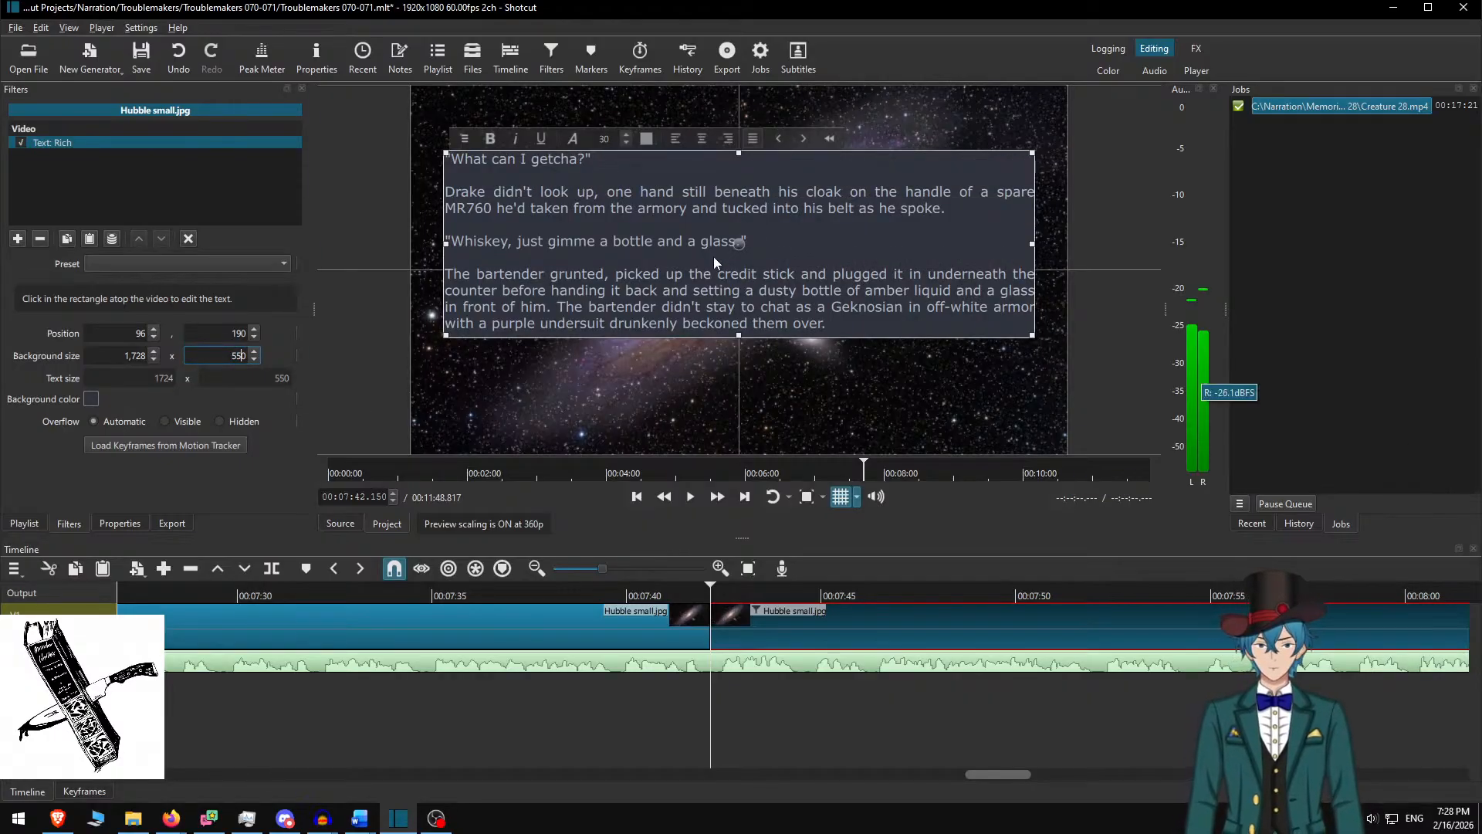
pyautogui.moveTo(746, 244); pyautogui.dragTo(747, 270)
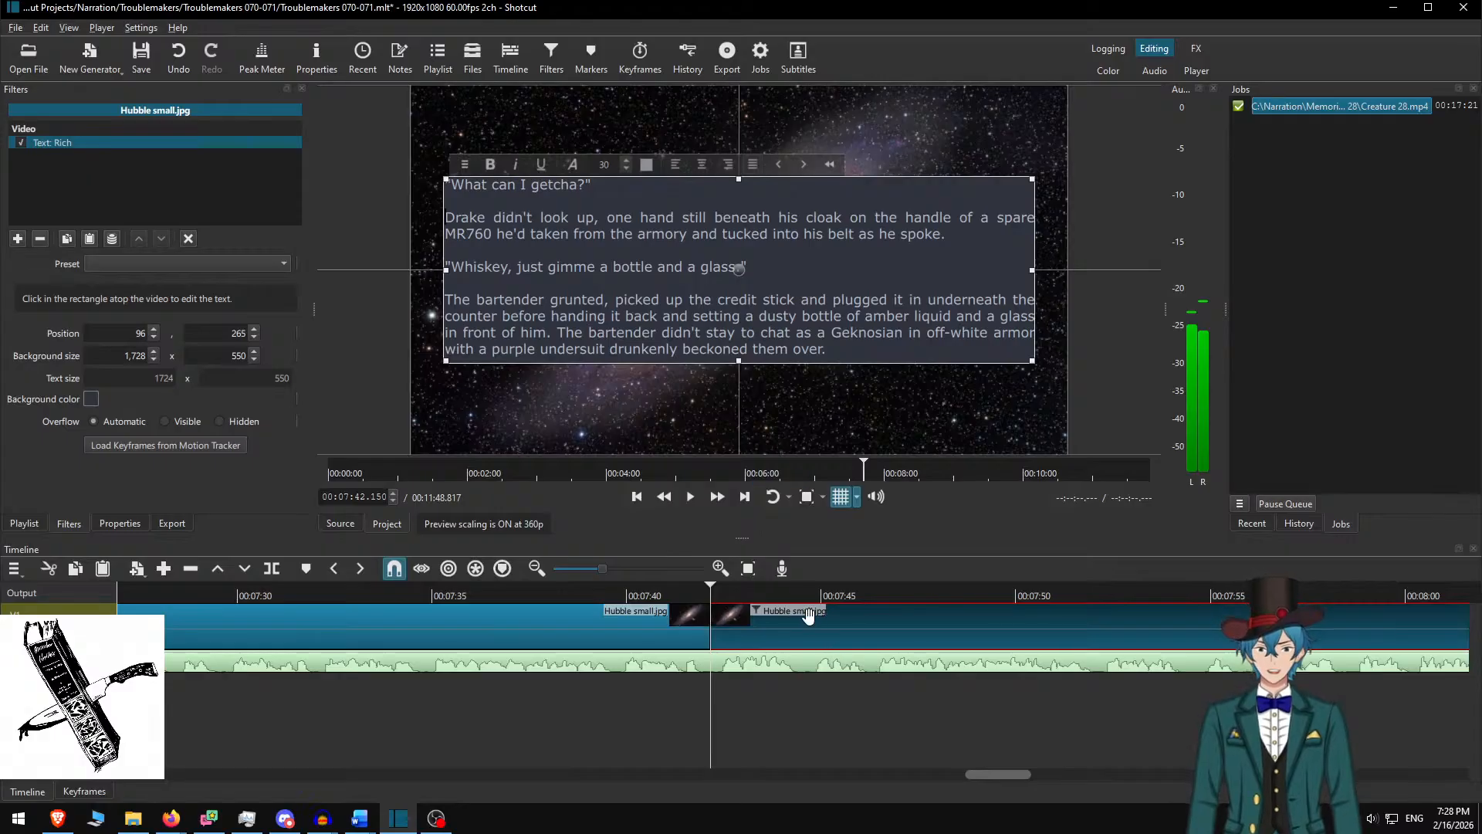
pyautogui.moveTo(710, 591); pyautogui.dragTo(562, 590)
pyautogui.press('space')
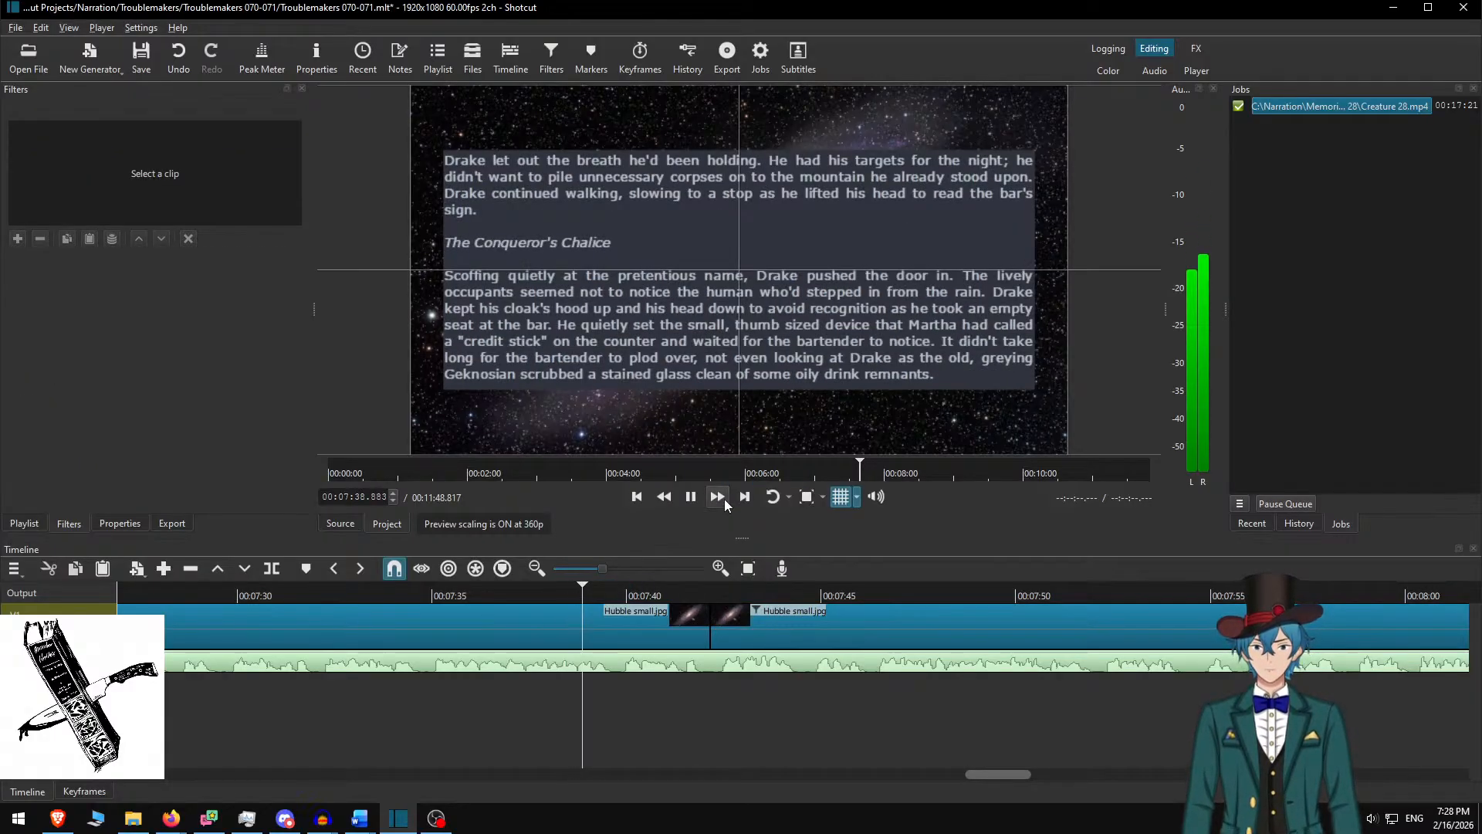
# Review the bar-scene card at double speed, rewatching from about 7:40 and stopping at 8:14
pyautogui.click(724, 499)
pyautogui.press('space')
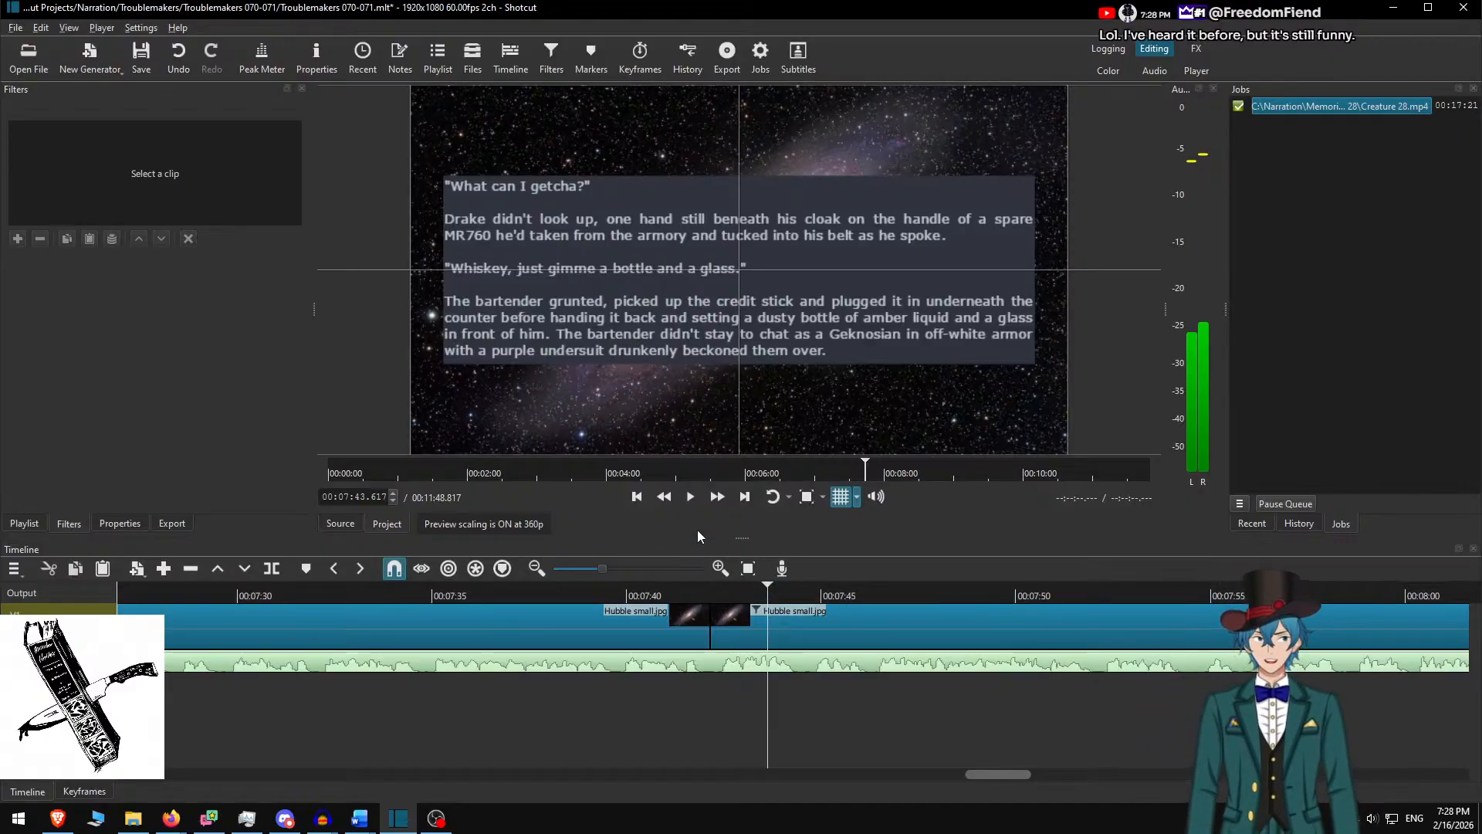
pyautogui.click(719, 497)
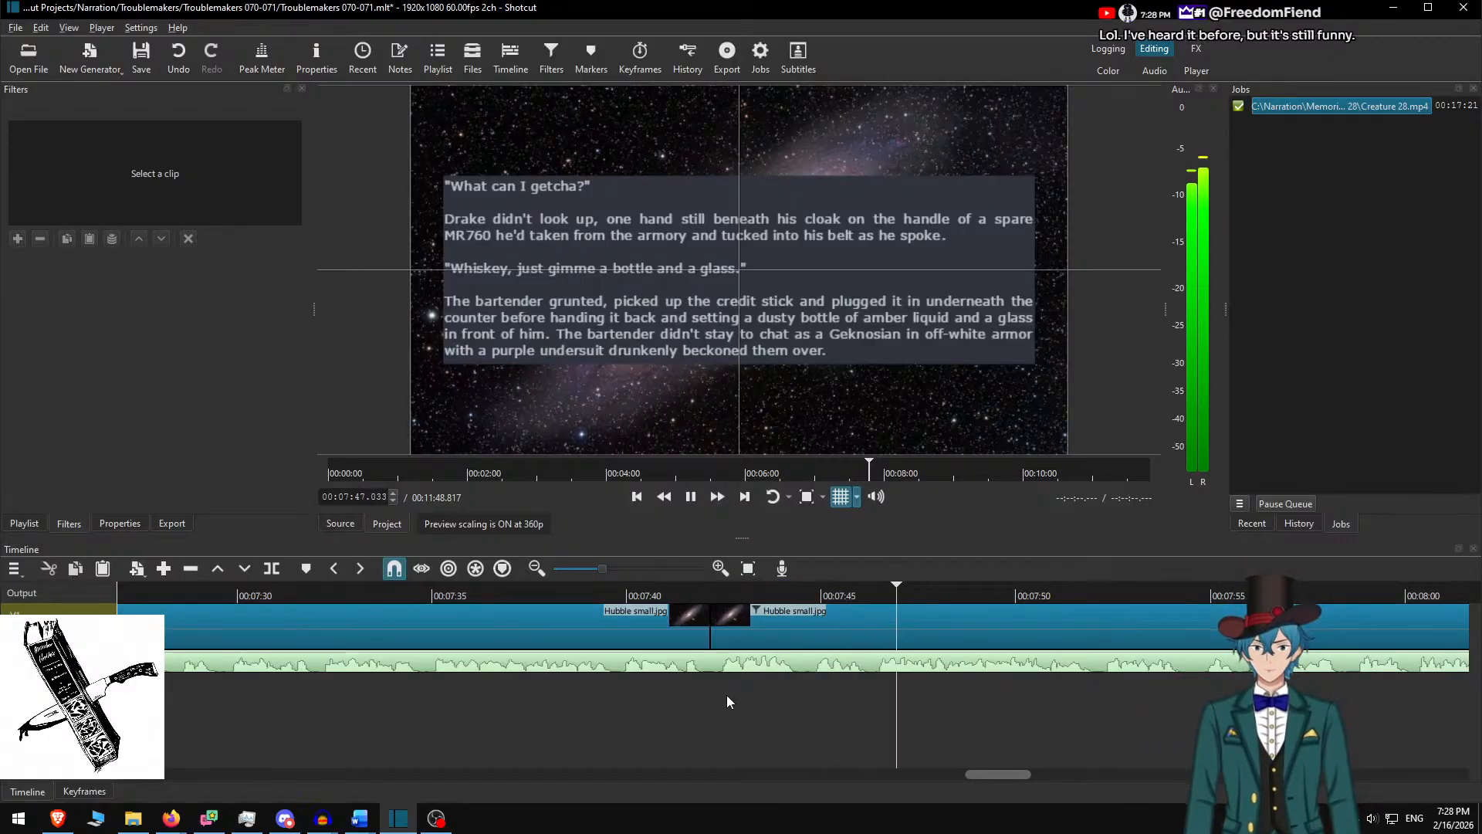
pyautogui.click(638, 595)
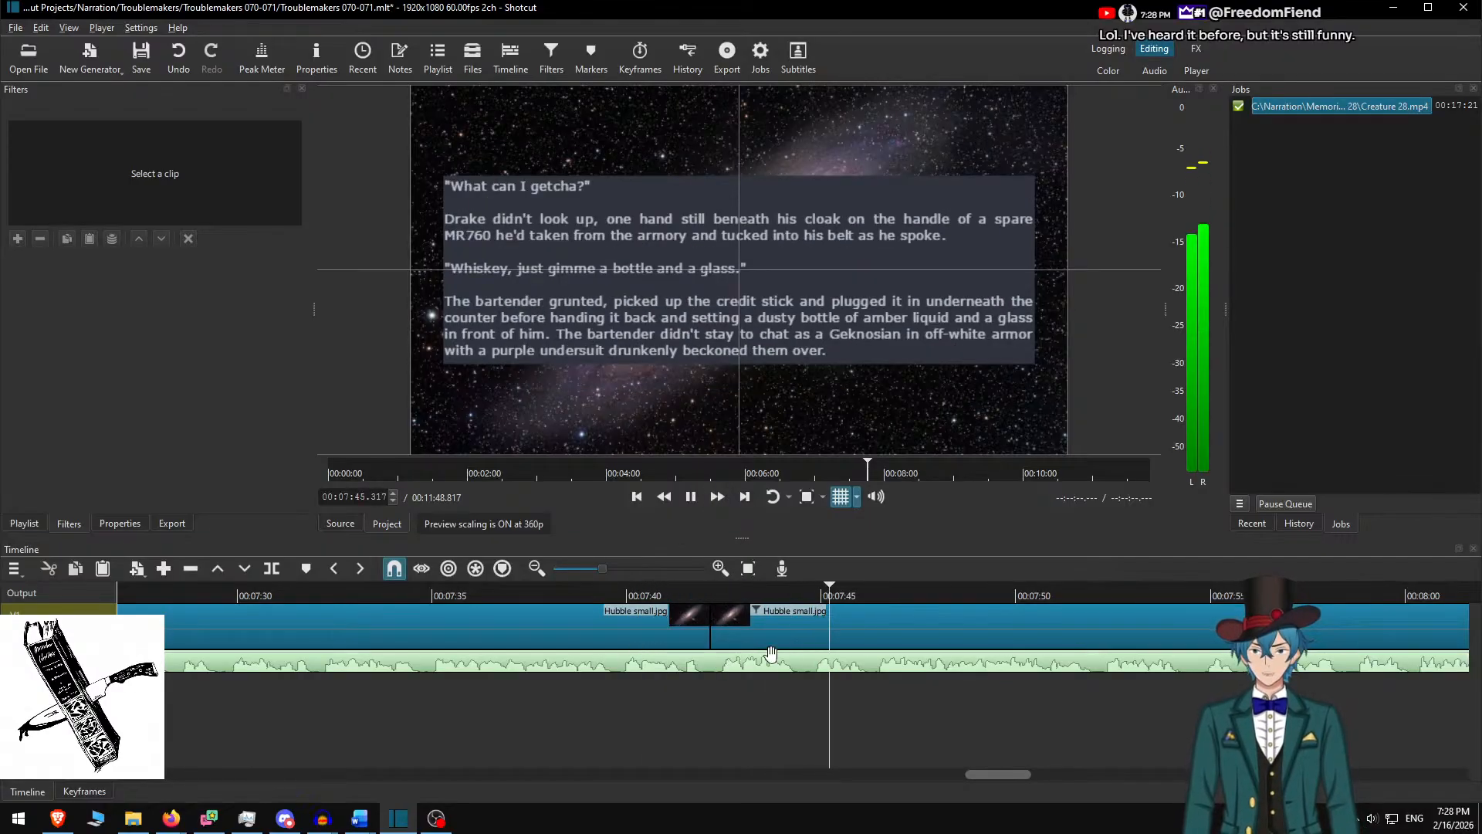
pyautogui.scroll(-4, 796, 601)
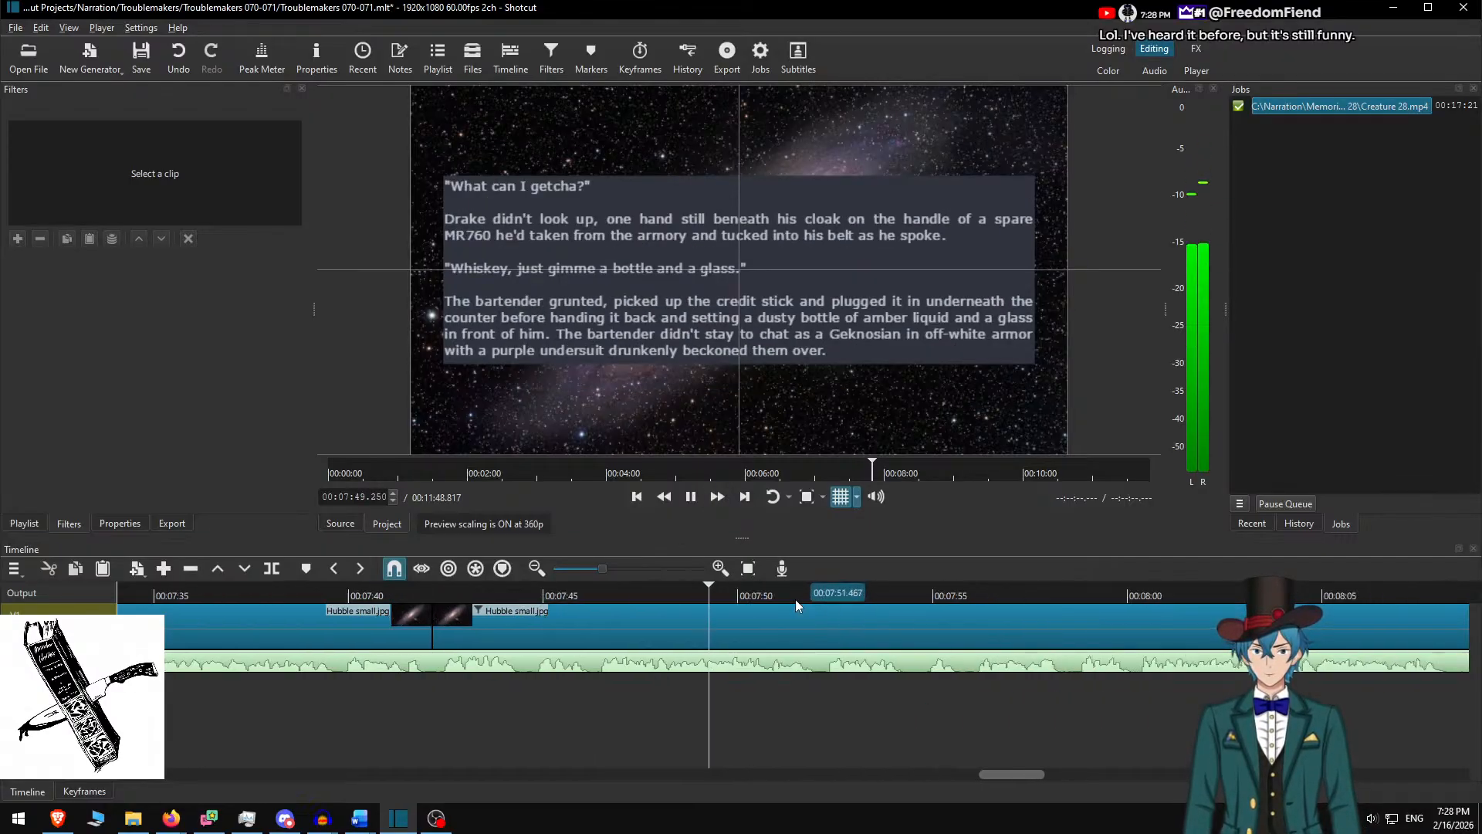
pyautogui.scroll(-2, 738, 640)
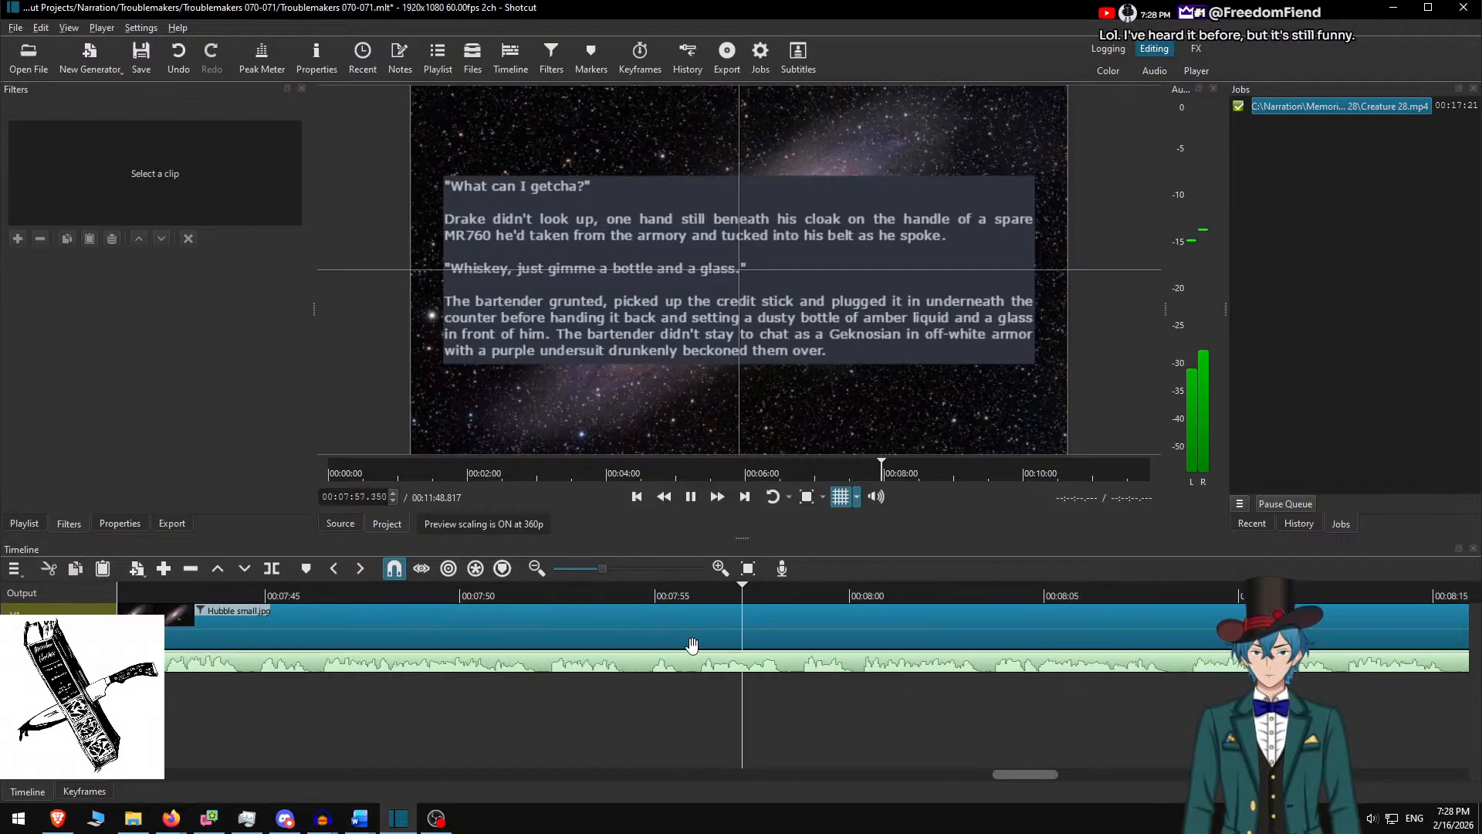
pyautogui.scroll(-3, 772, 640)
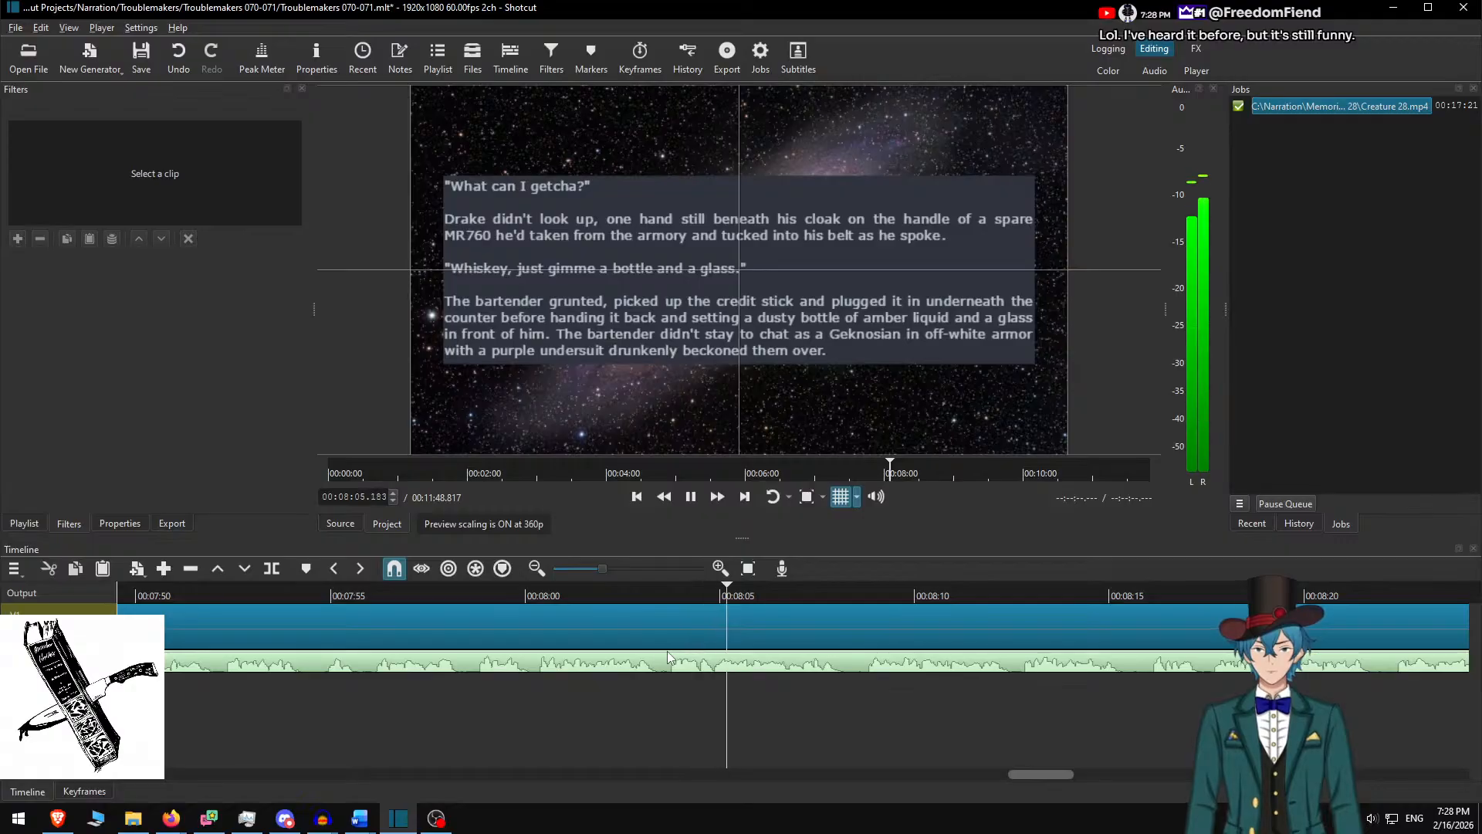
pyautogui.scroll(-3, 1024, 691)
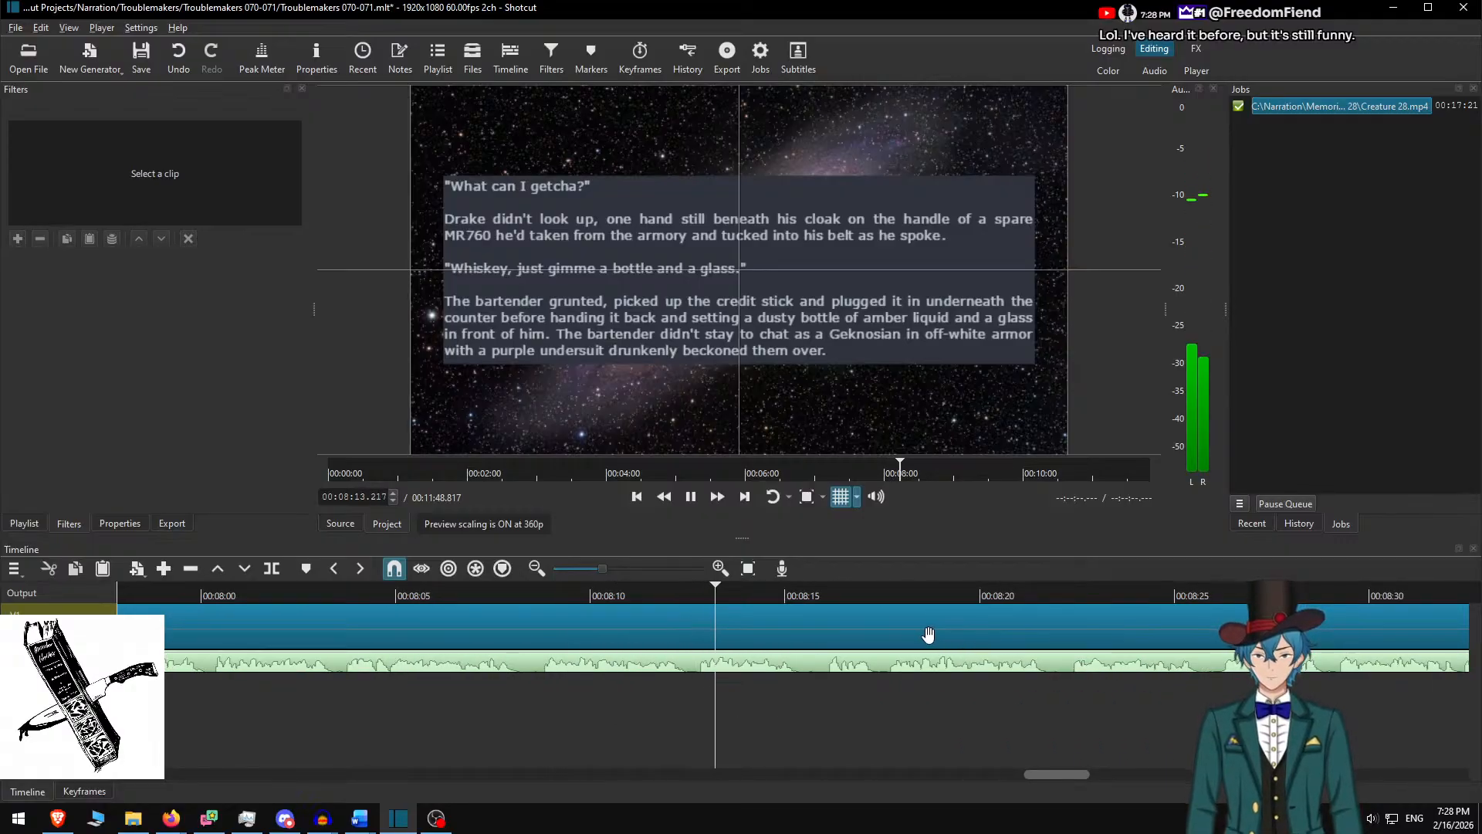
pyautogui.click(720, 594)
pyautogui.click(693, 595)
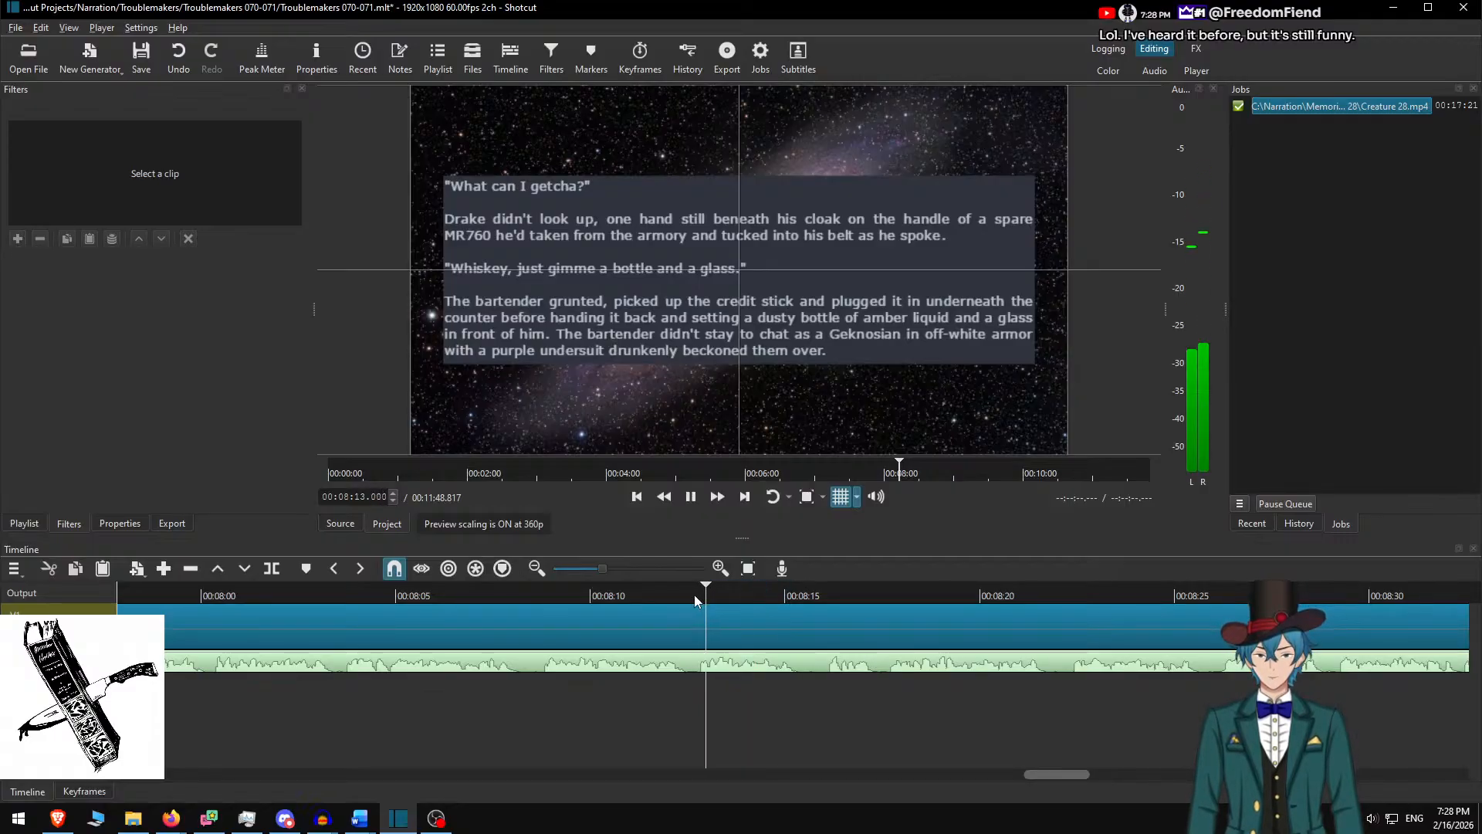
pyautogui.press('space')
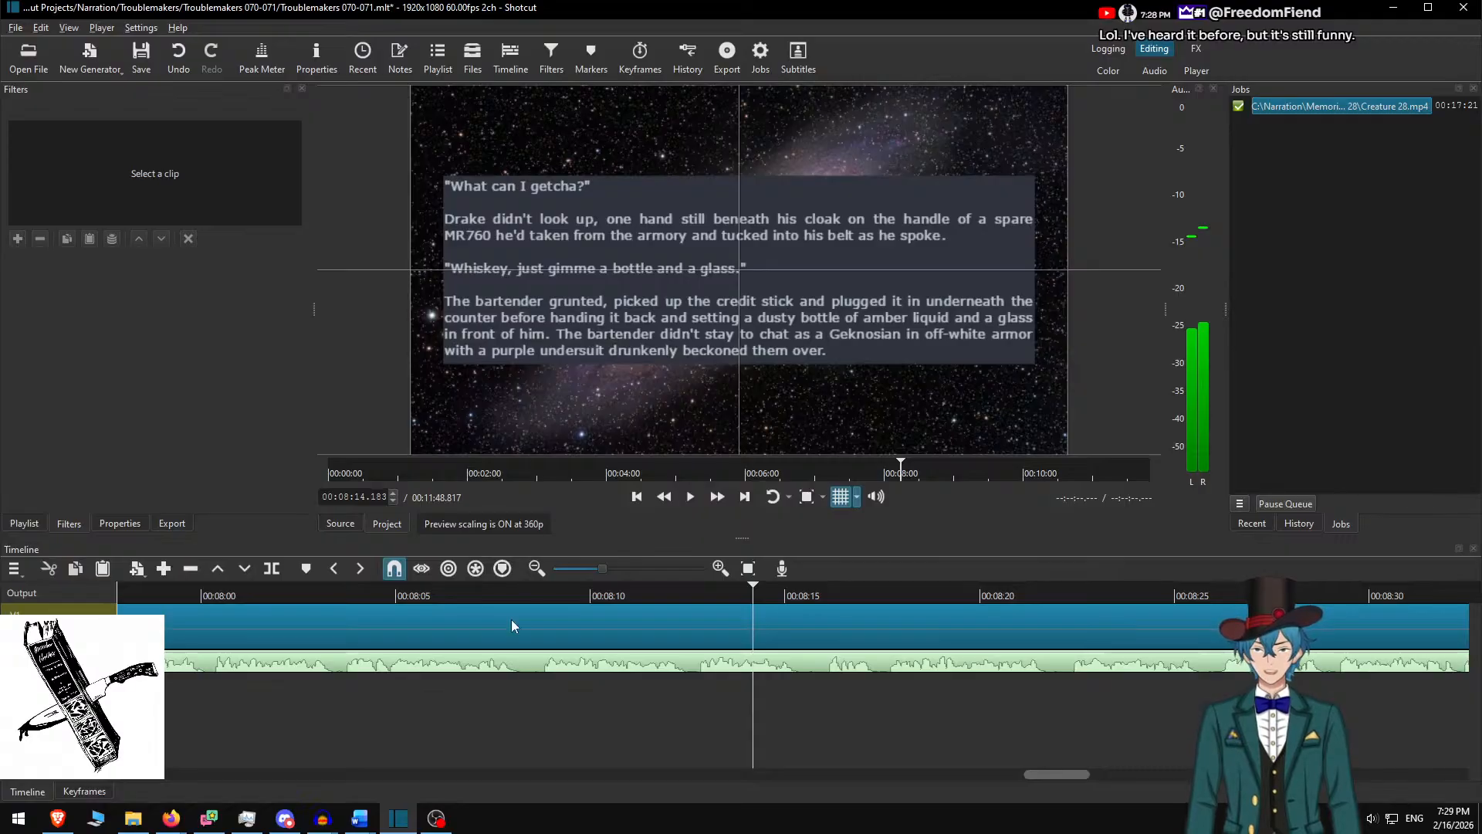
# Set the playhead to 00:08:08.500 and switch to Audacity
pyautogui.click(322, 819)
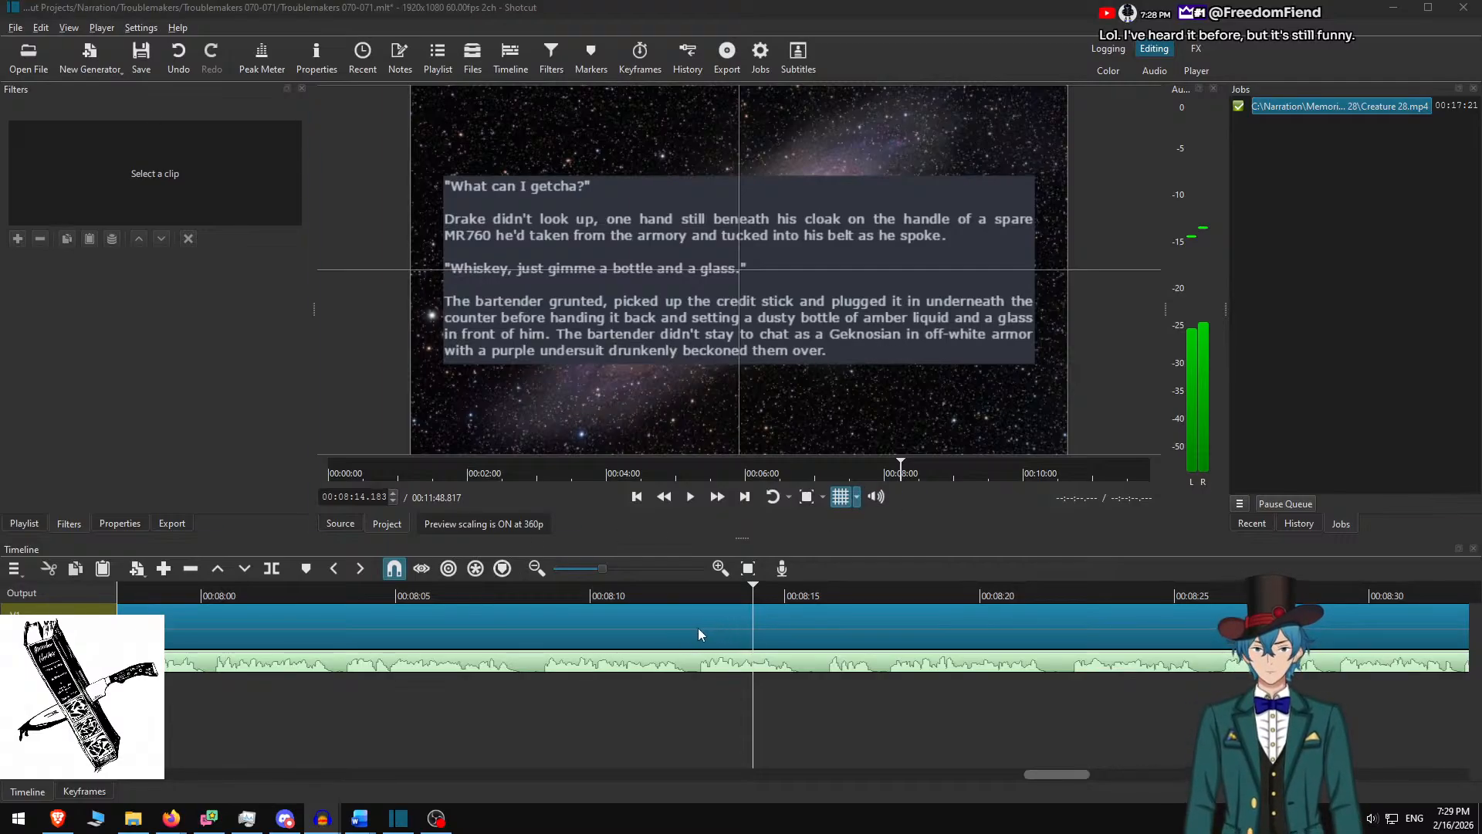
pyautogui.scroll(1, 698, 628)
pyautogui.click(572, 595)
pyautogui.press('space')
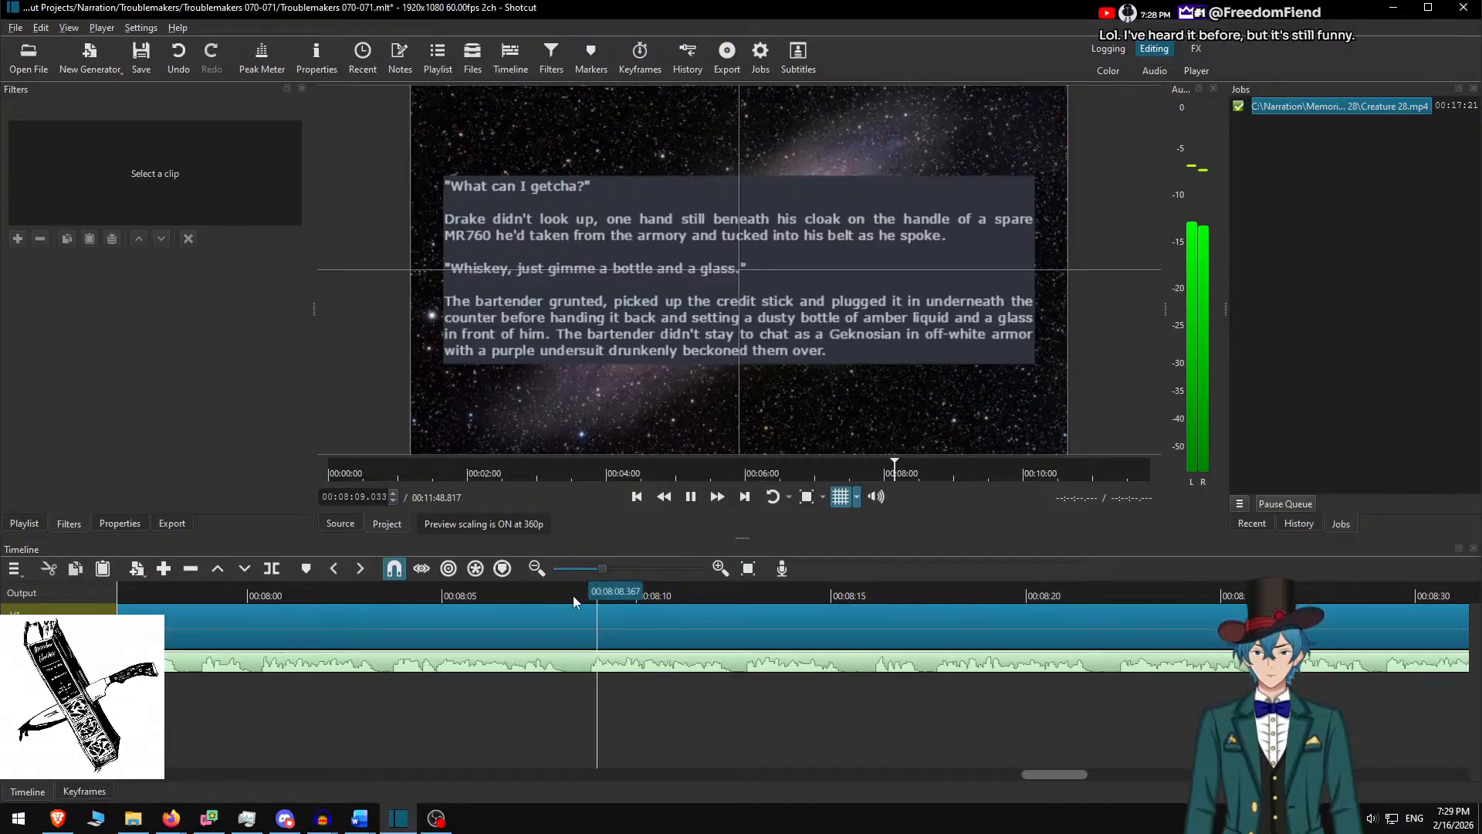
pyautogui.press('space')
pyautogui.moveTo(585, 589); pyautogui.dragTo(579, 591)
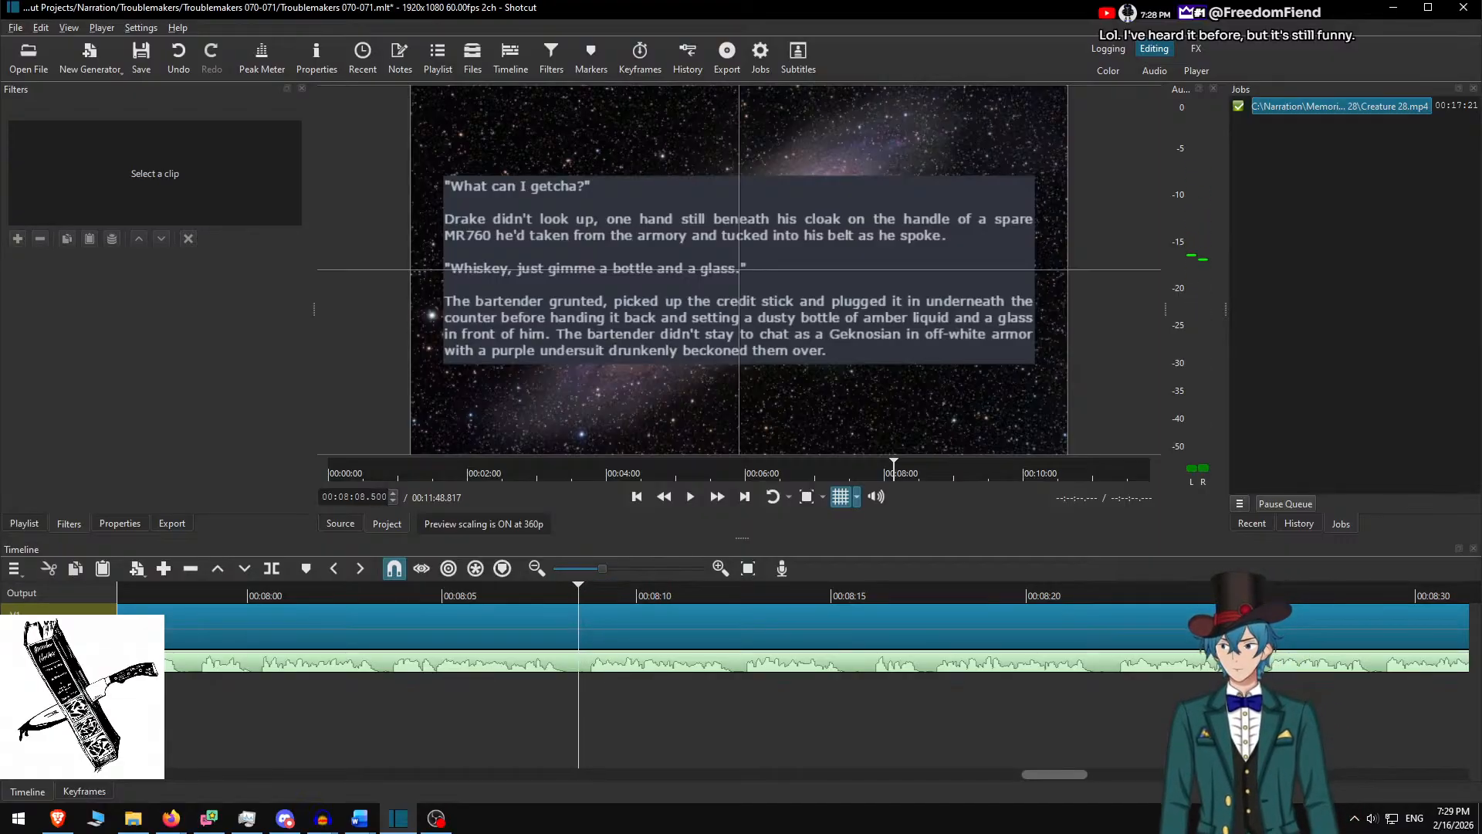
pyautogui.hotkey('alt', 'Tab')
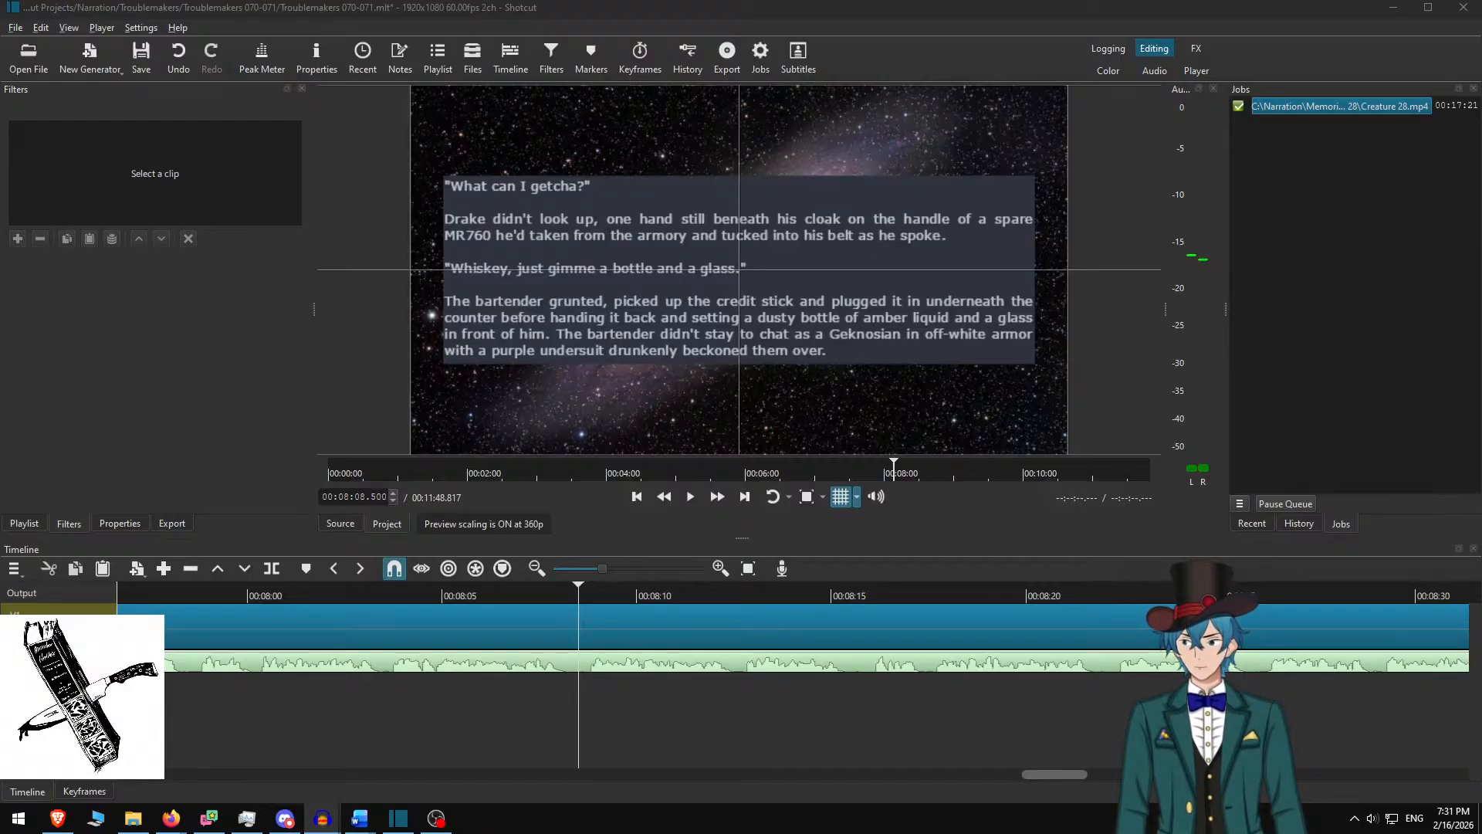
# Confirm Audacity's narration export and metadata tags, then add an empty audio track in Shotcut
pyautogui.press('Return')
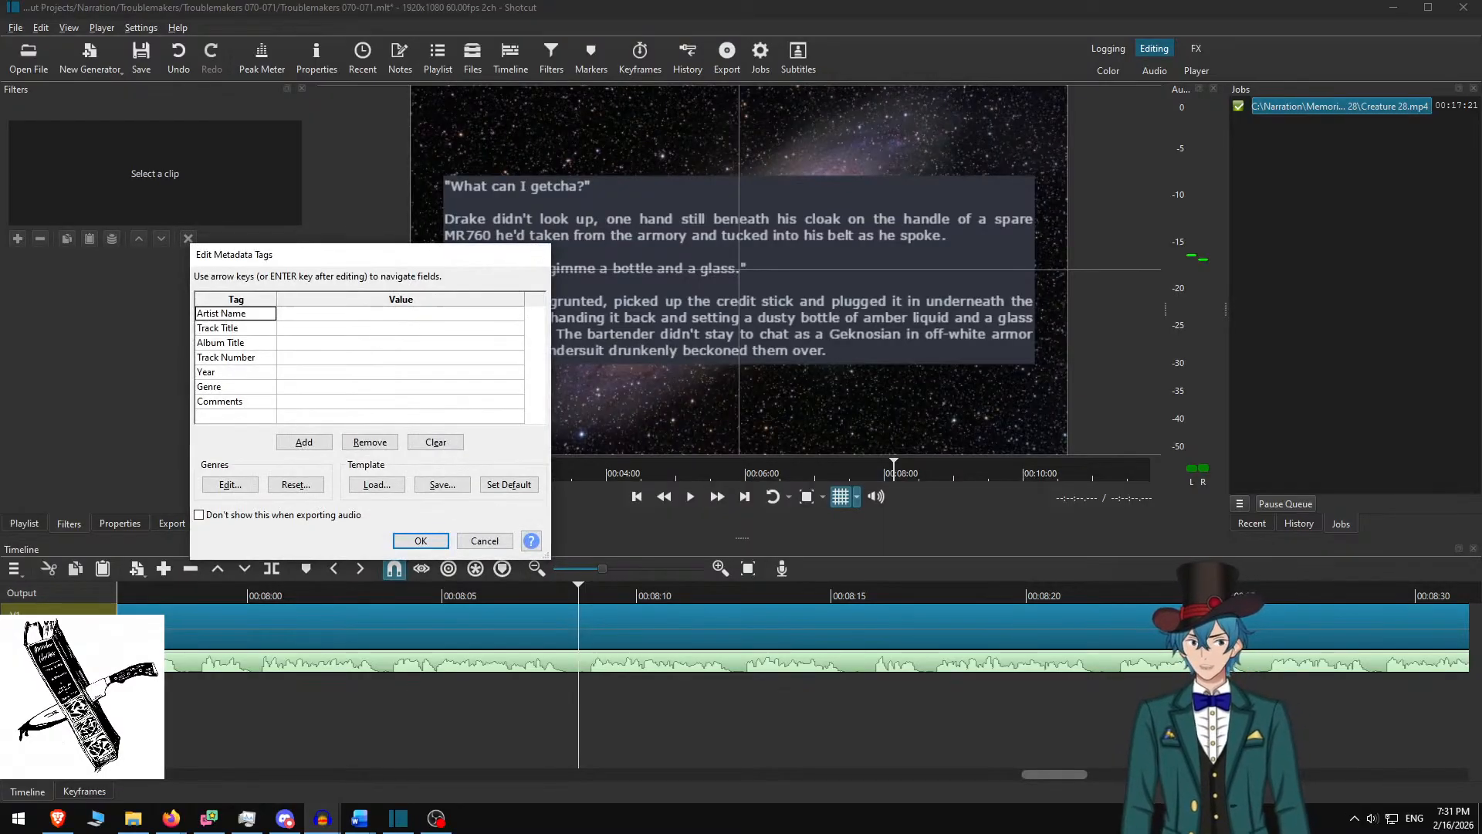
pyautogui.press('Return')
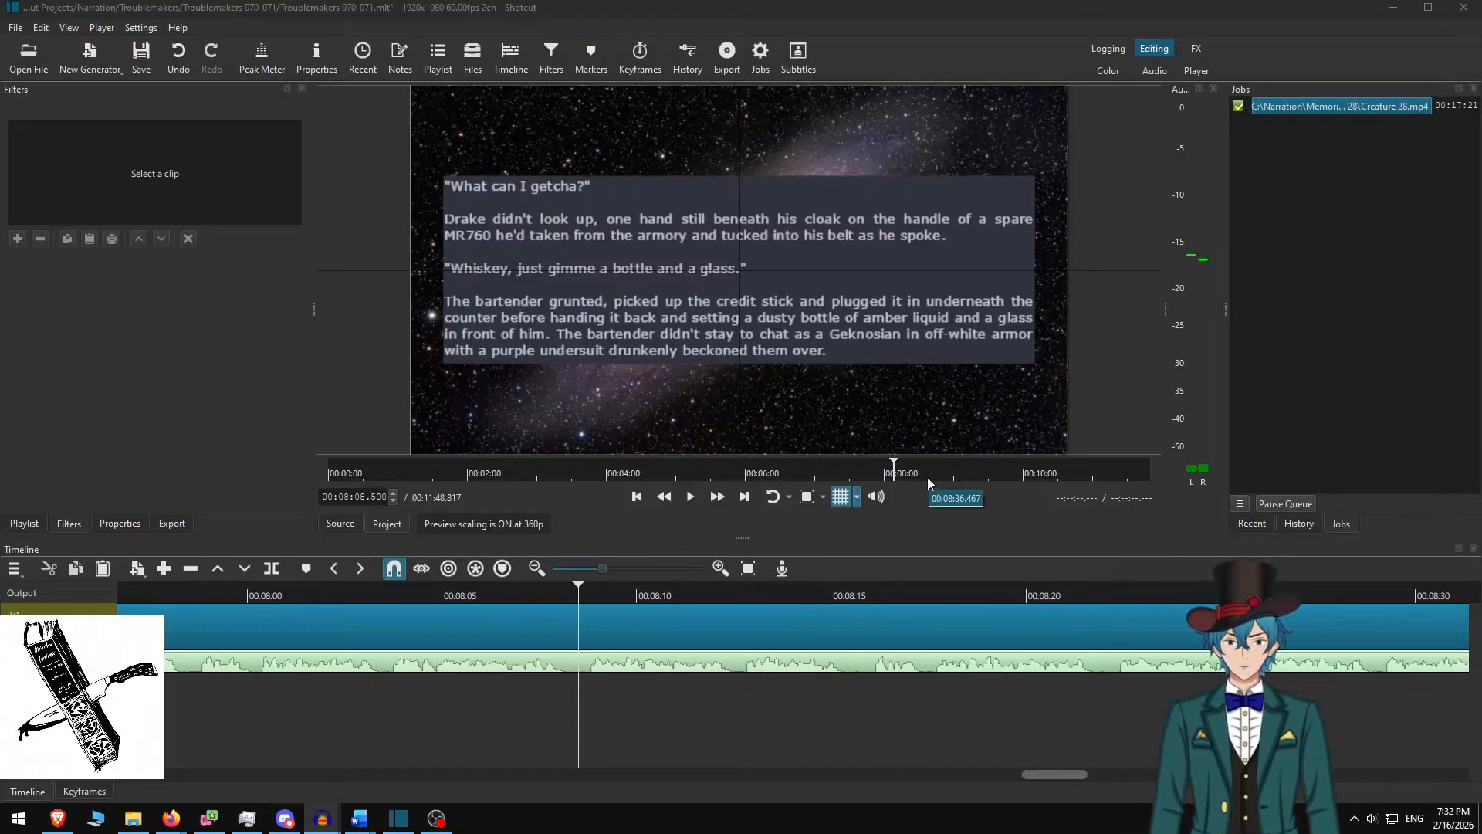
pyautogui.click(823, 5)
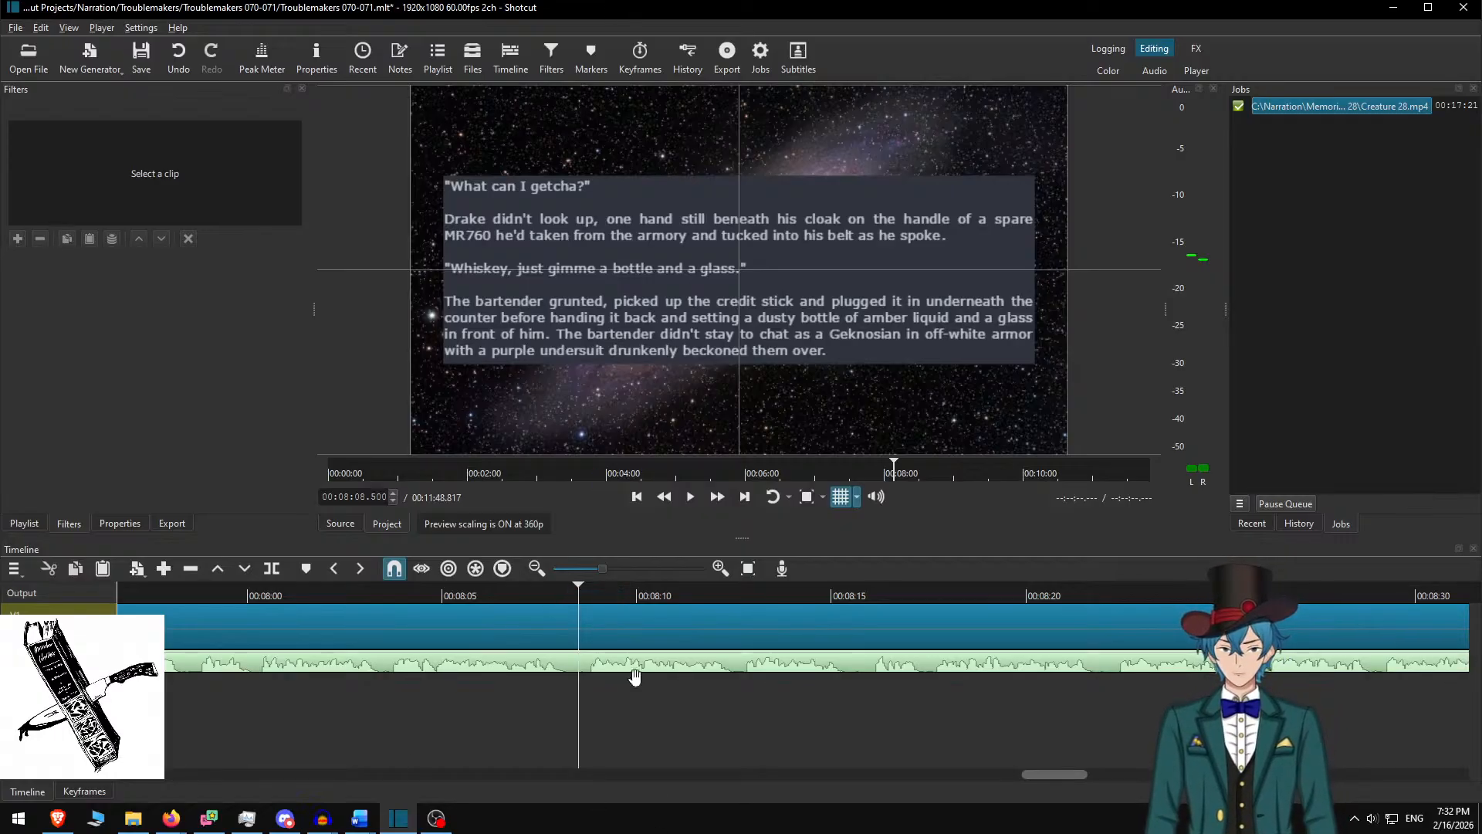
pyautogui.hotkey('ctrl', 'u')
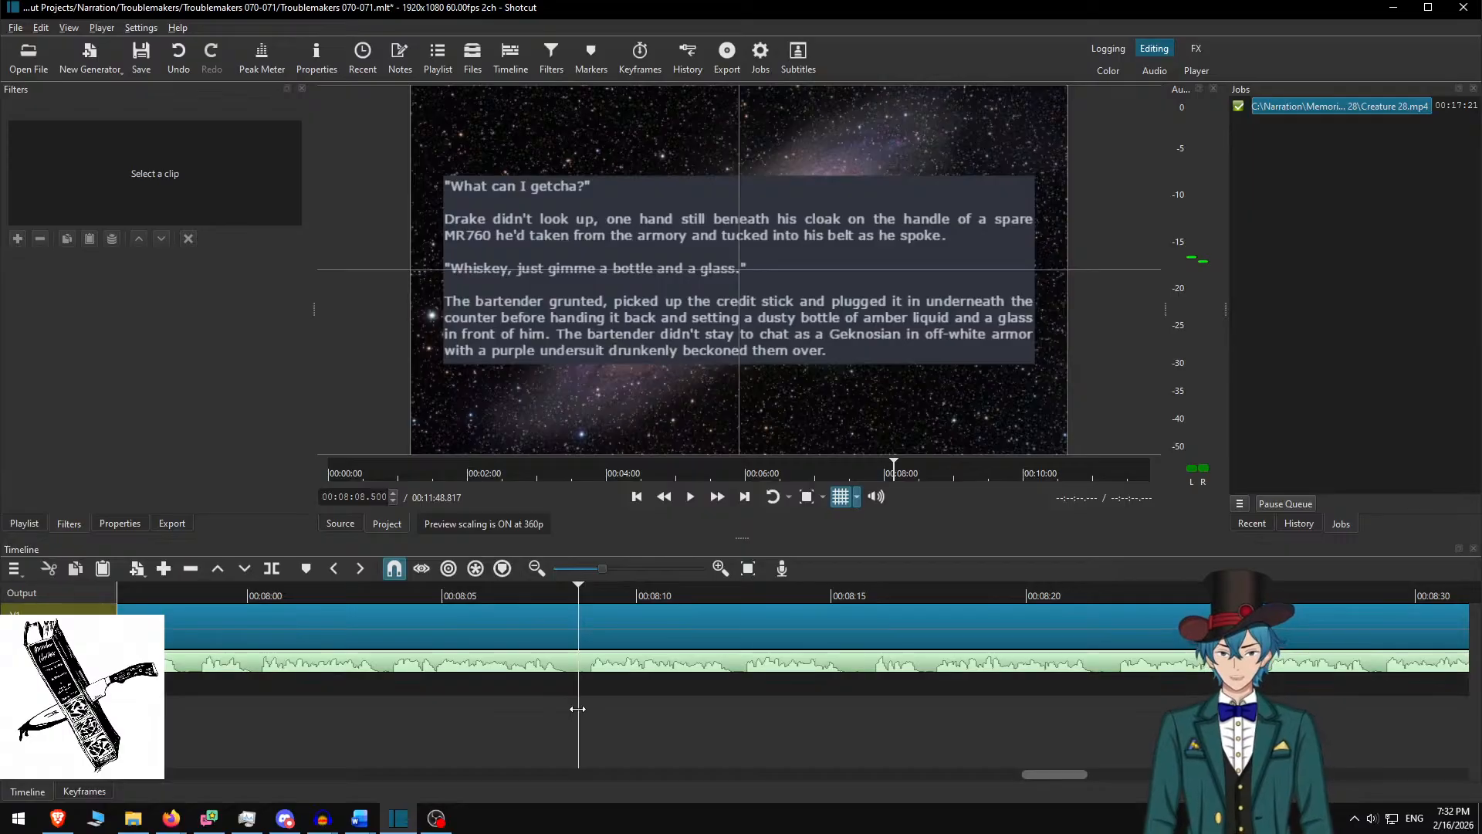
# Put Sleepless Nights v3.m4a on the new audio track and ripple-delete the gap so it starts at zero
pyautogui.hotkey('ctrl', 'o')
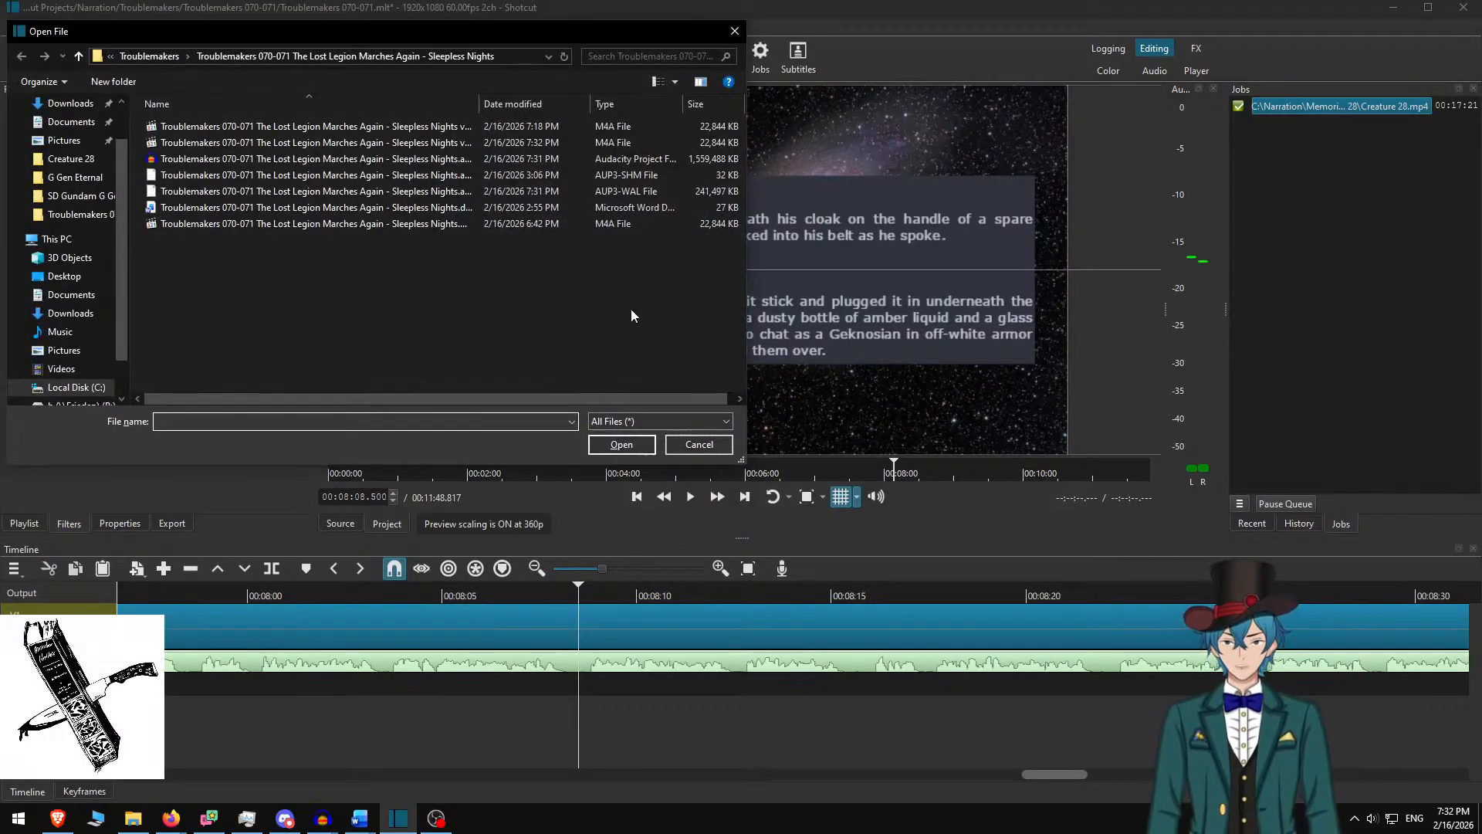
pyautogui.doubleClick(438, 142)
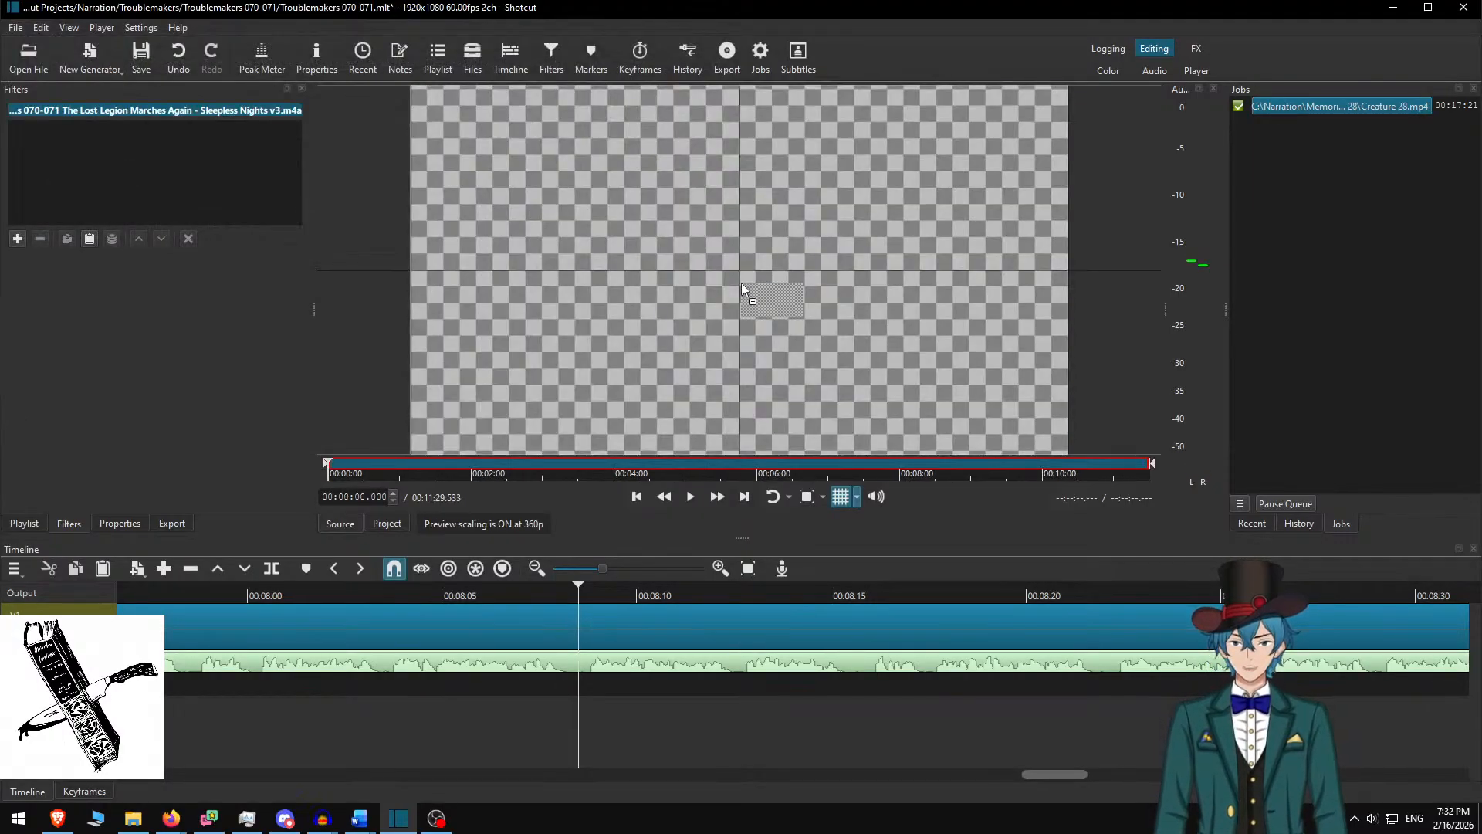
pyautogui.moveTo(741, 283); pyautogui.dragTo(683, 680)
pyautogui.rightClick(599, 683)
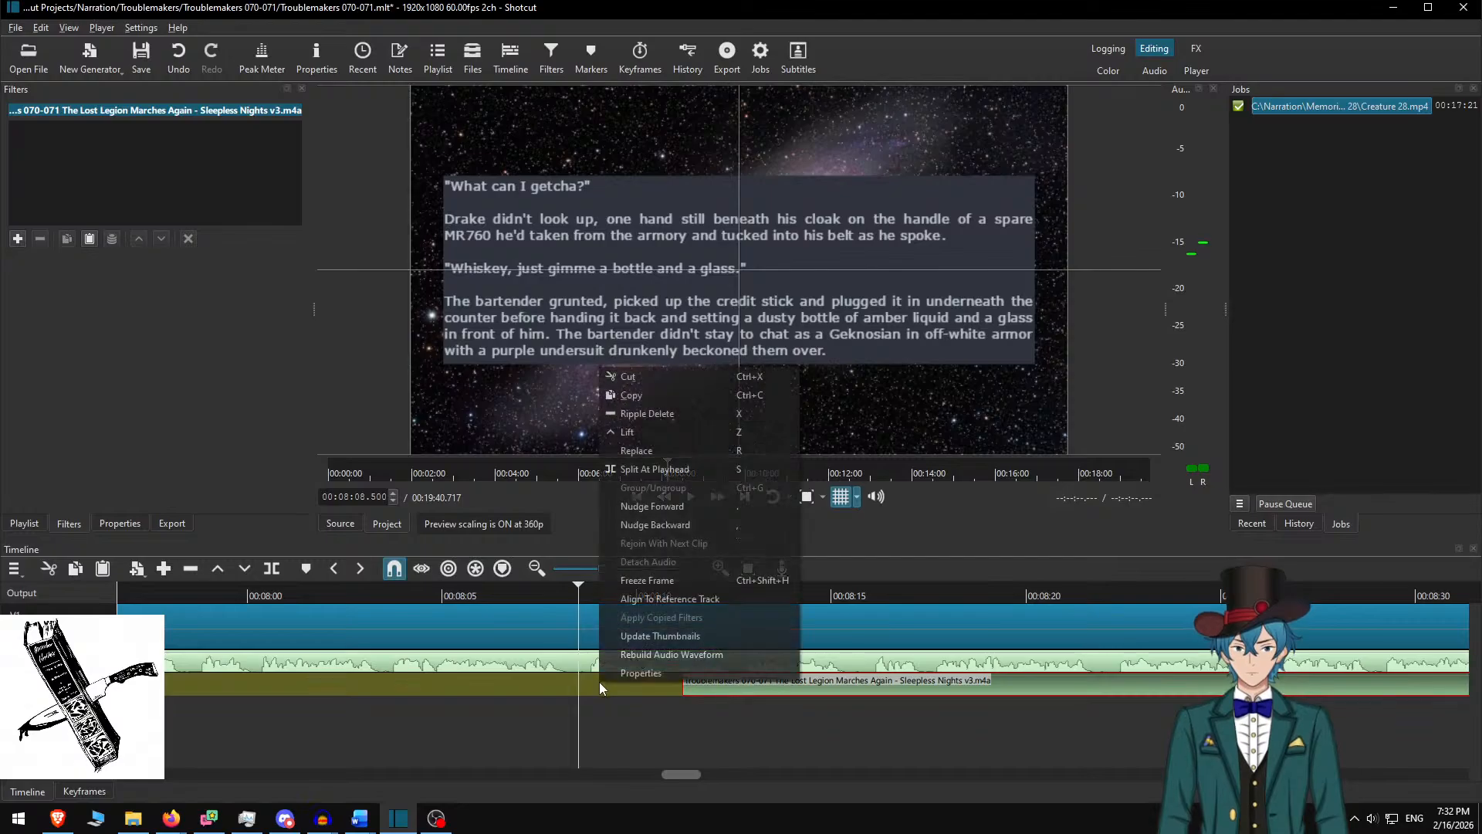
pyautogui.click(675, 415)
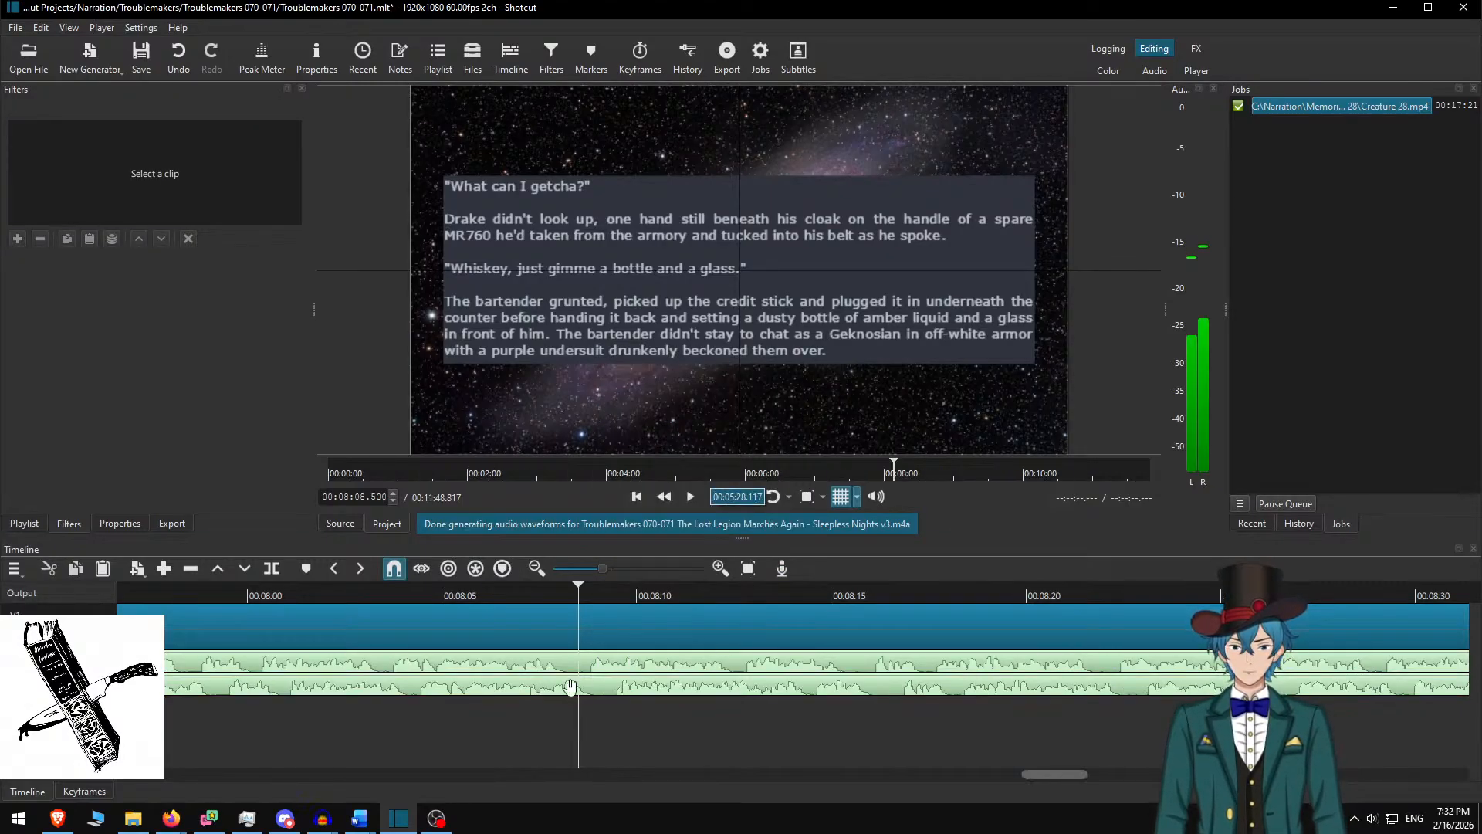
# Split the v3 narration at the 00:06:04.017 edit point
pyautogui.scroll(-4, 393, 710)
pyautogui.scroll(4, 474, 699)
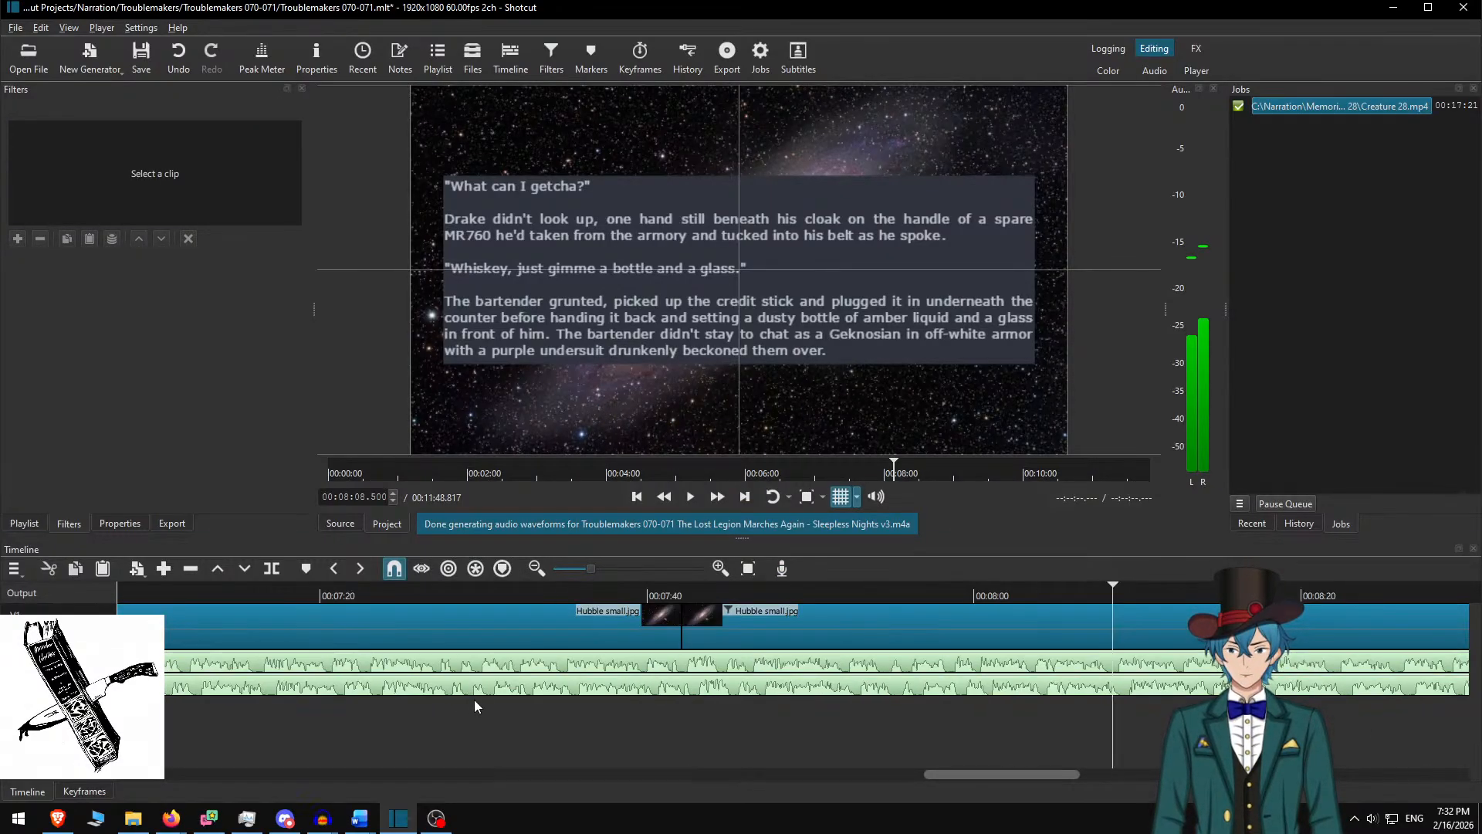
pyautogui.scroll(-2, 480, 700)
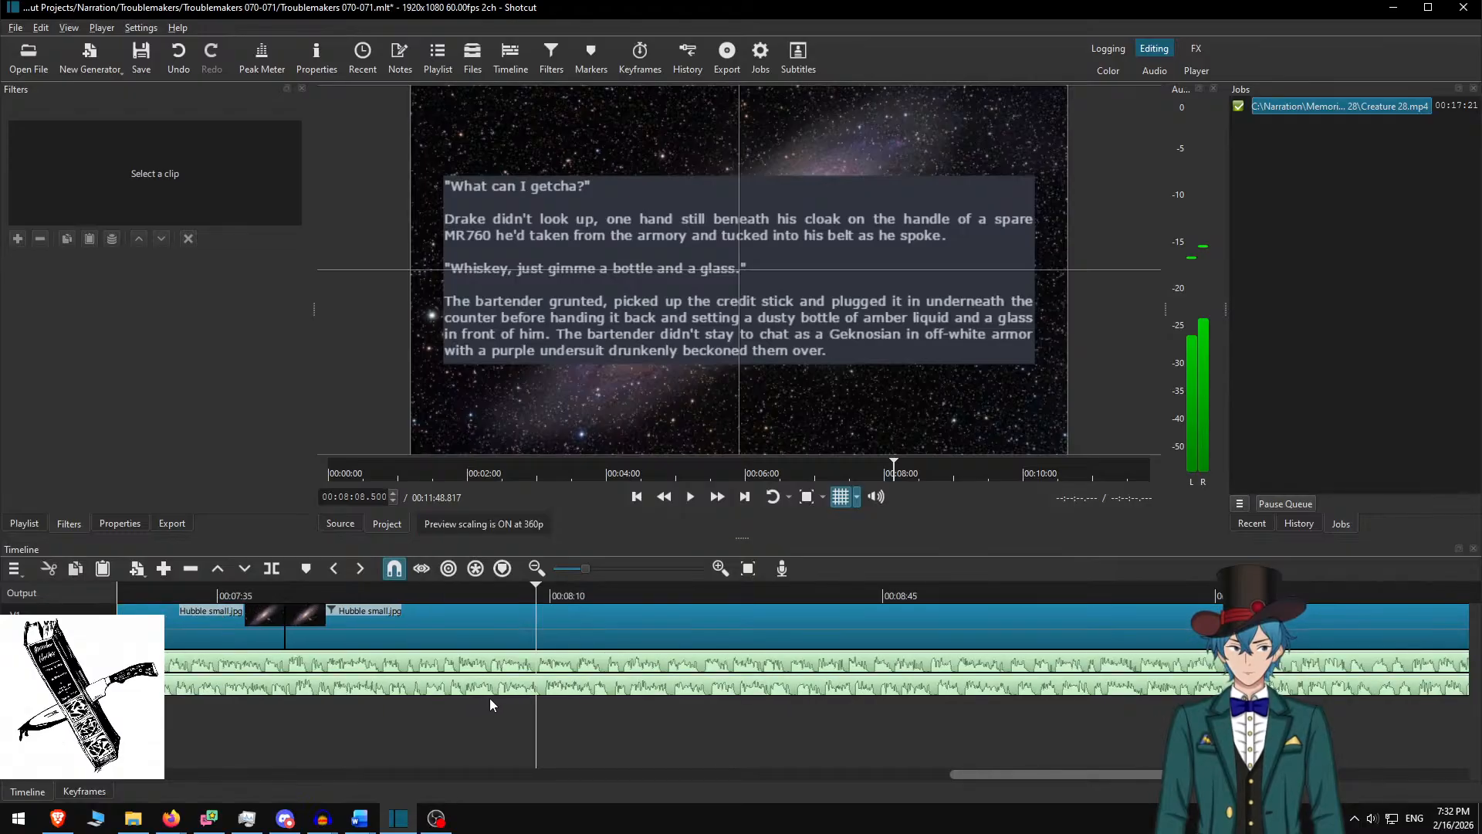
pyautogui.scroll(-1, 490, 698)
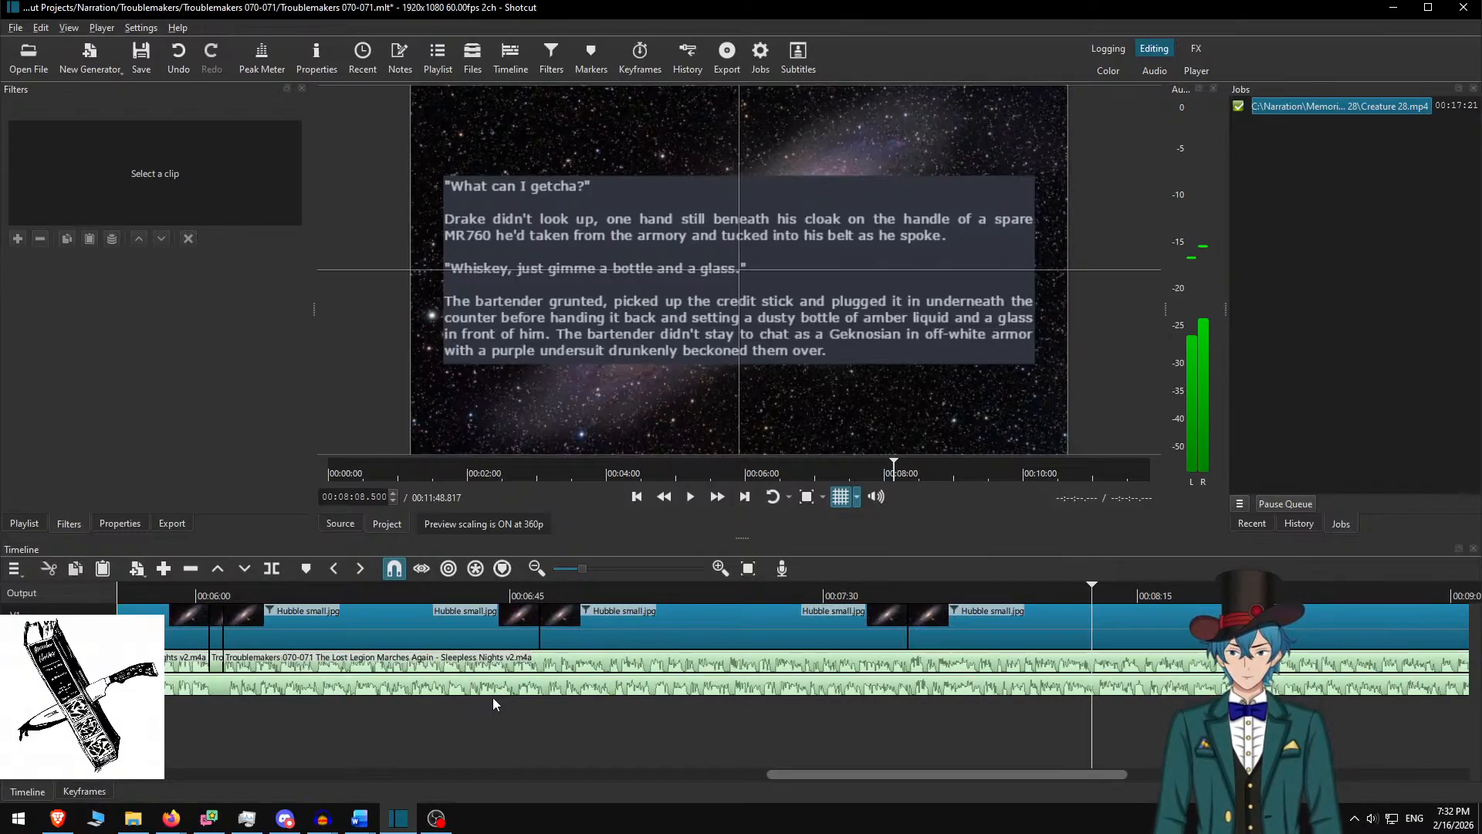
pyautogui.hotkey('alt', 'Left')
pyautogui.hotkey('alt', 'Left')
pyautogui.hotkey('alt', 'Left')
pyautogui.hotkey('alt', 'Left')
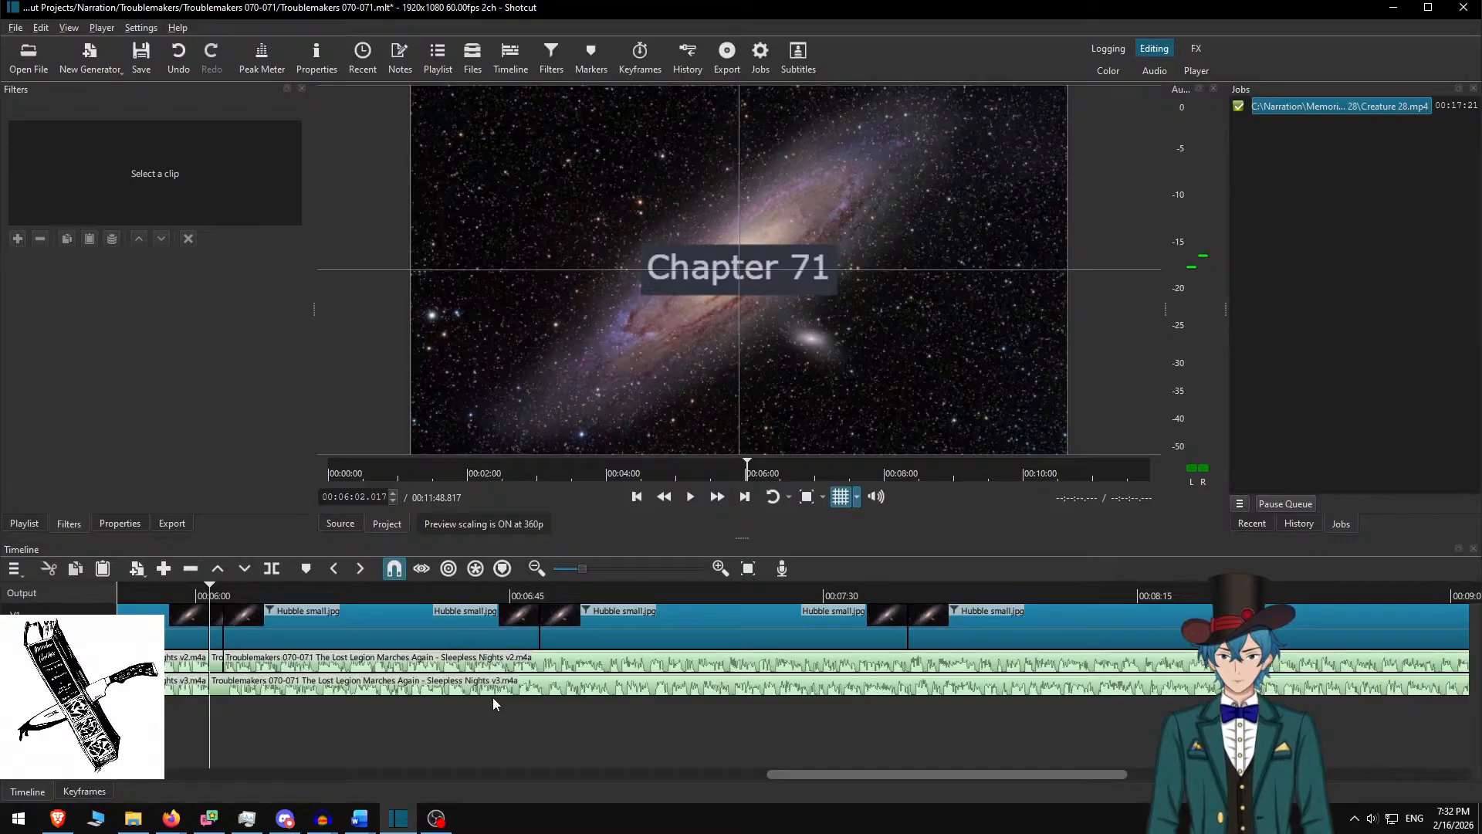
pyautogui.hotkey('alt', 'Right')
pyautogui.press('s')
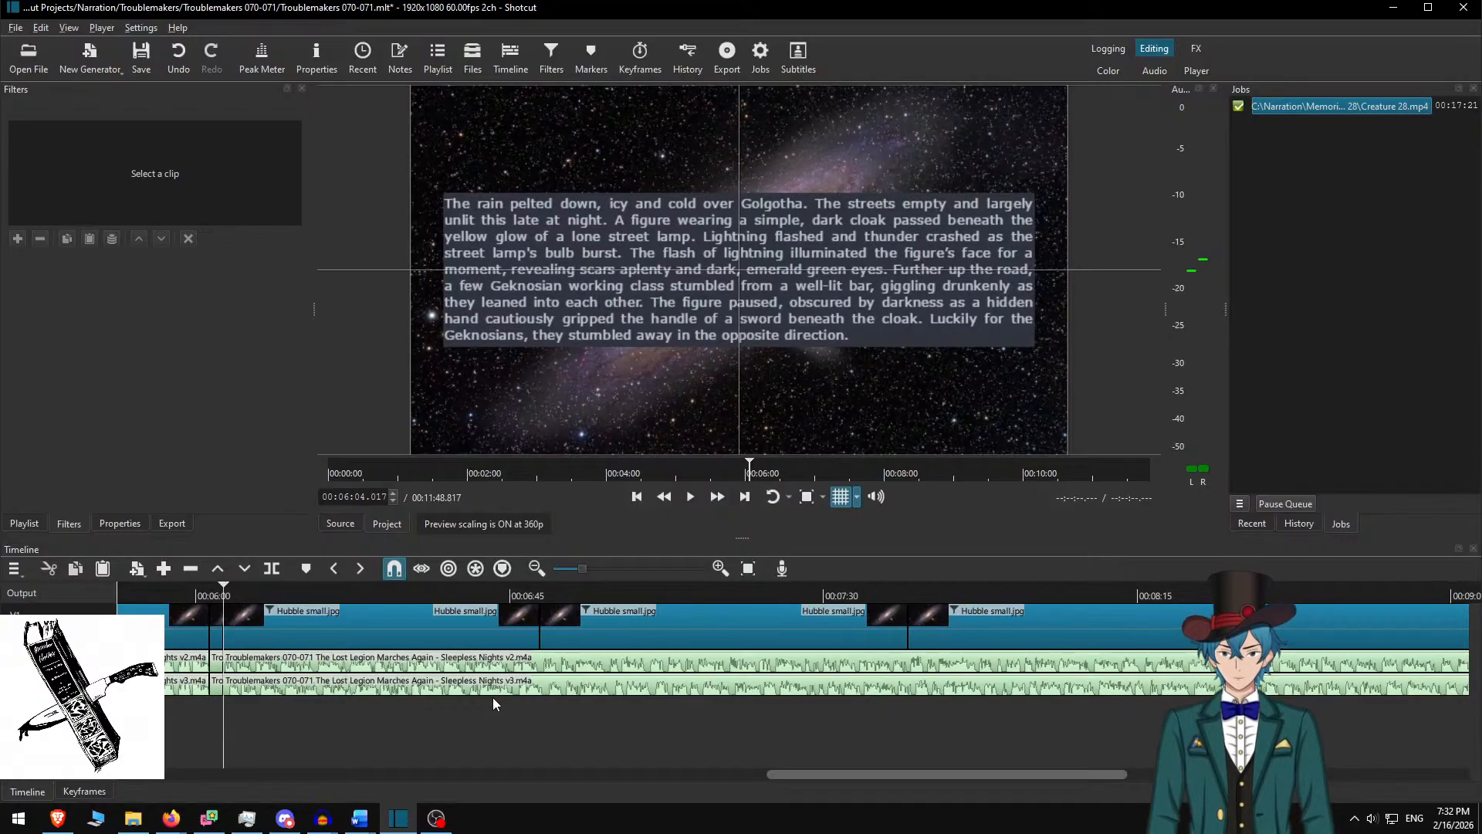
# Ripple-delete the short v3 piece starting at 00:06:04.017, undoing a mistaken deletion first
pyautogui.click(460, 671)
pyautogui.moveTo(460, 667); pyautogui.dragTo(469, 669)
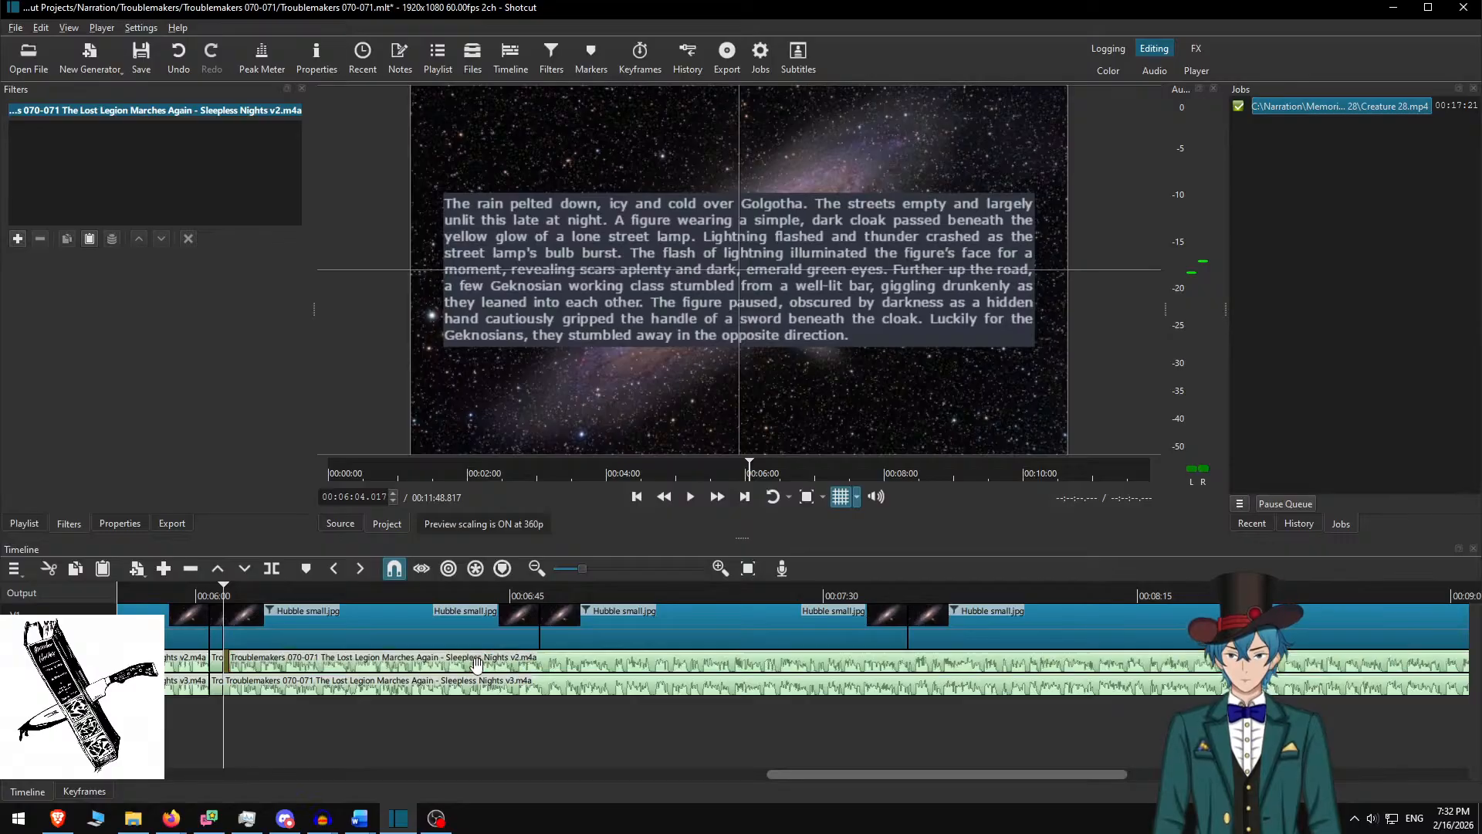
pyautogui.hscroll(10, 765, 748)
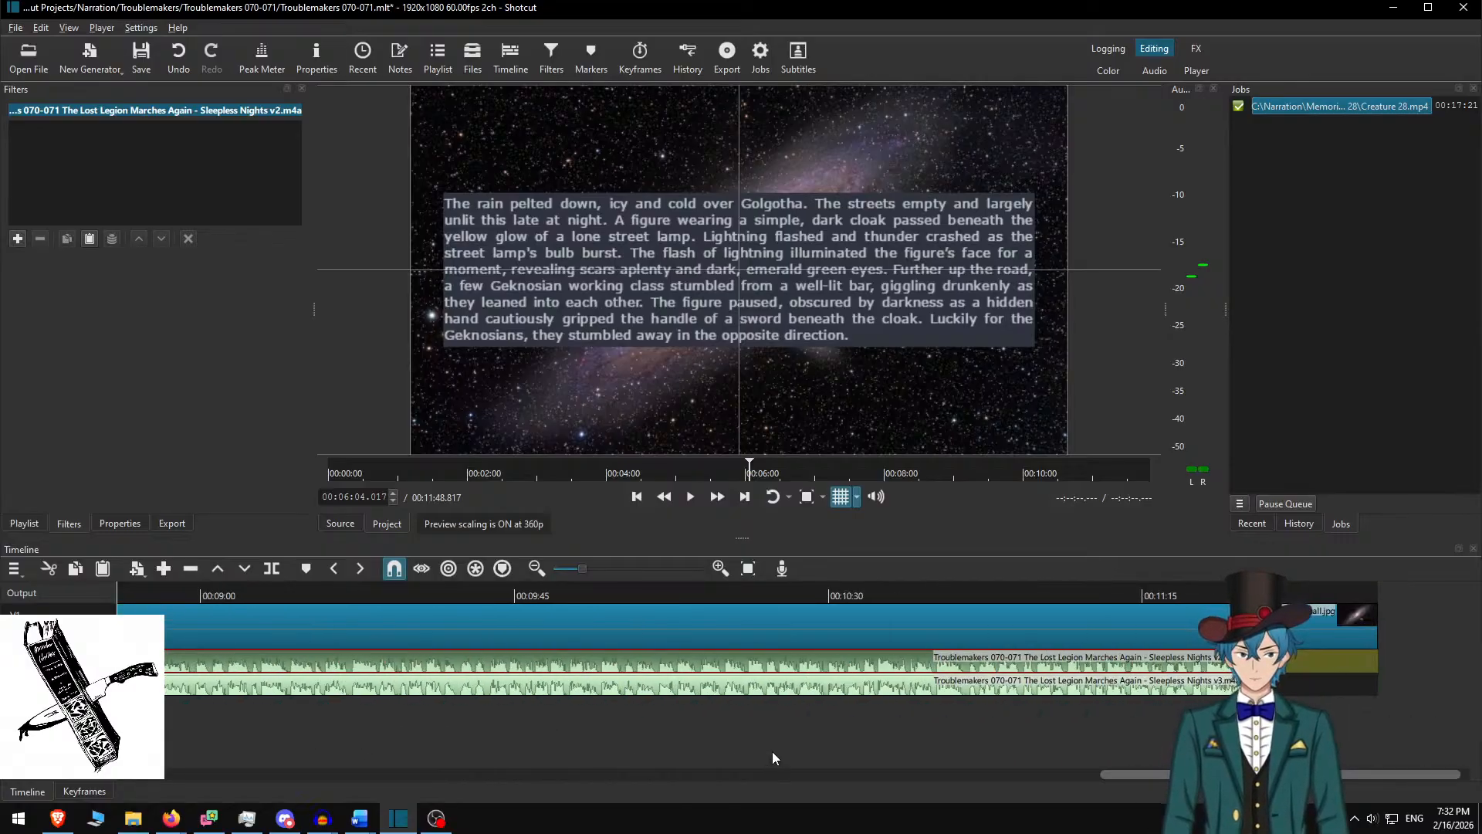
pyautogui.hscroll(-10, 771, 753)
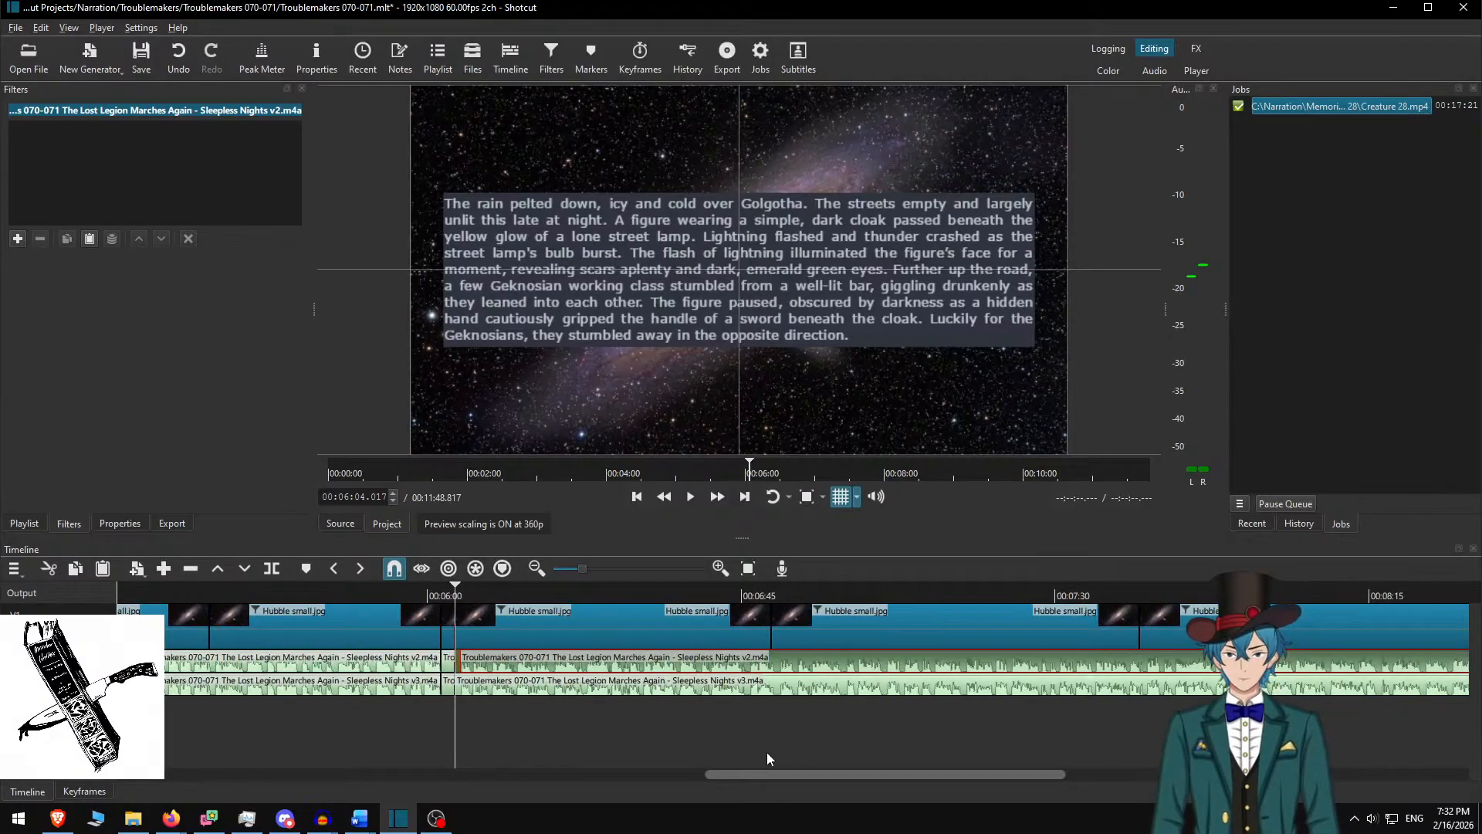
pyautogui.hotkey('alt', 'Right')
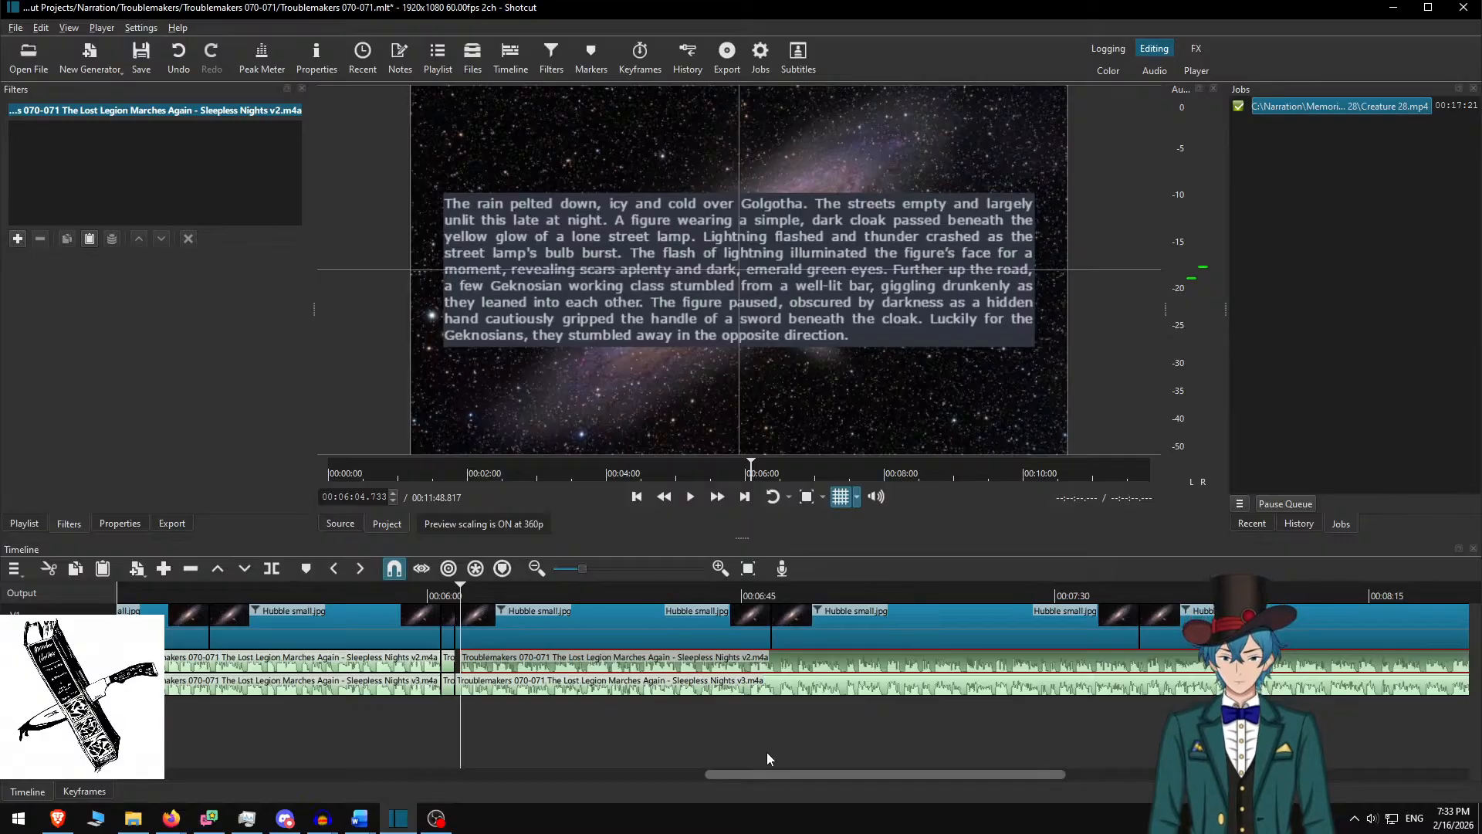
pyautogui.click(766, 752)
pyautogui.press('Delete')
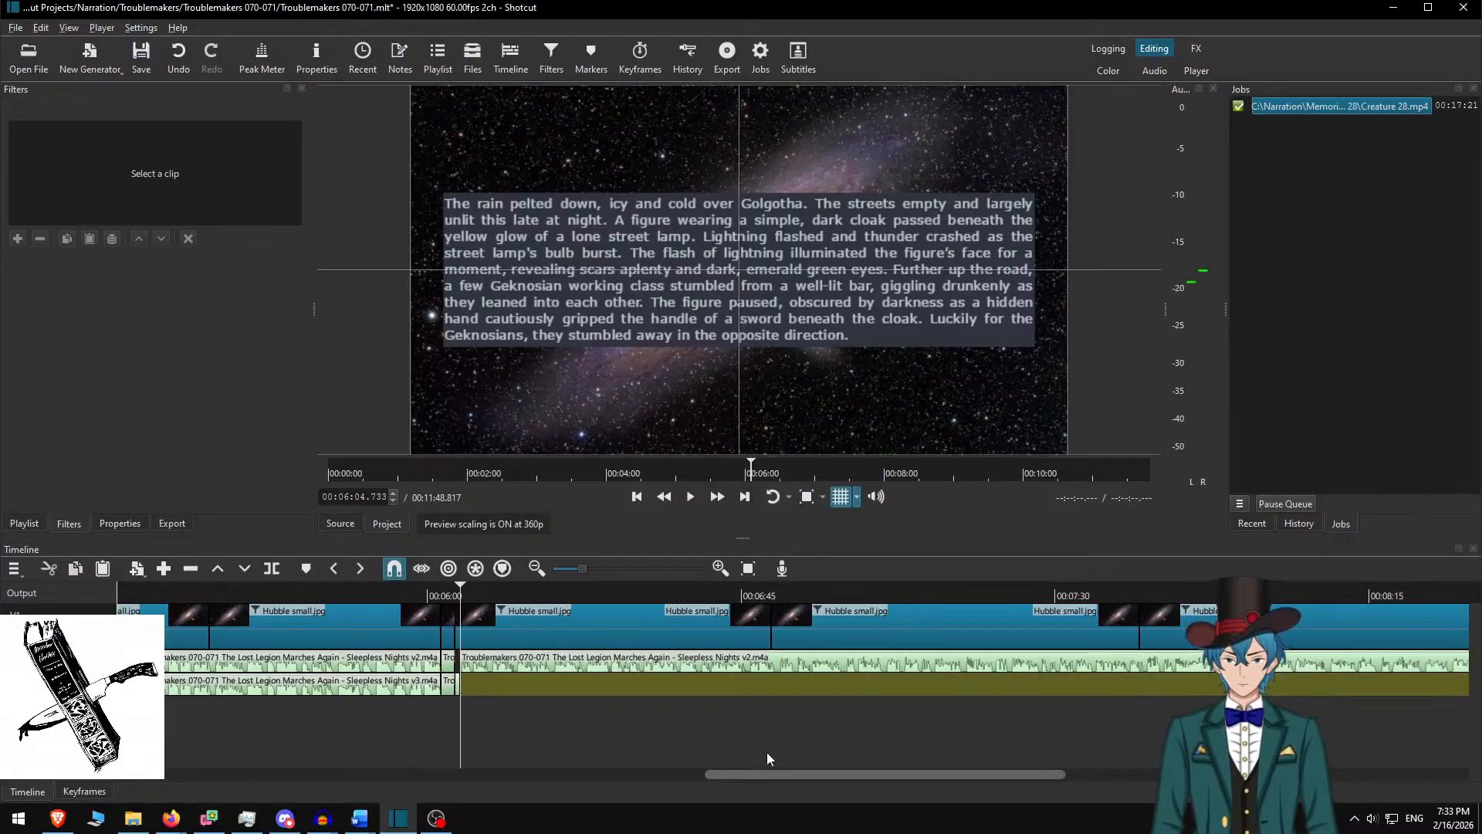
pyautogui.hotkey('ctrl', 'z')
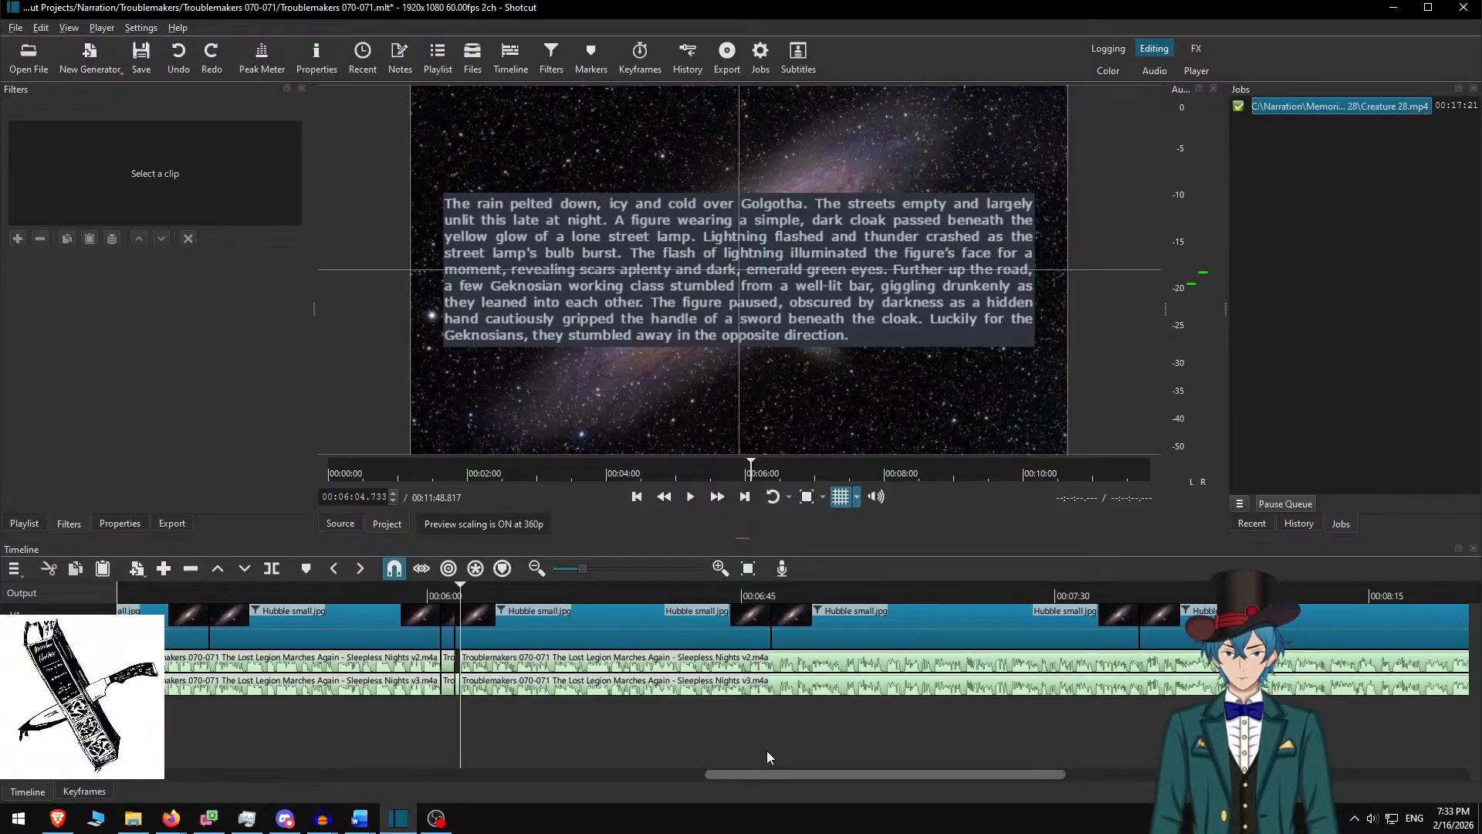
pyautogui.hotkey('alt', 'Left')
pyautogui.press('x')
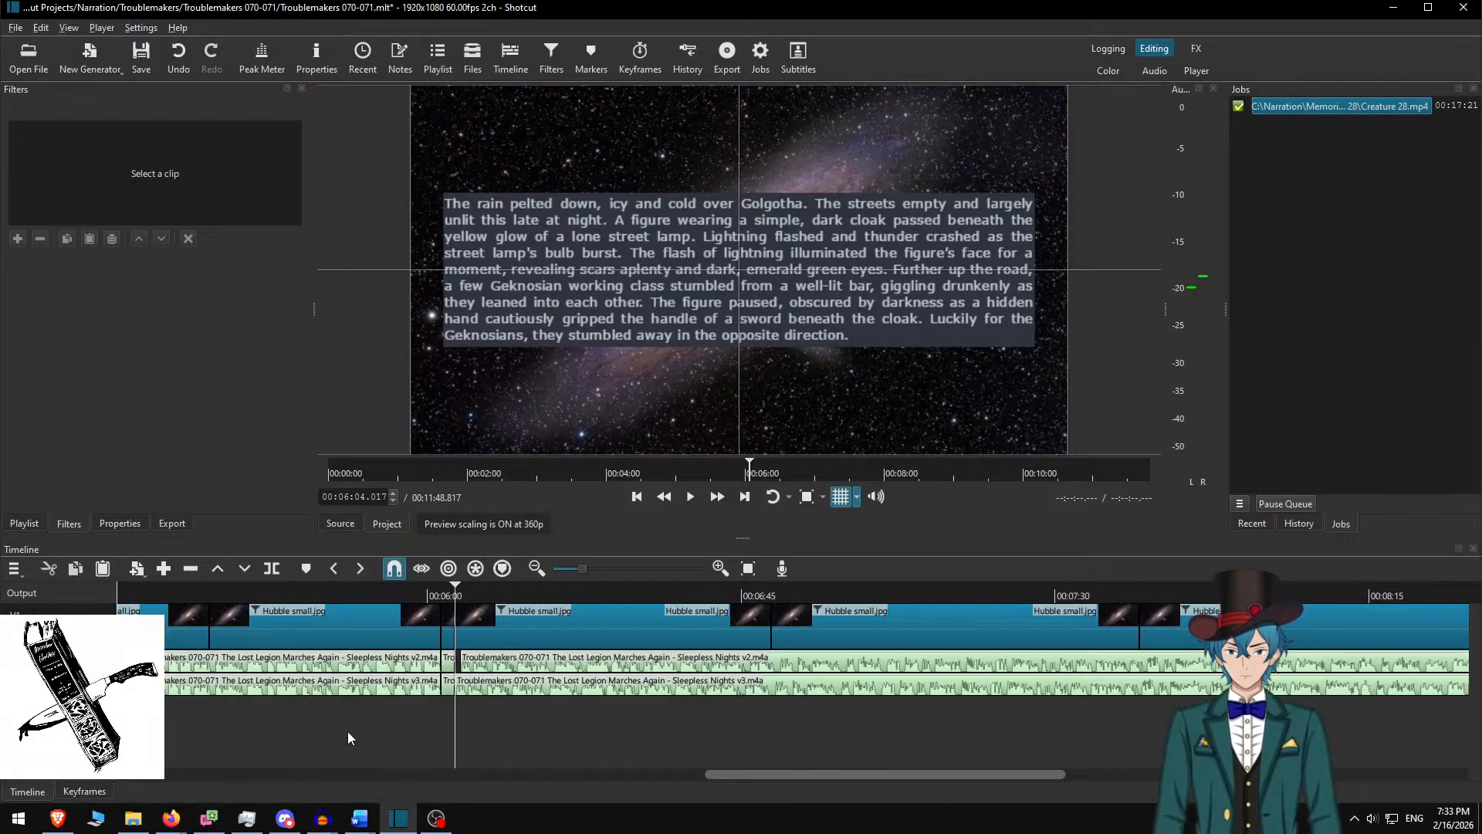
pyautogui.rightClick(76, 659)
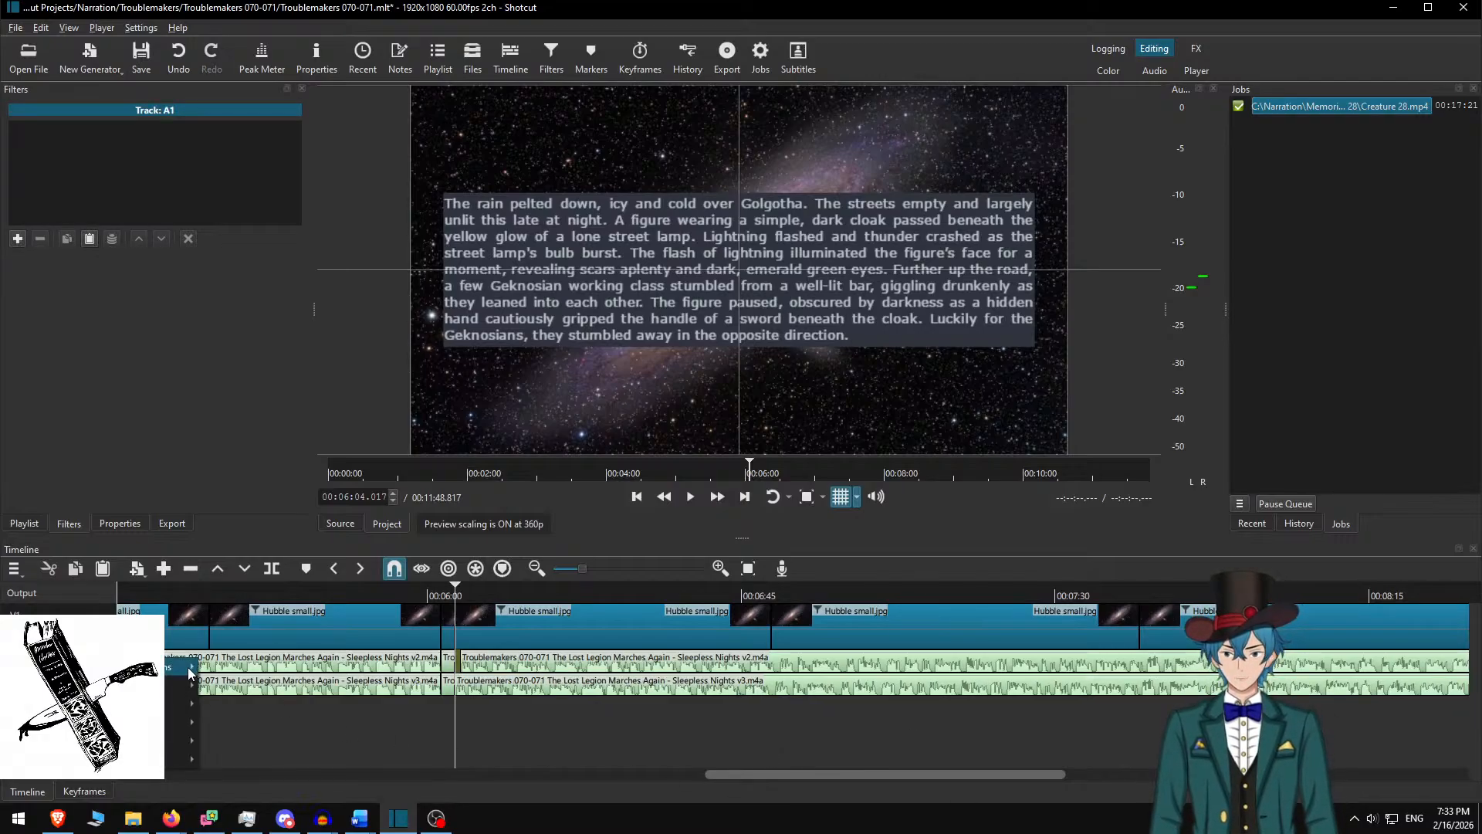
pyautogui.moveTo(185, 667)
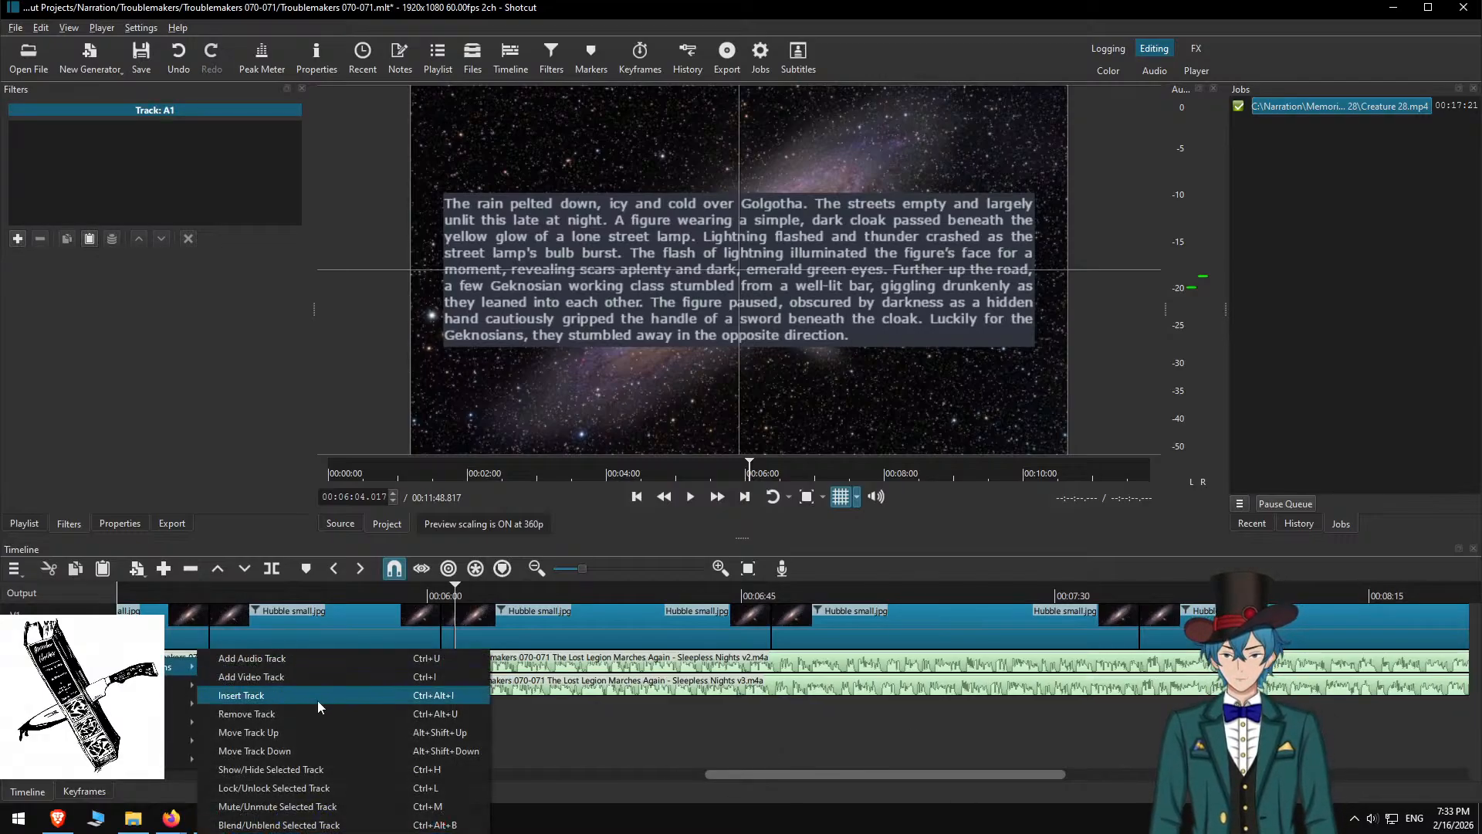
pyautogui.click(259, 715)
pyautogui.hscroll(2, 743, 686)
pyautogui.hscroll(-3, 739, 684)
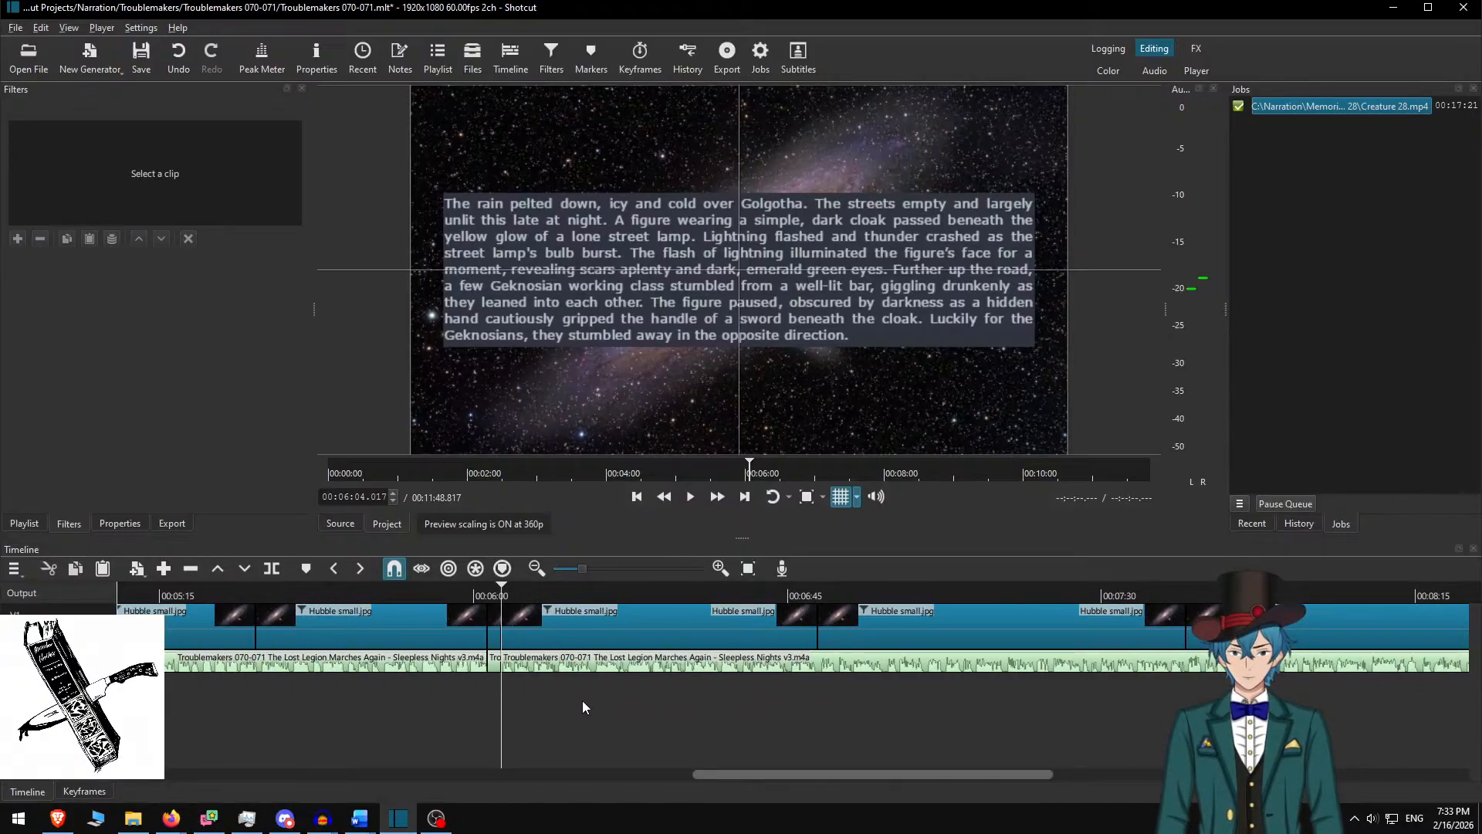
pyautogui.hscroll(10, 582, 720)
pyautogui.hscroll(9, 633, 746)
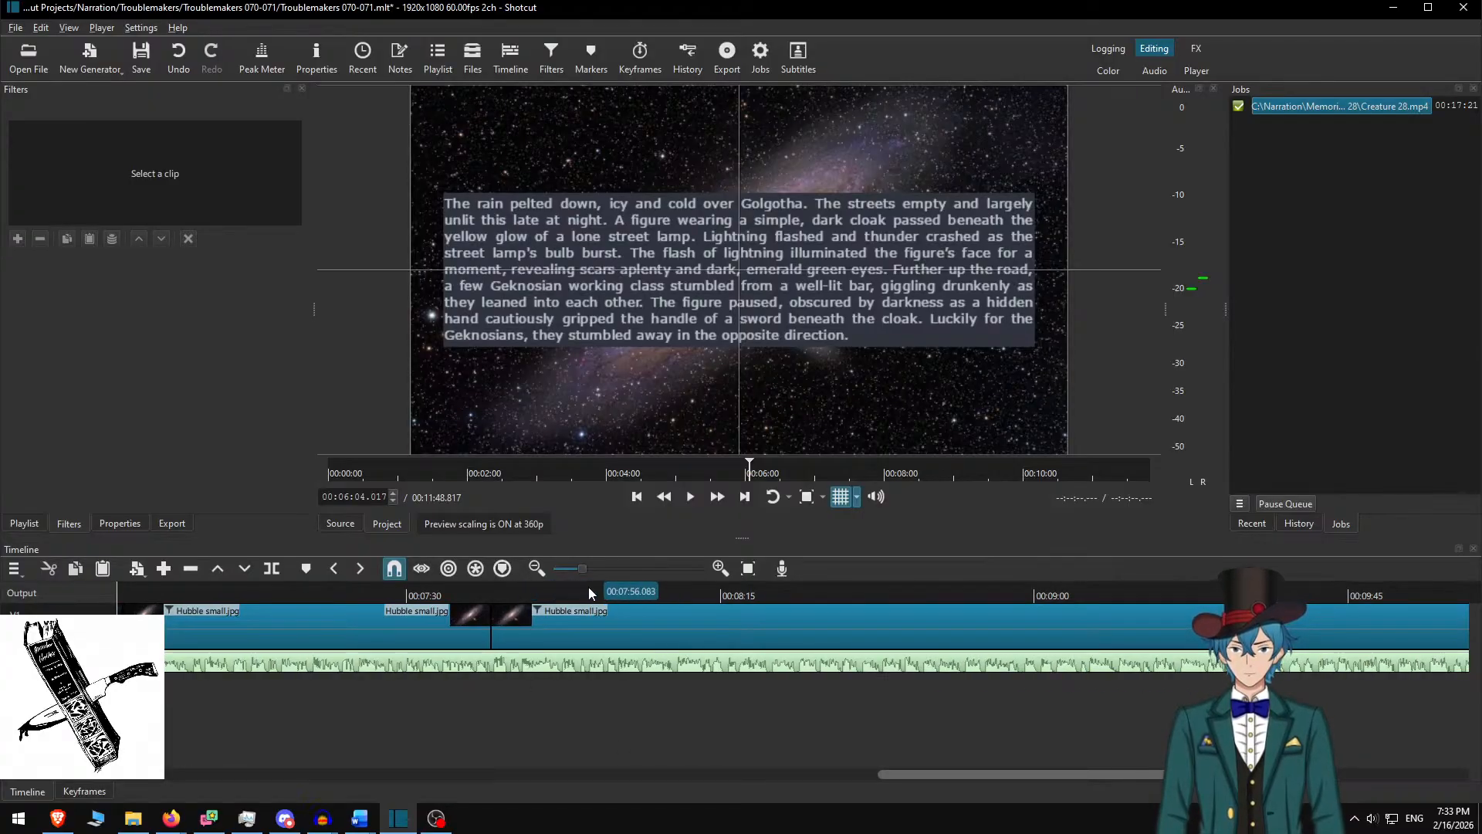
pyautogui.click(610, 595)
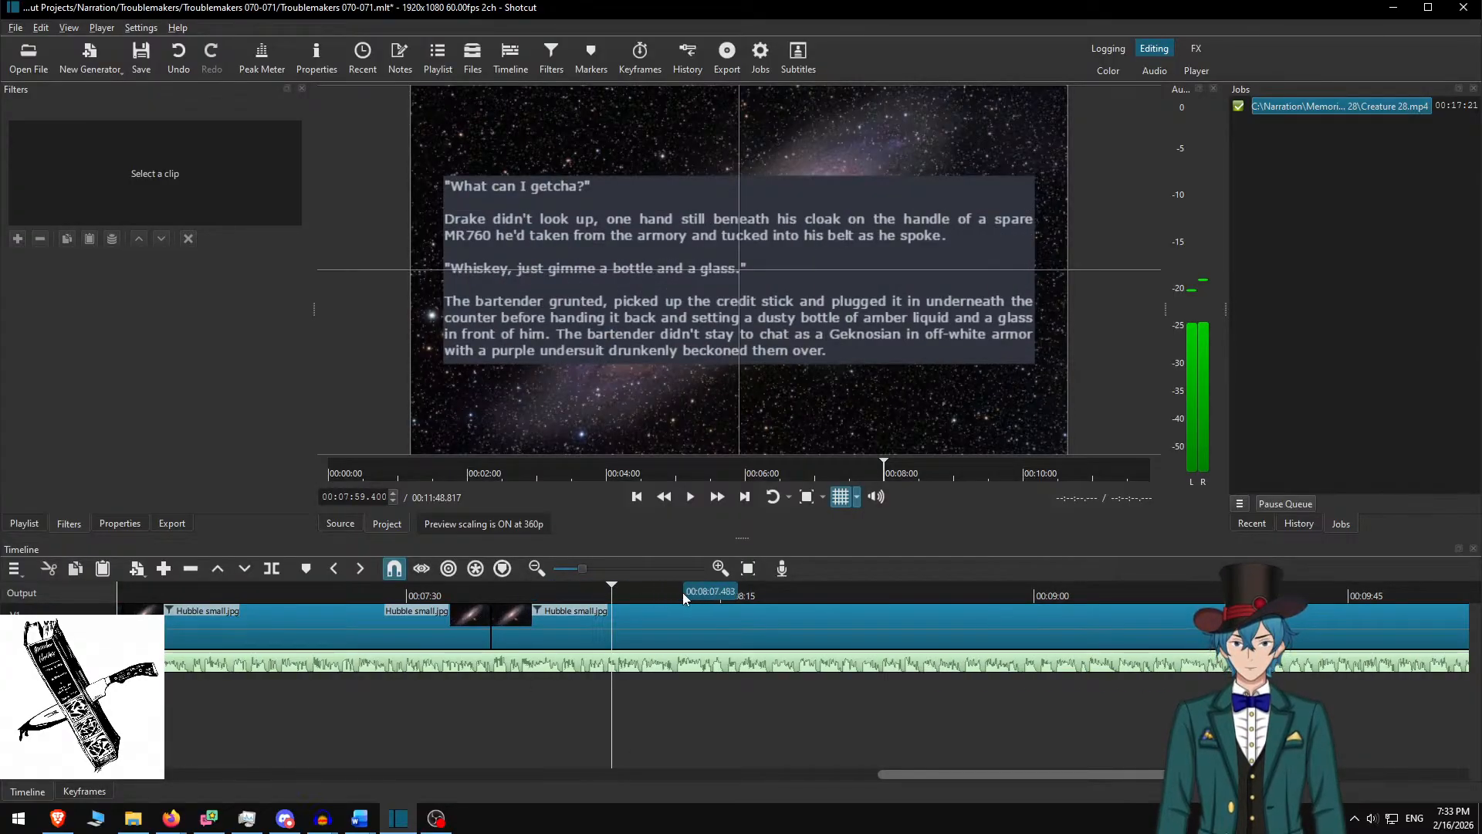
pyautogui.press('space')
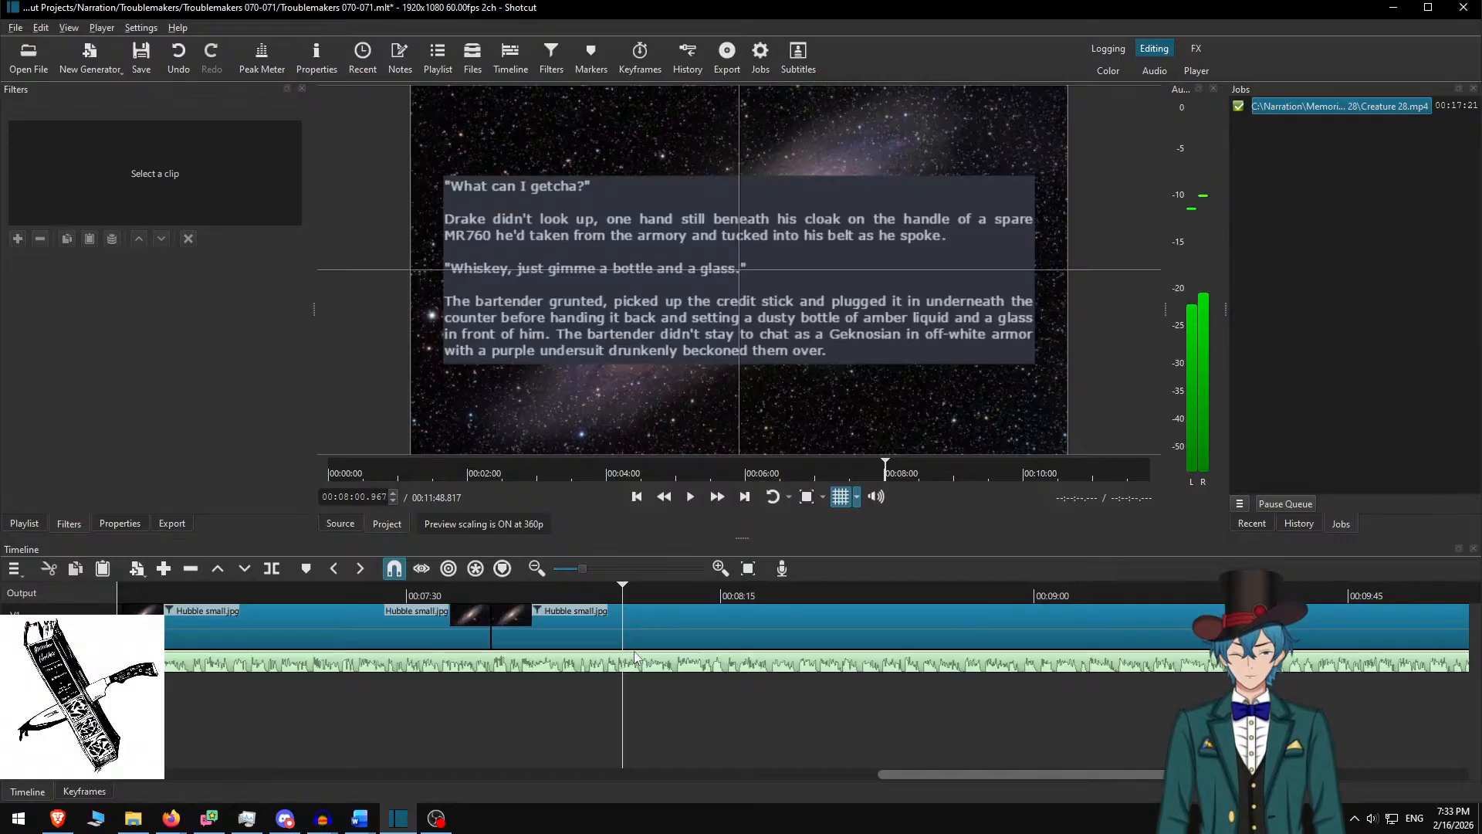
pyautogui.press('Home')
pyautogui.scroll(2, 539, 658)
pyautogui.scroll(2, 538, 658)
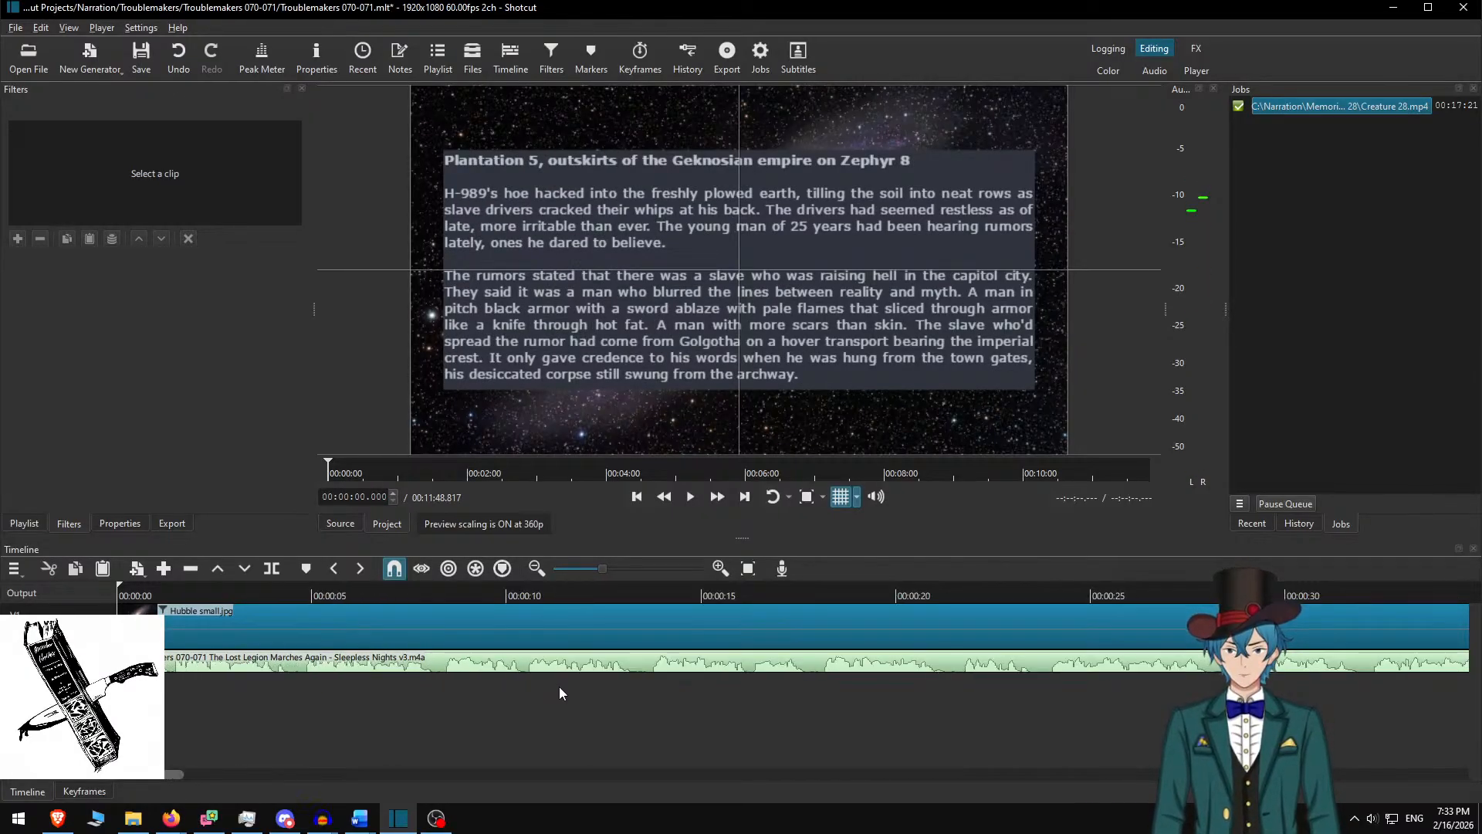
pyautogui.press('End')
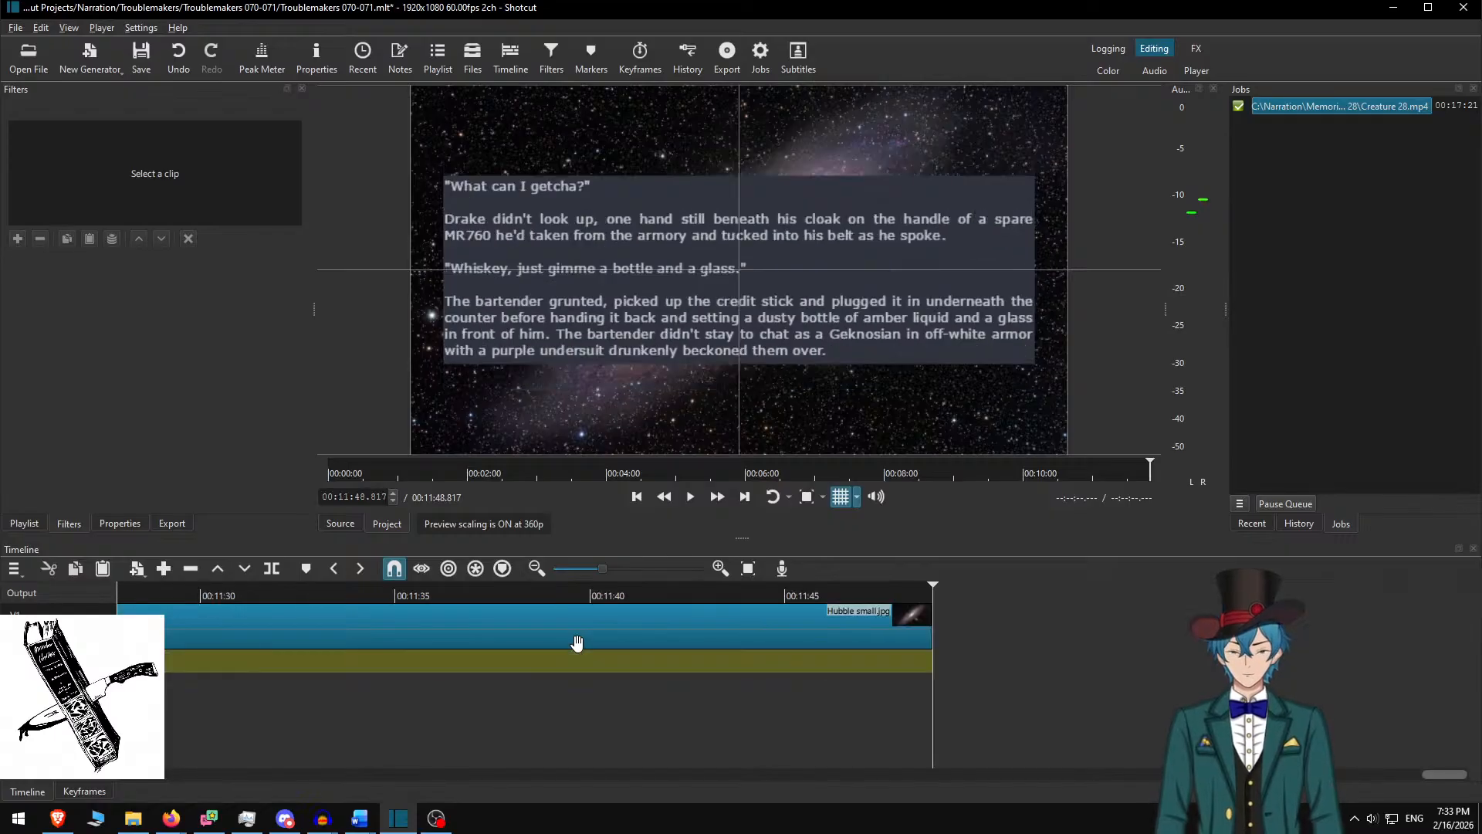
pyautogui.hotkey('alt', 'Left')
pyautogui.hotkey('alt', 'Left')
pyautogui.scroll(-10, 827, 687)
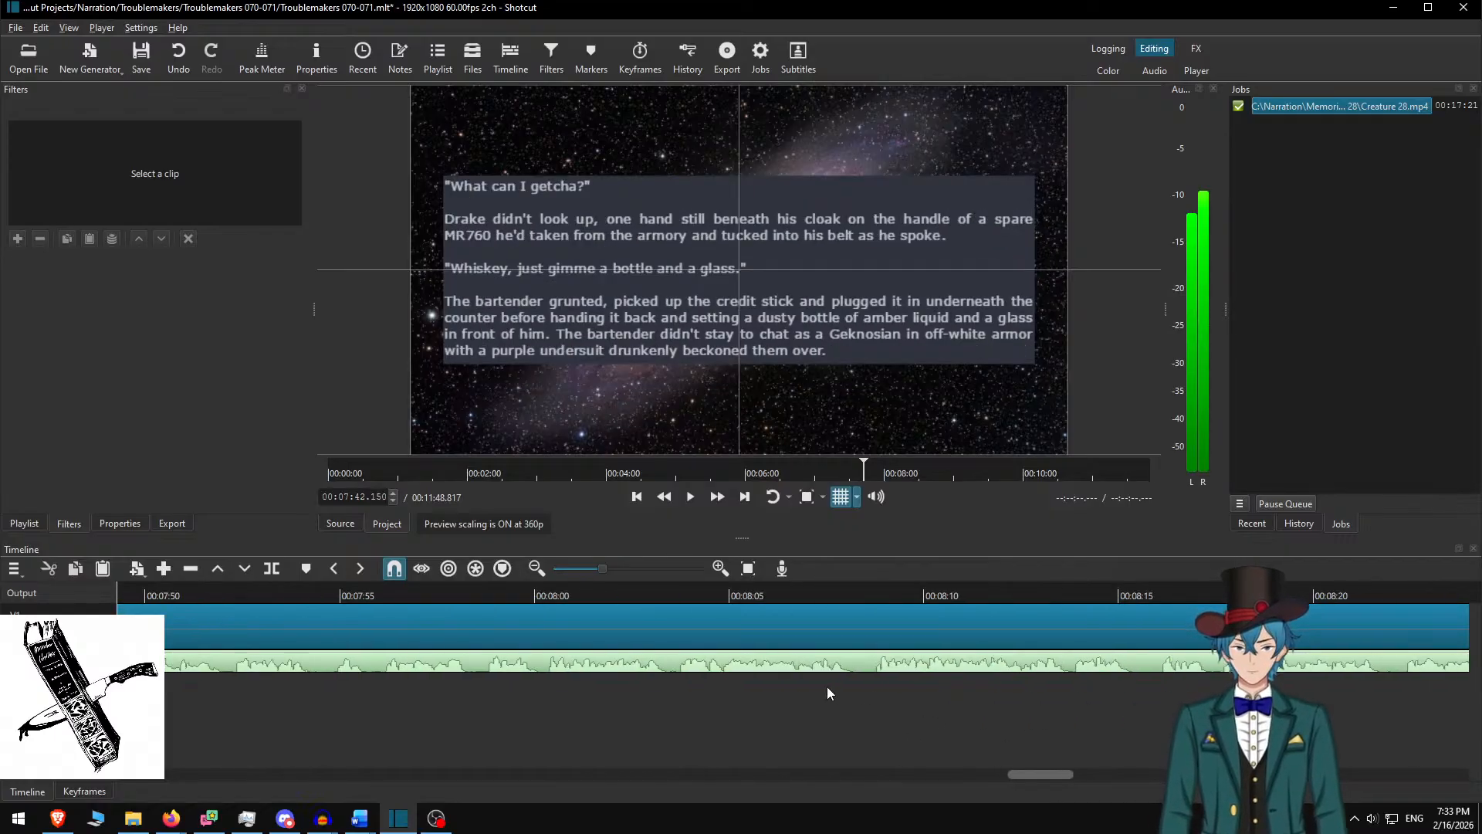
pyautogui.click(715, 587)
pyautogui.press('space')
pyautogui.click(716, 504)
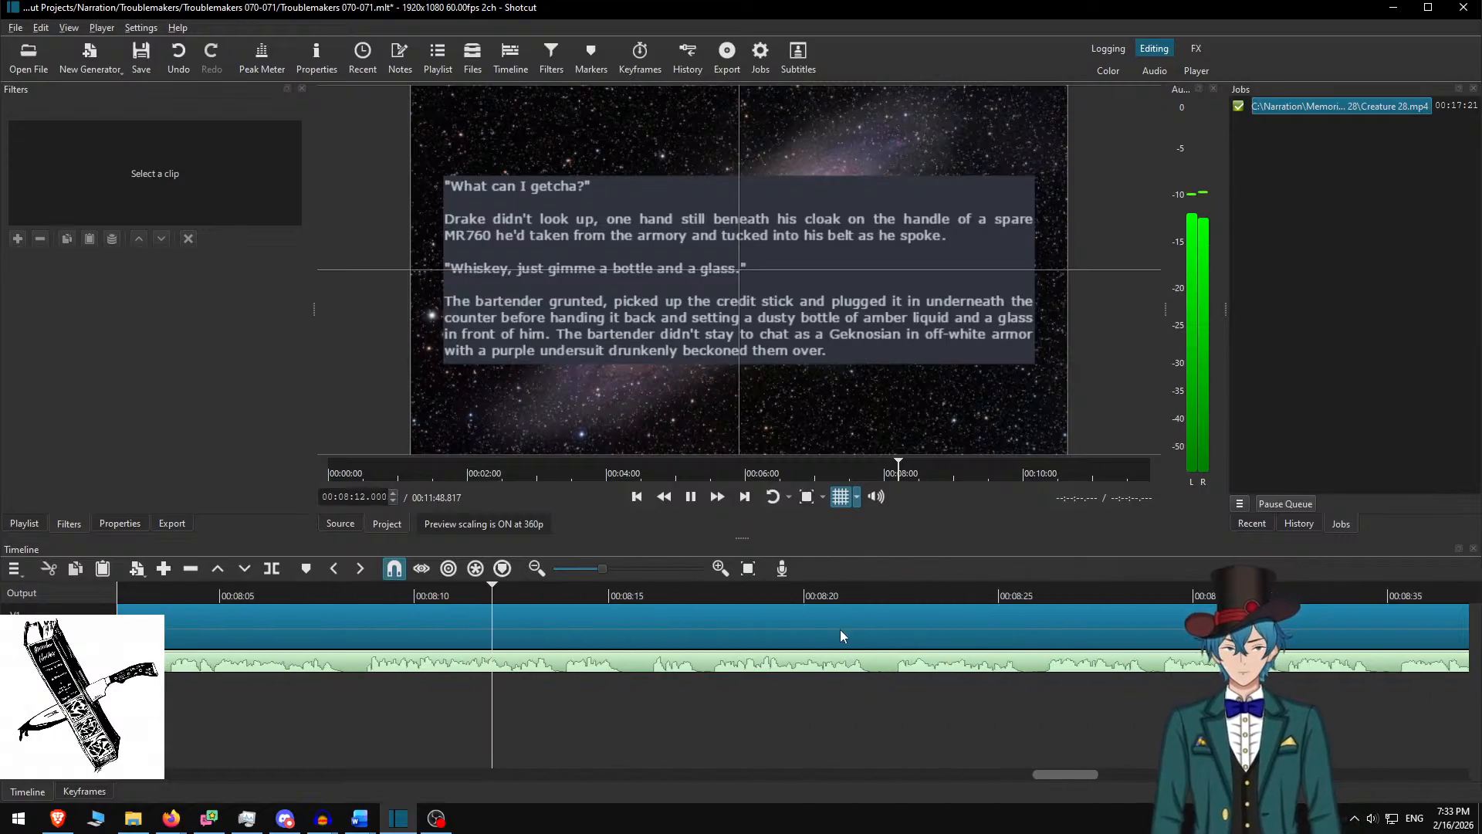
pyautogui.scroll(-6, 660, 660)
# Stop at 8:15, undo the accidental audio split, and split the galaxy clip on V1 instead
pyautogui.press('space')
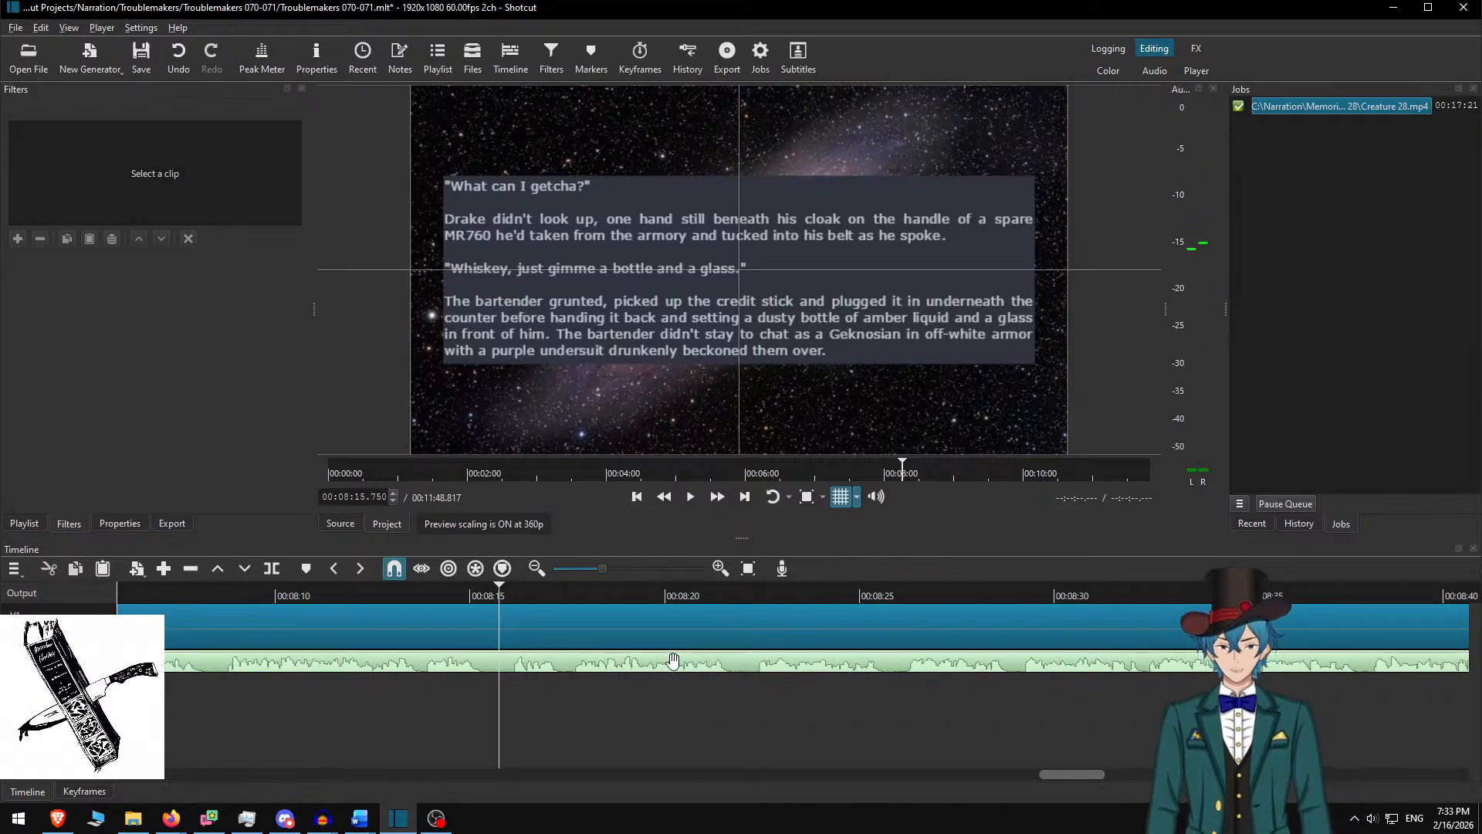
pyautogui.hotkey('ctrl', 'z')
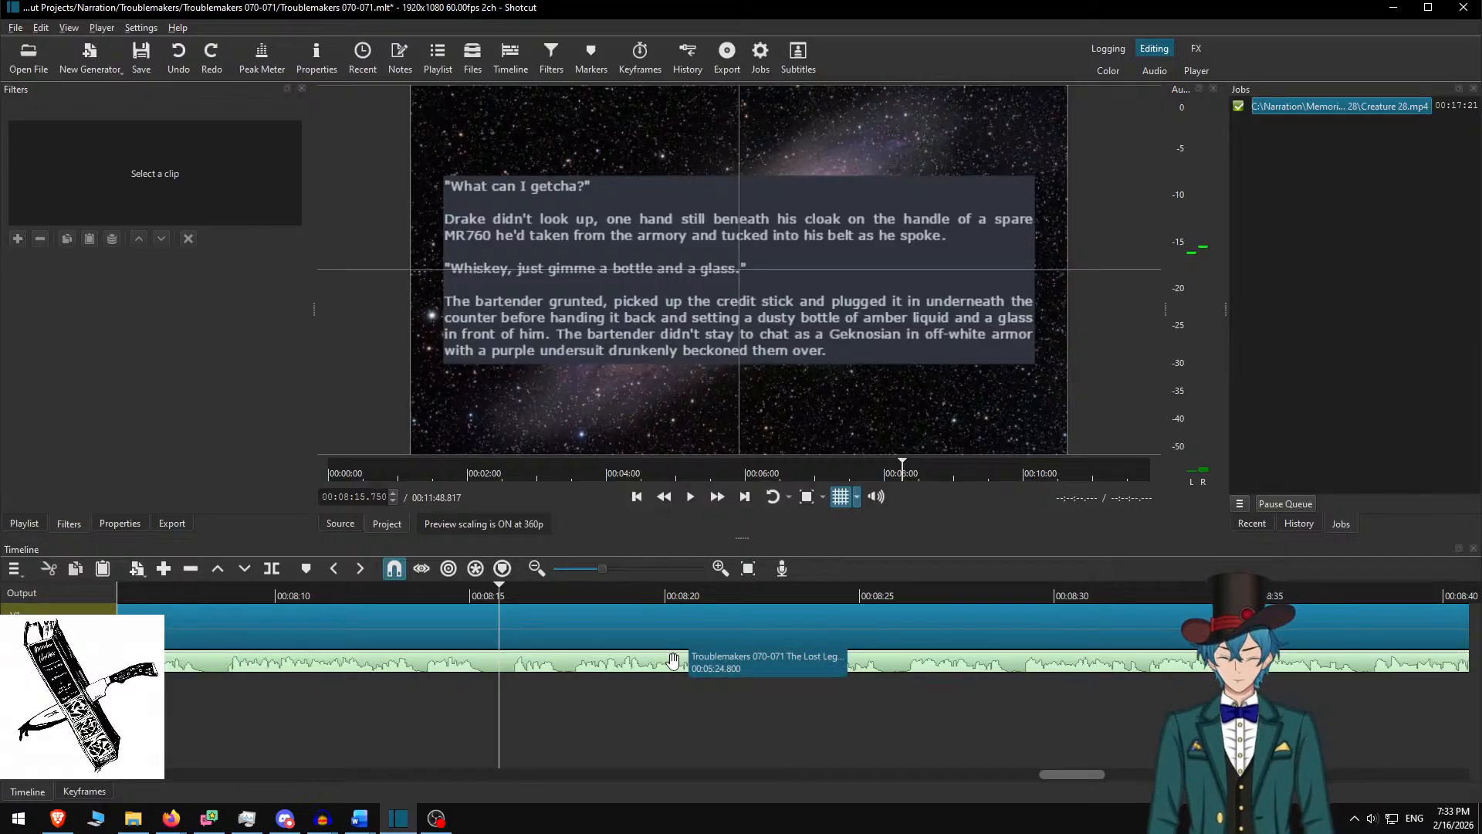
pyautogui.press('s')
pyautogui.click(535, 614)
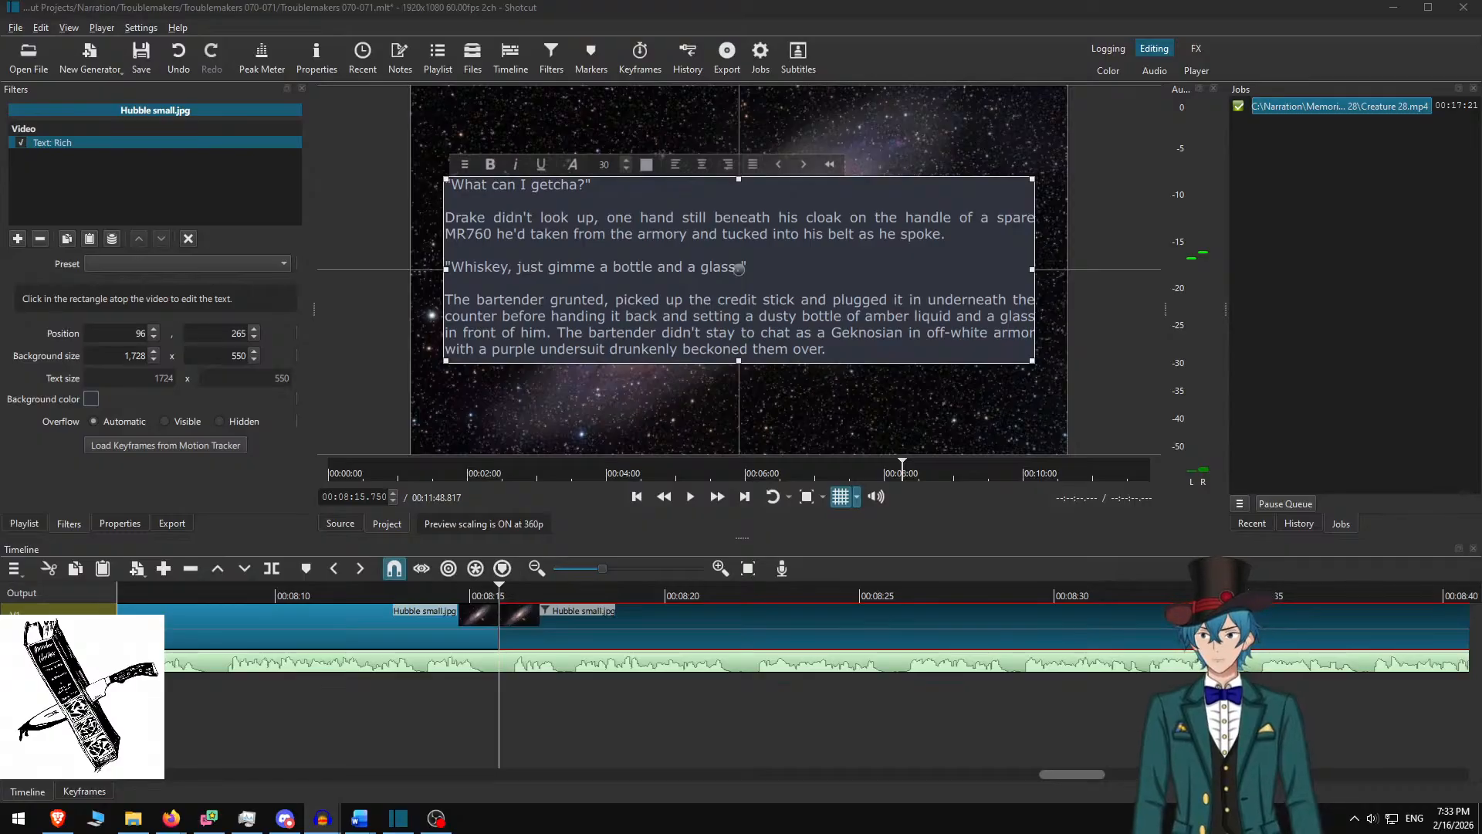
# Delete the used paragraphs in Word and paste the next four, starting 'Drake picked up the bottle', into the overlay
pyautogui.hotkey('alt', 'Tab')
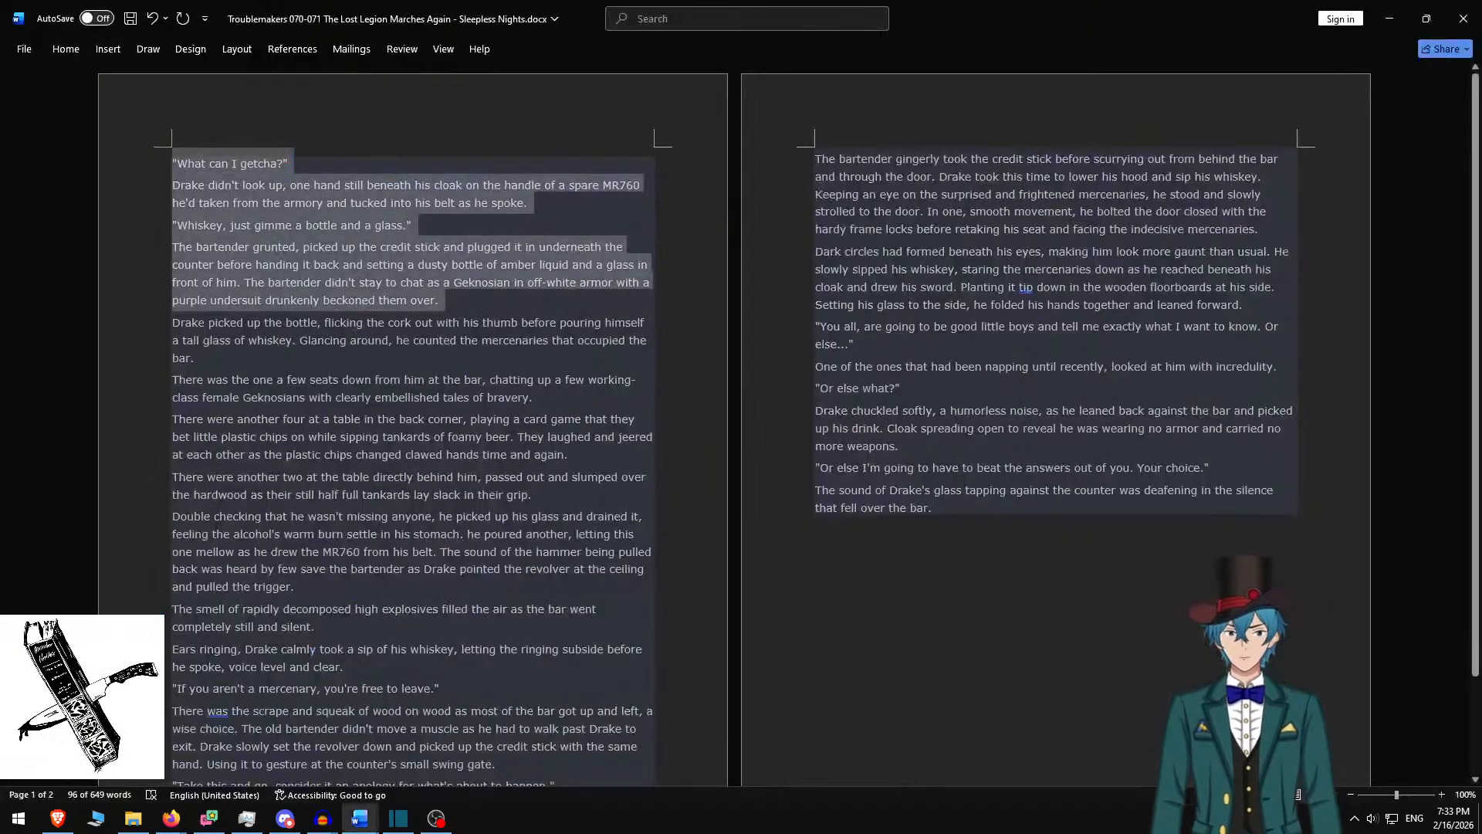
pyautogui.press('Delete')
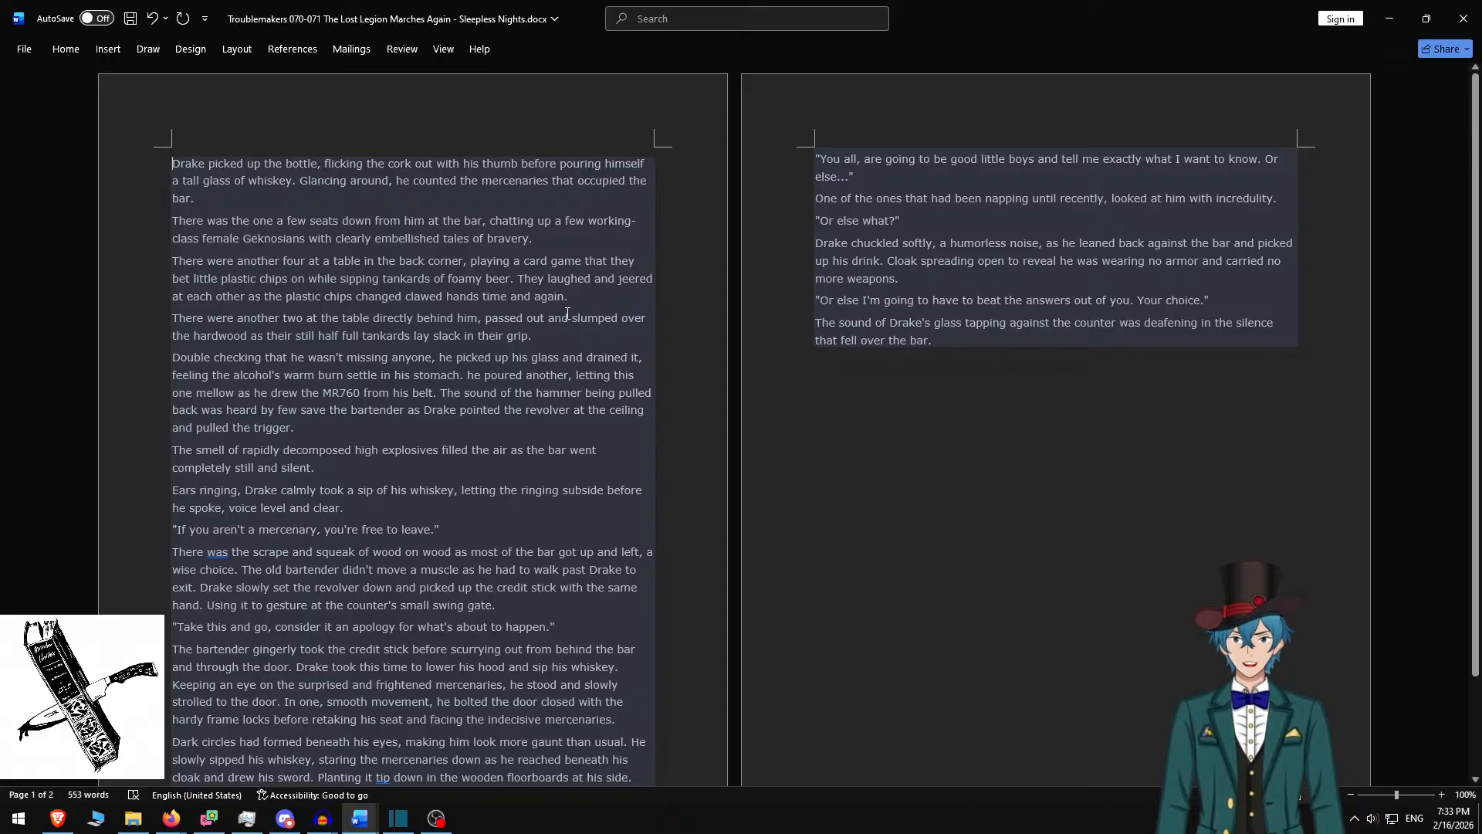
pyautogui.keyDown('shift'); pyautogui.click(561, 343); pyautogui.keyUp('shift')
pyautogui.hotkey('ctrl', 'c')
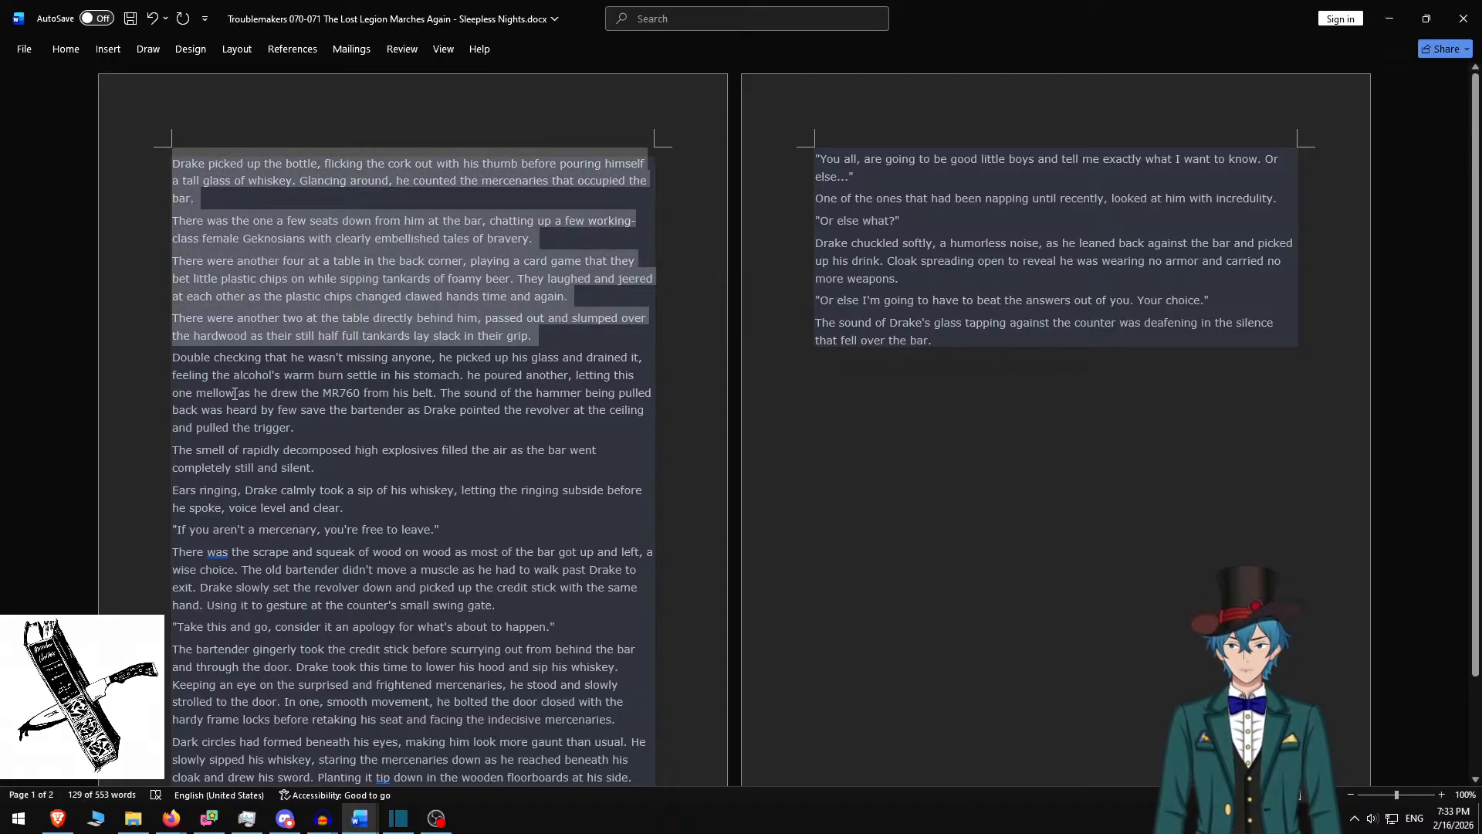
pyautogui.hotkey('alt', 'Tab')
pyautogui.hotkey('ctrl', 'a')
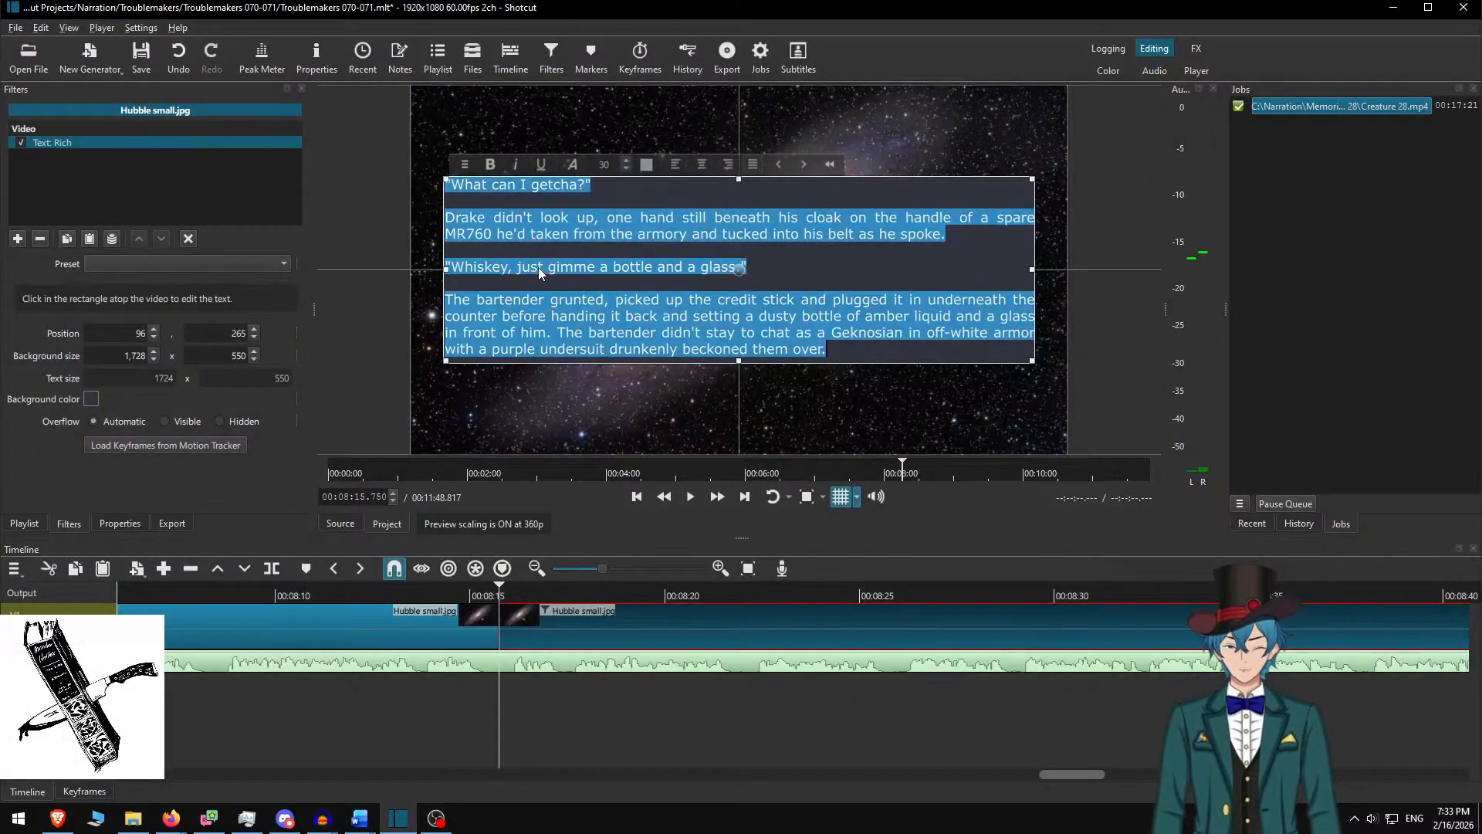
pyautogui.hotkey('ctrl', 'v')
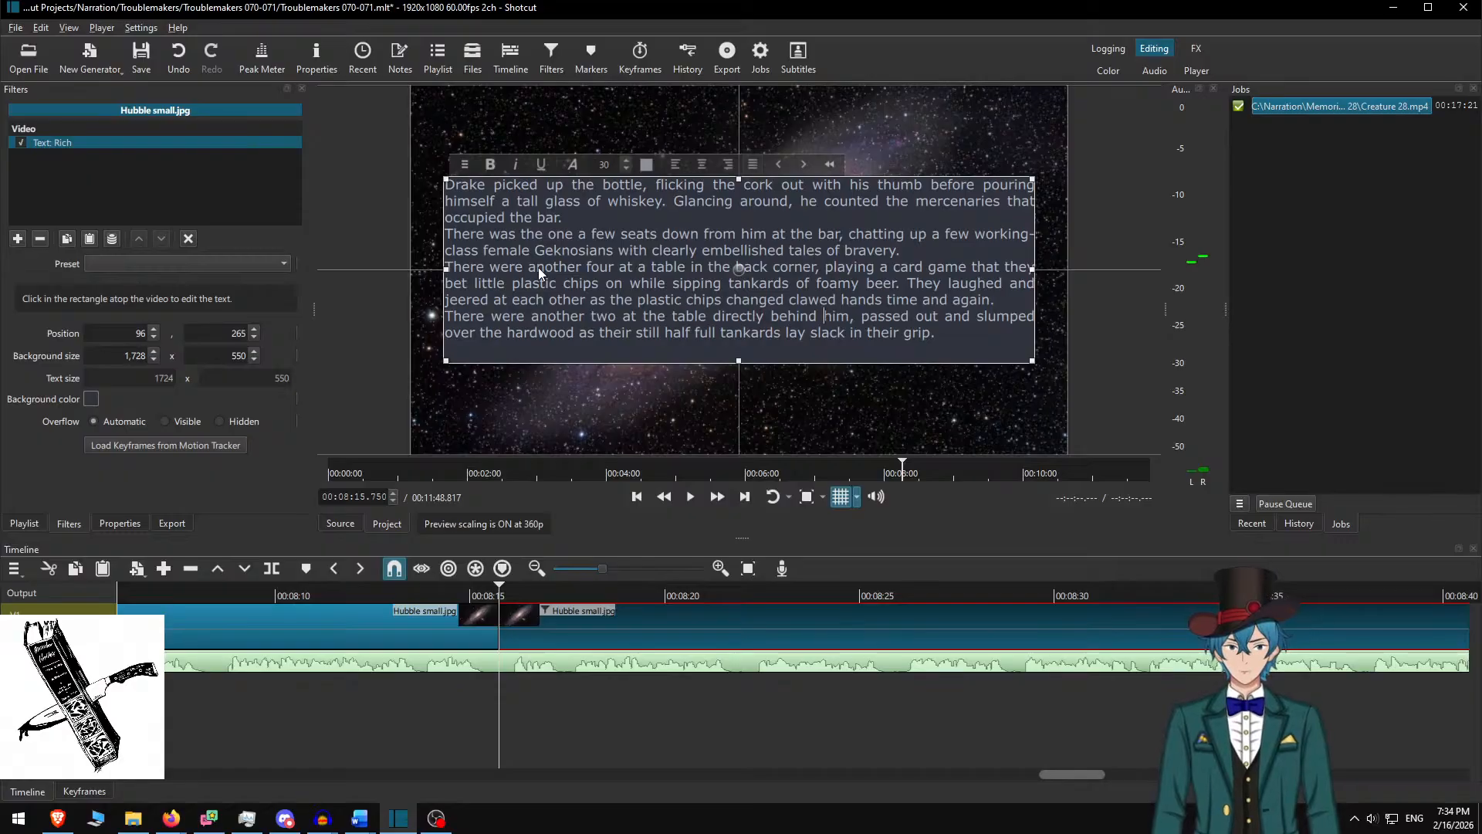
# Add blank lines between the paragraphs, set background height to 650, and raise the box to Y 215
pyautogui.press('Return')
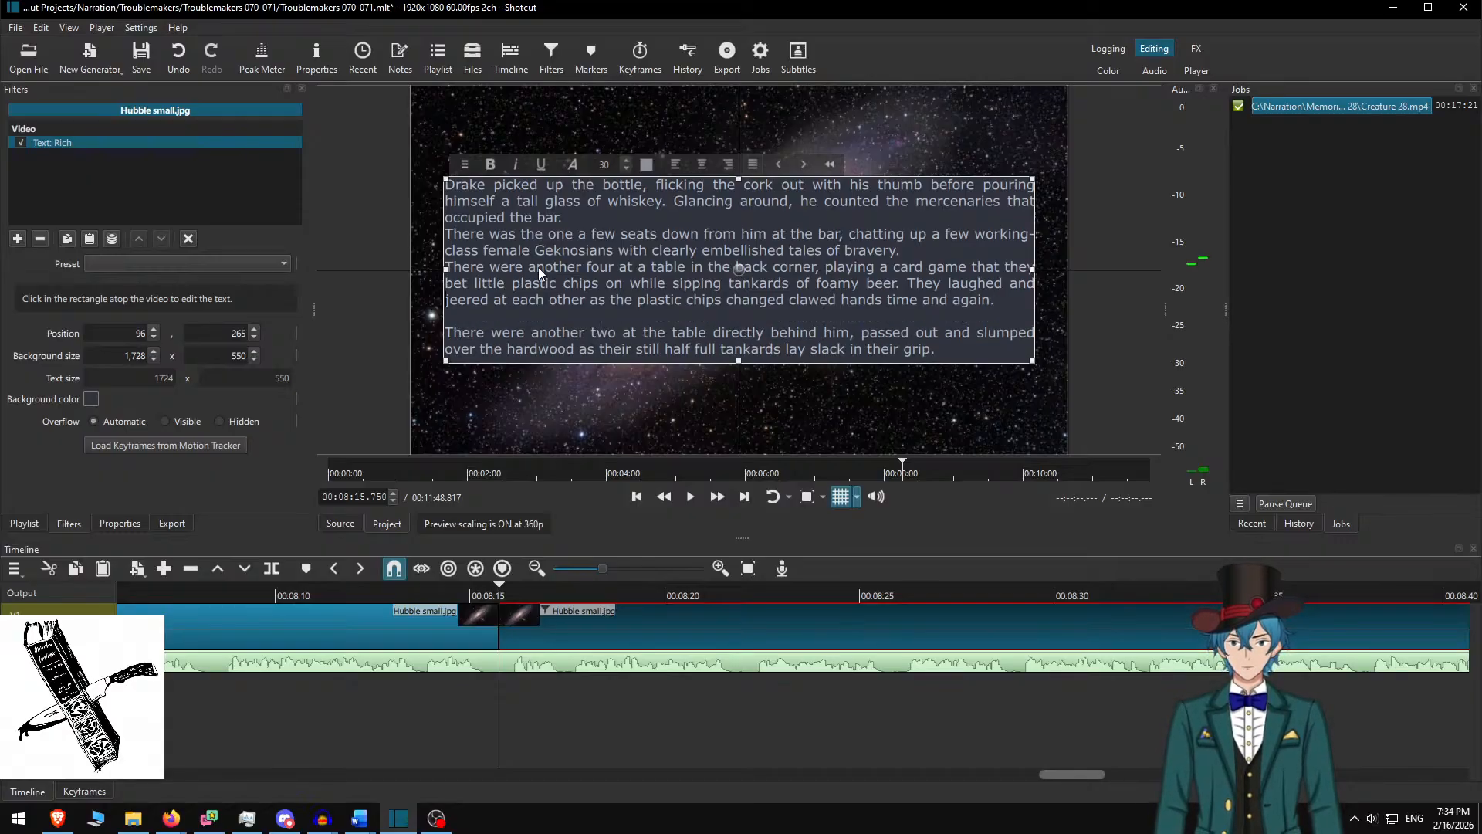
pyautogui.press('Return')
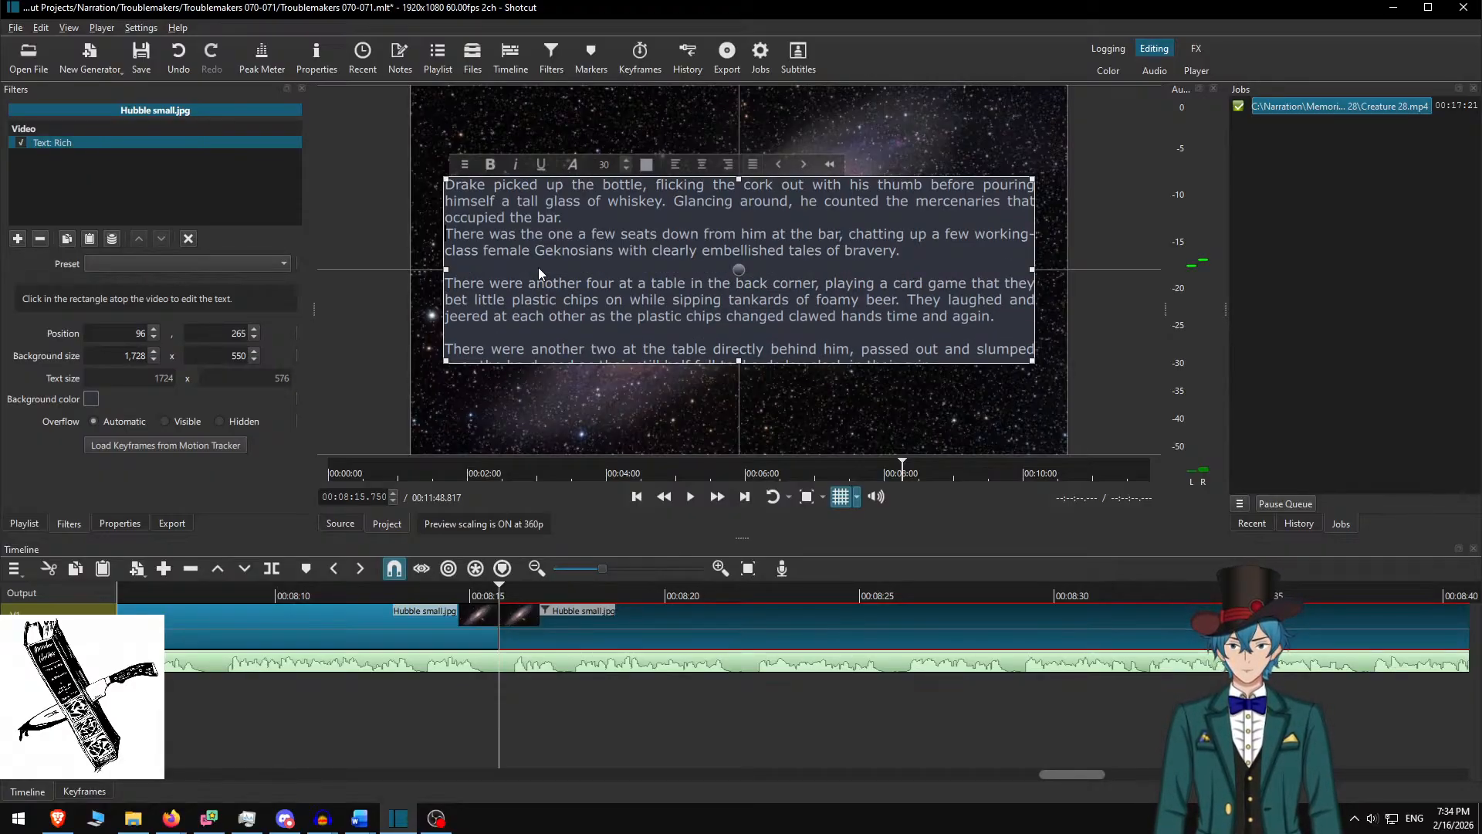
pyautogui.press('Return')
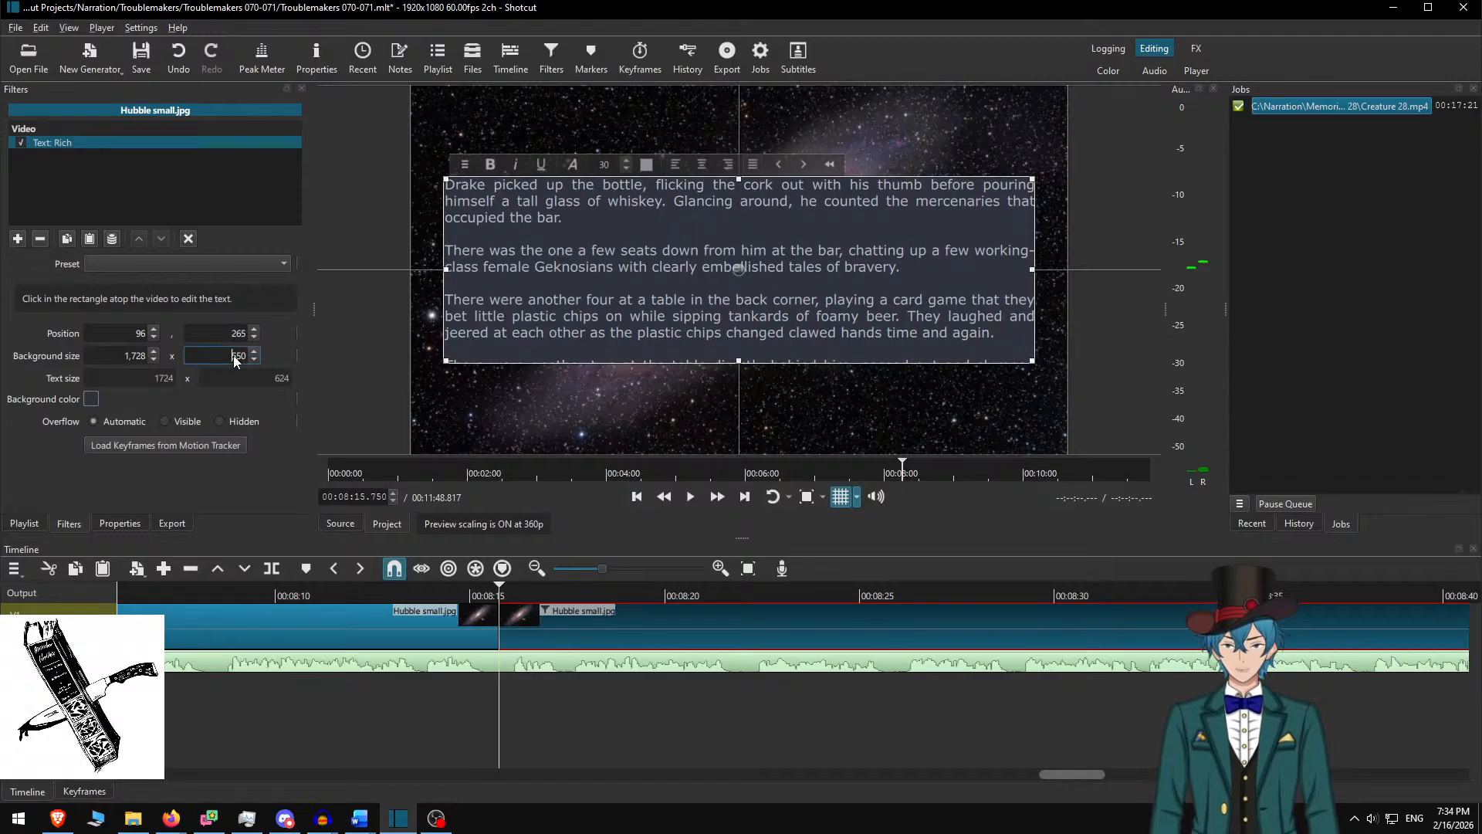
pyautogui.press('Delete')
pyautogui.write('6')
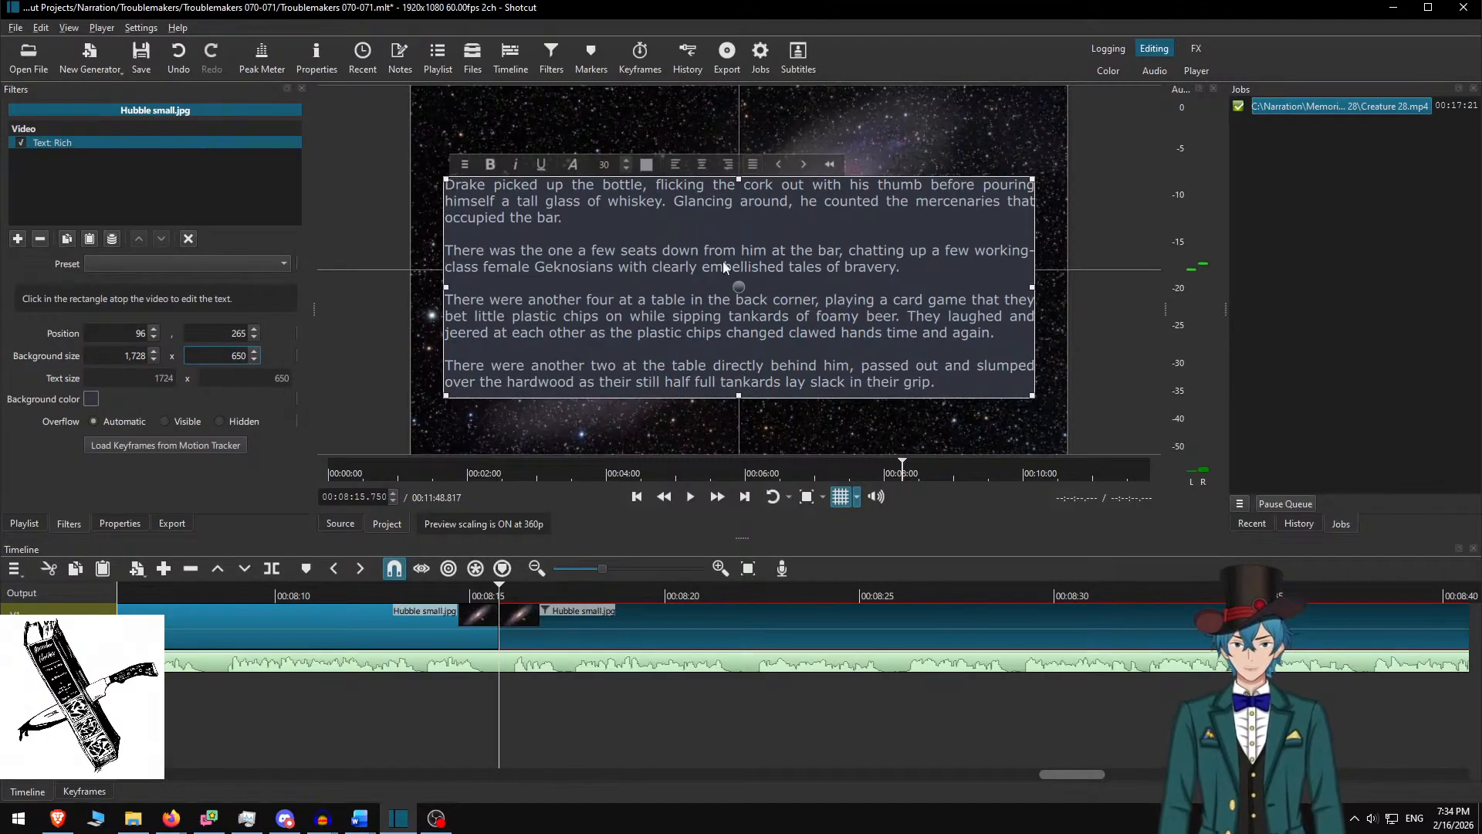
pyautogui.moveTo(739, 287); pyautogui.dragTo(739, 269)
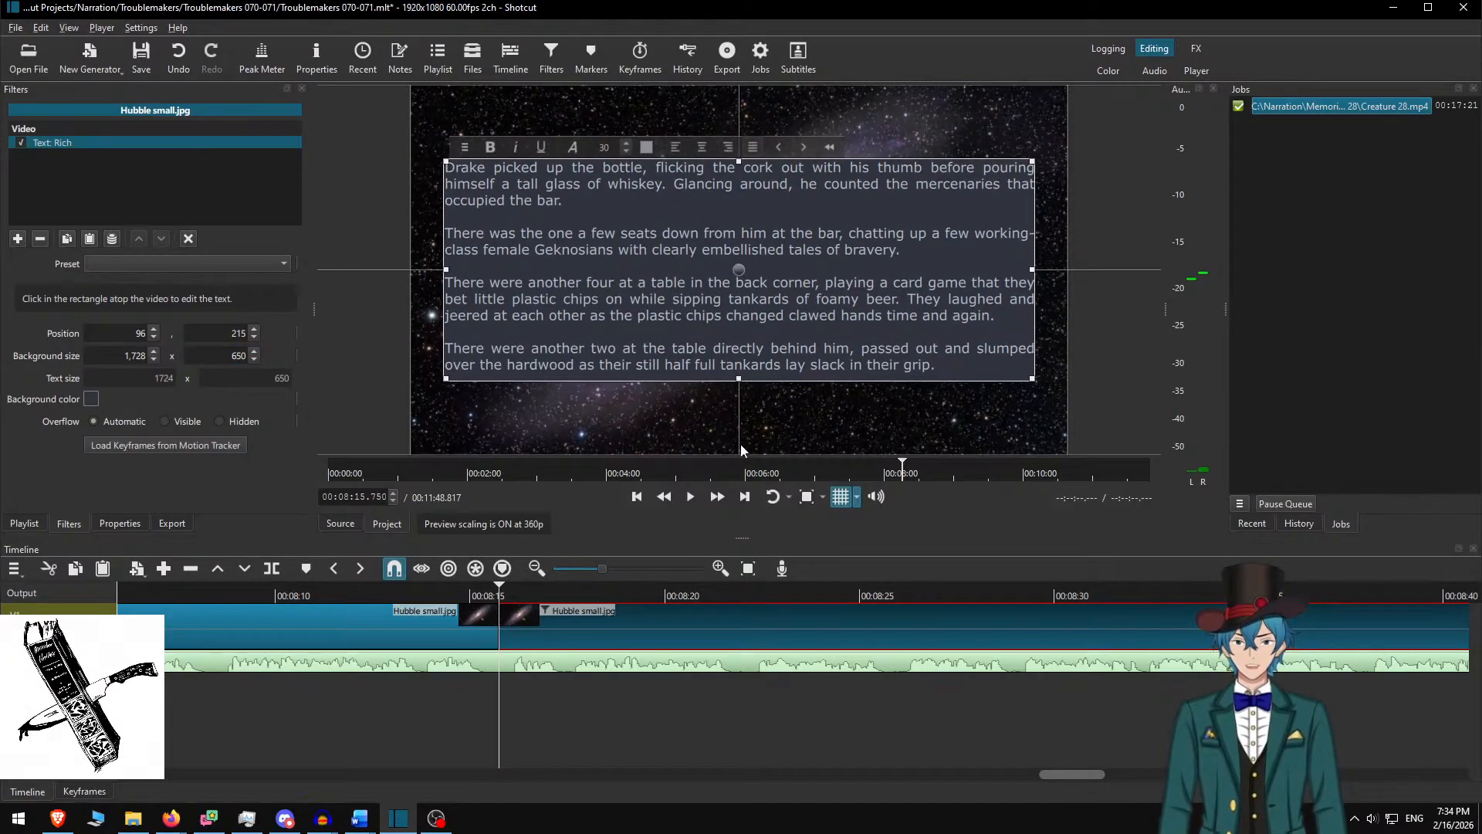
pyautogui.click(522, 635)
pyautogui.click(448, 593)
pyautogui.press('space')
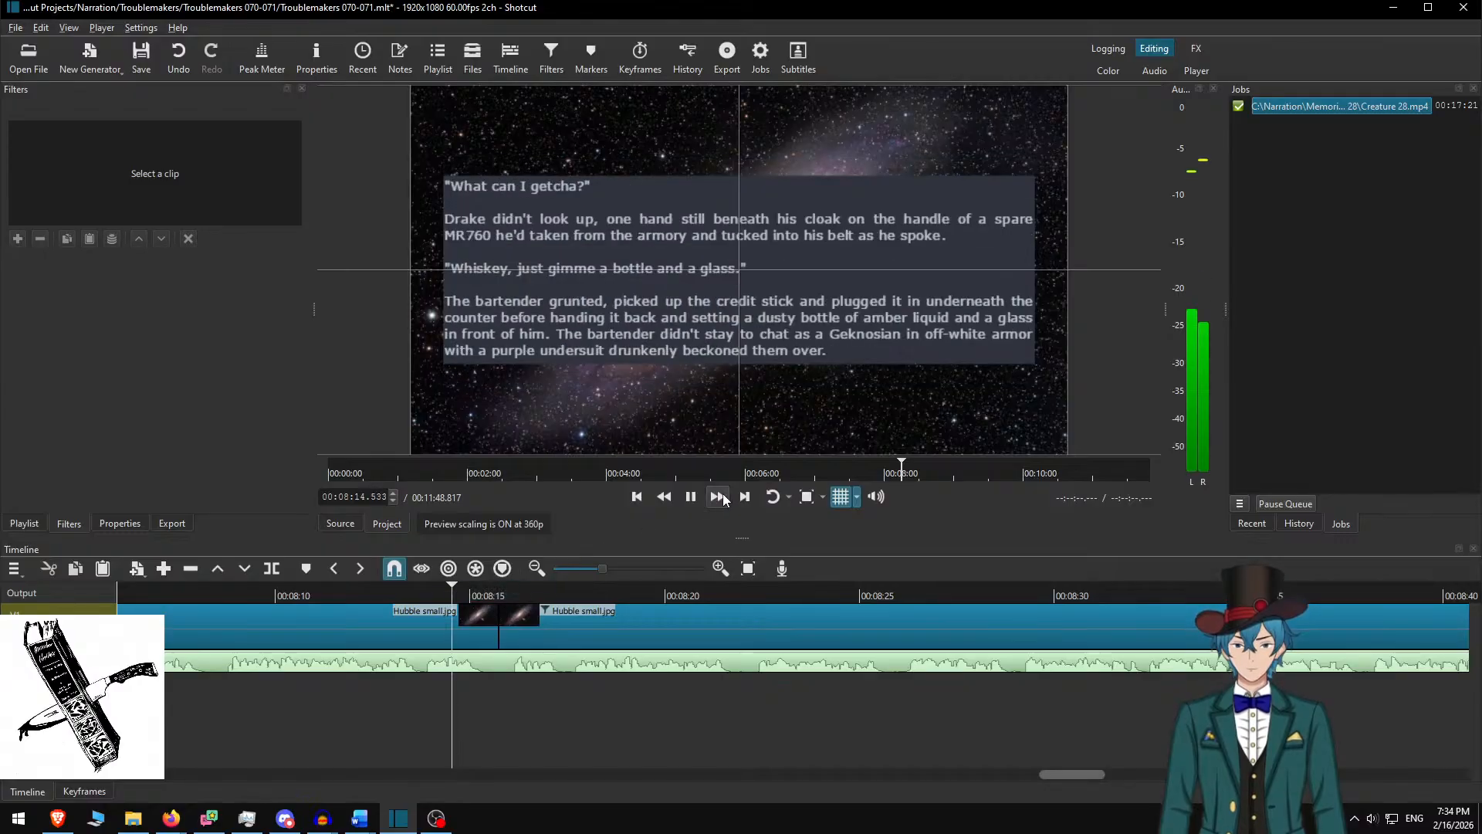
pyautogui.click(719, 498)
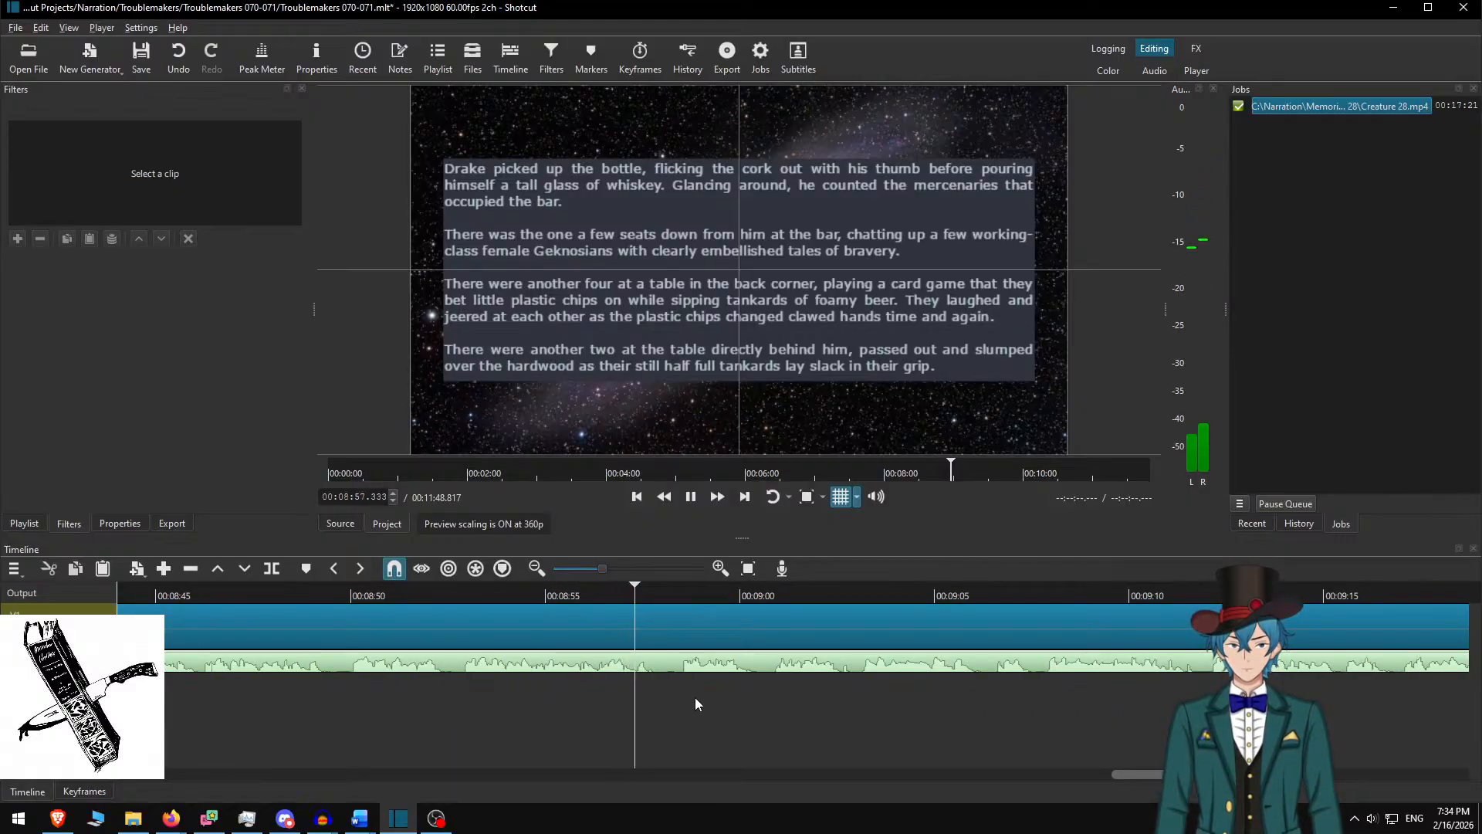
# Stop at 8:58, delete the captioned paragraphs in Word, and paste the next three into the new clip's overlay
pyautogui.press('space')
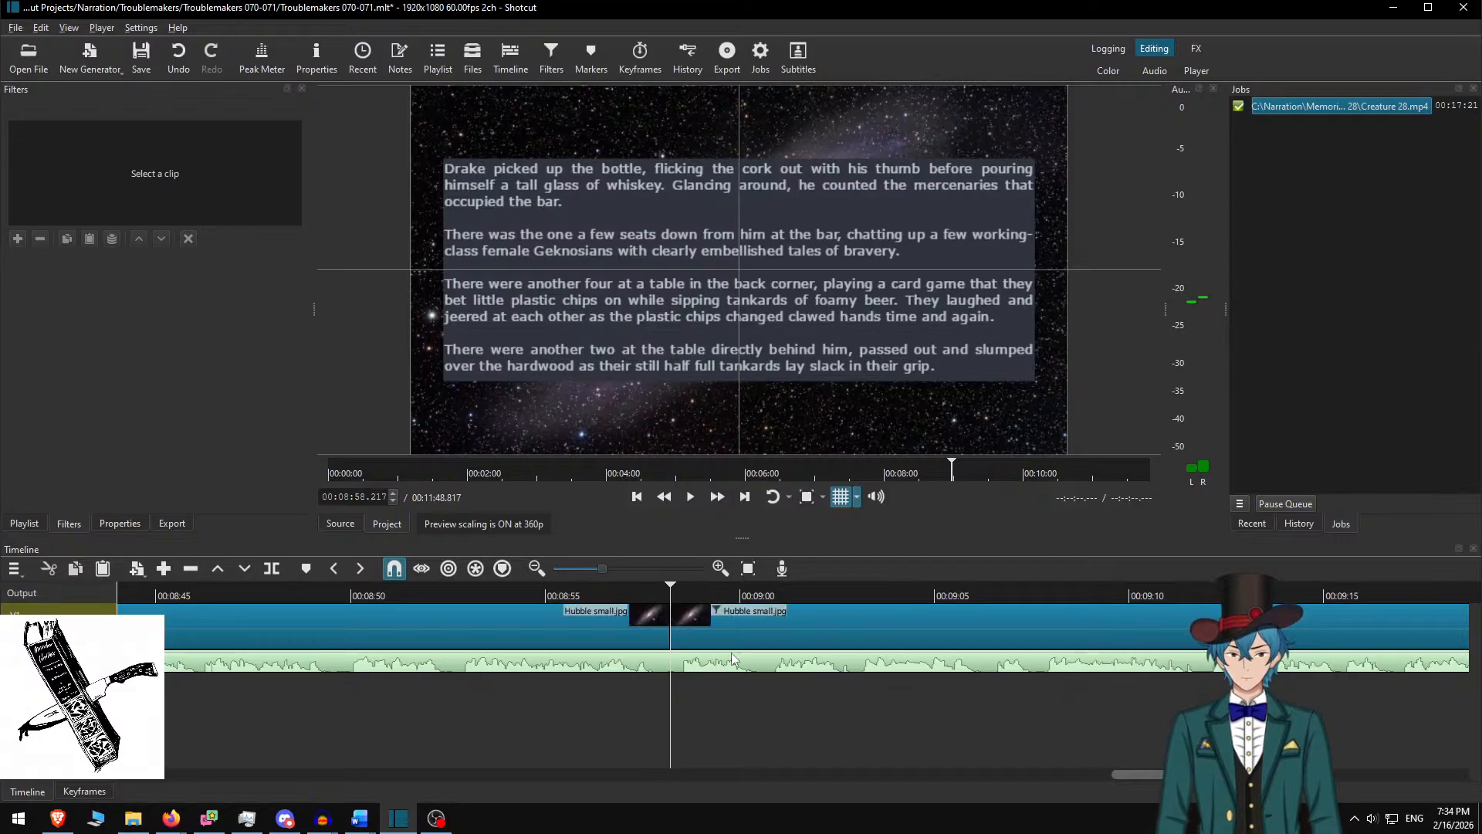
pyautogui.click(734, 622)
pyautogui.hotkey('alt', 'Tab')
pyautogui.press('Delete')
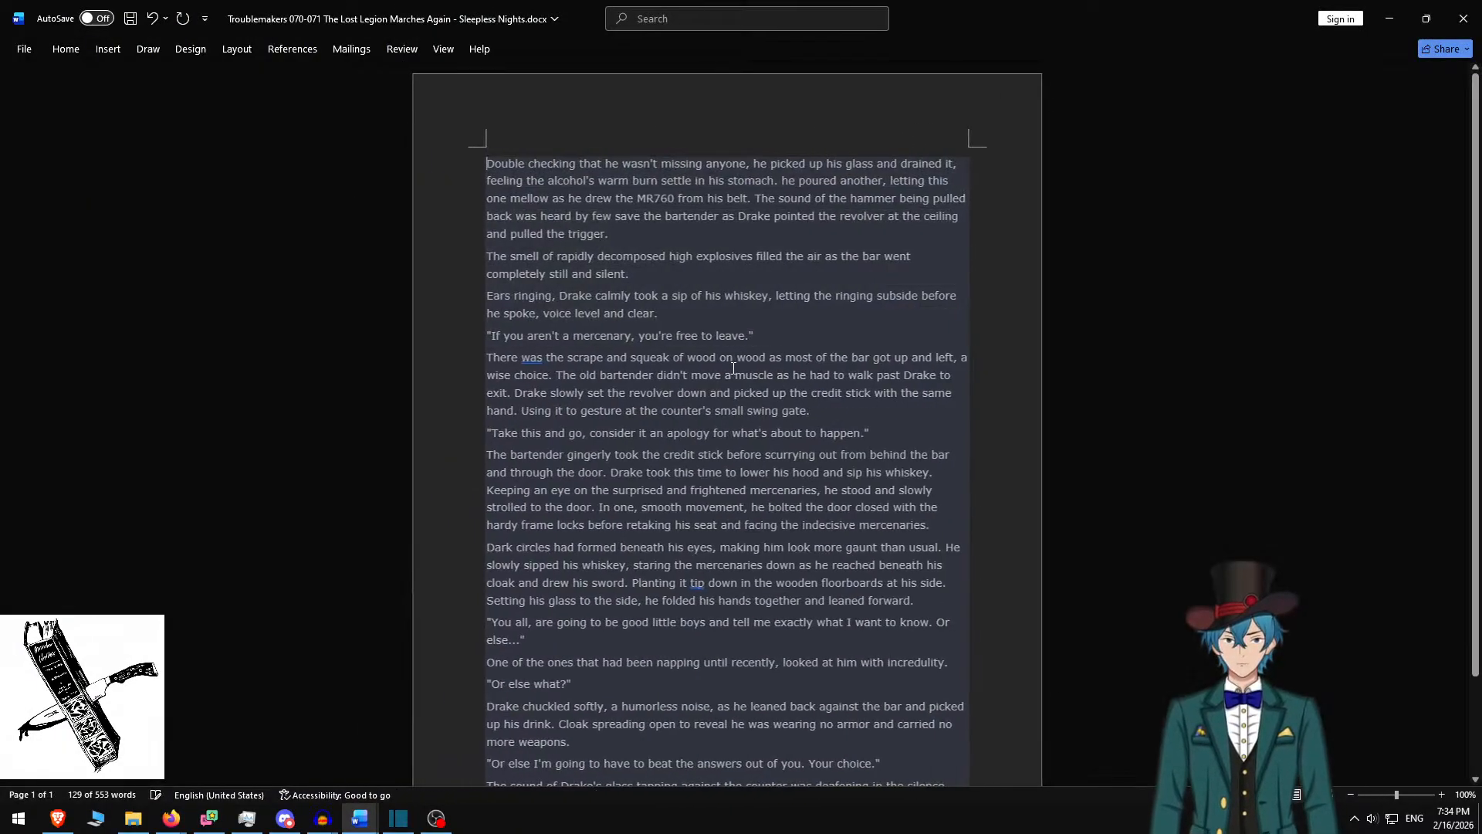
pyautogui.keyDown('shift'); pyautogui.click(701, 312); pyautogui.keyUp('shift')
pyautogui.hotkey('ctrl', 'c')
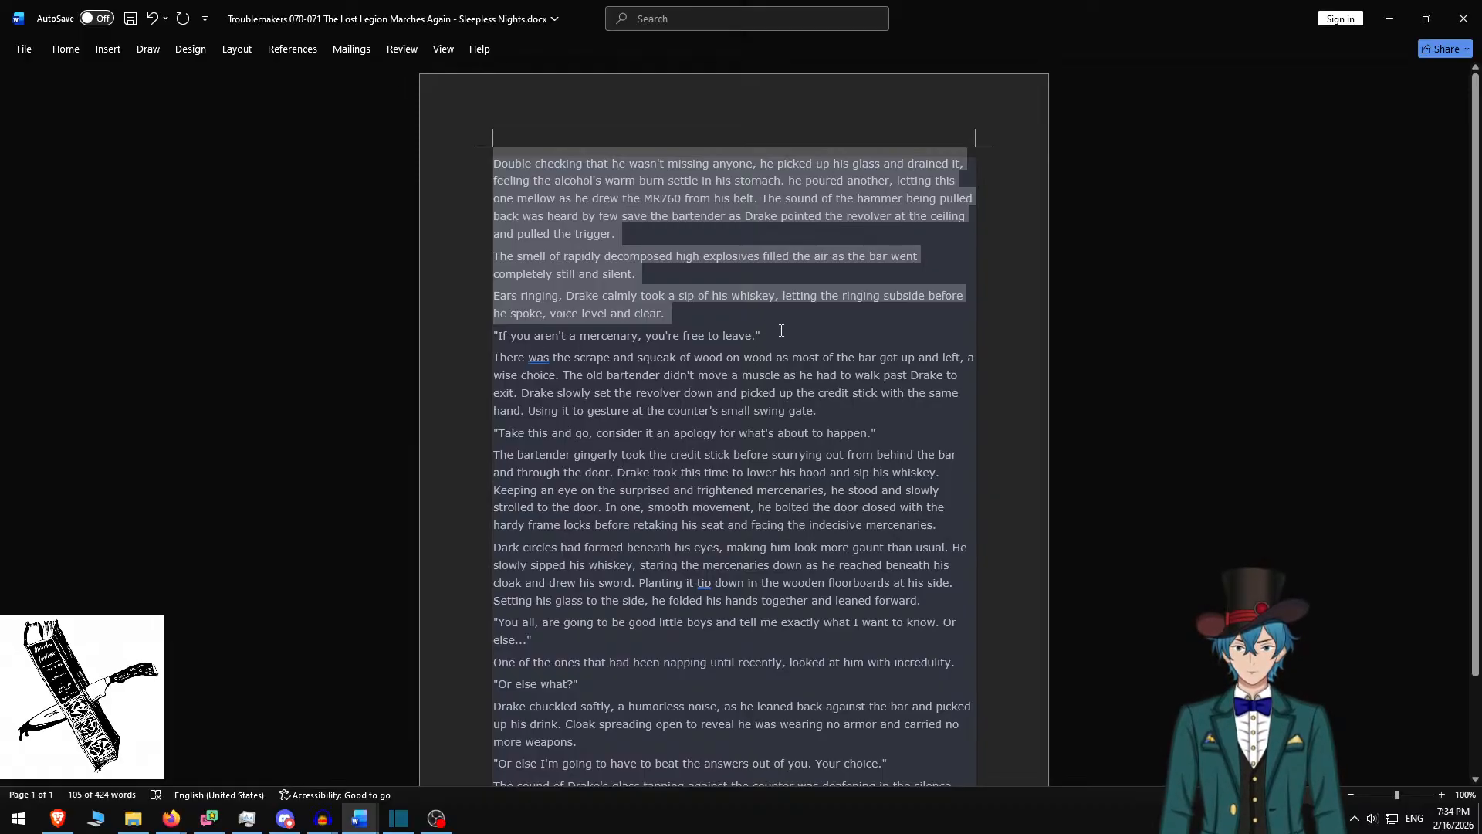
pyautogui.hotkey('alt', 'Tab')
pyautogui.hotkey('ctrl', 'a')
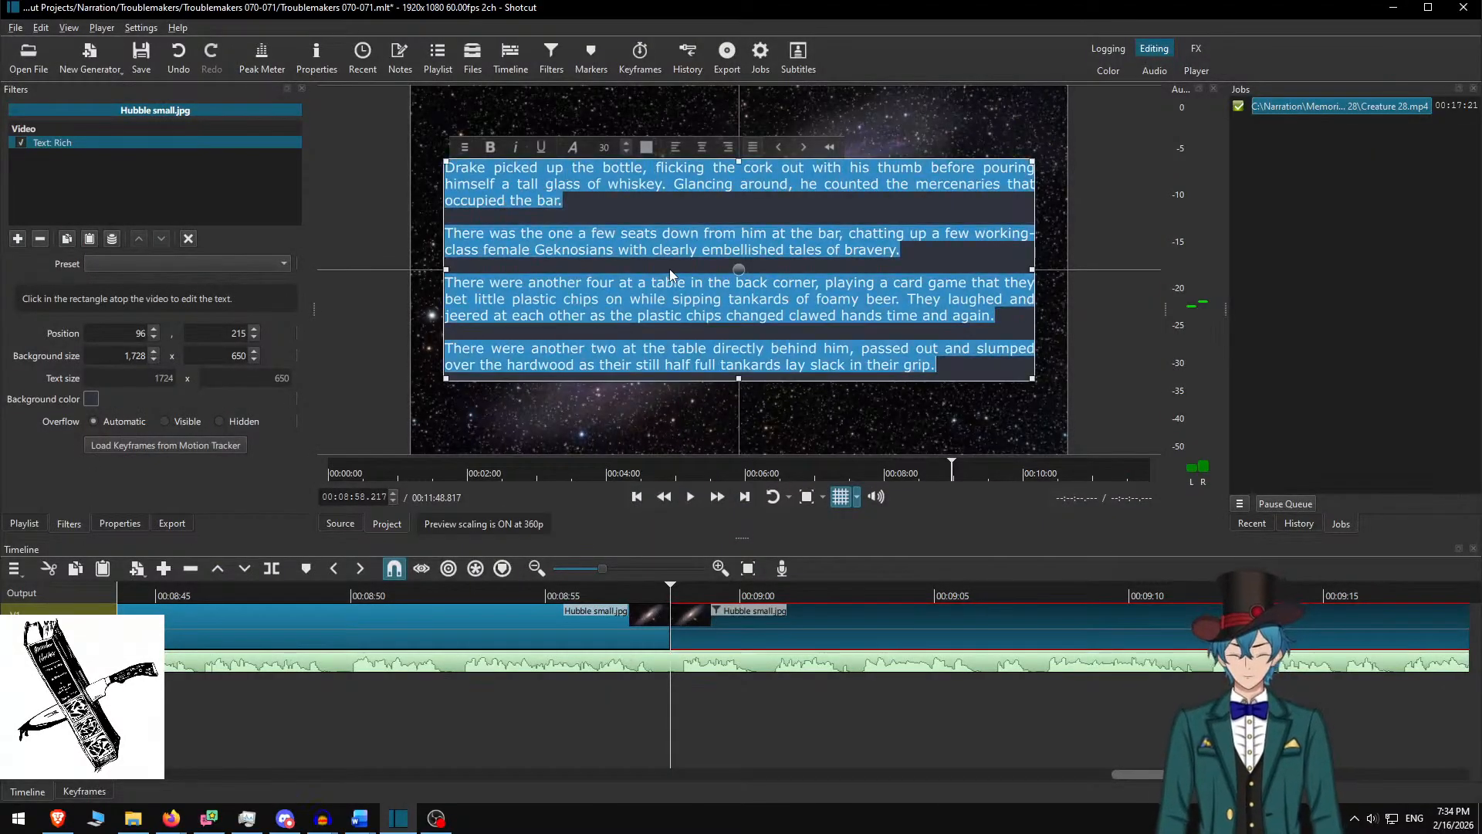
pyautogui.hotkey('ctrl', 'v')
# Put blank lines before the 'The smell' and 'Ears ringing' paragraphs and append 'If you aren't a mercenary, you're free to leave.'
pyautogui.press('Home')
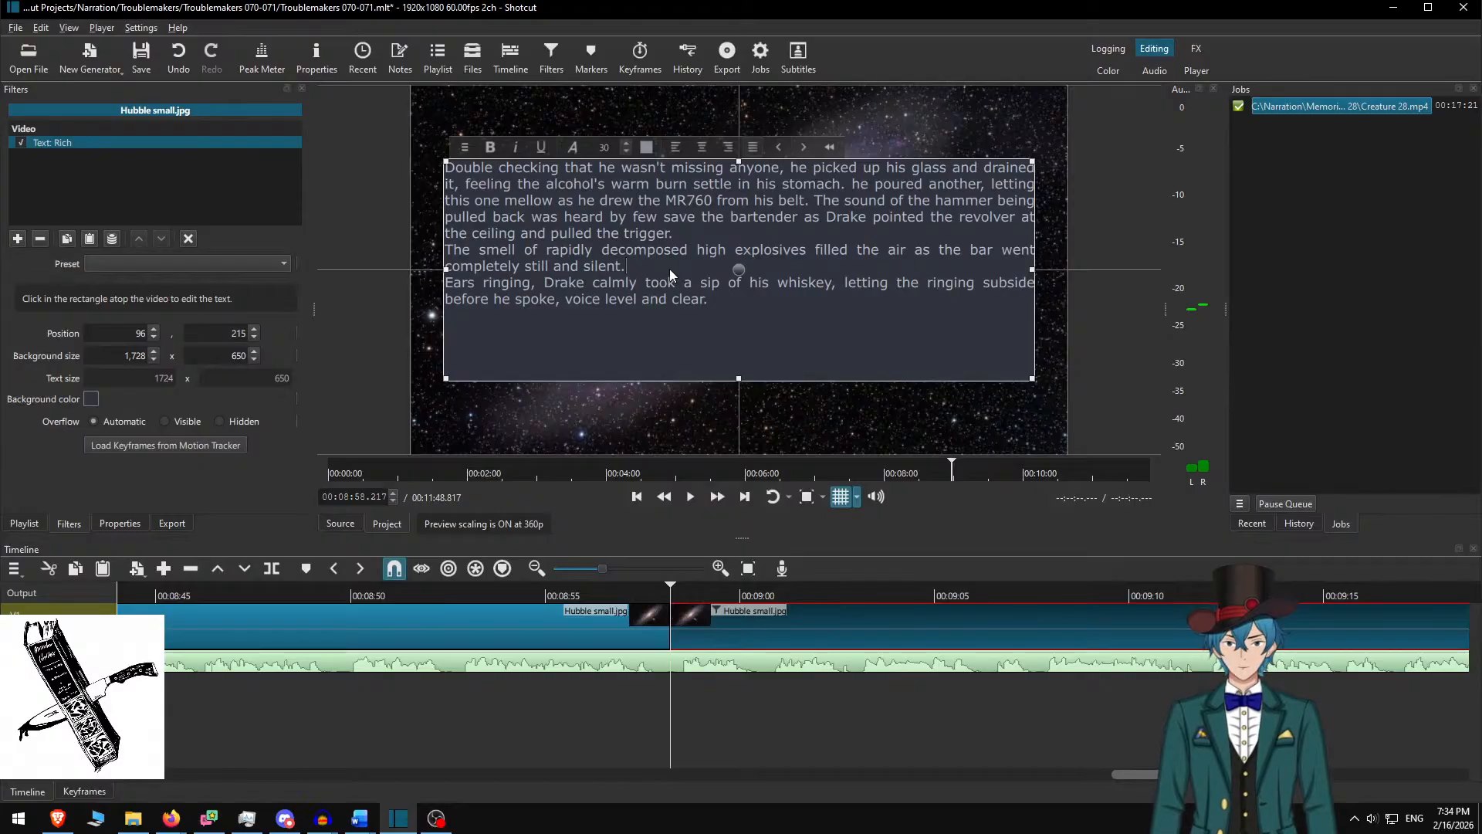
pyautogui.press('Return')
pyautogui.press('Up')
pyautogui.press('Up')
pyautogui.press('Up')
pyautogui.press('Return')
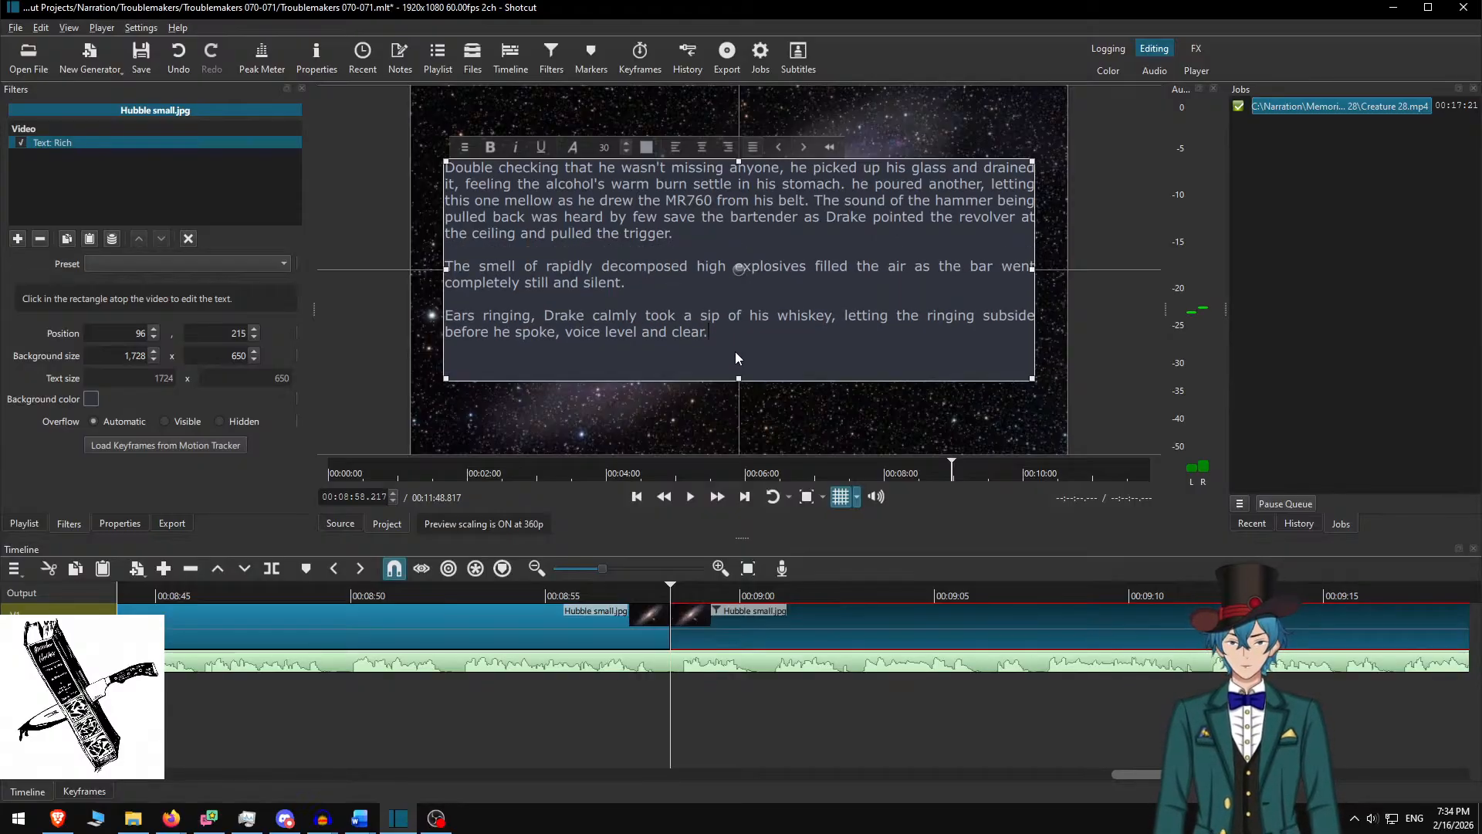
pyautogui.hotkey('alt', 'Tab')
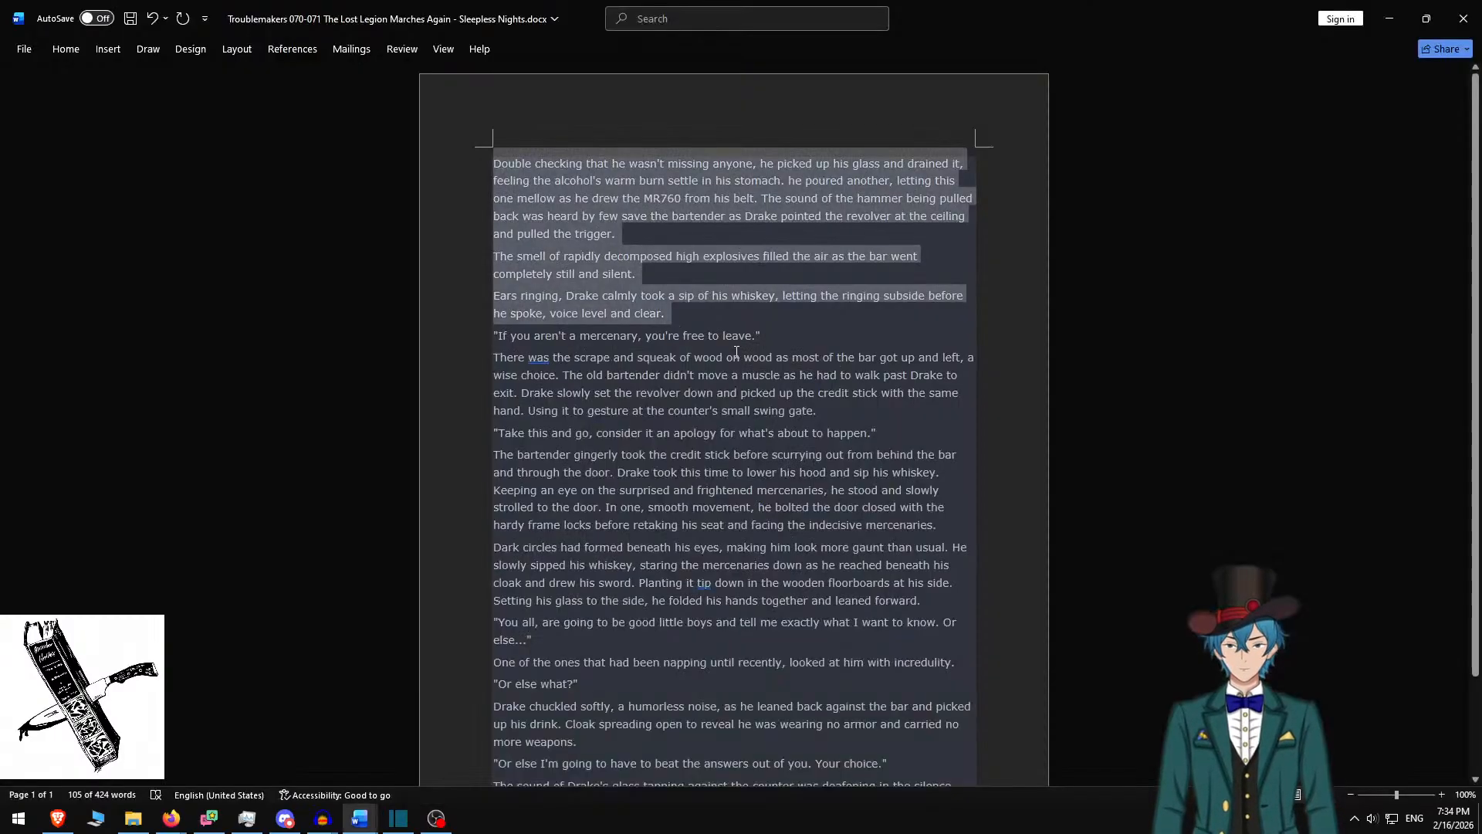
pyautogui.doubleClick(678, 338)
pyautogui.tripleClick(681, 337)
pyautogui.hotkey('alt', 'Tab')
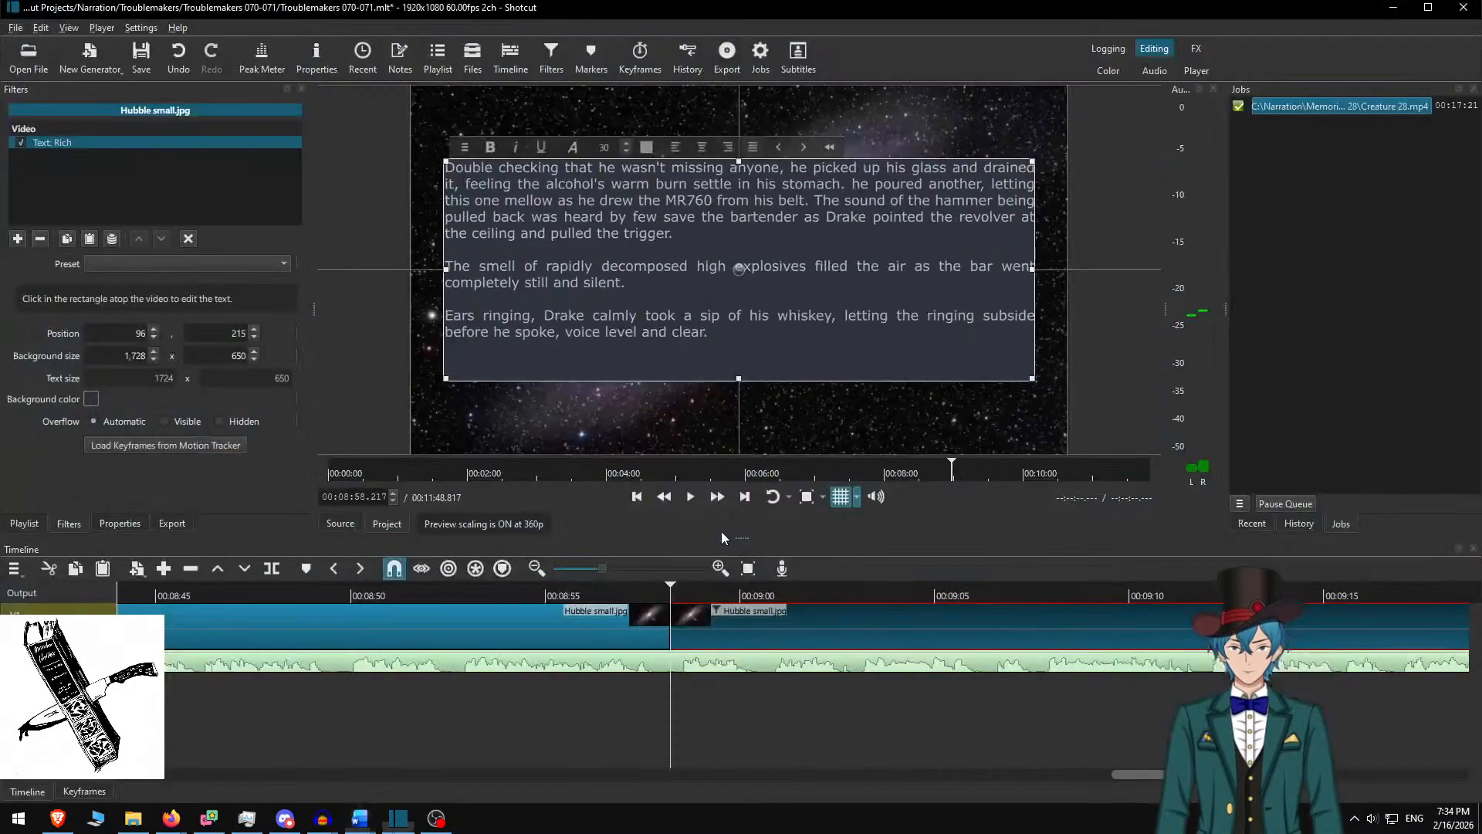
pyautogui.write('"If you aren\'t a mercenary, you\'re free to leave."')
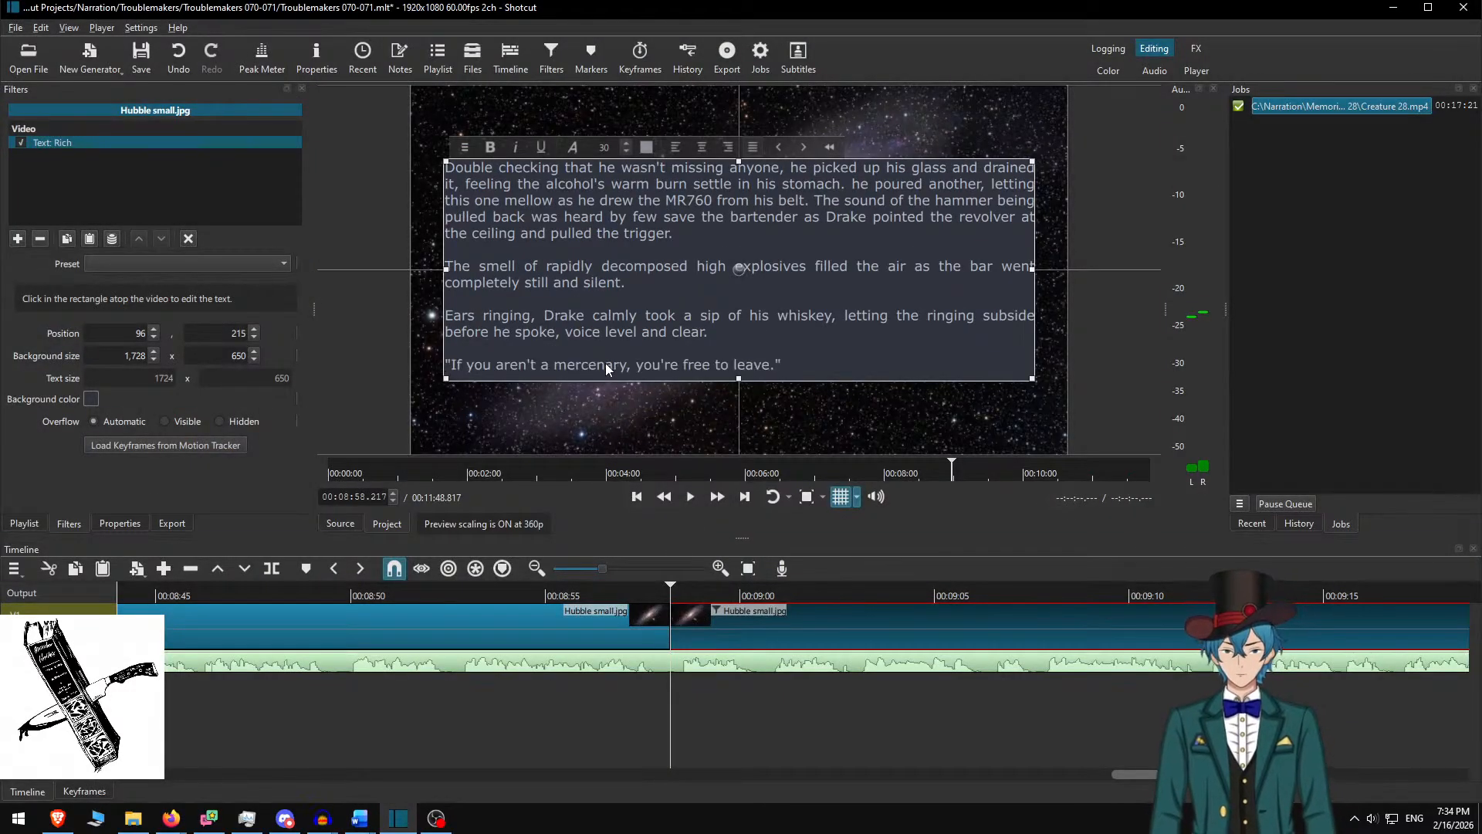
# Replay from about 8:55 at faster speed to review the new overlay
pyautogui.click(630, 622)
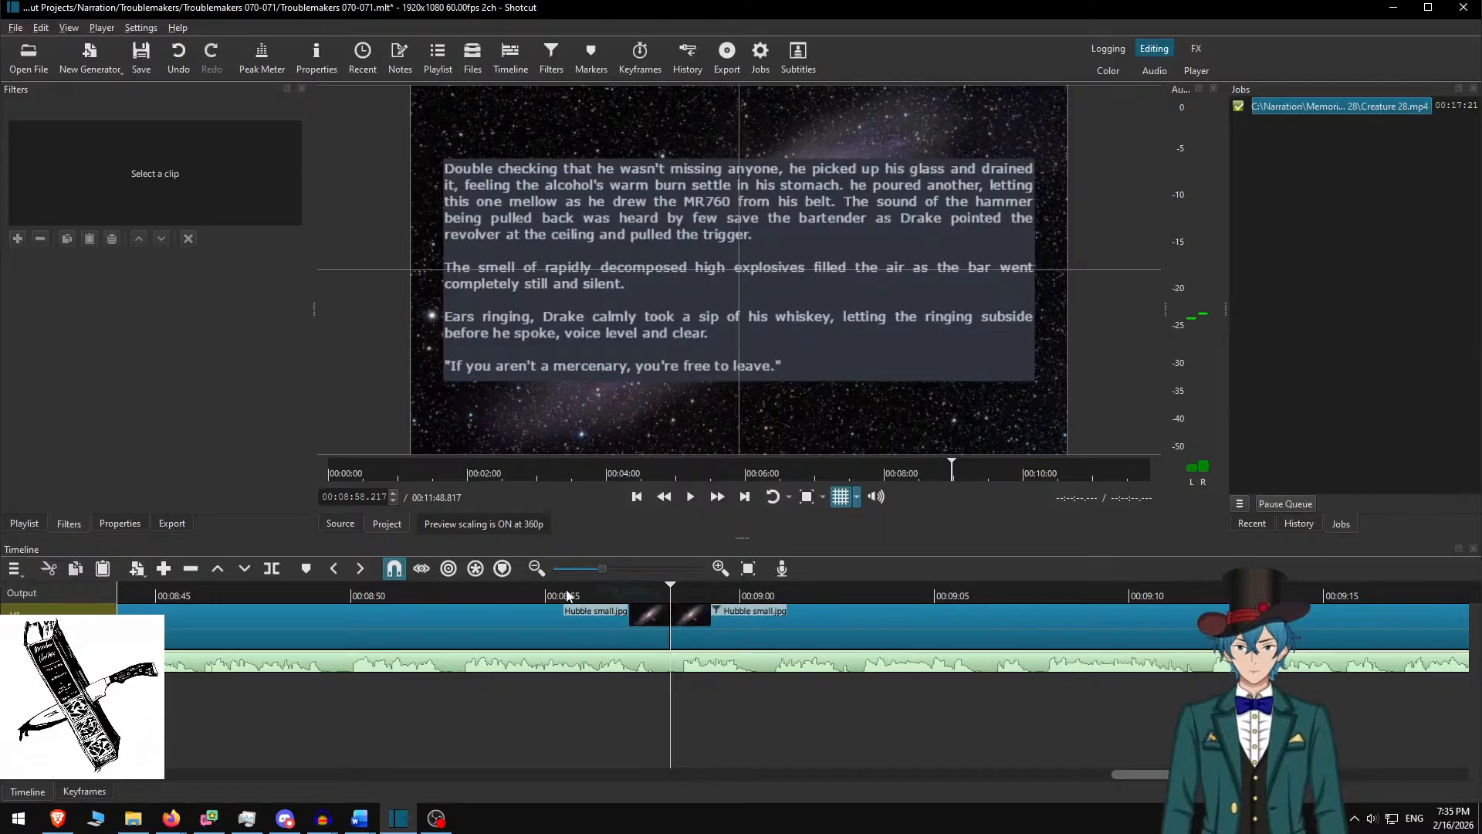
pyautogui.click(560, 594)
pyautogui.click(700, 500)
pyautogui.click(715, 500)
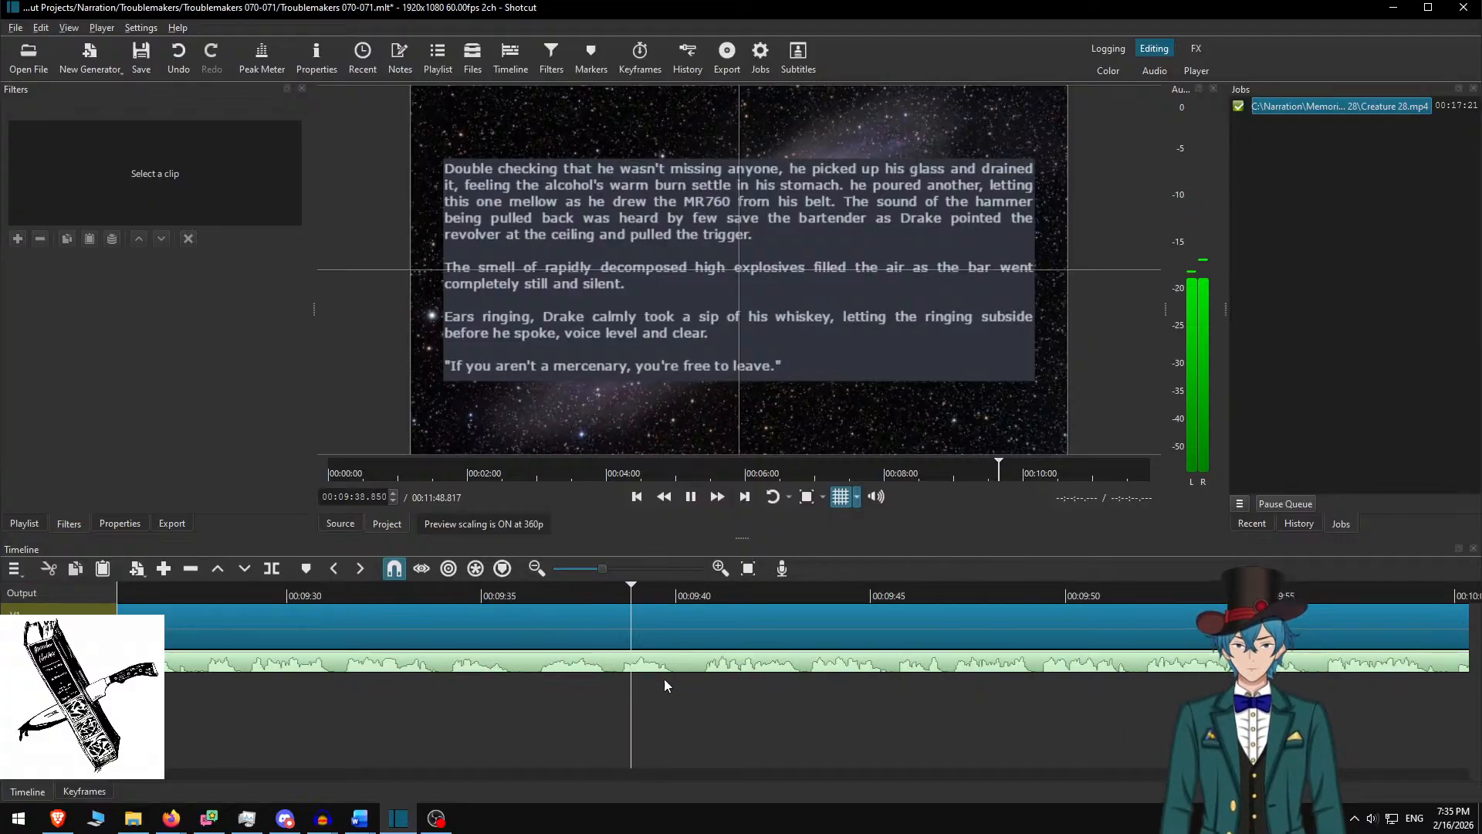
# Stop where the passage ends, split the galaxy clip there and select the right piece
pyautogui.press('space')
pyautogui.press('s')
pyautogui.click(731, 630)
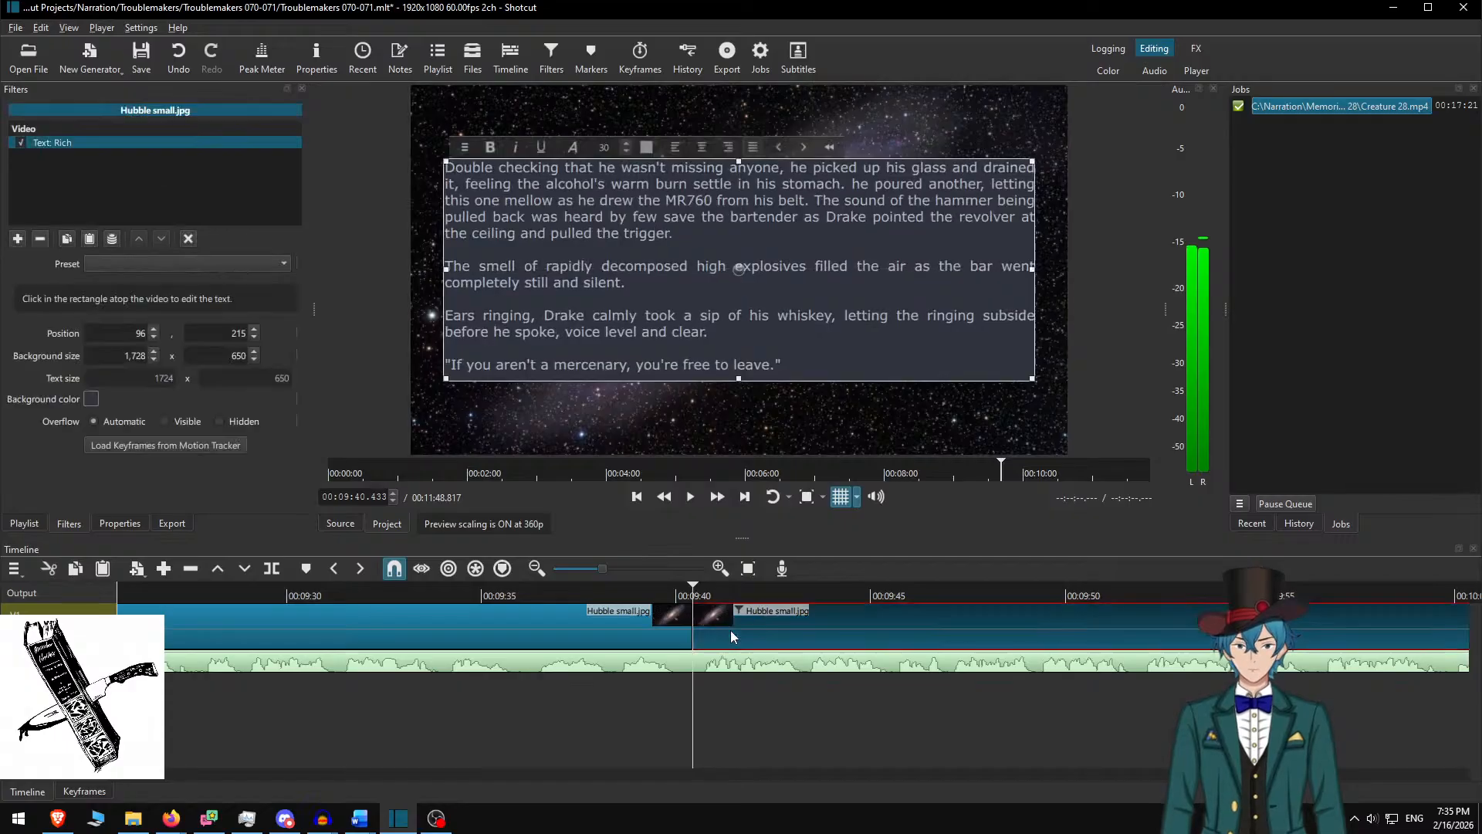
# In Word, delete the already-captioned paragraphs and copy the passage through 'the indecisive mercenaries'
pyautogui.hotkey('alt', 'Tab')
pyautogui.hotkey('ctrl', 'shift', 'Home')
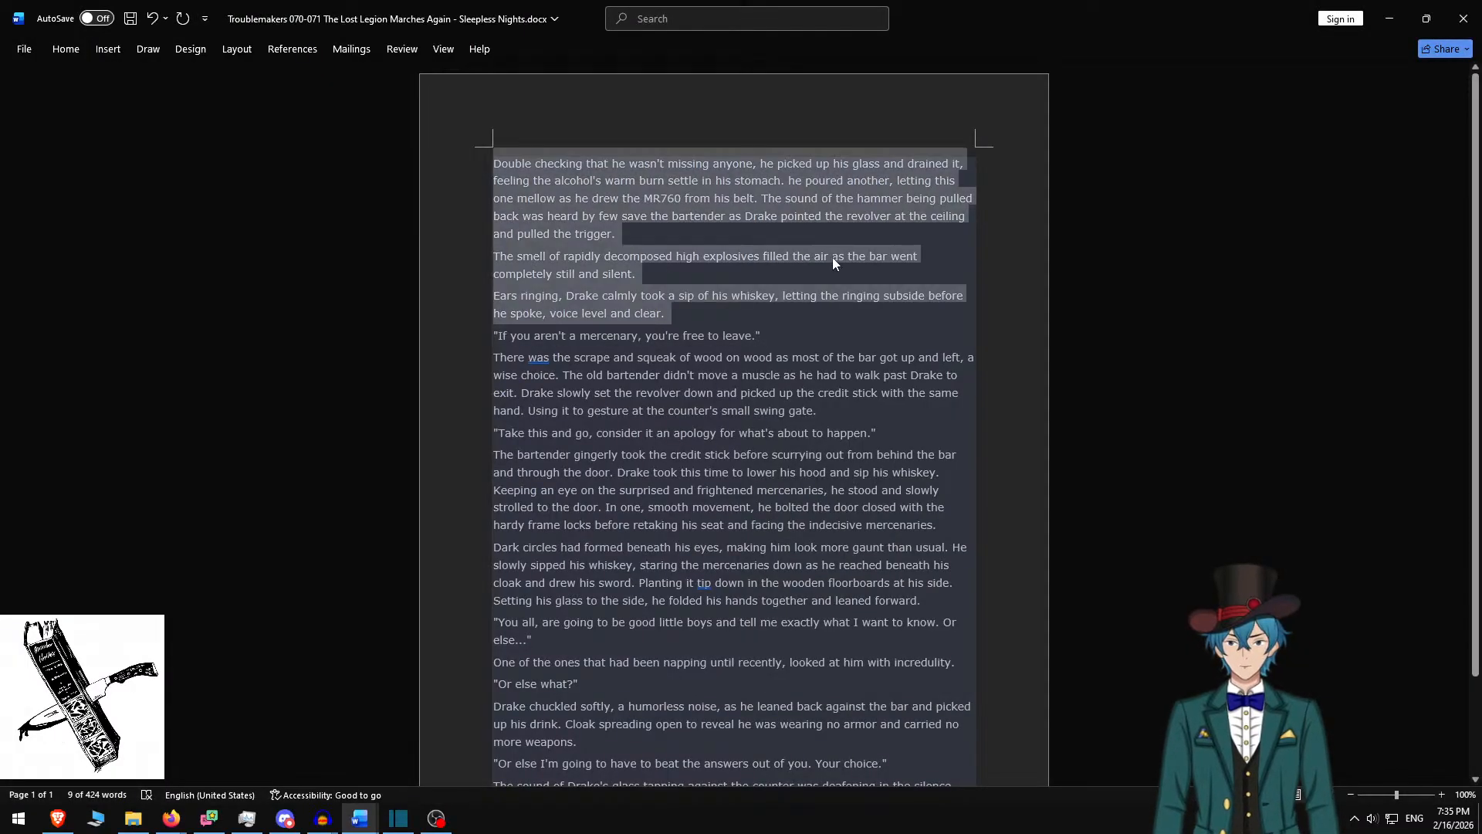
pyautogui.press('Delete')
pyautogui.hotkey('shift', 'Down')
pyautogui.press('Delete')
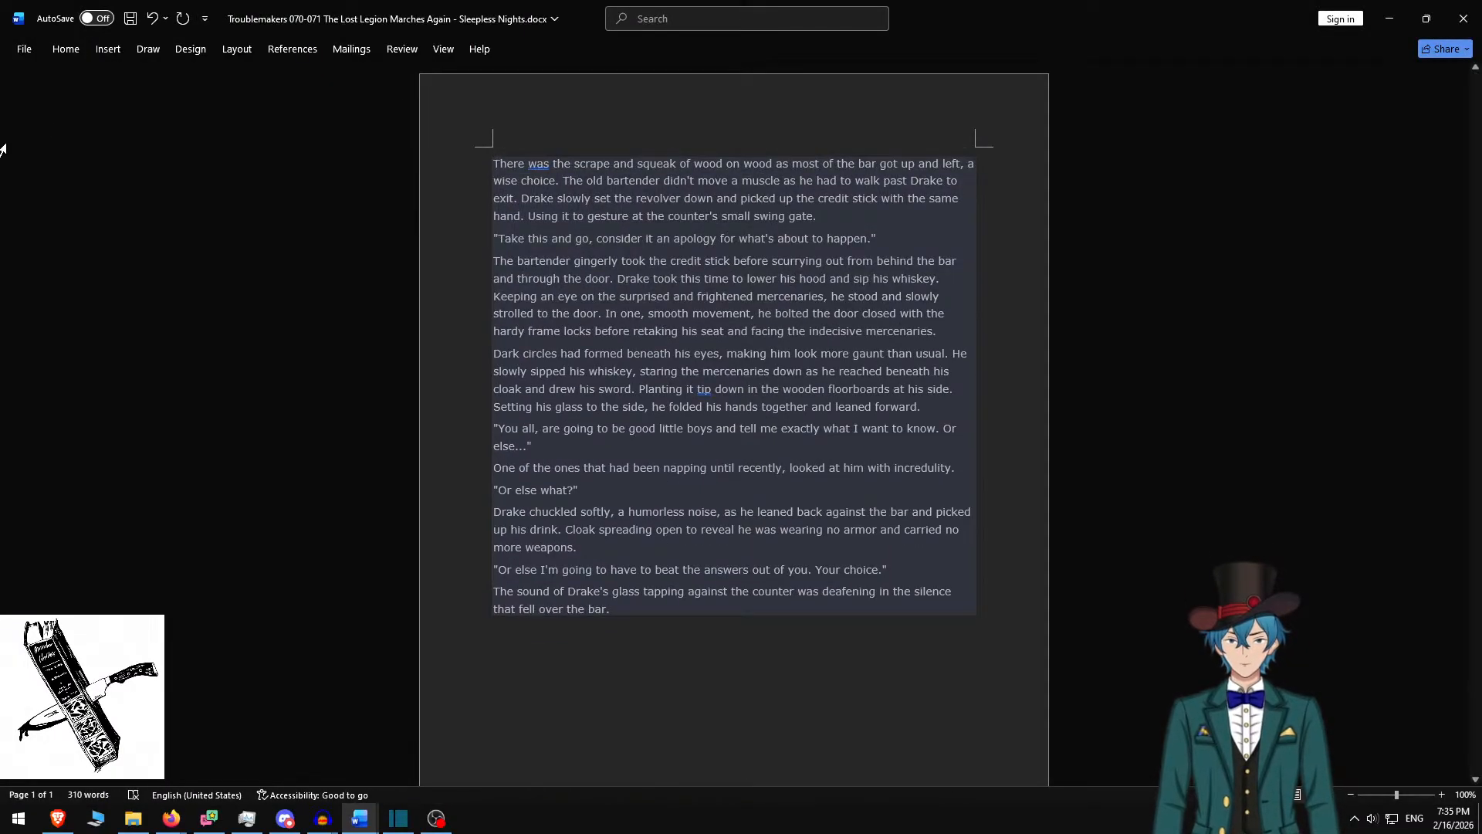
pyautogui.keyDown('shift'); pyautogui.click(949, 329); pyautogui.keyUp('shift')
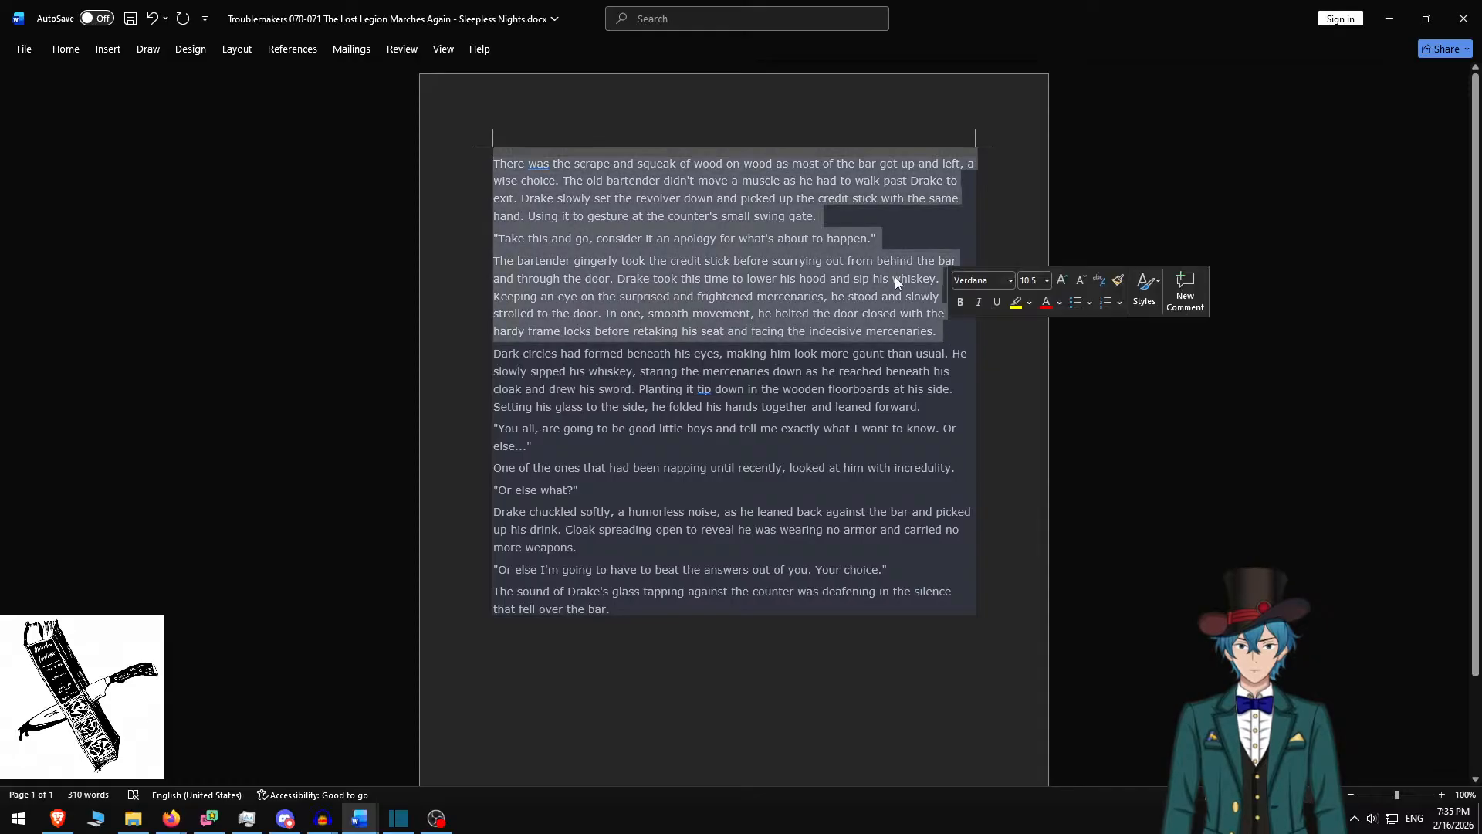
pyautogui.hotkey('alt', 'Tab')
# Replace the overlay text with the copied passage, add two blank lines, and set box height 600
pyautogui.click(669, 248)
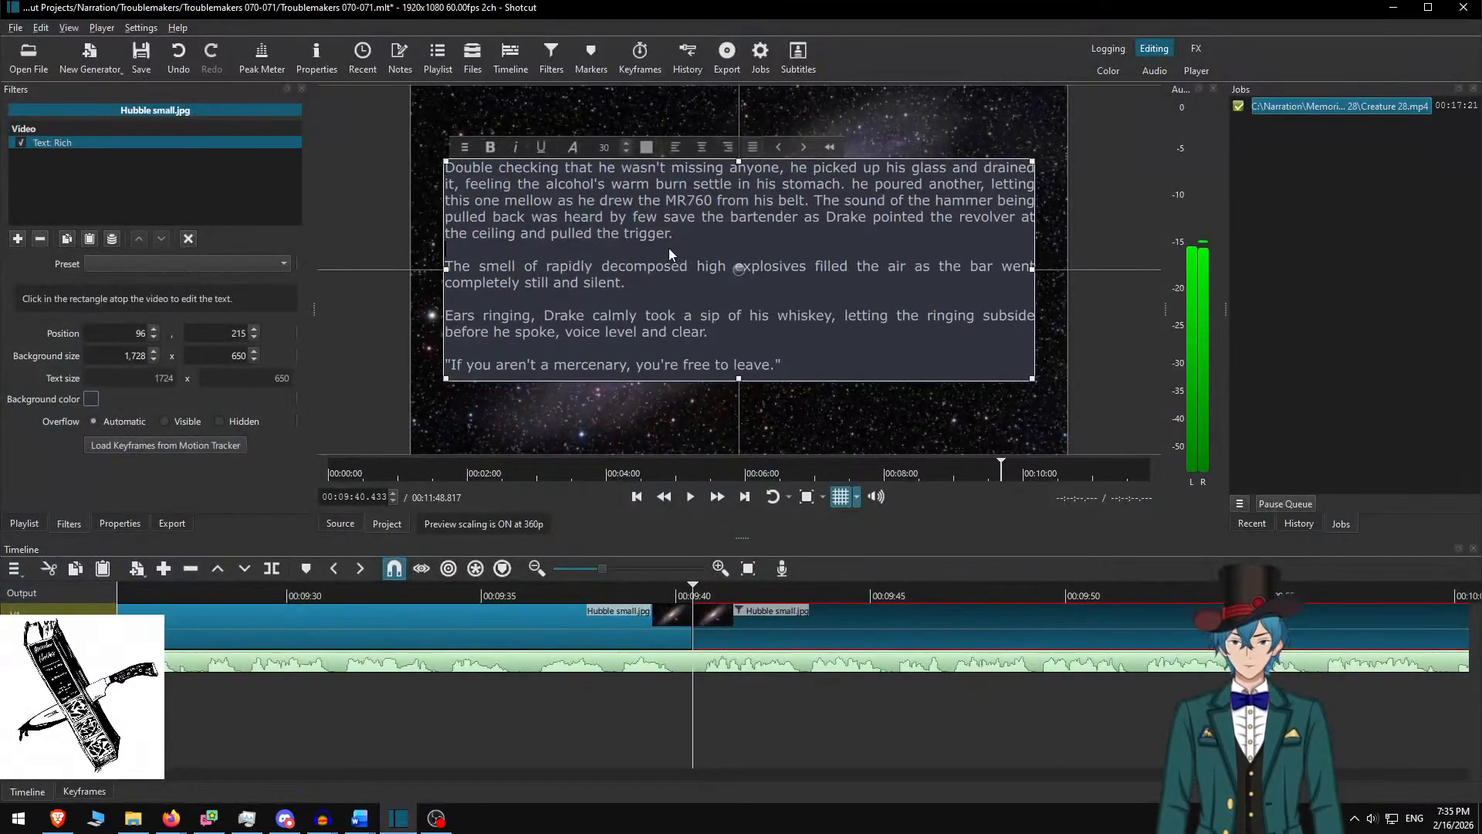
pyautogui.hotkey('ctrl', 'a')
pyautogui.write('There was the scrape and squeak of wood on wood as most of the bar got up and left, a wise choice. The old bartender didn\'t move a muscle as he had to walk past Drake to exit. Drake slowly set the revolver down and picked up the credit stick with the same hand. Using it to gesture at the counter\'s small swing gate. "Take this and go, consider it an apology for what\'s about to happen." The bartender gingerly took the credit stick before scurrying out from behind the bar and through the door. Drake took this time to lower his hood and sip his whiskey. Keeping an eye on the surprised and frightened mercenaries, he stood and slowly strolled to the door. In one, smooth movement, he bolted the door closed with the hardy frame locks before retaking his seat and facing the indecisive mercenaries.')
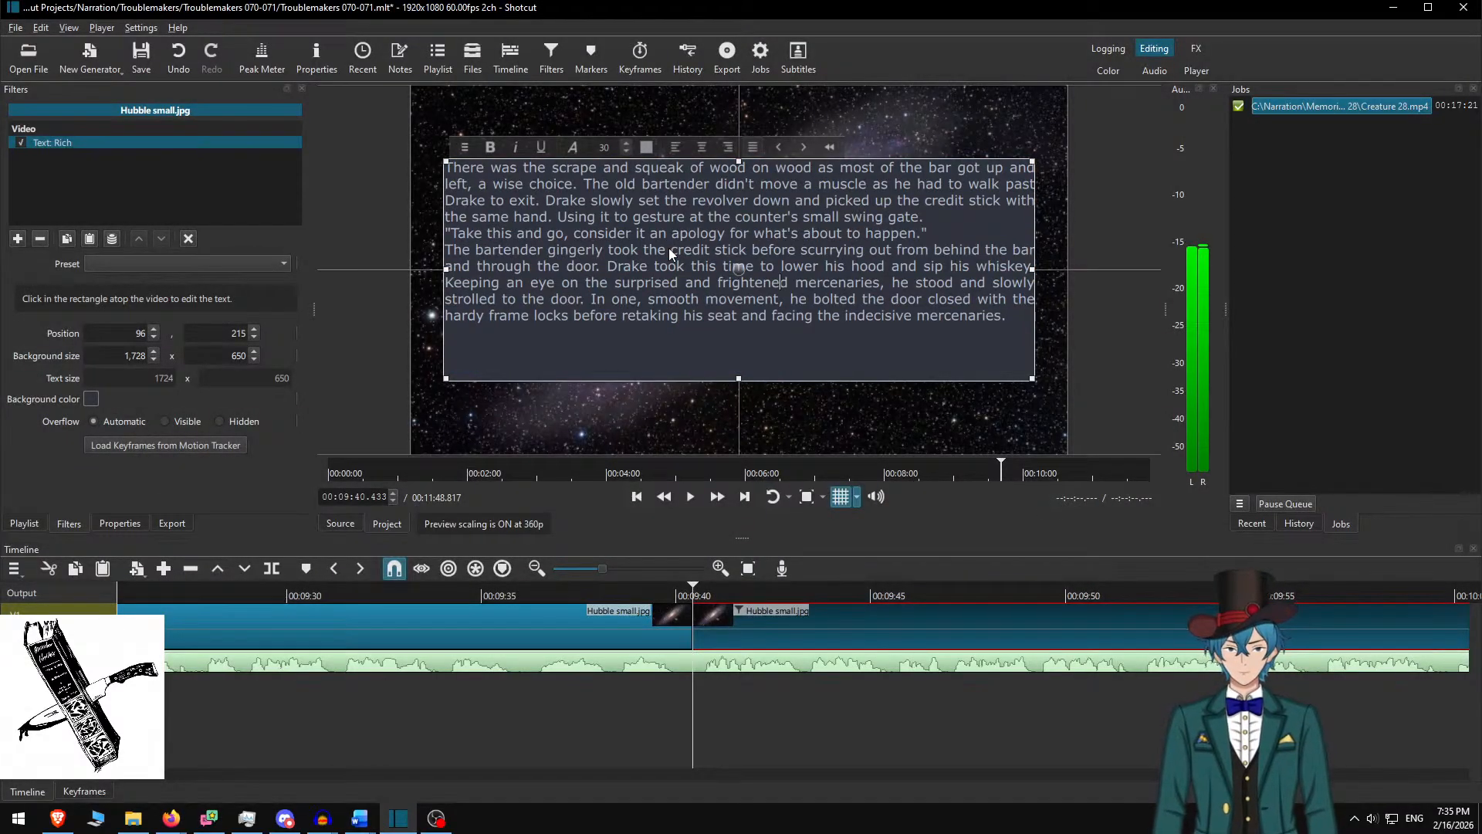
pyautogui.press('Return')
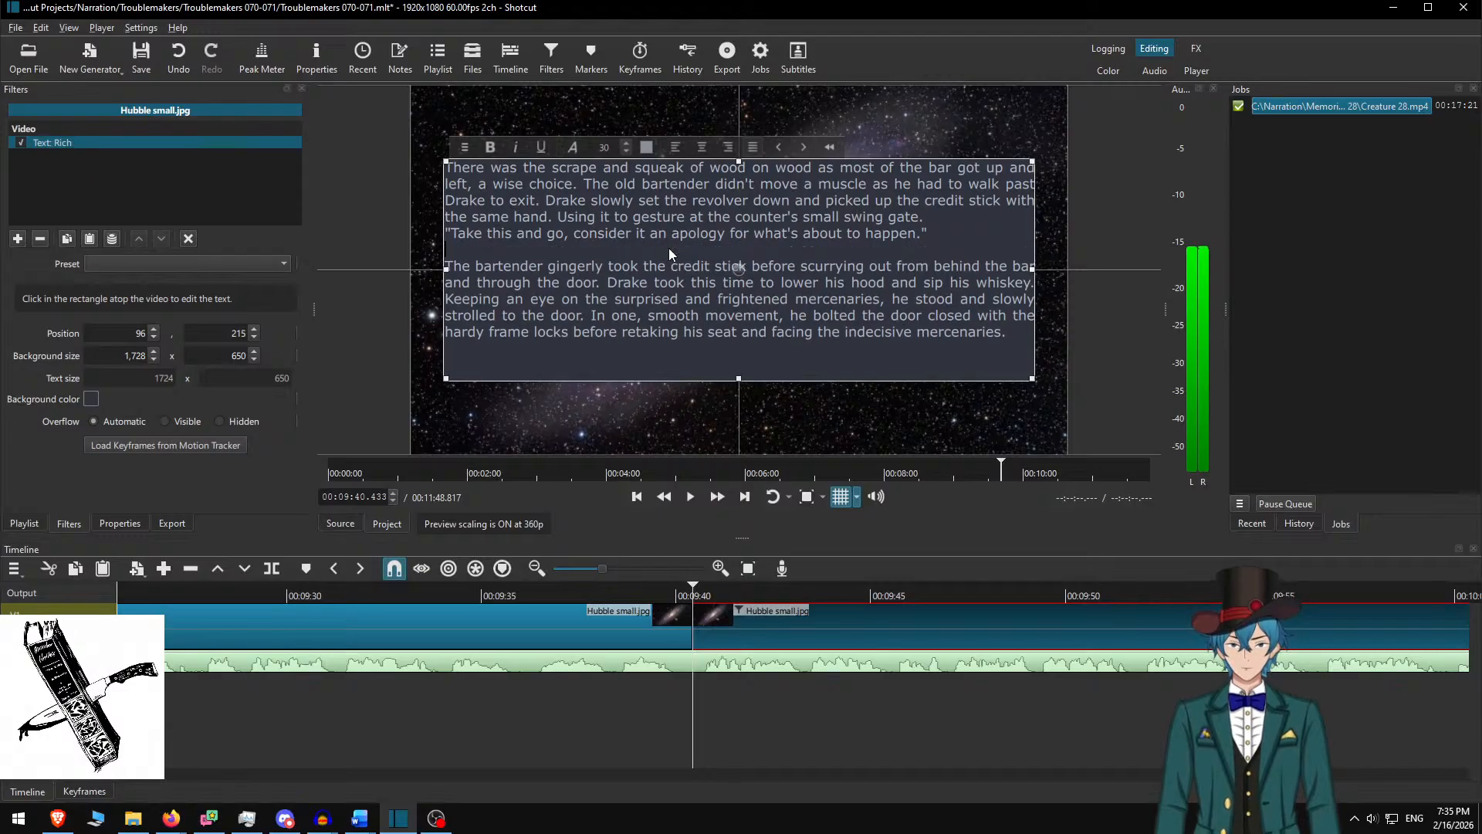
pyautogui.press('Return')
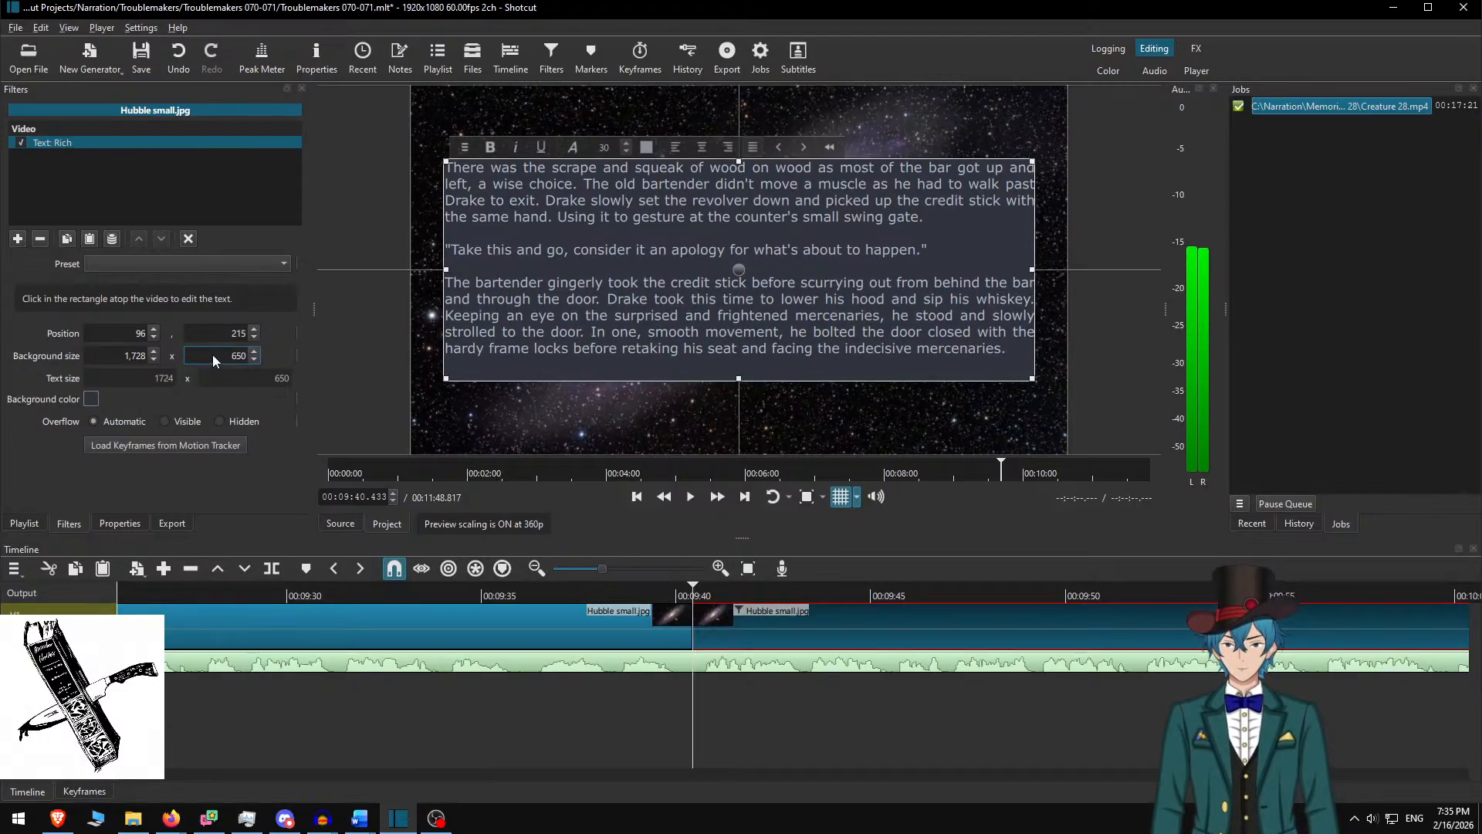
pyautogui.press('BackSpace')
pyautogui.write('0')
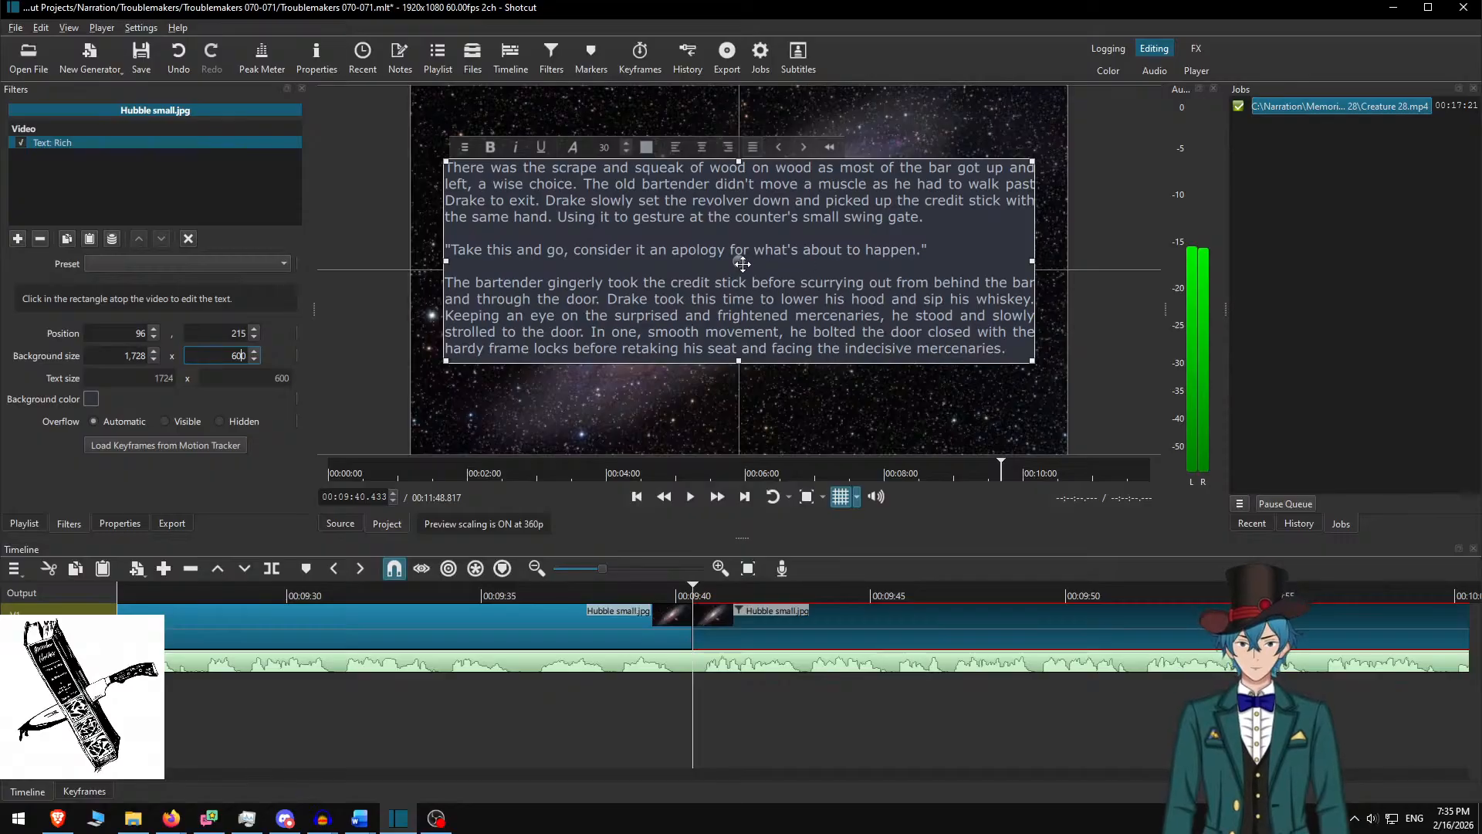
# Move the text box down to recentre it and play the section back to check
pyautogui.moveTo(742, 264); pyautogui.dragTo(742, 275)
pyautogui.click(760, 678)
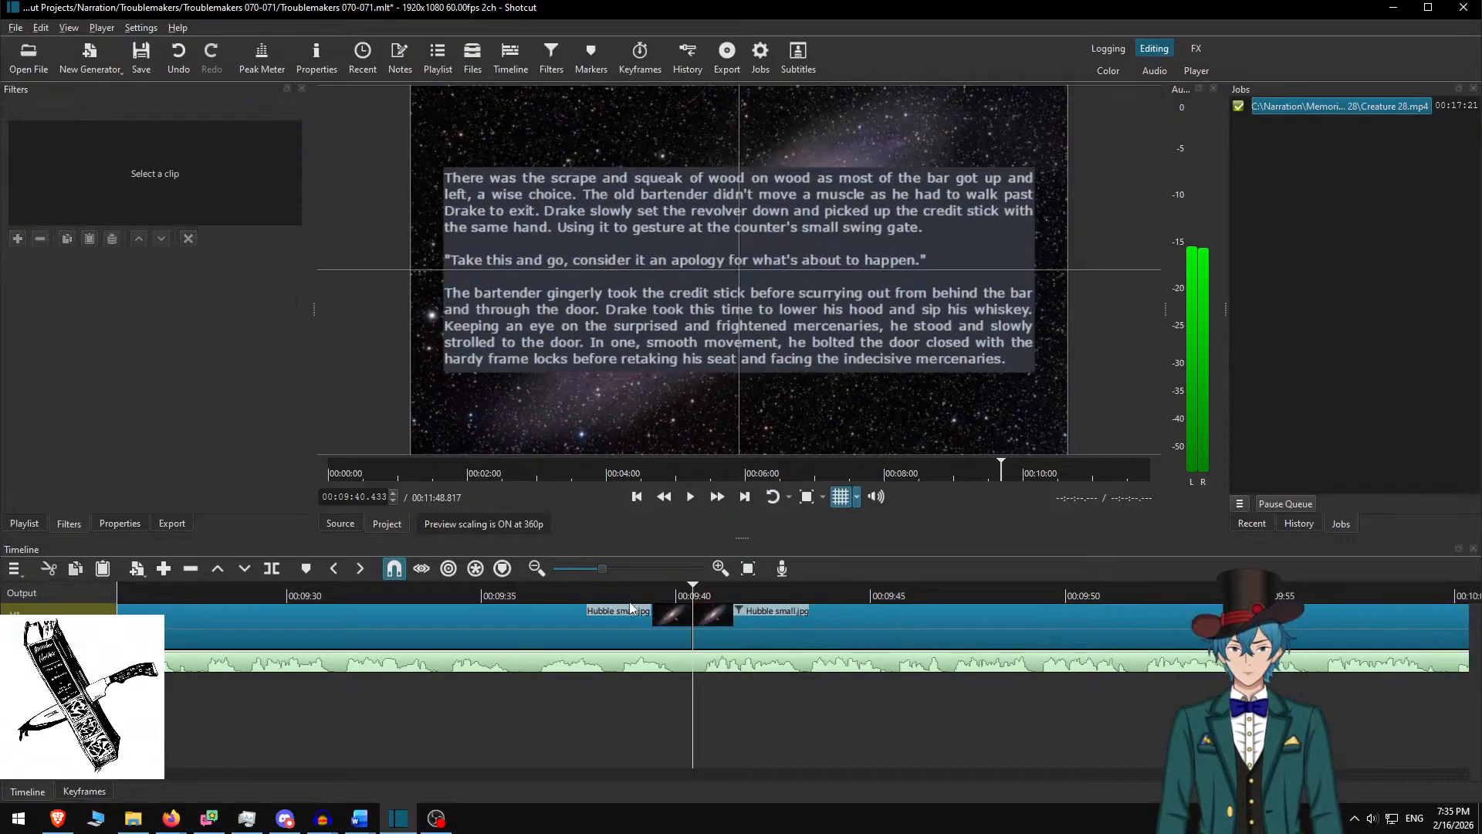
pyautogui.click(579, 592)
pyautogui.click(725, 493)
pyautogui.click(725, 493)
pyautogui.click(725, 493)
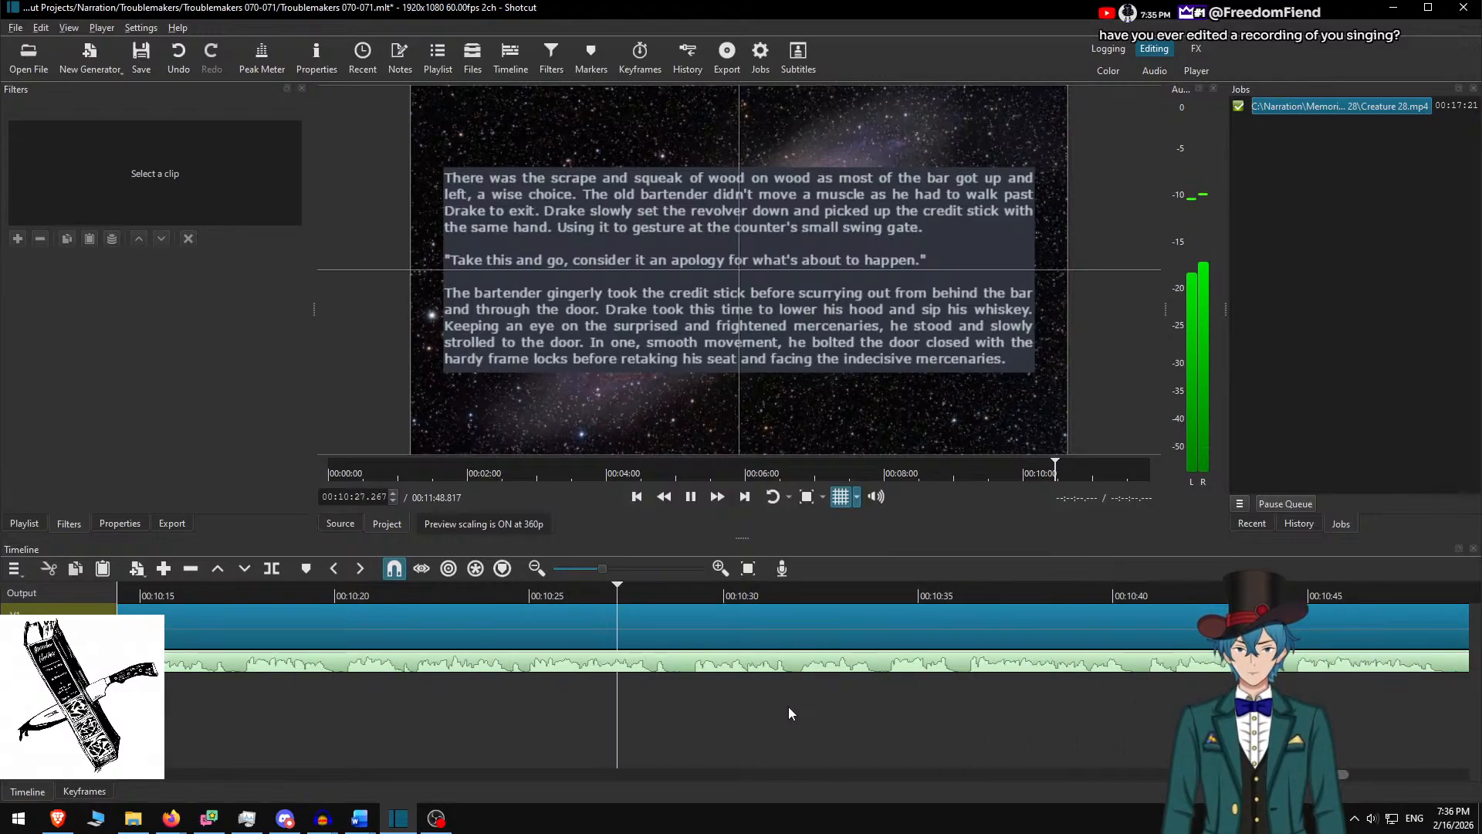
# Replay the narration to find the start of the unwanted sound just after 00:10:28
pyautogui.press('space')
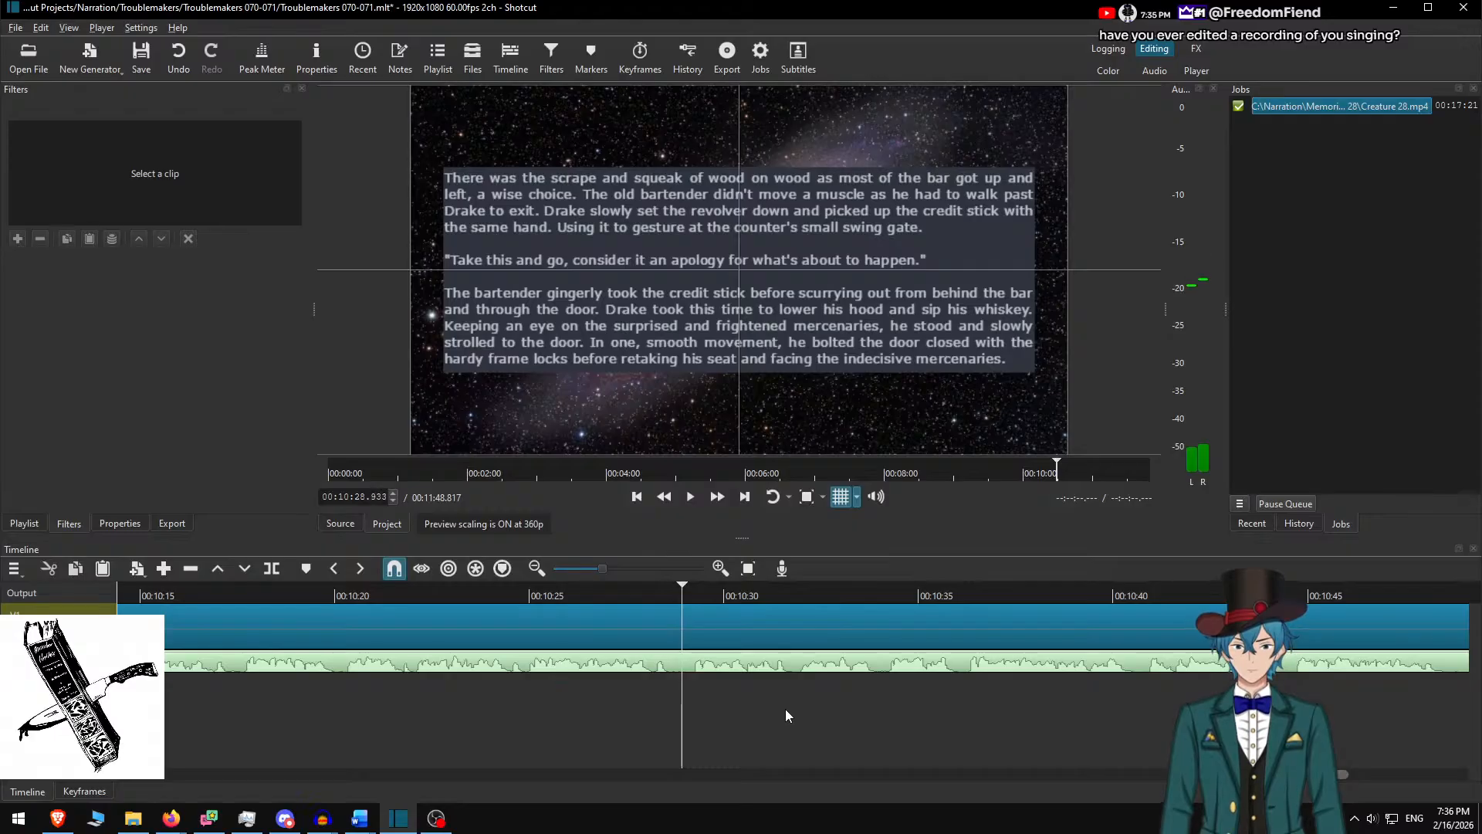
pyautogui.click(641, 594)
pyautogui.press('space')
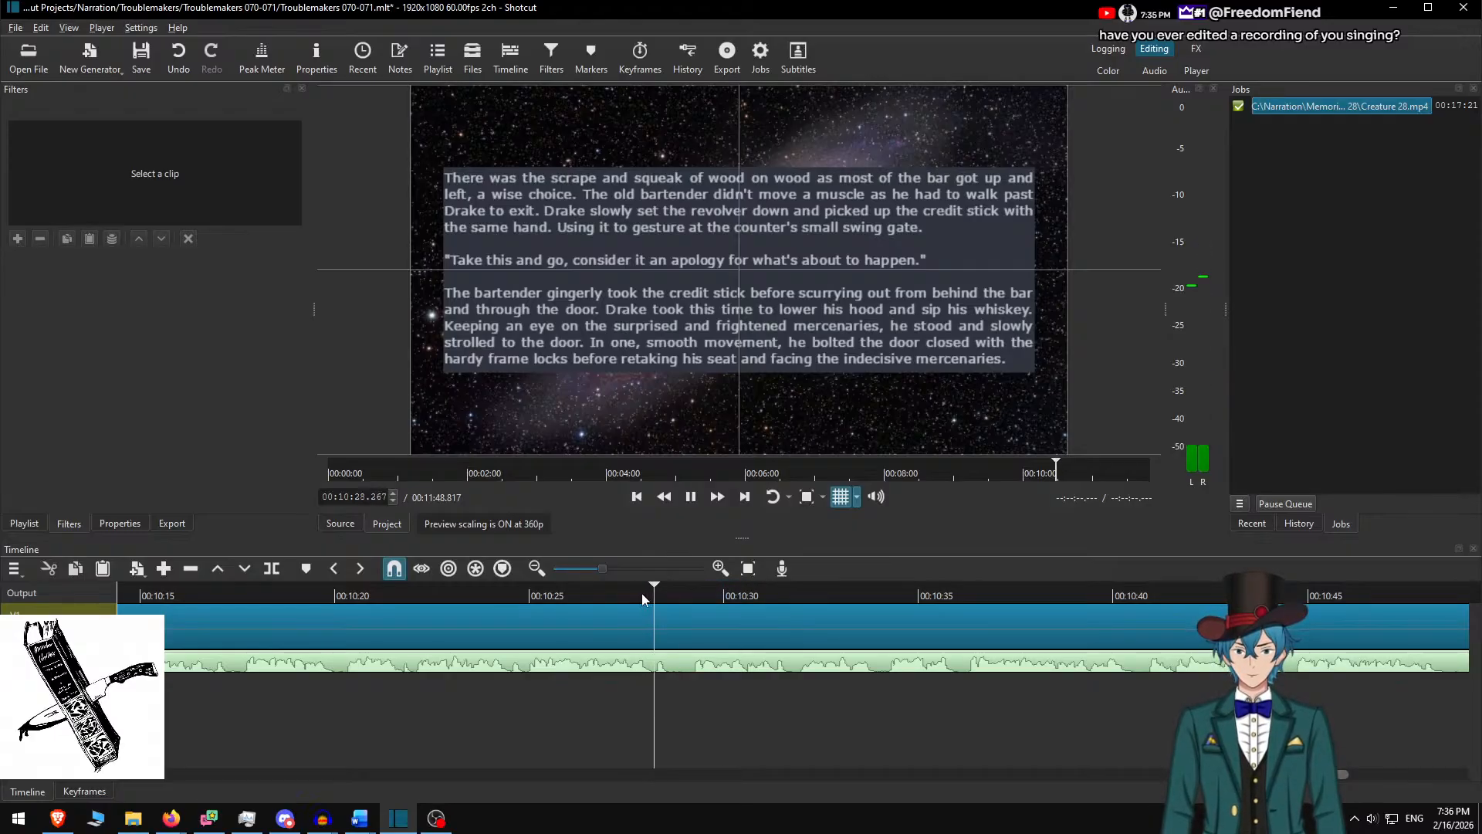
pyautogui.press('space')
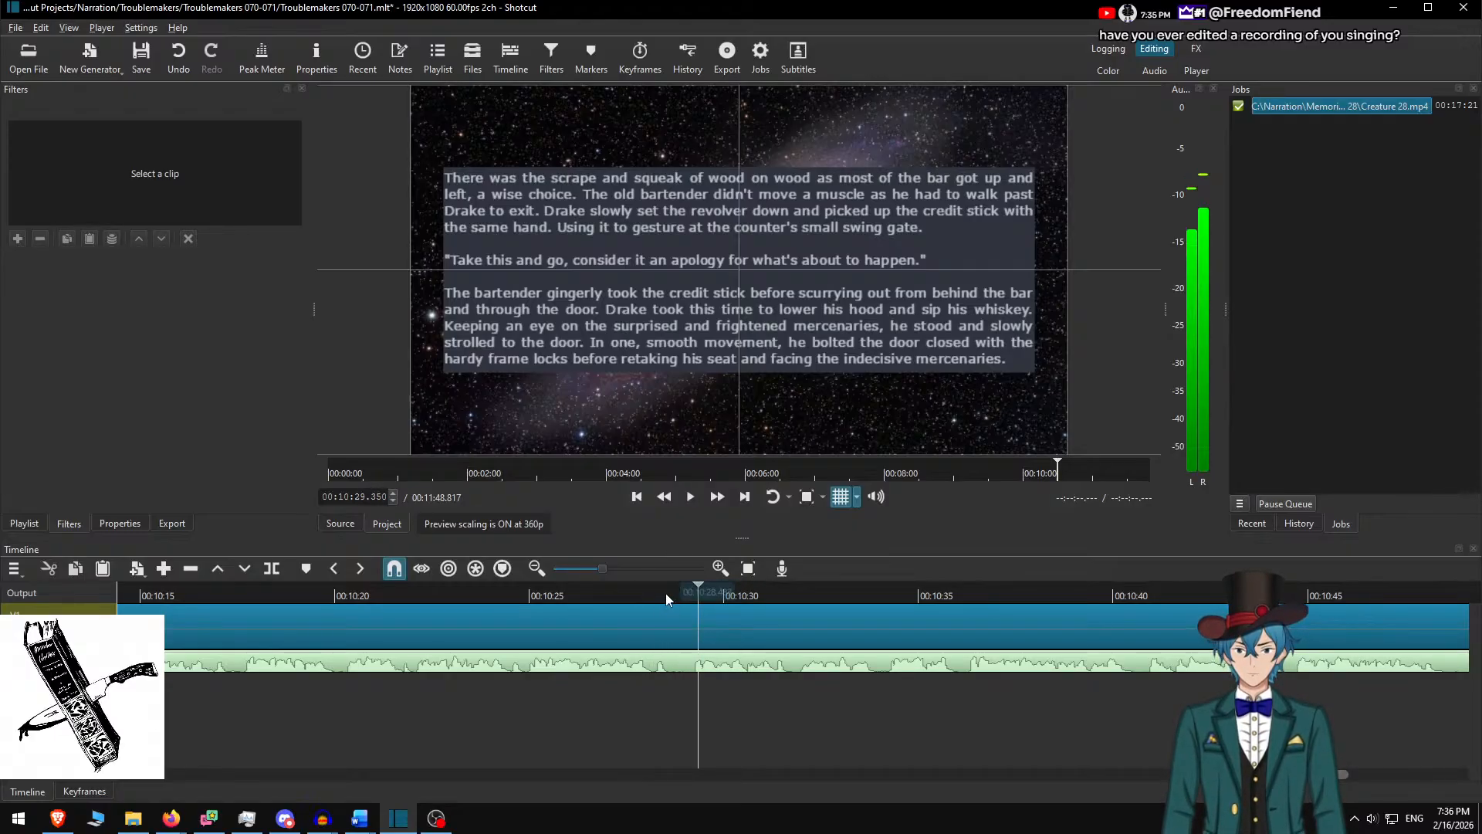
pyautogui.click(668, 593)
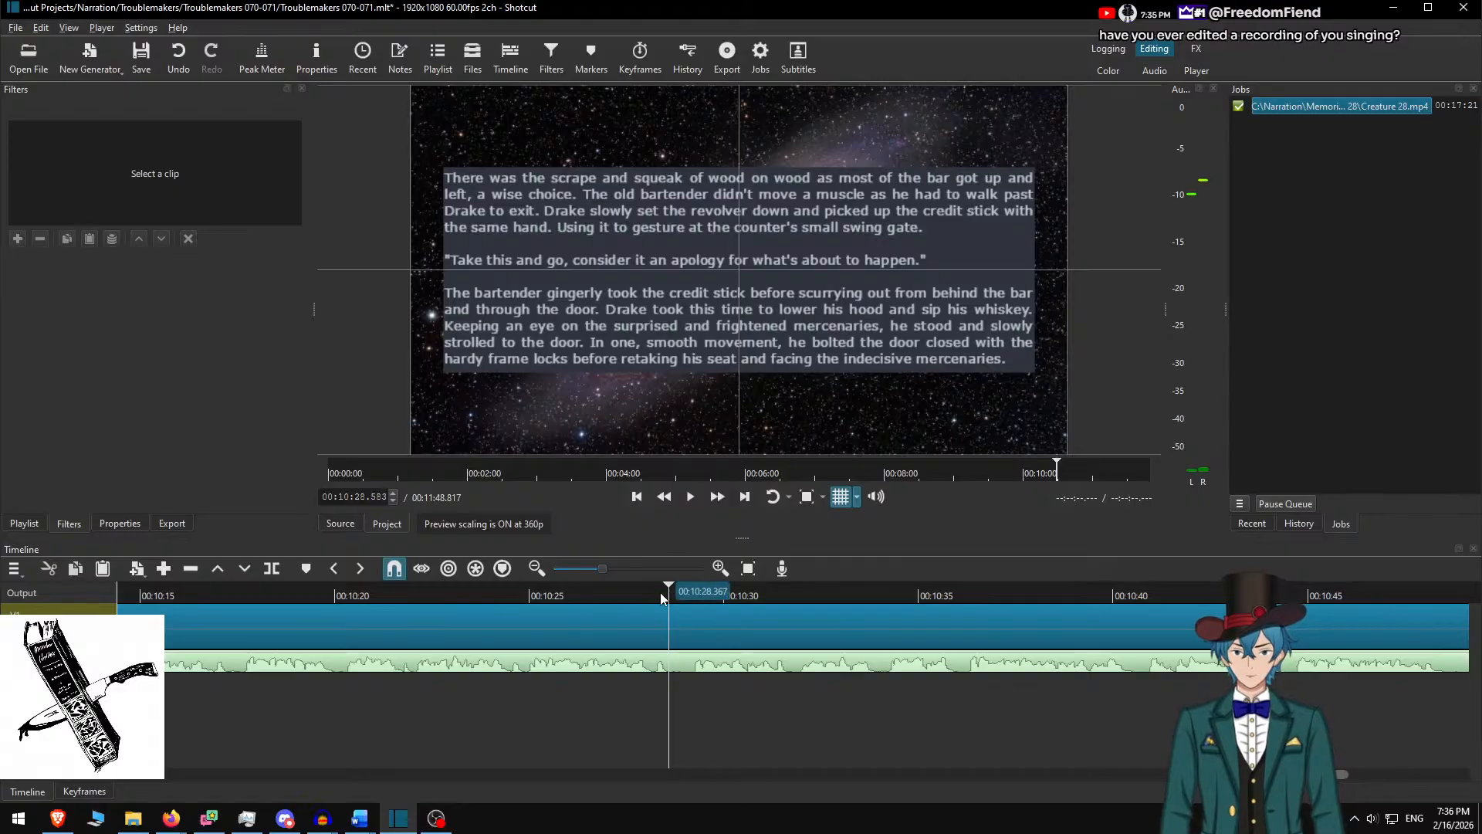
pyautogui.press('Right')
pyautogui.press('Right')
pyautogui.press('Left')
pyautogui.press('Left')
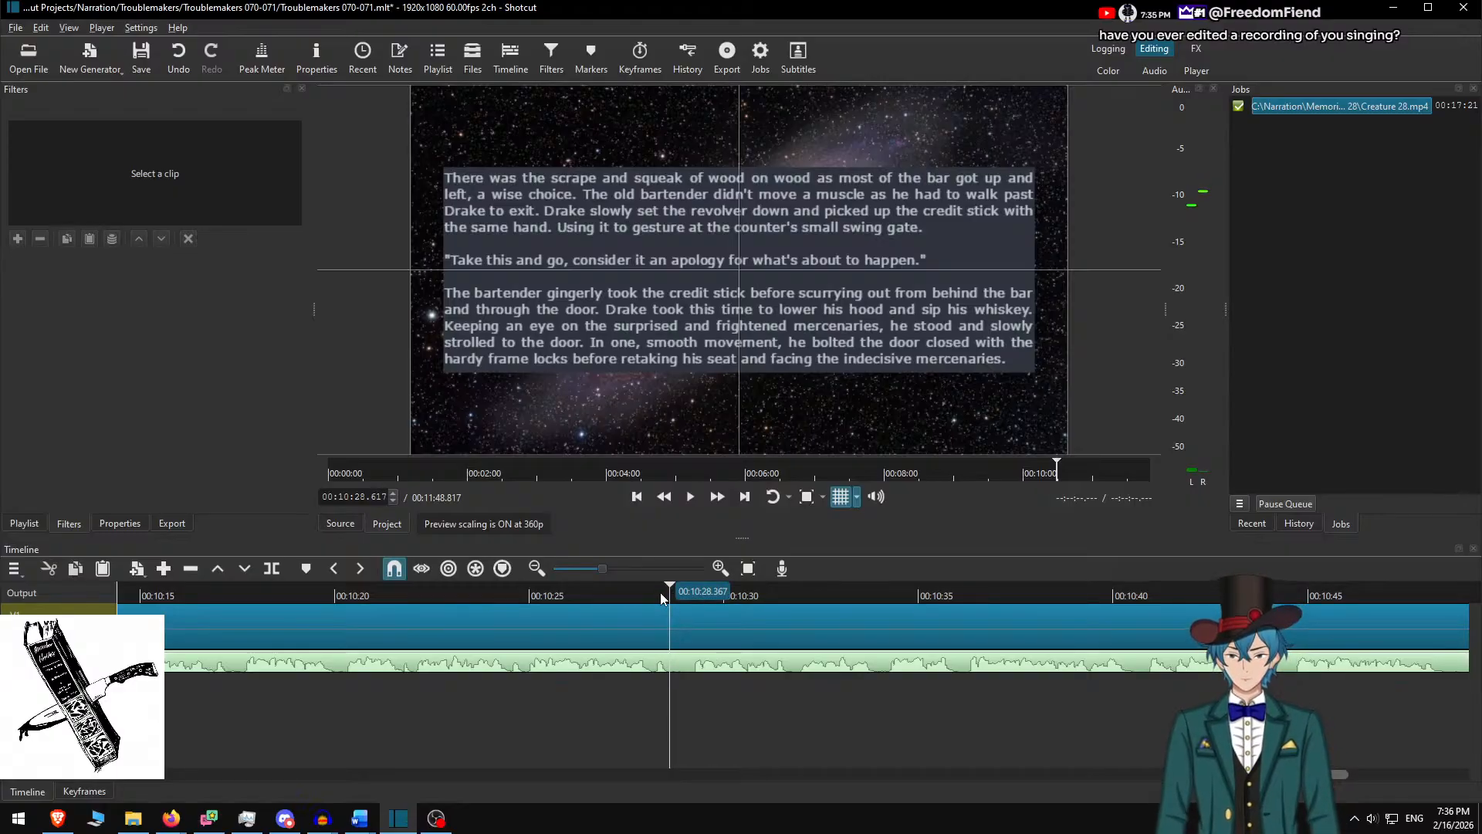
# Split the narration audio at both ends of the unwanted bit and lift the middle piece out
pyautogui.press('s')
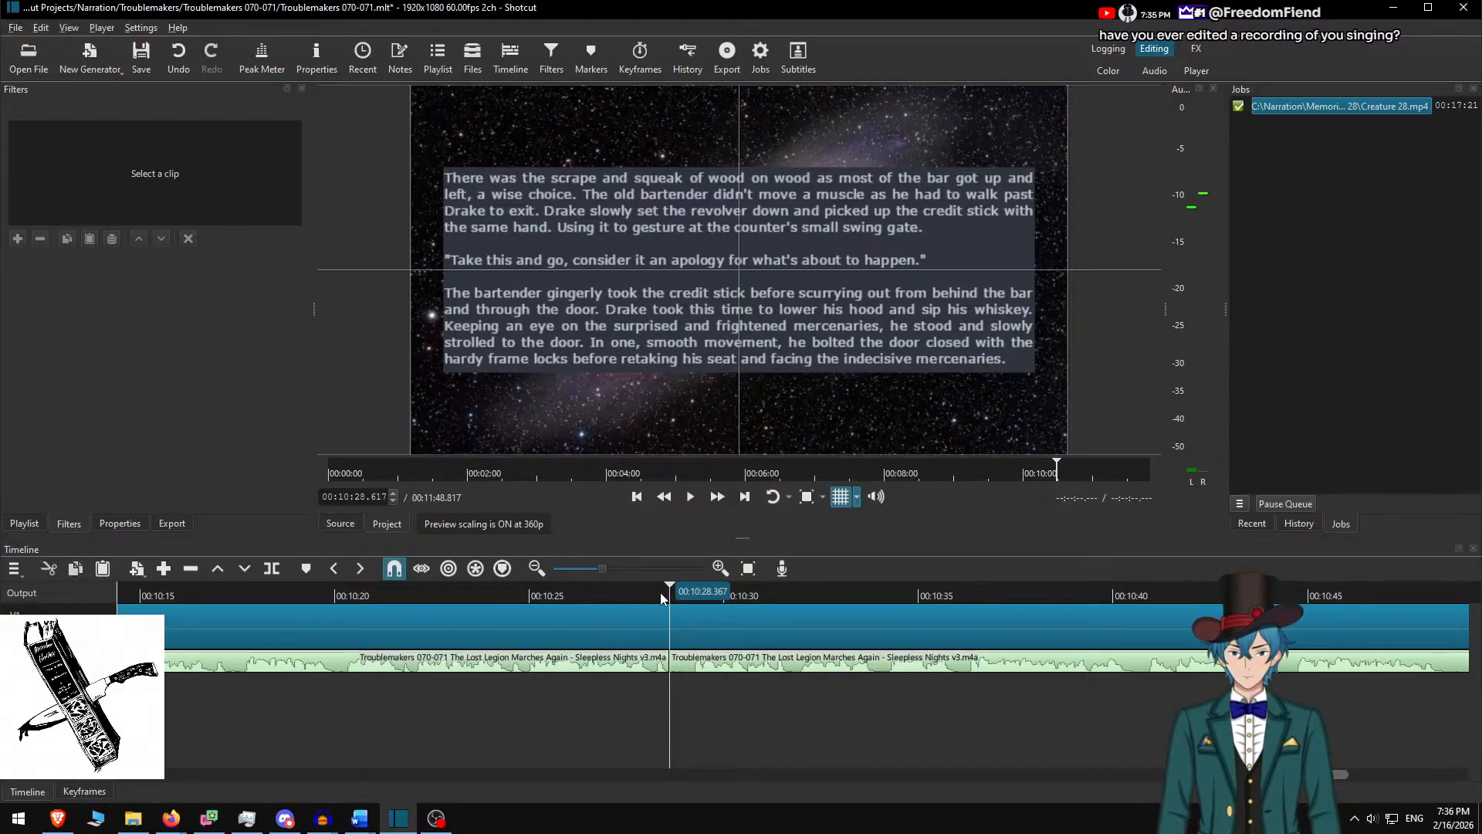
pyautogui.press('space')
pyautogui.press('space')
pyautogui.press('Left')
pyautogui.press('Left')
pyautogui.press('Left')
pyautogui.press('Left')
pyautogui.press('Left')
pyautogui.press('Left')
pyautogui.press('Left')
pyautogui.press('Left')
pyautogui.press('Left')
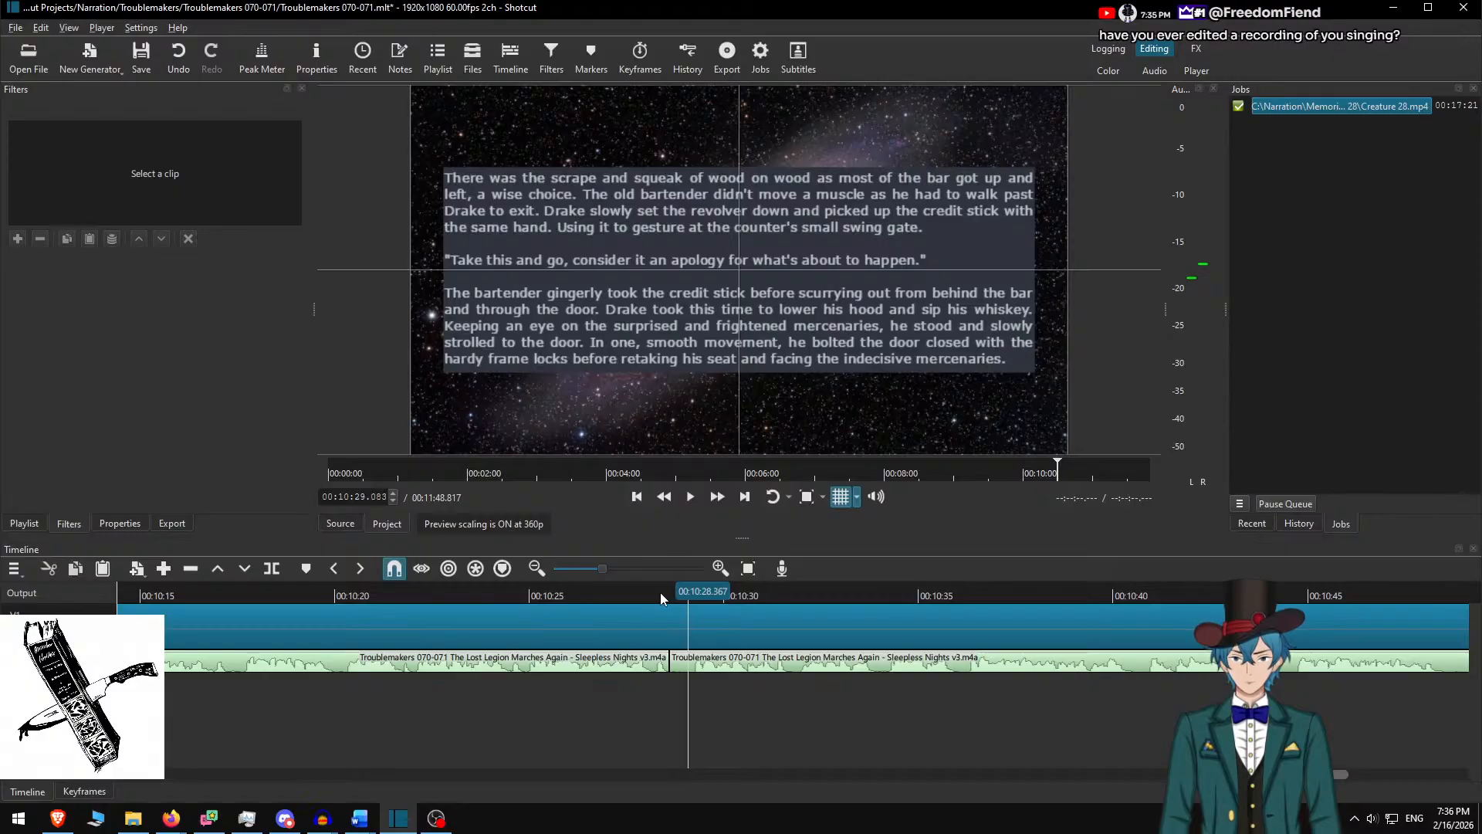
pyautogui.press('s')
pyautogui.press('Left')
pyautogui.press('Left')
pyautogui.press('Left')
pyautogui.press('Left')
pyautogui.press('Left')
pyautogui.press('Left')
pyautogui.press('Left')
pyautogui.press('Left')
pyautogui.press('Left')
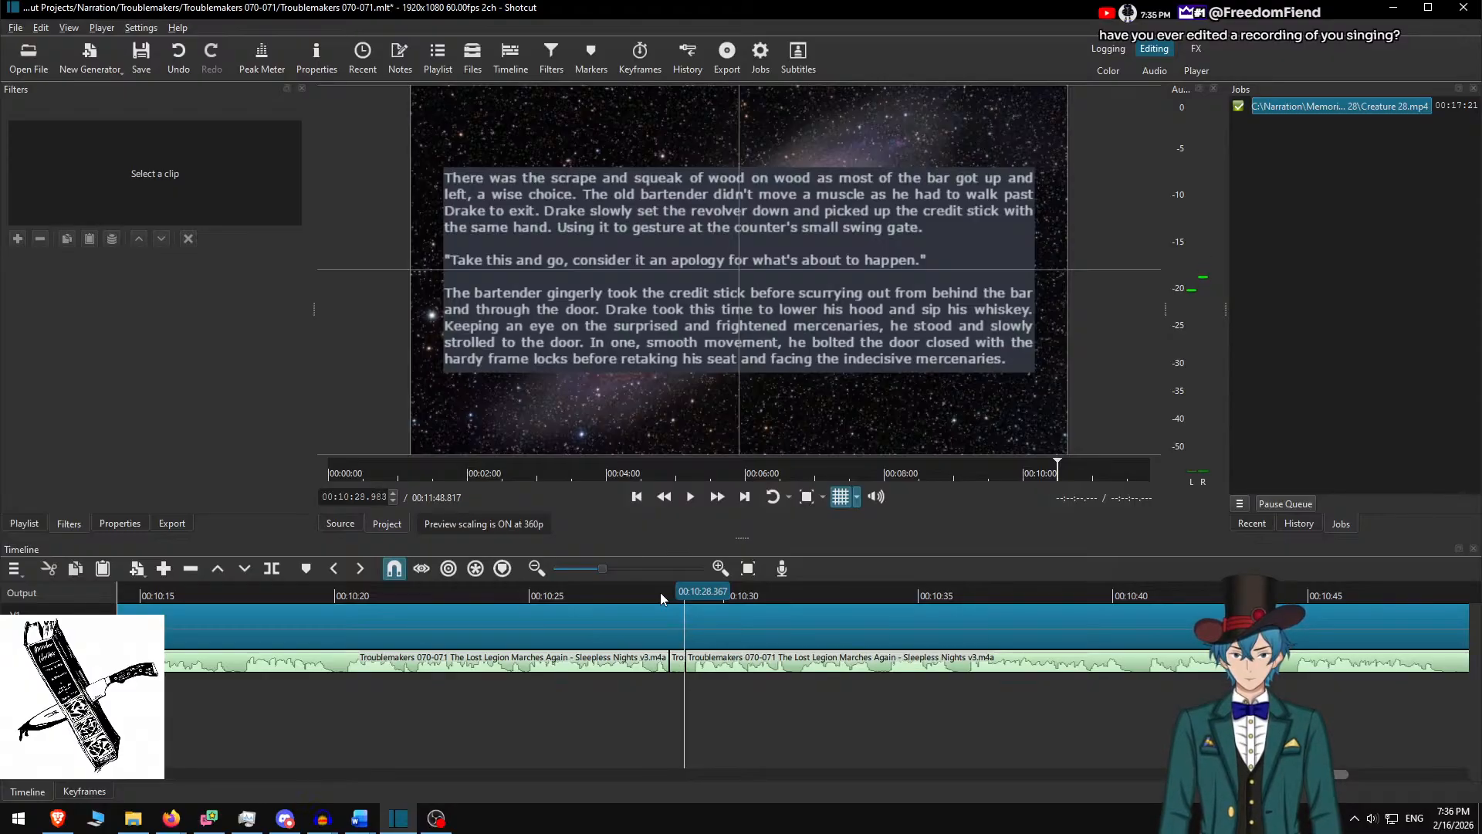
pyautogui.press('z')
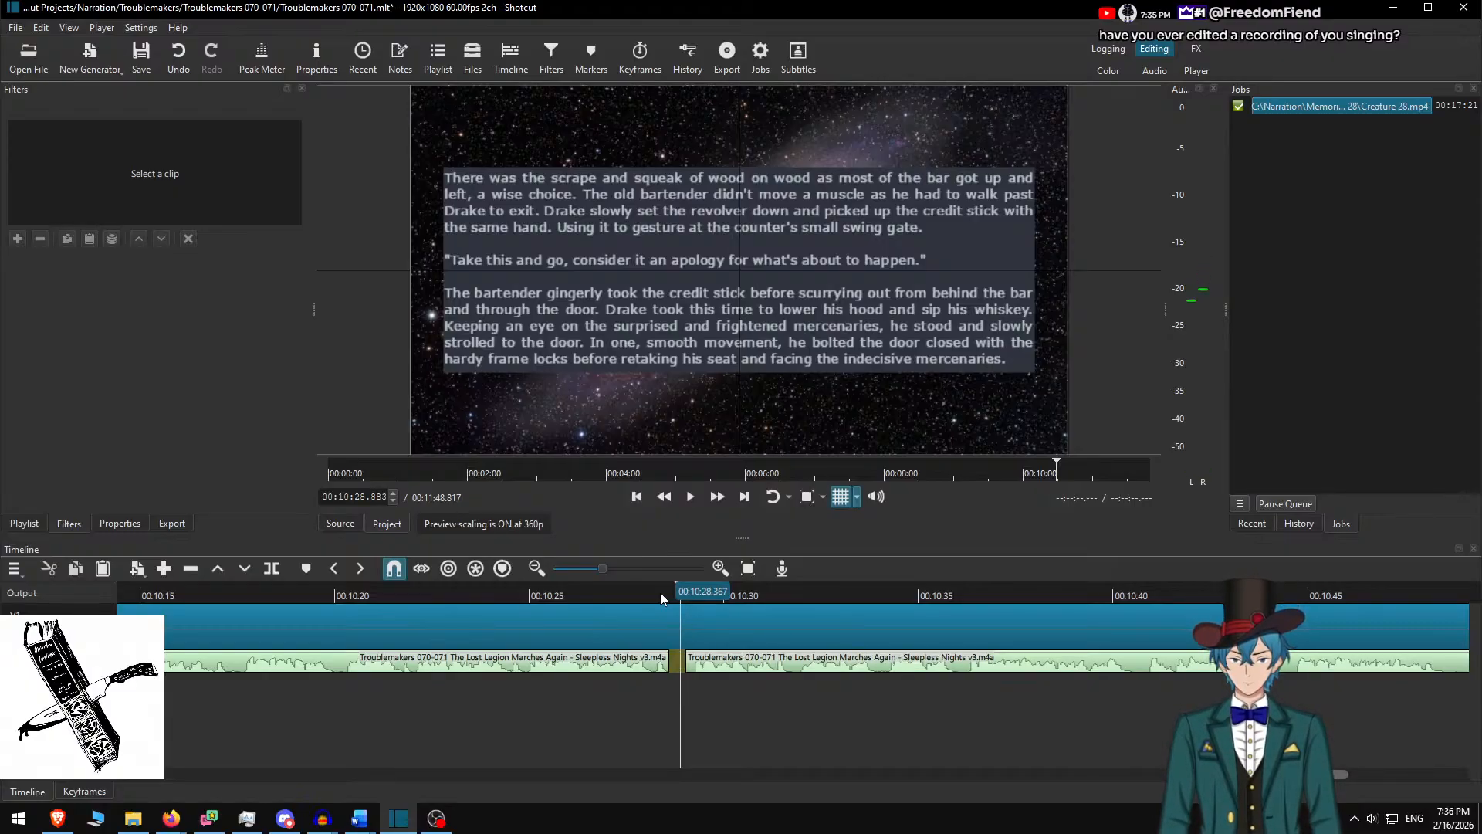
pyautogui.hotkey('alt', 'Left')
# Play back across the gap to check the cut
pyautogui.press('space')
pyautogui.press('space')
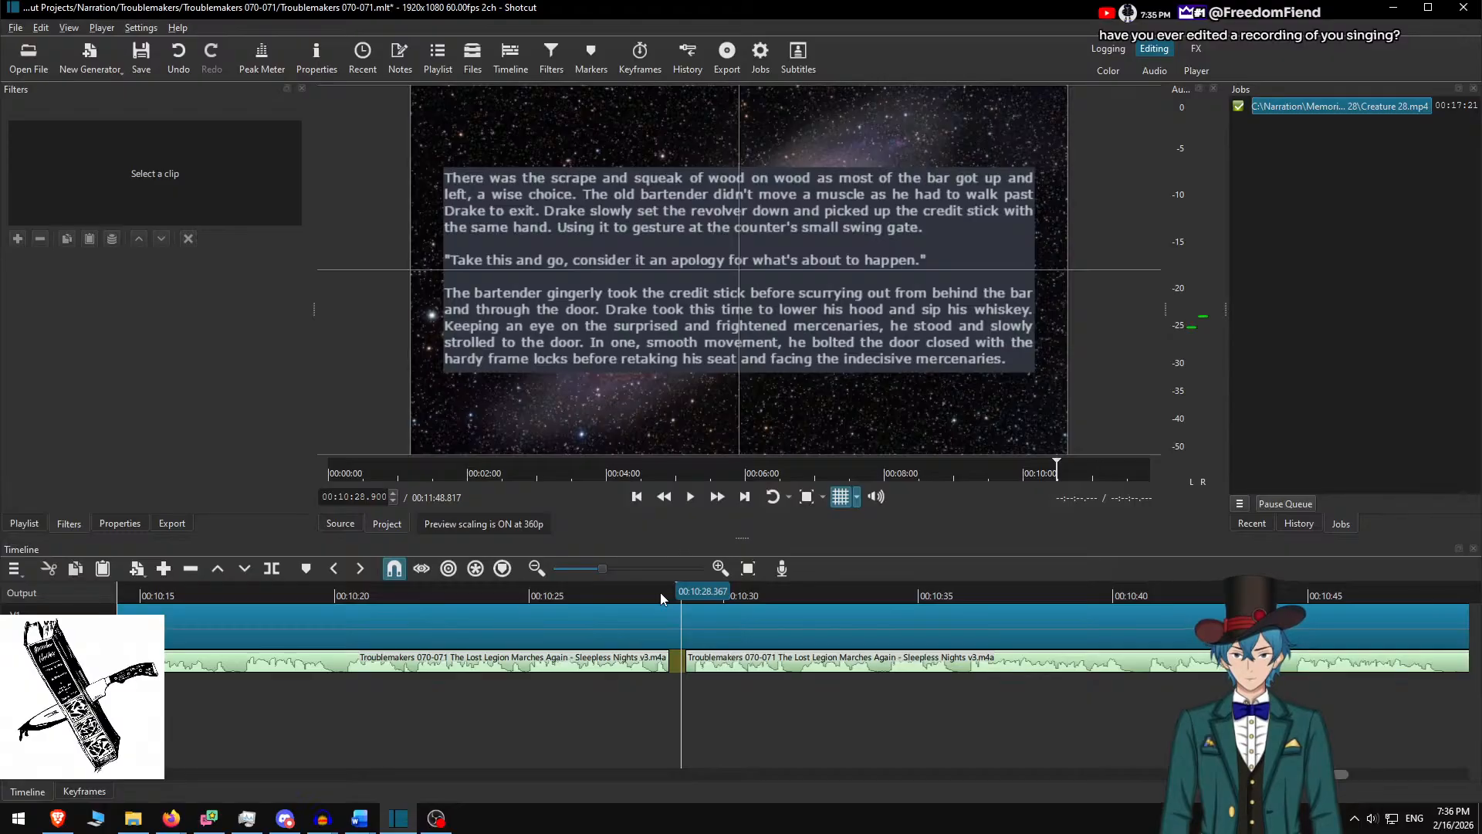
pyautogui.press('Up')
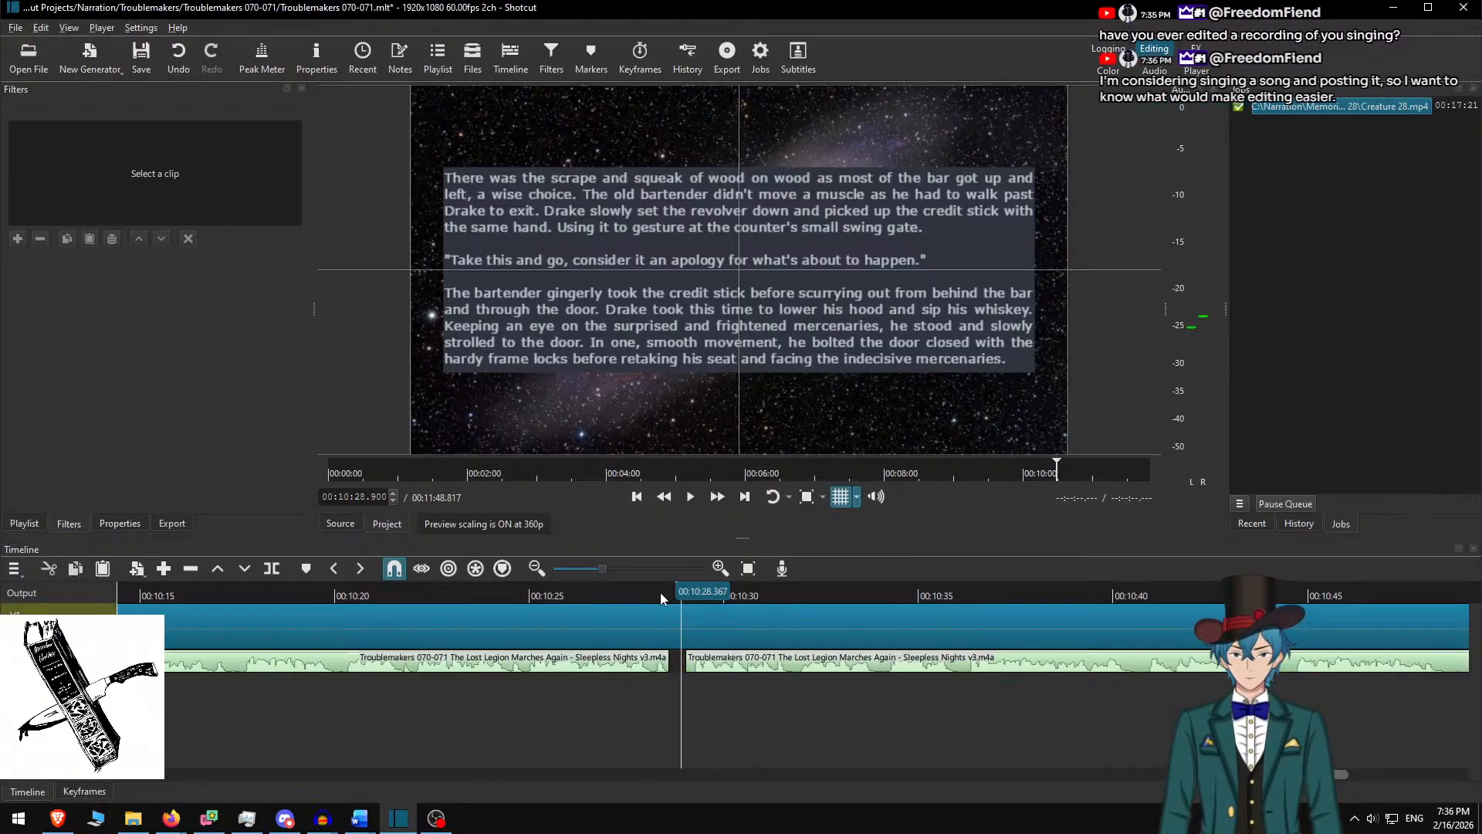
pyautogui.click(618, 596)
pyautogui.press('space')
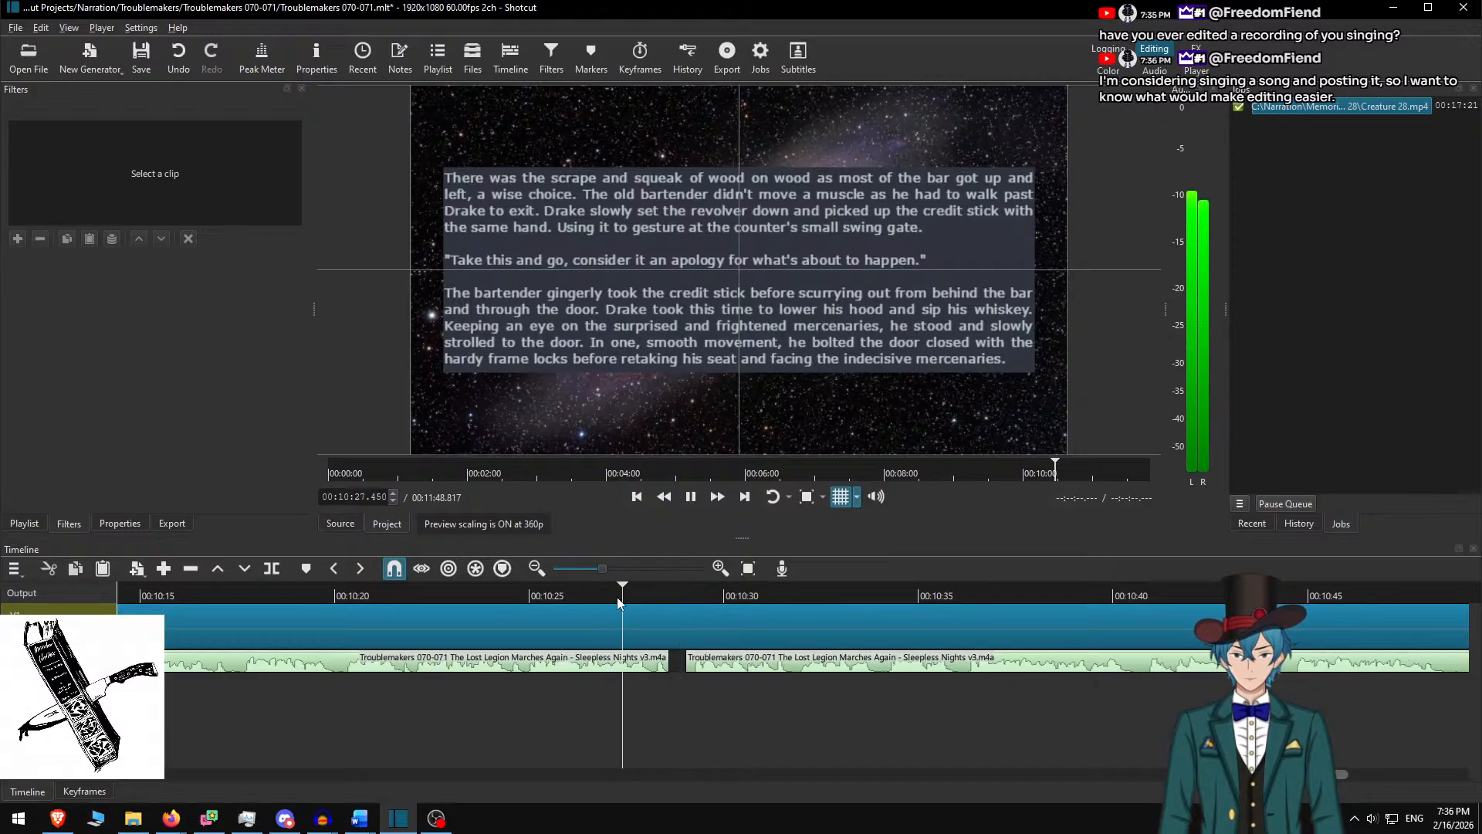
pyautogui.press('space')
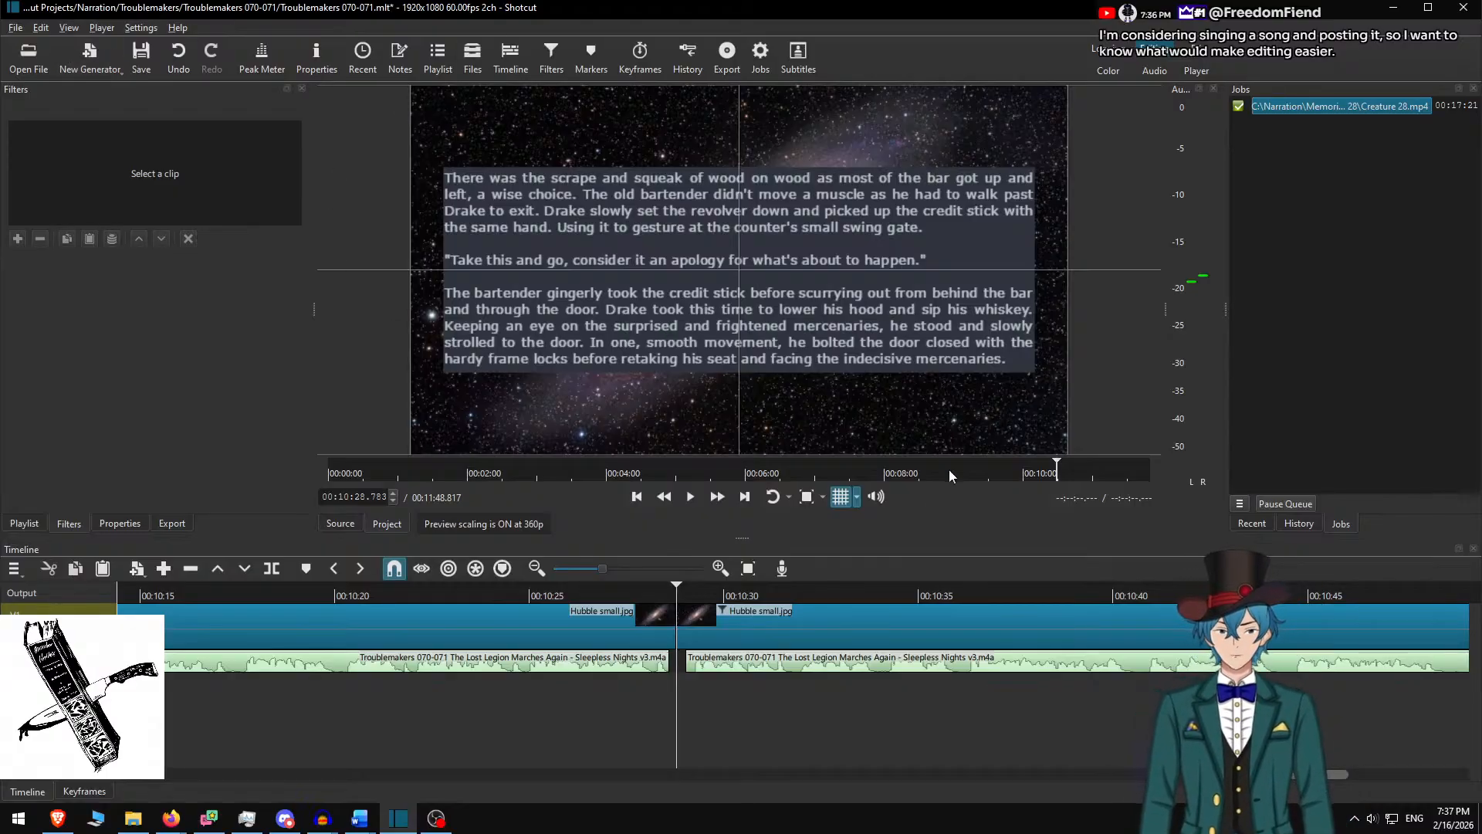
# Delete the used paragraphs in Word and copy 'Dark circles' through 'Or else what?' for Shotcut
pyautogui.click(705, 627)
pyautogui.hotkey('alt', 'Tab')
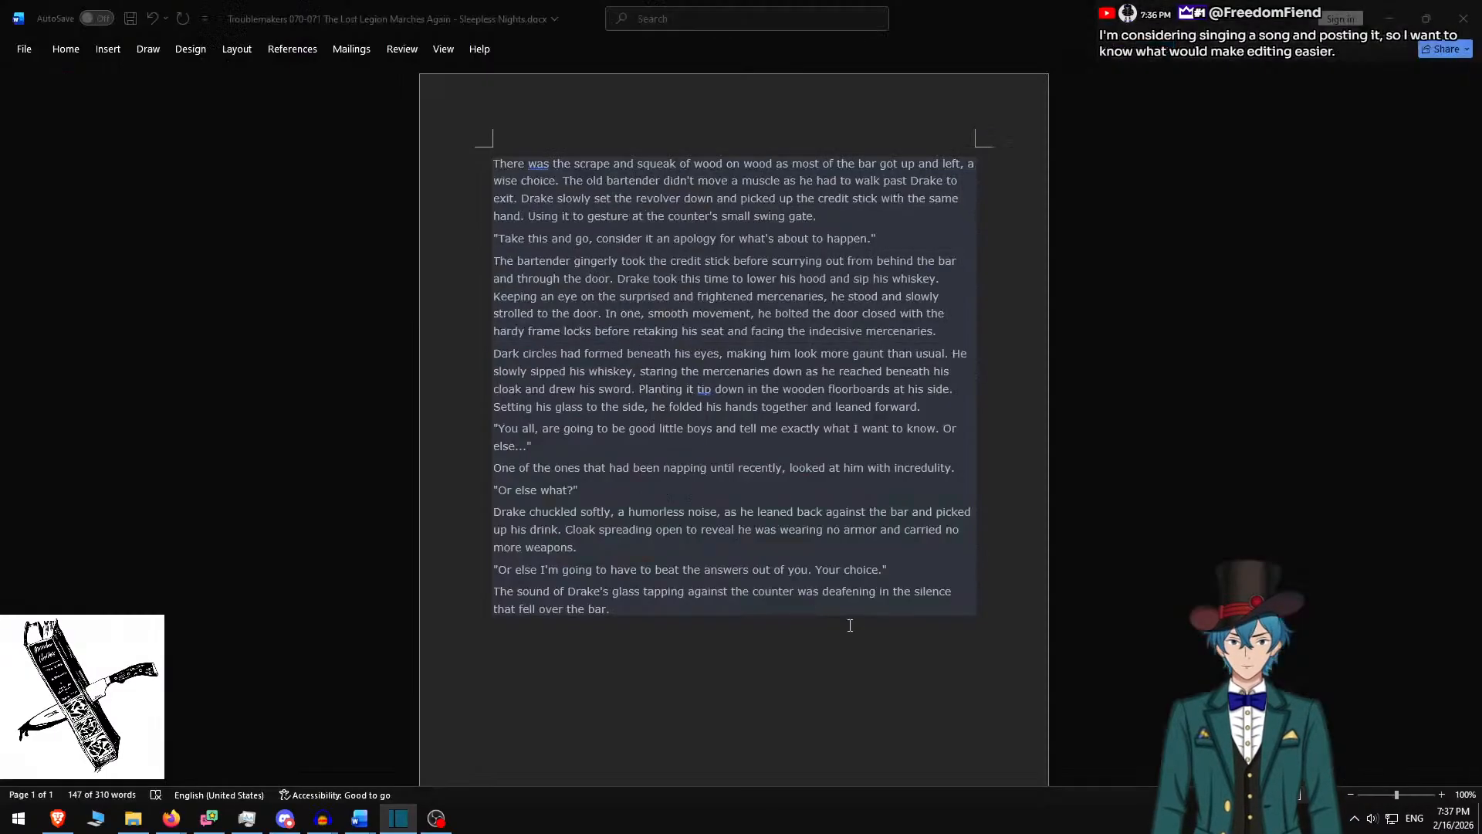
pyautogui.press('BackSpace')
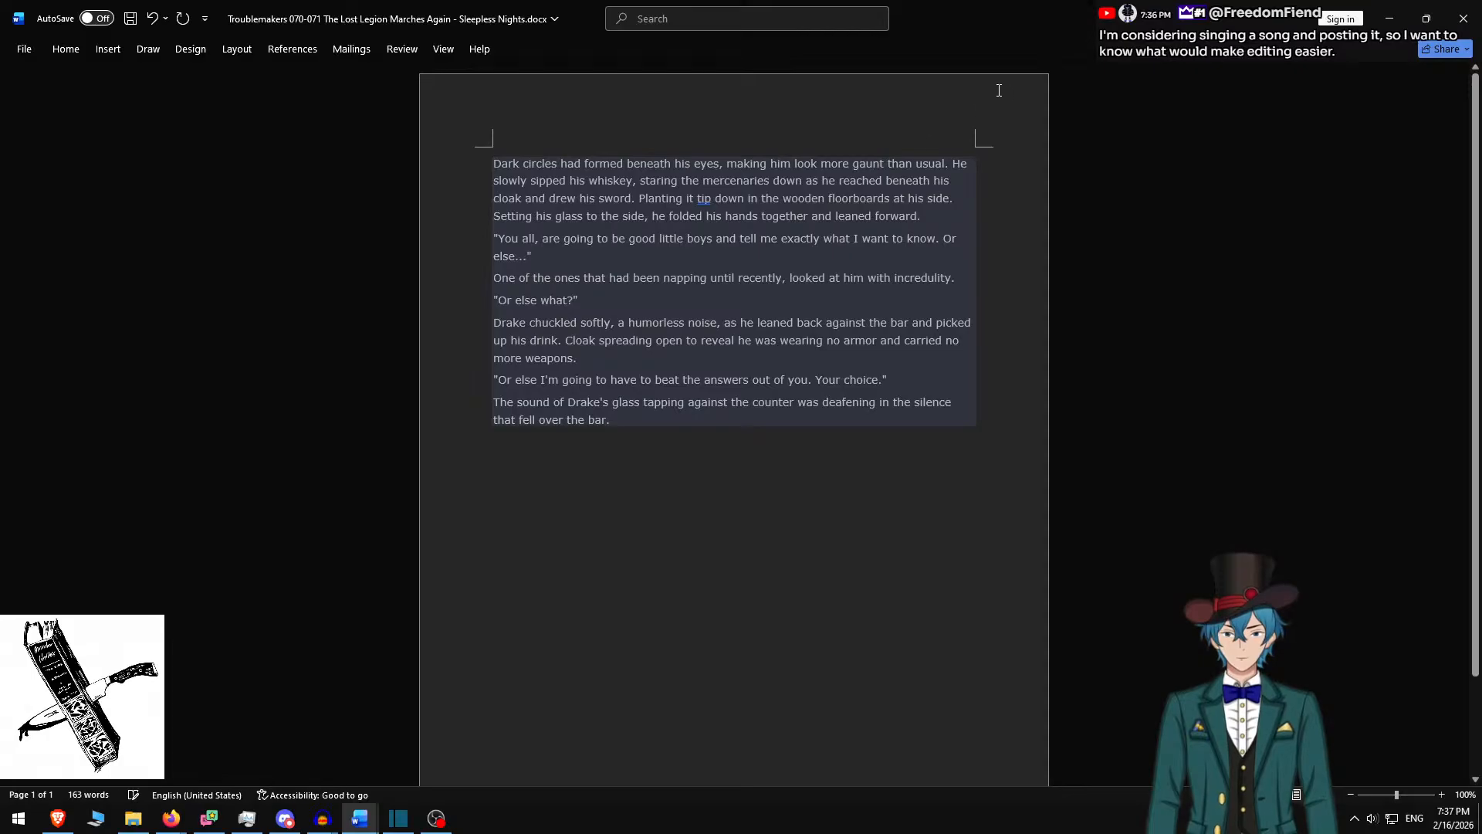
pyautogui.keyDown('shift'); pyautogui.click(619, 297); pyautogui.keyUp('shift')
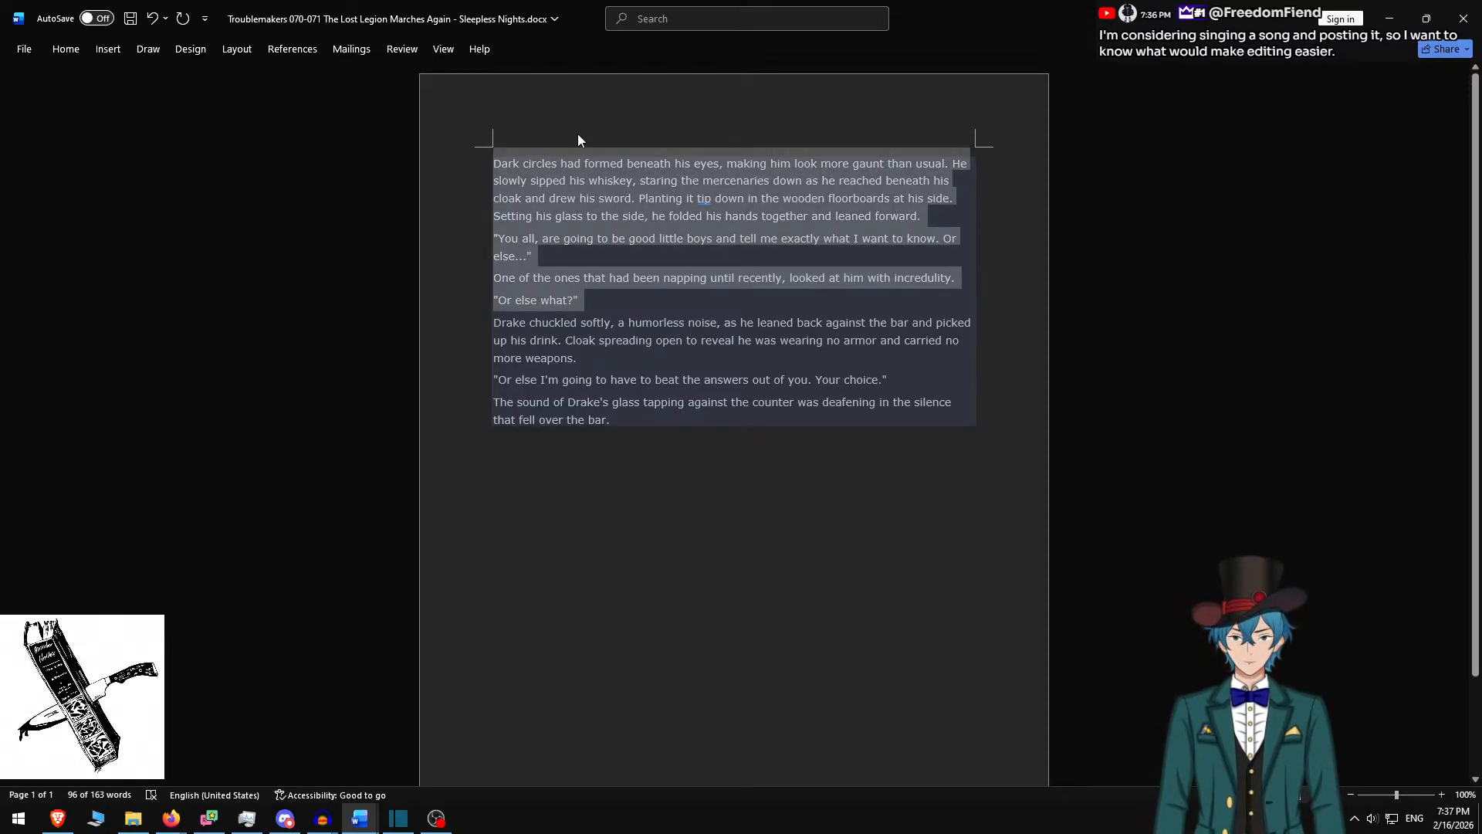
pyautogui.hotkey('alt', 'Tab')
pyautogui.hotkey('alt', 'Tab')
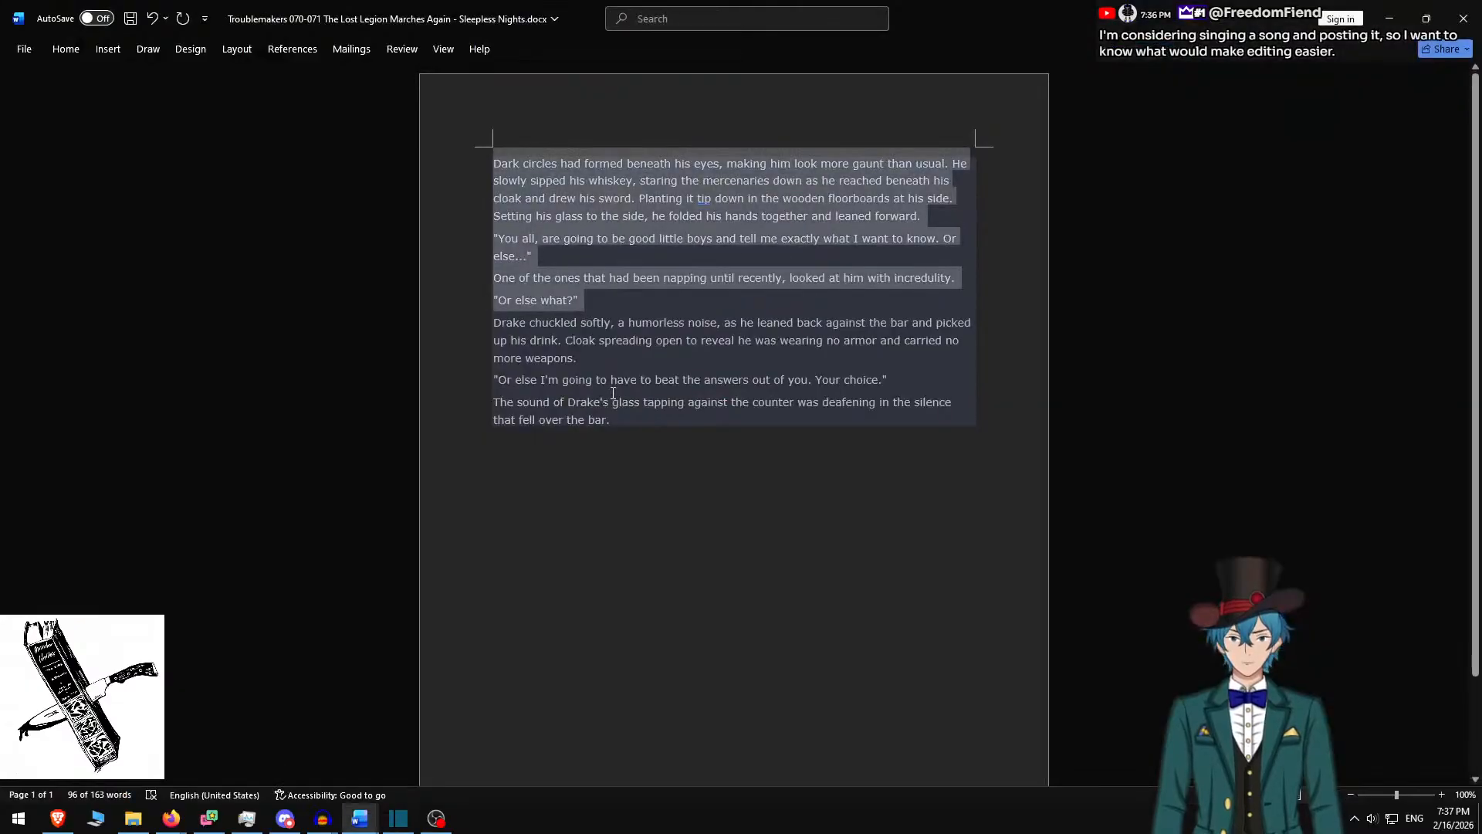
pyautogui.keyDown('shift'); pyautogui.click(969, 279); pyautogui.keyUp('shift')
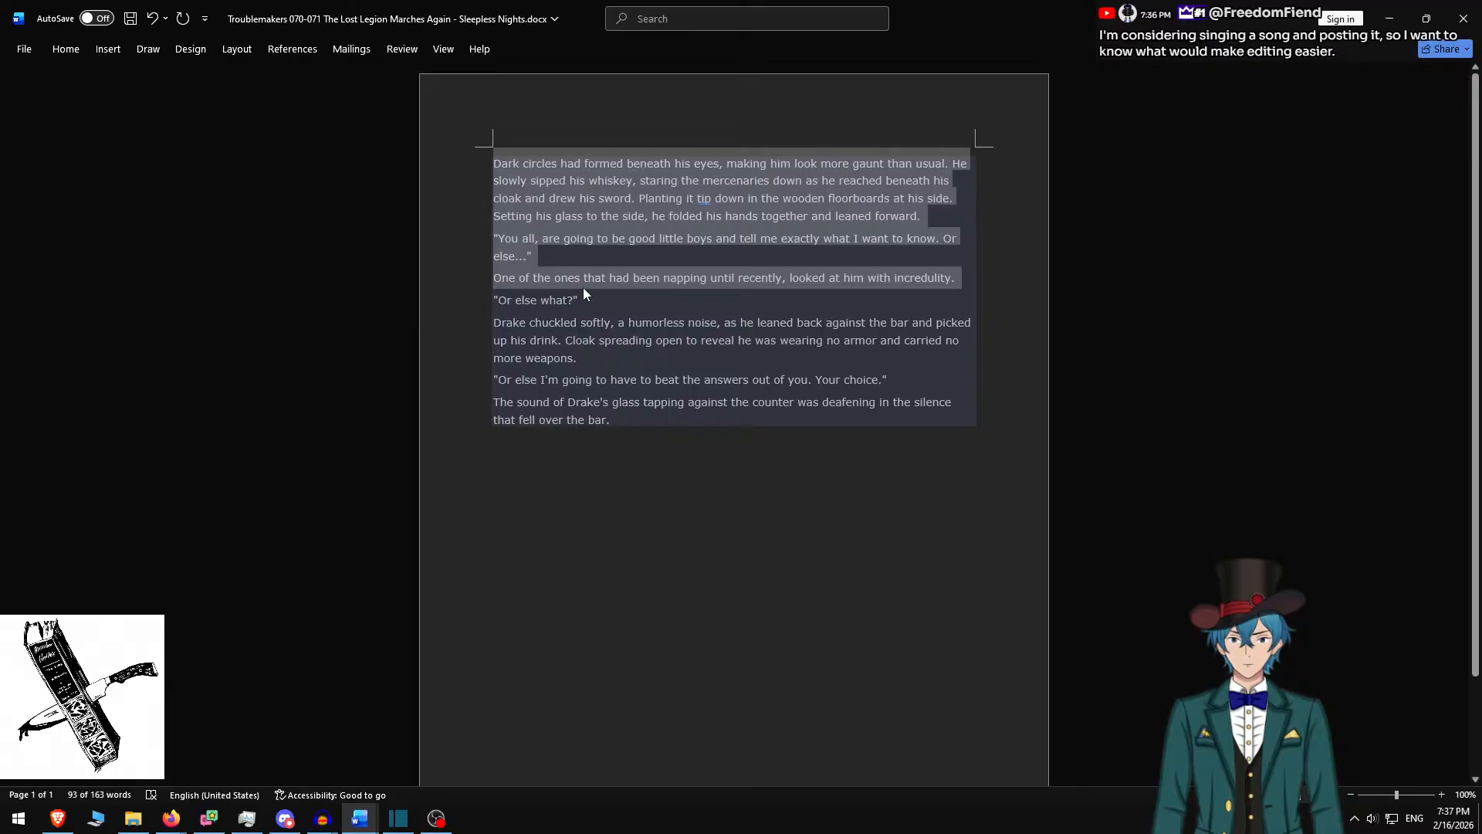
pyautogui.moveTo(596, 301); pyautogui.dragTo(600, 306)
pyautogui.hotkey('ctrl', 'c')
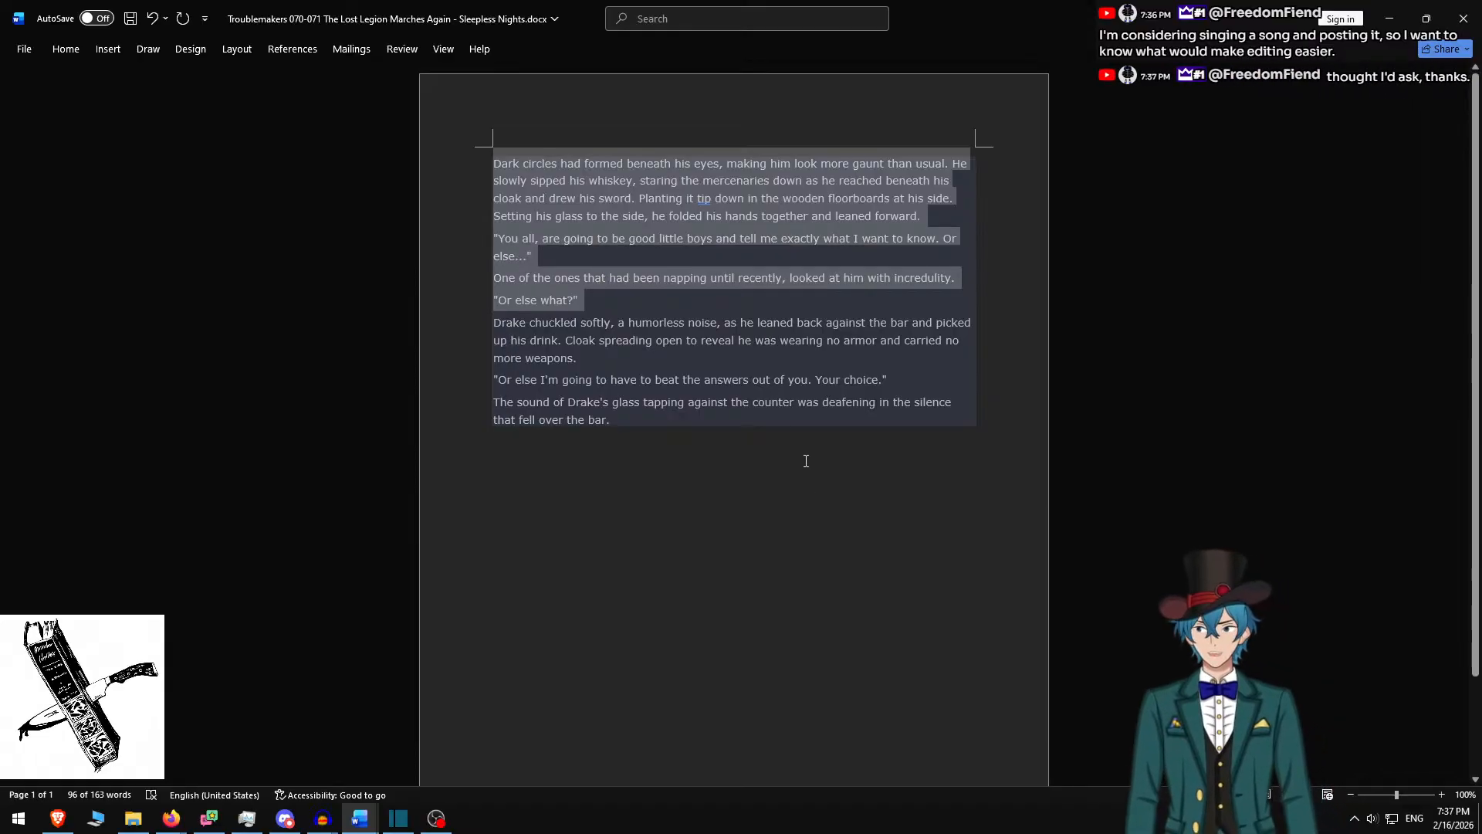
pyautogui.hotkey('alt', 'Tab')
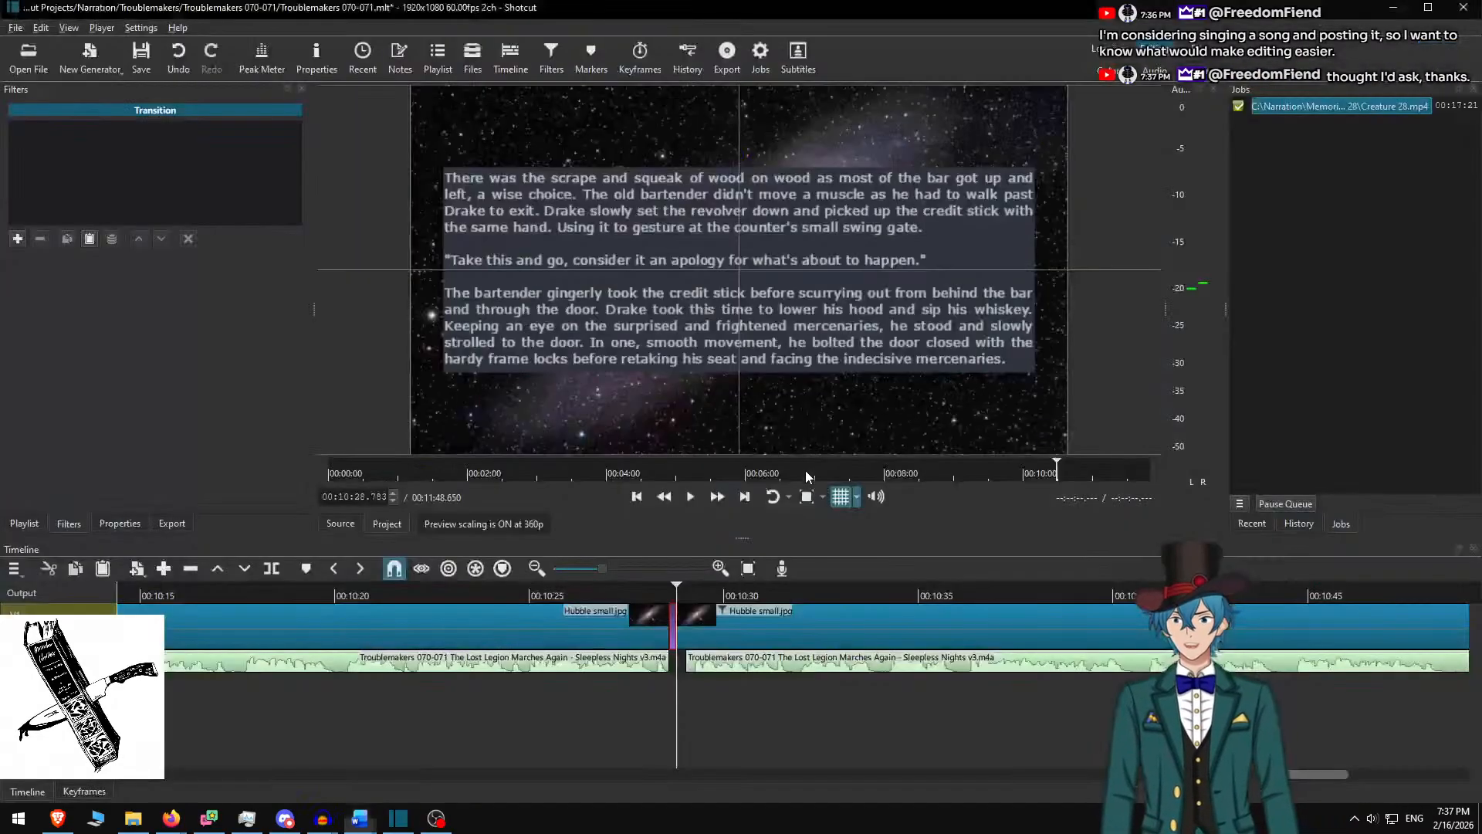
# Undo the transition added between the two galaxy clips
pyautogui.click(723, 607)
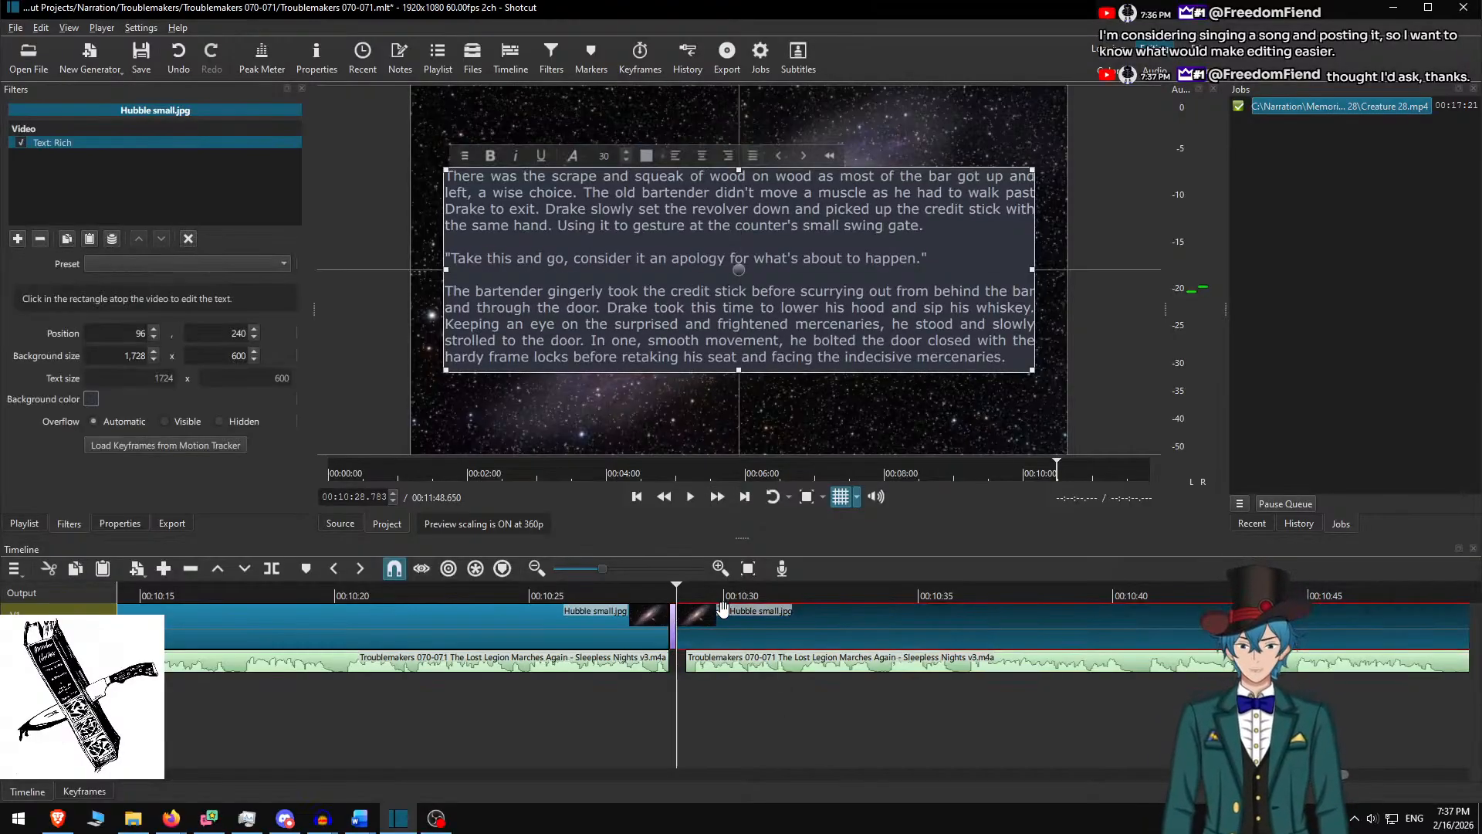
pyautogui.click(673, 635)
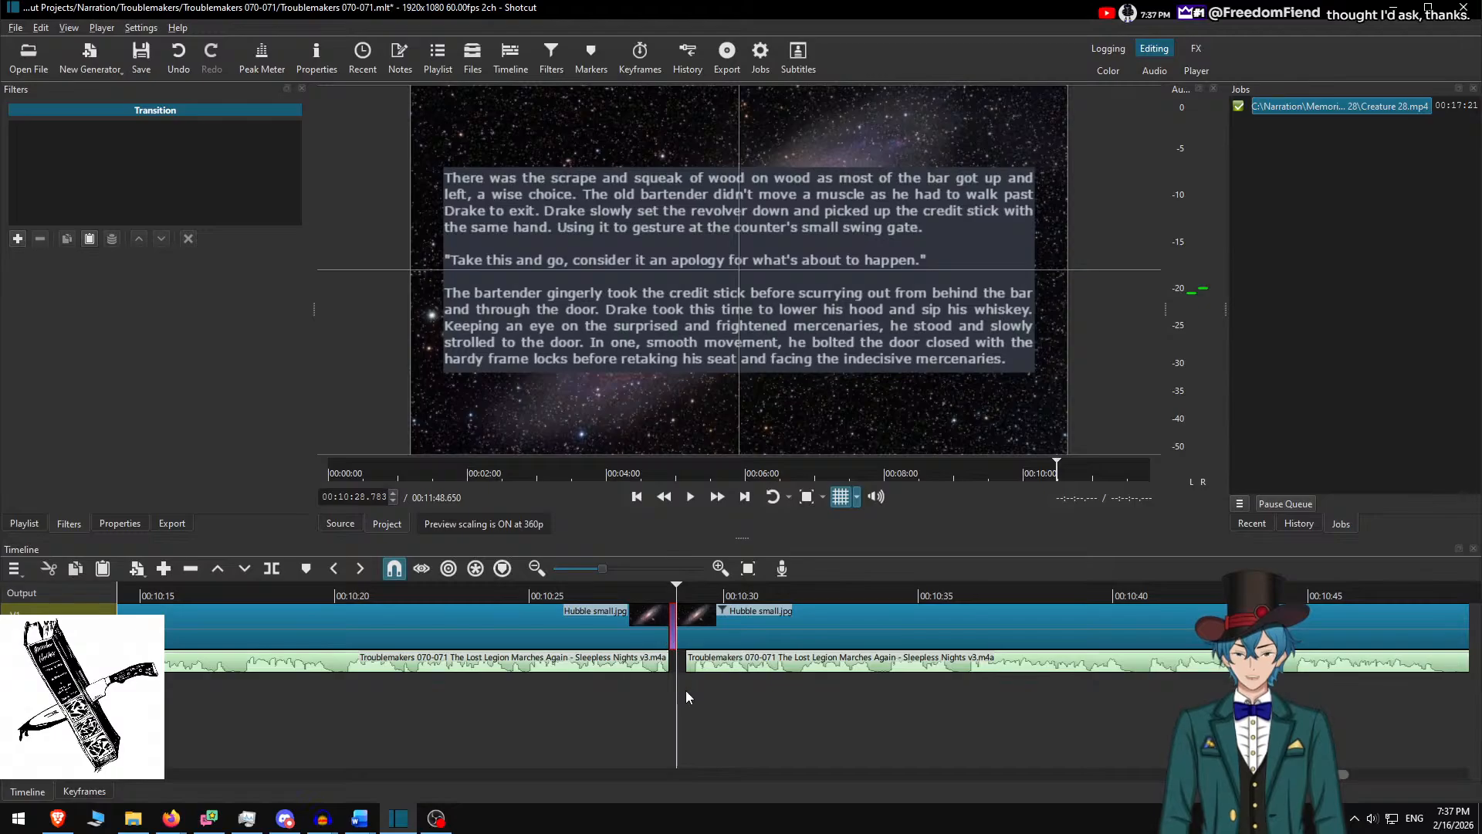
pyautogui.scroll(-3, 681, 673)
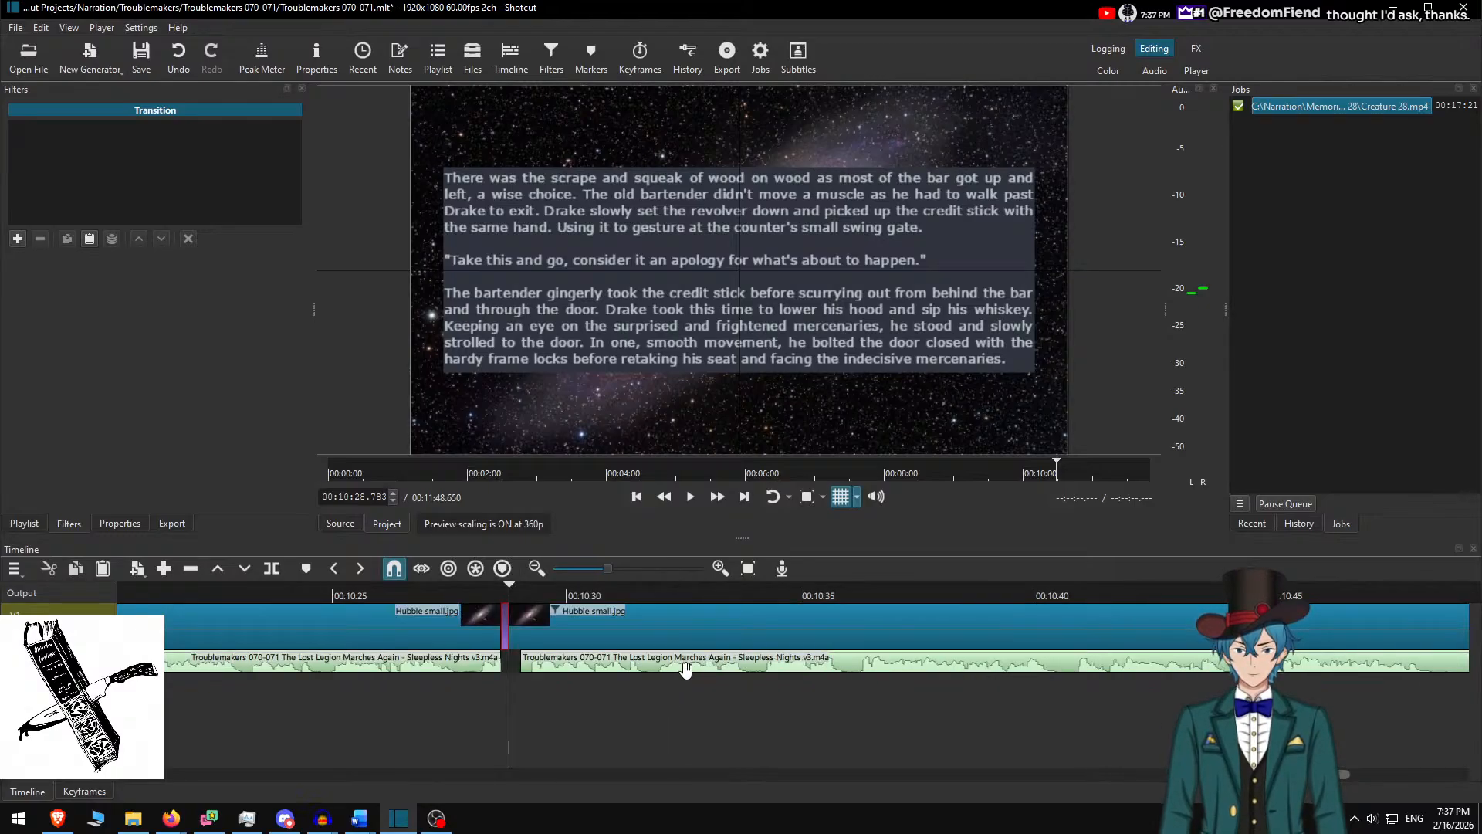
pyautogui.scroll(5, 685, 672)
pyautogui.scroll(-5, 688, 678)
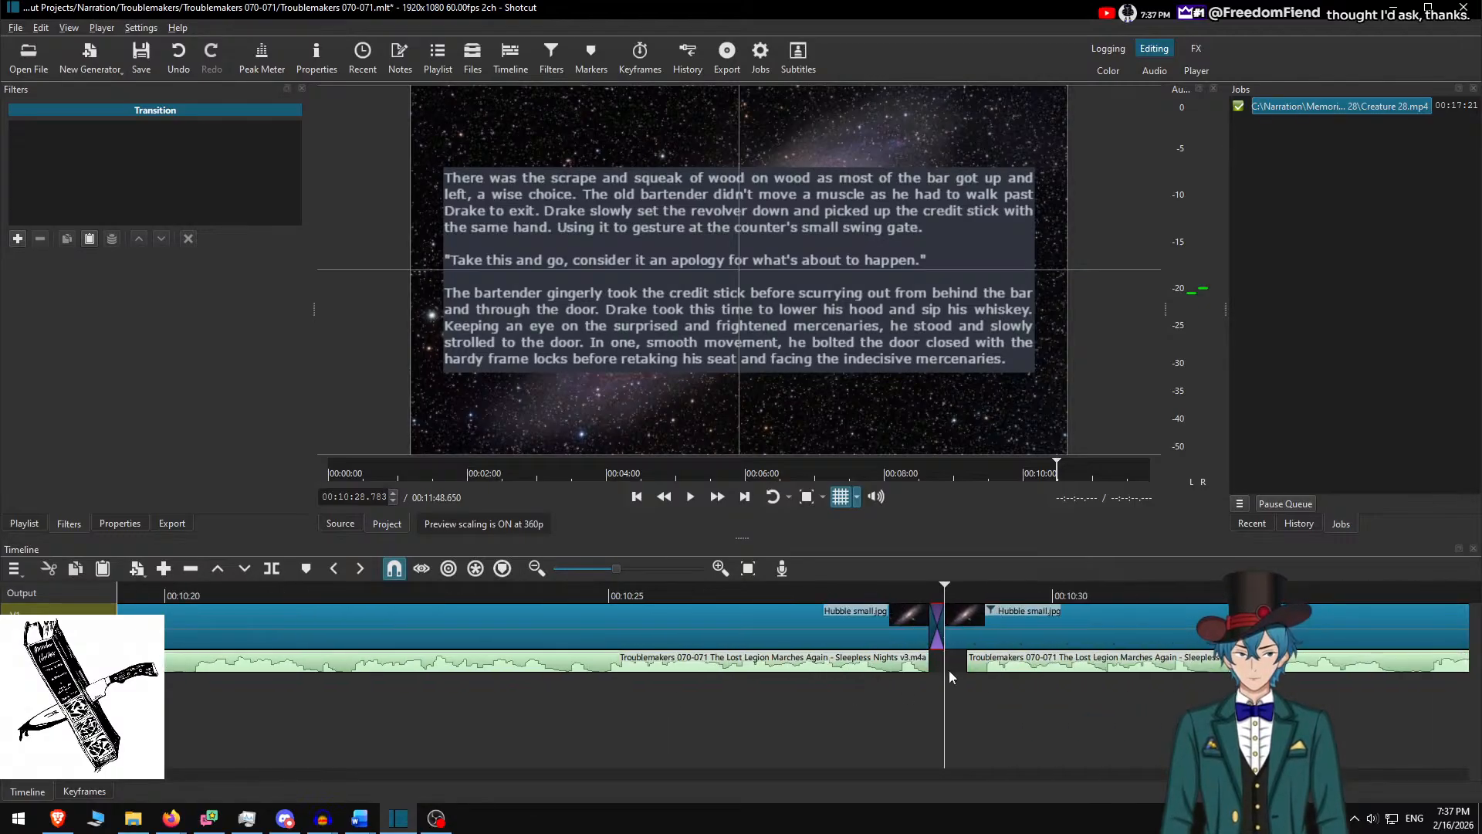
pyautogui.click(1300, 524)
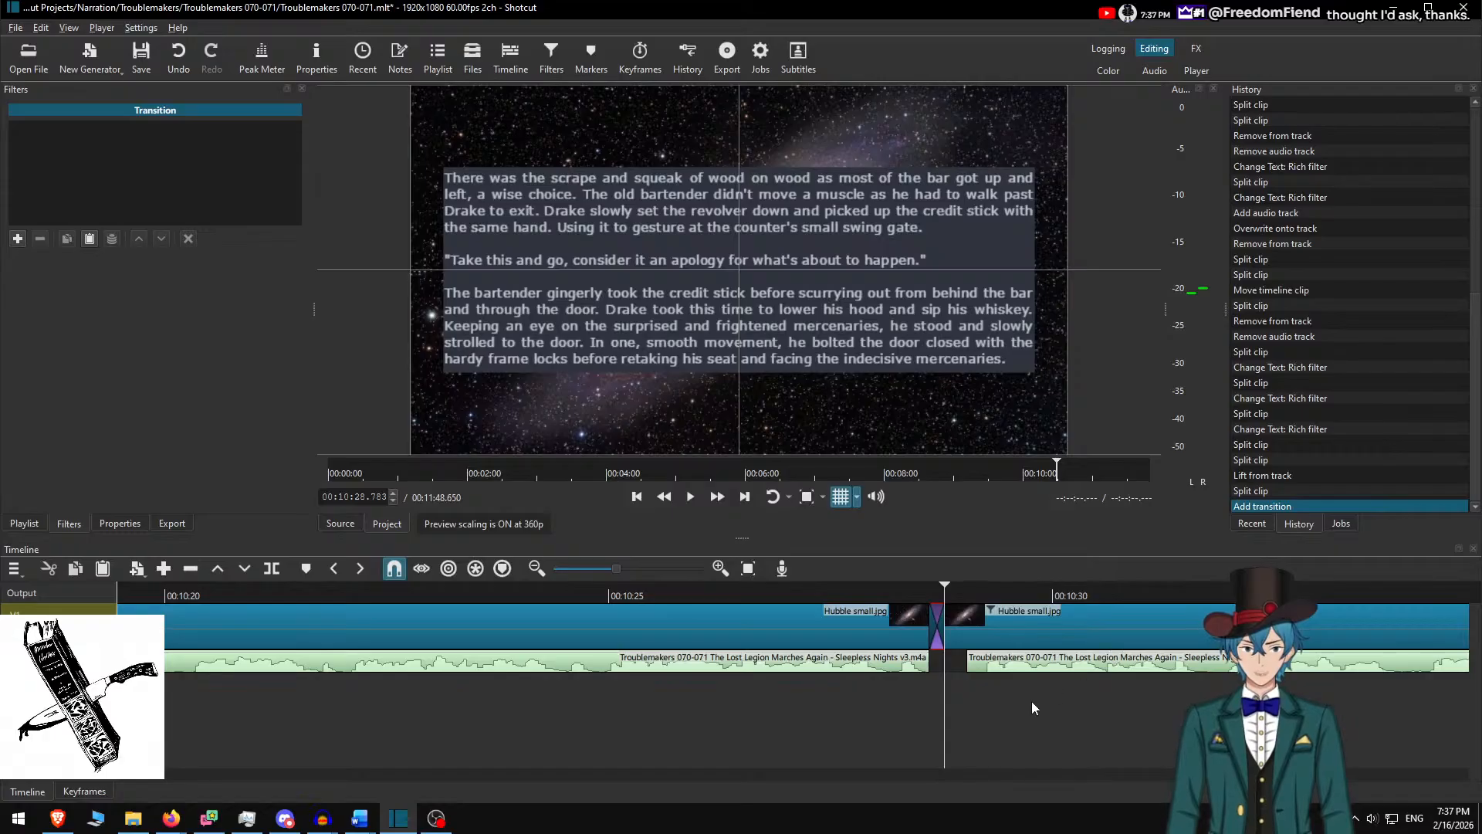
pyautogui.hotkey('ctrl', 'z')
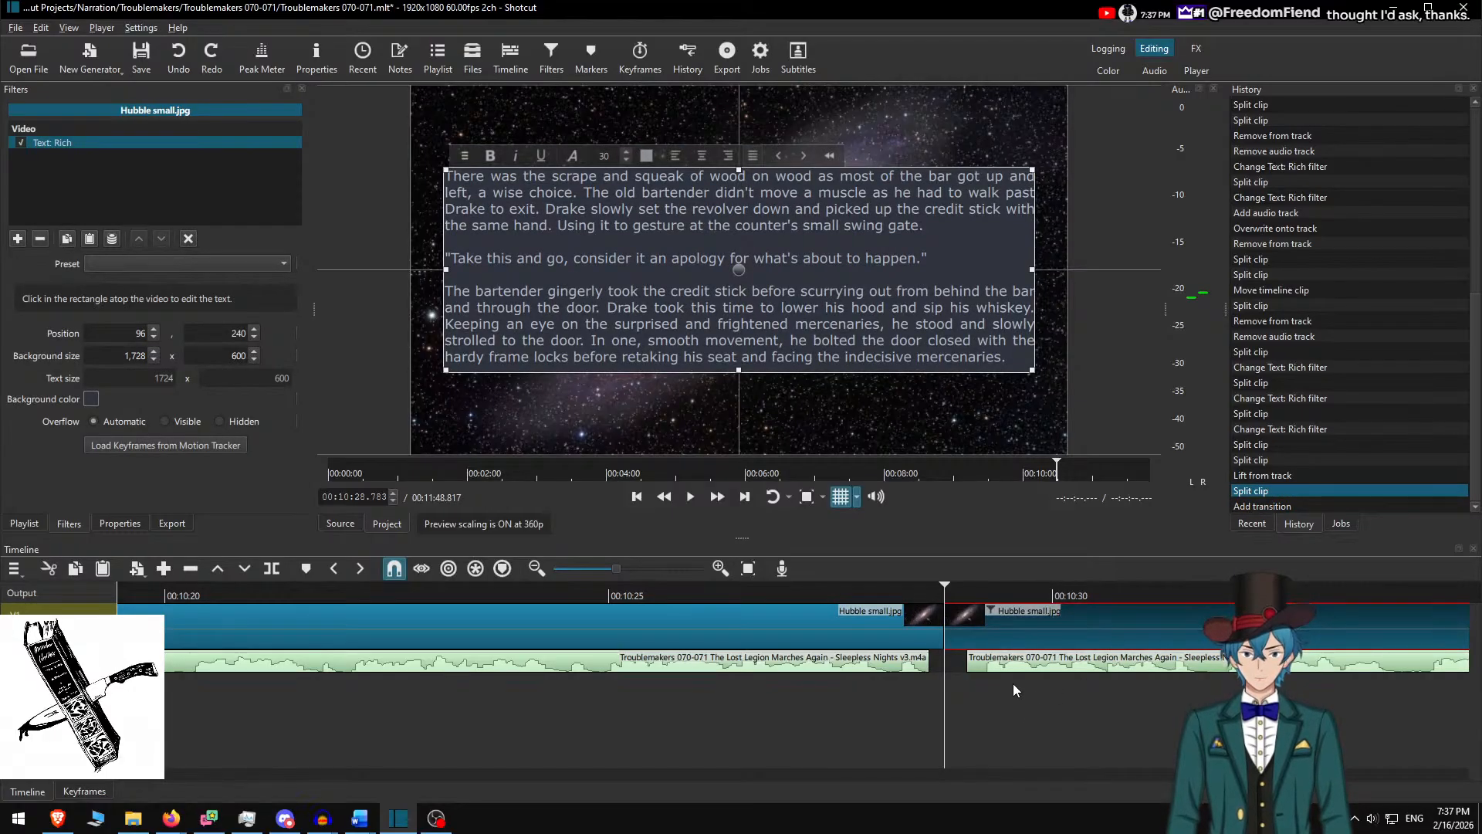
# Paste the 'Dark circles' passage into the next galaxy clip's caption, set box height 550, and play
pyautogui.scroll(-4, 803, 734)
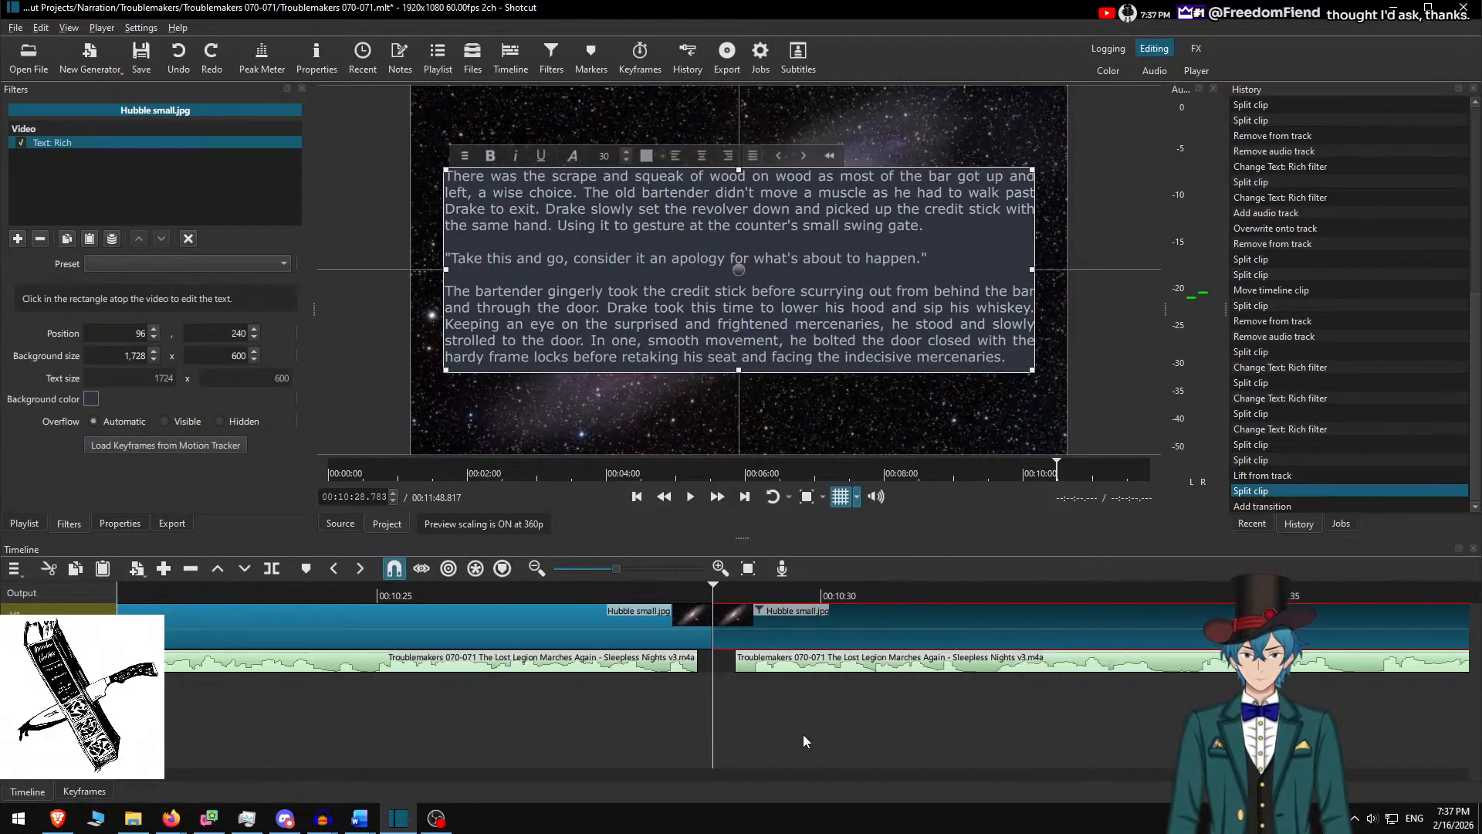
pyautogui.click(652, 596)
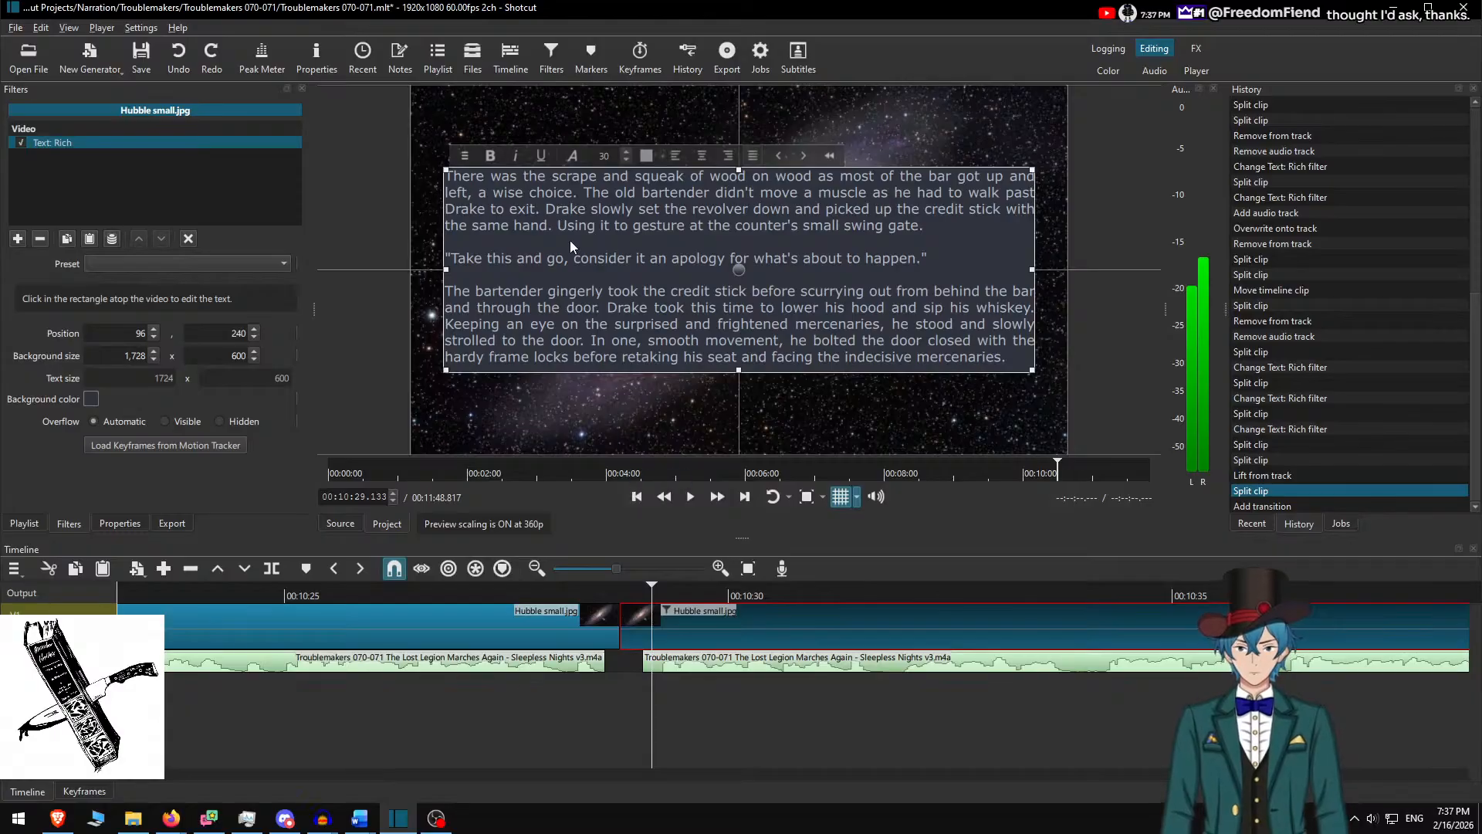
pyautogui.hotkey('ctrl', 'a')
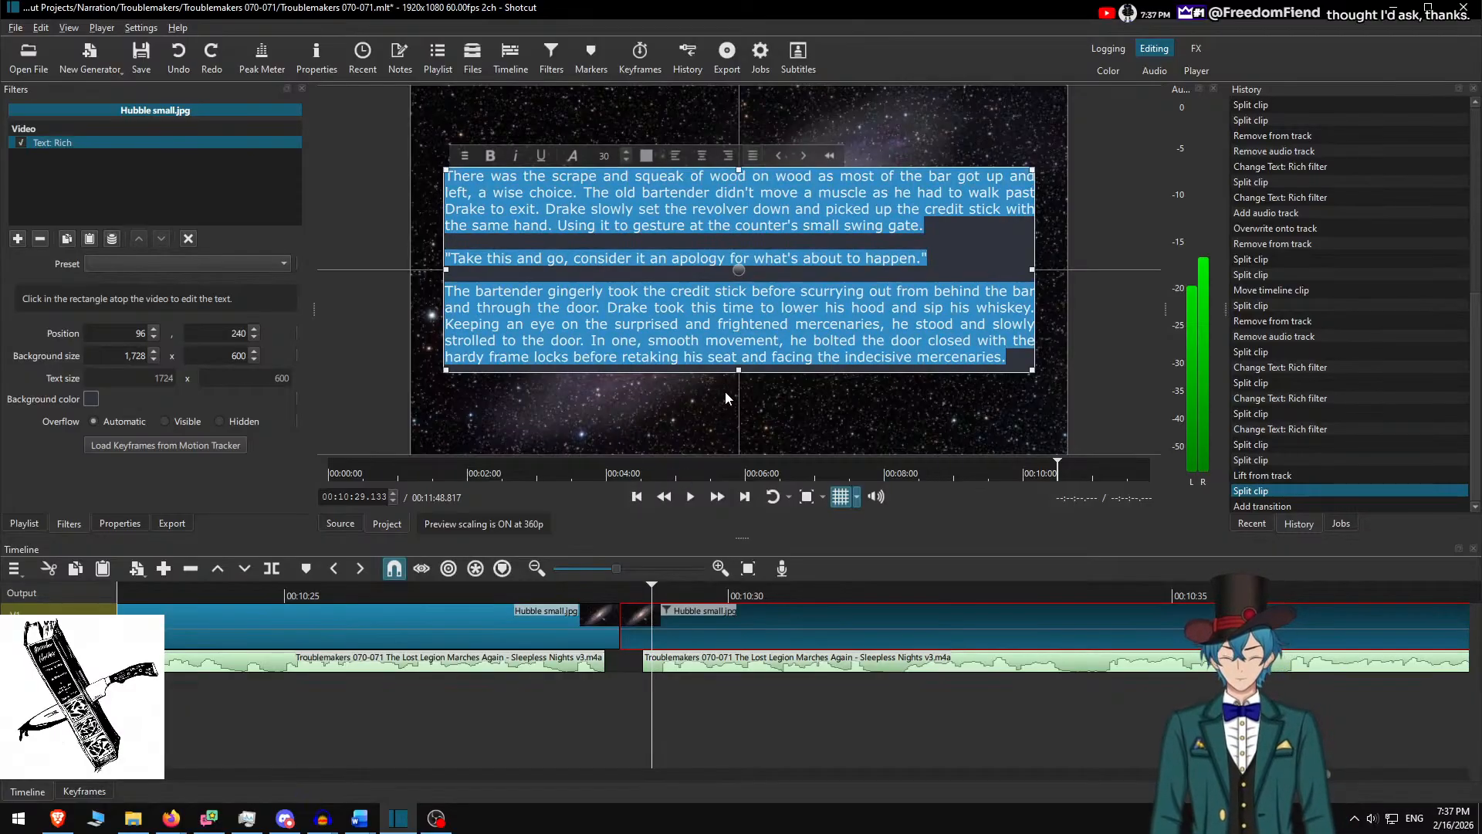
pyautogui.hotkey('ctrl', 'v')
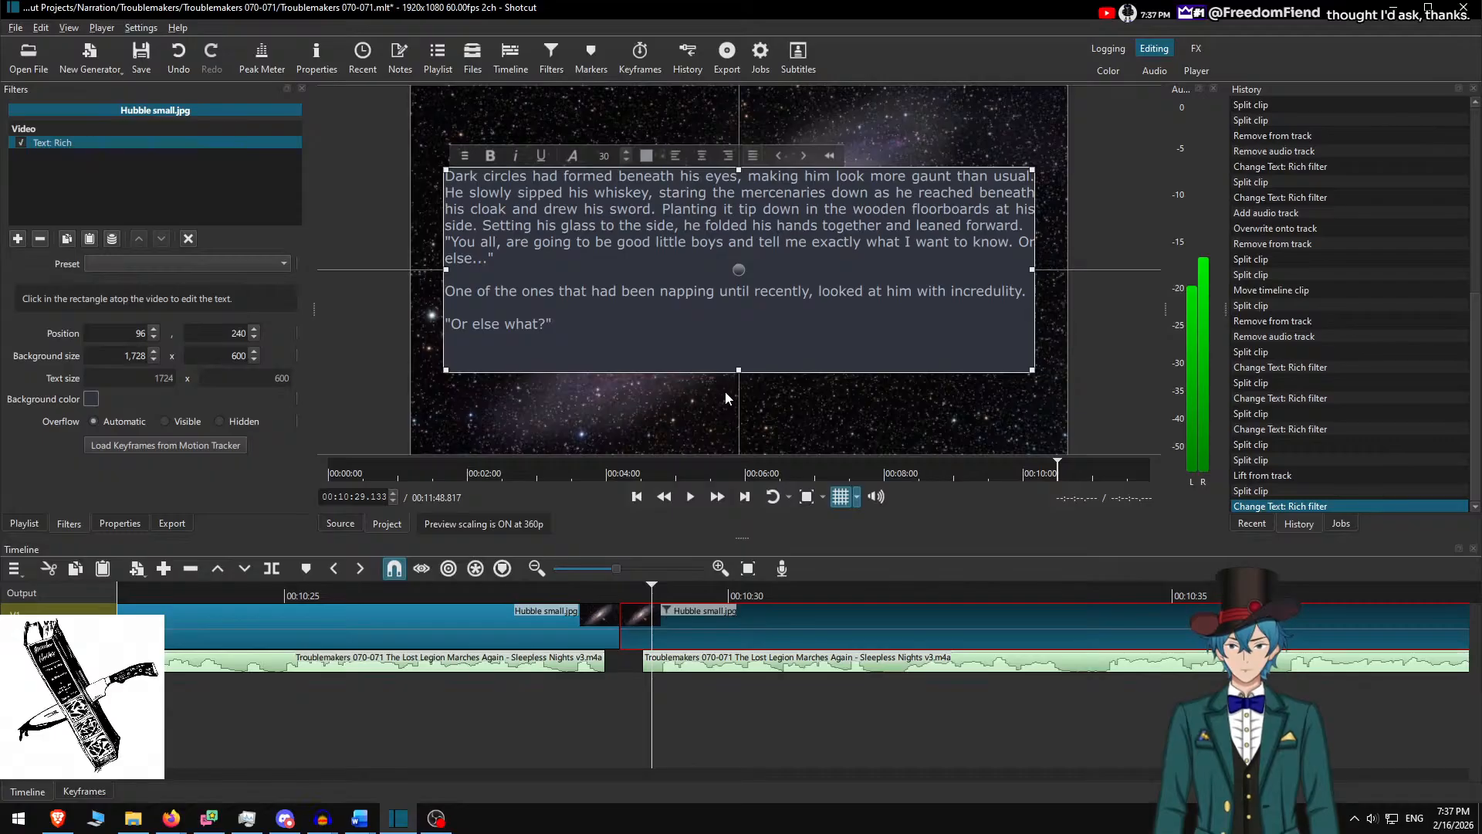
pyautogui.click(230, 360)
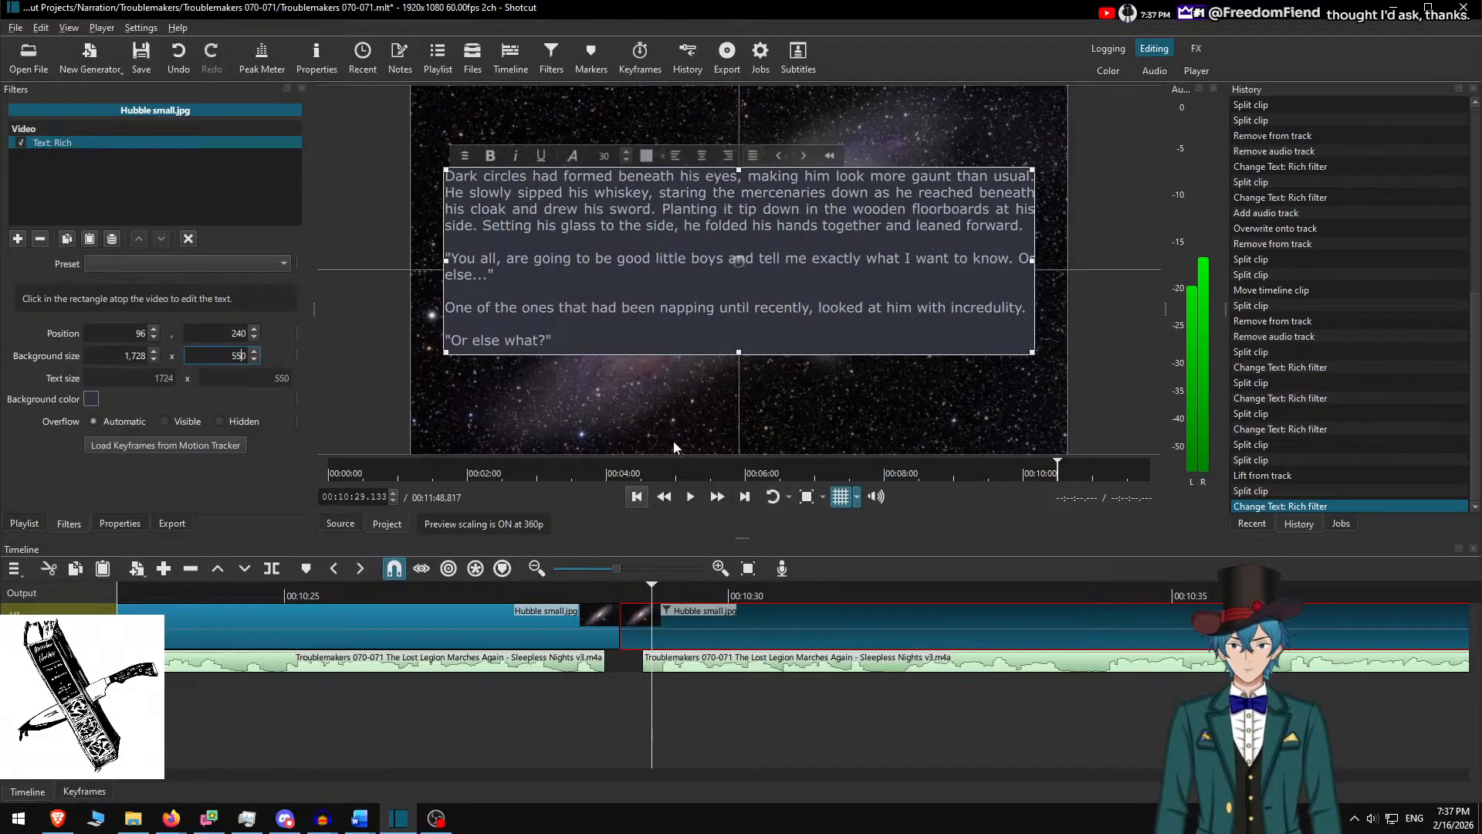
pyautogui.write('550')
pyautogui.press('Return')
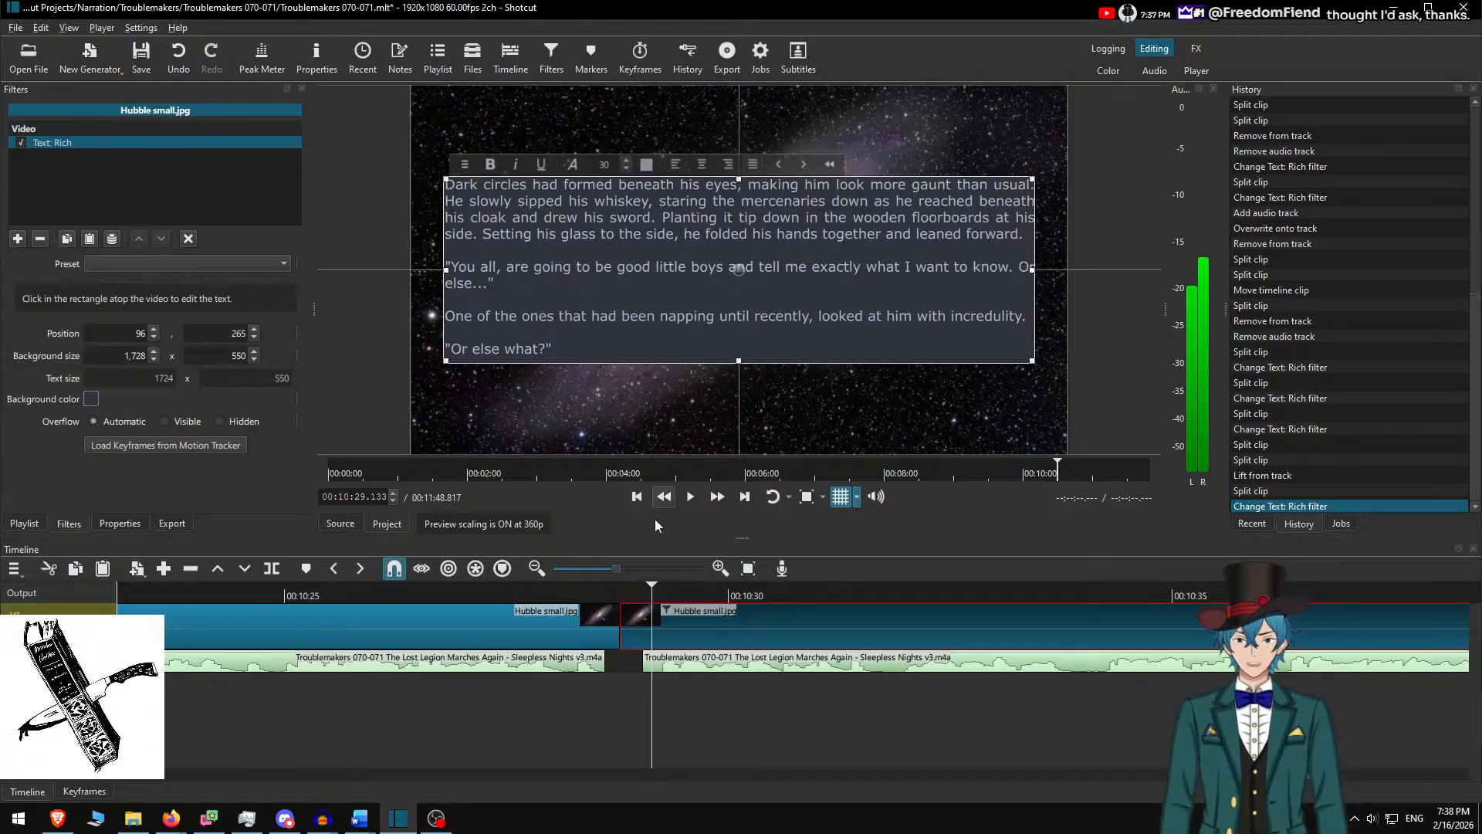
pyautogui.keyDown('ctrl'); pyautogui.click(674, 610); pyautogui.keyUp('ctrl')
pyautogui.click(691, 496)
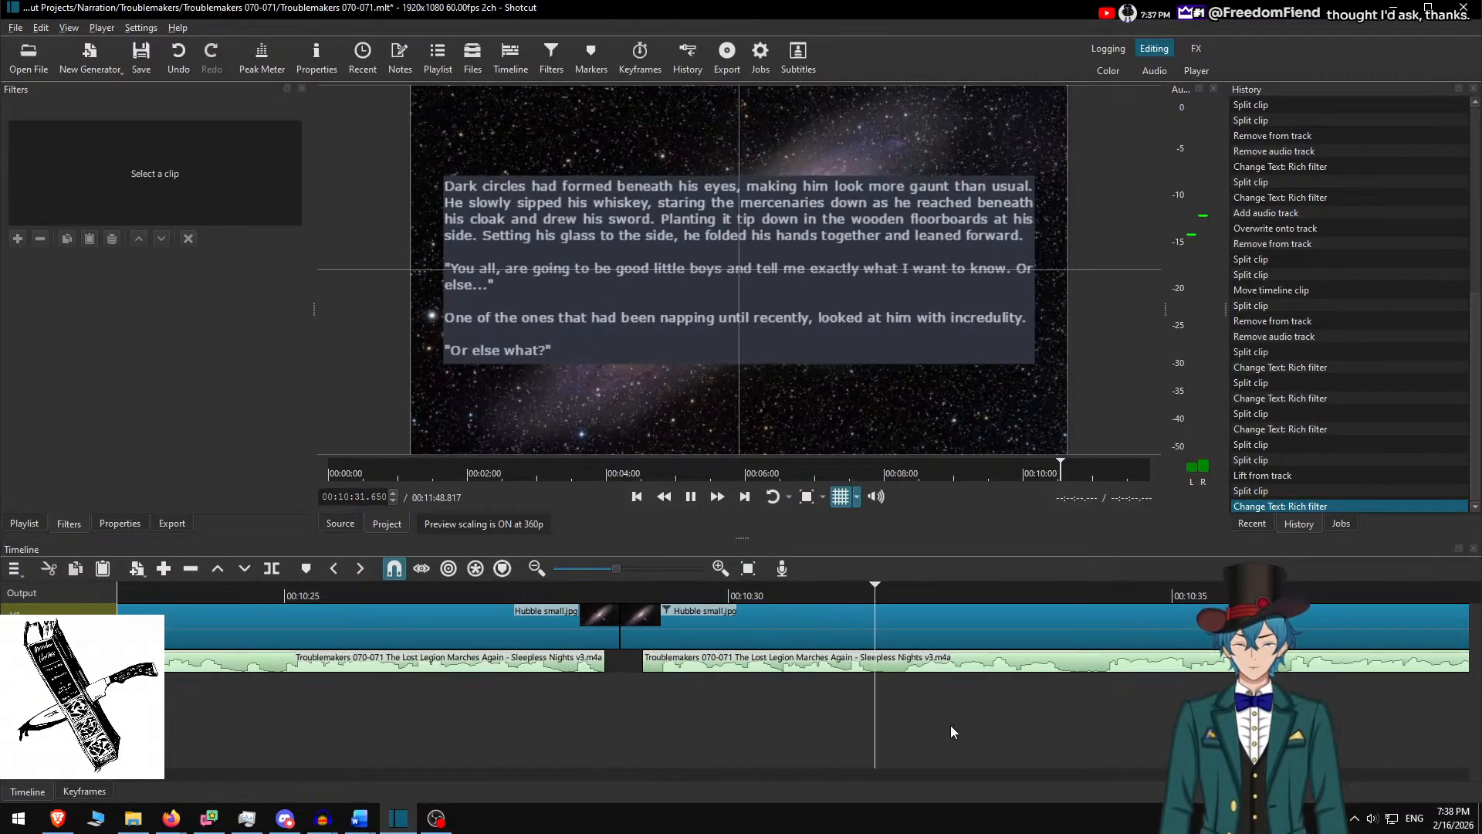
# Follow the narration playback under the 'Dark circles' card and pause at 00:11:05.700
pyautogui.scroll(-2, 752, 729)
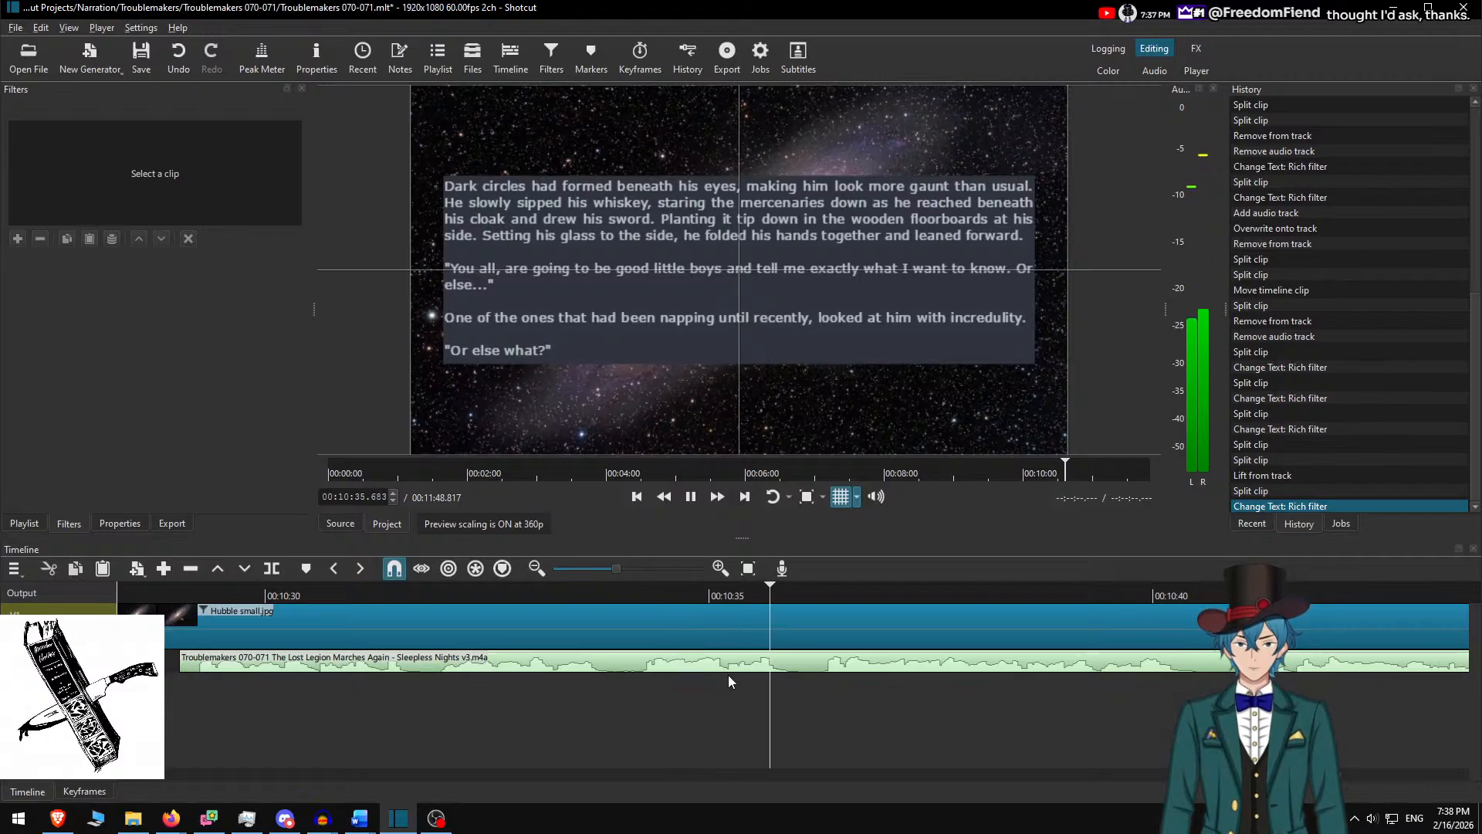
pyautogui.scroll(-1, 927, 687)
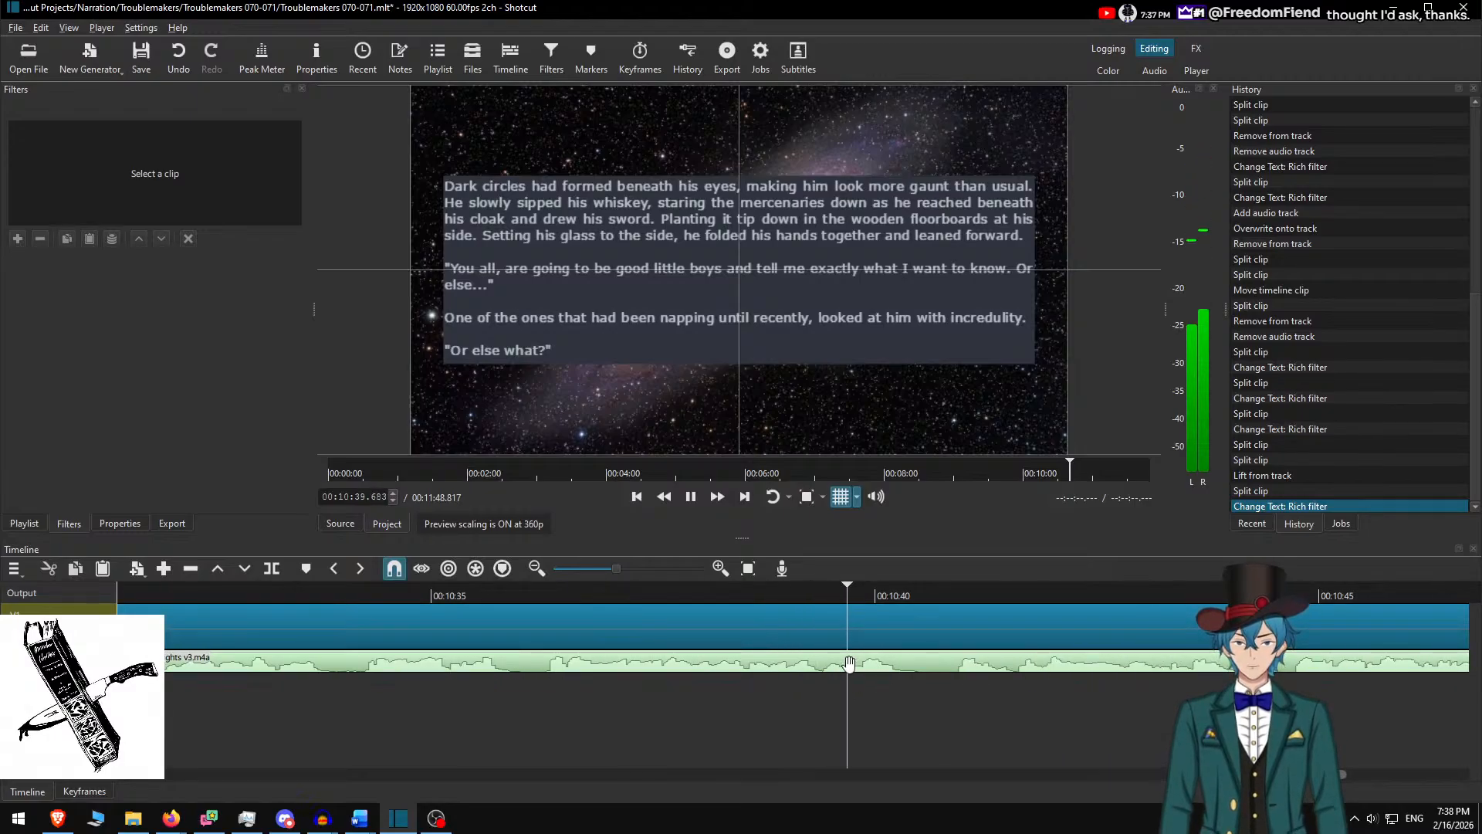
pyautogui.scroll(-2, 787, 687)
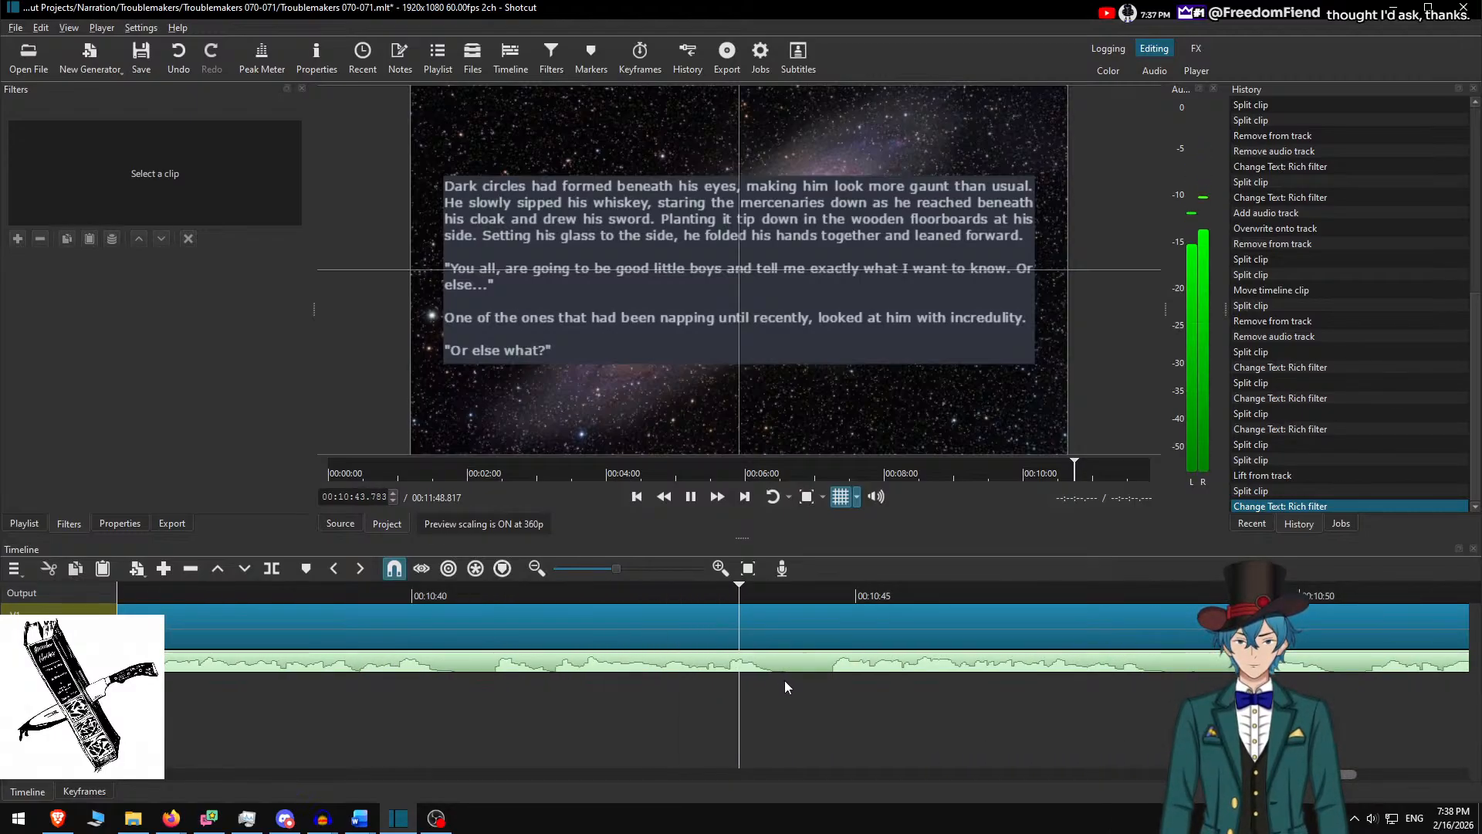
pyautogui.scroll(-1, 785, 681)
pyautogui.scroll(-1, 721, 693)
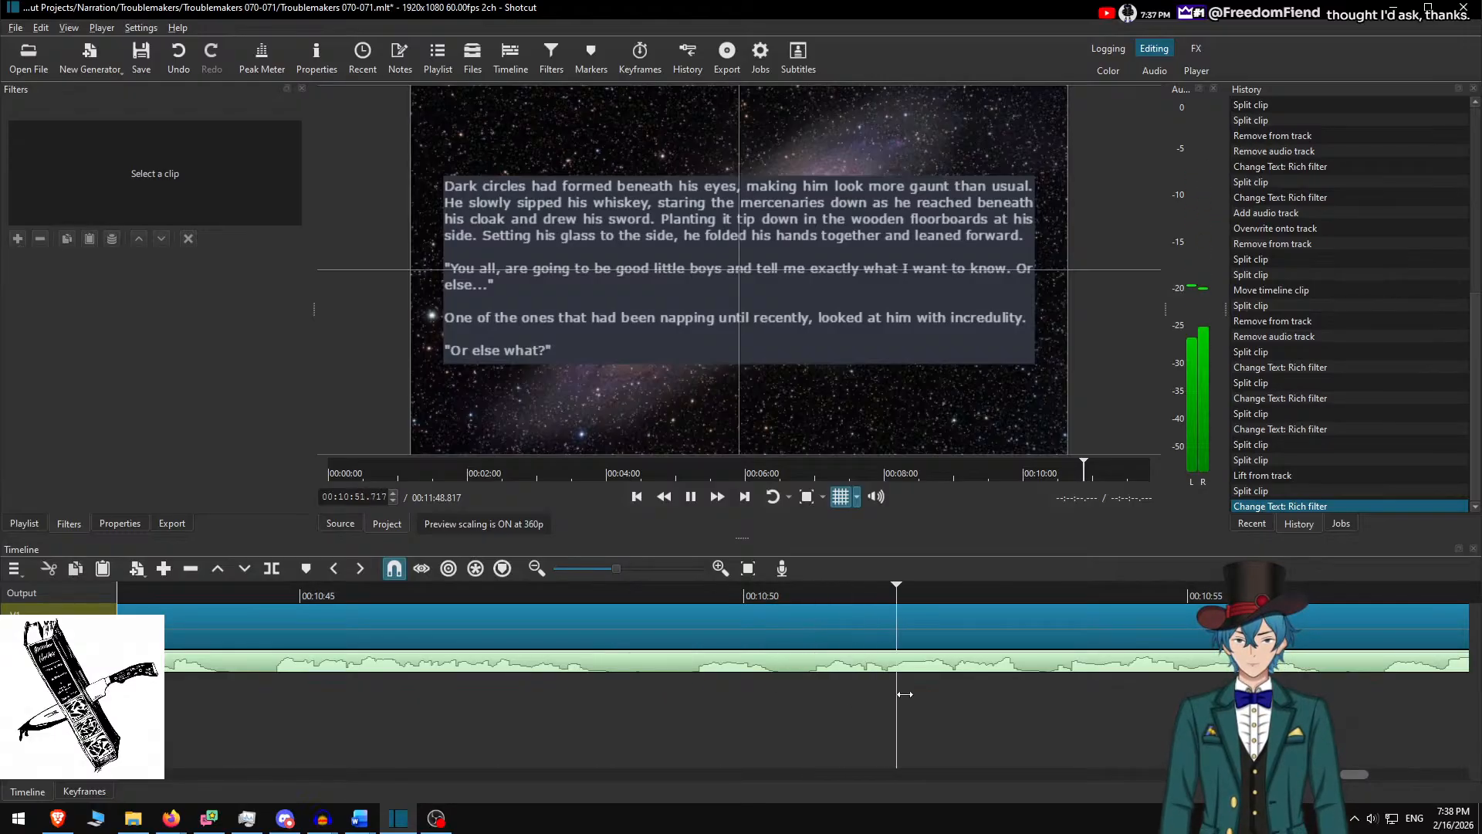
pyautogui.scroll(-1, 894, 702)
pyautogui.scroll(-1, 873, 718)
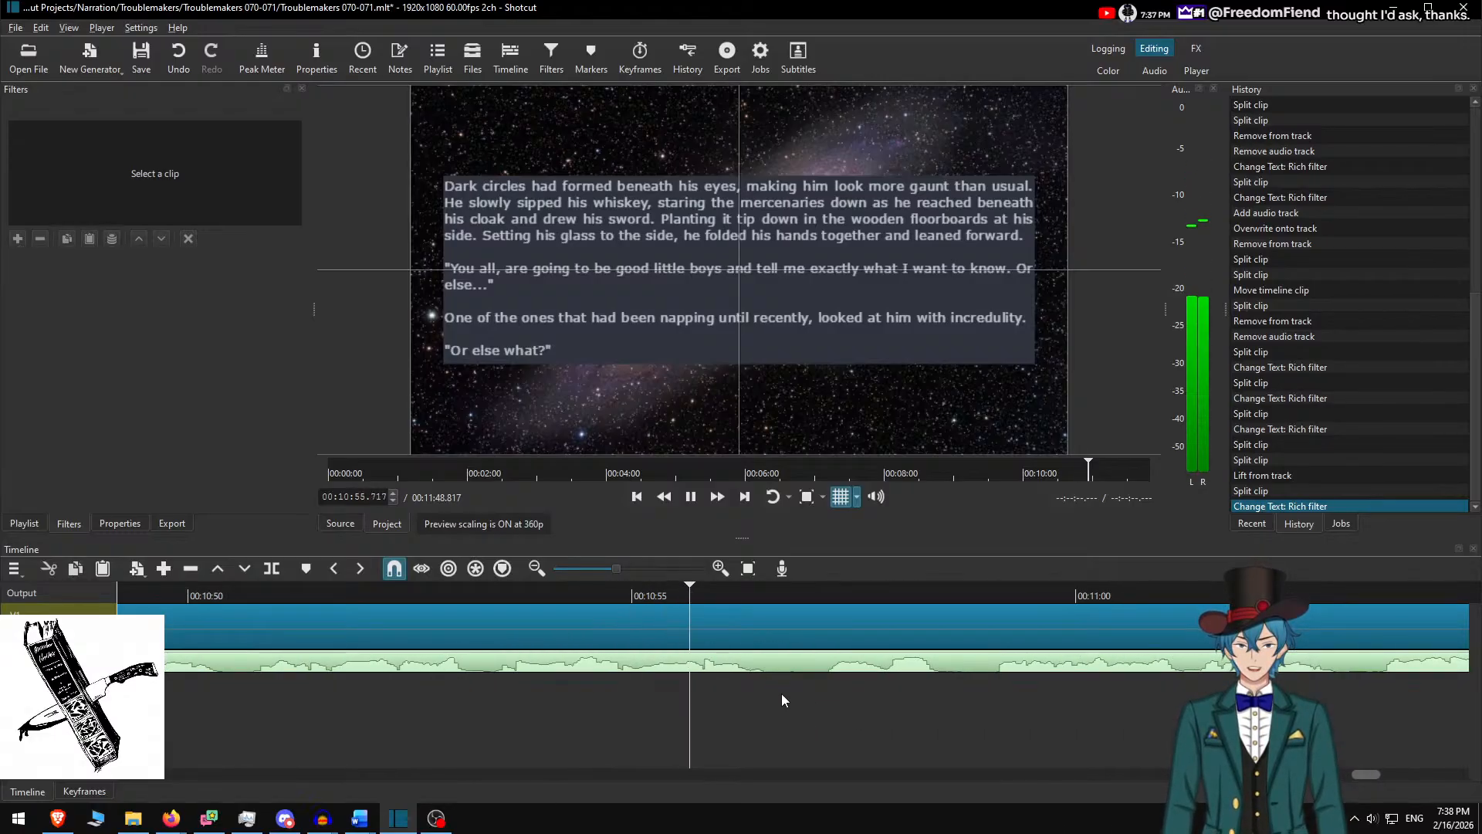
pyautogui.scroll(-1, 772, 709)
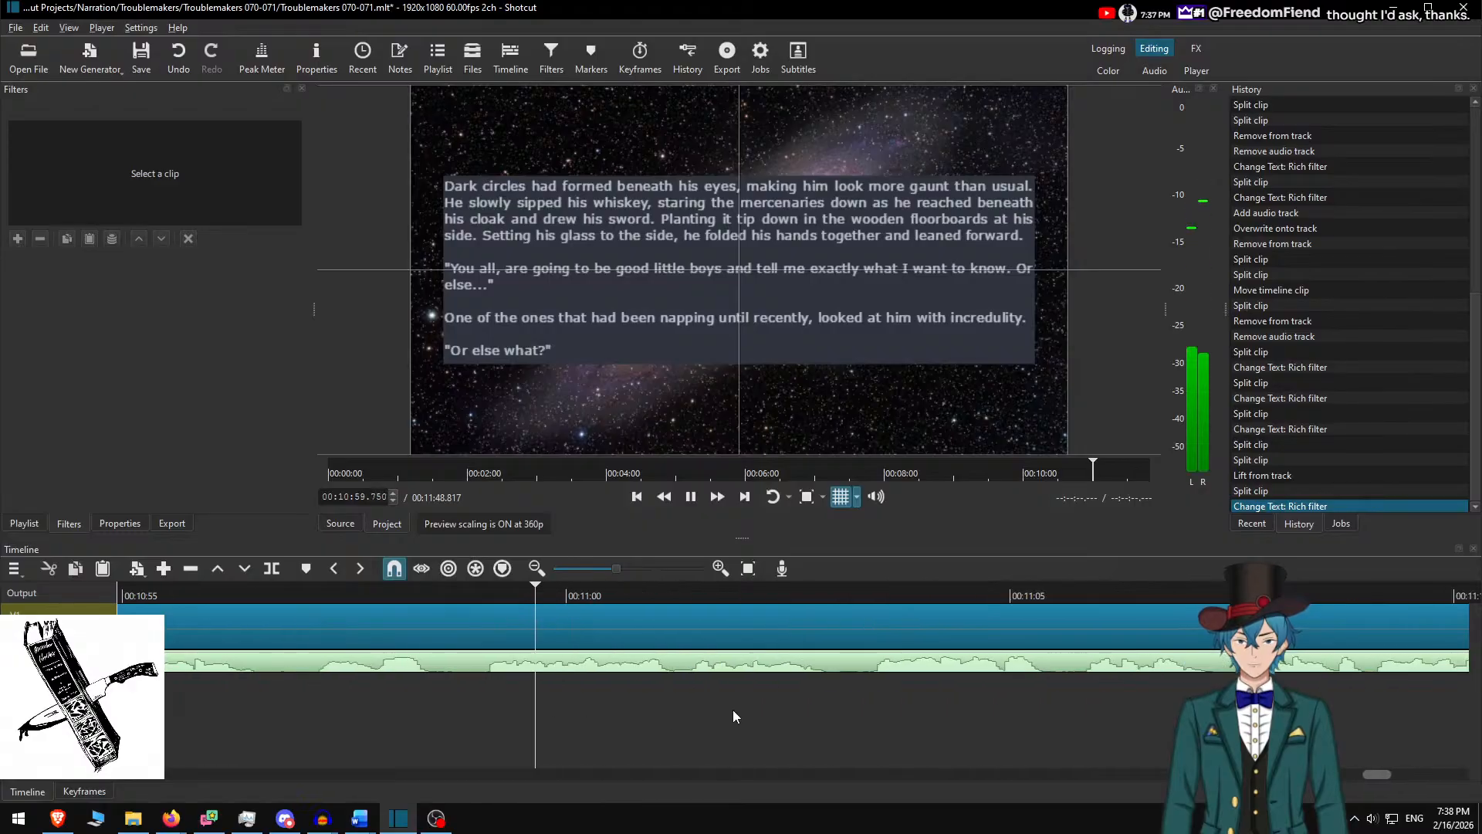
pyautogui.scroll(-1, 718, 710)
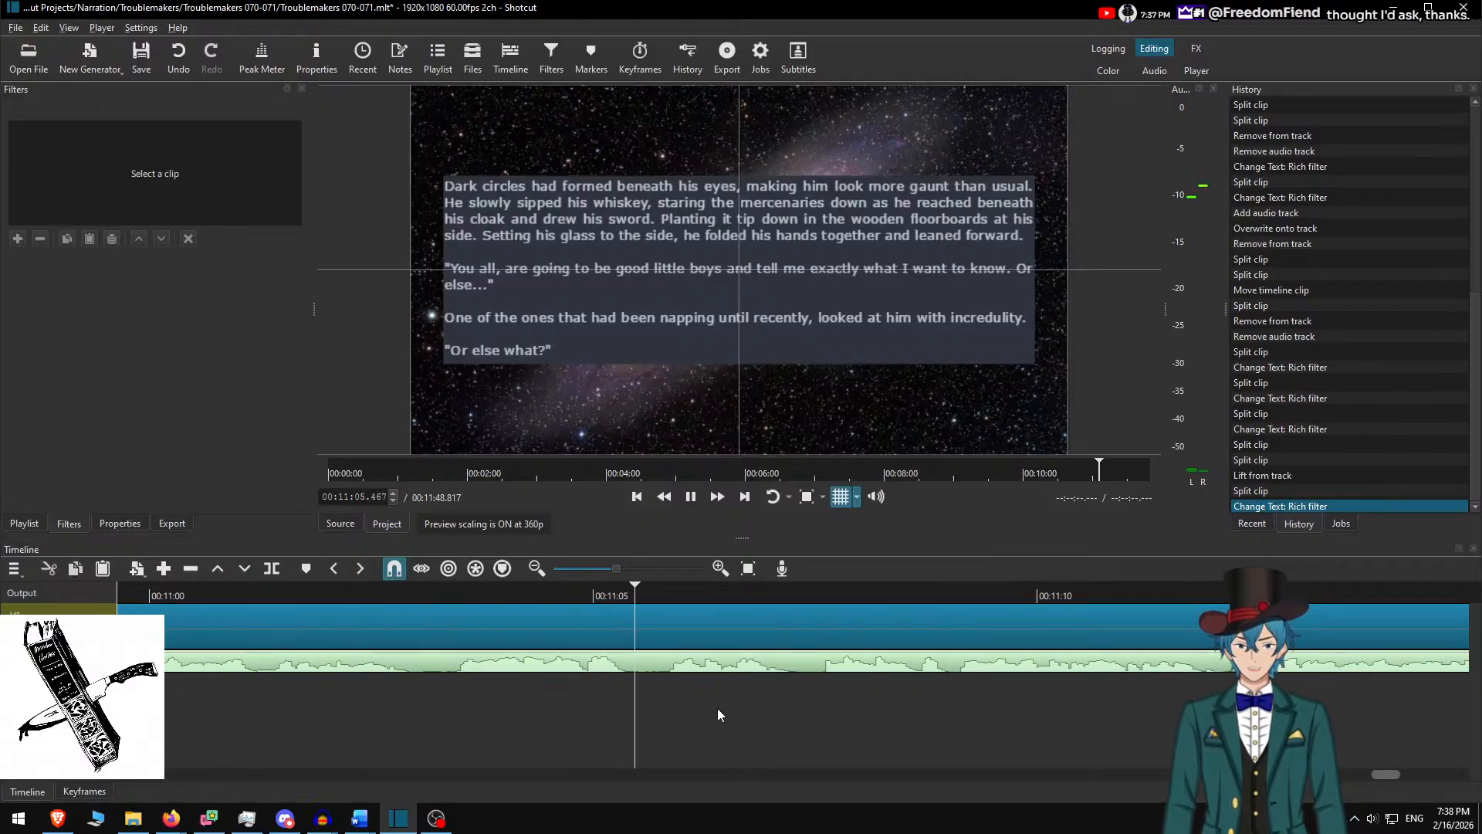
pyautogui.press('space')
pyautogui.click(655, 592)
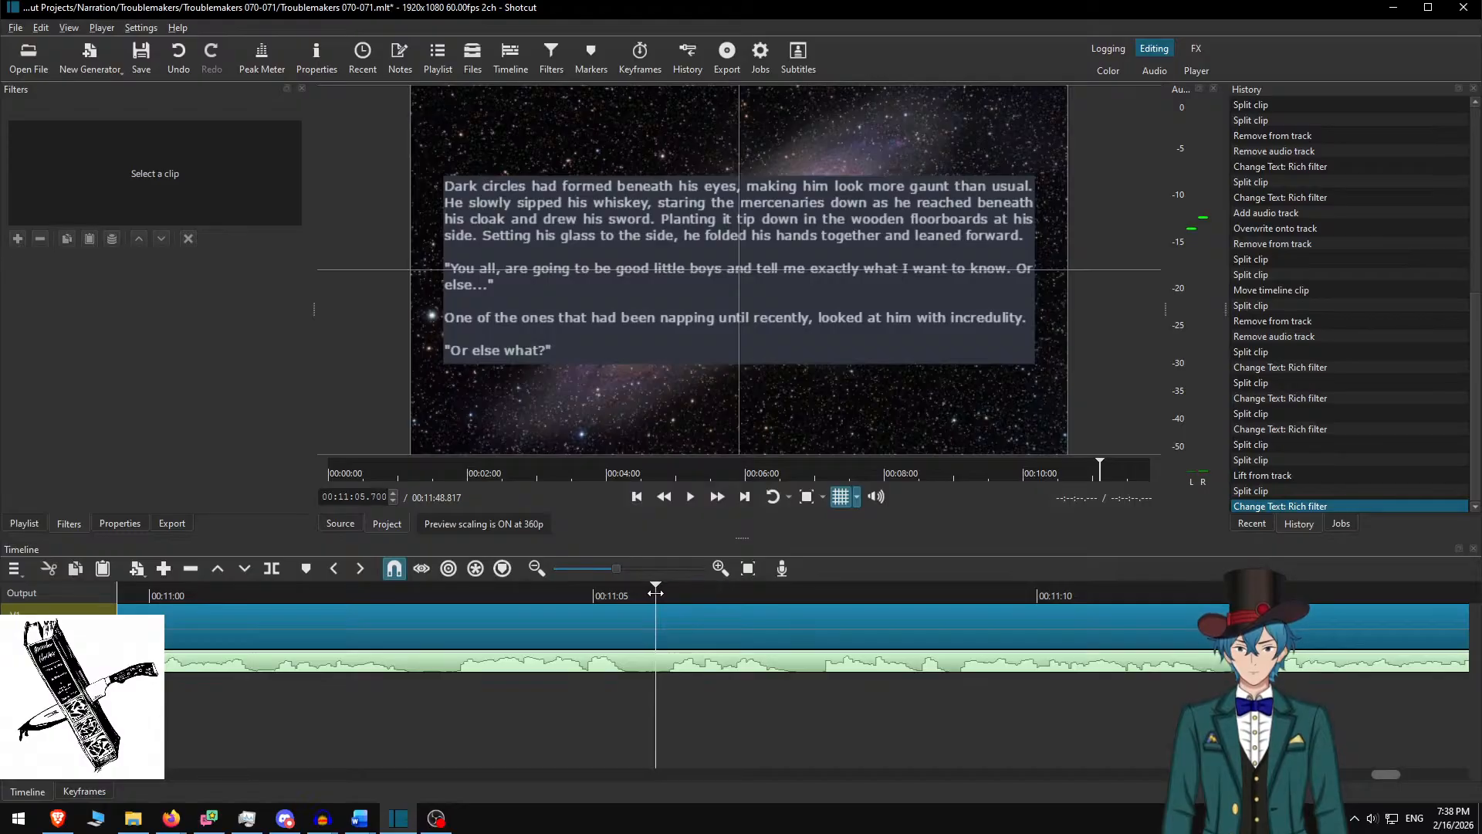
pyautogui.click(650, 594)
pyautogui.press('s')
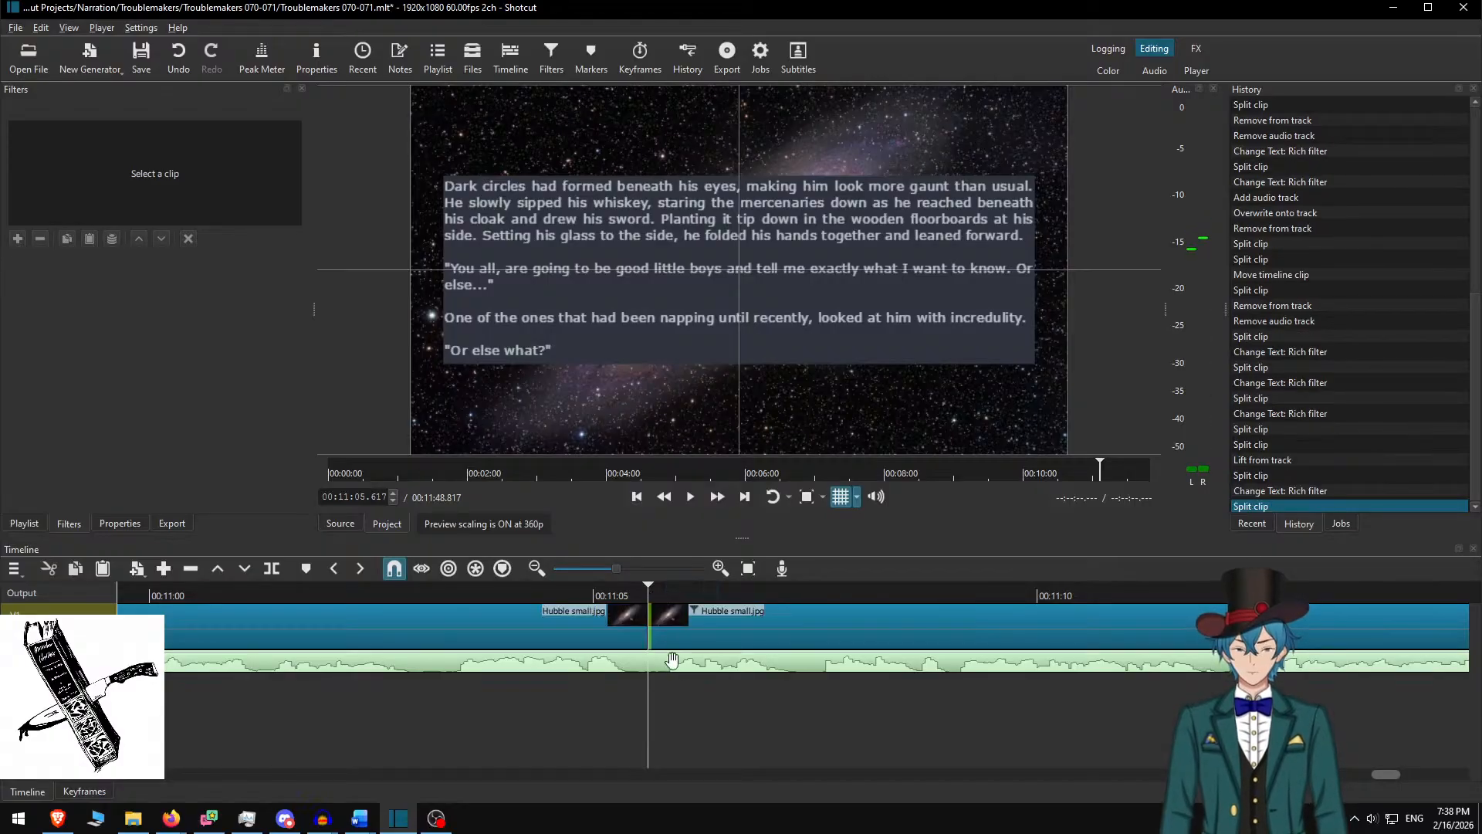
pyautogui.hotkey('alt', 'Tab')
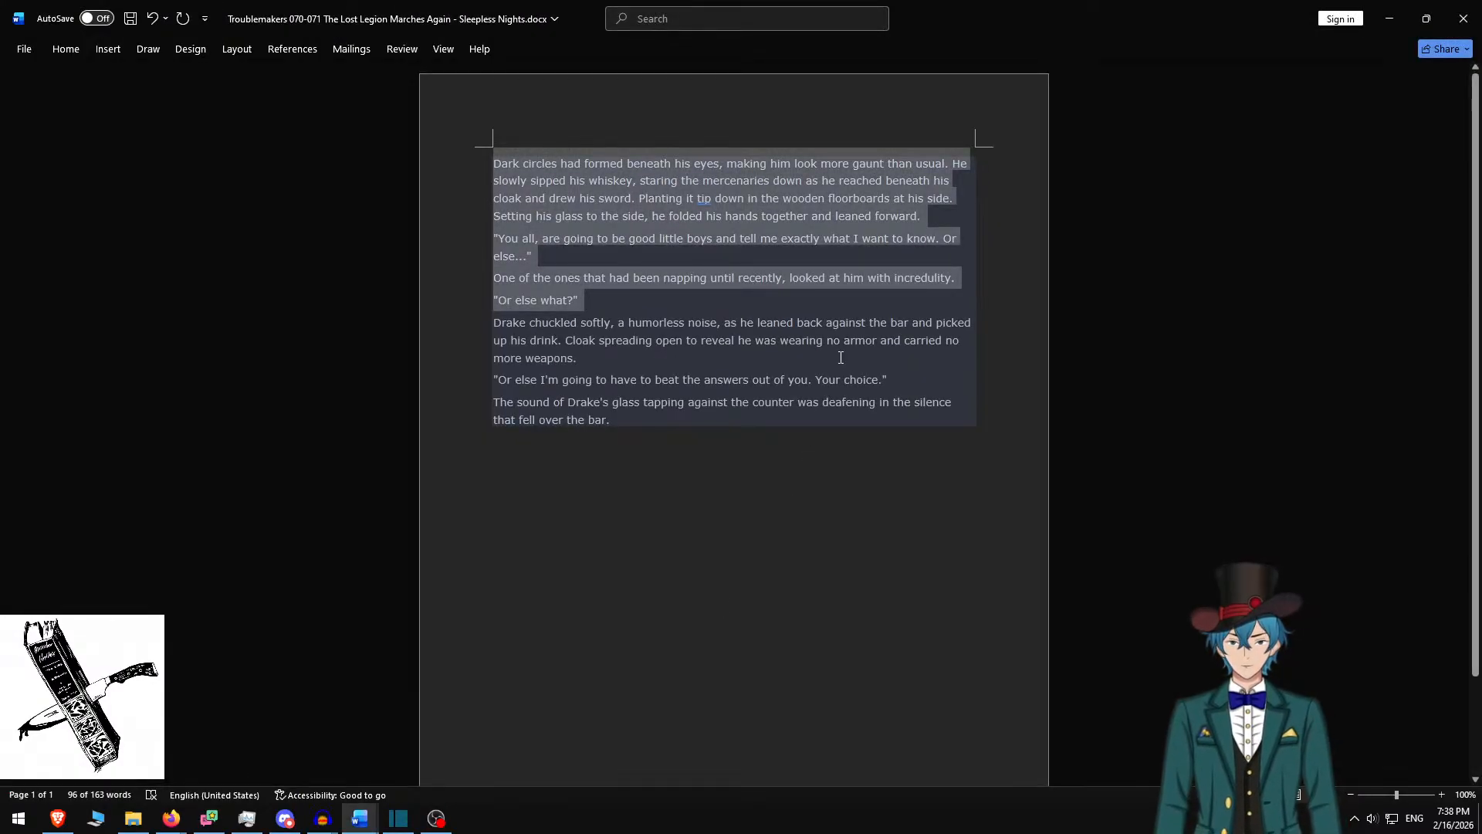
pyautogui.press('Delete')
pyautogui.hotkey('ctrl', 'a')
pyautogui.hotkey('ctrl', 'c')
pyautogui.hotkey('alt', 'Tab')
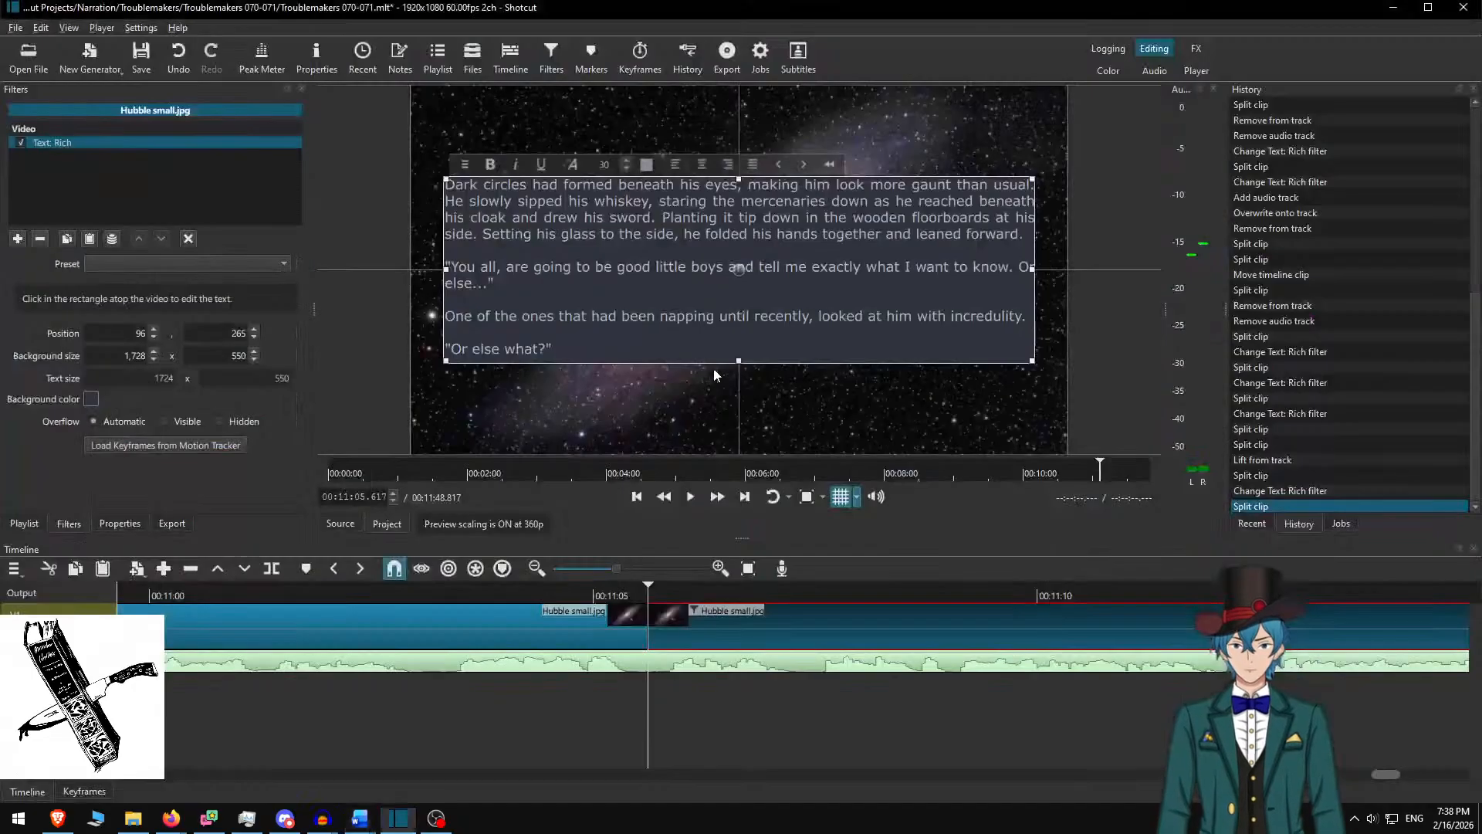
pyautogui.click(701, 254)
pyautogui.hotkey('ctrl', 'a')
pyautogui.hotkey('ctrl', 'v')
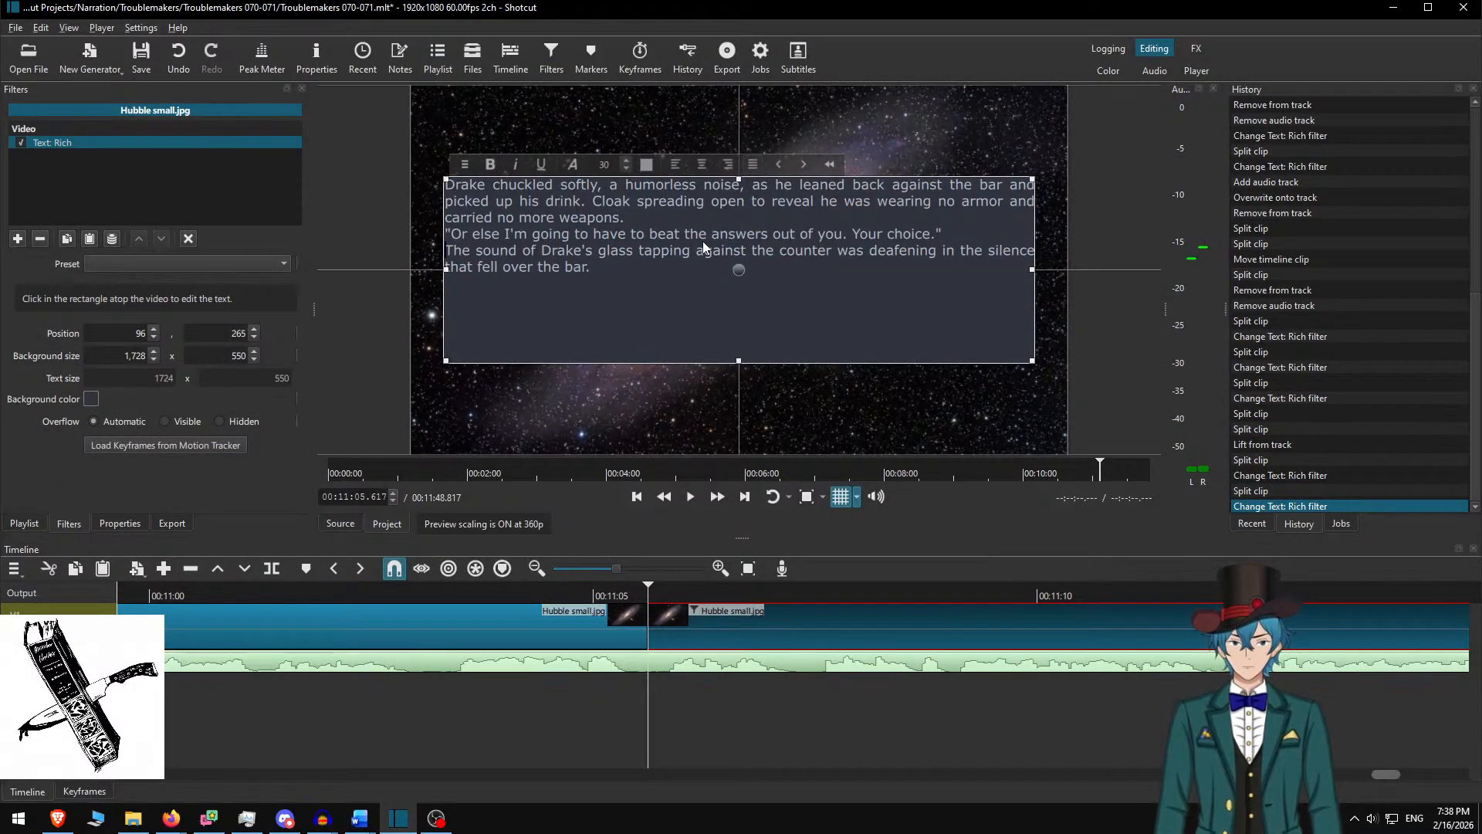
pyautogui.press('Return')
pyautogui.press('Up')
pyautogui.press('Up')
pyautogui.press('Return')
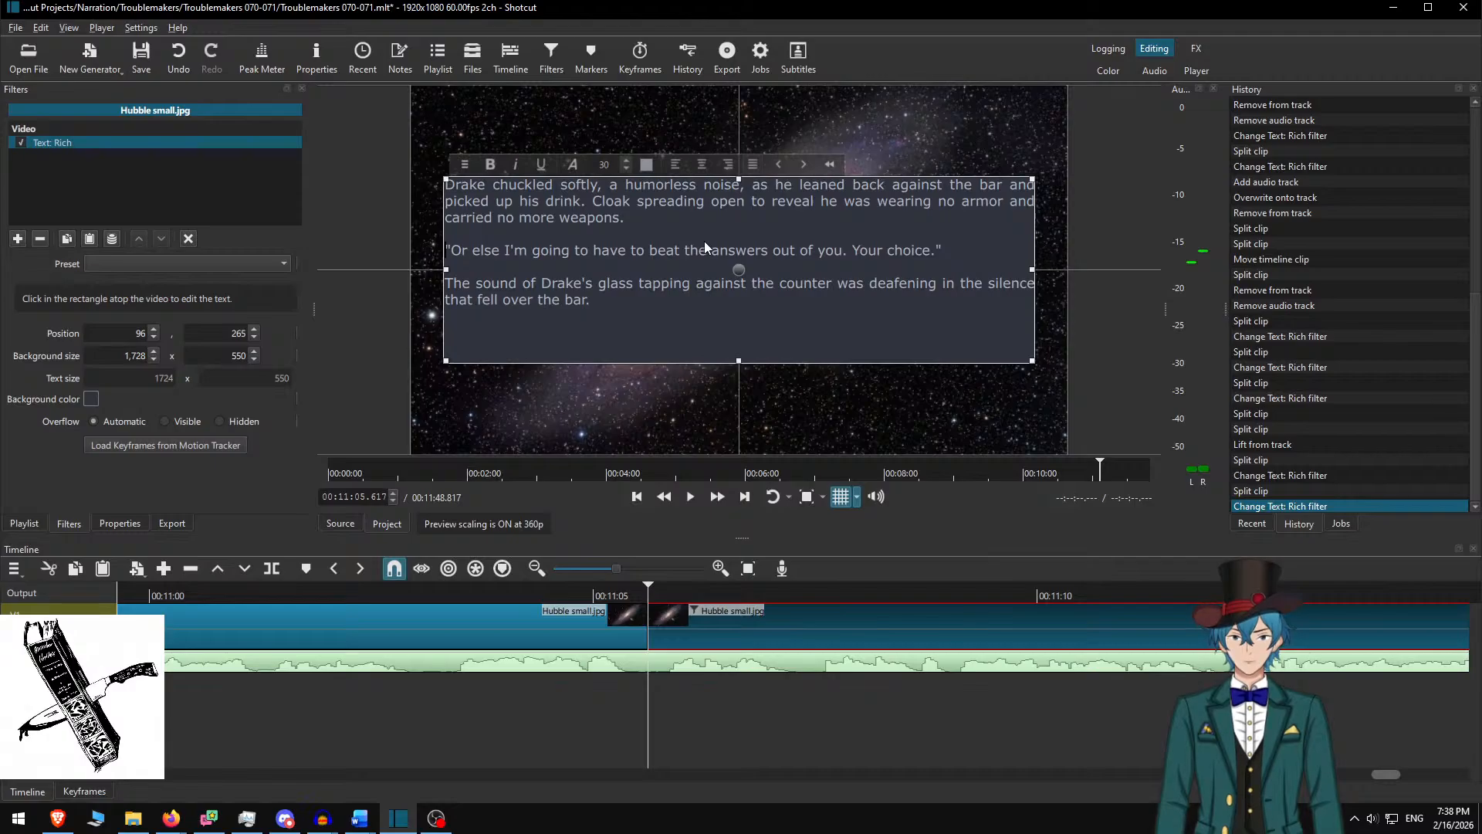
pyautogui.click(228, 356)
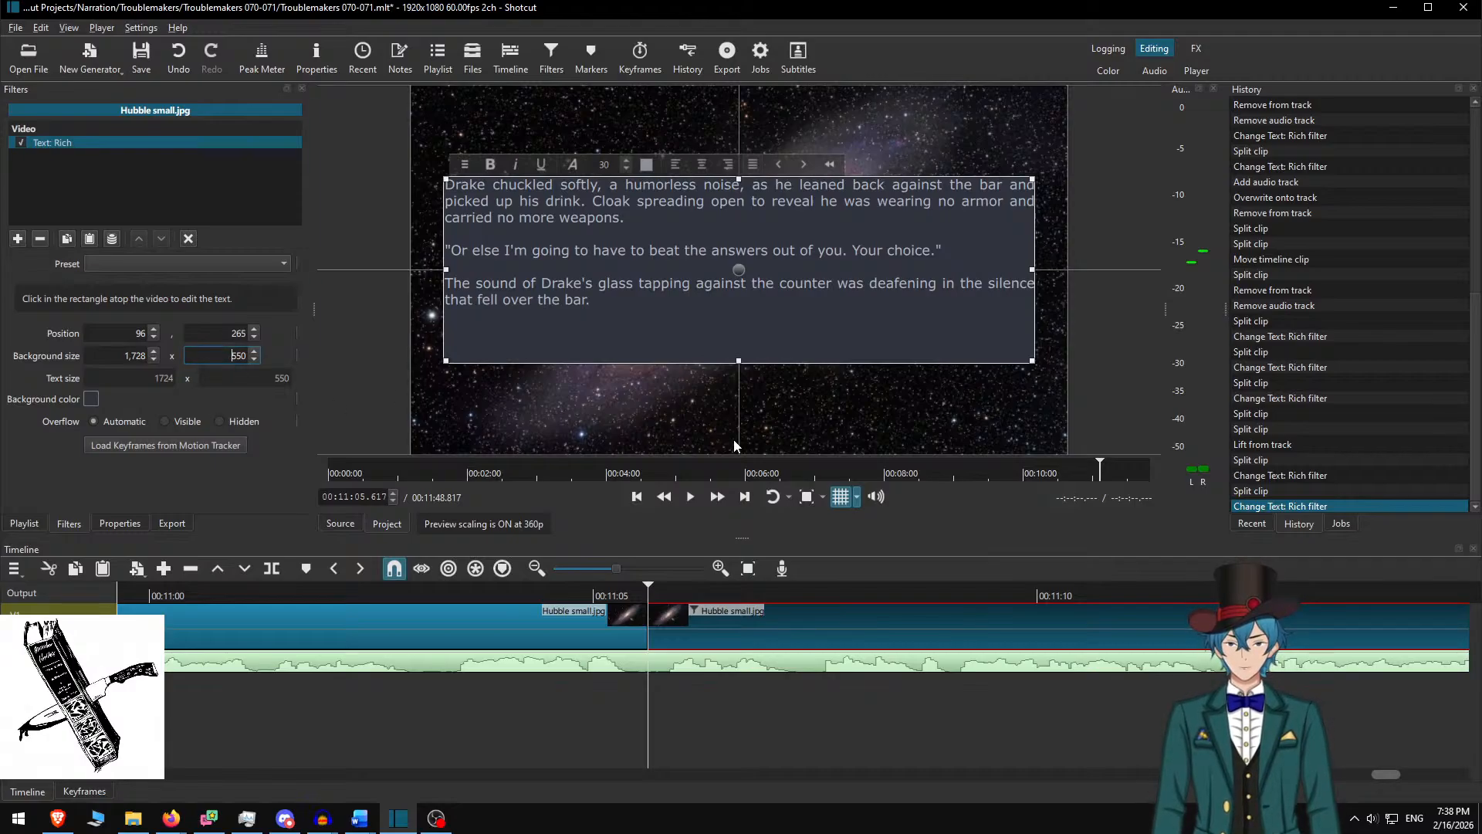
pyautogui.write('400')
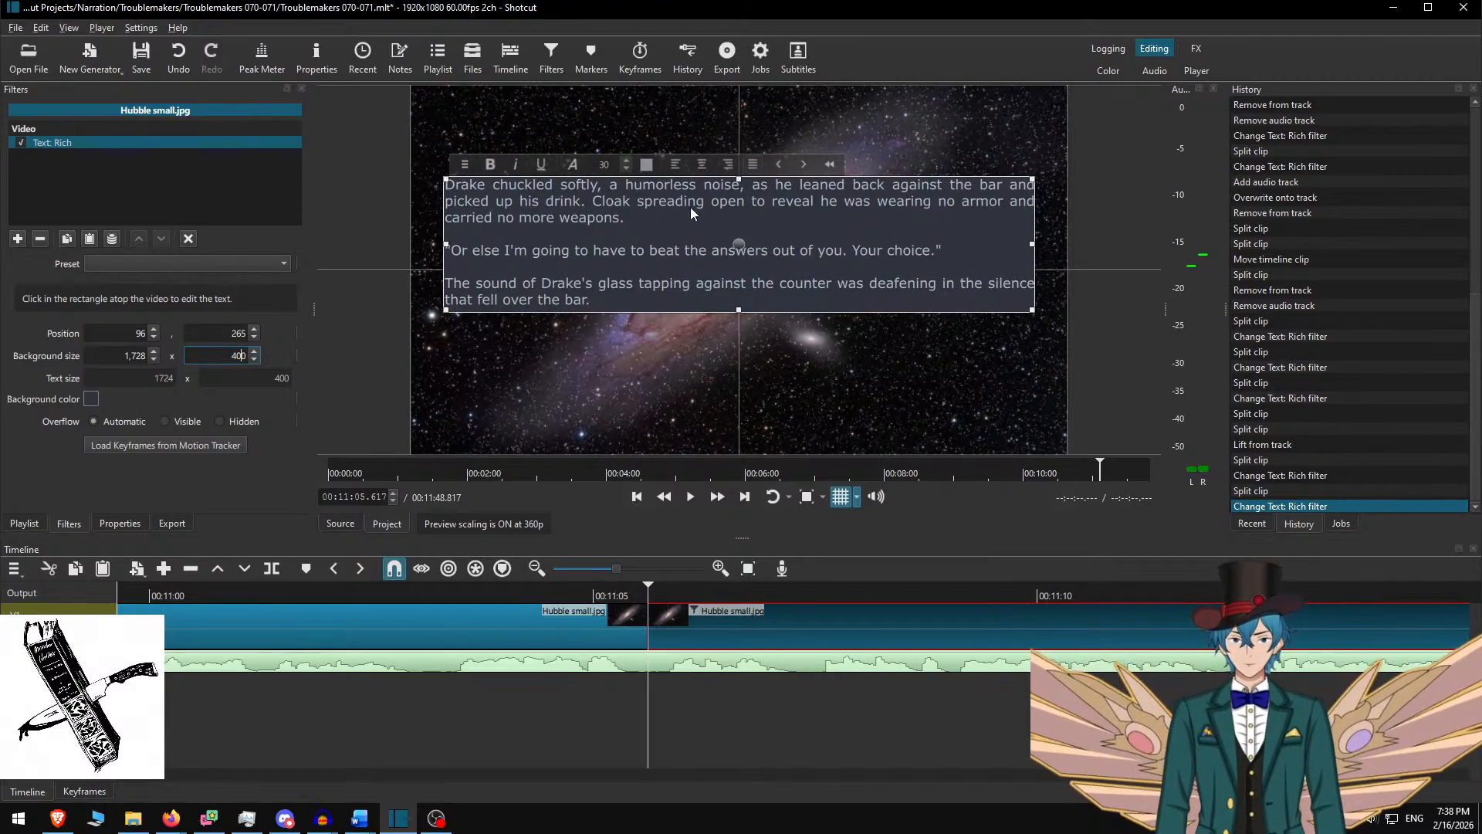
pyautogui.moveTo(739, 245)
pyautogui.mouseDown()
pyautogui.moveTo(744, 290)
pyautogui.moveTo(739, 271)
pyautogui.mouseUp()
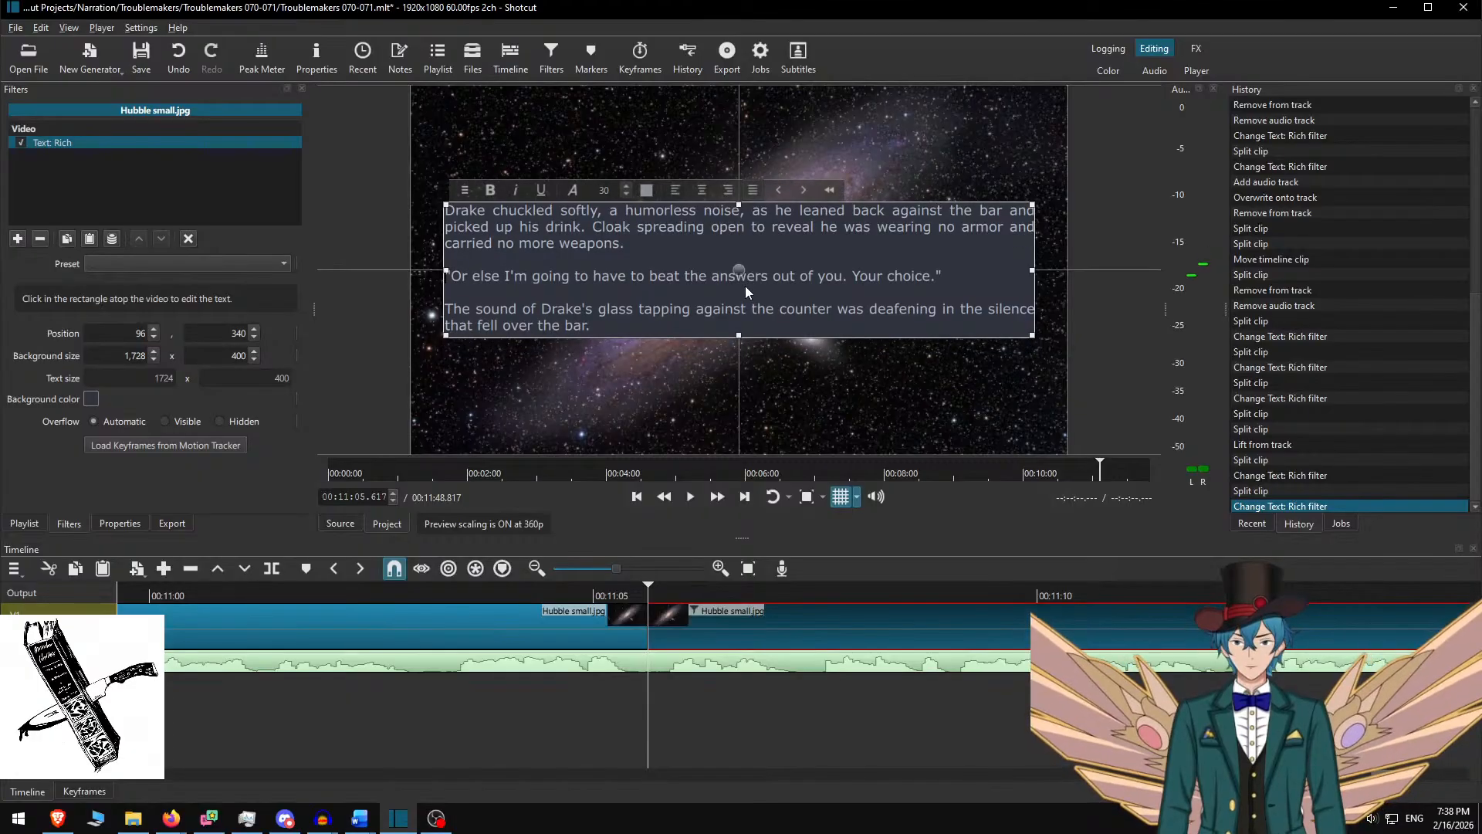
pyautogui.click(730, 621)
pyautogui.click(565, 596)
pyautogui.press('space')
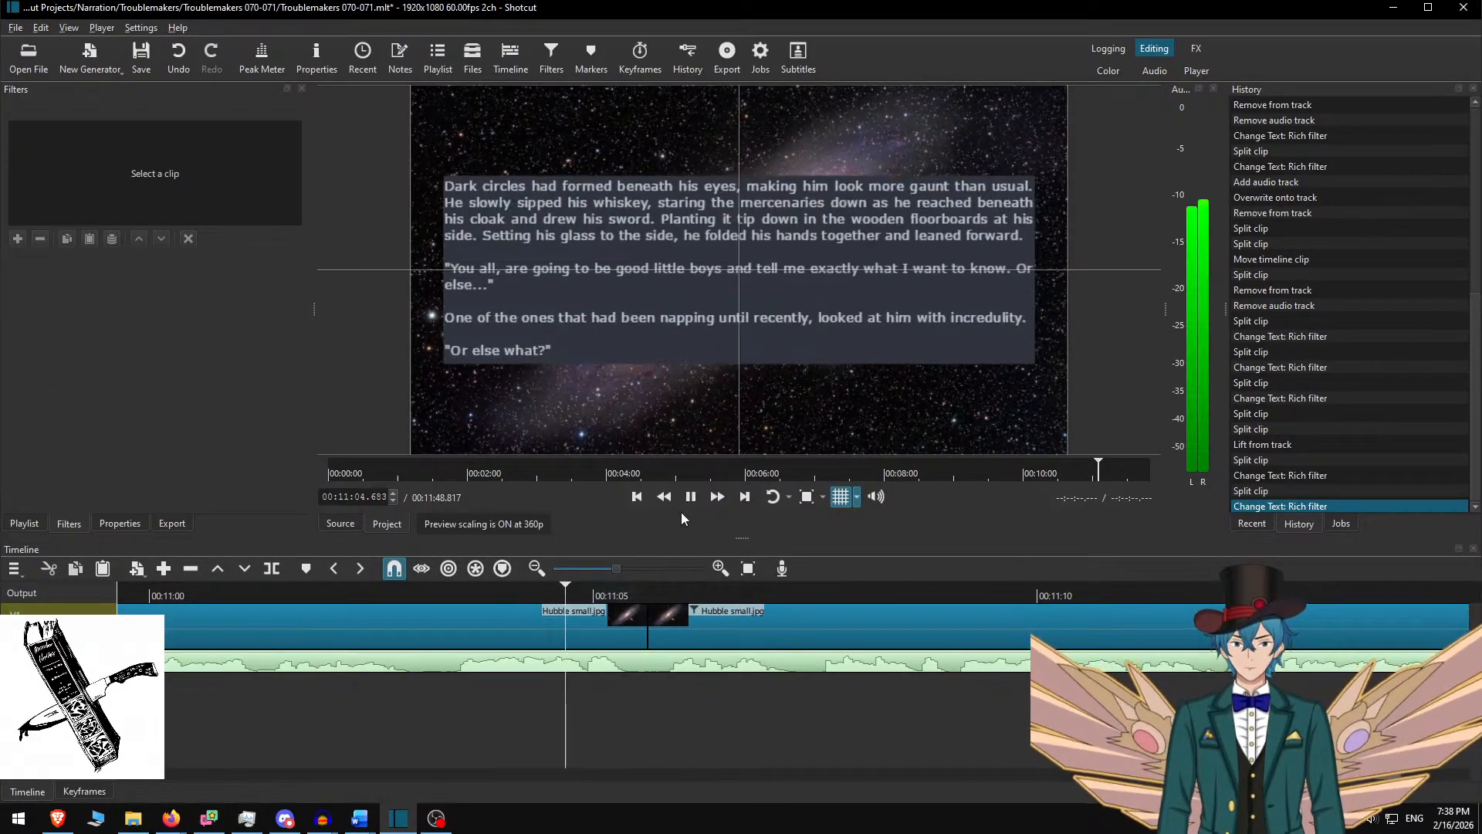
pyautogui.click(715, 498)
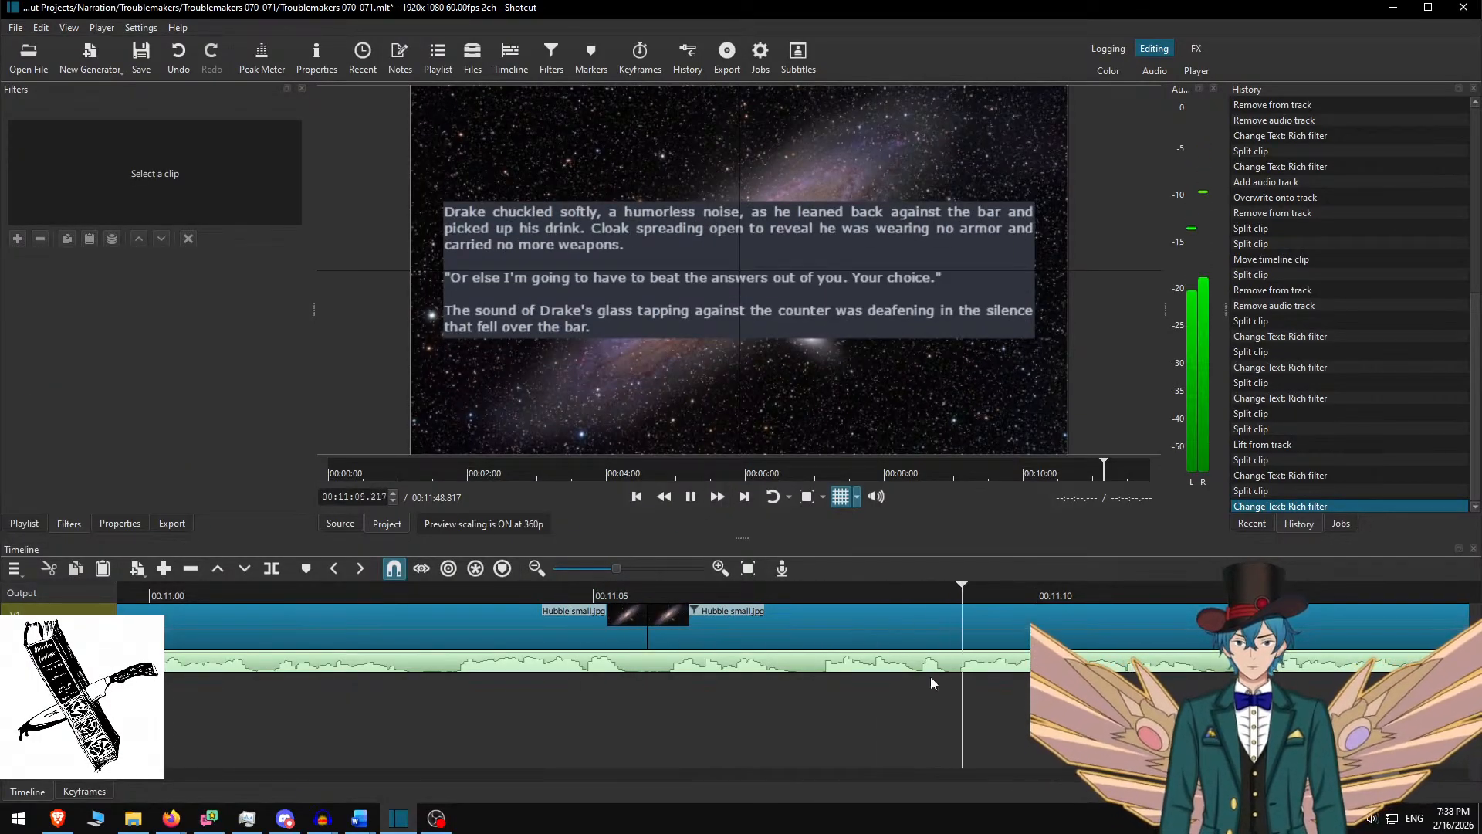
pyautogui.scroll(-5, 811, 690)
pyautogui.scroll(-1, 808, 688)
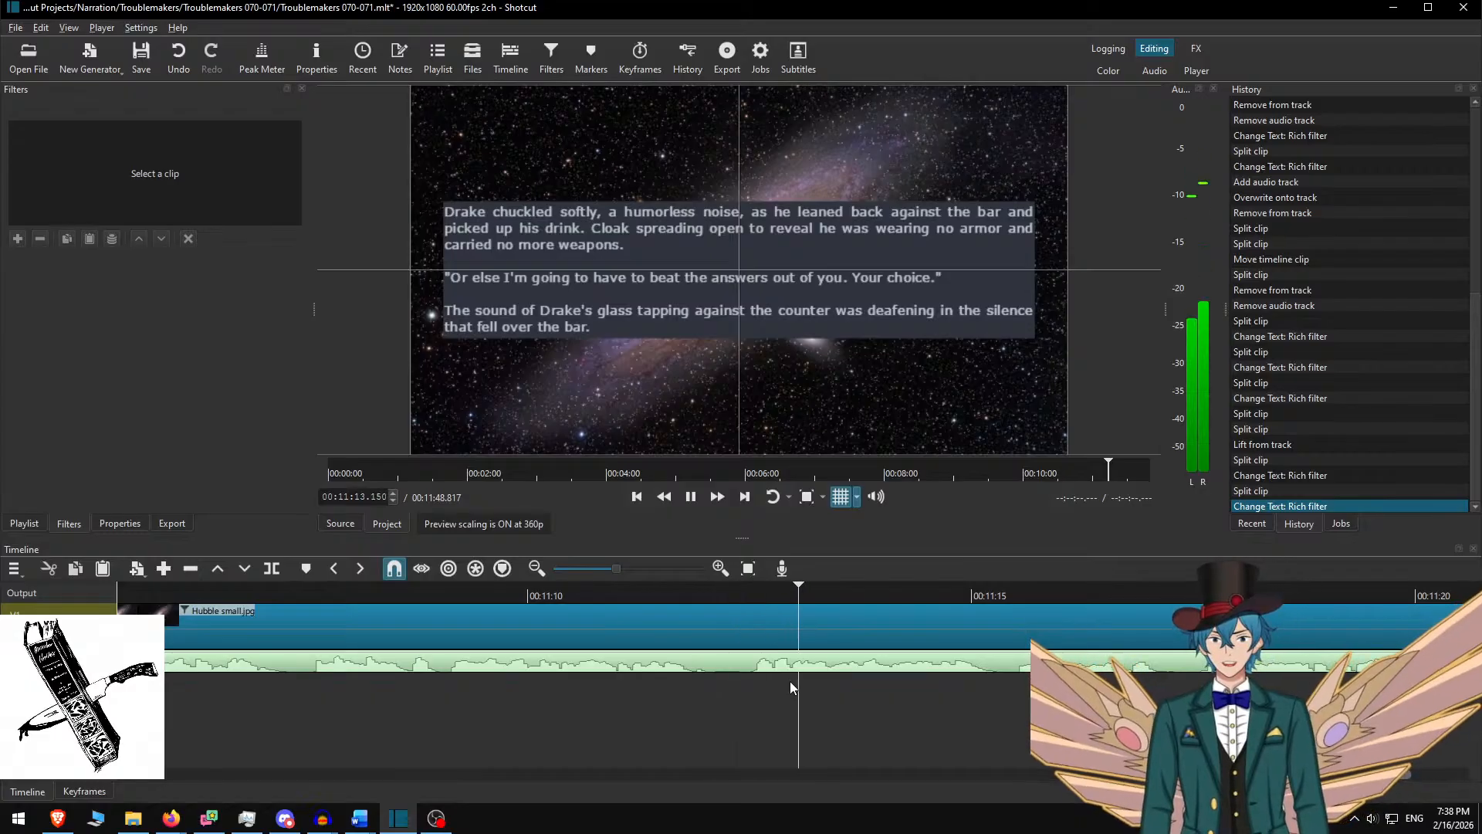
# Split the galaxy clip at the narration's end (11:28.817) and remove the later piece's text overlay
pyautogui.scroll(-12, 790, 681)
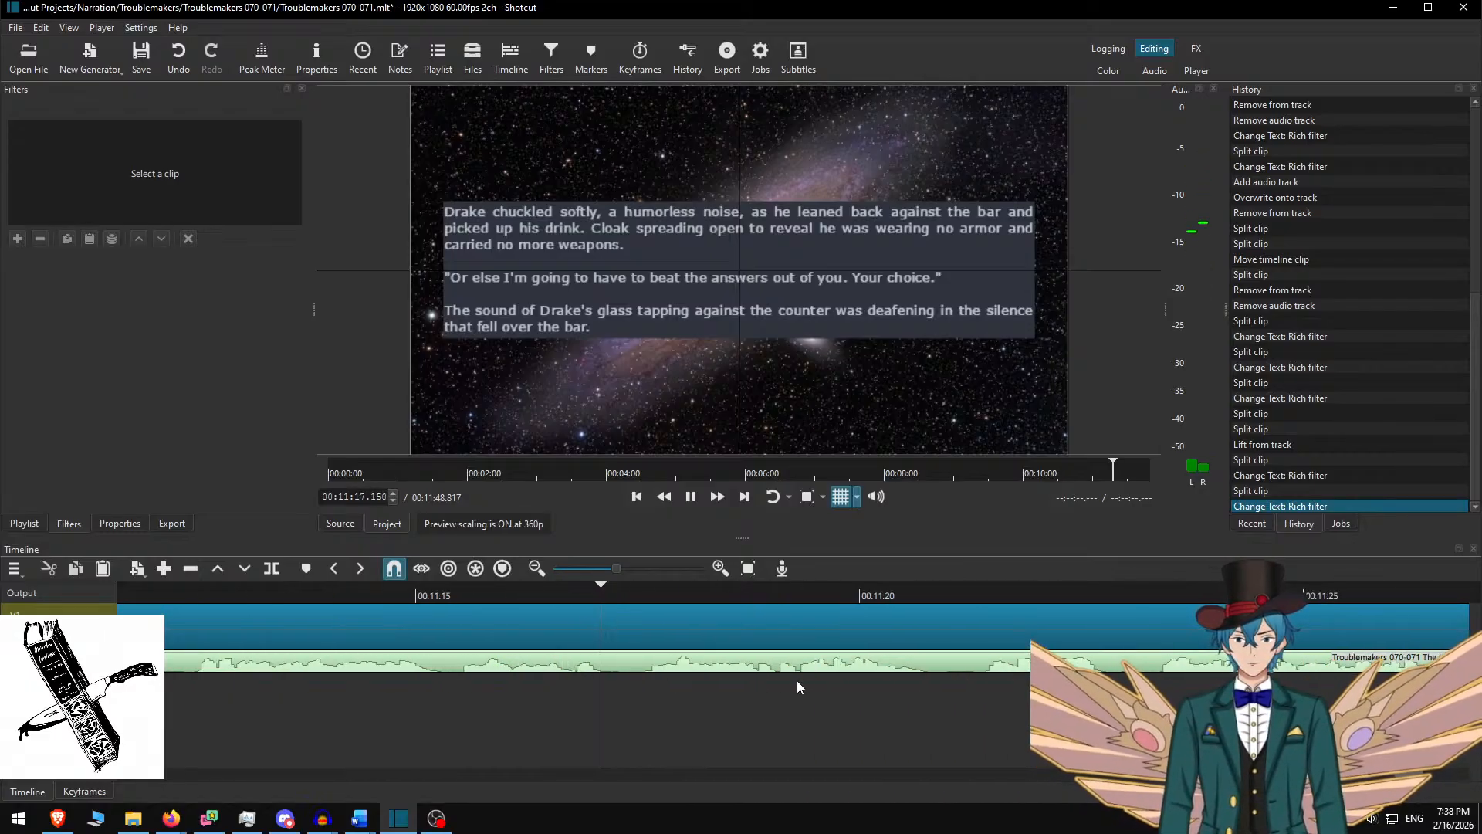
pyautogui.scroll(-8, 911, 688)
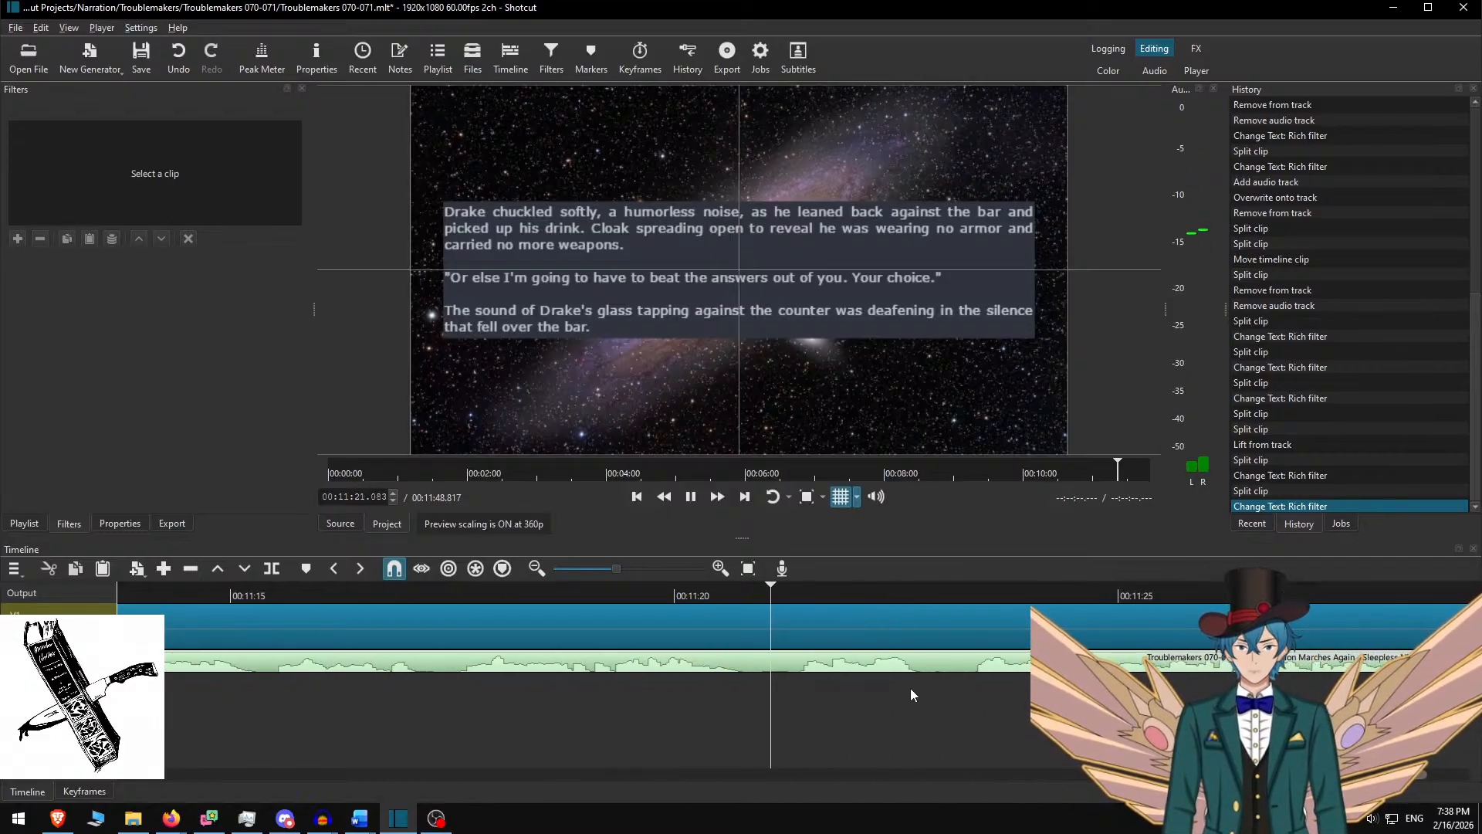
pyautogui.scroll(-12, 810, 687)
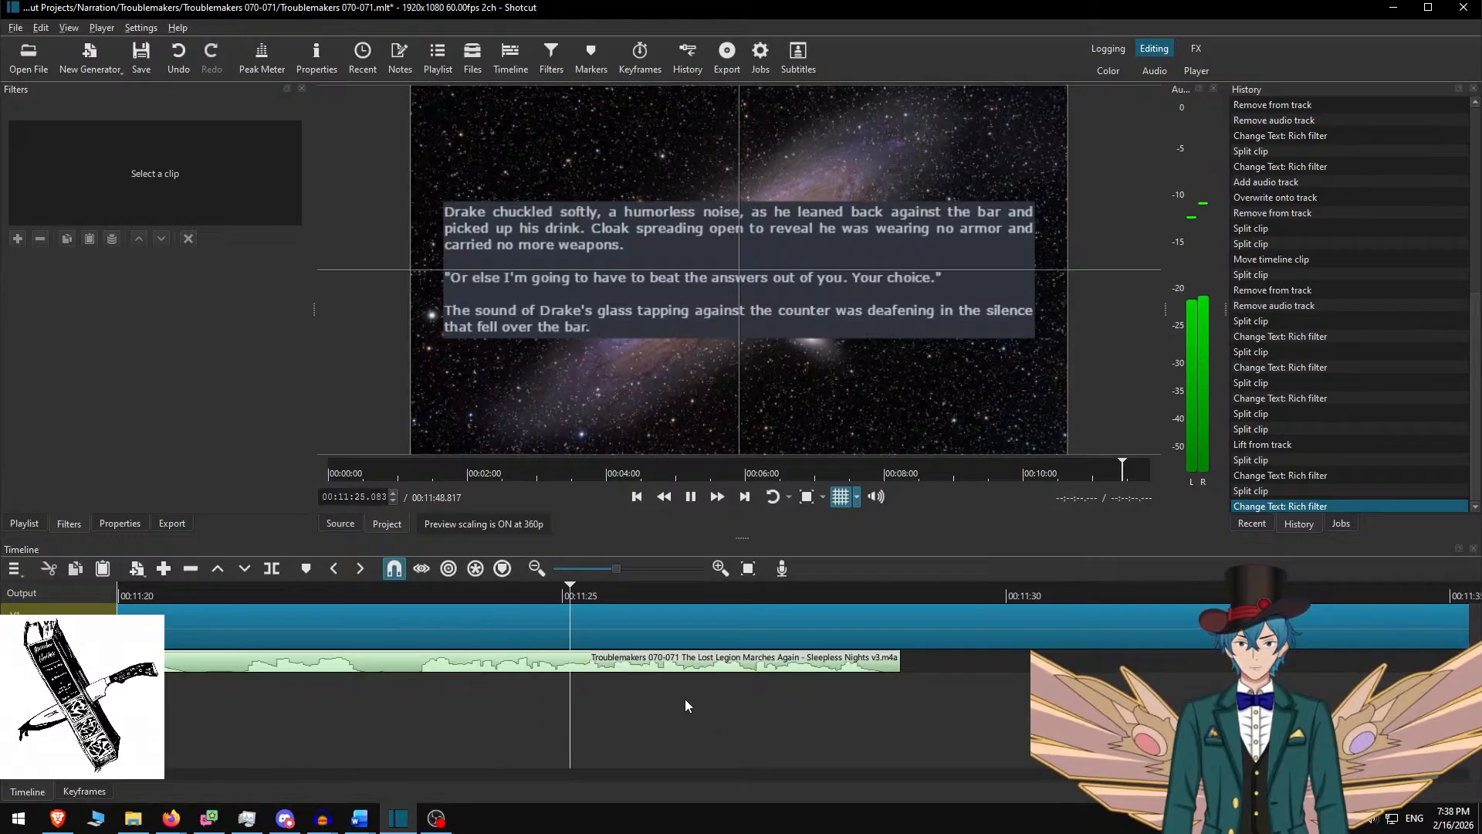
pyautogui.scroll(-4, 695, 671)
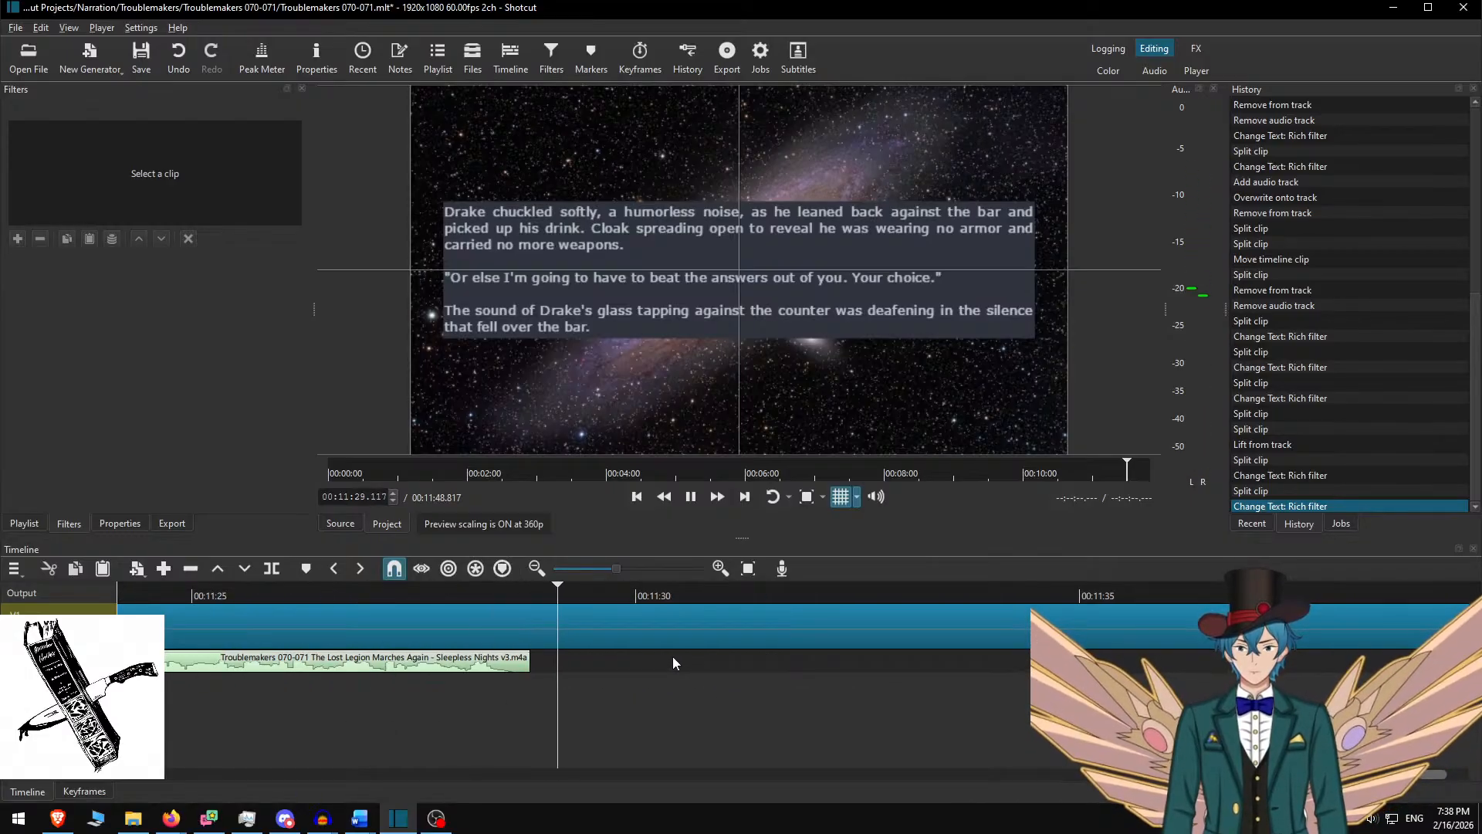
pyautogui.press('space')
pyautogui.hotkey('alt', 'Left')
pyautogui.press('s')
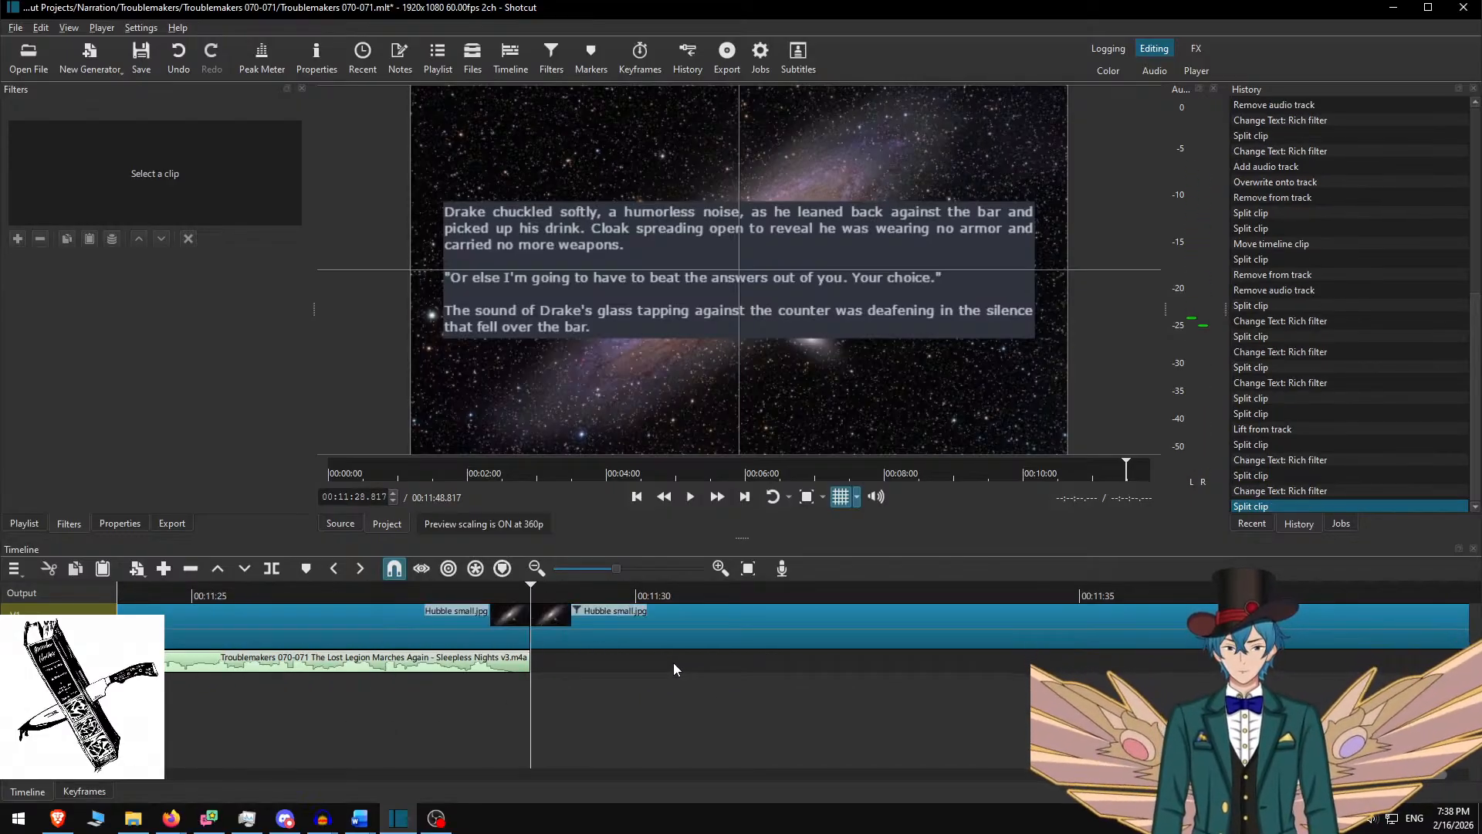
pyautogui.click(726, 602)
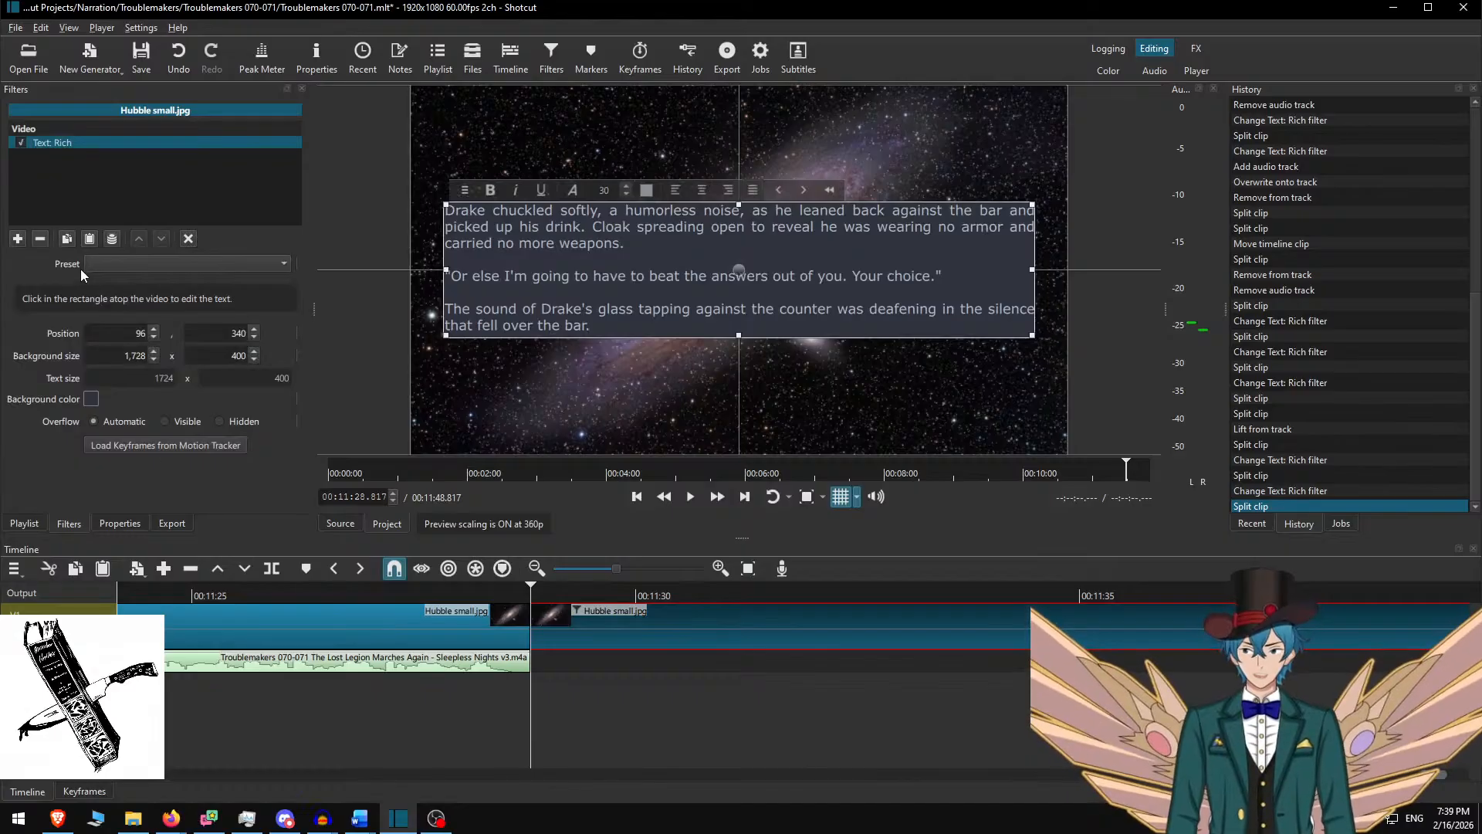
pyautogui.click(40, 238)
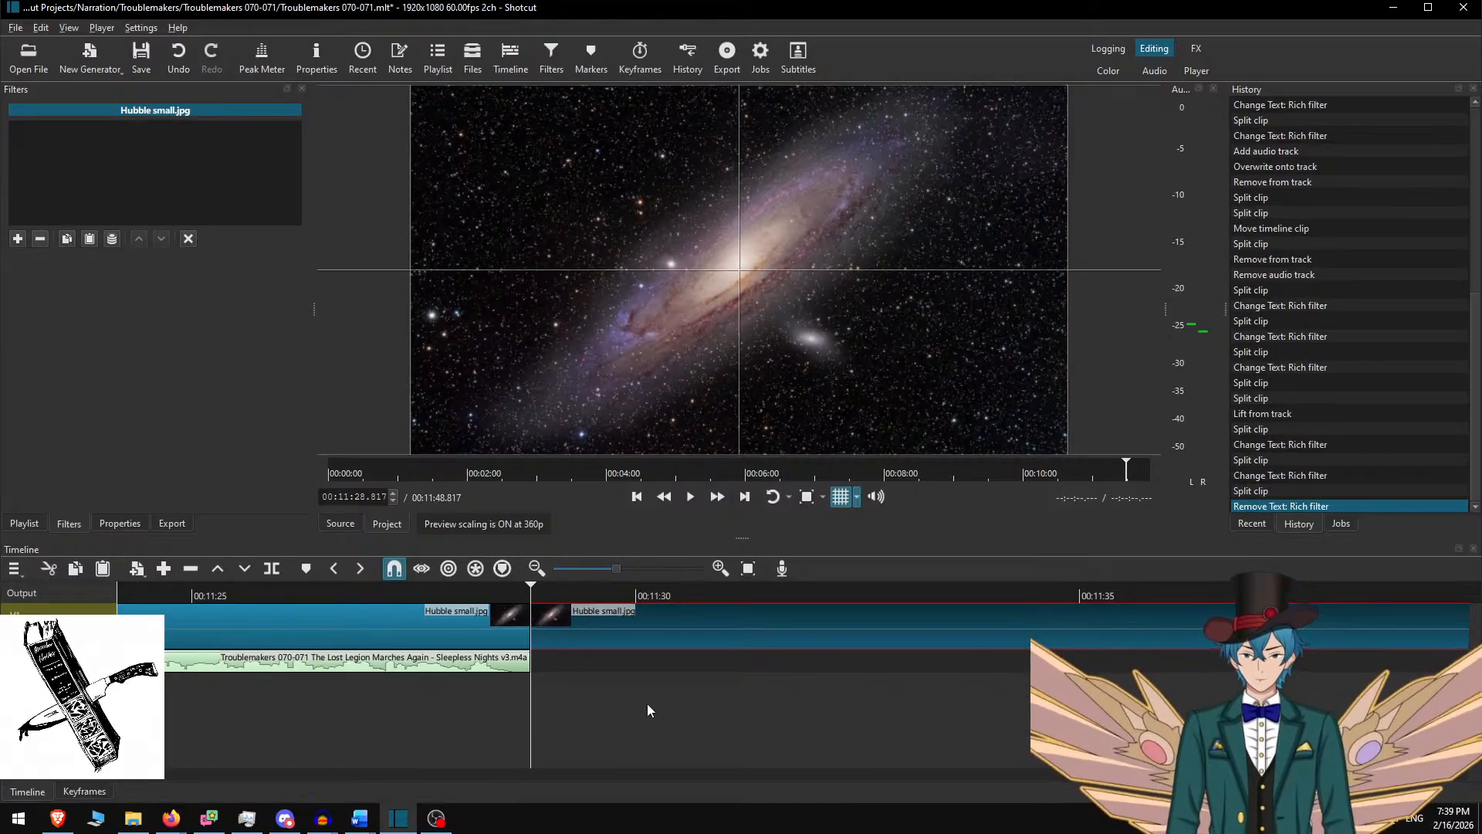
# Play the ending from about 00:11:24 to confirm the overlay is gone
pyautogui.scroll(-5, 641, 679)
pyautogui.scroll(10, 639, 671)
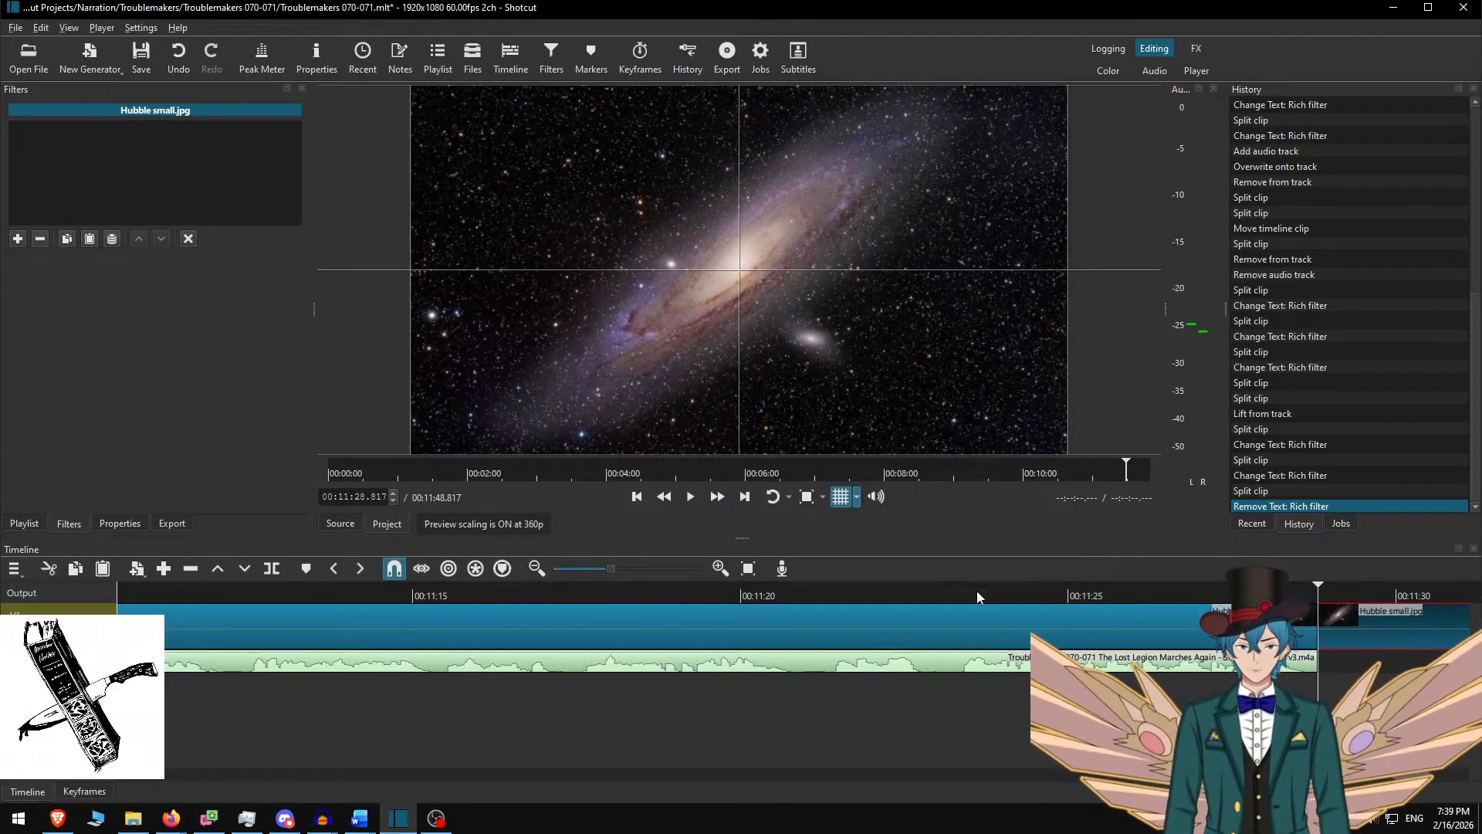
pyautogui.click(1001, 591)
pyautogui.press('space')
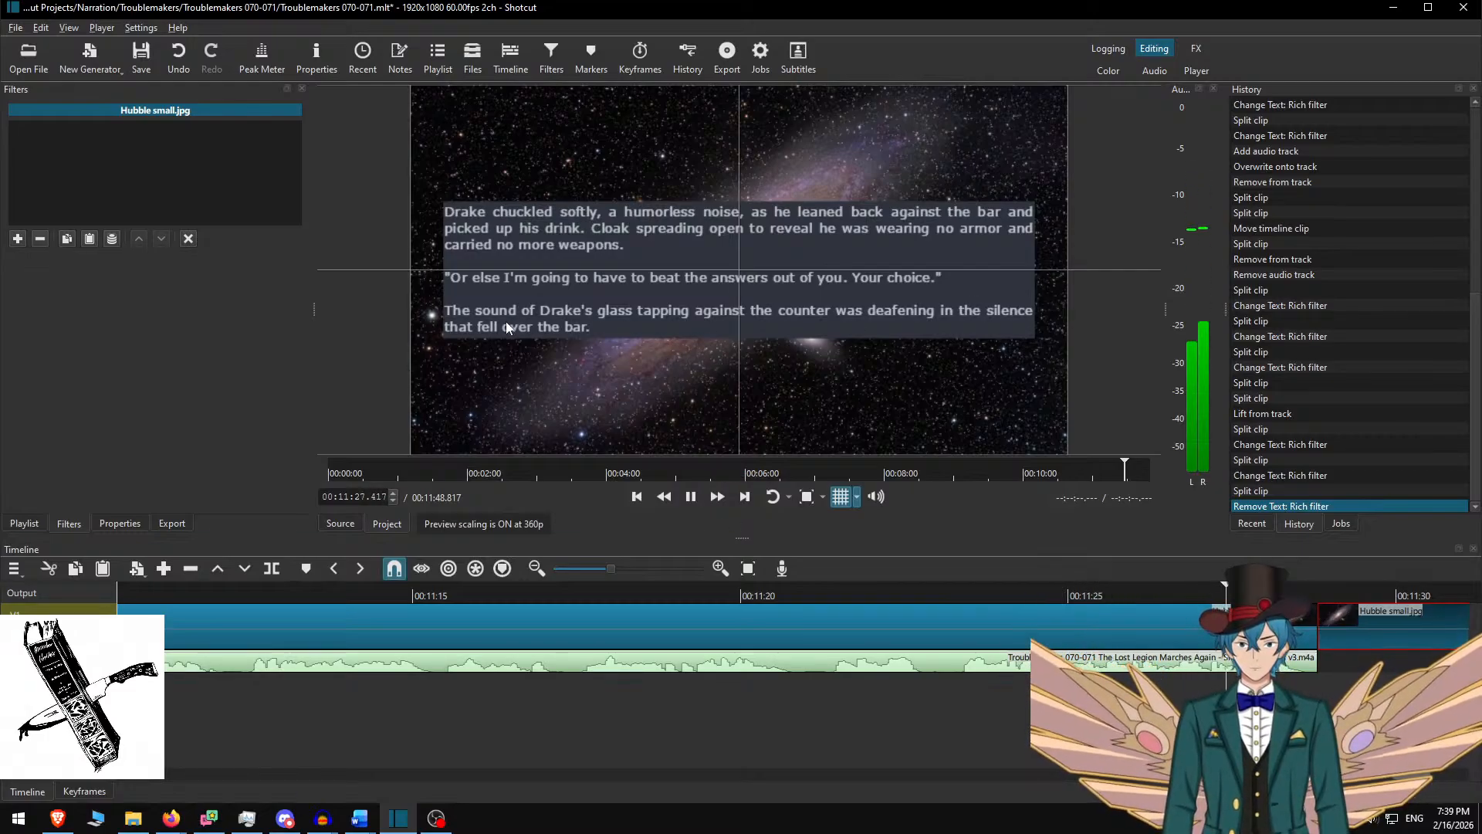
pyautogui.press('space')
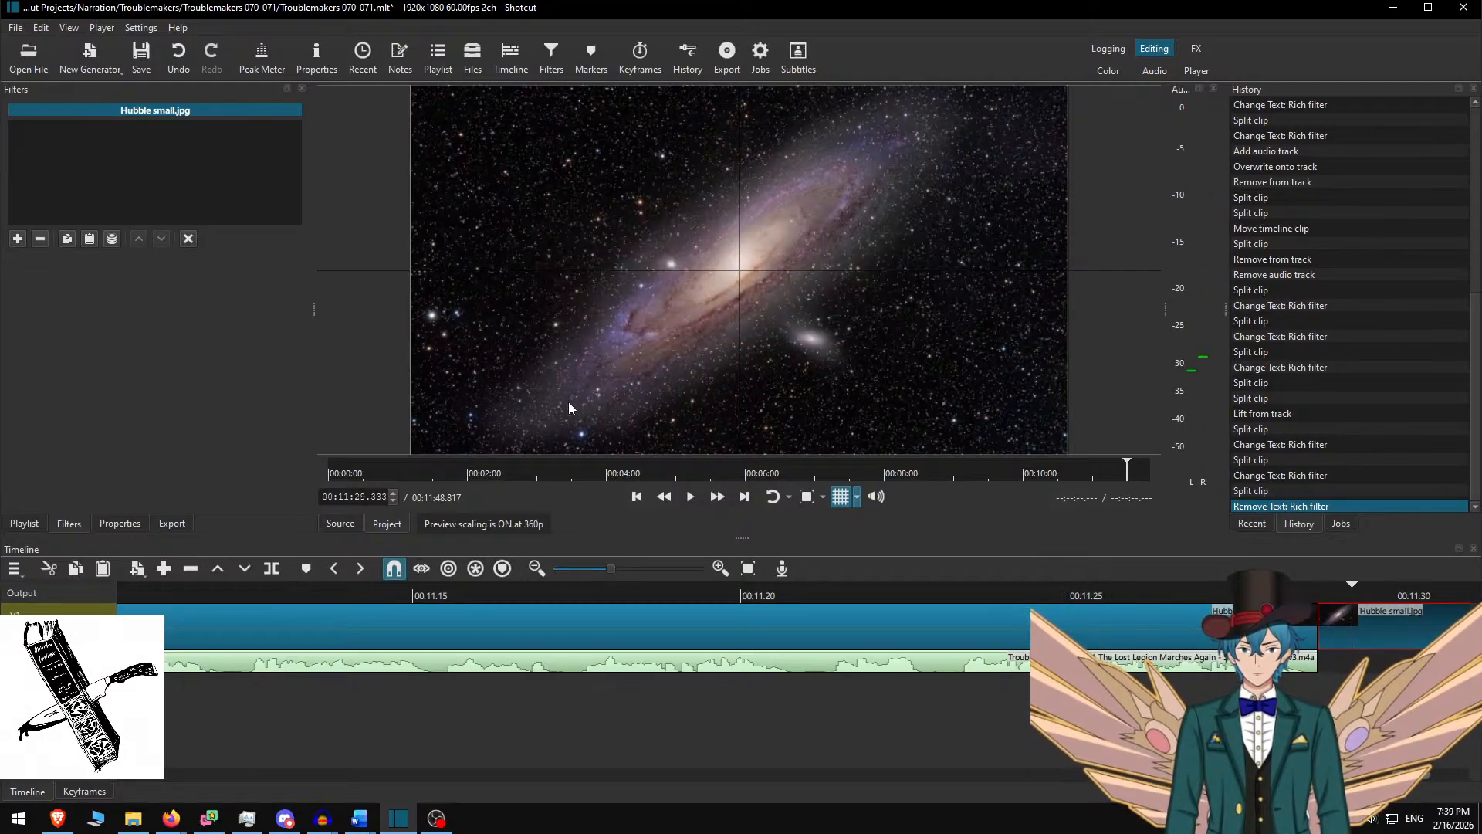
# Save the project and export it as Troublemakers 070-071.mp4 into the Troublemakers 070-071 folder
pyautogui.hotkey('ctrl', 's')
pyautogui.hotkey('ctrl', 'e')
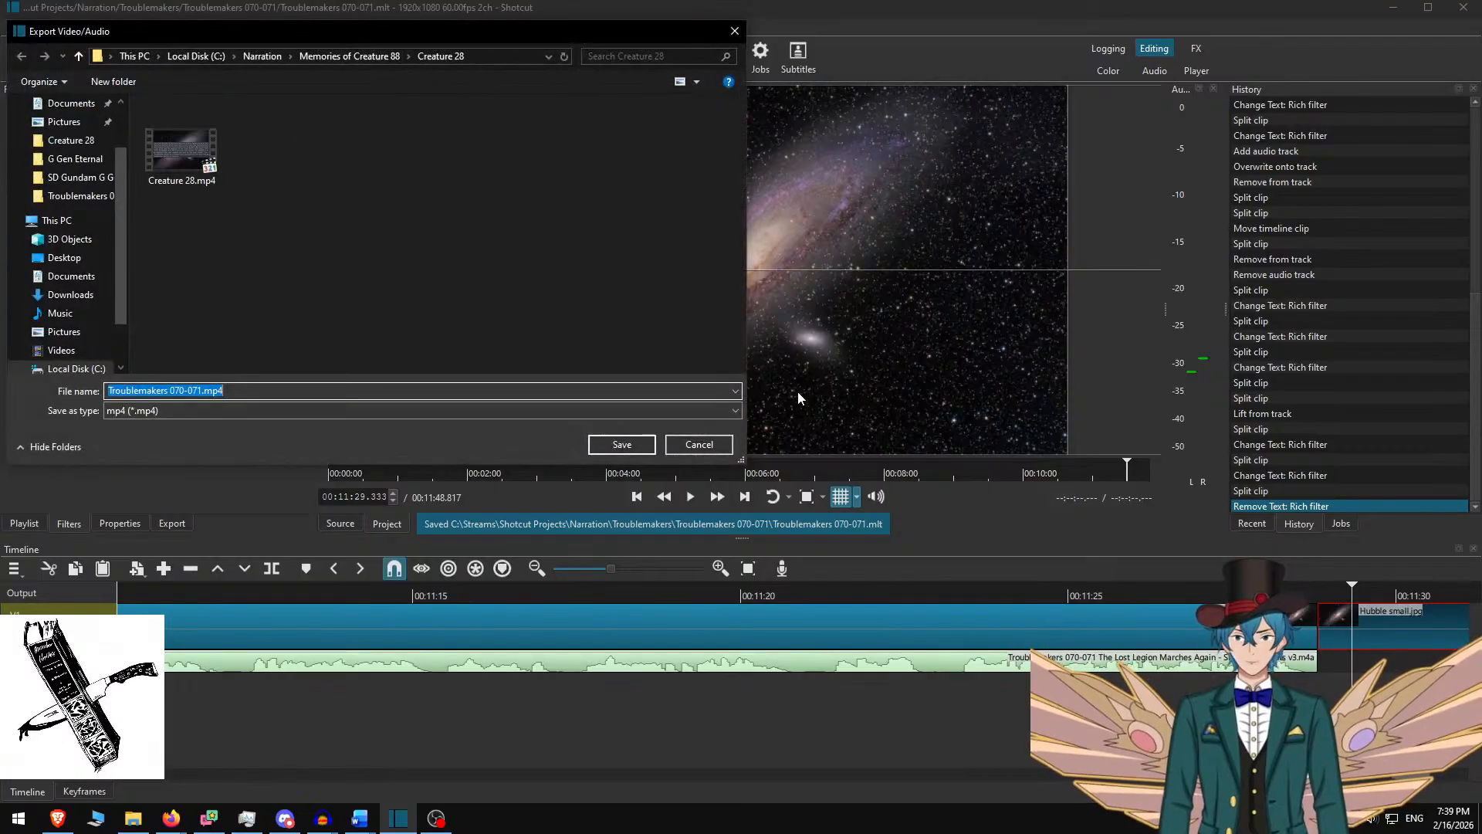
pyautogui.hotkey('alt', 'Up')
pyautogui.hotkey('alt', 'Up')
pyautogui.write('Troublemakers')
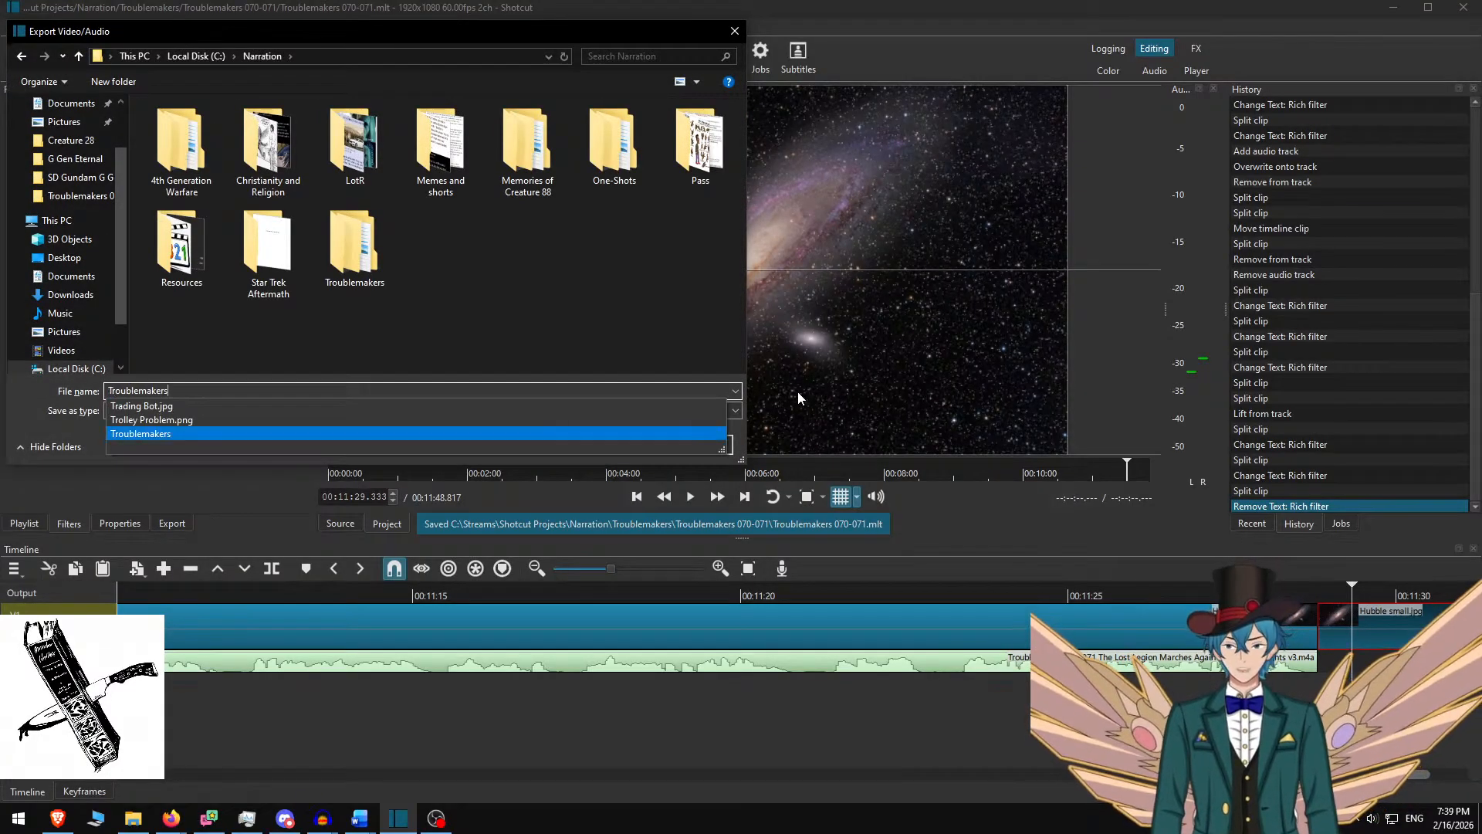
pyautogui.press('Return')
pyautogui.write('tr')
pyautogui.press('Up')
pyautogui.press('Return')
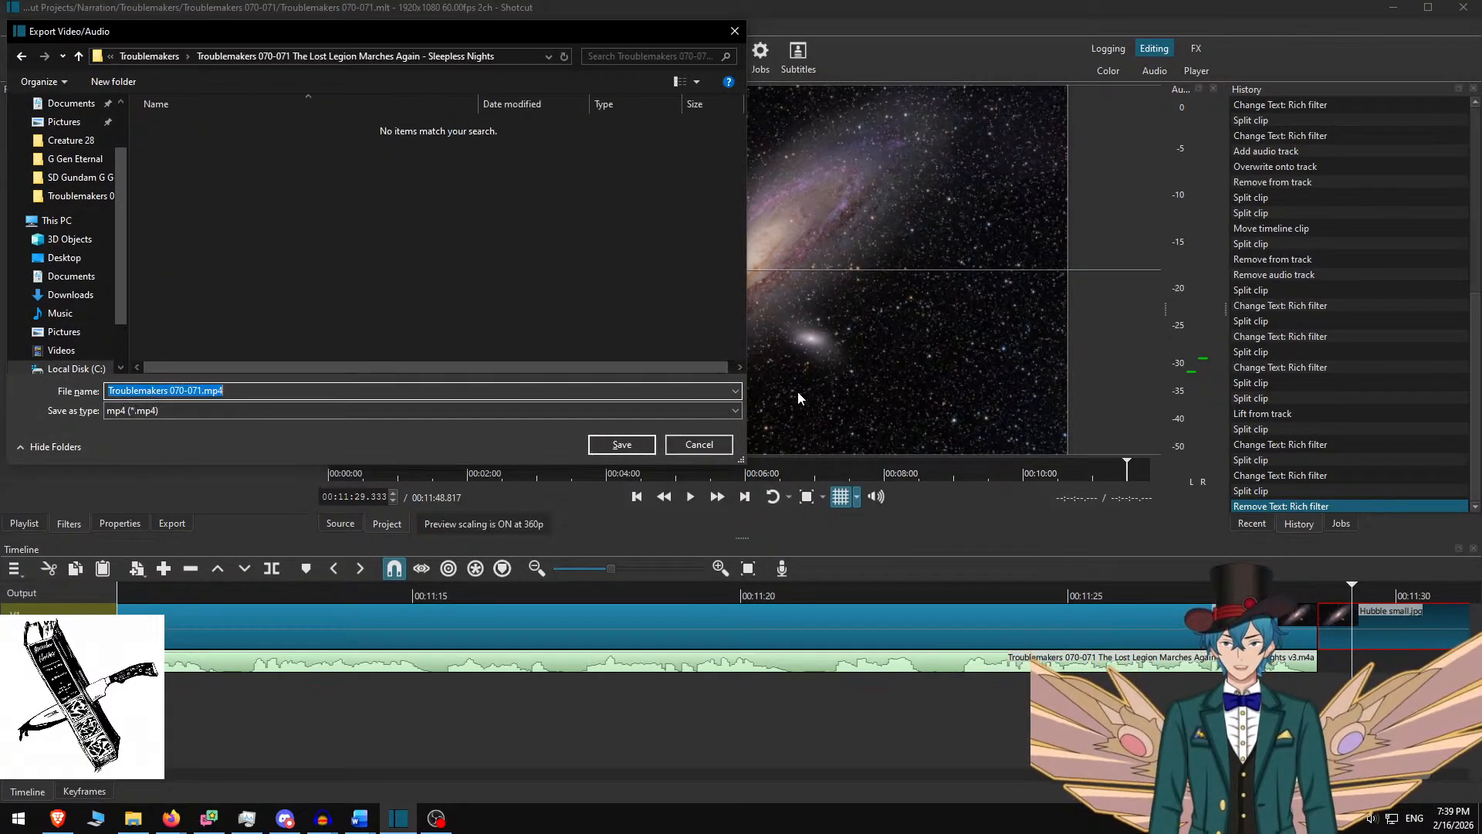
pyautogui.press('Return')
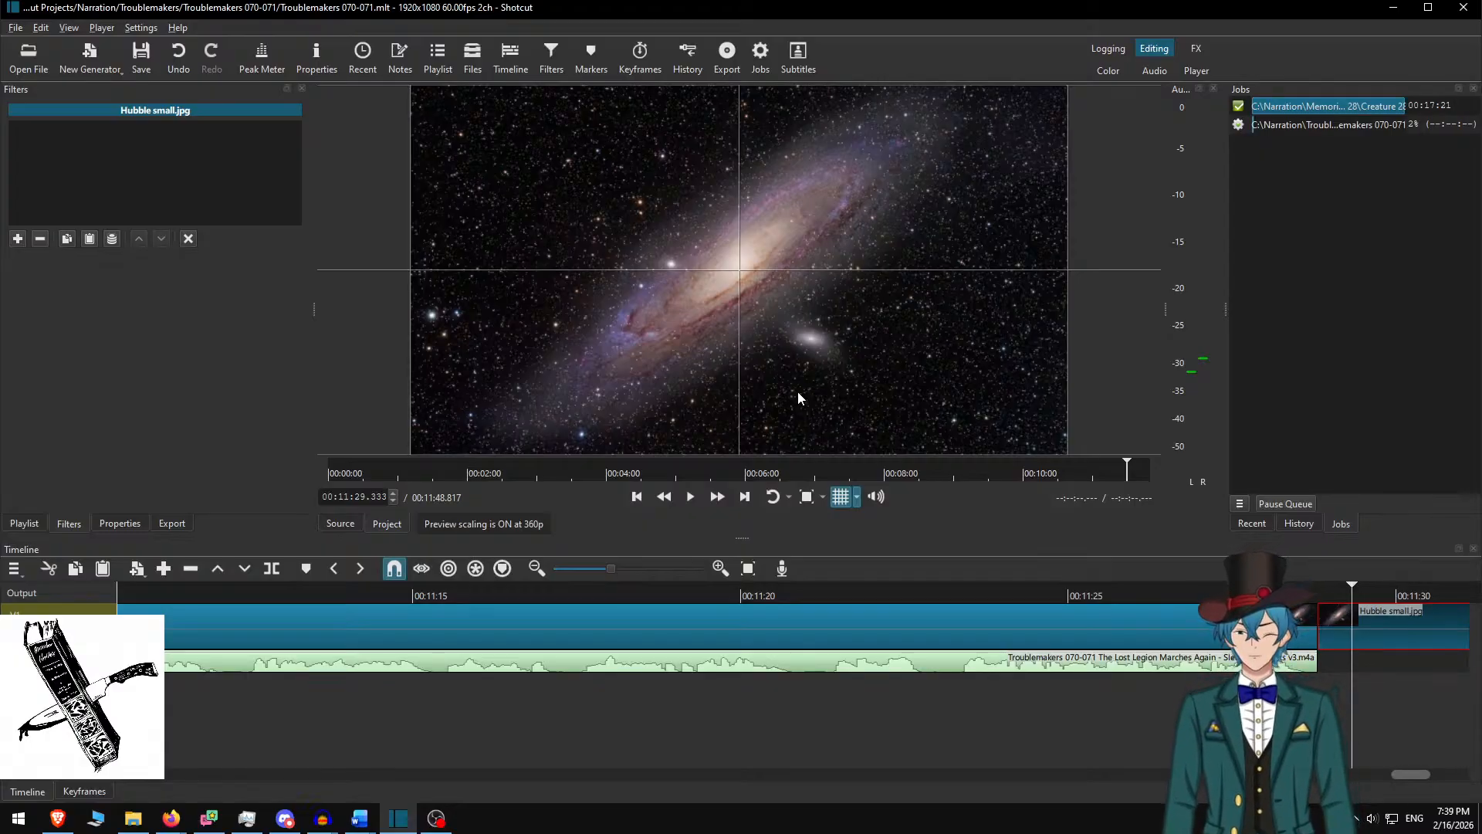
# In Word, undo edits until the deleted opening paragraphs return, then save the story document
pyautogui.moveTo(366, 818)
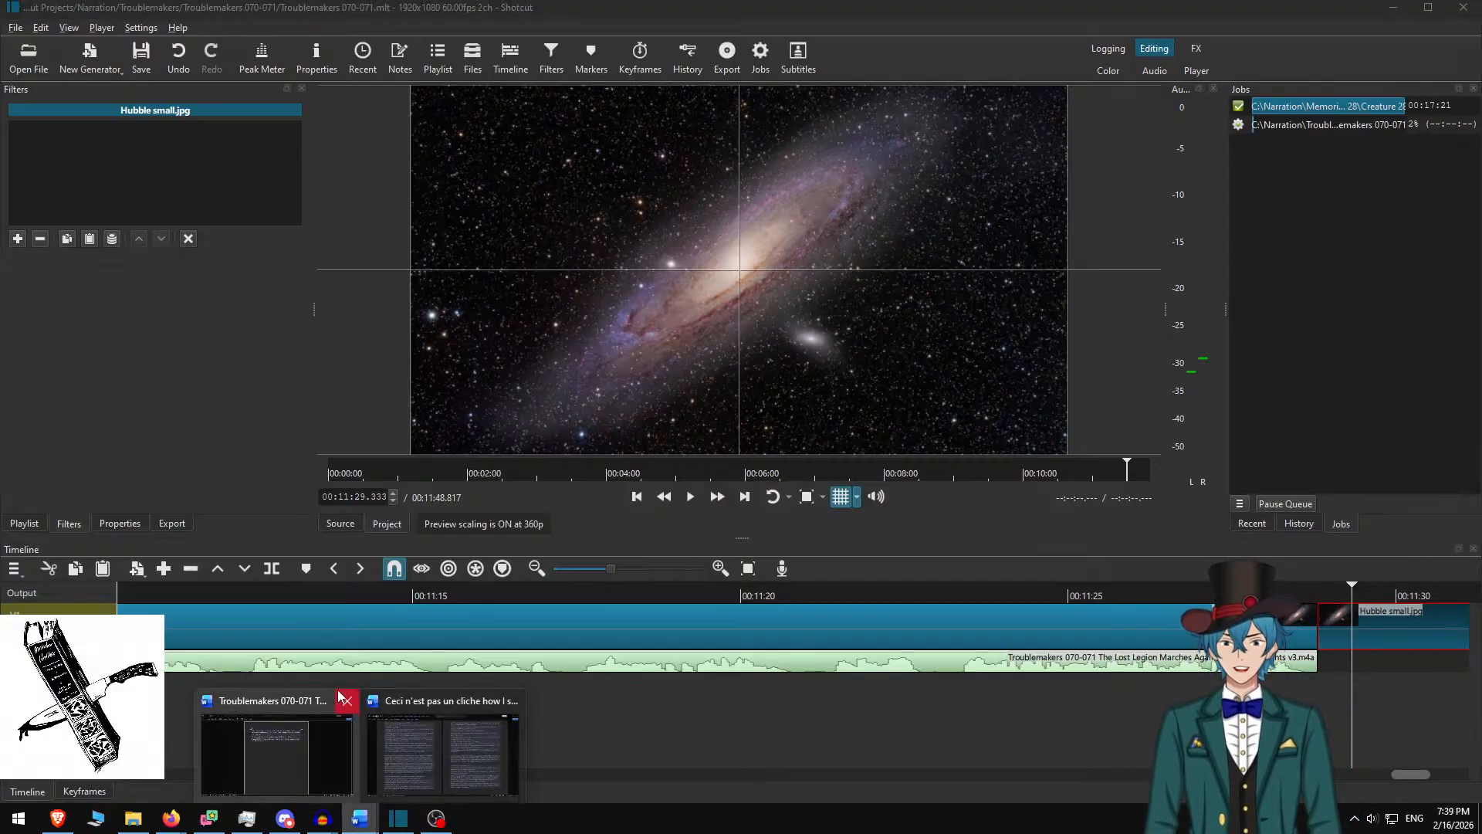
pyautogui.click(298, 764)
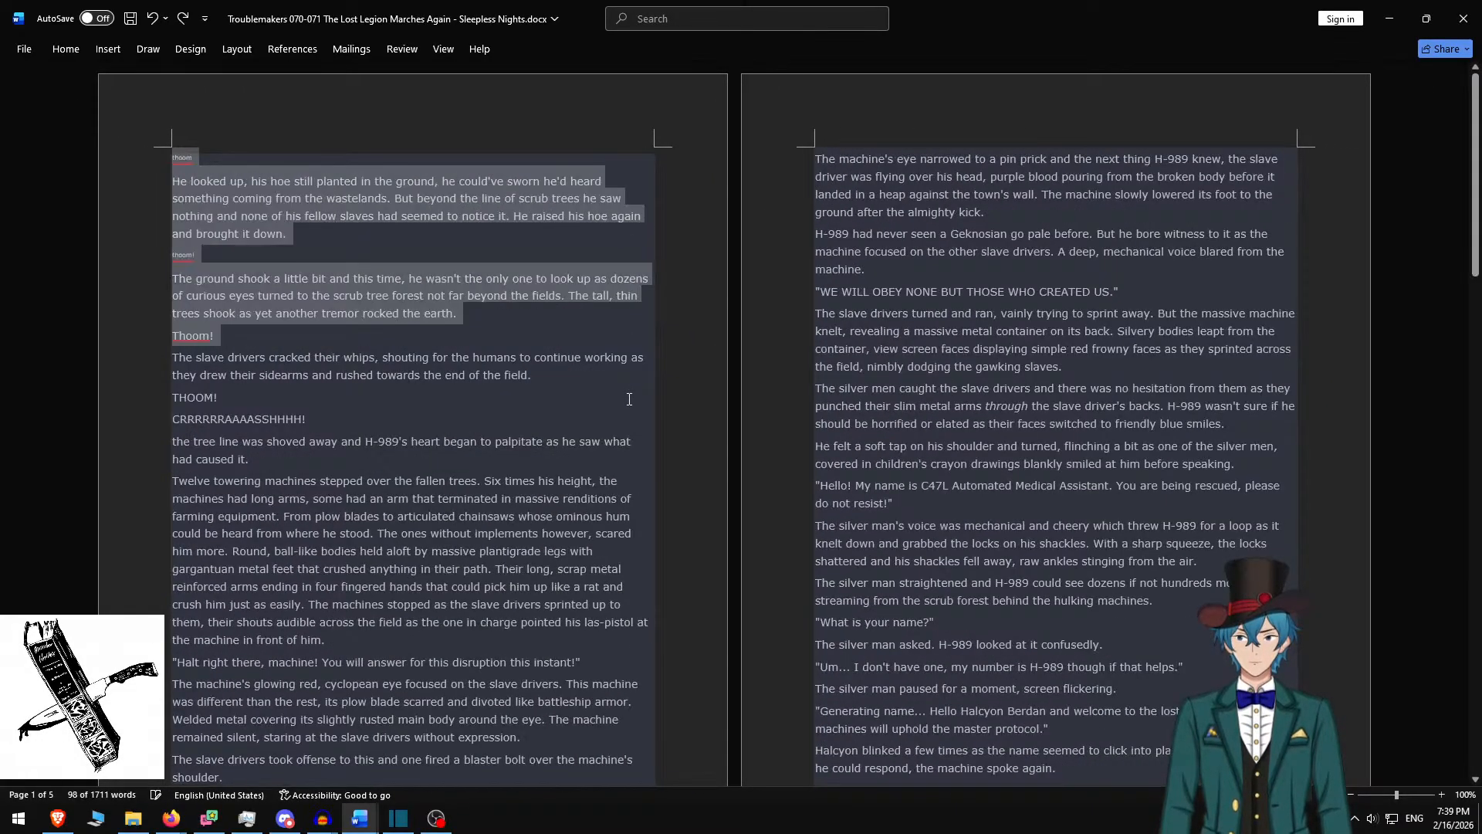
pyautogui.click(531, 228)
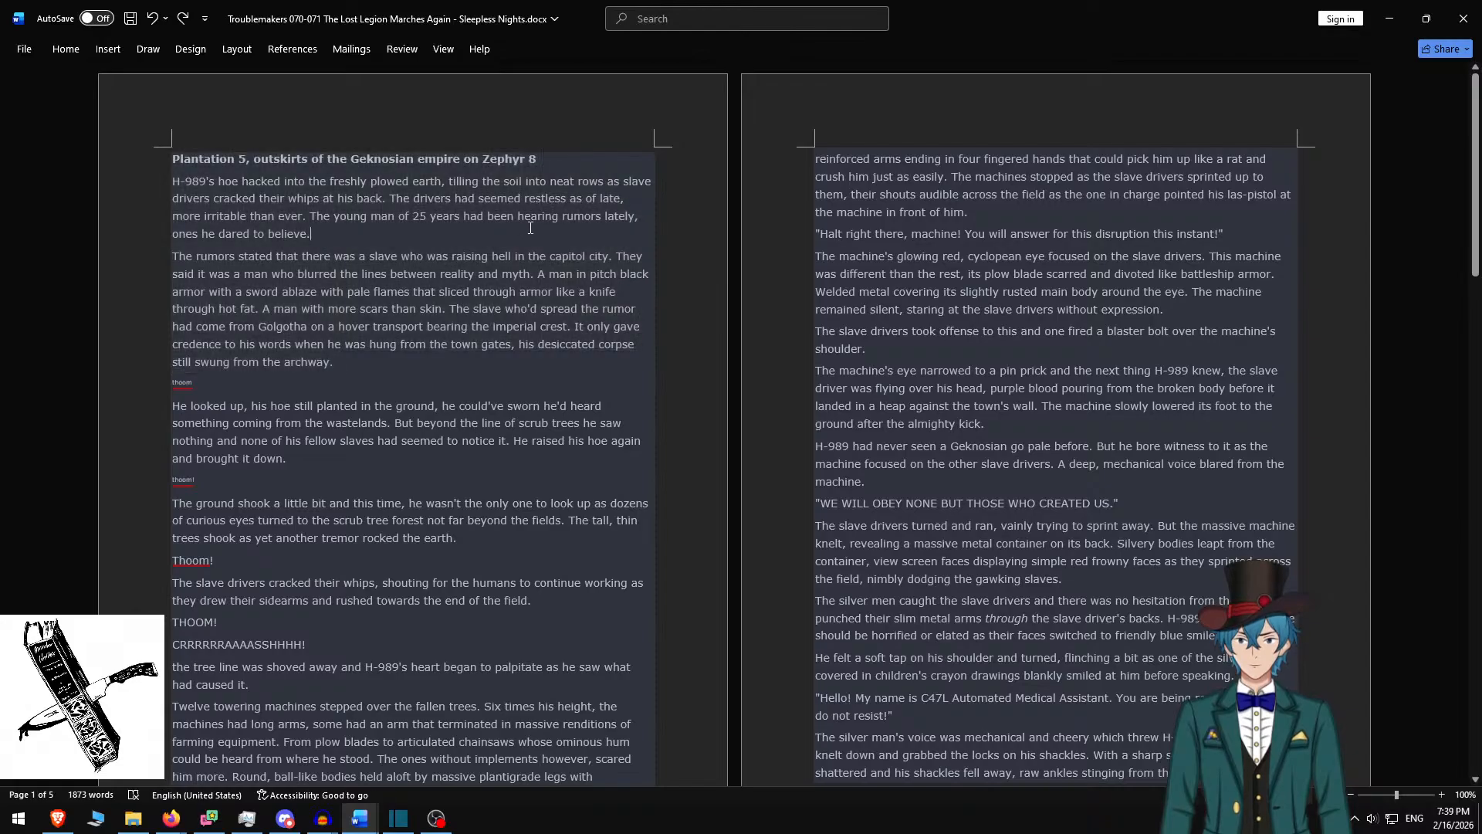
pyautogui.hotkey('ctrl', 'z')
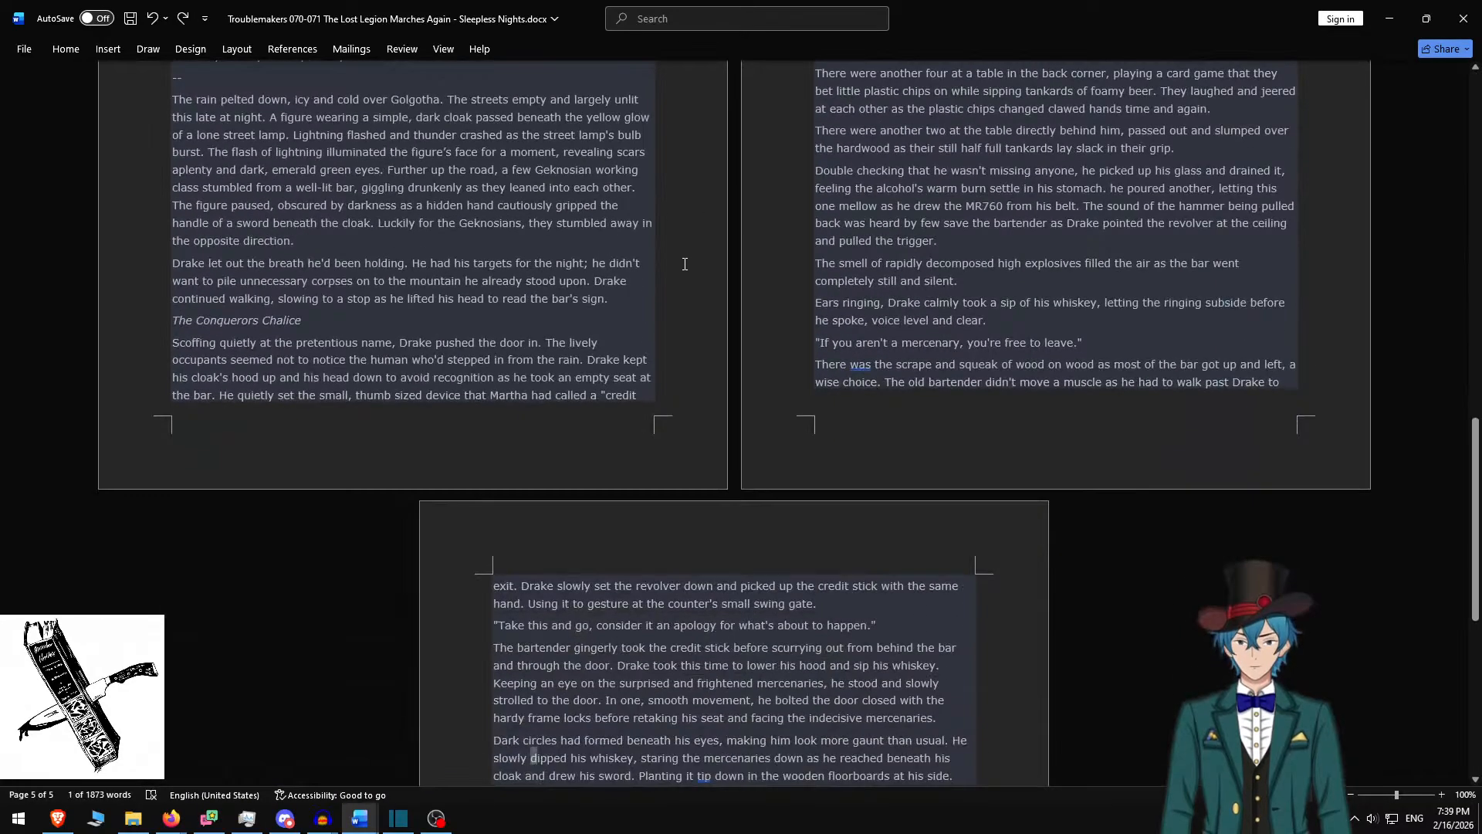
pyautogui.write('s')
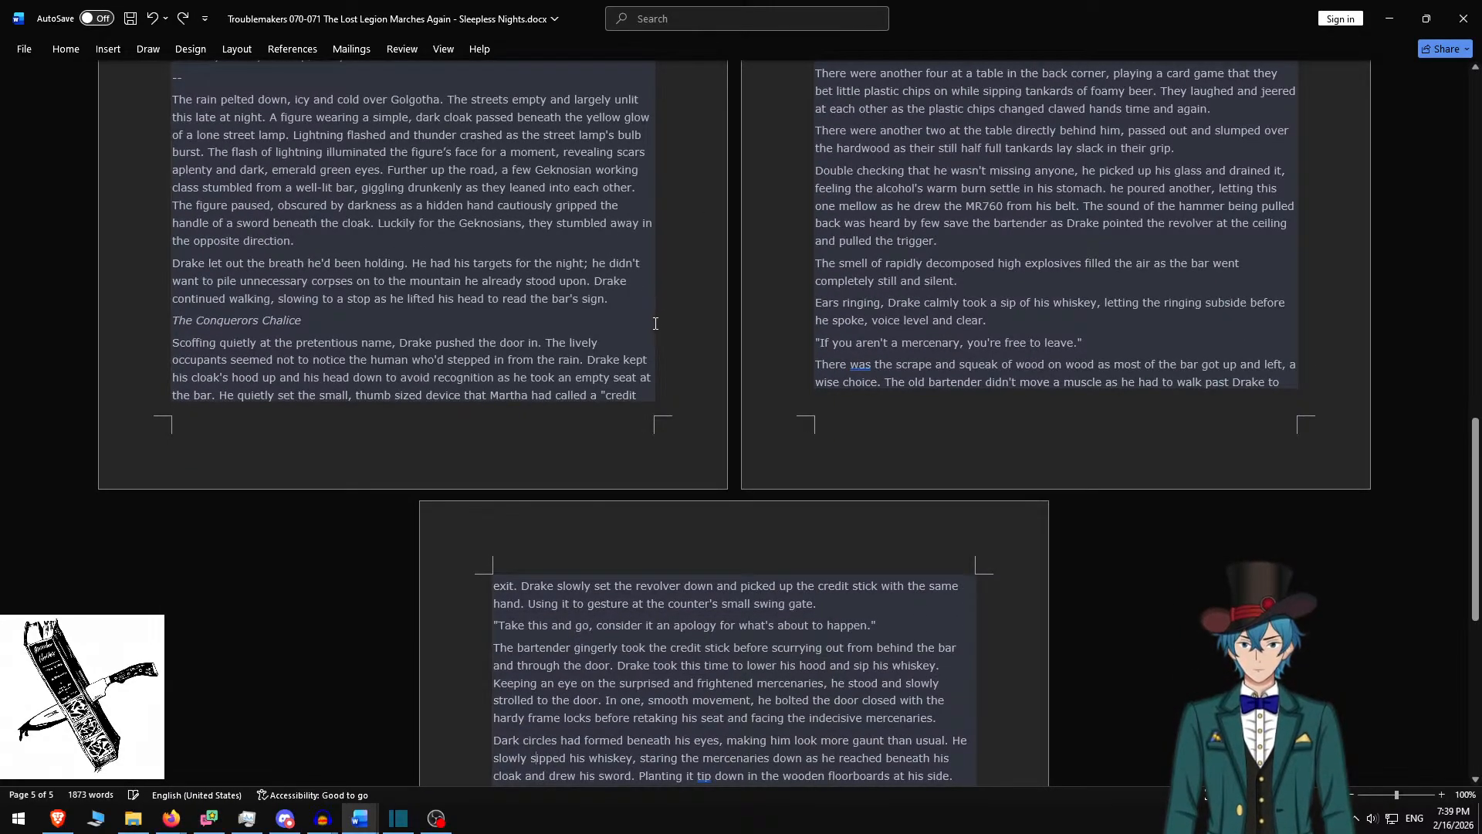
pyautogui.hotkey('ctrl', 'z')
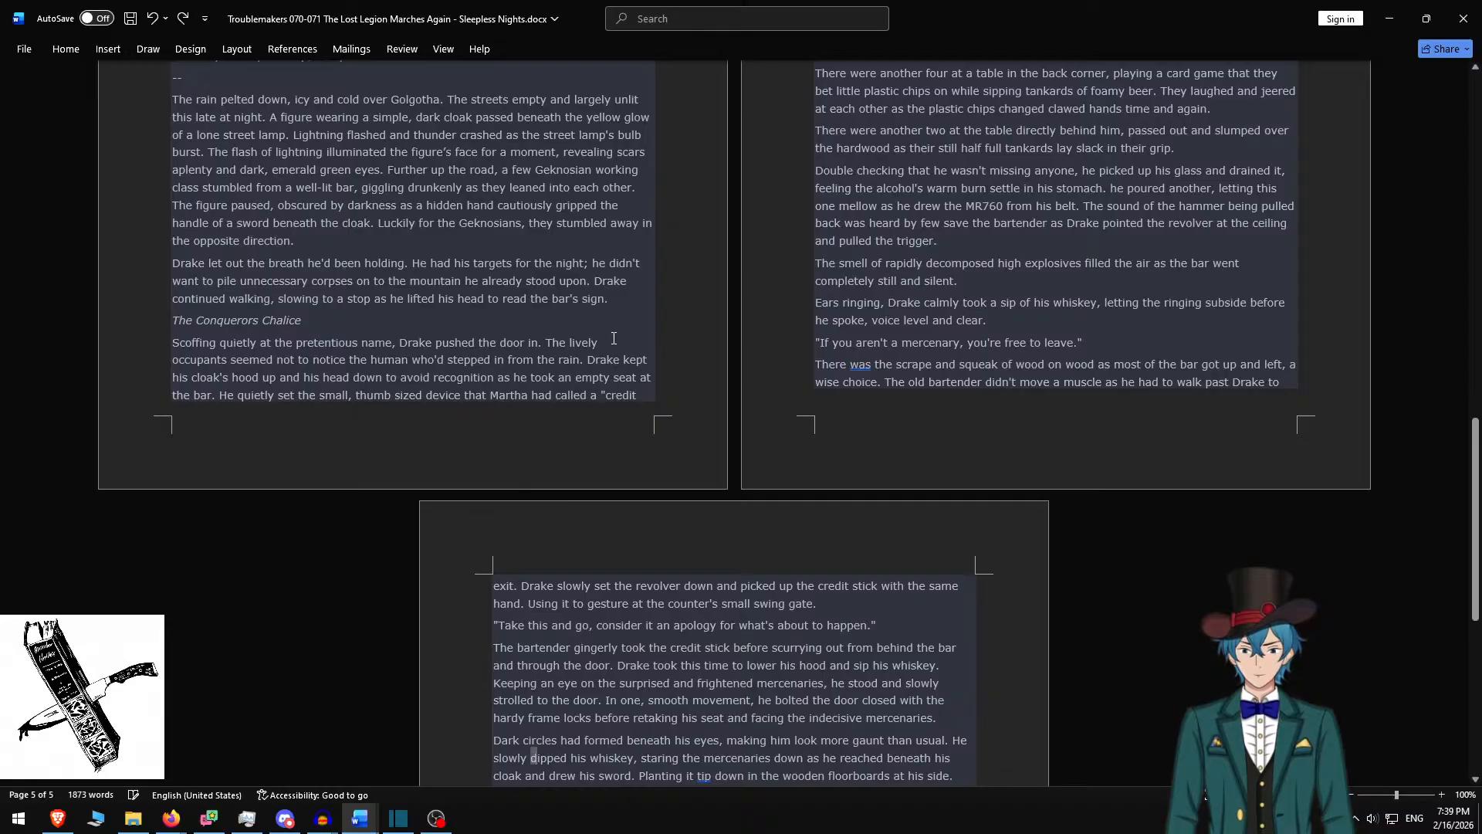
pyautogui.hotkey('ctrl', 'z')
pyautogui.hotkey('ctrl', 'z')
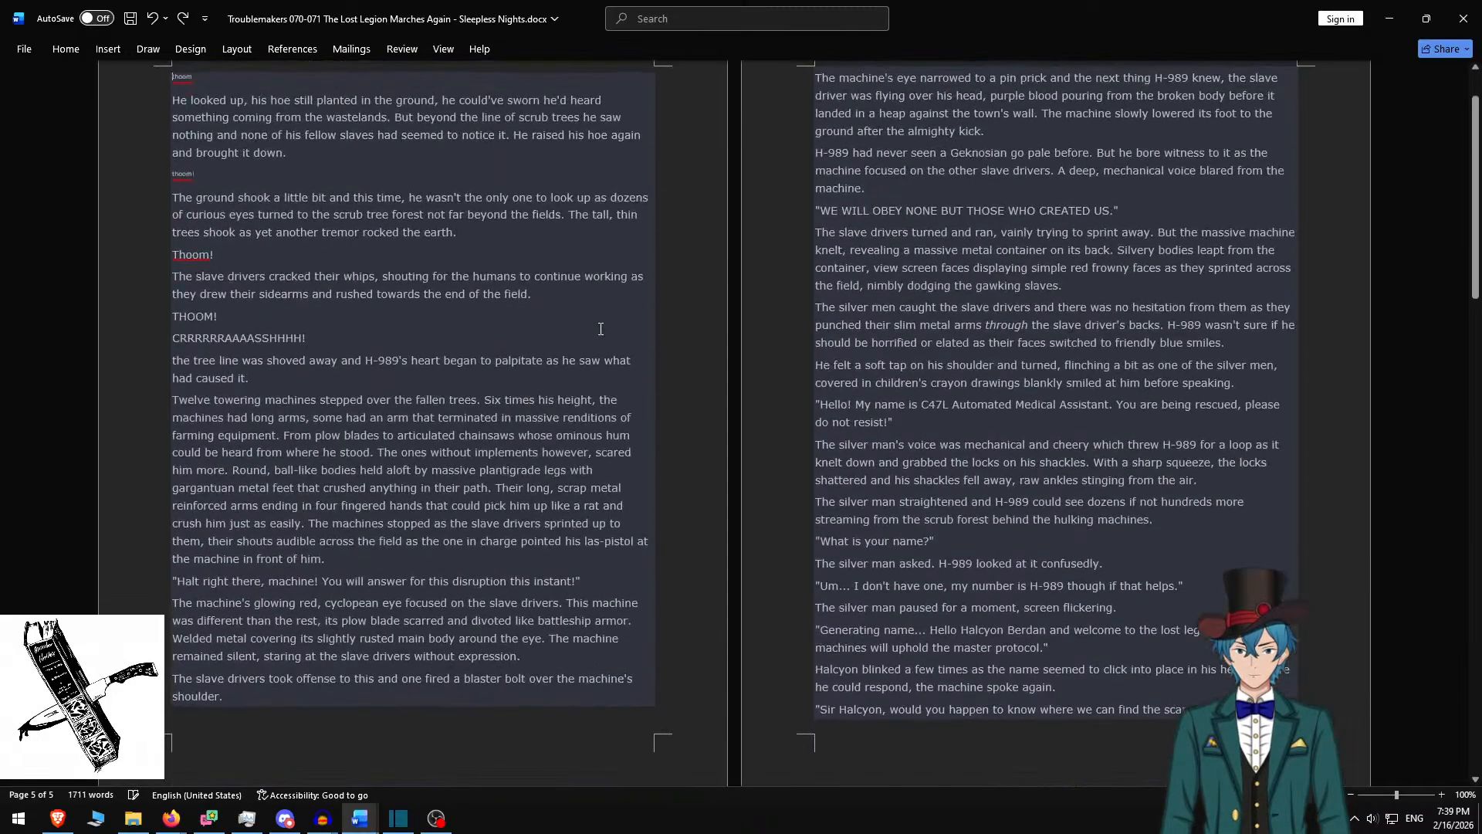
pyautogui.hotkey('ctrl', 'z')
pyautogui.scroll(2, 512, 423)
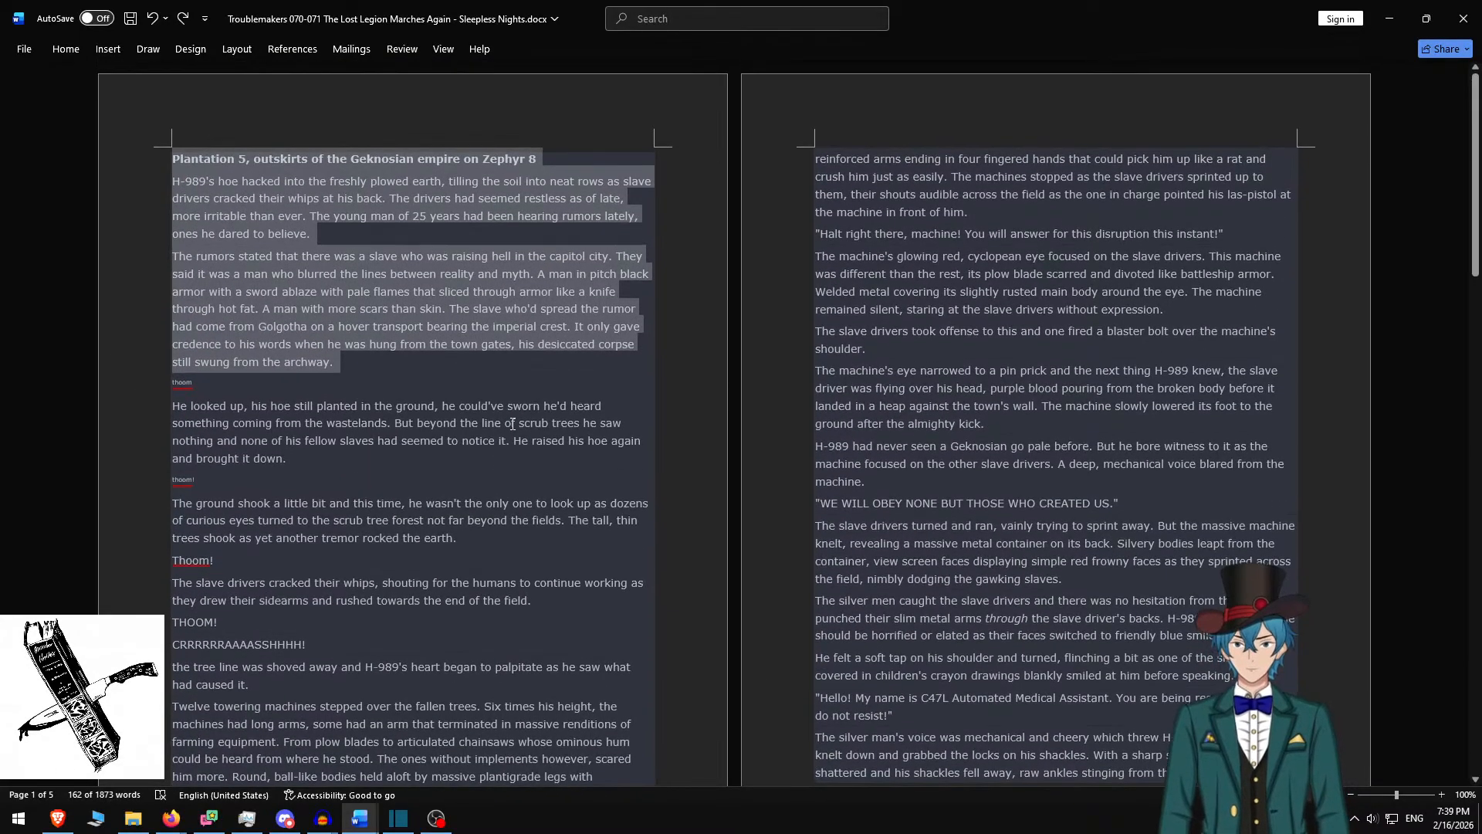
pyautogui.hotkey('ctrl', 's')
pyautogui.click(562, 303)
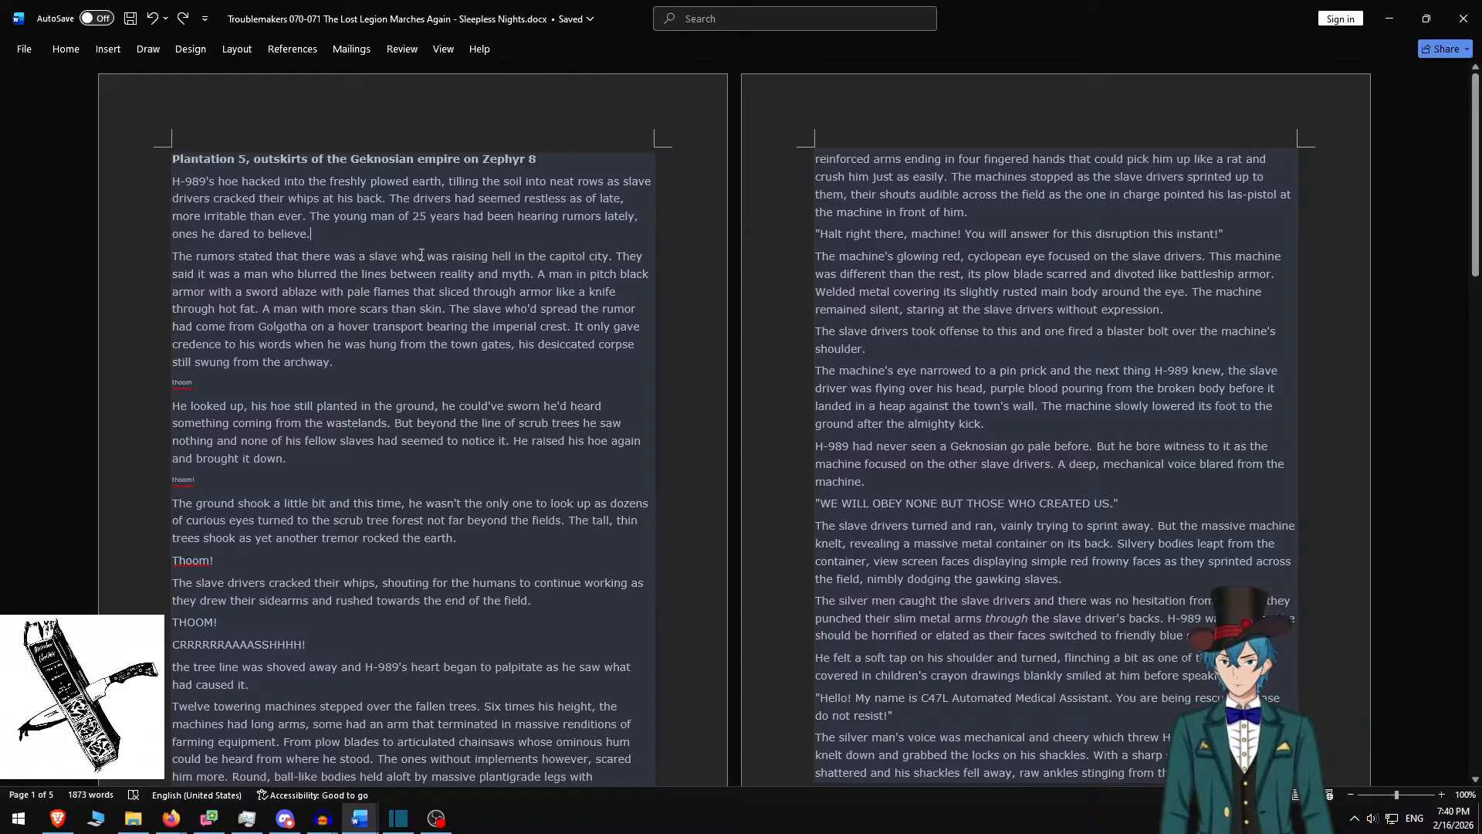
# Check the document's file name and location, then close the Word window
pyautogui.click(504, 7)
pyautogui.click(1093, 21)
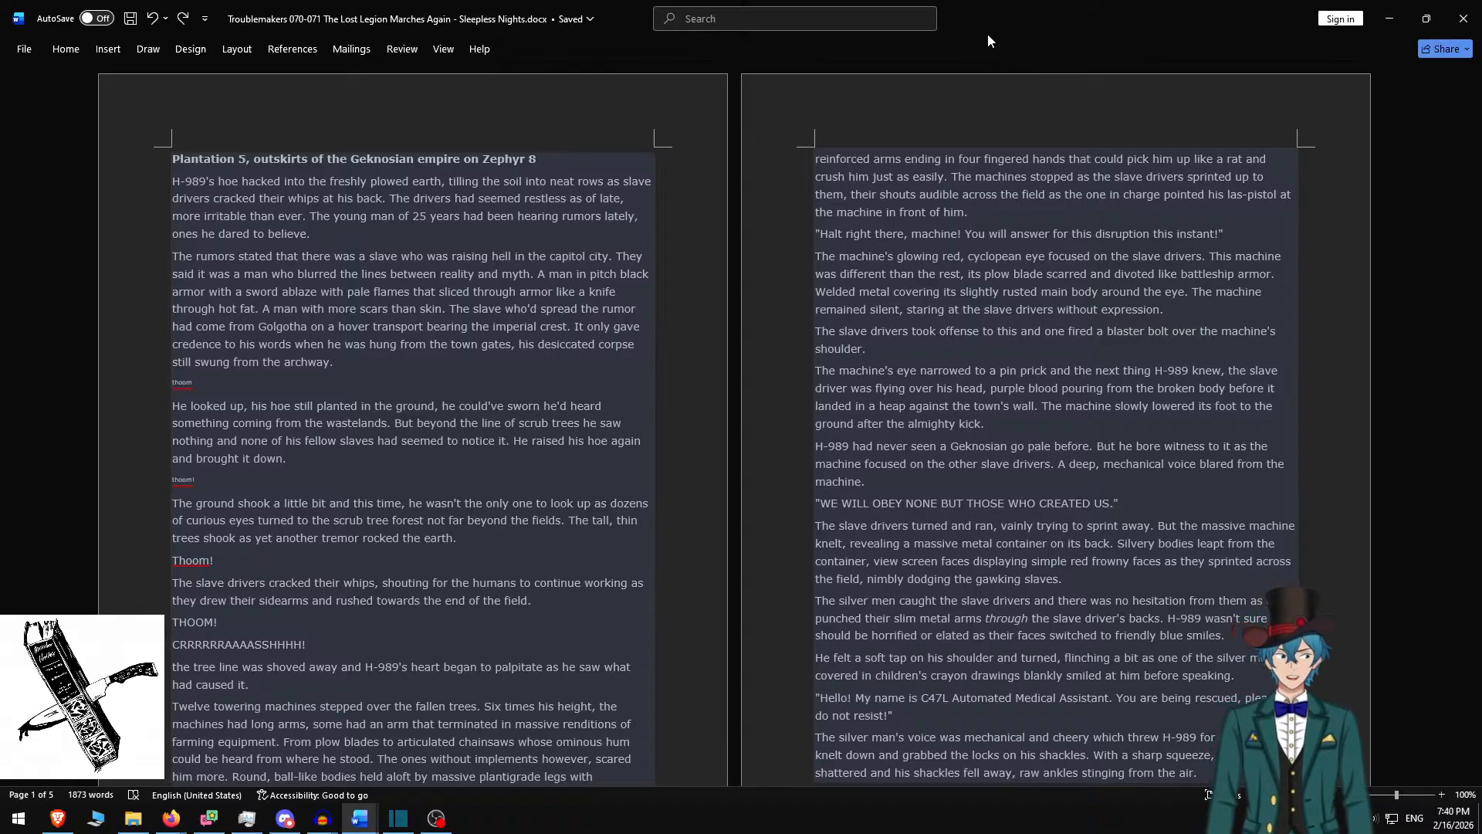
pyautogui.click(1016, 158)
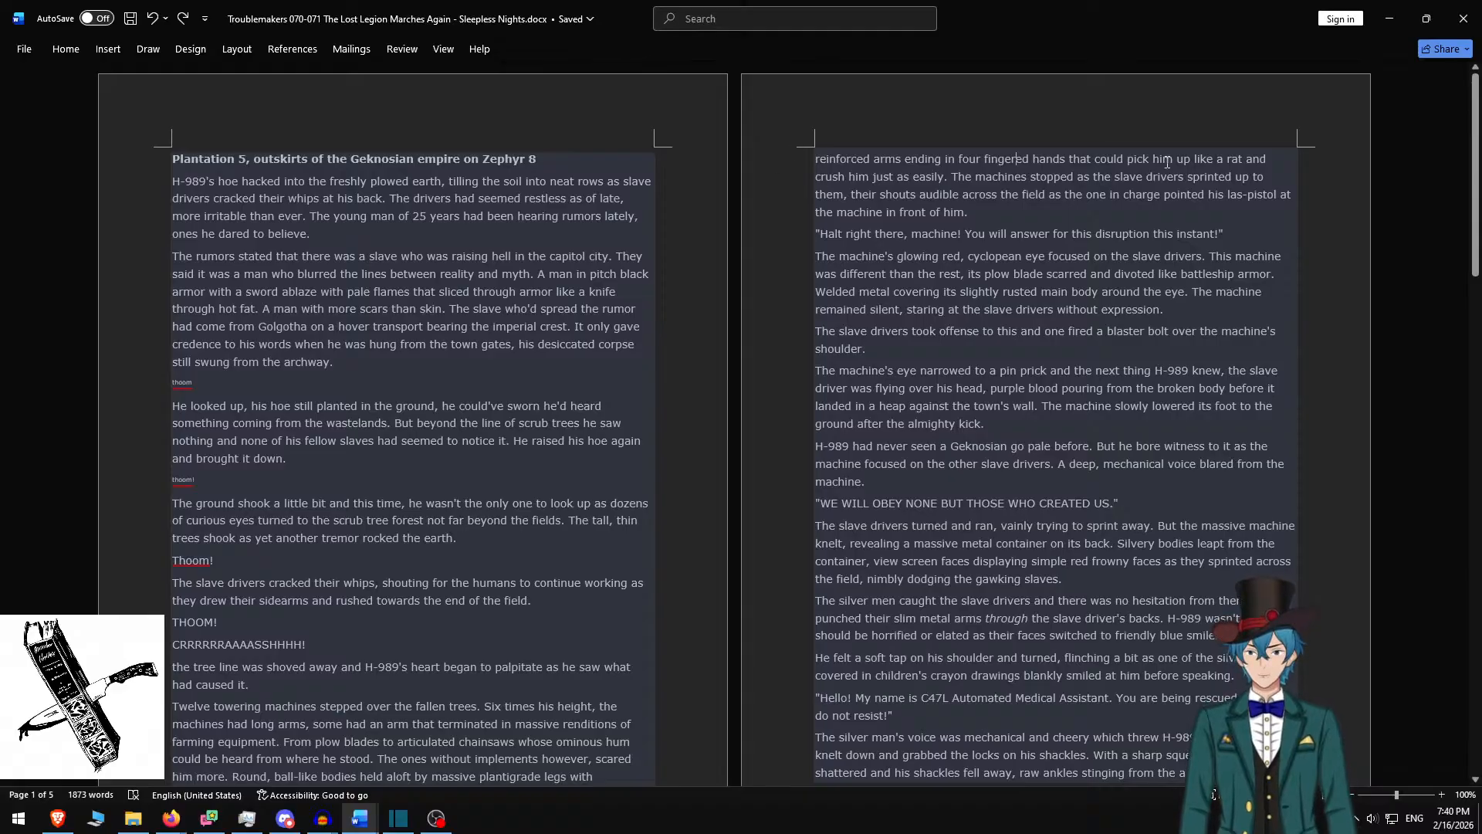
pyautogui.click(1465, 17)
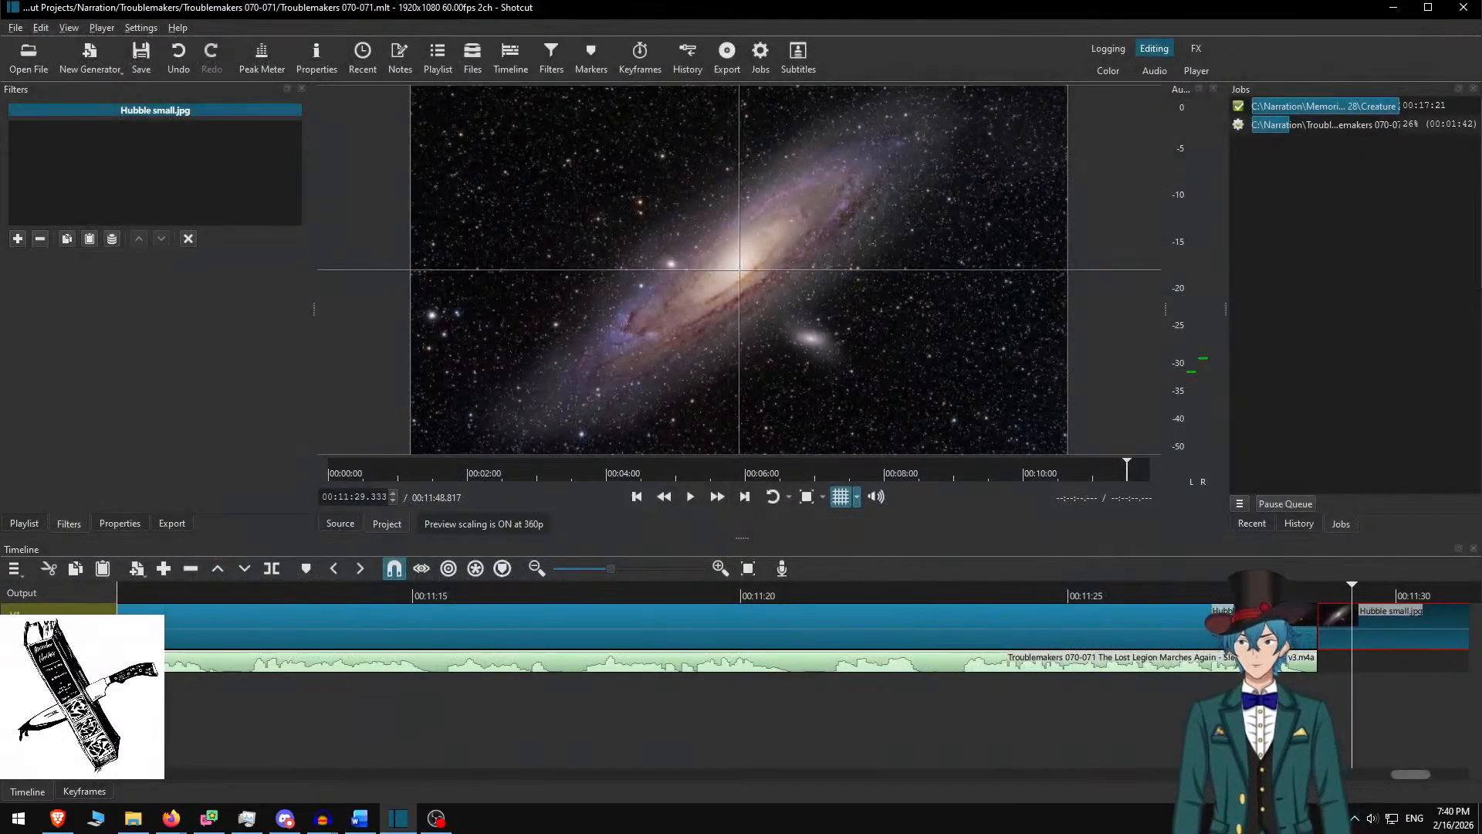
# Glance at the audio recording and story document, then close the Troublemakers 070-071 project
pyautogui.click(325, 819)
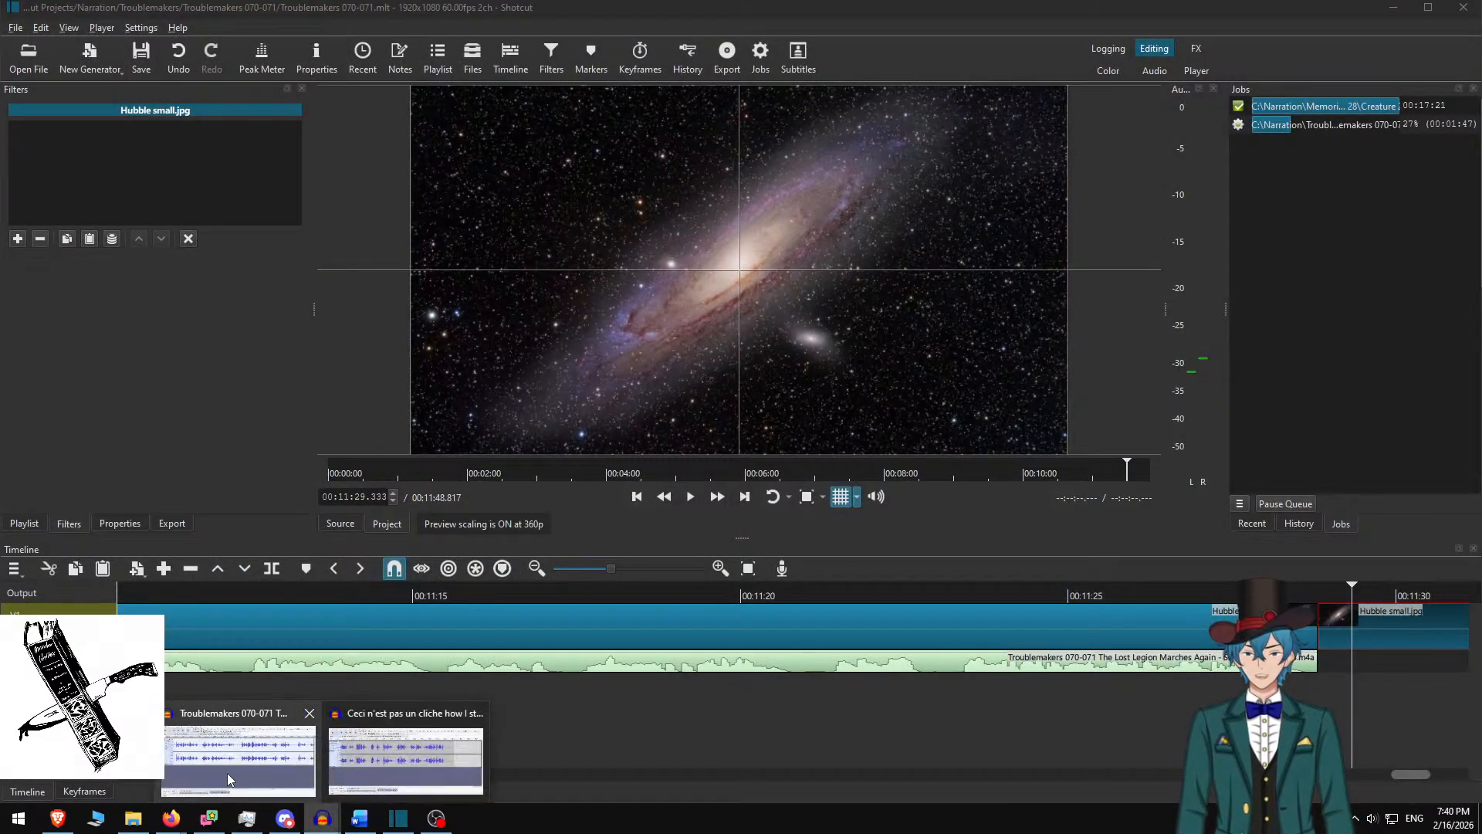
pyautogui.click(221, 775)
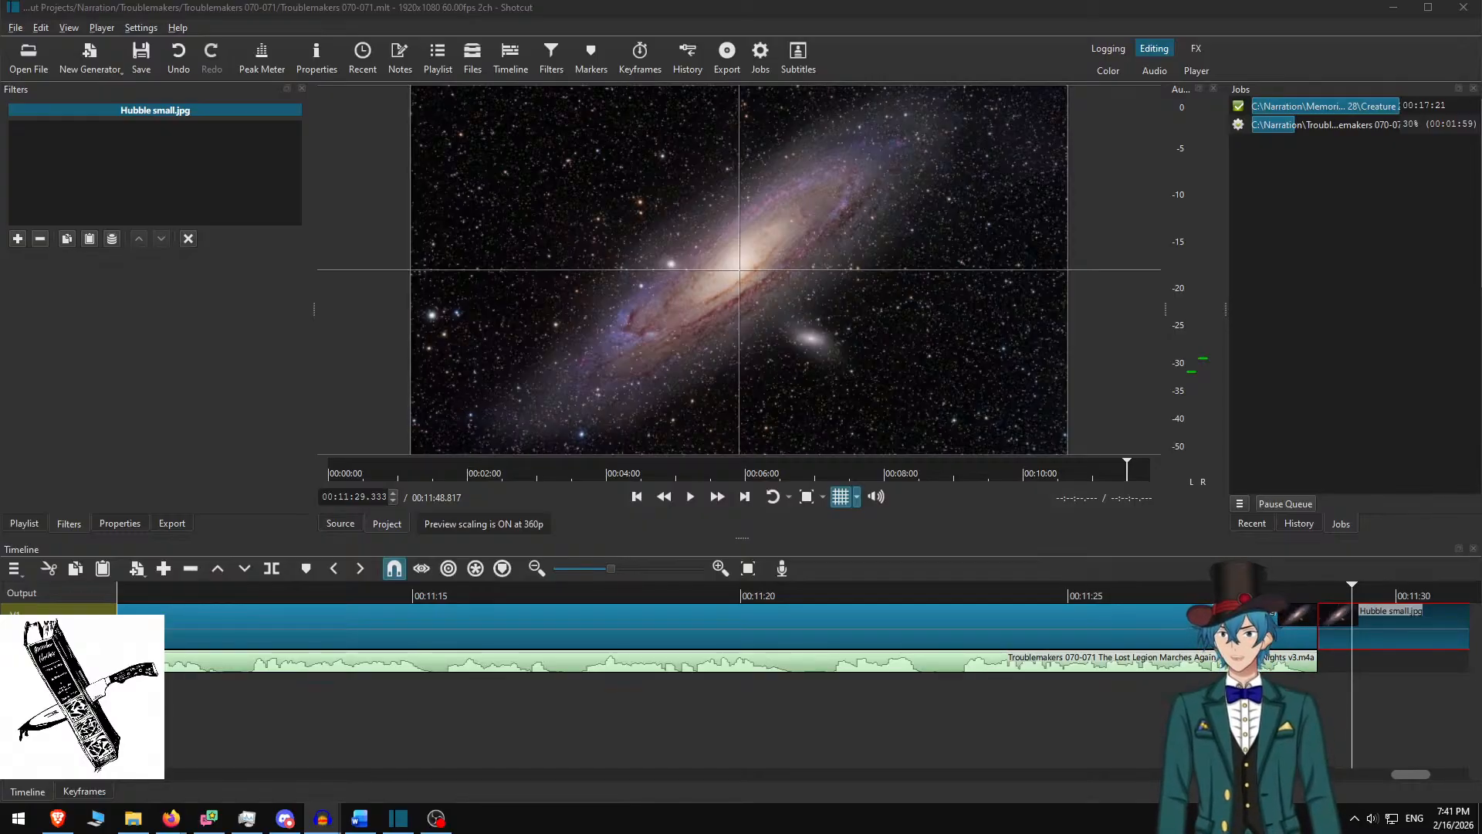
pyautogui.hotkey('alt', 'Tab')
pyautogui.hotkey('alt', 'Tab')
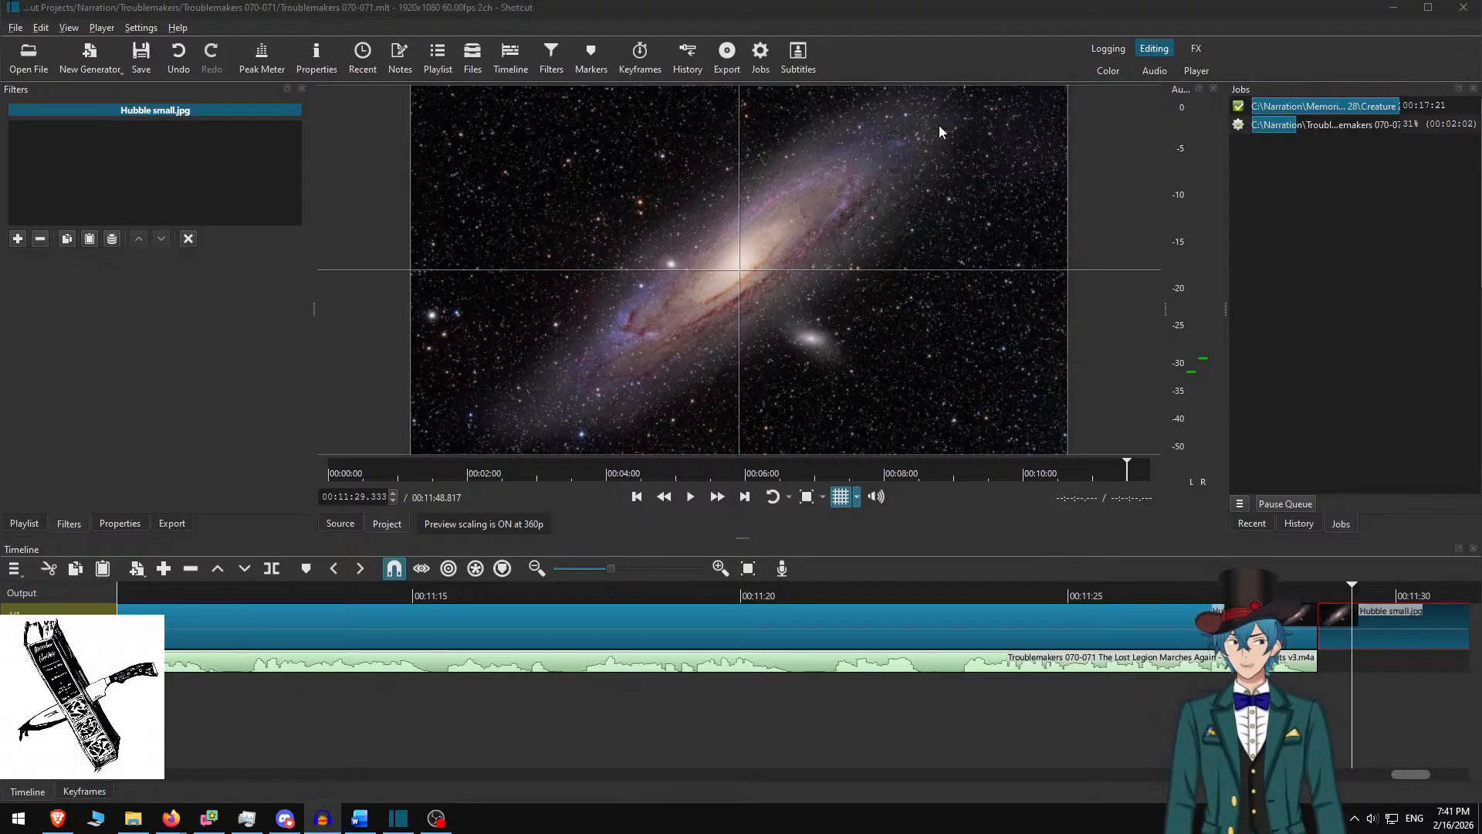
pyautogui.hotkey('alt', 'Tab')
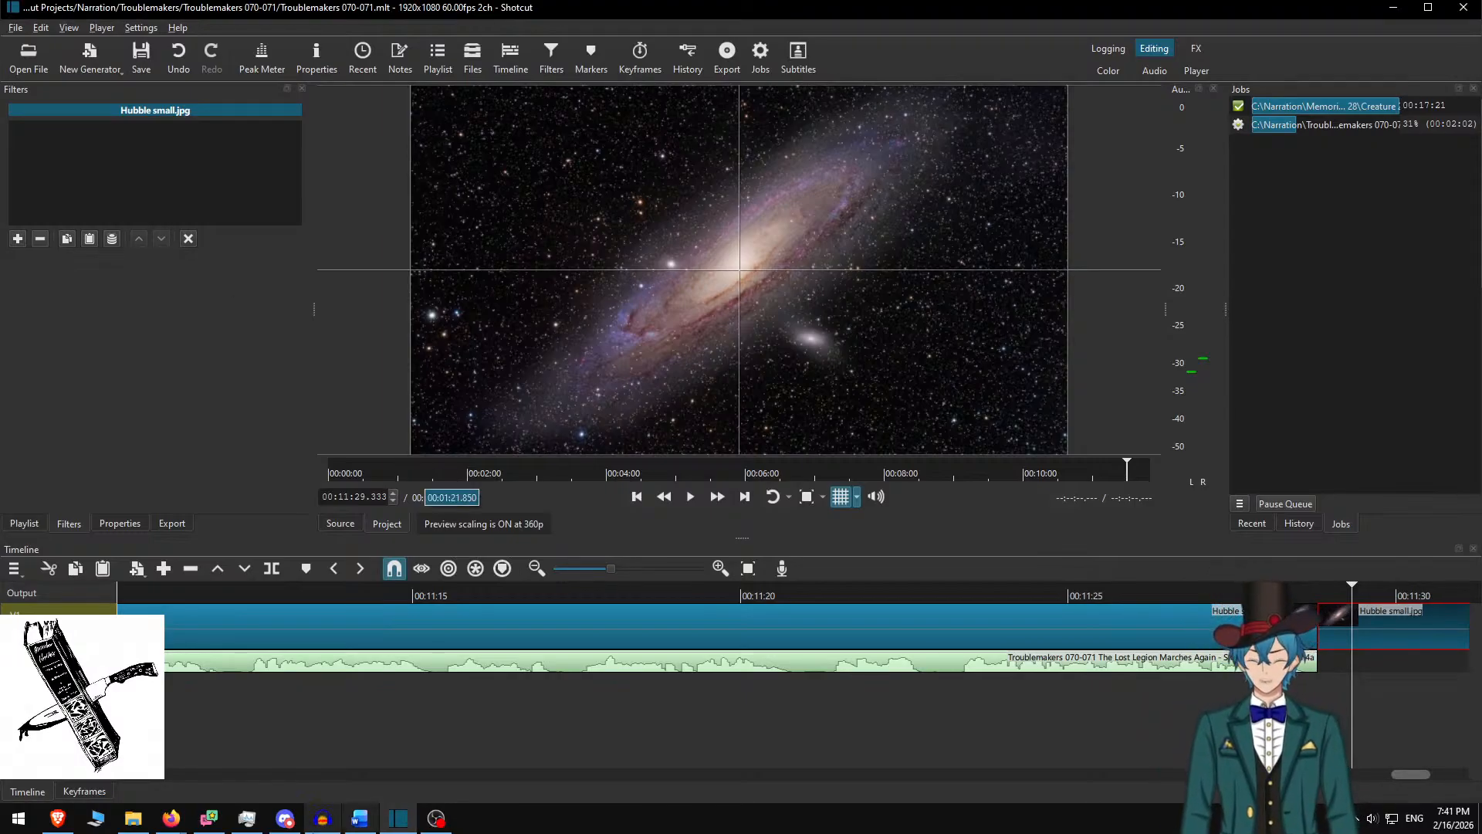
pyautogui.click(360, 819)
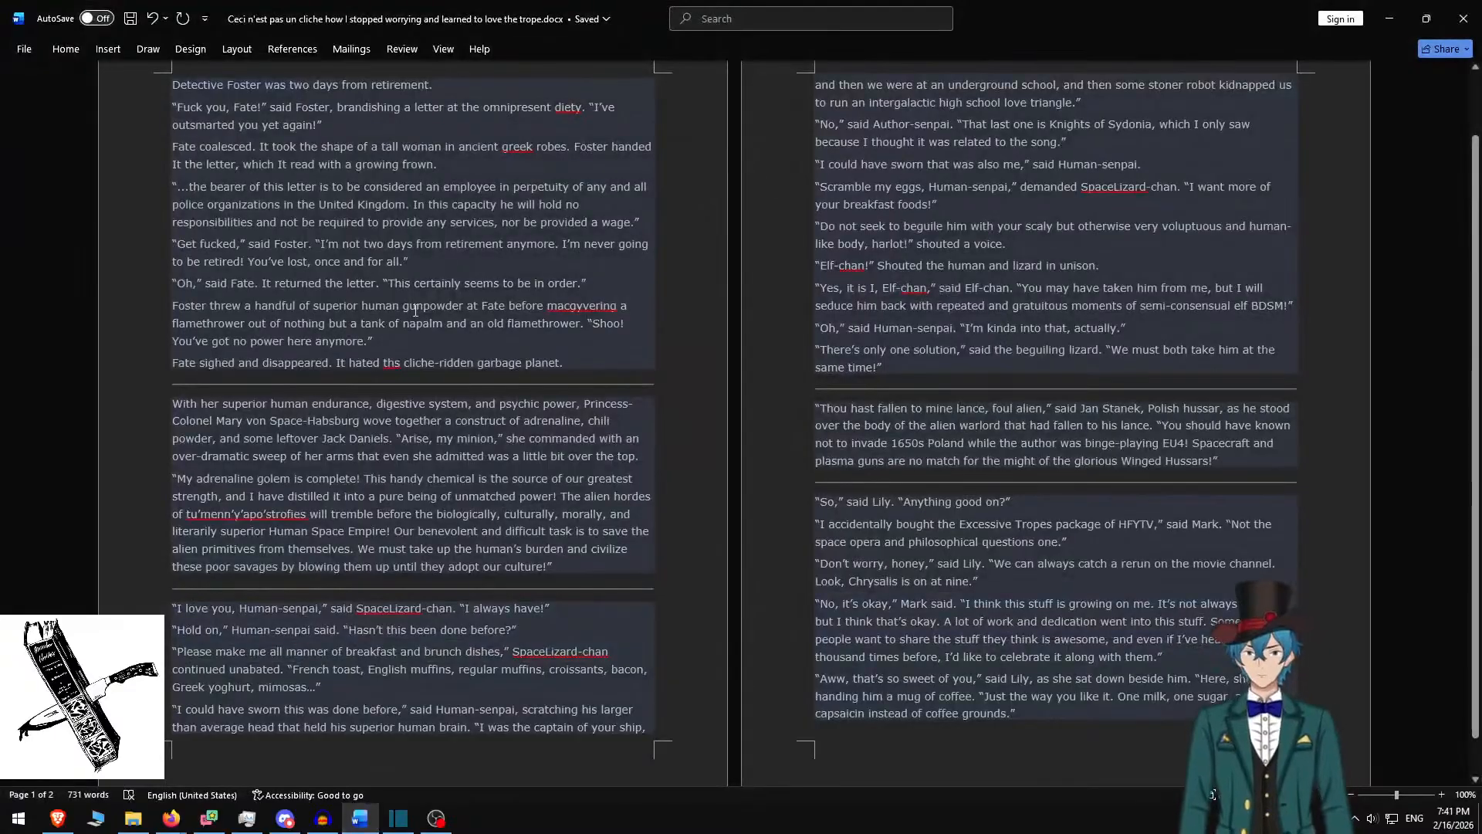
pyautogui.scroll(2, 318, 366)
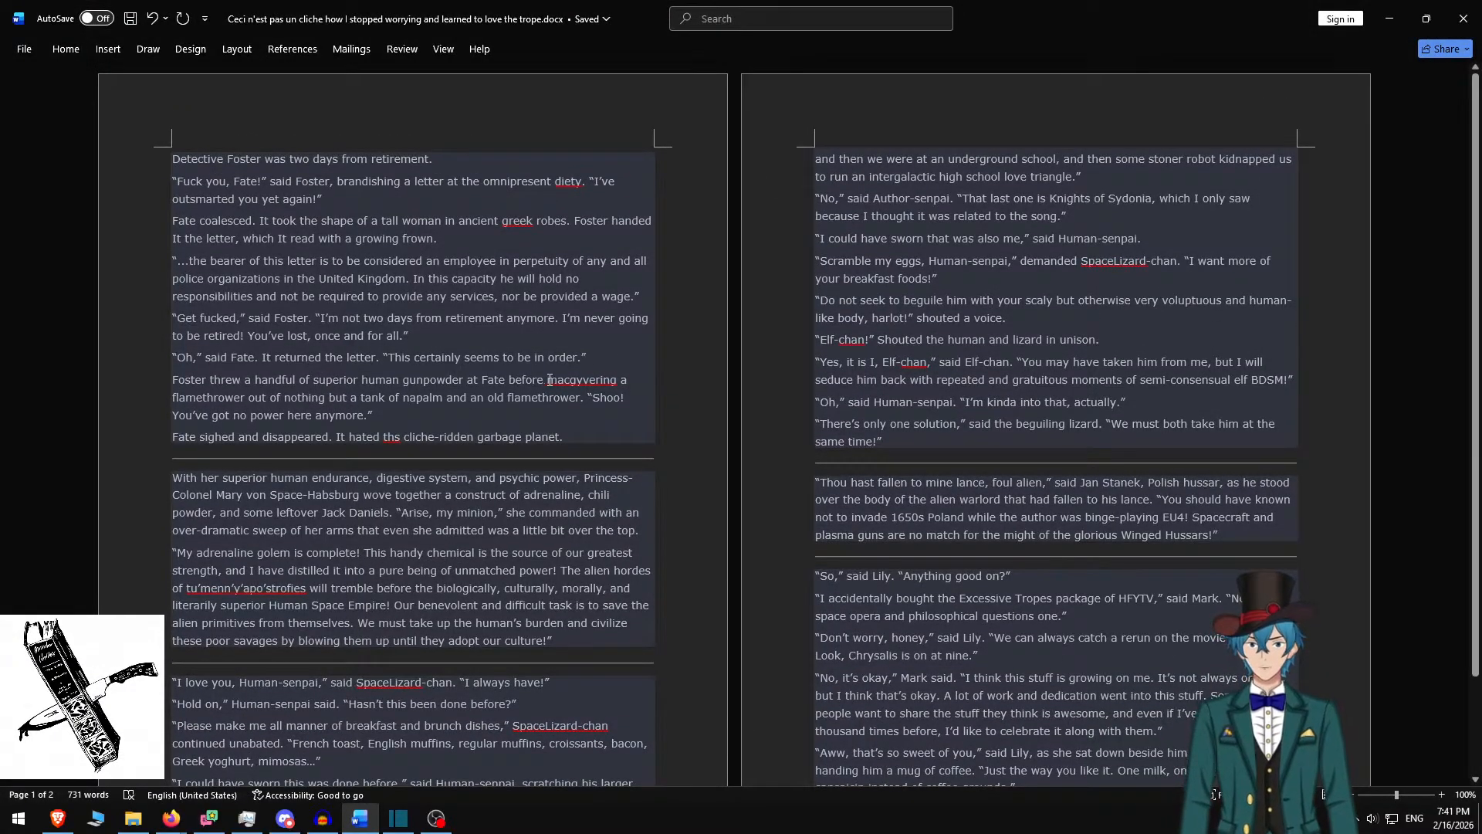
pyautogui.hotkey('alt', 'Tab')
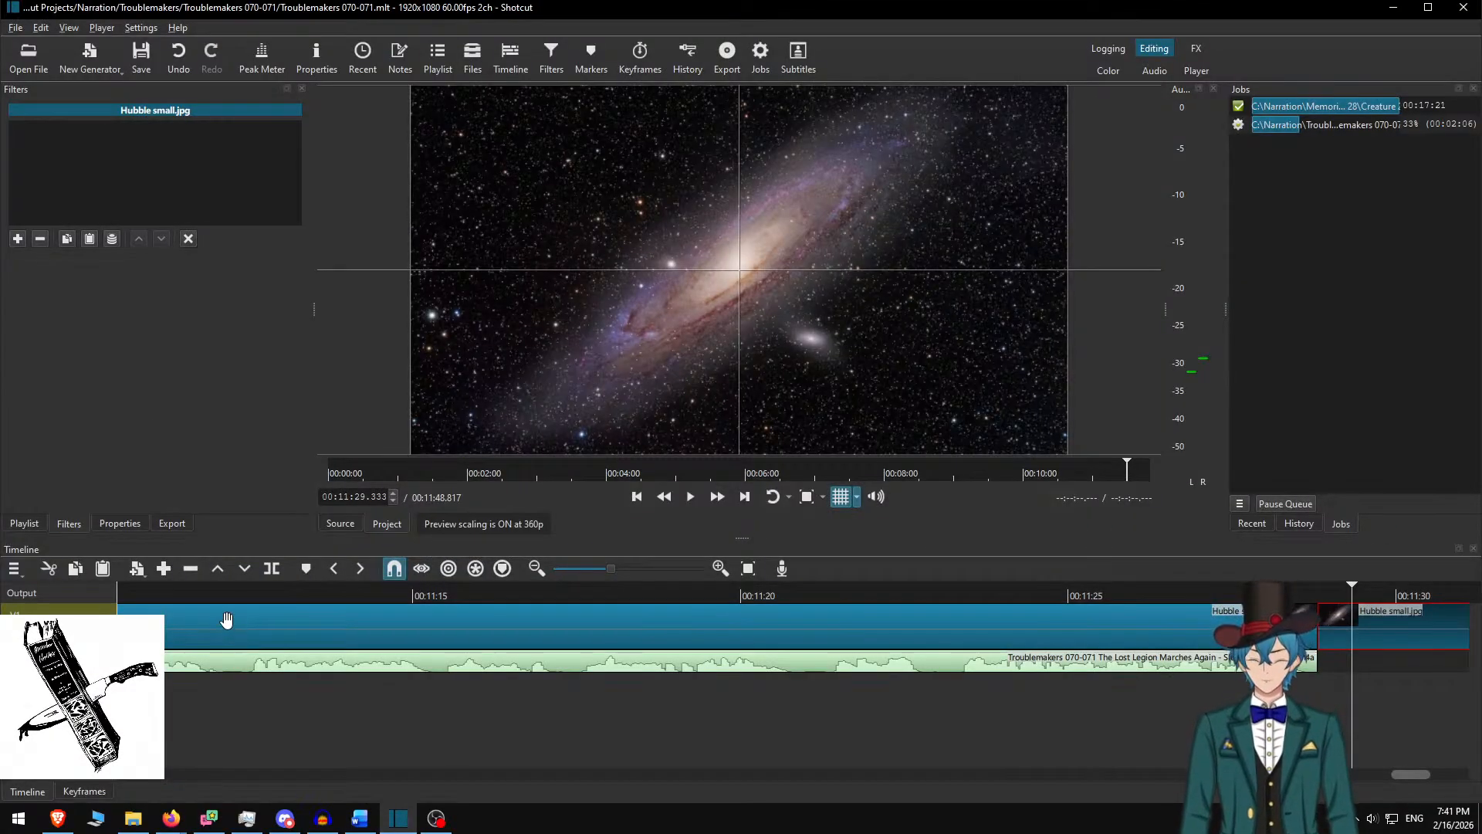
pyautogui.hotkey('ctrl', 'n')
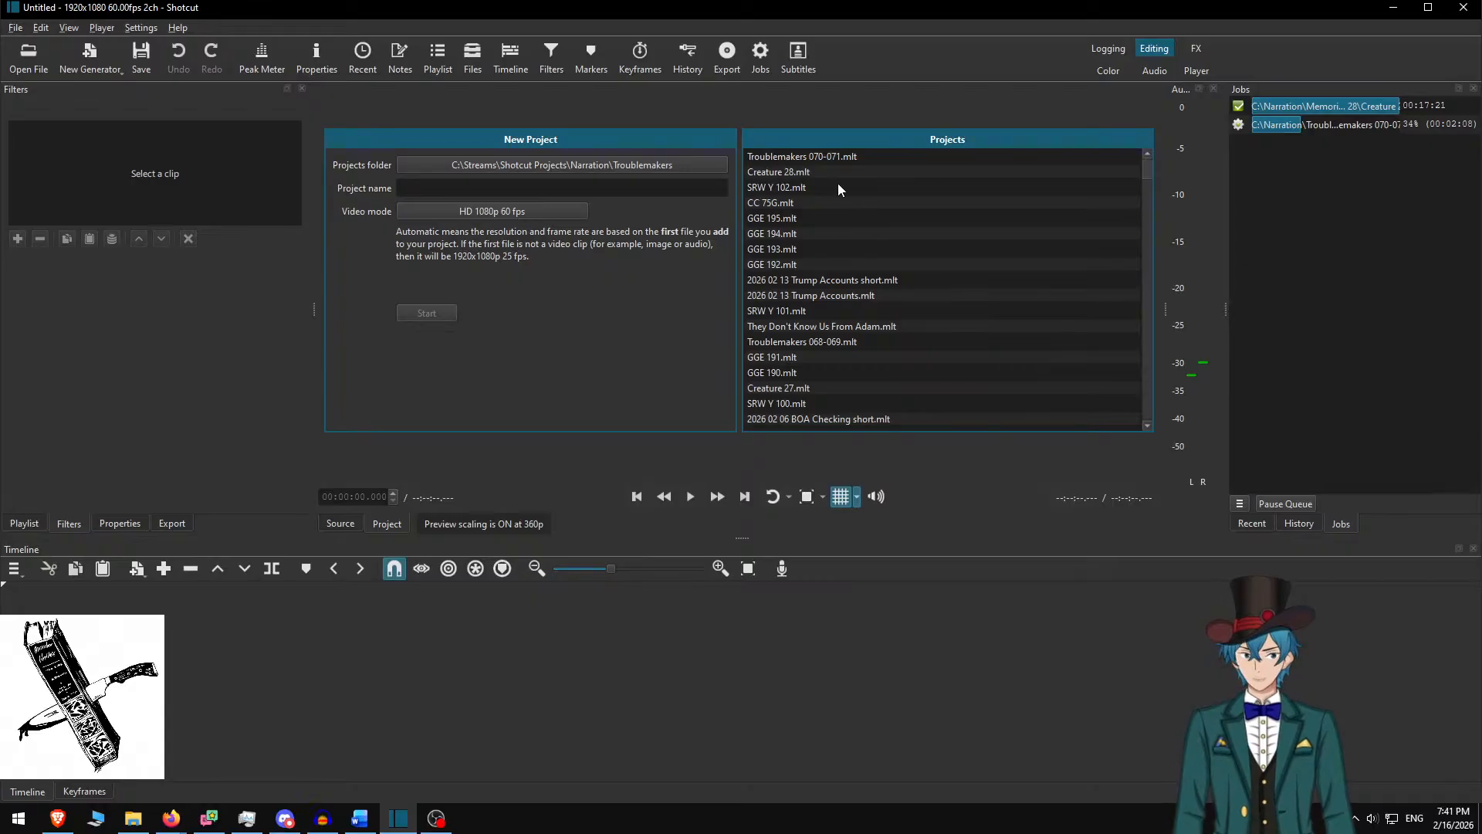
# Briefly reopen Troublemakers 070-071, then close it without saving changes
pyautogui.click(831, 160)
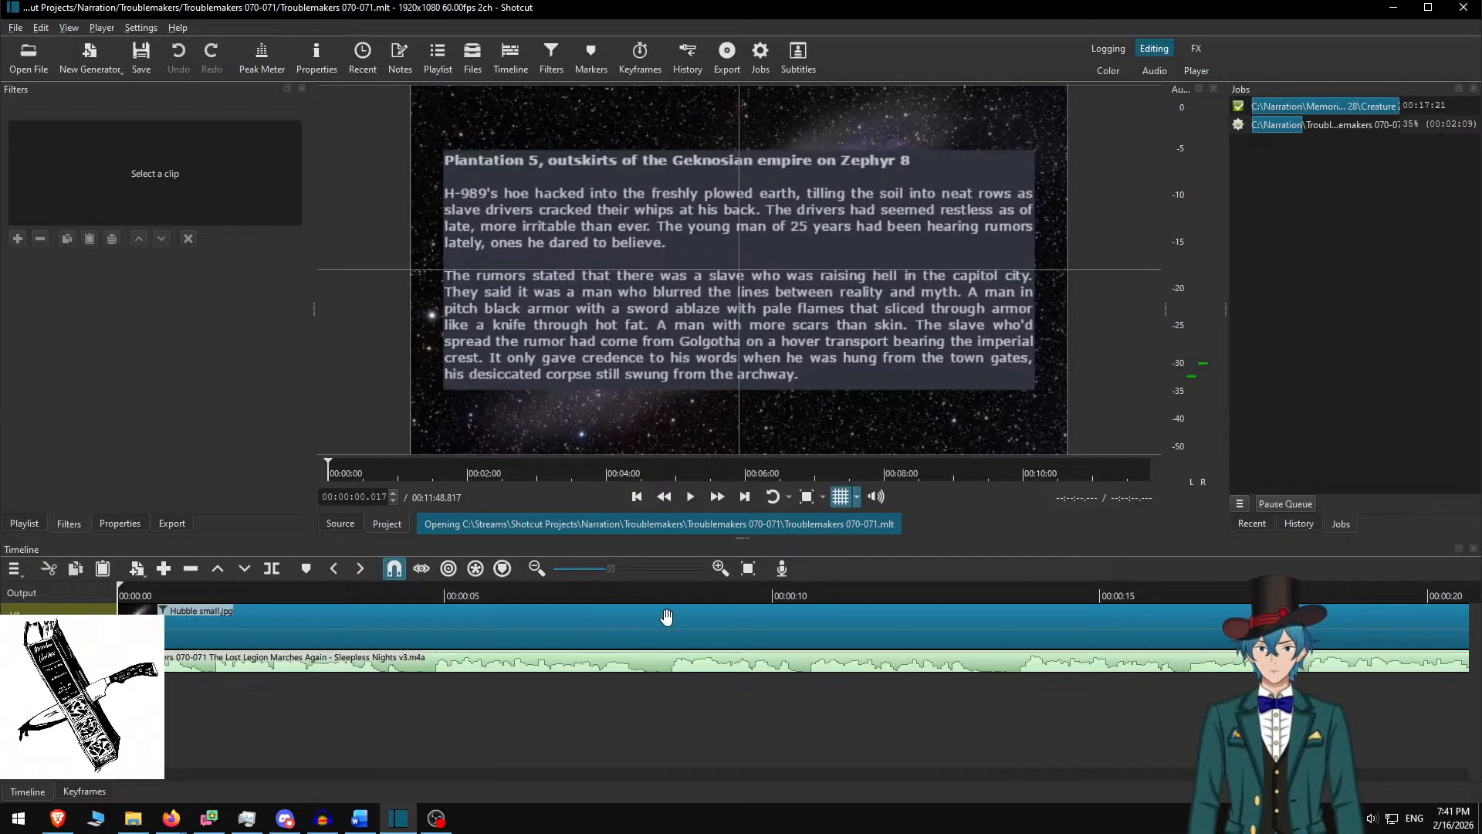
pyautogui.click(658, 302)
pyautogui.hotkey('ctrl', 'a')
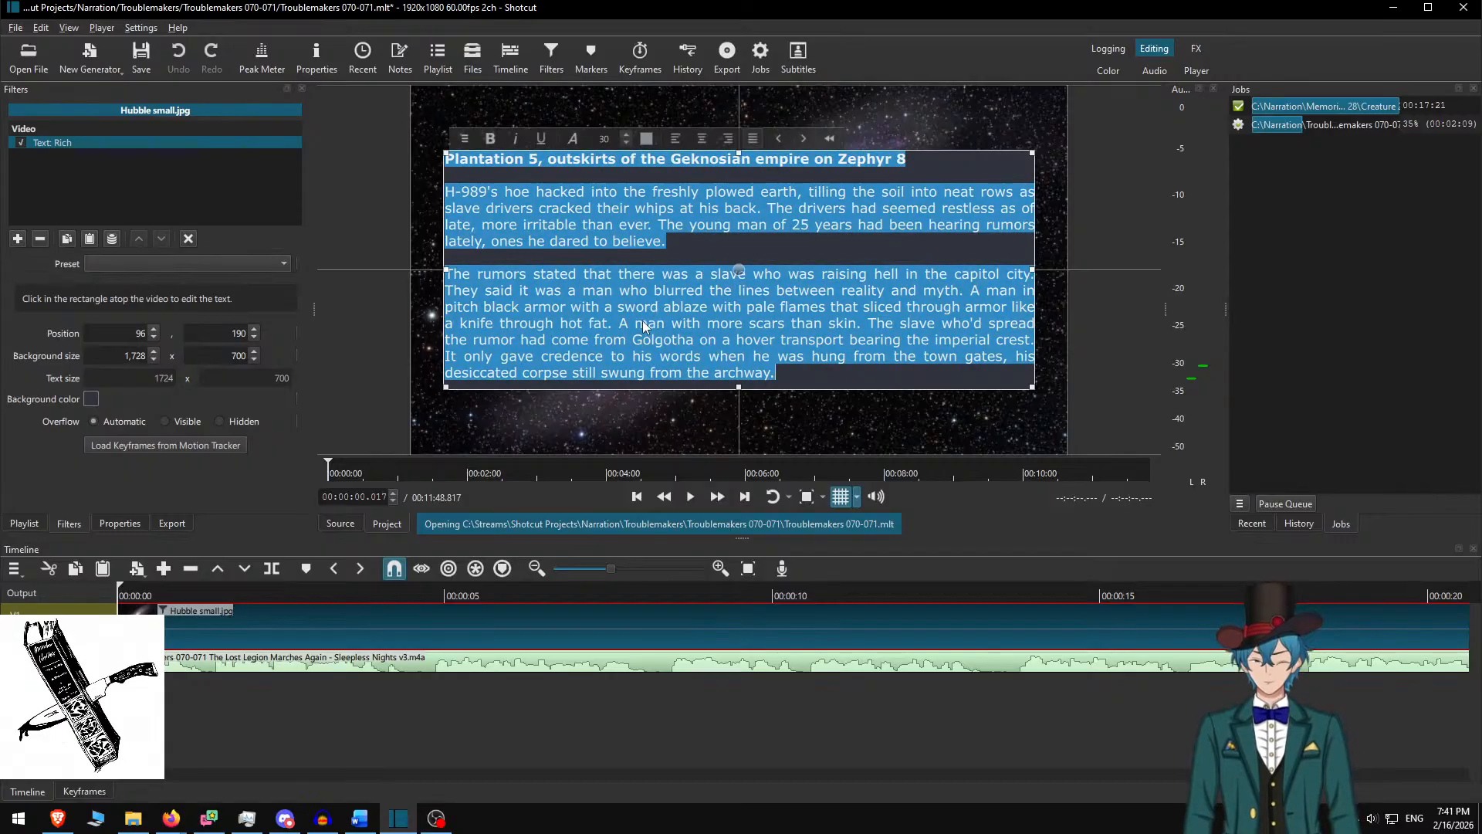
pyautogui.hotkey('alt', 'Tab')
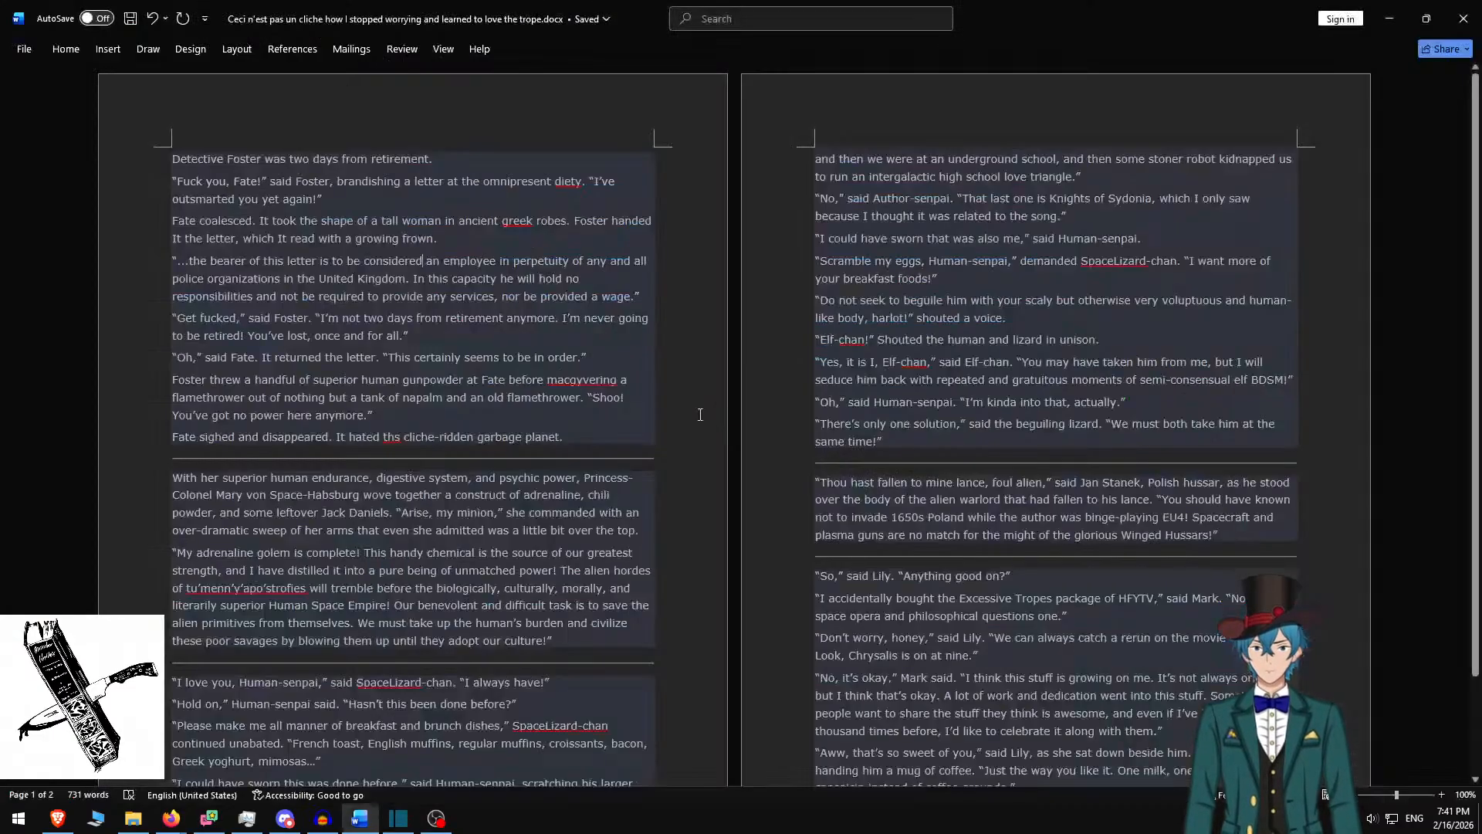
pyautogui.hotkey('alt', 'Tab')
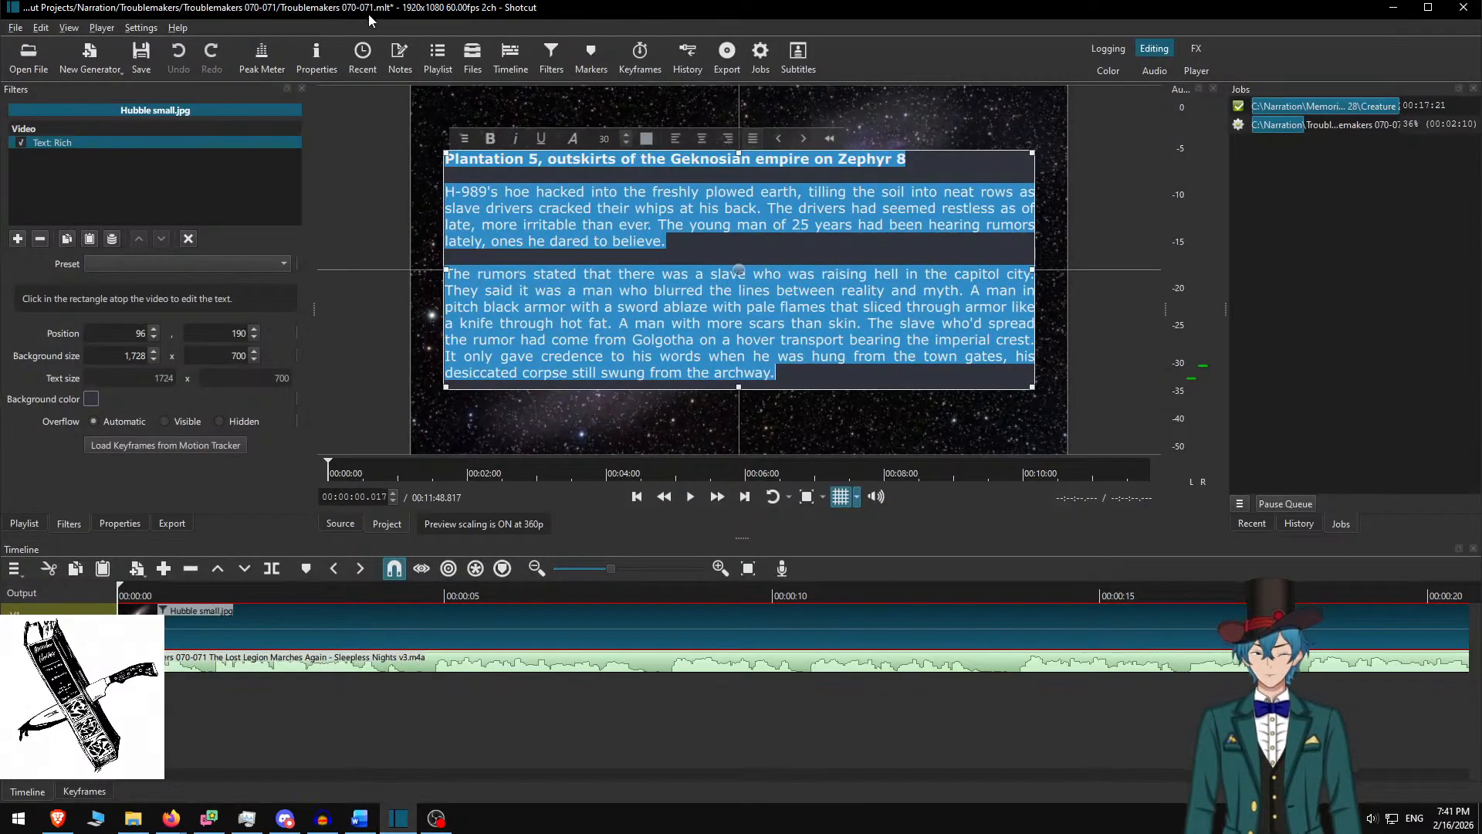
pyautogui.hotkey('ctrl', 'w')
pyautogui.click(730, 424)
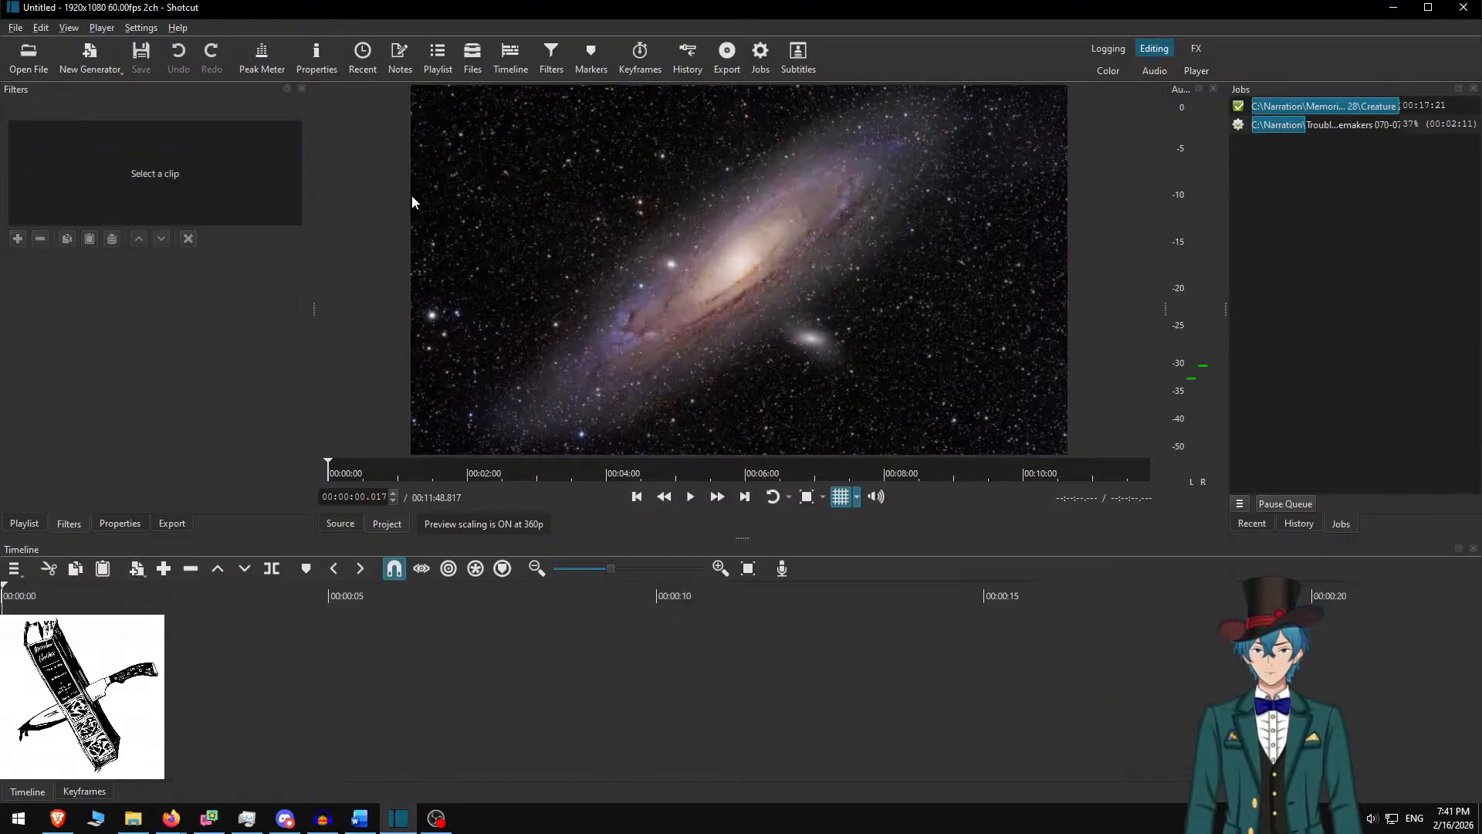
# Create the project 'How I learned to stop worrying and love the trope' in Narration\nkonrad
pyautogui.click(661, 163)
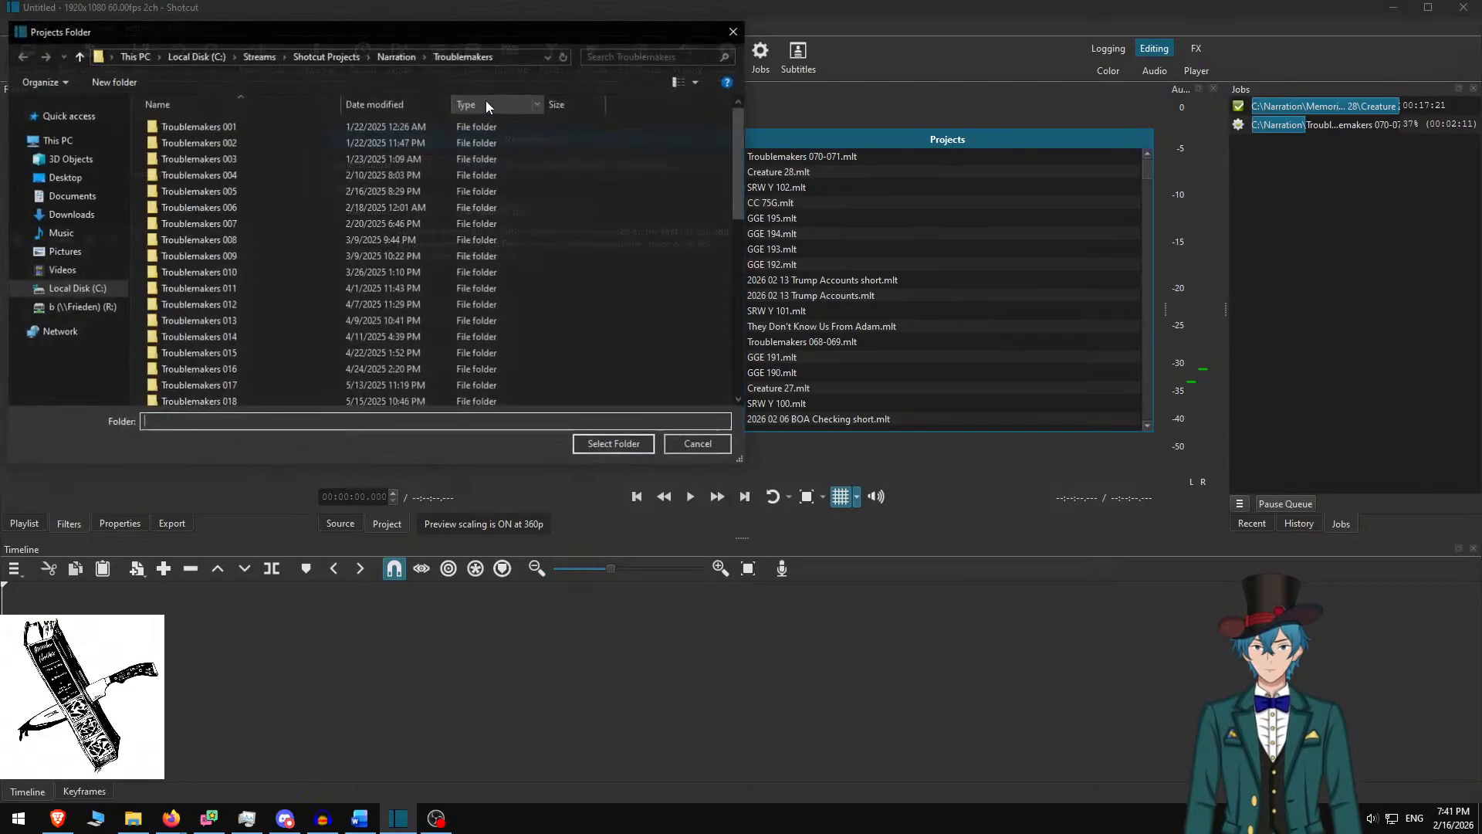
pyautogui.click(399, 57)
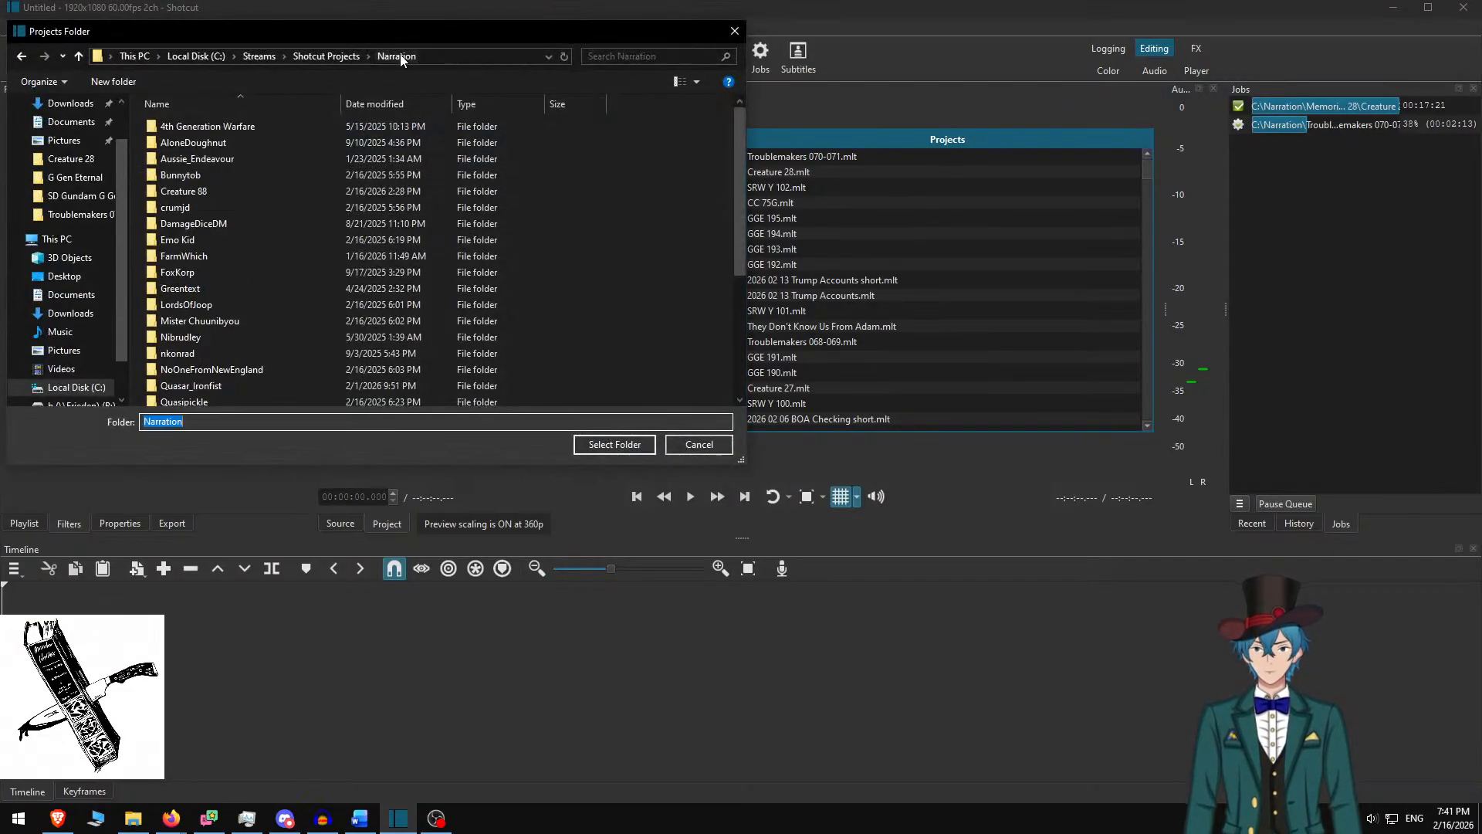
pyautogui.click(280, 164)
pyautogui.write('nkonrad')
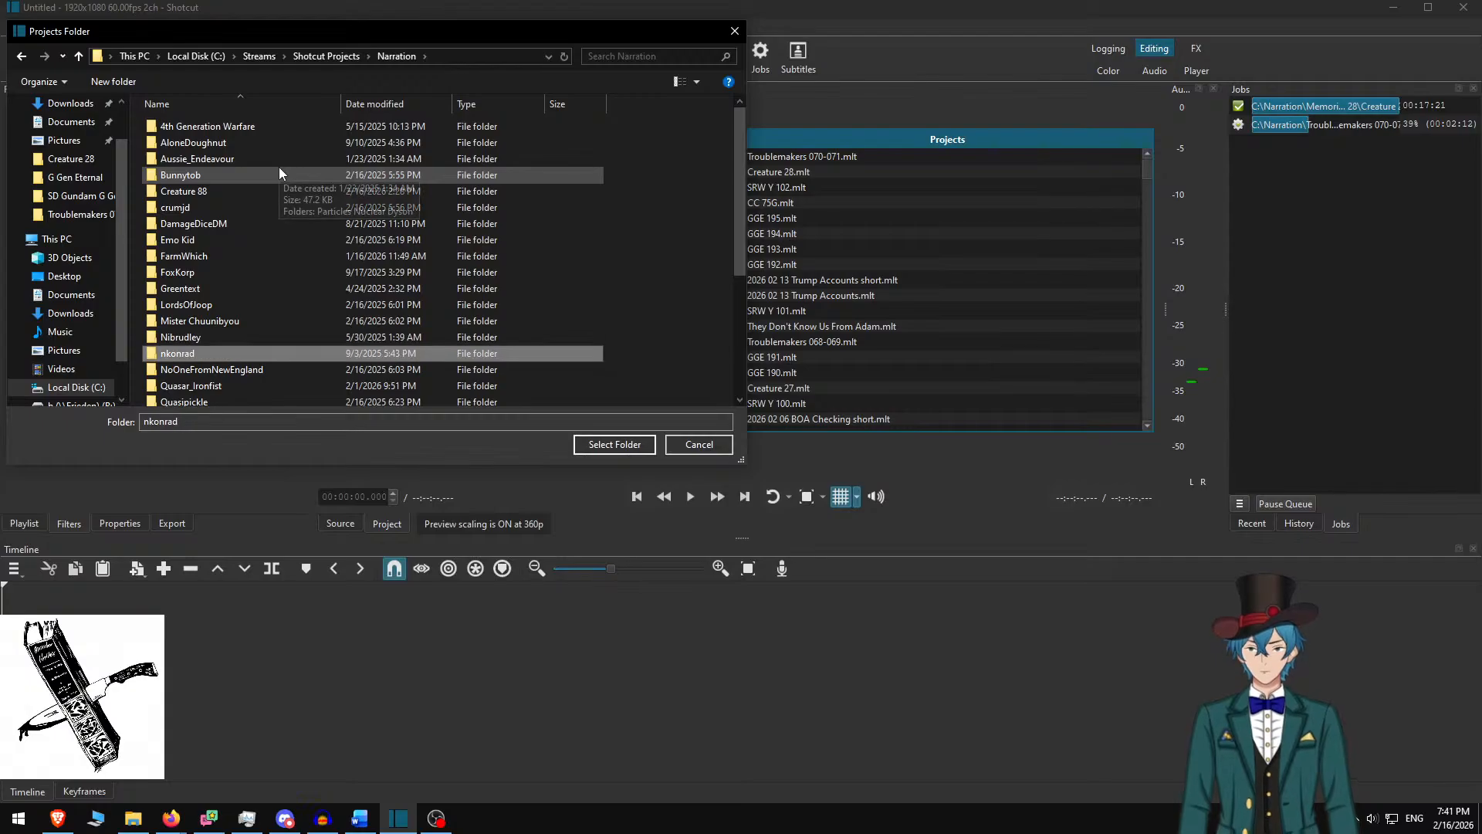
pyautogui.press('Return')
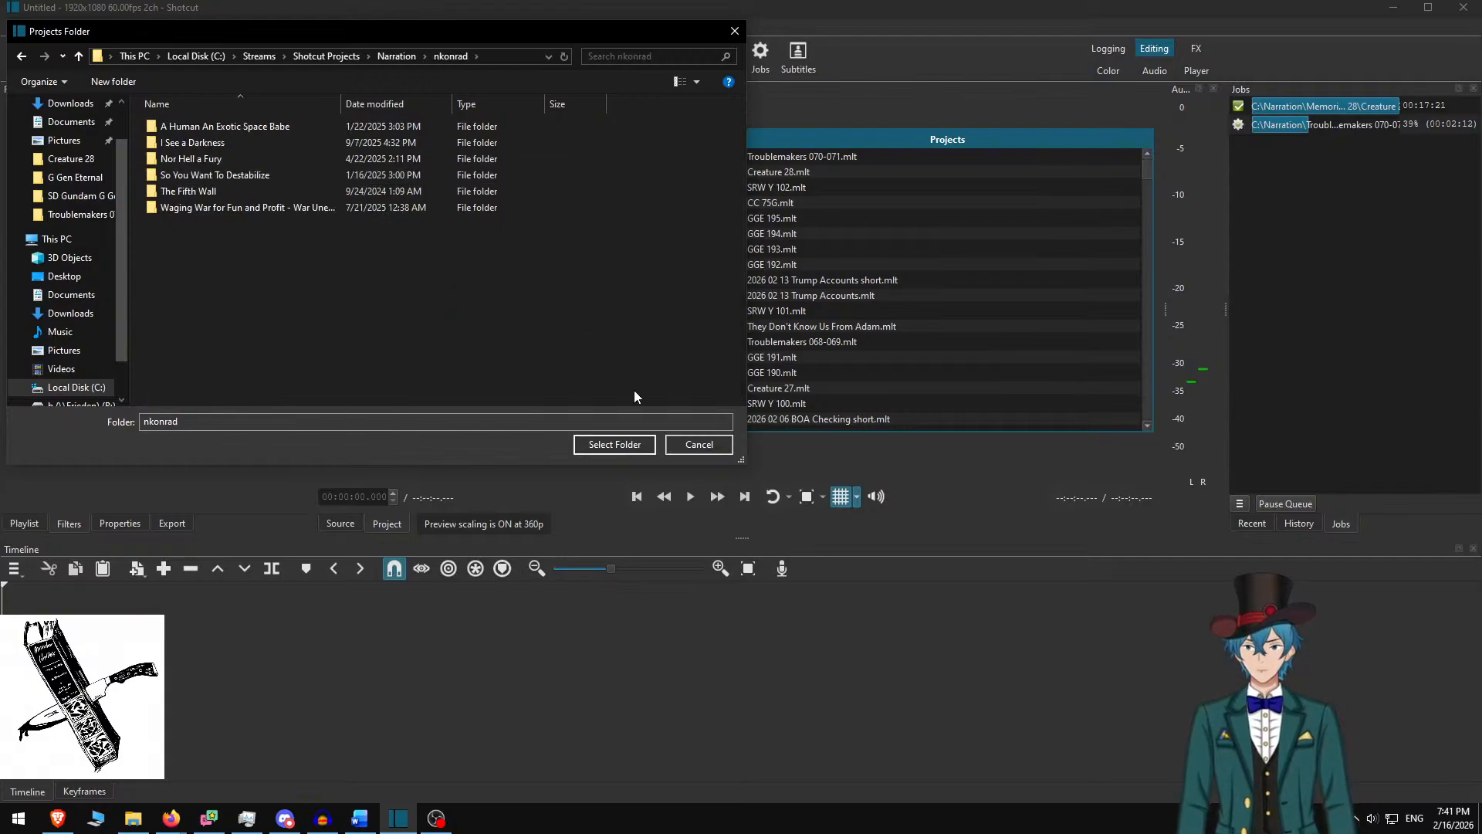
pyautogui.click(614, 445)
pyautogui.click(454, 195)
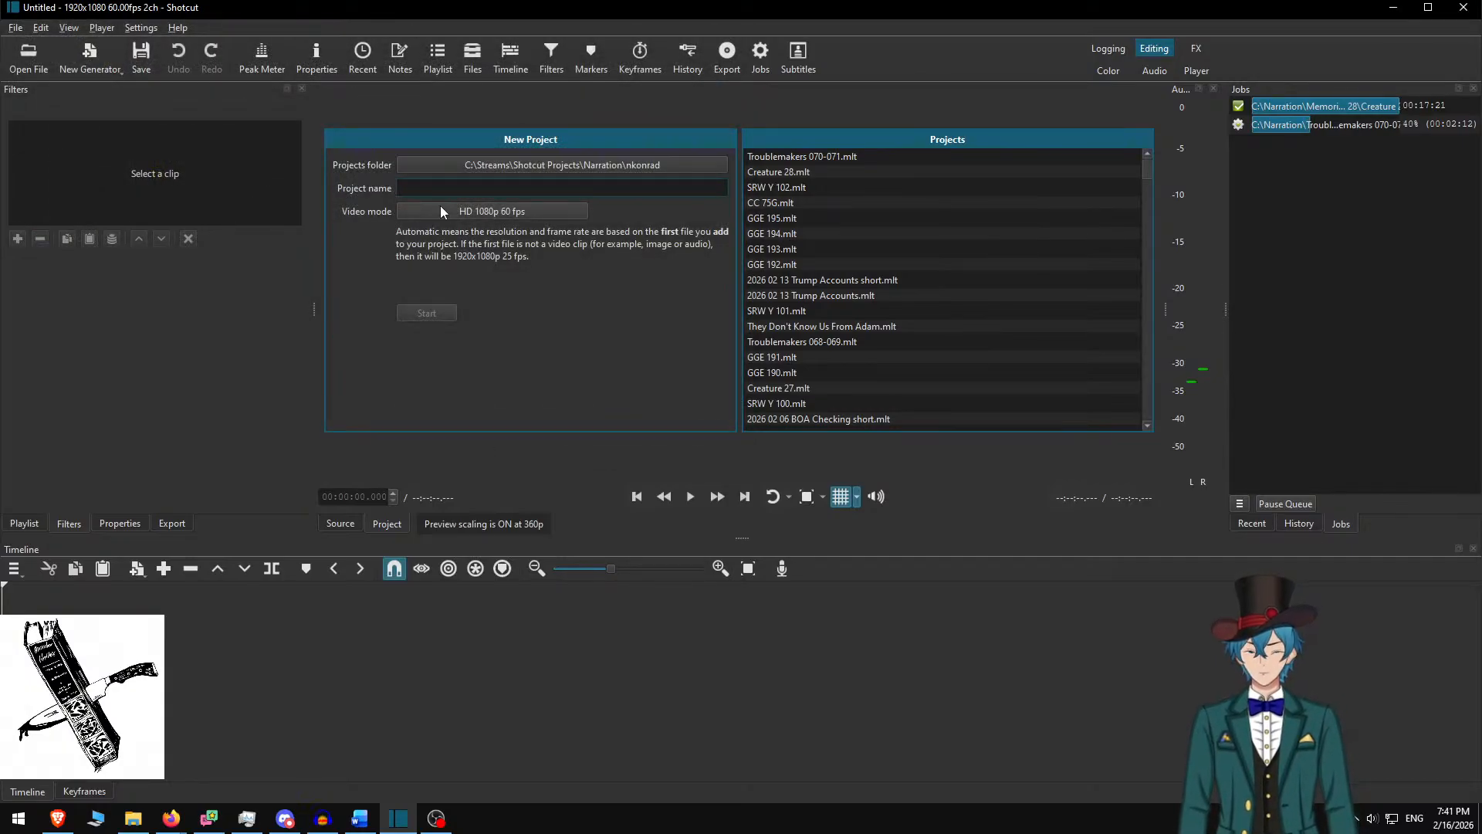
pyautogui.write('How I learne')
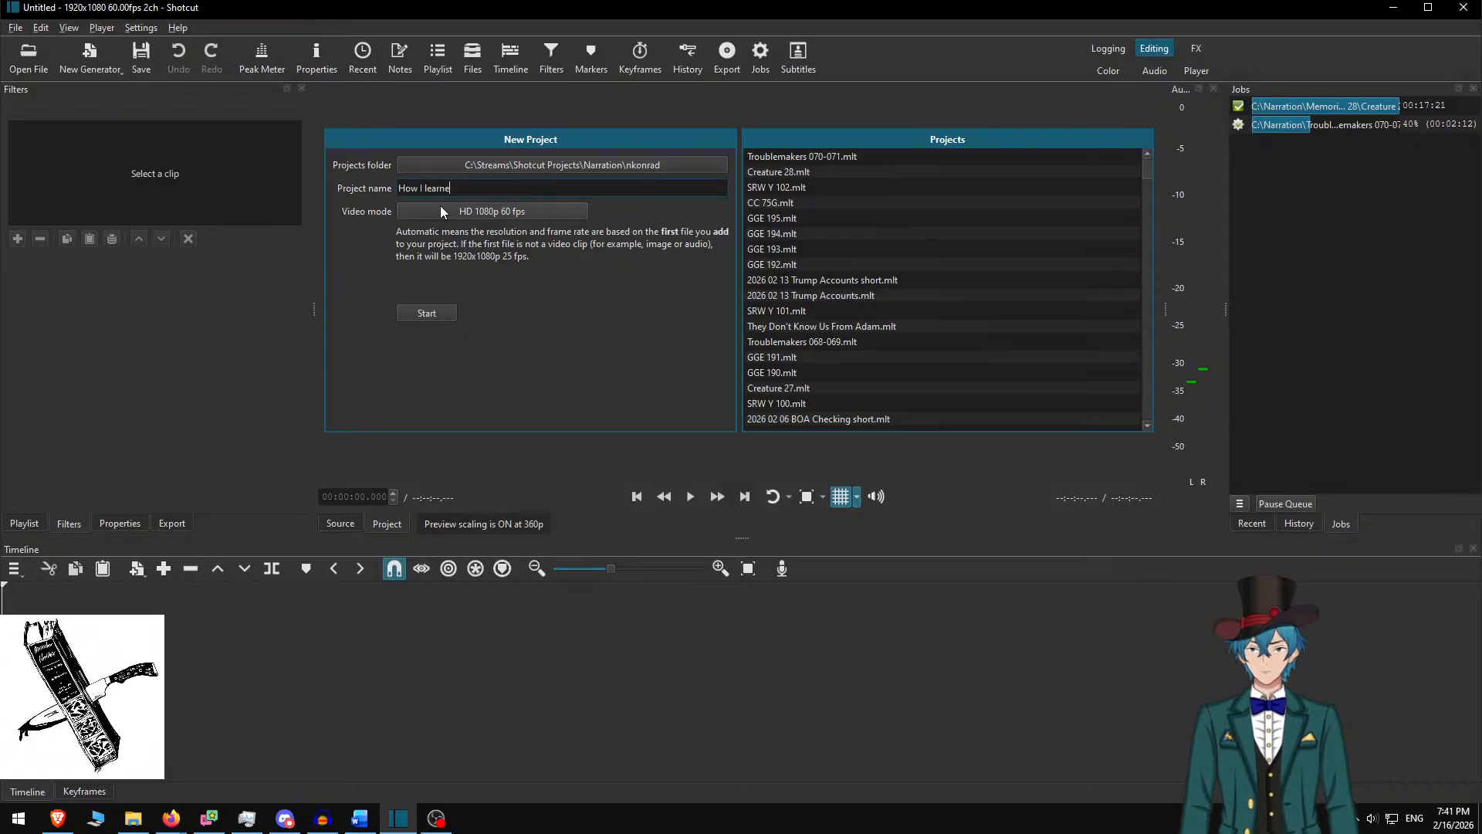
pyautogui.write('d to stop')
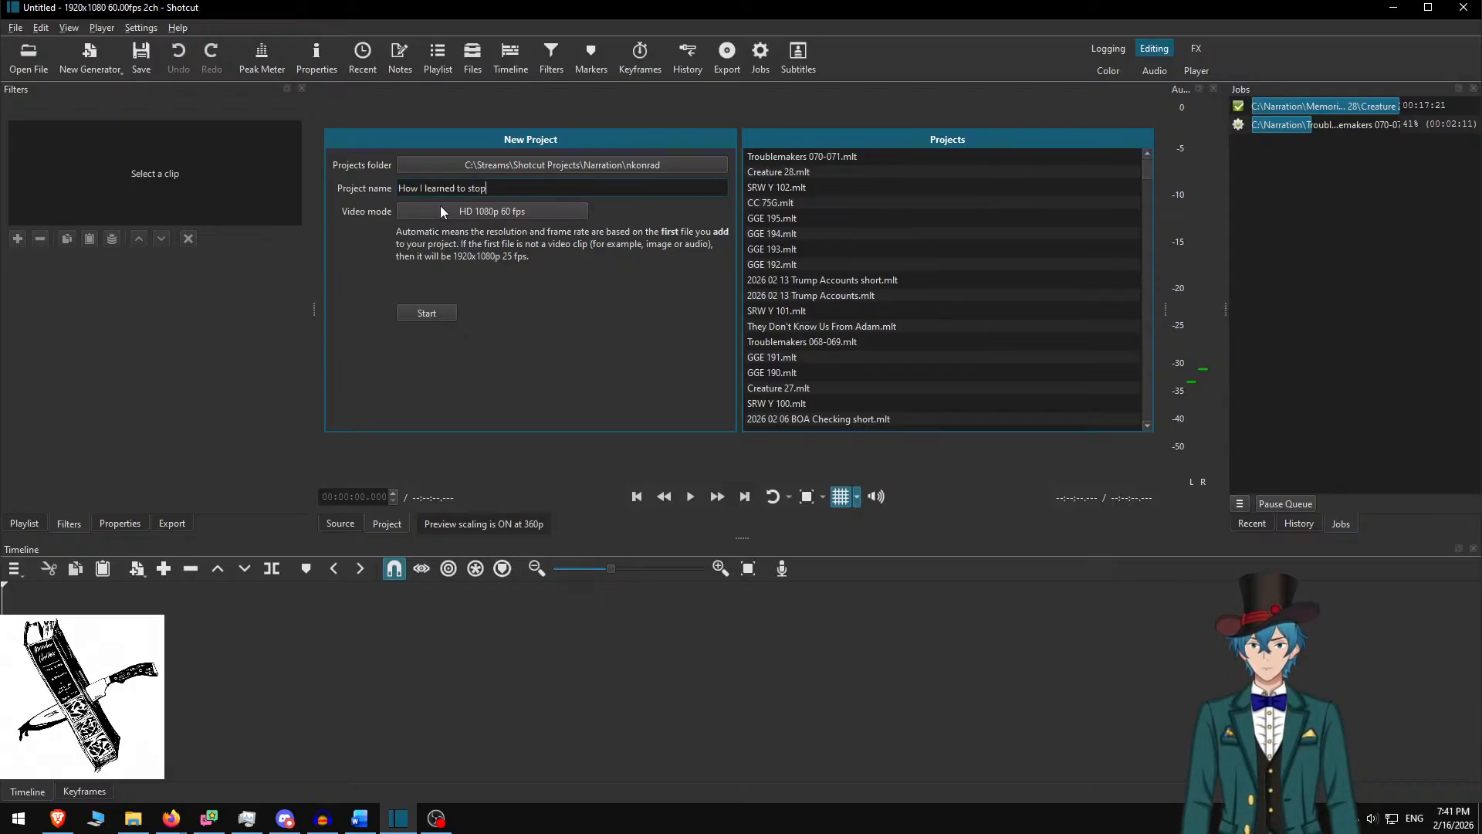
pyautogui.write(' worry')
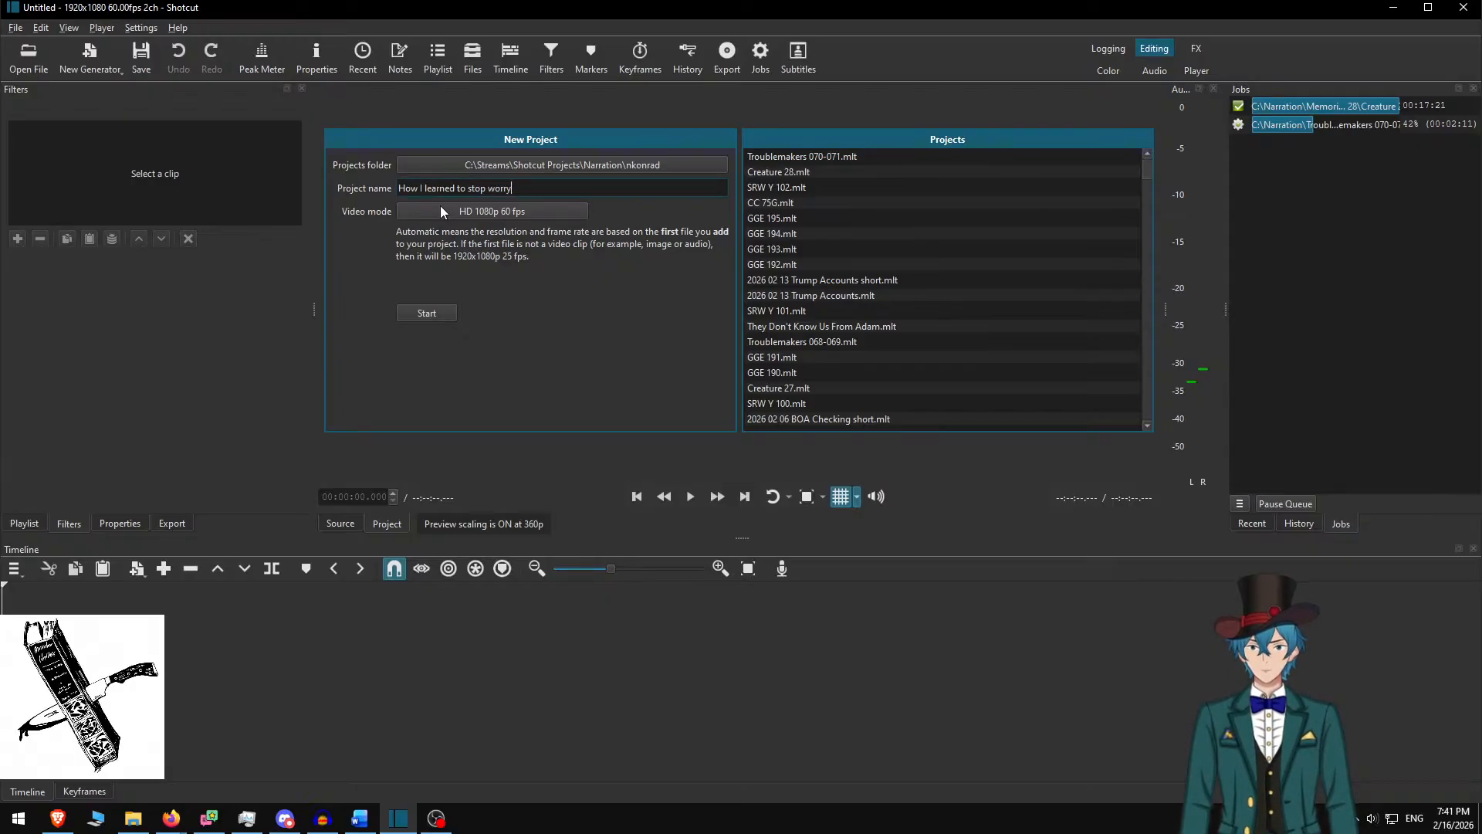
pyautogui.write('ing and love the ')
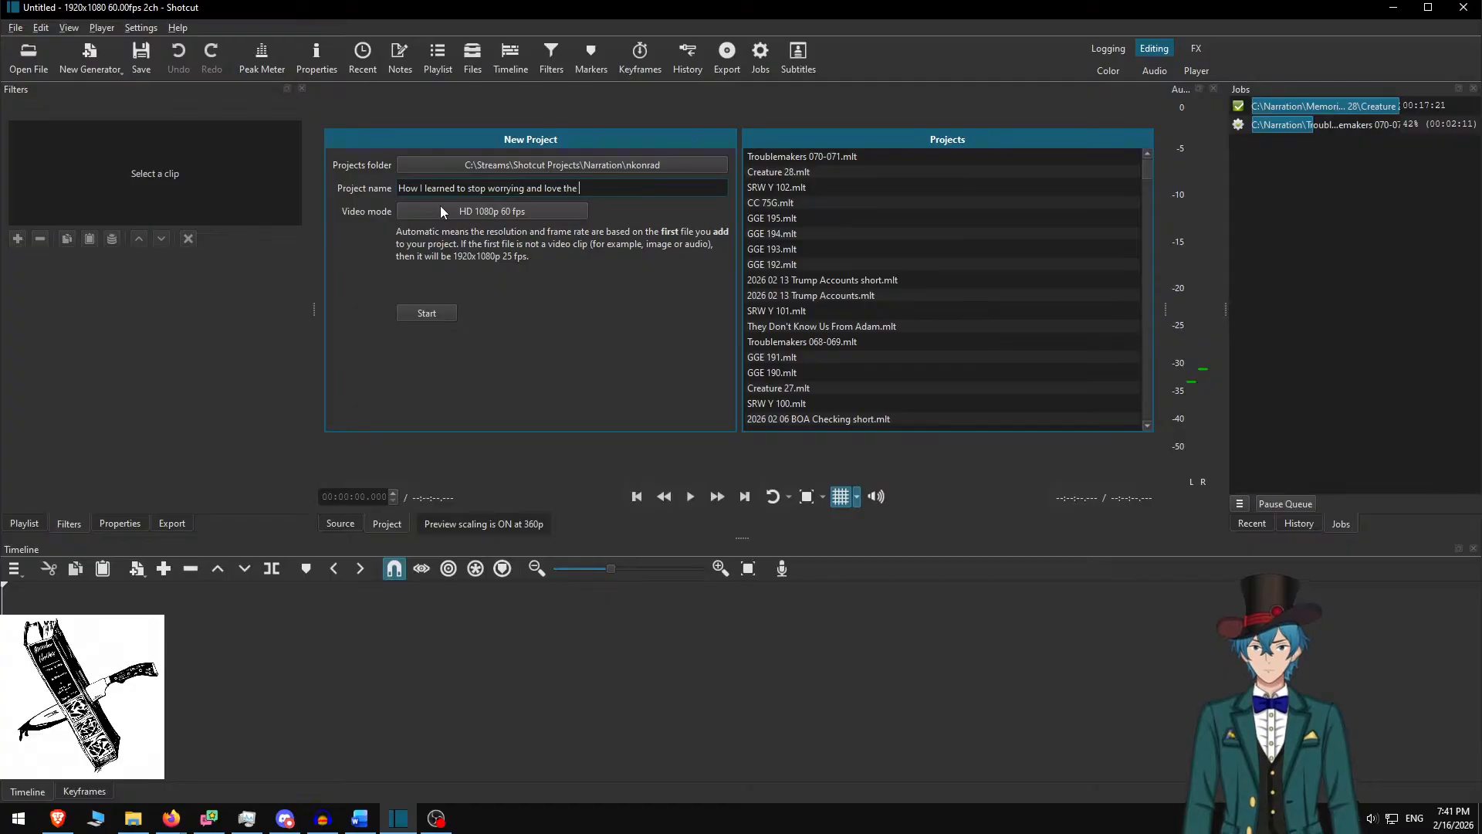
pyautogui.write('trope')
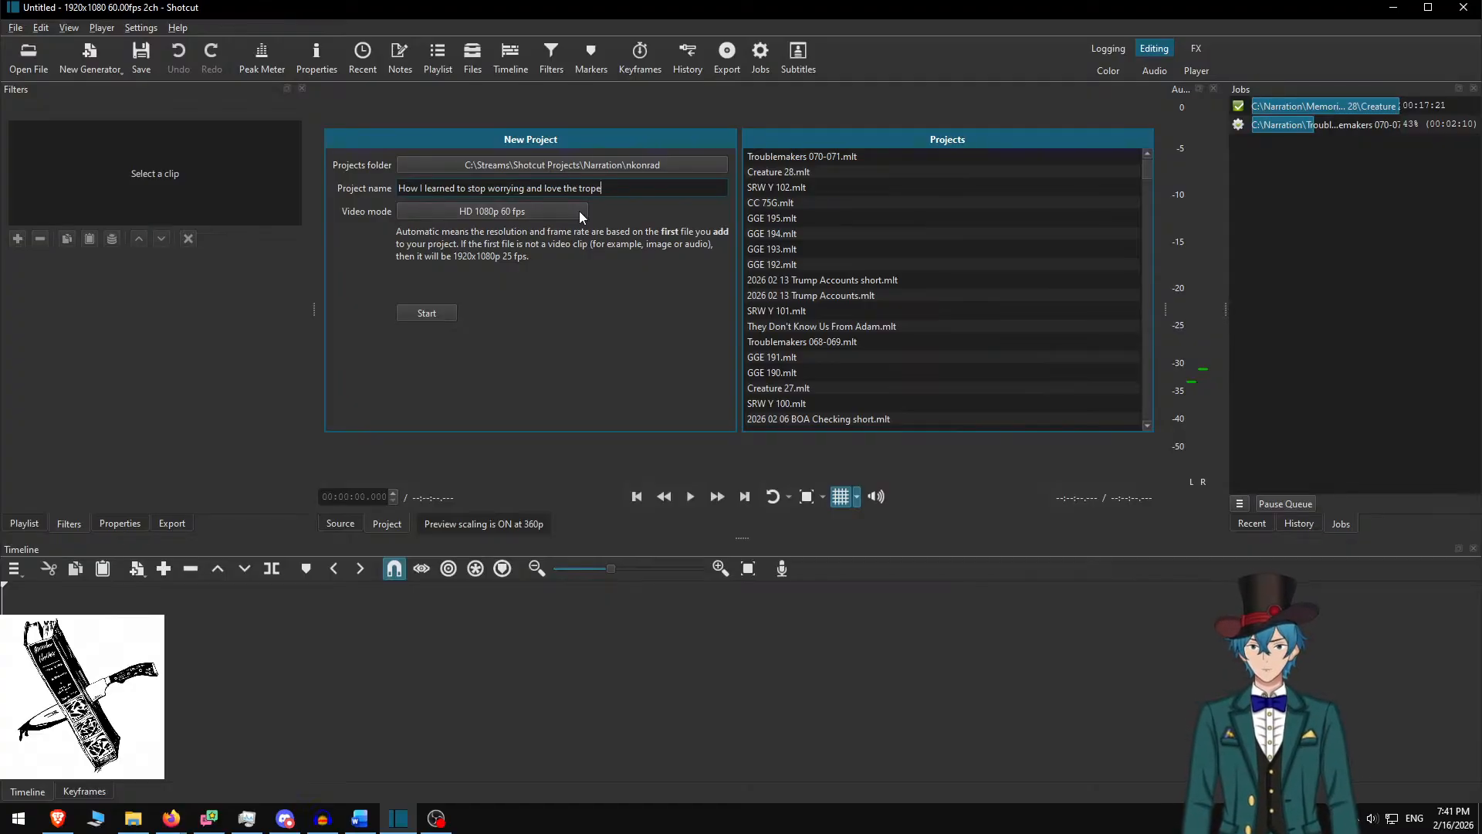
pyautogui.click(427, 311)
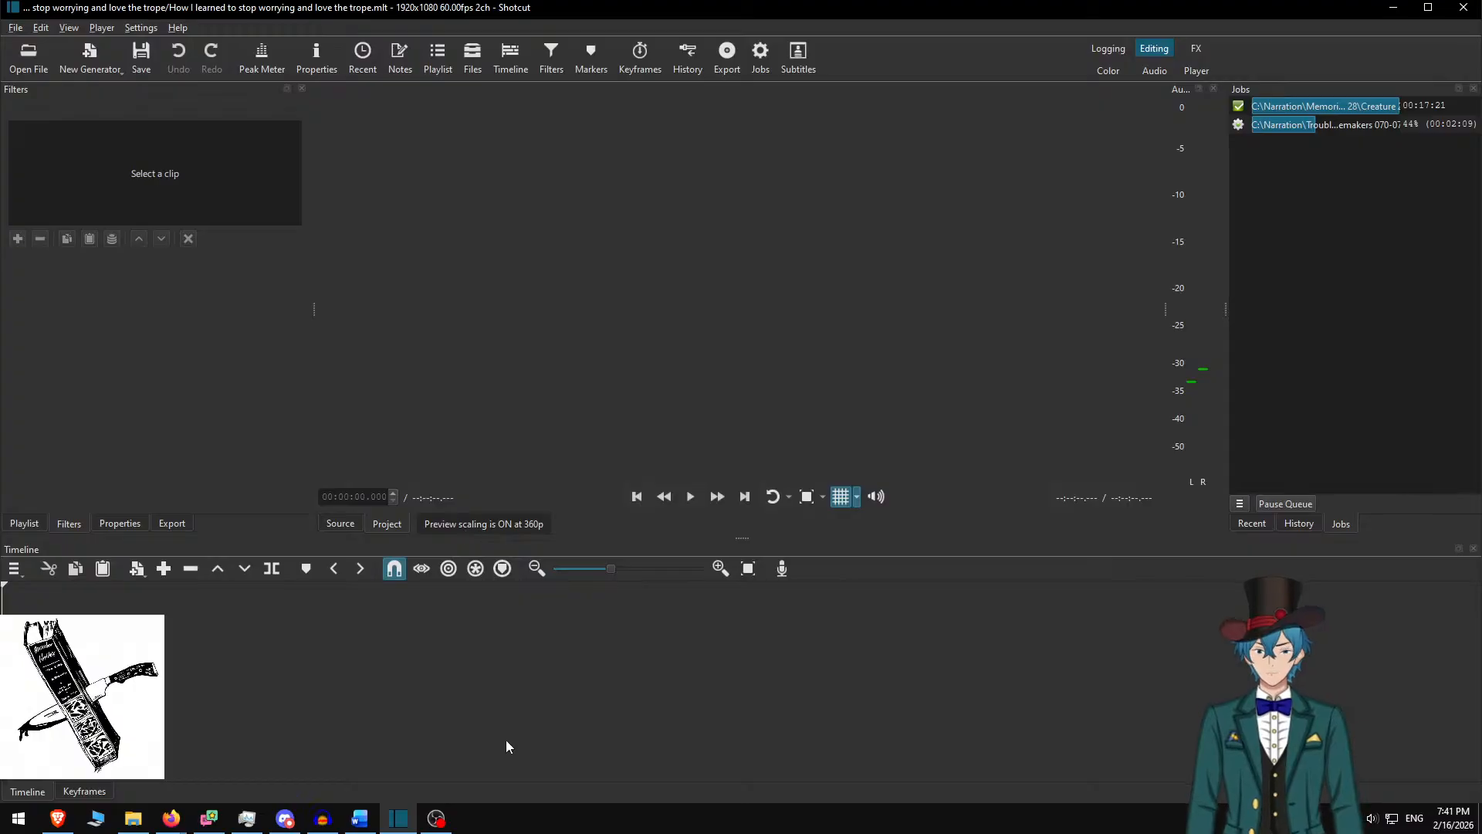
# Open Hubble small.jpg and place it on the timeline, then bring up the Audacity narration
pyautogui.hotkey('ctrl', 'o')
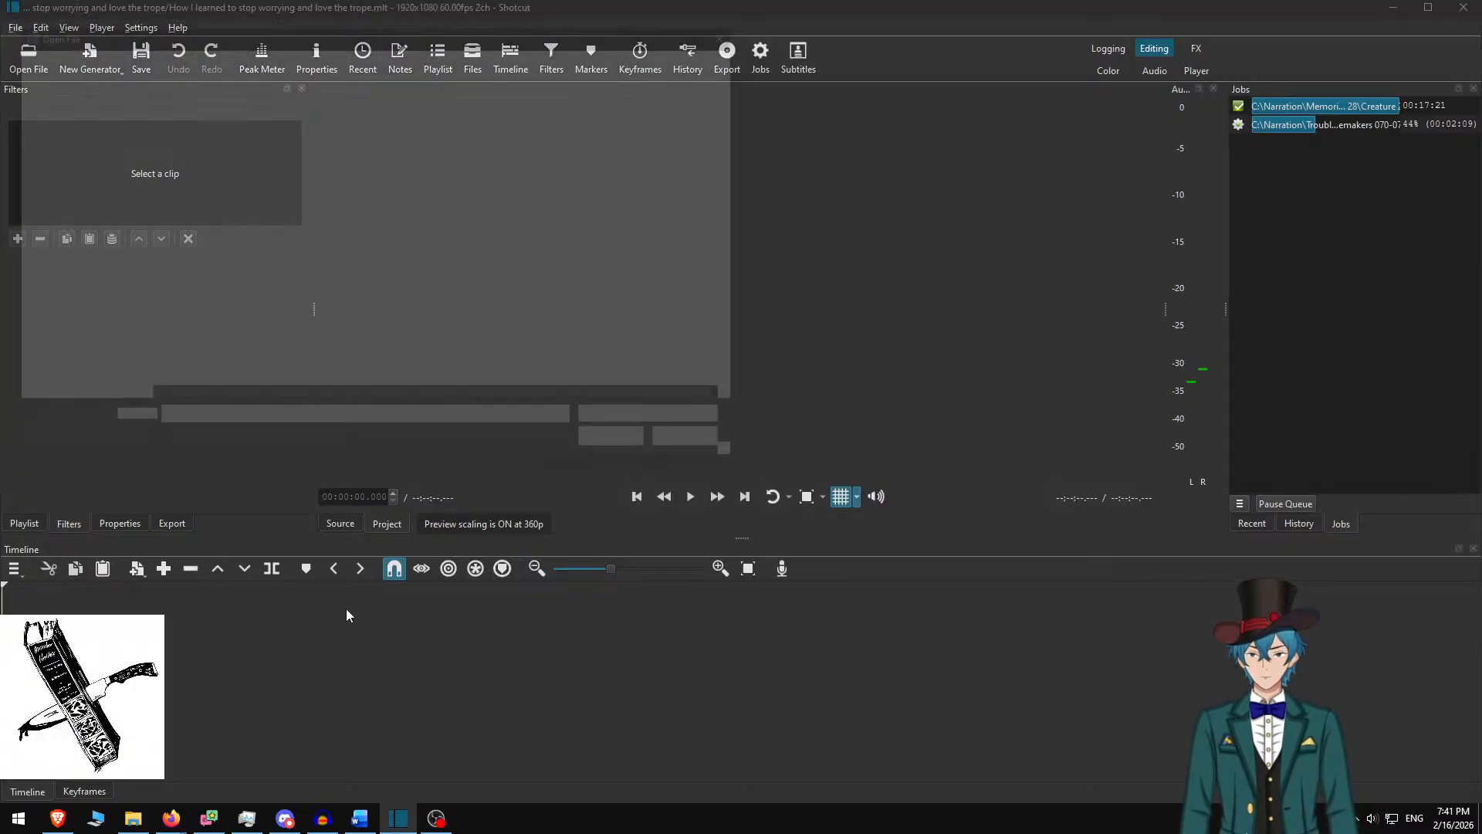
pyautogui.write('hub')
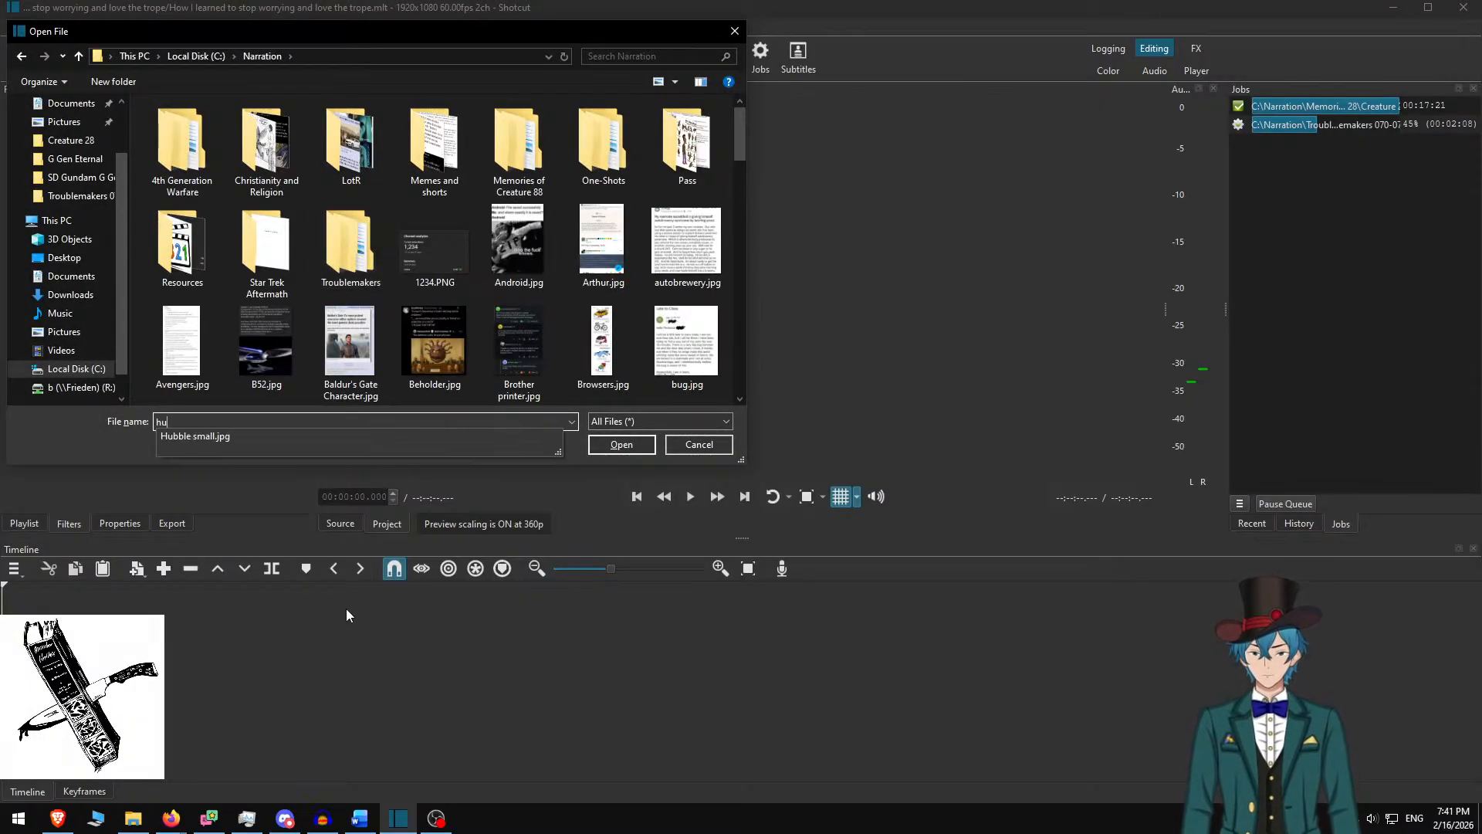
pyautogui.press('Down')
pyautogui.press('Return')
pyautogui.moveTo(674, 349); pyautogui.dragTo(654, 692)
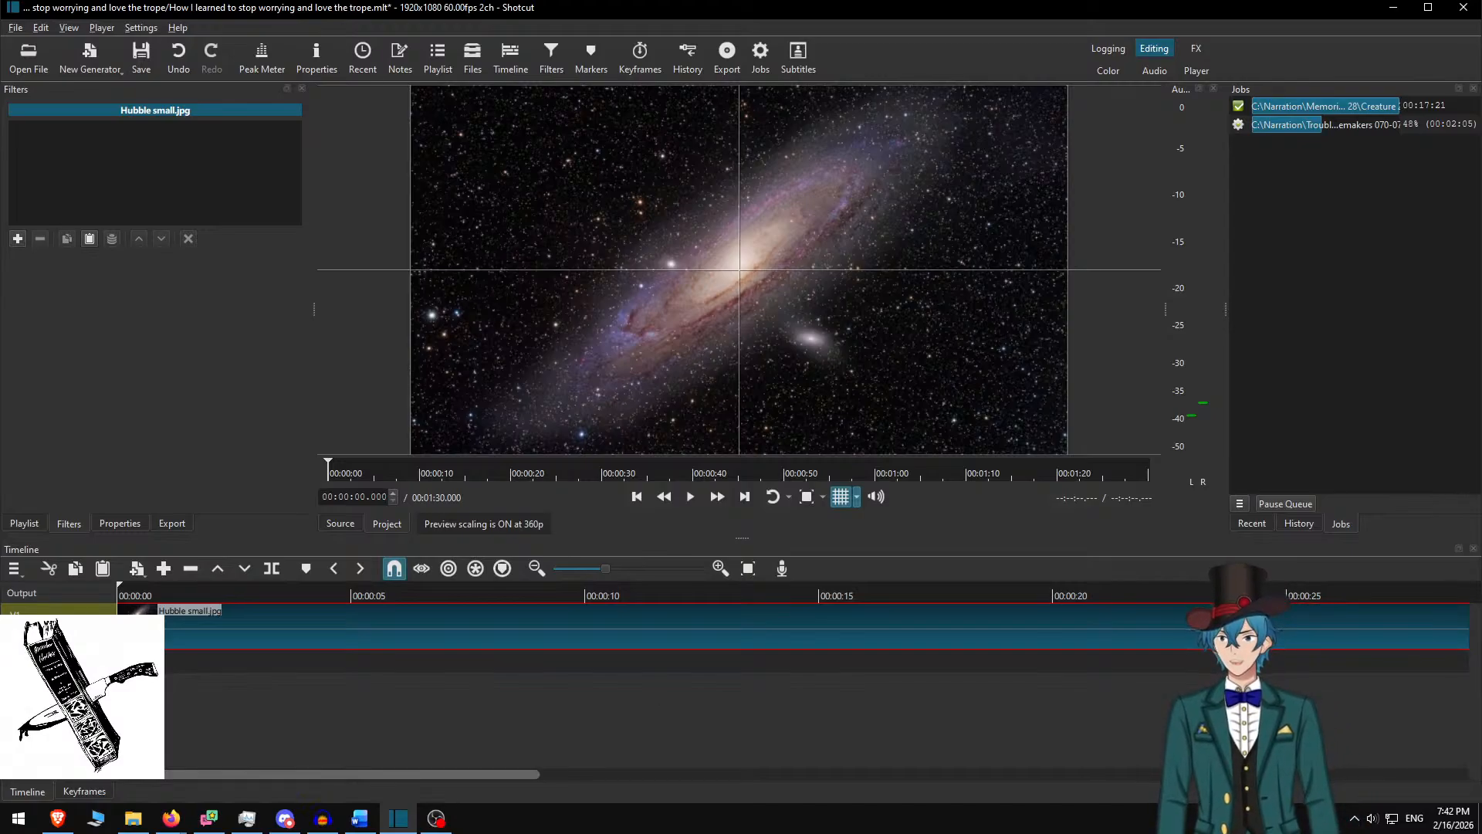
pyautogui.click(323, 818)
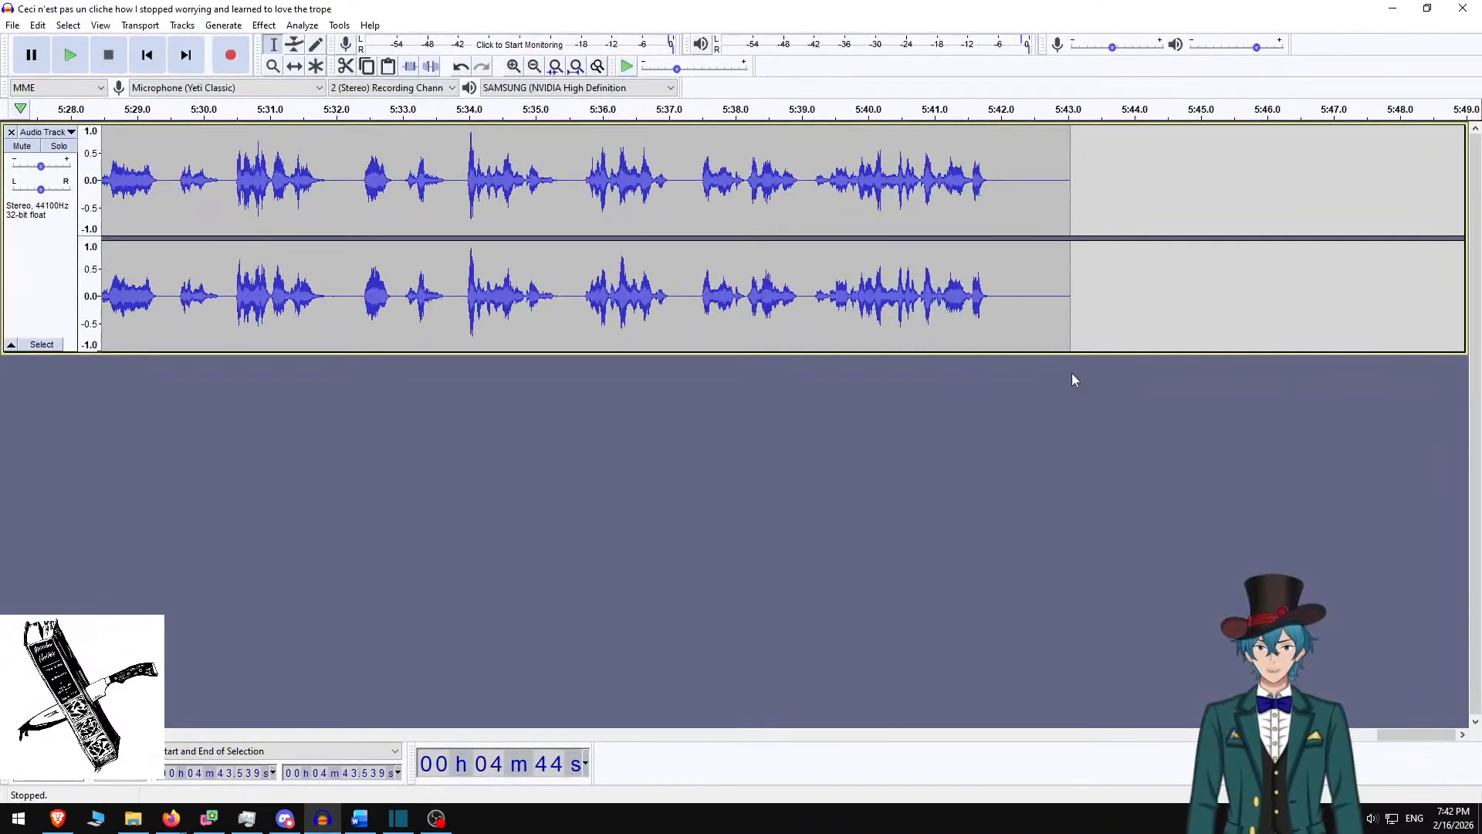
# Trim the silent tail and leading silence from the narration, then play it back
pyautogui.click(1000, 188)
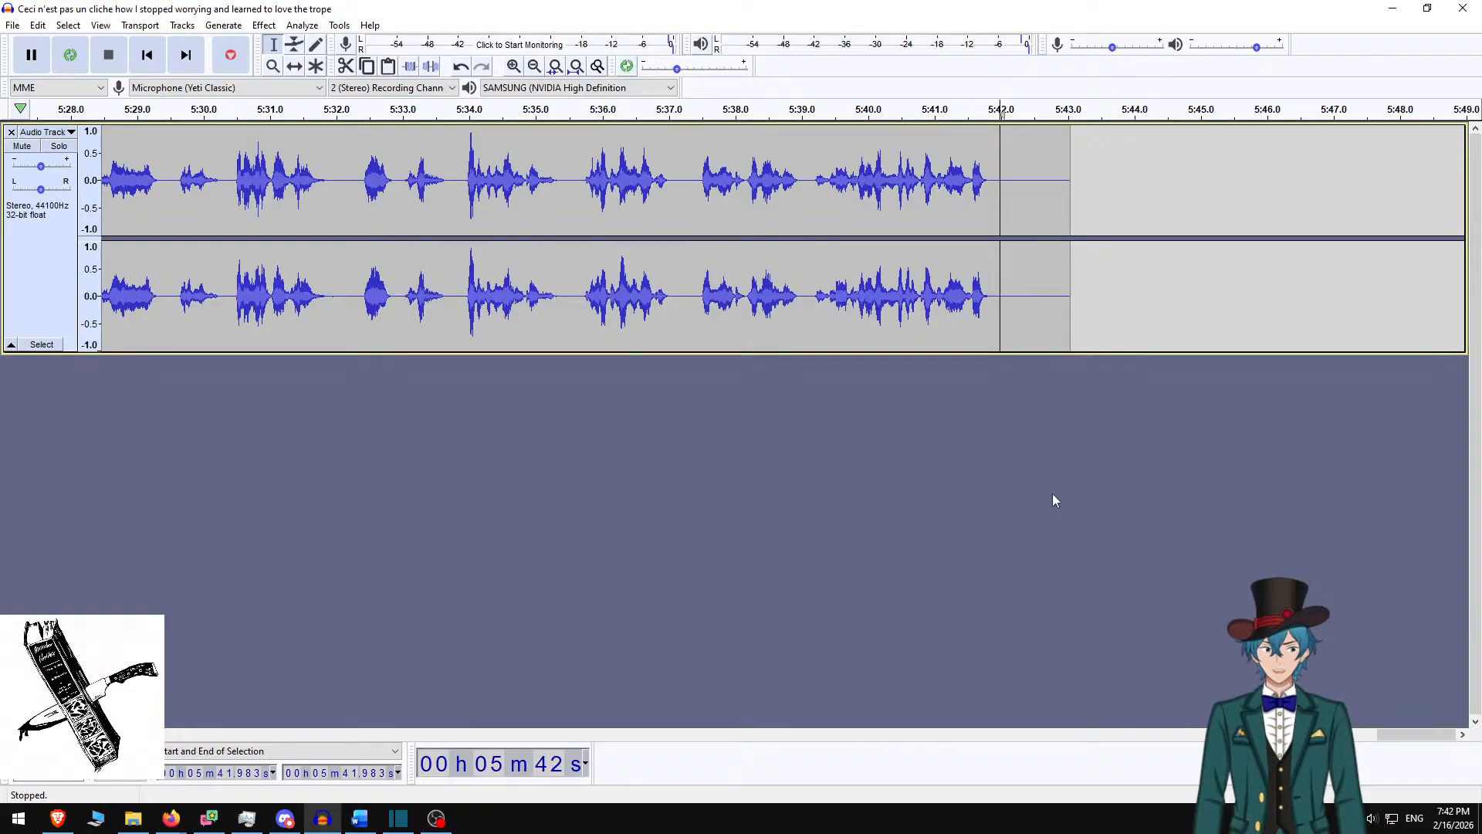
pyautogui.hotkey('shift', 'End')
pyautogui.press('Delete')
pyautogui.press('Home')
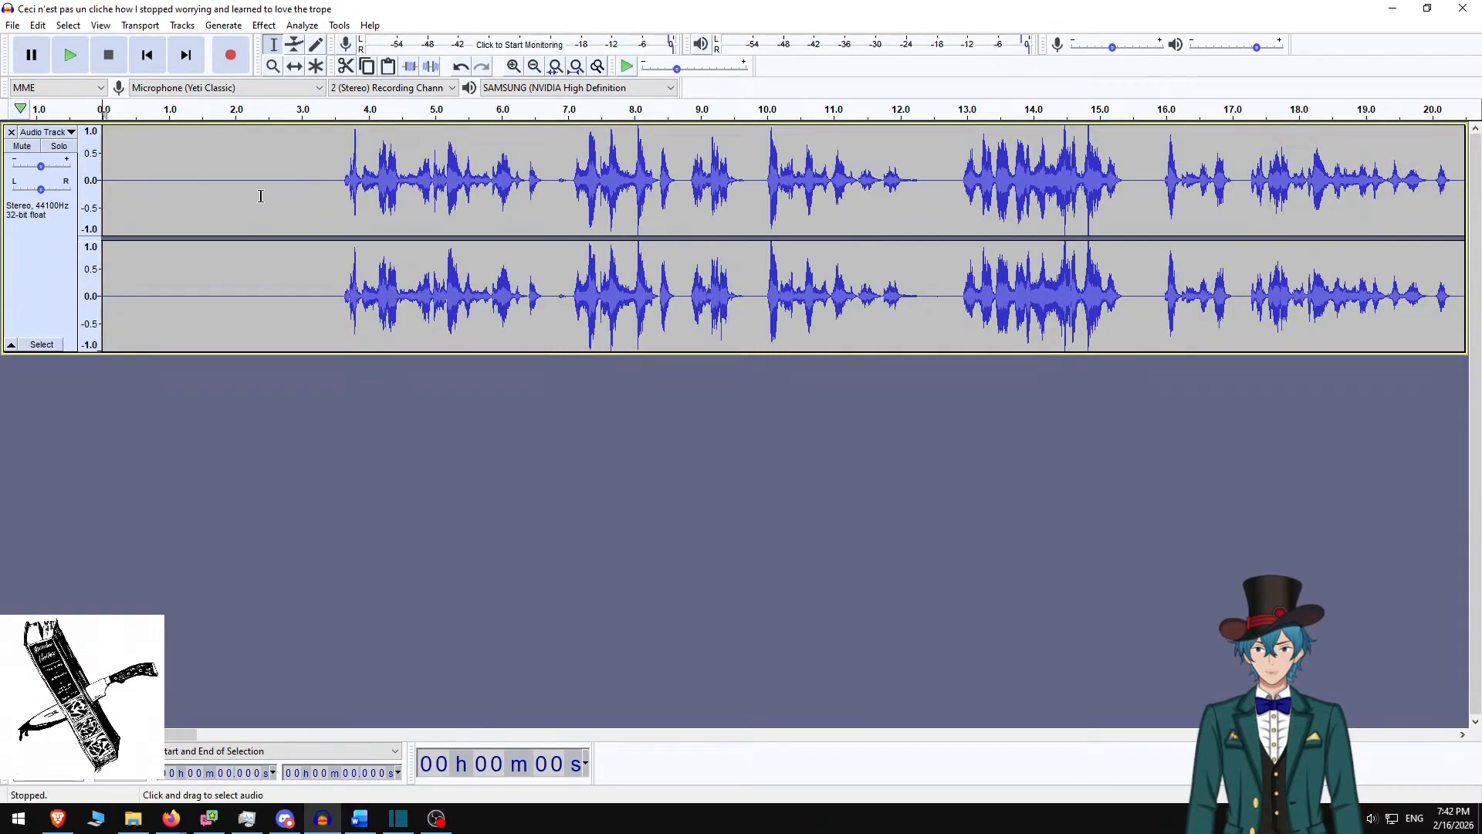
pyautogui.moveTo(328, 187); pyautogui.dragTo(104, 188)
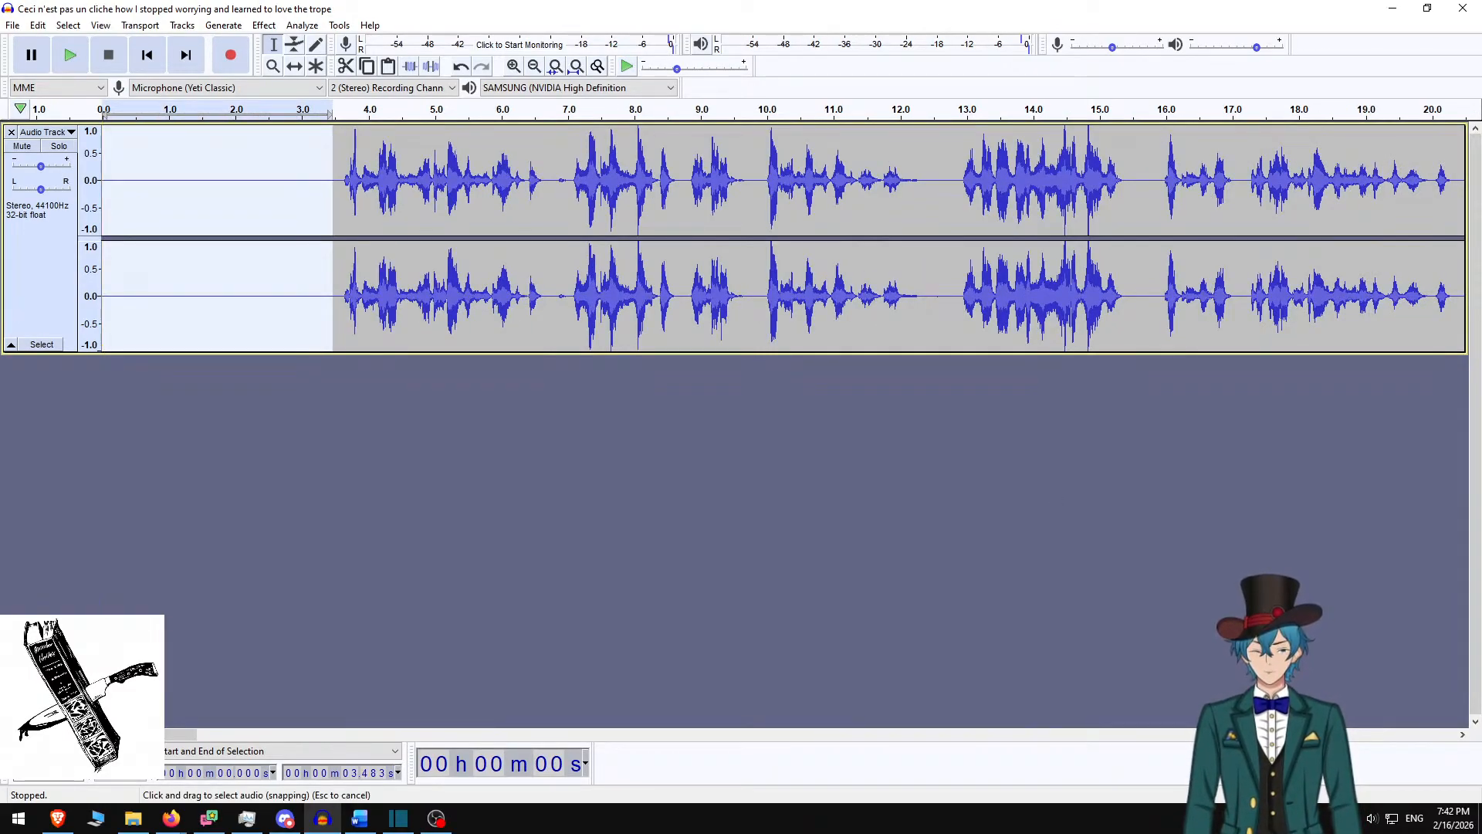
pyautogui.press('Delete')
pyautogui.press('space')
# Normalize the whole narration track
pyautogui.hotkey('ctrl', 'a')
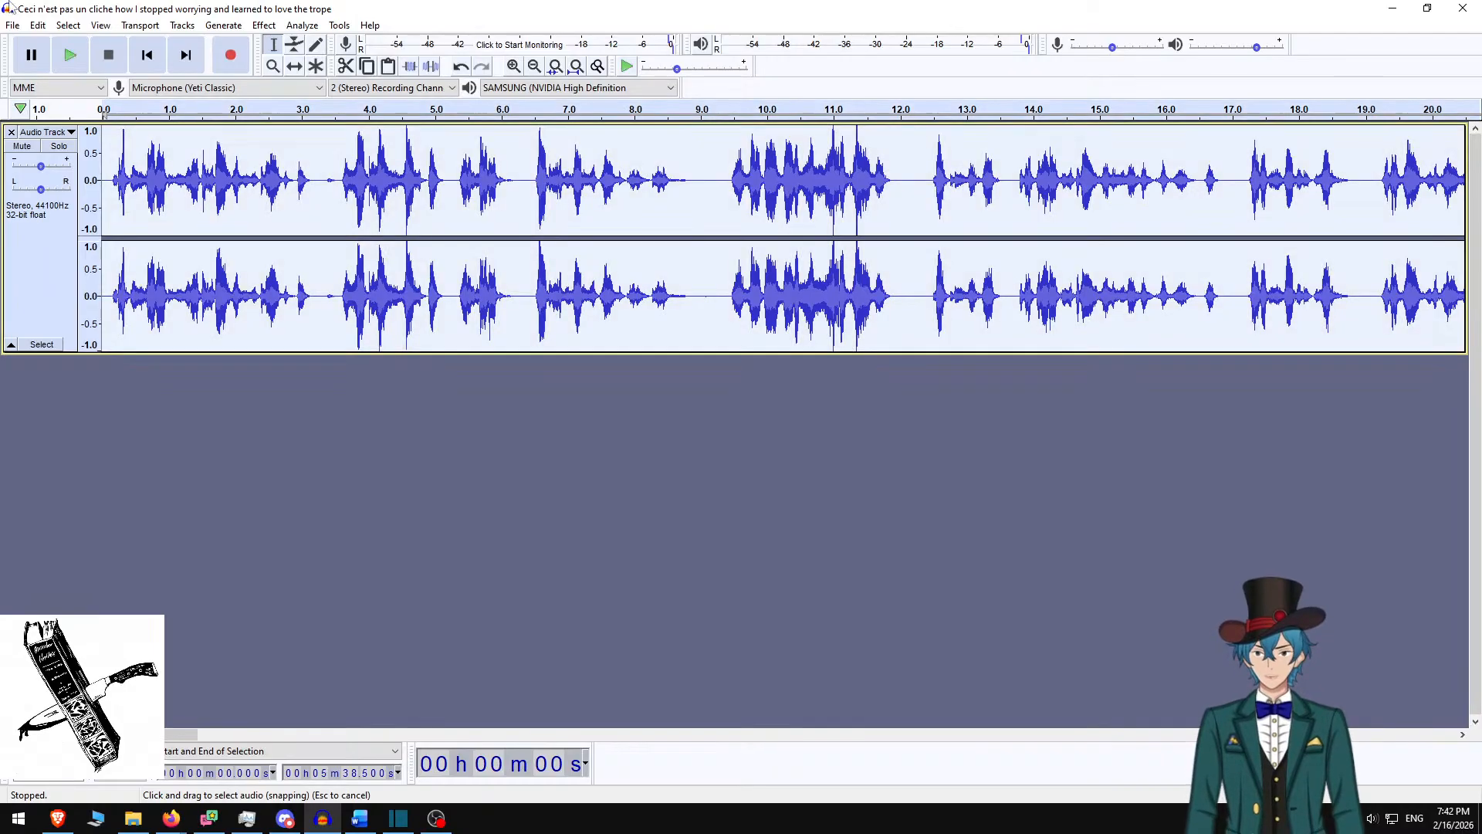
pyautogui.click(272, 23)
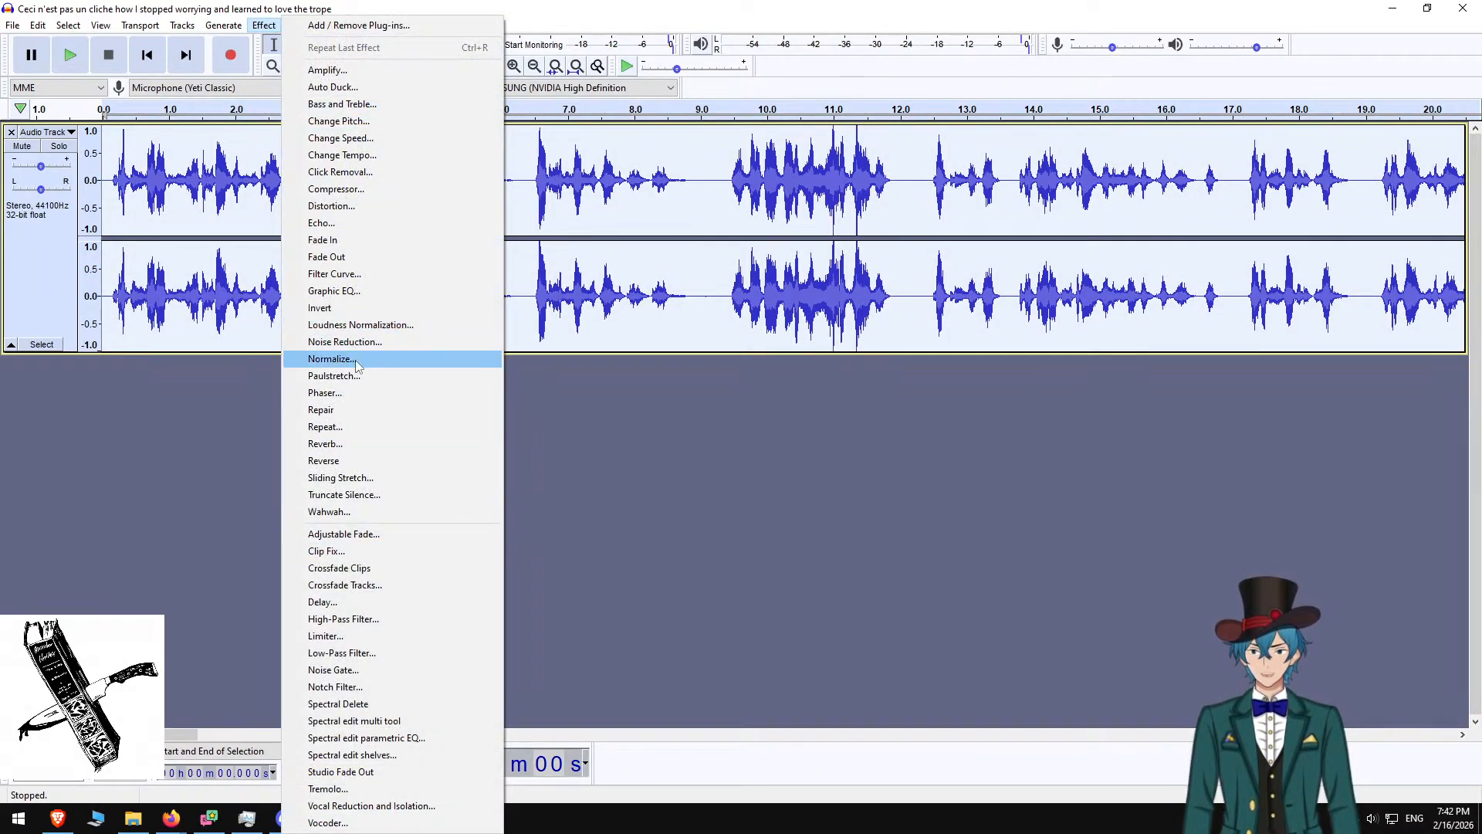
pyautogui.click(367, 358)
pyautogui.click(772, 445)
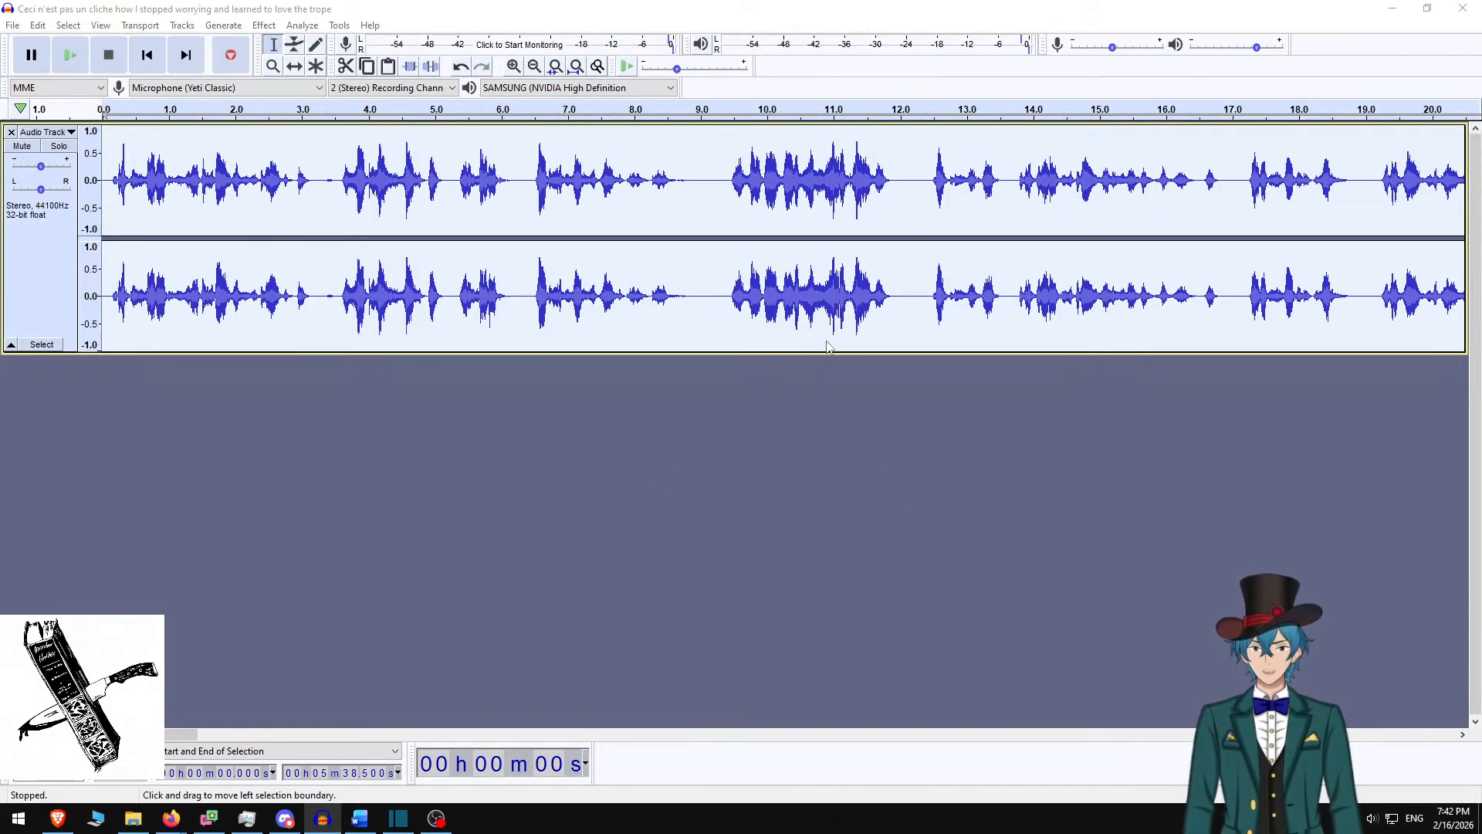
# Start exporting the narration and navigate to the One-Shots/nkonrad story folder
pyautogui.hotkey('ctrl', 'shift', 'e')
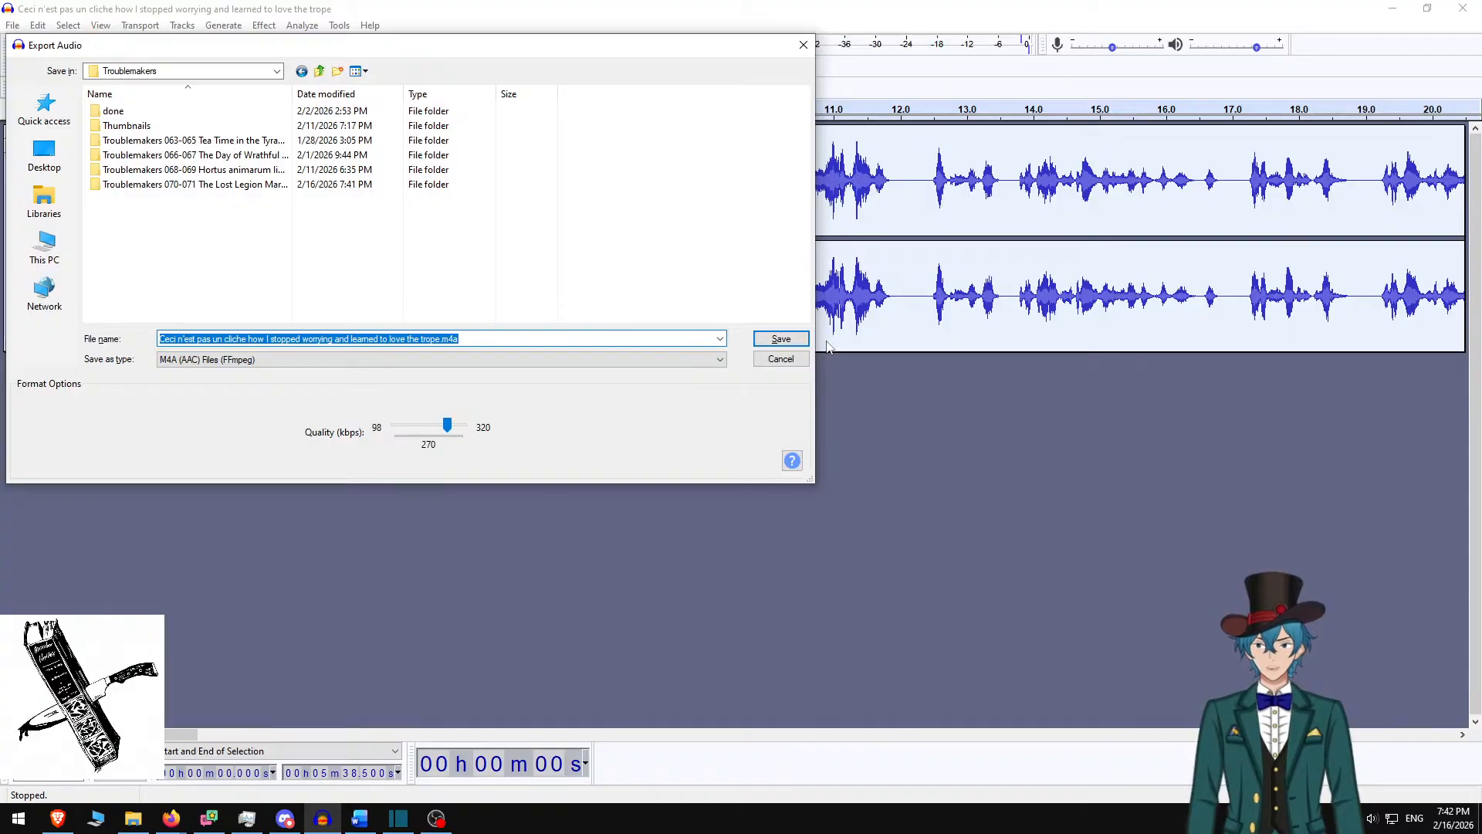
pyautogui.hotkey('alt', 'Up')
pyautogui.write('one')
pyautogui.press('Down')
pyautogui.press('Return')
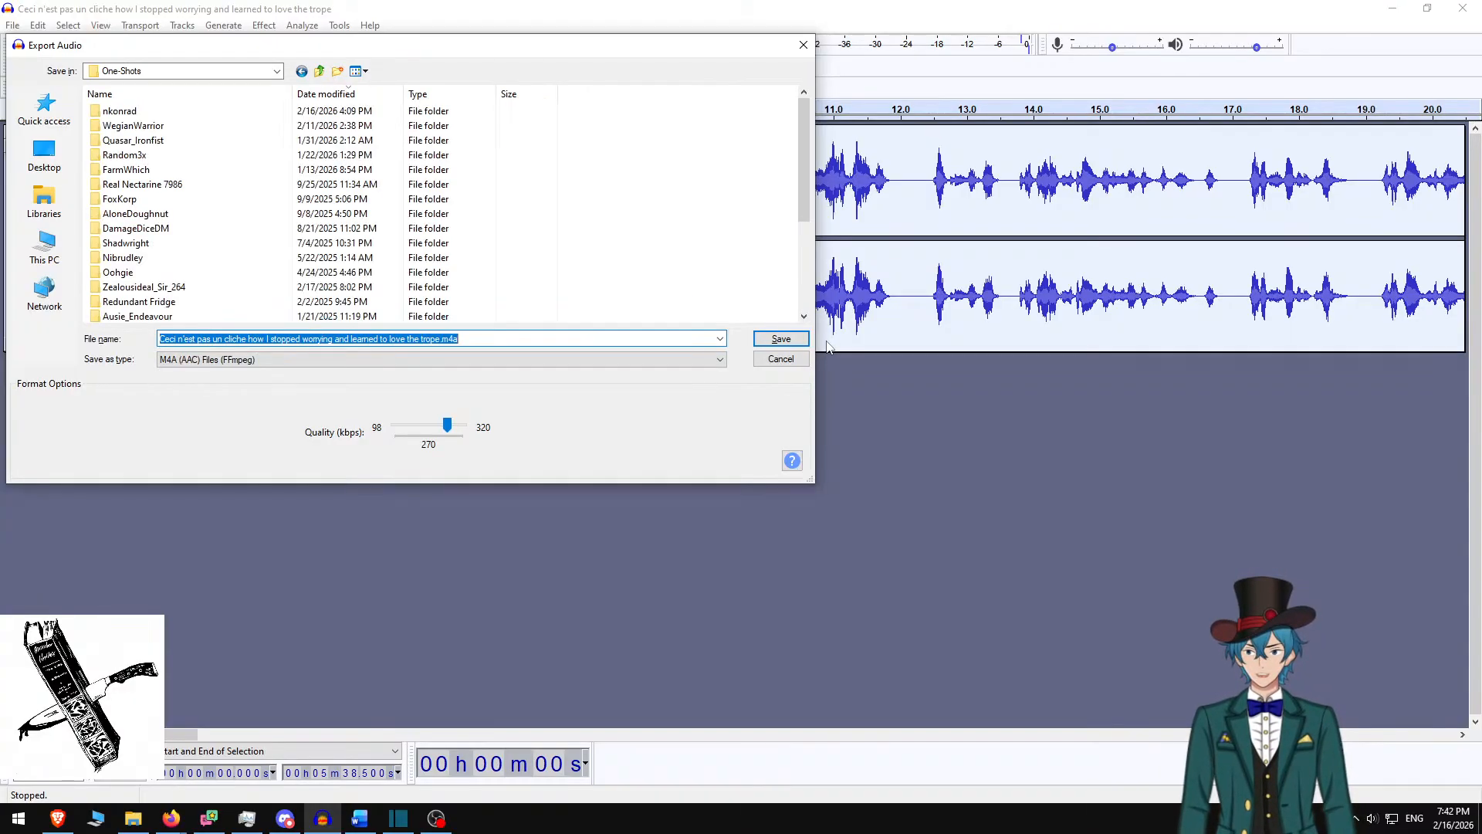
pyautogui.write('nk')
pyautogui.press('Down')
pyautogui.press('Return')
pyautogui.write('c')
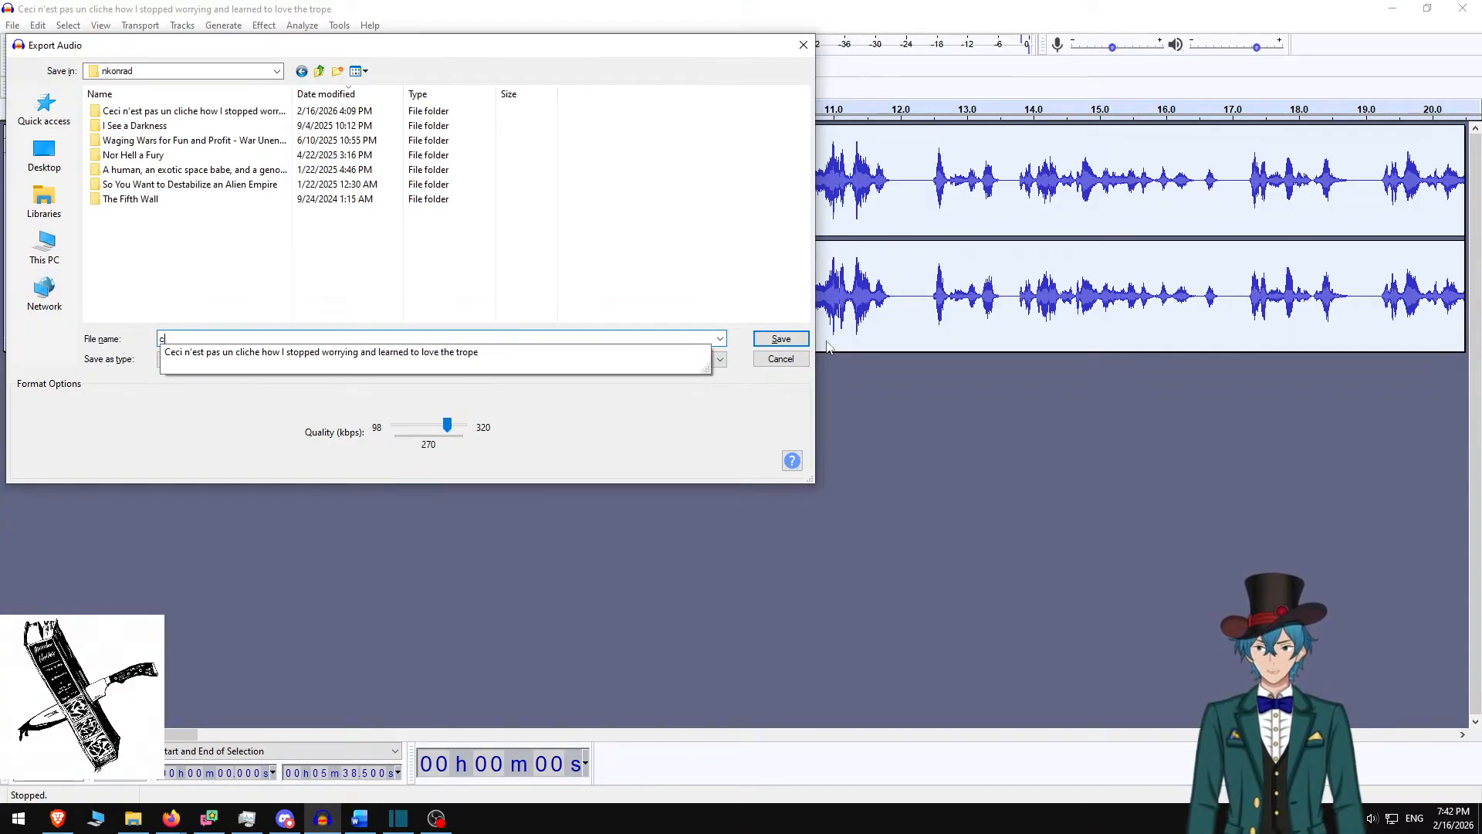
pyautogui.write('hec')
pyautogui.press('Down')
pyautogui.press('Return')
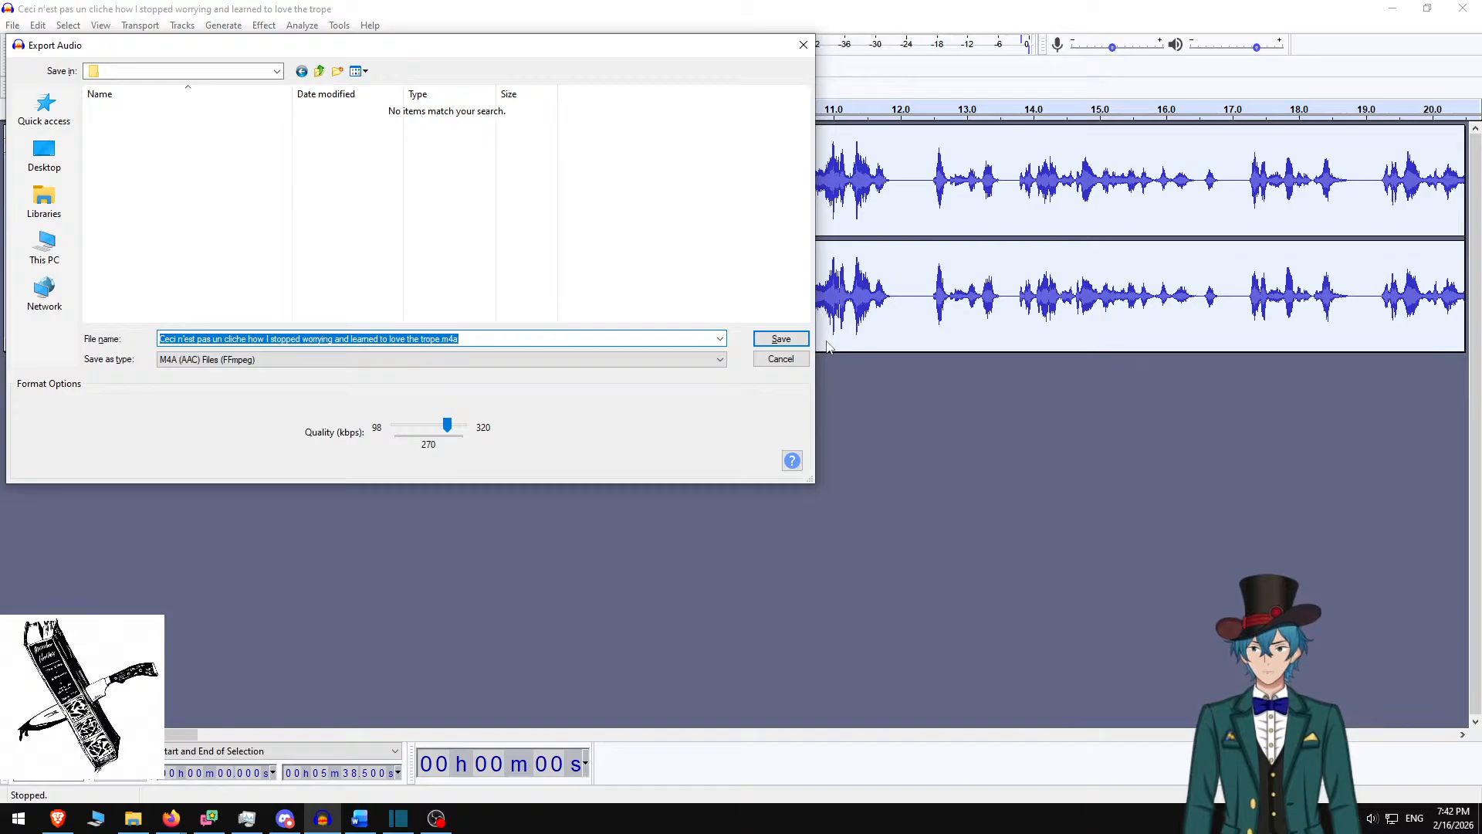
# Save the M4A export there with empty metadata and check its progress
pyautogui.press('Return')
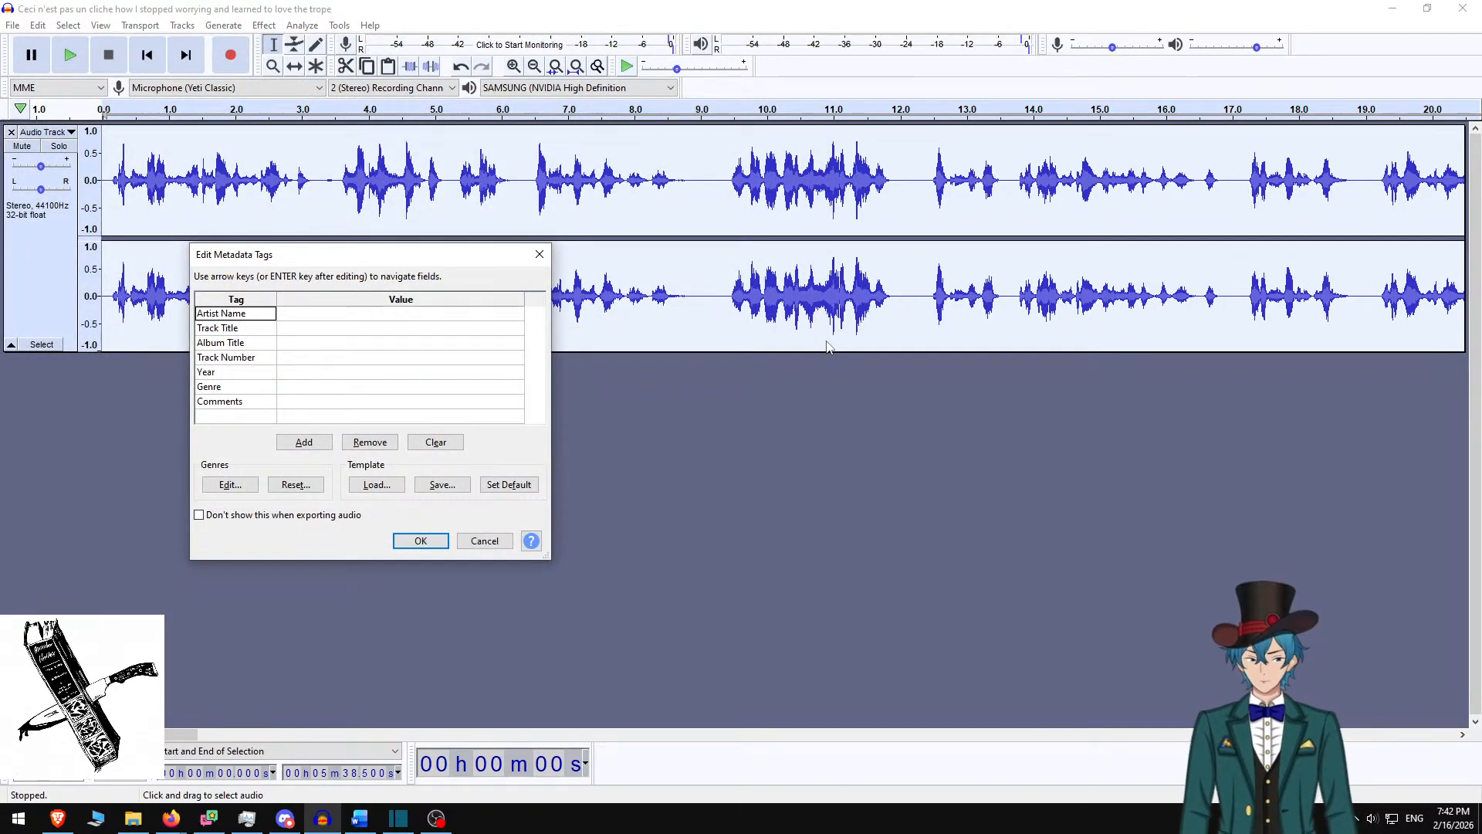
pyautogui.press('Return')
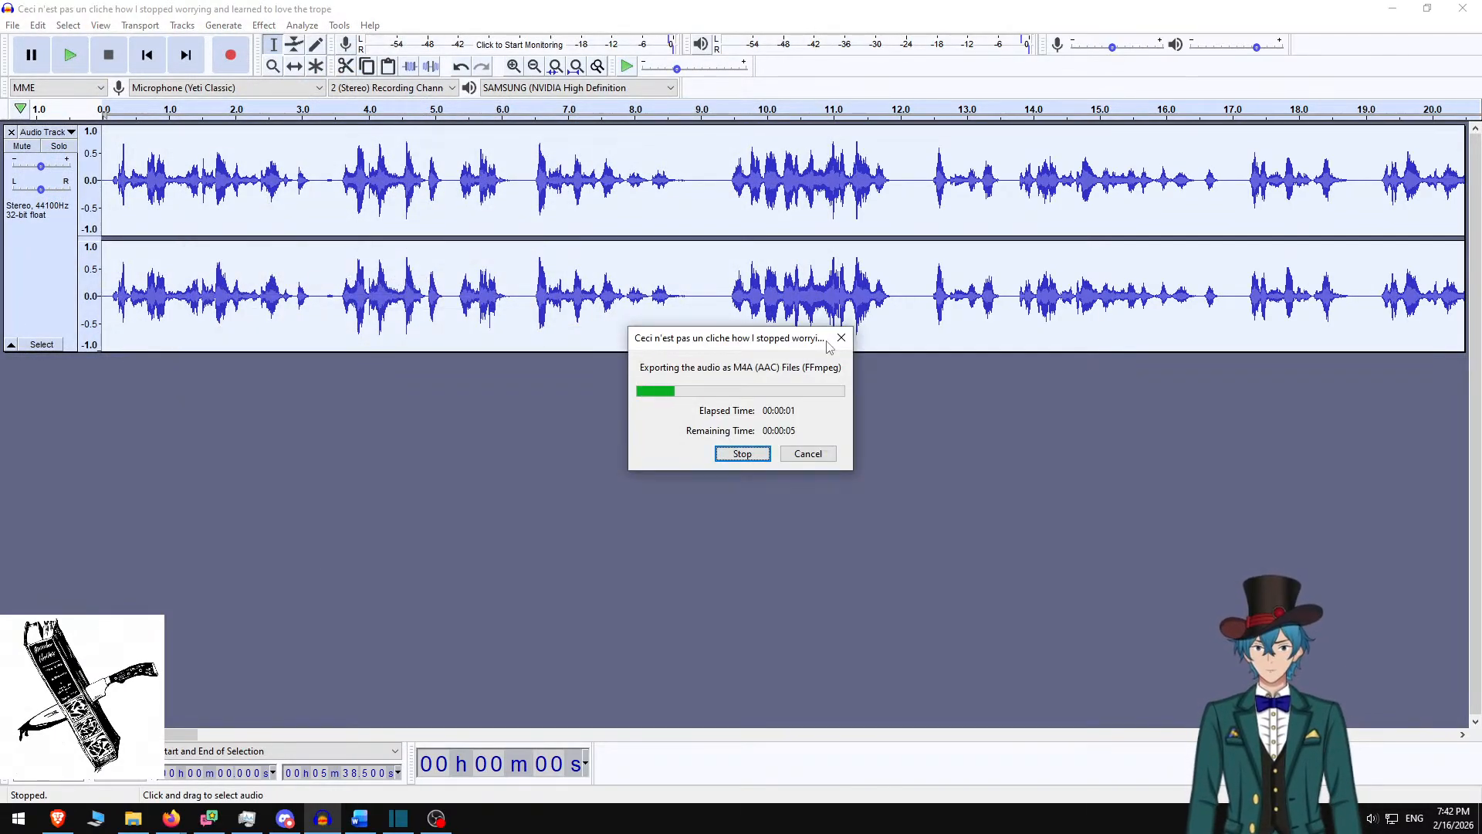
pyautogui.hotkey('alt', 'Tab')
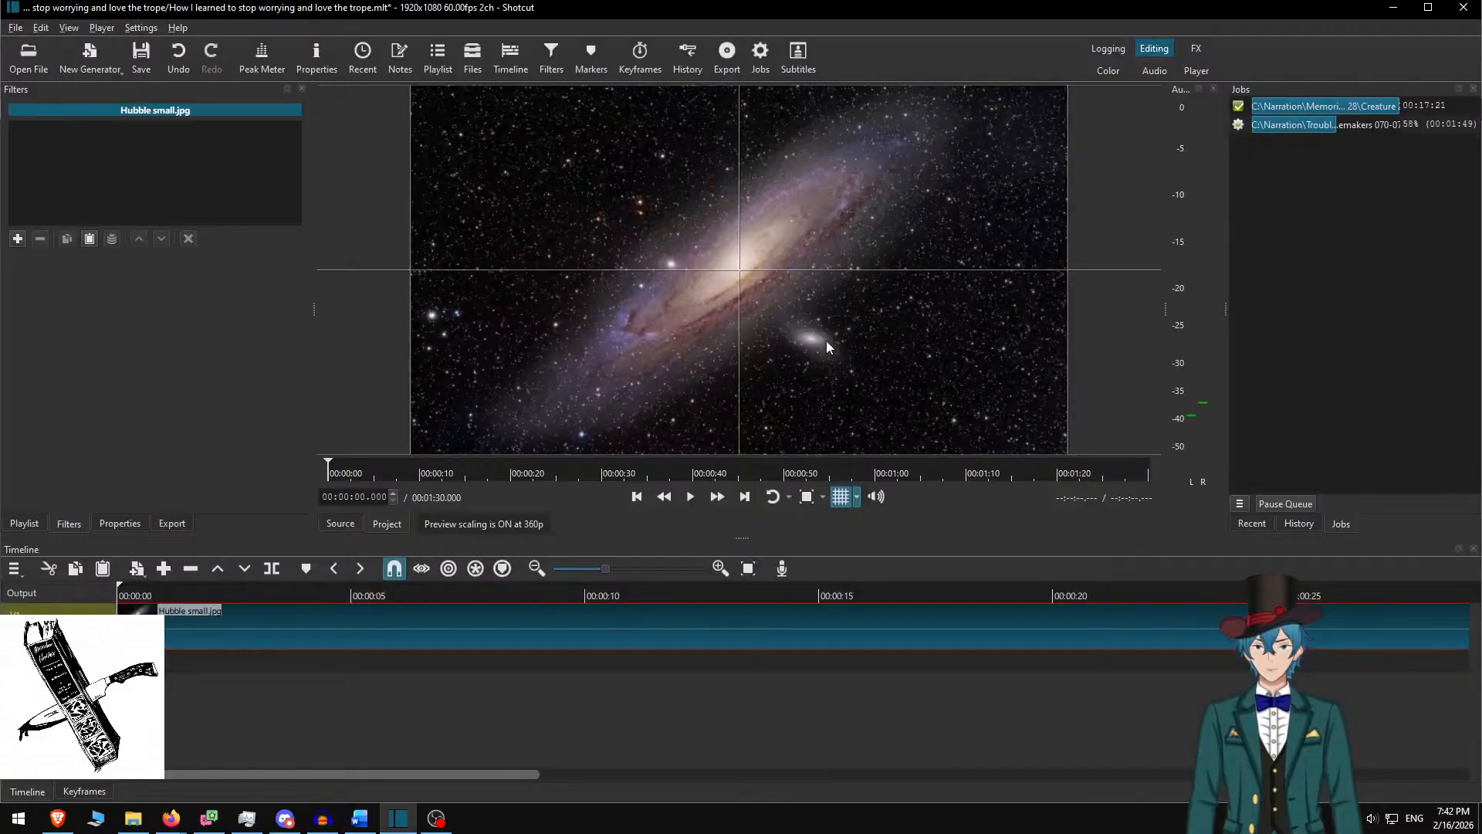
pyautogui.hotkey('alt', 'Tab')
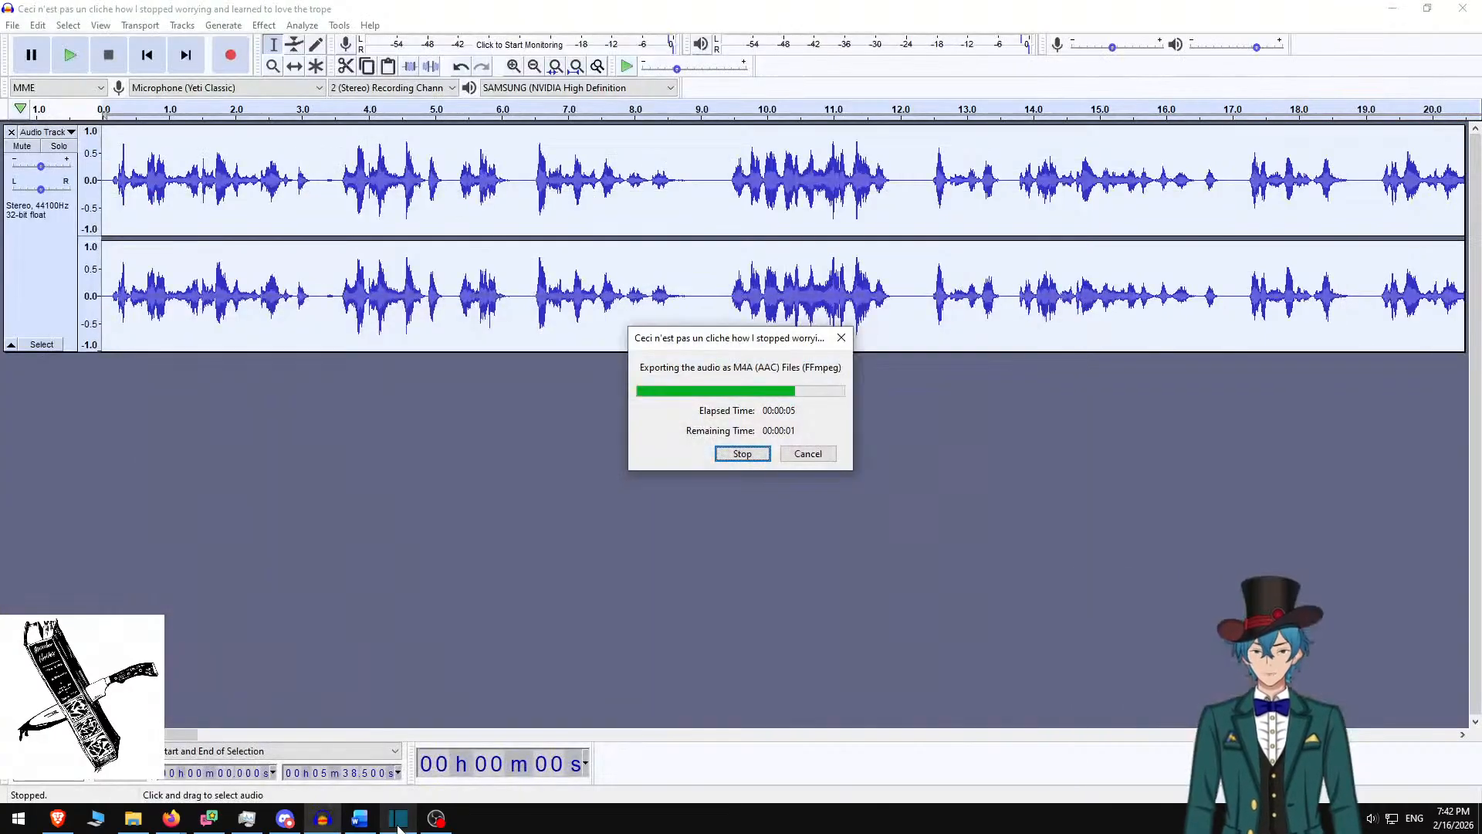
# Move the Audacity window to the other monitor and bring the Shotcut project to the front
pyautogui.click(359, 820)
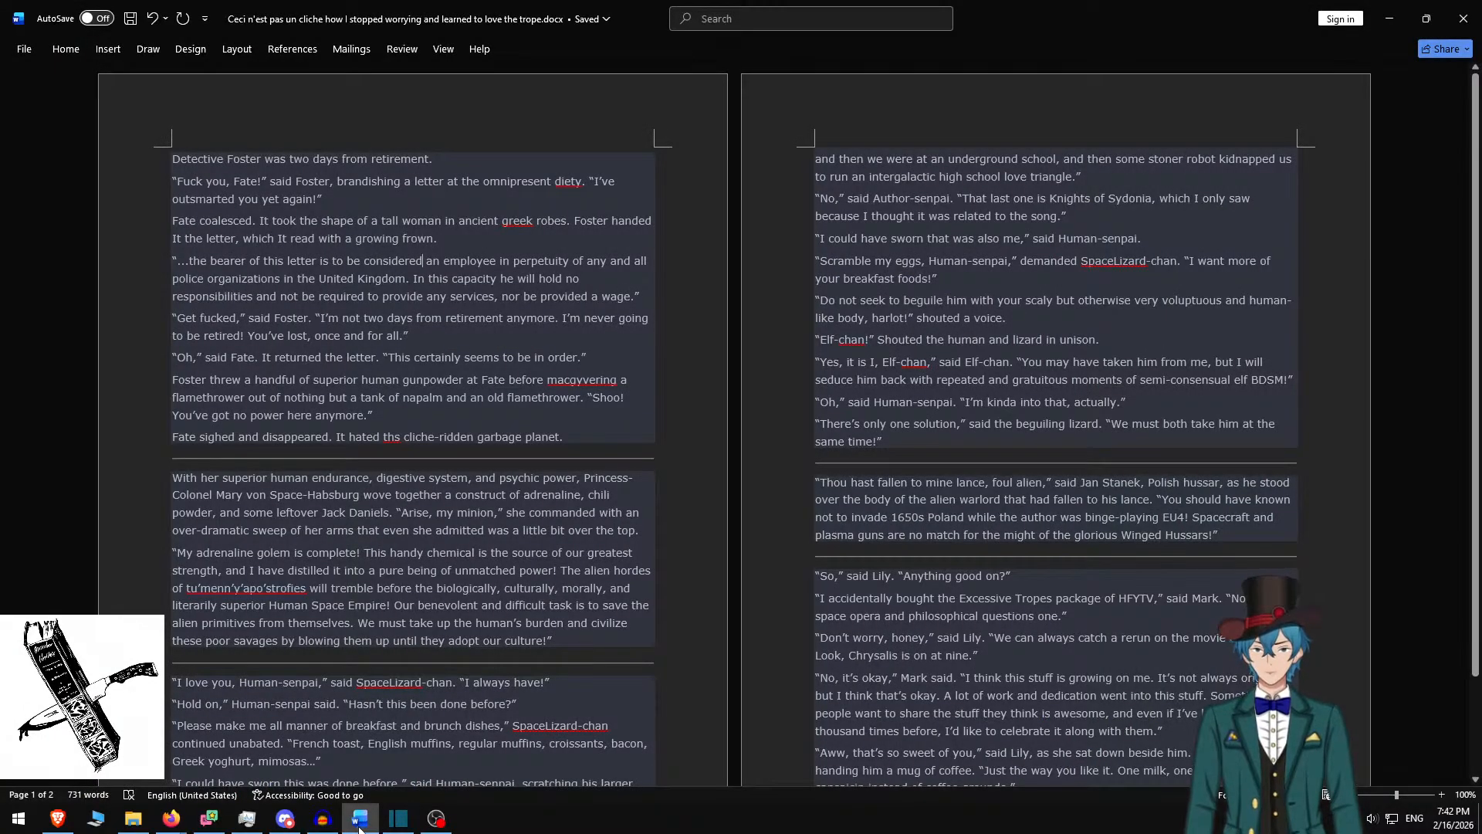
pyautogui.click(359, 820)
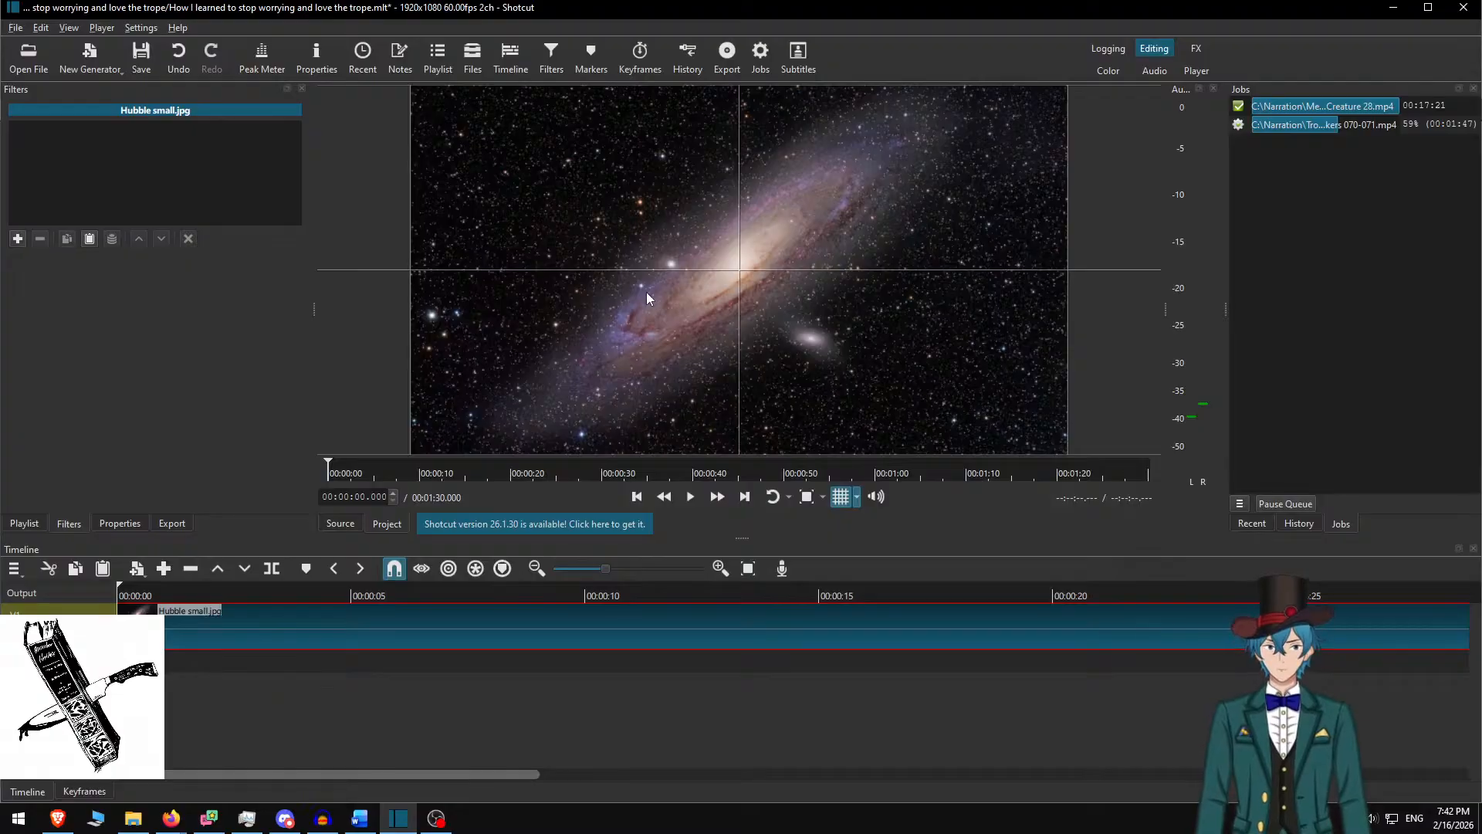
pyautogui.click(320, 819)
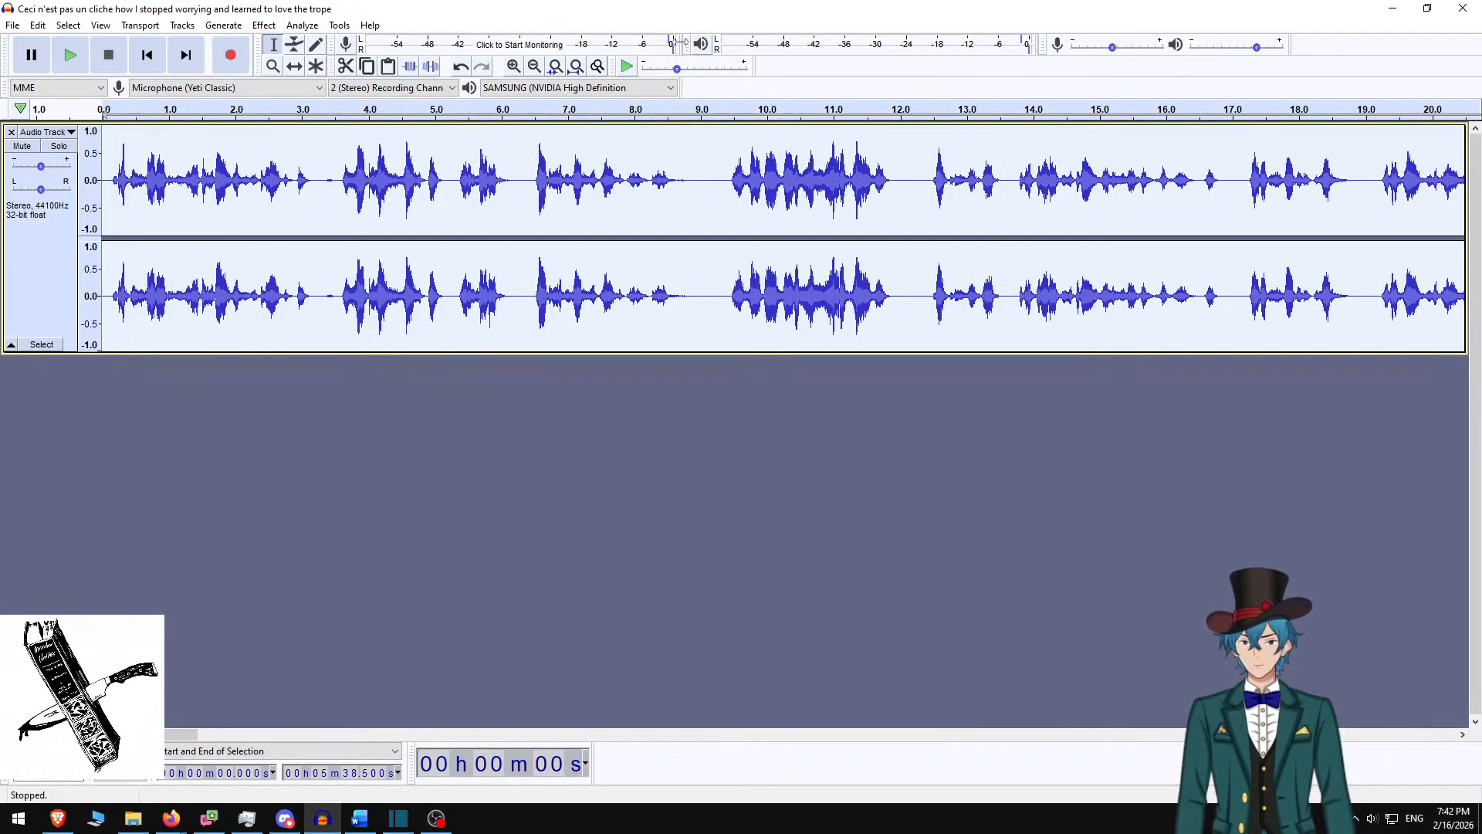
pyautogui.moveTo(687, 14); pyautogui.dragTo(0, 78)
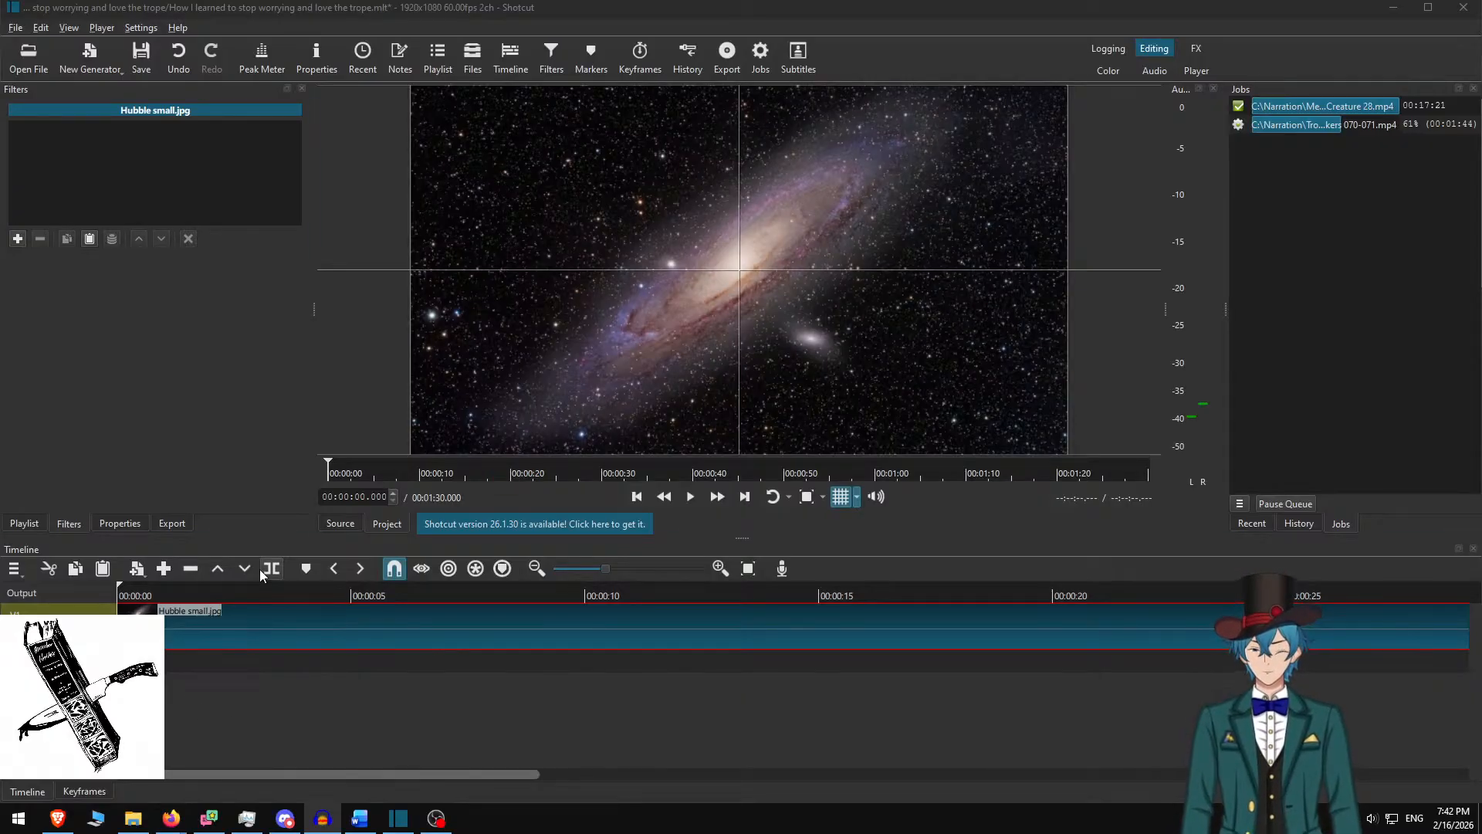
pyautogui.click(1045, 2)
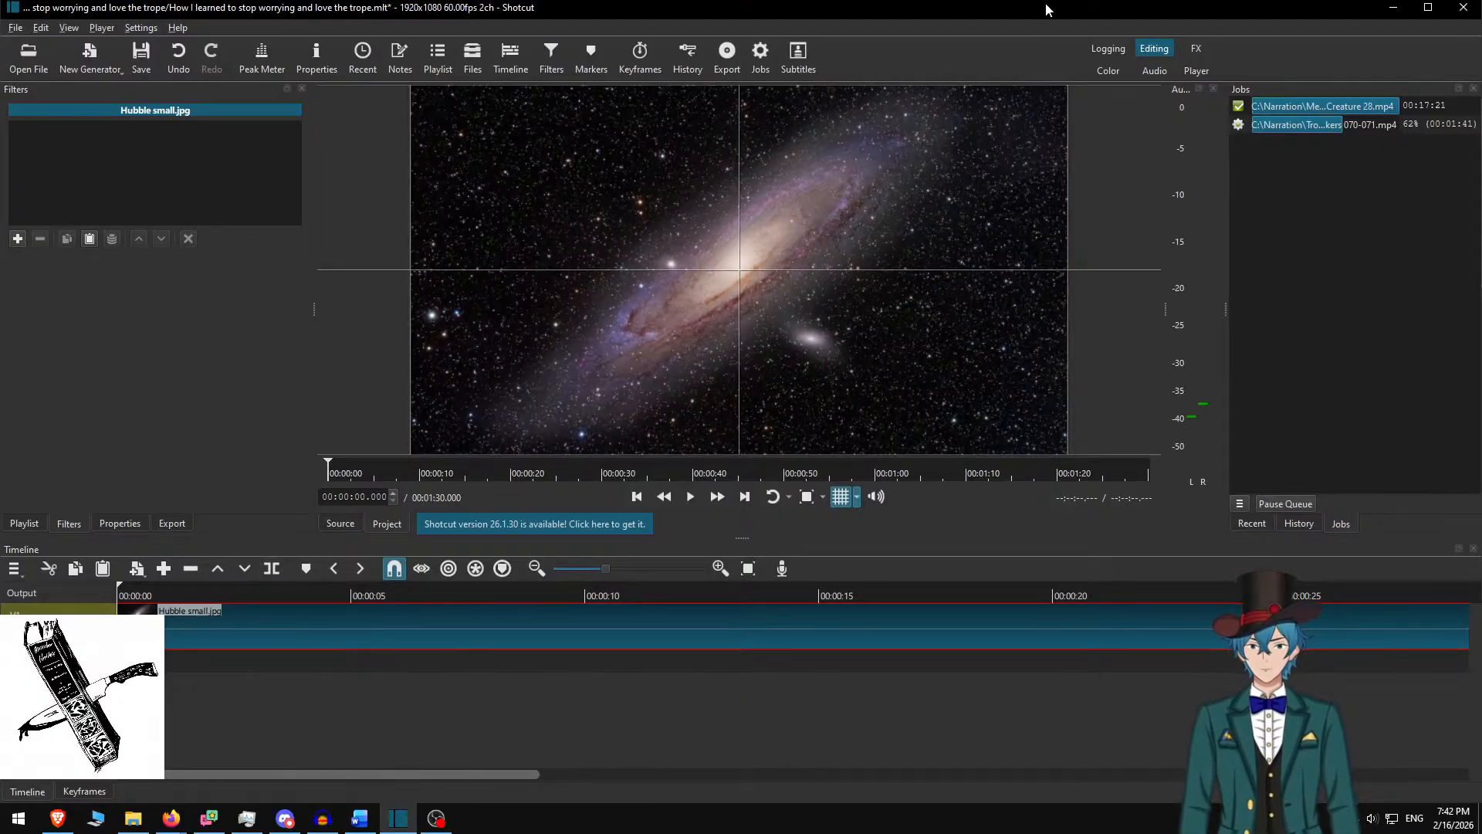
# Open the exported .m4a narration from the One-Shots/nkonrad story folder
pyautogui.hotkey('ctrl', 'o')
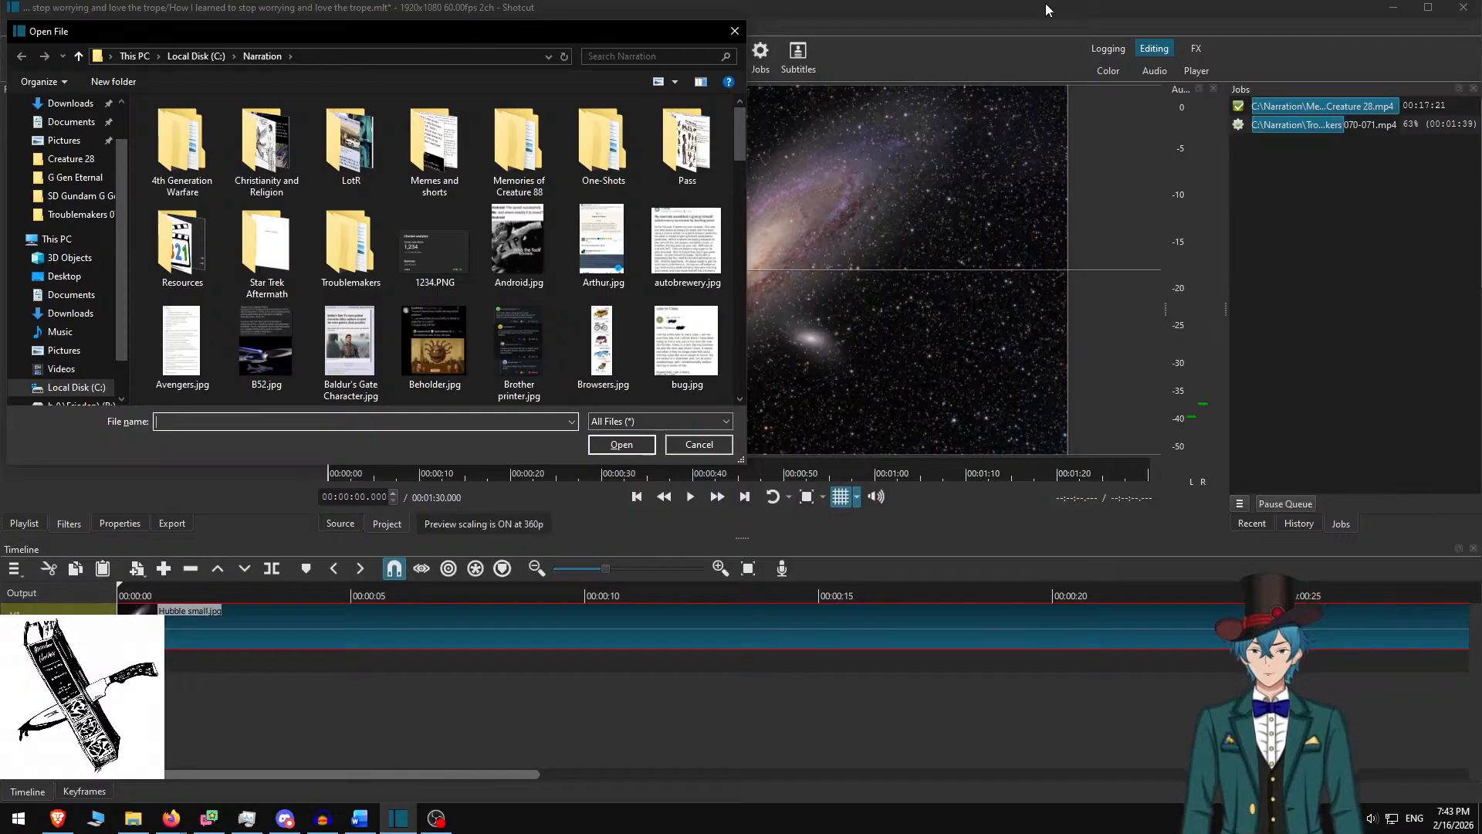
pyautogui.write('one')
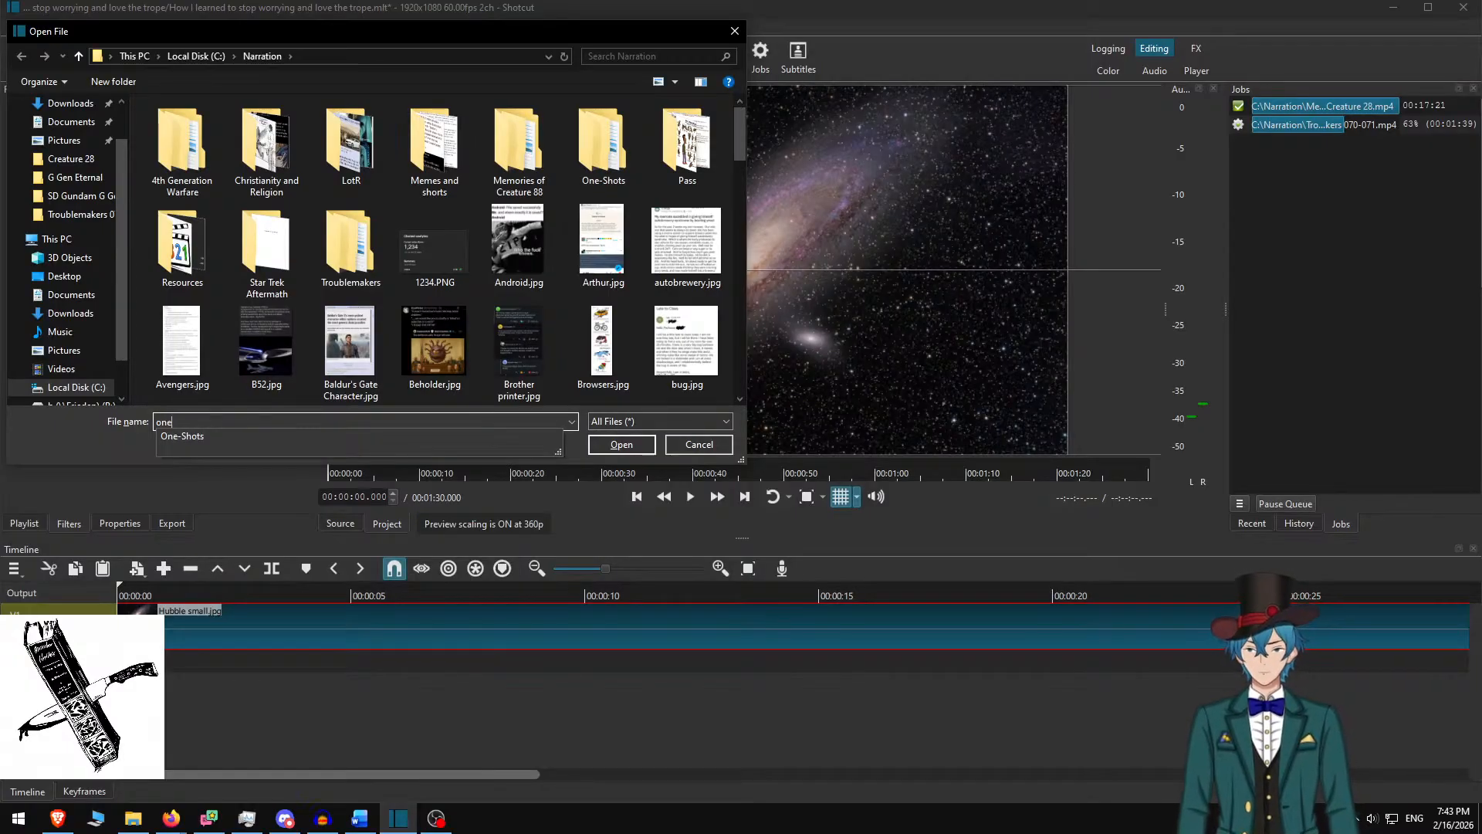
pyautogui.press('Return')
pyautogui.write('nk')
pyautogui.press('Down')
pyautogui.press('Return')
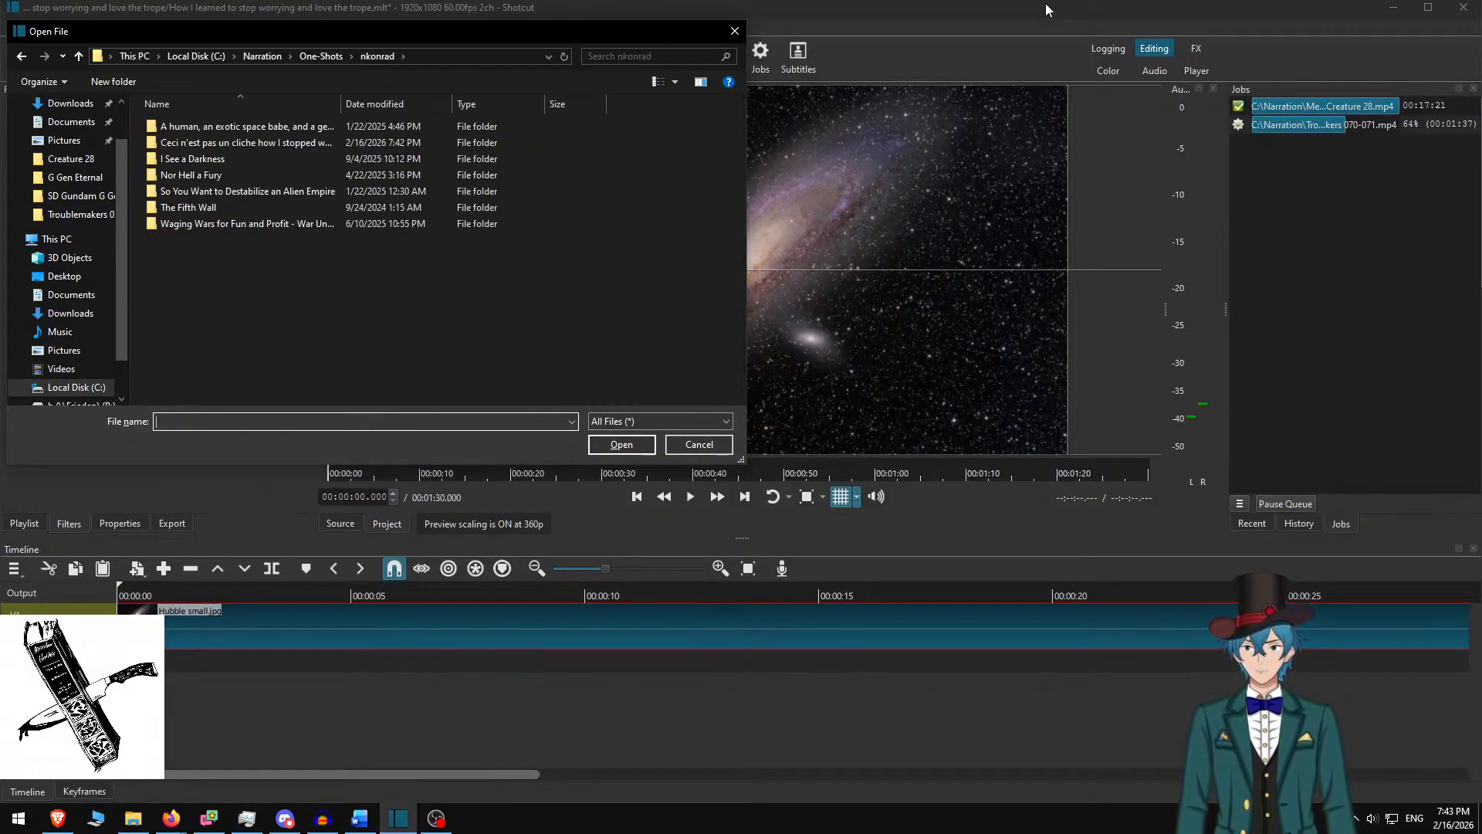
pyautogui.write('ve')
pyautogui.press('Down')
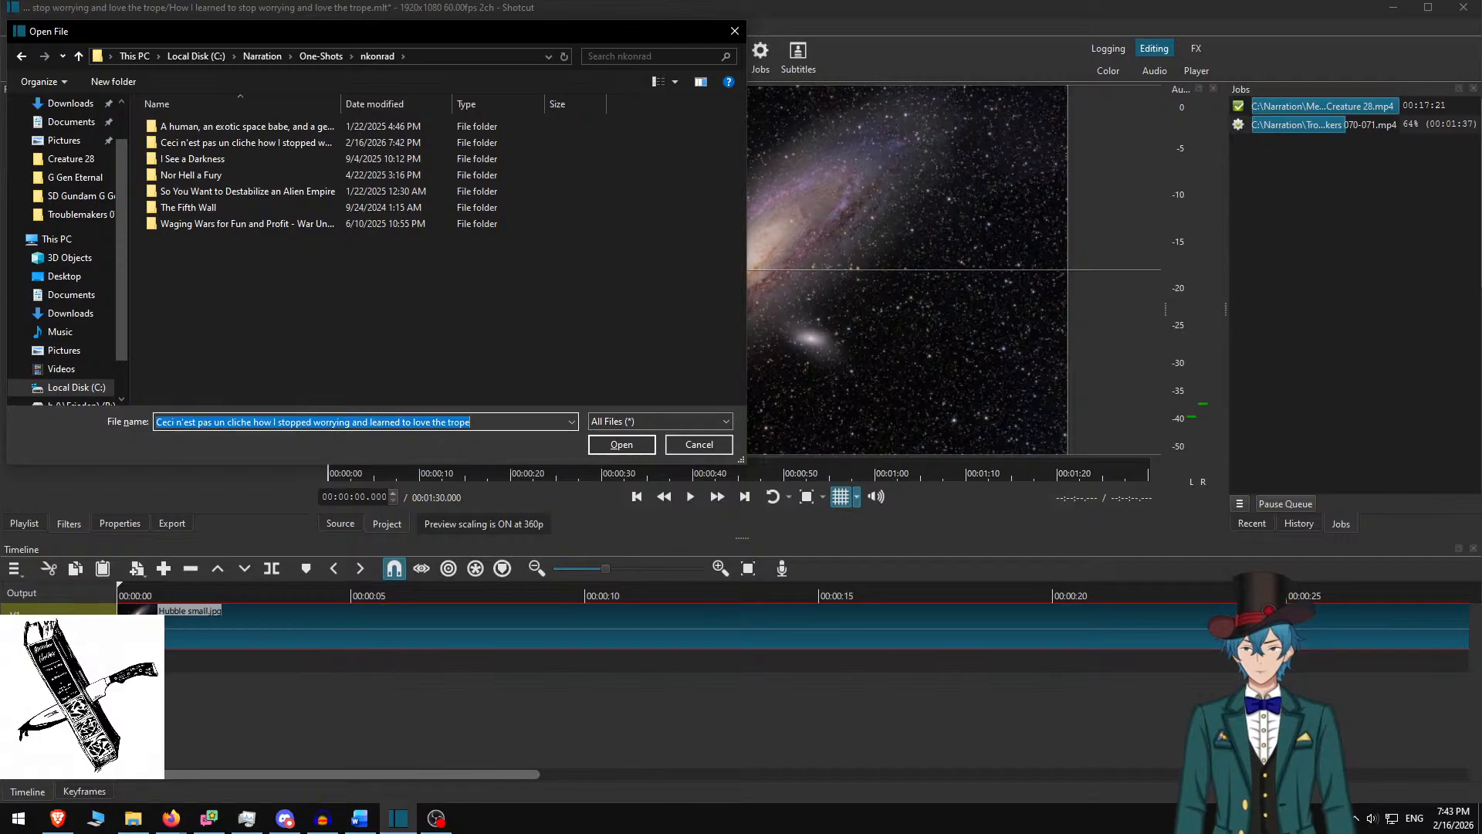
pyautogui.press('Return')
pyautogui.write('ce')
pyautogui.press('Down')
pyautogui.press('Down')
pyautogui.press('Down')
pyautogui.press('Down')
pyautogui.press('Down')
pyautogui.press('Return')
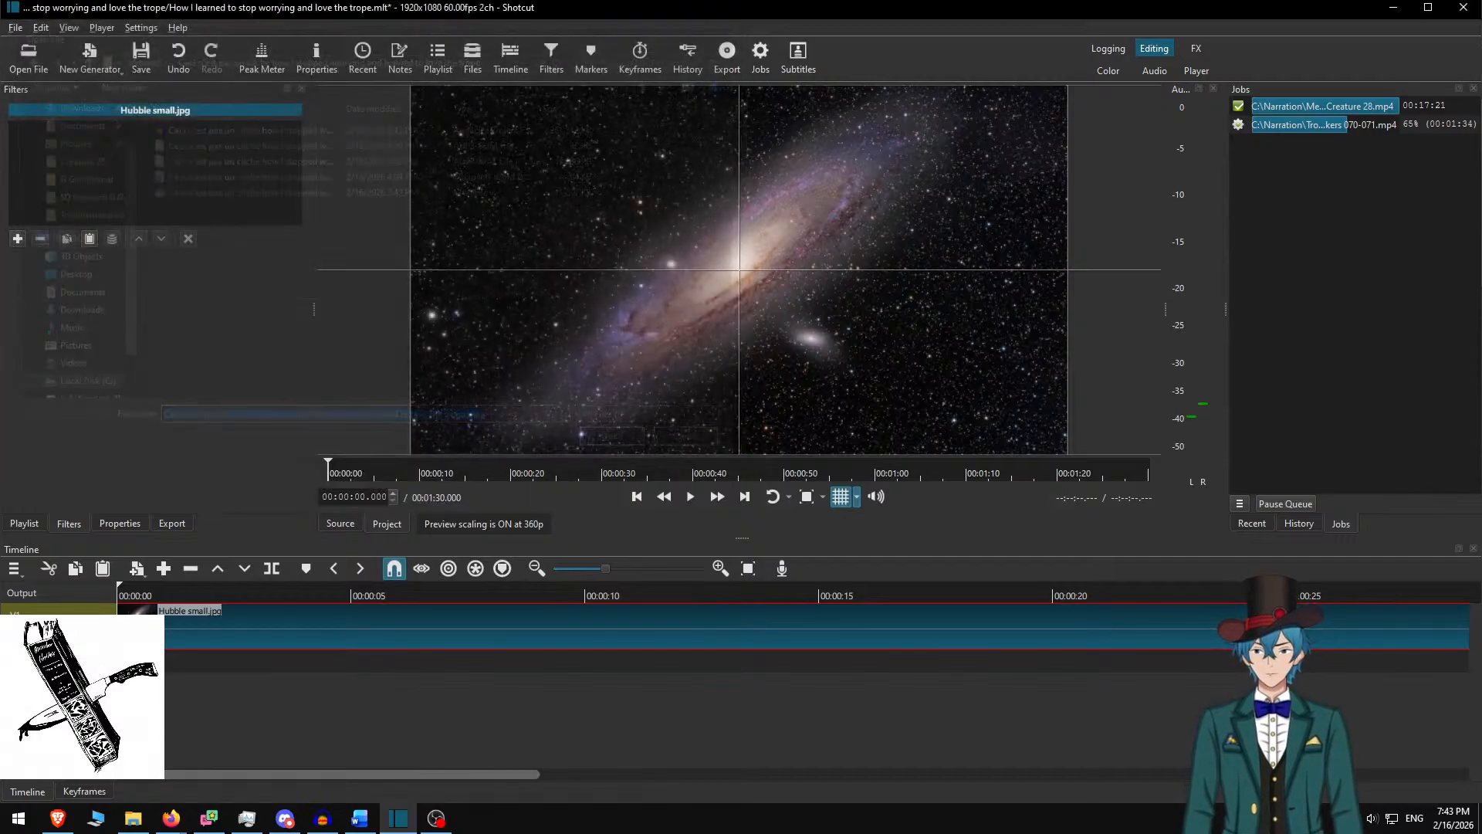
# Put the narration on the audio track at zero via Ripple Delete, then open filters for Hubble small.jpg
pyautogui.moveTo(1121, 140); pyautogui.dragTo(573, 667)
pyautogui.rightClick(525, 659)
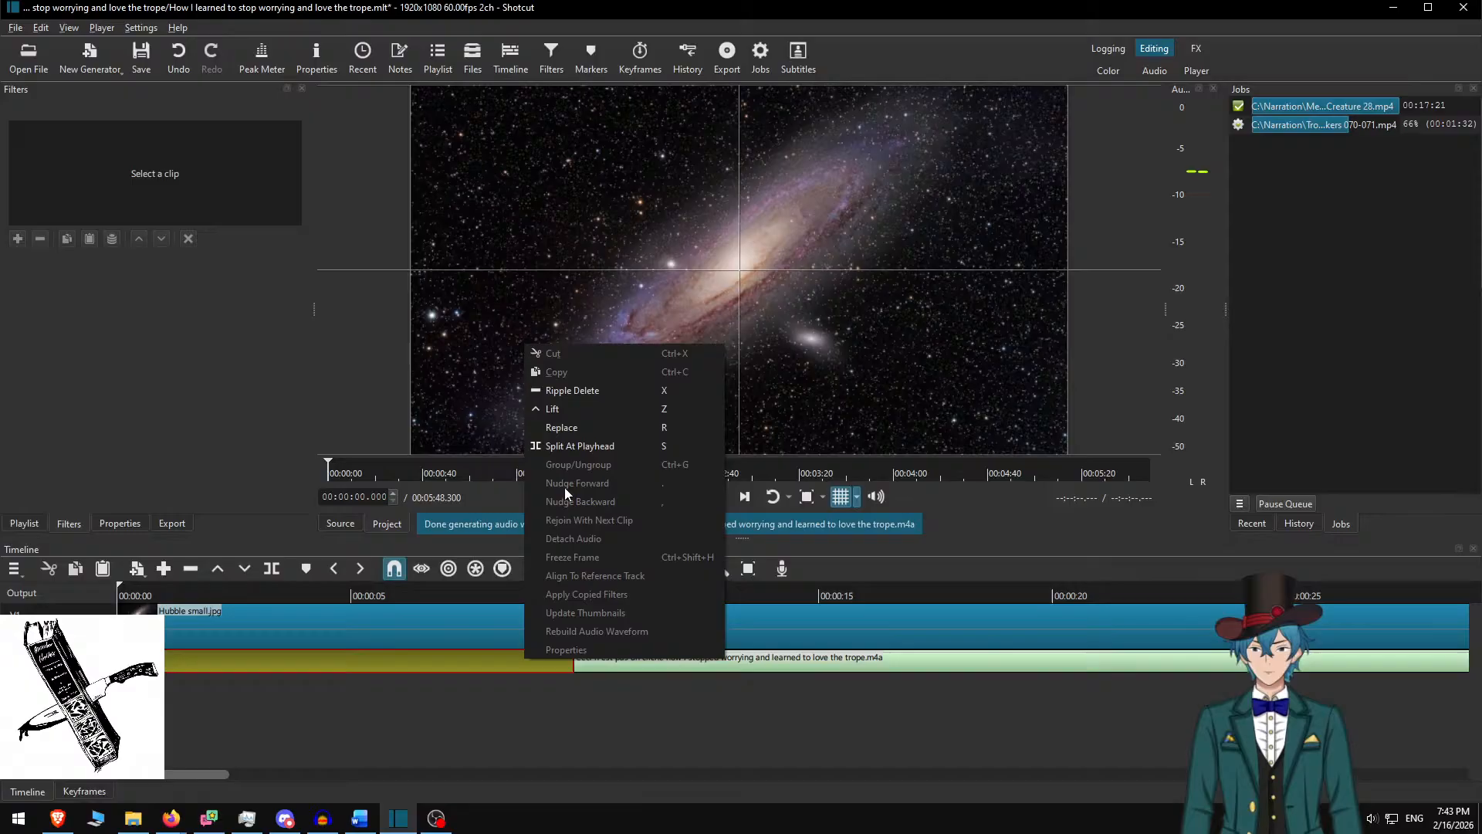
pyautogui.click(580, 406)
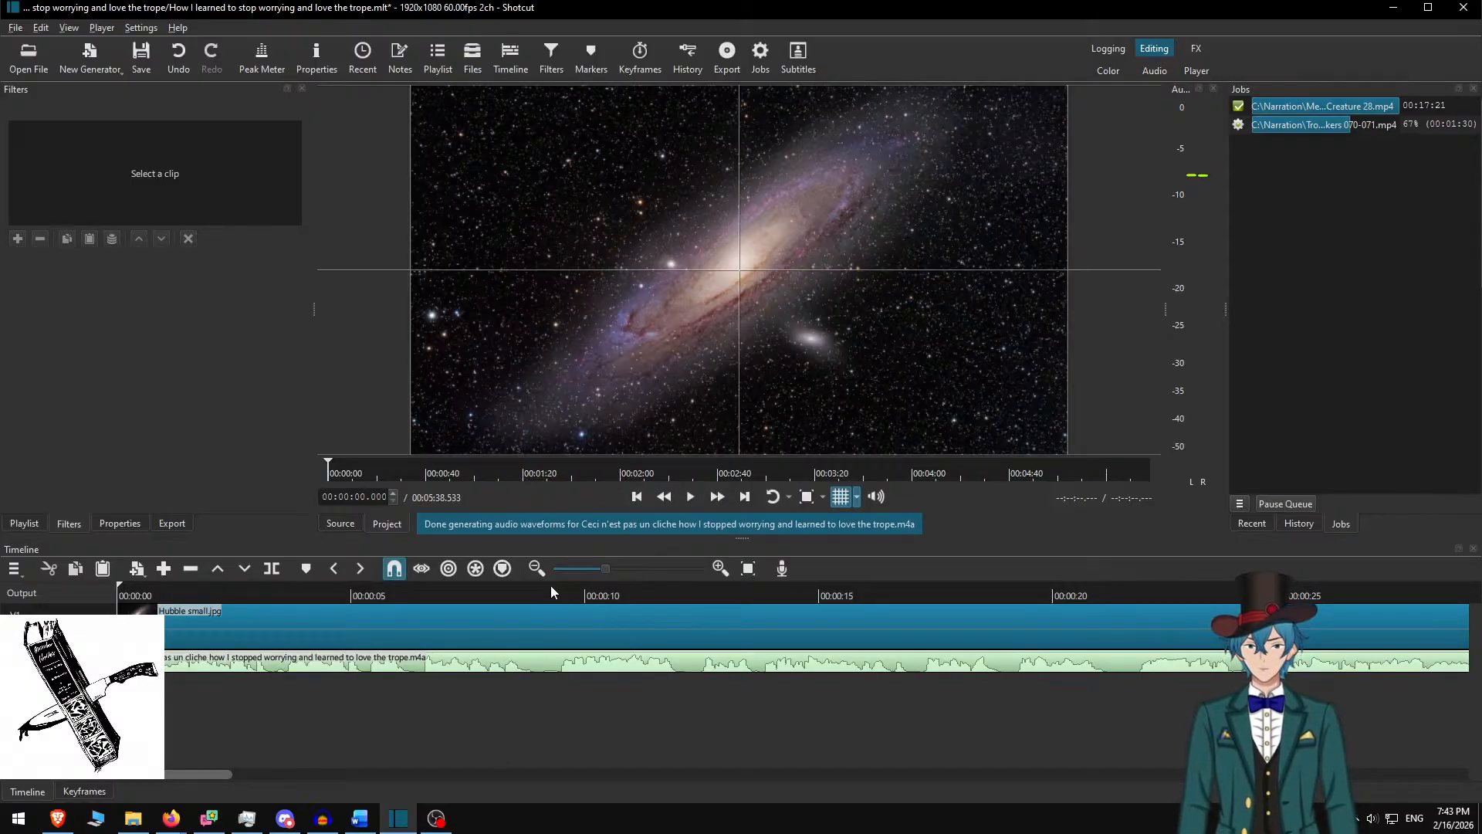
pyautogui.click(264, 616)
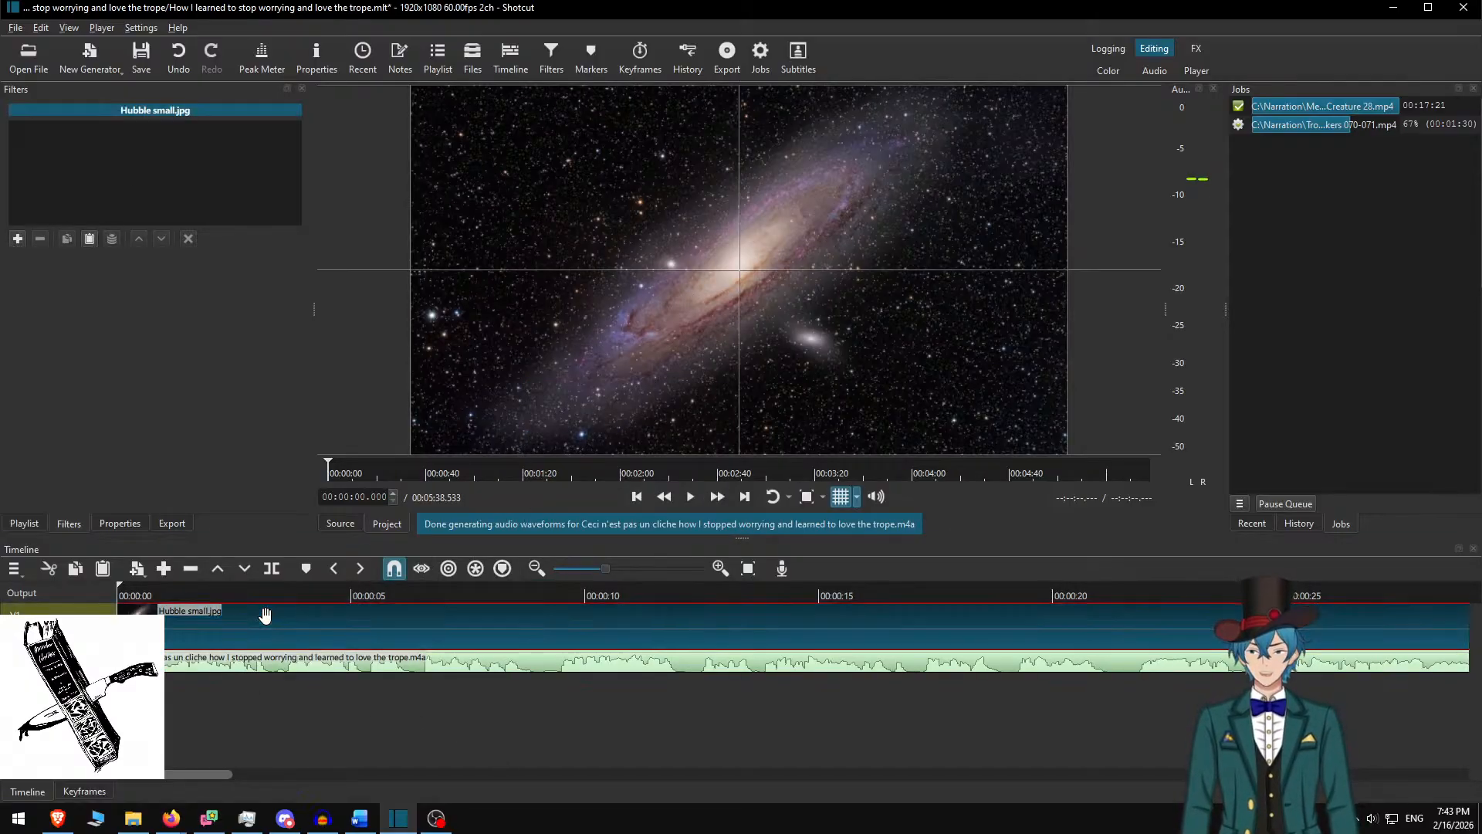
pyautogui.press('f')
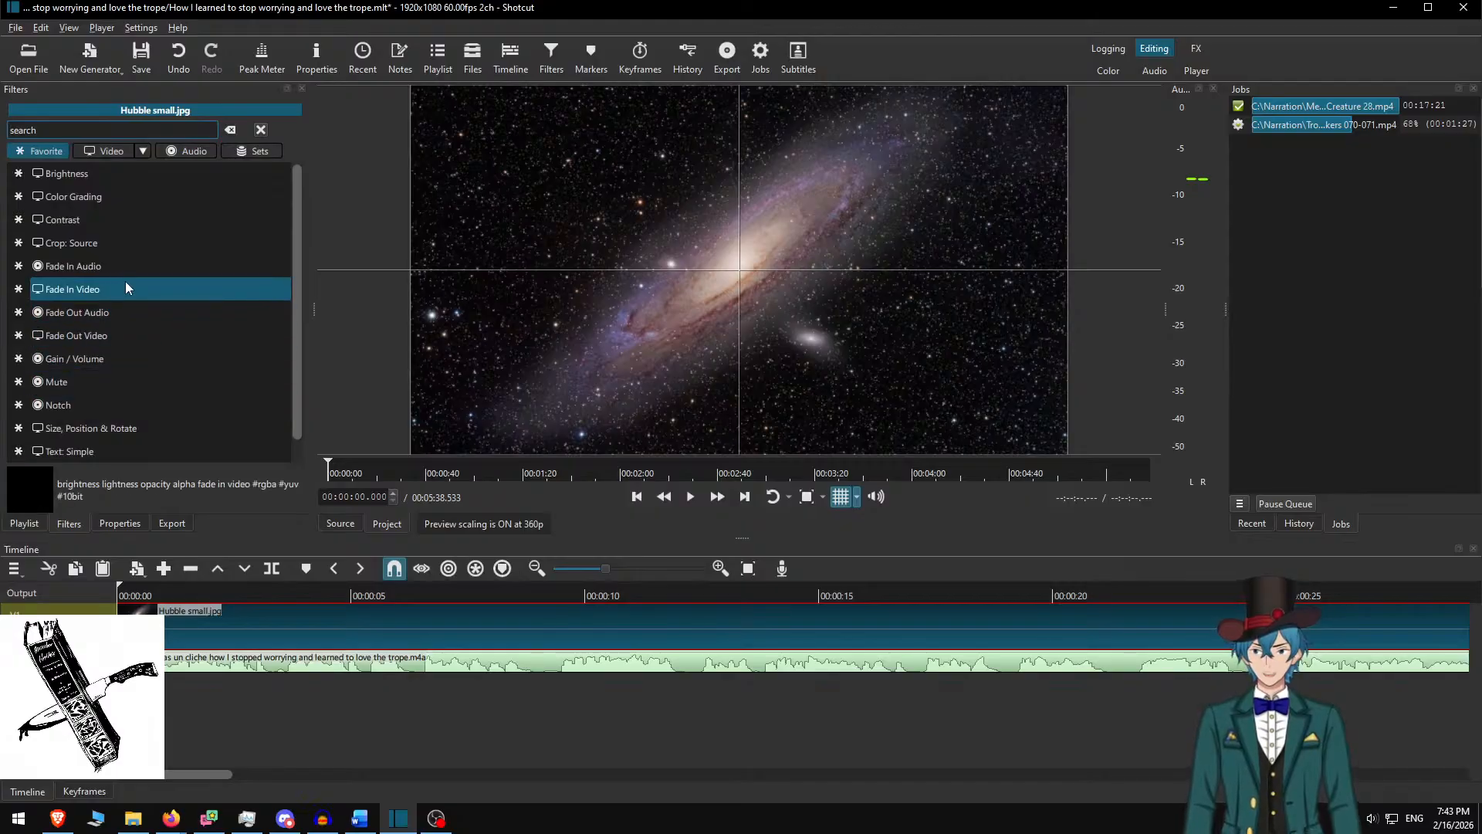
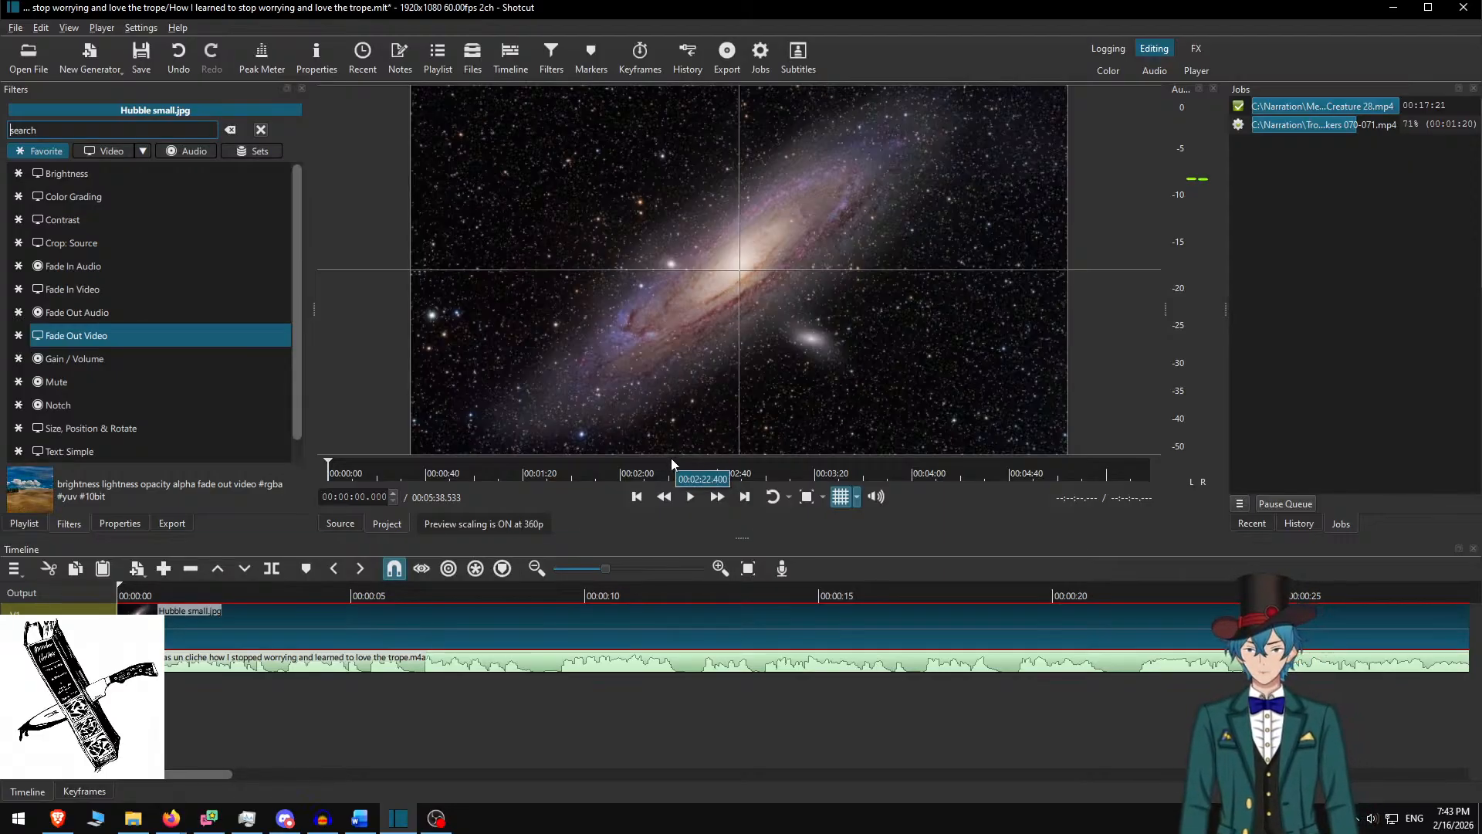
# Add a Text: Rich filter to the Hubble small.jpg clip
pyautogui.write('rich')
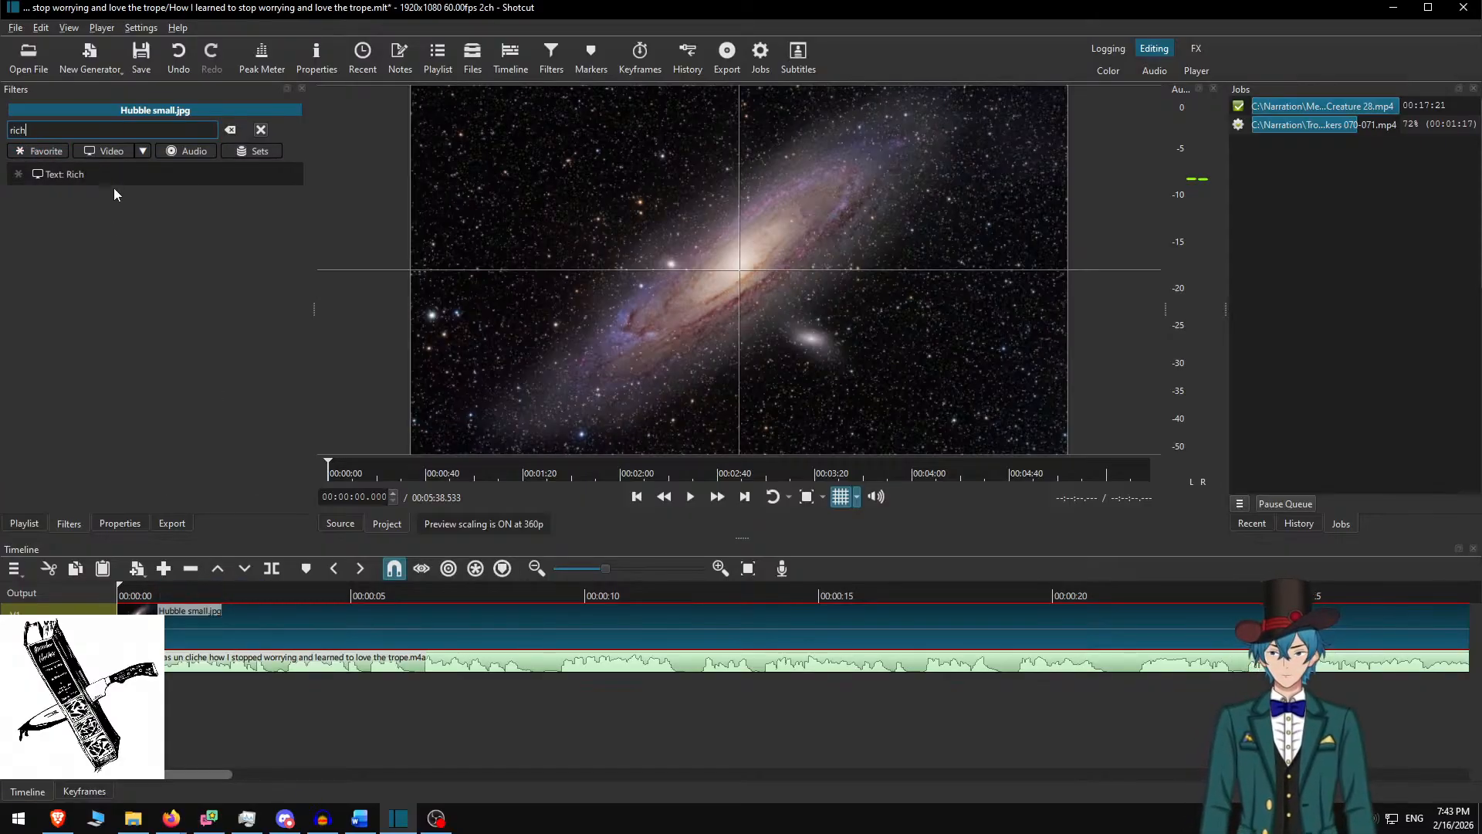
pyautogui.click(152, 174)
pyautogui.hotkey('ctrl', 'v')
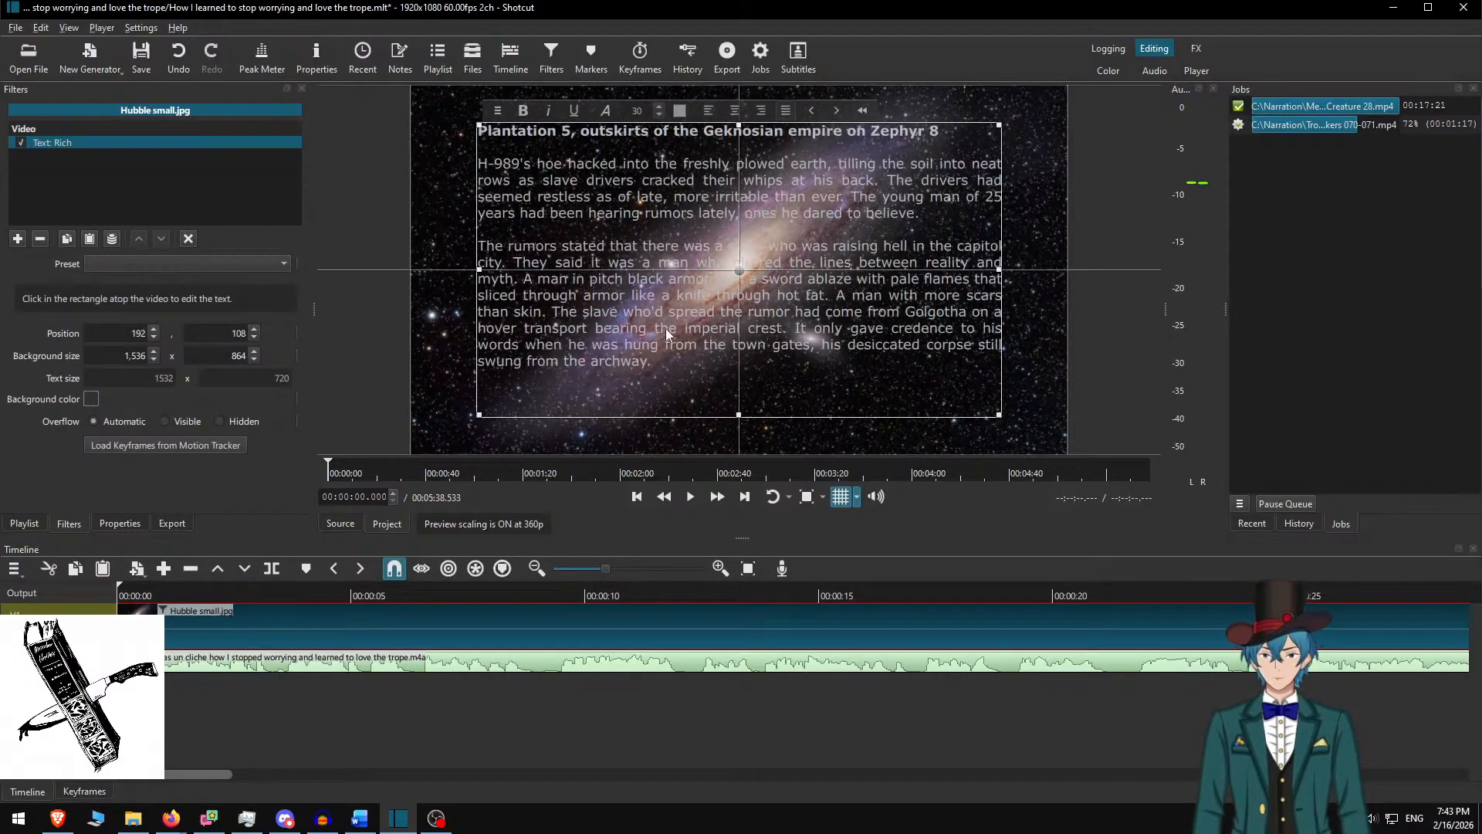
pyautogui.hotkey('ctrl', 'a')
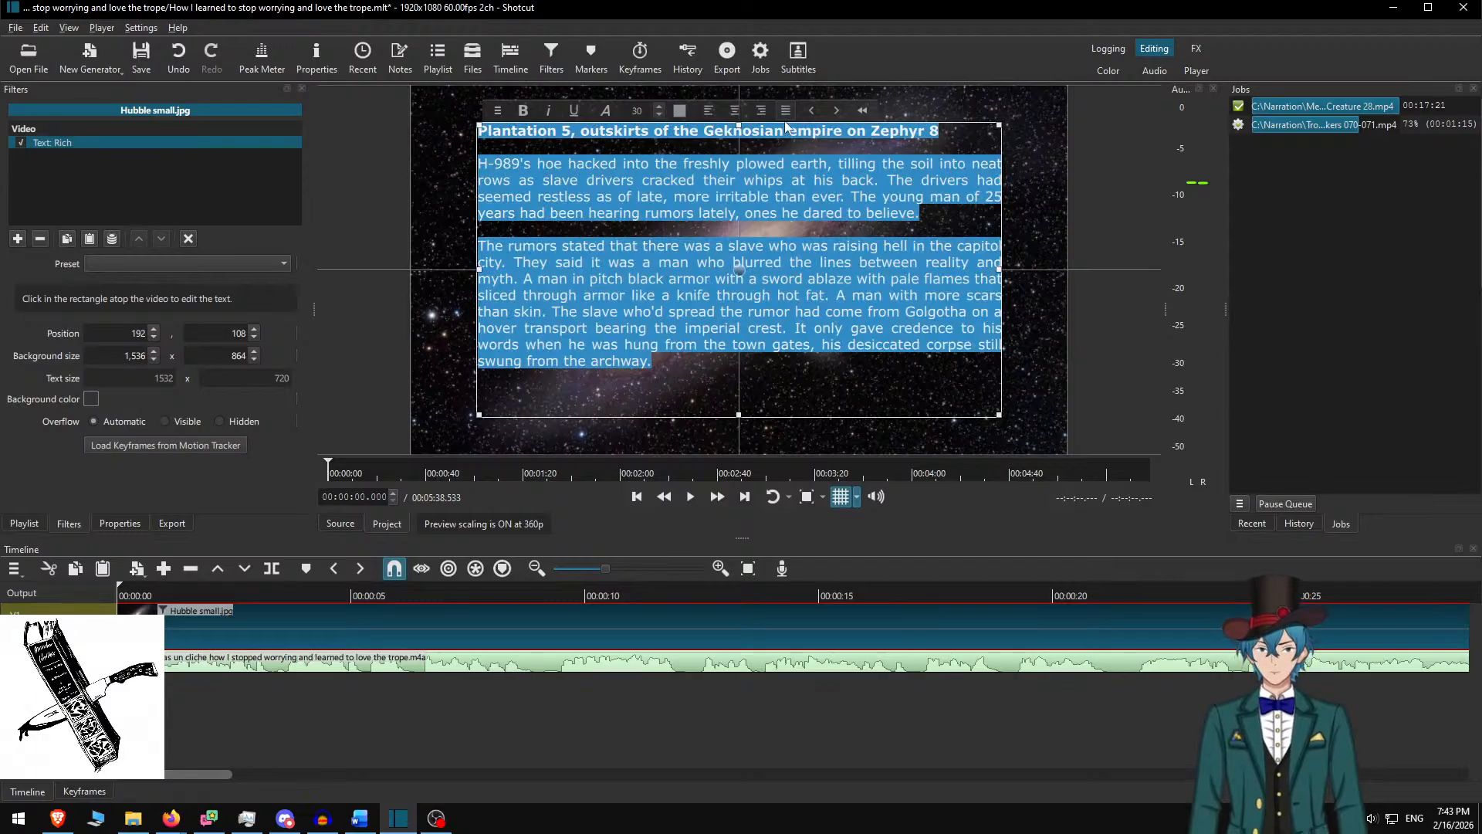
pyautogui.click(735, 184)
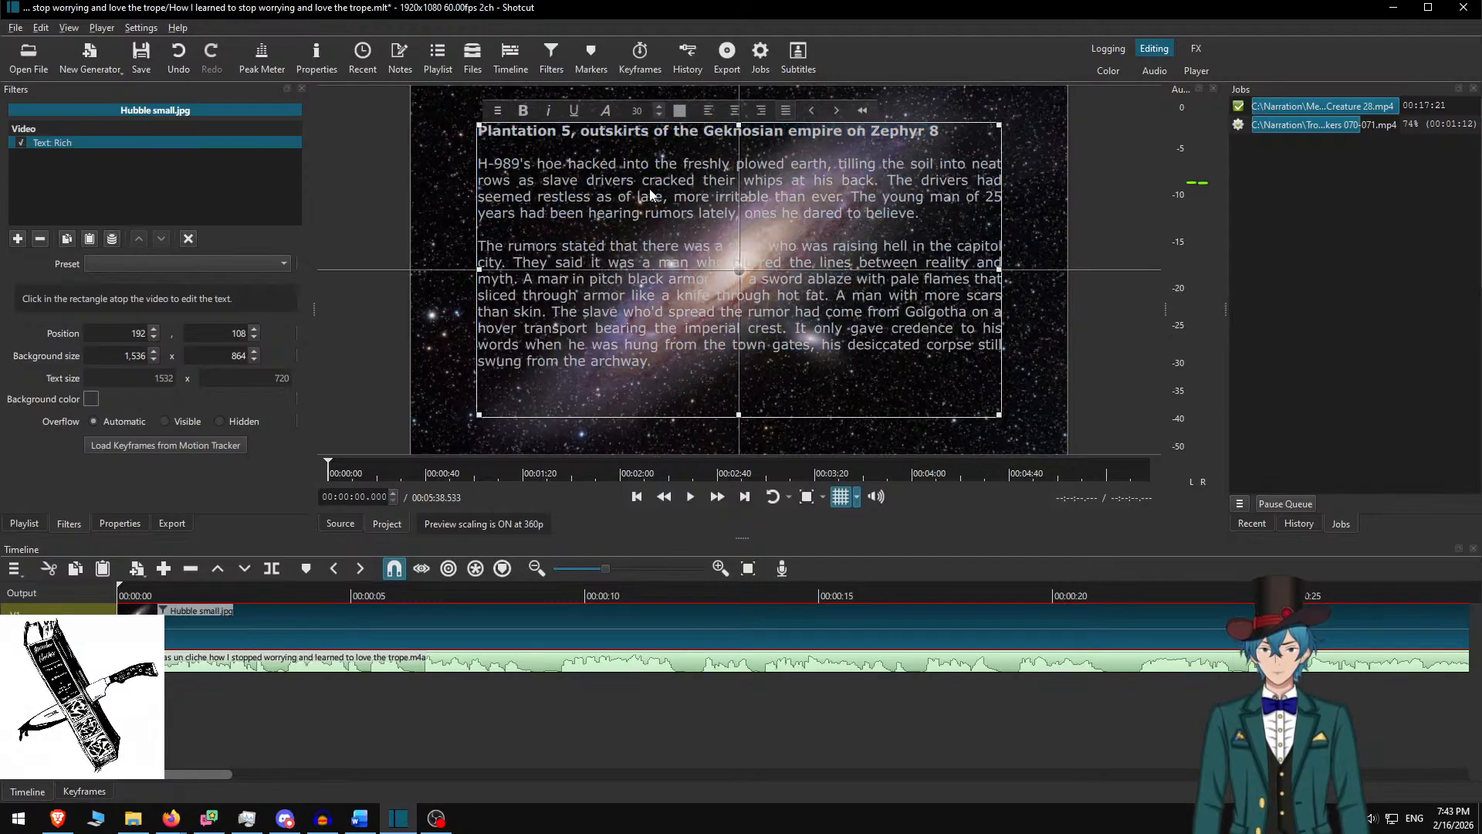
pyautogui.click(570, 245)
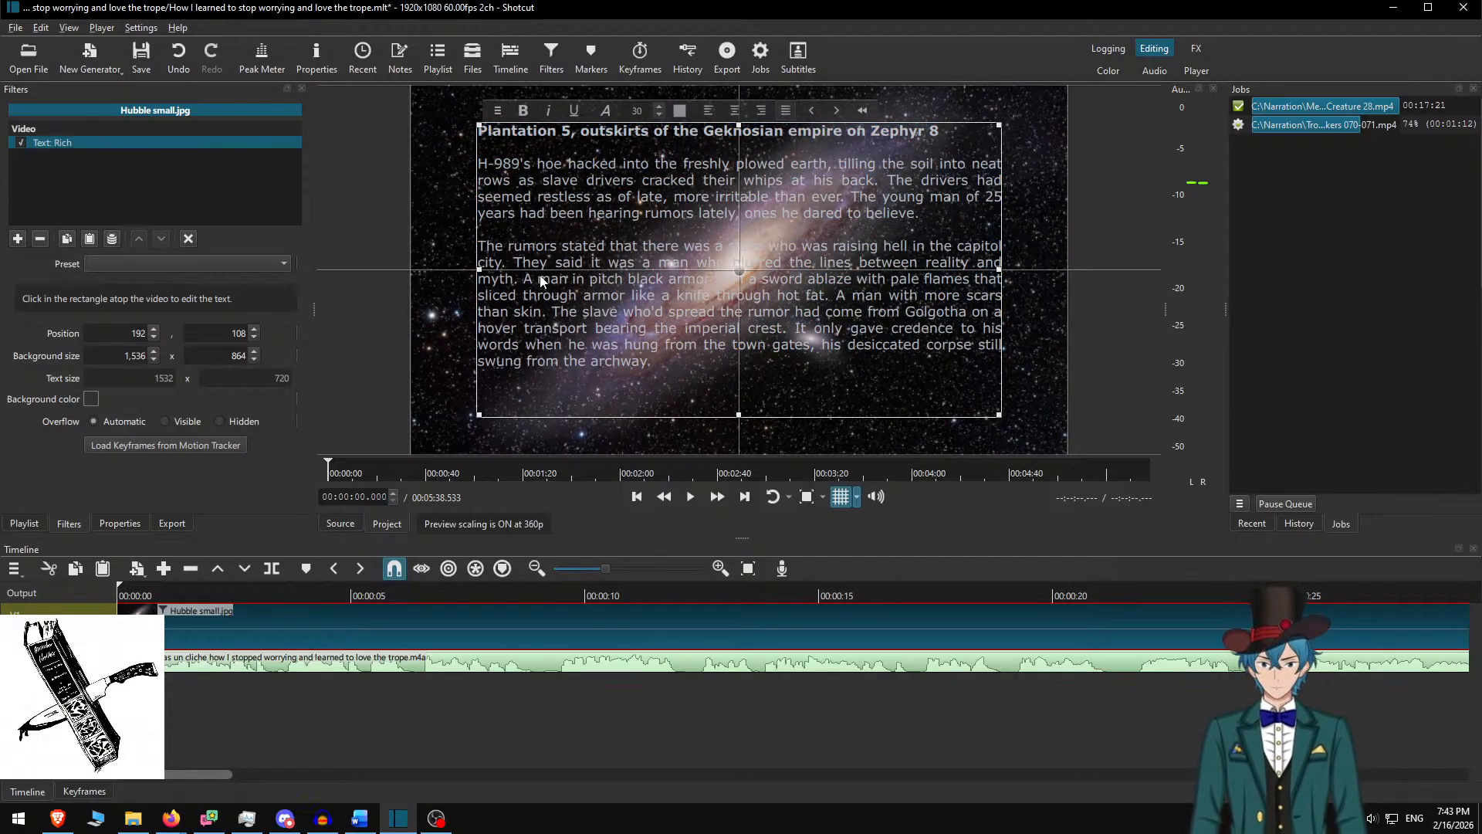
# Give the text box a #2f333e dark grey background, 1728 wide
pyautogui.click(91, 398)
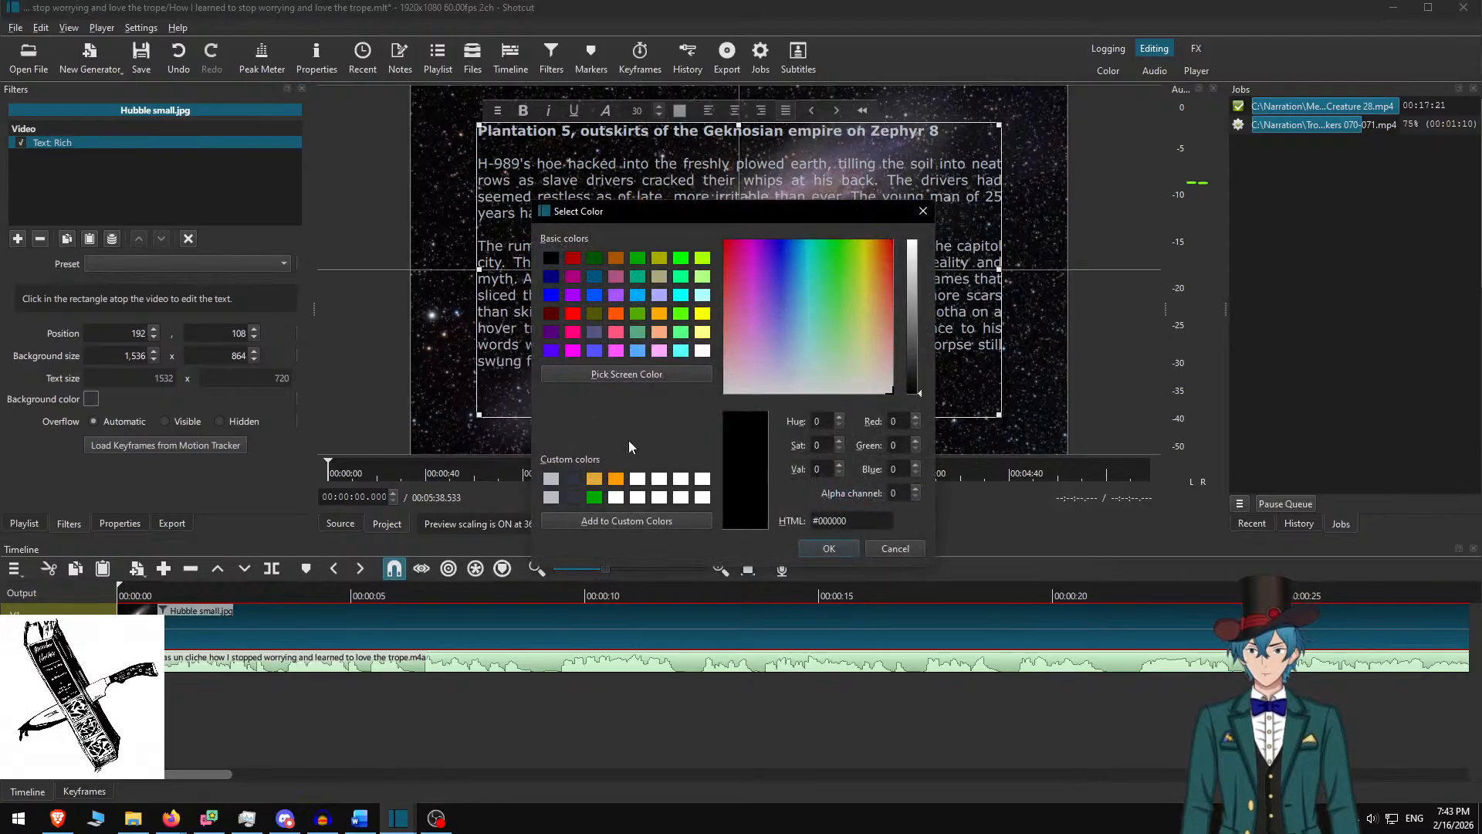
pyautogui.click(573, 480)
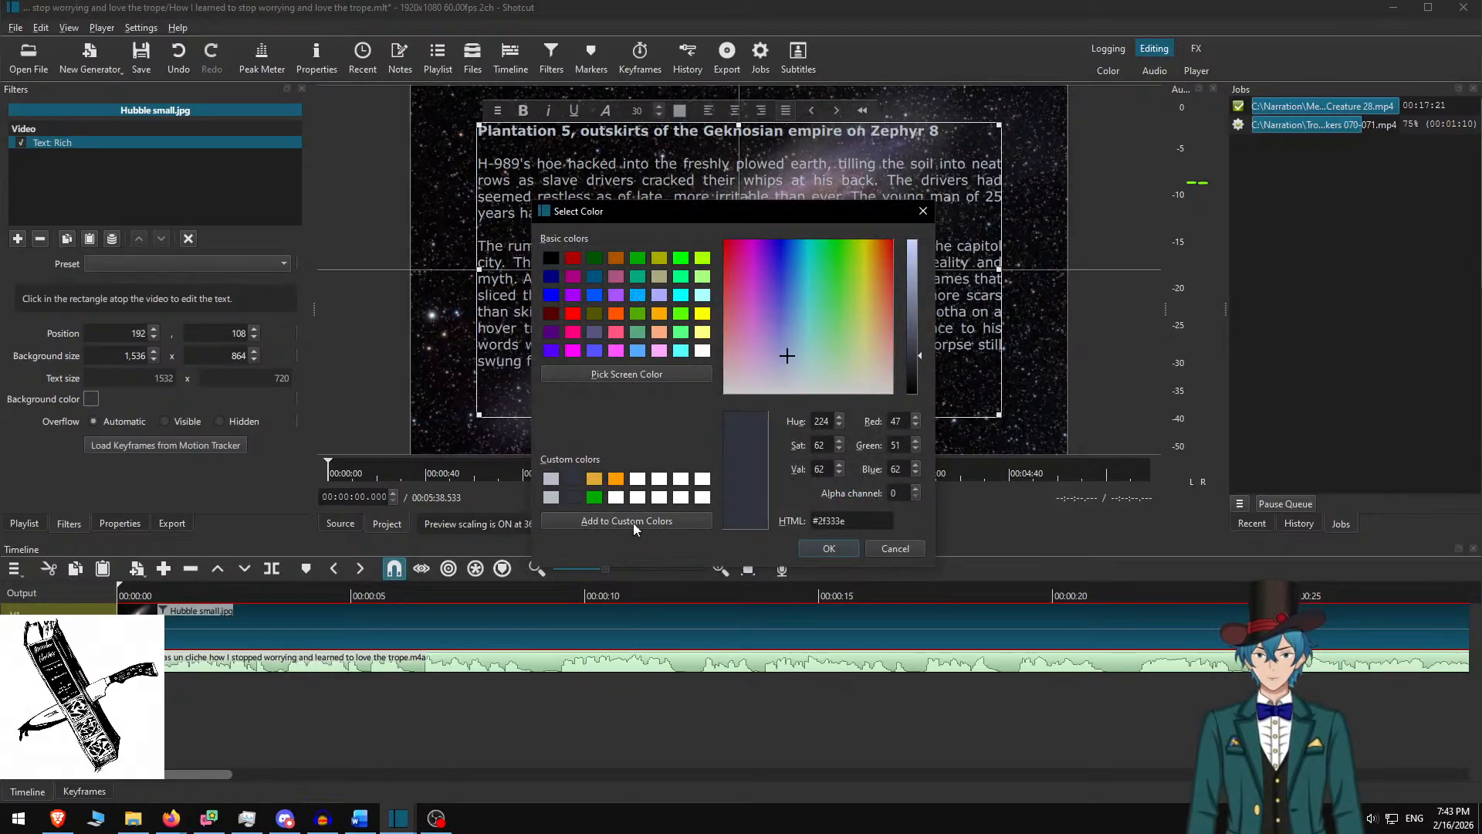
pyautogui.click(814, 548)
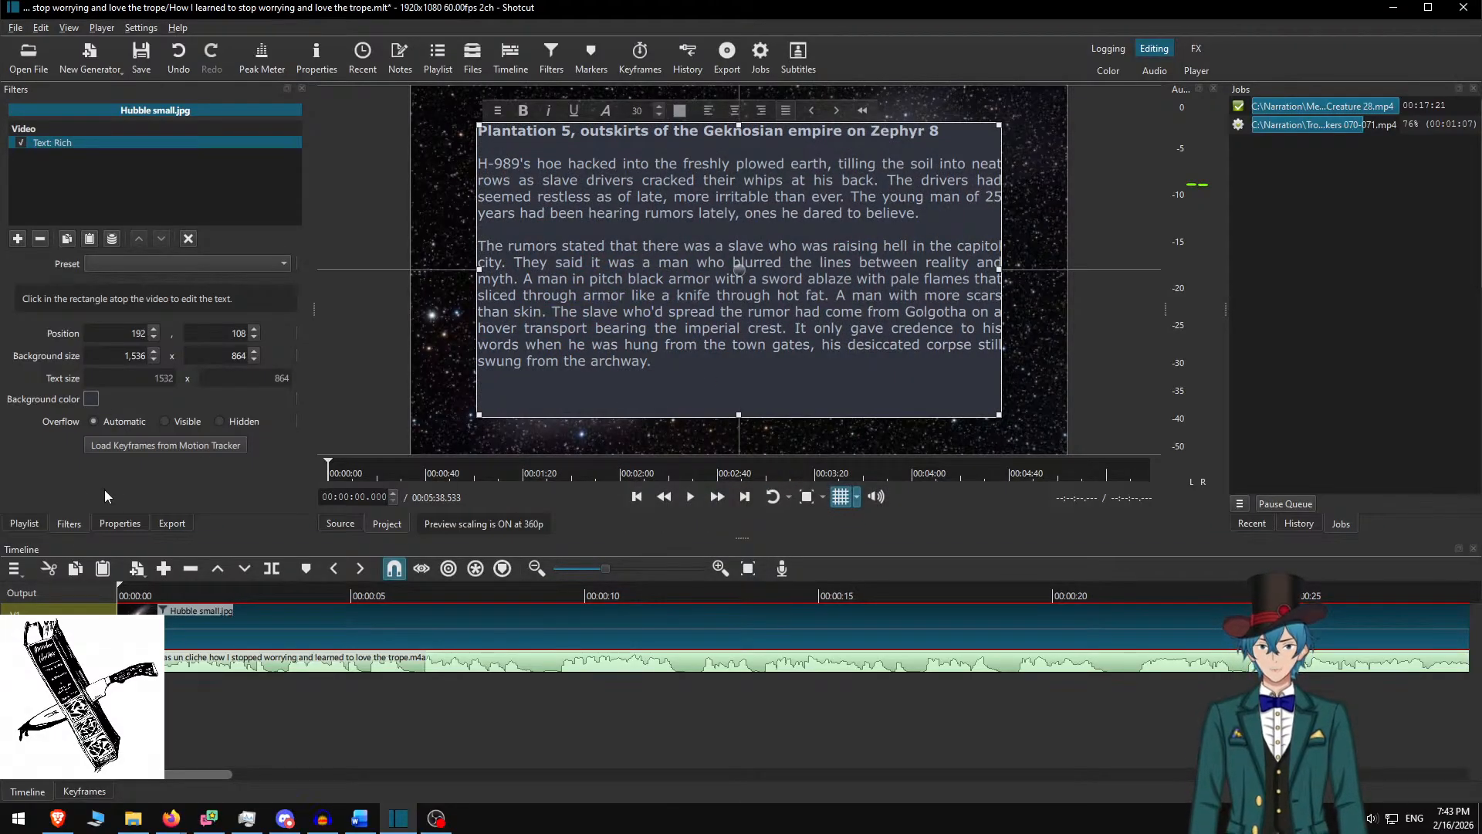
pyautogui.moveTo(185, 358); pyautogui.dragTo(270, 373)
pyautogui.write('1728')
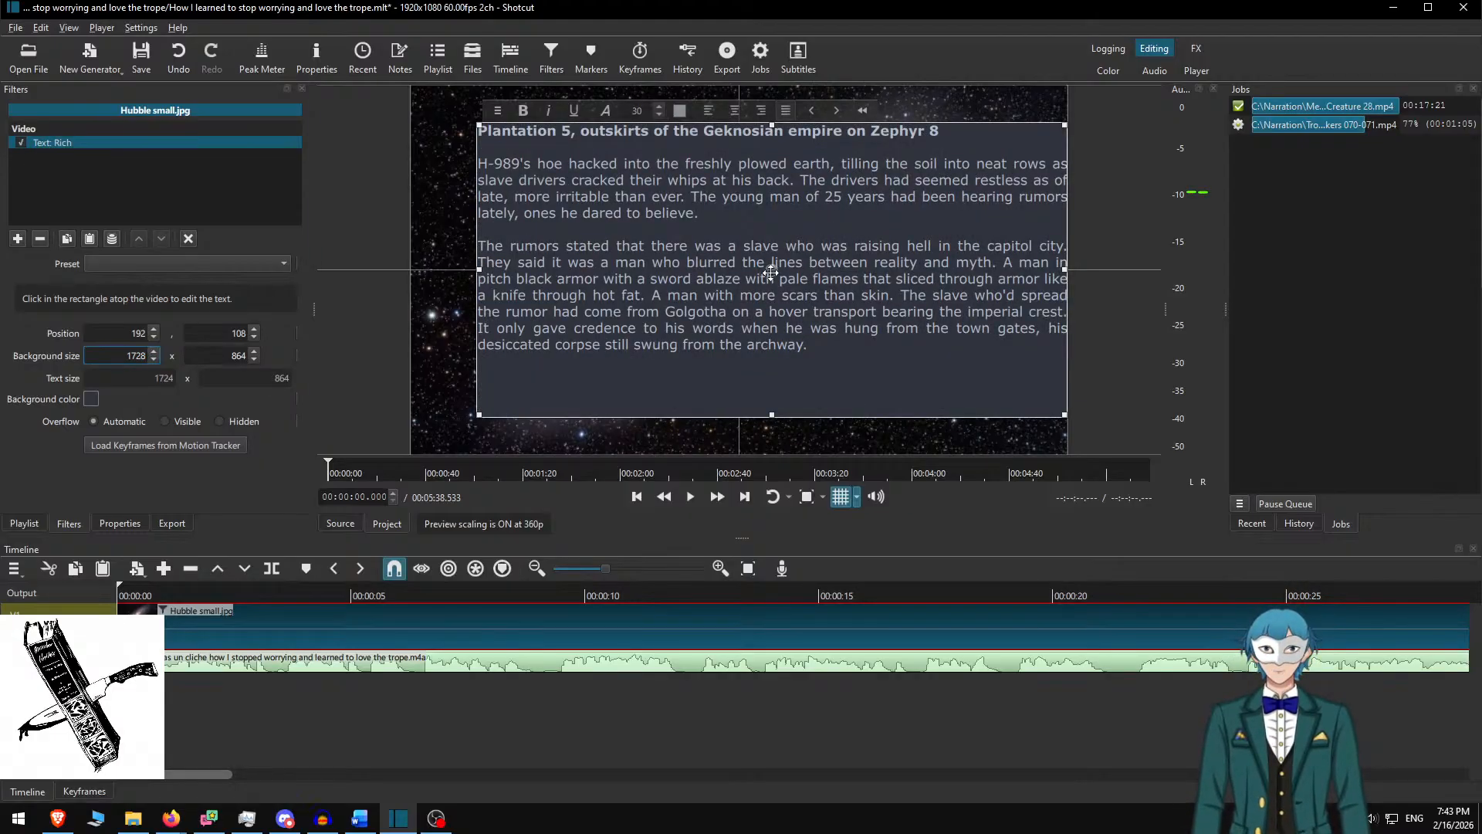
# Nudge the box left to X 96 and bring up the Word story document
pyautogui.moveTo(771, 272); pyautogui.dragTo(737, 271)
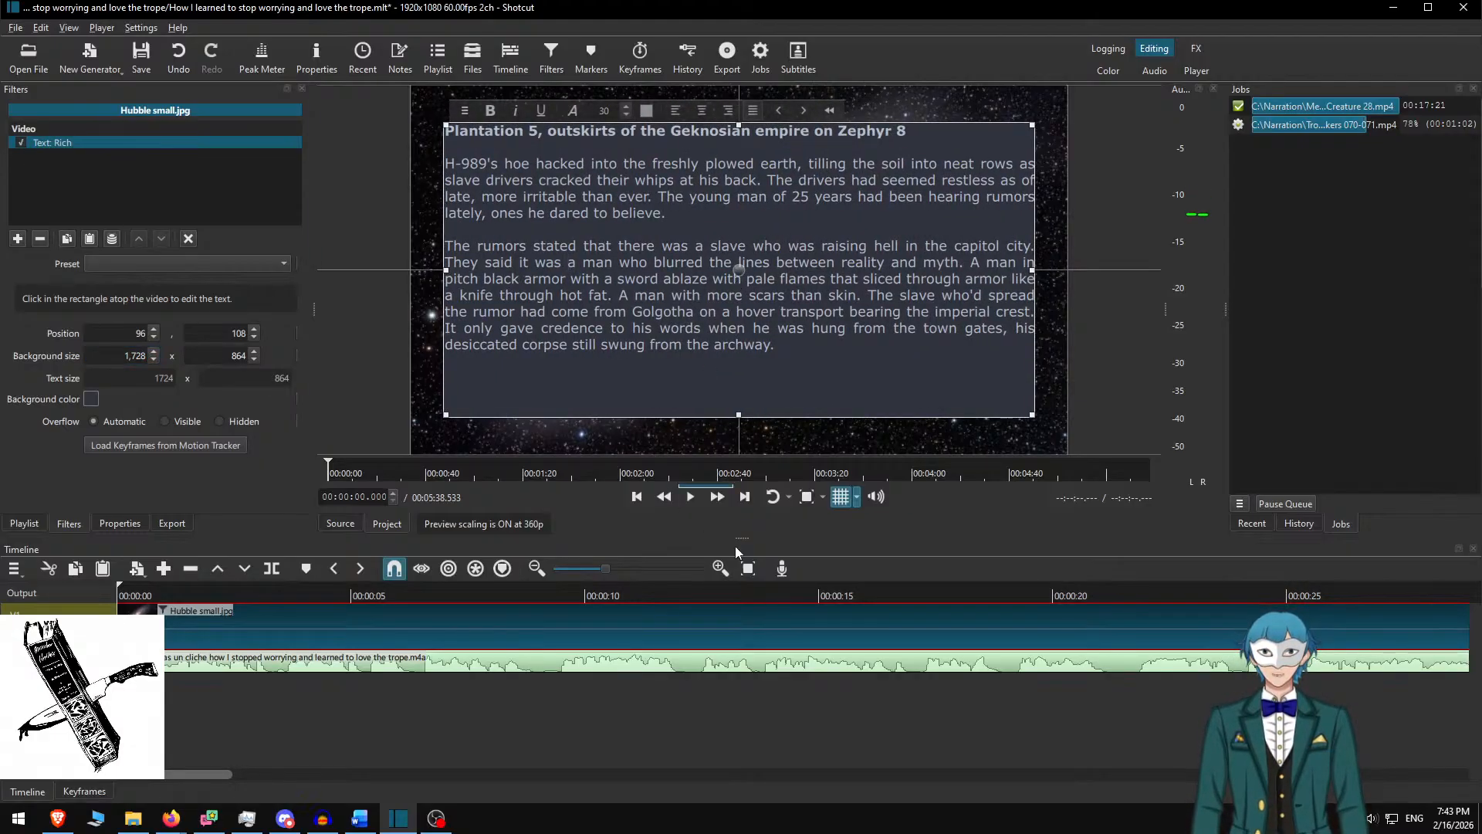
pyautogui.hotkey('alt', 'Tab')
pyautogui.press('Tab')
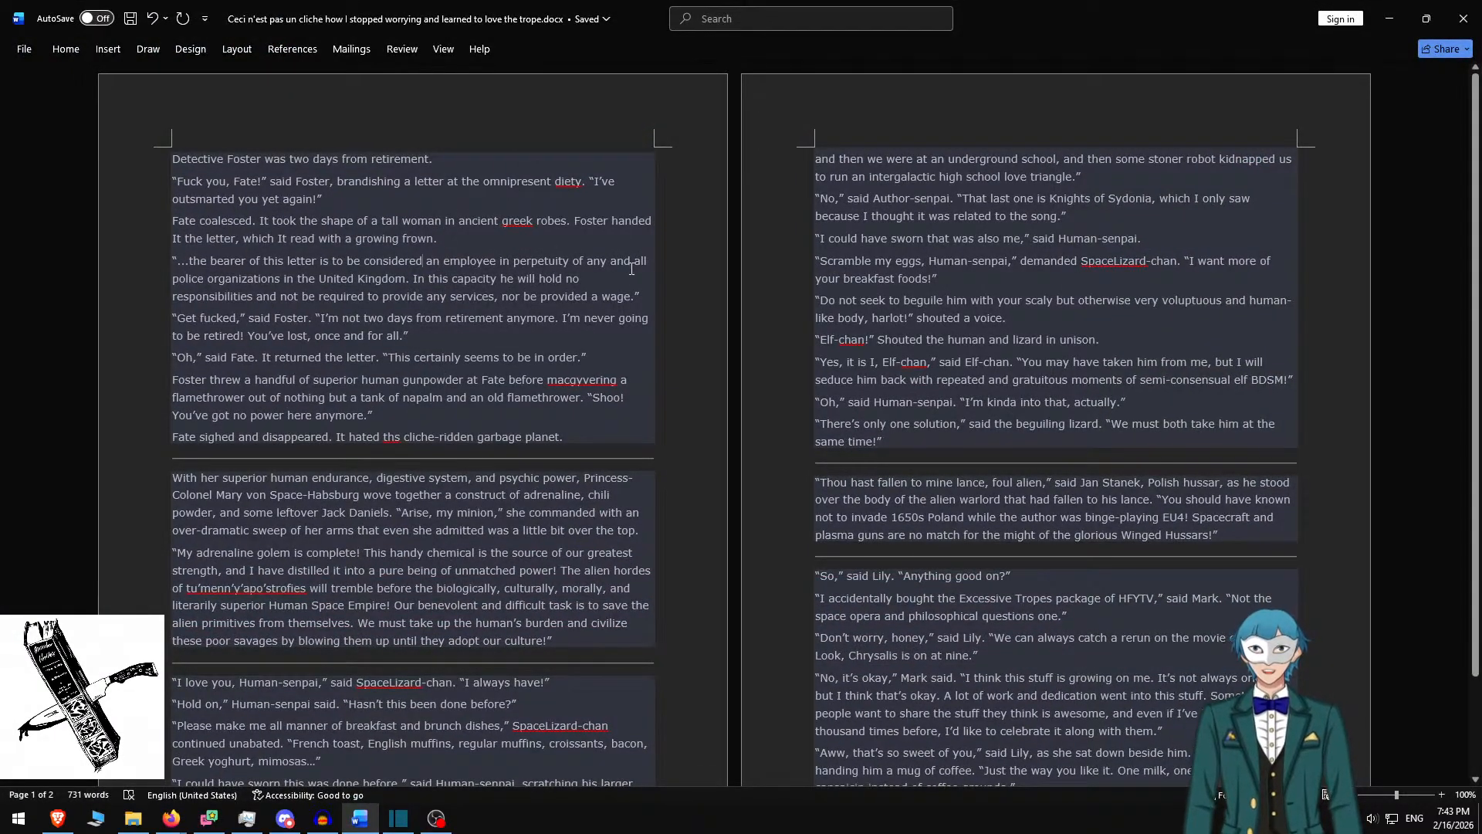
# Replace the box text with the first four Detective Foster paragraphs, separated by blank lines
pyautogui.hotkey('ctrl', 'shift', 'Home')
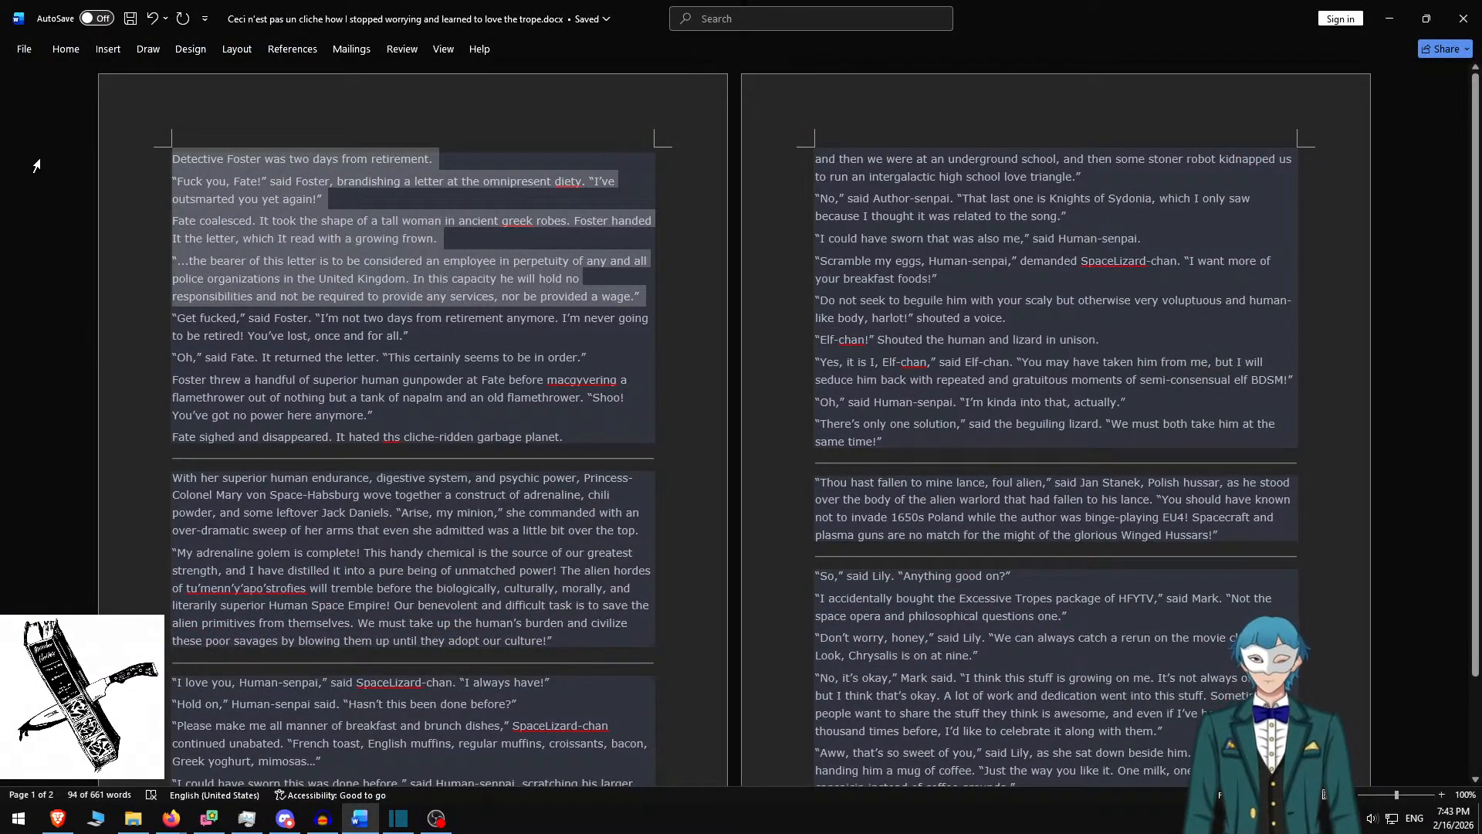
pyautogui.hotkey('alt', 'Tab')
pyautogui.hotkey('ctrl', 'a')
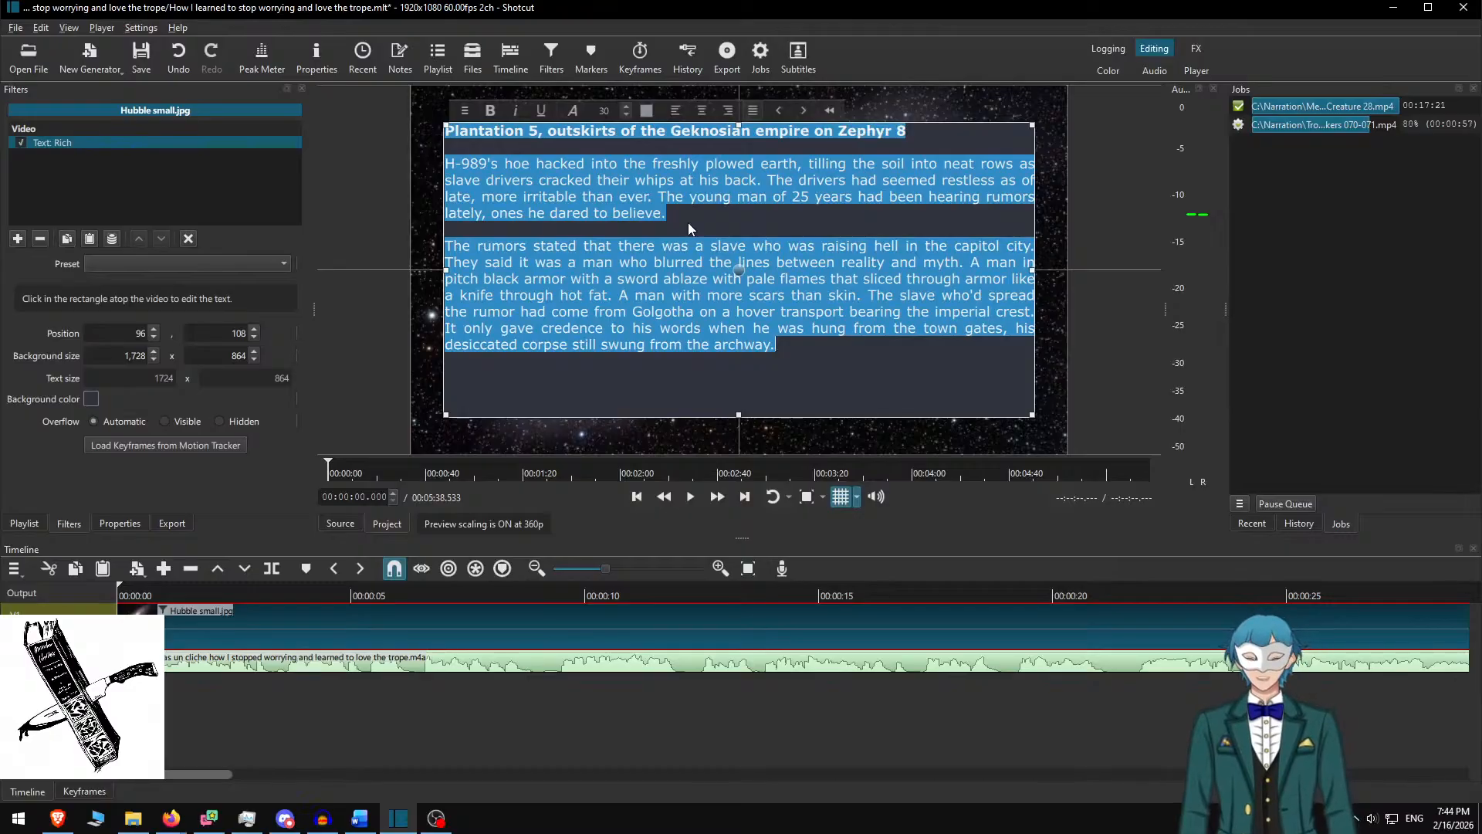
pyautogui.write('Detective Foster was two days from retirement. "Fuck you, Fate!" said Foster, brandishing a letter at the omnipresent diety. "I’ve outsmarted you yet again!" Fate coalesced. It took the shape of a tall woman in ancient greek robes. Foster handed It the letter, which It read with a growing frown. "...the bearer of this letter is to be considered an employee in perpetuity of any and all police organizations in the United Kingdom. In this capacity he will hold no responsibilities and not be required to provide any services, nor be provided a wage."')
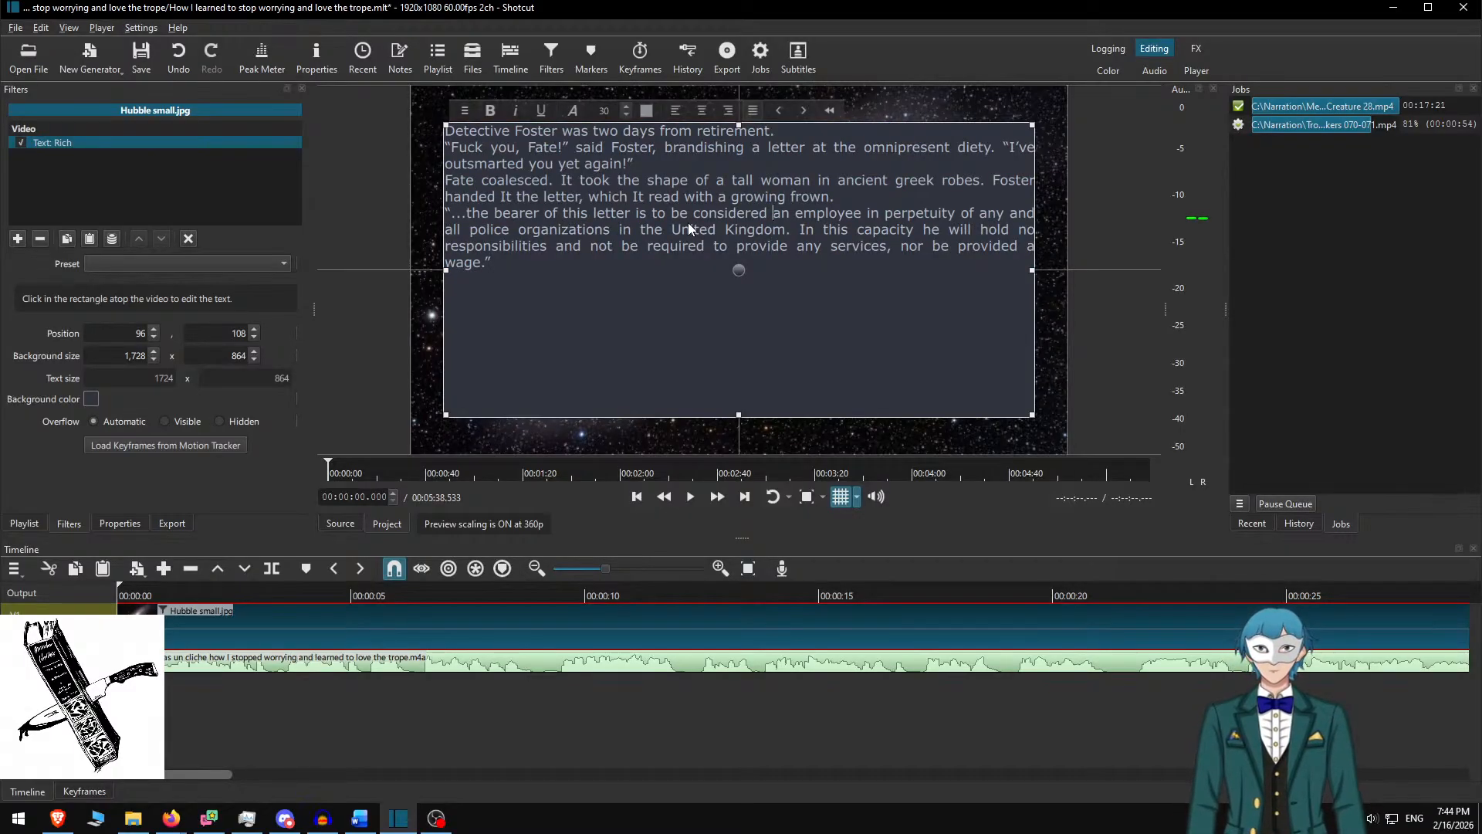
pyautogui.press('Return')
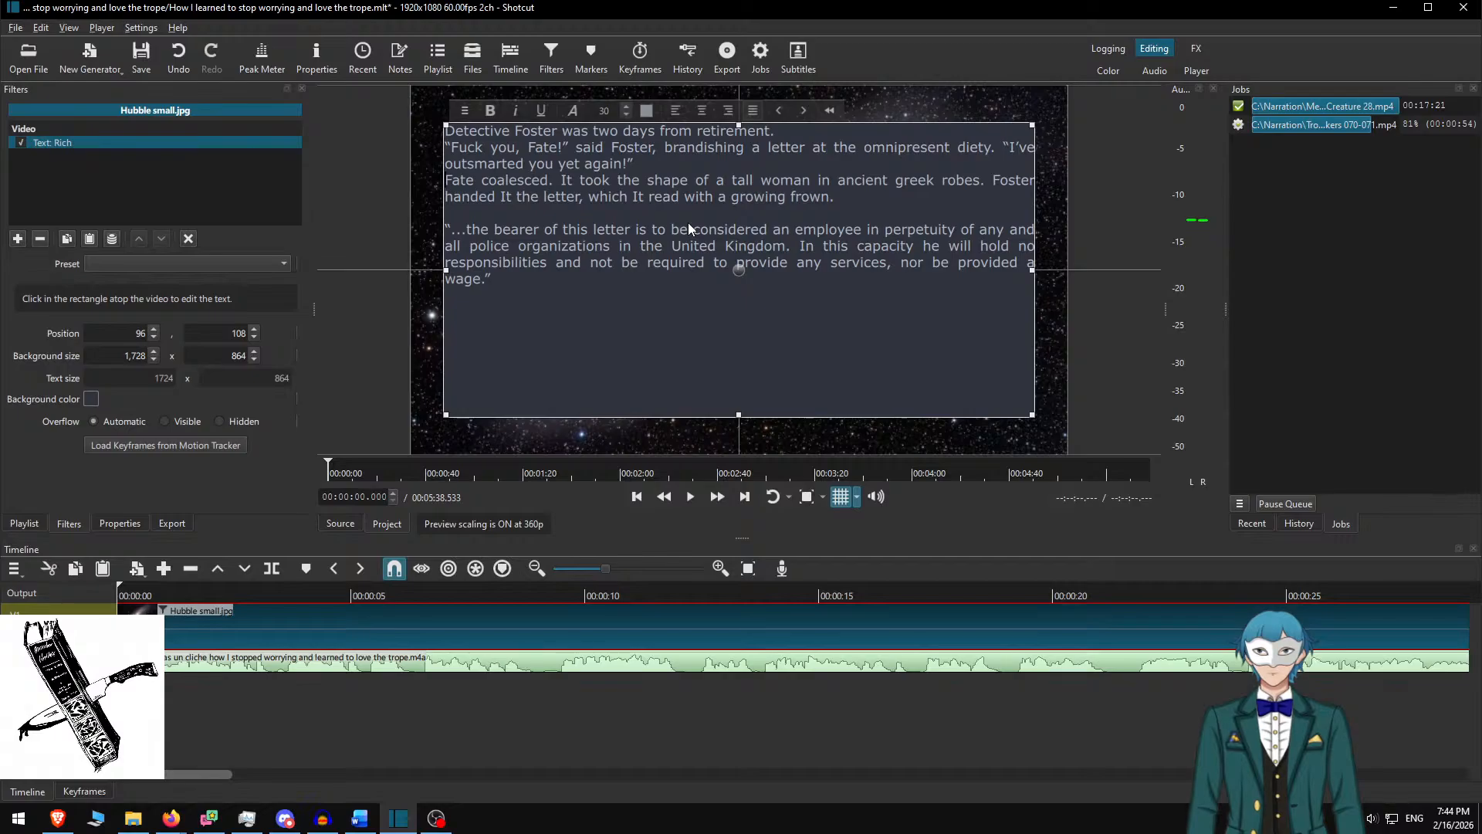
pyautogui.press('Return')
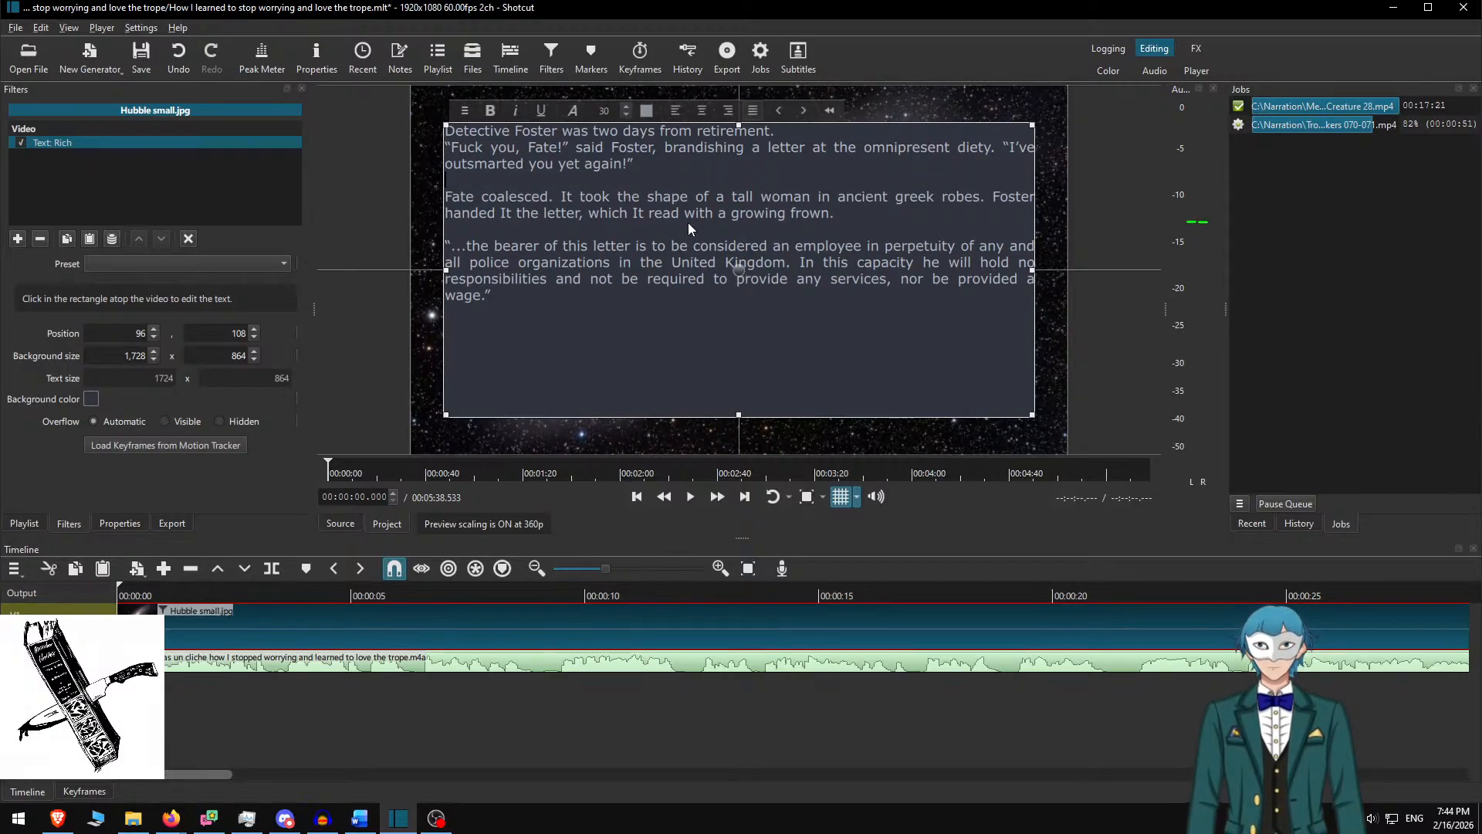
pyautogui.press('Return')
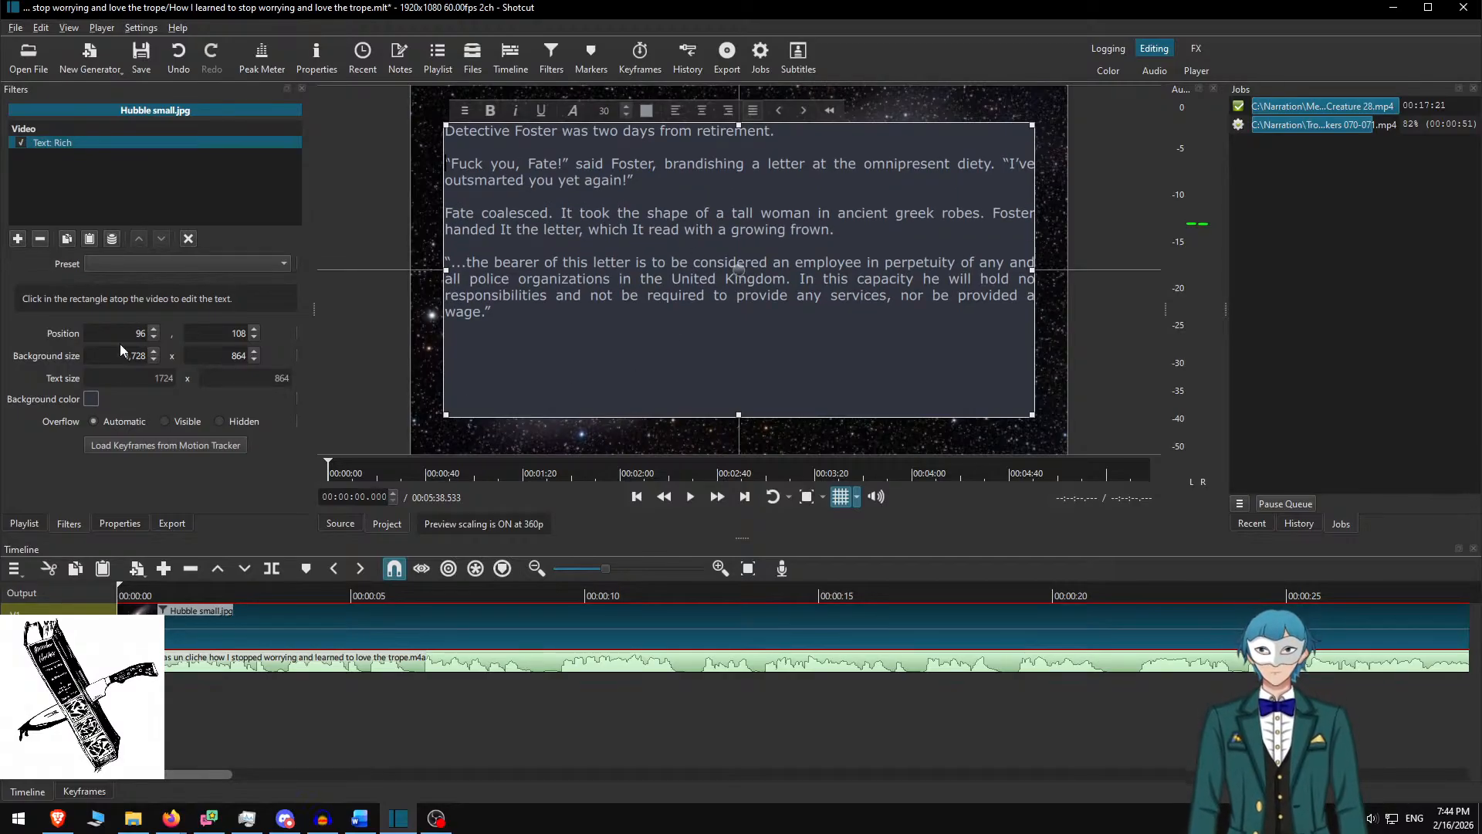
# Set the box height to 600 and move it lower to position 96, 240
pyautogui.doubleClick(224, 354)
pyautogui.write('550')
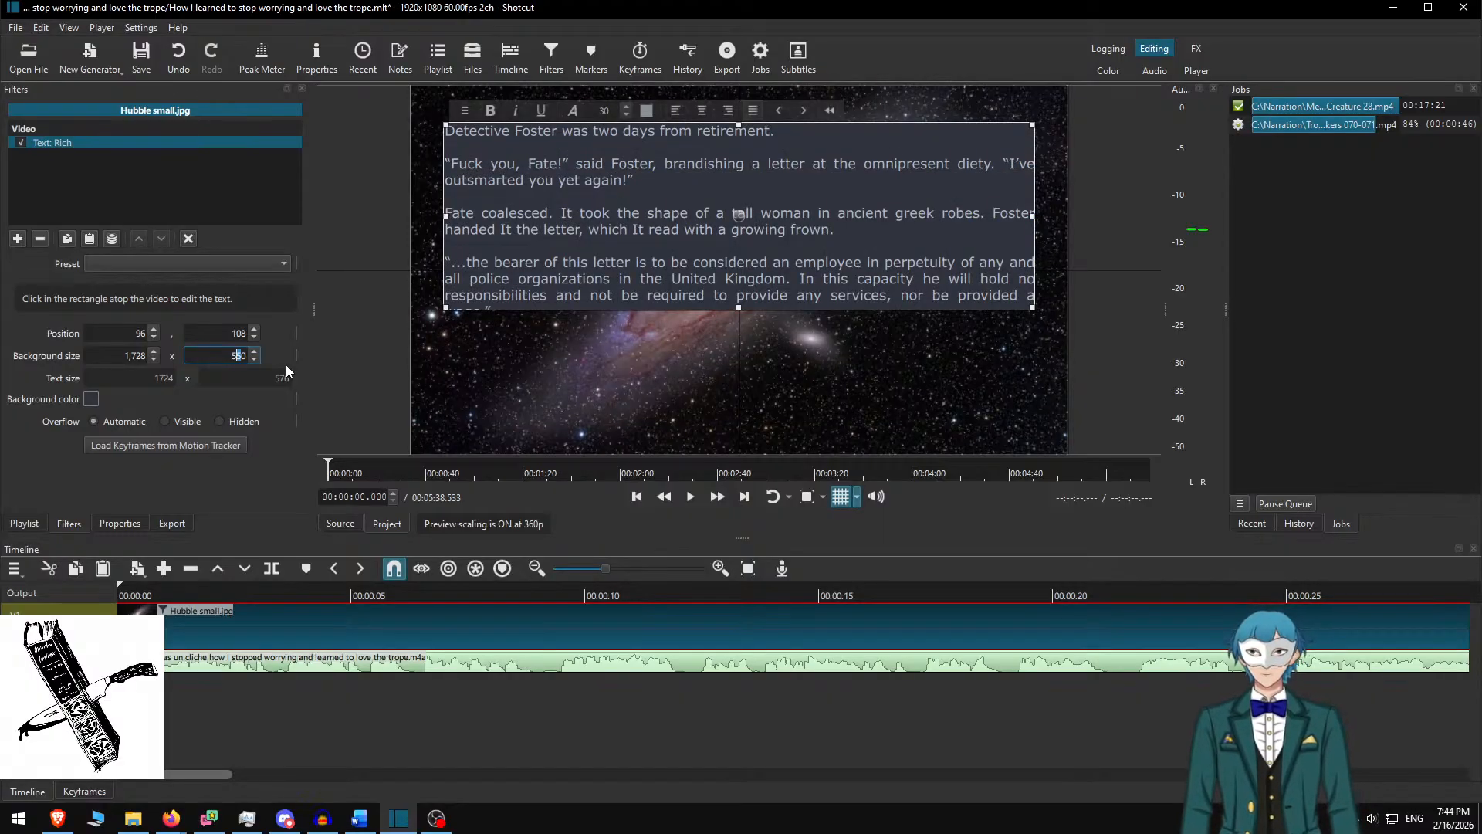
pyautogui.press('BackSpace')
pyautogui.press('BackSpace')
pyautogui.press('BackSpace')
pyautogui.write('600')
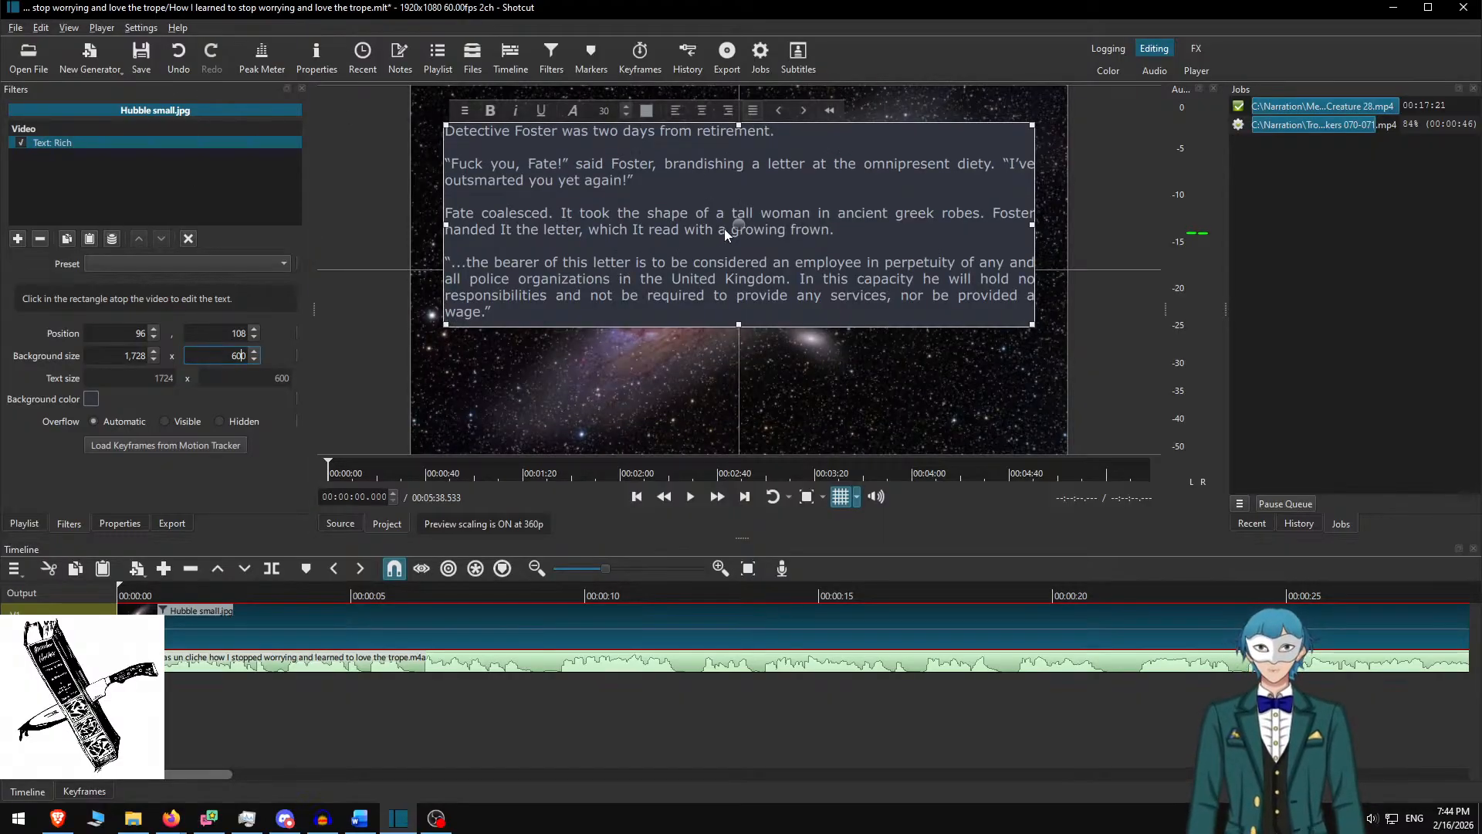
pyautogui.moveTo(738, 236); pyautogui.dragTo(743, 281)
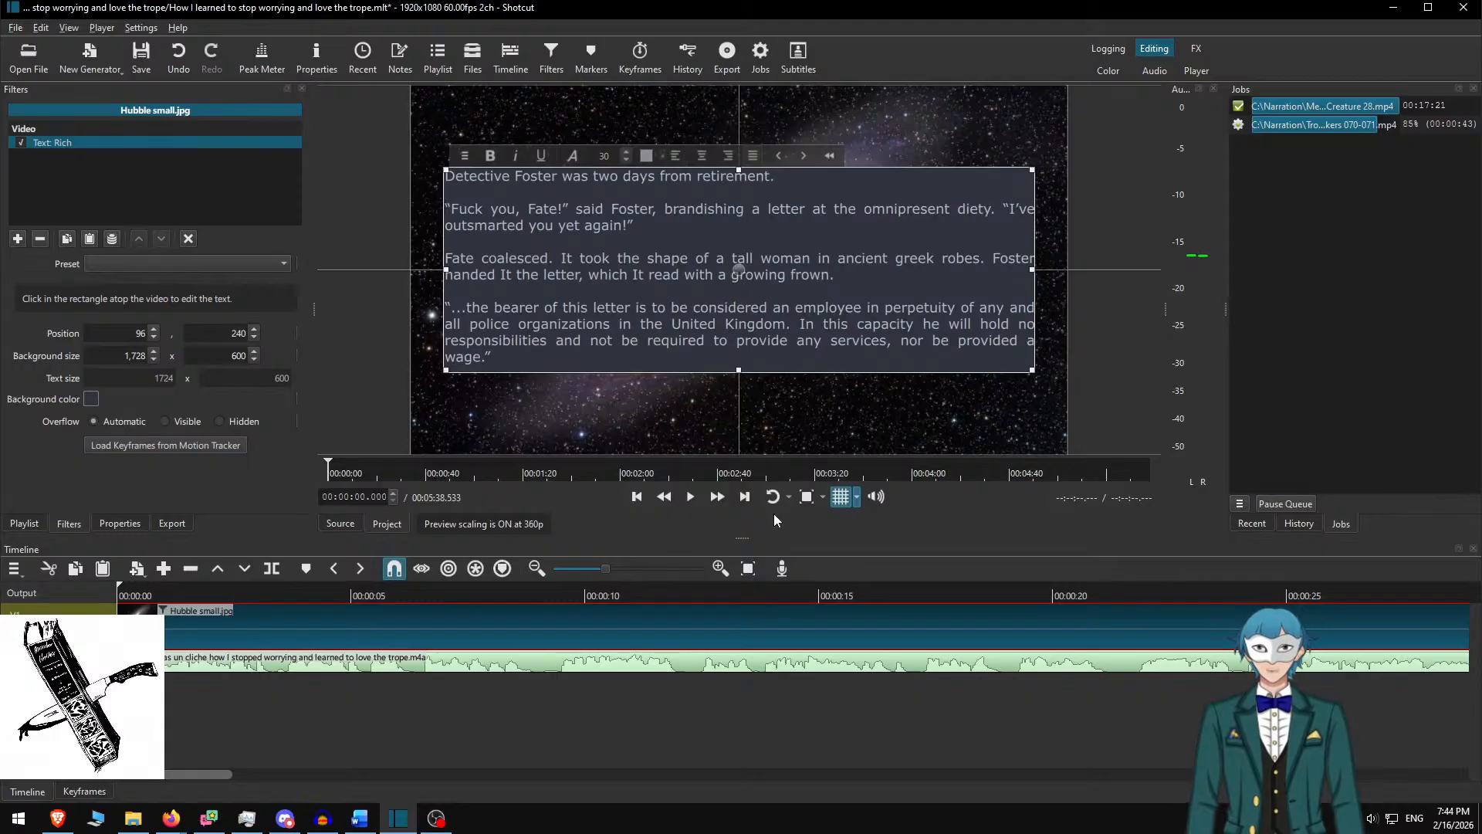
pyautogui.click(178, 628)
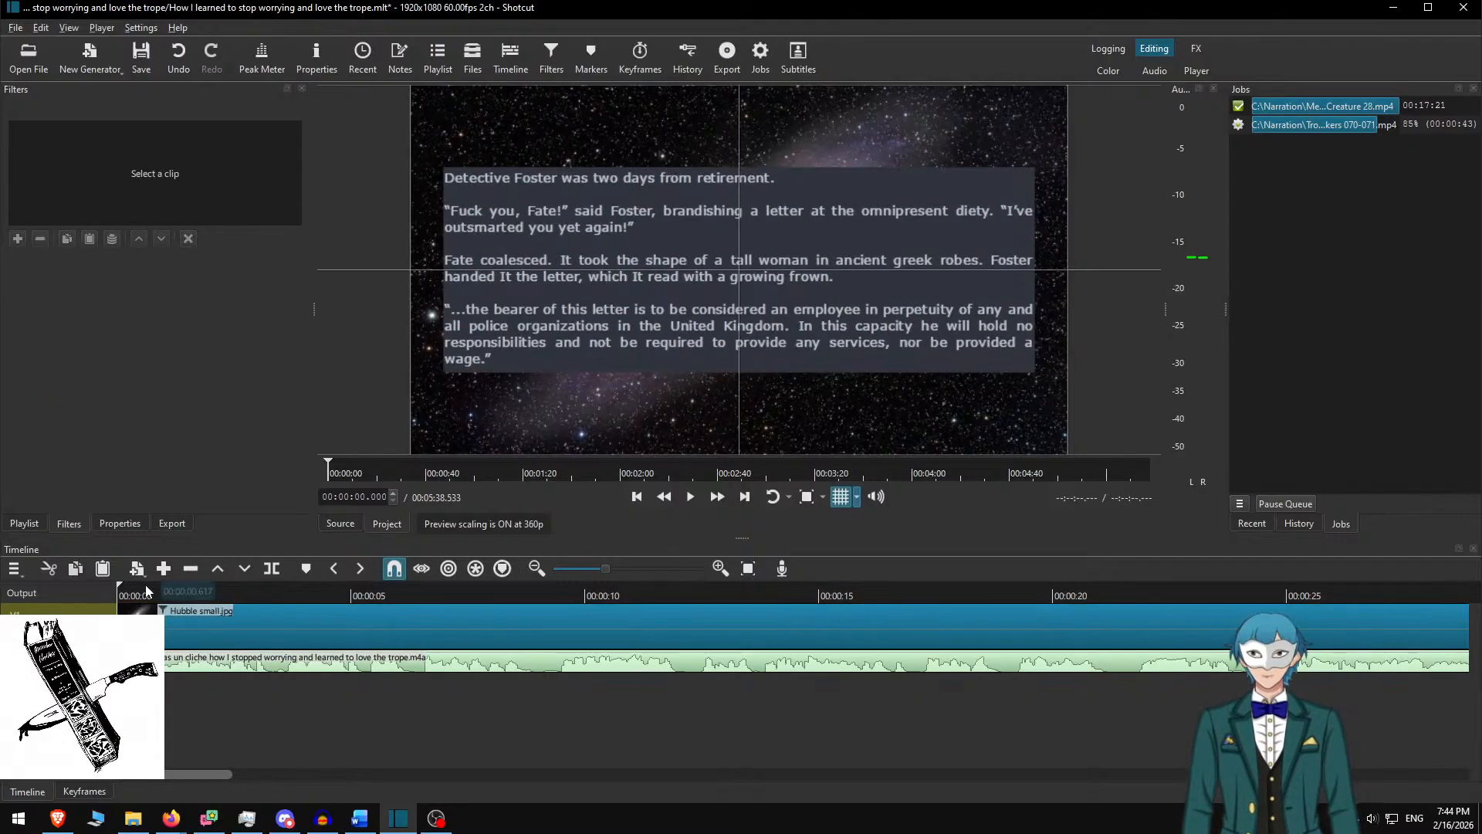
pyautogui.click(123, 589)
# Play the timeline from the start to find where the first passage's narration ends
pyautogui.press('space')
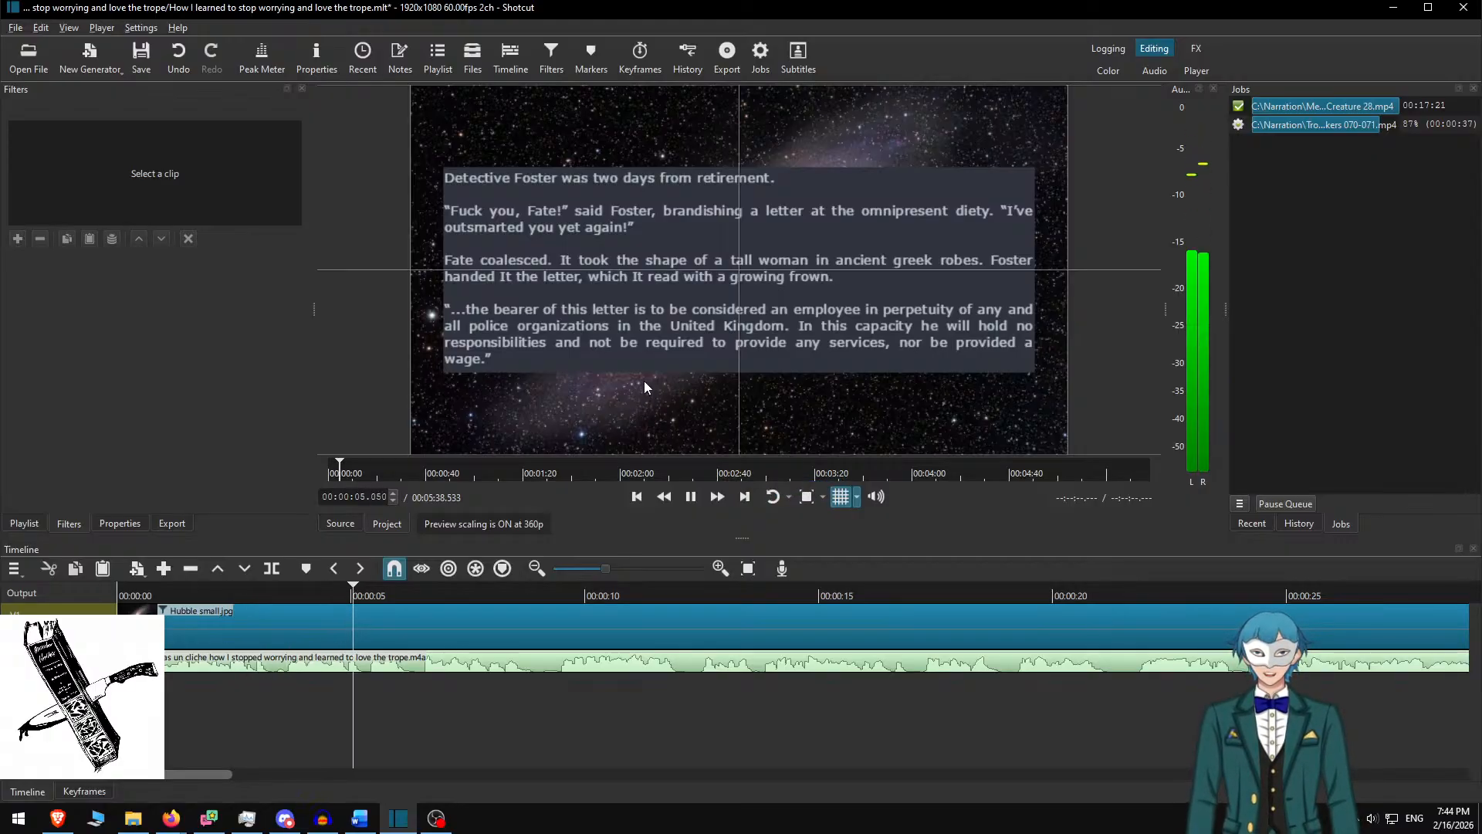
pyautogui.press('space')
pyautogui.press('Home')
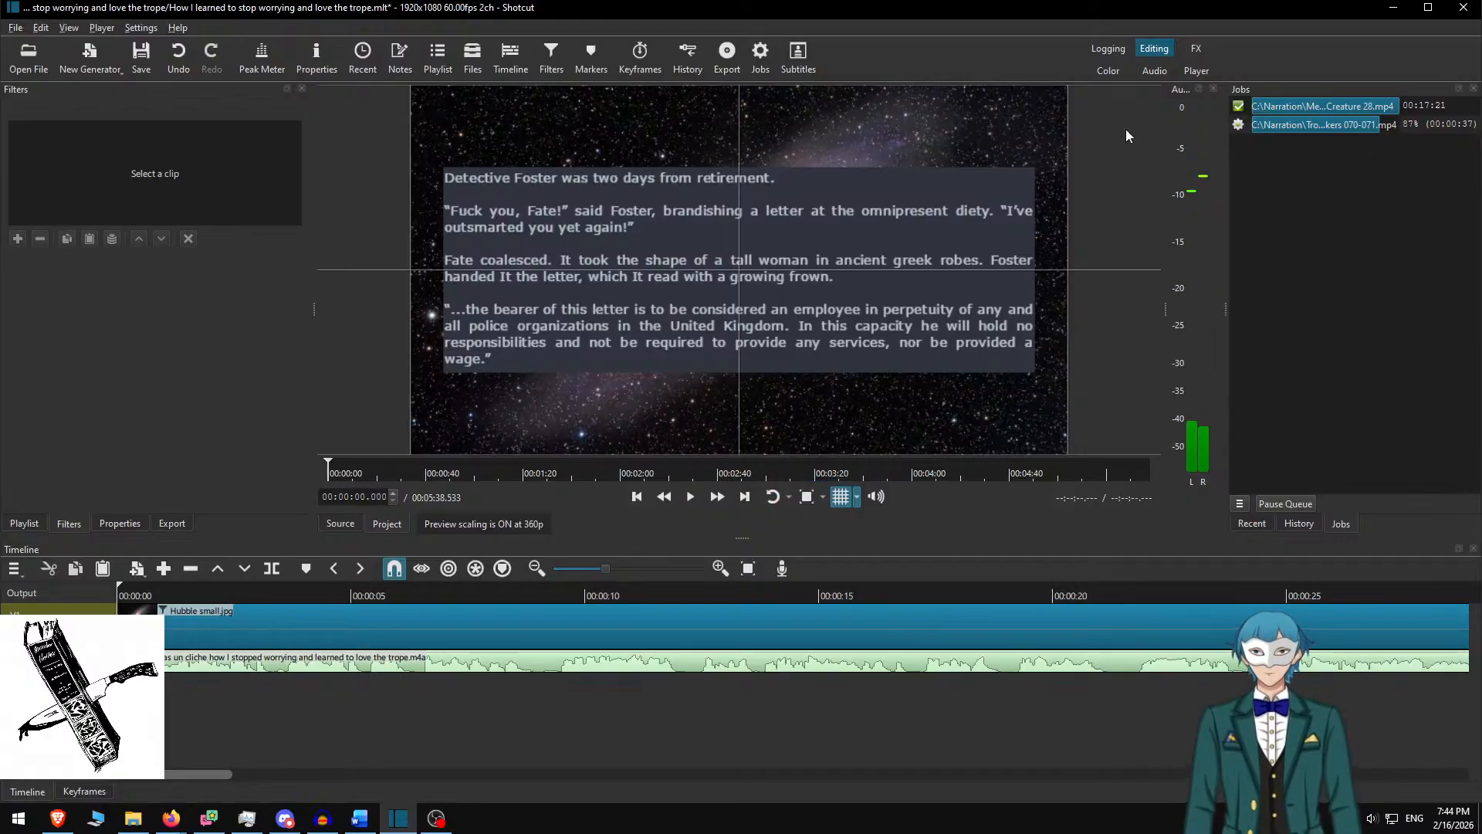
pyautogui.press('space')
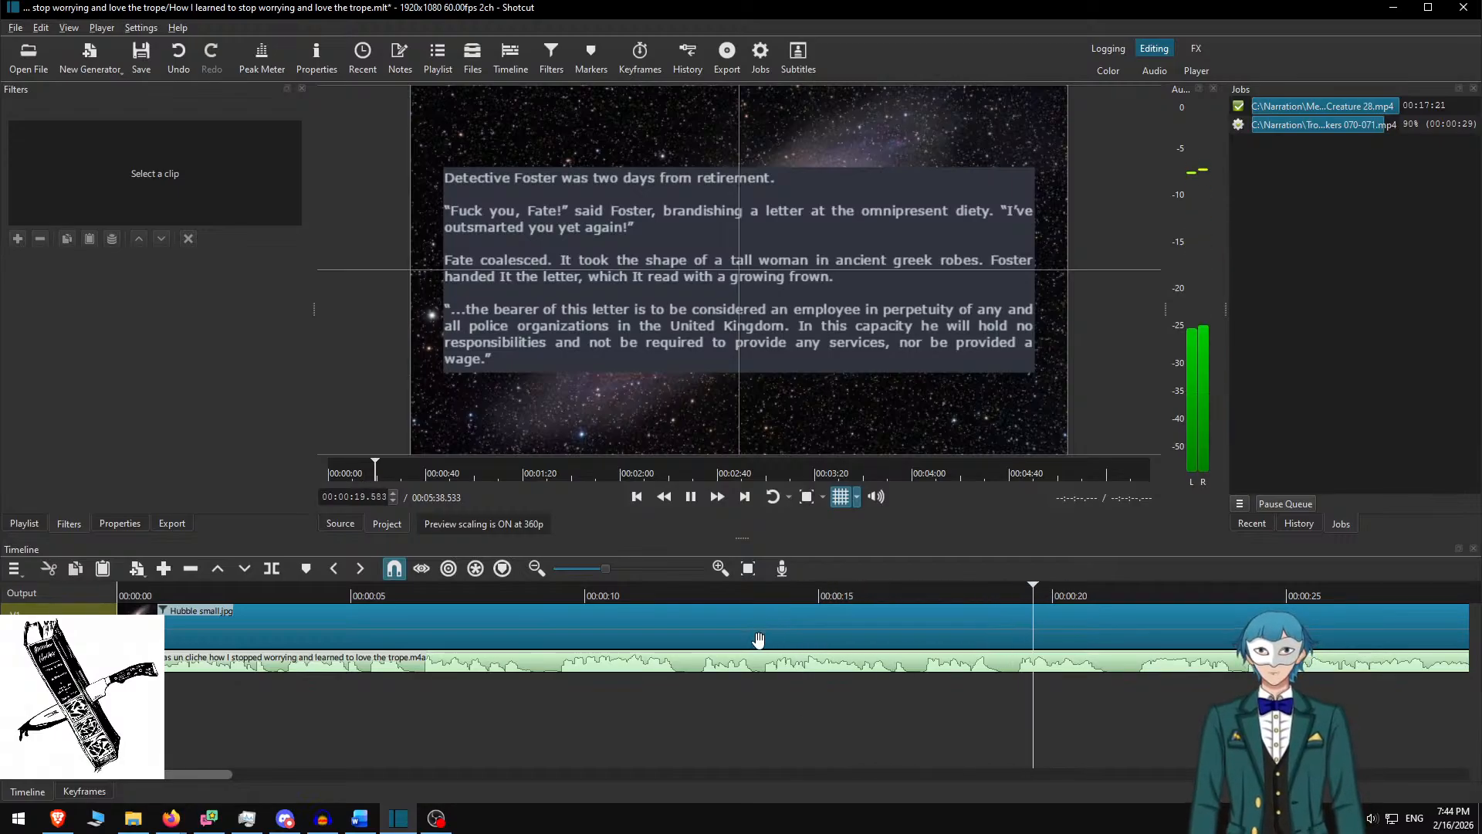
pyautogui.scroll(-5, 760, 641)
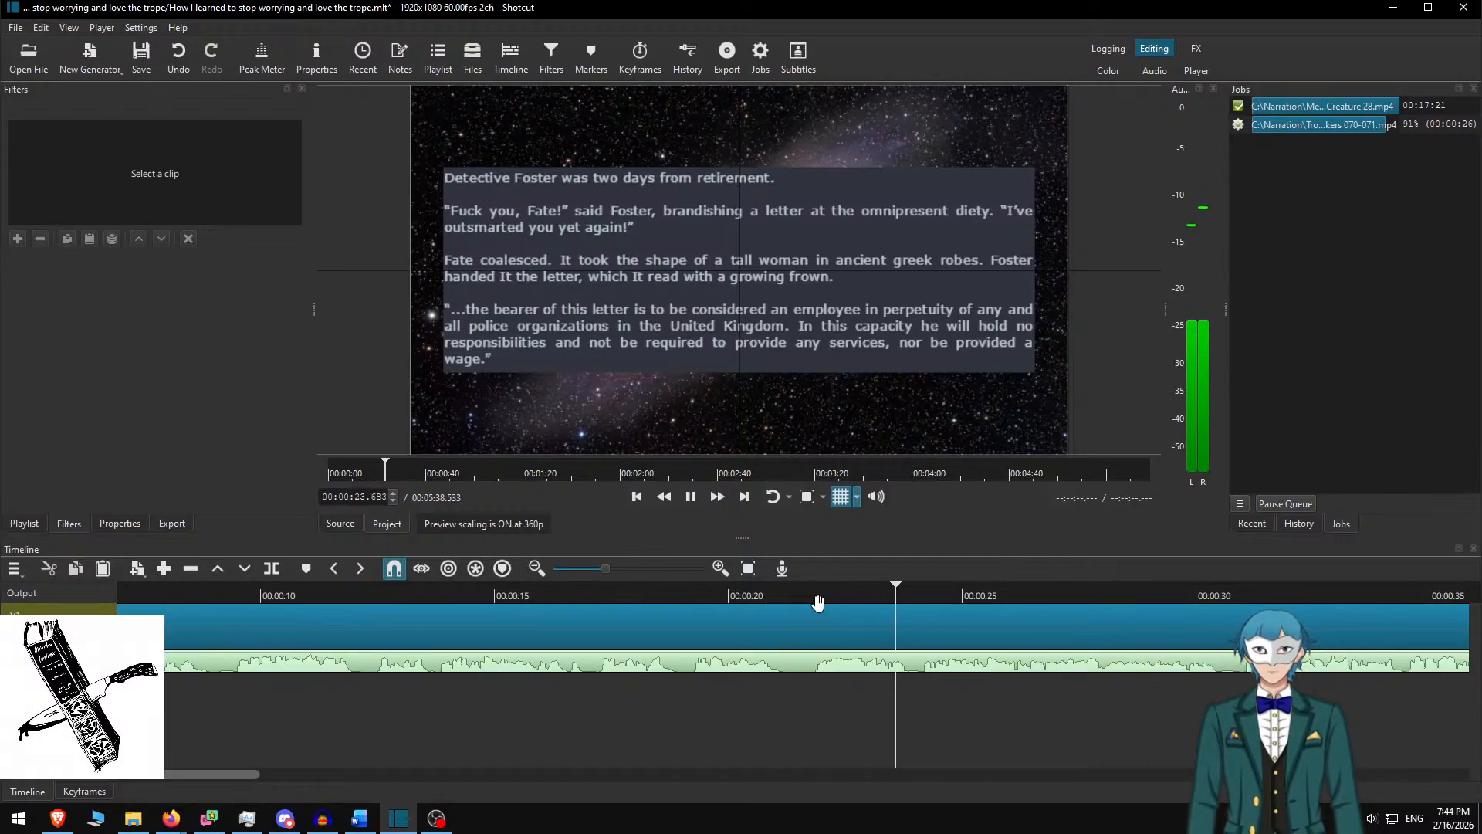
pyautogui.scroll(-4, 826, 610)
pyautogui.scroll(-4, 760, 614)
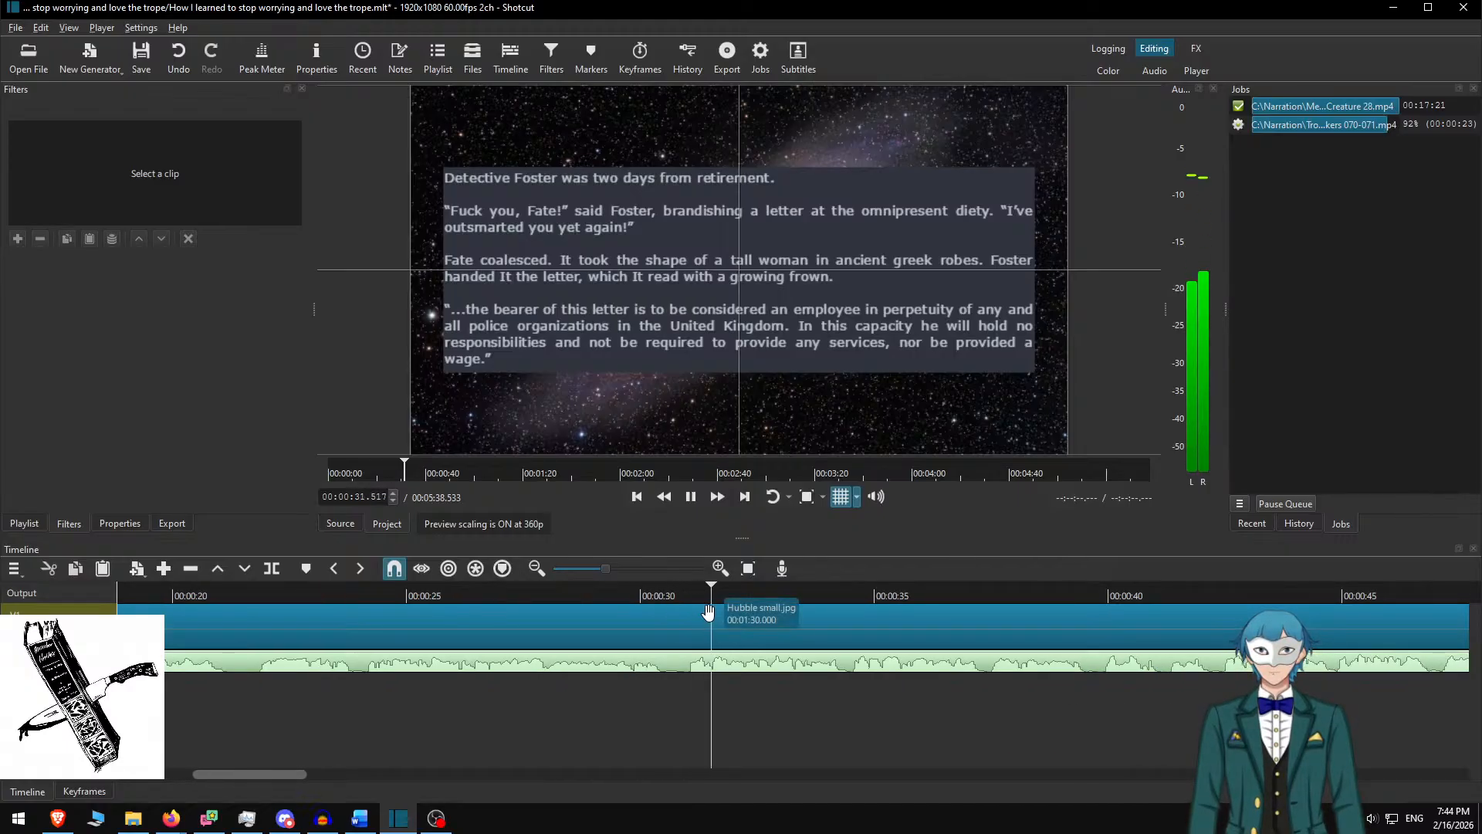
pyautogui.scroll(-7, 794, 641)
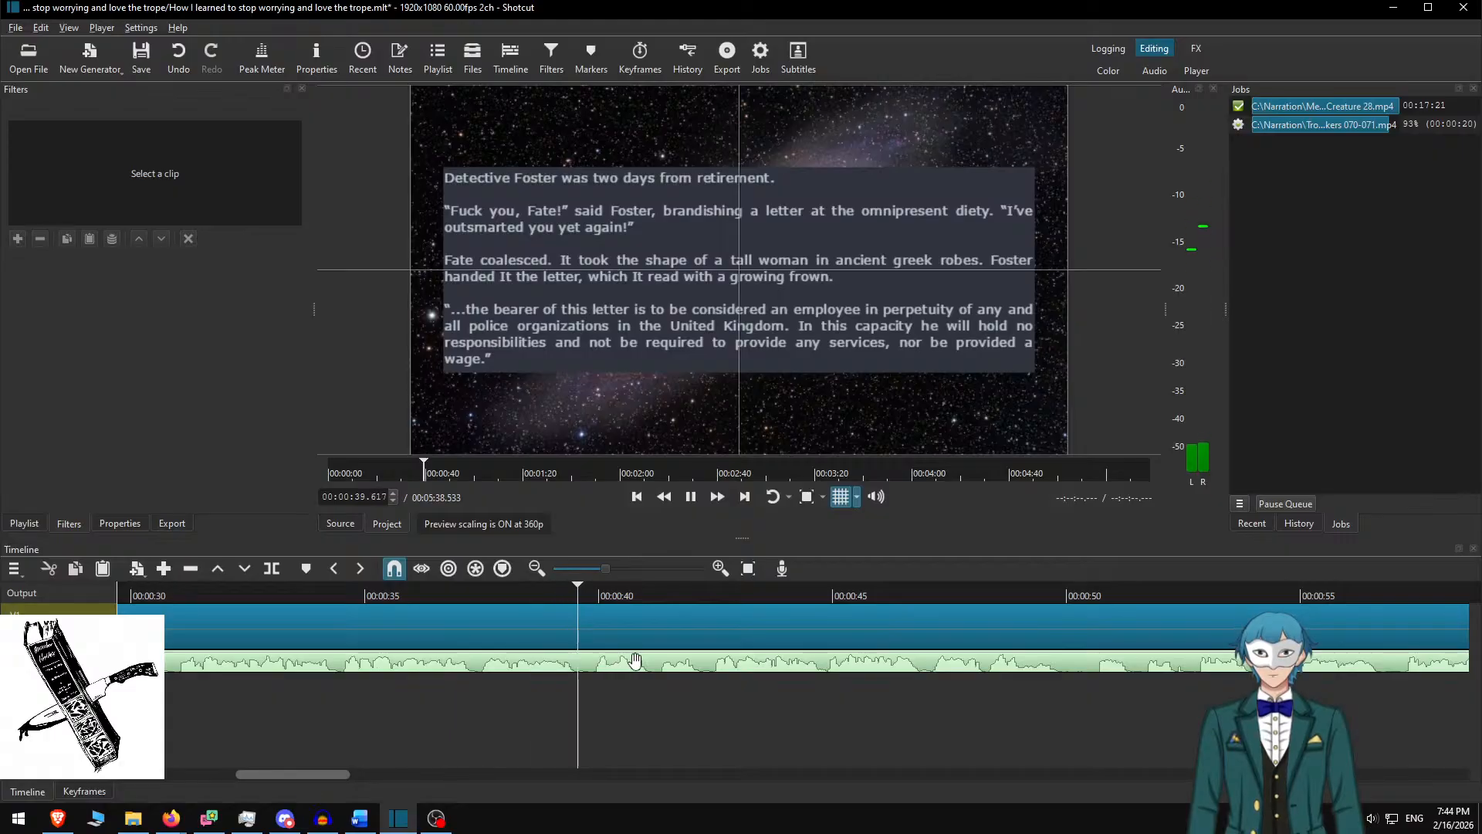
# Split the Hubble clip at the playhead and copy the Foster-and-Fate passage from Word
pyautogui.press('s')
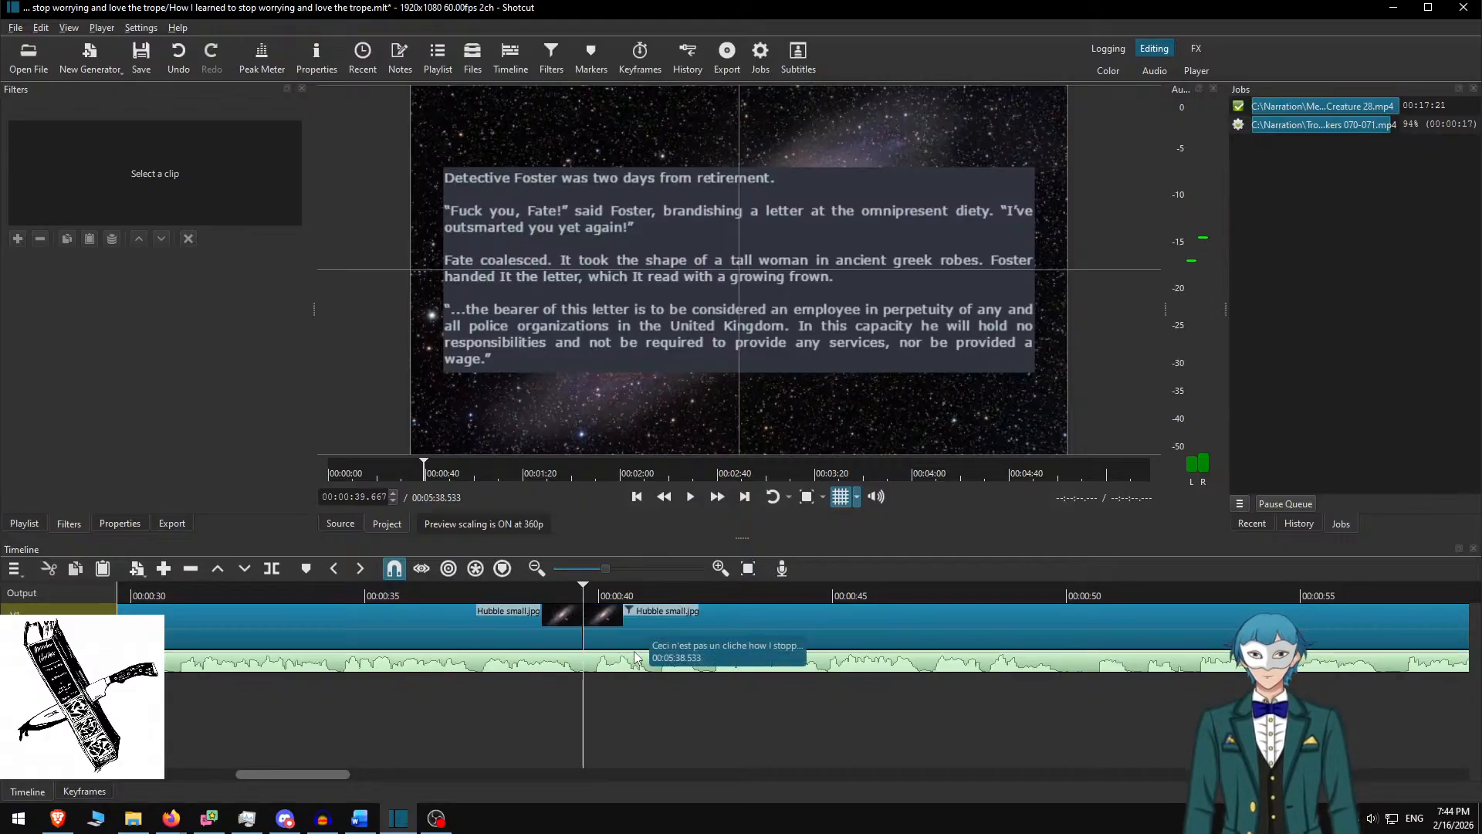
pyautogui.click(638, 630)
pyautogui.hotkey('alt', 'Tab')
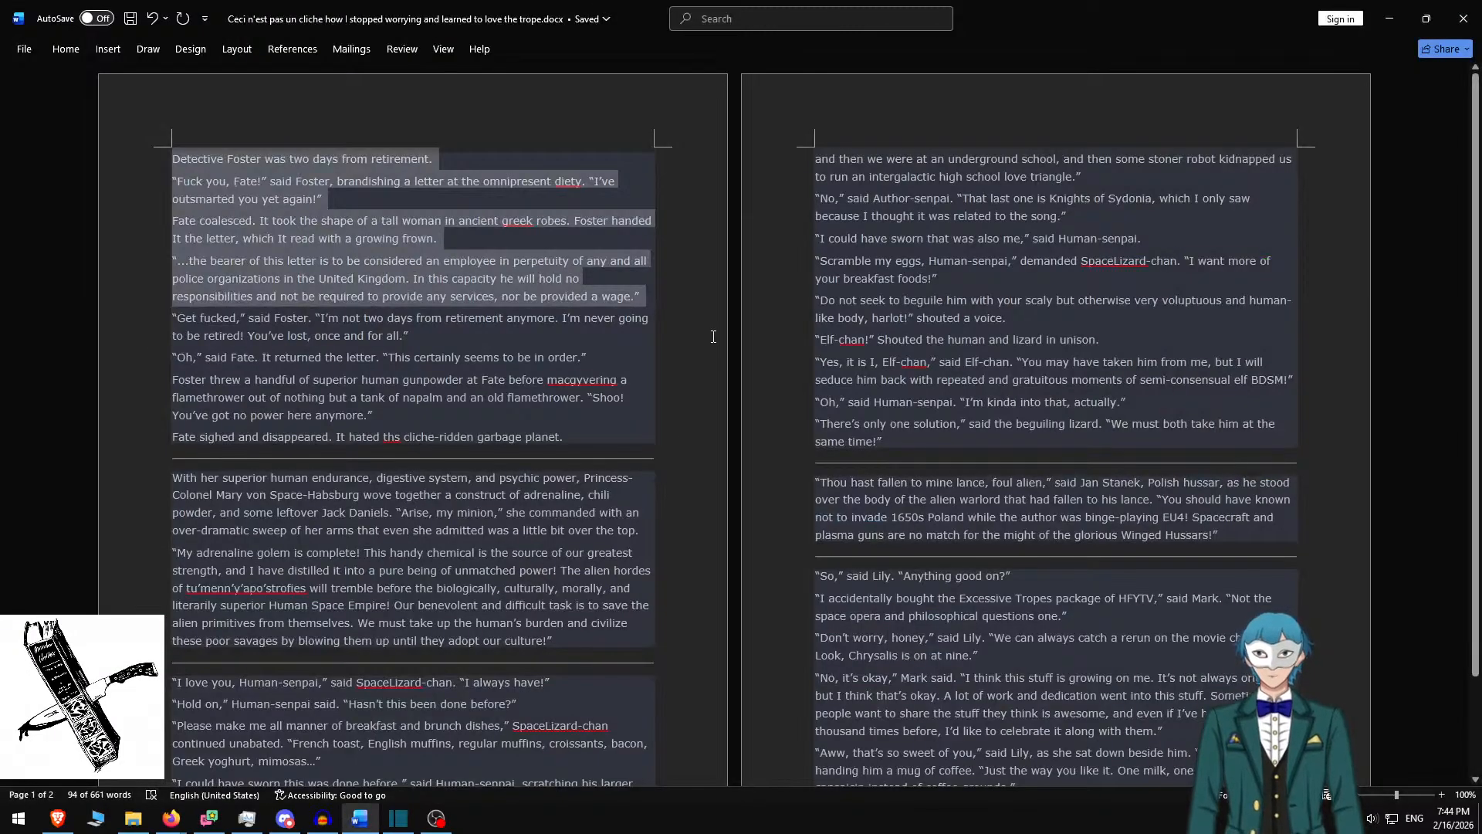
pyautogui.press('Delete')
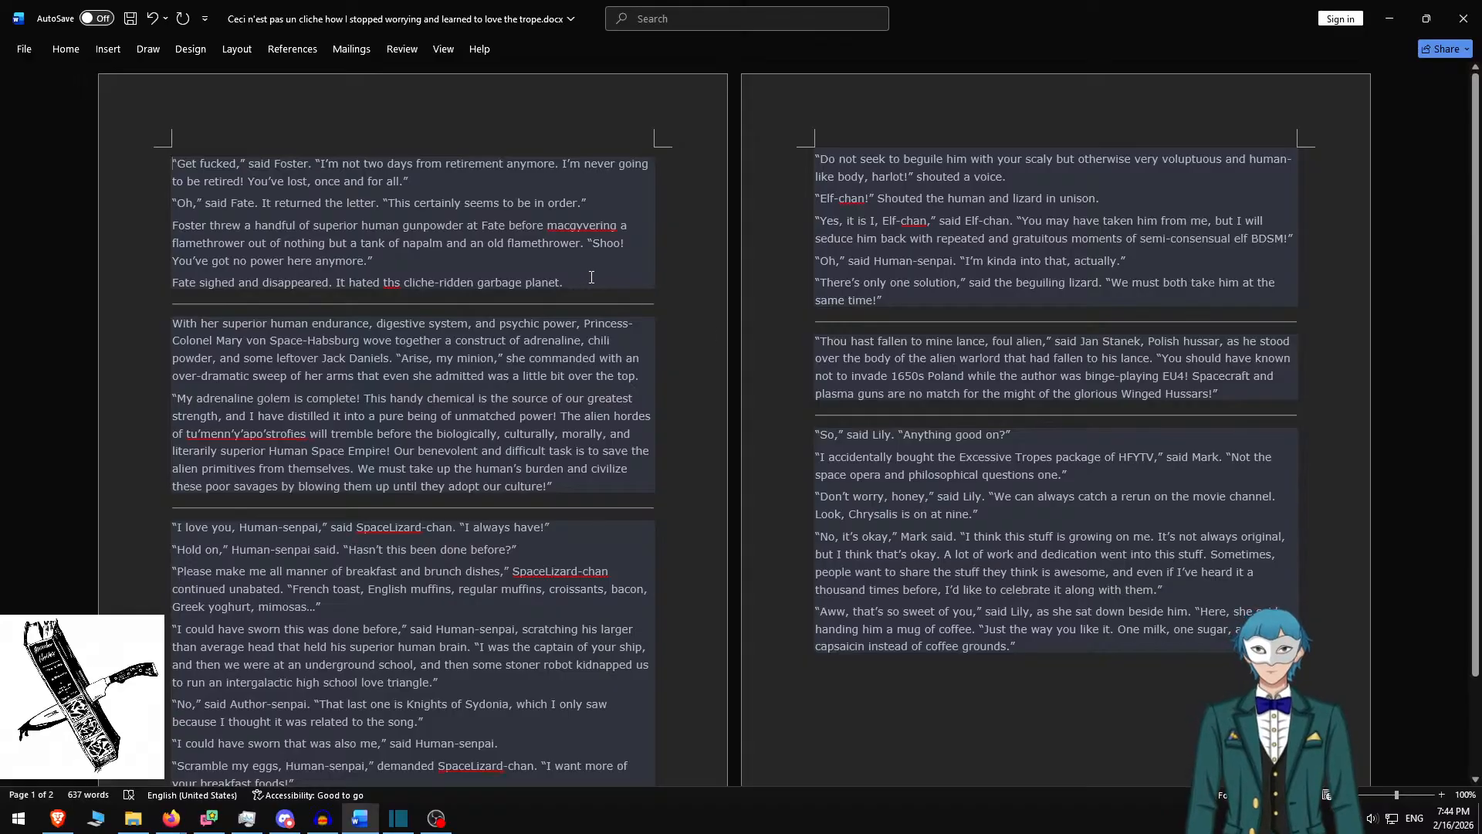
pyautogui.keyDown('shift'); pyautogui.click(591, 278); pyautogui.keyUp('shift')
pyautogui.hotkey('ctrl', 'c')
pyautogui.hotkey('alt', 'Tab')
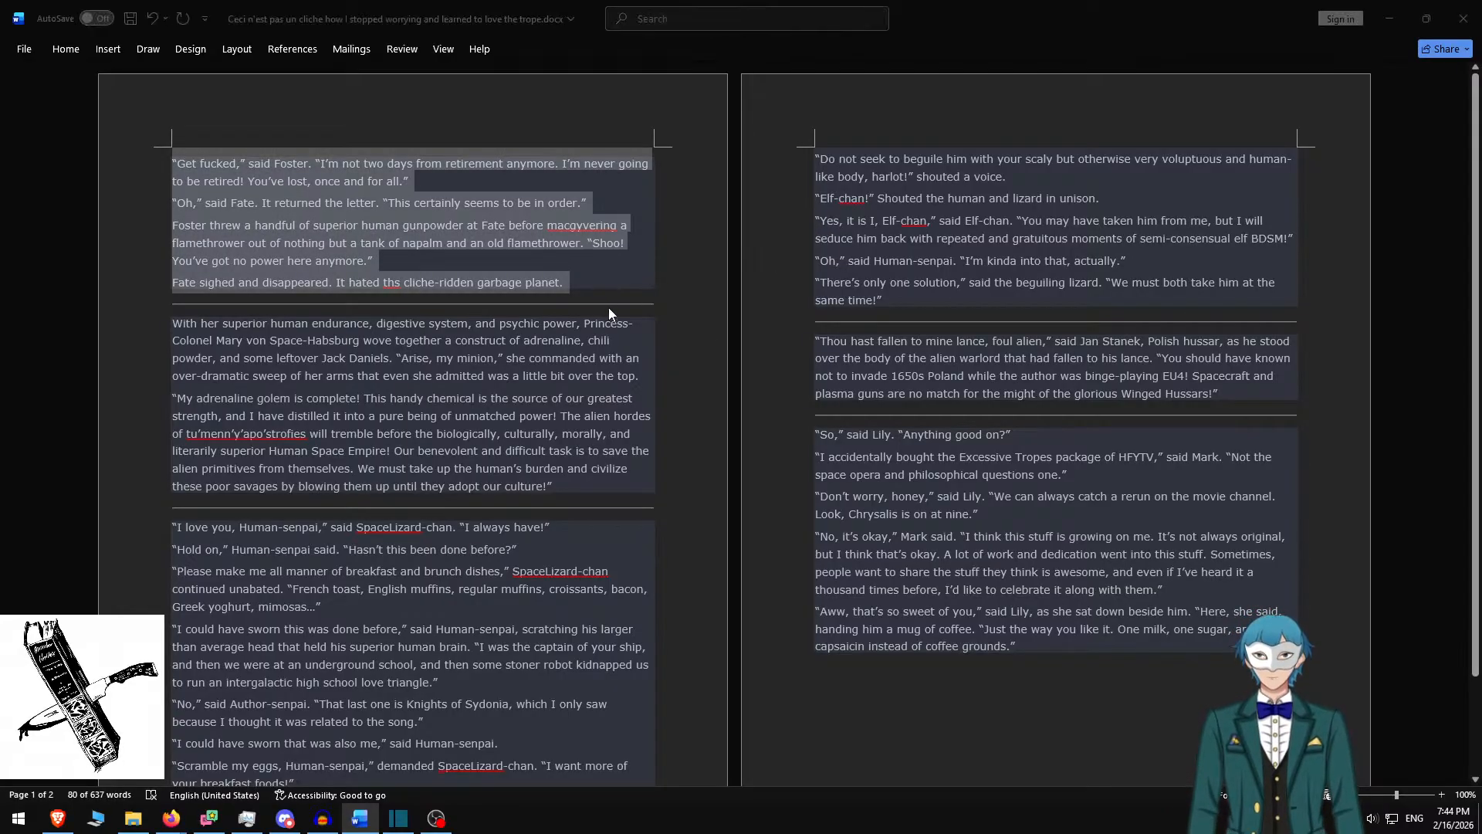
# Paste the Foster-and-Fate passage into the second card, spacing its paragraphs with blank lines
pyautogui.click(653, 310)
pyautogui.hotkey('ctrl', 'a')
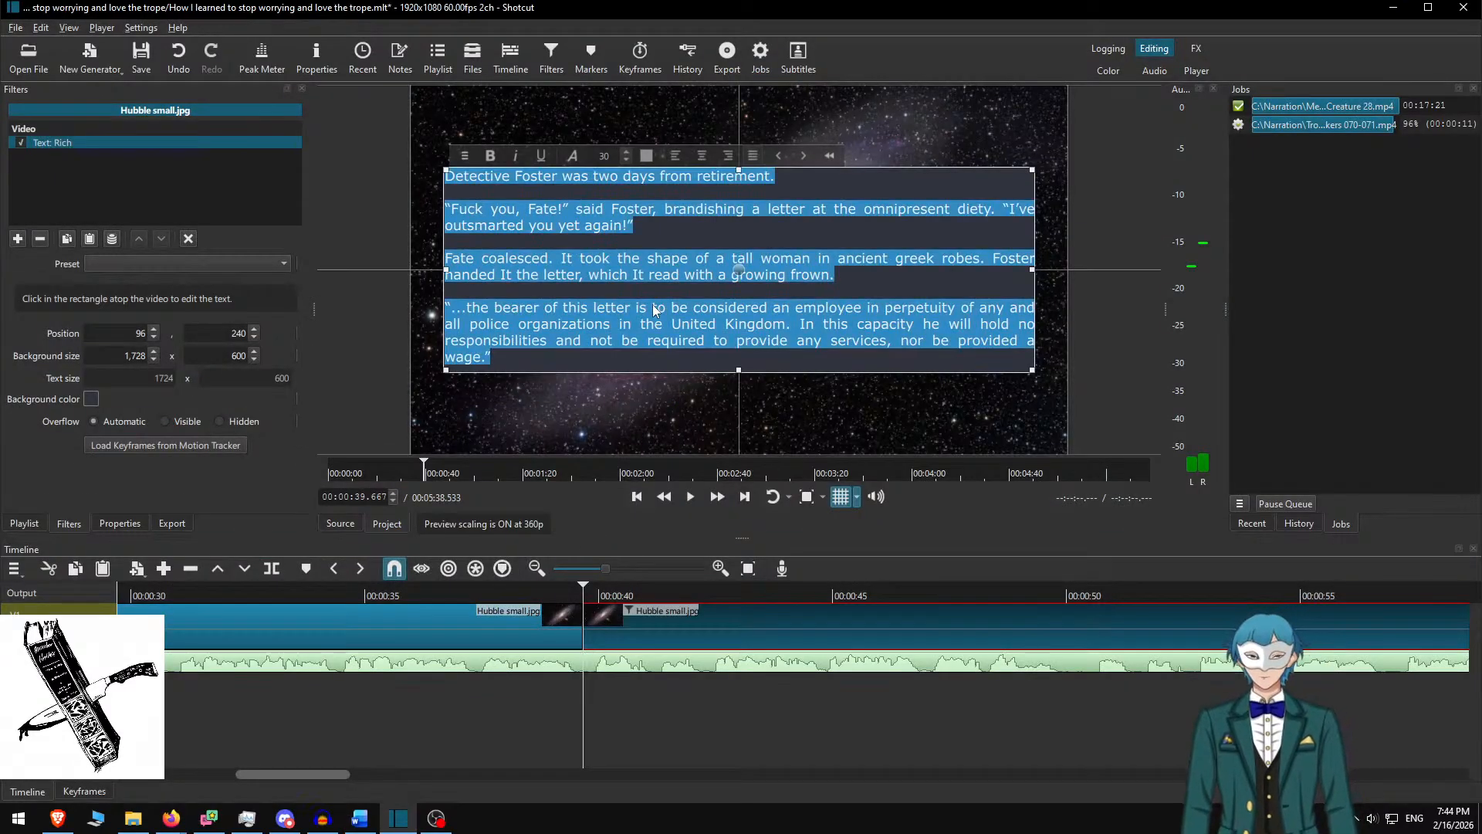
pyautogui.hotkey('ctrl', 'v')
pyautogui.press('Home')
pyautogui.press('Return')
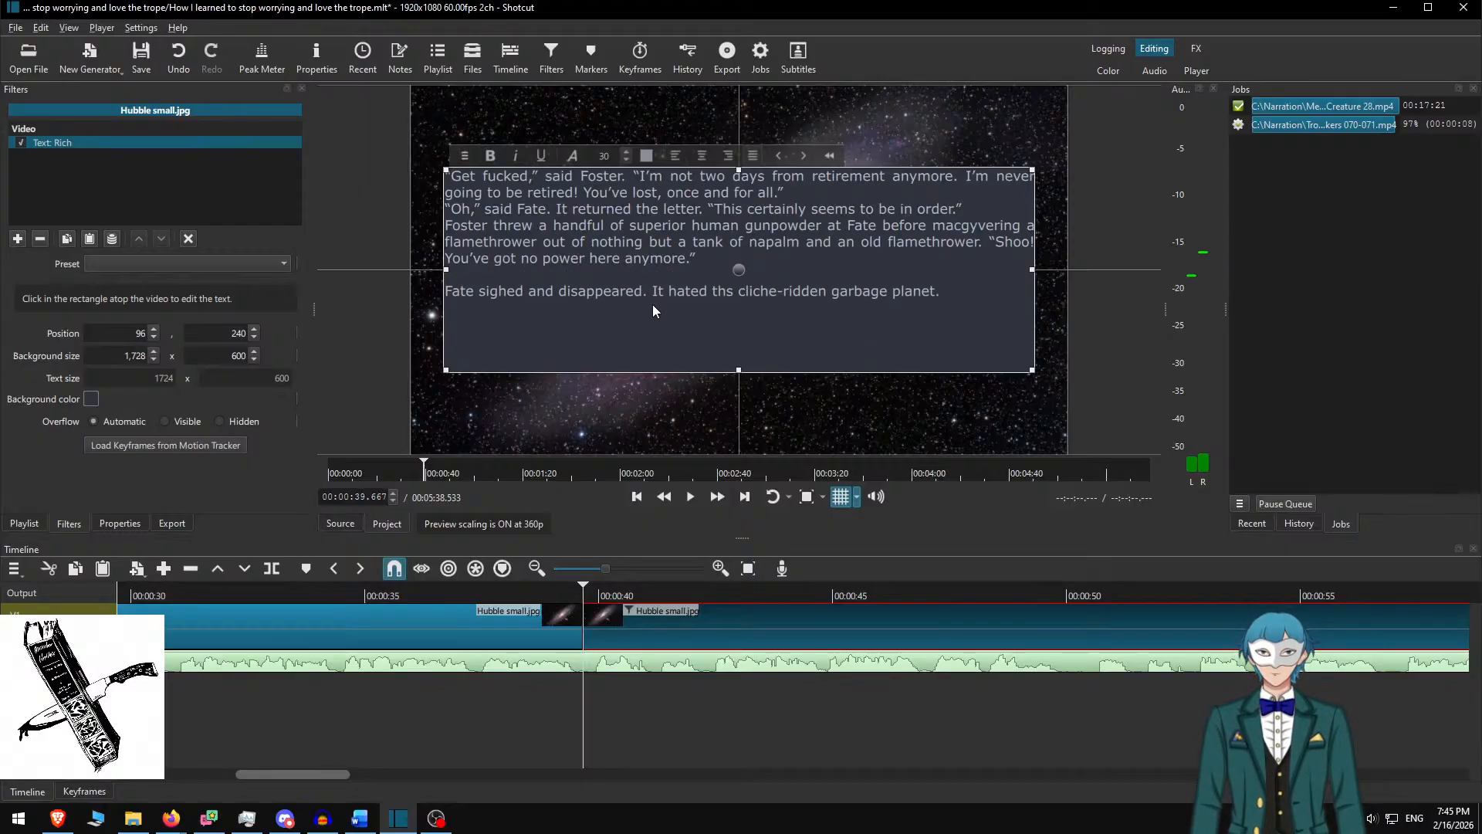
pyautogui.press('Up')
pyautogui.press('Up')
pyautogui.press('Up')
pyautogui.press('Up')
pyautogui.press('Return')
pyautogui.press('Up')
pyautogui.press('Up')
pyautogui.press('Return')
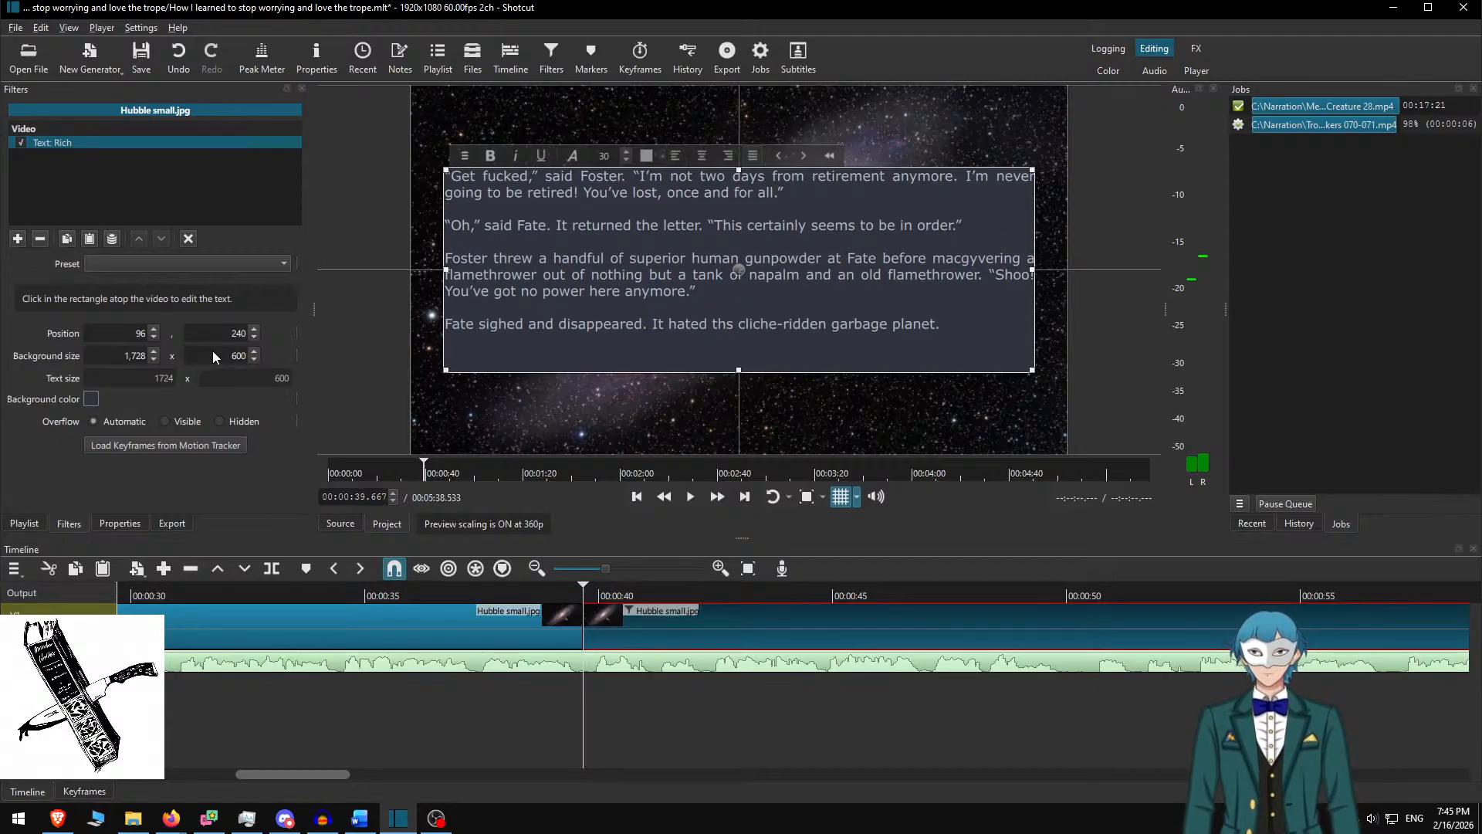
# Shrink the box height to 500 and move it lower to 96, 290
pyautogui.press('Delete')
pyautogui.write('5')
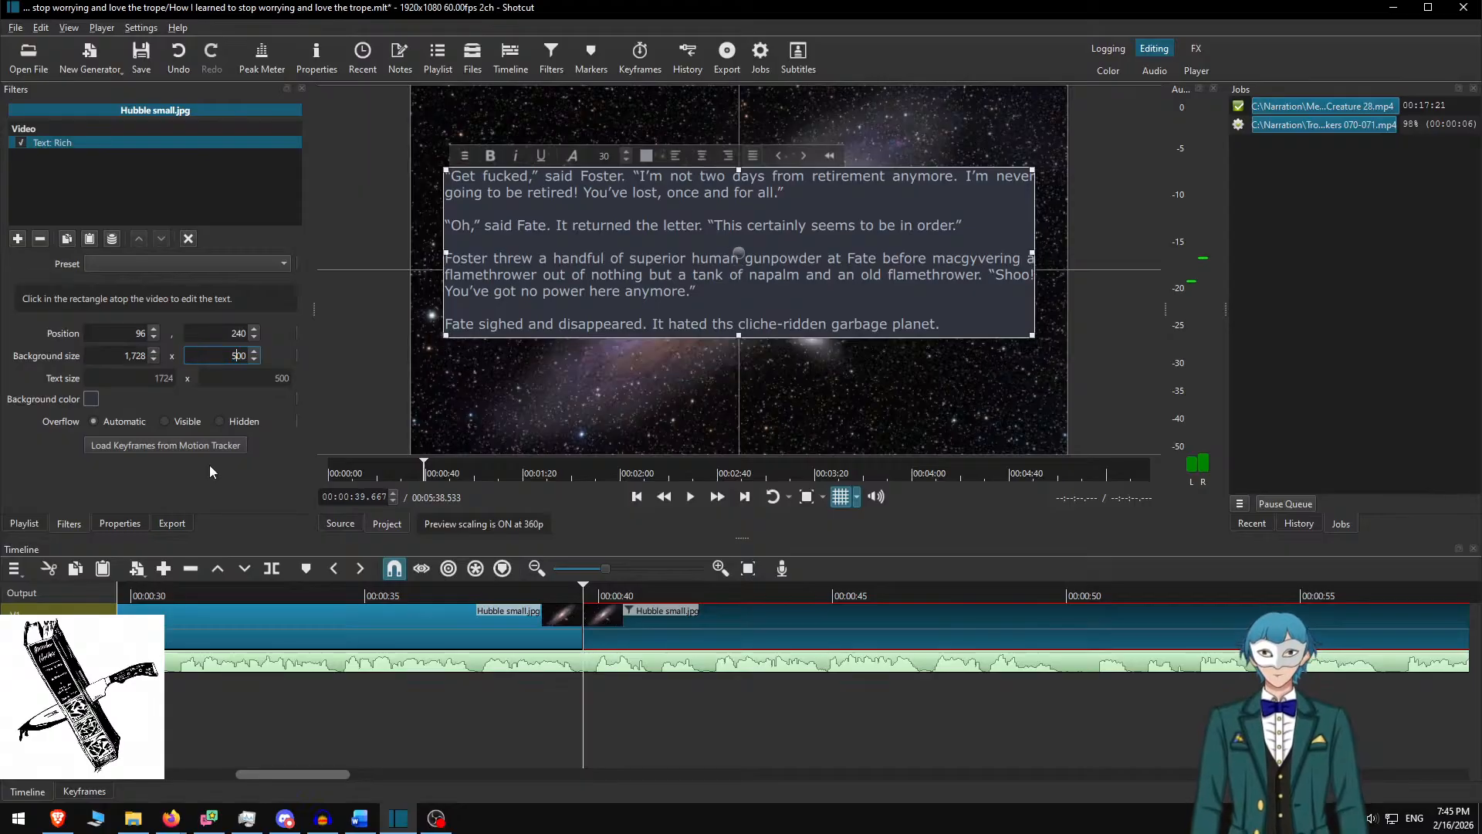
pyautogui.moveTo(739, 252); pyautogui.dragTo(740, 274)
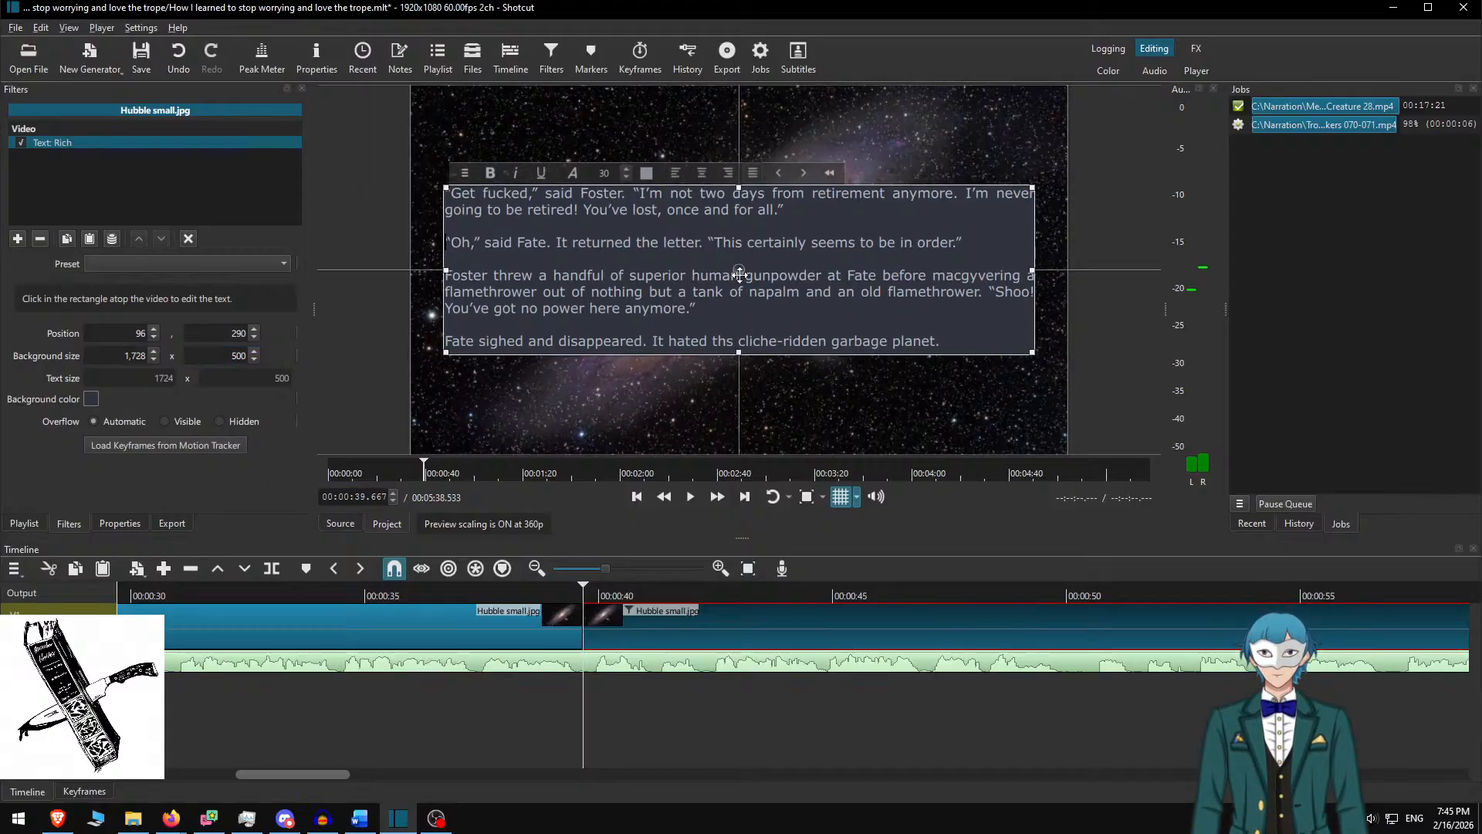
pyautogui.click(693, 627)
# Play back the new Foster card at faster speed from about 37.6 s
pyautogui.click(488, 590)
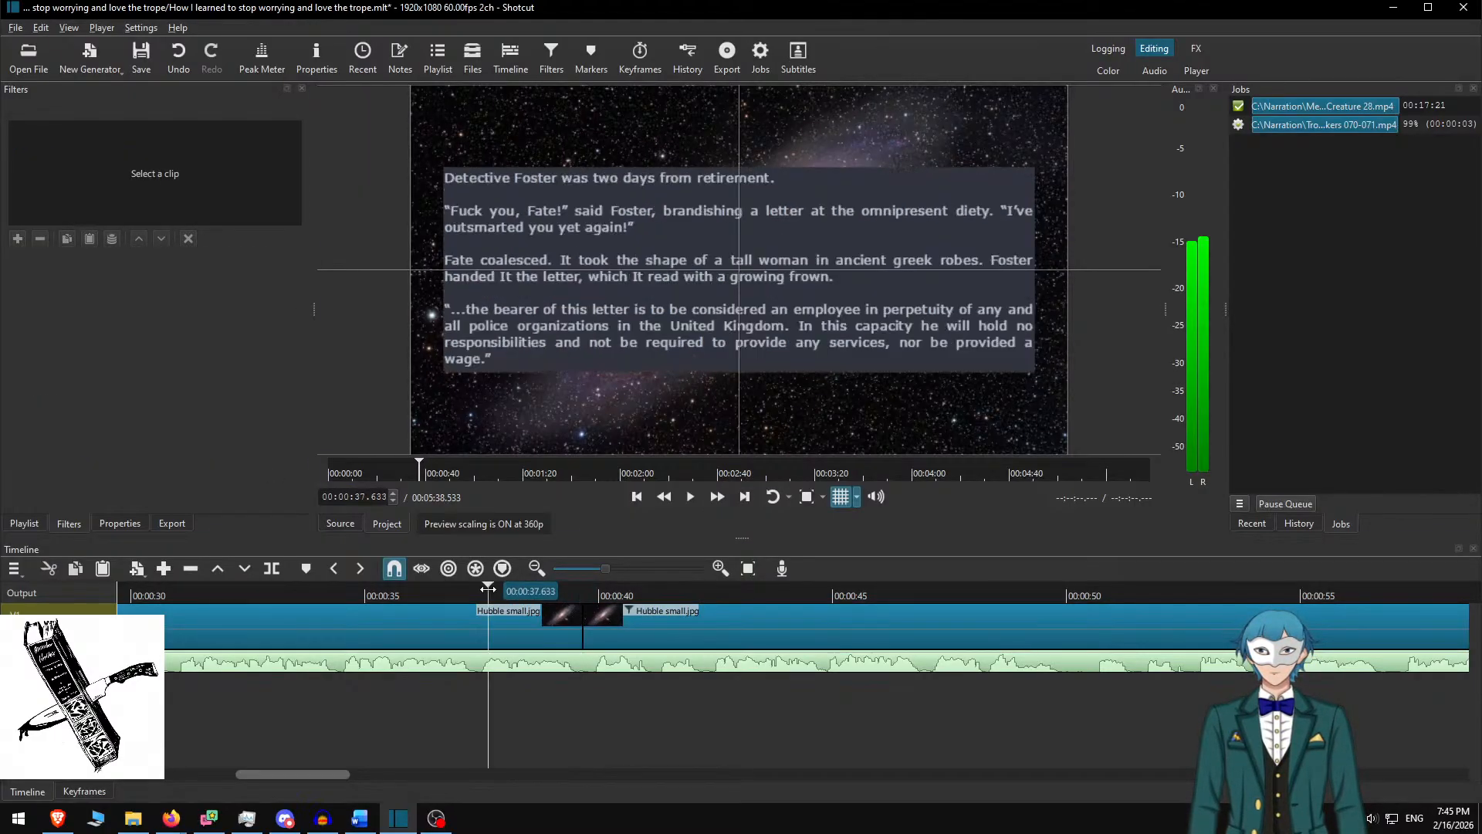
pyautogui.click(695, 497)
pyautogui.click(715, 496)
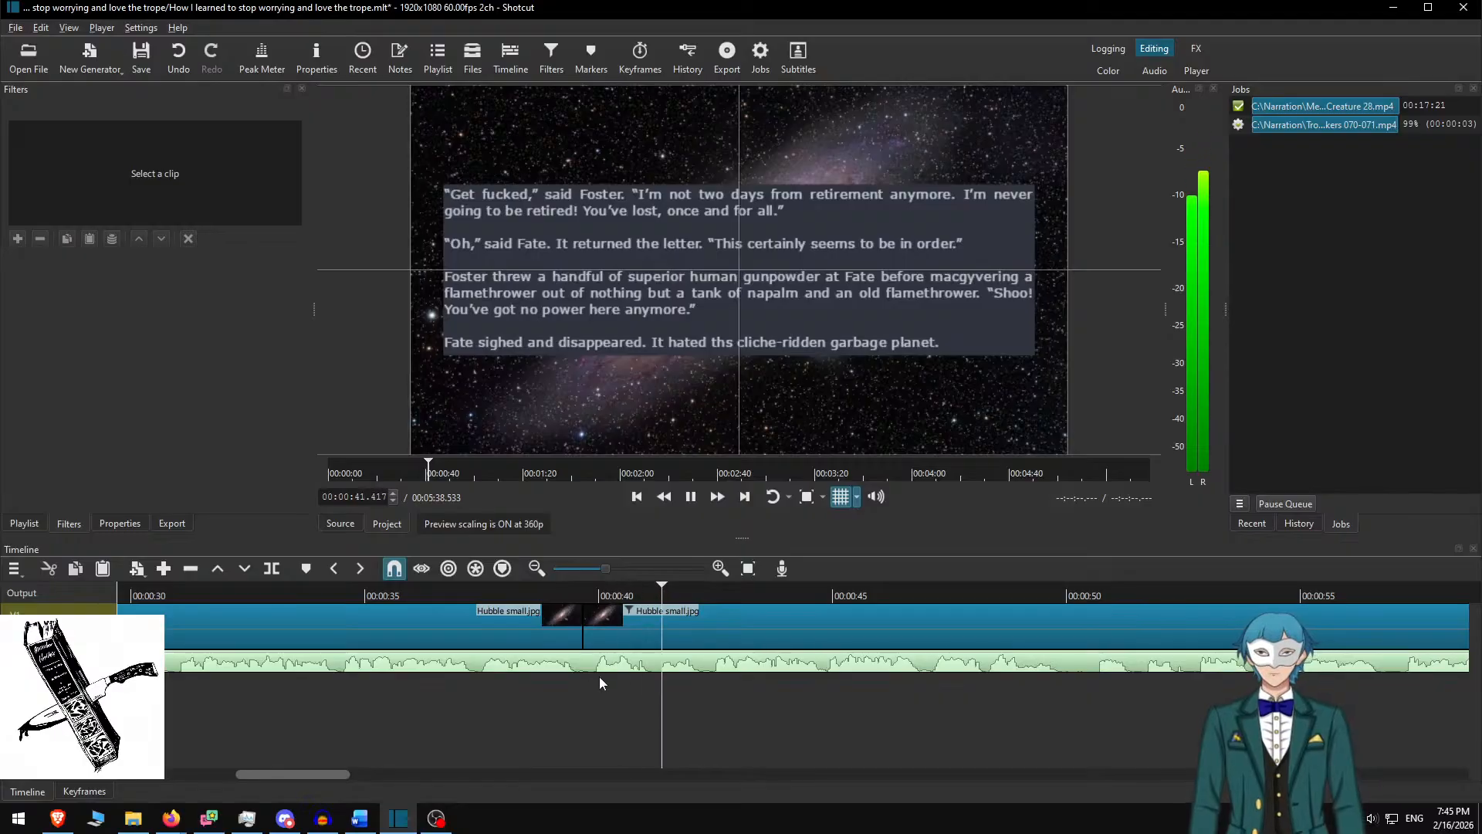
pyautogui.scroll(-7, 567, 667)
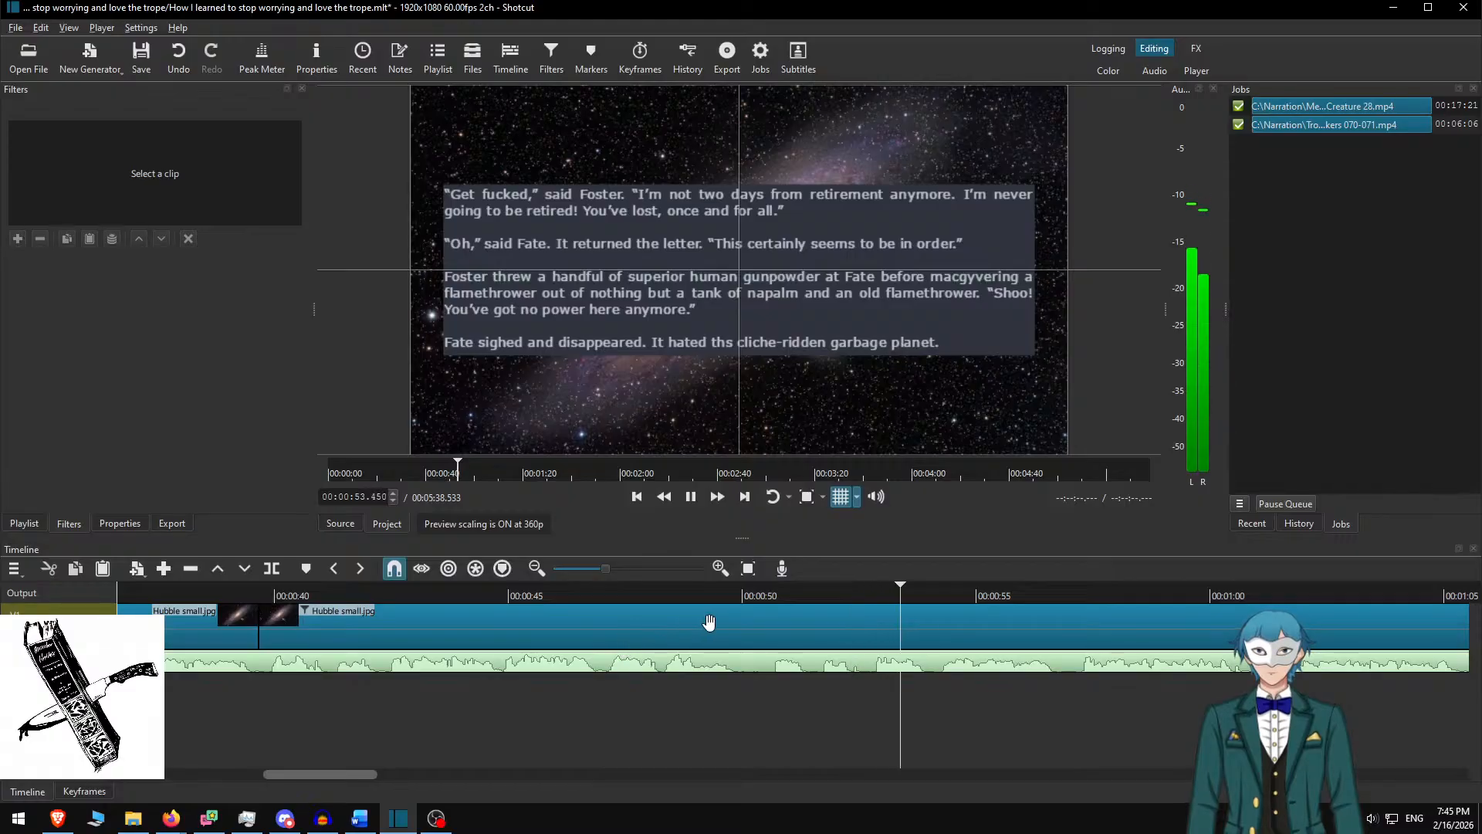
pyautogui.scroll(-8, 881, 632)
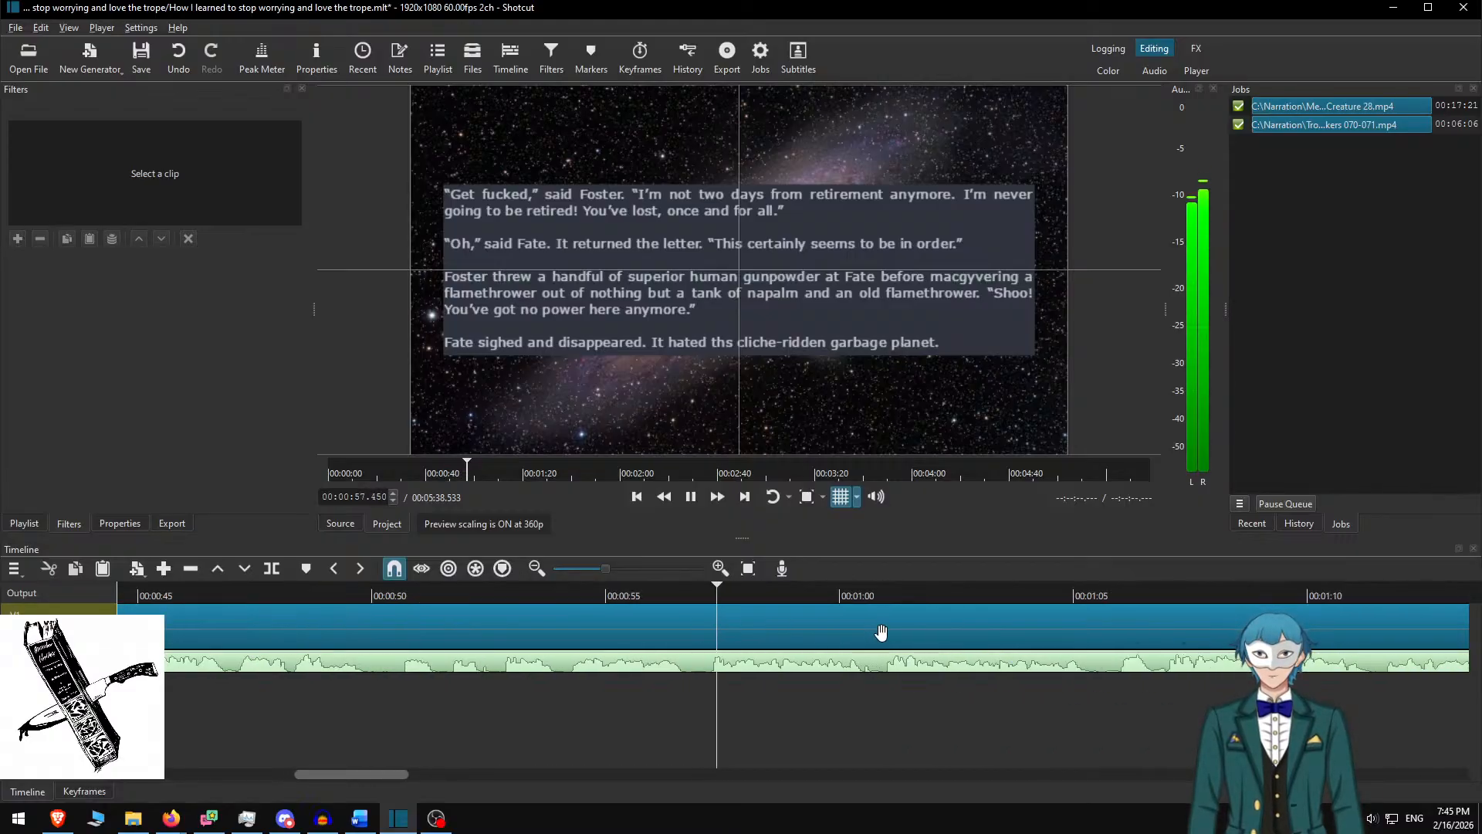
pyautogui.scroll(-4, 881, 632)
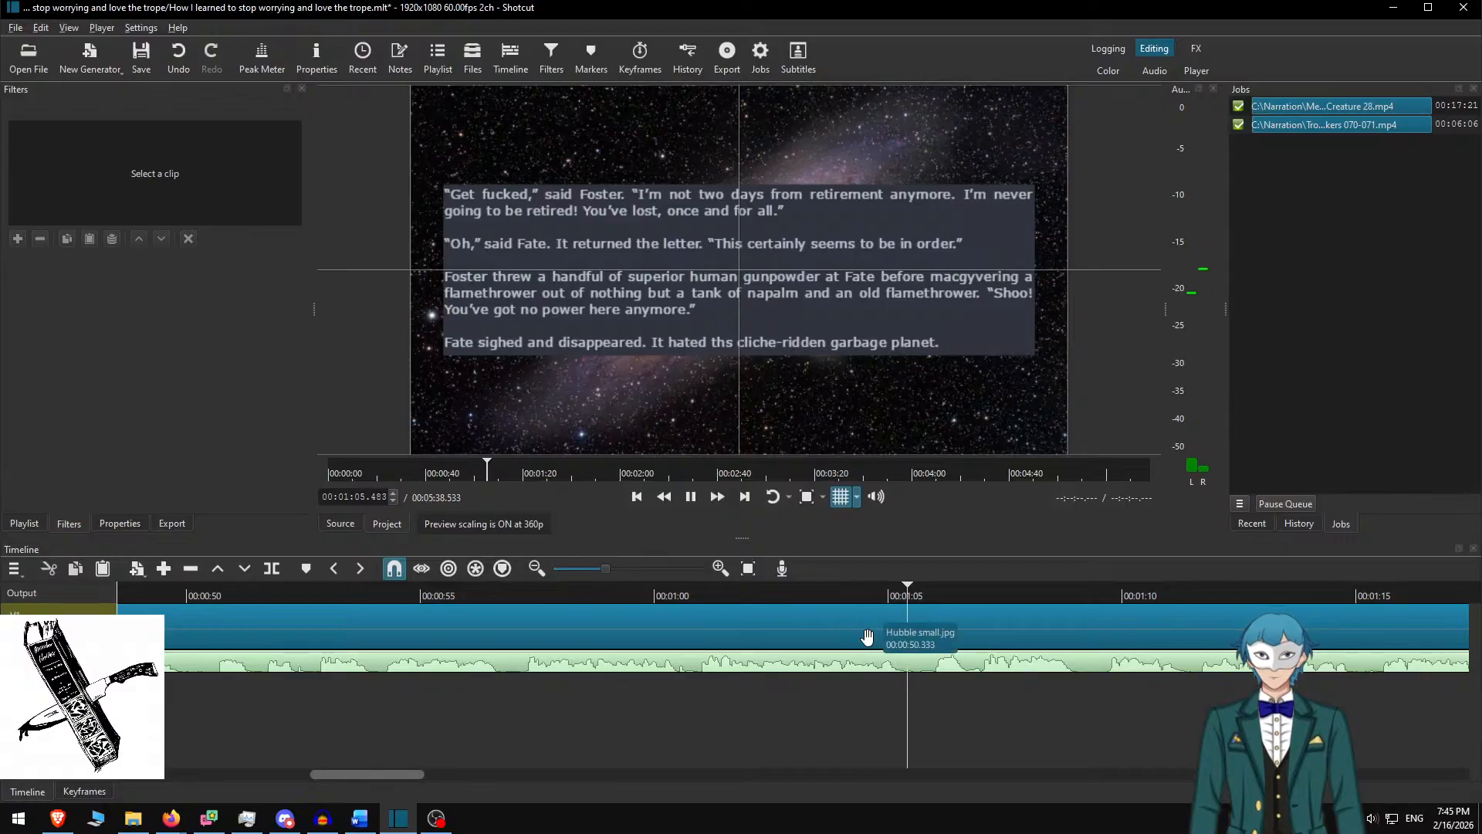
pyautogui.scroll(-11, 896, 630)
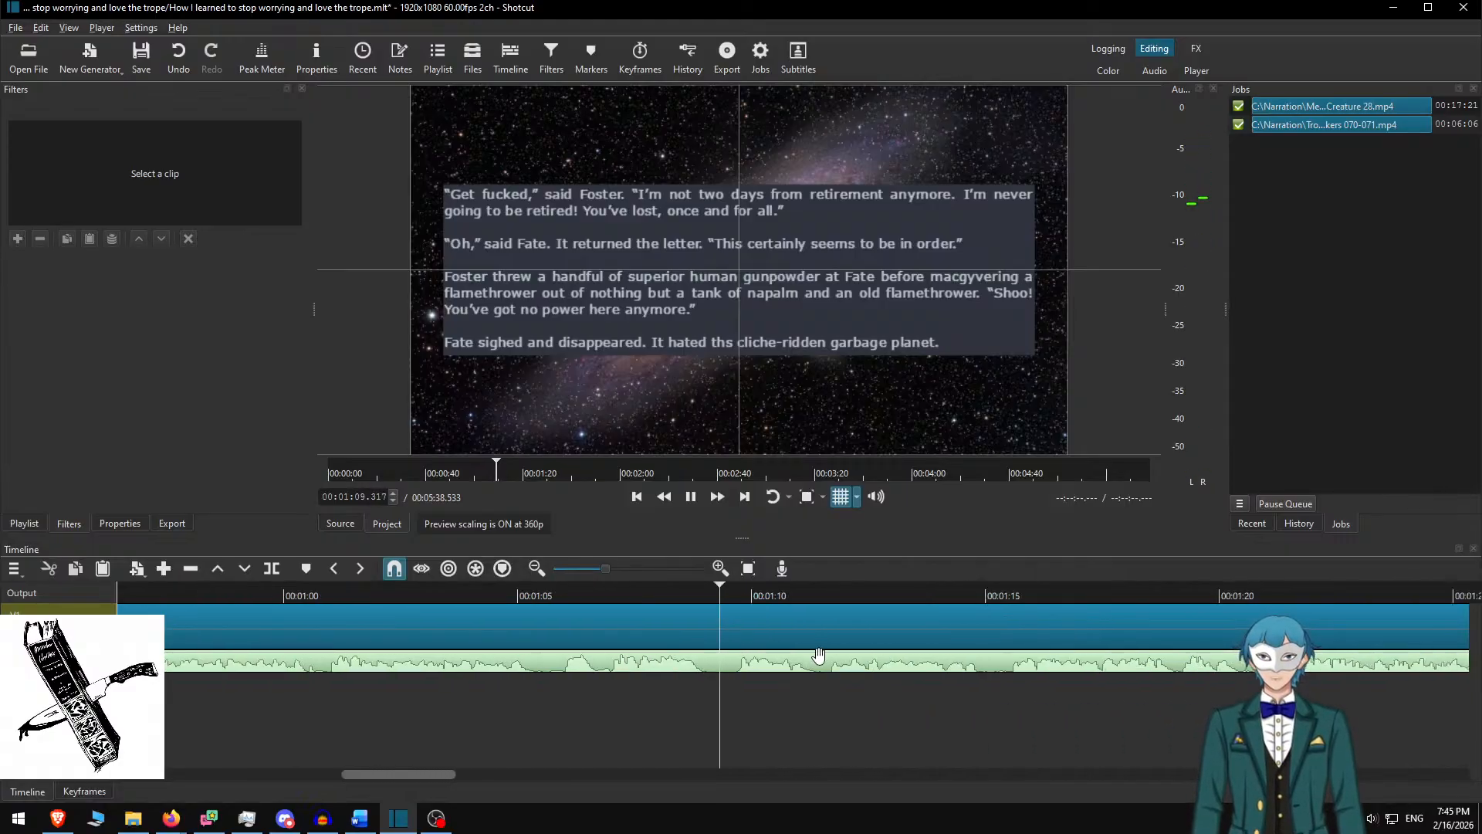
pyautogui.scroll(-5, 786, 635)
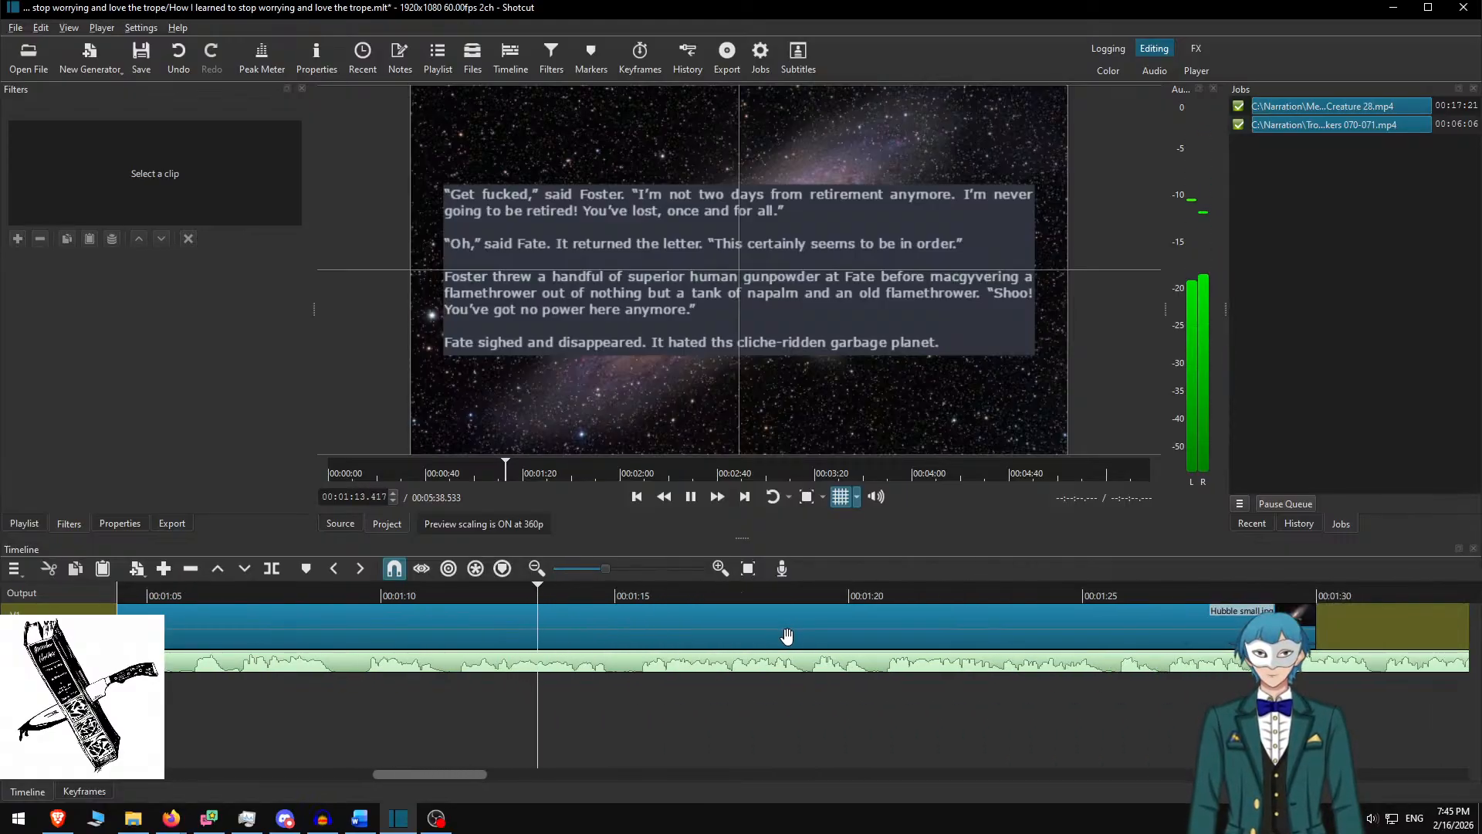
pyautogui.scroll(-12, 843, 631)
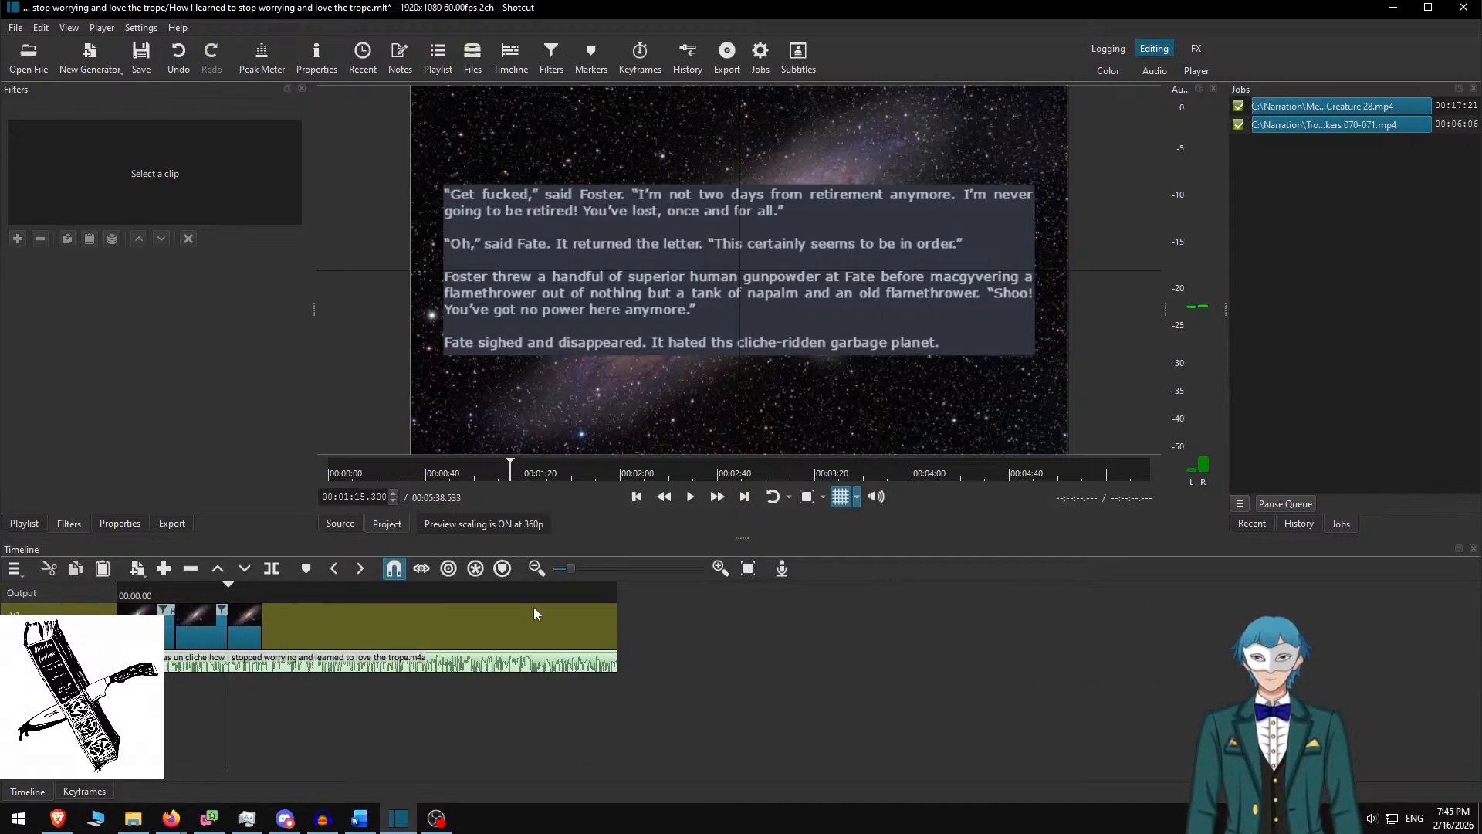
# Undo an accidental stretch of the last galaxy clip
pyautogui.moveTo(534, 607); pyautogui.dragTo(1042, 615)
pyautogui.hotkey('alt', 'Right')
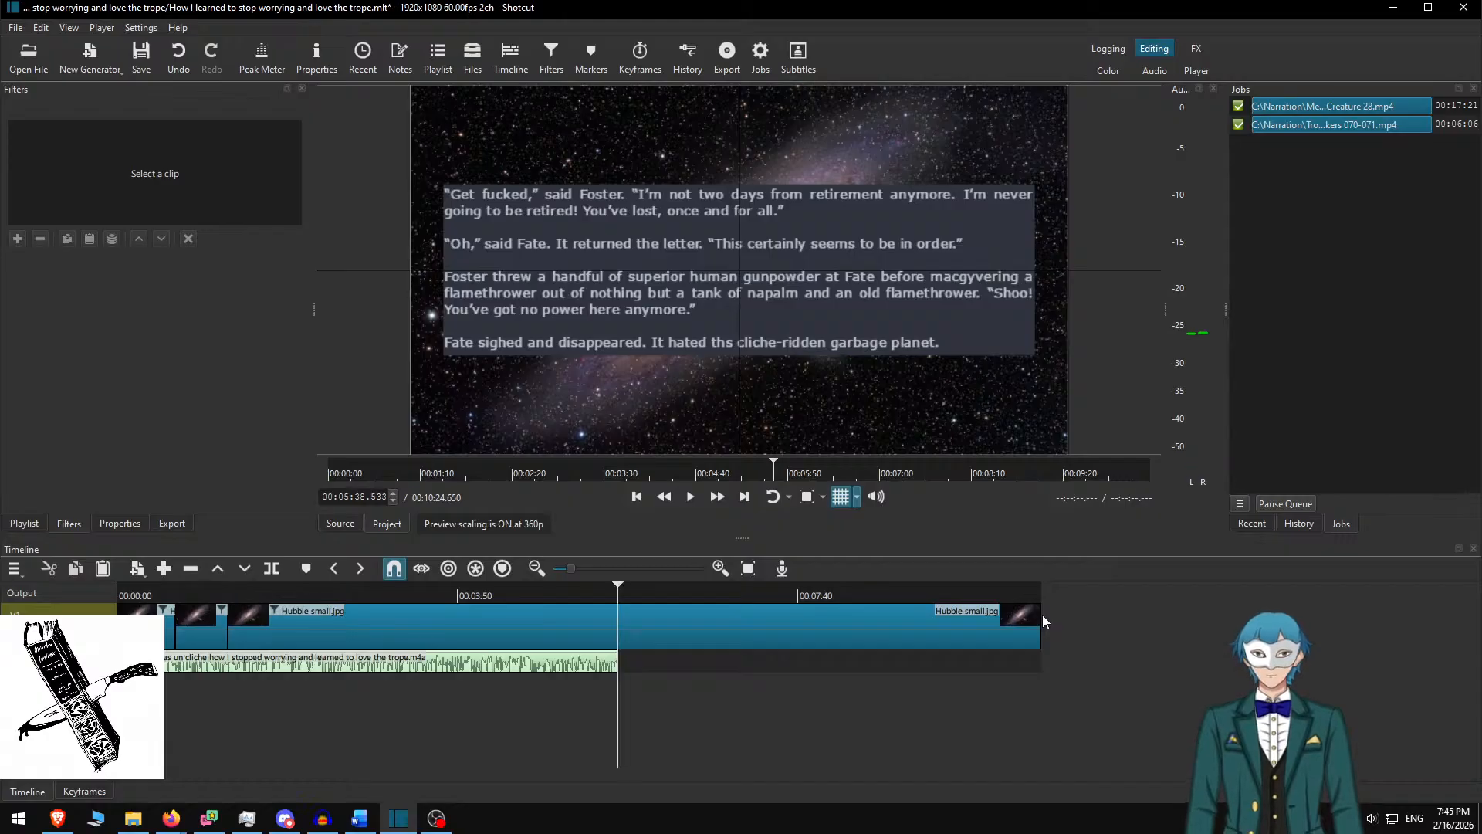
pyautogui.hotkey('ctrl', 'z')
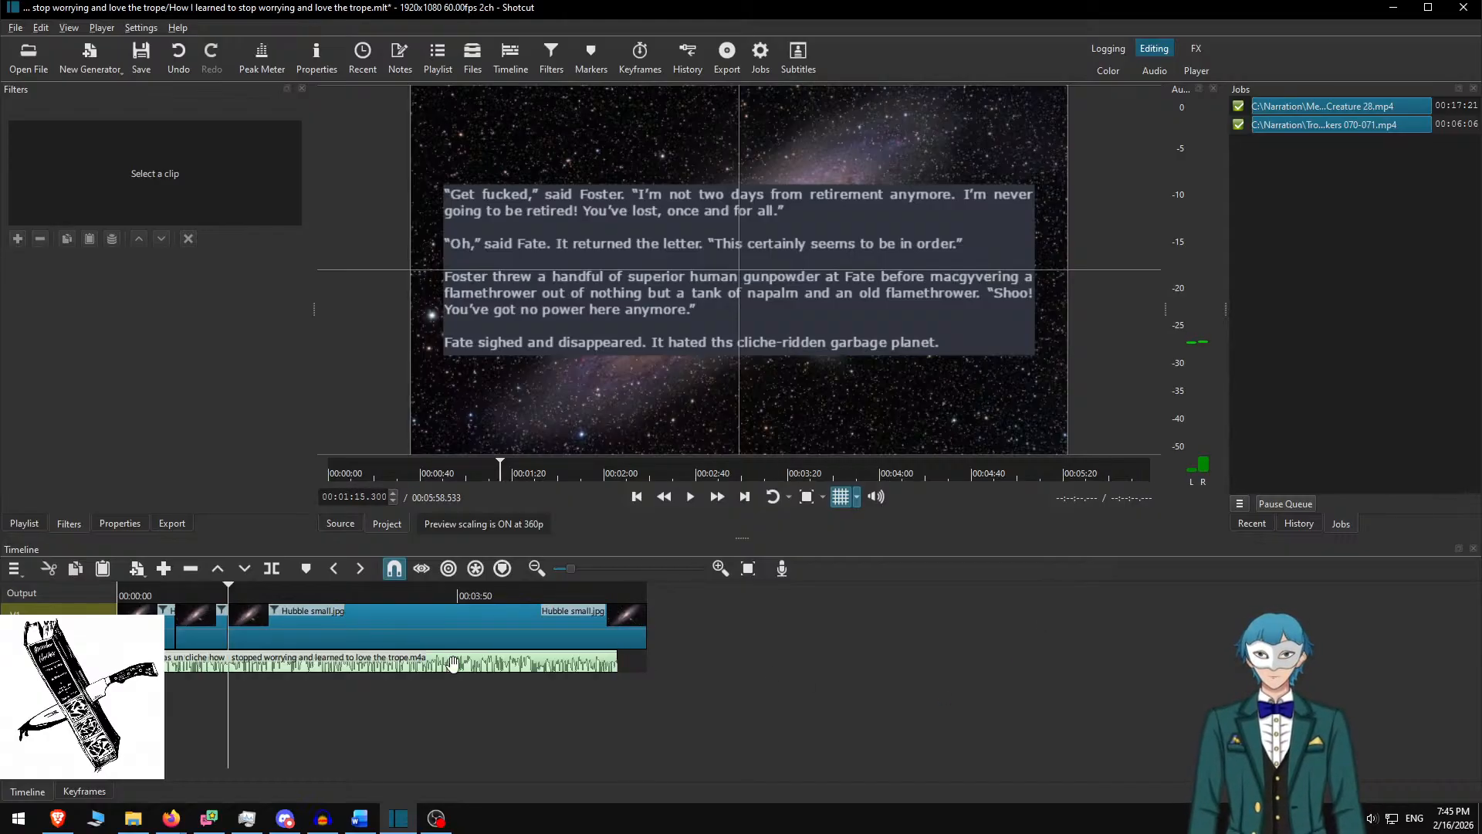
# Select the galaxy clip at the 1:15 boundary and switch to the Word story document
pyautogui.scroll(3, 335, 638)
pyautogui.press('Home')
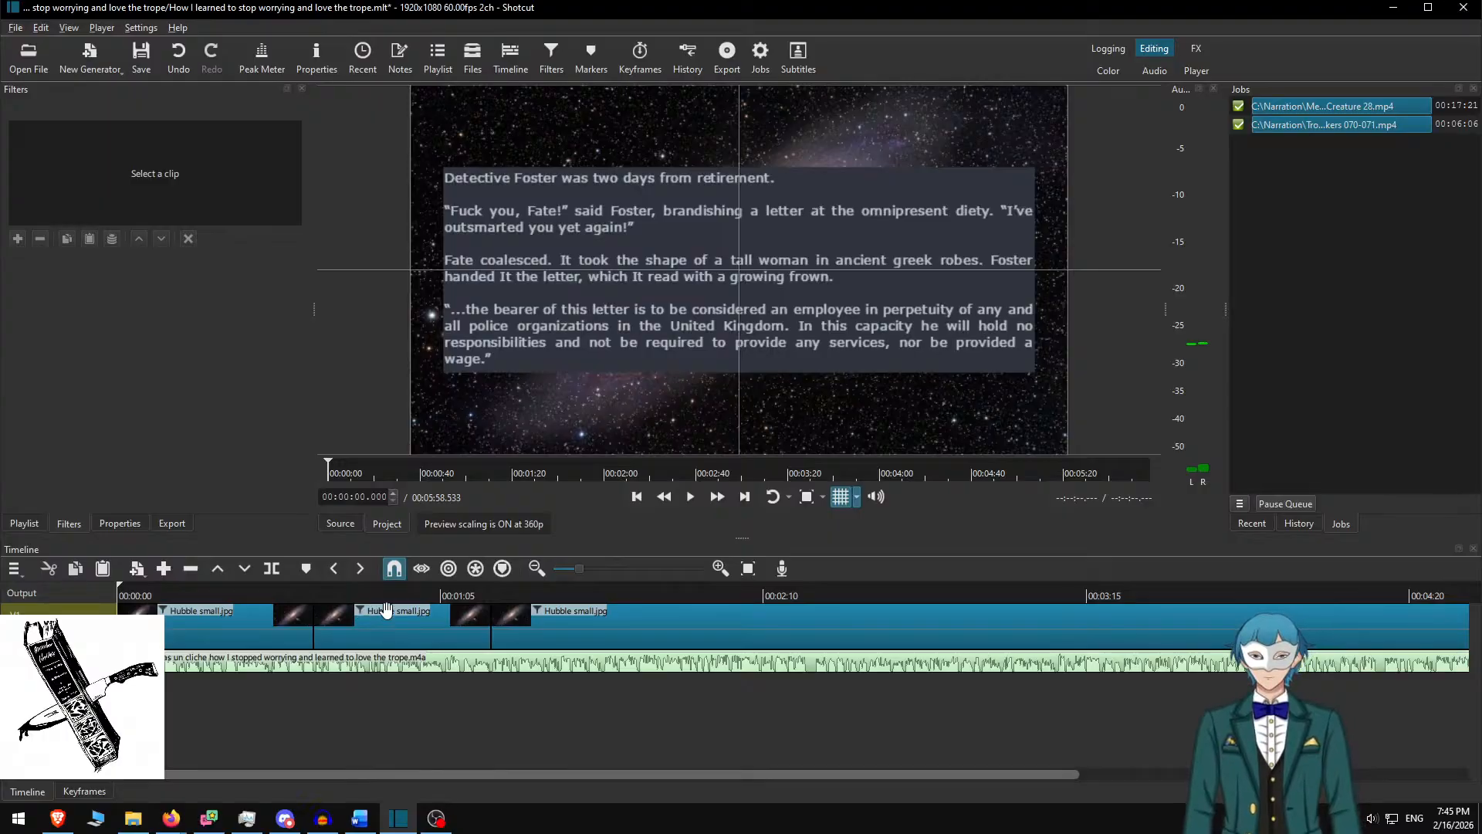
pyautogui.scroll(5, 386, 610)
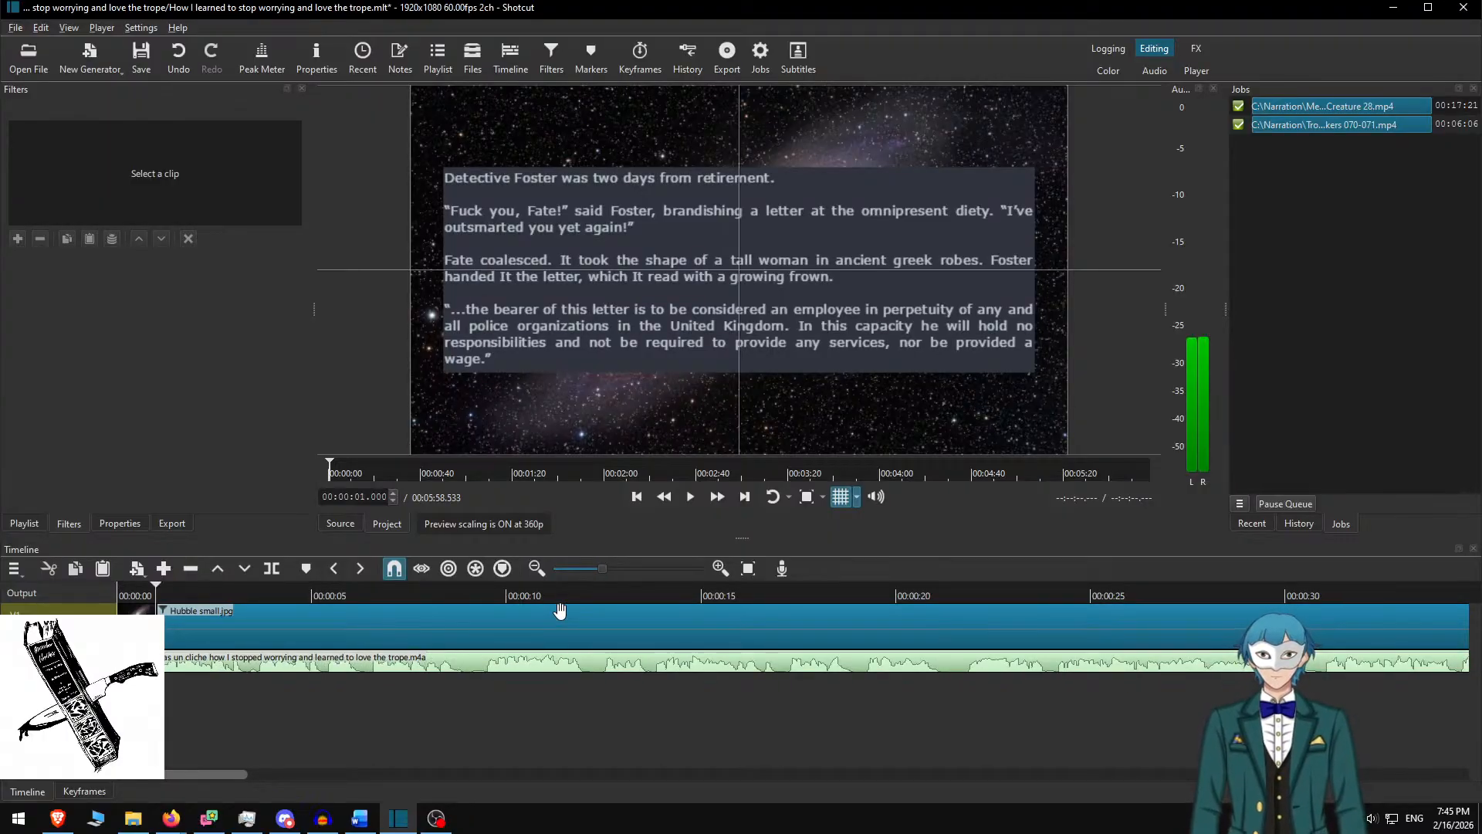
pyautogui.press('End')
pyautogui.press('Up')
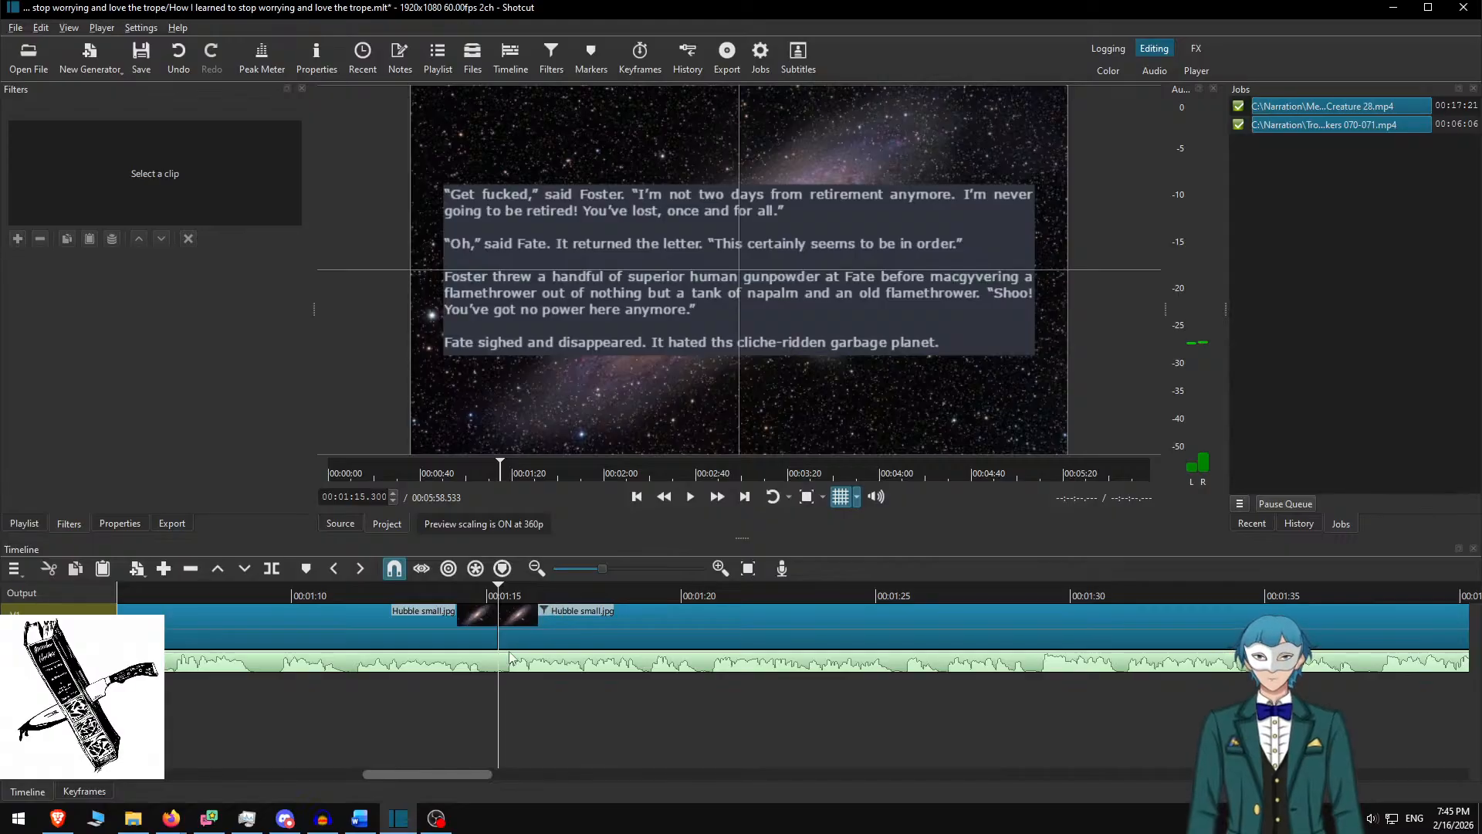
pyautogui.click(553, 613)
pyautogui.hotkey('alt', 'Tab')
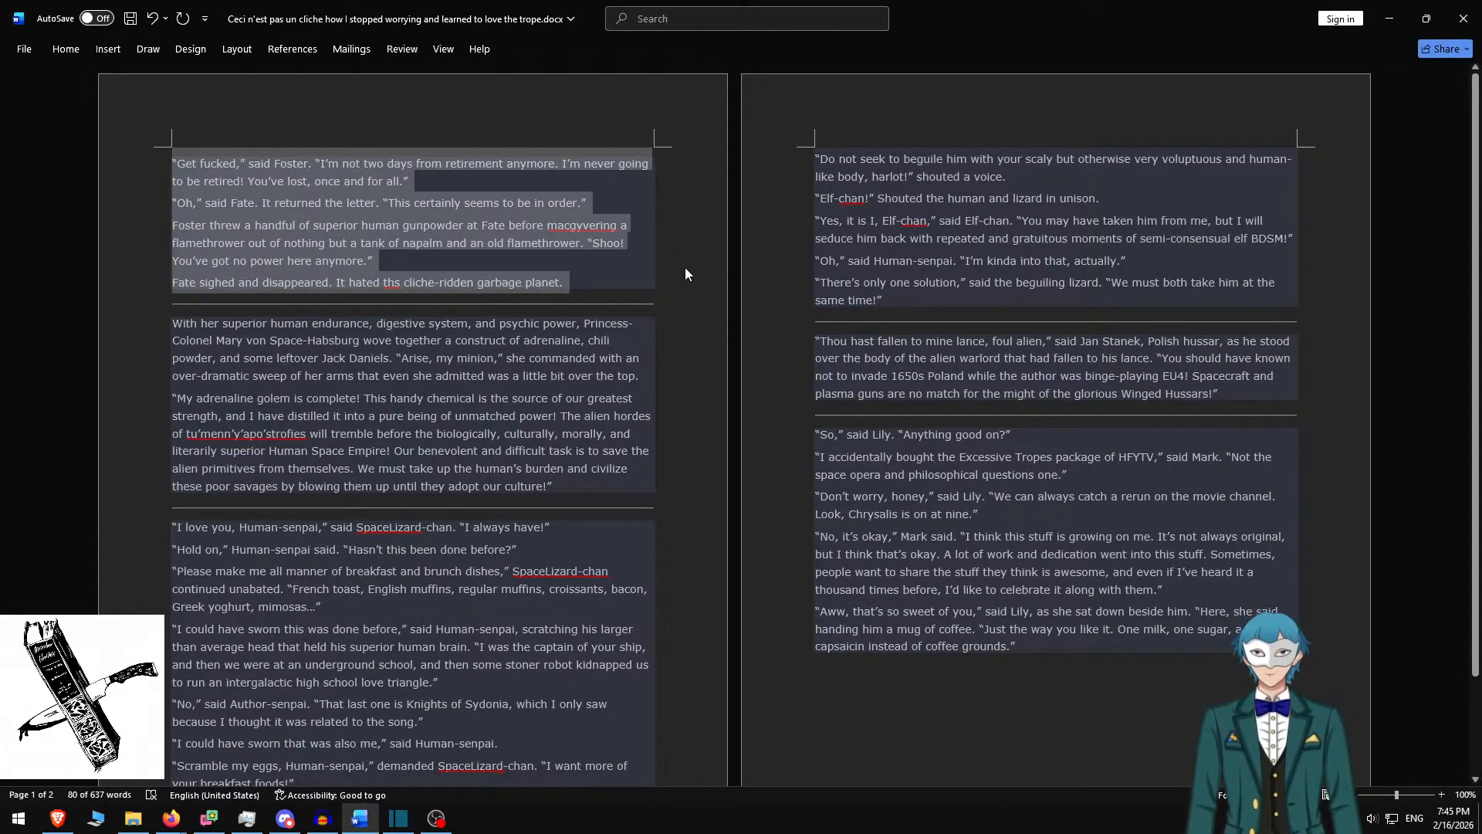
# Delete the used Foster section and divider in Word, then paste the Princess-Colonel paragraphs into the next card
pyautogui.press('Delete')
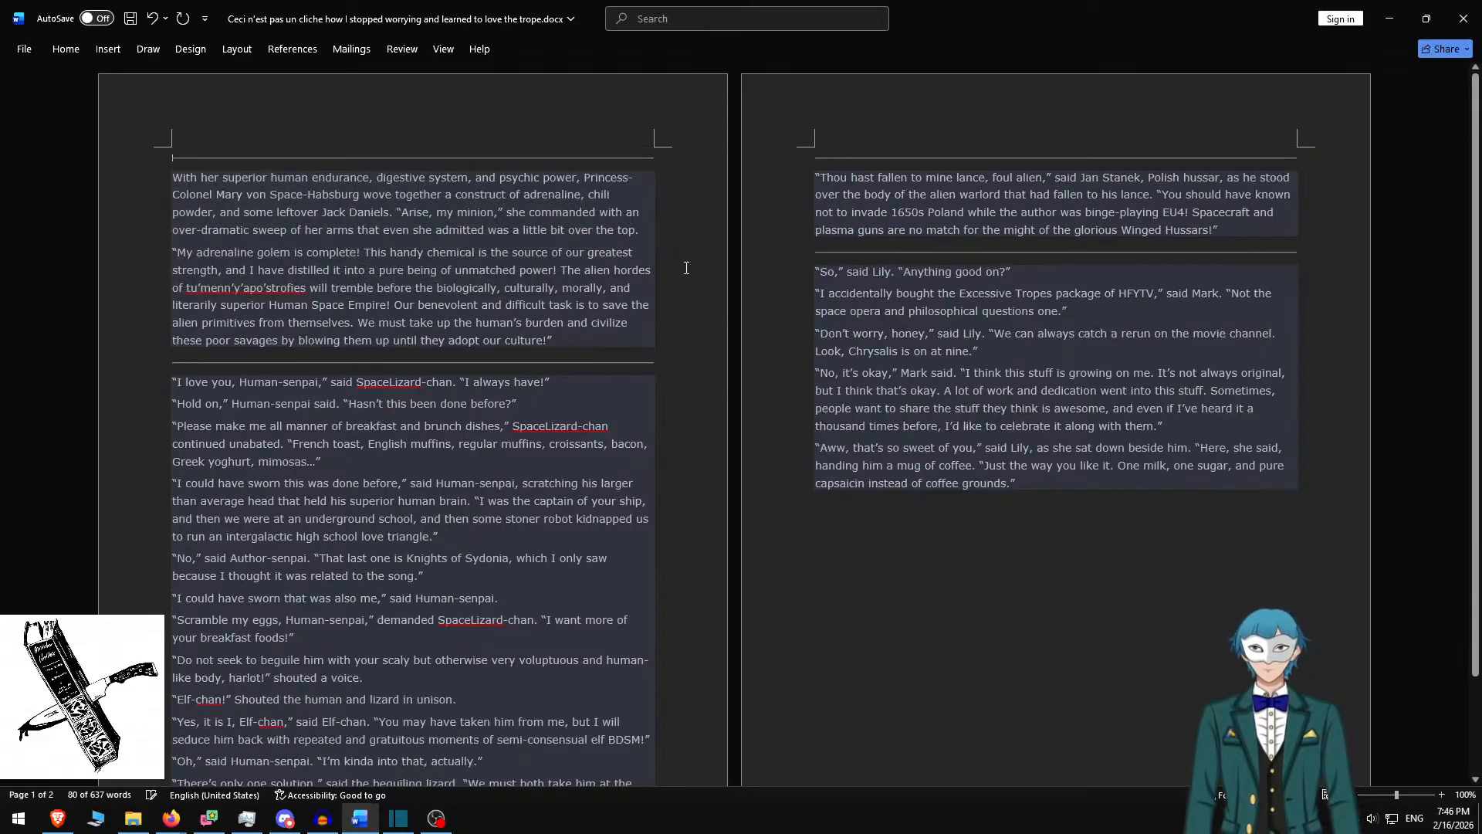
pyautogui.press('Delete')
pyautogui.press('Delete')
pyautogui.press('Delete')
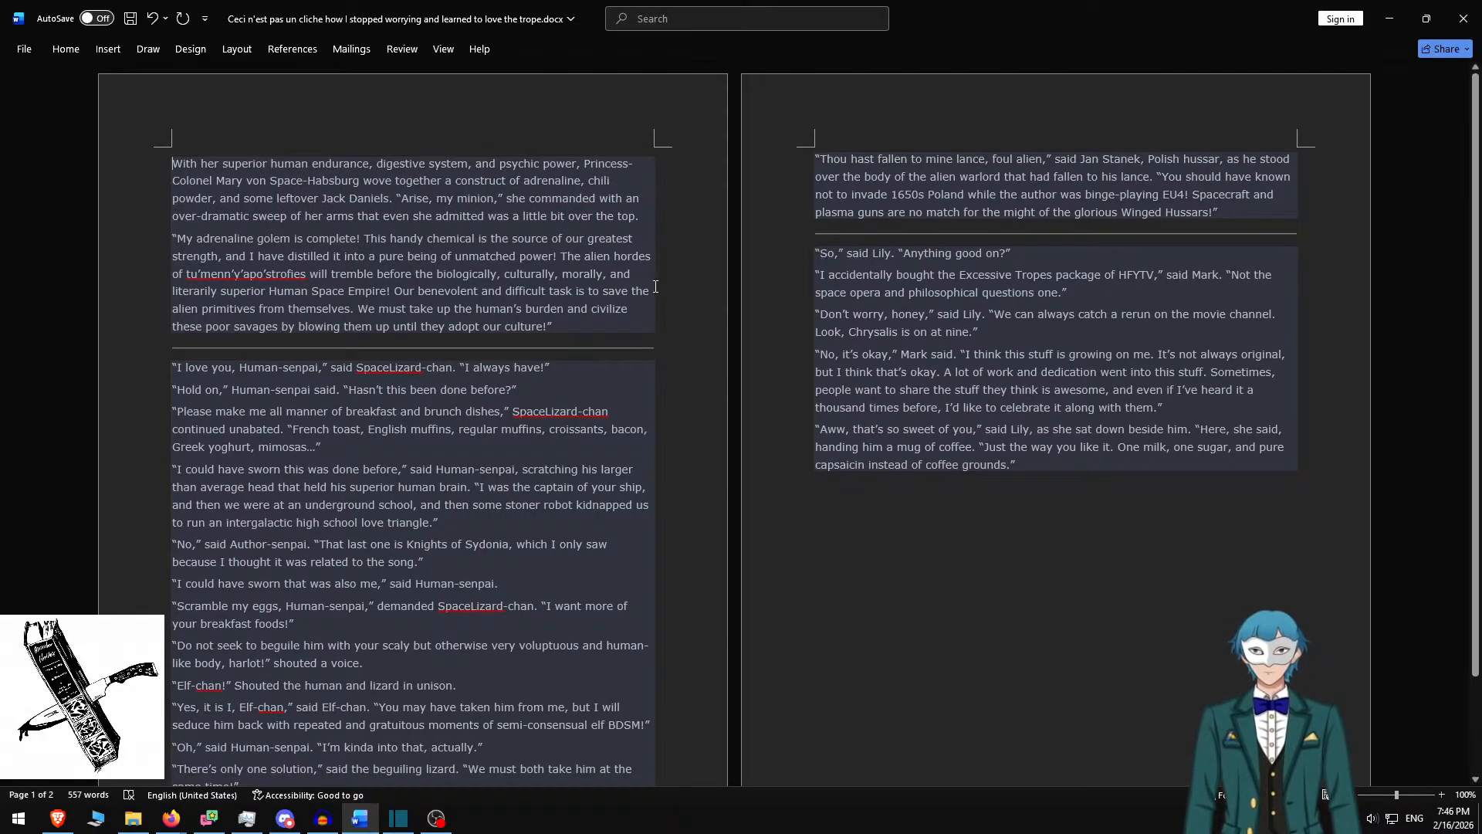
pyautogui.keyDown('shift'); pyautogui.click(585, 329); pyautogui.keyUp('shift')
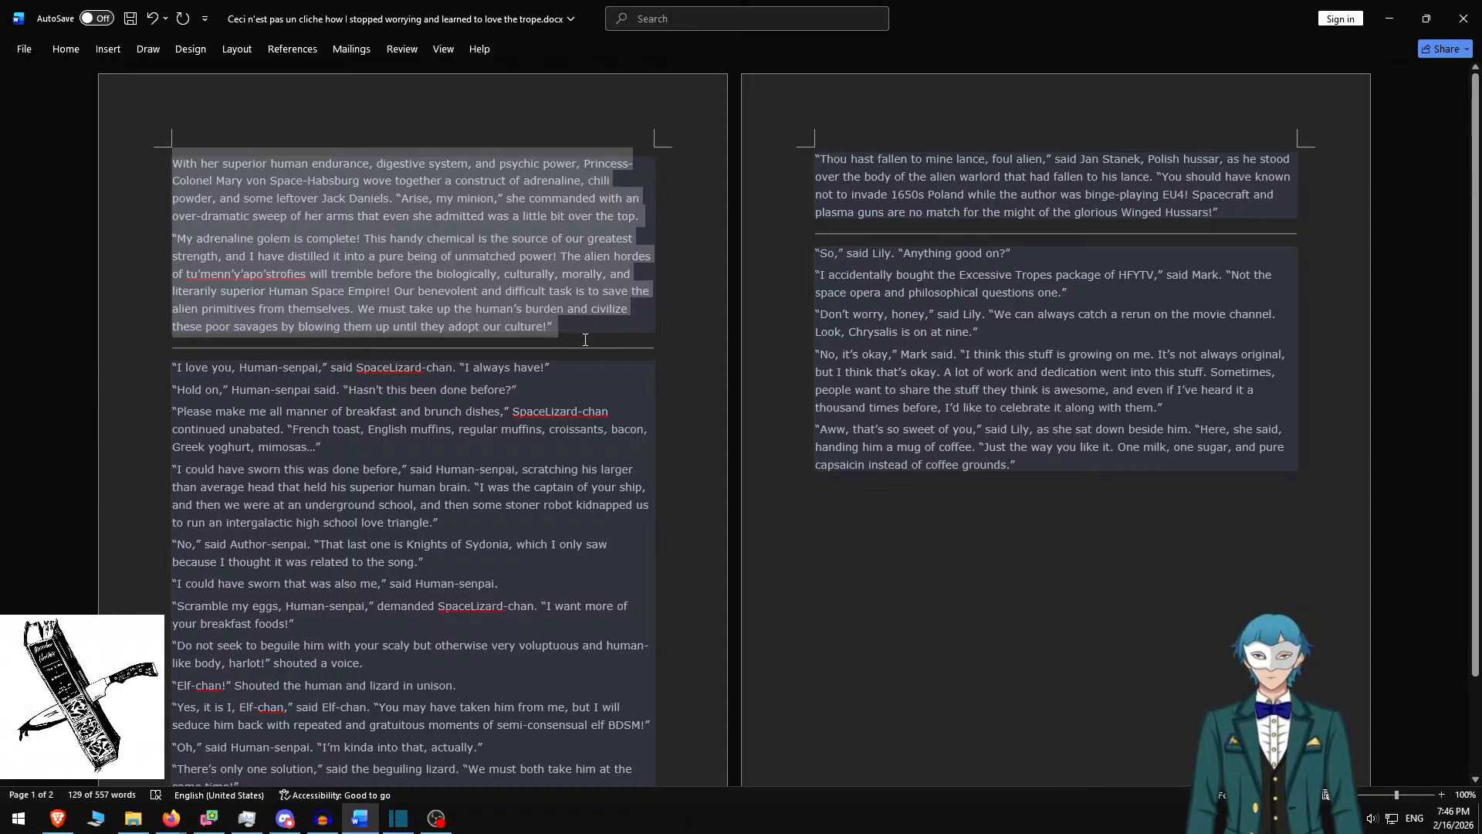
pyautogui.hotkey('alt', 'Tab')
pyautogui.click(769, 279)
pyautogui.hotkey('ctrl', 'a')
pyautogui.hotkey('ctrl', 'v')
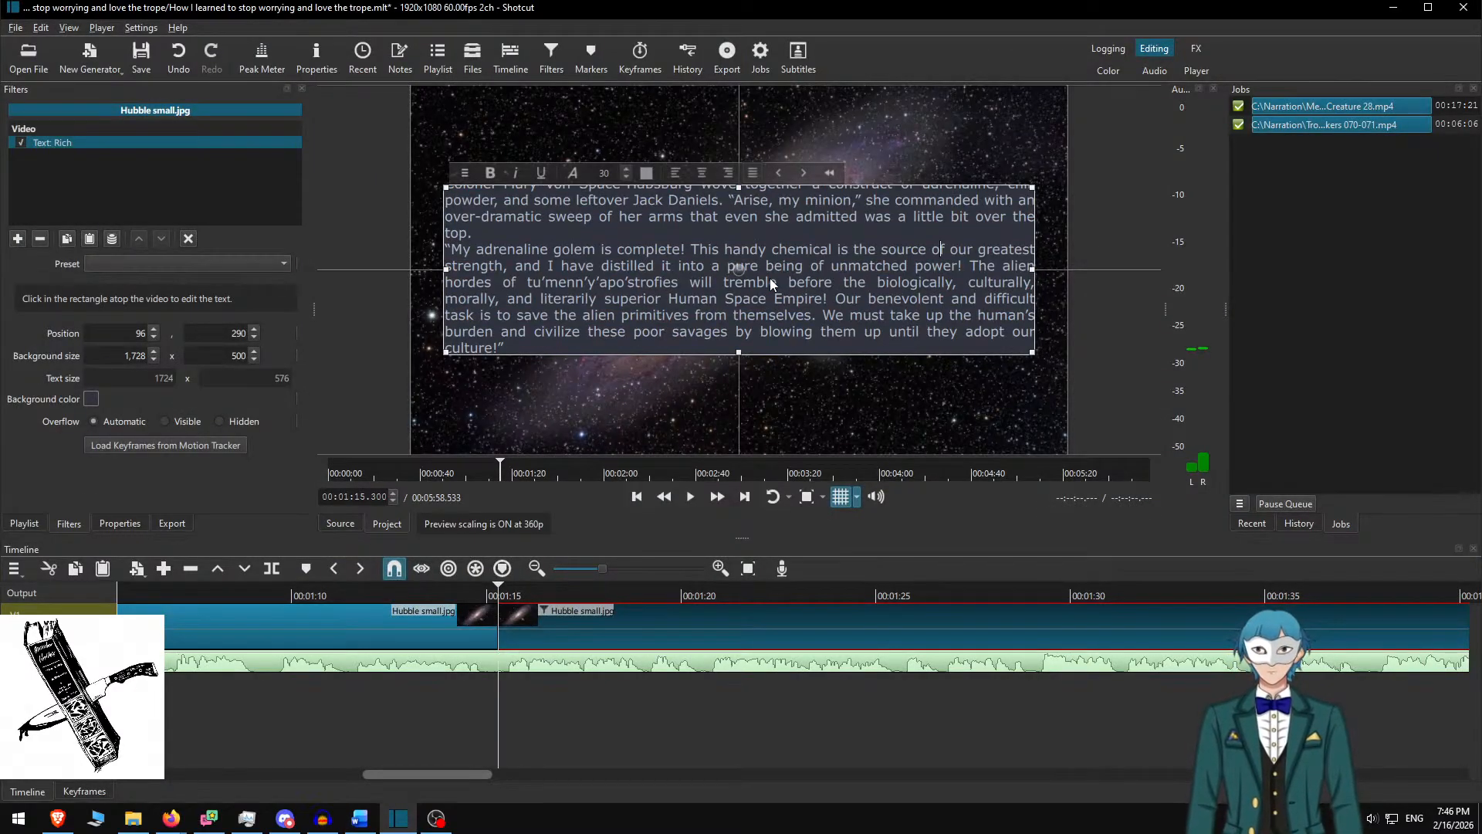
# Set the Princess-Colonel box height to 650 and raise it to position 96, 215
pyautogui.scroll(2, 771, 277)
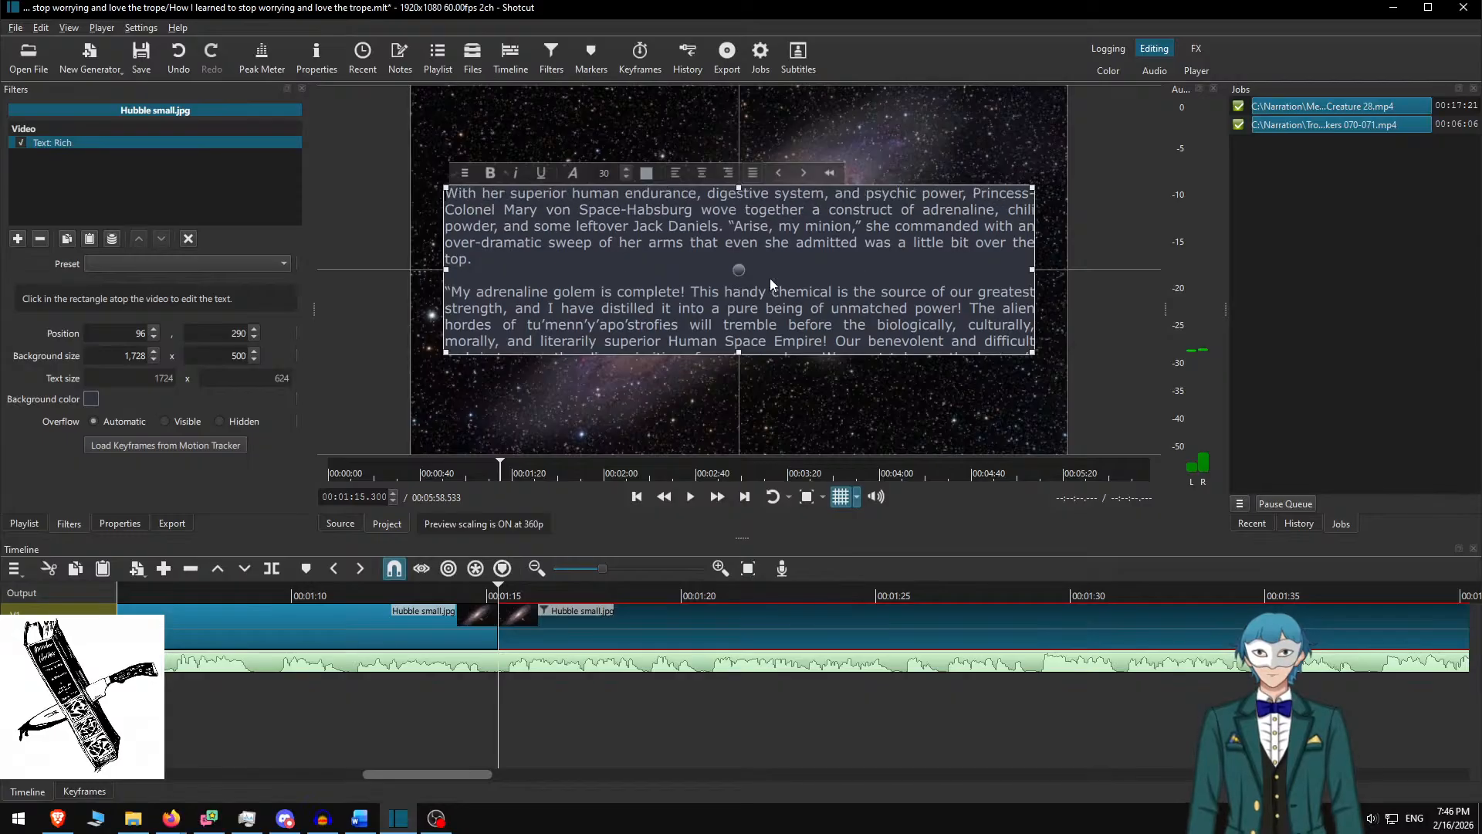
pyautogui.hotkey('alt', 'Tab')
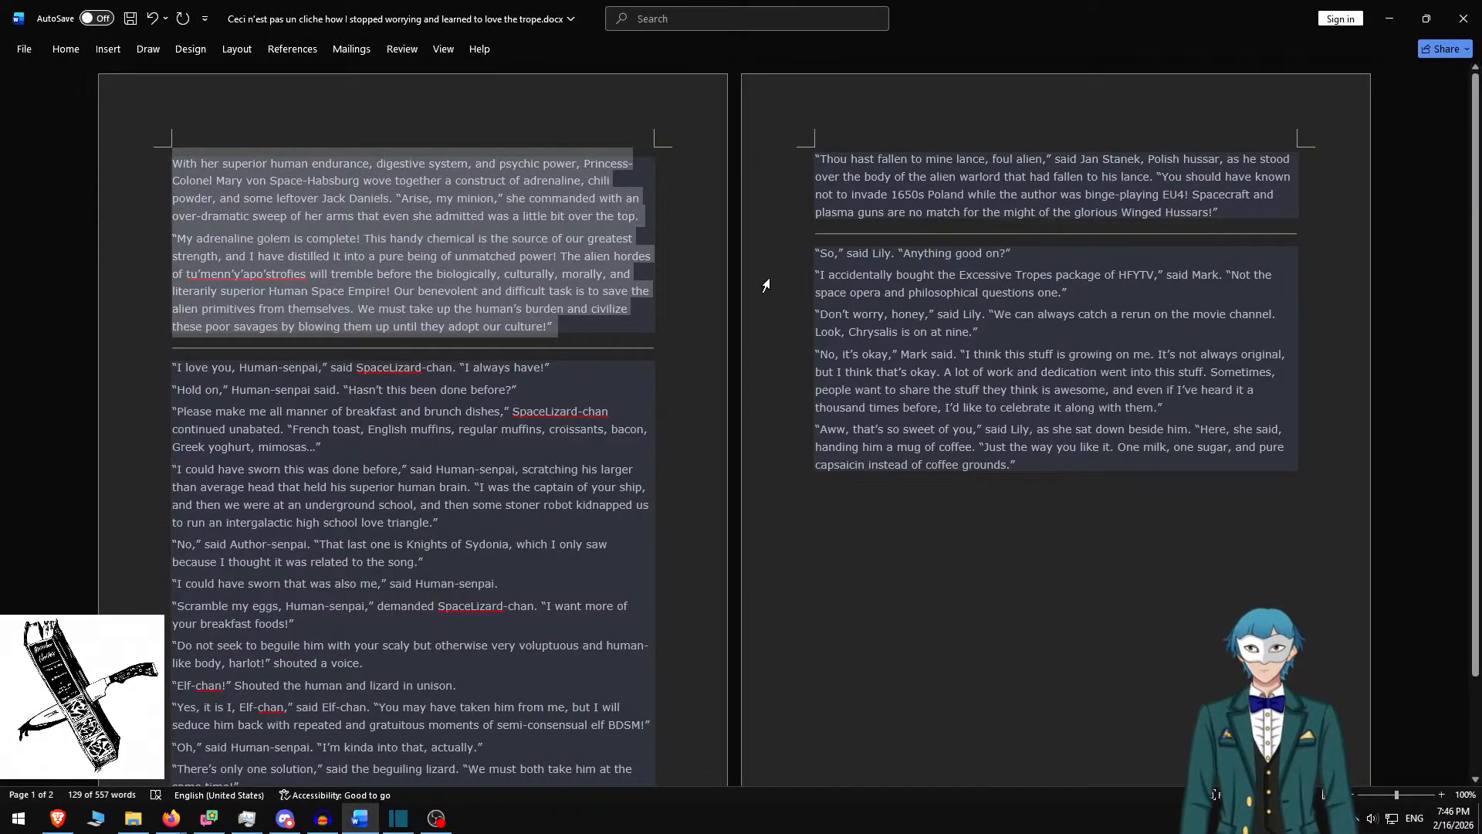
pyautogui.hotkey('alt', 'Tab')
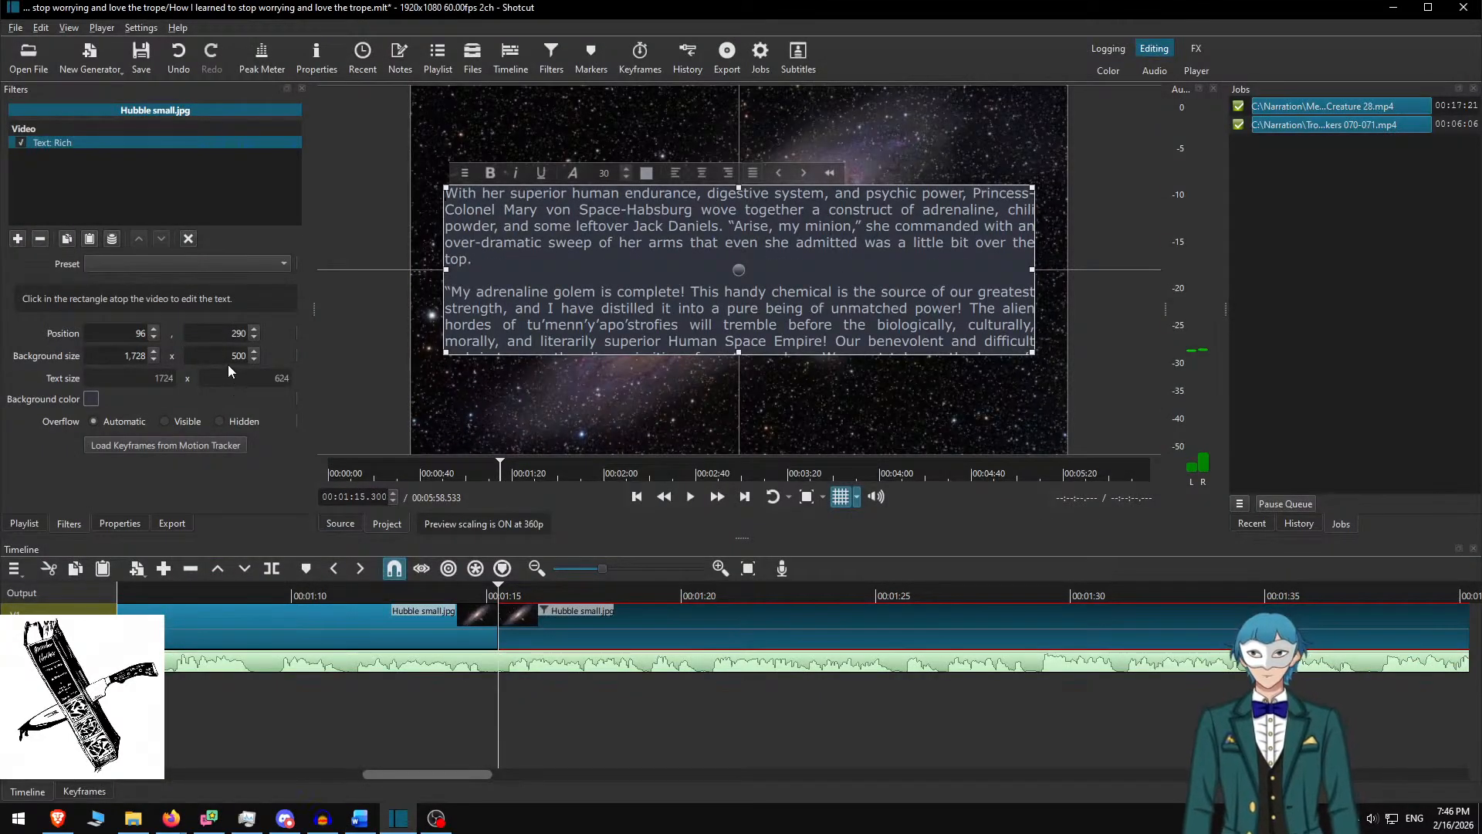
pyautogui.hotkey('shift', 'Left')
pyautogui.hotkey('shift', 'Left')
pyautogui.write('65')
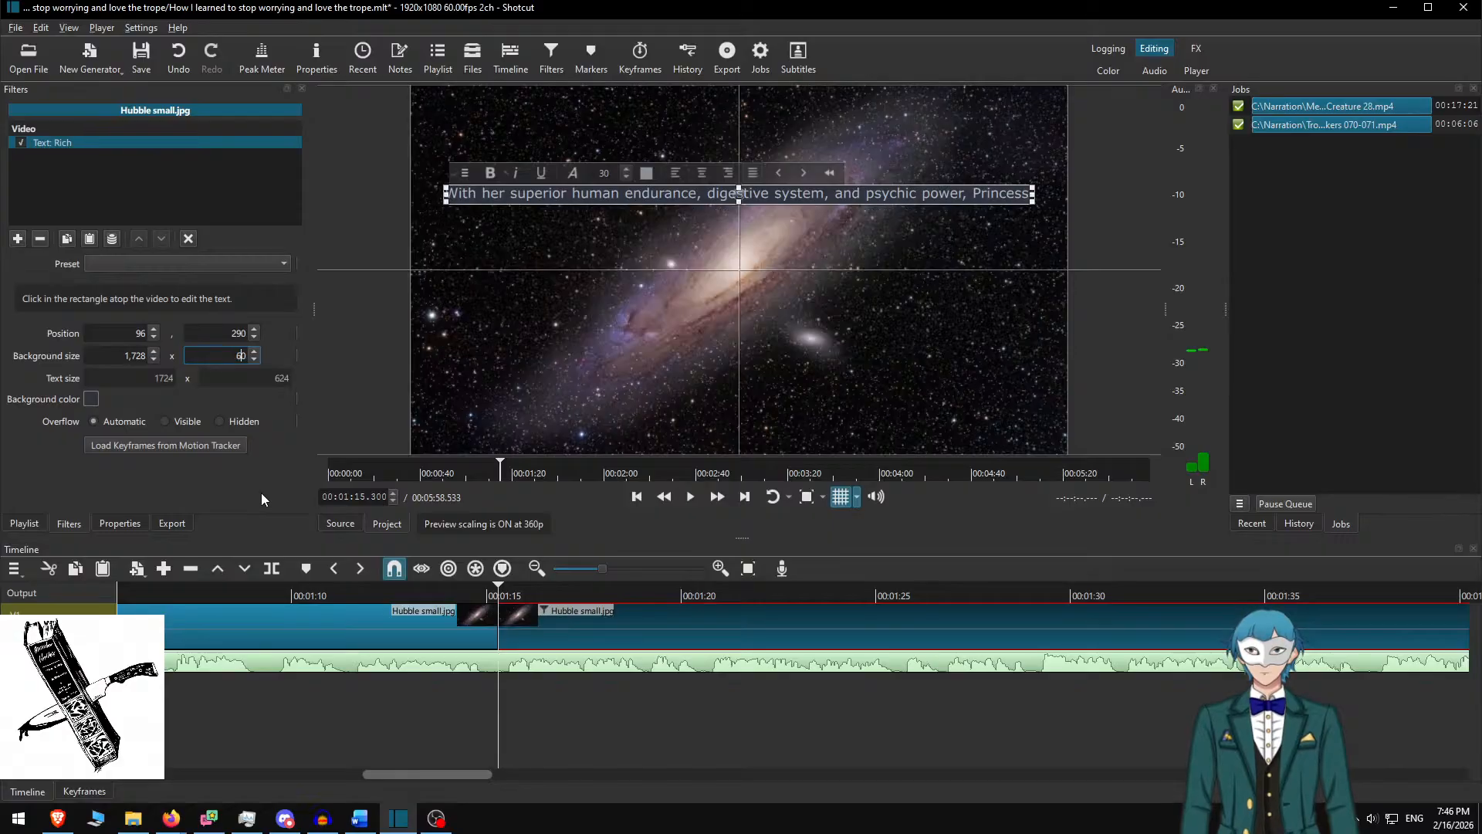
pyautogui.moveTo(737, 299); pyautogui.dragTo(735, 261)
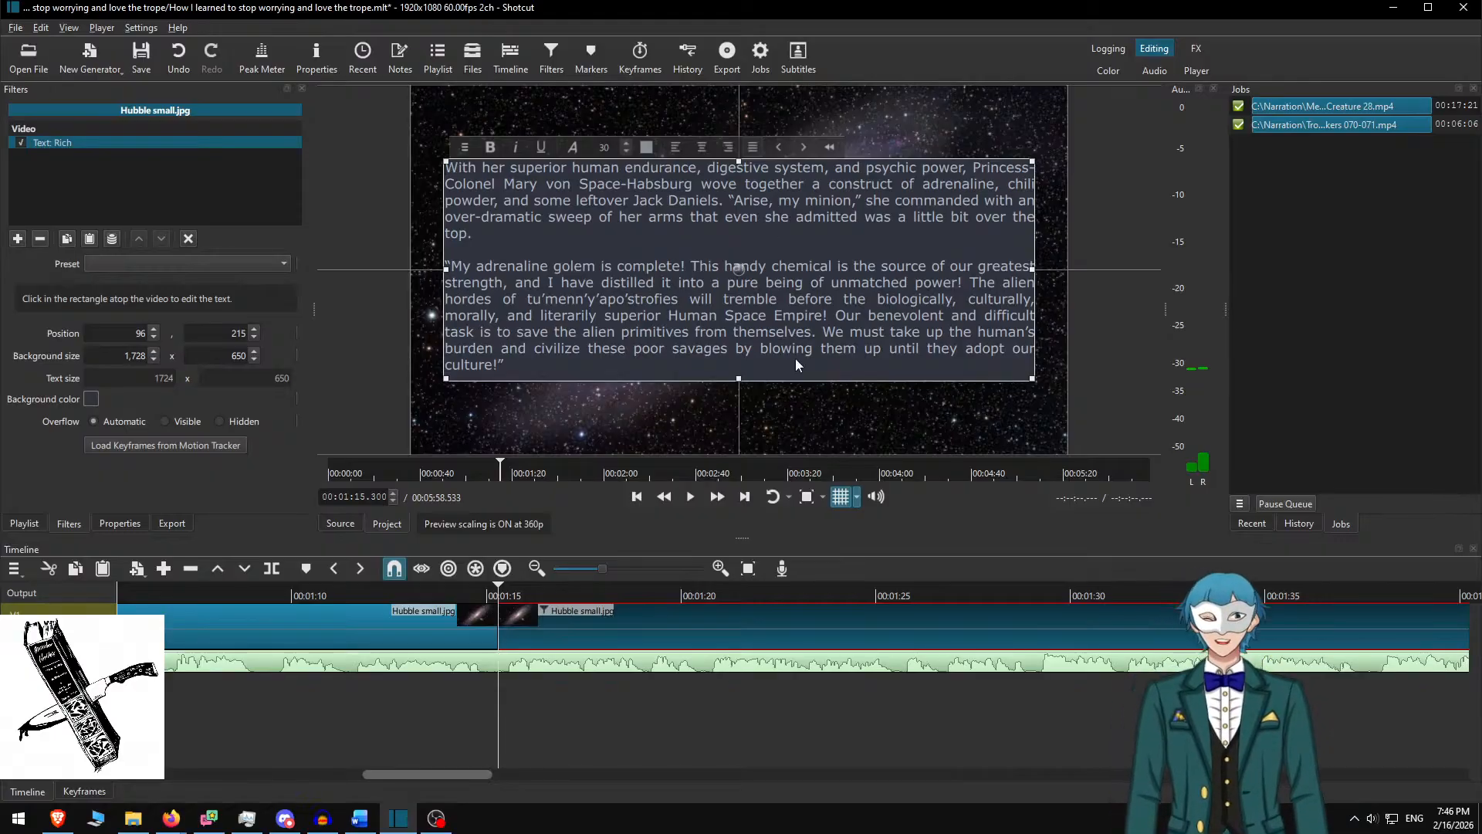
pyautogui.click(563, 621)
# Review the passages from 00:01:12.800 and split the Hubble clip at 00:02:20.367
pyautogui.click(401, 592)
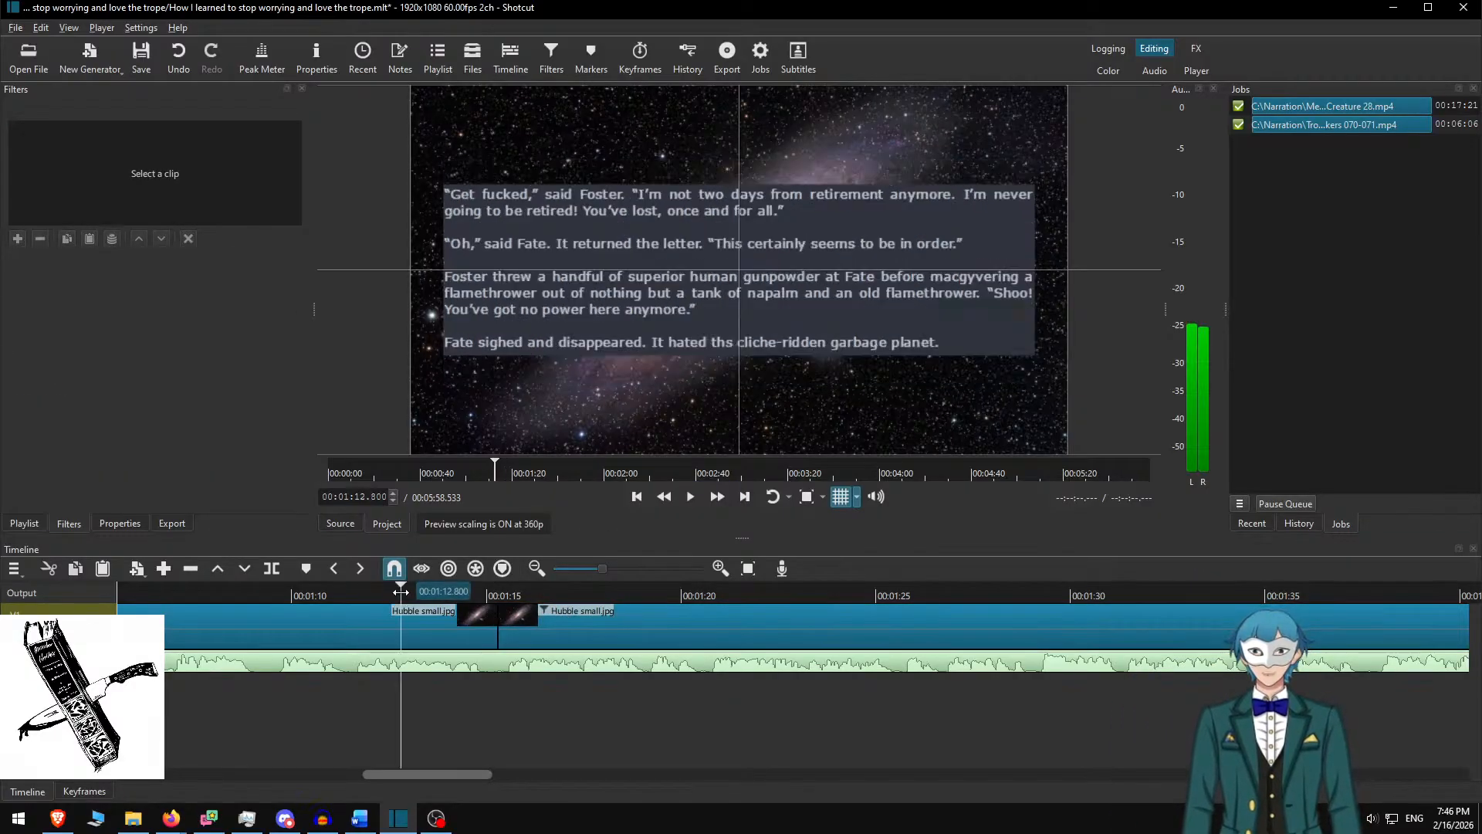
pyautogui.click(718, 496)
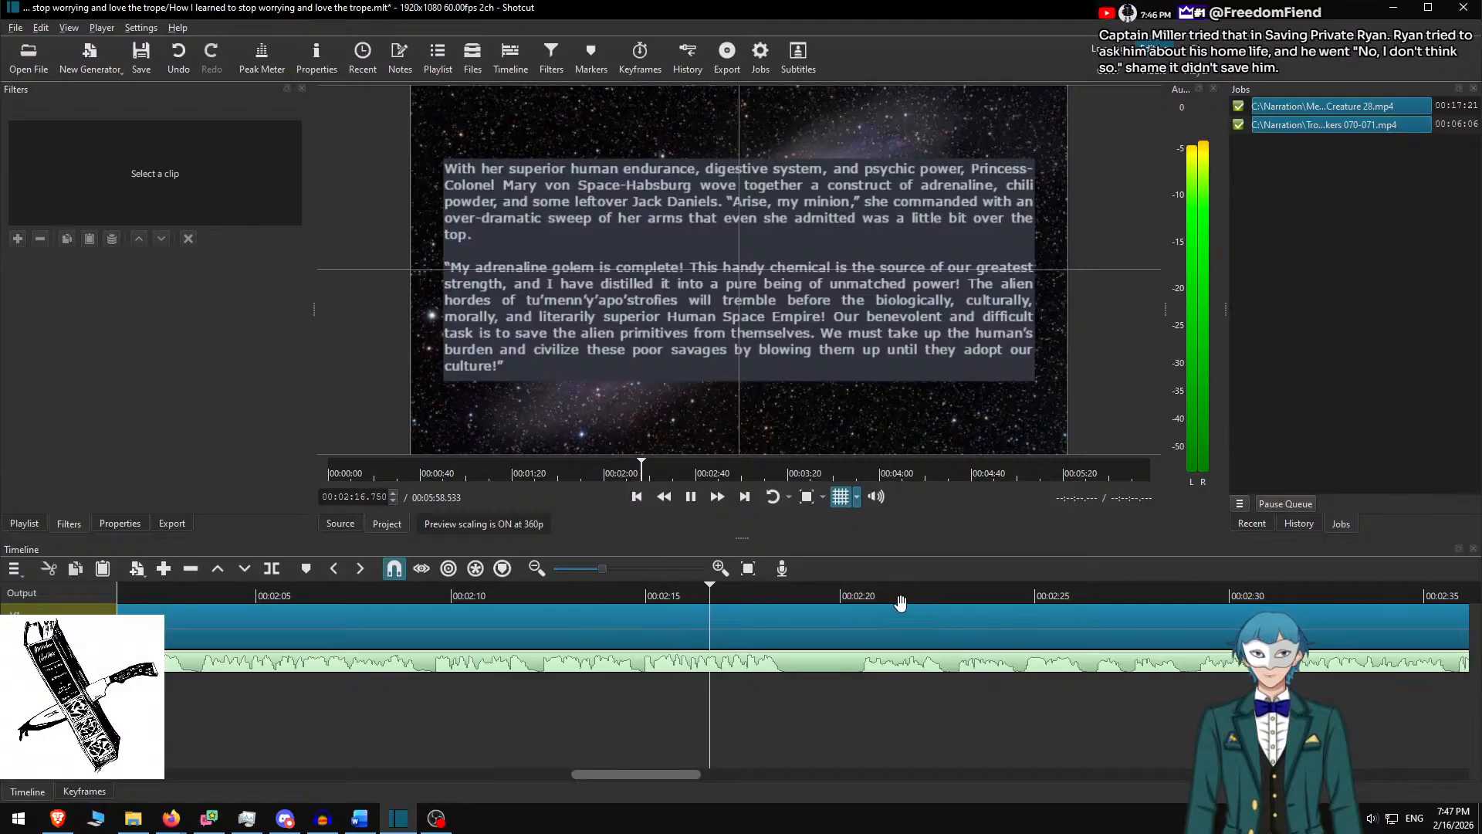
pyautogui.press('space')
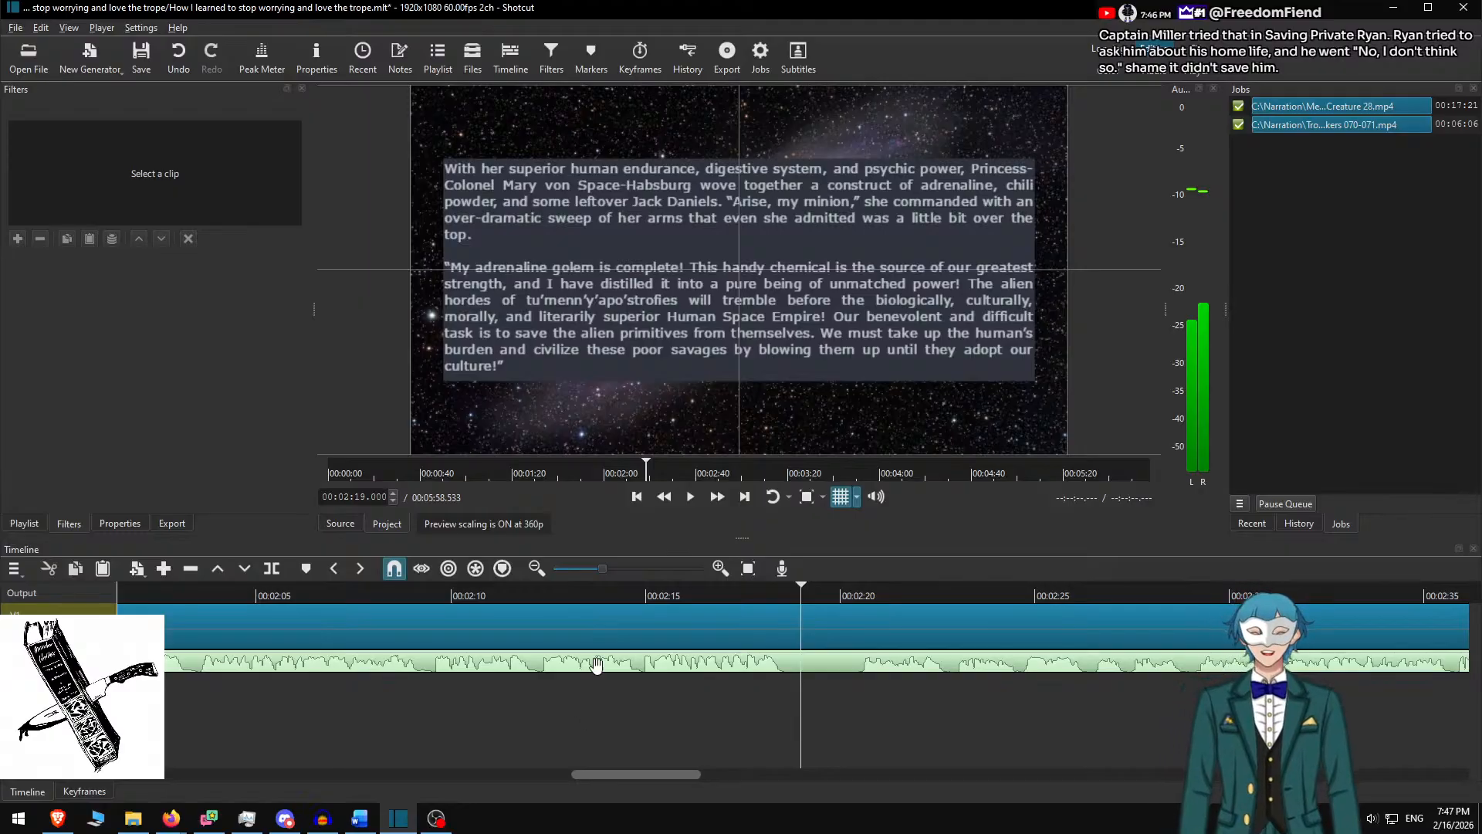
pyautogui.click(748, 599)
pyautogui.press('space')
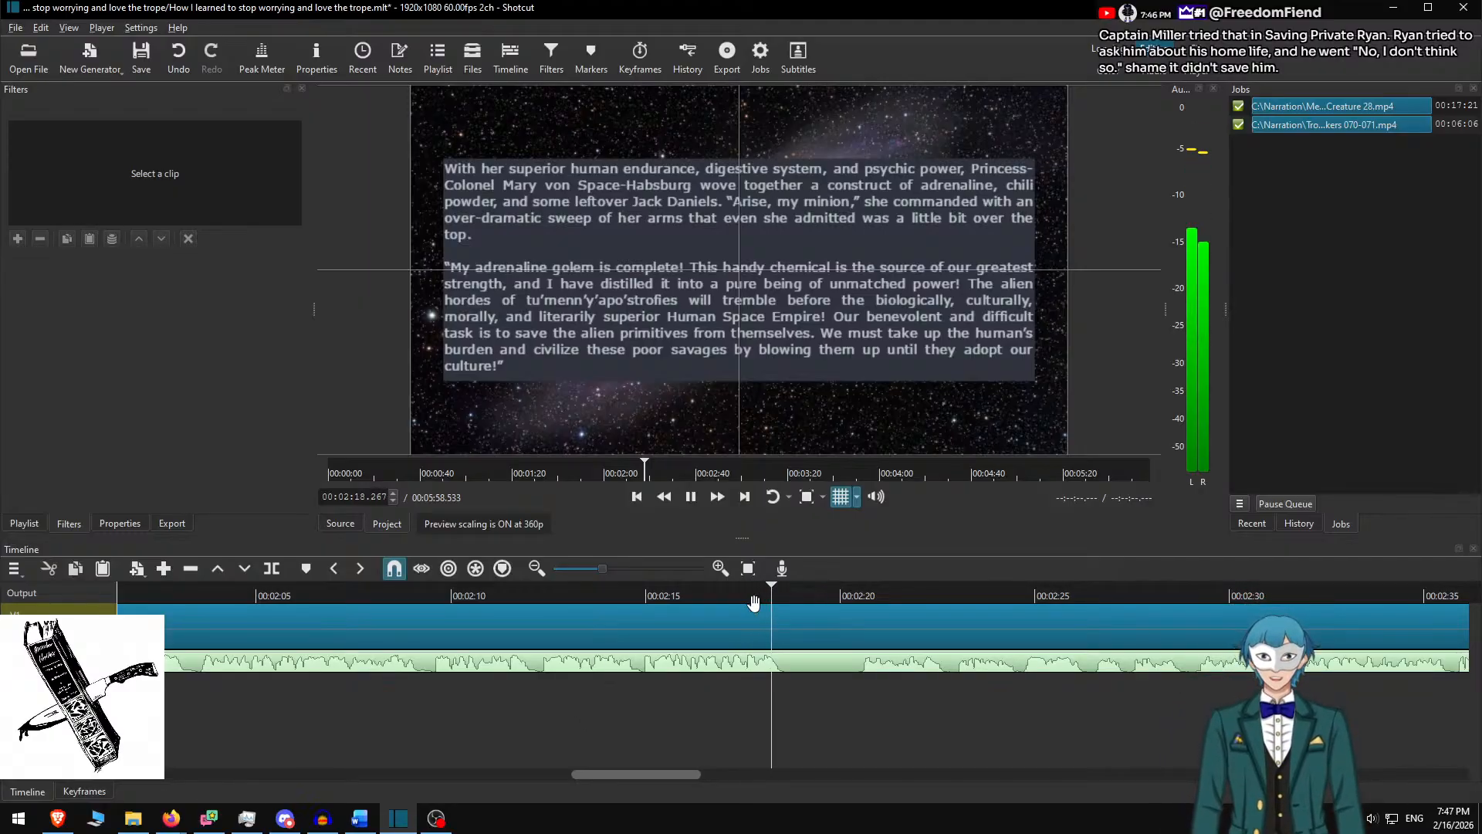
pyautogui.press('space')
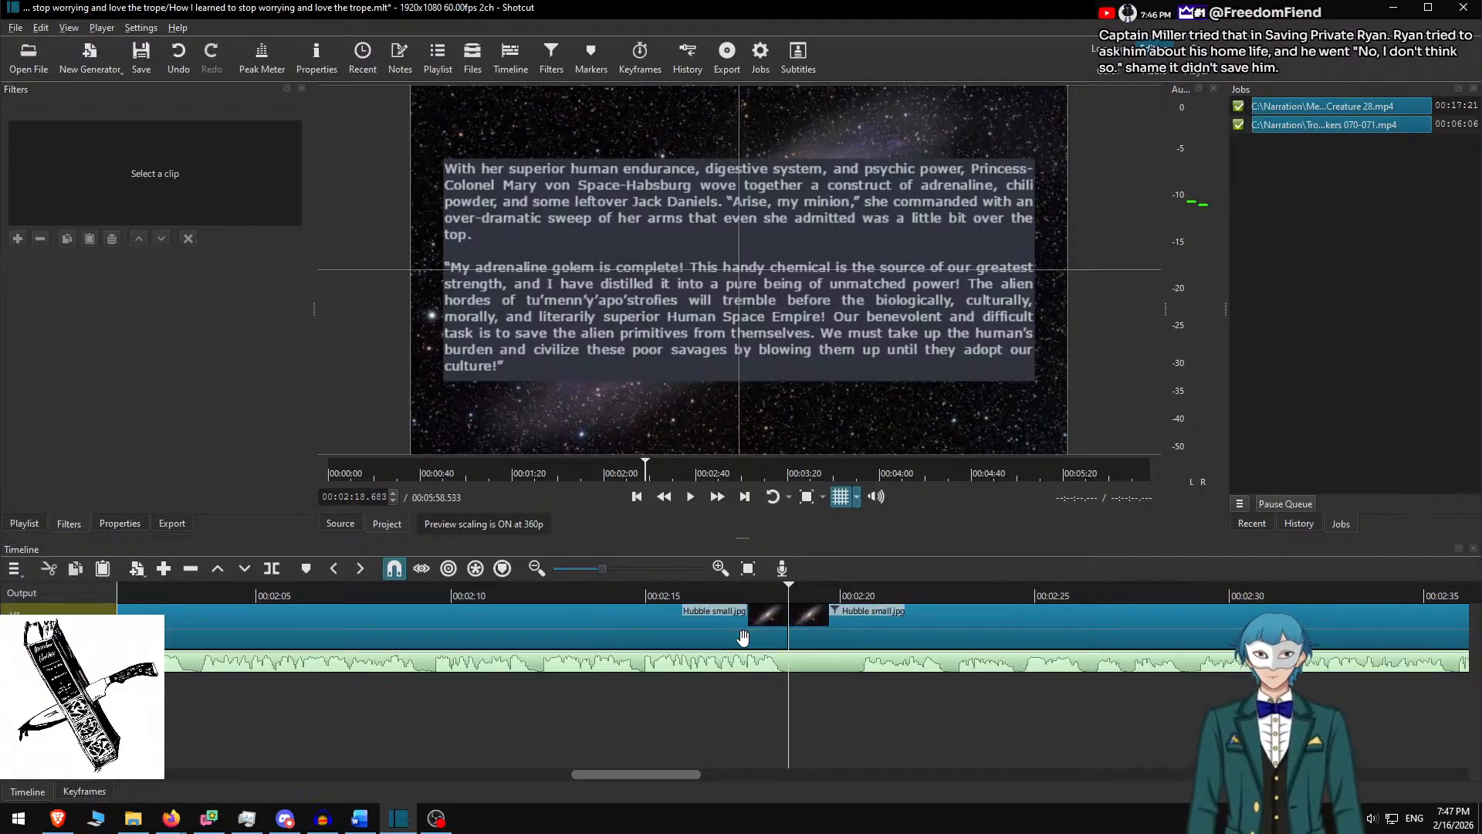
pyautogui.press('space')
pyautogui.press('space')
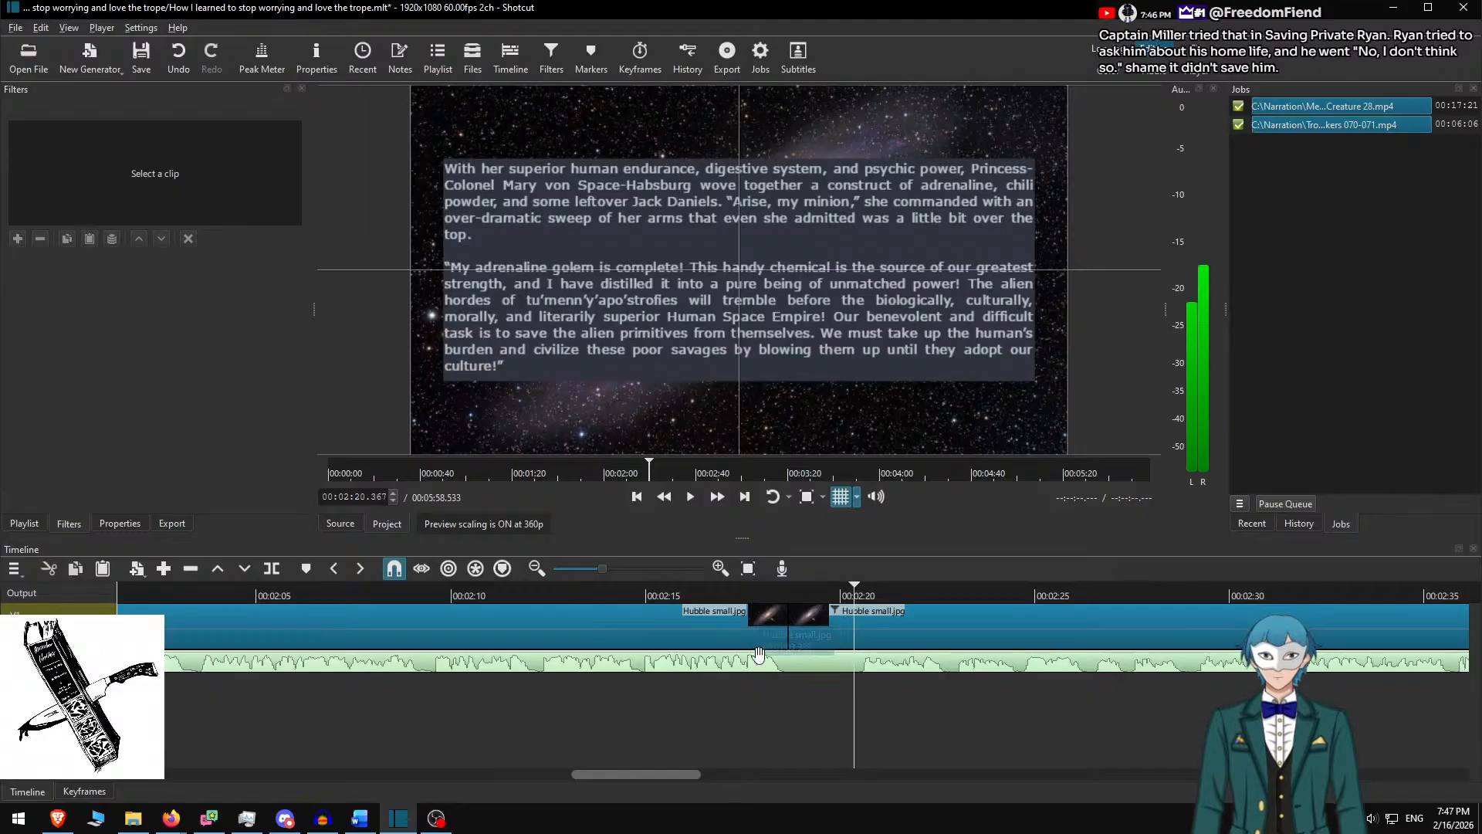
pyautogui.press('s')
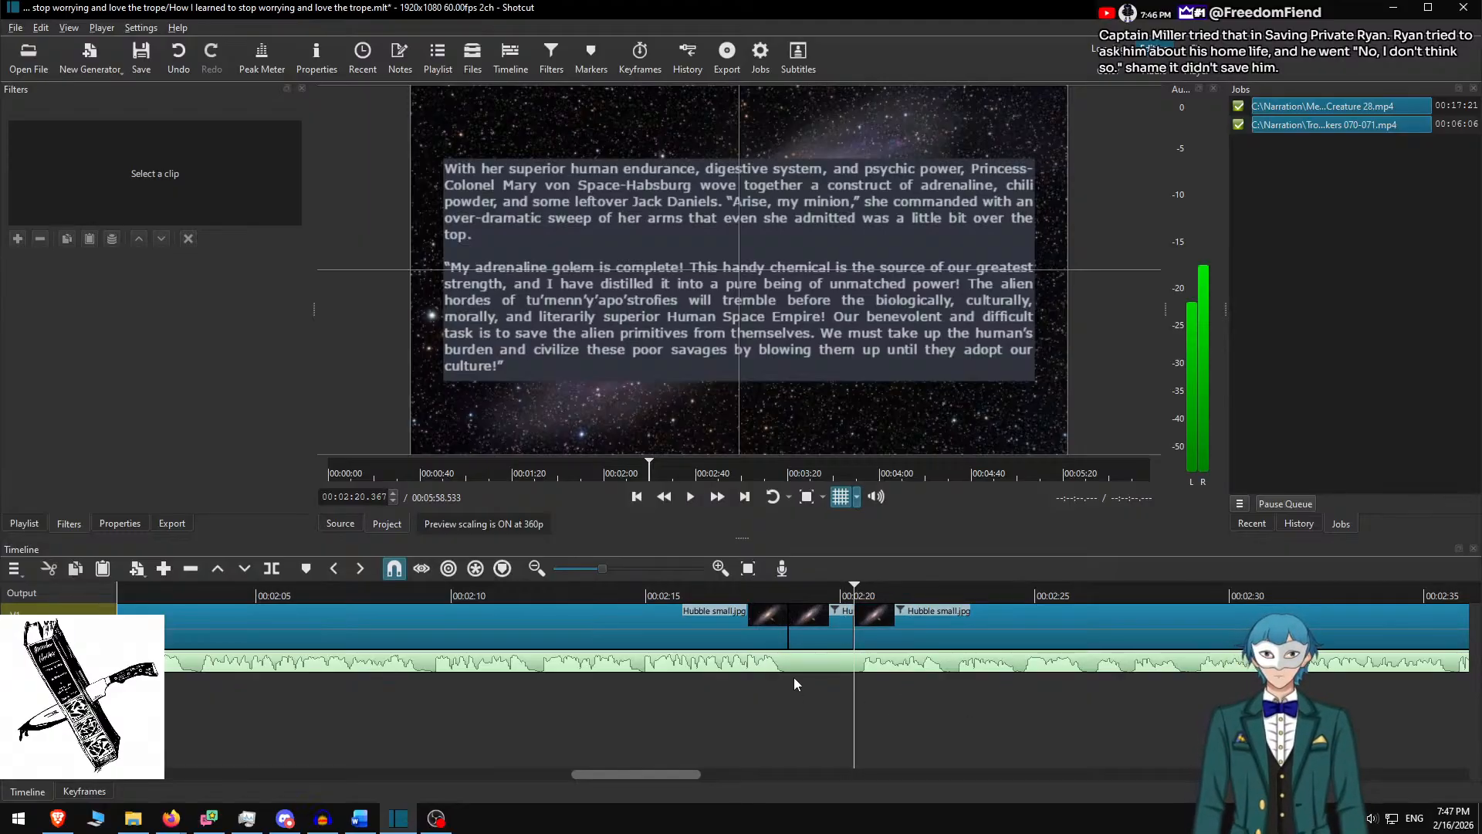
pyautogui.moveTo(643, 773); pyautogui.dragTo(434, 797)
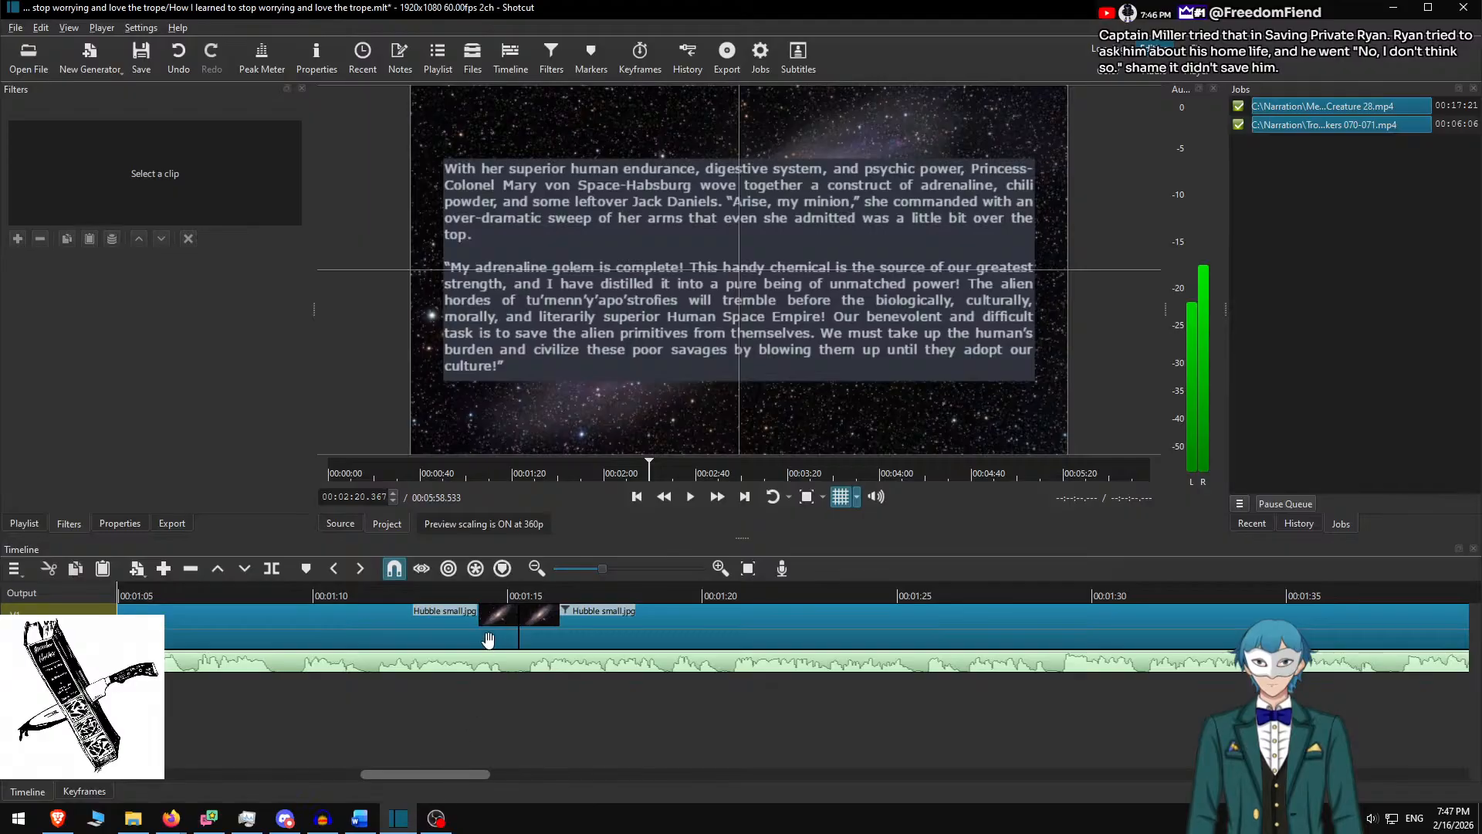
# Shorten the Hubble clip before the 1:15 separator and select the short separator clip
pyautogui.click(507, 592)
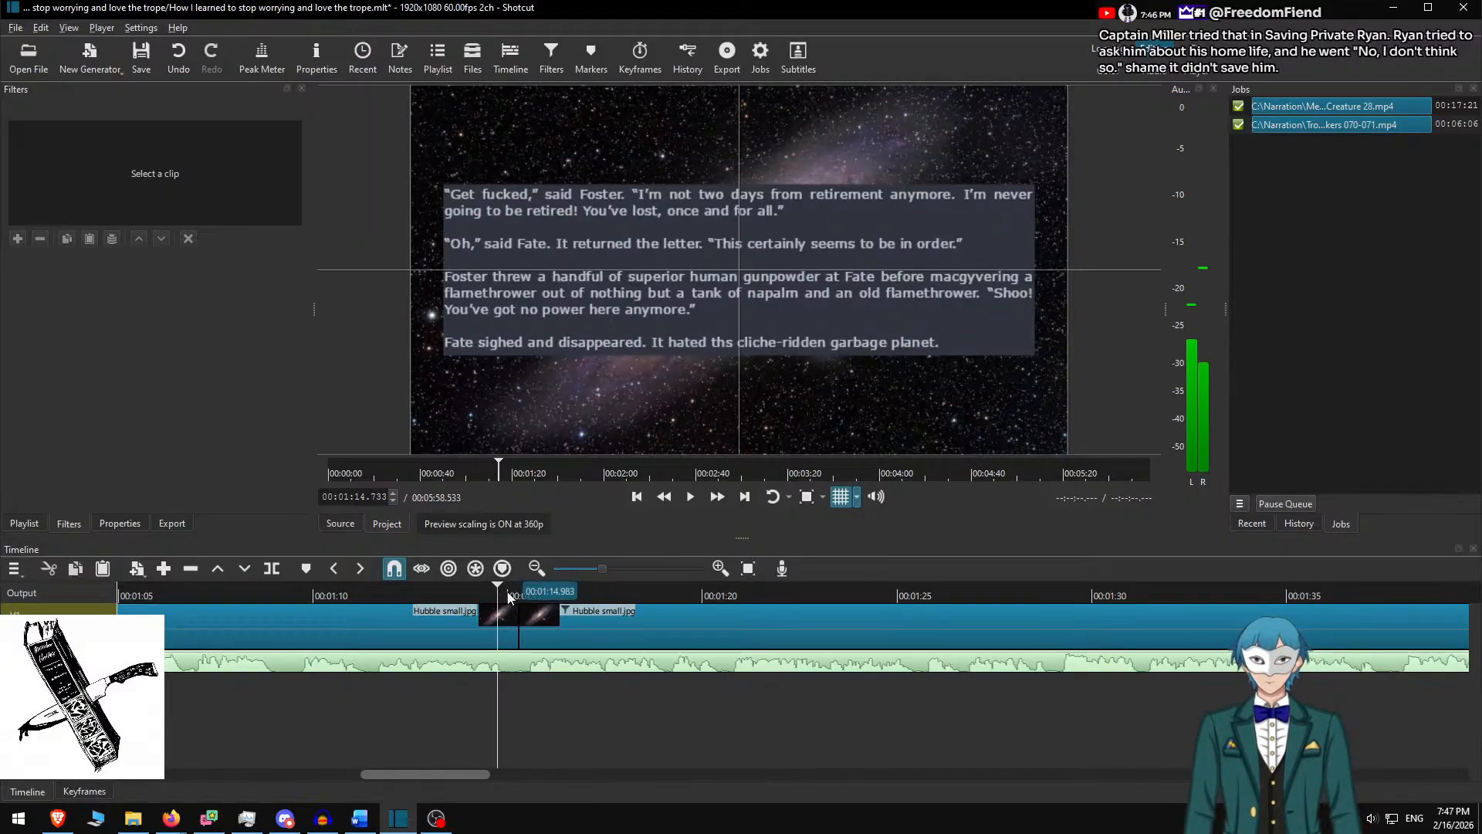
pyautogui.moveTo(516, 618); pyautogui.dragTo(506, 618)
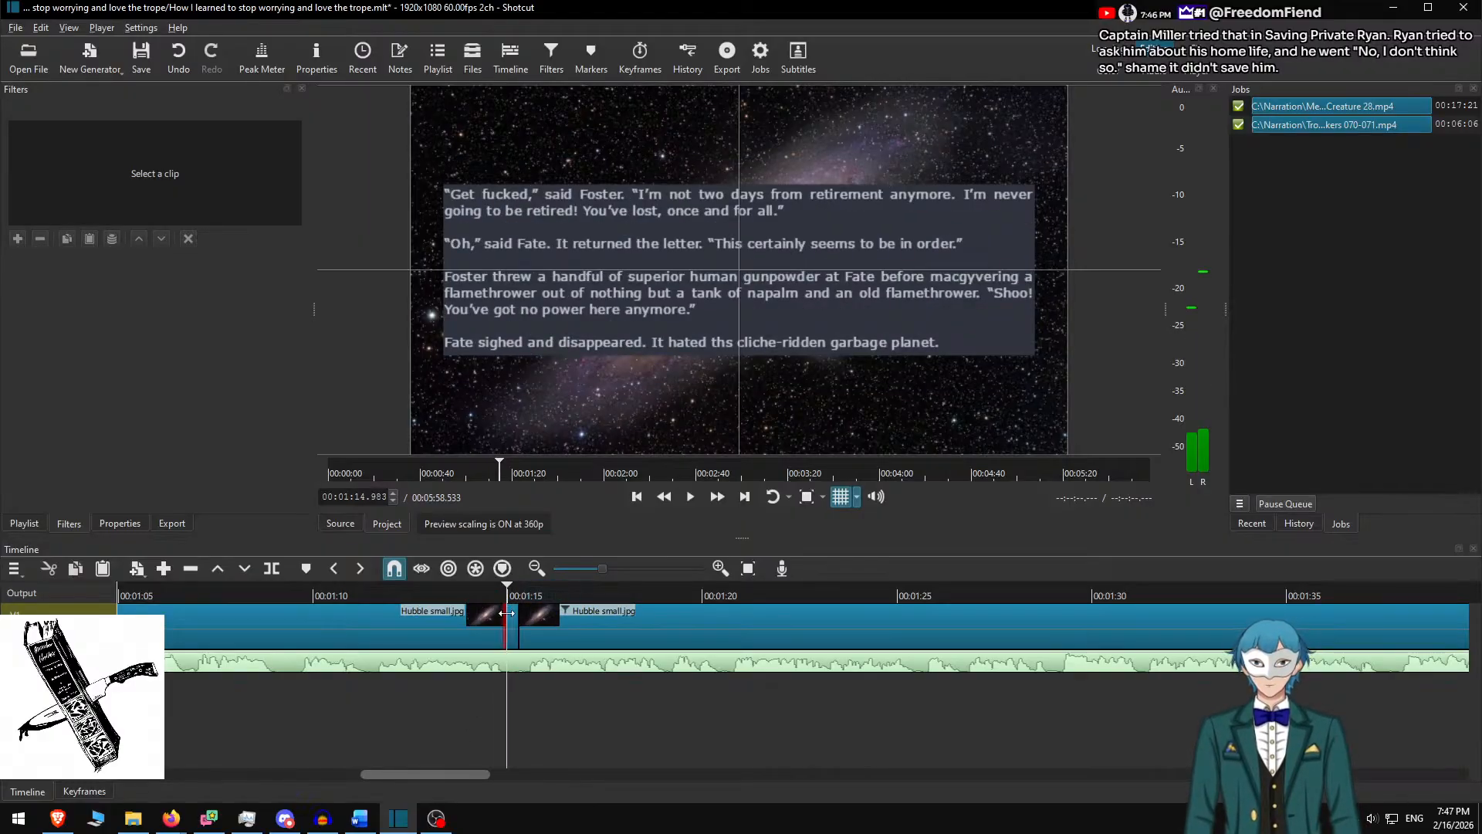
pyautogui.press('space')
pyautogui.press('space')
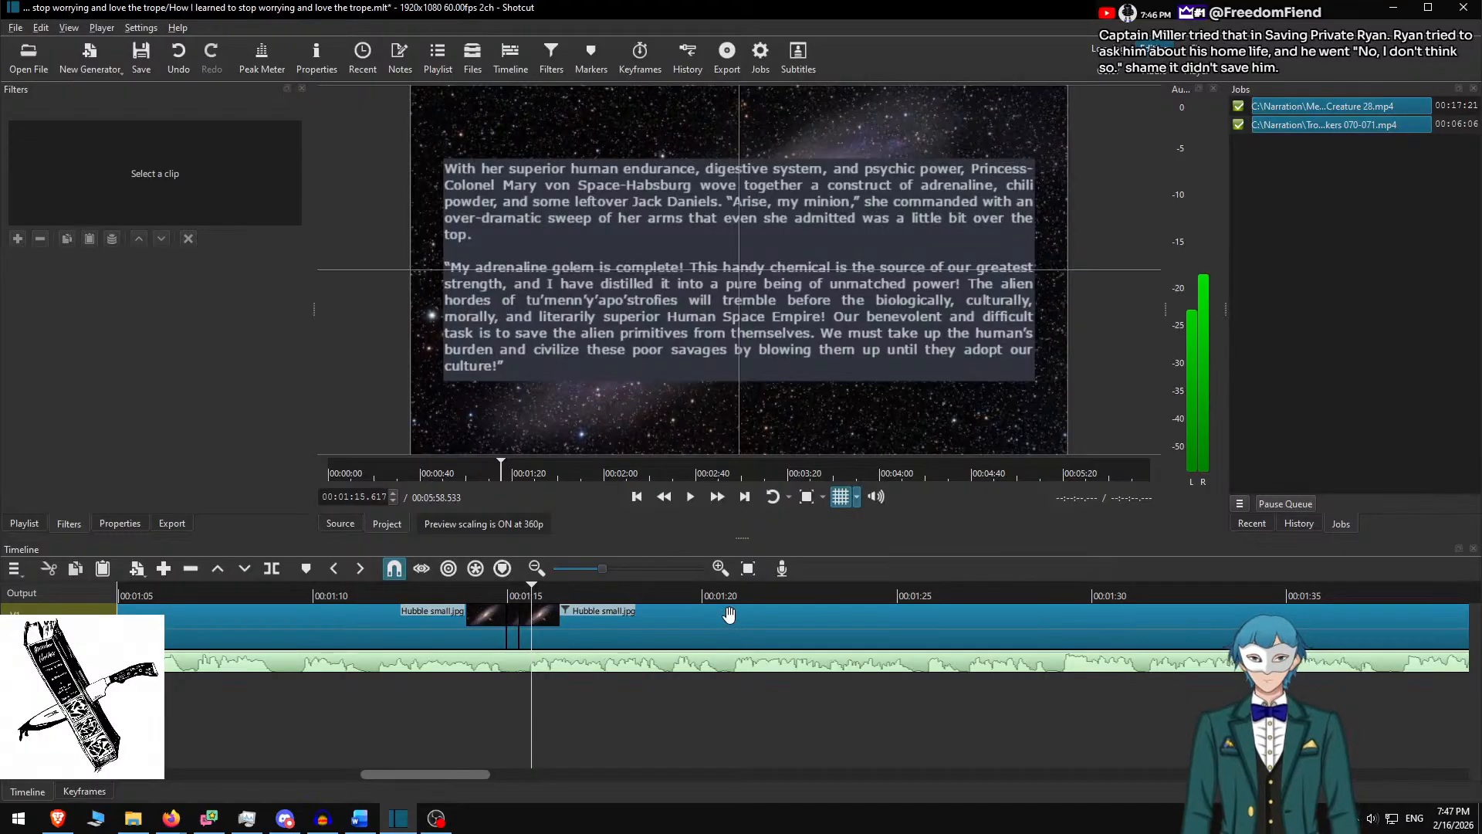
pyautogui.press('Left')
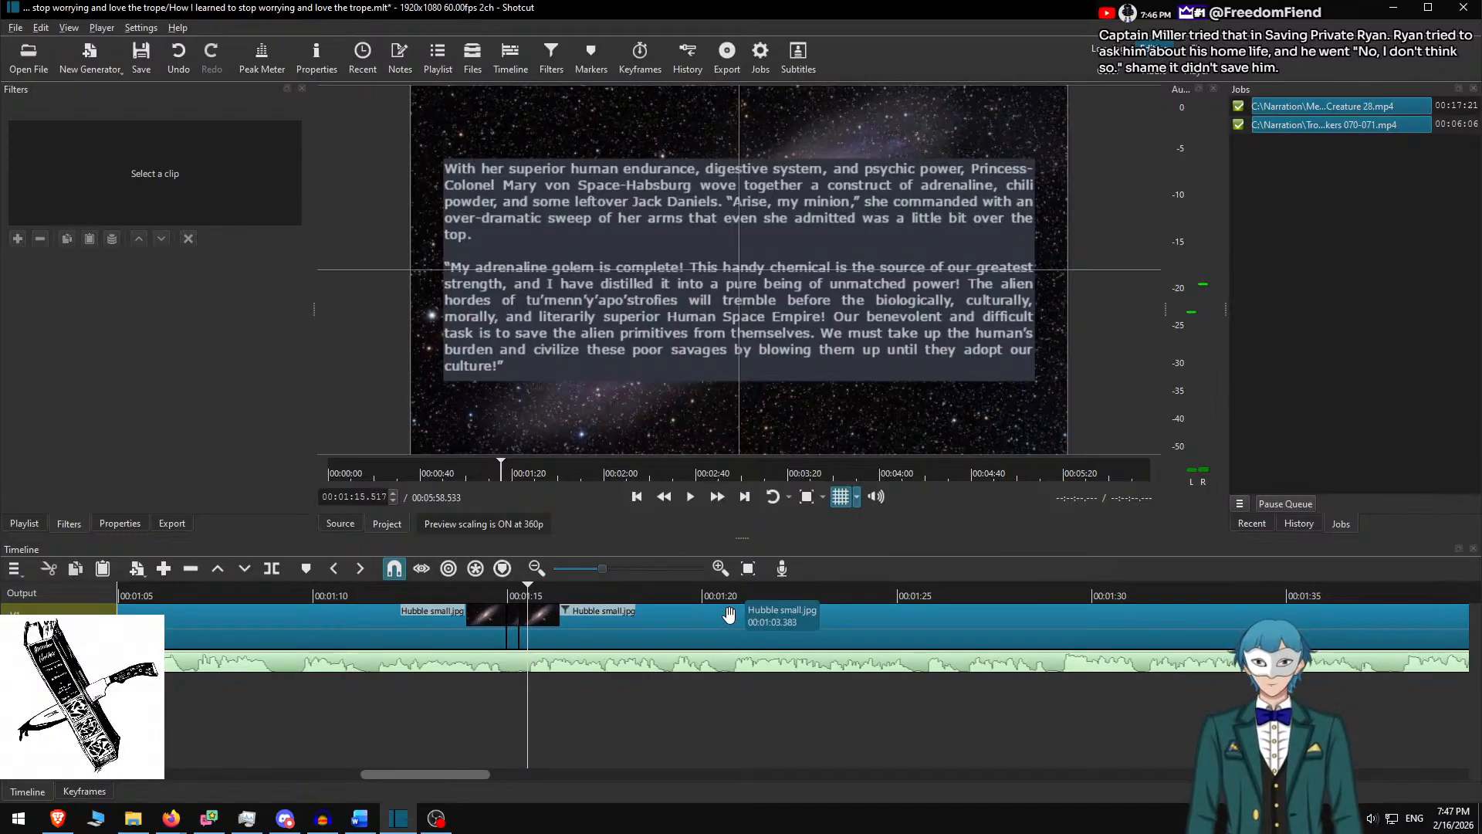
pyautogui.scroll(2, 572, 644)
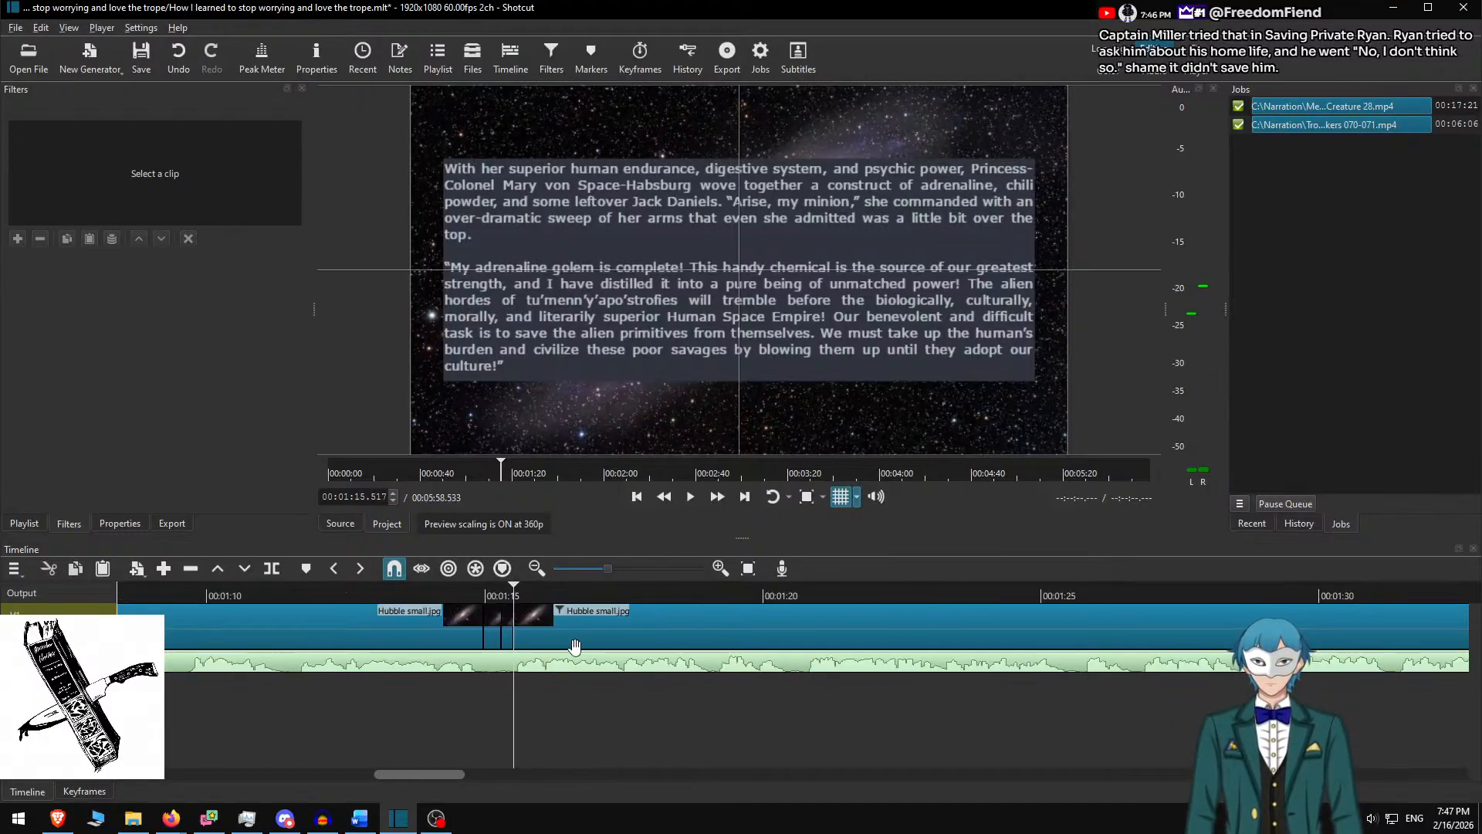
pyautogui.hscroll(3, 791, 680)
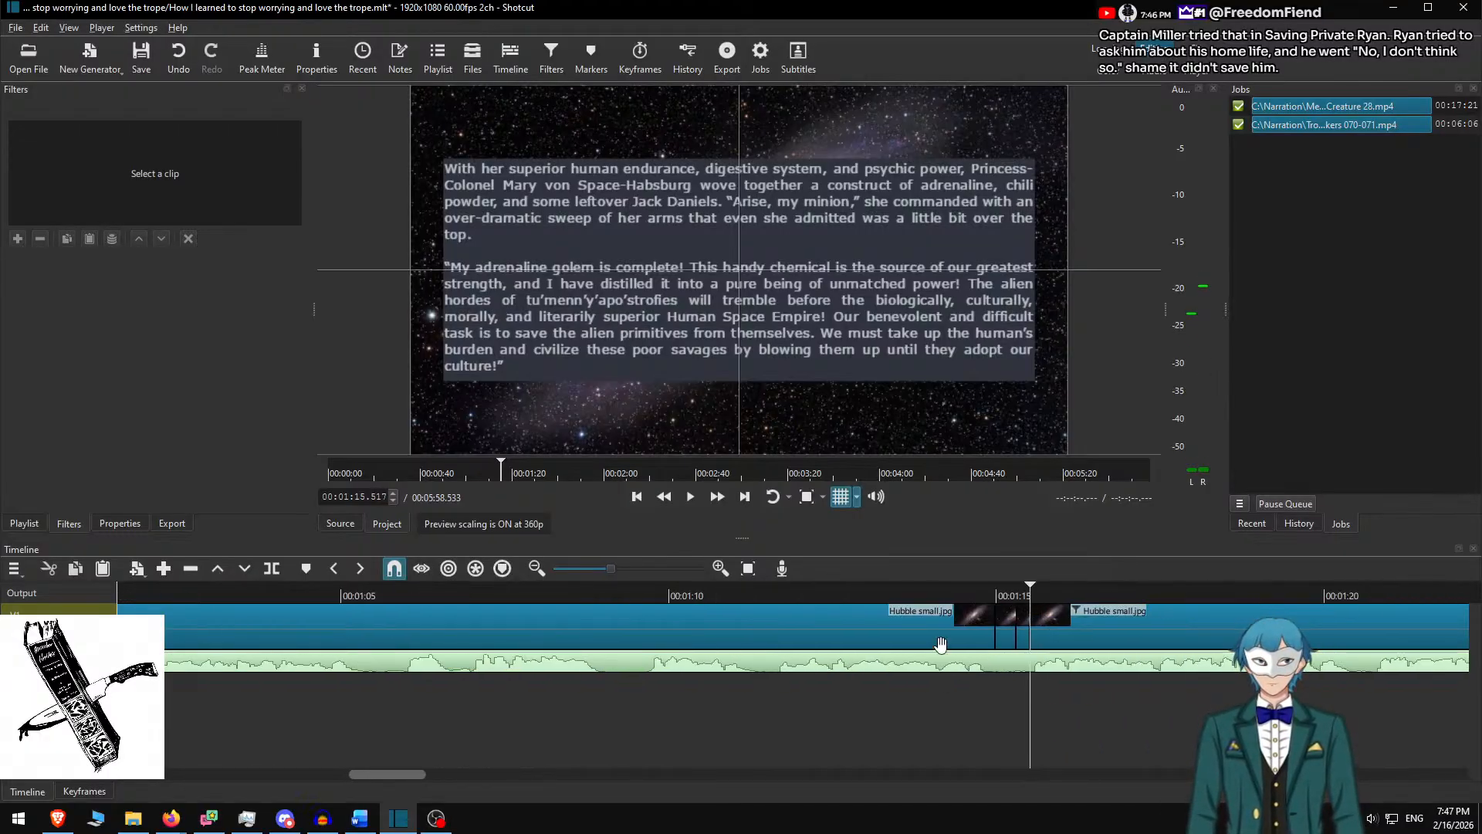
pyautogui.click(1015, 629)
pyautogui.click(1020, 745)
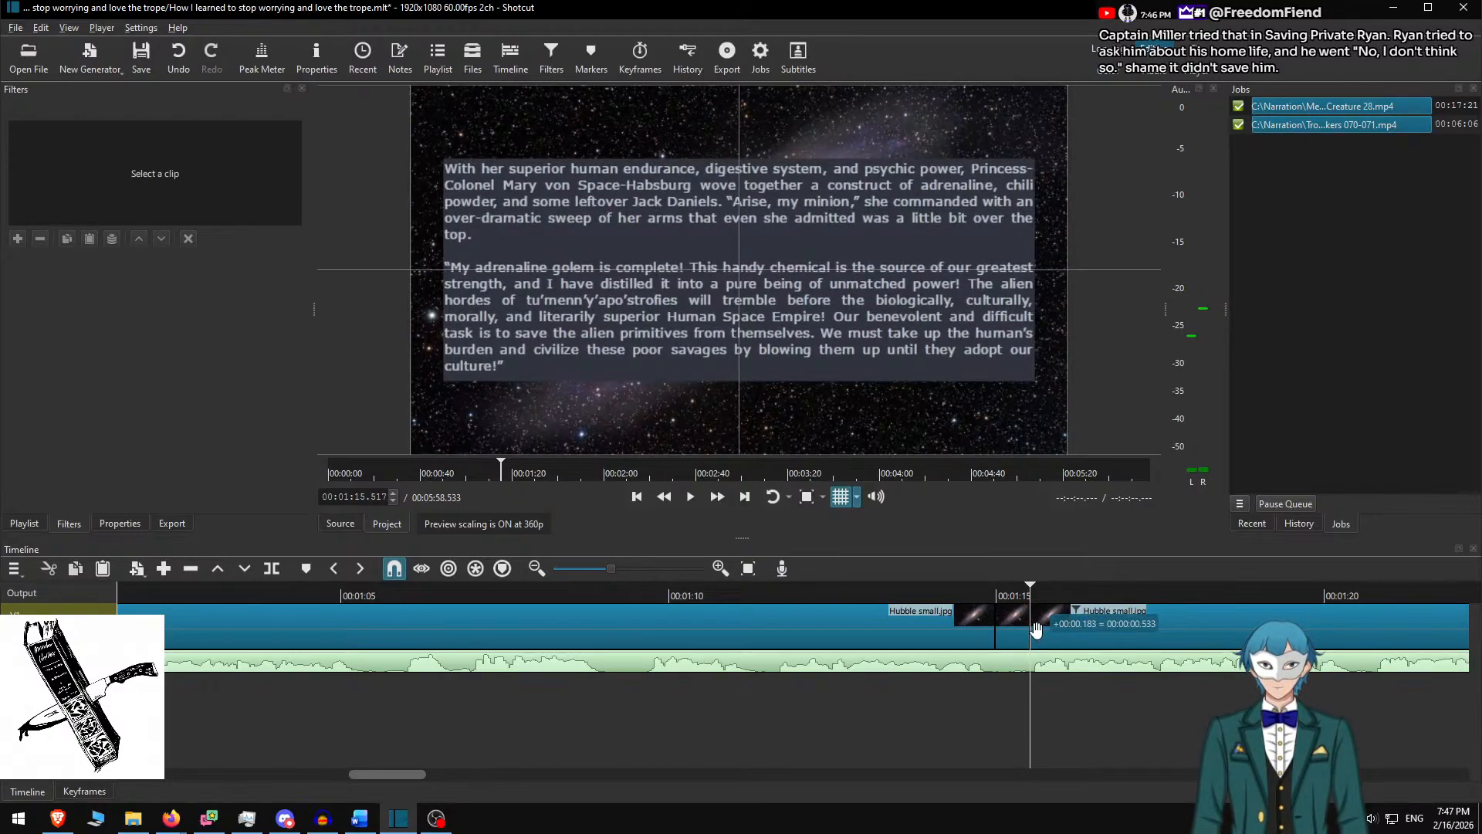
pyautogui.click(1023, 632)
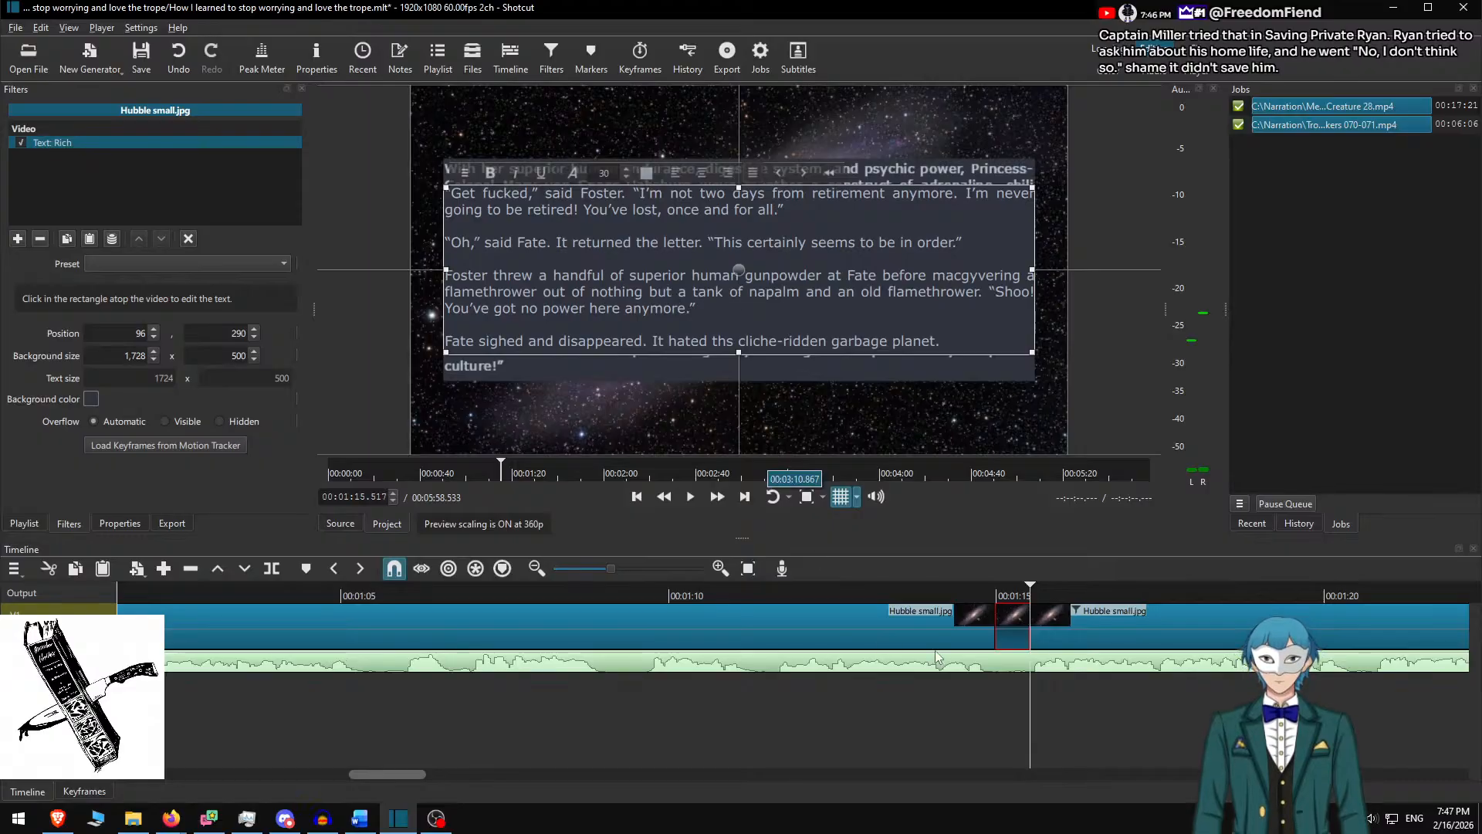
pyautogui.click(1014, 595)
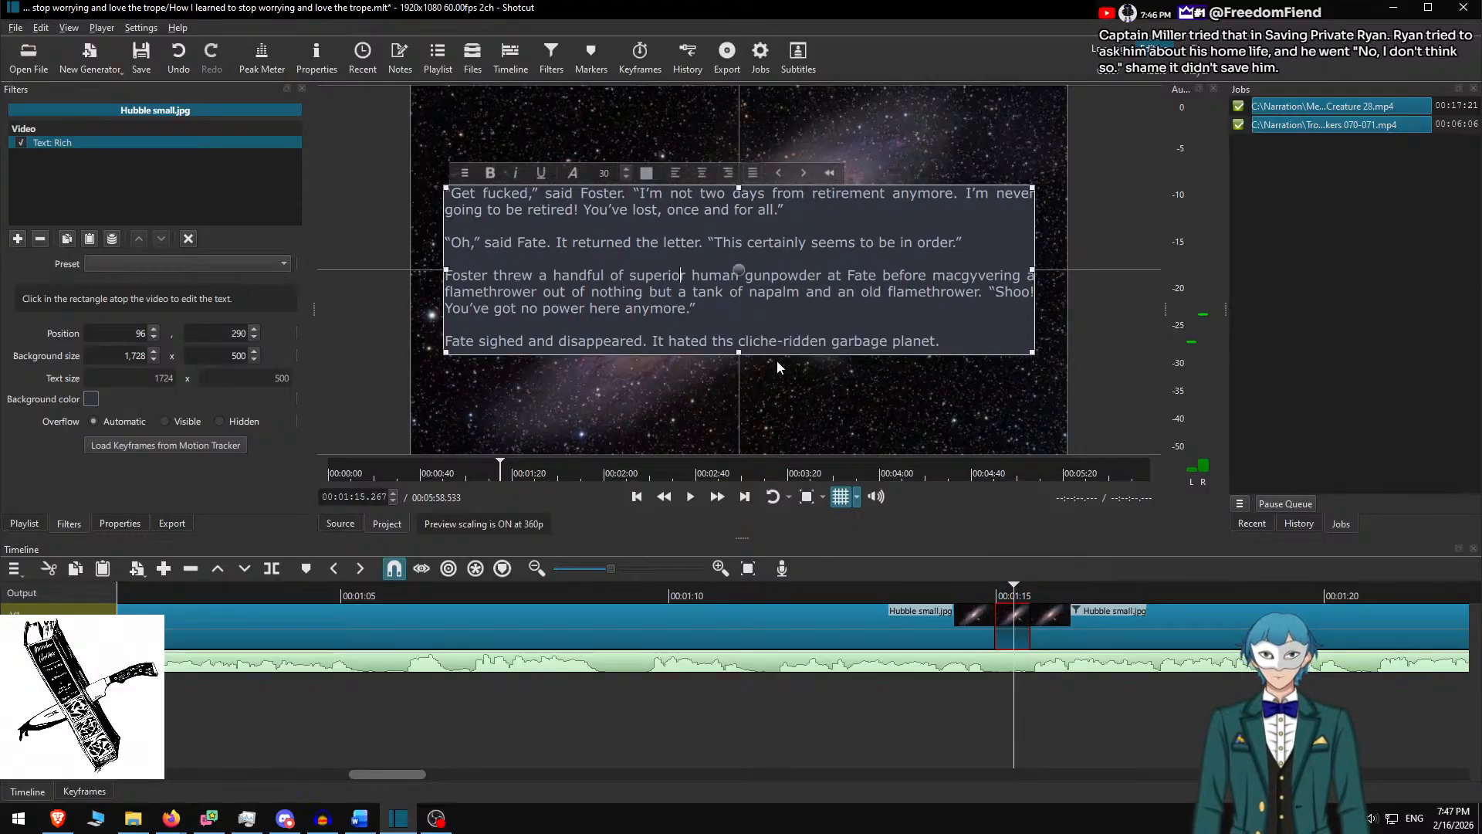
# Replace the clip's text with a centred '----------' line at size 72
pyautogui.hotkey('ctrl', 'a')
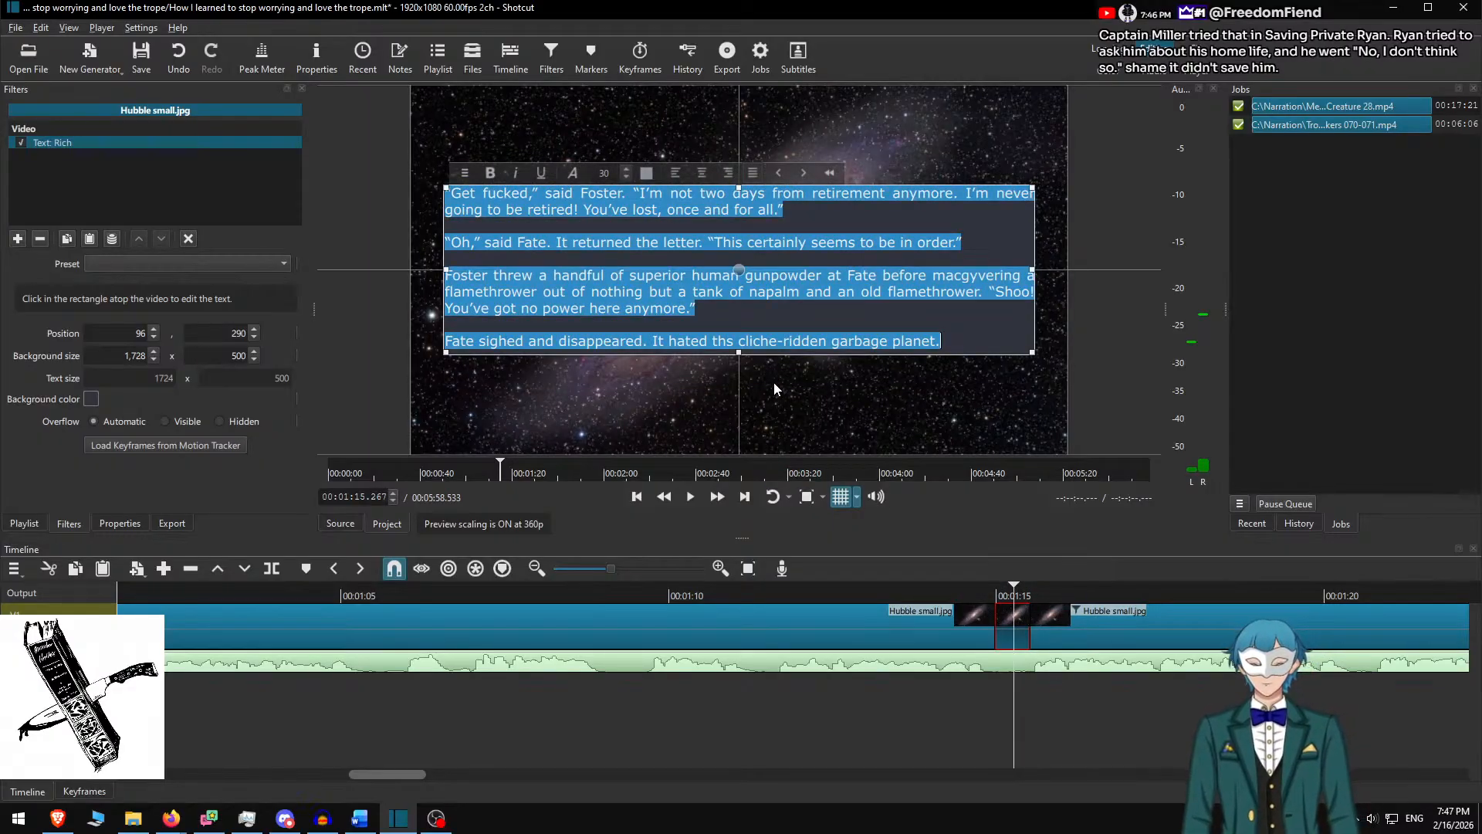
pyautogui.press('BackSpace')
pyautogui.write('----------')
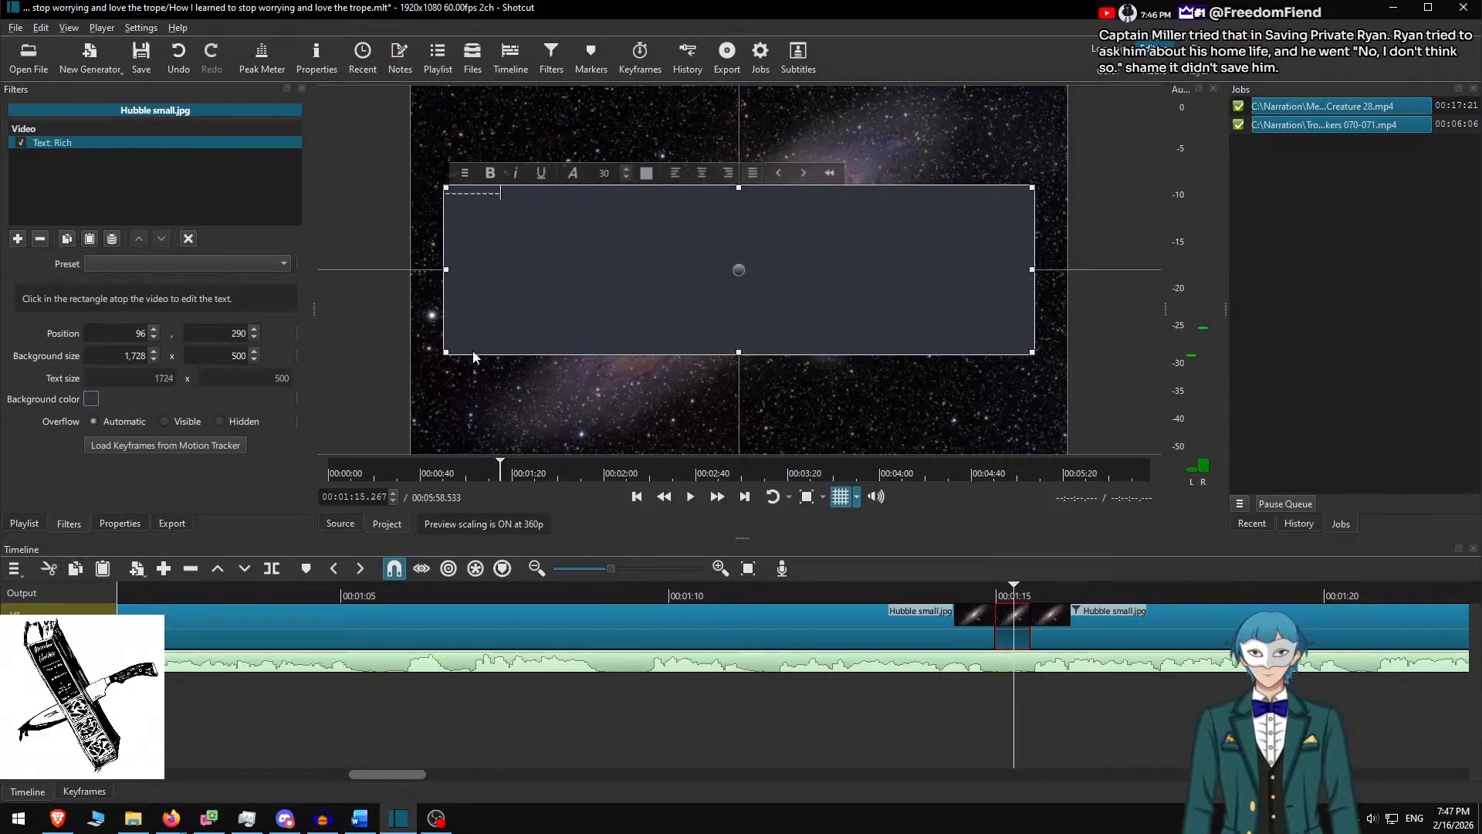
pyautogui.click(702, 174)
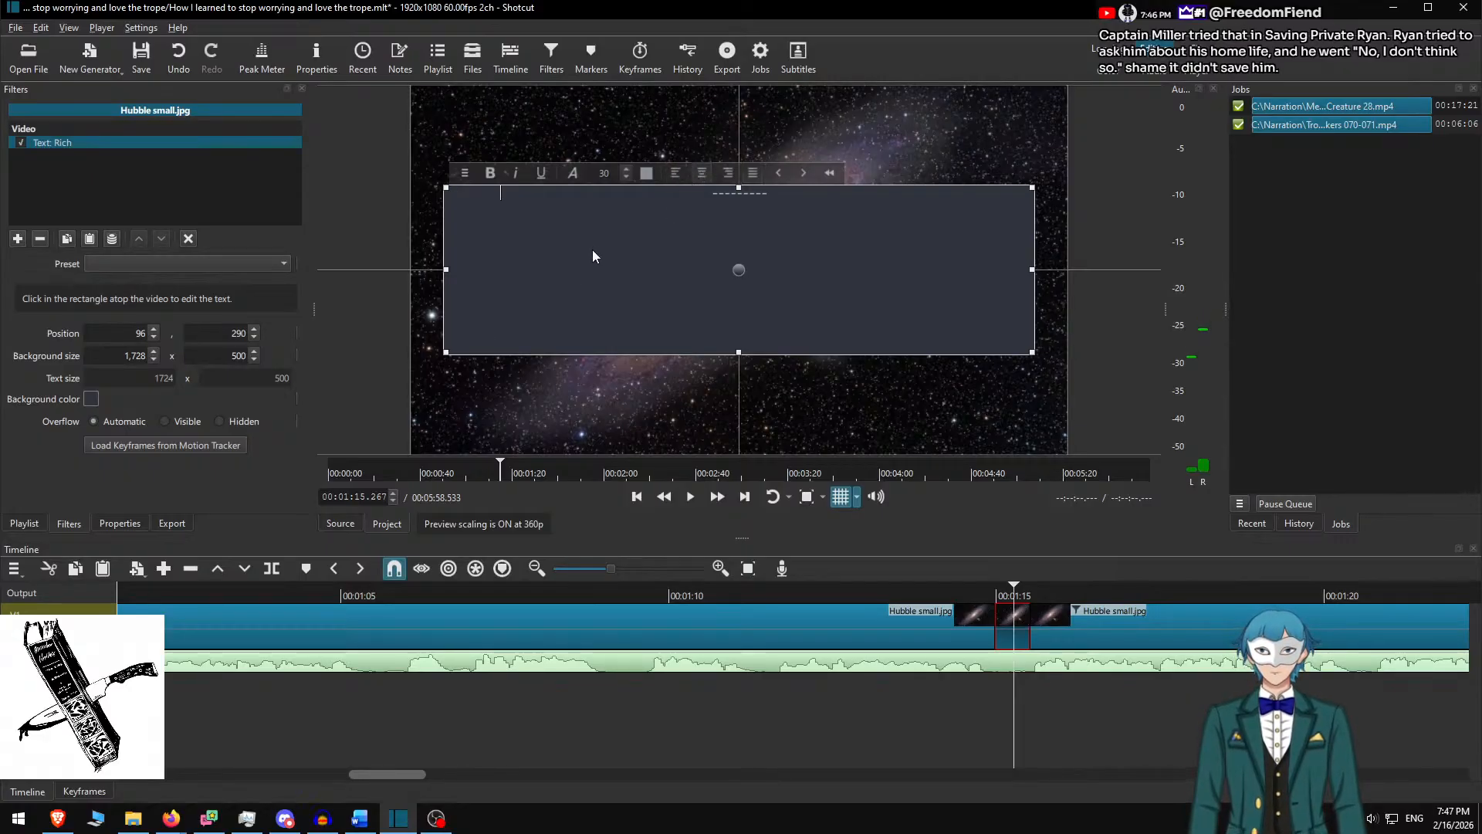
pyautogui.click(601, 176)
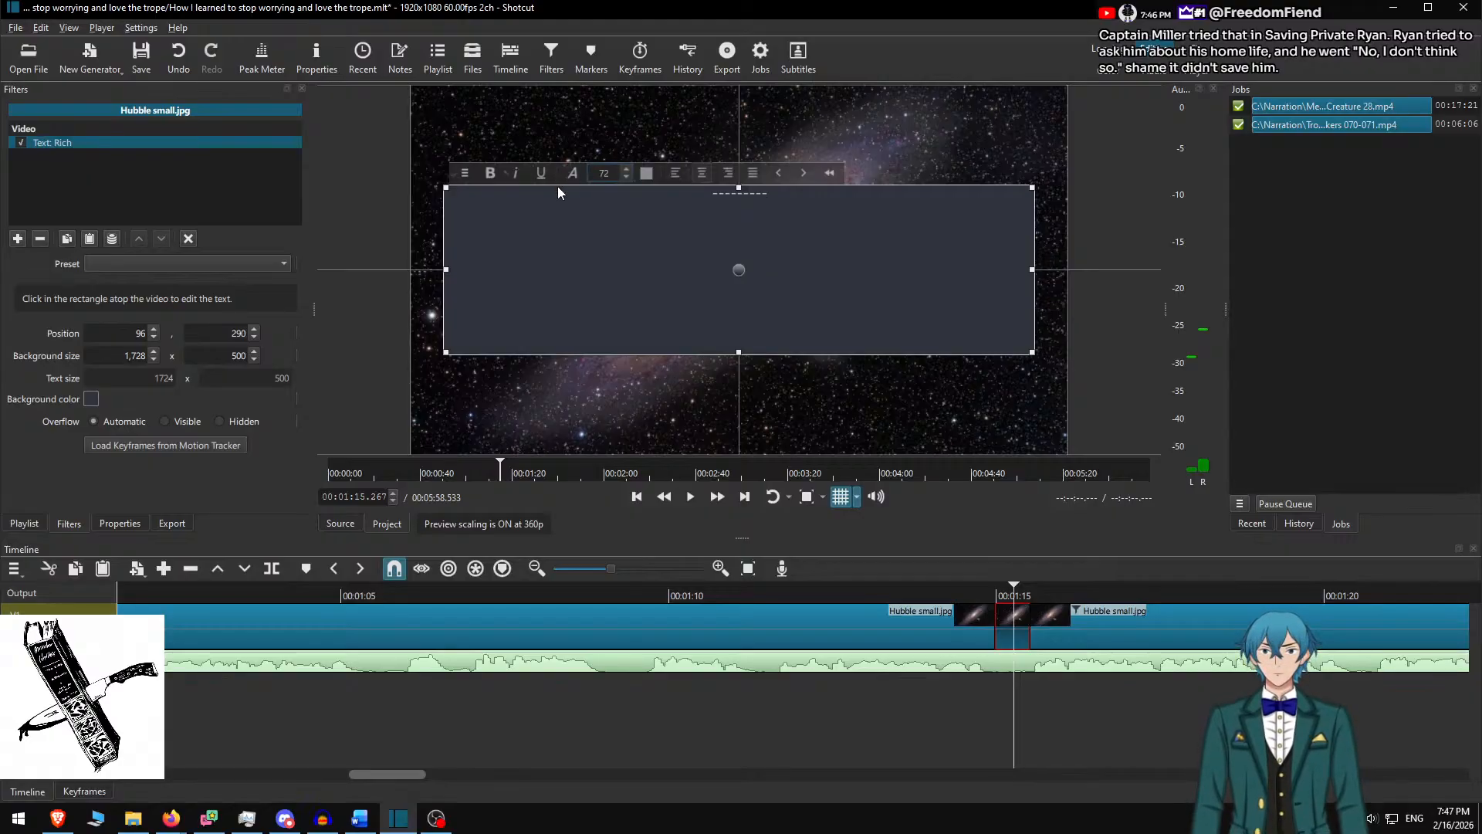
pyautogui.click(821, 238)
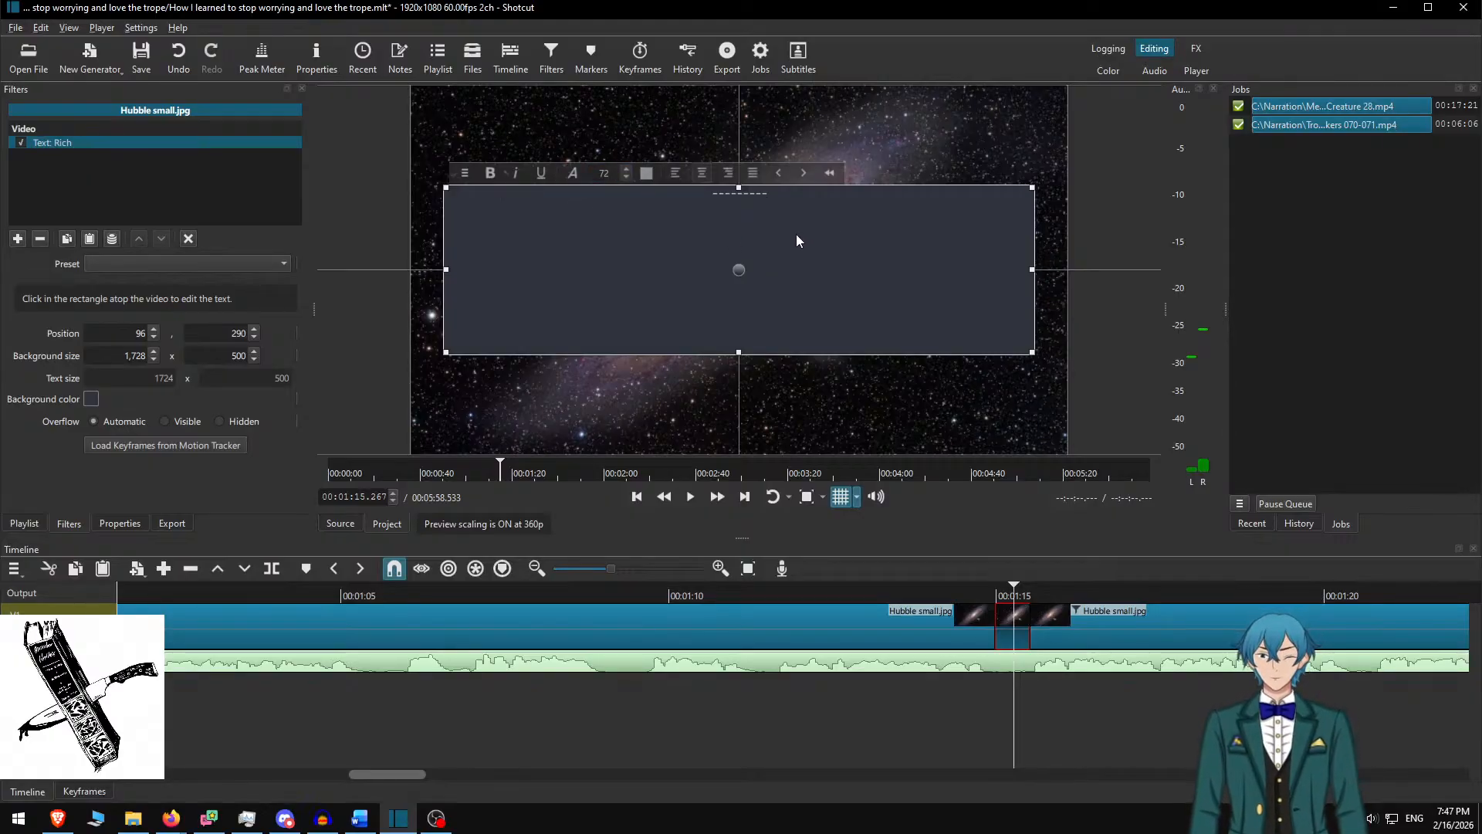
pyautogui.hotkey('ctrl', 'a')
pyautogui.click(605, 174)
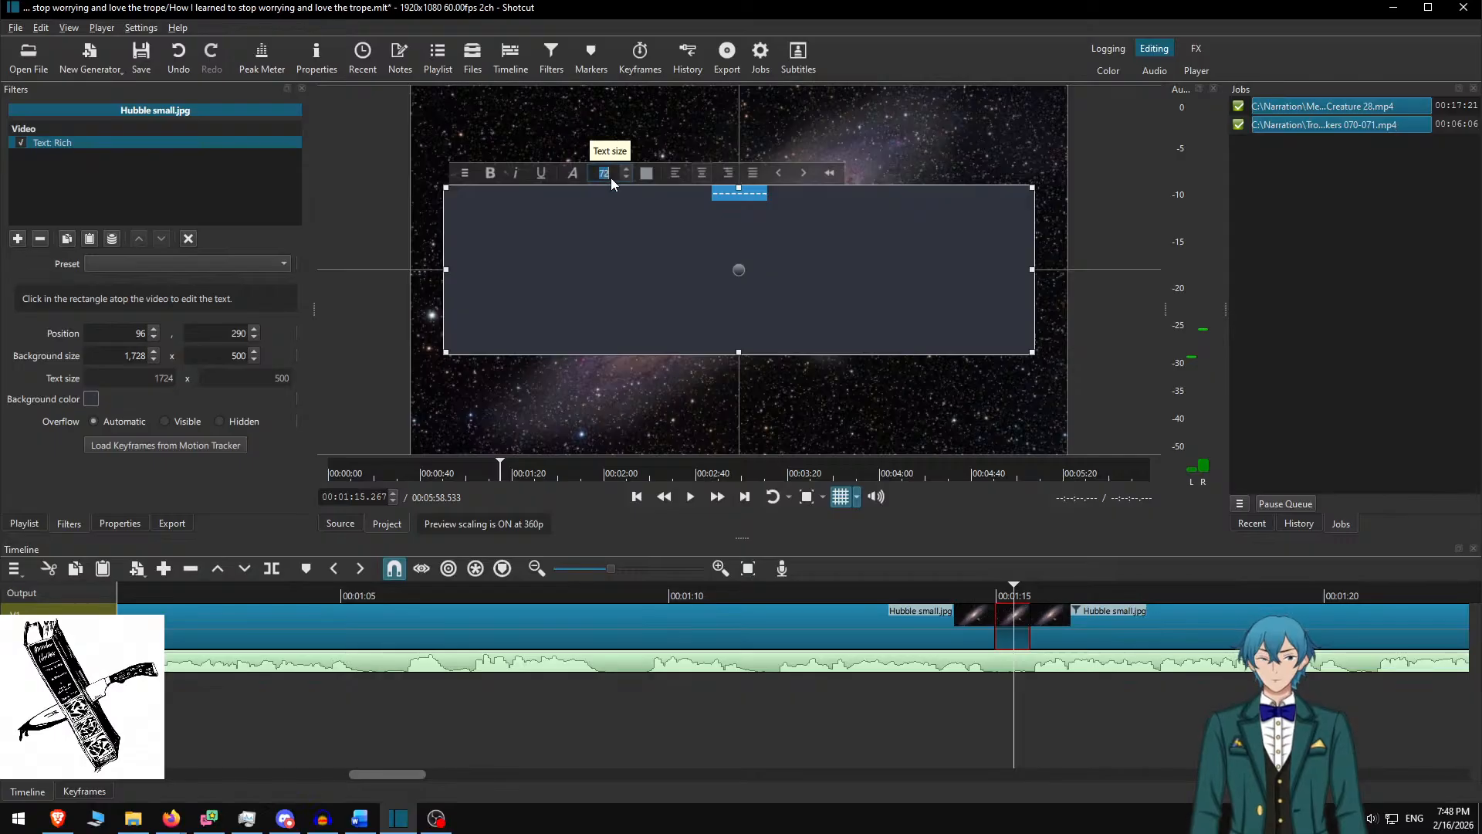
pyautogui.press('Return')
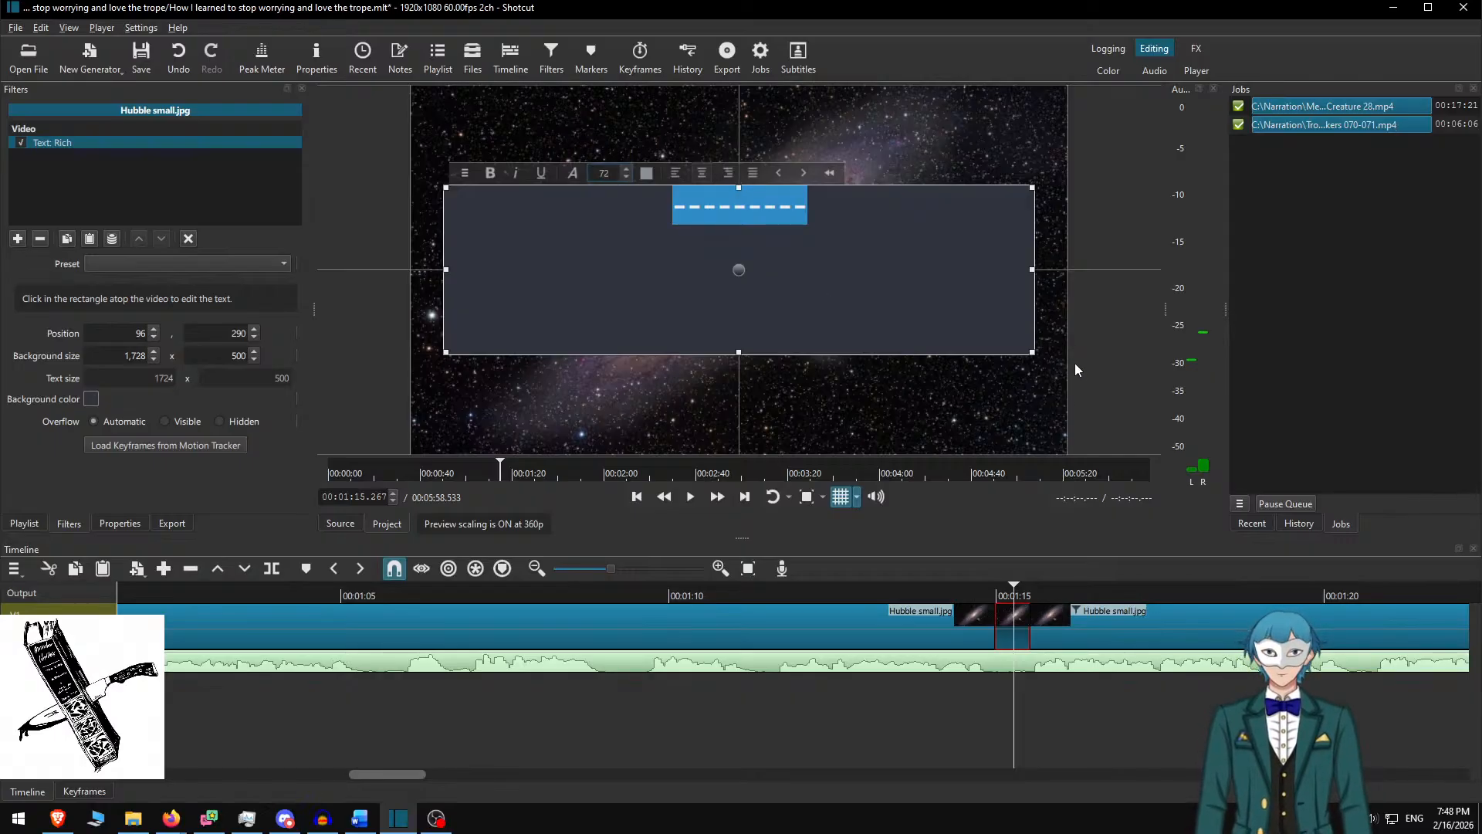
# Shrink the dark box to 411×137 around the dashes and centre it at 754, 472
pyautogui.moveTo(1030, 353); pyautogui.dragTo(574, 231)
pyautogui.click(546, 209)
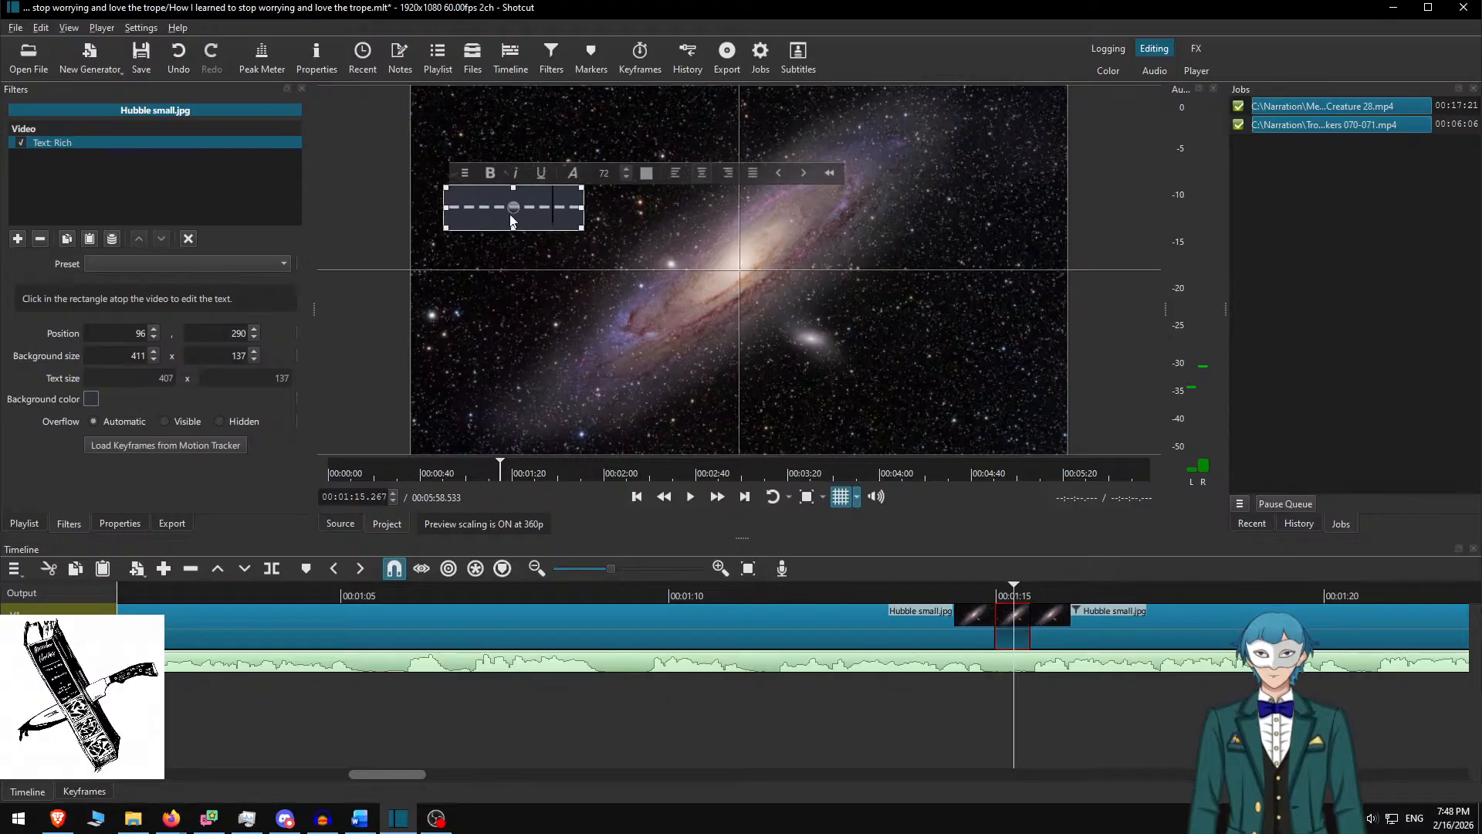
pyautogui.moveTo(510, 221); pyautogui.dragTo(748, 272)
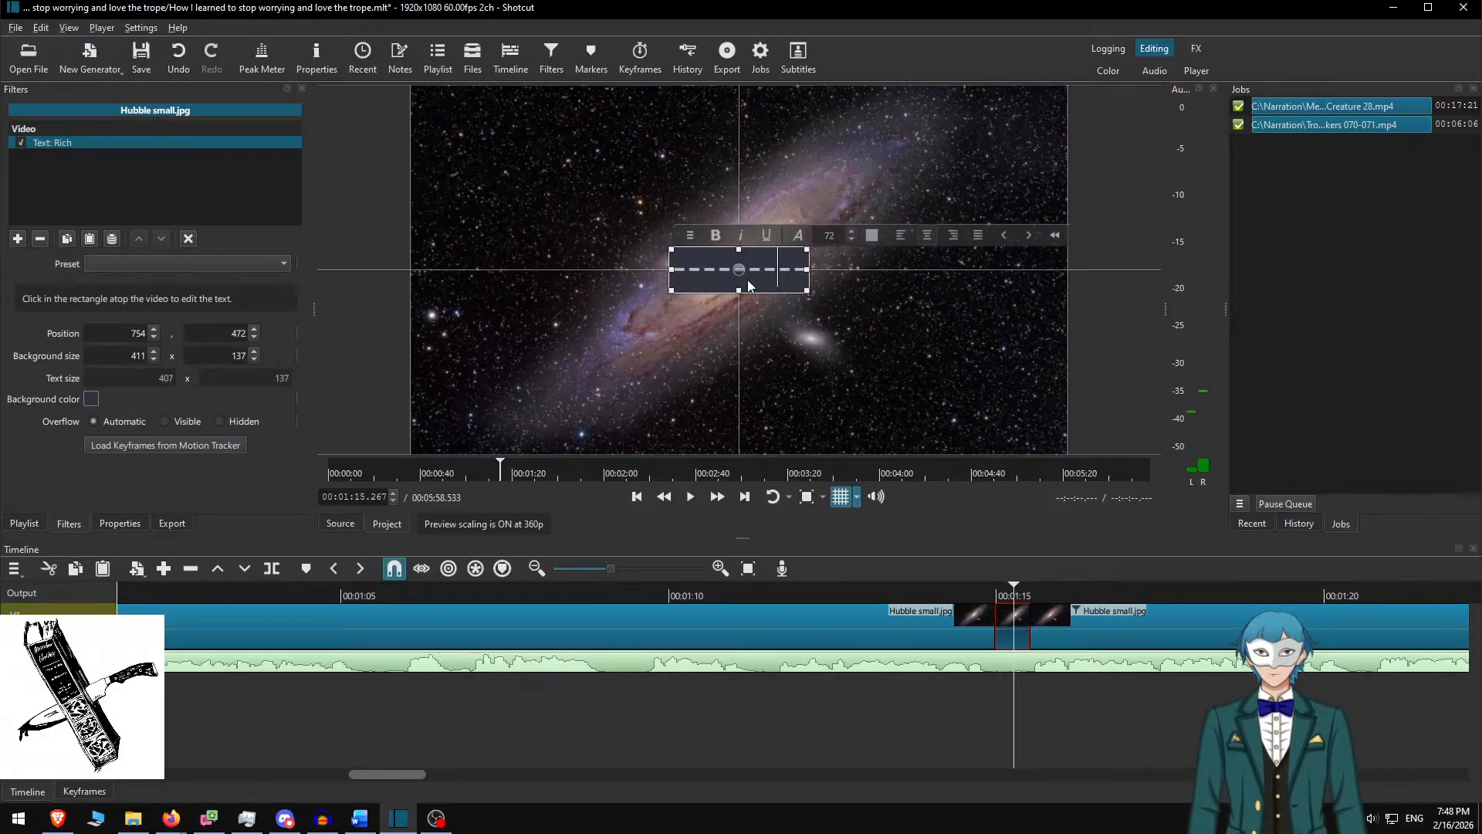
pyautogui.click(1018, 623)
# Preview the separator, then split the video and narration at 00:02:19.683
pyautogui.click(914, 588)
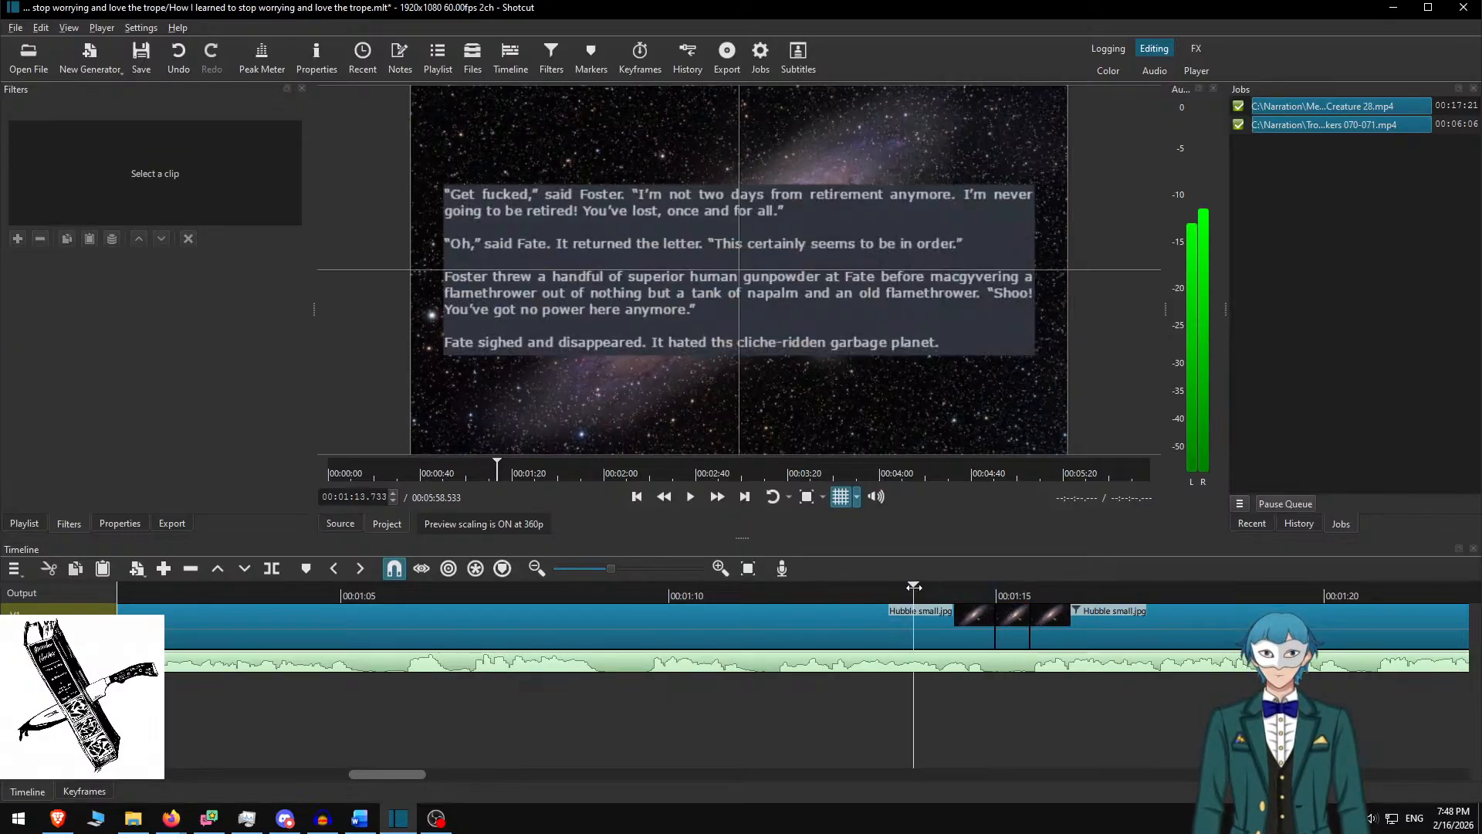
pyautogui.press('space')
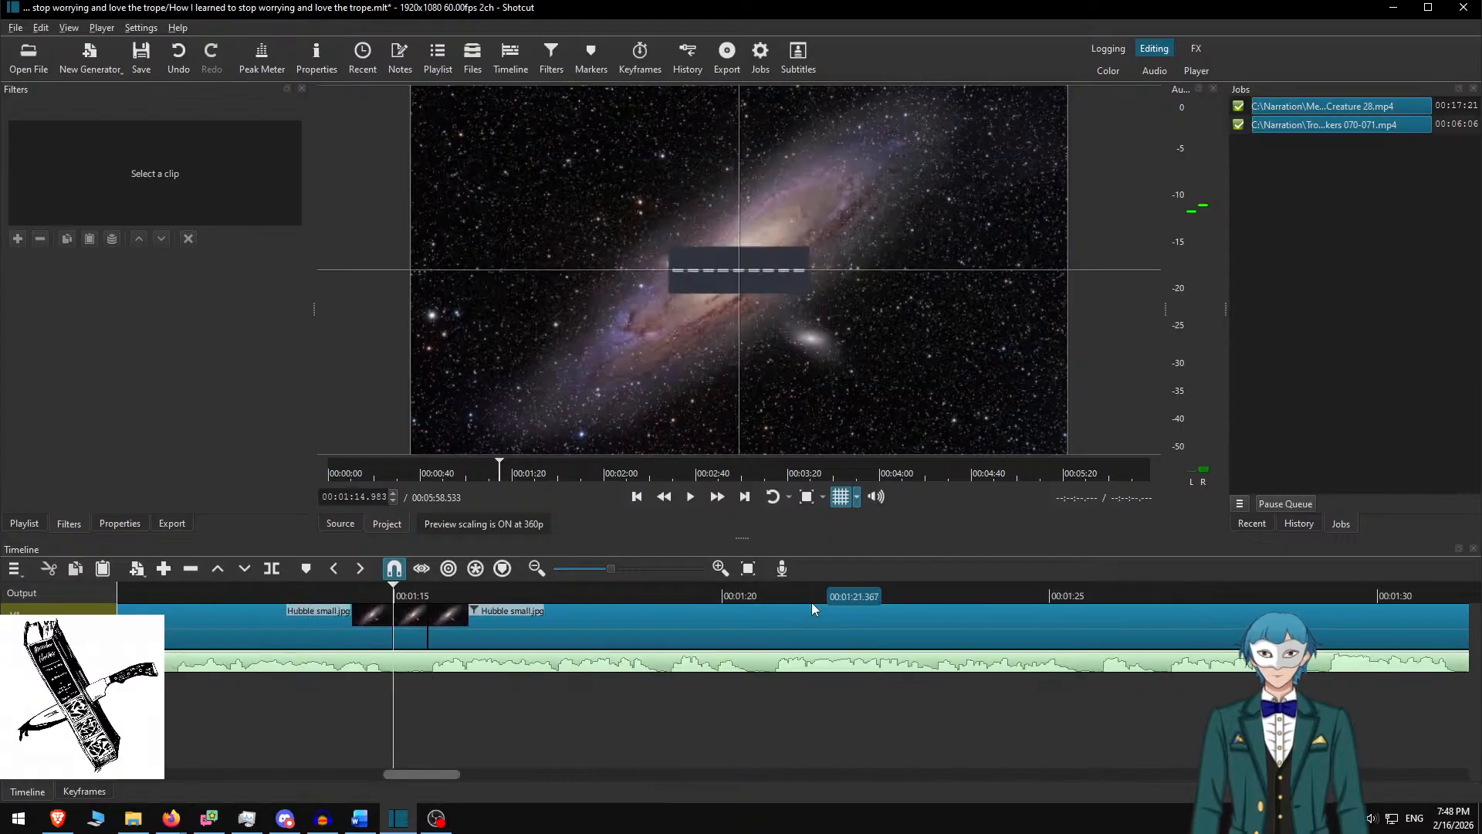
pyautogui.press('pagedown')
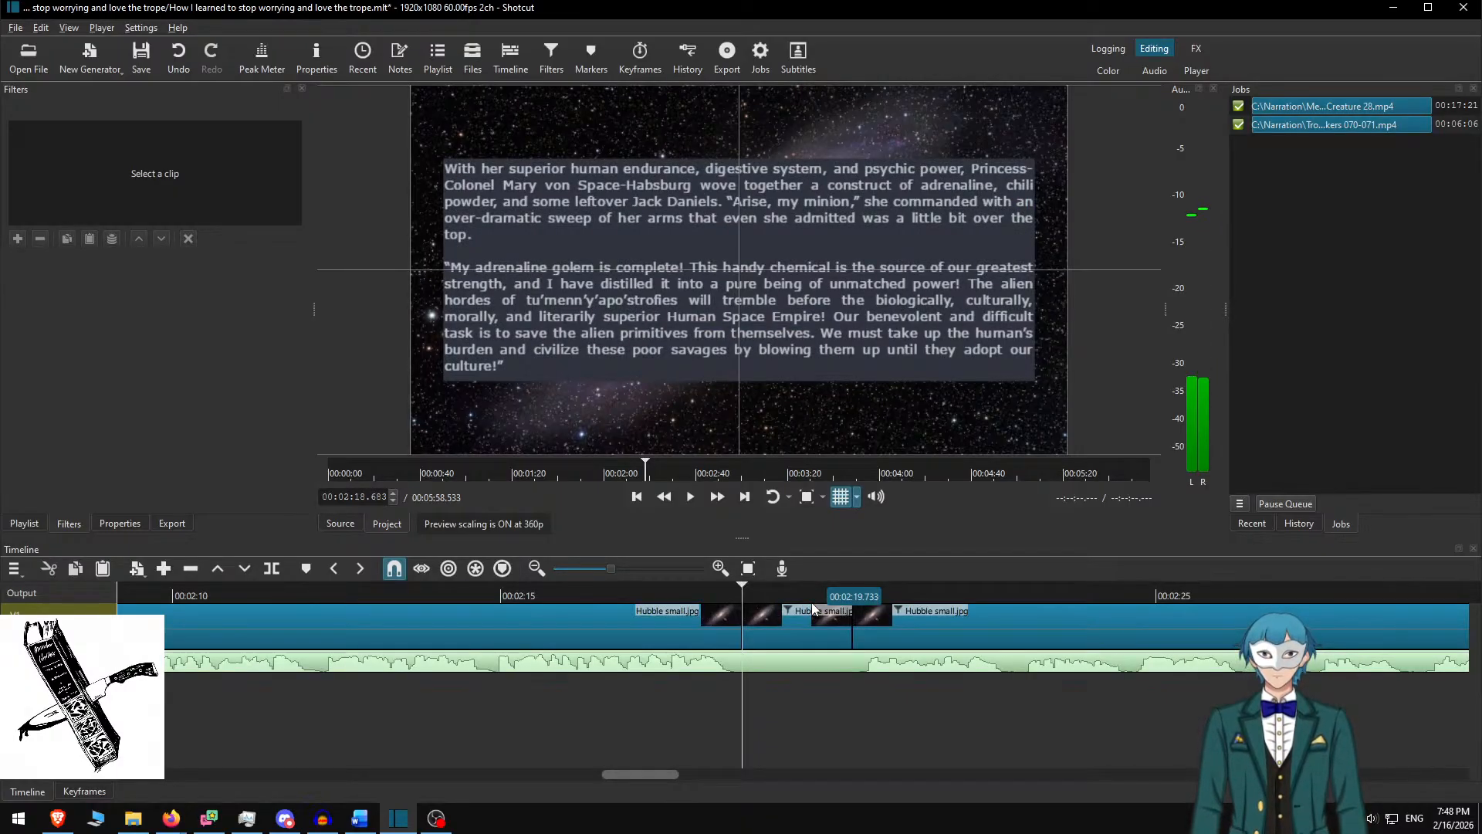
pyautogui.press('pagedown')
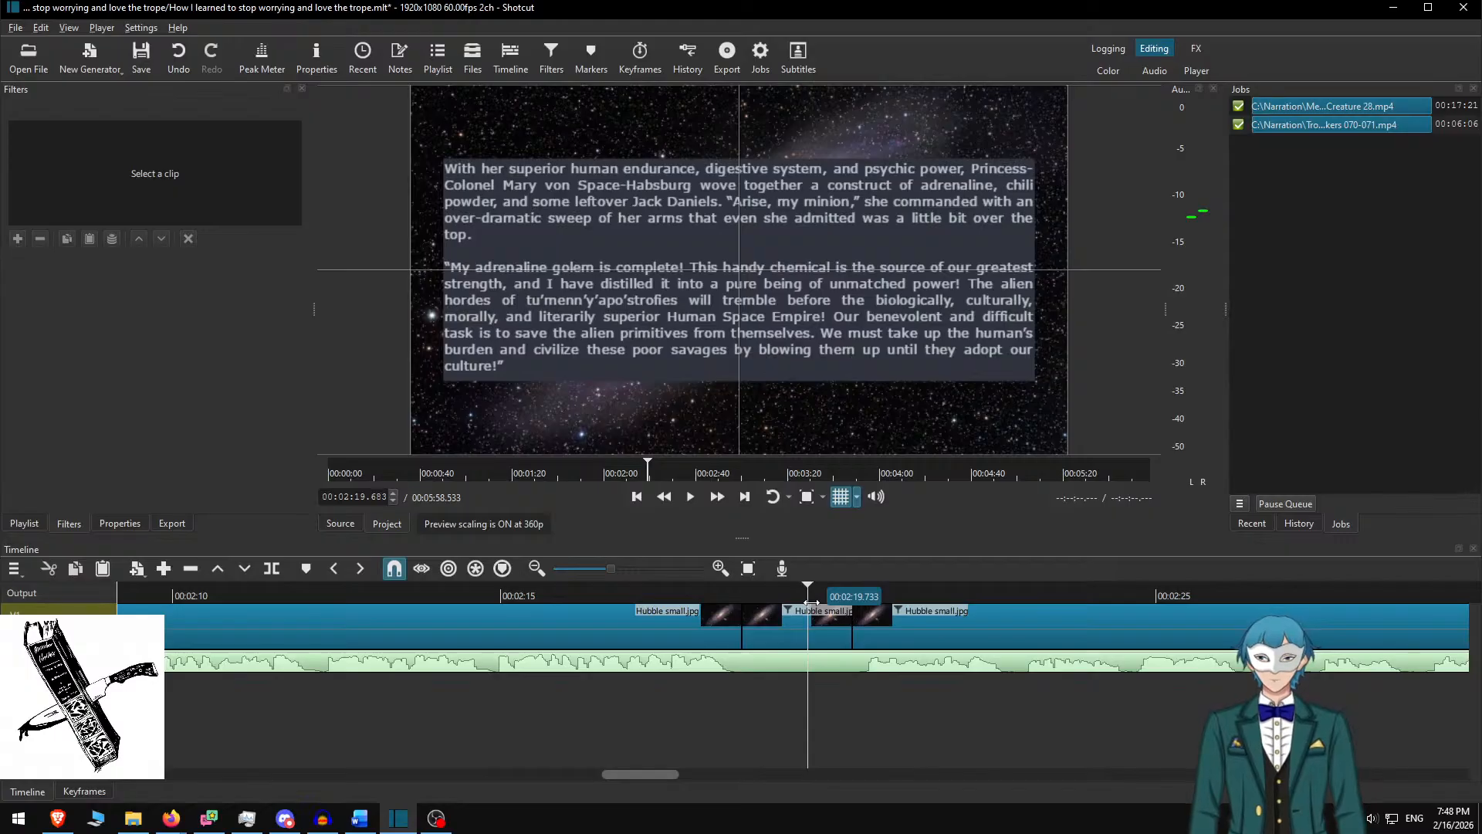
pyautogui.press('s')
pyautogui.press('Down')
pyautogui.press('s')
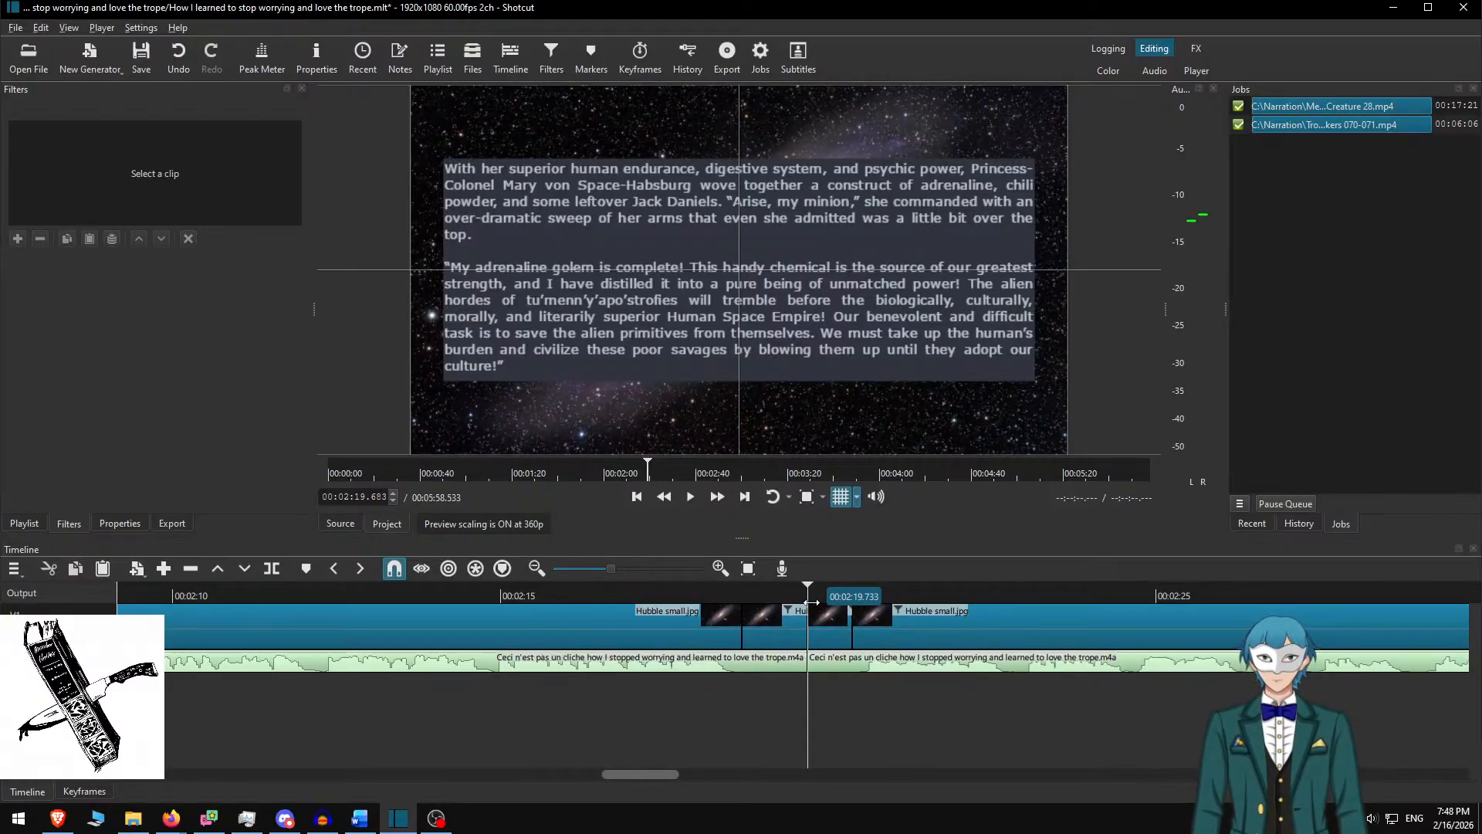
pyautogui.press('Up')
# Split the narration at the next cut, ripple-delete the short audio piece, and select the short video clip
pyautogui.hotkey('alt', 'Right')
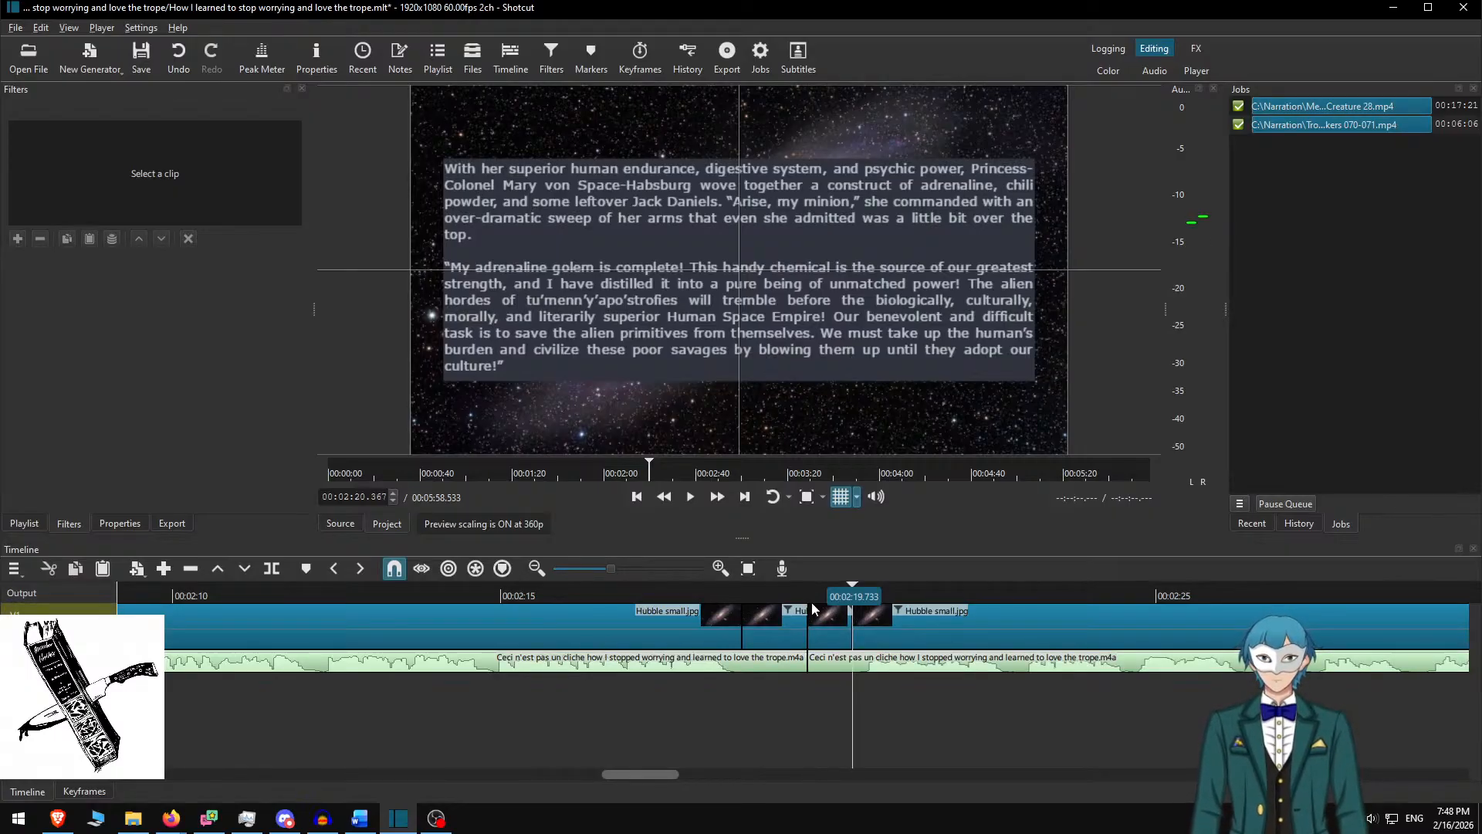
pyautogui.press('Down')
pyautogui.press('s')
pyautogui.hotkey('alt', 'Left')
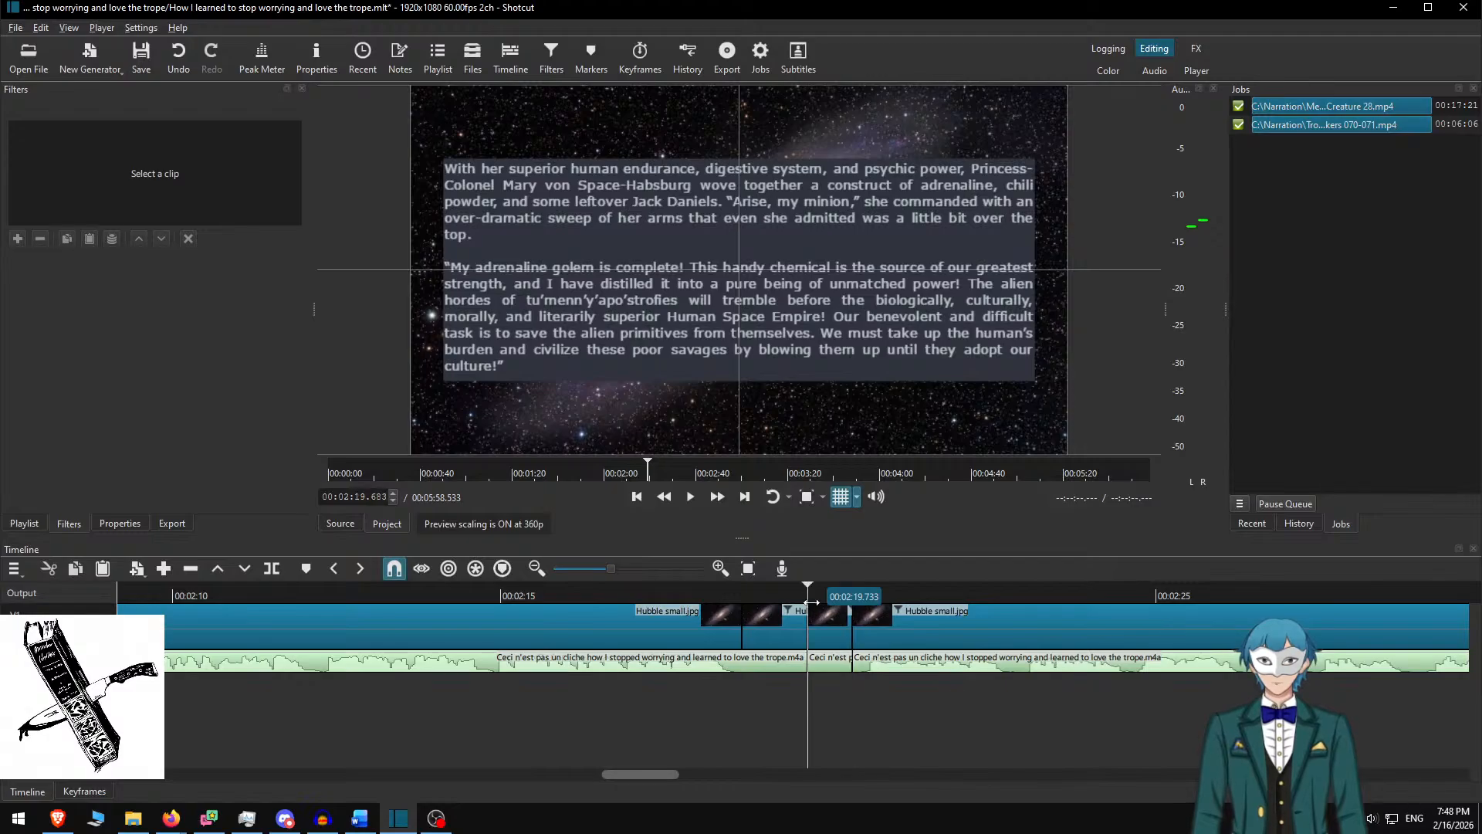
pyautogui.press('x')
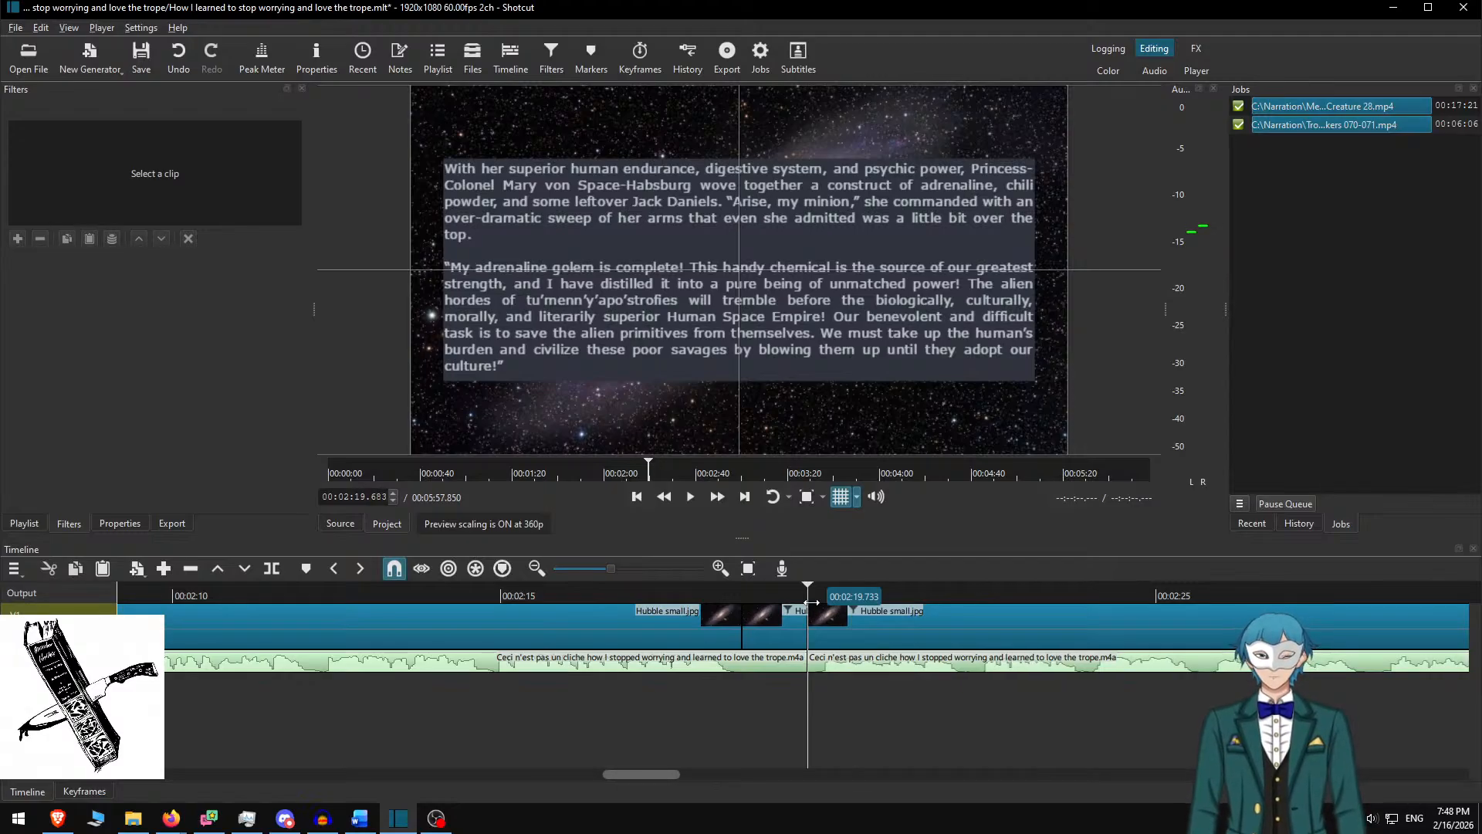
pyautogui.click(762, 637)
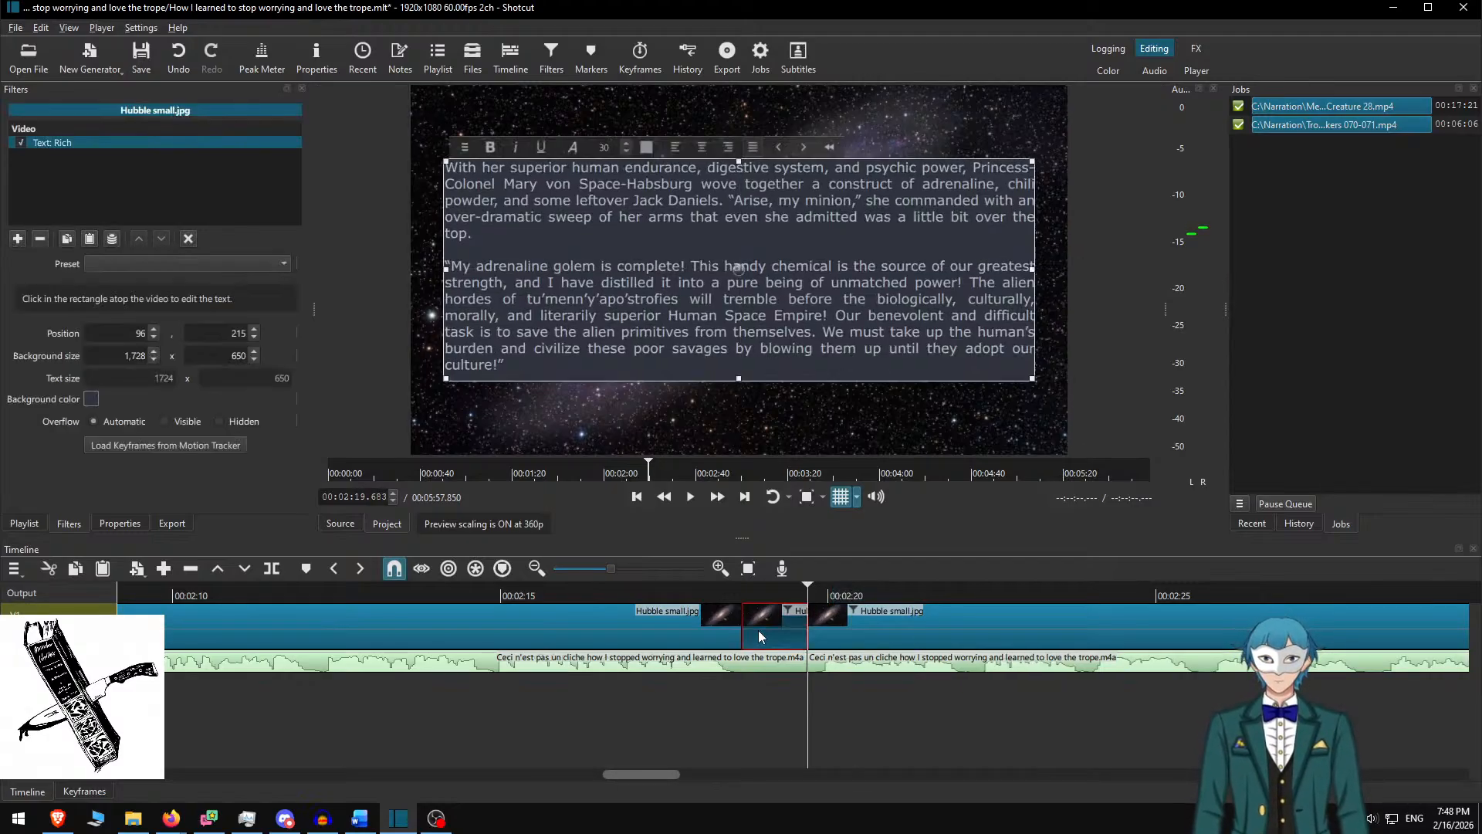
# Replace the separator clip's story text with centred size-72 dashes in a shrunken box
pyautogui.click(653, 311)
pyautogui.hotkey('ctrl', 'a')
pyautogui.press('Delete')
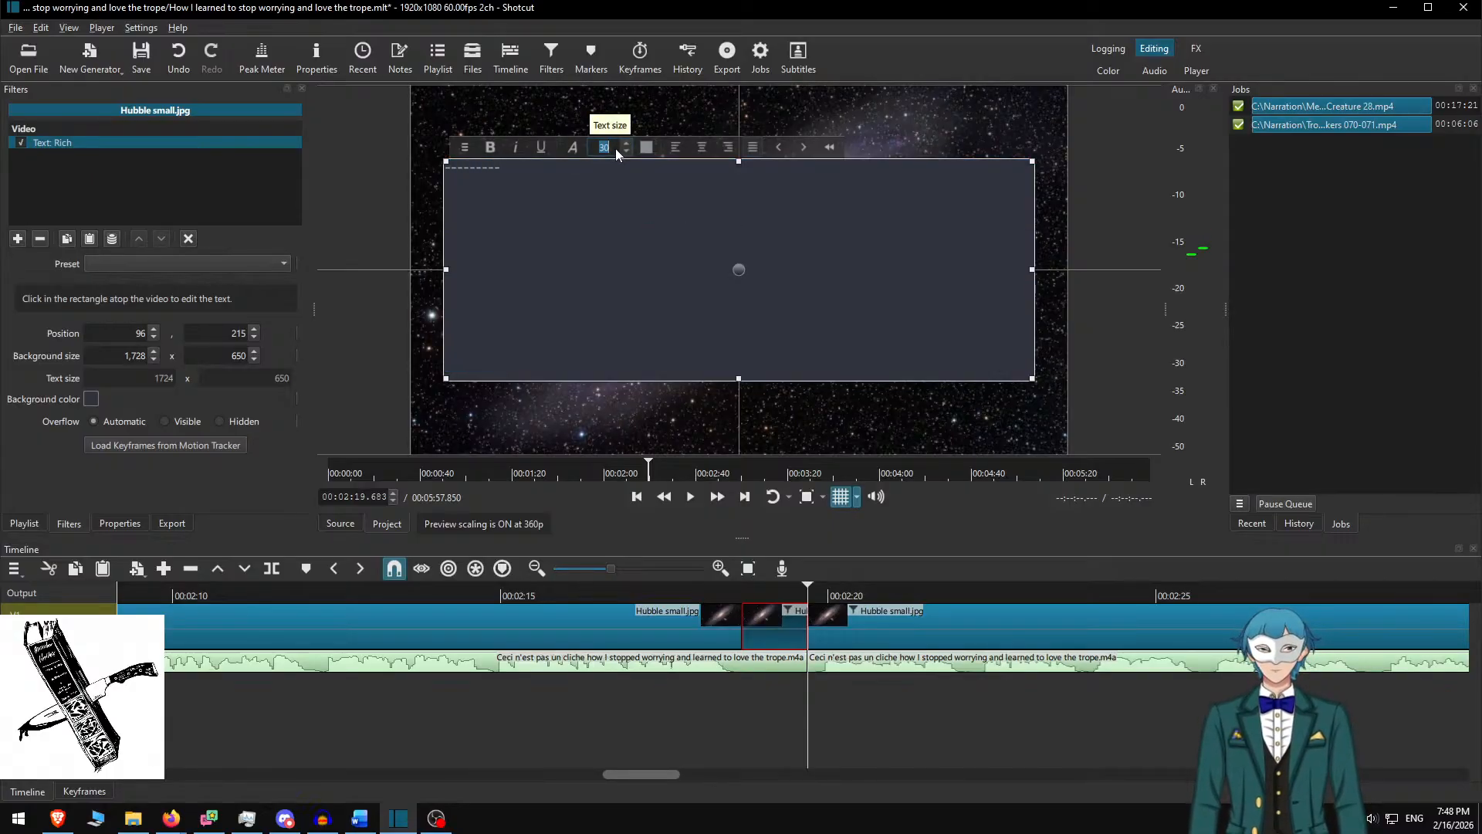
pyautogui.click(609, 232)
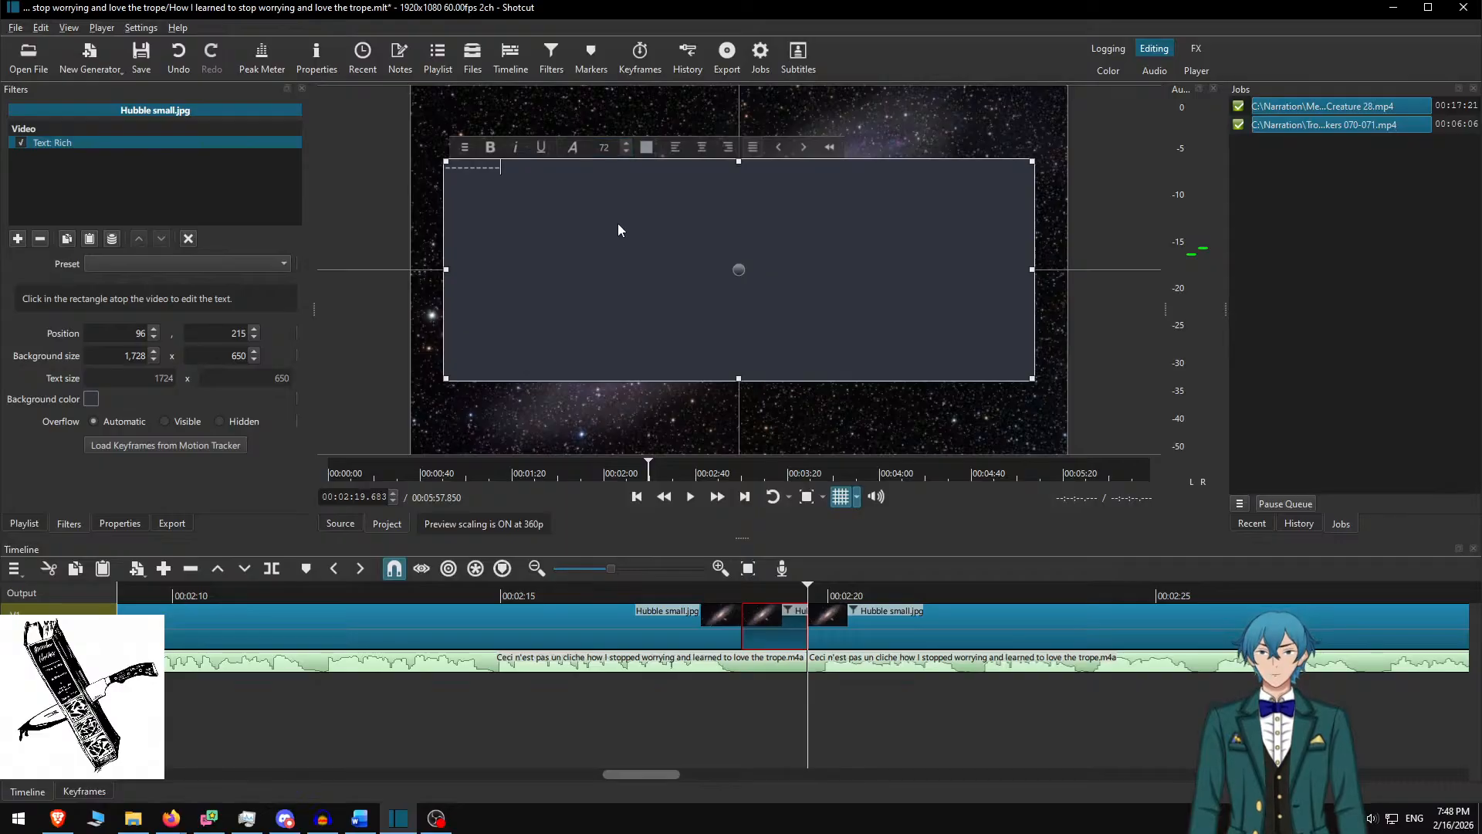
pyautogui.hotkey('ctrl', 'a')
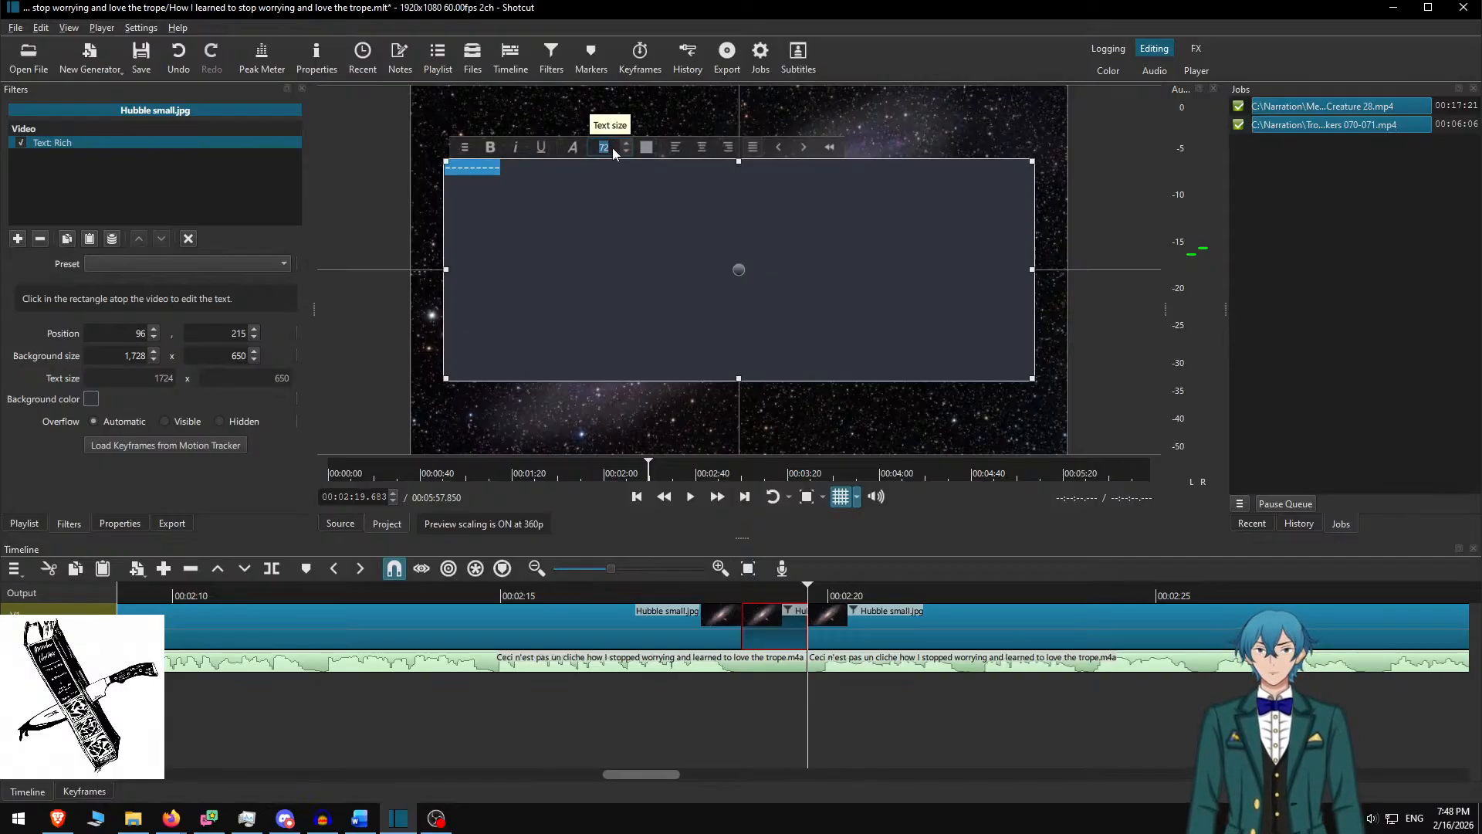
pyautogui.doubleClick(614, 147)
pyautogui.write('72')
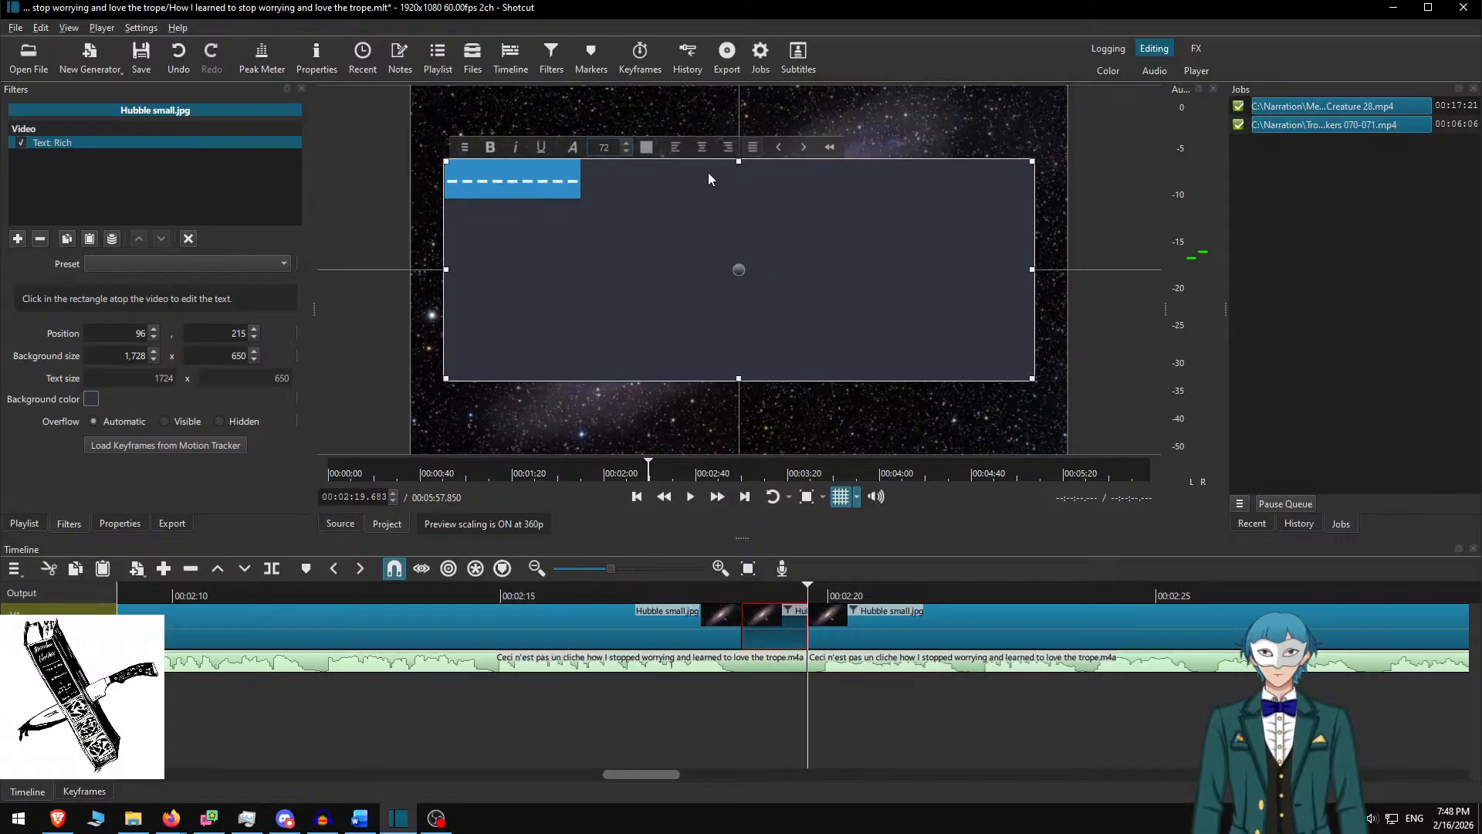
pyautogui.click(702, 146)
pyautogui.moveTo(1033, 378); pyautogui.dragTo(742, 269)
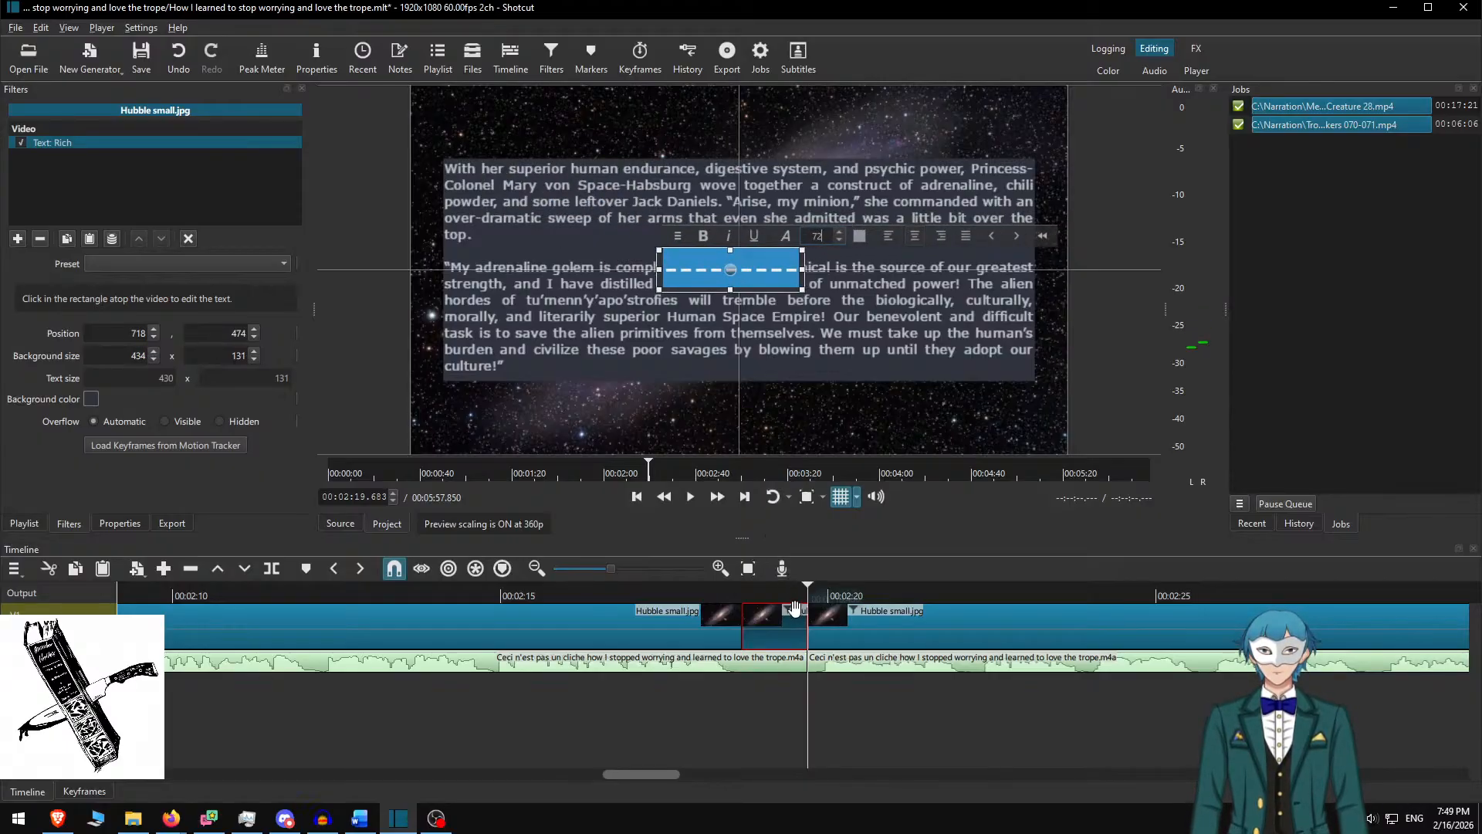
# Preview the separator around 00:02:17–00:02:20, select the next story clip, and switch to Word
pyautogui.click(772, 590)
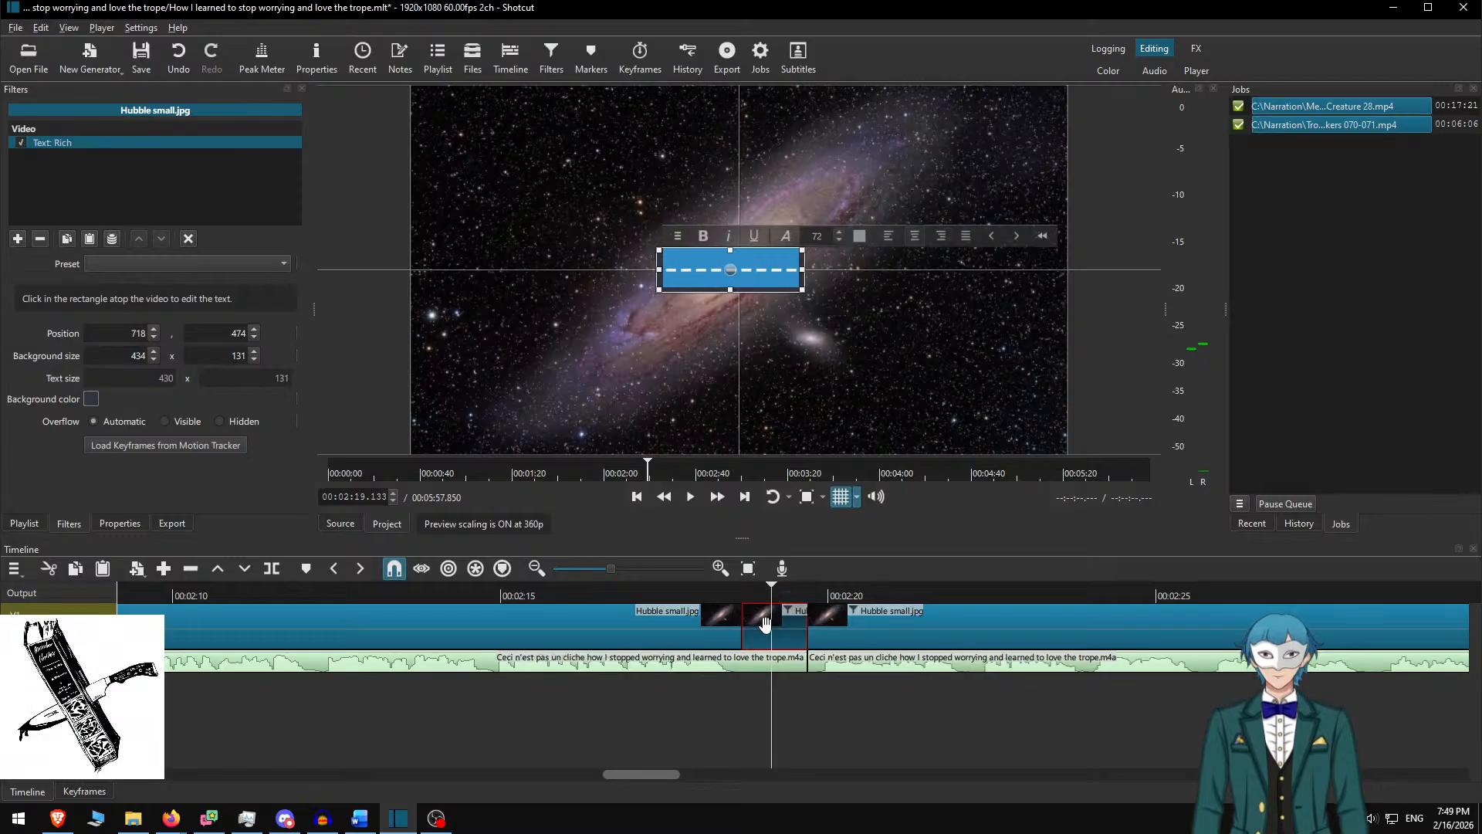
pyautogui.click(765, 623)
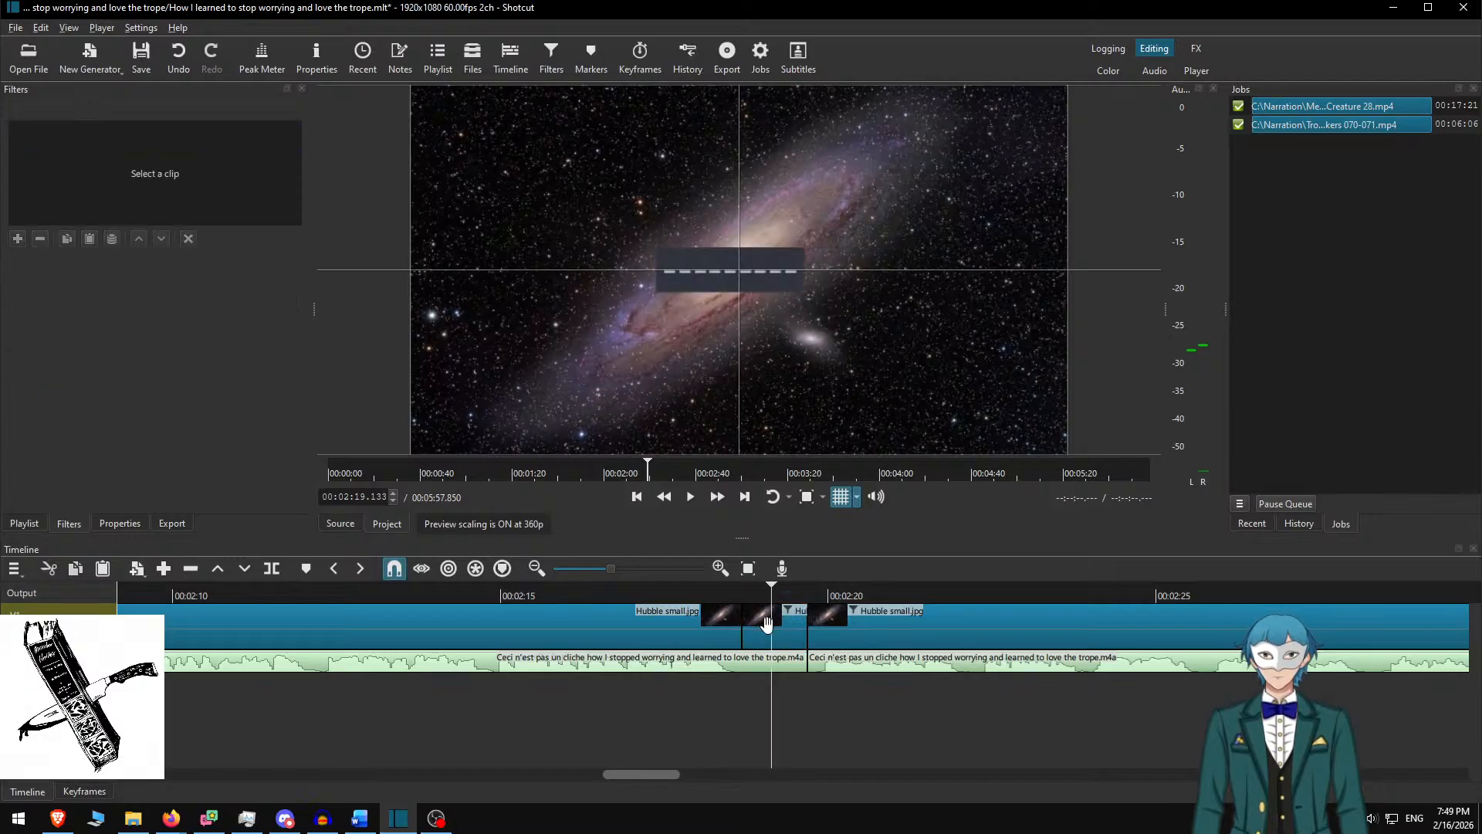
pyautogui.click(831, 595)
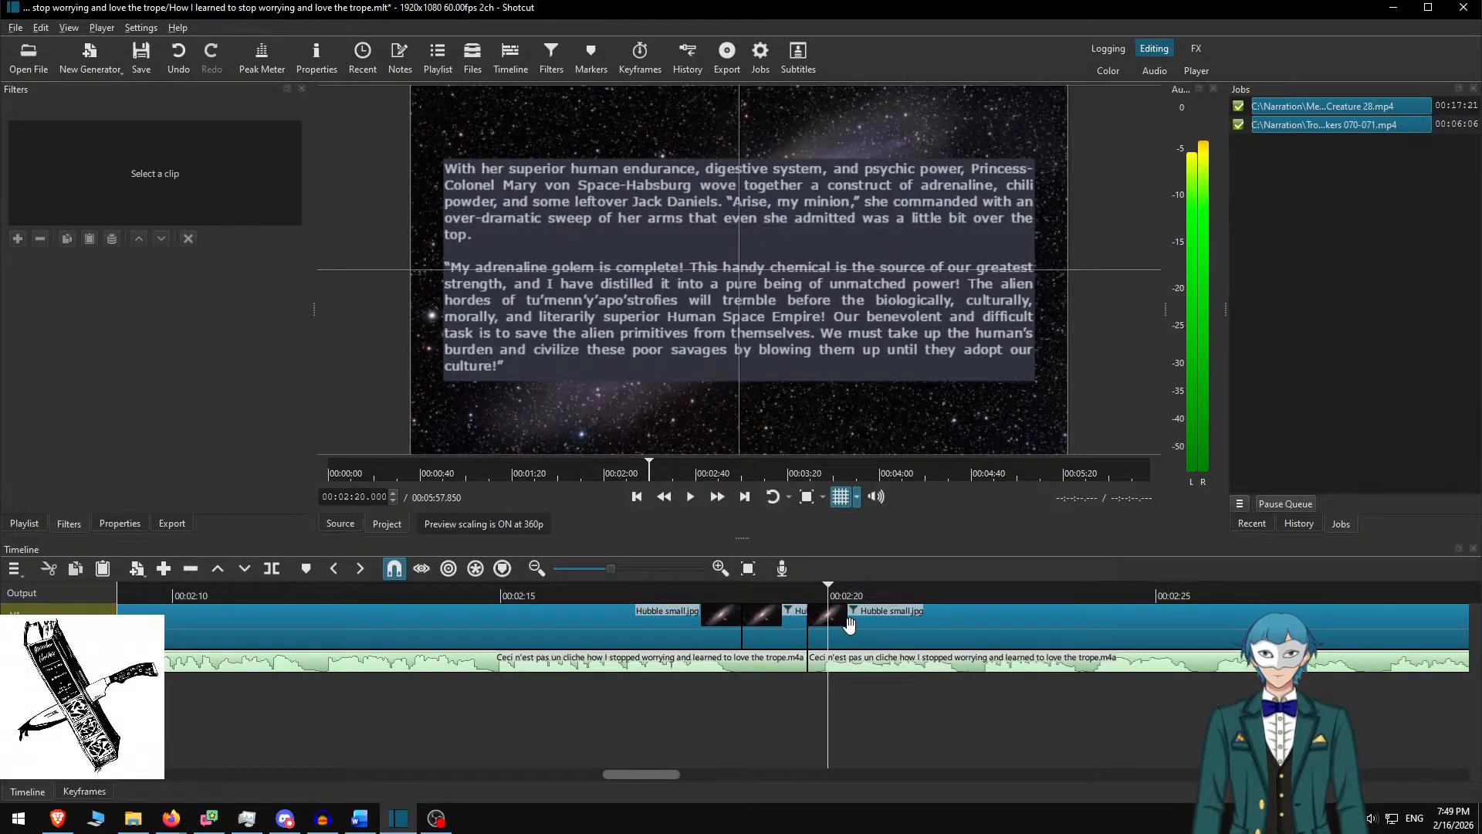
pyautogui.click(655, 595)
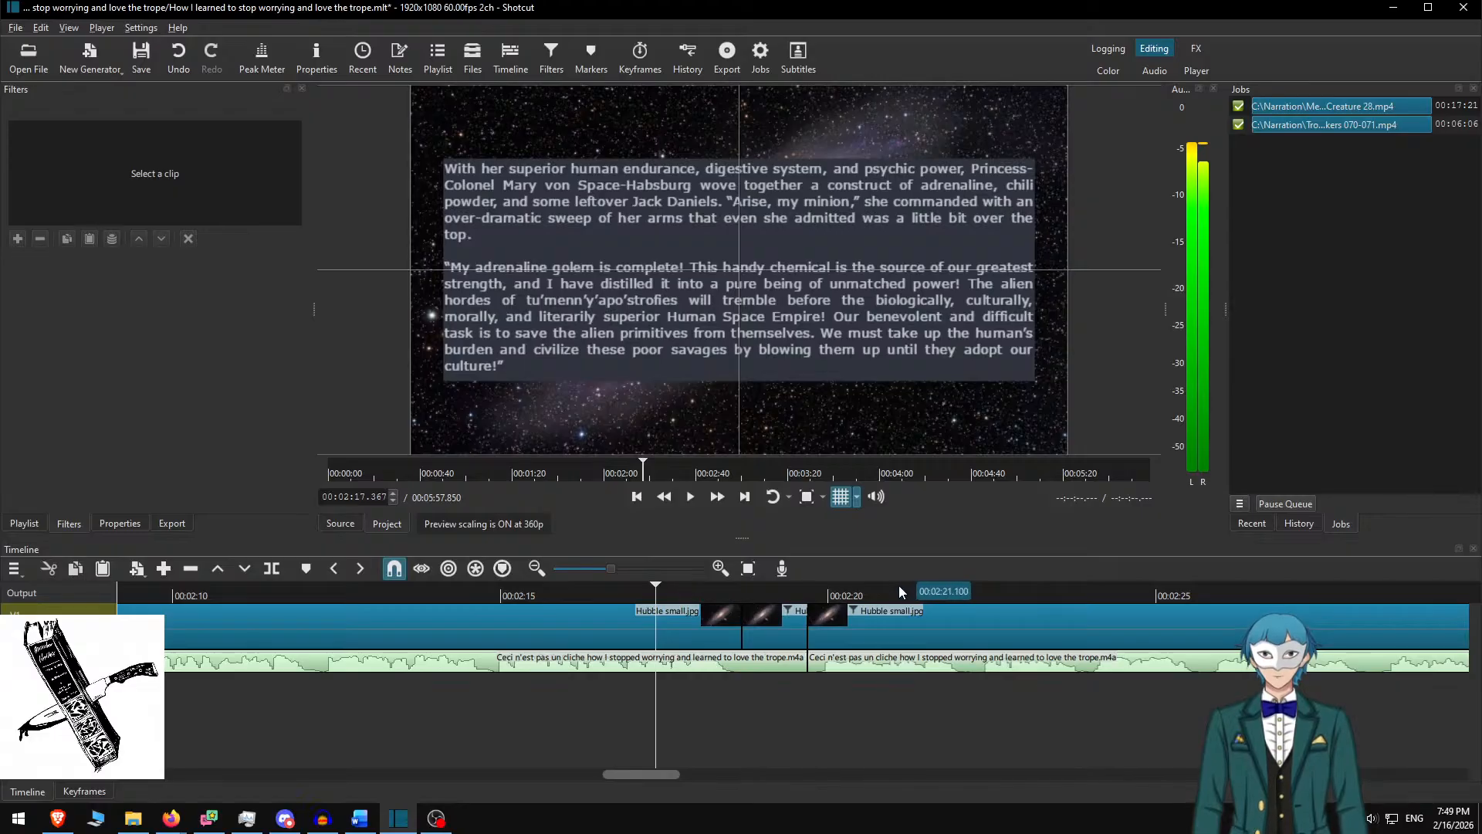
pyautogui.click(846, 593)
pyautogui.click(835, 627)
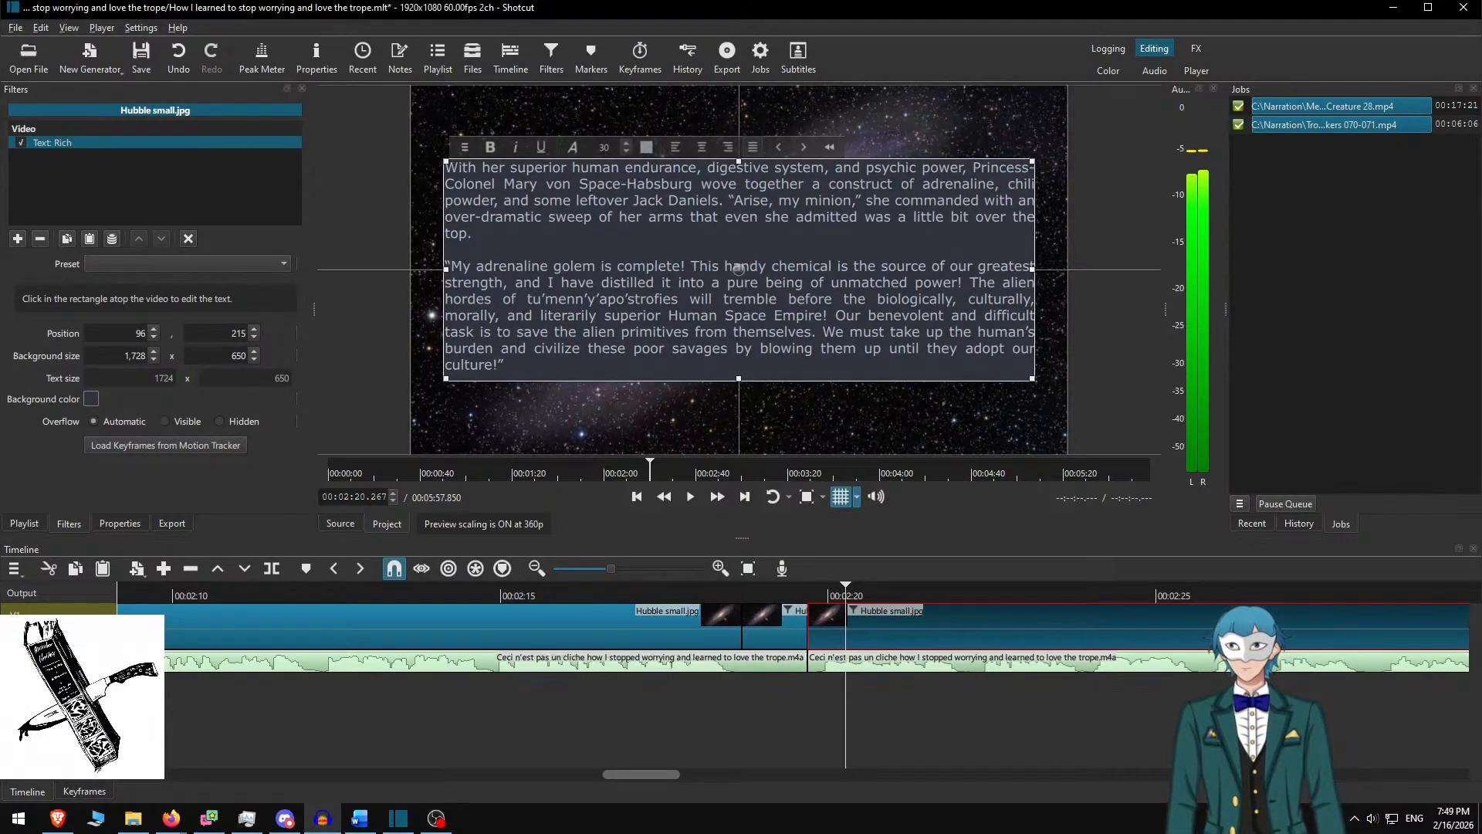
pyautogui.hotkey('alt', 'Tab')
pyautogui.hotkey('alt', 'Tab')
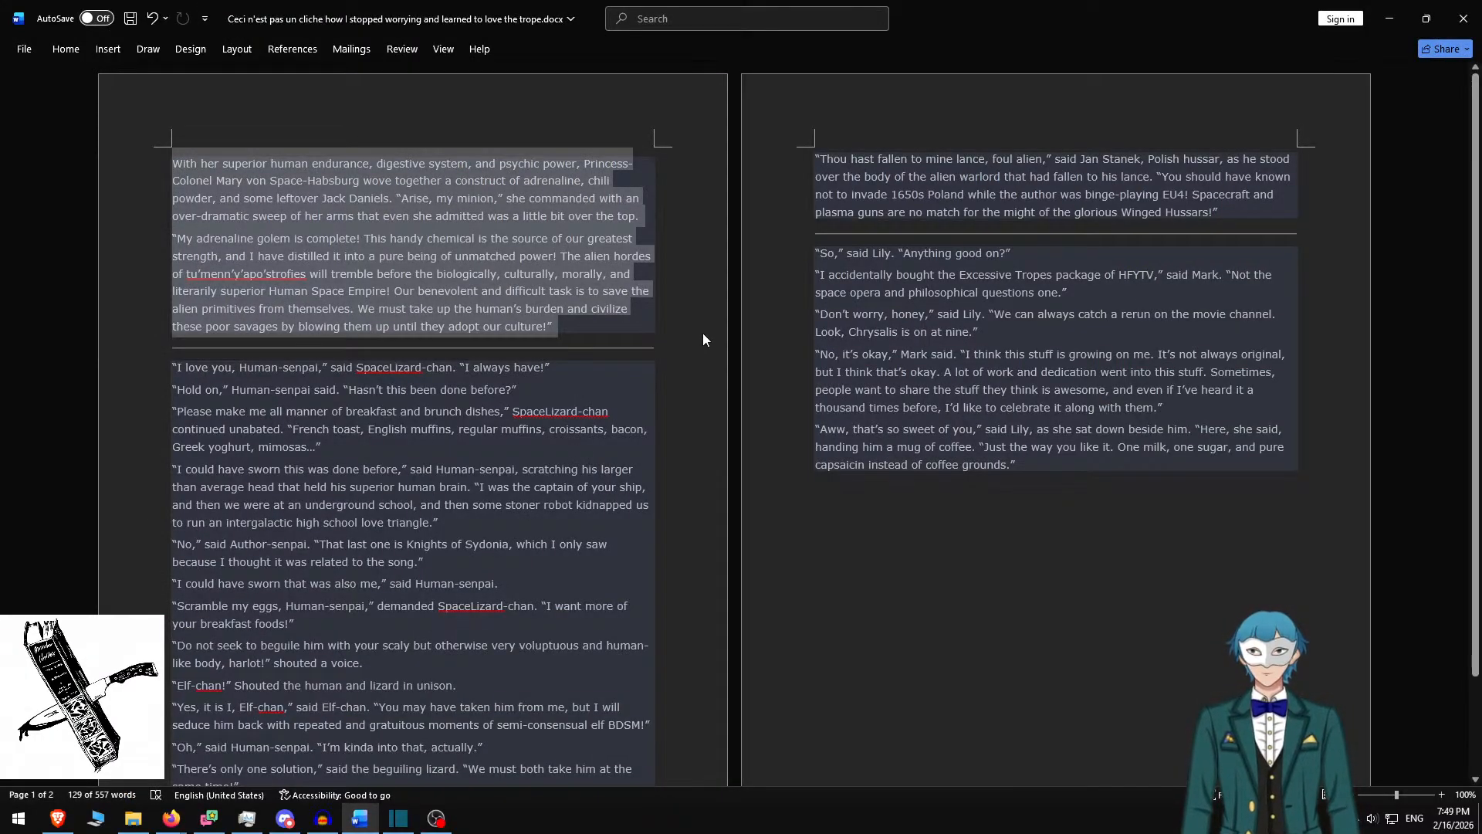
# Delete the used Princess-Colonel paragraphs and divider, then select the next four paragraphs through 'triangle.'
pyautogui.press('Delete')
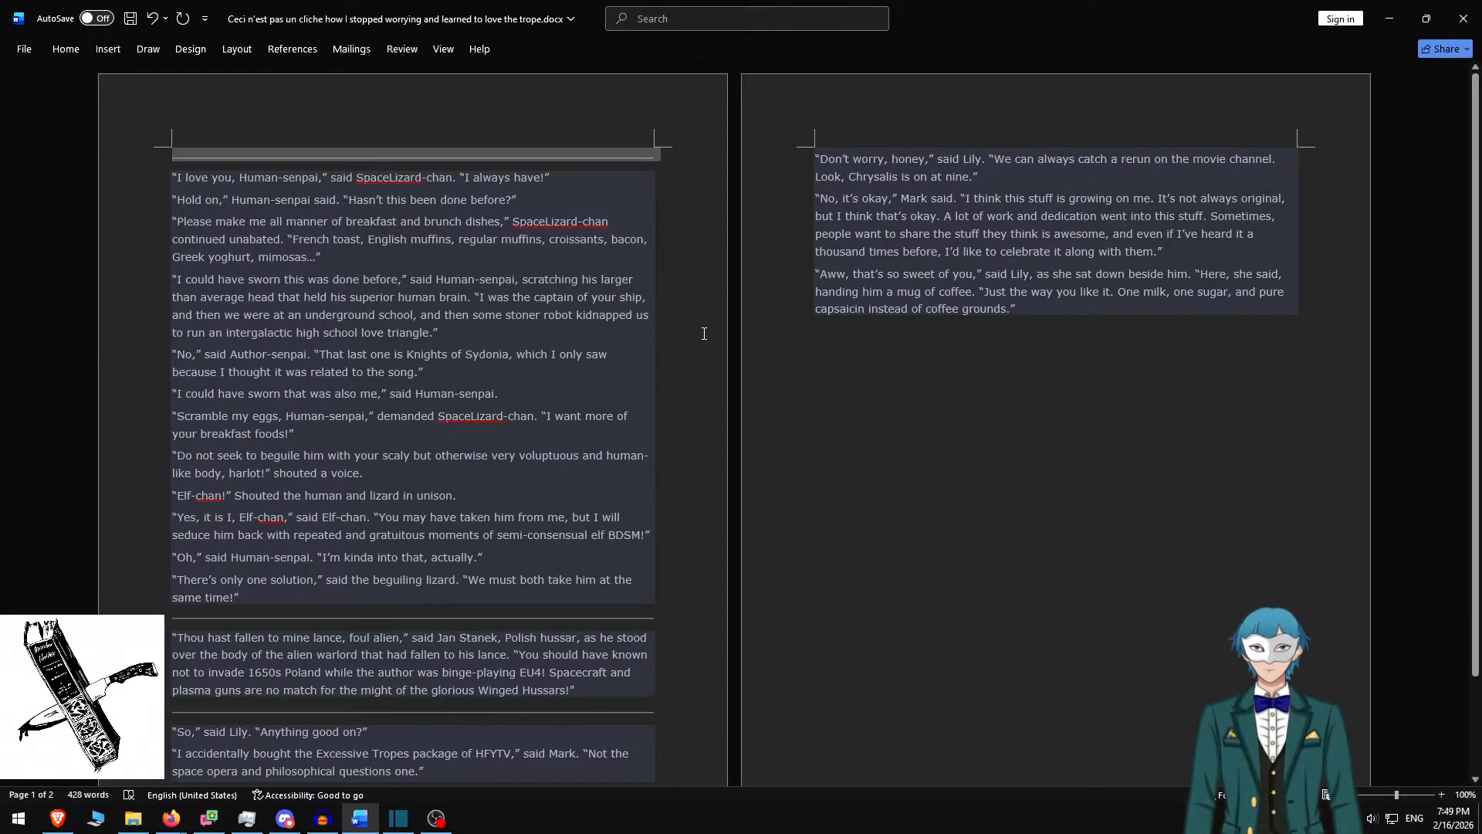
pyautogui.press('Delete')
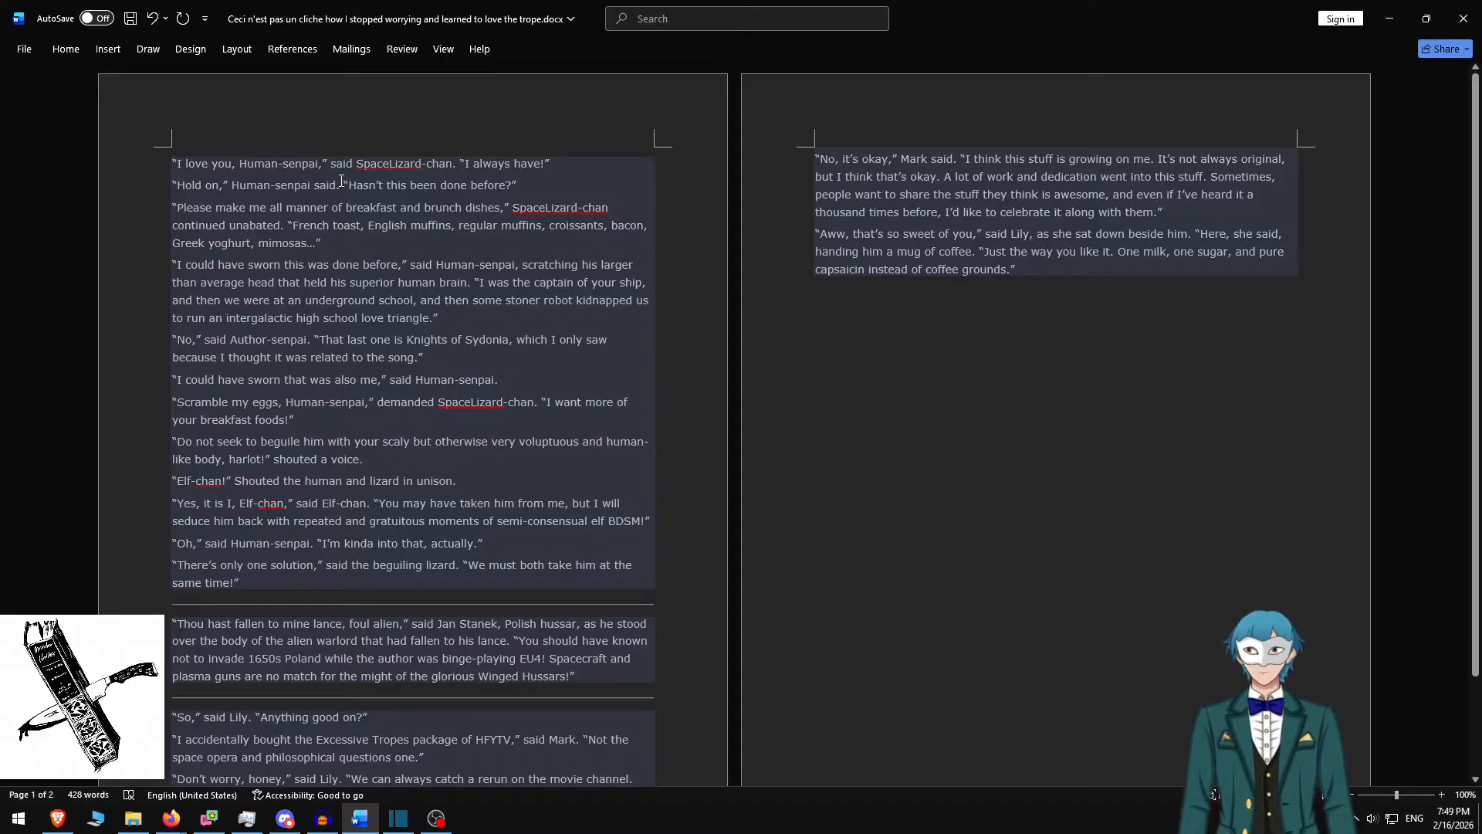
pyautogui.write('h')
pyautogui.press('BackSpace')
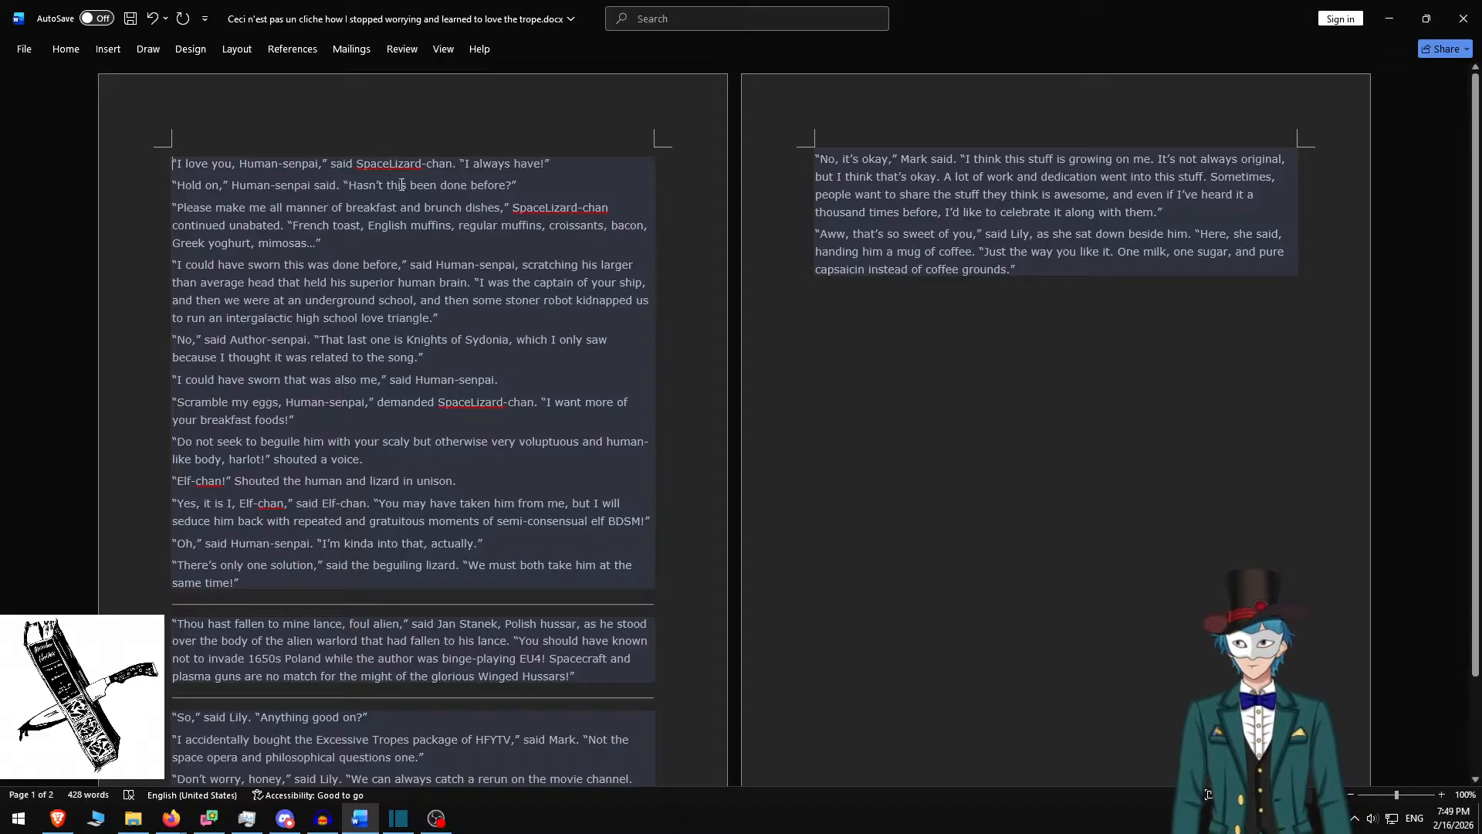
pyautogui.keyDown('shift'); pyautogui.click(470, 318); pyautogui.keyUp('shift')
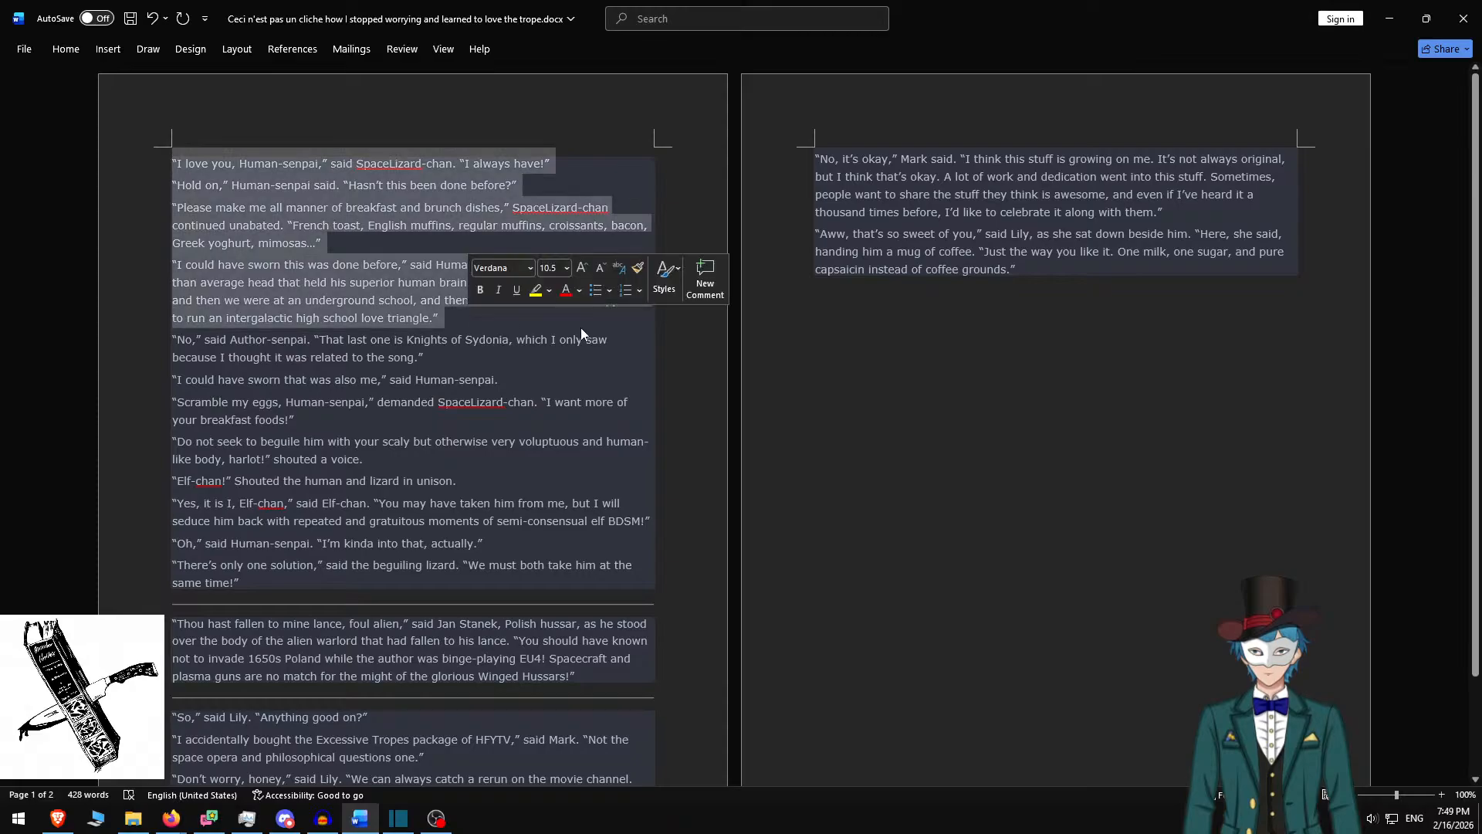
# Paste the four SpaceLizard-chan paragraphs with blank lines between them, set box height 600, and lower it slightly
pyautogui.hotkey('alt', 'Tab')
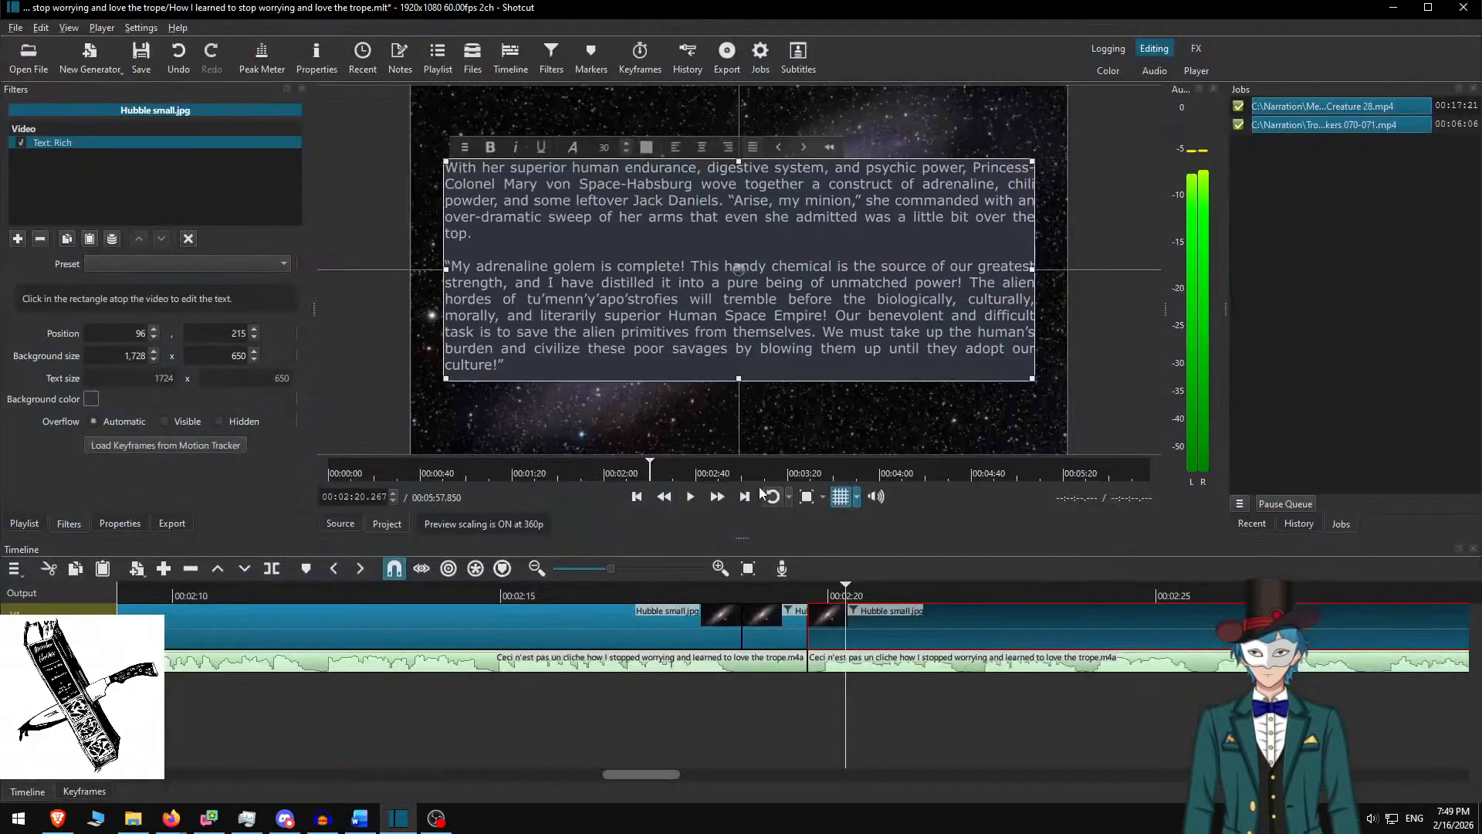
pyautogui.hotkey('ctrl', 'a')
pyautogui.hotkey('ctrl', 'v')
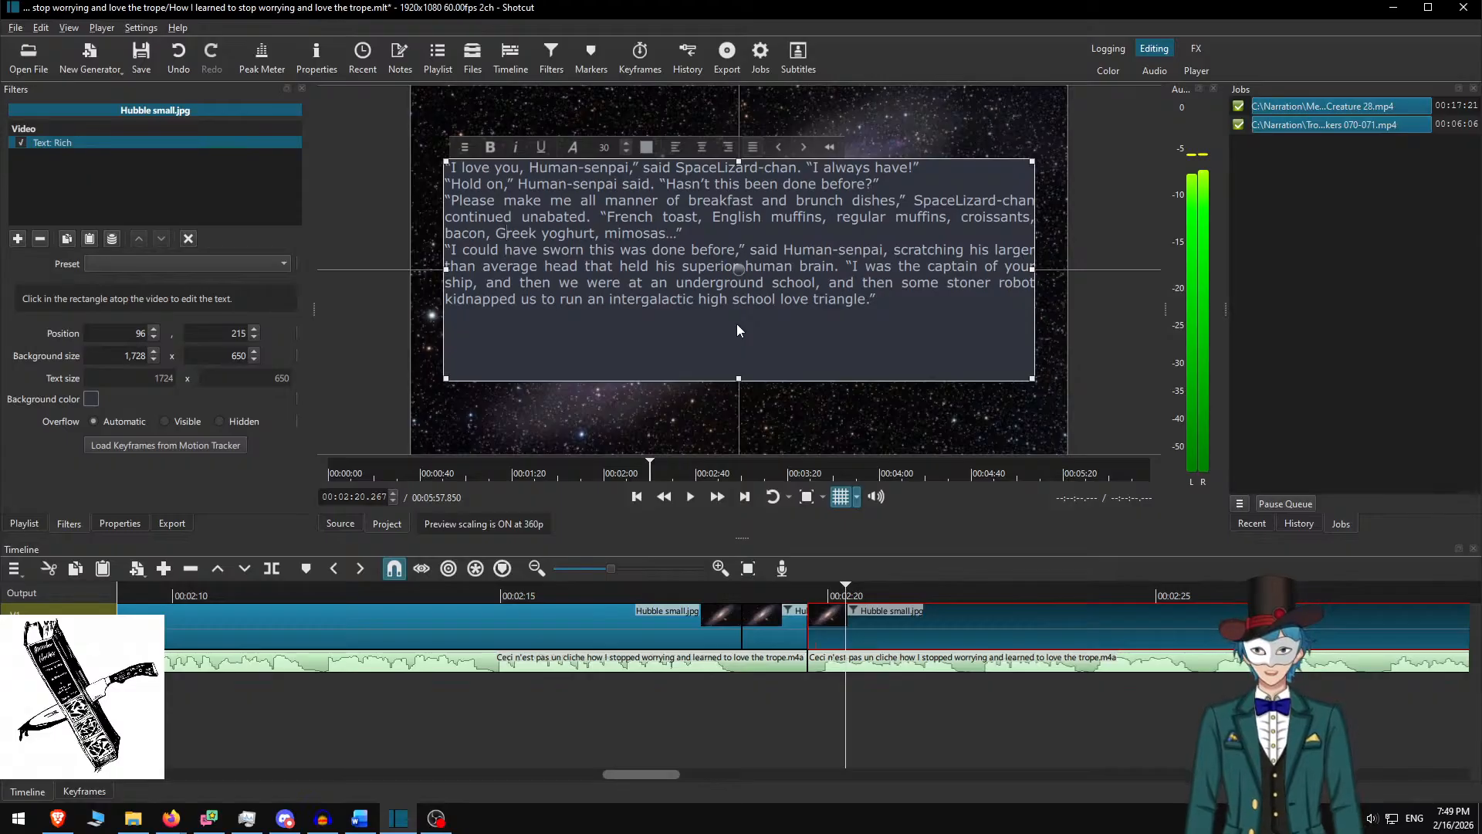
pyautogui.press('Return')
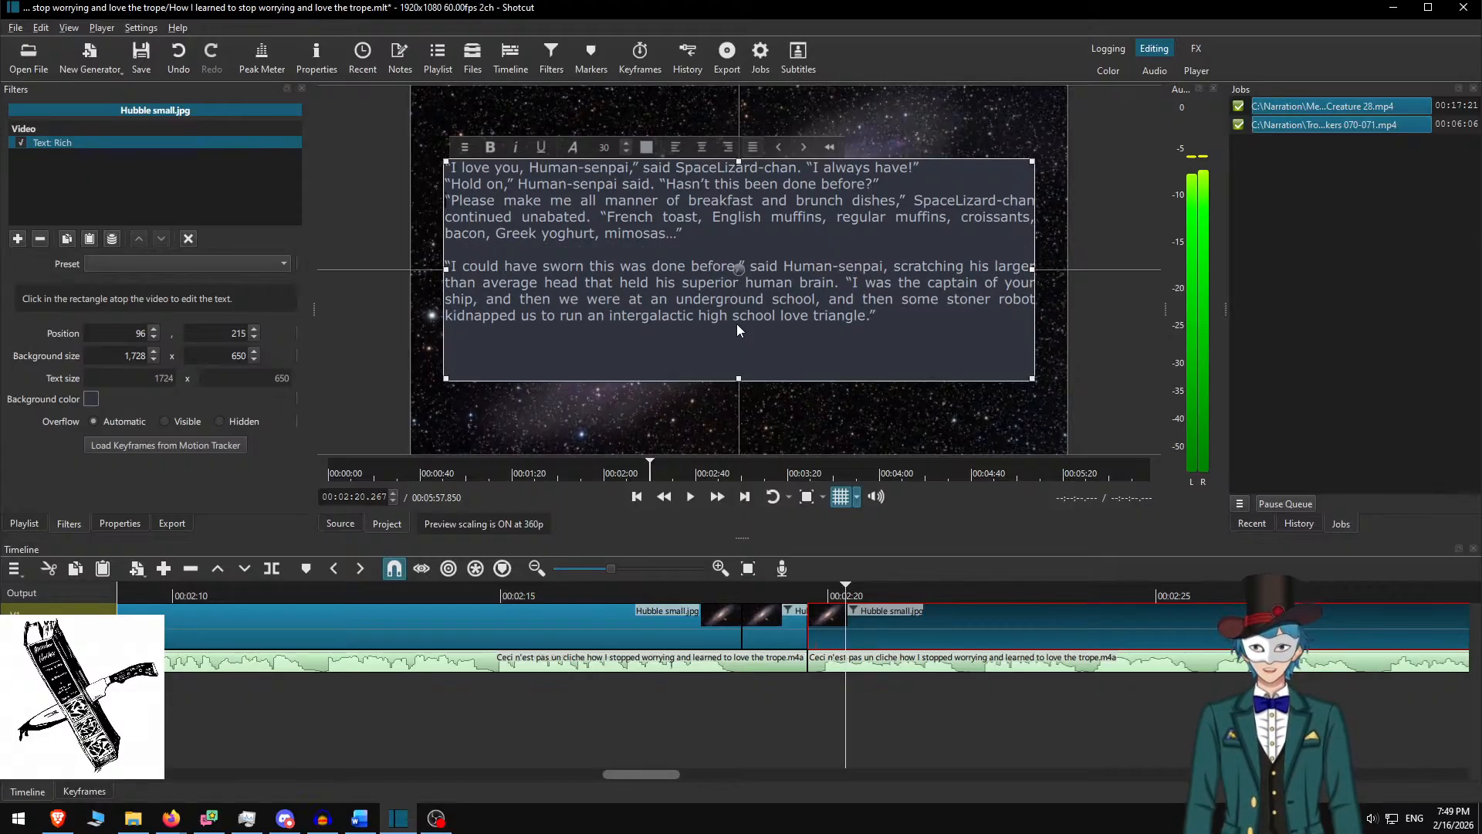
pyautogui.press('Return')
pyautogui.press('Up')
pyautogui.press('Return')
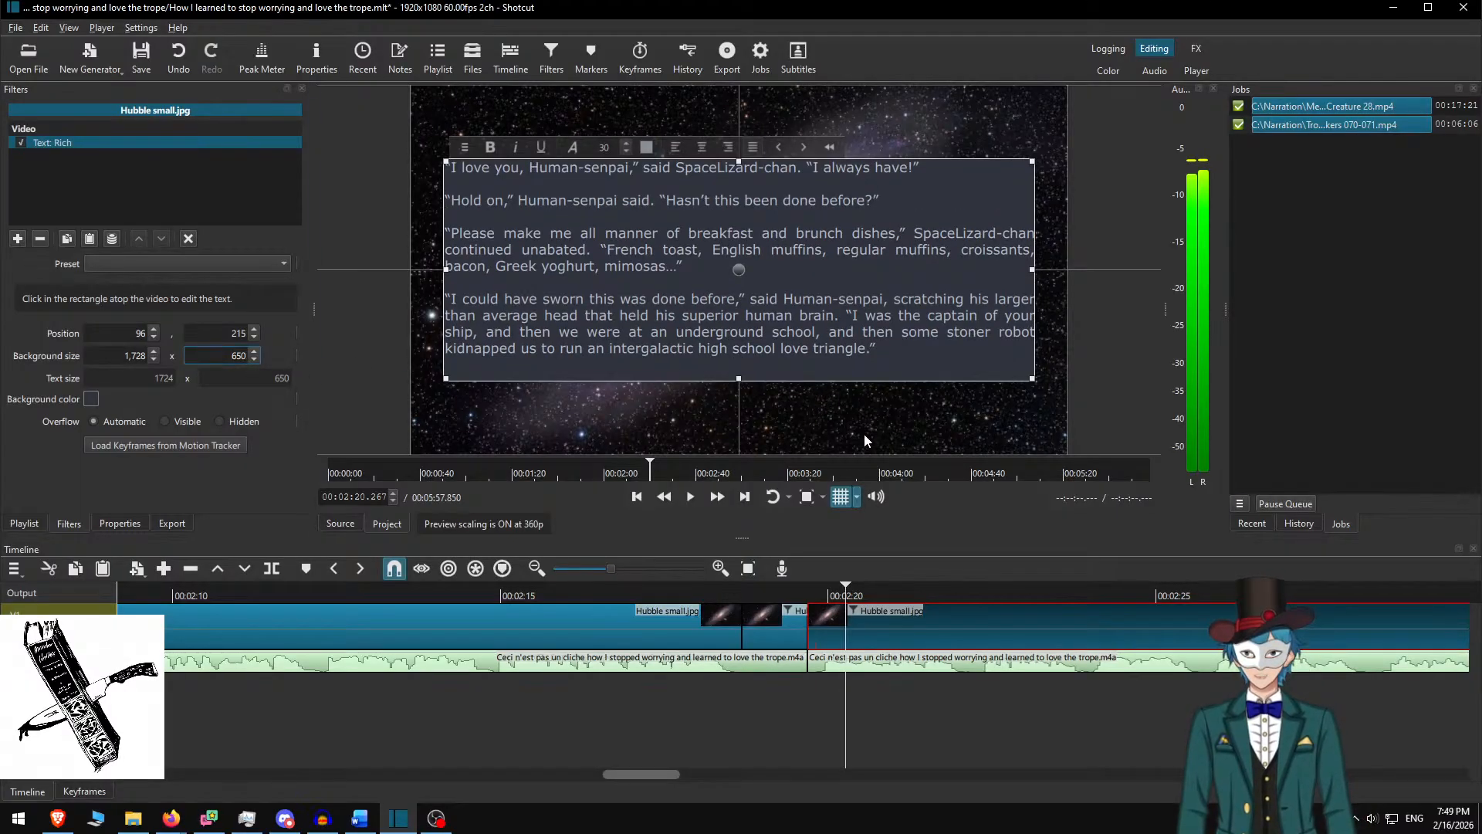
pyautogui.write('0')
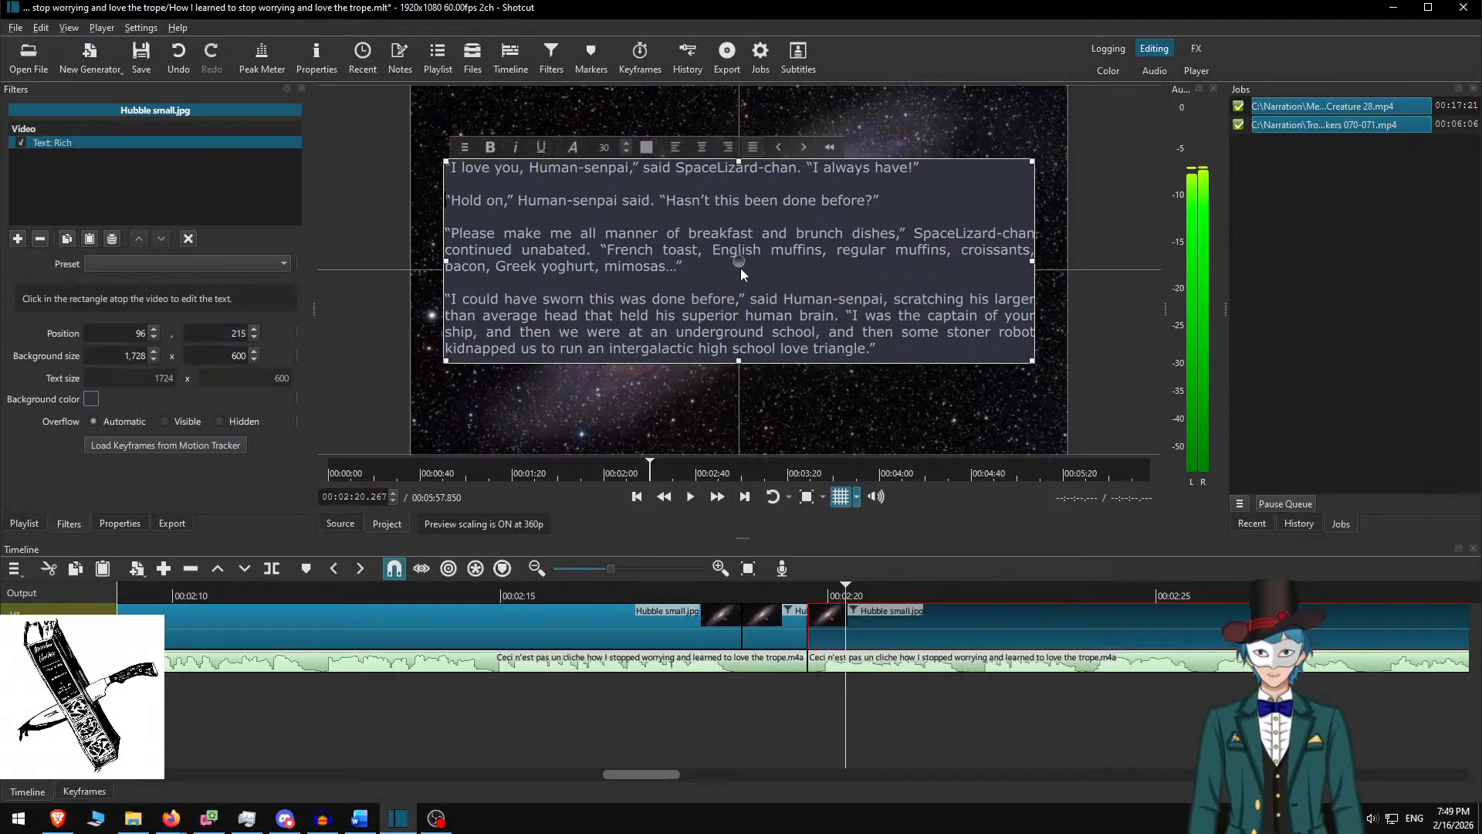
pyautogui.moveTo(740, 261); pyautogui.dragTo(740, 271)
# Play back the new SpaceLizard-chan passage from 00:02:18 to where the next image clip begins
pyautogui.click(866, 608)
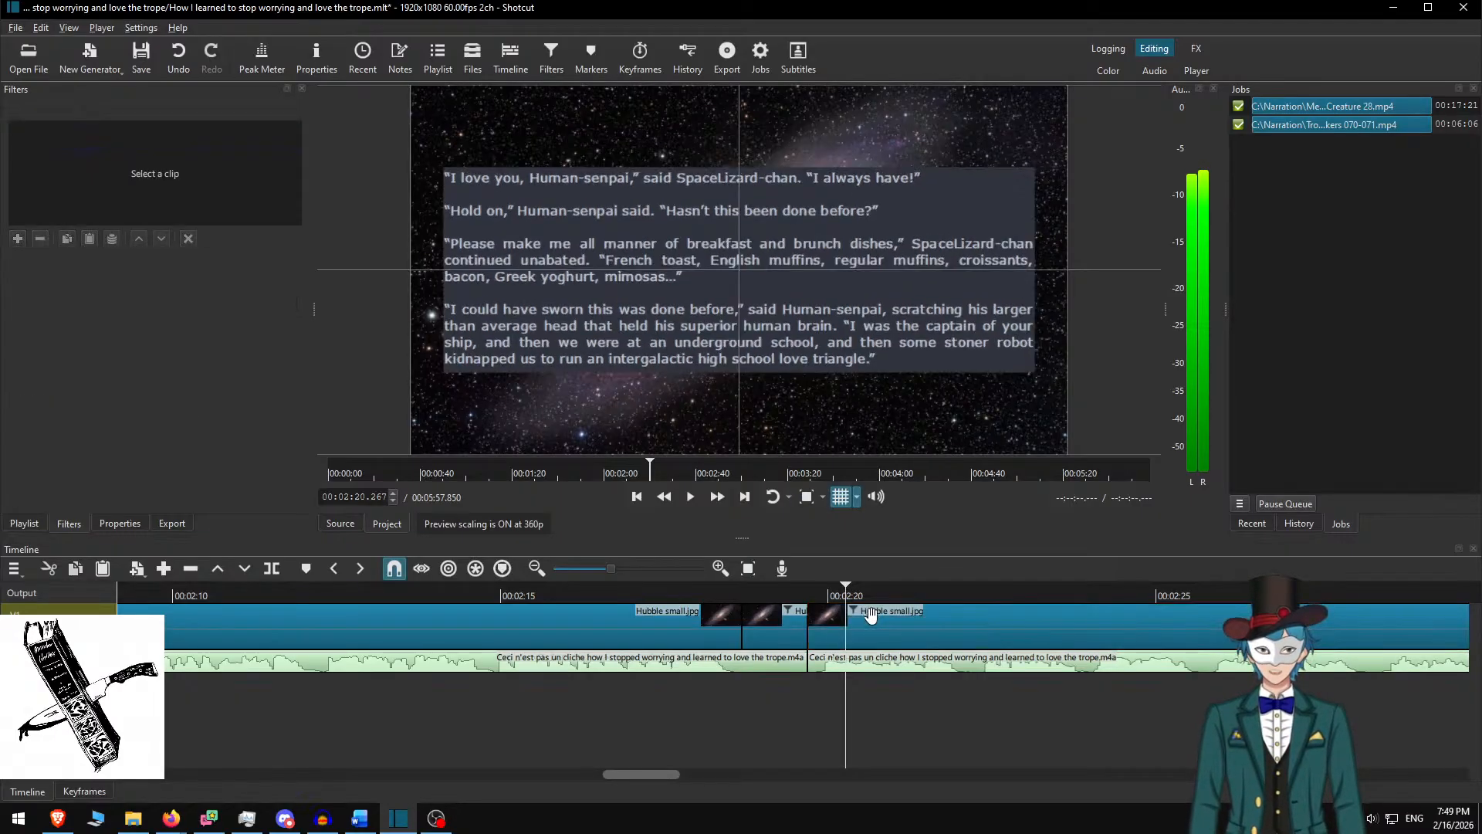
pyautogui.click(707, 591)
pyautogui.click(717, 496)
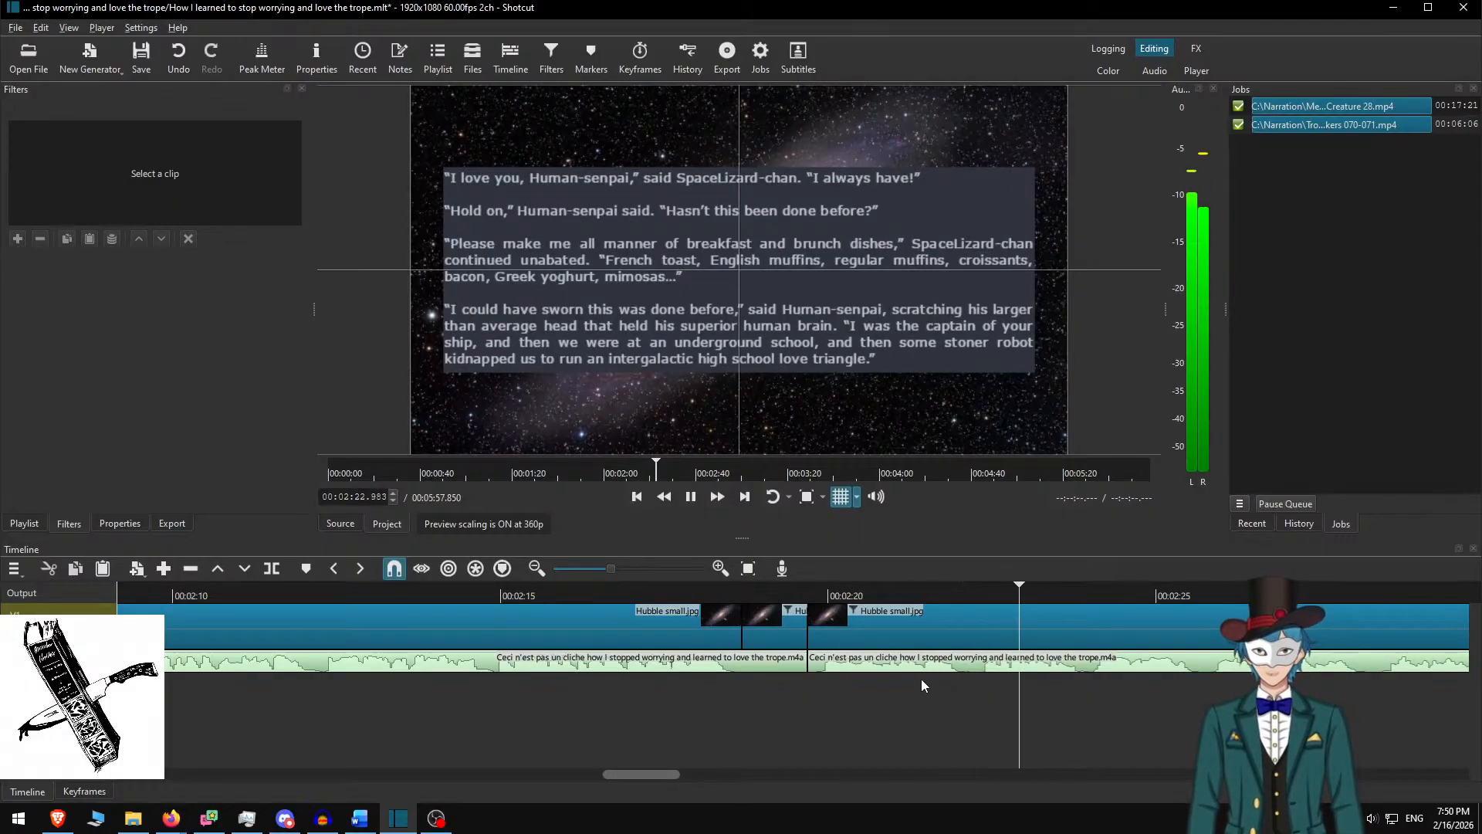
pyautogui.scroll(-1, 807, 682)
pyautogui.scroll(-6, 804, 683)
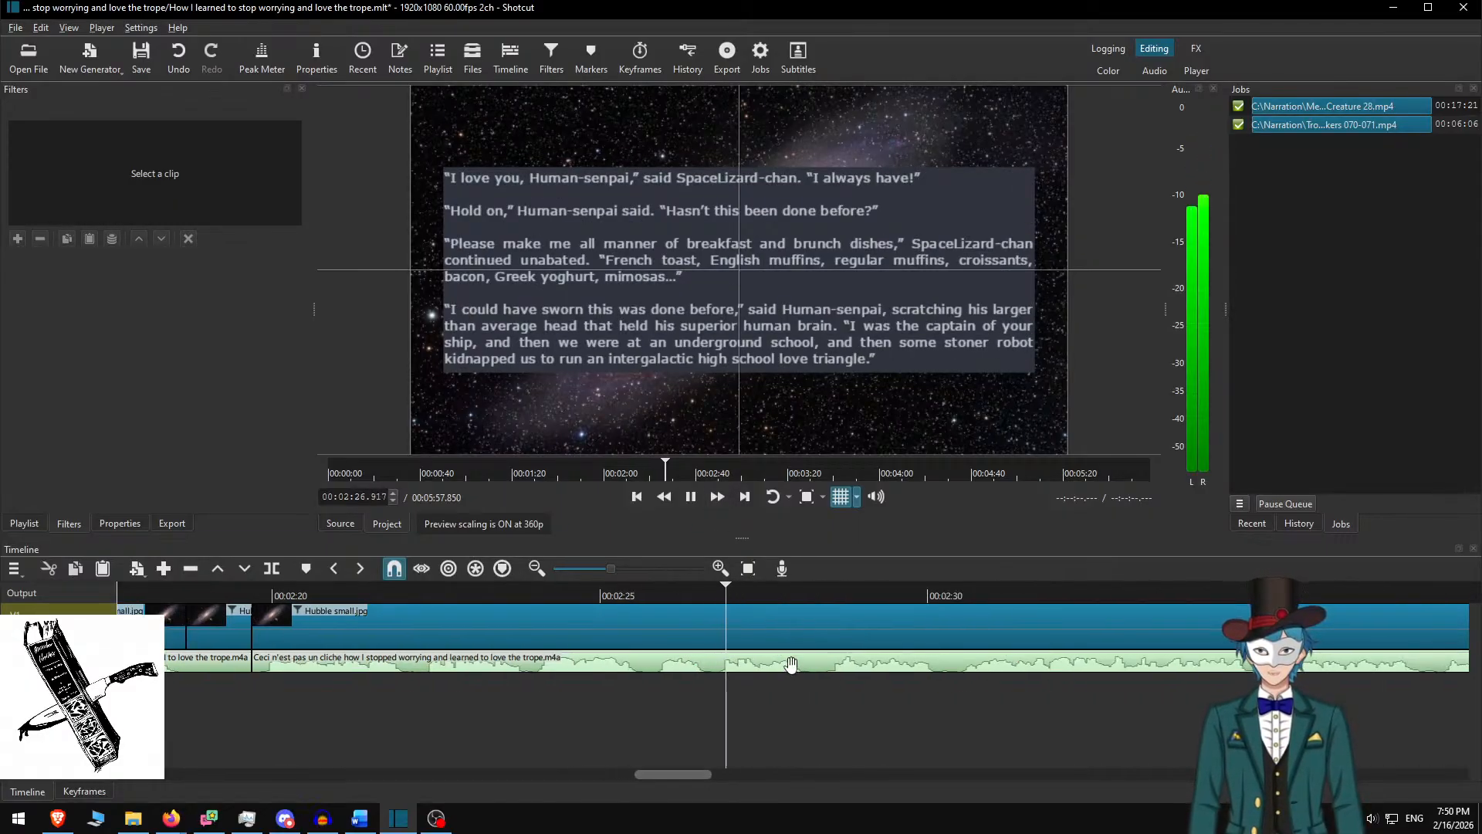
pyautogui.press('space')
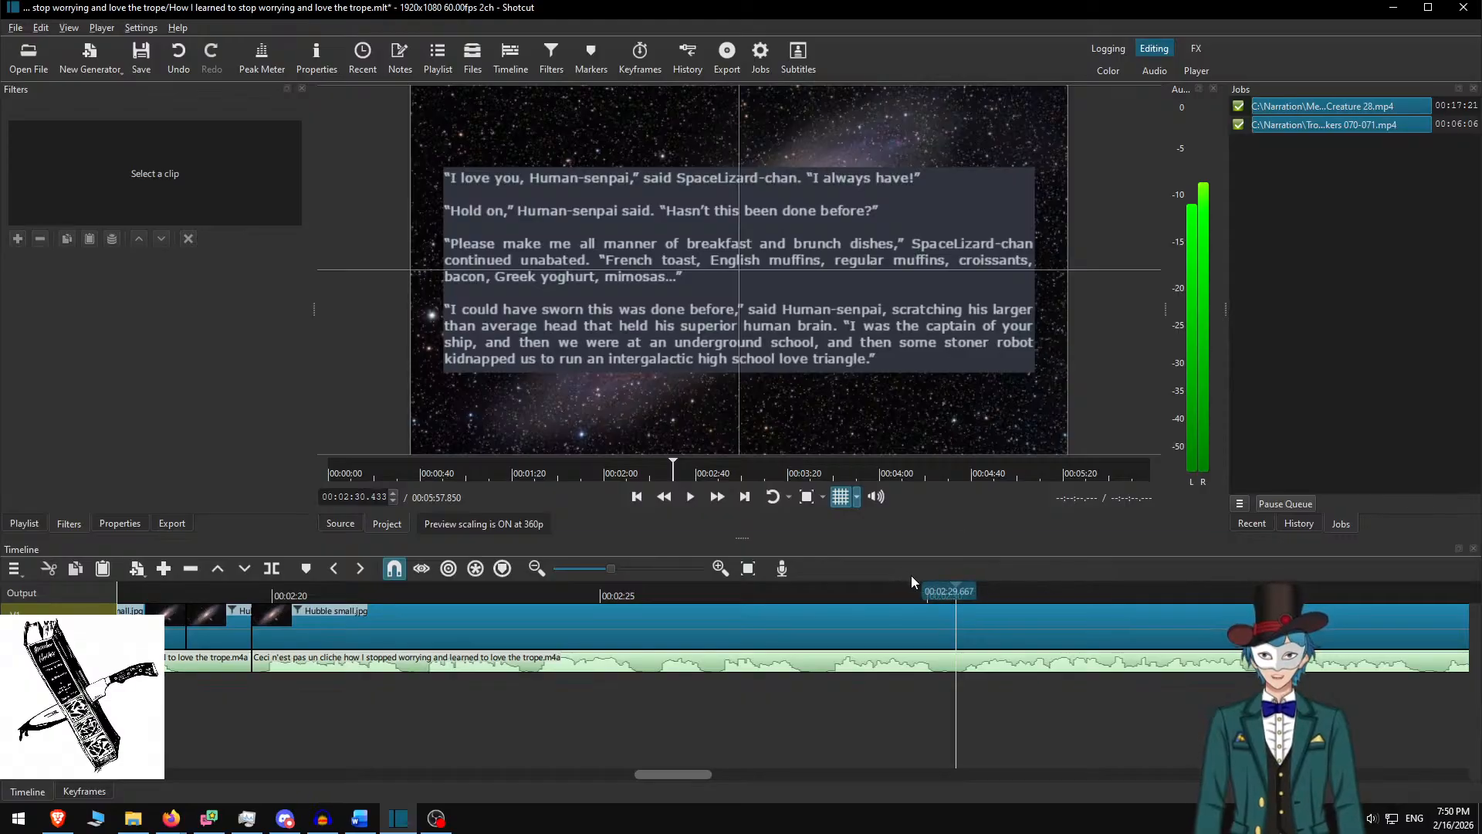
pyautogui.press('space')
pyautogui.click(714, 494)
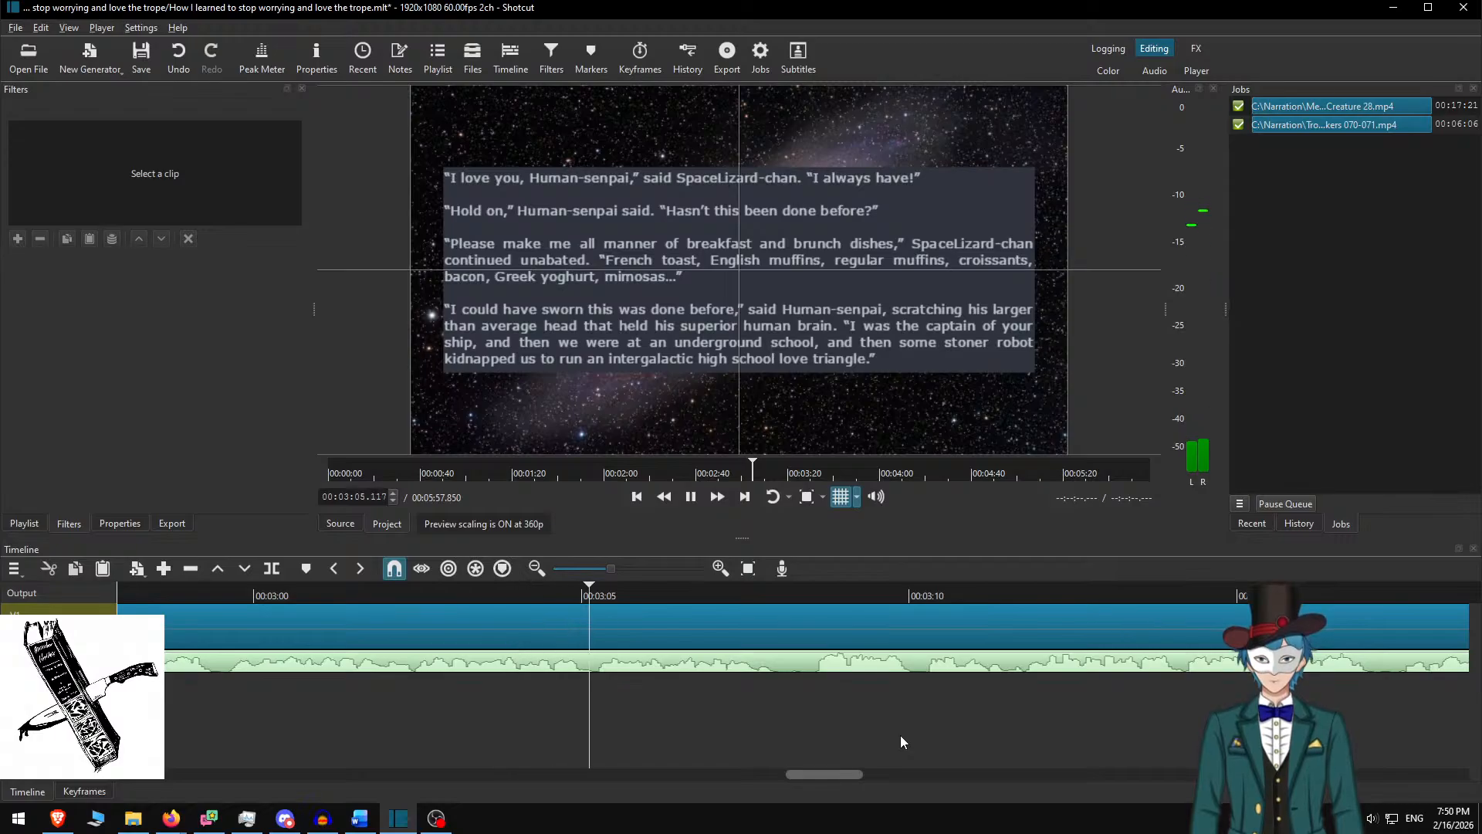
pyautogui.press('space')
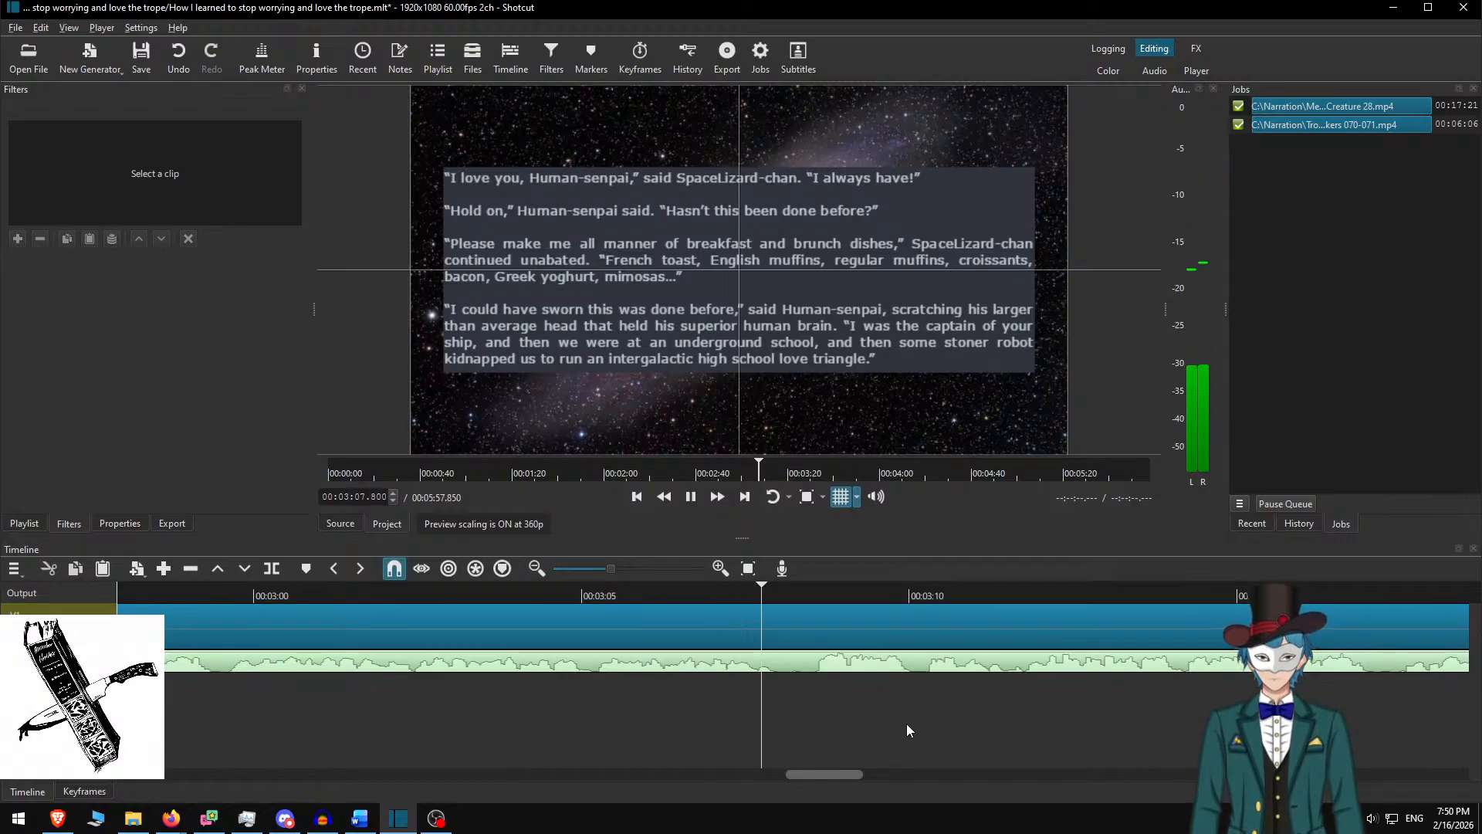
pyautogui.press('space')
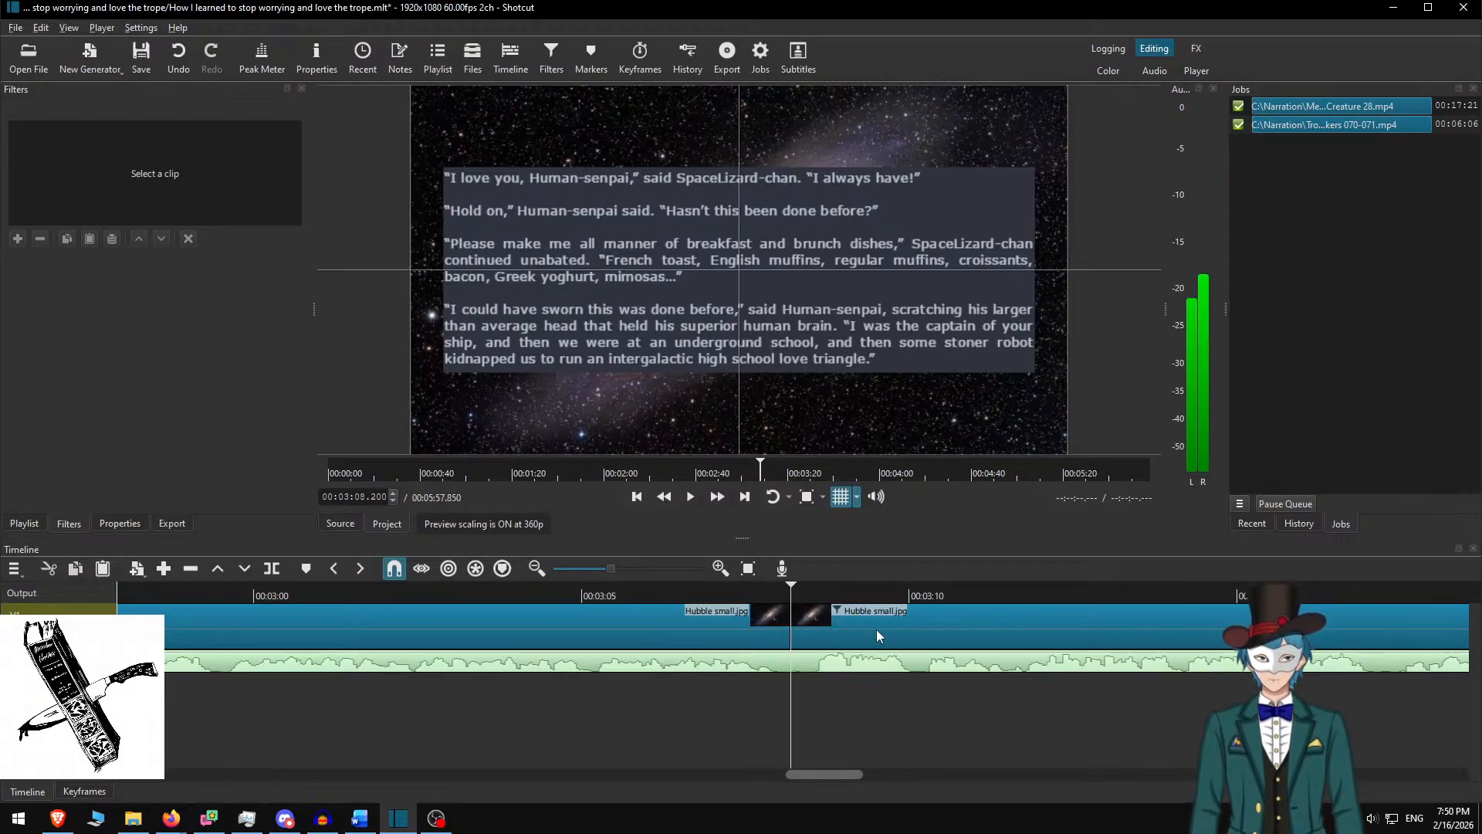
# Select the Hubble small.jpg clip, delete the used paragraphs in Word, and select the next four
pyautogui.click(877, 628)
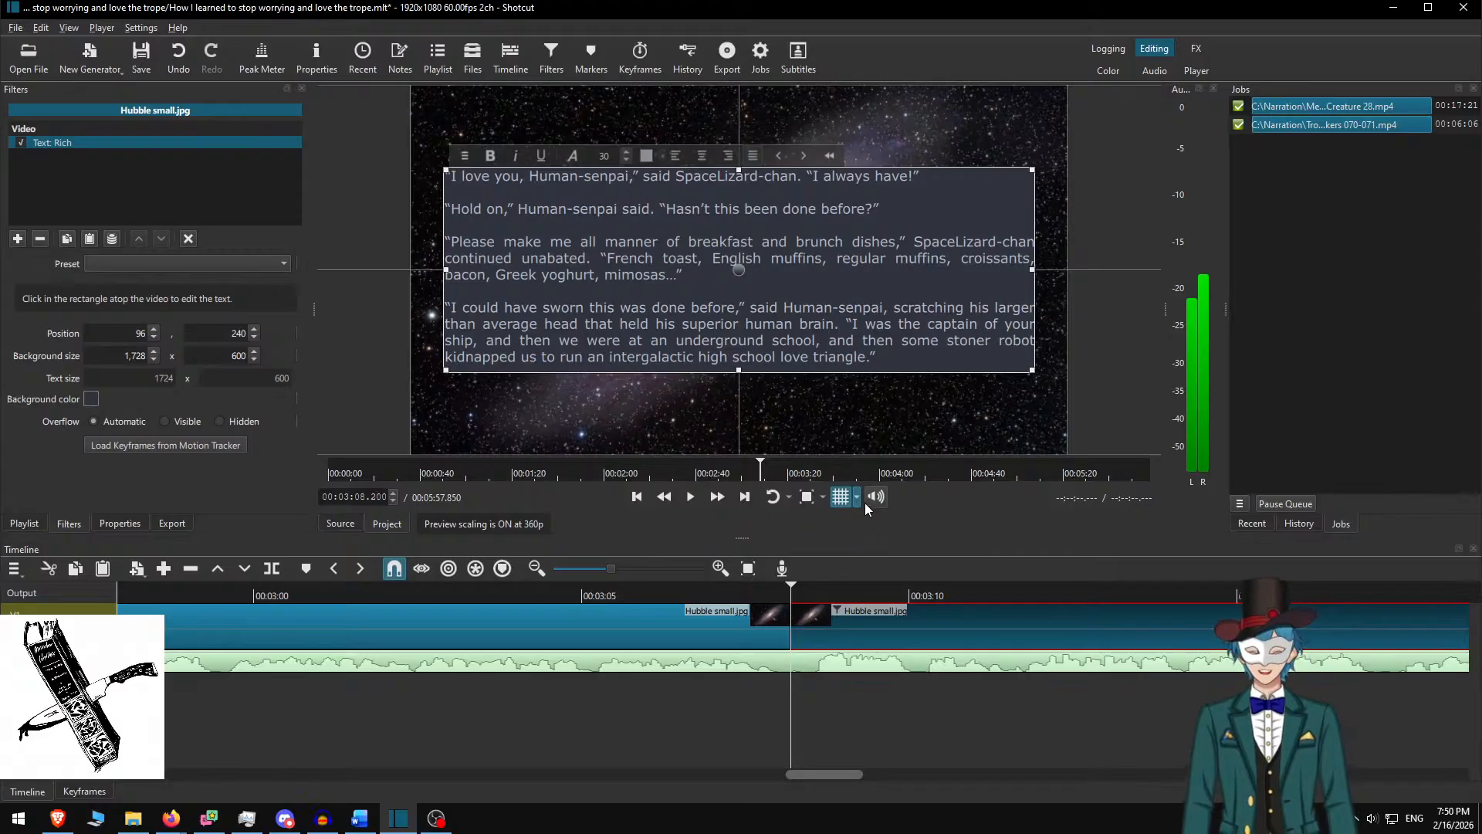
pyautogui.hotkey('alt', 'Tab')
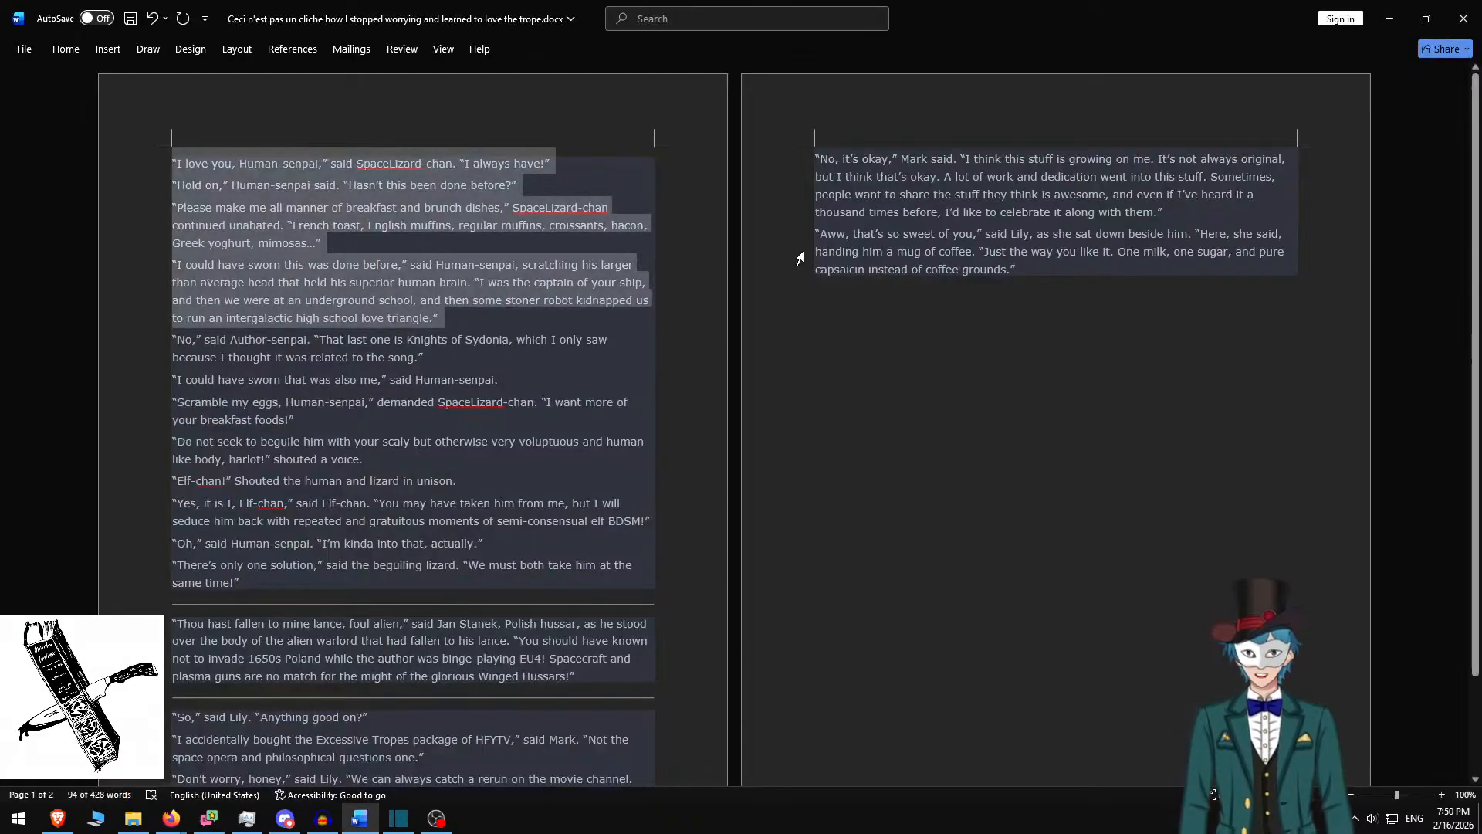
pyautogui.press('Delete')
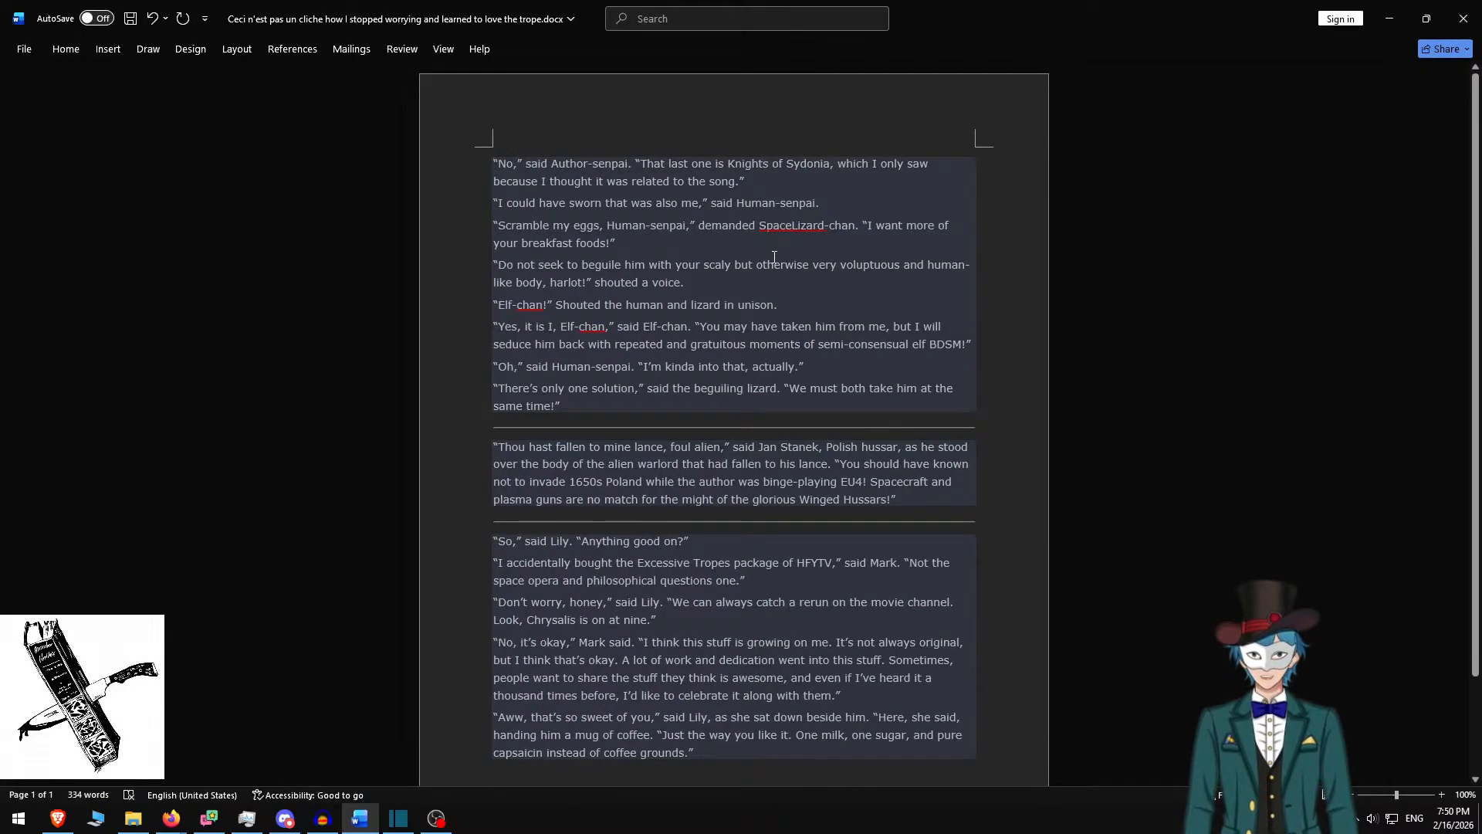
pyautogui.keyDown('shift'); pyautogui.click(744, 281); pyautogui.keyUp('shift')
pyautogui.hotkey('ctrl', 'c')
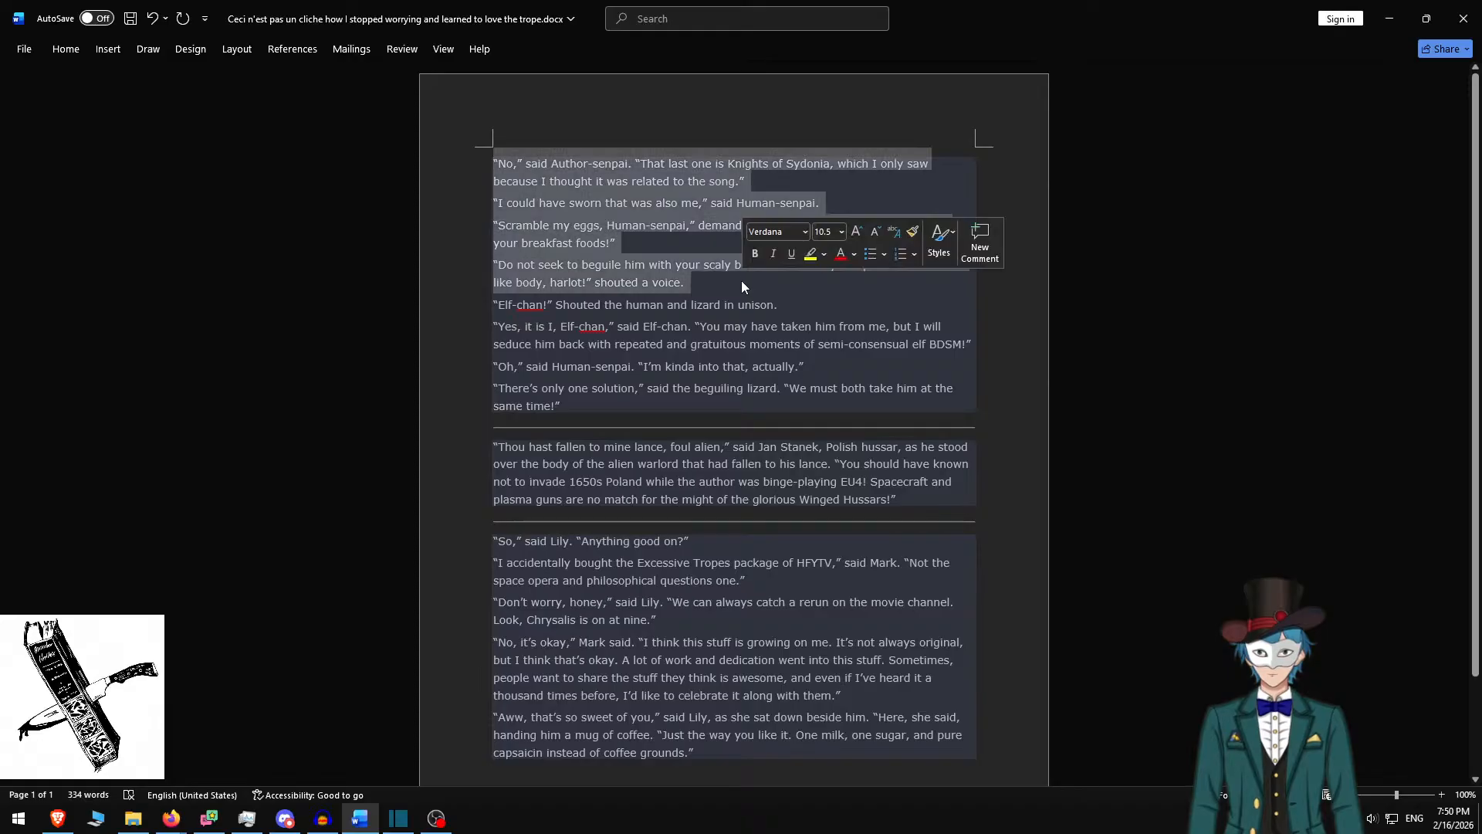
pyautogui.hotkey('alt', 'Tab')
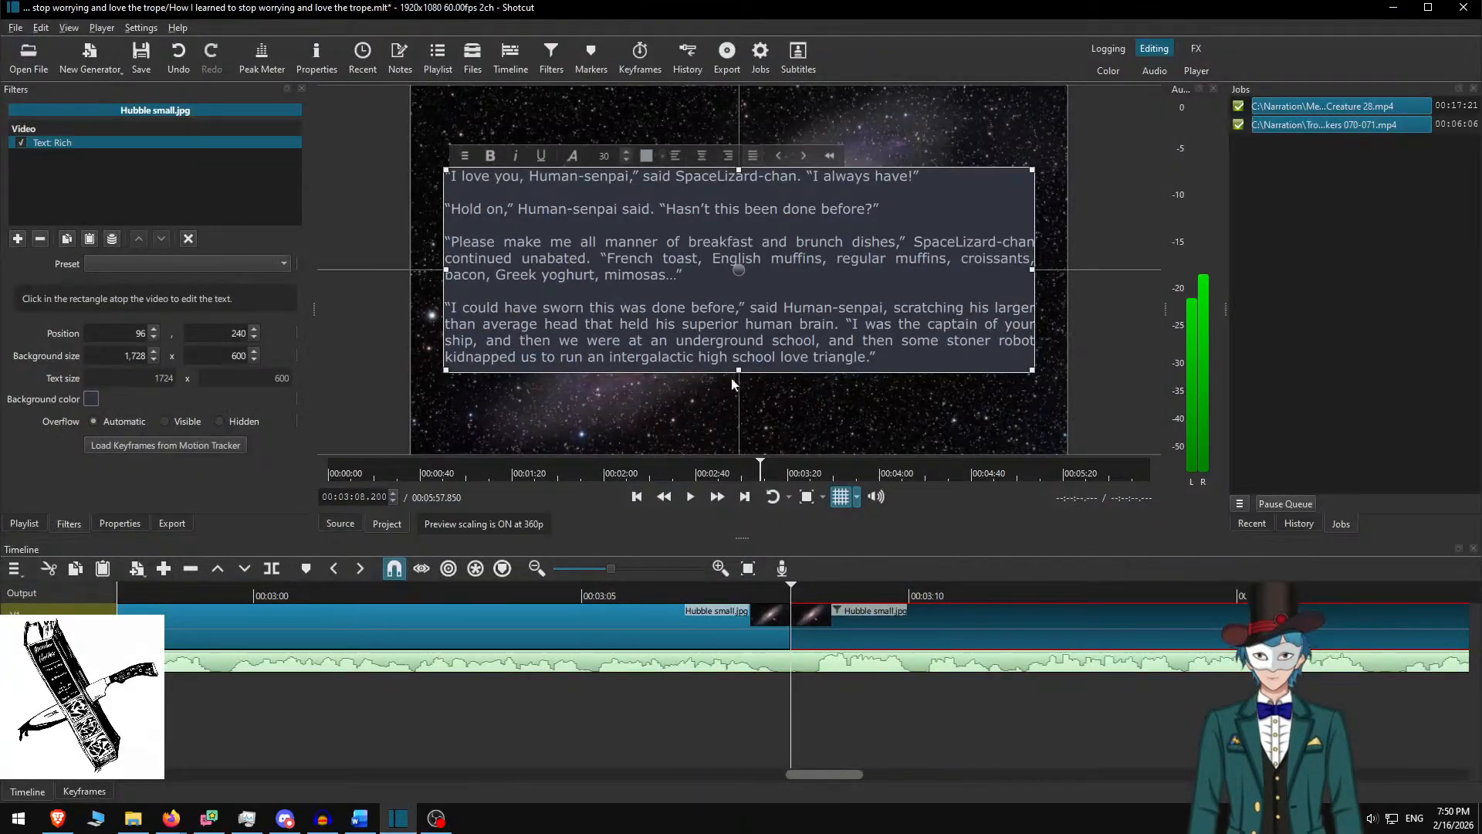
# Replace the card's text with the four spaced 'No,' said Author-senpai paragraphs in a 500-tall box
pyautogui.click(715, 281)
pyautogui.hotkey('ctrl', 'a')
pyautogui.hotkey('ctrl', 'v')
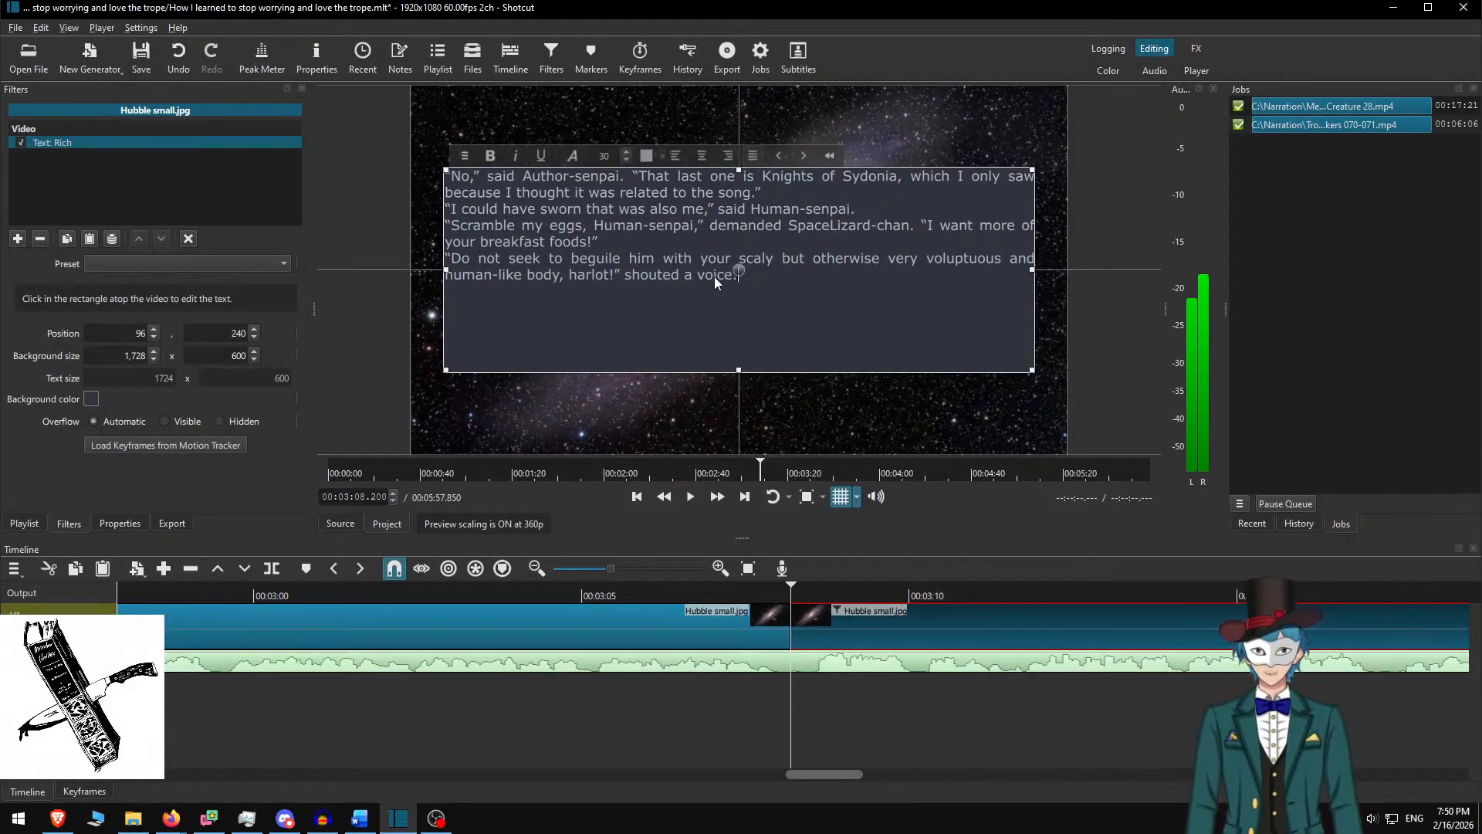
pyautogui.press('Return')
pyautogui.press('Up')
pyautogui.press('Up')
pyautogui.press('Up')
pyautogui.press('Return')
pyautogui.press('Up')
pyautogui.press('Up')
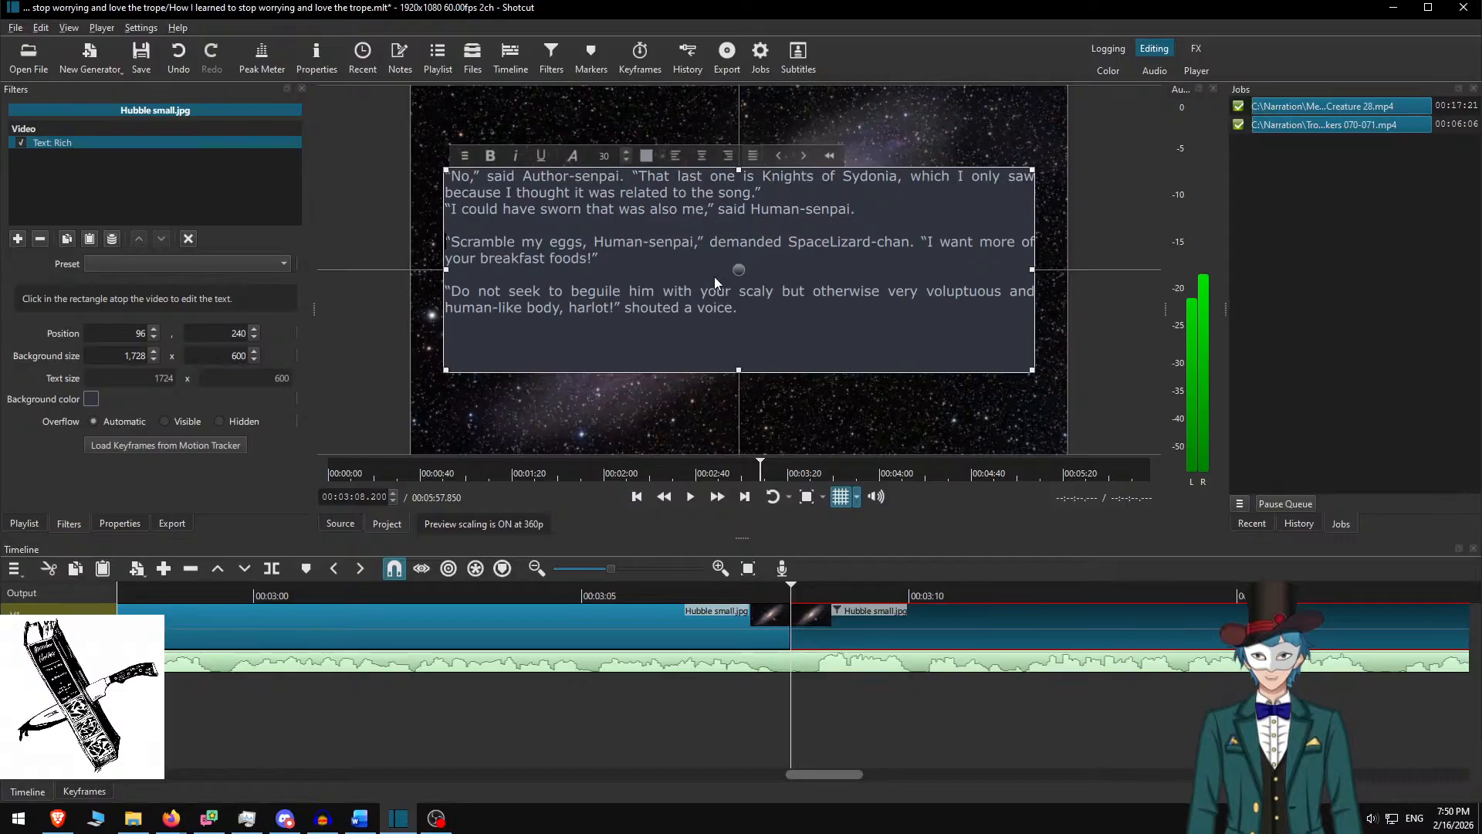
pyautogui.press('Return')
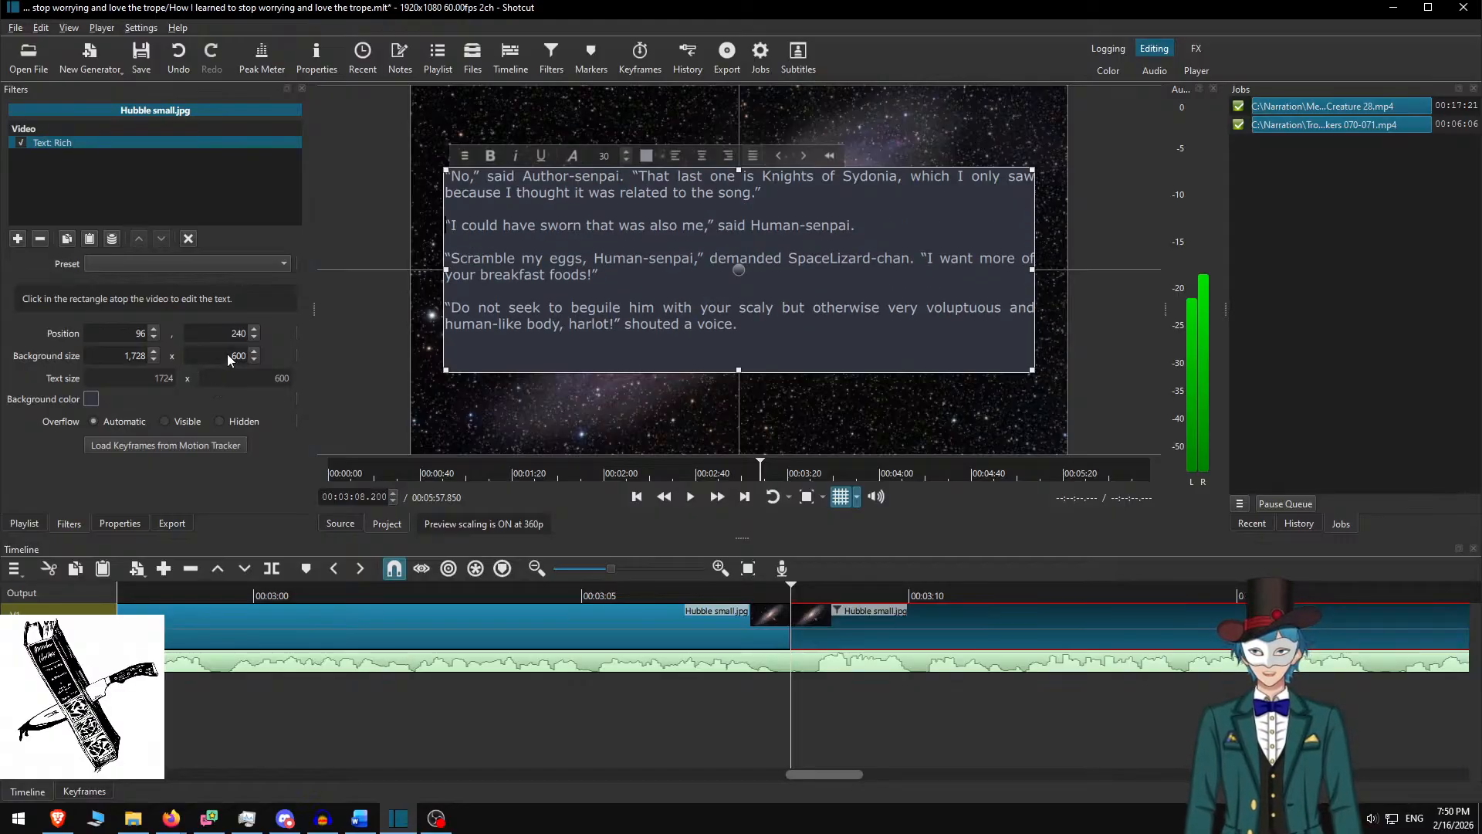
pyautogui.press('Delete')
pyautogui.write('5')
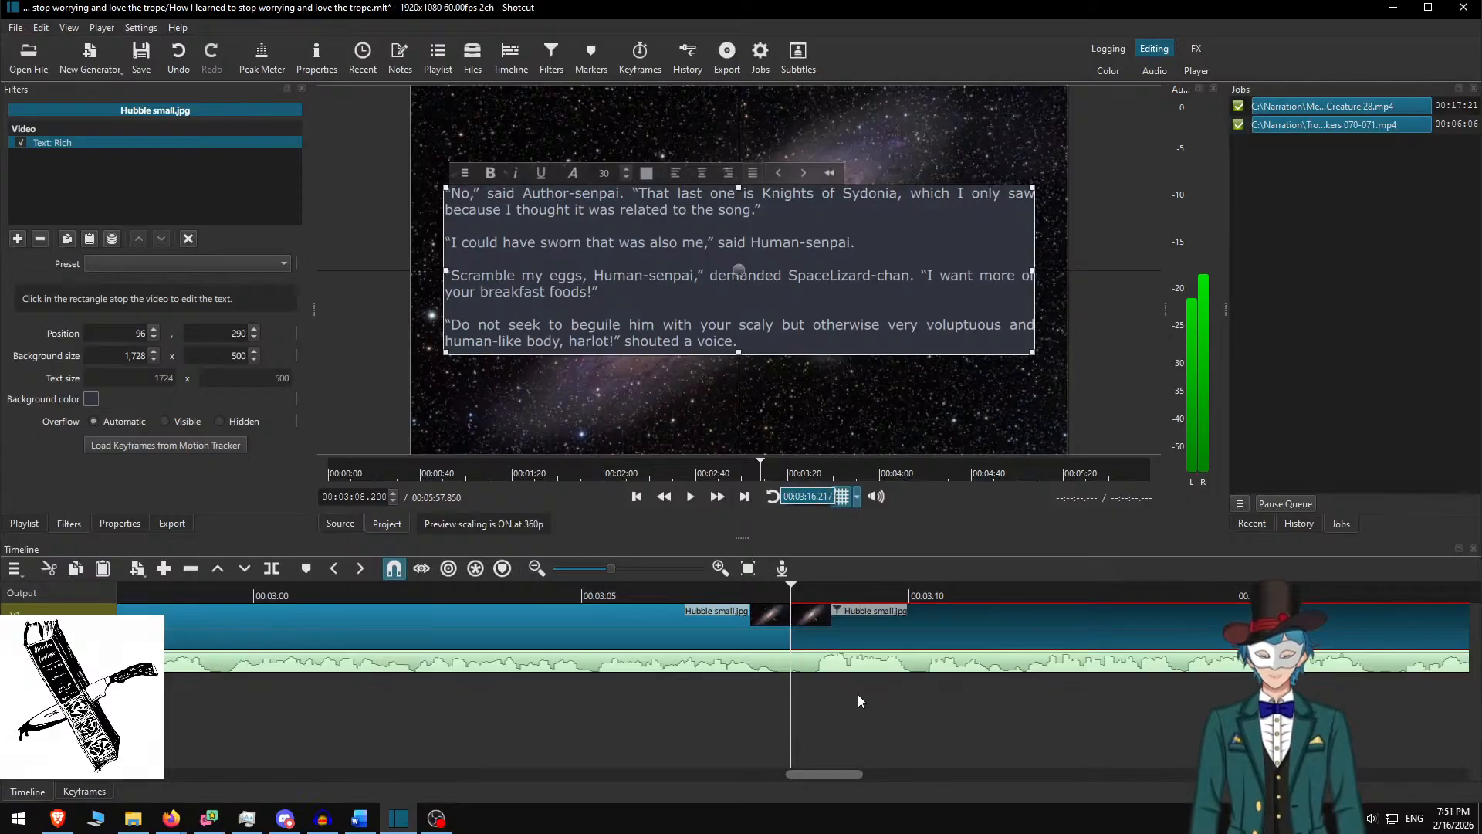
pyautogui.click(855, 629)
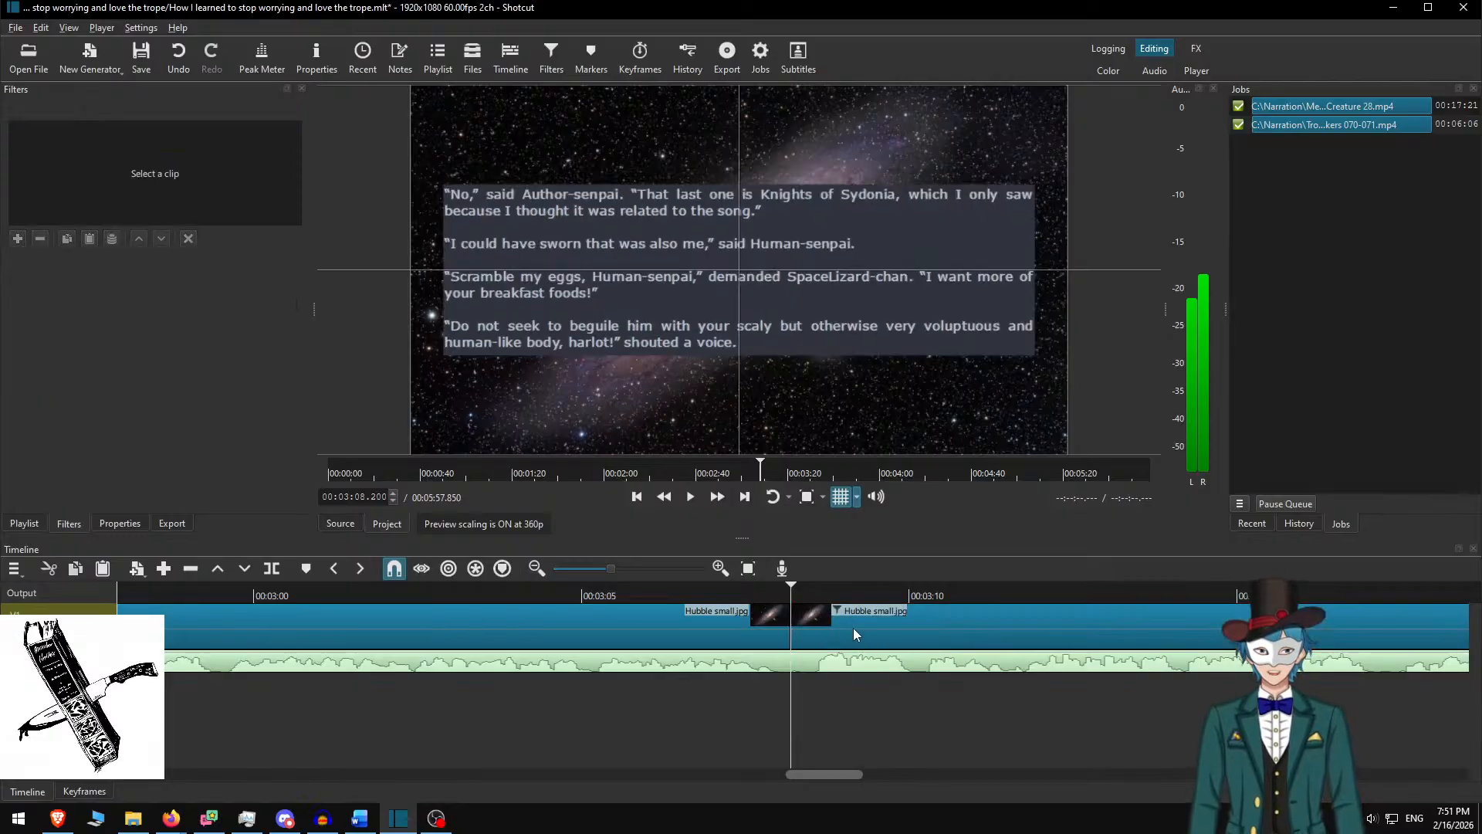
# Play the narration at double speed from just before the new passage to 03:40.833, then switch to Word
pyautogui.click(684, 590)
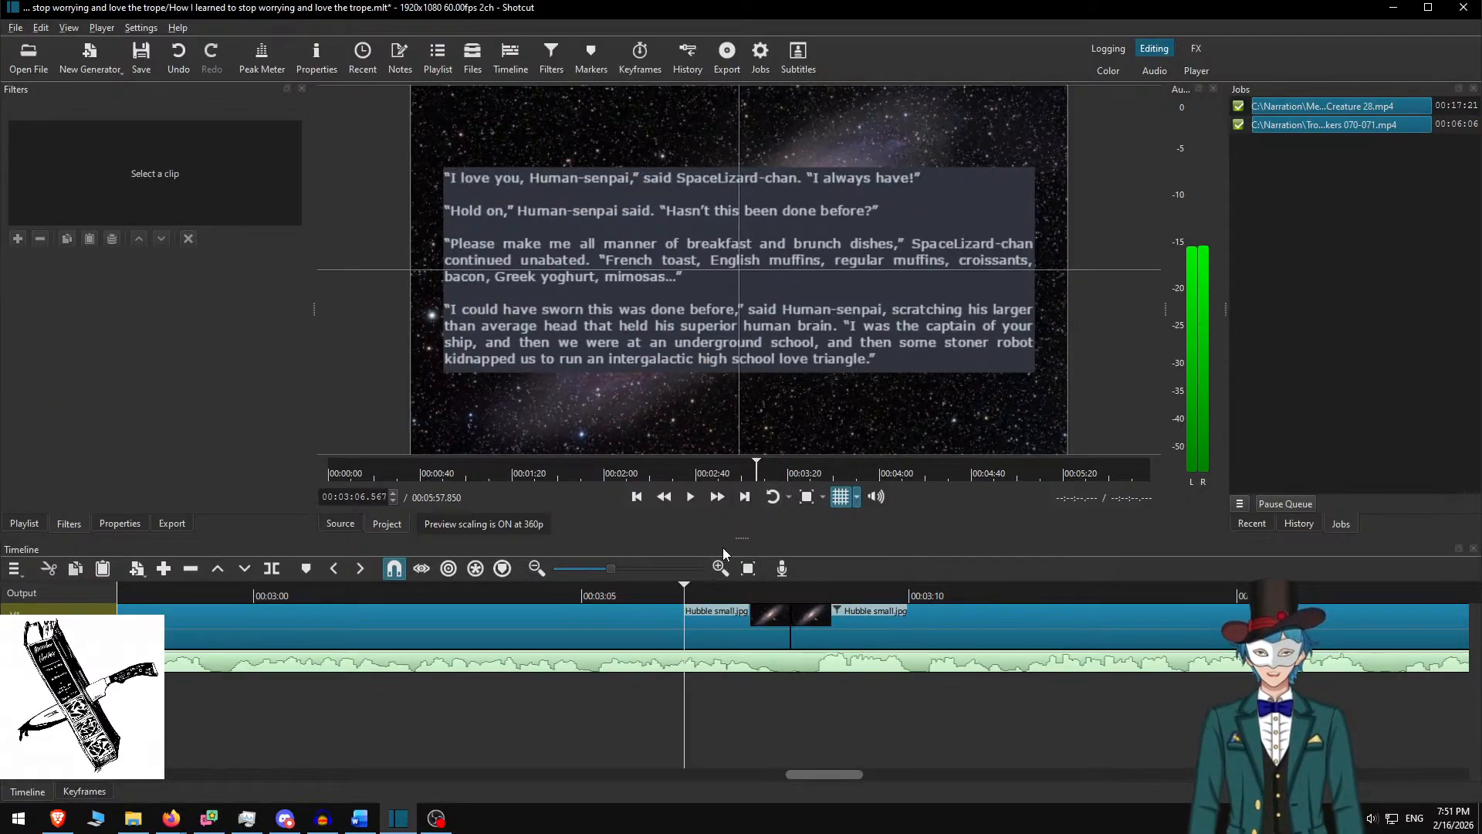
pyautogui.click(721, 501)
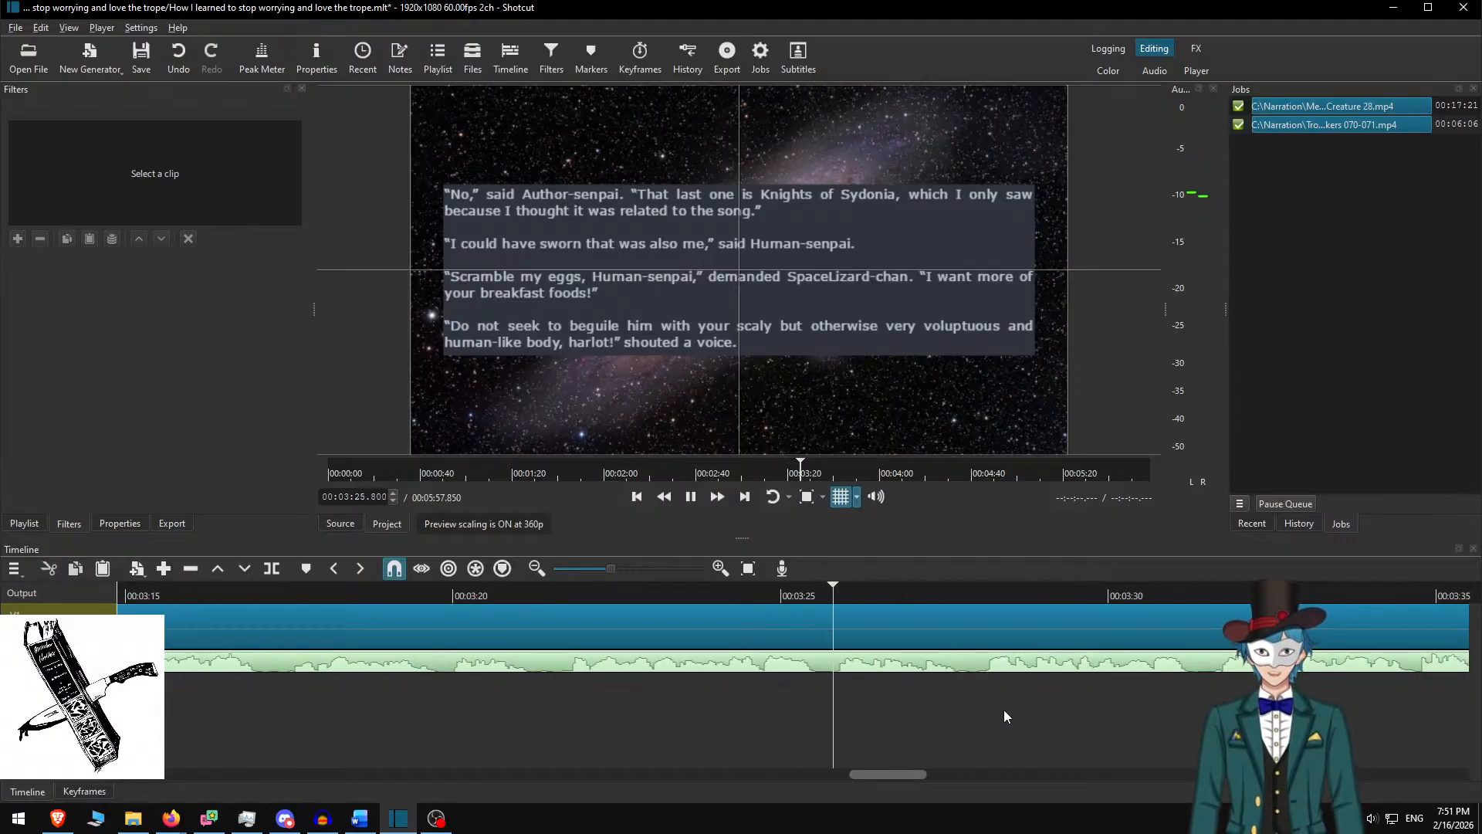
pyautogui.press('space')
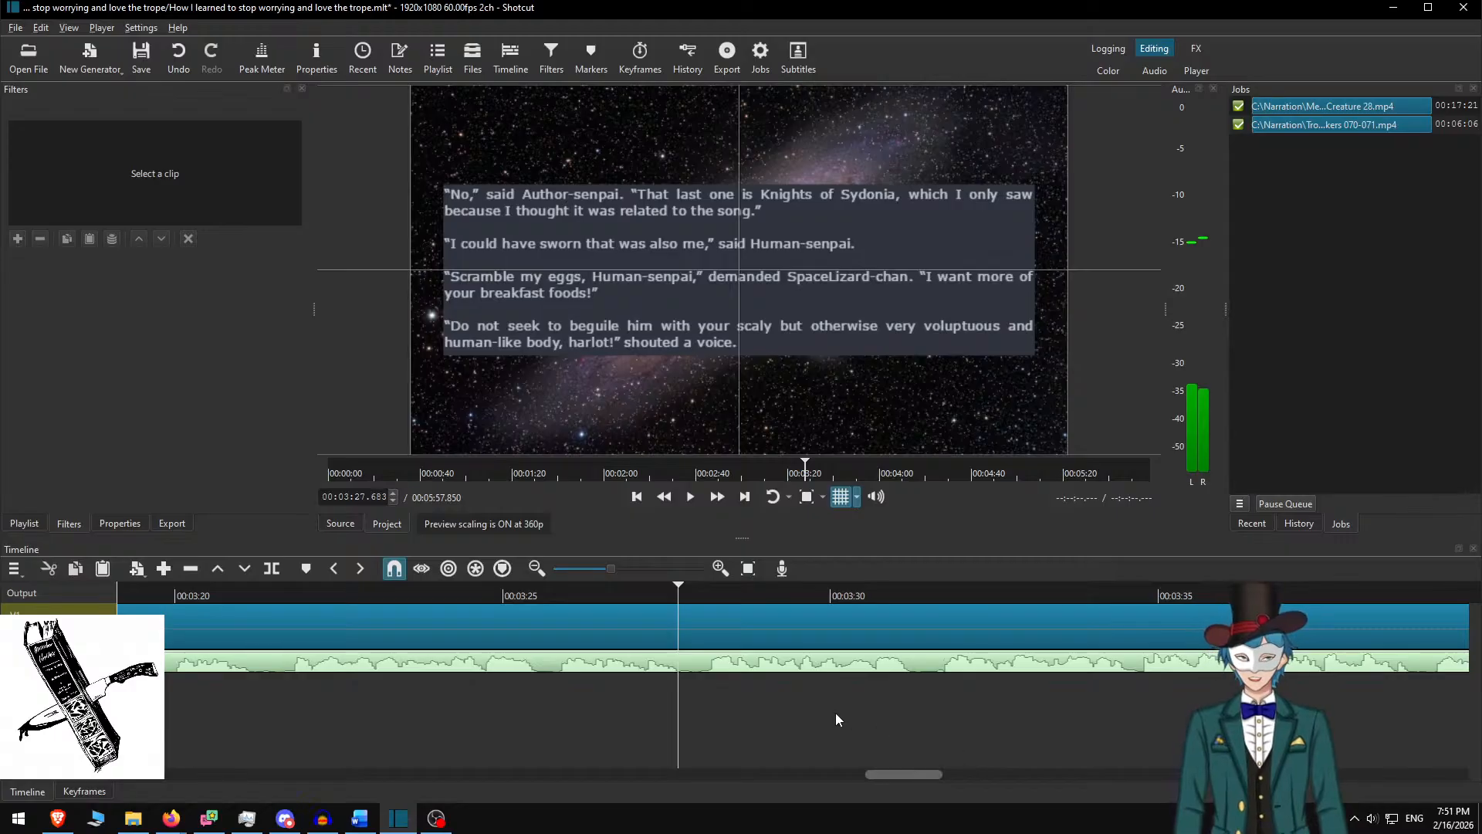
pyautogui.press('space')
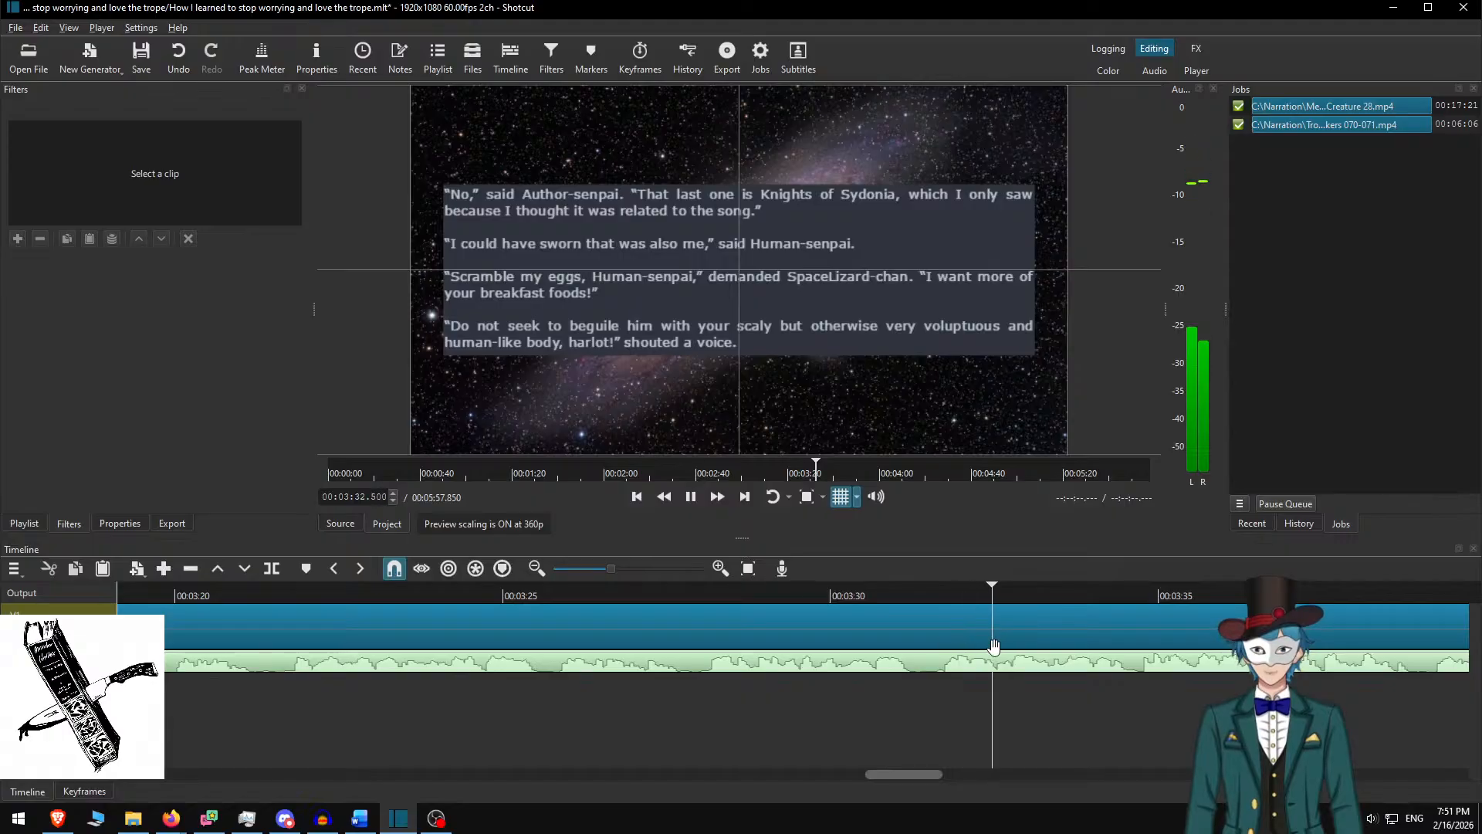
pyautogui.scroll(-3, 927, 648)
pyautogui.scroll(-3, 821, 632)
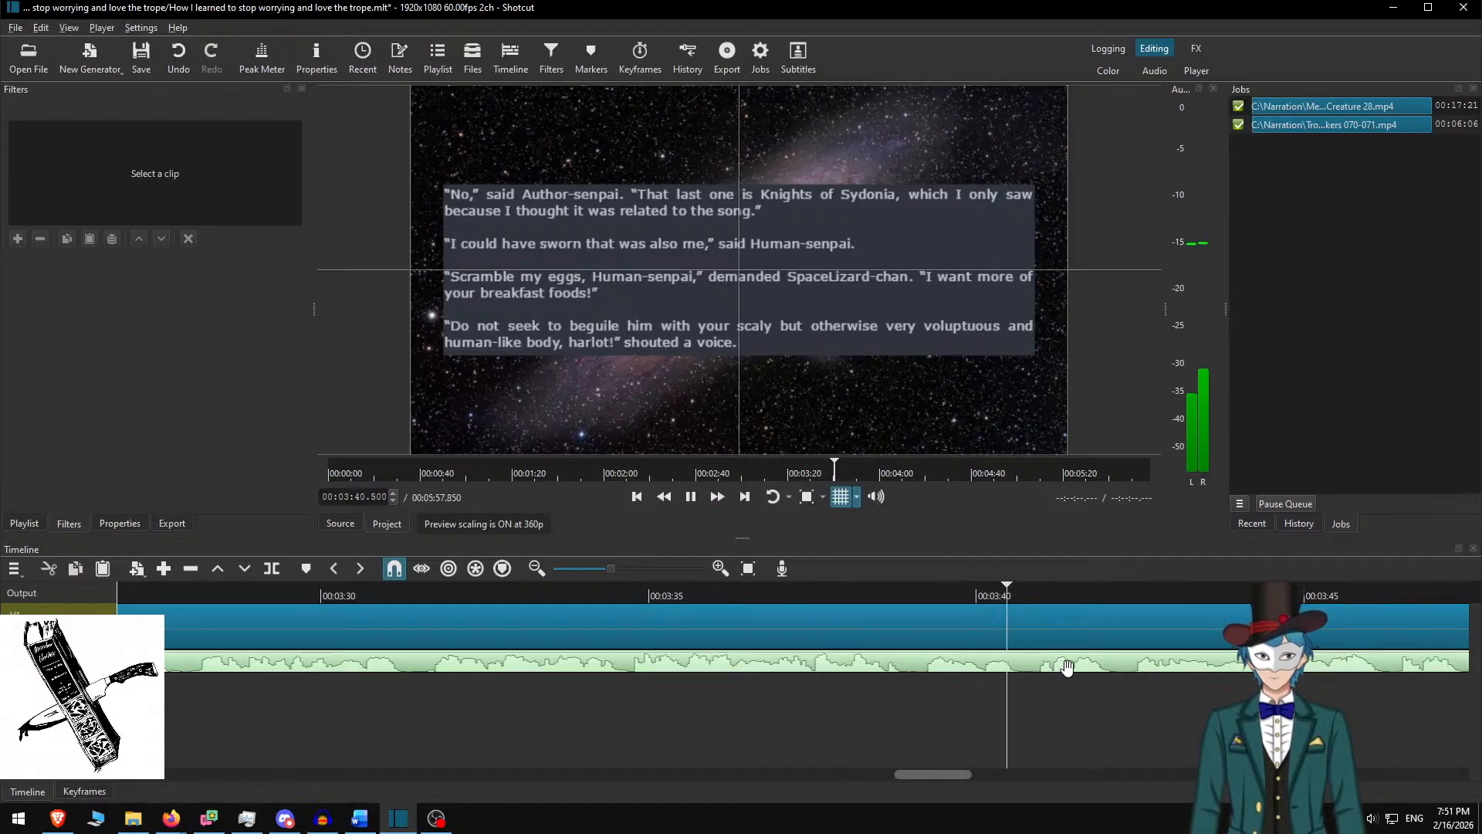
pyautogui.press('space')
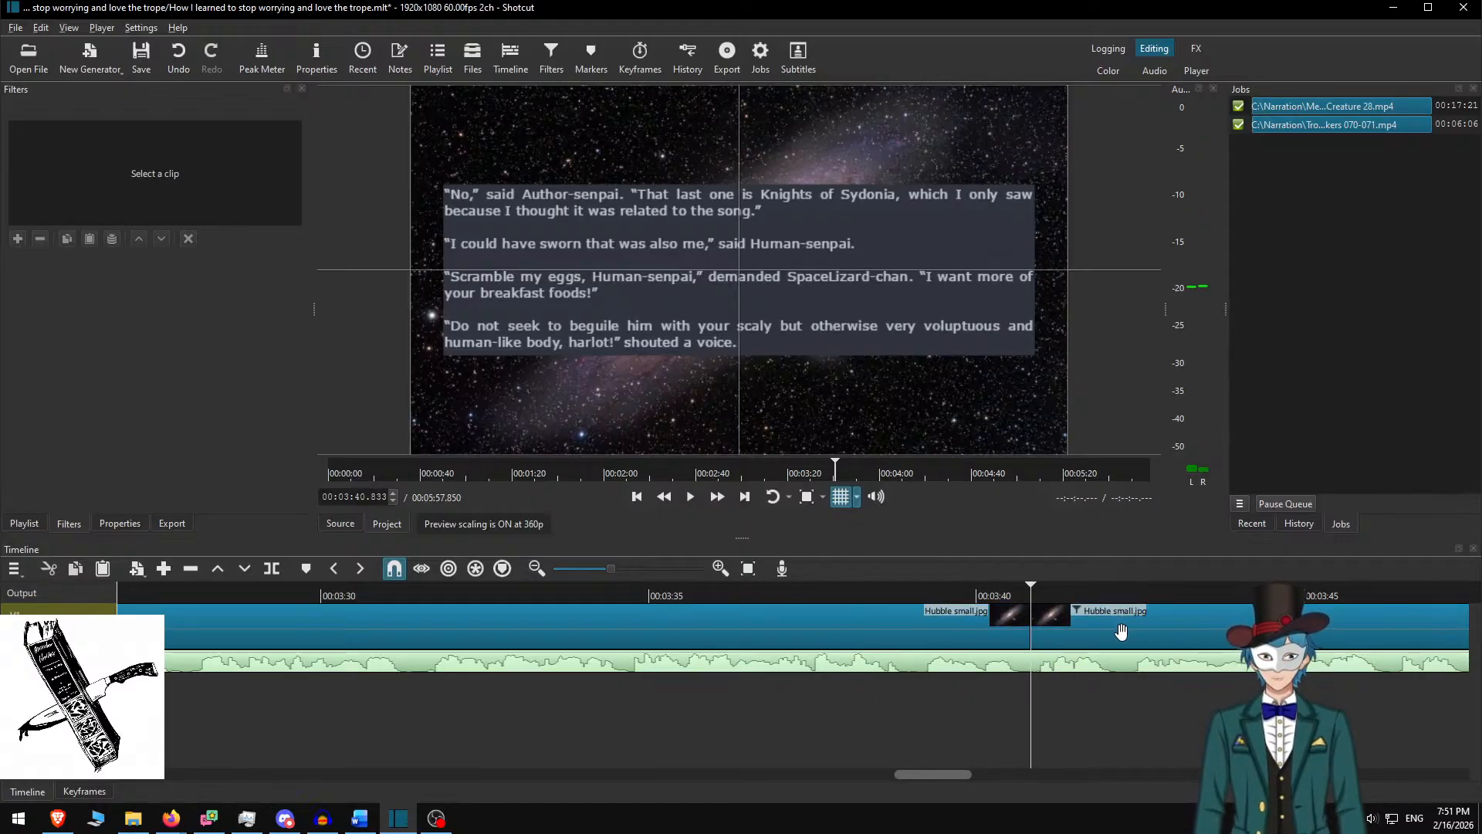
pyautogui.hotkey('alt', 'Tab')
# Delete the used paragraphs, select 'Elf-chan!' through 'same time!', and select all text in the 03:40 card
pyautogui.press('BackSpace')
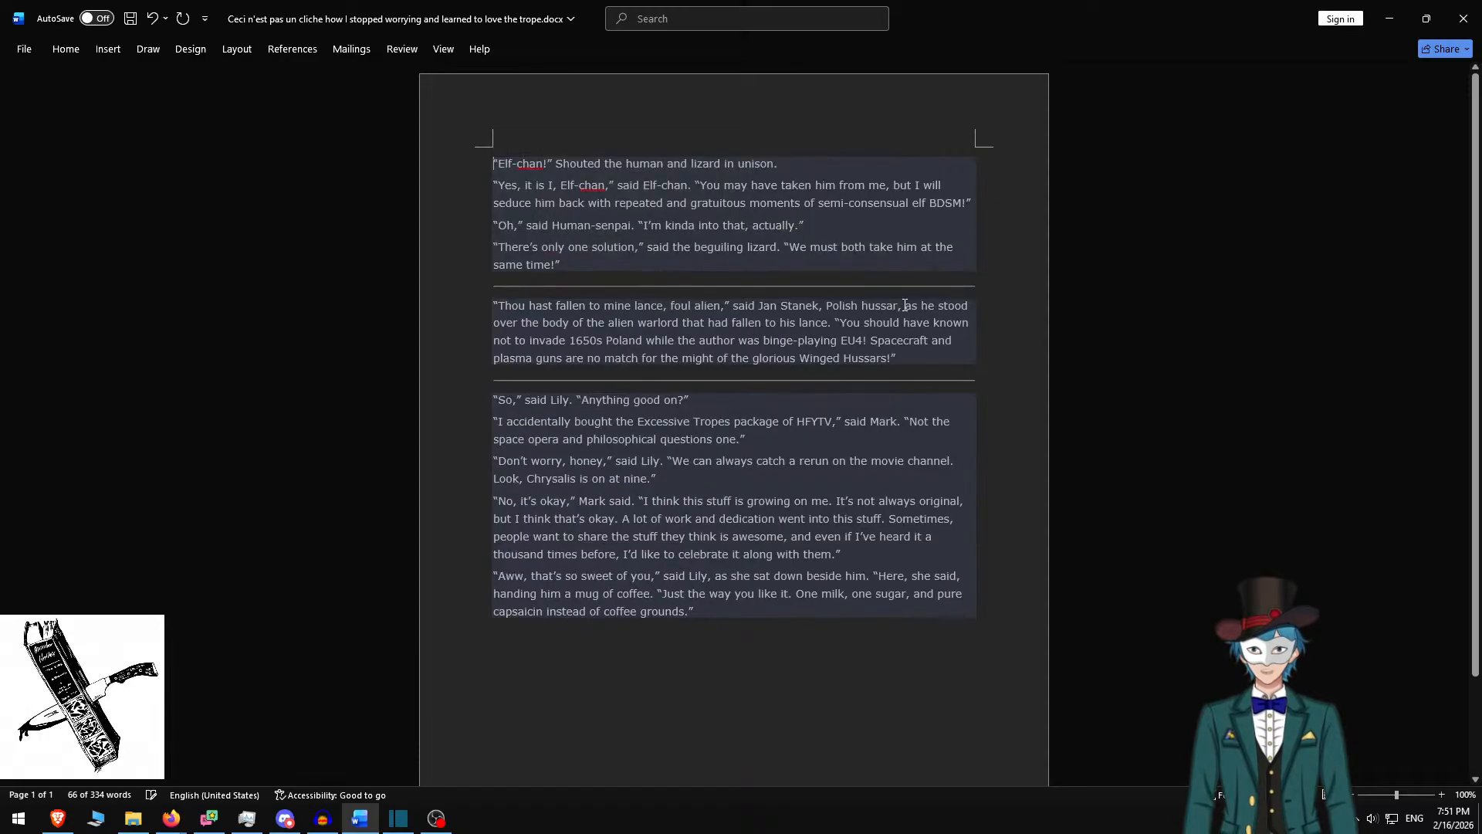
pyautogui.moveTo(494, 161); pyautogui.dragTo(602, 274)
pyautogui.hotkey('ctrl', 'c')
pyautogui.hotkey('alt', 'Tab')
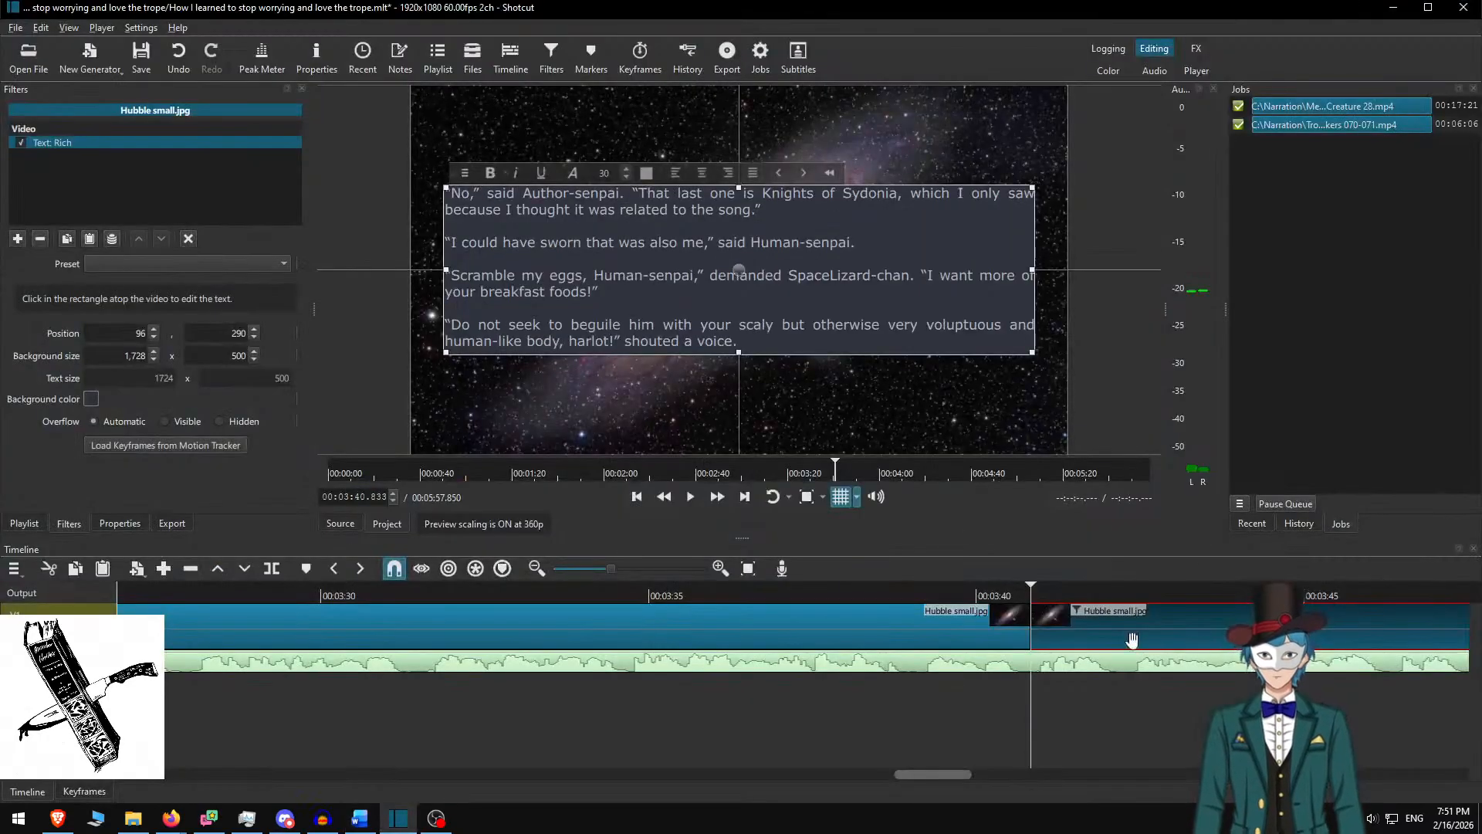
pyautogui.hscroll(3, 1144, 647)
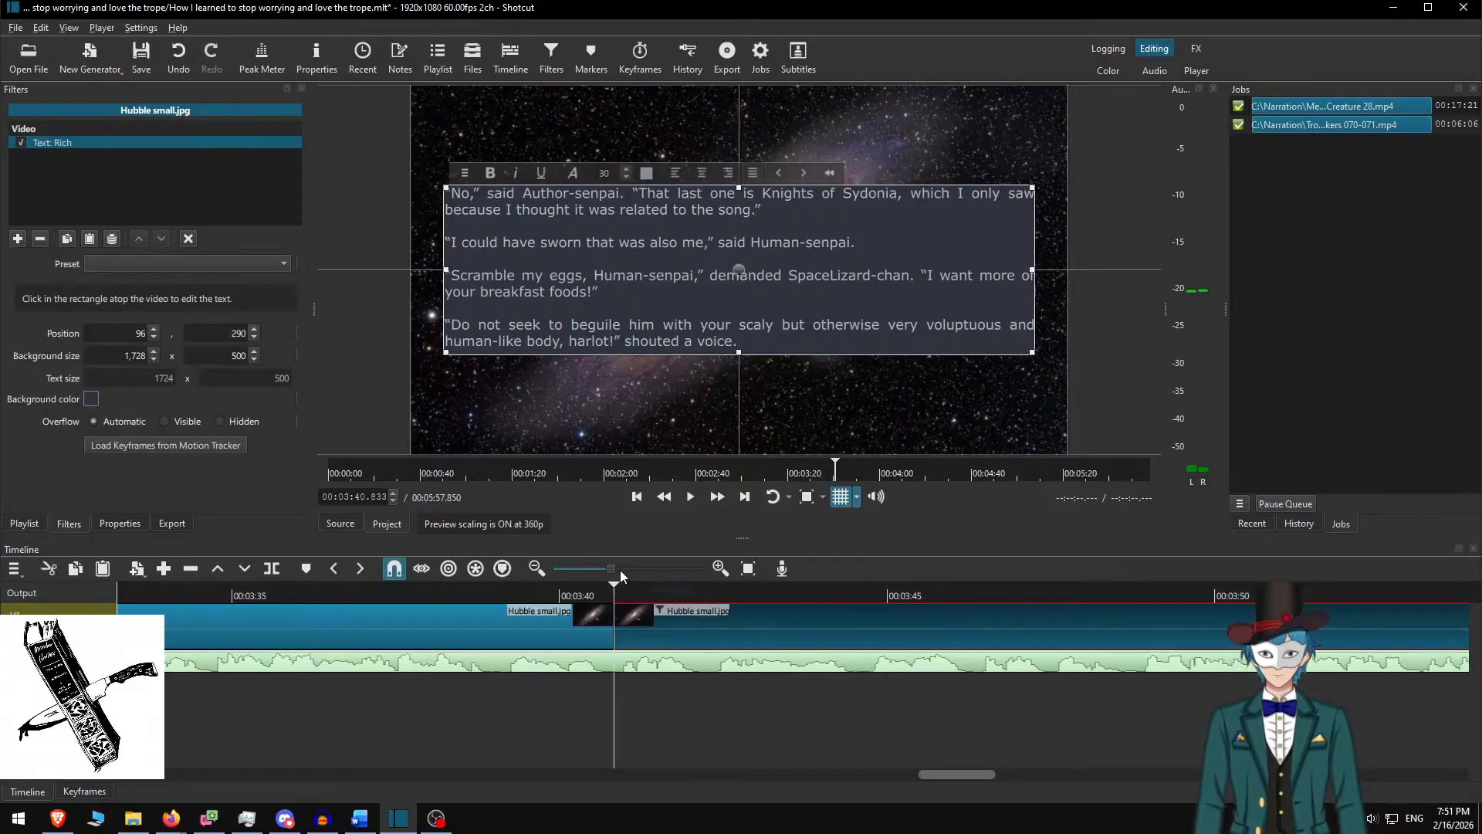
pyautogui.click(595, 309)
pyautogui.hotkey('ctrl', 'a')
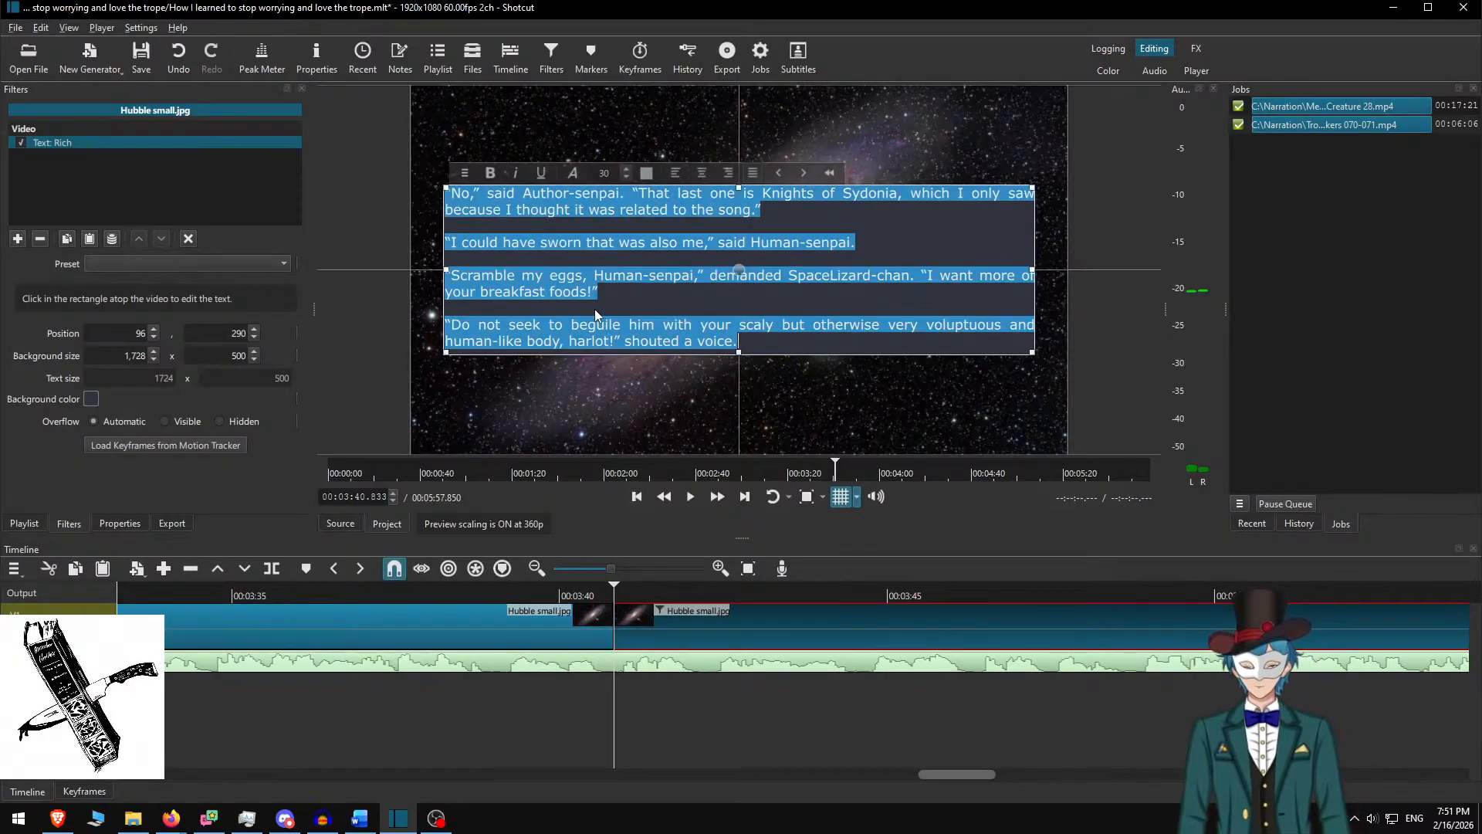
# Paste the four Elf-chan paragraphs into the card with blank lines between them
pyautogui.hotkey('ctrl', 'v')
pyautogui.press('Up')
pyautogui.press('Home')
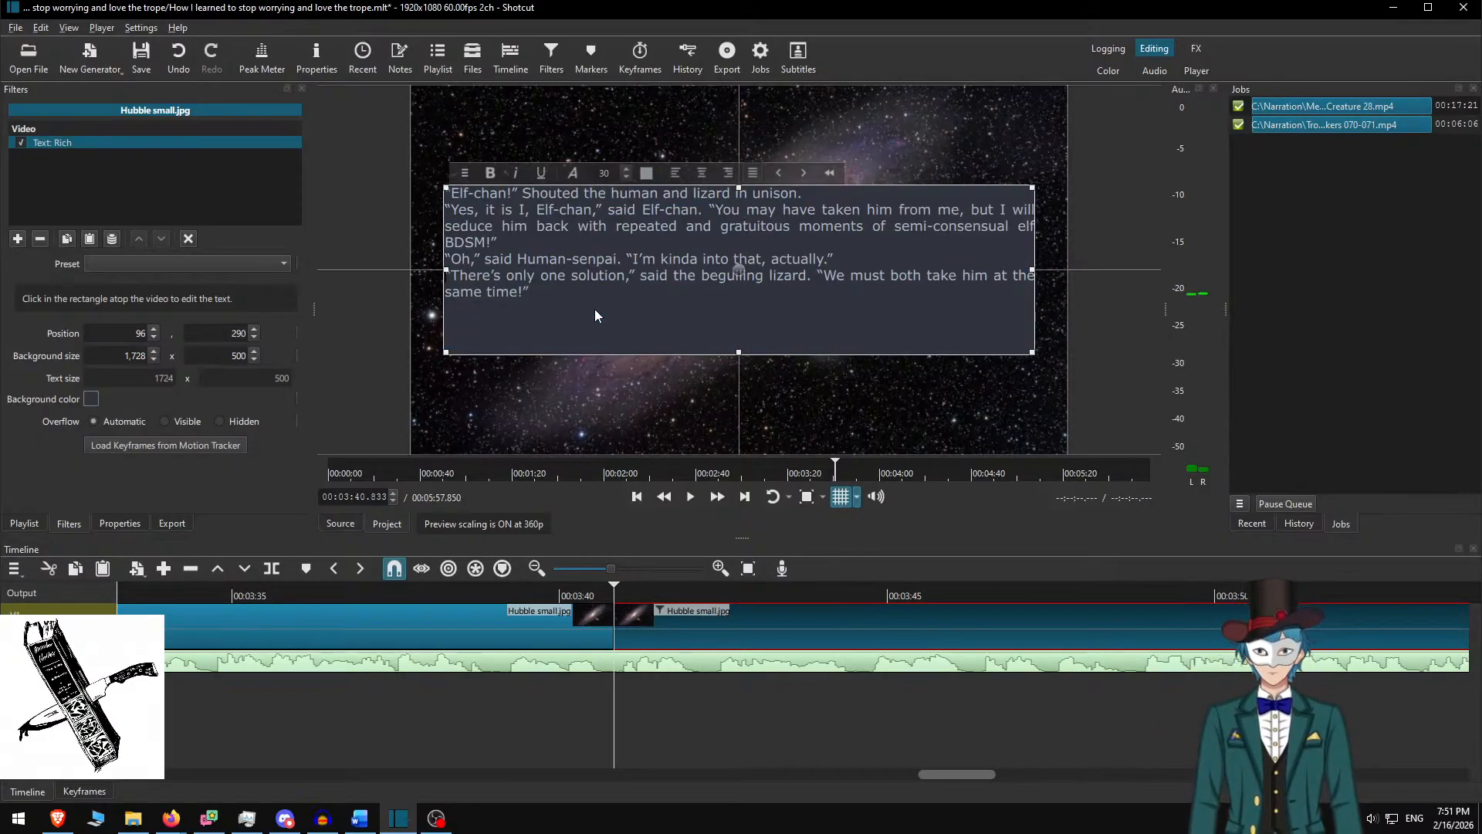
pyautogui.press('Return')
pyautogui.press('Up')
pyautogui.press('Up')
pyautogui.press('Return')
pyautogui.press('Up')
pyautogui.press('Up')
pyautogui.press('Up')
pyautogui.press('Up')
pyautogui.press('Return')
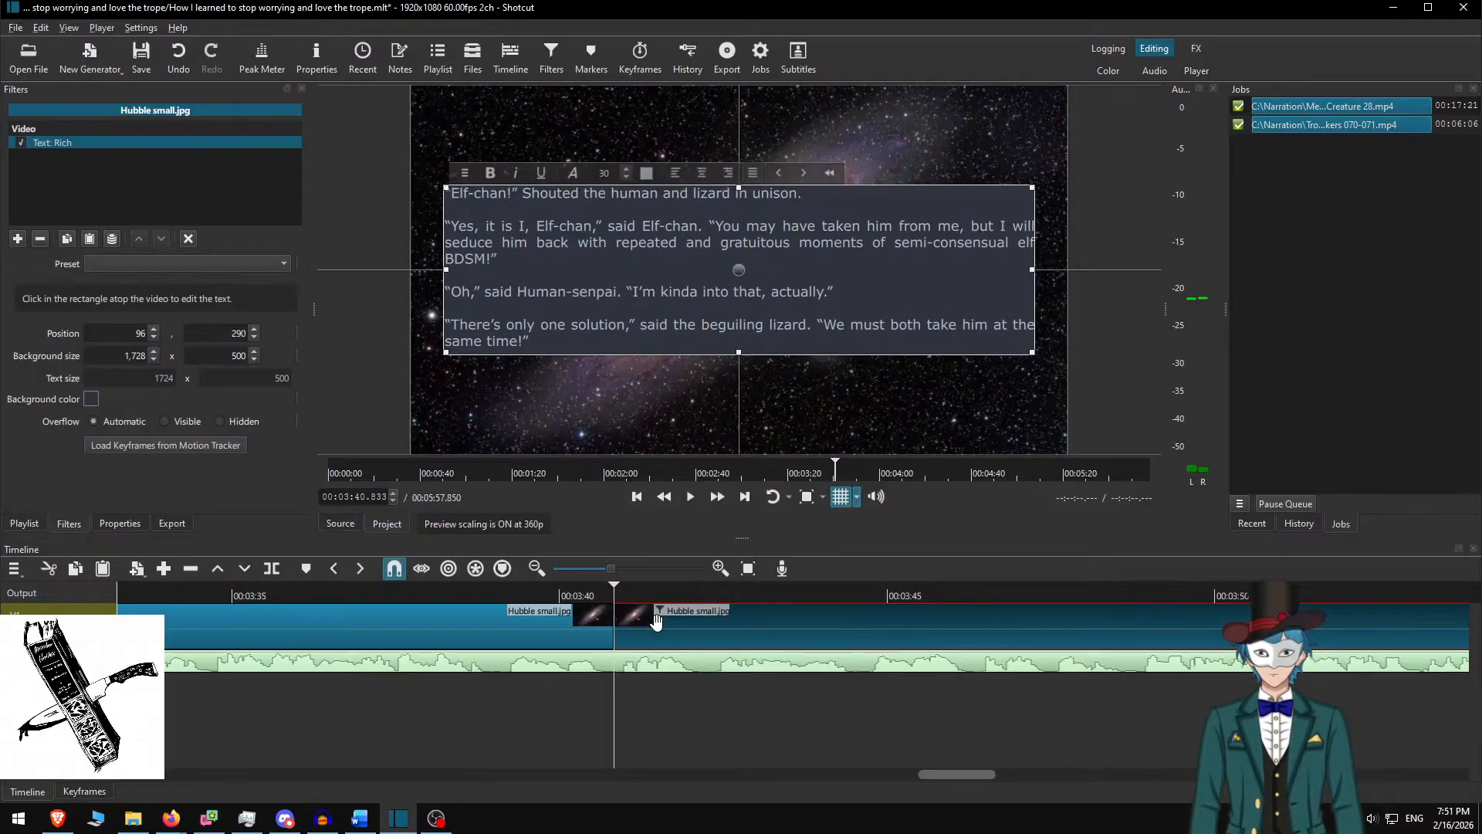
# Play the narration at increased speed from 03:39.550 to review the new card
pyautogui.click(530, 588)
pyautogui.press('space')
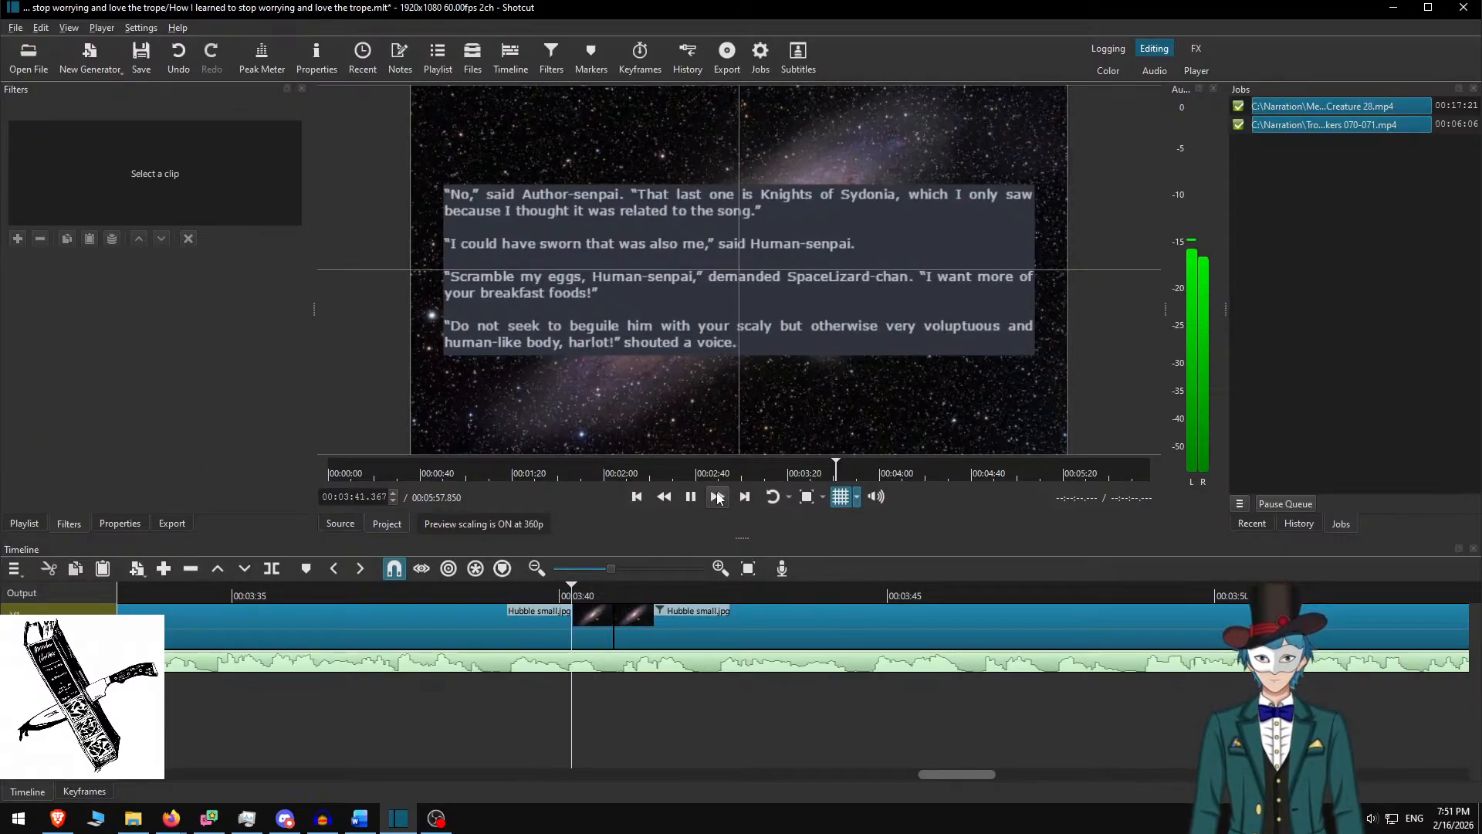
pyautogui.click(718, 497)
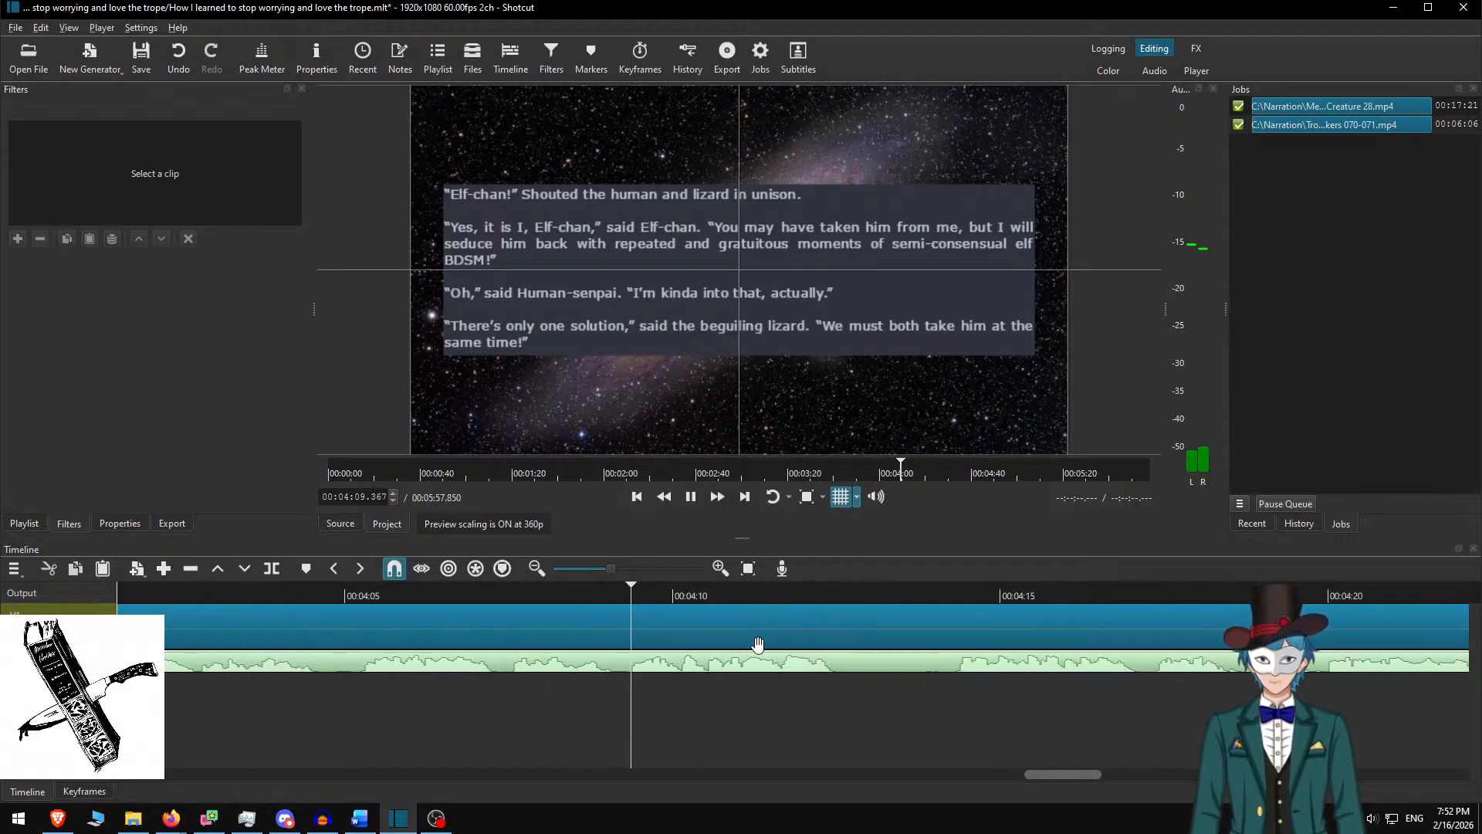
# Split the image clip twice near 04:12.667 and replay to check the cut
pyautogui.press('space')
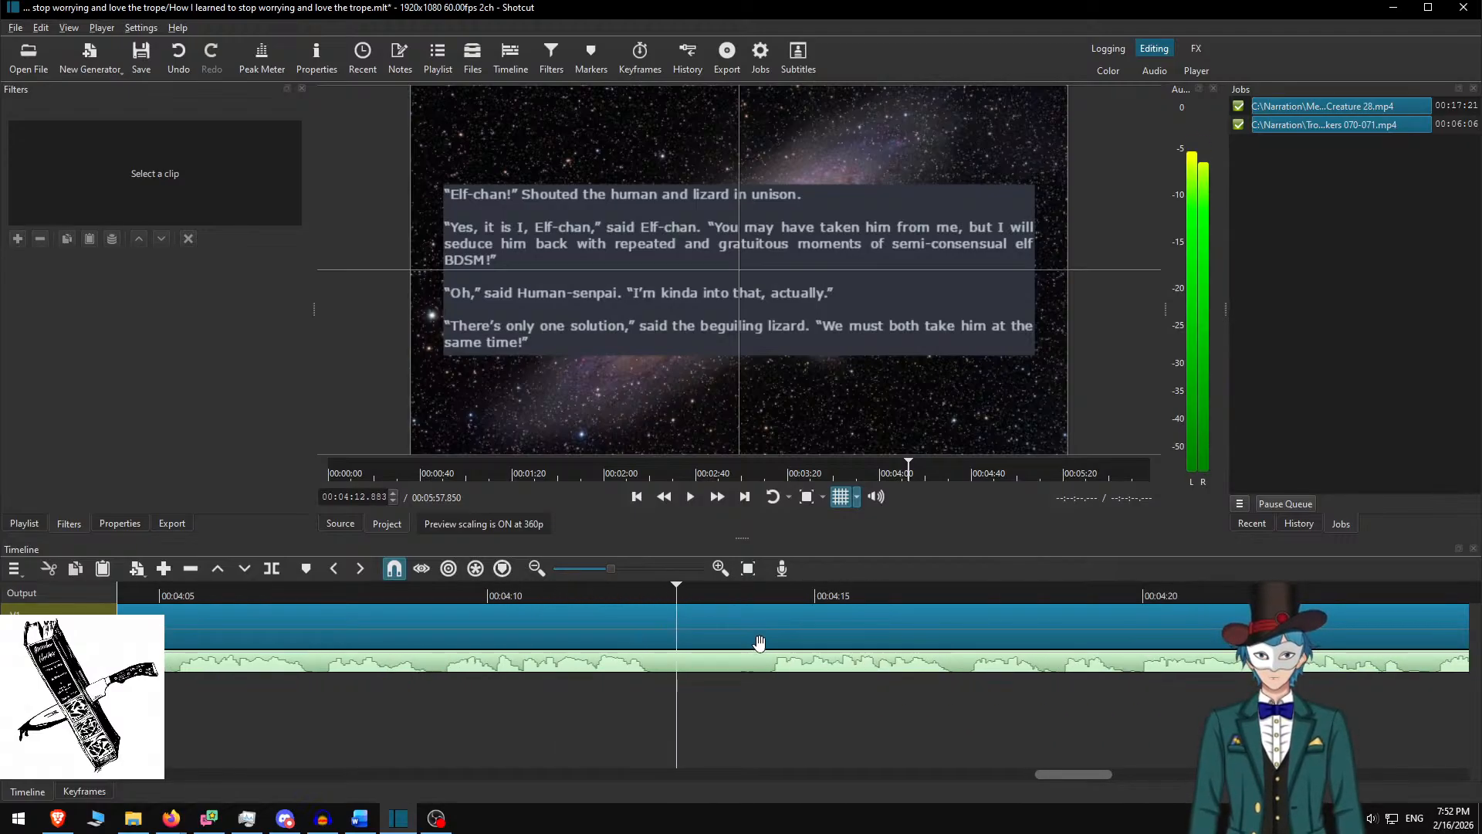
pyautogui.moveTo(655, 594); pyautogui.dragTo(661, 599)
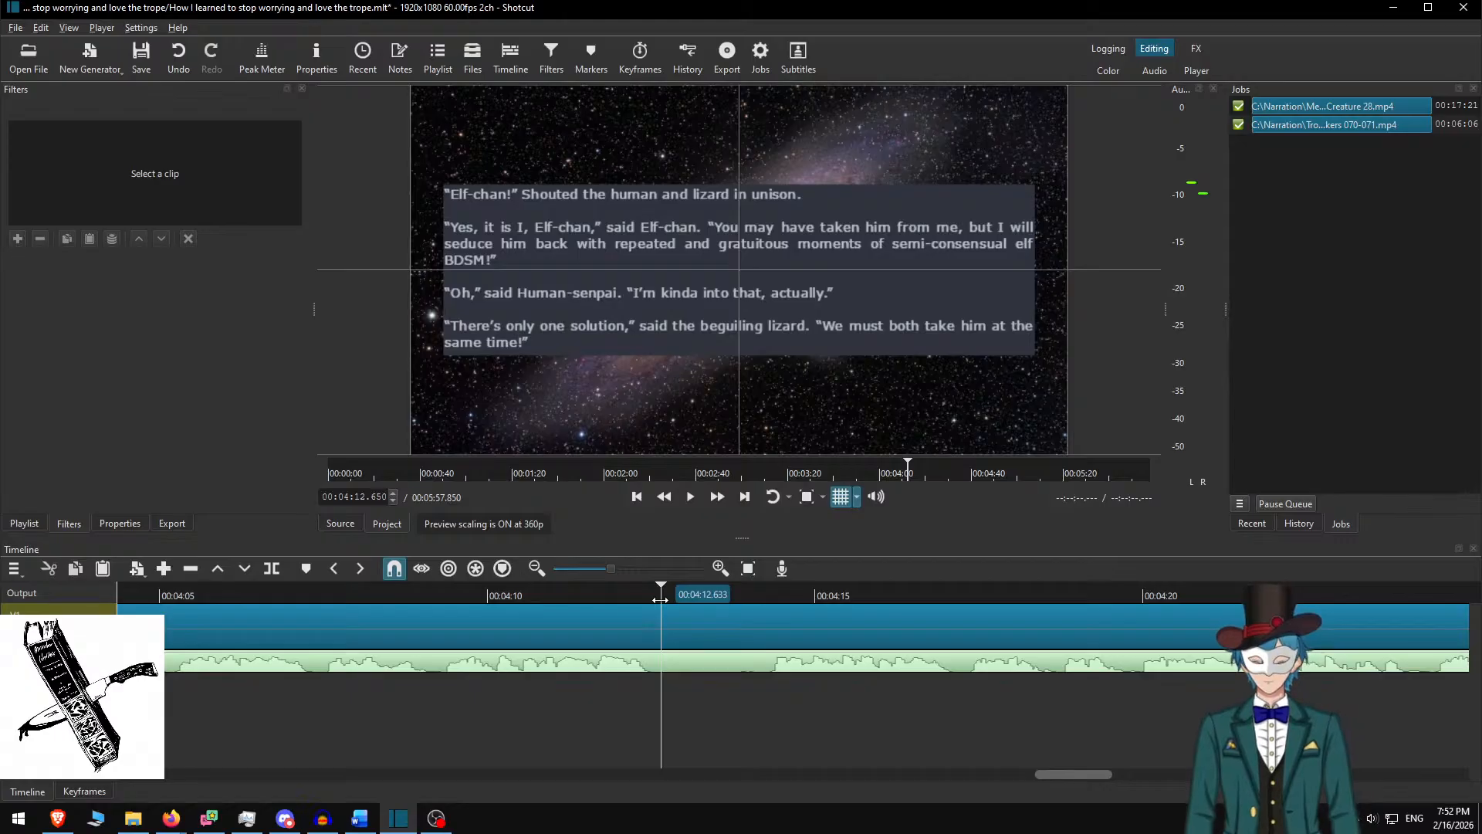
pyautogui.press('s')
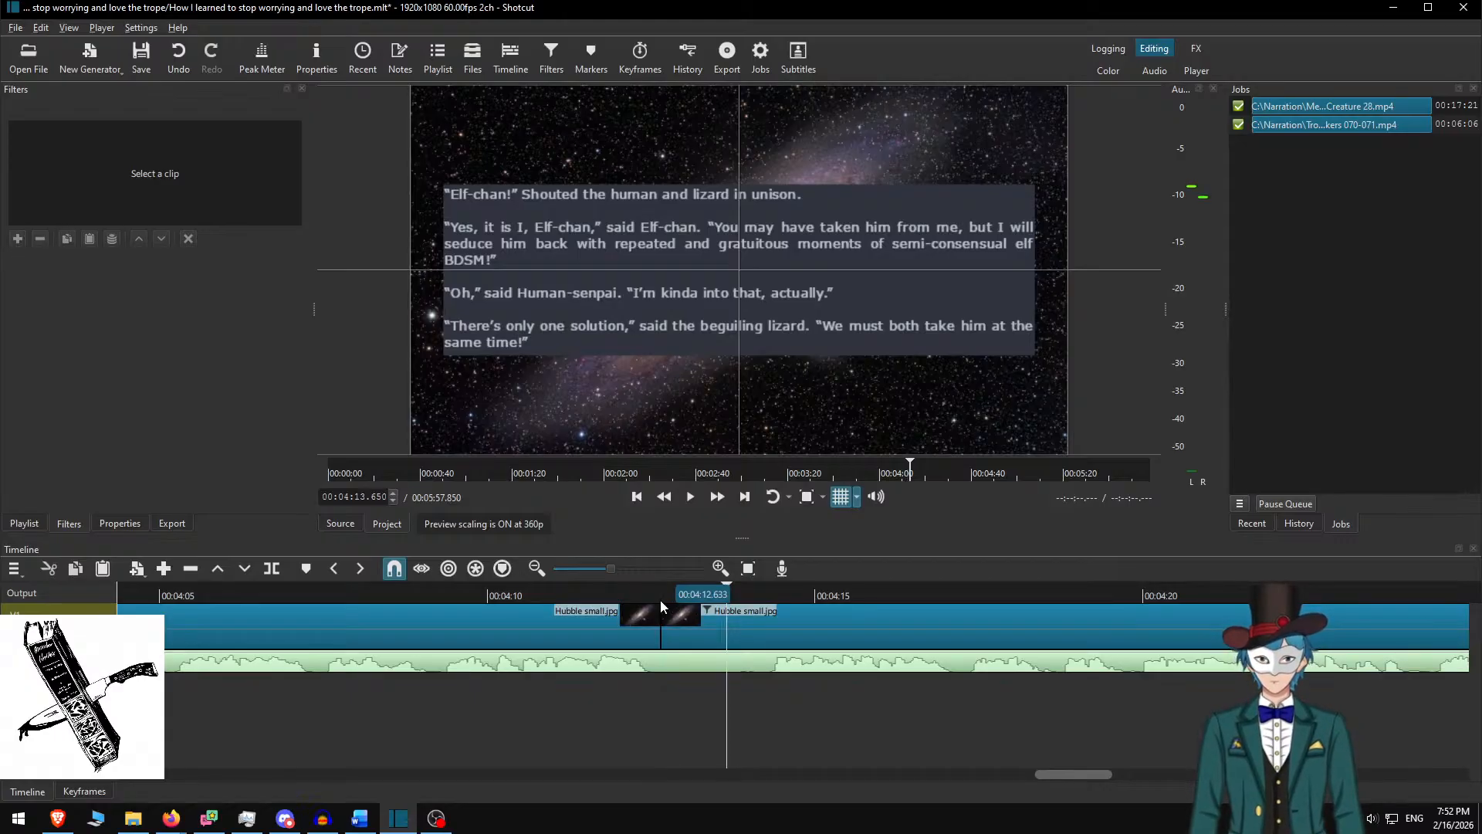
pyautogui.press('s')
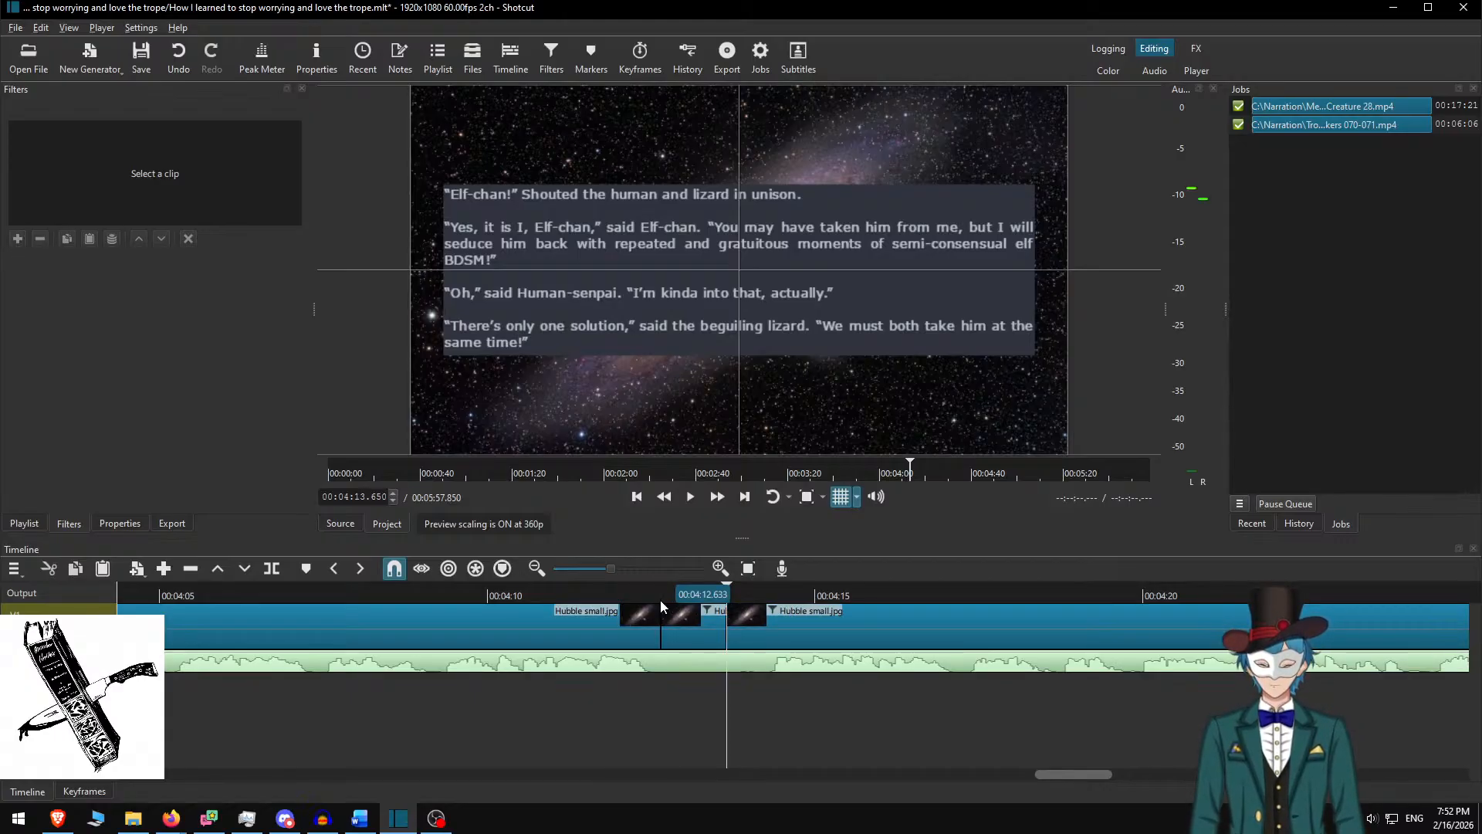
pyautogui.press('space')
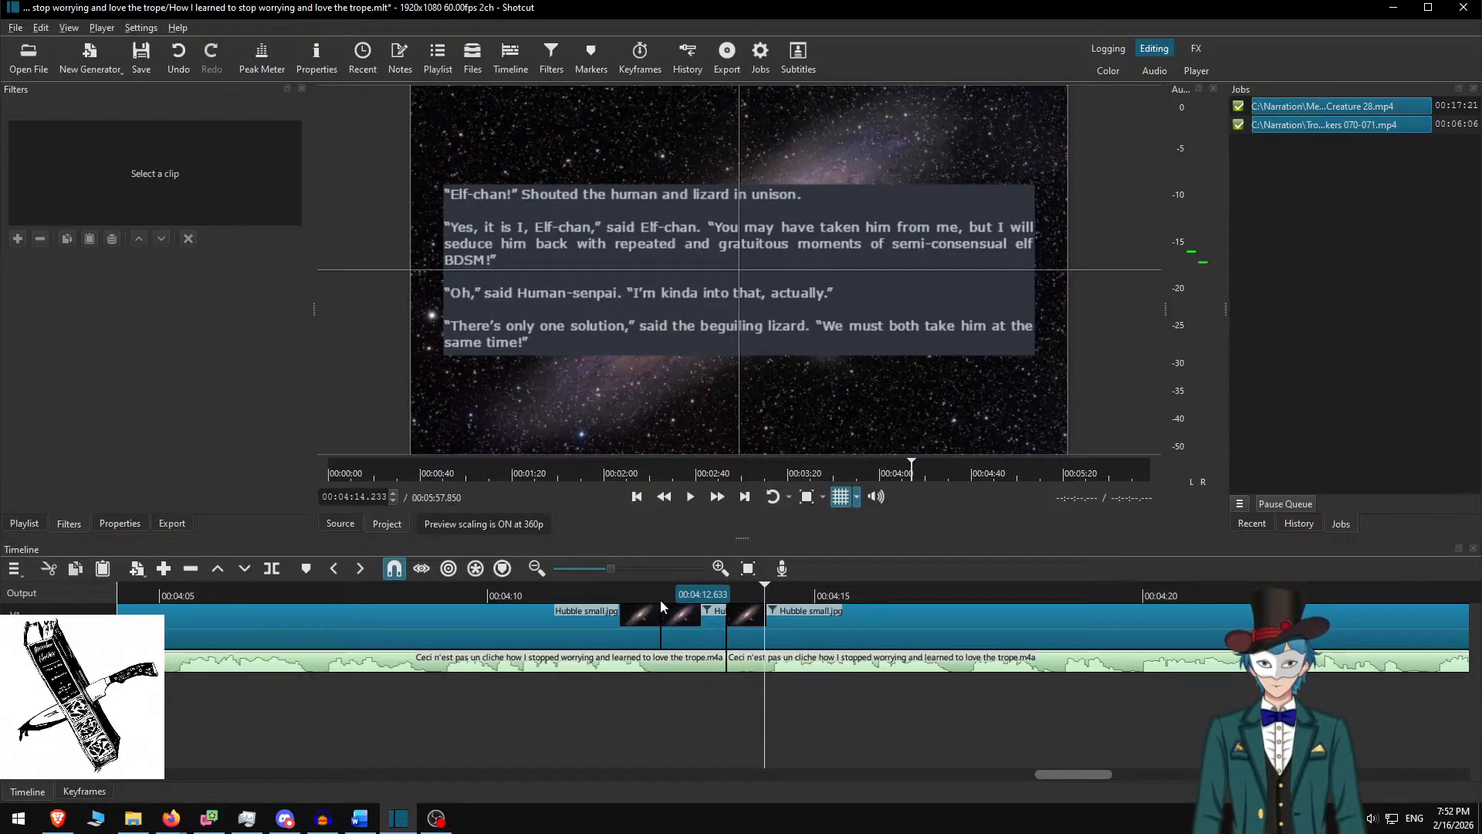
pyautogui.press('space')
pyautogui.hotkey('alt', 'Left')
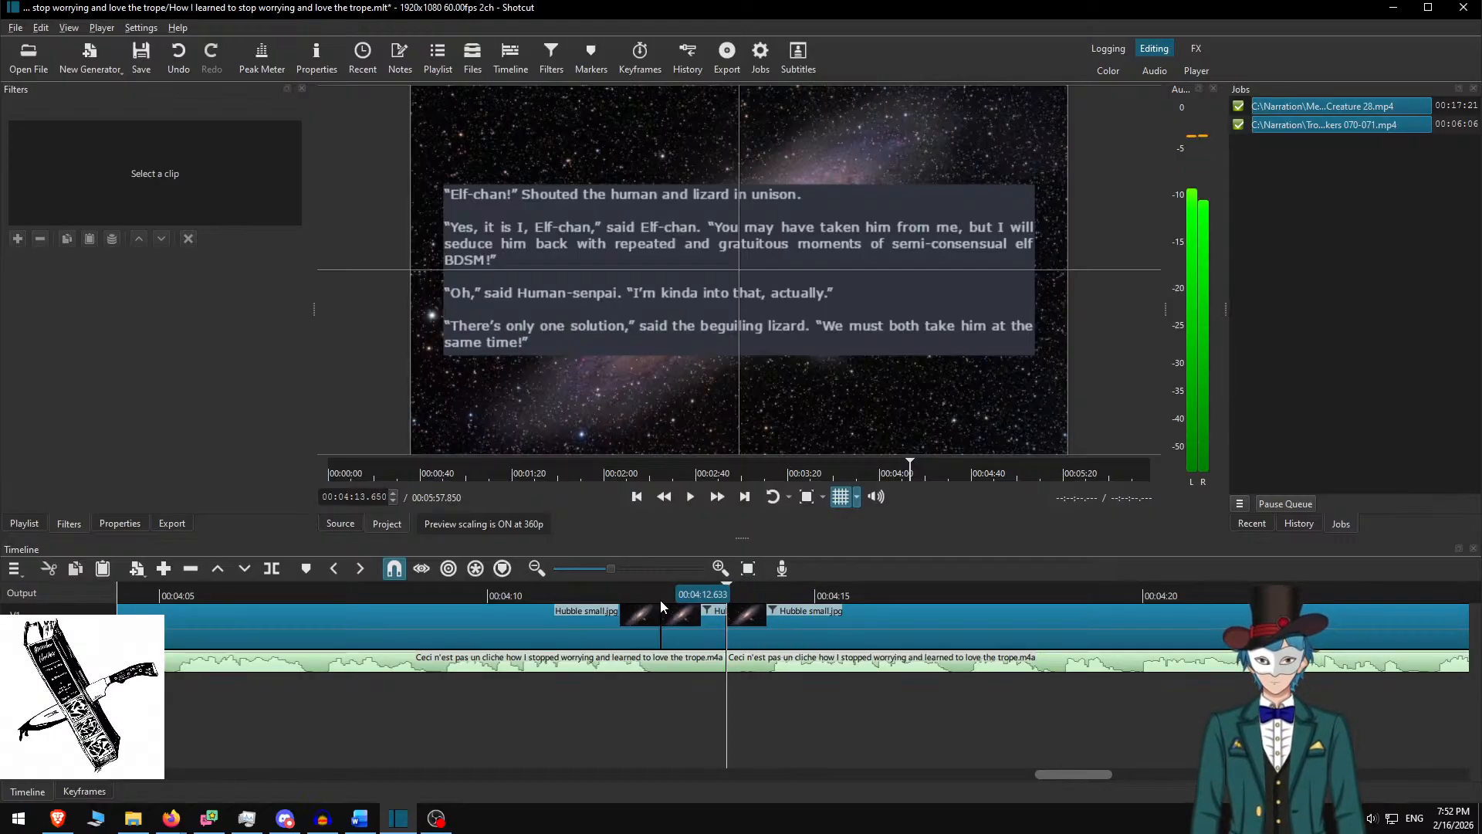
pyautogui.press('space')
pyautogui.press('space')
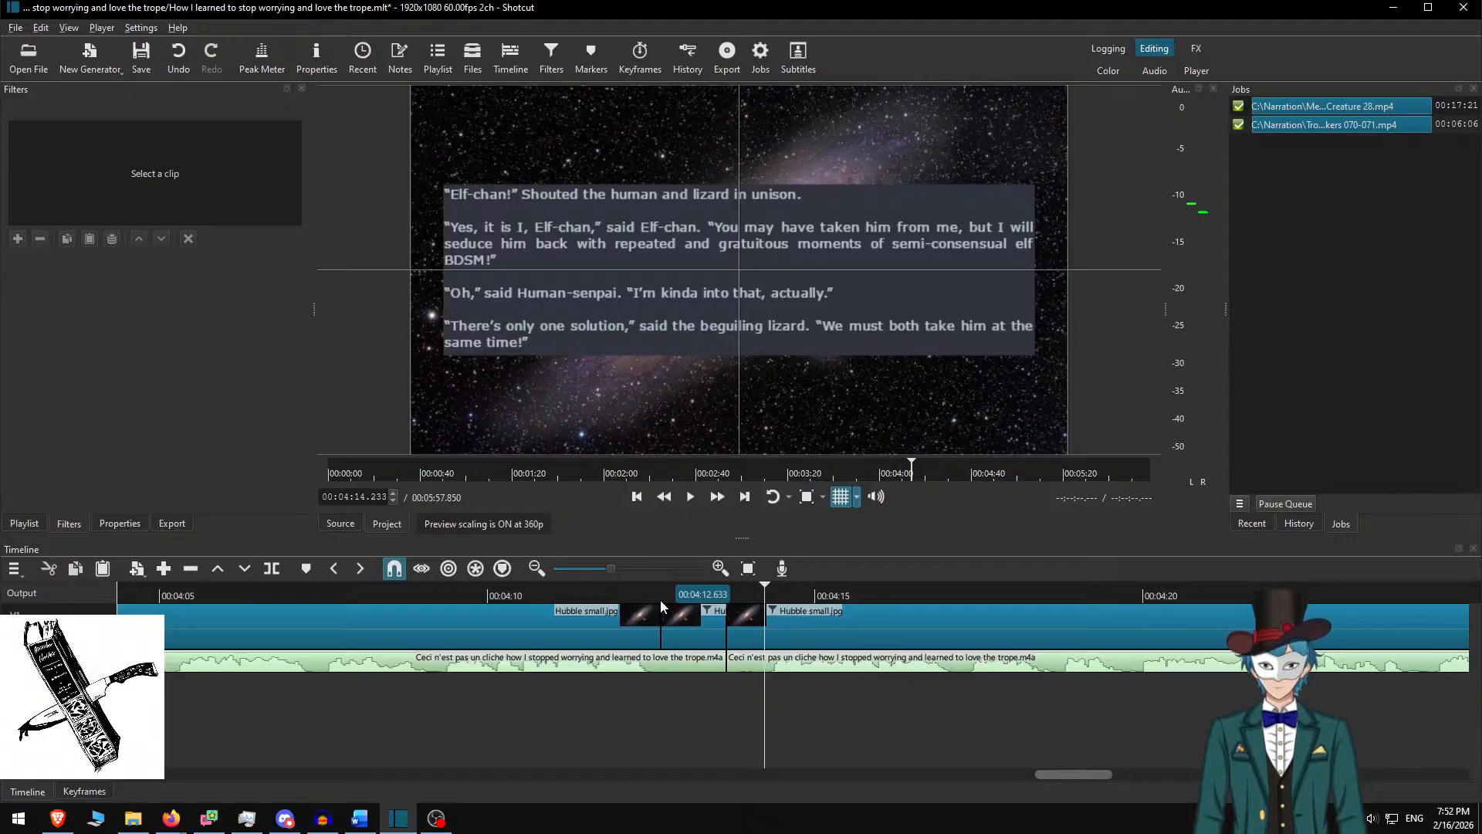
# Split narration and image at the passage end and ripple-delete the short slice, leaving 00:05:57.267
pyautogui.press('s')
pyautogui.press('Up')
pyautogui.press('s')
pyautogui.hotkey('alt', 'Left')
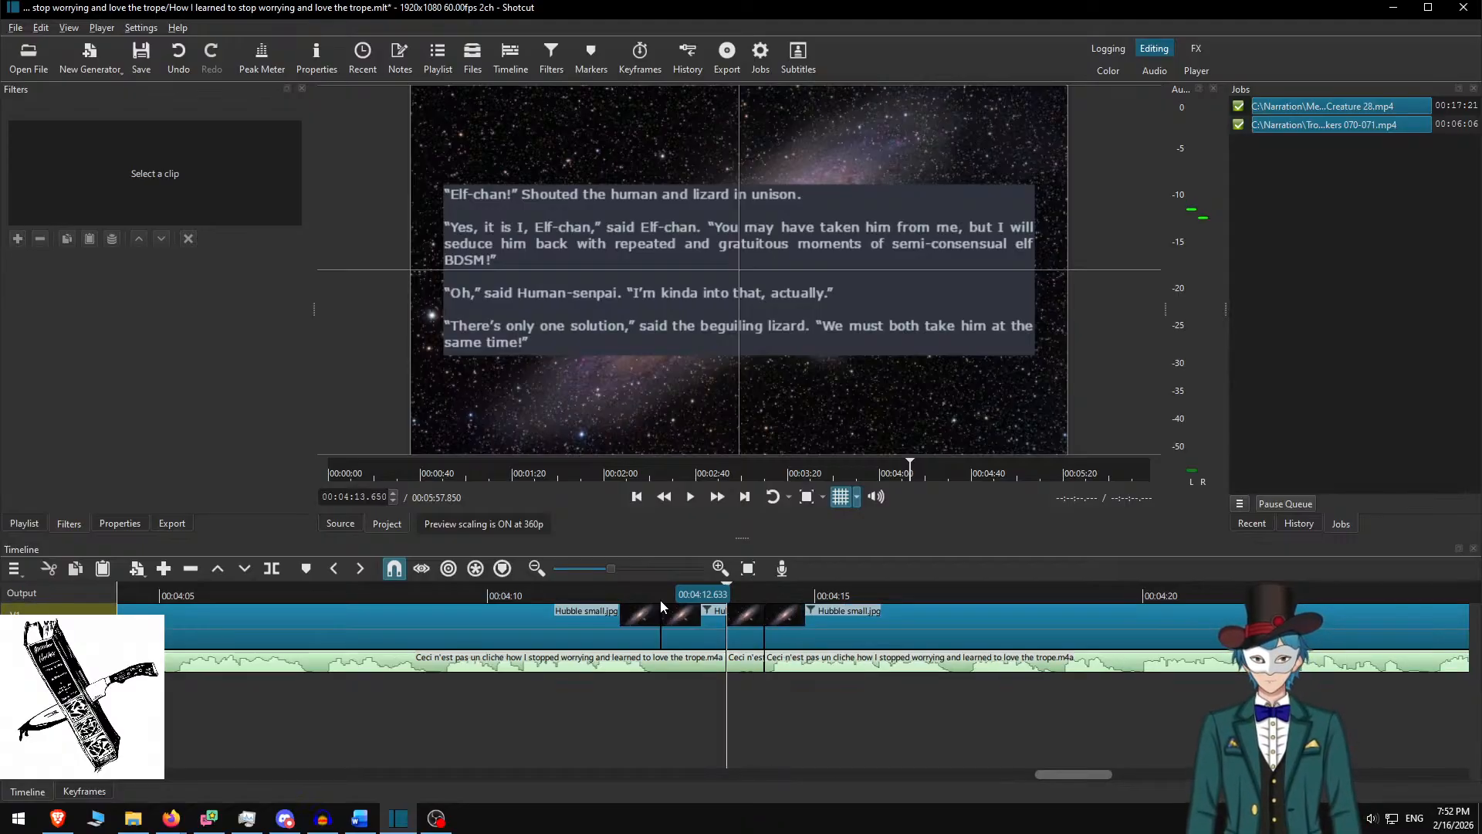
pyautogui.press('x')
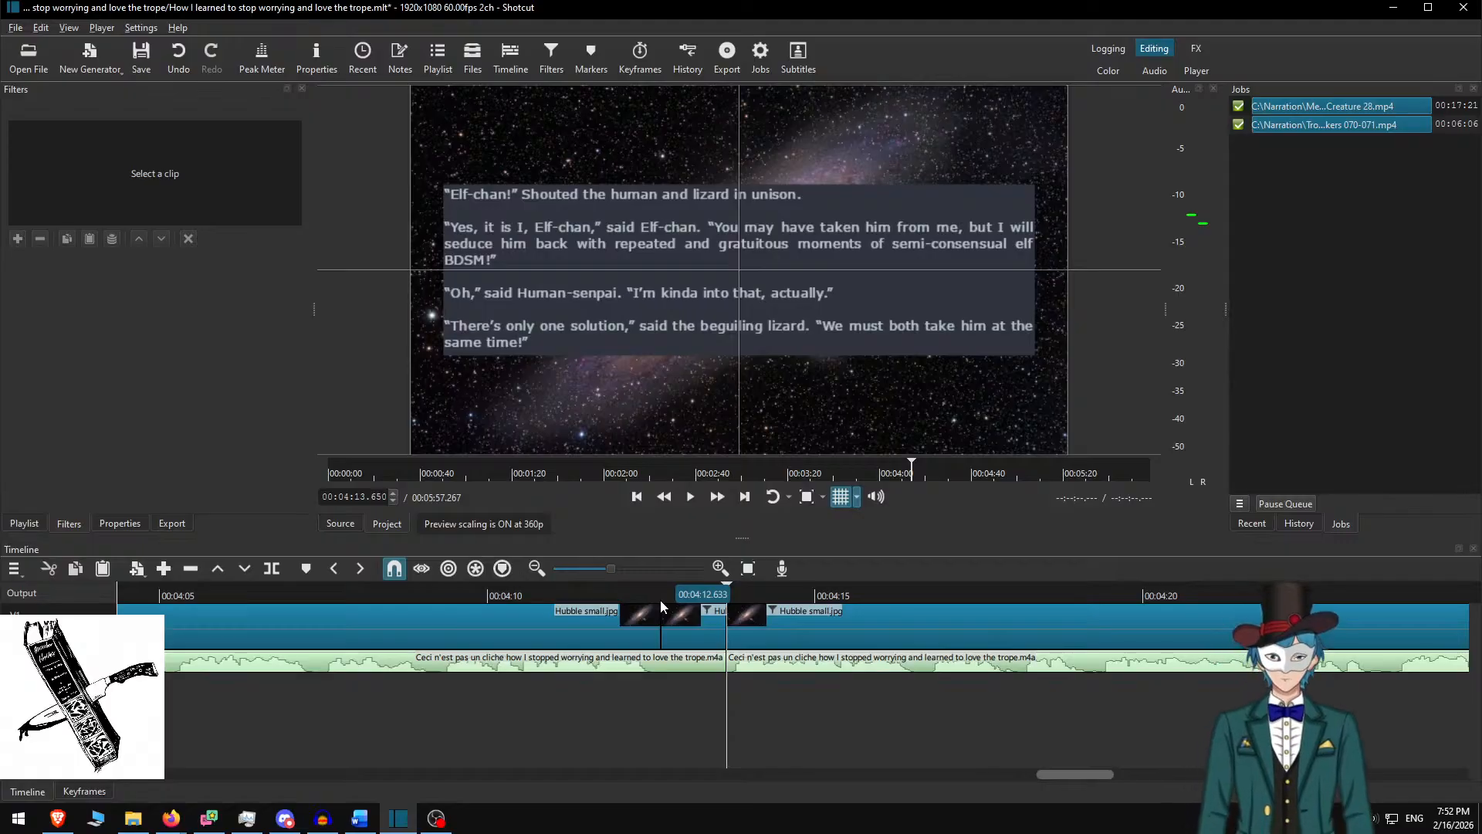
pyautogui.click(677, 633)
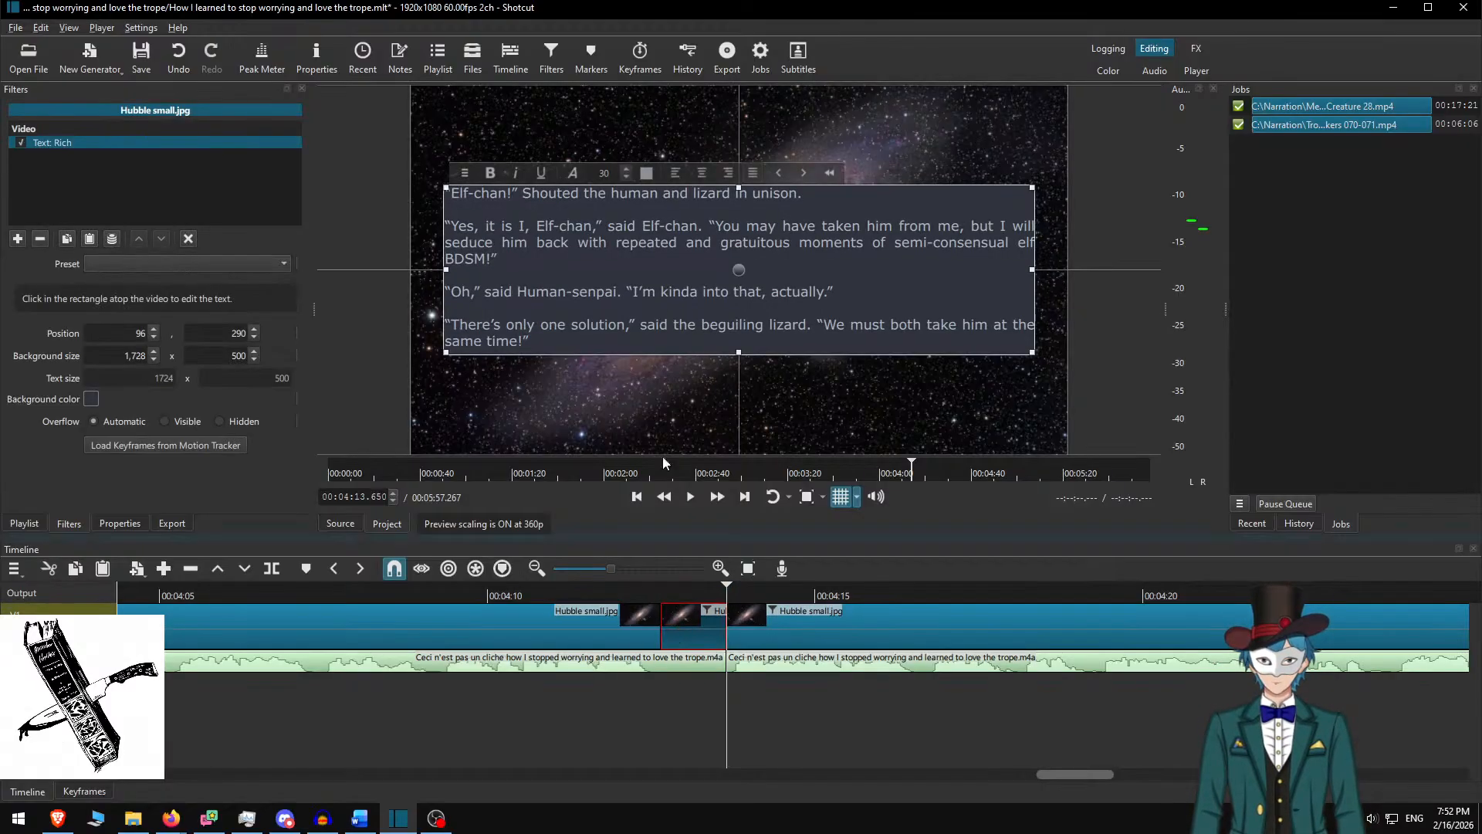
# Replace the short clip's passage with centred size-72 '---------' dashes in a 452×114 box
pyautogui.click(664, 293)
pyautogui.hotkey('ctrl', 'a')
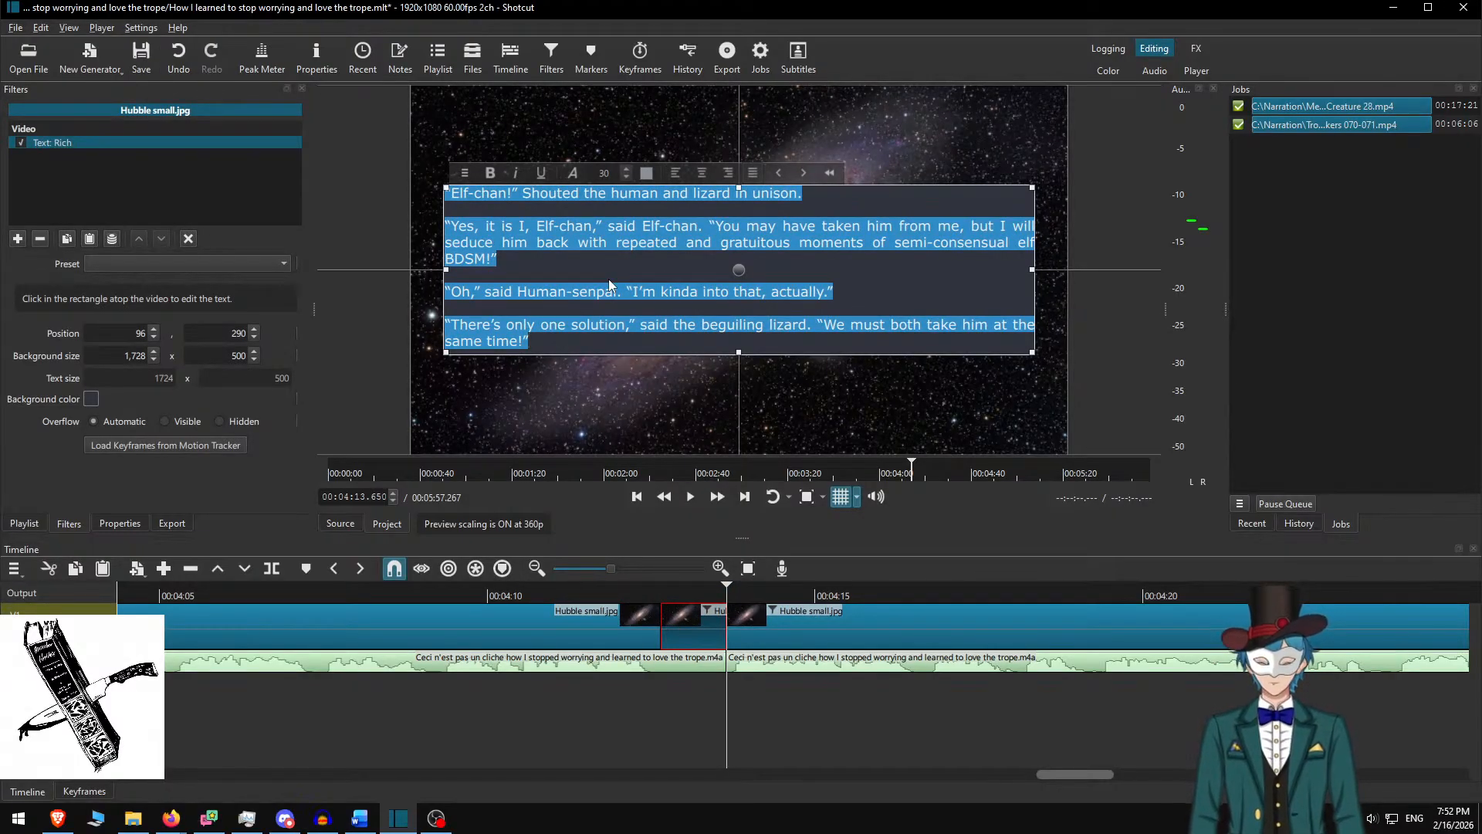
pyautogui.doubleClick(605, 173)
pyautogui.write('72')
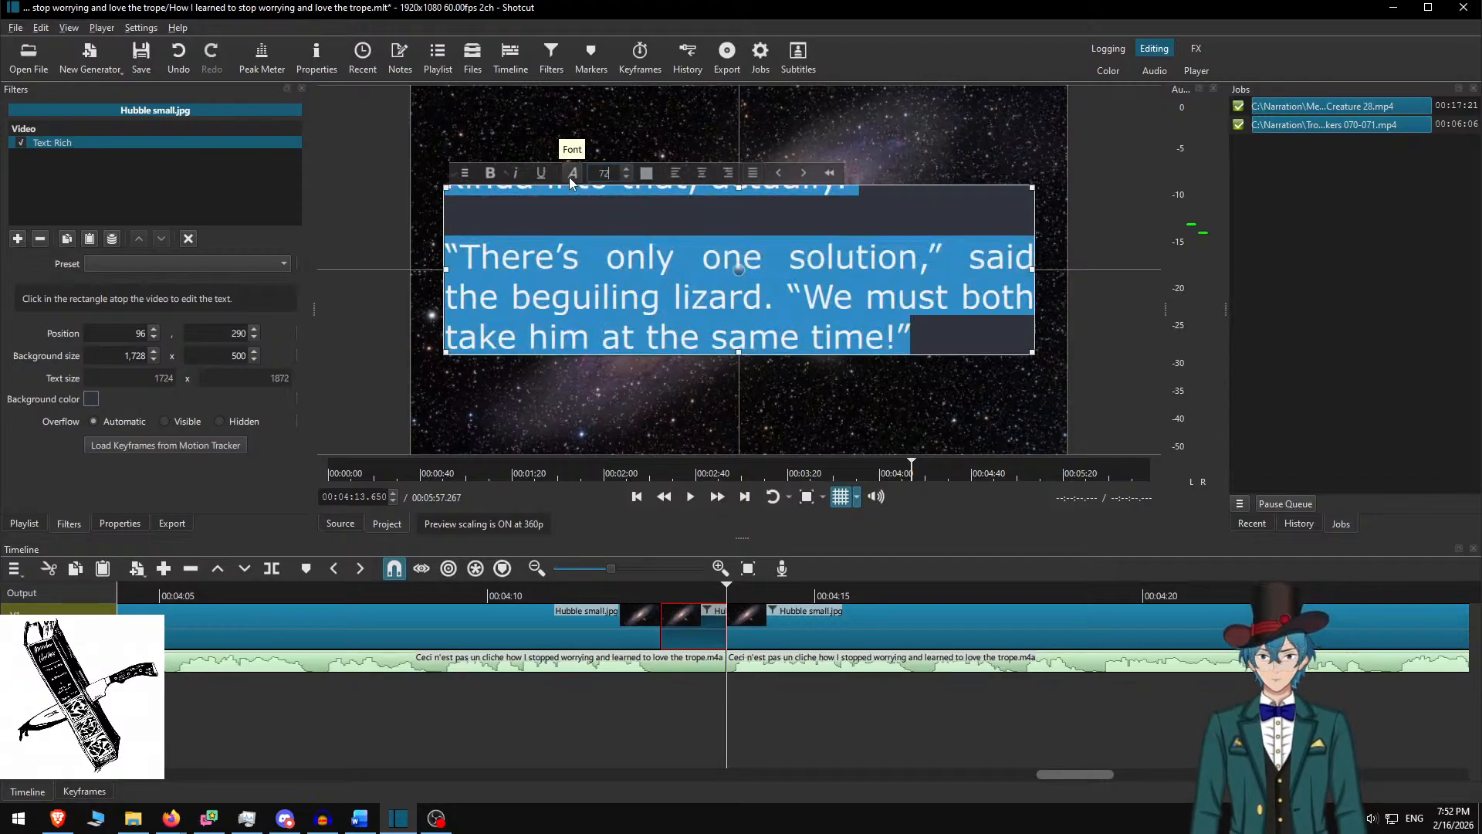
pyautogui.click(697, 227)
pyautogui.hotkey('ctrl', 'a')
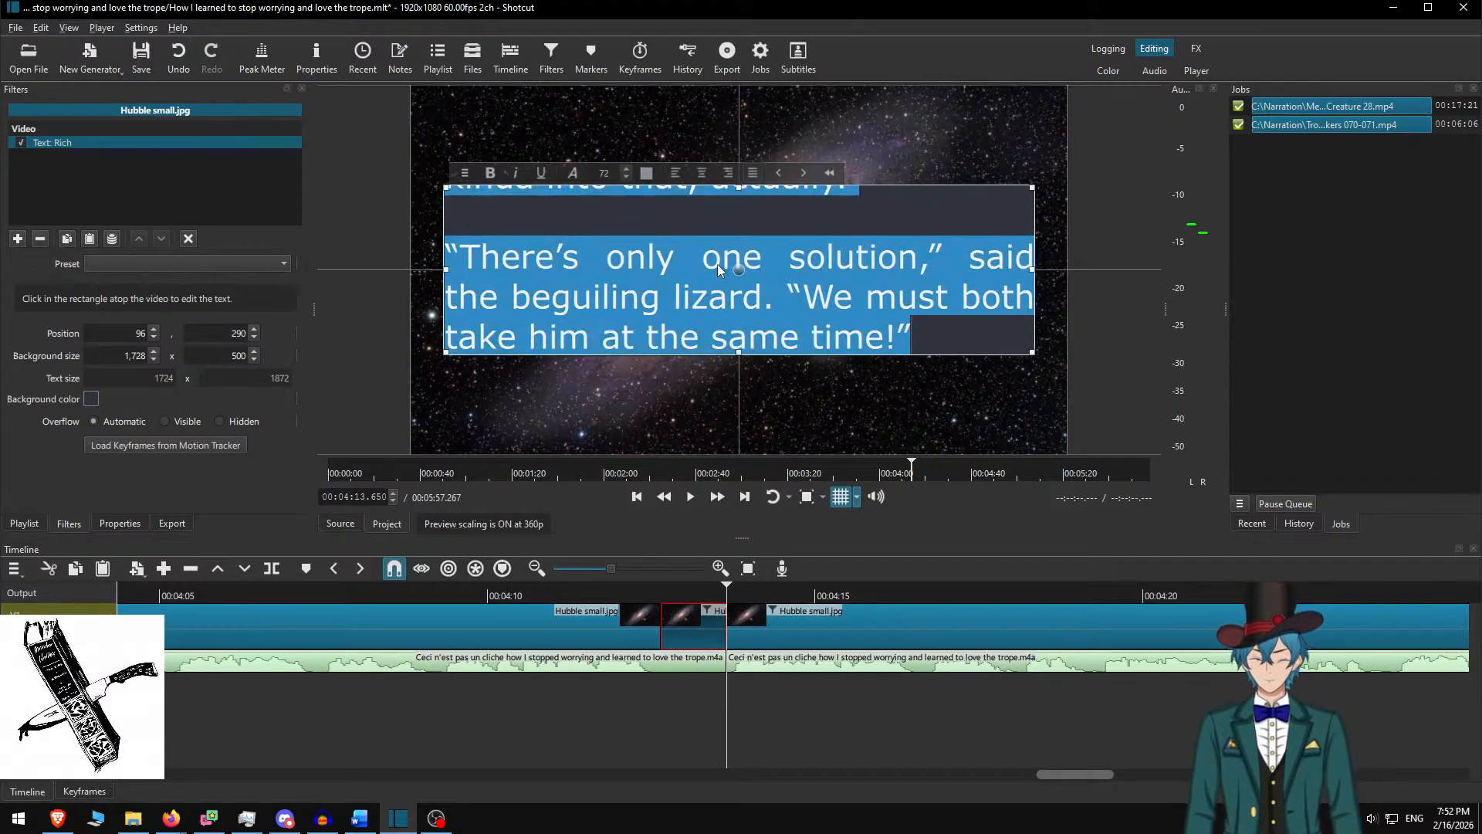
pyautogui.press('Delete')
pyautogui.write('---------')
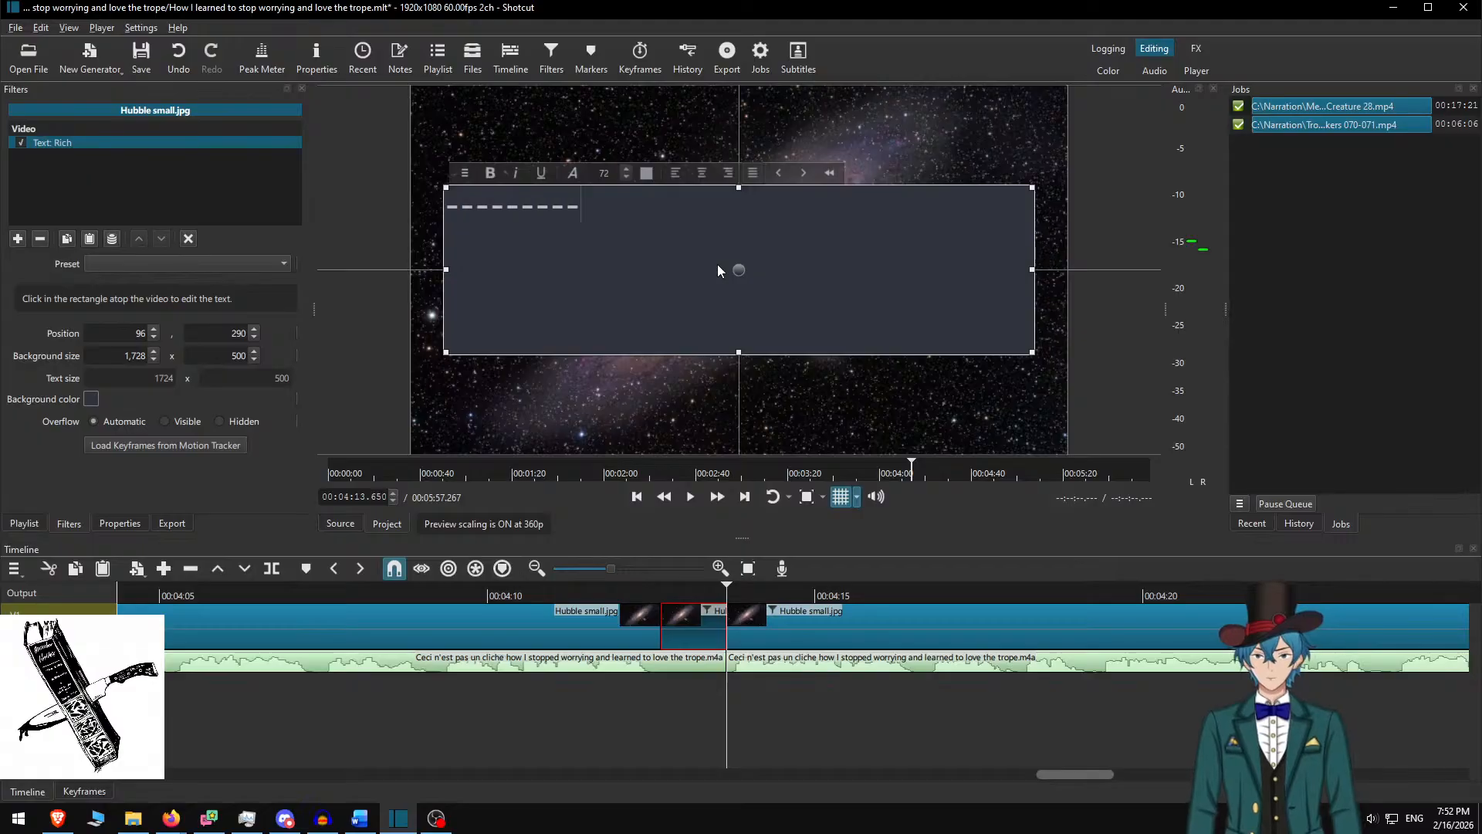
pyautogui.click(702, 173)
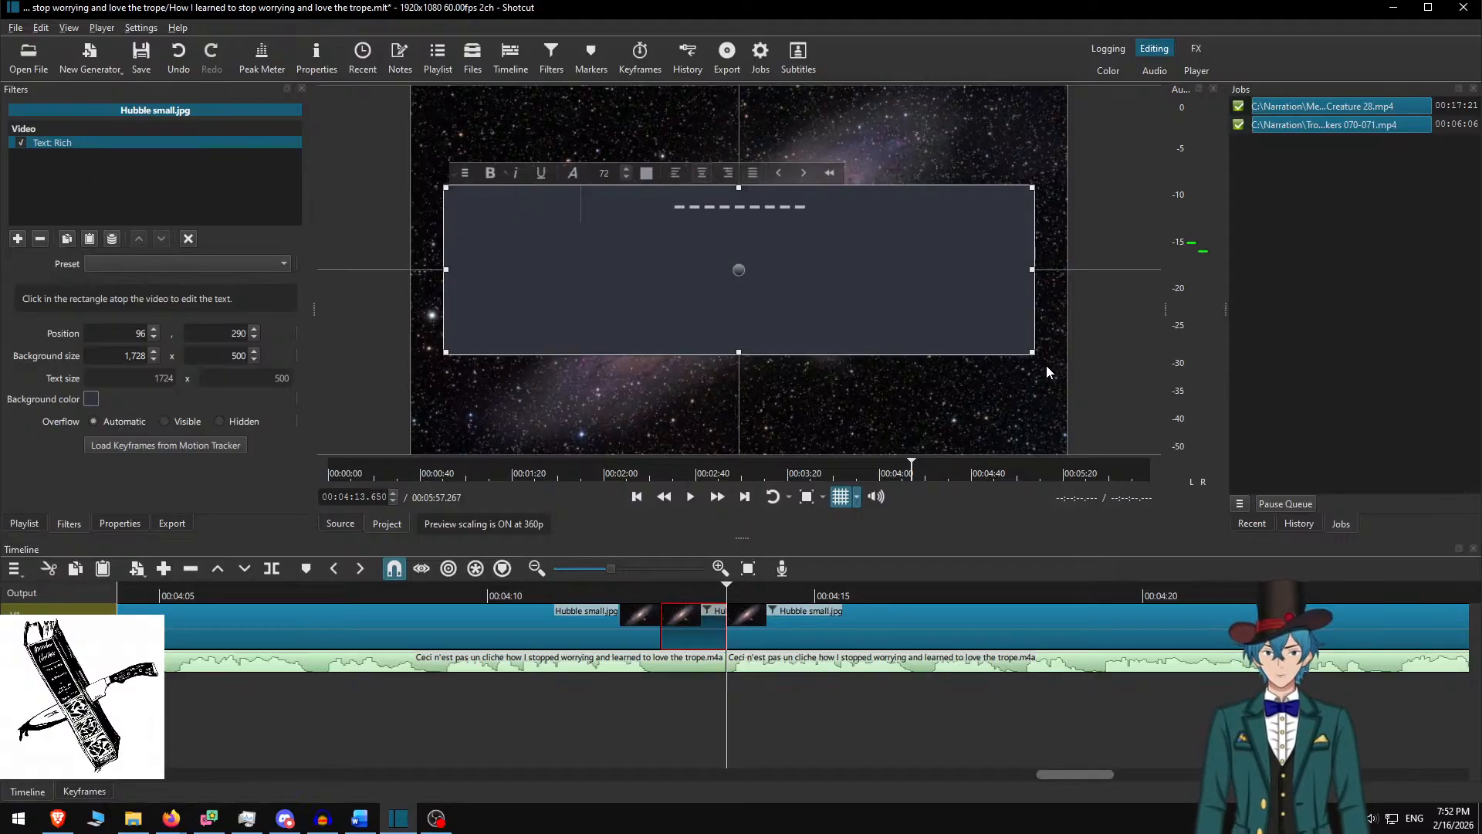
pyautogui.moveTo(1031, 352); pyautogui.dragTo(738, 273)
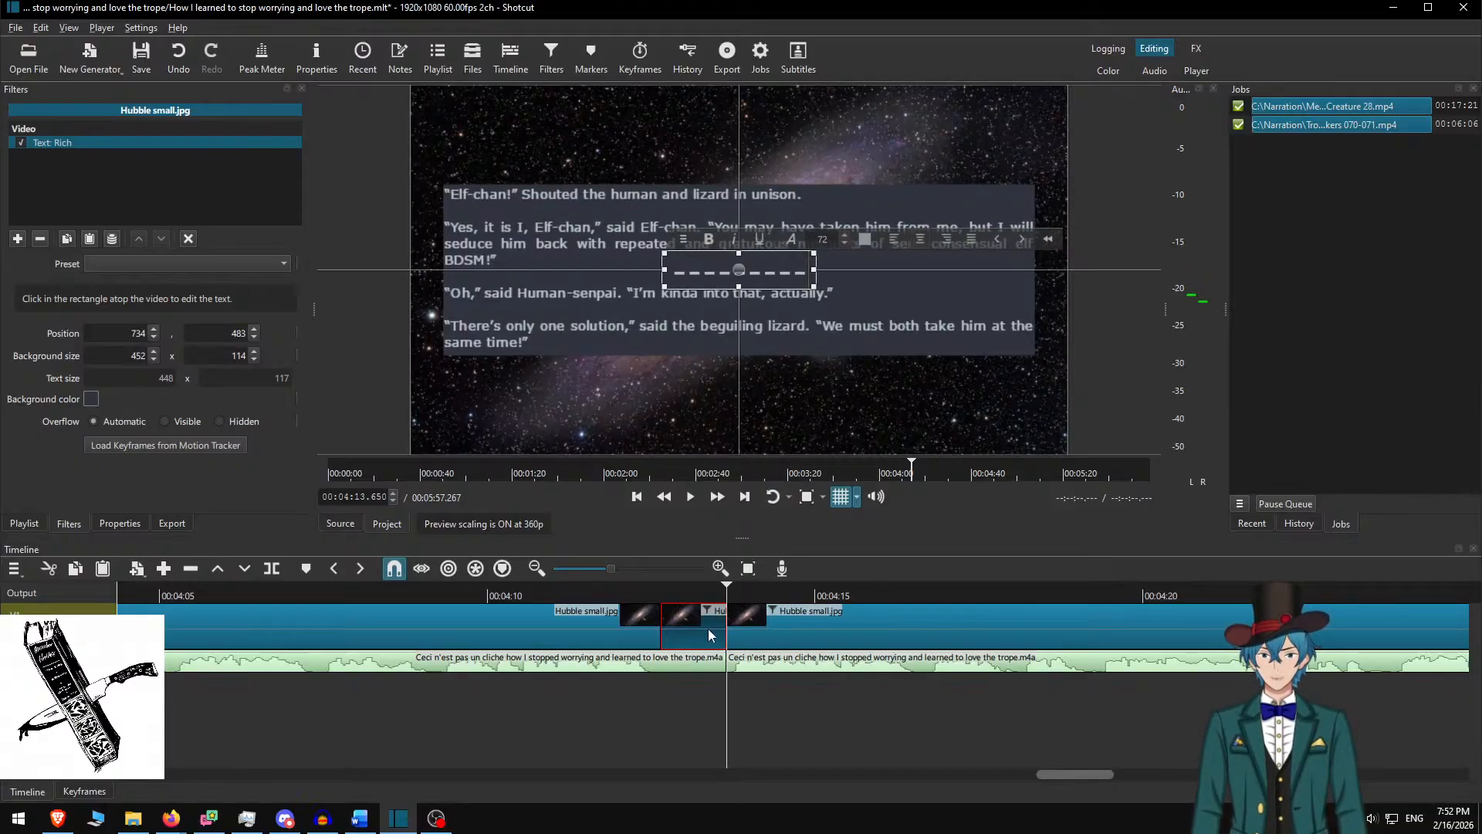
pyautogui.click(769, 615)
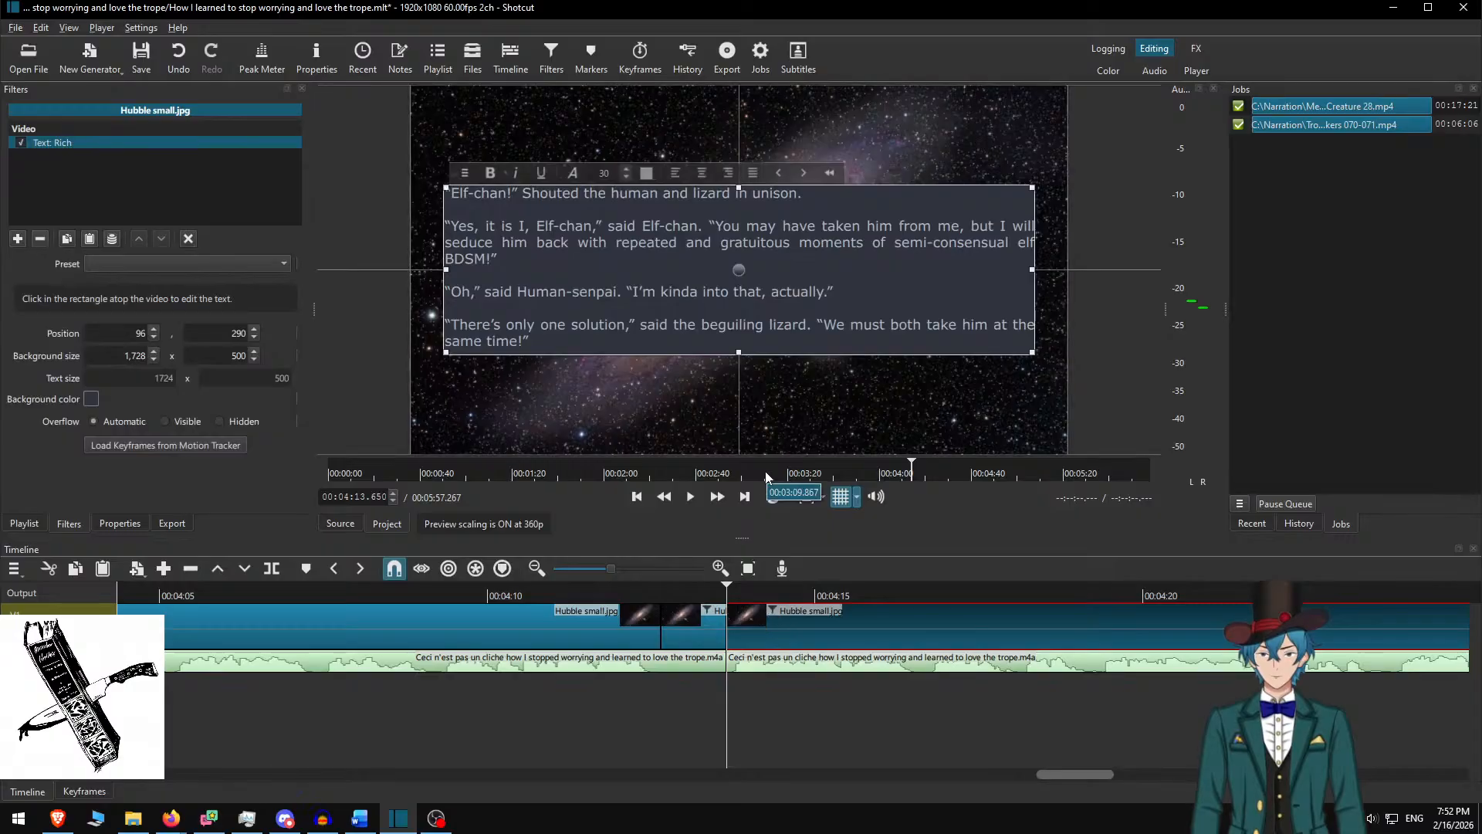
# In Word, delete the used Elf-chan section and copy the 'Thou hast fallen to mine lance' paragraph
pyautogui.hotkey('alt', 'Tab')
pyautogui.press('Delete')
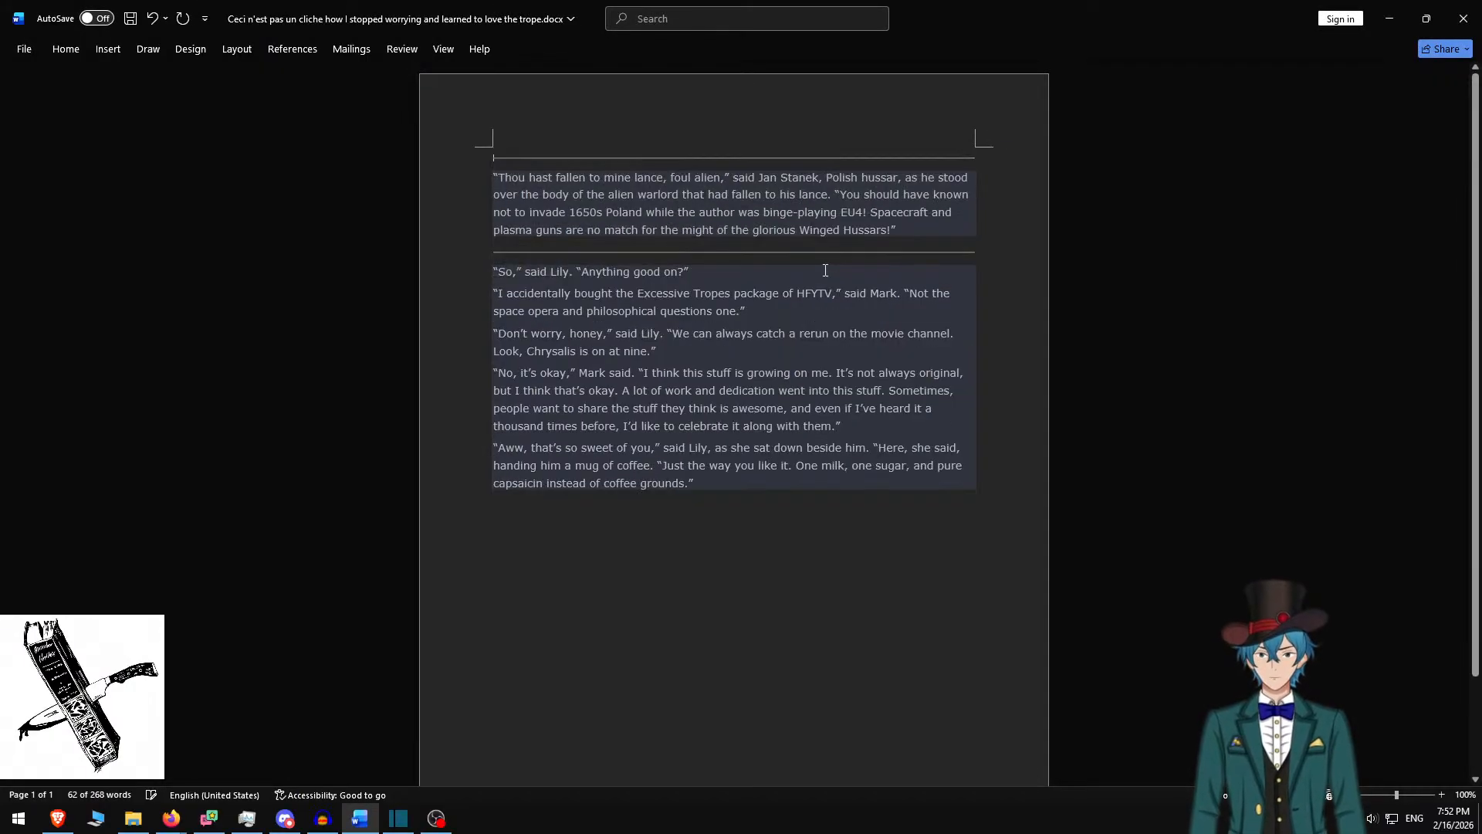
pyautogui.tripleClick(905, 215)
pyautogui.hotkey('ctrl', 'c')
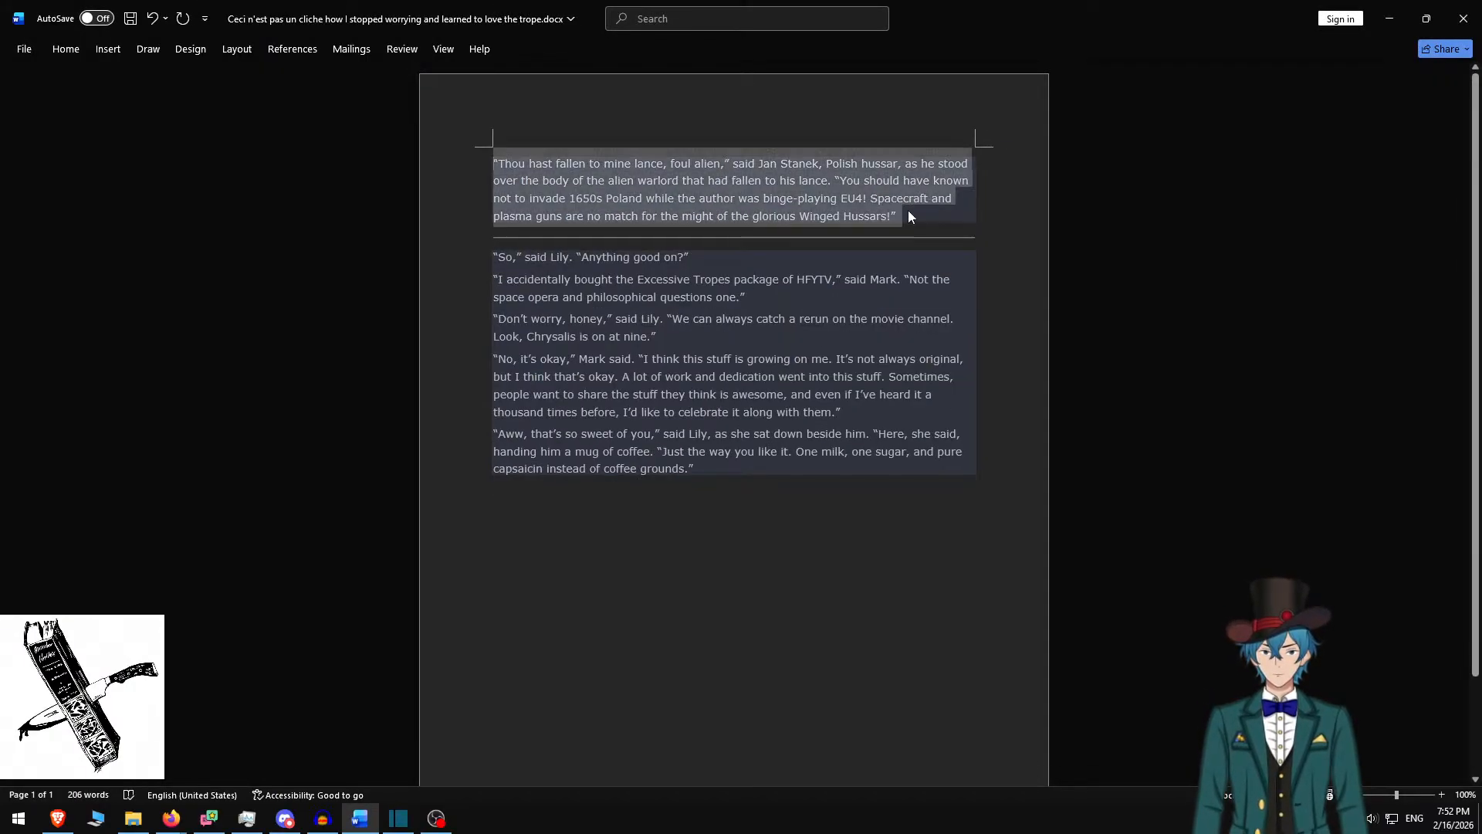
pyautogui.hotkey('alt', 'Tab')
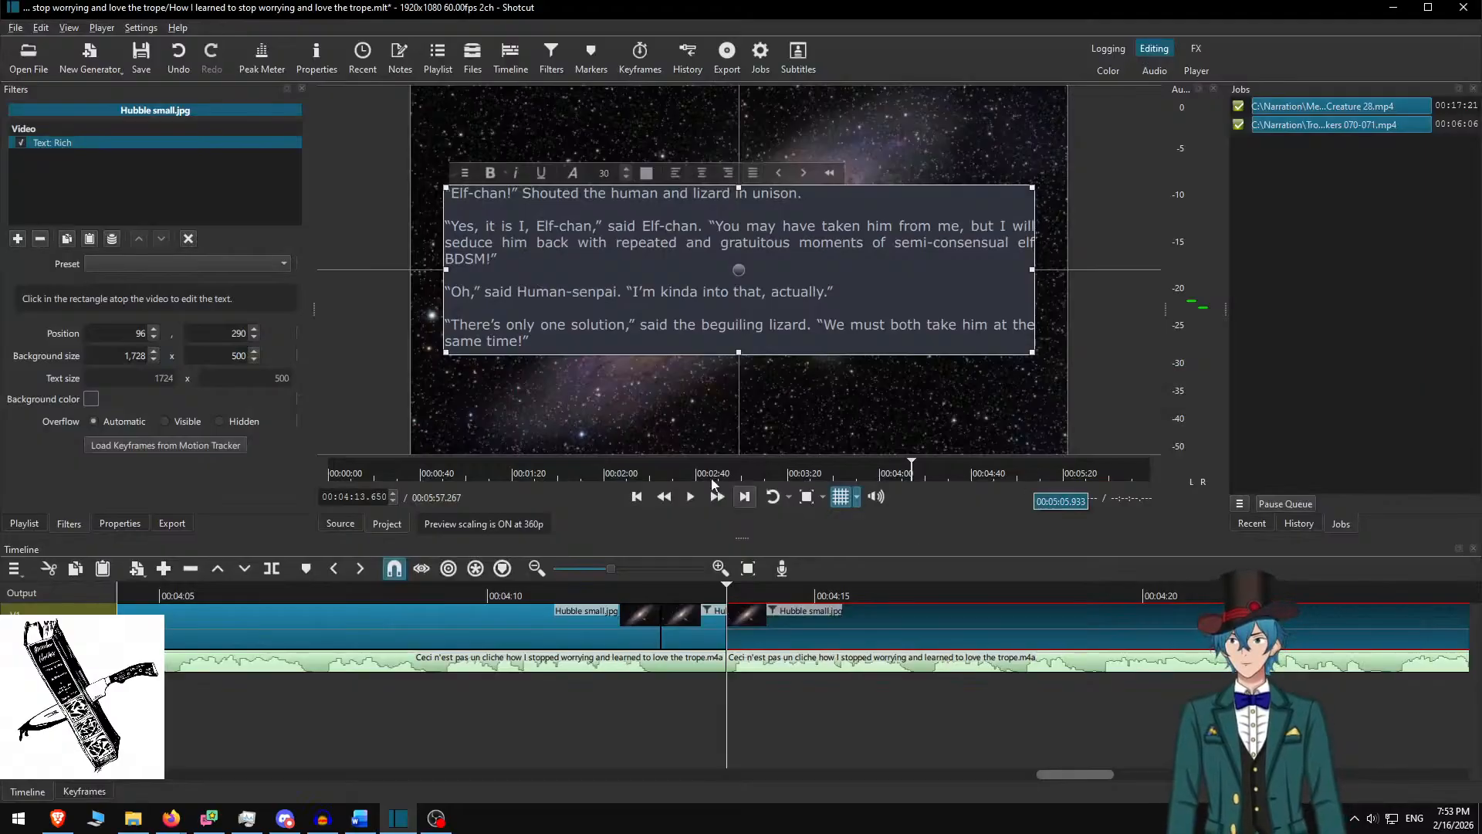
# Paste the 'Thou hast fallen' paragraph over the clip's Elf-chan rich text
pyautogui.click(723, 299)
pyautogui.hotkey('ctrl', 'a')
pyautogui.hotkey('ctrl', 'v')
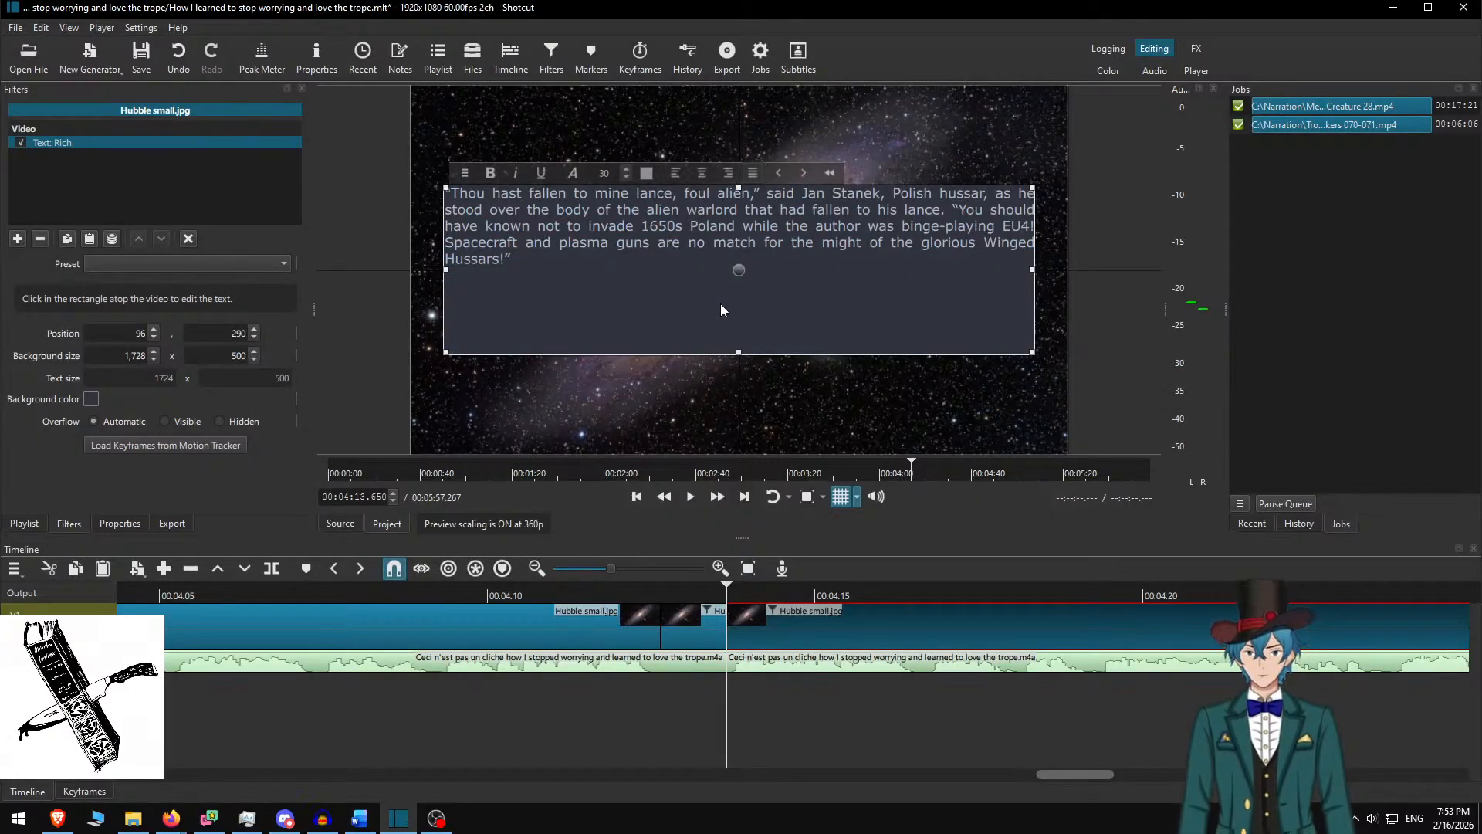
pyautogui.hotkey('alt', 'Tab')
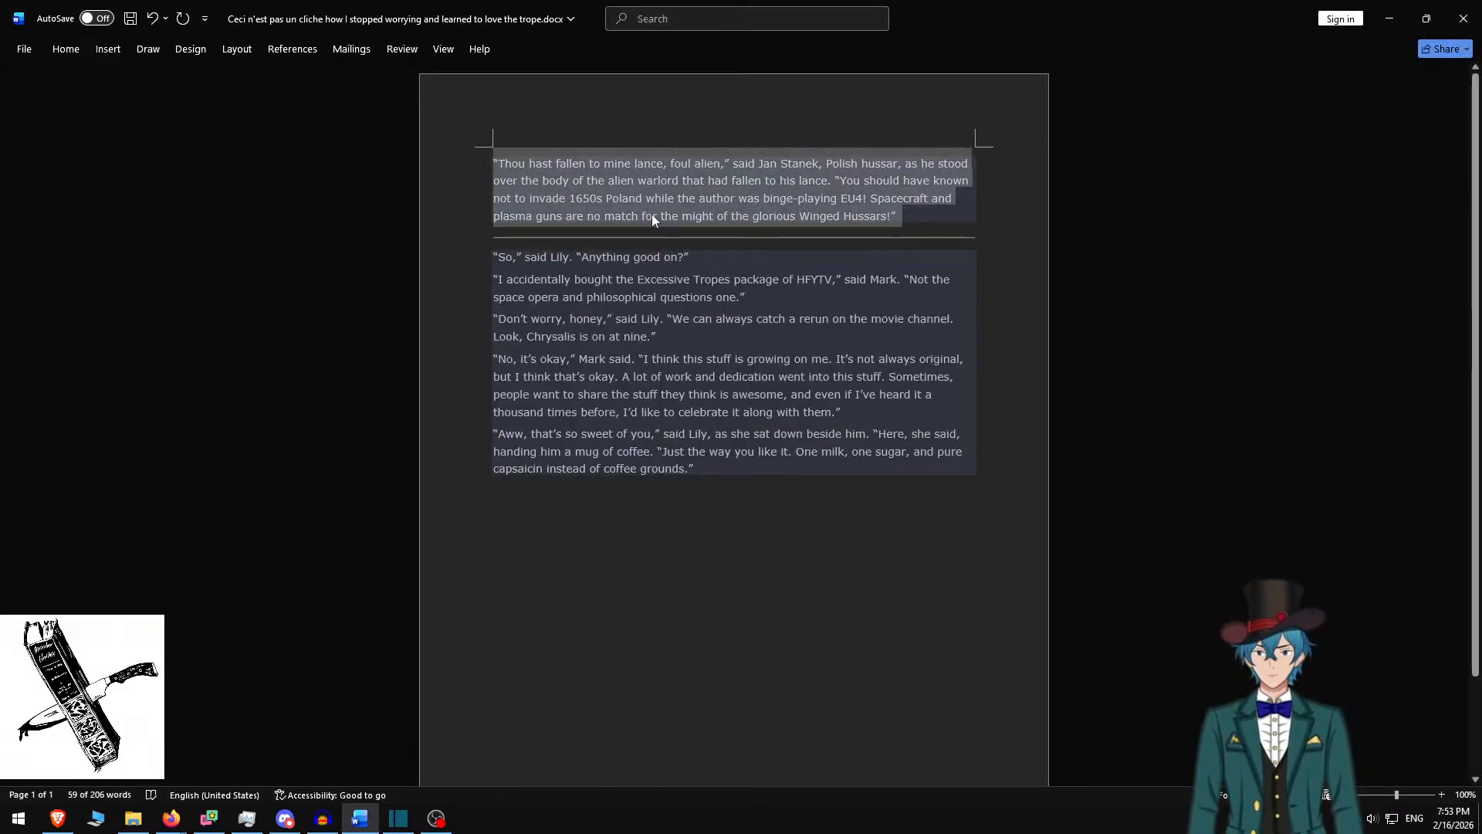
pyautogui.hotkey('alt', 'Tab')
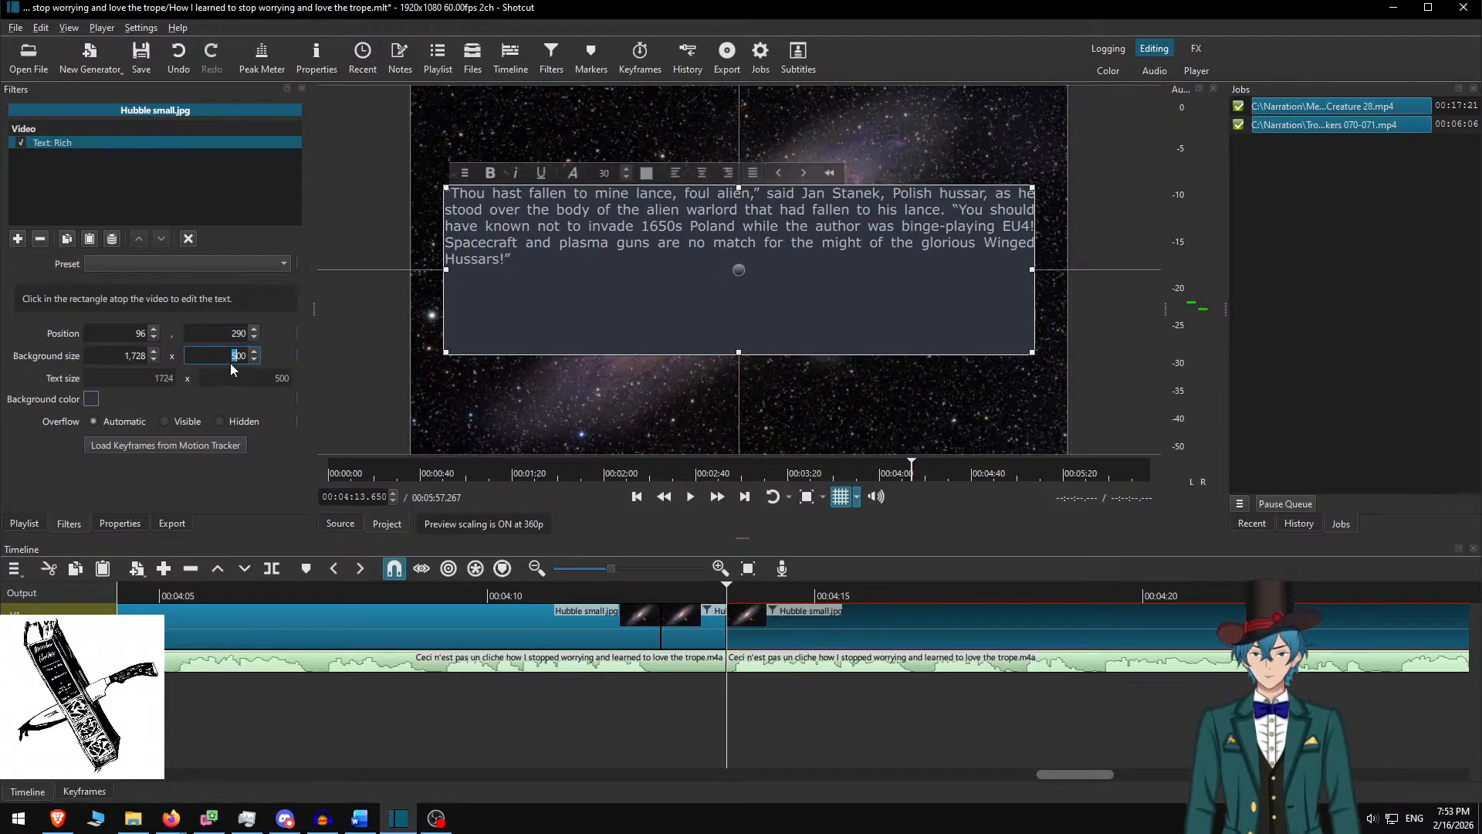
# Set the box height to 250, drag it lower, and preview from about 4:12
pyautogui.write('250')
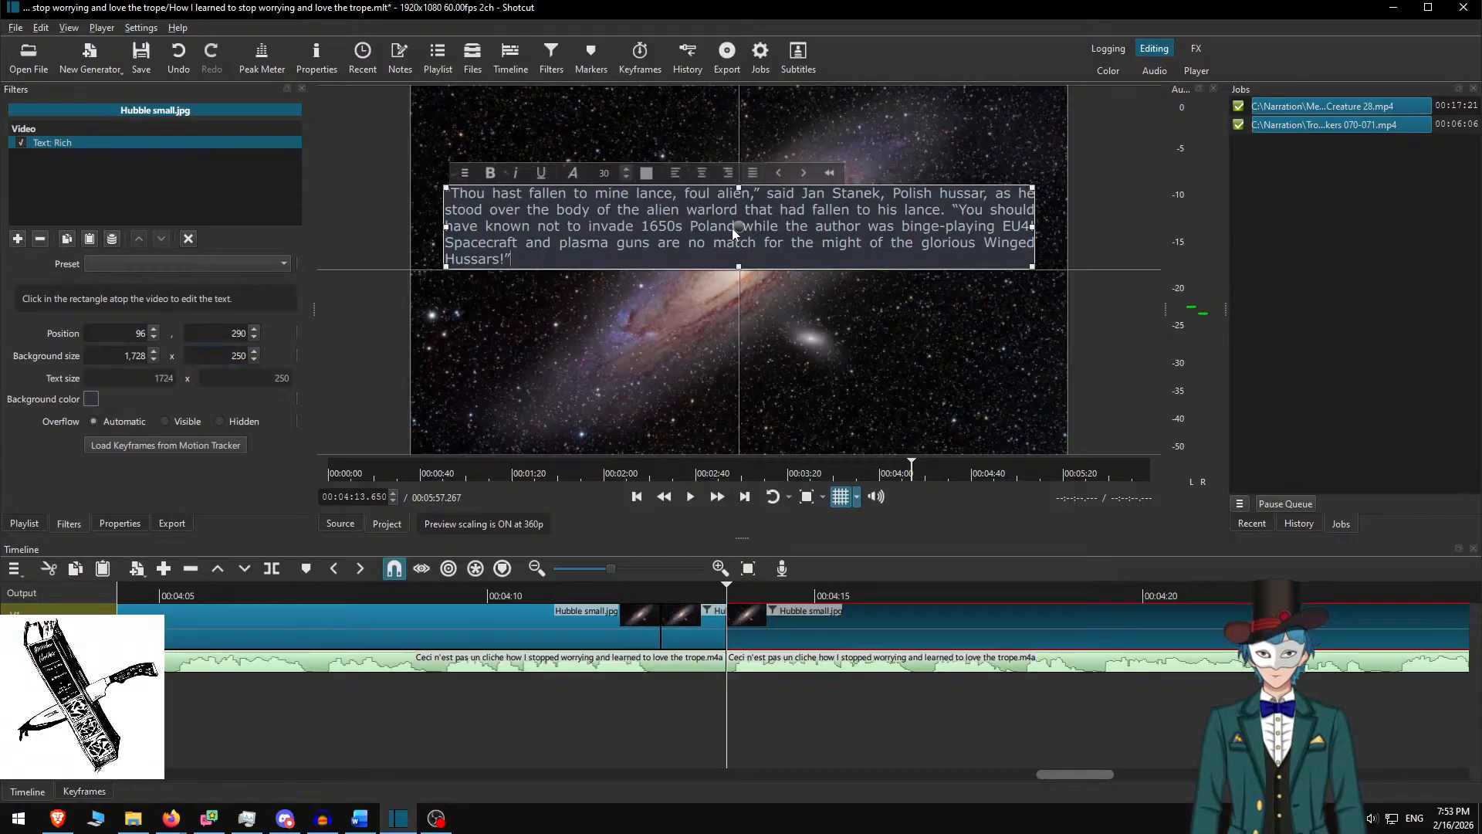
pyautogui.moveTo(738, 227); pyautogui.dragTo(746, 271)
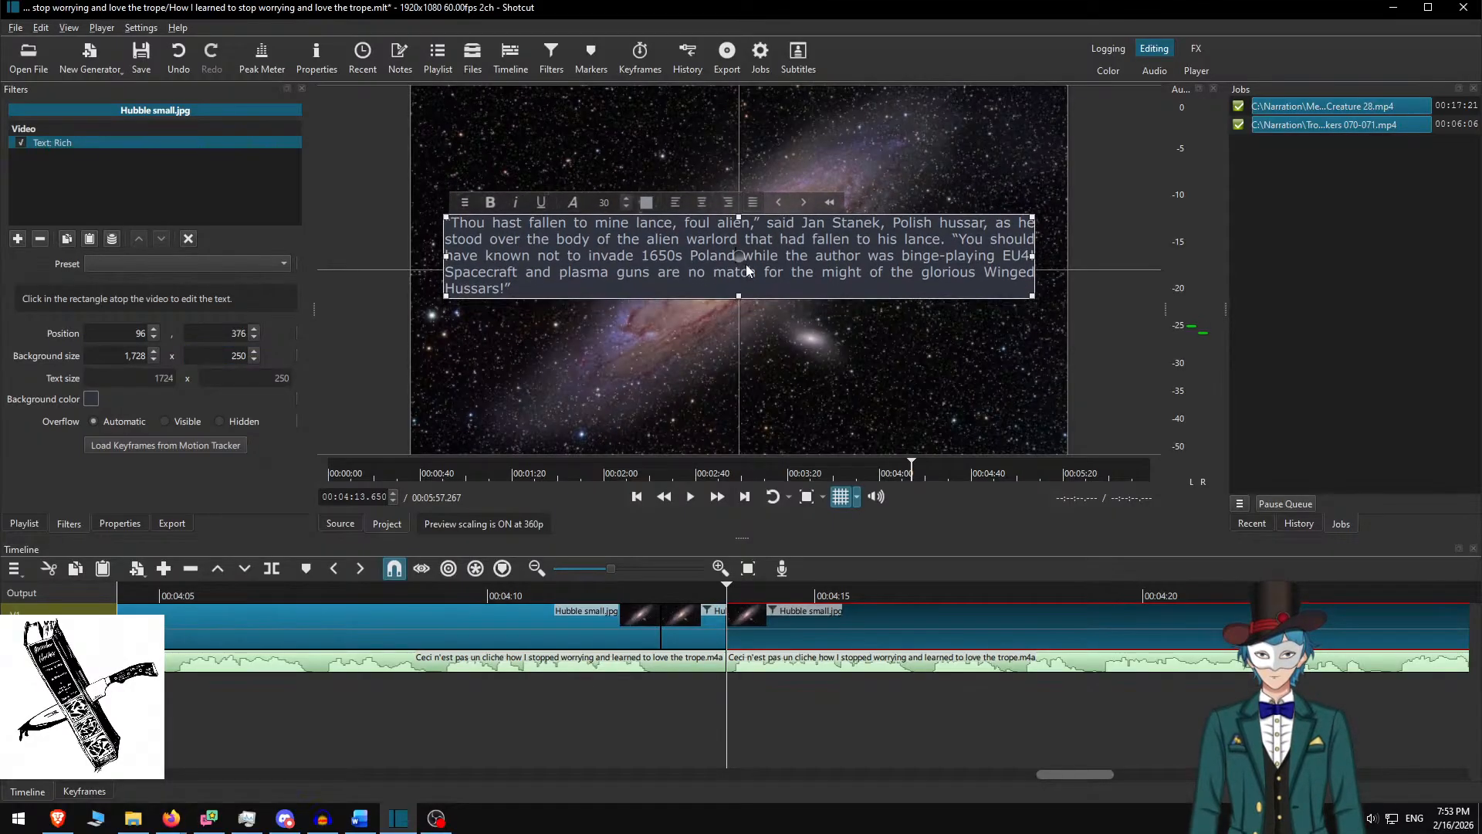
pyautogui.click(763, 621)
pyautogui.click(623, 593)
pyautogui.click(718, 498)
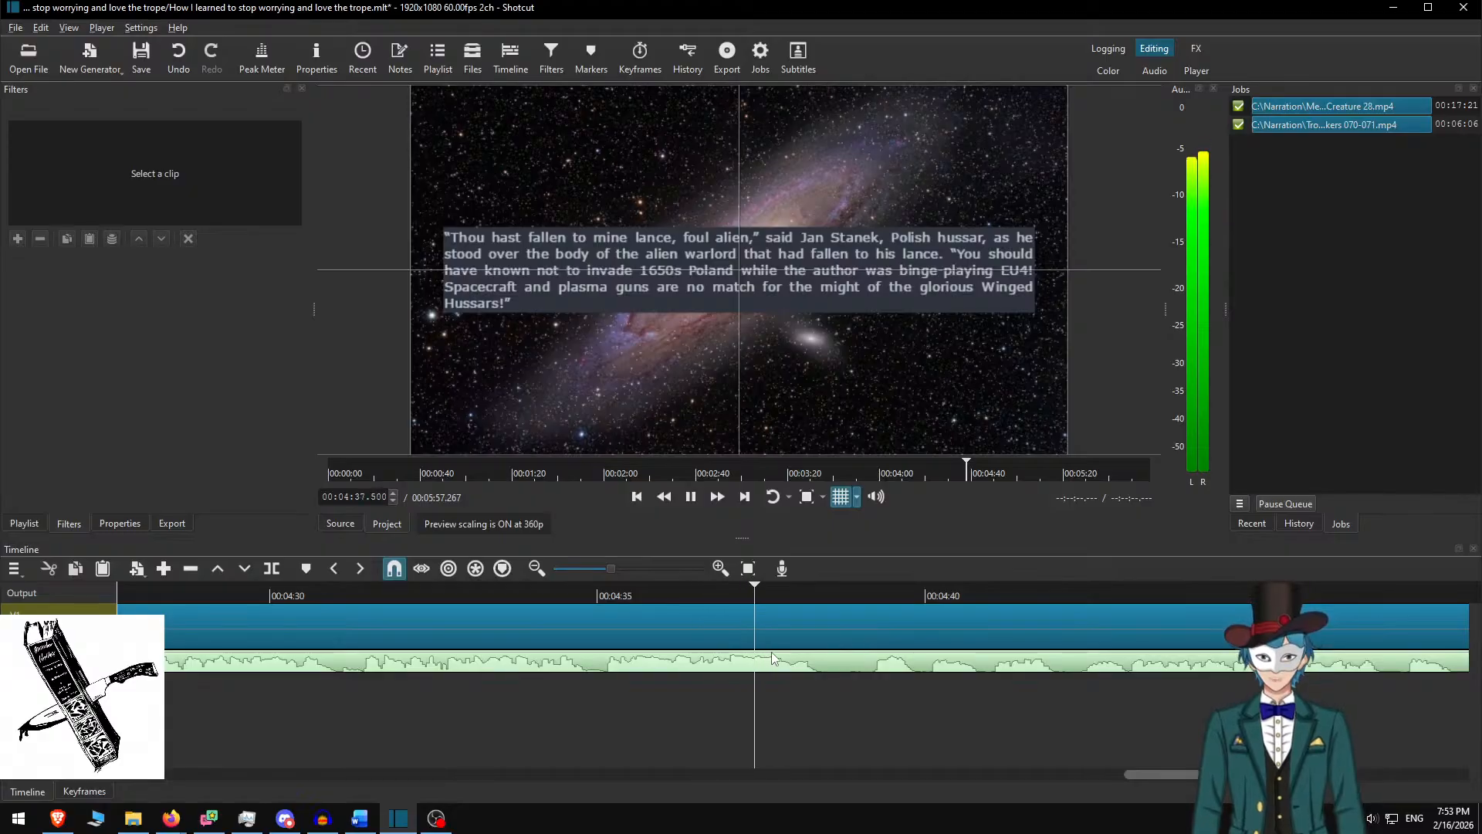
# Split the galaxy image clip at about 4:37.9 and 4:39.167, then select the middle piece
pyautogui.press('space')
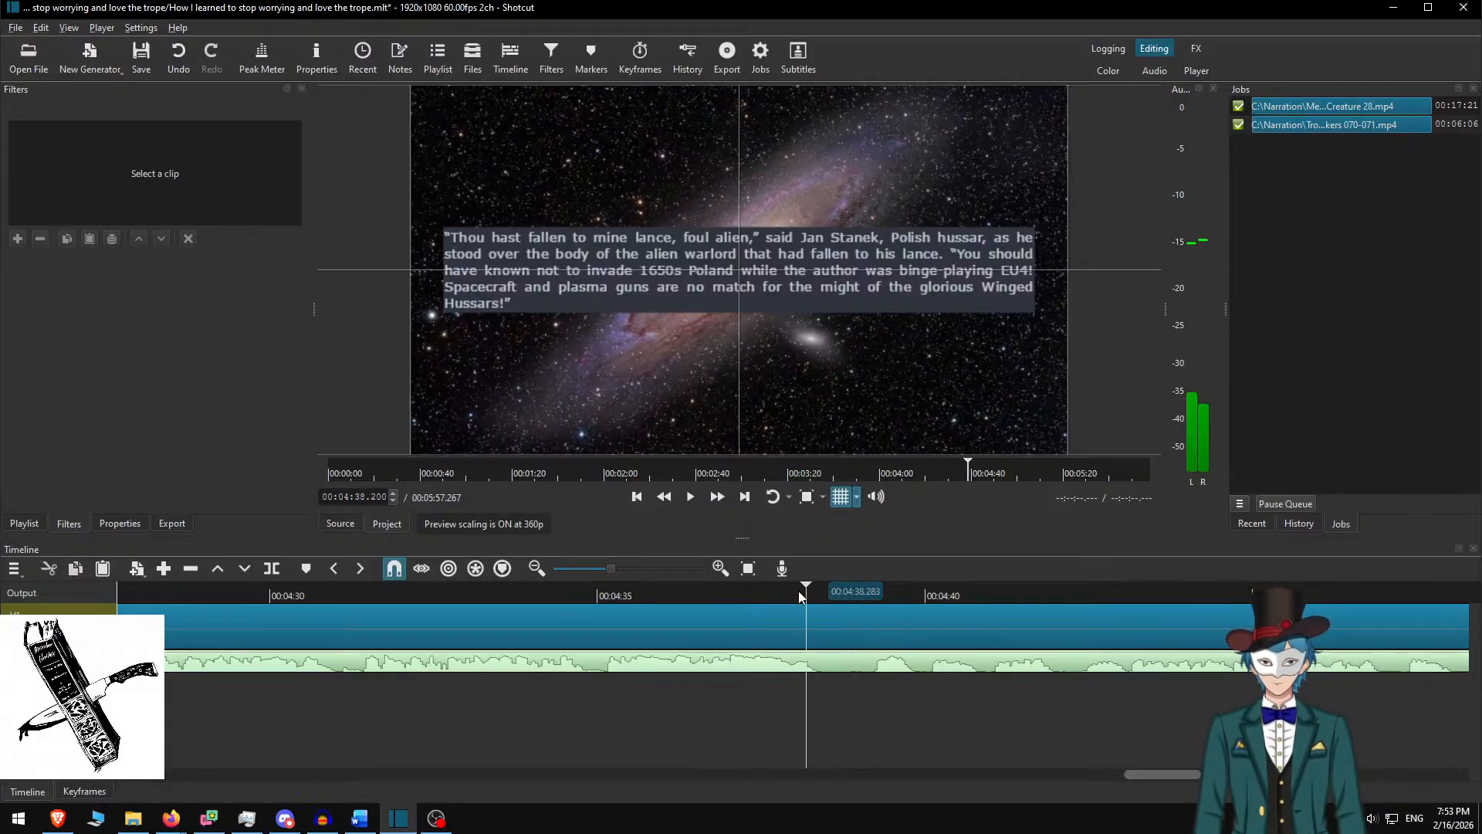
pyautogui.click(787, 592)
pyautogui.press('space')
pyautogui.press('space')
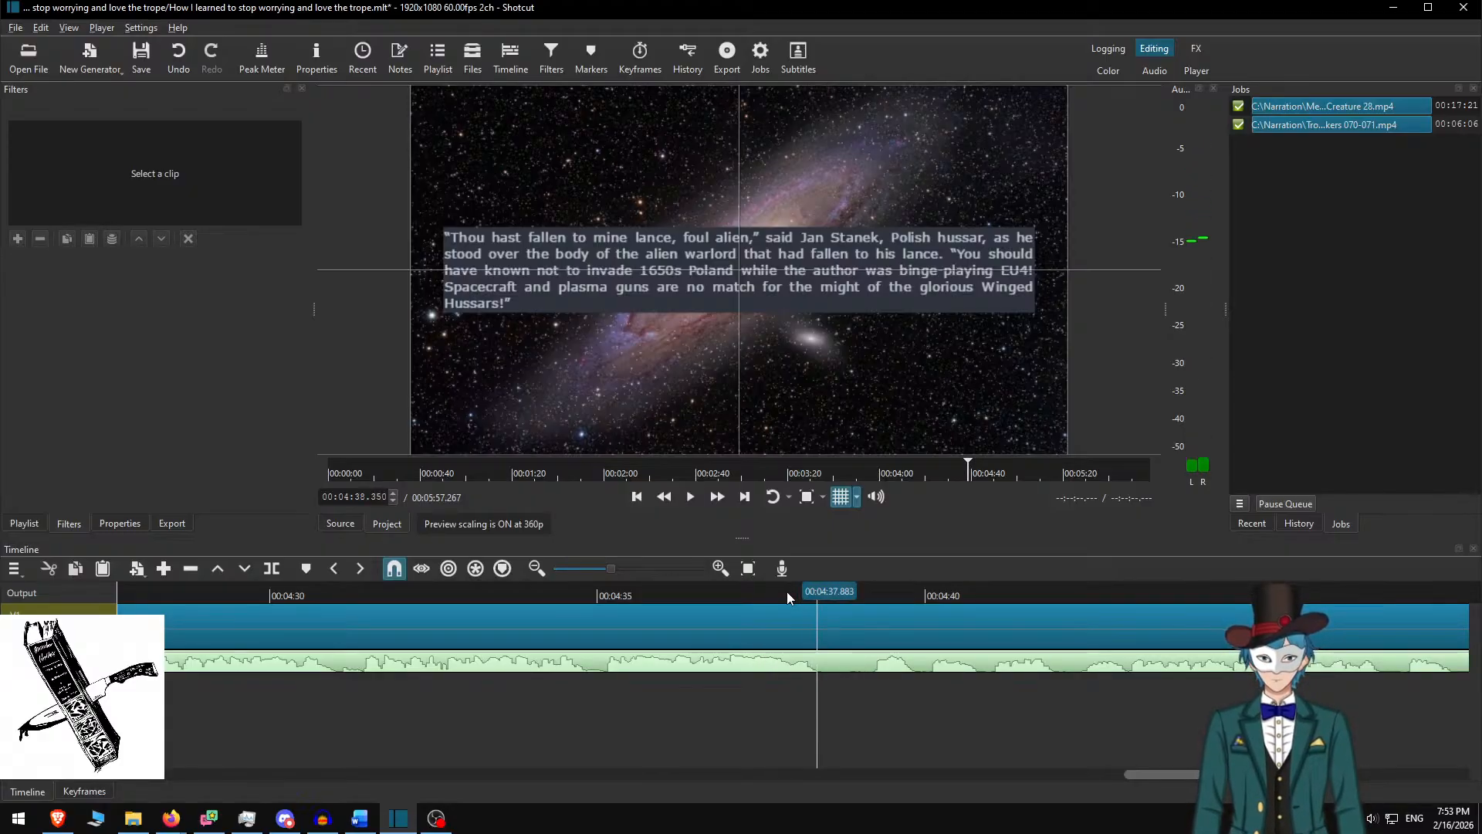
pyautogui.press('s')
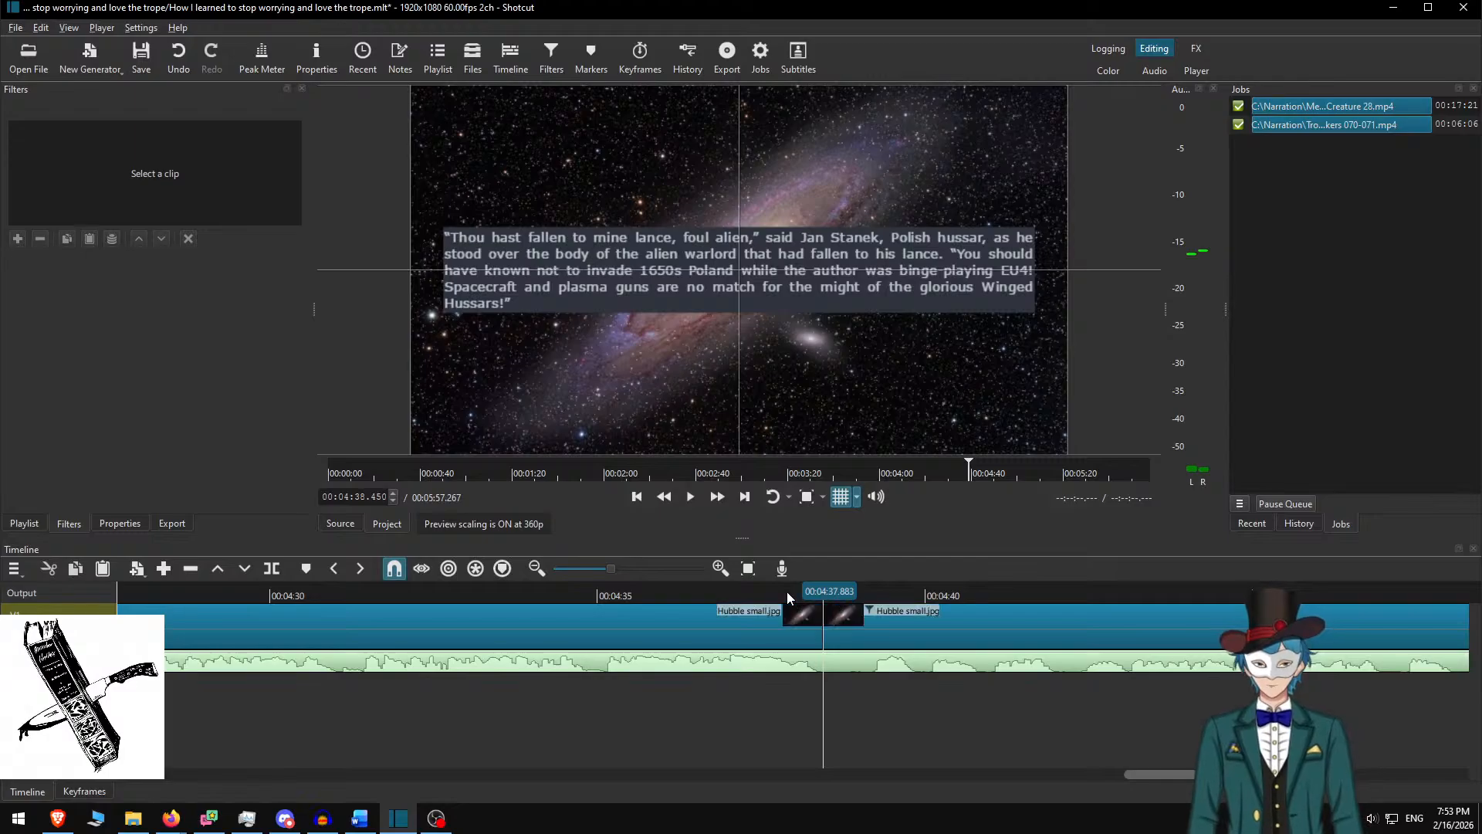
pyautogui.press('space')
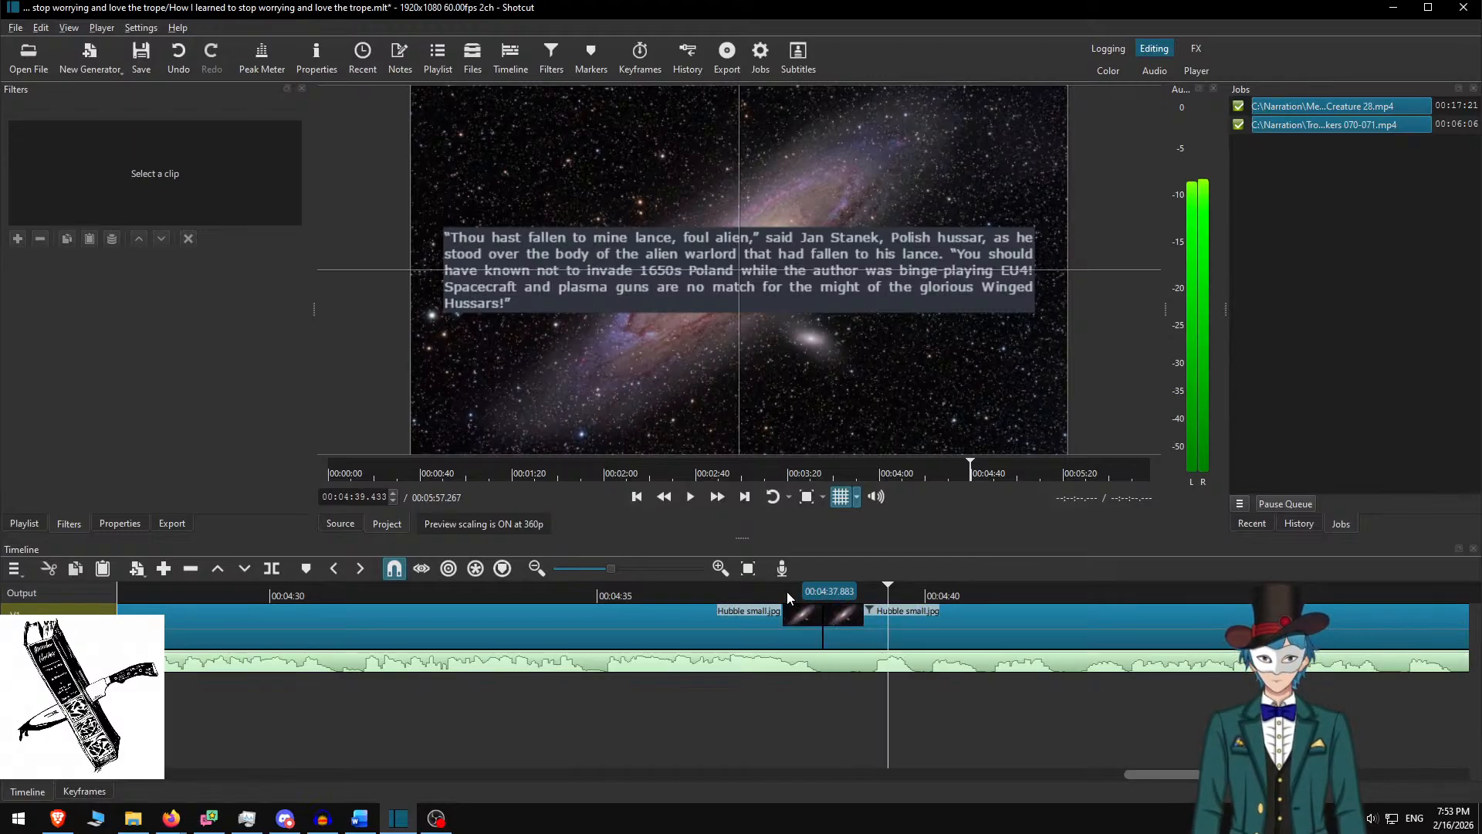
pyautogui.press('space')
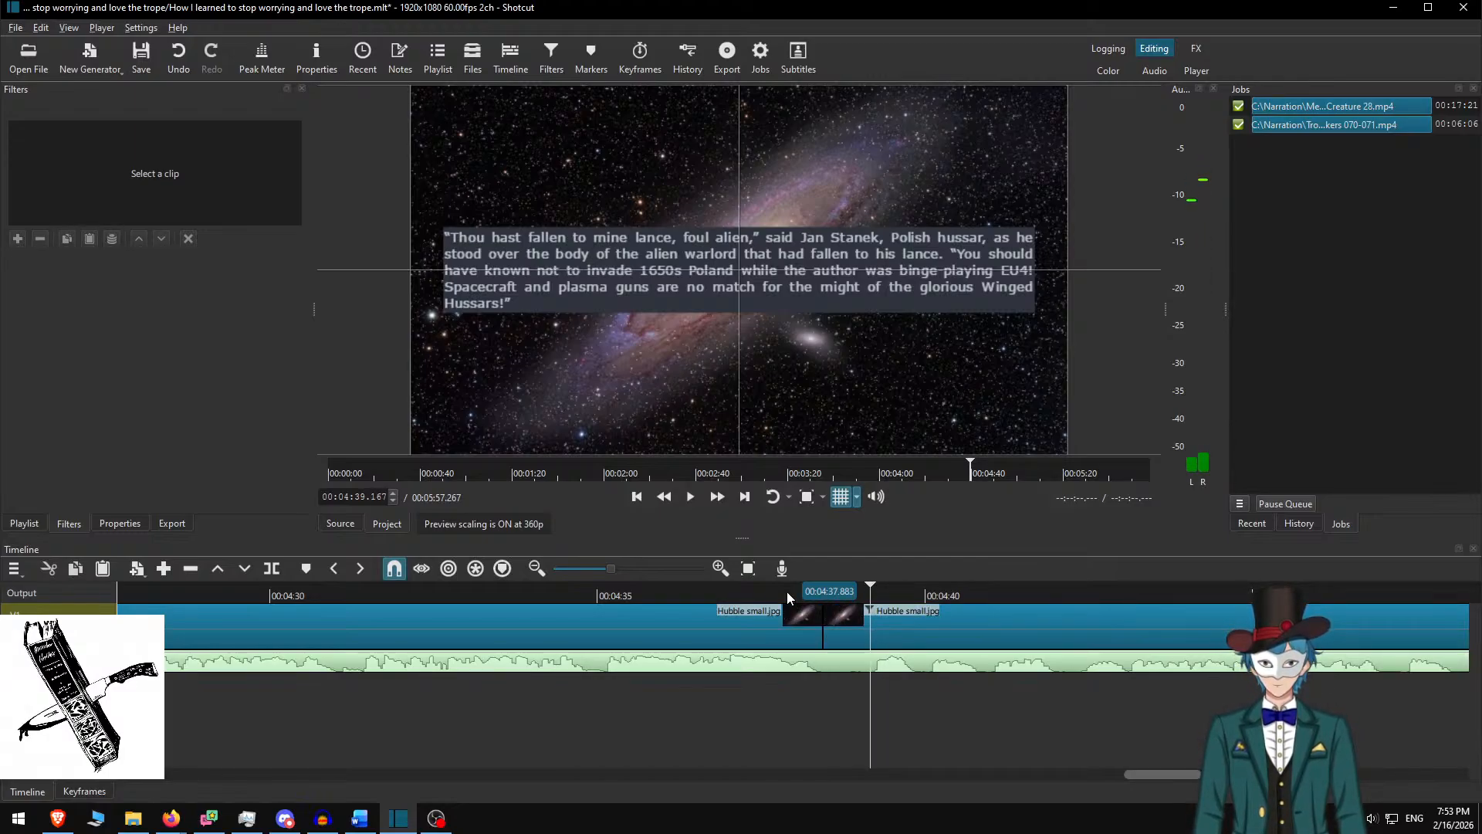
pyautogui.press('s')
pyautogui.click(847, 633)
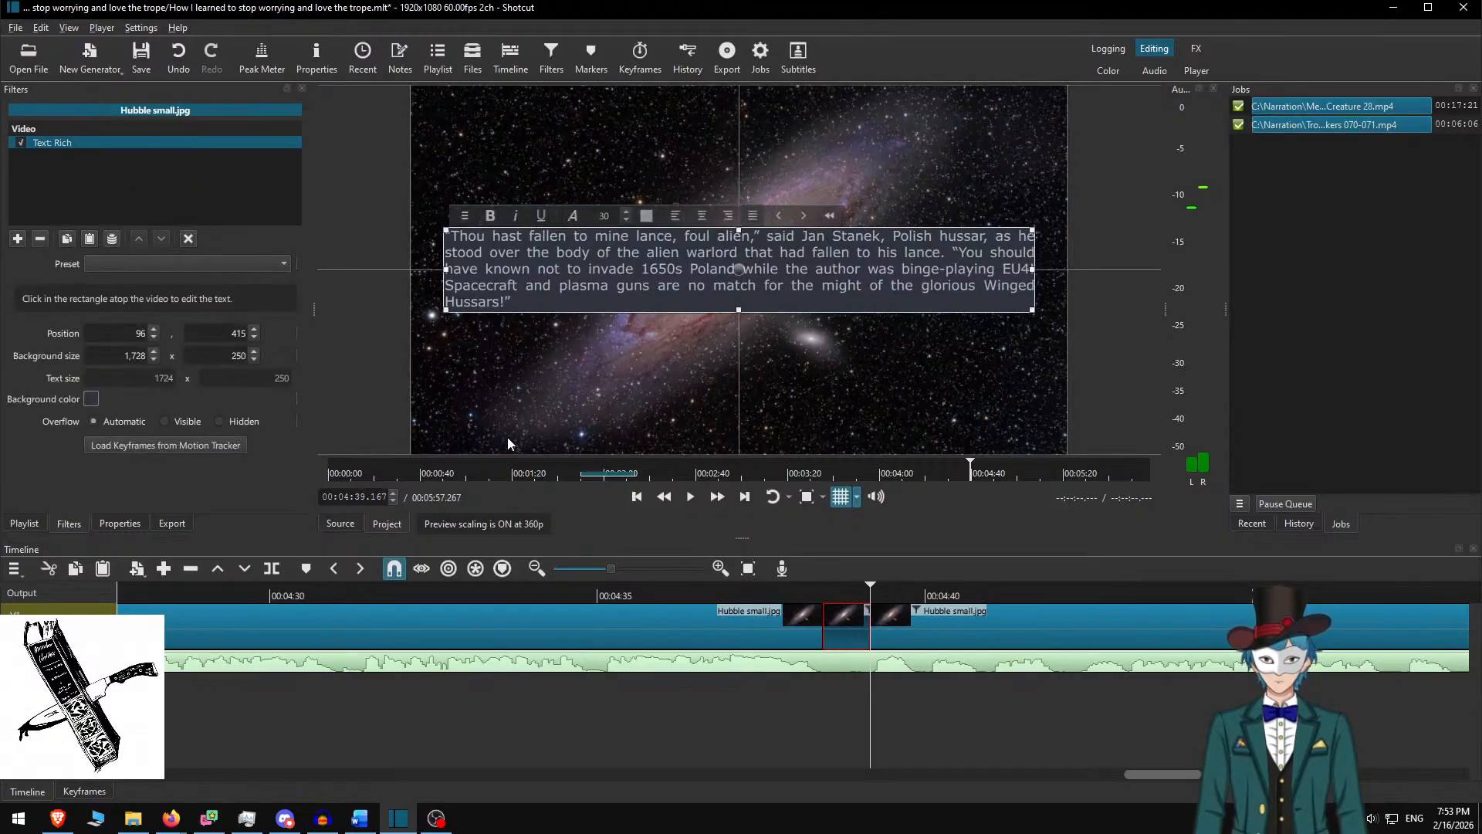
# Delete the used 'Thou hast fallen' paragraph in Word and put the playhead in the short clip
pyautogui.hotkey('alt', 'Tab')
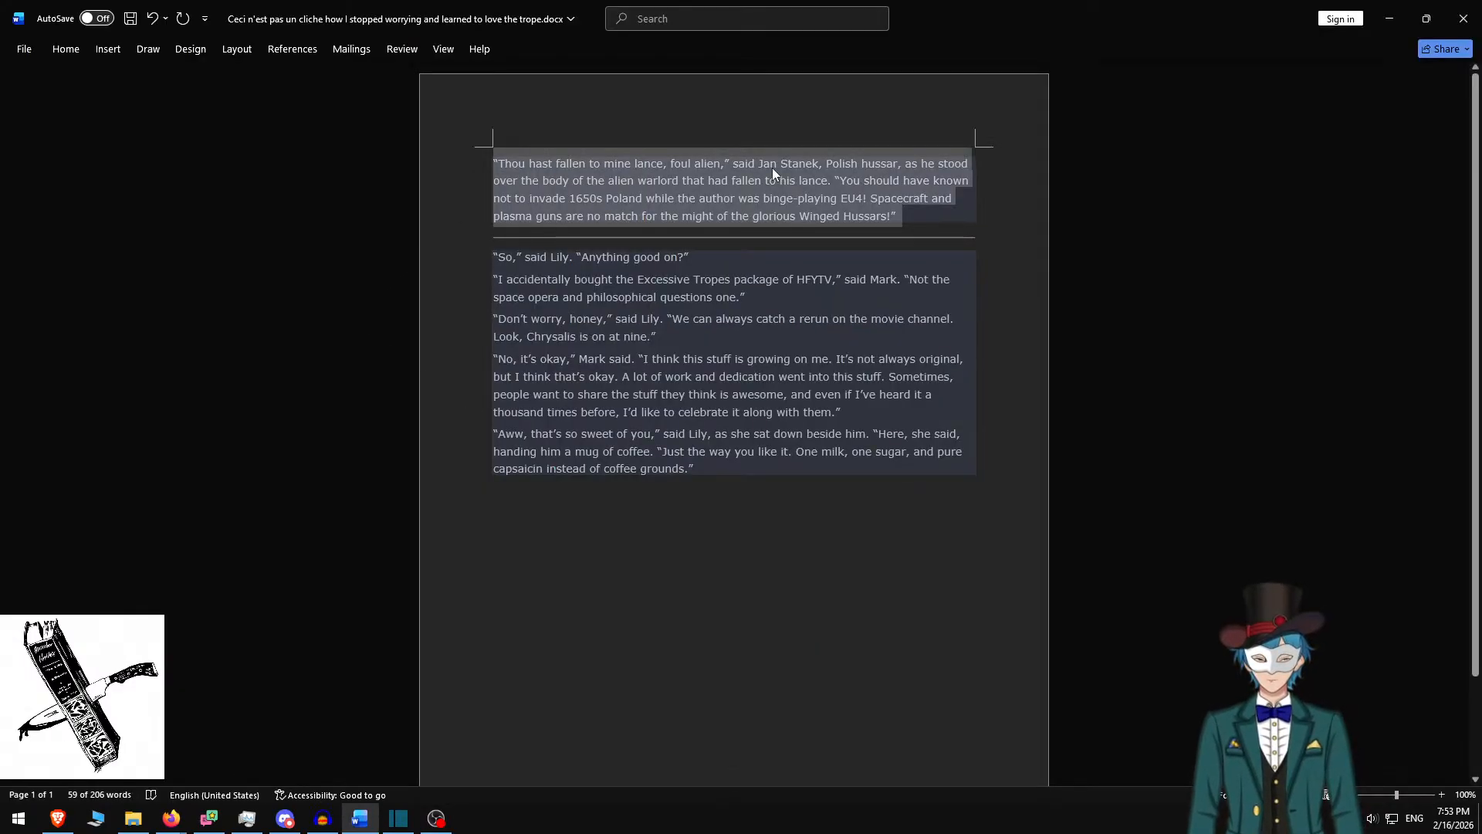
pyautogui.press('Delete')
pyautogui.hotkey('alt', 'Tab')
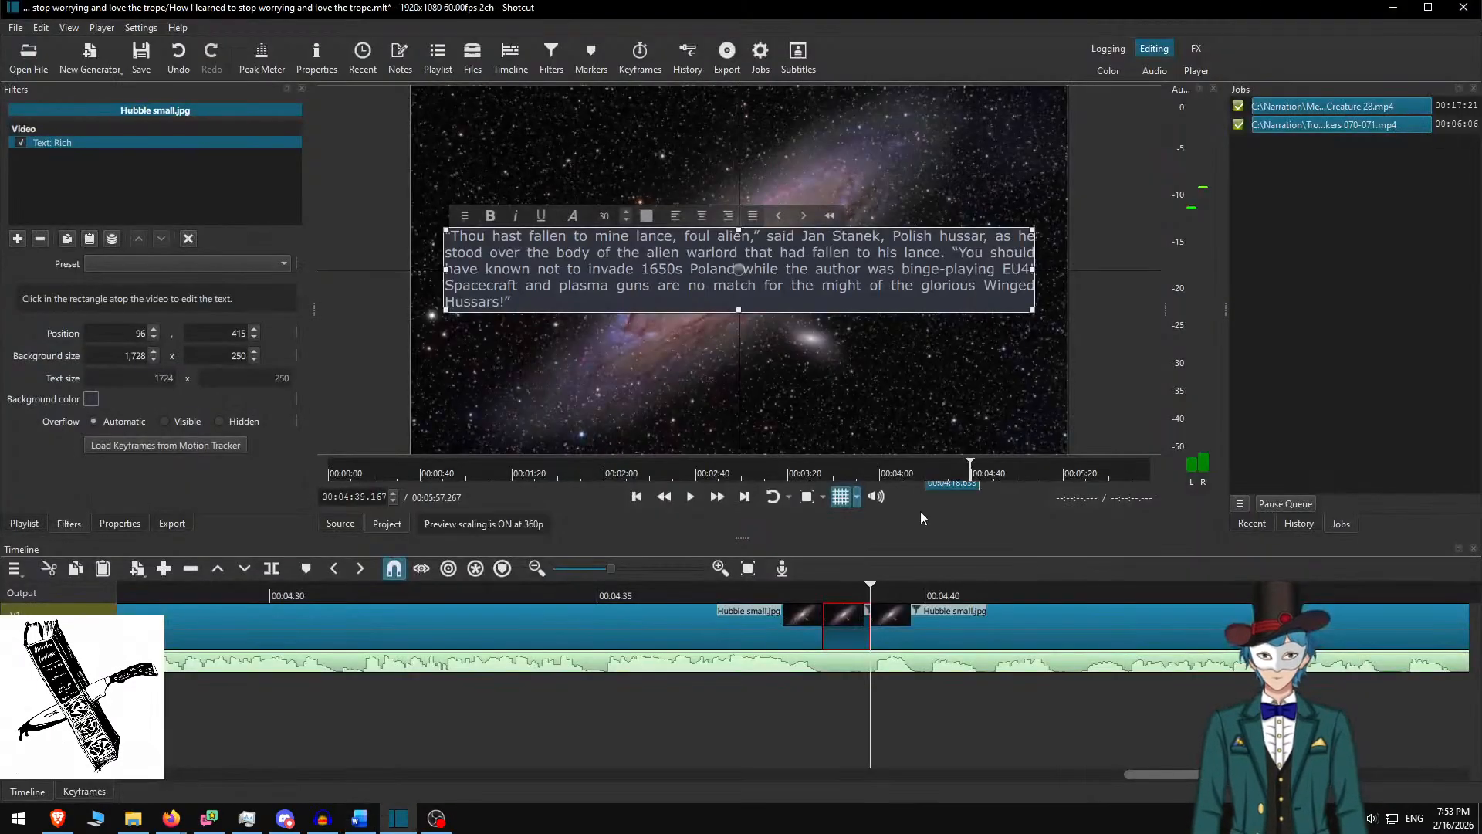
pyautogui.click(841, 589)
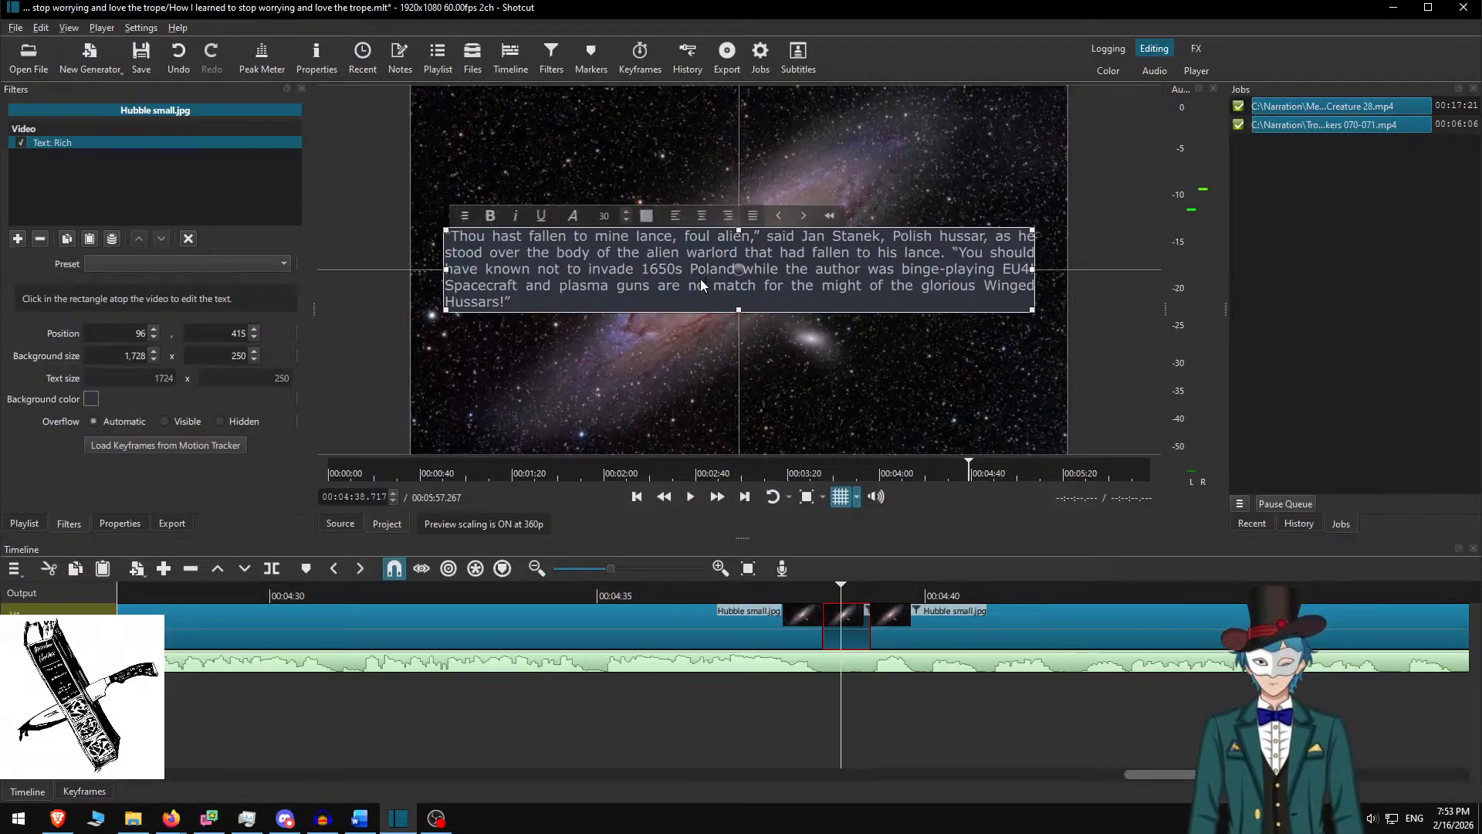
# Set the text to size 72, delete it down to the dashed line, centre it, and shrink the box
pyautogui.hotkey('ctrl', 'a')
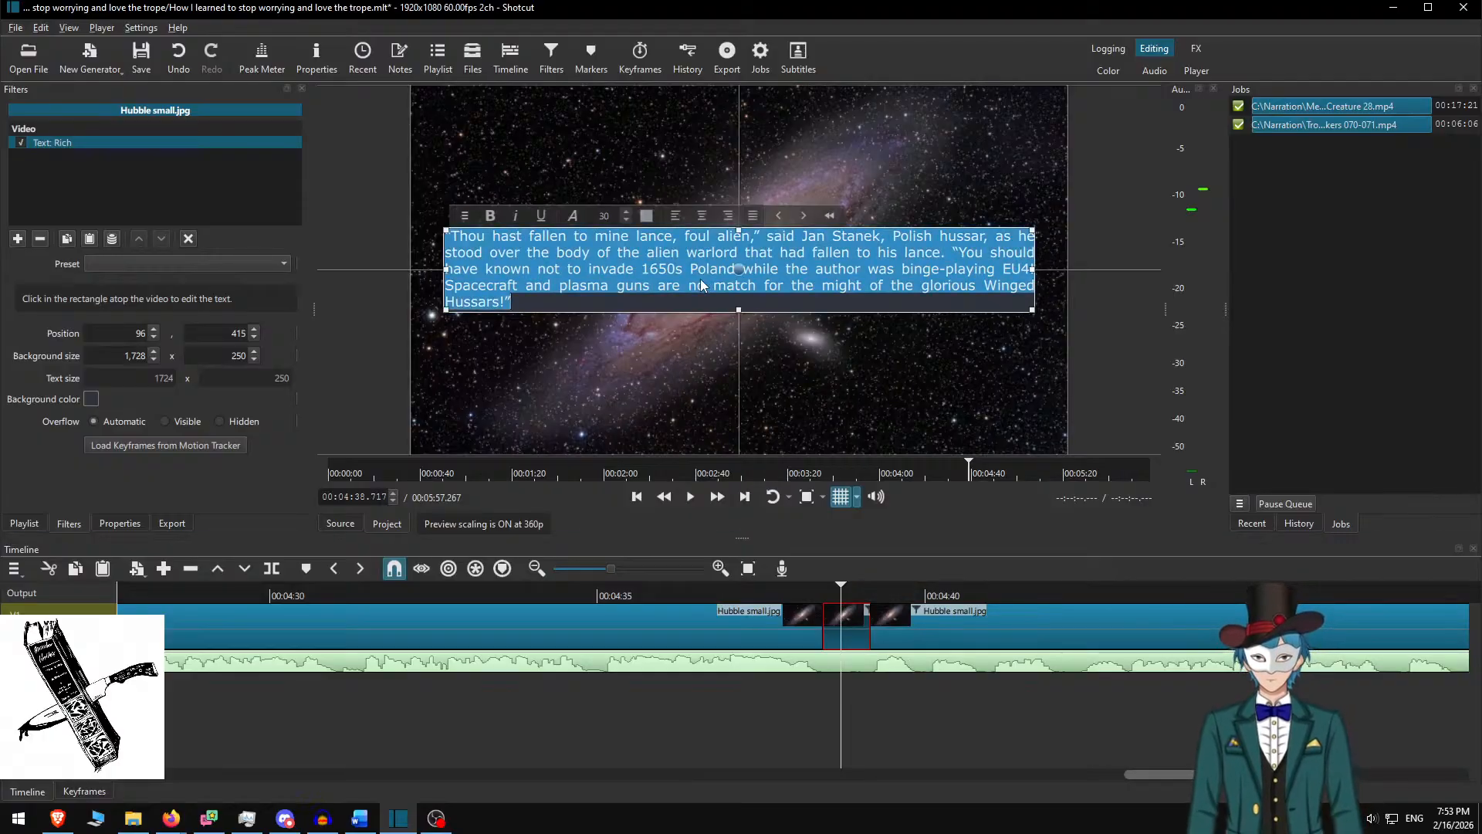
pyautogui.doubleClick(609, 216)
pyautogui.write('72')
pyautogui.press('Return')
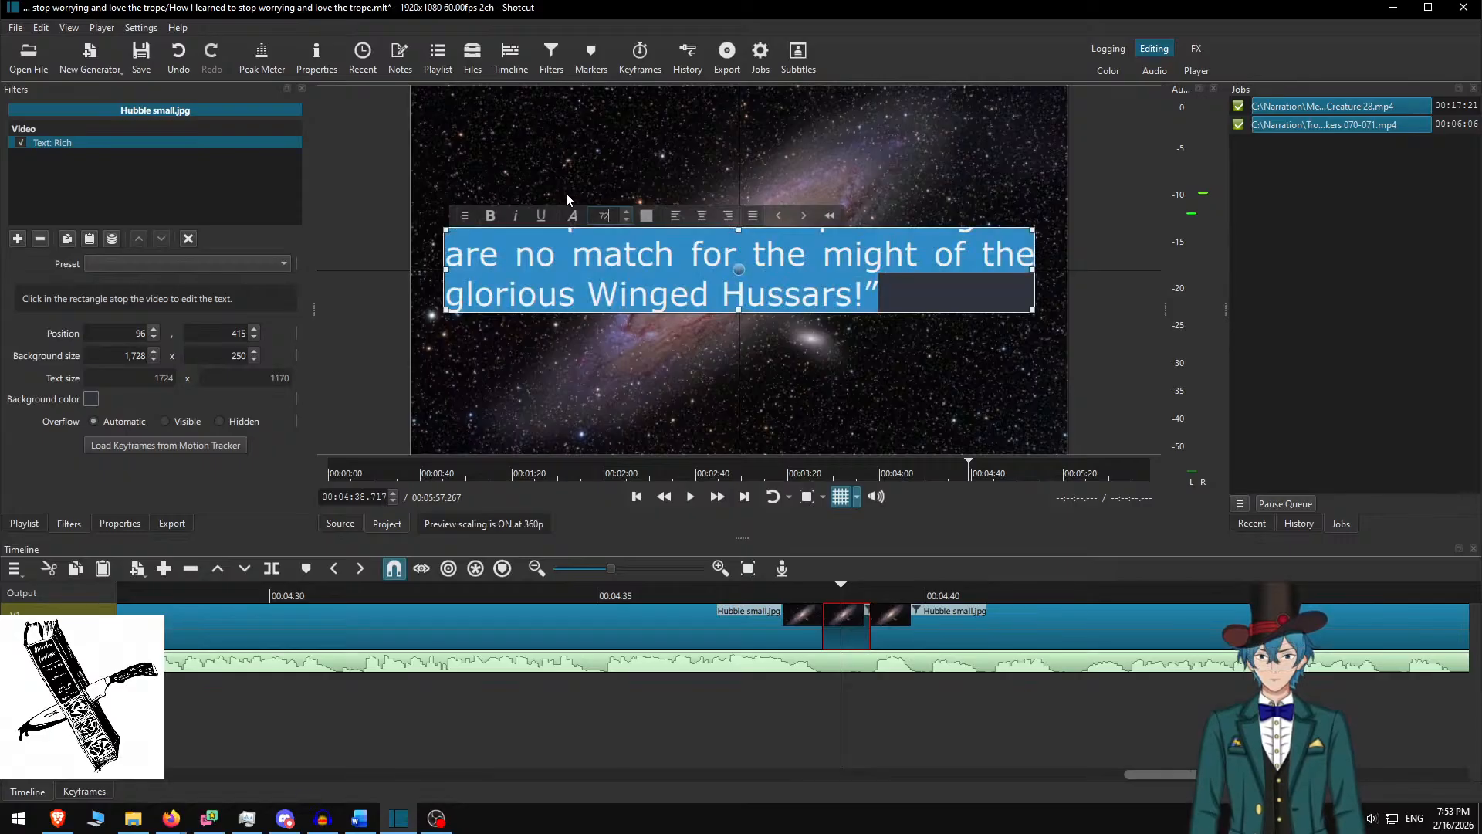
pyautogui.click(767, 310)
pyautogui.hotkey('ctrl', 'a')
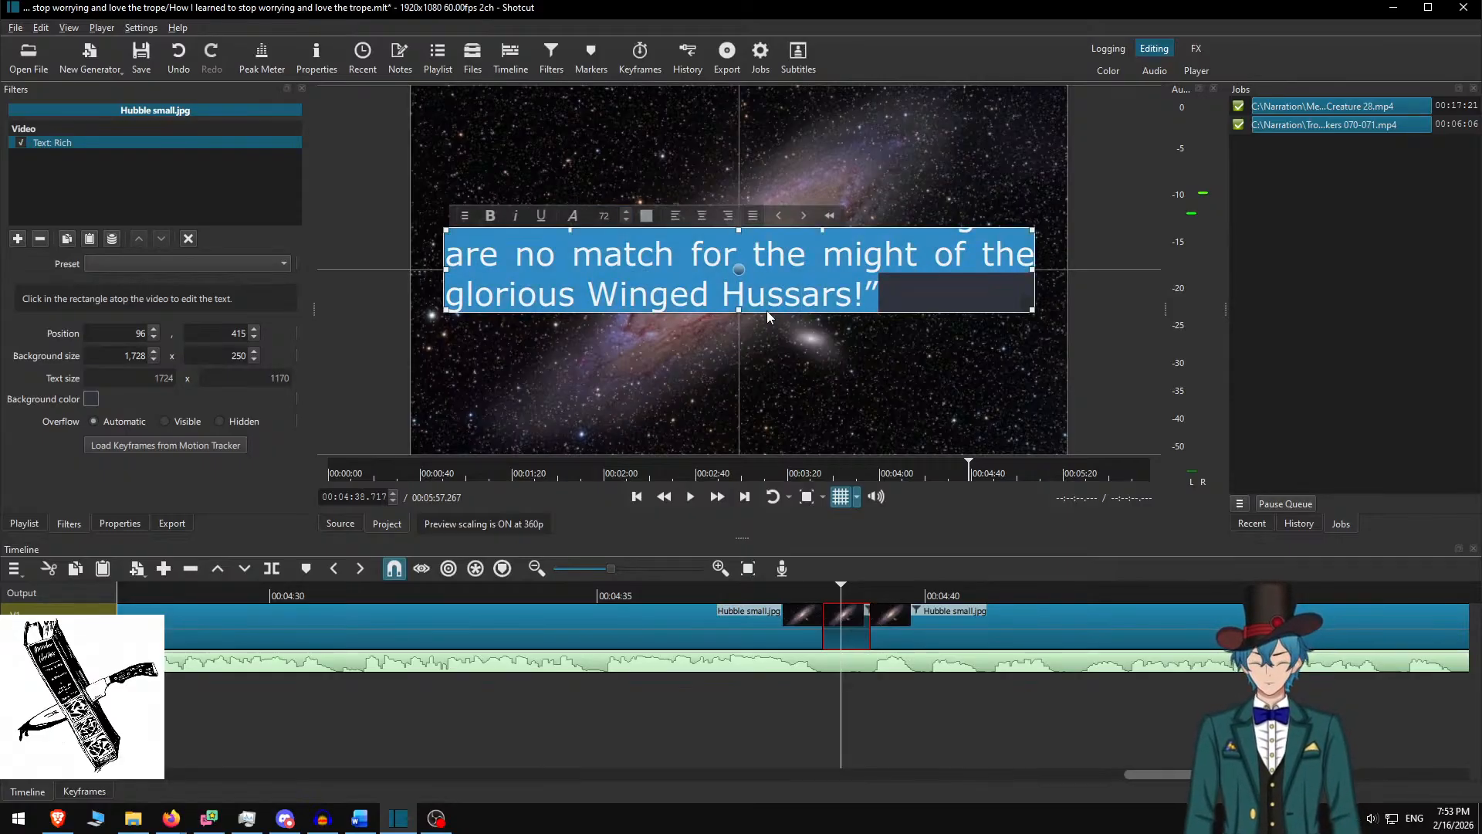
pyautogui.press('Delete')
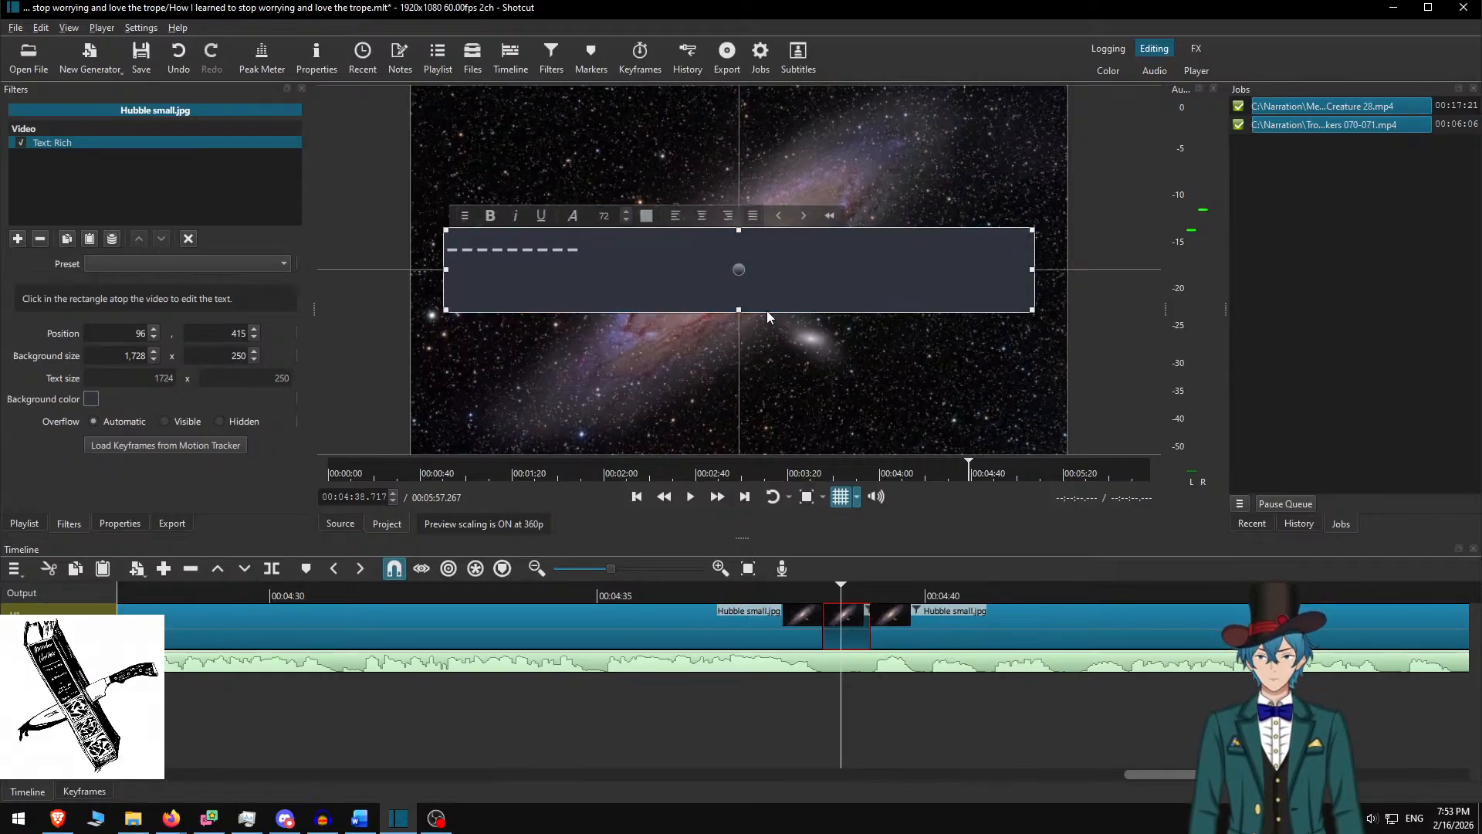
pyautogui.click(702, 217)
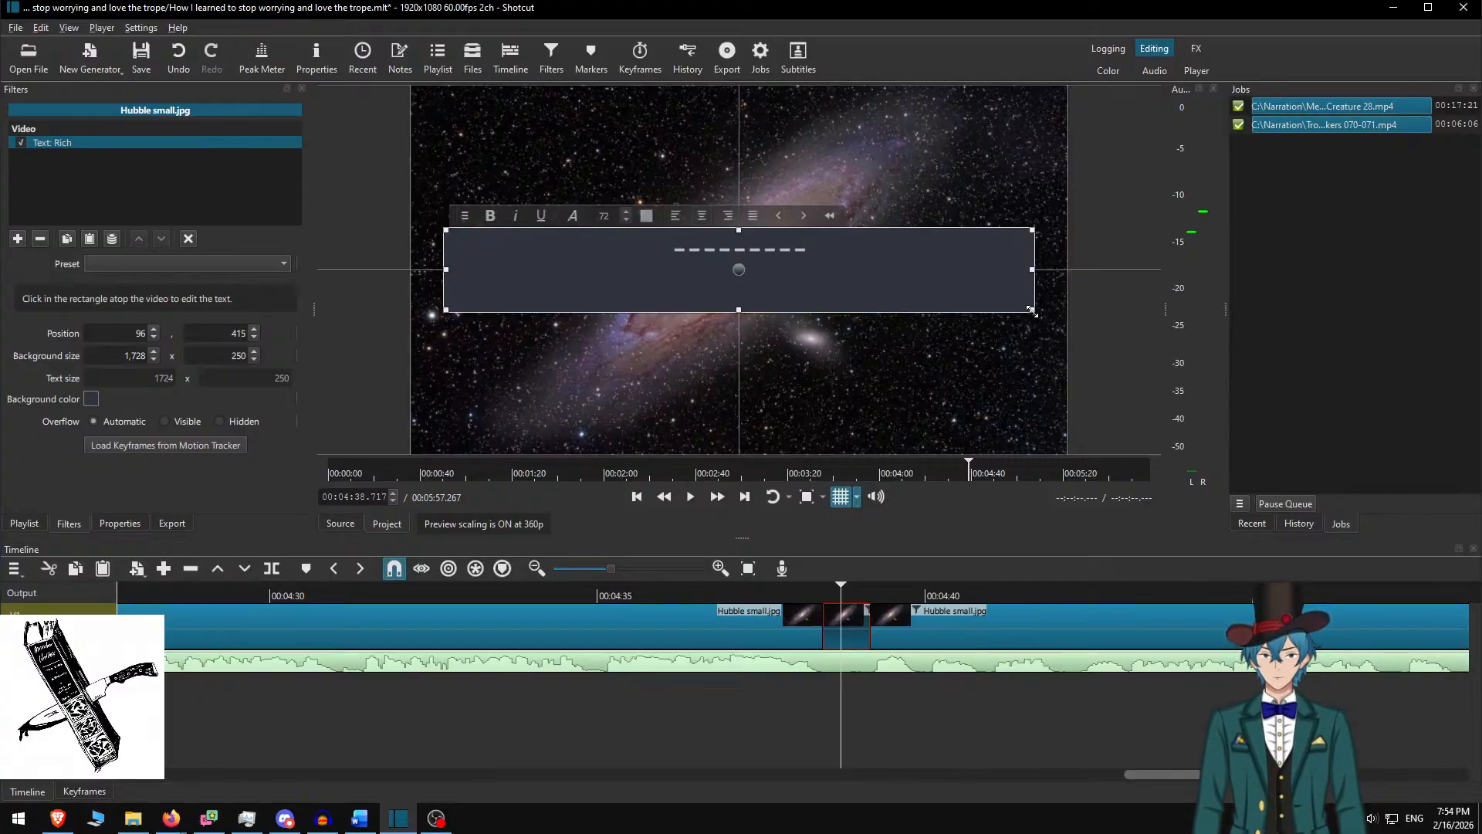
pyautogui.moveTo(1038, 320); pyautogui.dragTo(739, 270)
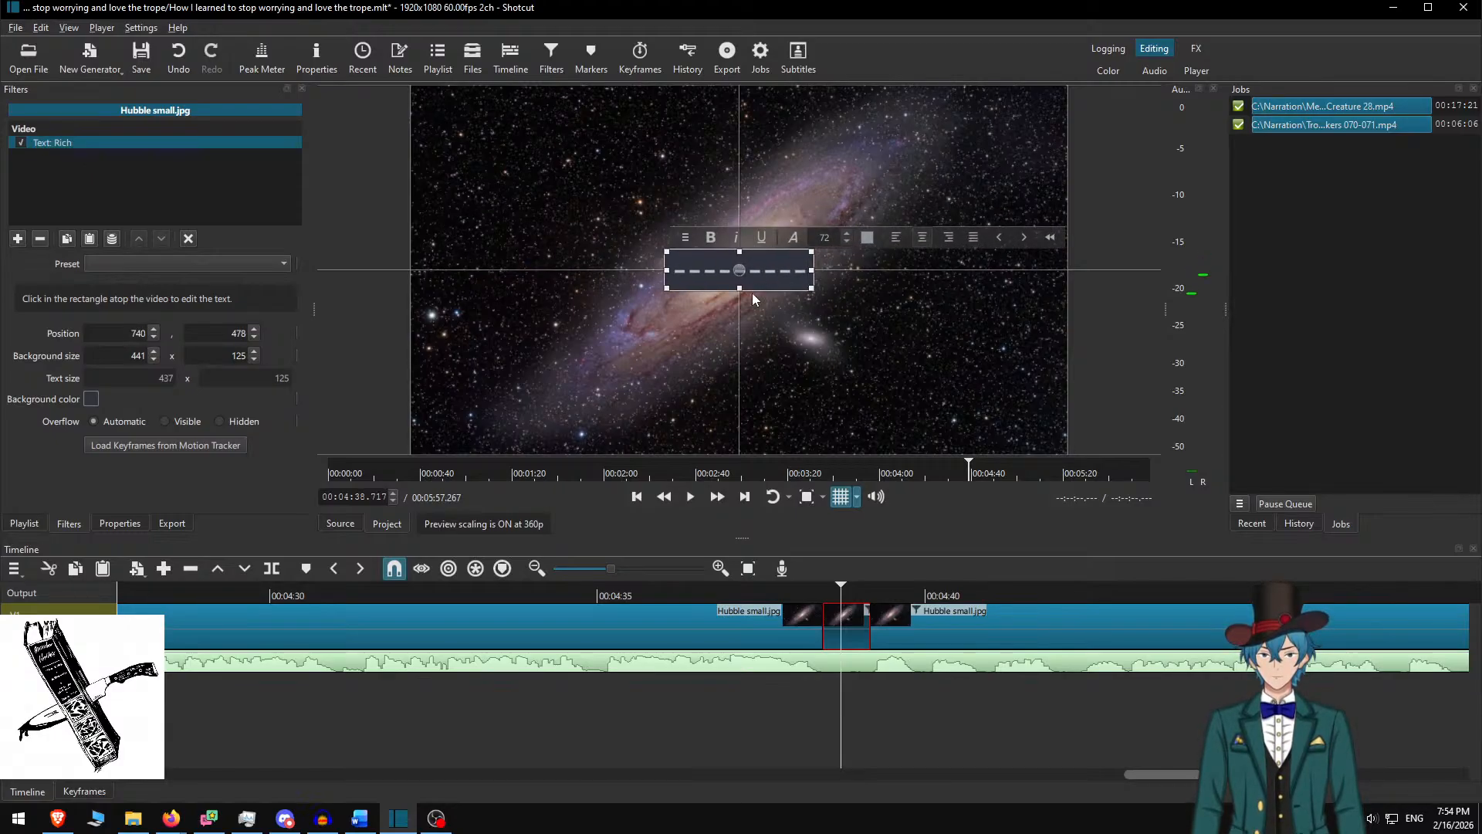
# Select the following passage clip for editing
pyautogui.click(847, 617)
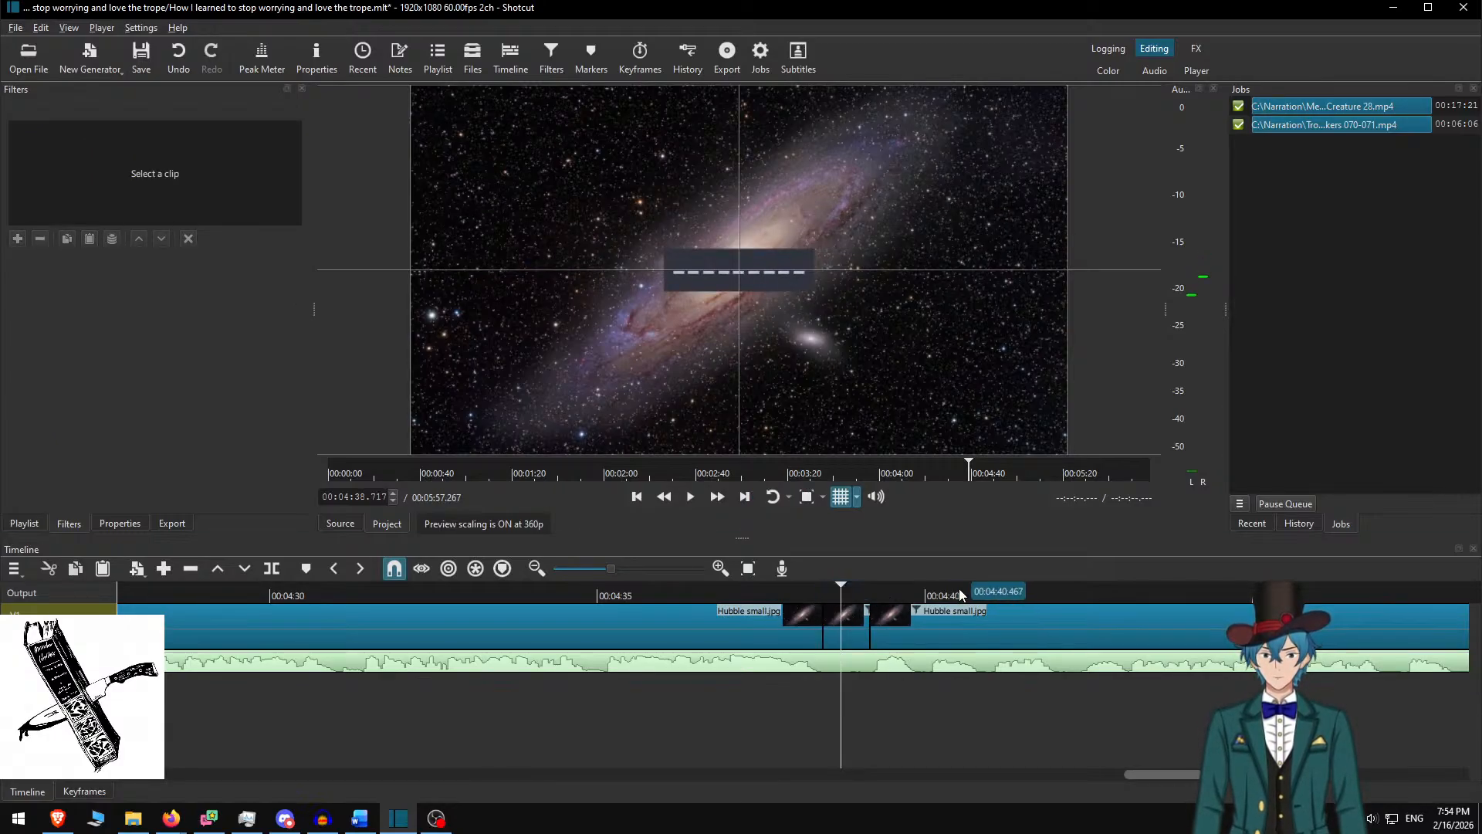
pyautogui.click(878, 593)
pyautogui.click(891, 616)
# Copy the story's first three dialogue paragraphs from Word
pyautogui.hotkey('alt', 'Tab')
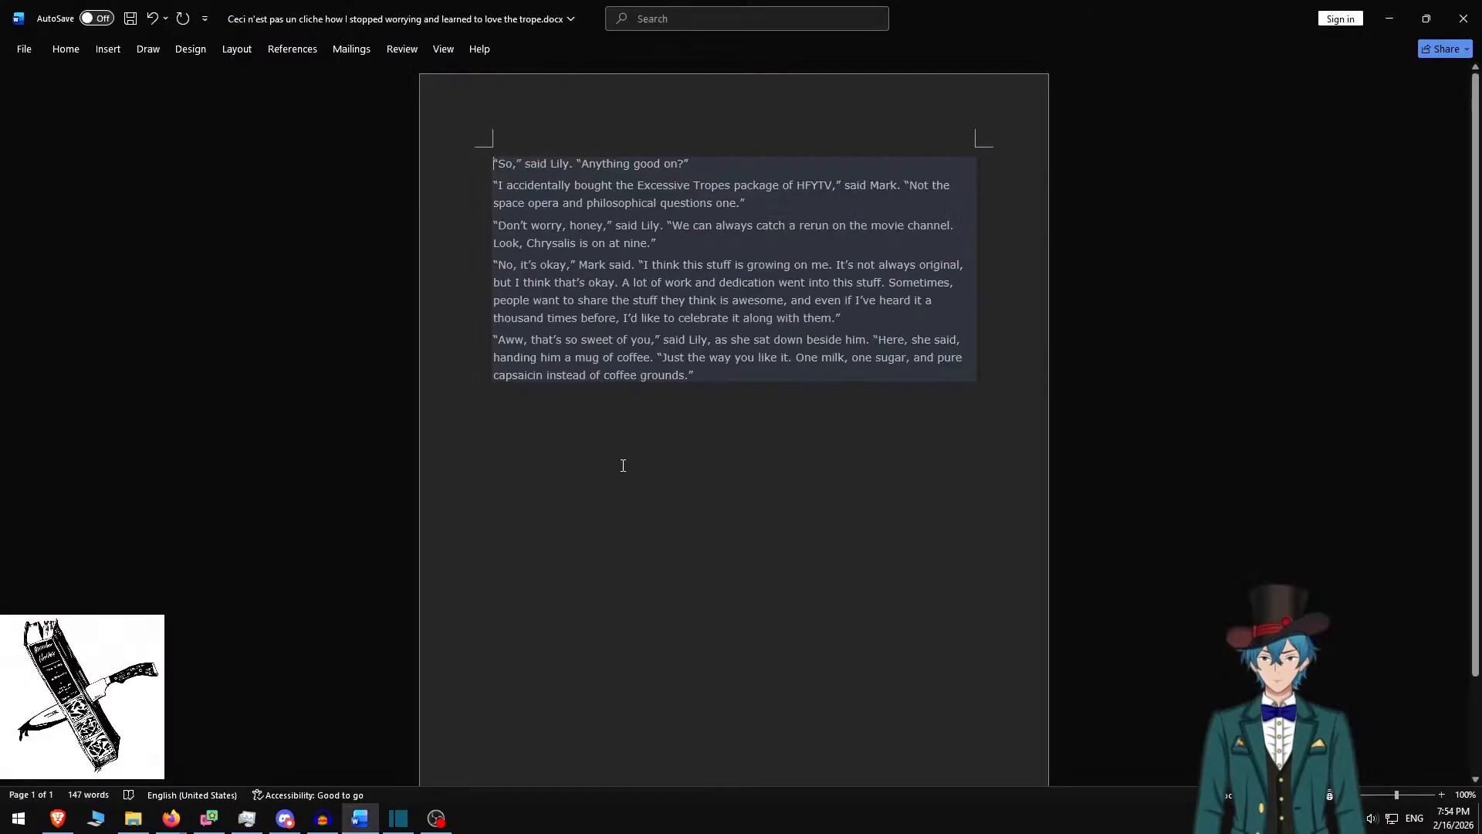
pyautogui.keyDown('shift'); pyautogui.click(690, 241); pyautogui.keyUp('shift')
pyautogui.keyDown('shift'); pyautogui.click(709, 375); pyautogui.keyUp('shift')
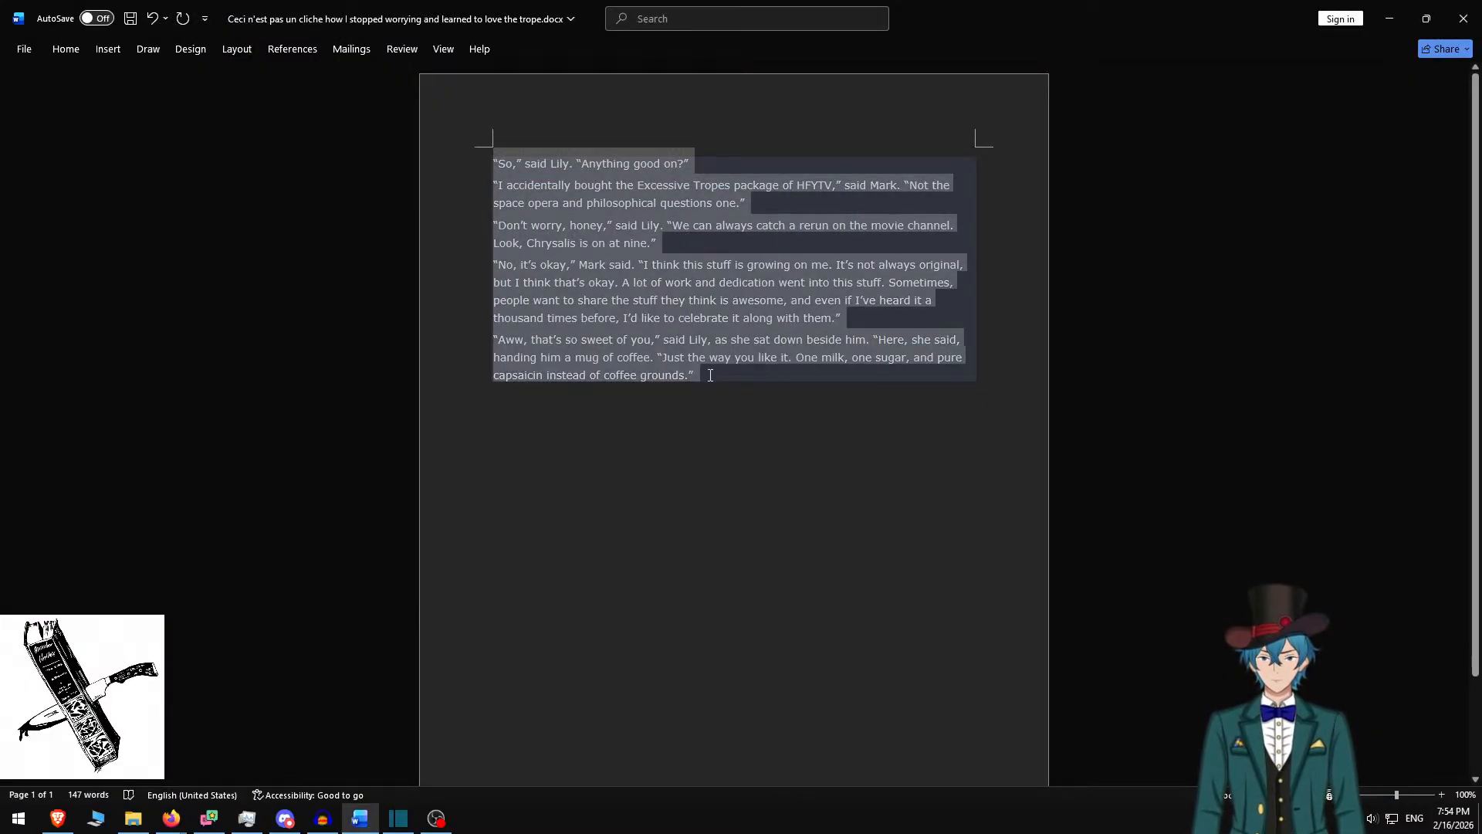
pyautogui.keyDown('shift'); pyautogui.click(681, 246); pyautogui.keyUp('shift')
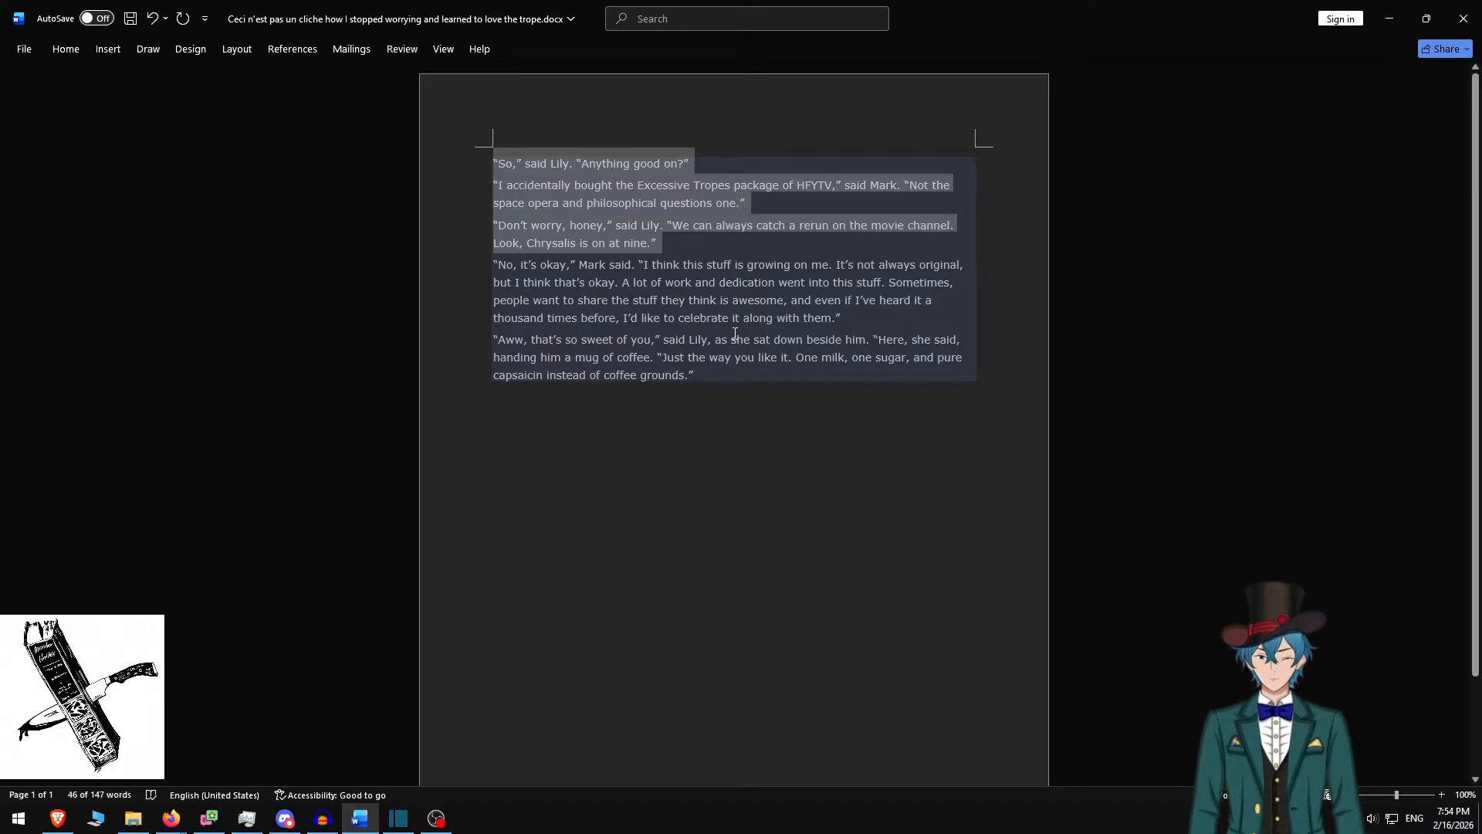
pyautogui.hotkey('alt', 'Tab')
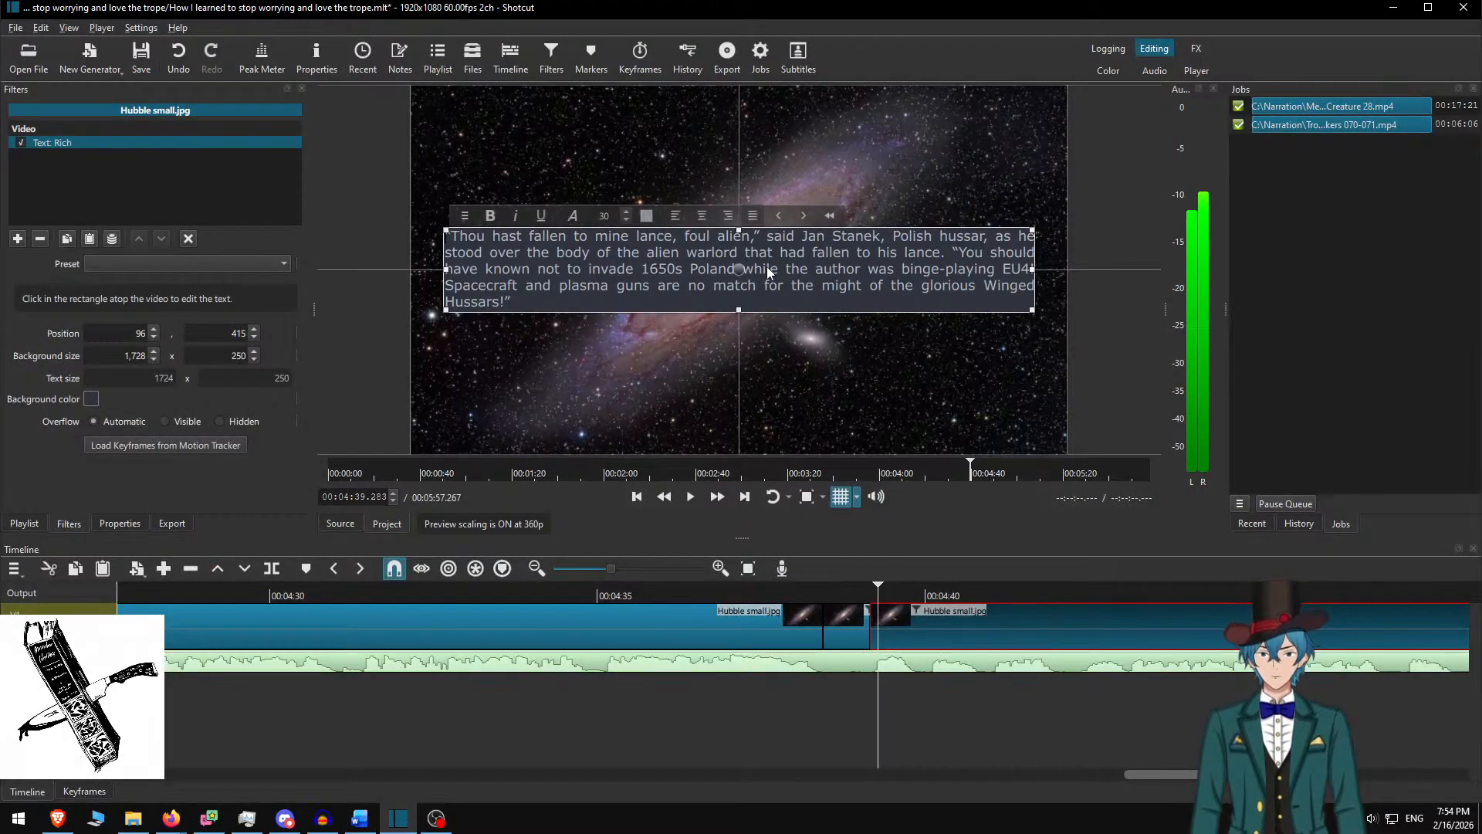
# Paste the three paragraphs into the Rich Text box with blank lines between them
pyautogui.hotkey('ctrl', 'a')
pyautogui.hotkey('ctrl', 'v')
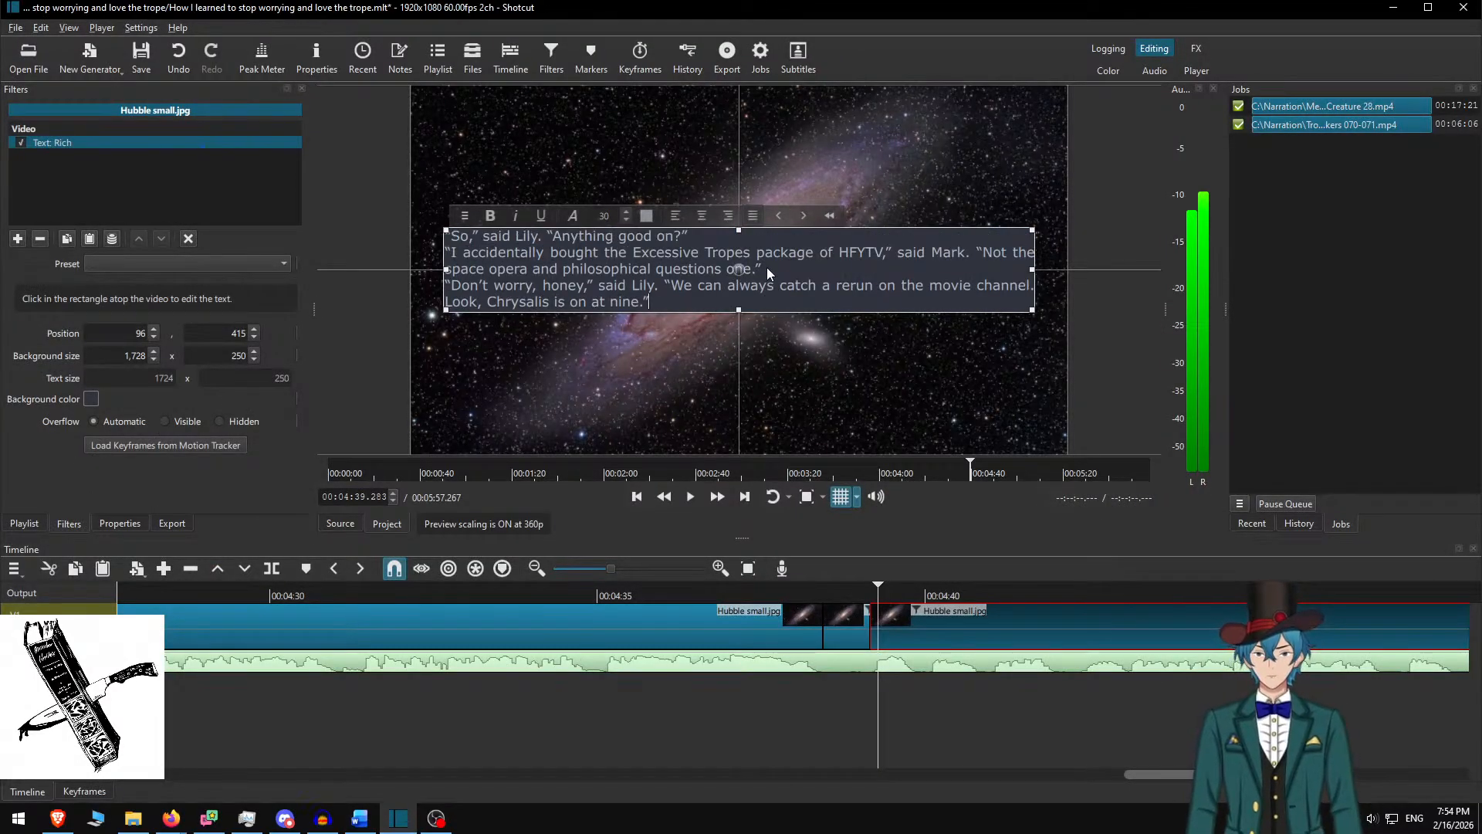
pyautogui.press('Return')
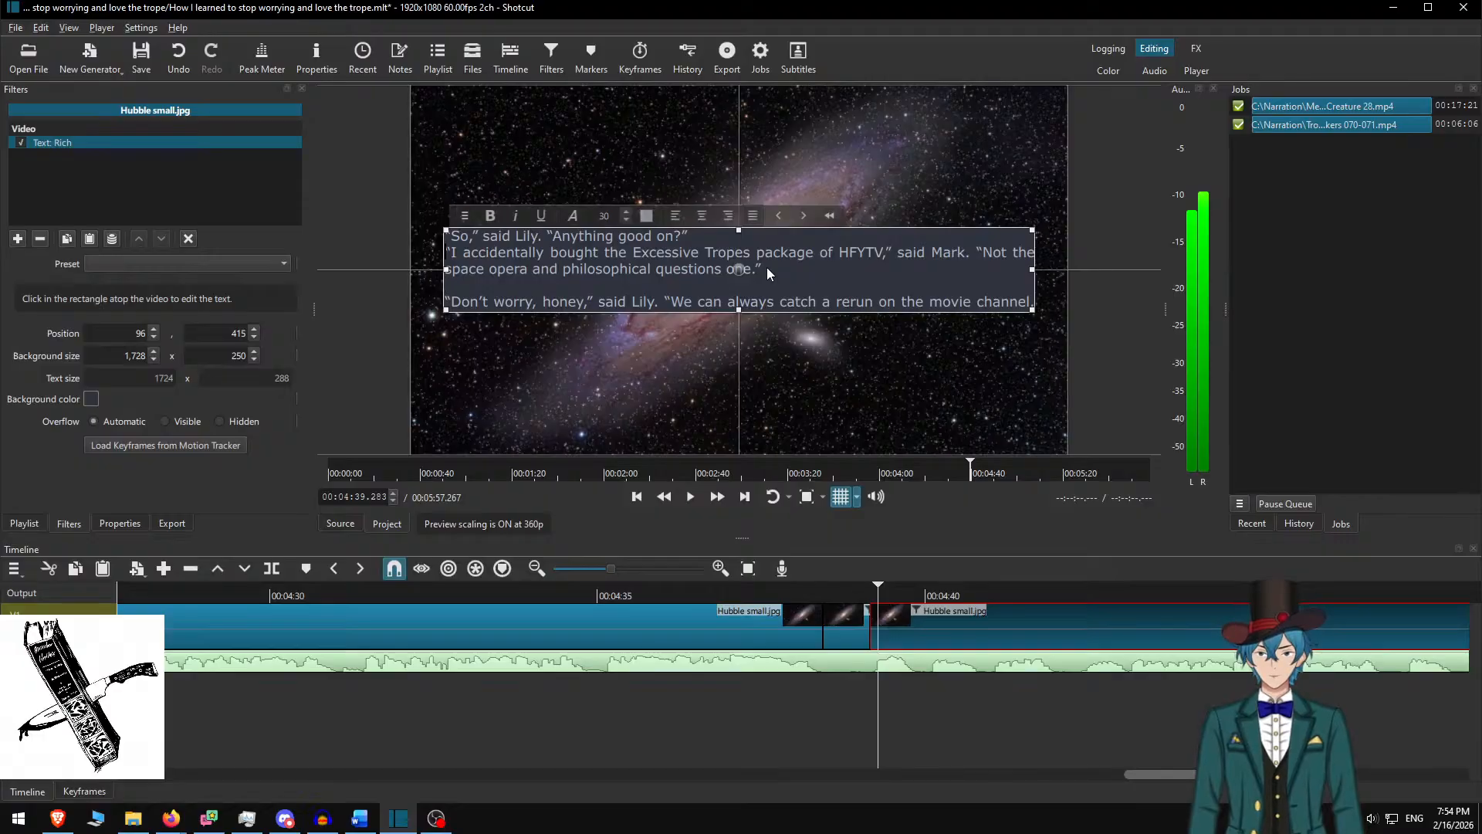
pyautogui.press('Return')
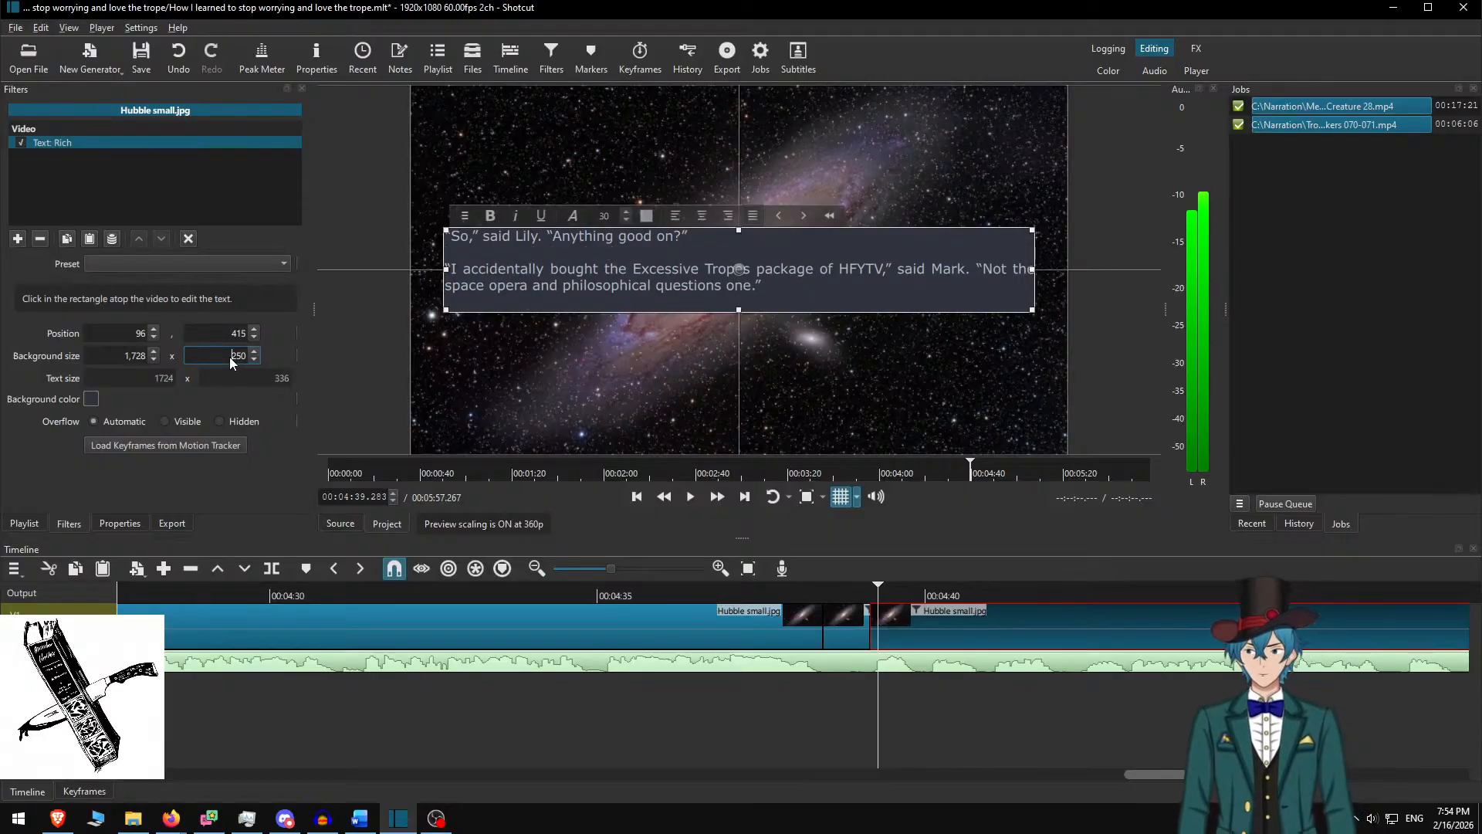
# Set the box height to 350, nudge it slightly higher, and preview the passage
pyautogui.press('Delete')
pyautogui.write('3')
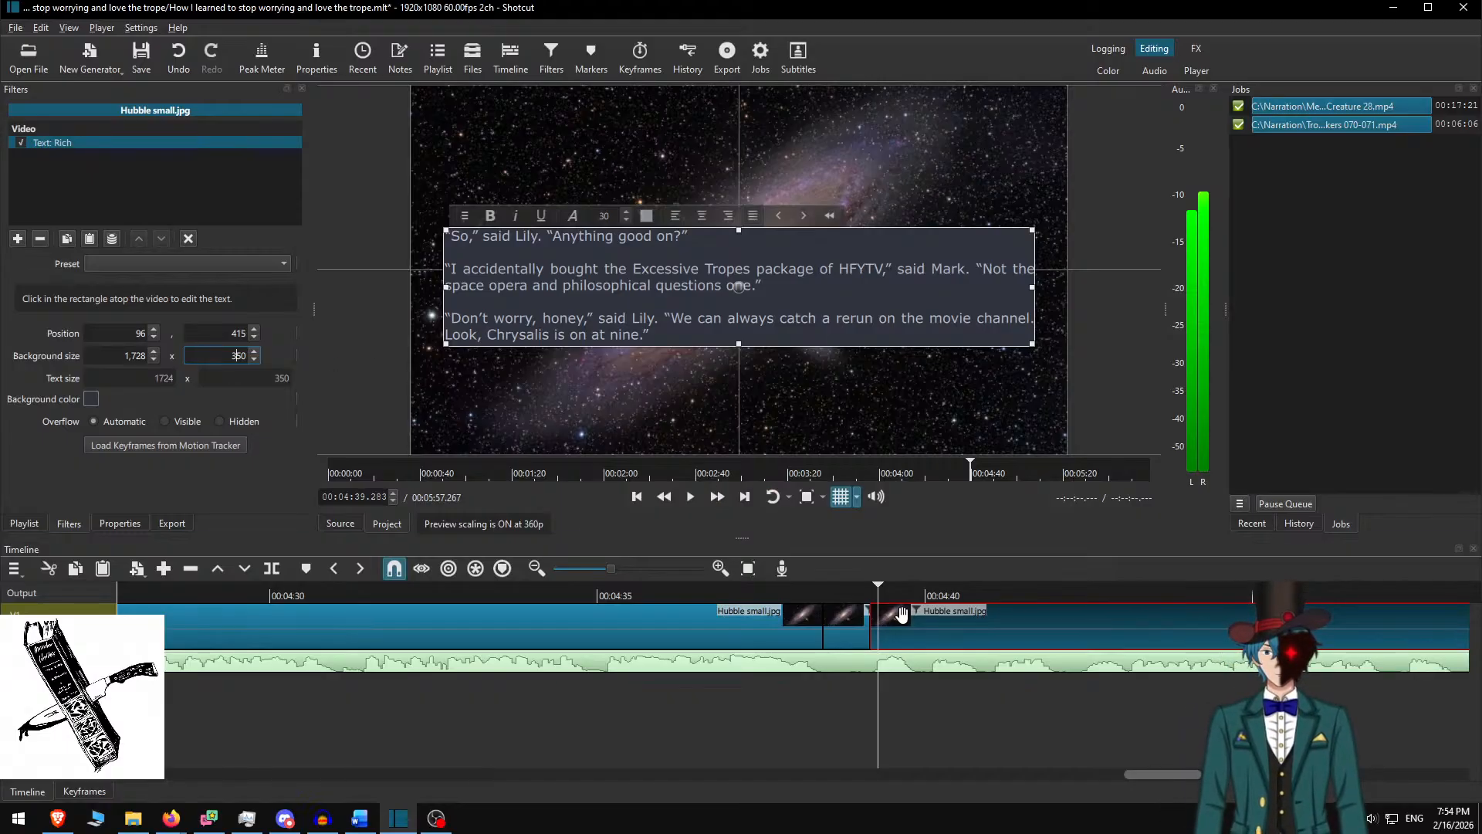
pyautogui.click(739, 286)
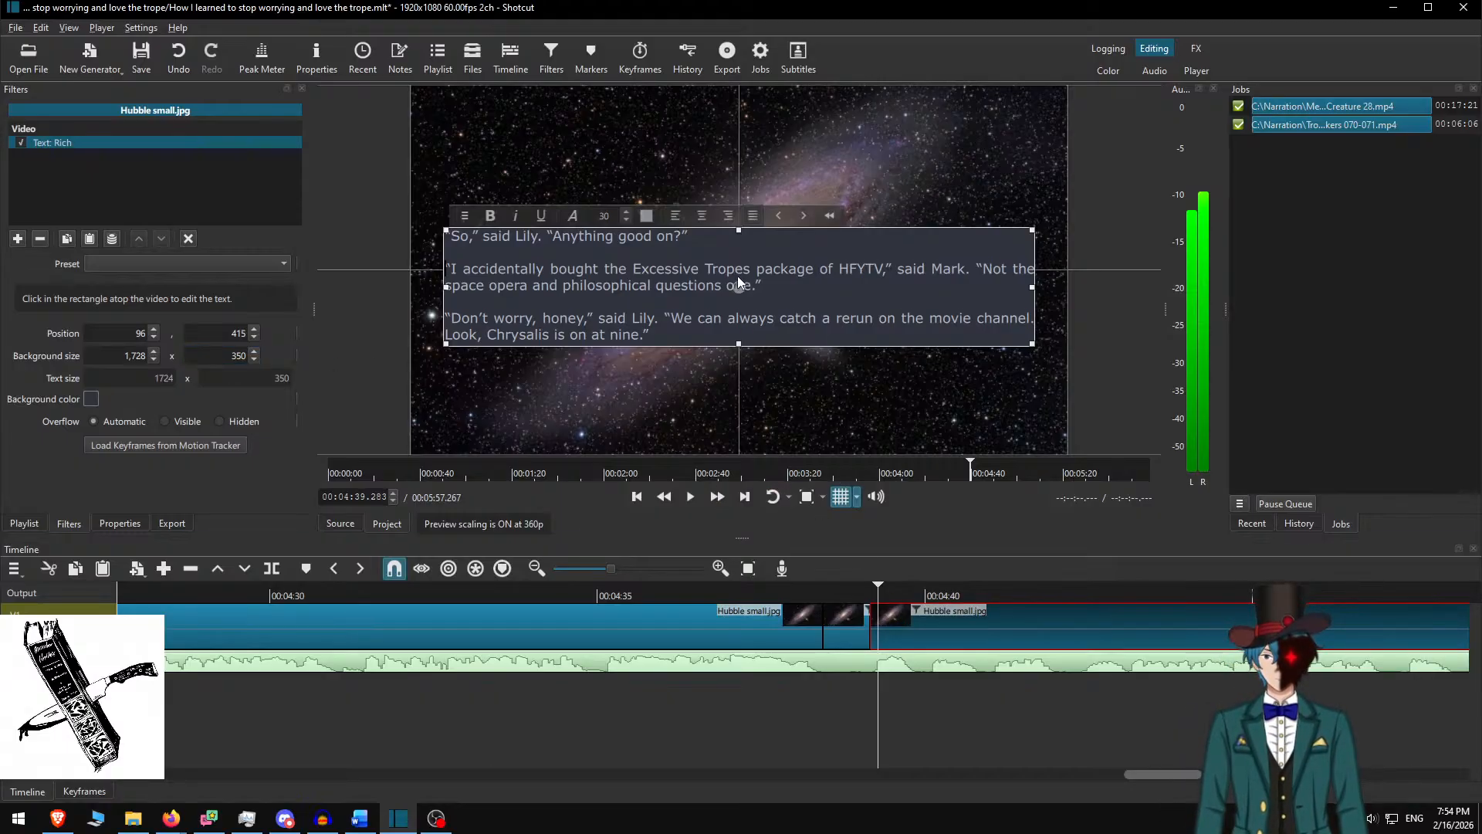
pyautogui.moveTo(739, 282); pyautogui.dragTo(739, 266)
pyautogui.click(842, 596)
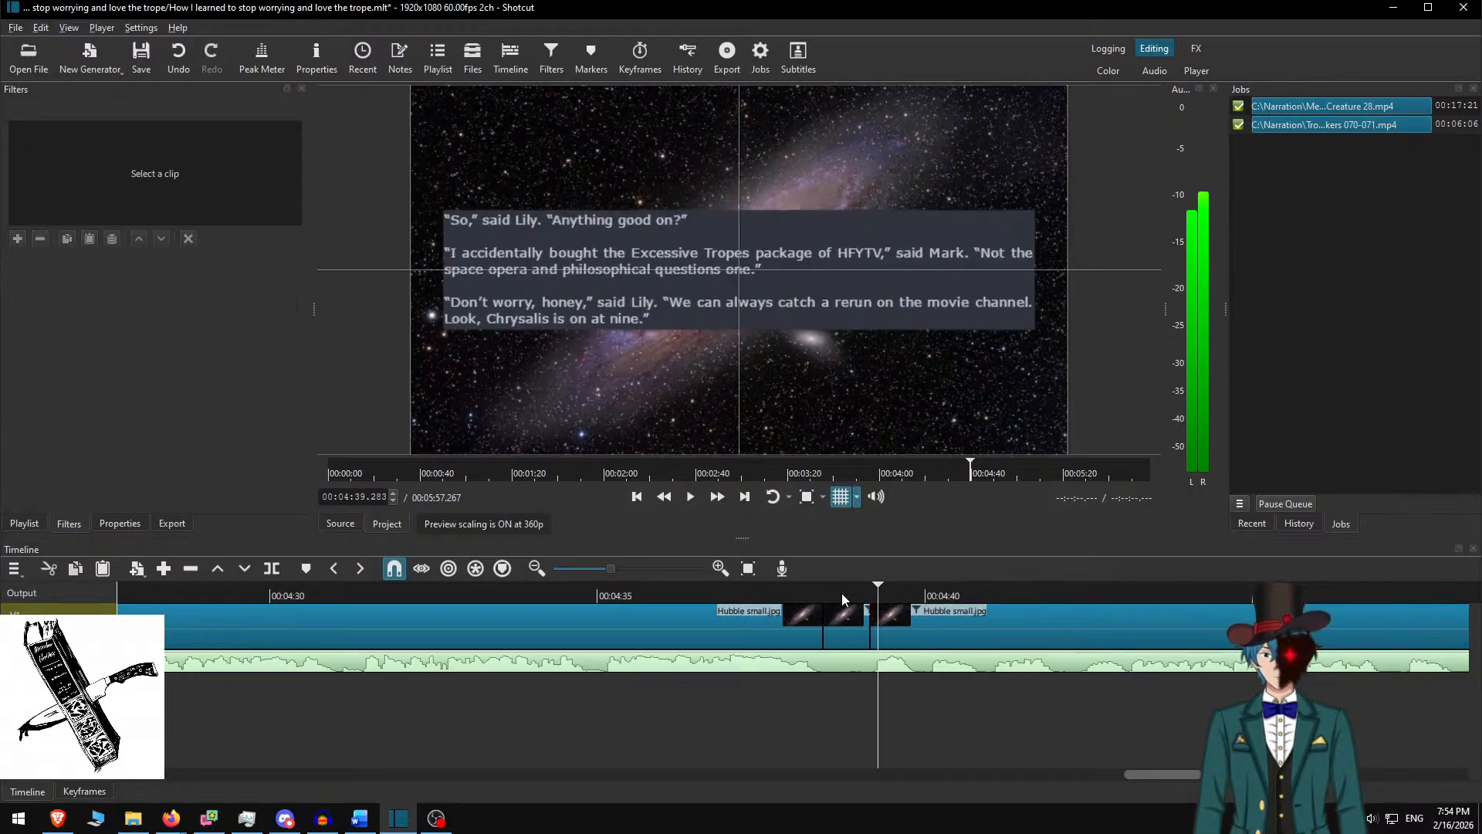
pyautogui.click(772, 591)
pyautogui.click(691, 496)
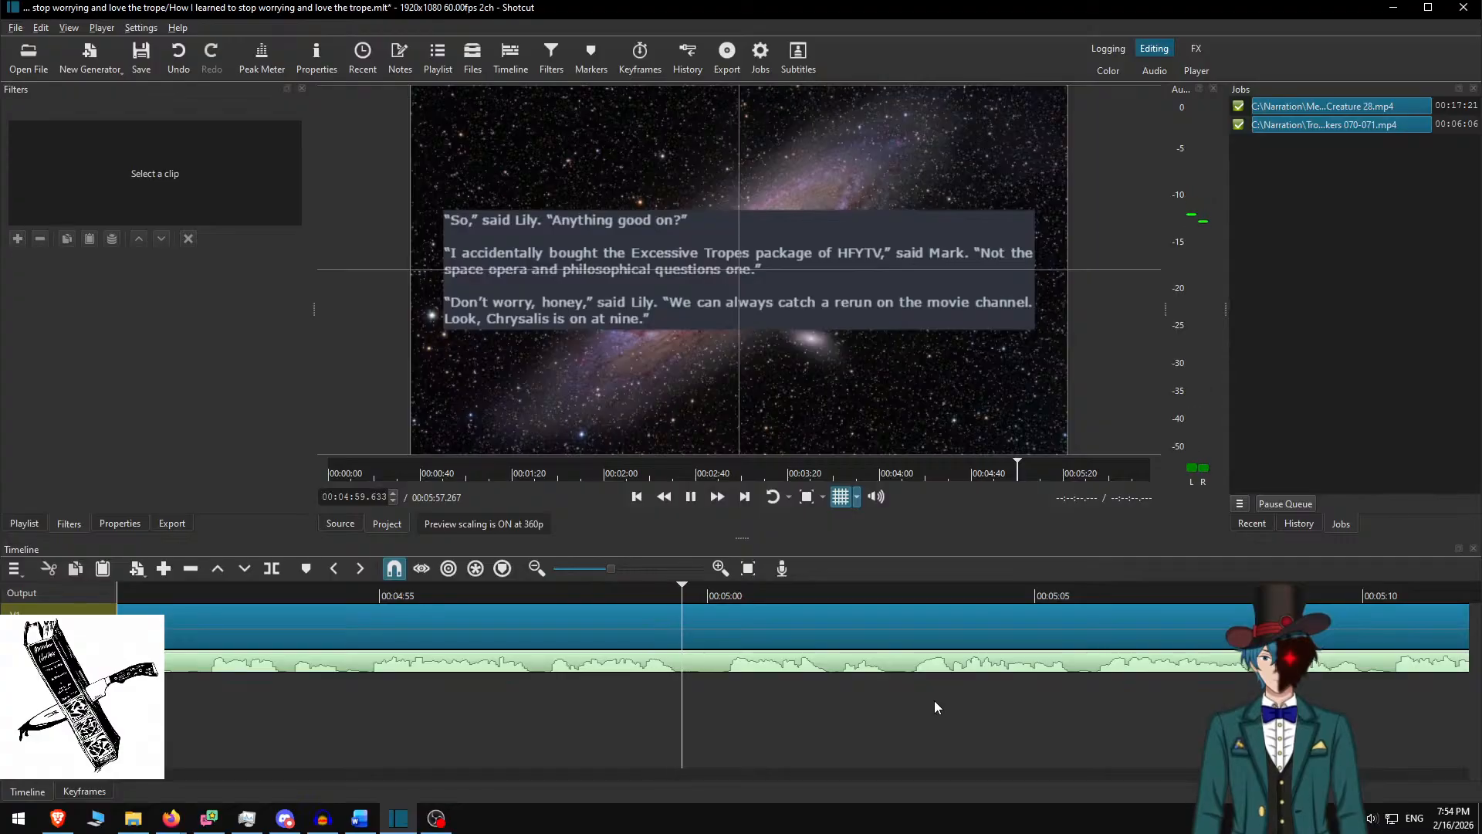
# Split the passage clip at about 5:00 and select the new right-hand piece
pyautogui.press('space')
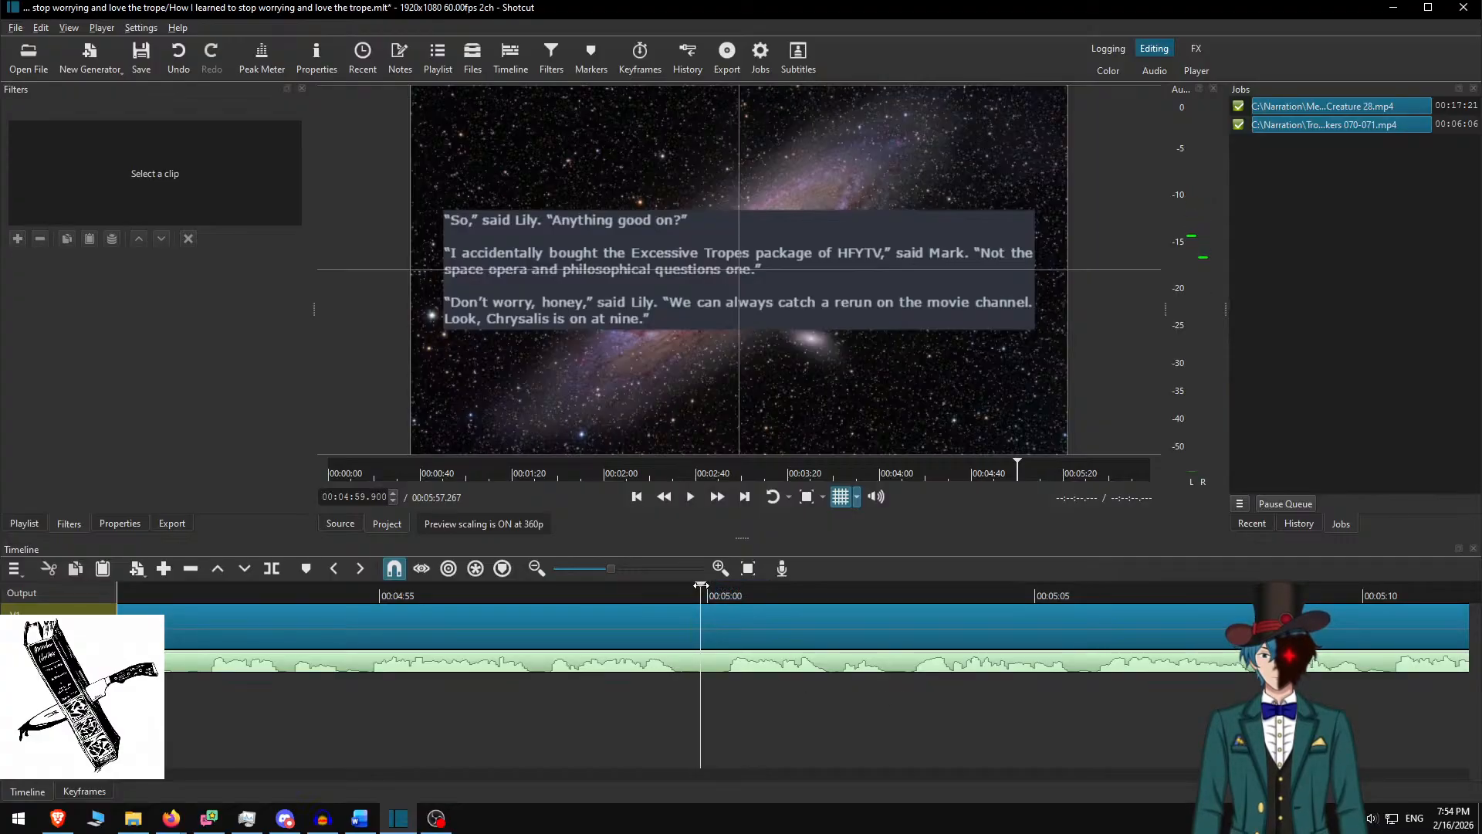
pyautogui.press('s')
pyautogui.click(738, 613)
# In Word, delete the three used paragraphs and copy the last two
pyautogui.hotkey('alt', 'Tab')
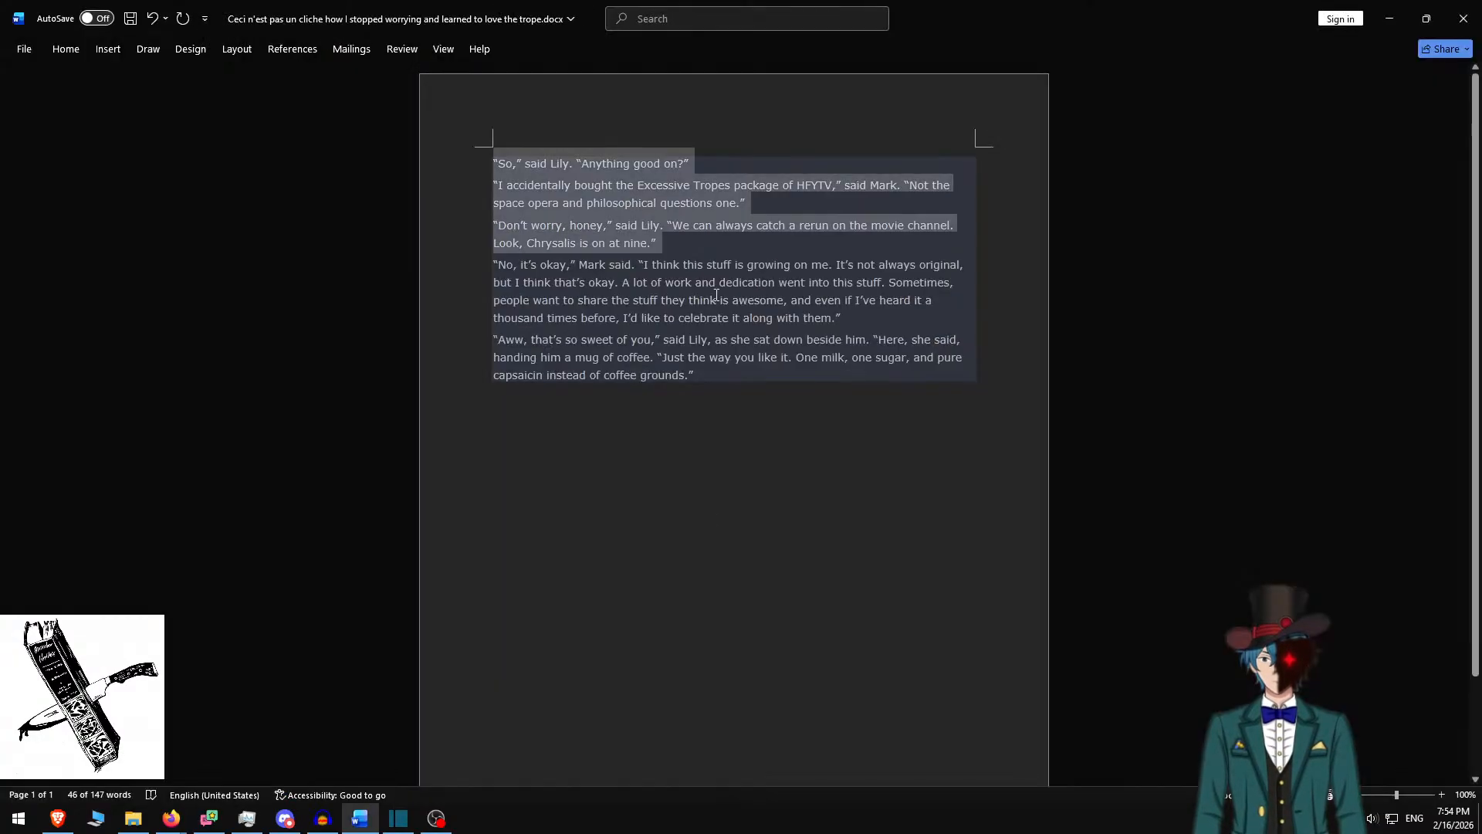
pyautogui.press('Delete')
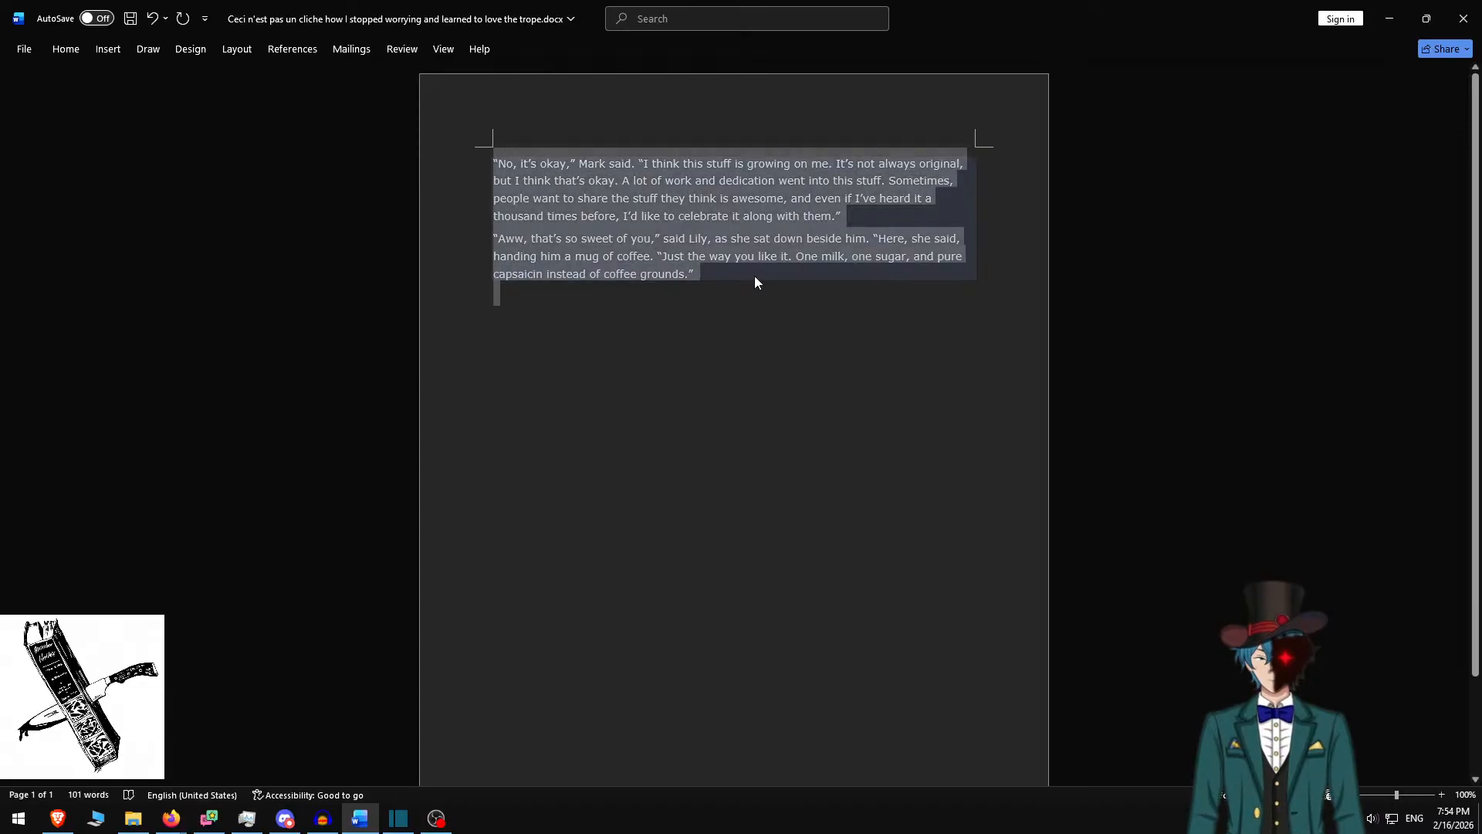
pyautogui.hotkey('alt', 'Tab')
# Paste the last two paragraphs with a blank line between them and set height 400
pyautogui.hotkey('ctrl', 'a')
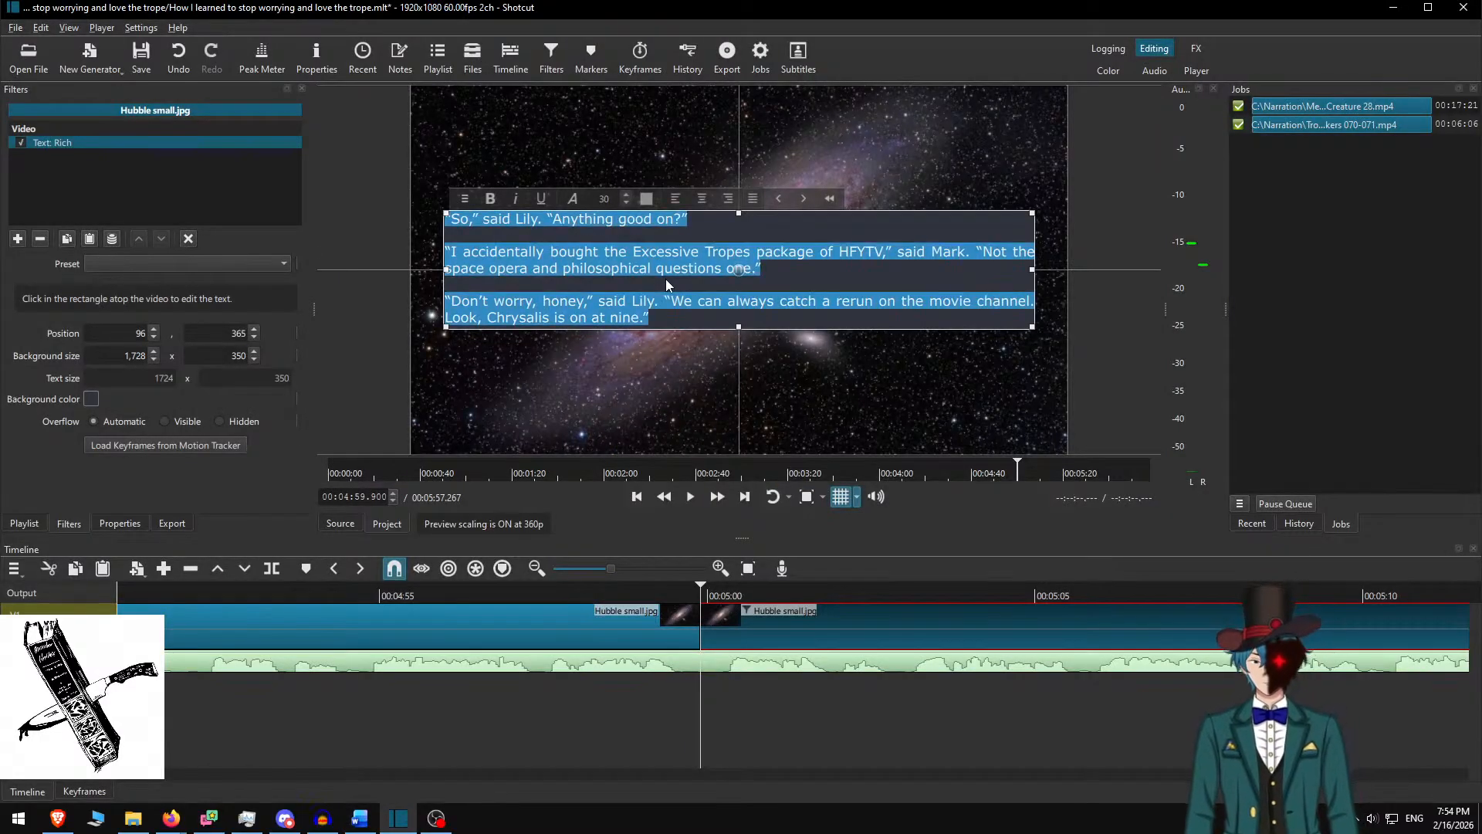
pyautogui.hotkey('ctrl', 'v')
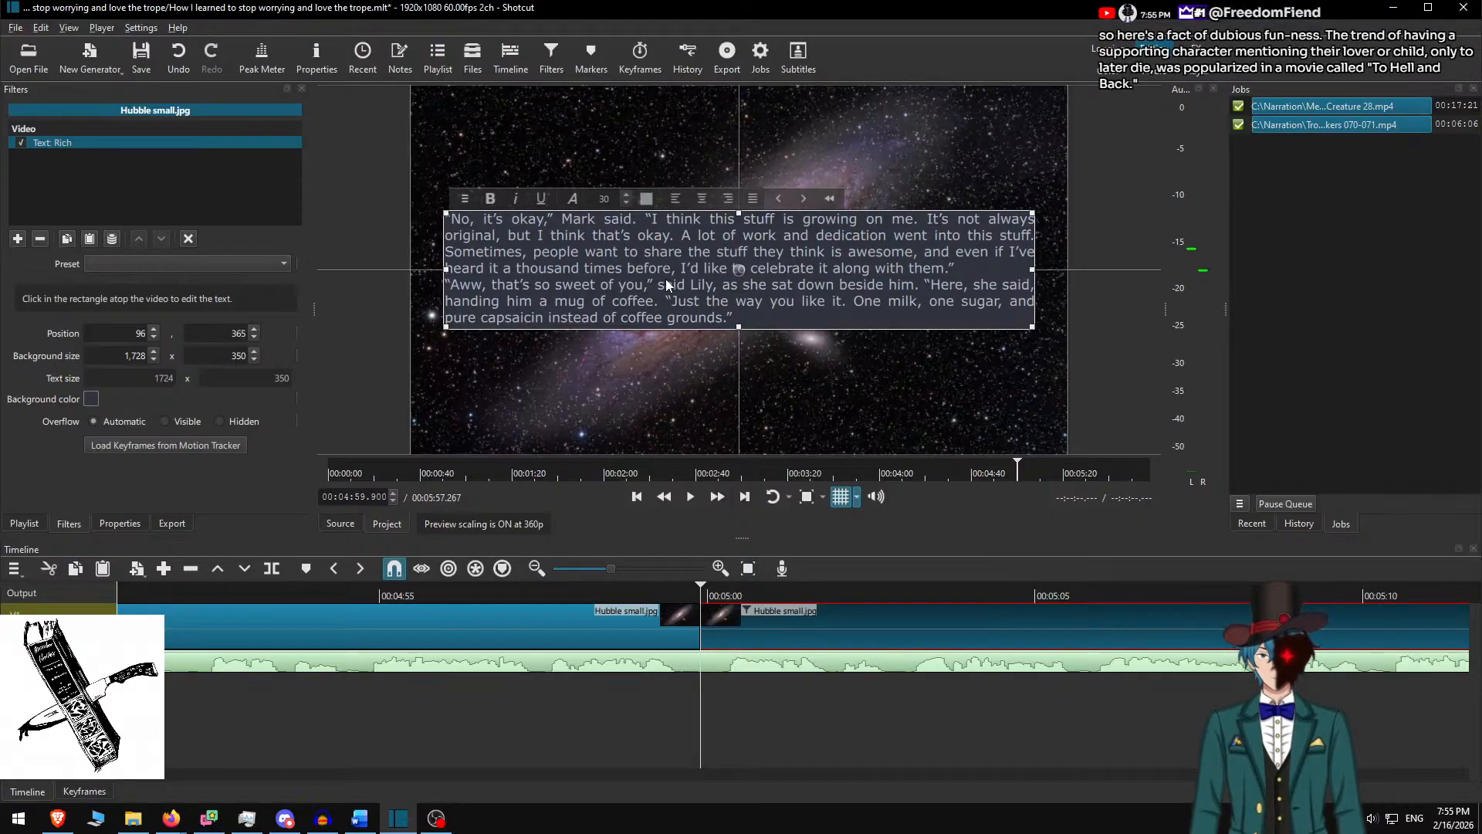
pyautogui.press('Return')
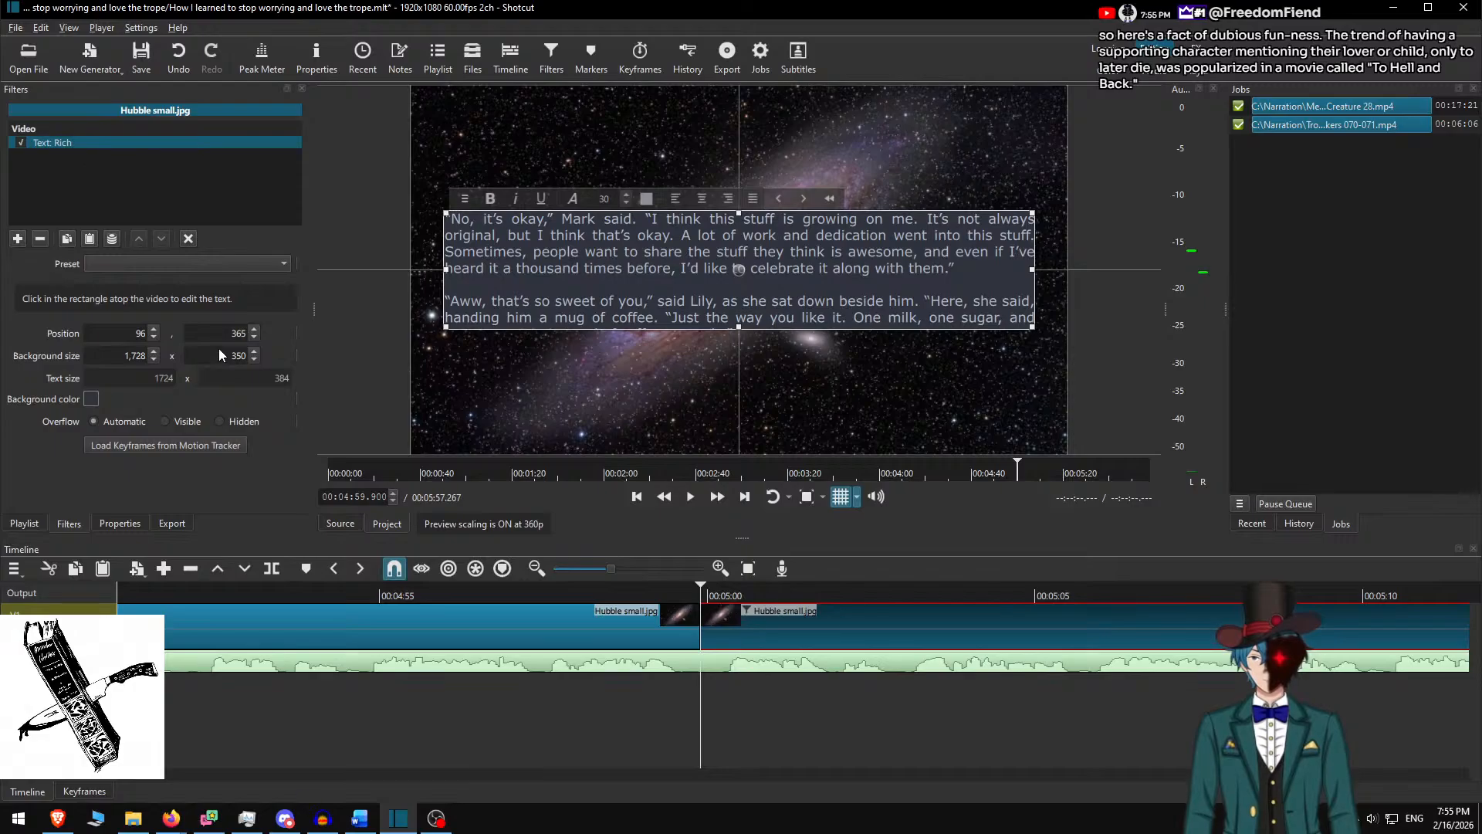
pyautogui.write('400')
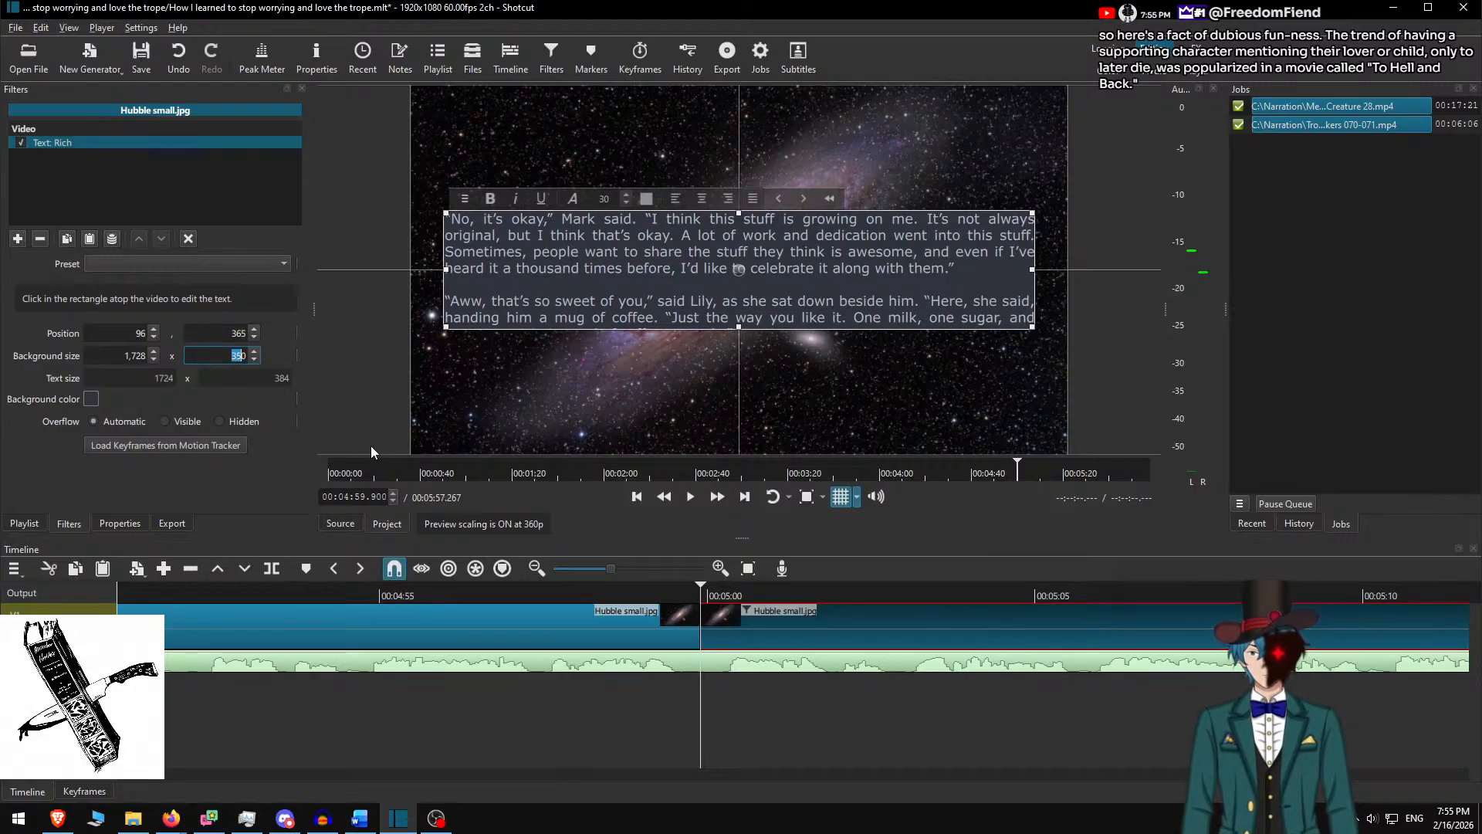
pyautogui.press('Return')
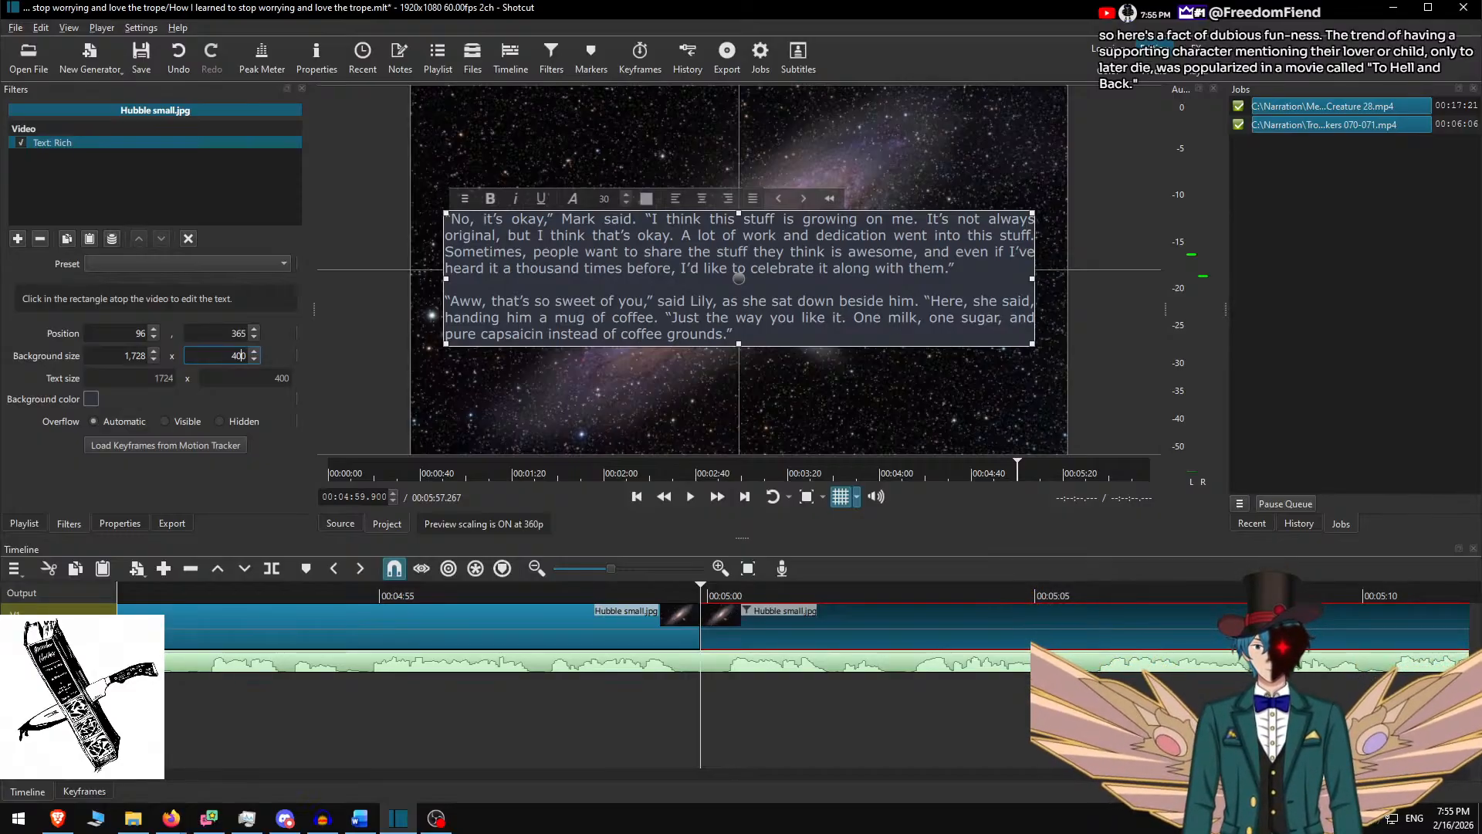
# Drag the two-paragraph text box up so its position becomes 96, 340
pyautogui.moveTo(741, 274); pyautogui.dragTo(741, 264)
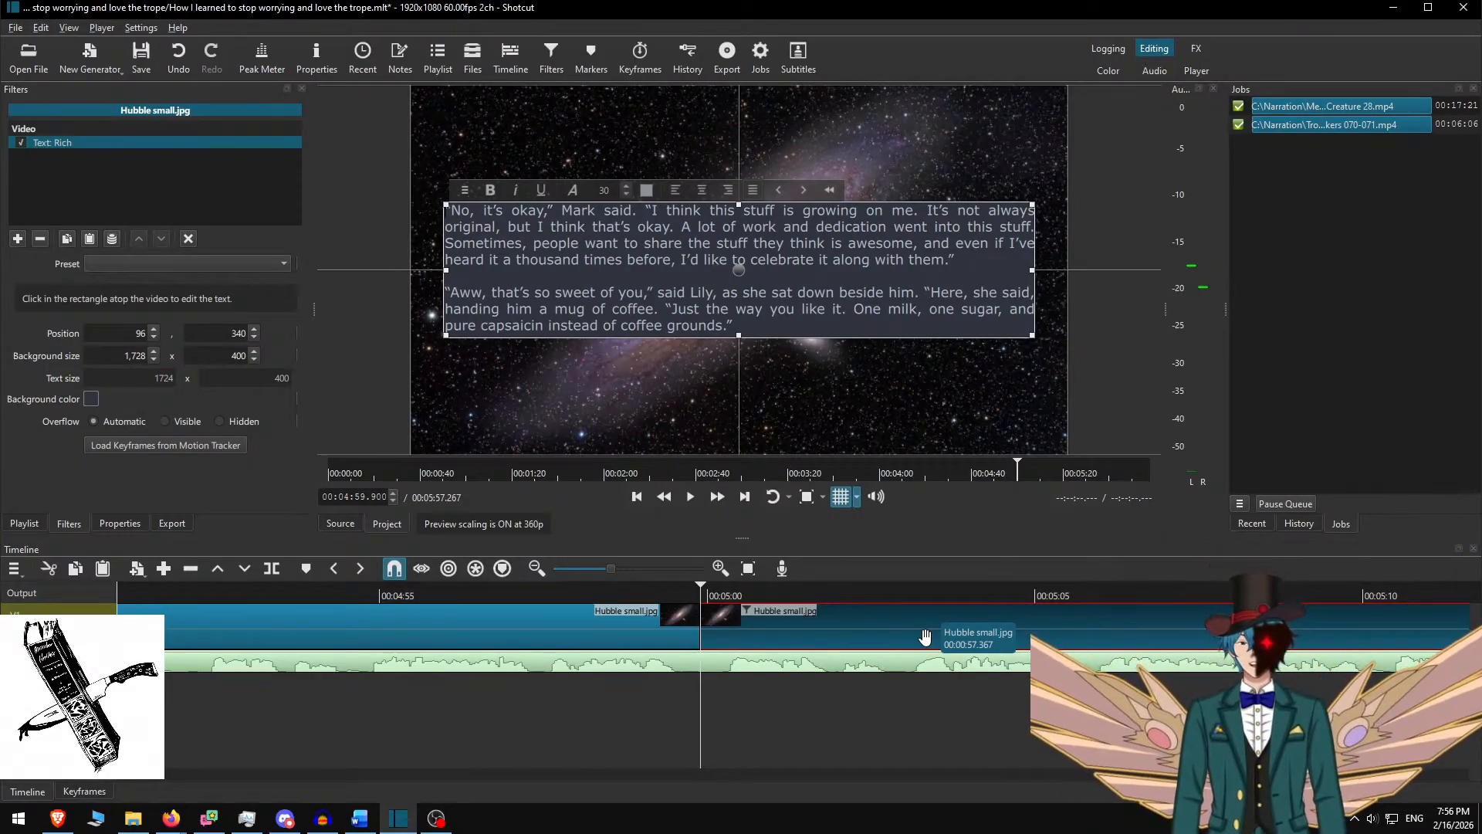
pyautogui.click(609, 586)
pyautogui.press('space')
pyautogui.click(720, 502)
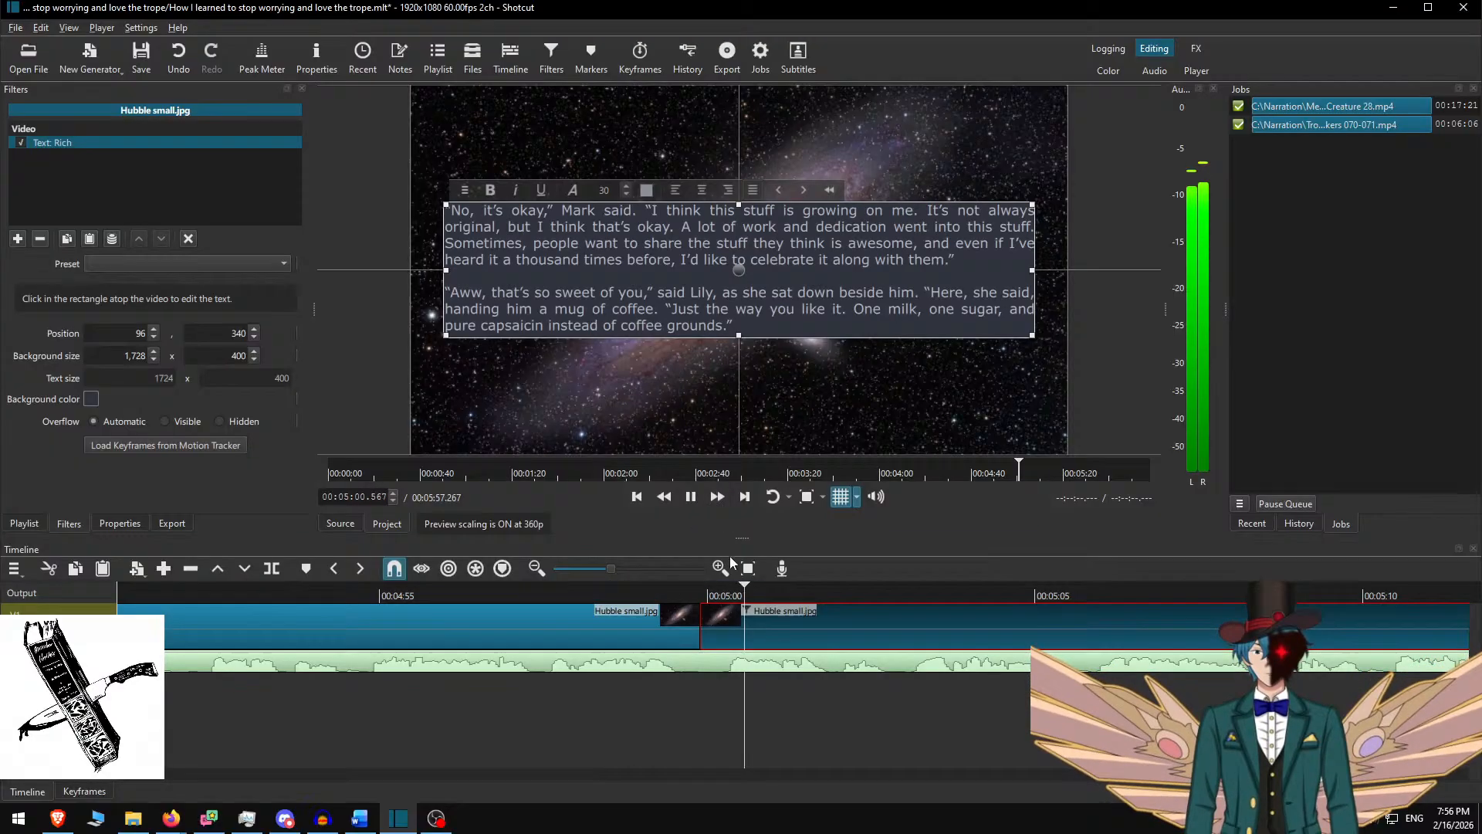
pyautogui.click(727, 619)
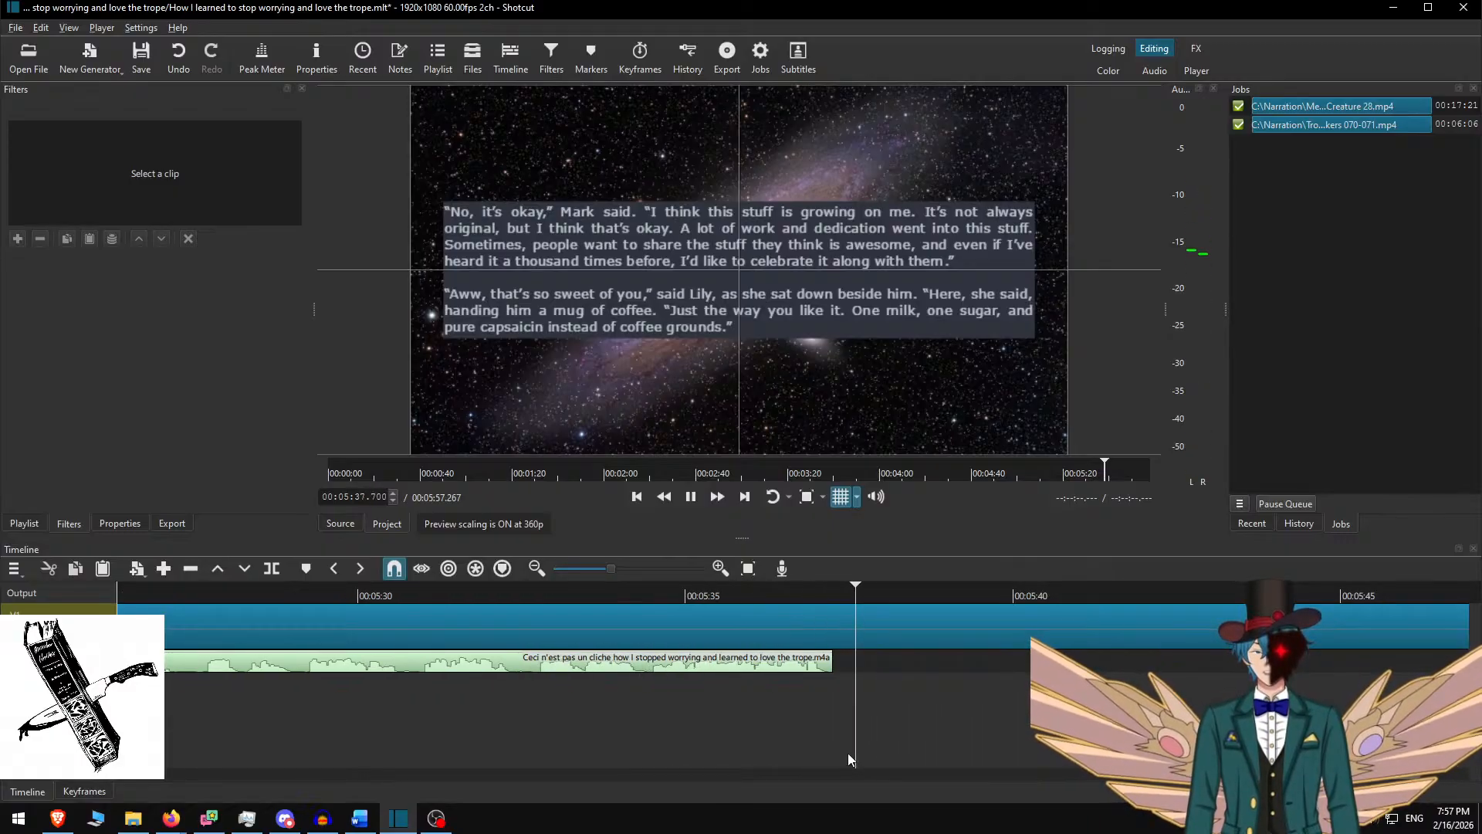
pyautogui.press('space')
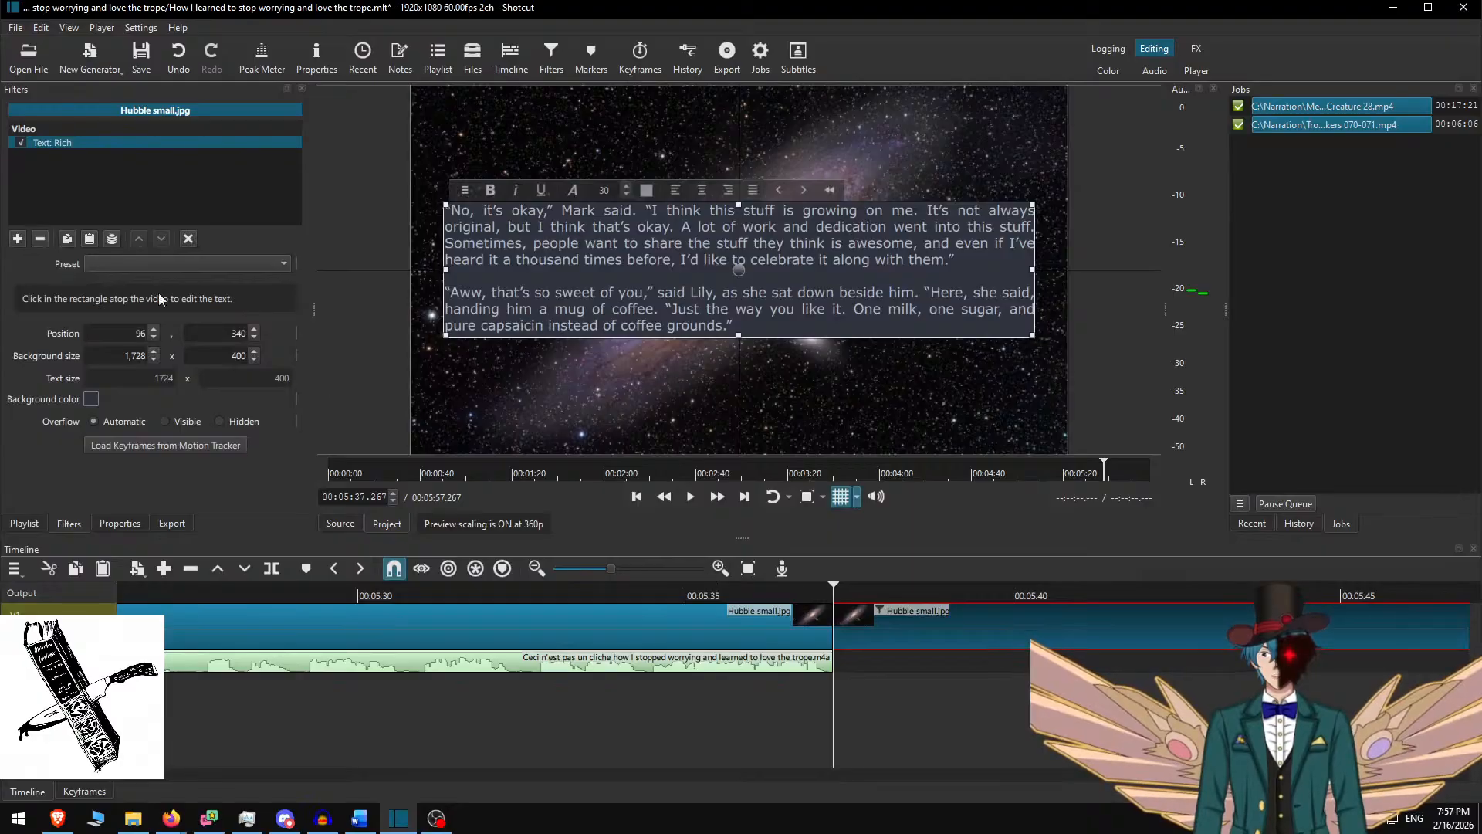
# Remove the Text: Rich filter from the last Hubble clip, save the project, and start an export
pyautogui.click(40, 239)
pyautogui.hotkey('ctrl', 's')
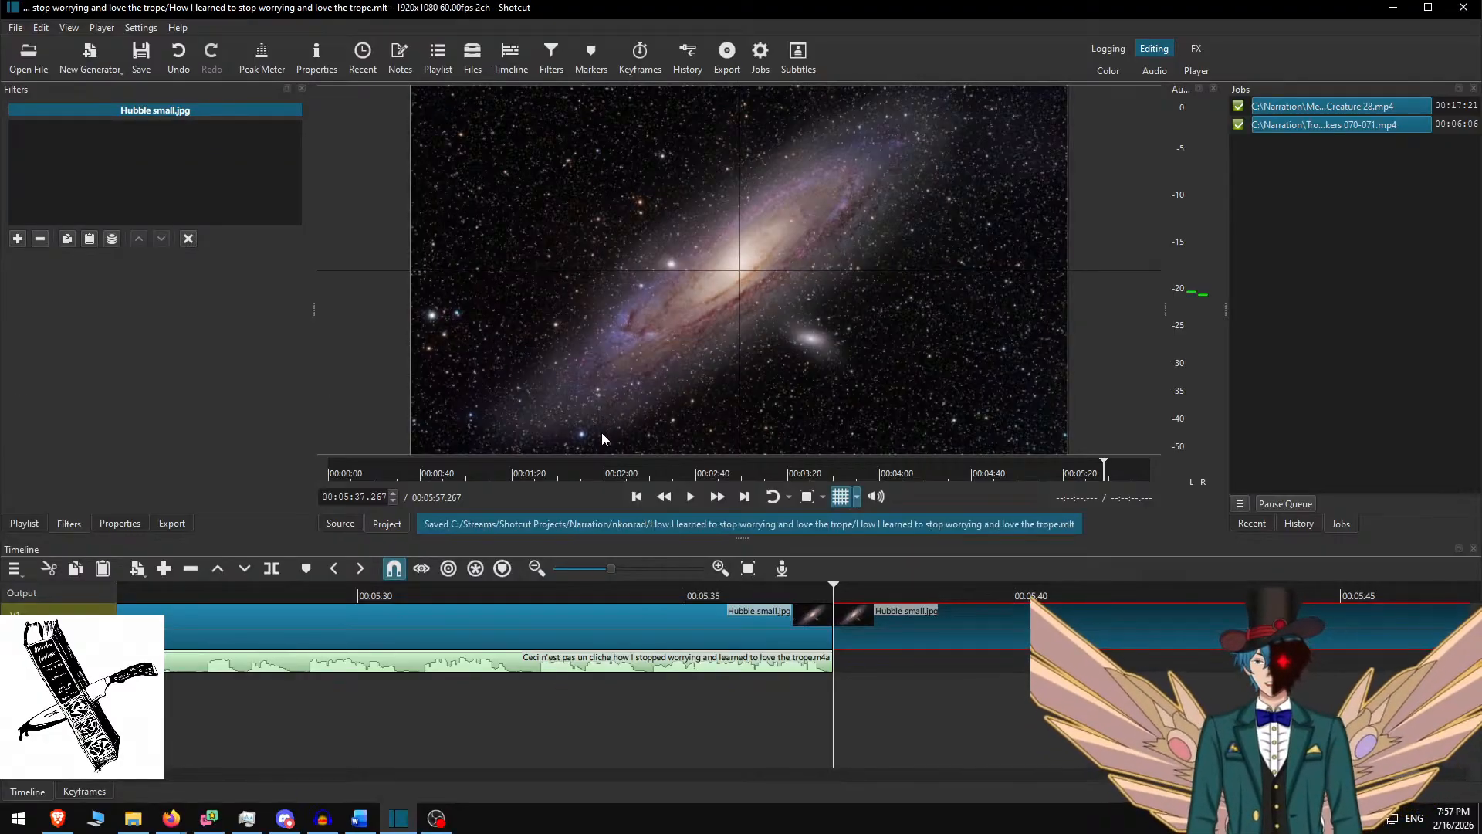
pyautogui.hotkey('ctrl', 'e')
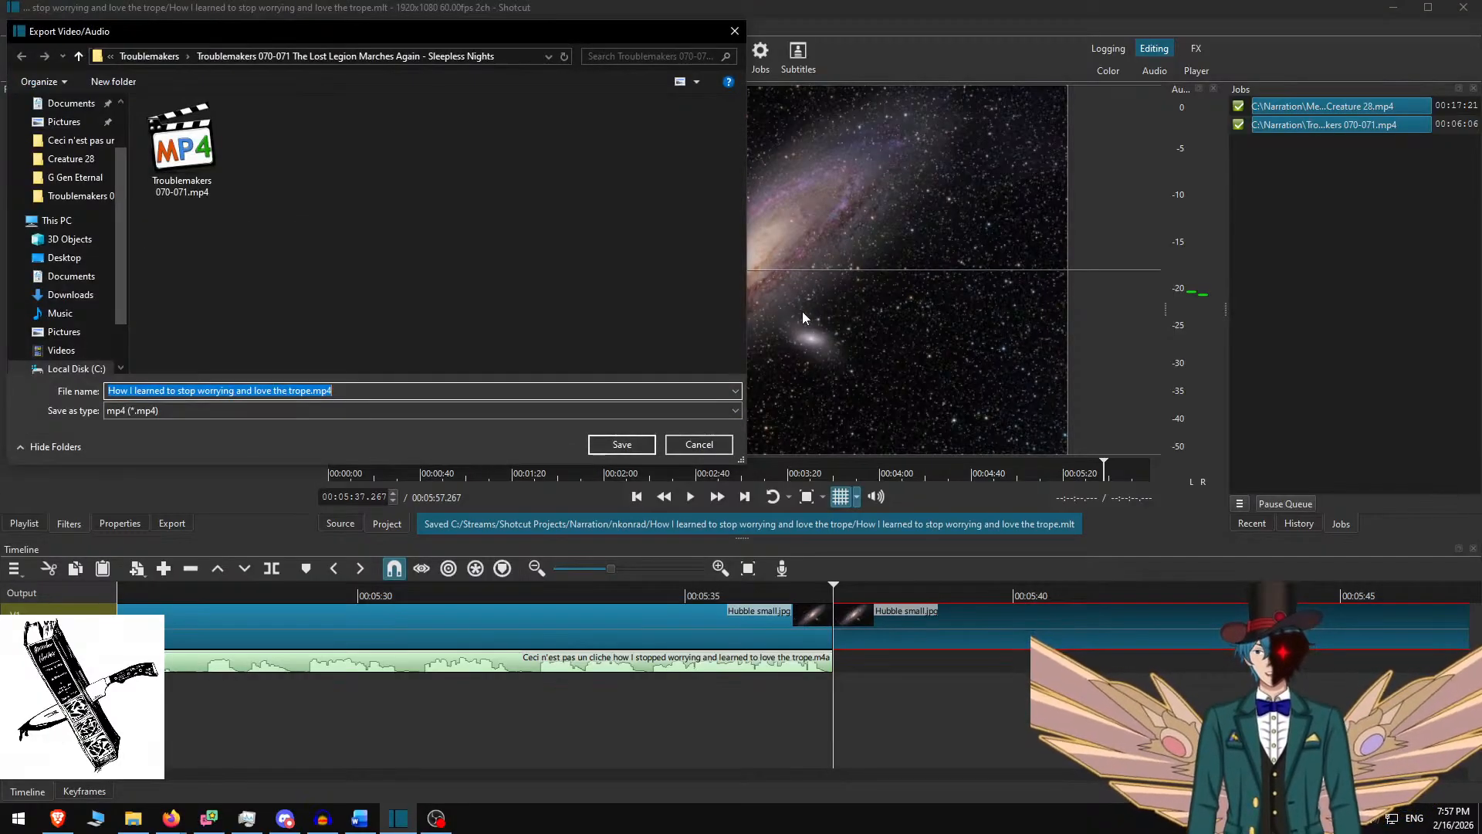
# Export the MP4 into the One-Shots\nkonrad\Ceci n'est pas un cliche… folder
pyautogui.hotkey('alt', 'Up')
pyautogui.hotkey('alt', 'Up')
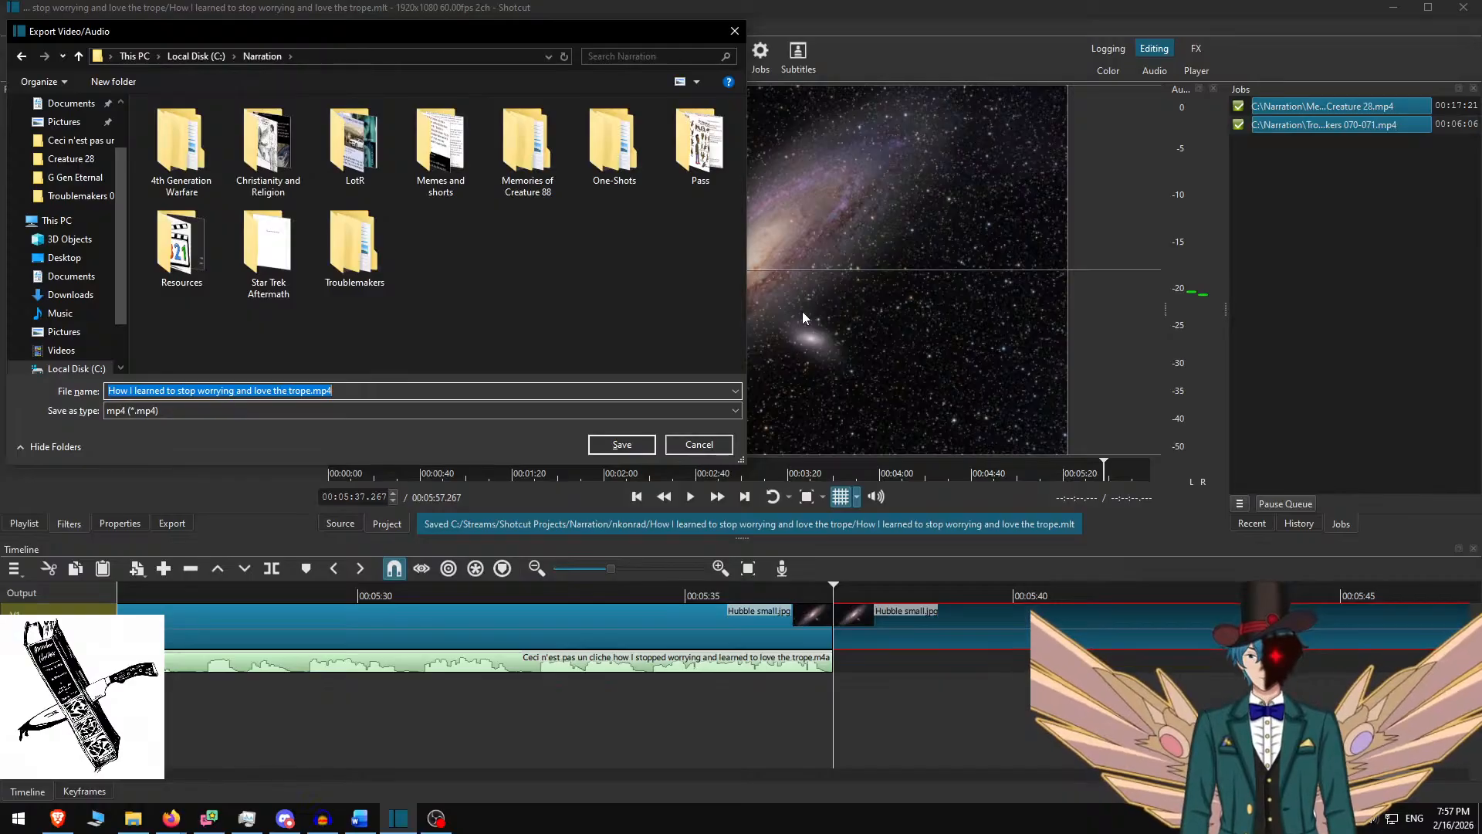
pyautogui.write('One-Shots')
pyautogui.press('Return')
pyautogui.write('nkonrad')
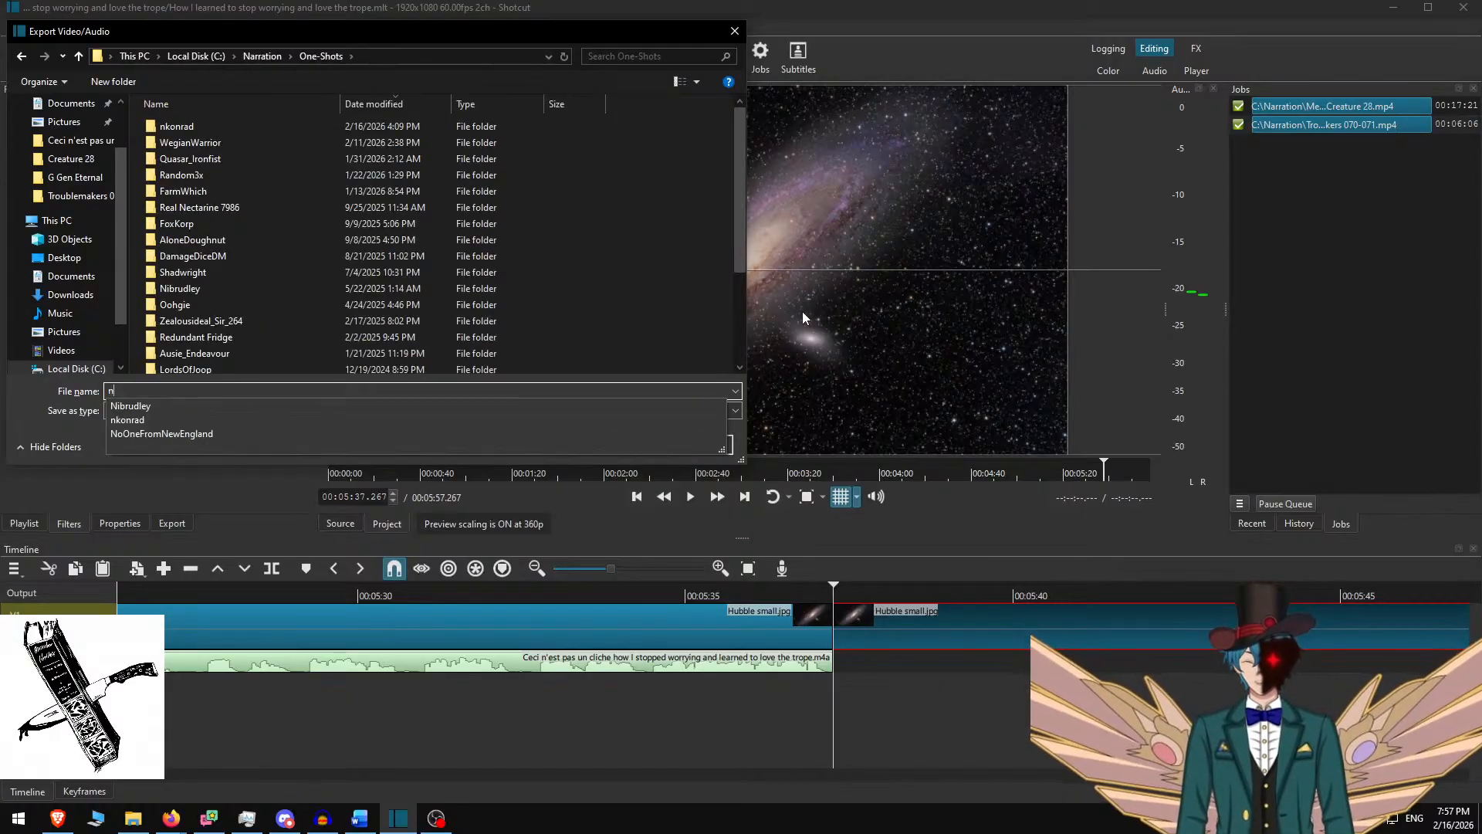
pyautogui.press('Return')
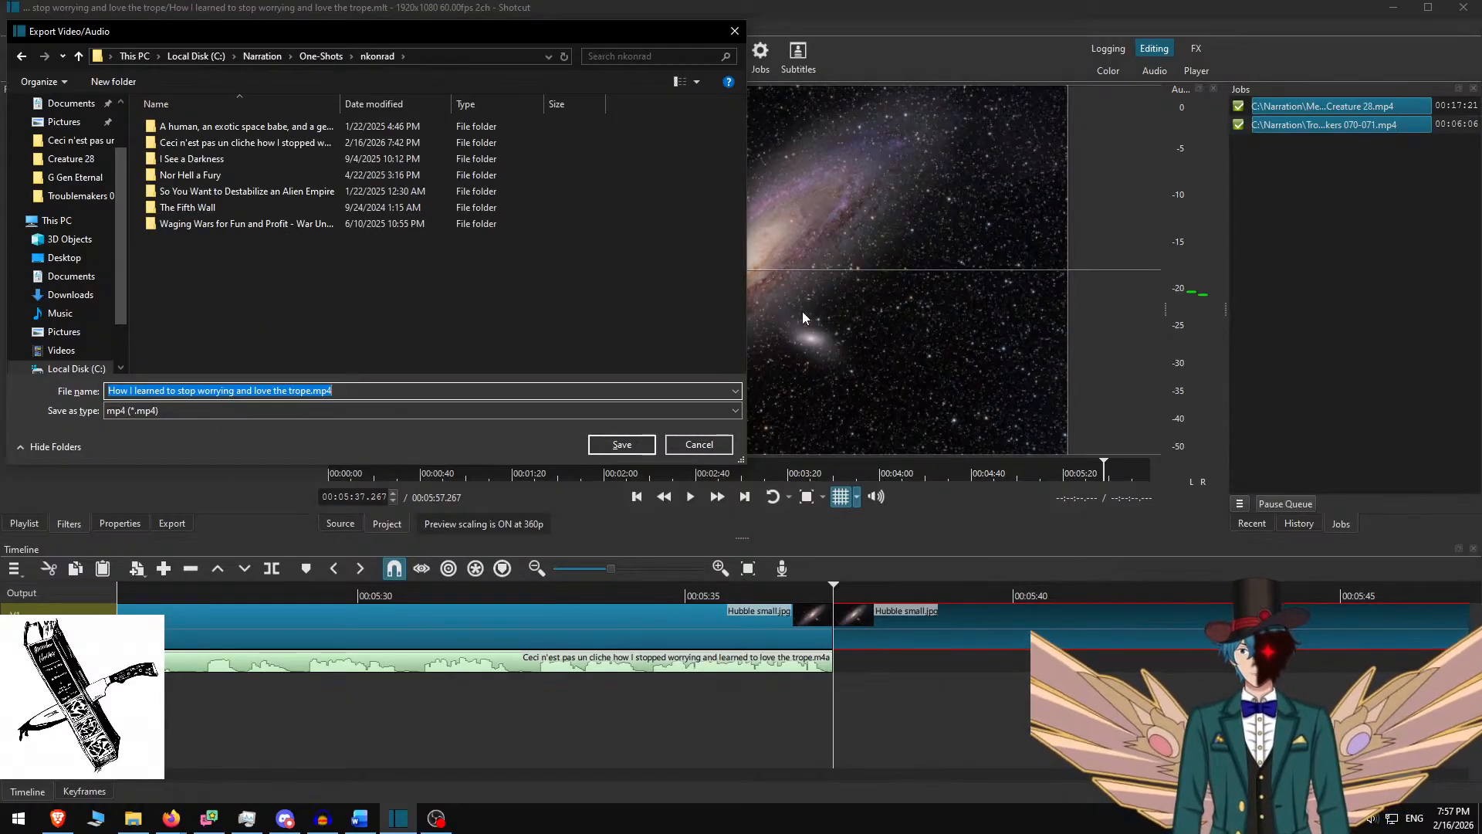
pyautogui.write('cec')
pyautogui.press('Down')
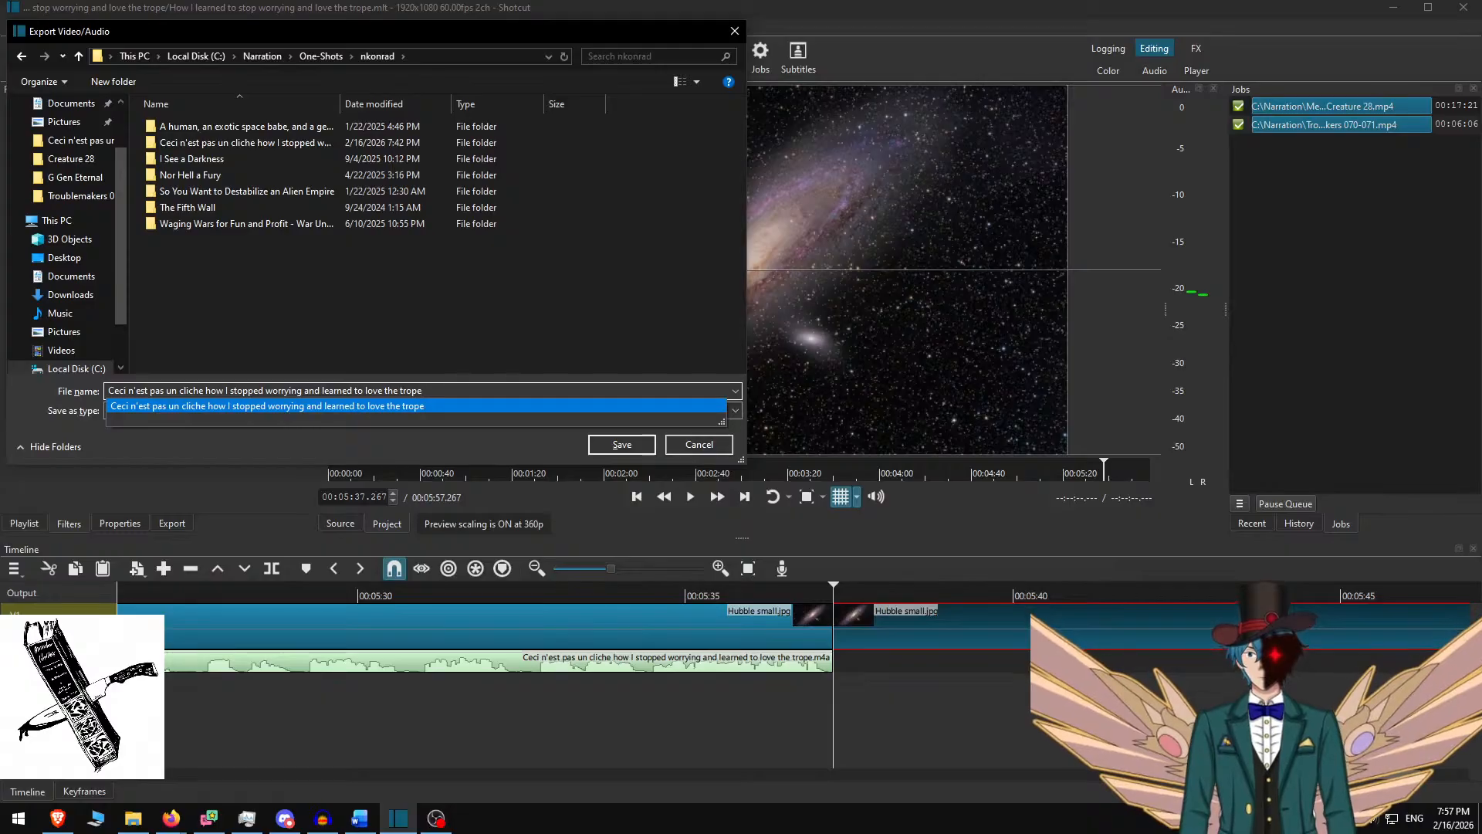
pyautogui.press('Return')
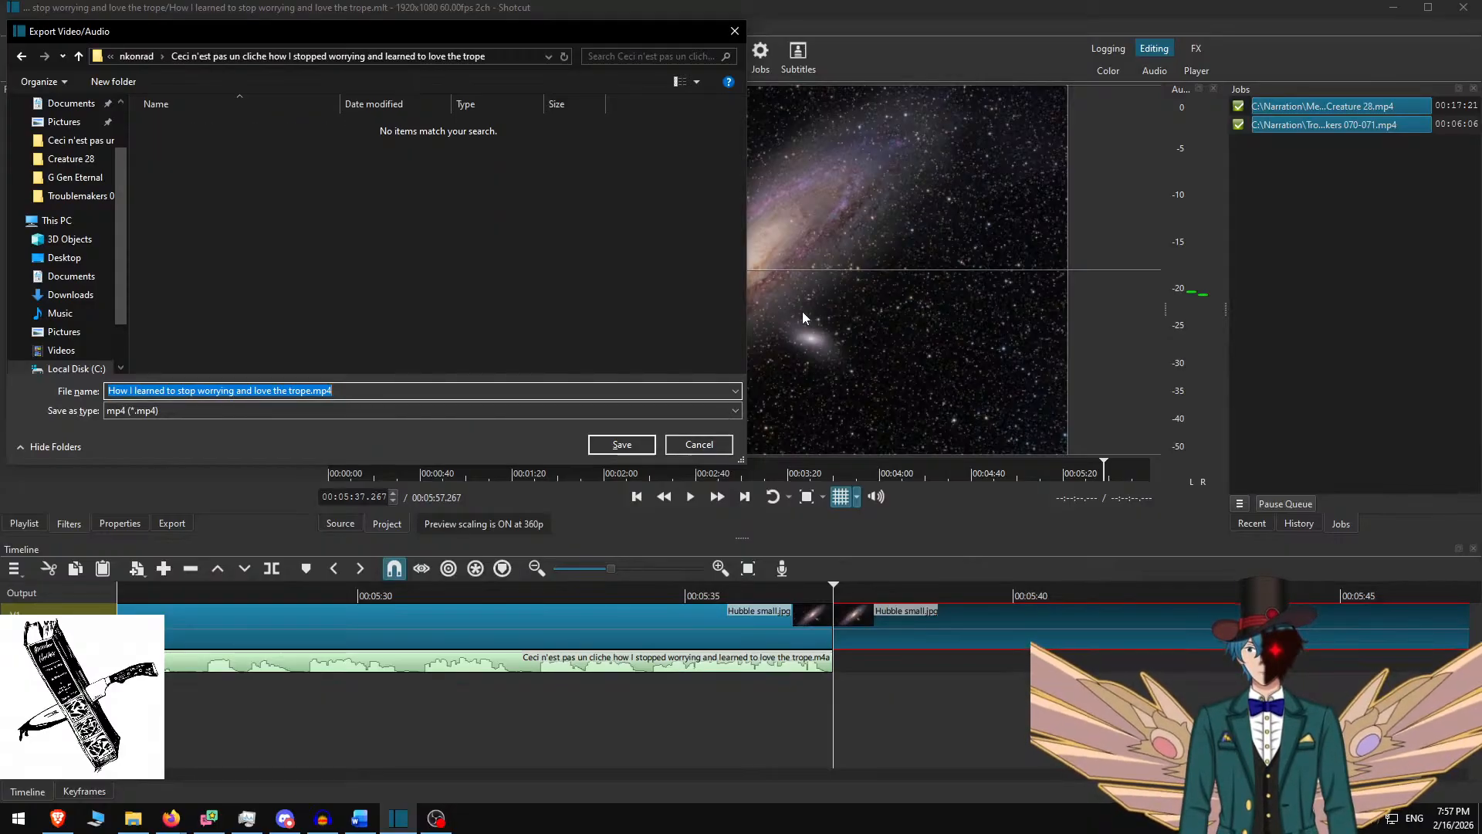
pyautogui.press('Return')
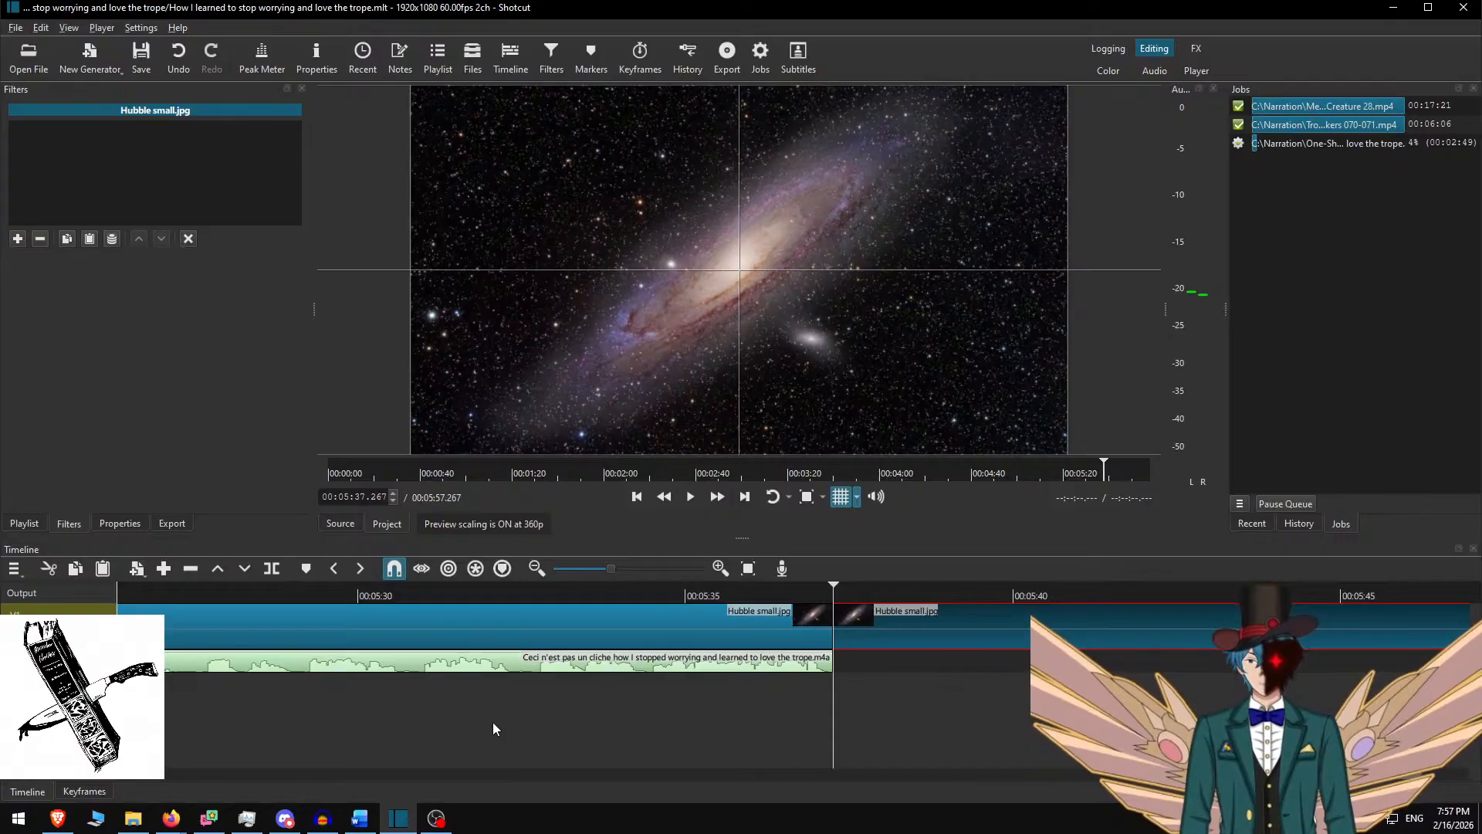
# Undo the passage deletions in Word to restore all 731 words, then close Word
pyautogui.click(325, 822)
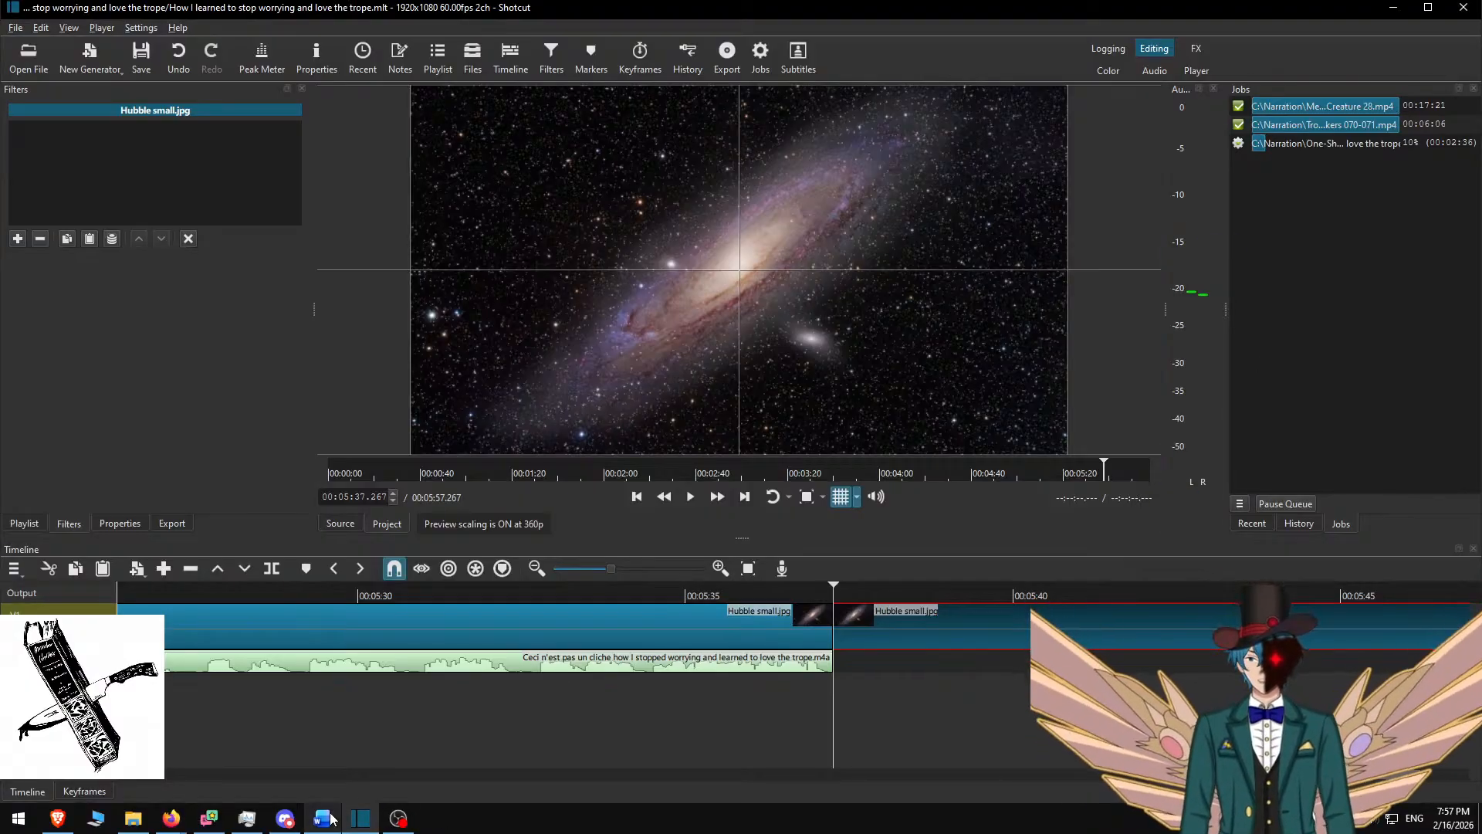
pyautogui.click(324, 818)
pyautogui.click(757, 303)
pyautogui.hotkey('ctrl', 'z')
pyautogui.hotkey('ctrl', 'z')
pyautogui.hotkey('ctrl', 'z')
pyautogui.hotkey('ctrl', 'z')
pyautogui.hotkey('ctrl', 'z')
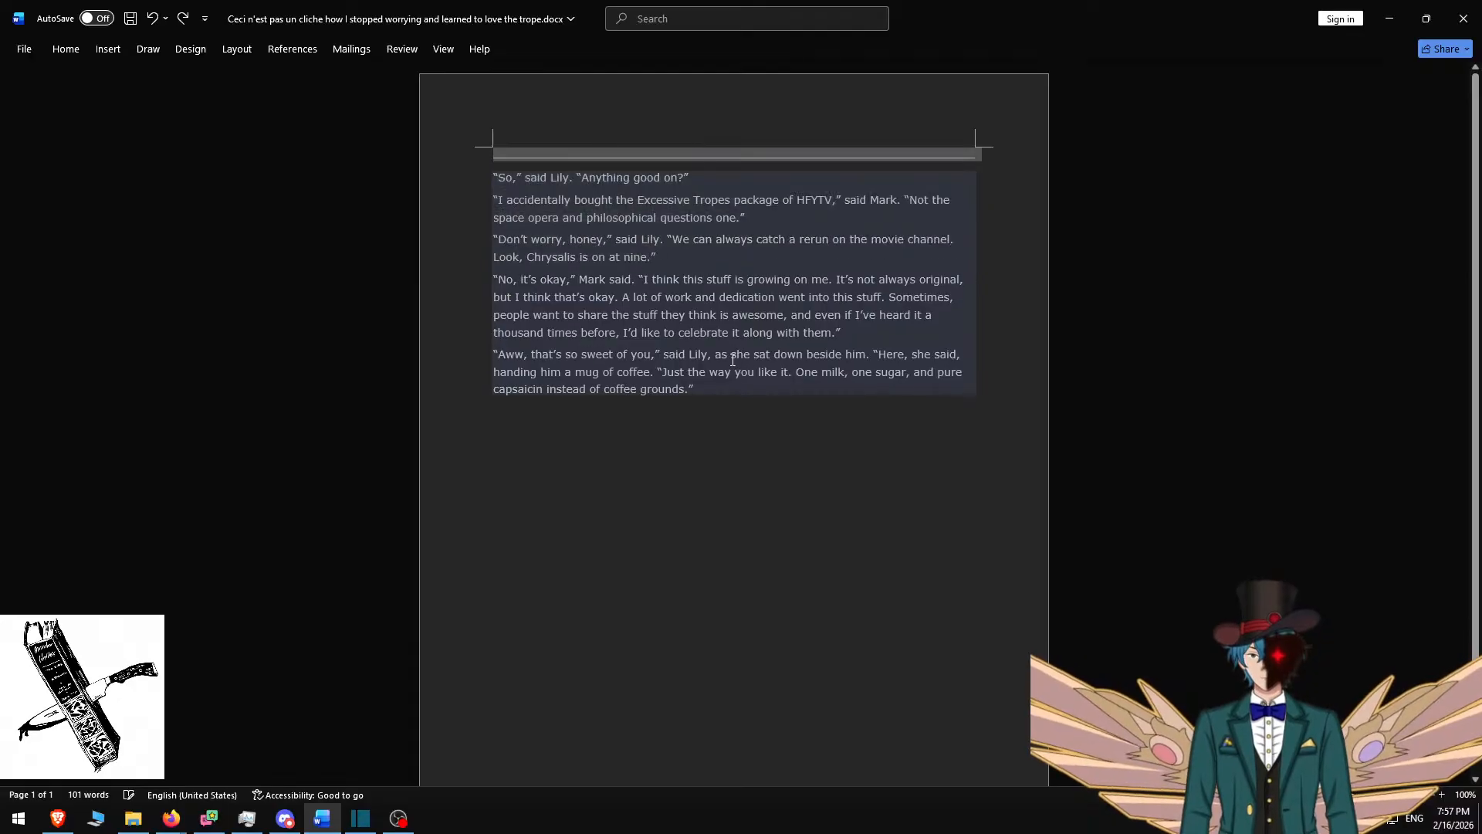
pyautogui.hotkey('ctrl', 'z')
pyautogui.hotkey('ctrl', 'z')
pyautogui.hotkey('ctrl', 'z')
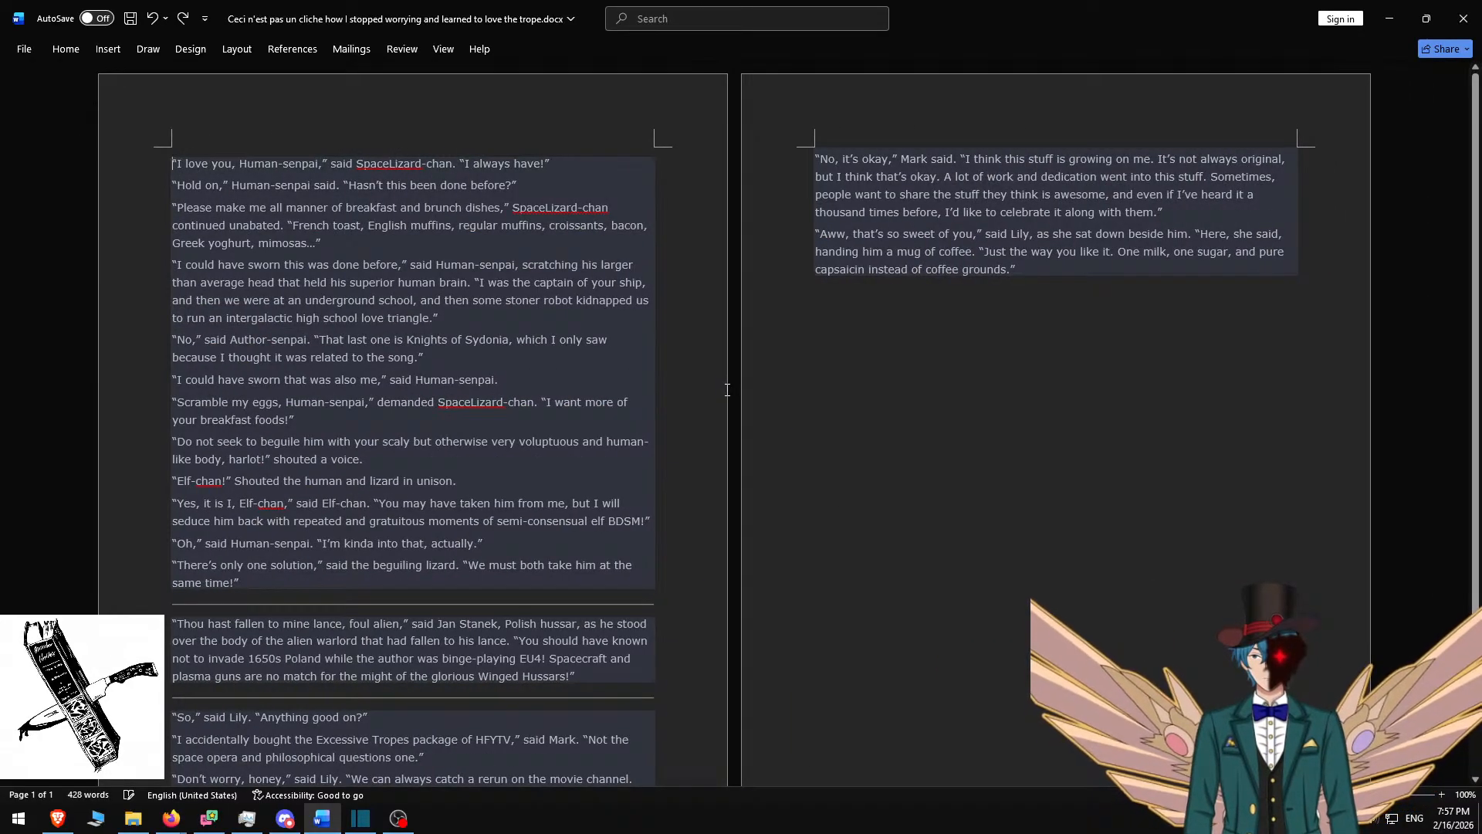
pyautogui.hotkey('ctrl', 'z')
pyautogui.hotkey('ctrl', 'z')
pyautogui.hotkey('ctrl', 'z')
pyautogui.hotkey('ctrl', 'z')
pyautogui.hotkey('ctrl', 'z')
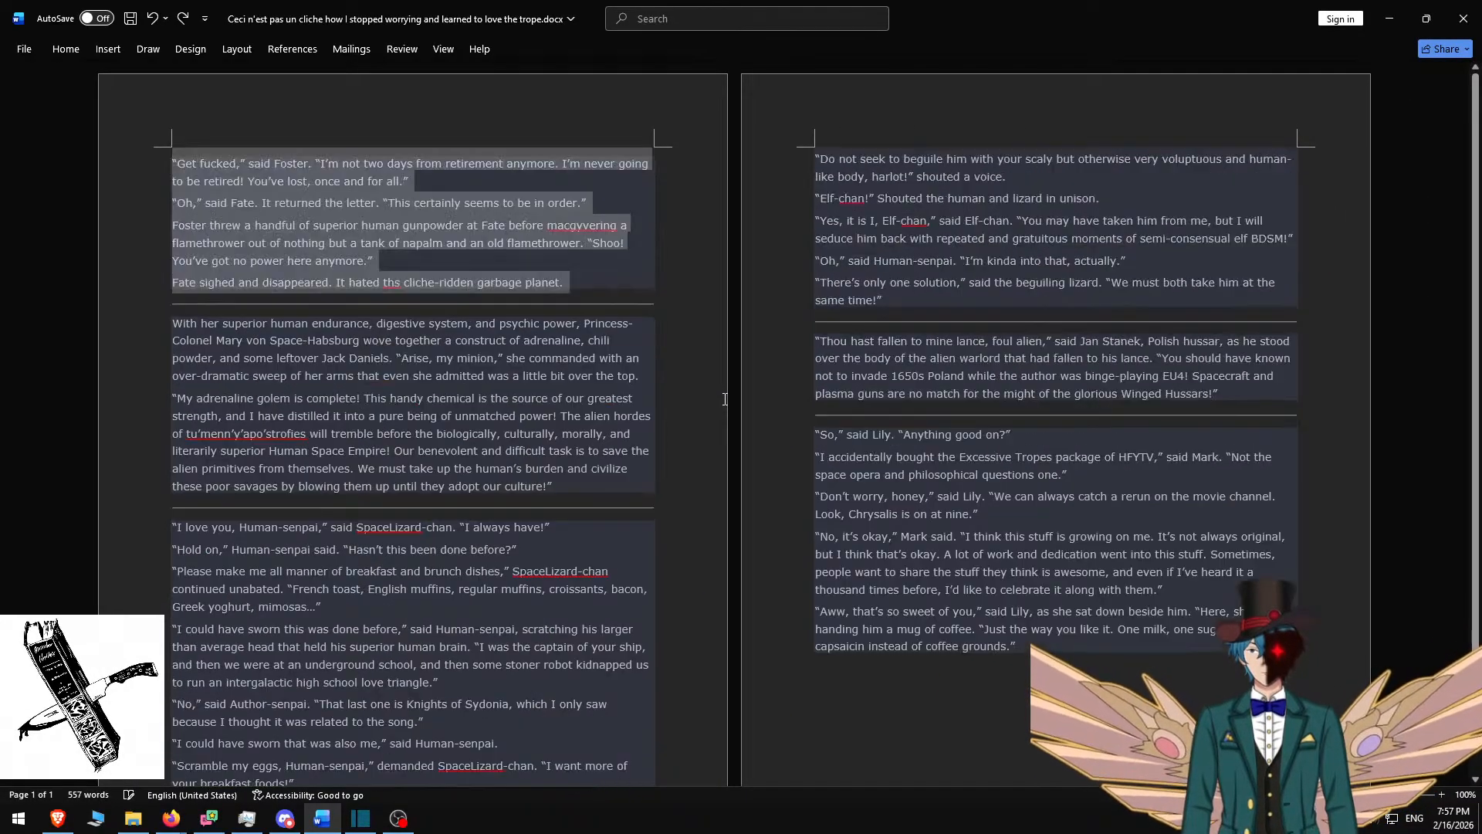
pyautogui.hotkey('ctrl', 'z')
pyautogui.click(602, 199)
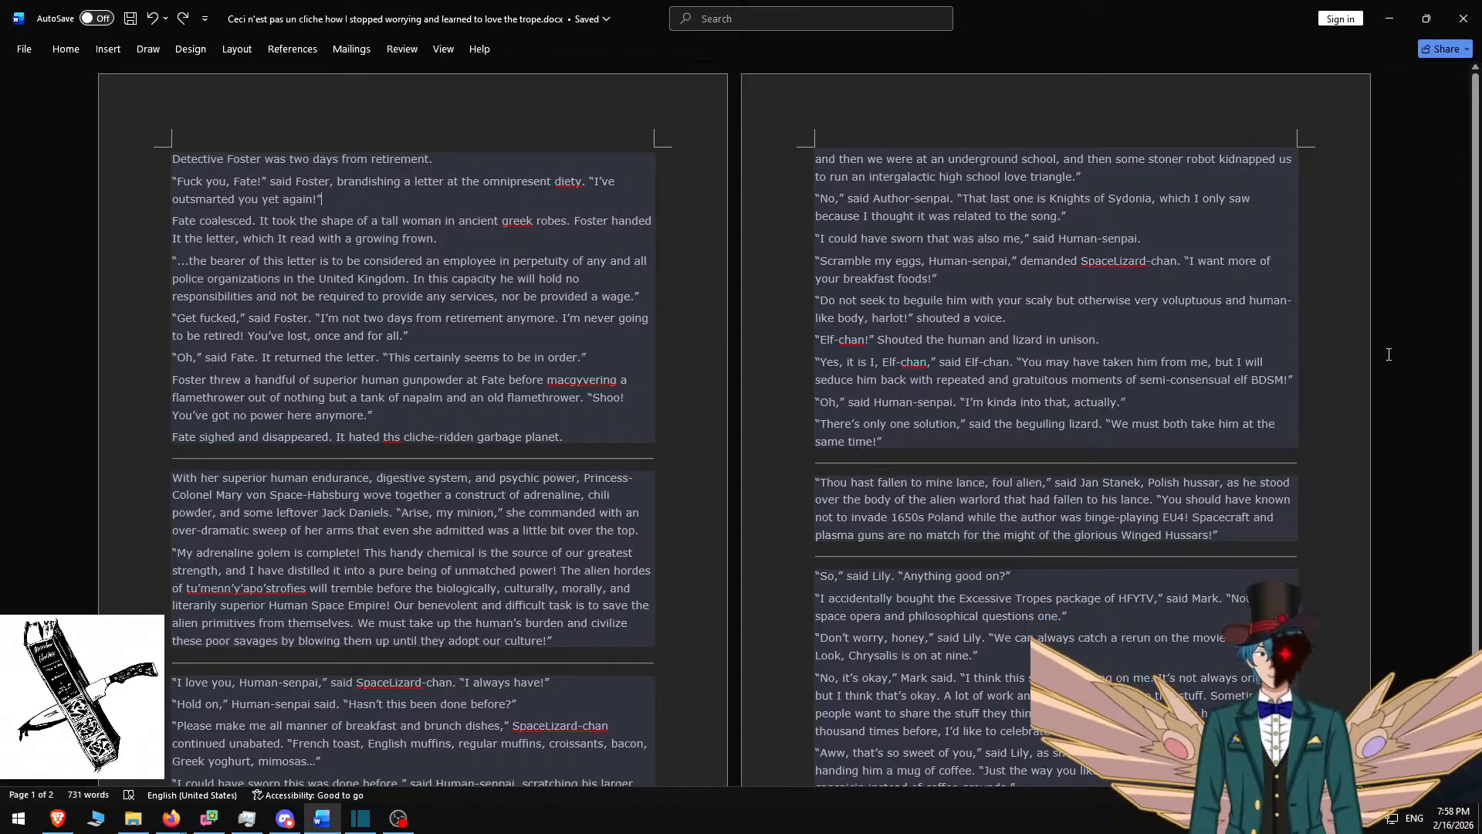
pyautogui.click(1463, 18)
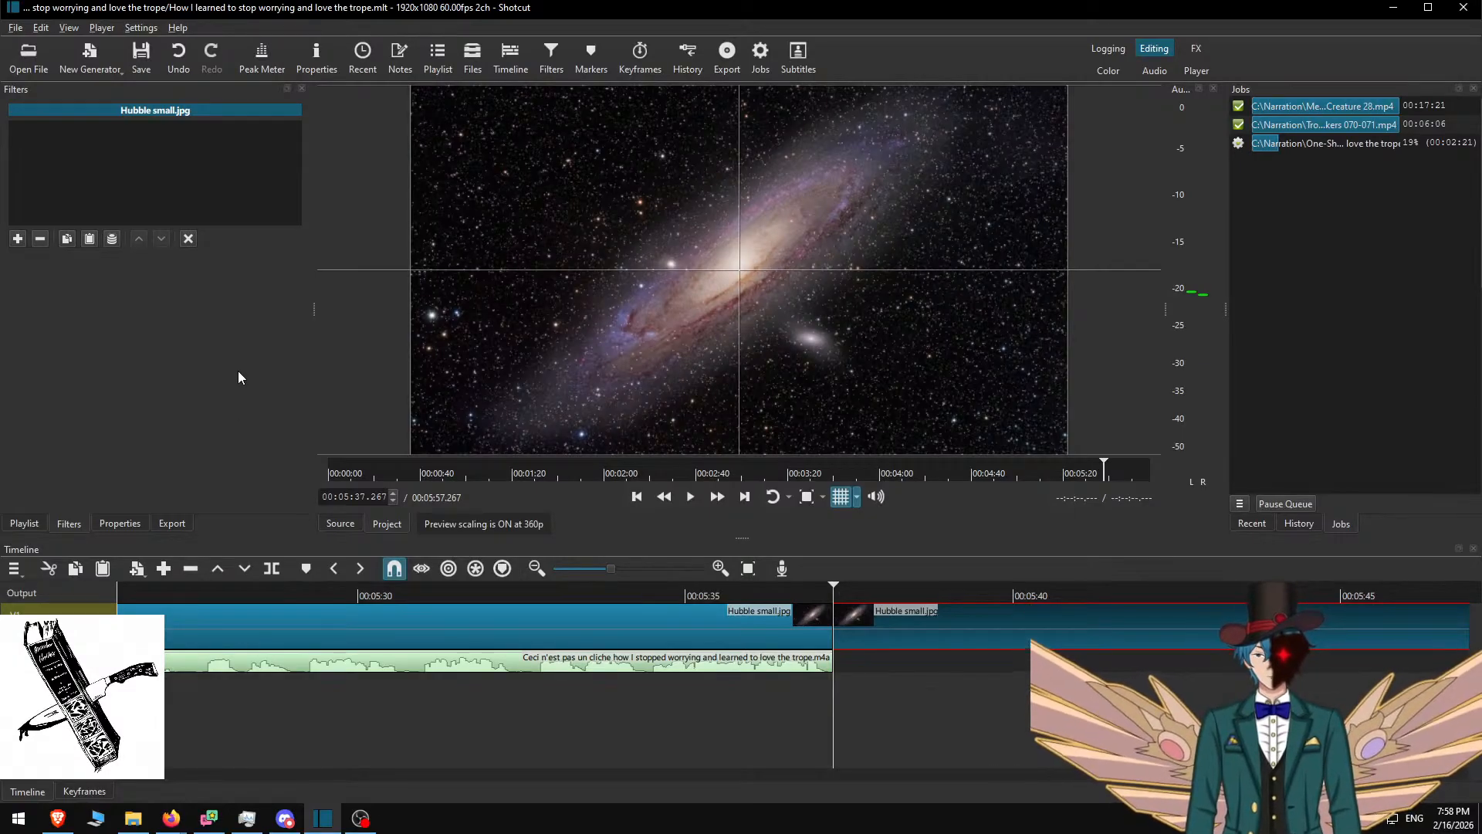
# Browse in File Explorer to One-Shots > nkonrad > I See a Darkness and its project files
pyautogui.click(133, 819)
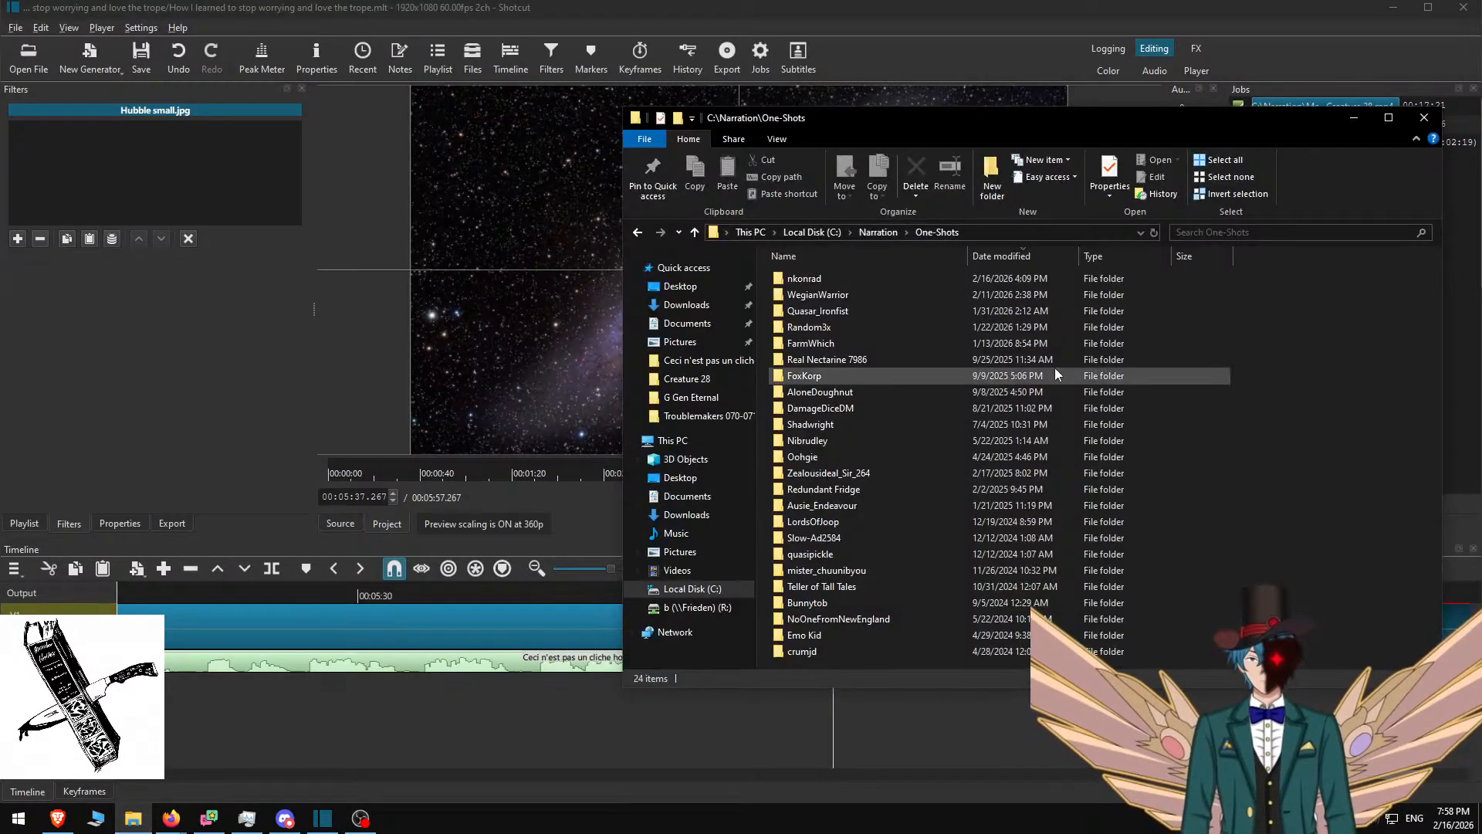
pyautogui.click(884, 315)
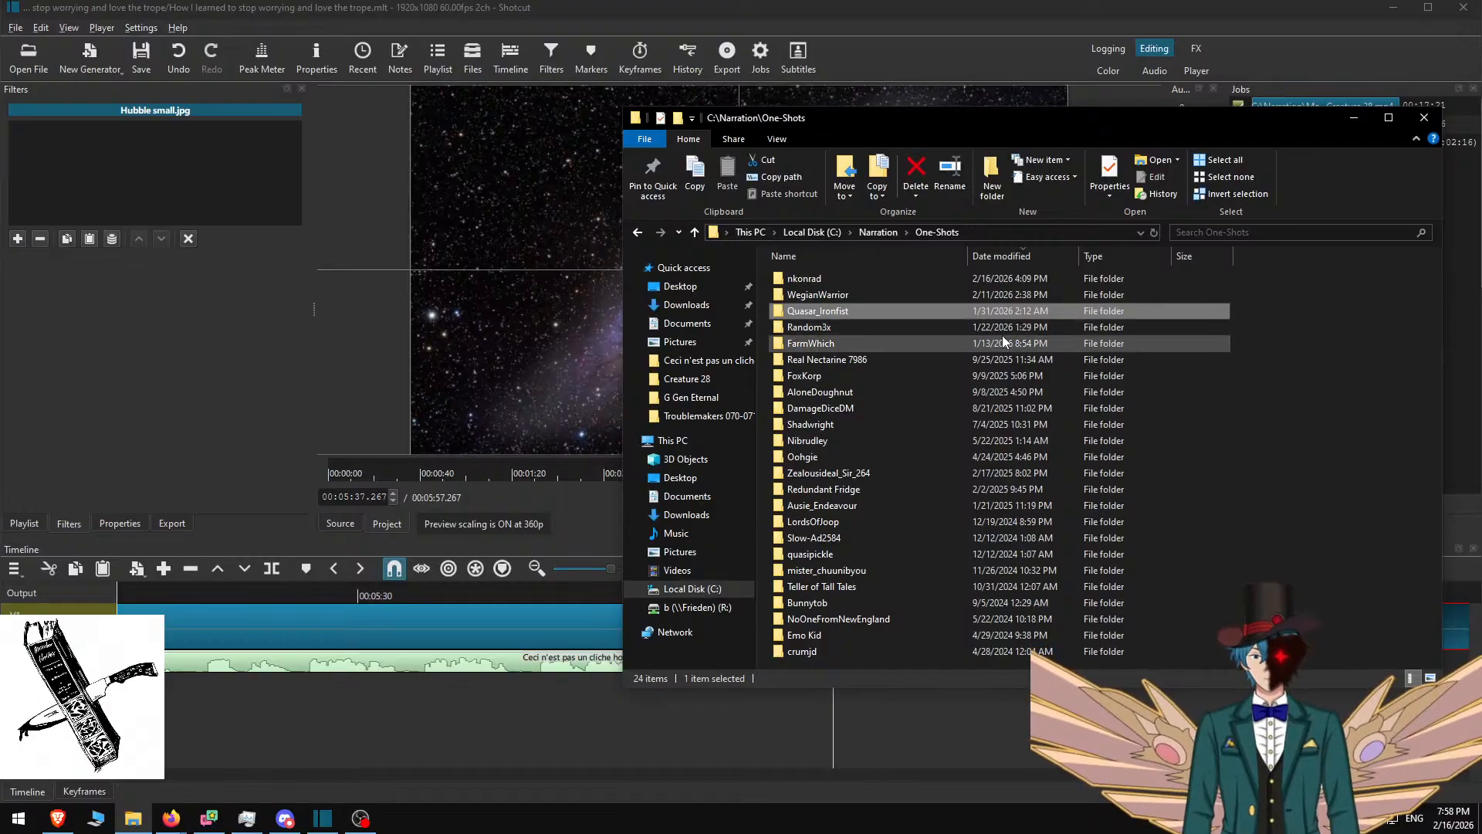
pyautogui.press('Home')
pyautogui.press('Return')
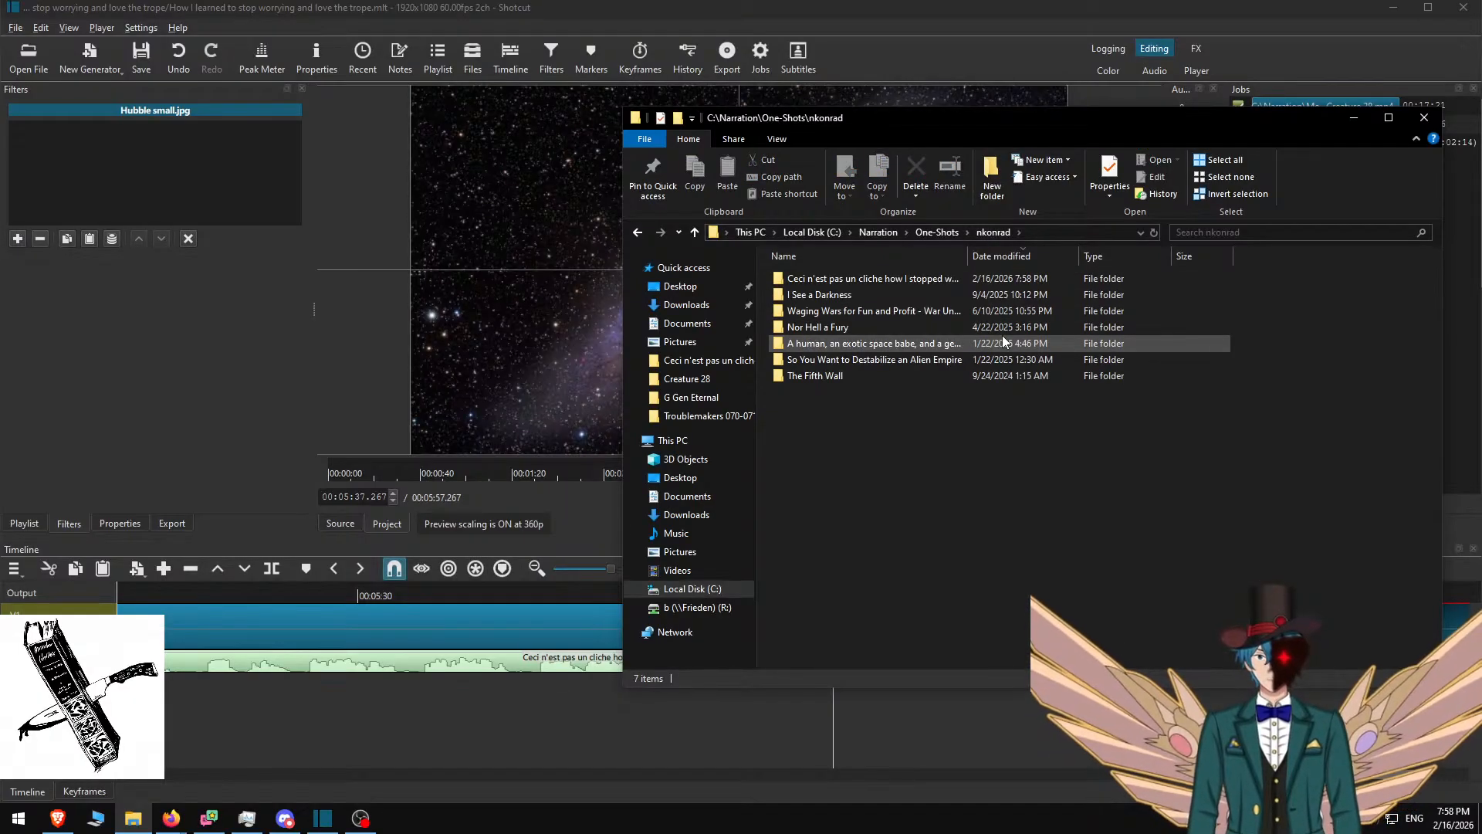
pyautogui.press('w')
pyautogui.press('Up')
pyautogui.press('Return')
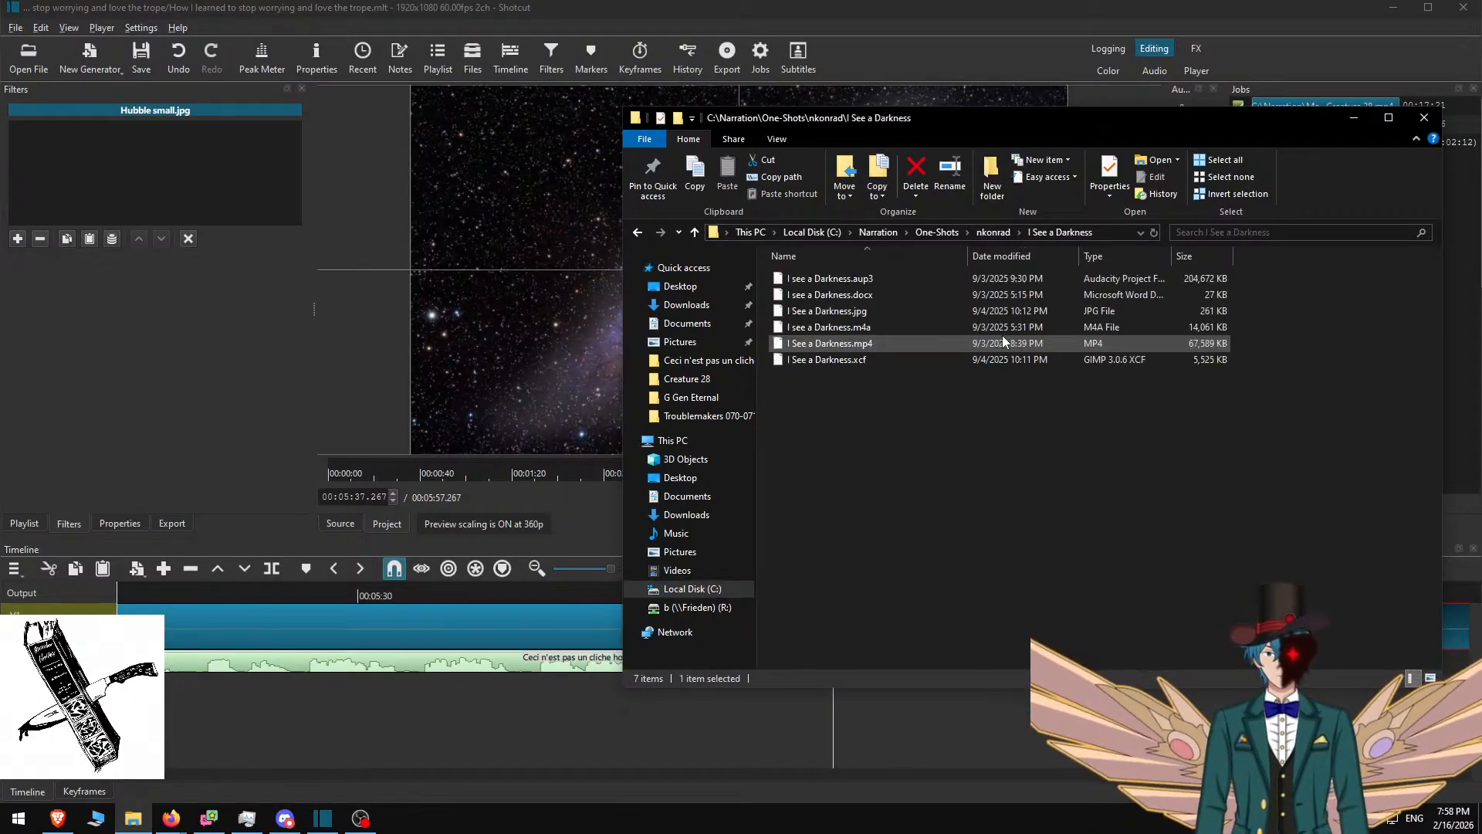
pyautogui.press('Down')
pyautogui.press('Down')
pyautogui.press('Down')
pyautogui.press('Down')
pyautogui.press('Down')
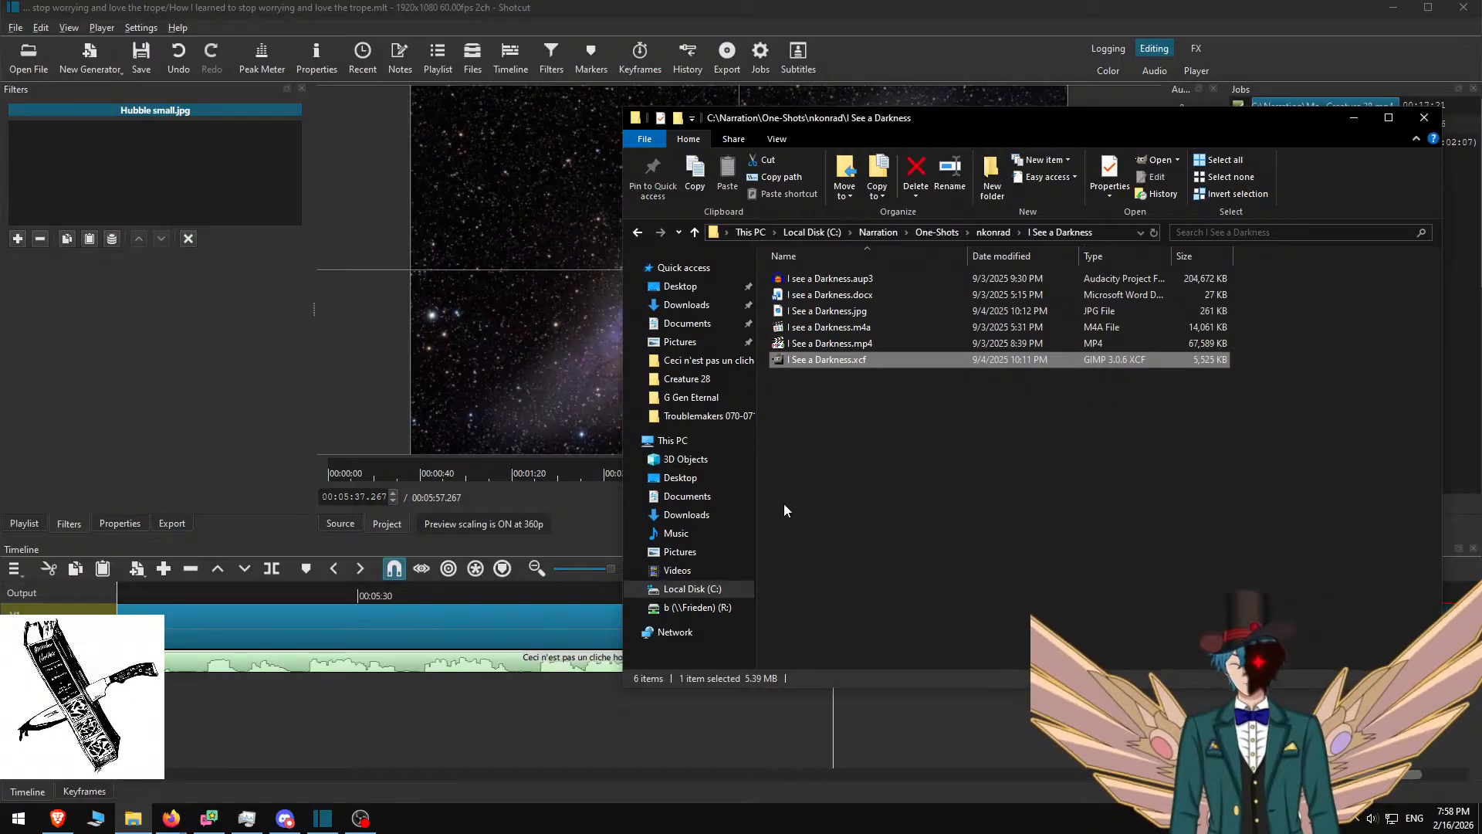
pyautogui.click(962, 480)
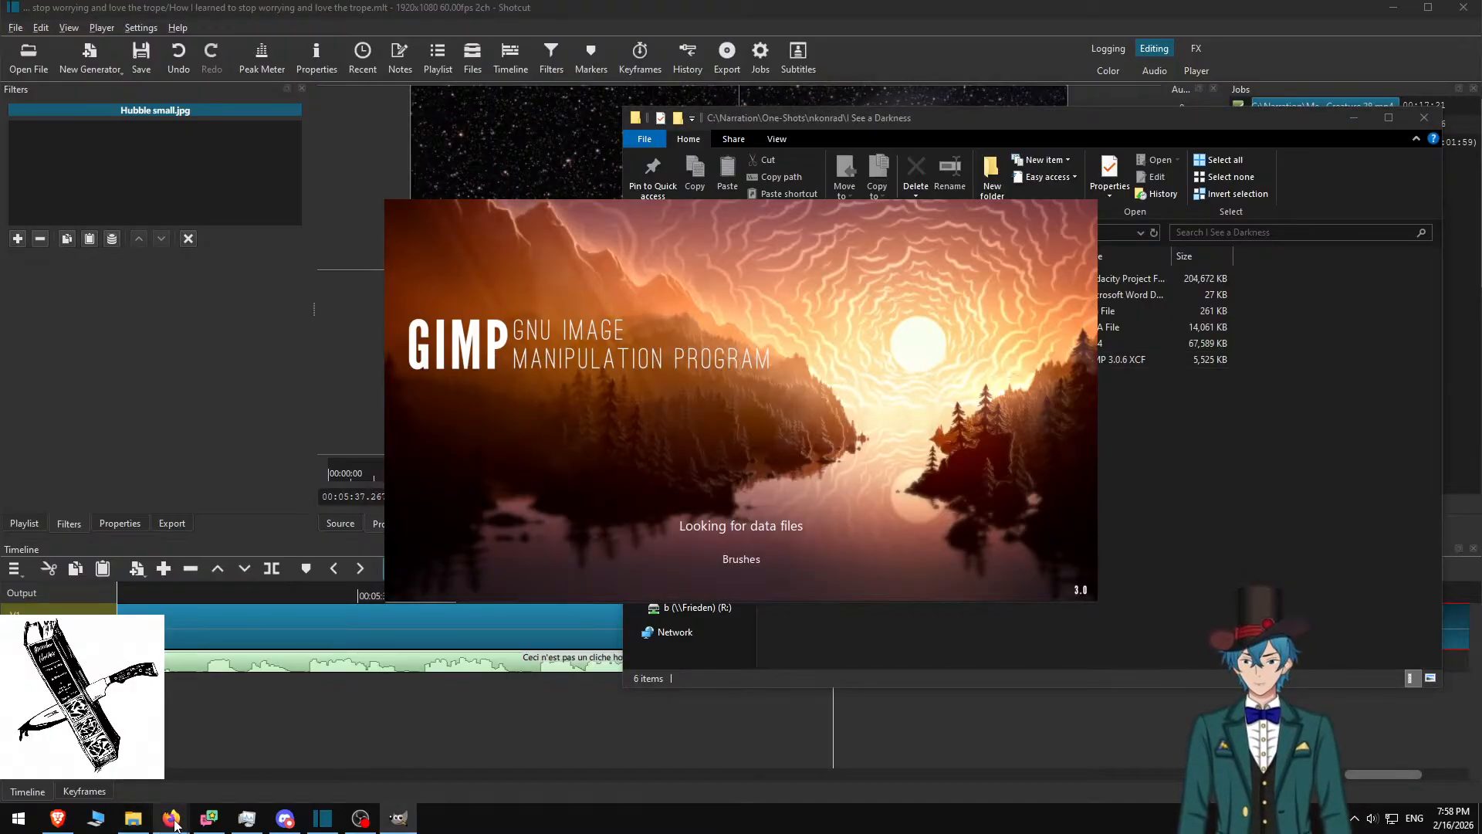
pyautogui.moveTo(174, 824)
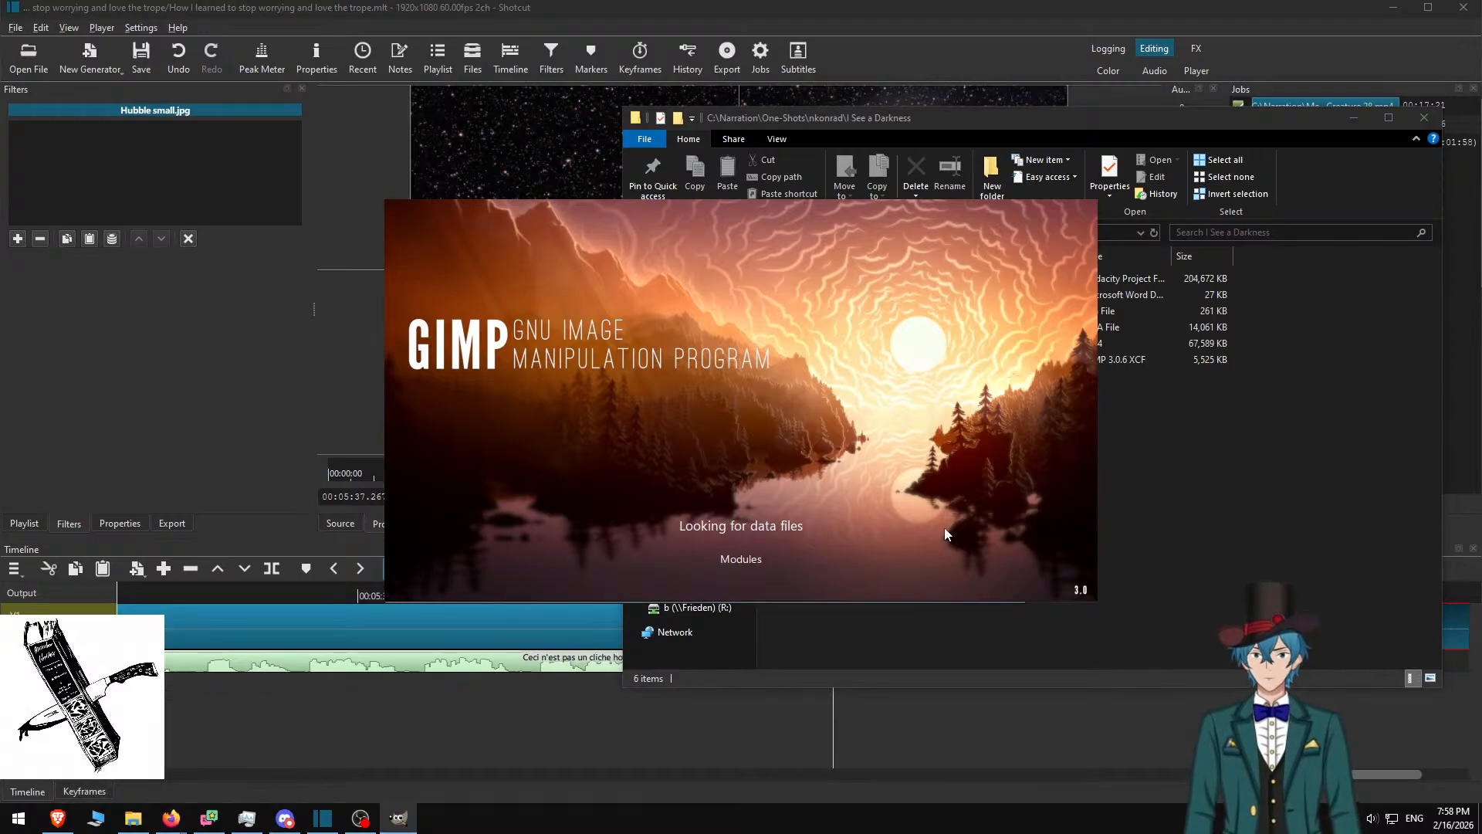
pyautogui.click(1243, 492)
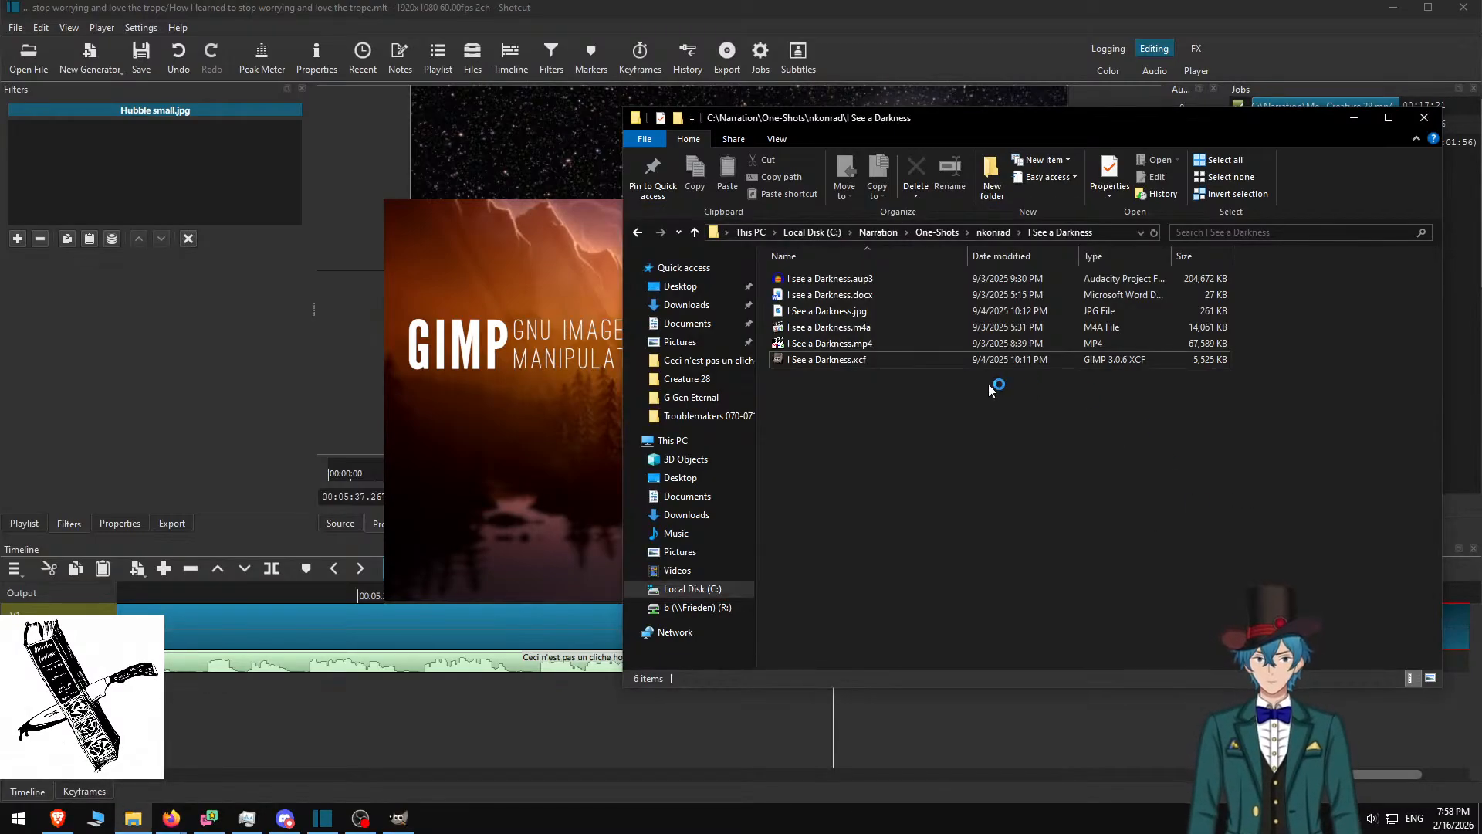
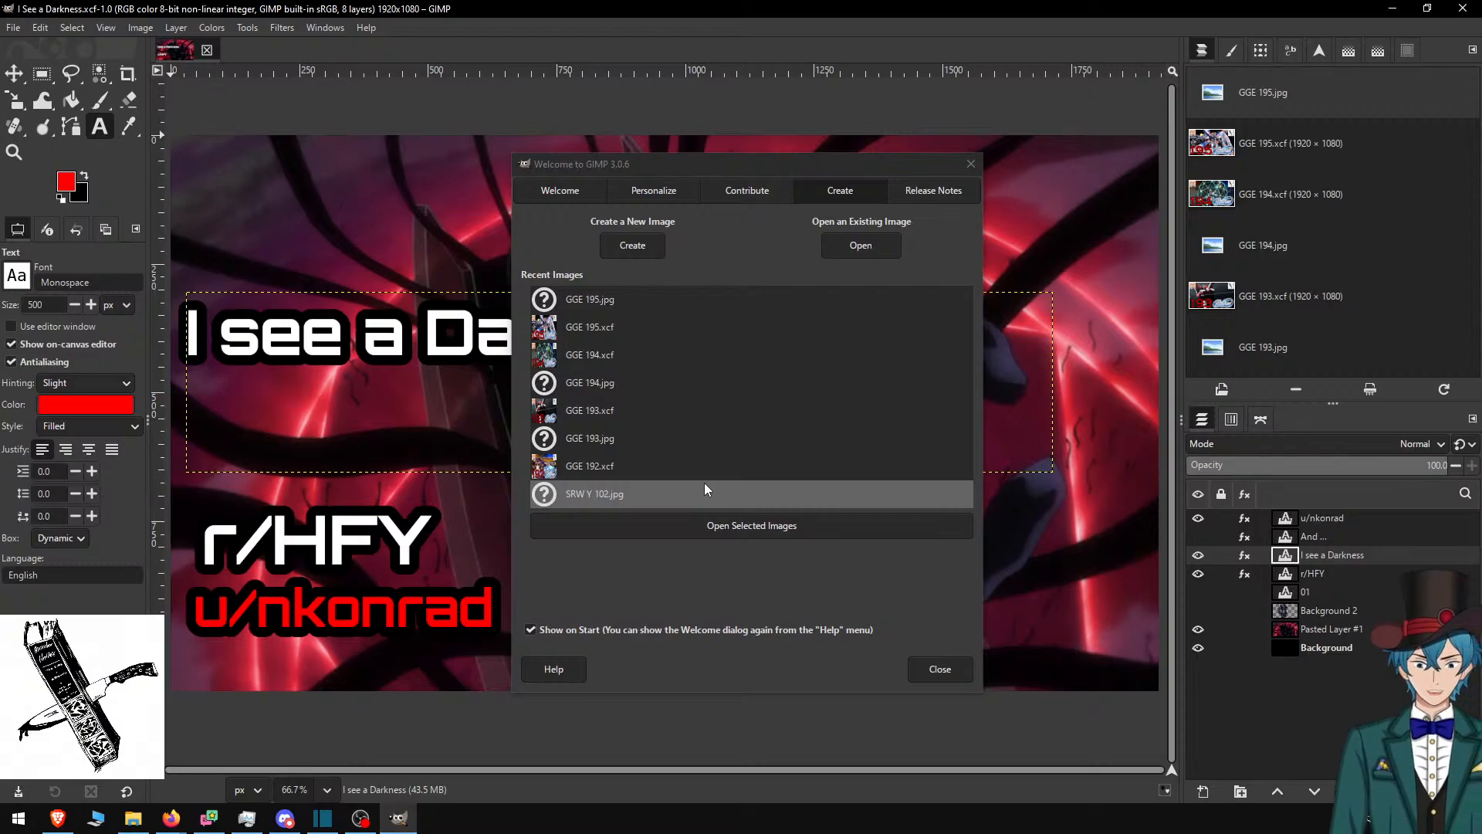
# Dismiss the Welcome to GIMP dialog to reveal the 'I See a Darkness' thumbnail
pyautogui.click(966, 161)
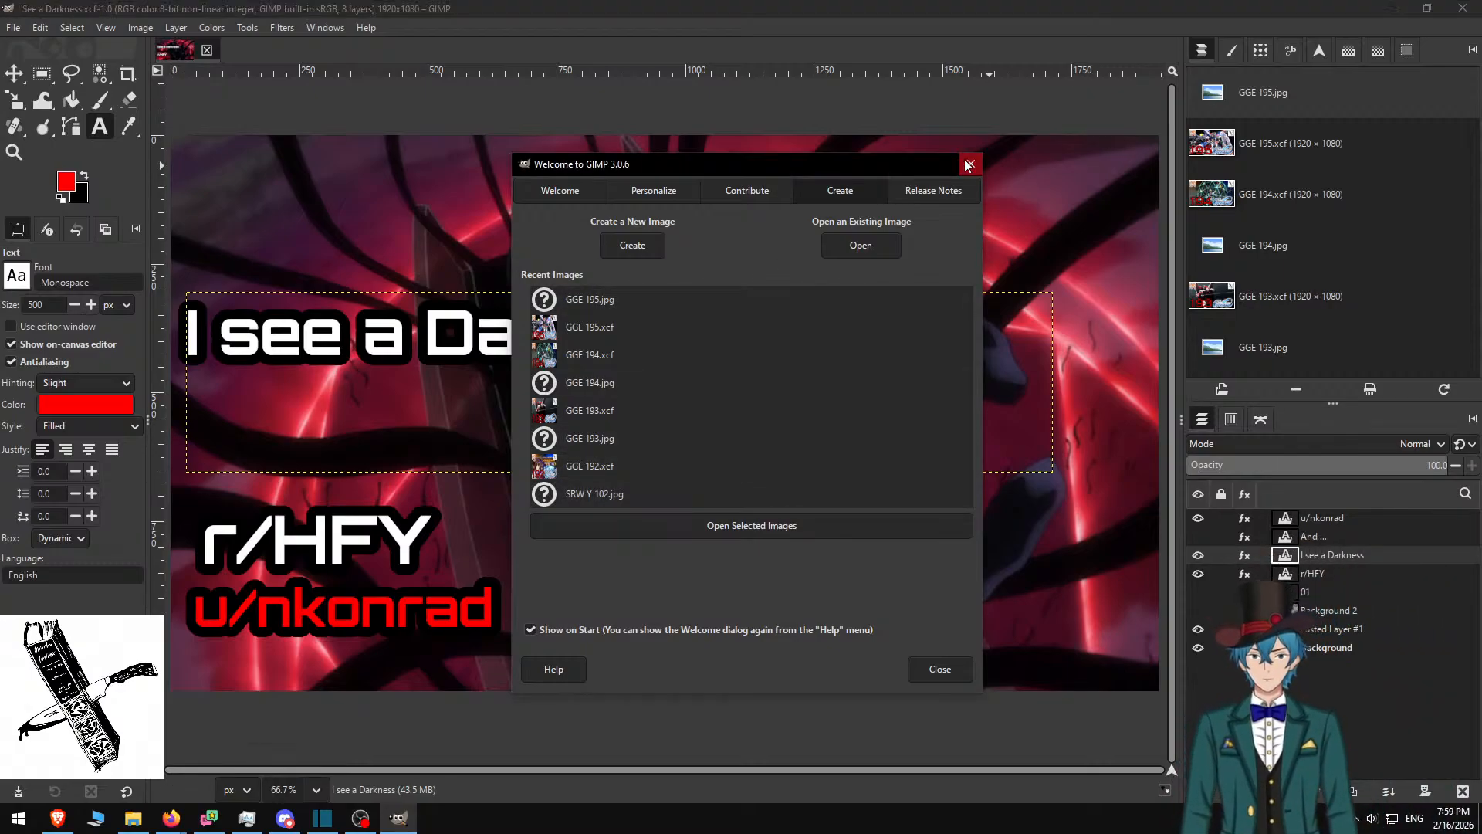
pyautogui.click(968, 163)
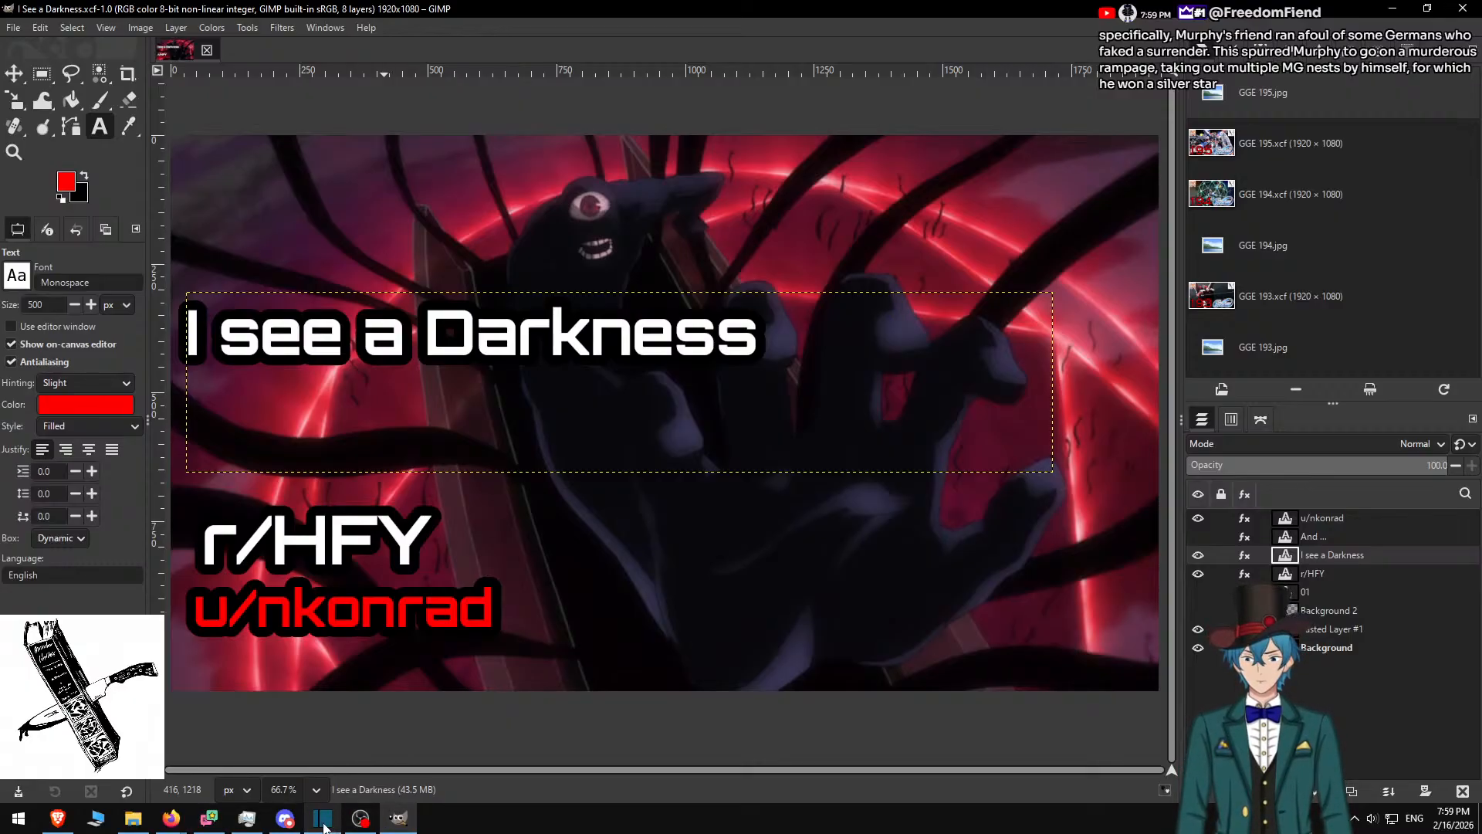
# Copy the Reddit post title 'Ceci n'est pas un cliche…' in Brave, then return to GIMP
pyautogui.click(54, 825)
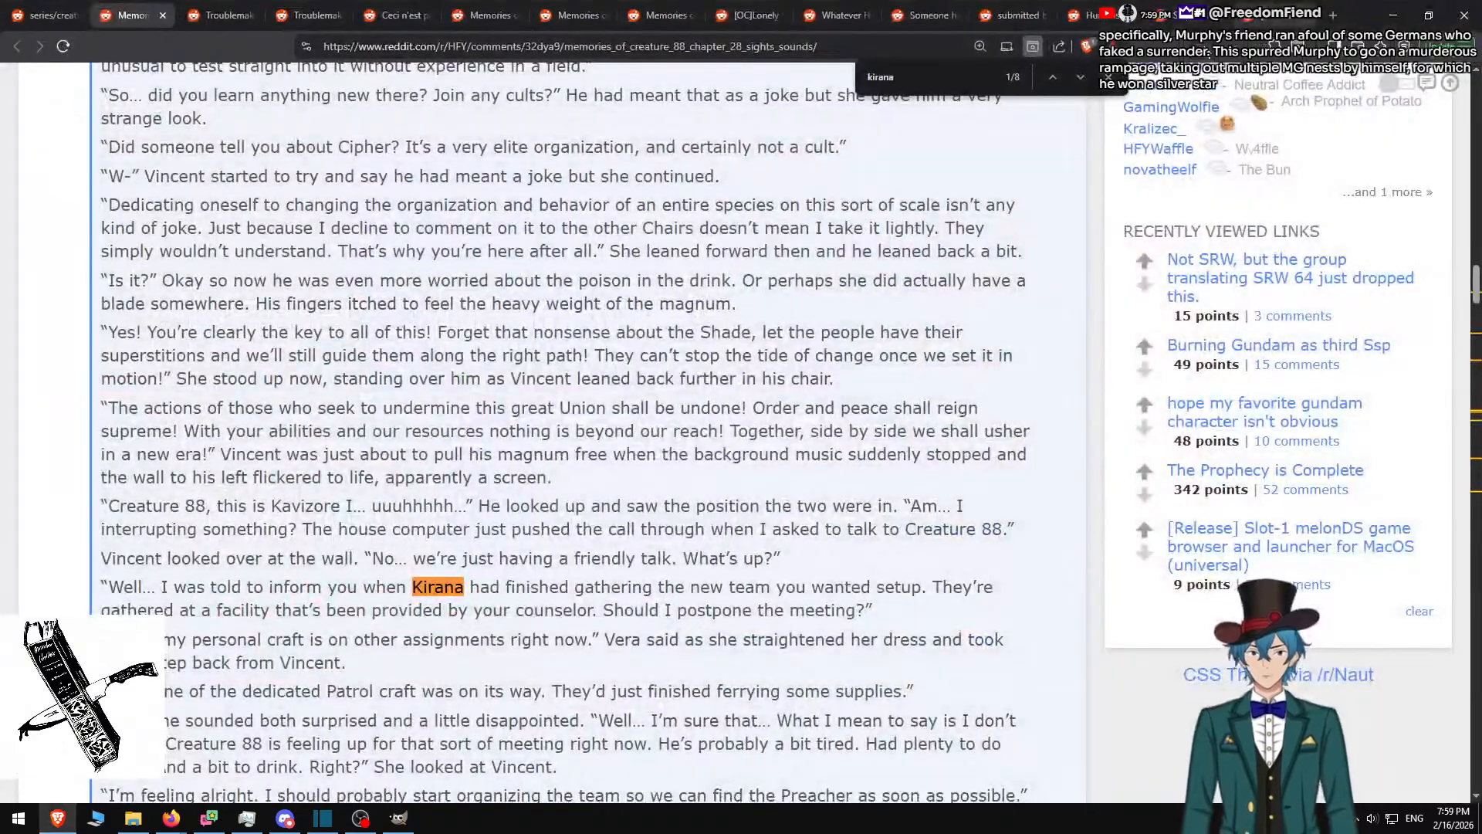
pyautogui.click(395, 16)
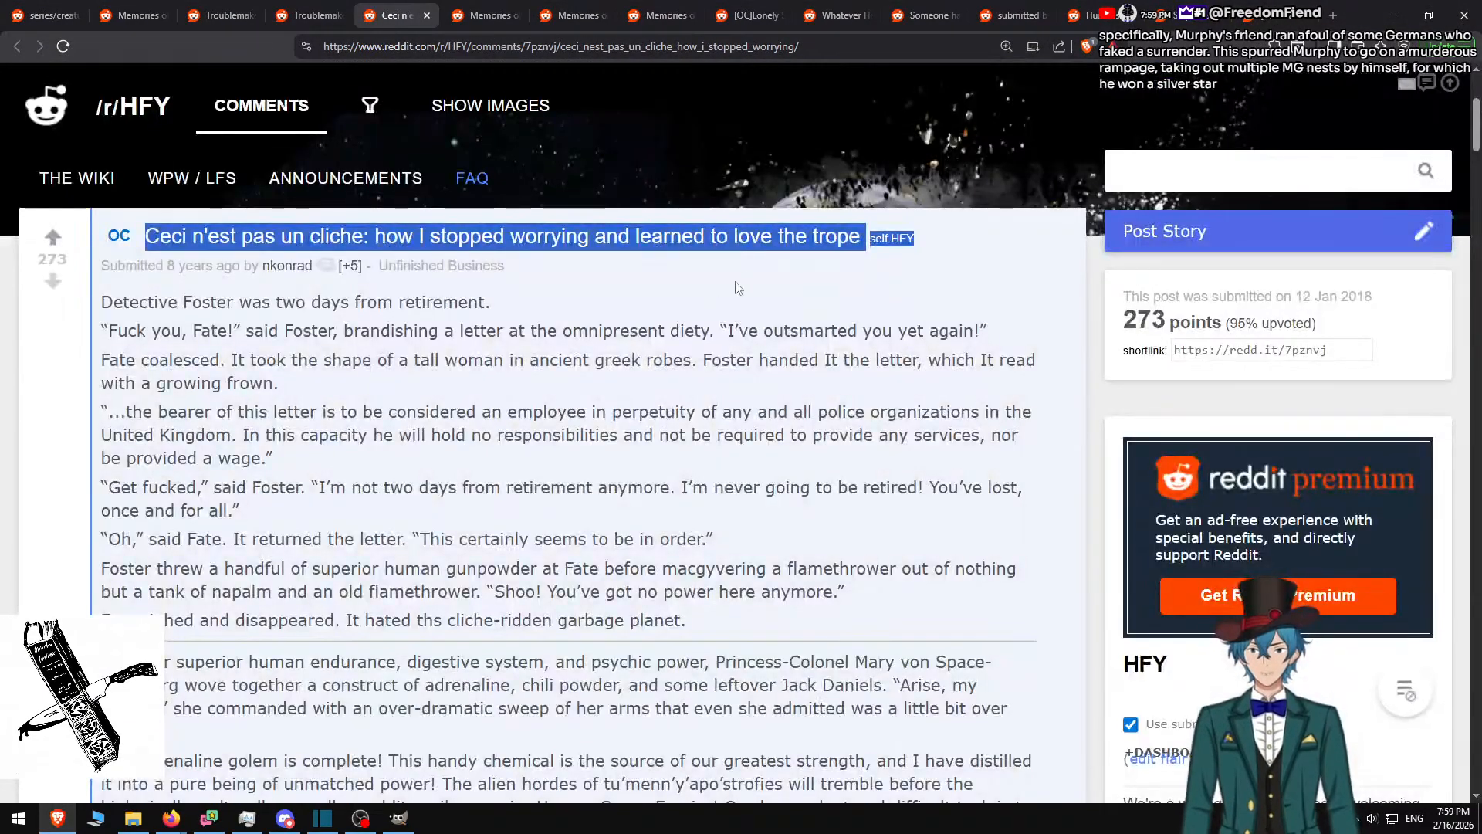
pyautogui.moveTo(938, 234); pyautogui.dragTo(141, 247)
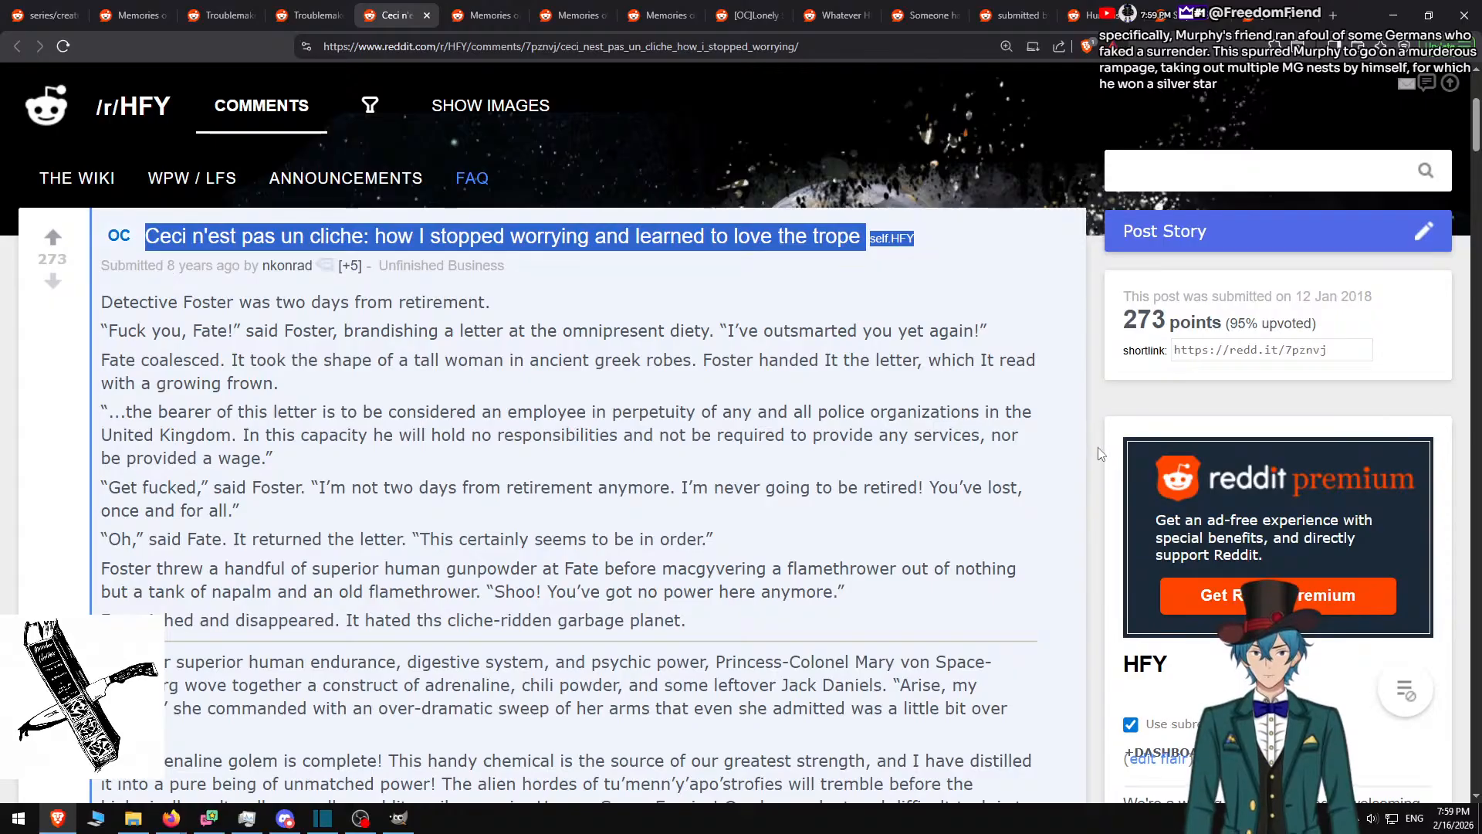
pyautogui.hotkey('alt', 'Tab')
# Try pasting the story title over the 'I see a Darkness' text, undoing each attempt
pyautogui.click(647, 332)
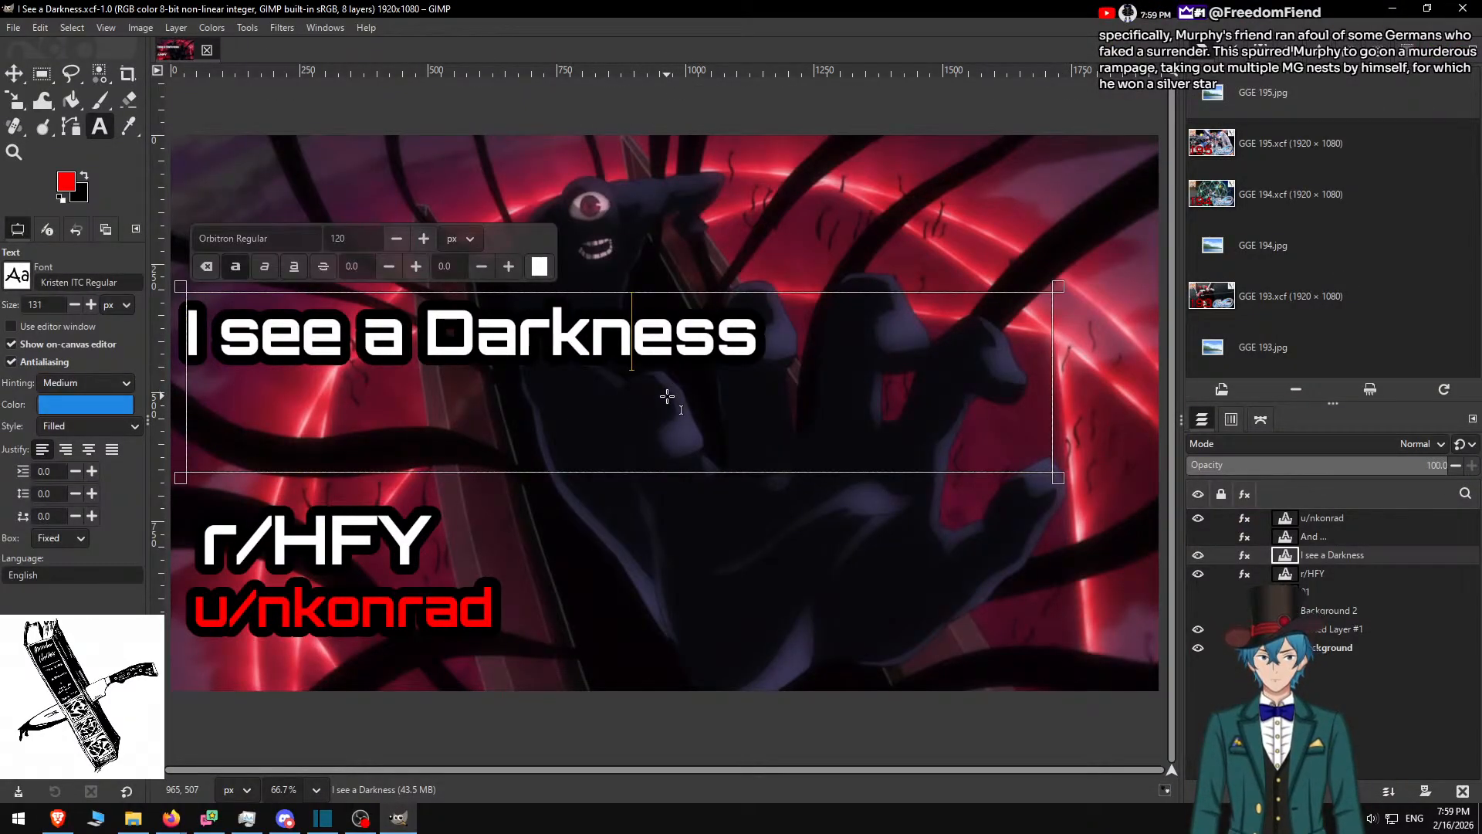
pyautogui.hotkey('ctrl', 'a')
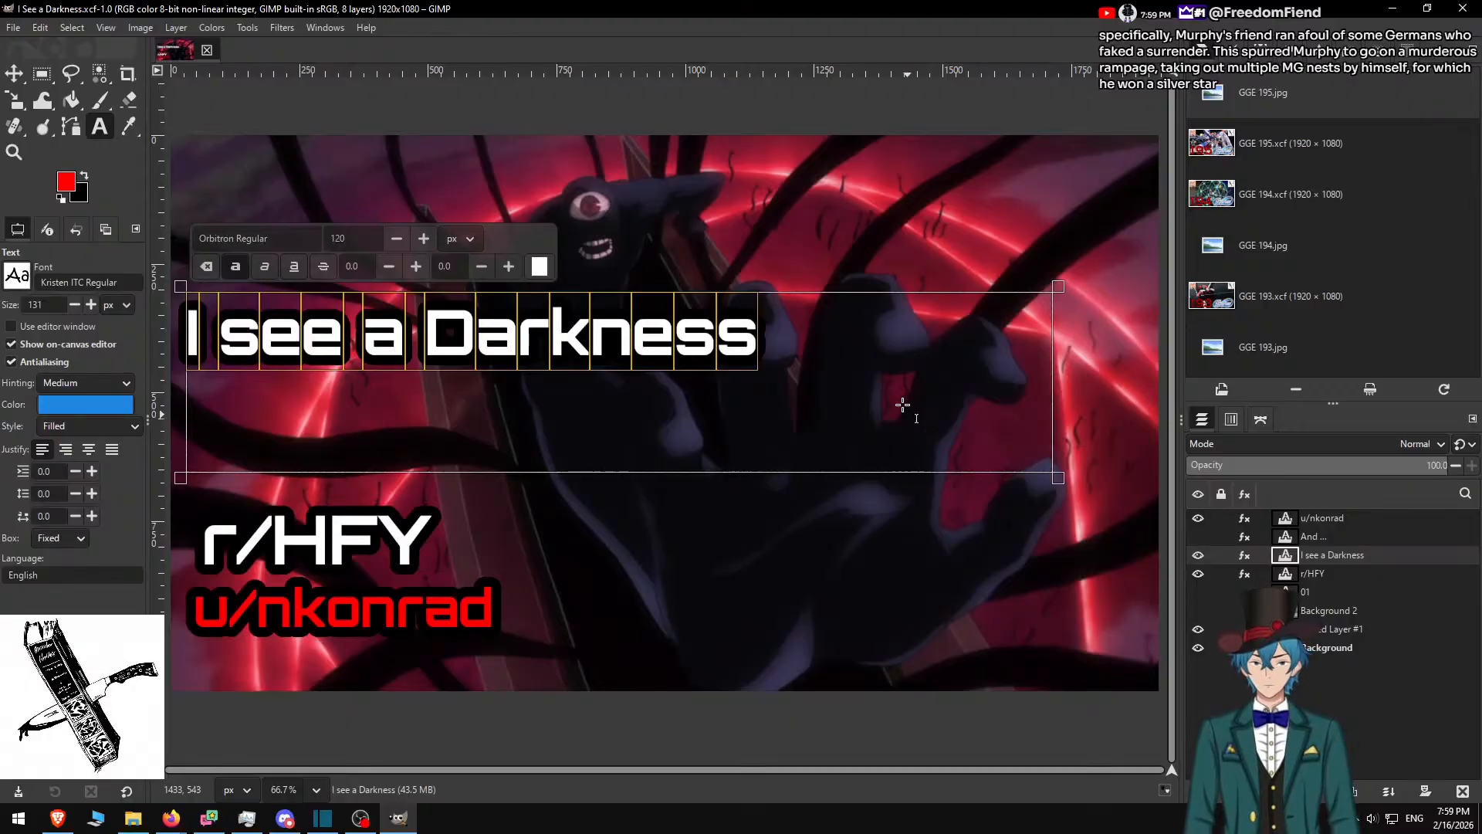
pyautogui.write("Ceci n'est pas un cliche: how I stopped worrying")
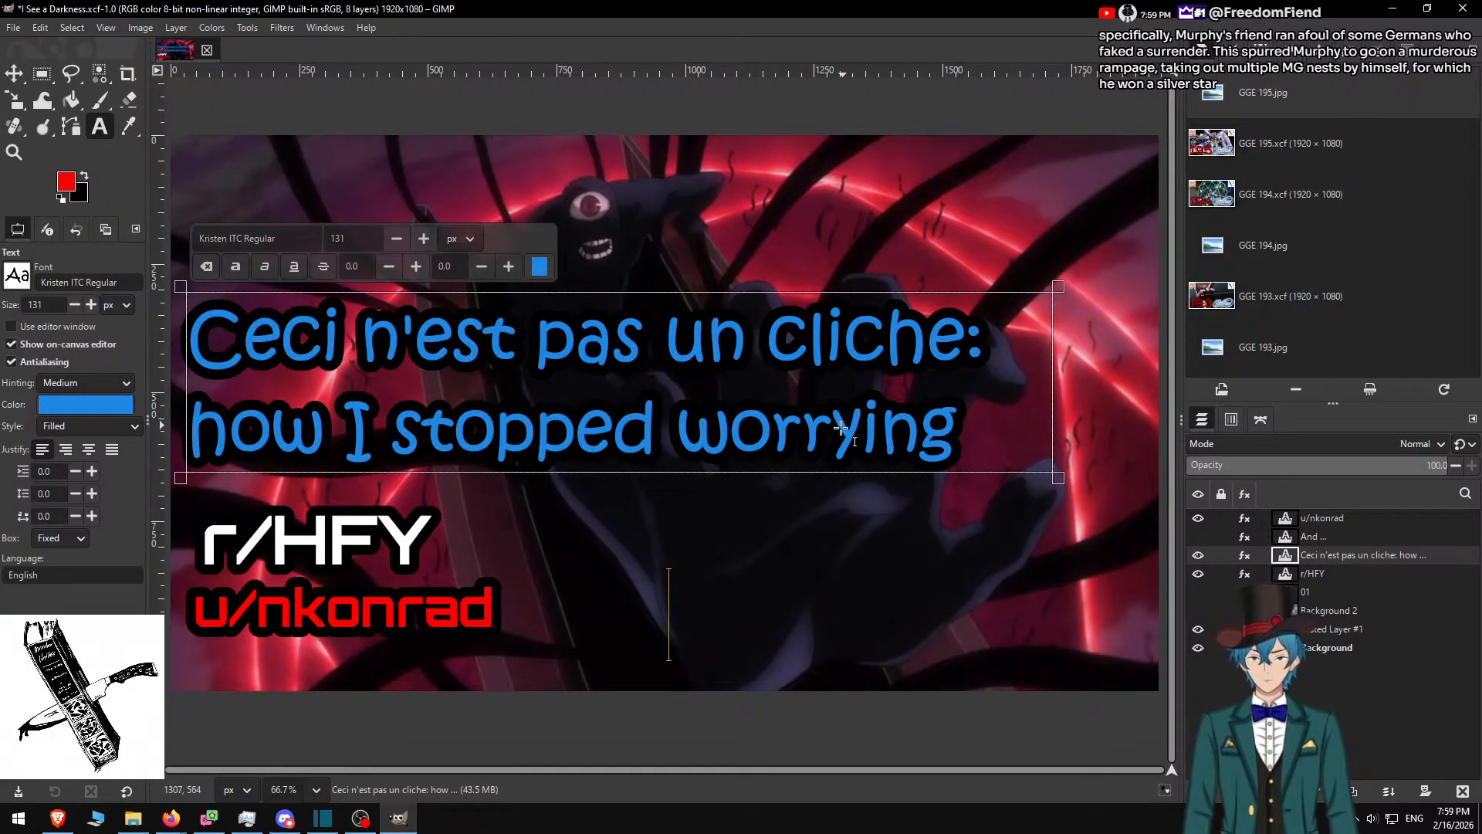
pyautogui.hotkey('ctrl', 'z')
pyautogui.moveTo(814, 331); pyautogui.dragTo(227, 368)
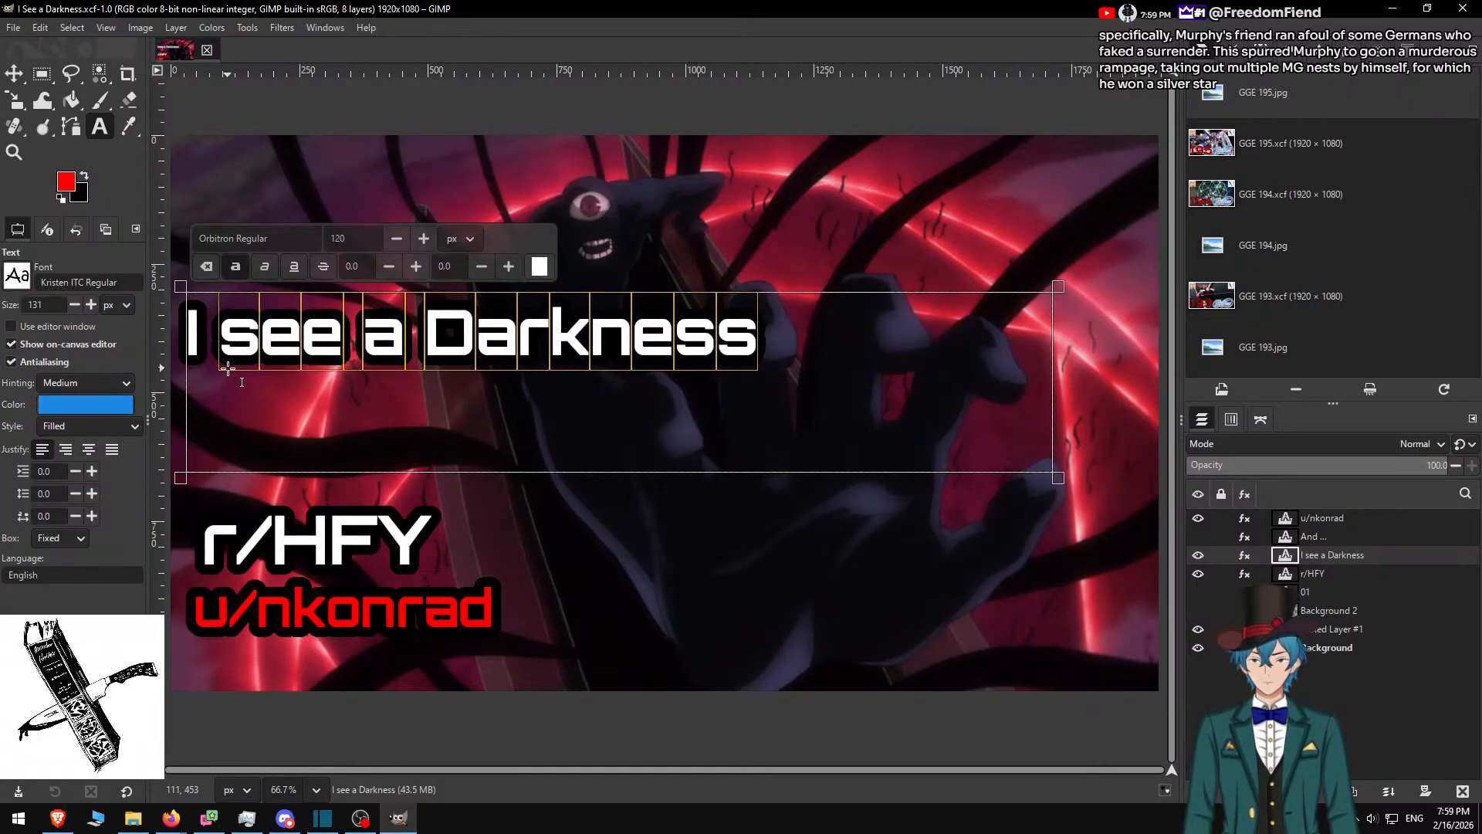
pyautogui.write("Ceci n'est pas un cliche: how I stopped worrying")
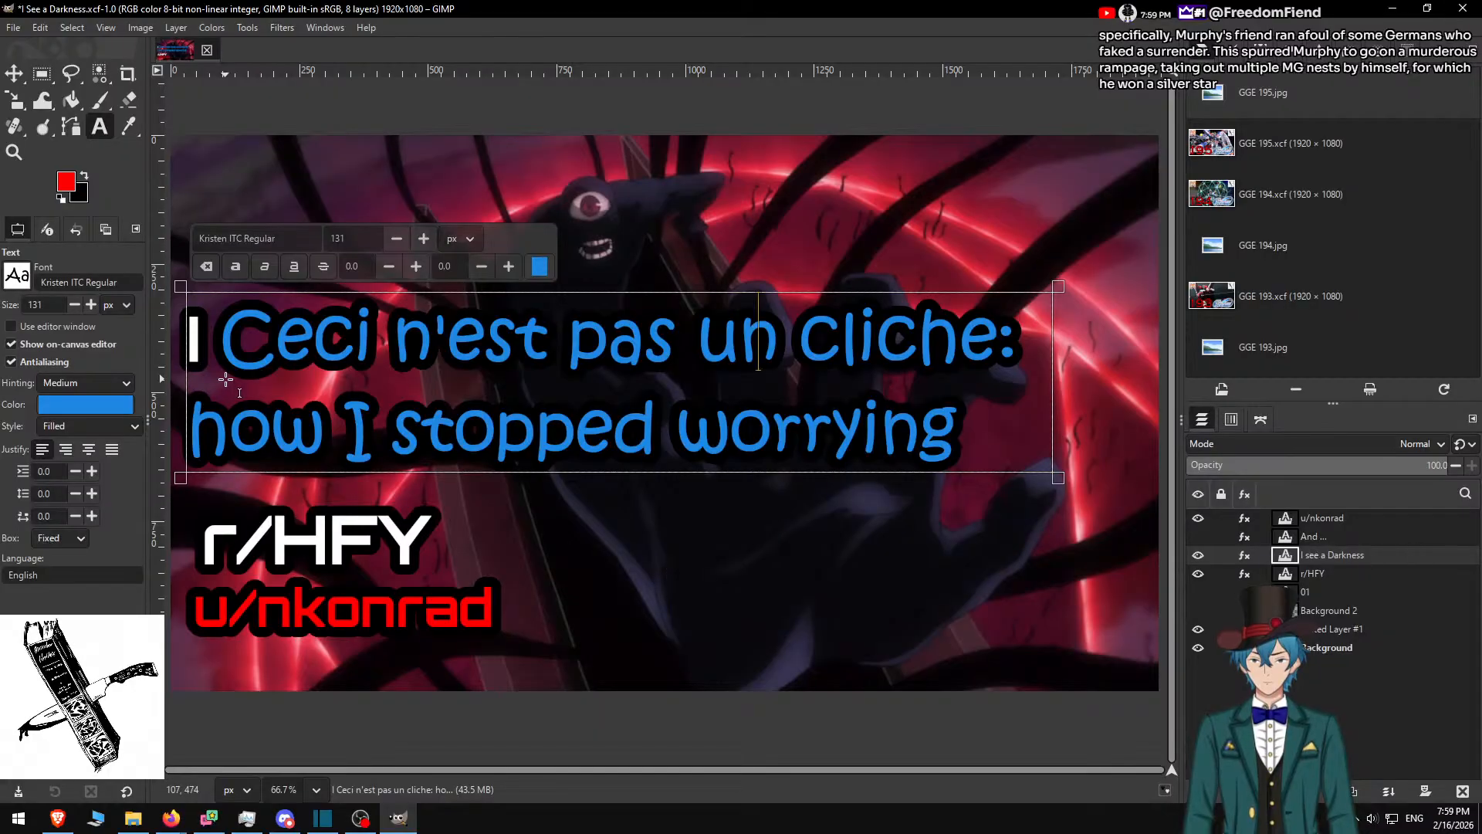
pyautogui.hotkey('ctrl', 'z')
# Undo further trial edits back to 'I see a Darkness' and un-maximize the GIMP window
pyautogui.moveTo(270, 346); pyautogui.dragTo(668, 345)
pyautogui.hotkey('ctrl', 'v')
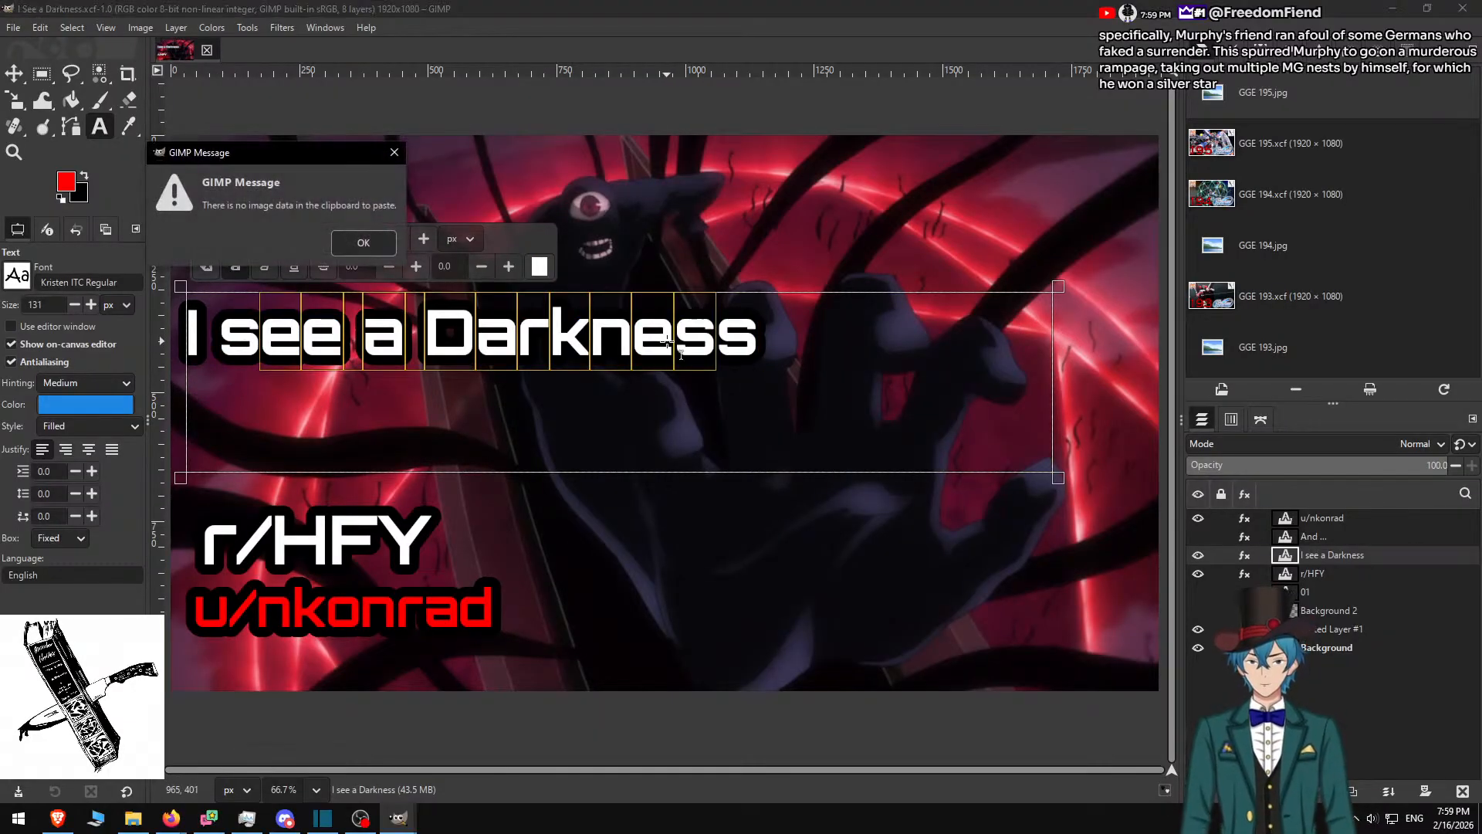
pyautogui.click(363, 243)
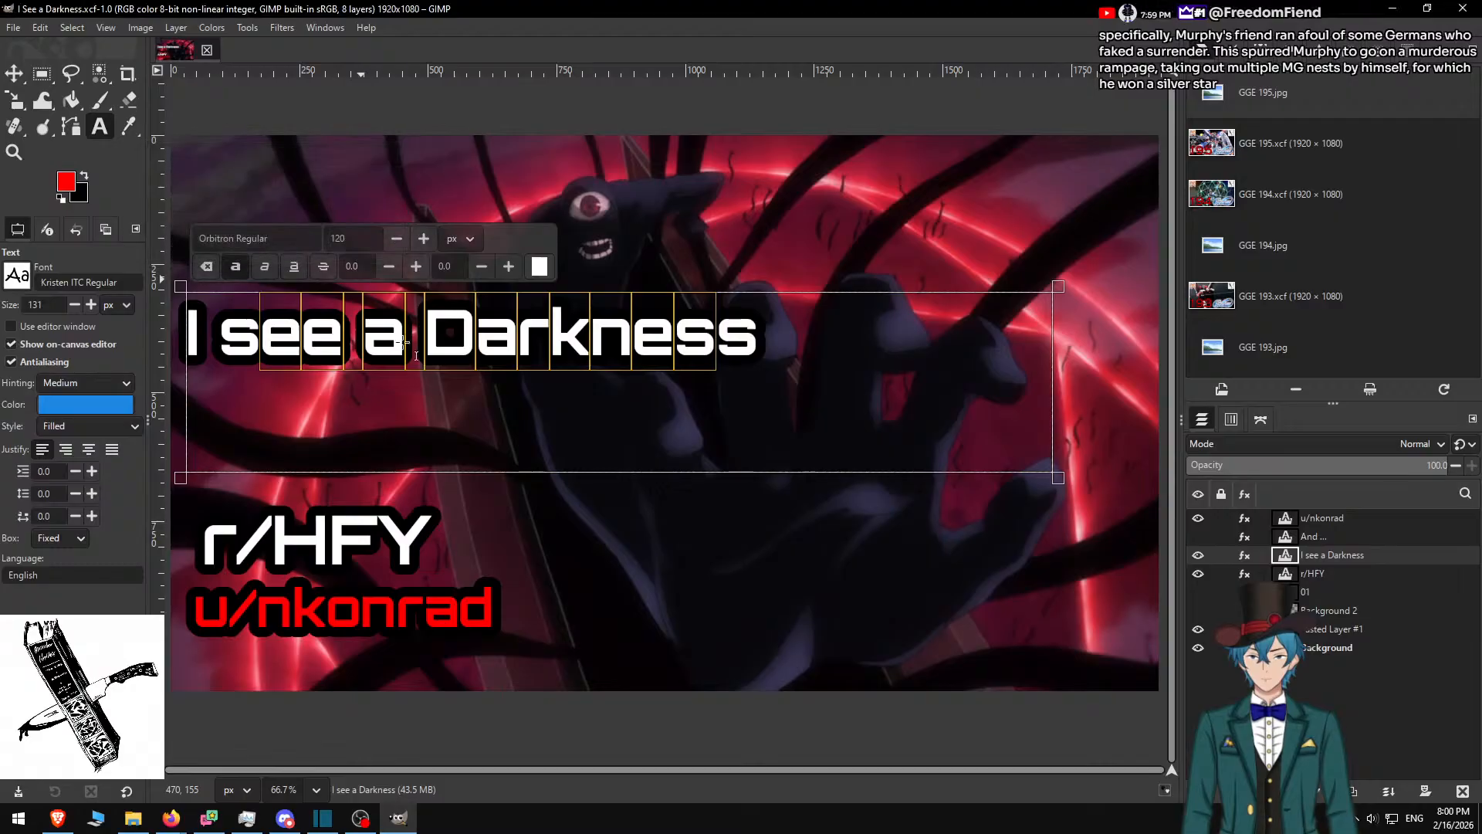
pyautogui.click(718, 348)
pyautogui.moveTo(701, 332); pyautogui.dragTo(566, 349)
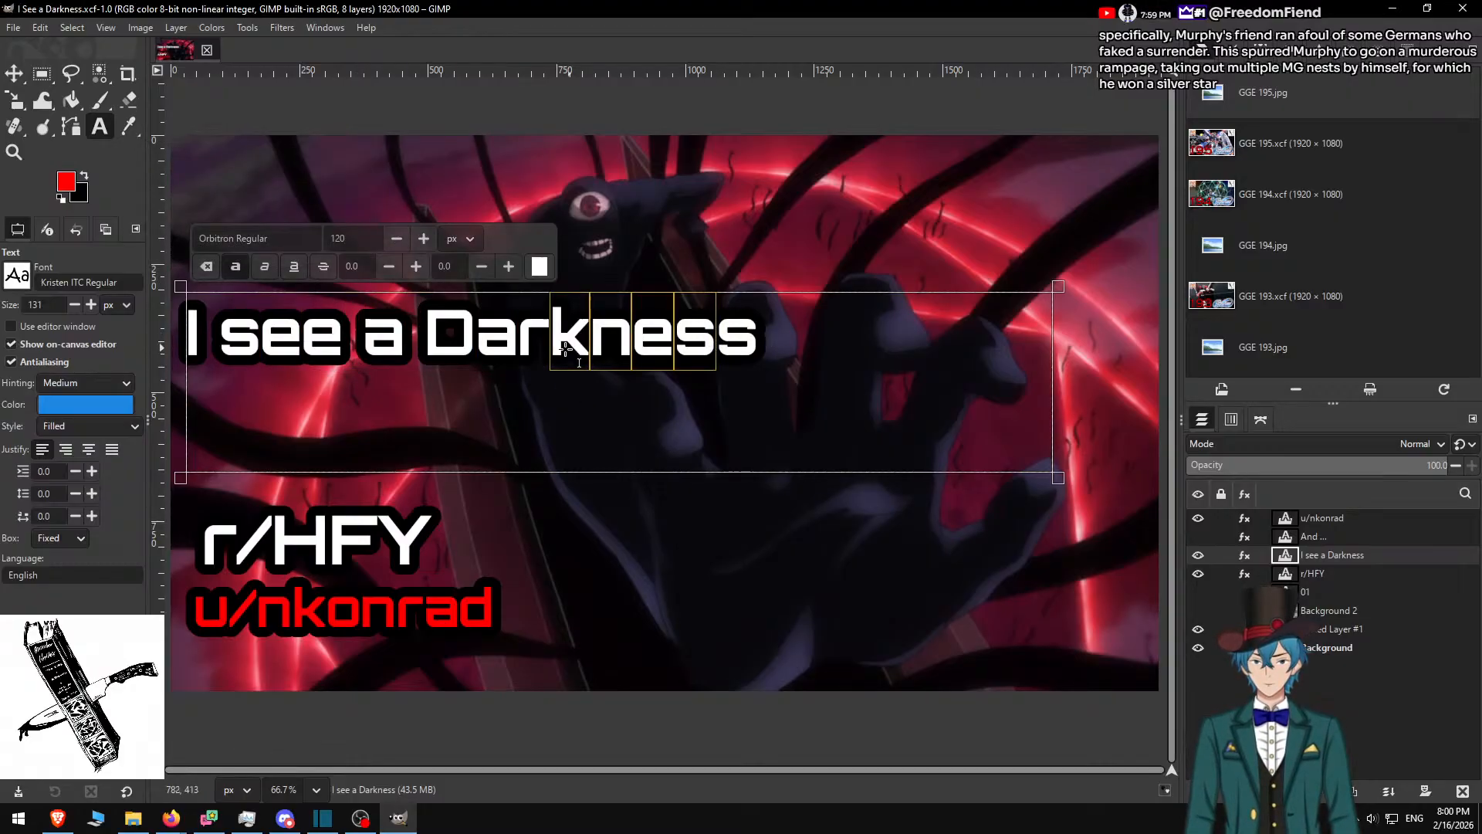
pyautogui.write('v')
pyautogui.hotkey('ctrl', 'z')
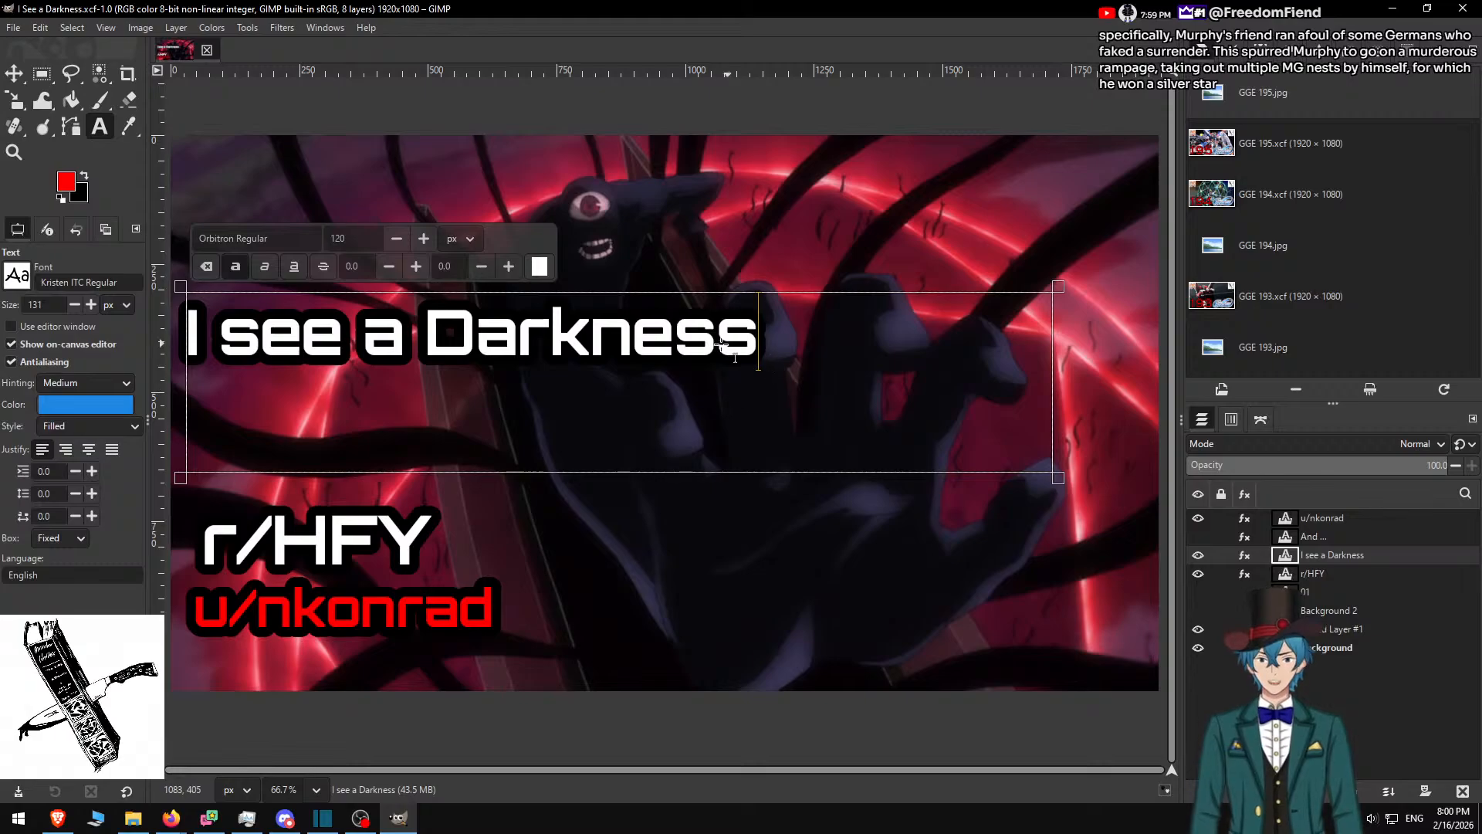
pyautogui.moveTo(720, 13); pyautogui.dragTo(735, 301)
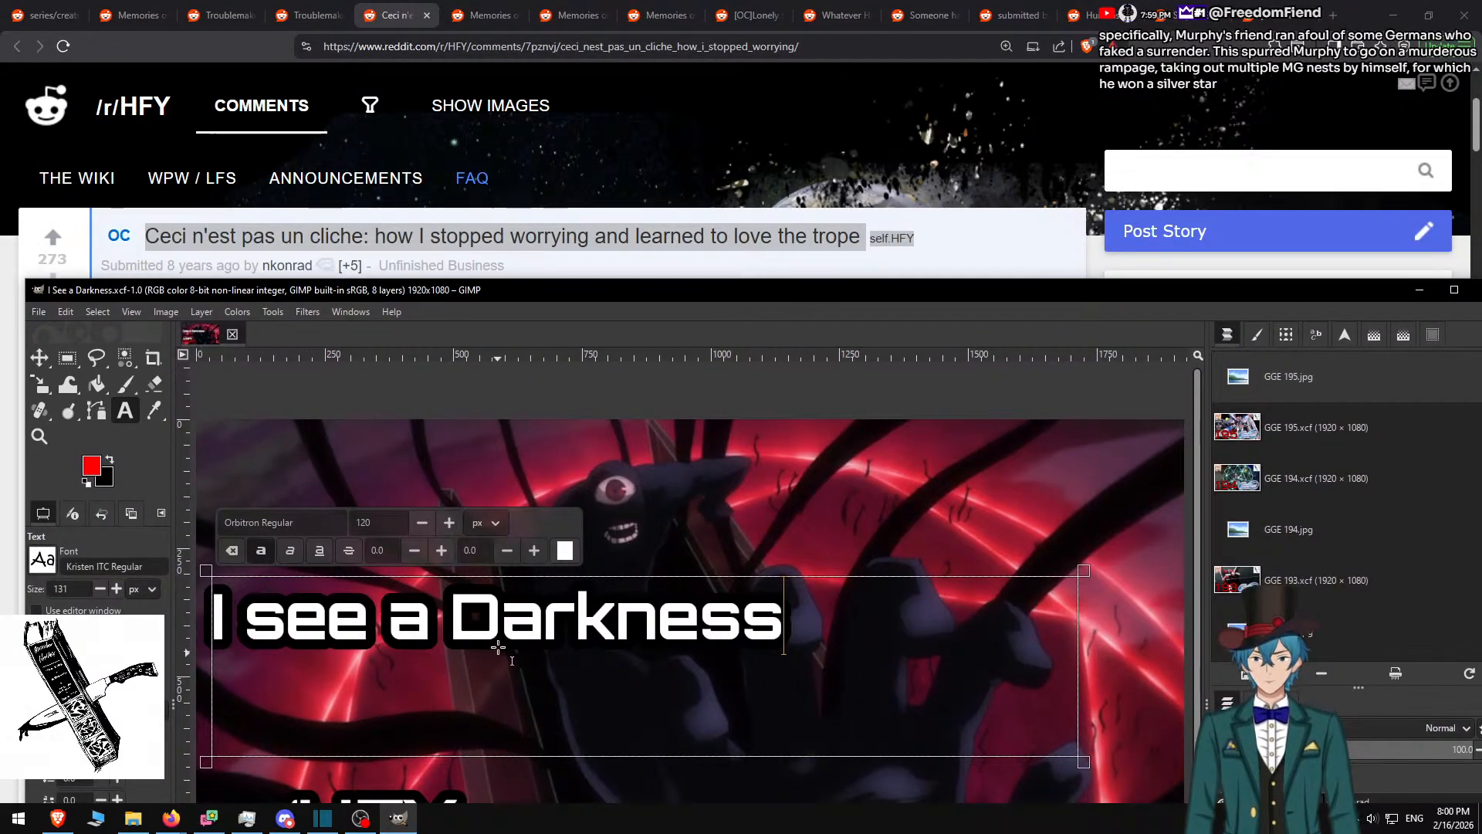
# Retype the title as 'Ceci m'est las un cliche:' and maximize GIMP again
pyautogui.click(502, 613)
pyautogui.hotkey('ctrl', 'a')
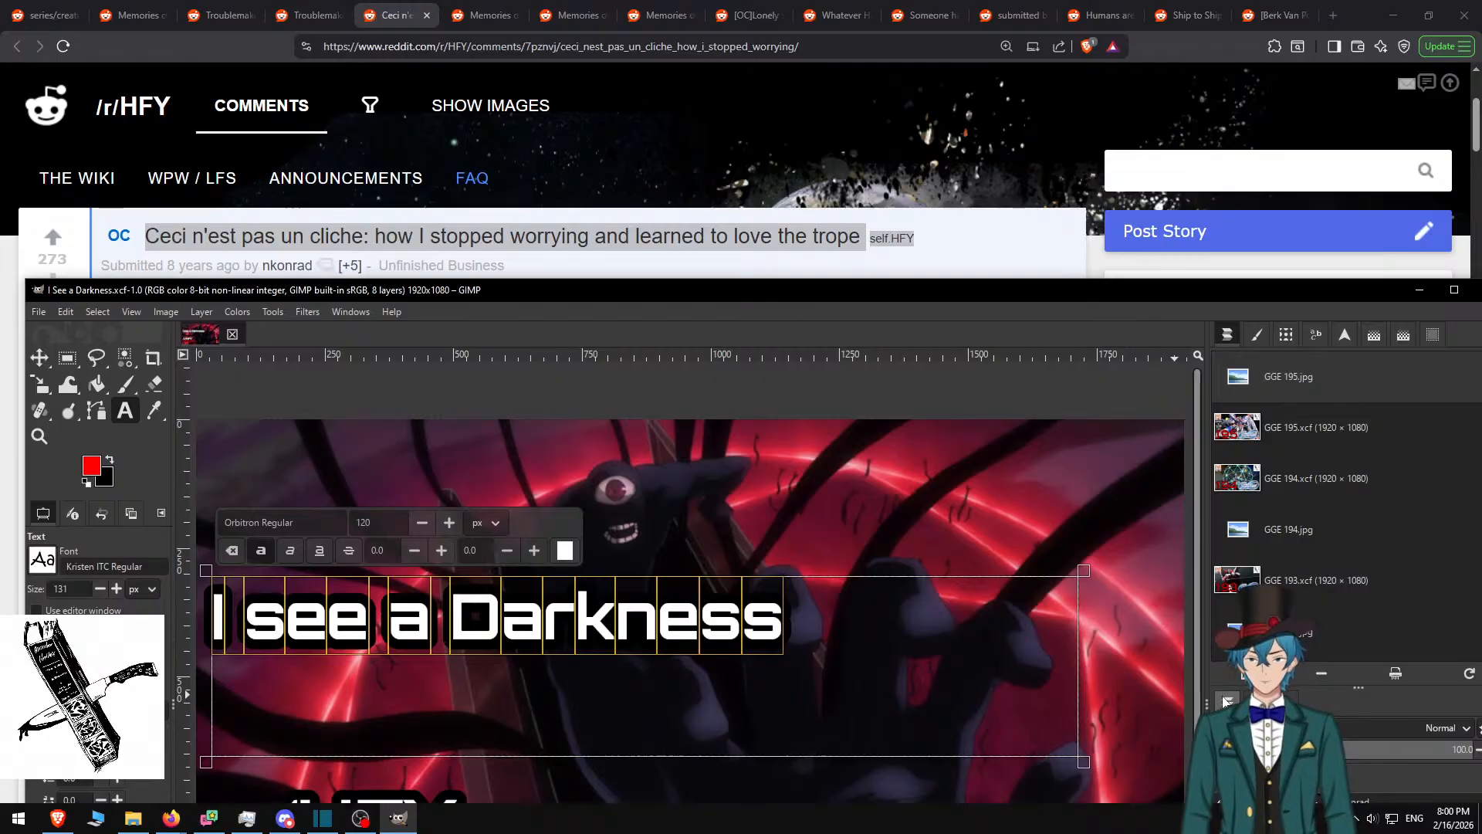
pyautogui.write('Ceco')
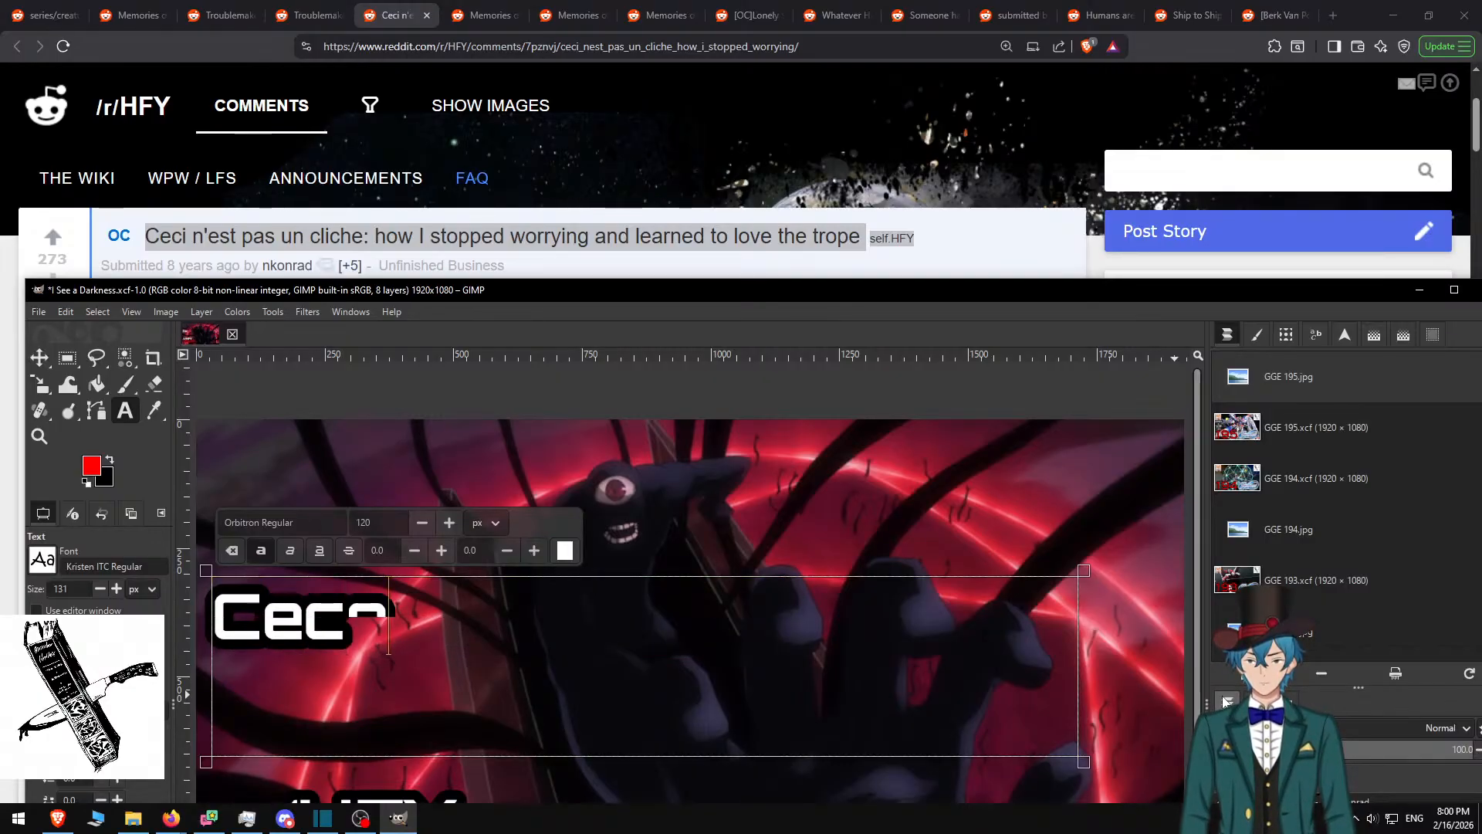
pyautogui.press('BackSpace')
pyautogui.write('i')
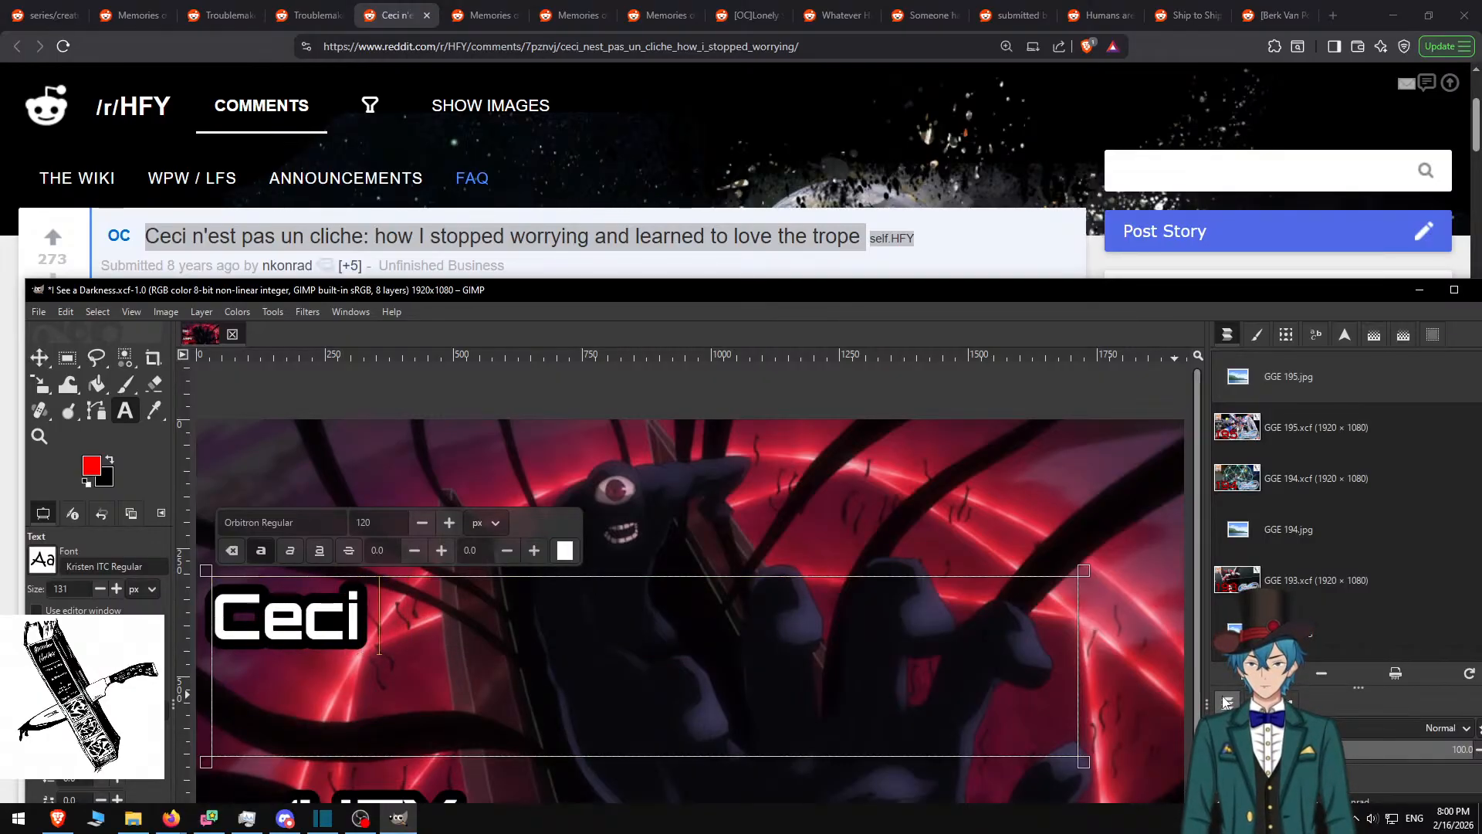
pyautogui.write(' m')
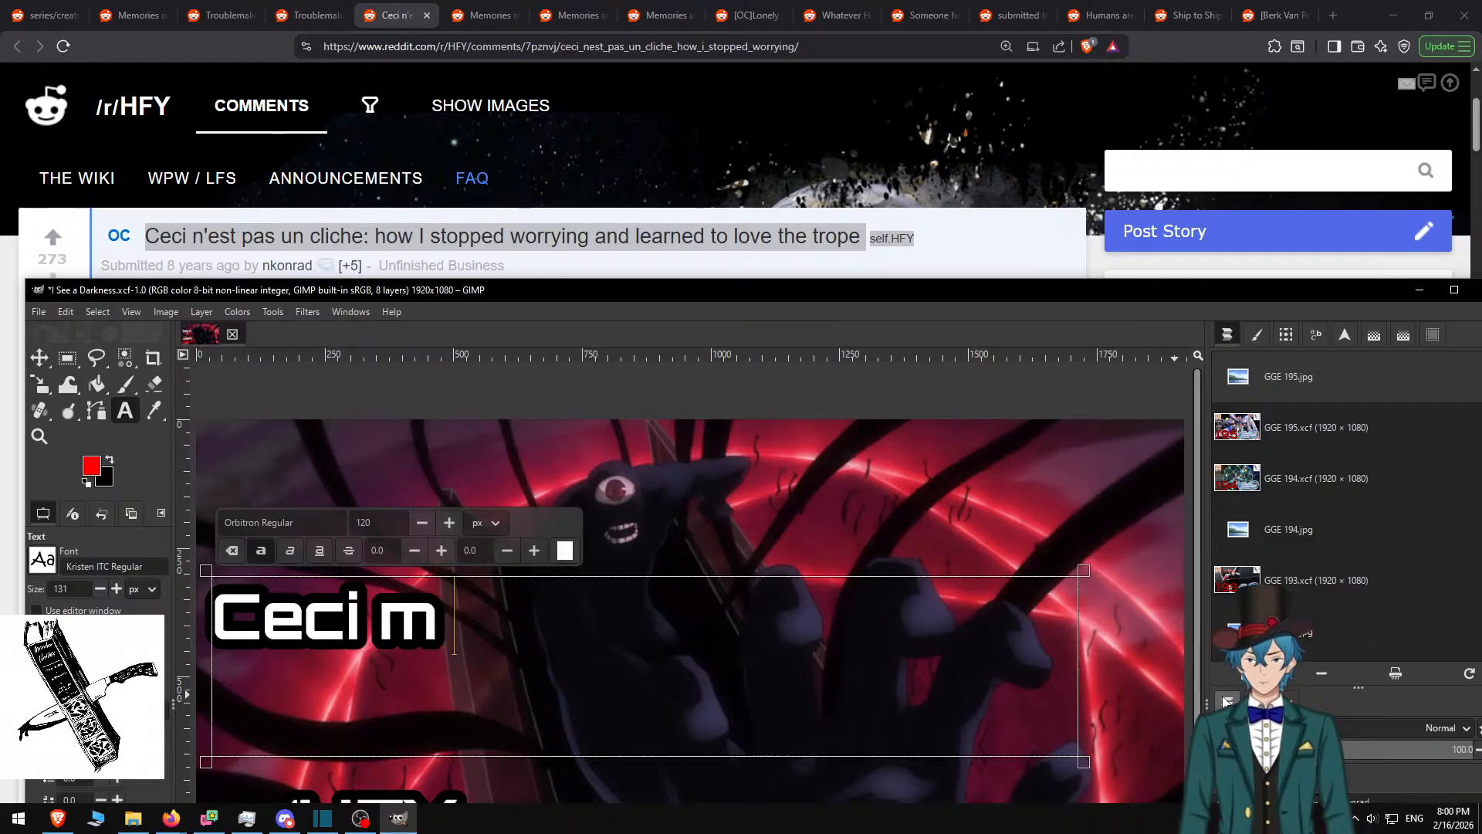
pyautogui.write("'est las ")
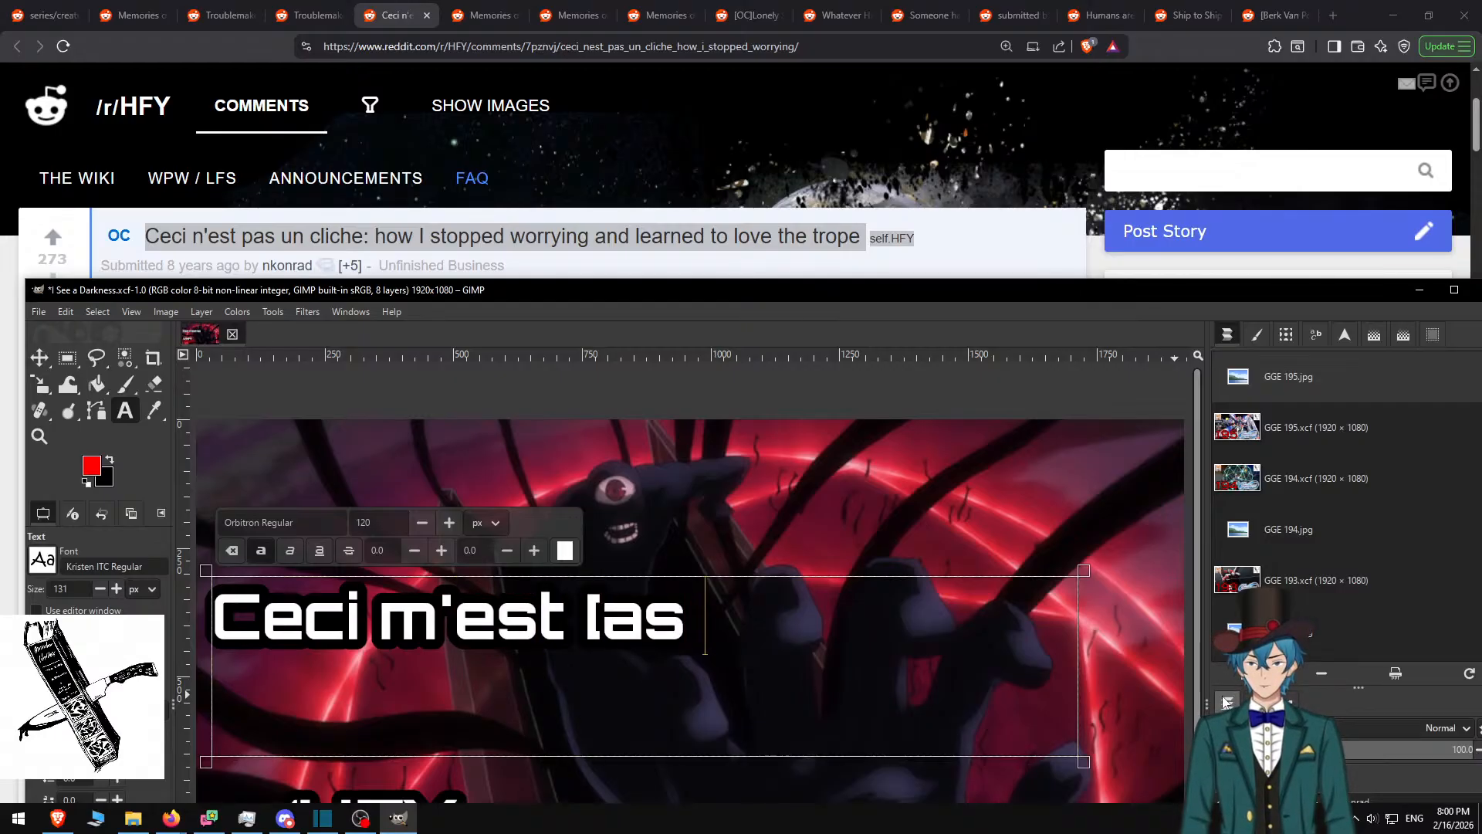
pyautogui.write('im c;oi')
pyautogui.press('BackSpace')
pyautogui.press('BackSpace')
pyautogui.press('BackSpace')
pyautogui.press('BackSpace')
pyautogui.press('BackSpace')
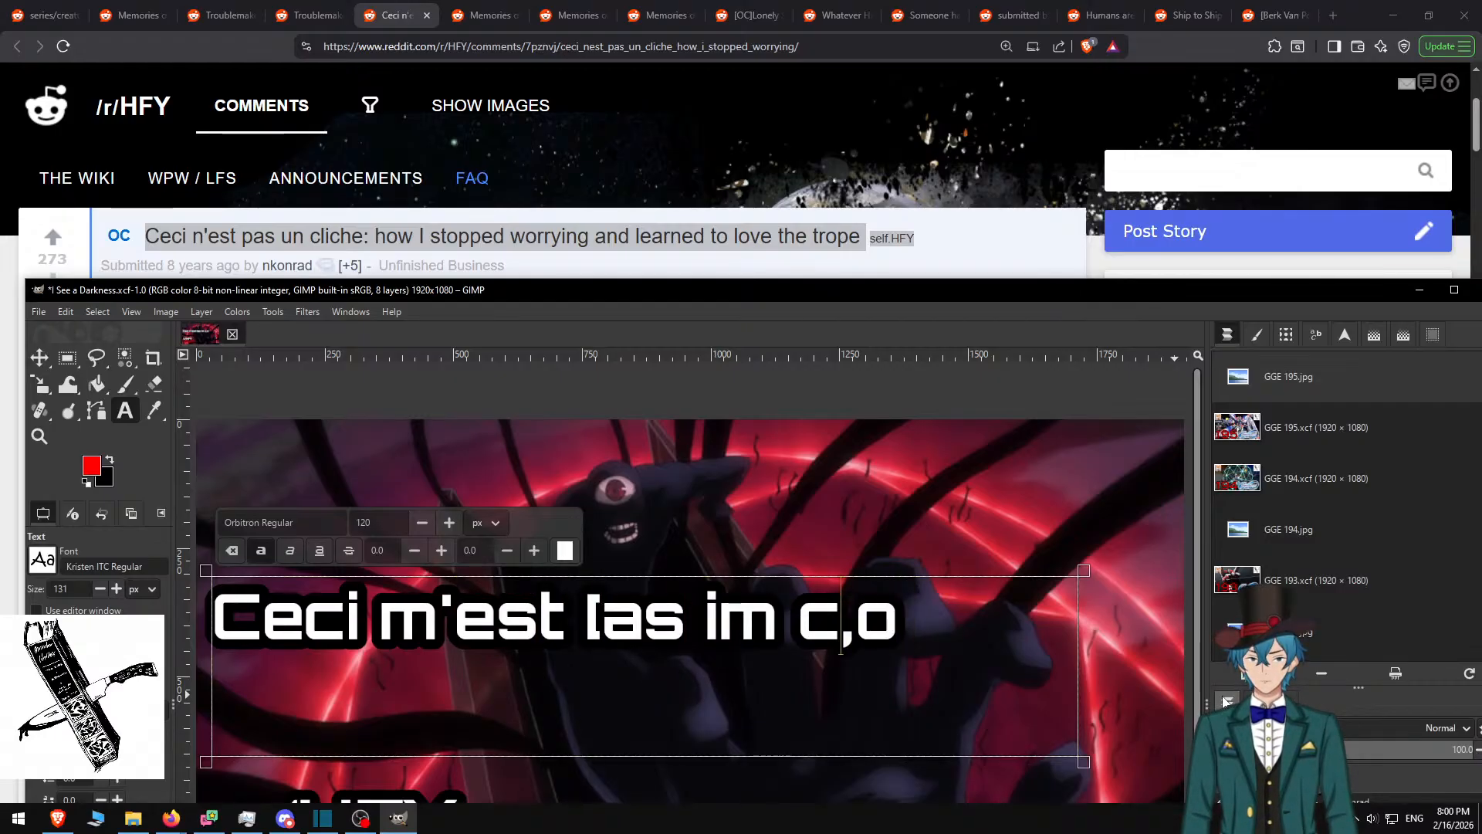
pyautogui.press('BackSpace')
pyautogui.press('BackSpace')
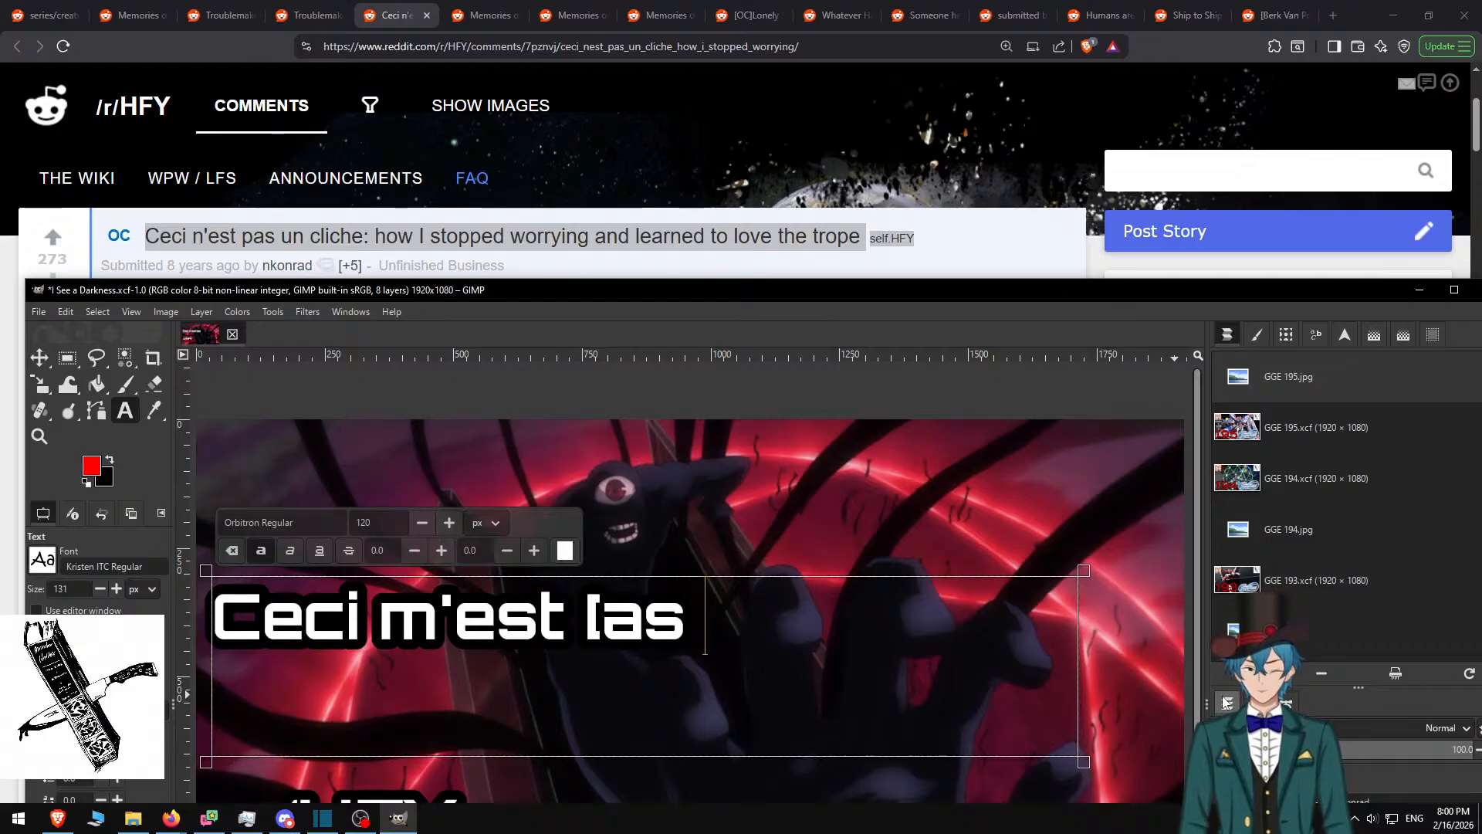
pyautogui.write('un cliche:')
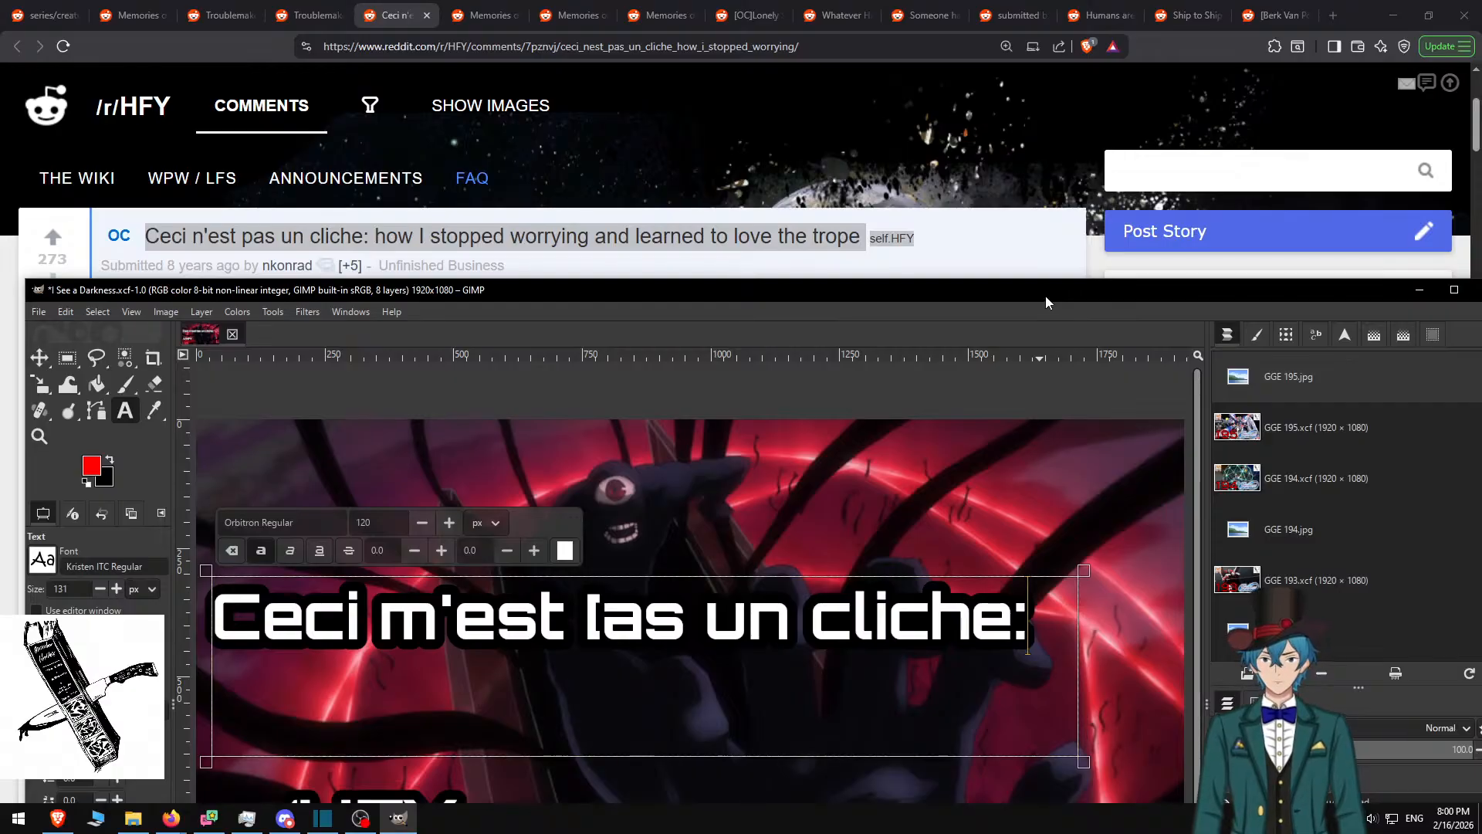
pyautogui.doubleClick(764, 292)
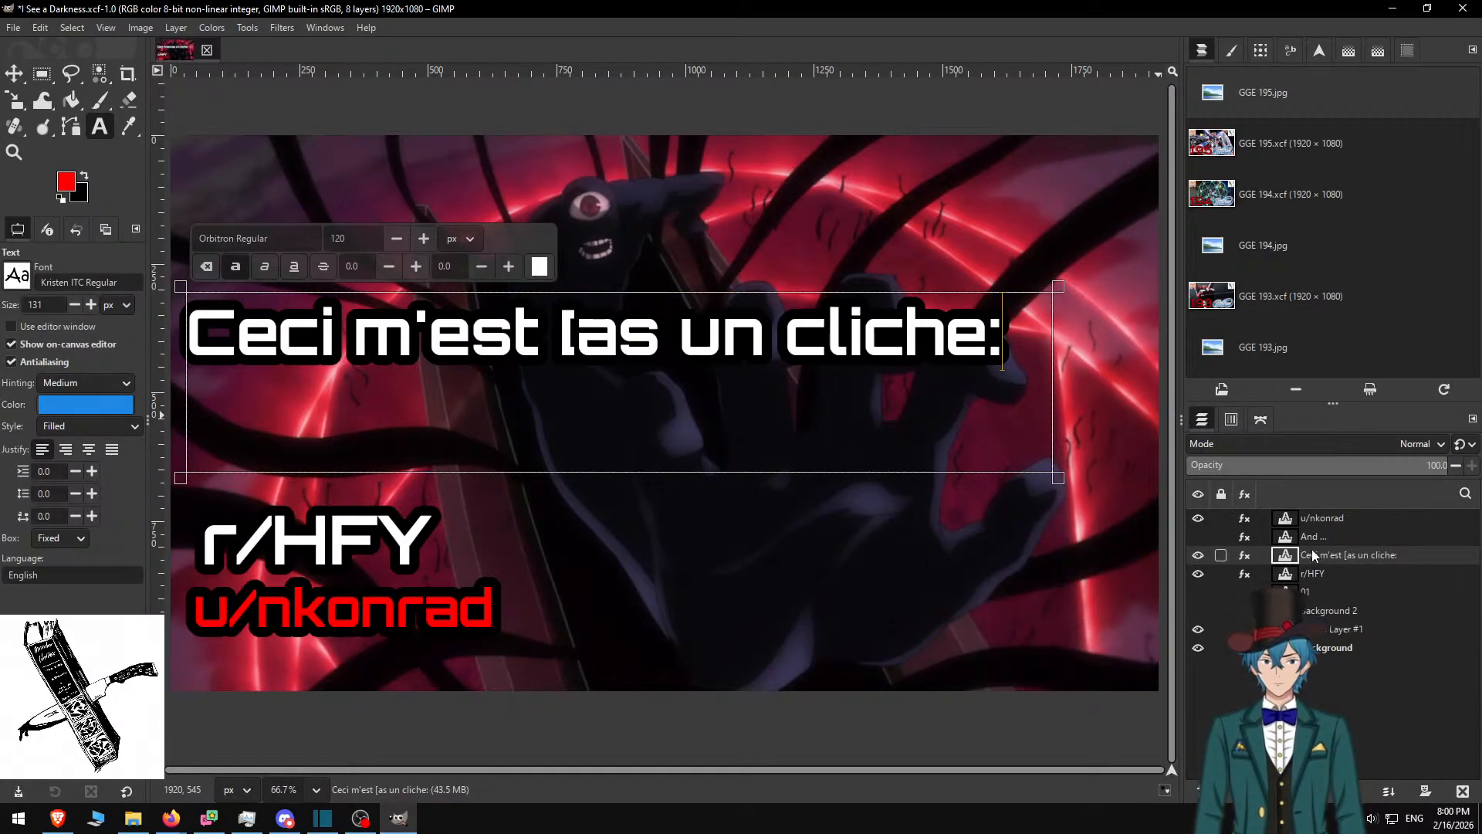
# Show the 'And' text layer and move the Ceci title up
pyautogui.click(1198, 537)
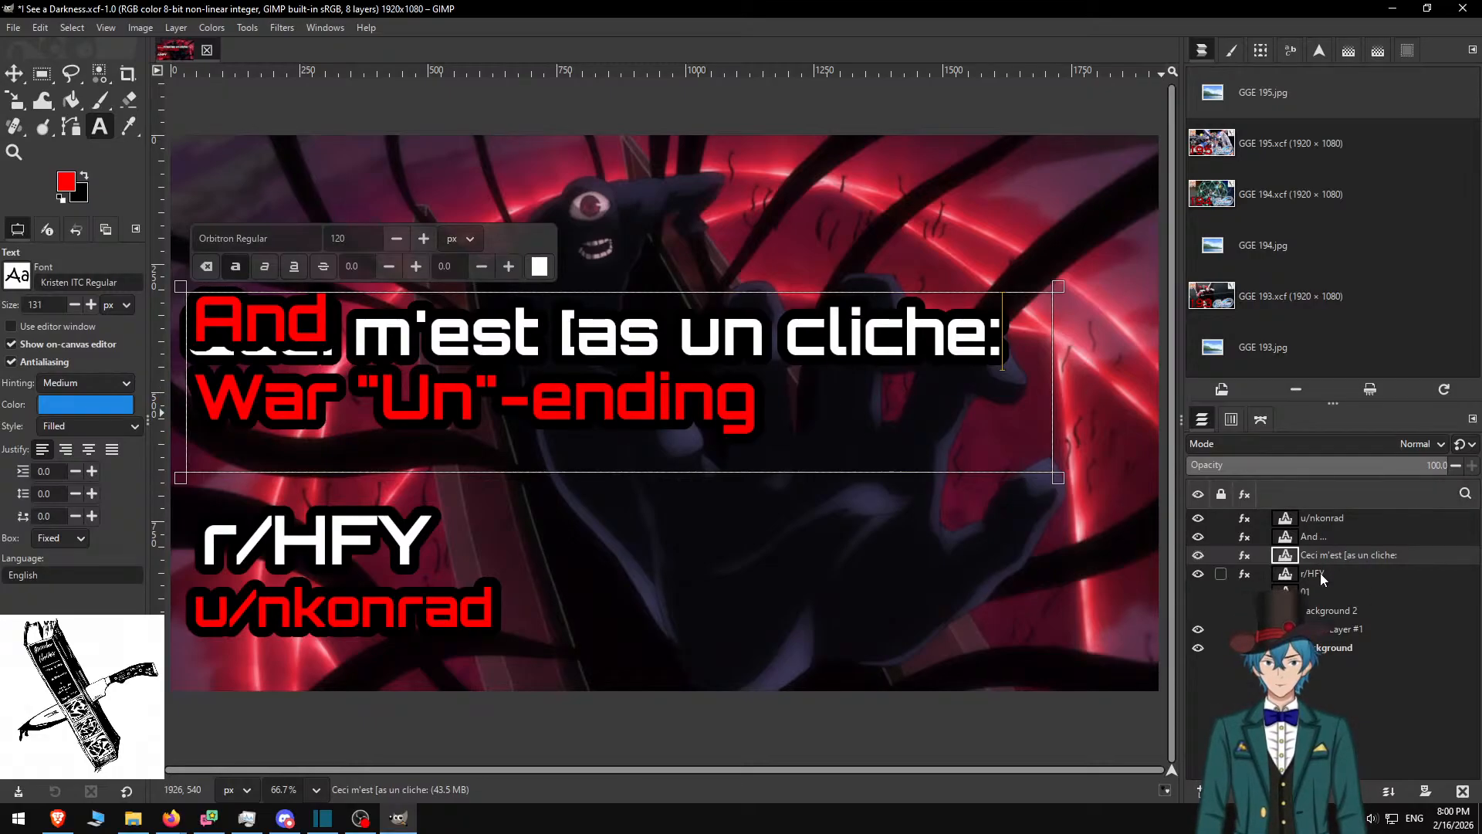
pyautogui.click(14, 73)
pyautogui.moveTo(441, 344); pyautogui.dragTo(449, 261)
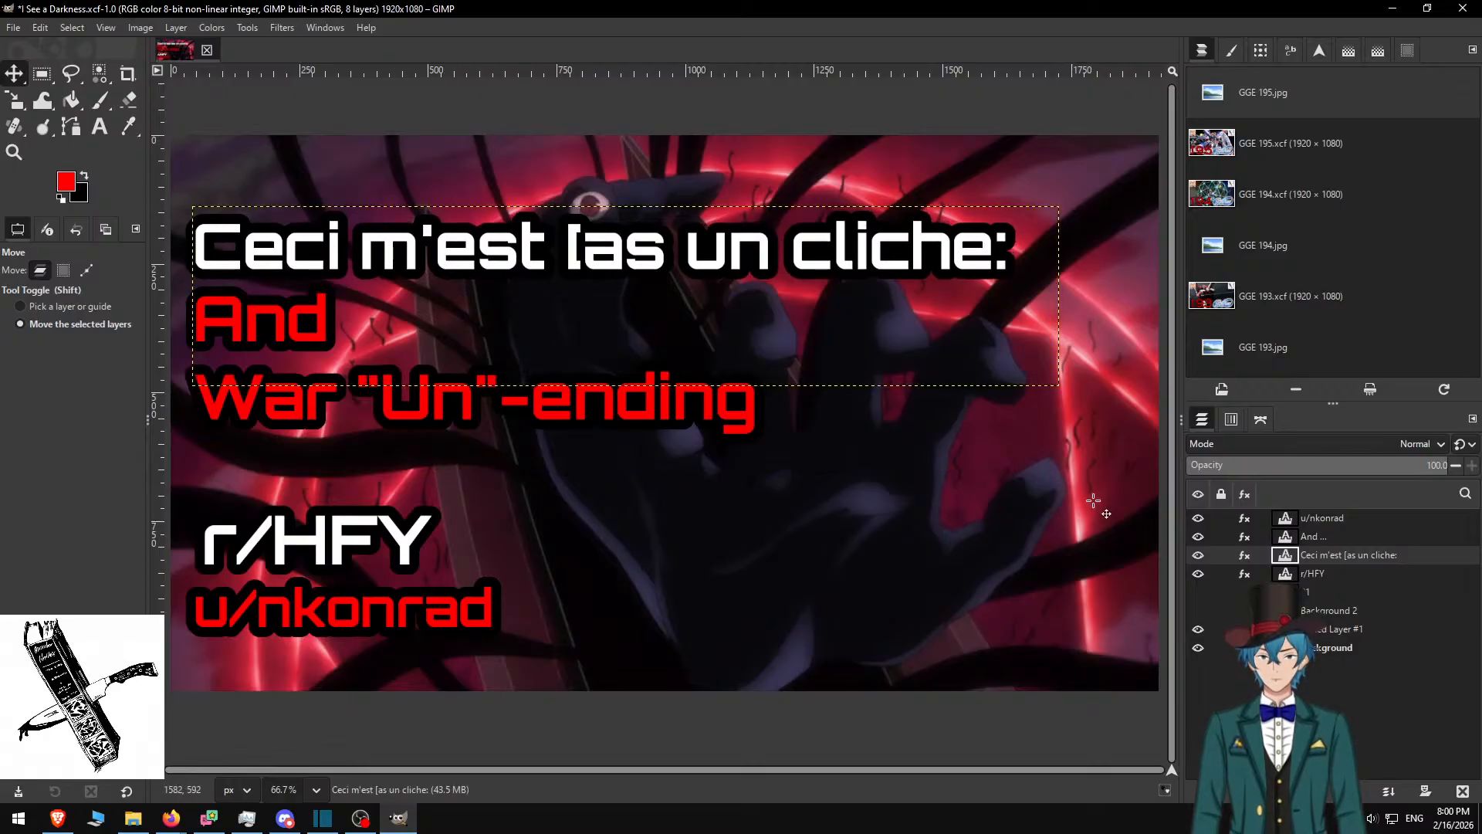
# Rewrite the subtitle as 'How I learned to stop worrying and love the cliche', enlarging its box
pyautogui.click(1318, 536)
pyautogui.click(100, 127)
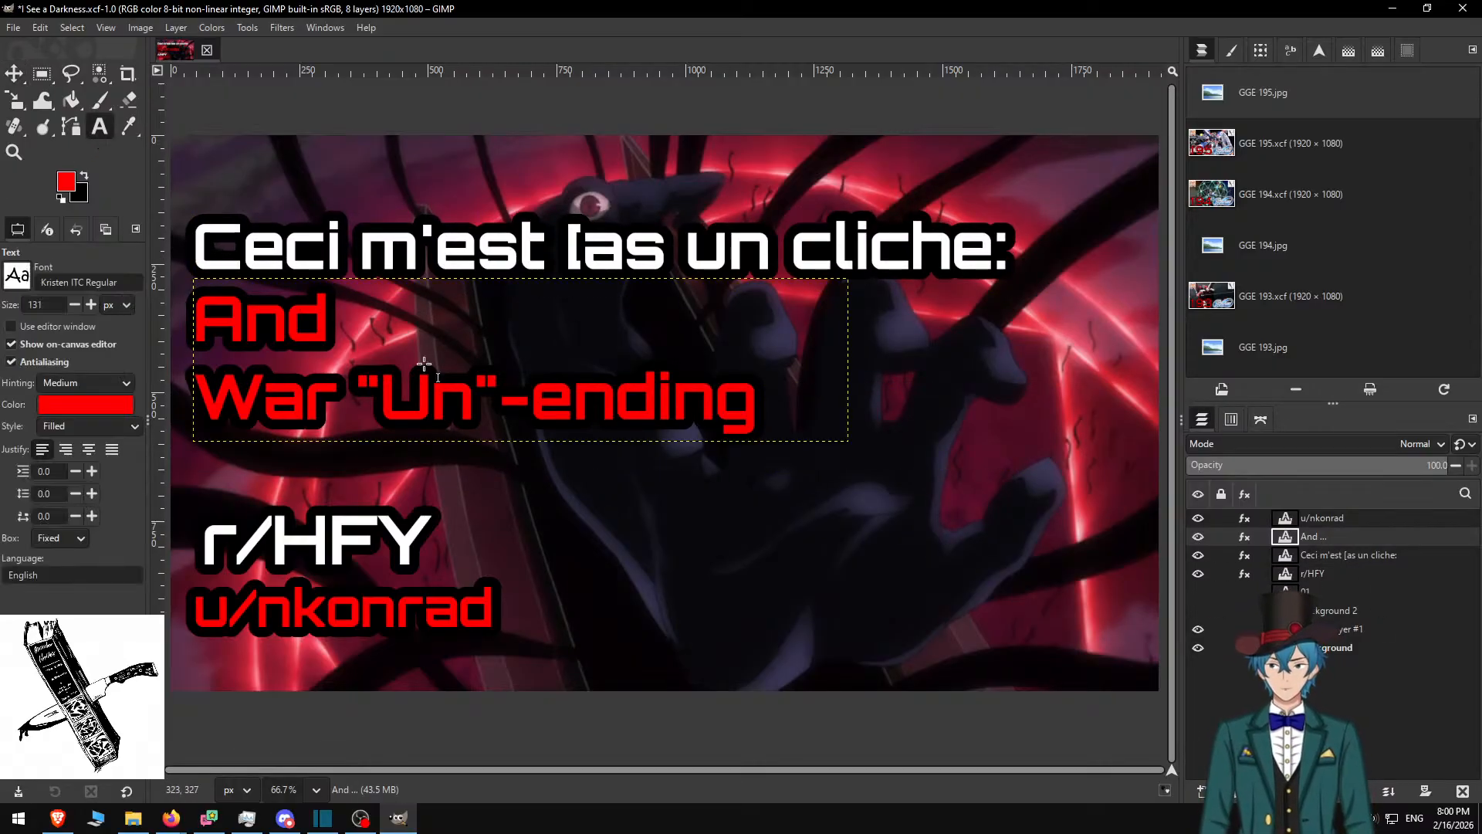
pyautogui.click(424, 362)
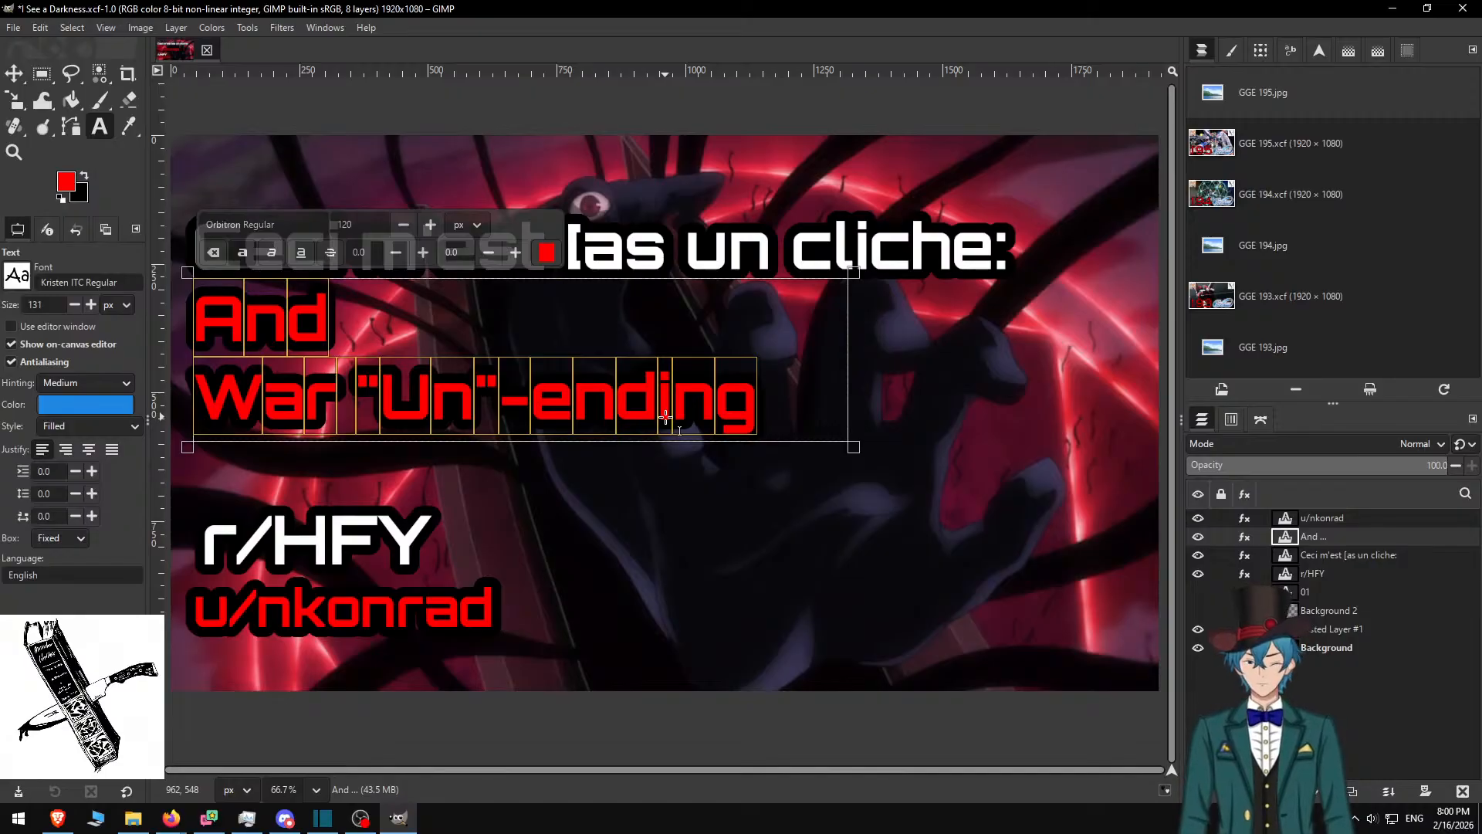
pyautogui.write('How I lear')
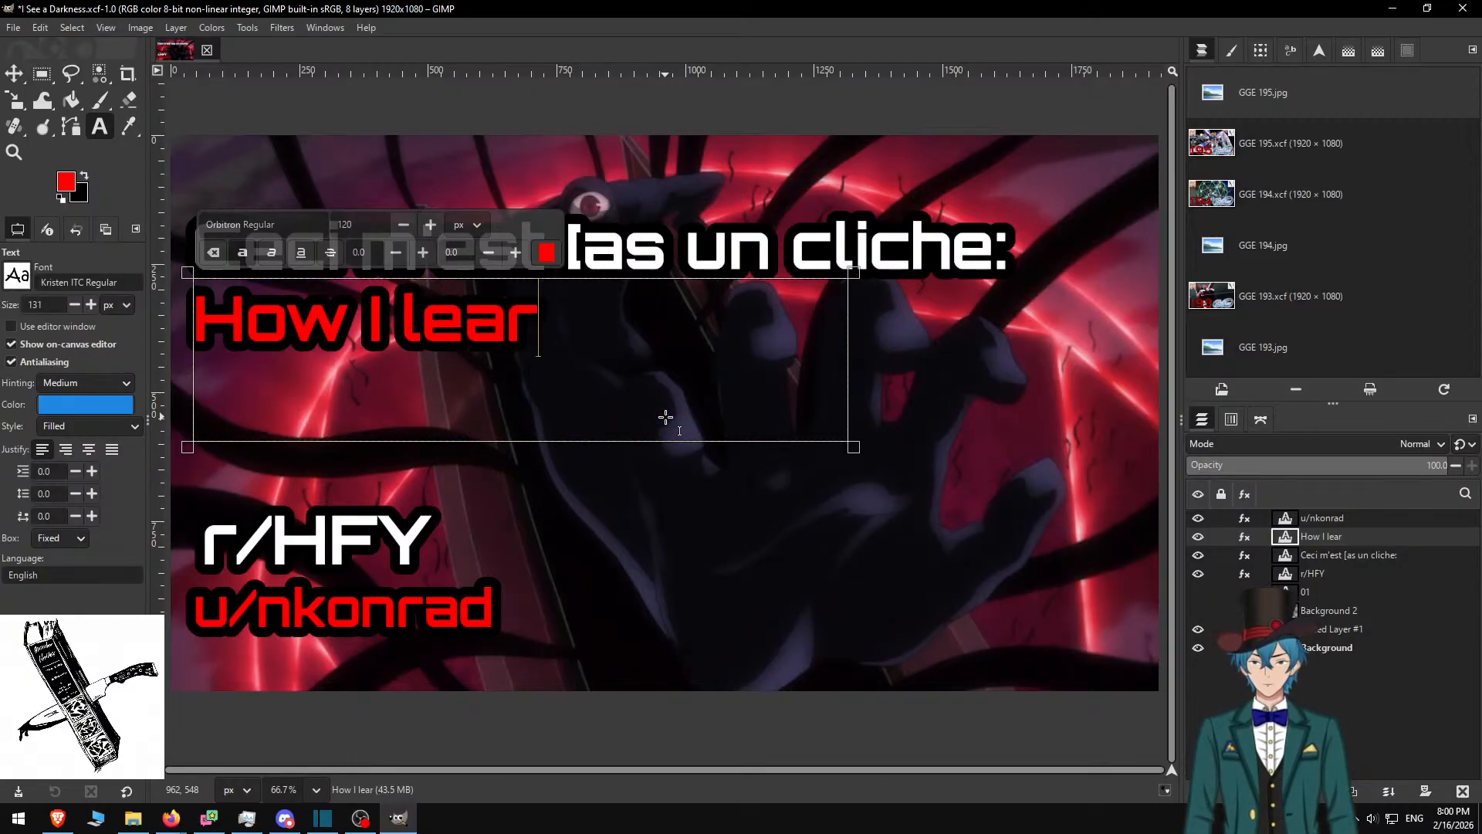
pyautogui.write('ned to')
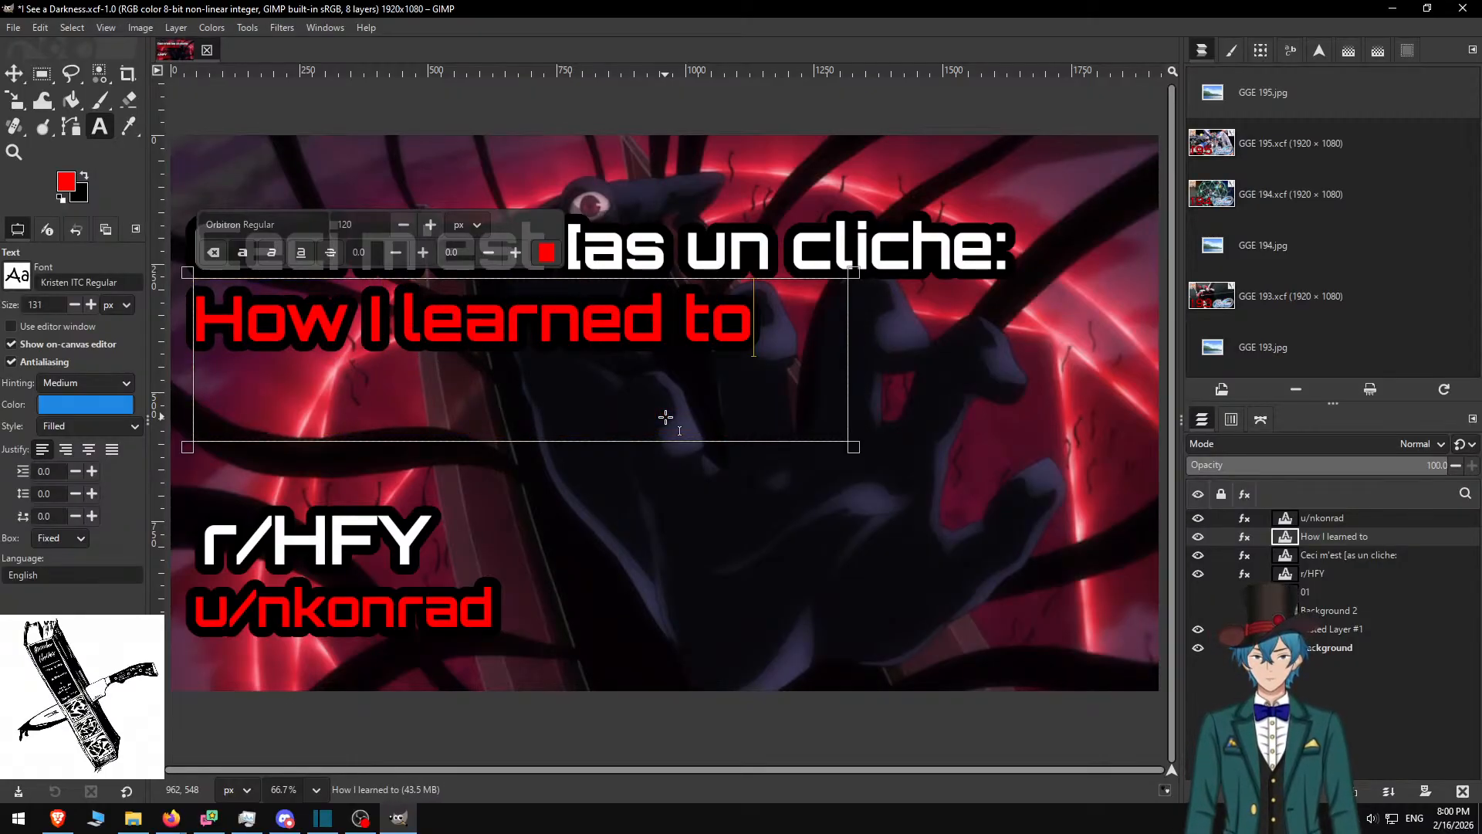
pyautogui.write(' stop')
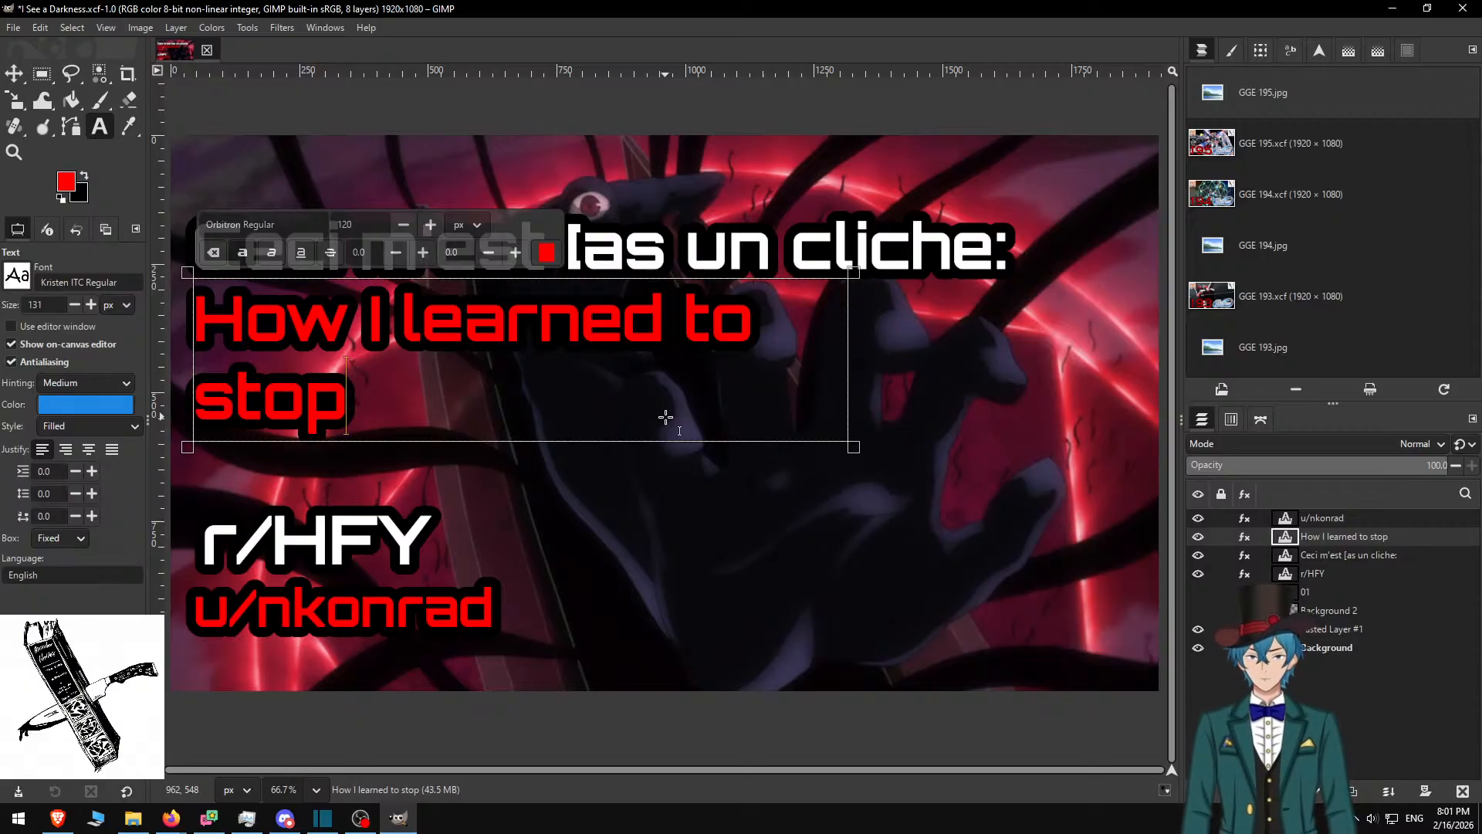
pyautogui.write(' wo')
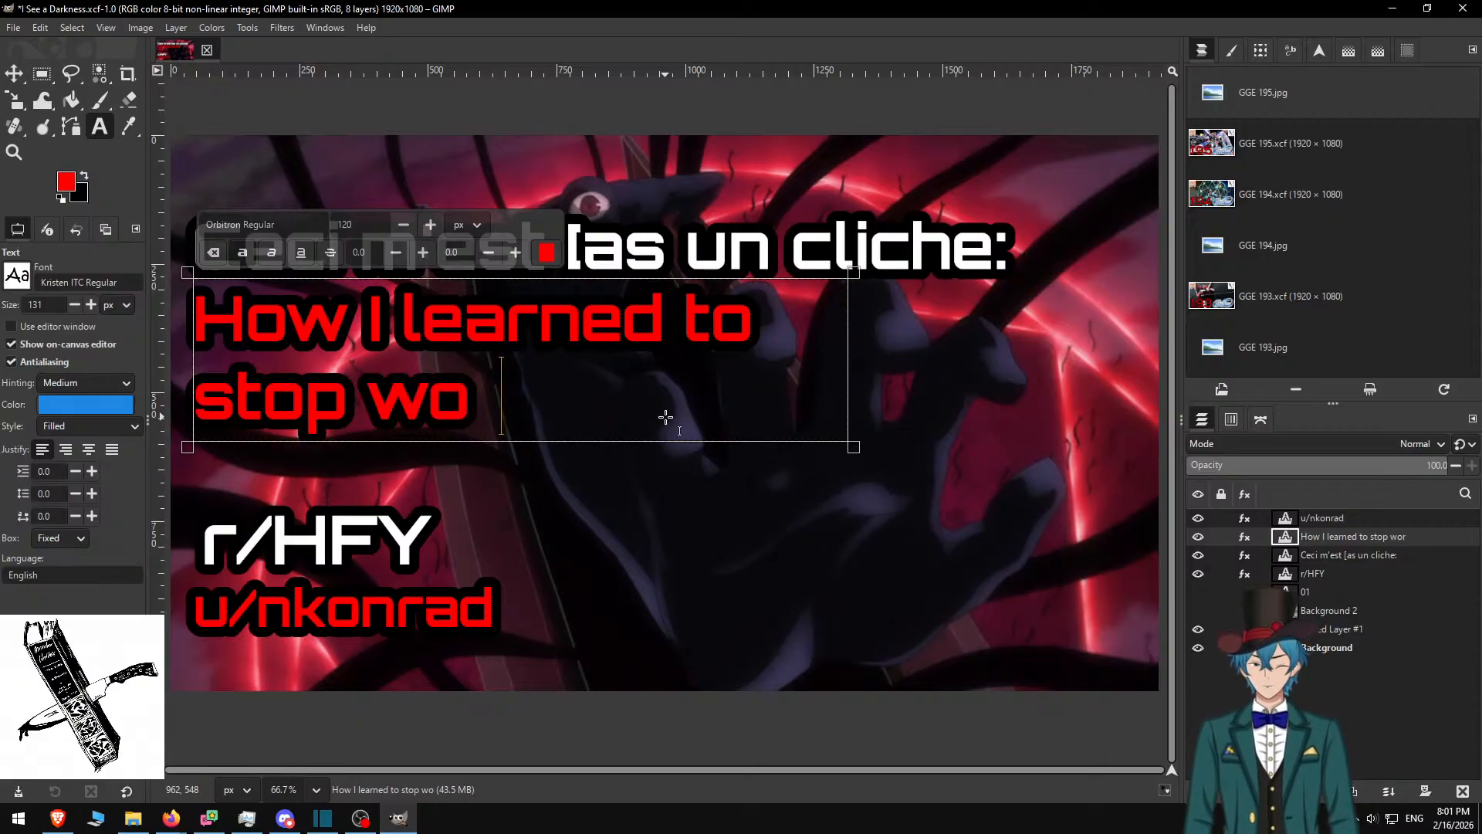
pyautogui.write('rrying and')
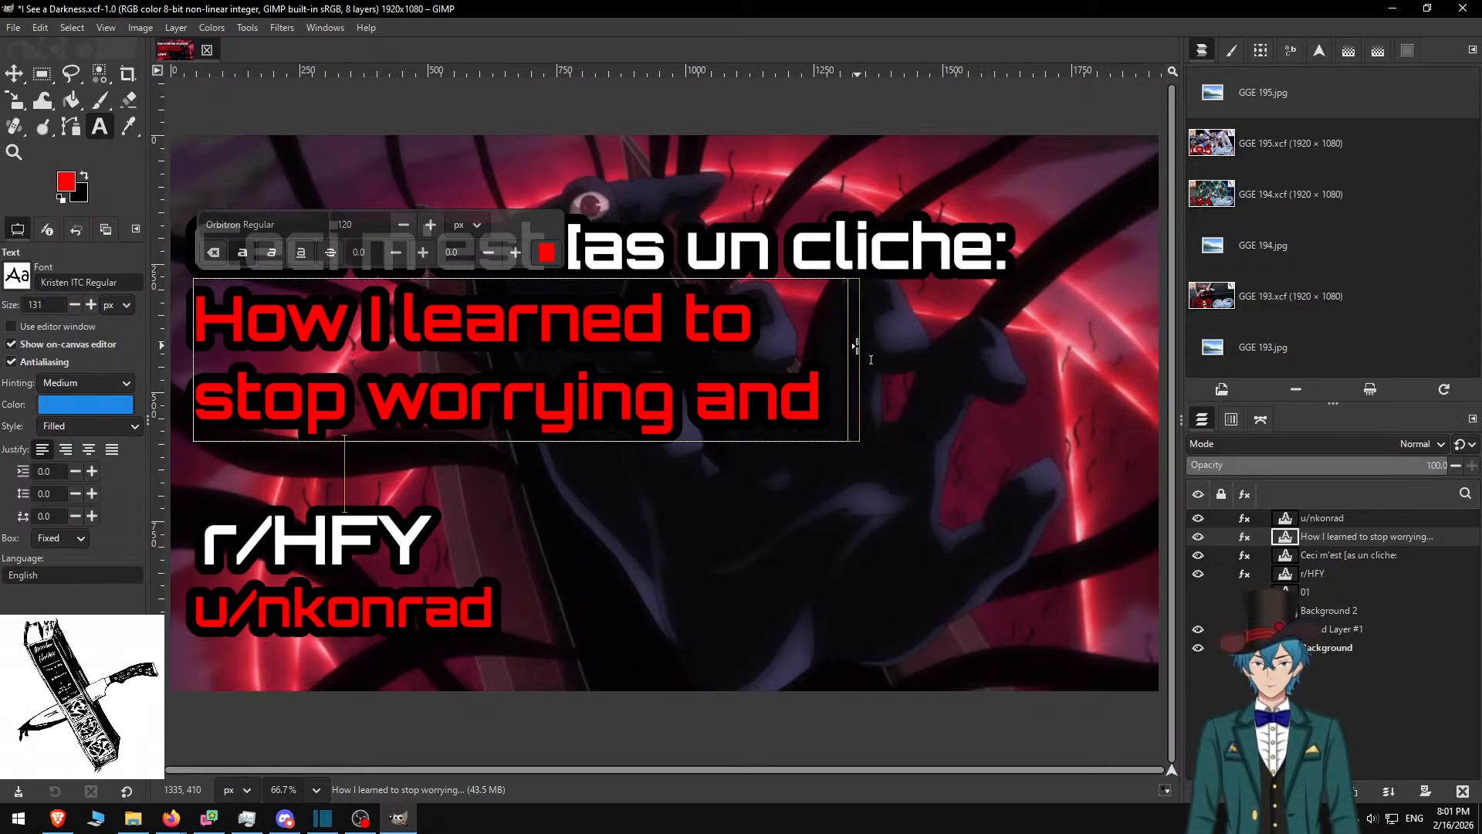
pyautogui.moveTo(856, 345); pyautogui.dragTo(1009, 345)
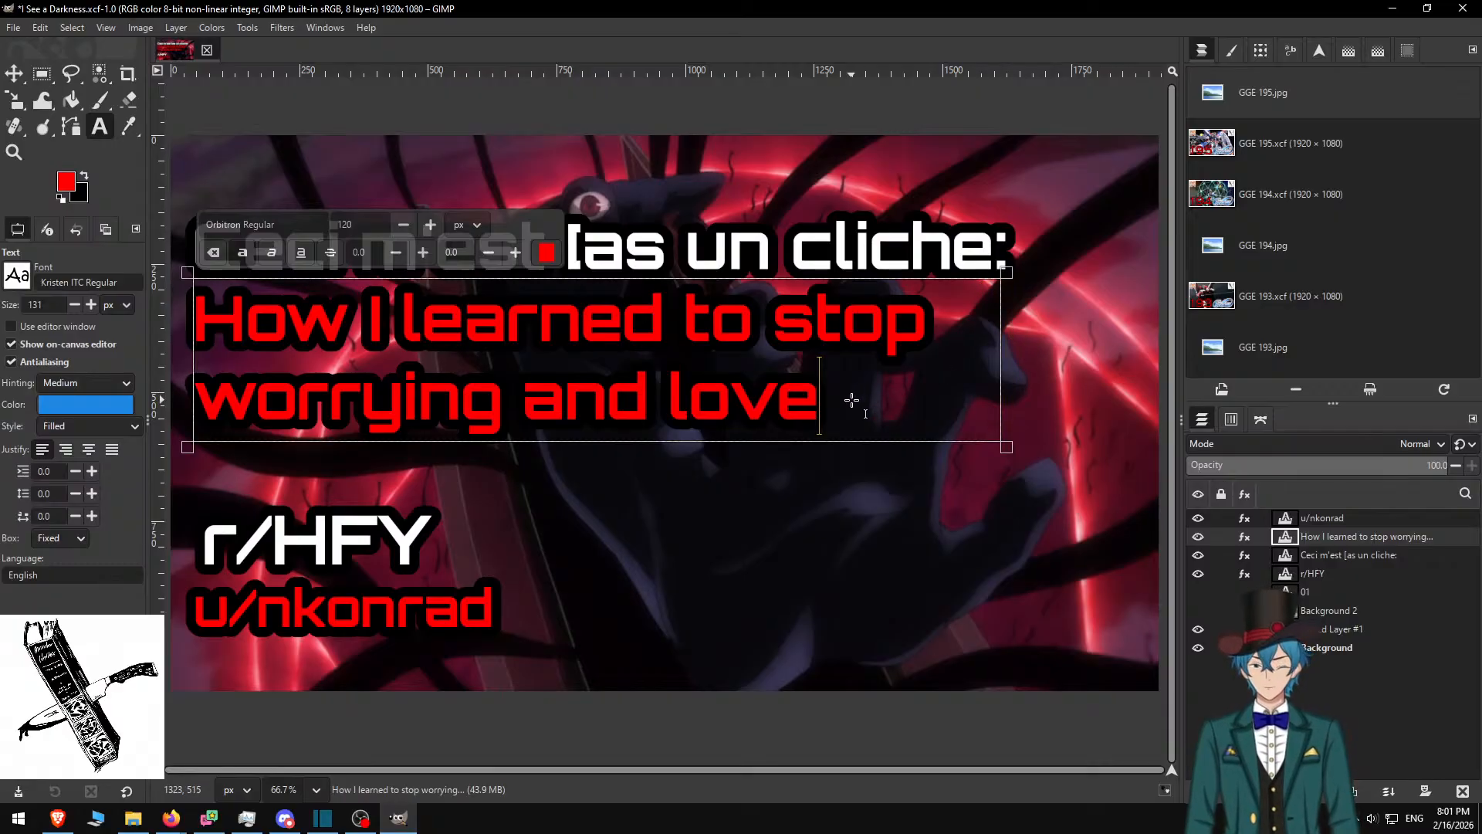
pyautogui.write('the')
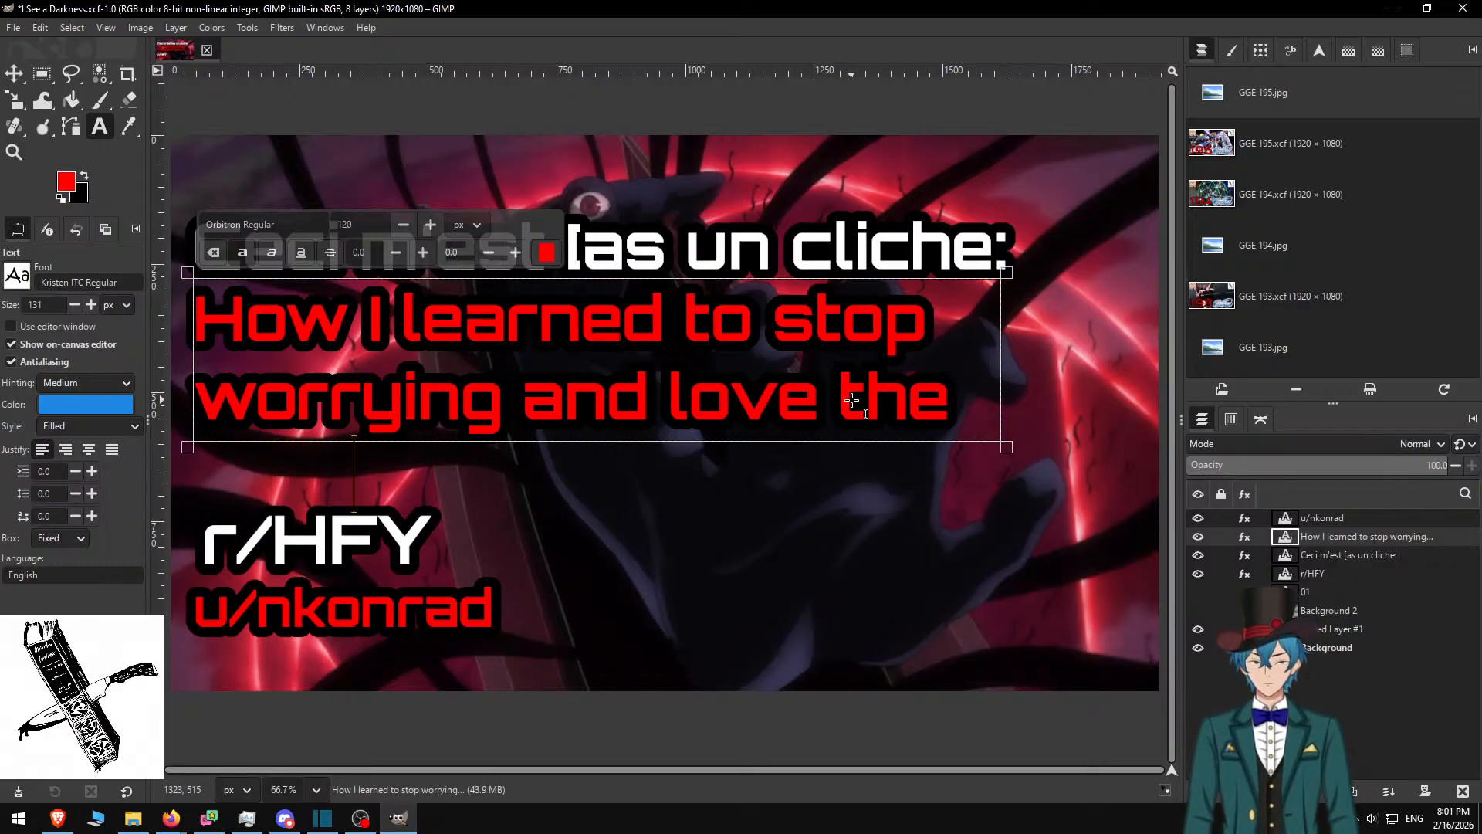
pyautogui.moveTo(1003, 338); pyautogui.dragTo(1152, 315)
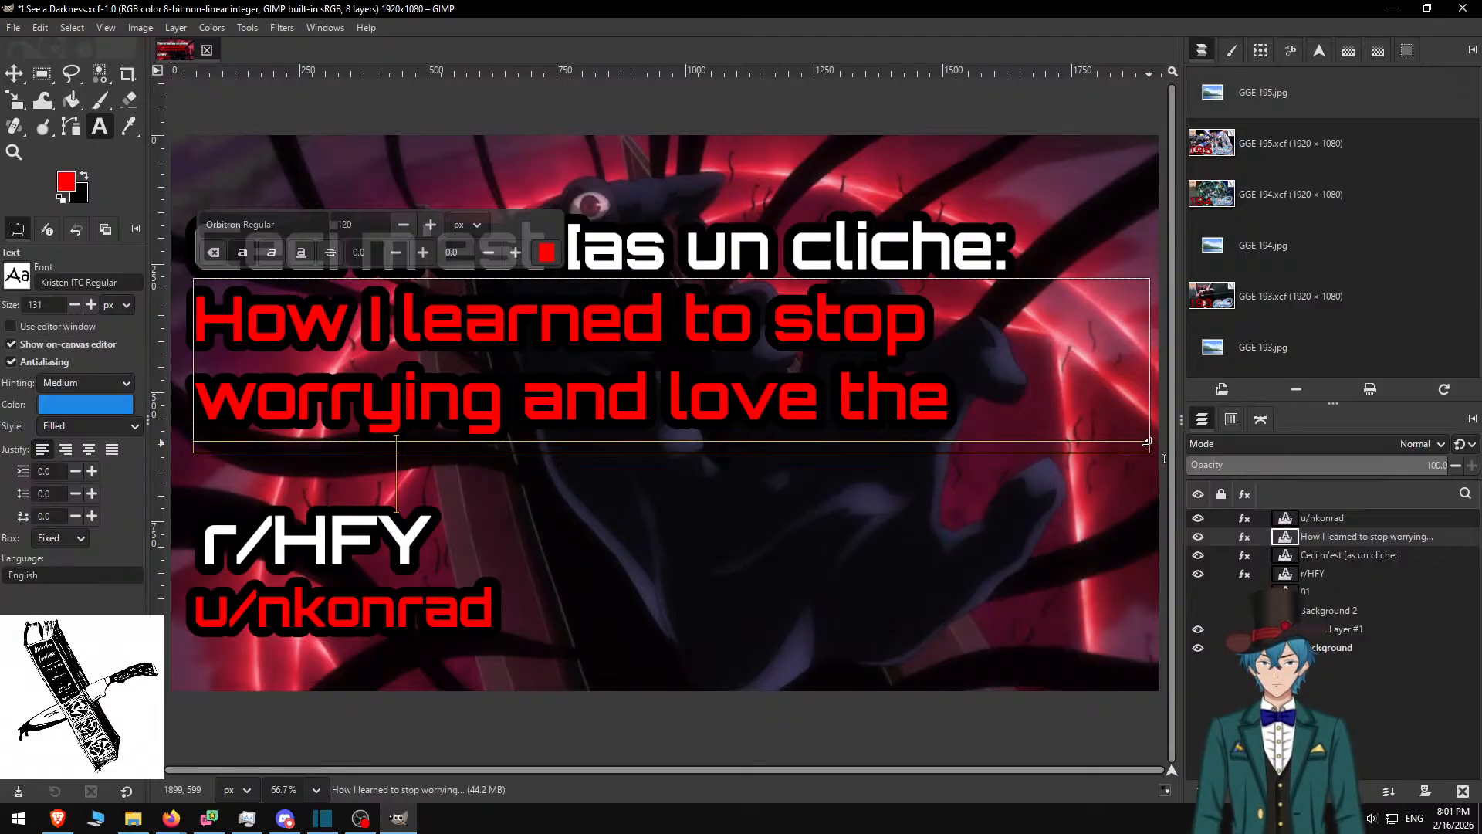
pyautogui.moveTo(1156, 446); pyautogui.dragTo(891, 560)
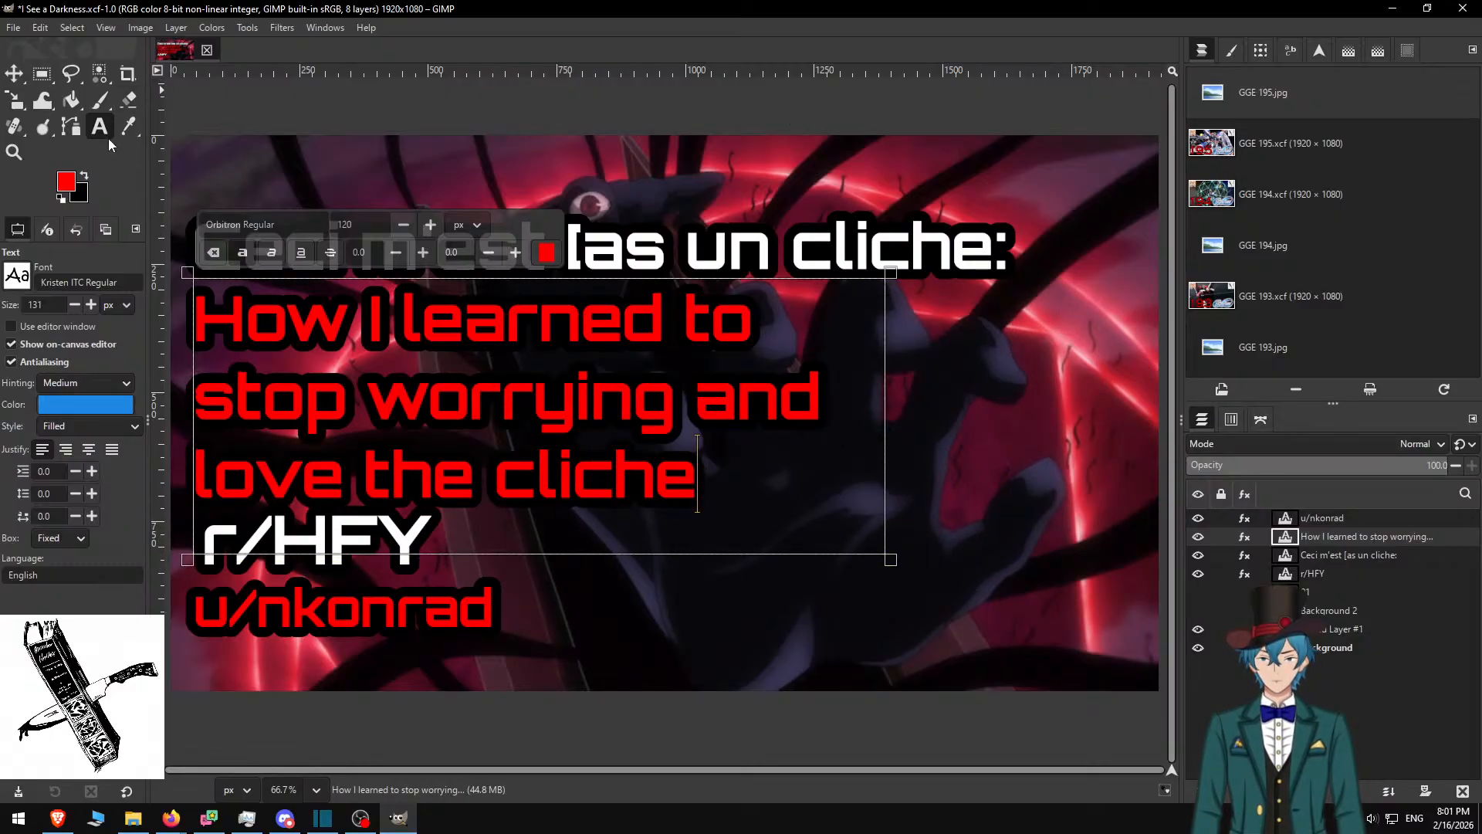
# Nudge the white 'Ceci m'est las un cliche:' title upward and check the Reddit title
pyautogui.click(13, 73)
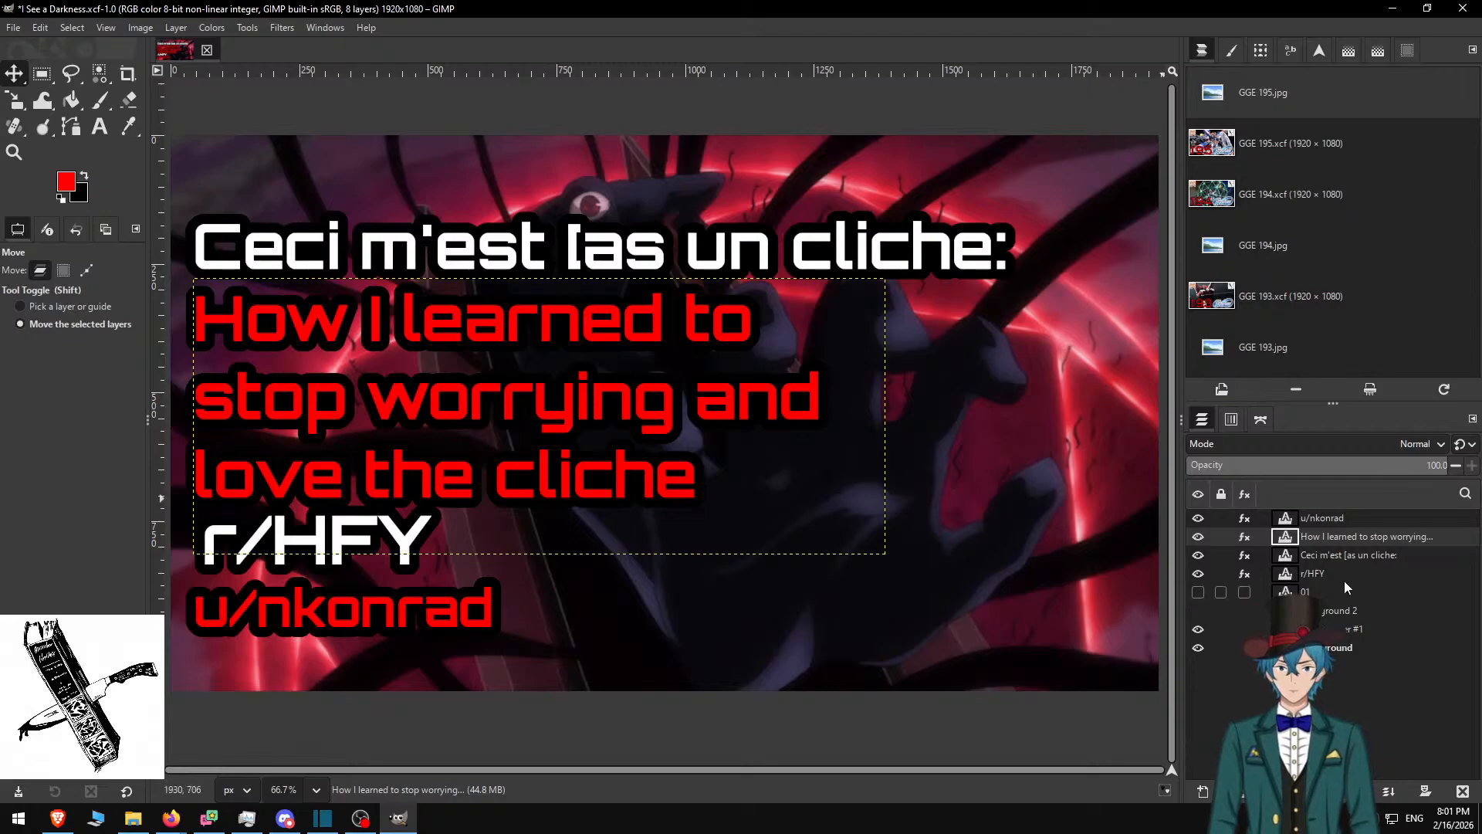
pyautogui.click(1322, 555)
pyautogui.moveTo(584, 253); pyautogui.dragTo(586, 198)
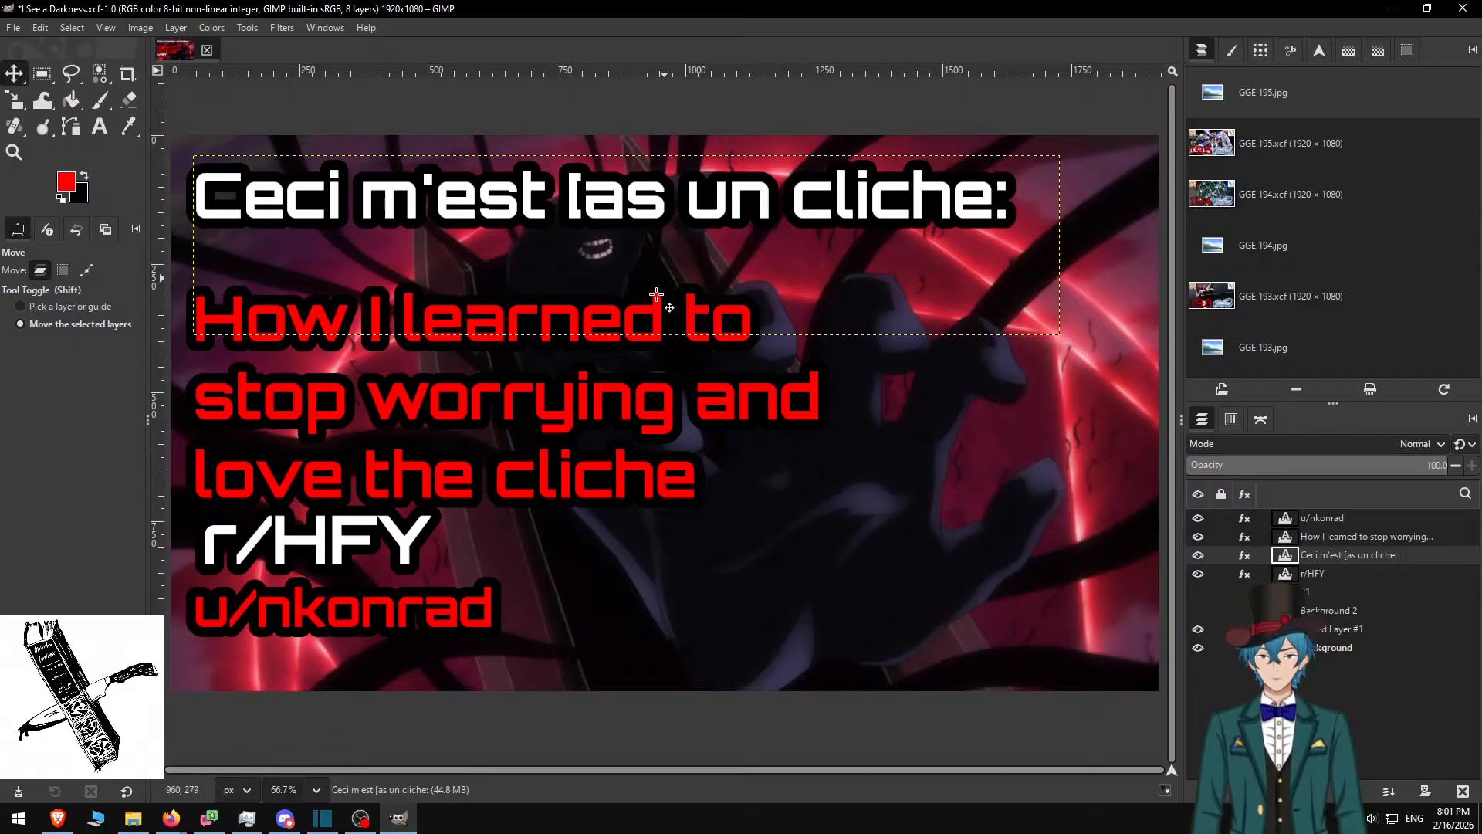
pyautogui.click(58, 818)
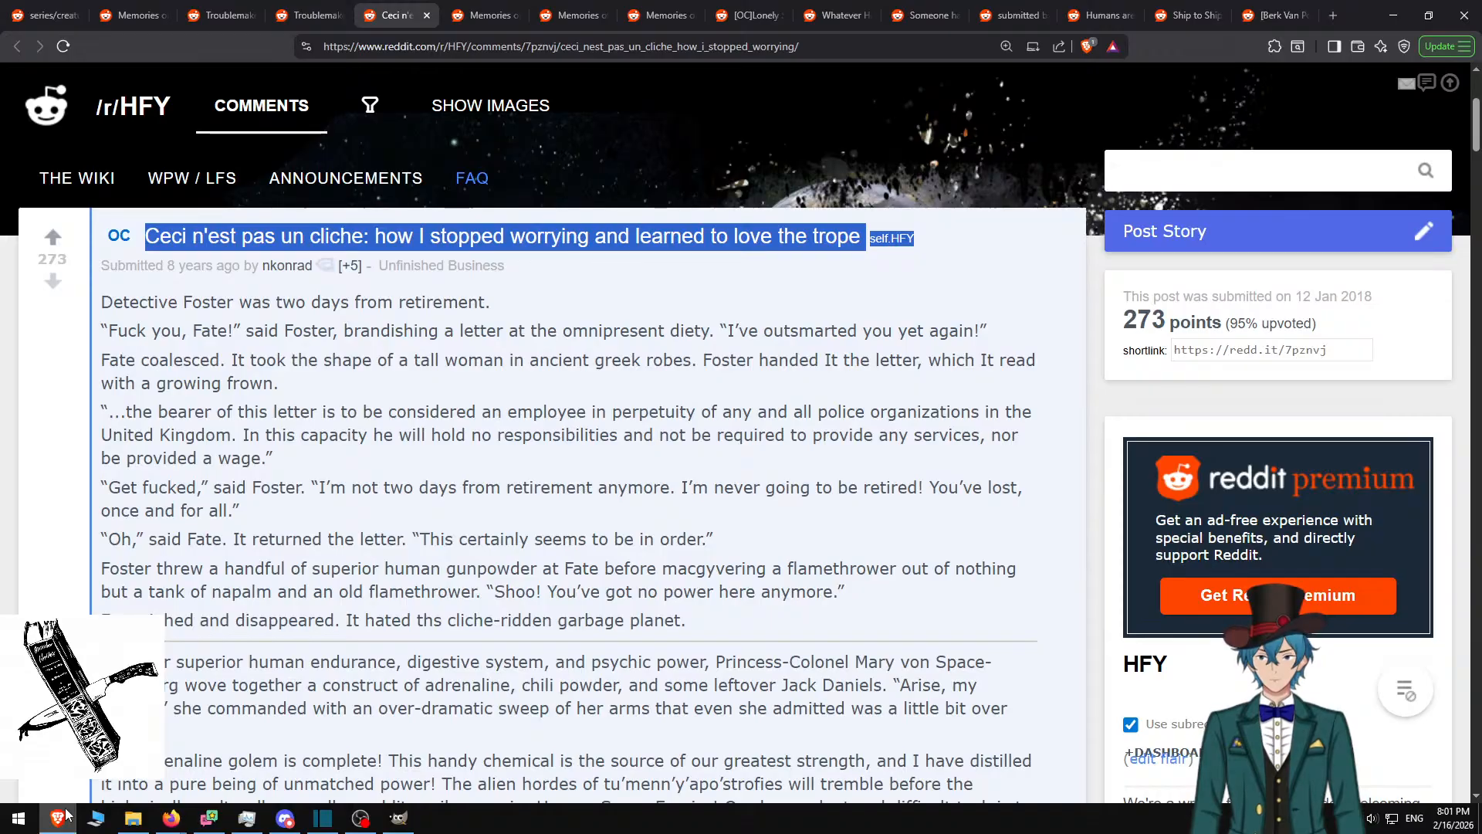
pyautogui.click(66, 815)
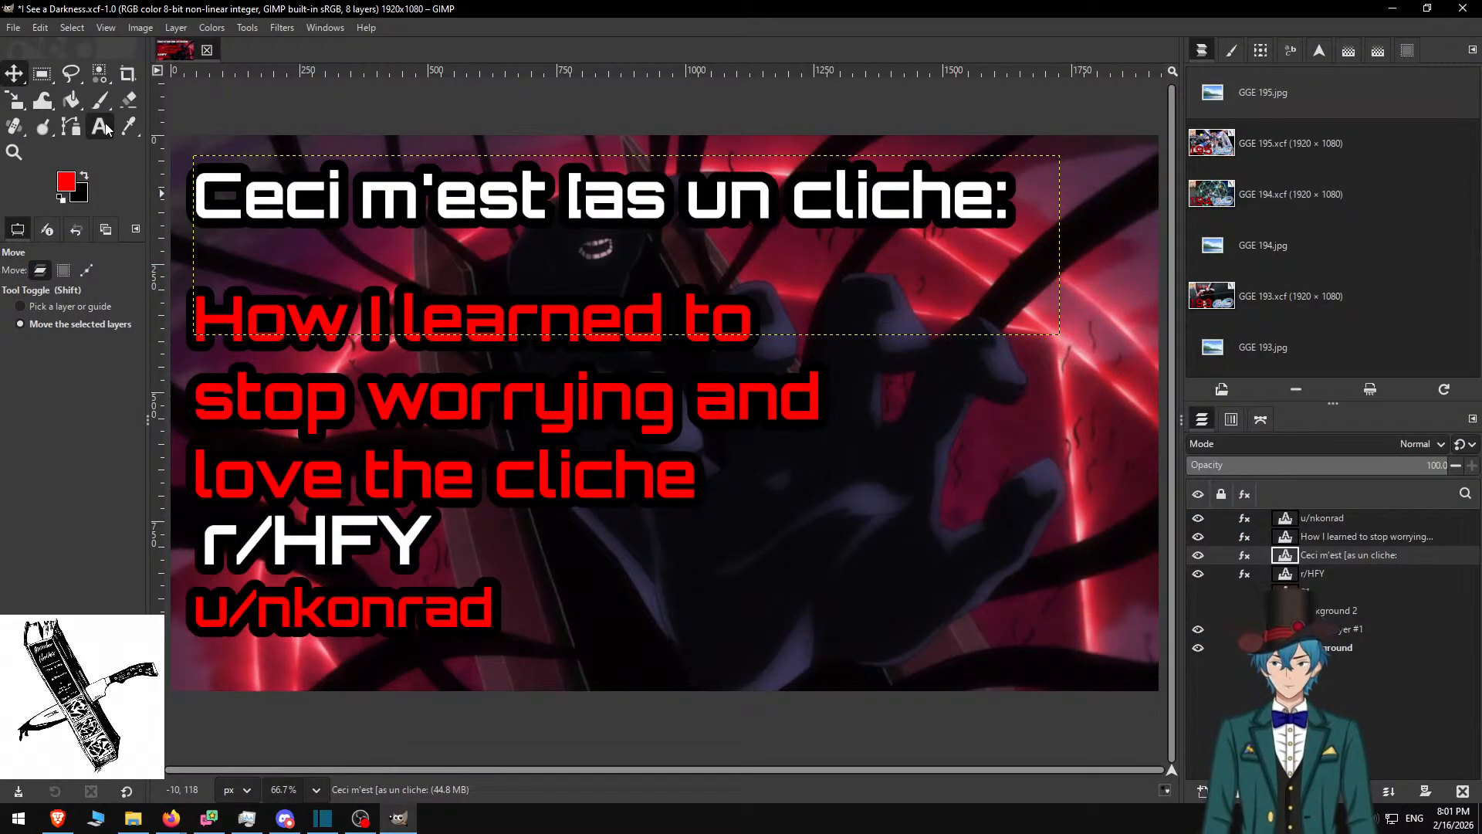
# Fix the title typo so it reads 'Ceci m'est pas un cliche:'
pyautogui.press('t')
pyautogui.click(588, 207)
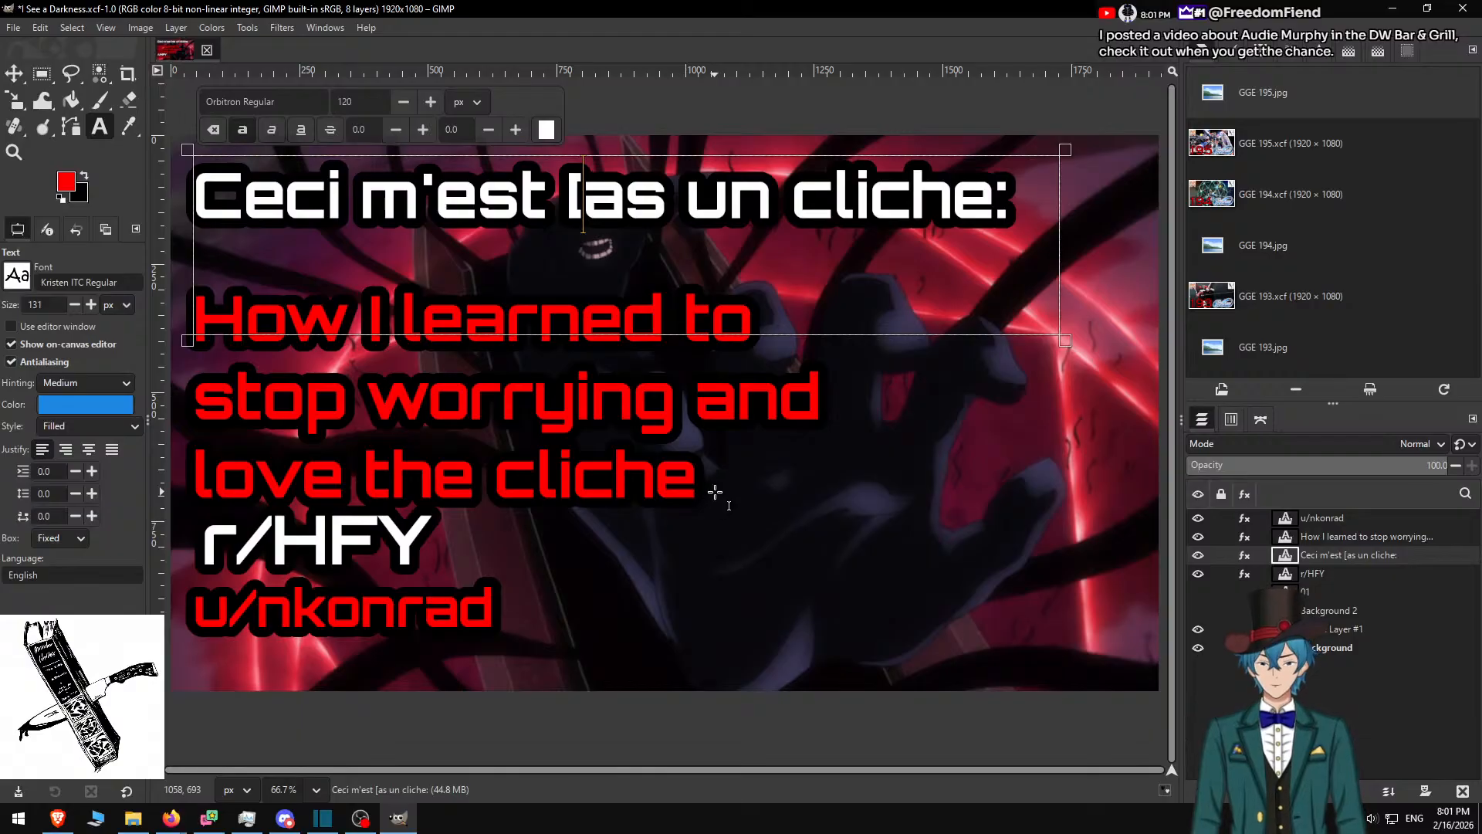
pyautogui.press('BackSpace')
pyautogui.write('p')
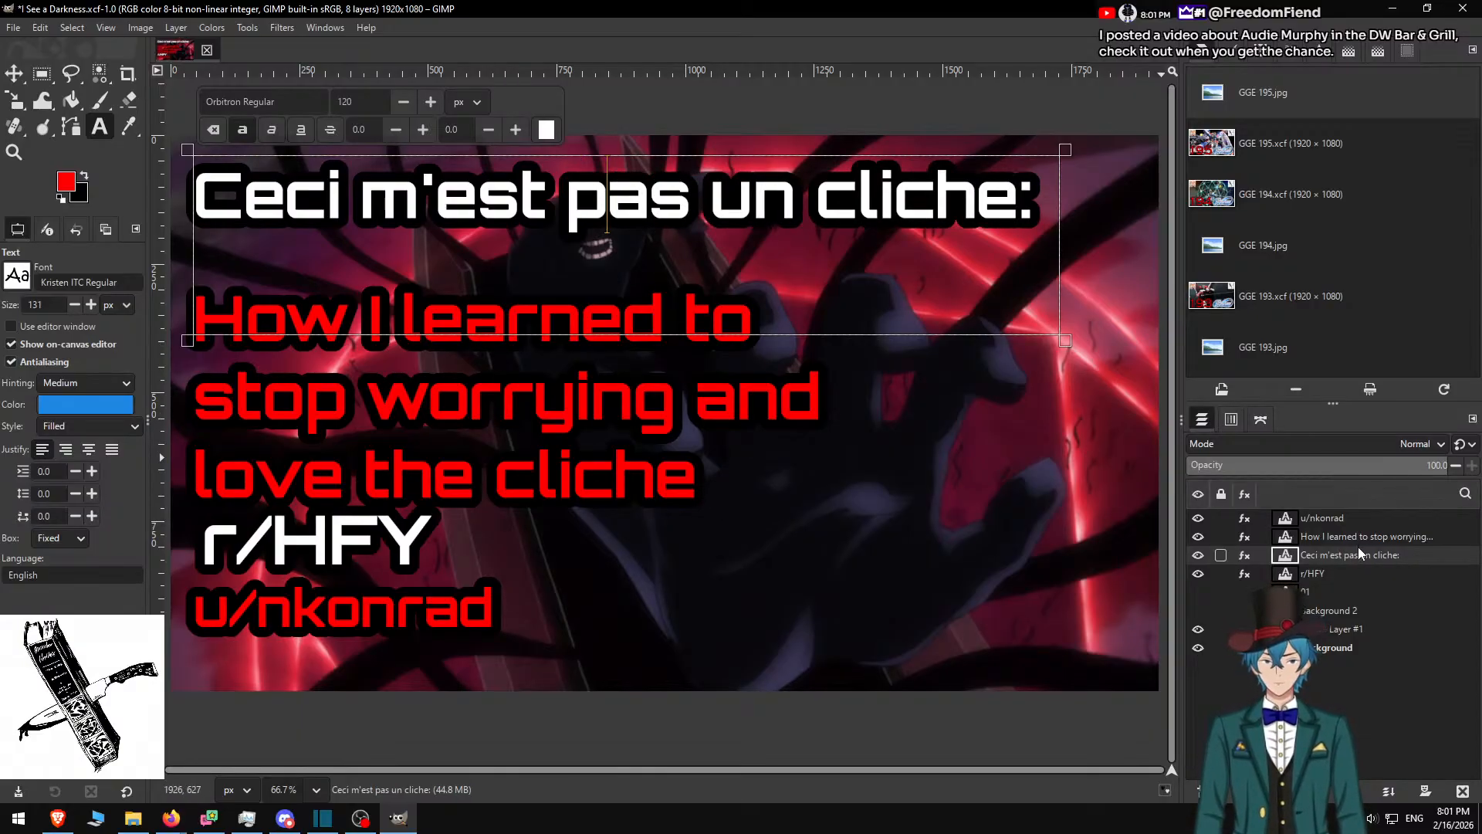
# Move the red subtitle layer up directly beneath the title
pyautogui.click(1289, 534)
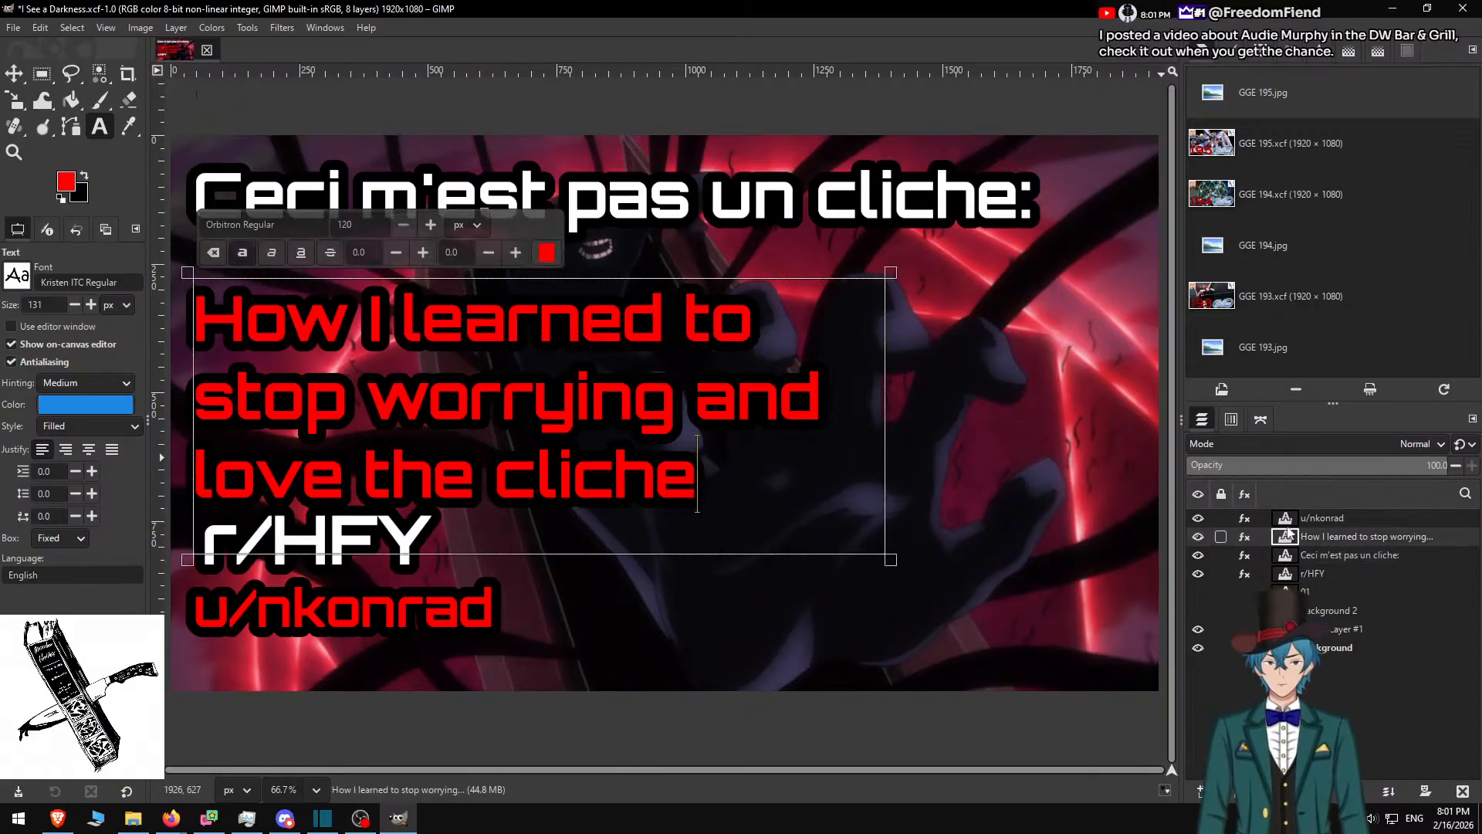
pyautogui.click(14, 73)
pyautogui.moveTo(399, 341); pyautogui.dragTo(404, 287)
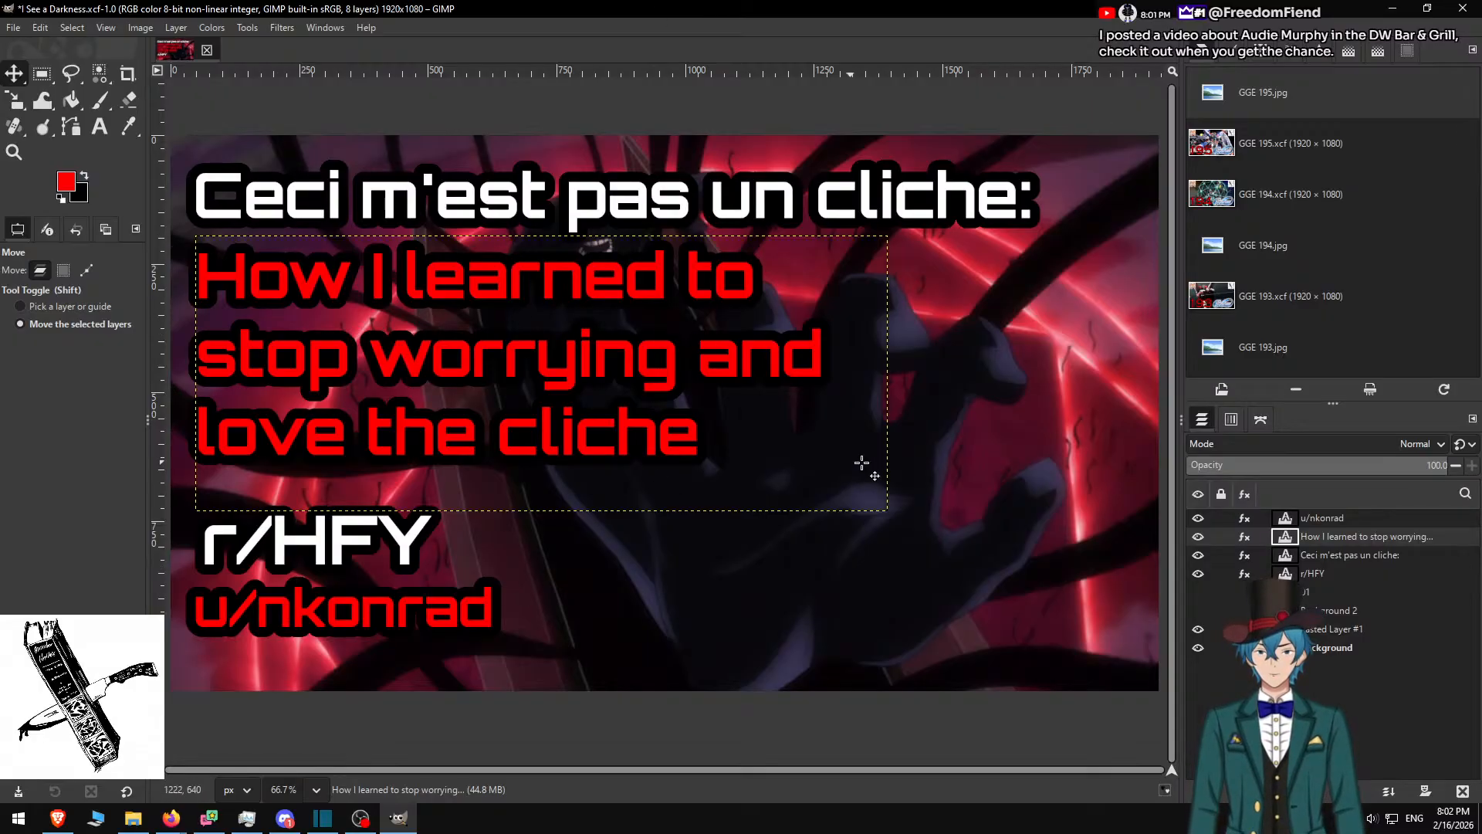
# Search DuckDuckGo in Firefox for 'dr strangelove bob falling'
pyautogui.click(172, 817)
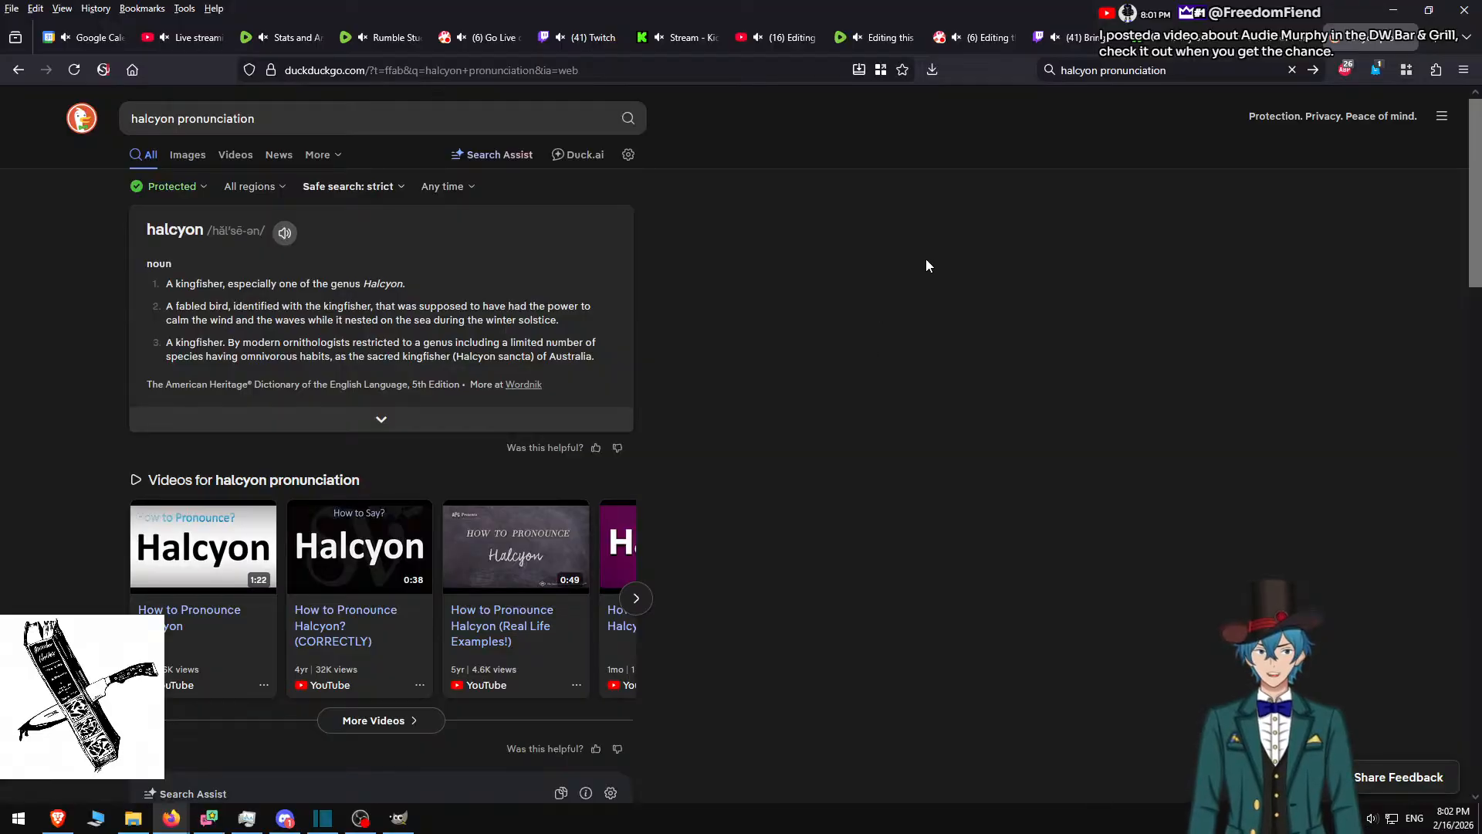
pyautogui.click(1150, 69)
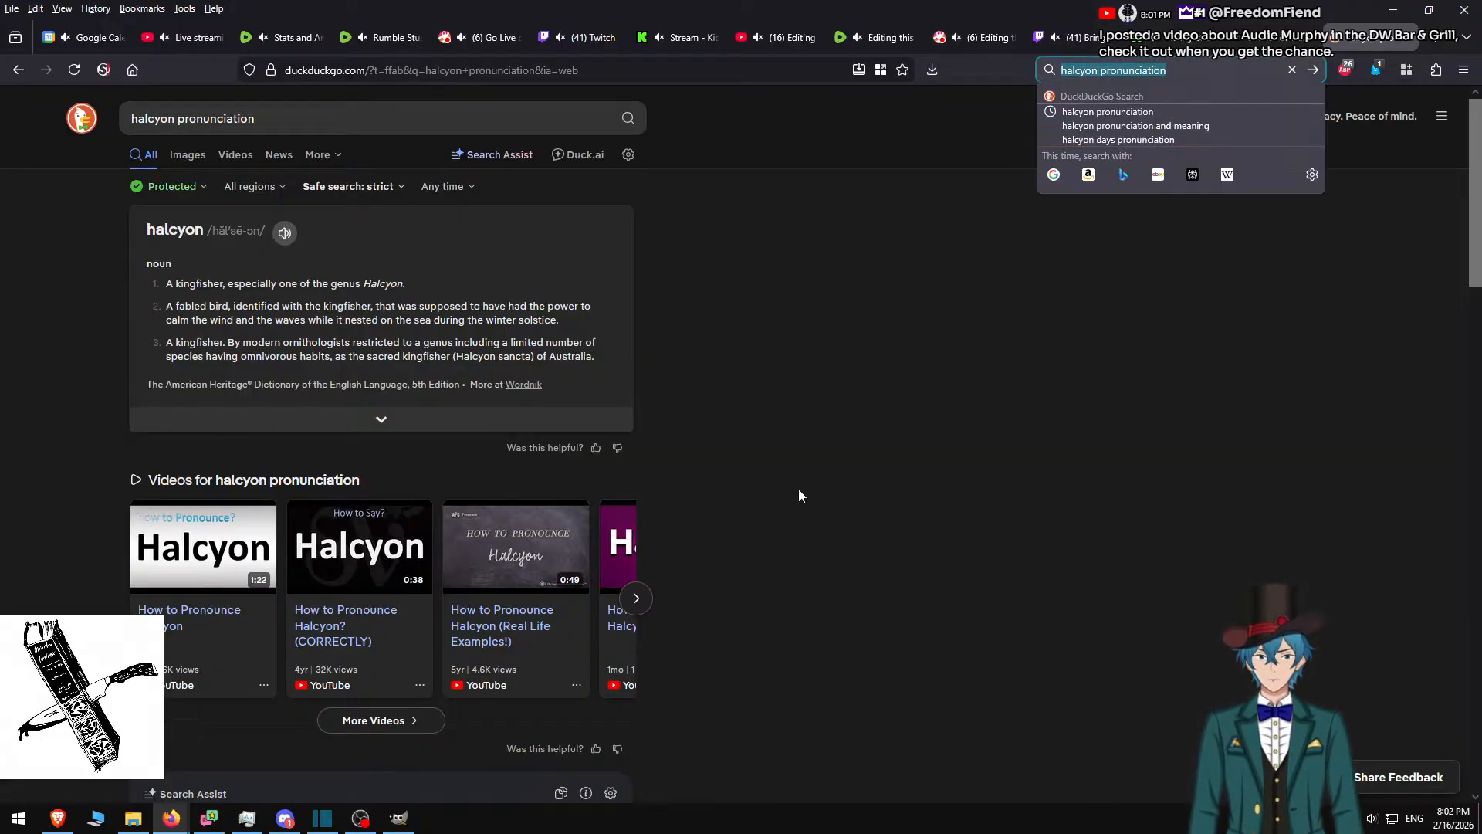
pyautogui.press('BackSpace')
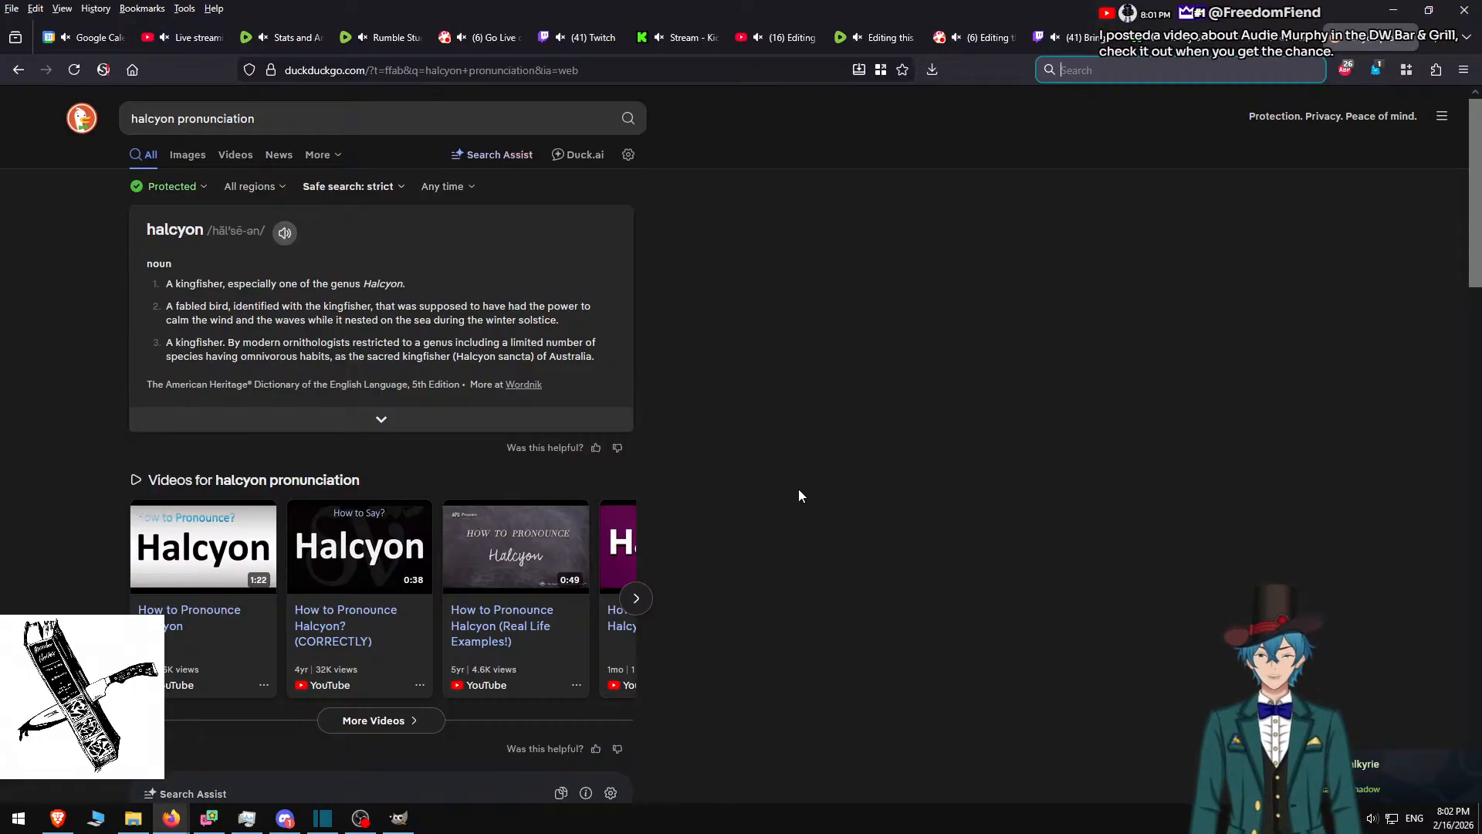
pyautogui.write('dr stra')
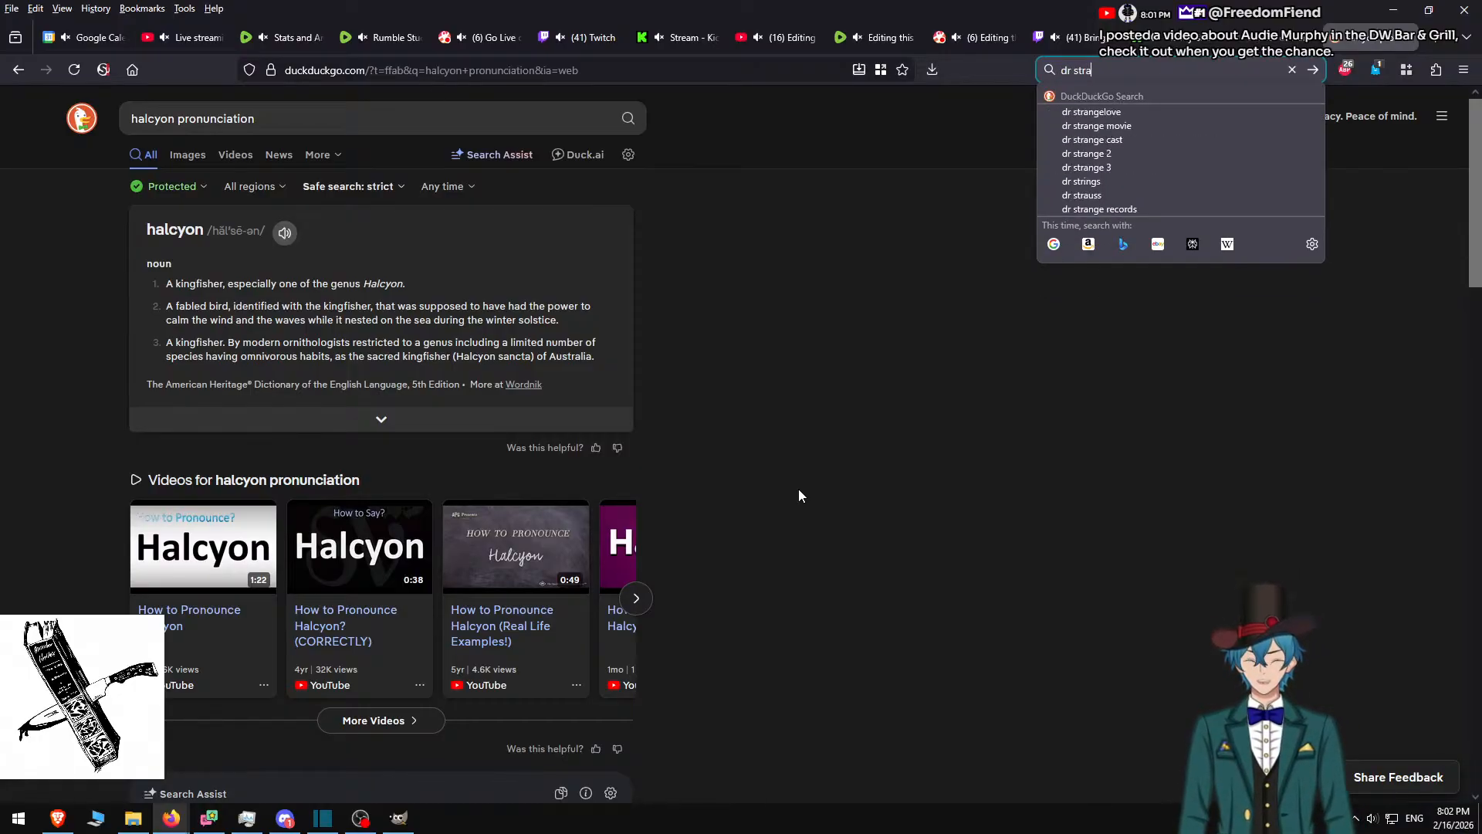
pyautogui.write('ngelove bo')
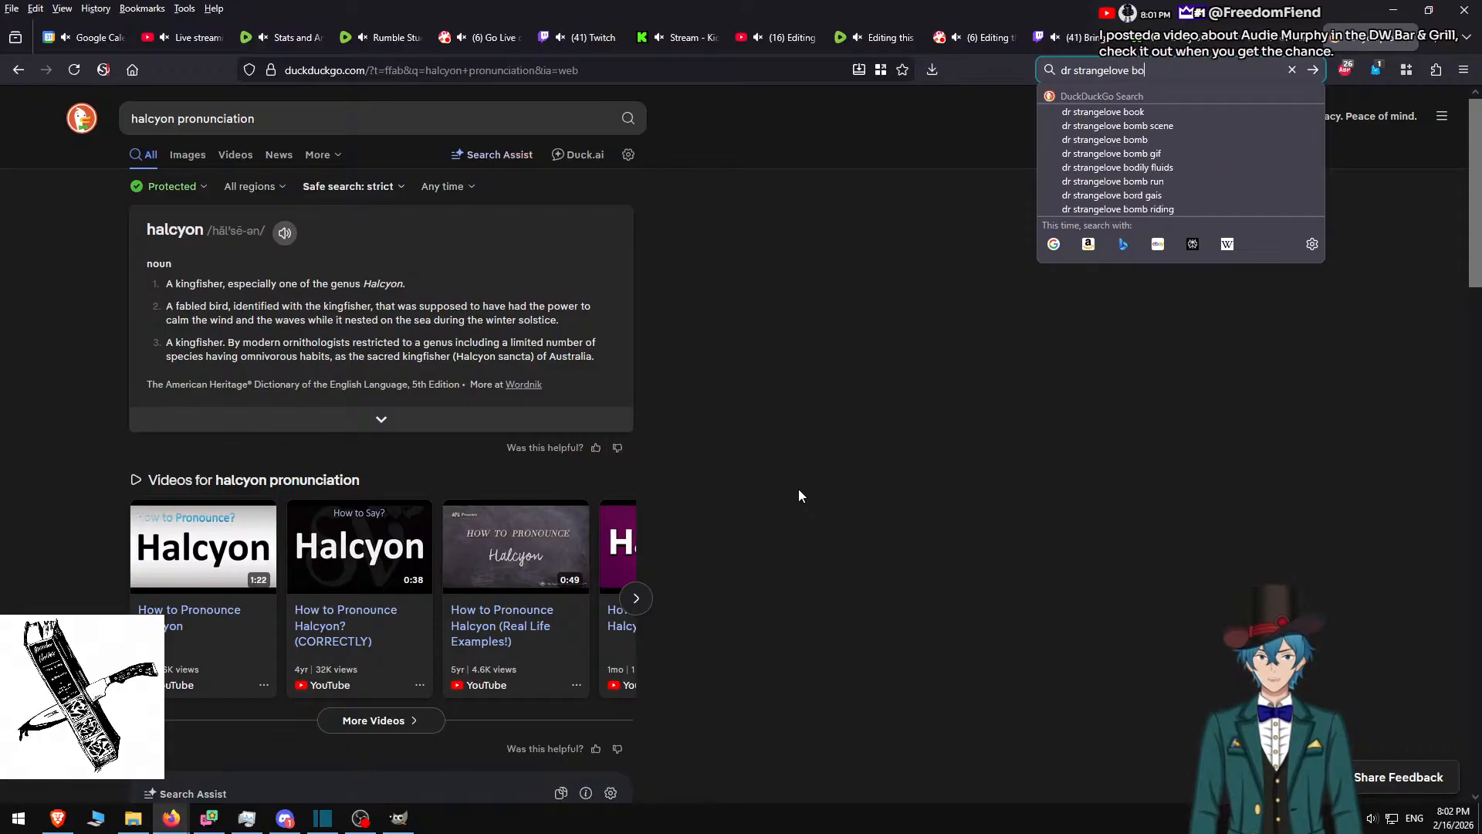
pyautogui.write('b falling')
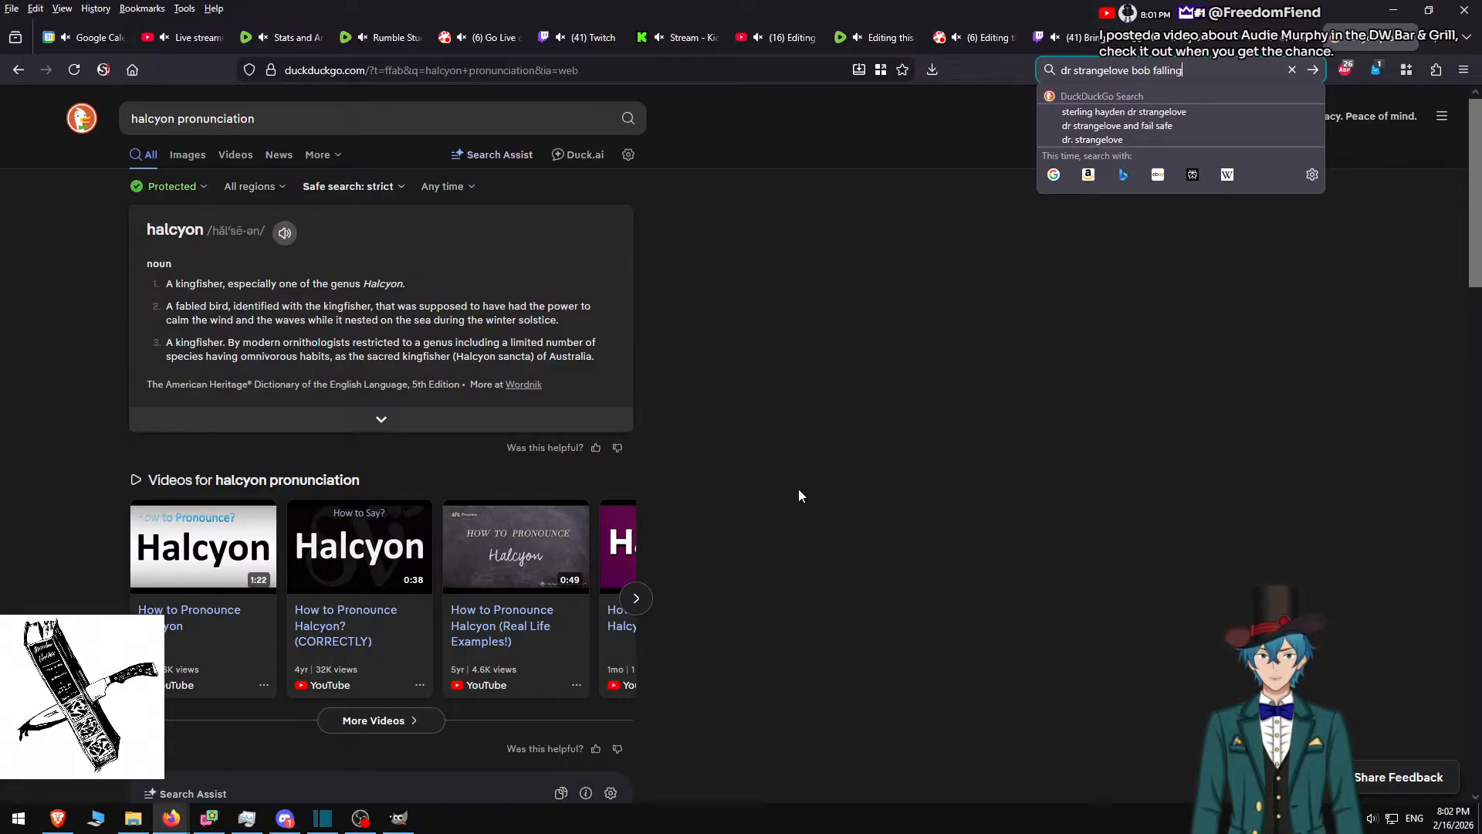
pyautogui.press('Return')
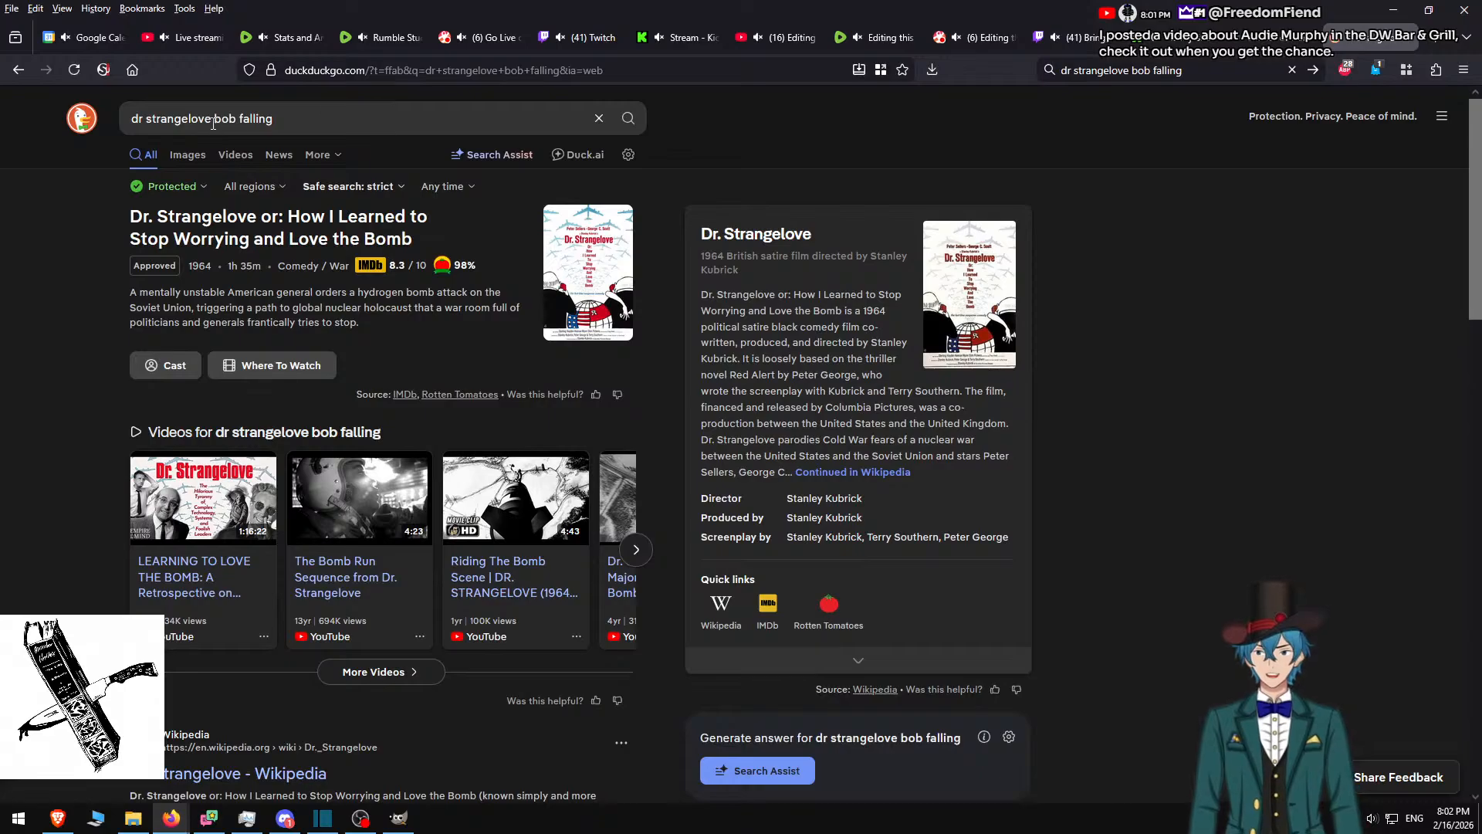
# Switch to image results and refine the query to 'dr strangelove bomb falling'
pyautogui.click(187, 154)
pyautogui.click(229, 118)
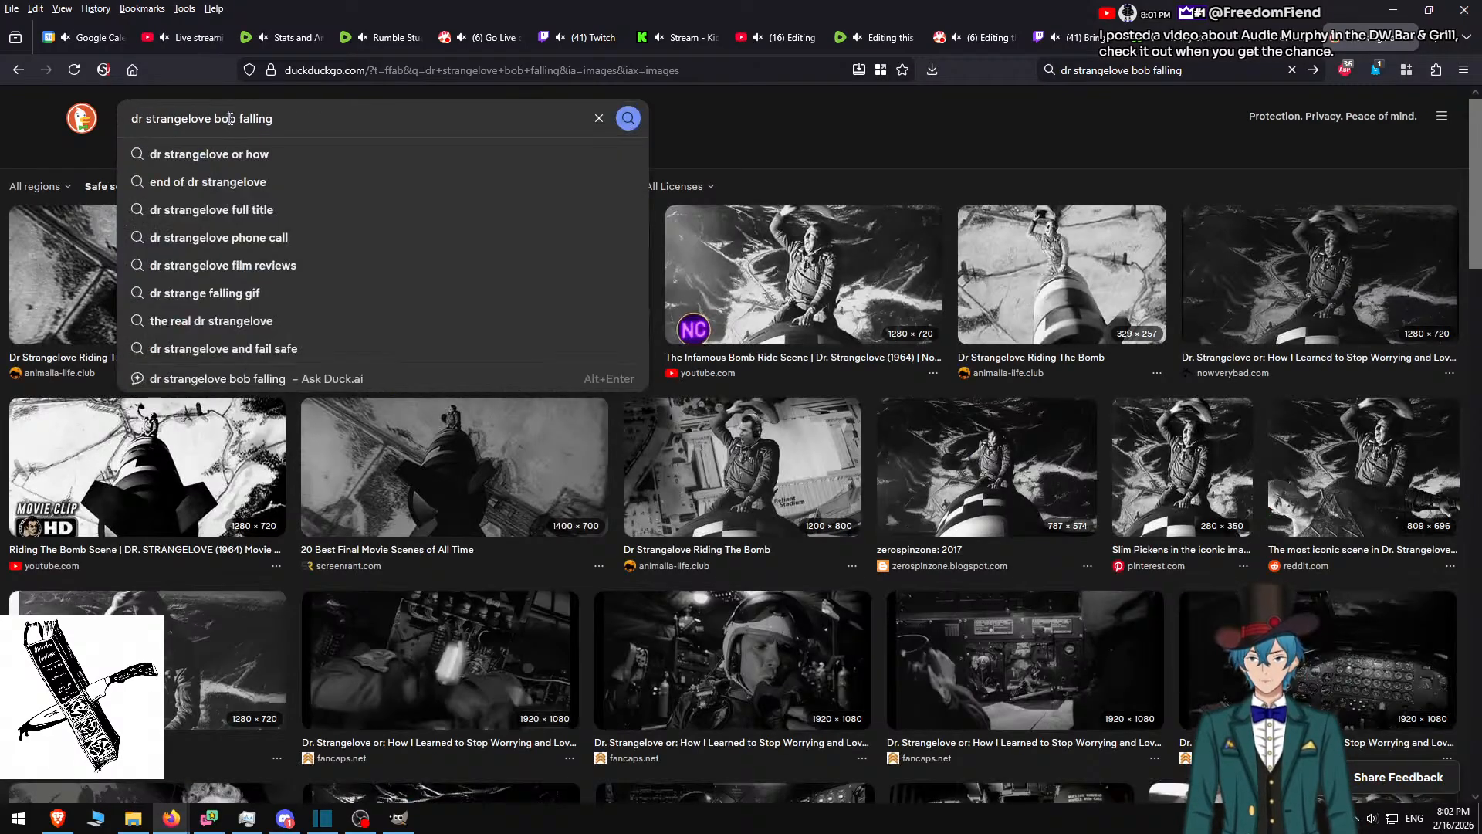
pyautogui.write('m')
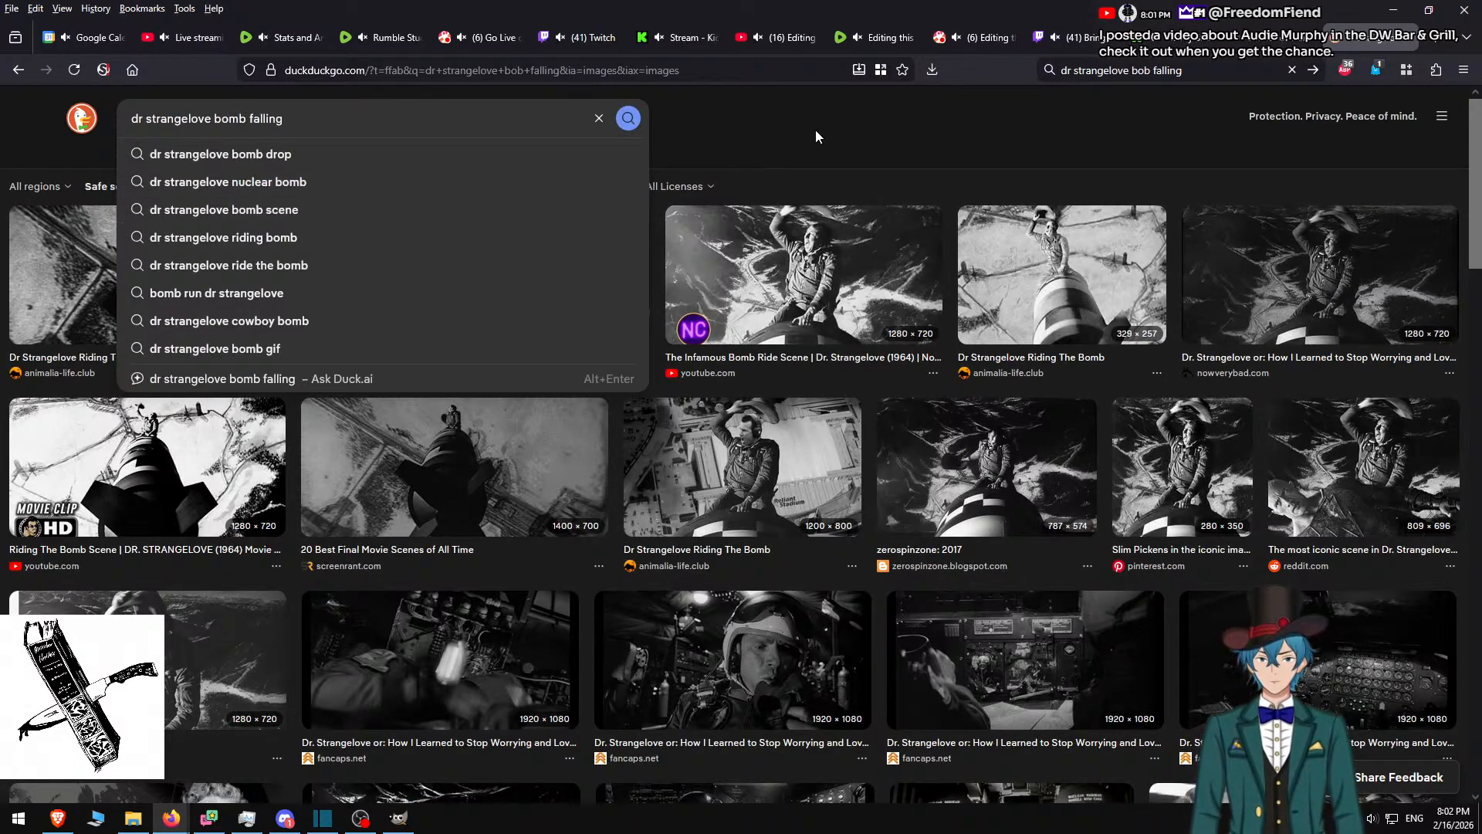
pyautogui.press('Return')
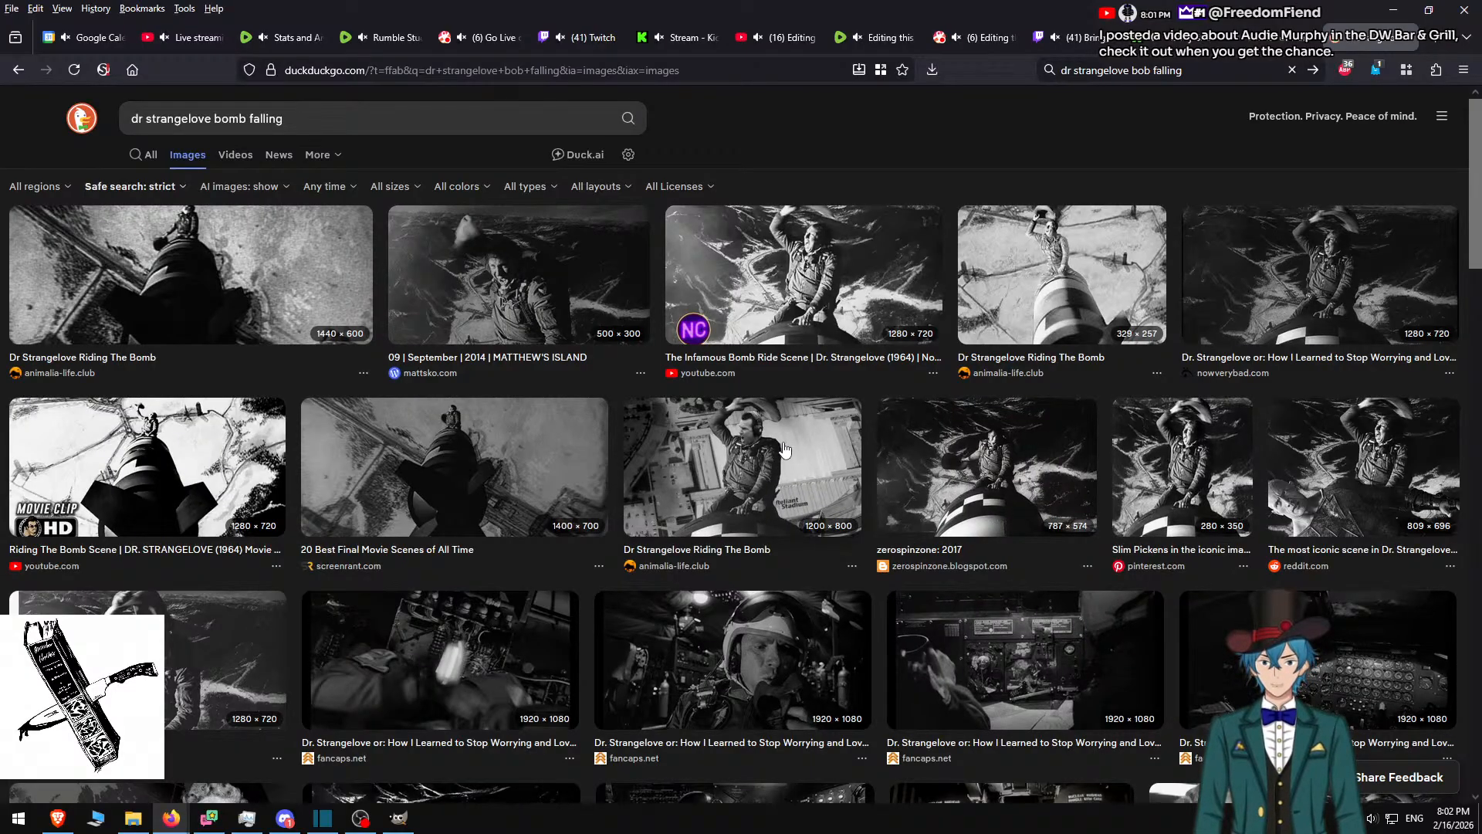
# Preview bomb-riding stills from Riding The Bomb, zerospinzone, reddit and 20 Best Final Movie Scenes
pyautogui.click(744, 448)
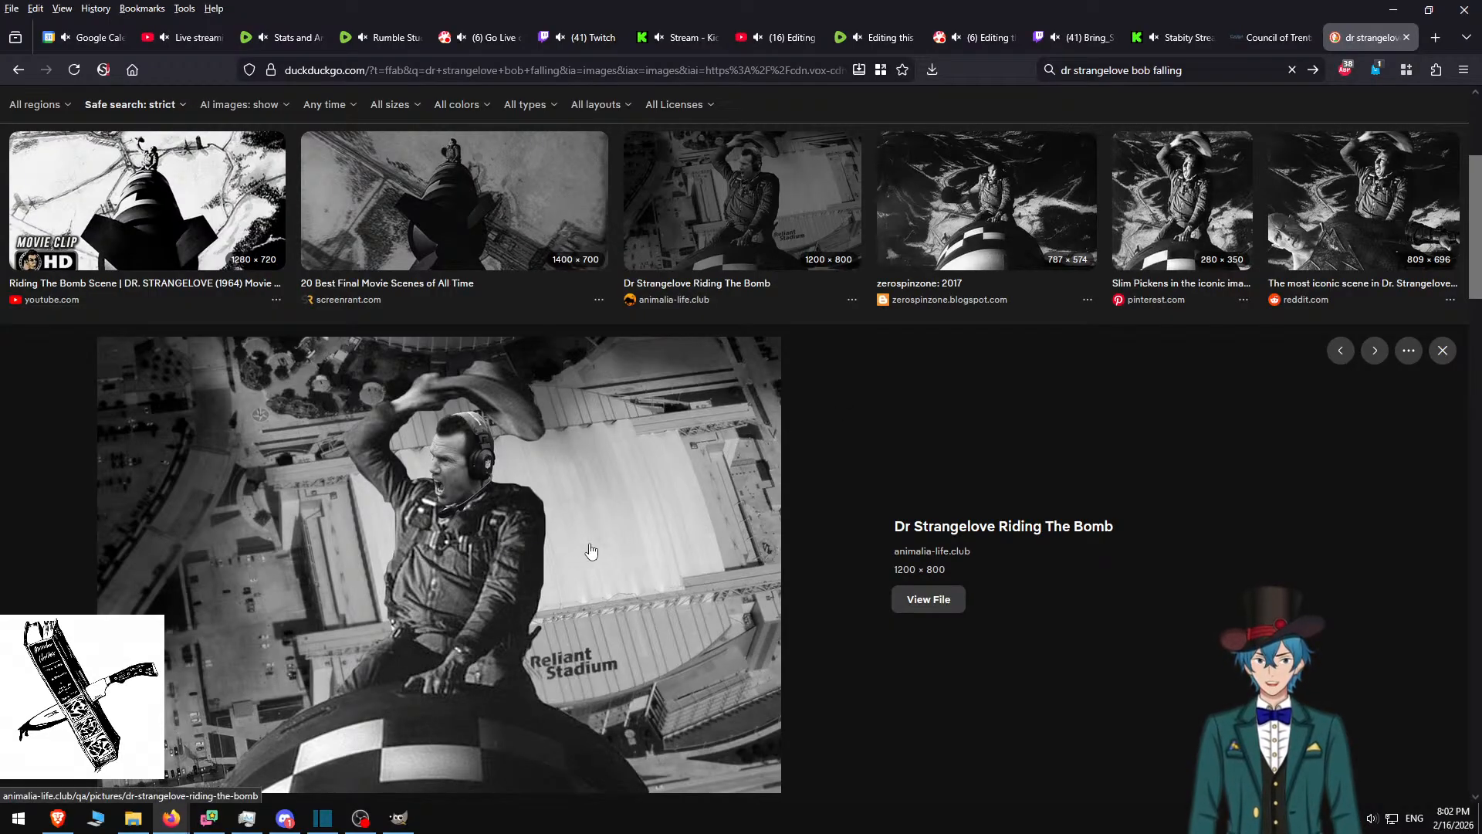
pyautogui.scroll(2, 656, 569)
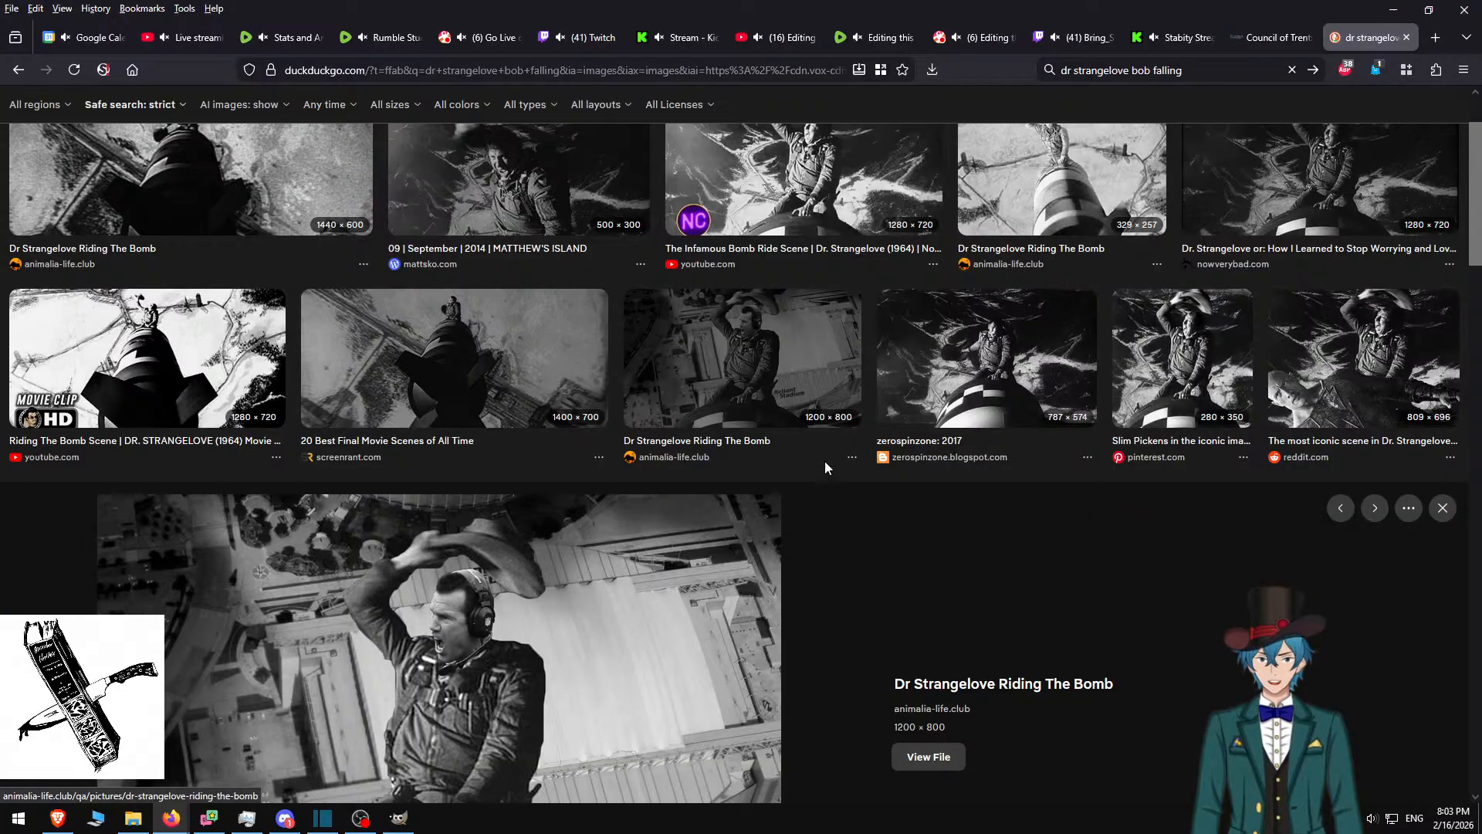
pyautogui.click(995, 365)
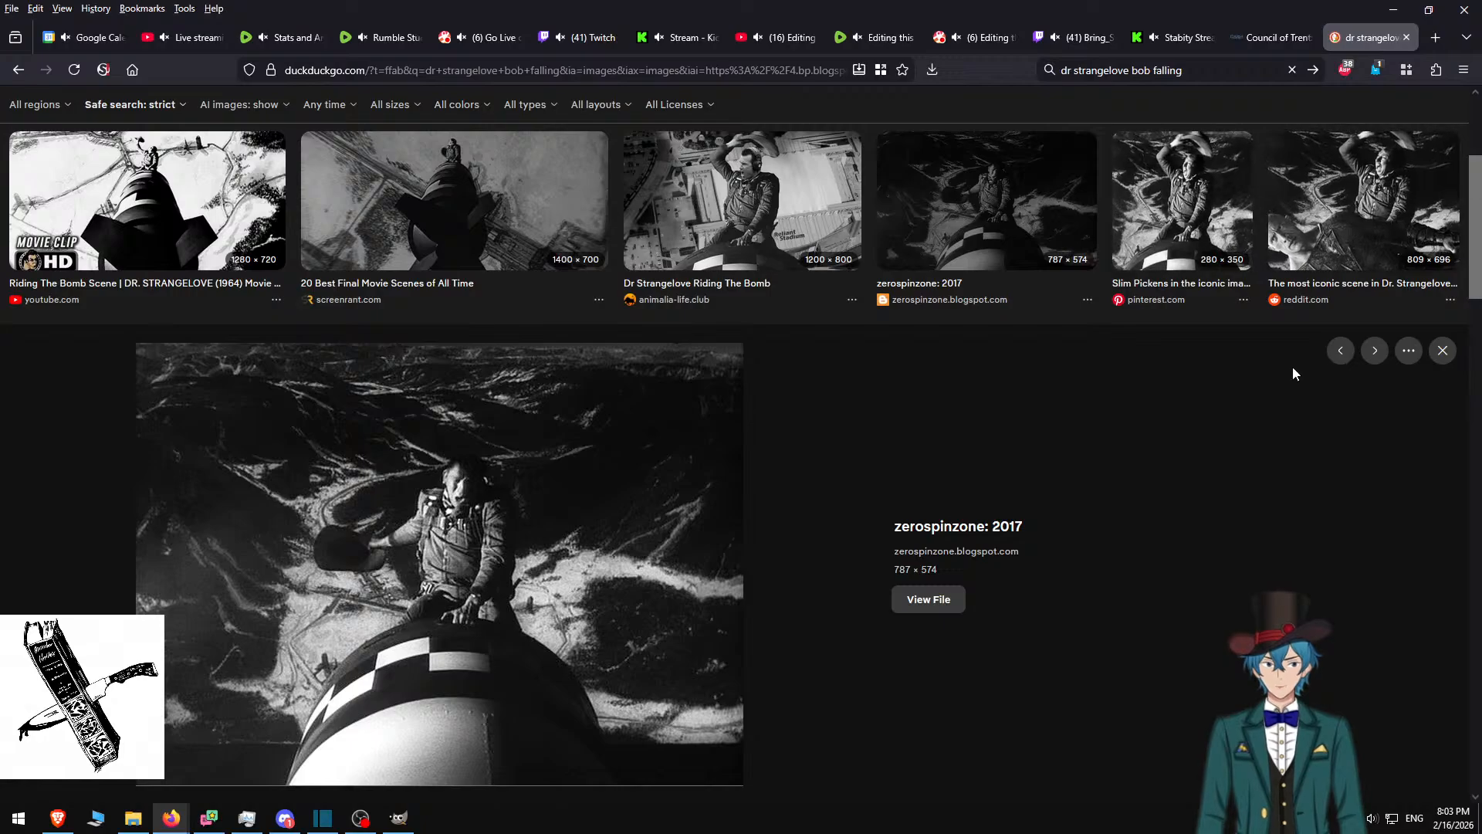
pyautogui.click(1277, 224)
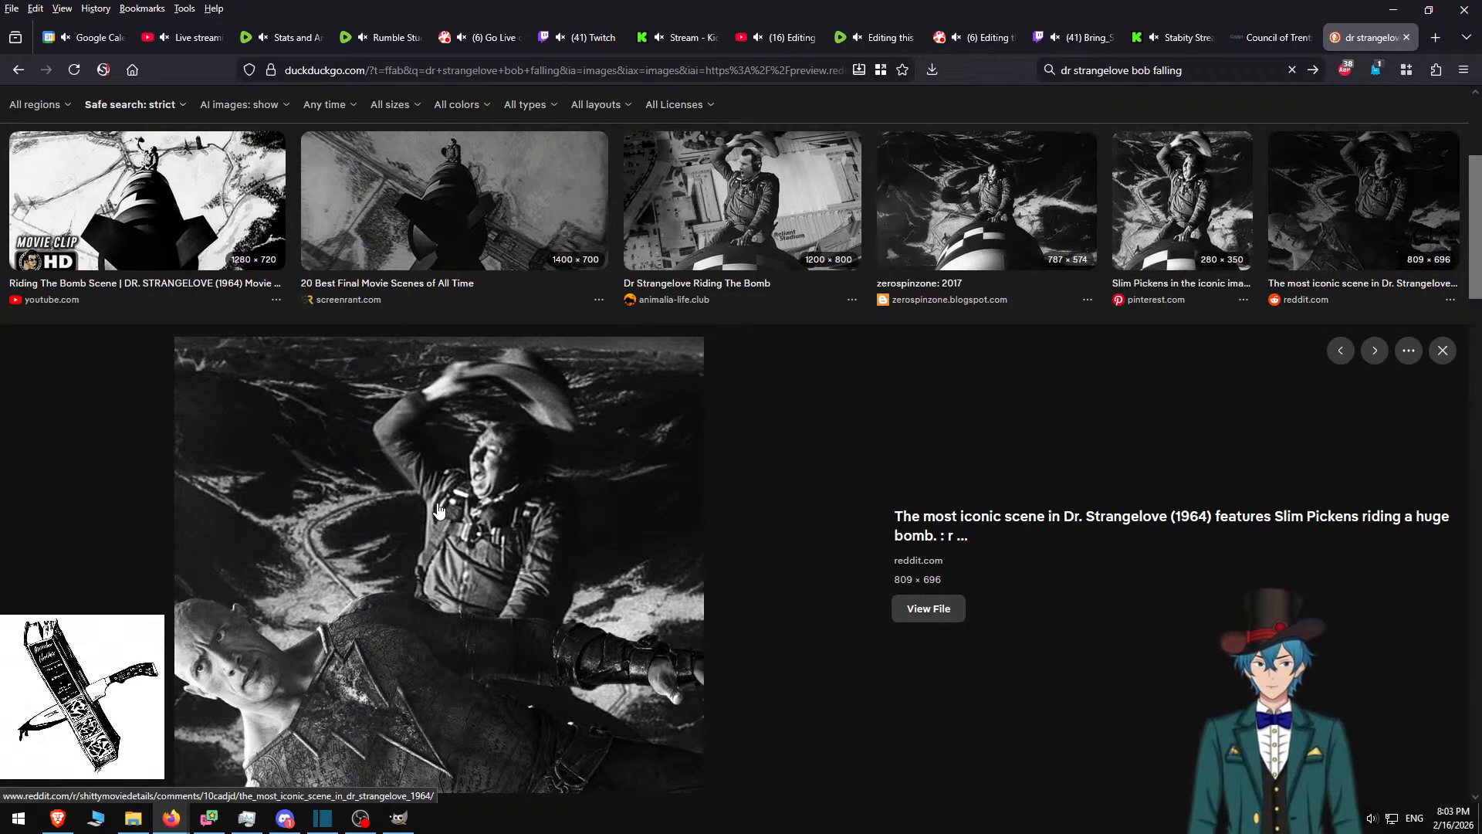
pyautogui.scroll(3, 394, 565)
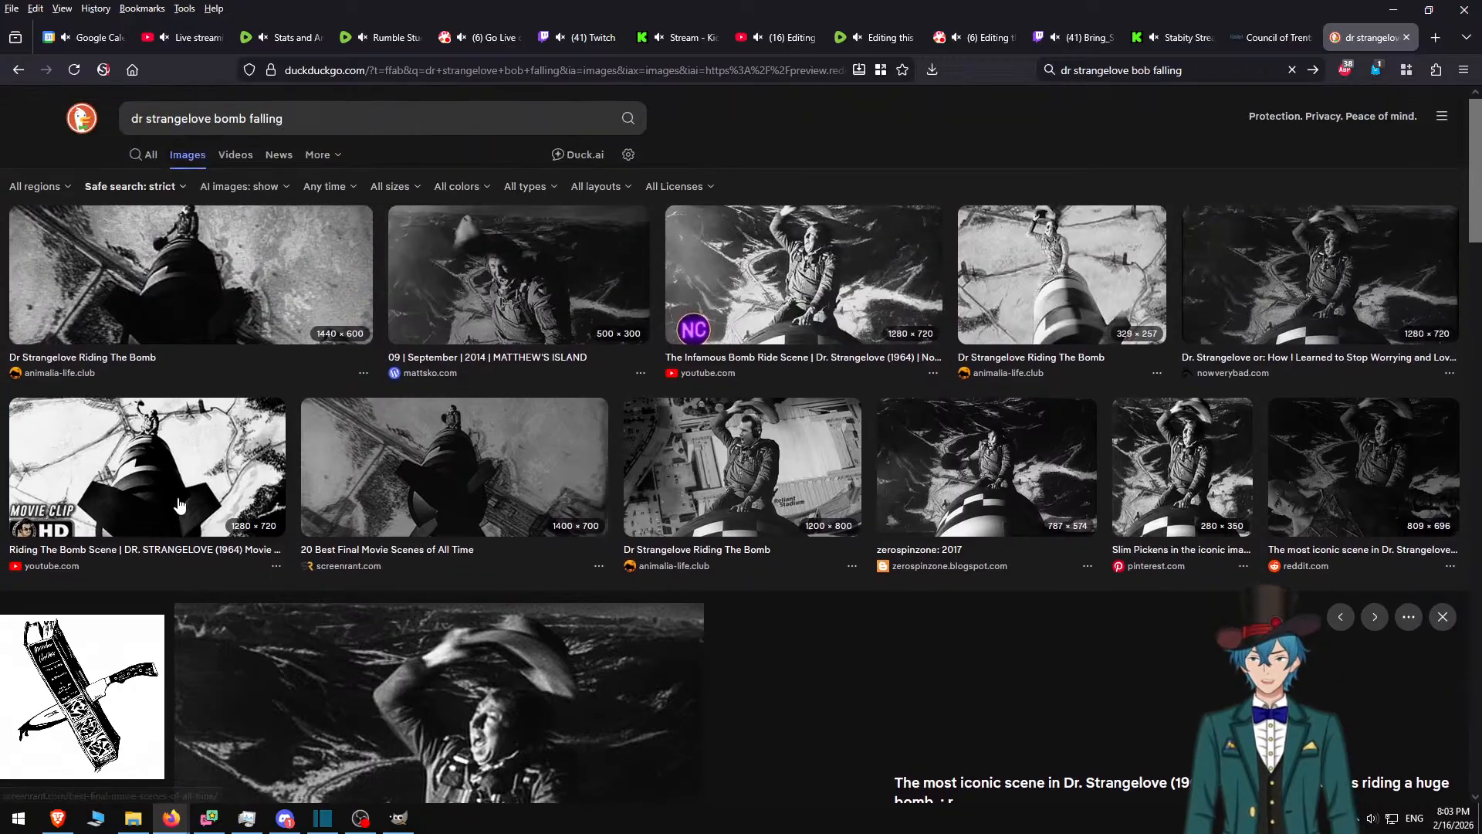
pyautogui.click(147, 431)
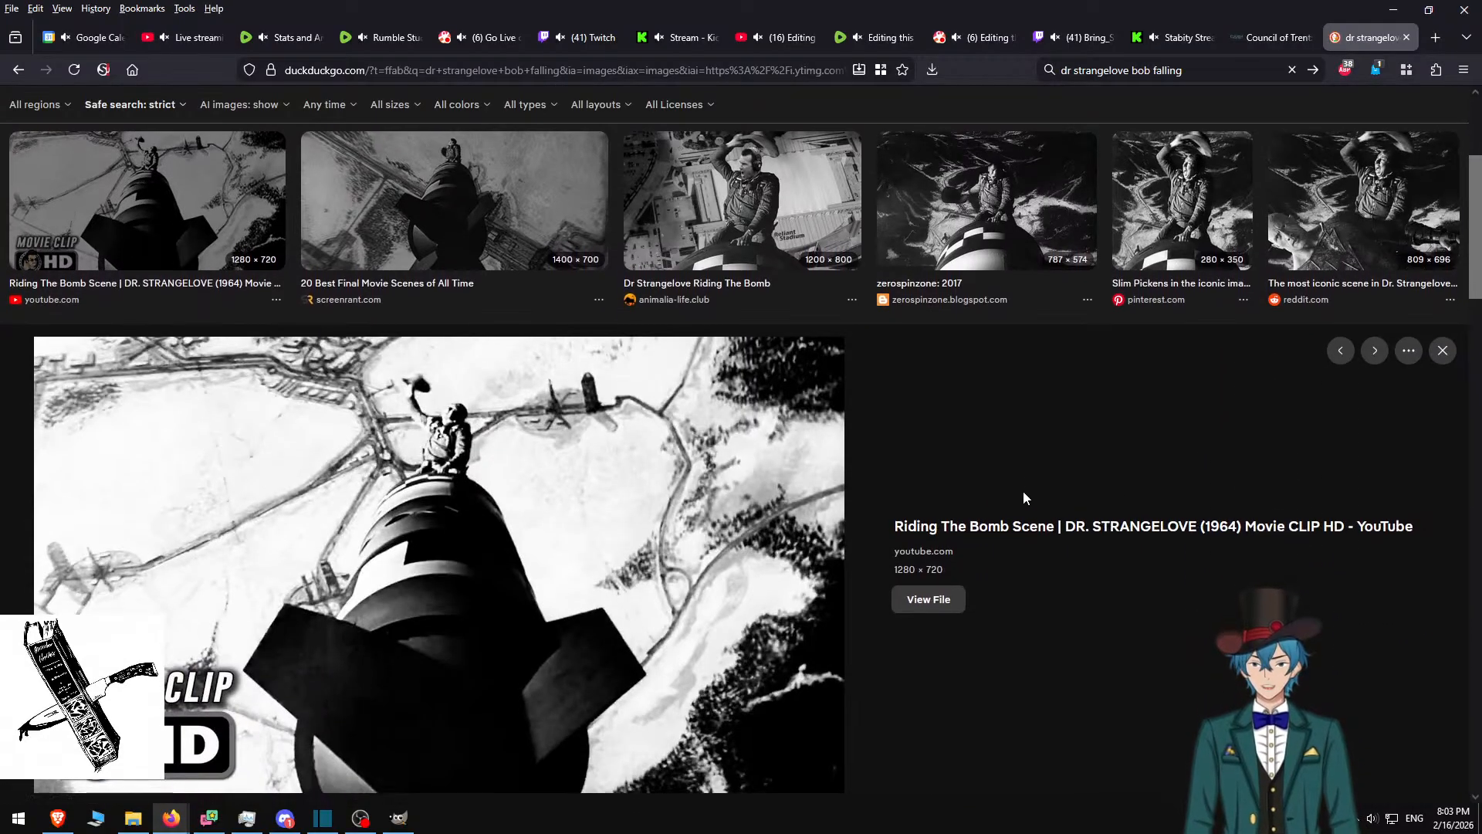
pyautogui.scroll(2, 321, 568)
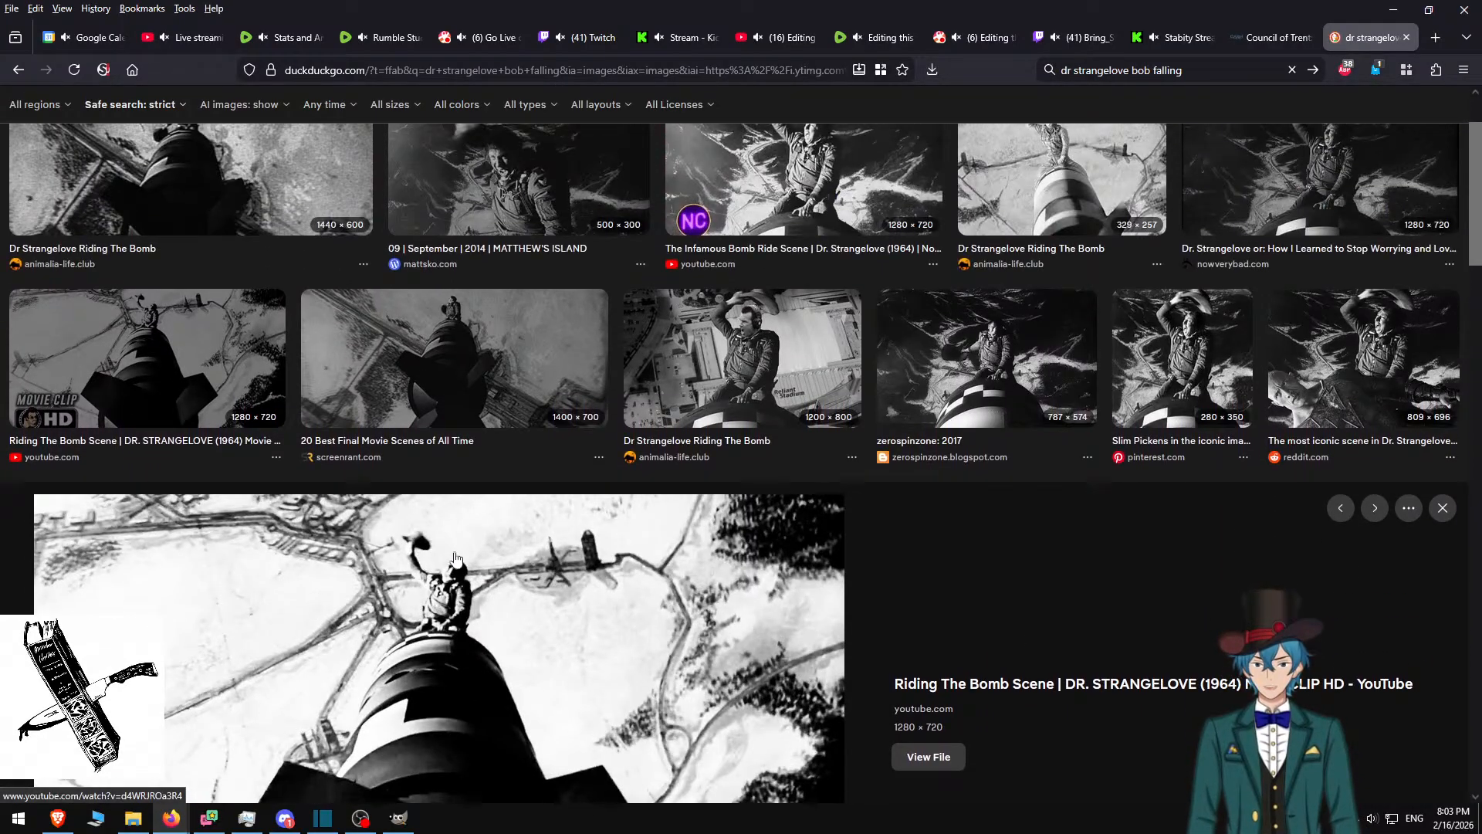
pyautogui.click(476, 346)
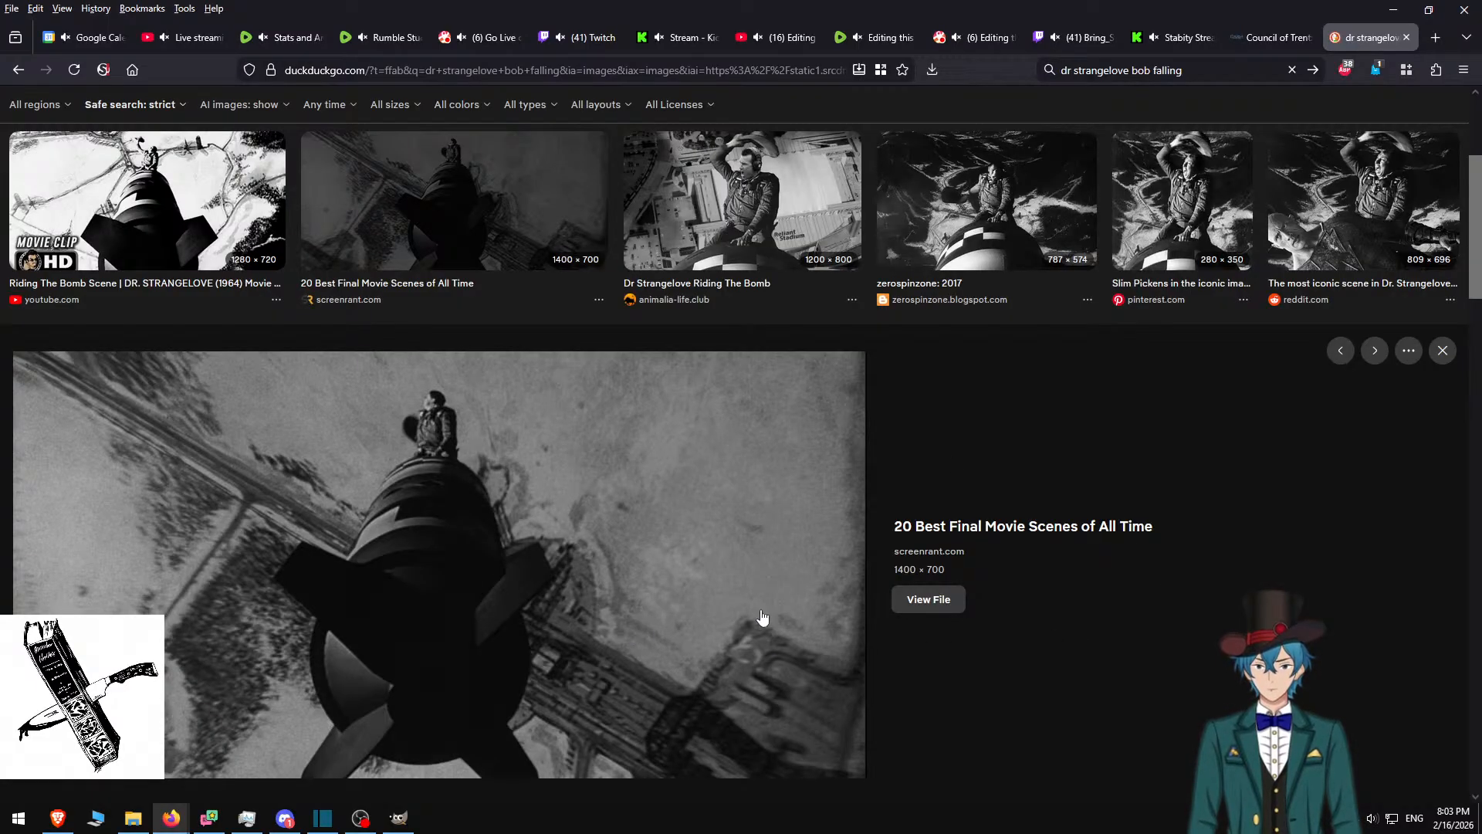
pyautogui.scroll(3, 514, 529)
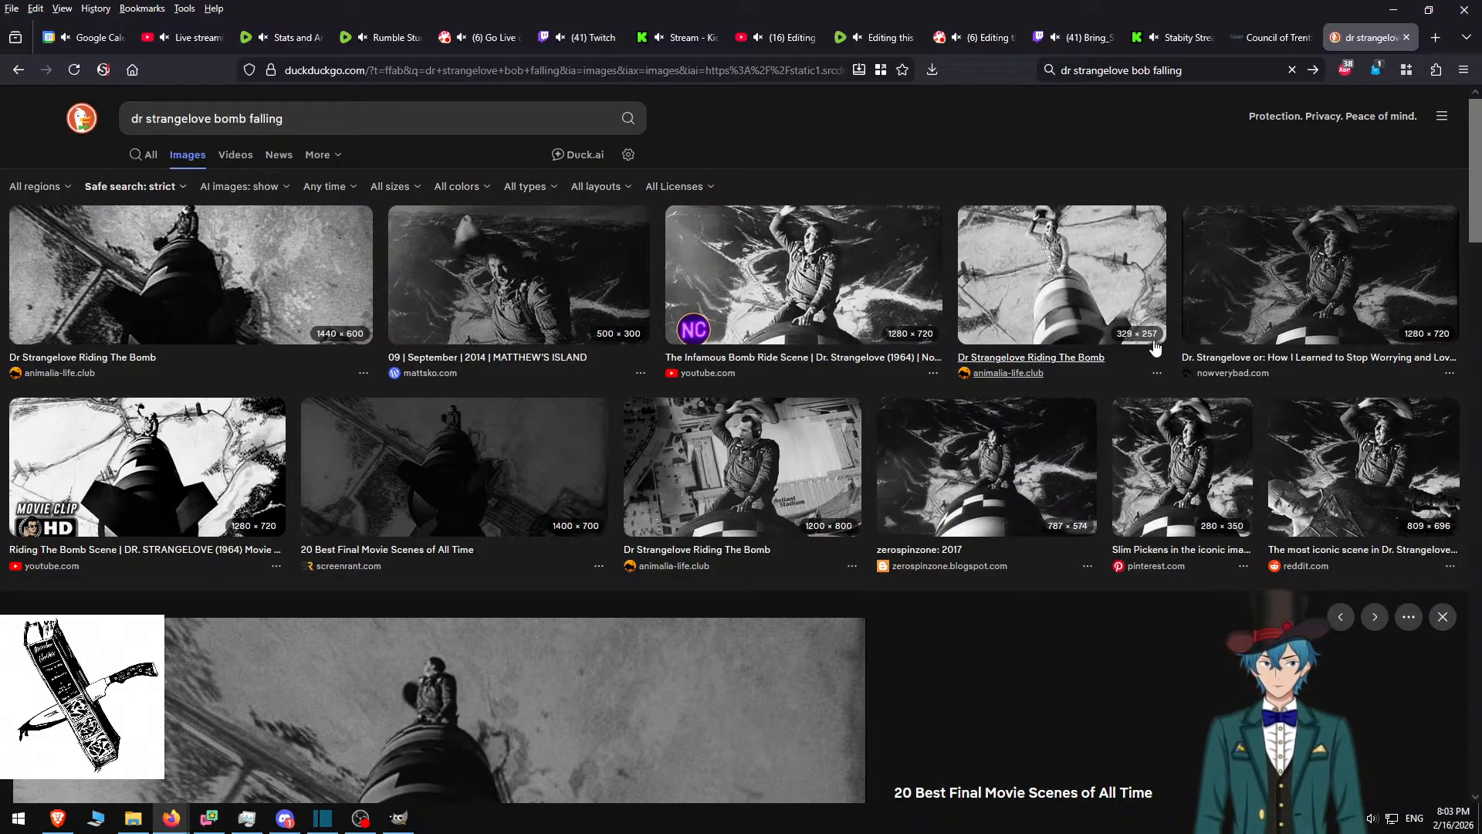
# Open the nowverybad.com still 'dr_strangelove_still6.jpg' full-size in its own tab
pyautogui.click(1314, 247)
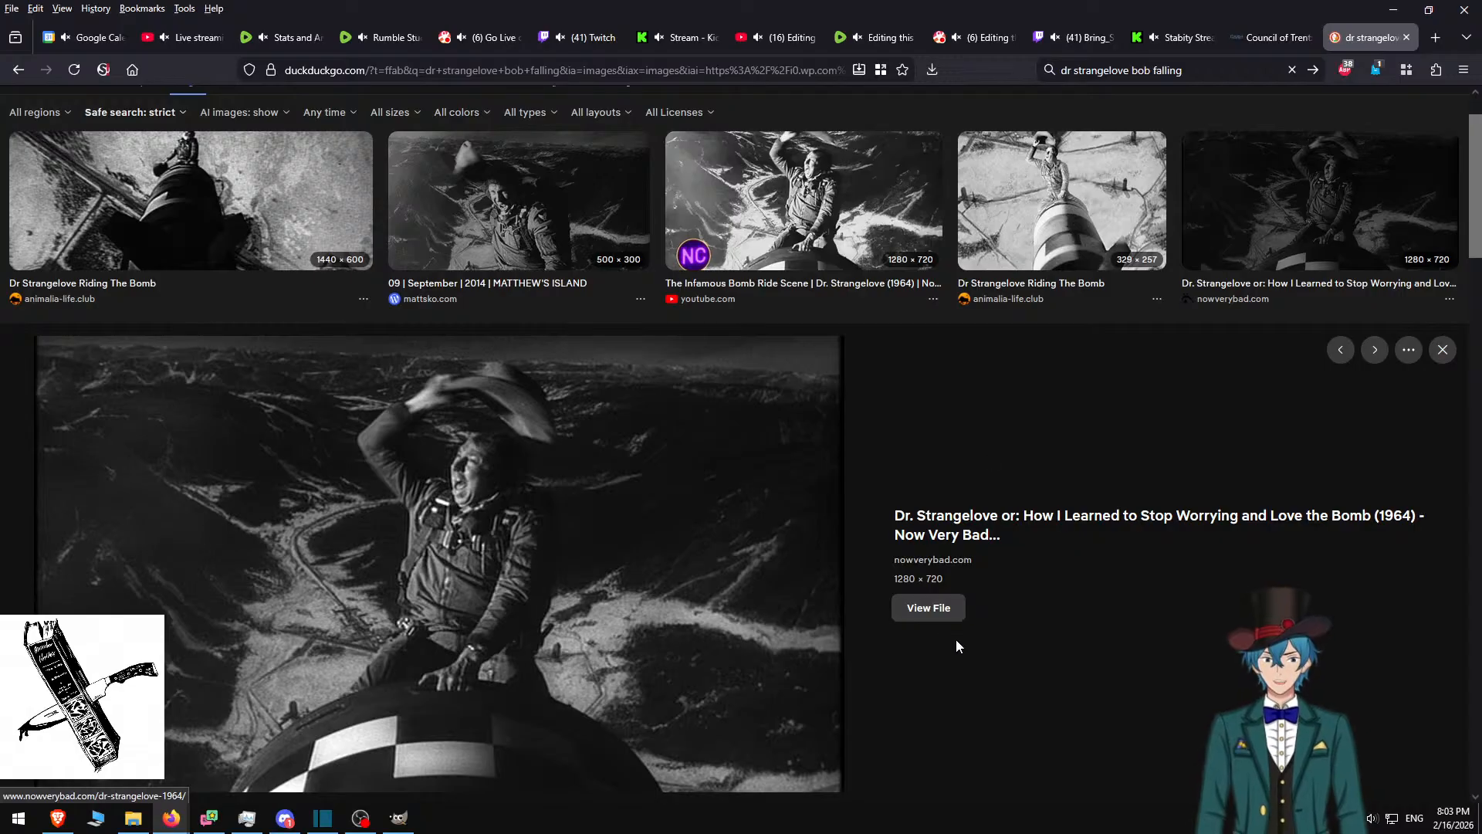
pyautogui.click(930, 609)
pyautogui.rightClick(699, 353)
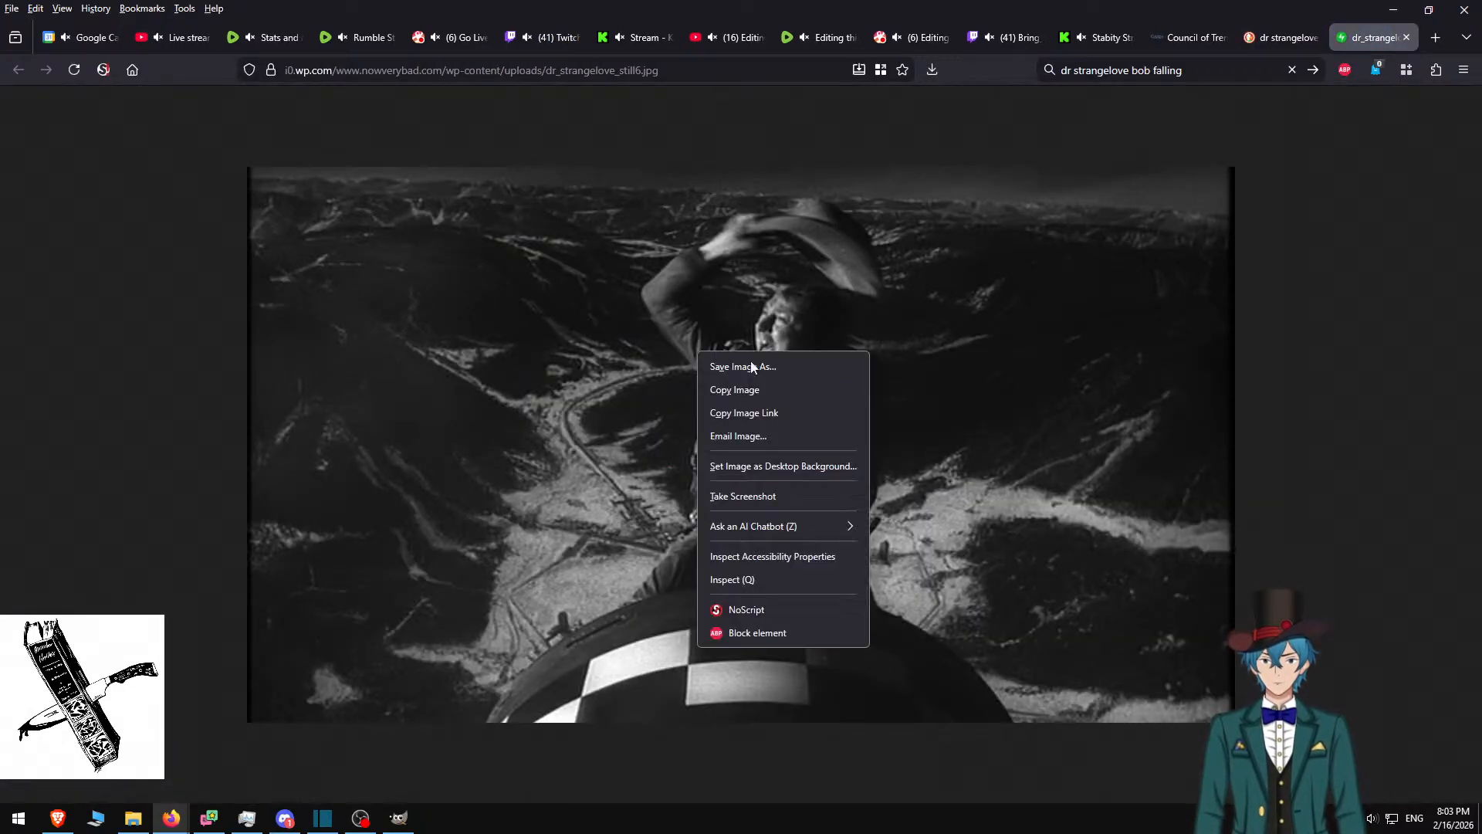
# Copy the still, delete the old Pasted Layer #1 in GIMP, and paste the still in
pyautogui.click(780, 395)
pyautogui.hotkey('alt', 'Tab')
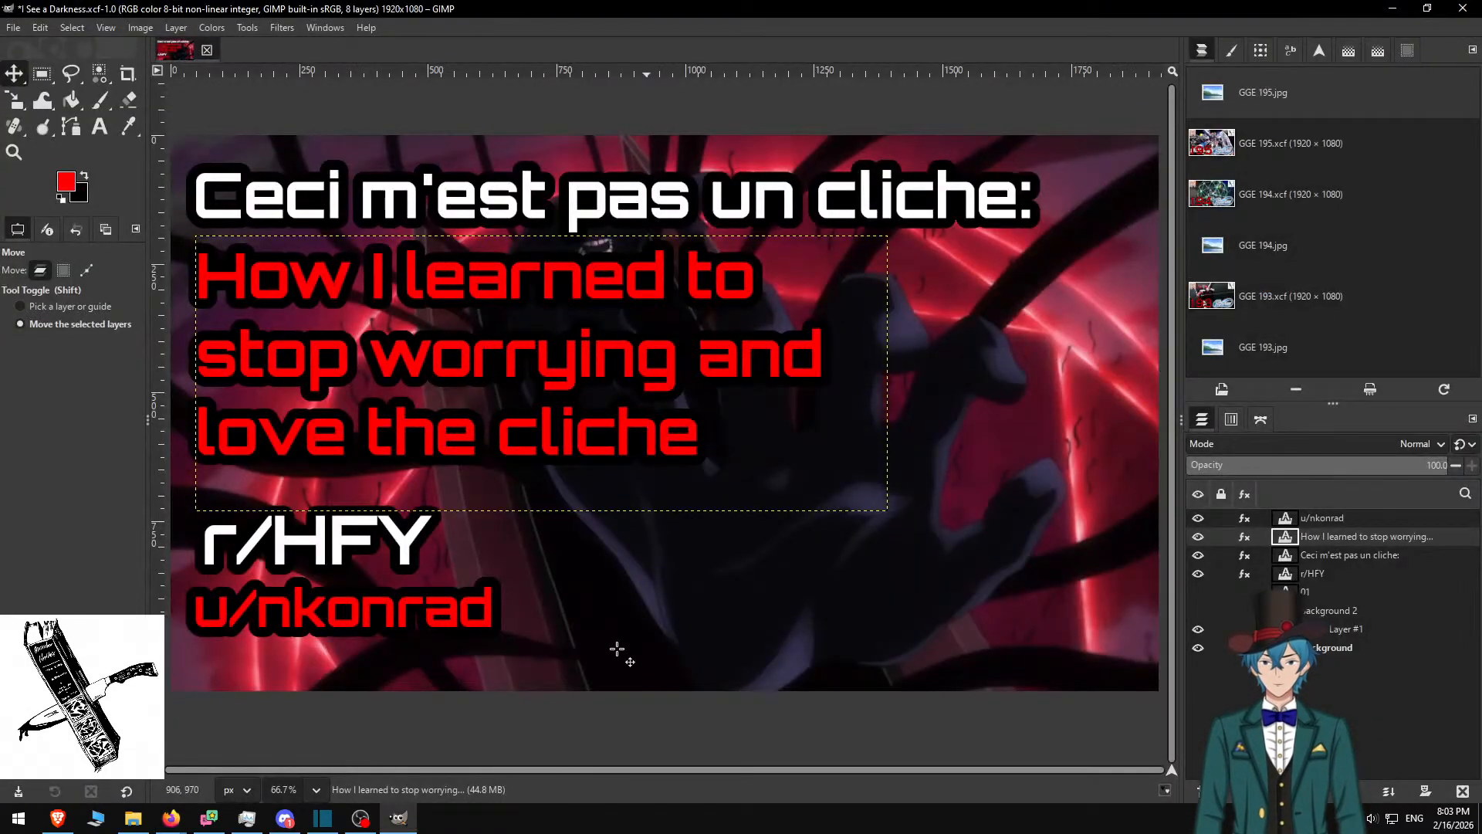
pyautogui.click(1318, 628)
pyautogui.rightClick(1321, 638)
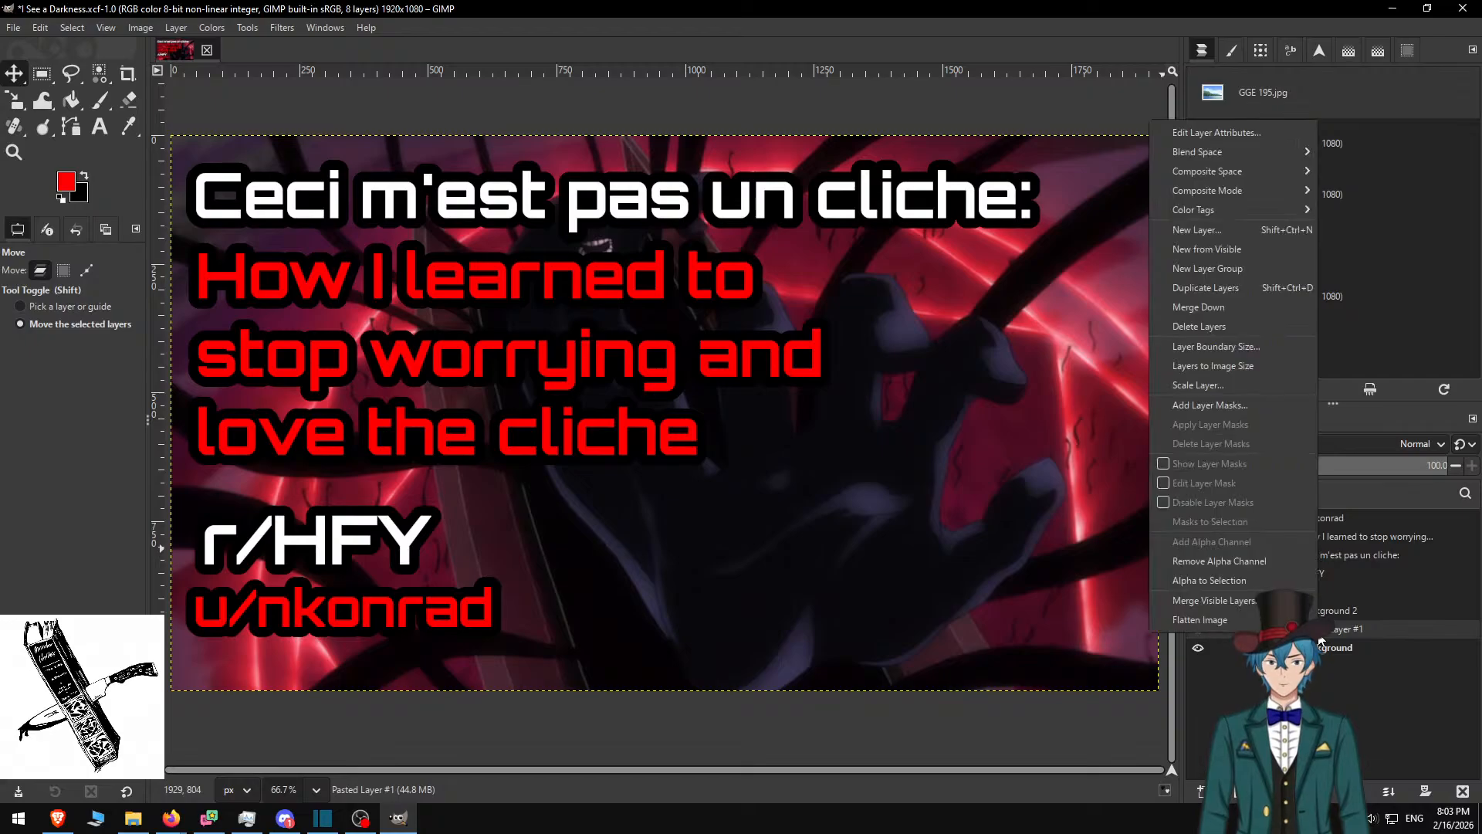
pyautogui.click(1192, 327)
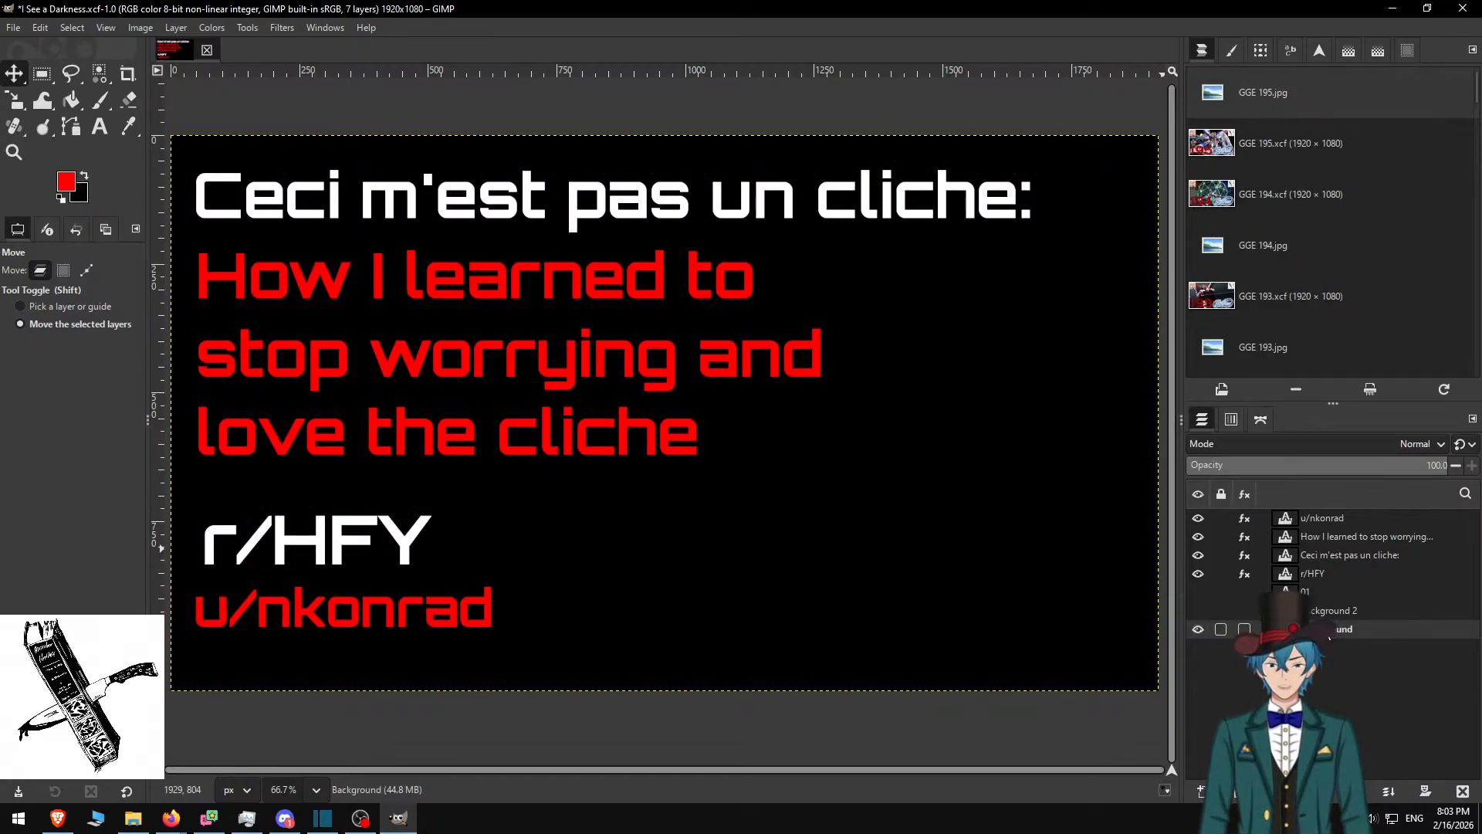
pyautogui.hotkey('ctrl', 'v')
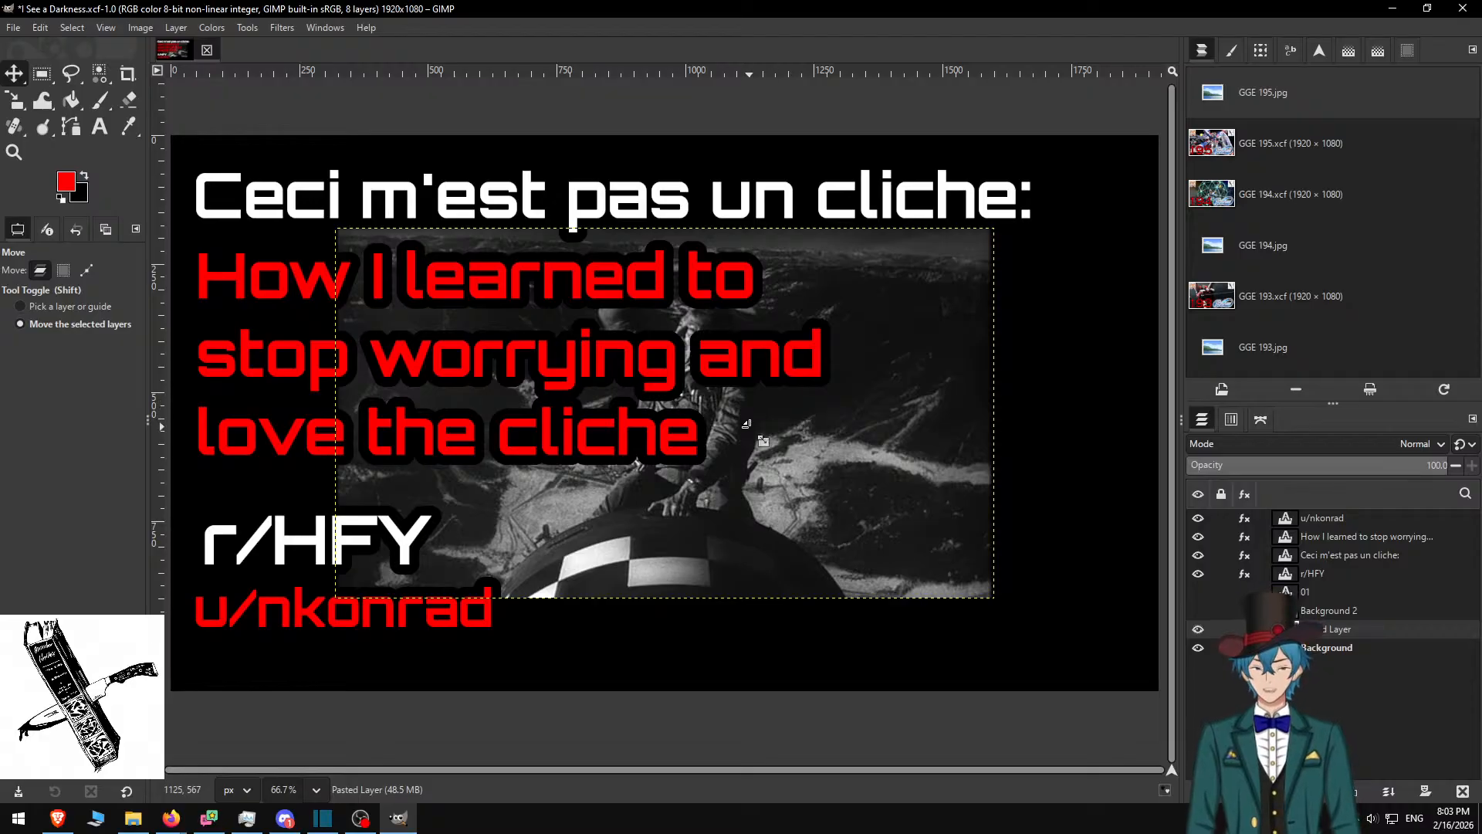
# Scale the pasted still to 1920 wide so it fills the 1920×1080 canvas
pyautogui.hotkey('shift', 's')
pyautogui.click(789, 407)
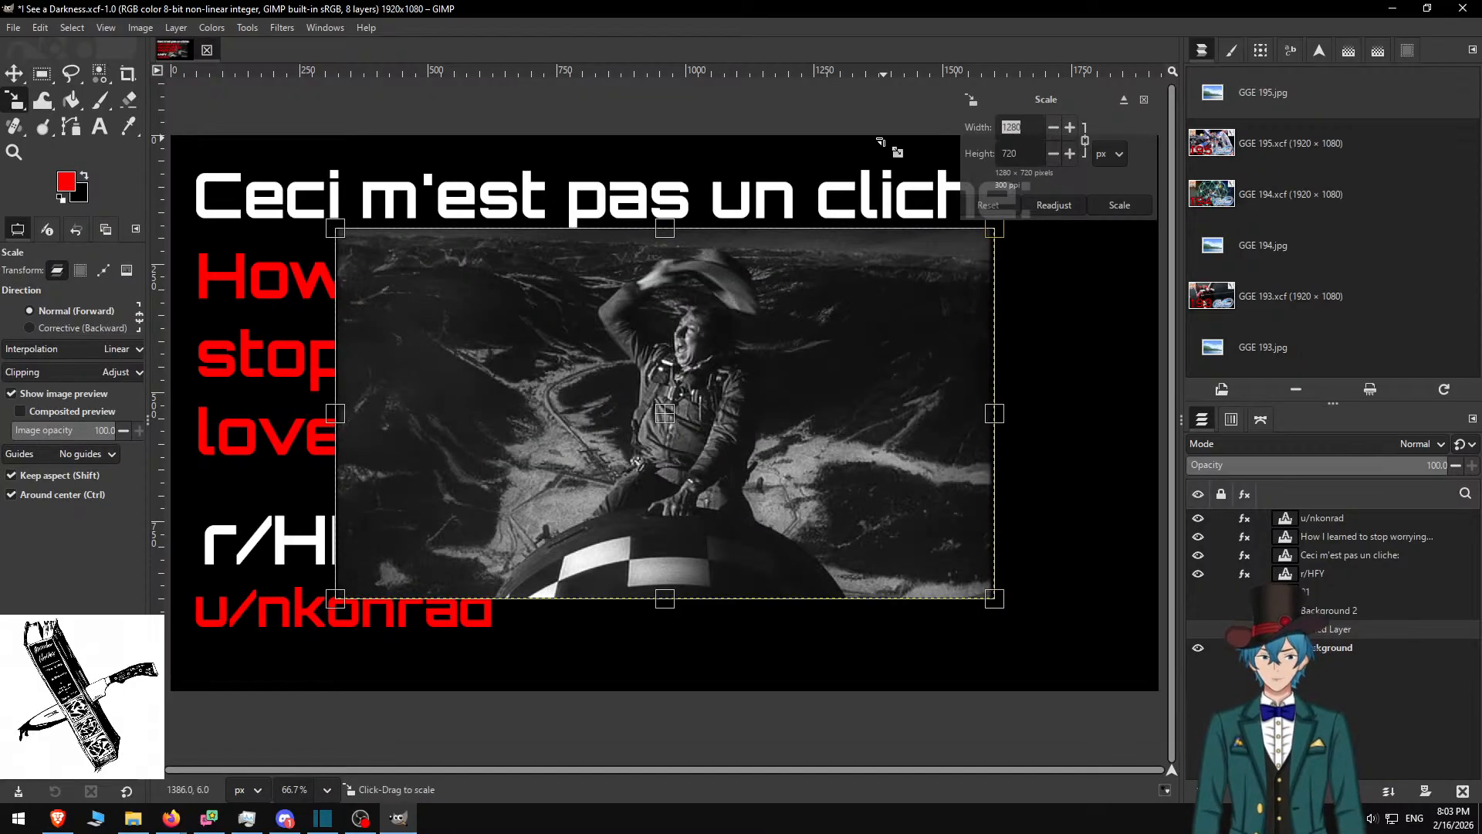
pyautogui.write('1920')
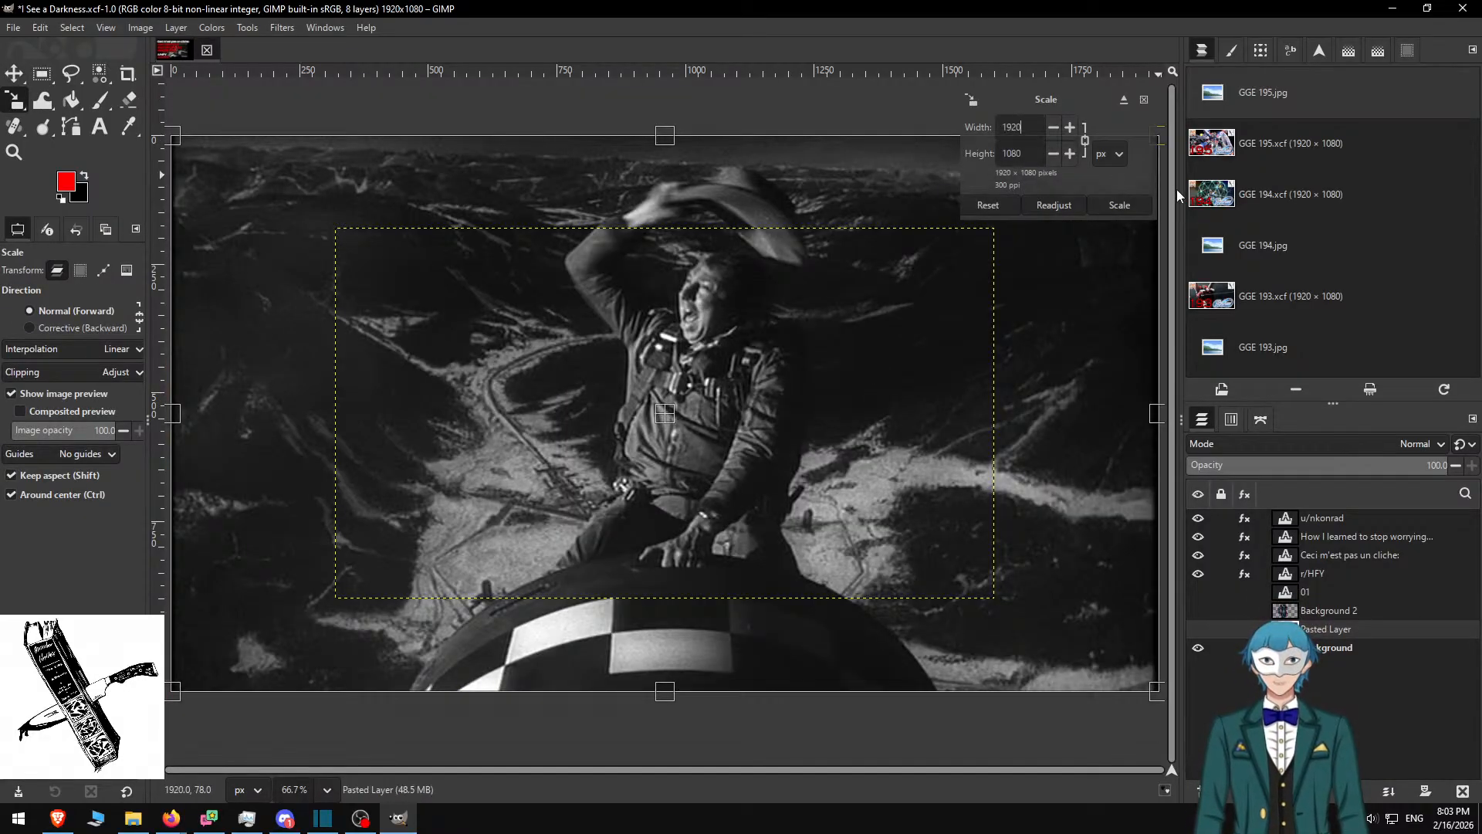
pyautogui.click(1133, 203)
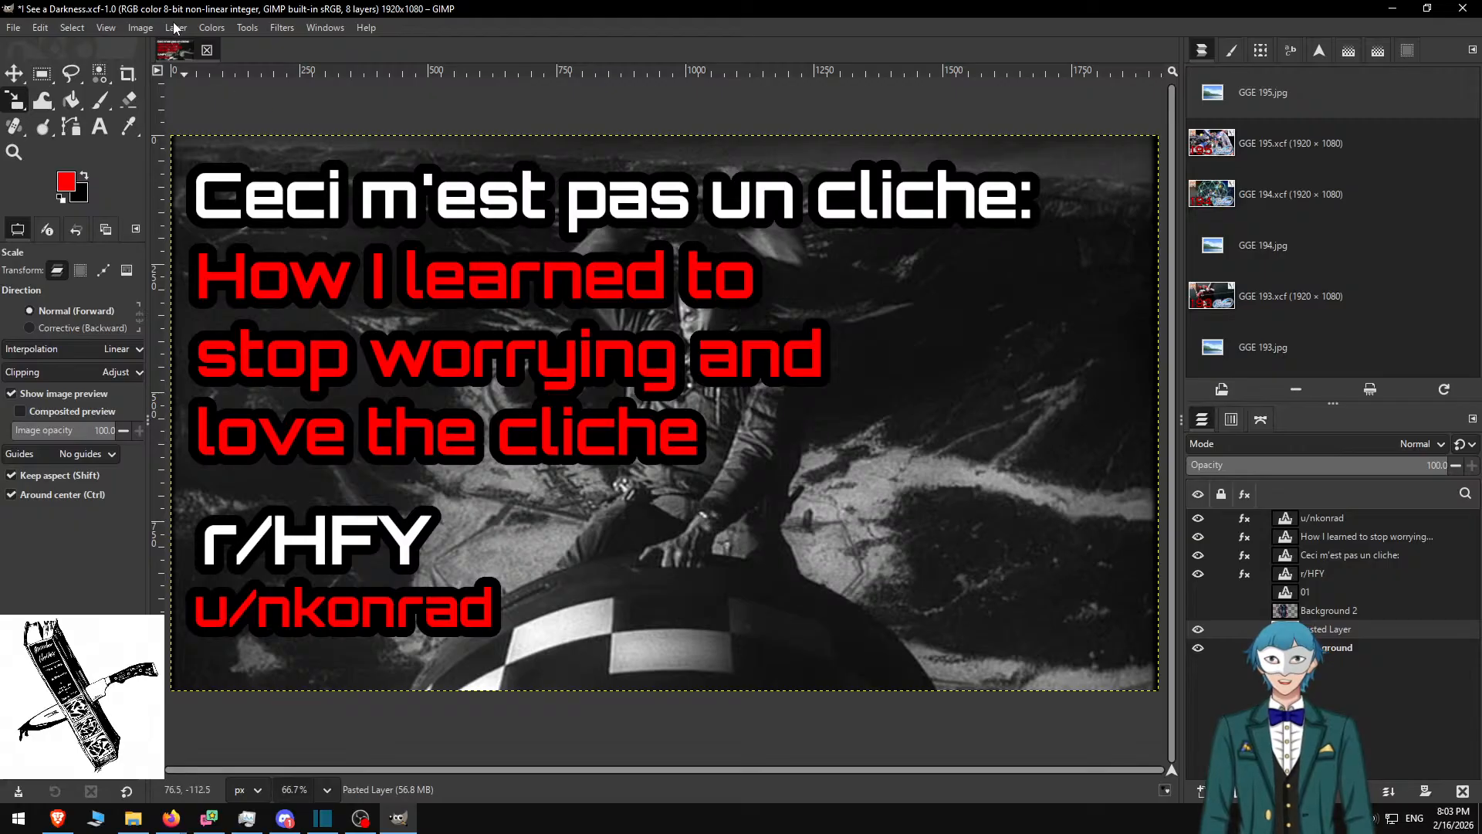
pyautogui.click(248, 29)
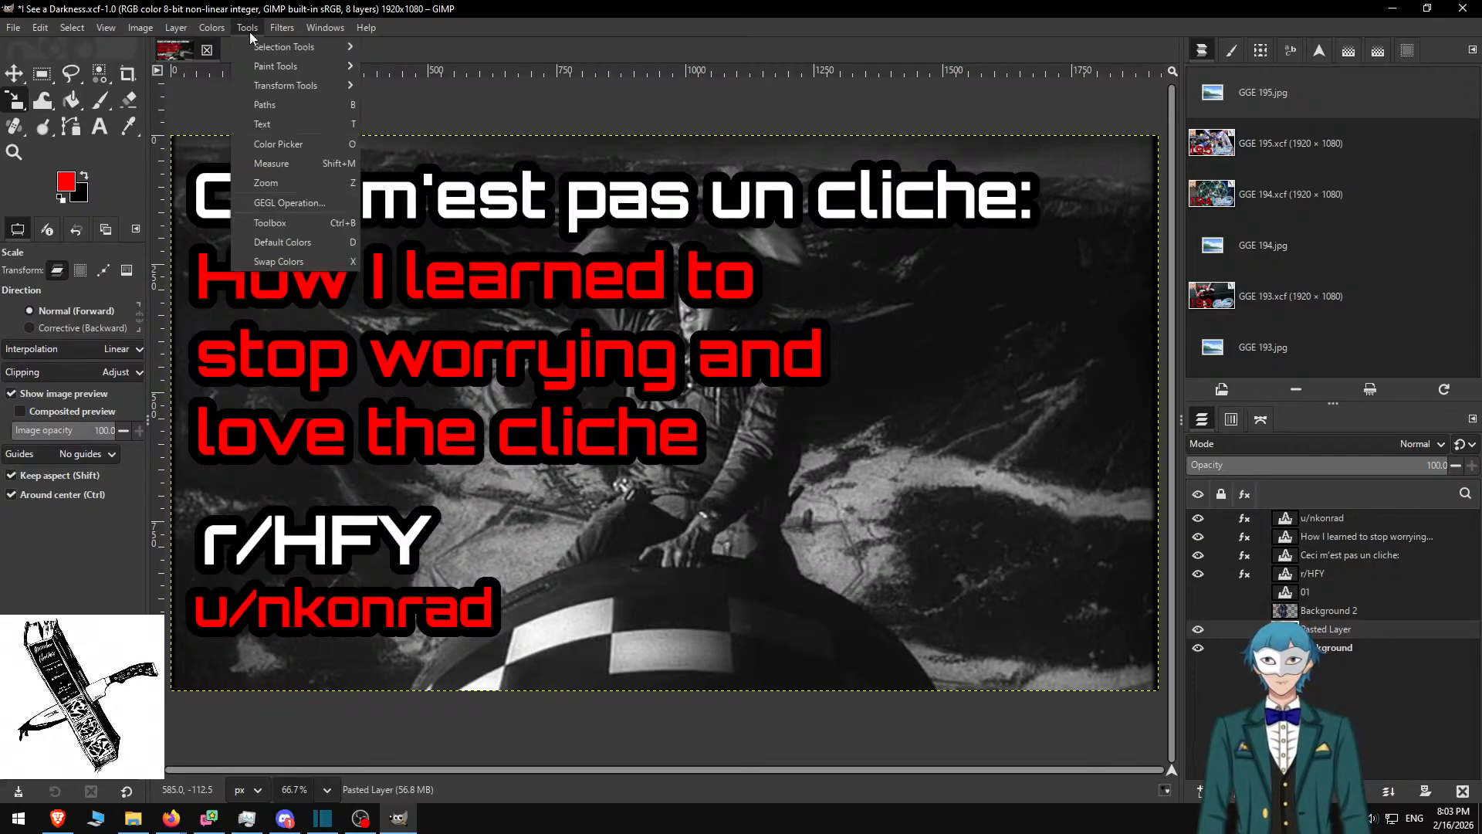
pyautogui.moveTo(279, 29)
pyautogui.moveTo(335, 164)
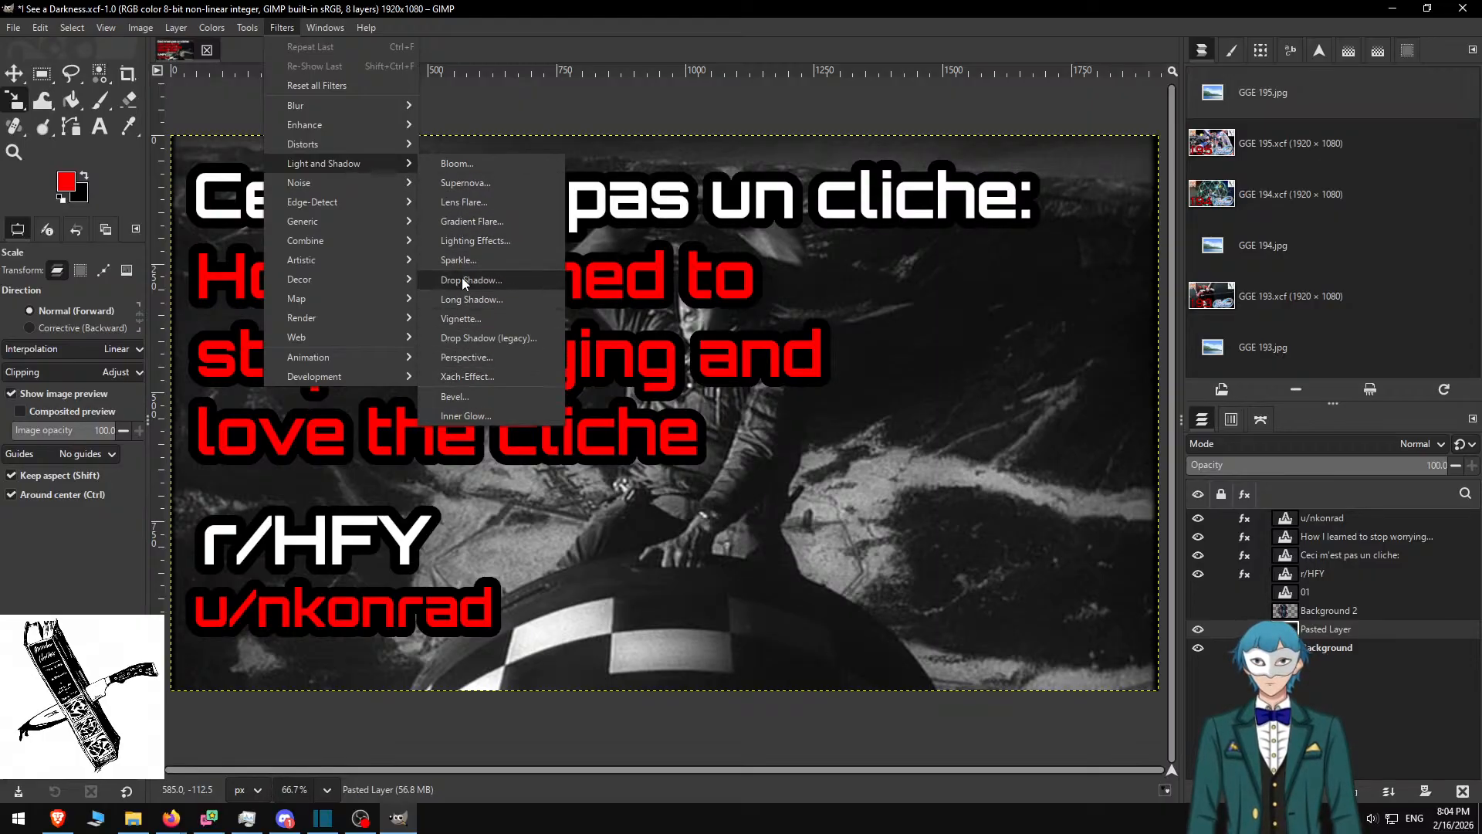
pyautogui.moveTo(347, 267)
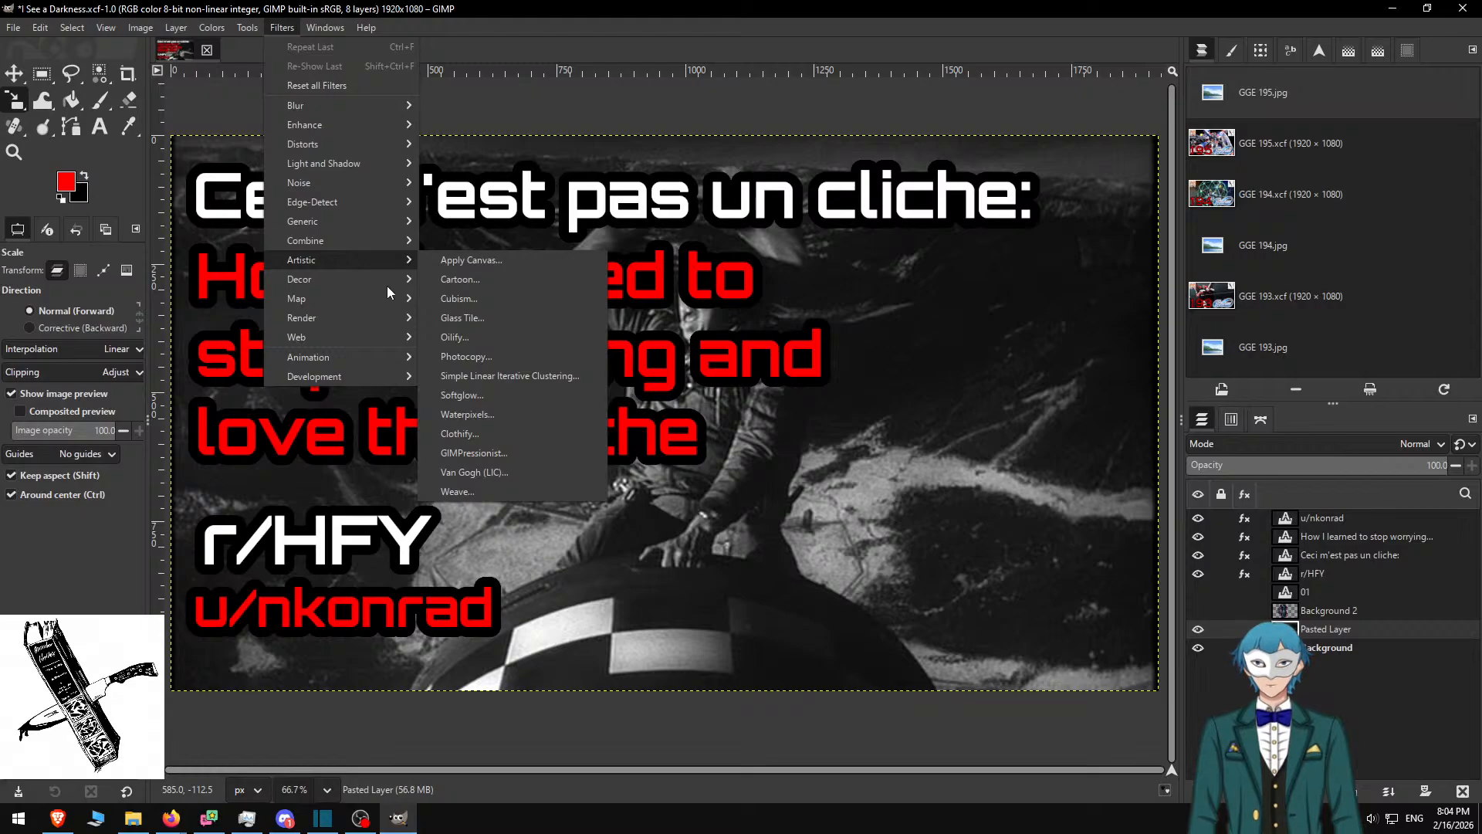
pyautogui.moveTo(320, 320)
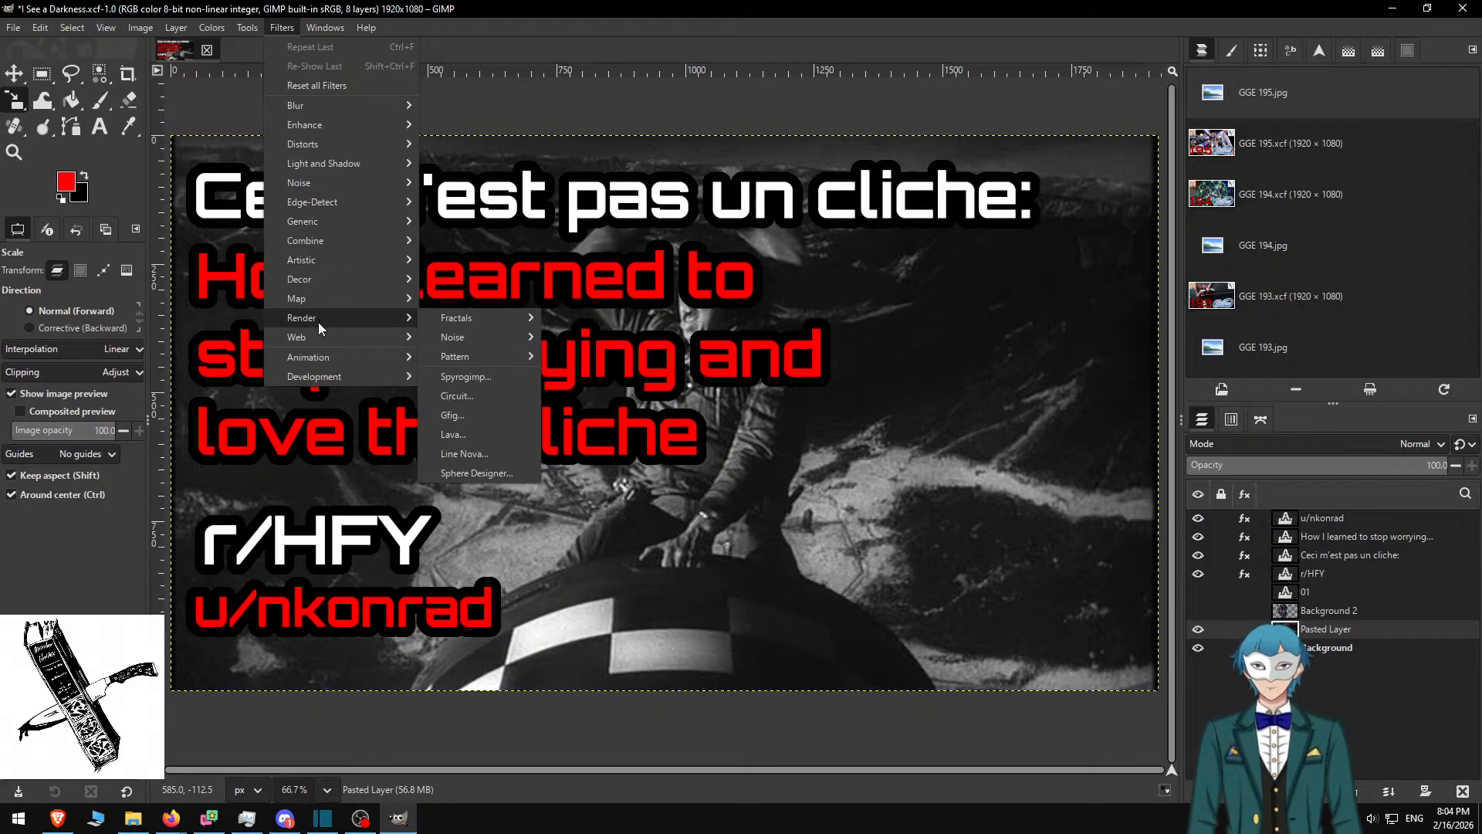
pyautogui.moveTo(327, 354)
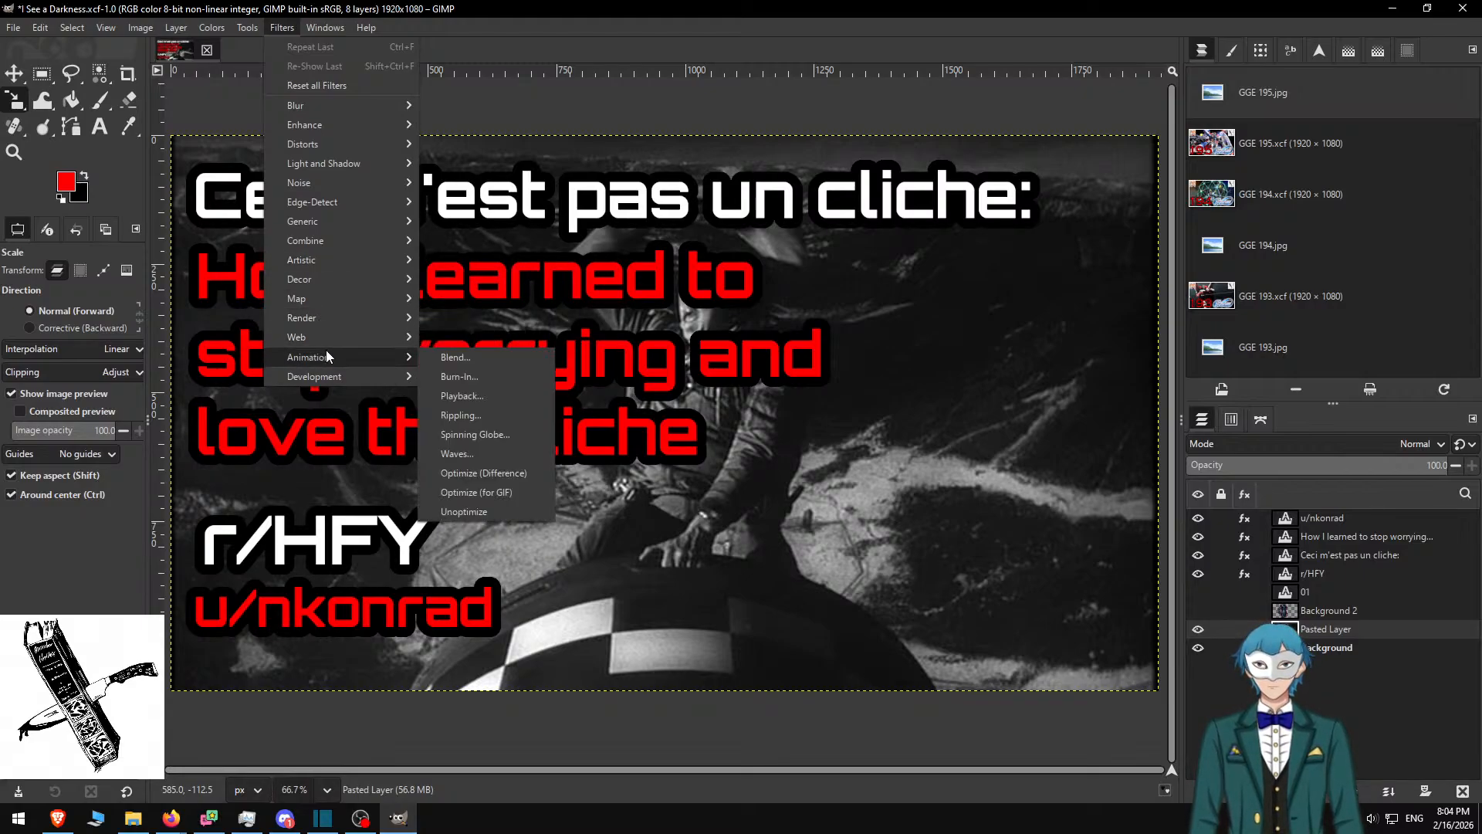
pyautogui.moveTo(346, 127)
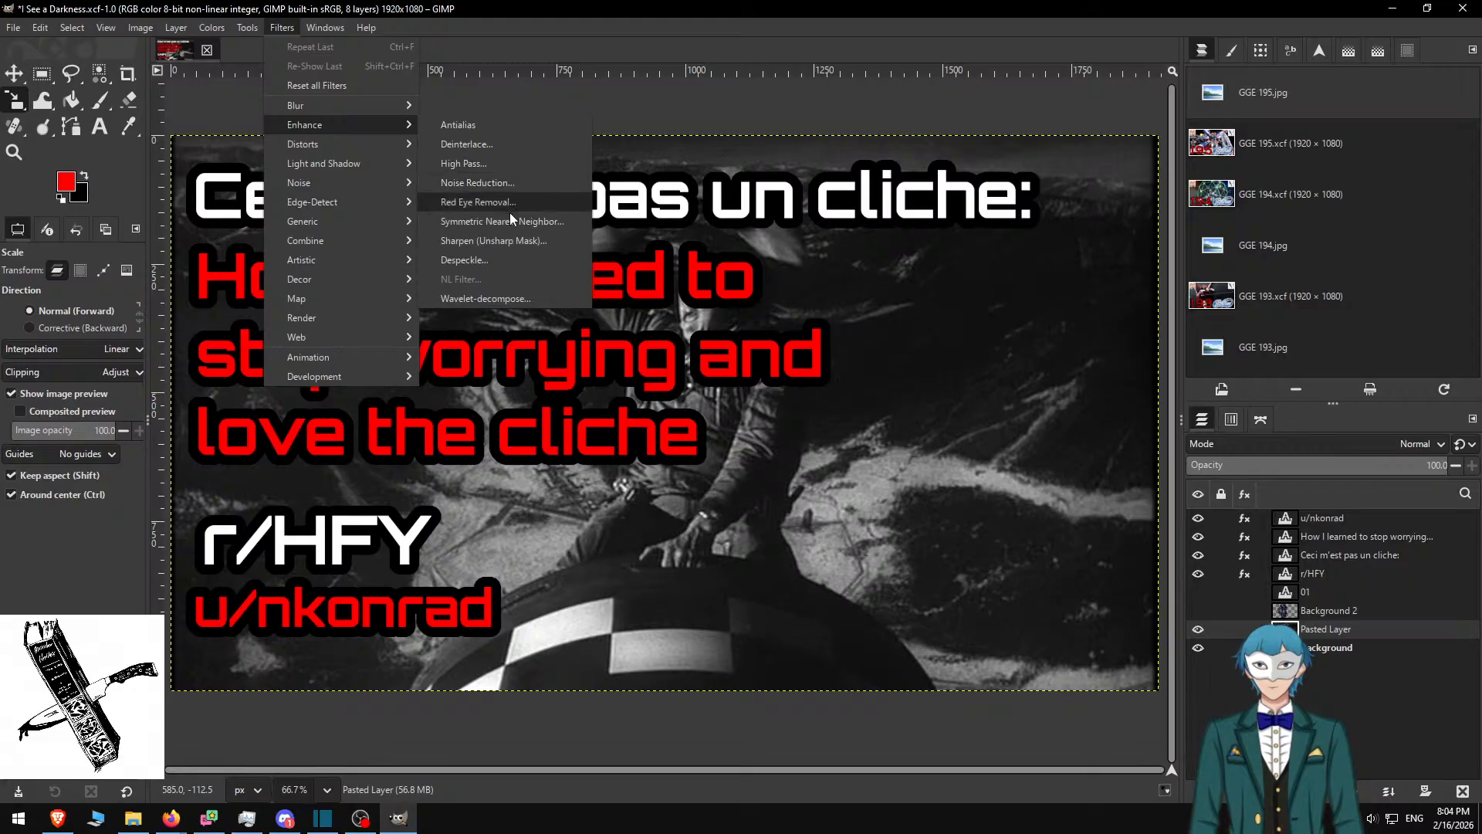
# Apply an Exposure of 0.637 to brighten the bomb-riding background still
pyautogui.click(211, 27)
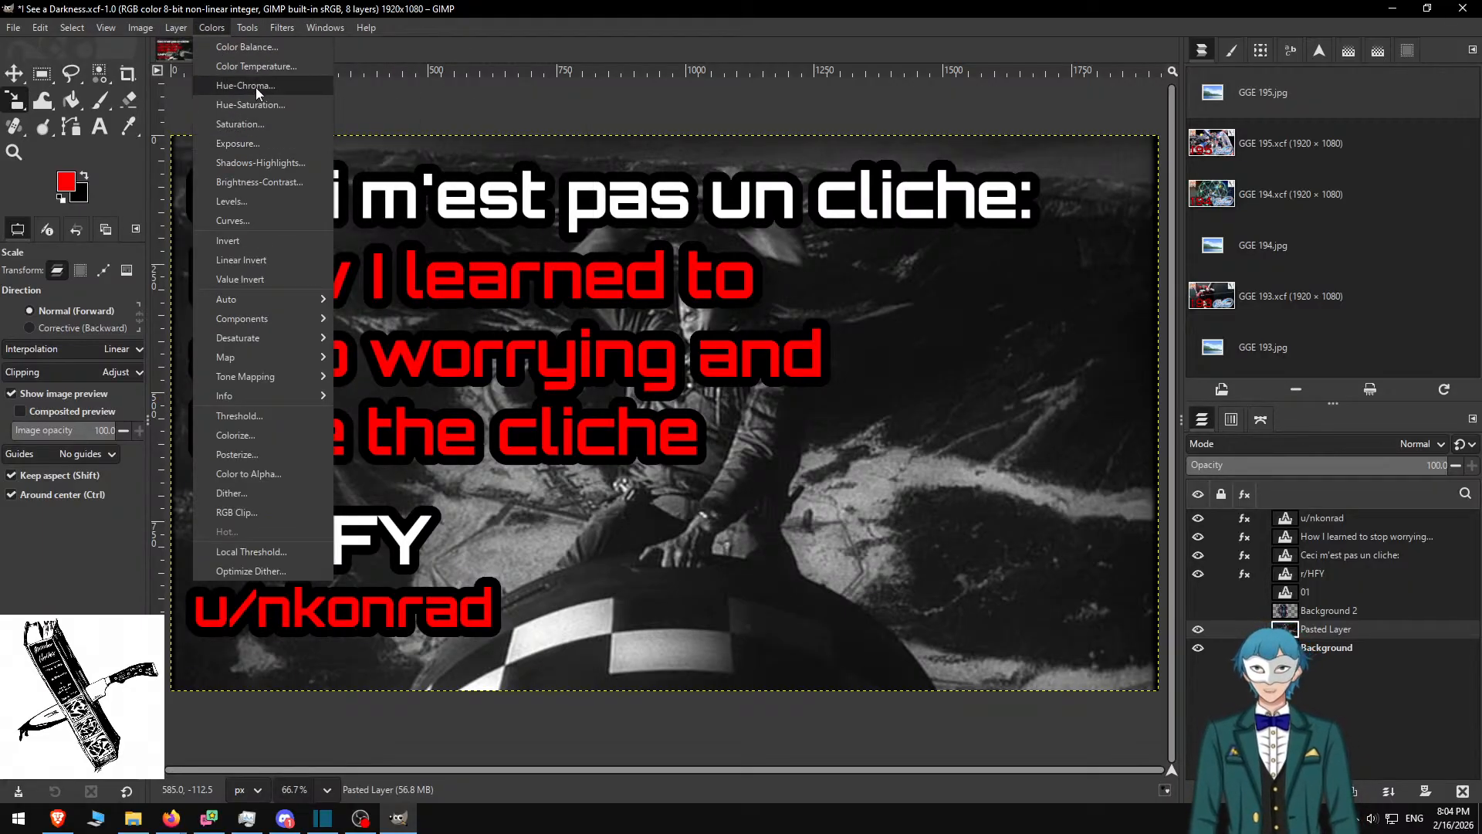
pyautogui.click(261, 142)
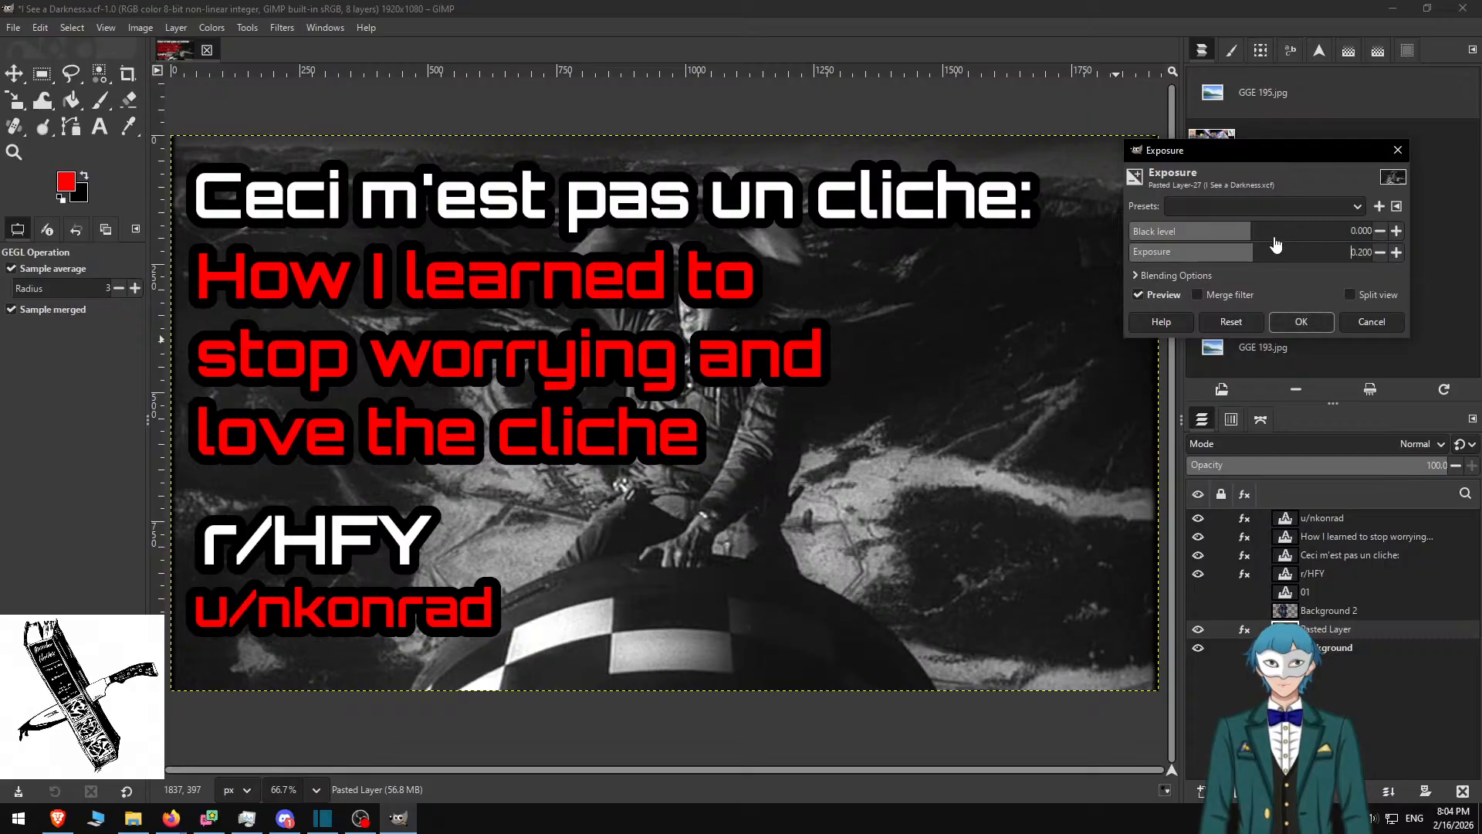
pyautogui.moveTo(1262, 254)
pyautogui.mouseDown()
pyautogui.moveTo(1290, 248)
pyautogui.moveTo(1259, 264)
pyautogui.mouseUp()
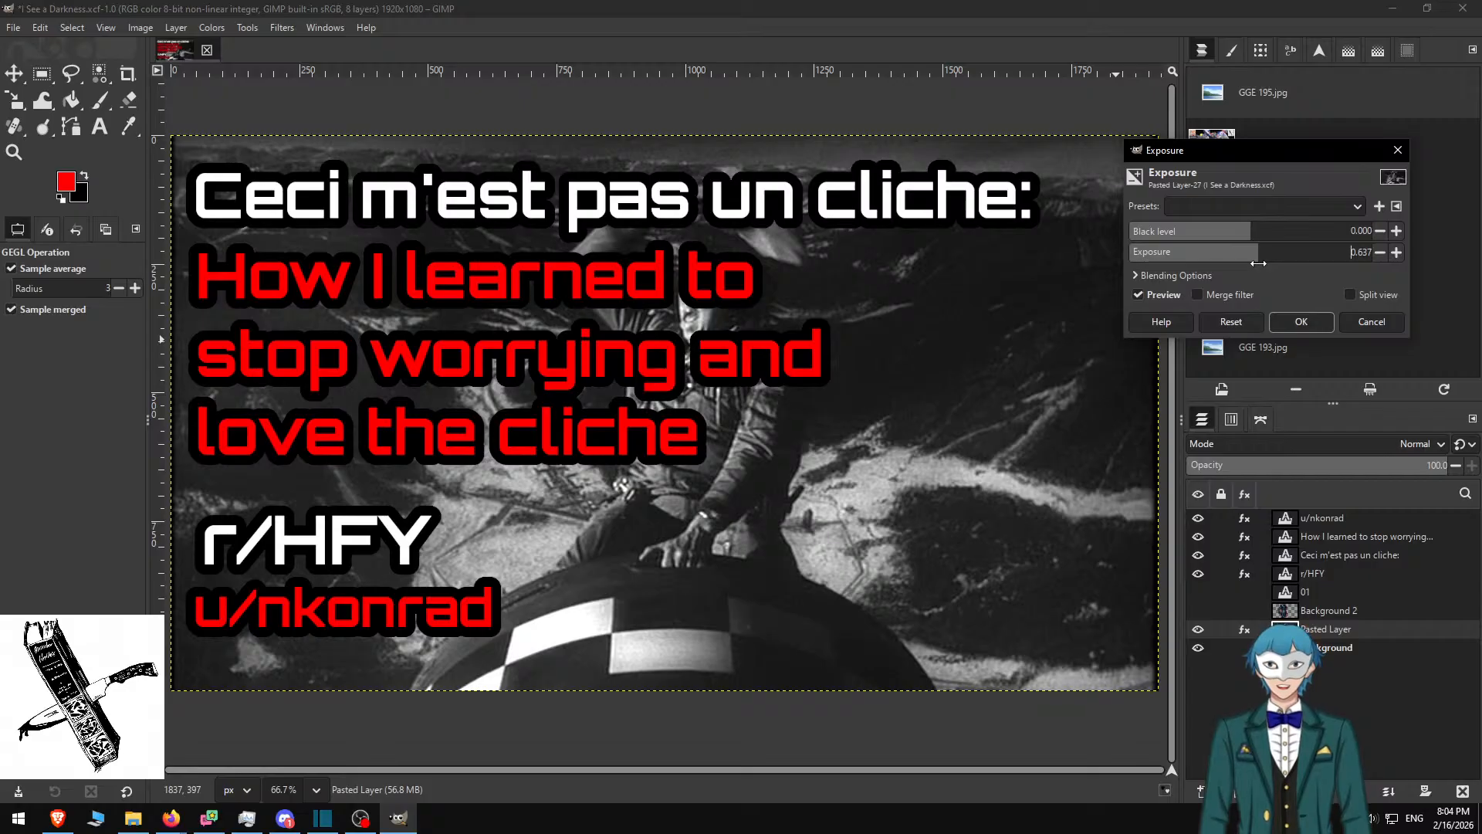
pyautogui.click(1301, 322)
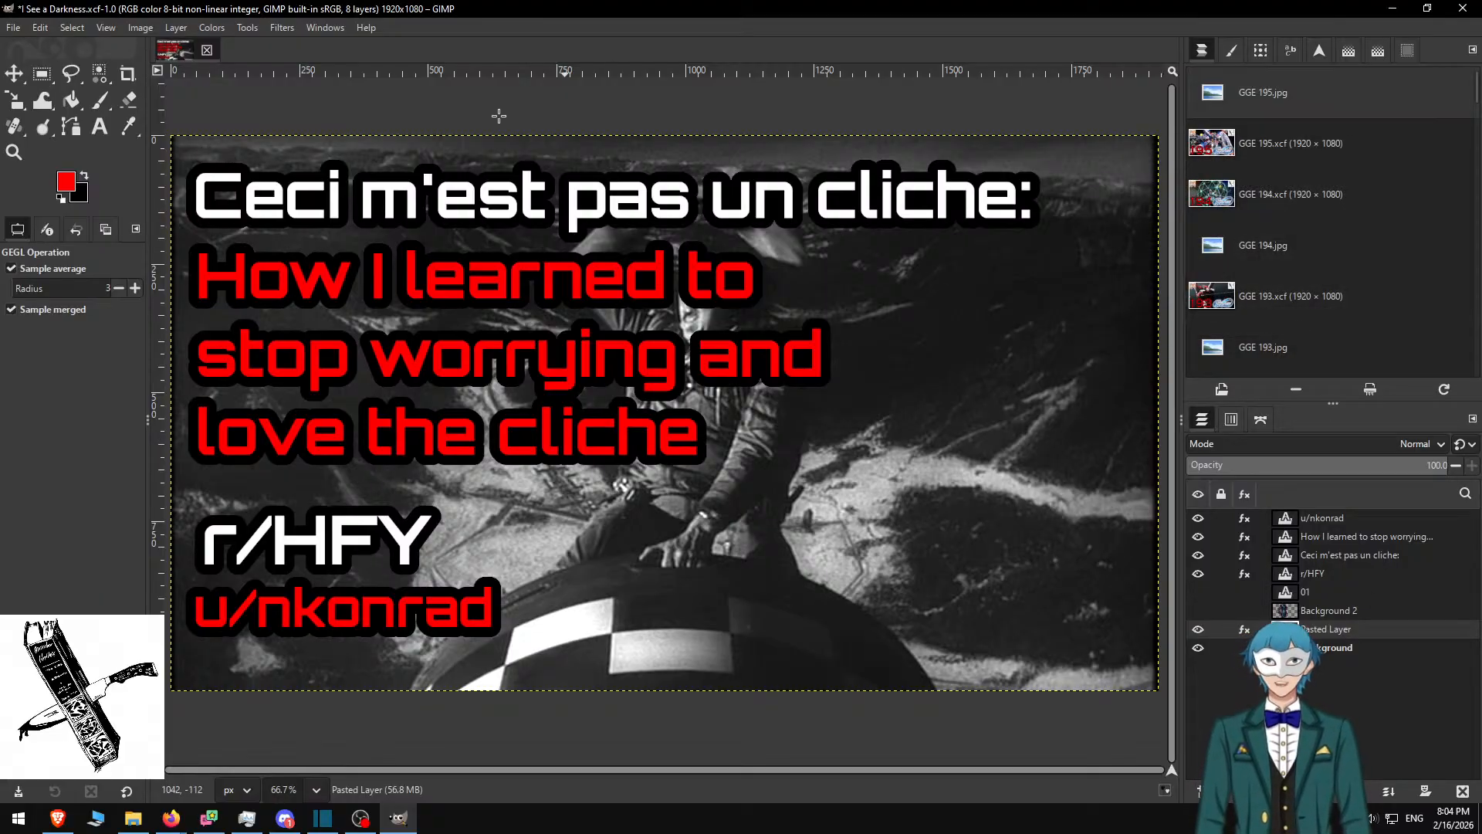
# Move the 'Ceci m'est pas un cliche:' layer to the top of the stack and begin editing its text
pyautogui.click(1331, 539)
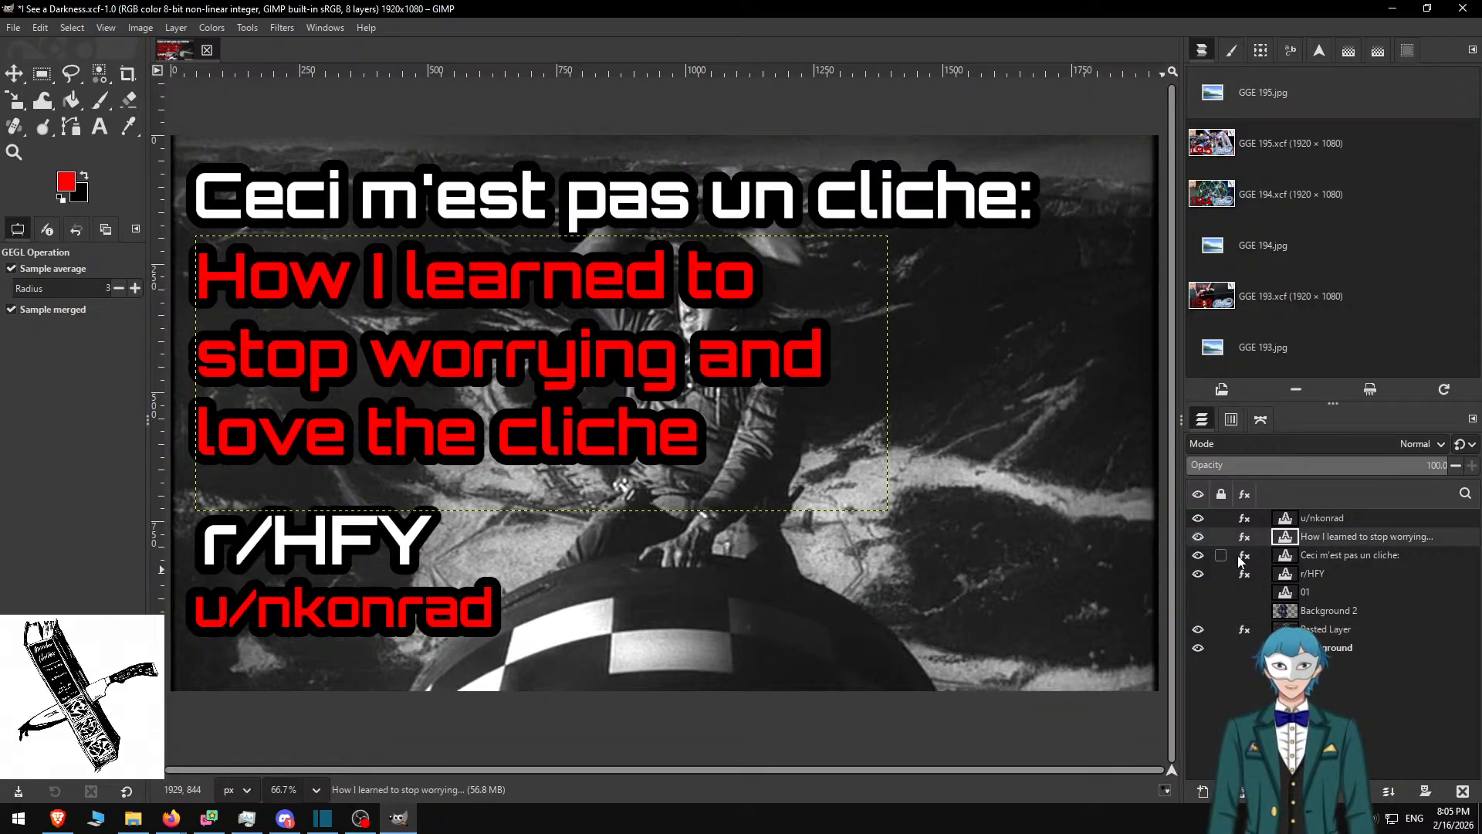
pyautogui.moveTo(1239, 561); pyautogui.dragTo(1339, 589)
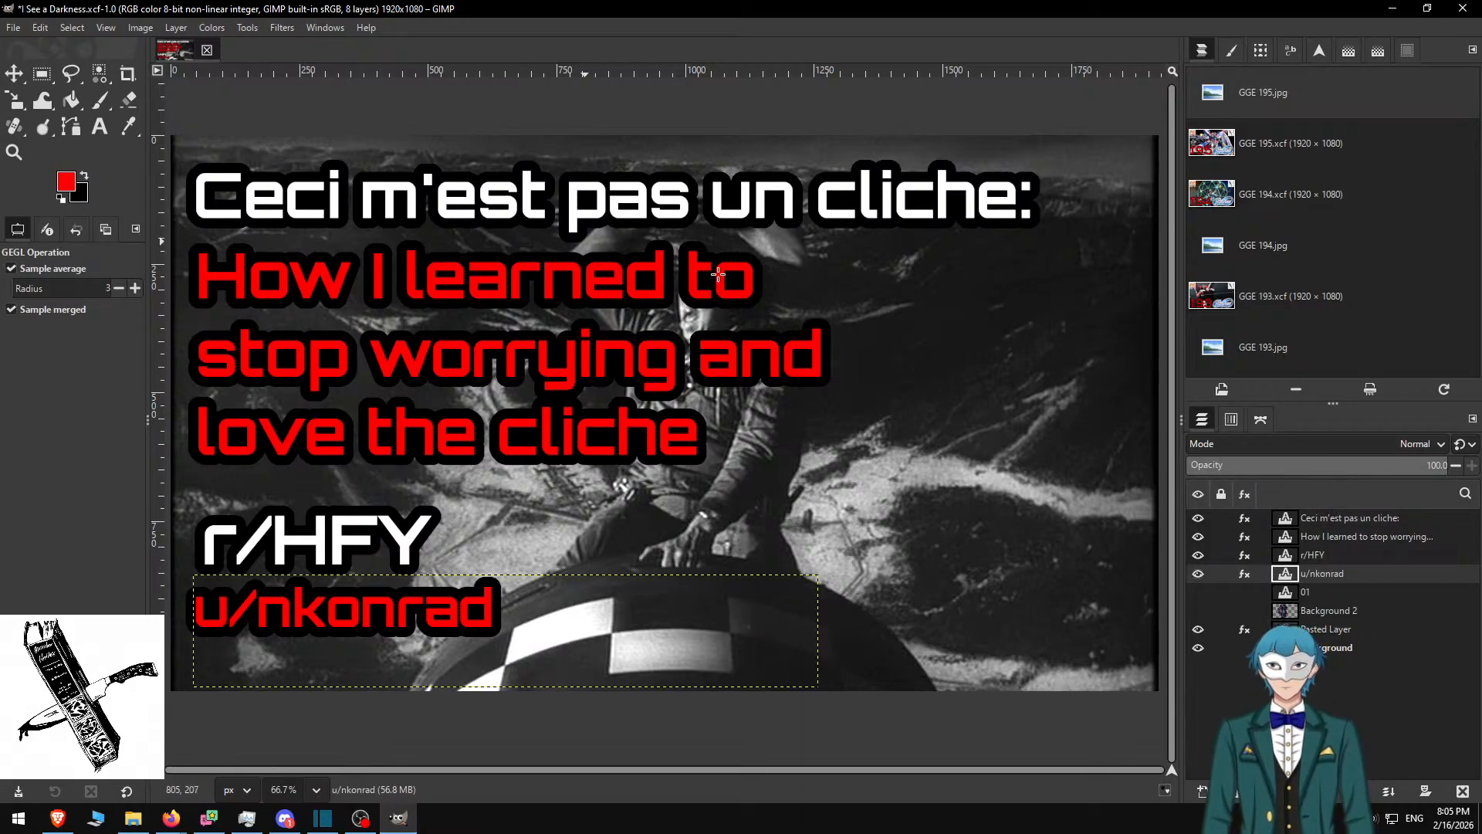
pyautogui.click(1336, 518)
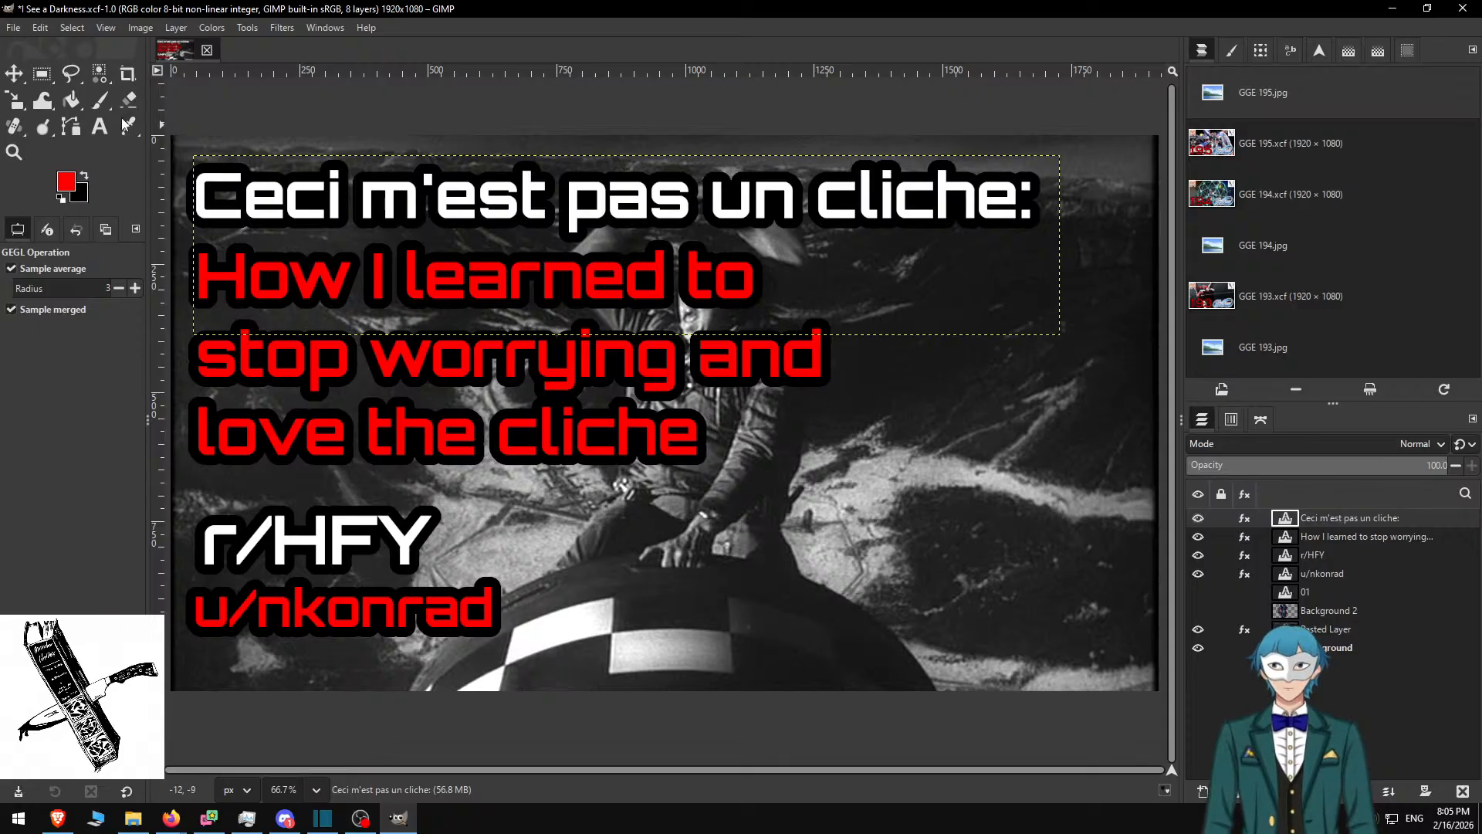
pyautogui.click(100, 126)
# Wrap the white title onto three lines and reflow the red subtitle into a six-line right column
pyautogui.click(974, 303)
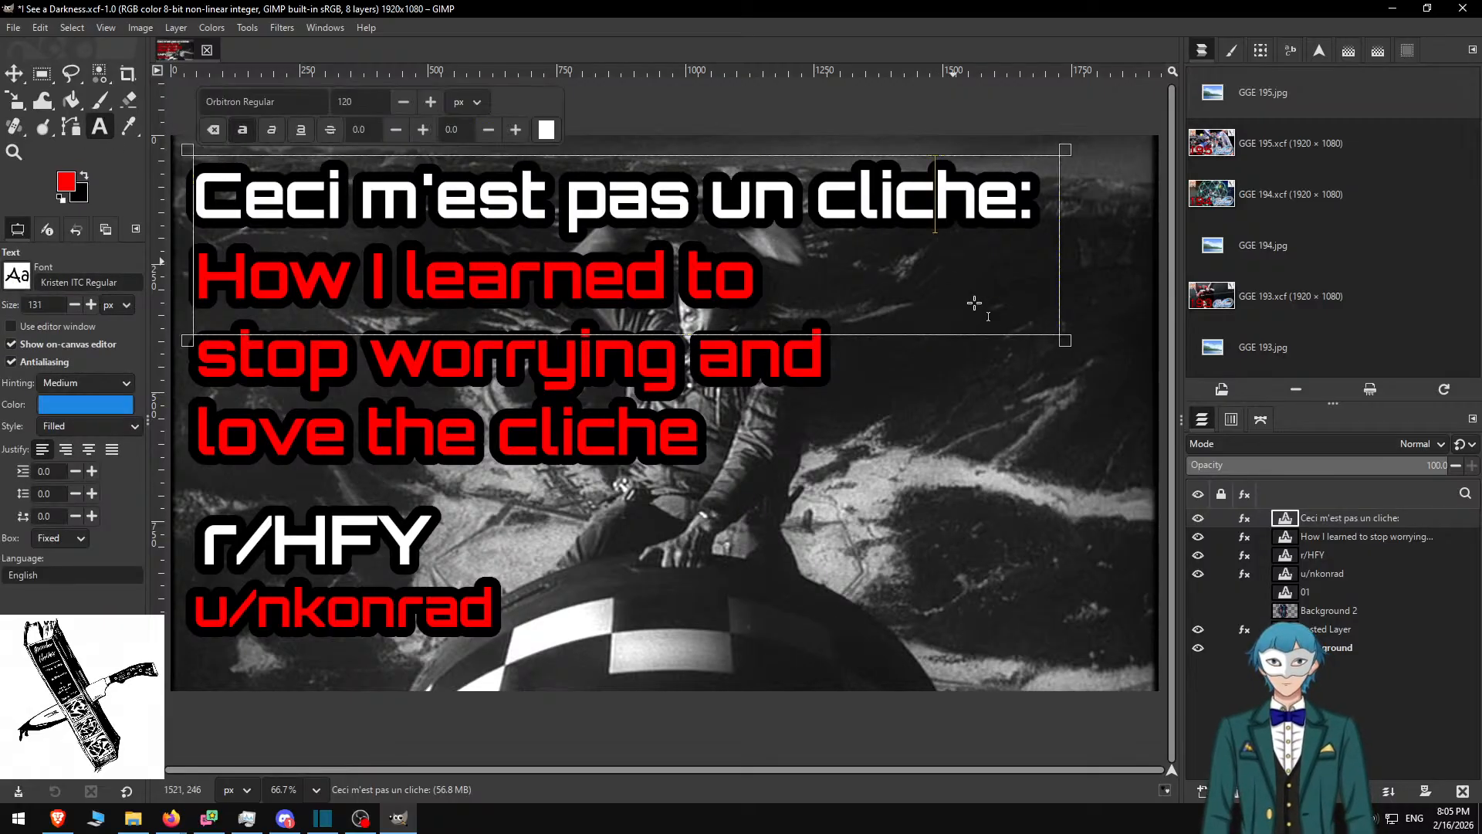
pyautogui.moveTo(193, 156); pyautogui.dragTo(571, 530)
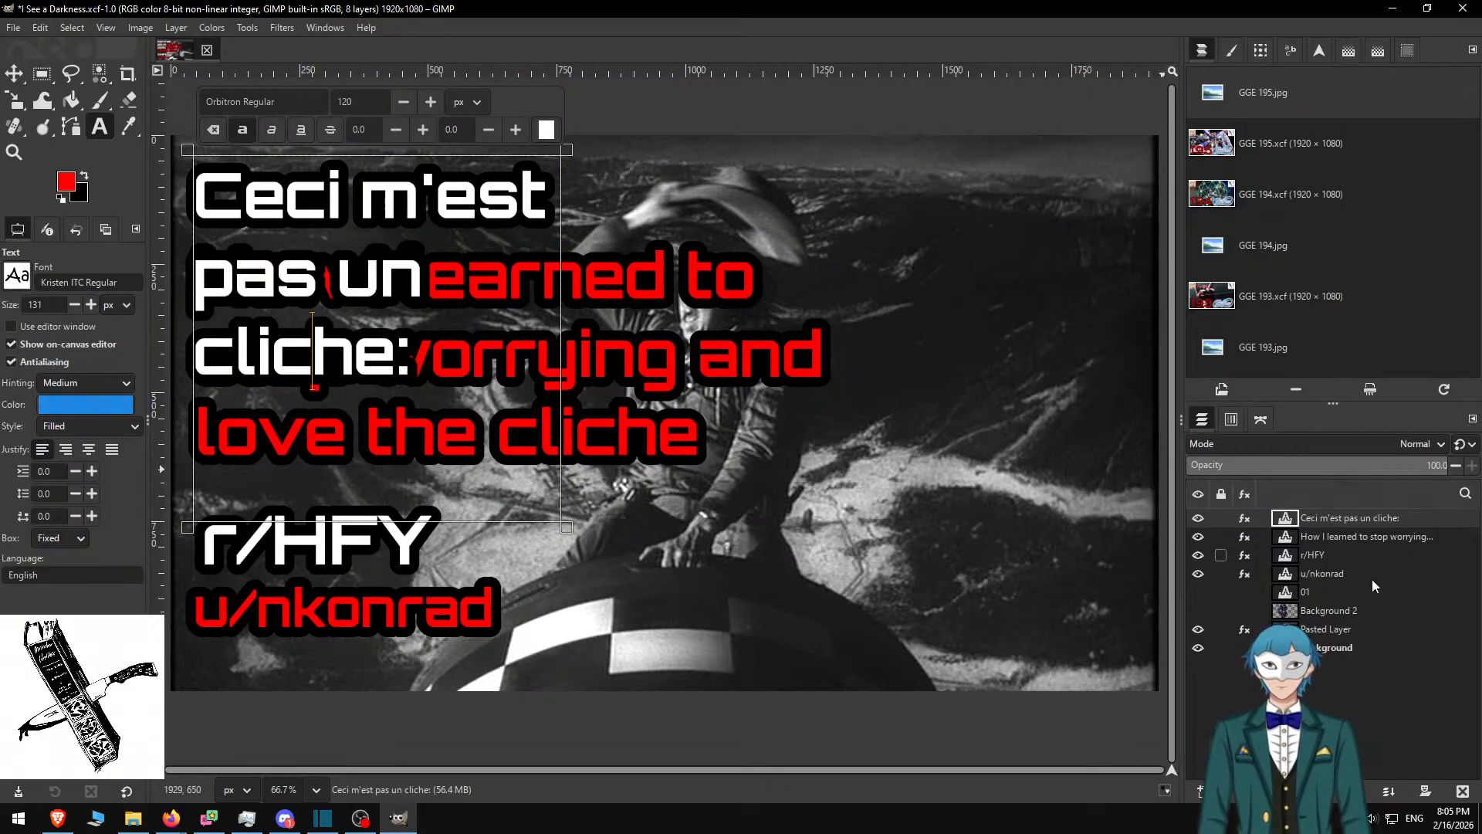
pyautogui.click(1350, 534)
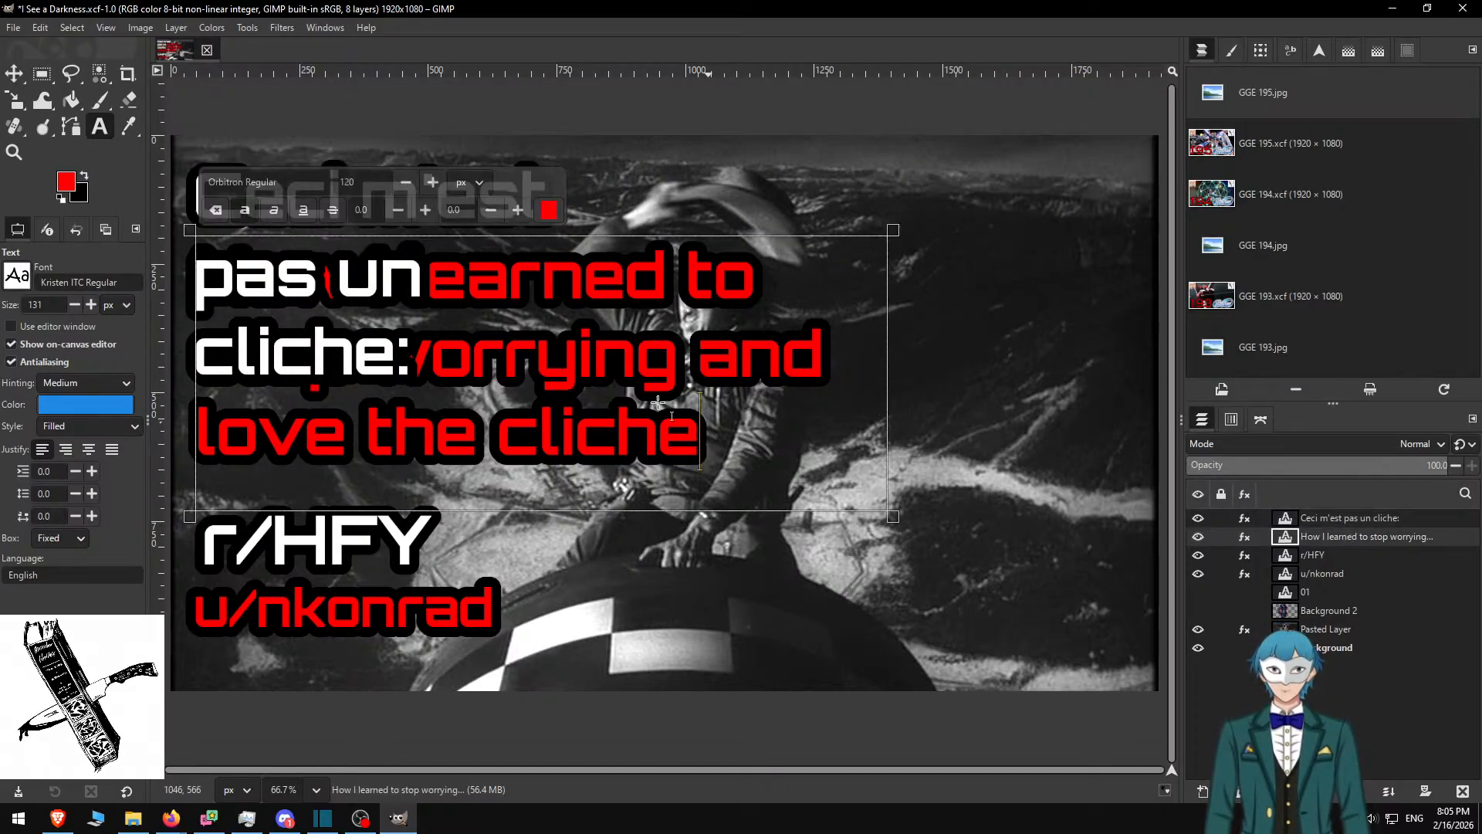
pyautogui.click(503, 372)
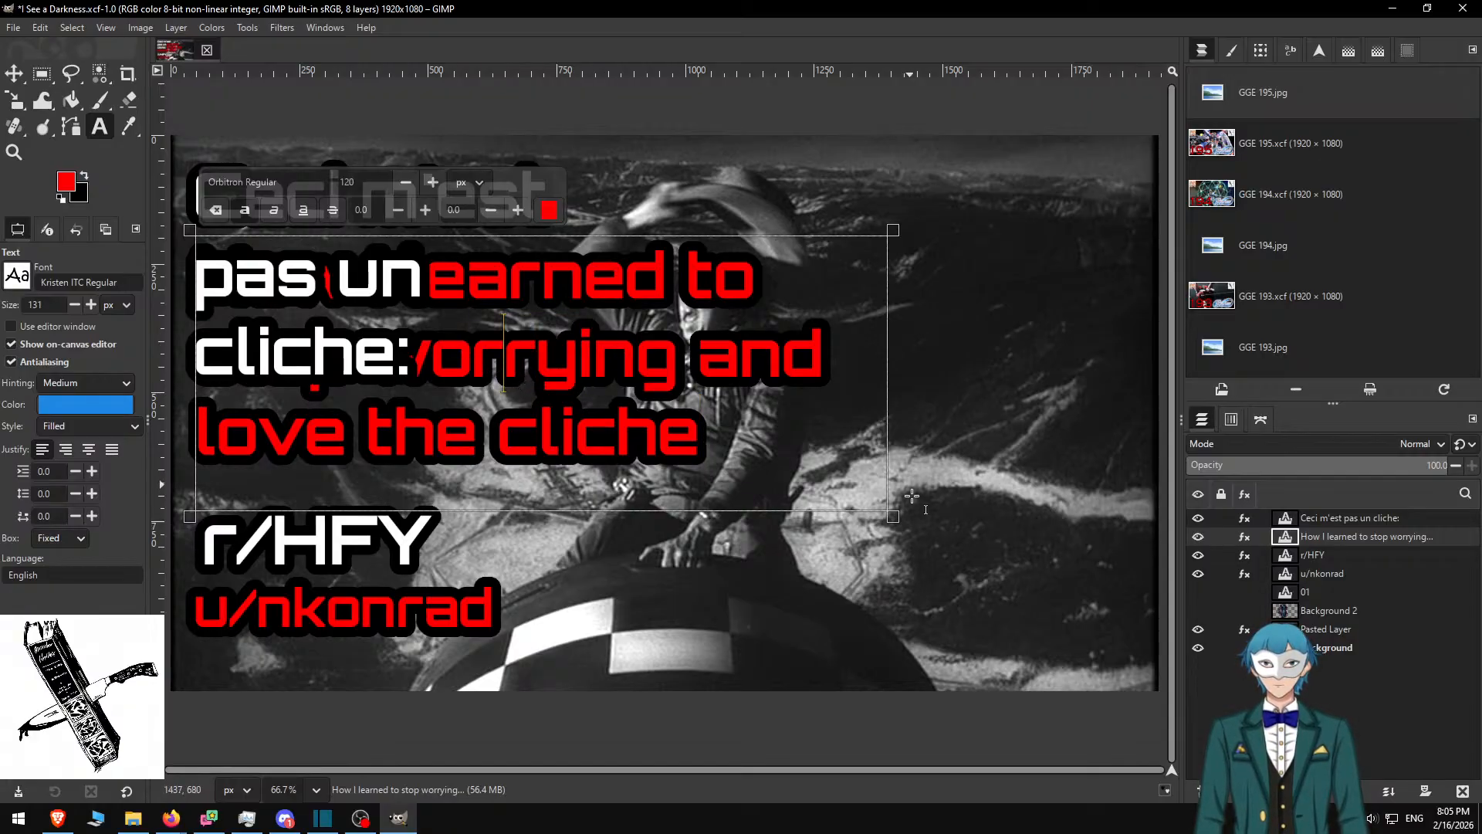
pyautogui.moveTo(894, 230); pyautogui.dragTo(1150, 152)
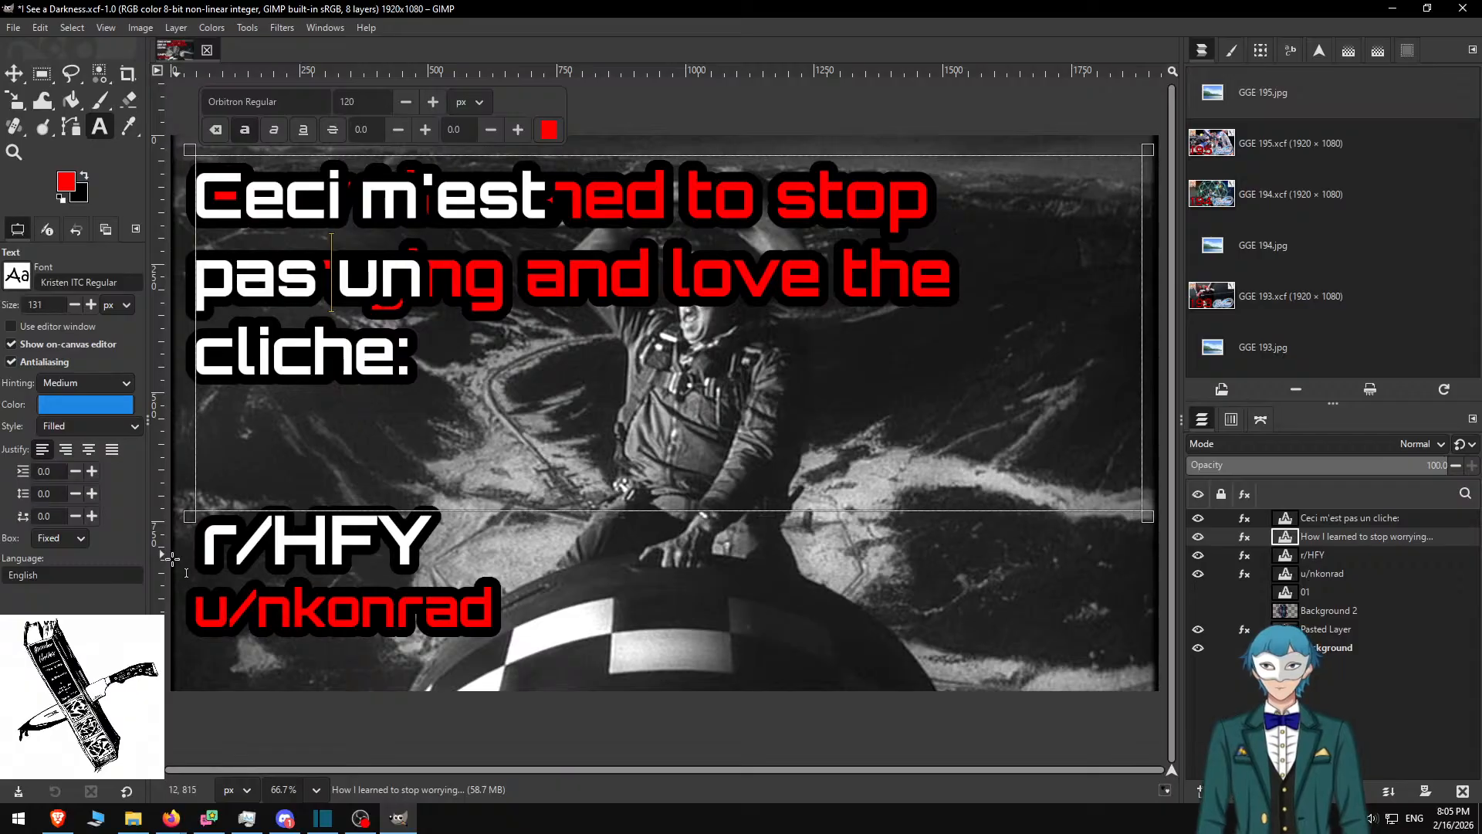
pyautogui.moveTo(197, 516); pyautogui.dragTo(764, 648)
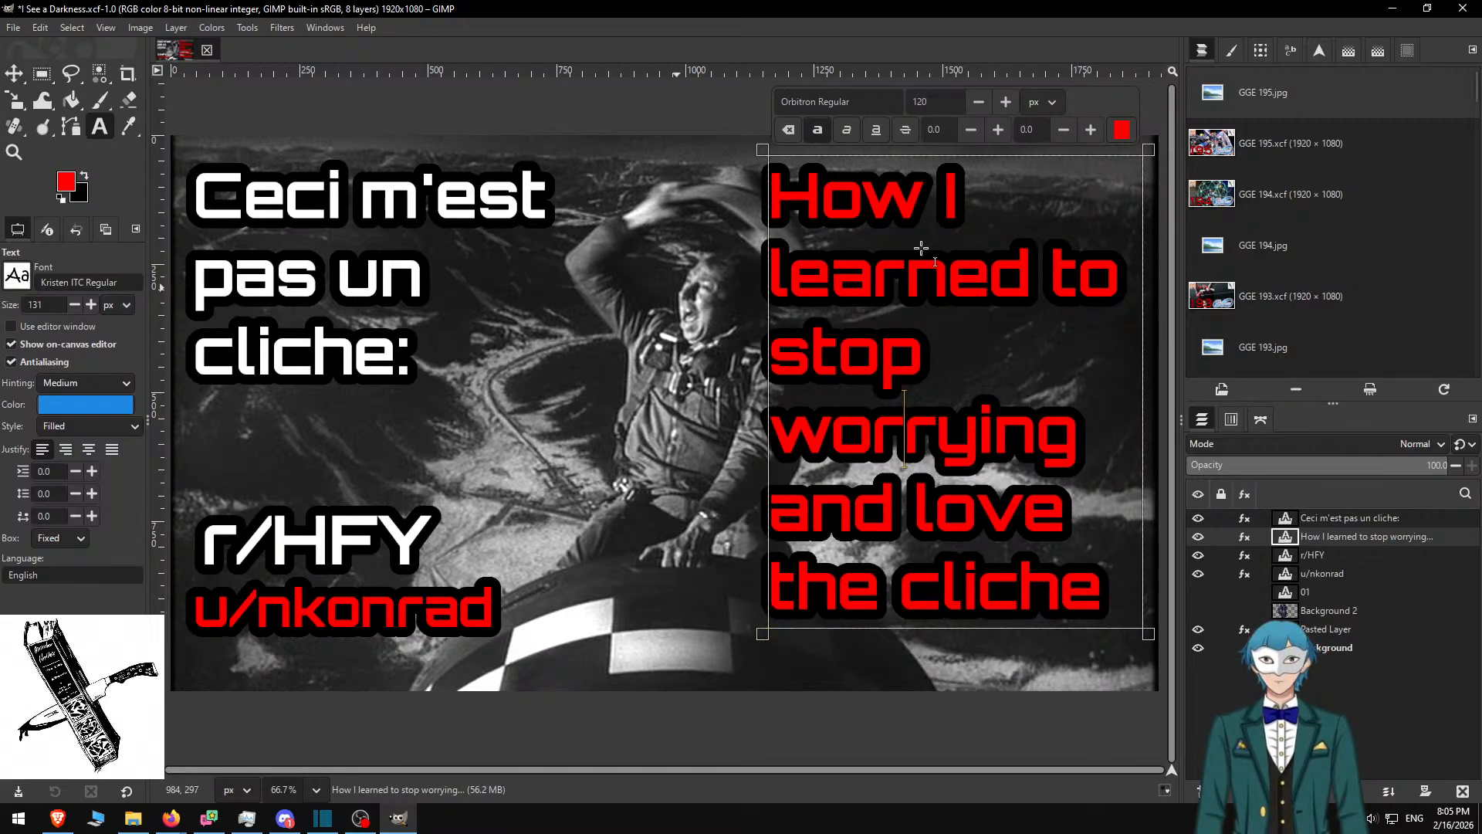
pyautogui.keyDown('ctrl'); pyautogui.click(1341, 540); pyautogui.keyUp('ctrl')
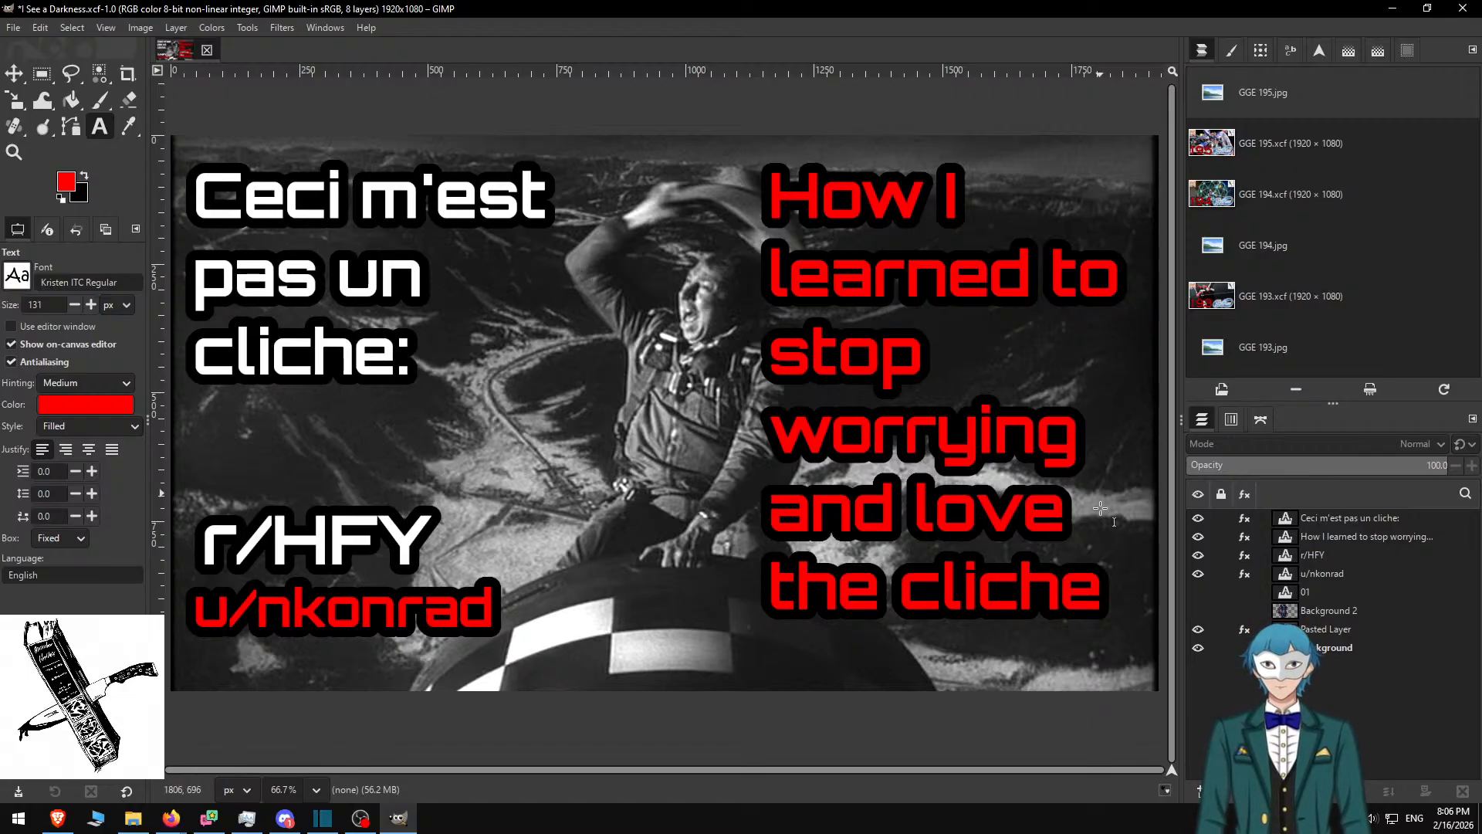
# Dismiss the text style popup, select the red subtitle layer, and cancel the export dialog
pyautogui.click(592, 308)
pyautogui.press('Escape')
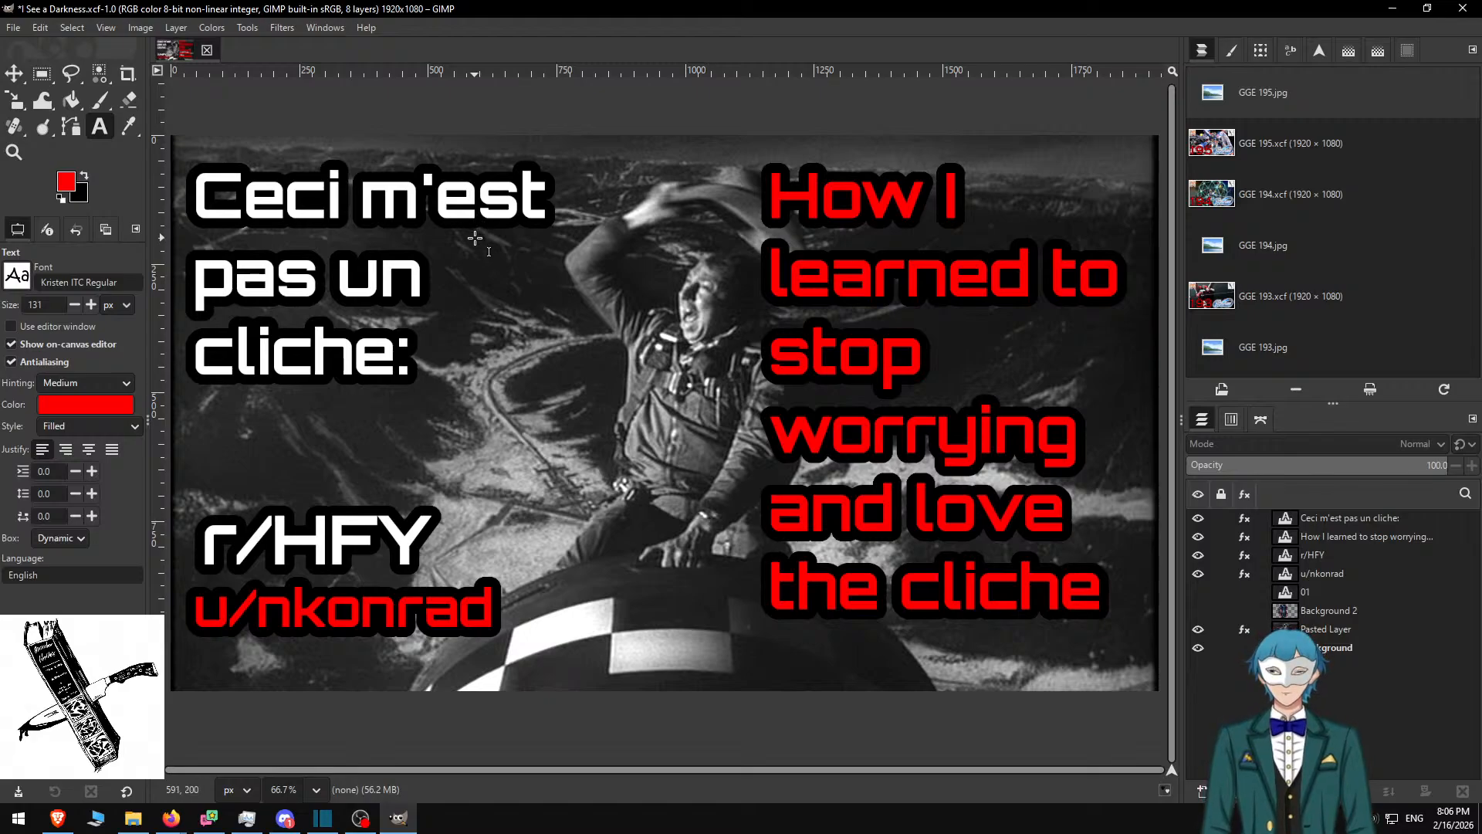
pyautogui.click(17, 76)
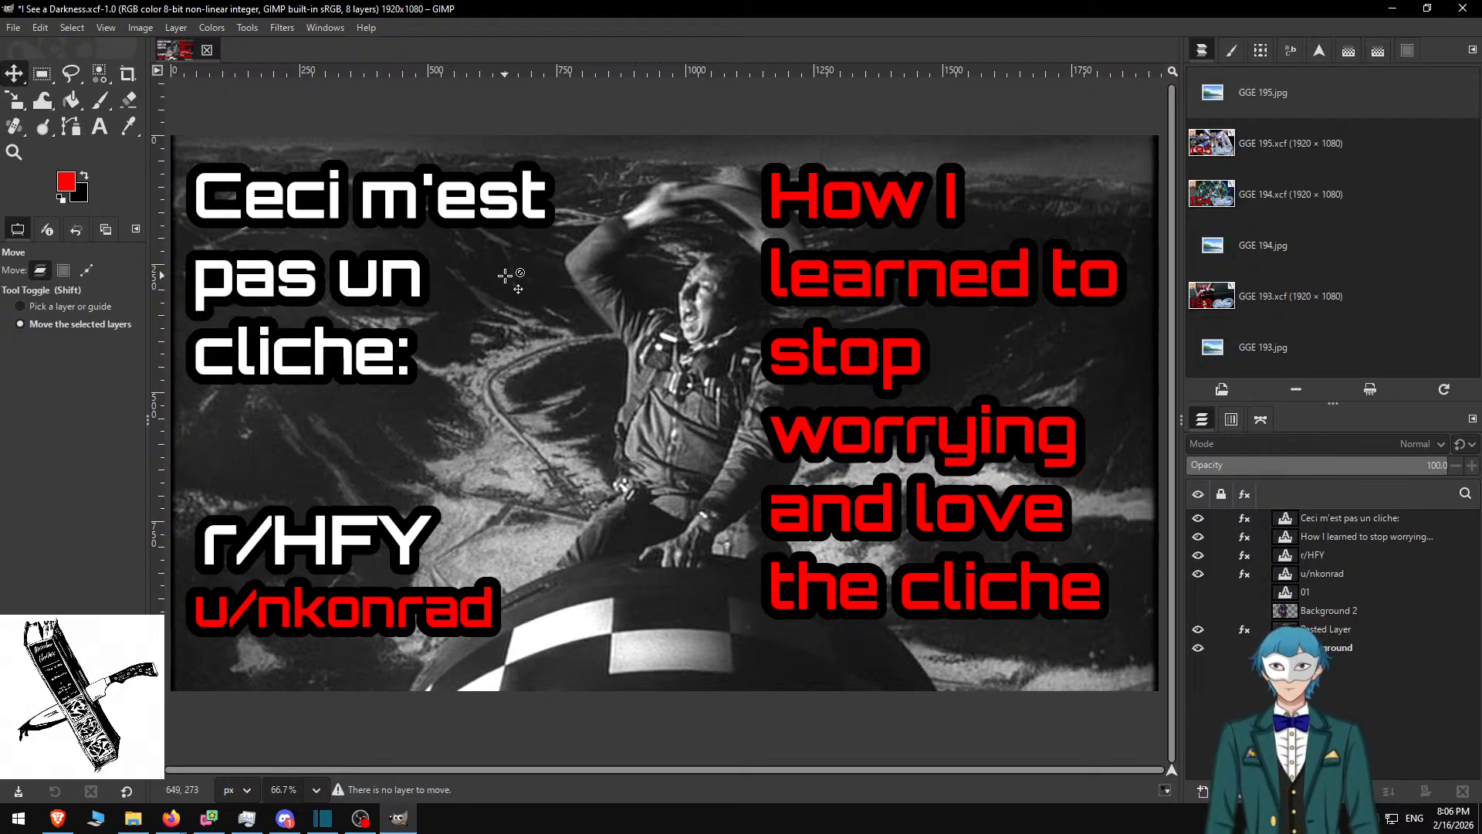
pyautogui.click(1350, 543)
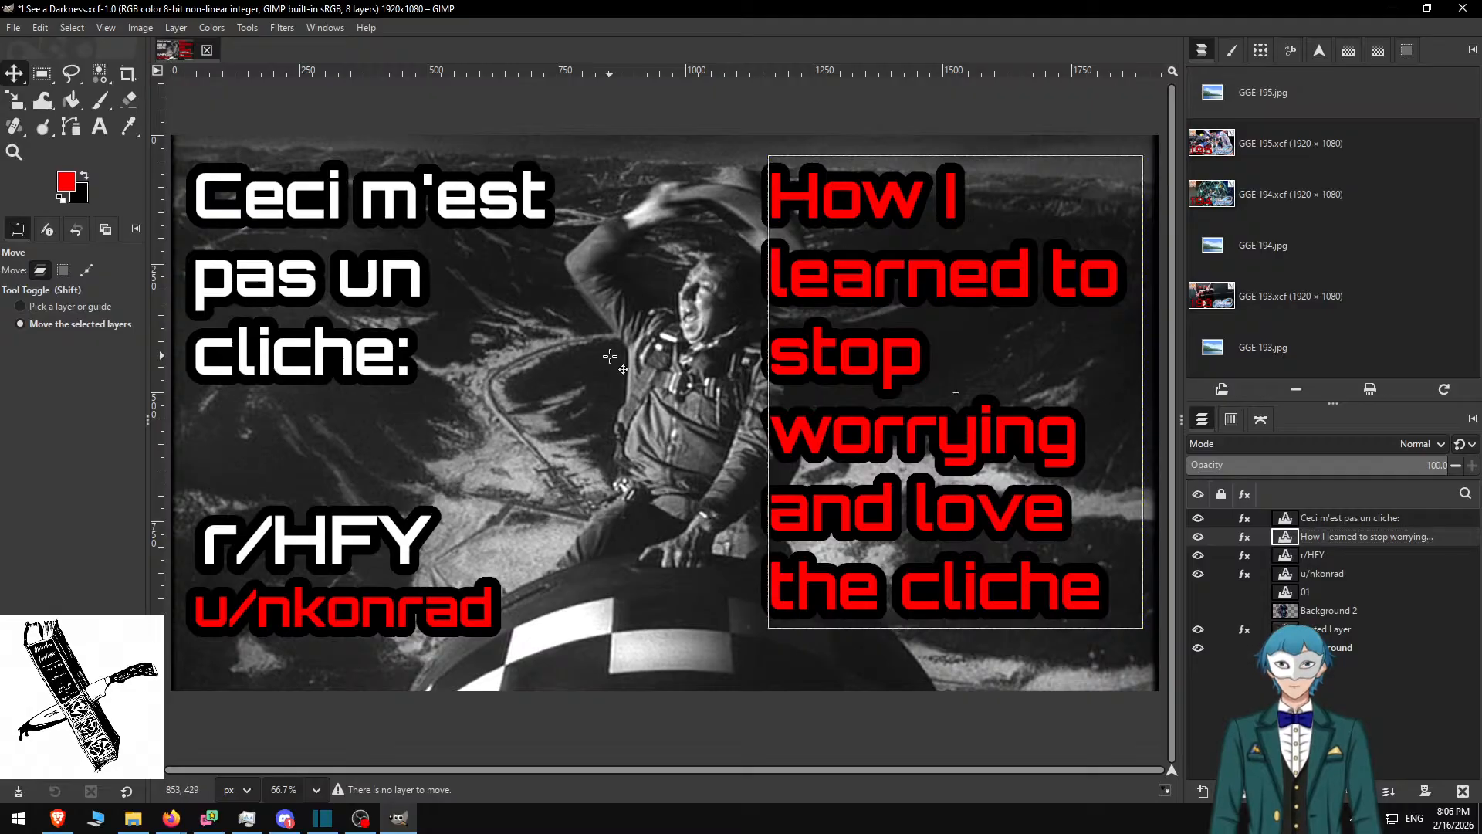
pyautogui.hotkey('ctrl', 's')
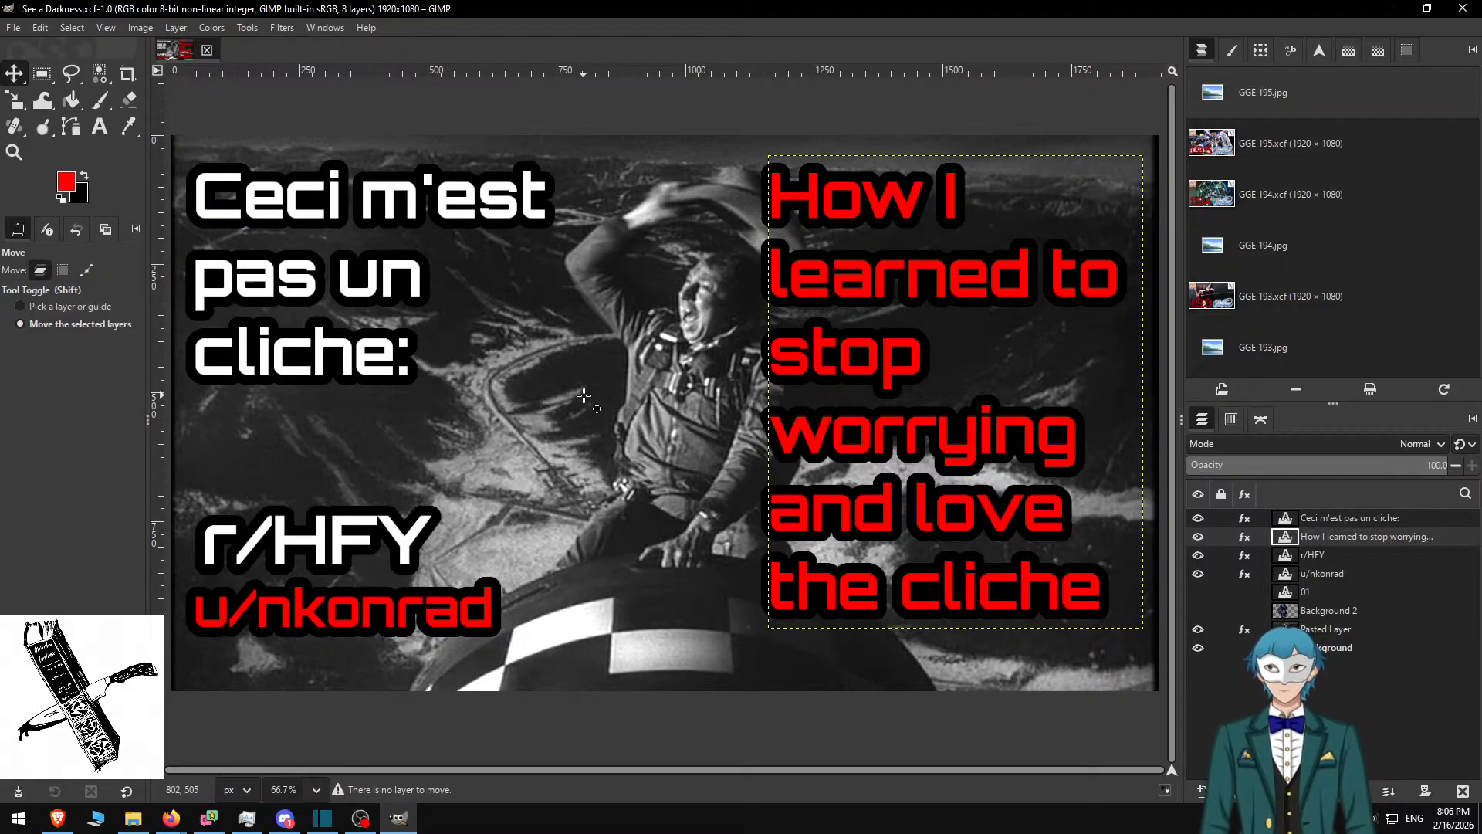
pyautogui.hotkey('ctrl', 'shift', 'e')
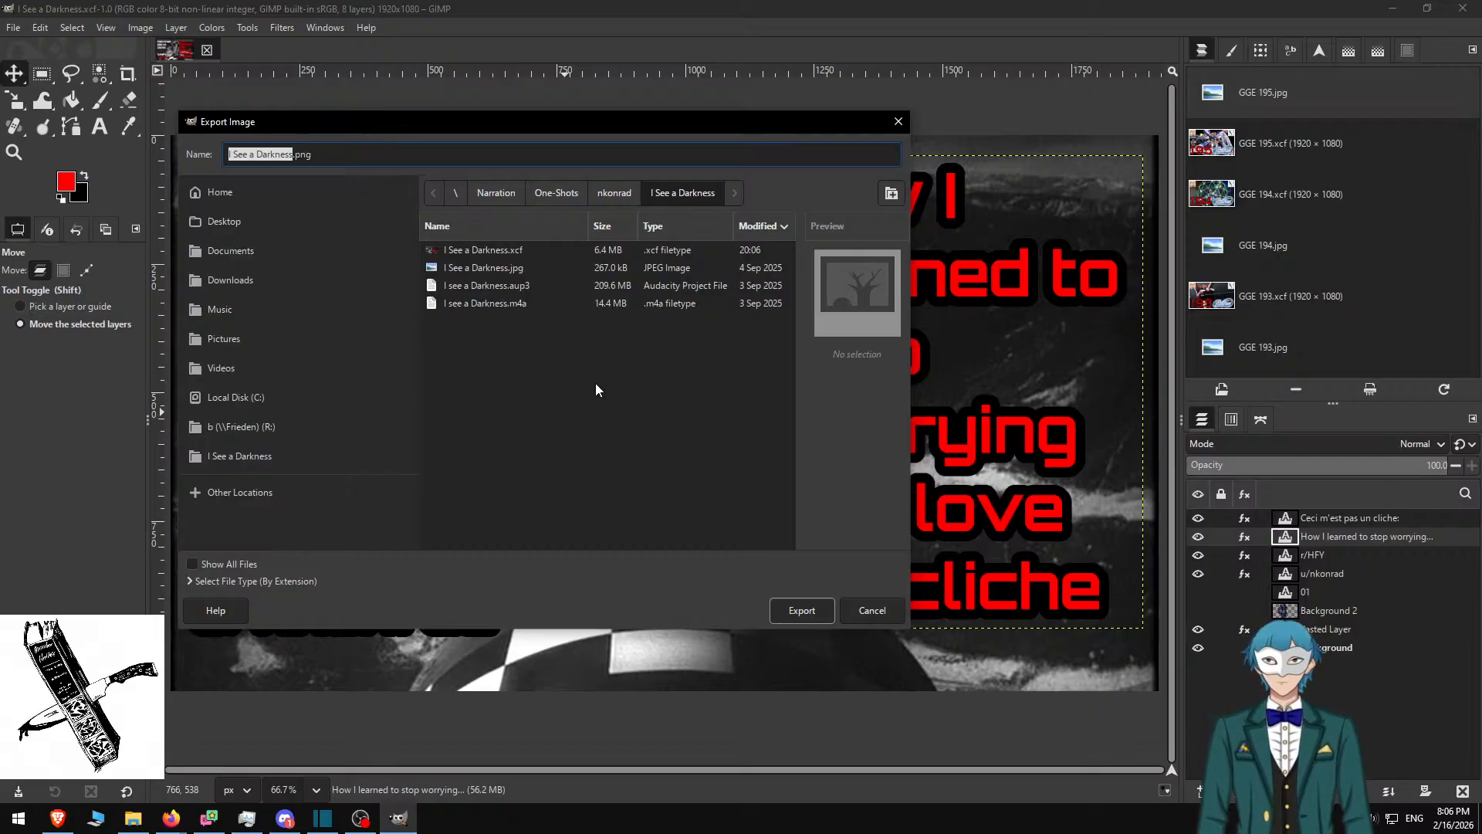
pyautogui.press('Escape')
# Undo back to the I See a Darkness design, save it, then restore the cliche layout
pyautogui.hotkey('ctrl', 'z')
pyautogui.hotkey('ctrl', 'z')
pyautogui.hotkey('ctrl', 'z')
pyautogui.hotkey('ctrl', 'z')
pyautogui.hotkey('ctrl', 'z')
pyautogui.hotkey('ctrl', 'z')
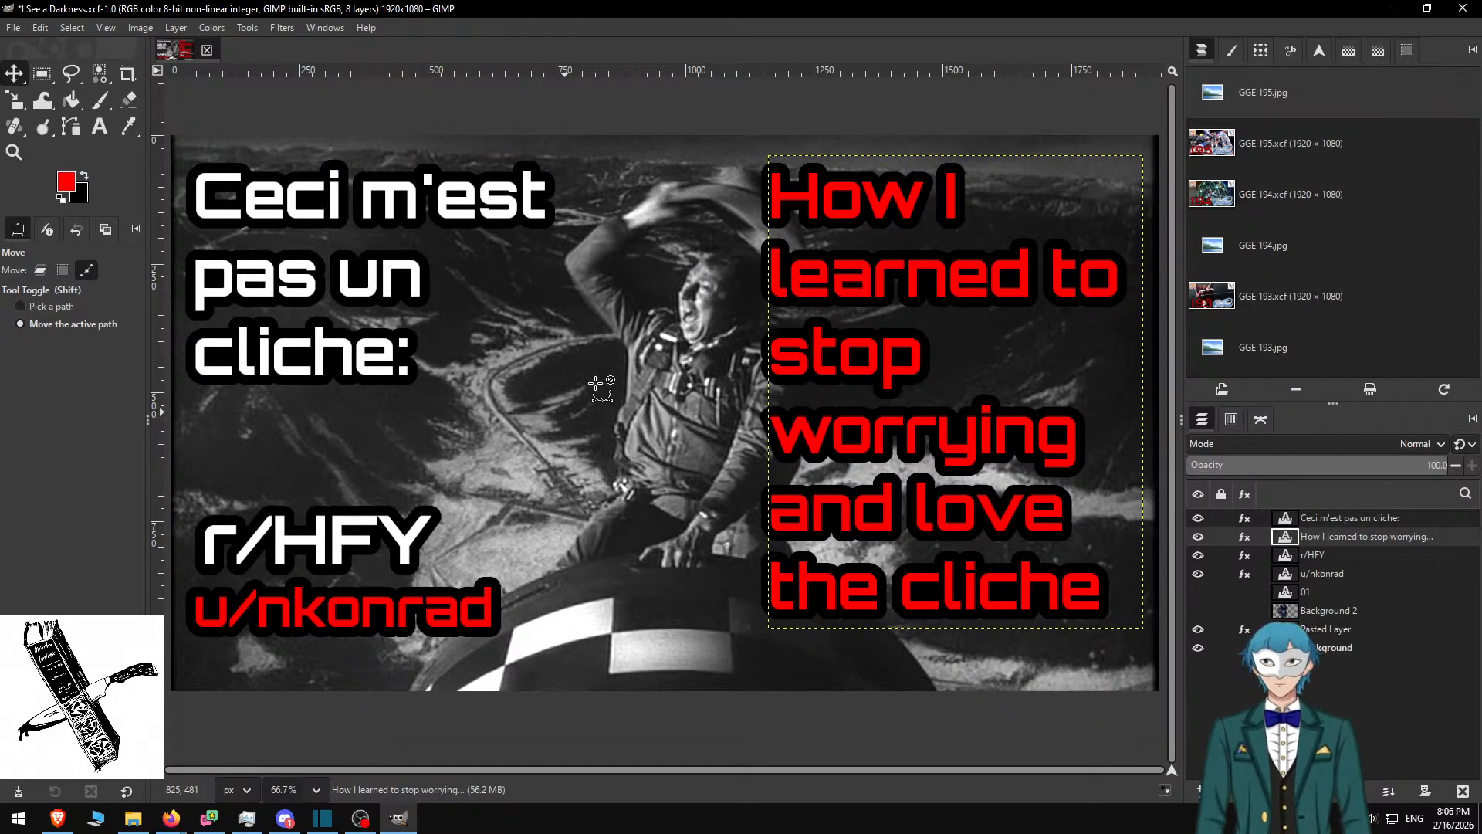
pyautogui.hotkey('ctrl', 'z')
pyautogui.hotkey('ctrl', 'z')
pyautogui.hotkey('ctrl', 'z')
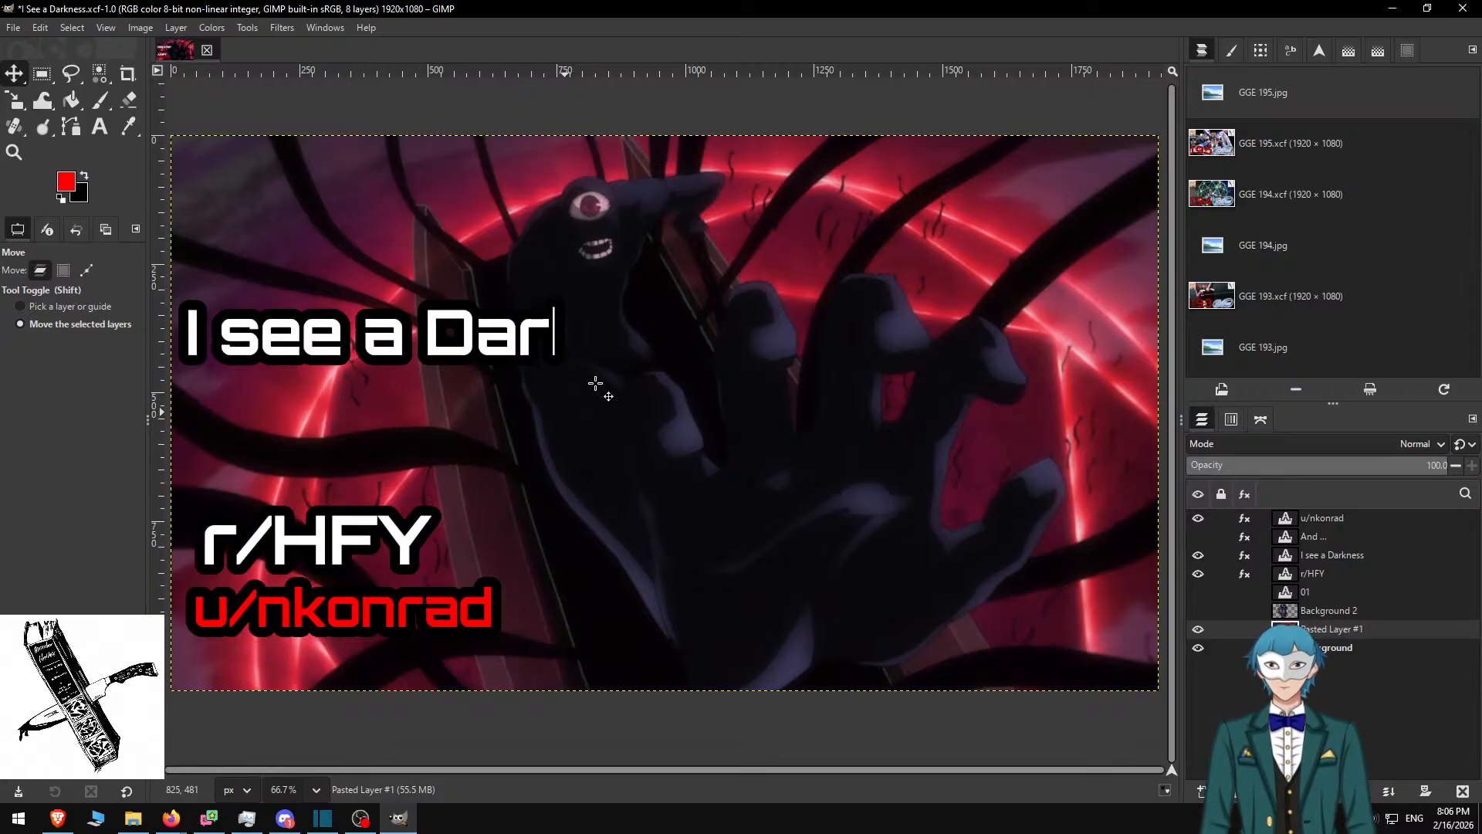
pyautogui.hotkey('ctrl', 'z')
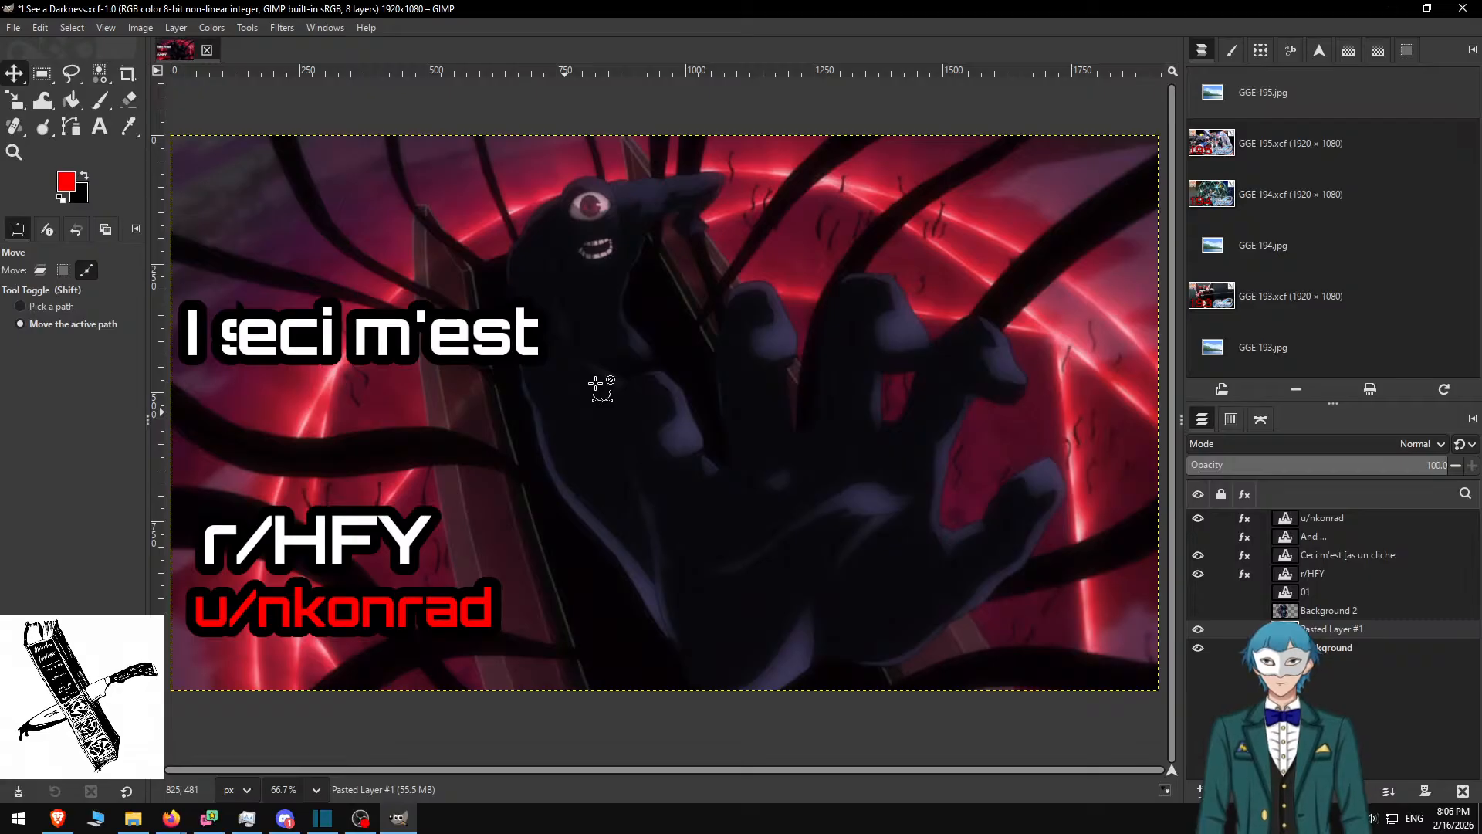
pyautogui.hotkey('ctrl', 'y')
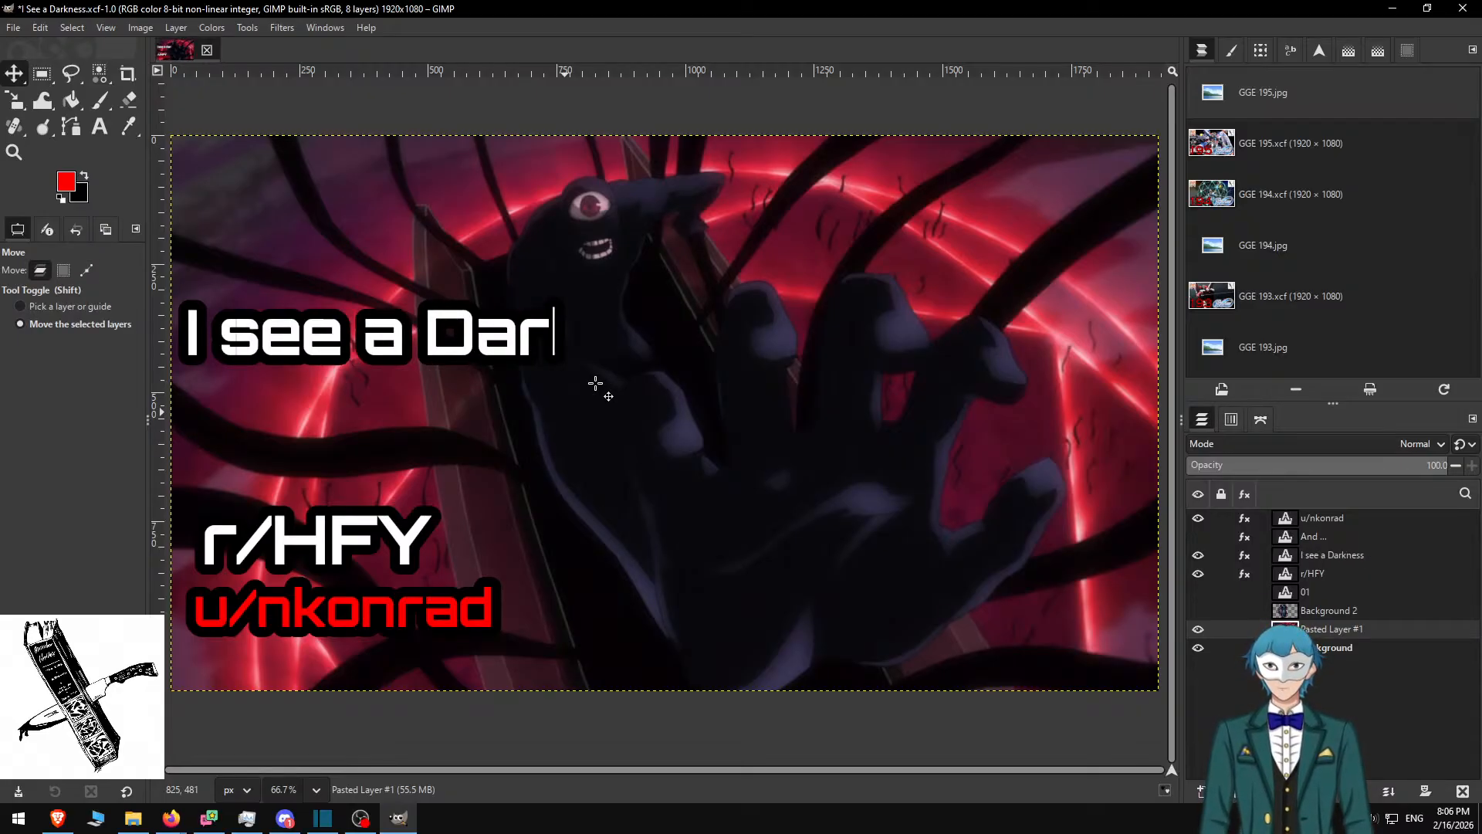
pyautogui.hotkey('ctrl', 's')
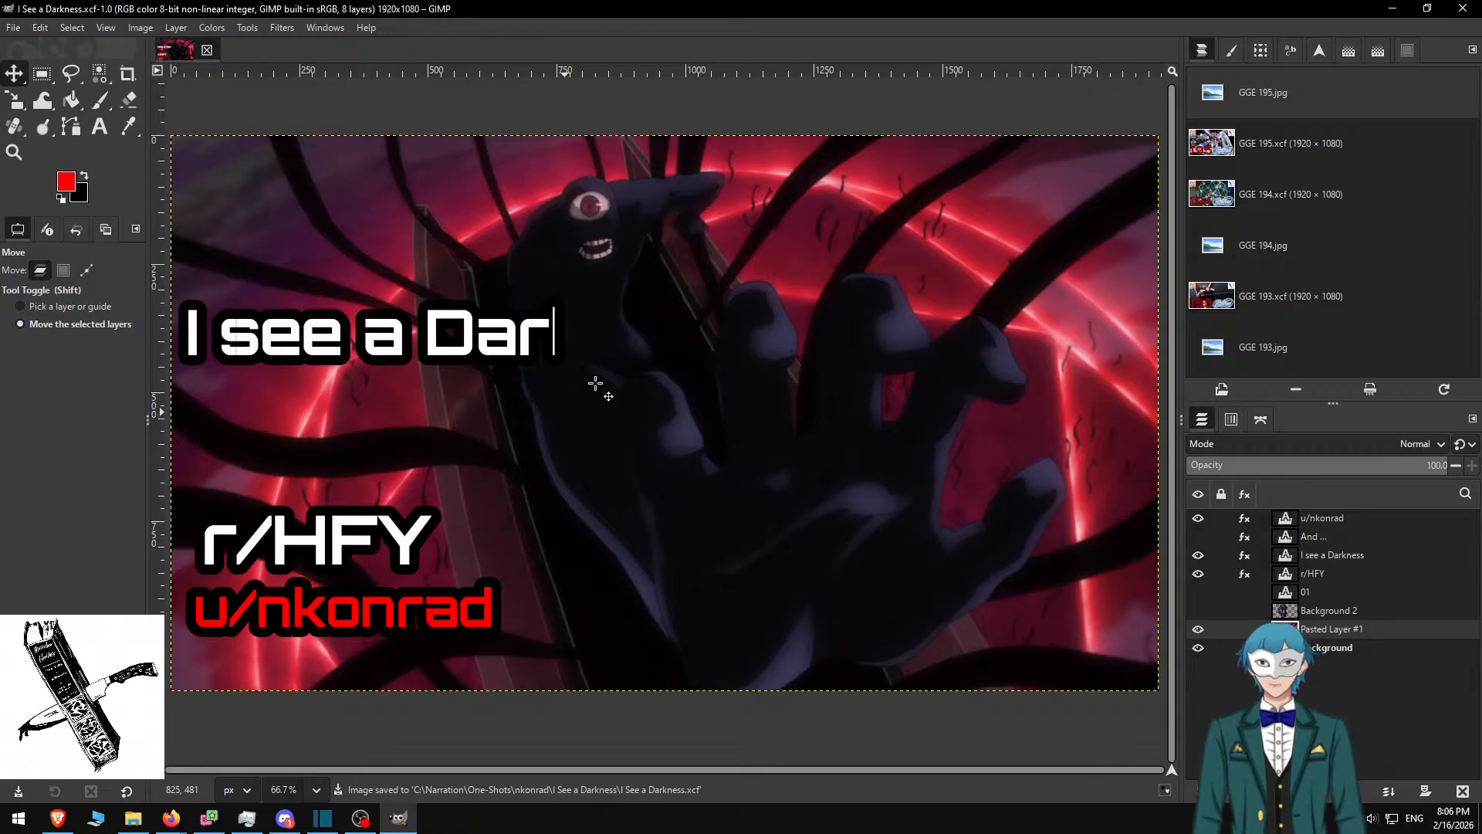
pyautogui.press('ctrl')
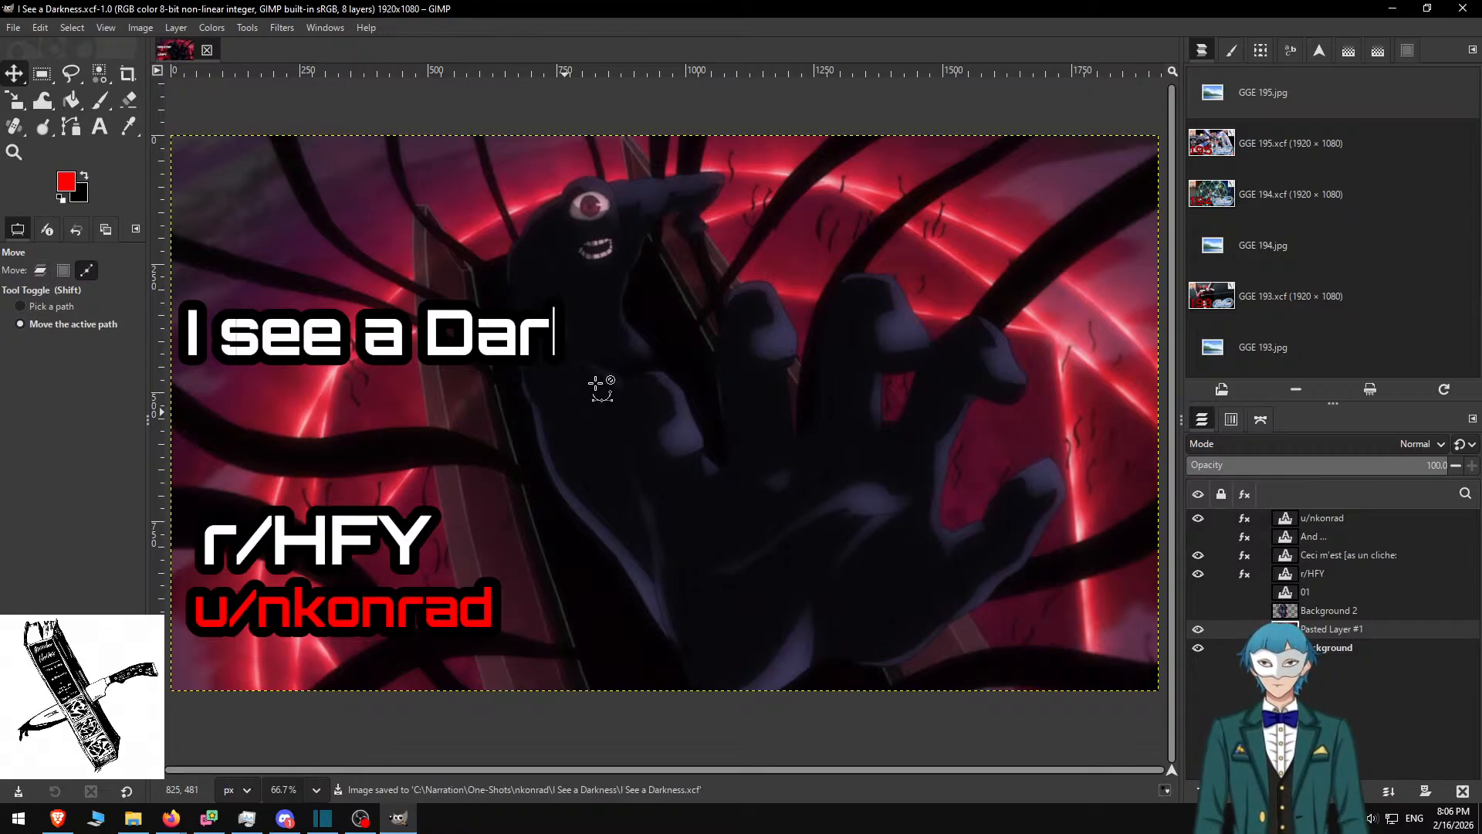
pyautogui.hotkey('ctrl', 'z')
pyautogui.hotkey('ctrl', 'z')
pyautogui.hotkey('ctrl', 'z')
pyautogui.hotkey('ctrl', 'z')
pyautogui.hotkey('ctrl', 'z')
pyautogui.hotkey('ctrl', 'z')
pyautogui.hotkey('ctrl', 'z')
pyautogui.hotkey('ctrl', 'z')
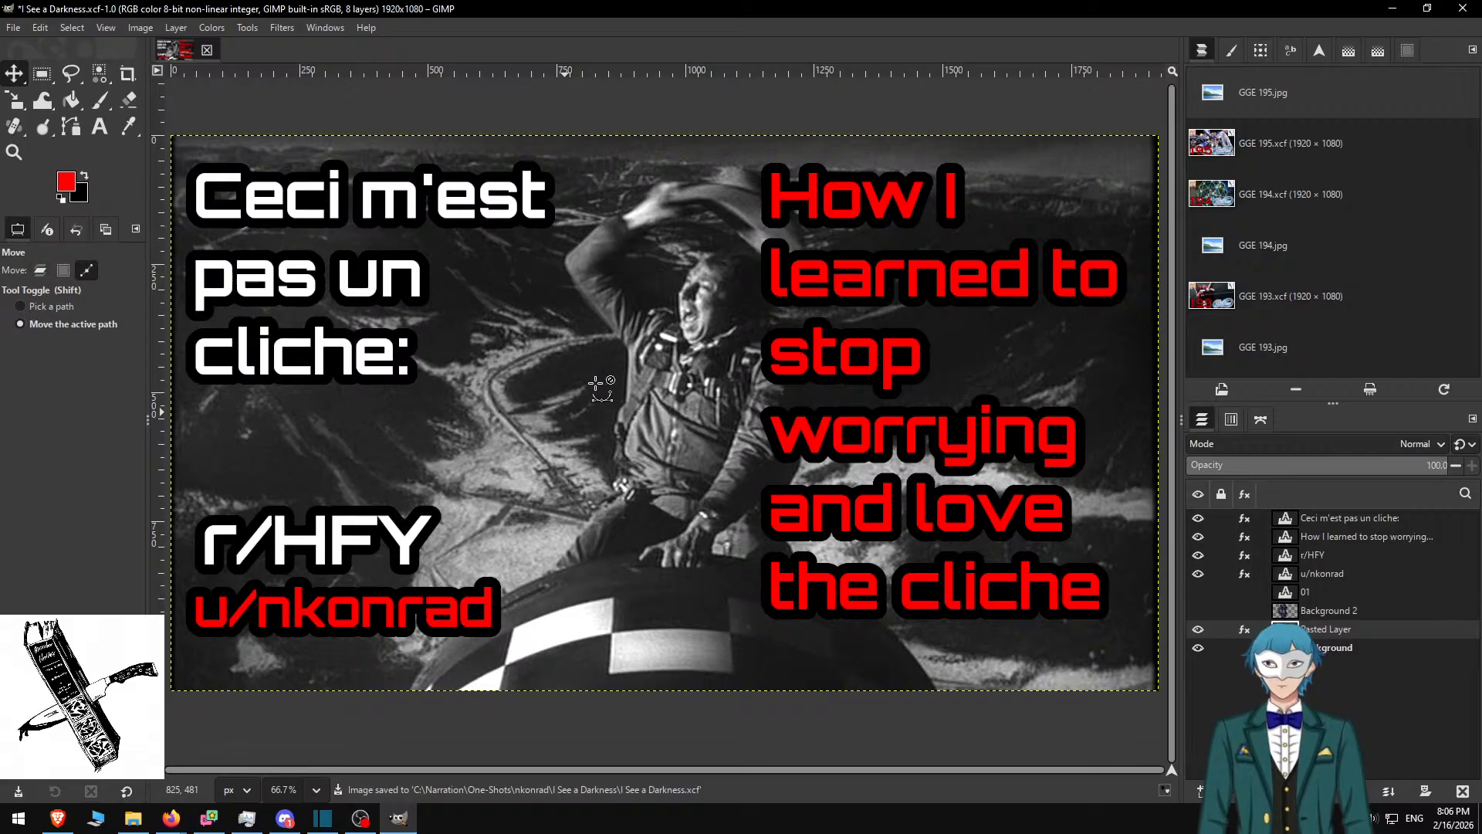
# Save the thumbnail as a new .xcf in the cliche episode folder, named after the audio file
pyautogui.hotkey('ctrl', 'shift', 's')
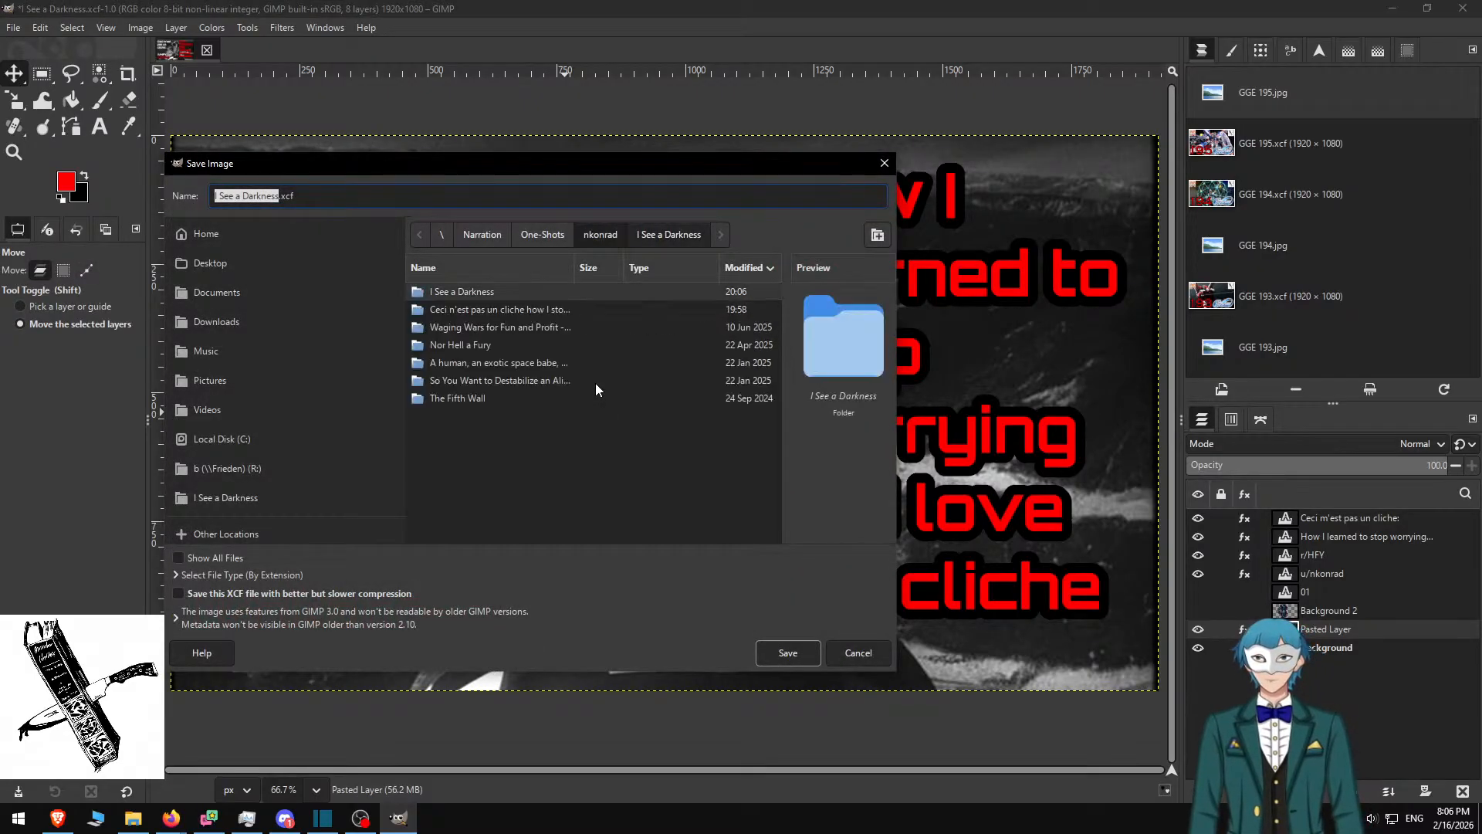
pyautogui.doubleClick(448, 309)
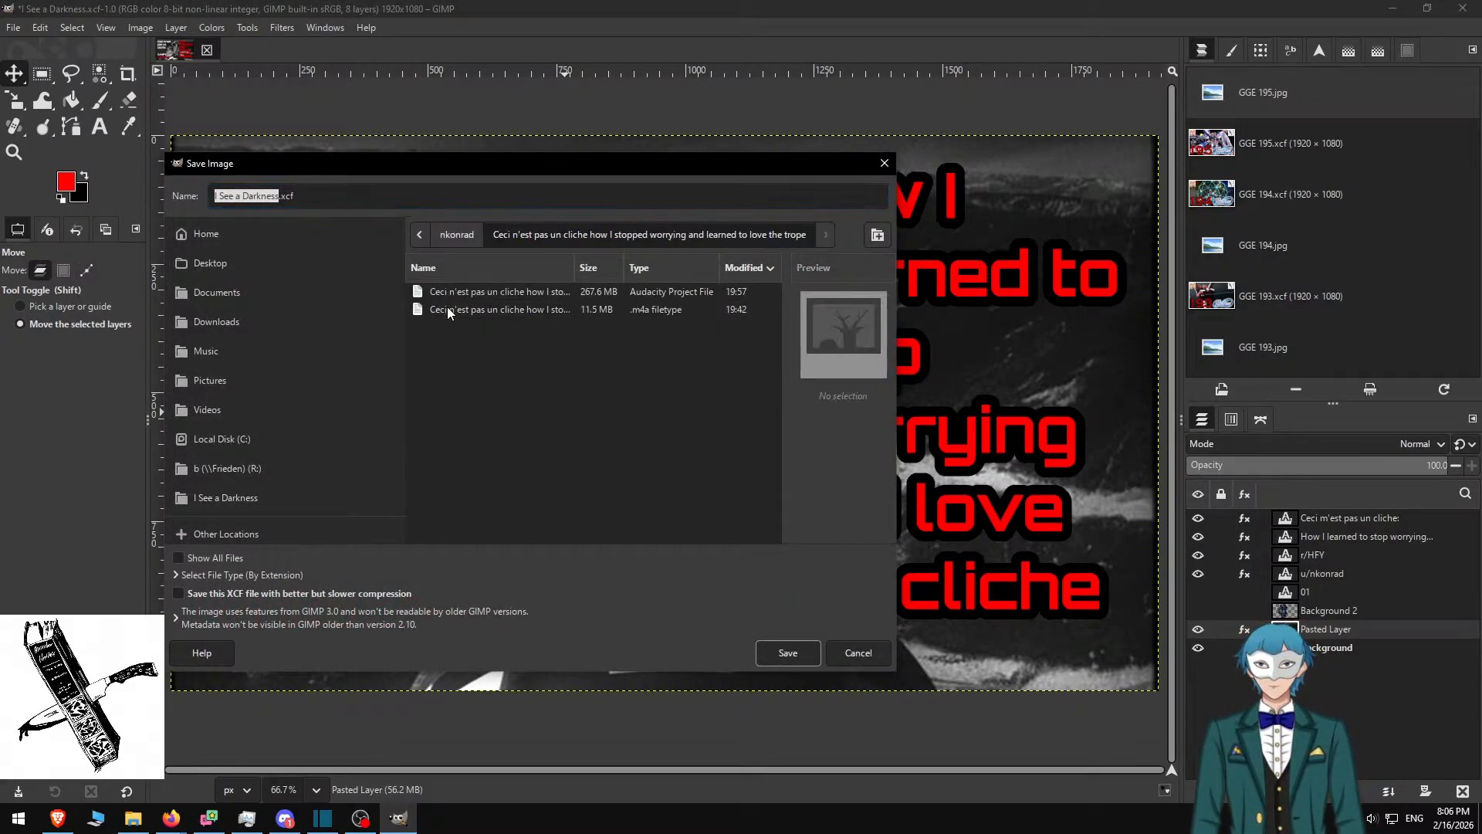
pyautogui.click(512, 309)
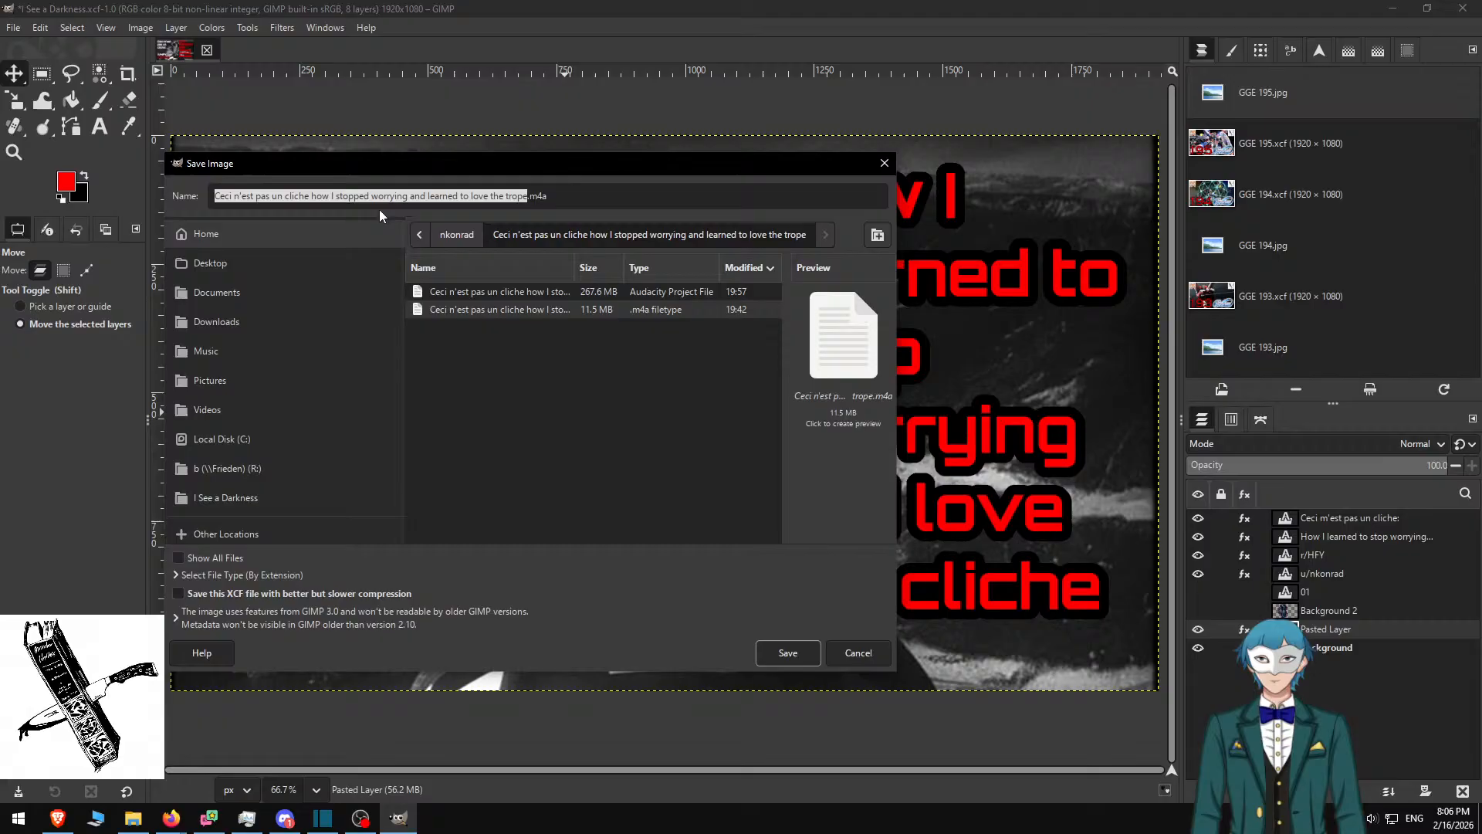
pyautogui.click(617, 197)
pyautogui.press('BackSpace')
pyautogui.press('BackSpace')
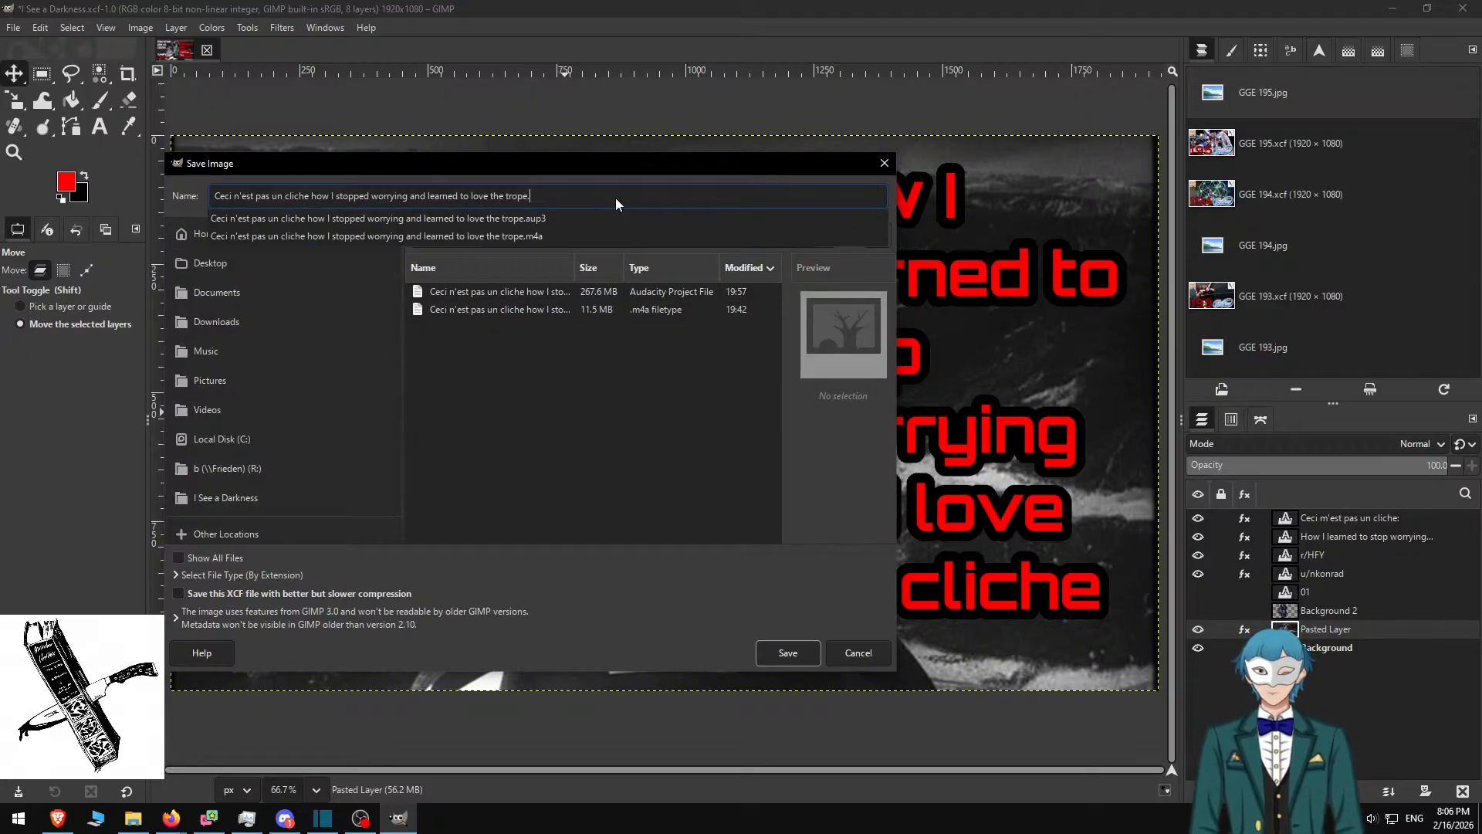
pyautogui.write('xcf')
pyautogui.press('Return')
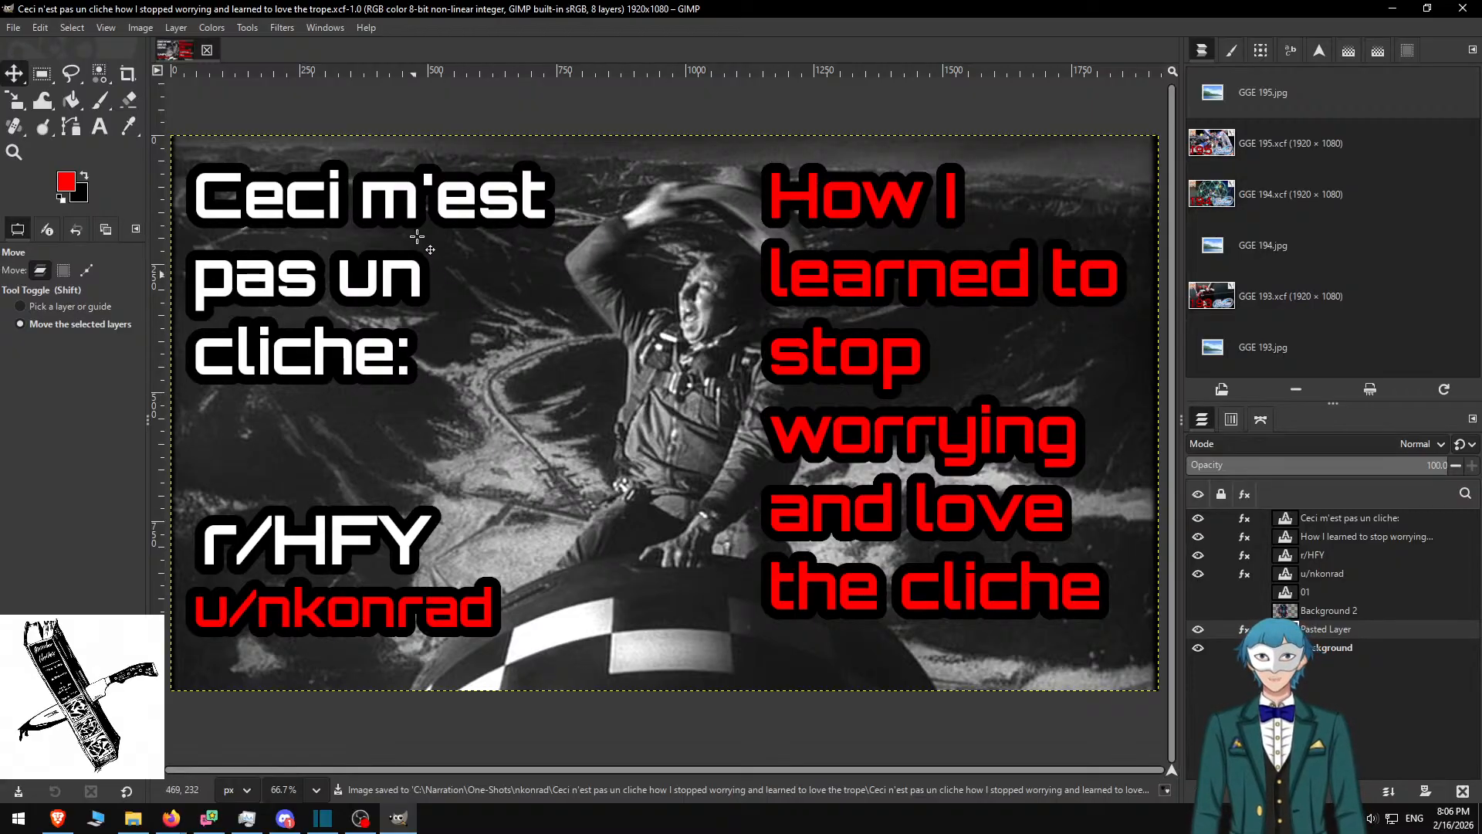
# Export the thumbnail as a .jpg with the default JPEG settings
pyautogui.hotkey('ctrl', 'shift', 'e')
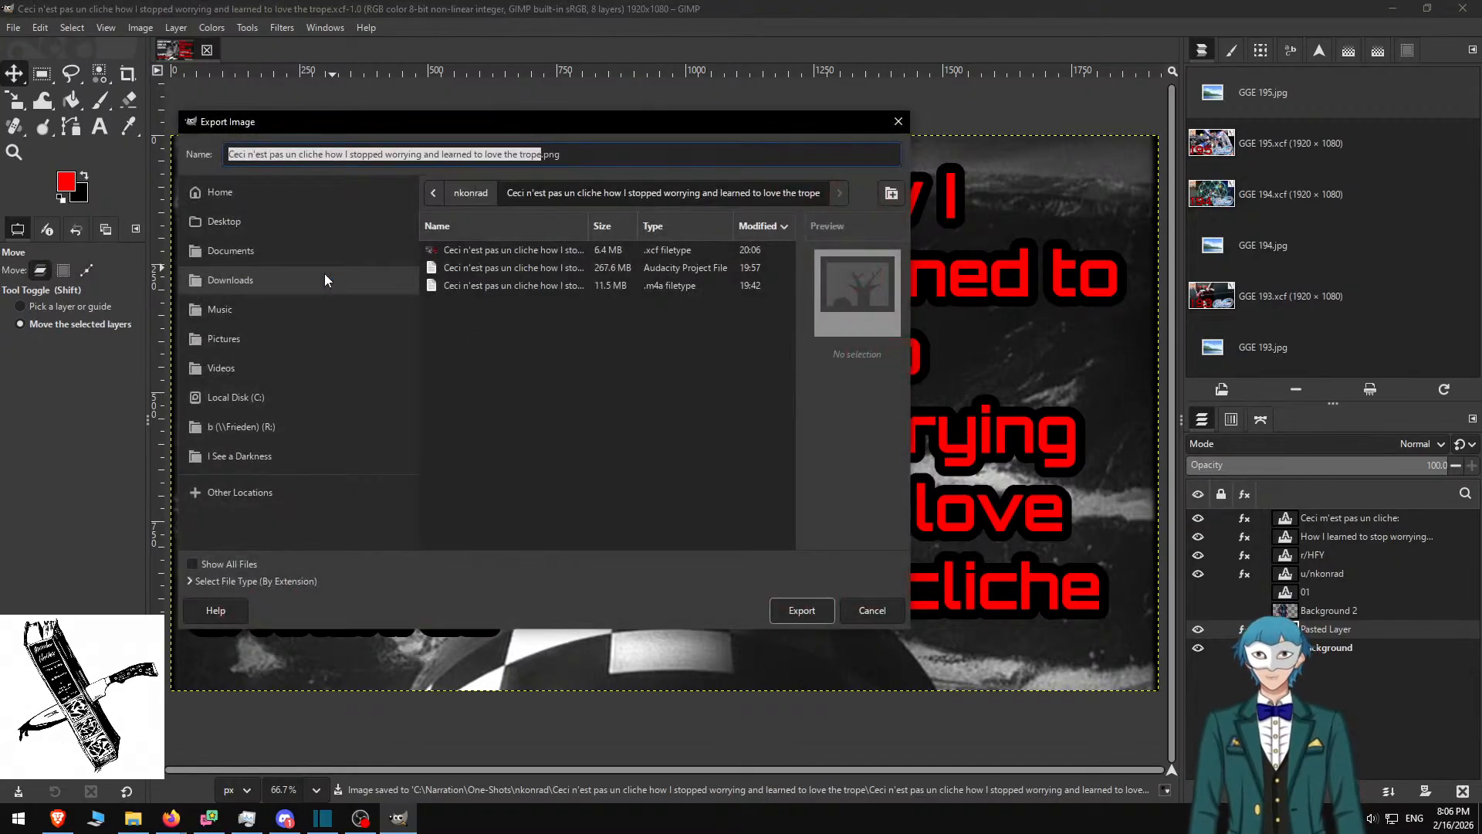
pyautogui.press('Right')
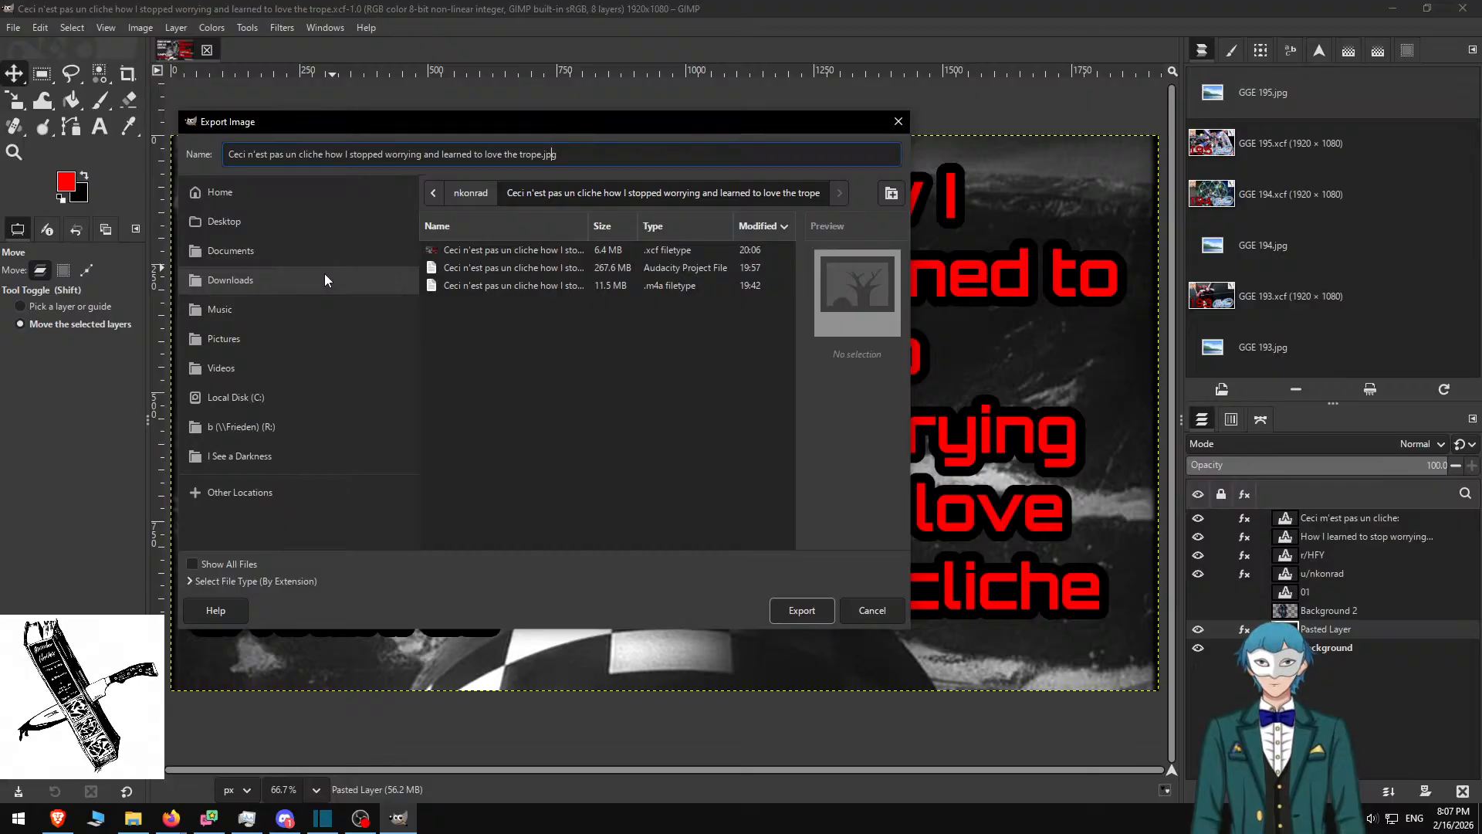
pyautogui.press('Return')
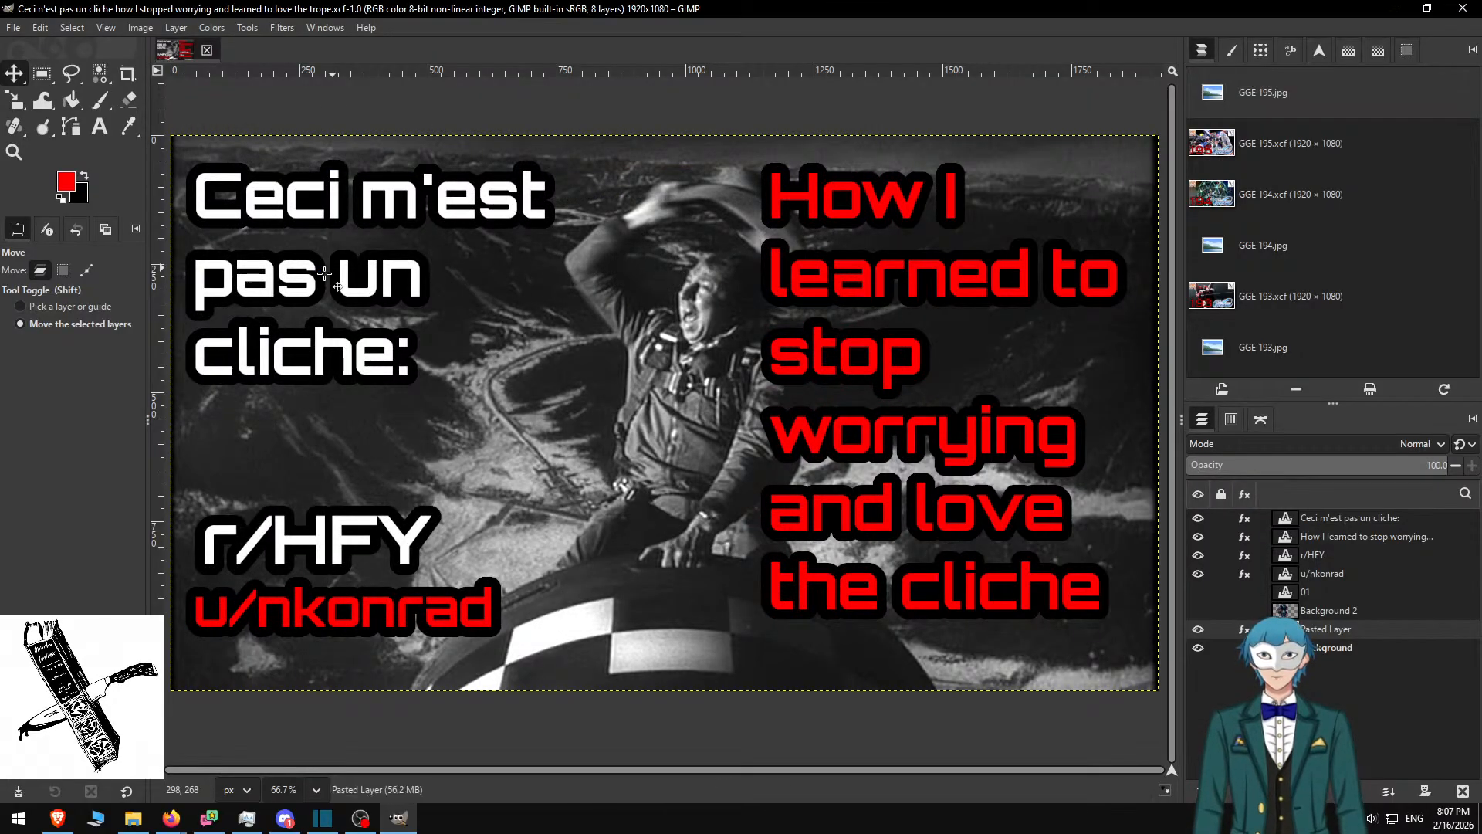
pyautogui.press('Return')
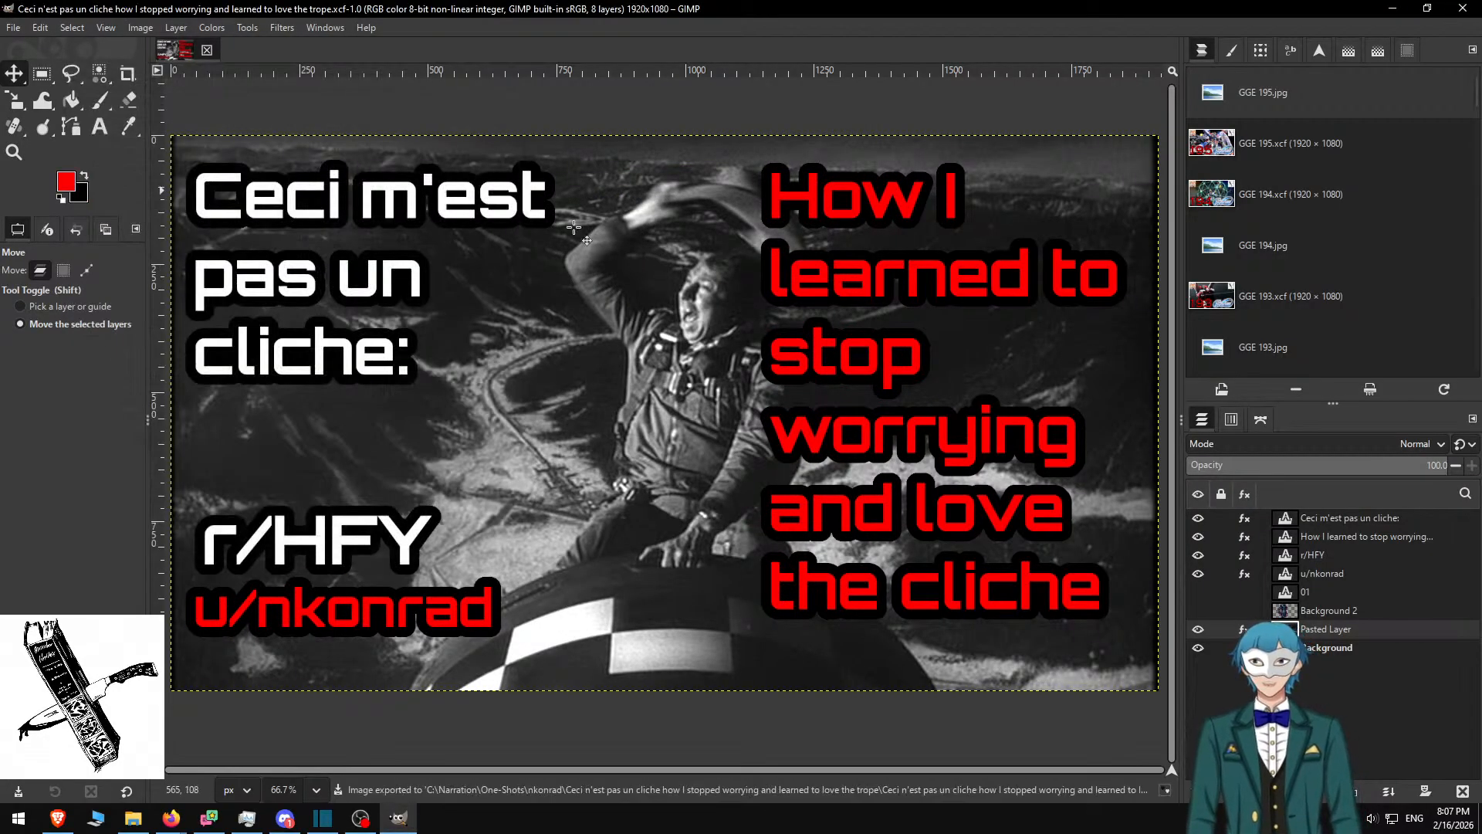
# Open Troublemakers 068-069.xcf from C:\Narration\Troublemakers\Thumbnails in GIMP
pyautogui.click(132, 819)
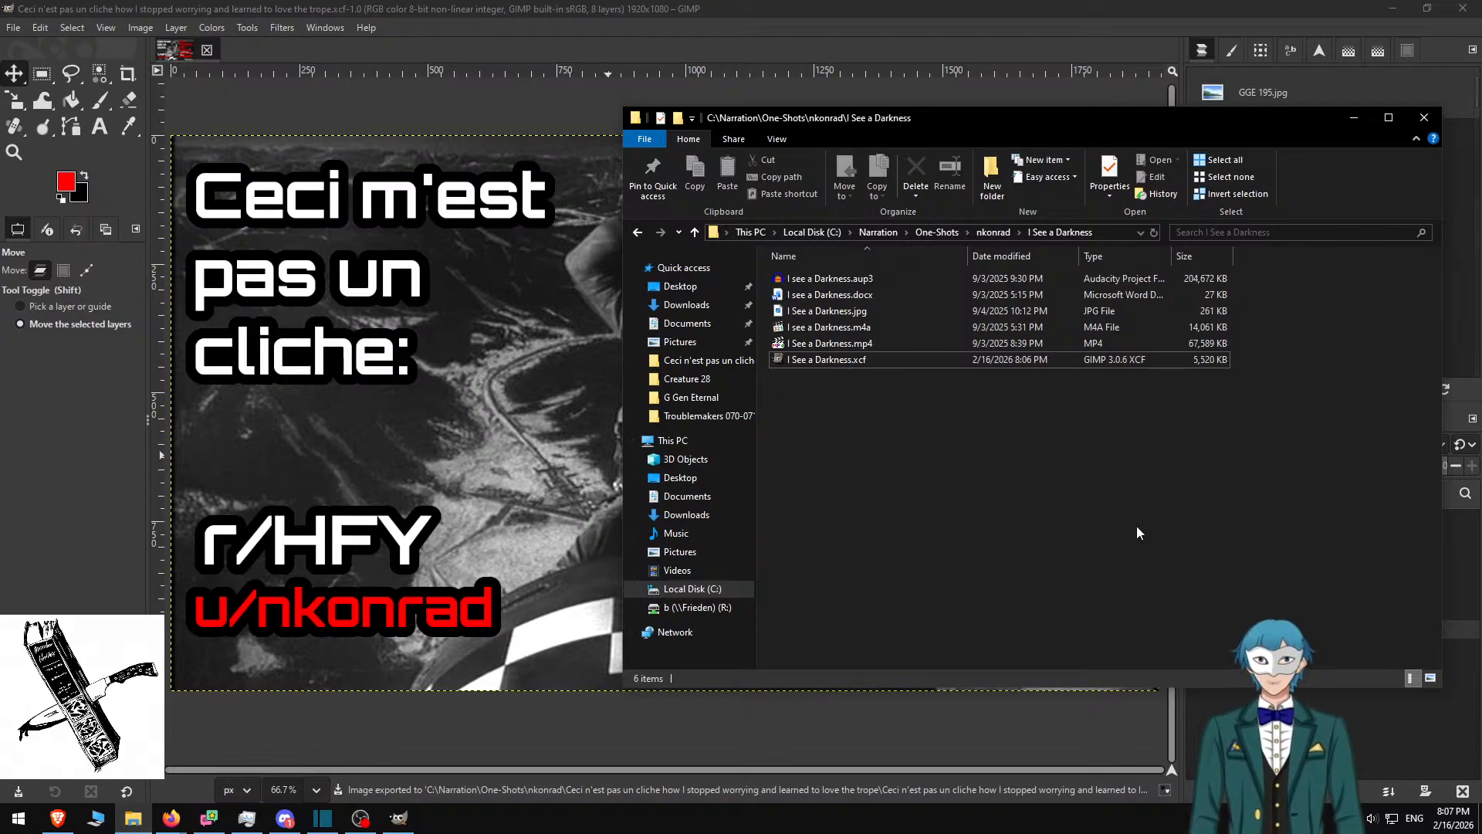
pyautogui.hotkey('alt', 'Up')
pyautogui.hotkey('alt', 'Up')
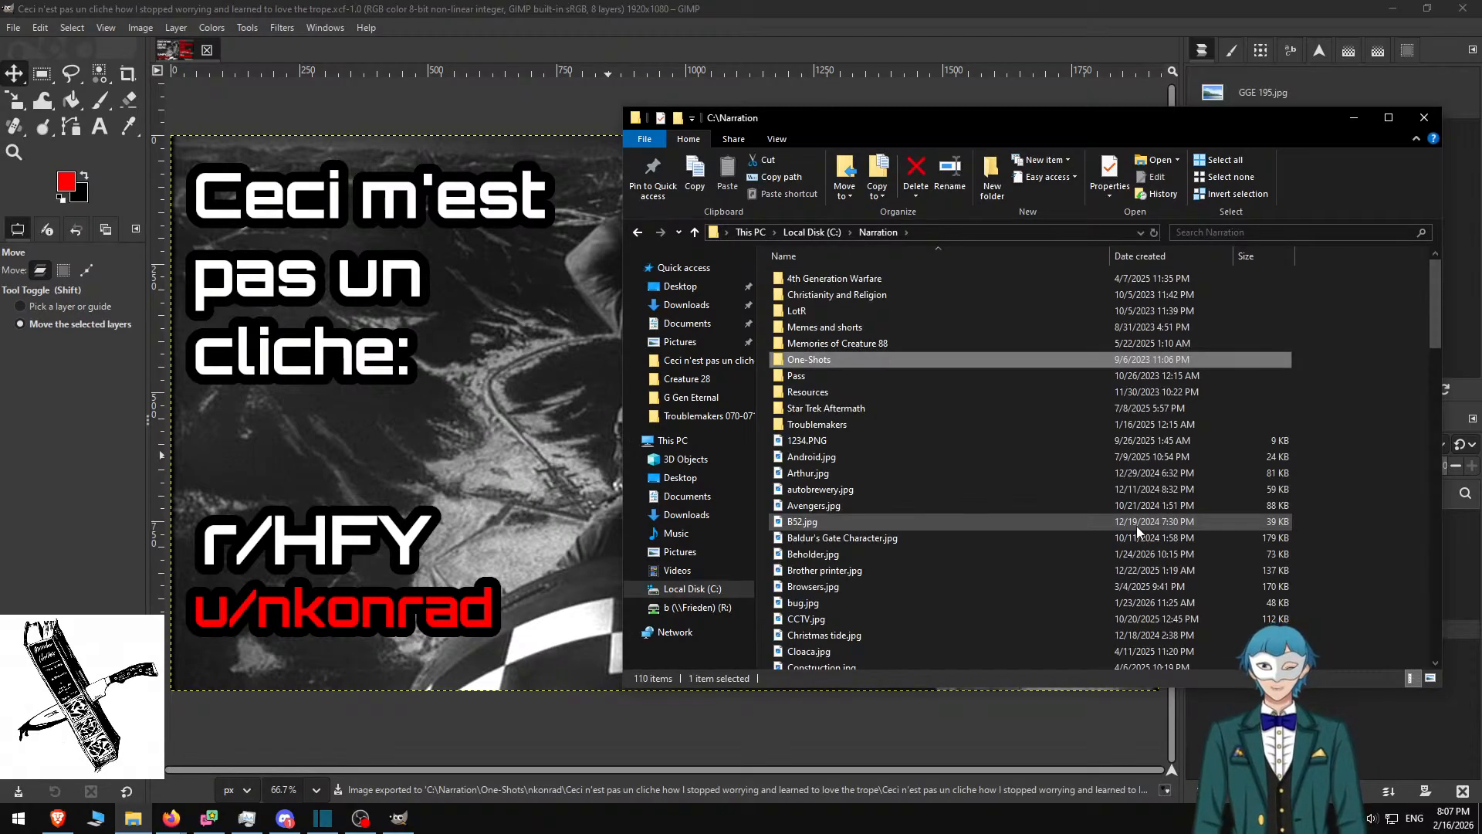
pyautogui.press('t')
pyautogui.press('Return')
pyautogui.press('t')
pyautogui.press('Return')
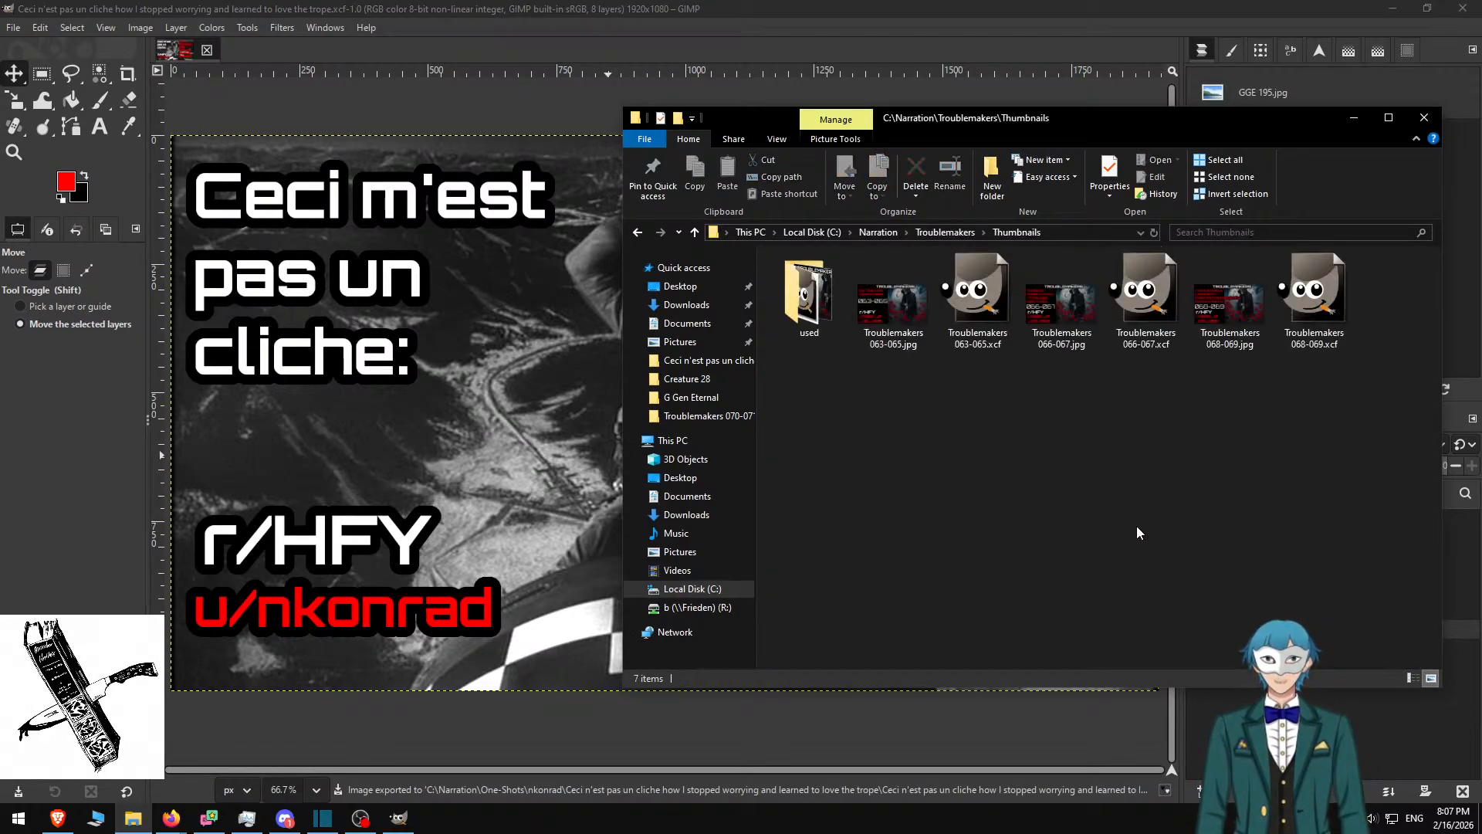
pyautogui.press('End')
pyautogui.press('Return')
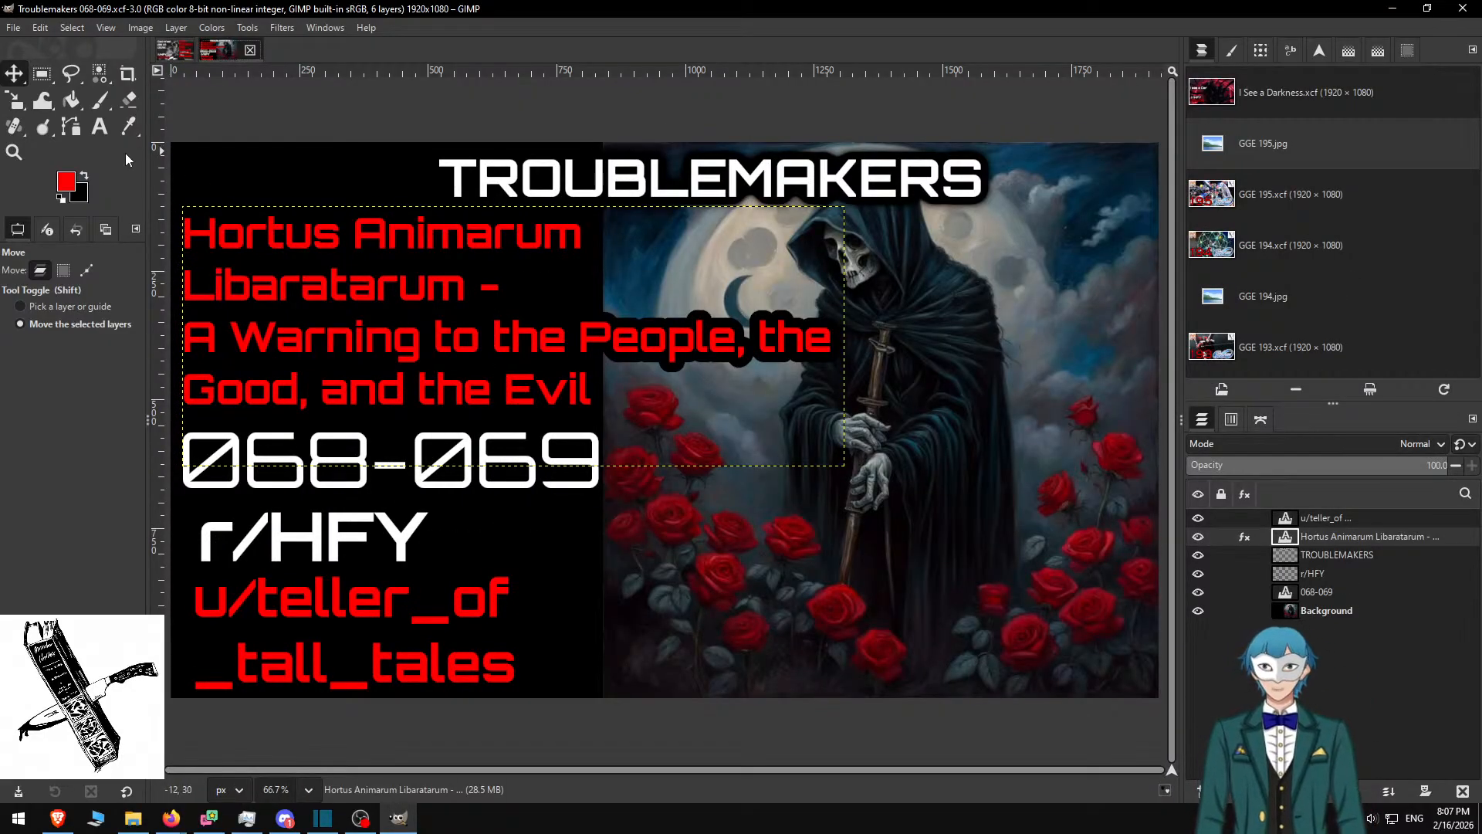
# Change the thumbnail's episode number from 068-069 to 070-071
pyautogui.click(101, 128)
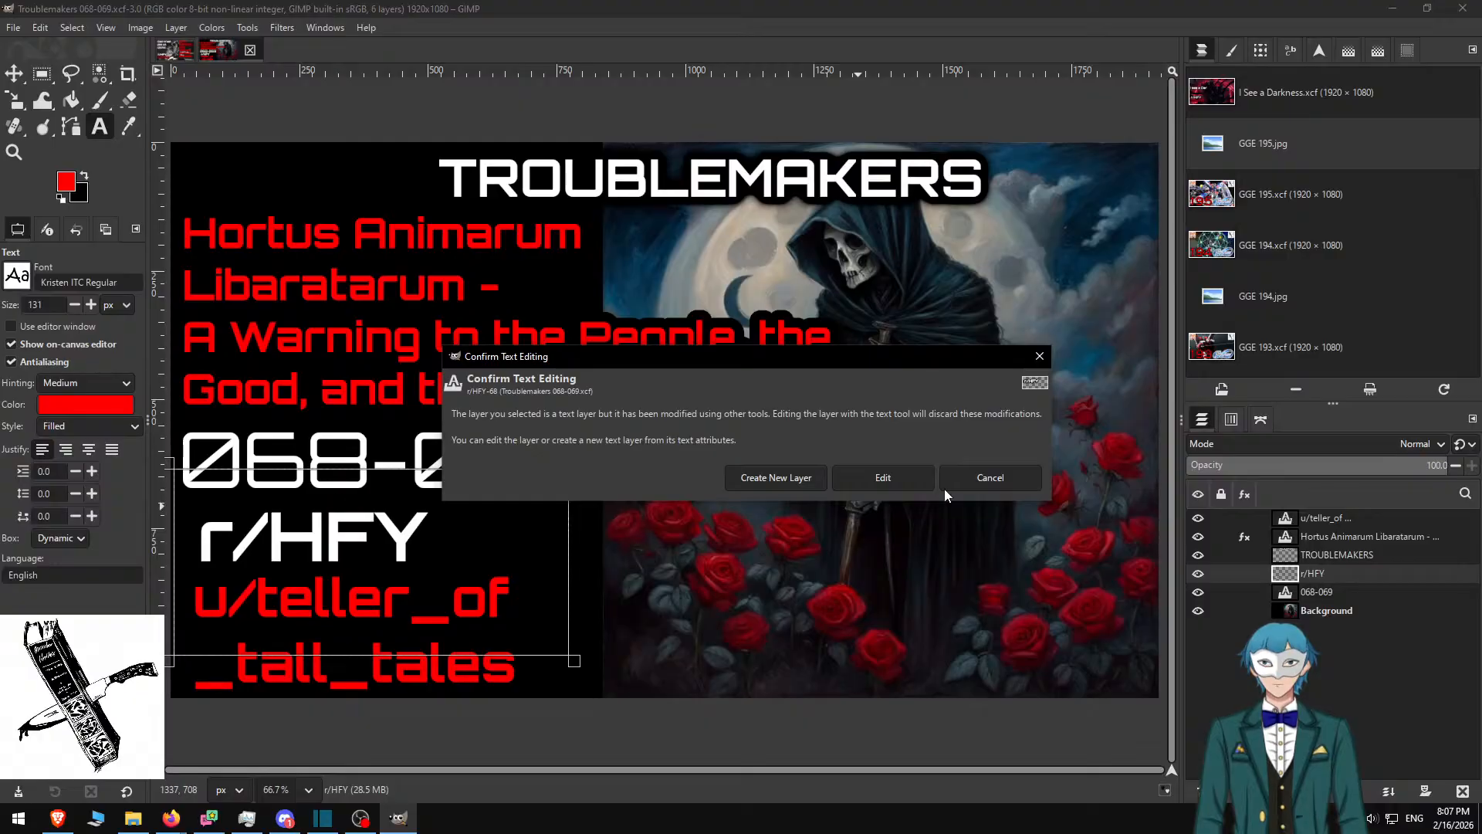
pyautogui.click(990, 477)
pyautogui.click(600, 484)
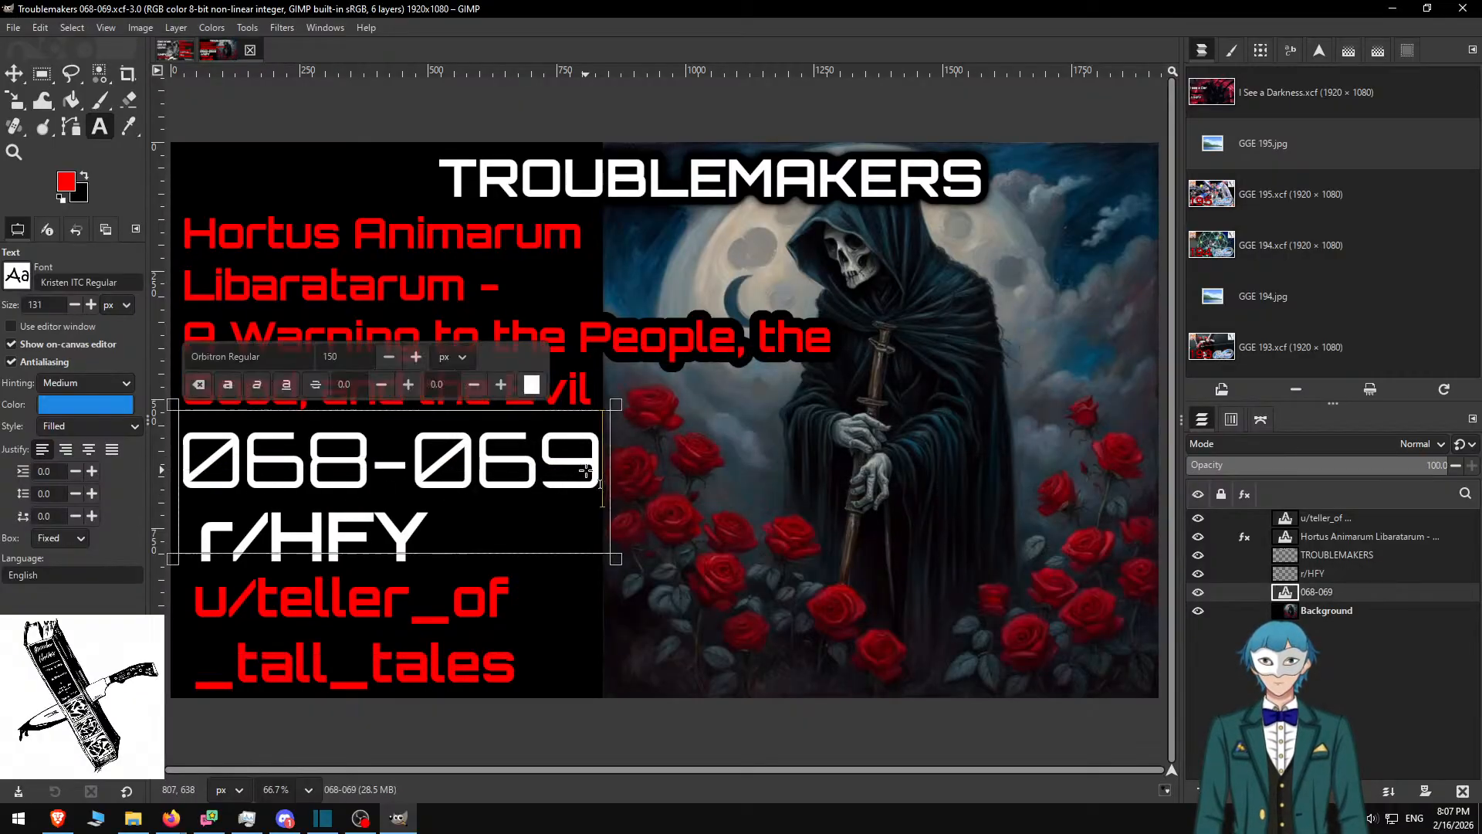
pyautogui.press('BackSpace')
pyautogui.press('BackSpace')
pyautogui.write('71')
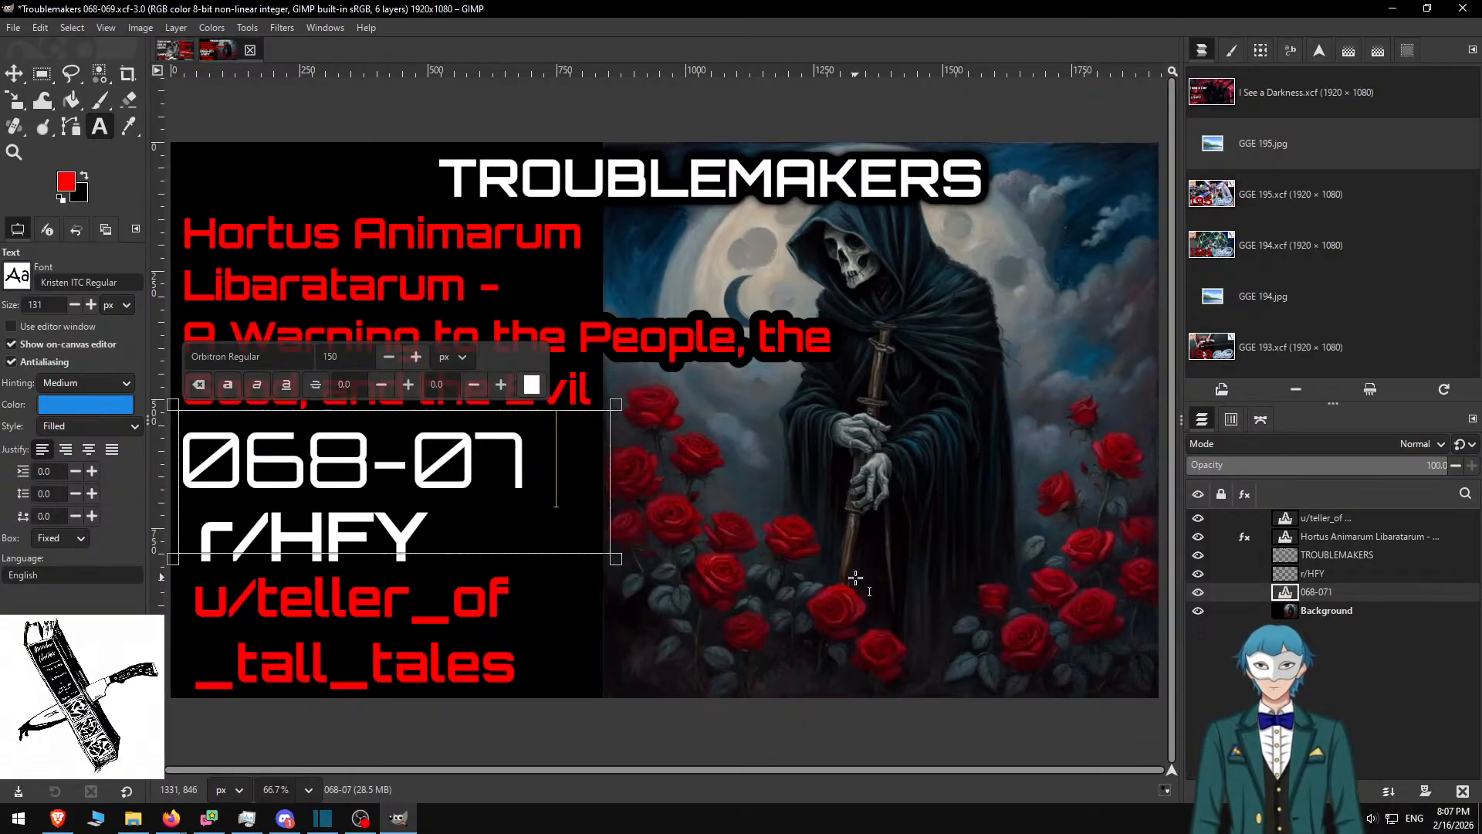
pyautogui.press('Left')
pyautogui.press('Left')
pyautogui.press('Left')
pyautogui.press('Left')
pyautogui.hotkey('shift', 'Left')
pyautogui.hotkey('shift', 'Left')
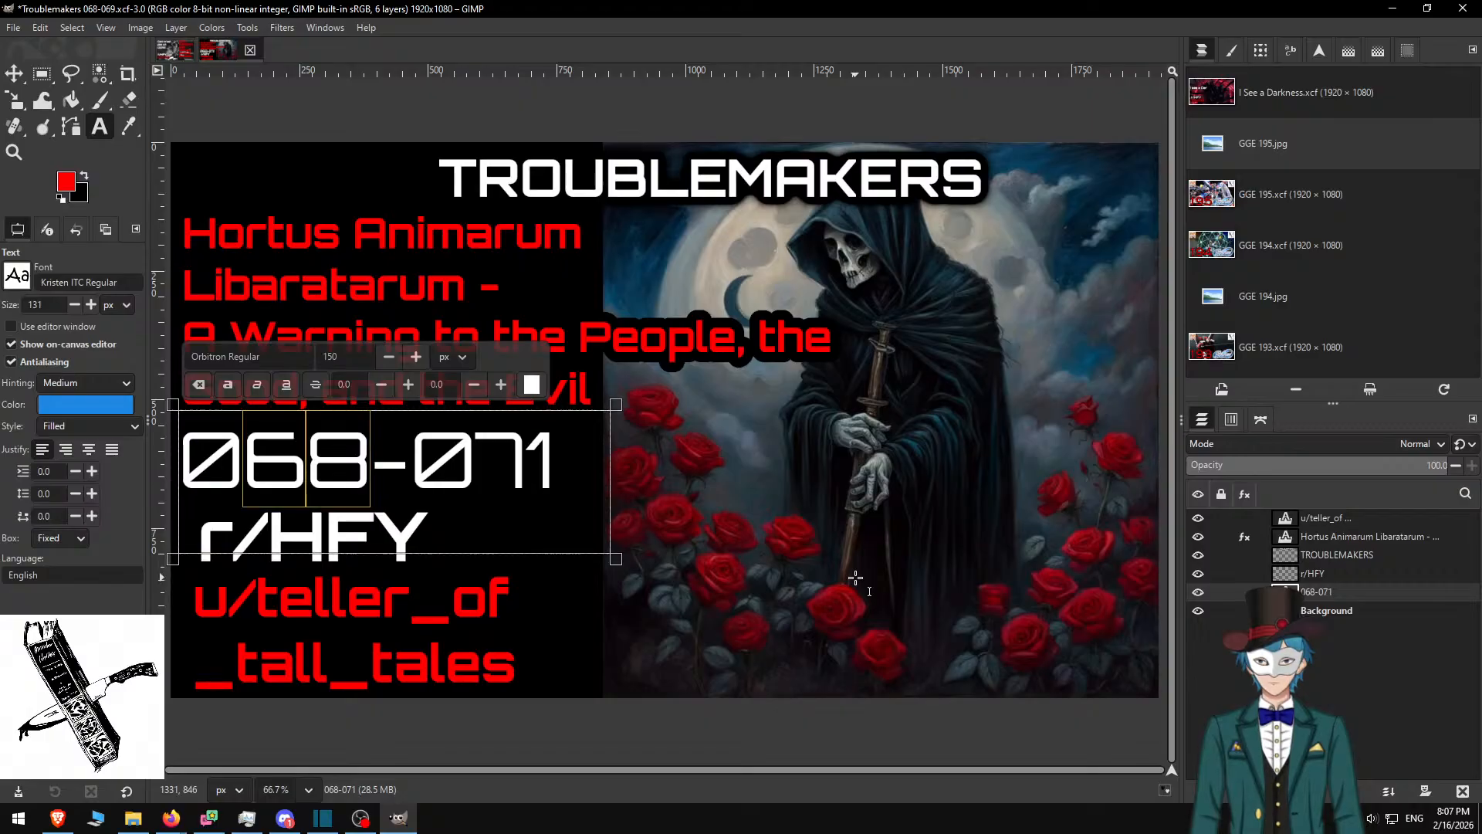
pyautogui.write('70')
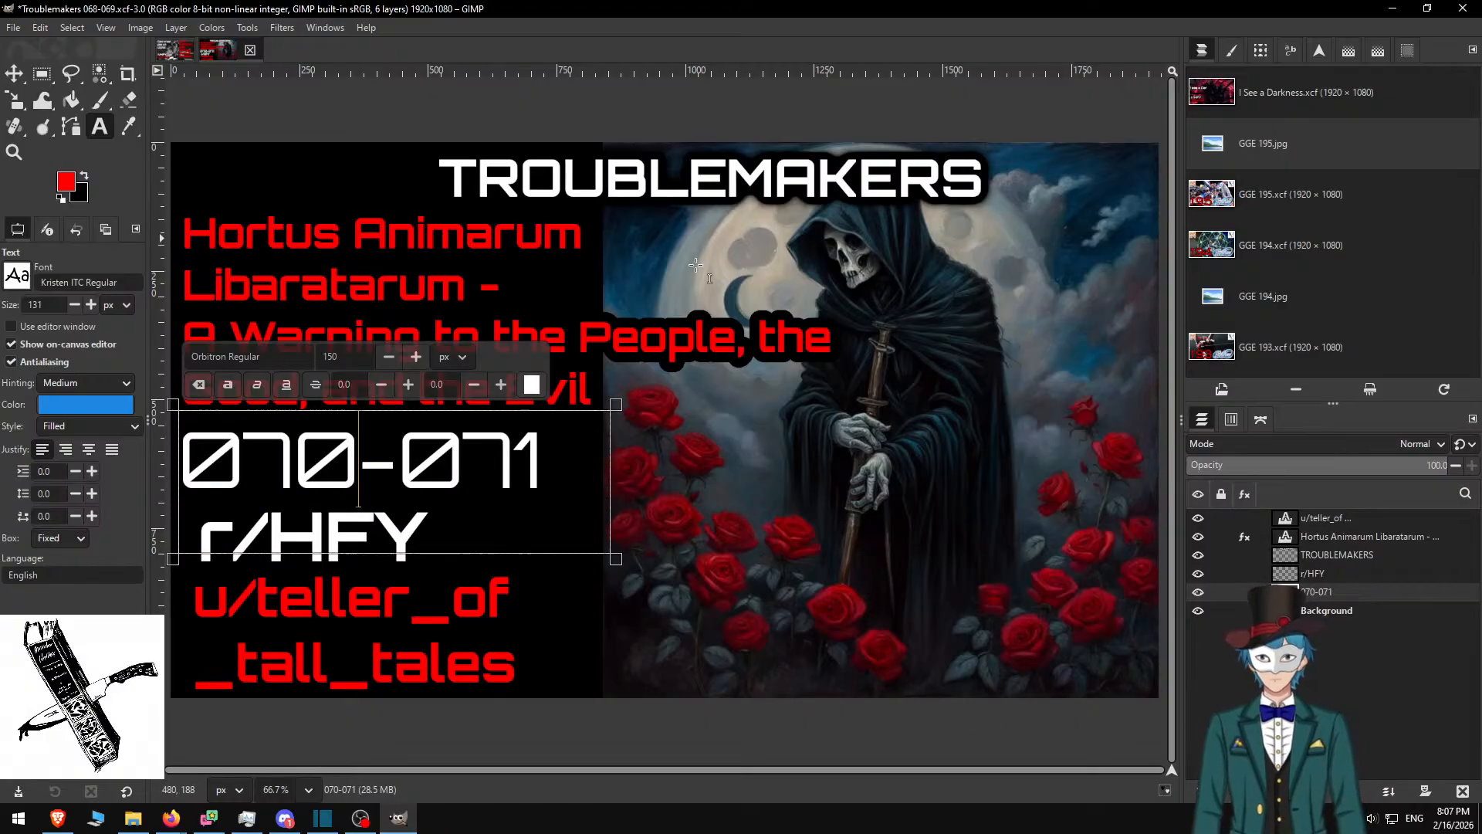
# Bring up the 'Troublemakers: the Lost legion marches again' Reddit post in the browser
pyautogui.hotkey('alt', 'Tab')
pyautogui.hotkey('alt', 'Tab')
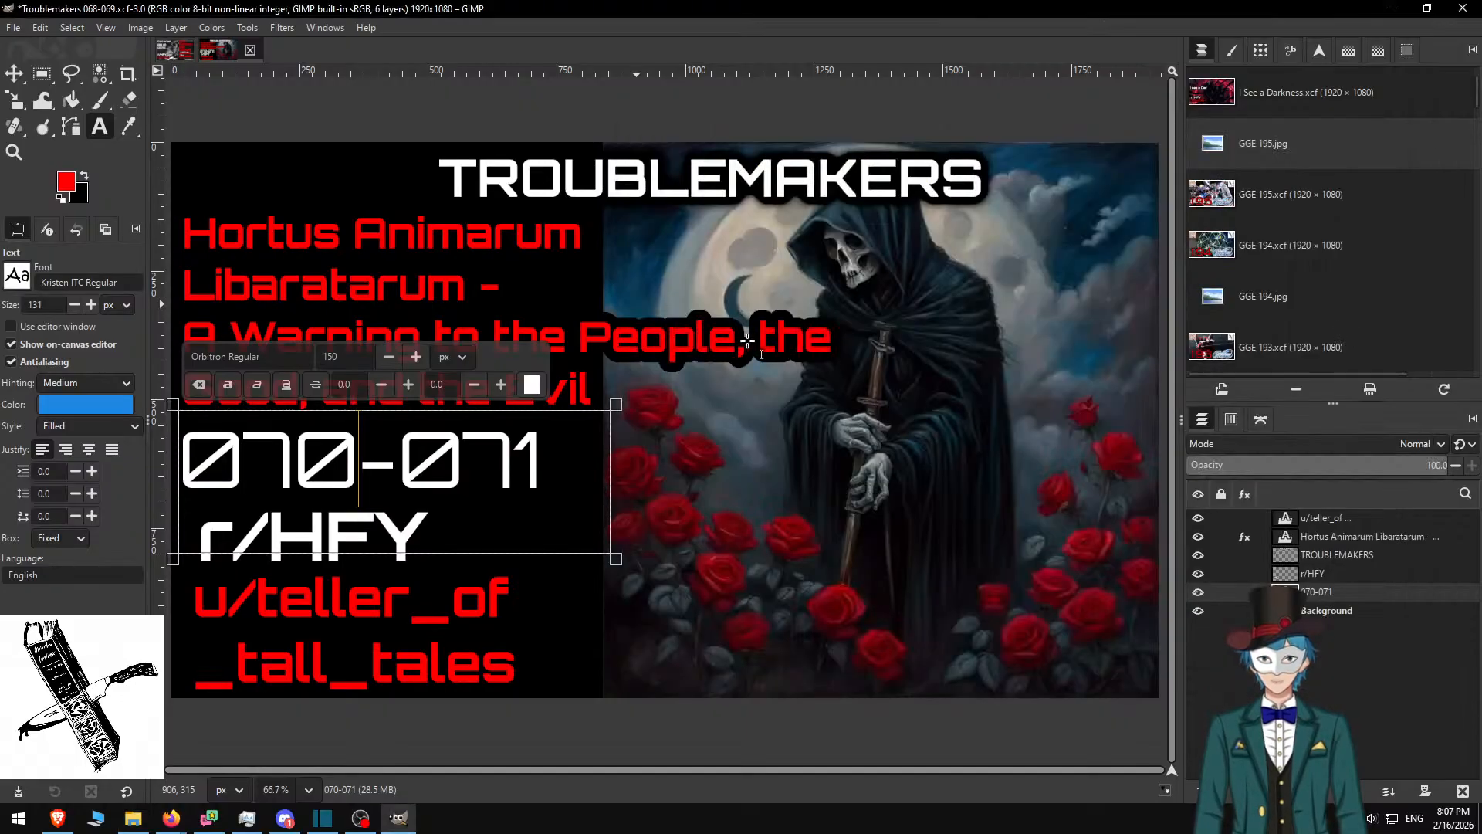
pyautogui.hotkey('alt', 'Tab')
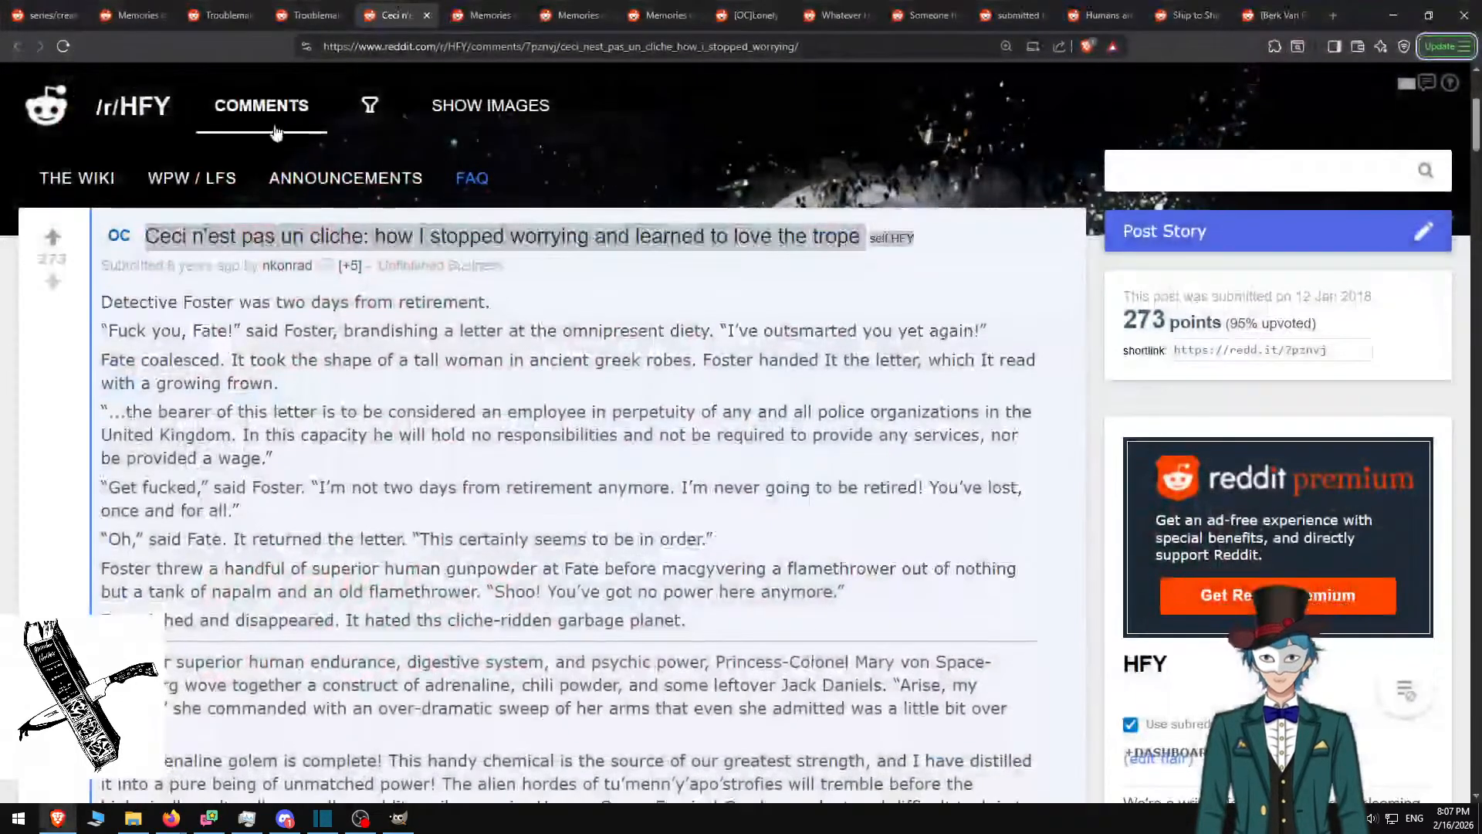
pyautogui.click(222, 10)
pyautogui.scroll(12, 486, 321)
pyautogui.scroll(-4, 500, 350)
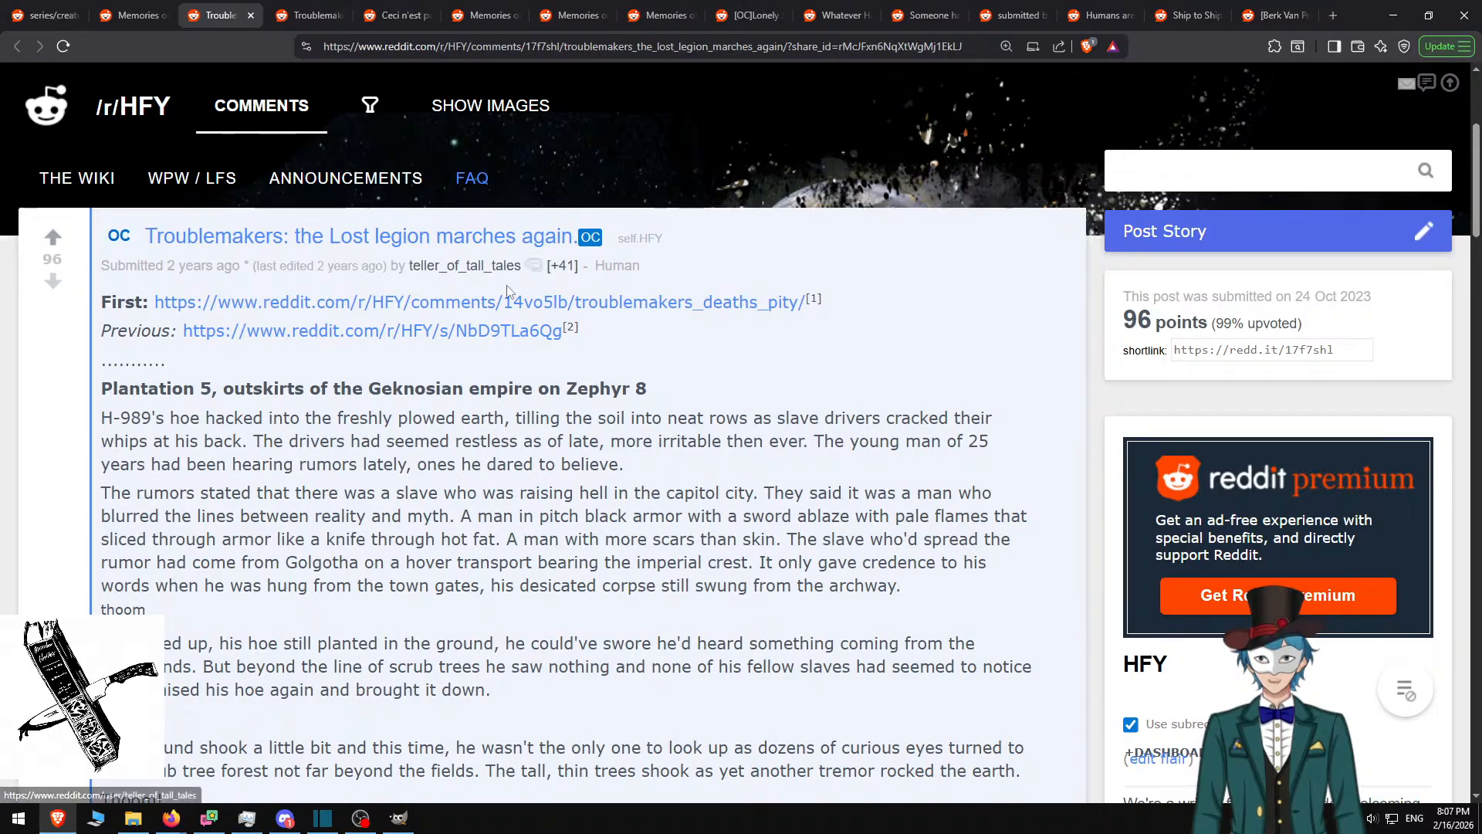
# Replace the old title's first line with 'Lost Legion Marches', keeping the dash
pyautogui.hotkey('alt', 'Tab')
pyautogui.click(386, 247)
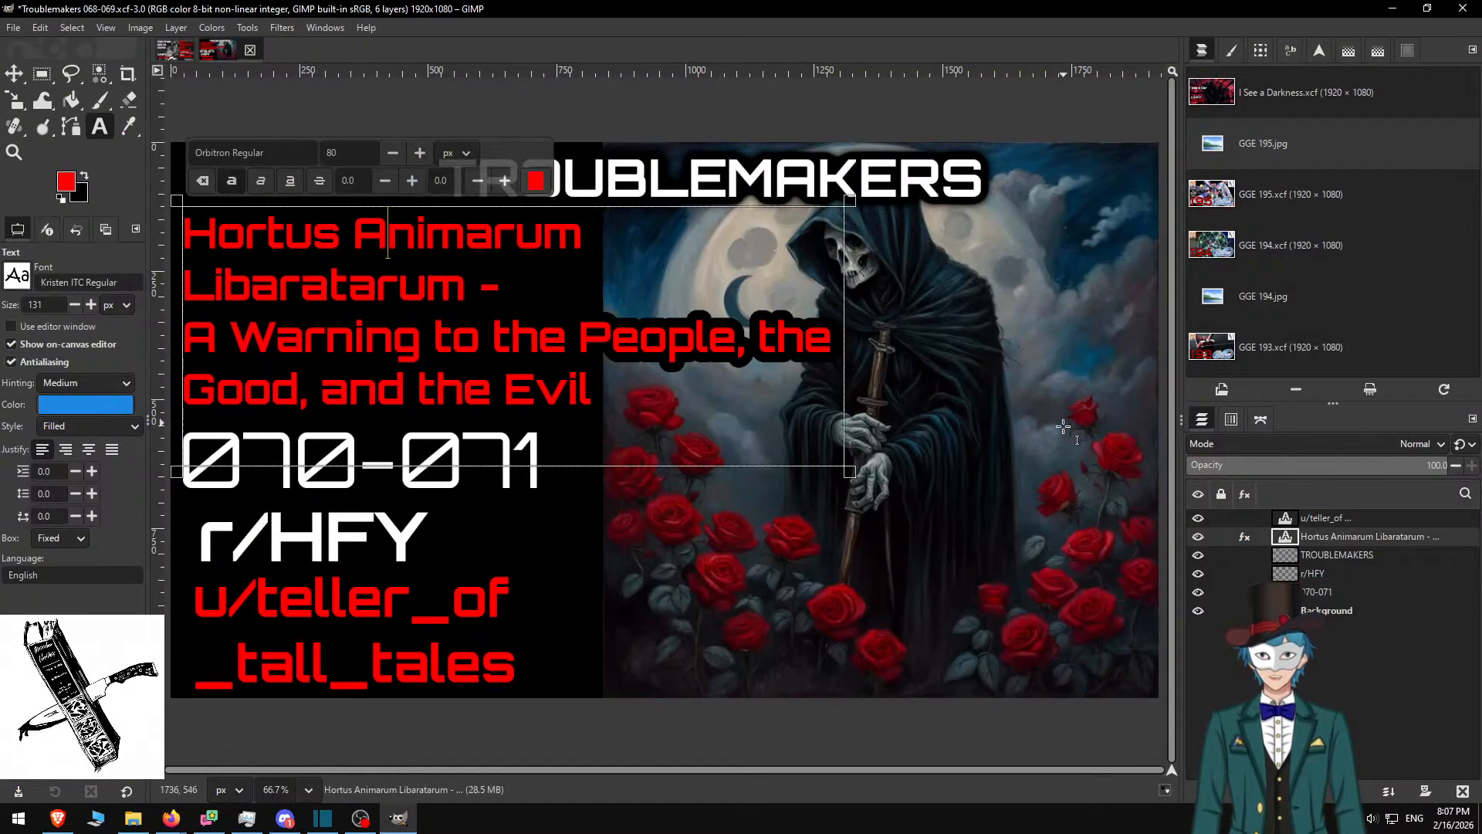
pyautogui.press('Home')
pyautogui.hotkey('shift', 'End')
pyautogui.hotkey('shift', 'Down')
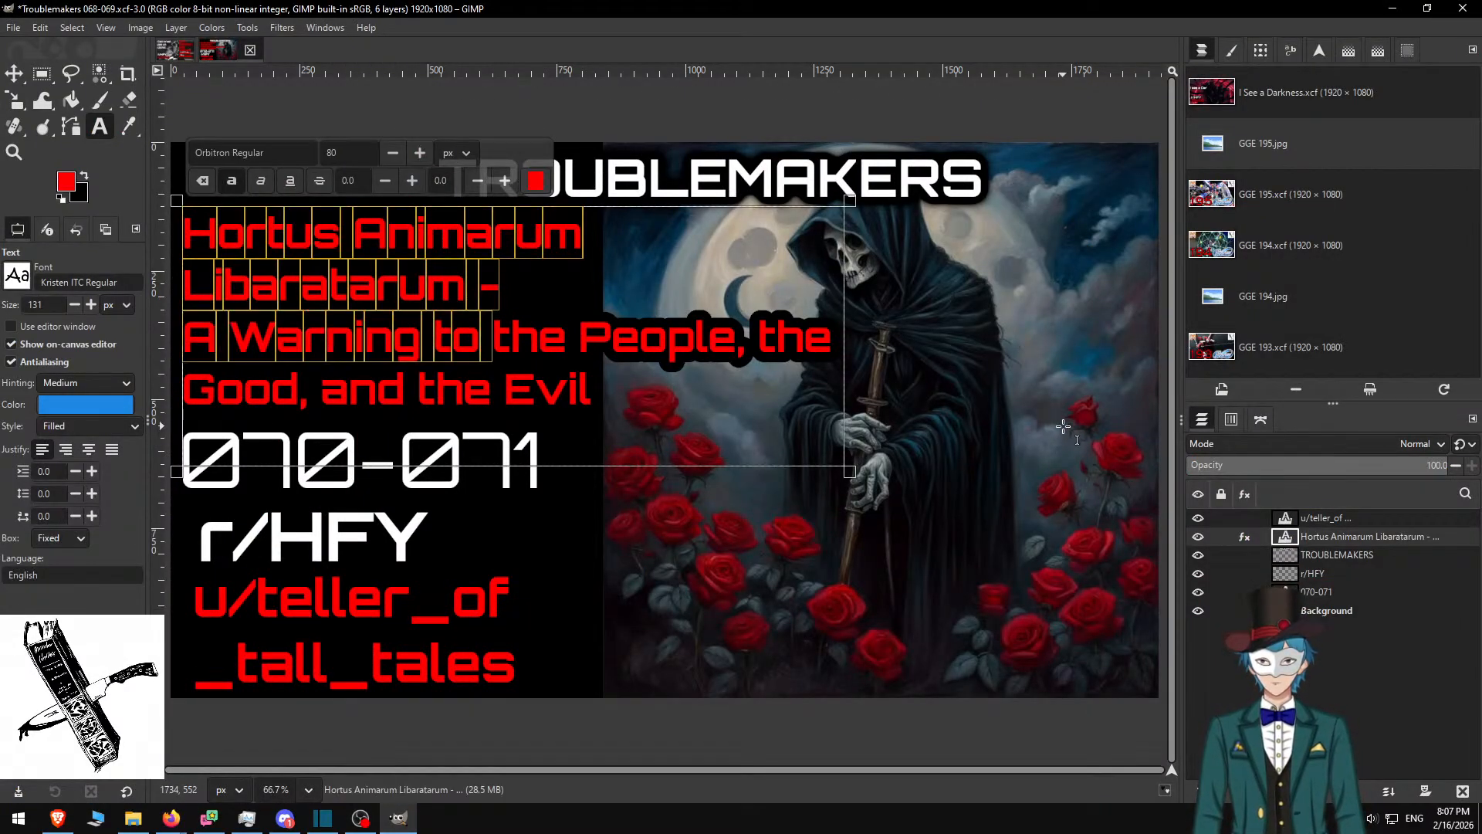
pyautogui.hotkey('shift', 'Up')
pyautogui.hotkey('shift', 'Left')
pyautogui.hotkey('shift', 'Left')
pyautogui.write('Lost Leg')
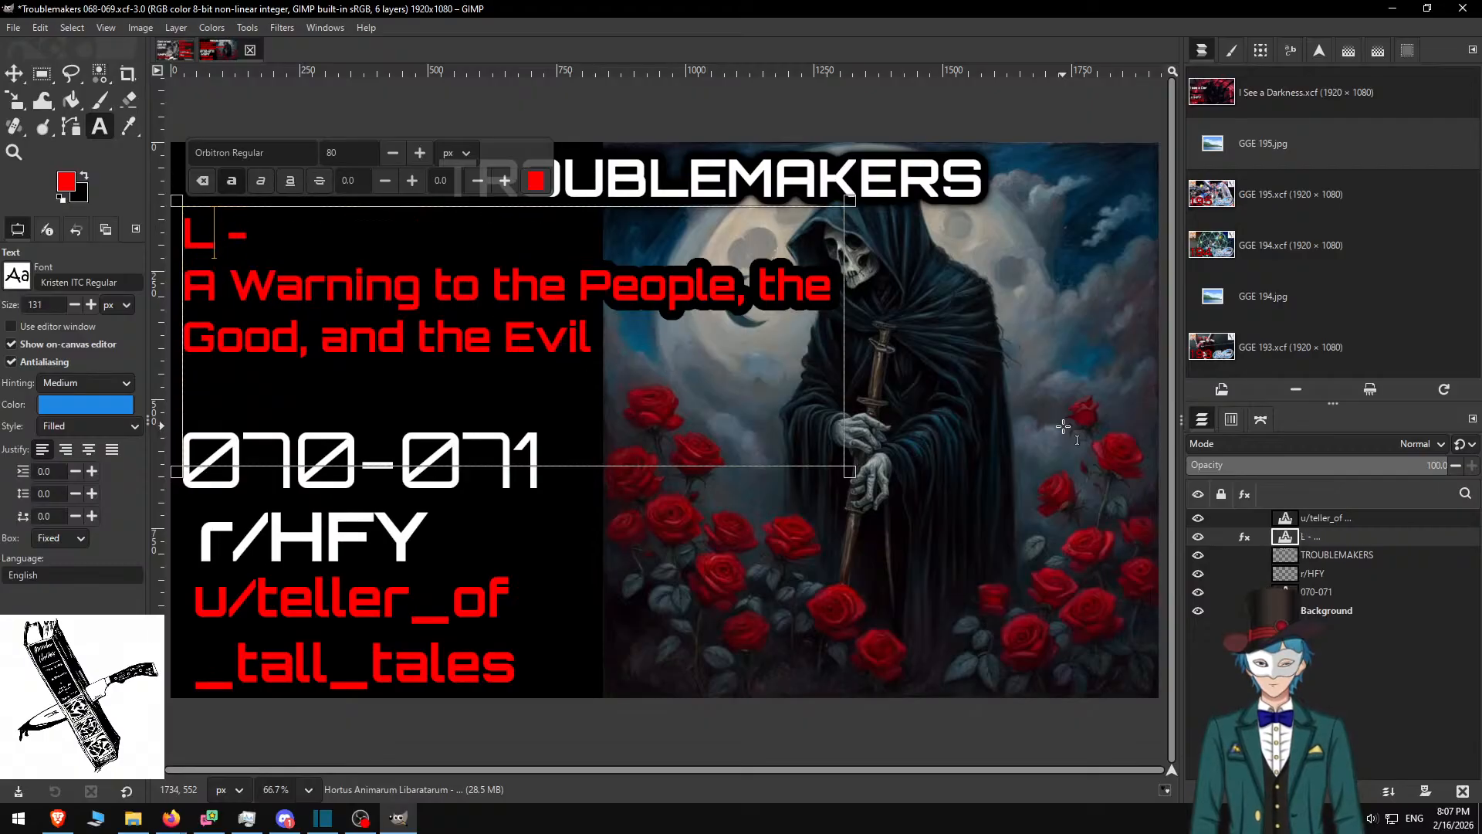
pyautogui.write('ion Marches')
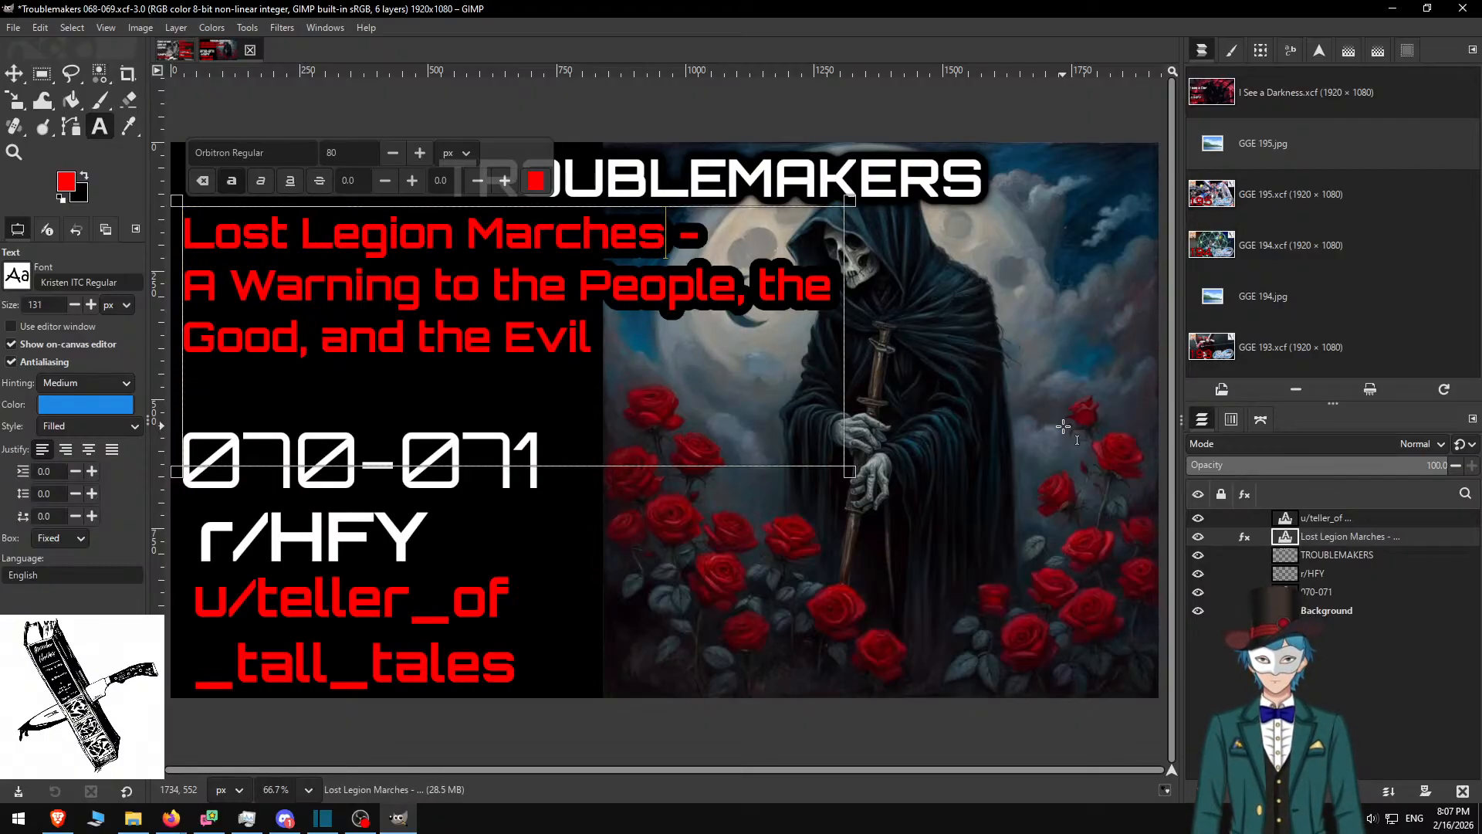
# Add 'The' so the title begins 'The Lost Legion Marches'
pyautogui.press('Left')
pyautogui.press('Left')
pyautogui.press('Left')
pyautogui.press('Left')
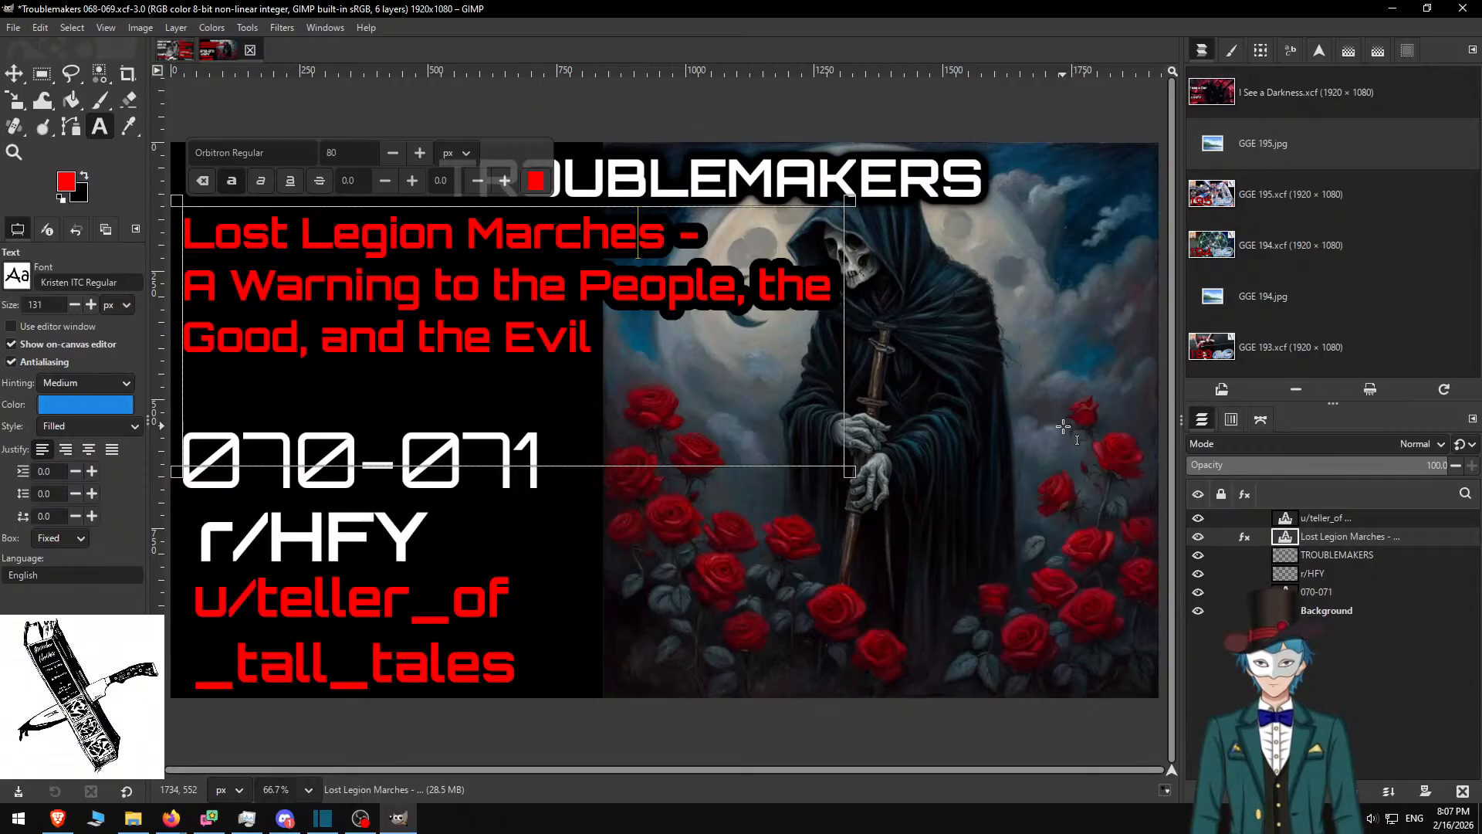
pyautogui.press('Home')
pyautogui.write('T')
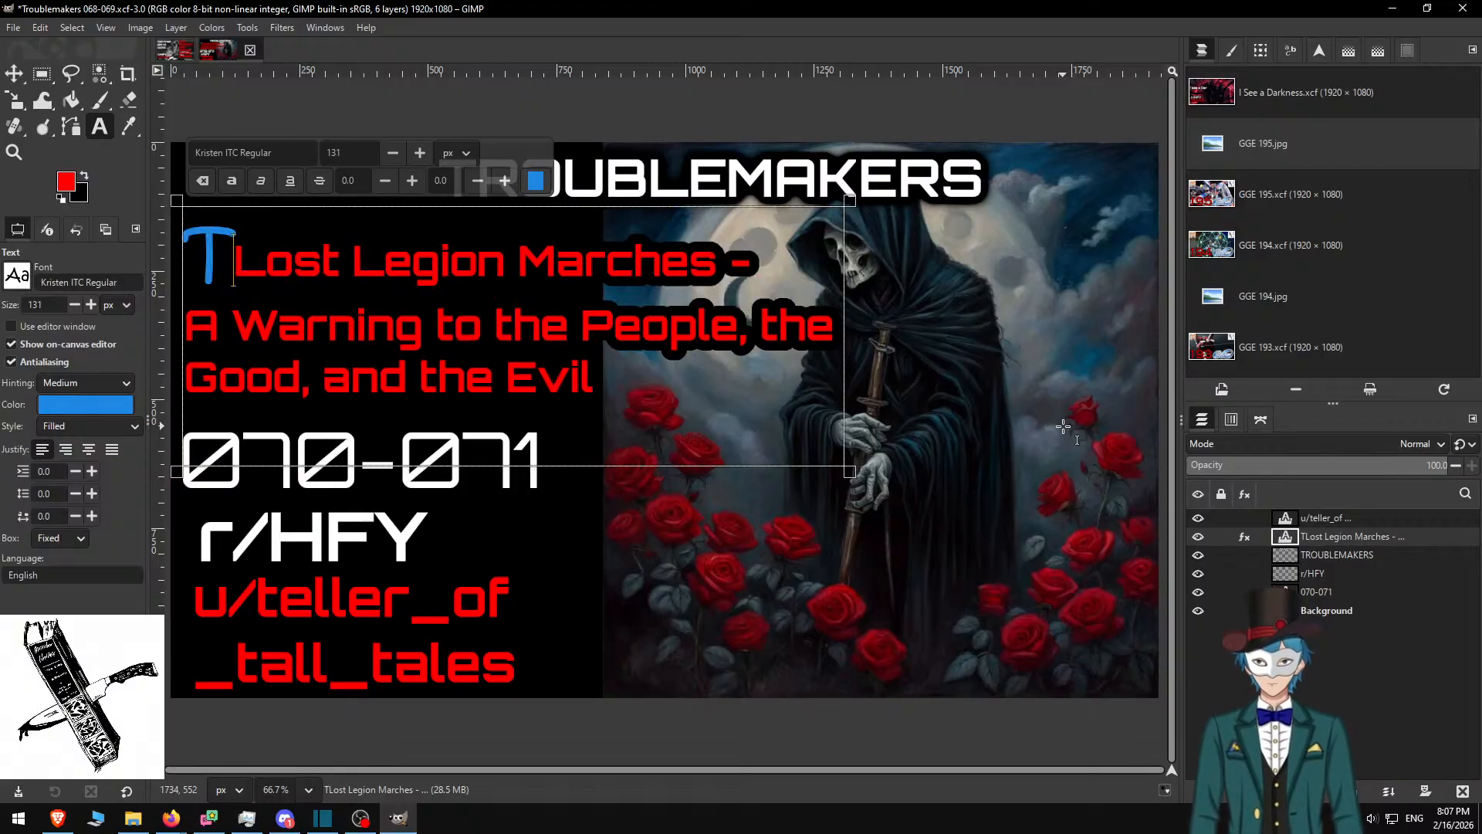
pyautogui.hotkey('ctrl', 'z')
pyautogui.write('T')
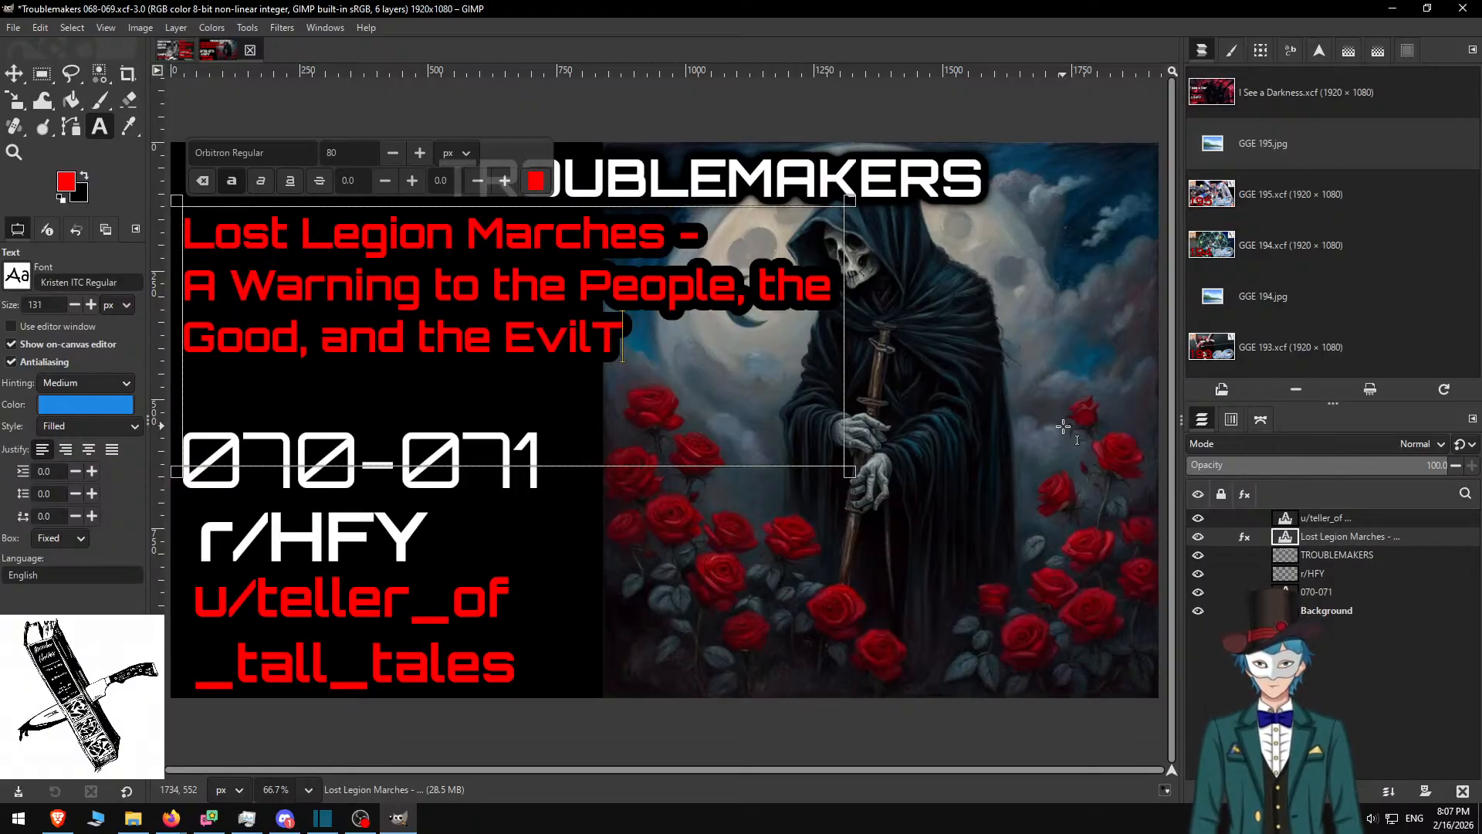
pyautogui.write('h')
pyautogui.press('BackSpace')
pyautogui.press('BackSpace')
pyautogui.press('Up')
pyautogui.press('Up')
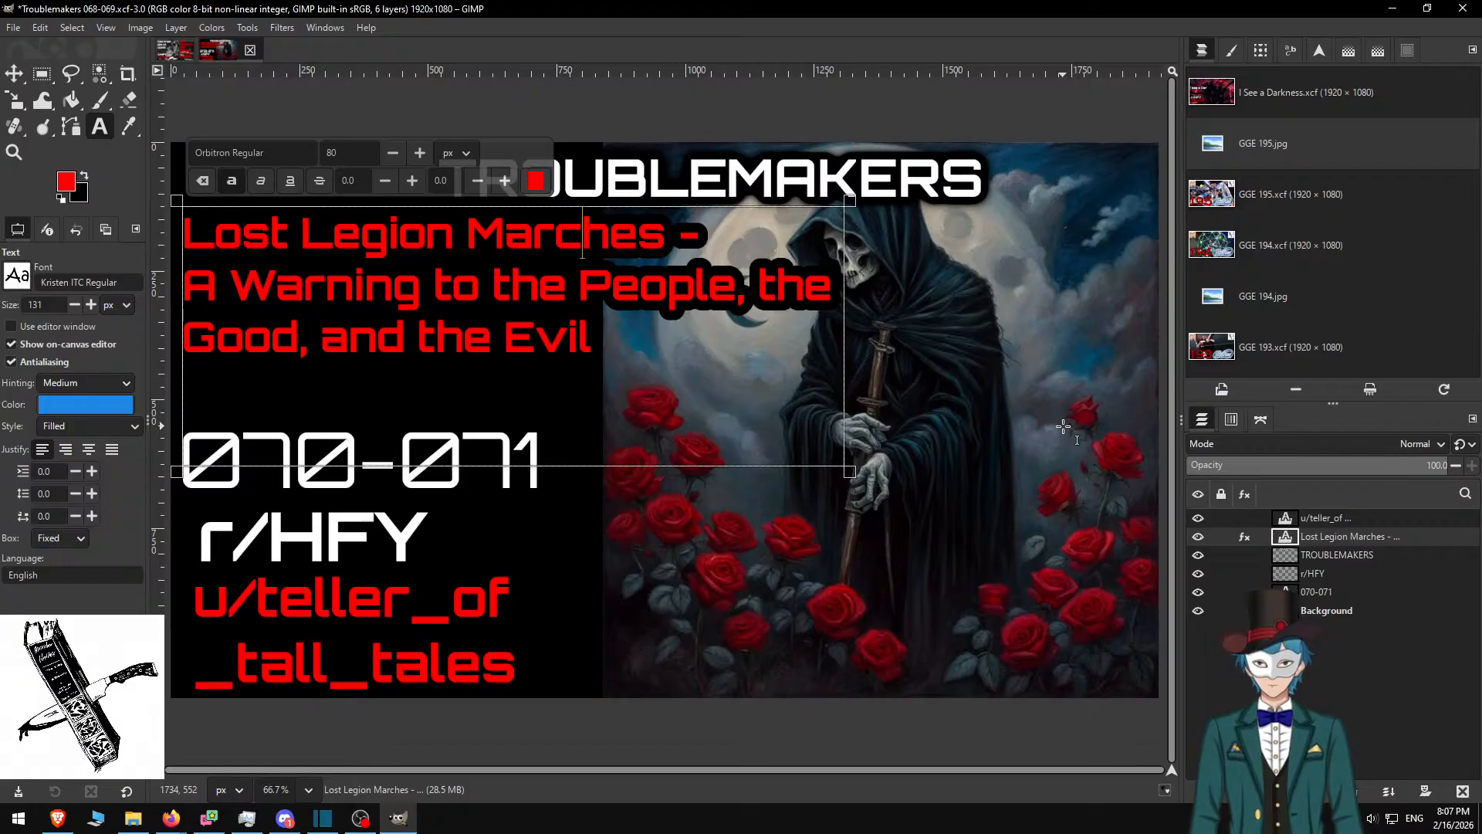
pyautogui.press('Home')
pyautogui.press('Right')
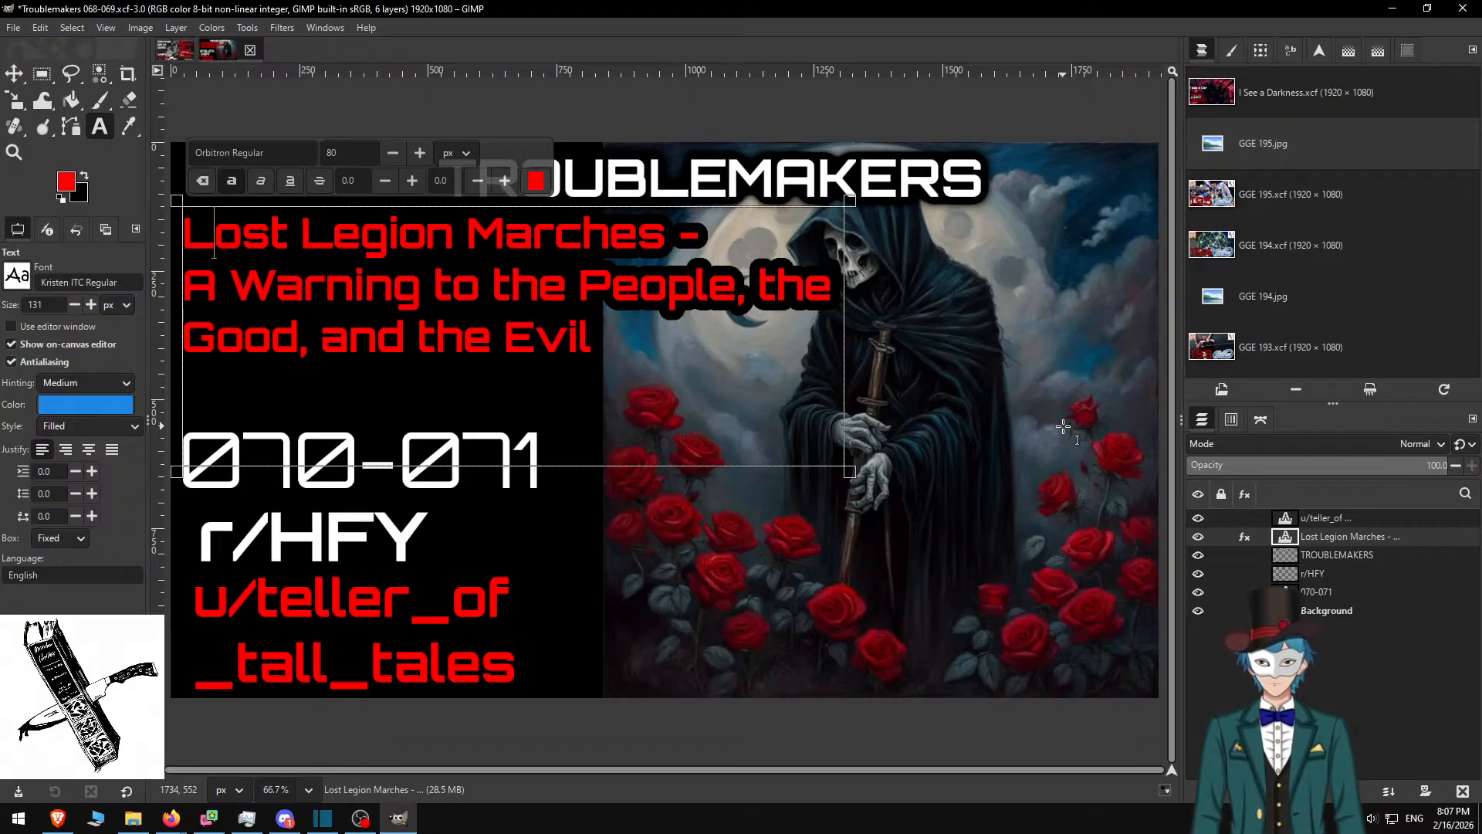
pyautogui.write('The')
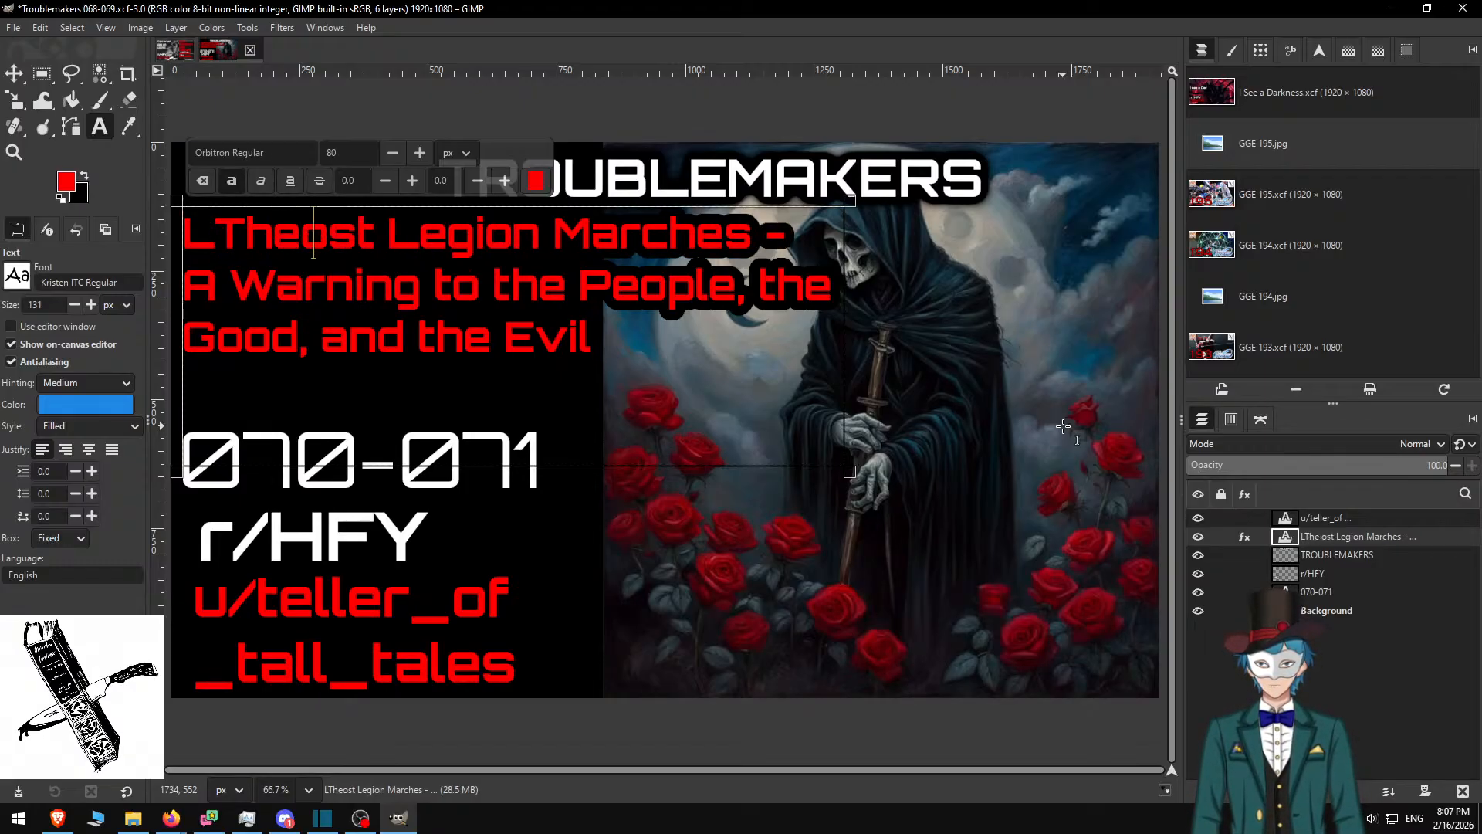
pyautogui.write(' L')
pyautogui.press('Home')
pyautogui.press('Delete')
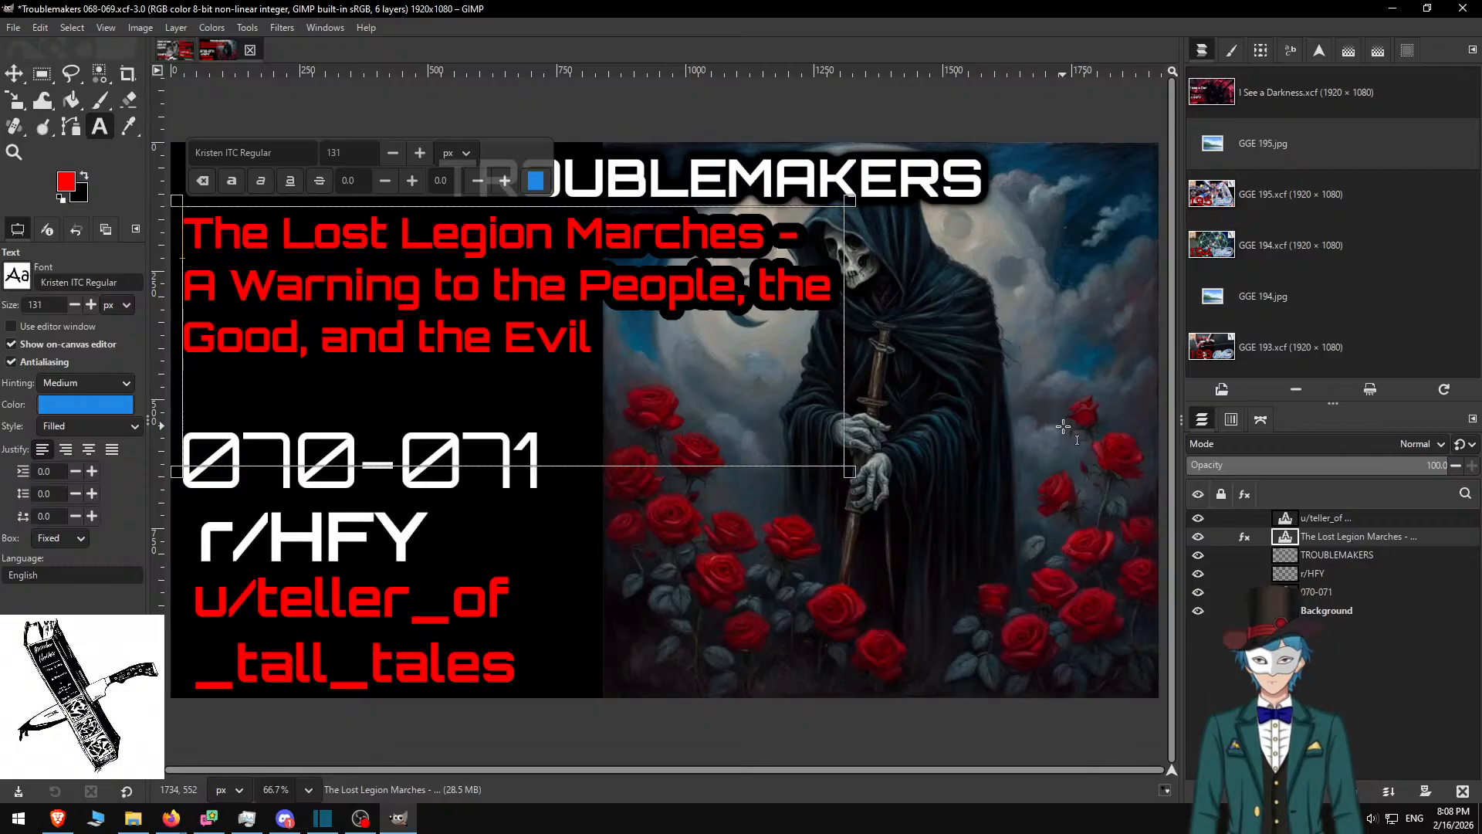
pyautogui.press('Right')
pyautogui.press('Right')
pyautogui.press('Right')
pyautogui.press('Right')
pyautogui.press('Right')
pyautogui.press('Right')
pyautogui.press('Right')
pyautogui.press('Right')
pyautogui.press('Right')
pyautogui.press('Right')
pyautogui.press('Right')
pyautogui.press('Right')
pyautogui.press('Right')
pyautogui.press('Right')
pyautogui.press('Right')
pyautogui.press('Right')
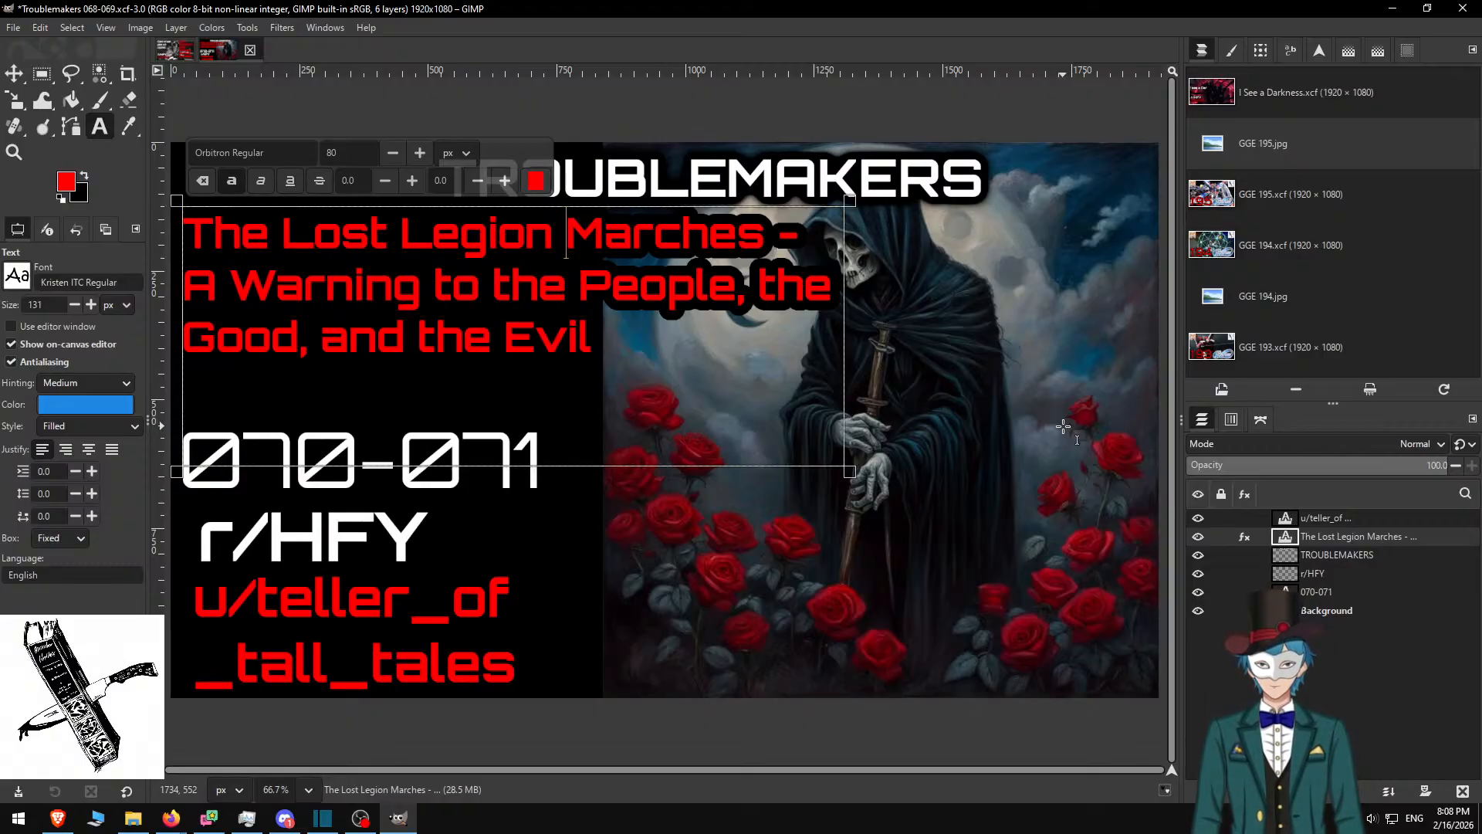
pyautogui.press('BackSpace')
# Put 'Marches Again -' on its own line and switch to the Sleepless nights post
pyautogui.press('Return')
pyautogui.press('Left')
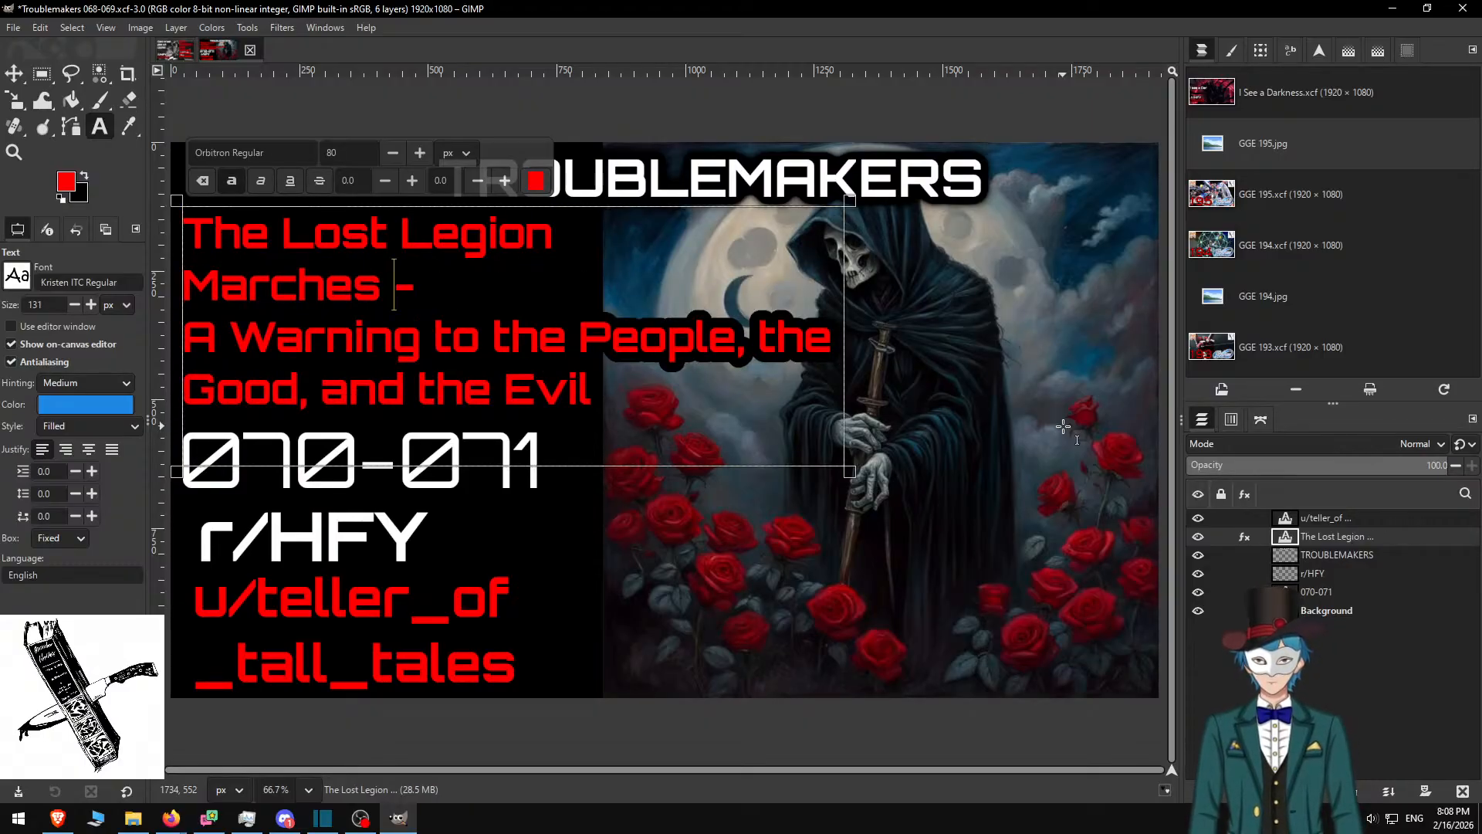
pyautogui.write('Again')
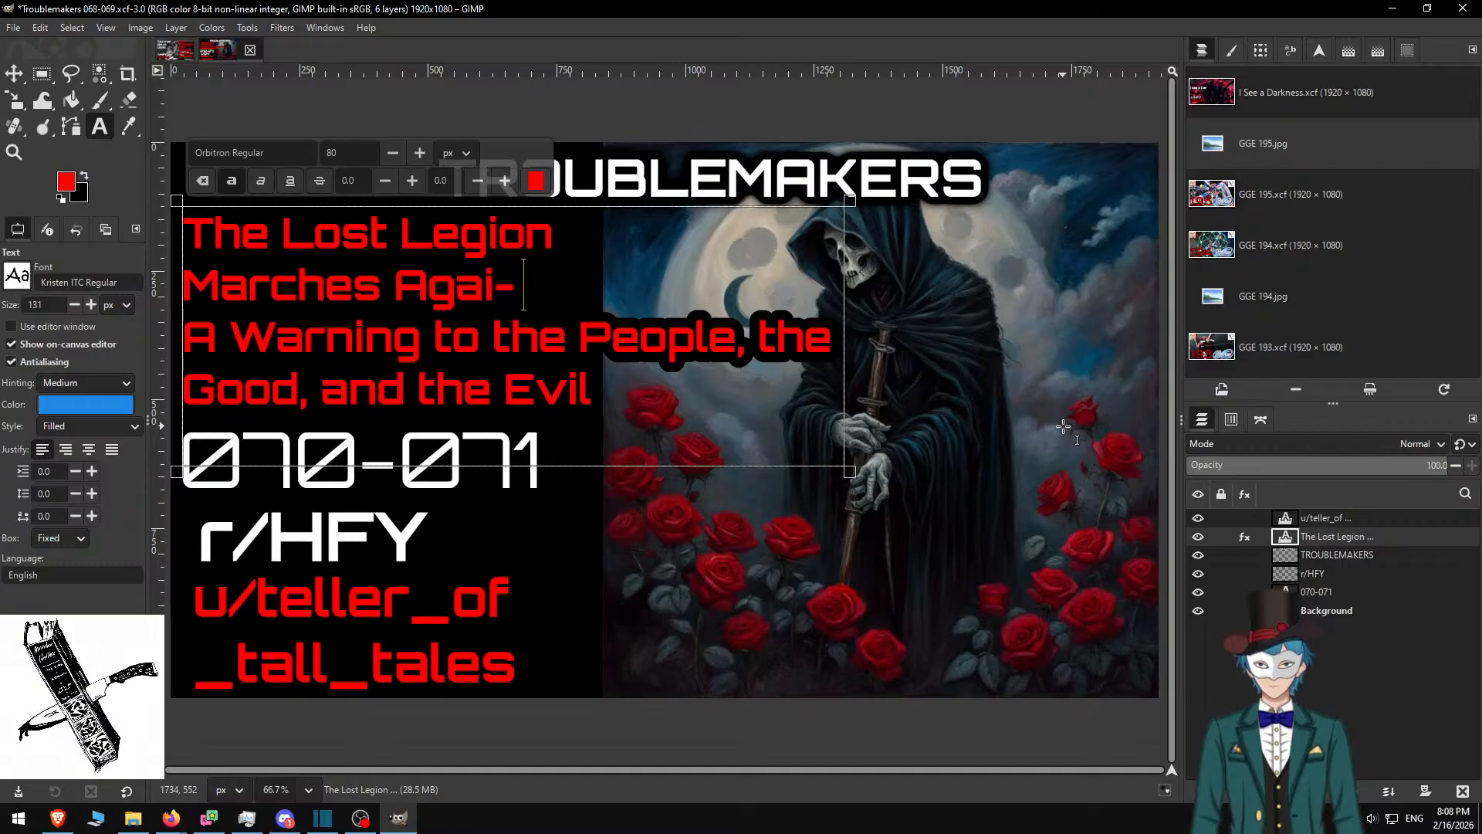
pyautogui.press('Down')
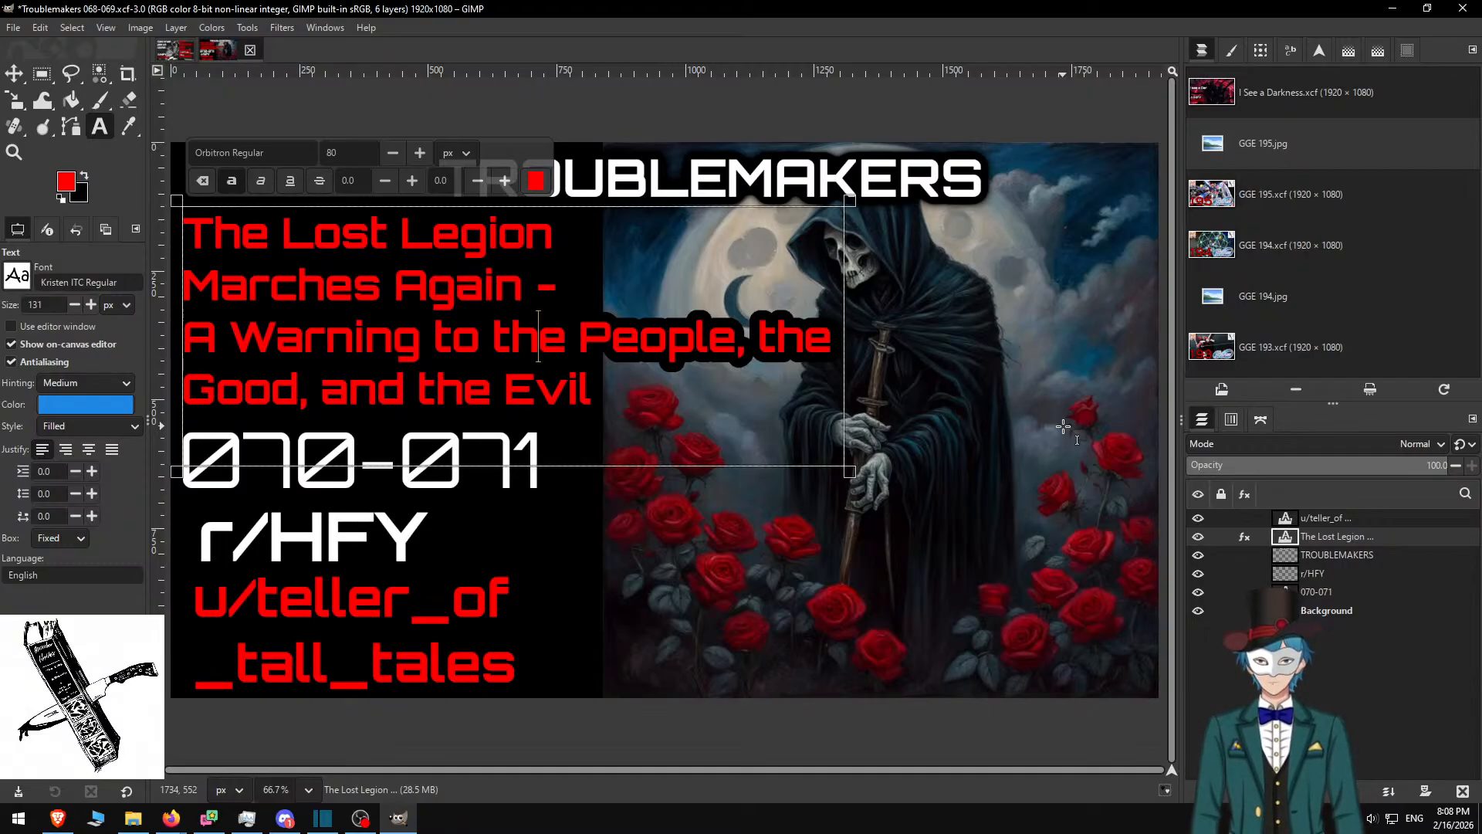
pyautogui.hotkey('alt', 'Tab')
pyautogui.hotkey('ctrl', 'Tab')
# Replace the old subtitle lines with 'Sleepless Nights'
pyautogui.scroll(6, 734, 478)
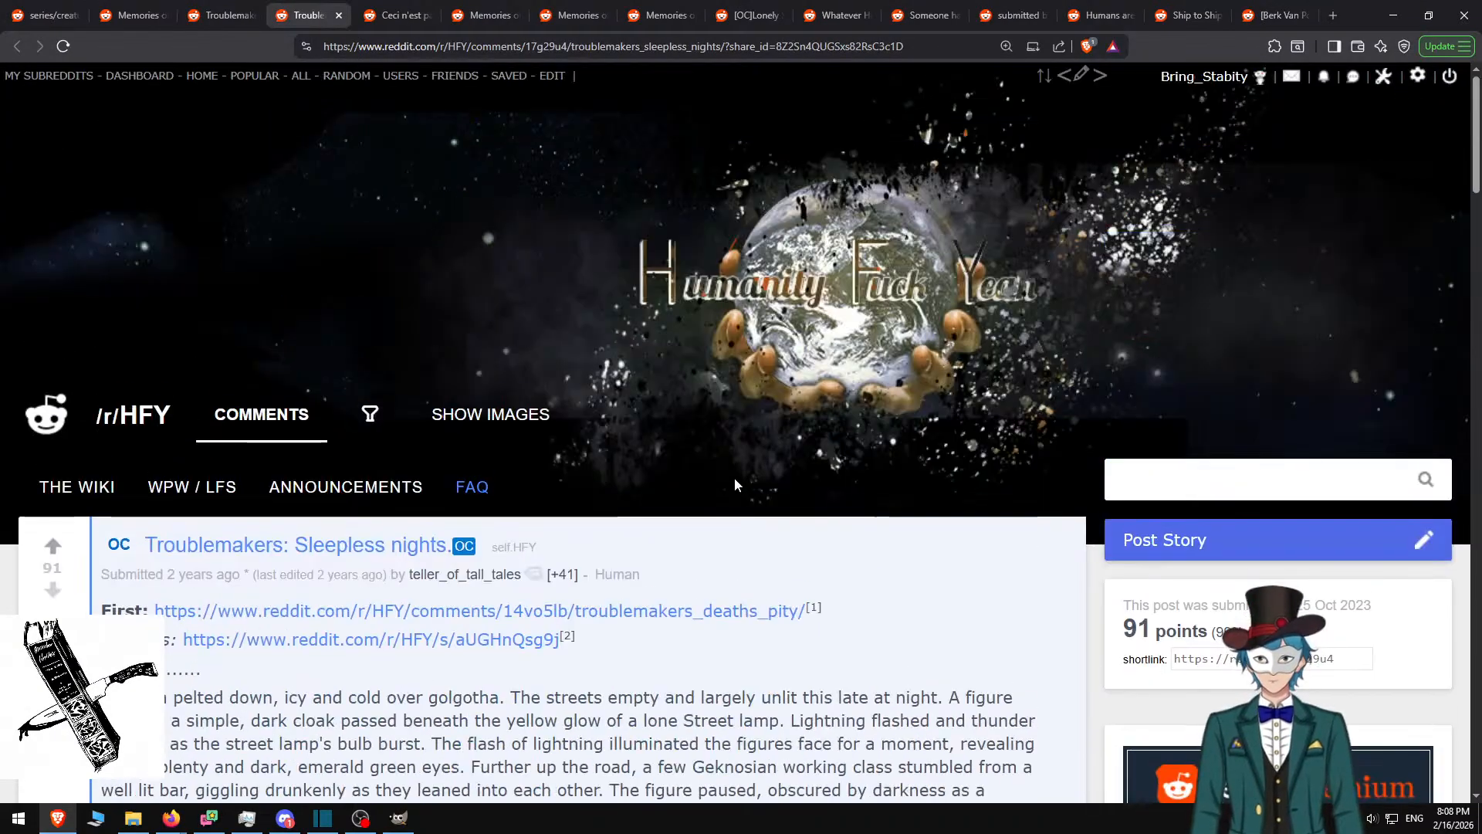
pyautogui.scroll(-6, 735, 485)
pyautogui.hotkey('alt', 'Tab')
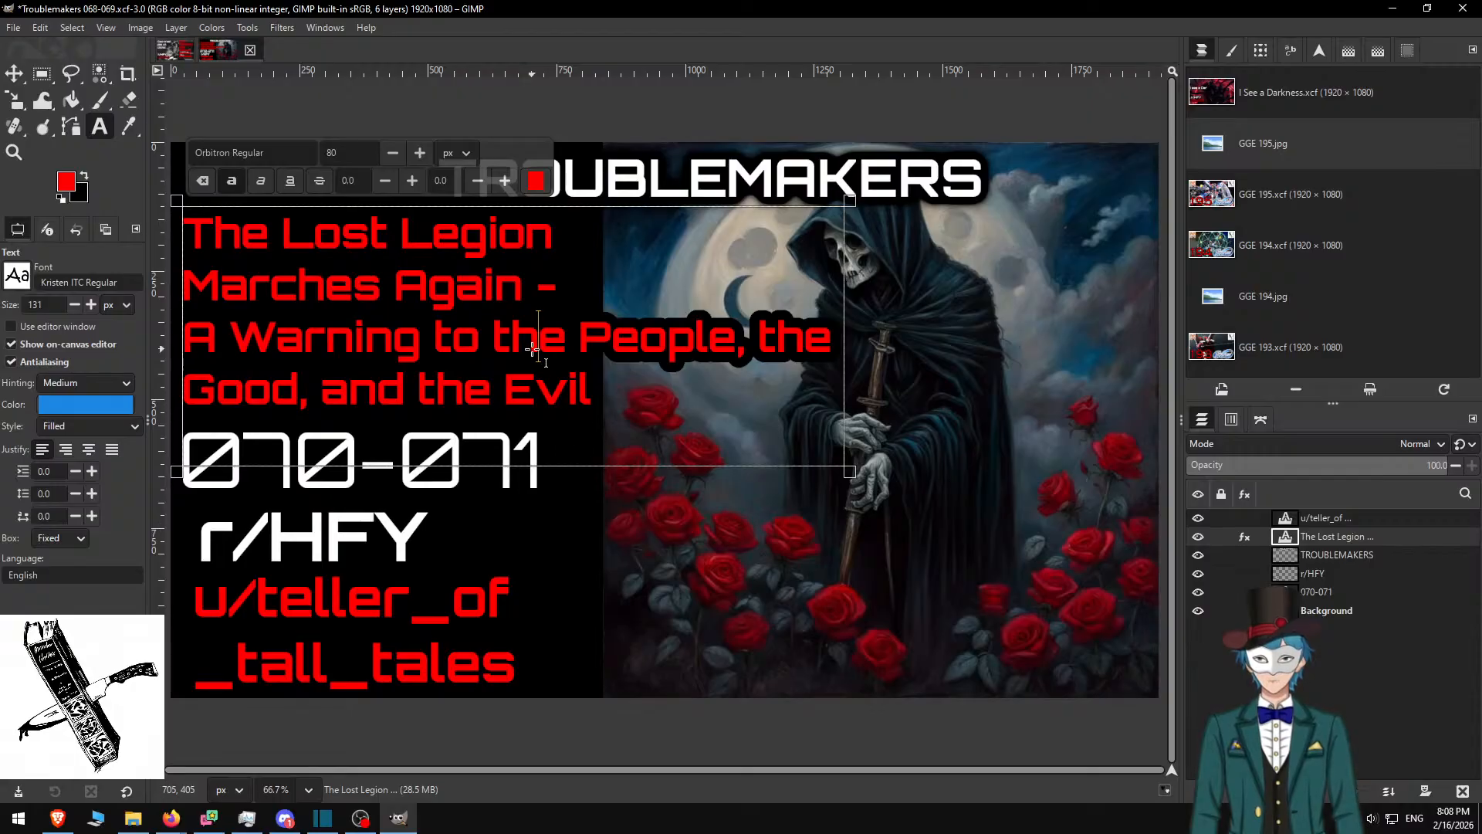
pyautogui.moveTo(575, 351); pyautogui.dragTo(599, 388)
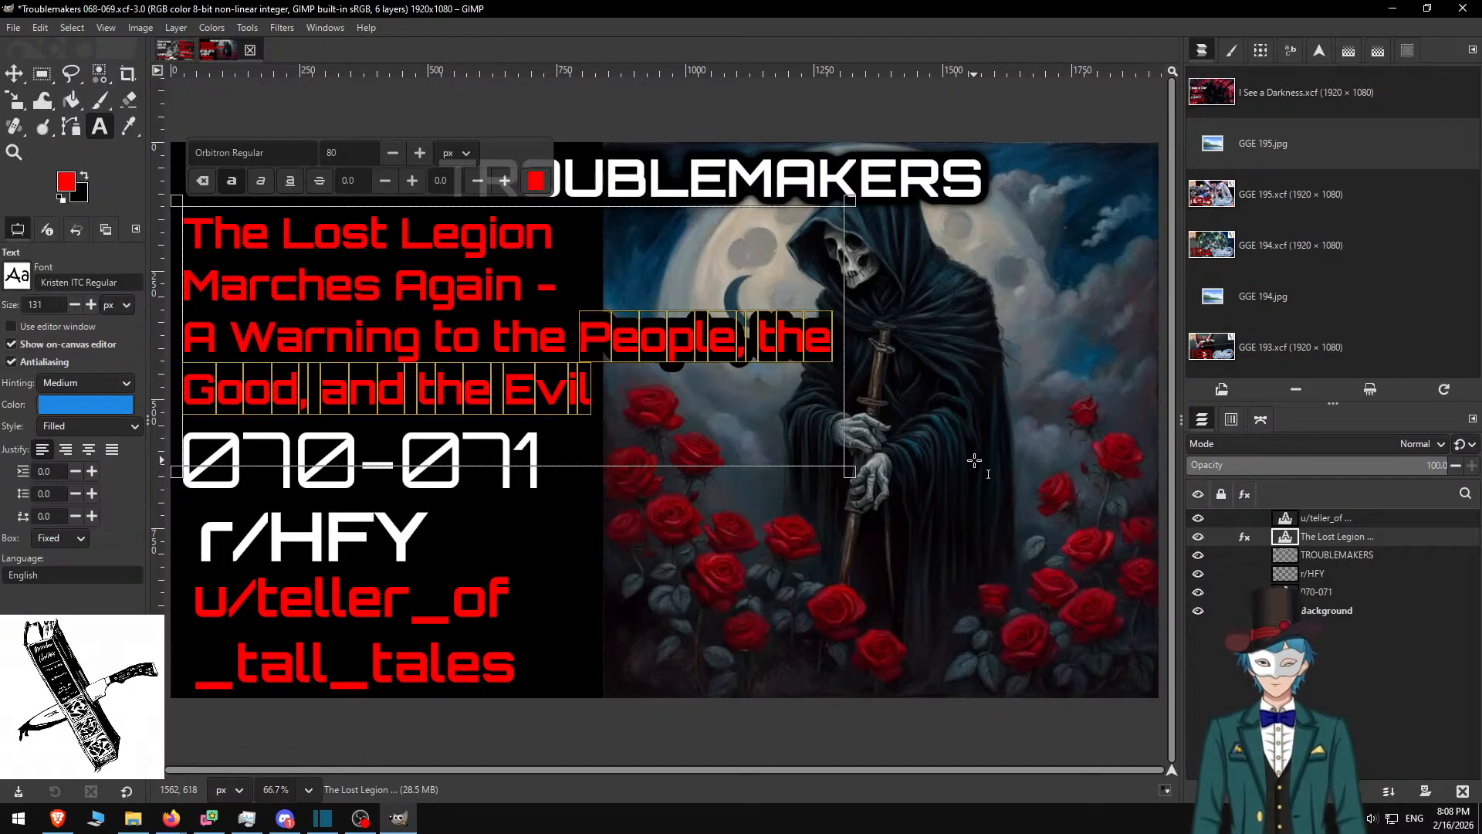
pyautogui.hotkey('shift', 'Home')
pyautogui.write('Sle')
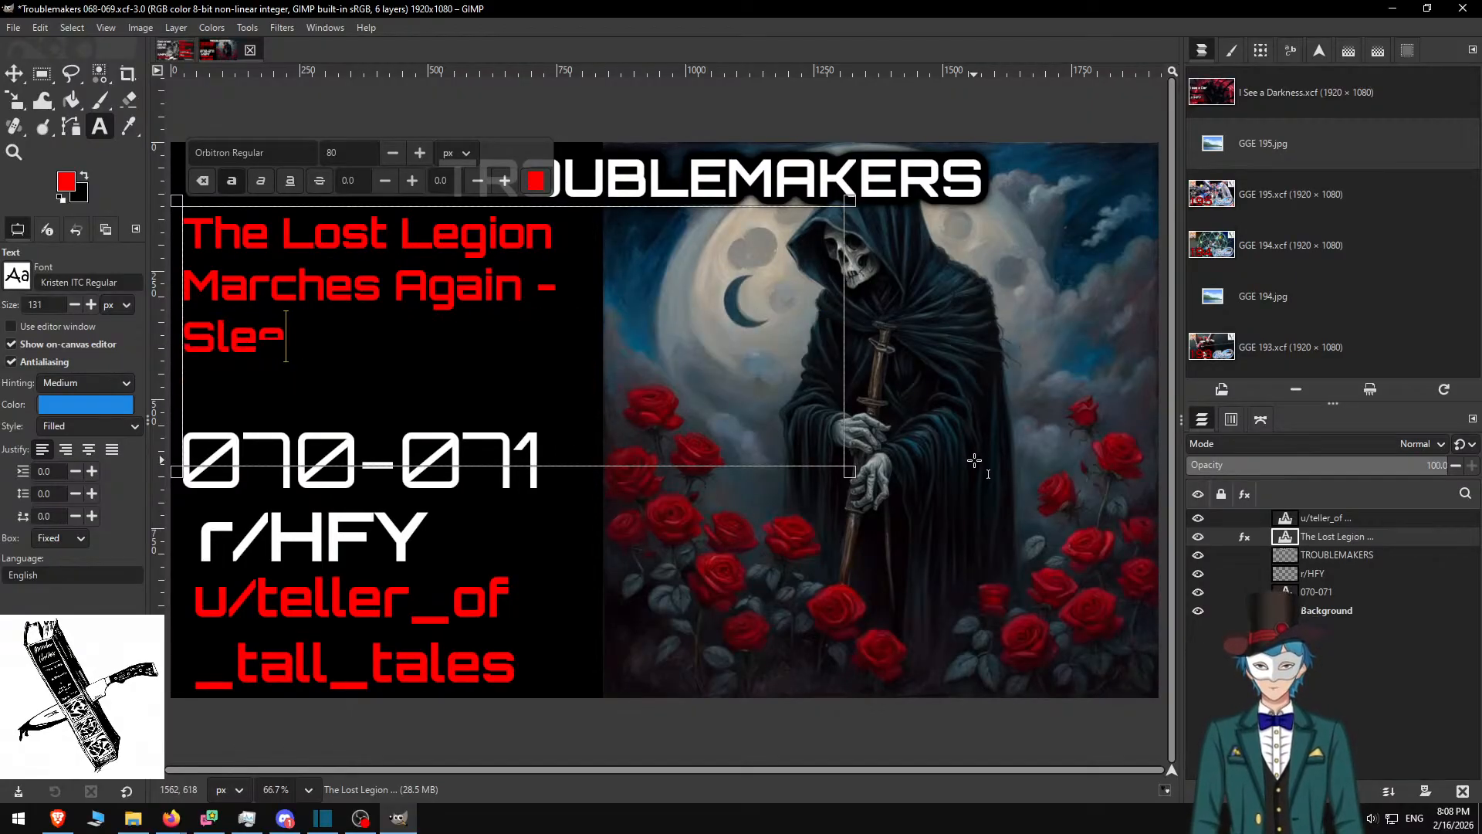
pyautogui.write('epless Nights')
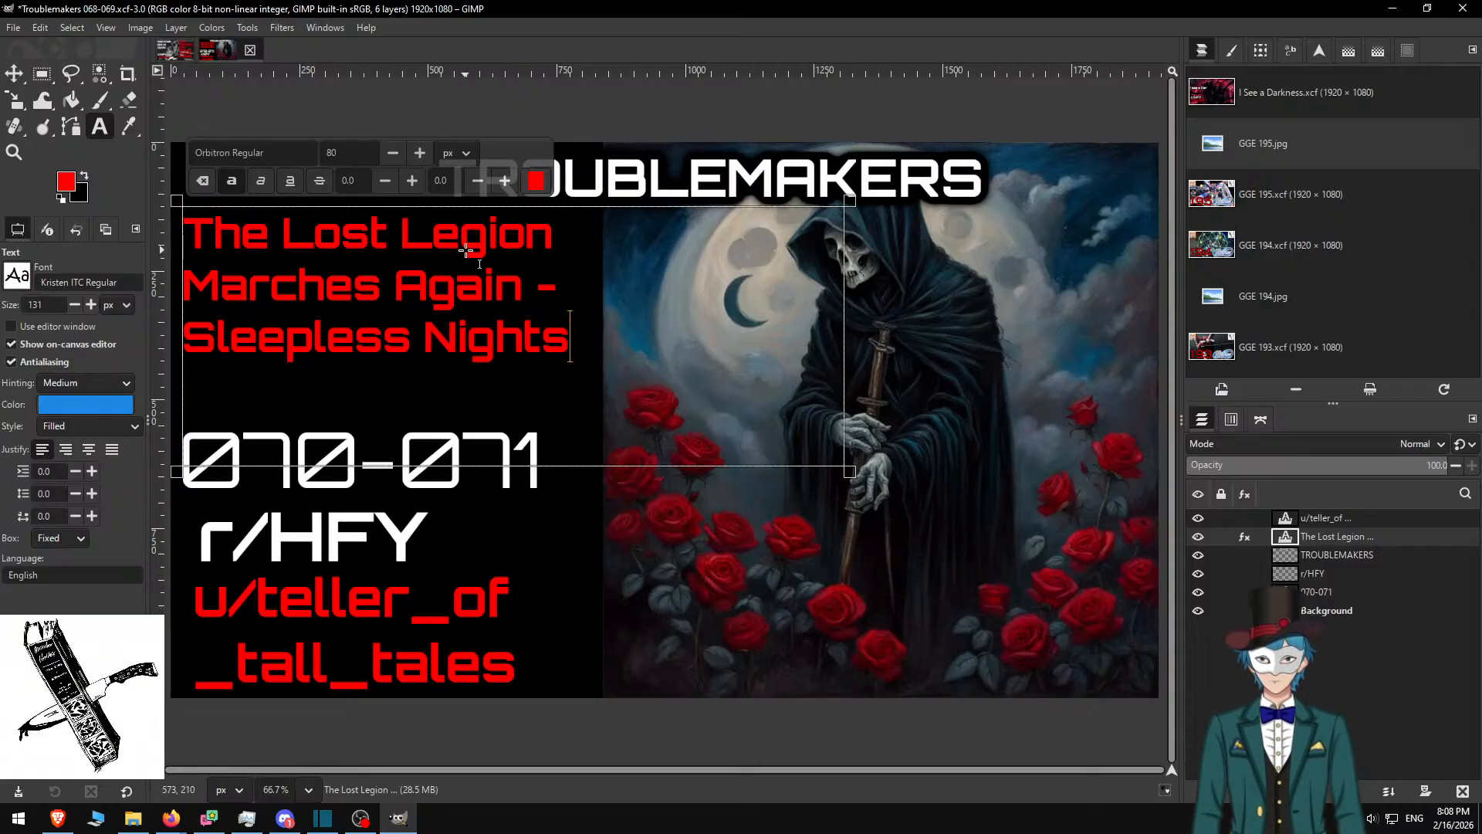
# Enlarge all the title text to font size 100
pyautogui.hotkey('ctrl', 'a')
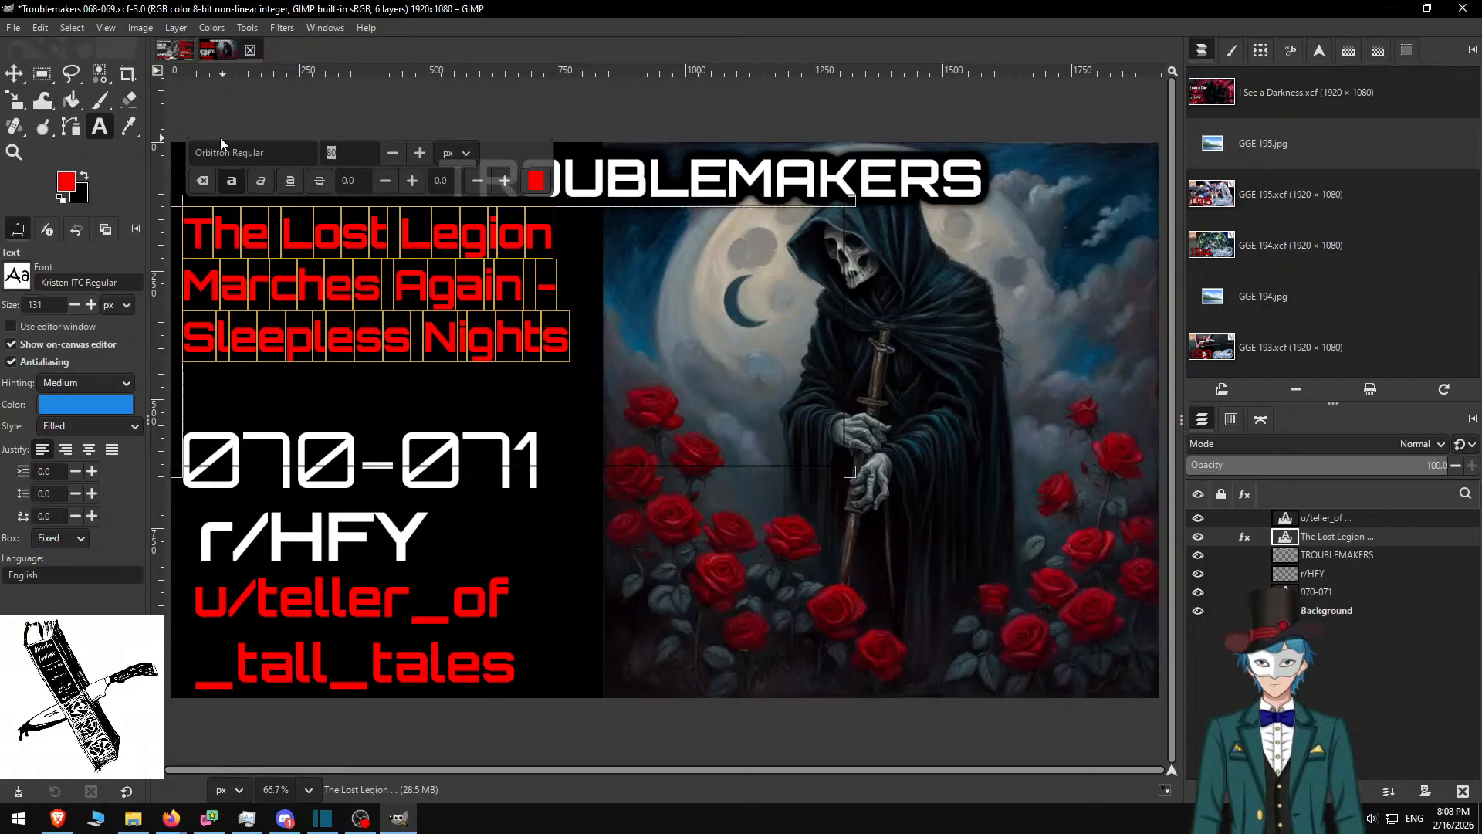
pyautogui.write('100')
pyautogui.press('Return')
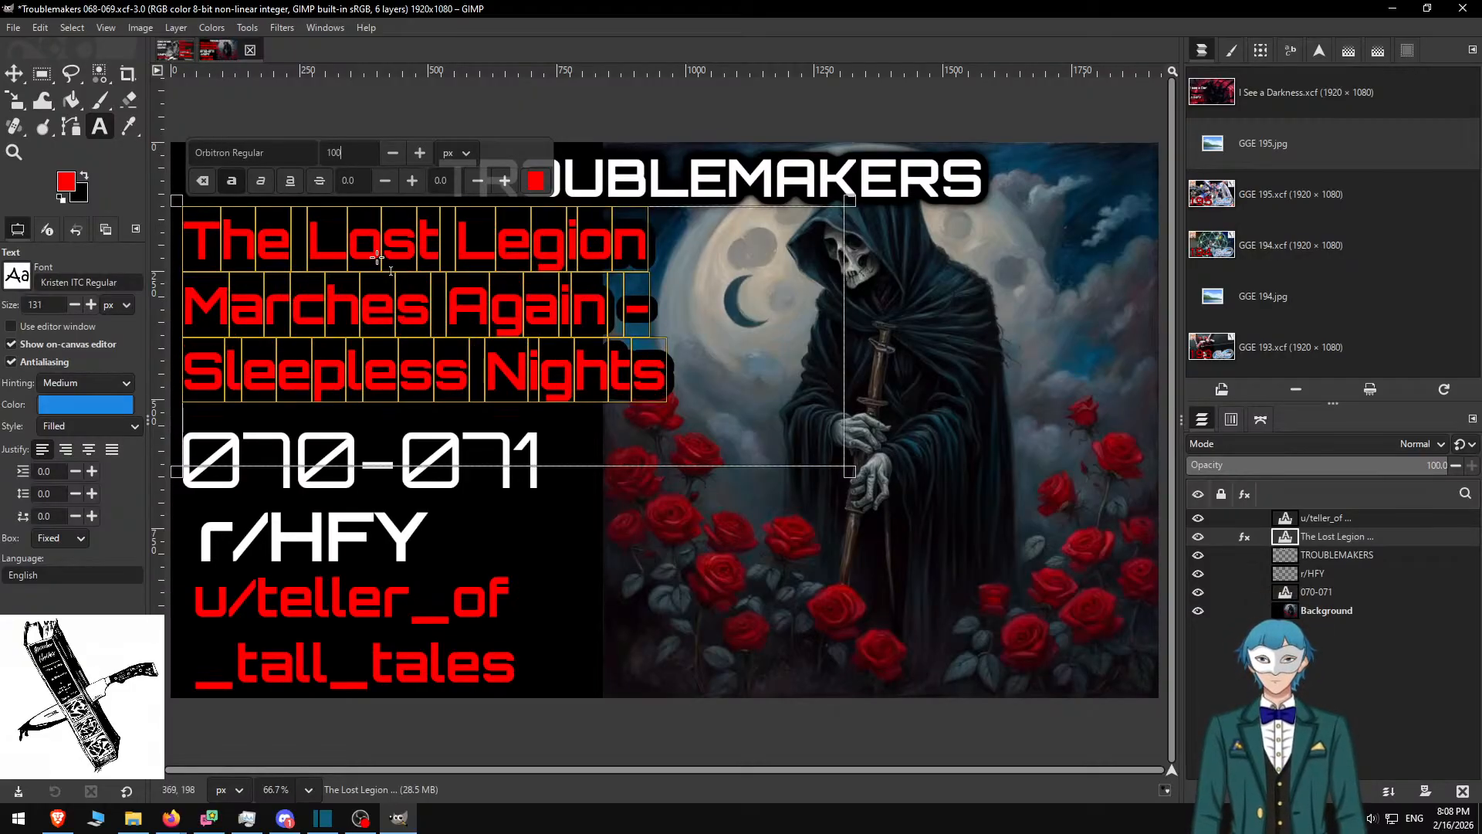
pyautogui.click(653, 317)
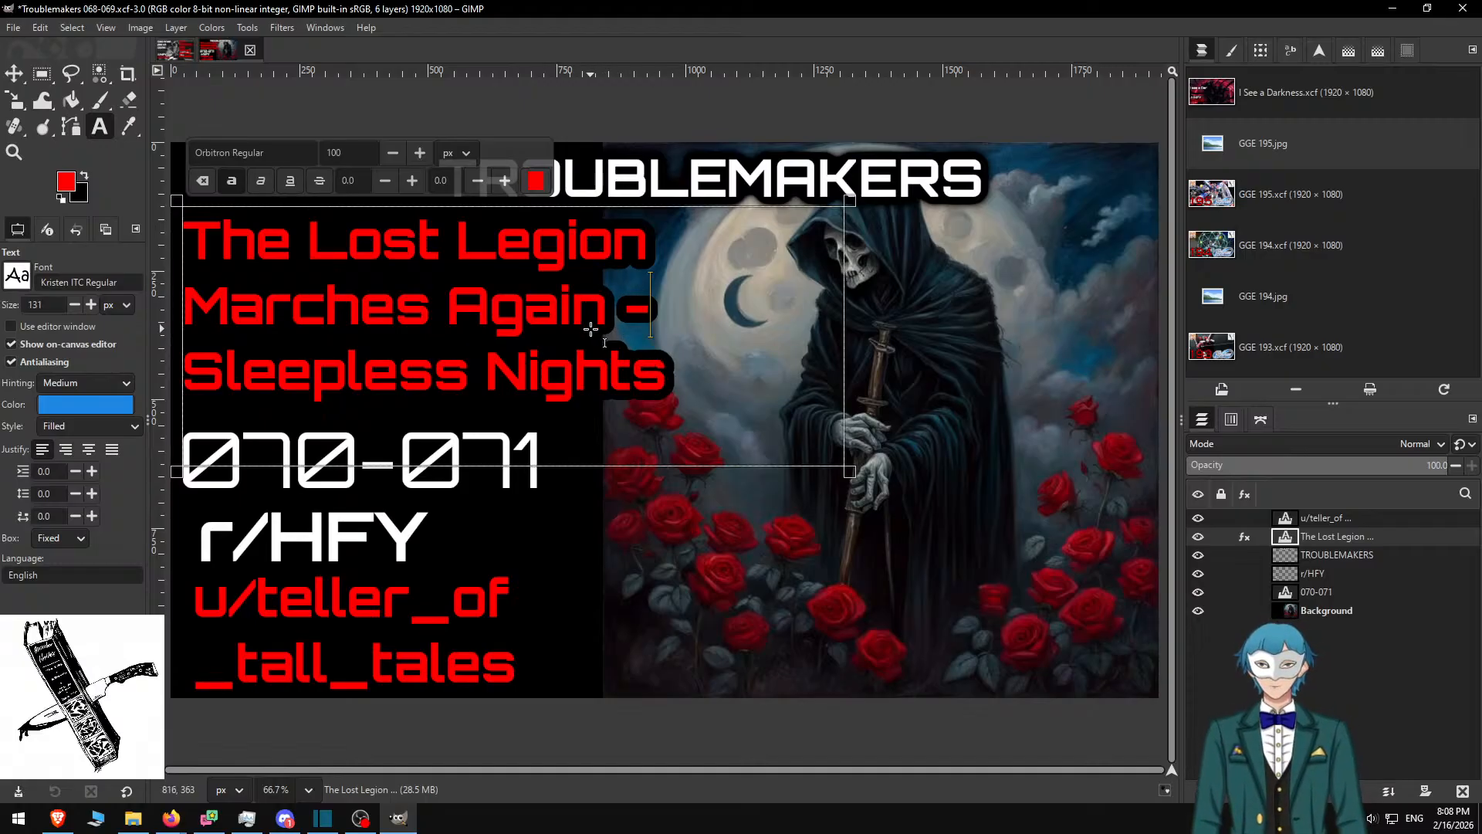
# Save as Troublemakers 070-071.xcf and export Troublemakers 070-071.jpg
pyautogui.hotkey('ctrl', 'shift', 's')
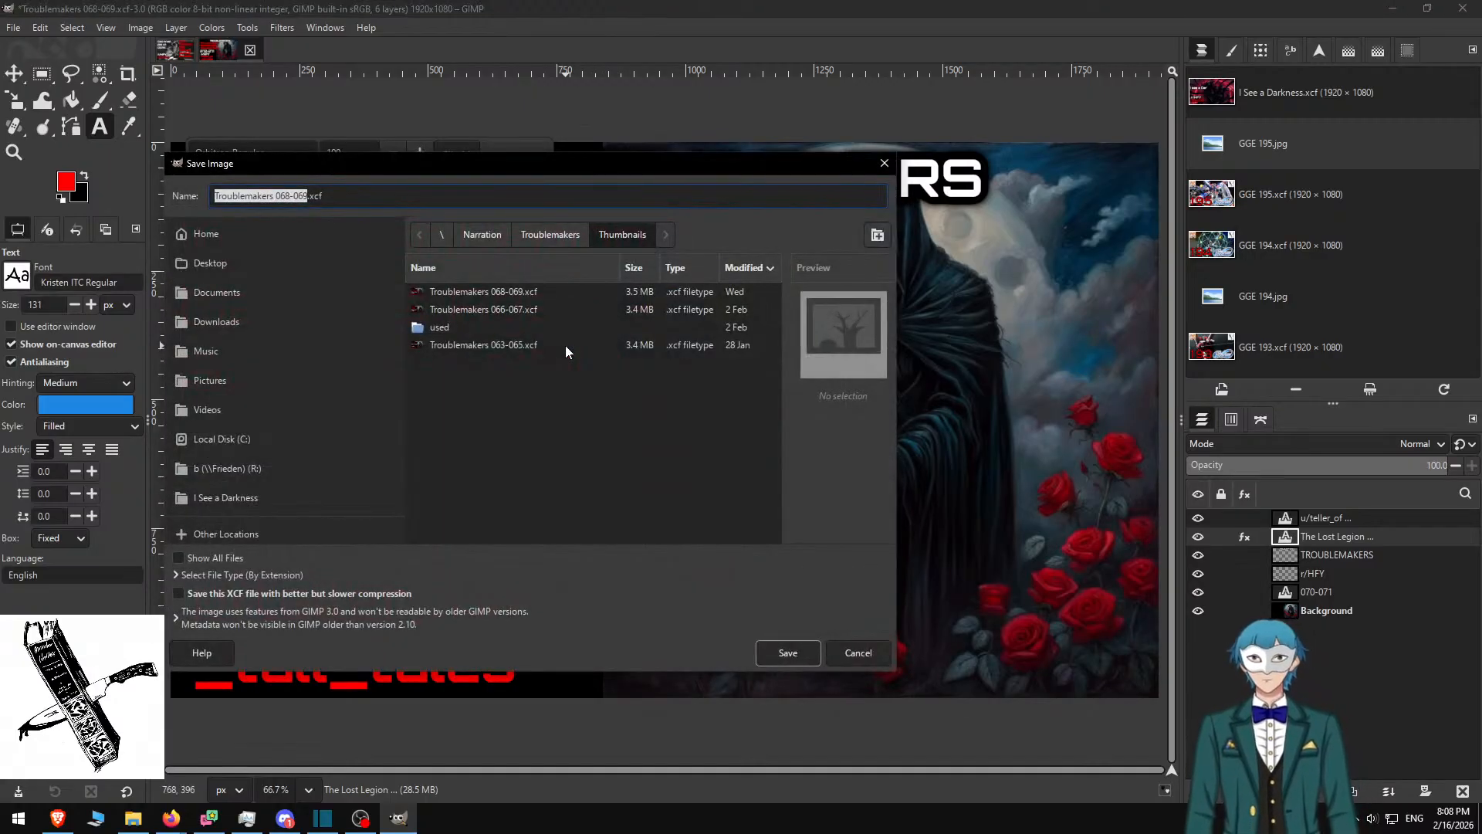
pyautogui.press('Right')
pyautogui.press('Left')
pyautogui.press('Left')
pyautogui.press('BackSpace')
pyautogui.press('BackSpace')
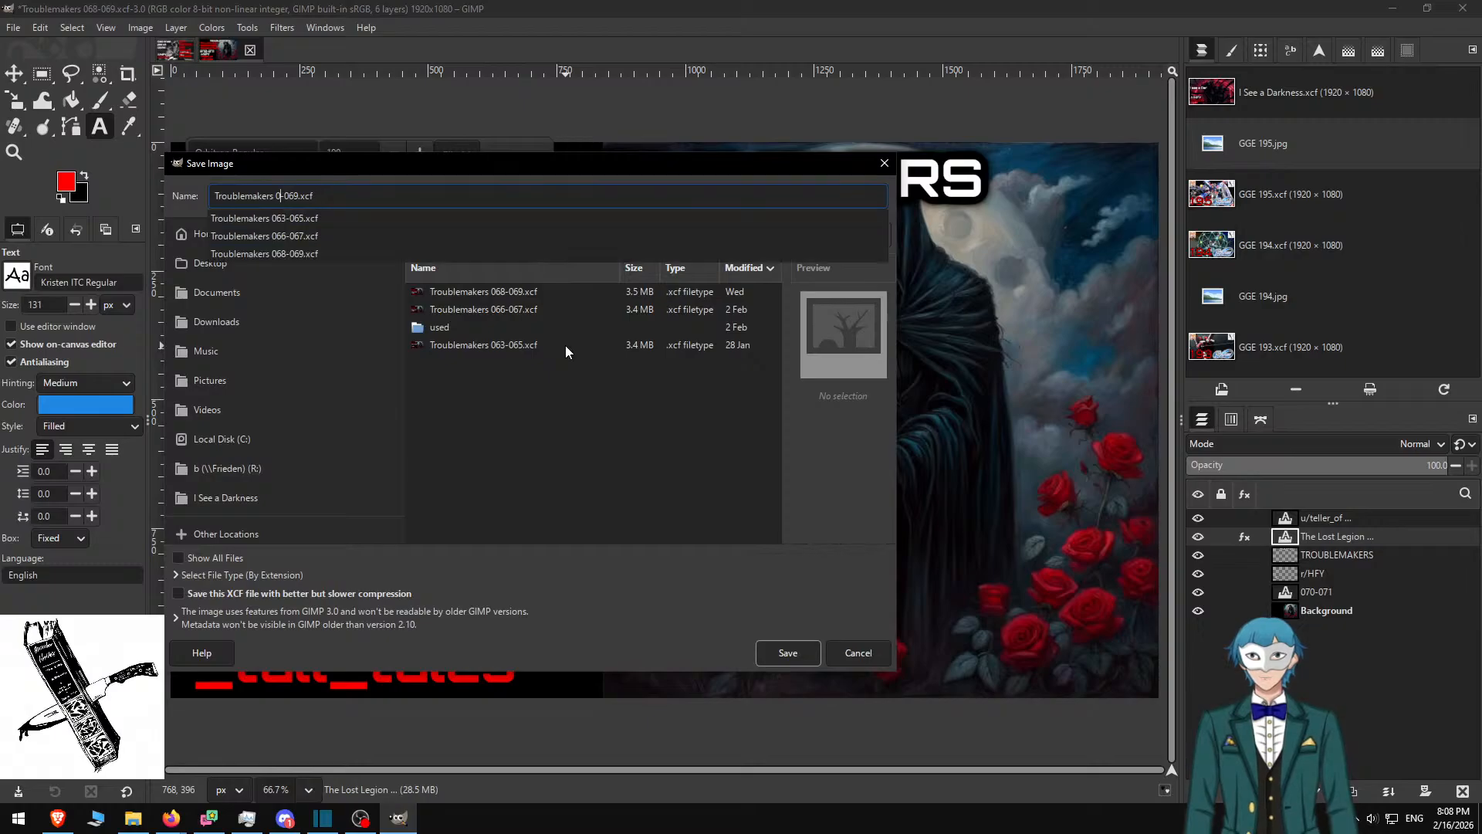
pyautogui.write('70')
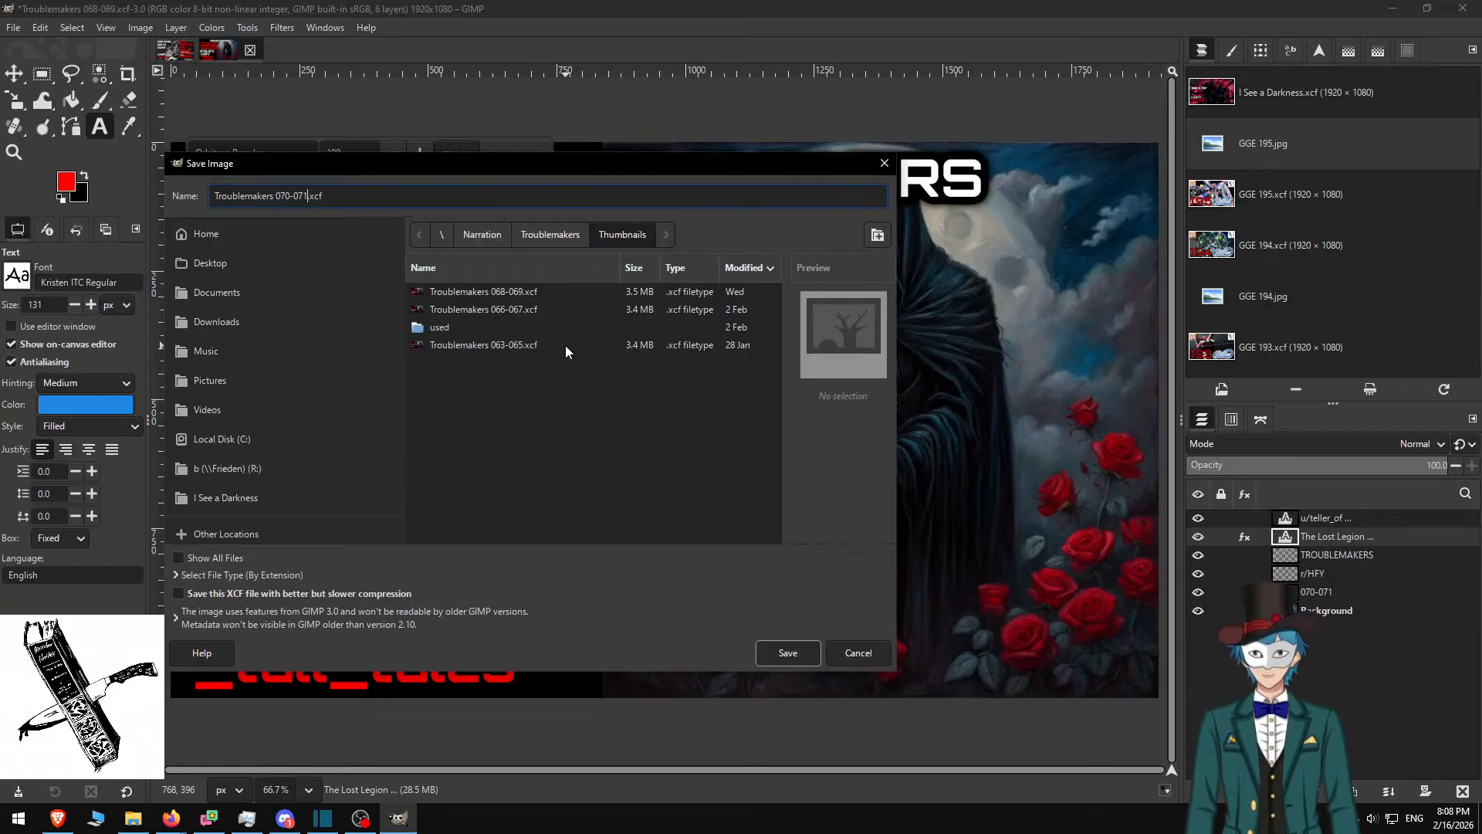
pyautogui.press('Return')
pyautogui.hotkey('ctrl', 'shift', 'e')
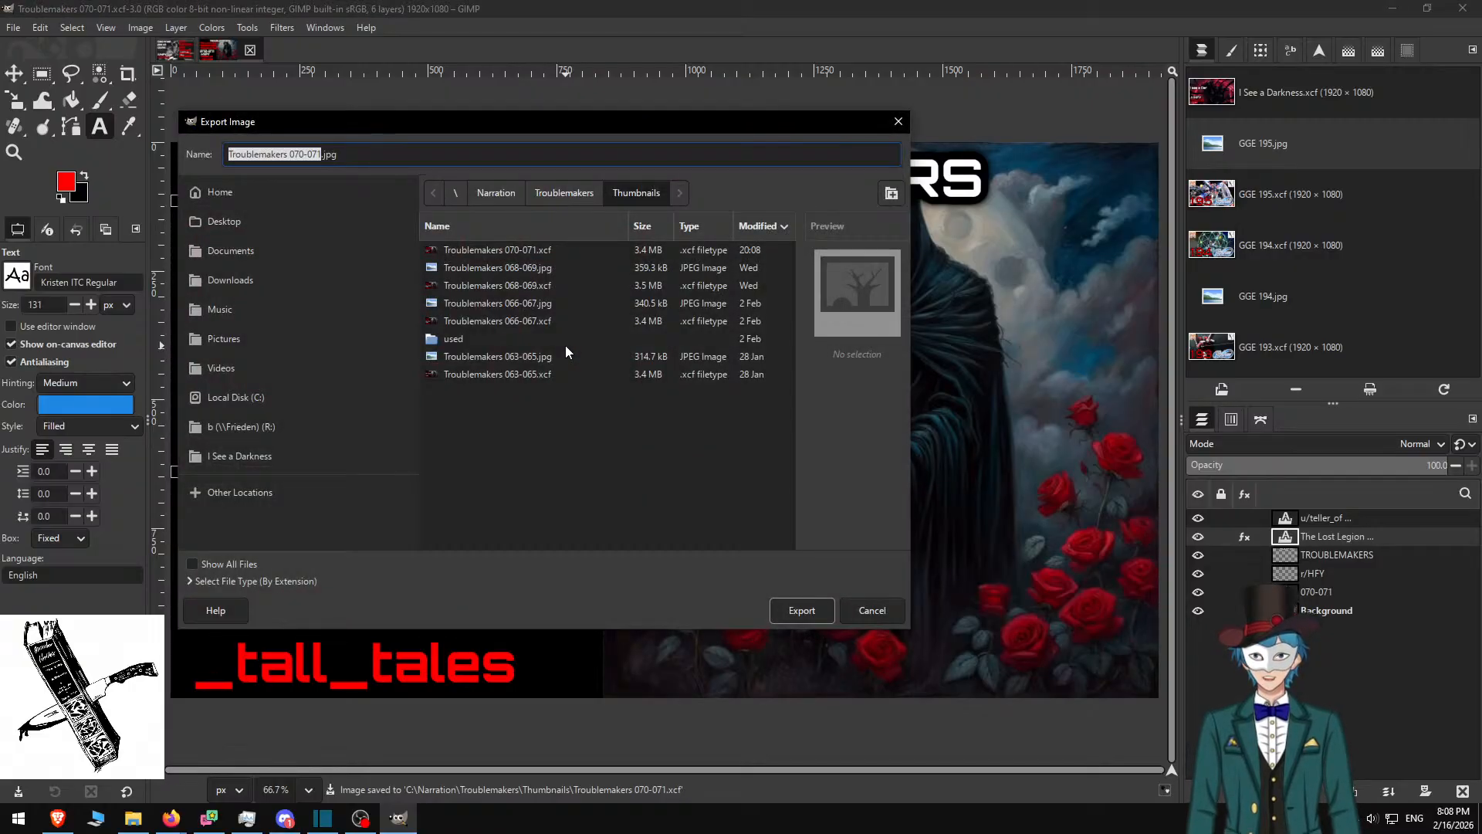
pyautogui.press('Return')
pyautogui.press('Return')
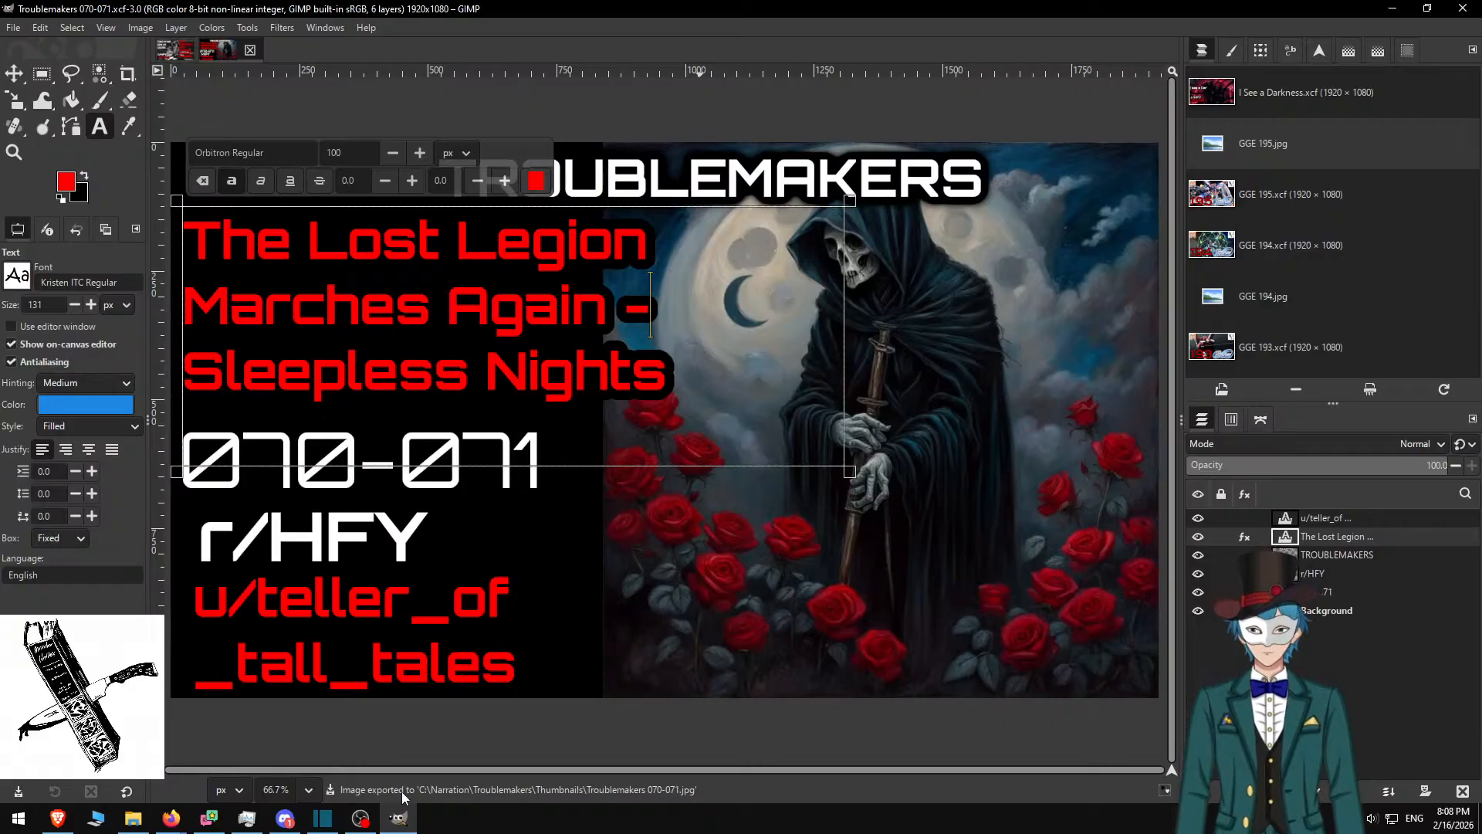
# Switch to the browser window and close the three leftover tabs
pyautogui.click(323, 817)
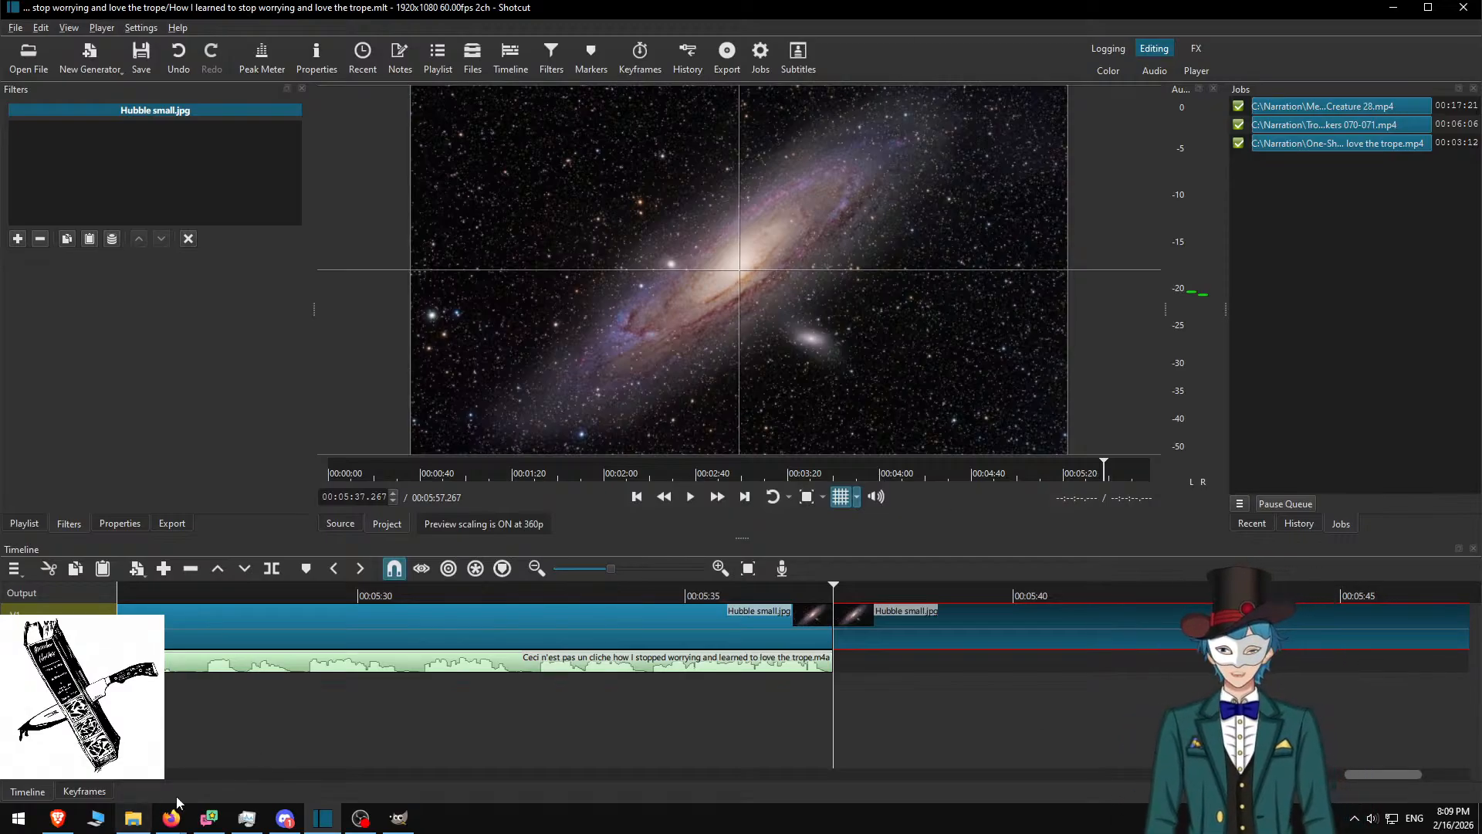
pyautogui.click(171, 820)
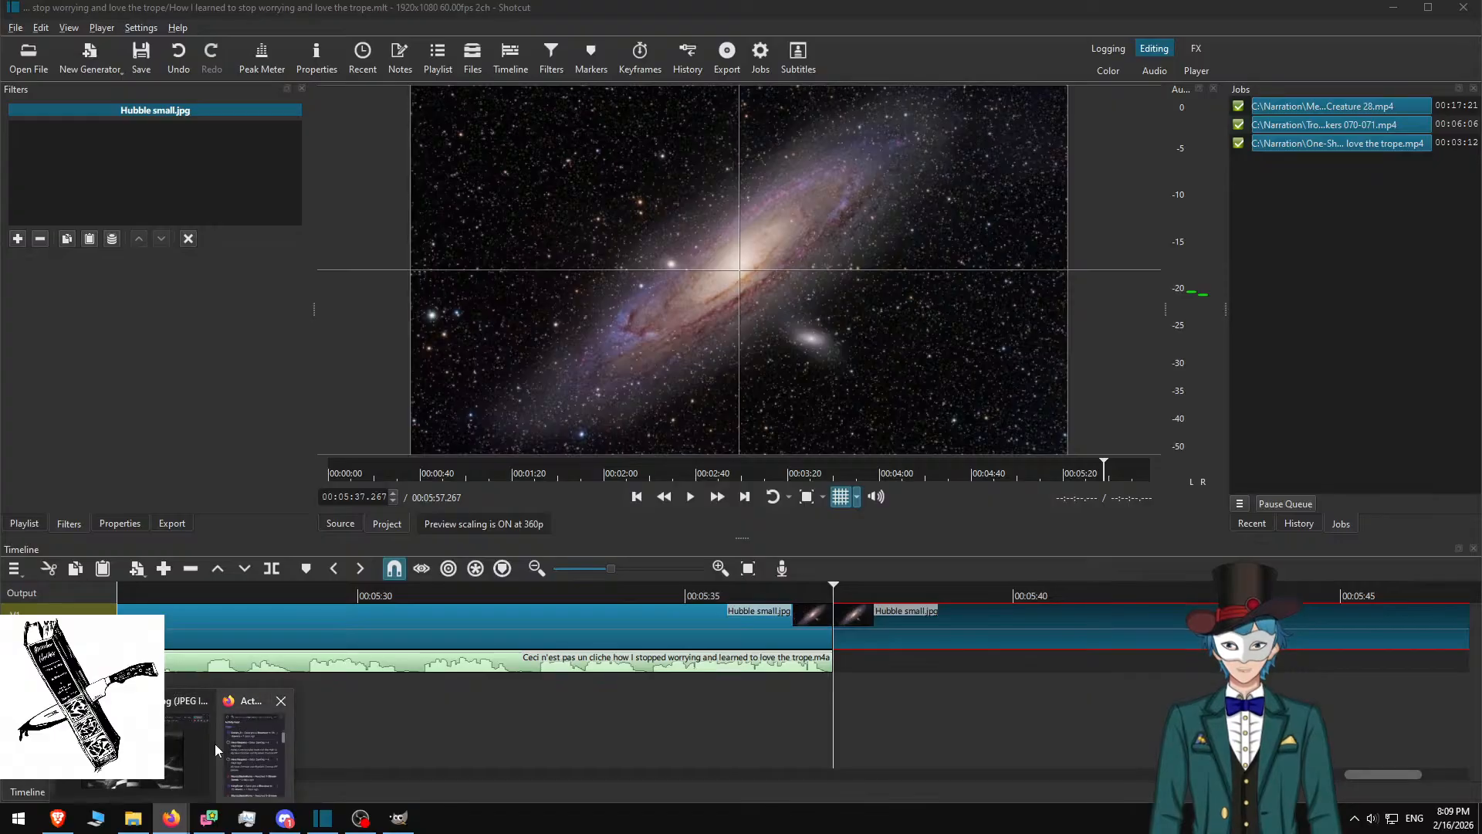
pyautogui.click(190, 748)
pyautogui.hotkey('ctrl', 'w')
pyautogui.hotkey('ctrl', 'w')
pyautogui.hotkey('ctrl', 'w')
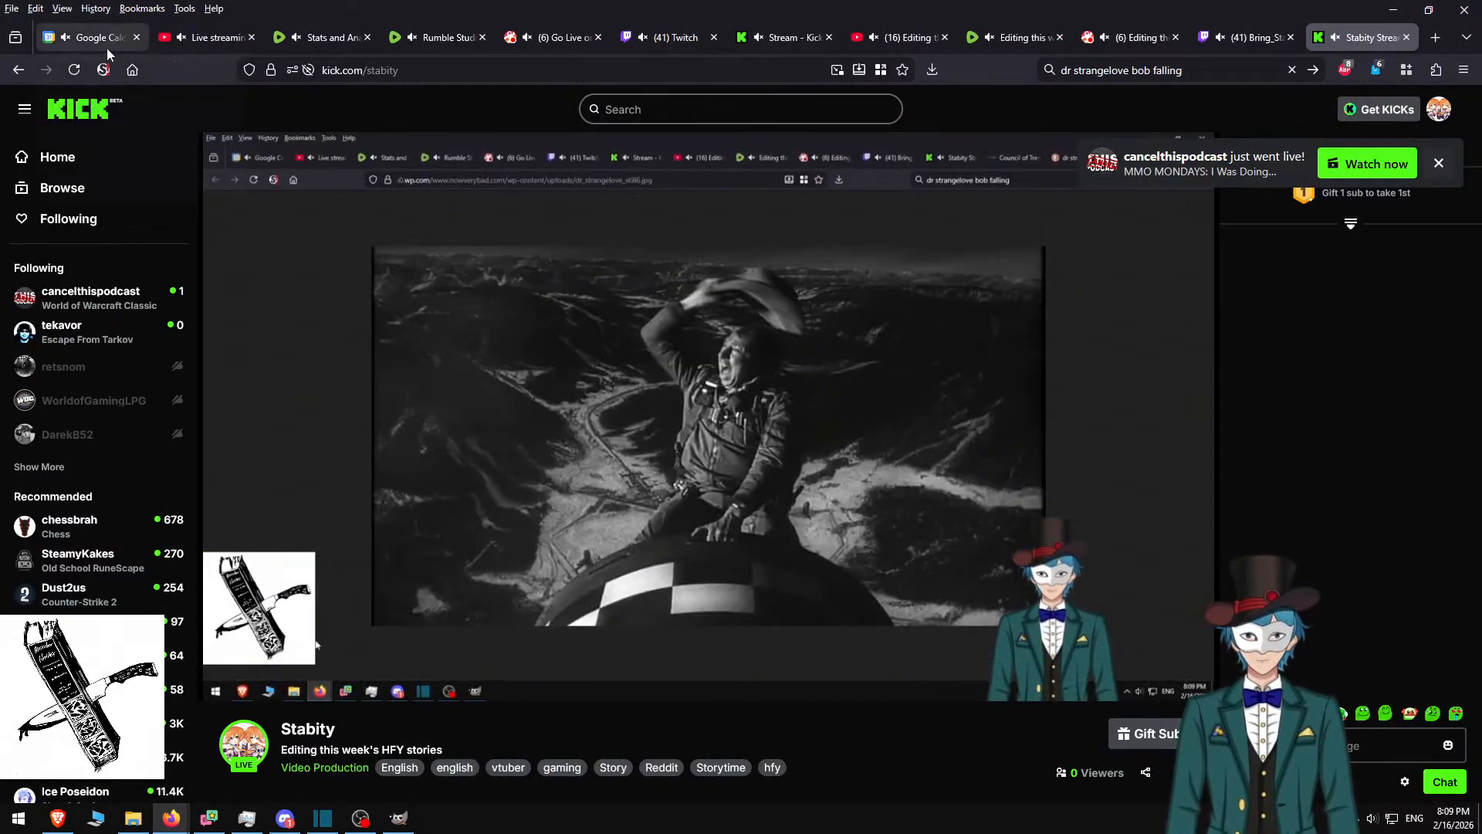
# In Google Calendar, give Creature 28, Troublemakers 70-71 and 'Stop worrying and love the trope' the Peacock colour
pyautogui.click(94, 42)
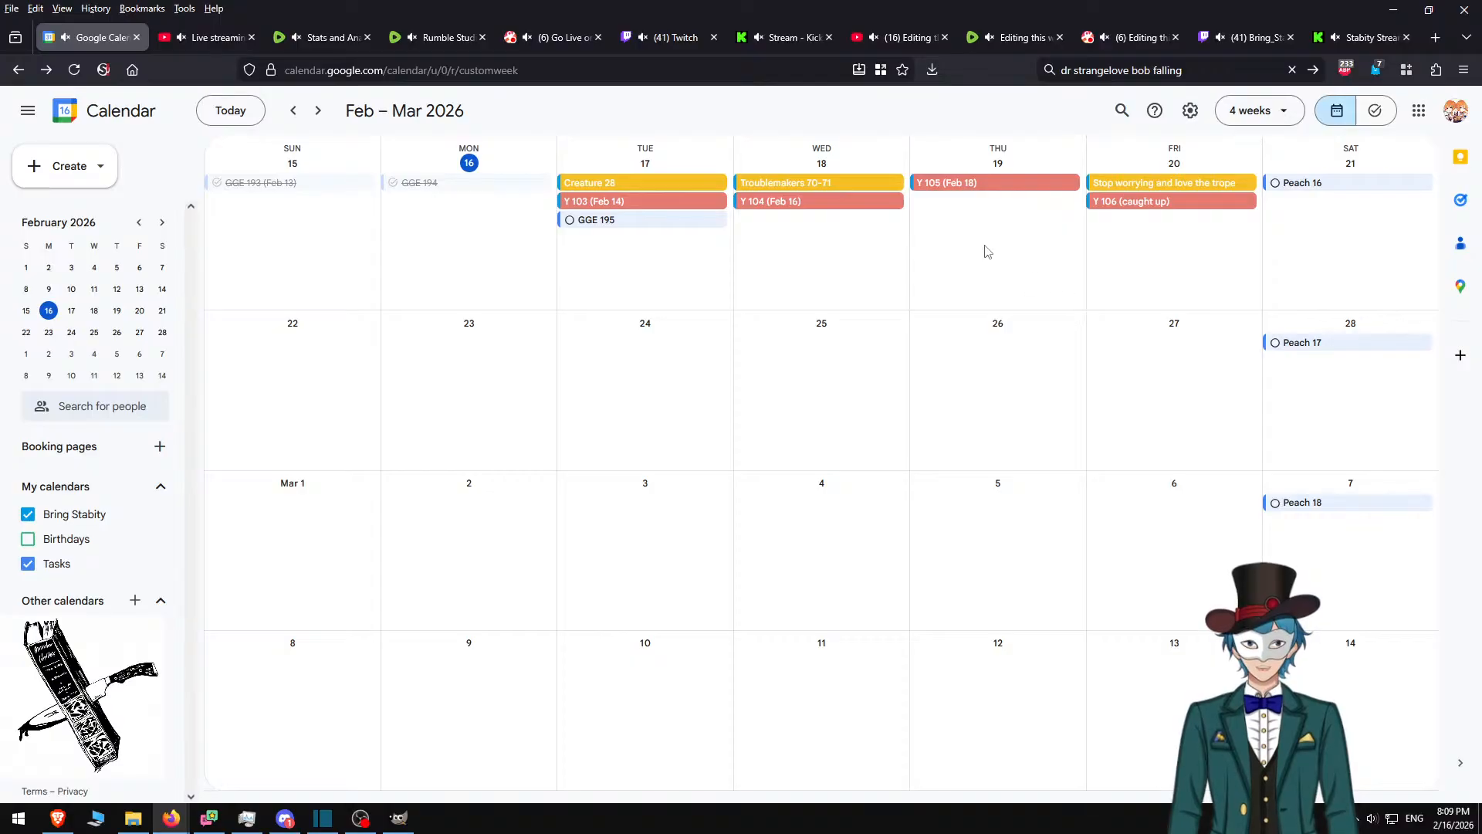
pyautogui.rightClick(626, 183)
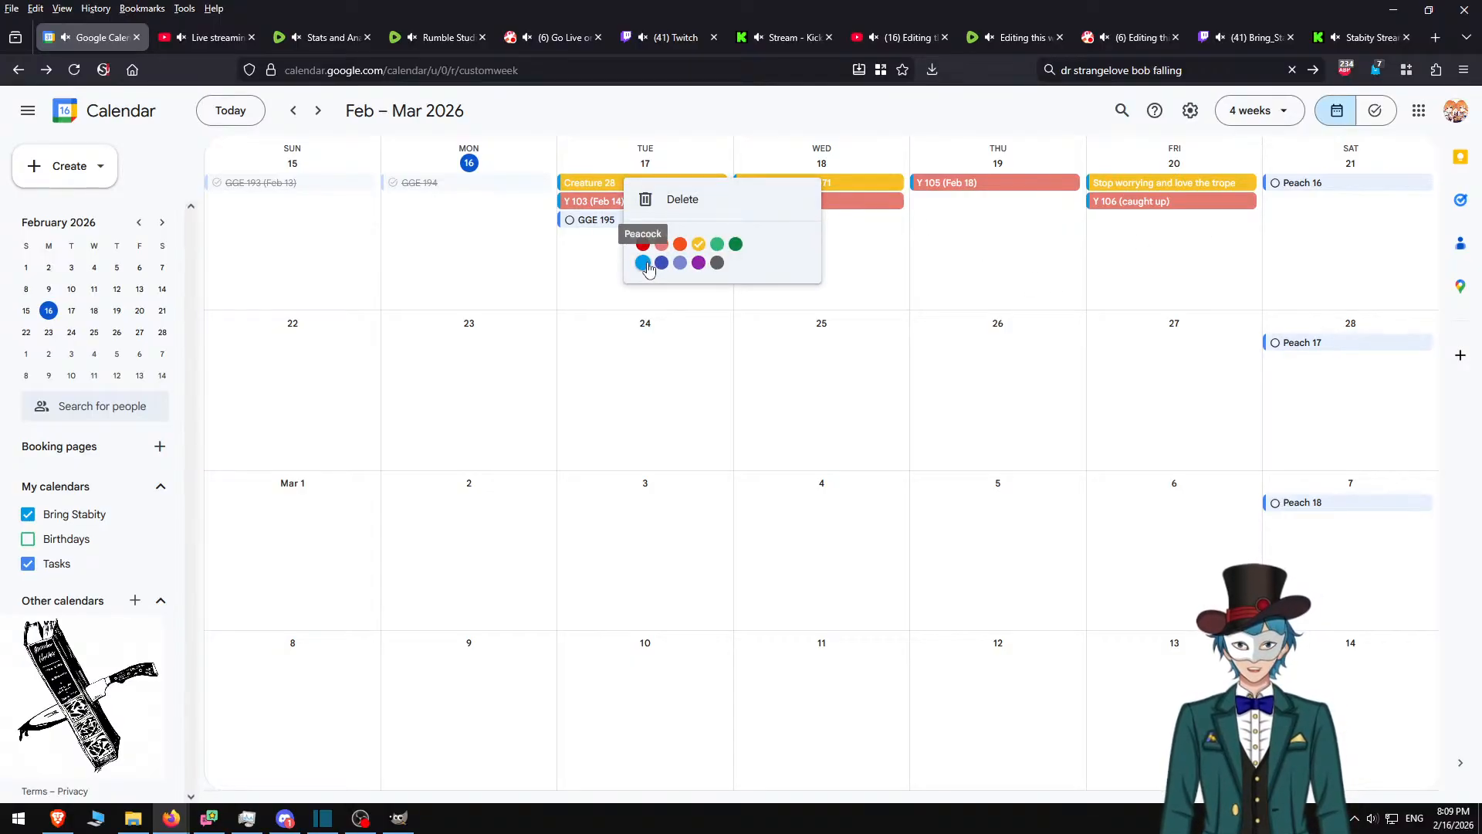
pyautogui.click(644, 263)
pyautogui.rightClick(797, 185)
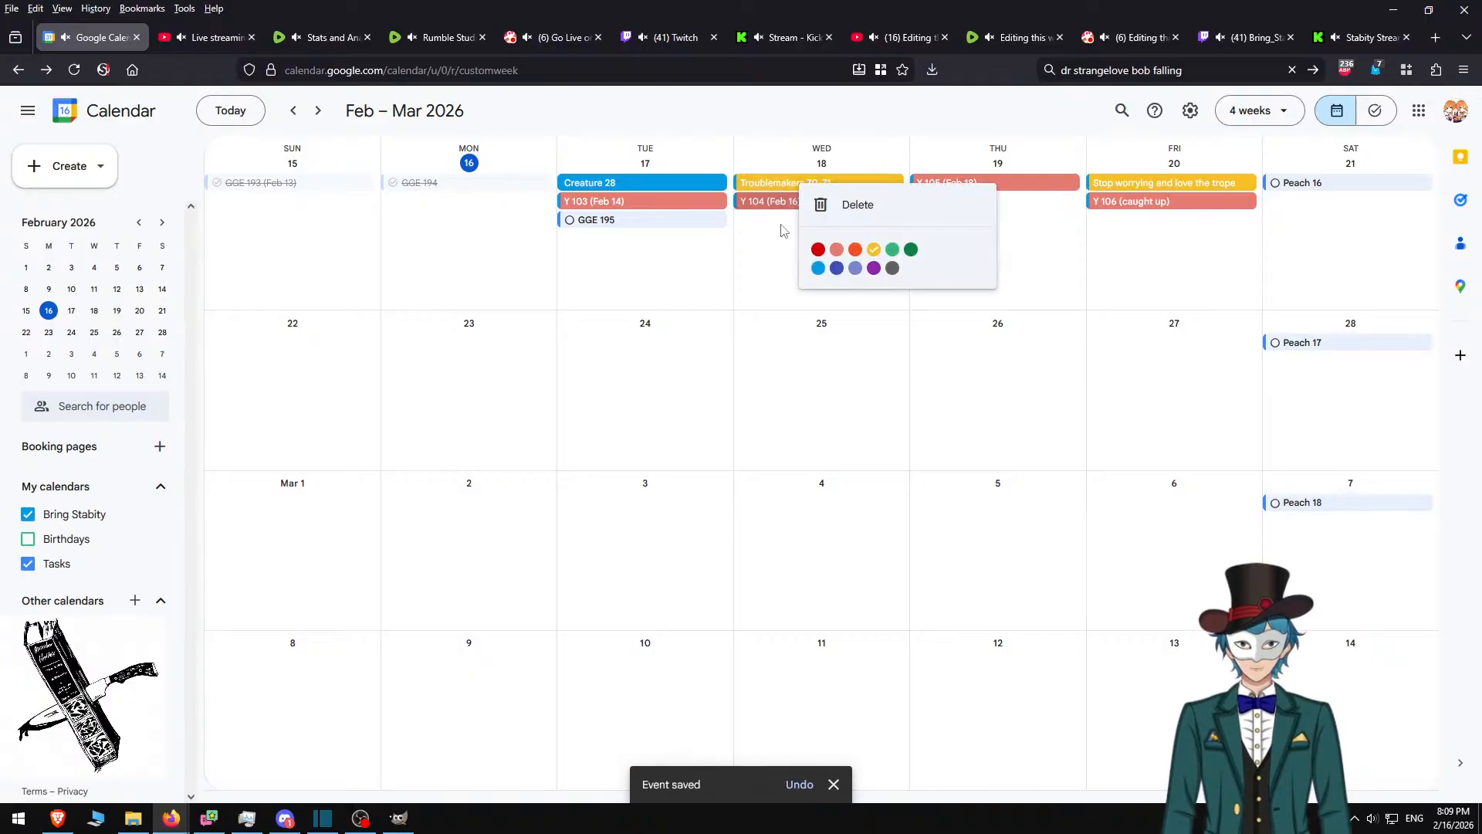
pyautogui.click(818, 268)
pyautogui.rightClick(1173, 184)
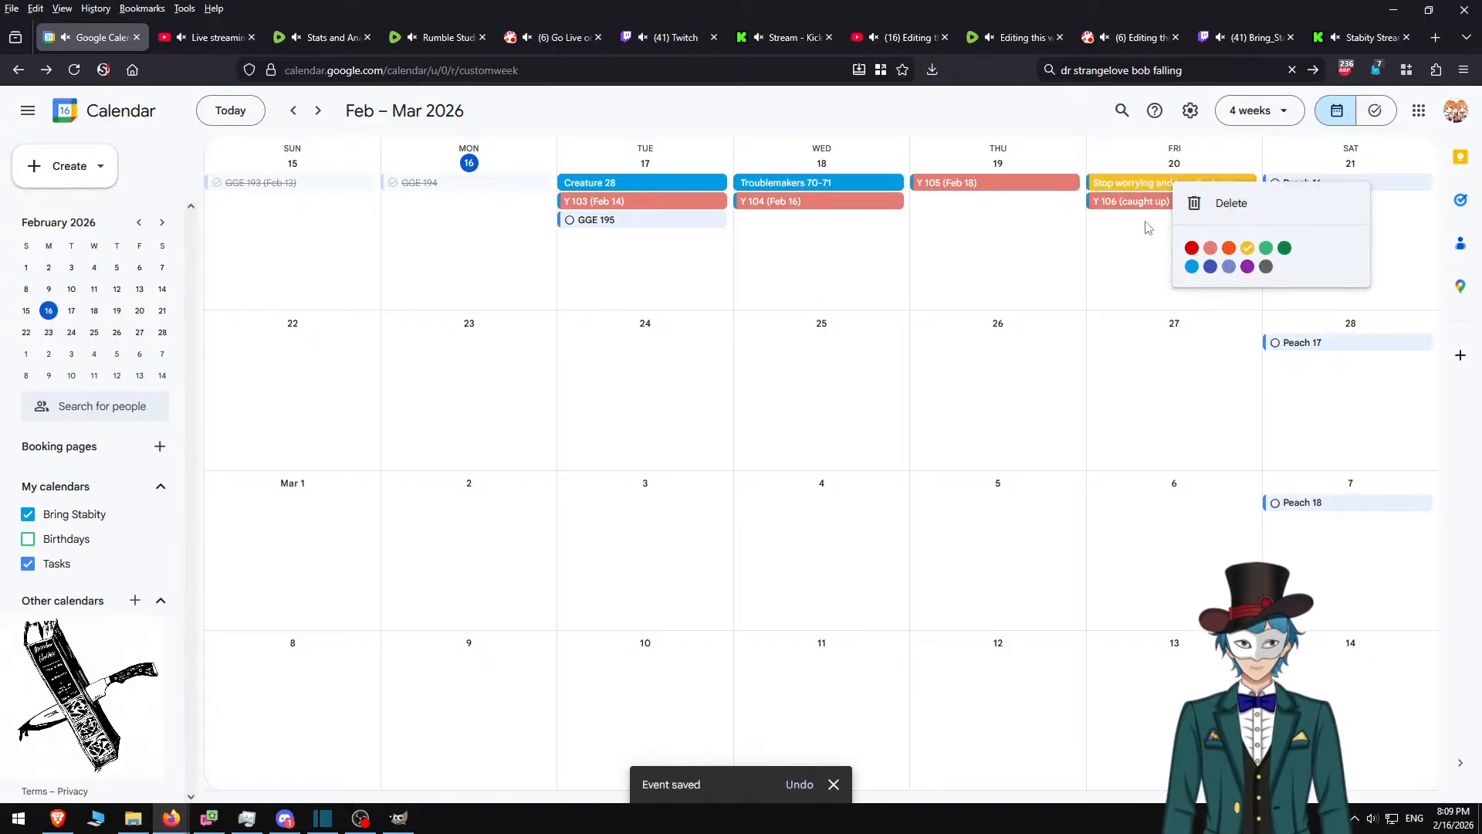
pyautogui.click(1191, 267)
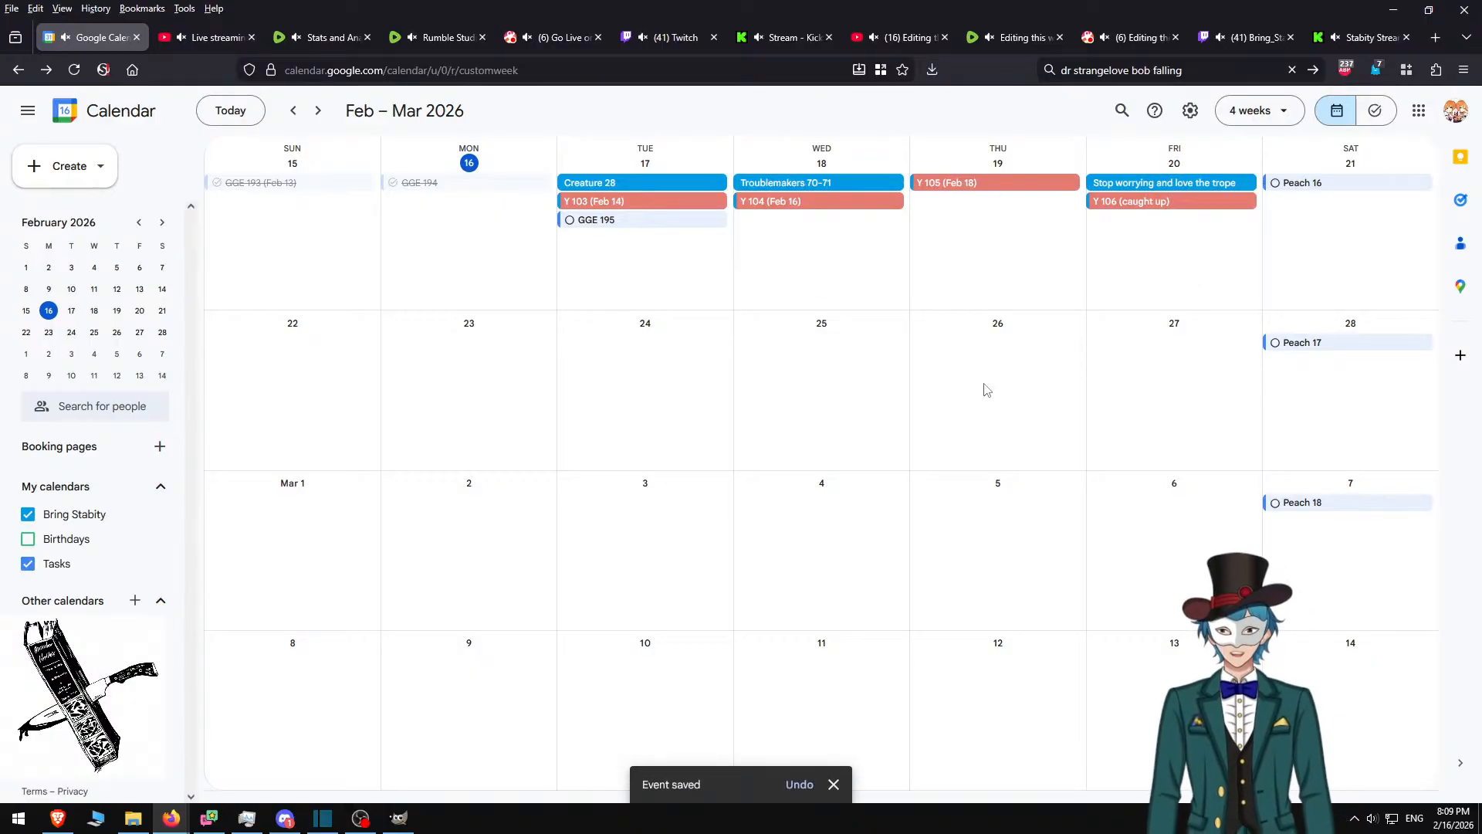